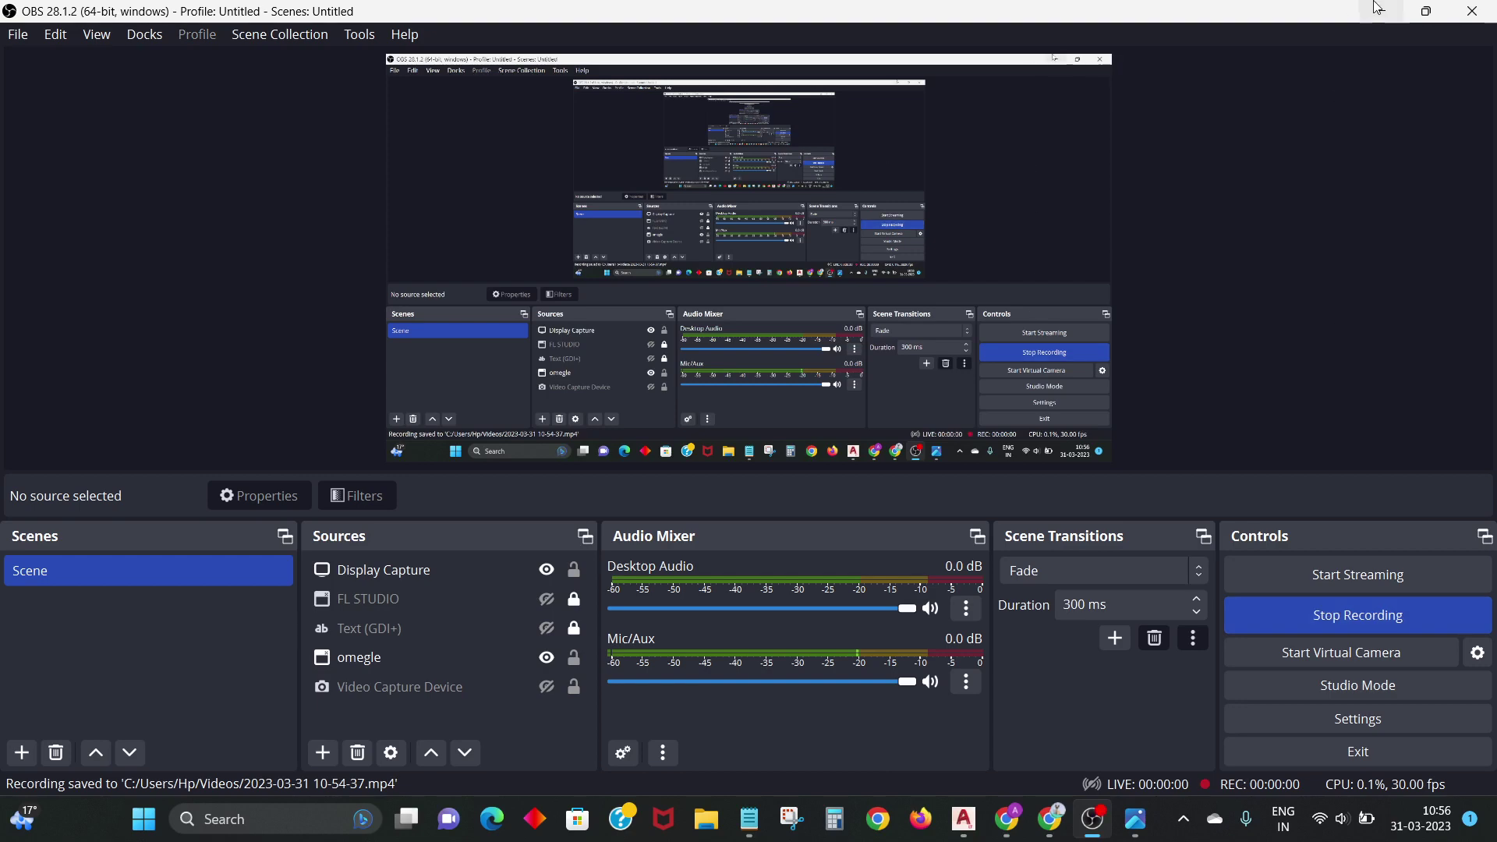
- Start the OBS screen recording and get the recorder out of the way of Chrome
left_click(1381, 10)
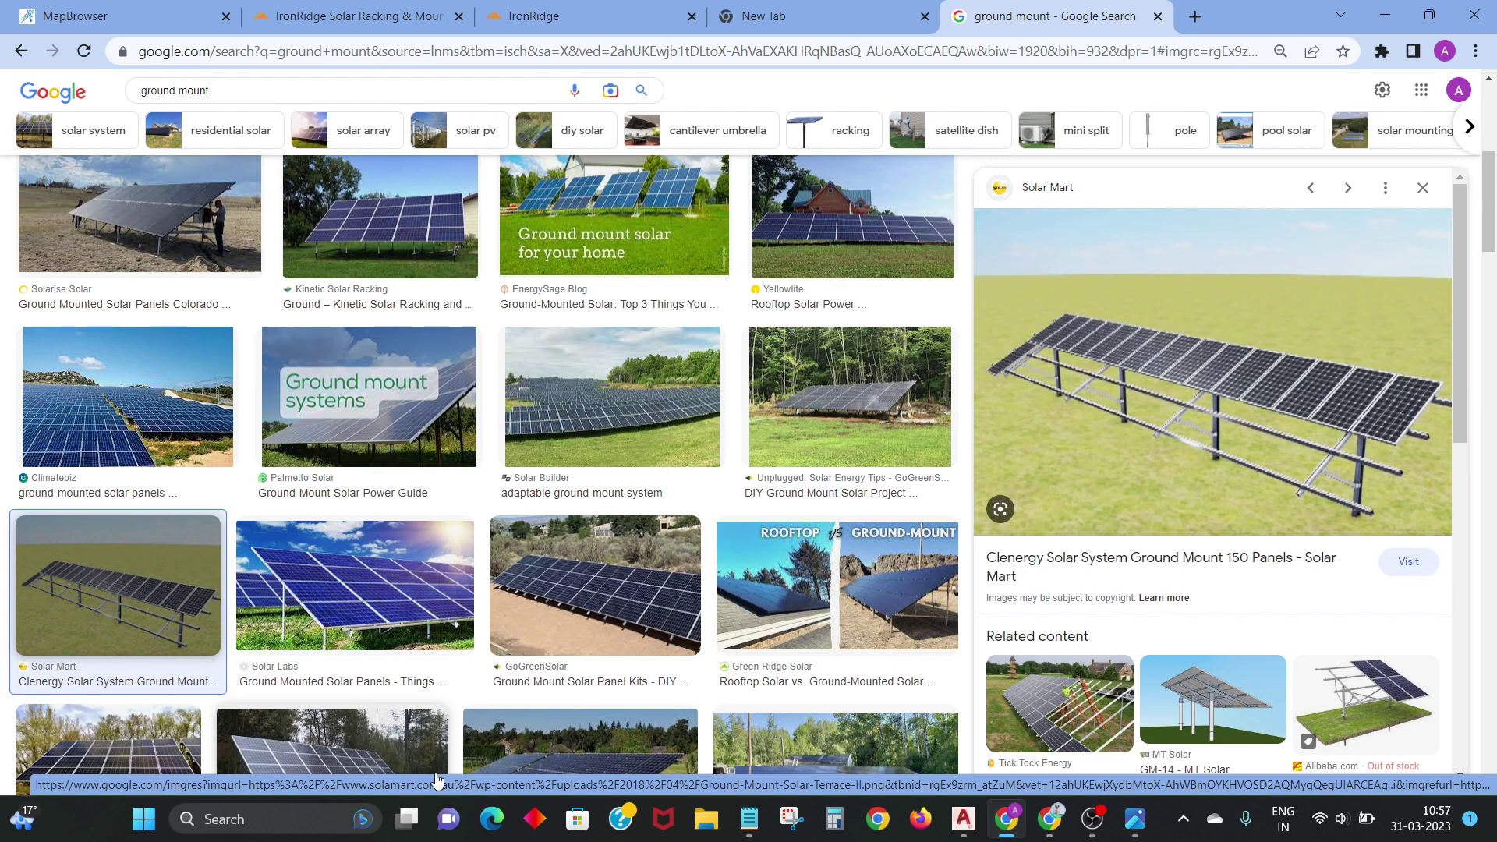
- Browse the ground mount image results, then bring up the Notepad project notes
scroll(444, 512, "up", 3)
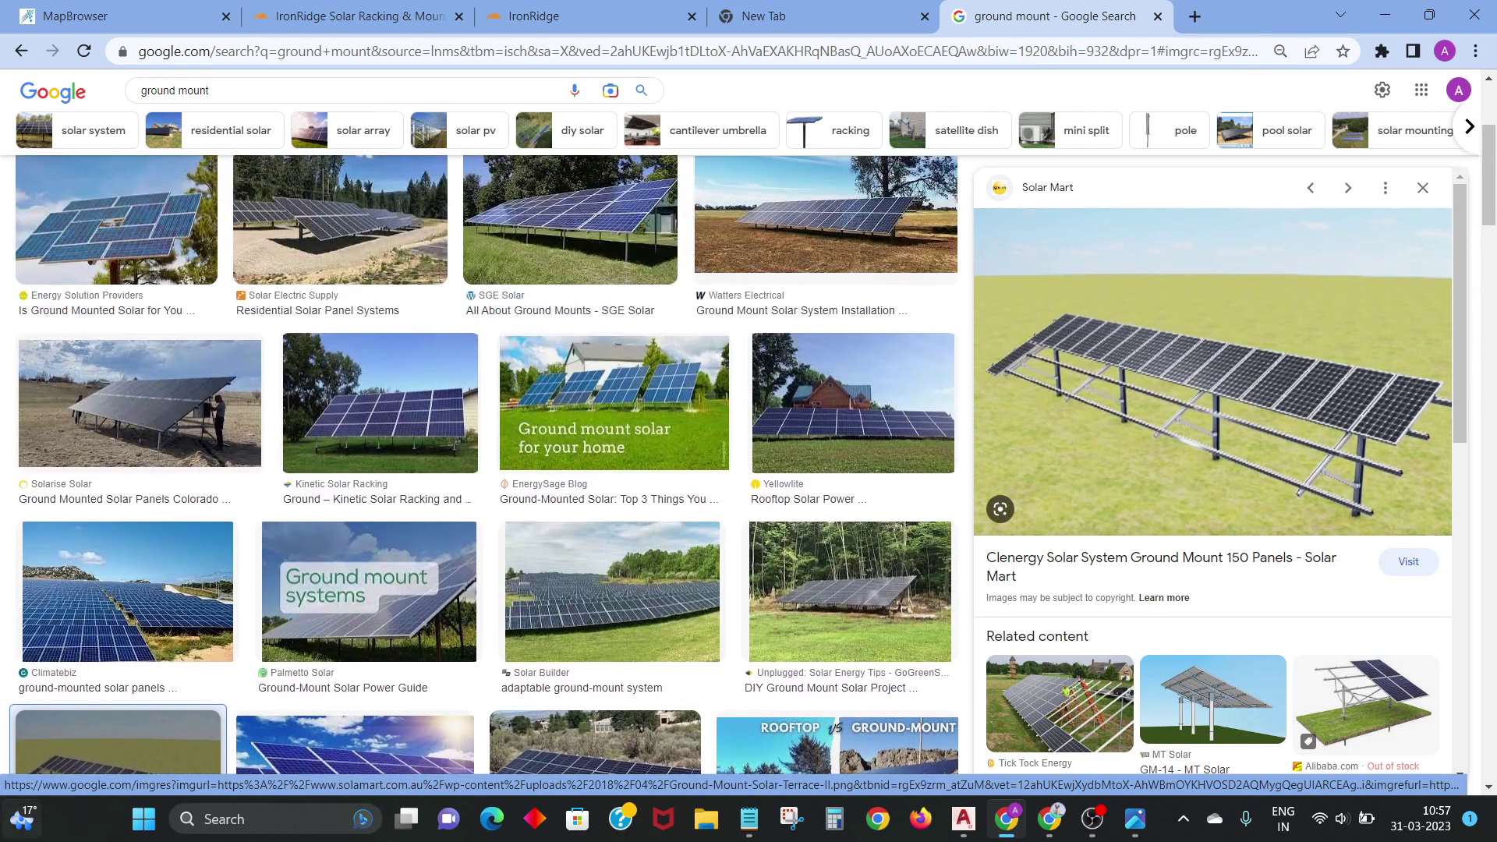
scroll(322, 456, "up", 3)
scroll(322, 456, "down", 2)
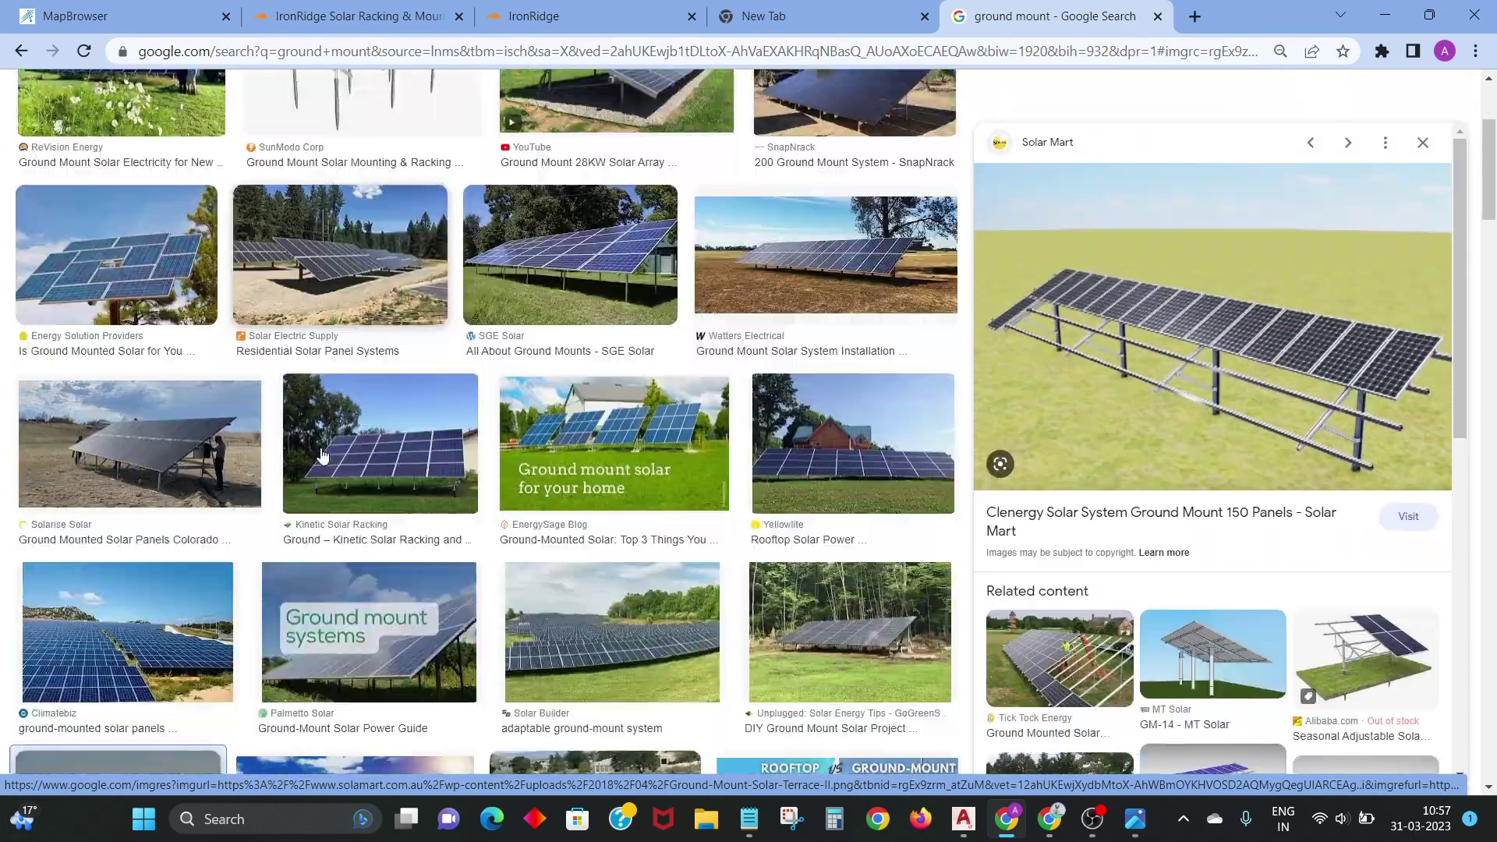
scroll(323, 456, "down", 2)
scroll(322, 456, "up", 2)
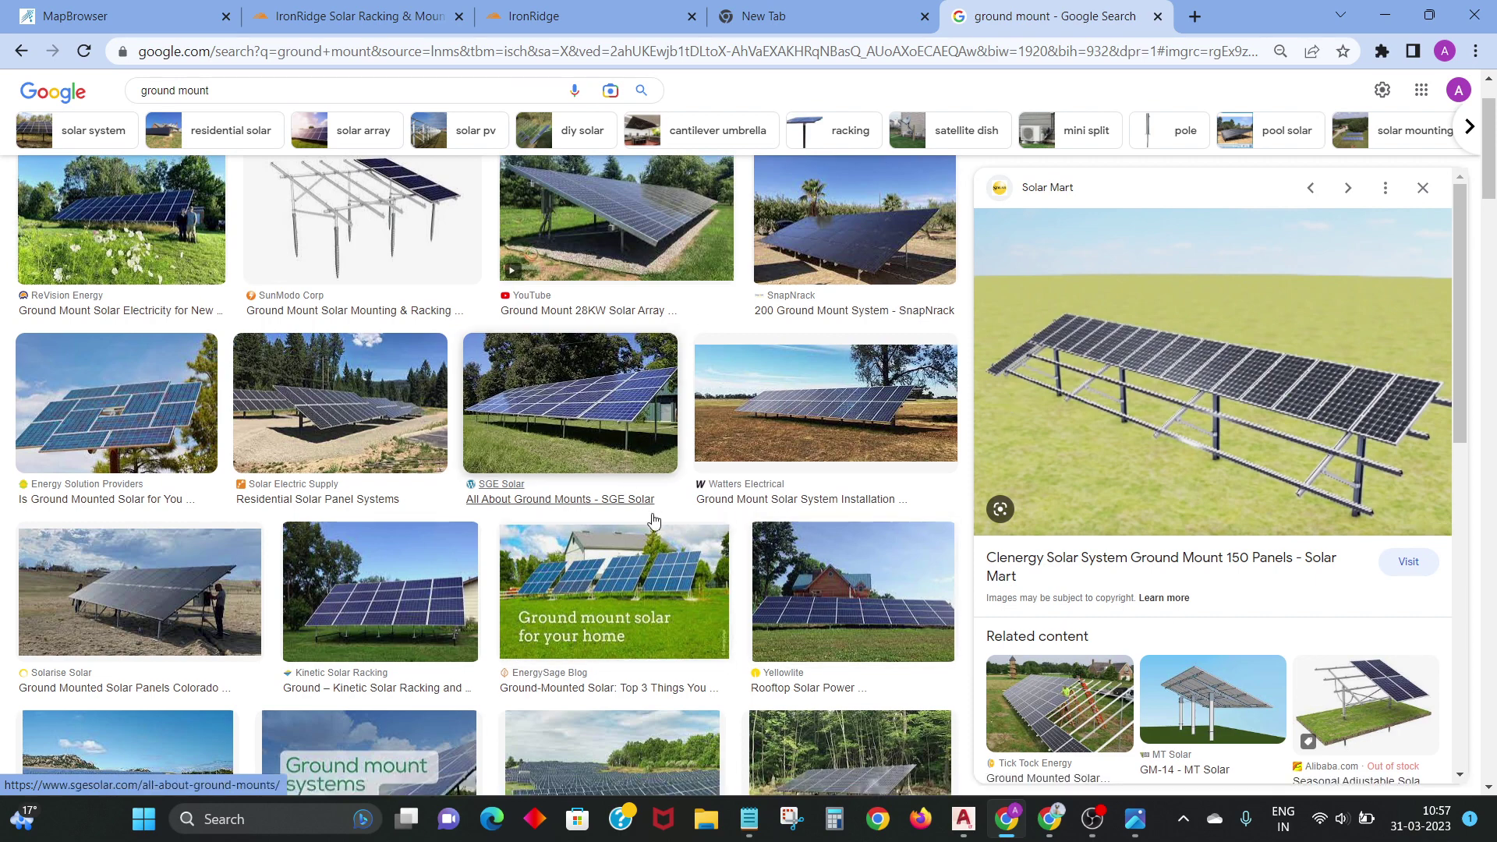
scroll(648, 535, "down", 2)
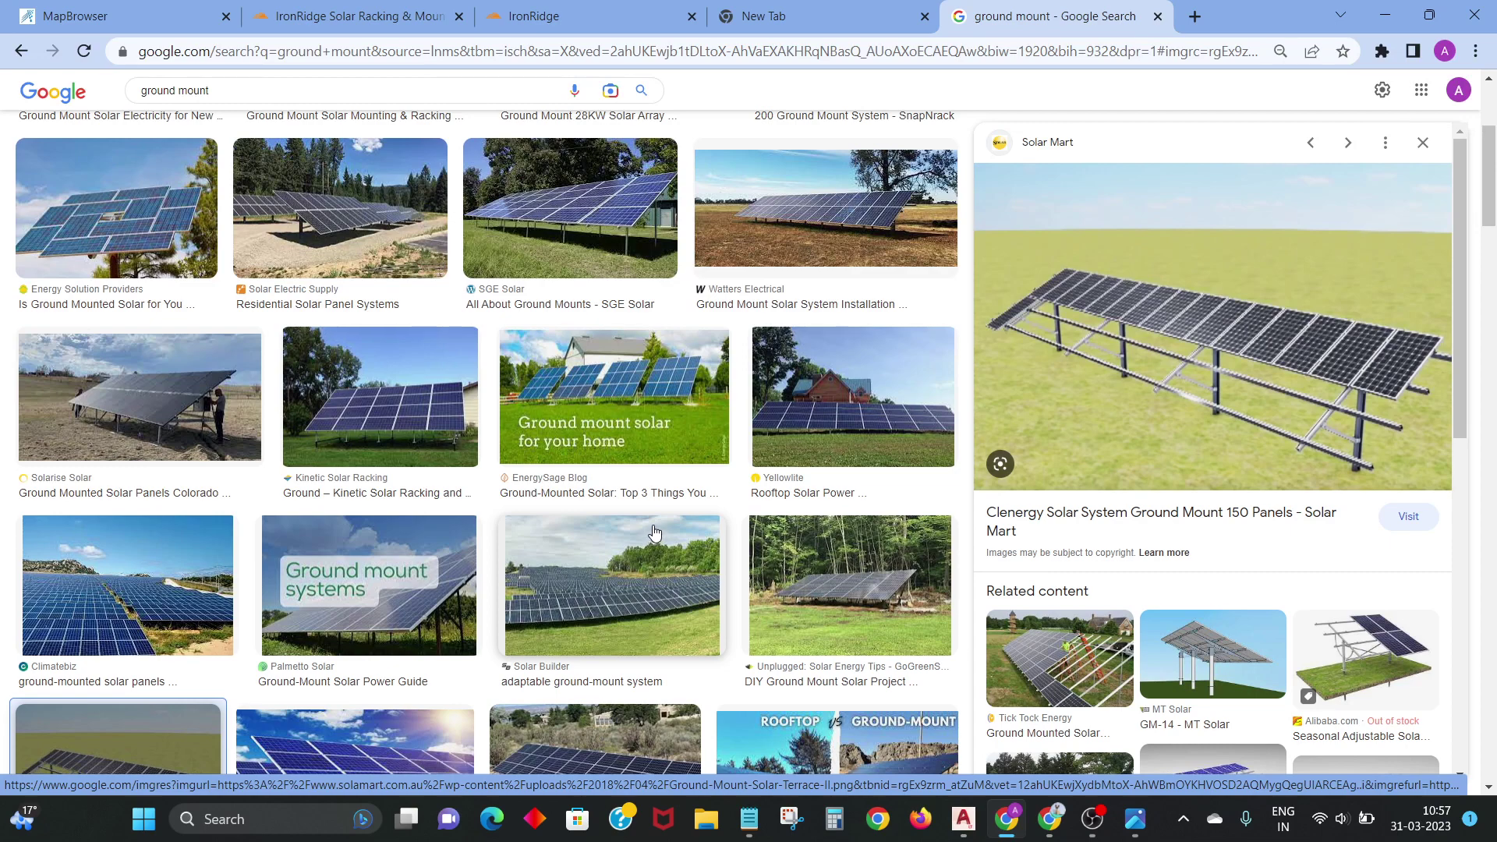
scroll(652, 535, "down", 2)
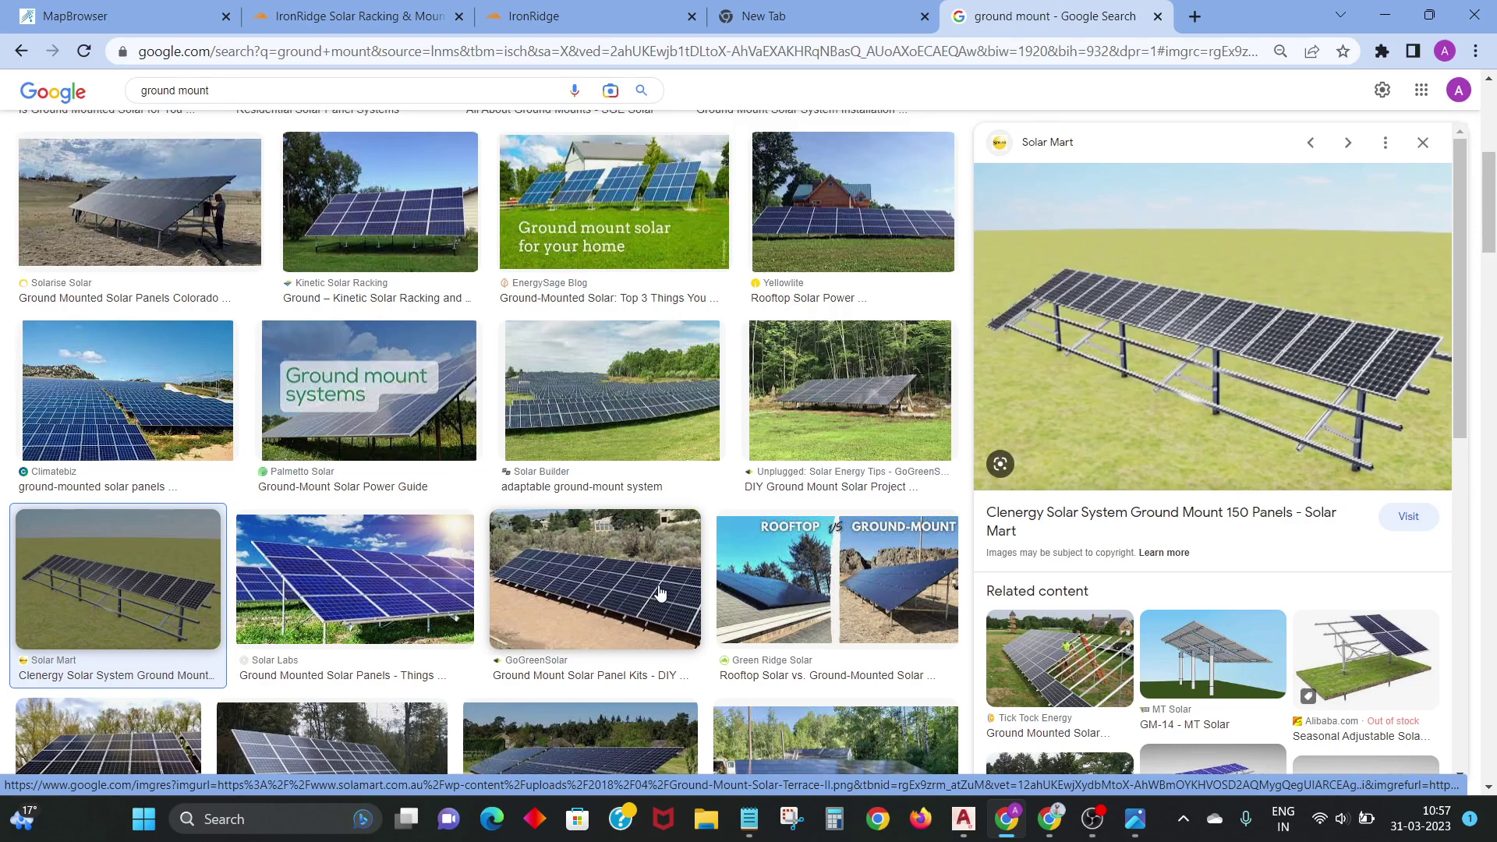
scroll(745, 571, "down", 2)
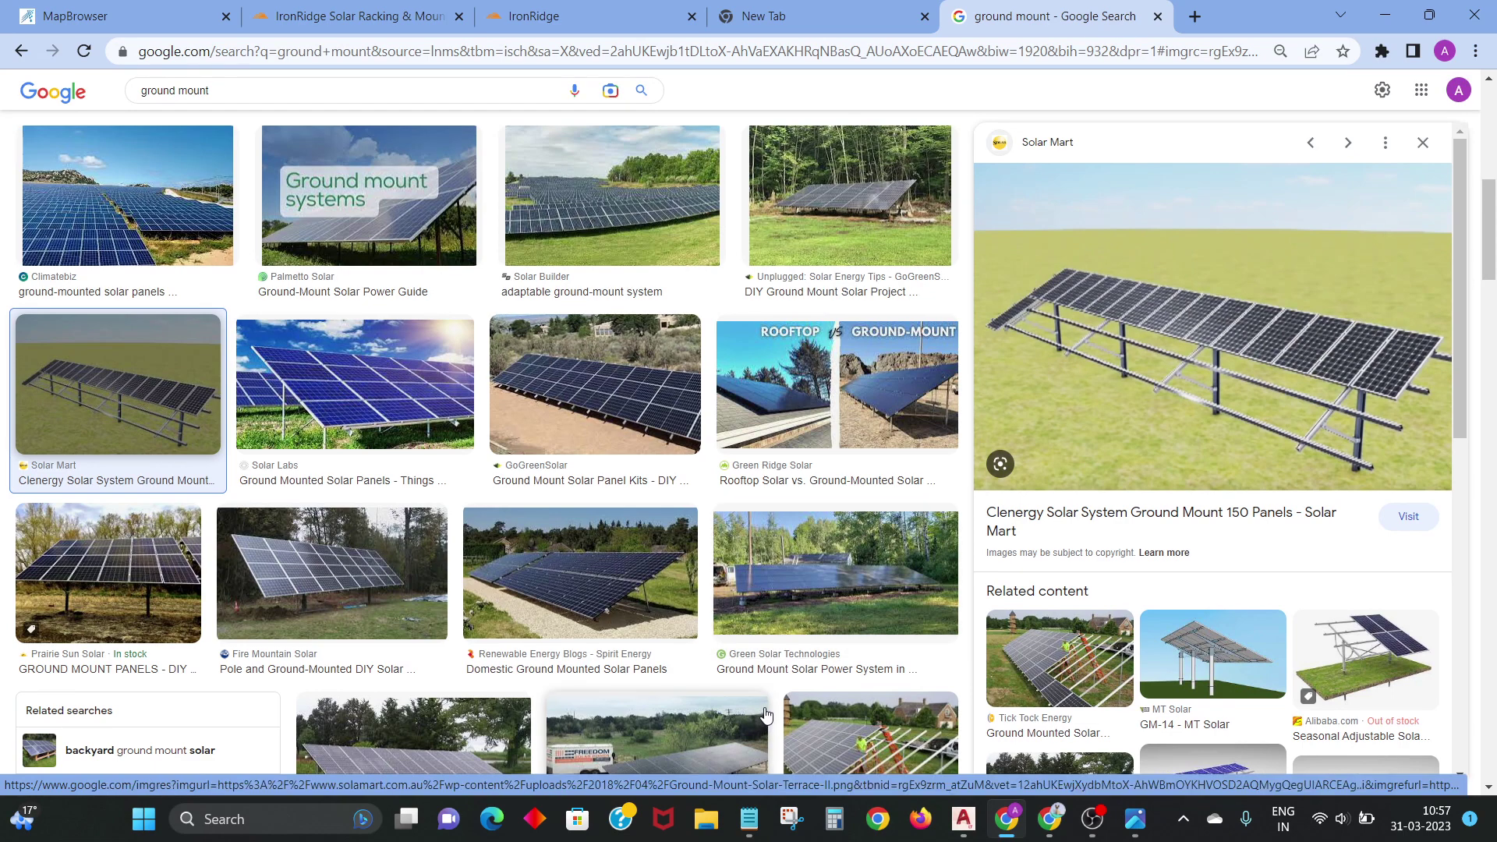
left_click(748, 827)
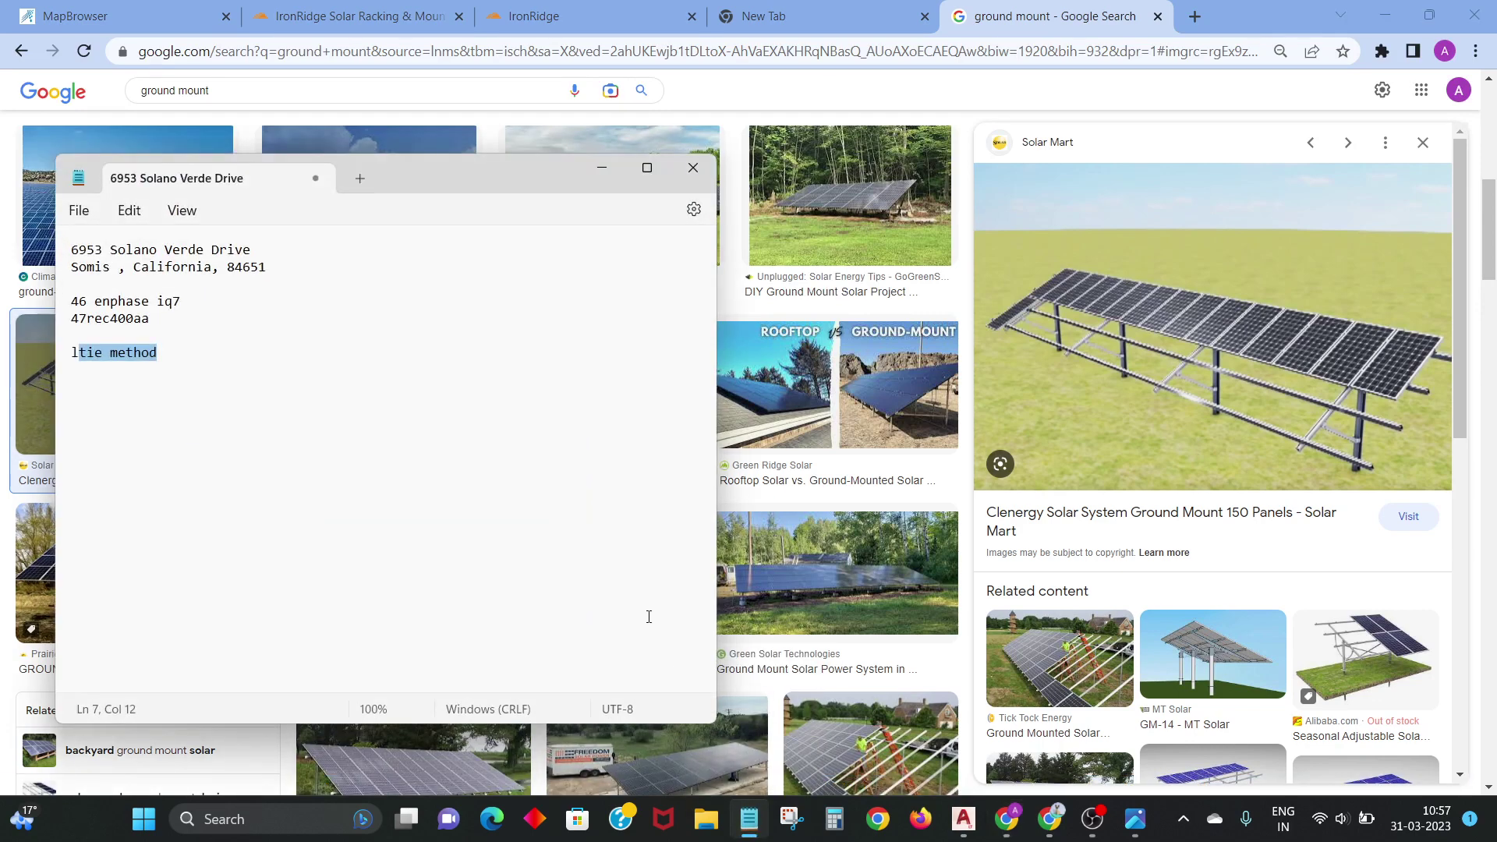
- Review the site address, aerial site photo, 46 Enphase IQ7 count and tie method note
left_click_drag(70, 250, 72, 267)
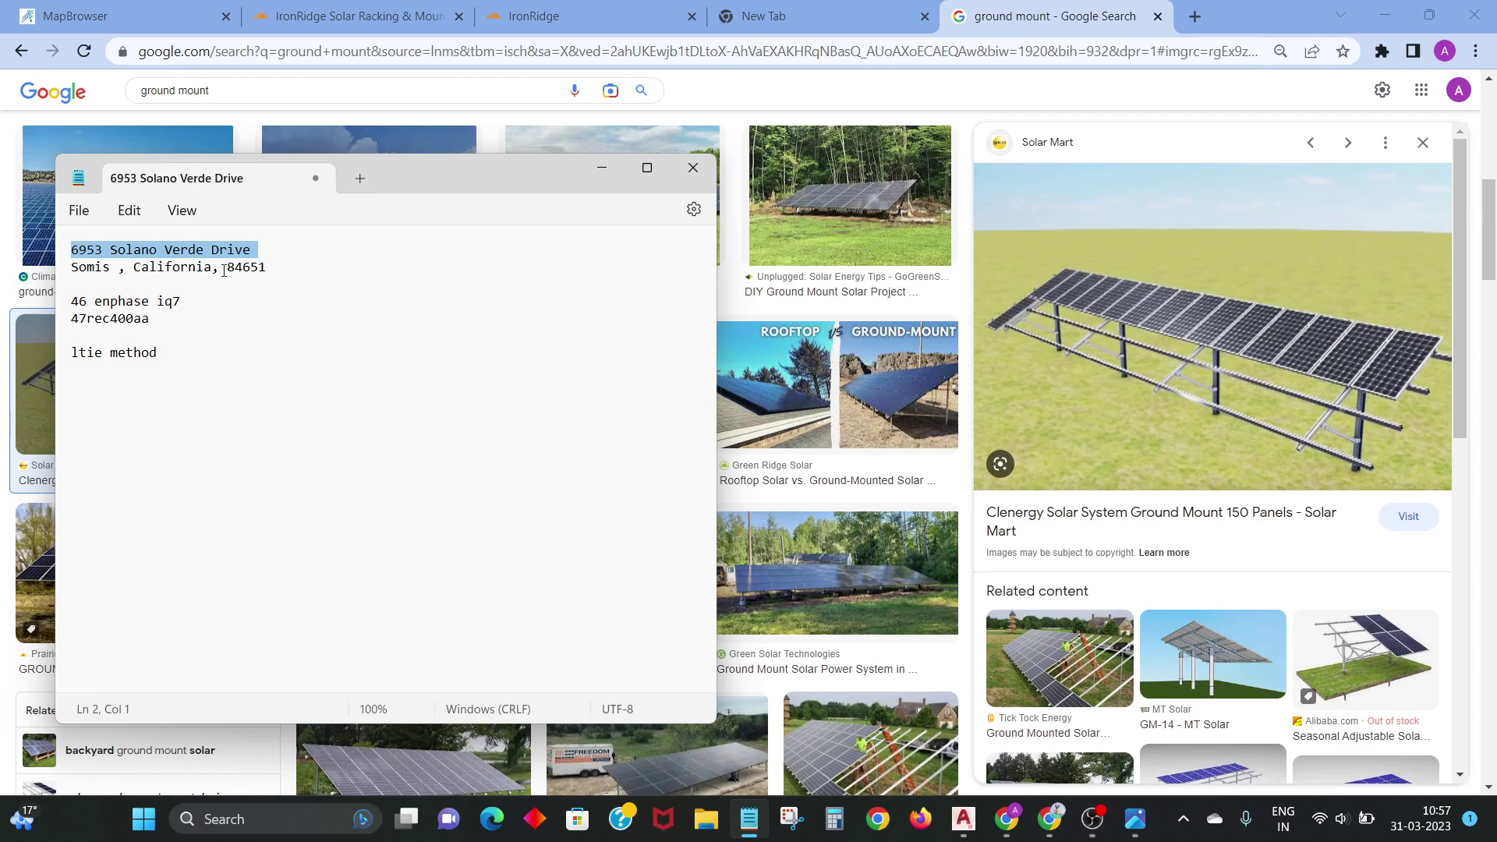
left_click(1136, 818)
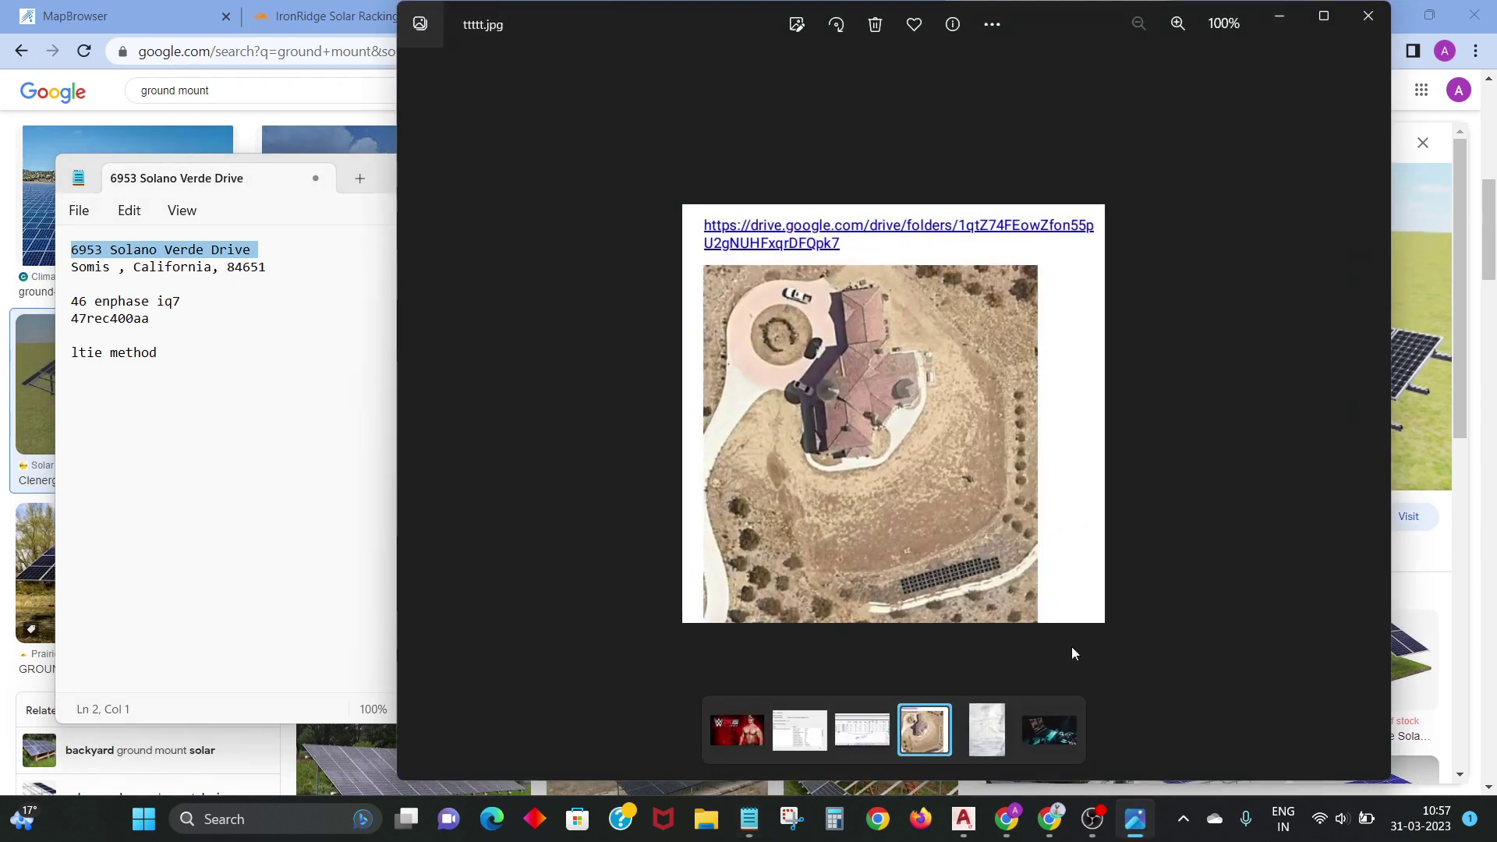
left_click(1279, 15)
left_click_drag(74, 302, 165, 310)
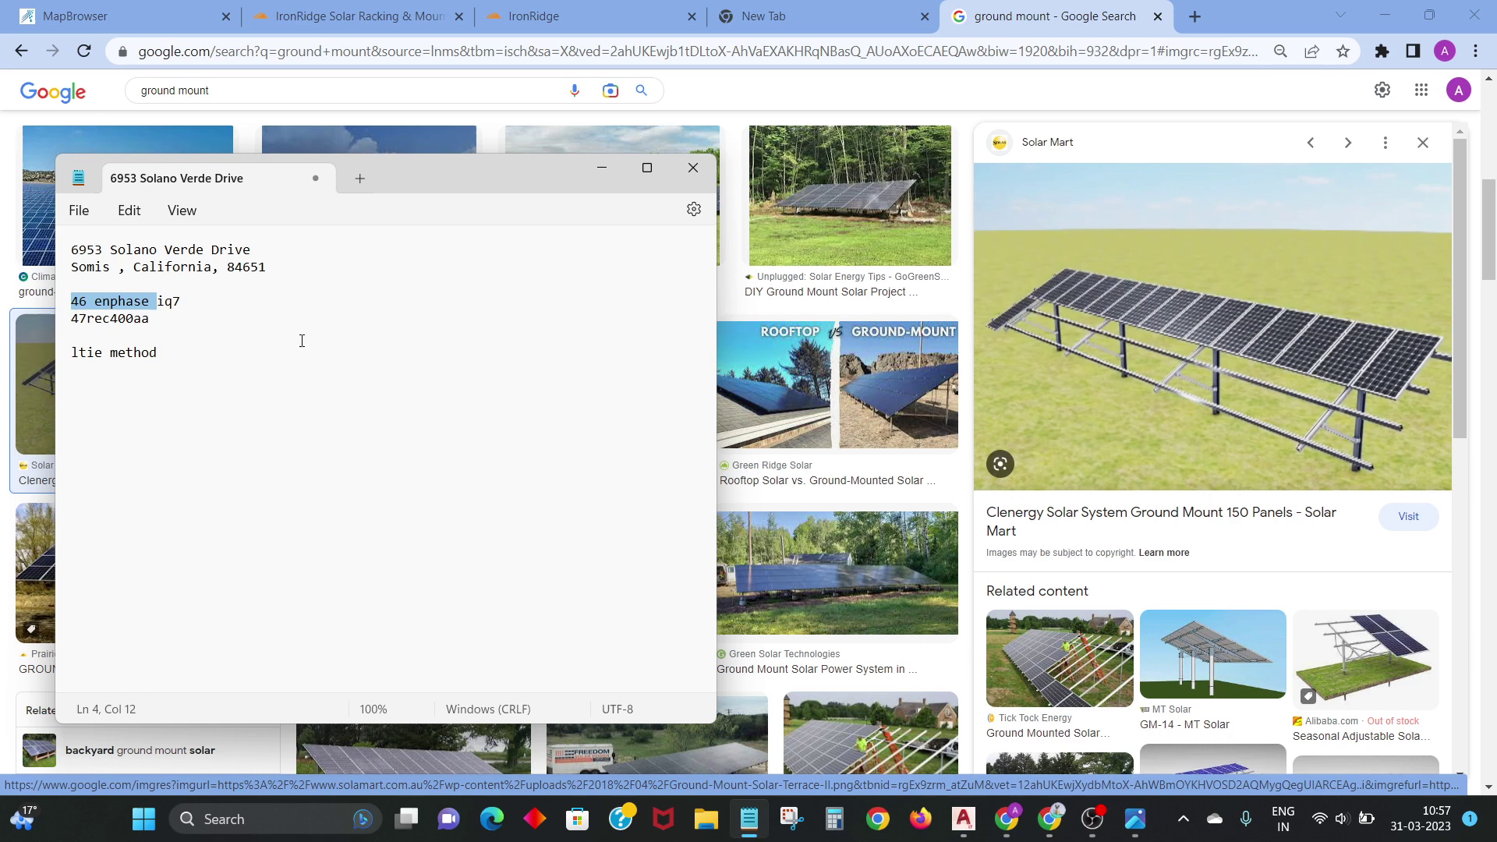
left_click_drag(81, 352, 160, 349)
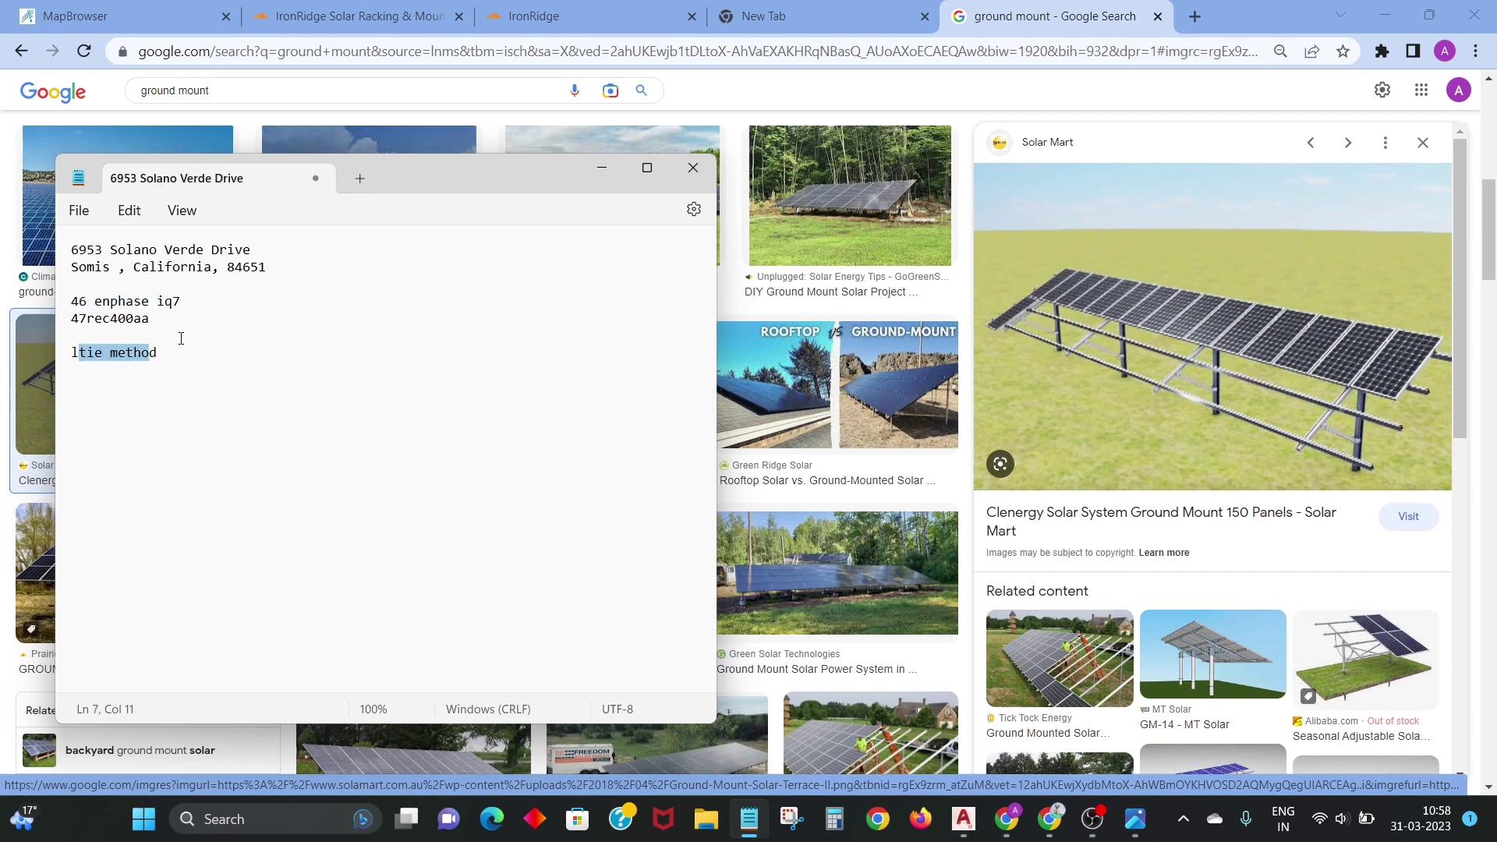
- Hide the notes and scroll back to the top of the image results
left_click(602, 168)
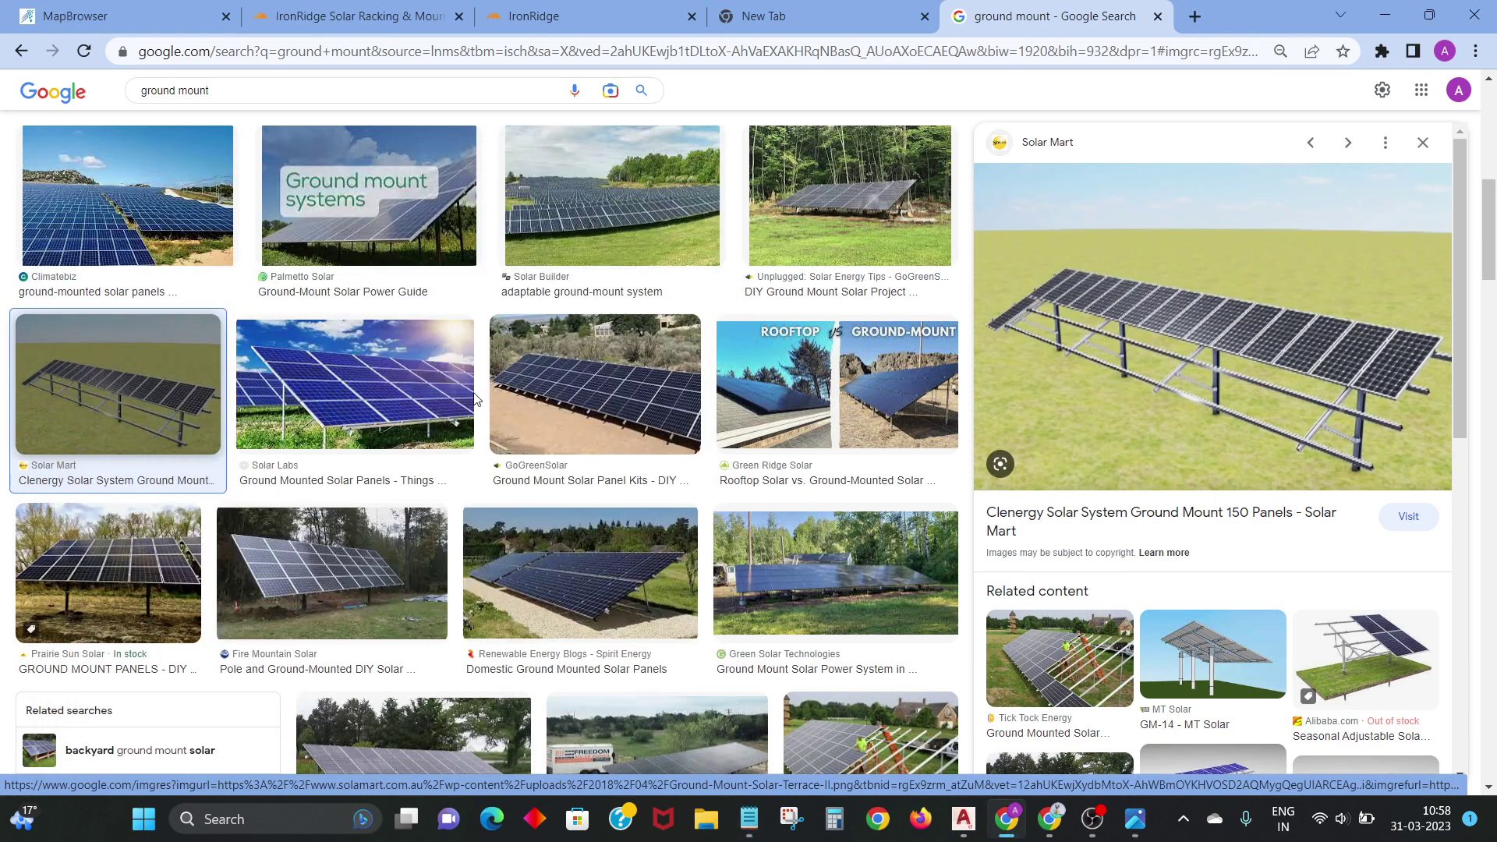
scroll(316, 555, "up", 3)
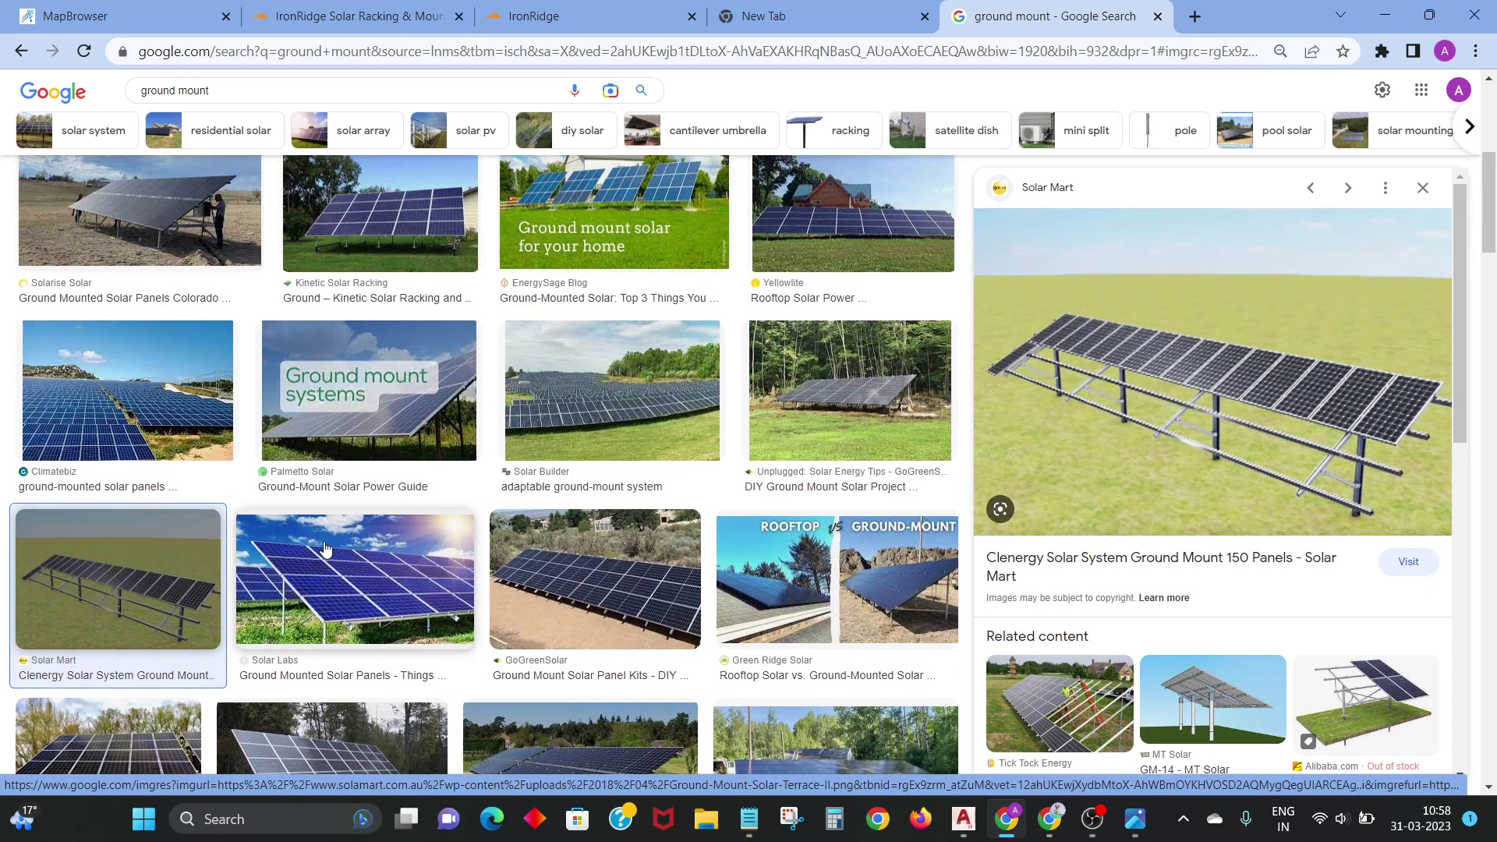
scroll(336, 555, "up", 2)
scroll(355, 569, "up", 4)
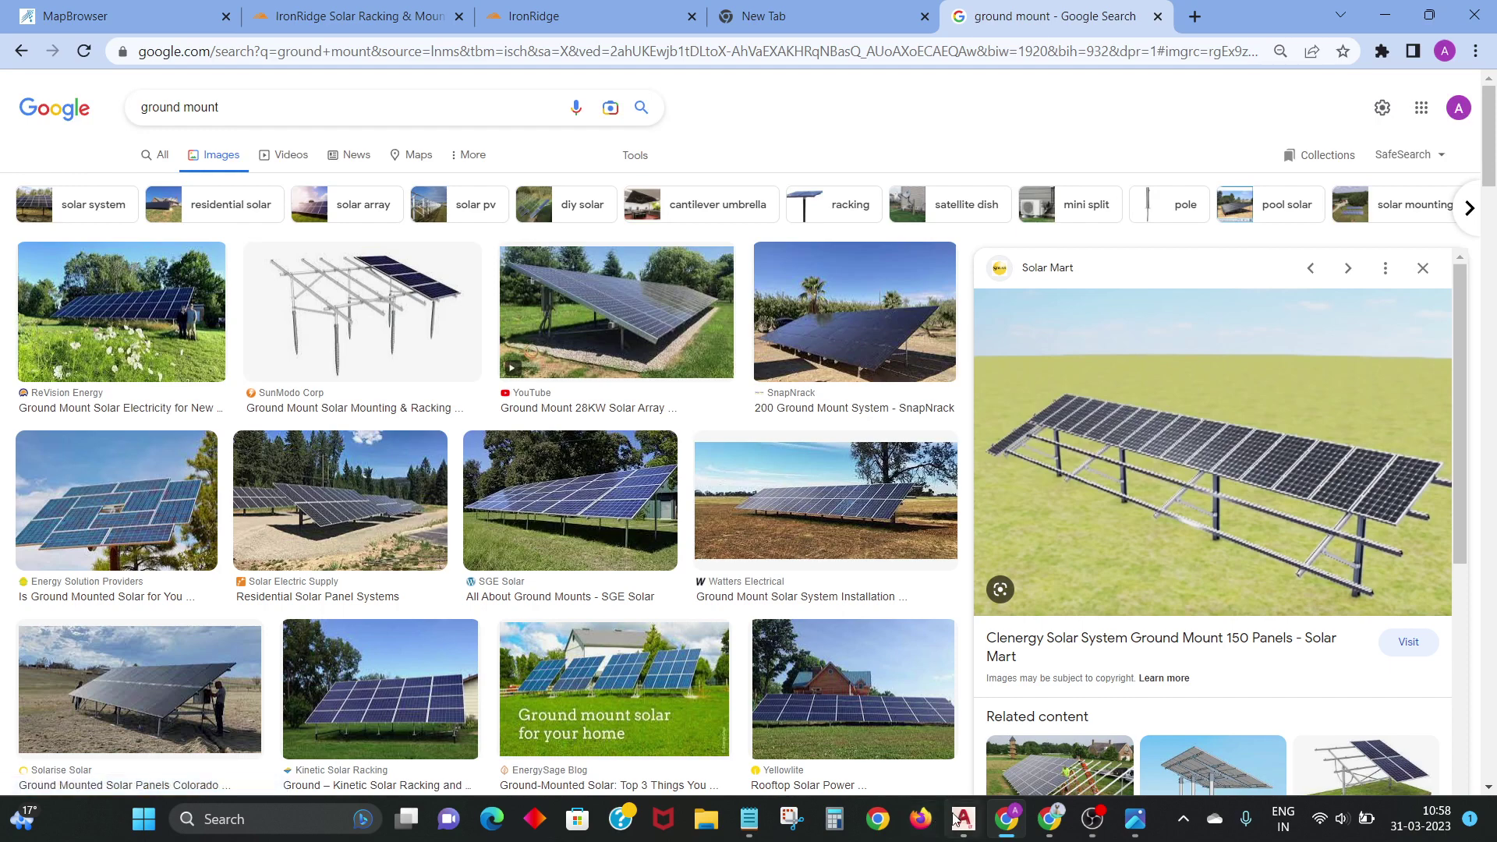
mouse_move(749, 819)
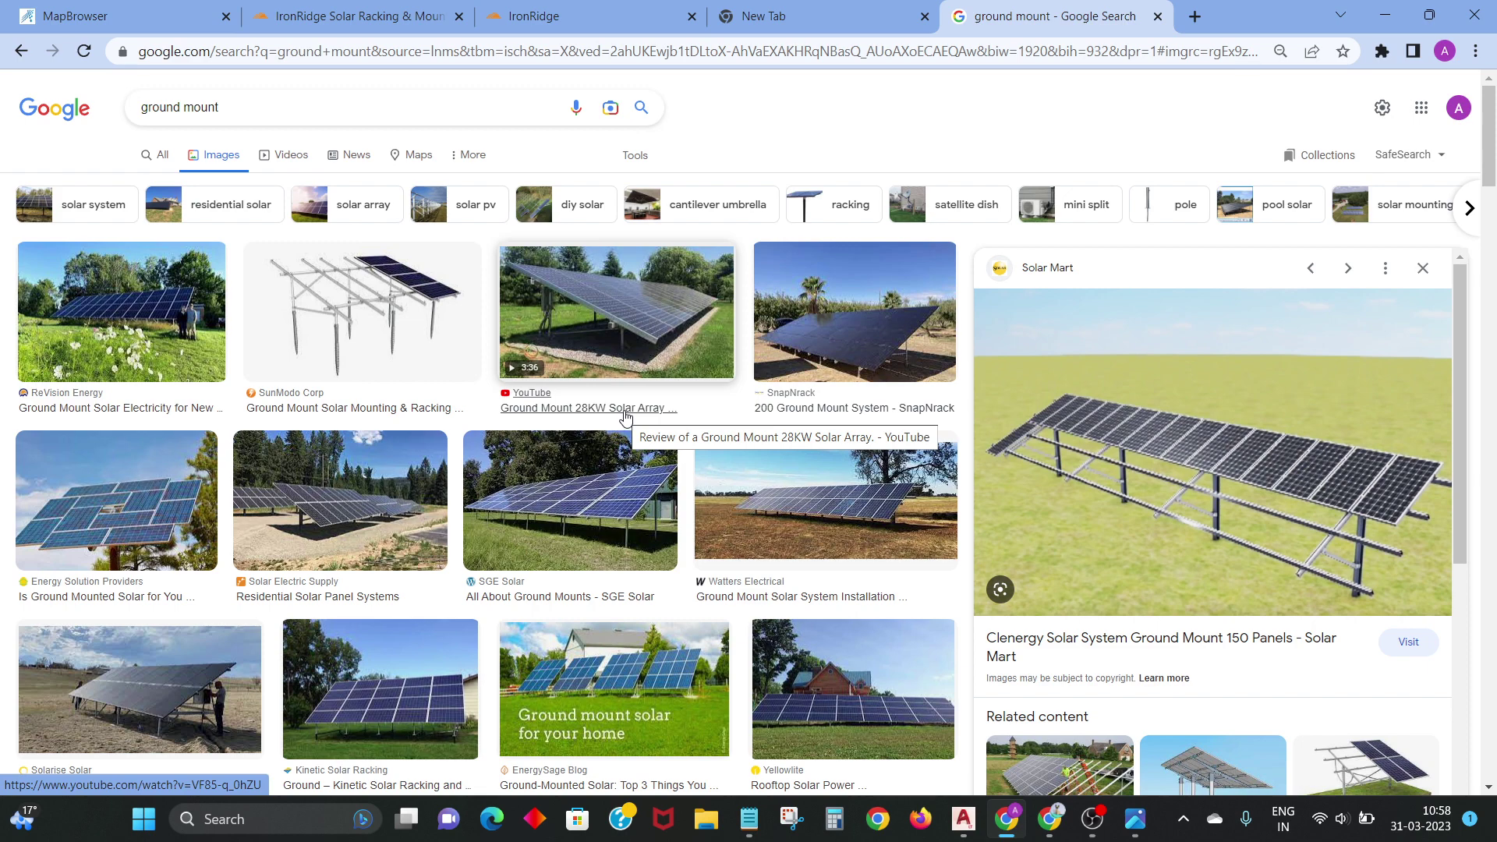
- Reselect the full site address in the notes, then move to the IronRidge Solar Racking site
left_click(747, 818)
left_click_drag(272, 267, 60, 234)
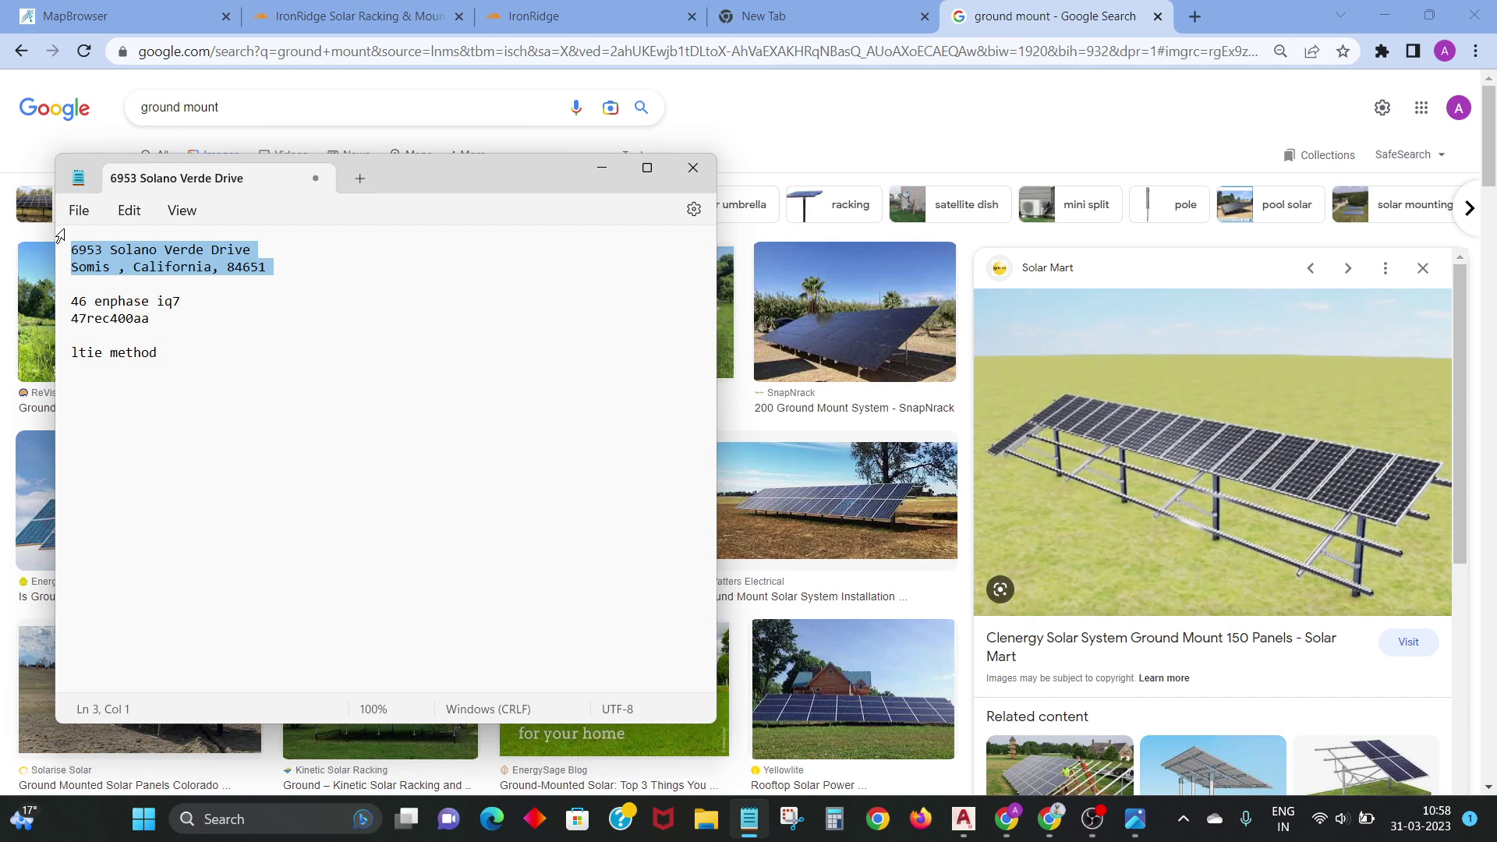
left_click(601, 173)
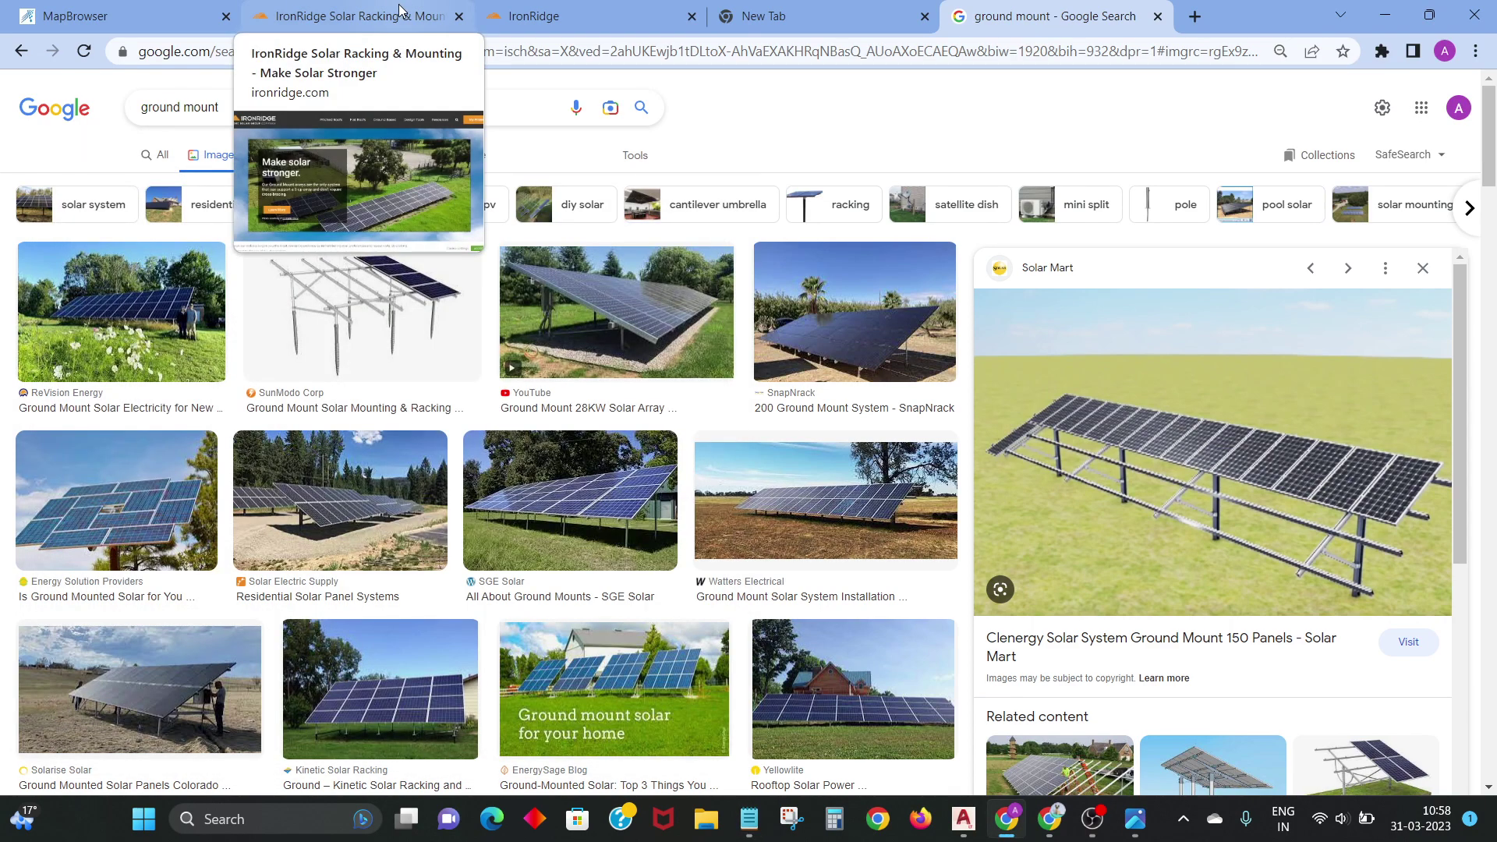
left_click(399, 9)
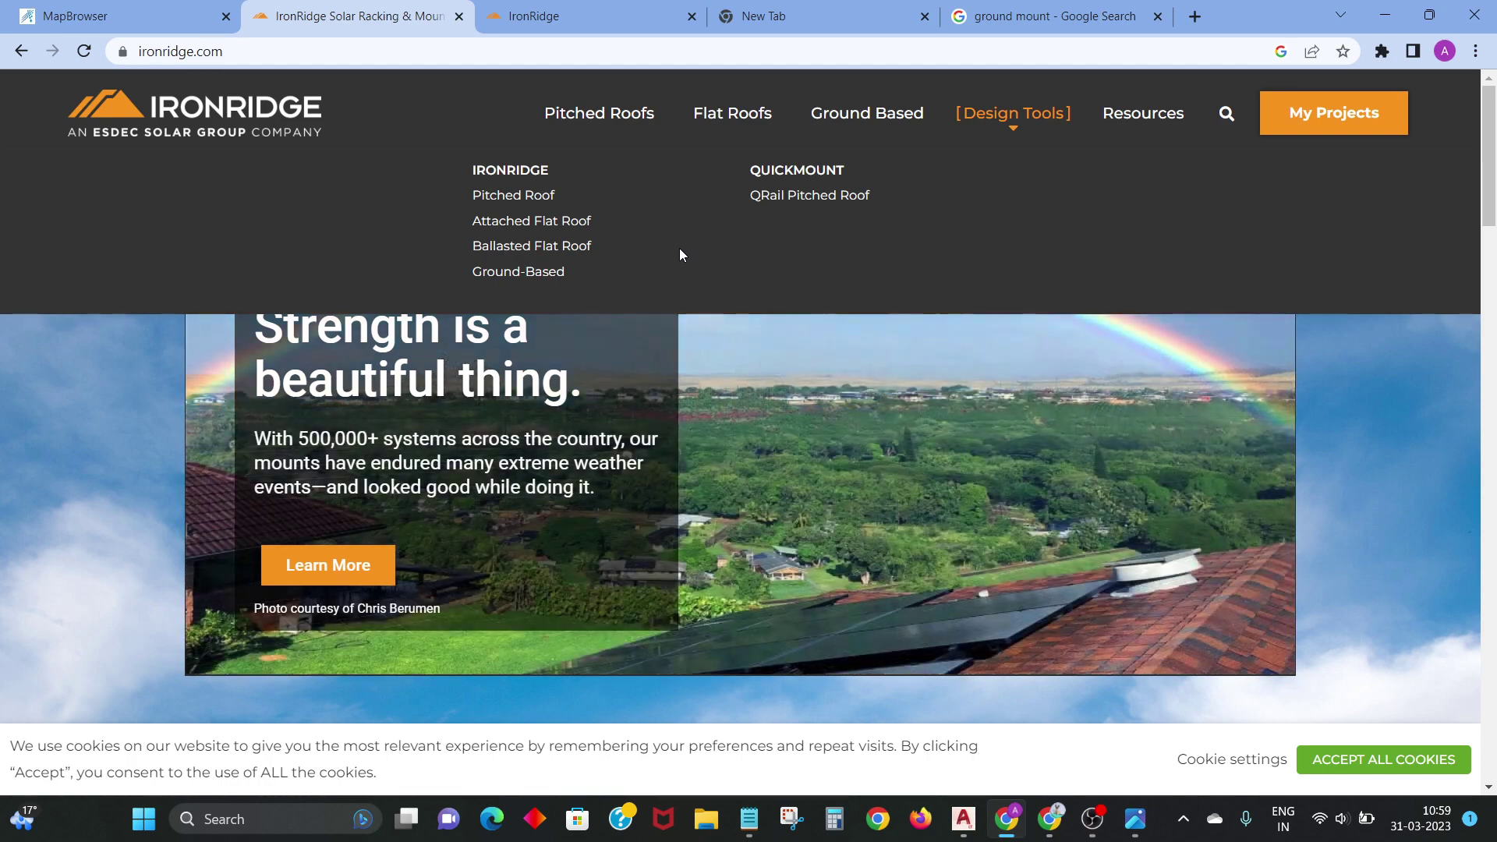
- Start a new Ground-based project from the IronRidge Design Assistant dashboard
left_click(1101, 815)
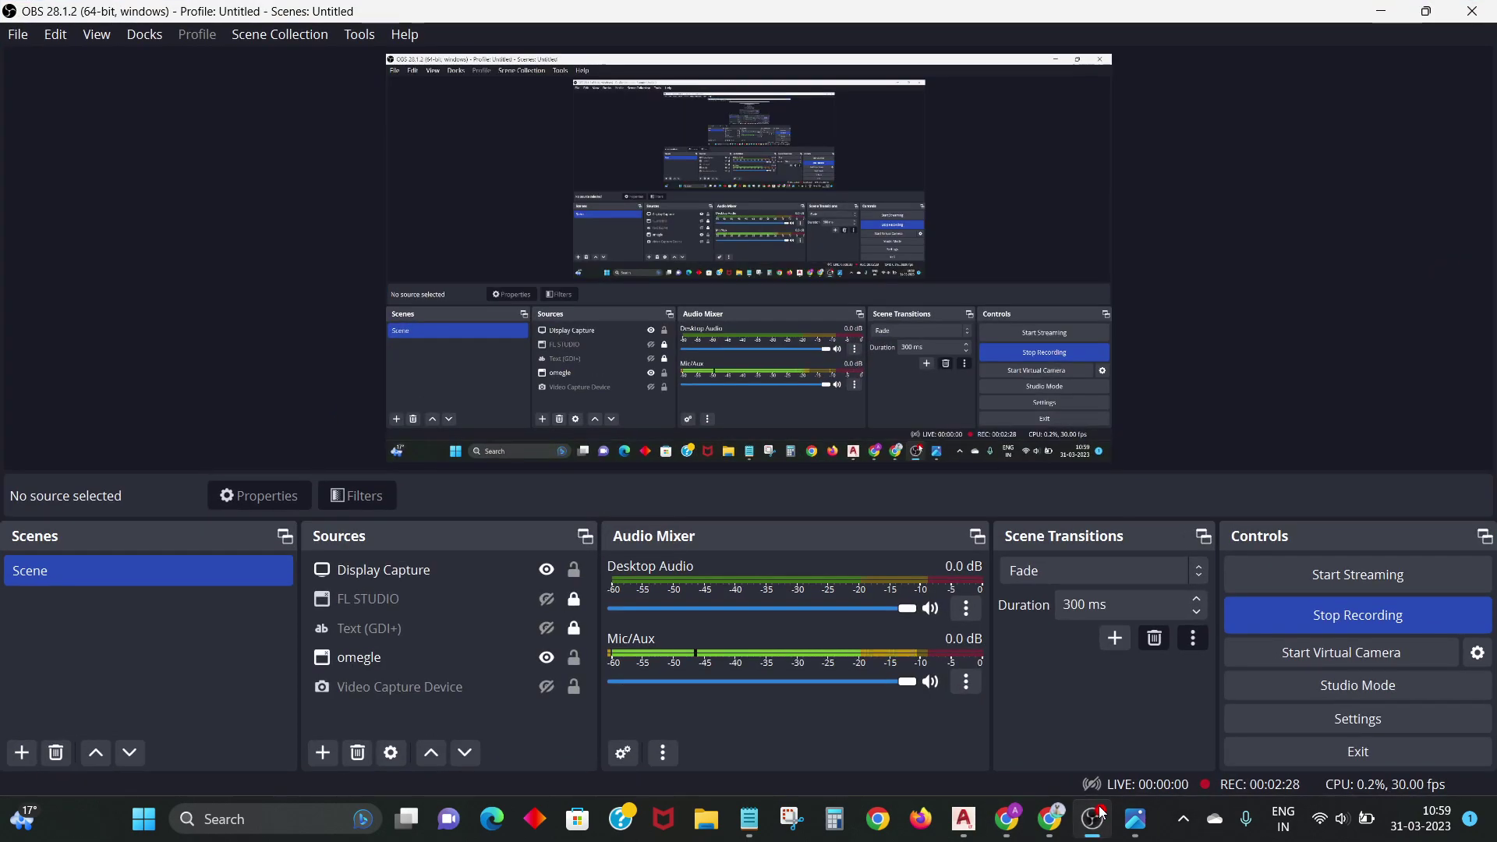
left_click(1382, 12)
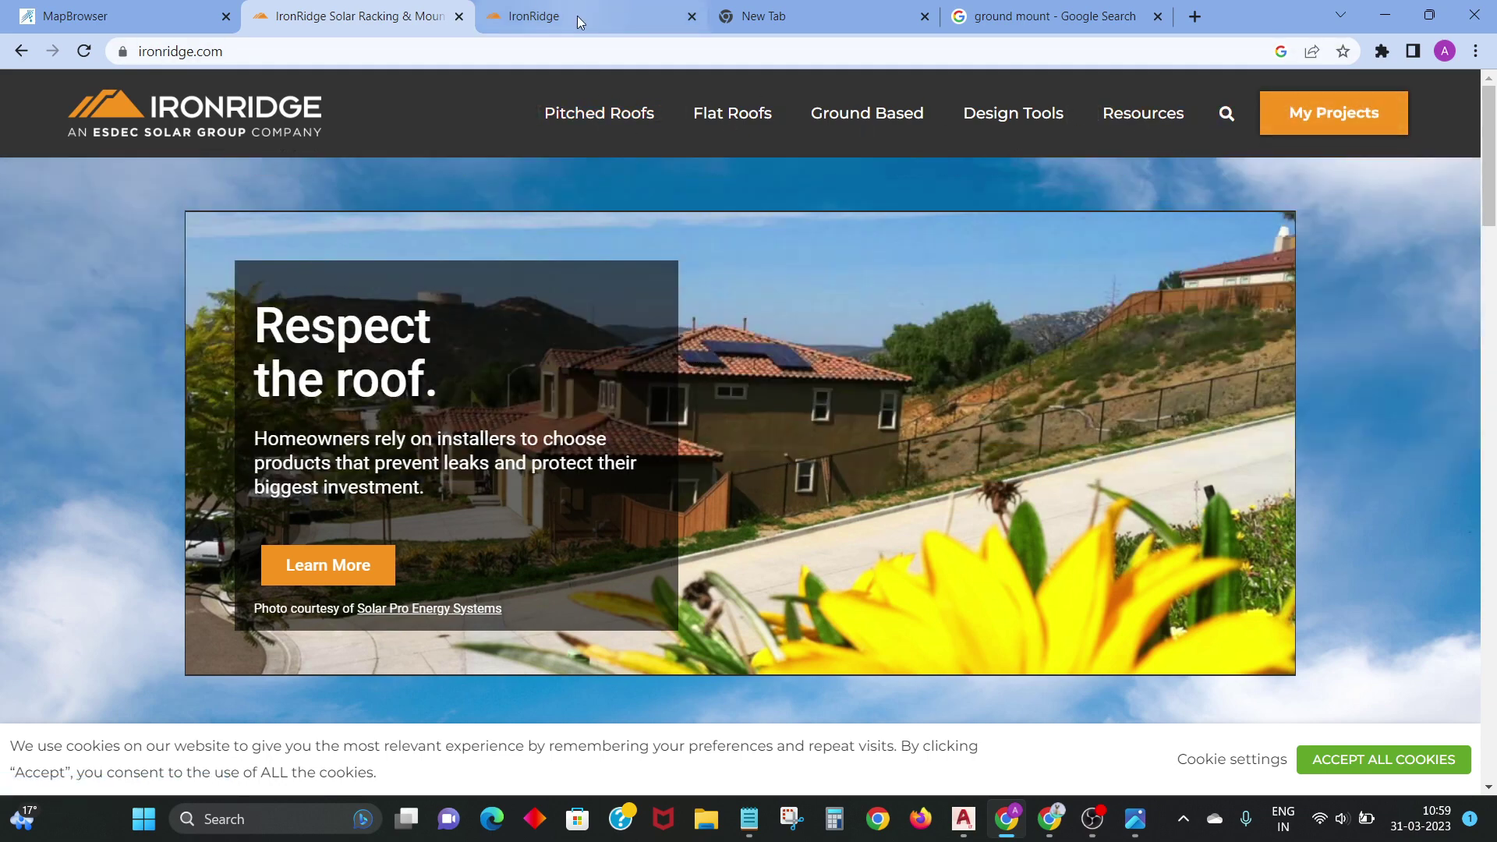
left_click(577, 15)
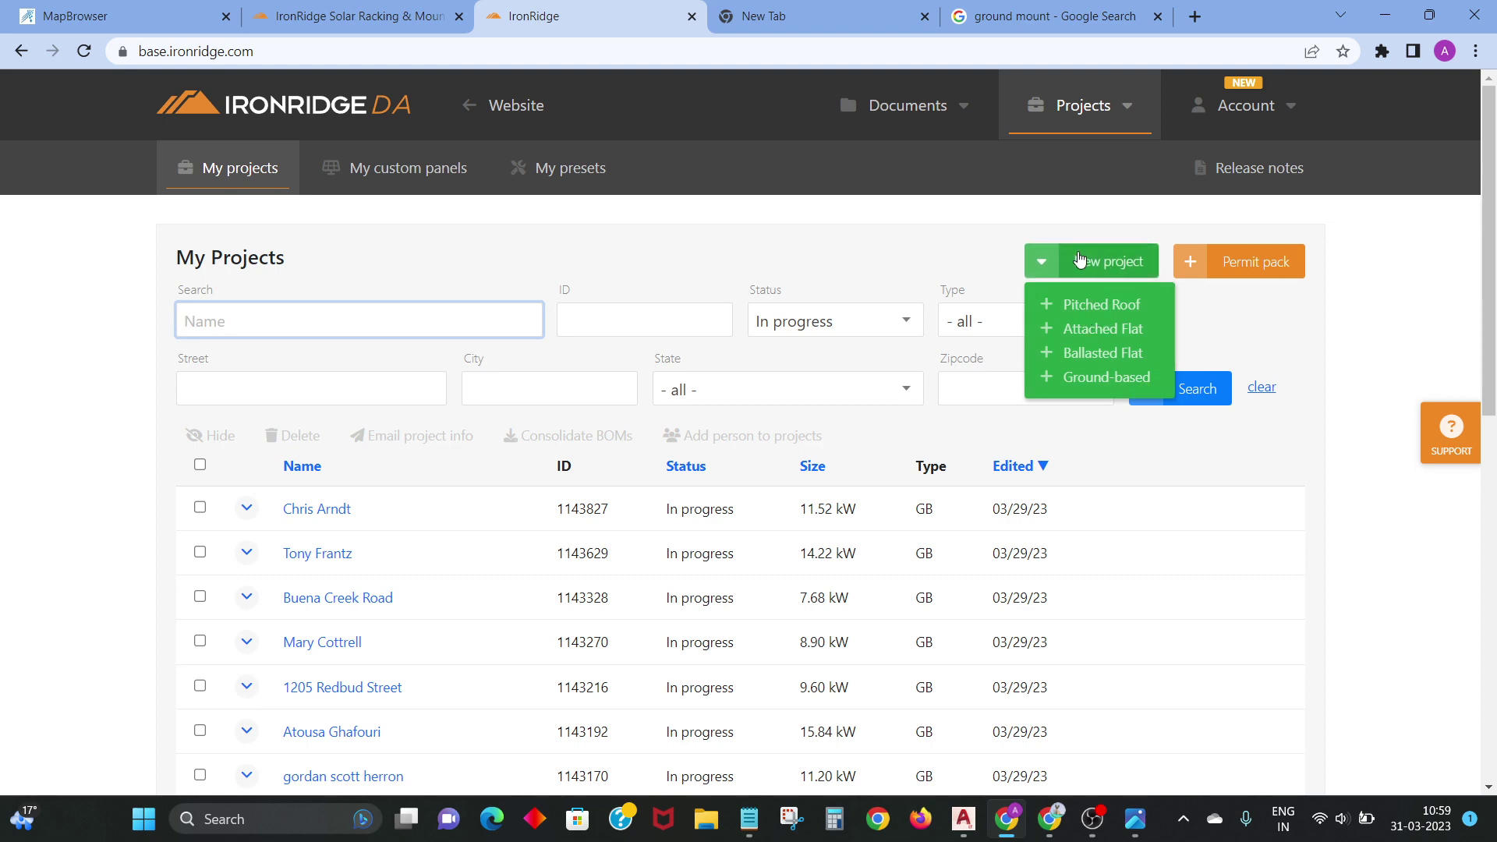
left_click(1075, 379)
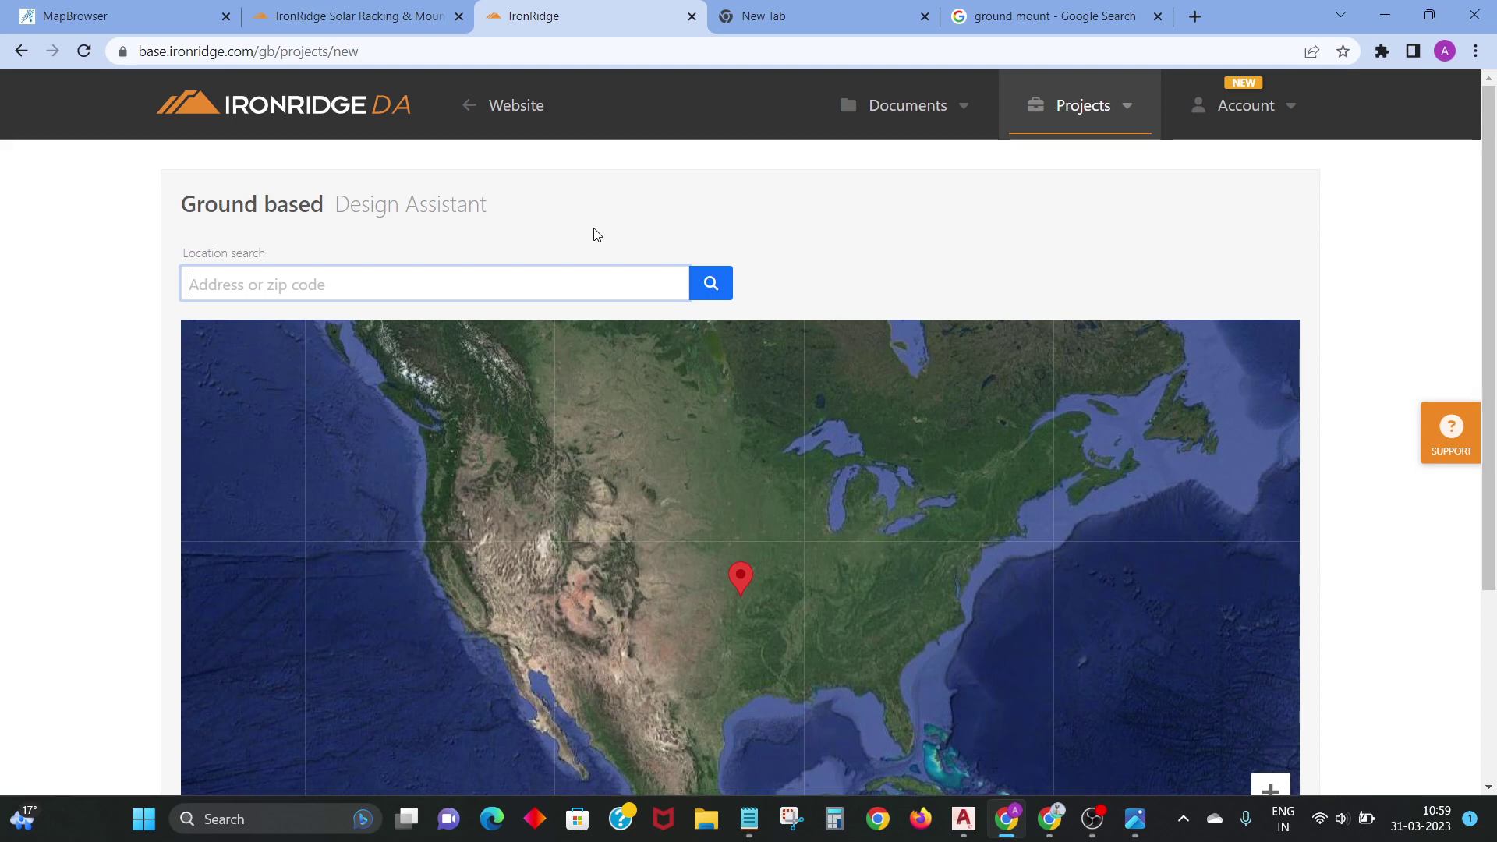
left_click(749, 819)
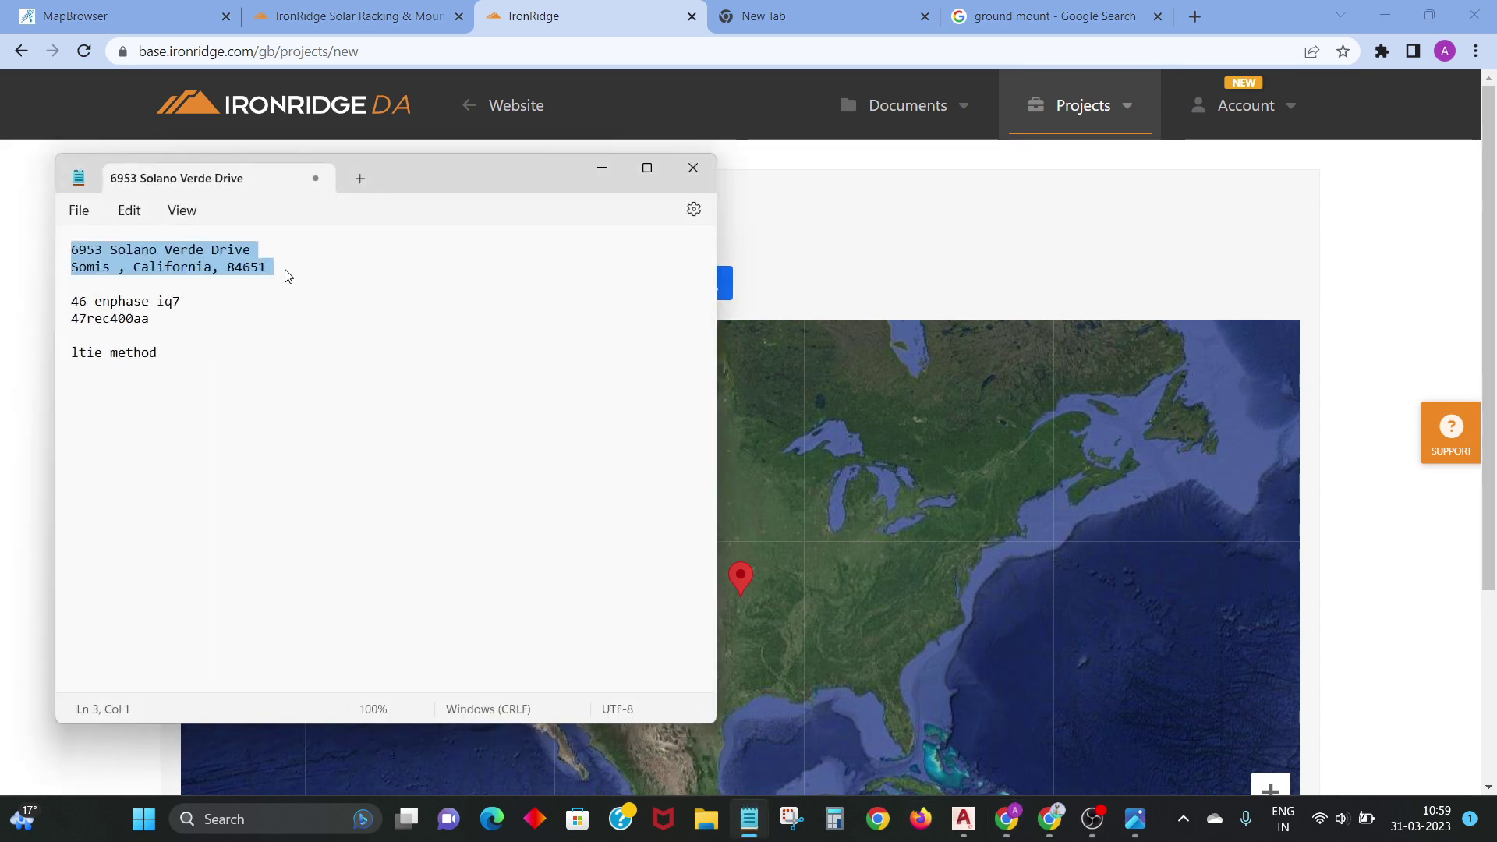
left_click_drag(275, 271, 57, 250)
key("ctrl+c")
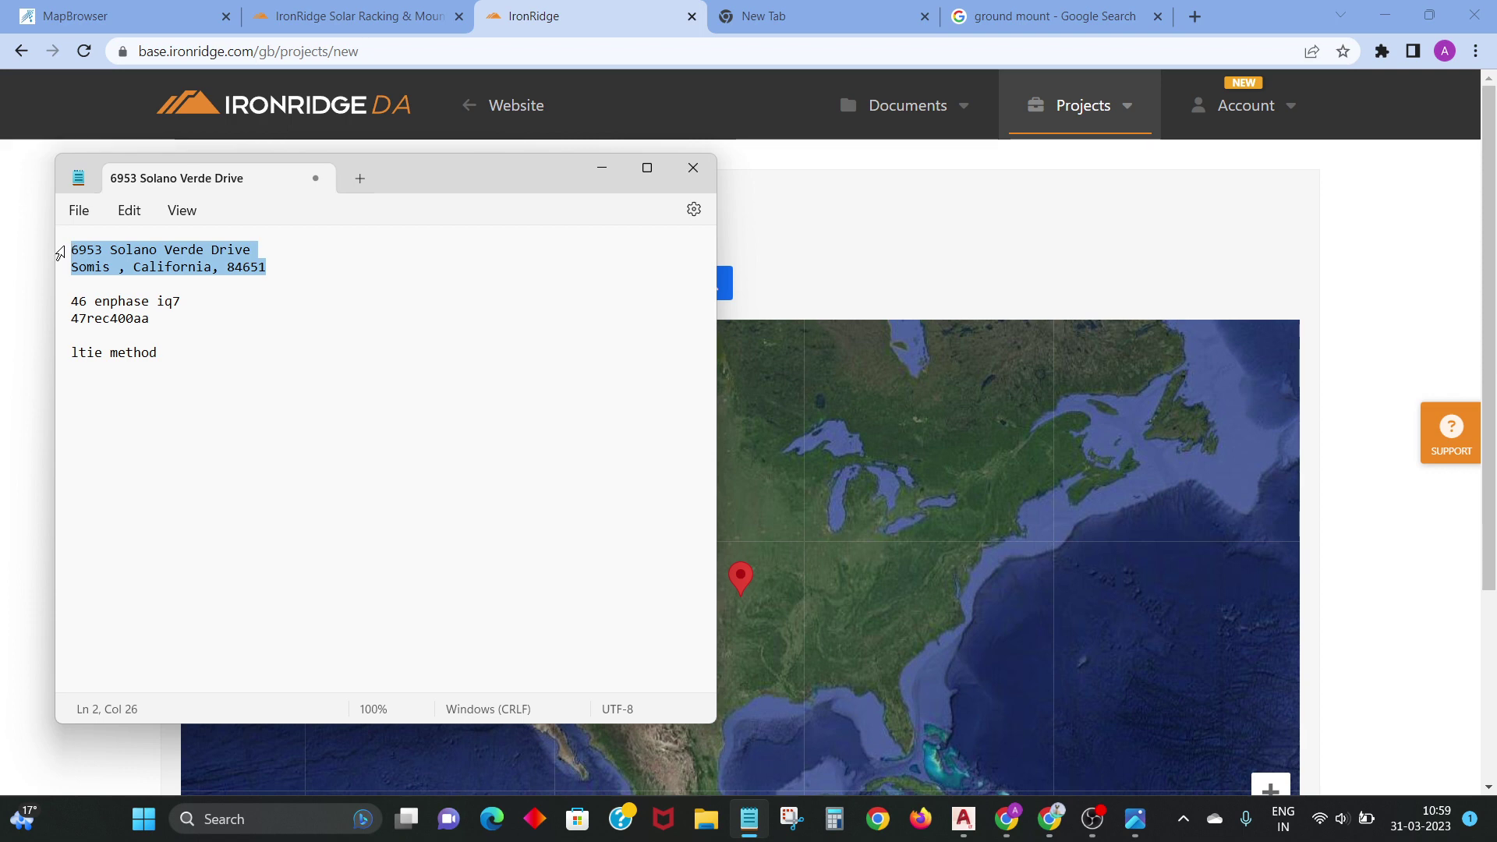
left_click(602, 168)
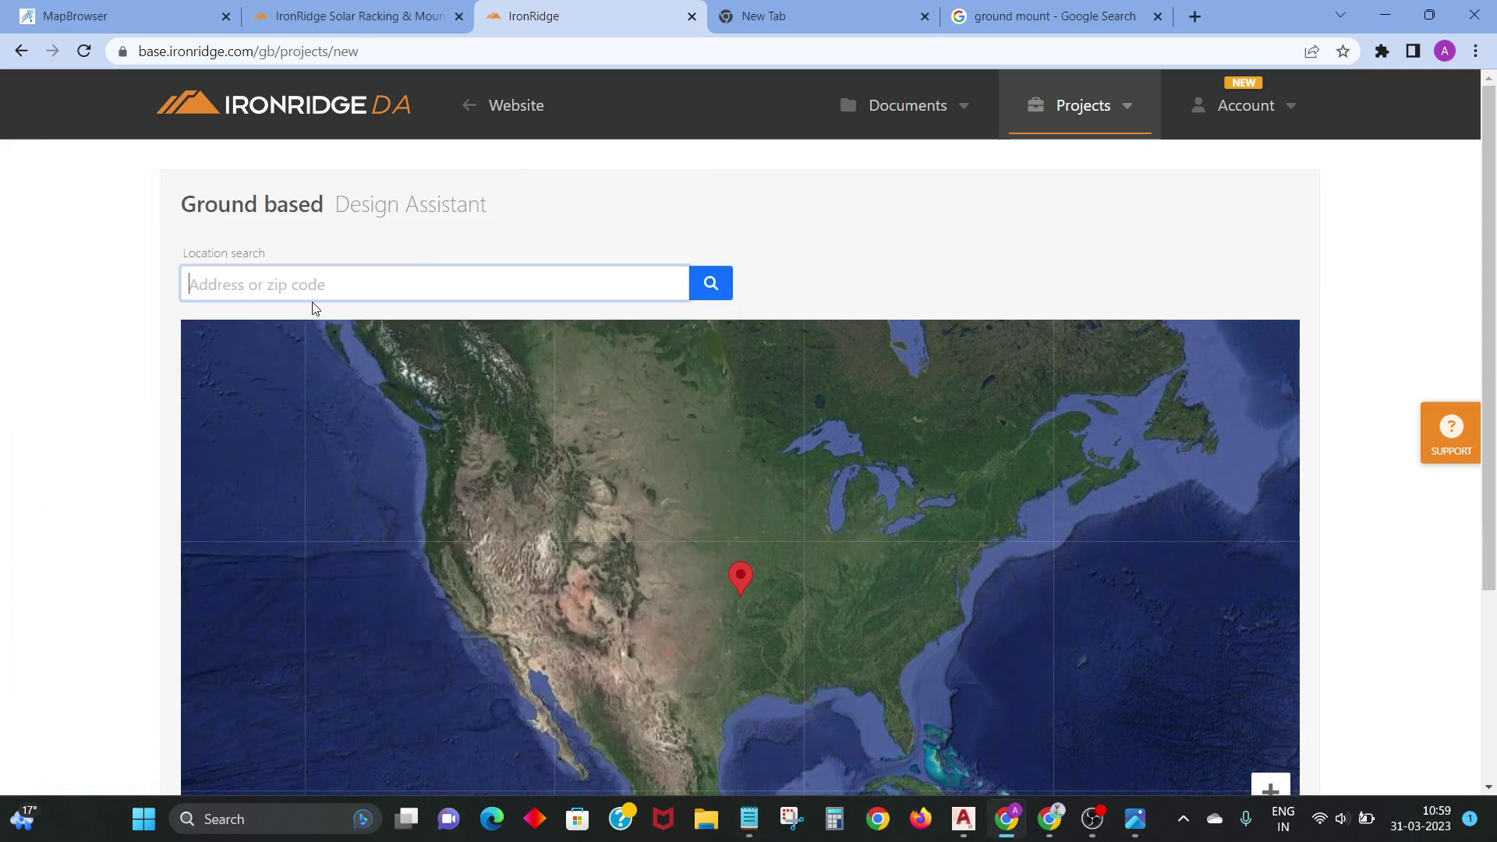
key("ctrl+v")
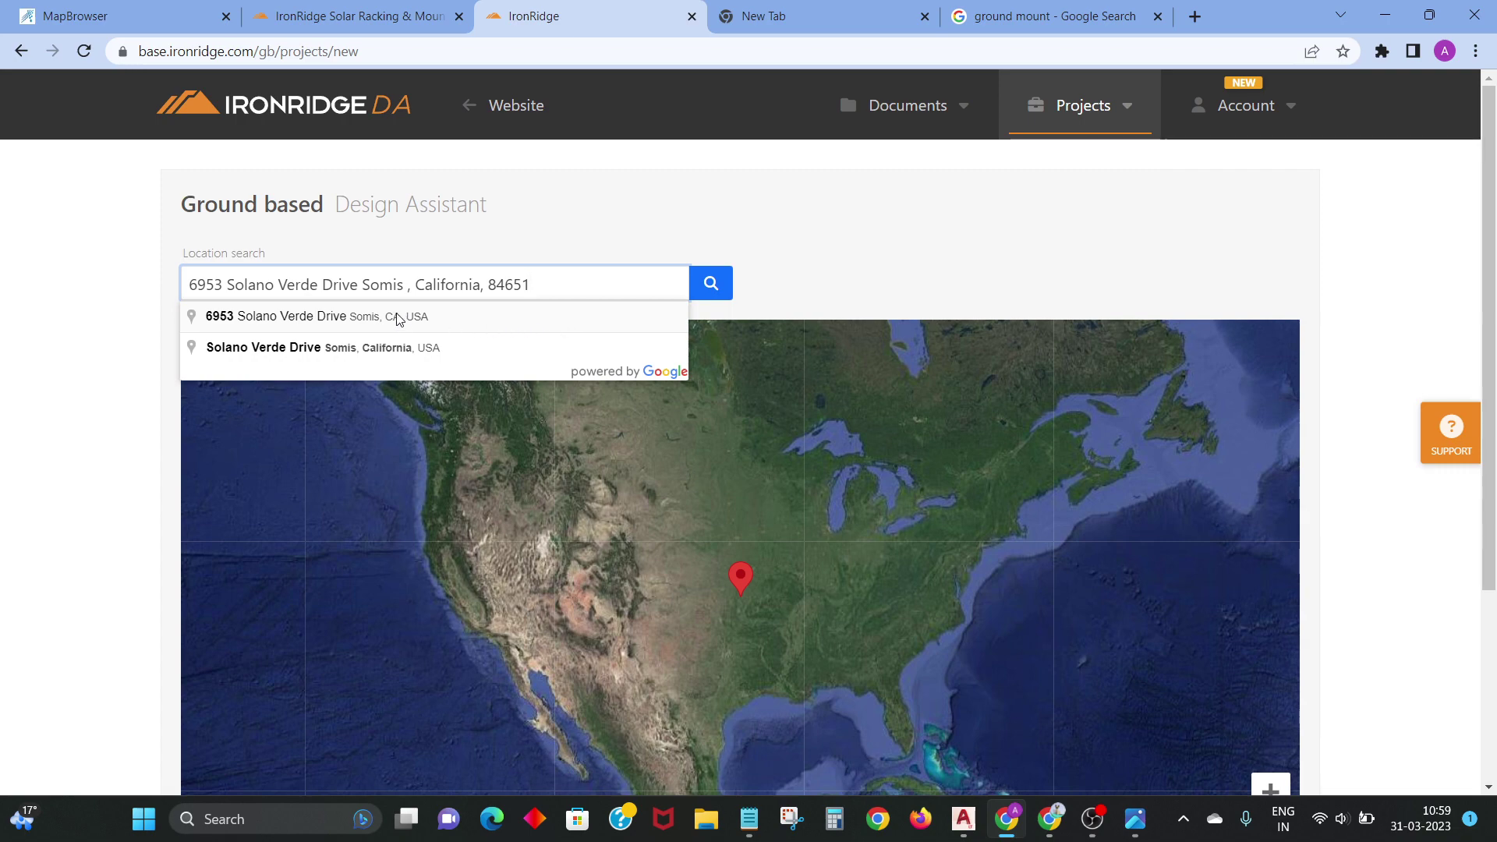
left_click(711, 285)
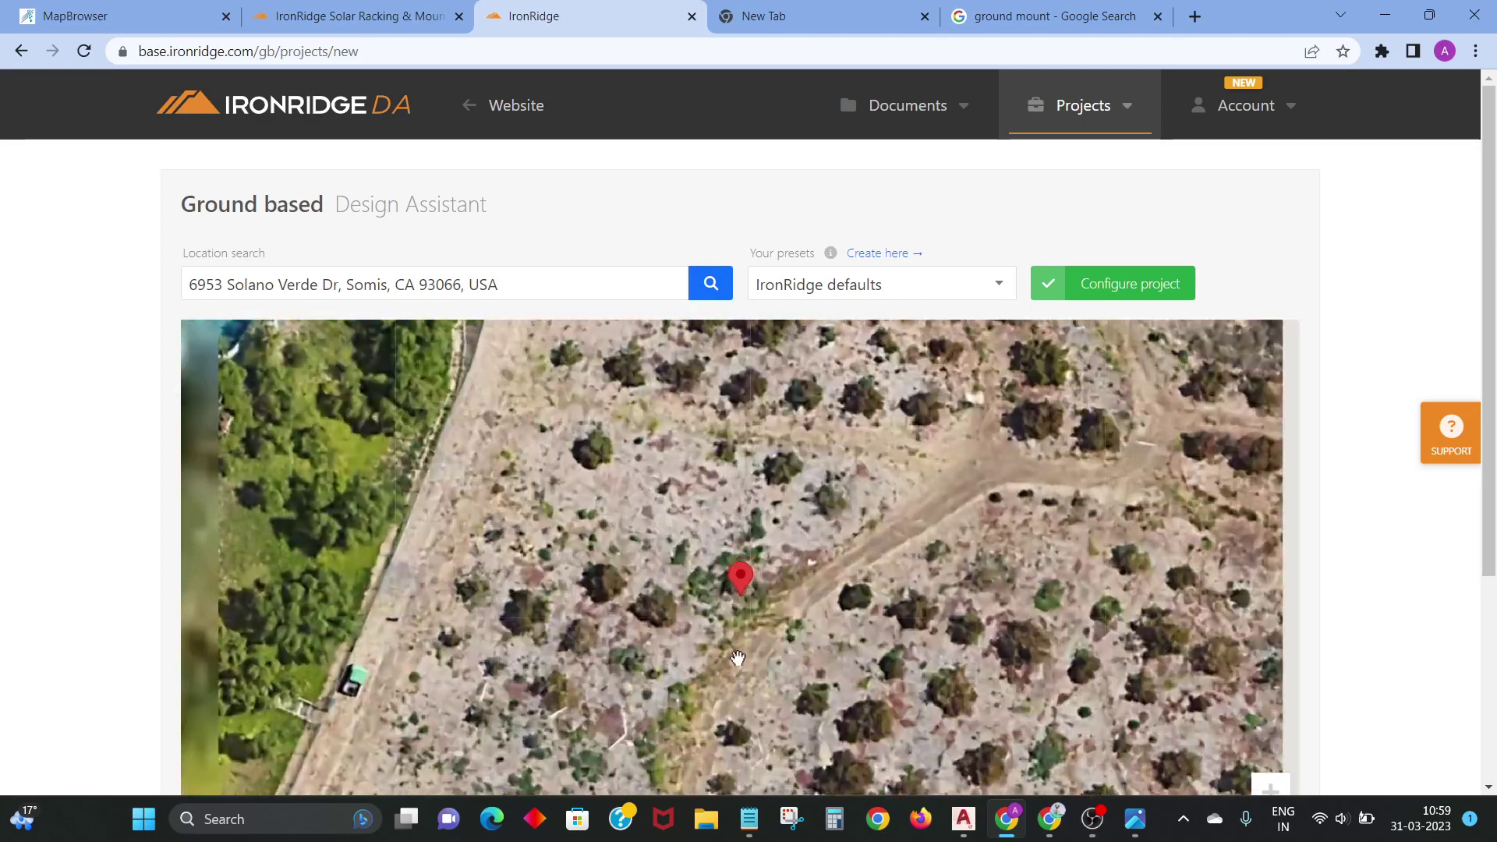
- Pan and zoom the map to bring the house under the site pin
scroll(737, 647, "down", 3)
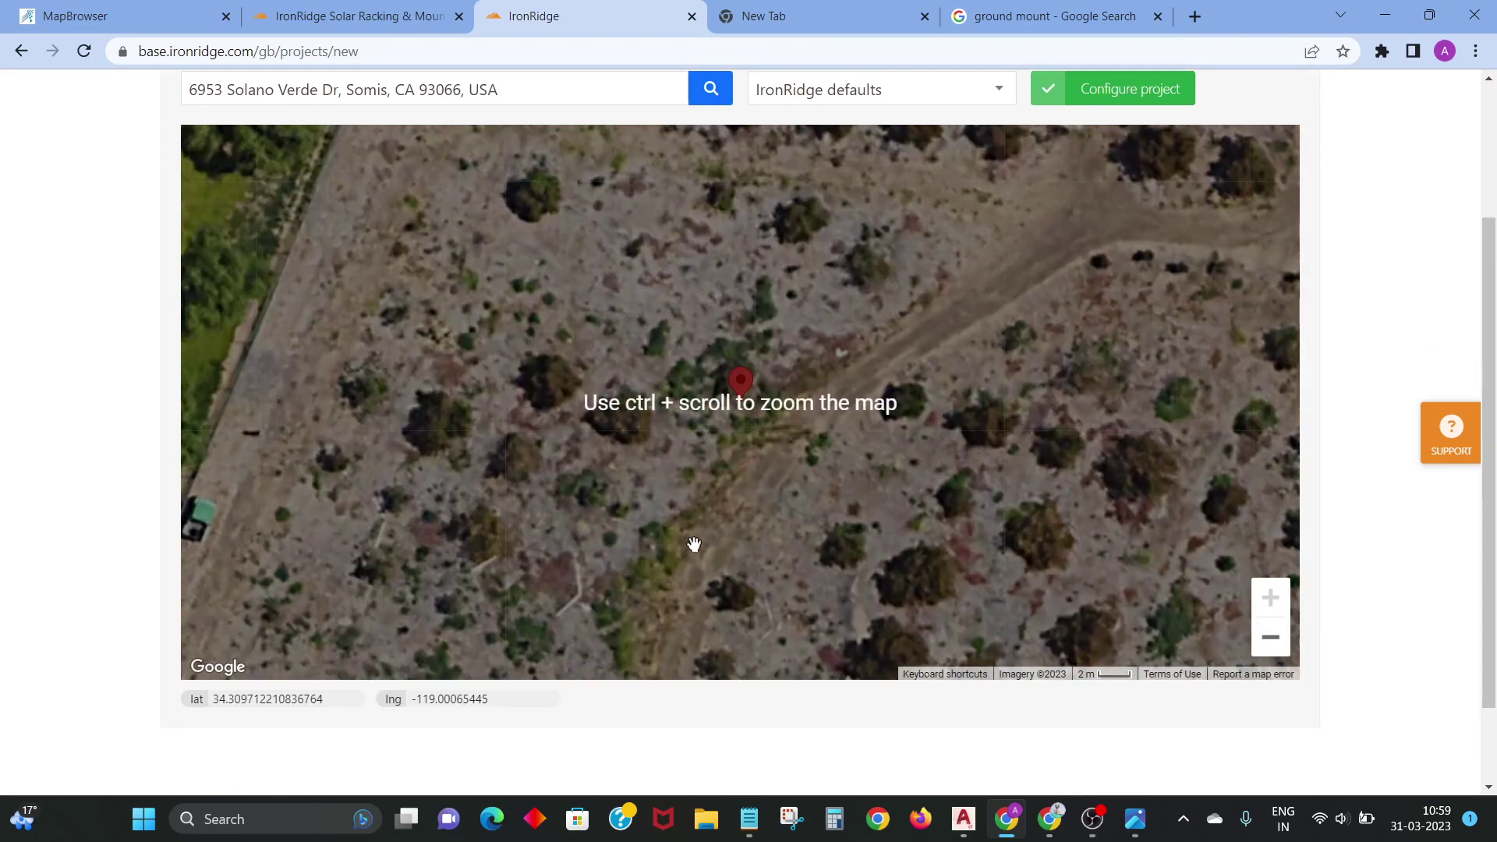
scroll(734, 472, "down", 3, "ctrl")
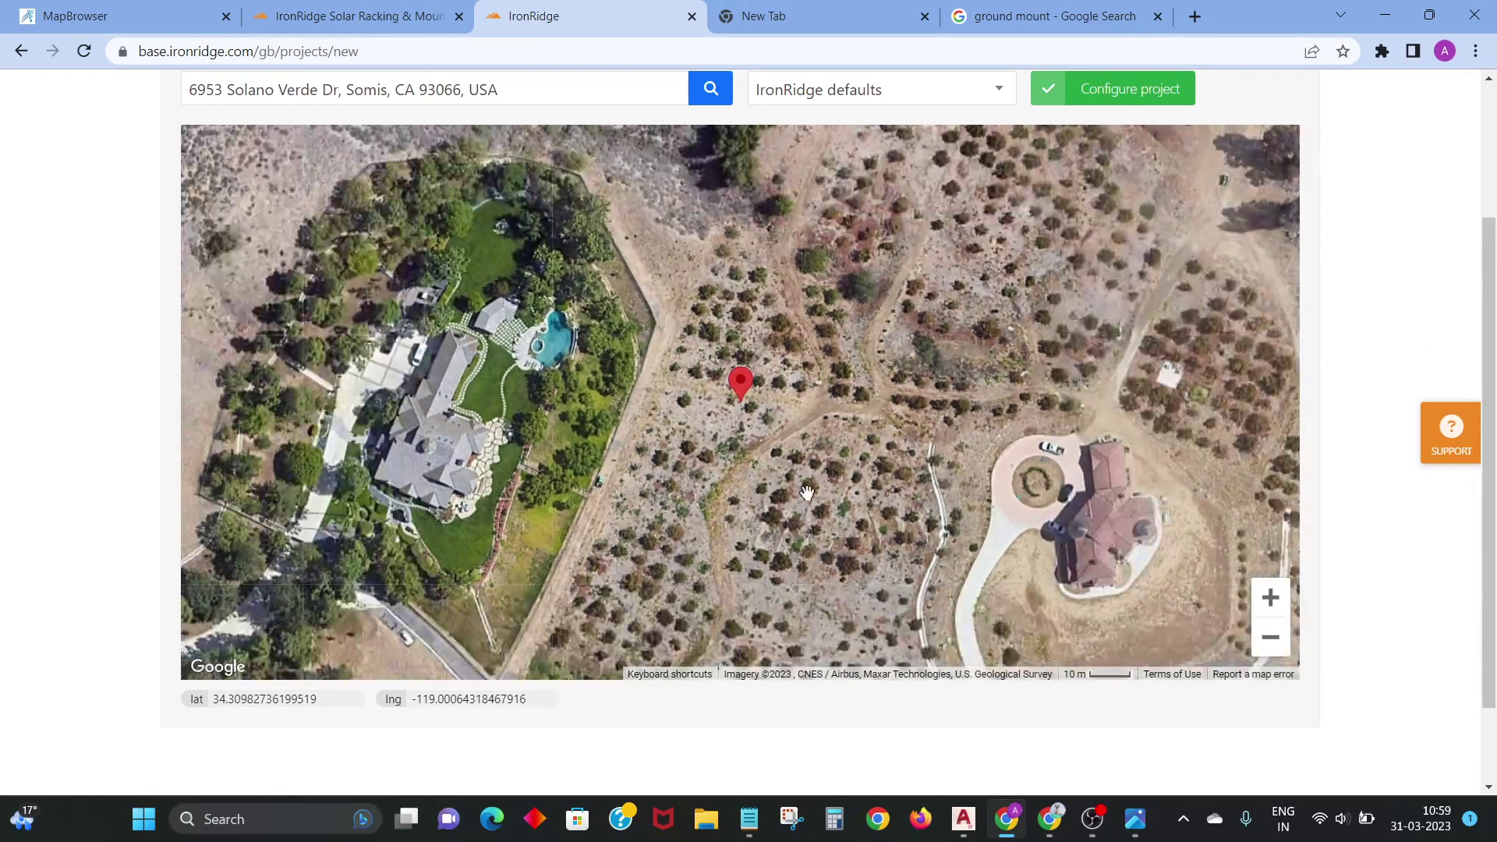
left_click_drag(827, 503, 650, 321)
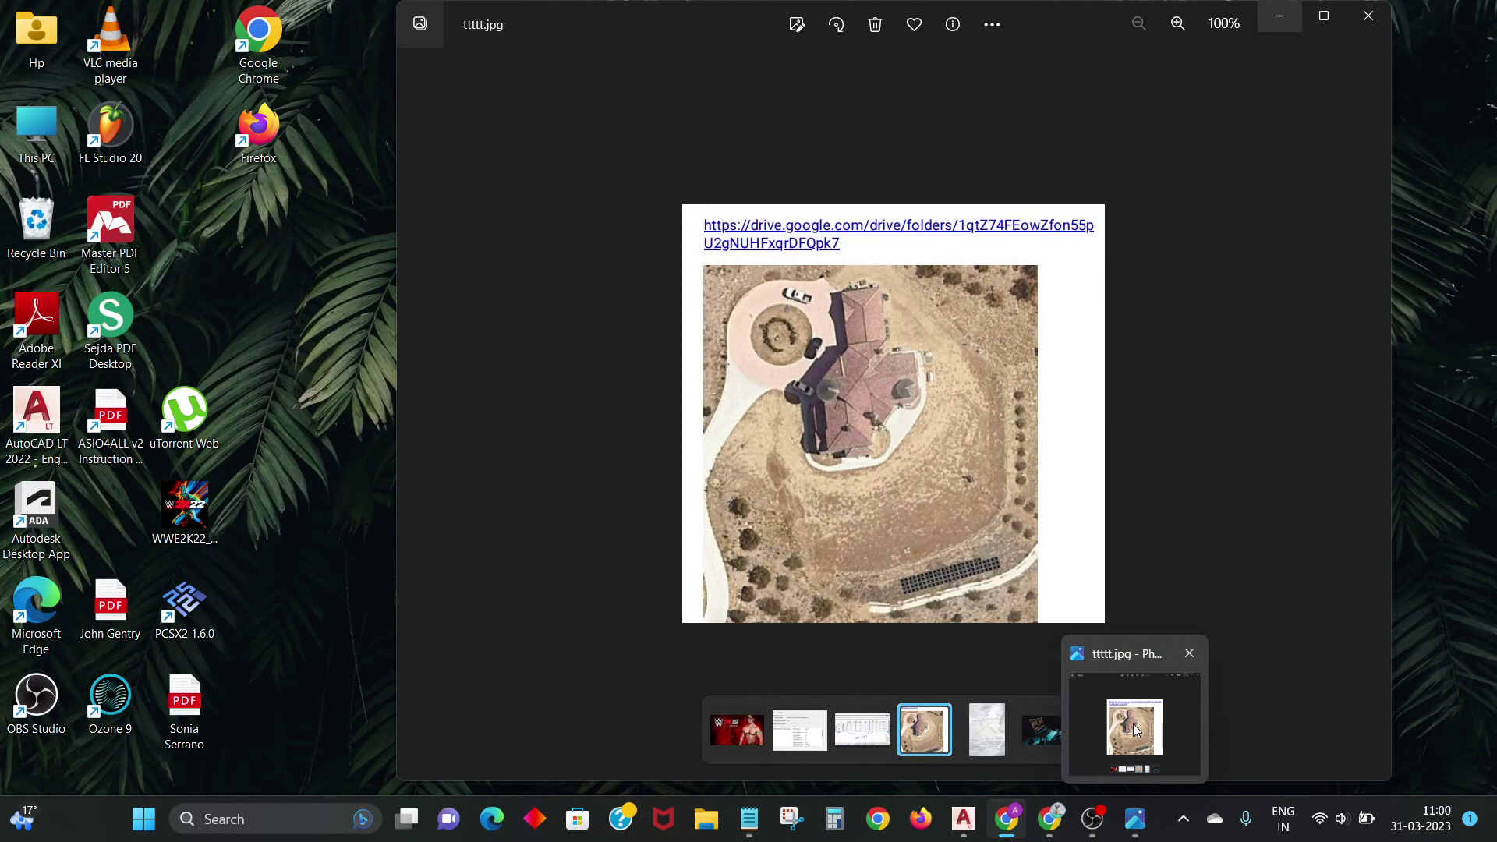
mouse_move(1050, 819)
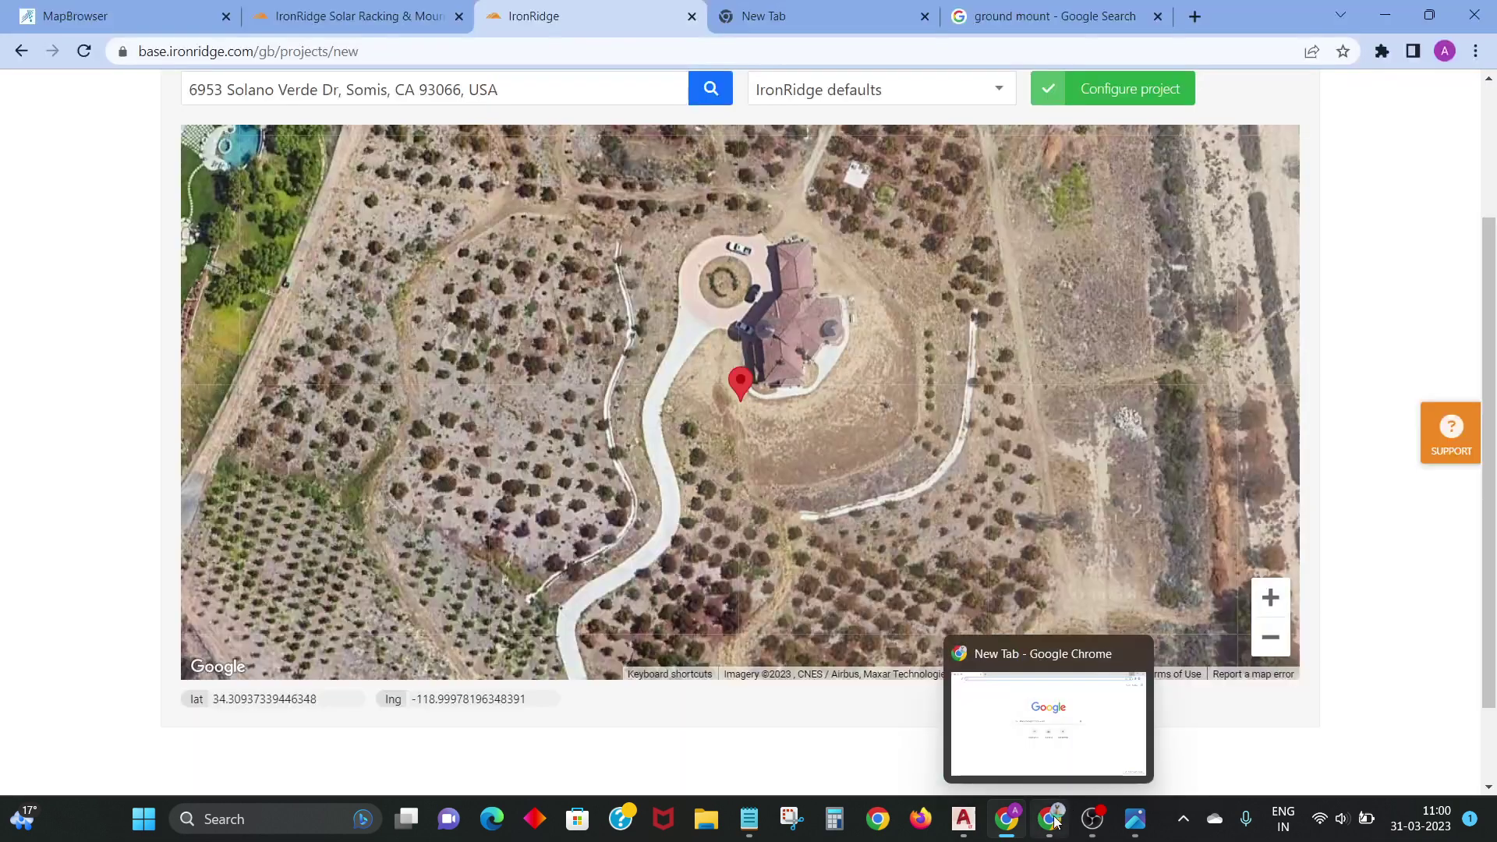
scroll(812, 377, "up", 3)
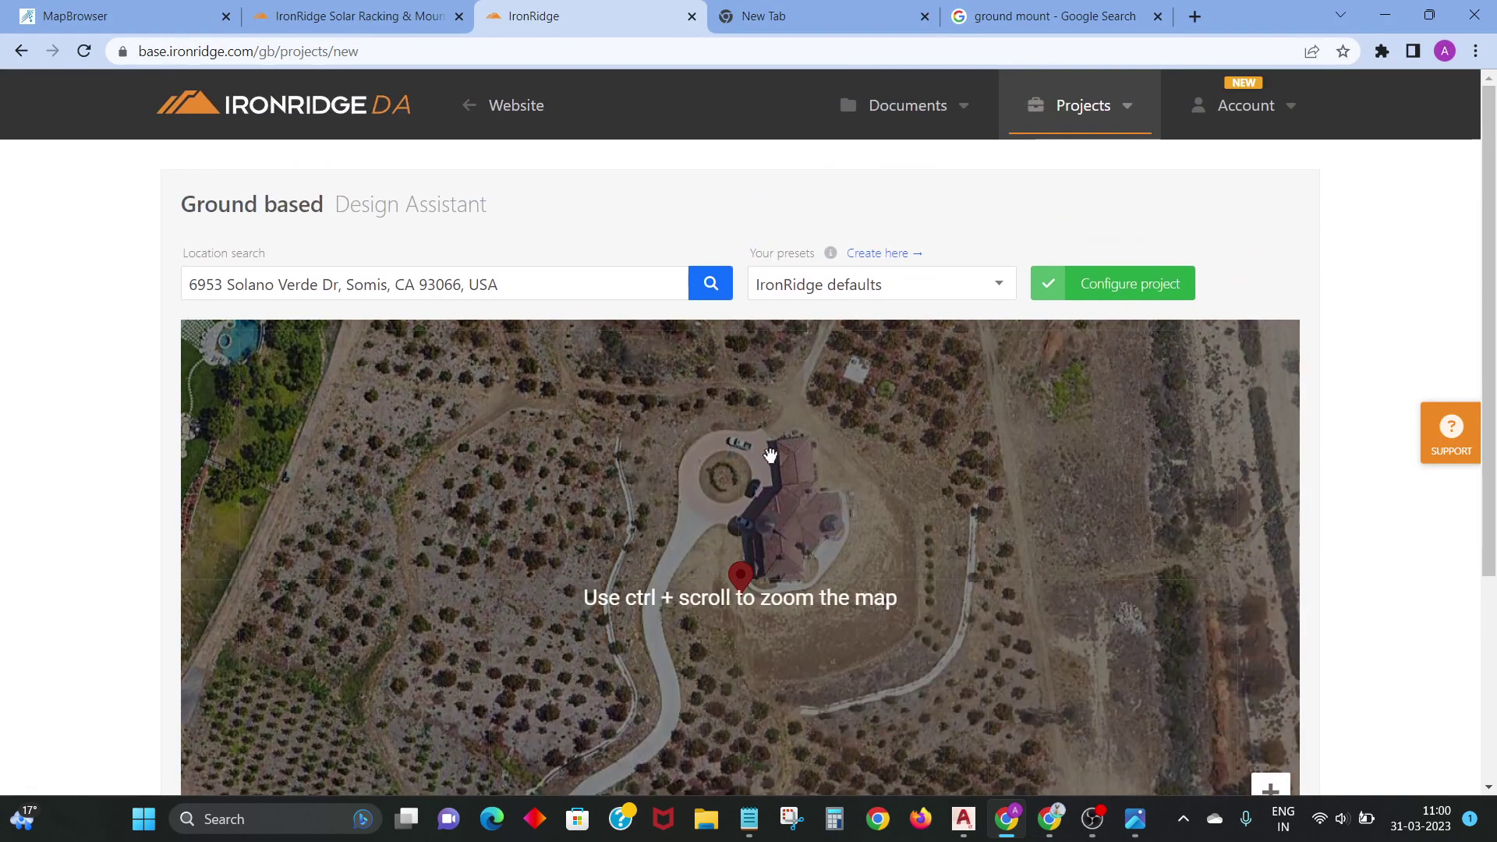
scroll(811, 533, "down", 1, "ctrl")
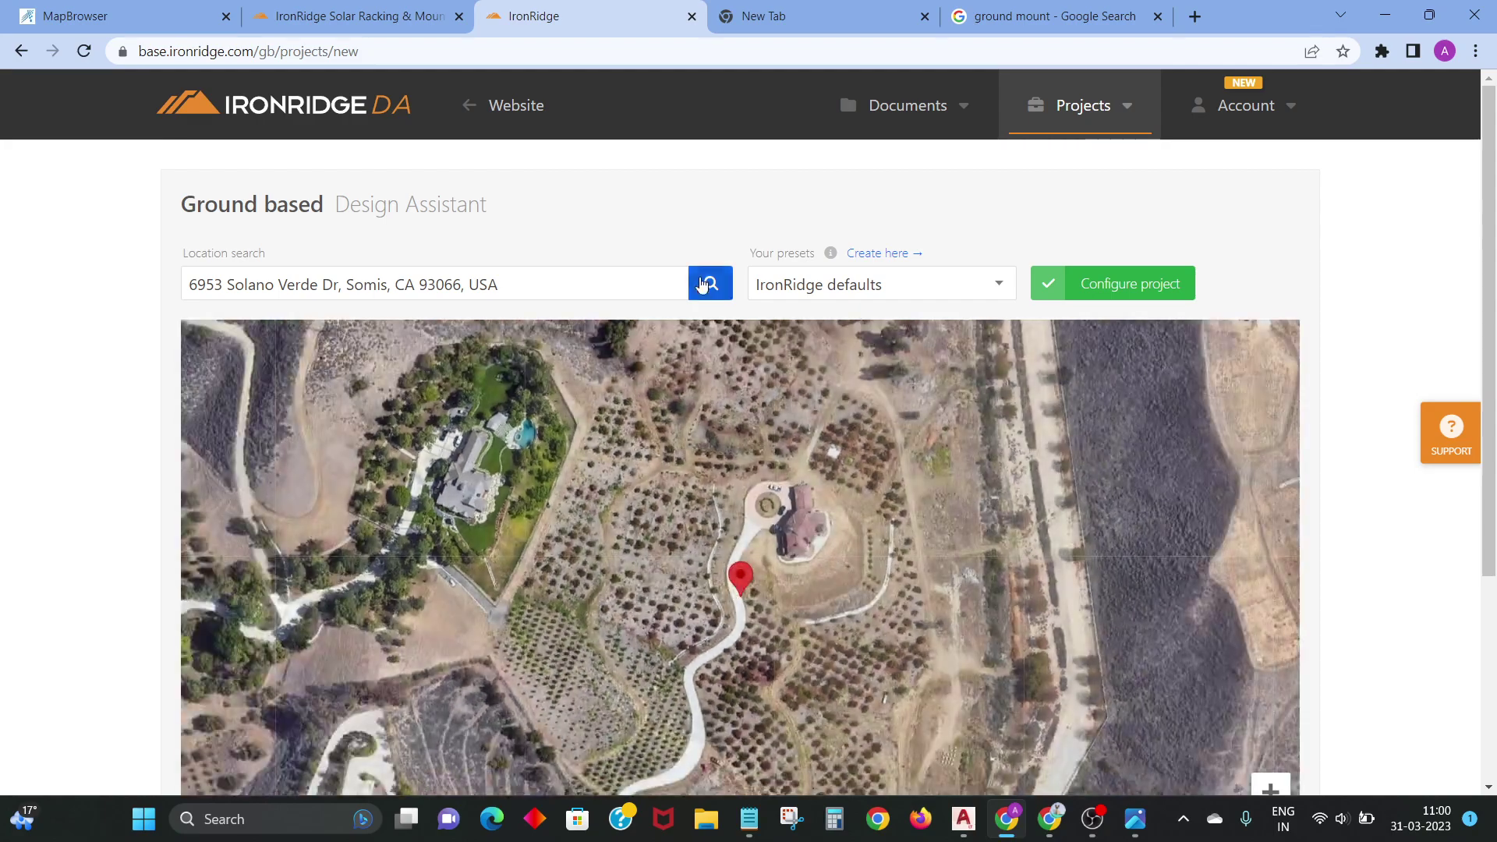
left_click(702, 285)
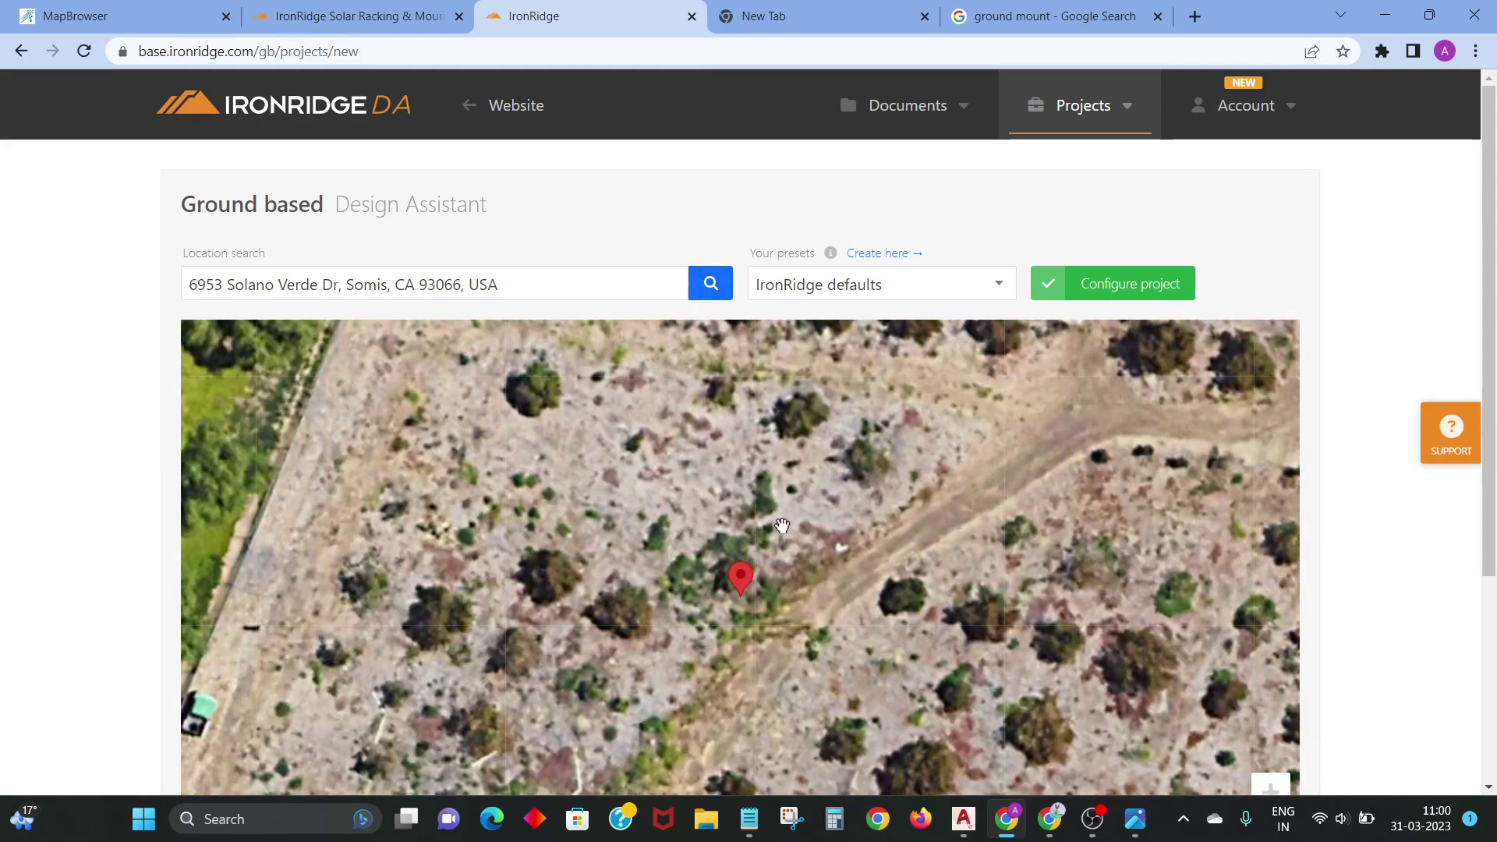
scroll(782, 525, "down", 1)
scroll(782, 526, "down", 2)
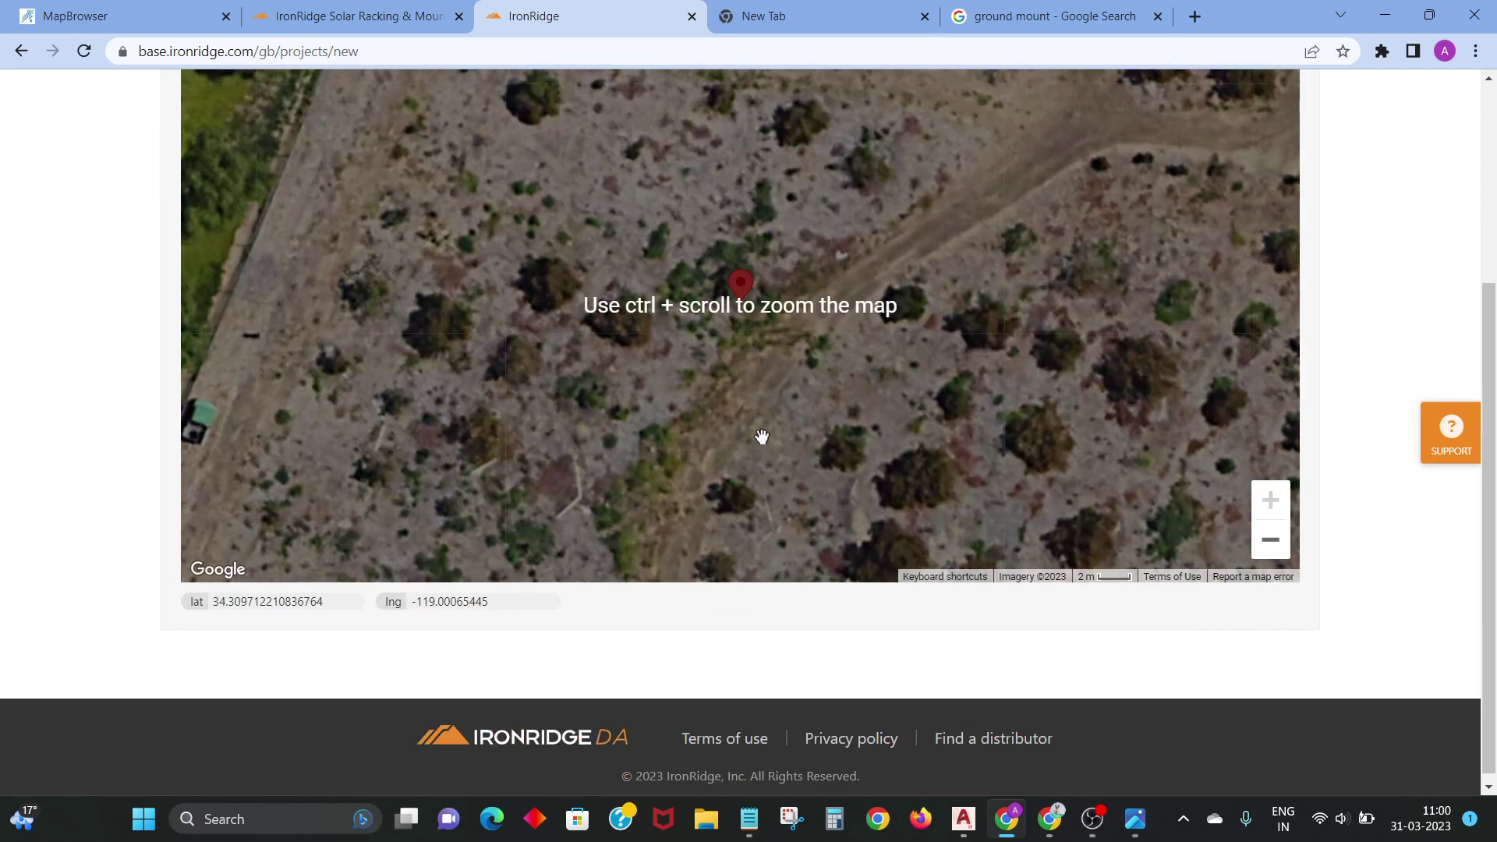
scroll(753, 435, "down", 1, "ctrl")
left_click_drag(752, 433, 636, 323)
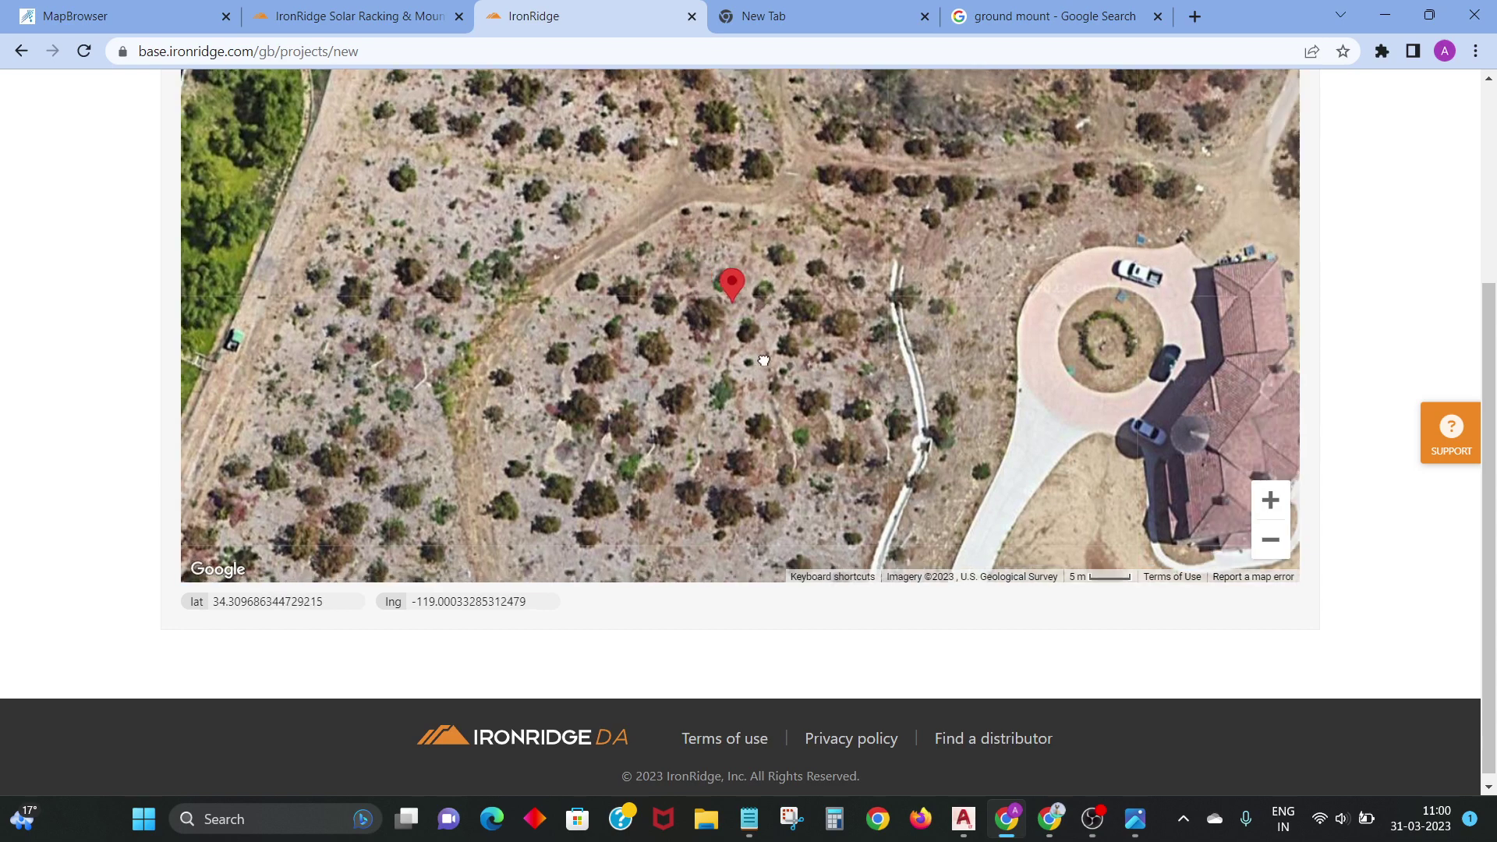
mouse_move(836, 375)
left_mouse_down()
mouse_move(614, 335)
mouse_move(592, 369)
mouse_move(408, 263)
left_mouse_up()
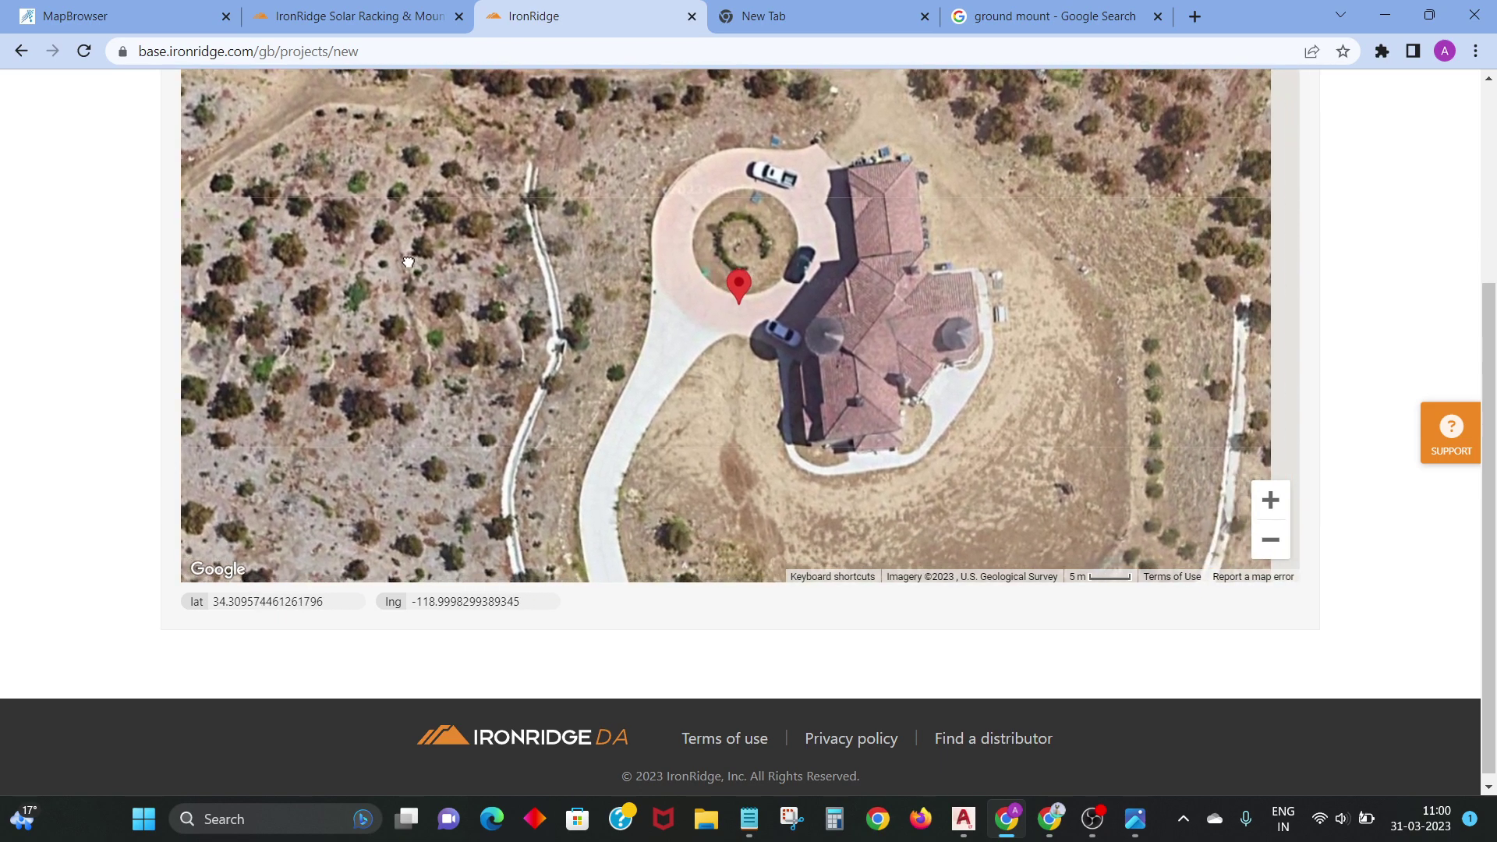
left_click_drag(858, 390, 755, 403)
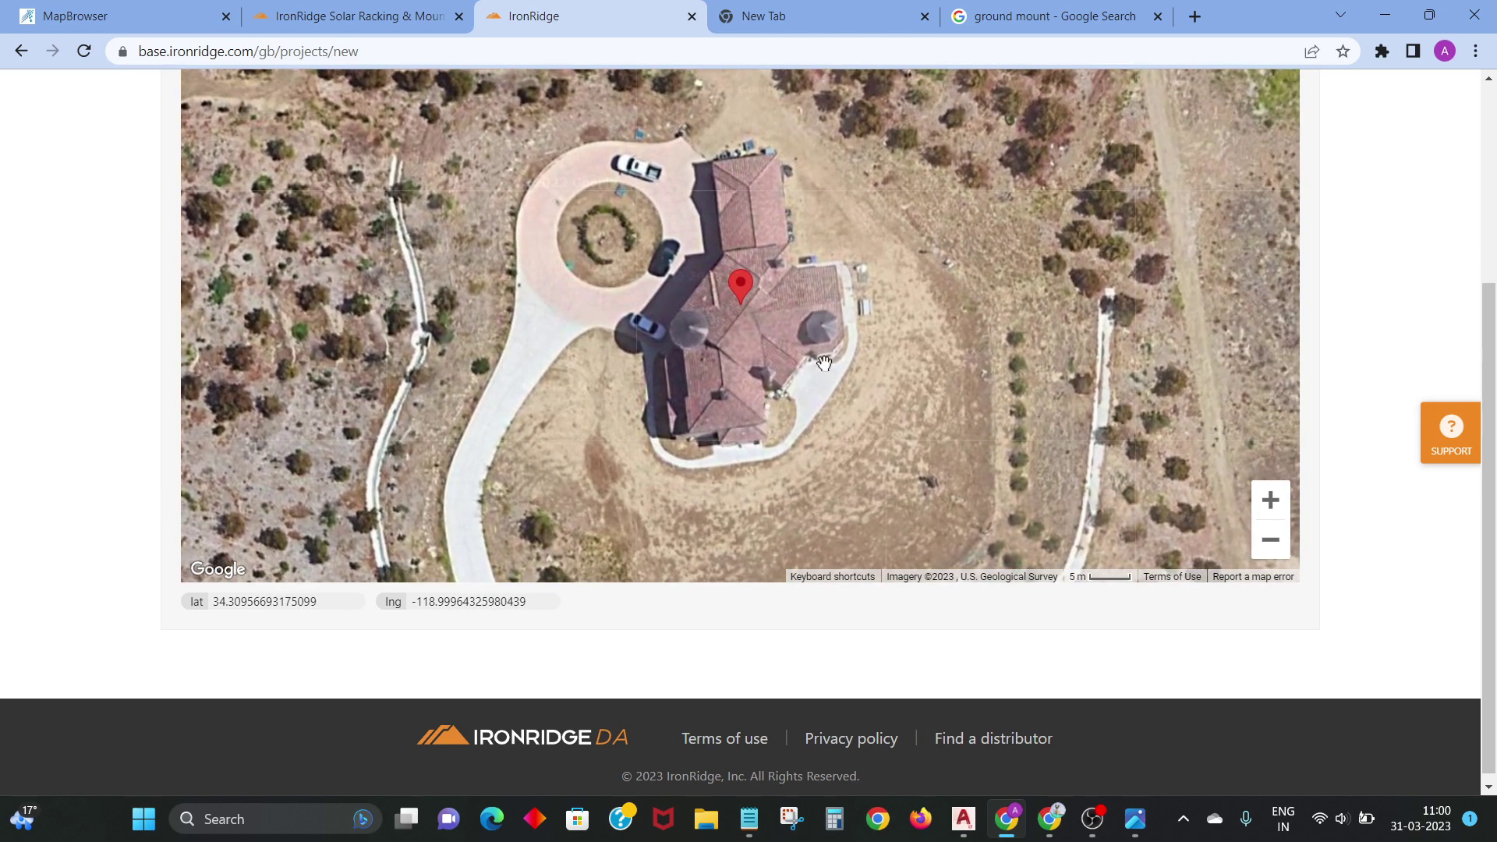
- Fine-tune the map so the pin sits on the house, and create the project
scroll(824, 363, "down", 2)
scroll(825, 365, "down", 1, "ctrl")
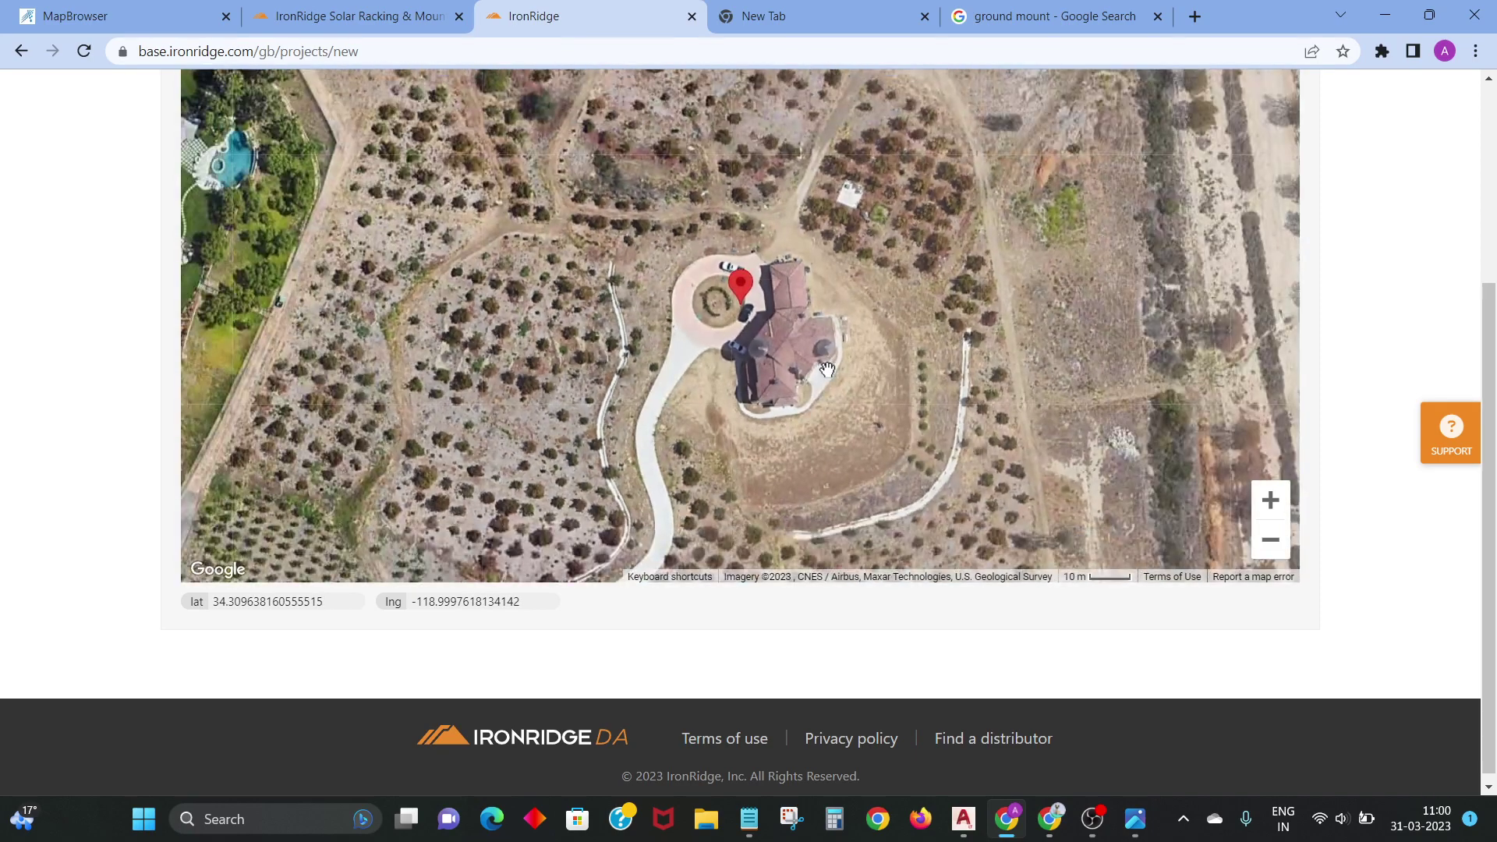
scroll(827, 369, "down", 1, "ctrl")
left_click_drag(817, 378, 754, 341)
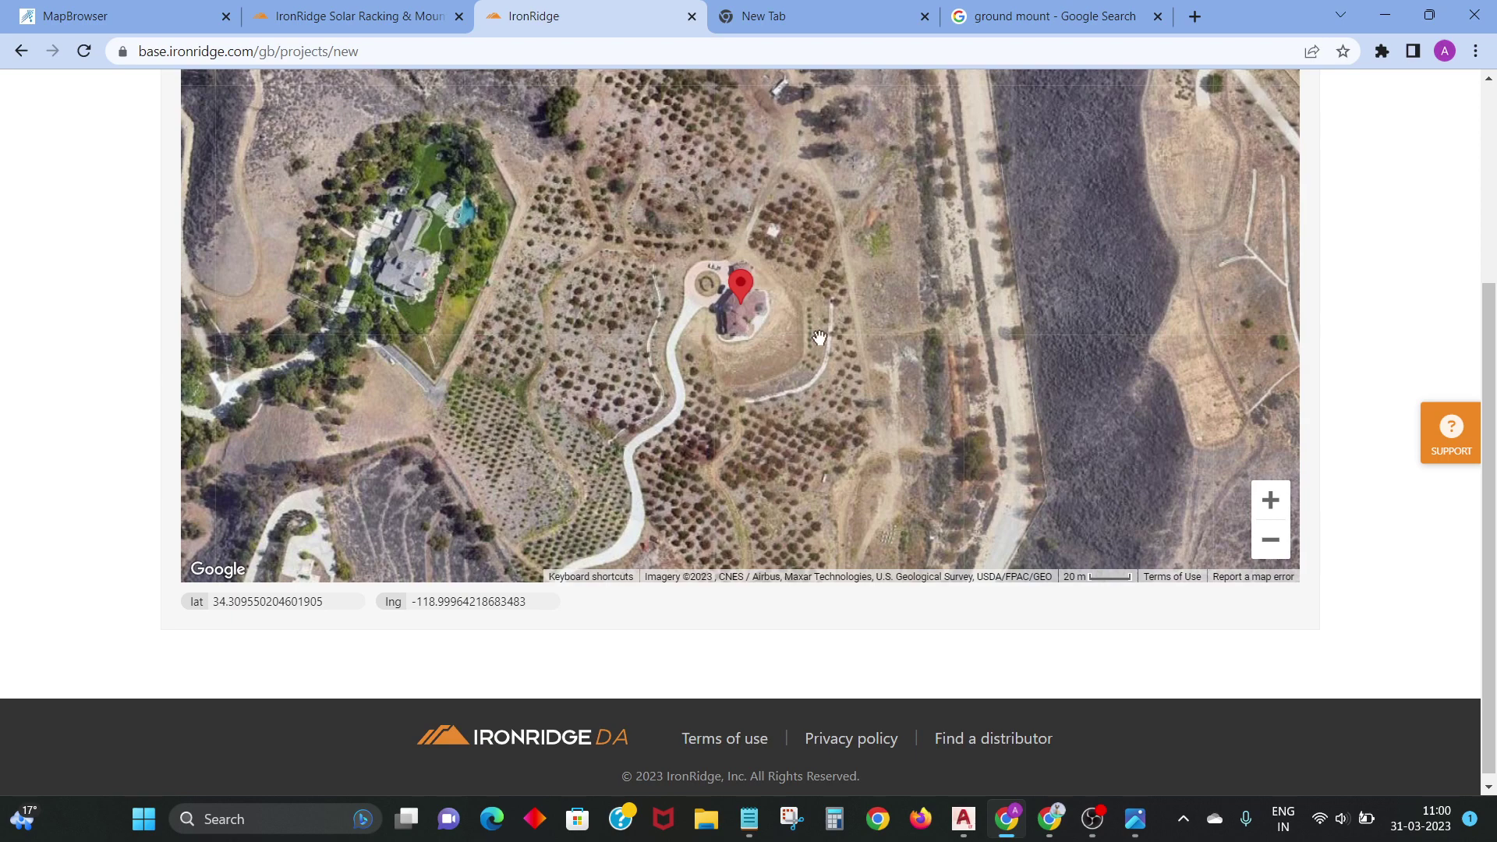
left_click_drag(1486, 337, 1471, 241)
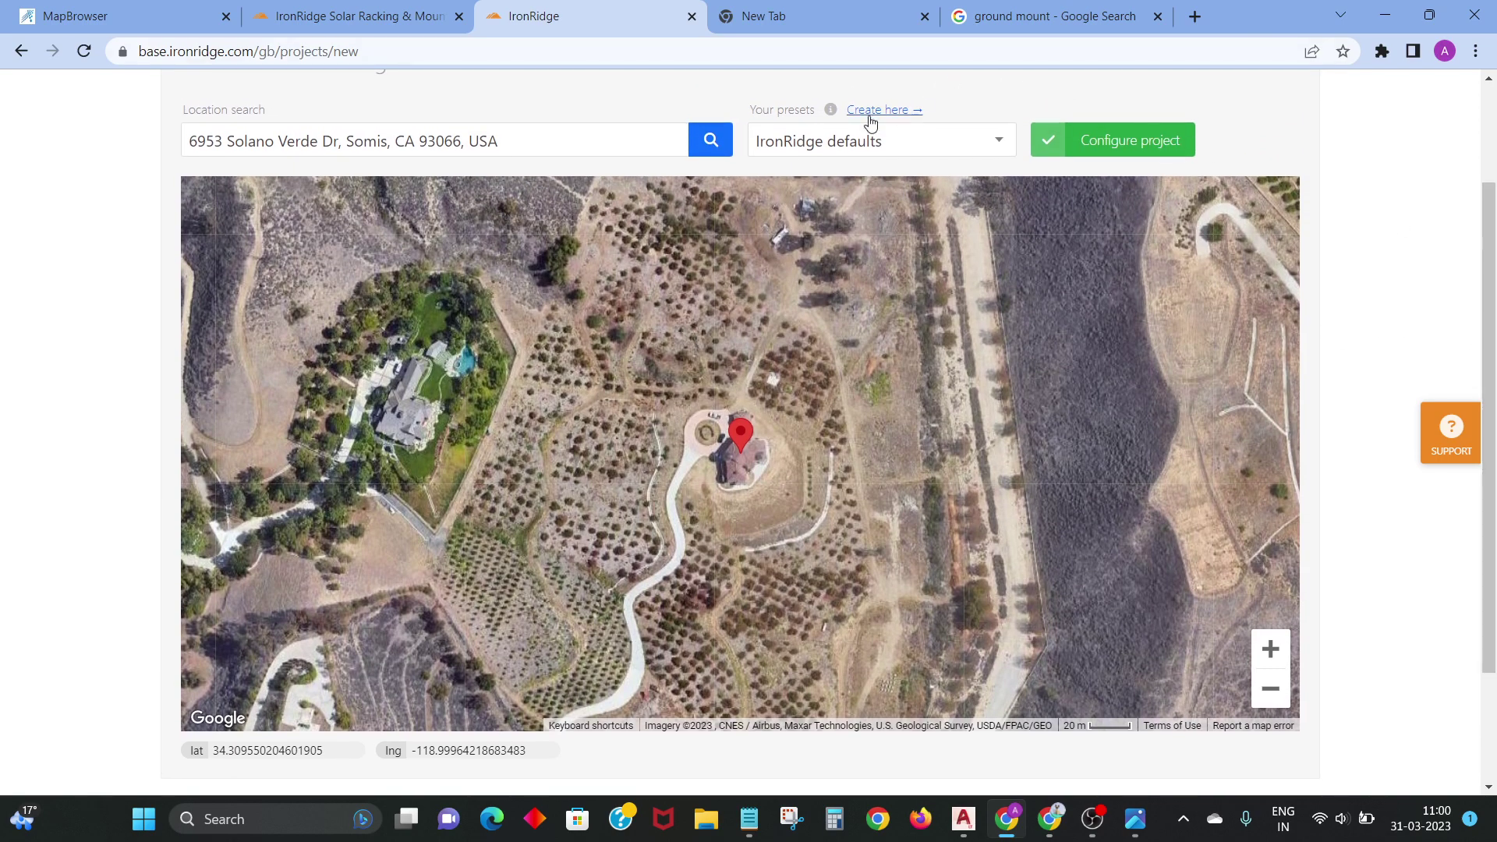
left_click(1098, 148)
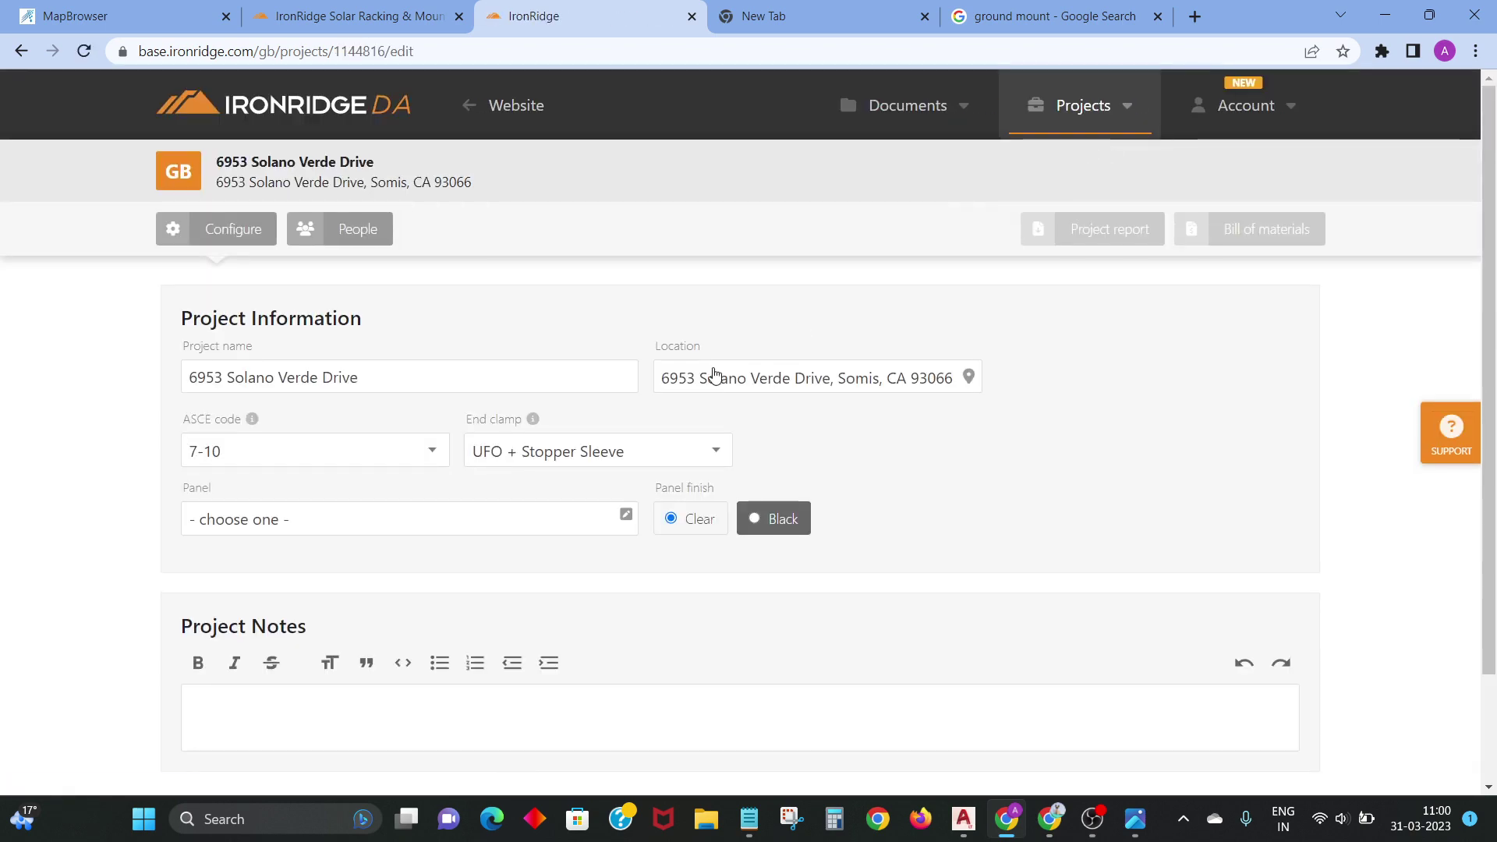
left_click(438, 383)
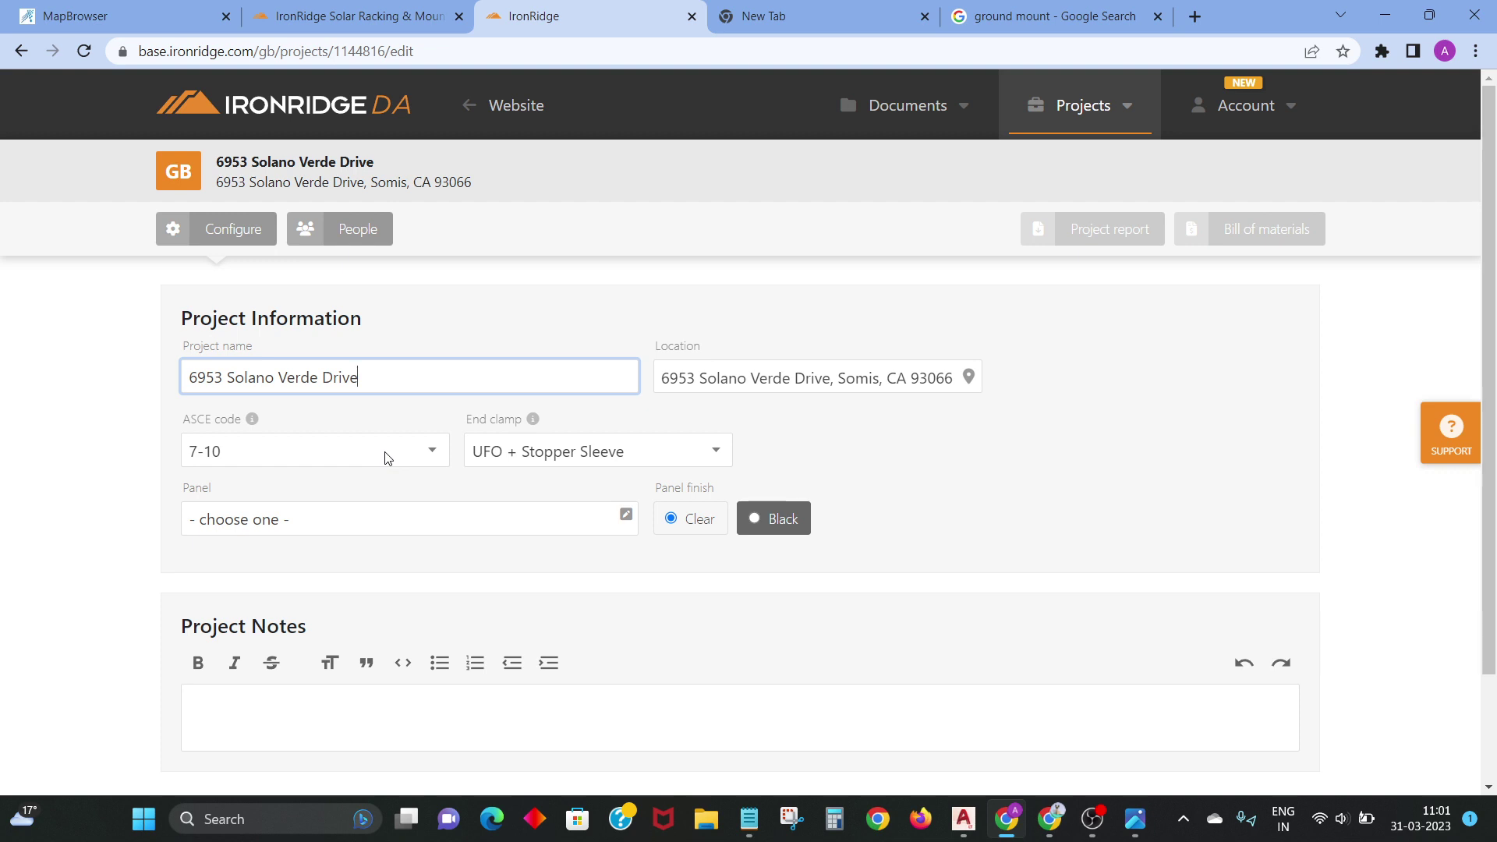
left_click(382, 459)
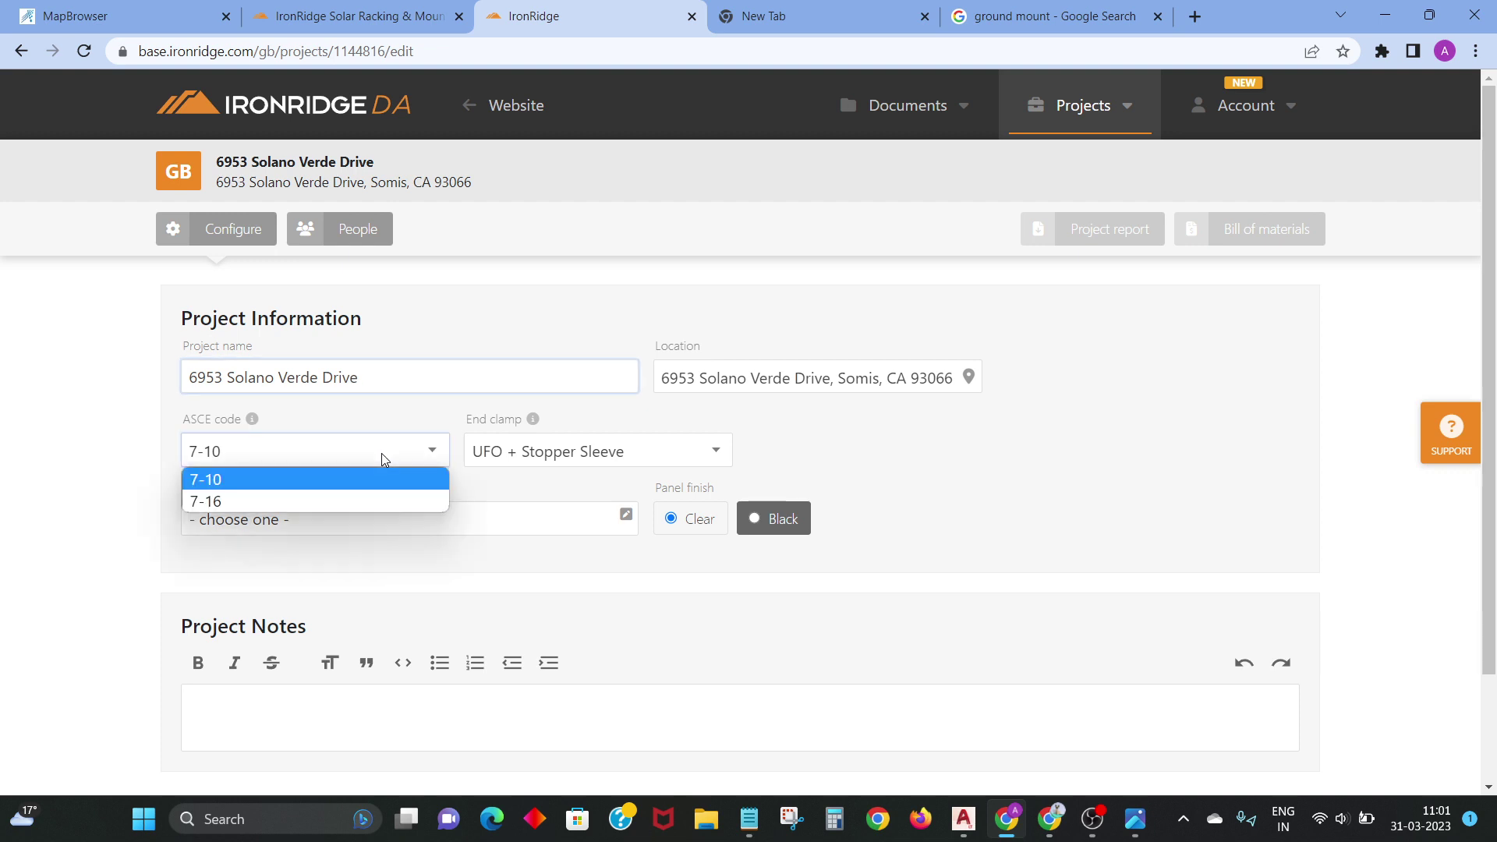
left_click(366, 479)
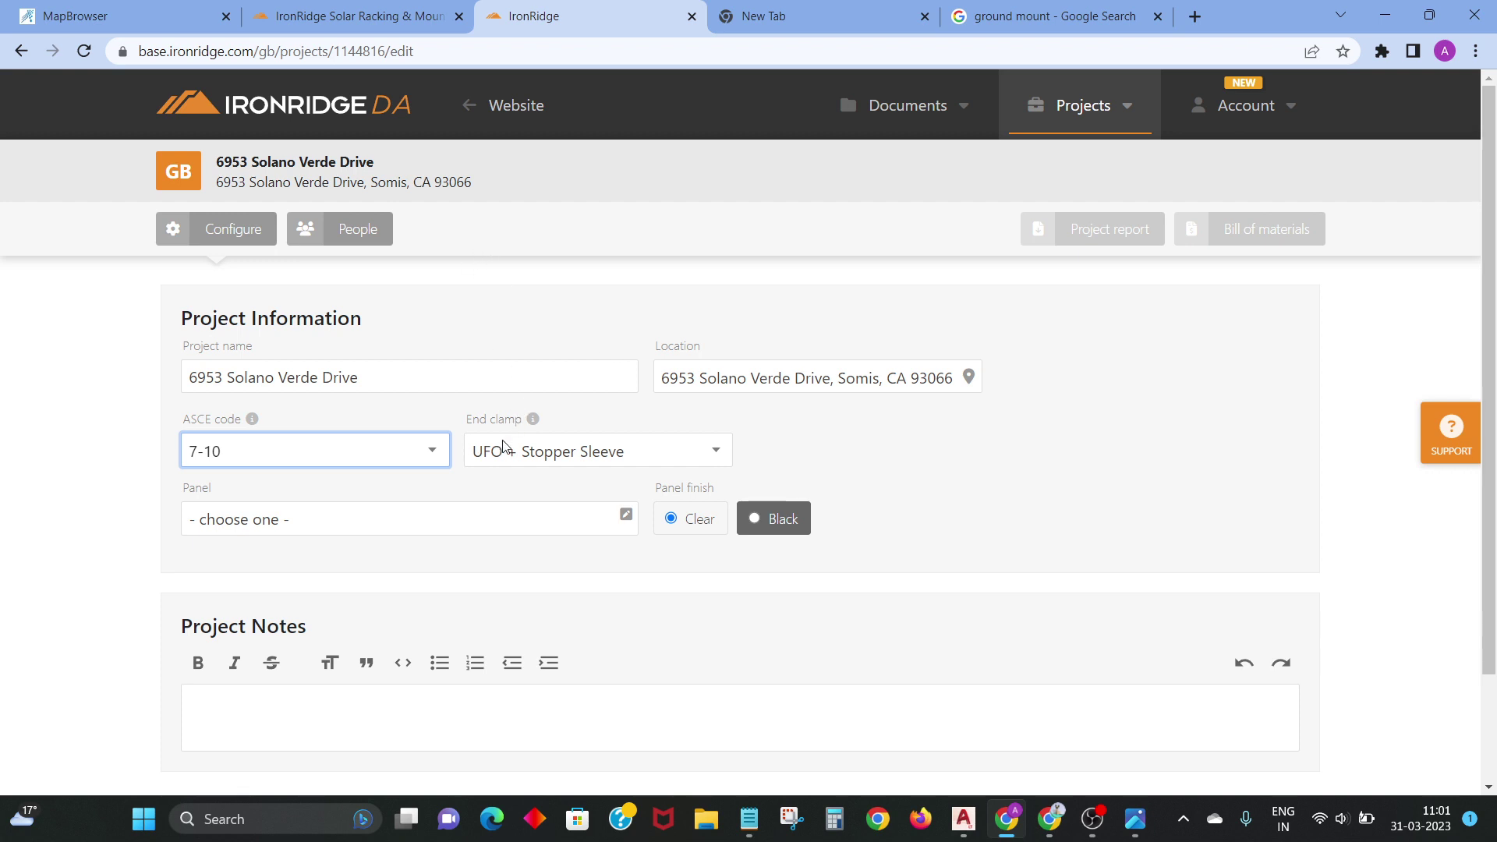
scroll(669, 414, "down", 2)
left_click(669, 414)
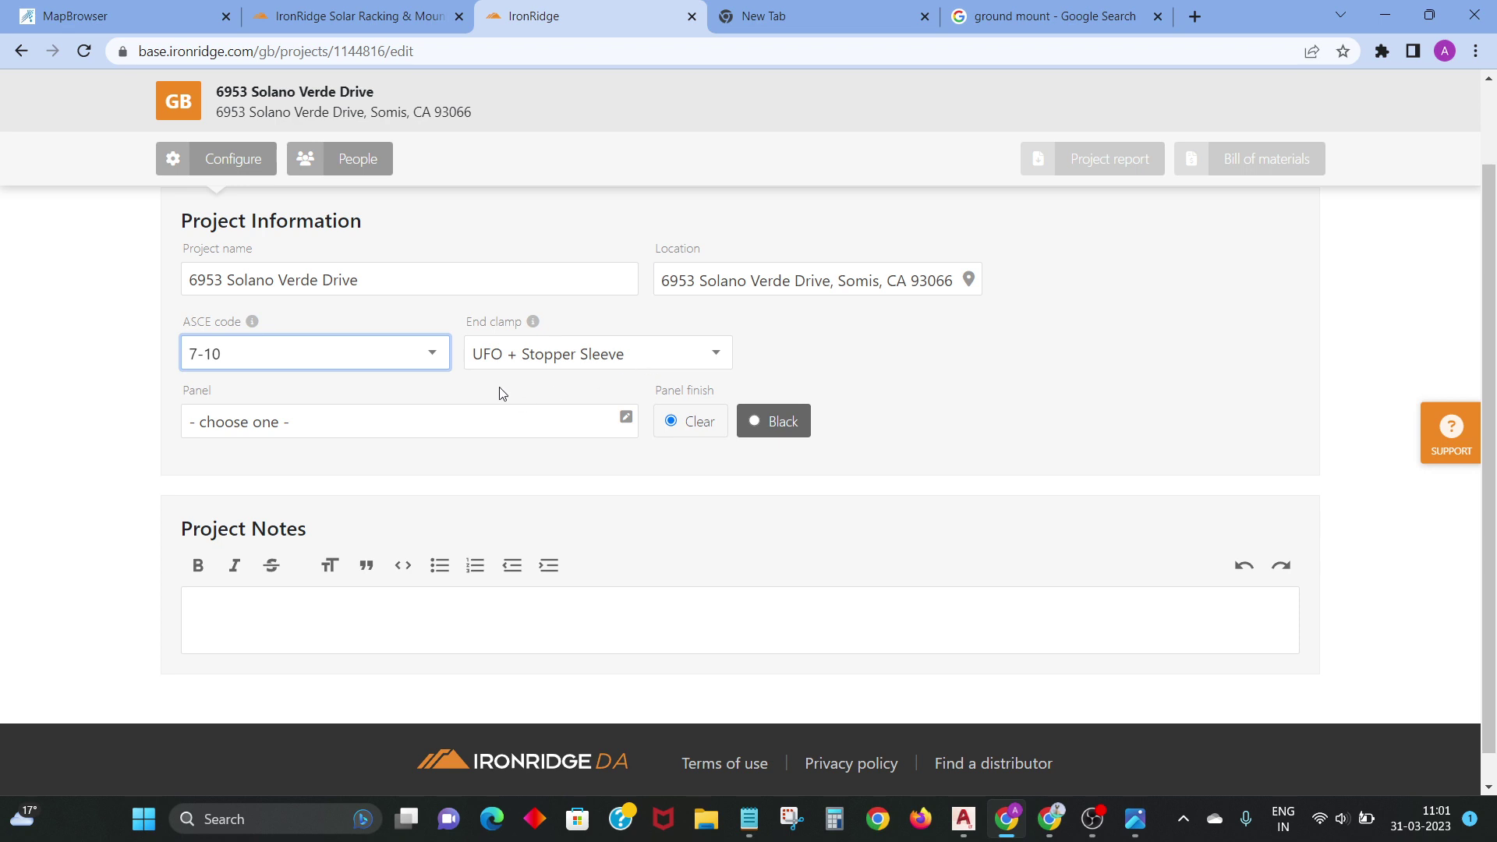
left_click(611, 366)
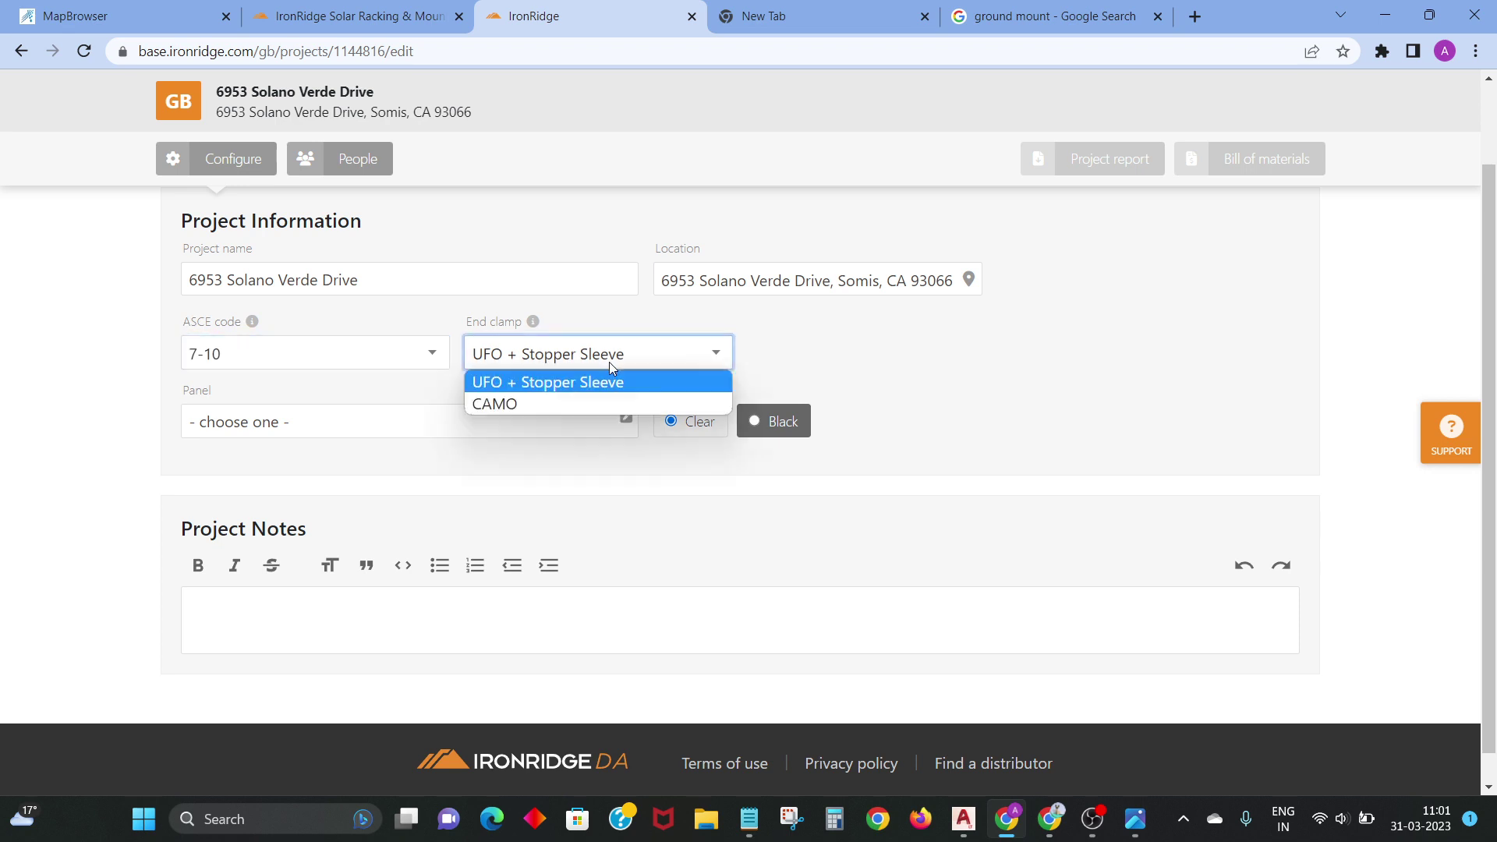
left_click(603, 384)
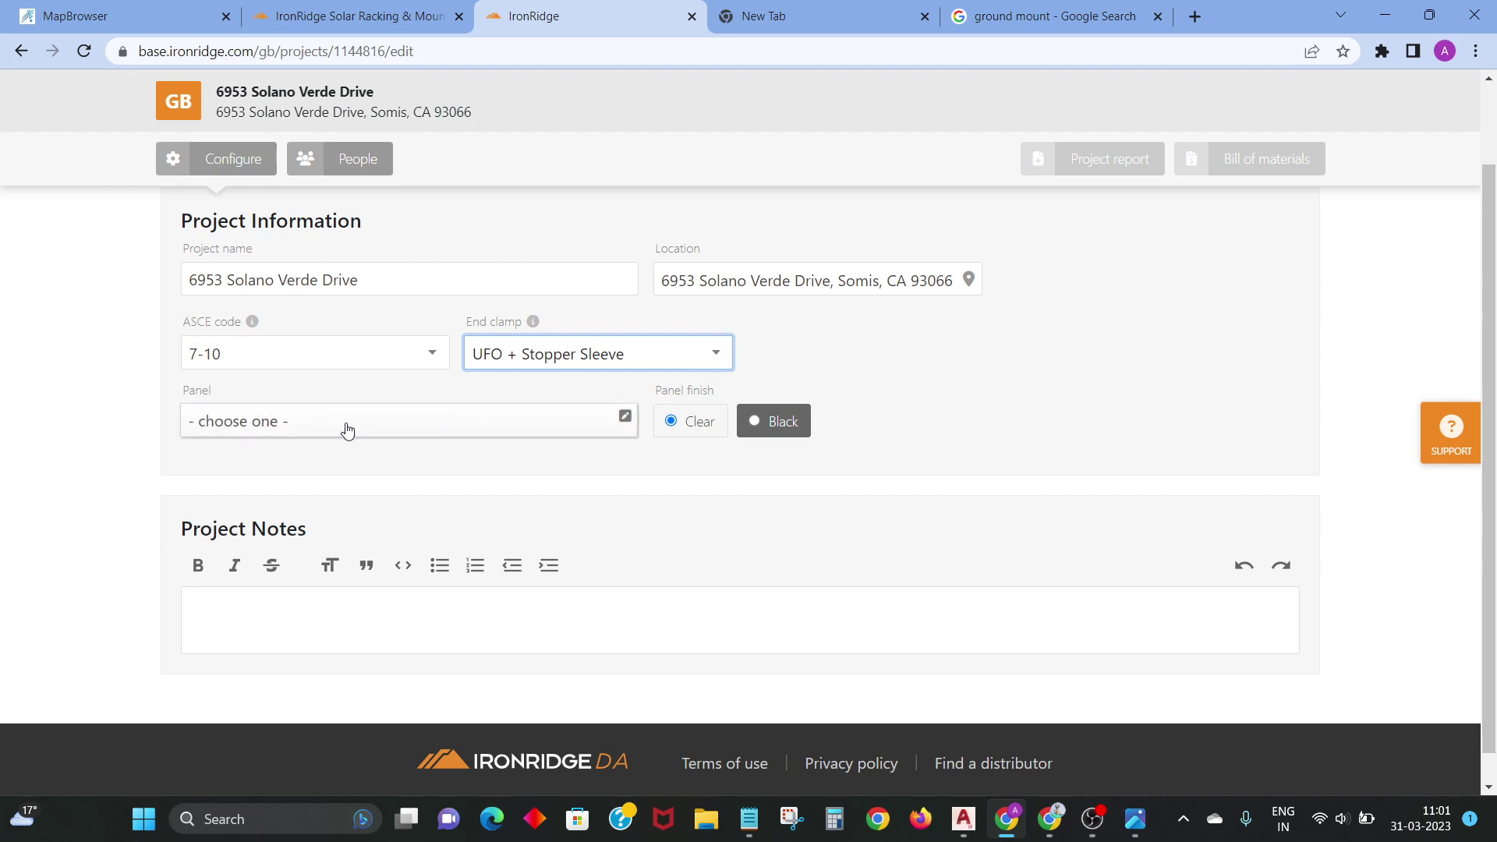
- Select the REC Solar REC400AA Pure (30mm) panel, copying the model name from the notes
left_click(381, 432)
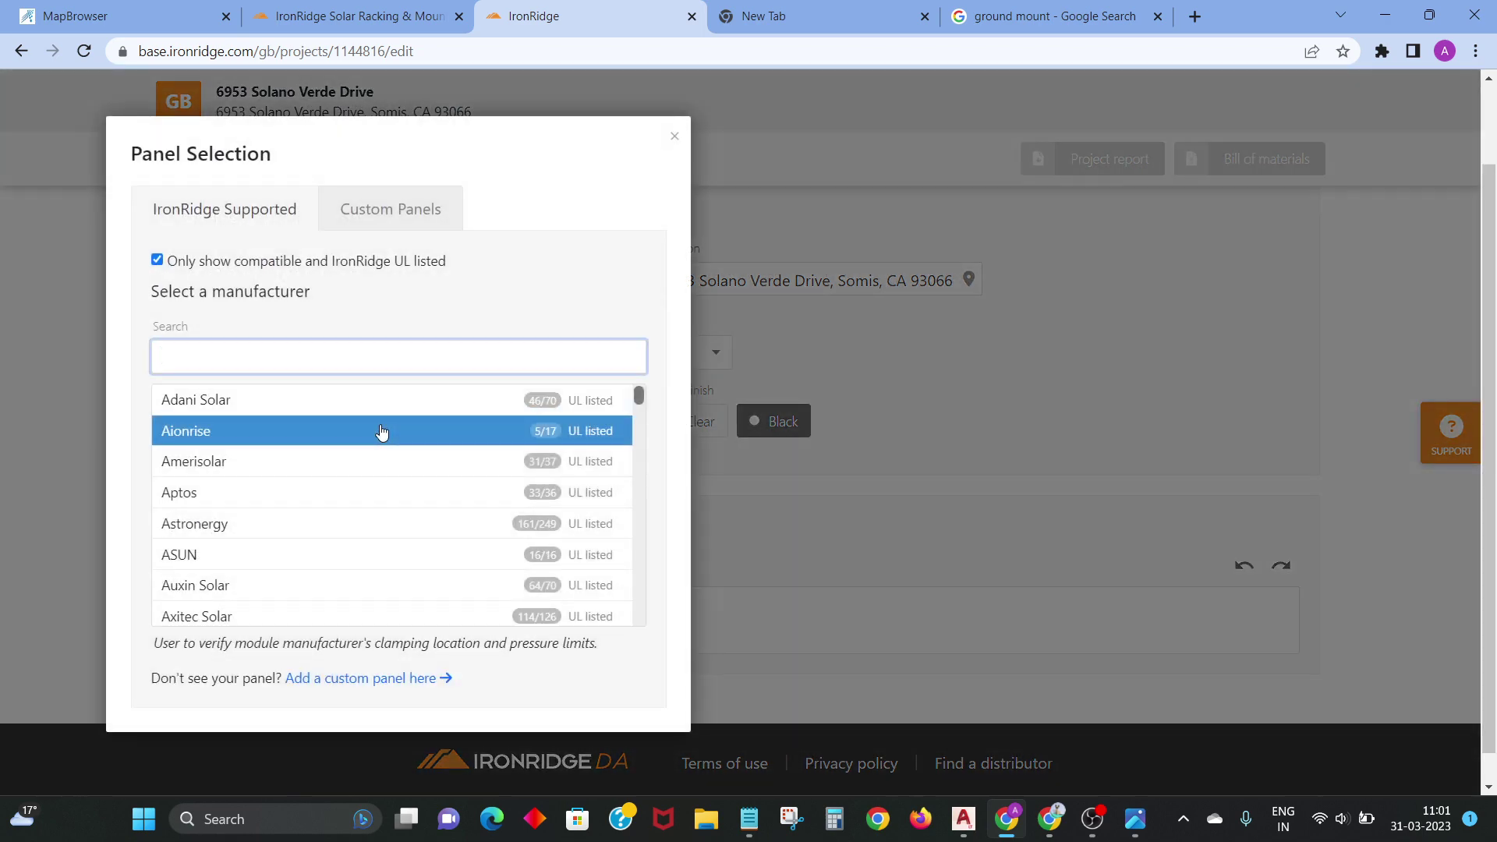
type("rec")
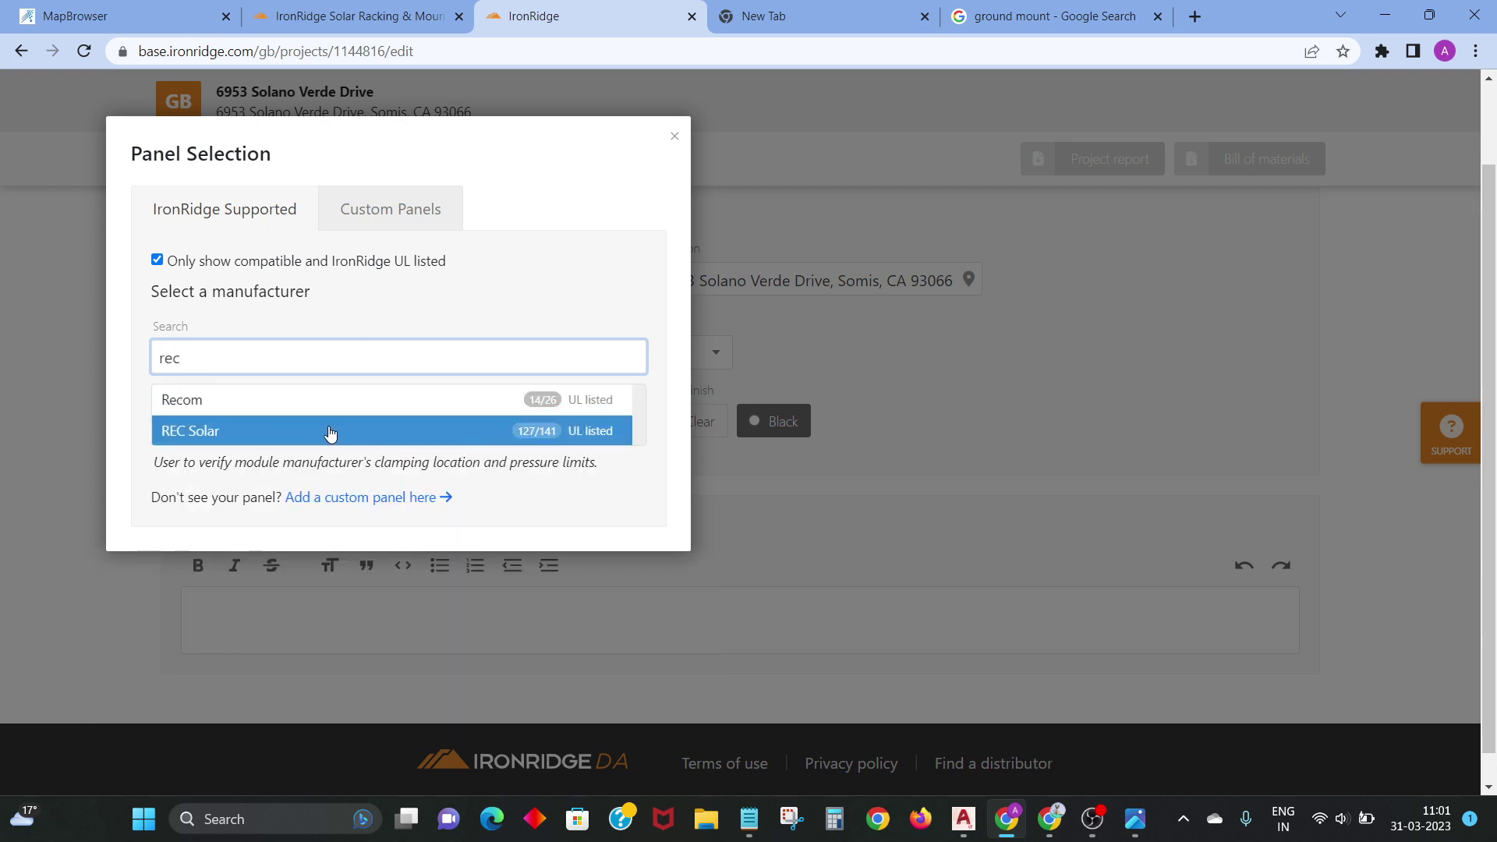
left_click(378, 435)
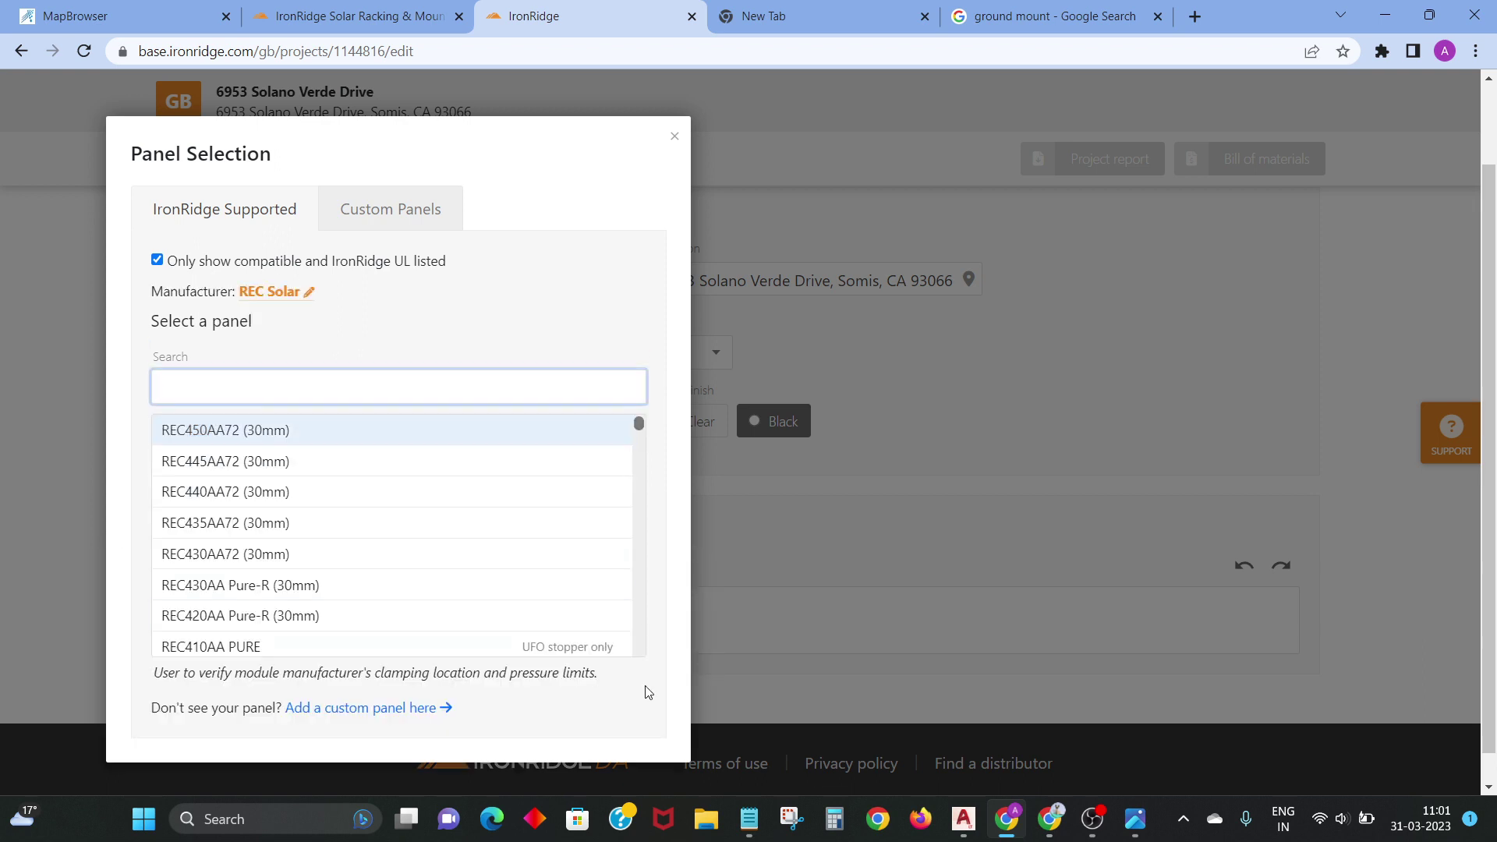
left_click(749, 819)
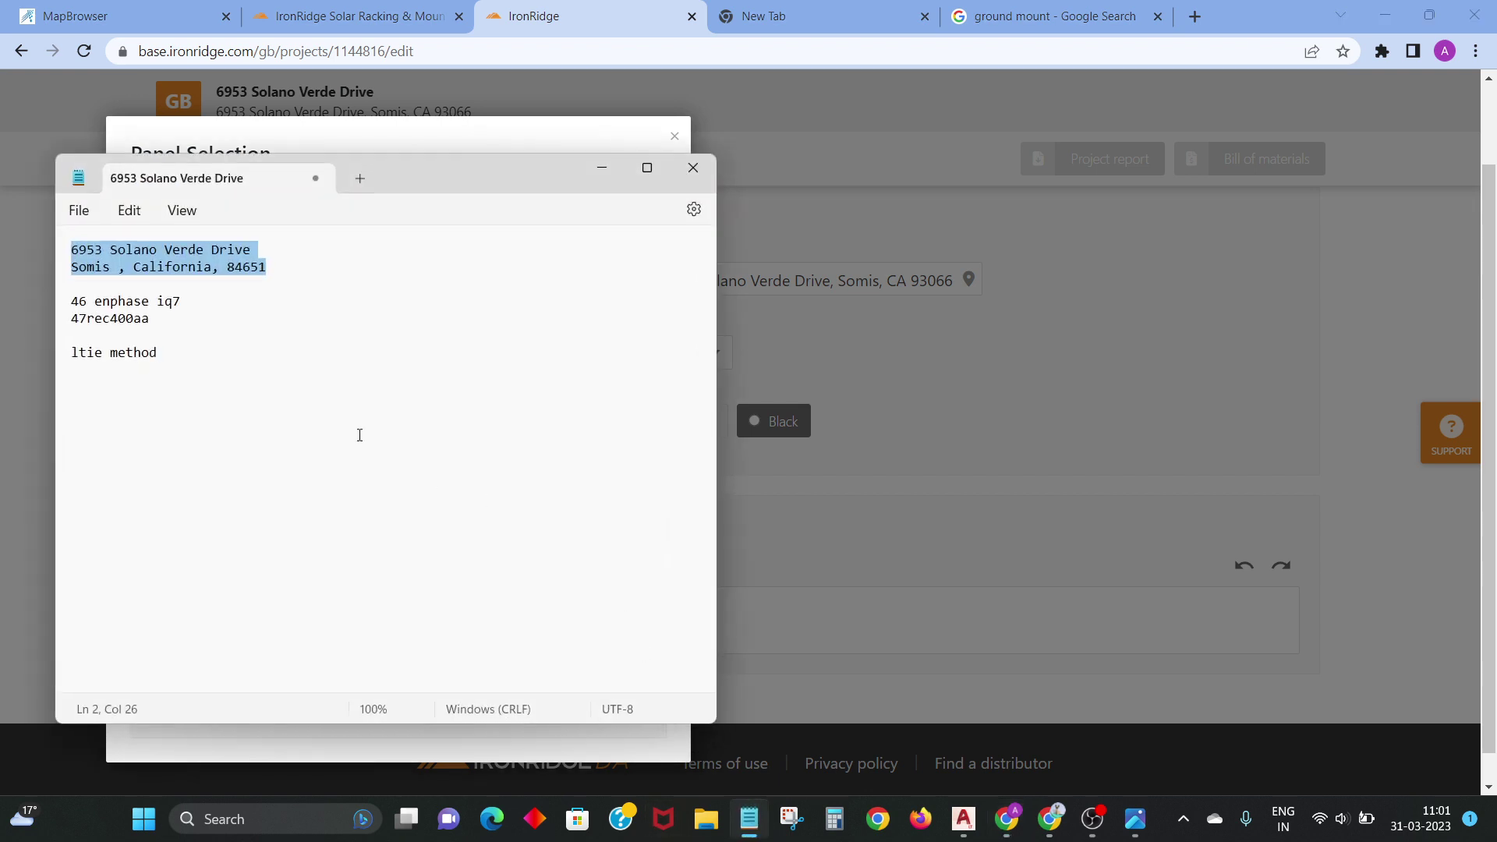
left_click(182, 300)
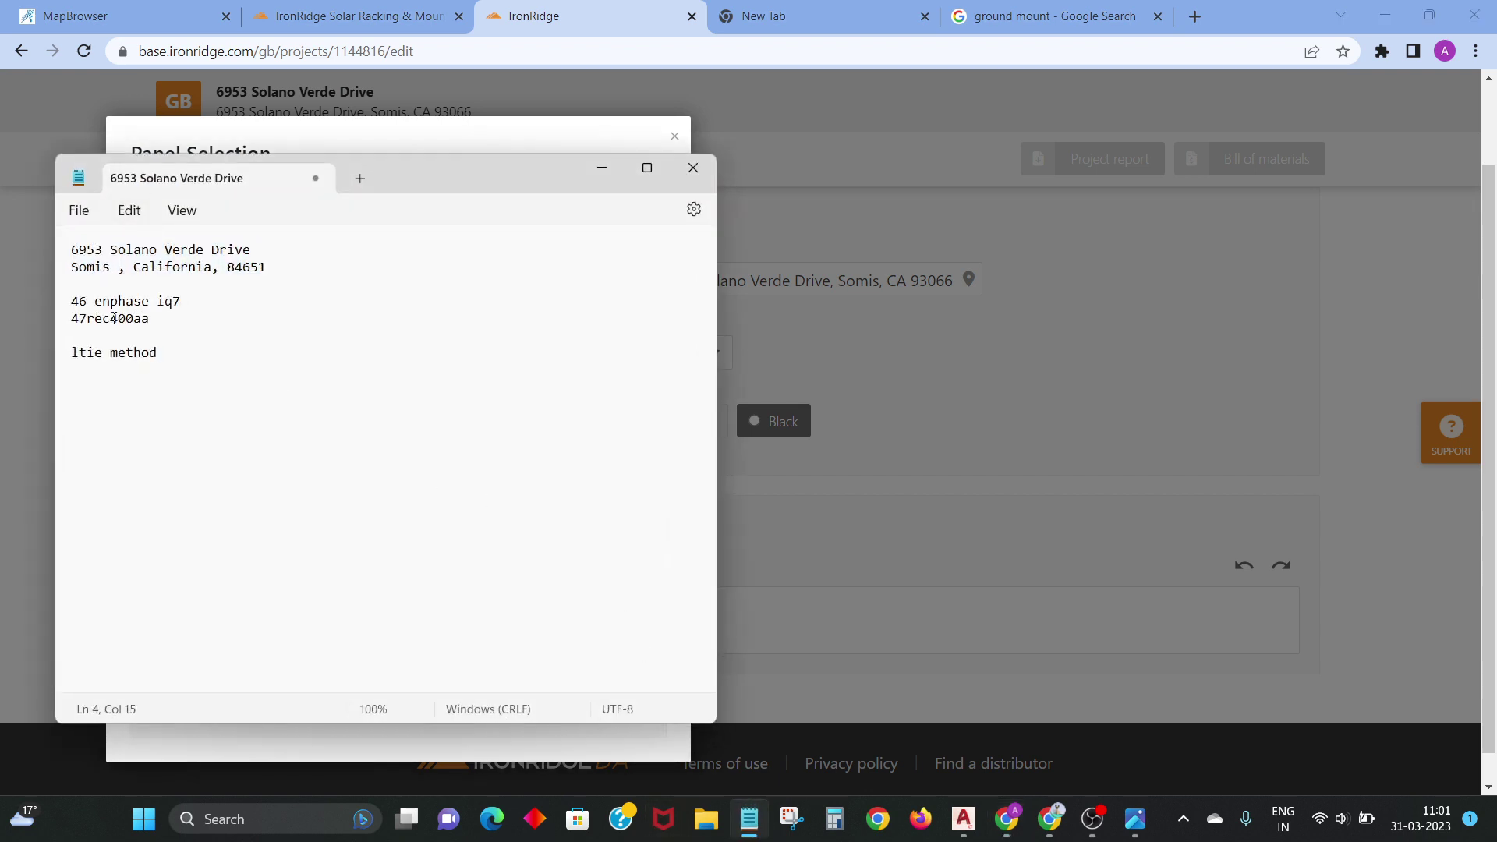
left_click_drag(113, 316, 154, 322)
key("ctrl+c")
left_click(588, 169)
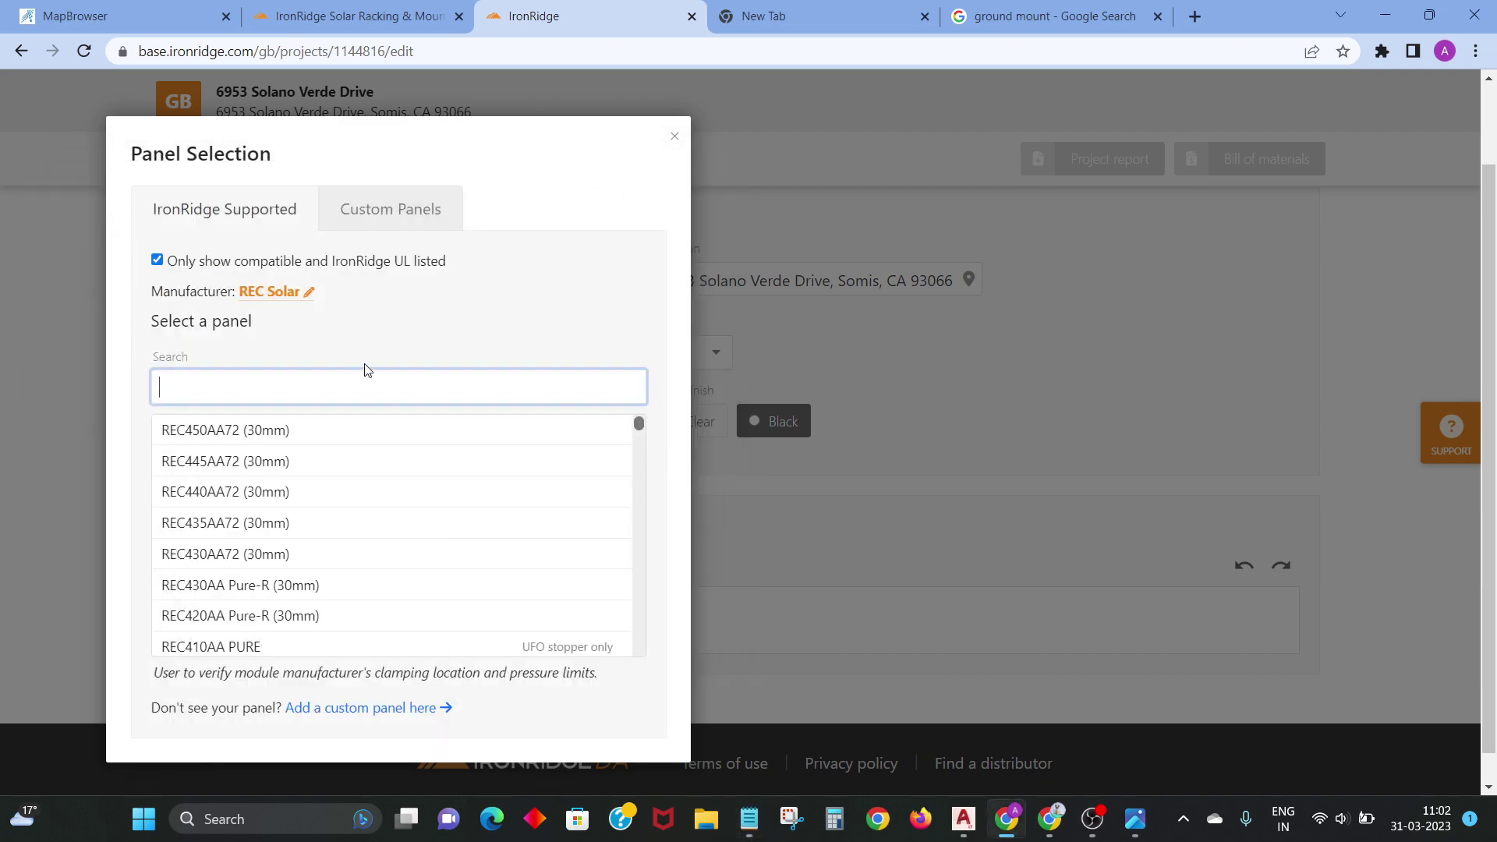
key("ctrl+v")
left_click(238, 430)
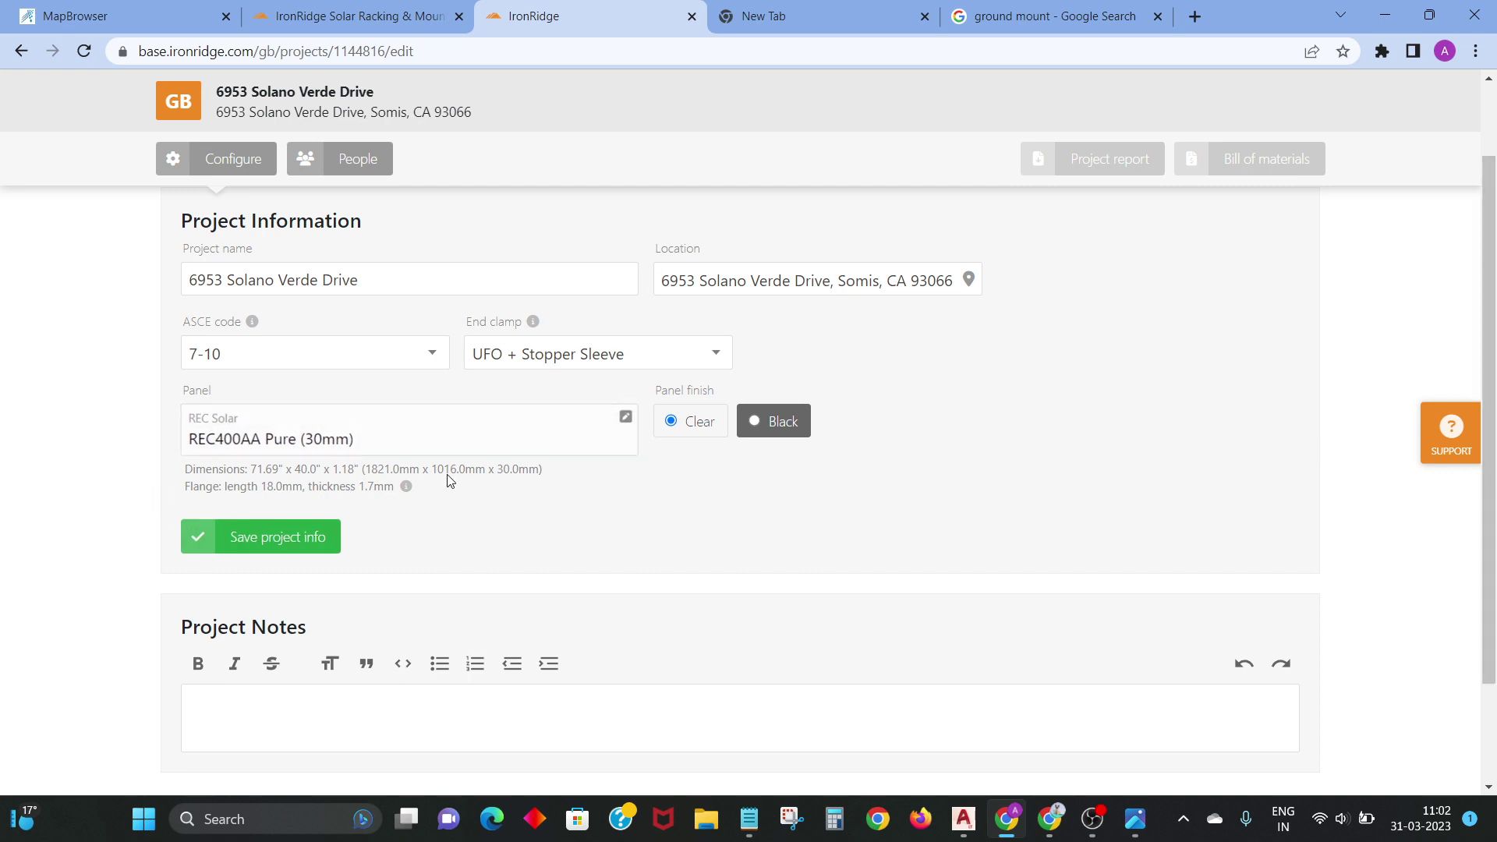
- Save the project information with the REC400AA panel
scroll(374, 538, "down", 2)
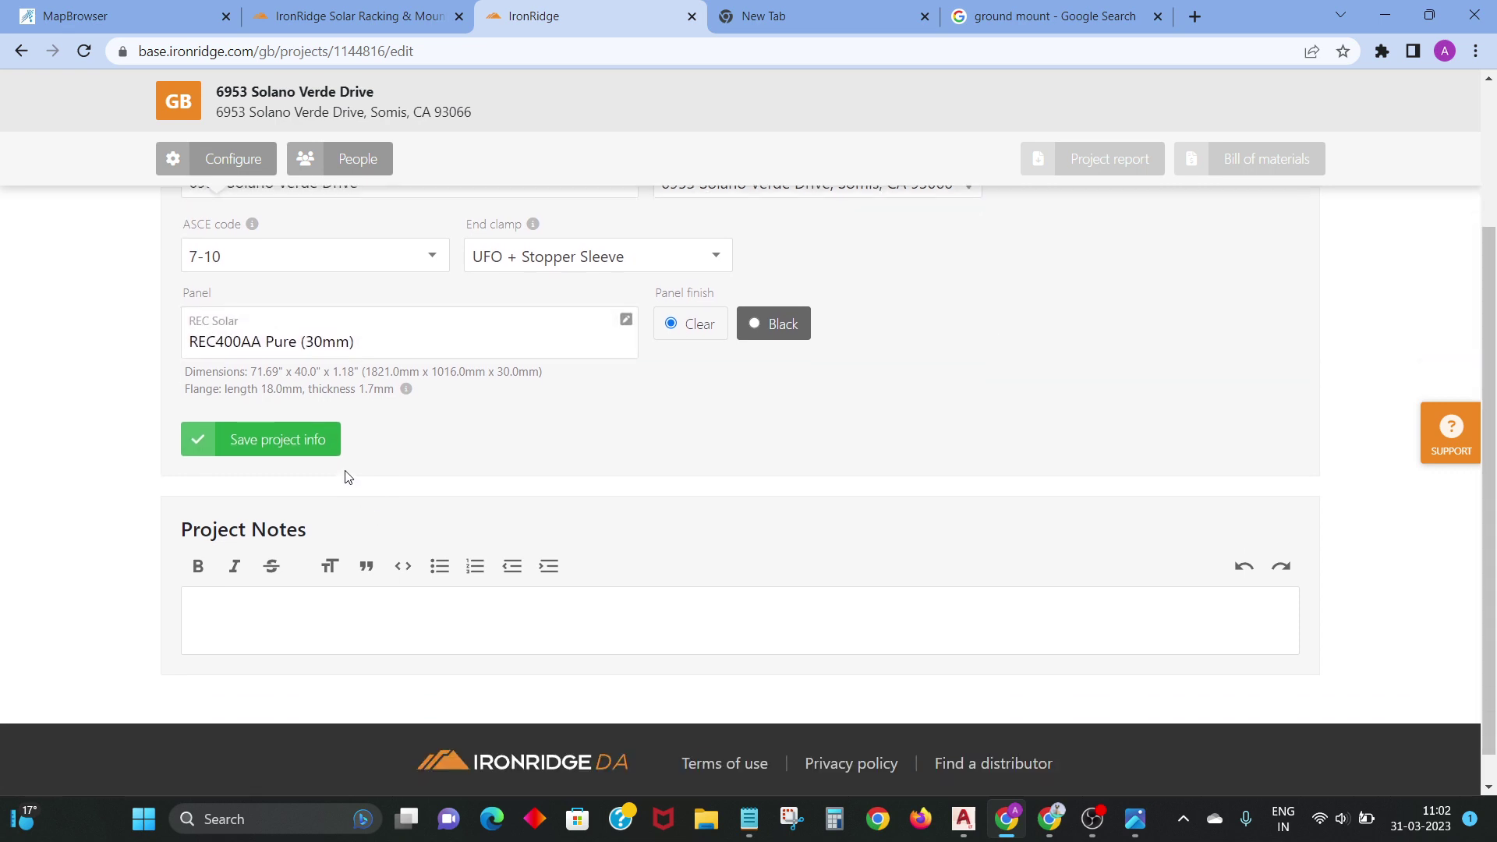
scroll(348, 478, "up", 2)
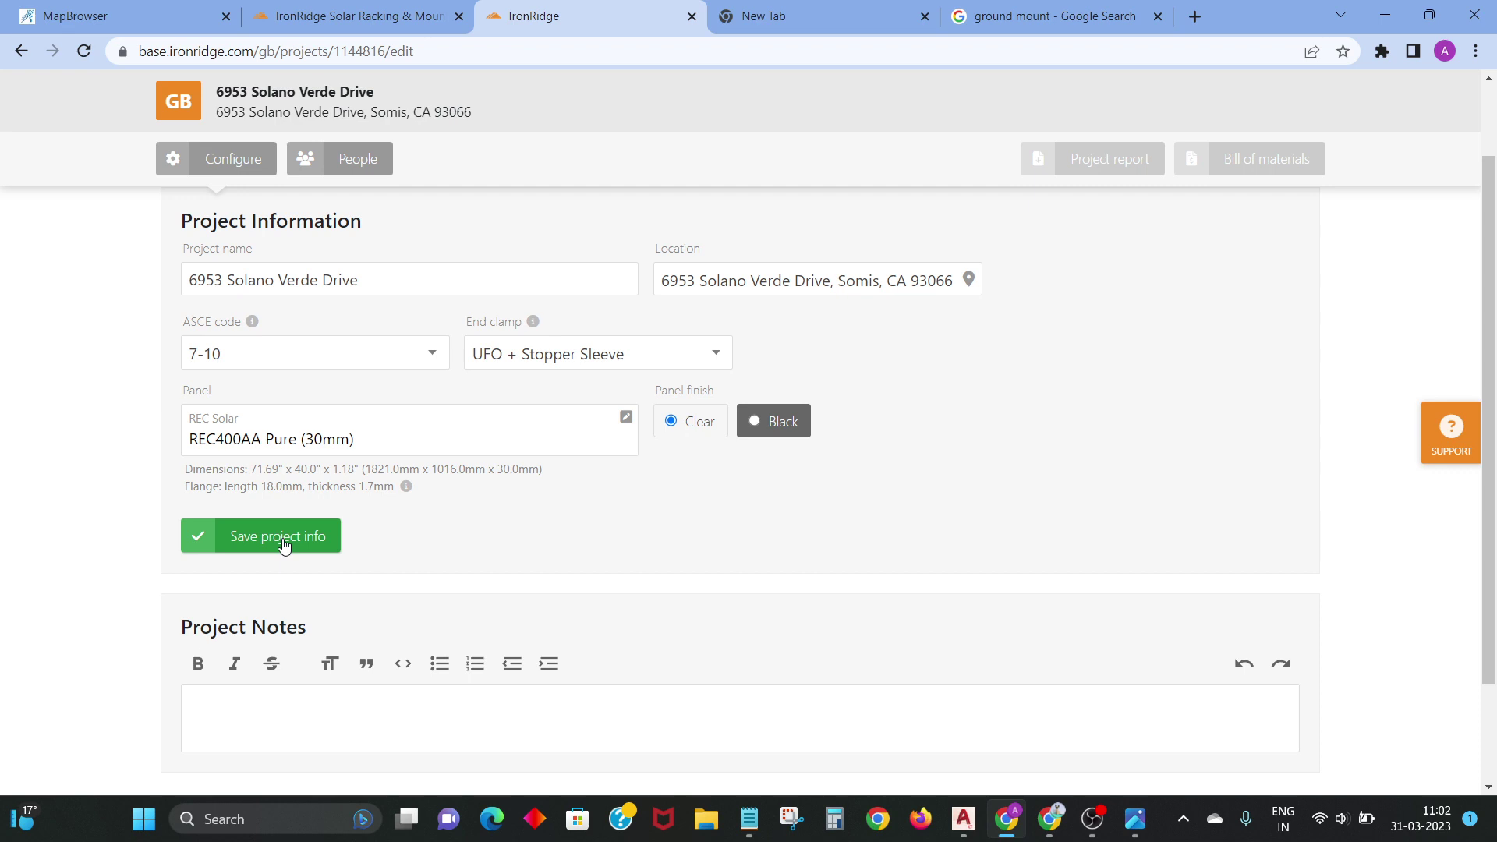
left_click(284, 544)
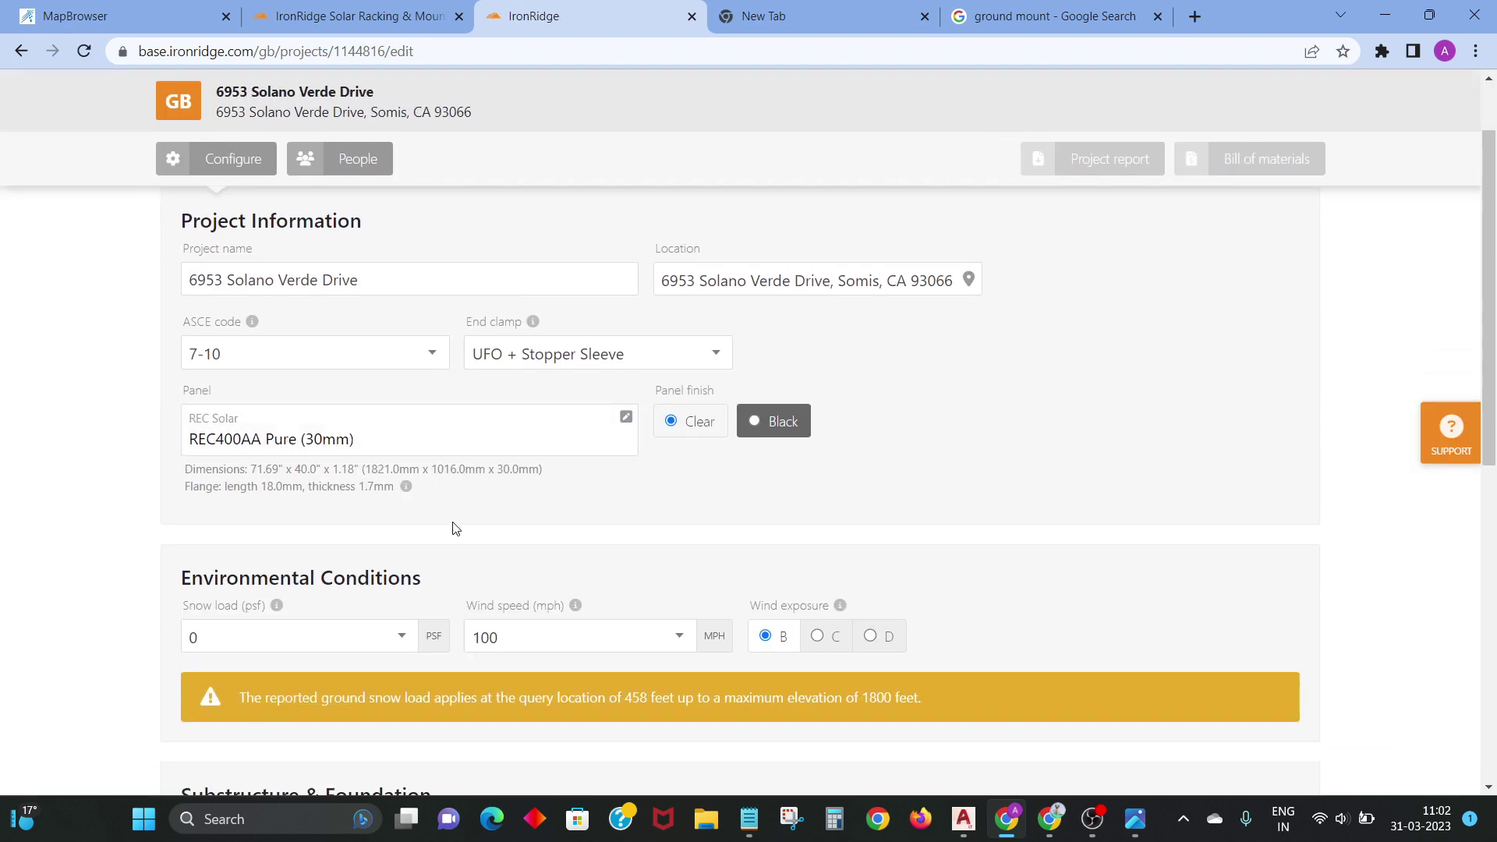
scroll(499, 511, "down", 1)
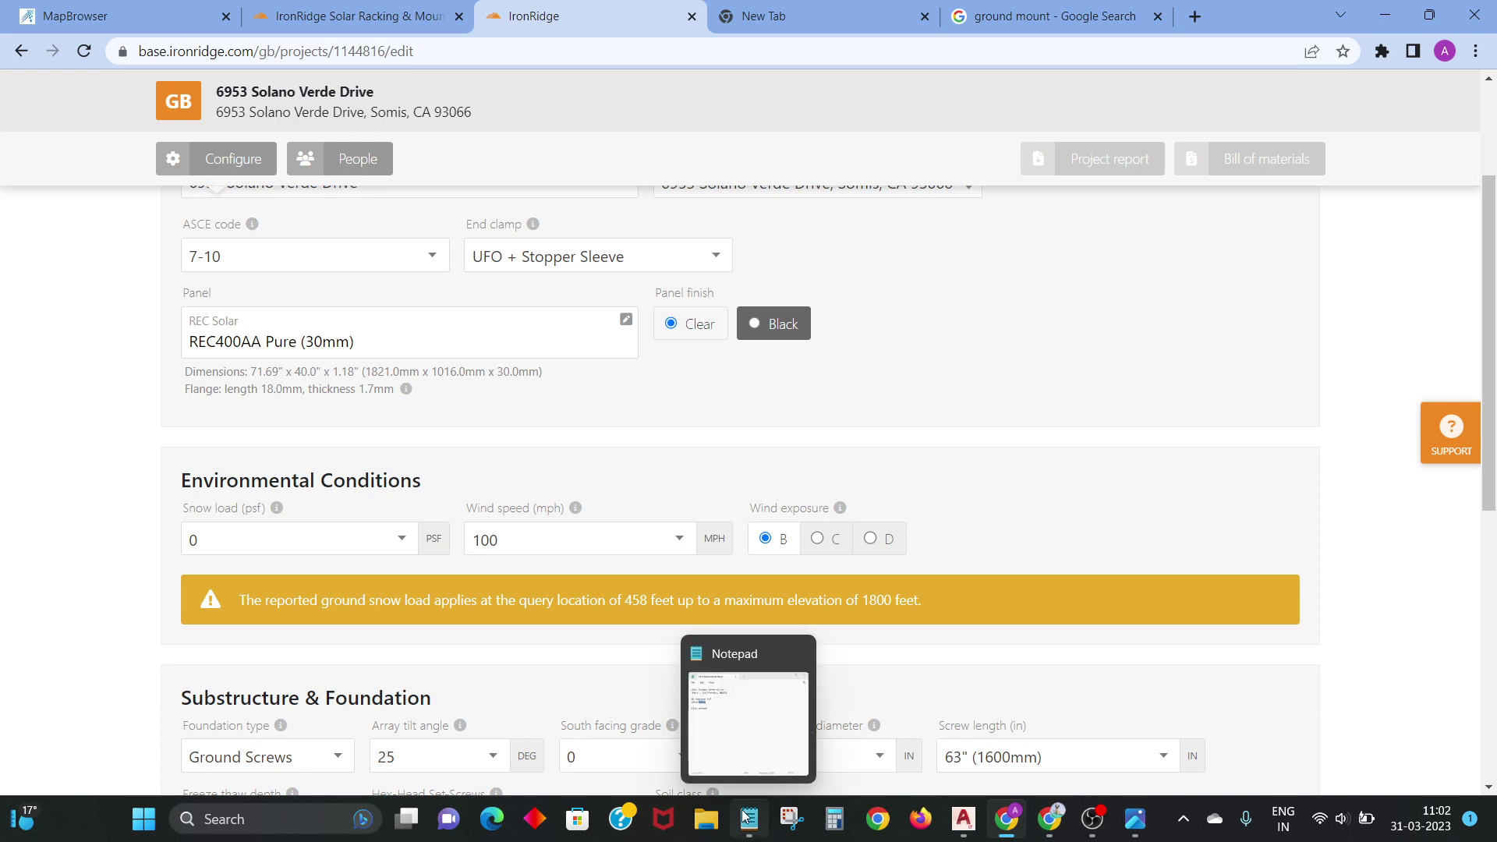
mouse_move(1006, 819)
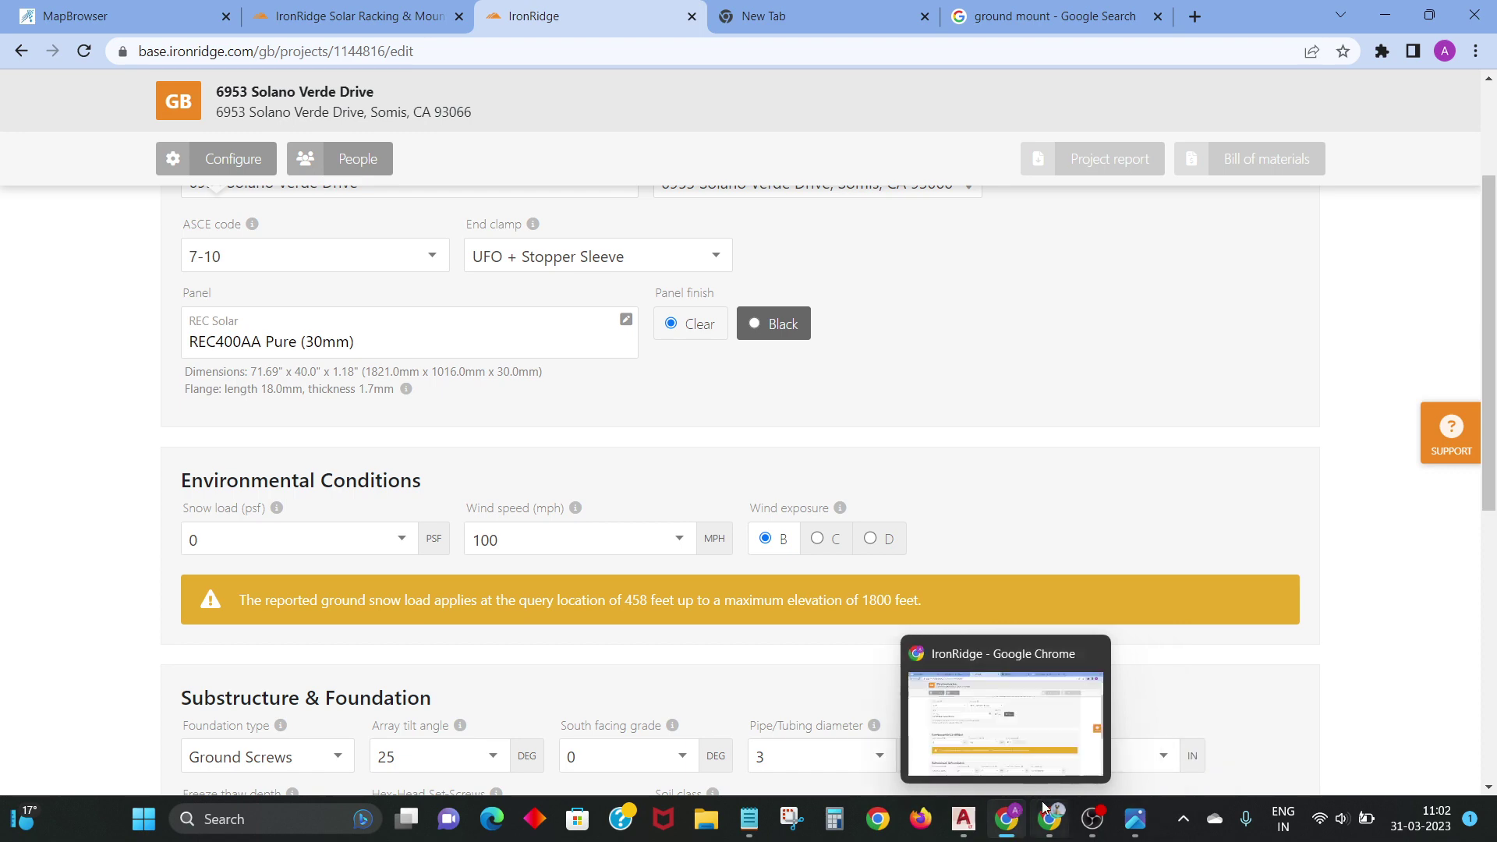
- Open a new browser window and search Google for 'atchazrad'
left_click(1049, 827)
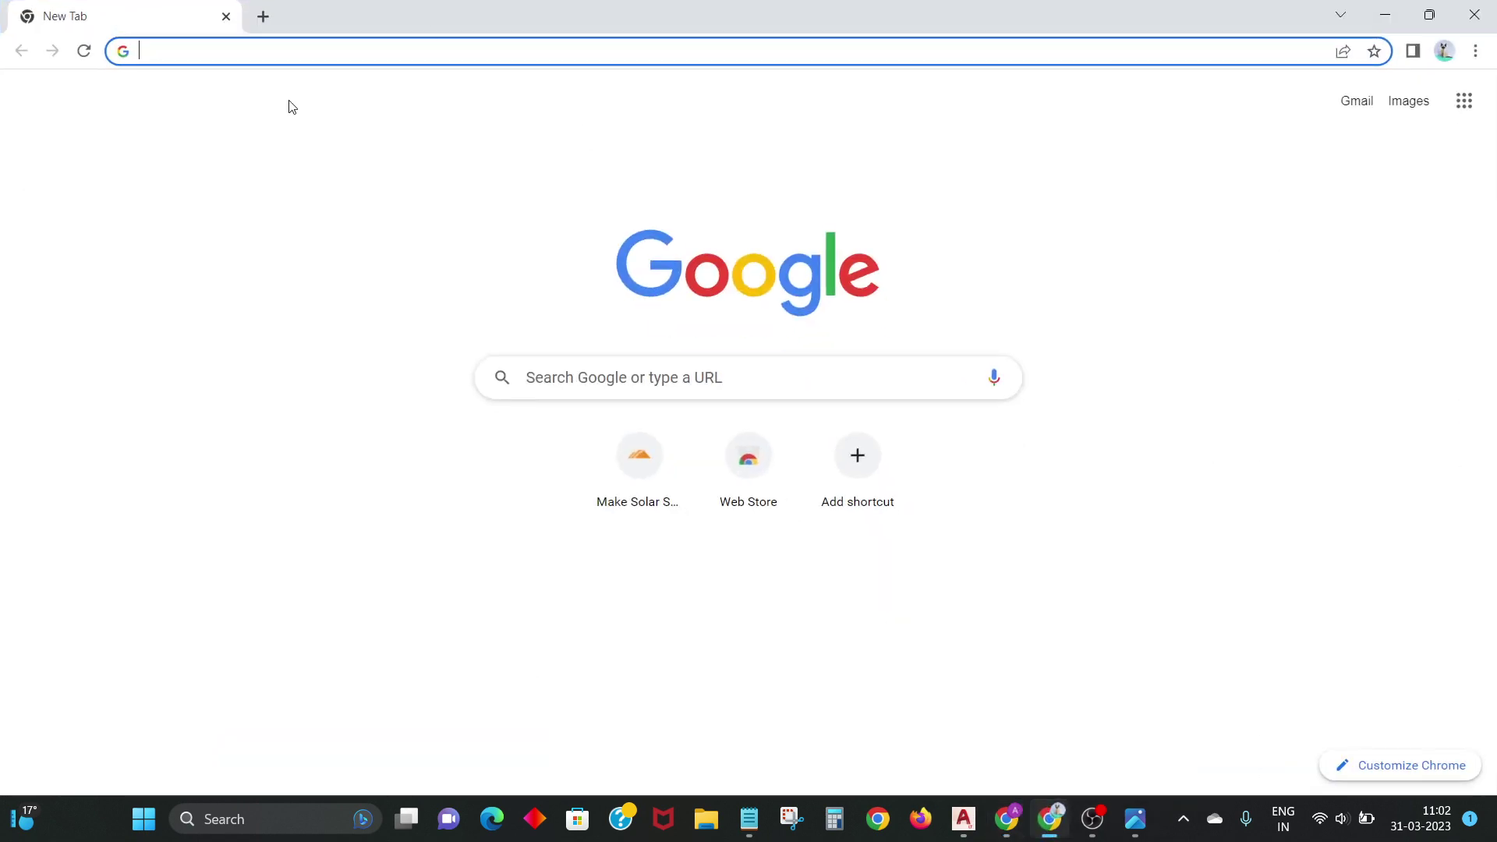
type("atch")
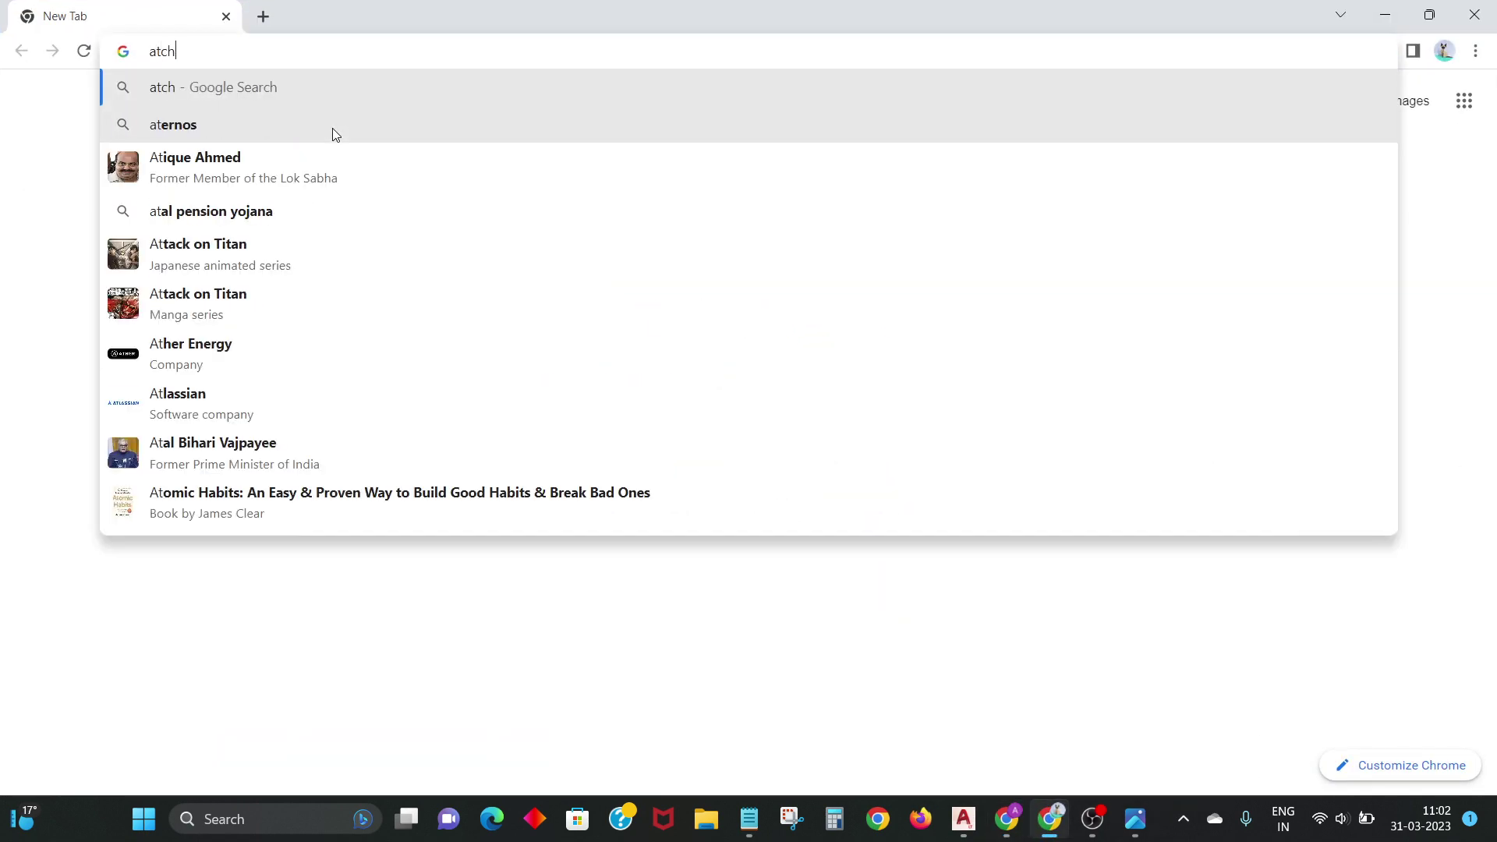
type("azrad")
key("Return")
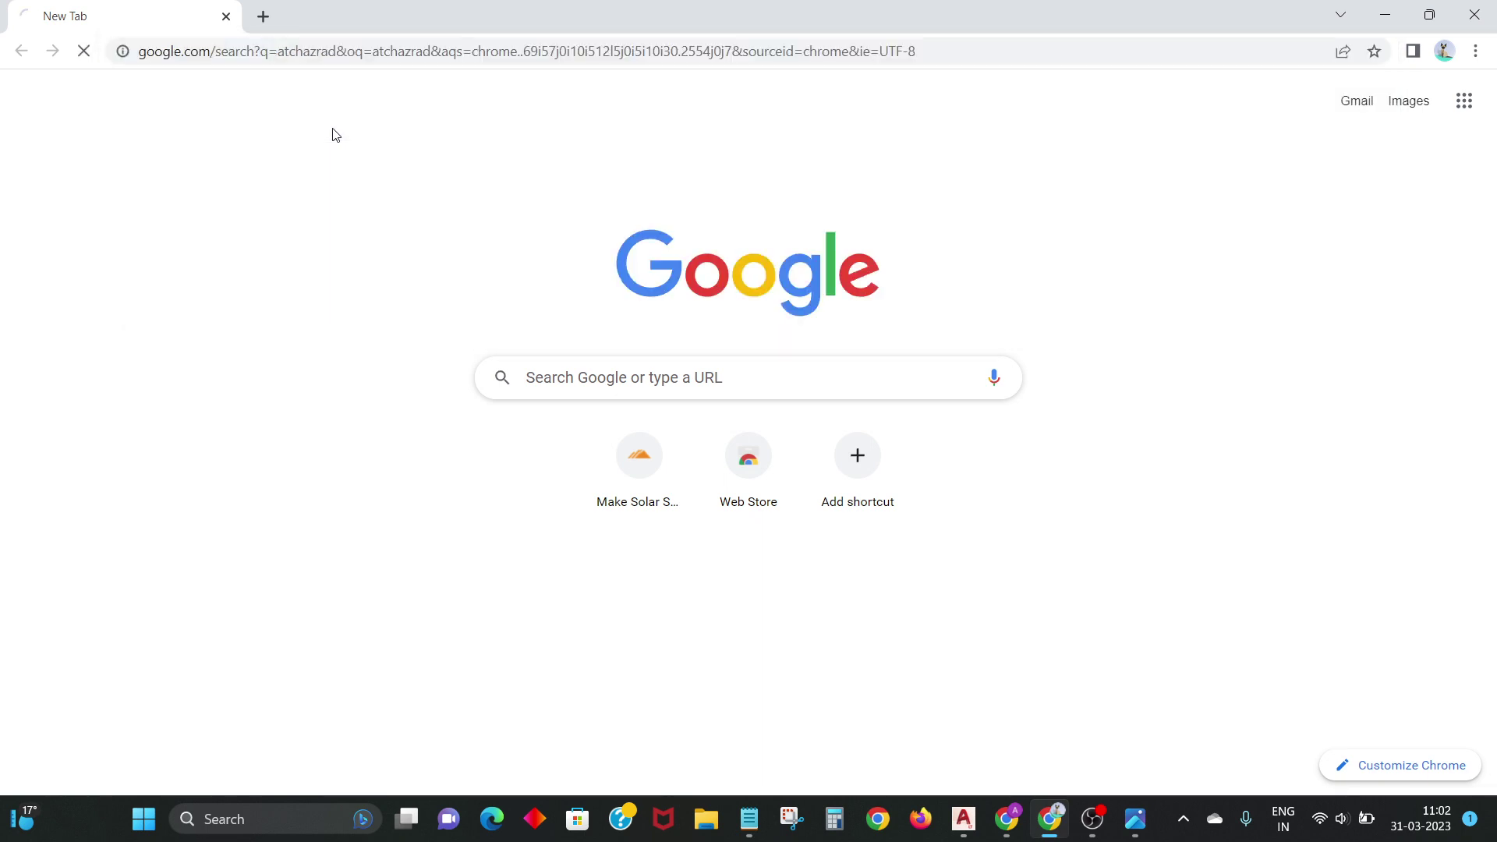
scroll(311, 428, "down", 3)
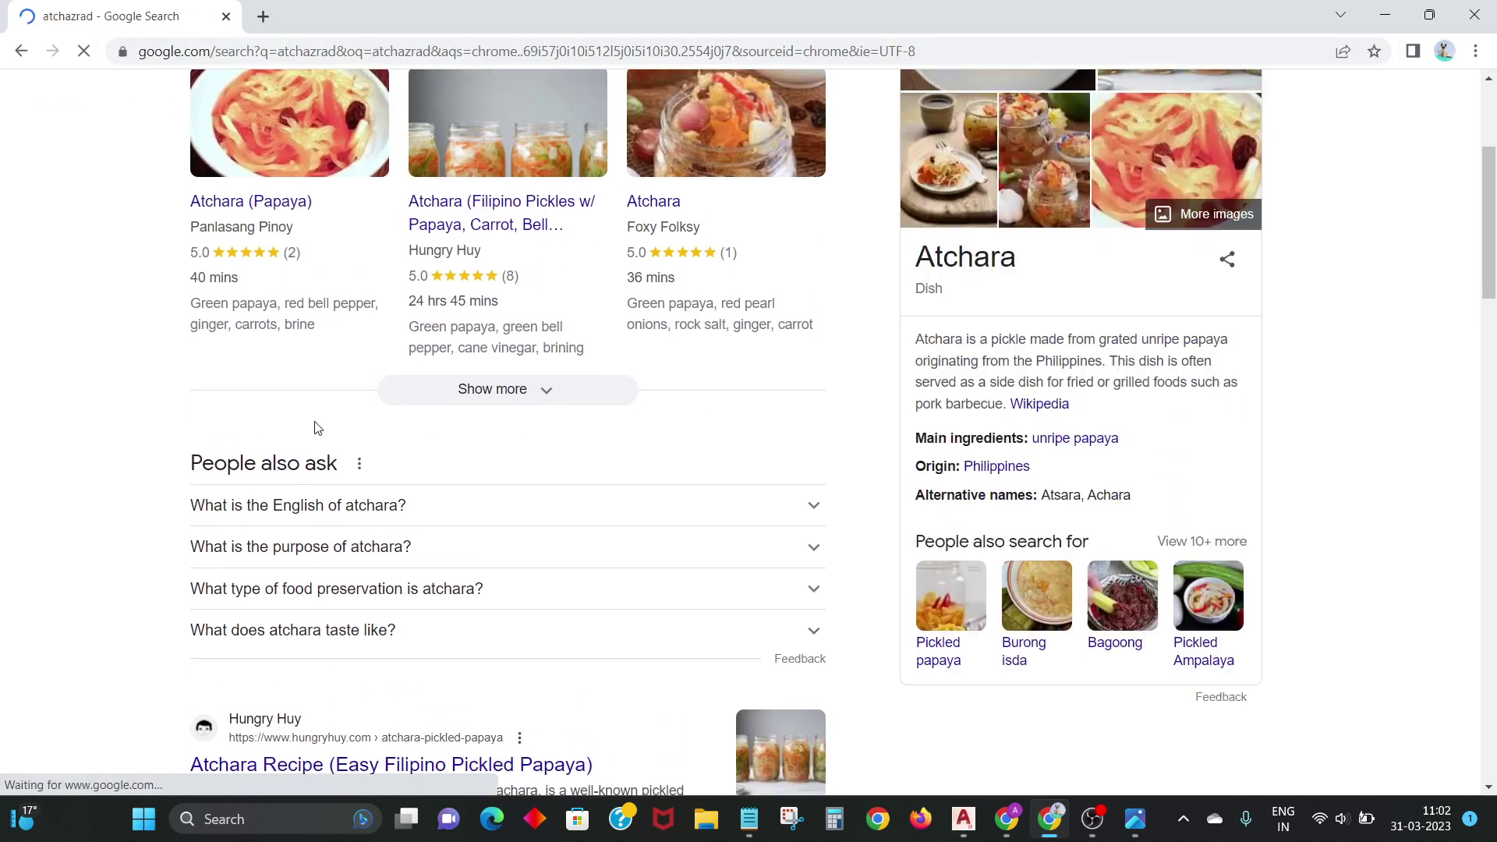
scroll(361, 441, "down", 3)
scroll(360, 431, "down", 1)
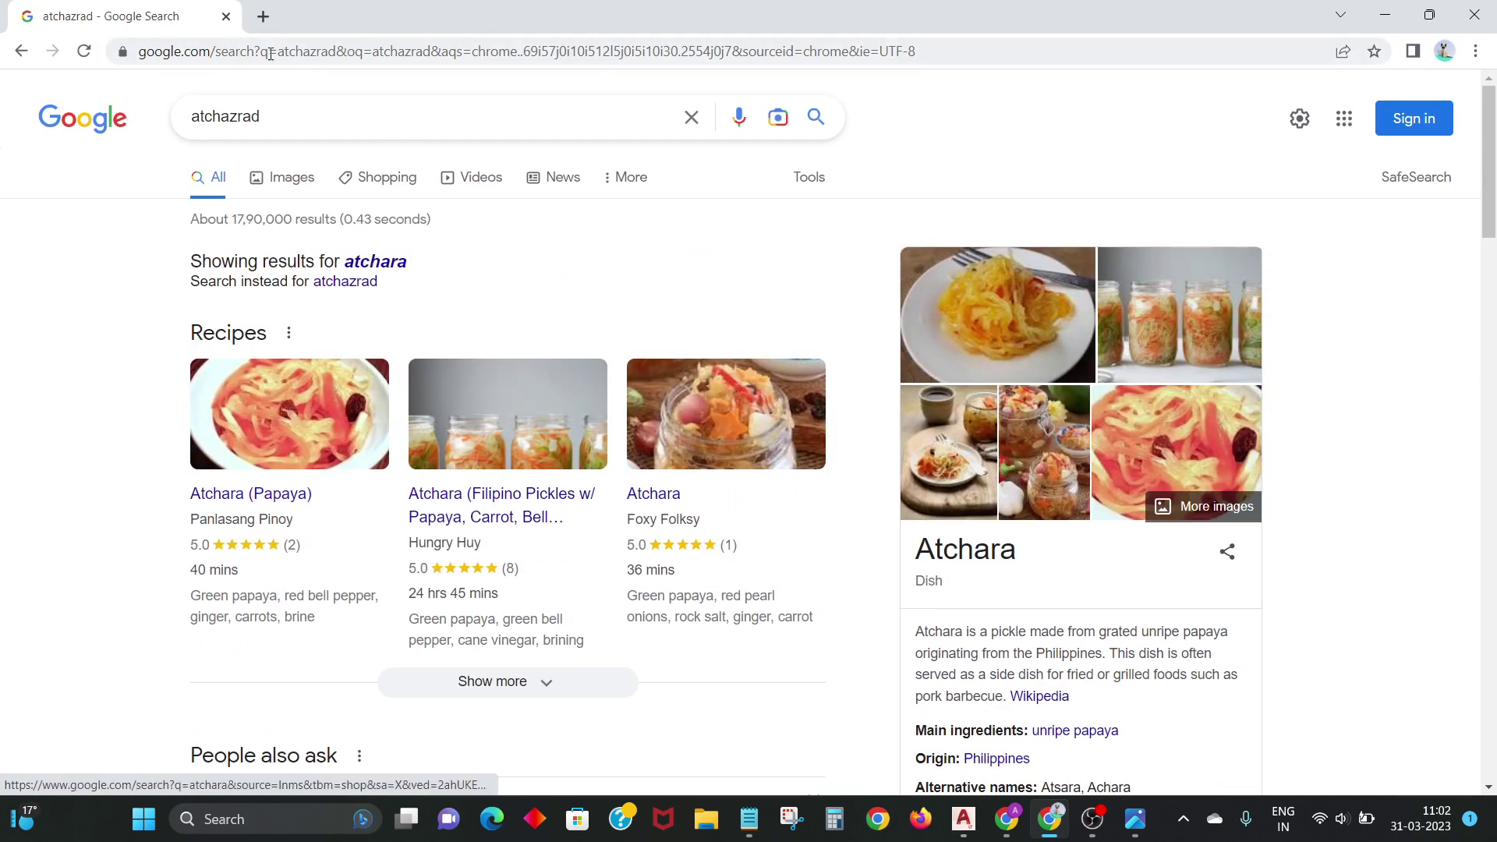
- Correct the misspelled query to 'atc hazards' and rerun the search
left_click(243, 116)
key("BackSpace")
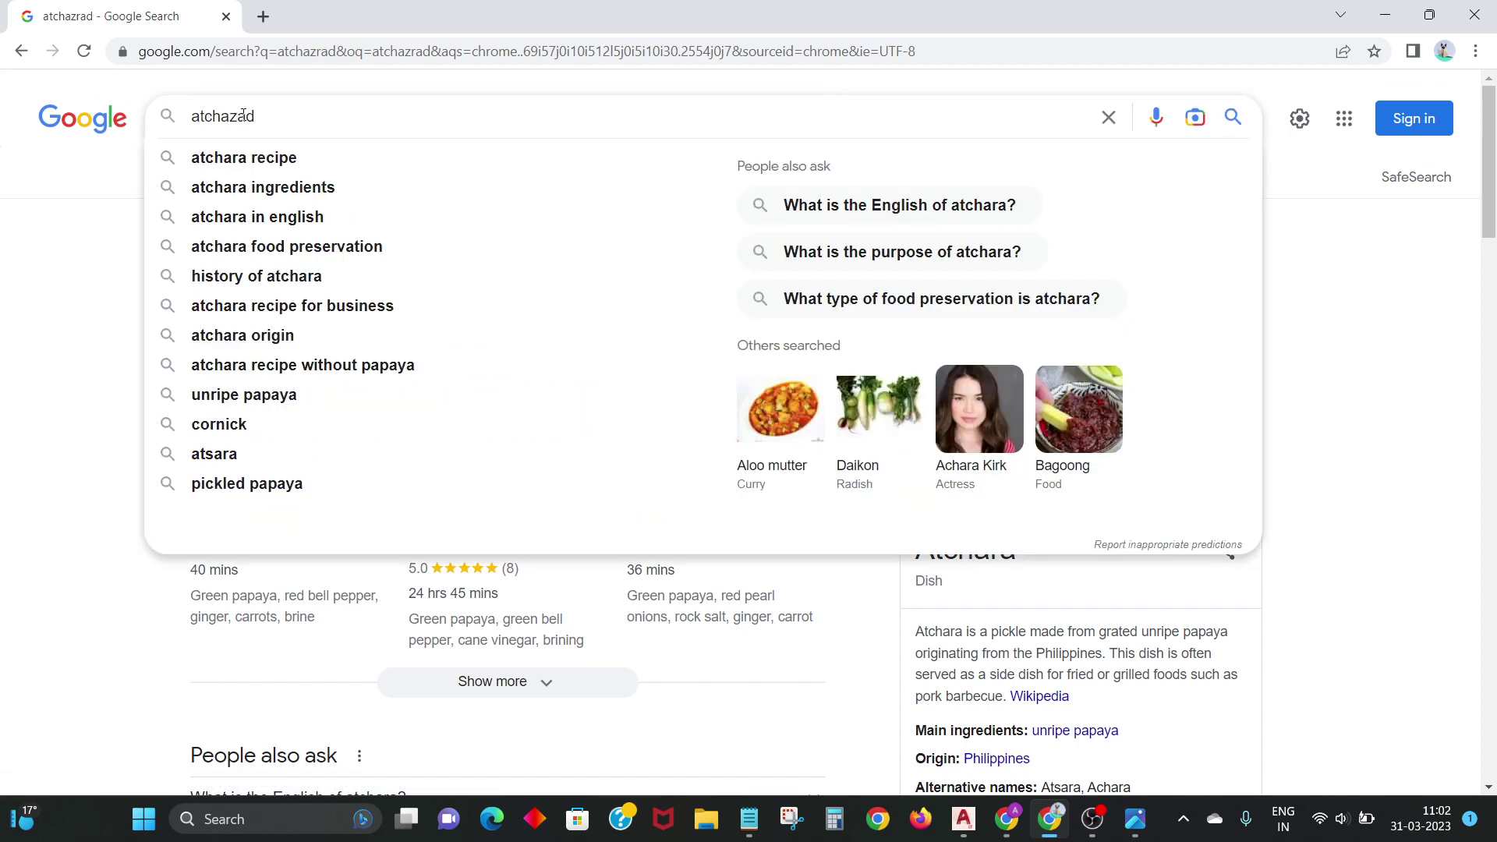
type("a")
key("Return")
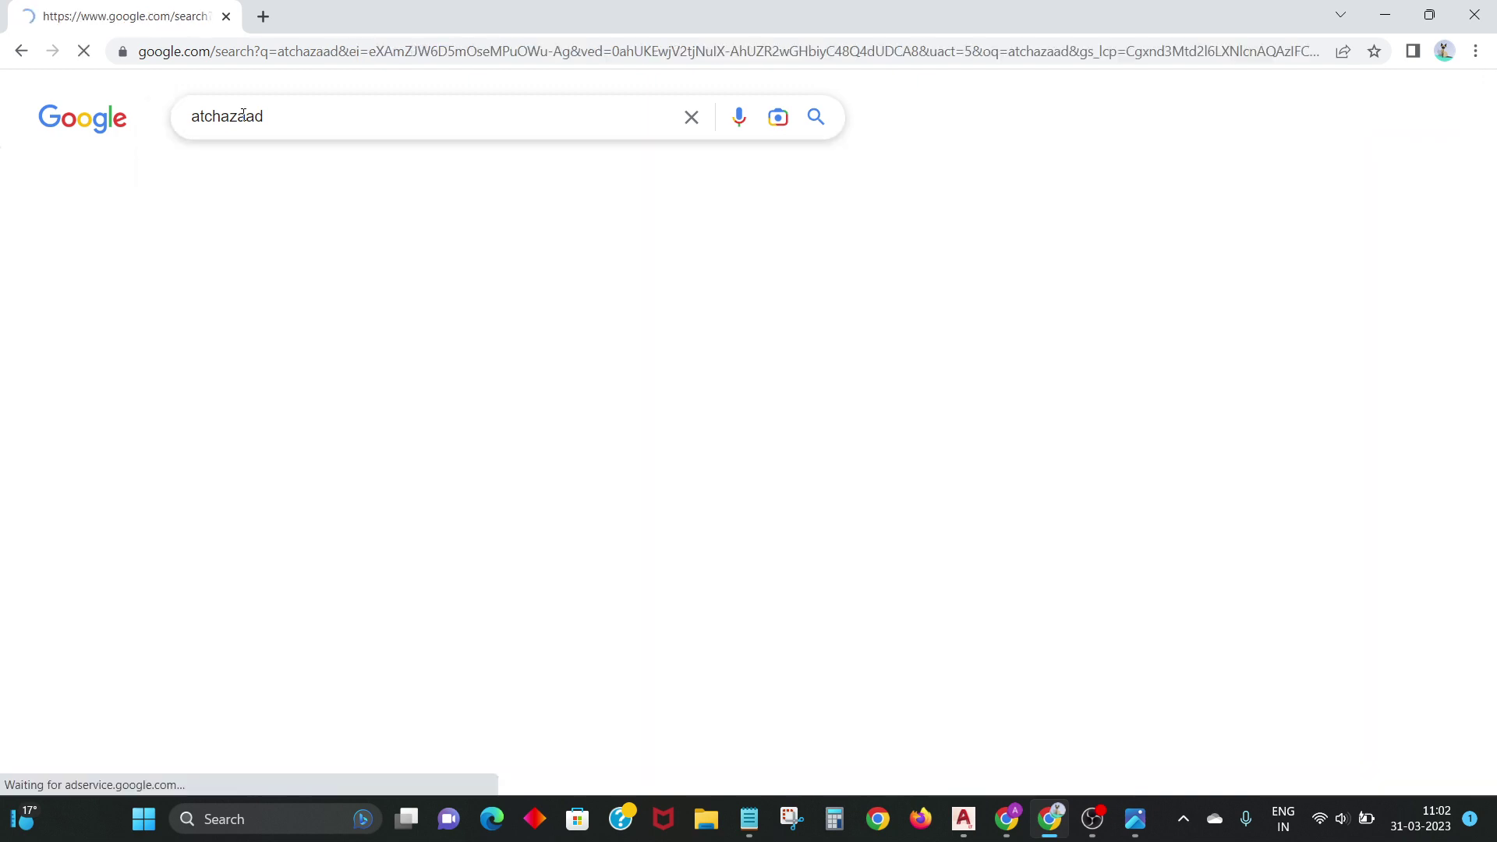
left_click(327, 121)
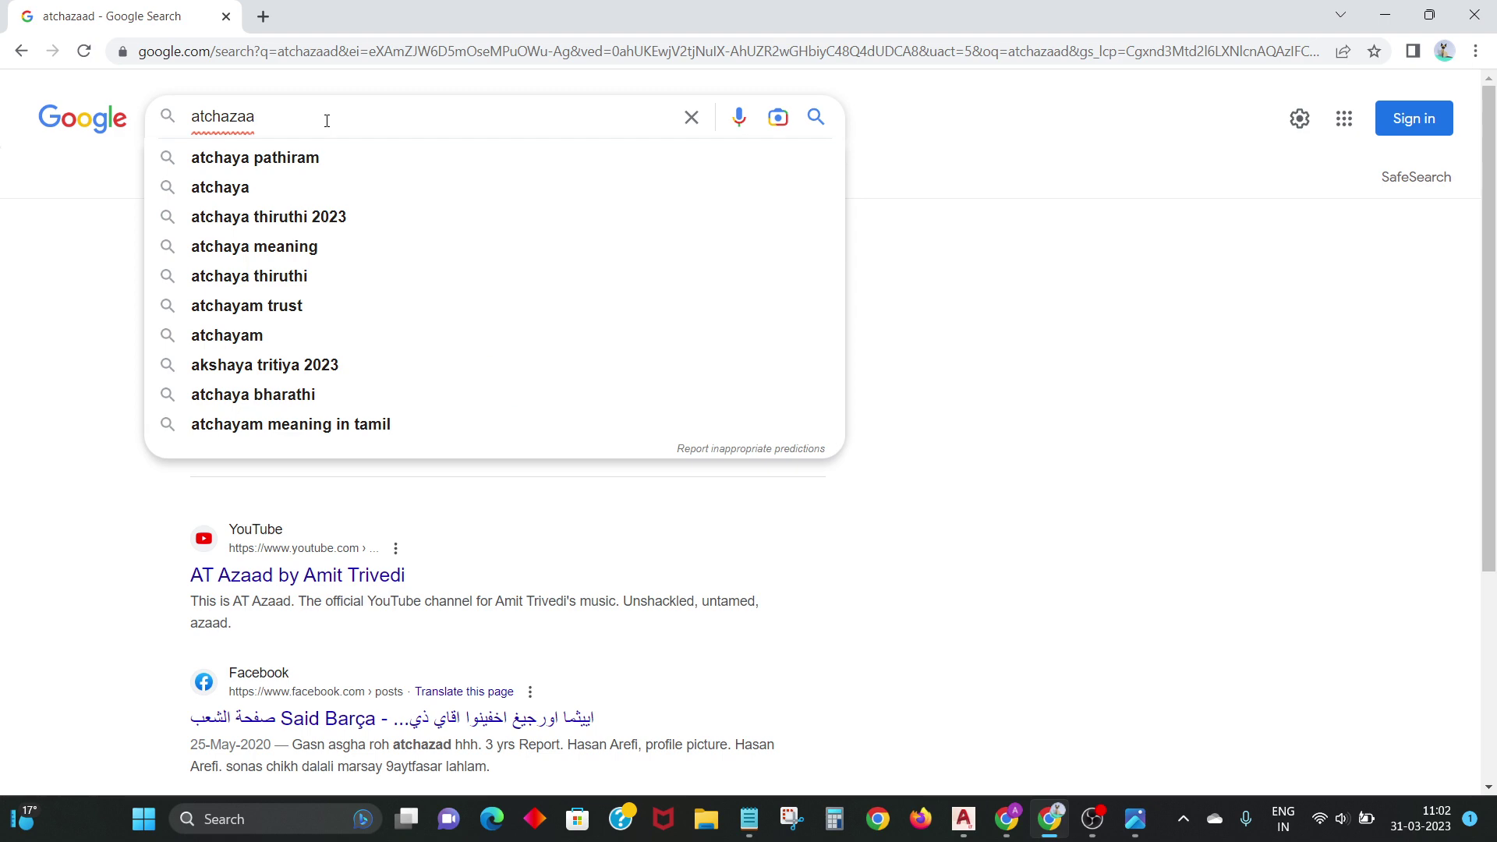
key("BackSpace")
key("BackSpace")
key("BackSpace")
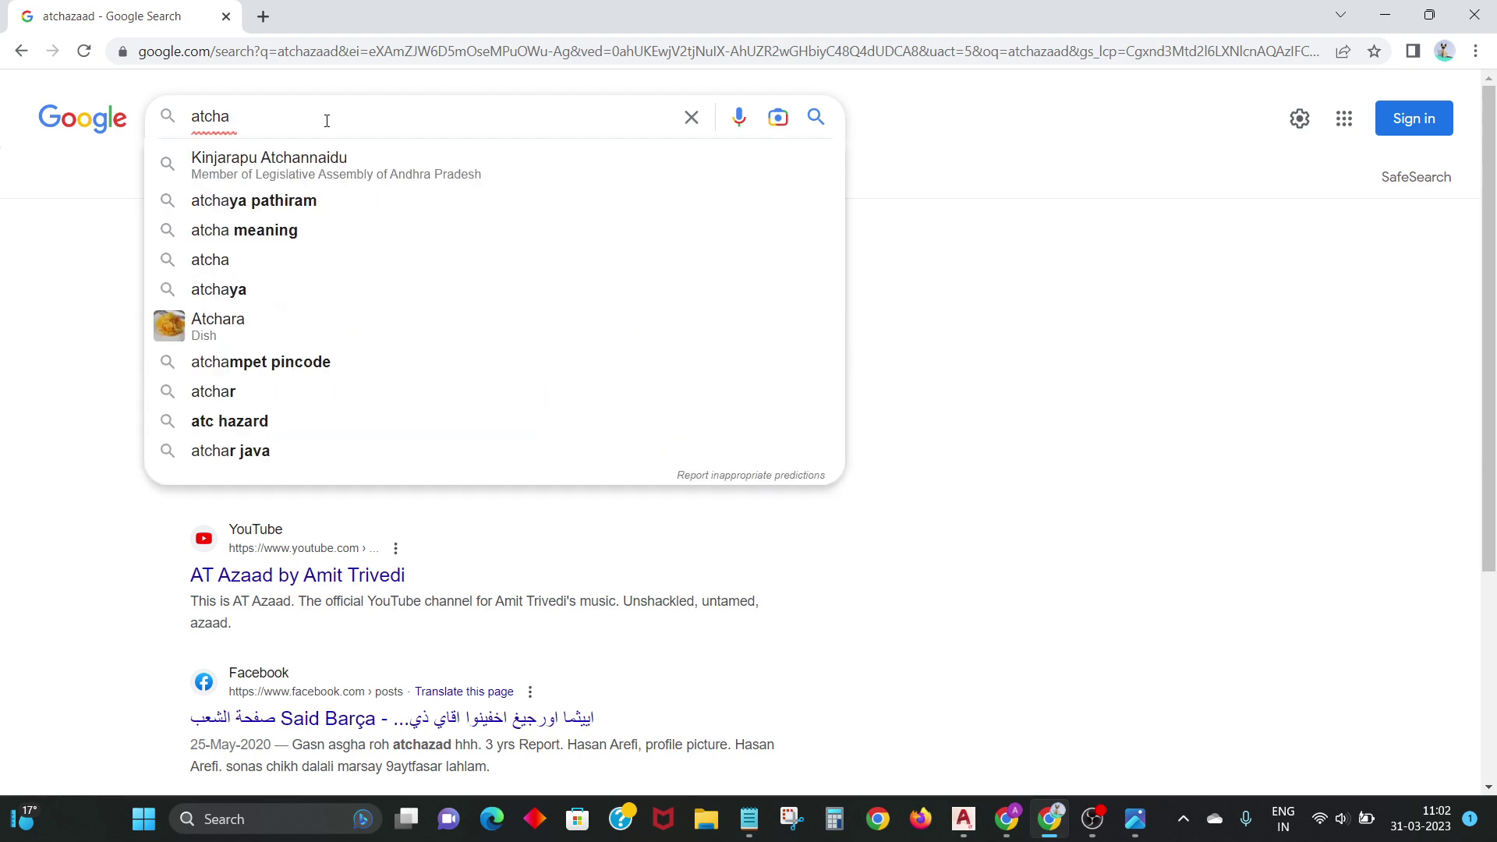
type("zarad")
key("Return")
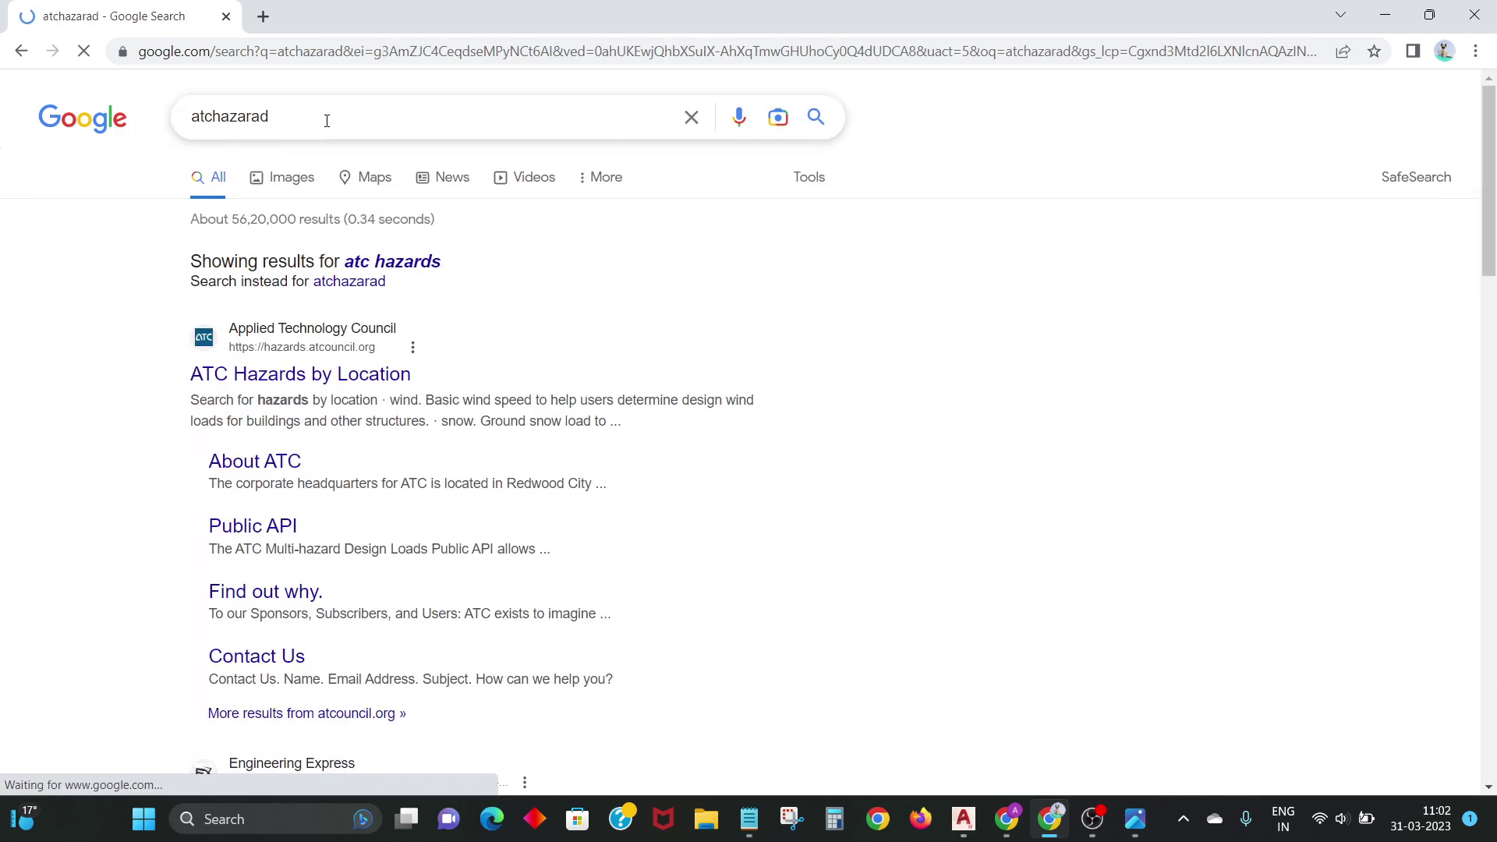
- Open ATC Hazards by Location and copy the two-line site address from the notes
left_click(302, 380)
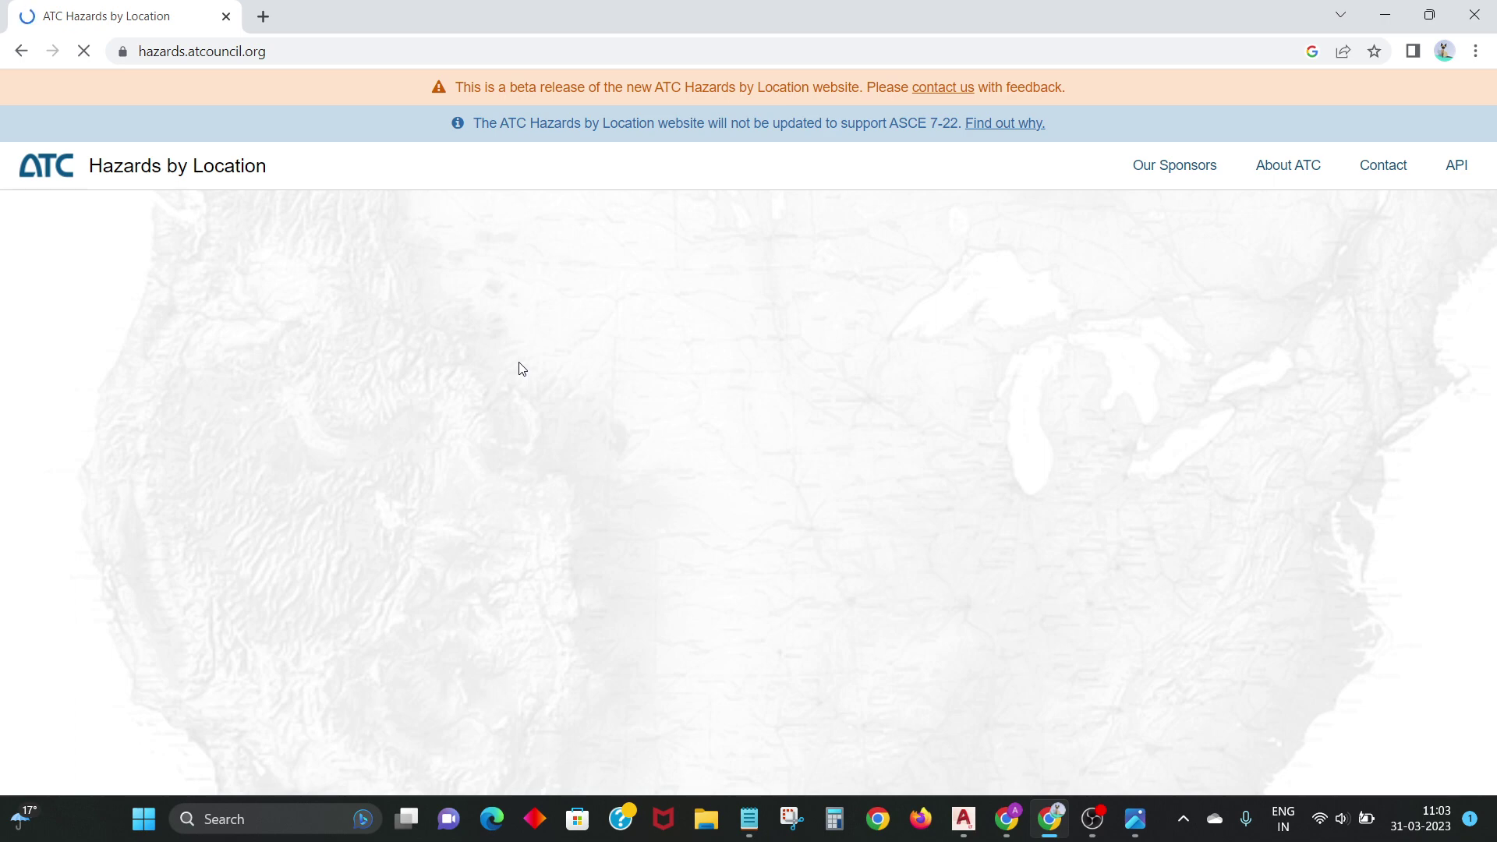
left_click(748, 818)
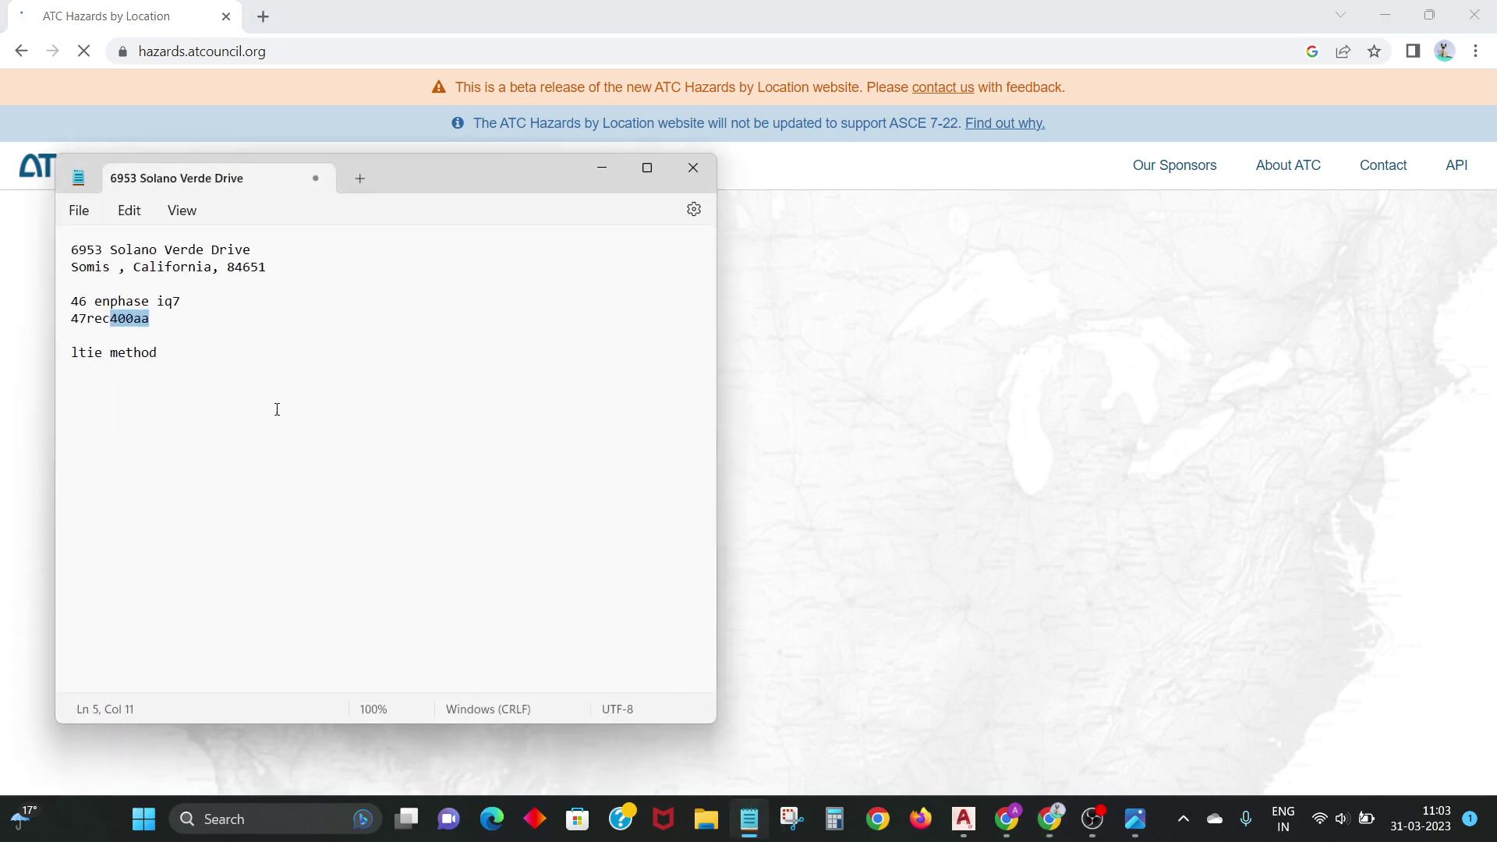
left_click_drag(268, 266, 53, 259)
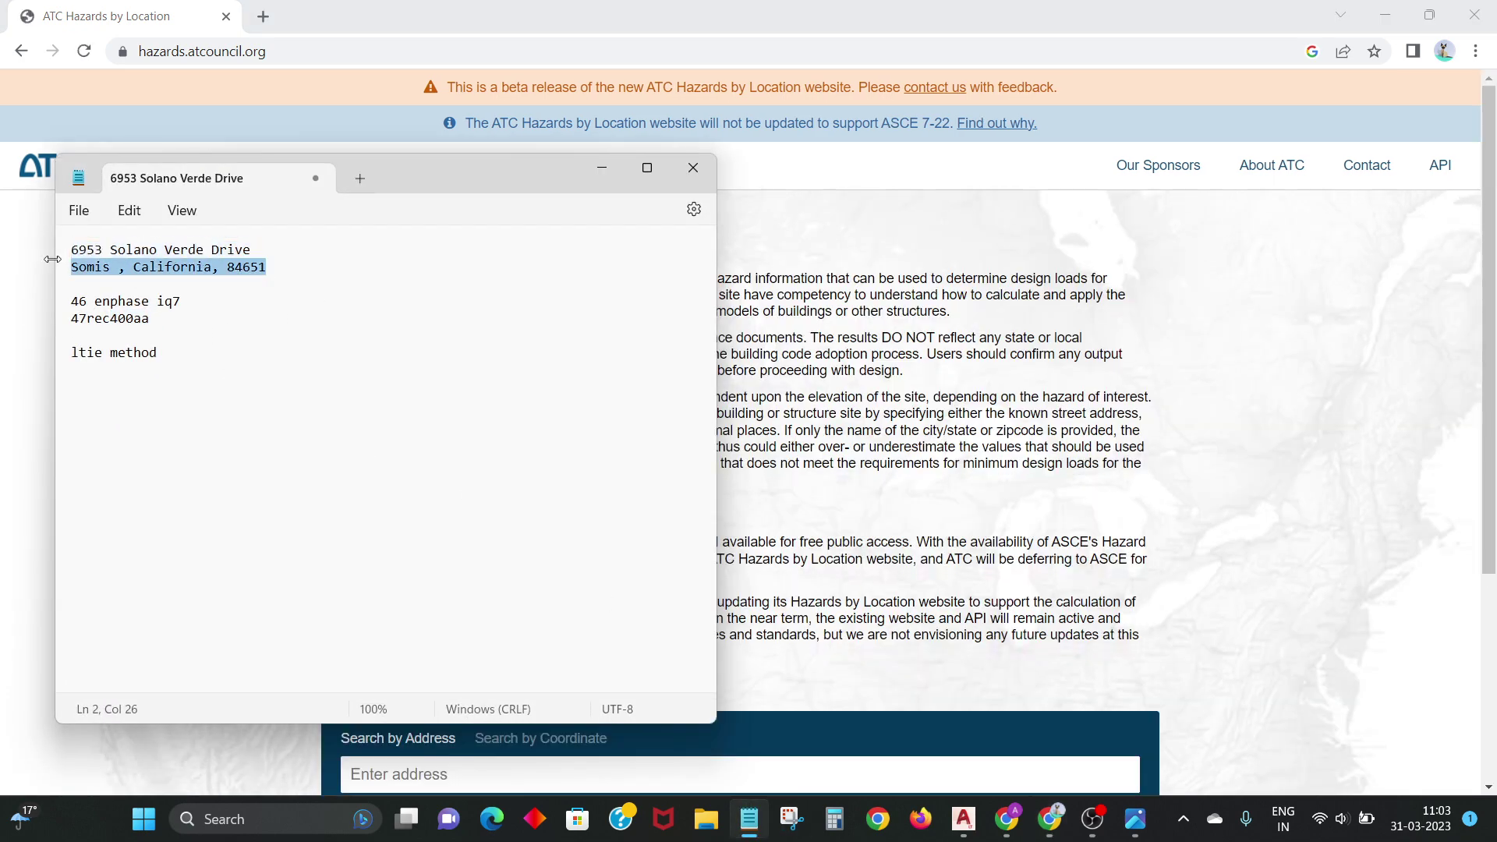
left_click(87, 266)
left_click(66, 257)
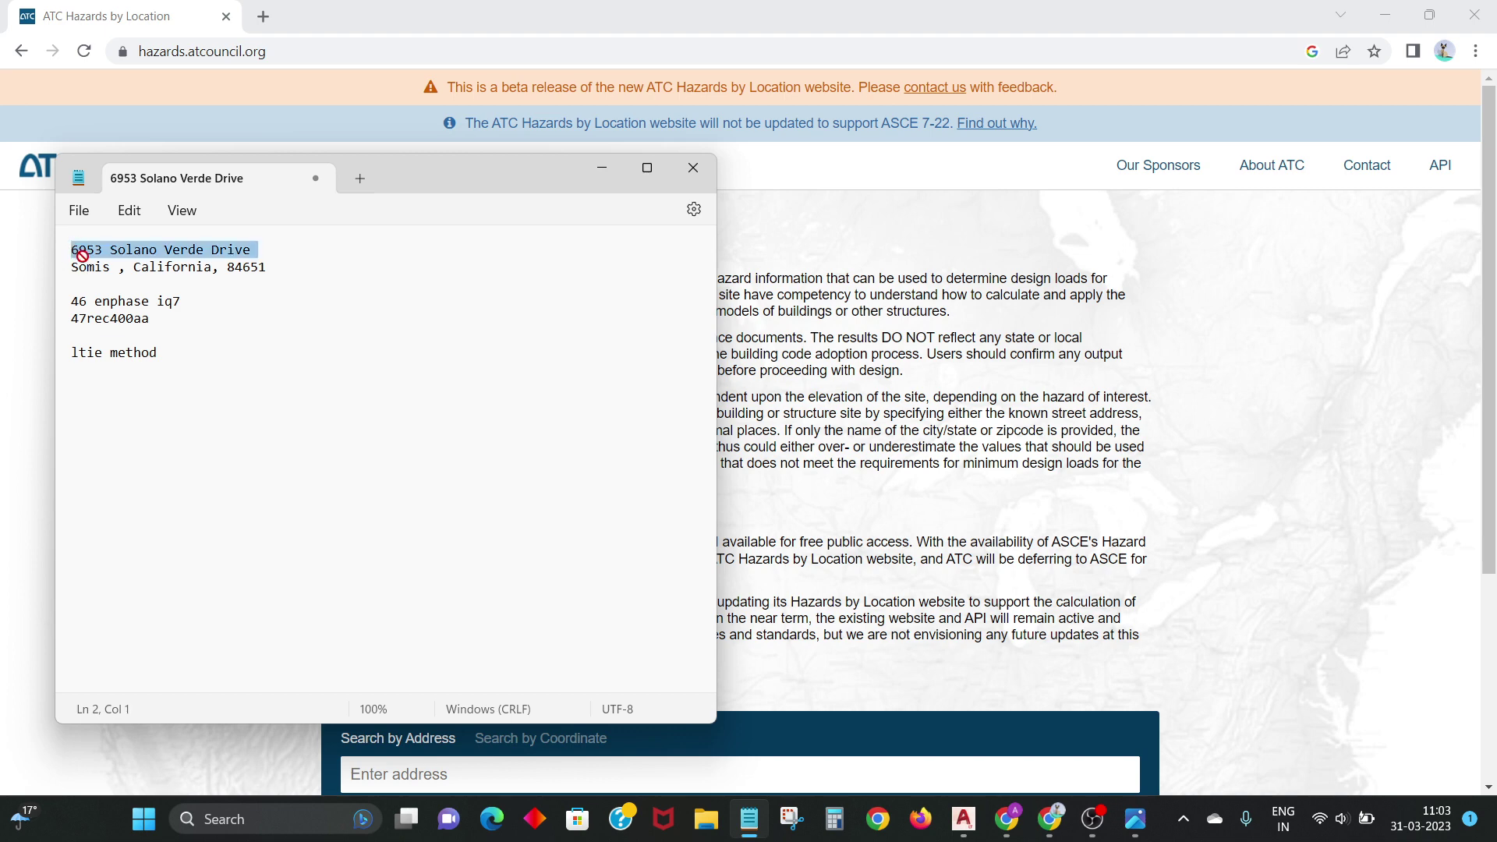
left_click_drag(79, 255, 157, 267)
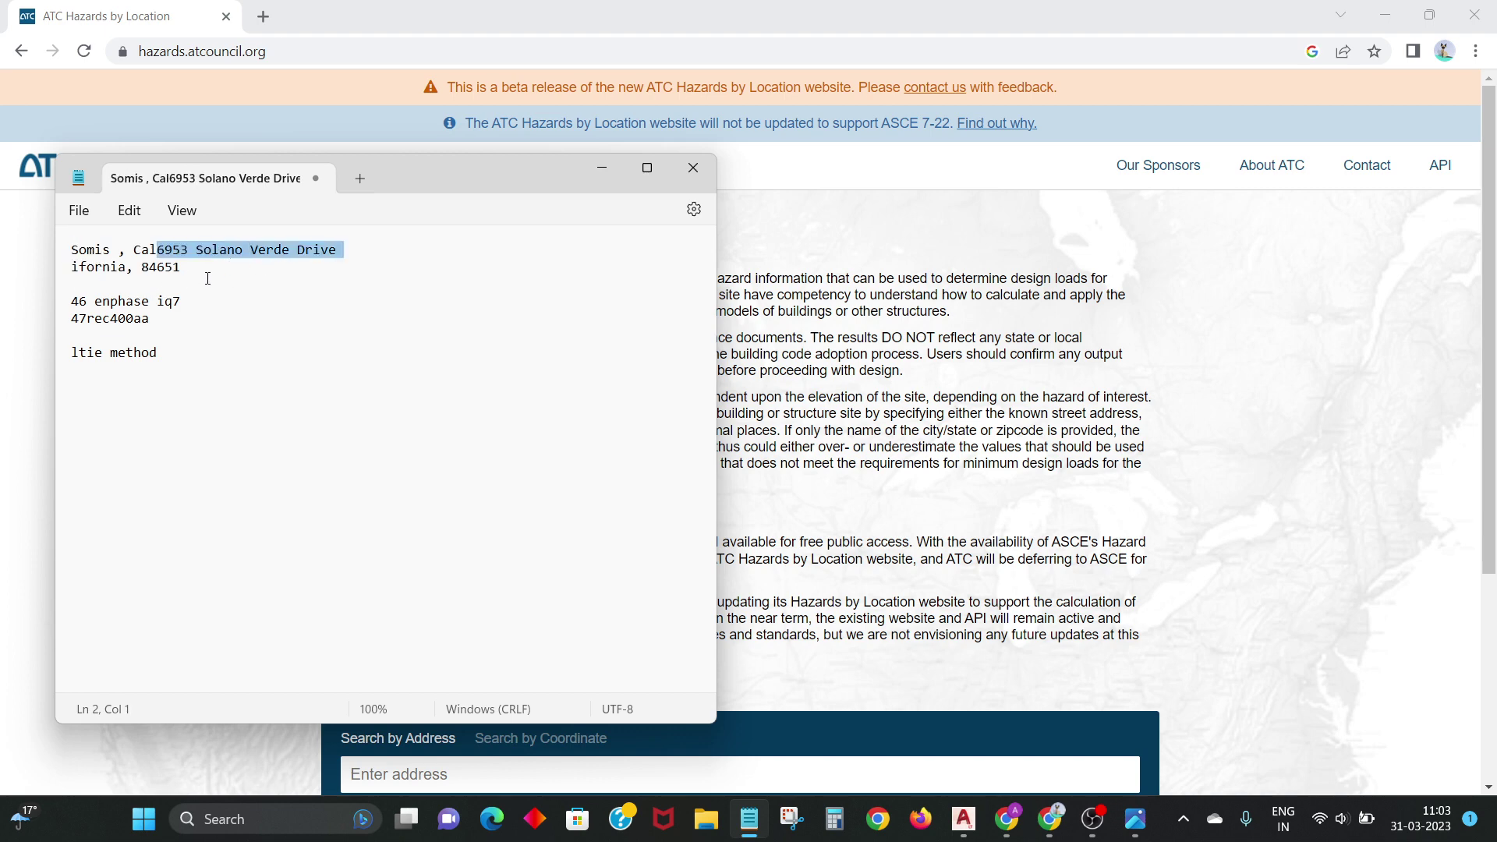
key("ctrl+z")
left_click_drag(272, 275, 56, 254)
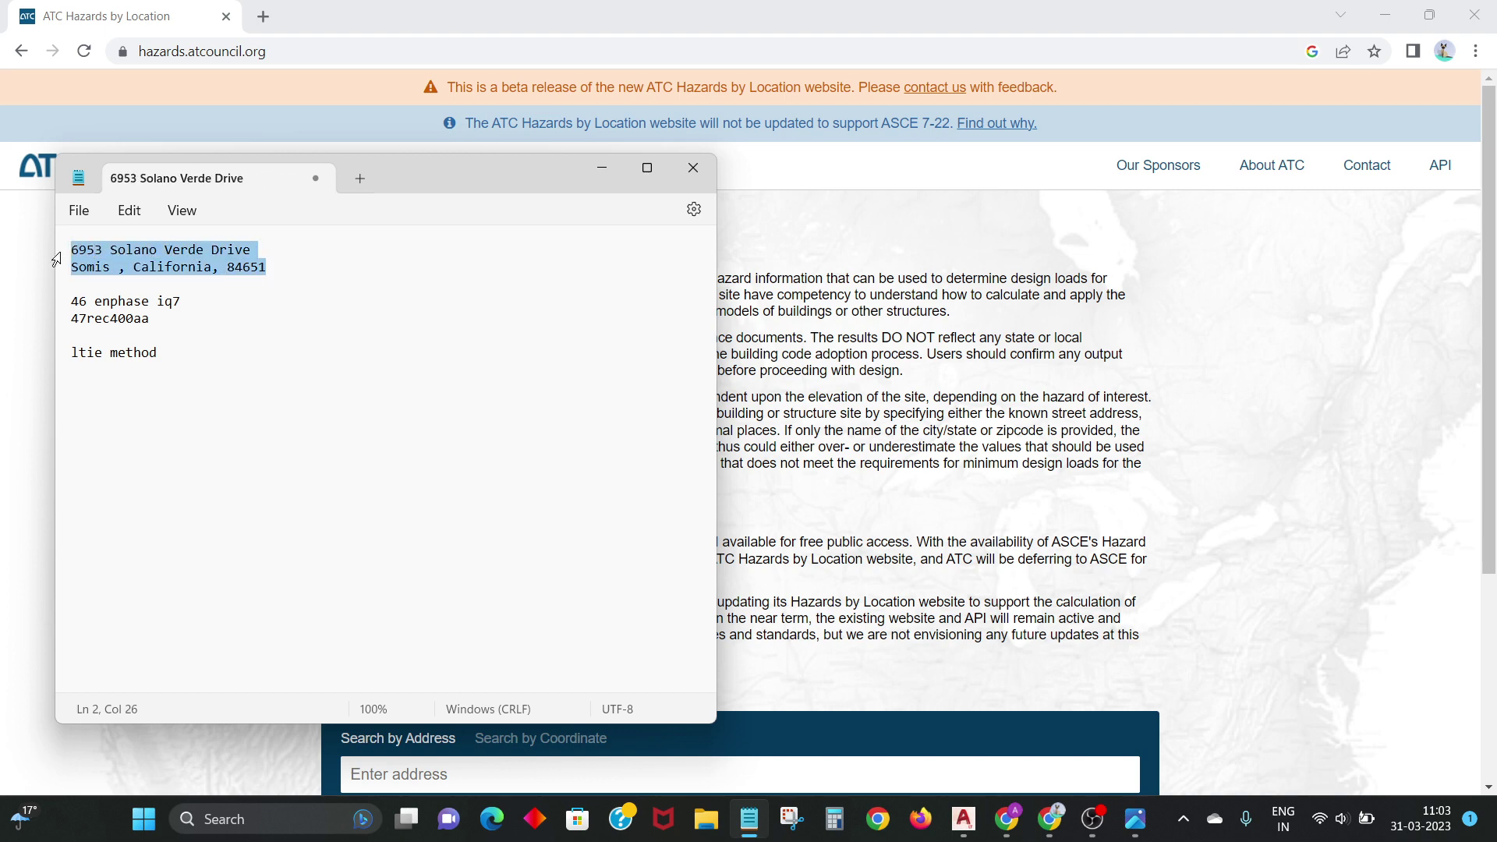
left_click(602, 170)
- Paste the site address into Search by Address and run the hazard lookup
scroll(444, 512, "down", 2)
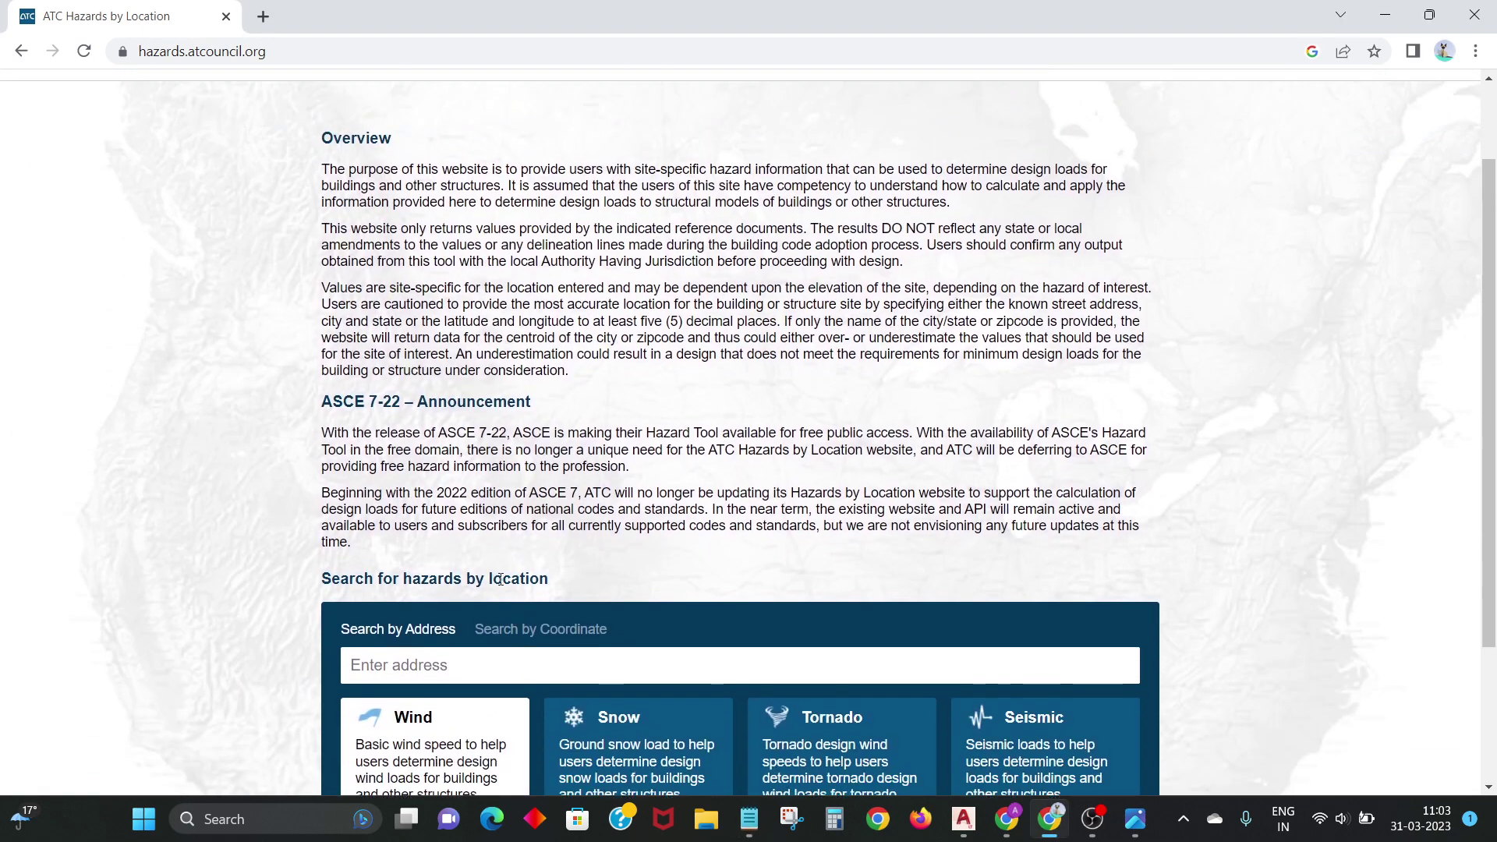
scroll(444, 512, "down", 2)
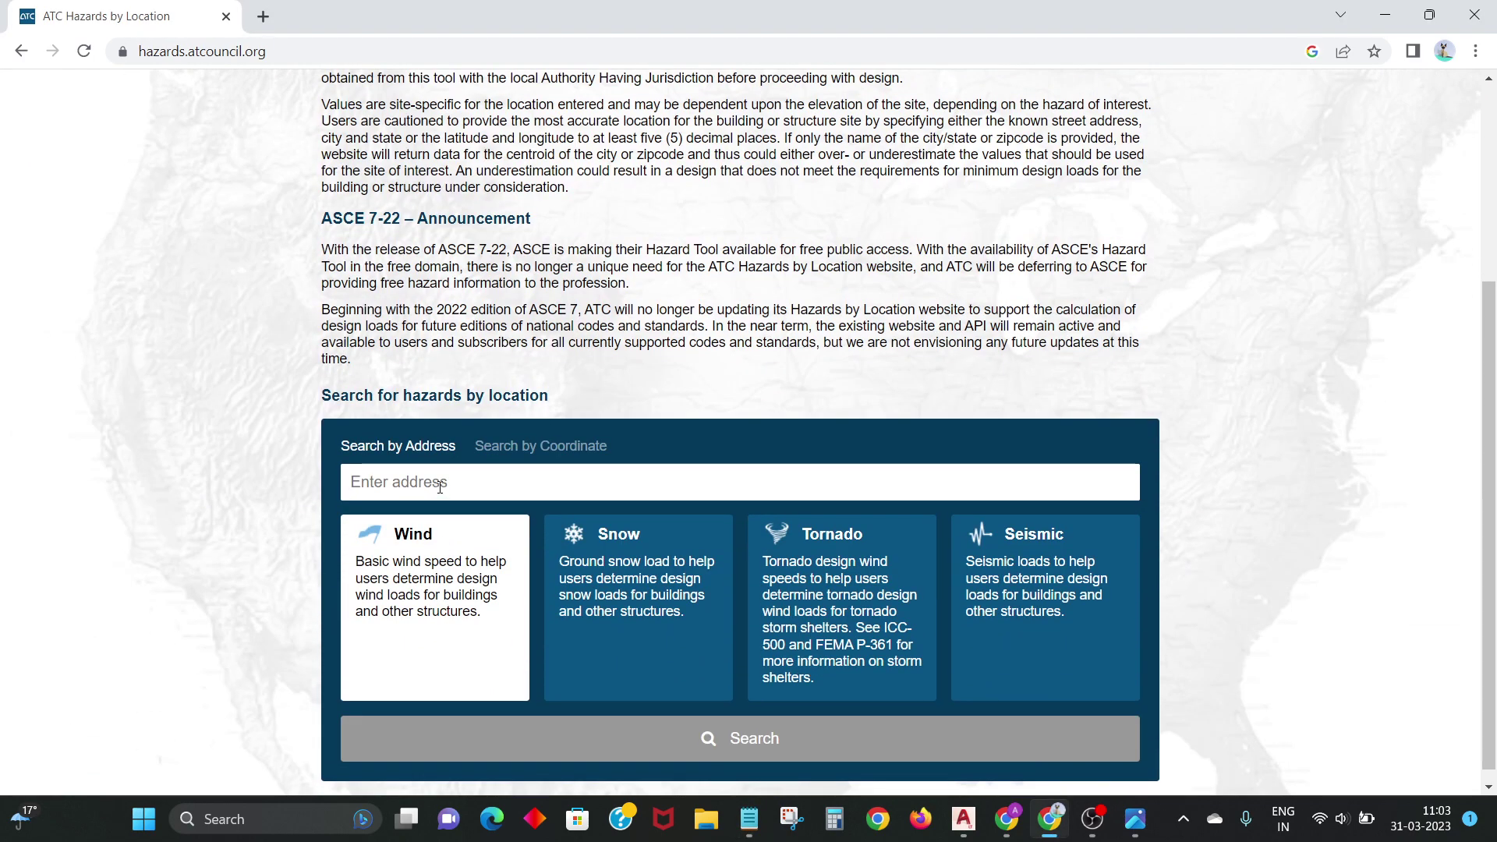
left_click(439, 483)
key("ctrl+v")
left_click(591, 518)
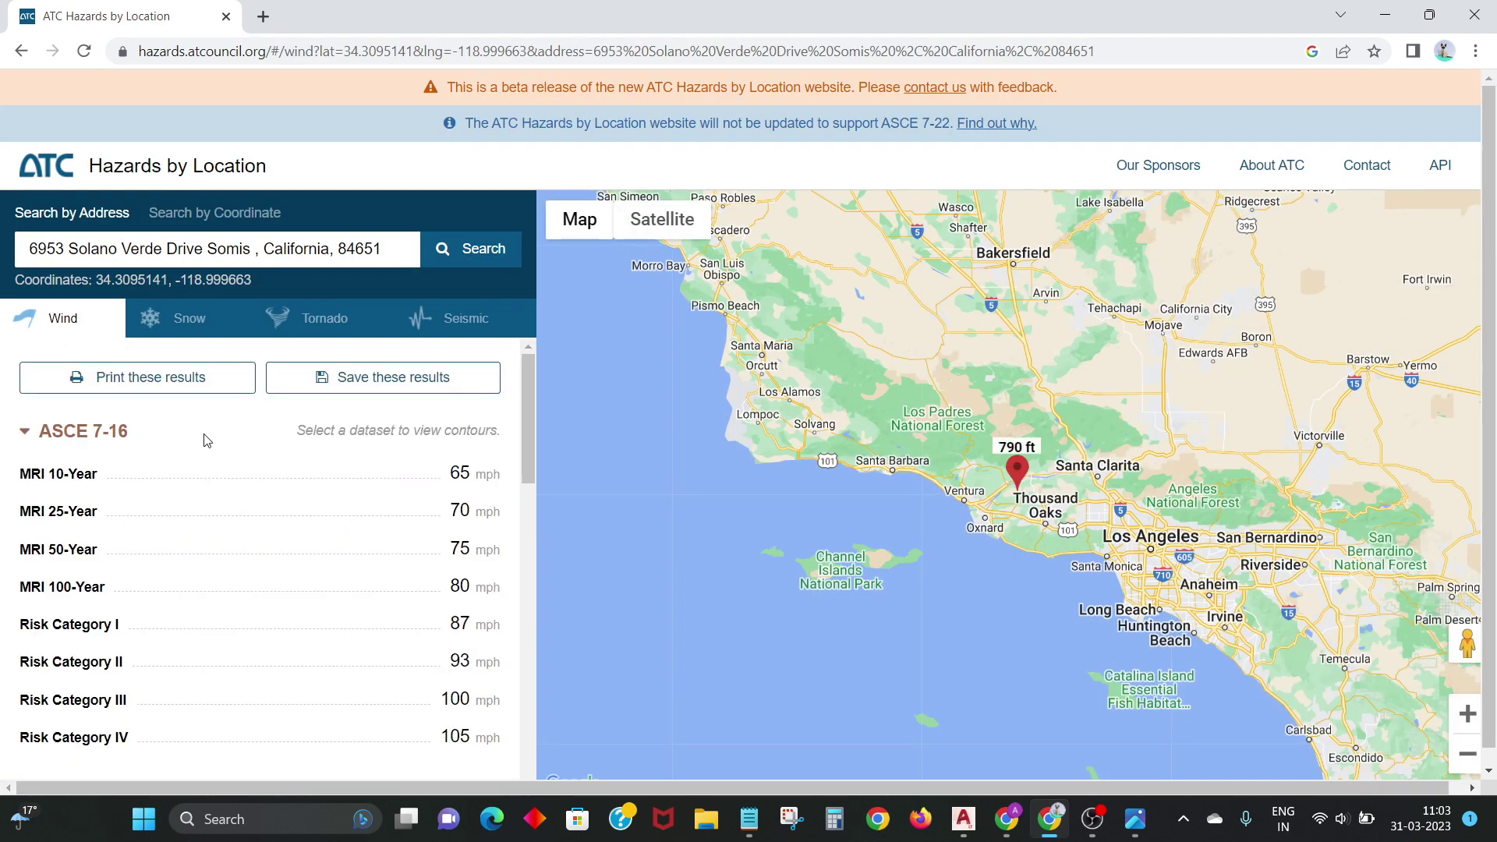
- Read the wind speeds and 0 lb/sqft ground snow load, then return to IronRidge
scroll(188, 525, "down", 1)
scroll(187, 535, "down", 1)
scroll(187, 543, "down", 1)
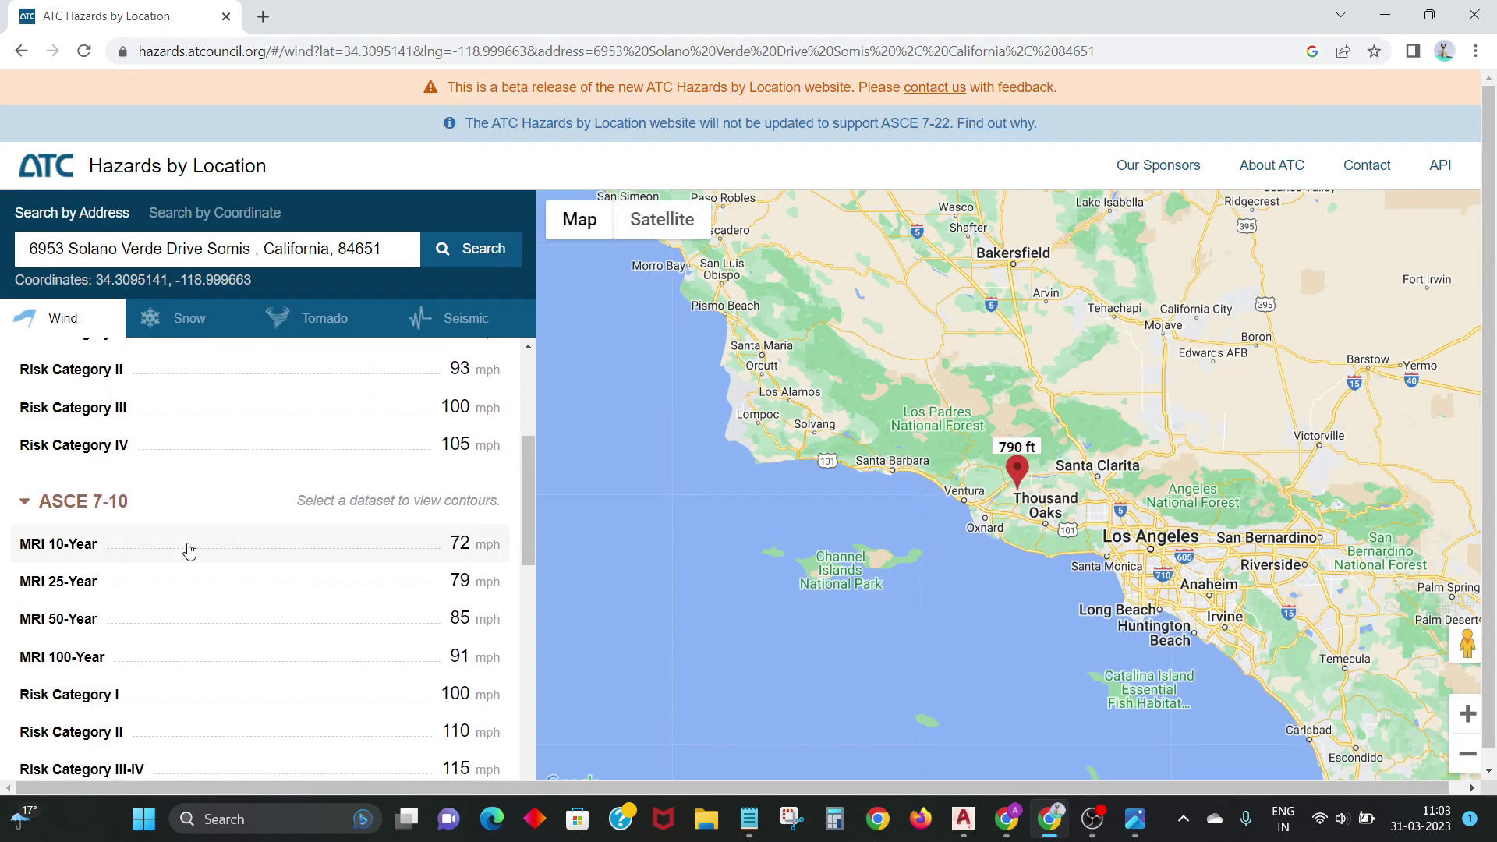
scroll(184, 545, "down", 1)
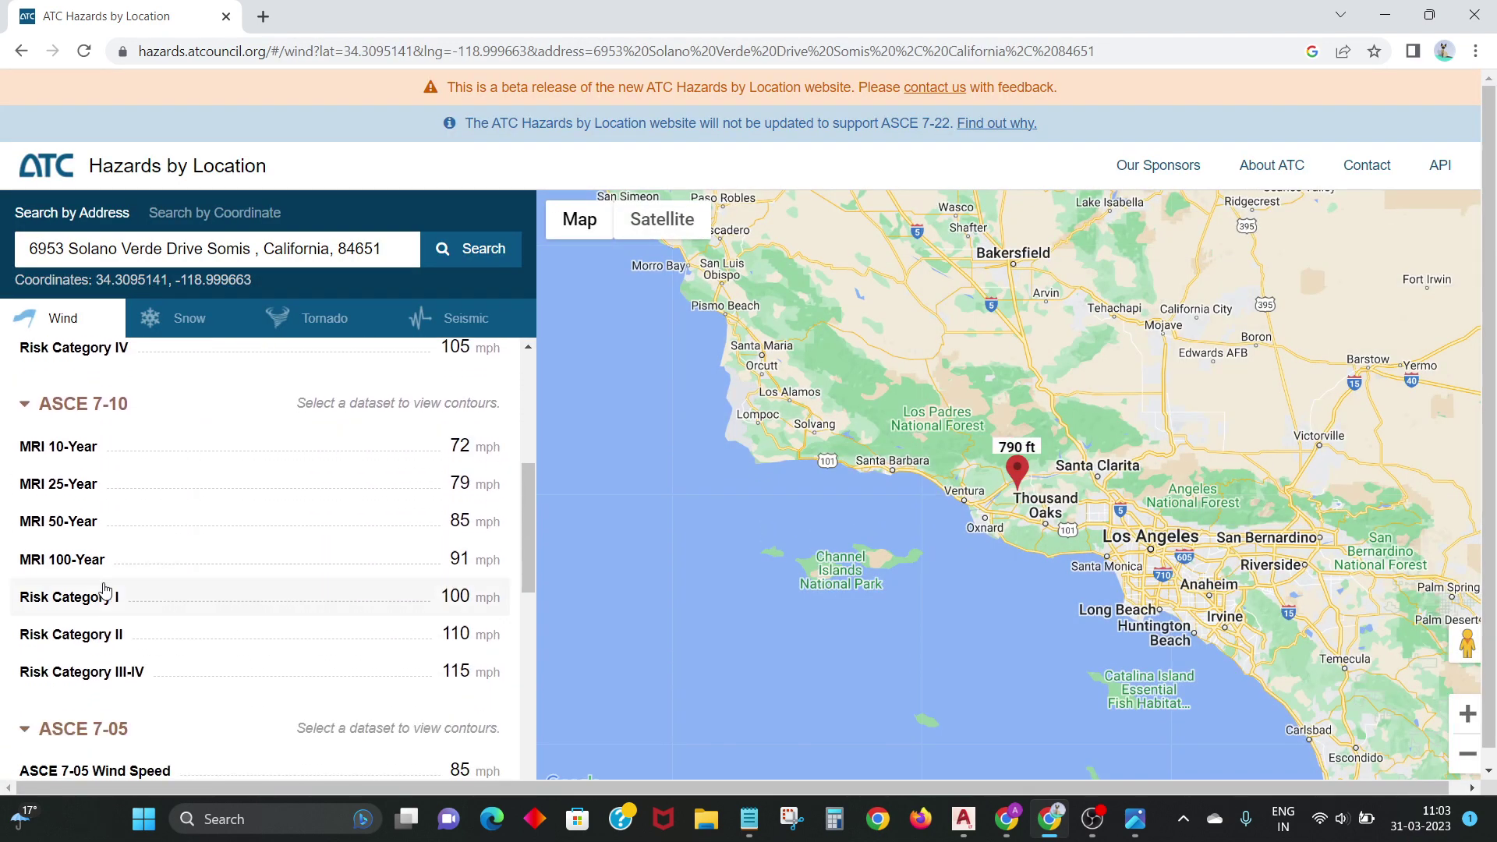
left_click(189, 316)
scroll(329, 530, "down", 1)
scroll(329, 531, "up", 1)
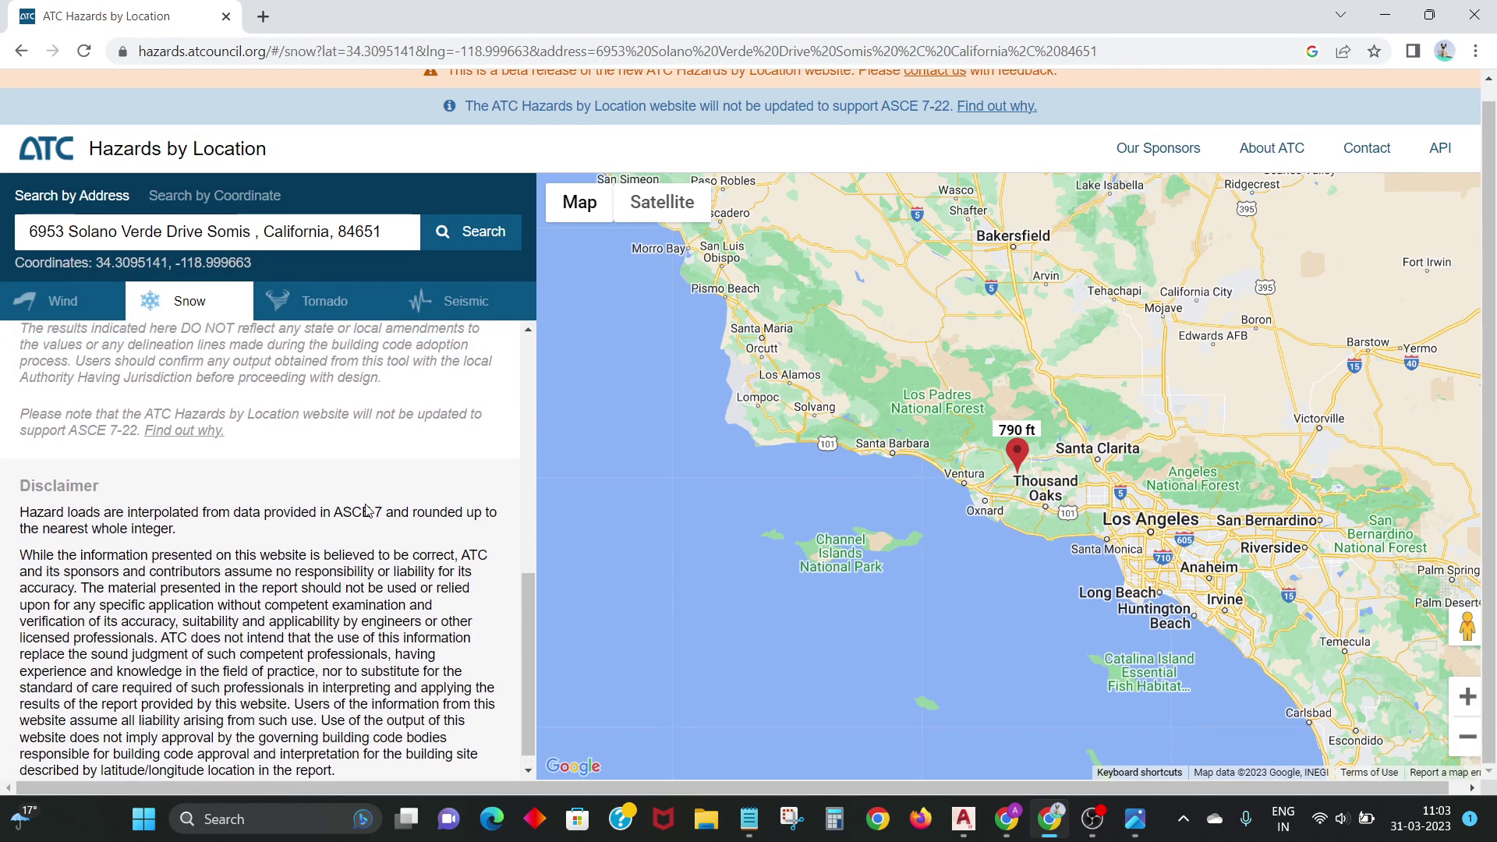
scroll(329, 530, "up", 4)
mouse_move(1050, 819)
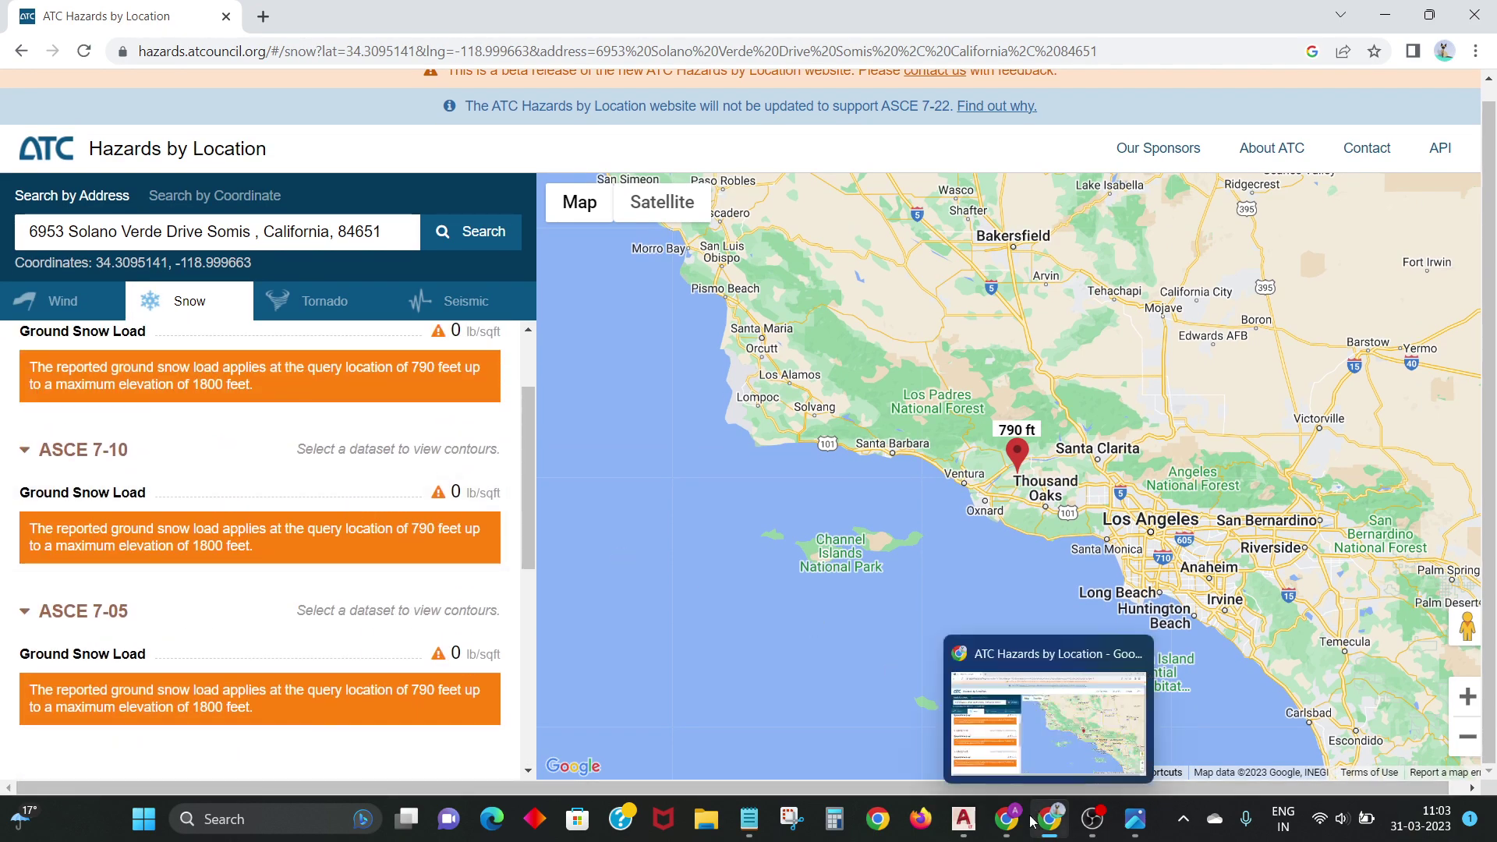
left_click(1006, 819)
- Set environmental conditions to 110 mph wind and exposure C, and save them
scroll(394, 451, "up", 1)
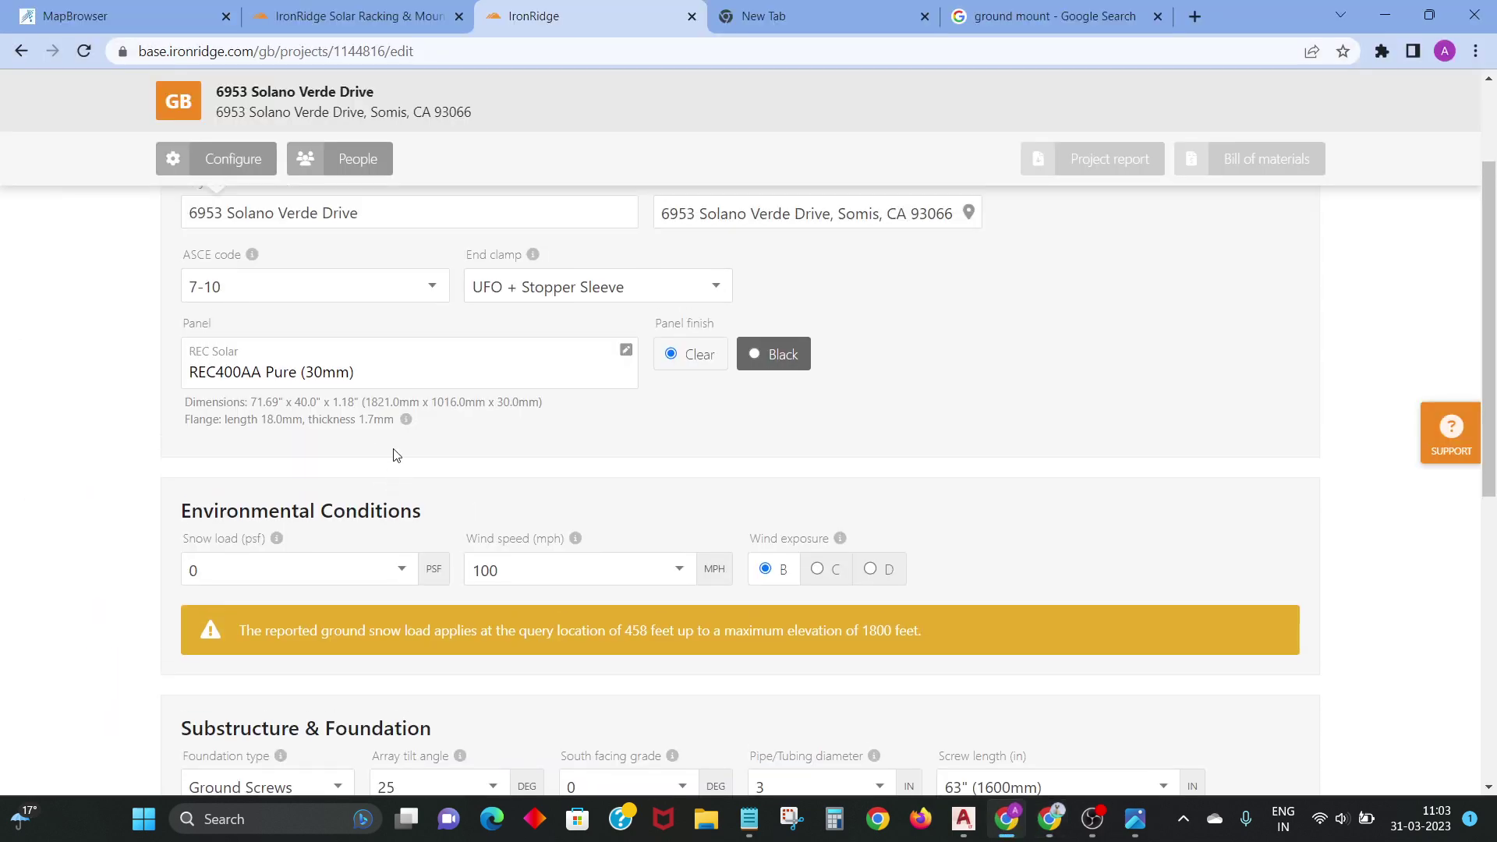
scroll(412, 525, "down", 1)
left_click(569, 540)
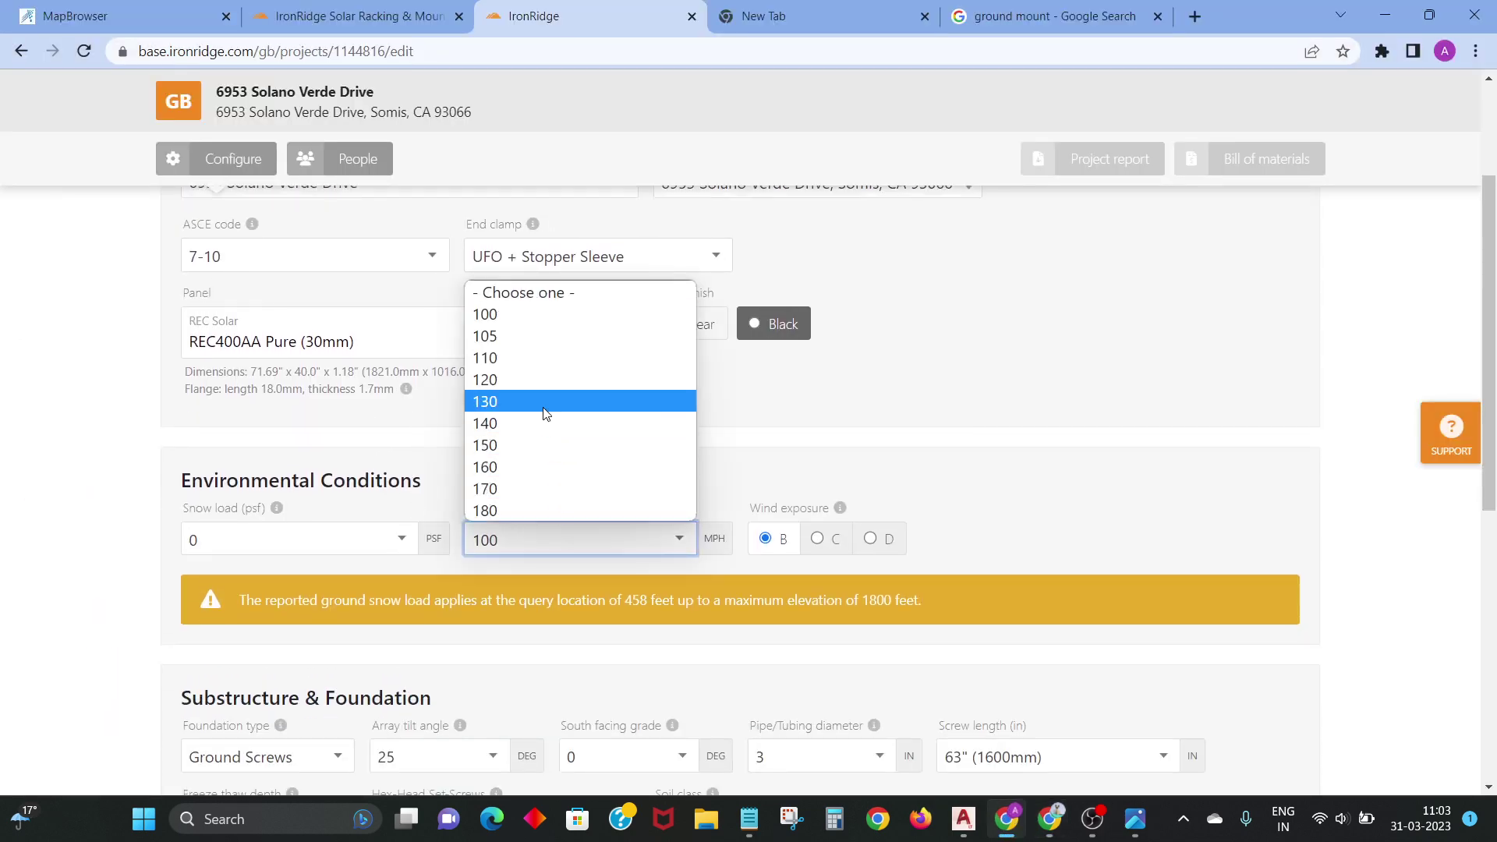
left_click(535, 358)
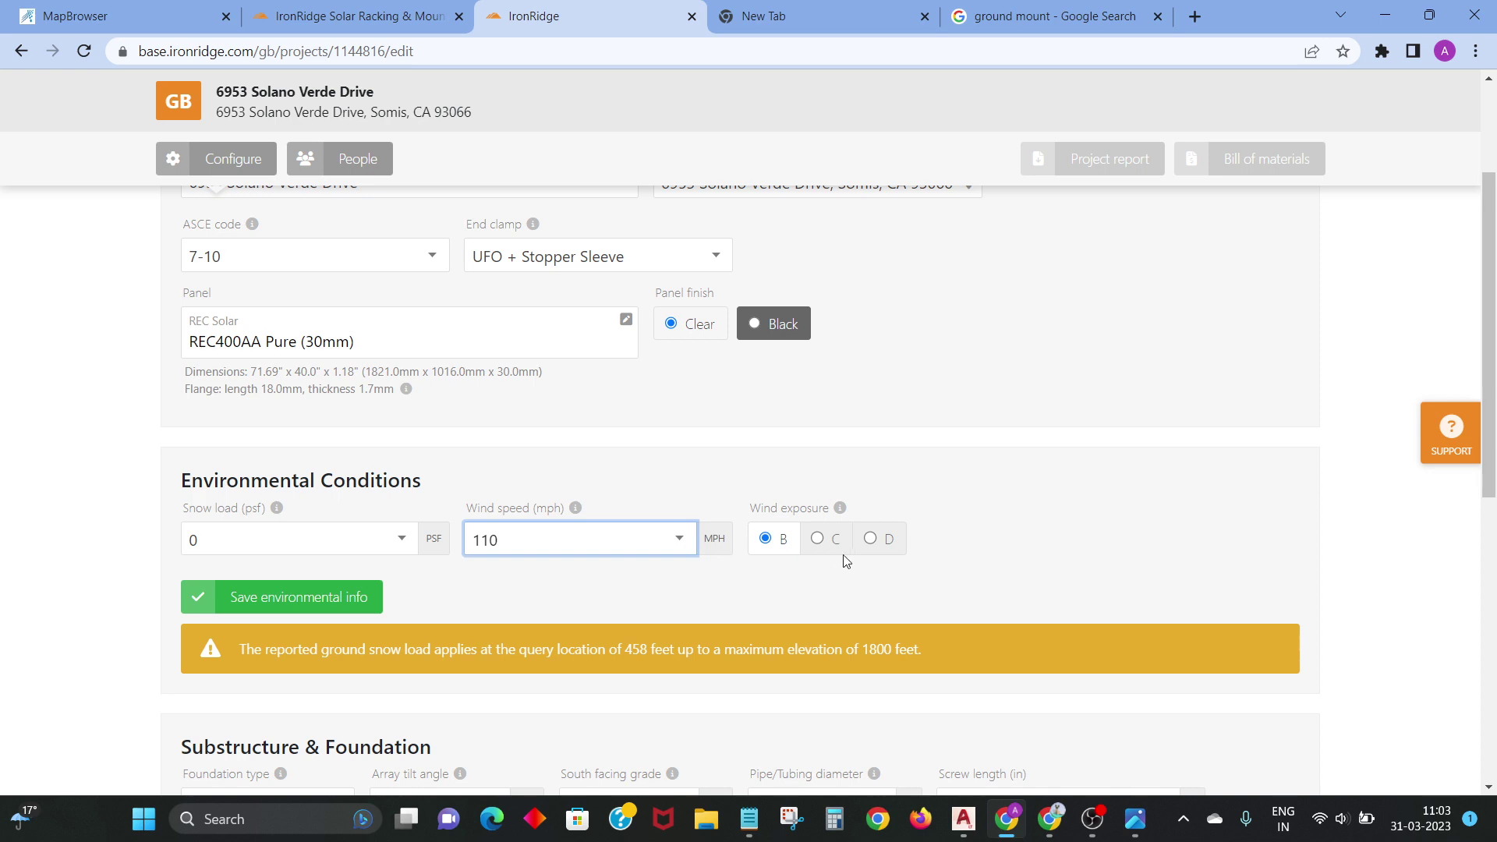
scroll(834, 555, "down", 1)
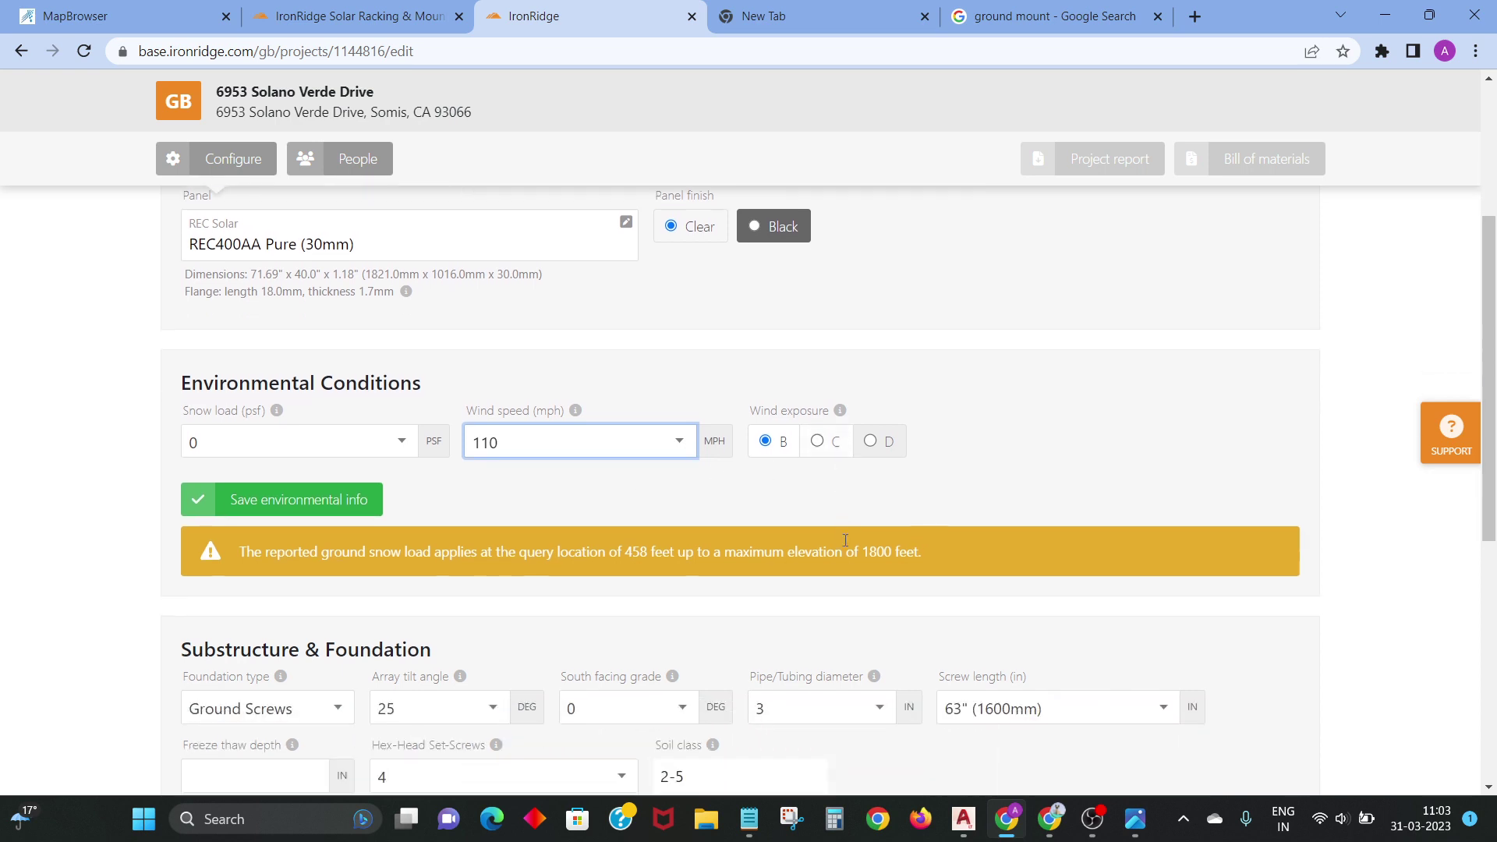
left_click(831, 444)
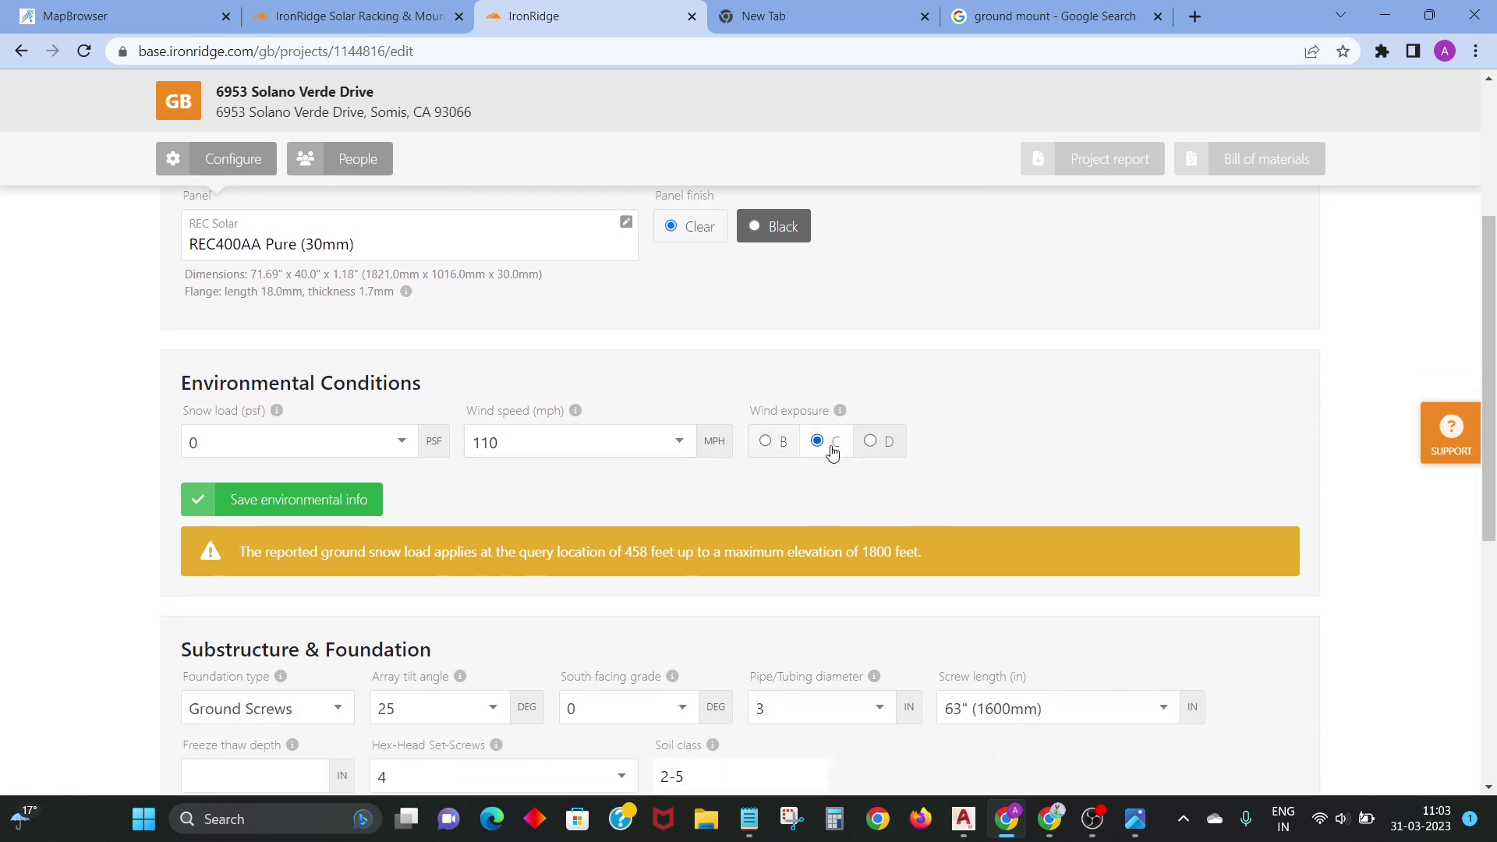
left_click(300, 508)
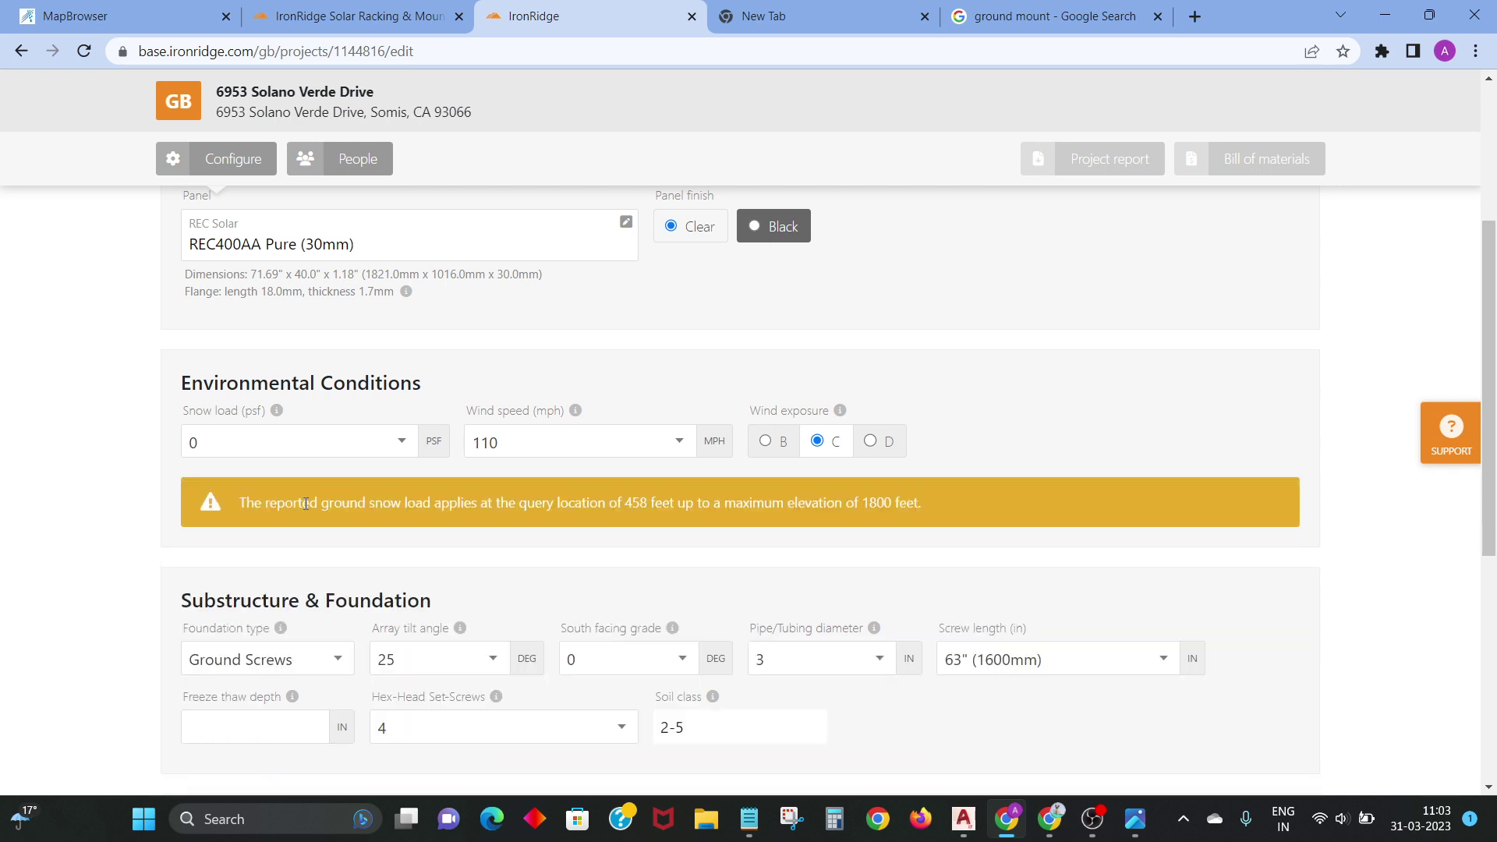
scroll(426, 722, "down", 1)
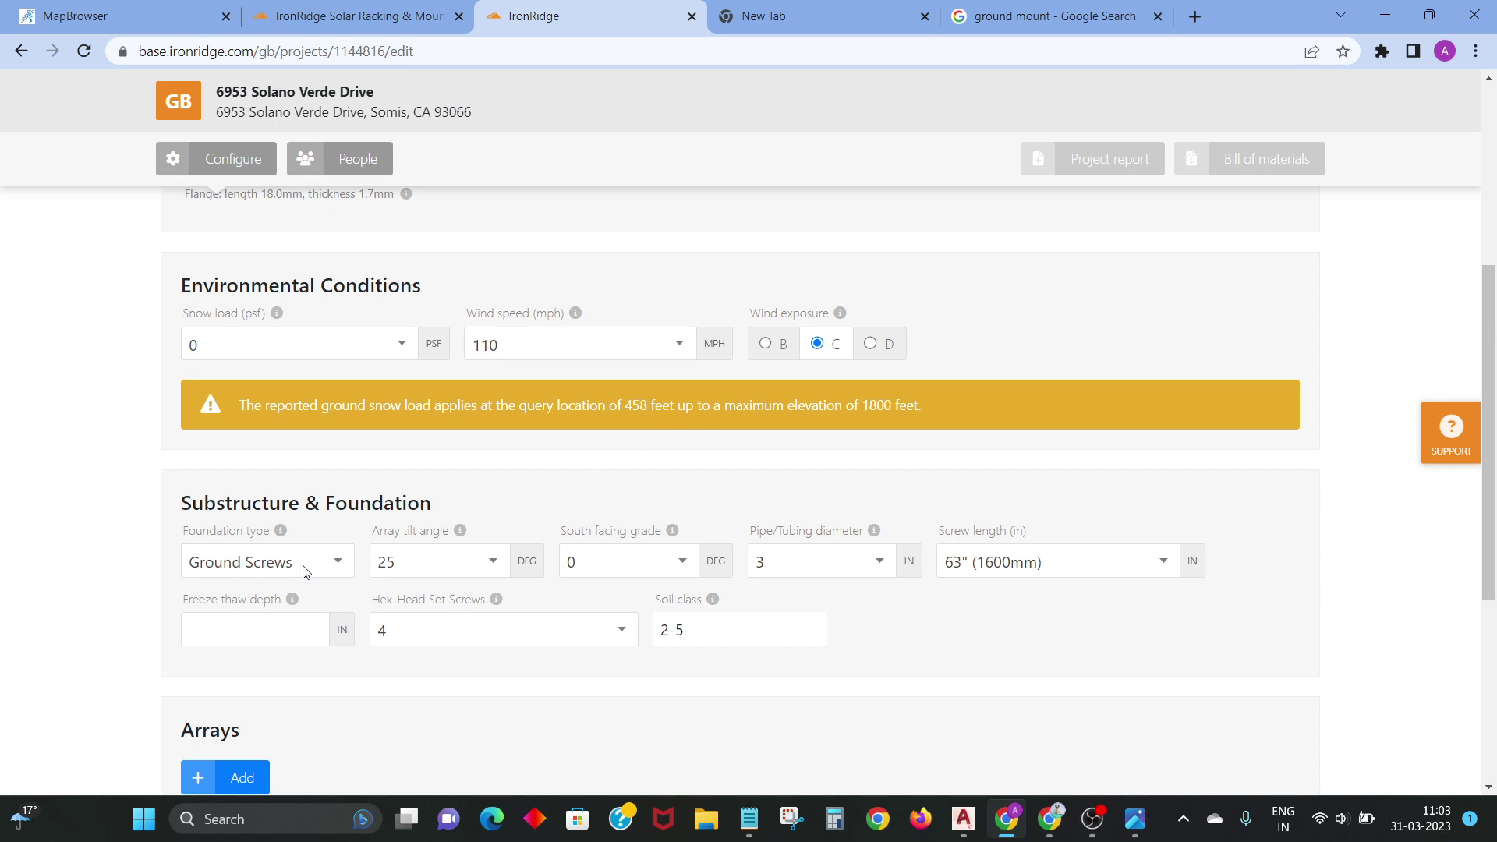
- Set the ground-mount array tilt angle to 30 degrees, then return to the ground mount image results
left_click(451, 572)
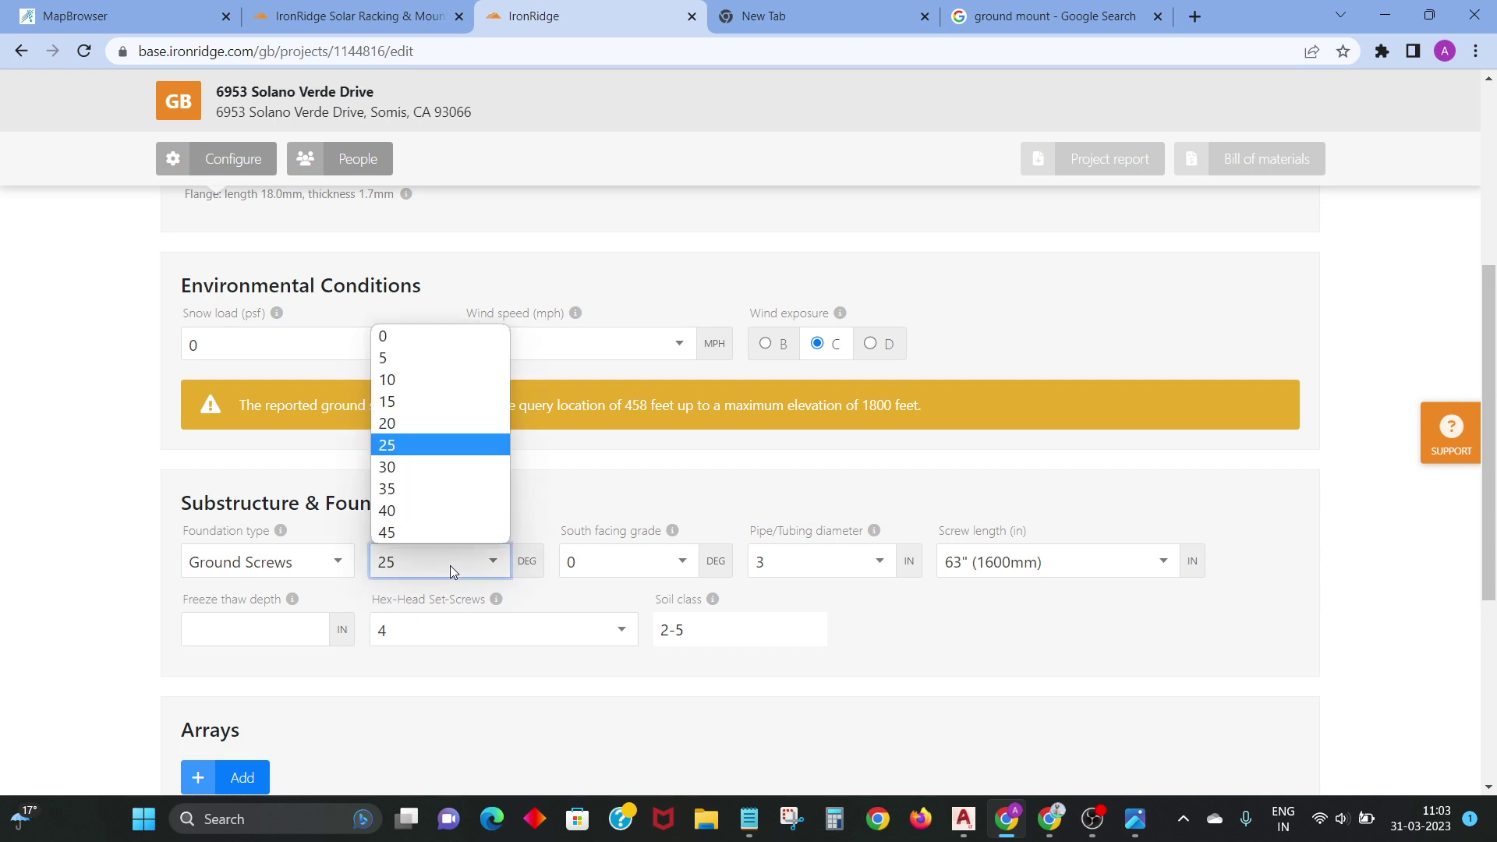
left_click(441, 467)
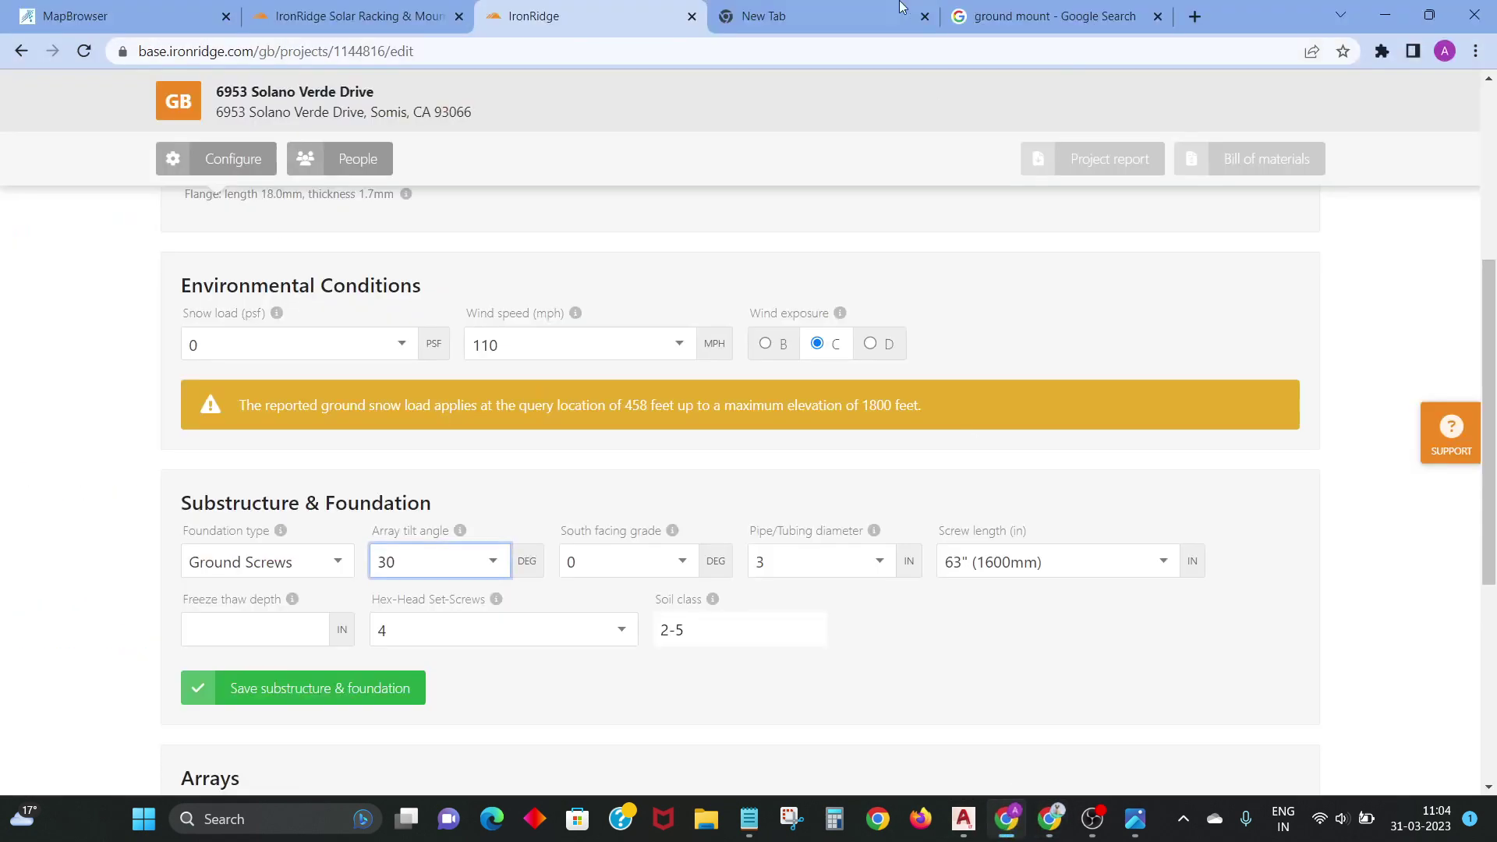
left_click(896, 9)
left_click(1045, 14)
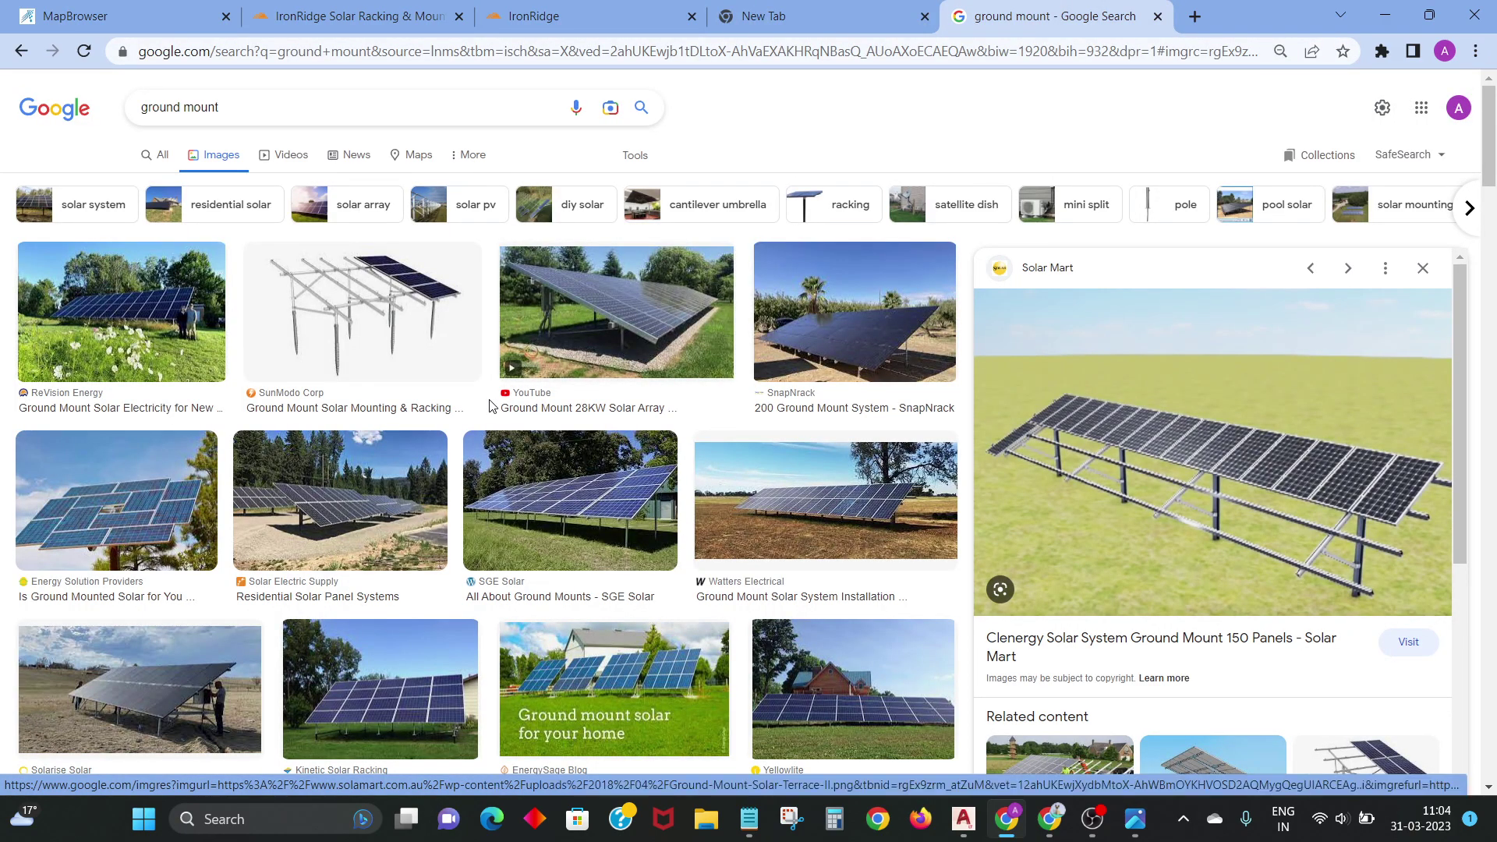
scroll(1205, 468, "down", 3)
scroll(1205, 468, "down", 4)
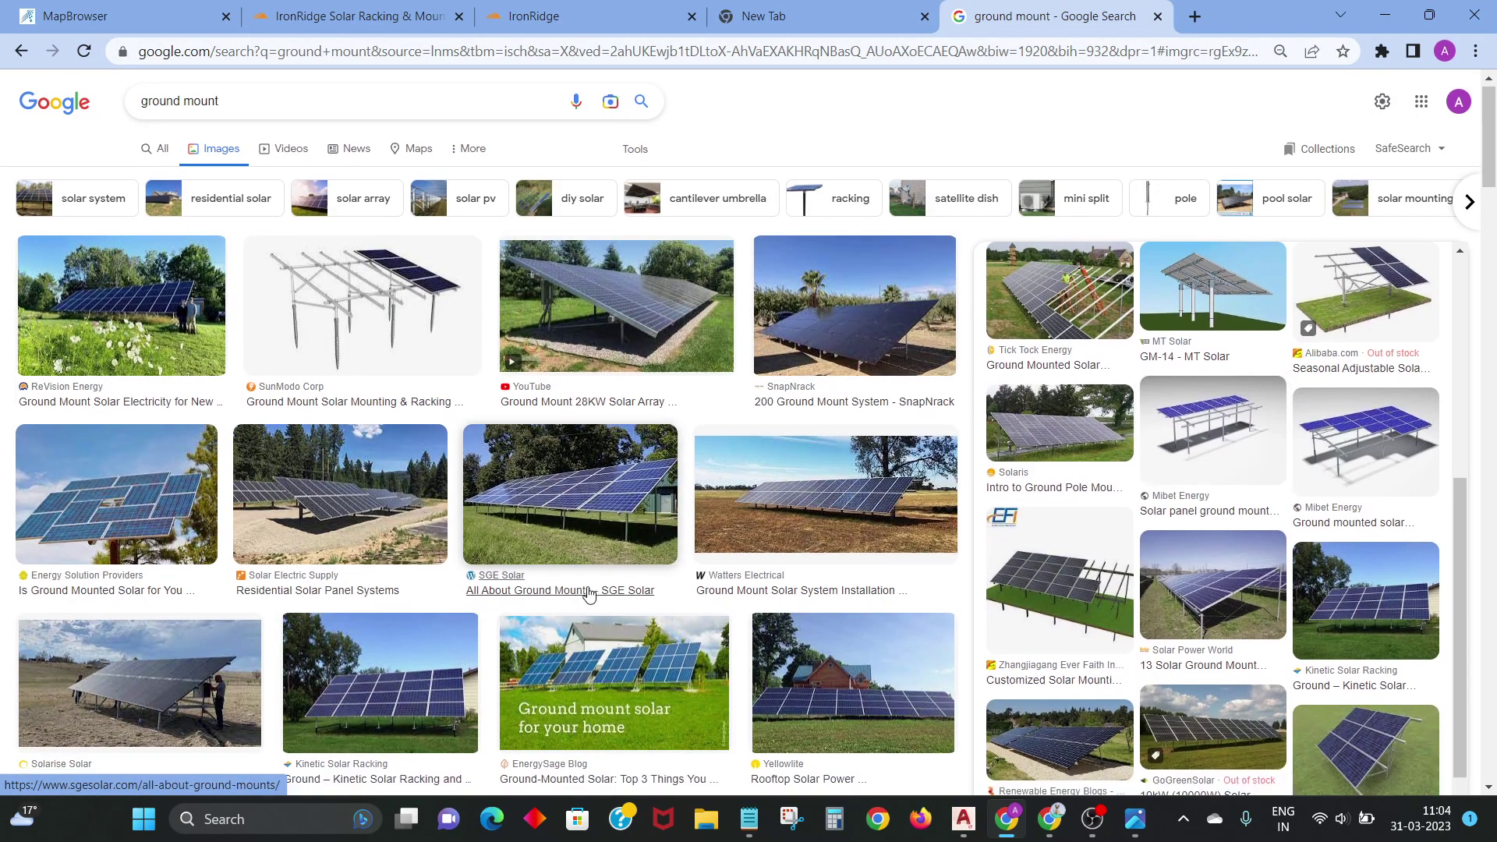
scroll(588, 595, "down", 4)
scroll(466, 550, "up", 4)
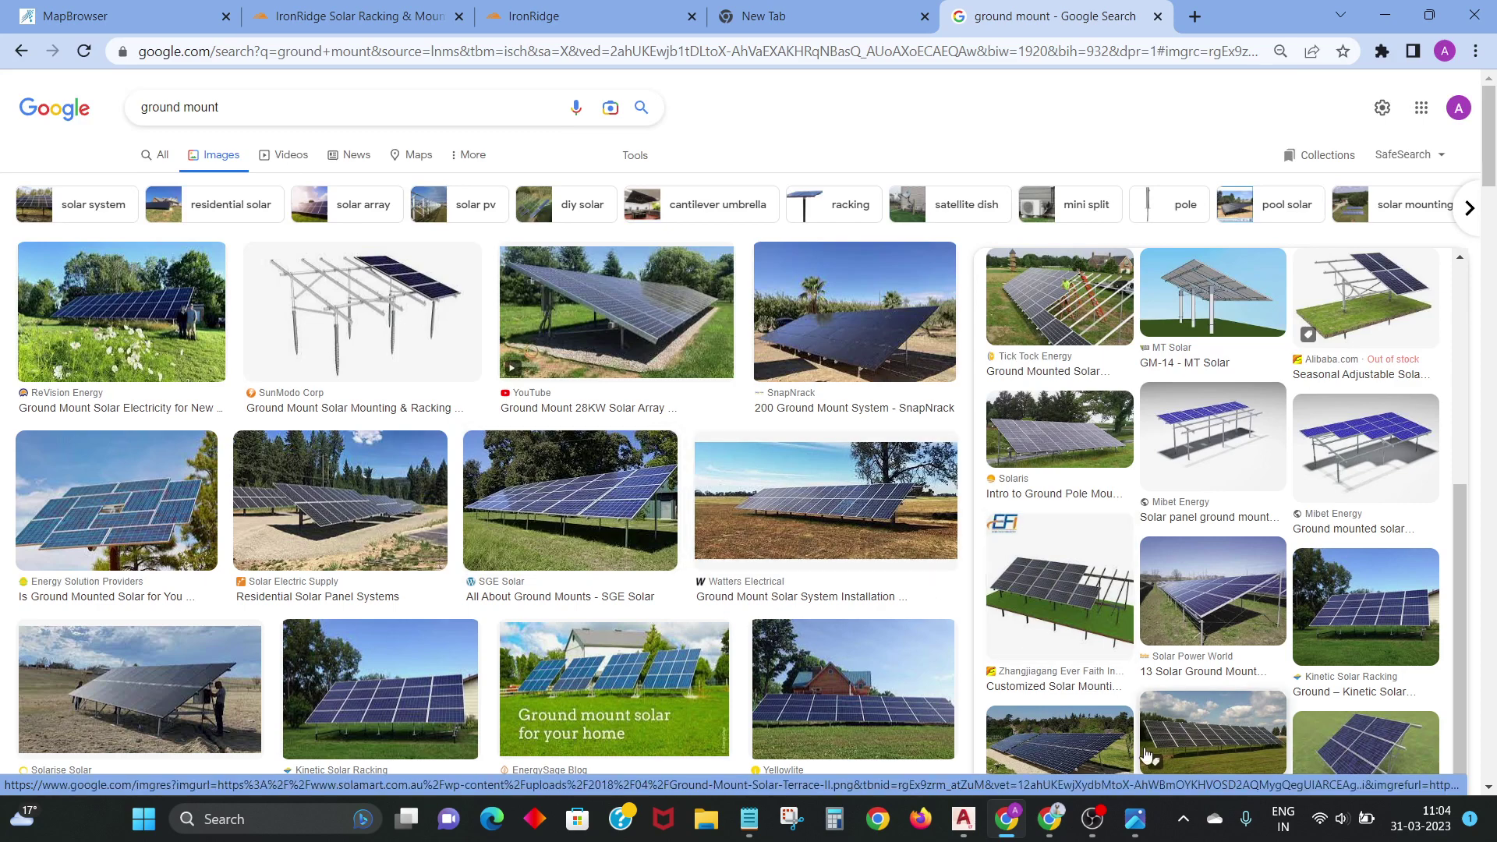
left_click(570, 7)
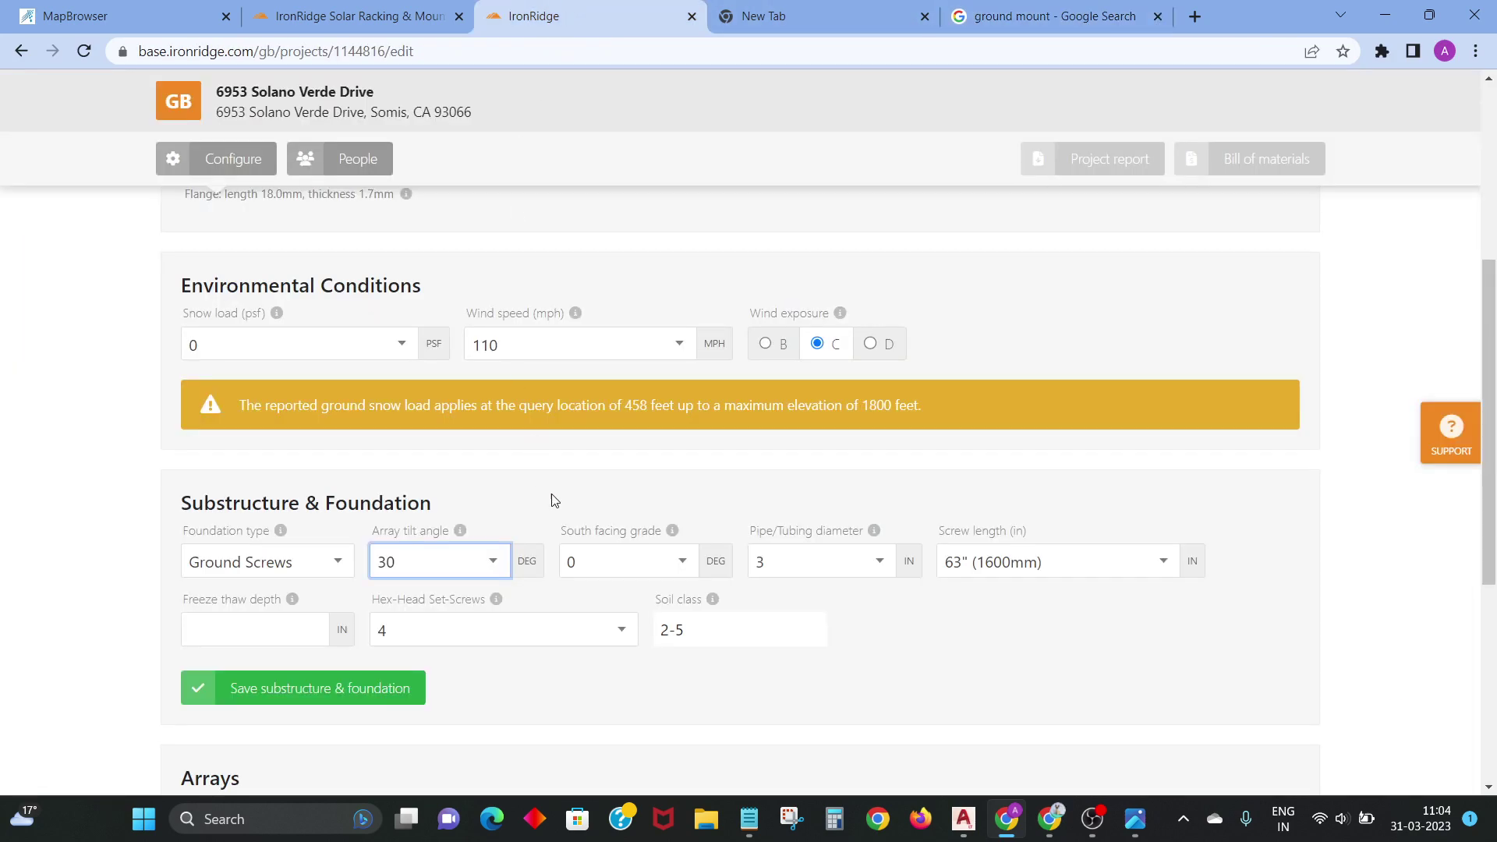
scroll(554, 499, "down", 1)
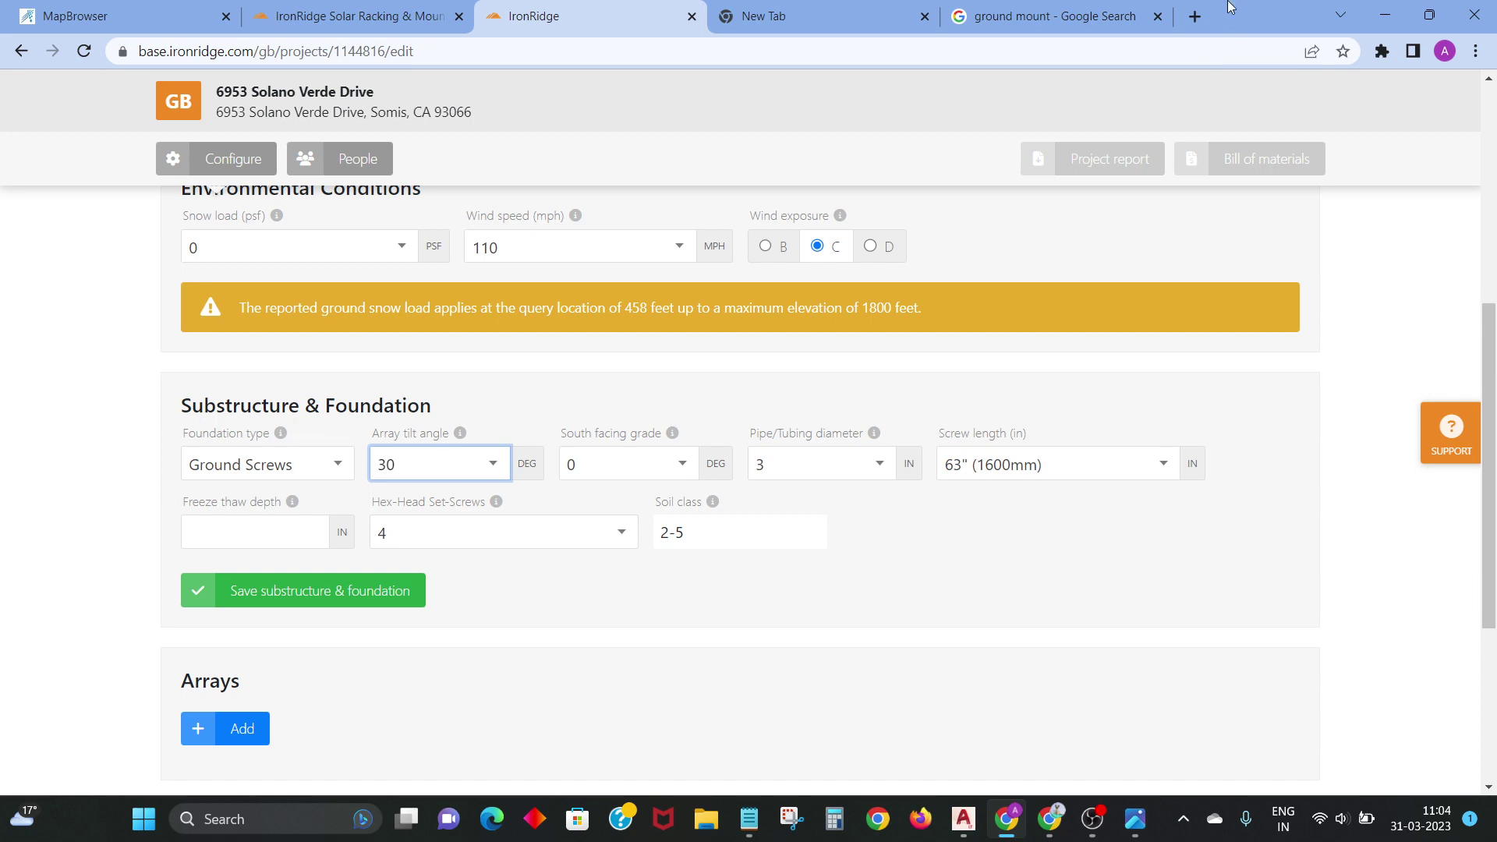
left_click(1053, 15)
scroll(511, 472, "down", 1)
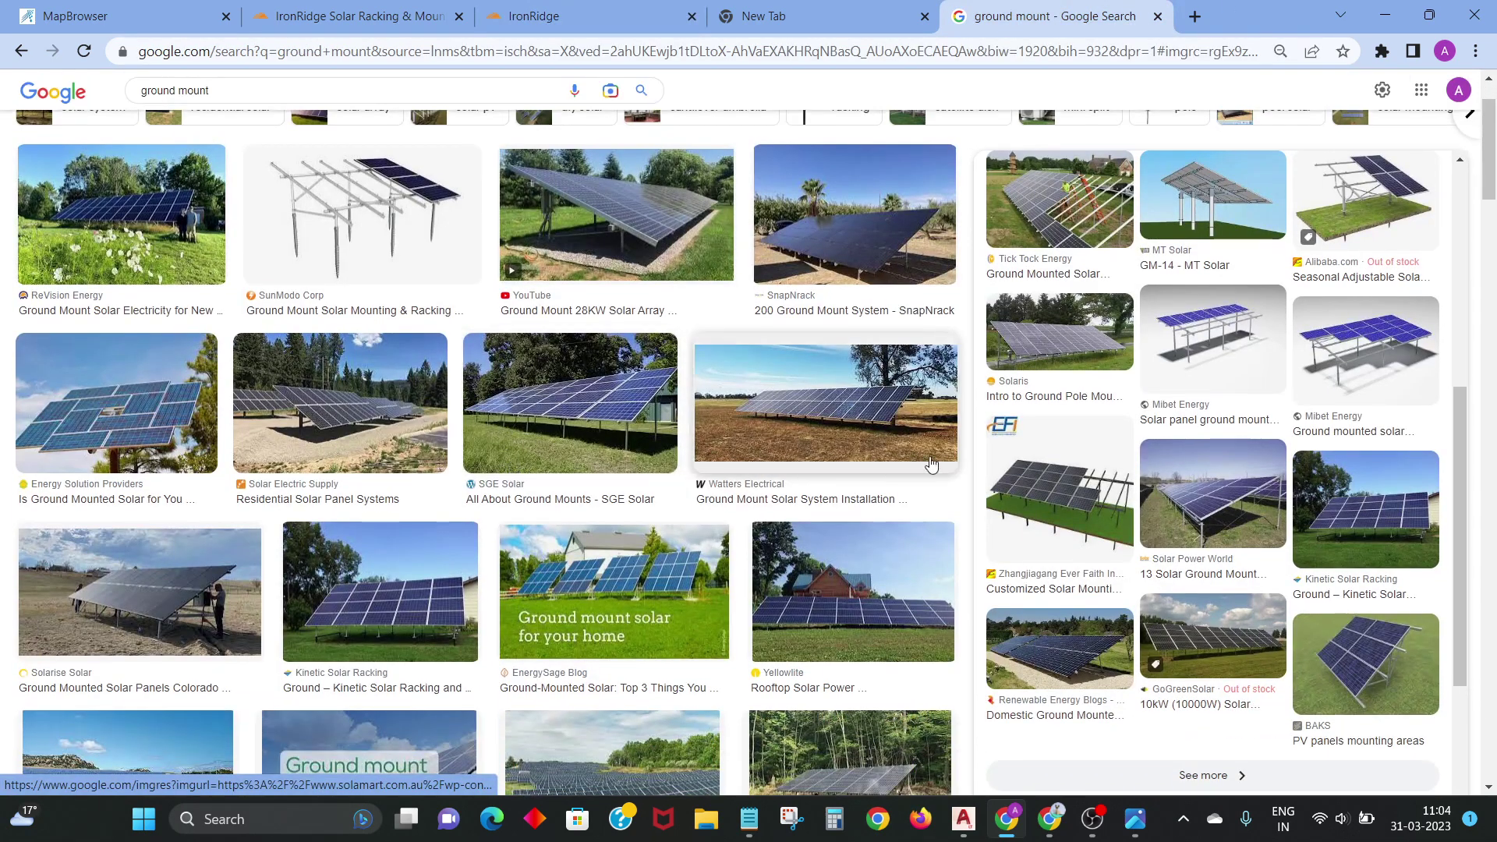
scroll(1221, 352, "up", 5)
scroll(1221, 353, "up", 1)
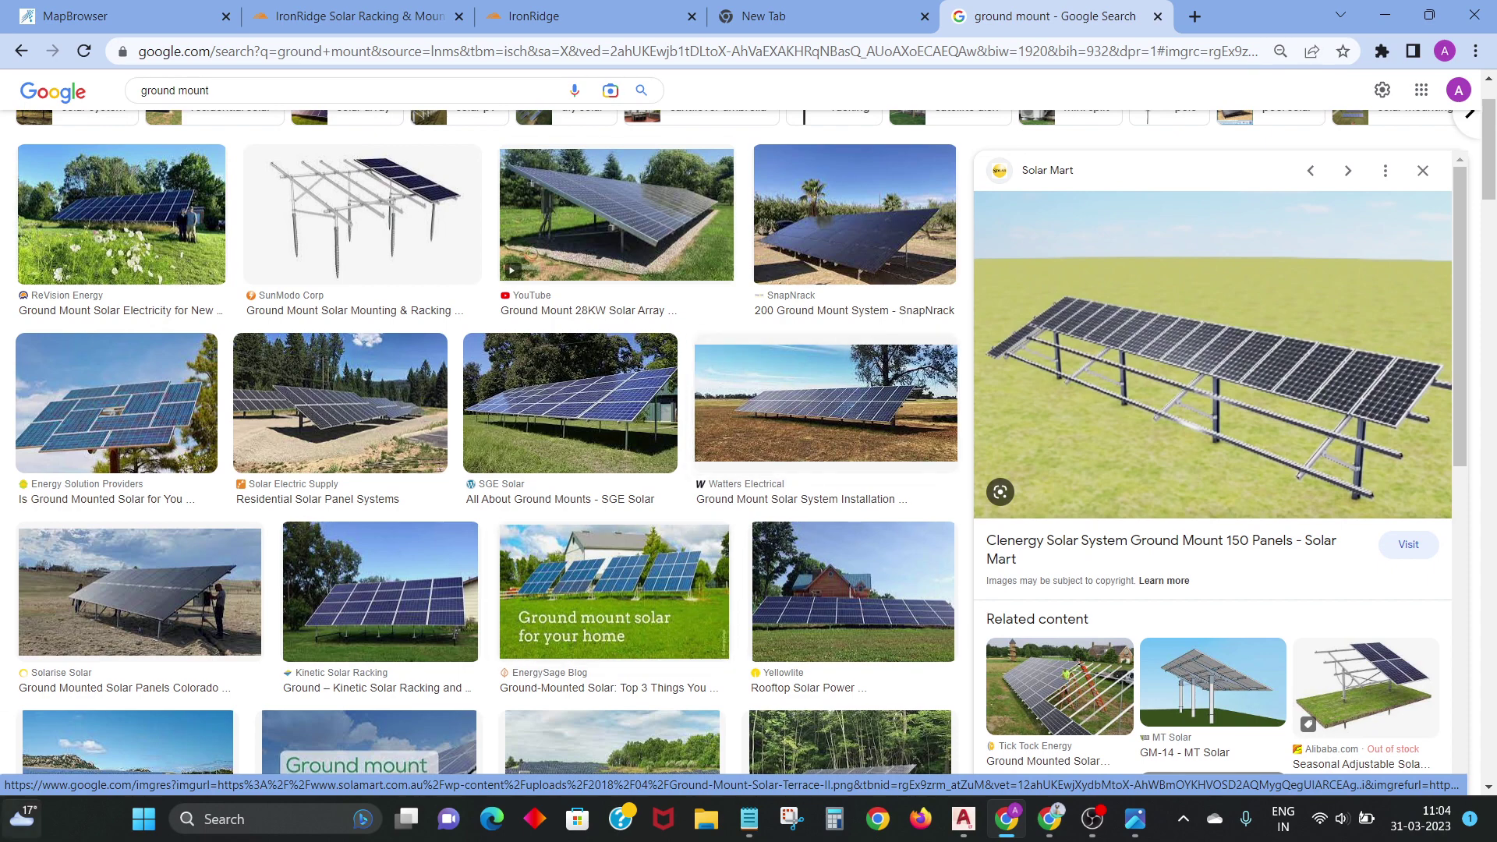
- Keep the south facing grade at 0 and set the pipe diameter to 2 inches
left_click(606, 12)
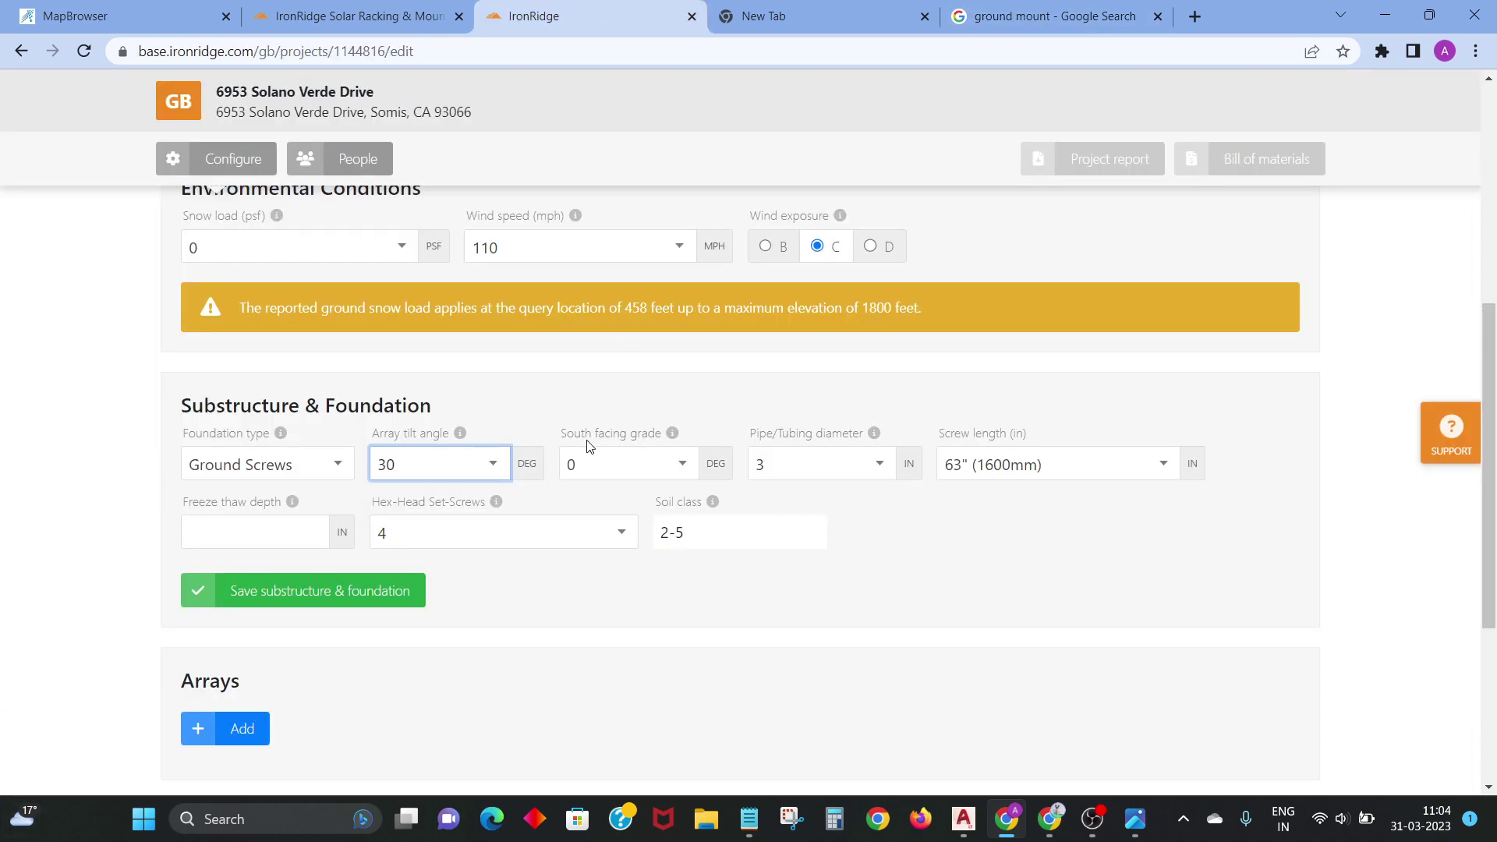
left_click(669, 470)
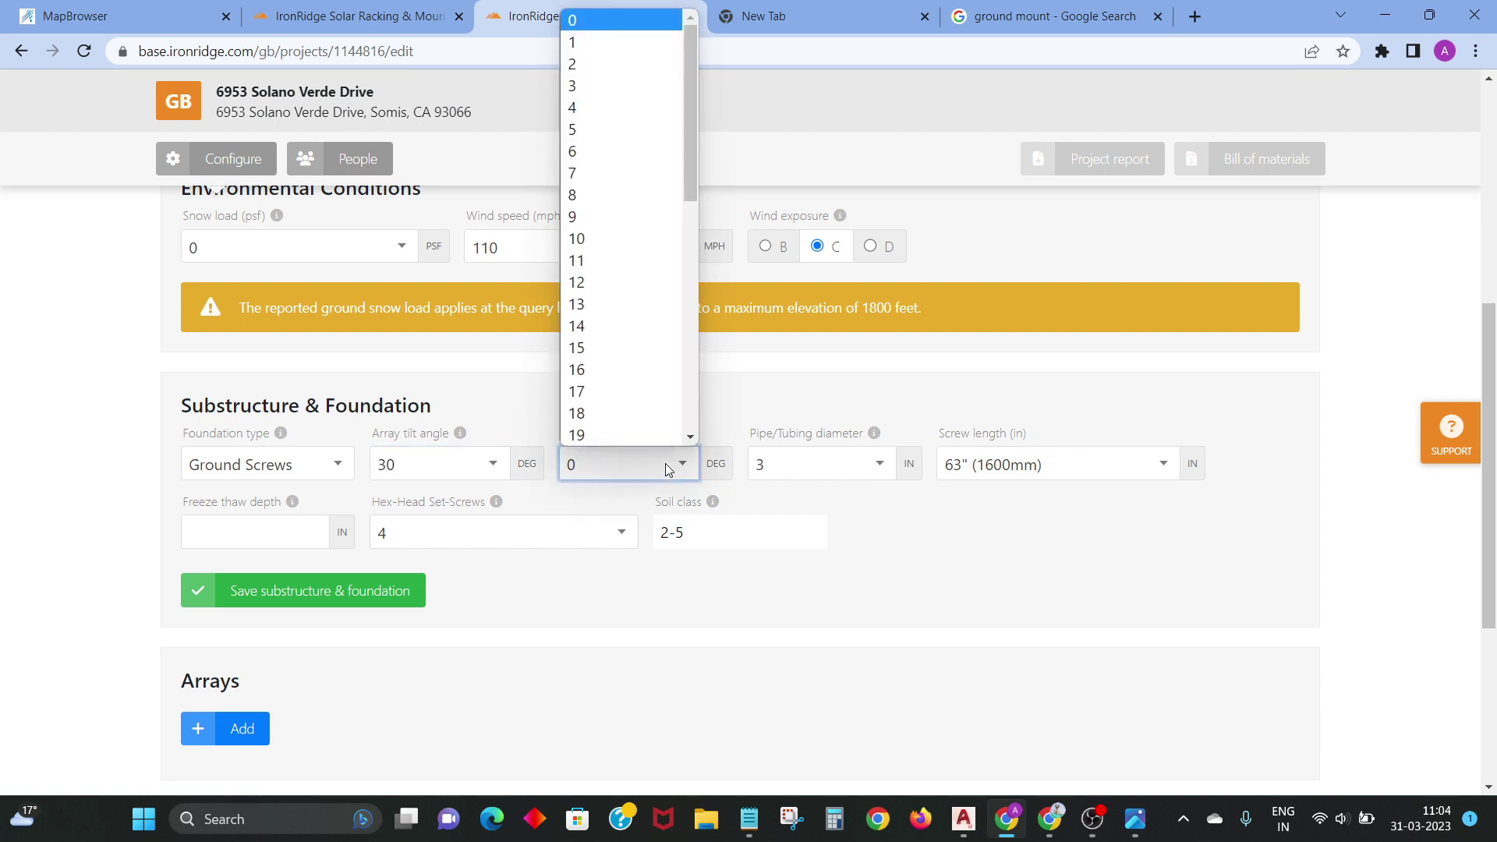
left_click(944, 530)
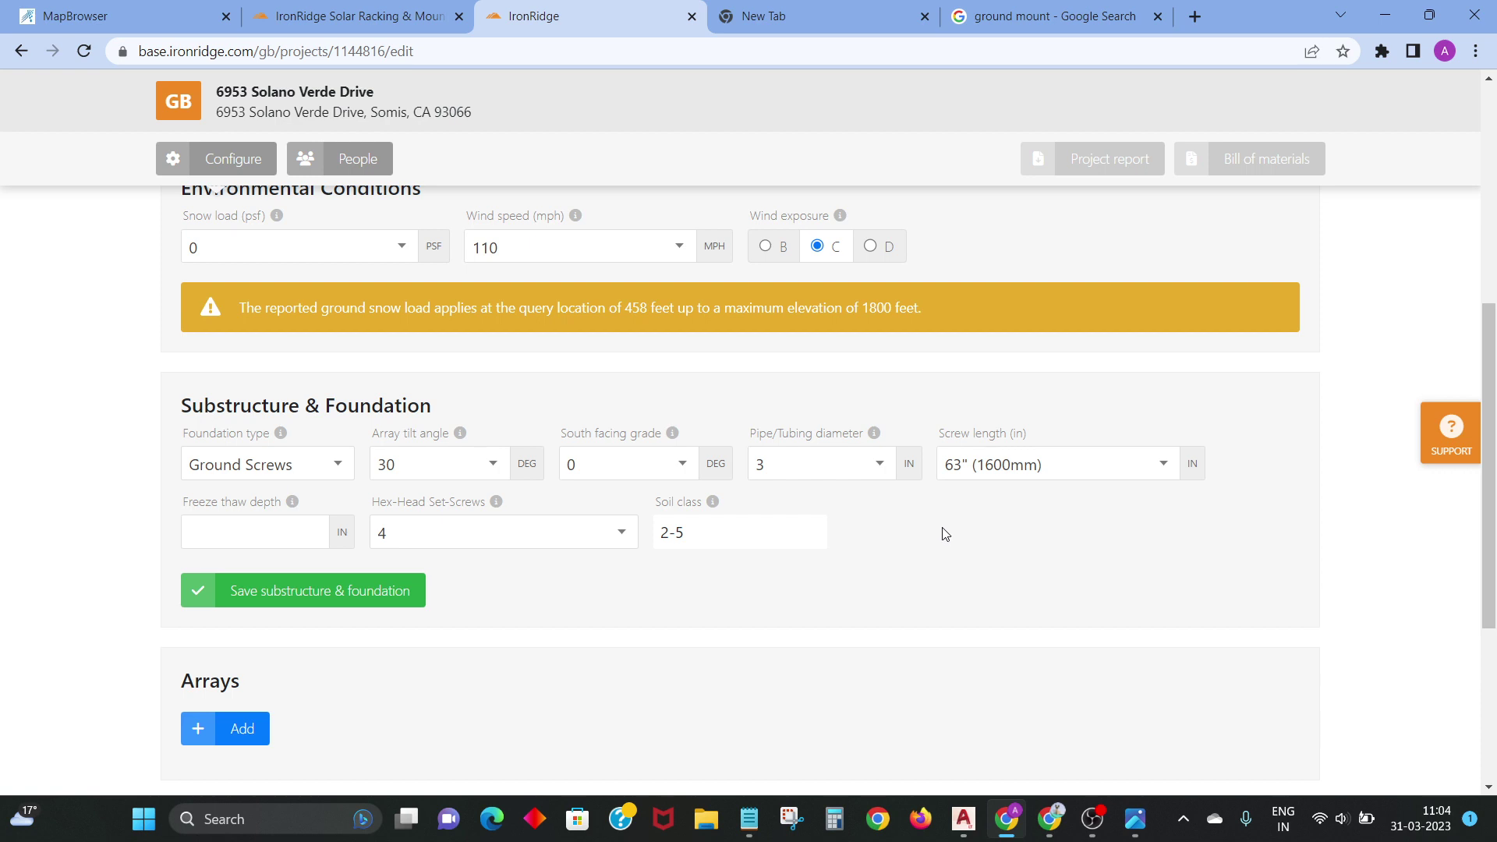
left_click(863, 471)
left_click(861, 465)
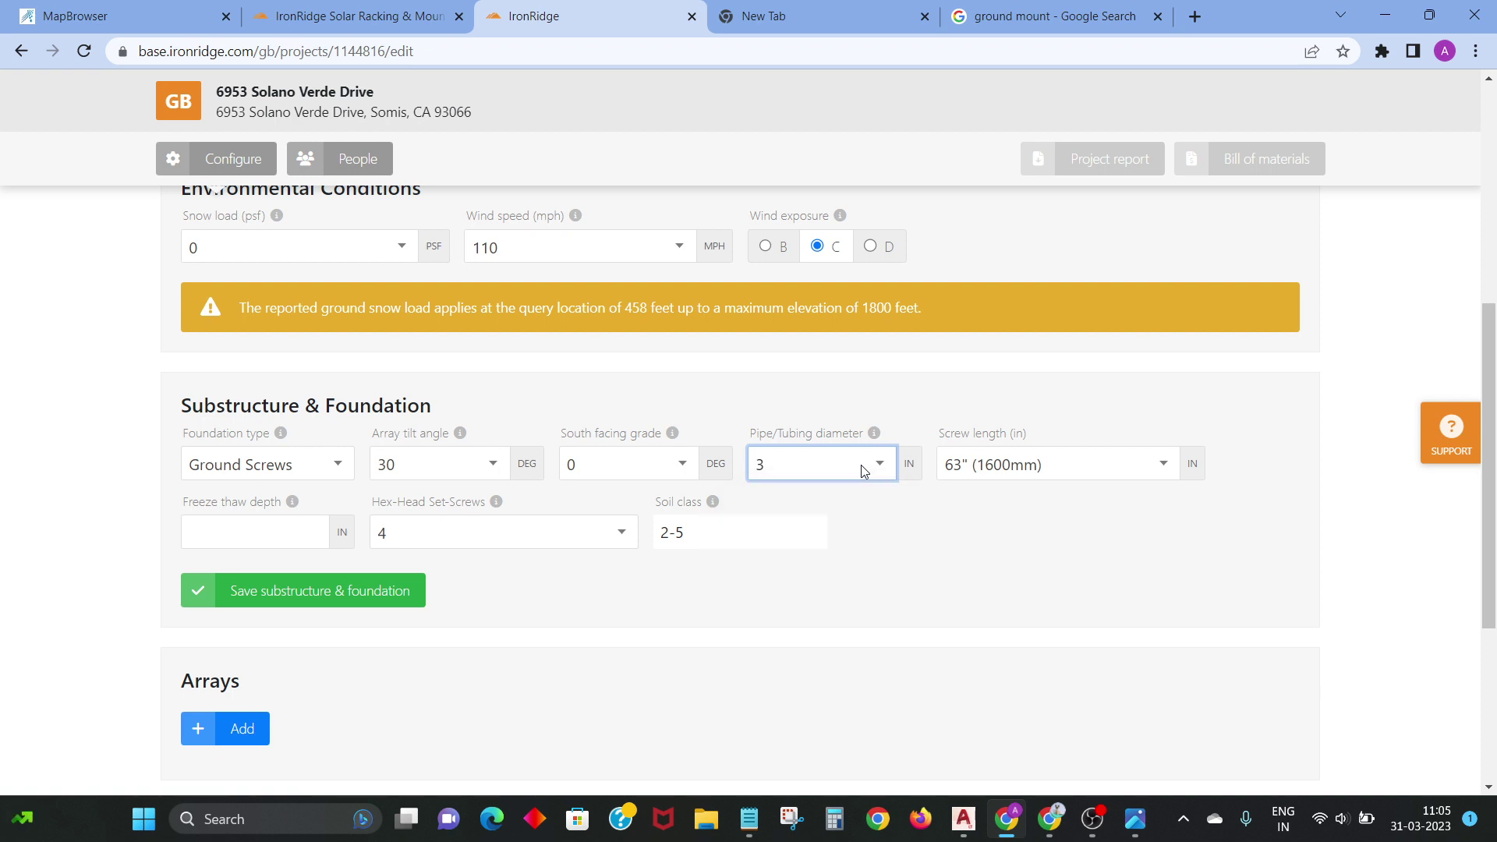
left_click(864, 471)
left_click(826, 491)
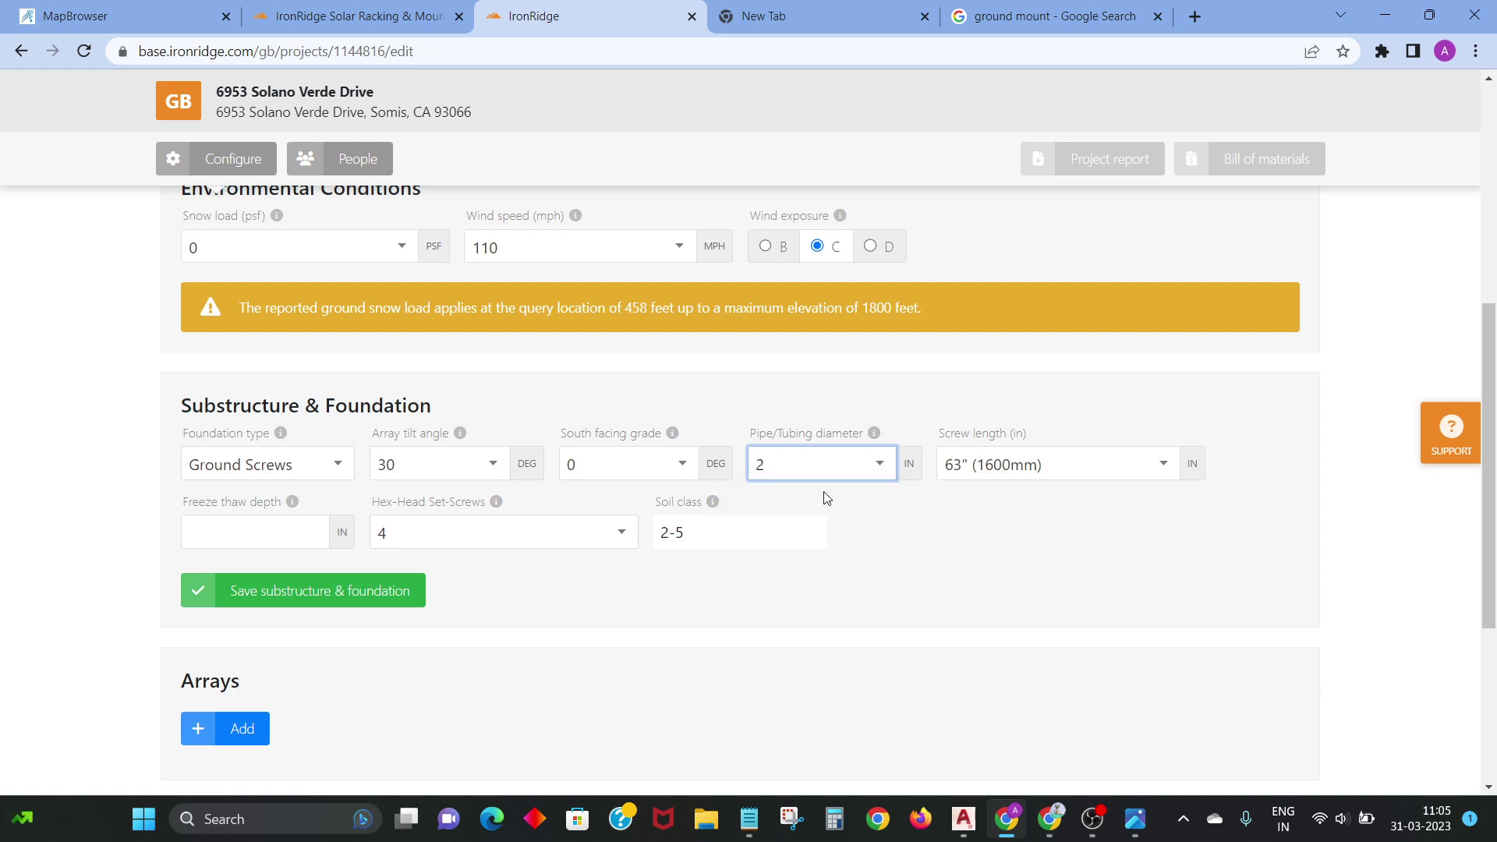
left_click(991, 544)
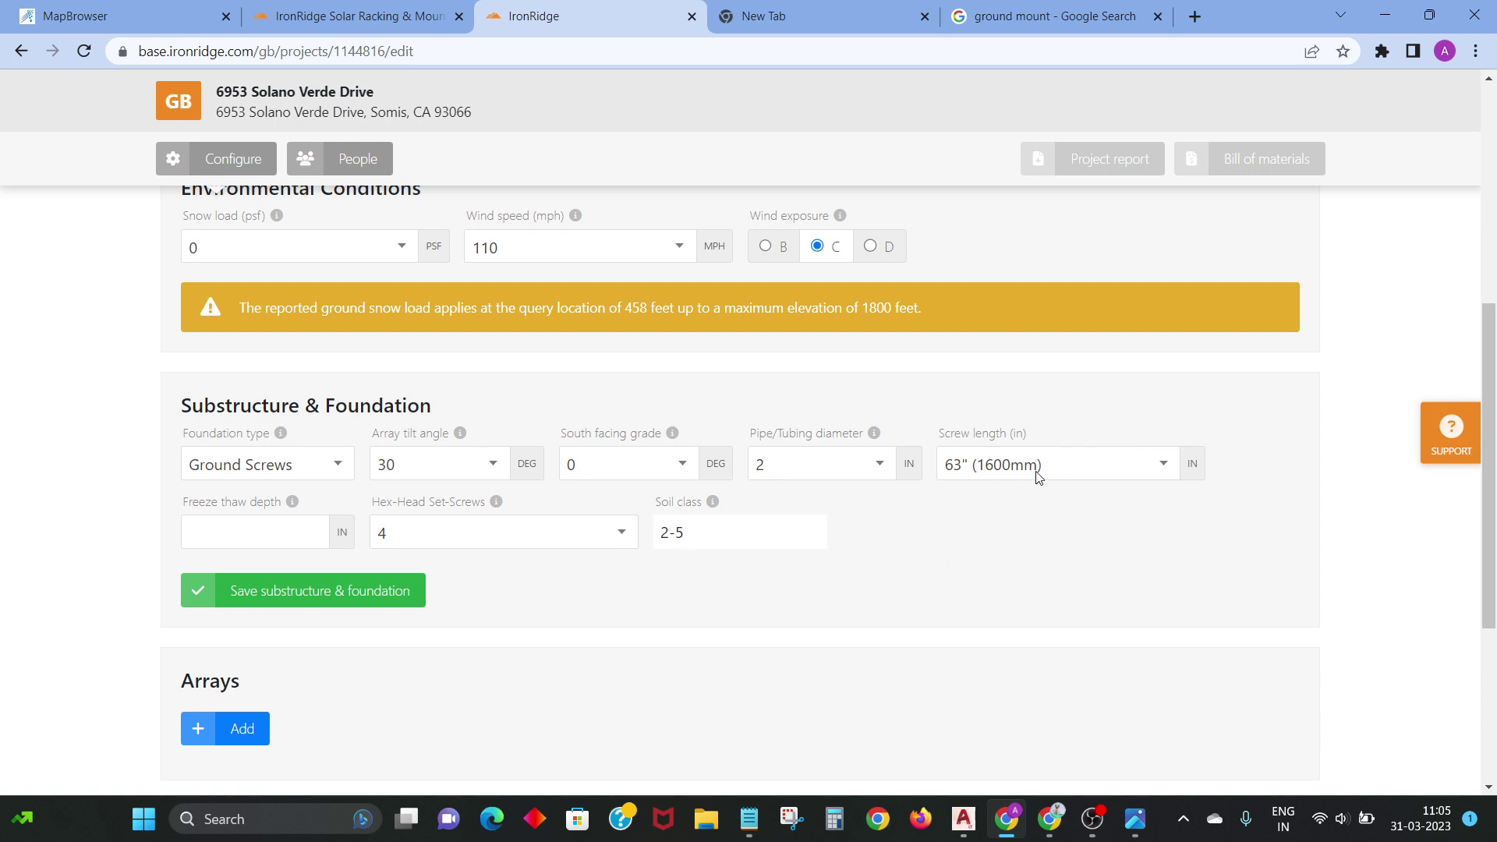
- Keep the 63-inch screw length and enter a 3.5-inch freeze thaw depth
left_click(1170, 473)
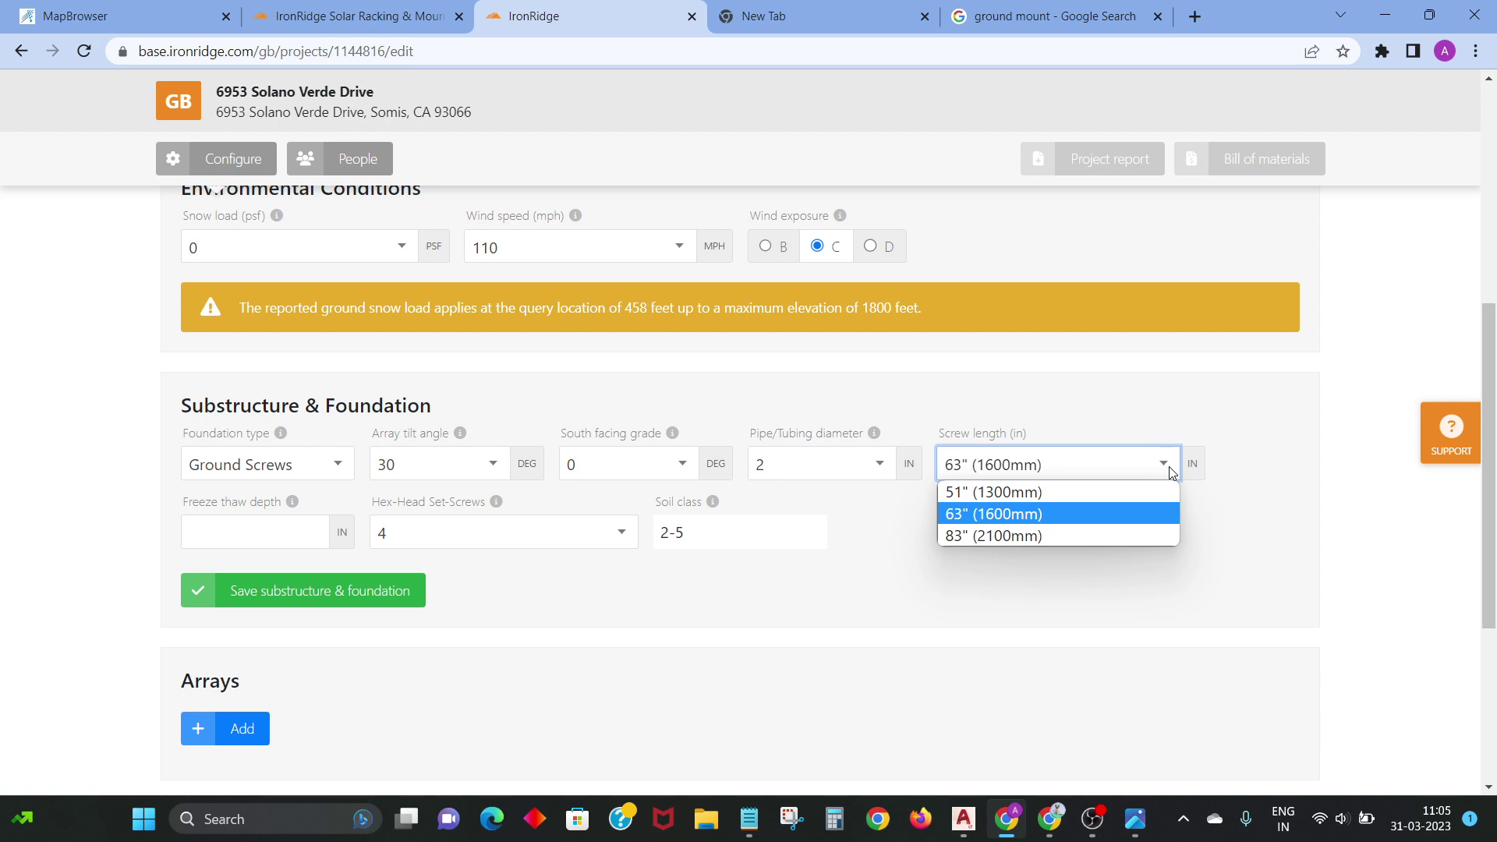
left_click(1291, 520)
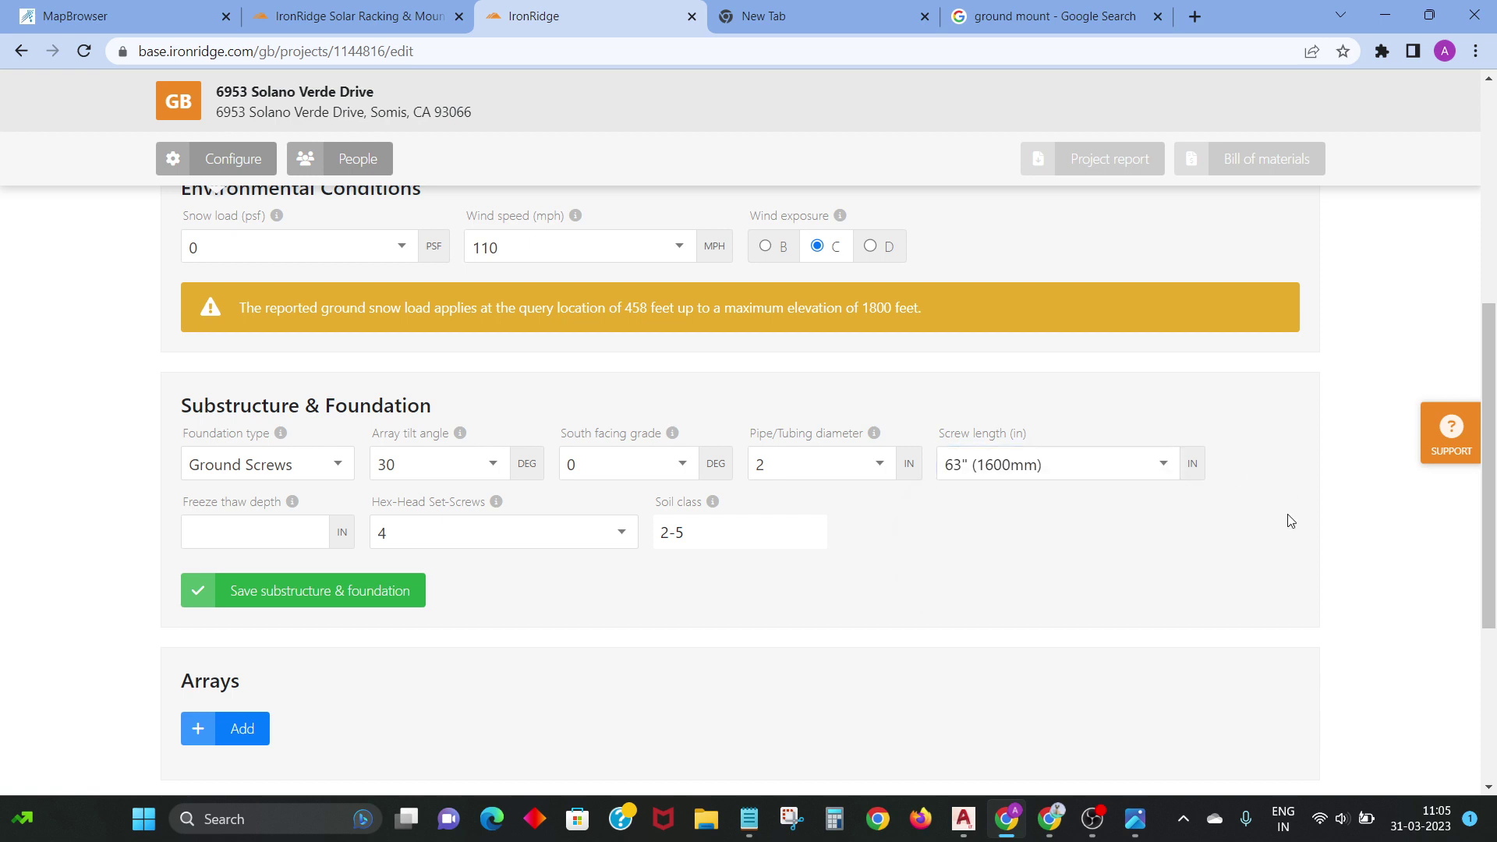
left_click(289, 542)
type("54")
key("BackSpace")
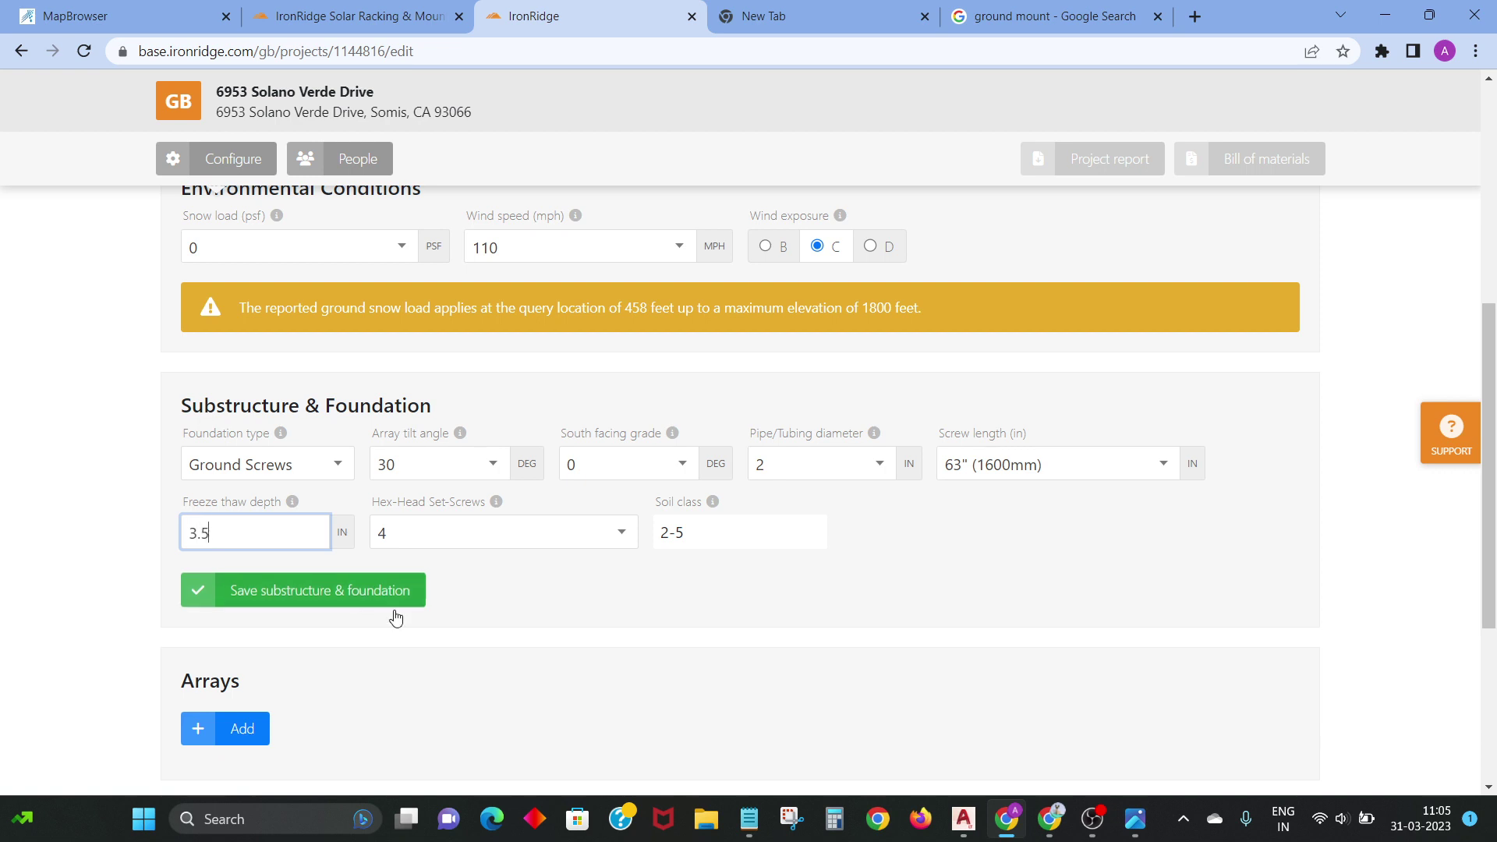
left_click(390, 615)
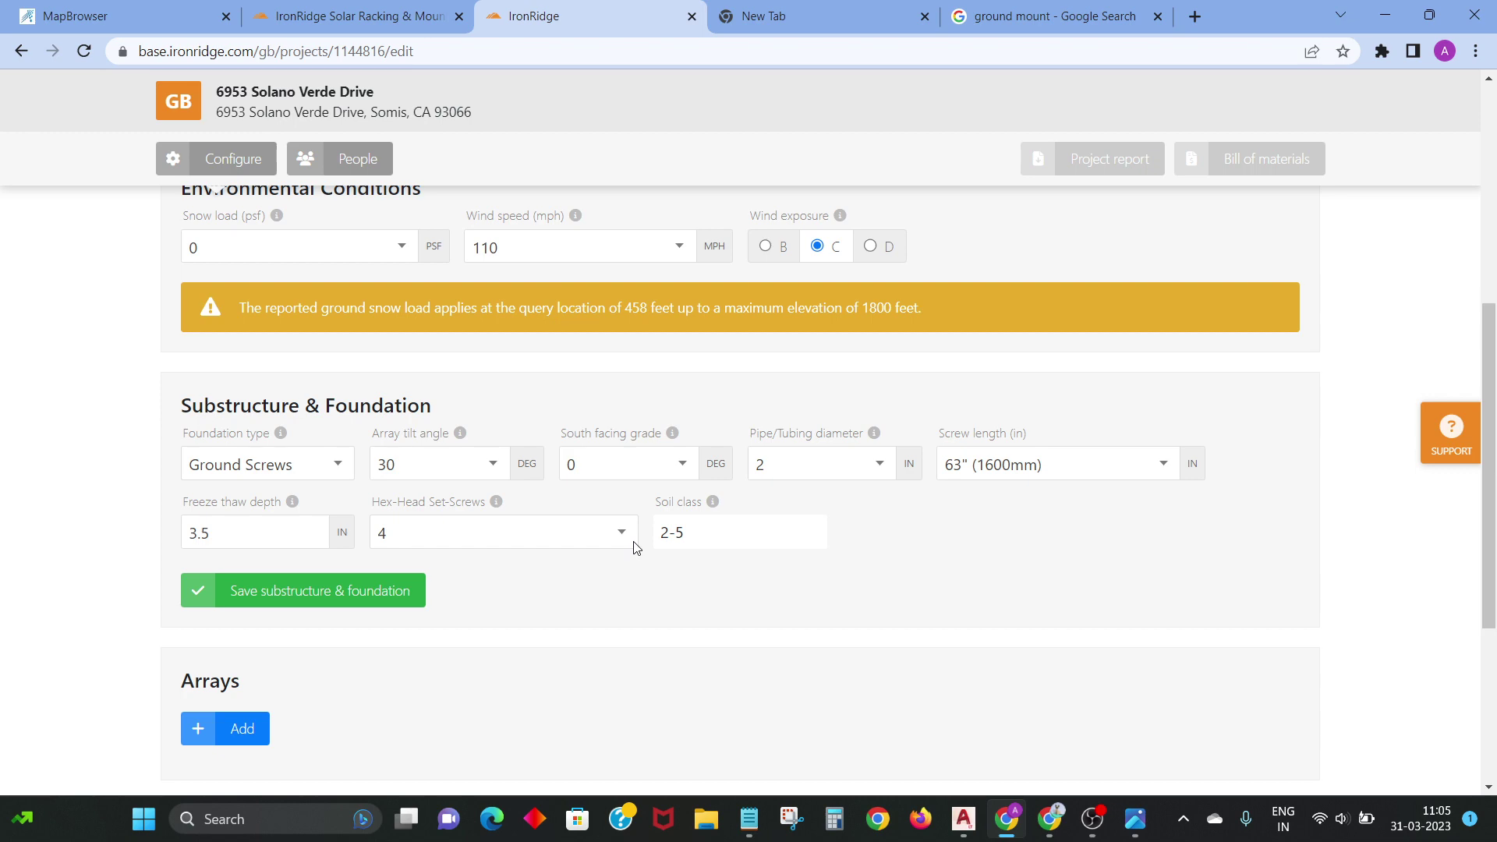
left_click(1053, 16)
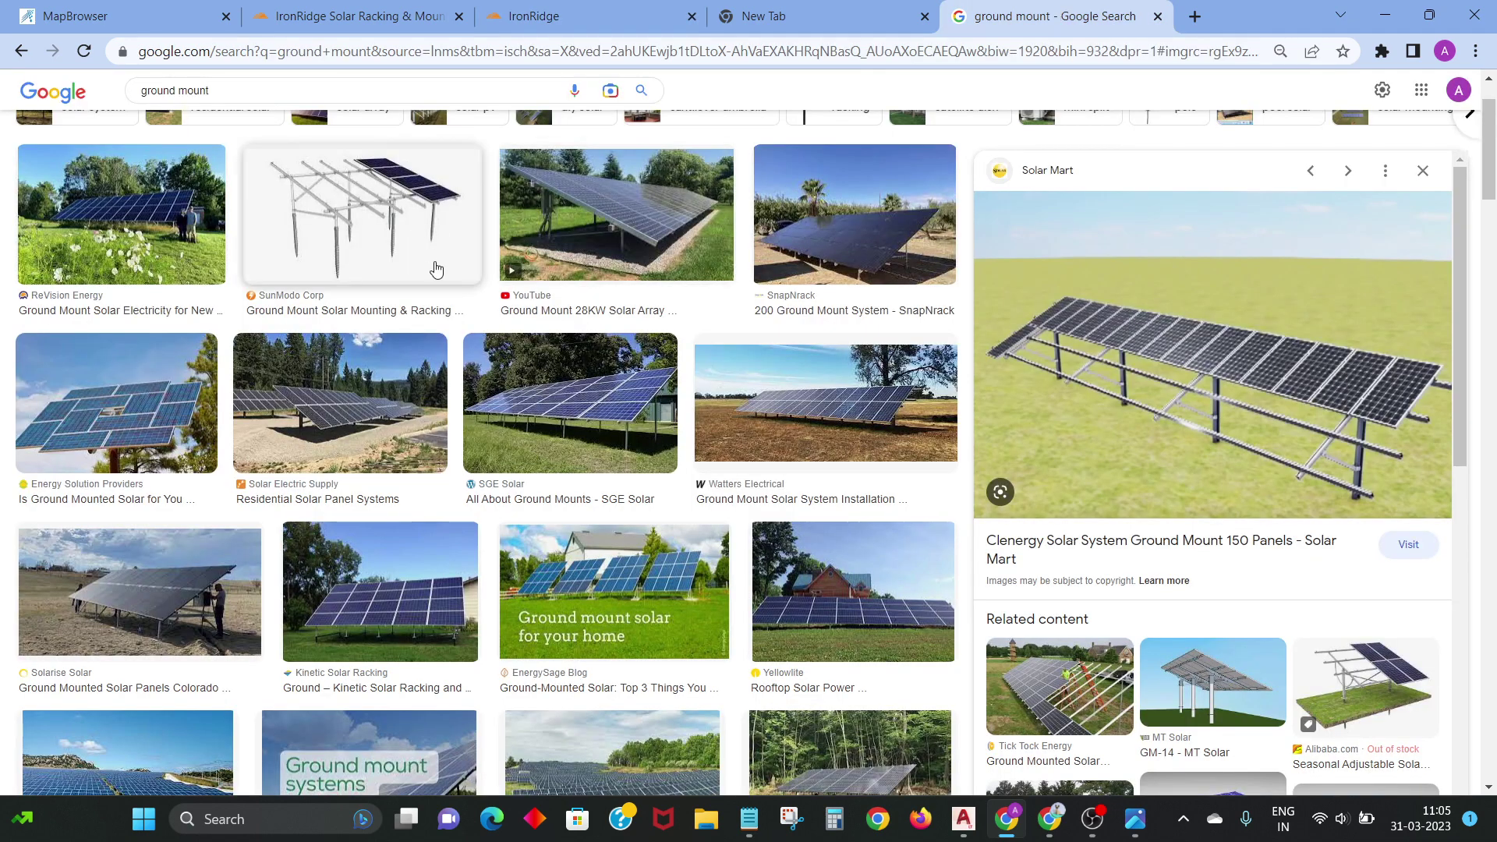
- Run a Google Images search for freeze thaw depth
scroll(359, 312, "up", 2)
left_click(279, 101)
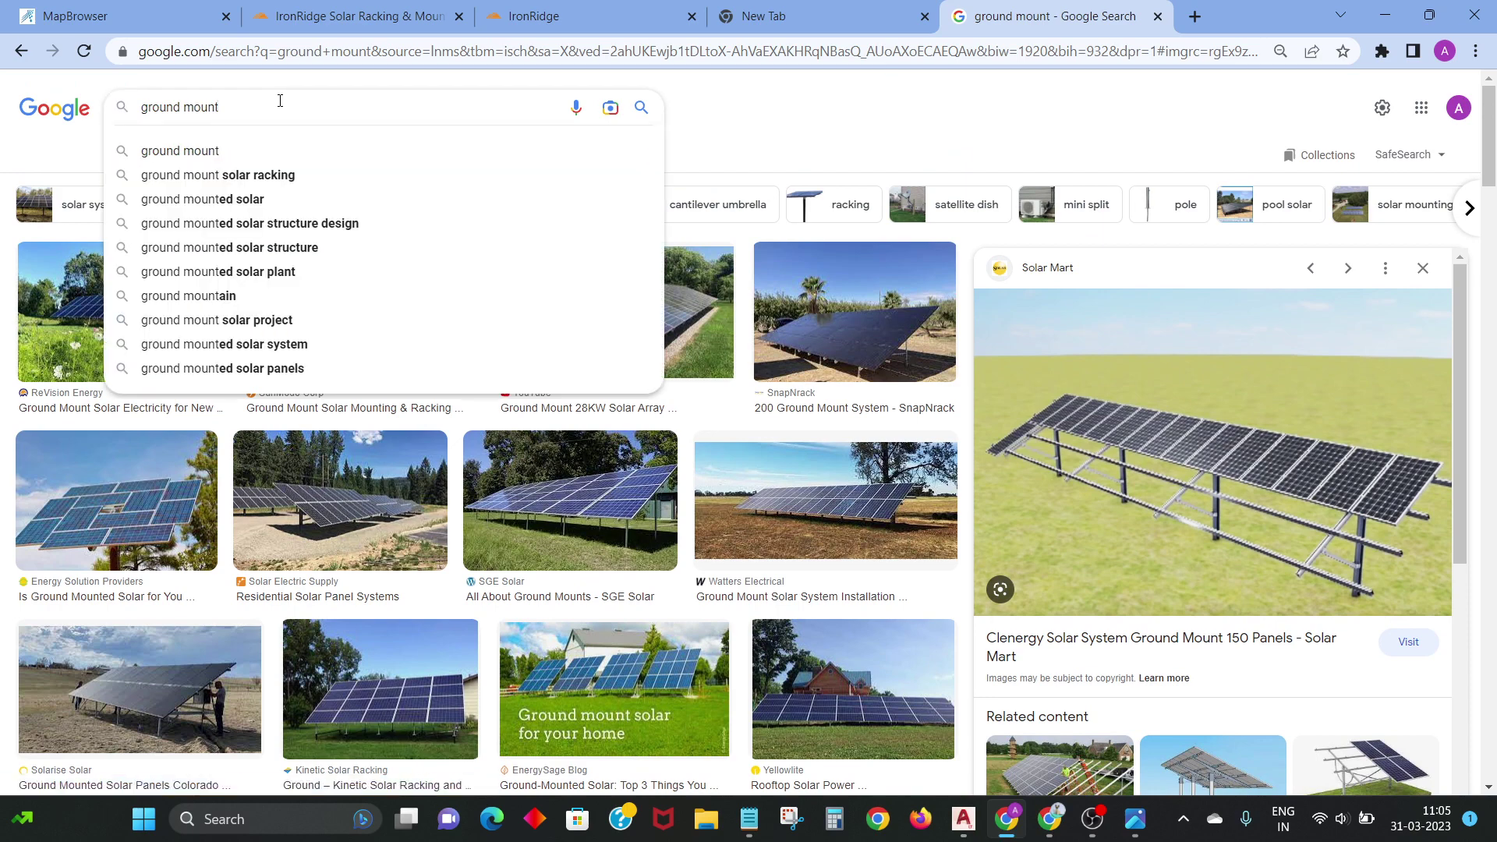
key("BackSpace")
key("BackSpace")
key("BackSpace")
key("BackSpace")
key("BackSpace")
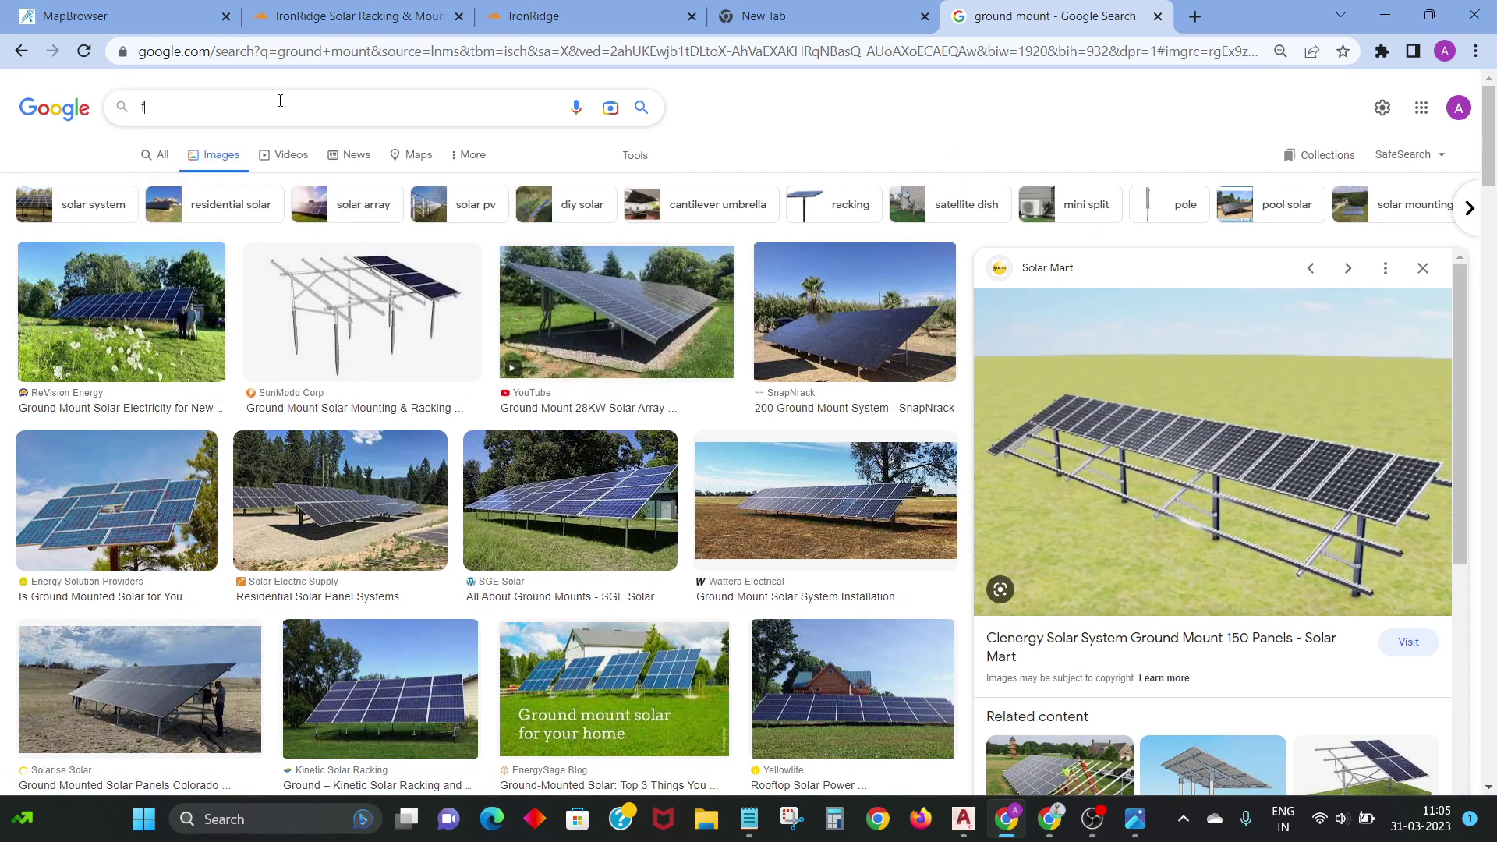
type("reeze th")
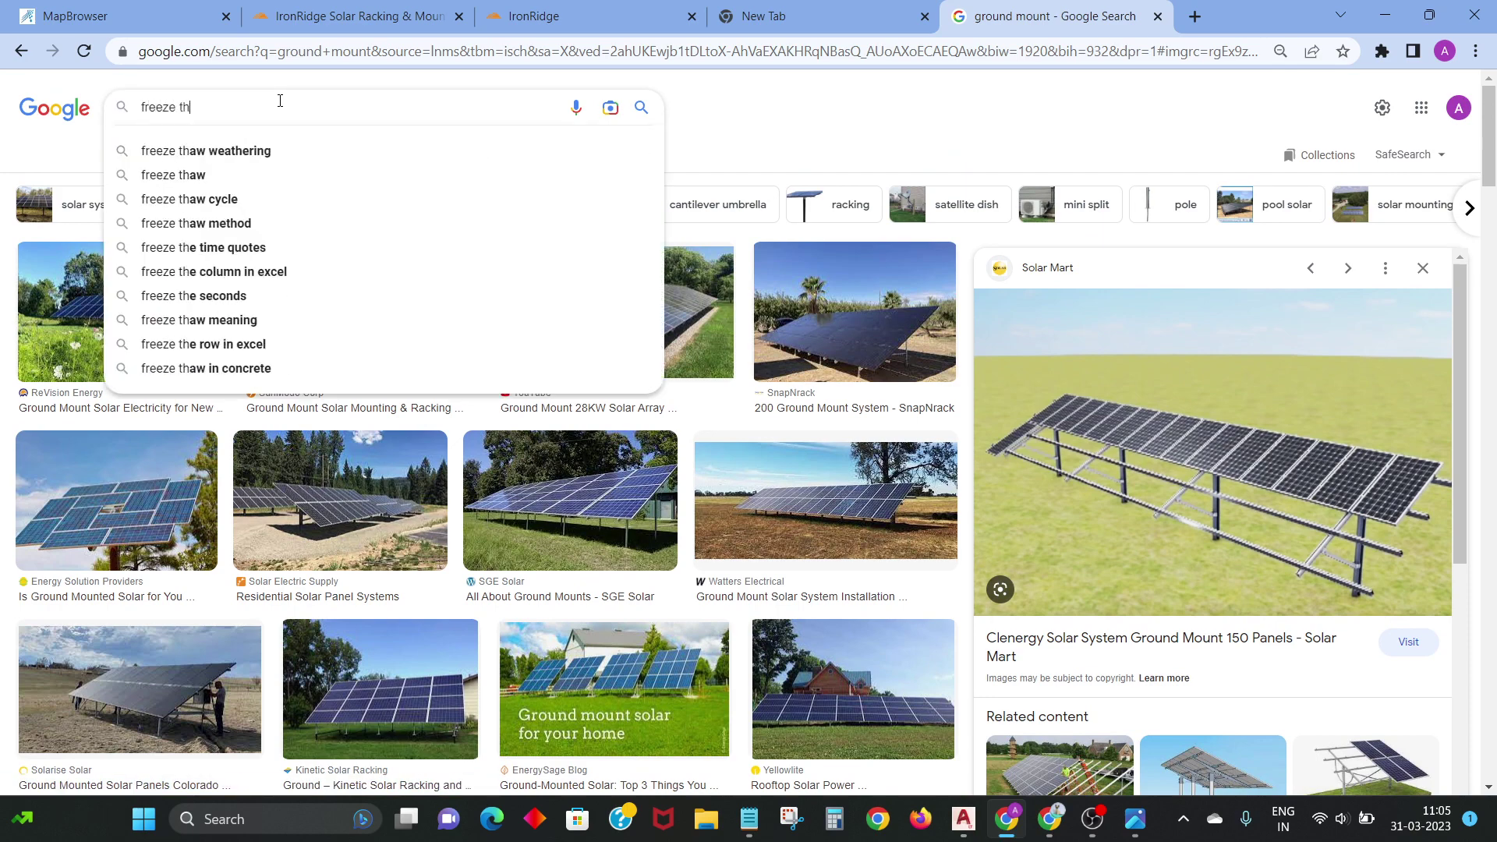
type("sa")
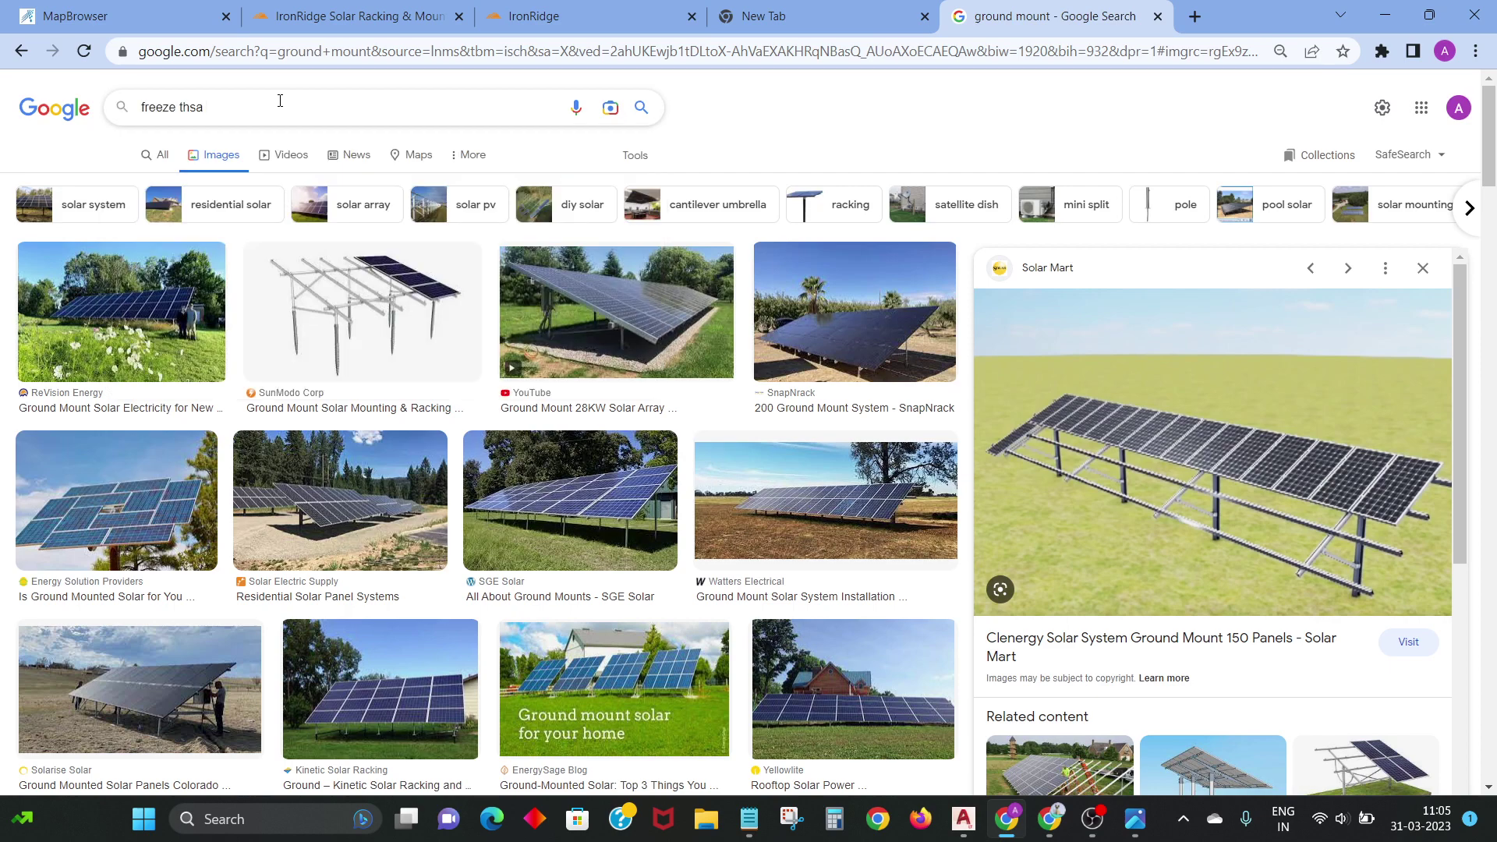
key("BackSpace")
type("a dept")
type("h")
key("Return")
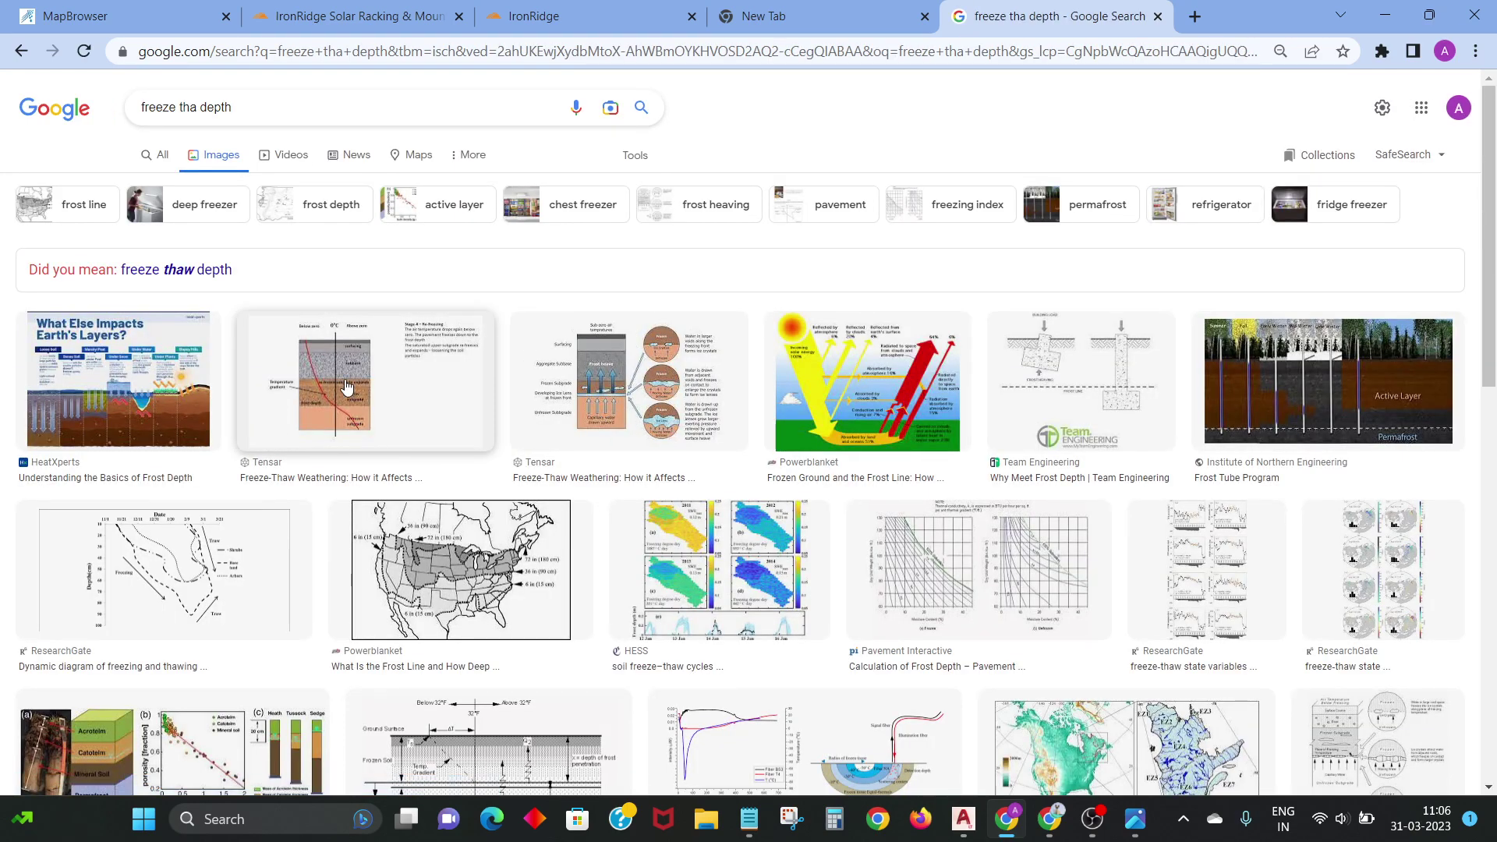
scroll(396, 417, "down", 4)
scroll(398, 413, "up", 3)
scroll(398, 414, "up", 2)
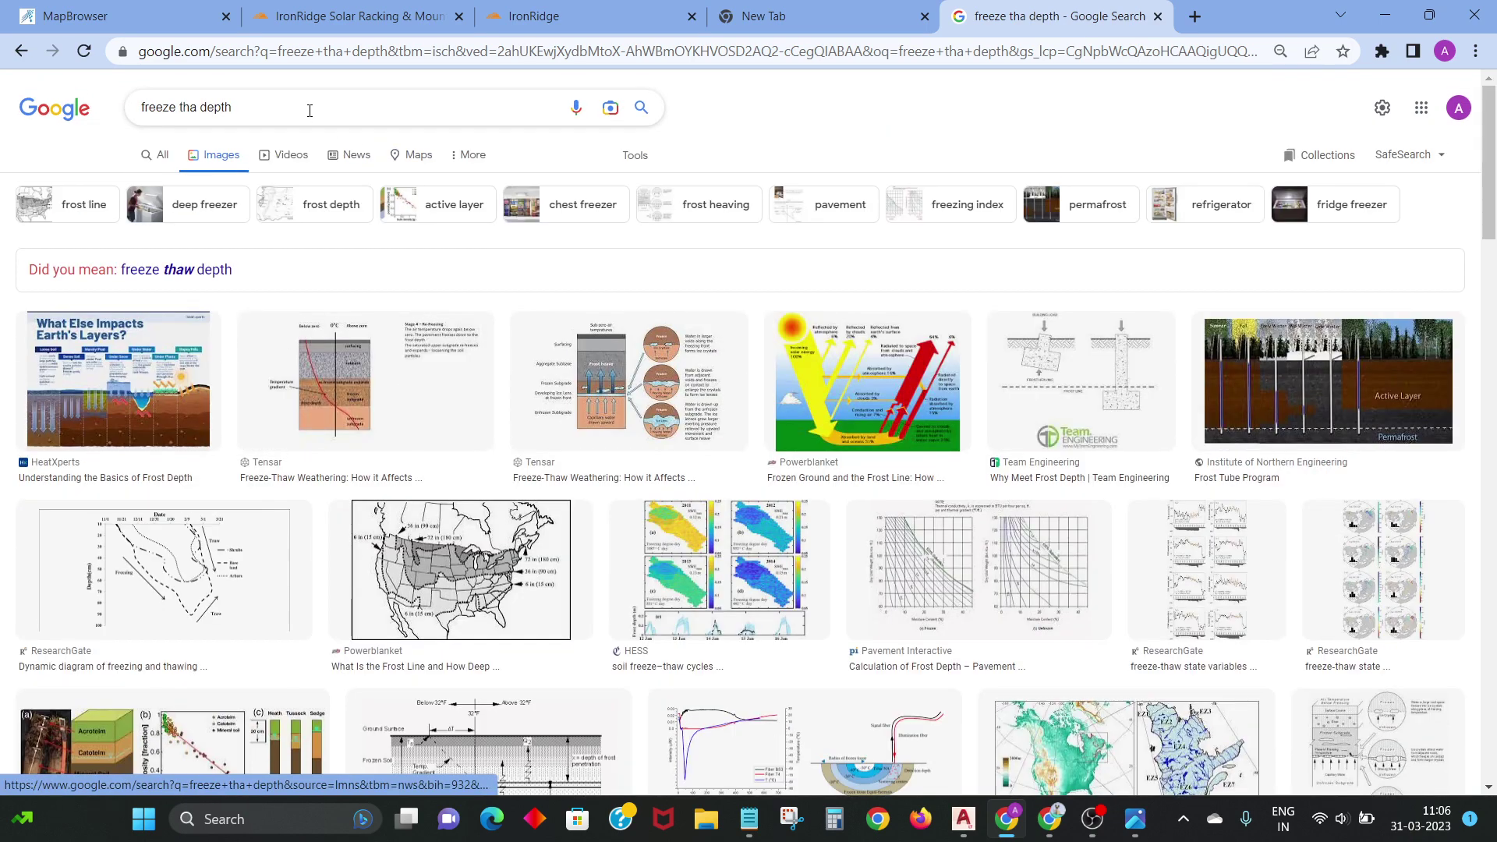
- Narrow the search to IronRidge ground mounts, preview the IronRidge brochure, then return to the project
left_click(310, 110)
type("ironridge g")
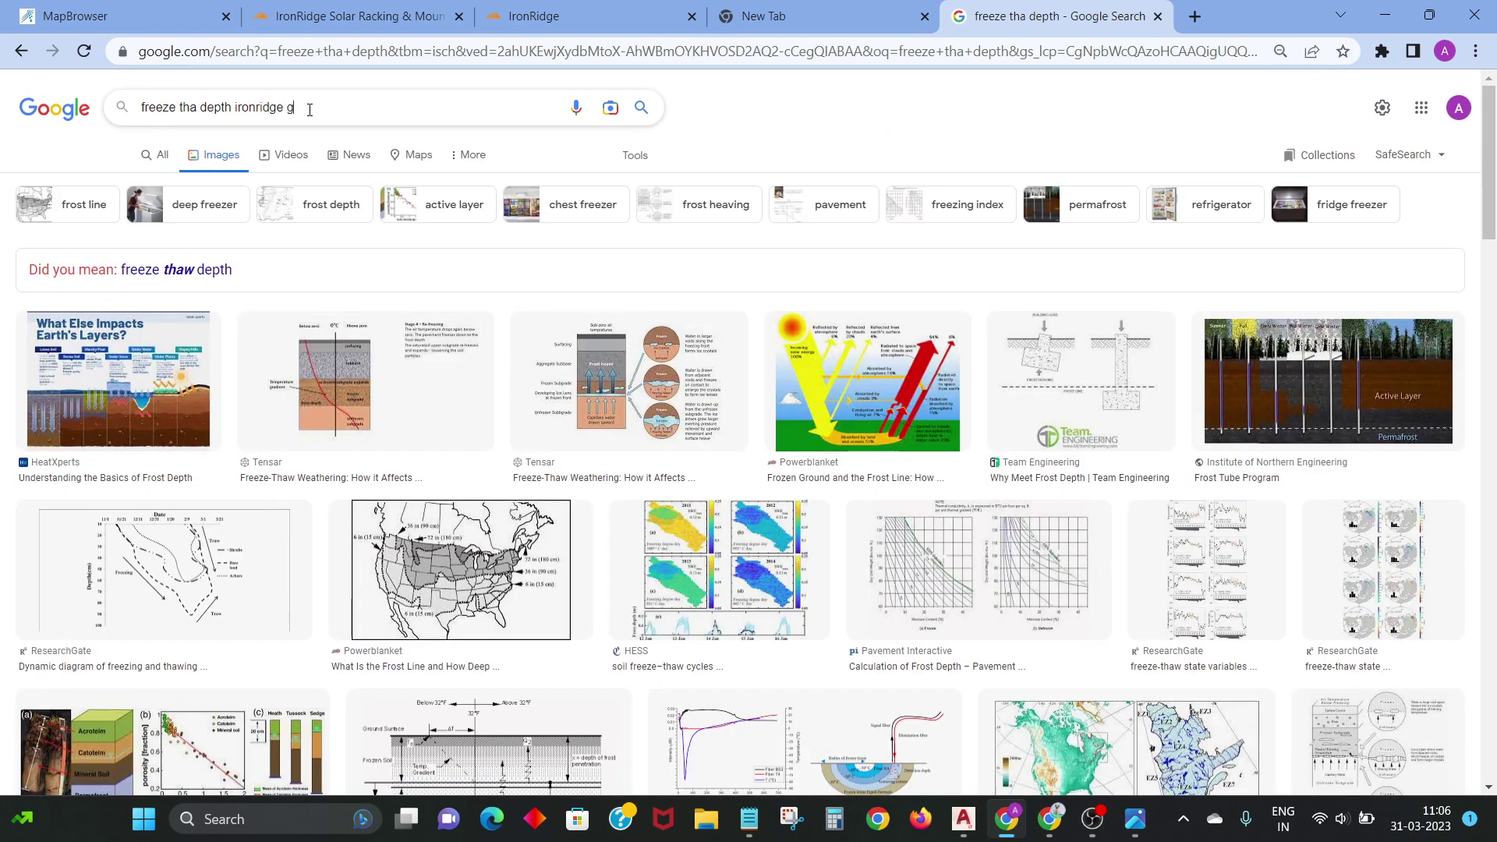
type("round moun")
type("t")
key("Return")
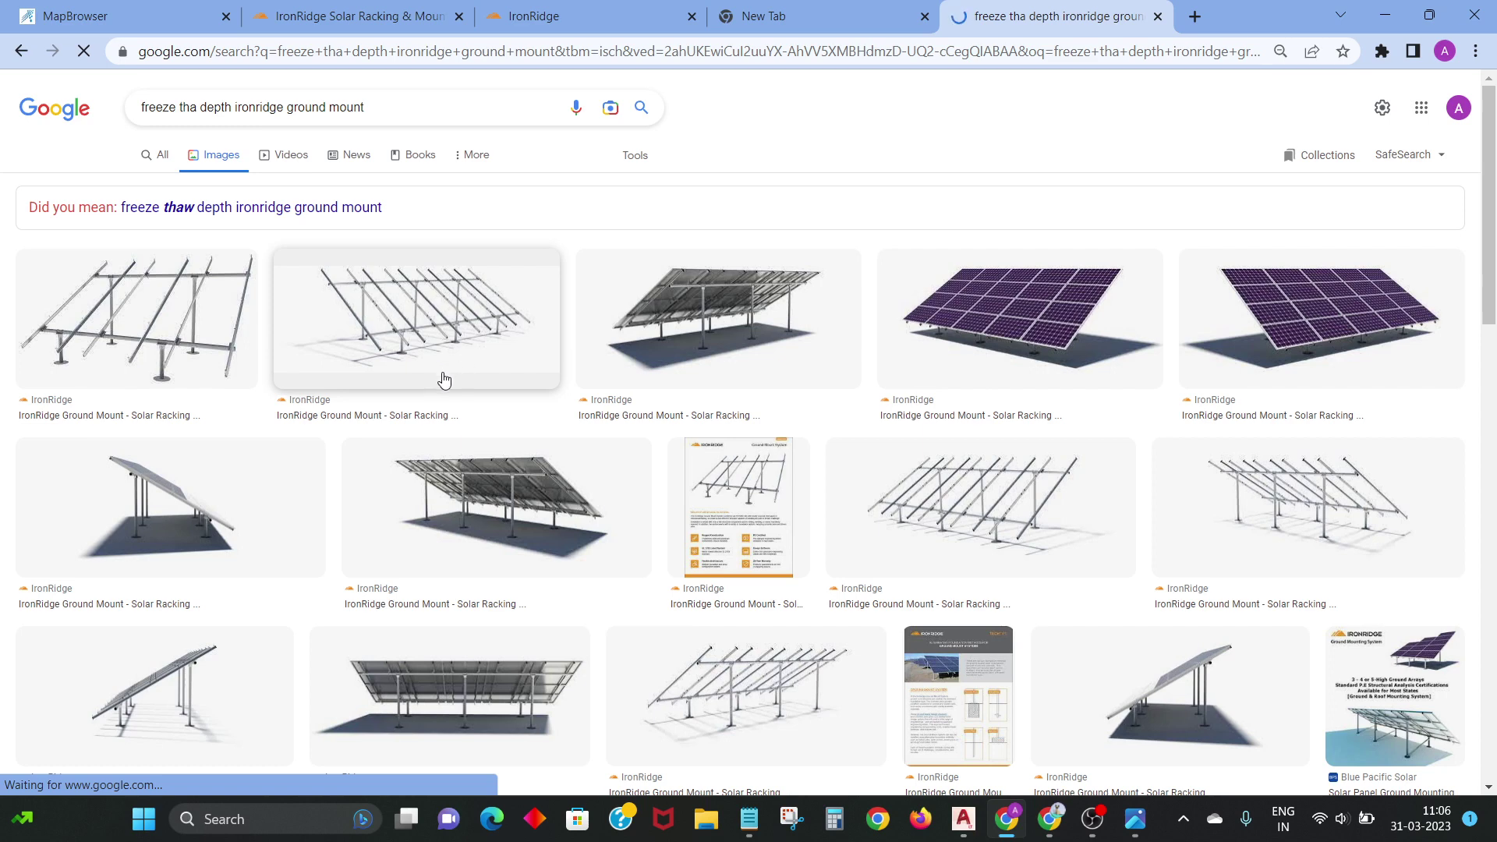
scroll(546, 382, "down", 2)
left_click(740, 327)
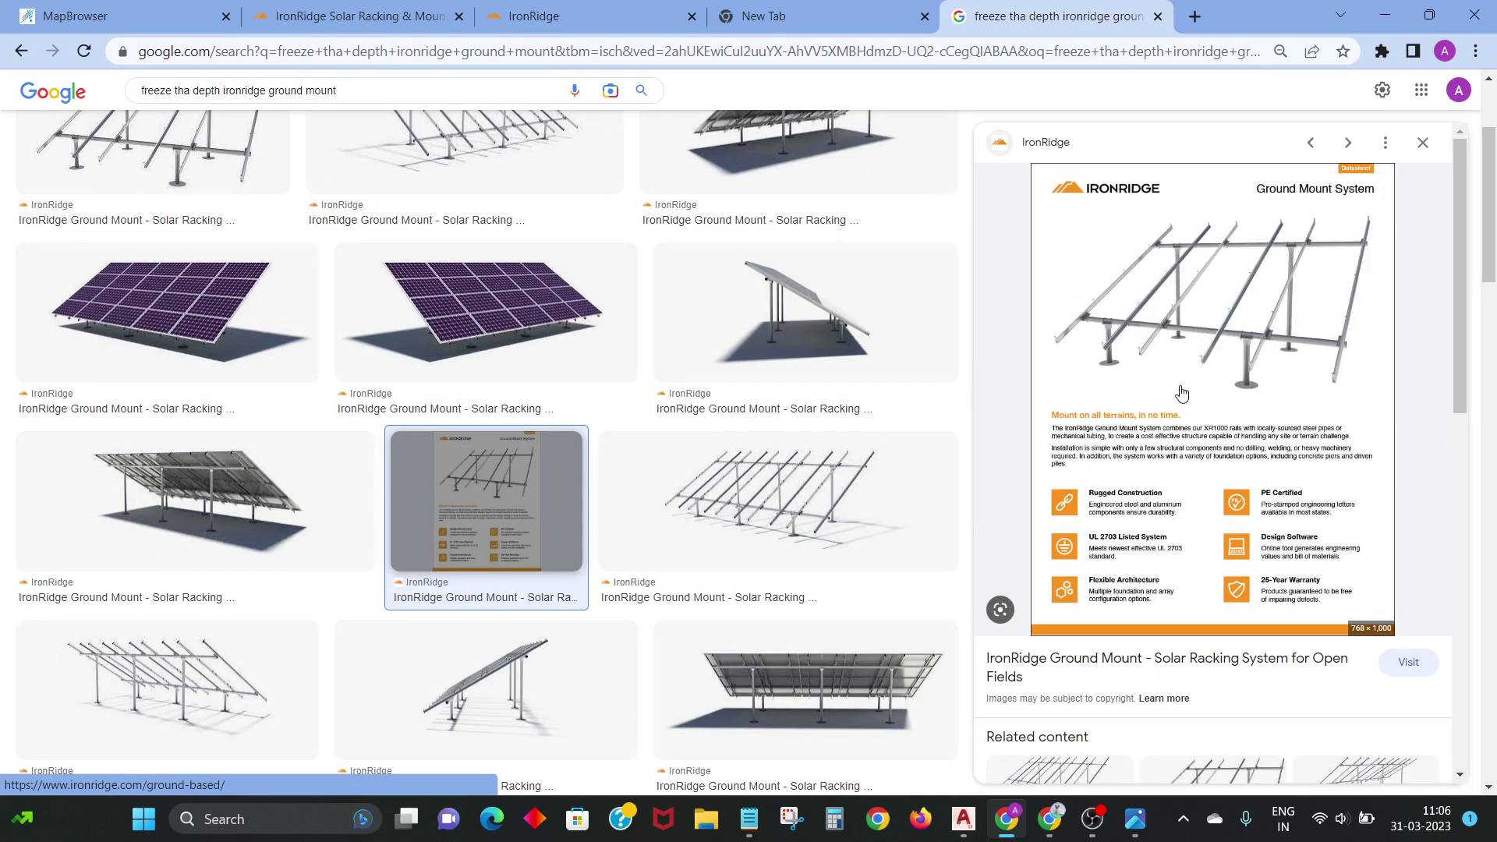
scroll(1223, 445, "down", 1)
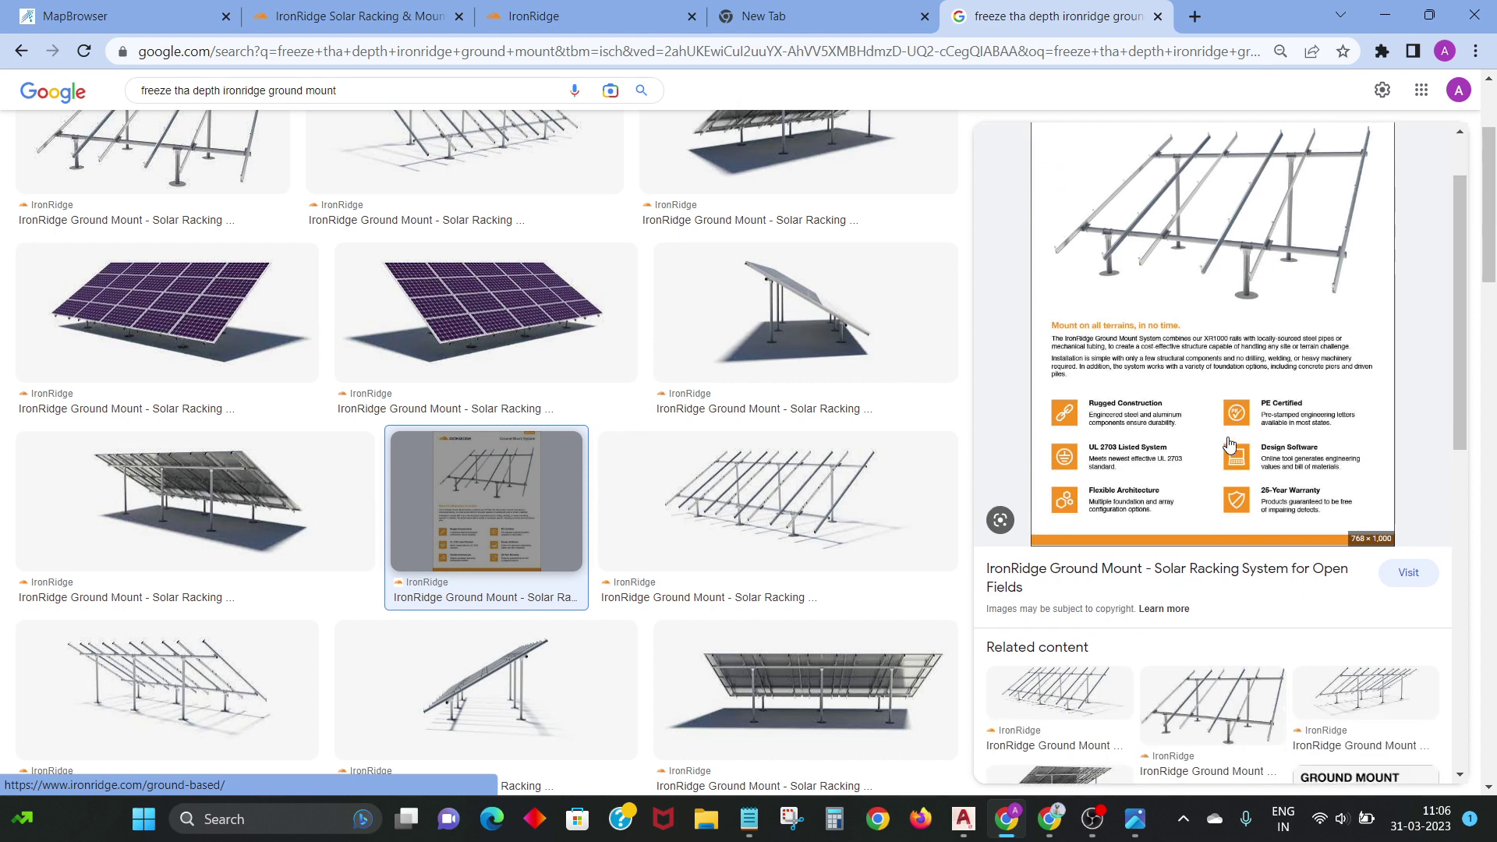
scroll(1110, 490, "down", 2)
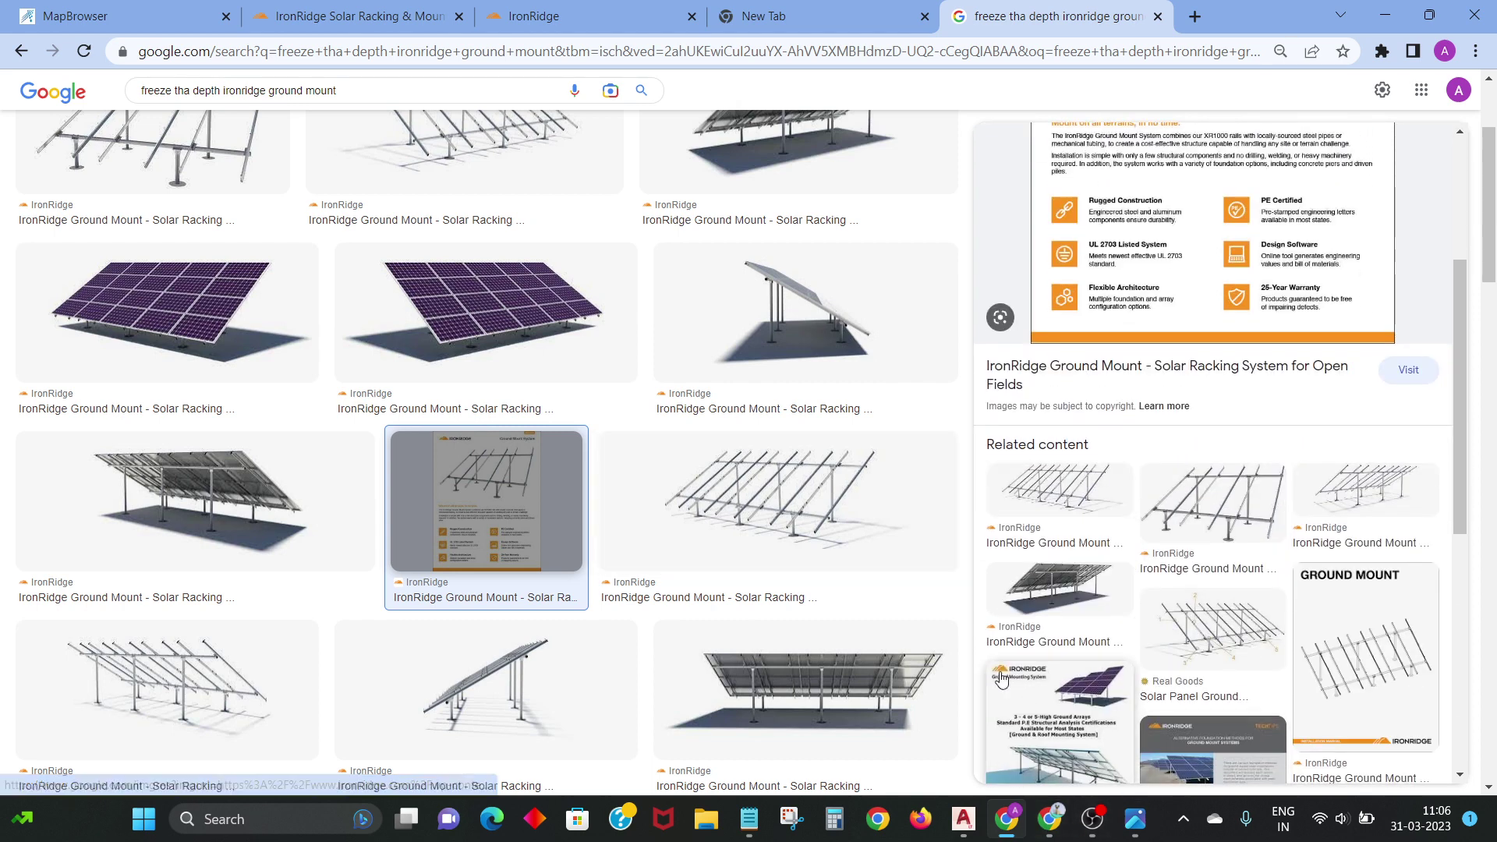
left_click(811, 12)
left_click(546, 15)
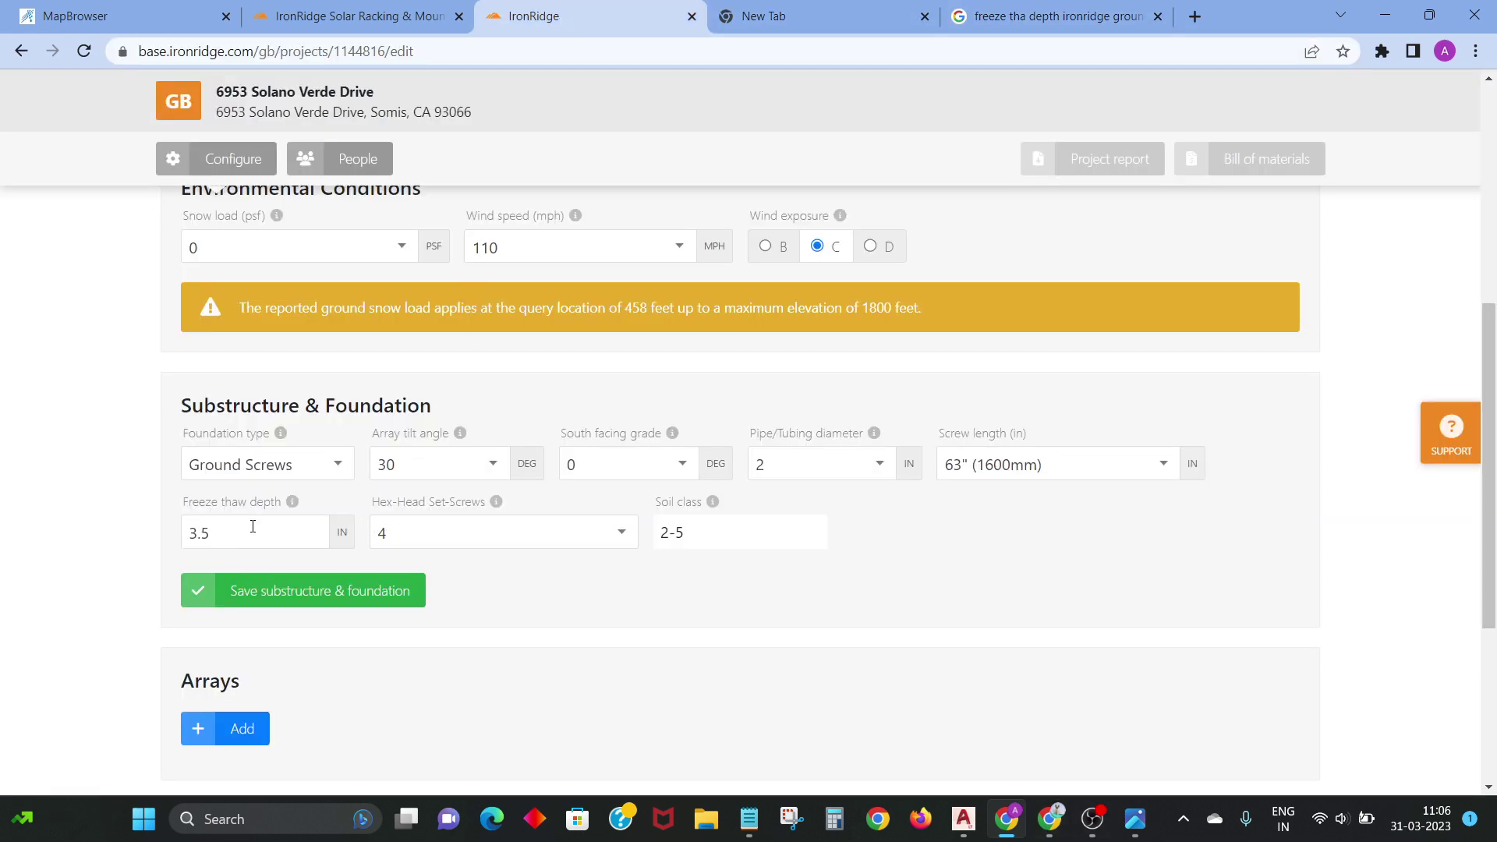
- Change the freeze thaw depth to 1 in and save the substructure and foundation settings
left_click_drag(252, 528, 182, 536)
type("1")
type(".5")
left_click(726, 661)
left_click(284, 600)
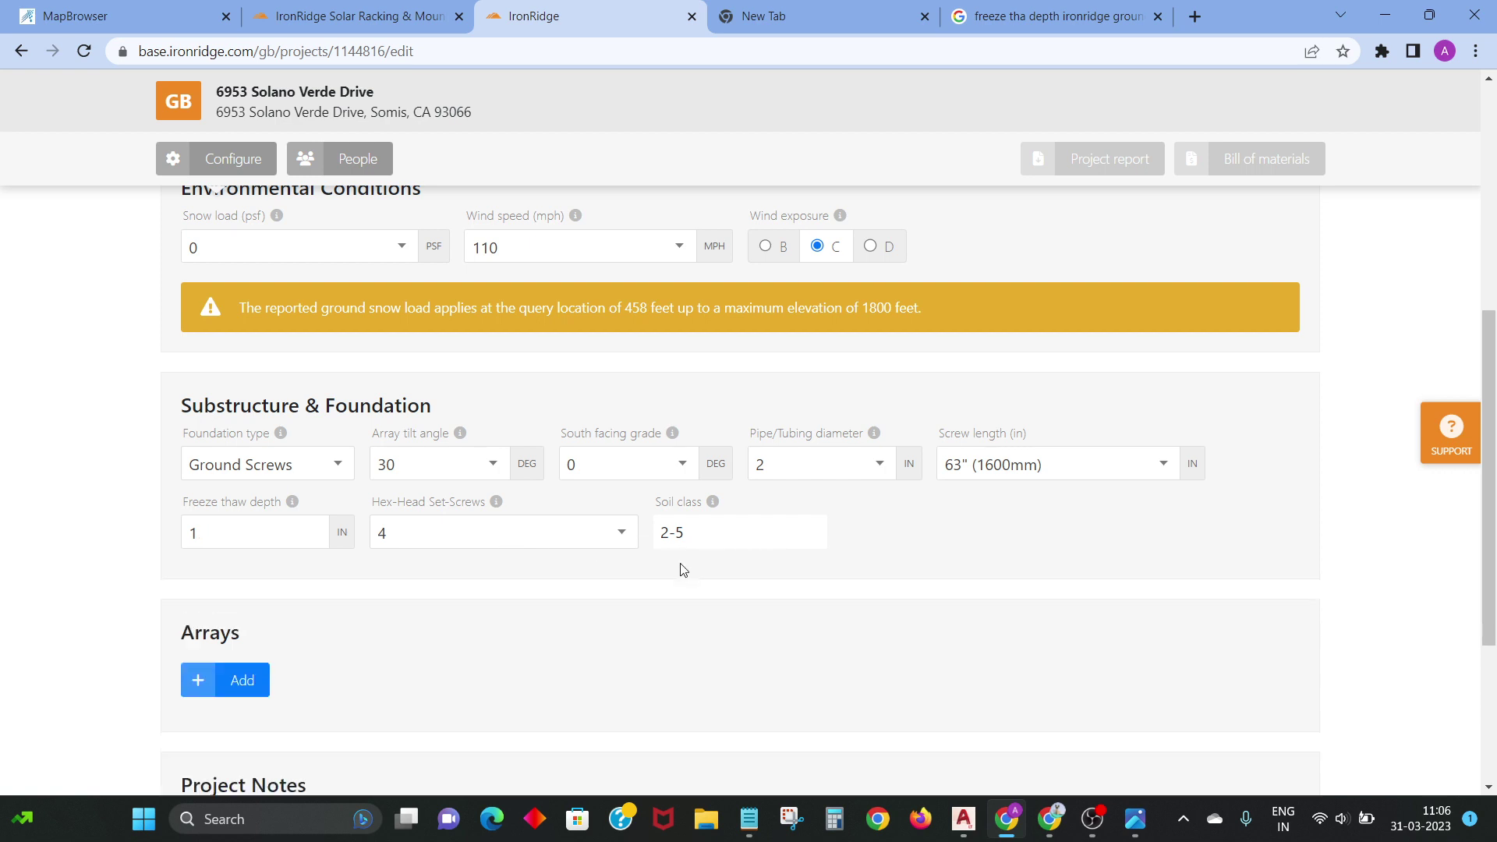
scroll(274, 601, "down", 3)
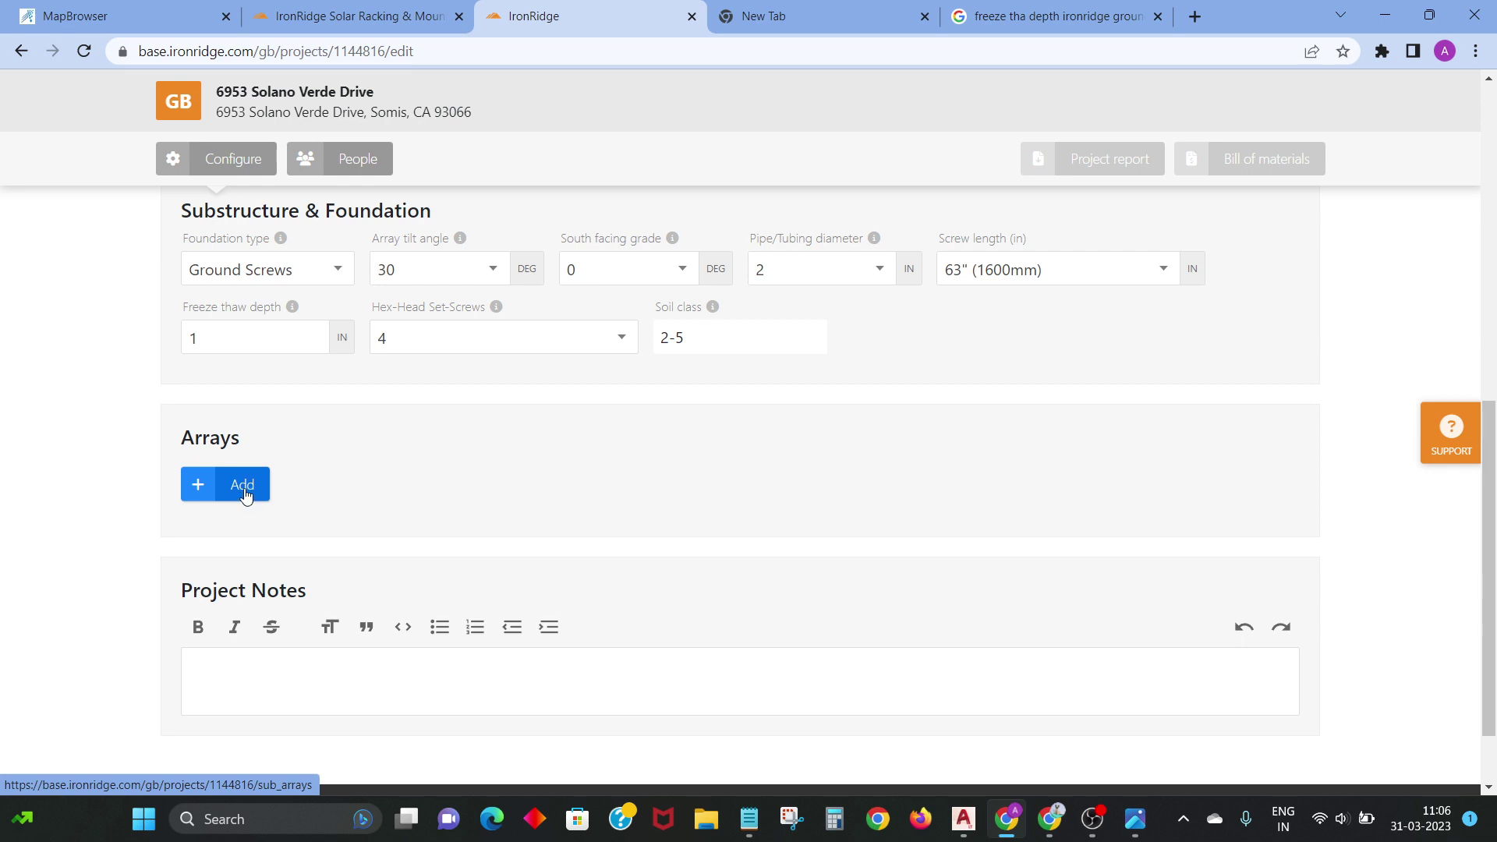
- Open the aerial site photo ttttt.jpg in Photos and zoom in
left_click(1140, 815)
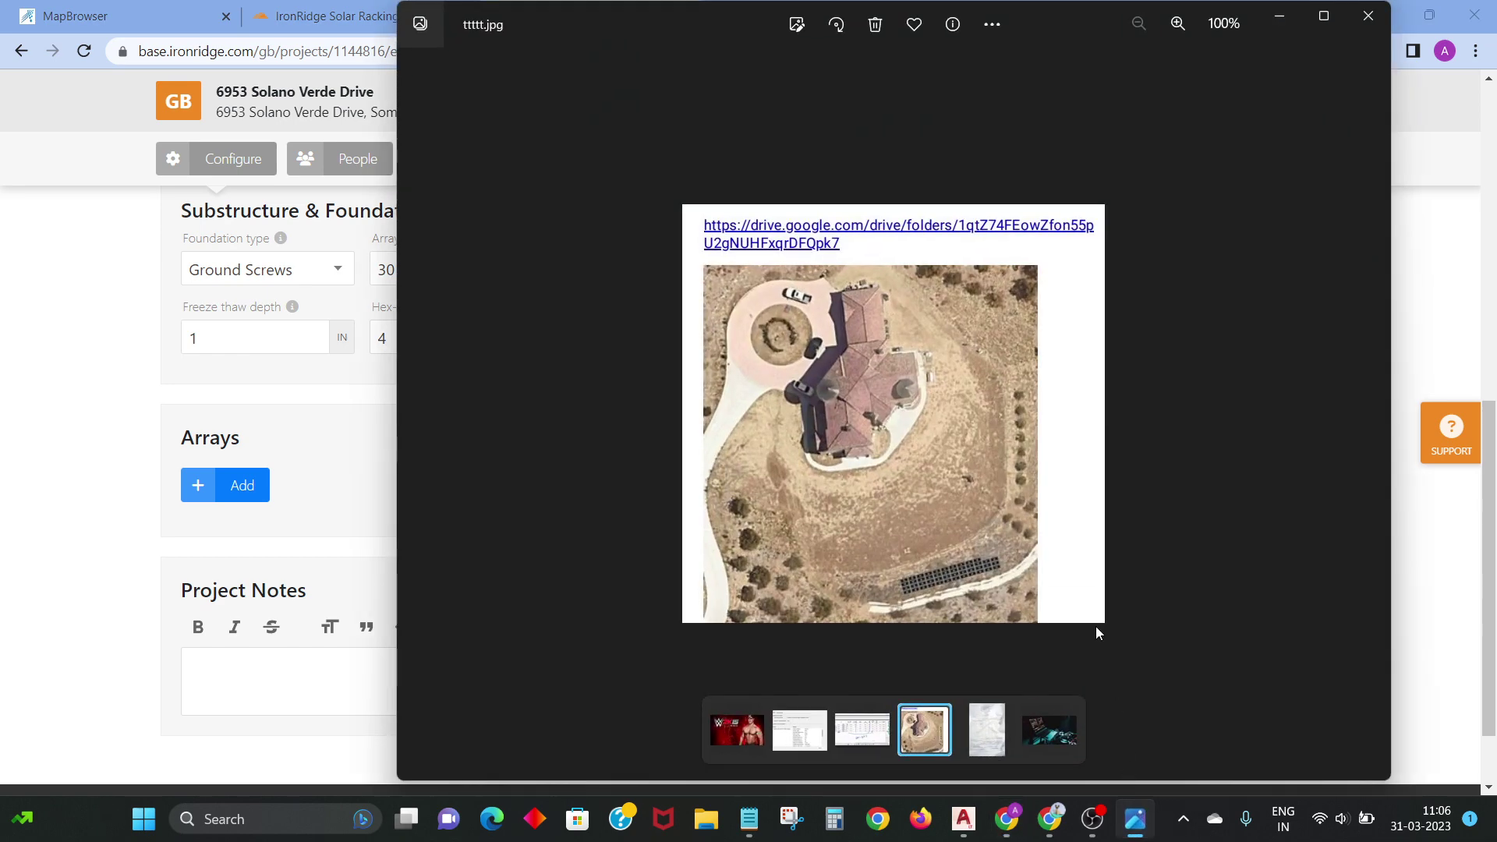
scroll(1097, 626, "up", 2)
scroll(1049, 682, "up", 2)
scroll(1048, 683, "down", 2)
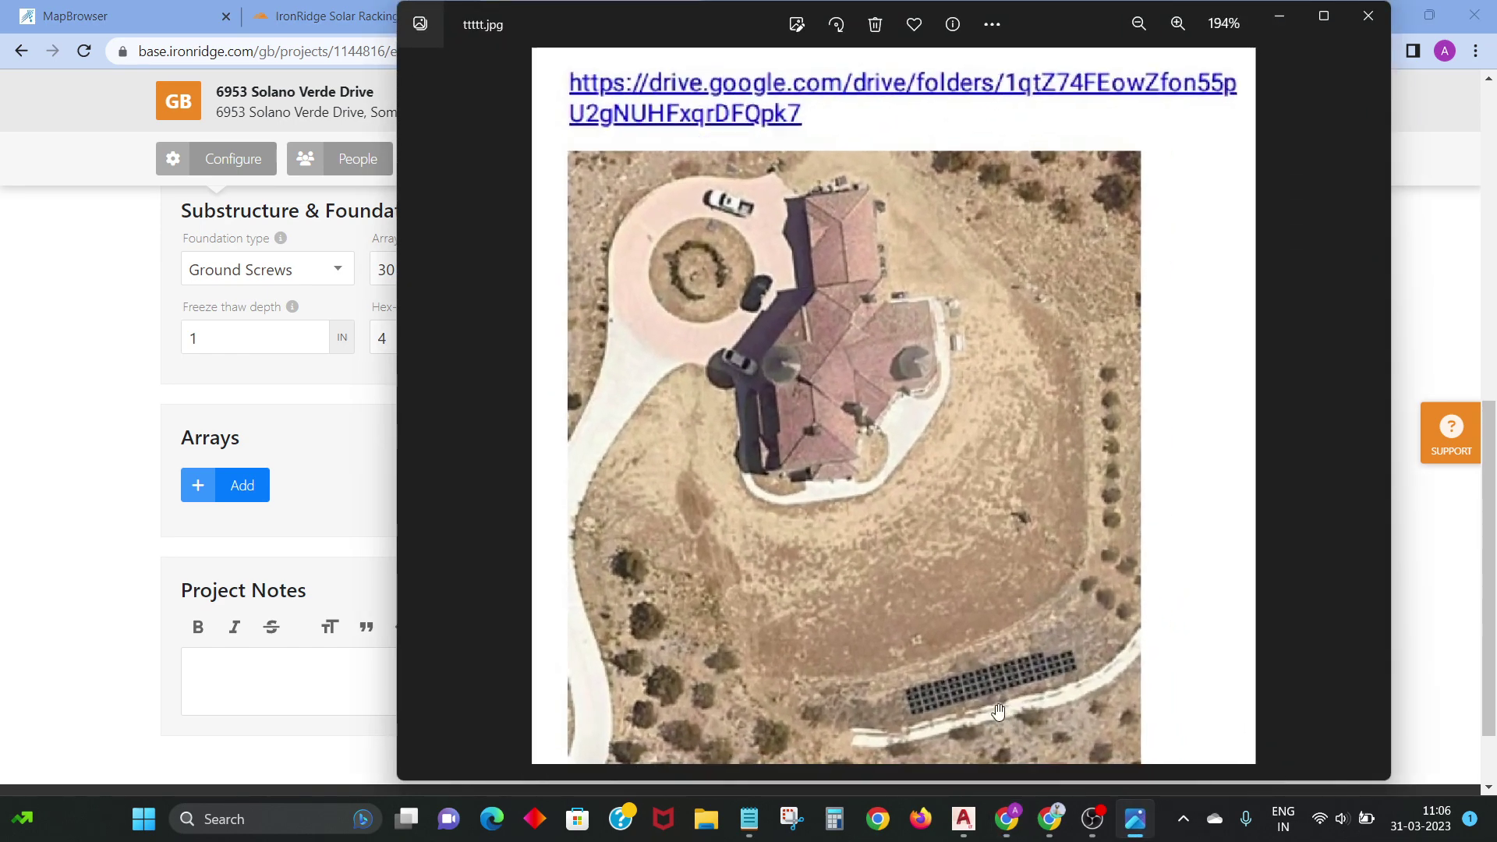
scroll(936, 624, "up", 3)
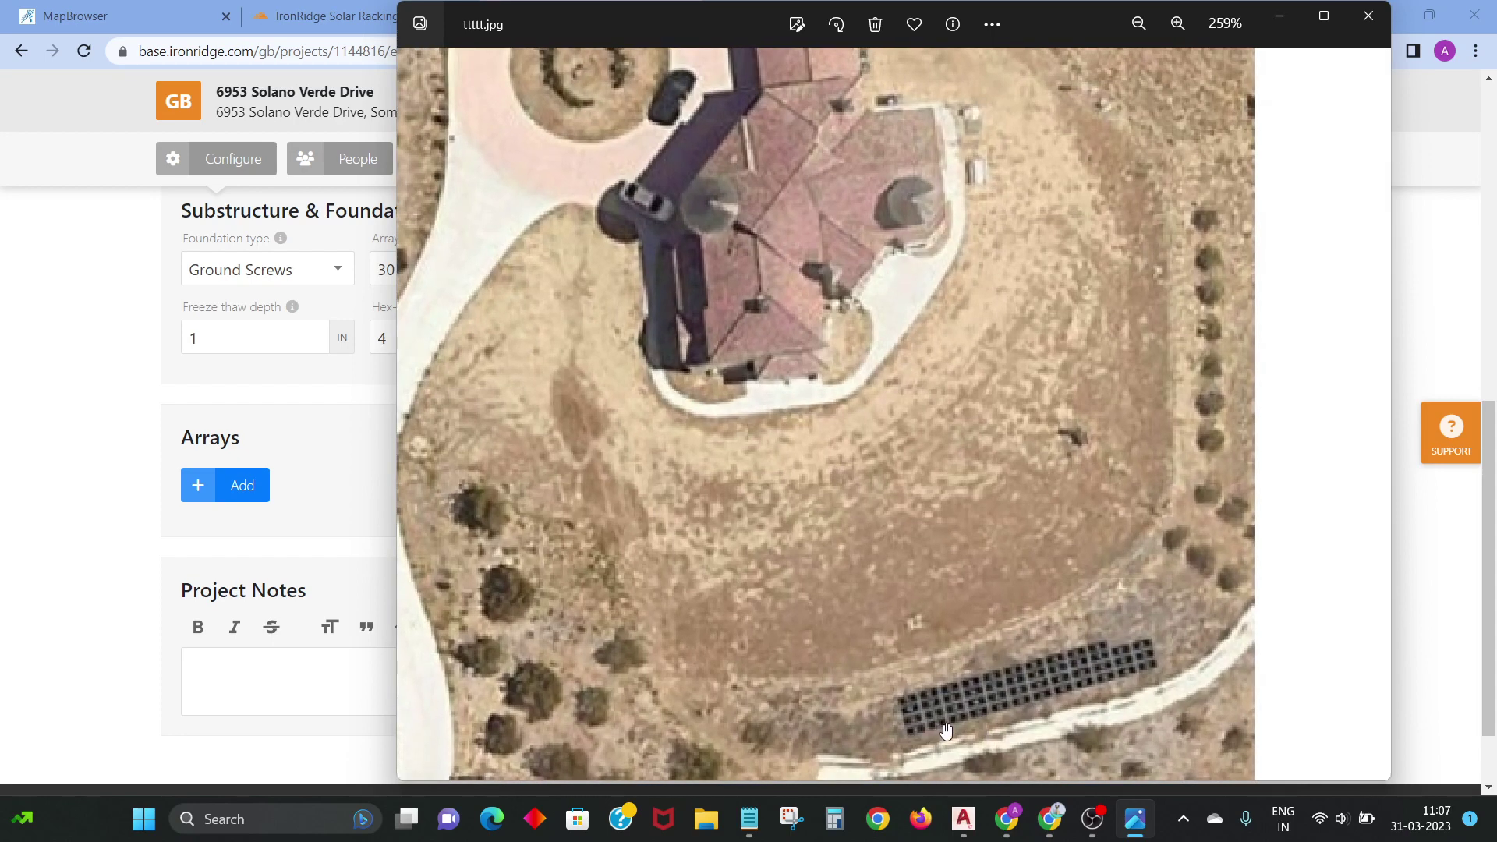
- Add array #1 at 4 rows by 2 columns, checking it against the aerial site photo
left_click(241, 485)
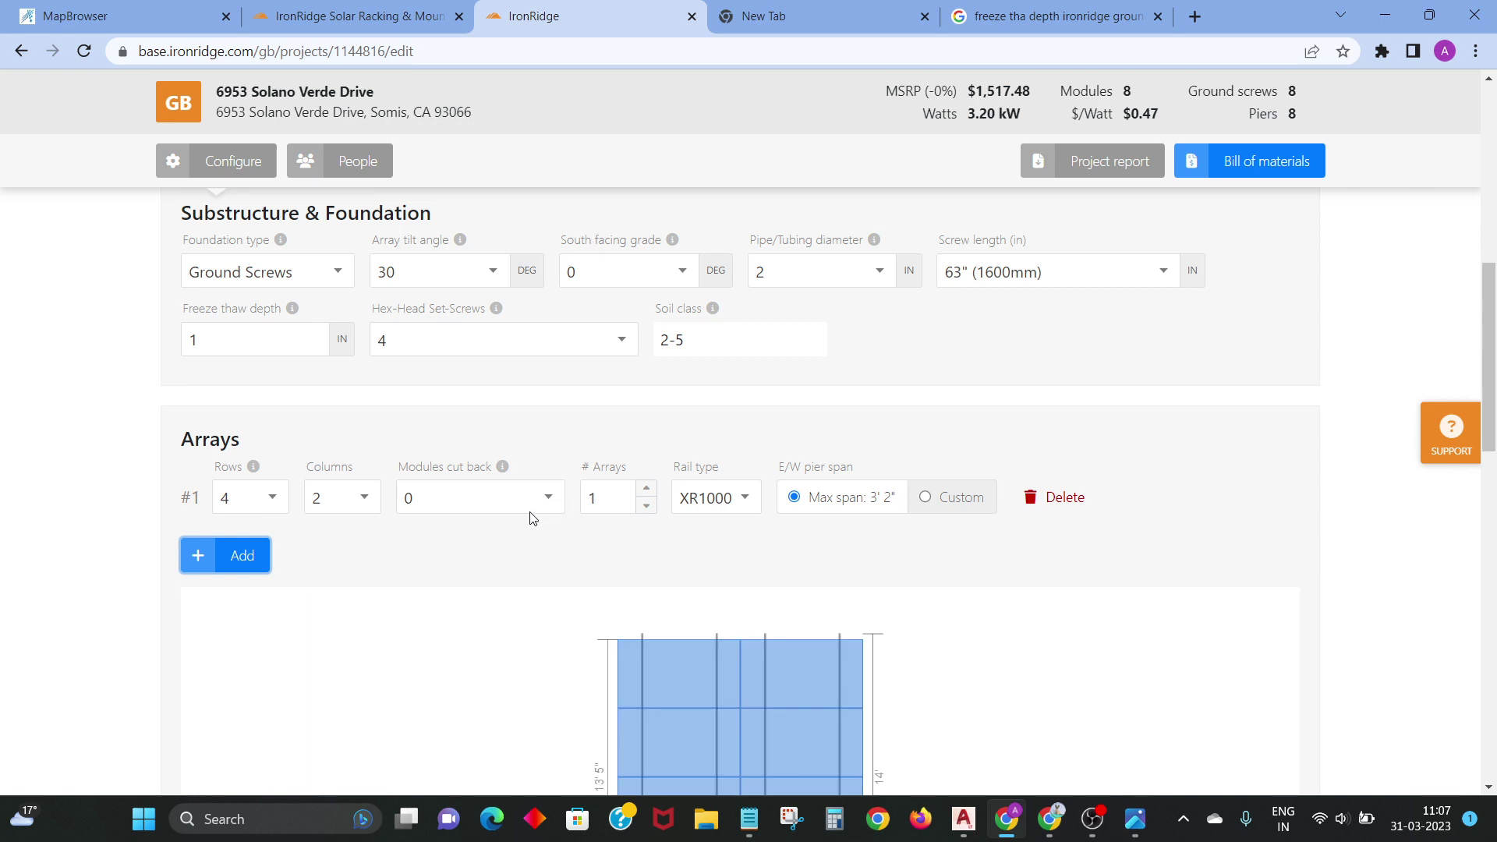
scroll(531, 517, "down", 1)
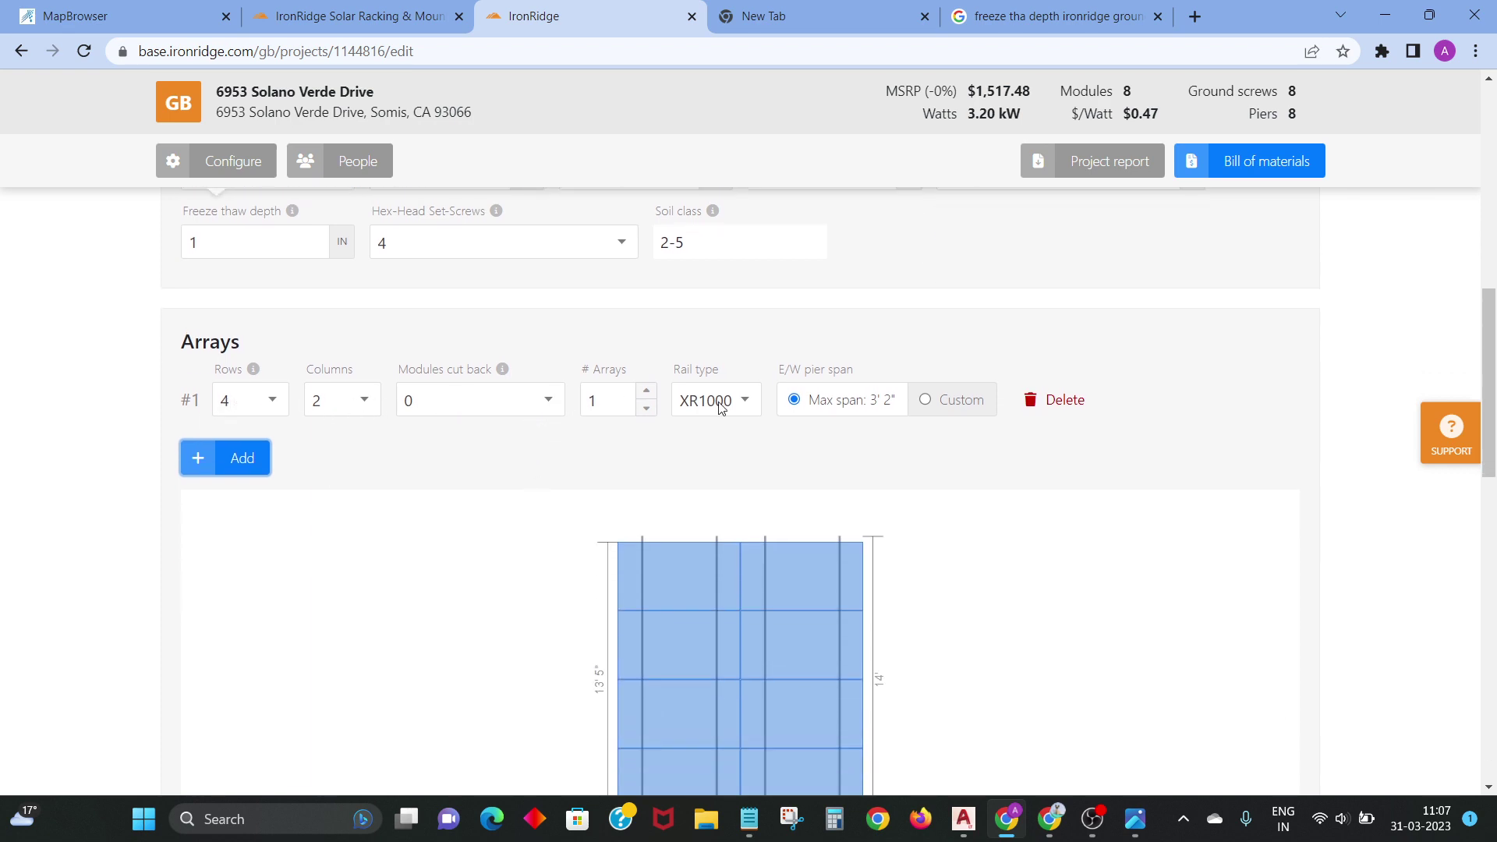
scroll(802, 529, "down", 2)
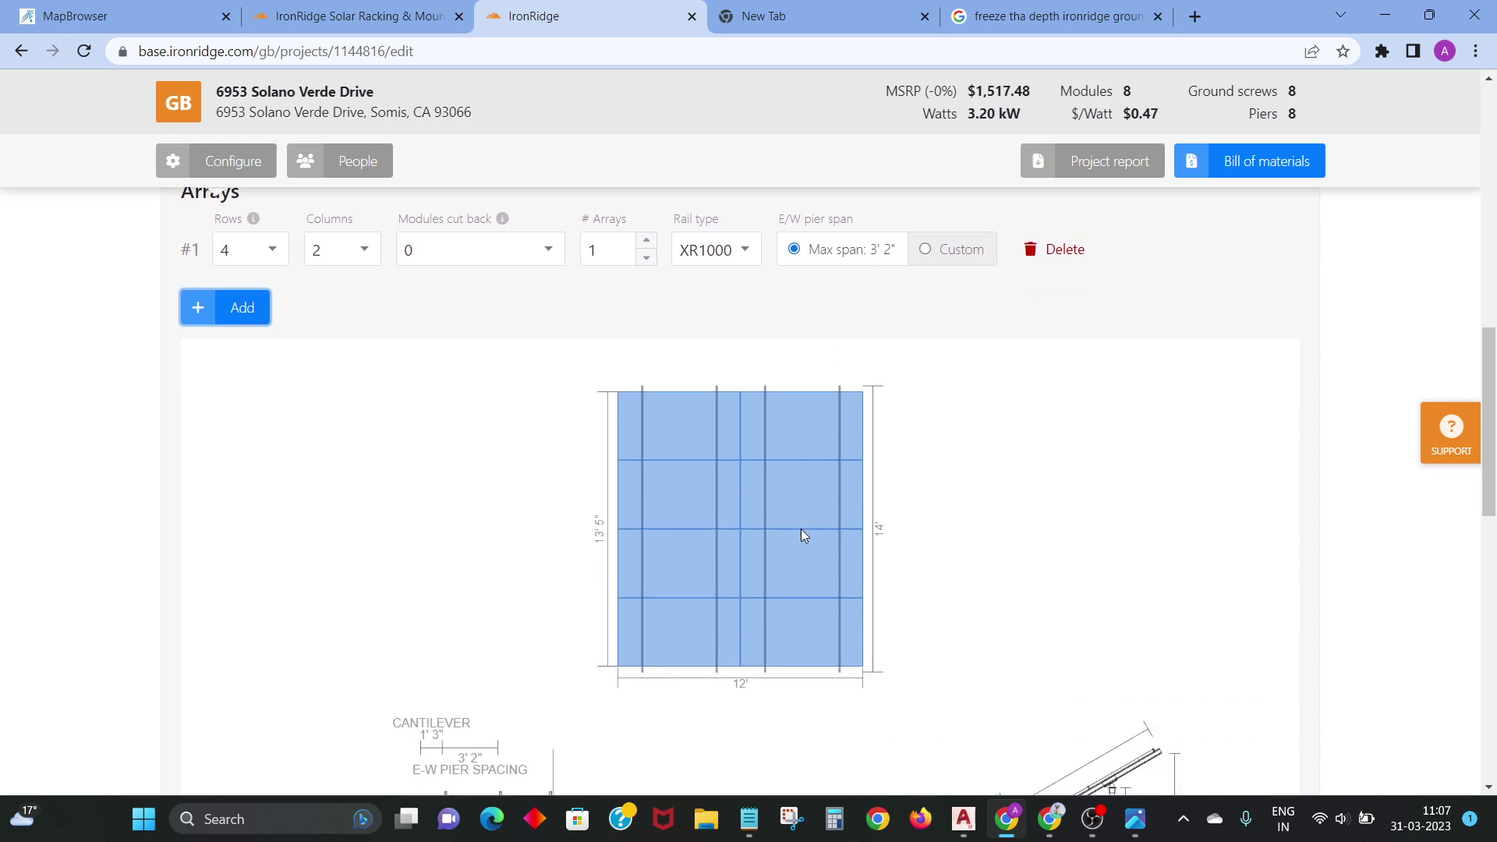
scroll(758, 531, "up", 2)
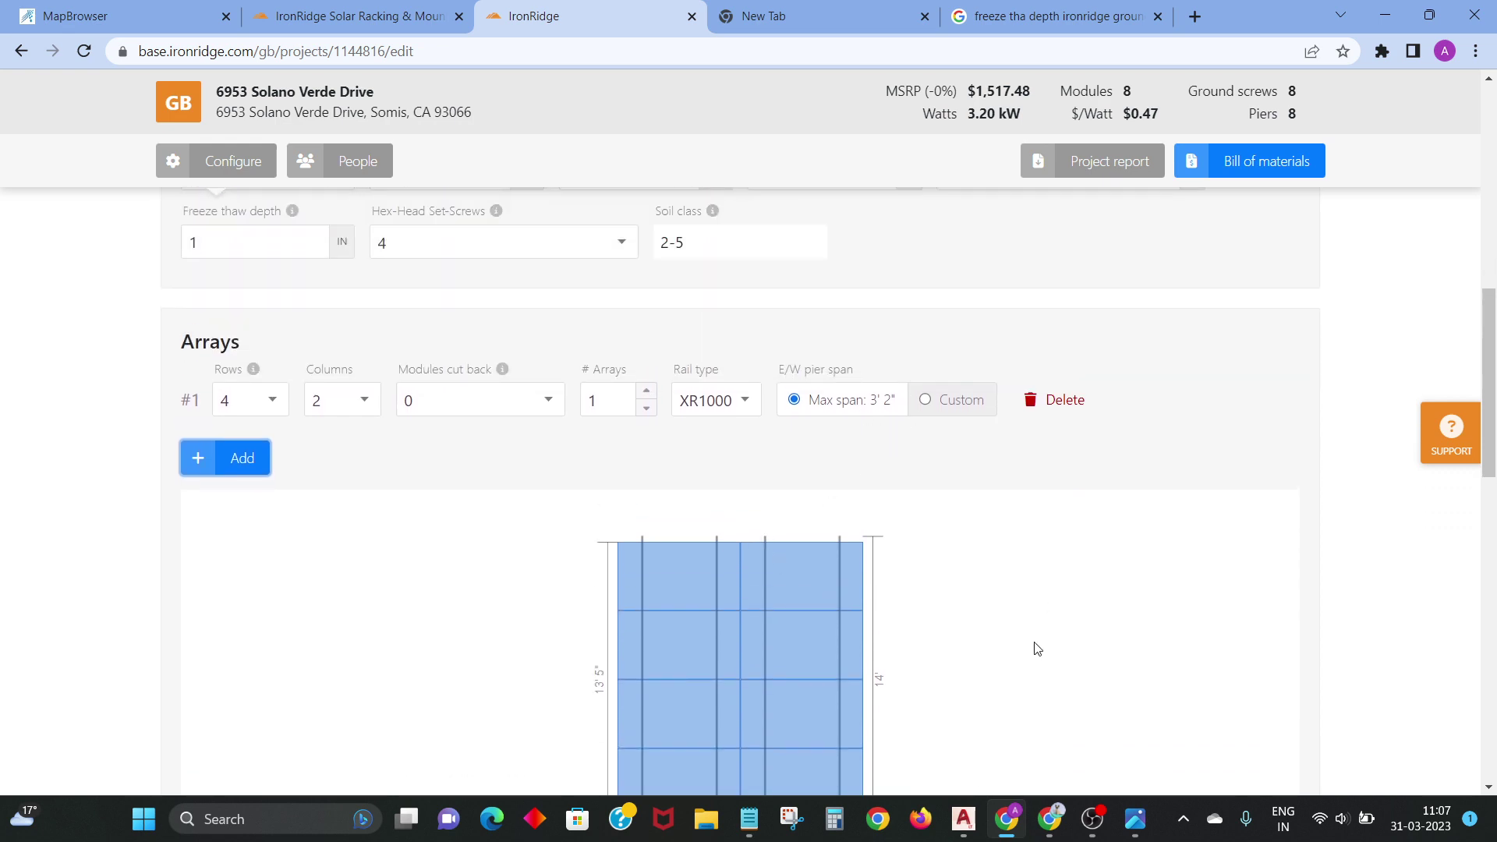
mouse_move(1135, 819)
left_click(1080, 661)
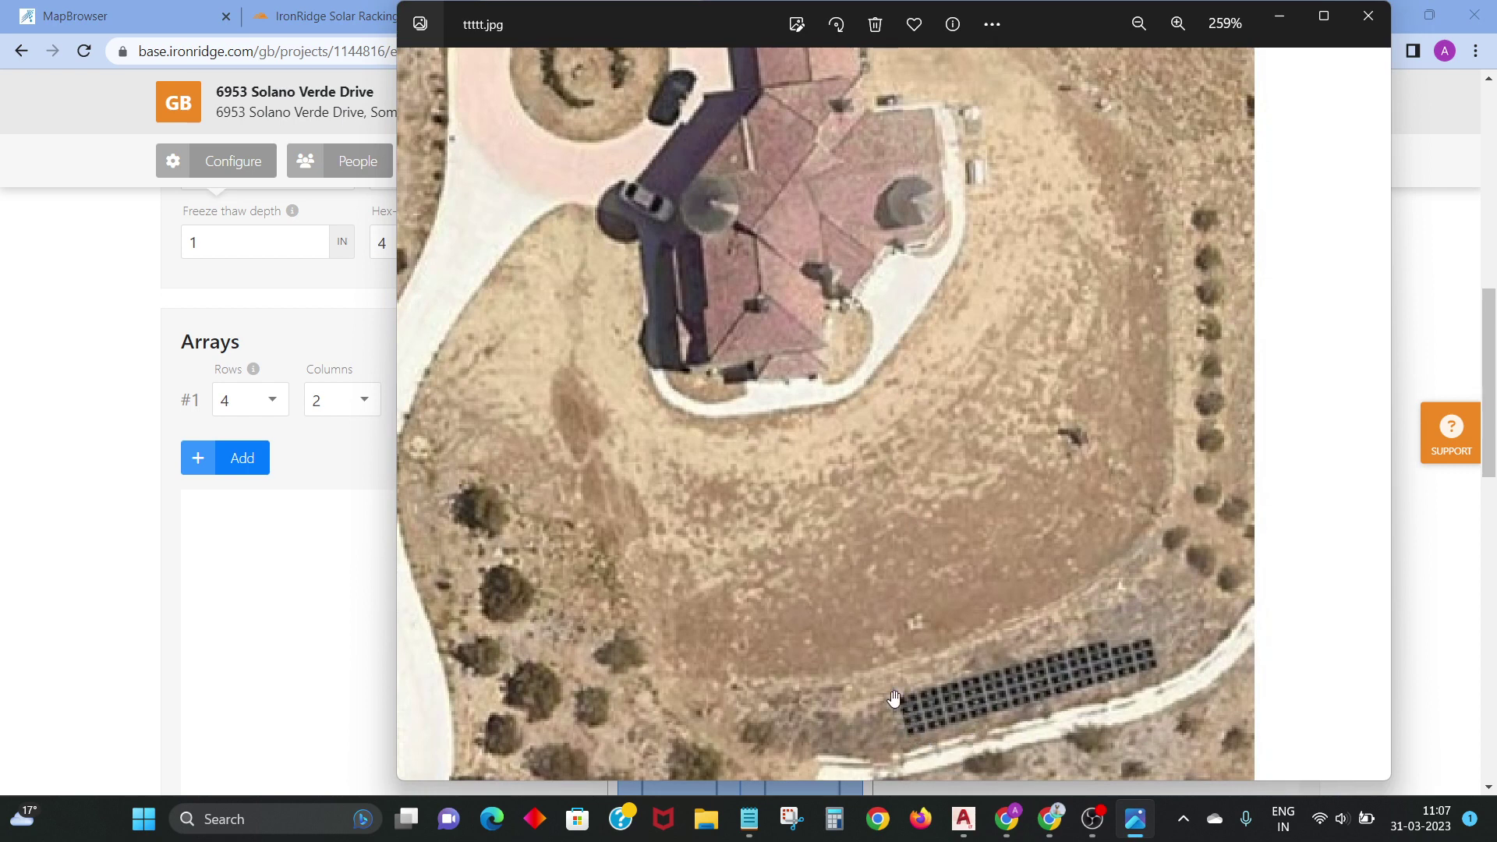
left_click(273, 402)
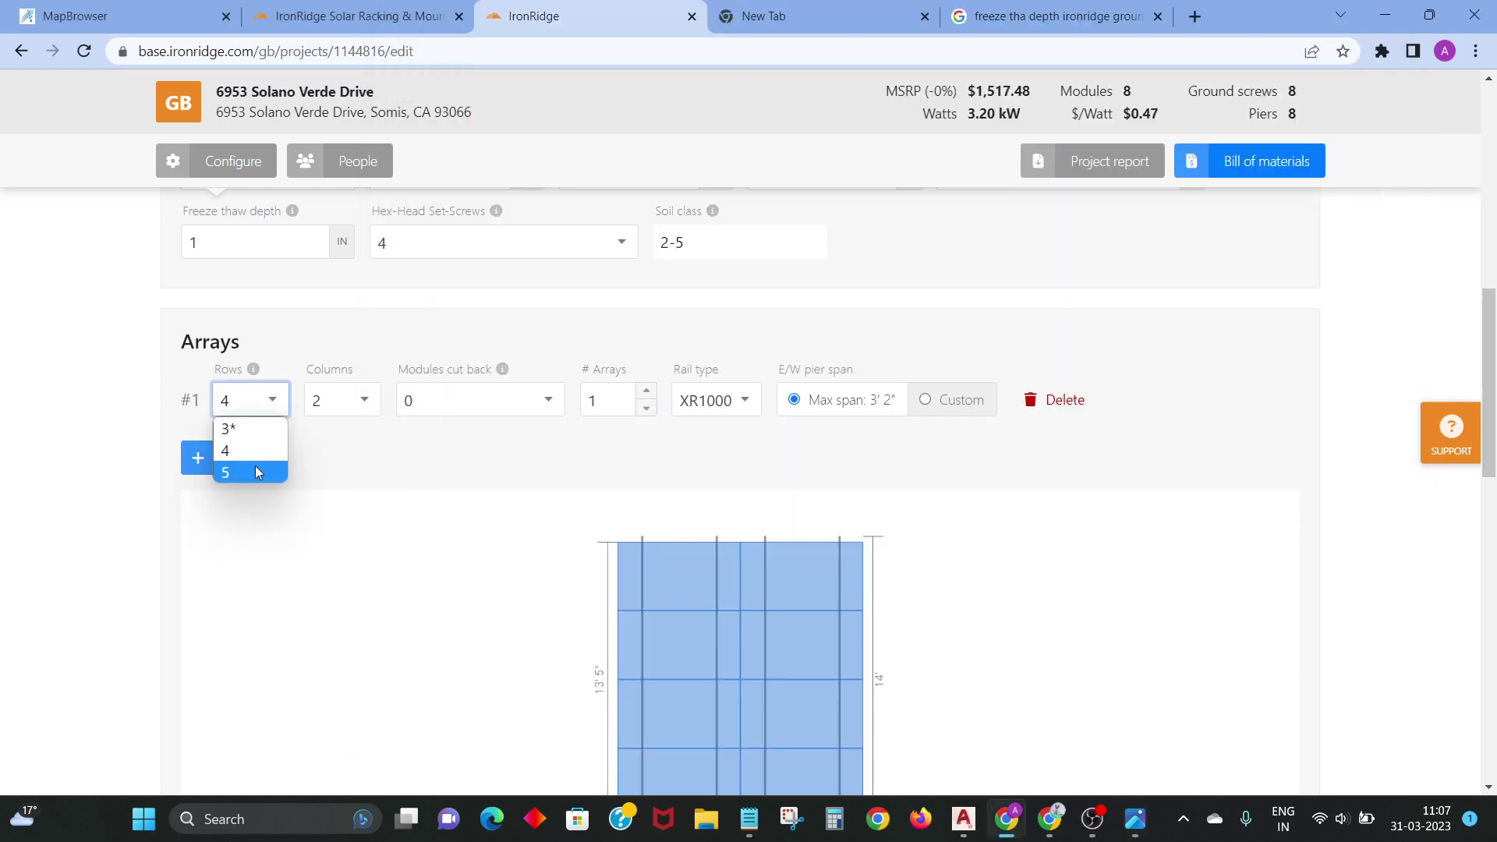
left_click(238, 450)
mouse_move(962, 819)
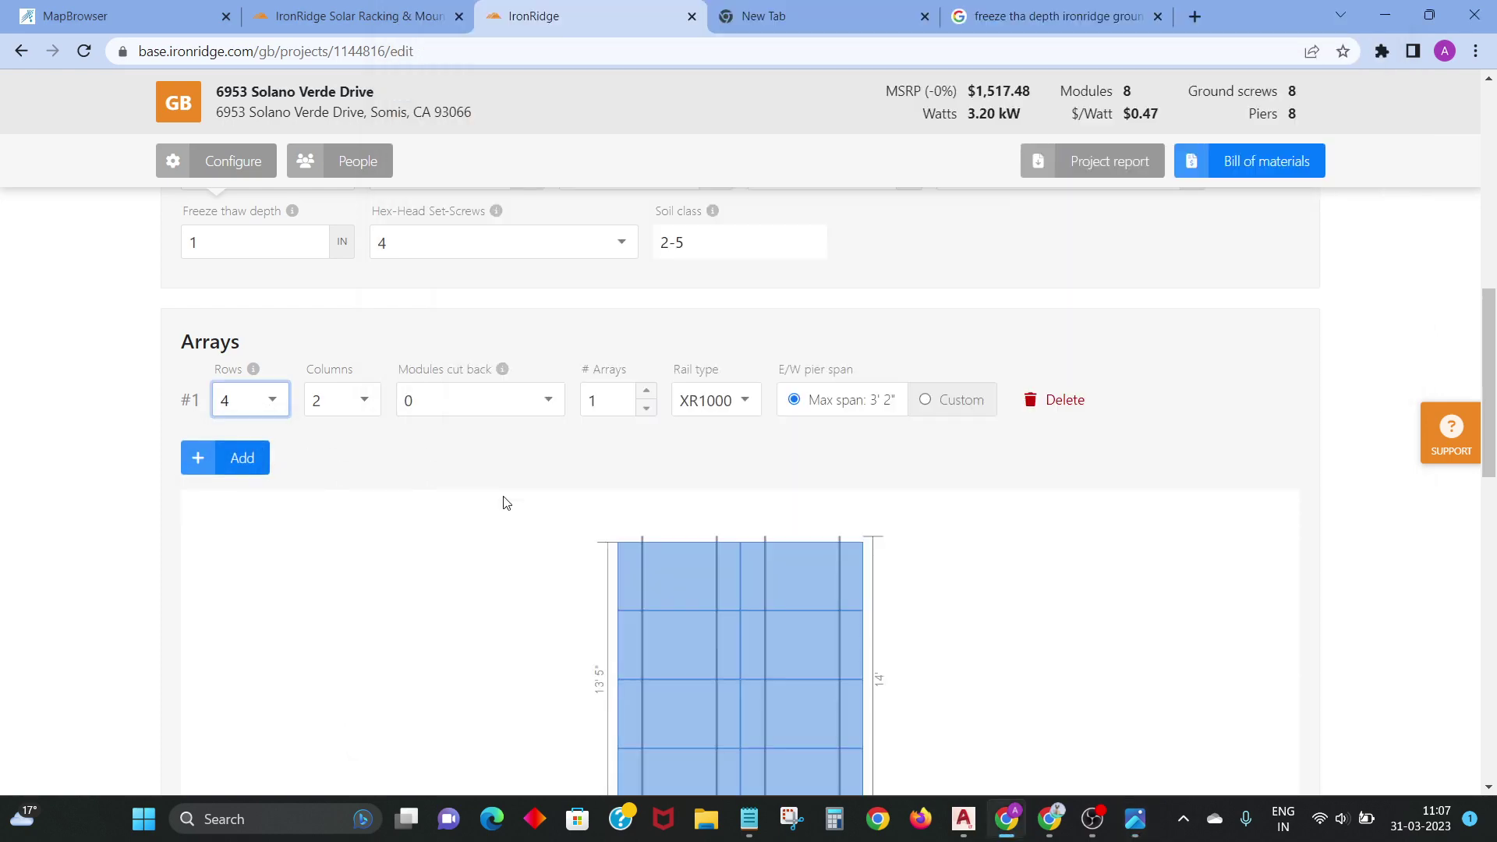
left_click(1130, 714)
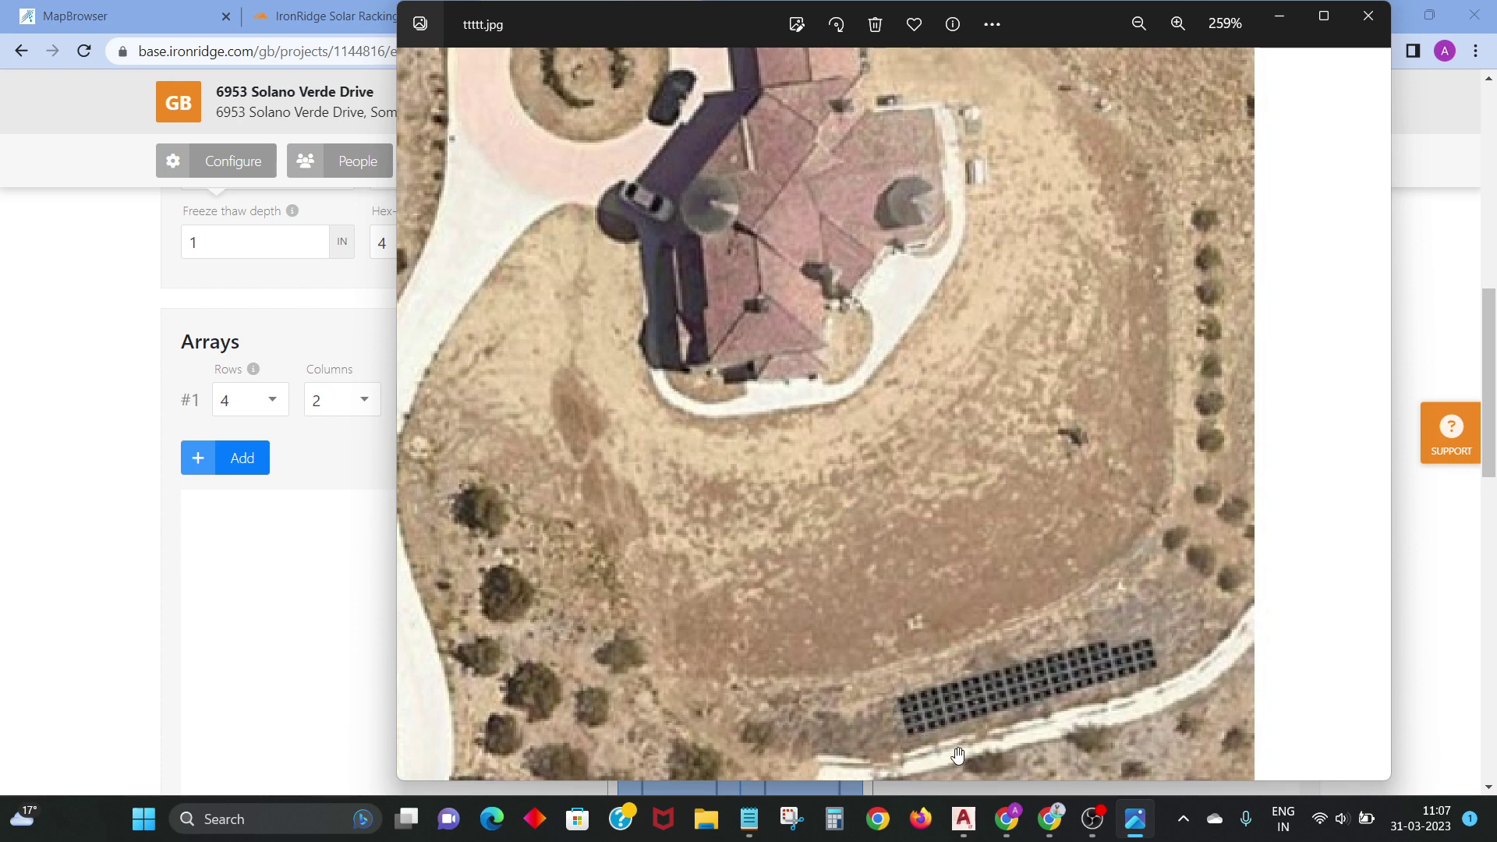
- Zoom into the solar array in the aerial photo, then return to the IronRidge project
scroll(967, 755, "up", 2)
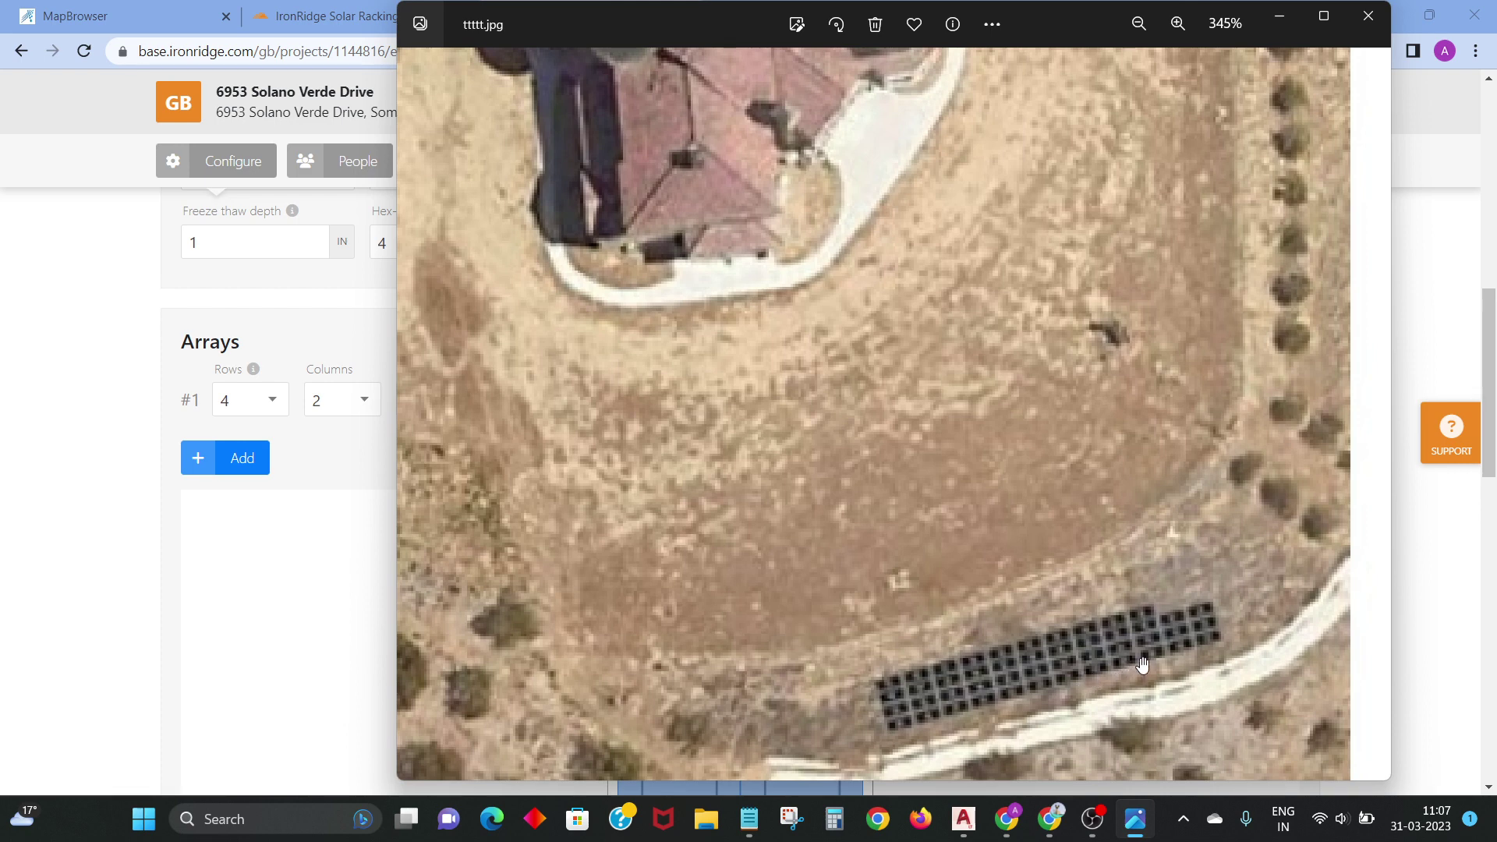
left_click(1279, 25)
- Choose 12 in array #1's Columns dropdown
left_click(355, 400)
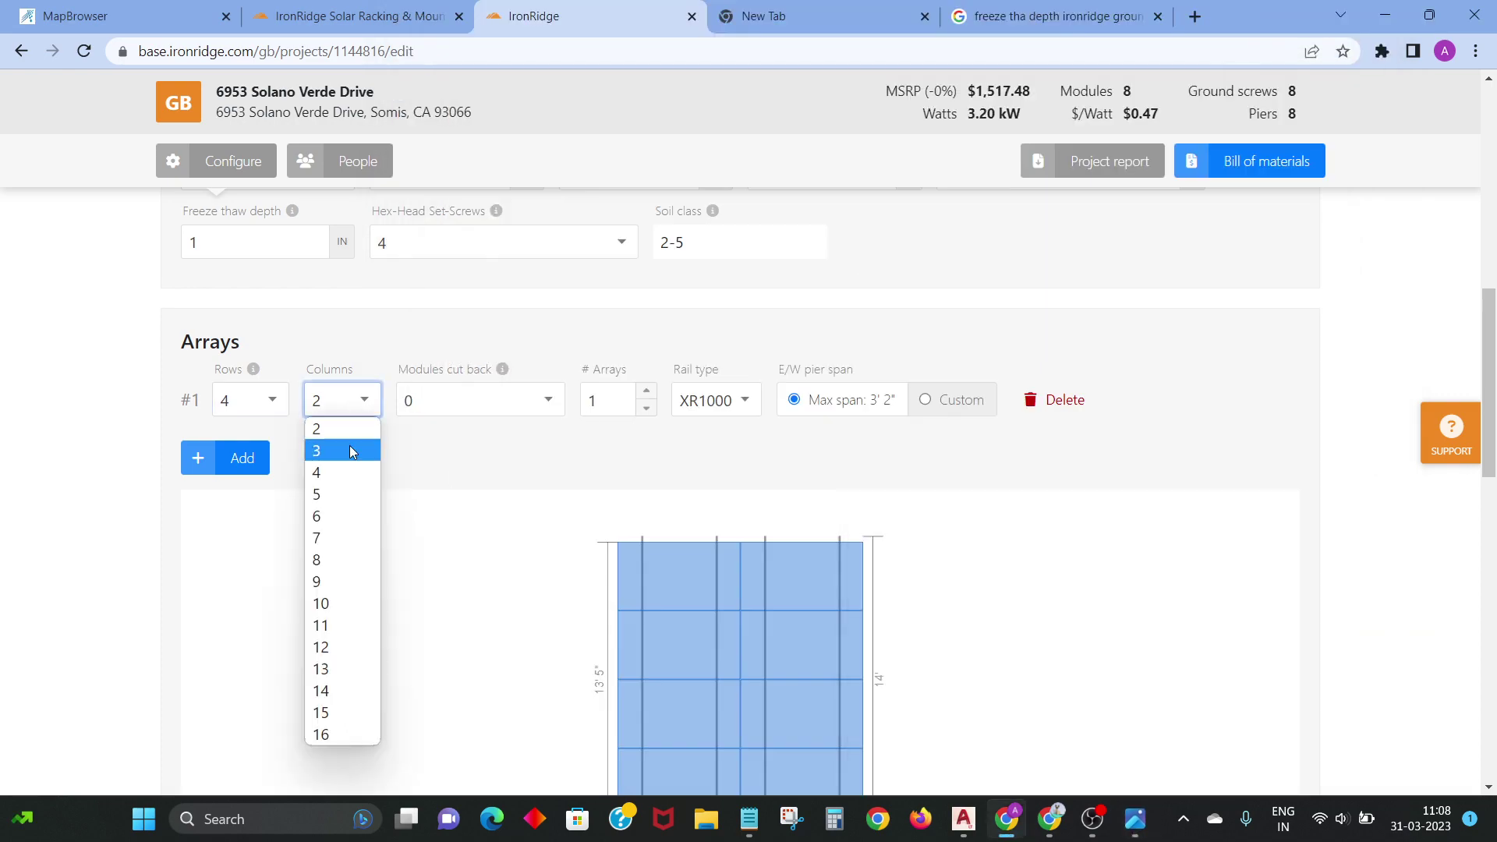
left_click(335, 648)
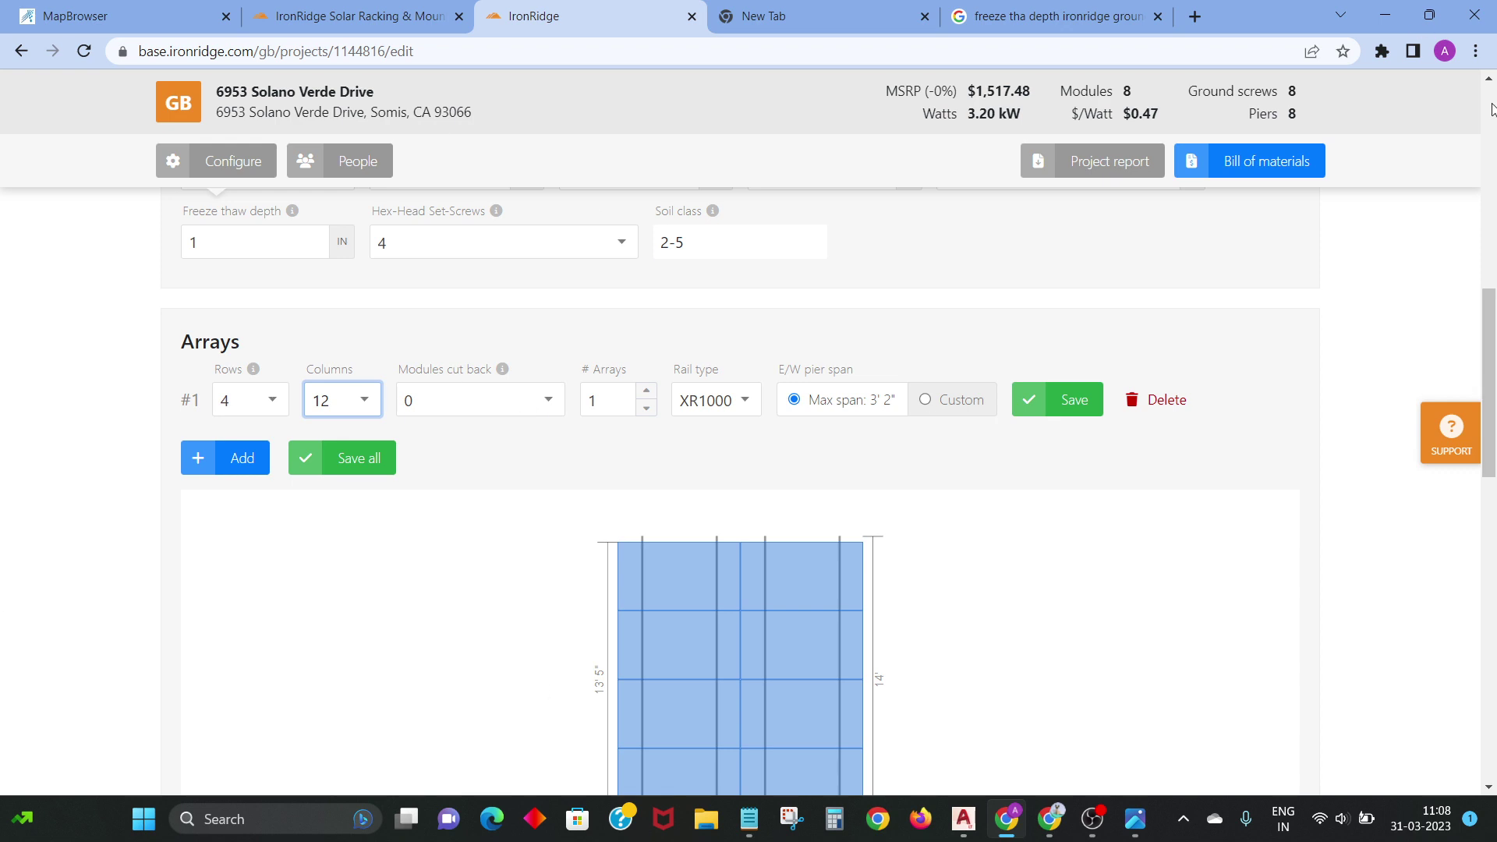
- Browse the ironridge ground mount image results, then return to the IronRidge project editor
left_click(1014, 17)
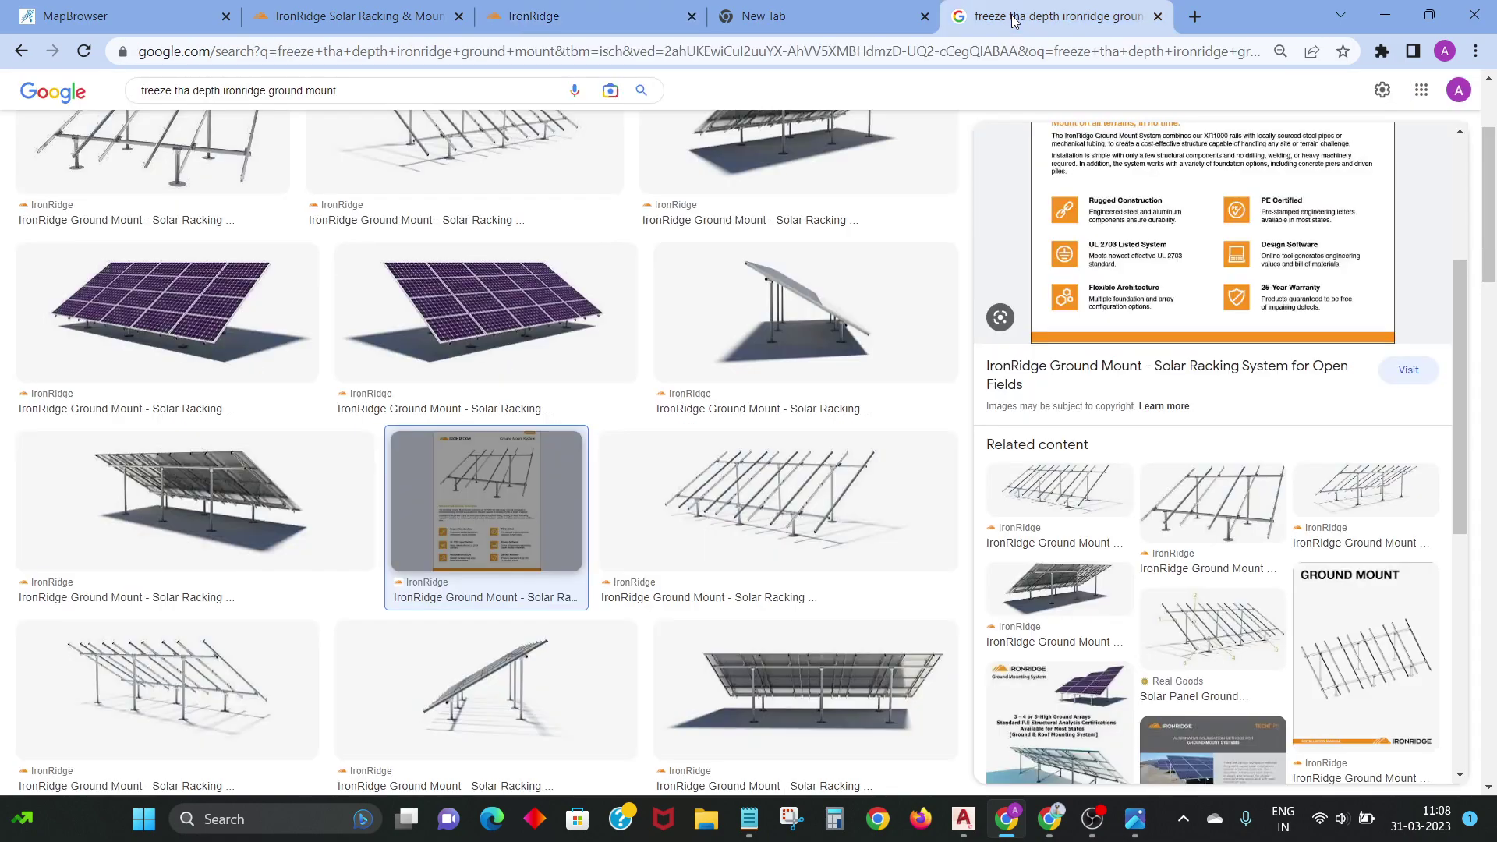
scroll(602, 516, "down", 1)
scroll(601, 517, "down", 4)
scroll(601, 517, "up", 4)
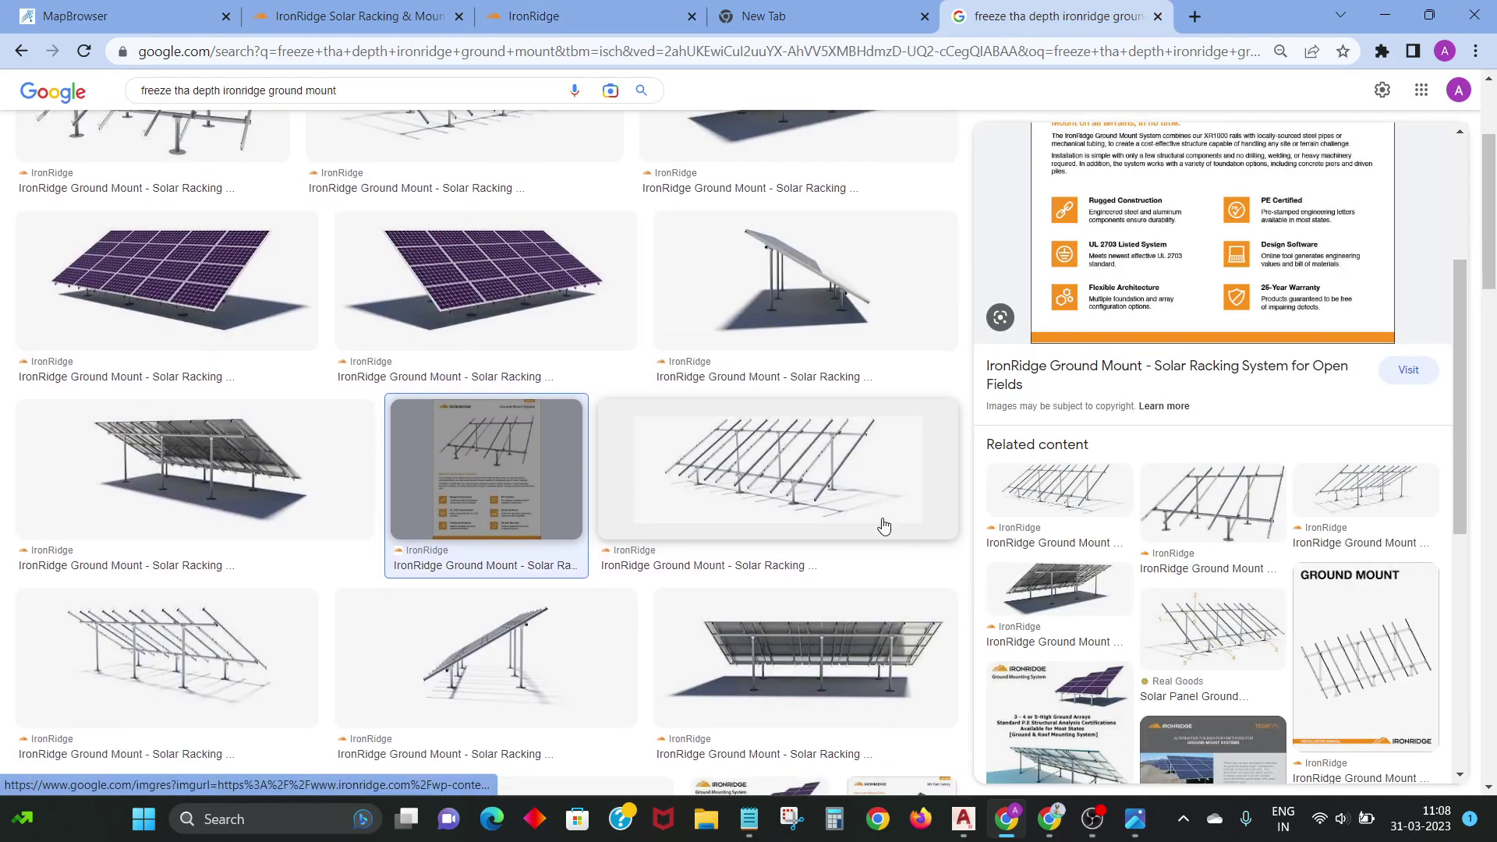
scroll(883, 524, "down", 6)
scroll(870, 543, "down", 5)
scroll(869, 543, "up", 1)
scroll(780, 546, "up", 2)
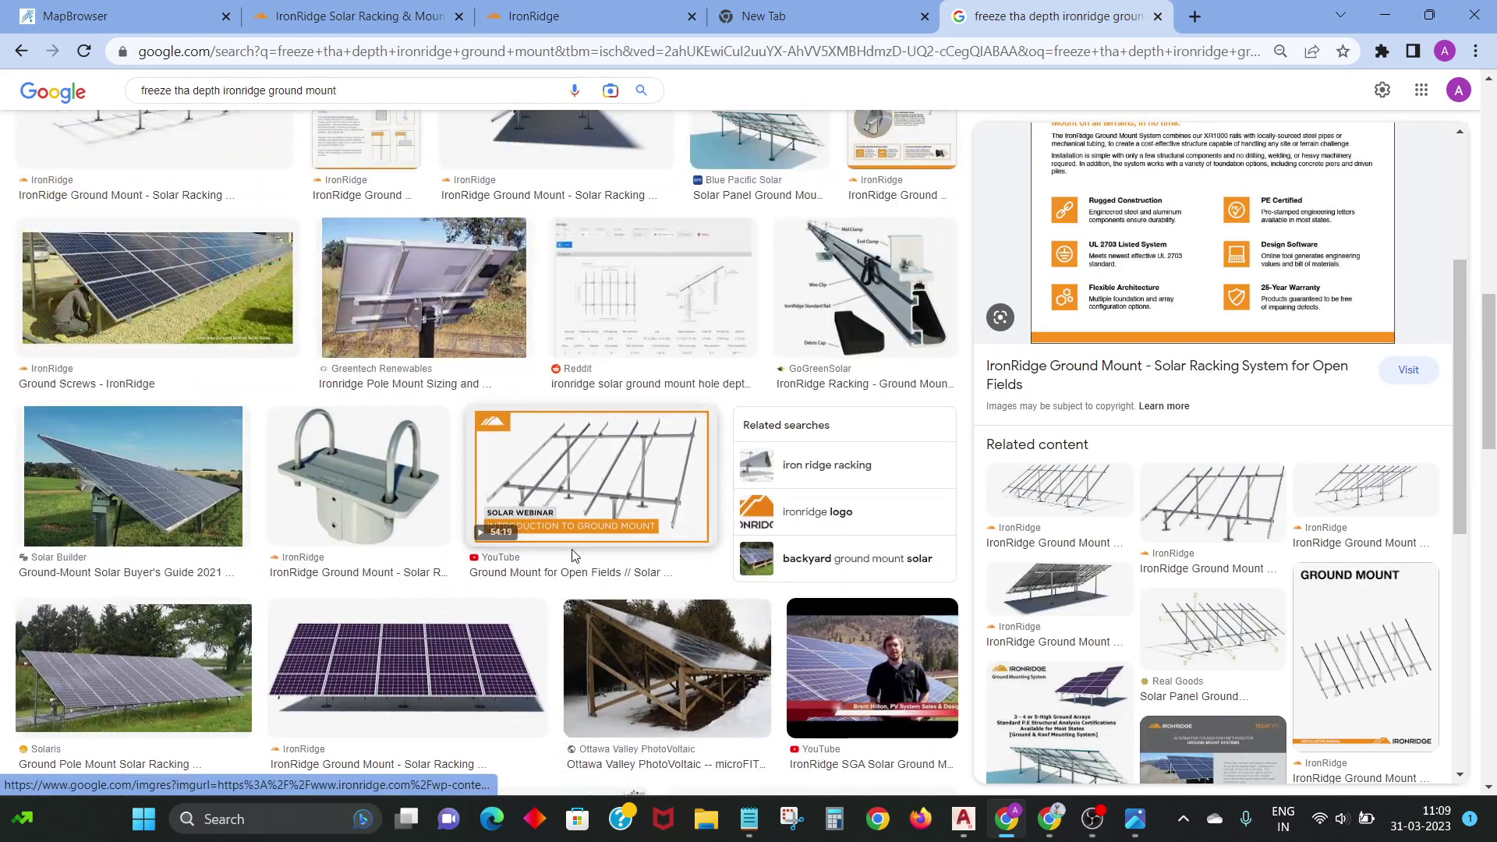
scroll(702, 546, "up", 2)
scroll(595, 548, "up", 5)
scroll(602, 541, "up", 2)
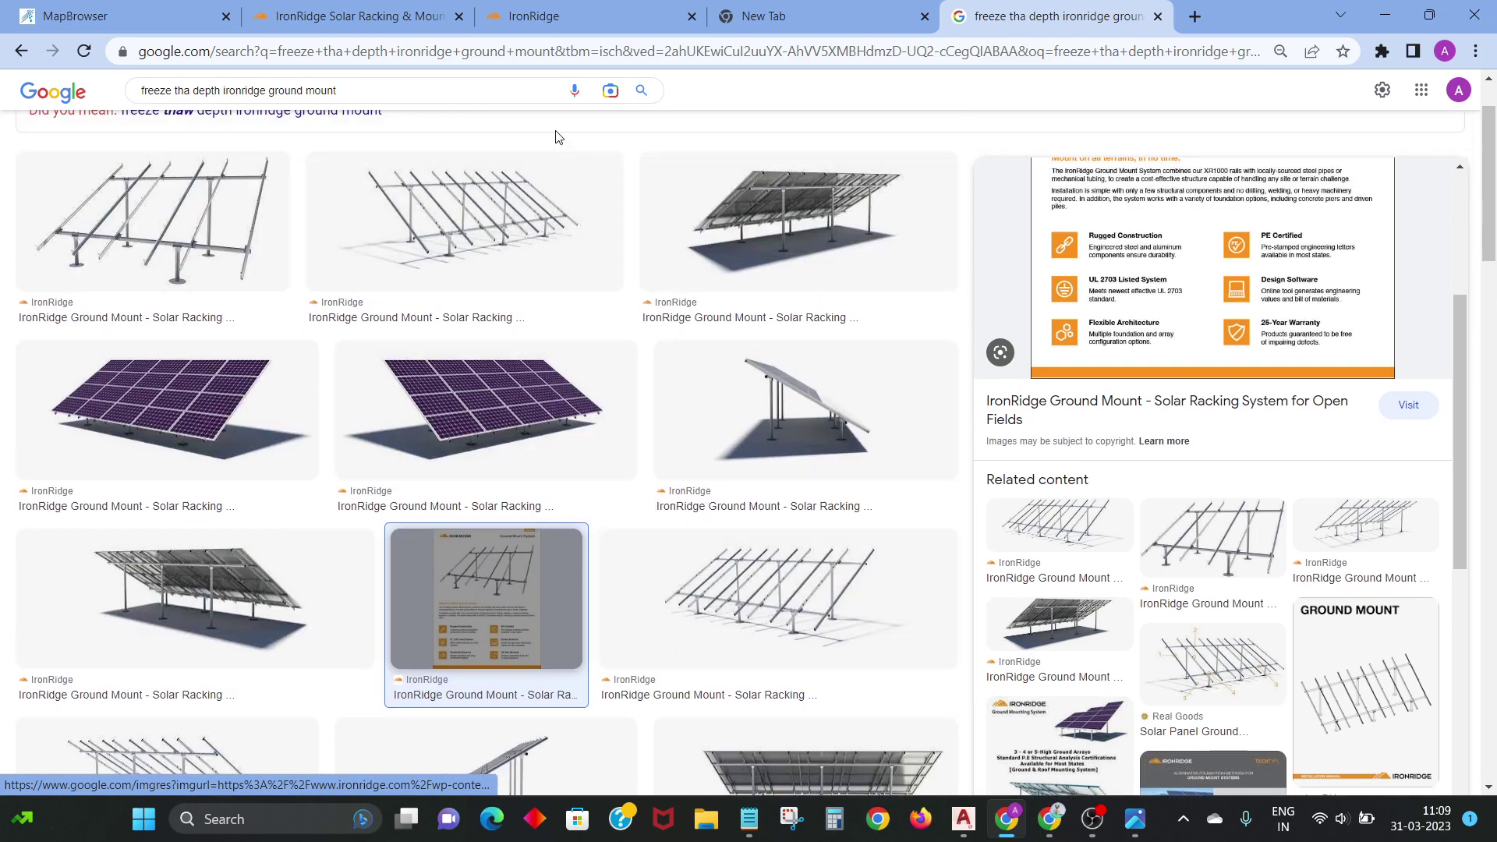
left_click(560, 14)
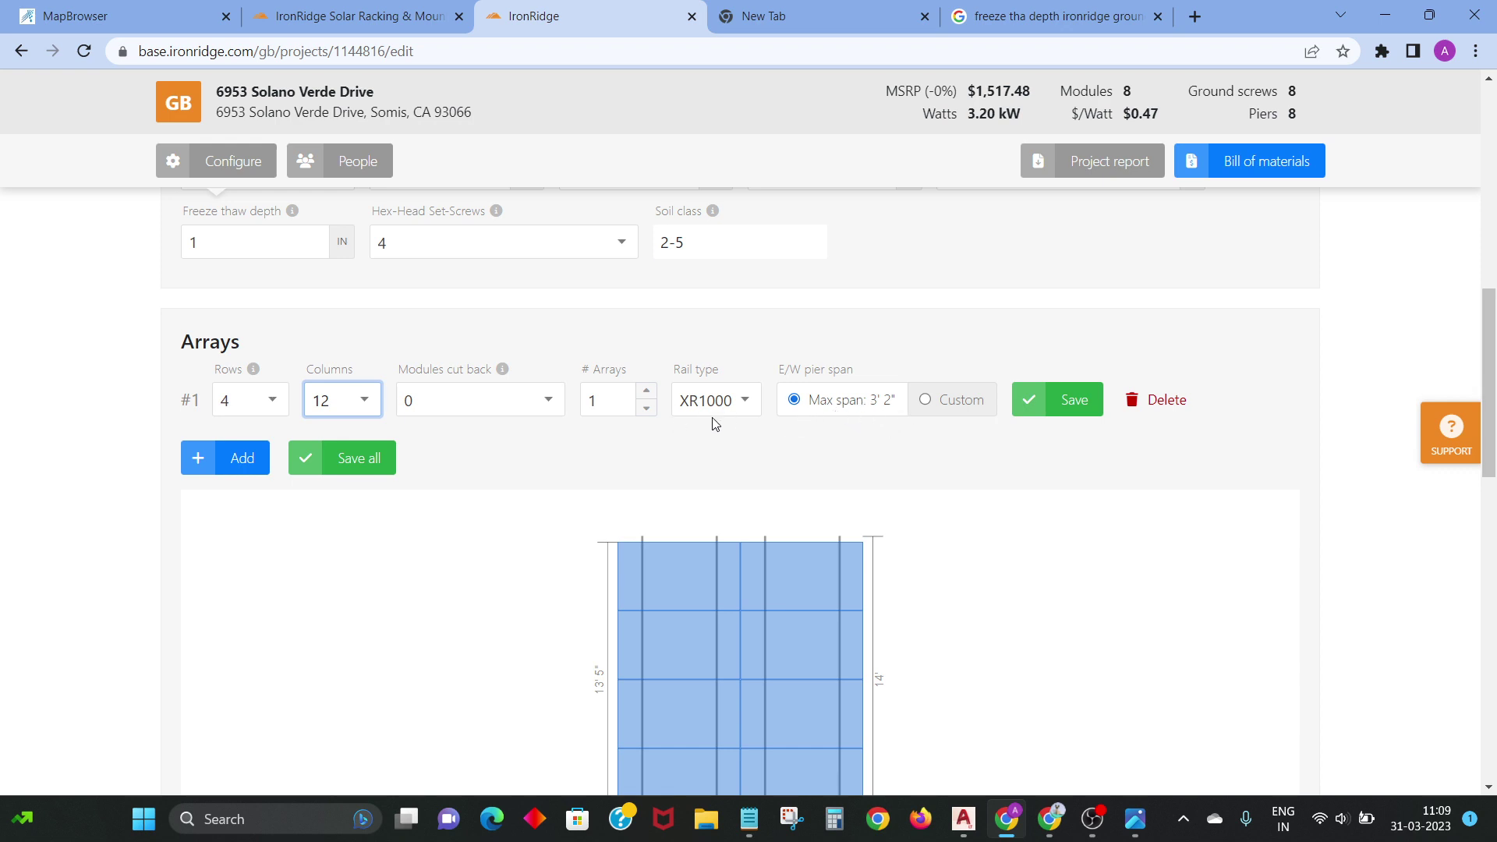
- Save array #1's 12-column count and scroll down through the configure page settings
left_click(1080, 408)
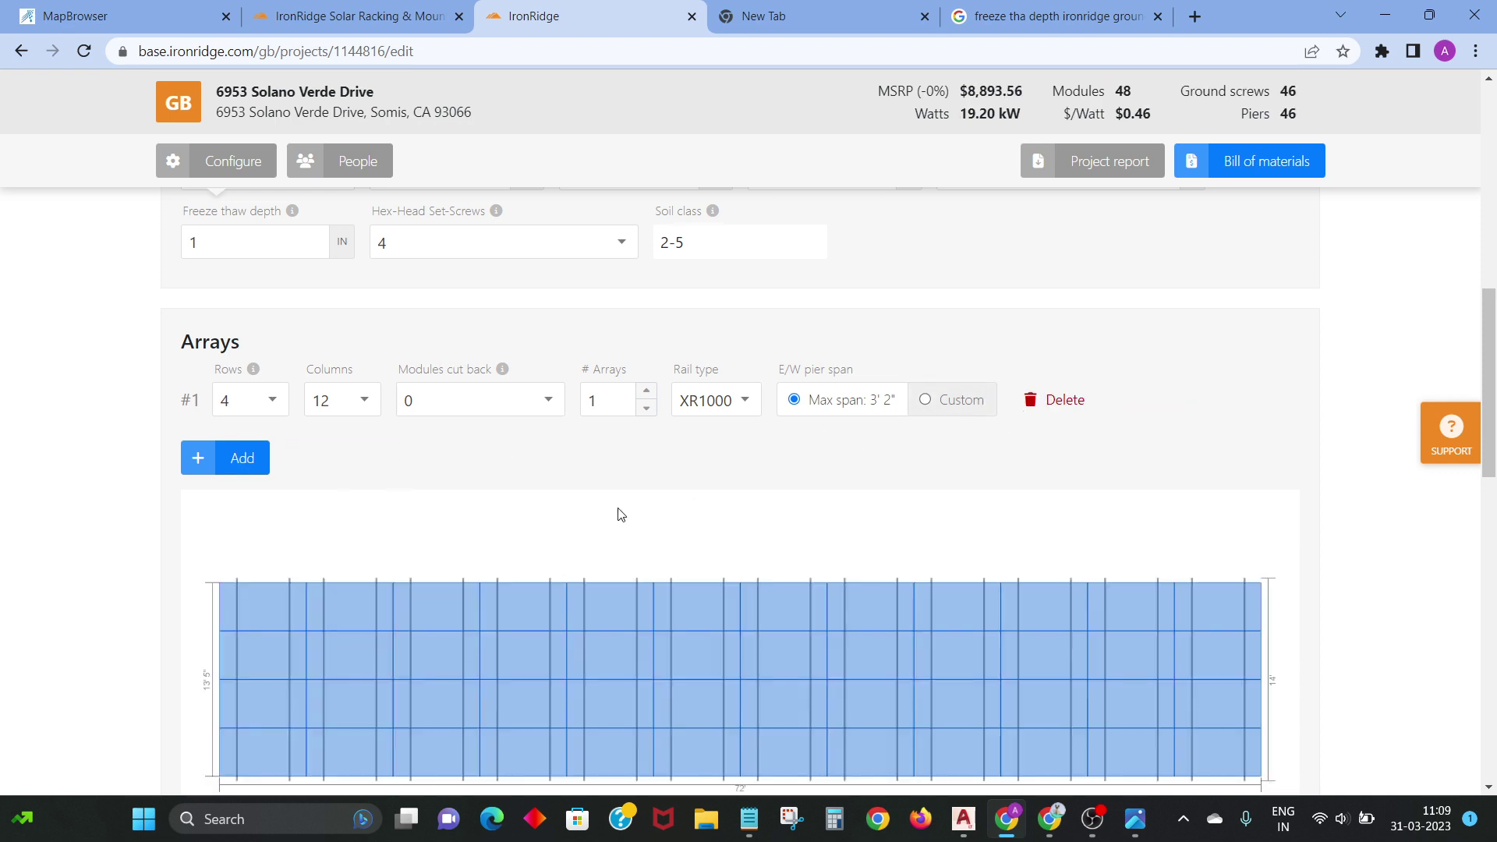
scroll(640, 503, "down", 1)
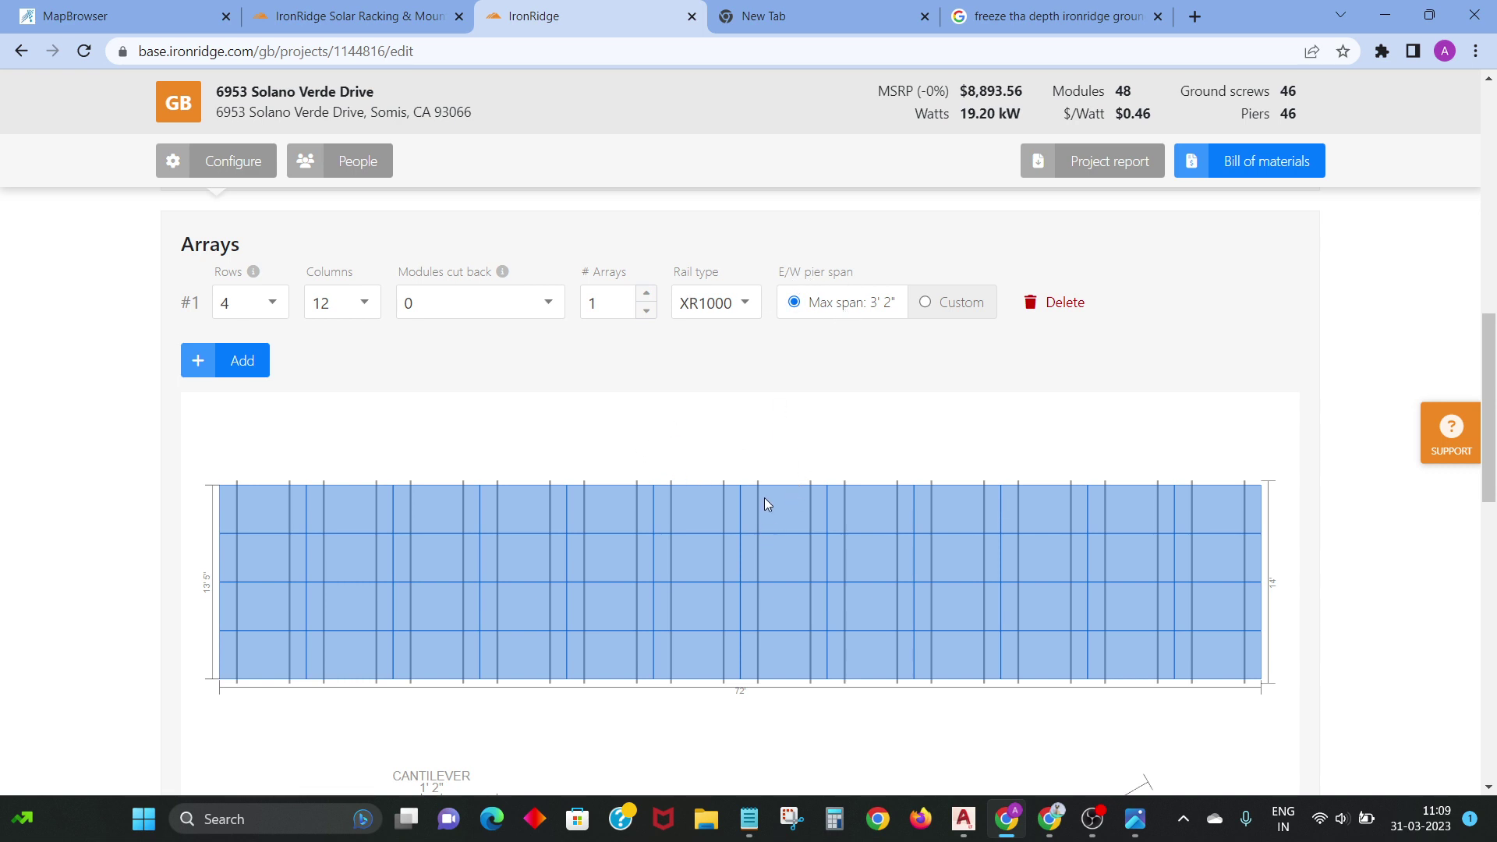
scroll(759, 521, "down", 2)
scroll(759, 521, "down", 5)
scroll(759, 521, "down", 2)
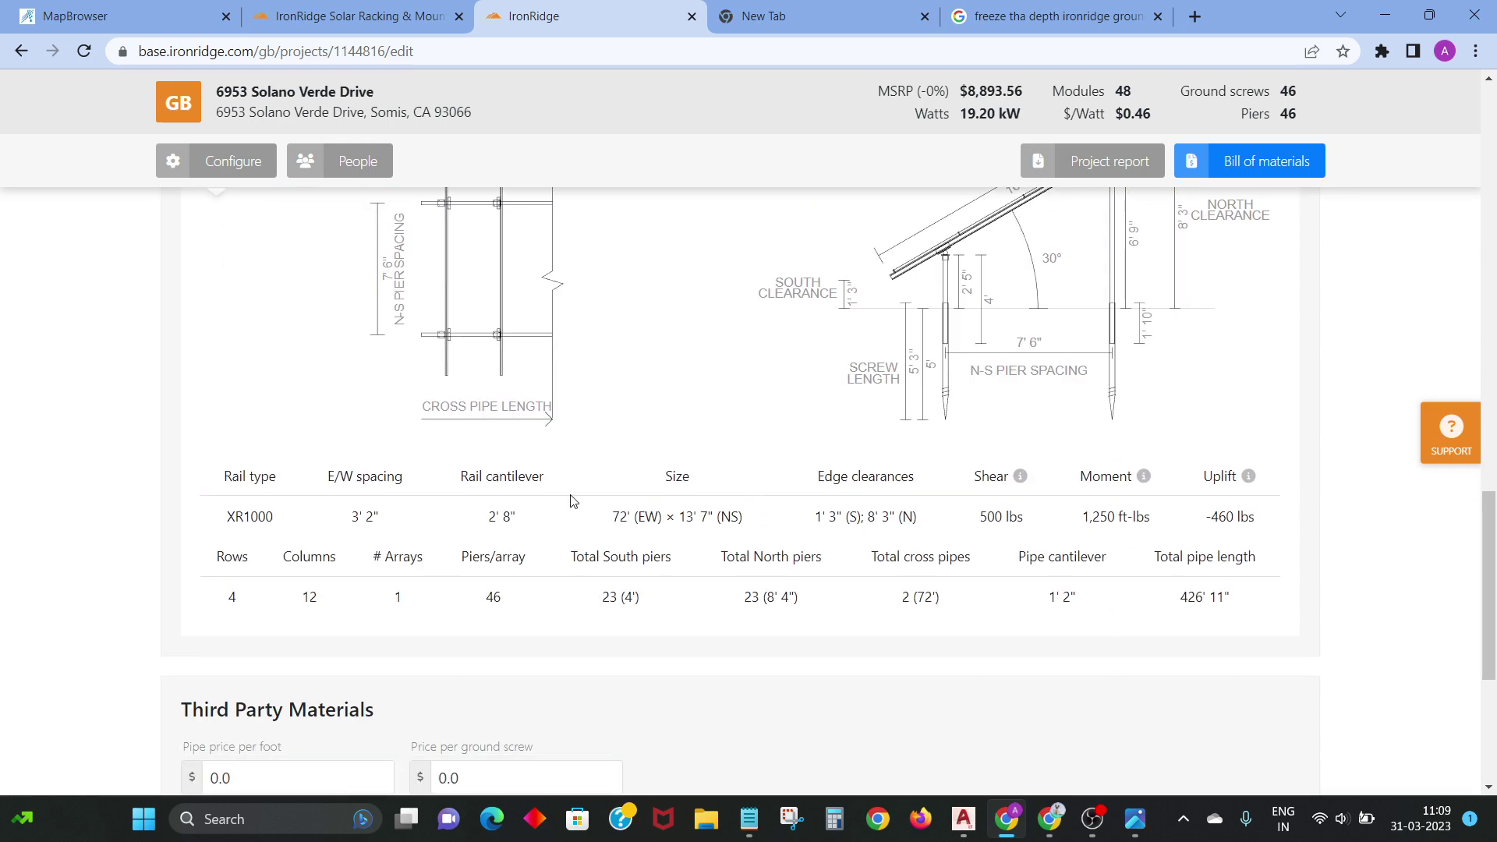
scroll(570, 500, "down", 2)
- Finish reviewing the array and foundation settings and open the project's Bill of Materials
scroll(806, 519, "up", 4)
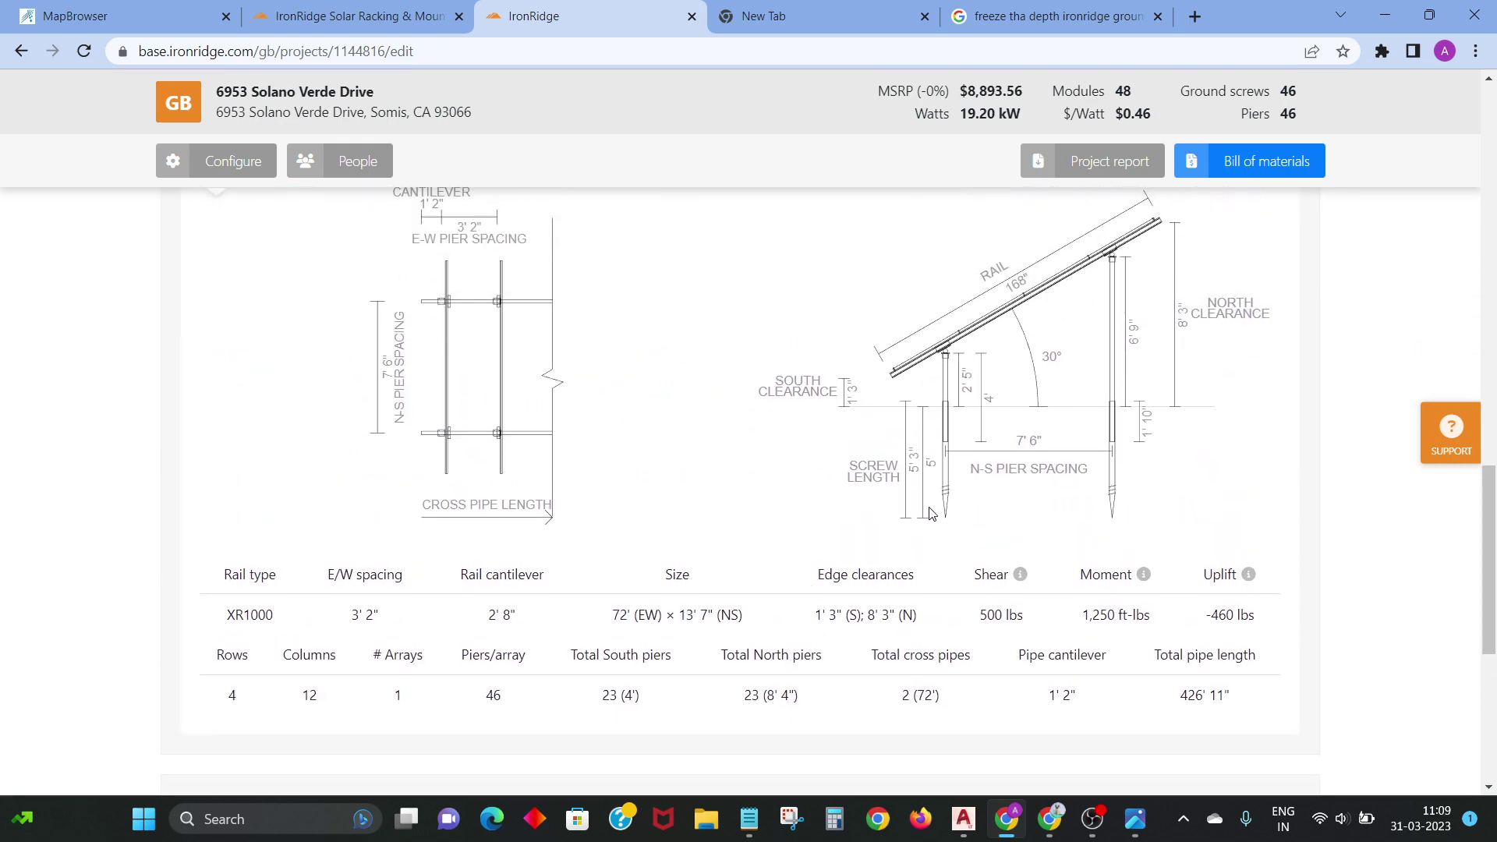
scroll(931, 511, "up", 6)
scroll(929, 508, "up", 3)
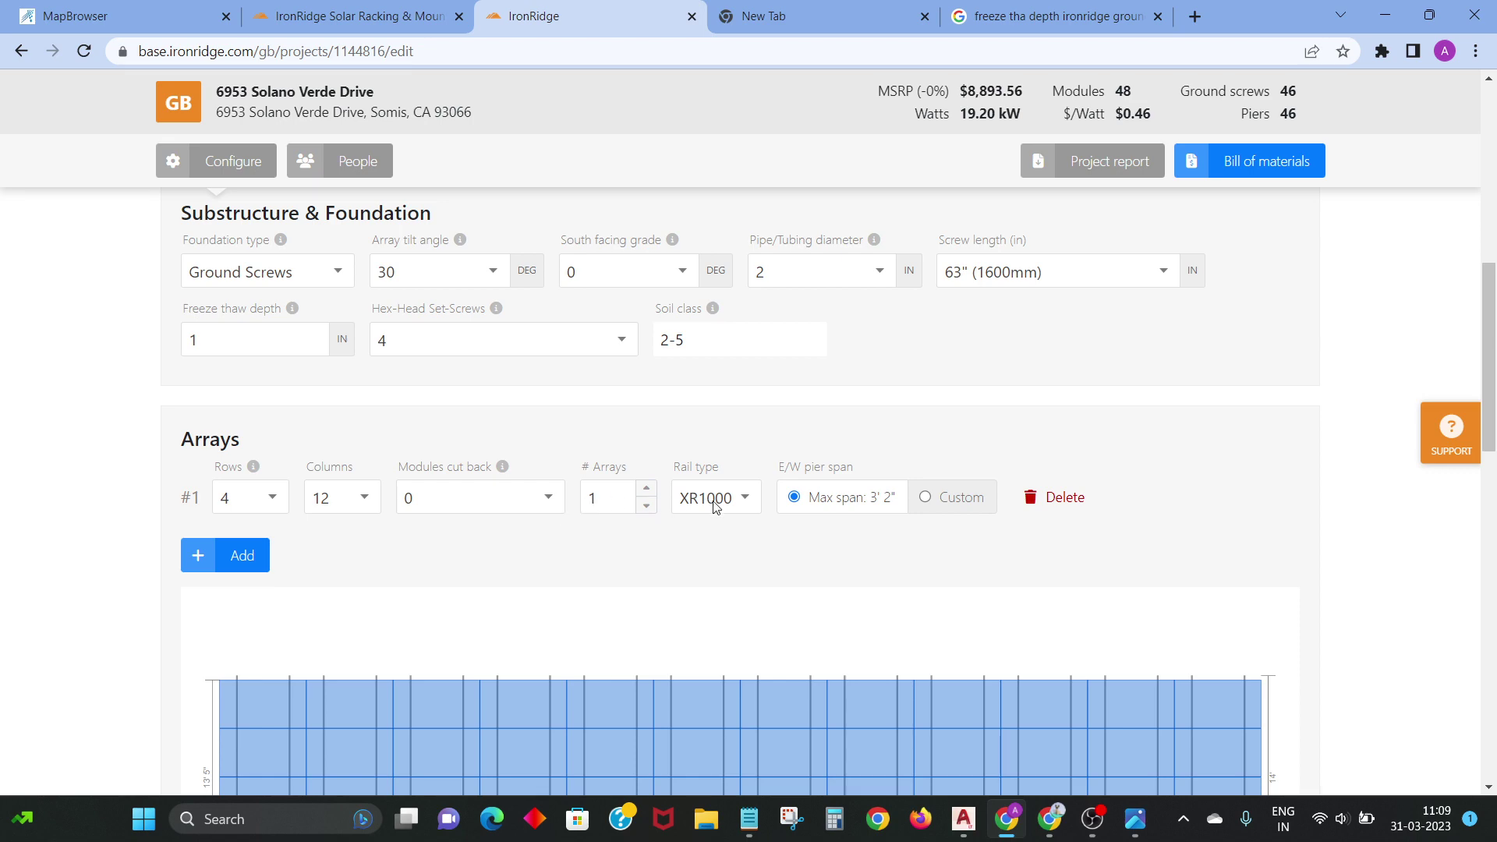
scroll(737, 538, "down", 1)
scroll(742, 550, "down", 5)
scroll(742, 546, "down", 6)
scroll(742, 542, "down", 4)
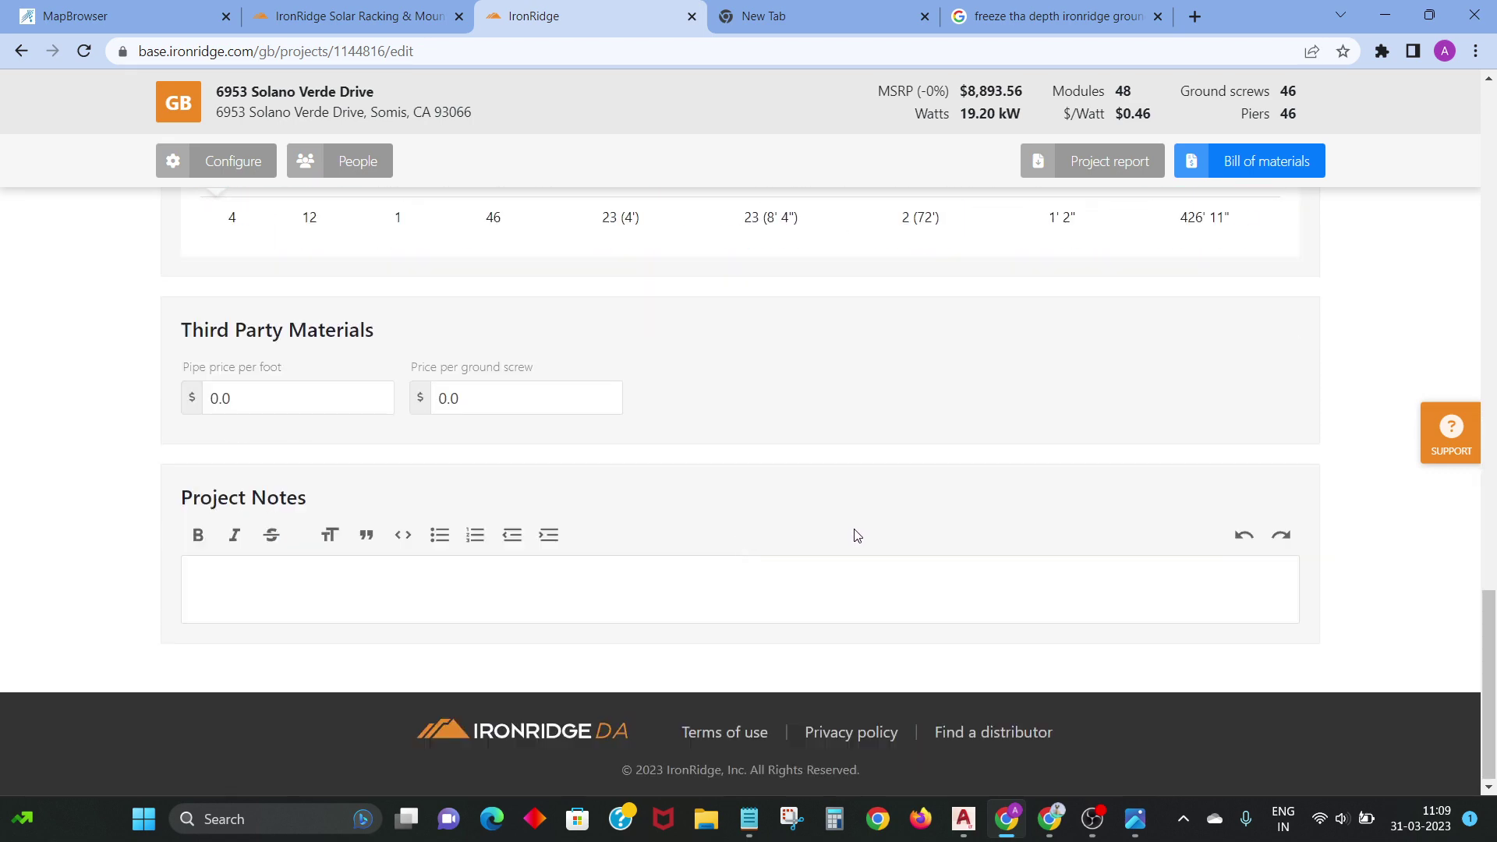
scroll(856, 535, "up", 1)
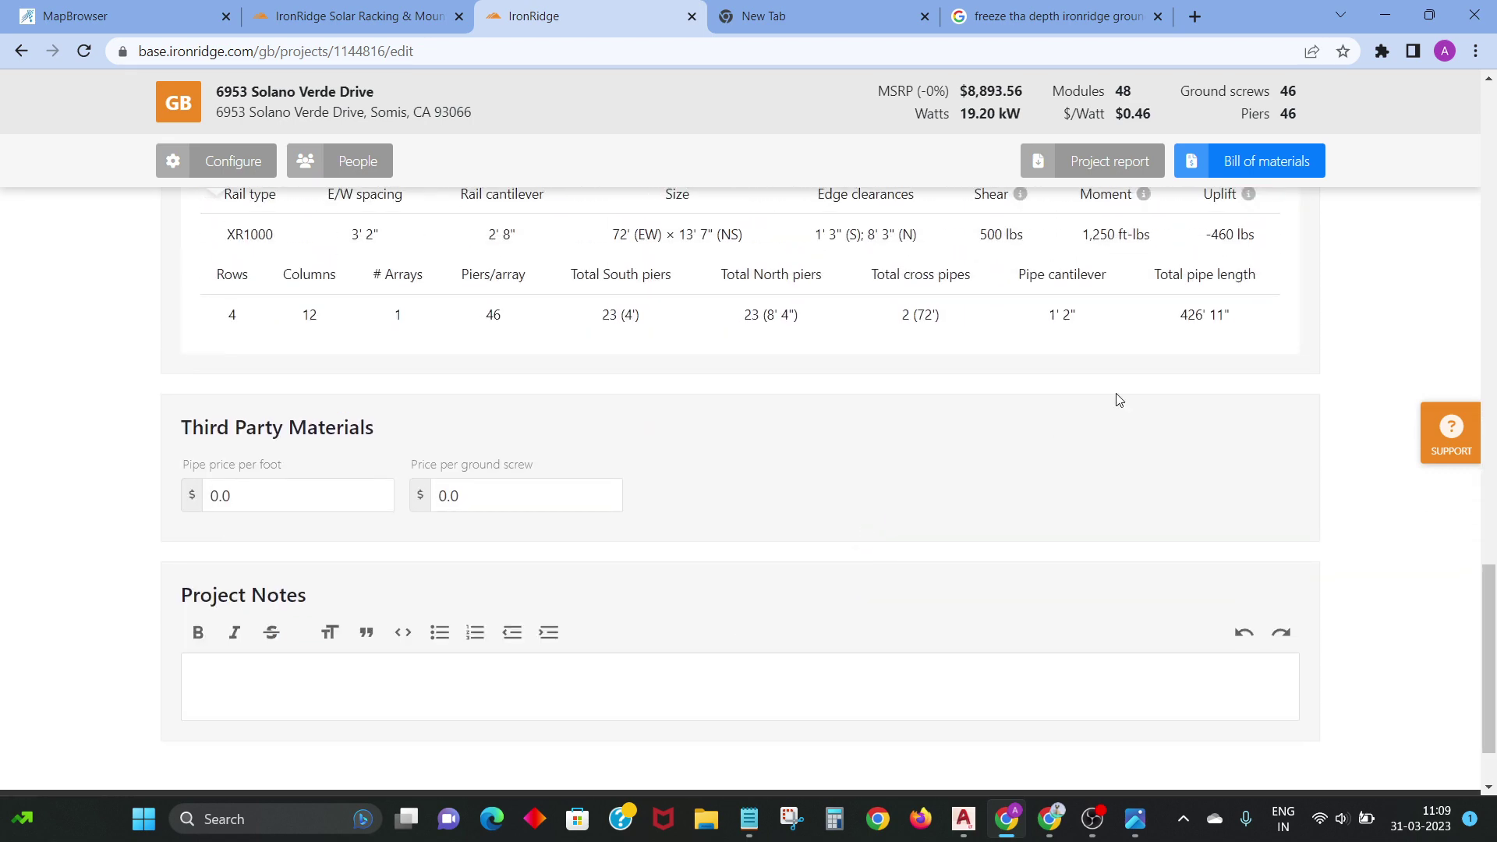
left_click(1246, 172)
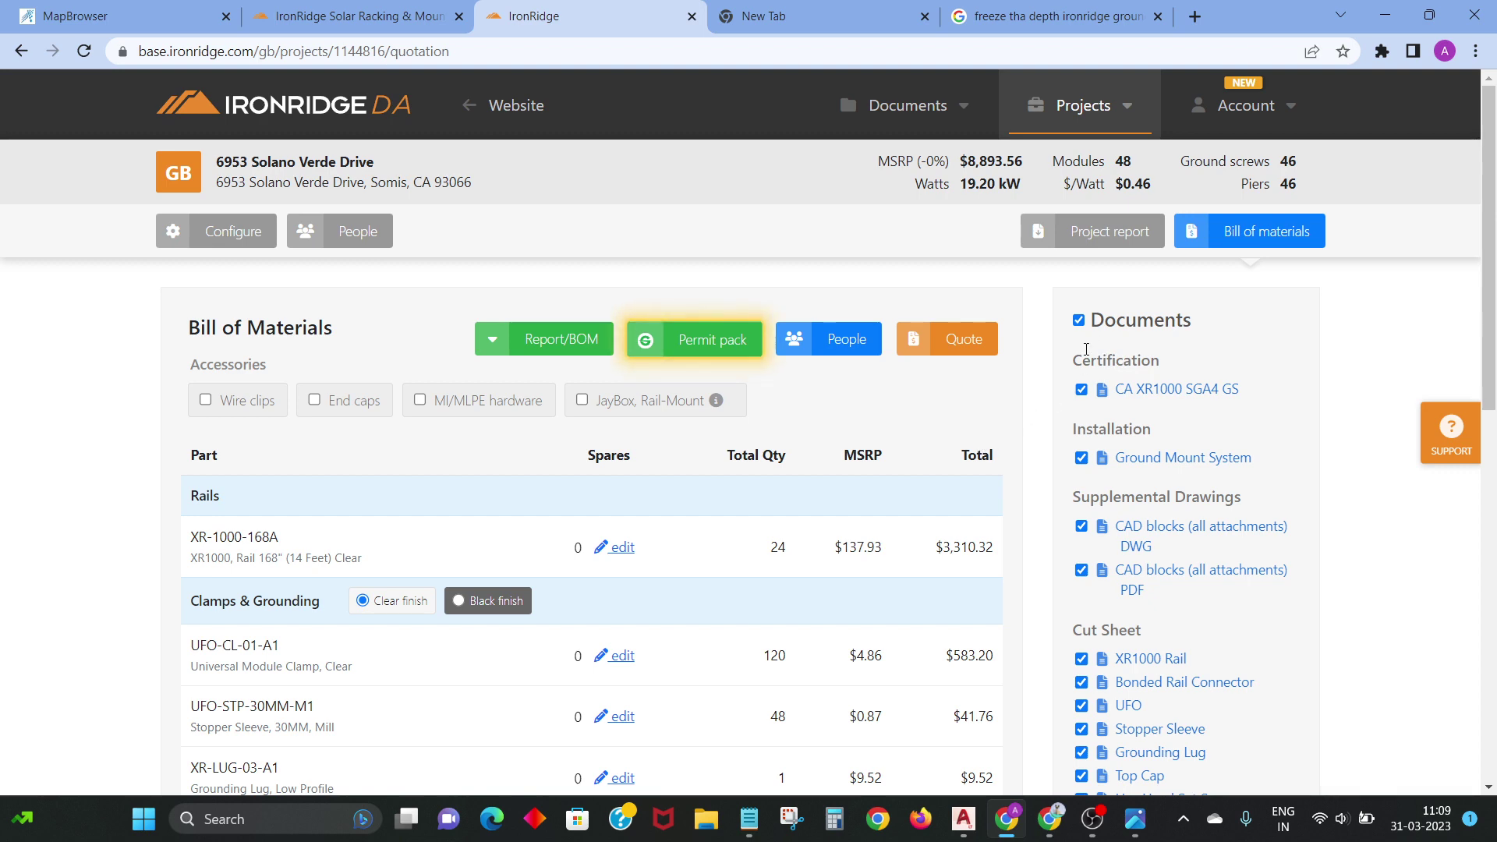
- Download the project report as a PDF from the Report/BOM menu
scroll(941, 455, "down", 8)
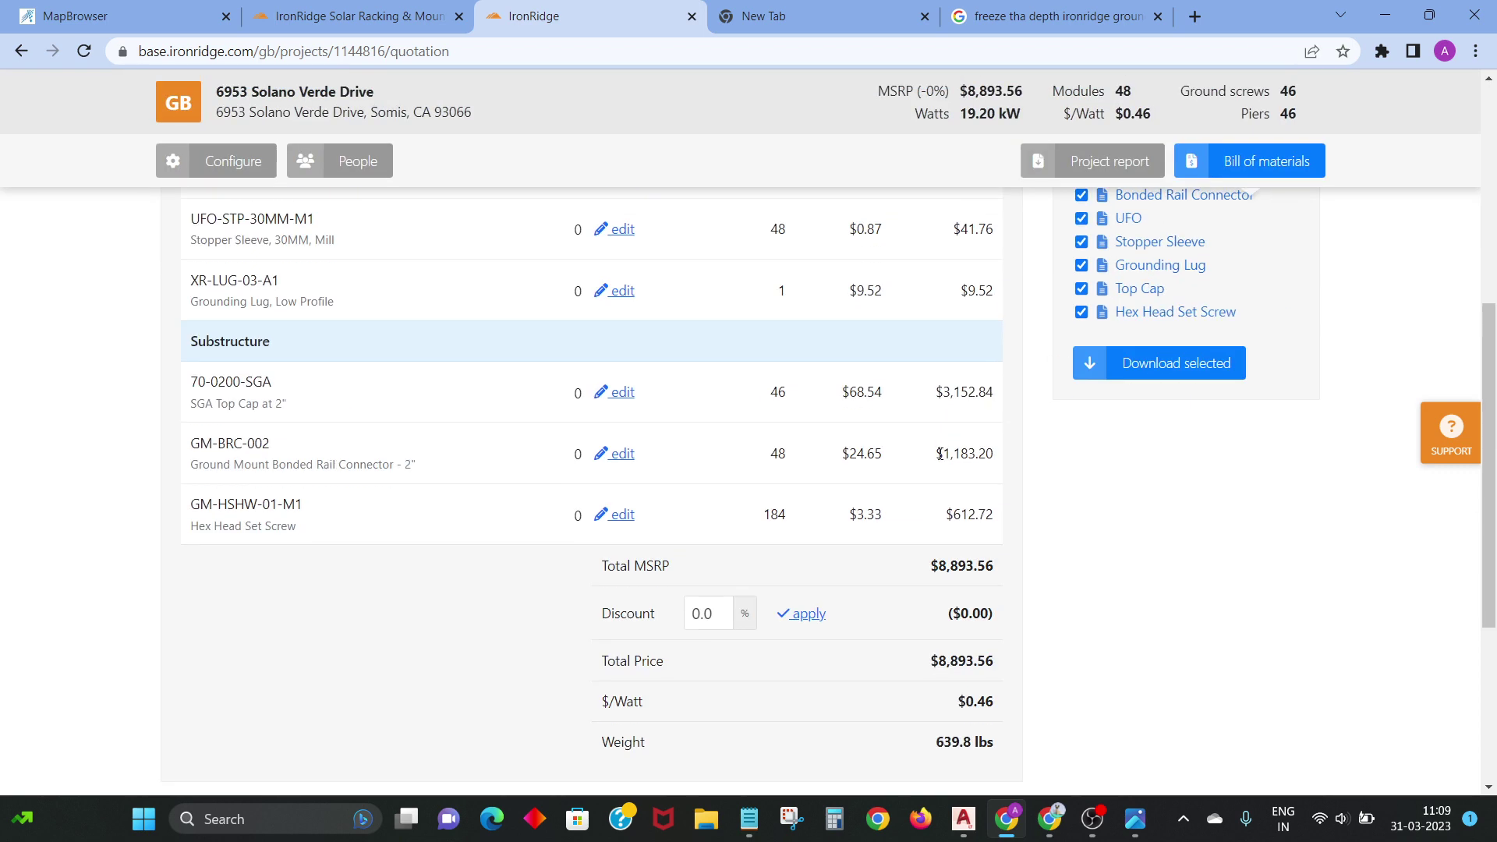
scroll(941, 454, "up", 4)
scroll(941, 455, "up", 4)
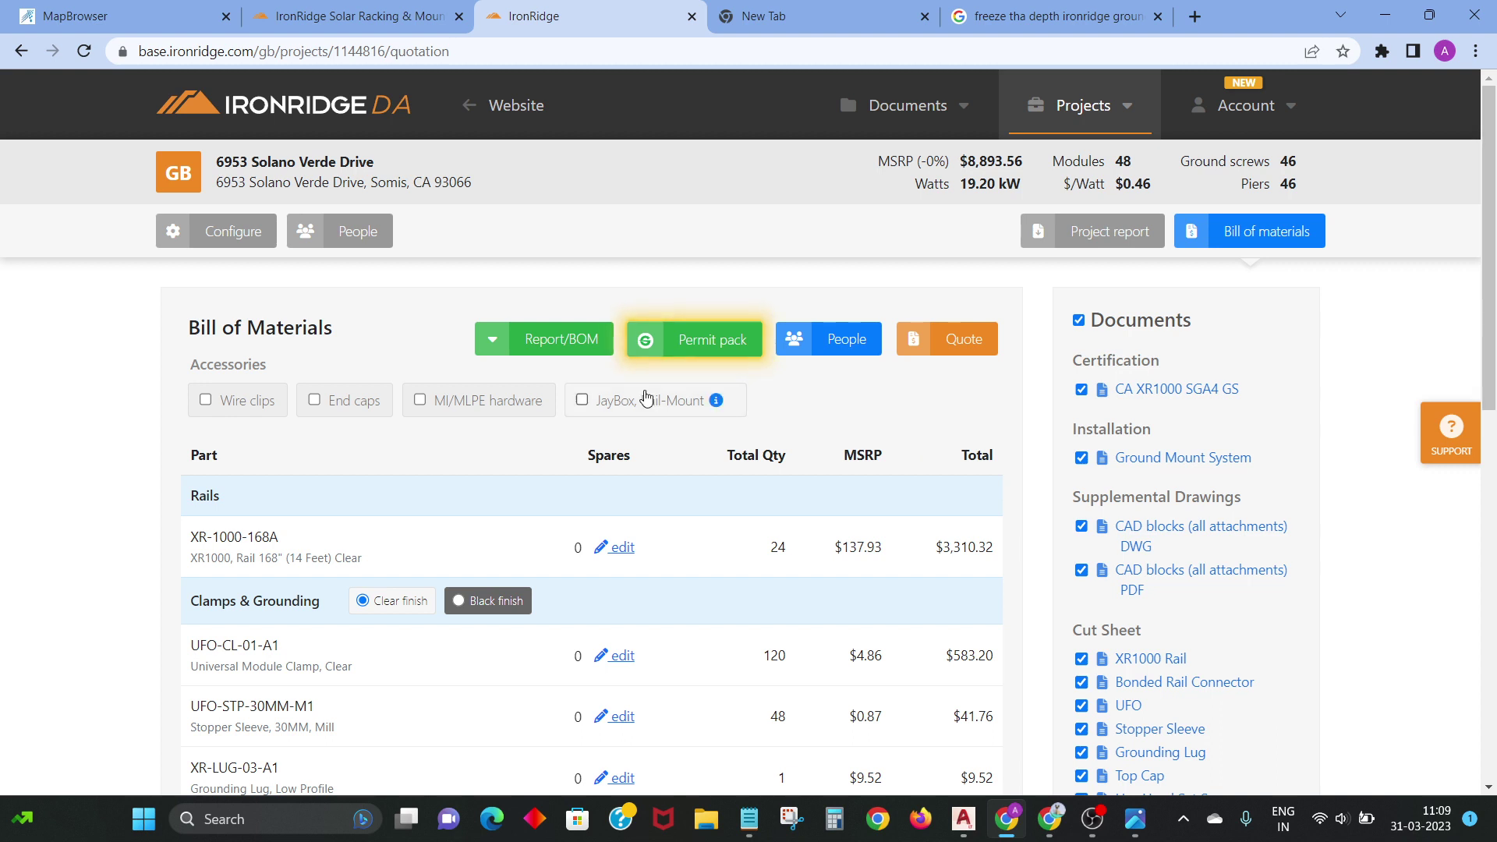
left_click(491, 344)
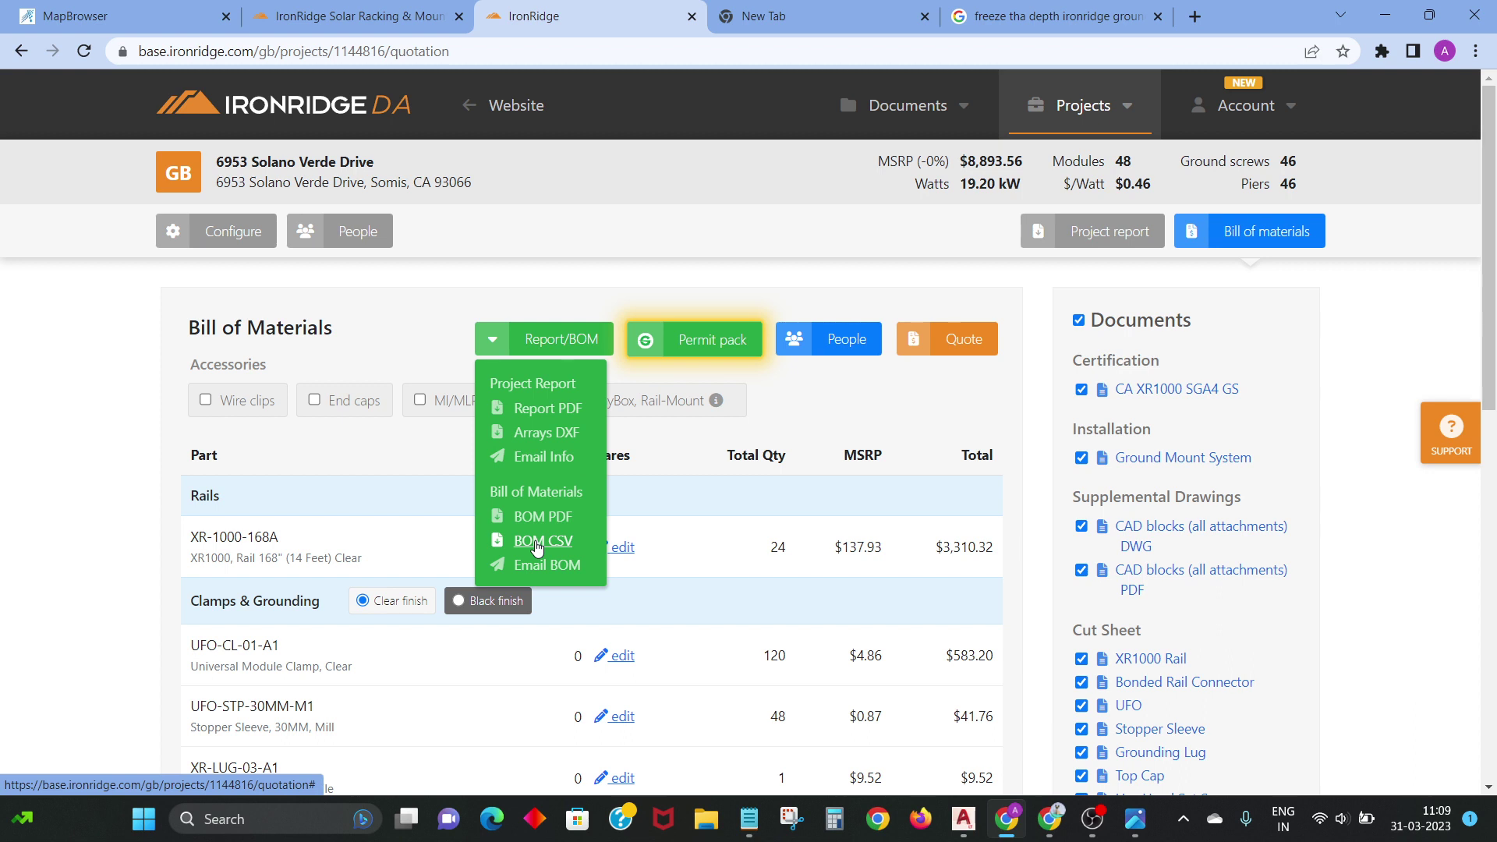
left_click(537, 548)
left_click(494, 337)
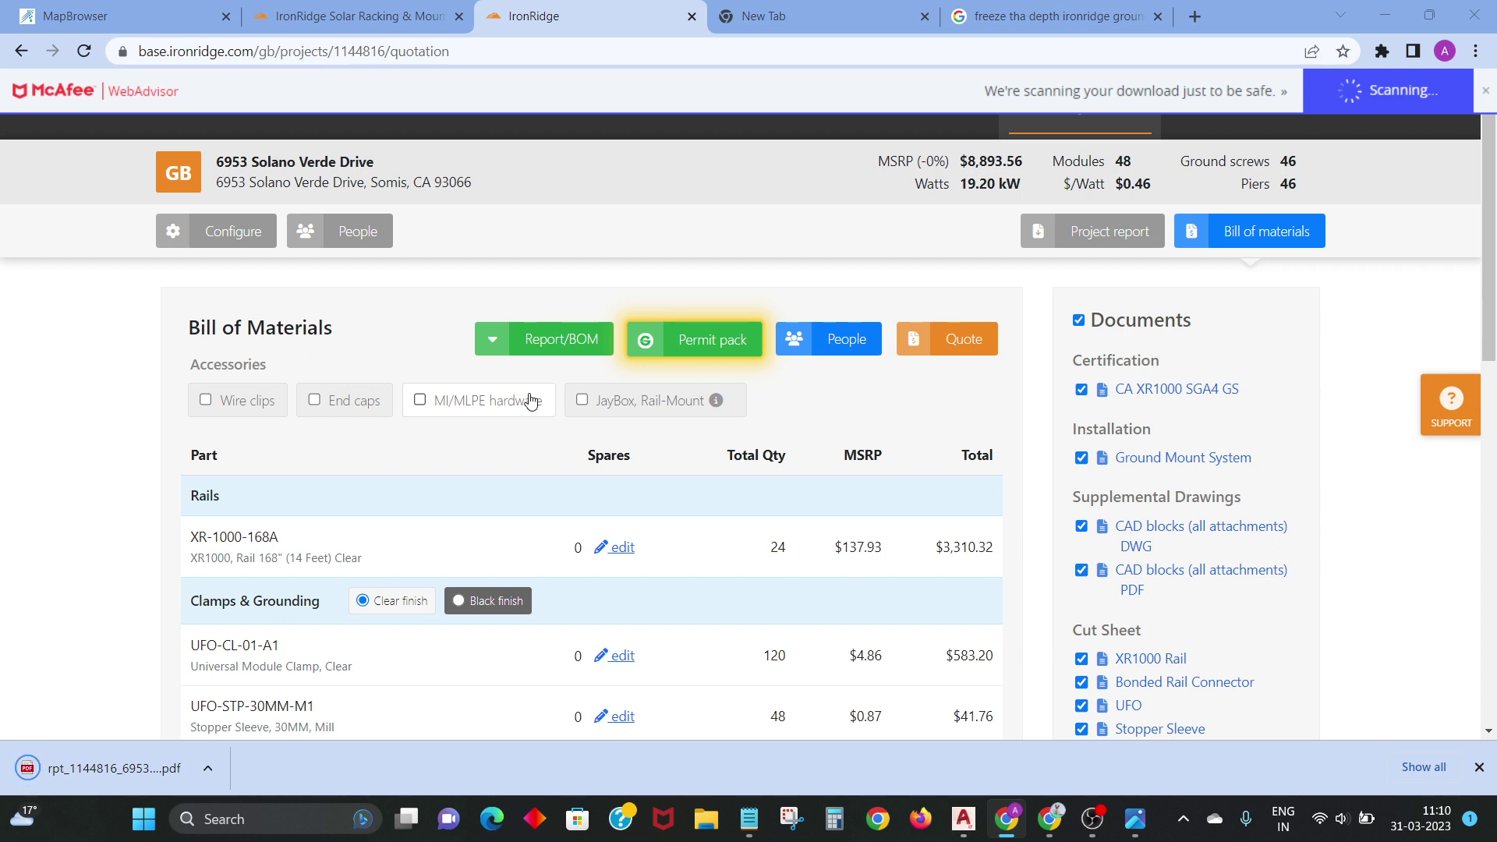
- Download the arrays DXF CAD blocks and the BOM PDF
left_click(555, 339)
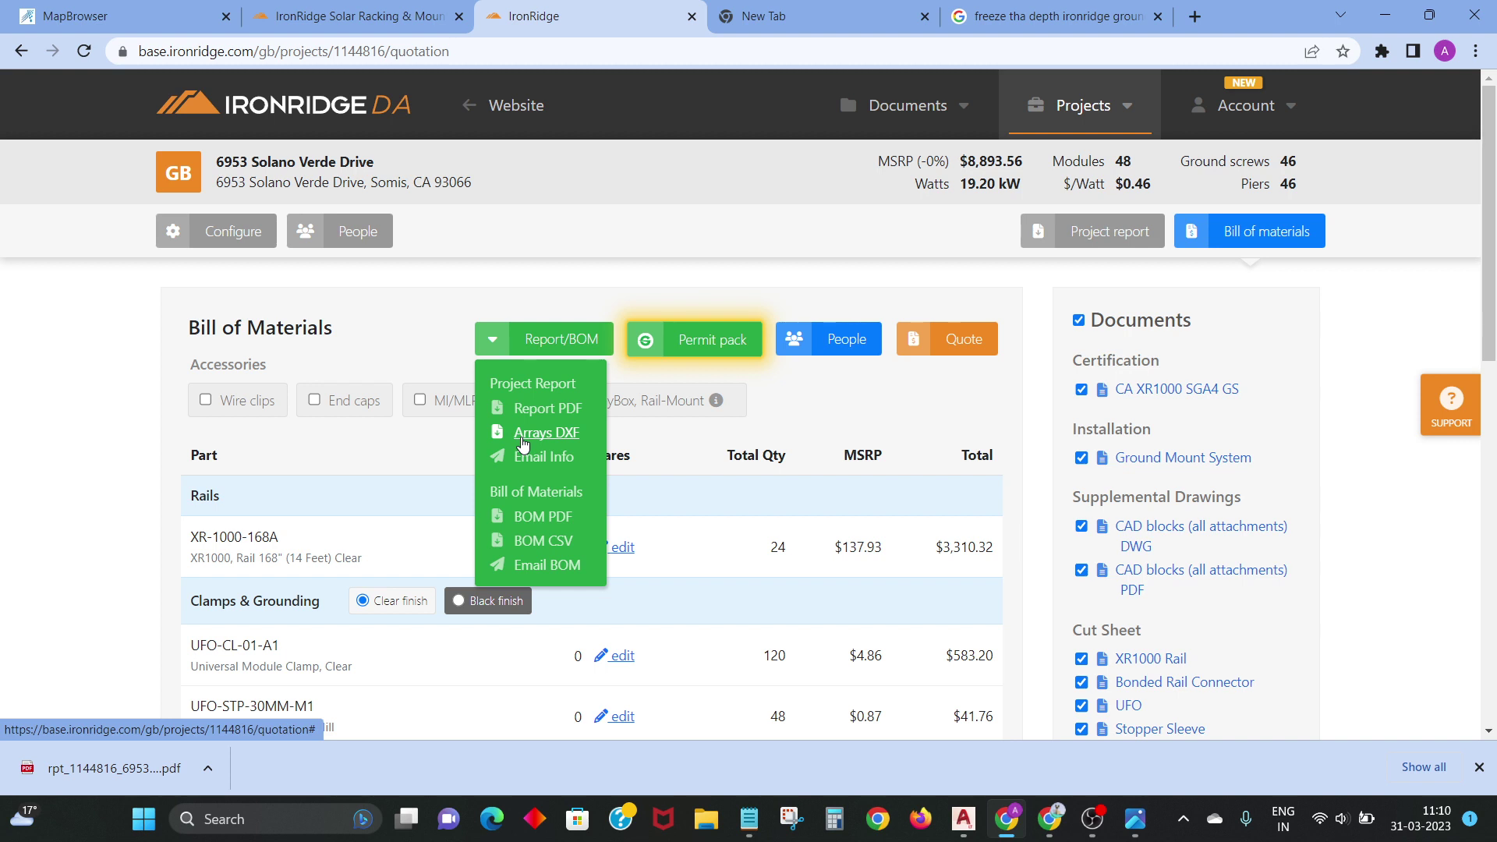
left_click(522, 439)
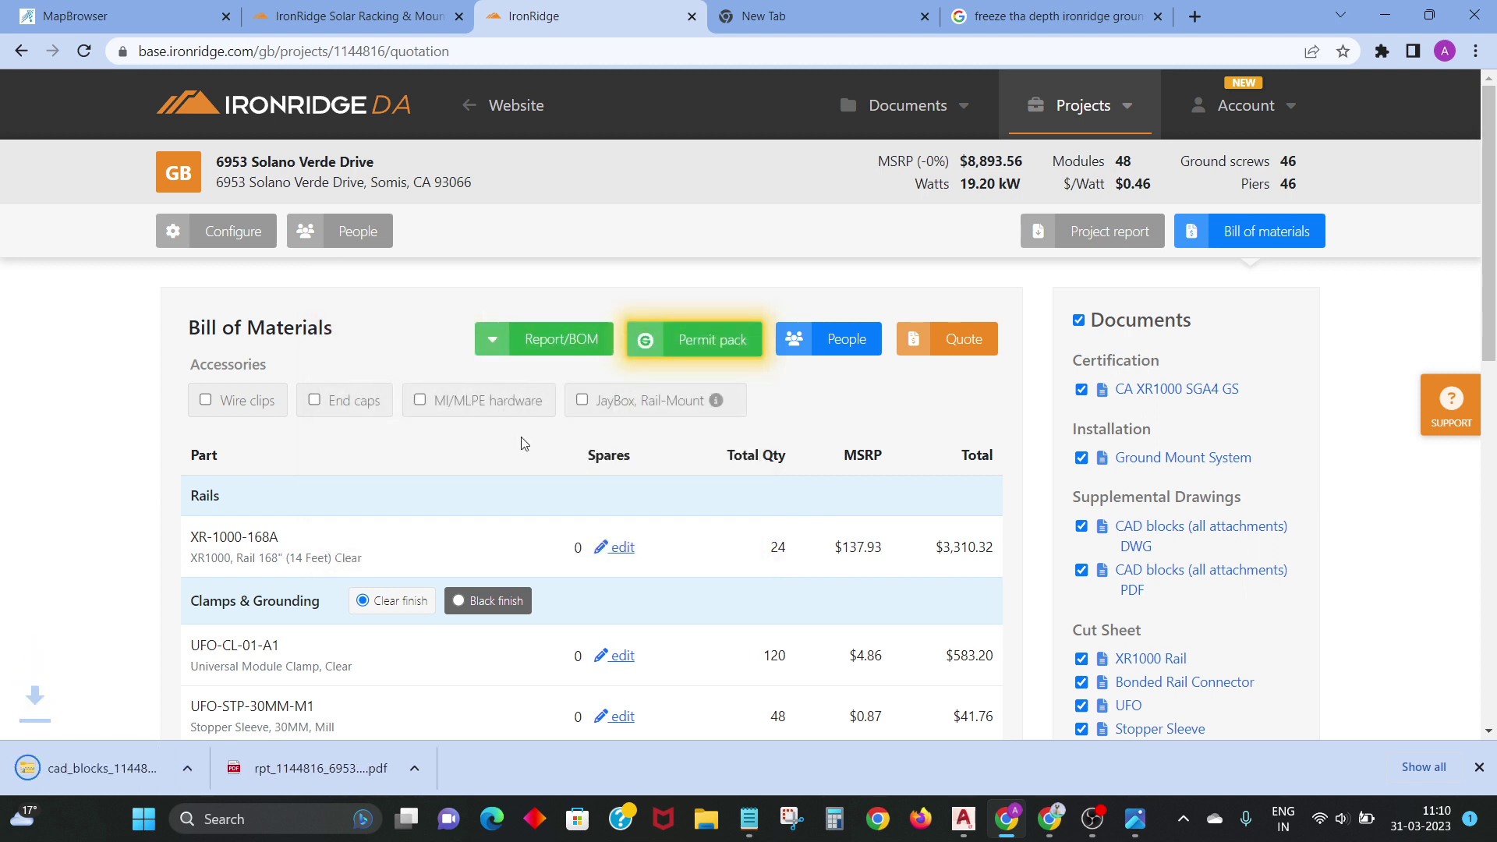
left_click(532, 343)
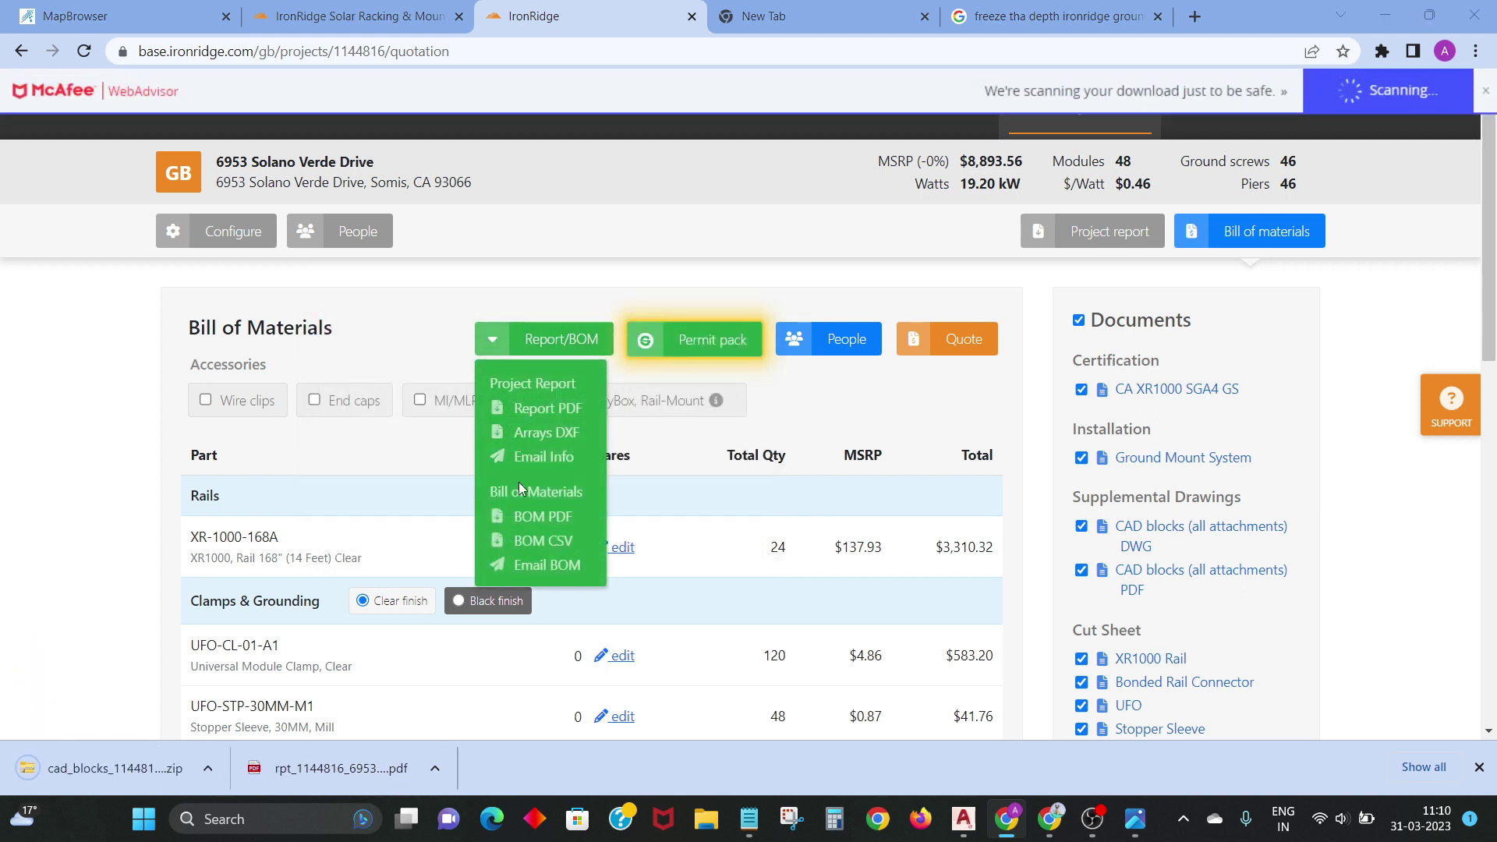
left_click(480, 528)
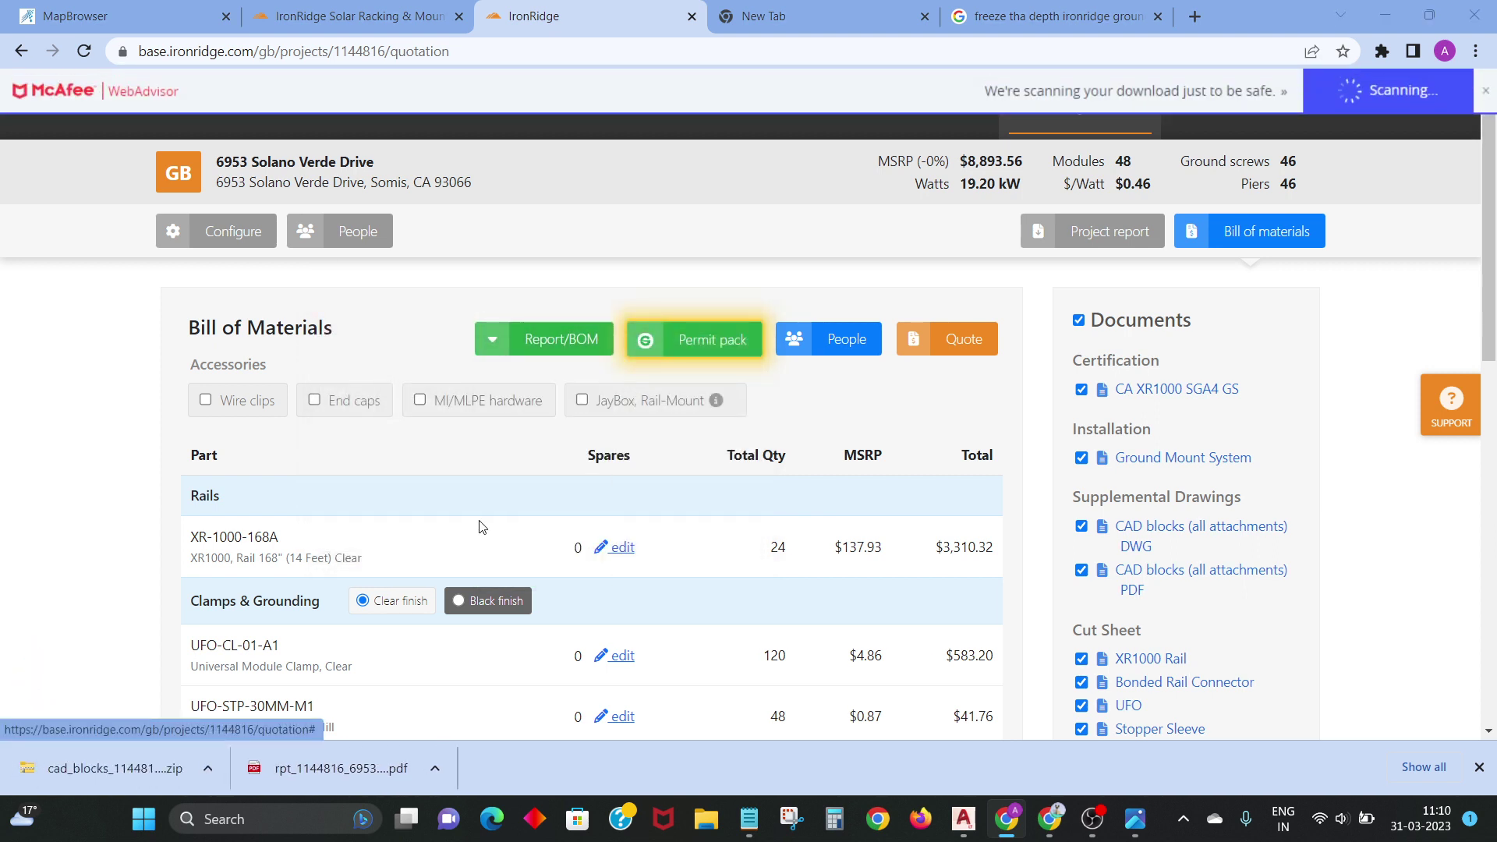
left_click(539, 337)
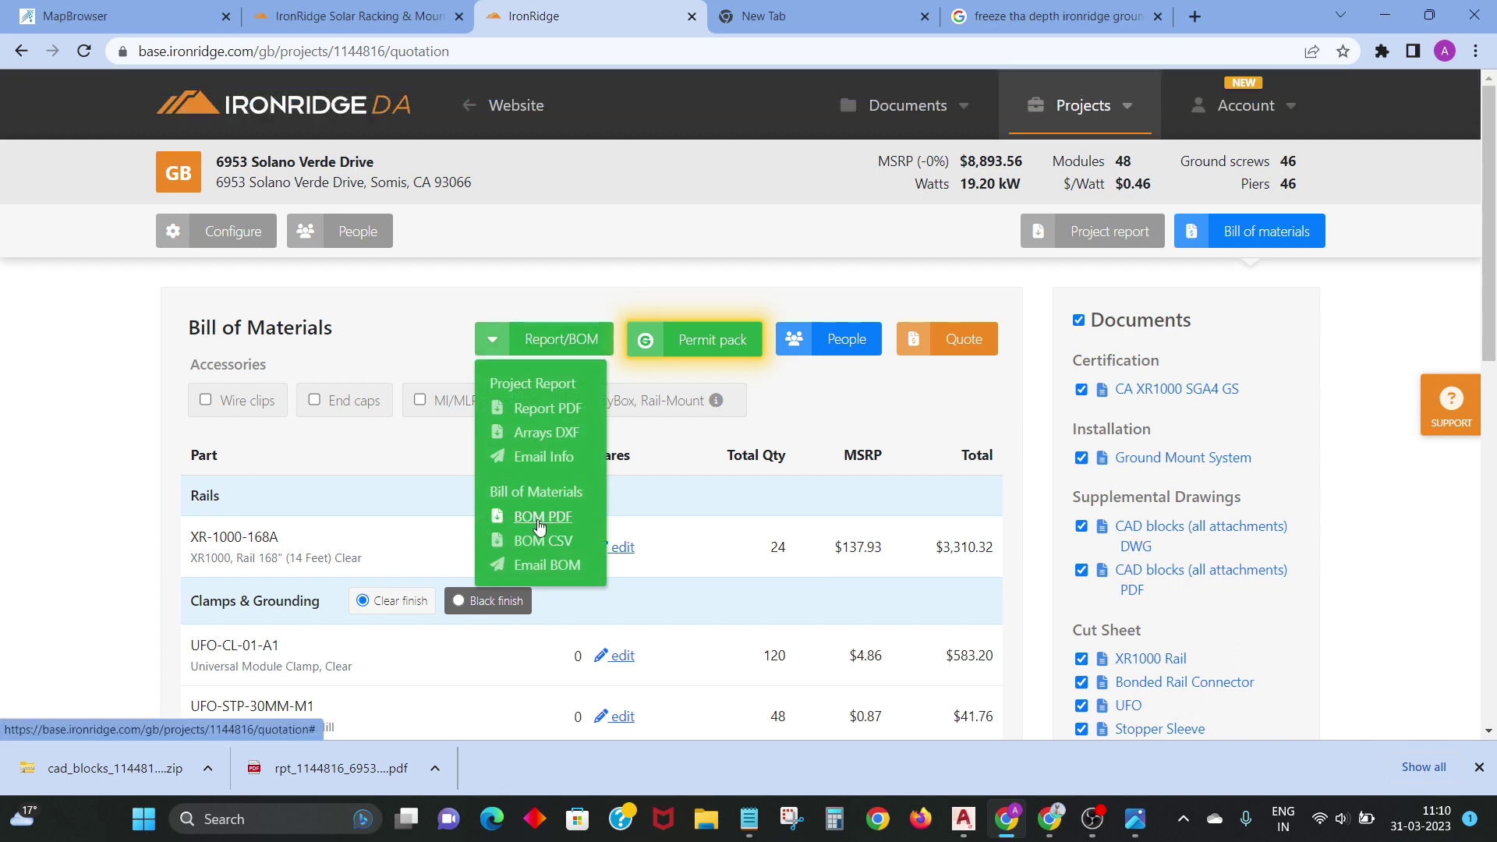
left_click(539, 523)
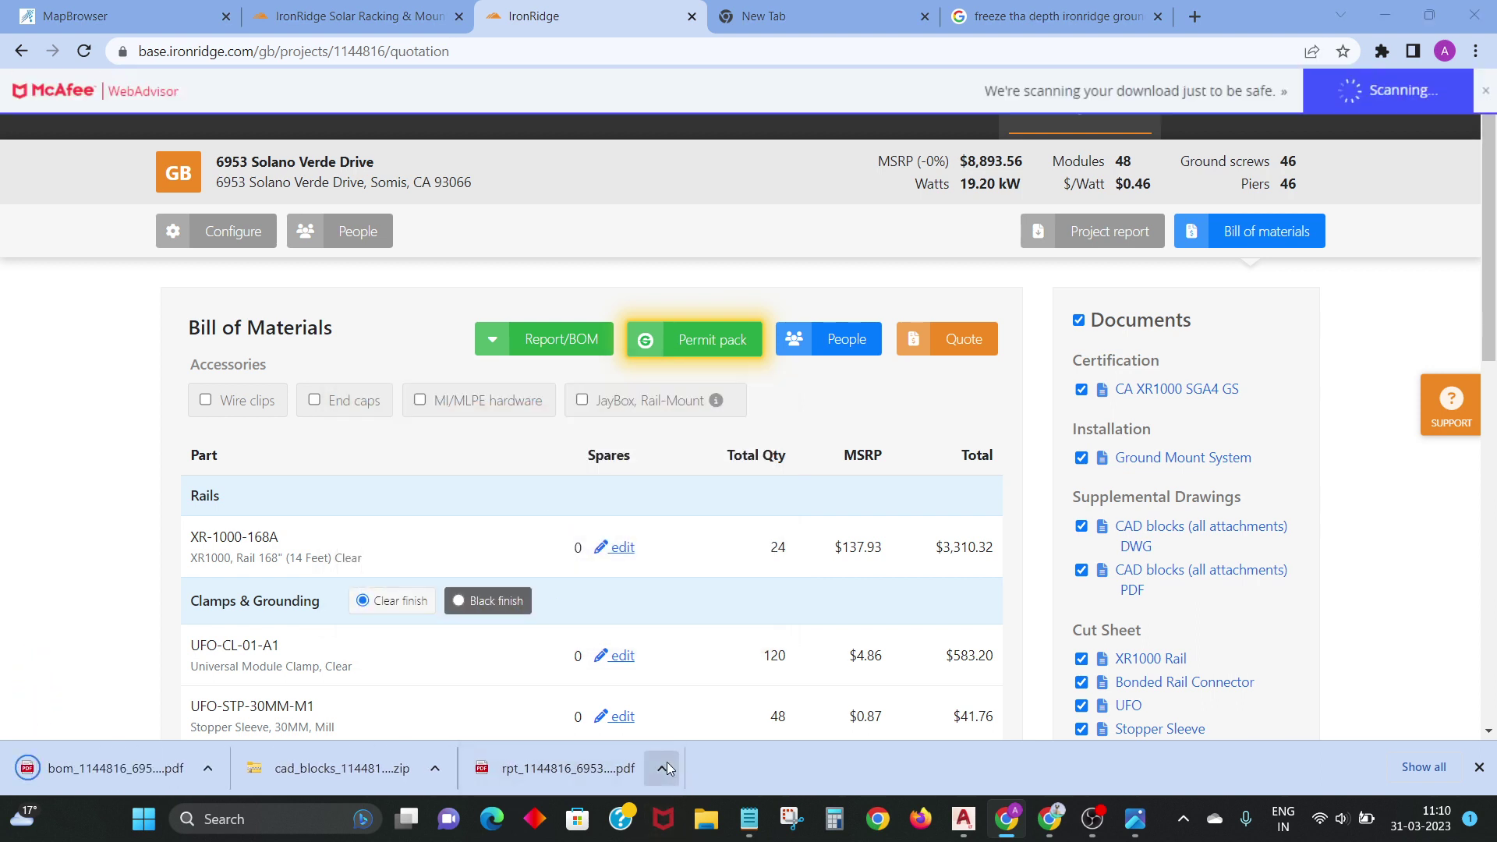
- Open the downloaded project report PDF and scroll through all its pages
left_click(663, 765)
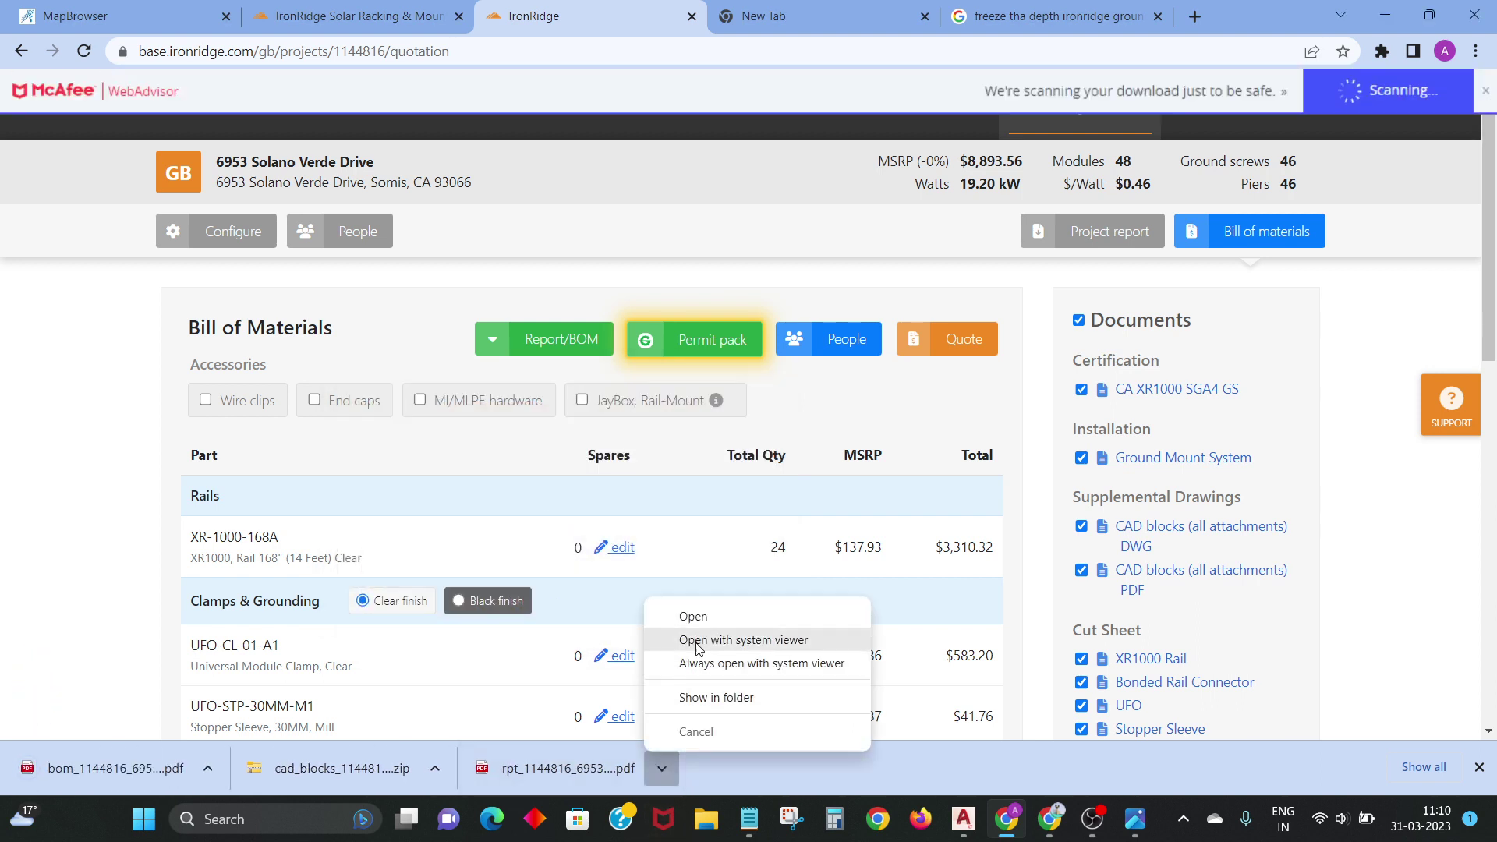
left_click(691, 618)
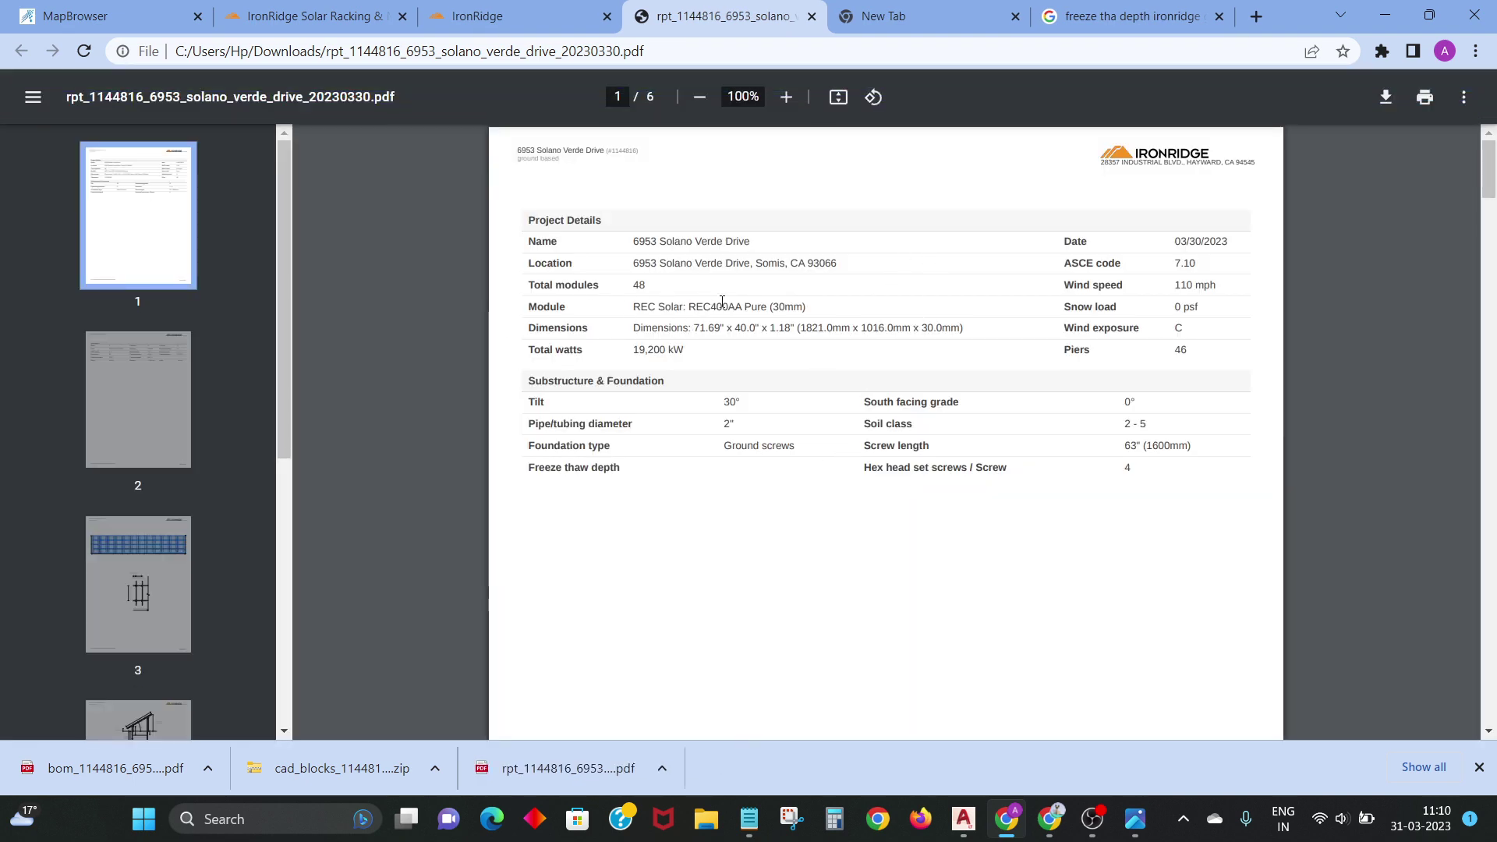
scroll(740, 308, "down", 3)
scroll(763, 327, "down", 5)
scroll(765, 336, "down", 5)
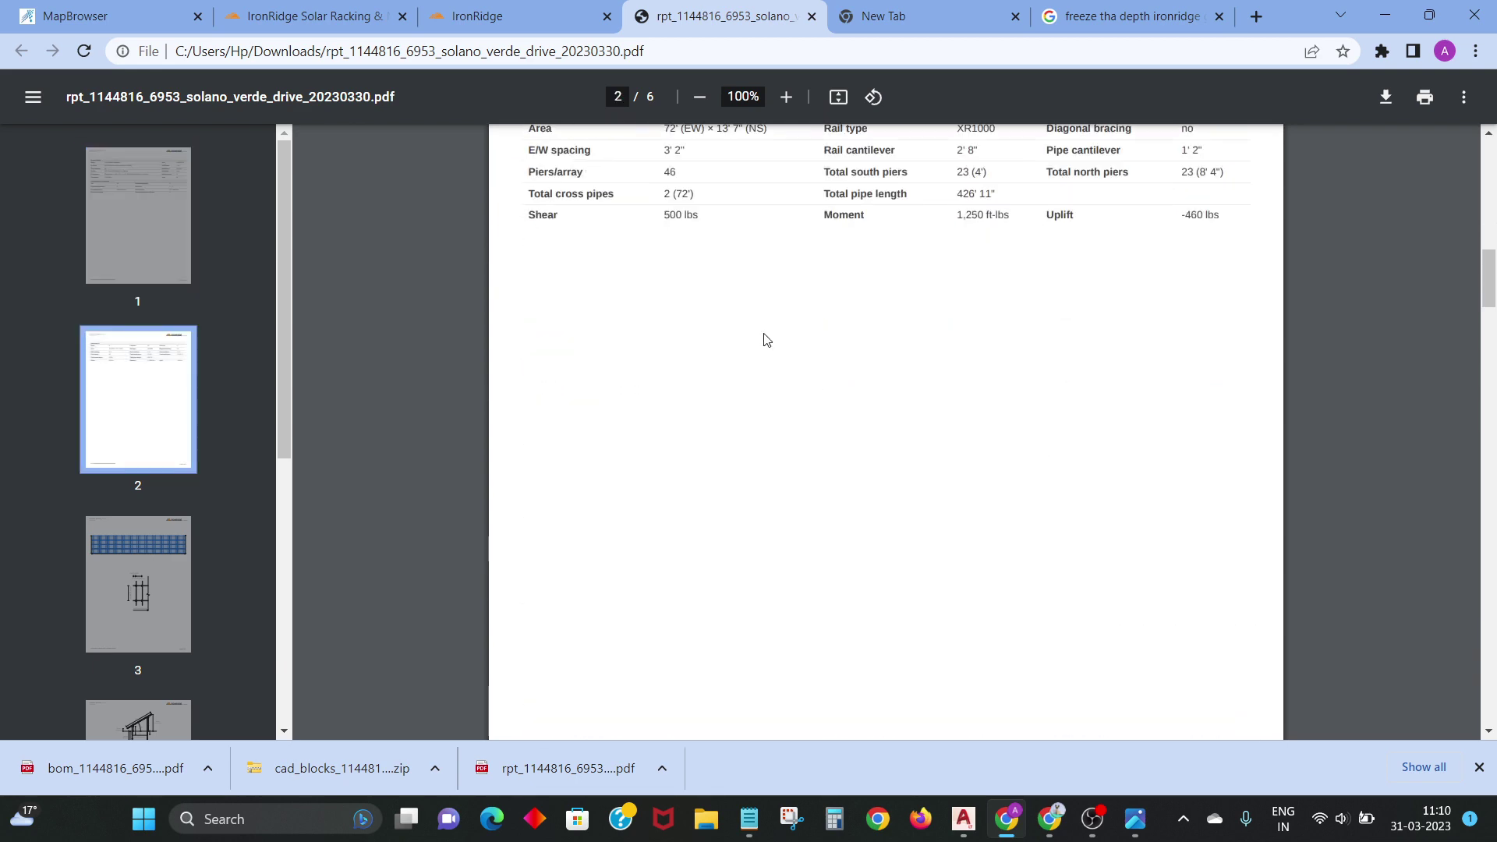
scroll(764, 340, "down", 8)
scroll(765, 339, "down", 4)
scroll(764, 340, "down", 1)
scroll(764, 339, "up", 3)
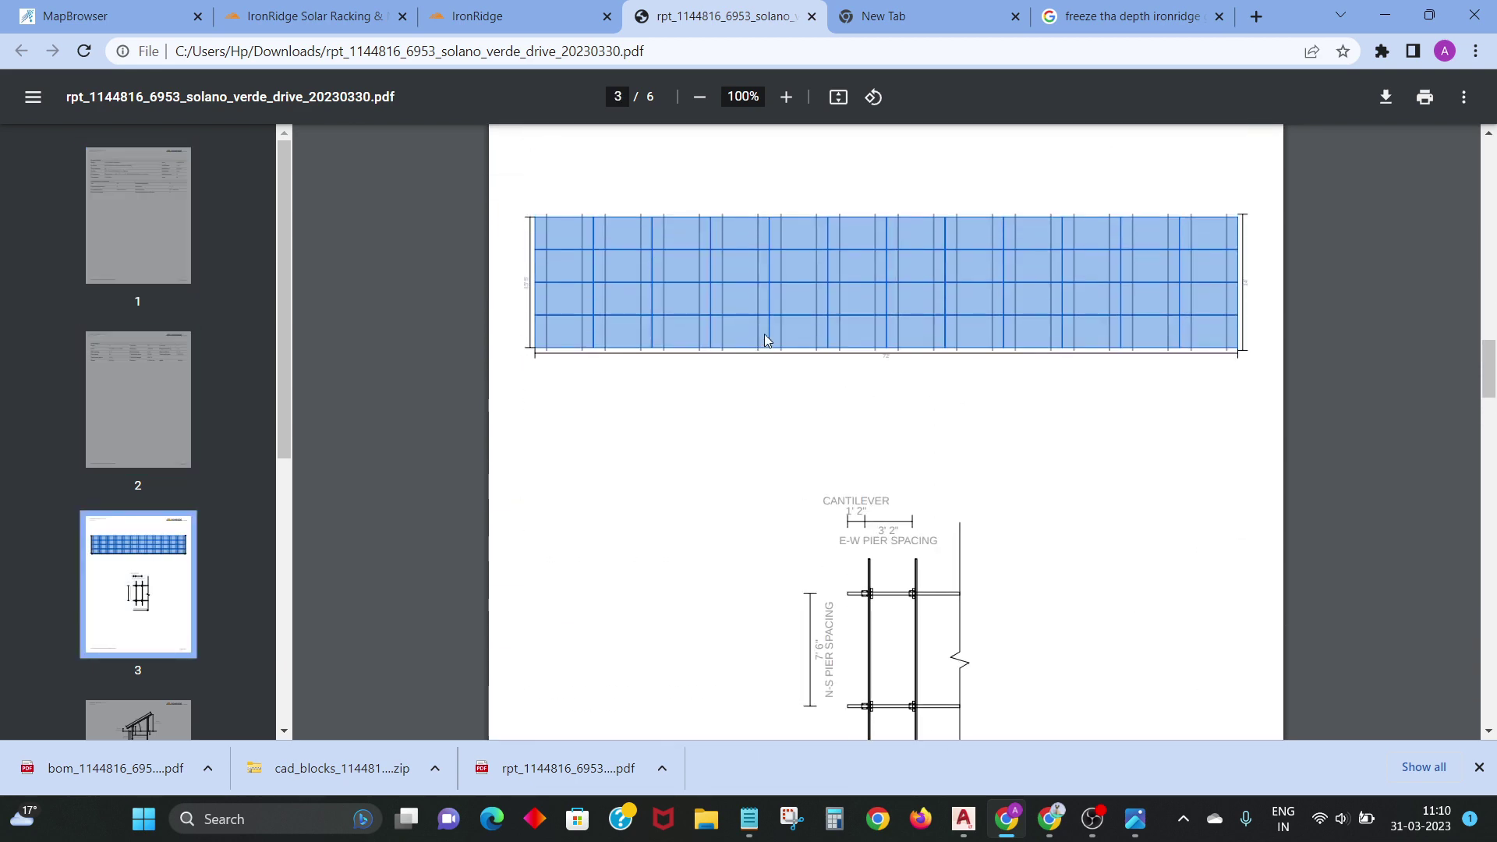
scroll(764, 335, "down", 4)
scroll(765, 335, "down", 4)
scroll(765, 335, "down", 5)
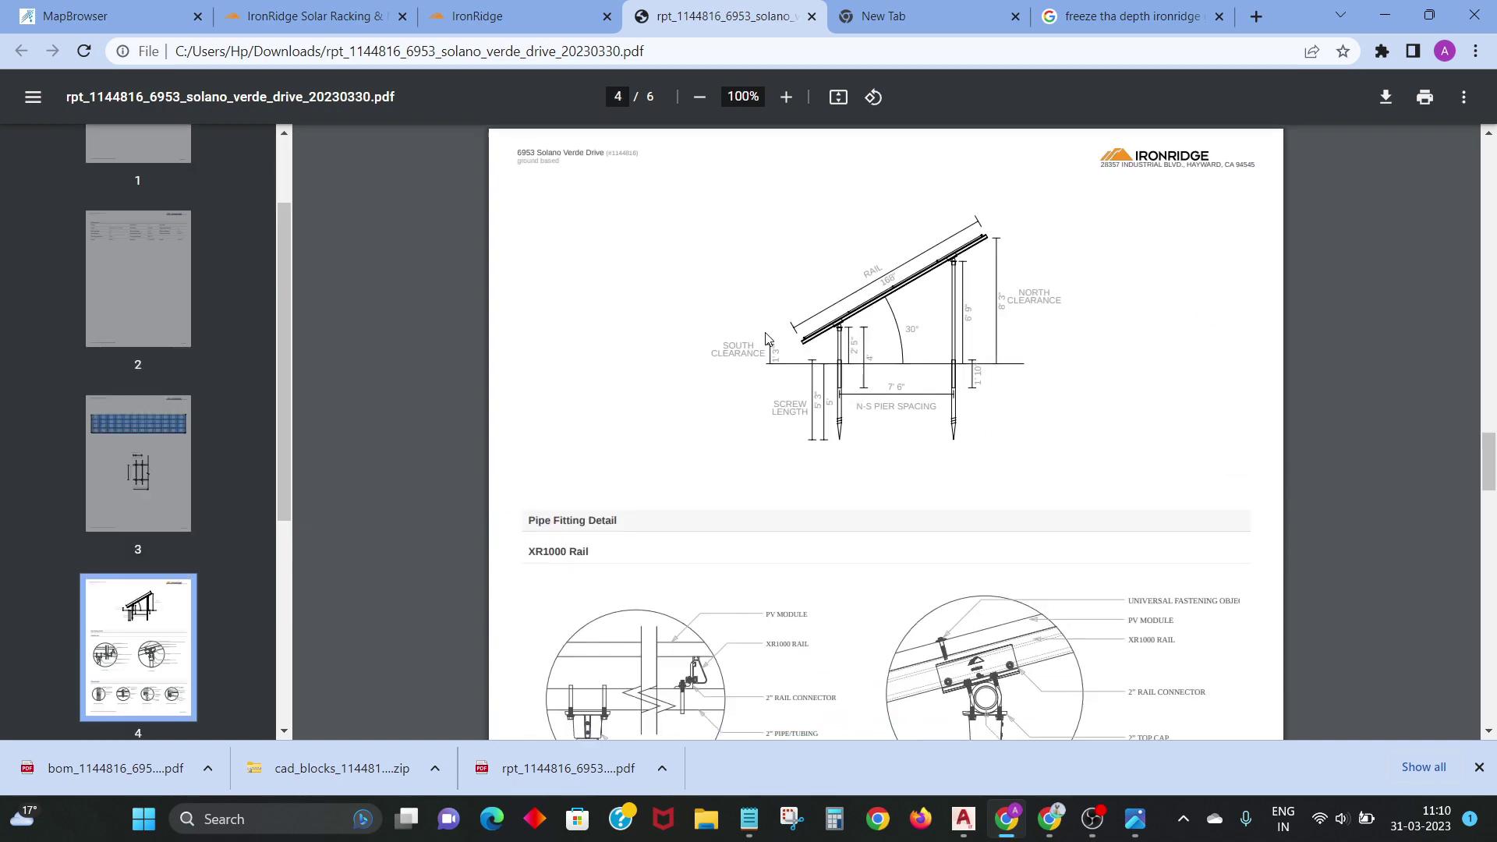
scroll(766, 337, "down", 5)
scroll(766, 335, "down", 5)
scroll(766, 336, "down", 6)
scroll(768, 334, "down", 1)
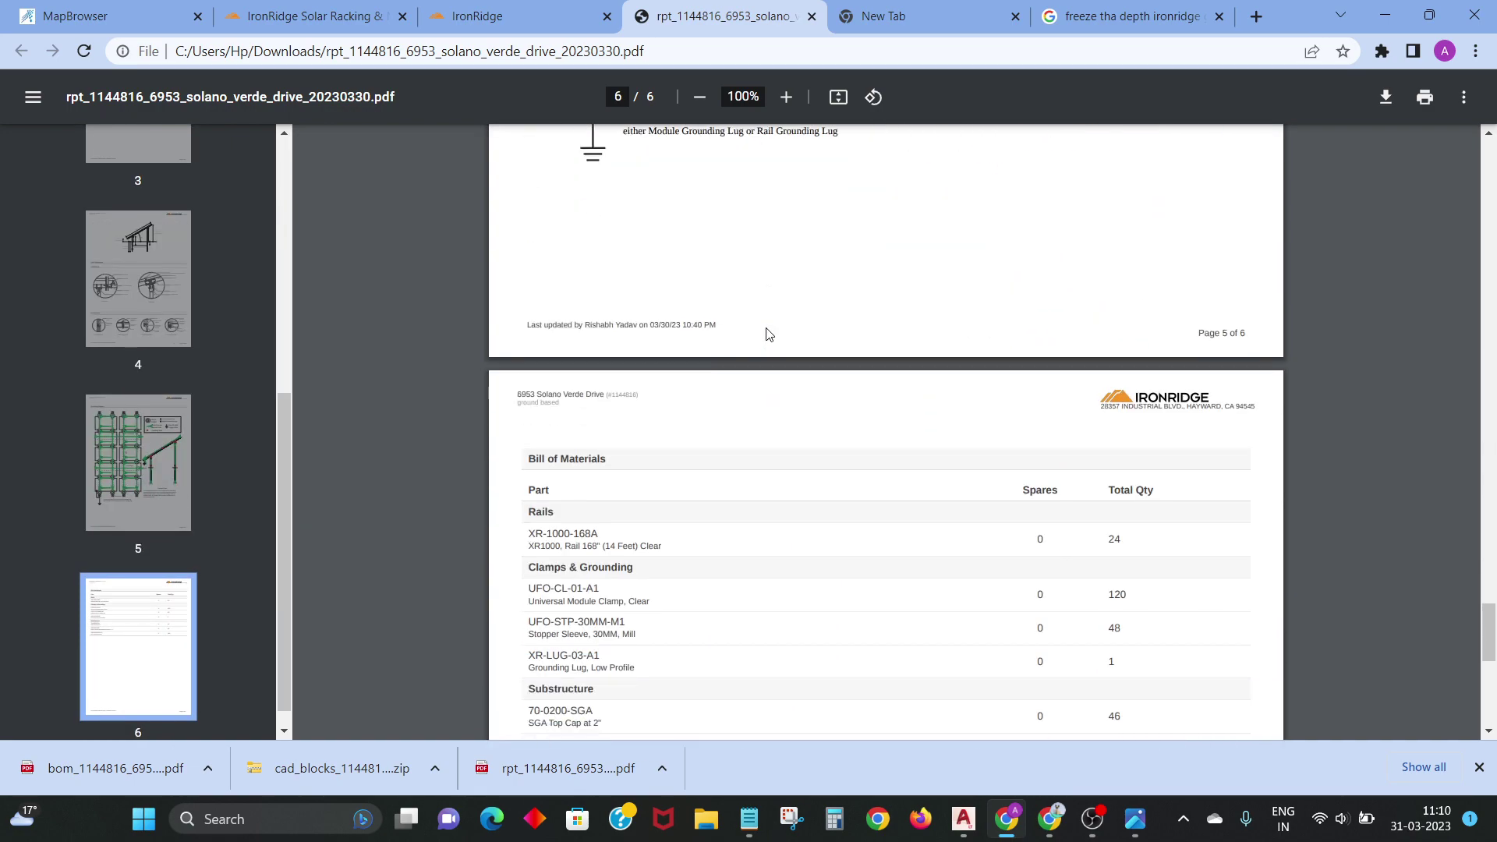
scroll(768, 333, "up", 6)
scroll(769, 335, "down", 3)
scroll(770, 337, "down", 5)
scroll(772, 341, "down", 6)
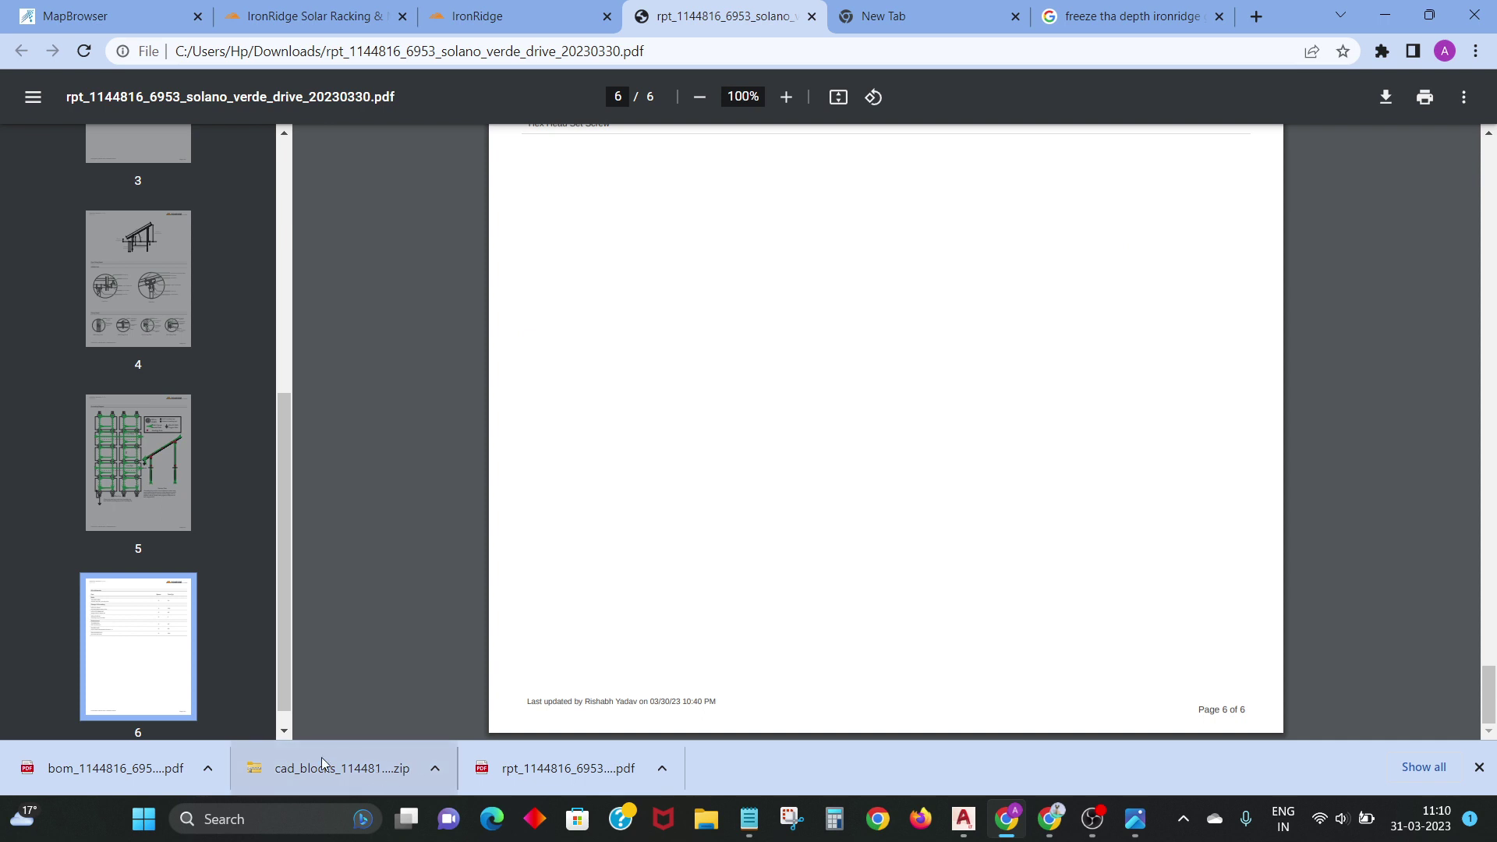
- Review the 2-page BOM PDF (48 modules, 19.20 kW, 46 piers), then launch the CAD blocks zip
left_click(207, 770)
left_click(277, 619)
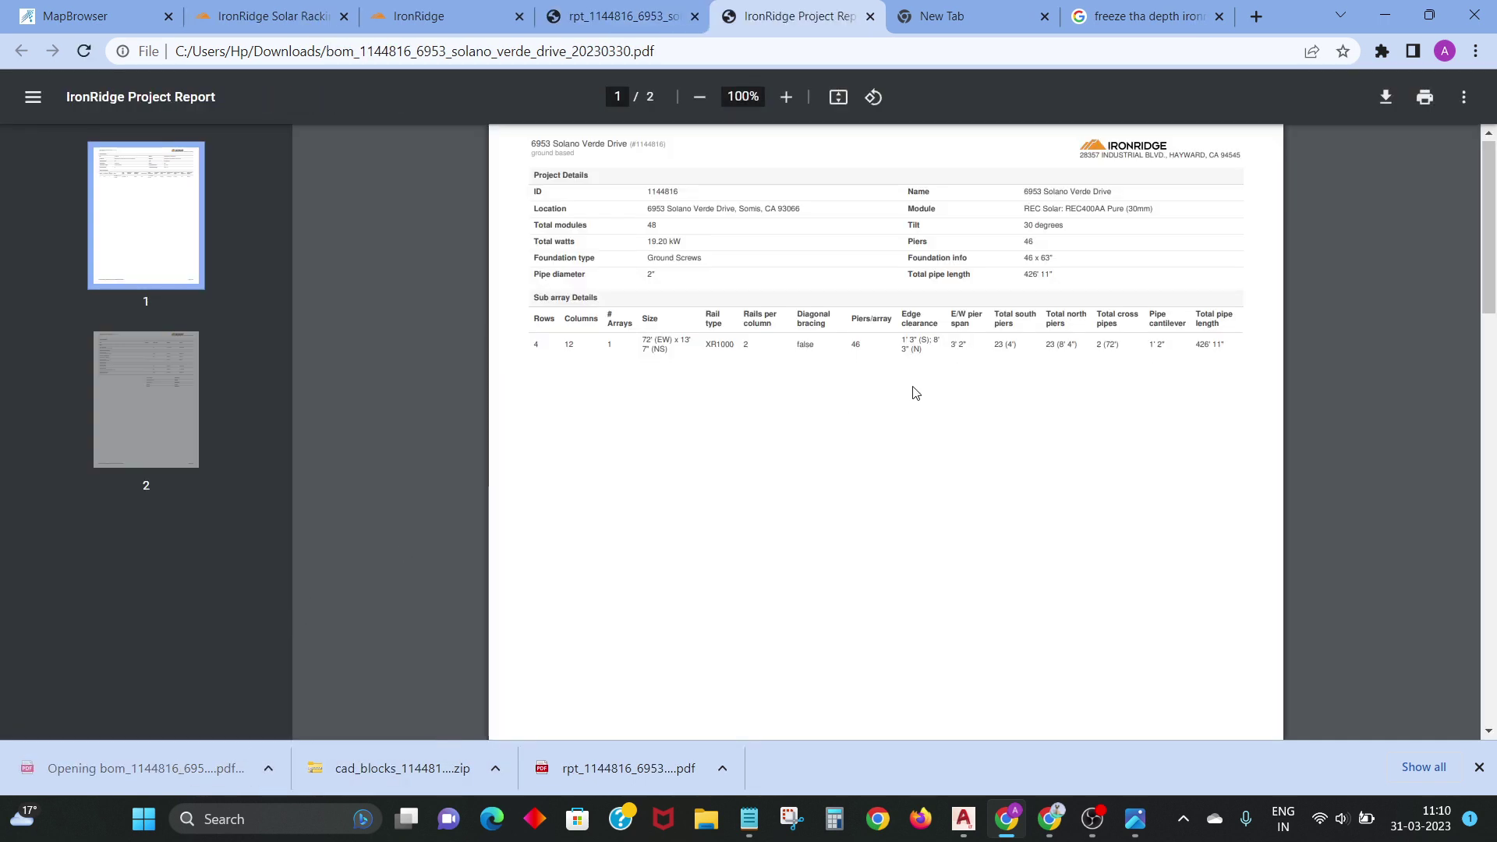
scroll(915, 394, "down", 10)
scroll(916, 397, "down", 8)
scroll(918, 401, "down", 1)
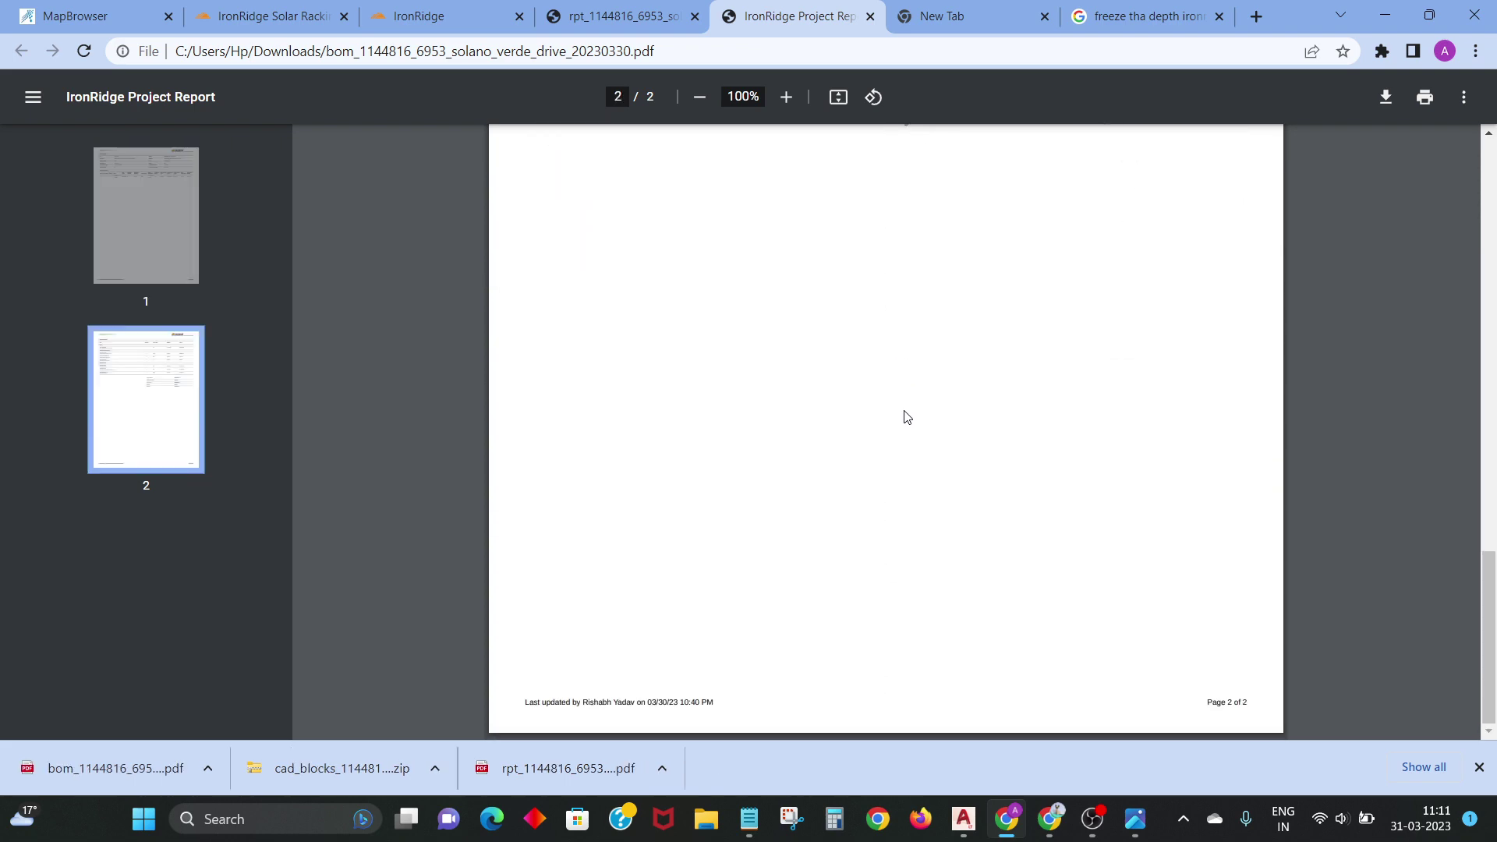
scroll(907, 416, "up", 6)
scroll(908, 413, "up", 7)
scroll(909, 411, "up", 6)
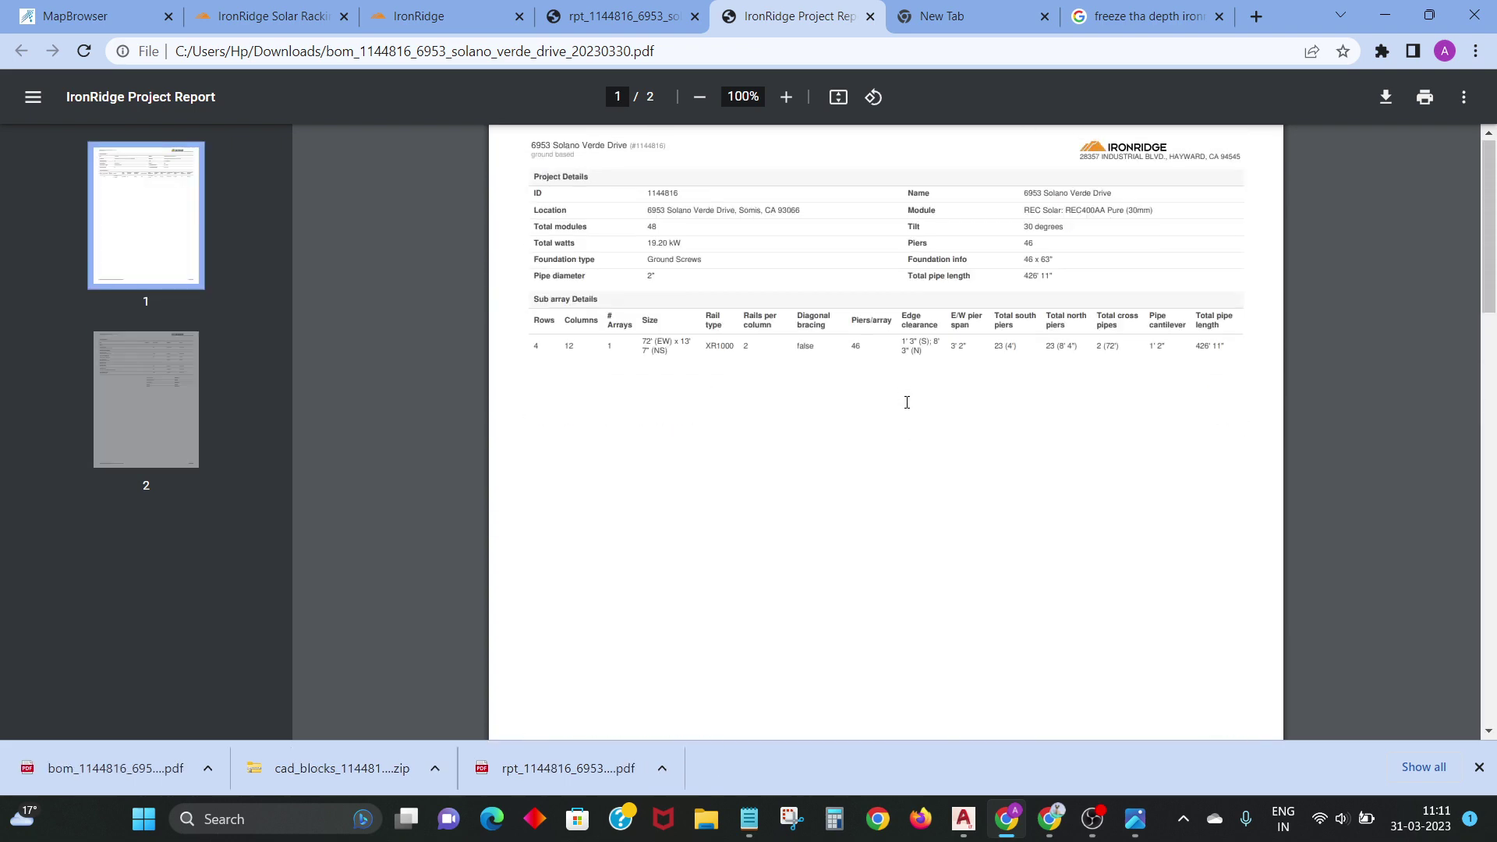
scroll(910, 408, "up", 1)
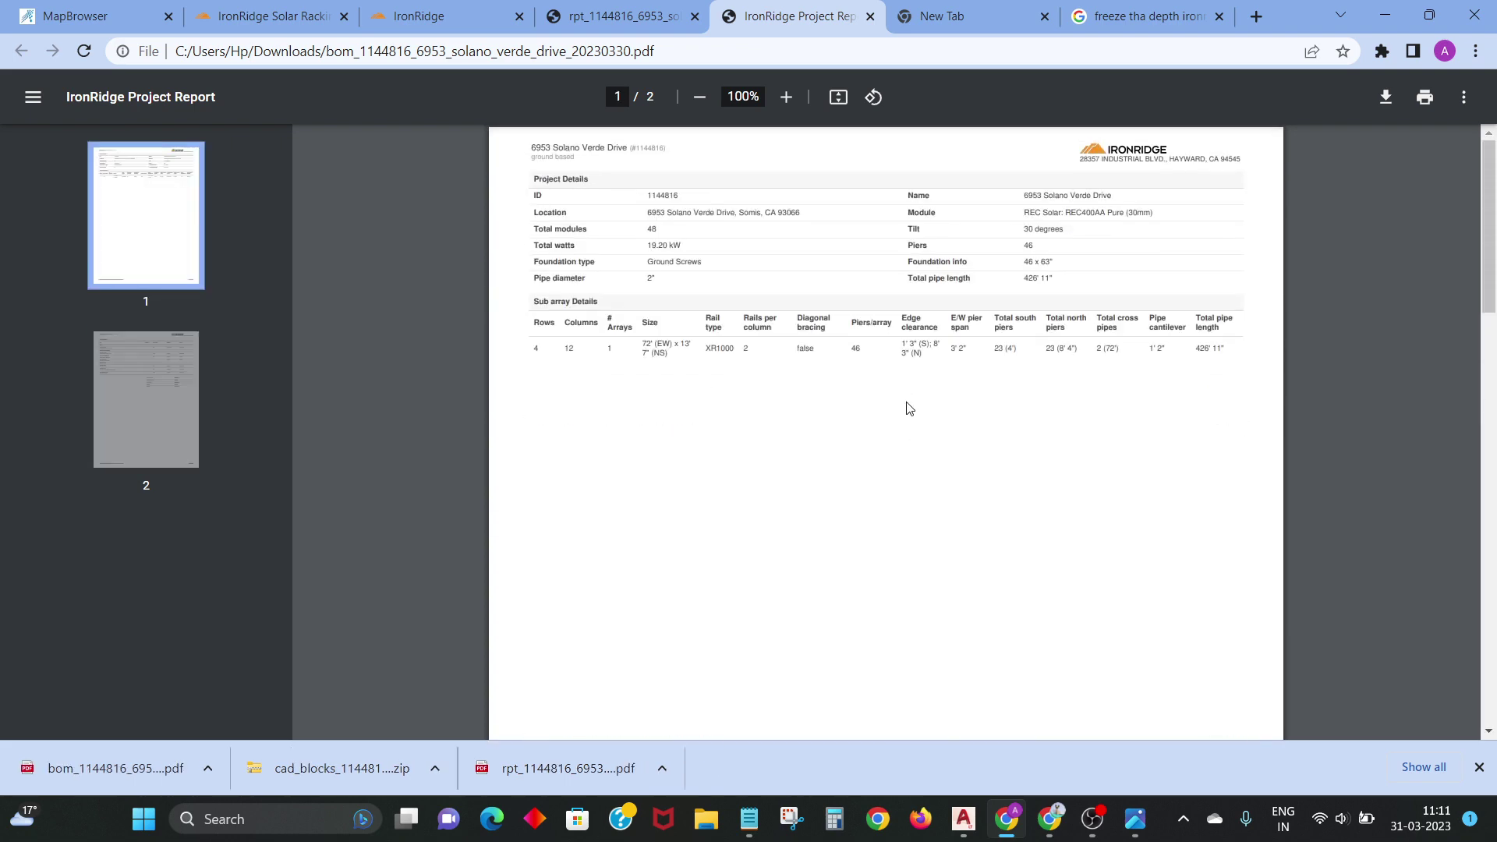
left_click(435, 766)
left_click(480, 640)
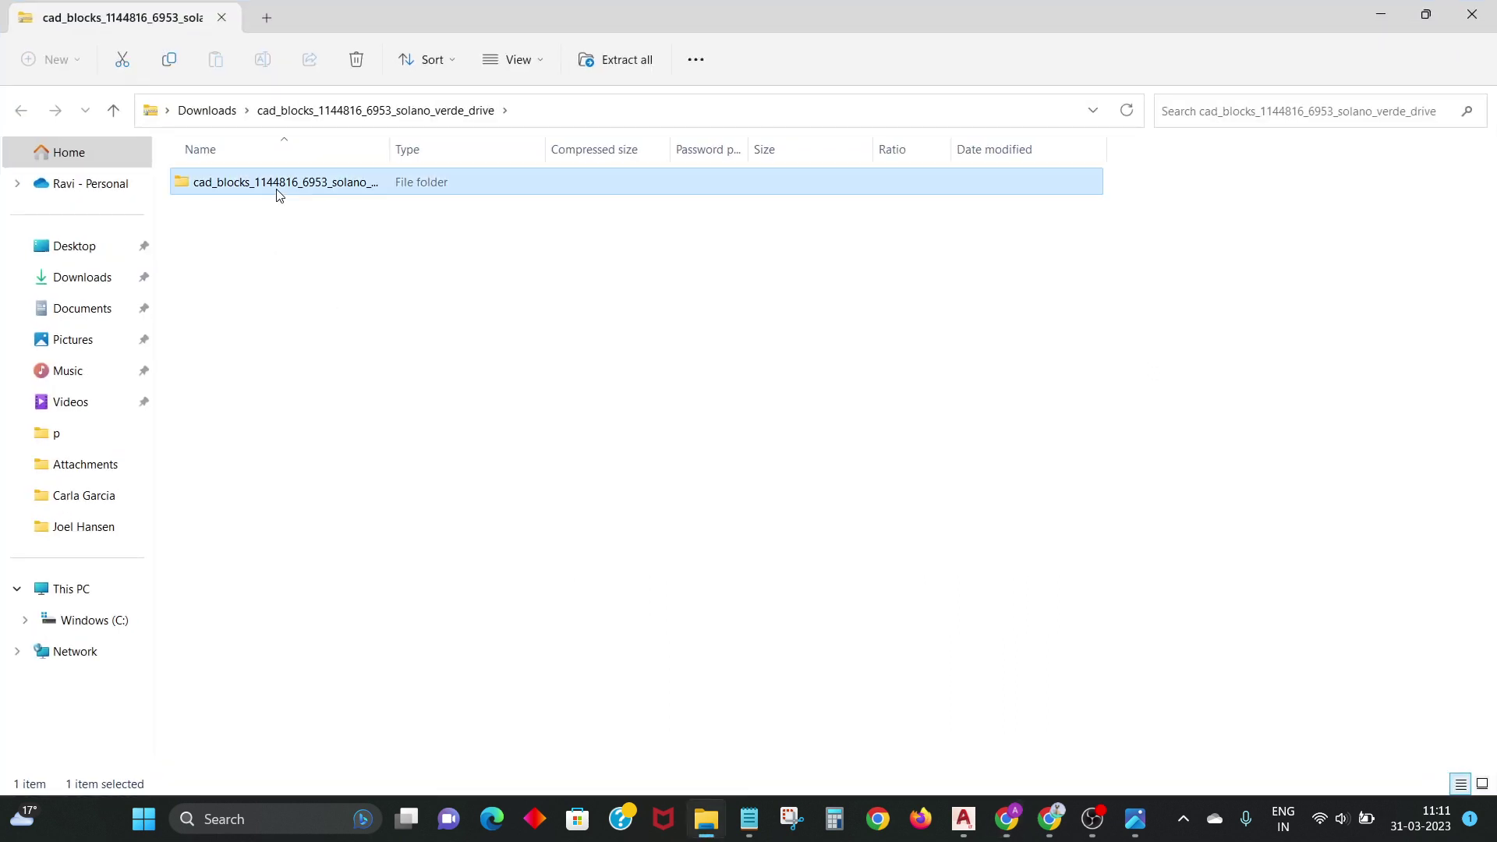
- Open the subarray_1_graphic drawing from the zip's CAD blocks folder read-only and look it over
double_click(265, 184)
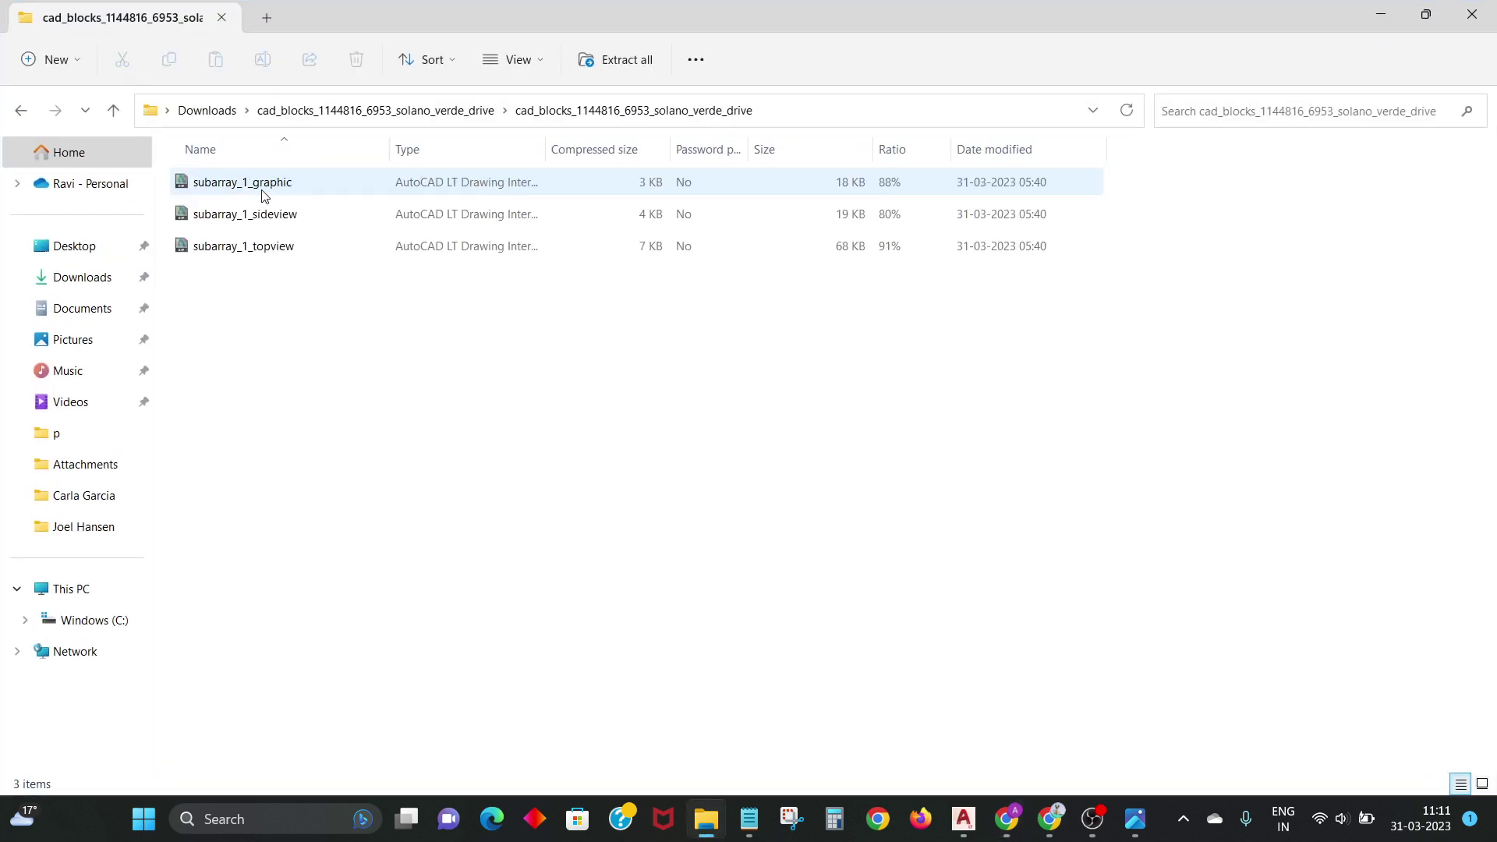
double_click(261, 193)
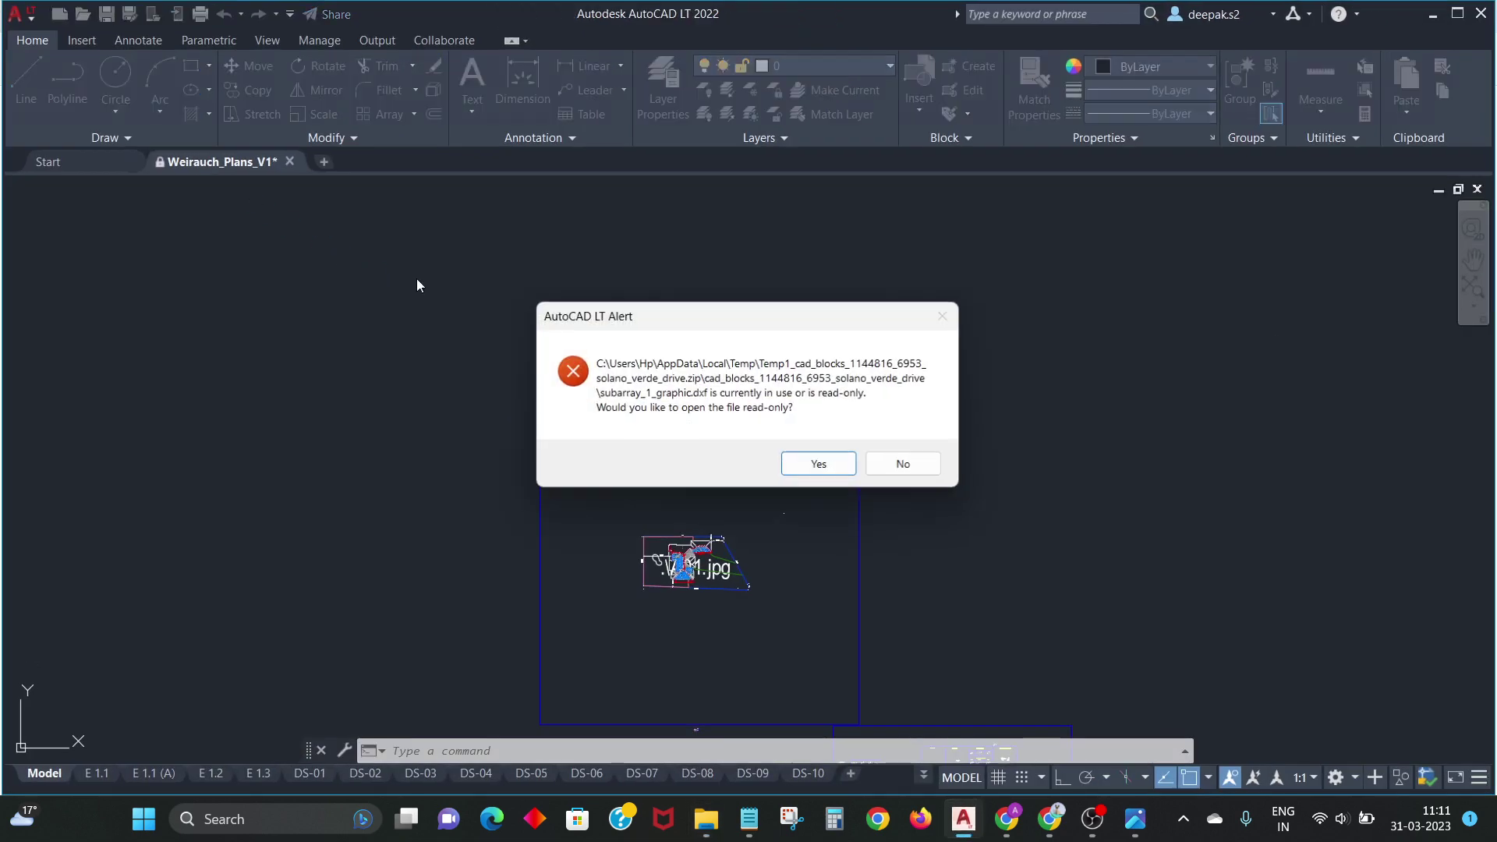
left_click(834, 466)
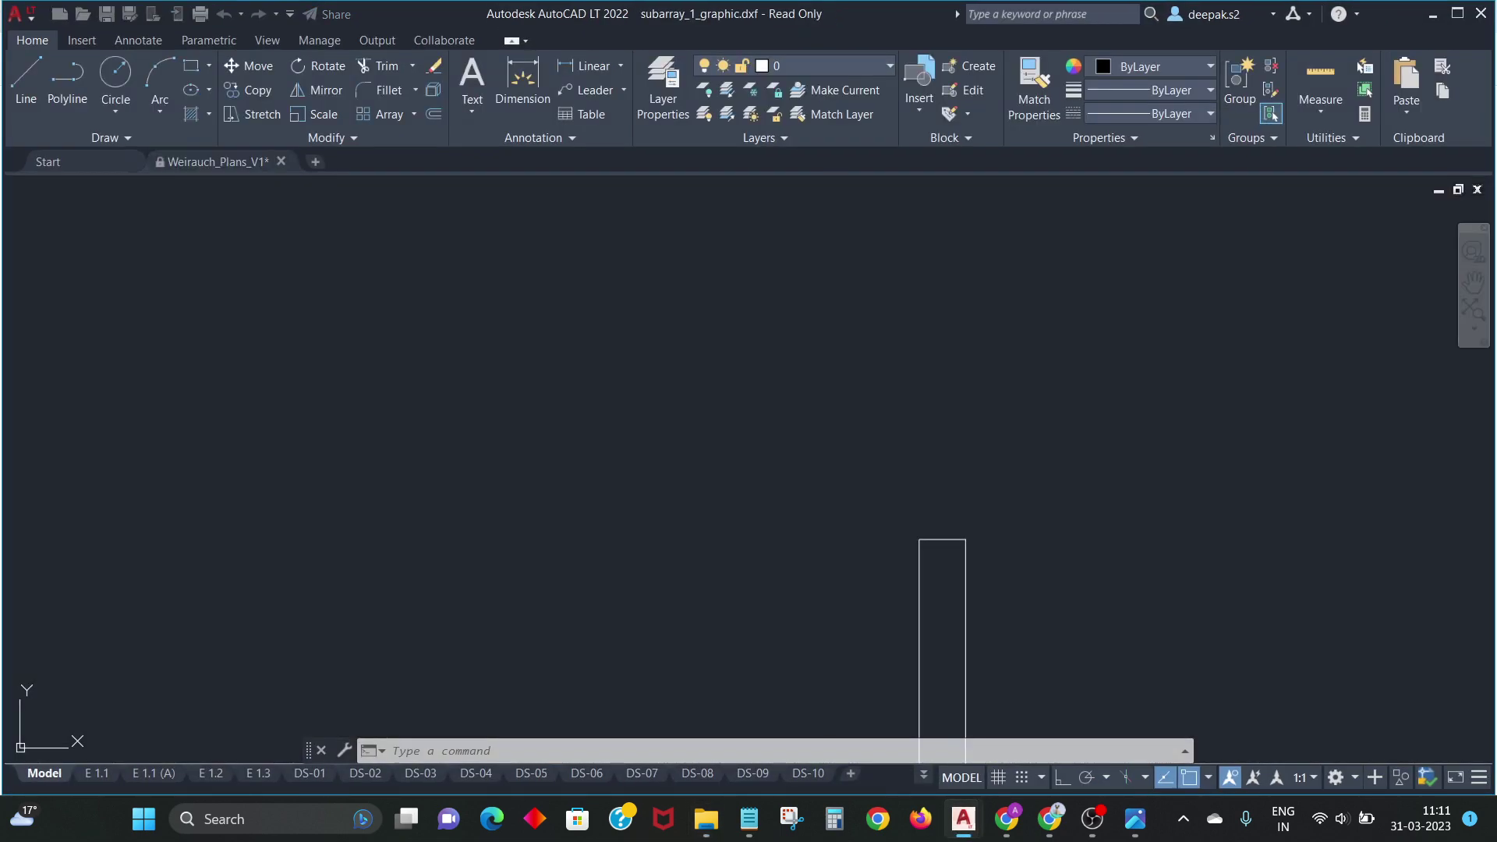
middle_click_drag(659, 485, 528, 481)
scroll(636, 529, "down", 2)
scroll(496, 351, "down", 2)
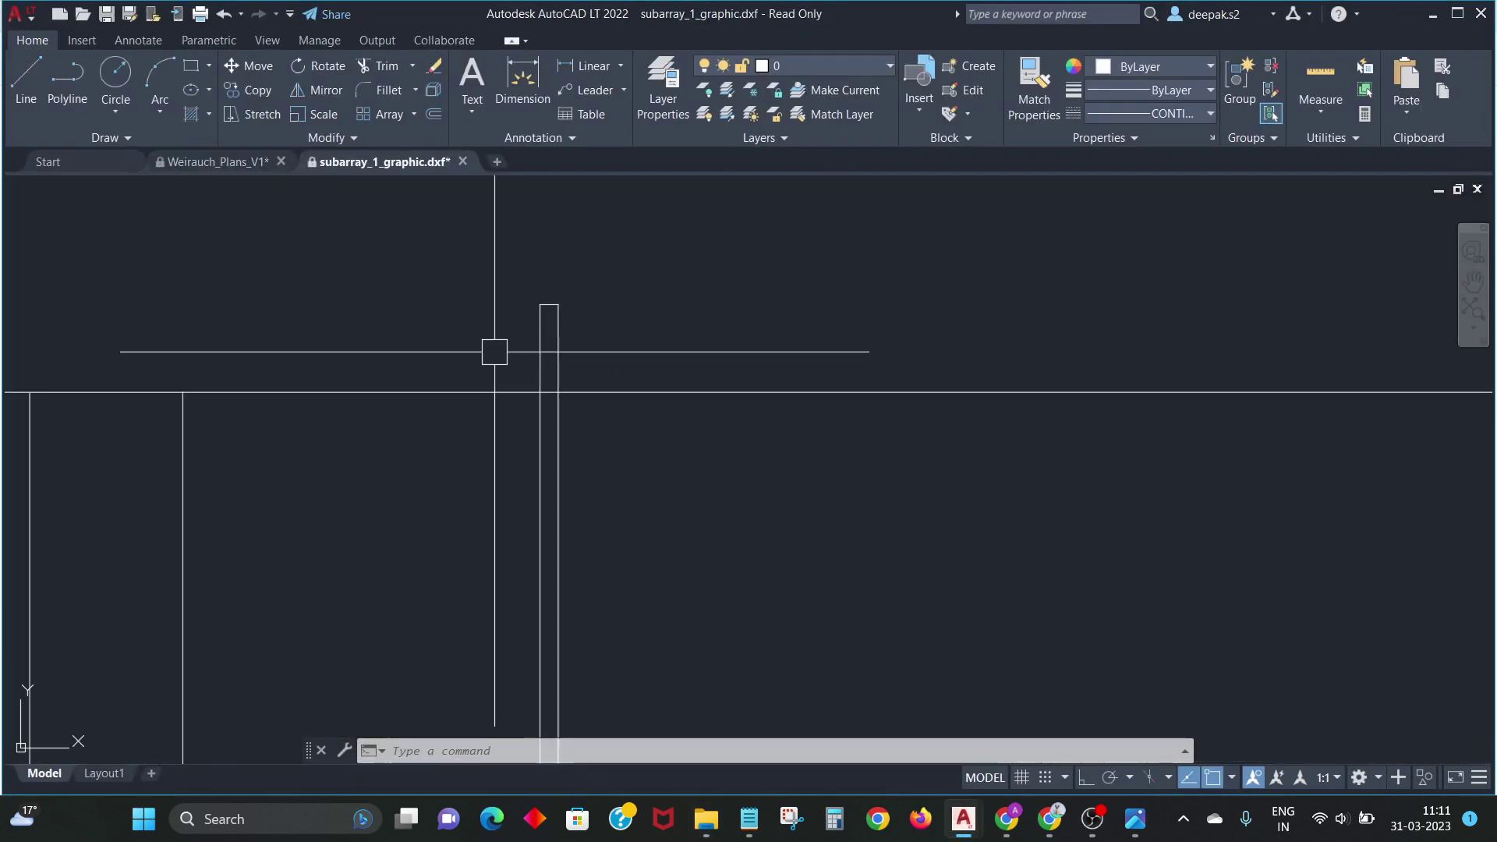
scroll(562, 546, "down", 2)
scroll(691, 530, "down", 2)
scroll(634, 517, "down", 4)
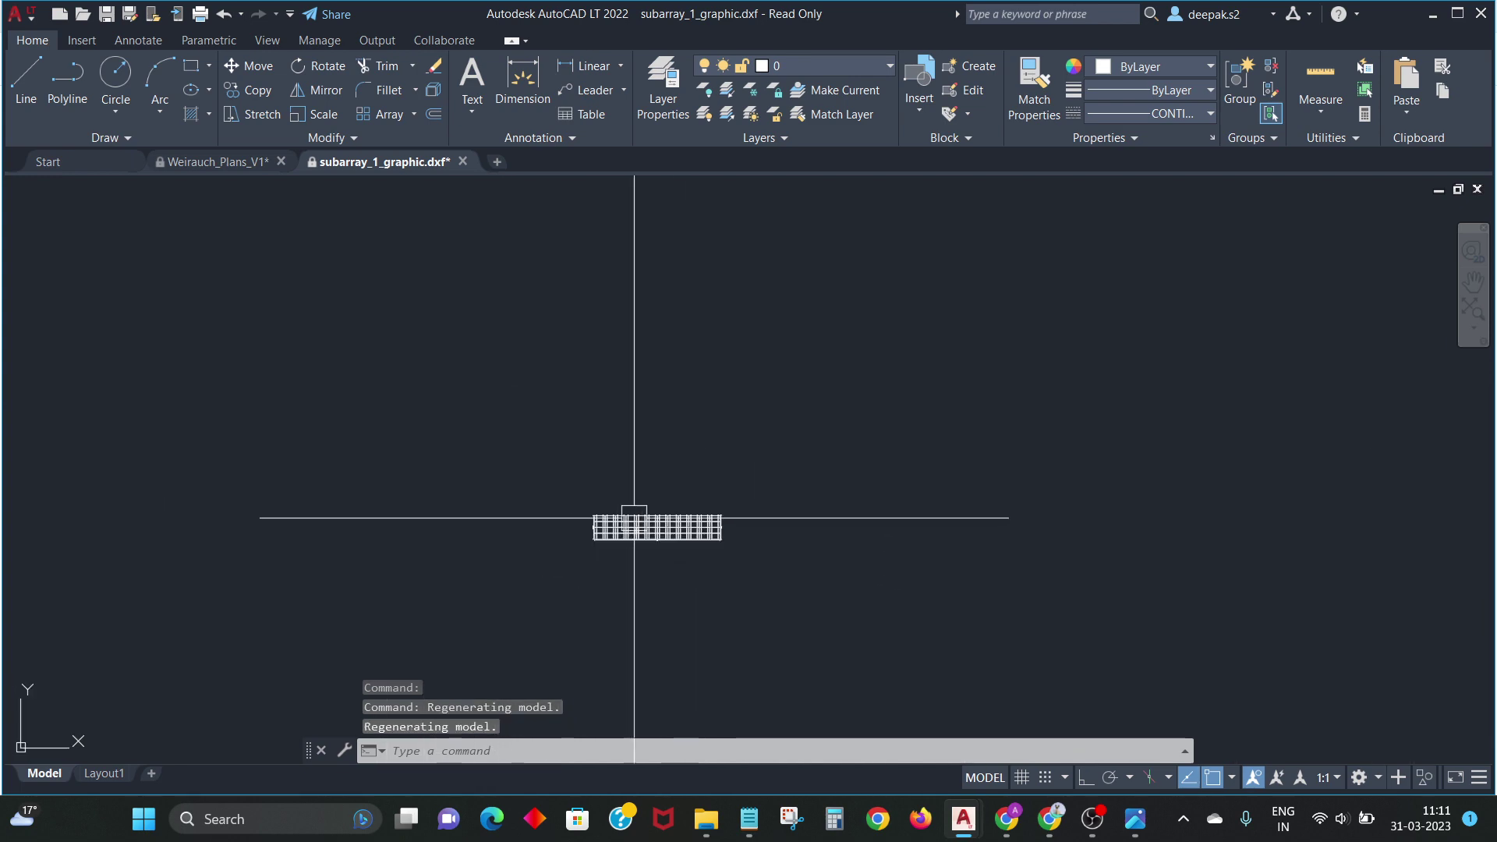
- Open subarray_1_sideview read-only and window-select the entire side-view drawing
left_click(679, 730)
mouse_move(705, 819)
left_click(273, 221)
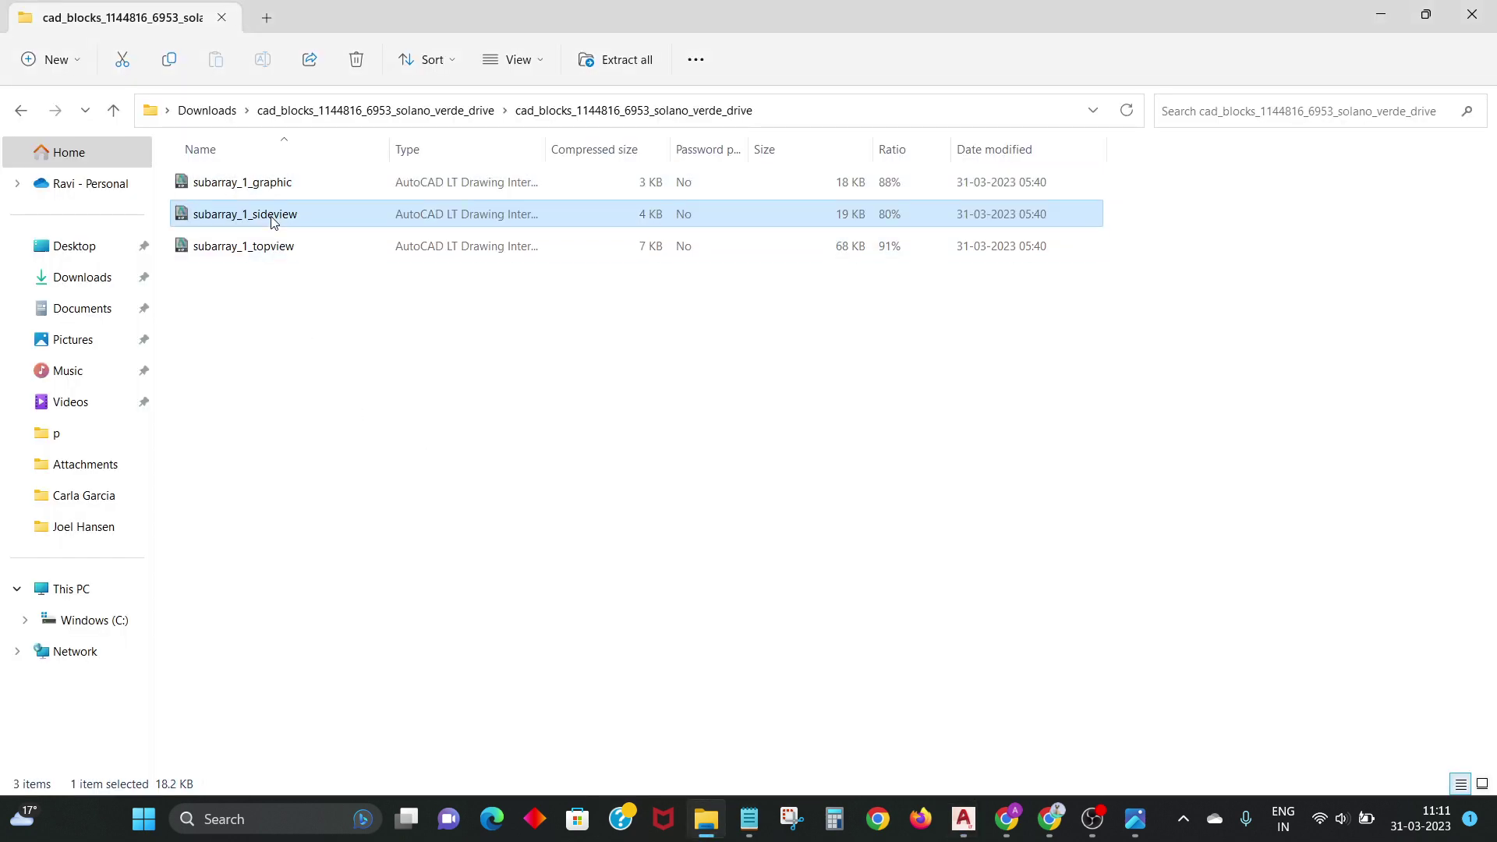
double_click(273, 221)
left_click(820, 465)
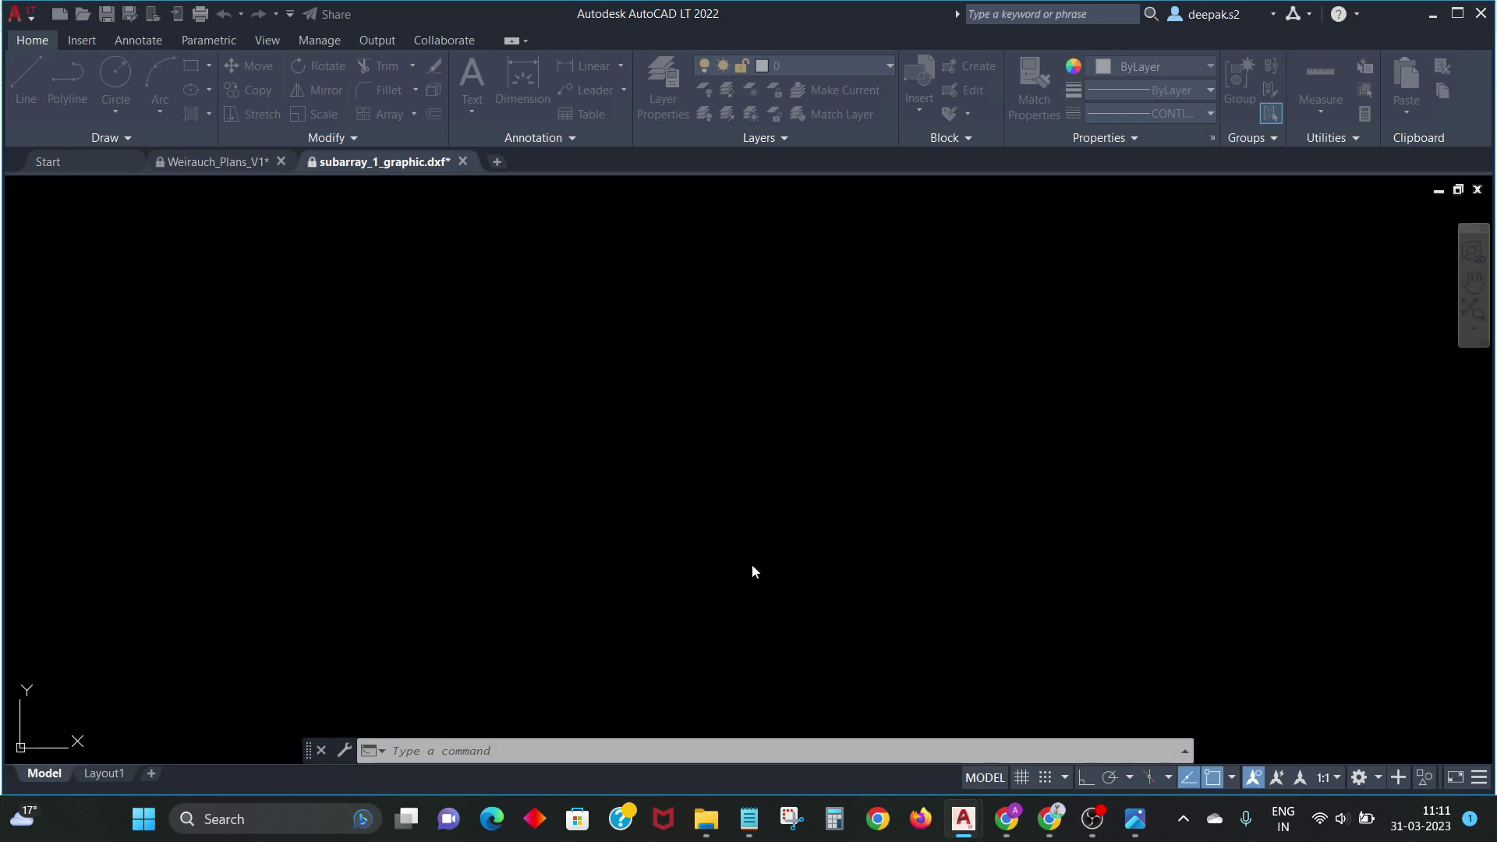
scroll(742, 539, "down", 3)
scroll(655, 535, "down", 3)
scroll(655, 535, "up", 4)
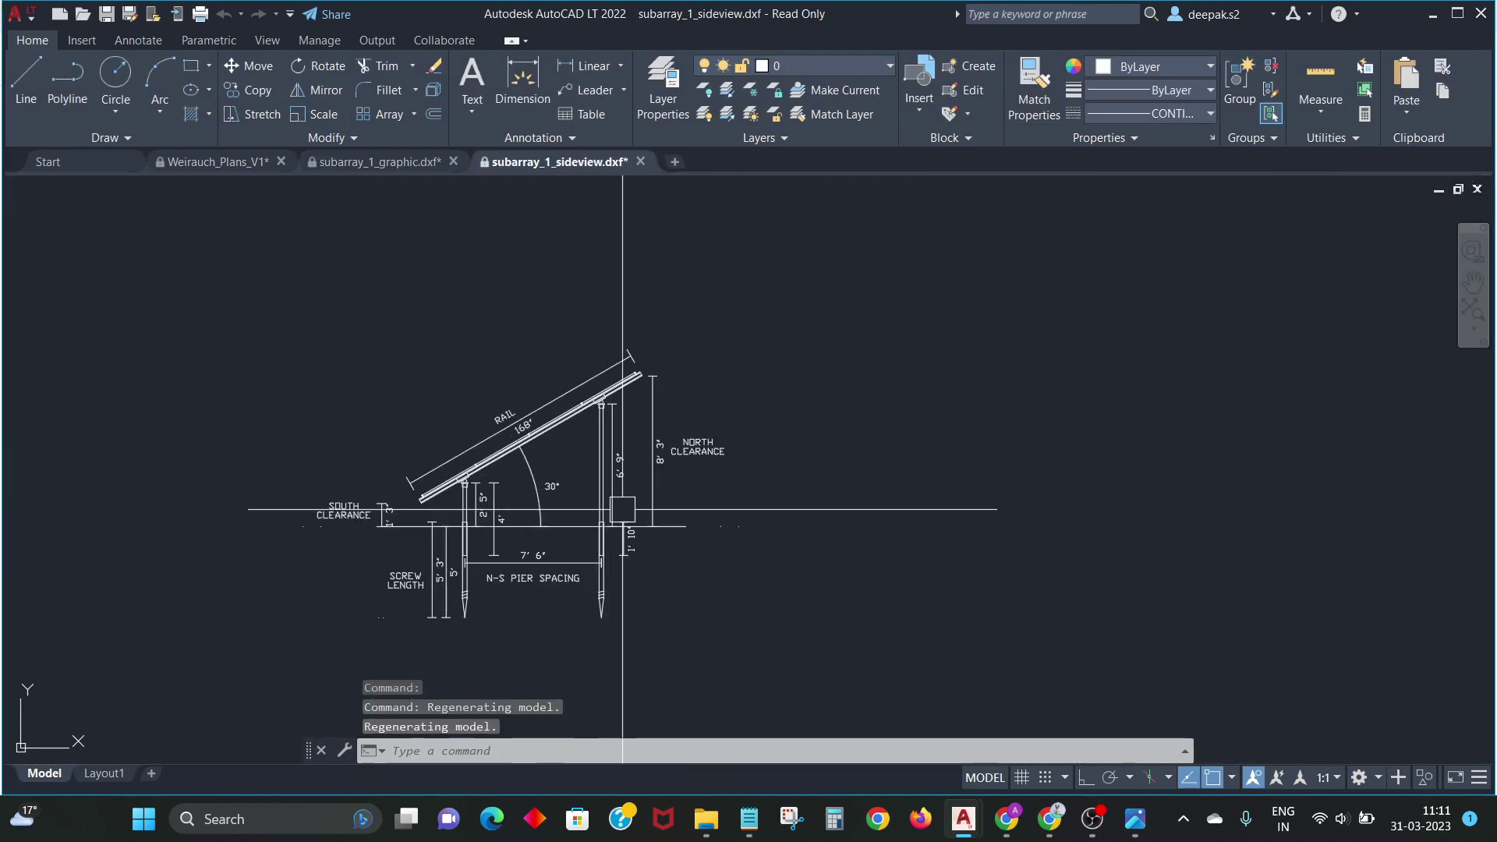
left_click(756, 302)
left_click(310, 623)
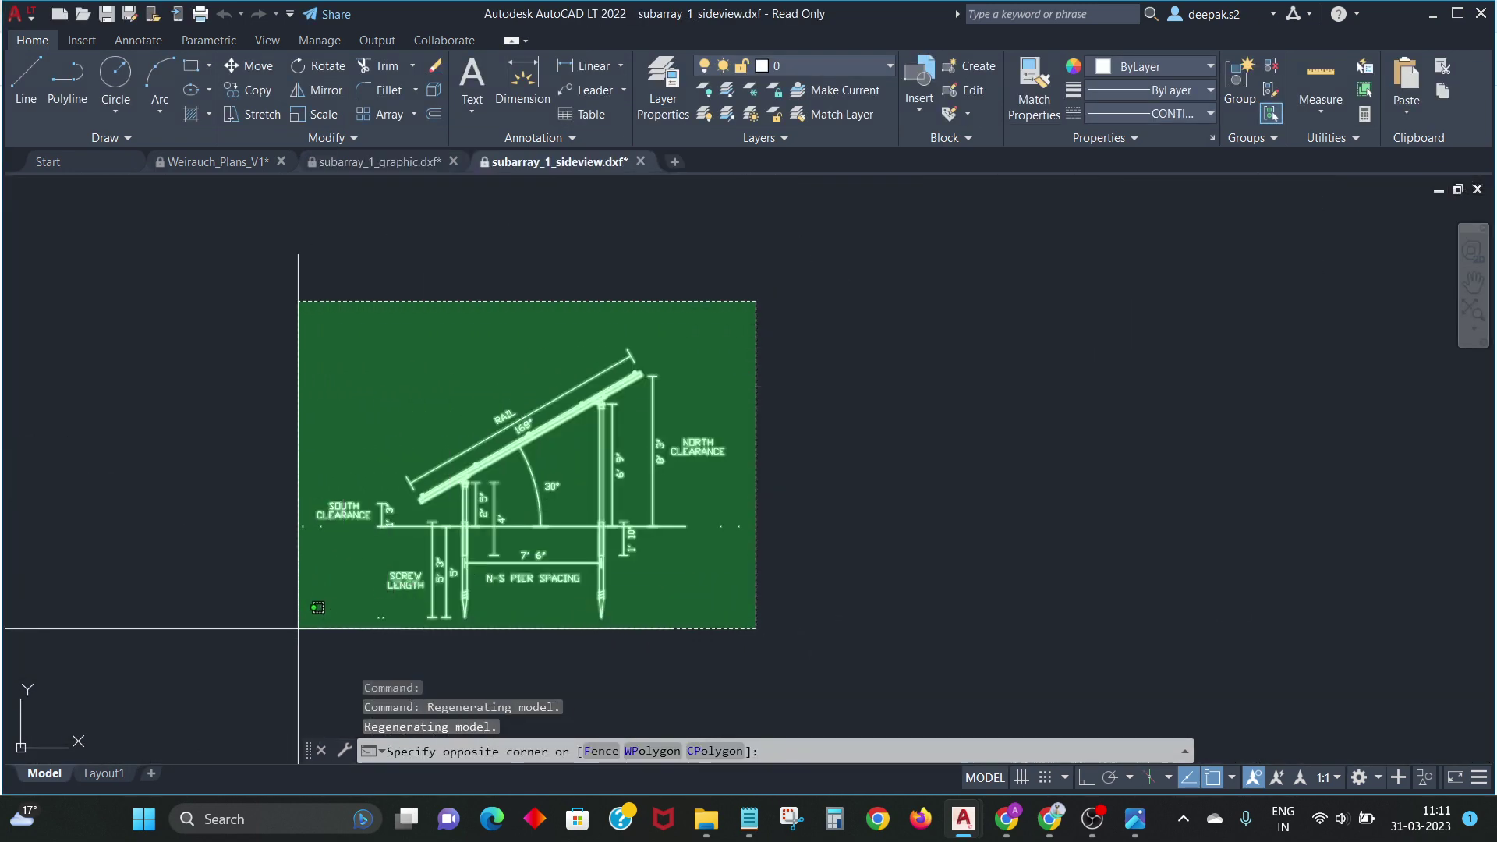
middle_click_drag(391, 593, 526, 526)
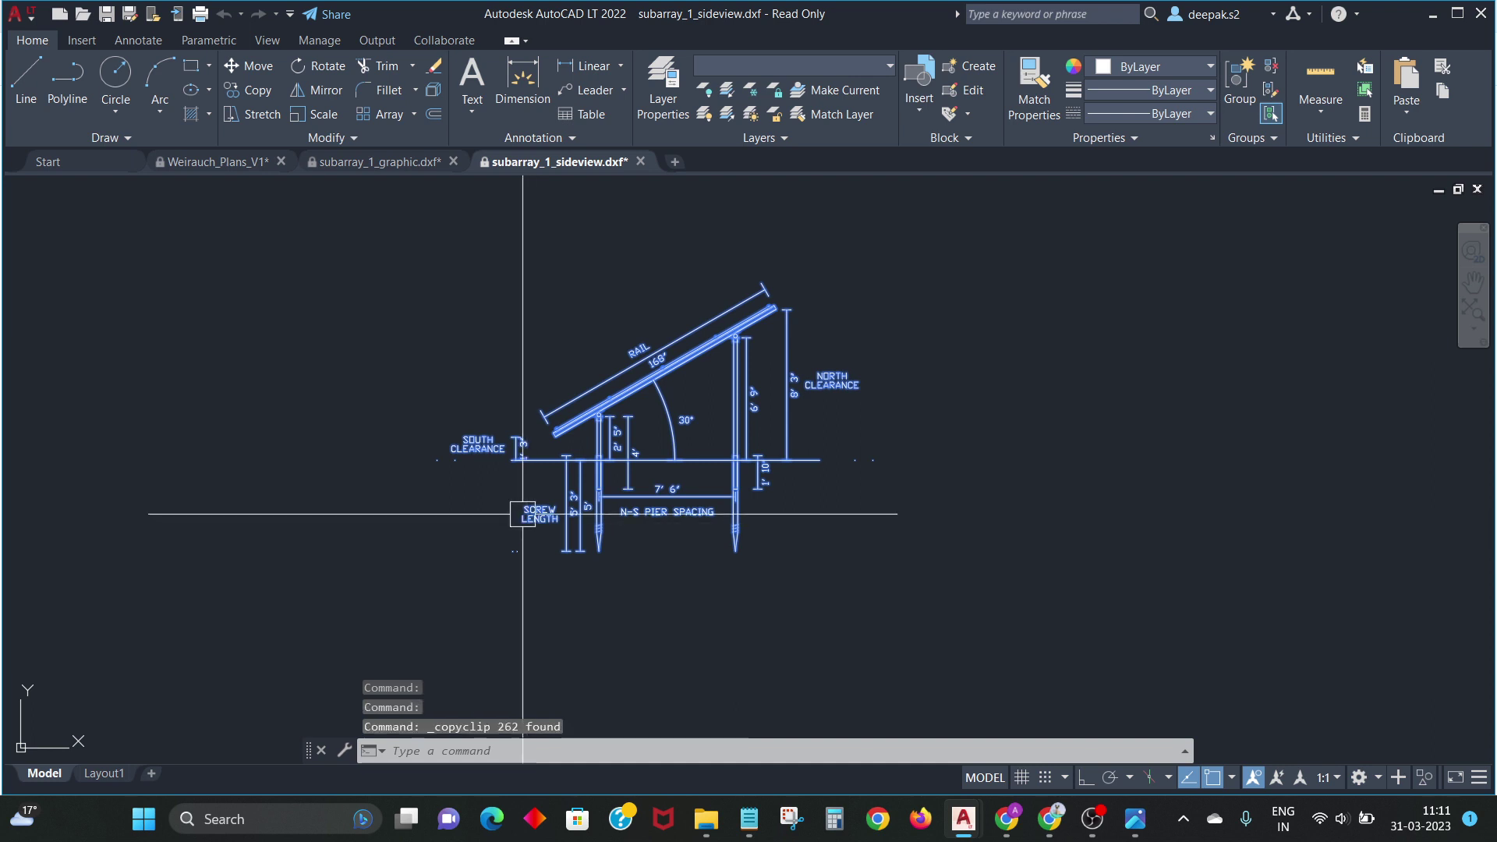
- Paste the side view into an empty area of Weirauch_Plans_V1
left_click(242, 164)
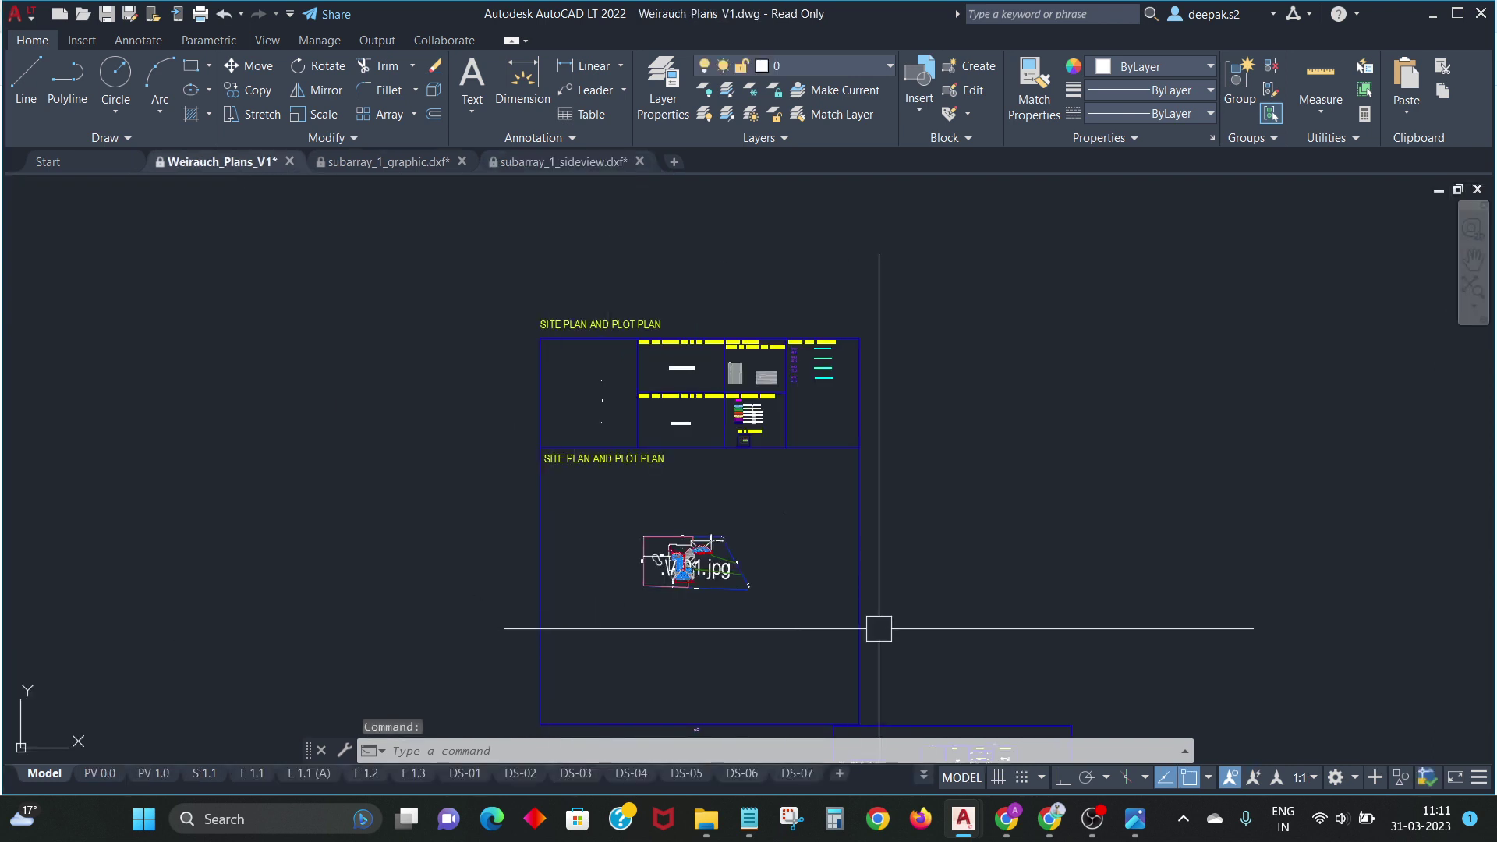
middle_click_drag(879, 628, 625, 489)
scroll(658, 481, "up", 5)
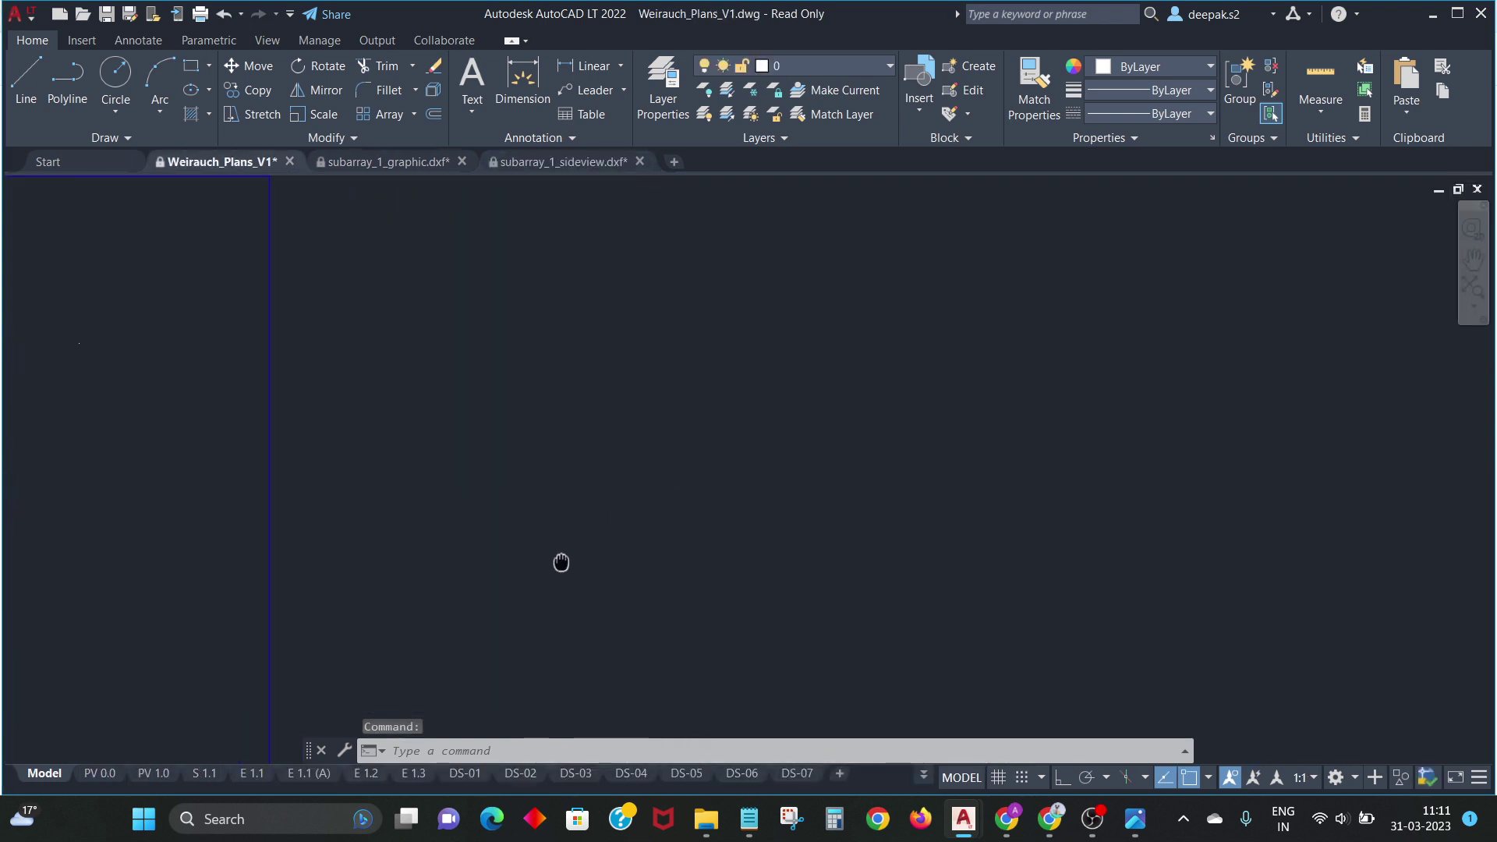
scroll(669, 516, "down", 2)
key("ctrl+v")
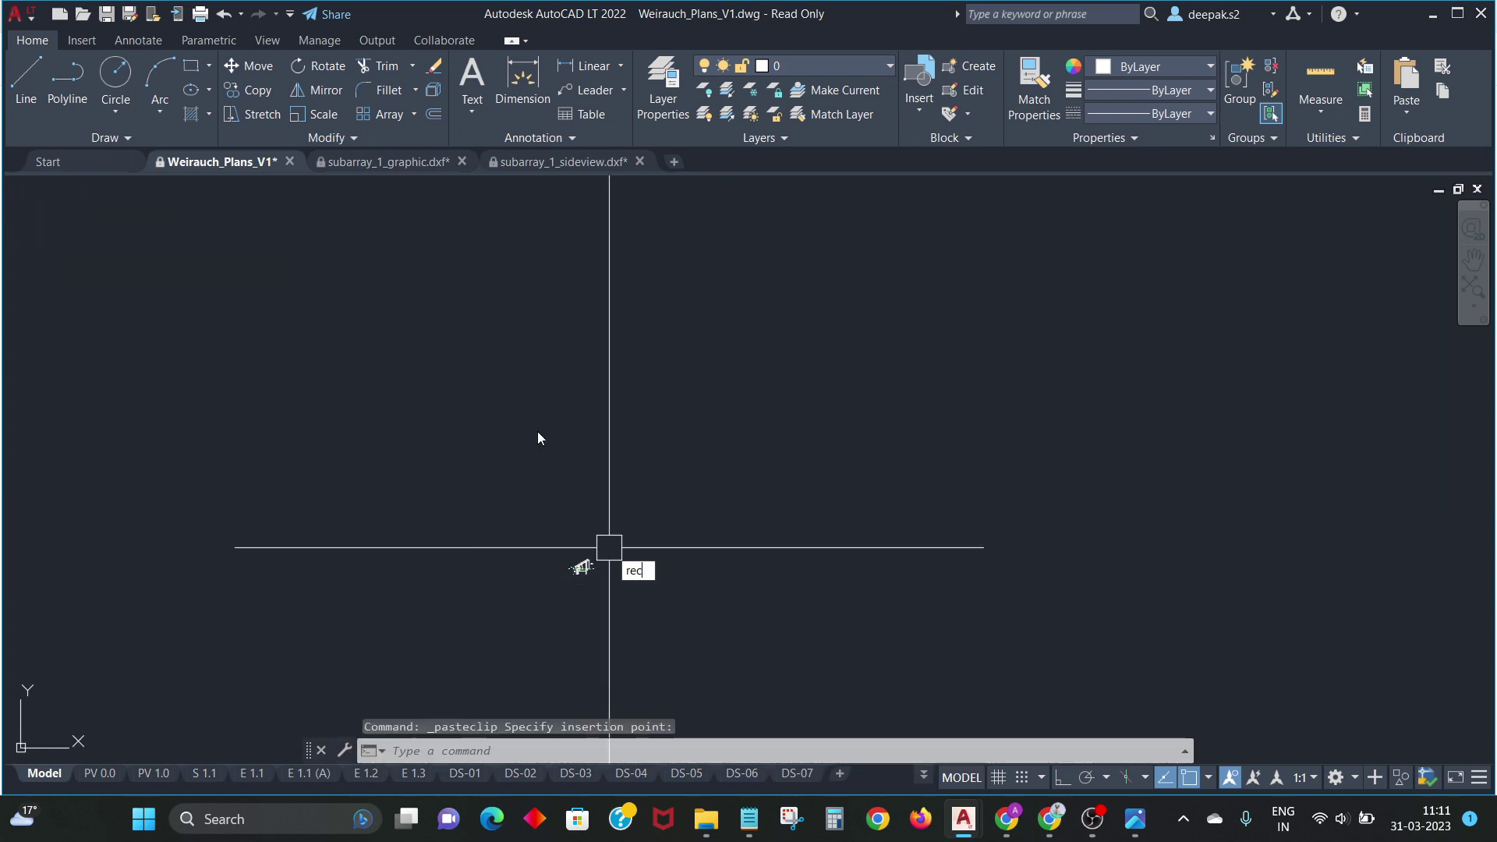
- Draw a rectangular frame in the plan set
key("Return")
left_click(294, 268)
scroll(962, 634, "up", 3)
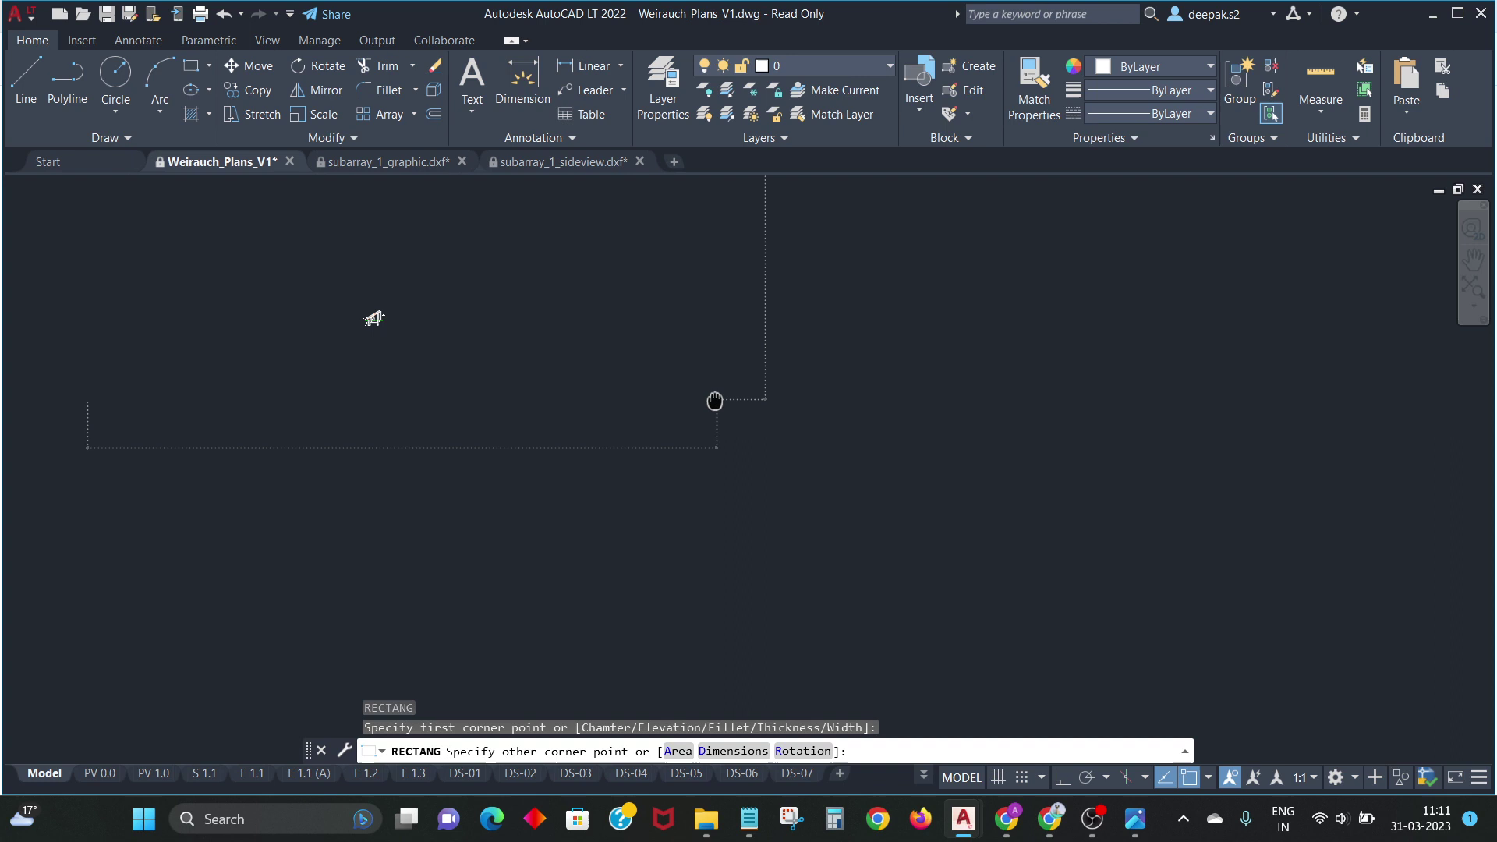
left_click(910, 611)
scroll(517, 418, "down", 3)
- Move the pasted side view to a new spot in the plan
left_click(361, 608)
middle_click_drag(536, 596, 436, 520)
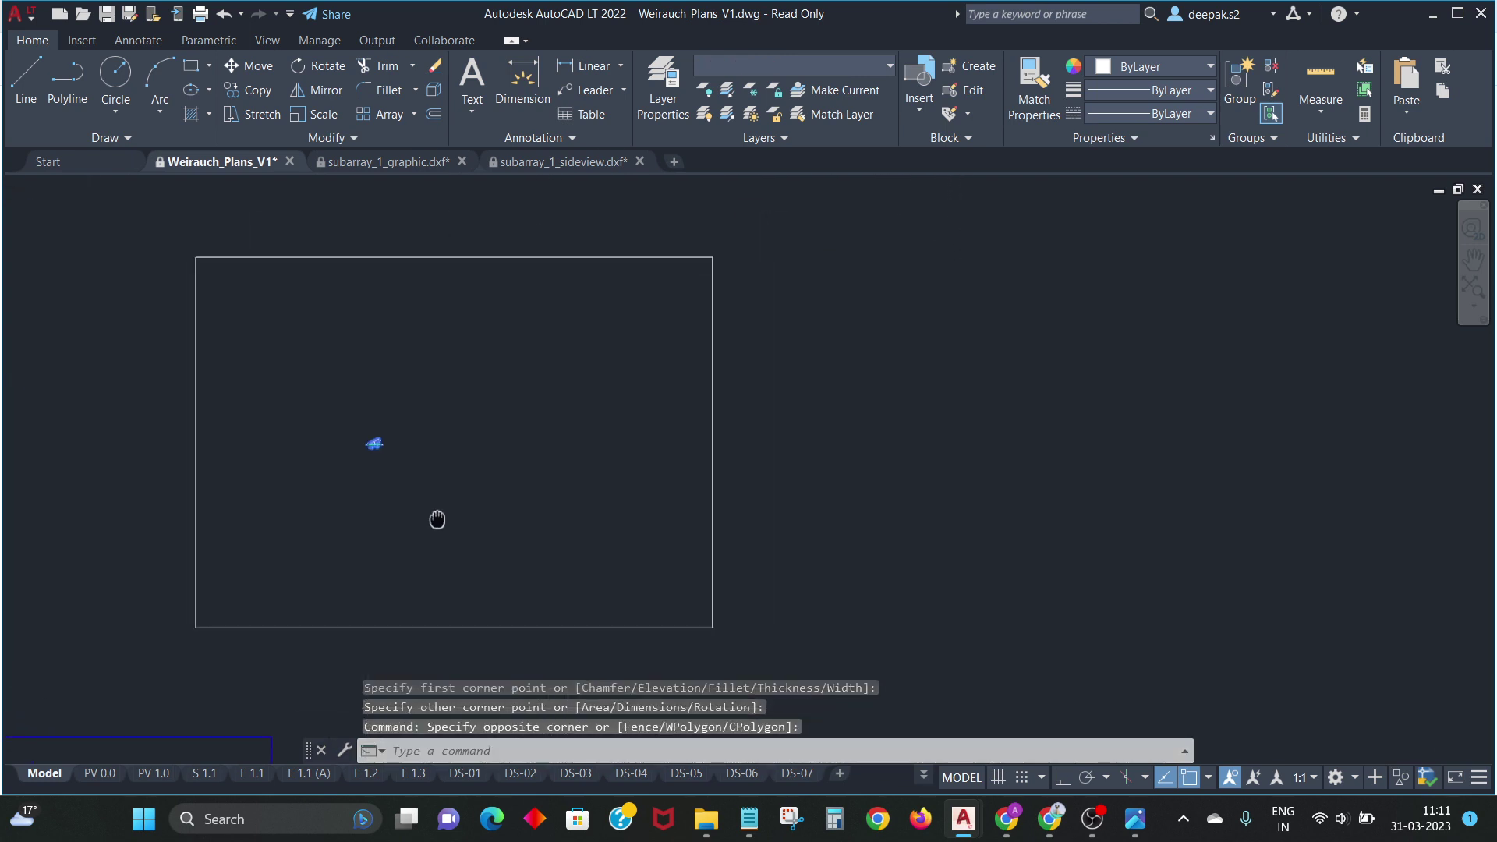
left_click(434, 508)
type("m")
key("Return")
scroll(434, 508, "up", 2)
left_click(433, 503)
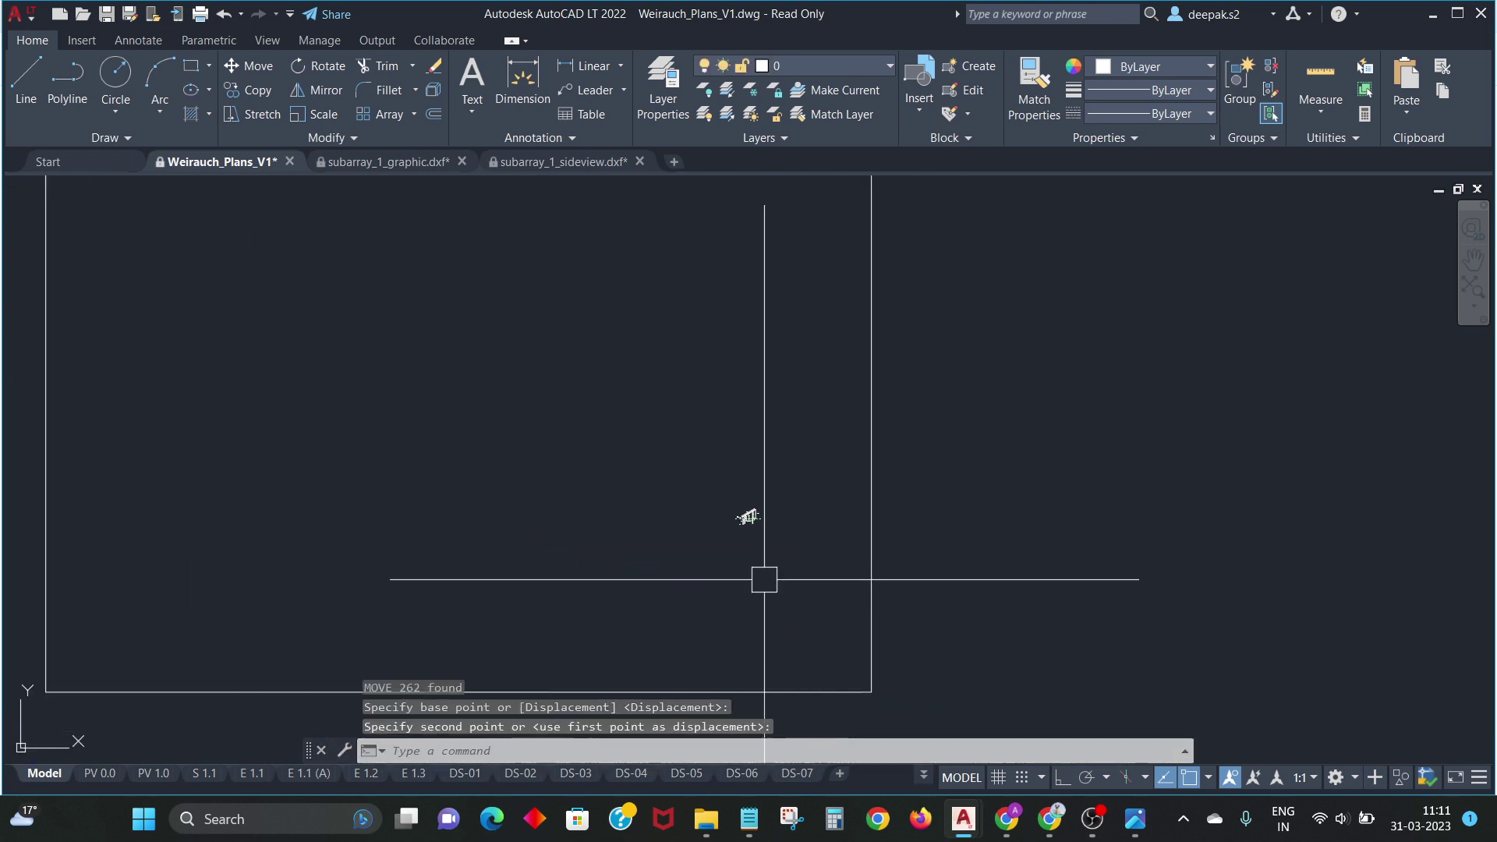
scroll(751, 541, "up", 4)
type("rec")
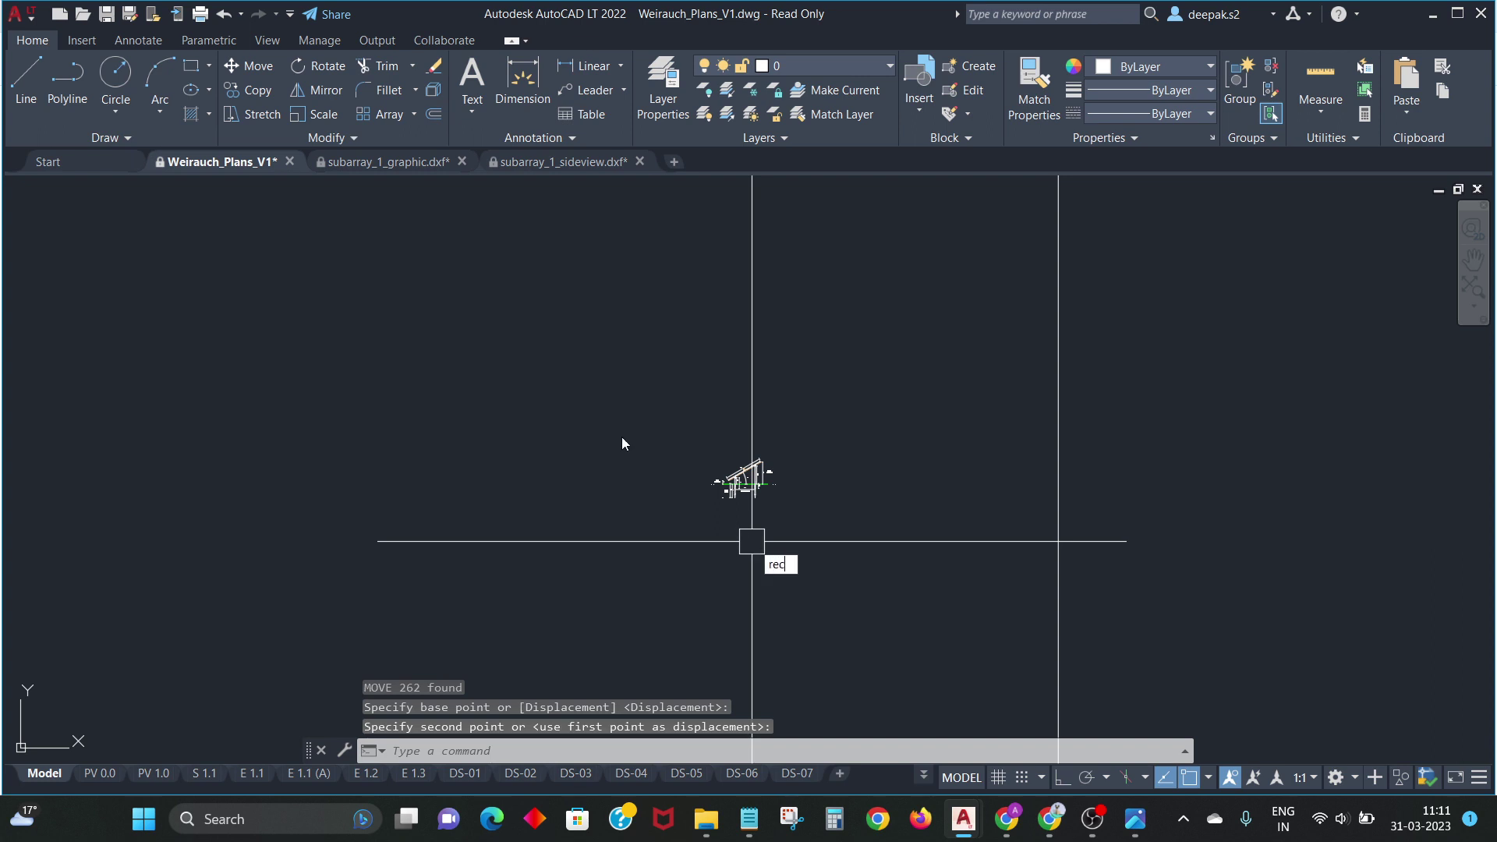
key("Return")
left_click(475, 340)
- Draw a new frame around the side view plus a dividing line from its top edge
left_click(964, 609)
middle_click_drag(758, 545, 691, 546)
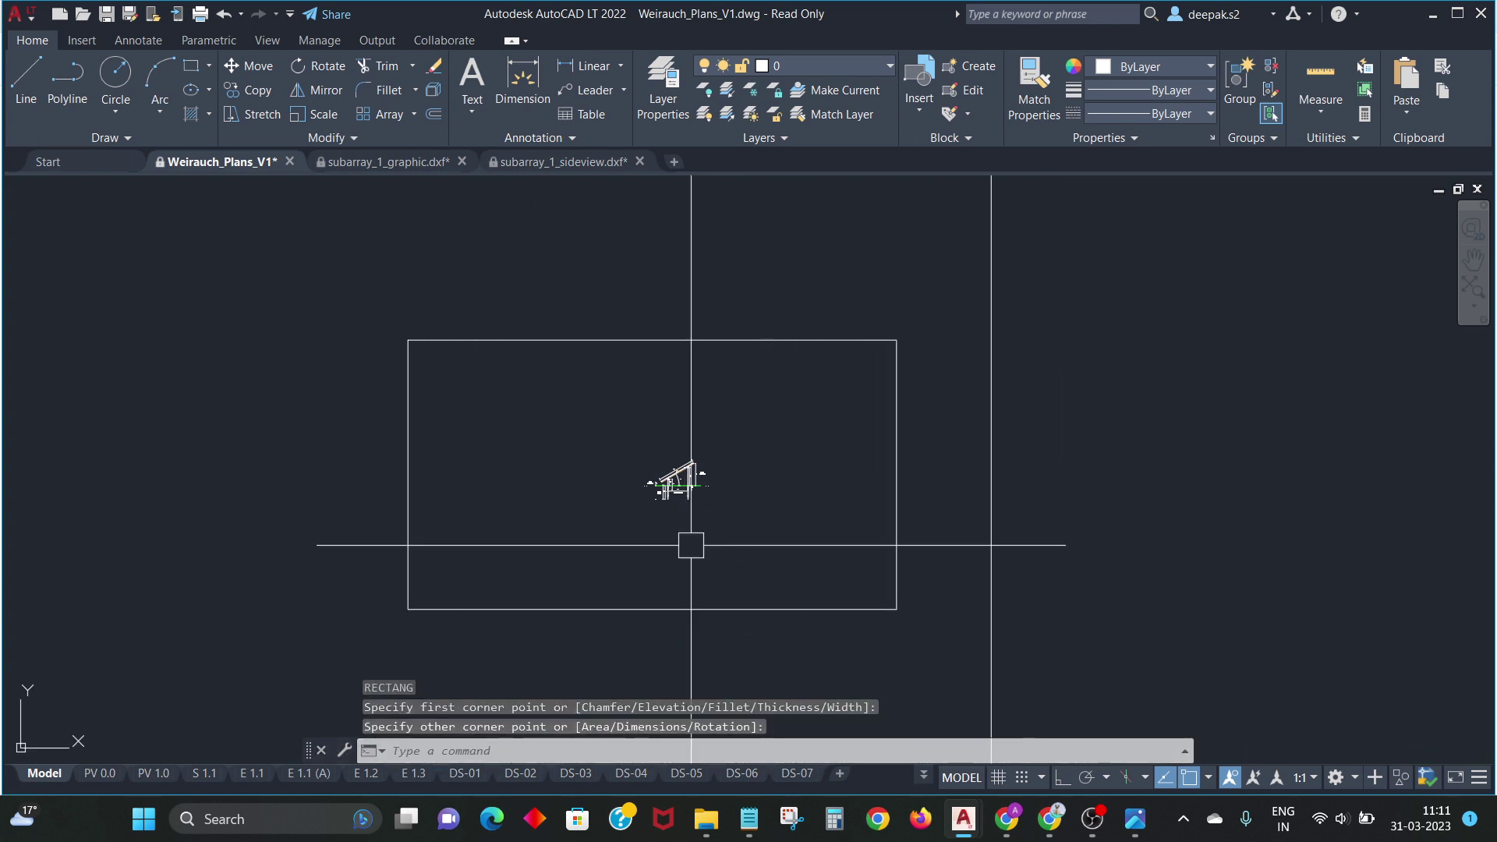
type("l")
key("Return")
left_click(615, 340)
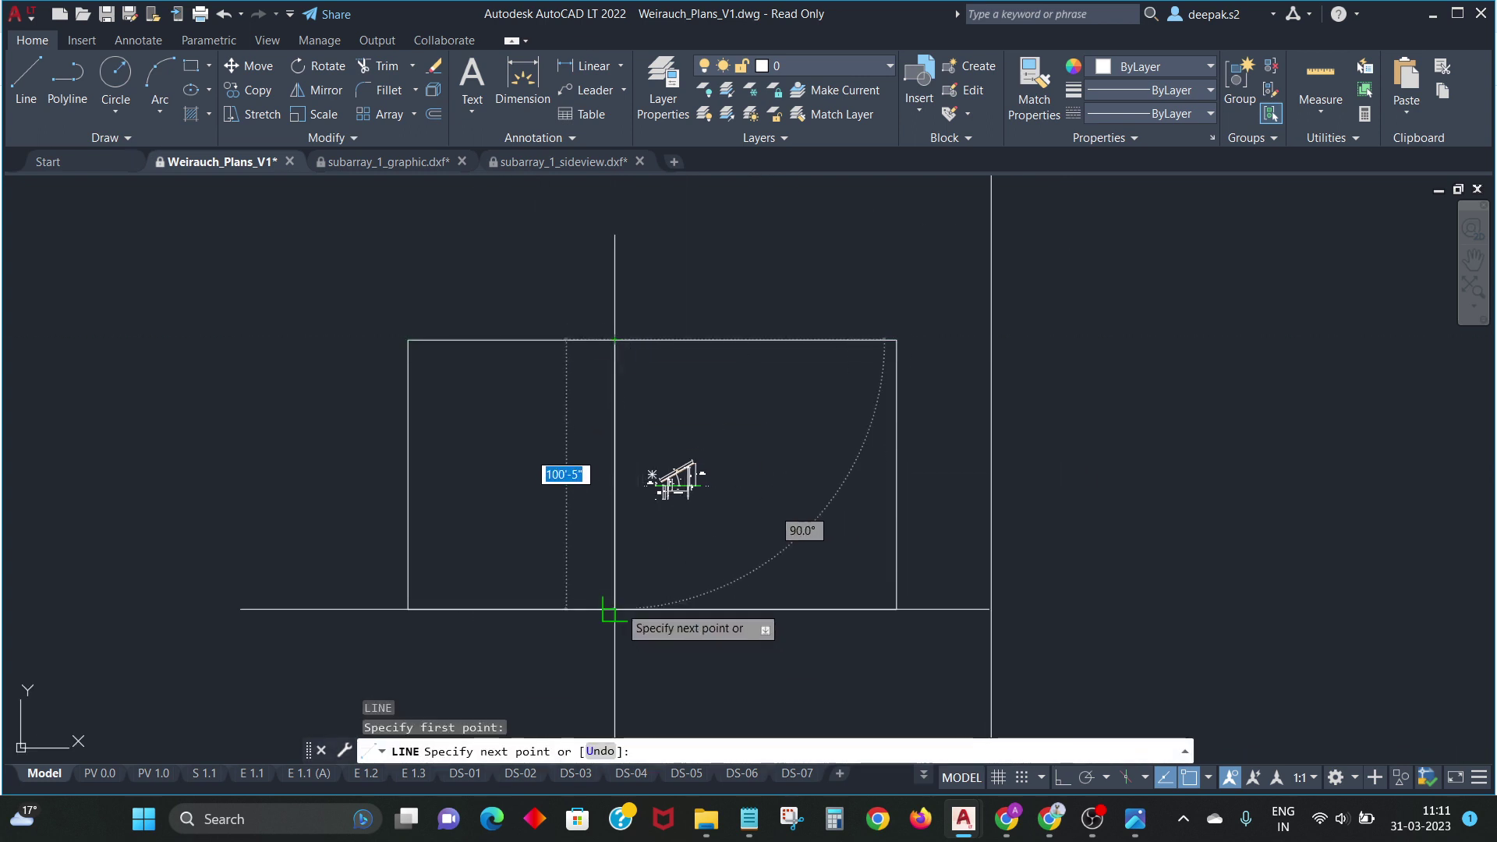
key("Escape")
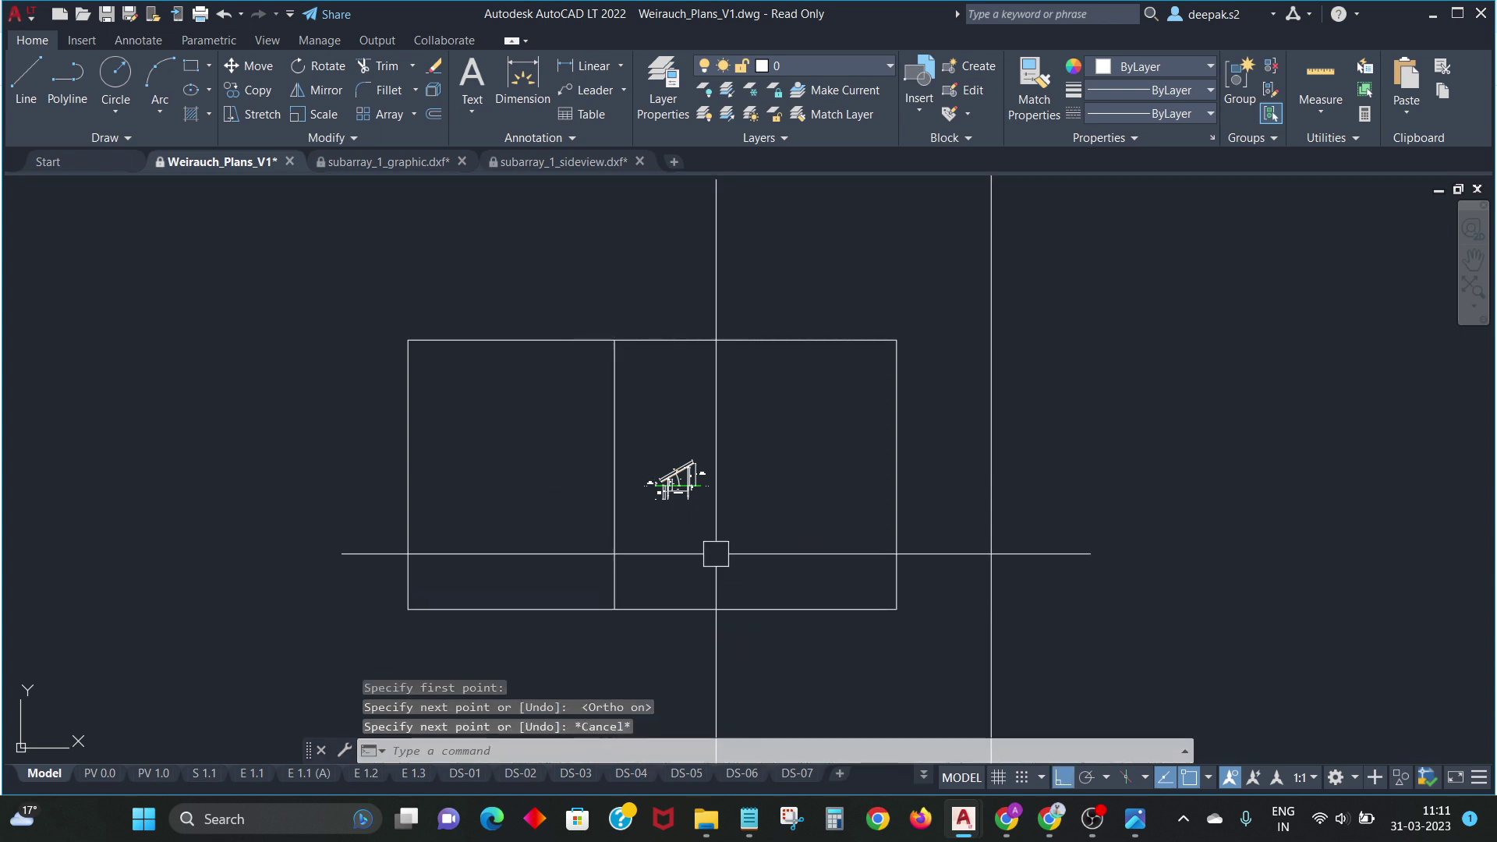
- Reselect the side view and move it into its final position inside the frame
scroll(744, 491, "up", 2)
left_click(739, 408)
left_click(586, 555)
scroll(614, 554, "up", 2)
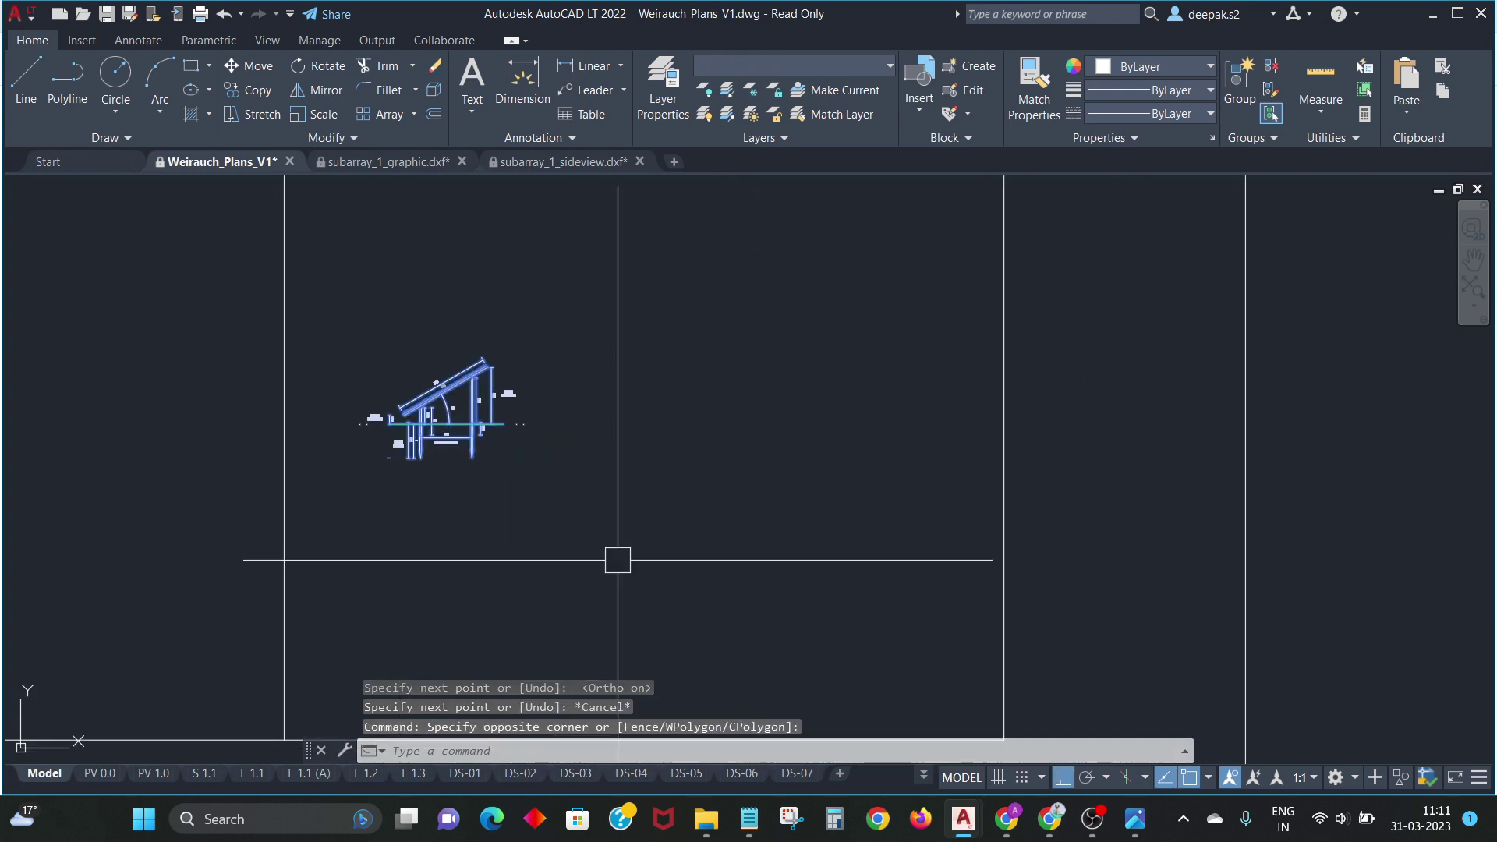
type("m")
key("Return")
left_click(553, 562)
left_click(860, 558)
scroll(671, 460, "down", 1)
scroll(670, 460, "up", 3)
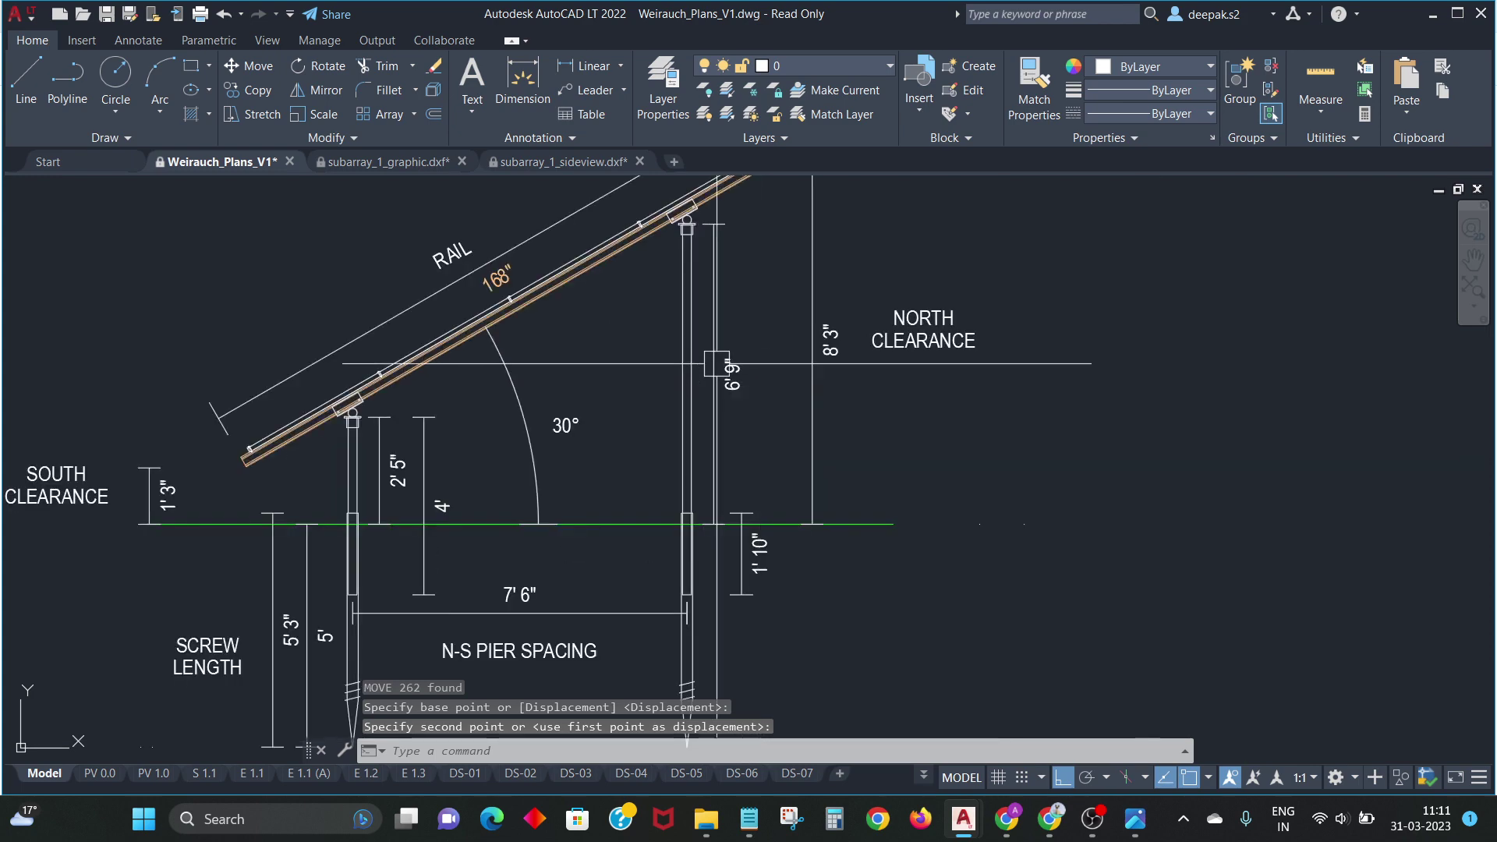
scroll(639, 418, "down", 3)
scroll(678, 322, "down", 1)
mouse_move(749, 819)
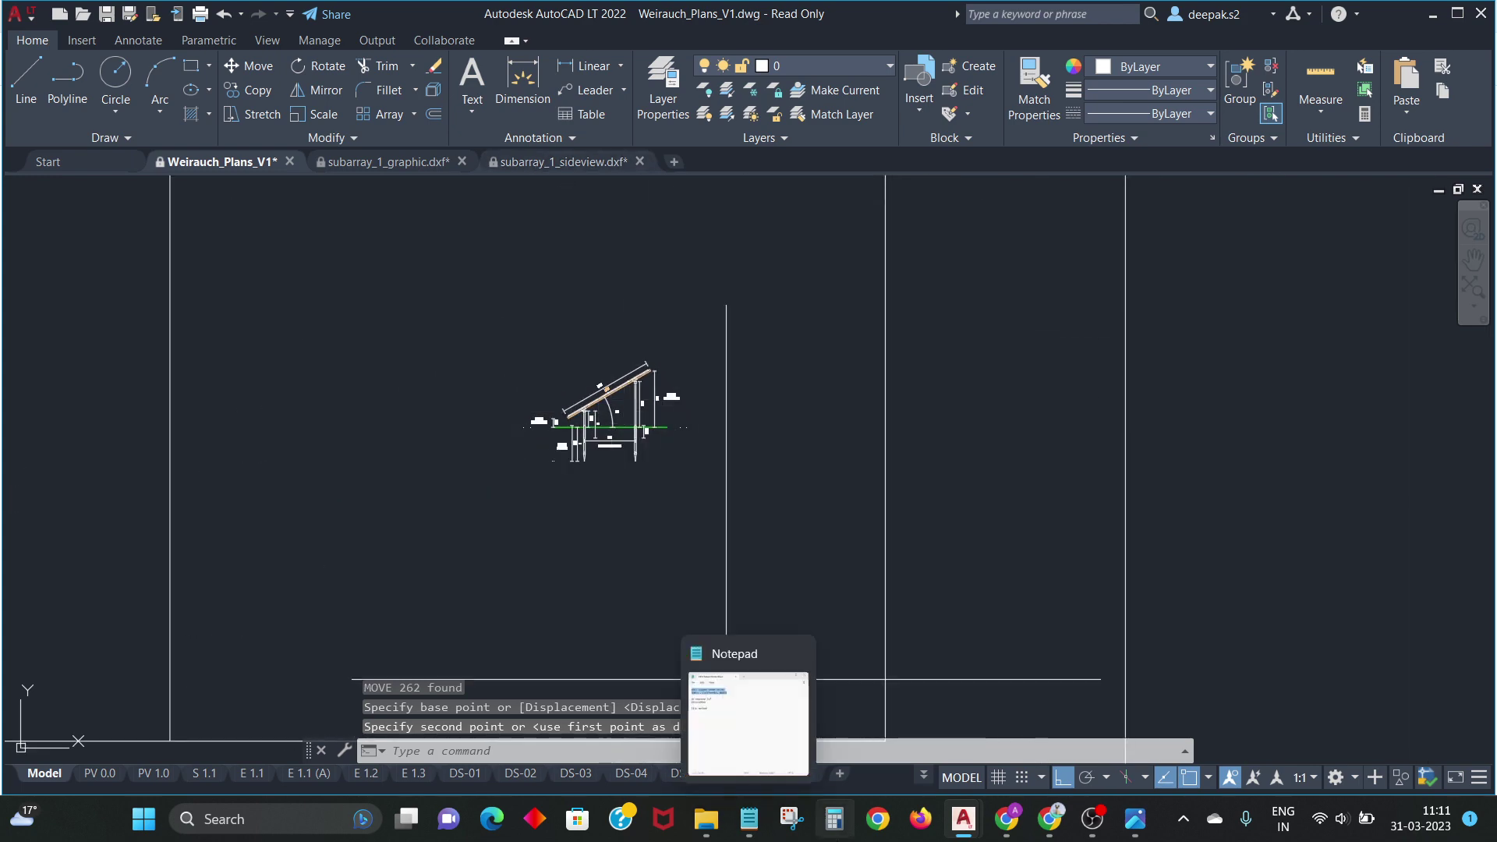
- Open subarray_1_topview.dxf read-only and copy its 1036-object panel array, returning to Weirauch_Plans_V1
left_click(705, 823)
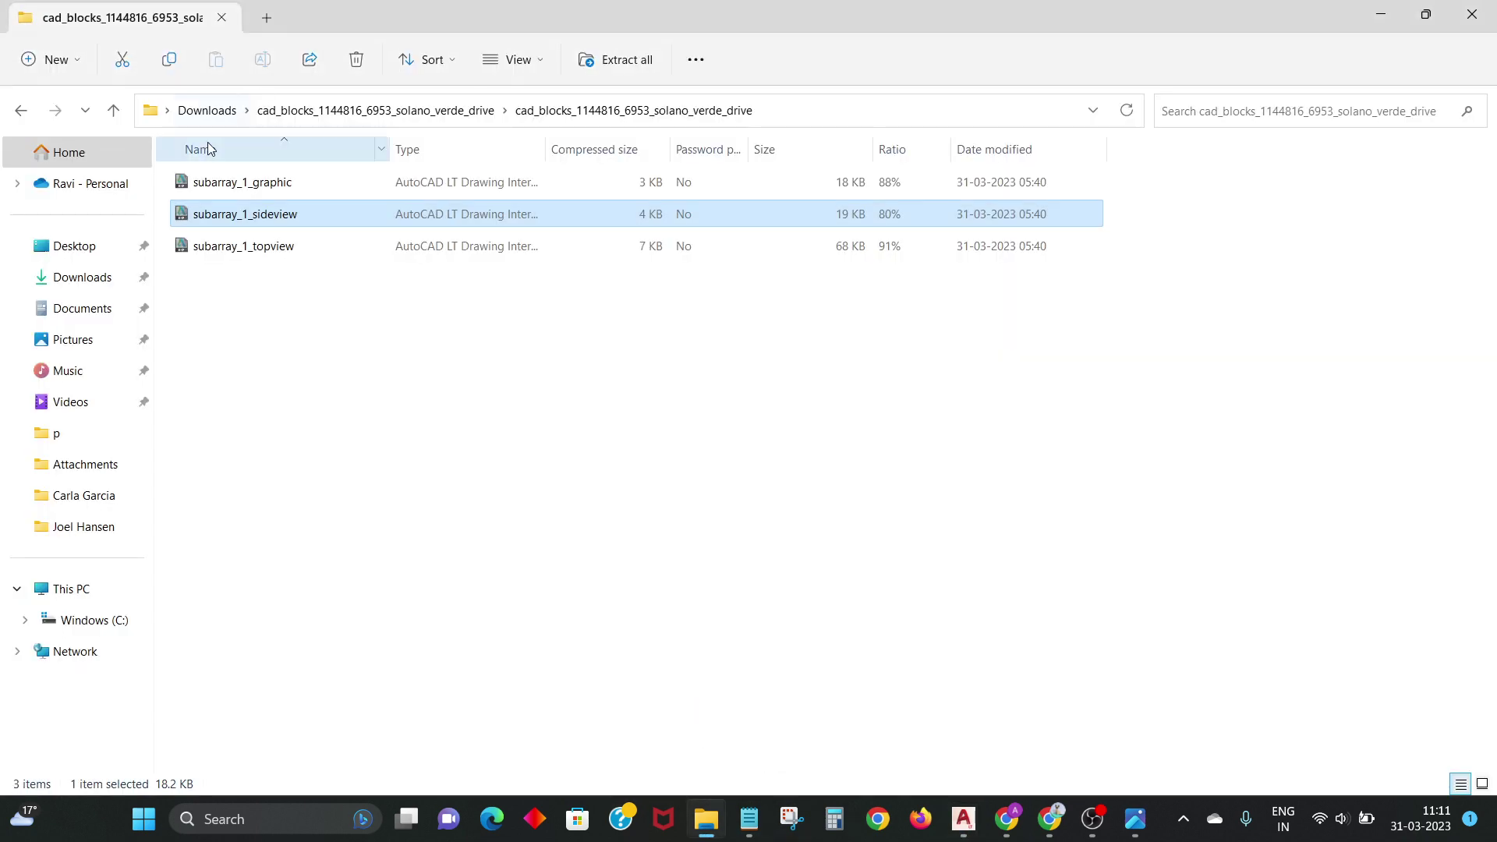
double_click(252, 247)
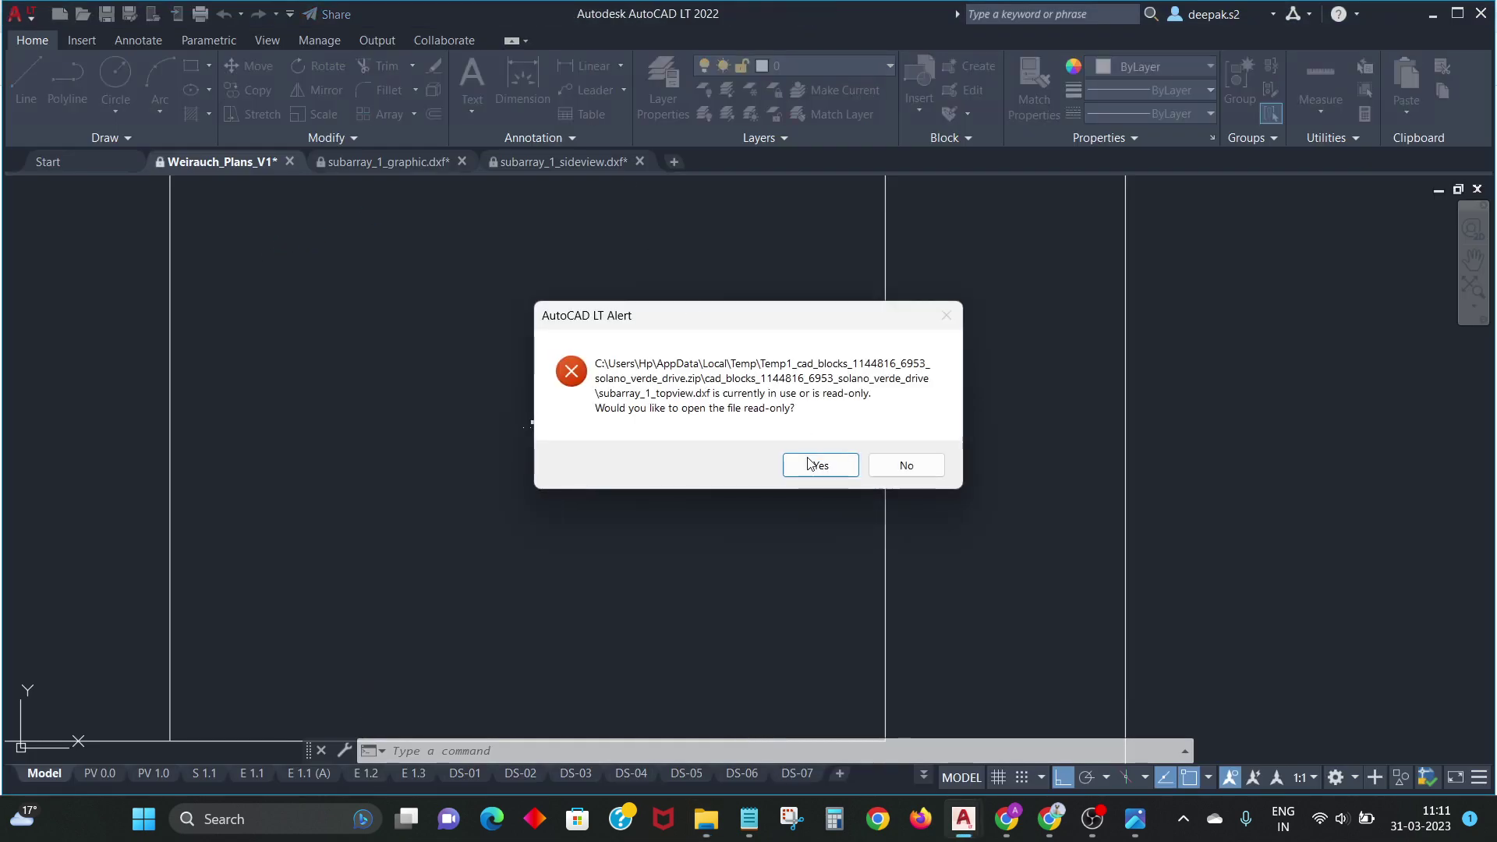
left_click(809, 463)
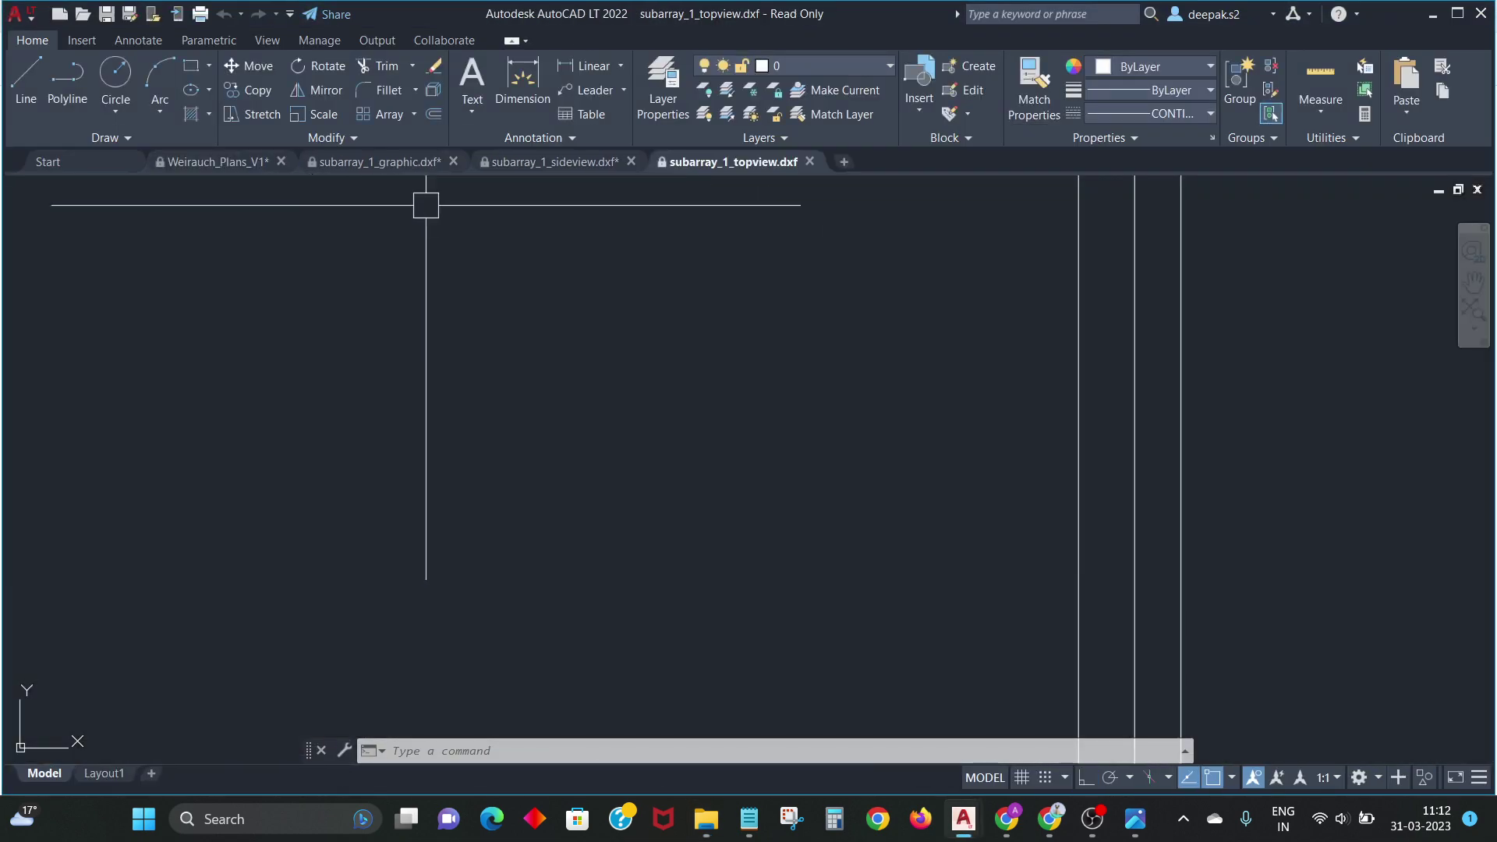
scroll(655, 401, "down", 5)
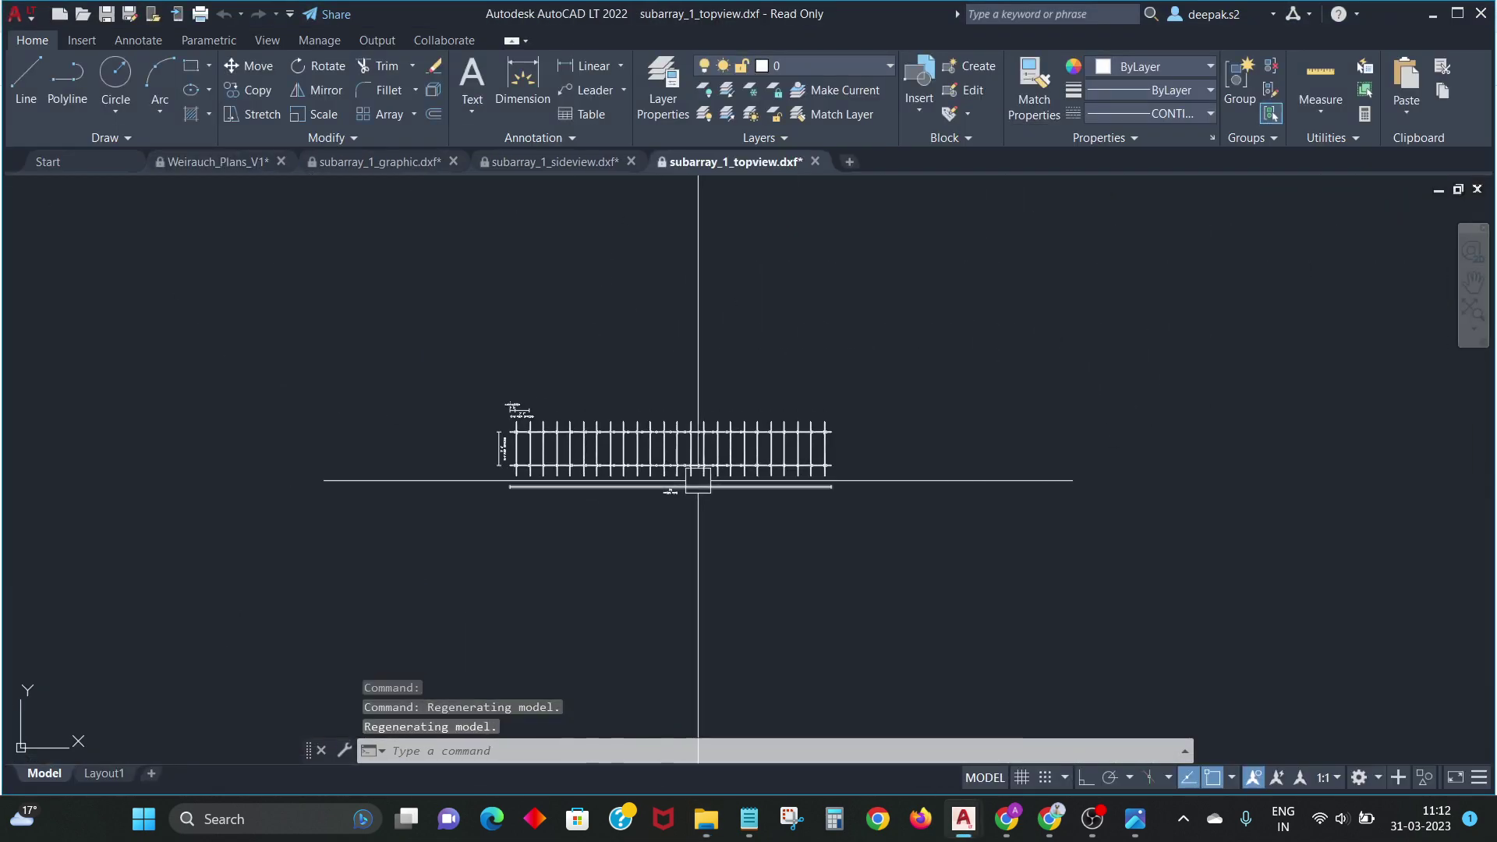
scroll(698, 480, "up", 4)
left_click(1080, 258)
left_click(128, 555)
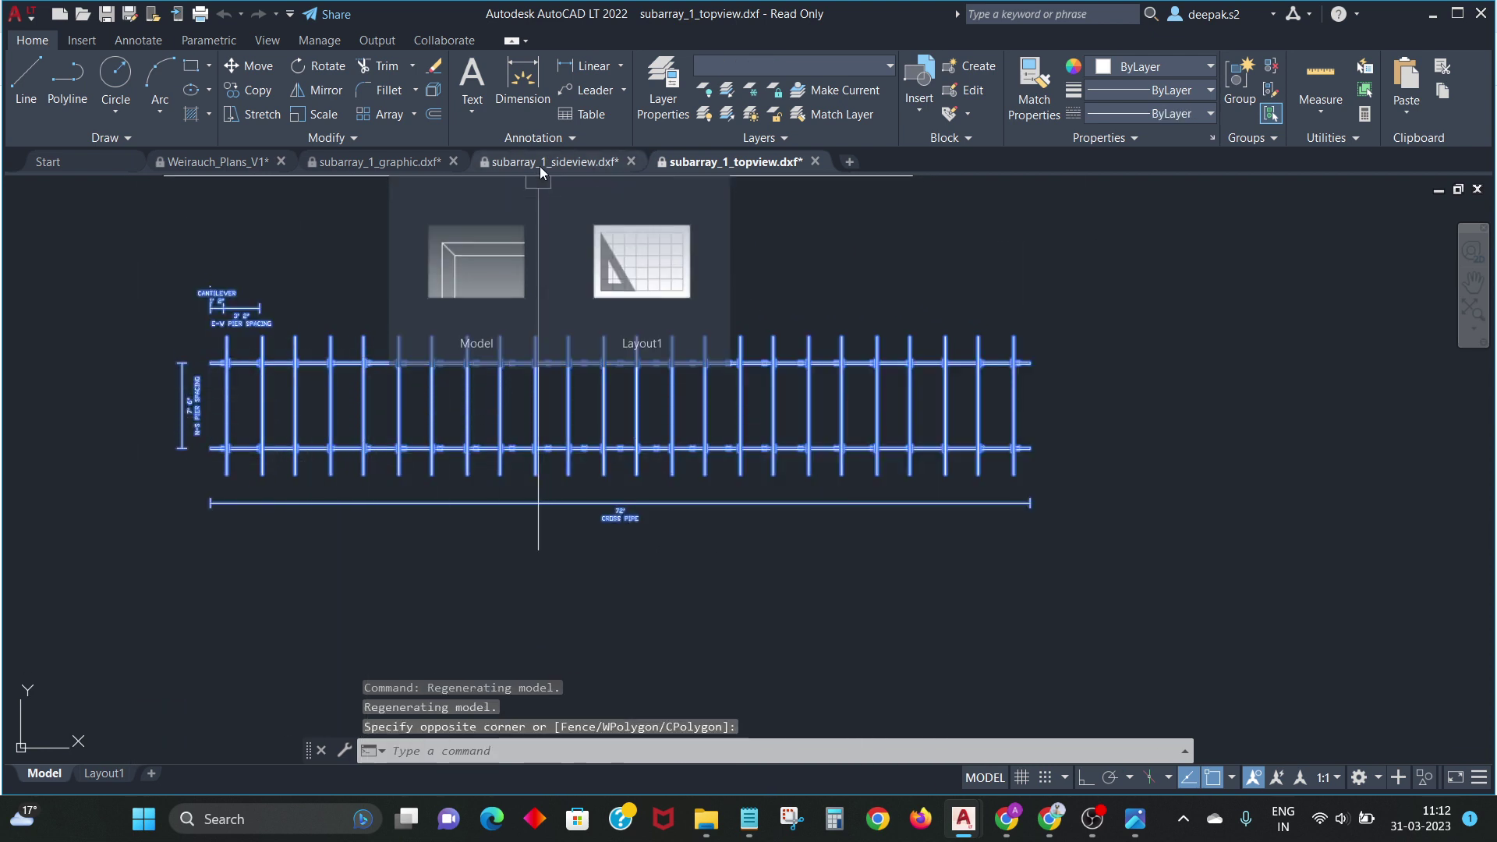
key("ctrl+c")
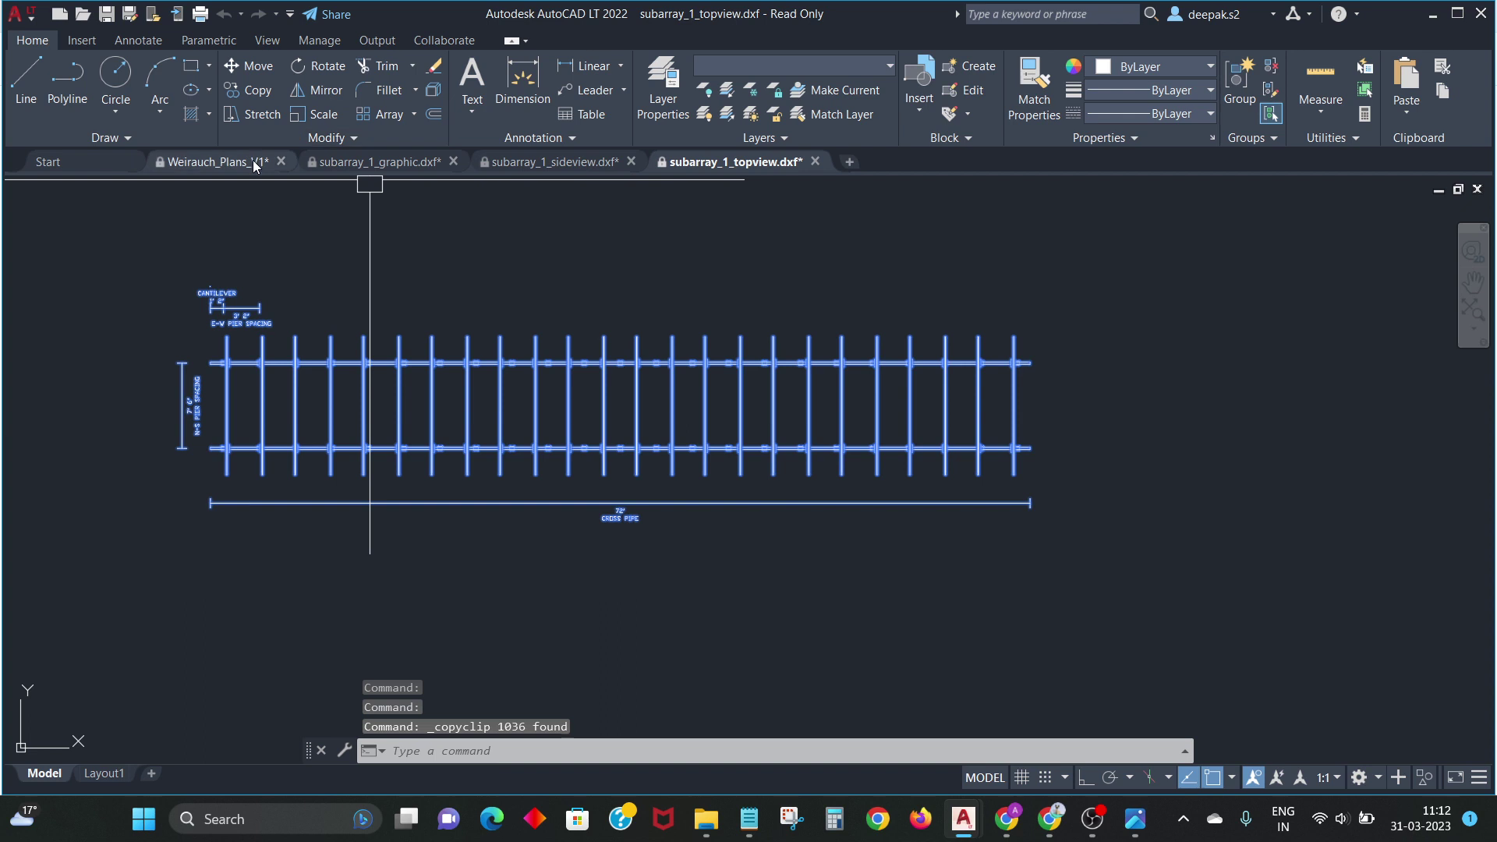
left_click(254, 163)
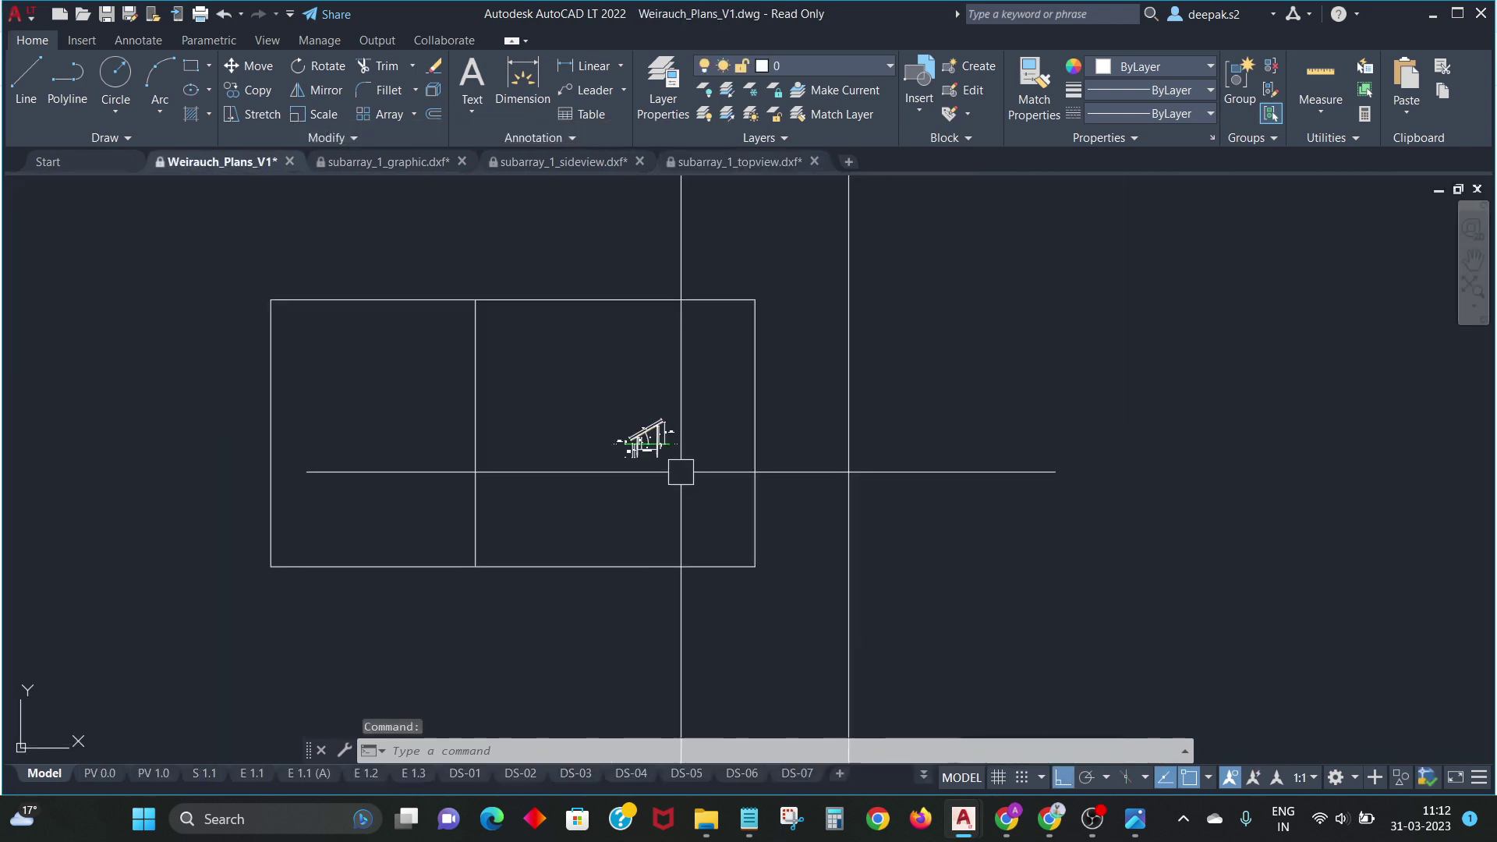
- Paste the top-view panel array into Weirauch_Plans_V1 below the side view
scroll(594, 526, "up", 4)
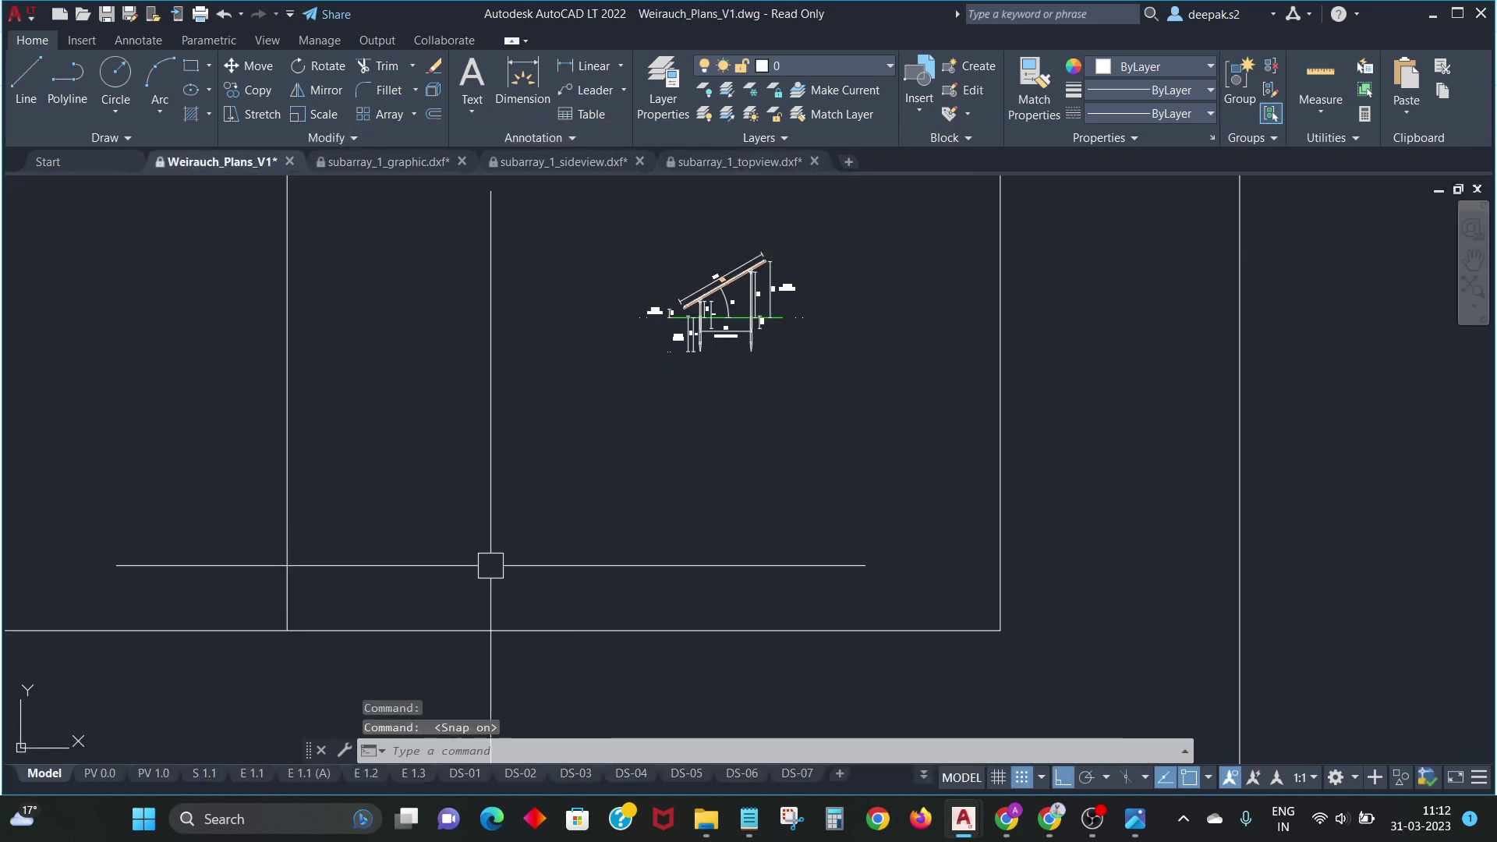
key("ctrl+v")
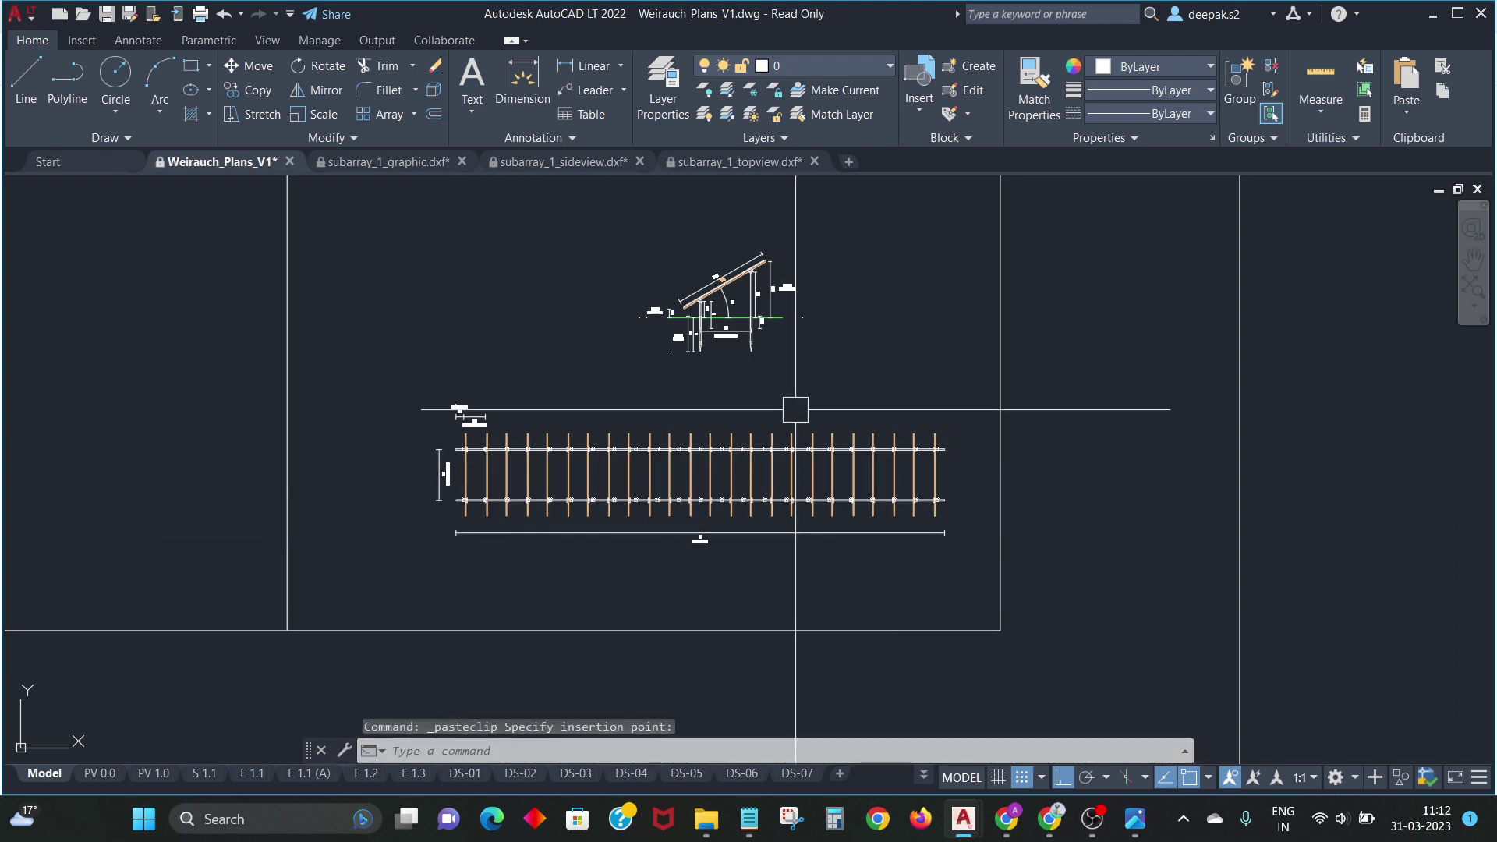
middle_click_drag(796, 409, 749, 495)
left_click(697, 522)
left_click(768, 260)
middle_click_drag(458, 474, 681, 479)
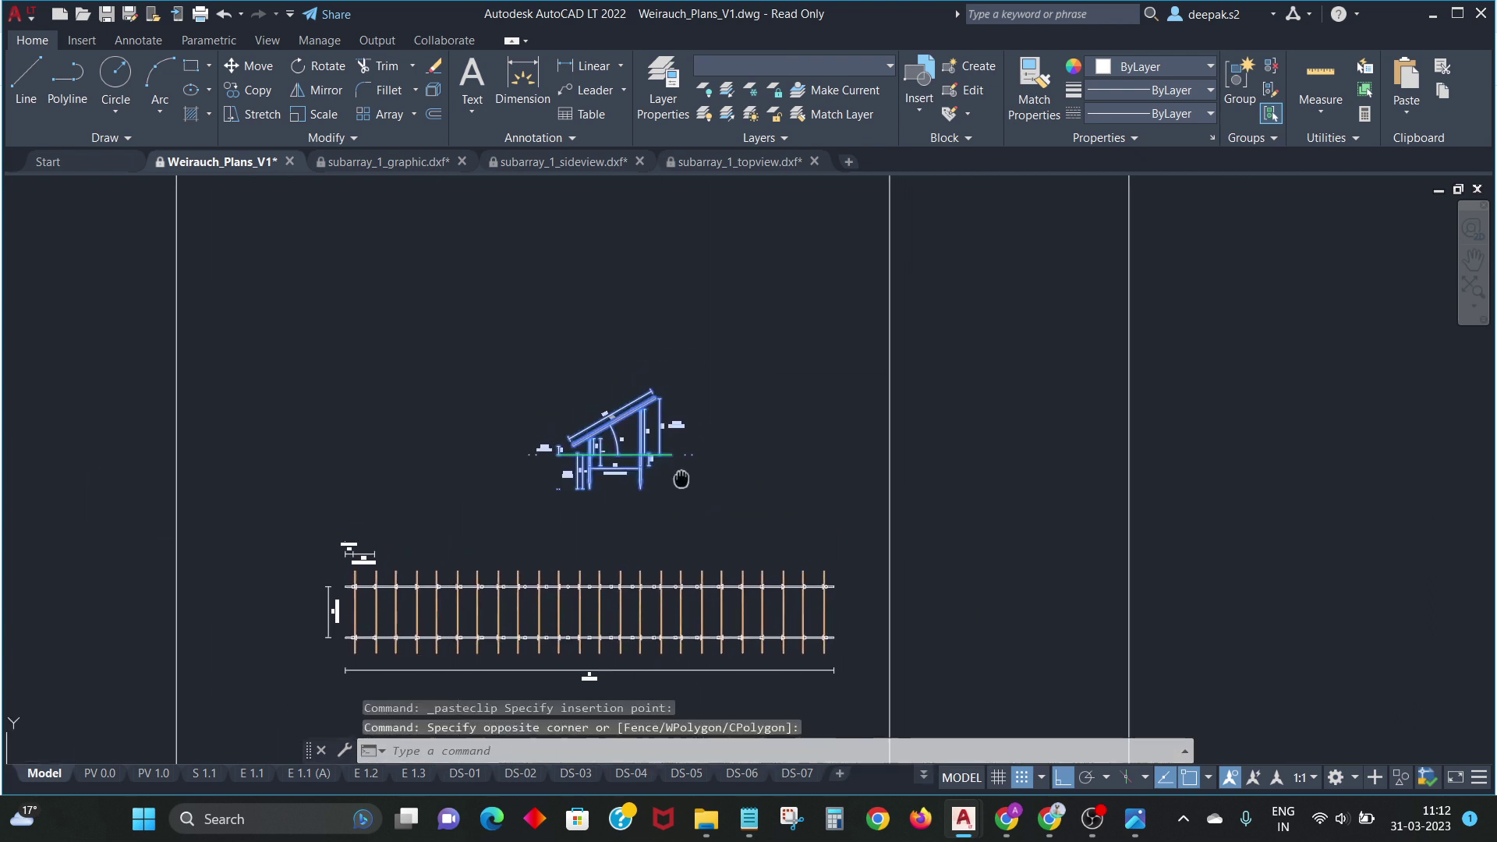
type("m")
key("Return")
left_click(879, 659)
key("Return")
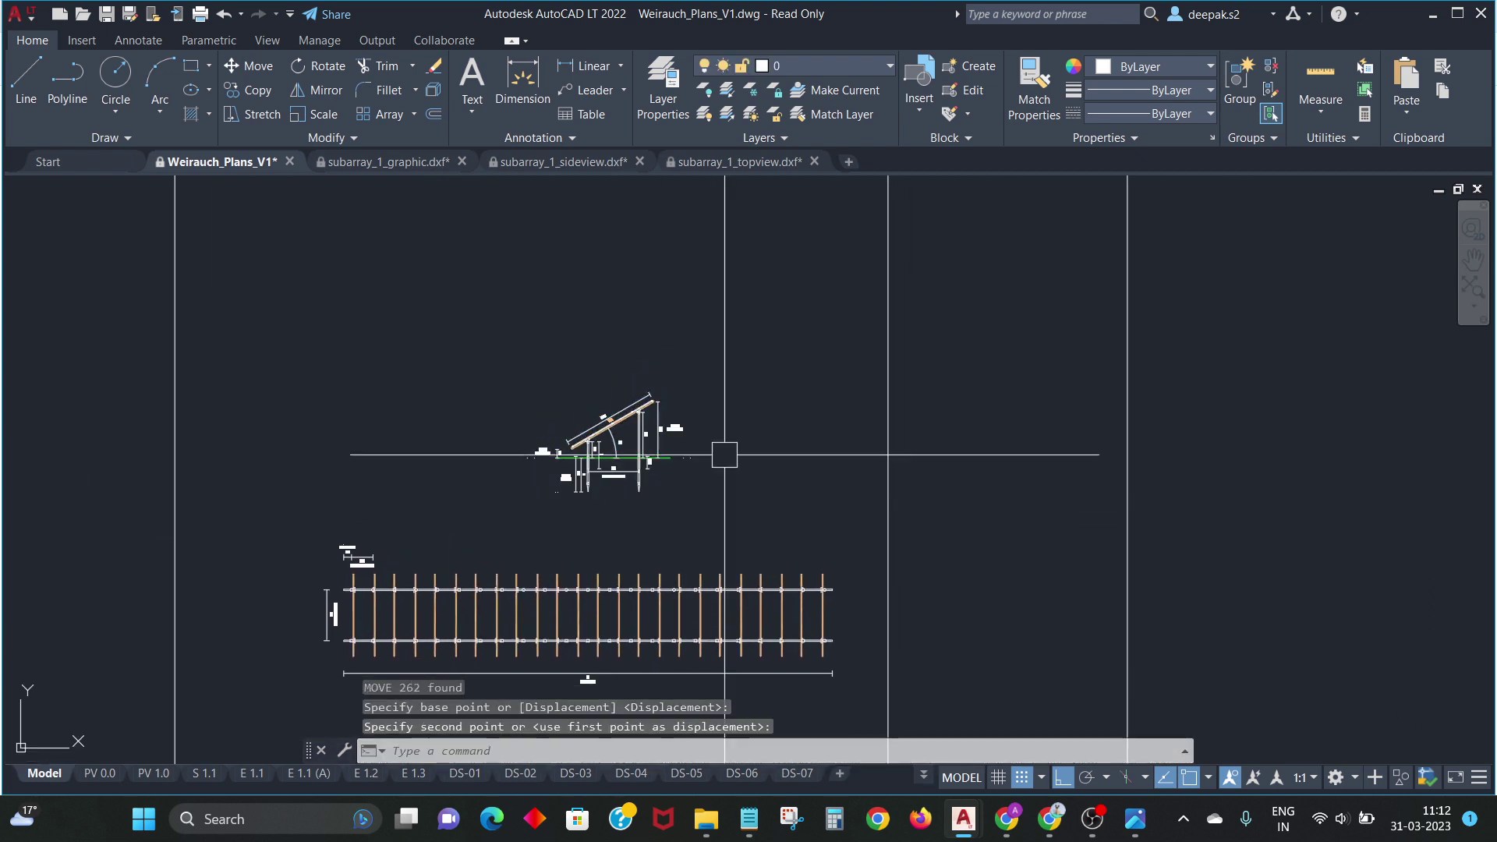
key("Escape")
- Reselect the side view, start a move and cancel it, then bring up subarray_1_sideview.dxf
left_click(741, 344)
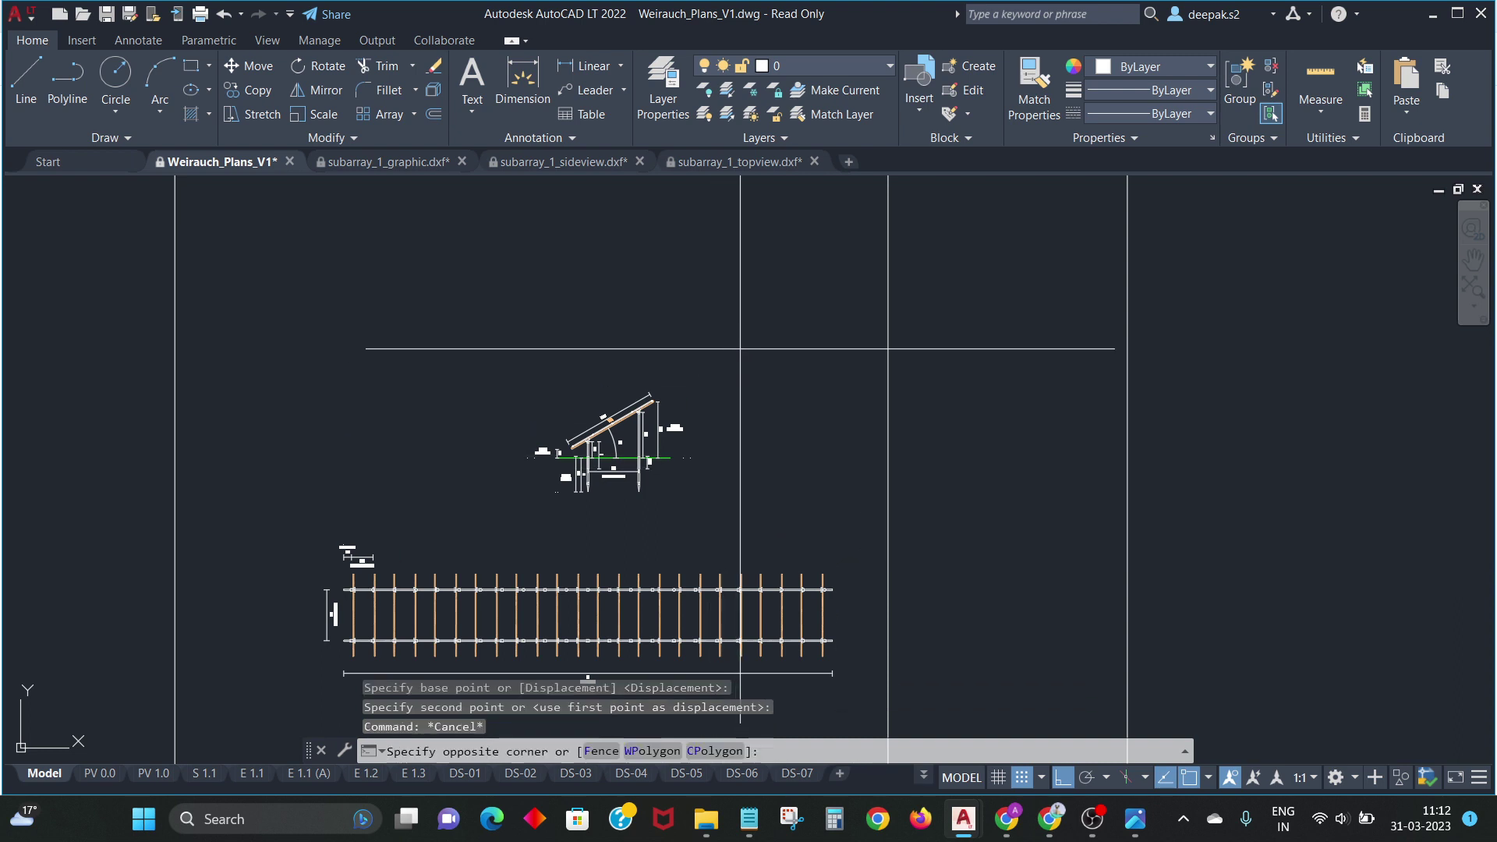
left_click(501, 528)
middle_click_drag(719, 511, 671, 525)
type("m")
key("Return")
left_click(831, 668)
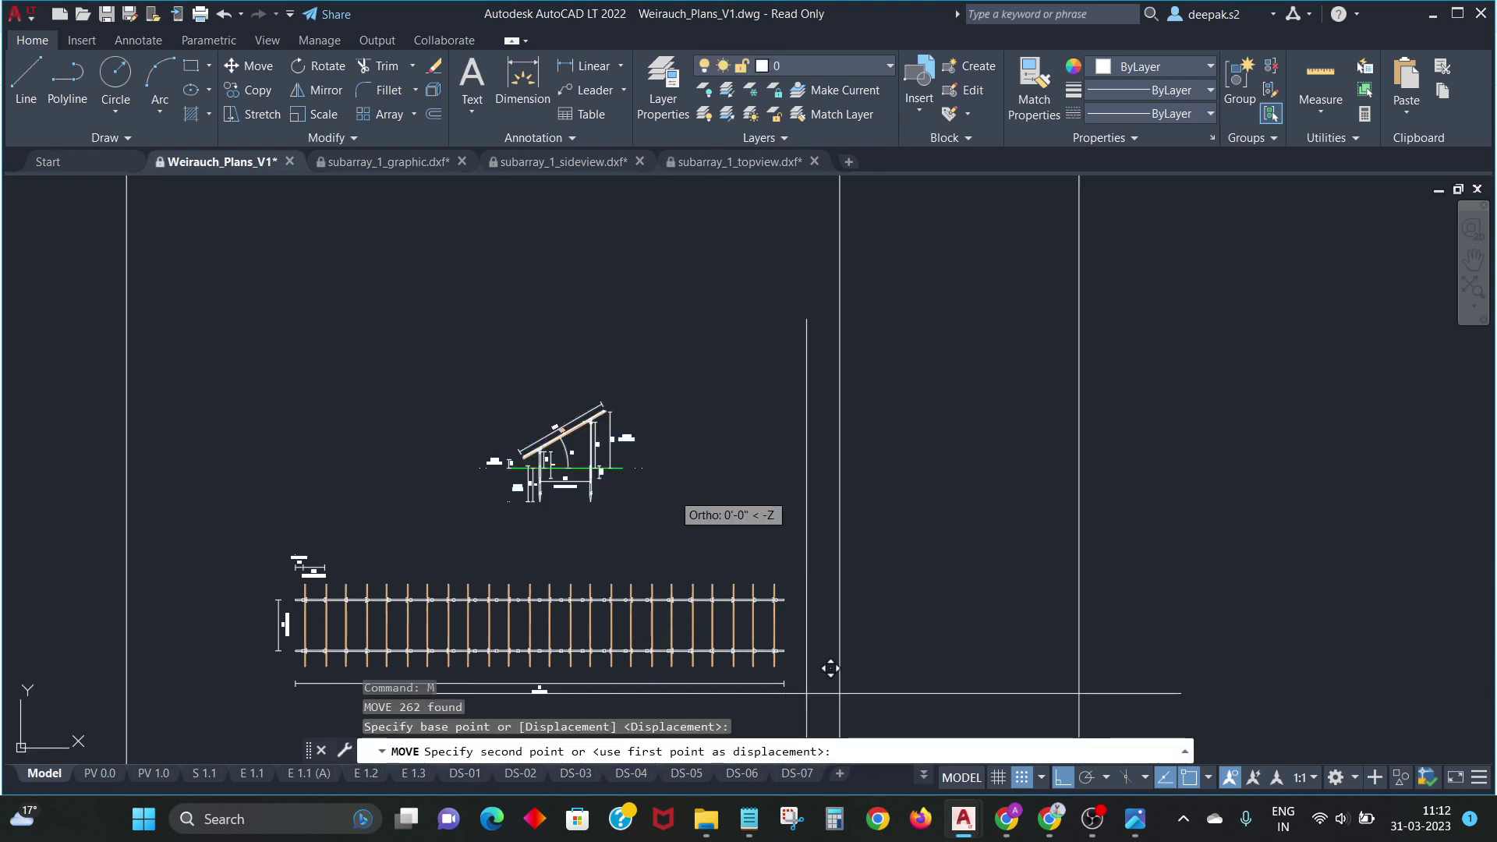
key("Escape")
scroll(671, 480, "down", 2)
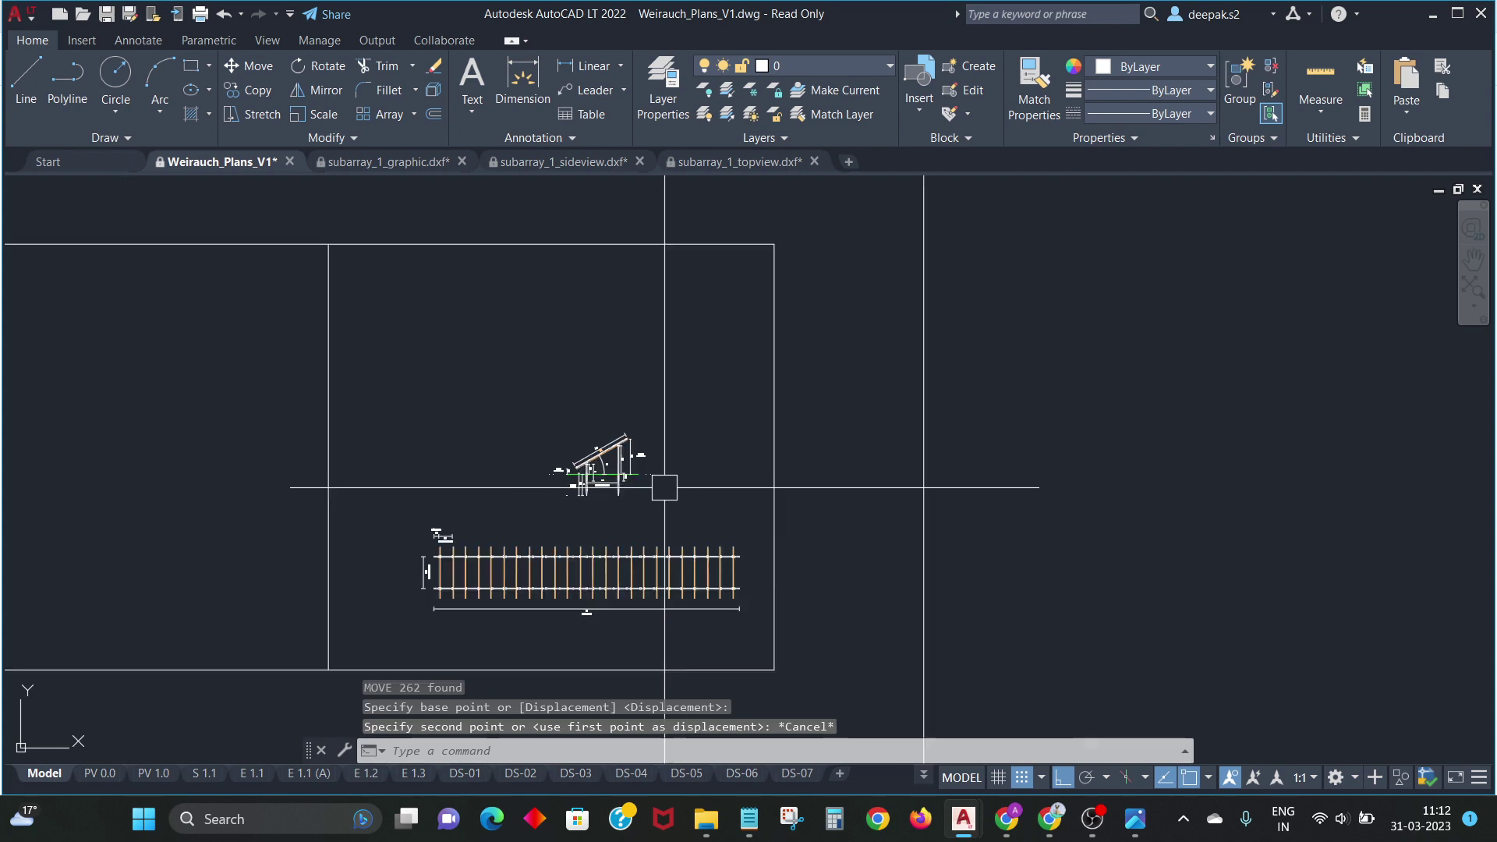
scroll(639, 546, "up", 5)
scroll(642, 495, "up", 6)
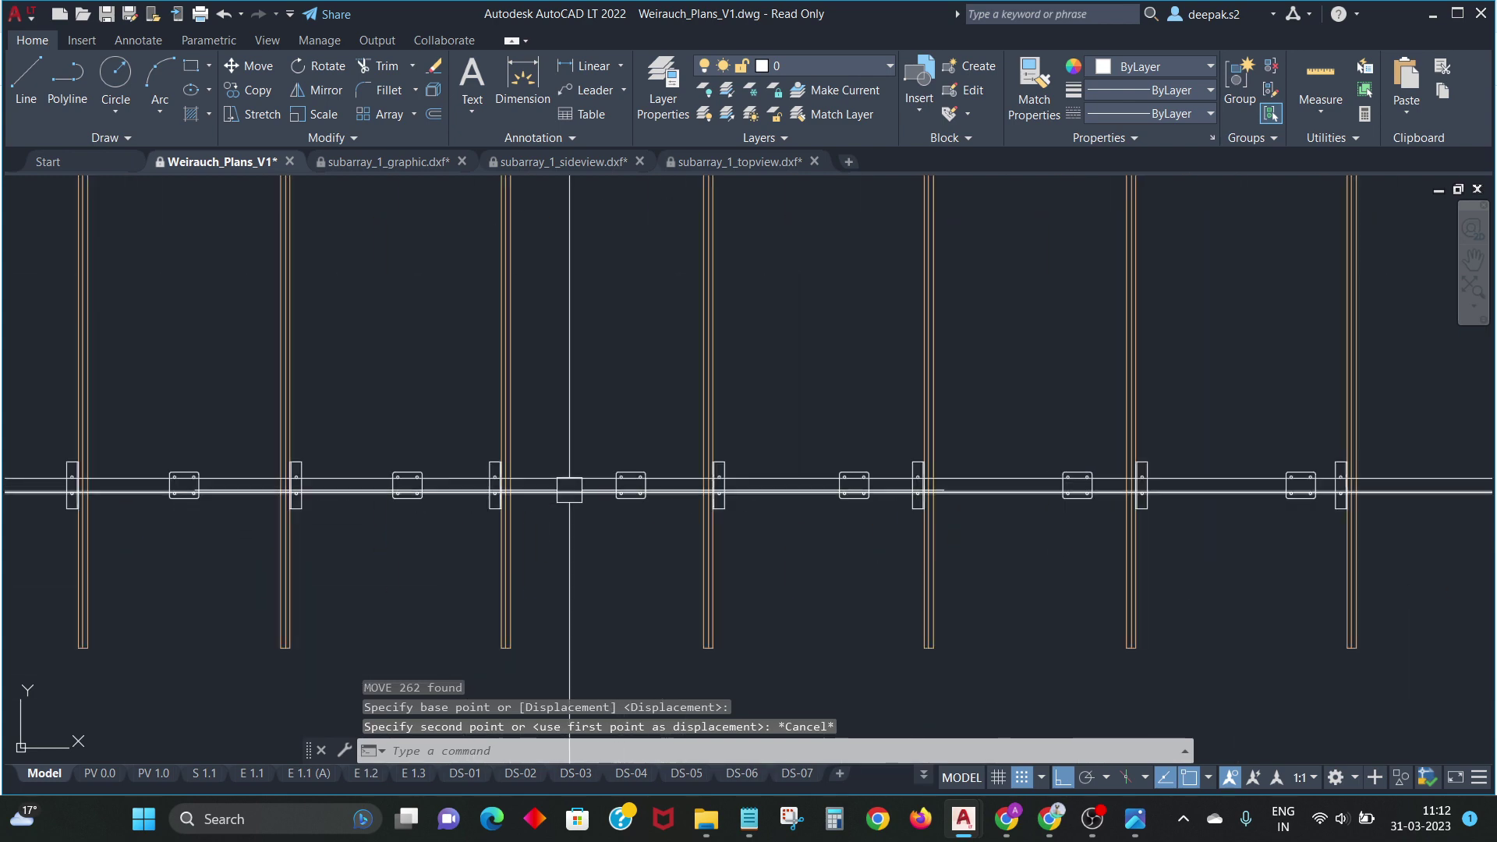
scroll(634, 494, "down", 2)
scroll(450, 467, "down", 4)
scroll(449, 468, "down", 3)
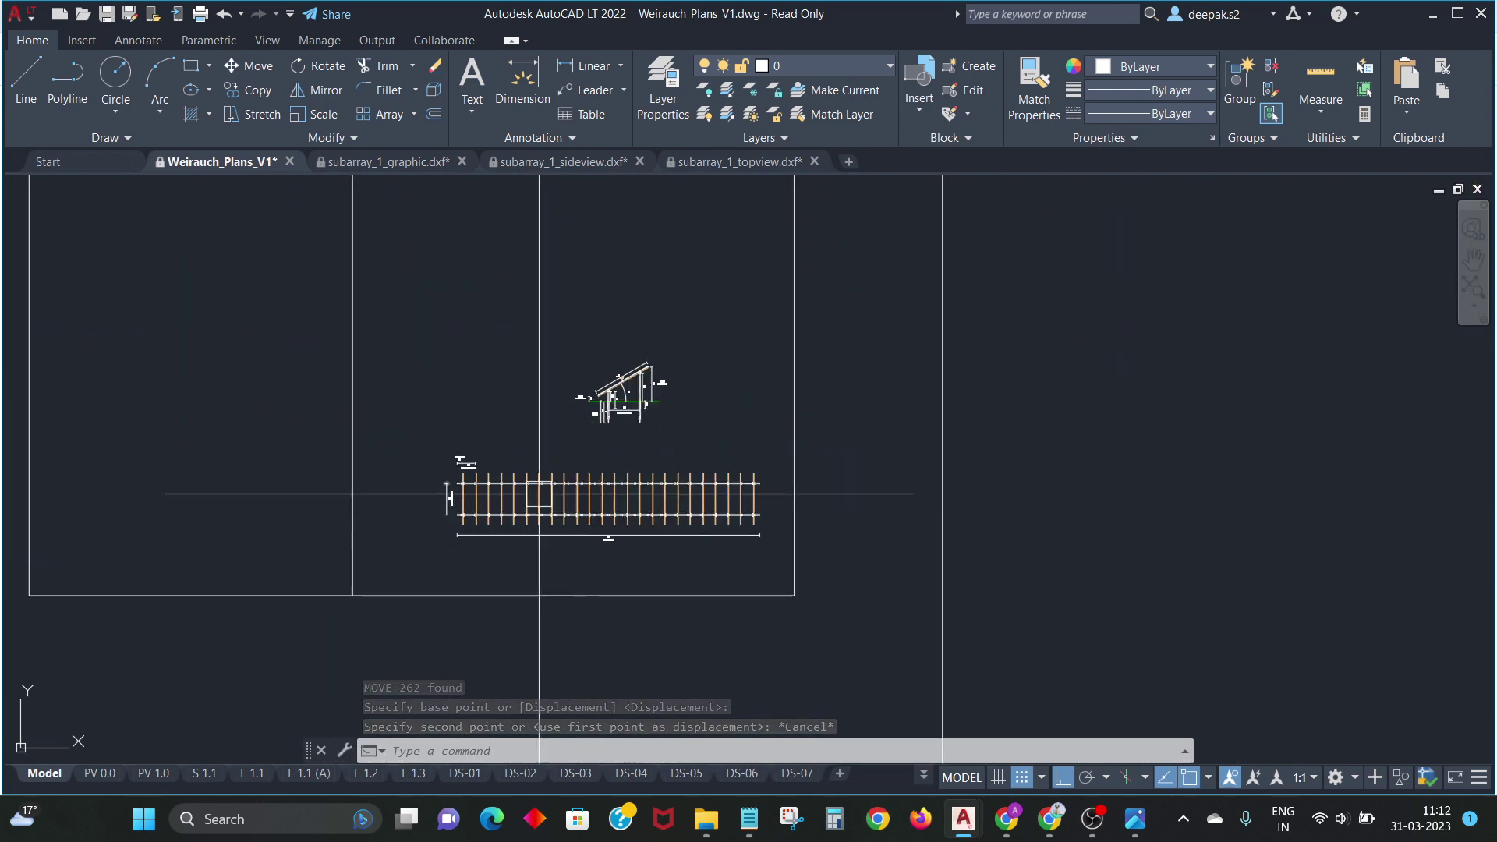
left_click(659, 162)
- In subarray_1_graphic.dxf, window-select and copy the entire array grid
left_click(555, 163)
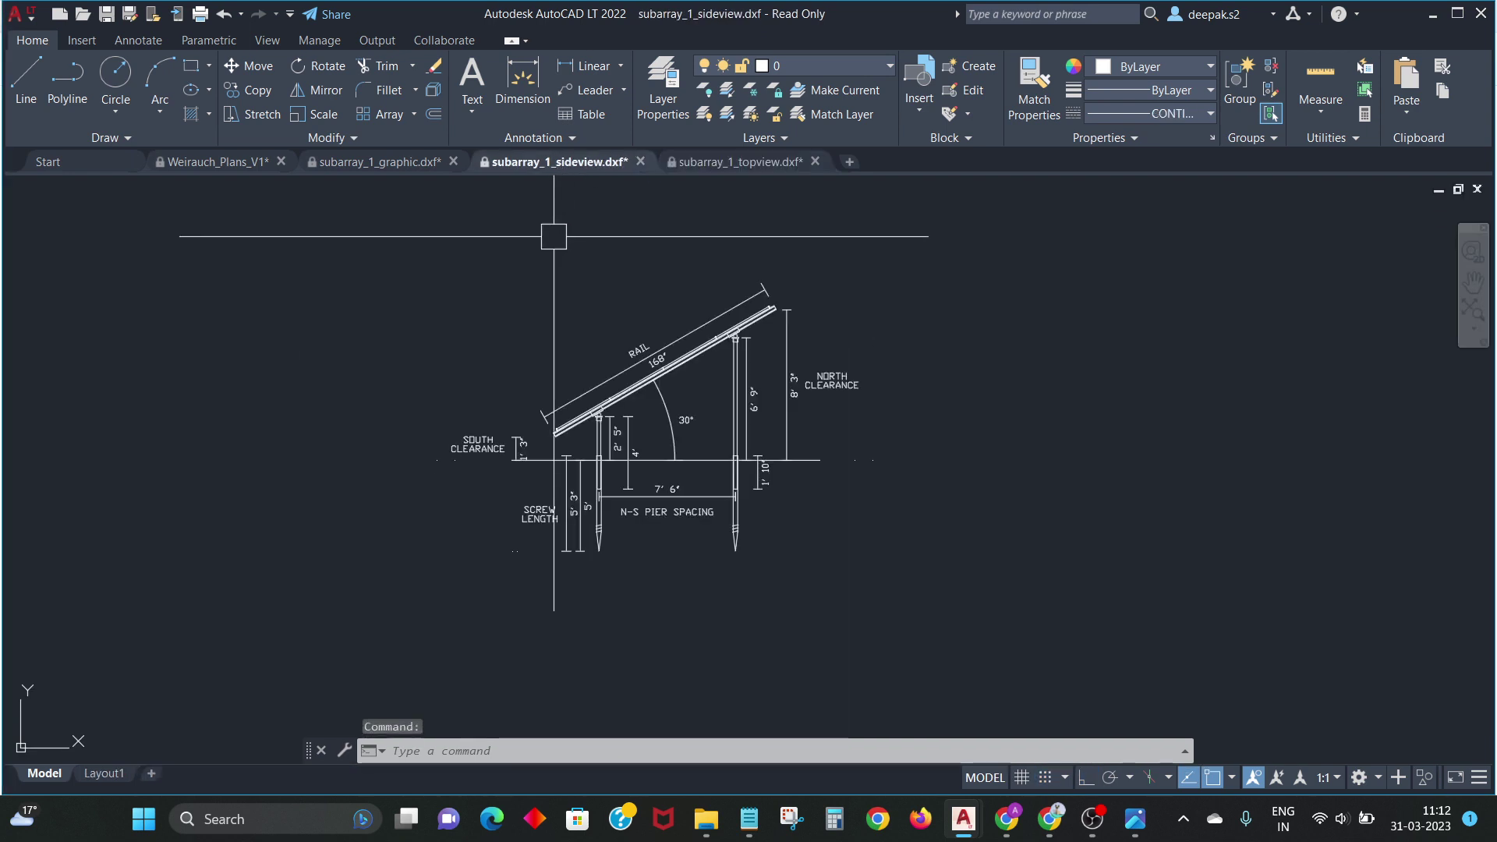
left_click(406, 165)
scroll(681, 546, "up", 8)
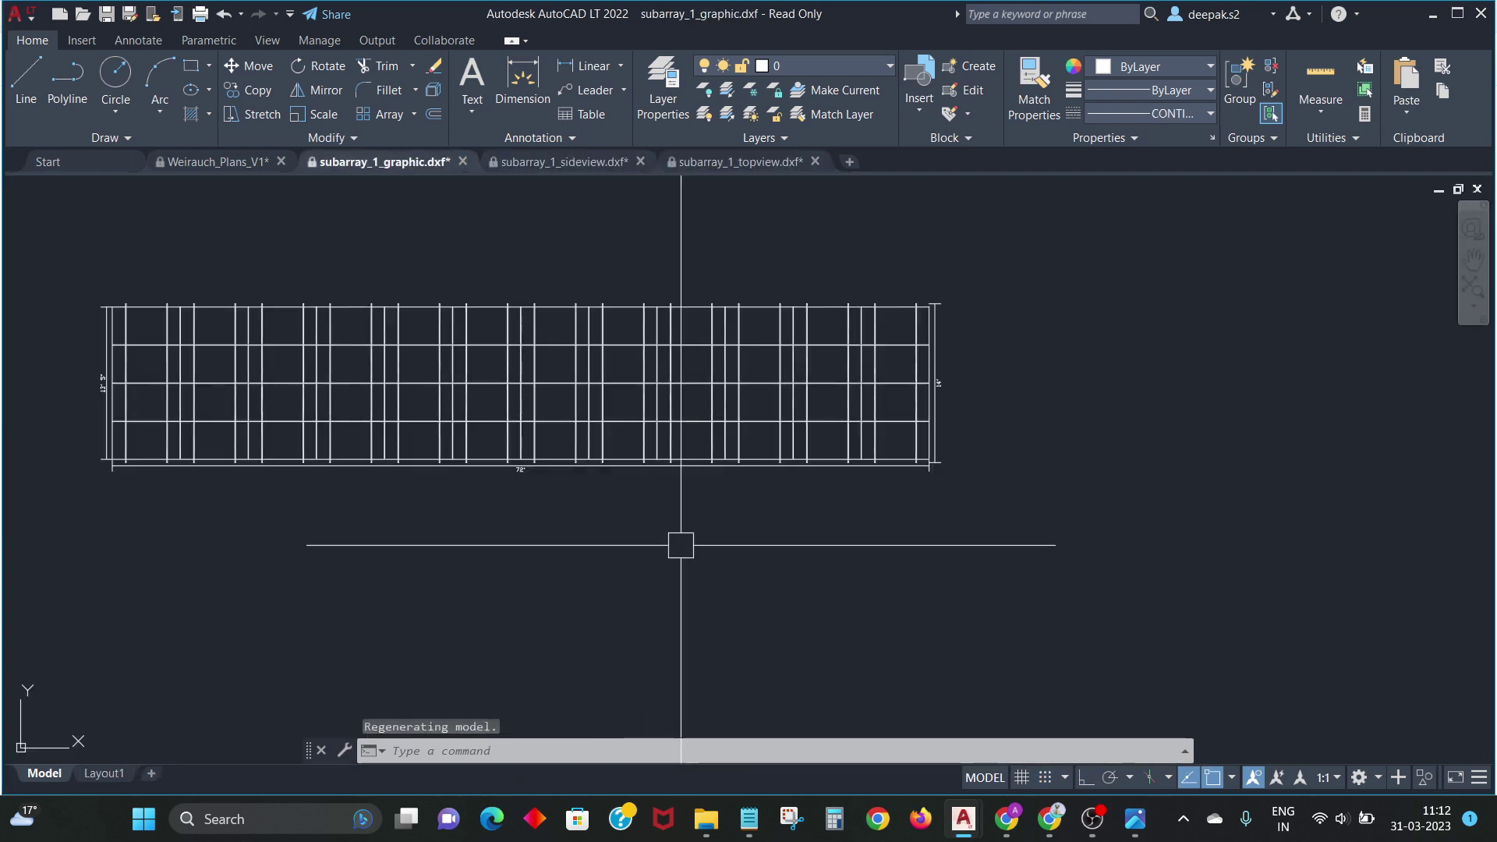
scroll(643, 467, "up", 4)
scroll(634, 500, "down", 3)
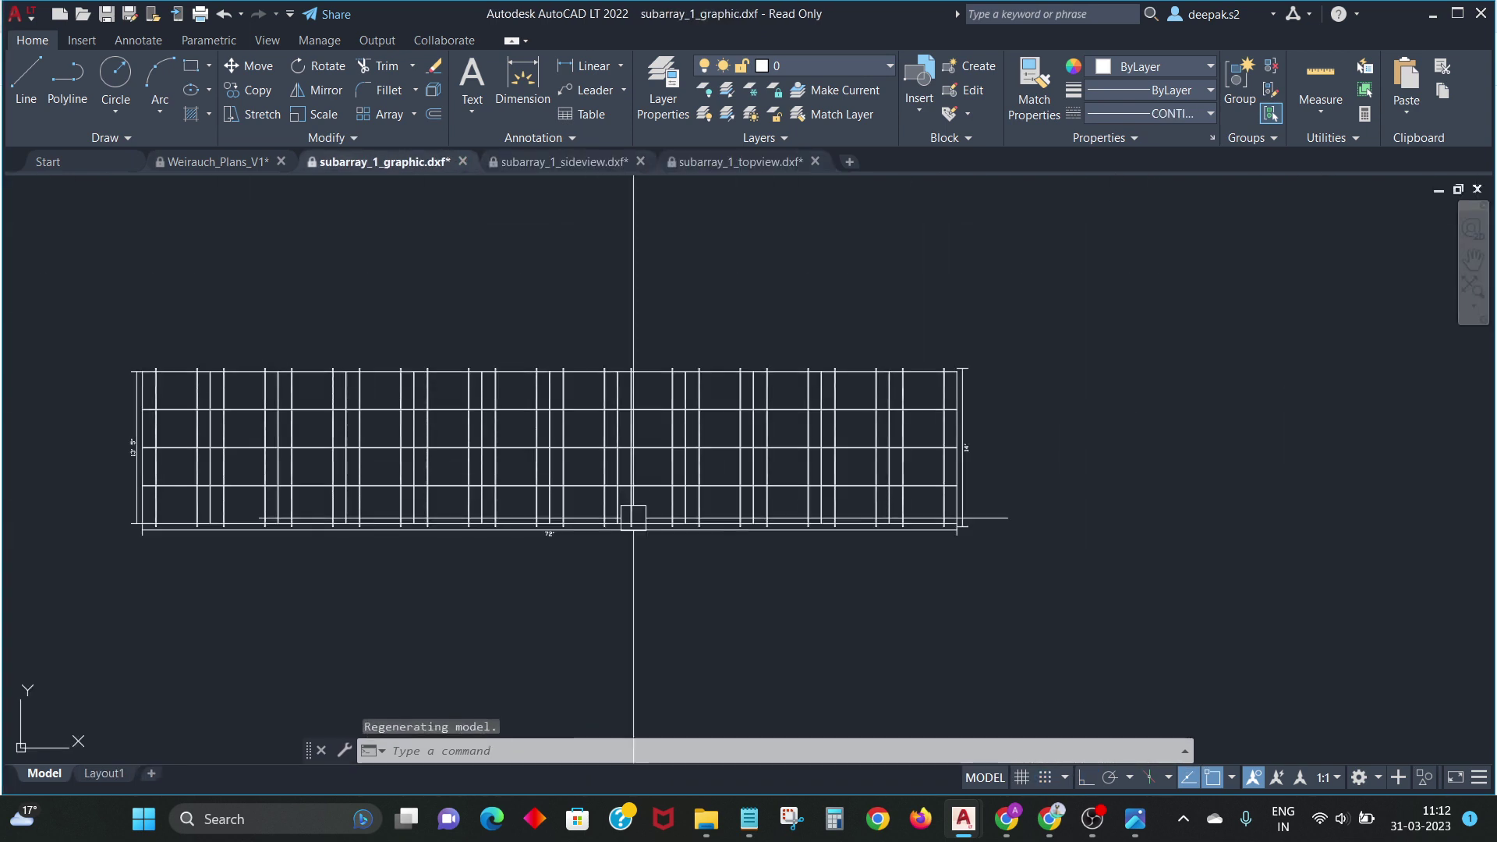
scroll(880, 419, "up", 3)
scroll(780, 434, "up", 2)
scroll(748, 448, "down", 2)
left_click(740, 455)
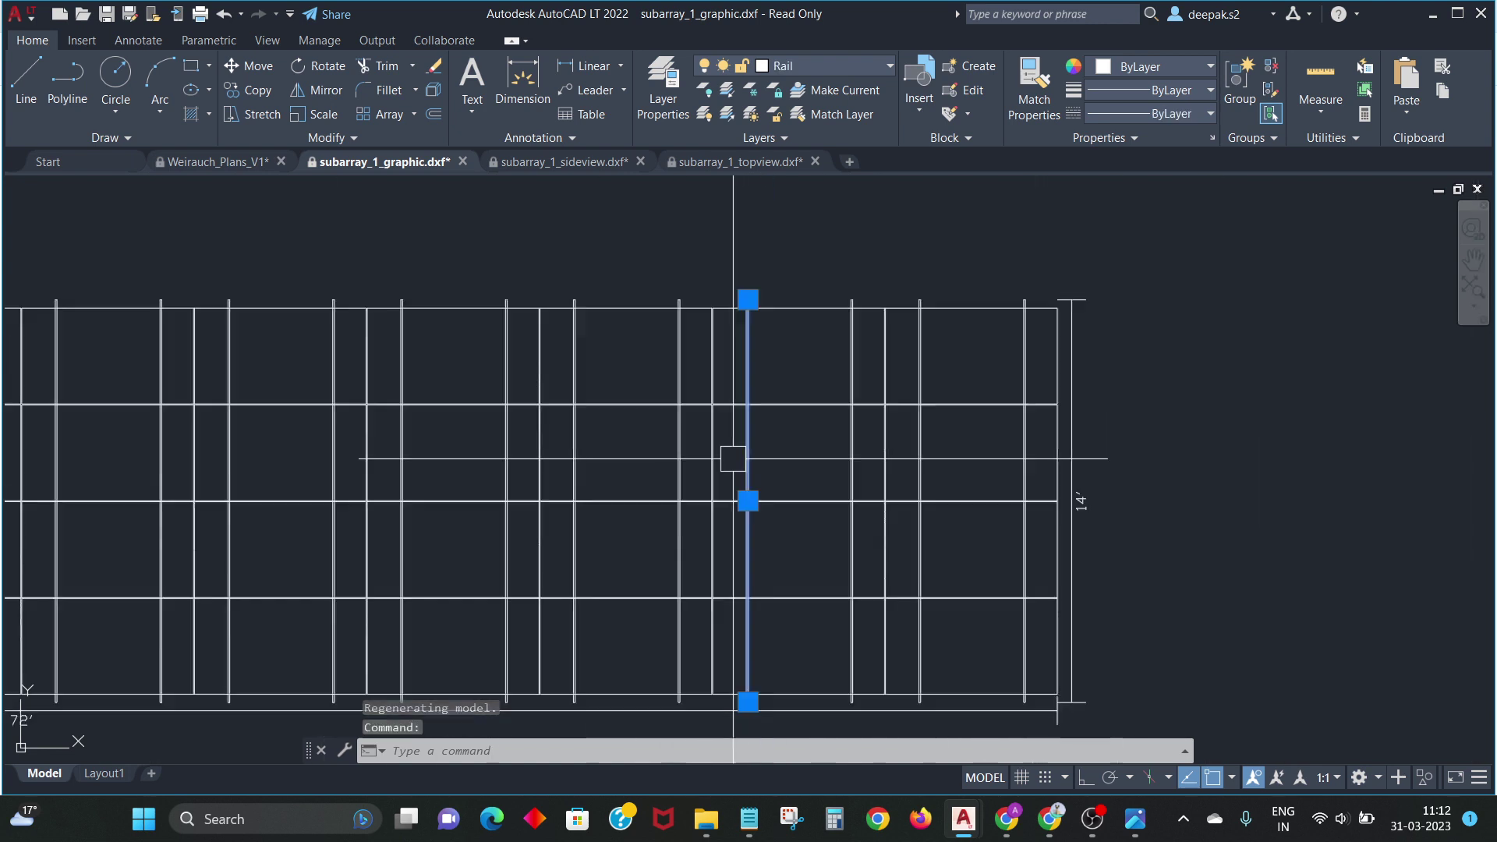
scroll(857, 390, "down", 3)
left_click(982, 325)
left_click(500, 538)
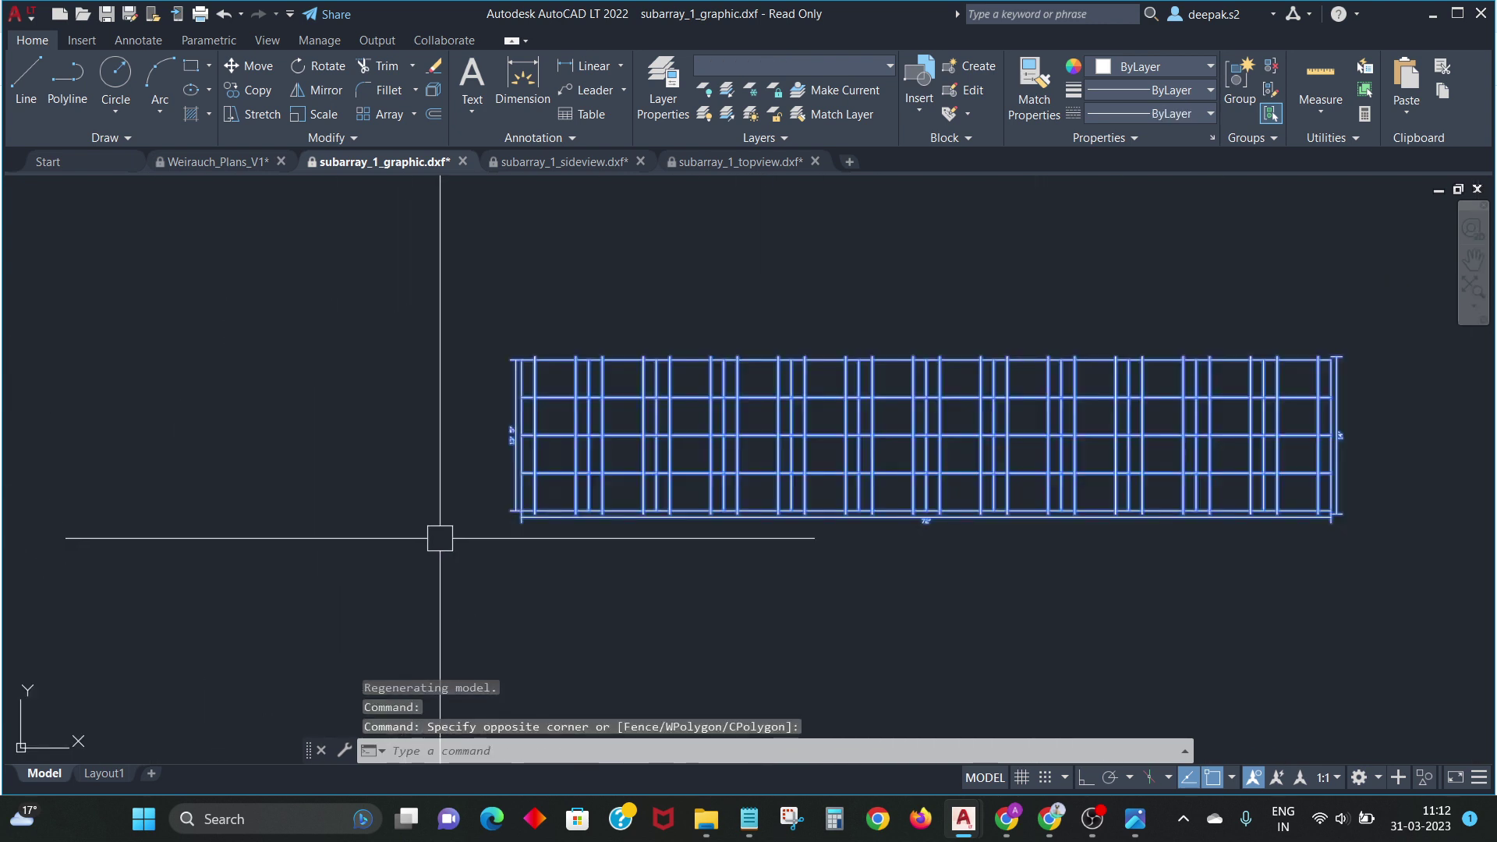
- Paste the array grid into Weirauch_Plans_V1 over the top-view pier array
left_click(218, 161)
middle_click_drag(529, 518, 568, 381)
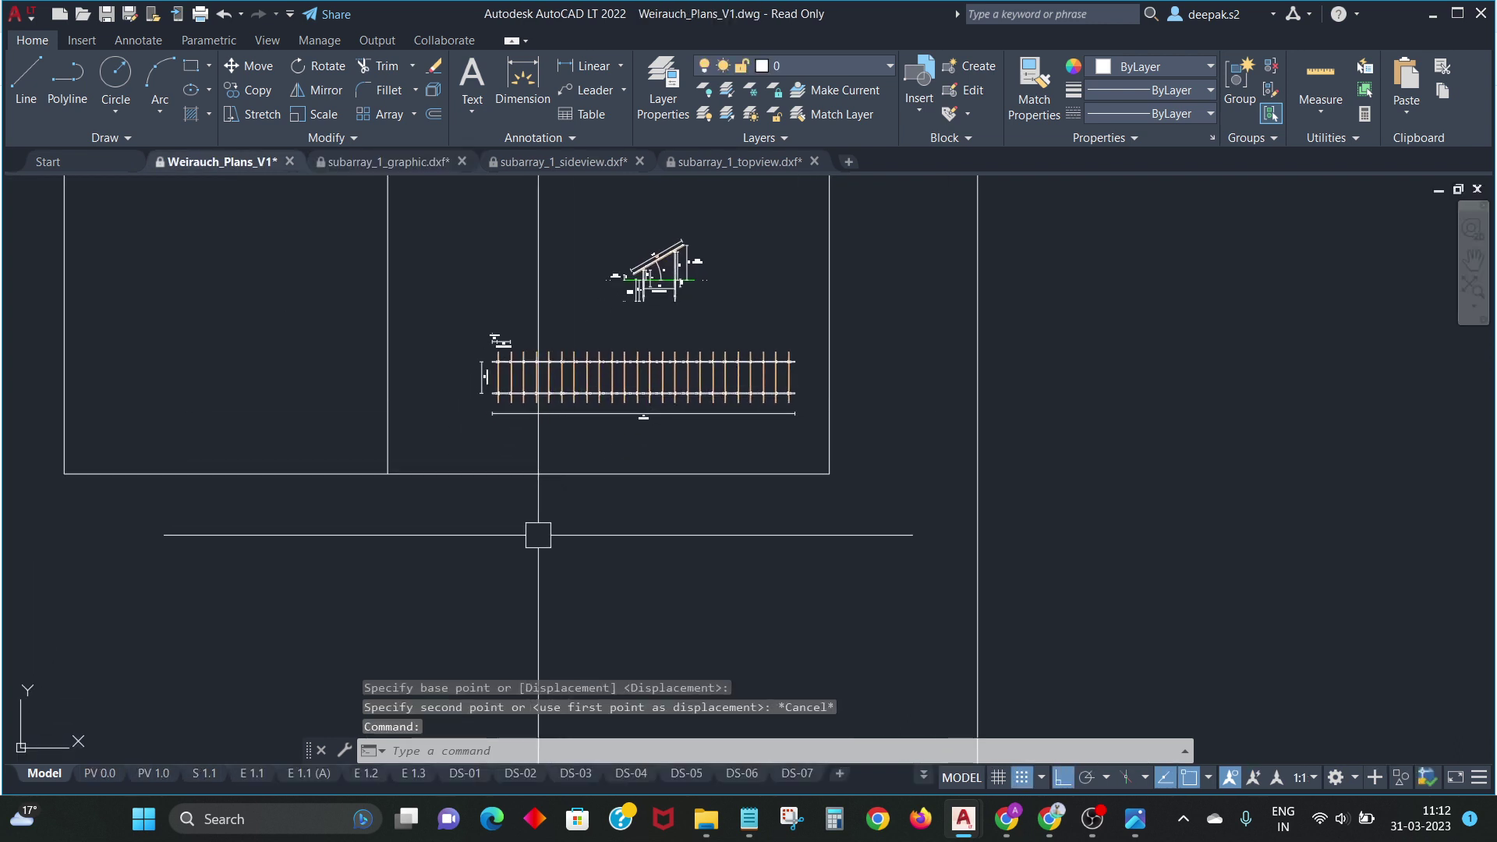
key("ctrl+v")
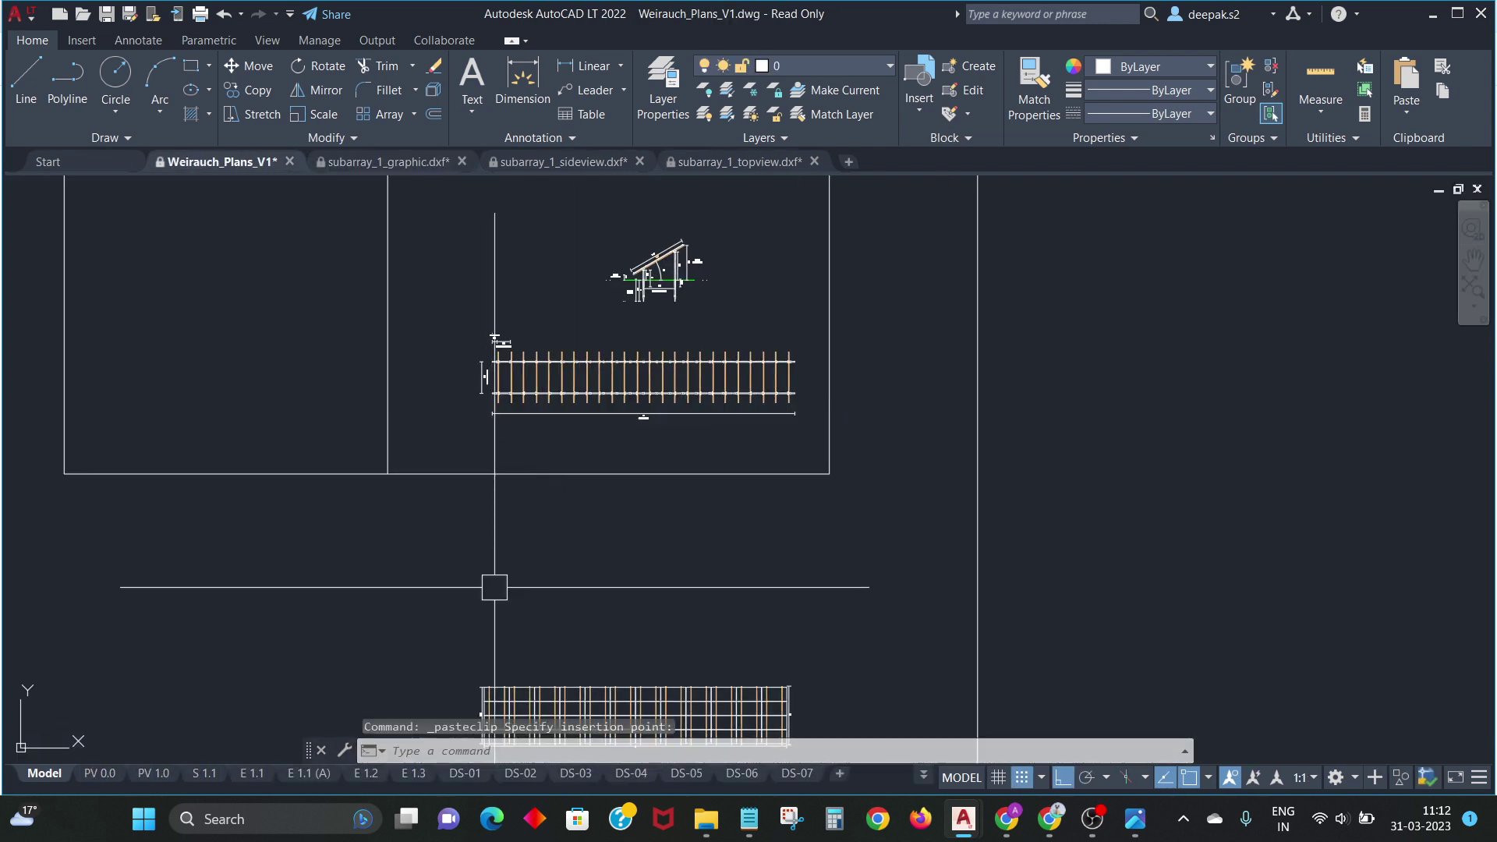
middle_click_drag(494, 587, 440, 383)
scroll(589, 532, "up", 5)
scroll(759, 542, "down", 3)
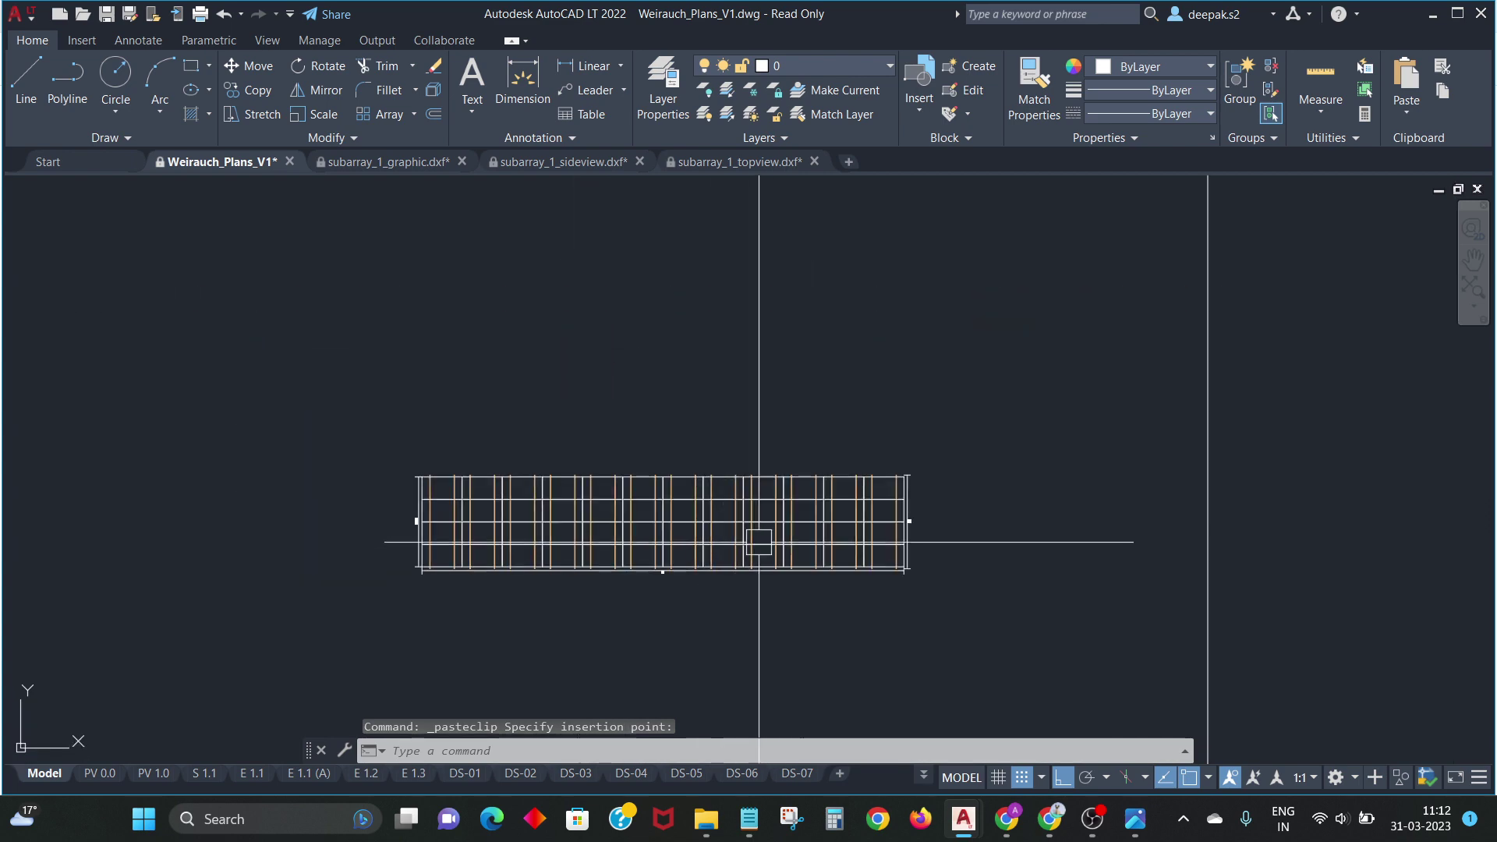
scroll(759, 542, "down", 5)
scroll(726, 508, "up", 8)
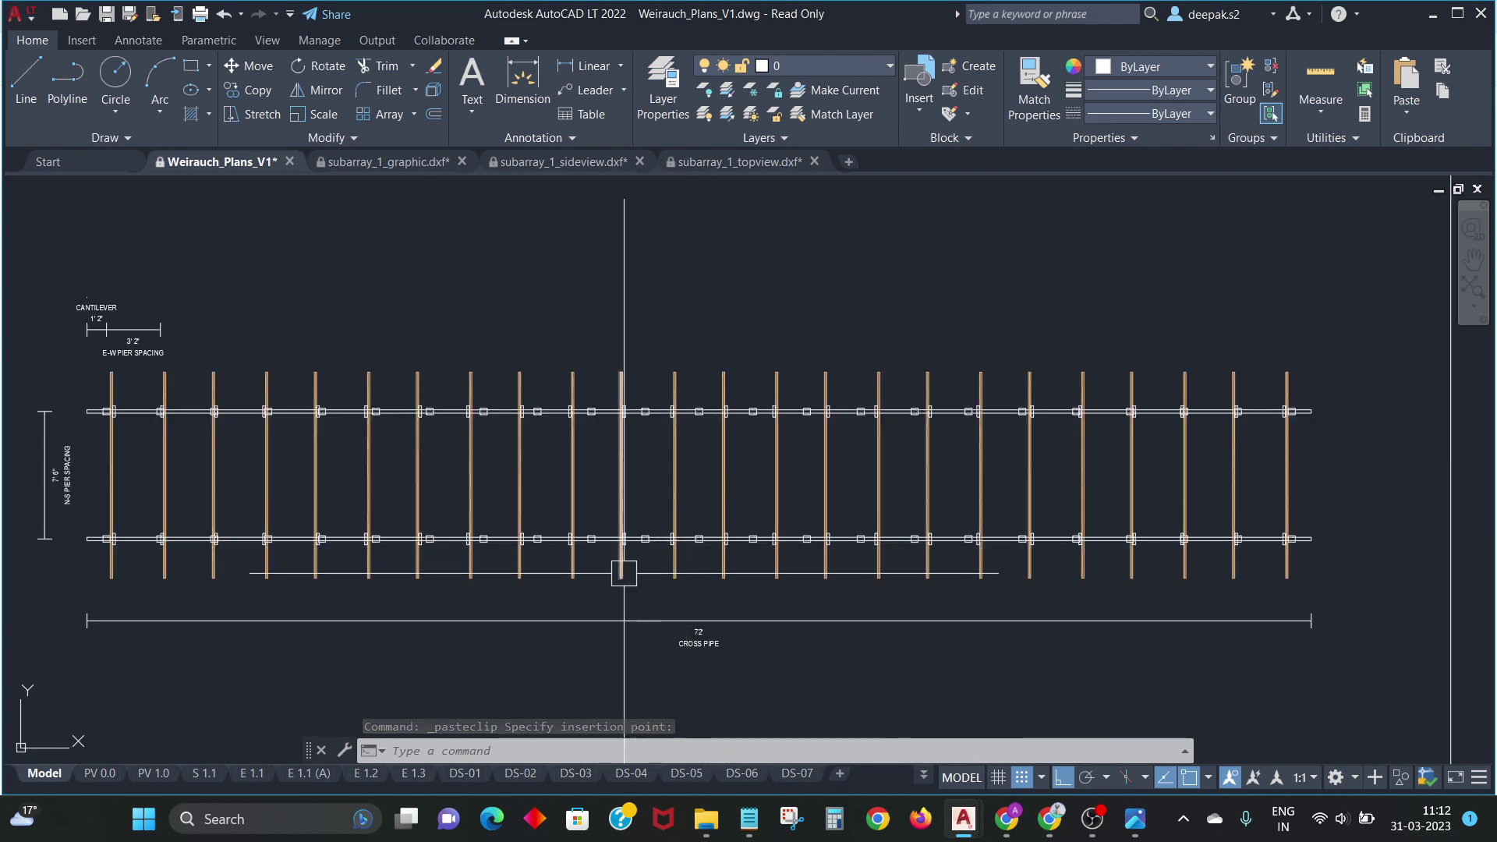
scroll(616, 561, "down", 4)
scroll(608, 656, "down", 5)
scroll(488, 492, "up", 7)
scroll(468, 438, "up", 3)
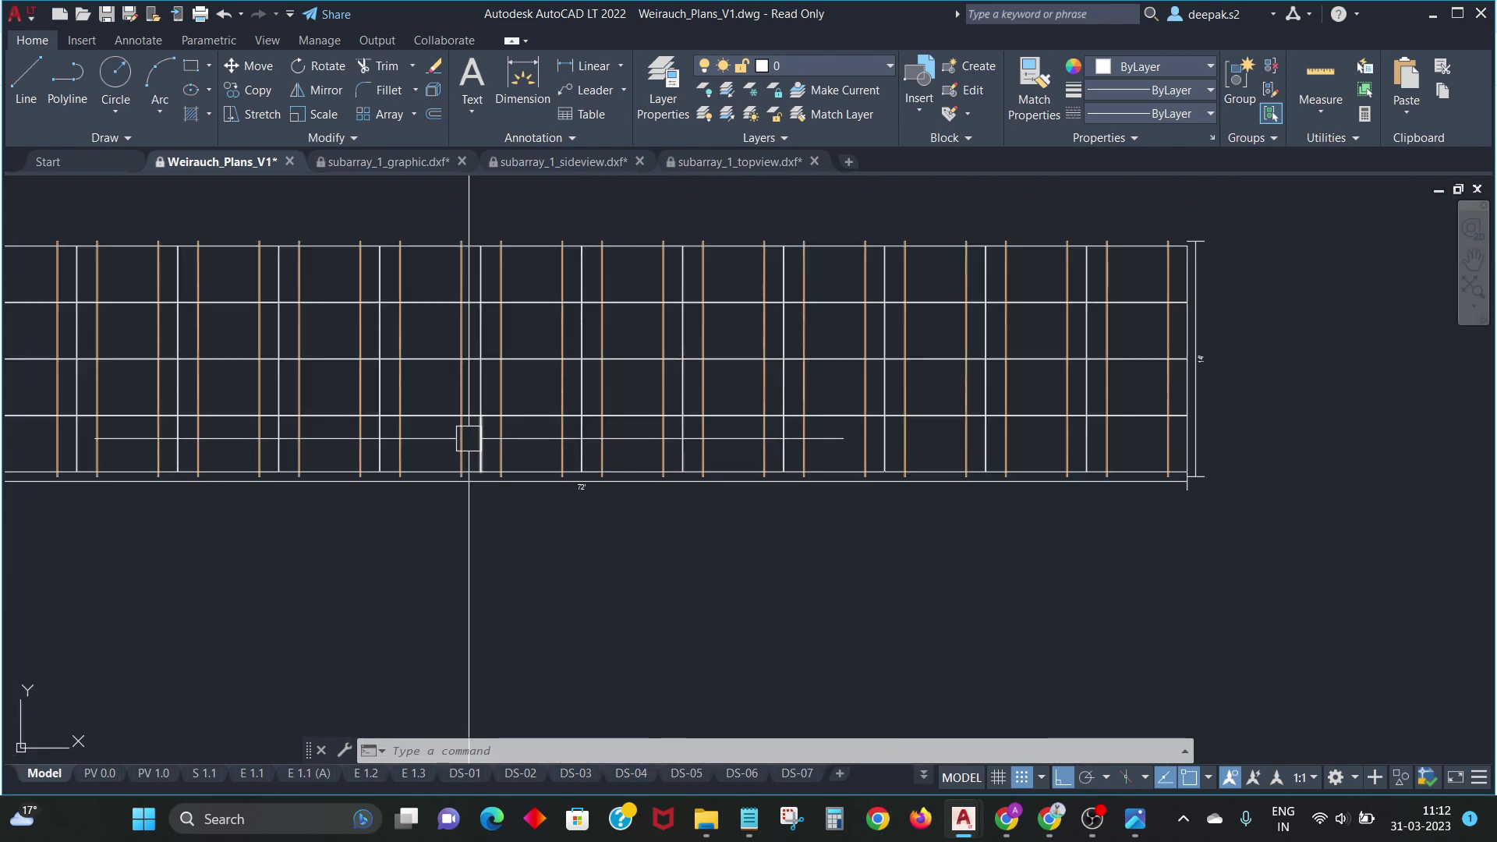
mouse_move(1051, 819)
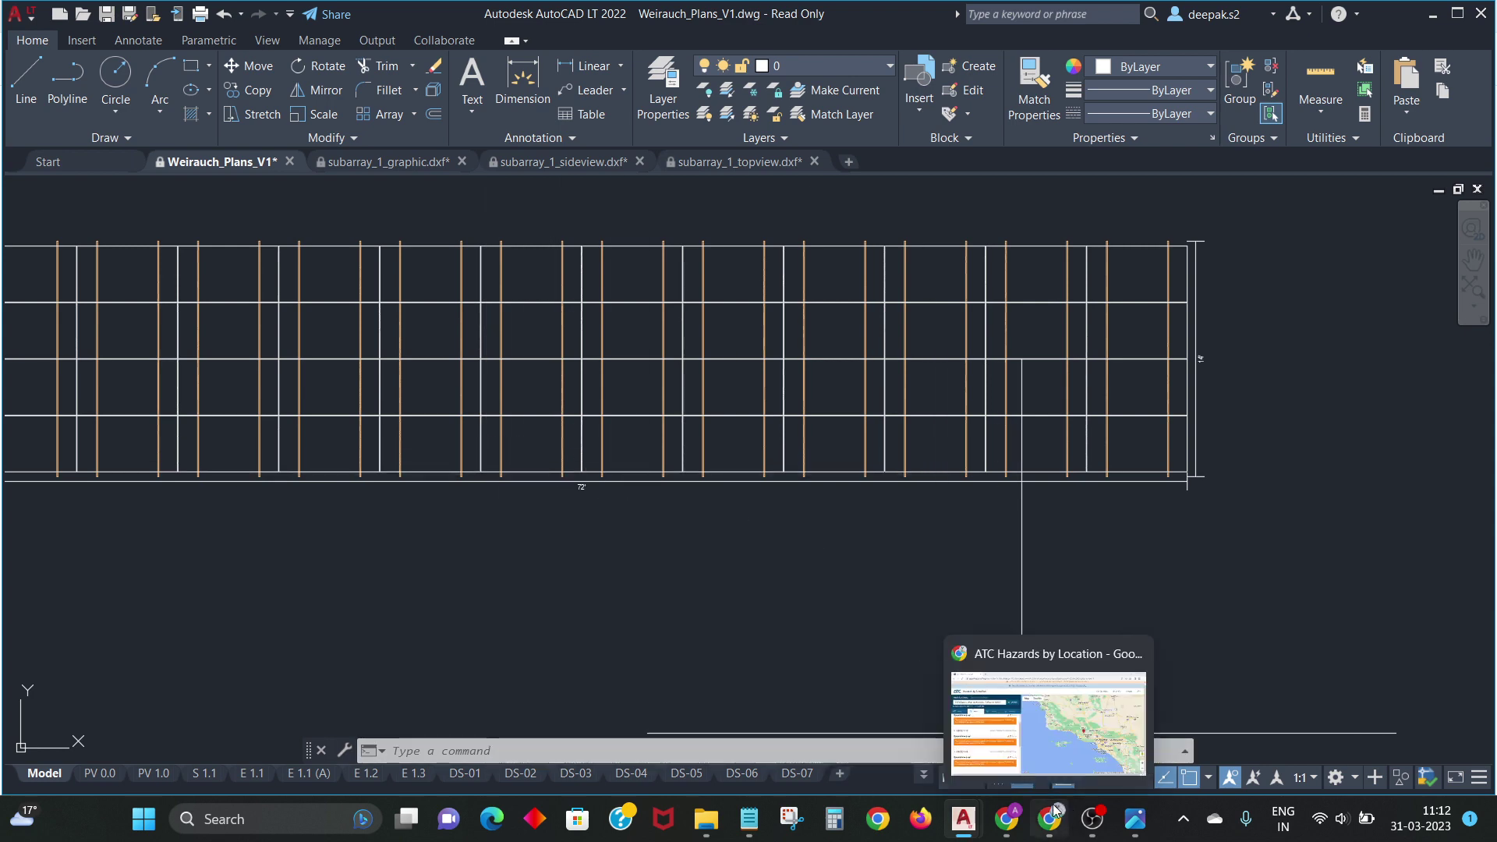
- From the IronRidge Bill of Materials page, download the project report as a PDF
left_click(1016, 686)
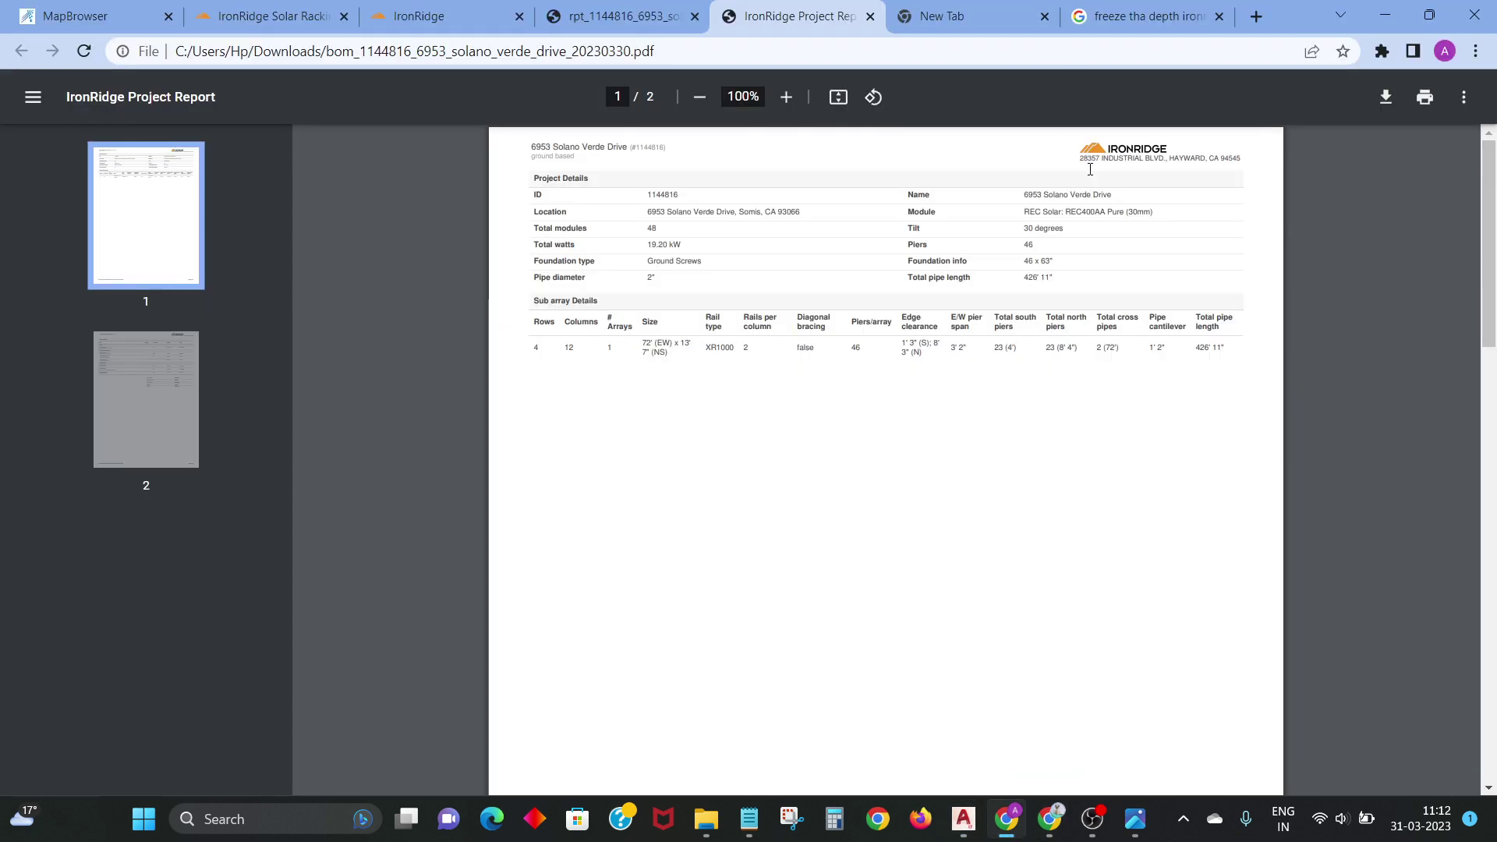
left_click(976, 8)
left_click(479, 14)
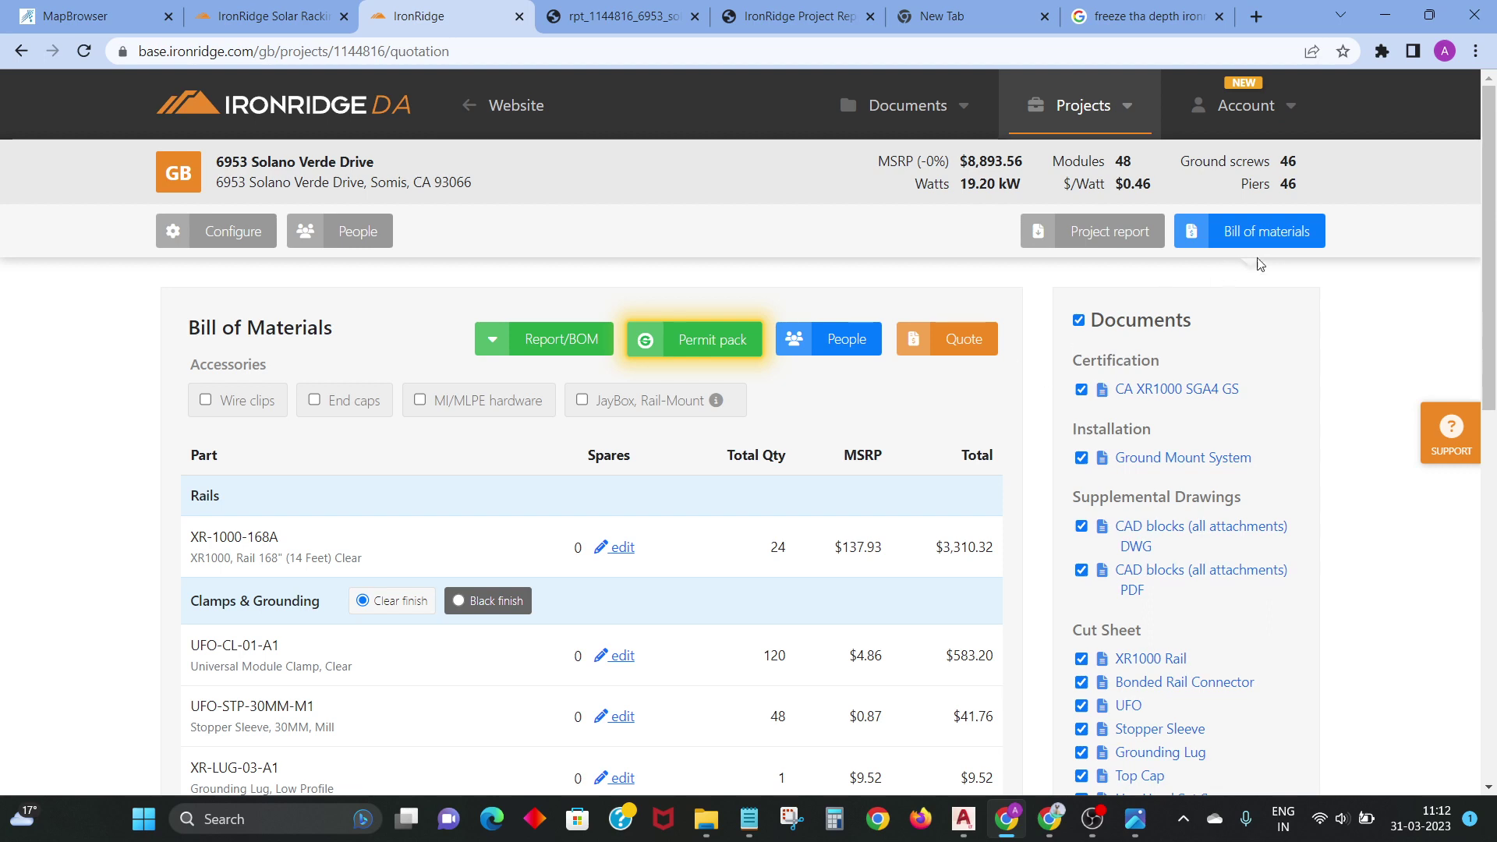
left_click(496, 339)
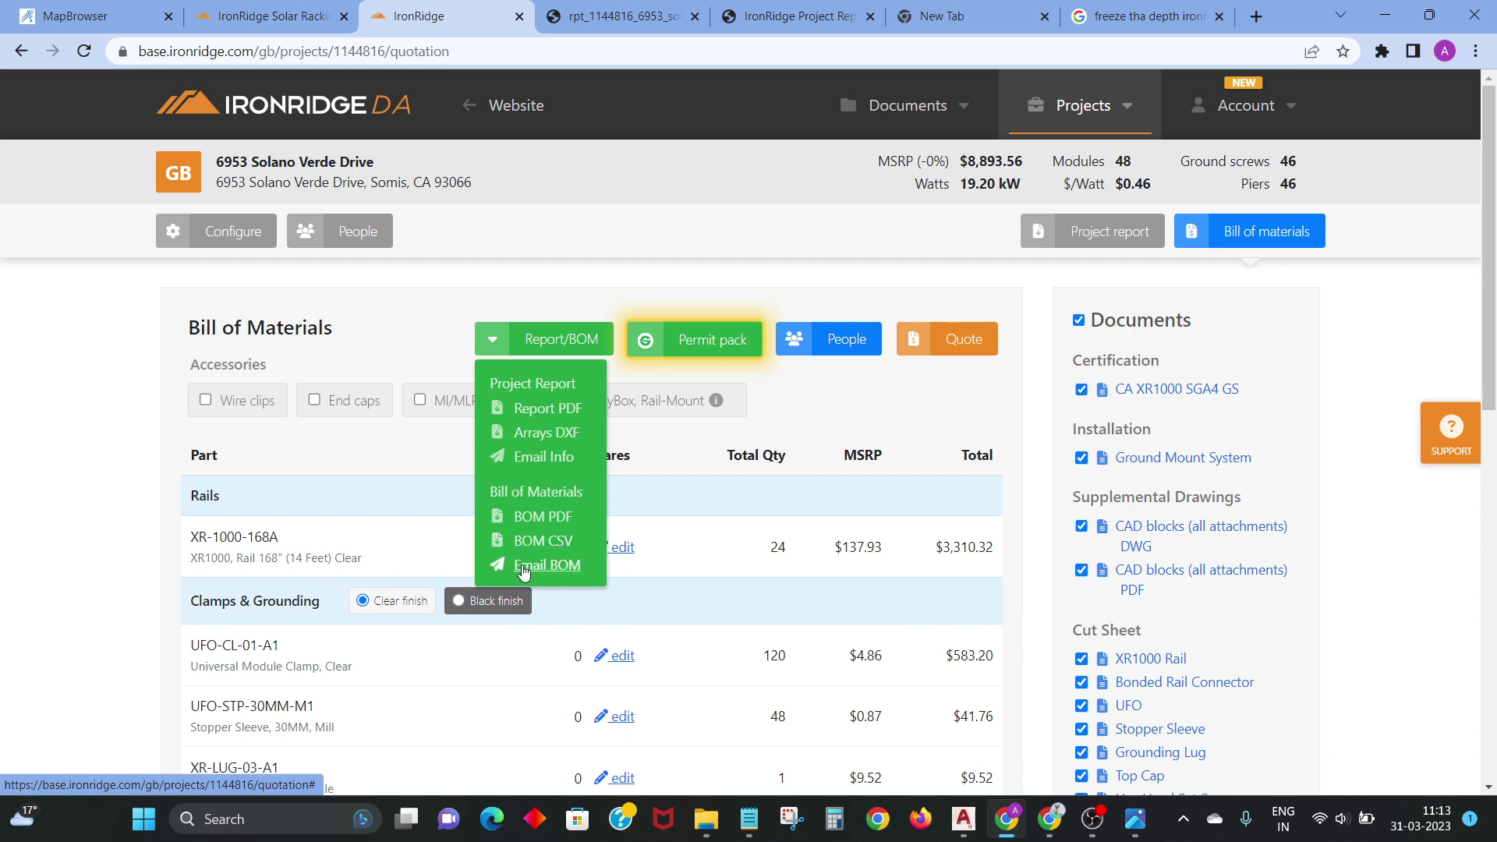
left_click(546, 417)
mouse_move(705, 819)
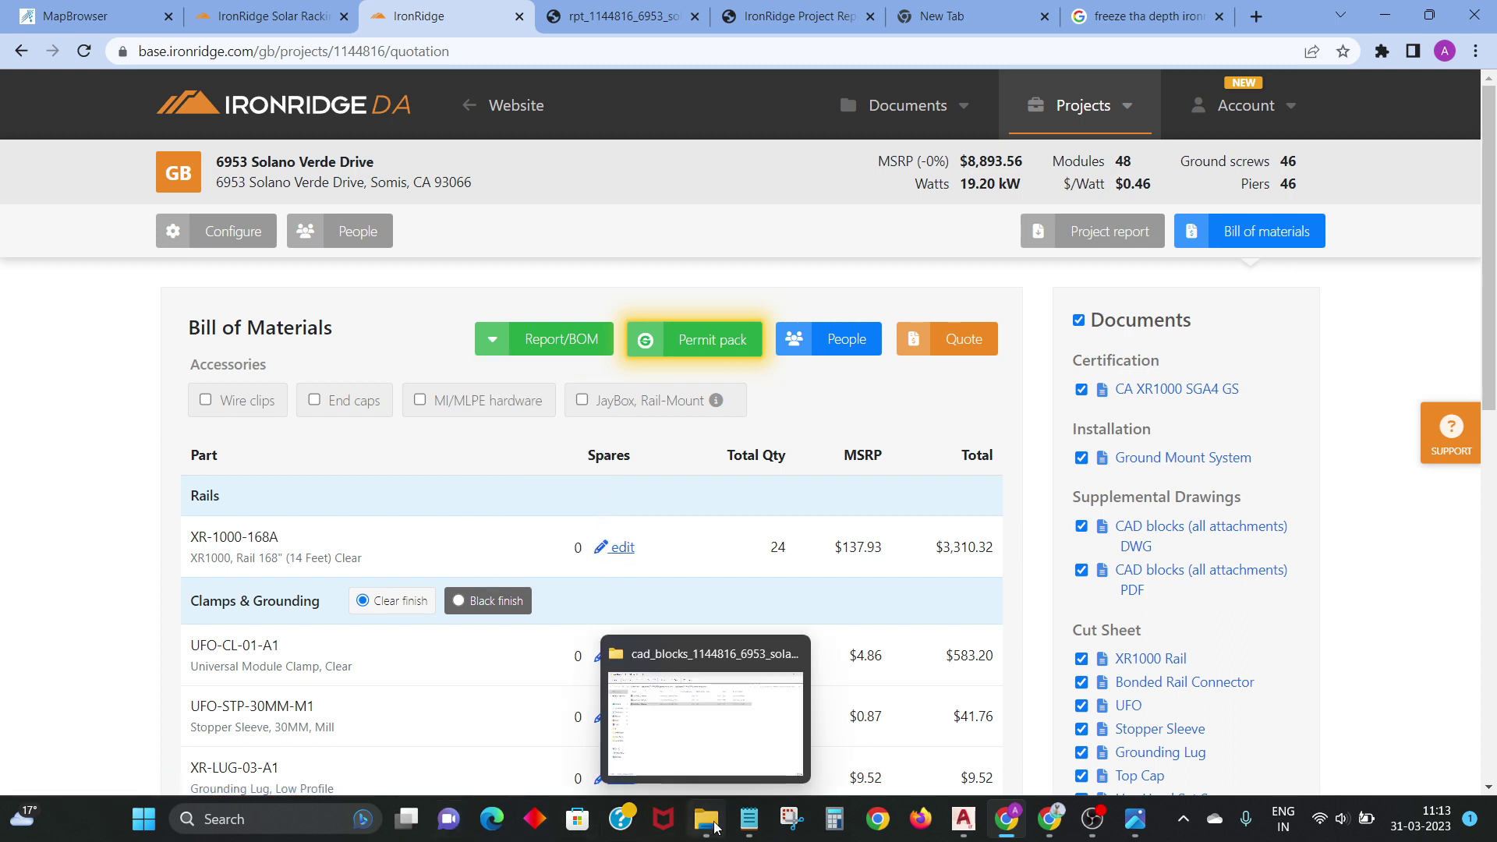
- Check the CAD blocks folder and the AutoCAD plan set, then return to the IronRidge BOM page
left_click(716, 827)
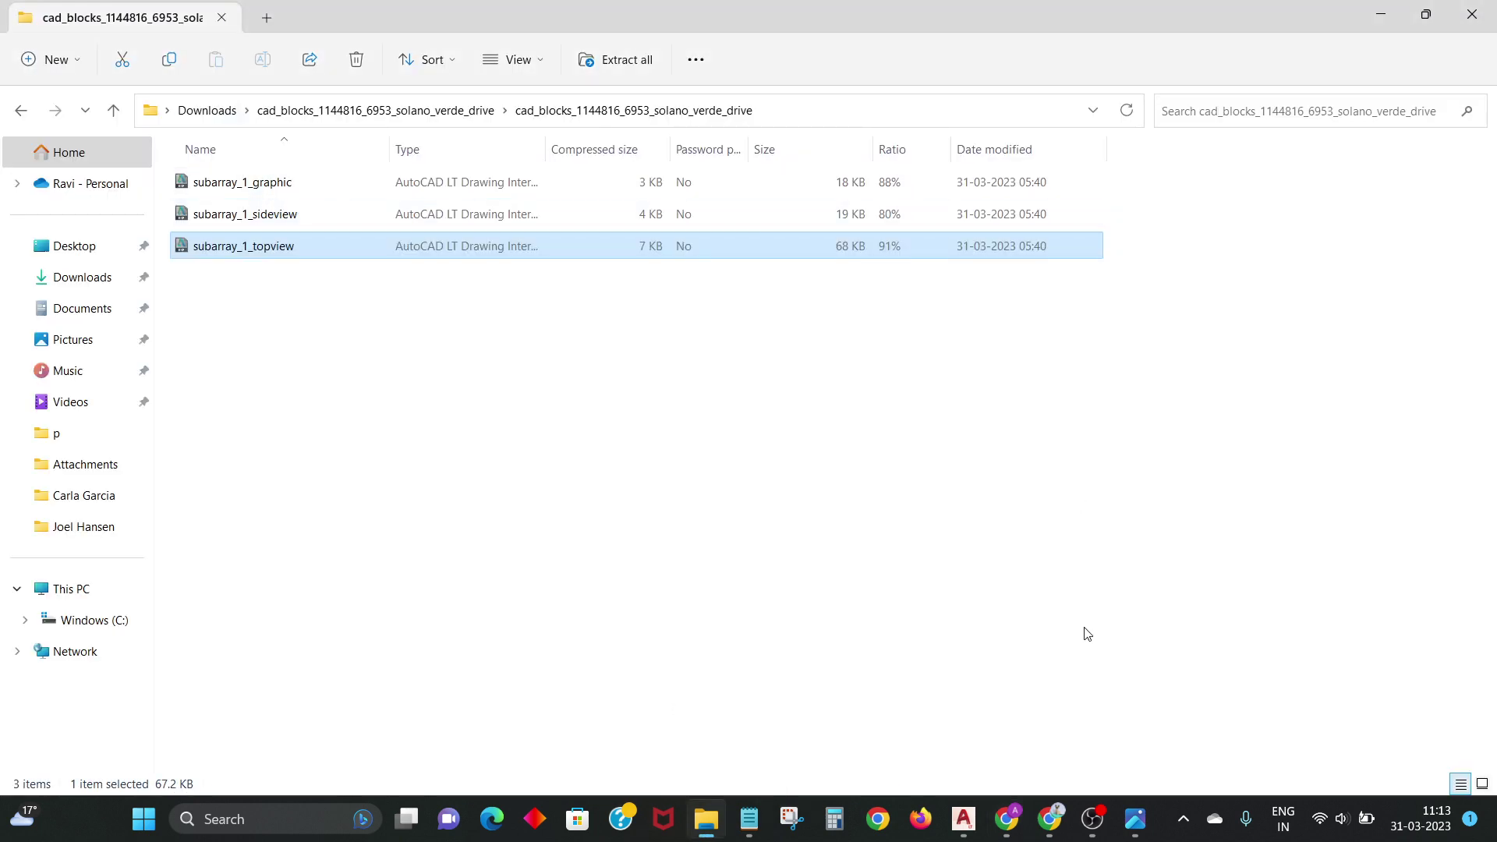
left_click(963, 819)
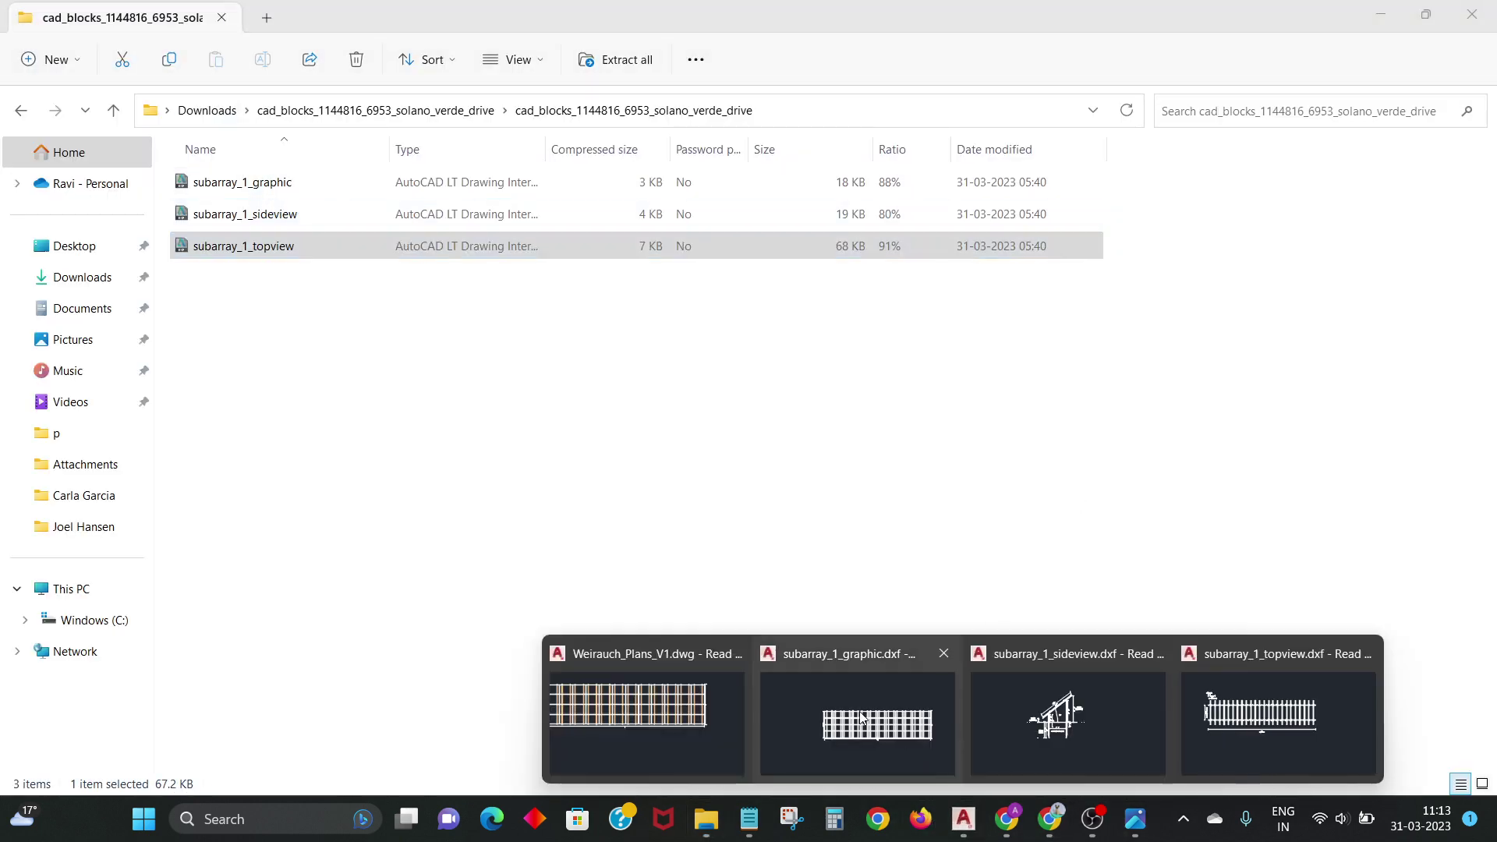
left_click(628, 705)
scroll(626, 569, "down", 5)
scroll(616, 335, "up", 5)
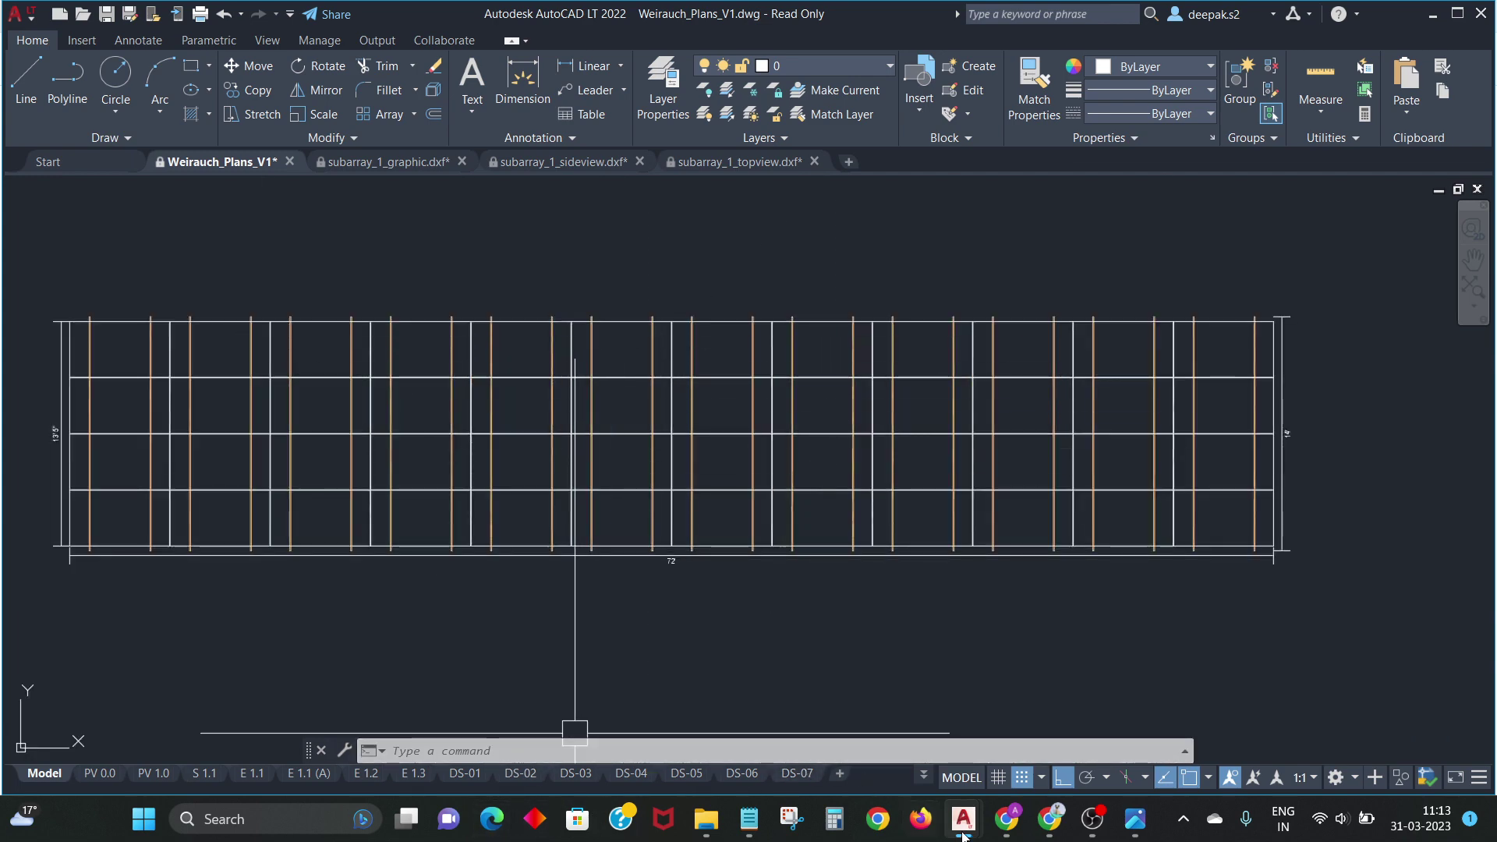
mouse_move(1006, 818)
left_click(1025, 730)
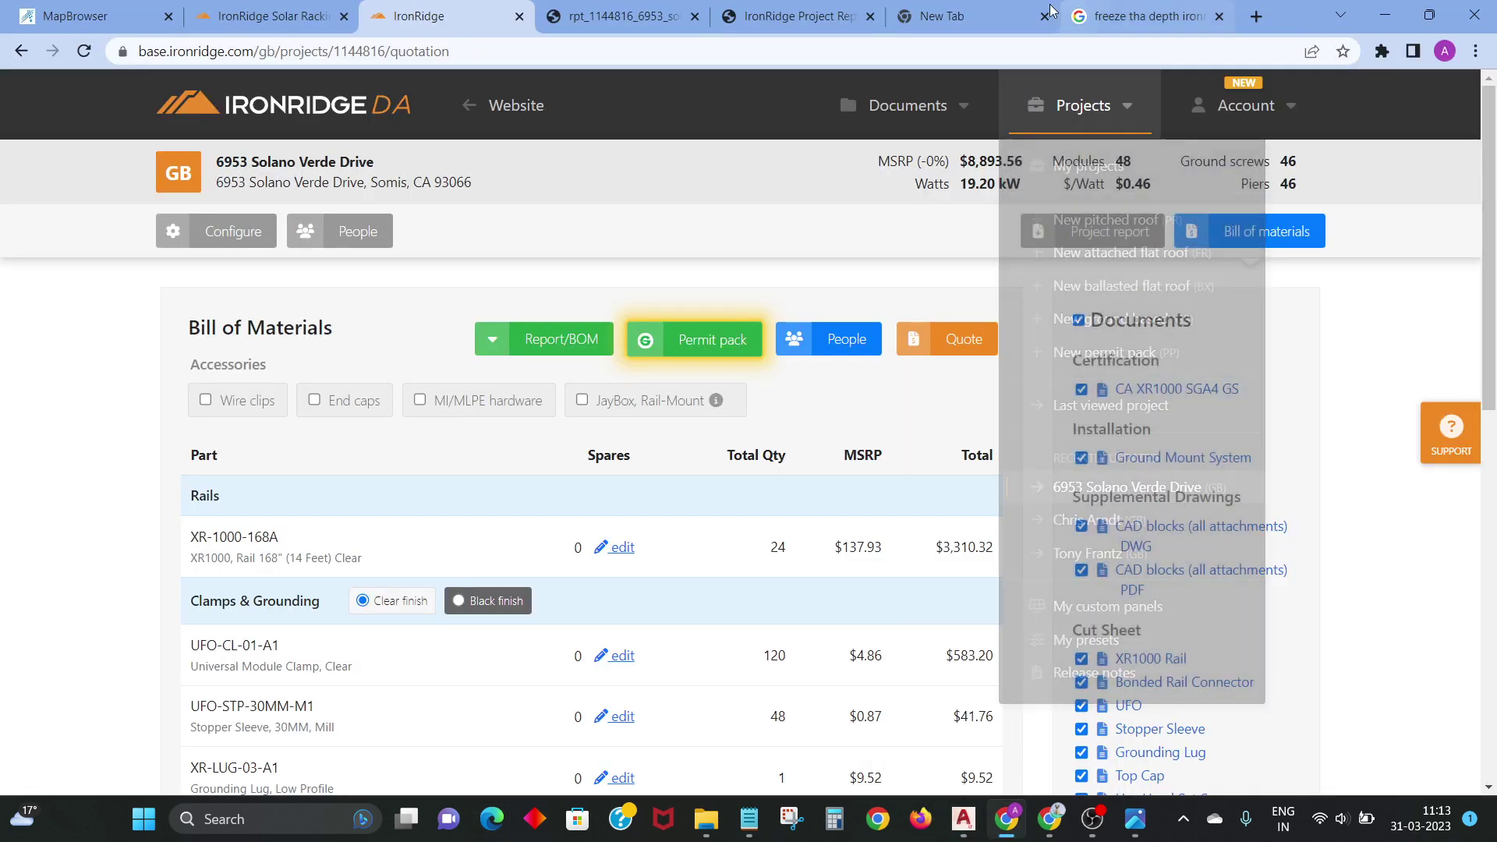
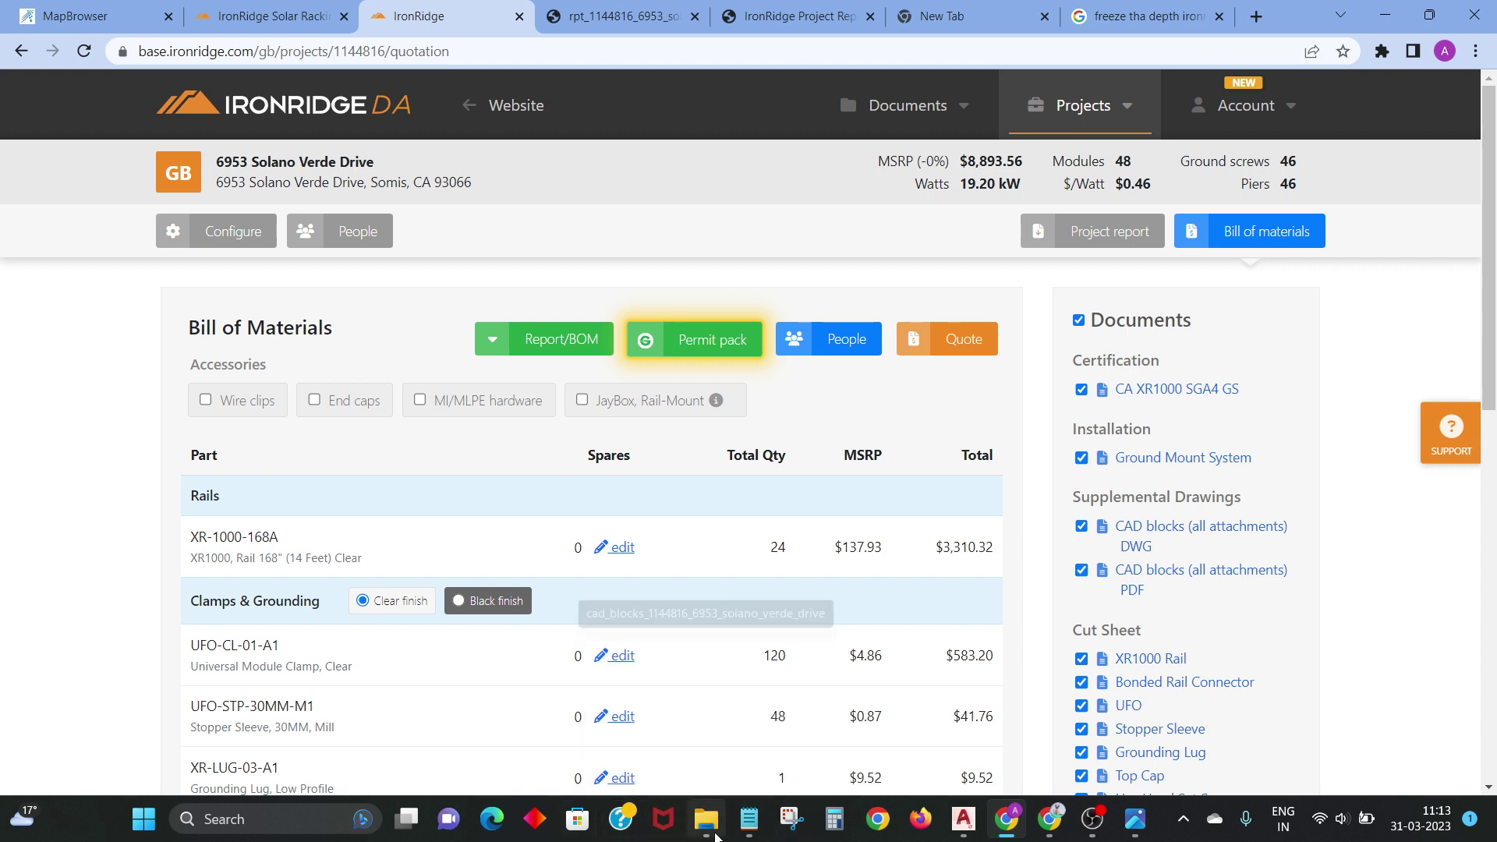
- Bring File Explorer forward and go back up to the Downloads folder holding the extracted cad_blocks download
mouse_move(705, 819)
left_click(667, 694)
left_click(13, 111)
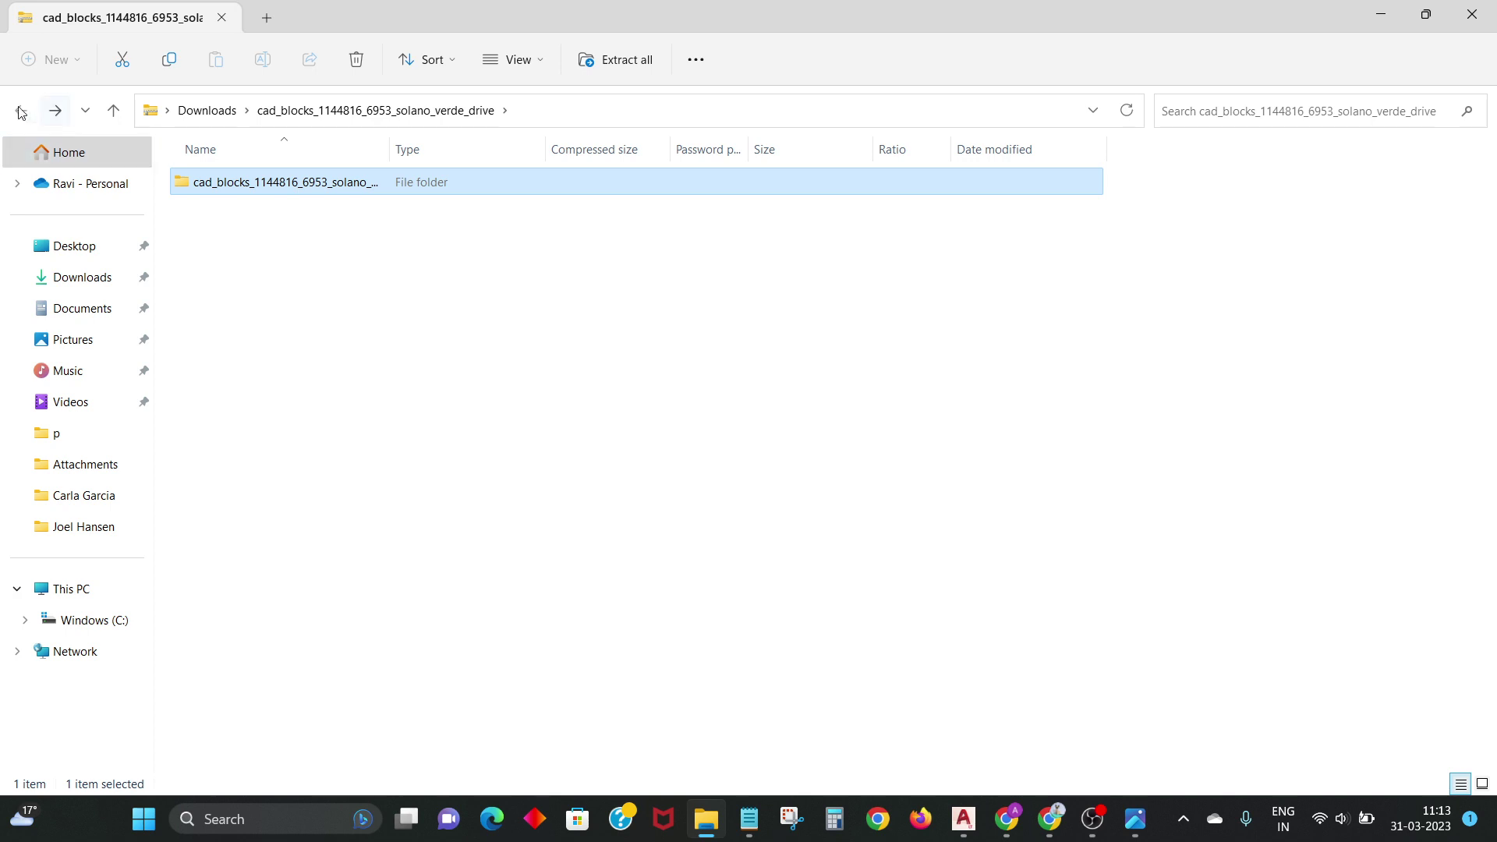
left_click(108, 115)
- Open the bill-of-materials PDF for project 1144816 and scroll through it
double_click(239, 214)
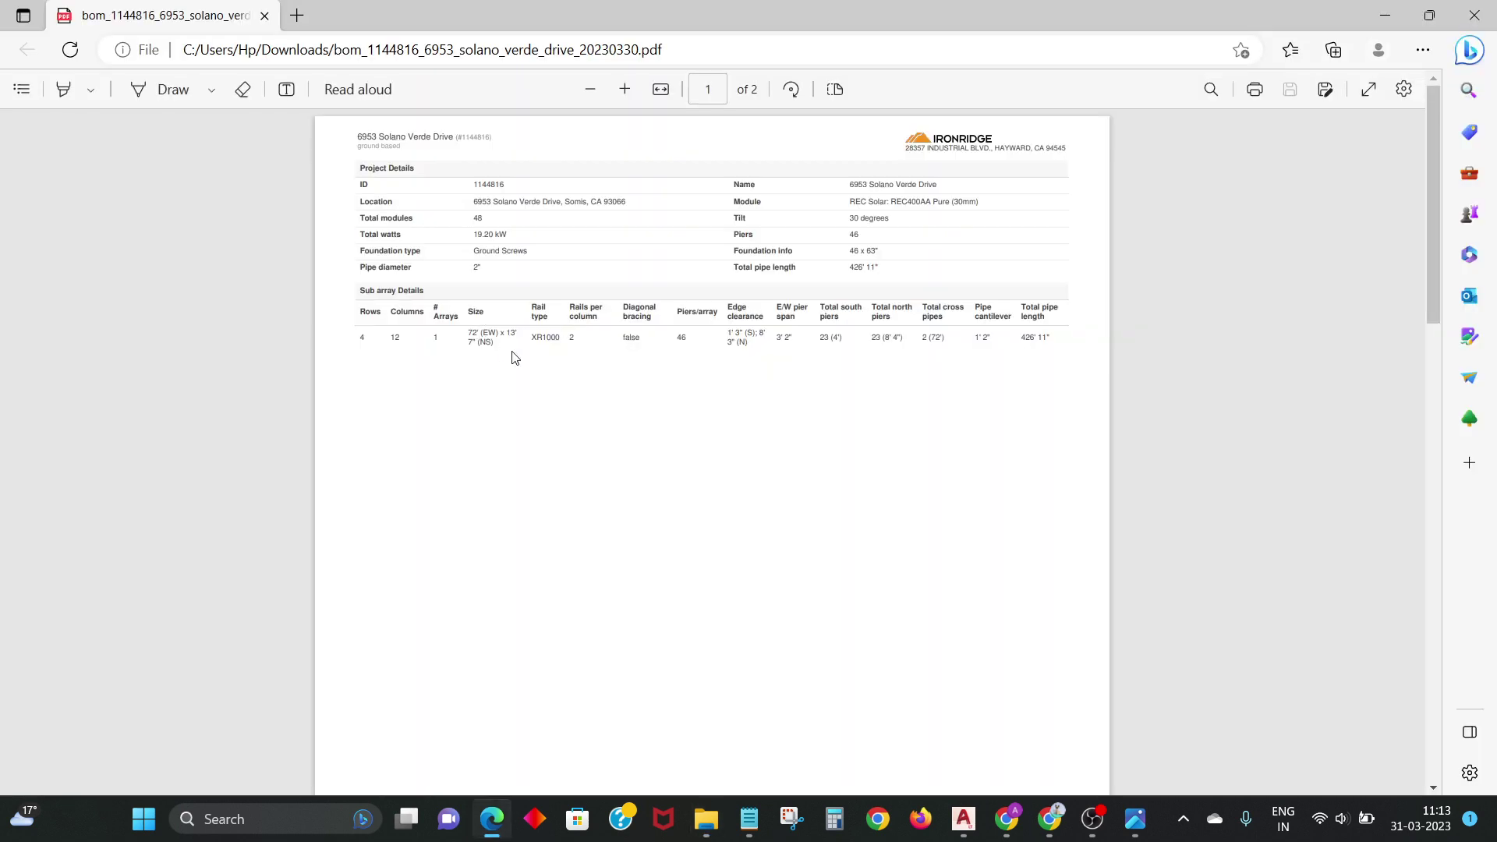
scroll(581, 348, "down", 5)
scroll(585, 371, "down", 10)
scroll(592, 392, "down", 3)
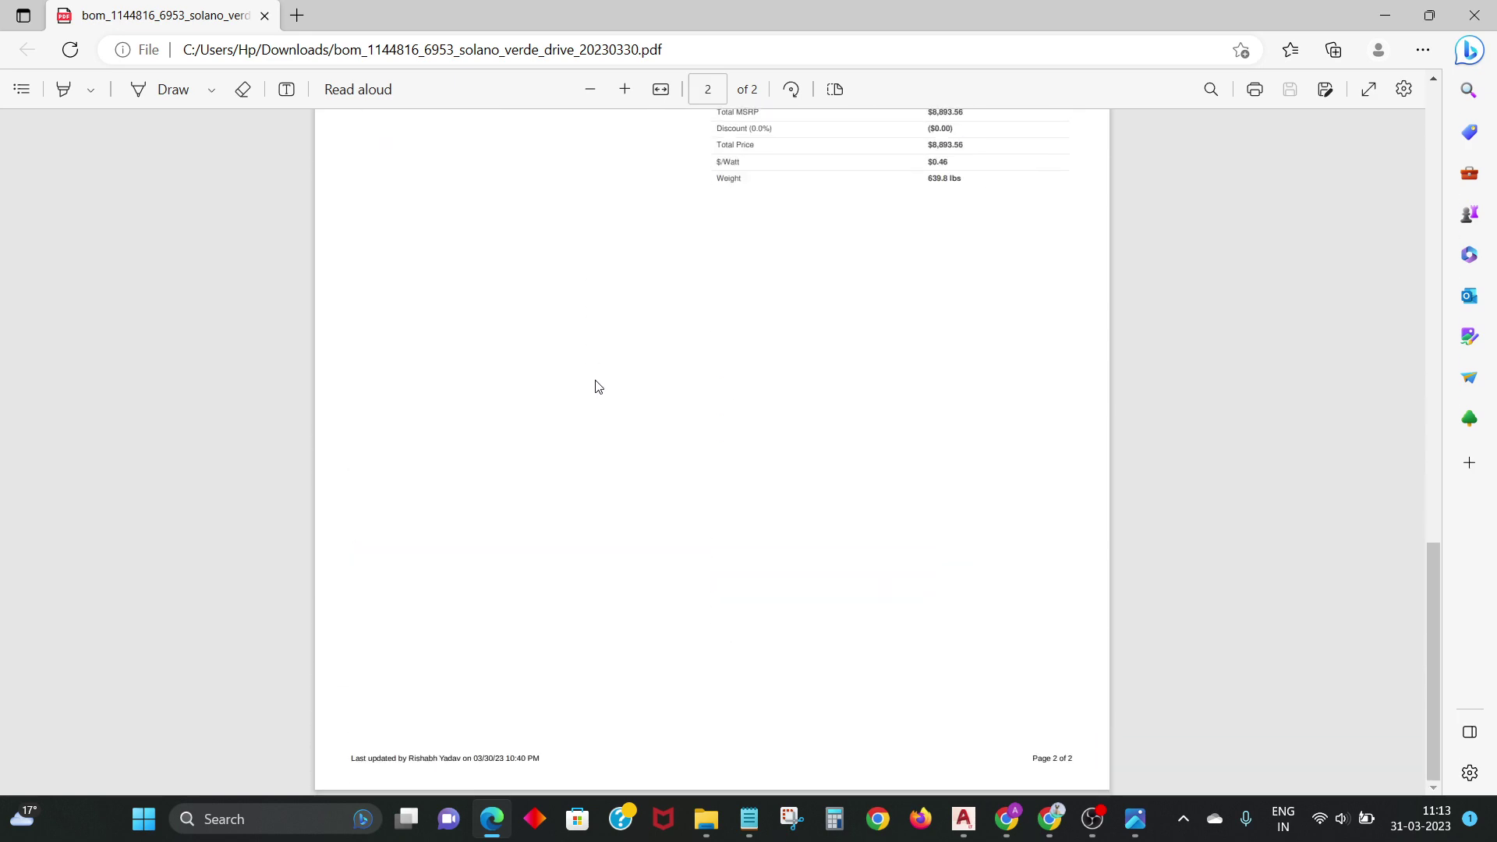
scroll(596, 387, "up", 12)
scroll(600, 382, "up", 5)
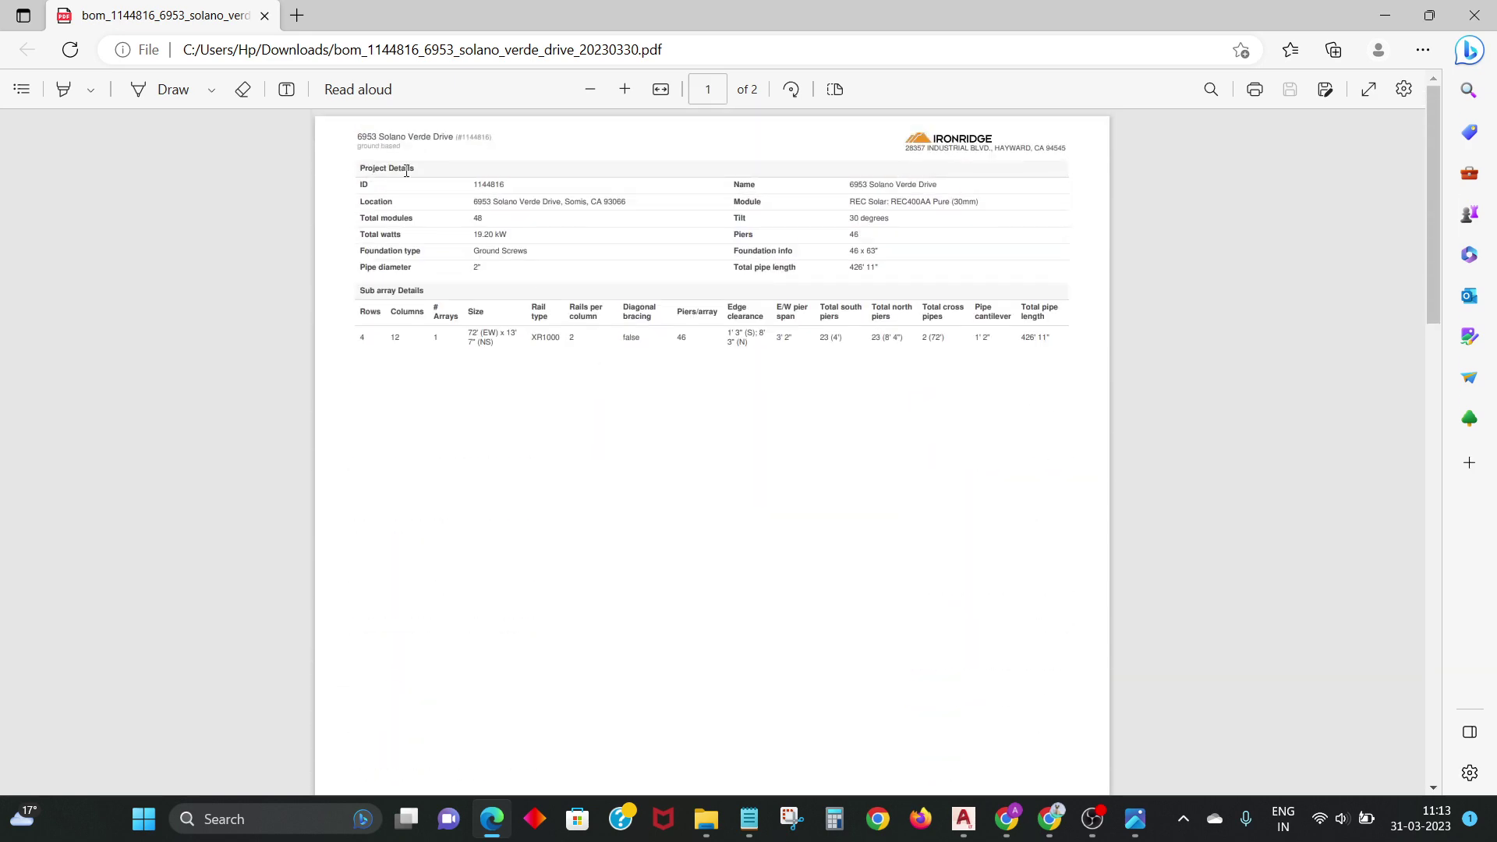
- Open the rpt_1144816 project report PDF and scroll to its blue panel layout page
left_click(675, 732)
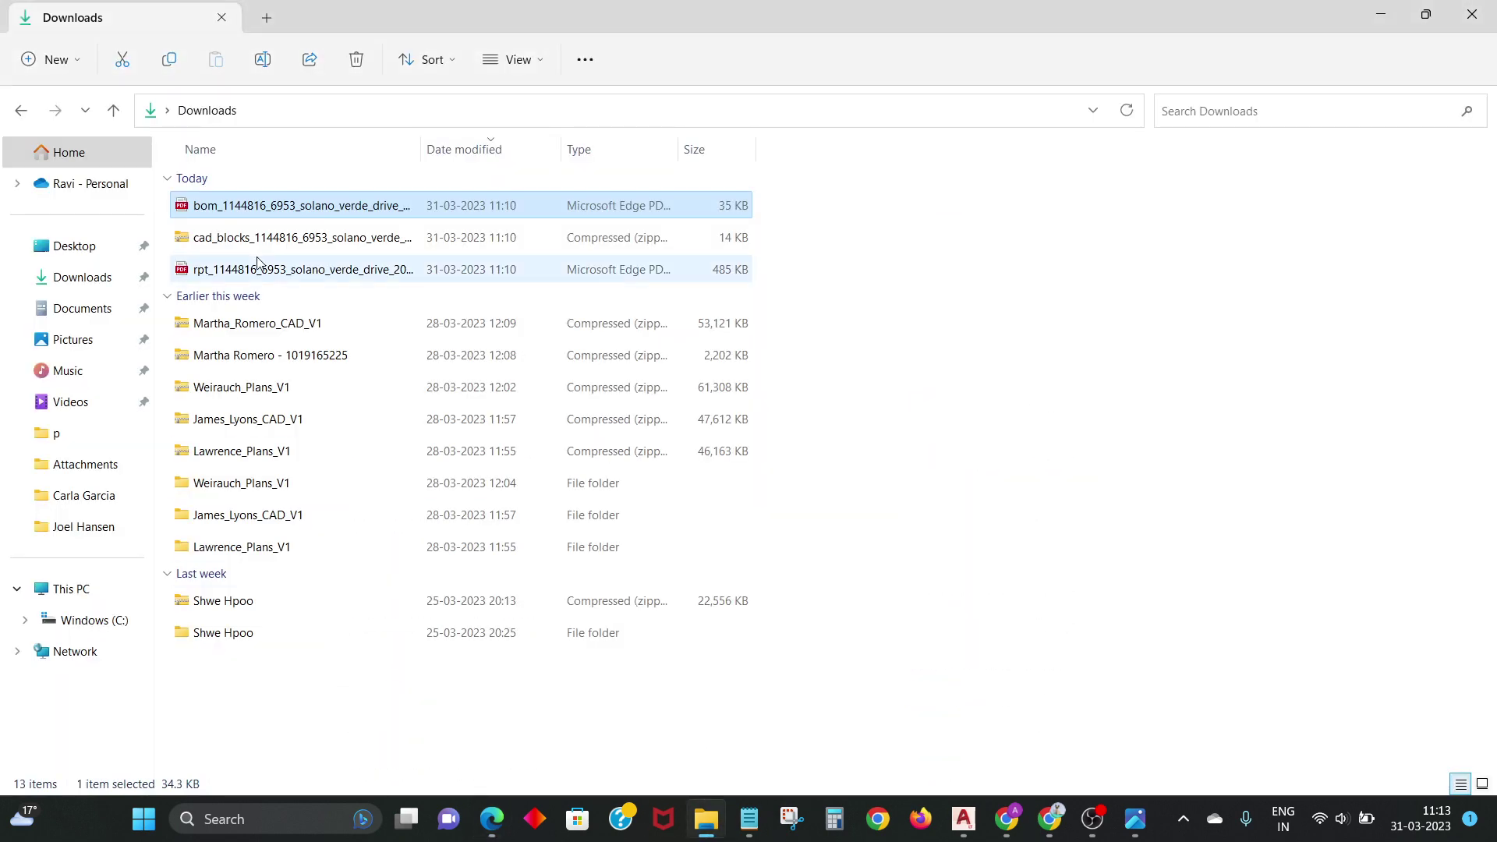
left_click(258, 269)
double_click(257, 269)
scroll(686, 515, "down", 8)
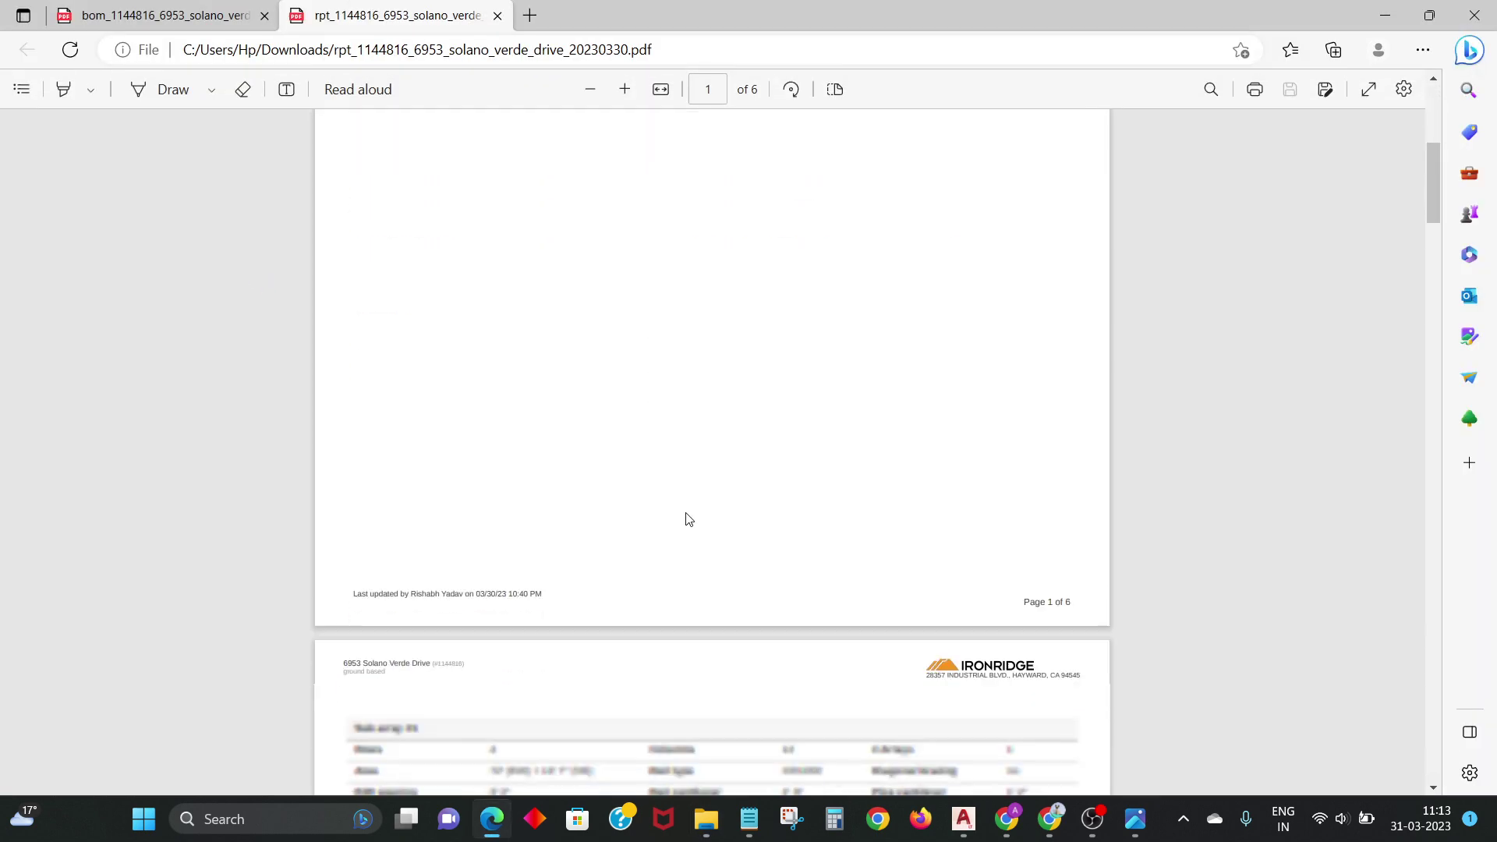
scroll(689, 517, "down", 8)
scroll(687, 515, "down", 8)
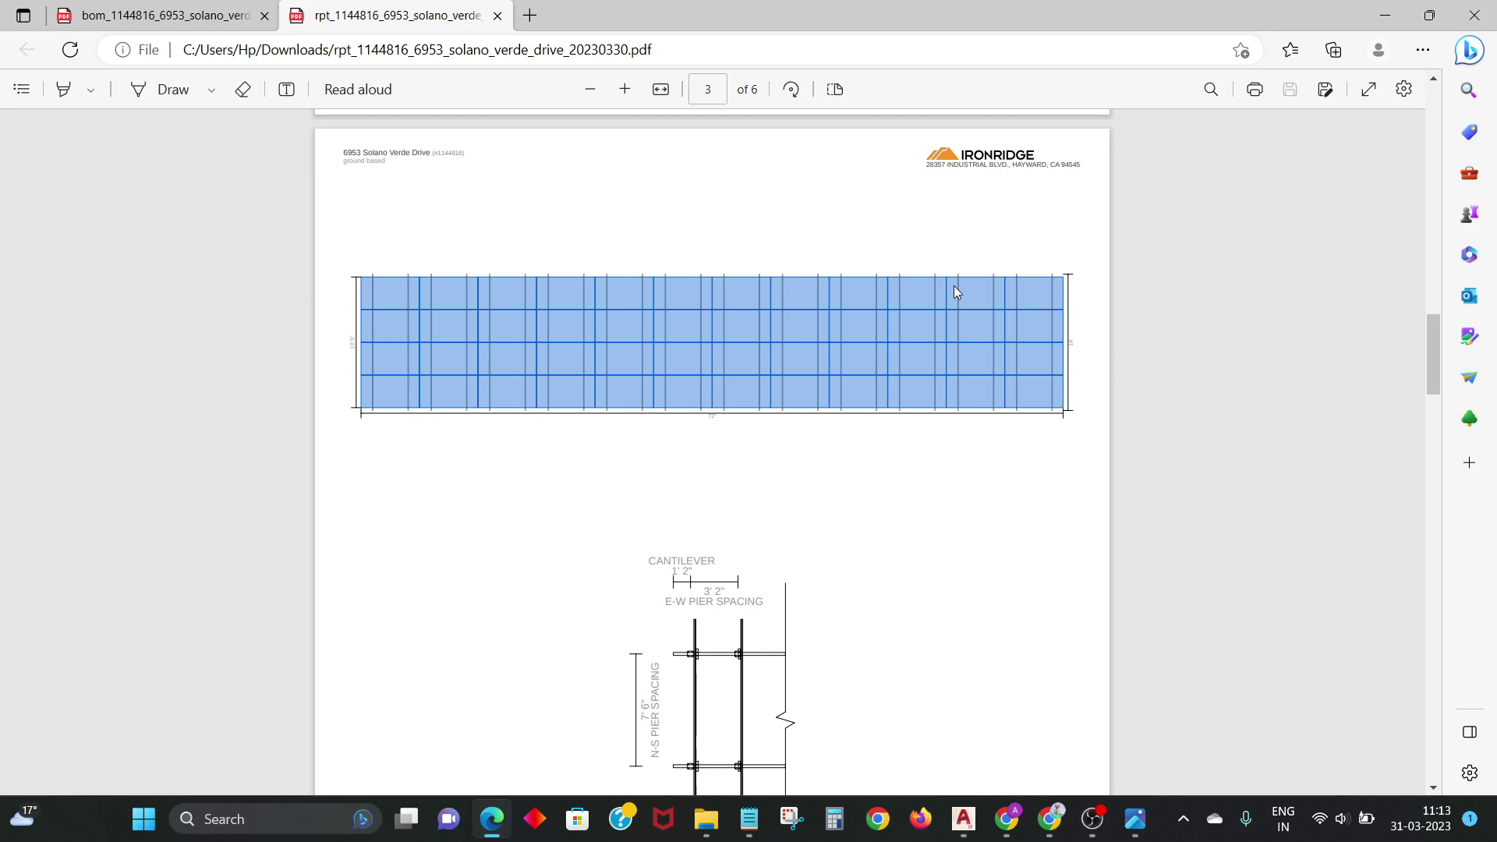
scroll(866, 442, "down", 2)
scroll(756, 521, "down", 2)
scroll(757, 524, "down", 10)
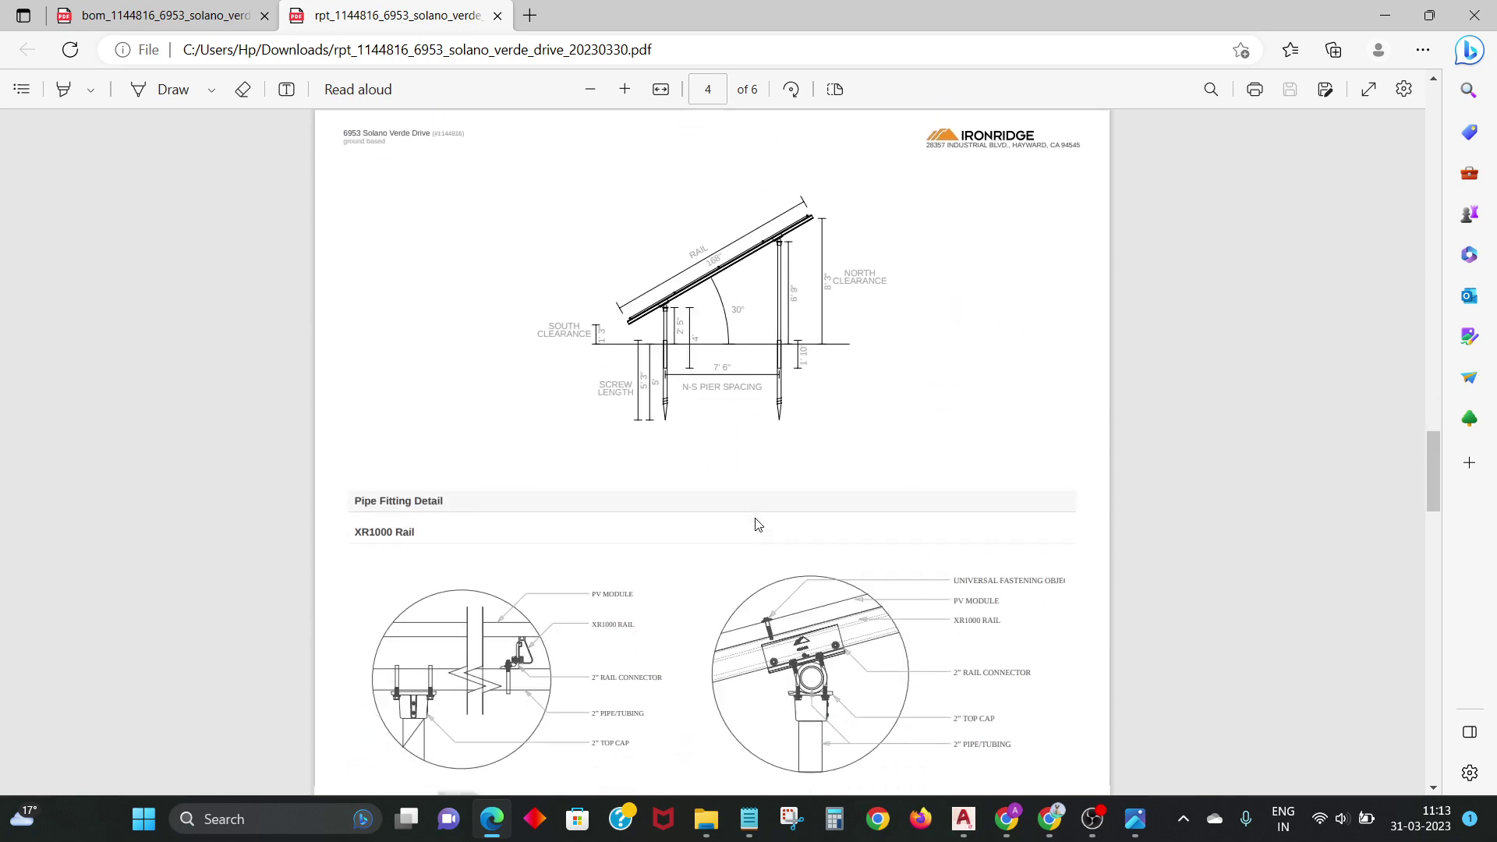
scroll(683, 453, "up", 5)
scroll(683, 499, "up", 7)
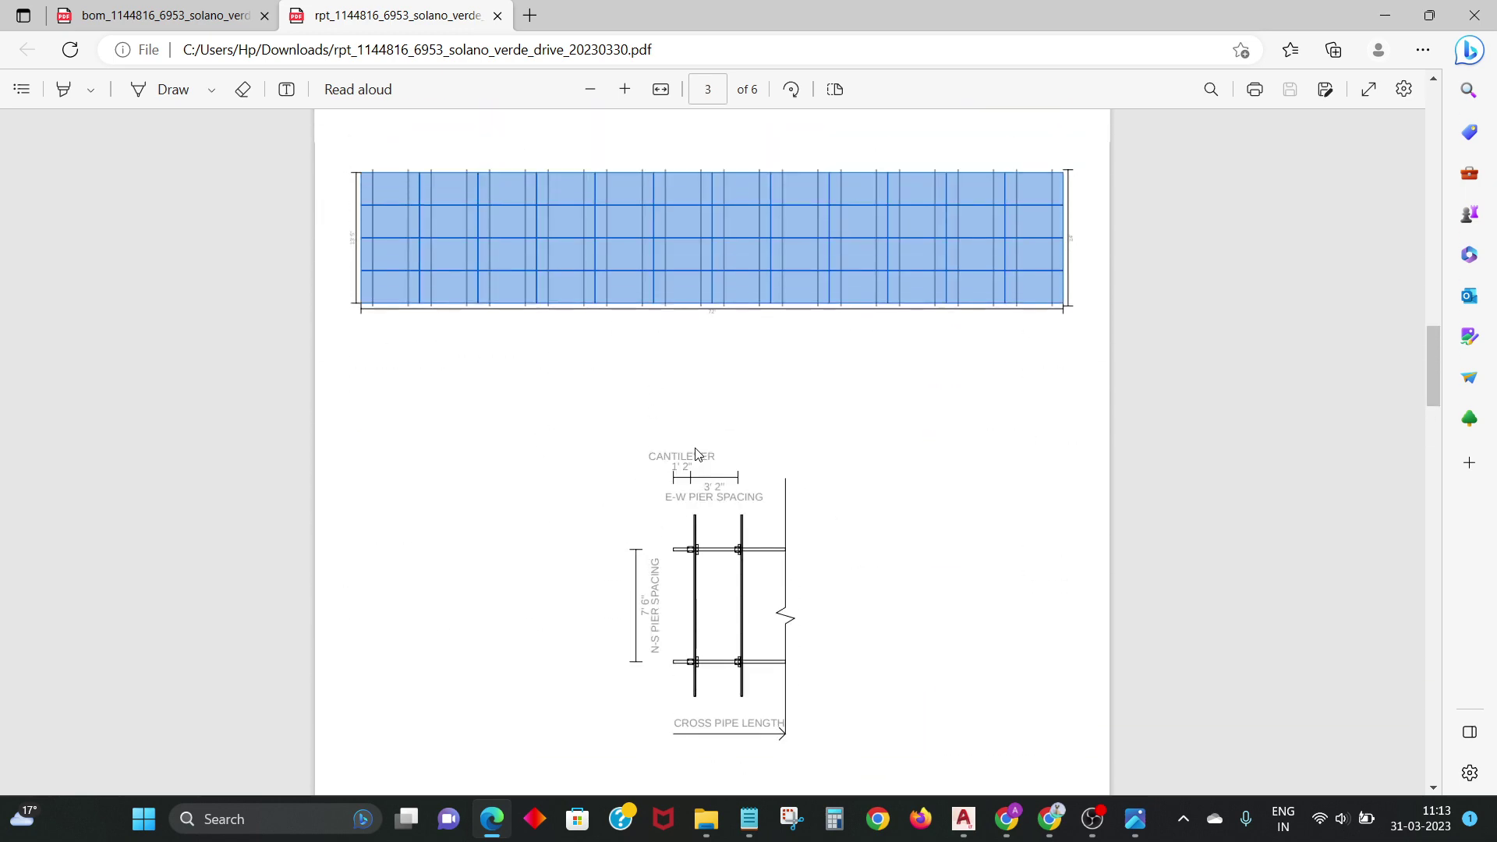
scroll(684, 546, "up", 4)
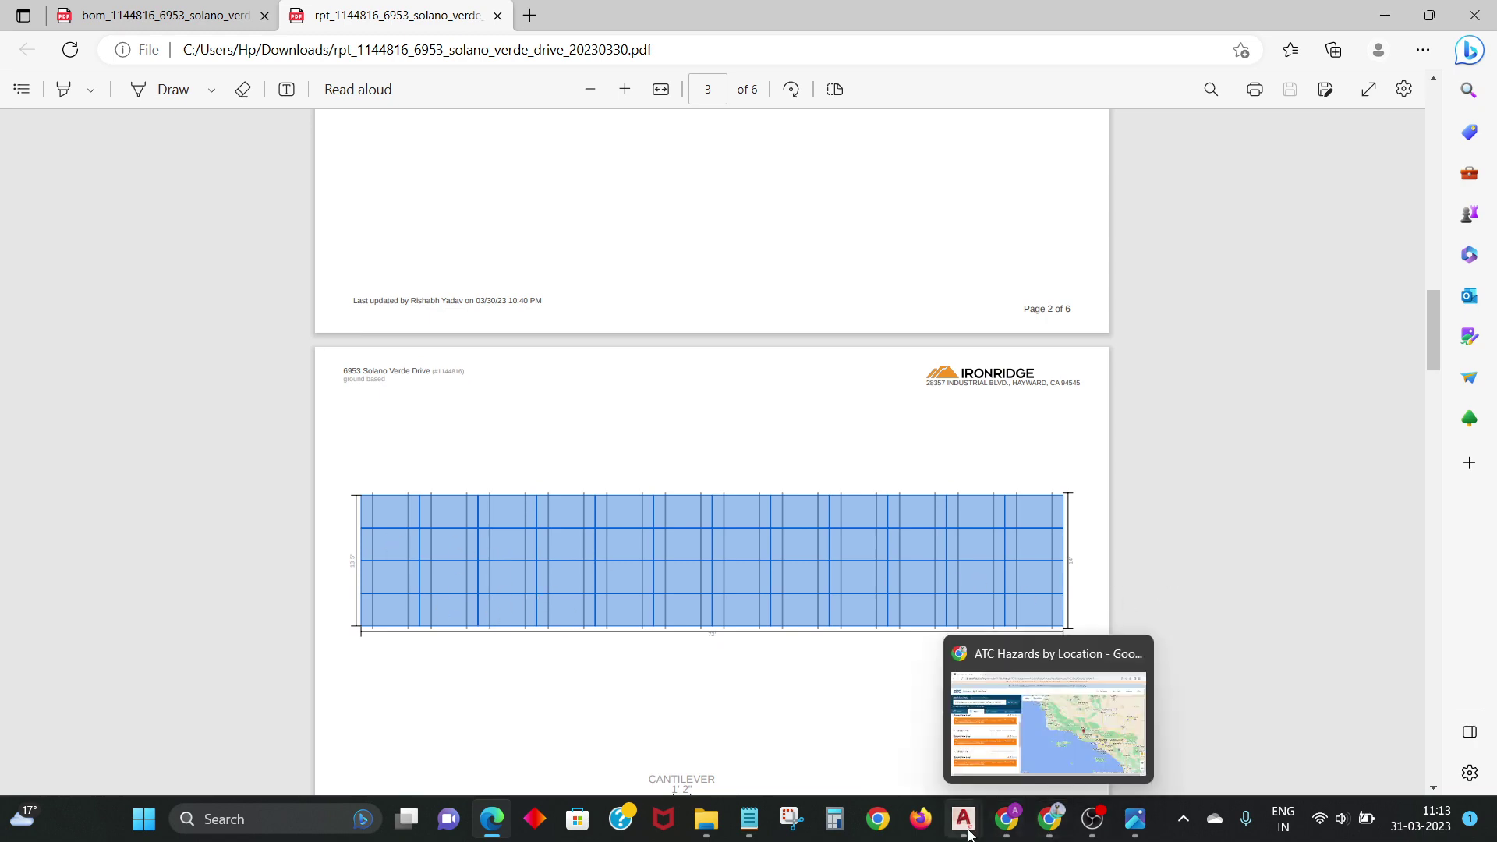
- Switch to the Weirauch_Plans_V1 drawing in AutoCAD and cancel a stray selection window
left_click(628, 690)
scroll(648, 400, "down", 2)
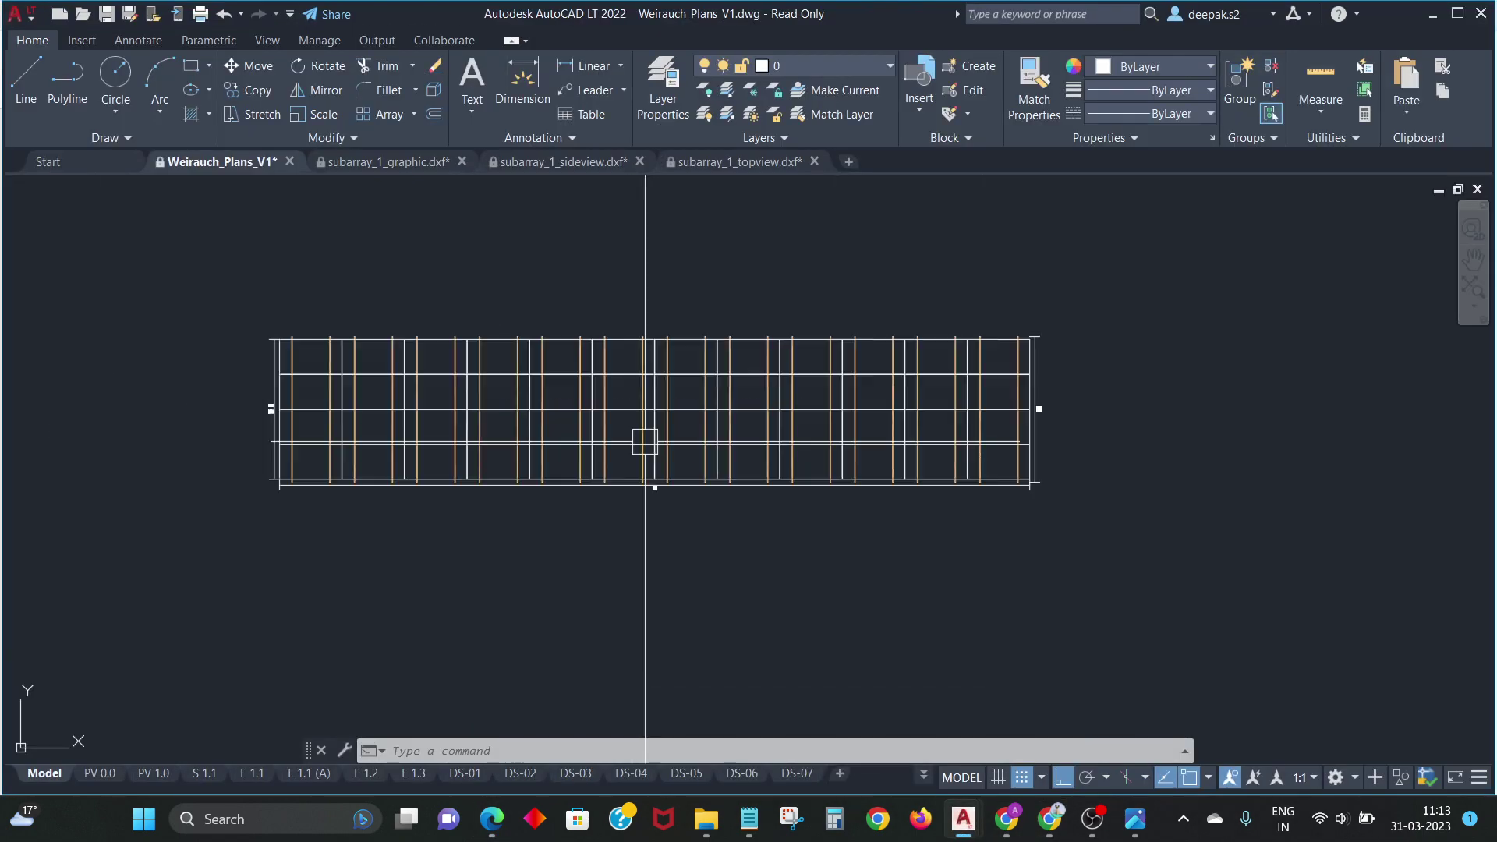
scroll(642, 439, "up", 3)
scroll(642, 438, "down", 1)
left_click(1321, 243)
scroll(564, 488, "down", 2)
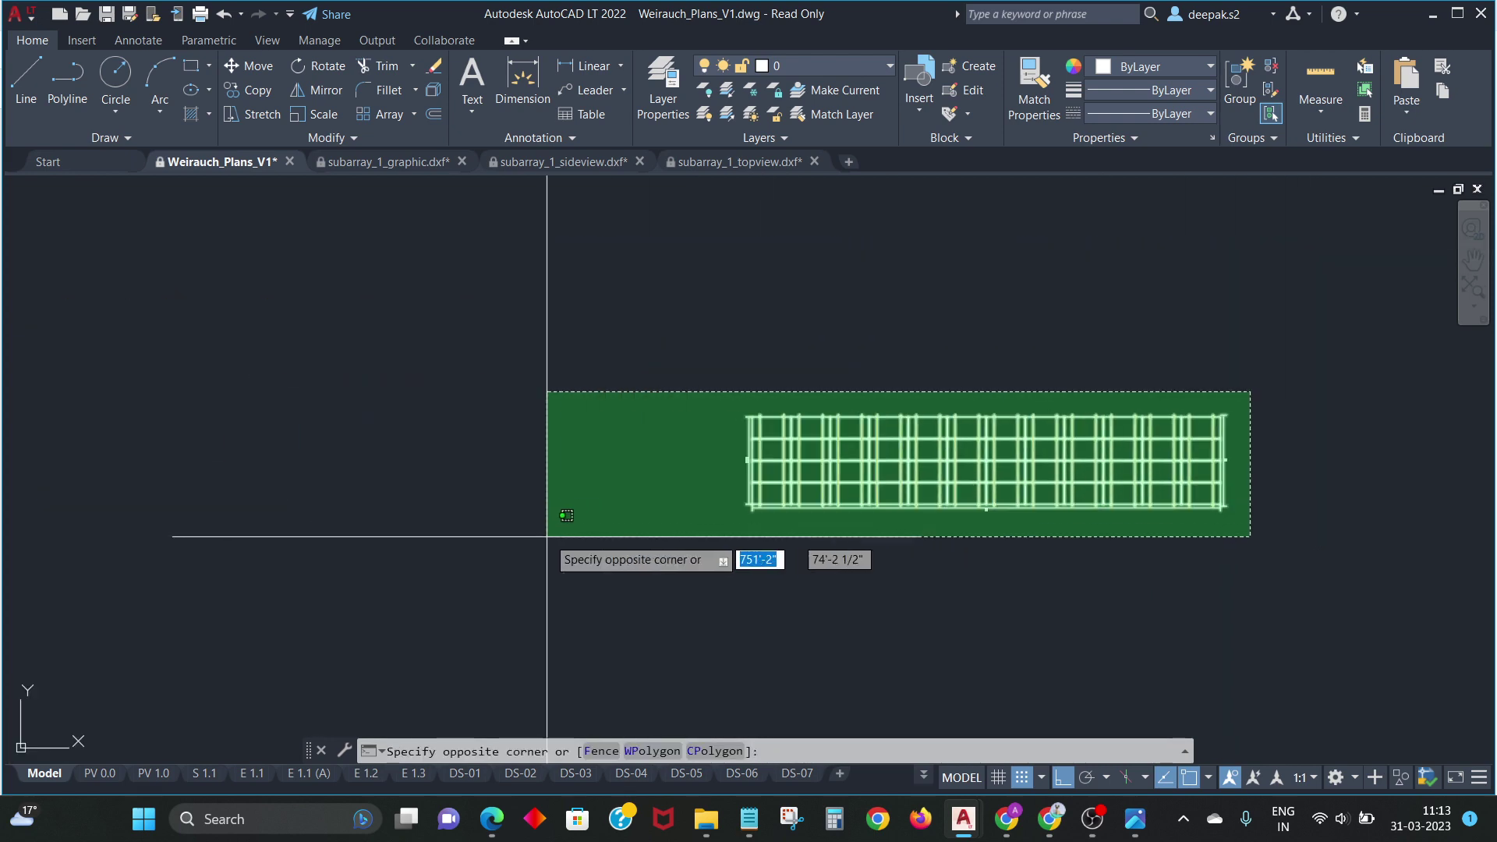
key("Escape")
- Zoom and pan around the drawing to show the whole sheet and its upper frame
scroll(750, 647, "up", 5)
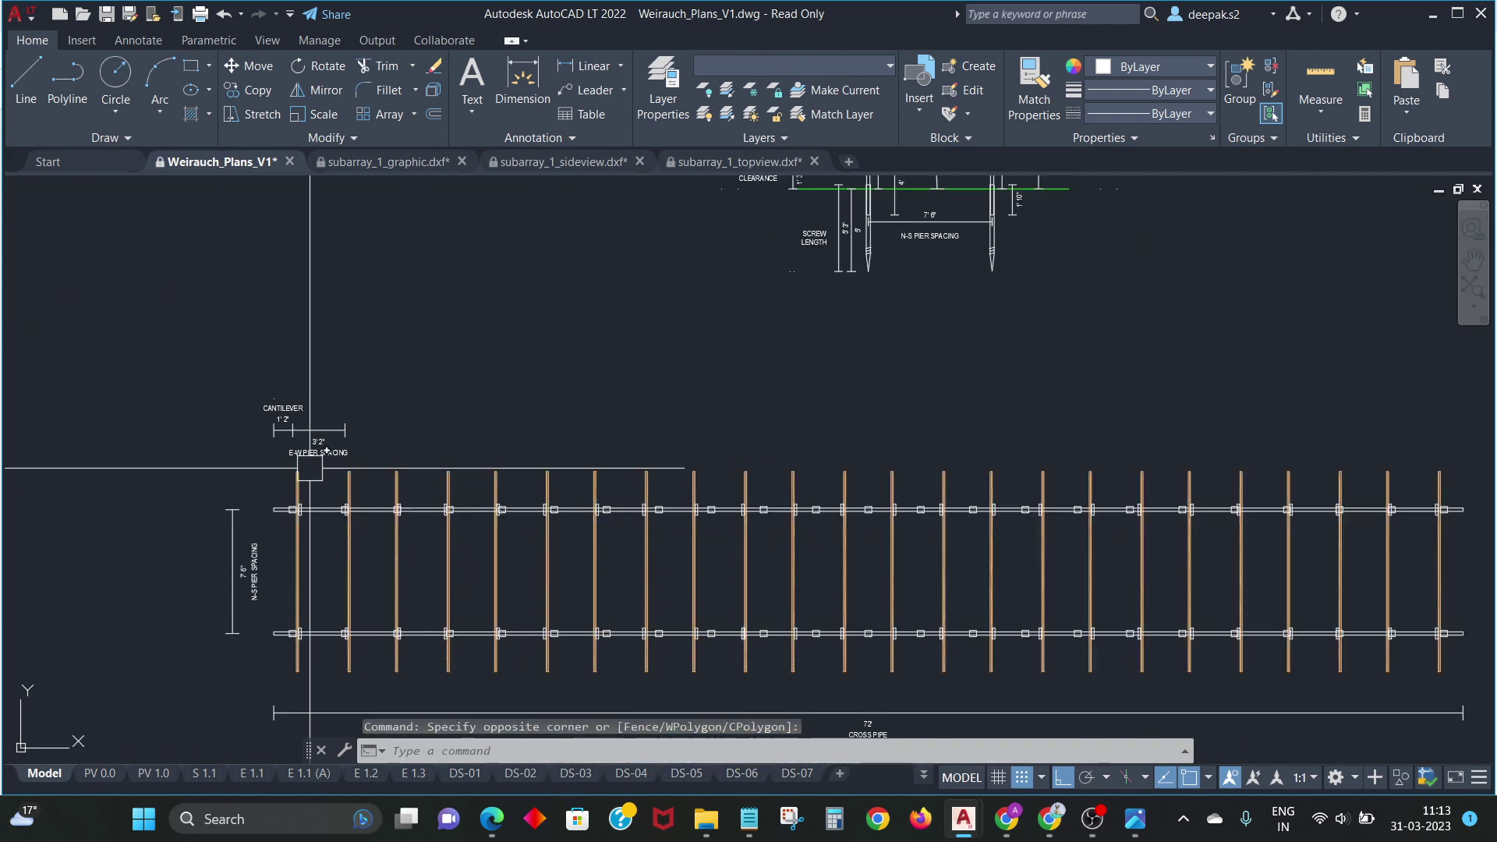
scroll(309, 469, "up", 2)
scroll(336, 437, "up", 3)
scroll(351, 421, "down", 2)
scroll(409, 392, "up", 1)
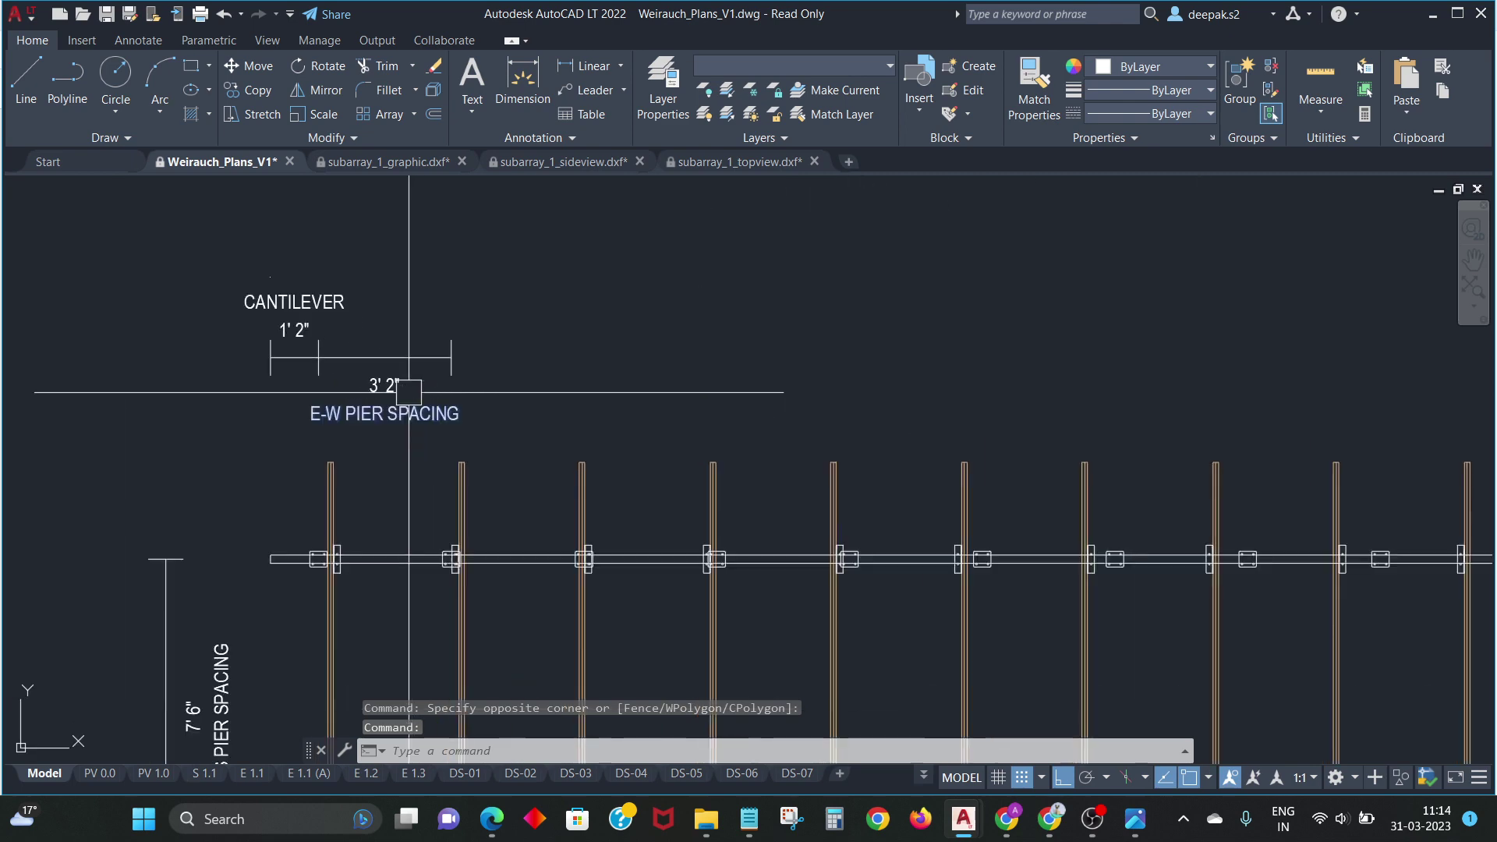
scroll(409, 393, "up", 3)
scroll(421, 468, "down", 5)
scroll(518, 491, "up", 3)
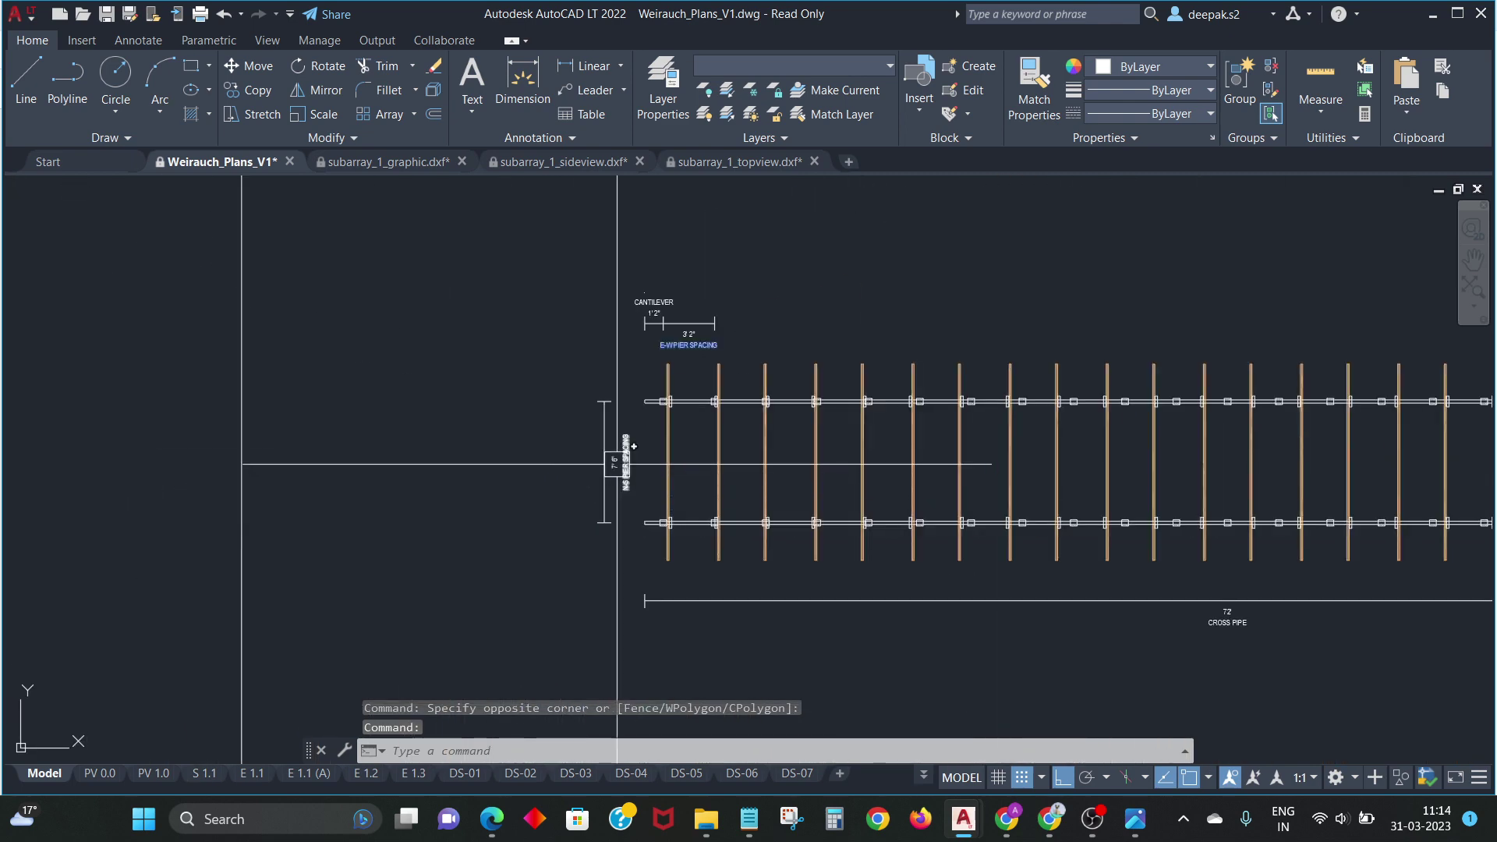
scroll(528, 502, "down", 1)
scroll(585, 494, "down", 3)
scroll(622, 605, "down", 5)
middle_click_drag(621, 606, 624, 520)
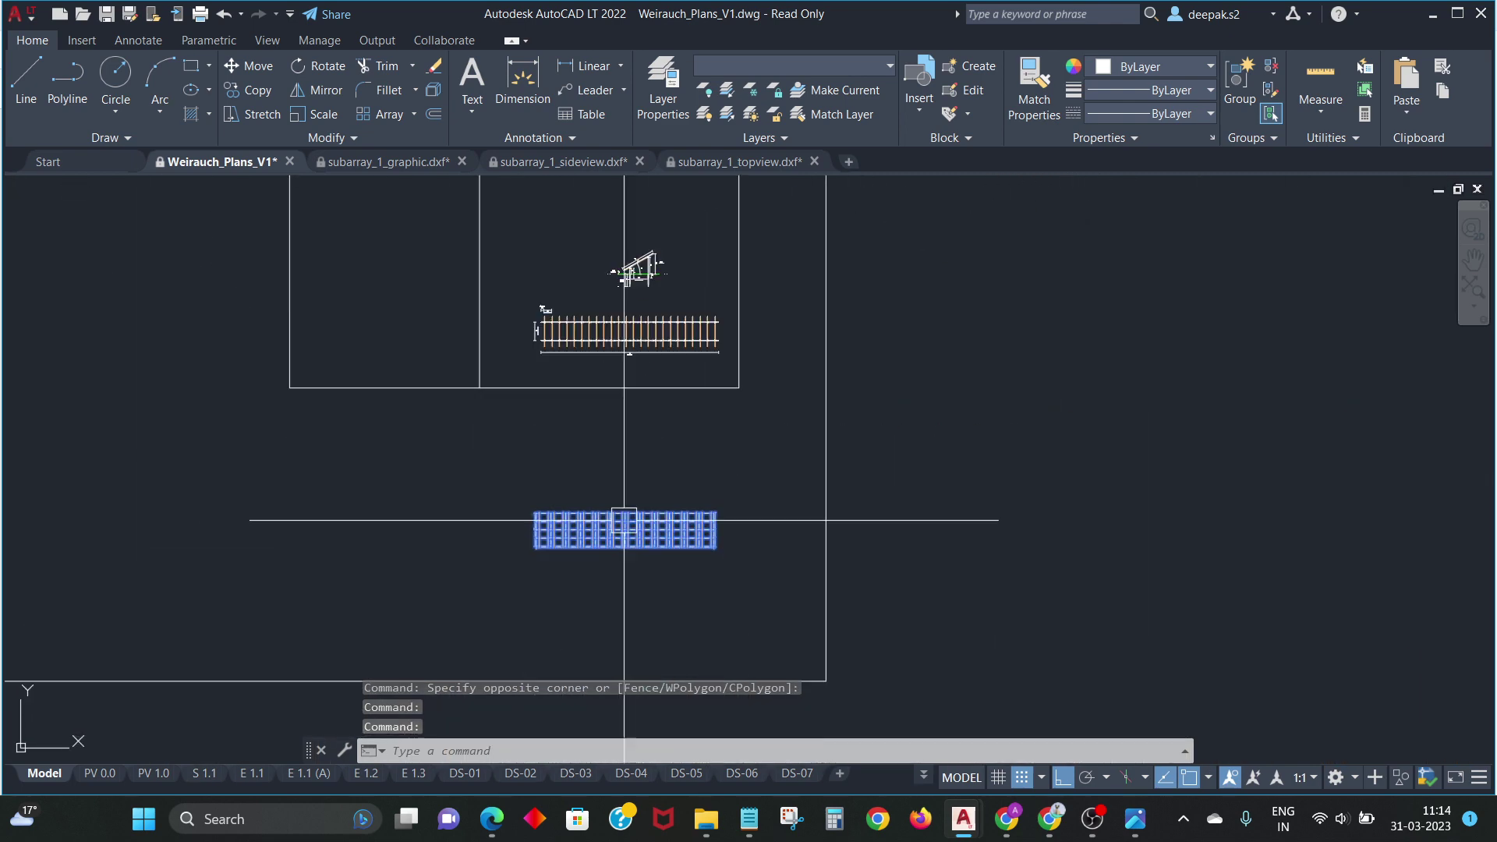
scroll(625, 327, "up", 2)
scroll(626, 358, "up", 4)
scroll(625, 361, "down", 4)
scroll(657, 383, "up", 1)
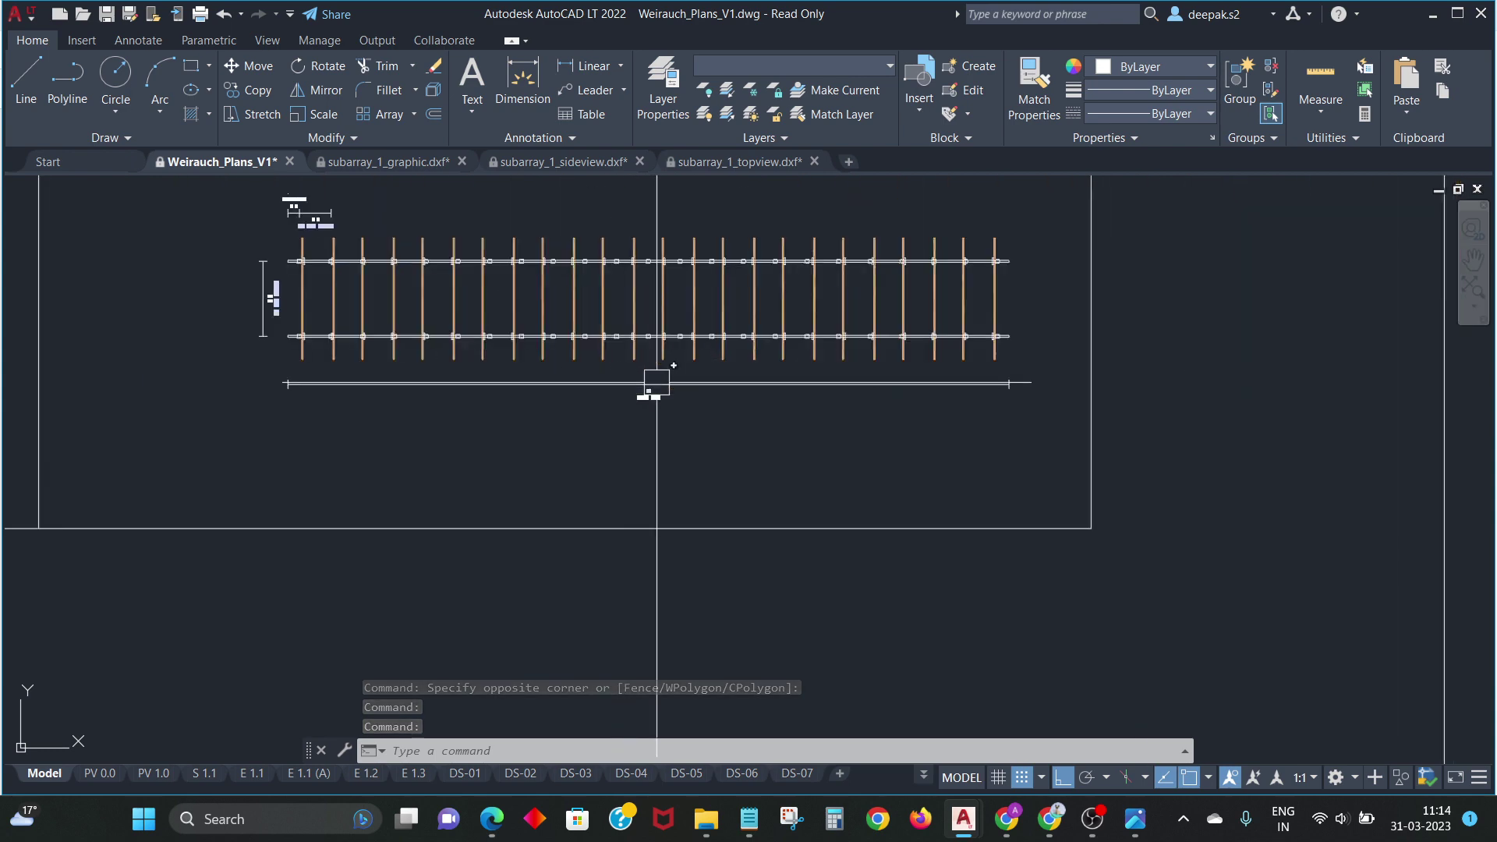
scroll(656, 383, "down", 8)
scroll(705, 415, "up", 8)
scroll(726, 444, "down", 2)
scroll(850, 426, "down", 2)
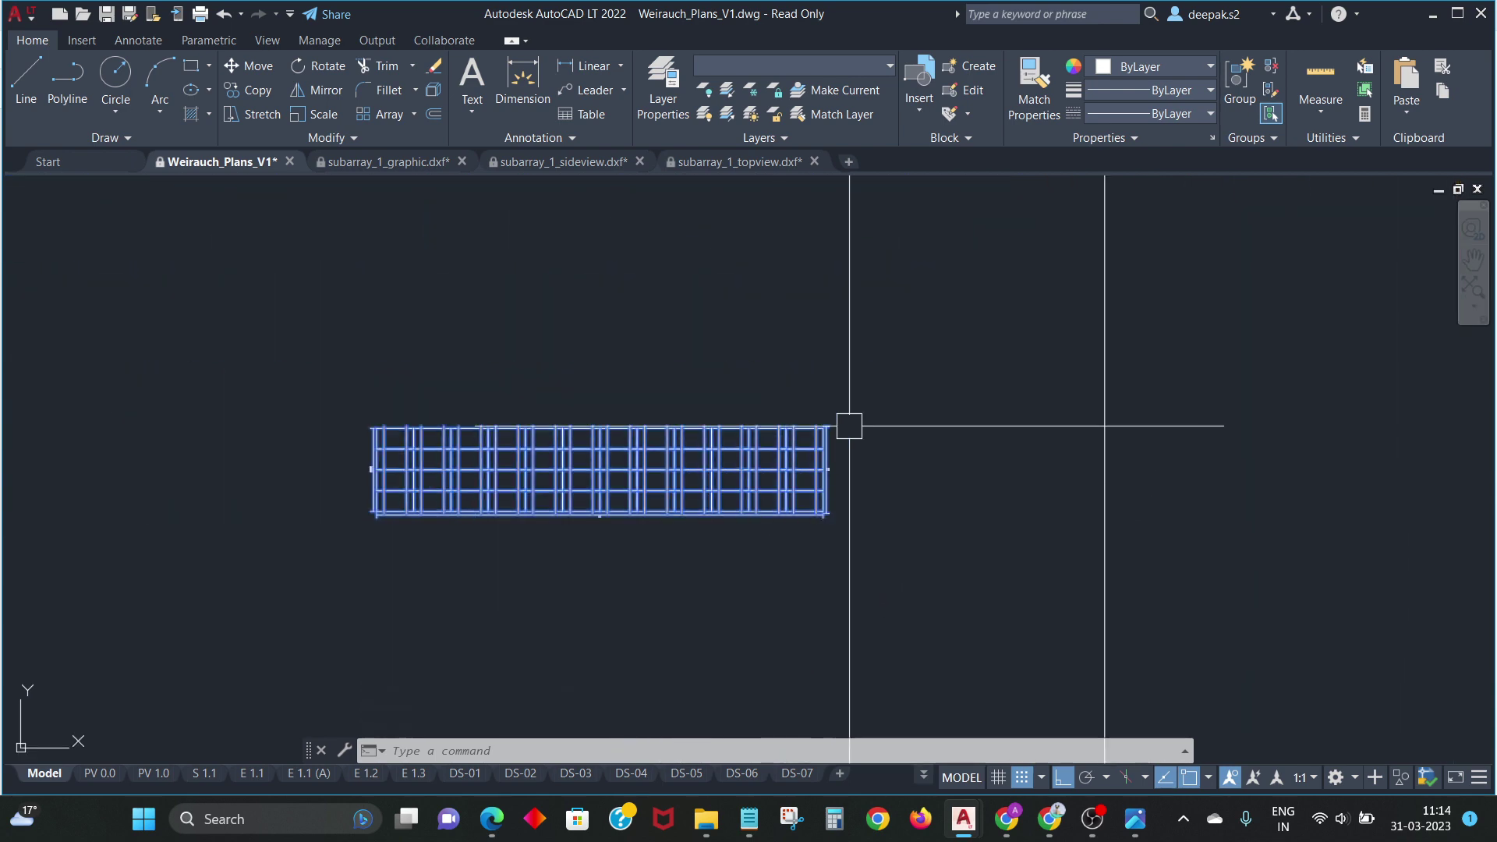
scroll(849, 426, "down", 2)
middle_click_drag(849, 425, 868, 481)
- Window over the blue panel grid and zoom in to examine the pier layout and side view
left_click(890, 462)
left_click(545, 538)
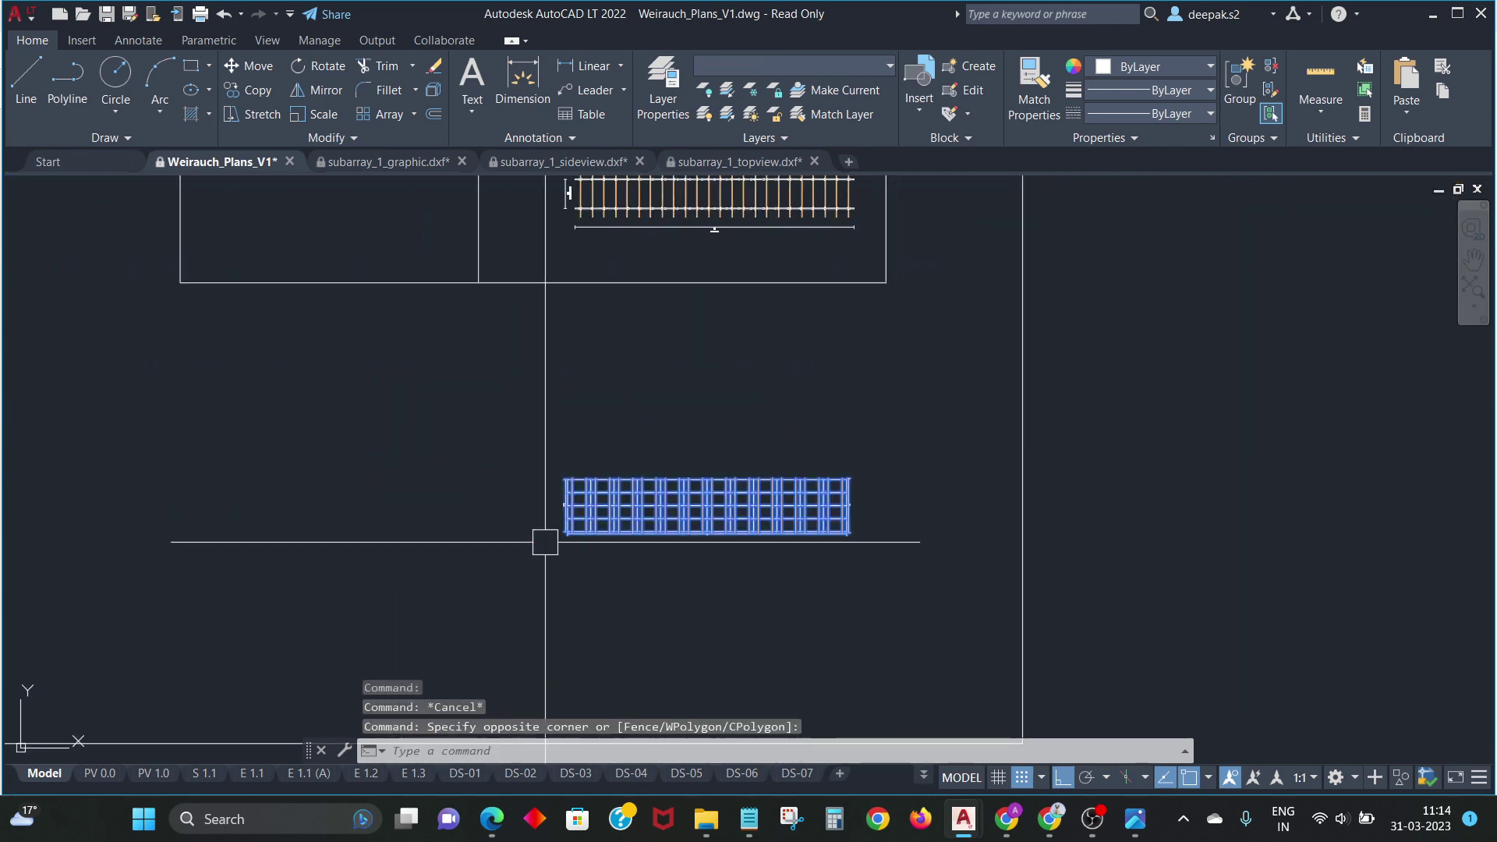
scroll(696, 535, "up", 5)
scroll(923, 514, "up", 1)
scroll(874, 538, "down", 3)
scroll(735, 551, "up", 2)
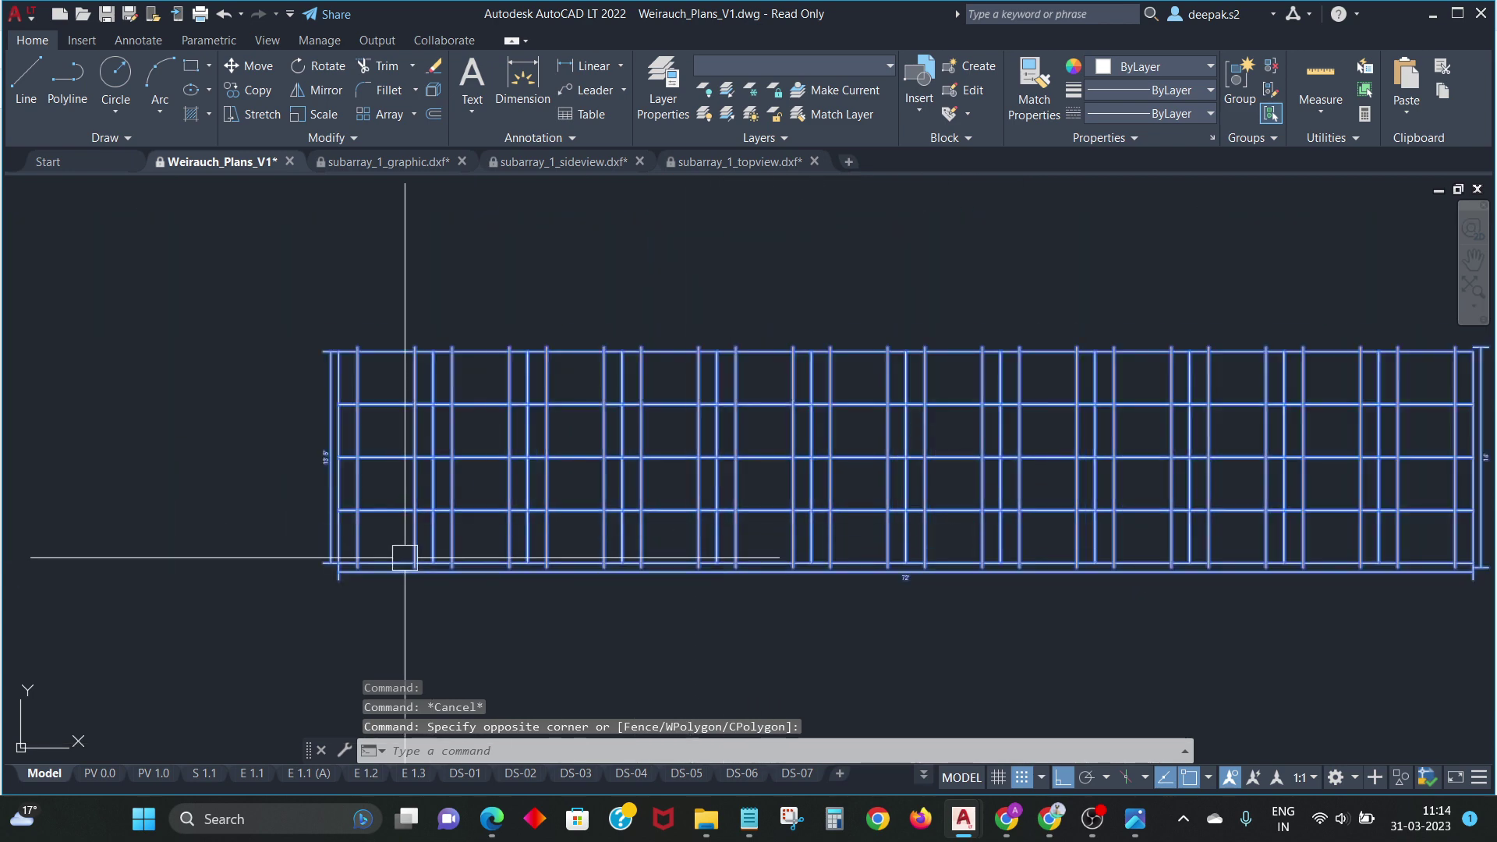
scroll(324, 488, "down", 1)
scroll(334, 495, "up", 1)
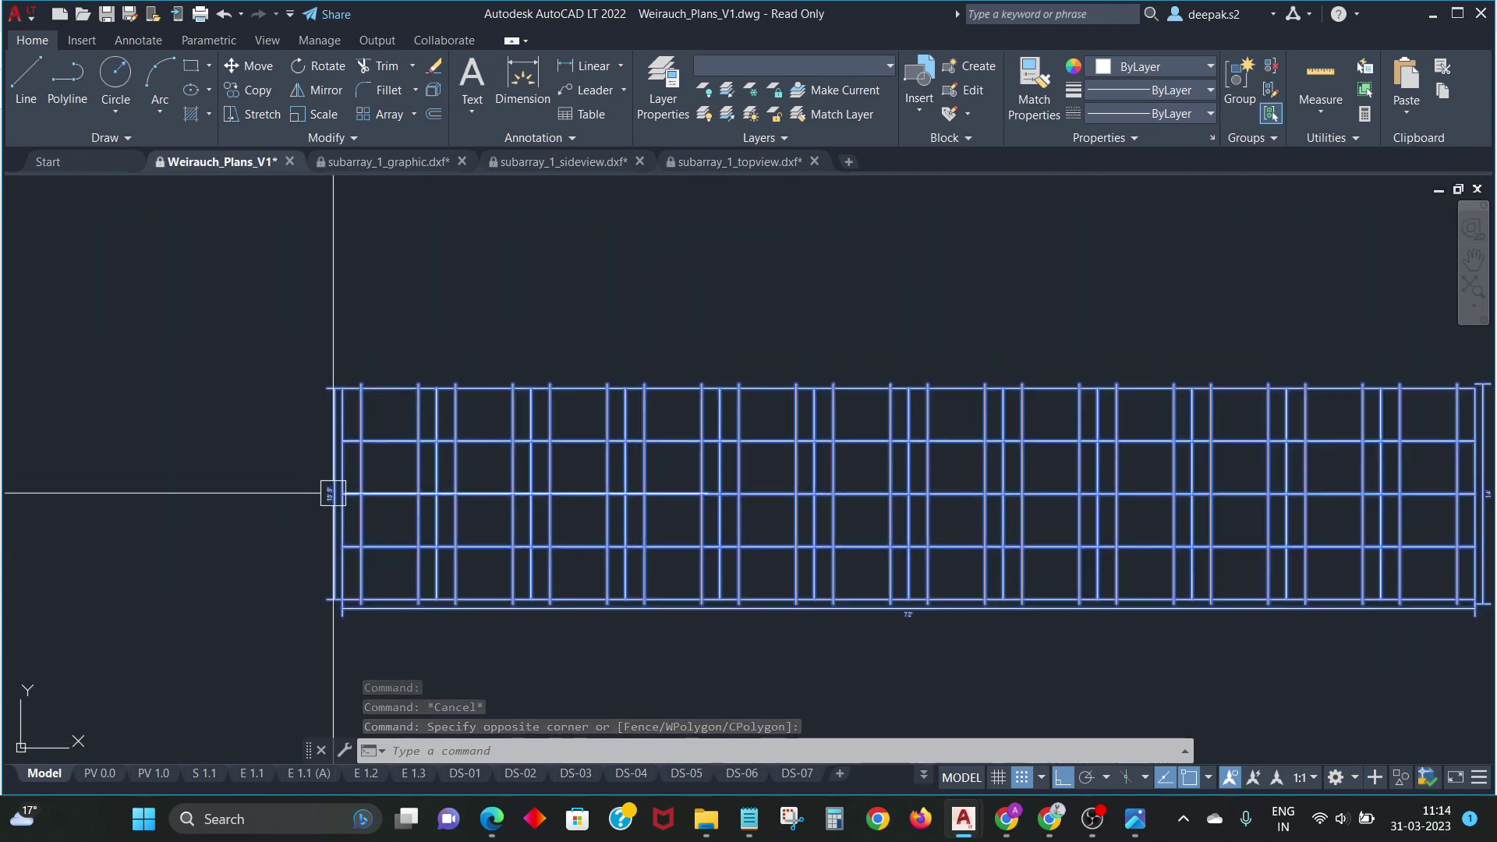
scroll(391, 554, "down", 3)
scroll(492, 524, "up", 1)
scroll(382, 390, "up", 5)
scroll(366, 461, "down", 3)
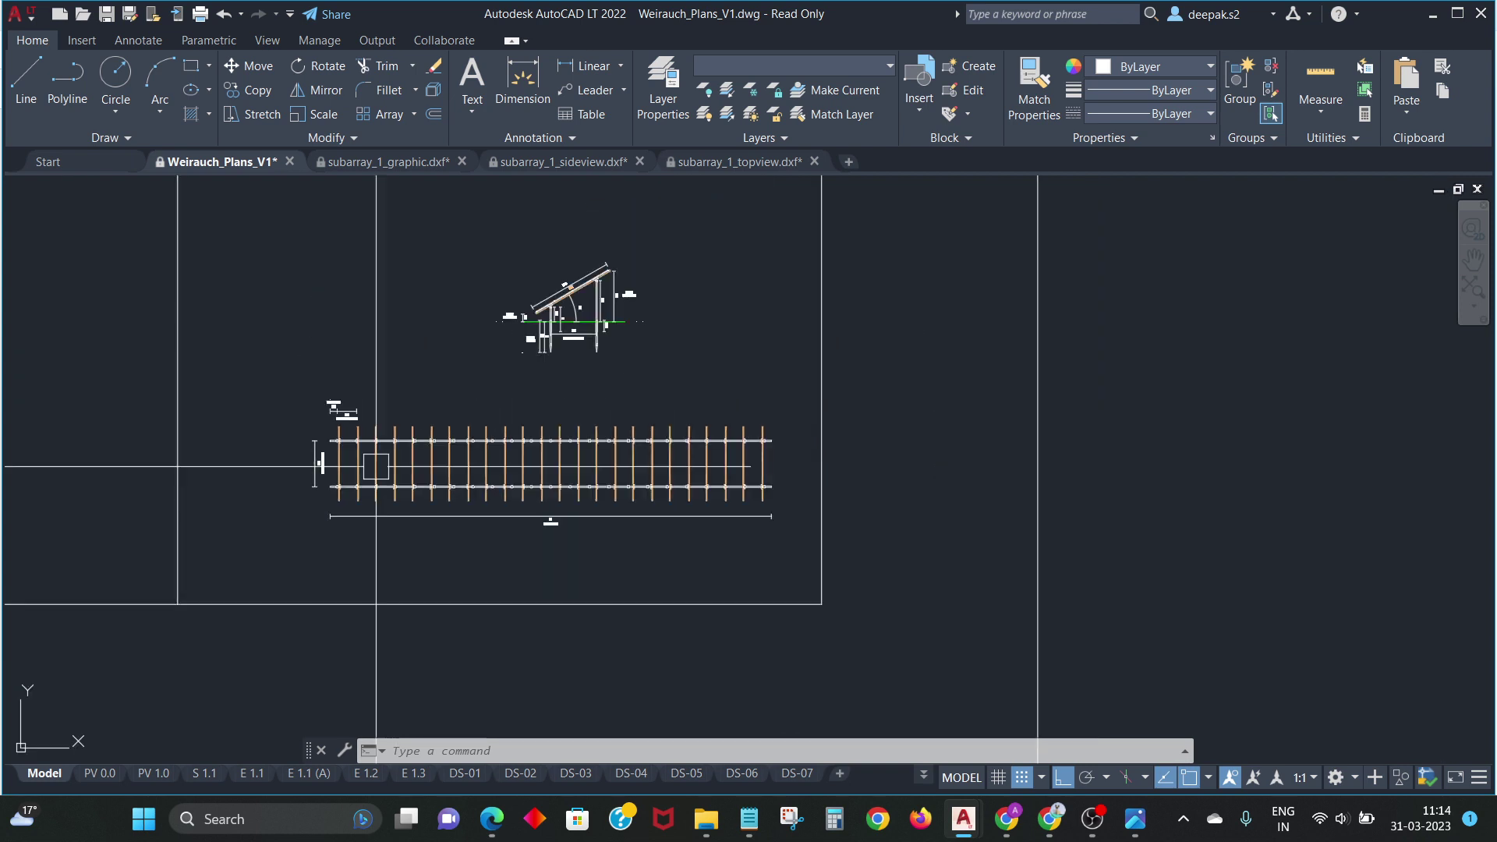
scroll(440, 473, "up", 5)
scroll(411, 457, "down", 1)
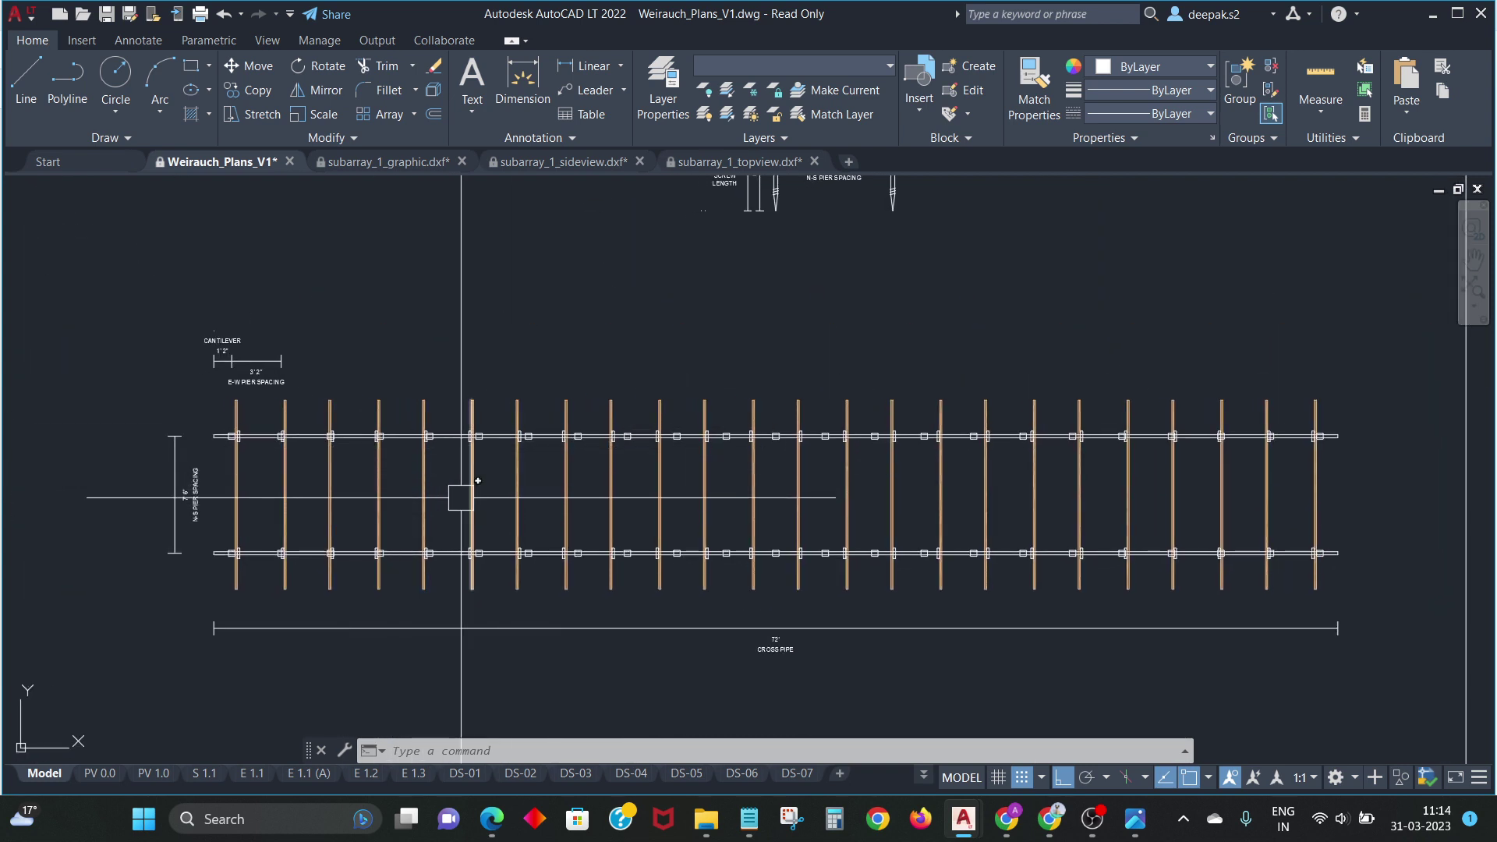
mouse_move(1135, 819)
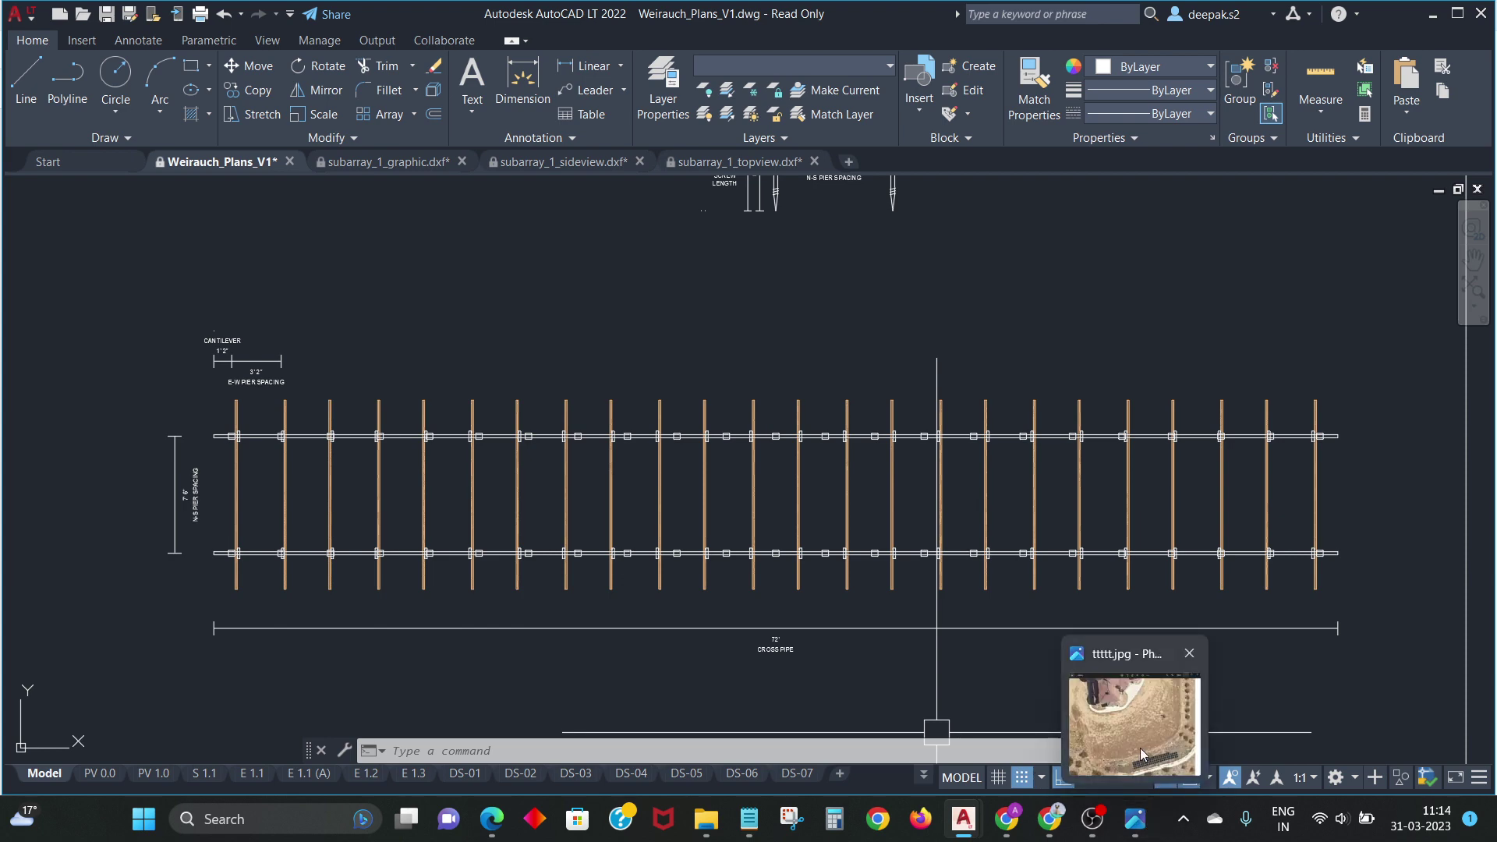
left_click(1141, 755)
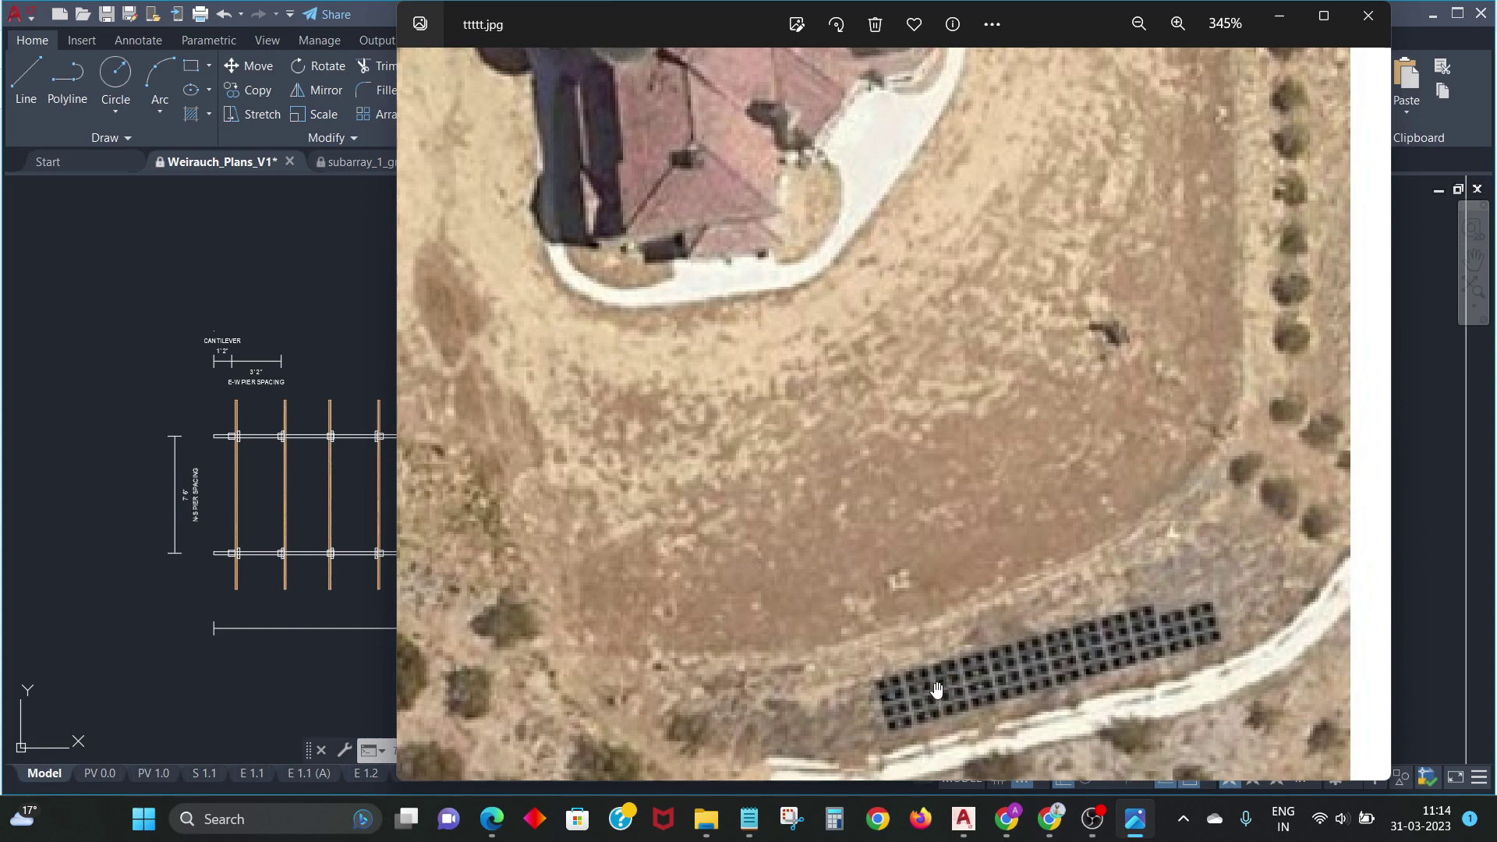
- Return to the AutoCAD drawing and pan and zoom the pier layout into view
left_click(335, 638)
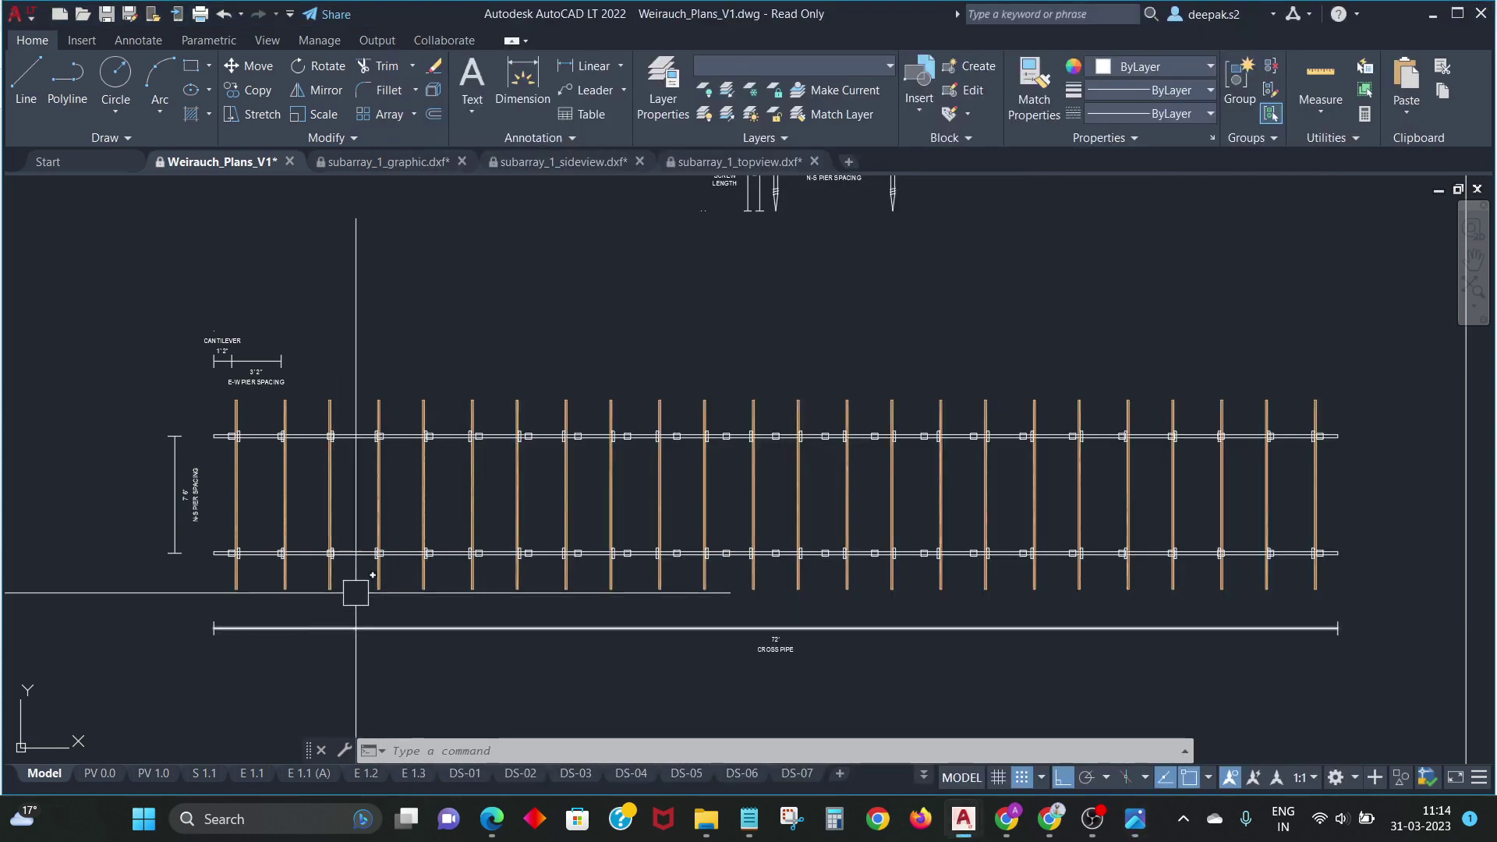
middle_click_drag(335, 468, 546, 509)
scroll(515, 481, "up", 4)
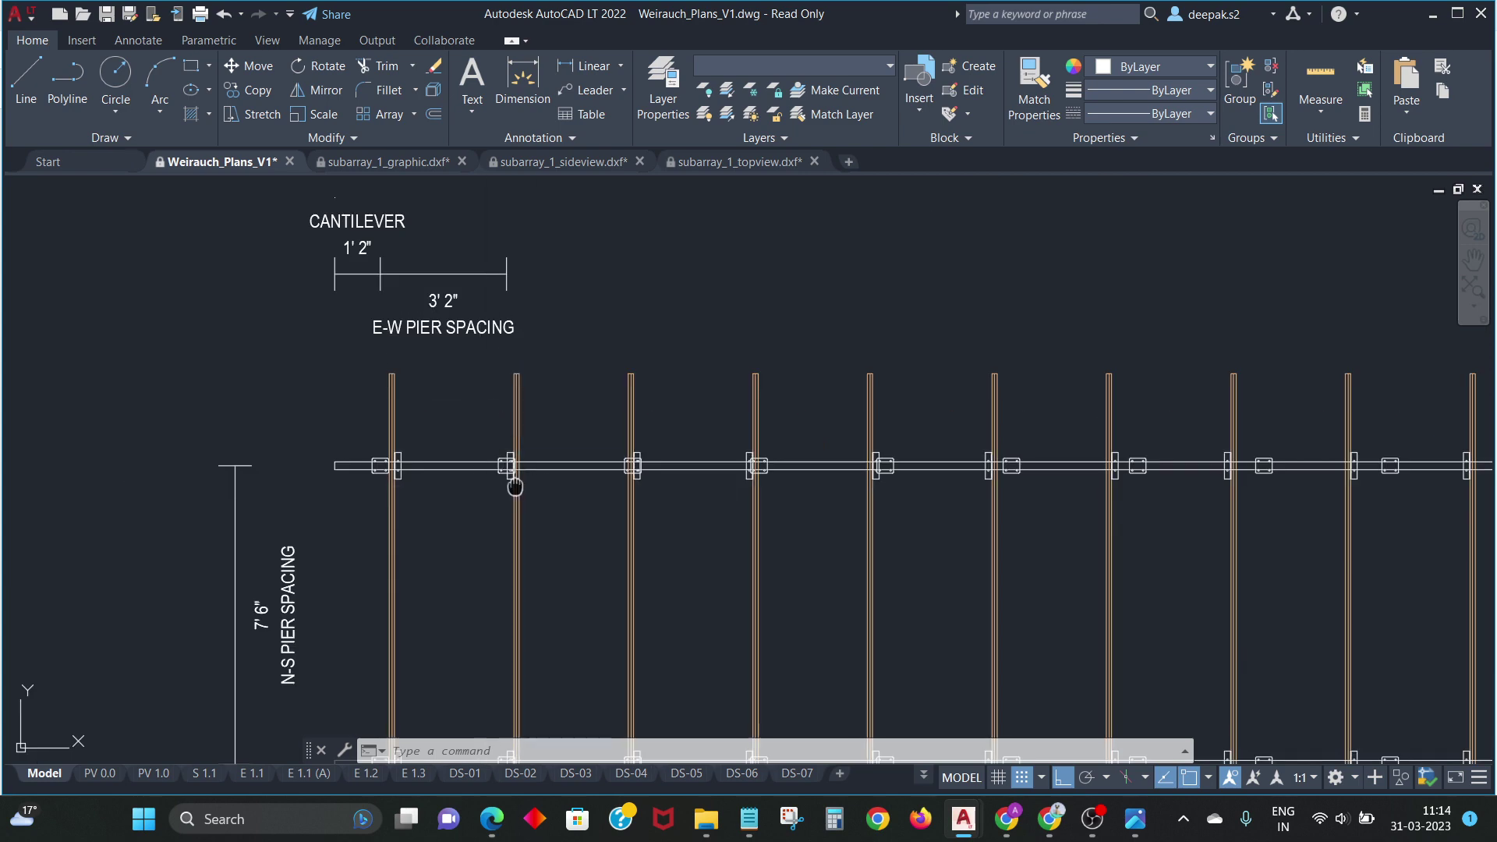
scroll(515, 481, "down", 2)
scroll(501, 484, "up", 2)
scroll(604, 474, "down", 3)
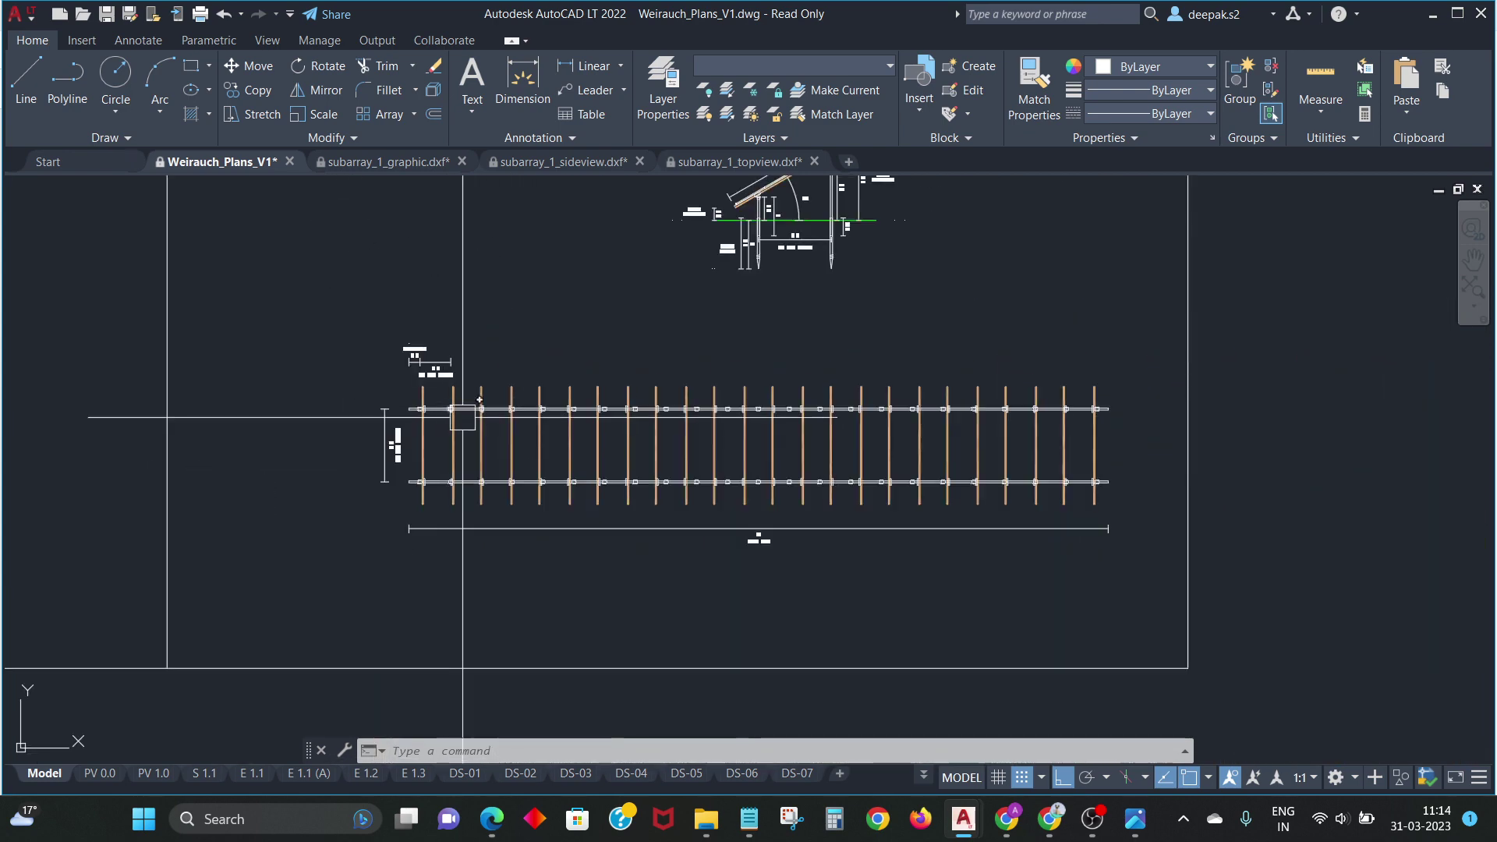
scroll(445, 418, "down", 2)
scroll(558, 458, "down", 2)
scroll(649, 547, "down", 2)
scroll(638, 530, "up", 5)
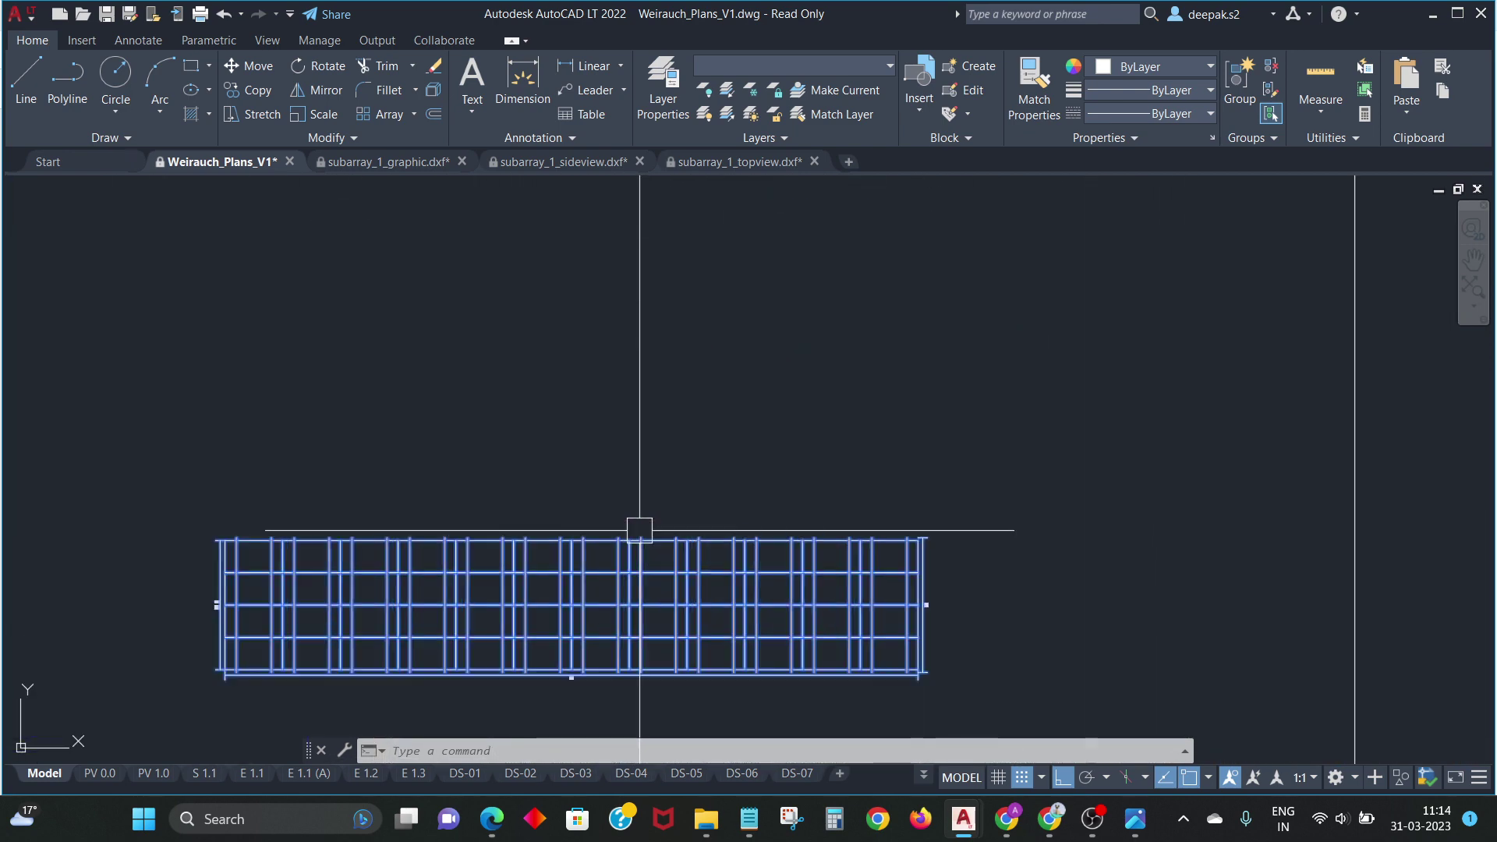
- Zoom out, shift the sheet frame, and bring up the Notepad notes holding the site address
scroll(788, 616, "down", 3)
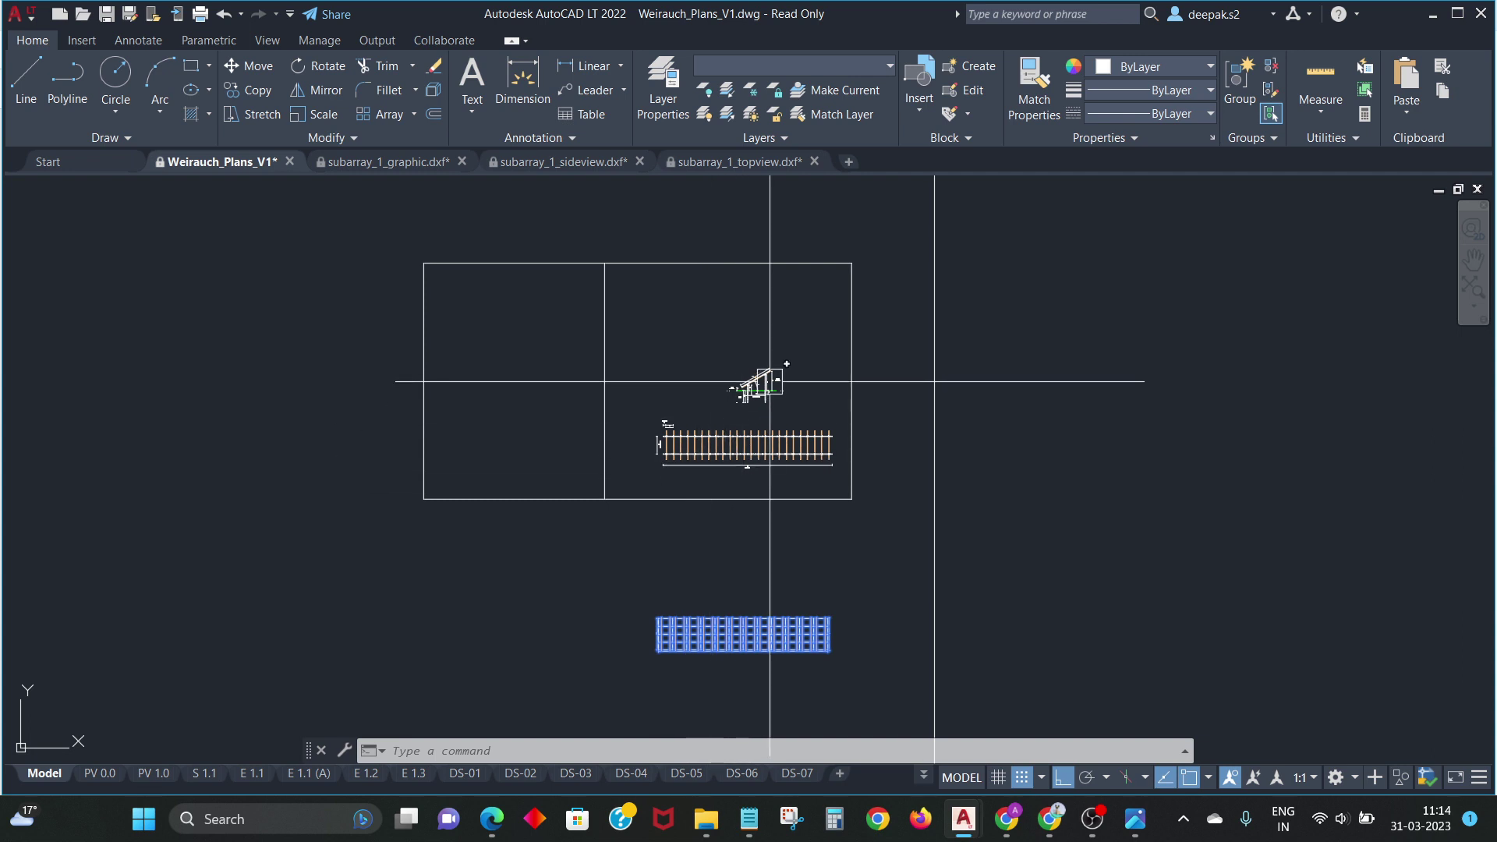
scroll(512, 505, "down", 5)
scroll(802, 591, "down", 2)
scroll(796, 565, "up", 6)
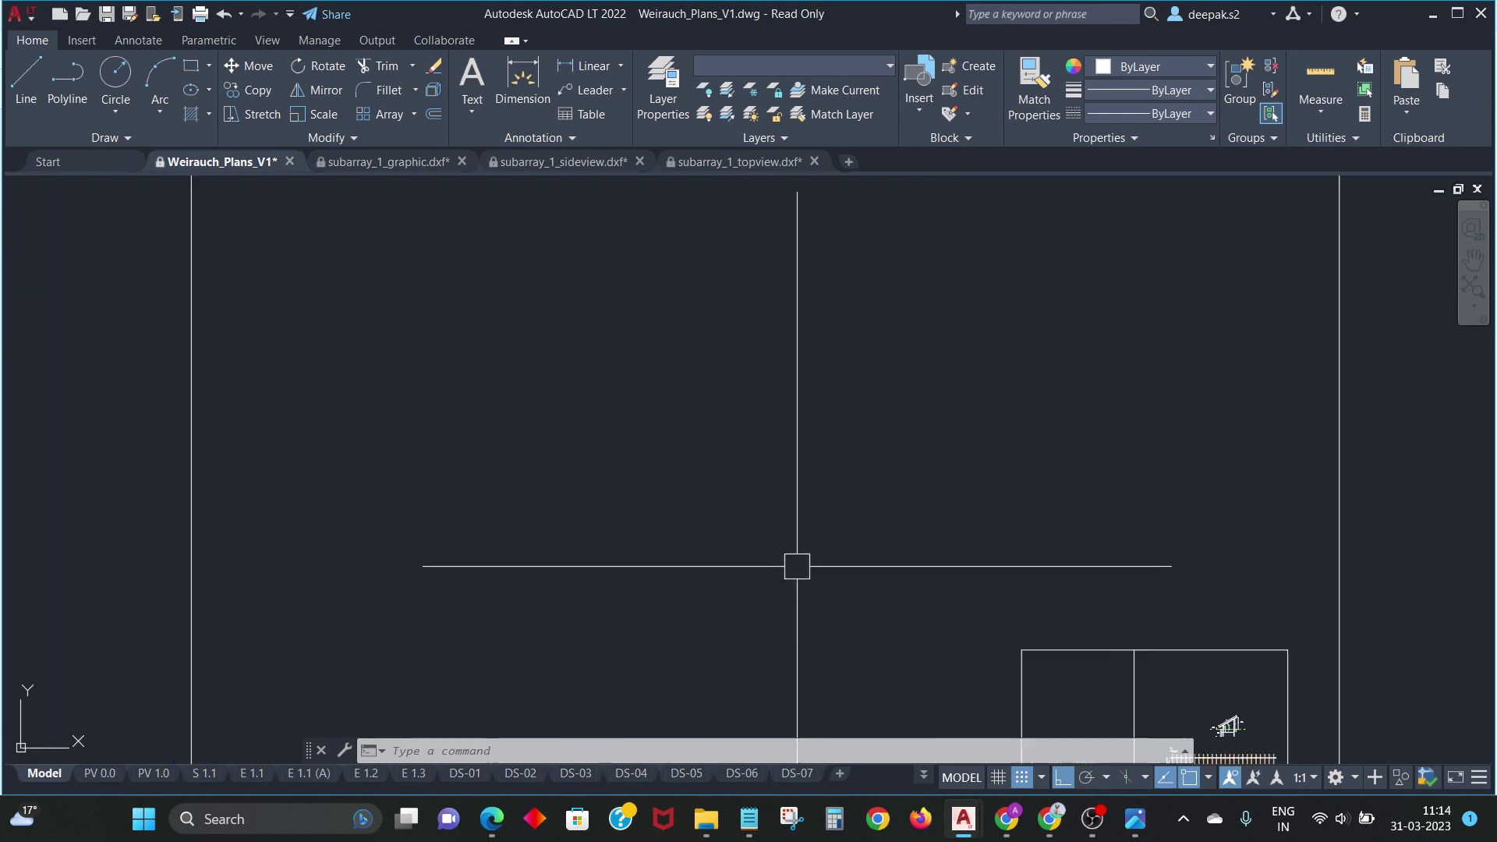
middle_click_drag(795, 564, 642, 511)
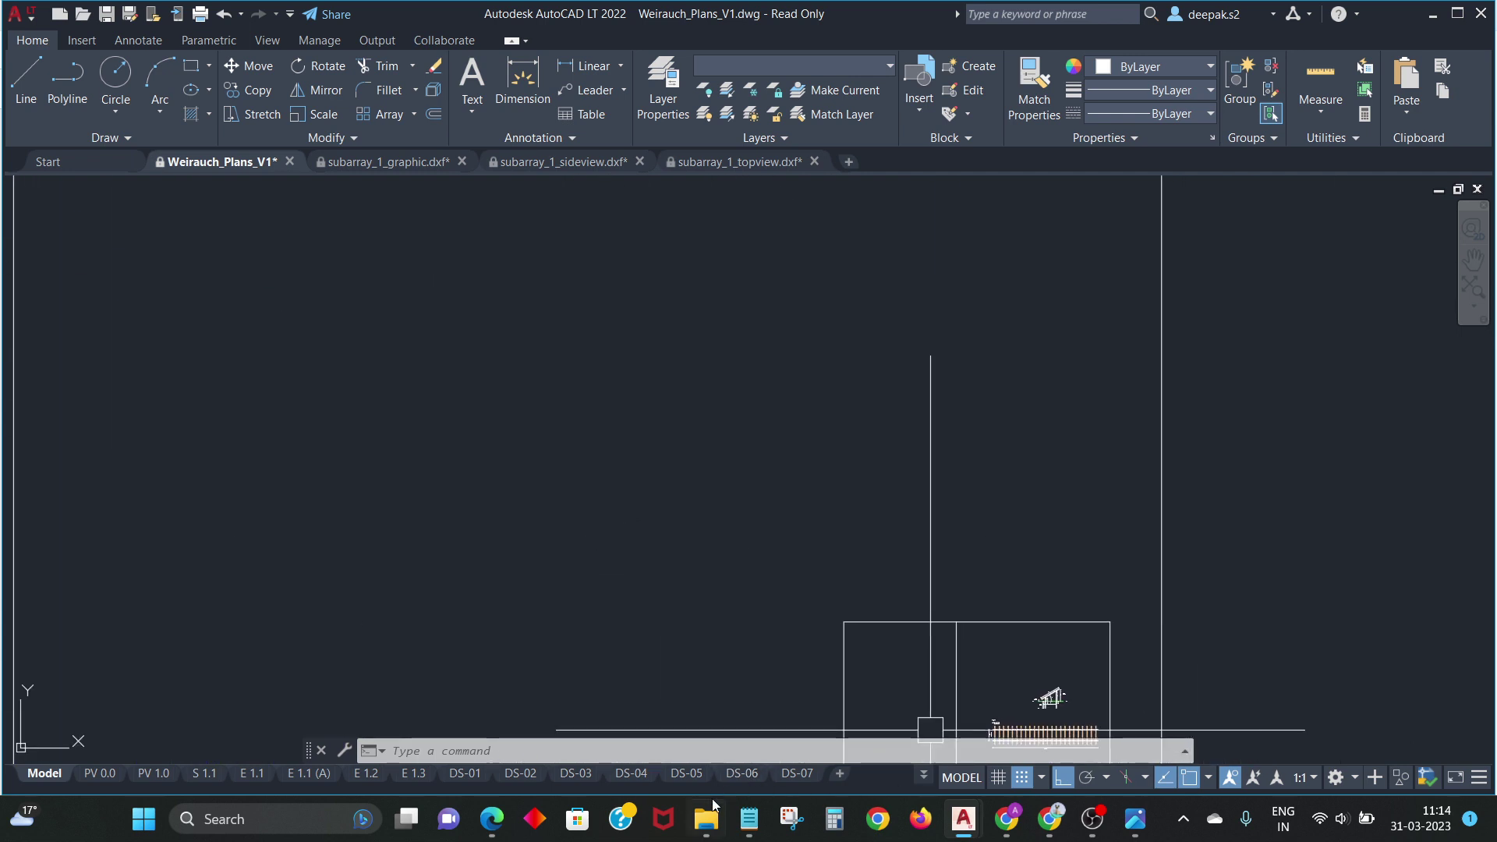
left_click(749, 819)
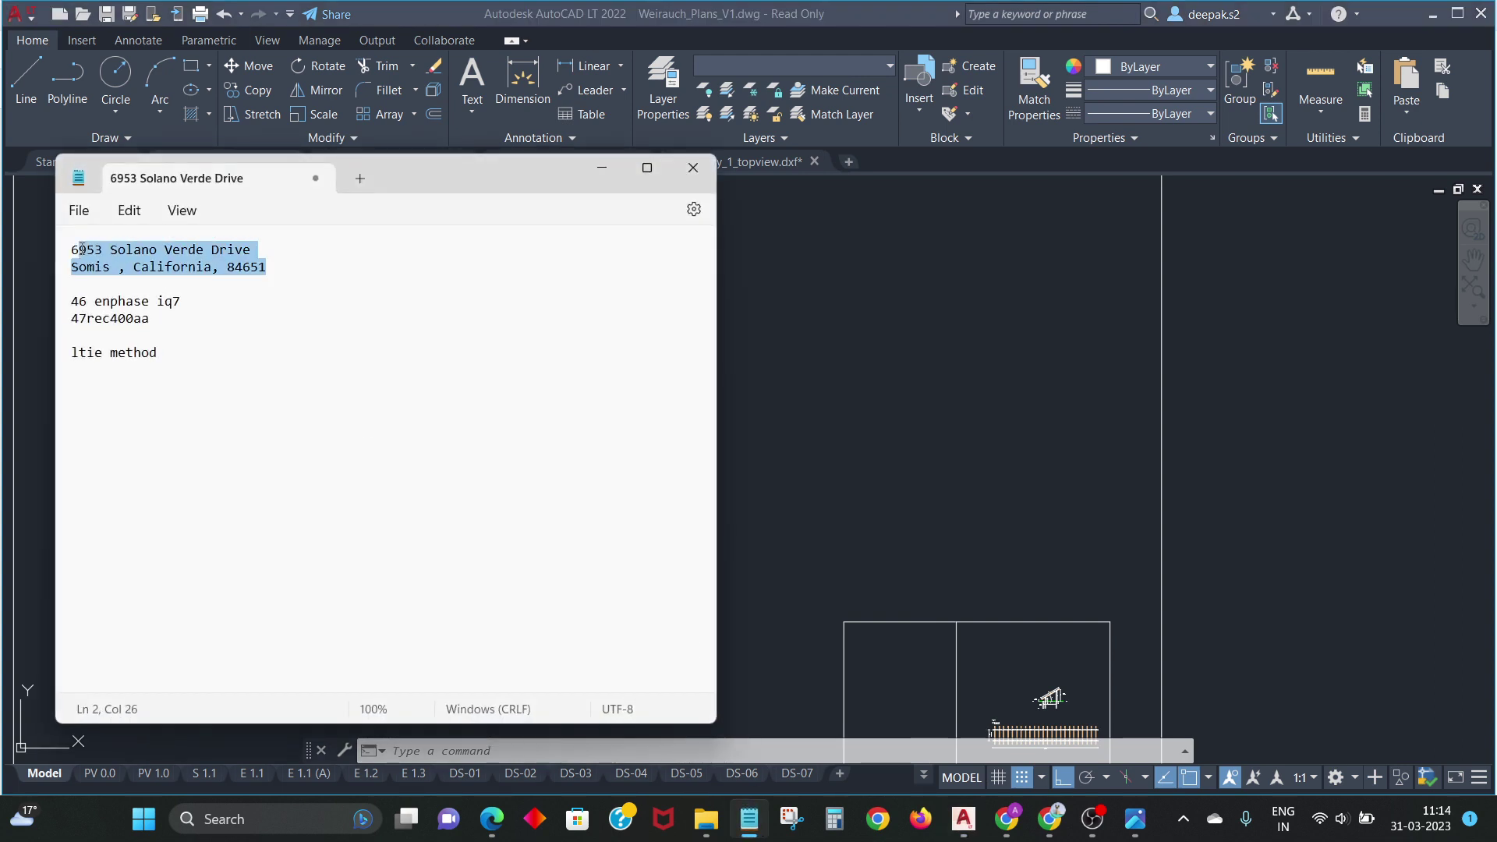
- Search Google in a new Chrome tab for the pasted site address and open it in Google Maps
left_click(594, 170)
left_click(1052, 815)
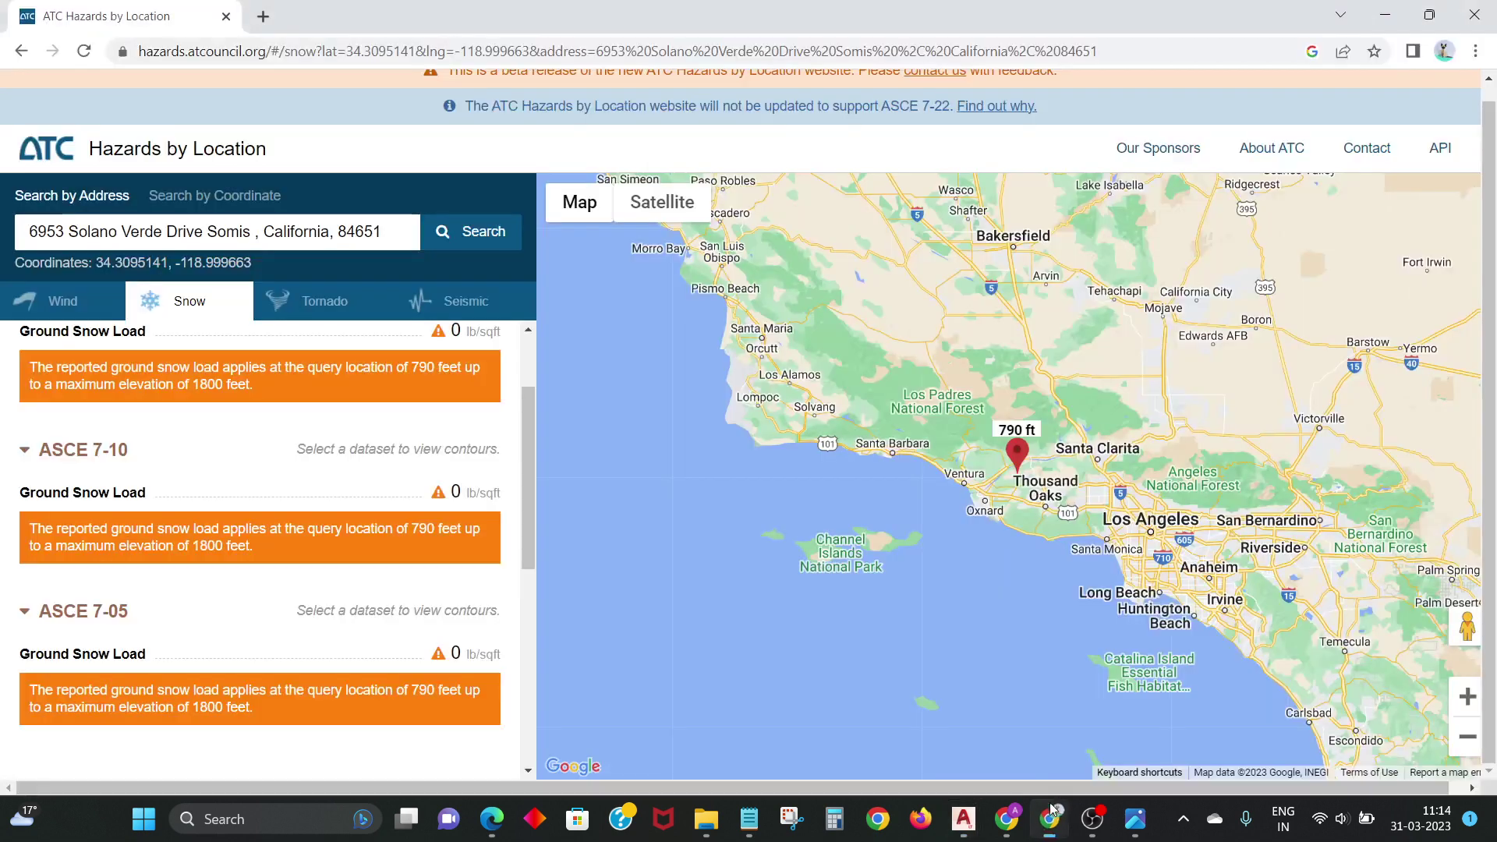
left_click(262, 16)
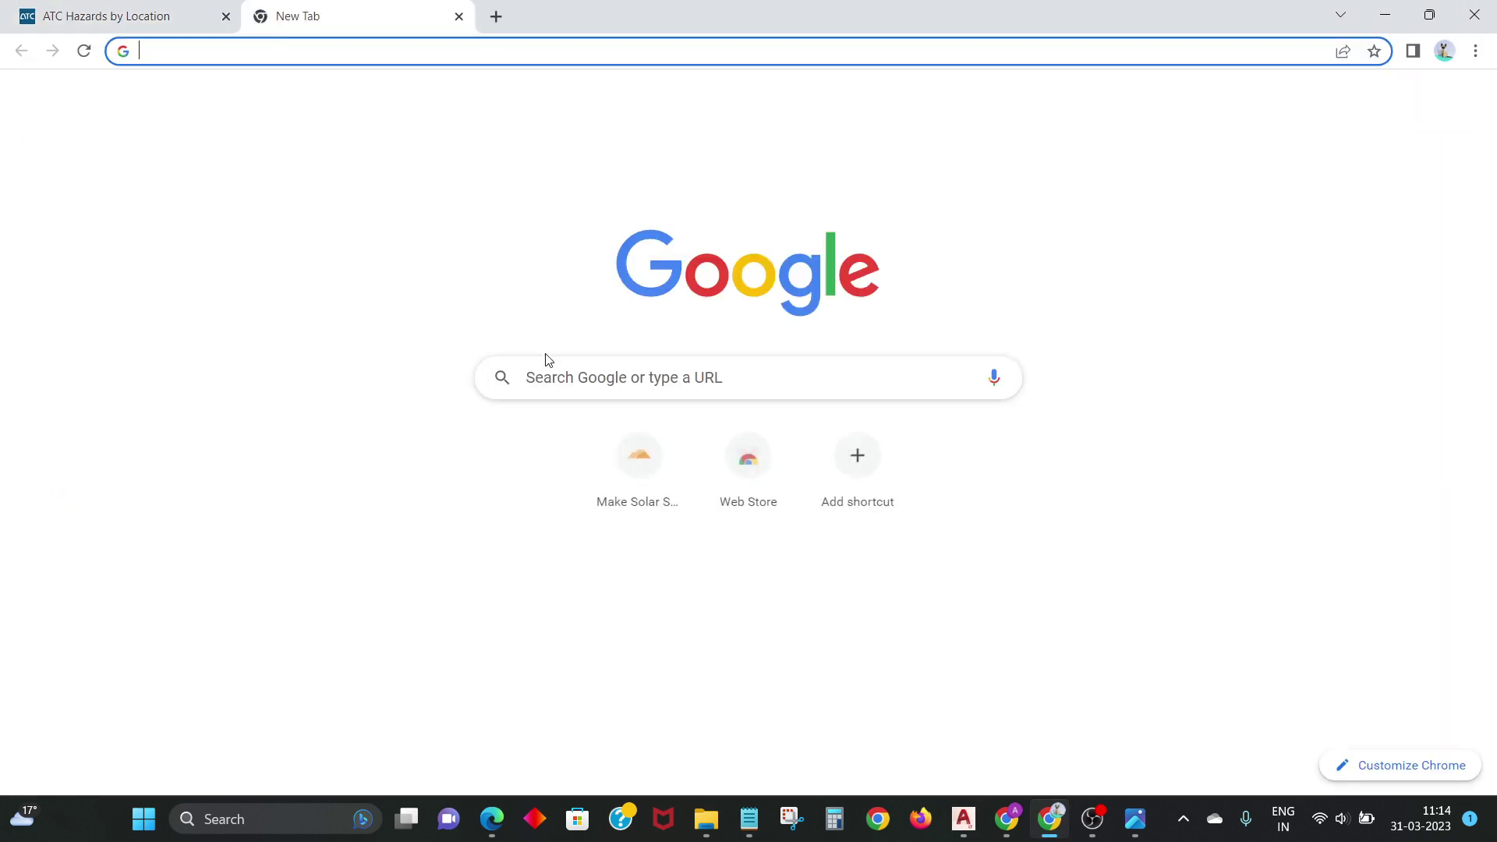
left_click(561, 376)
key("ctrl+v")
left_click(587, 402)
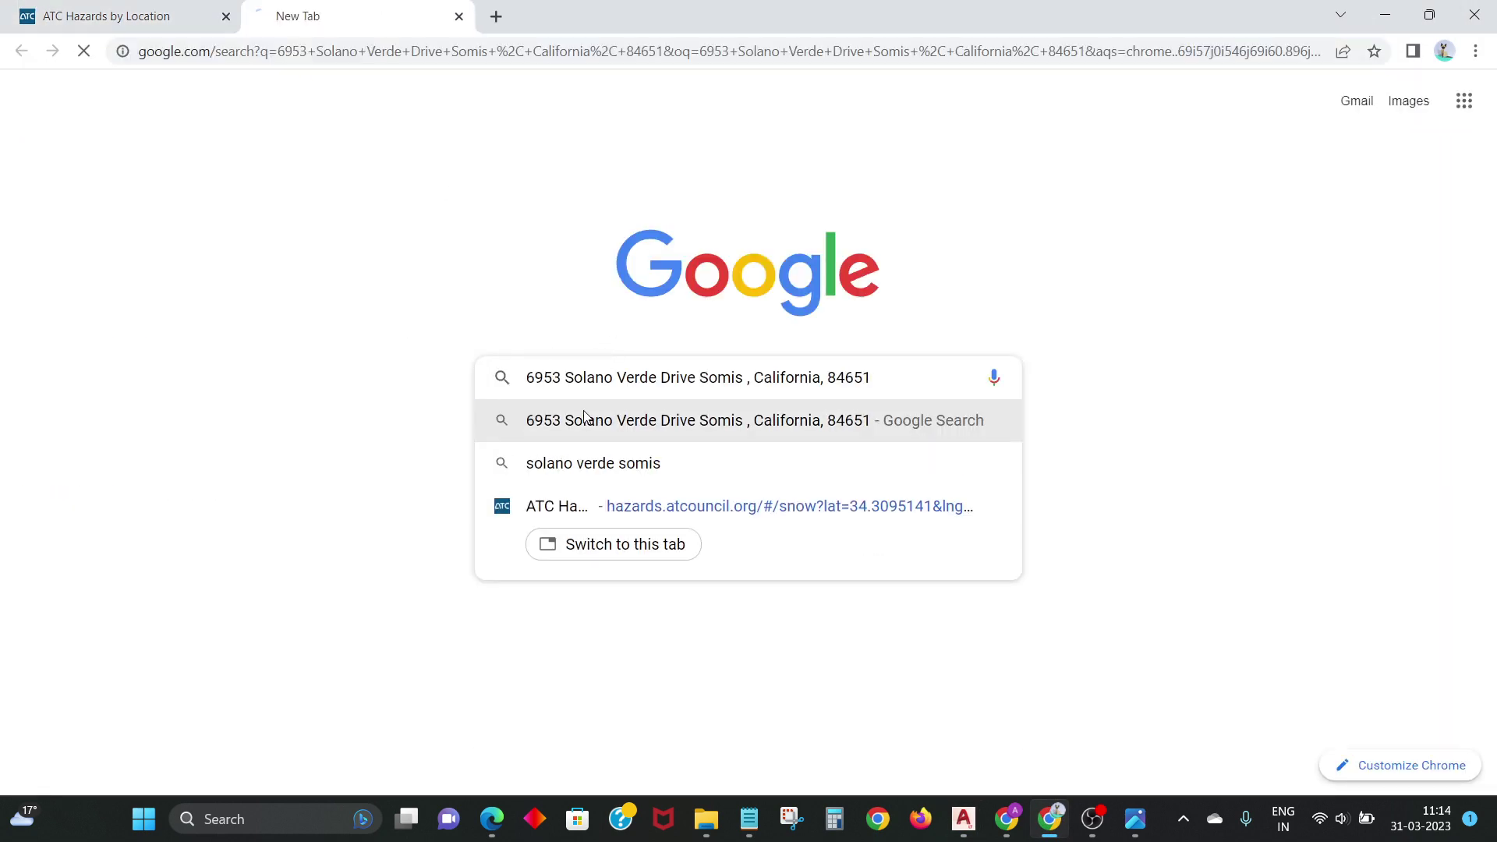
scroll(390, 428, "down", 2)
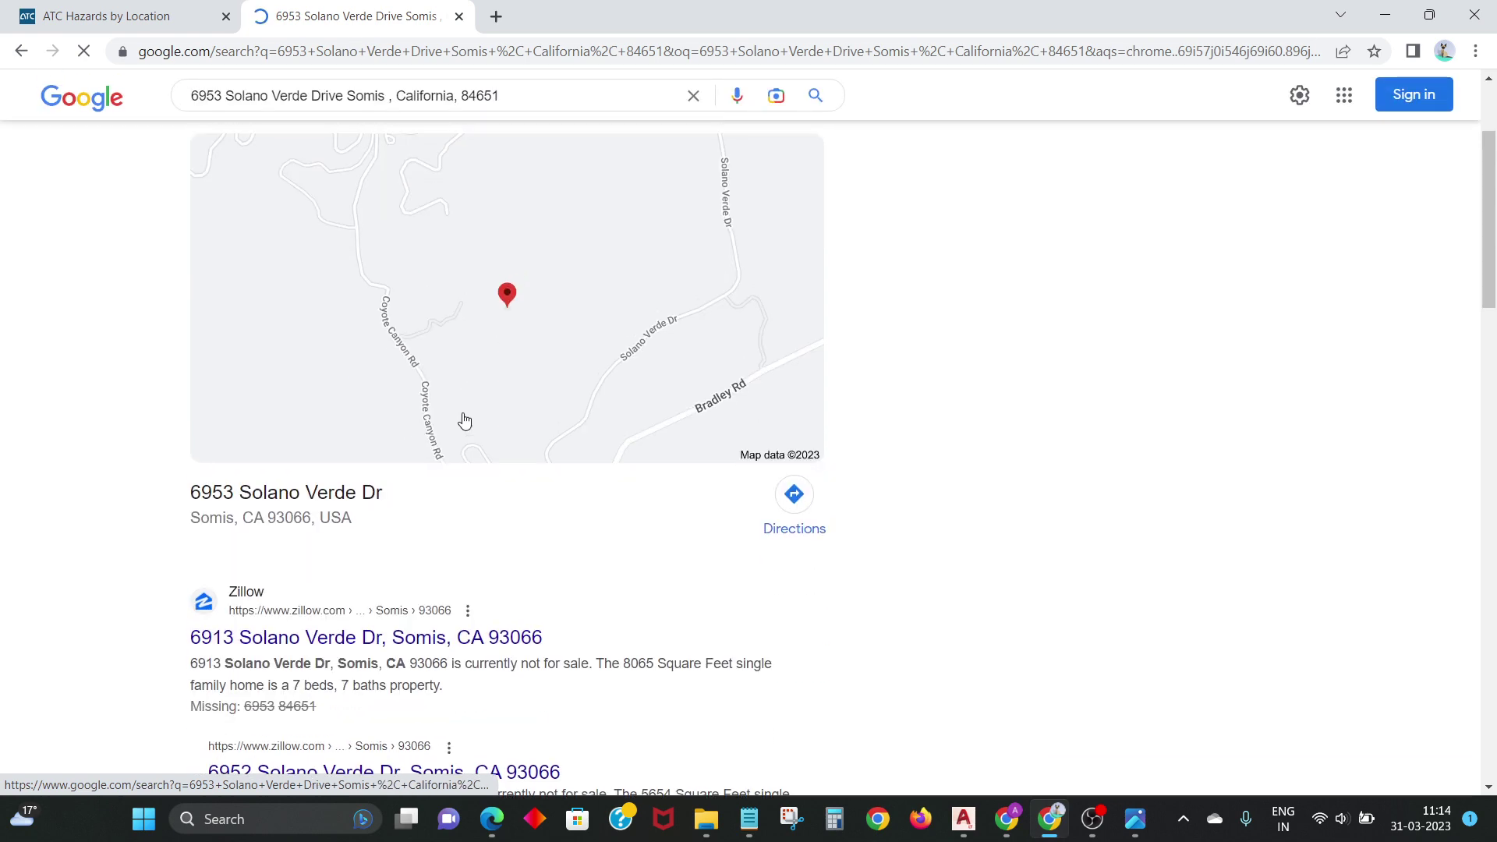
scroll(465, 421, "up", 3)
left_click(285, 179)
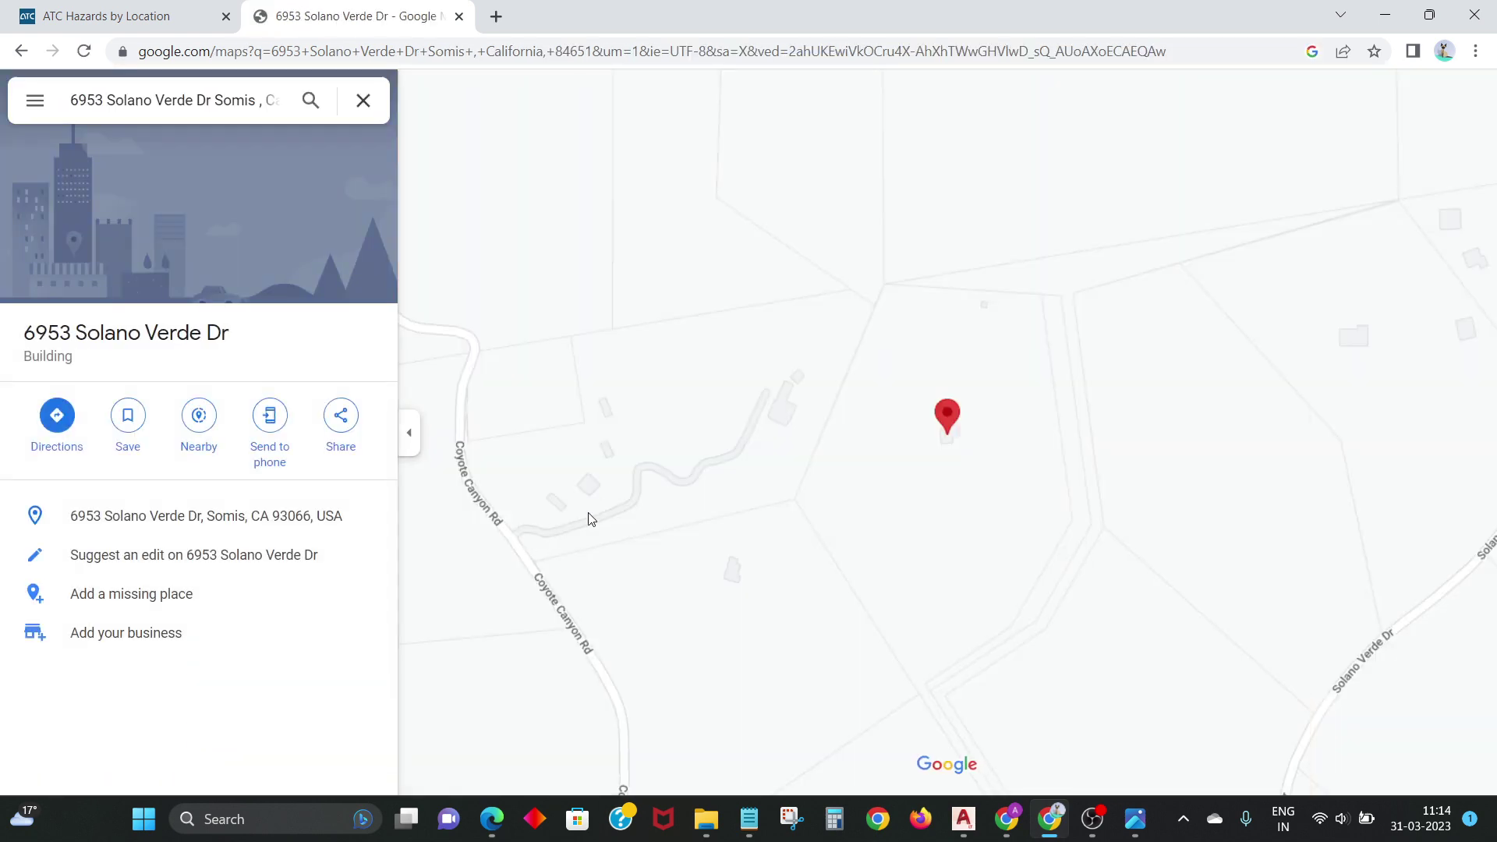
- Switch the map to Satellite imagery and zoom and pan onto the house roof
left_click(718, 733)
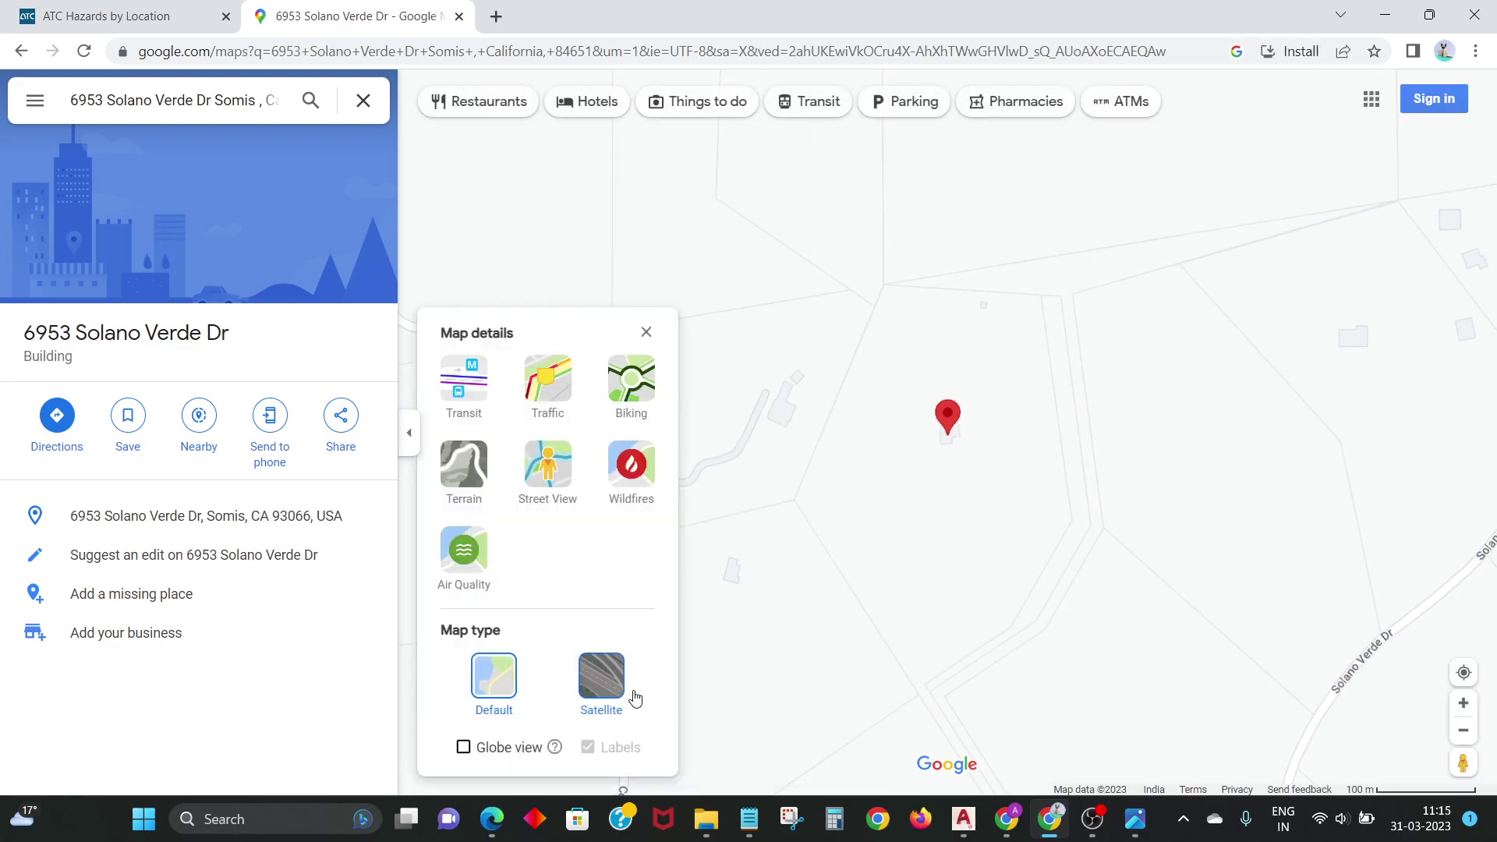
left_click(616, 697)
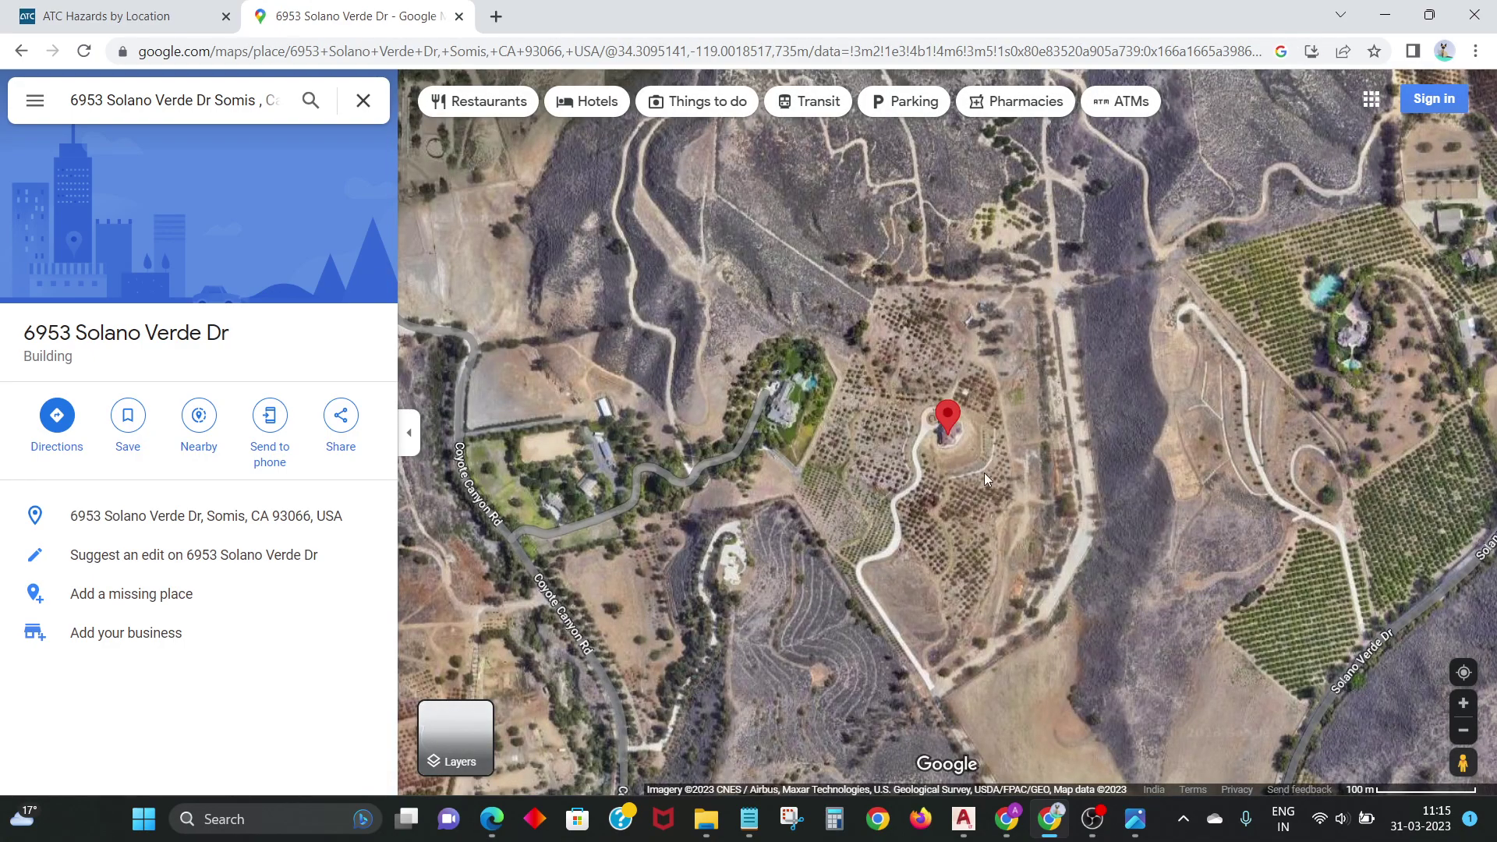
scroll(984, 473, "up", 2)
scroll(961, 465, "up", 2)
scroll(918, 418, "up", 1)
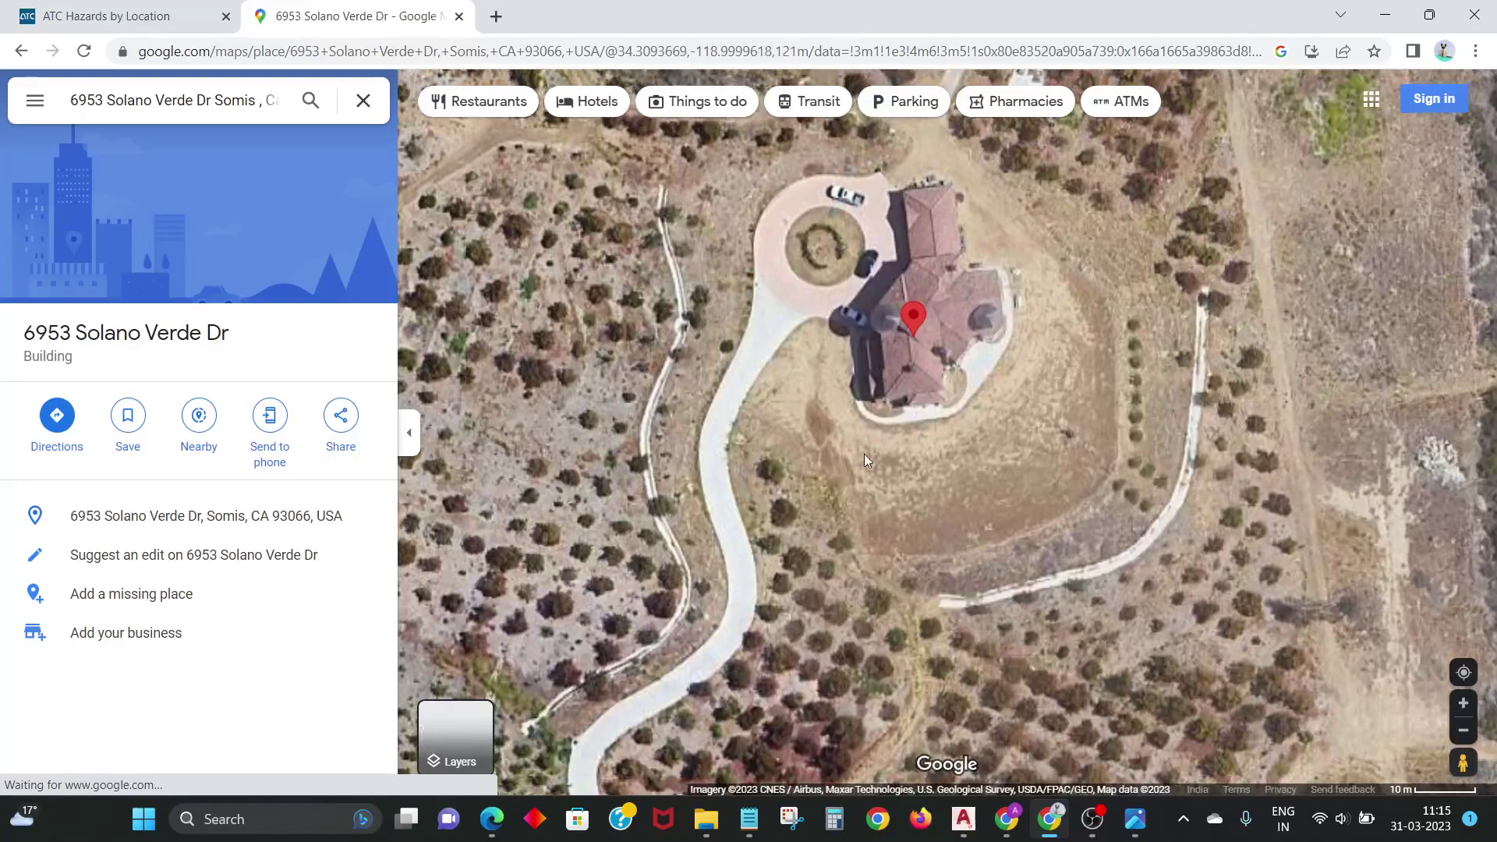
left_click_drag(864, 454, 775, 544)
scroll(808, 544, "up", 1)
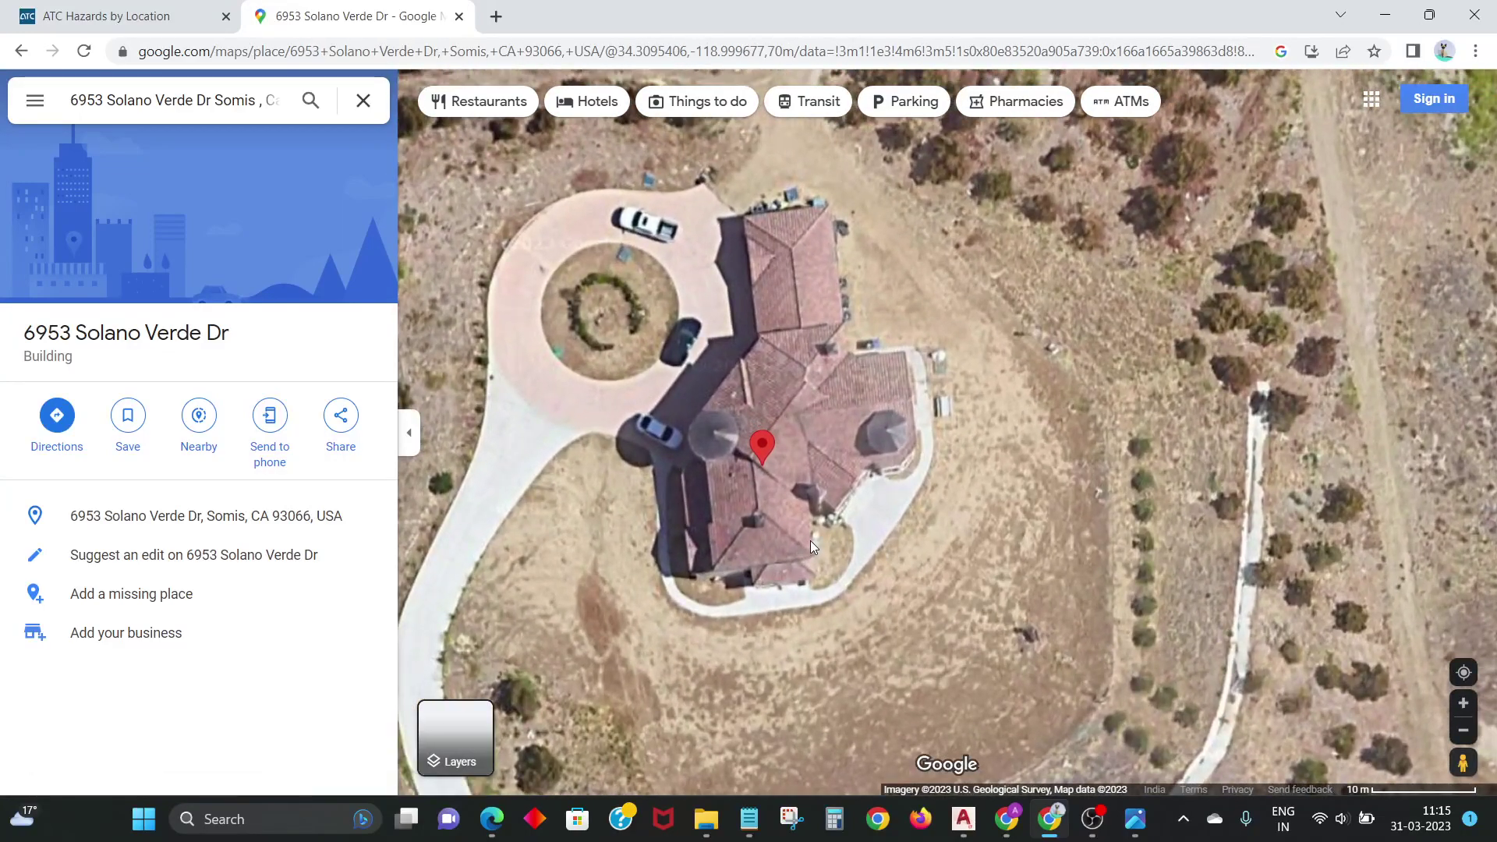
scroll(811, 541, "down", 1)
mouse_move(853, 621)
left_mouse_down()
mouse_move(855, 467)
mouse_move(865, 474)
left_mouse_up()
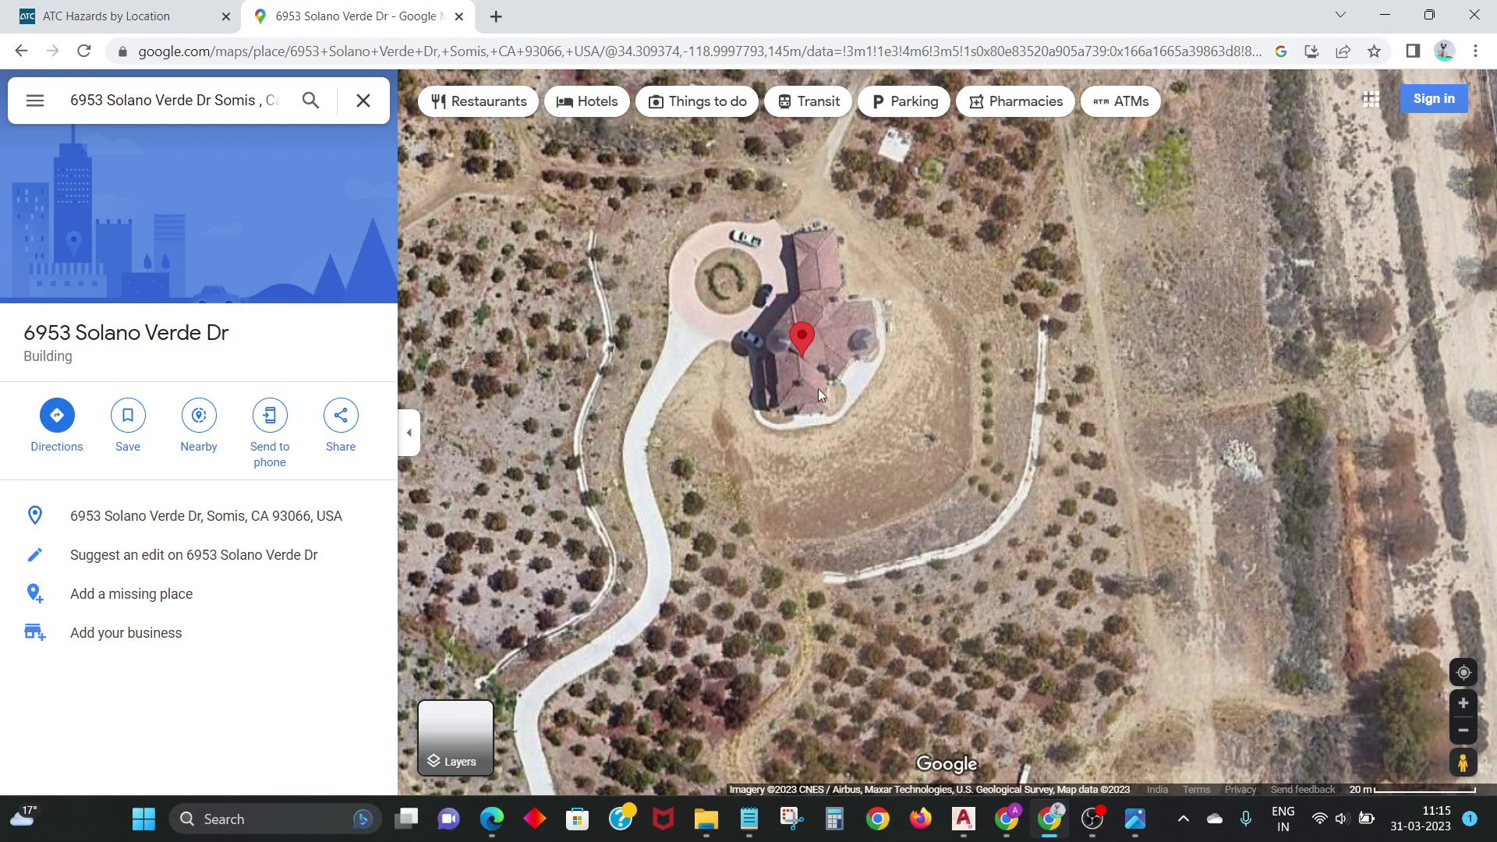
left_click_drag(822, 426, 827, 472)
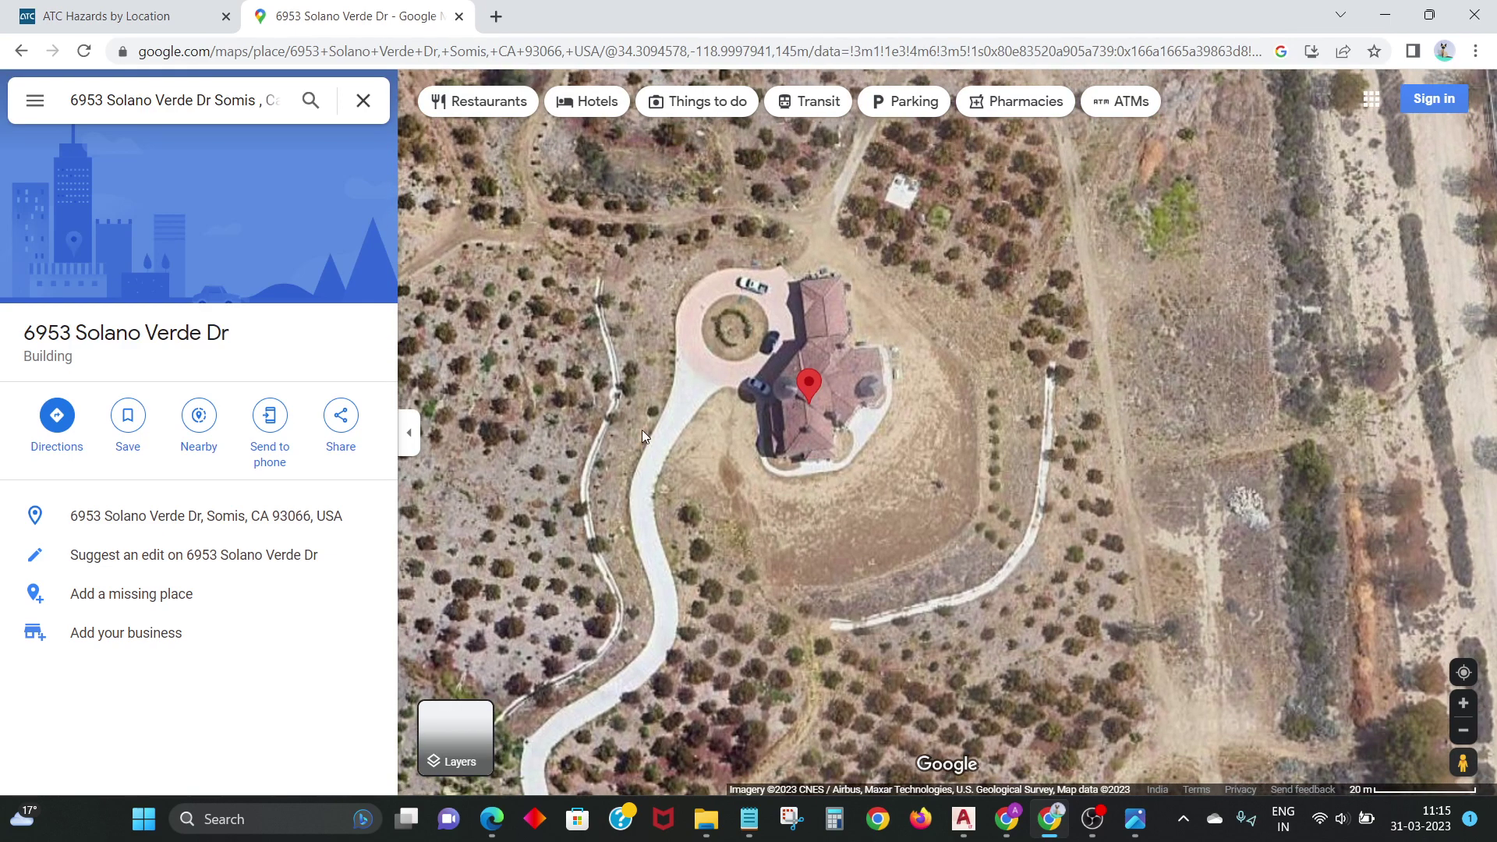
left_click(1007, 819)
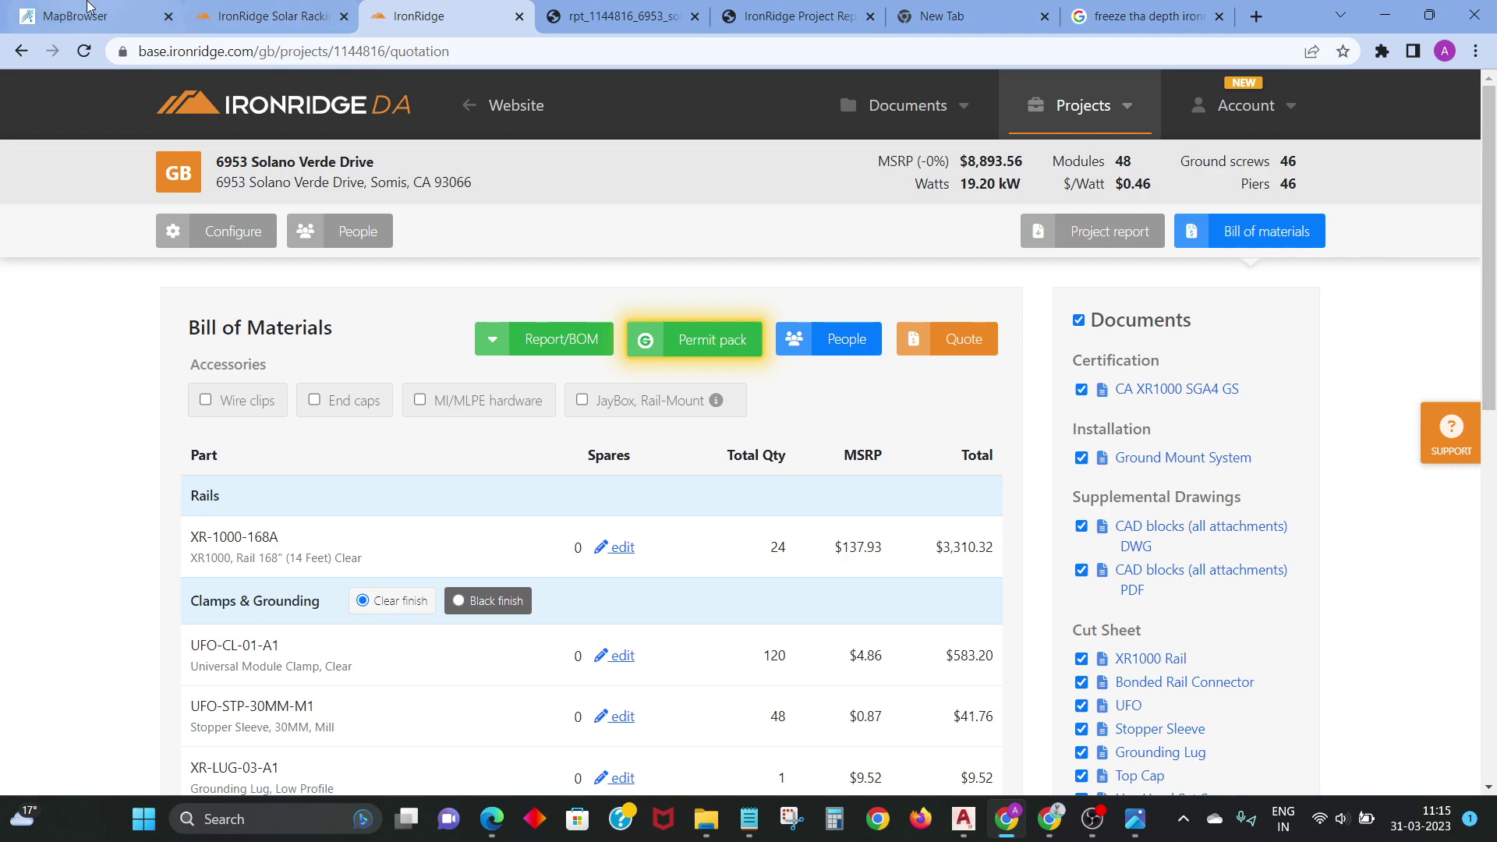
left_click(88, 6)
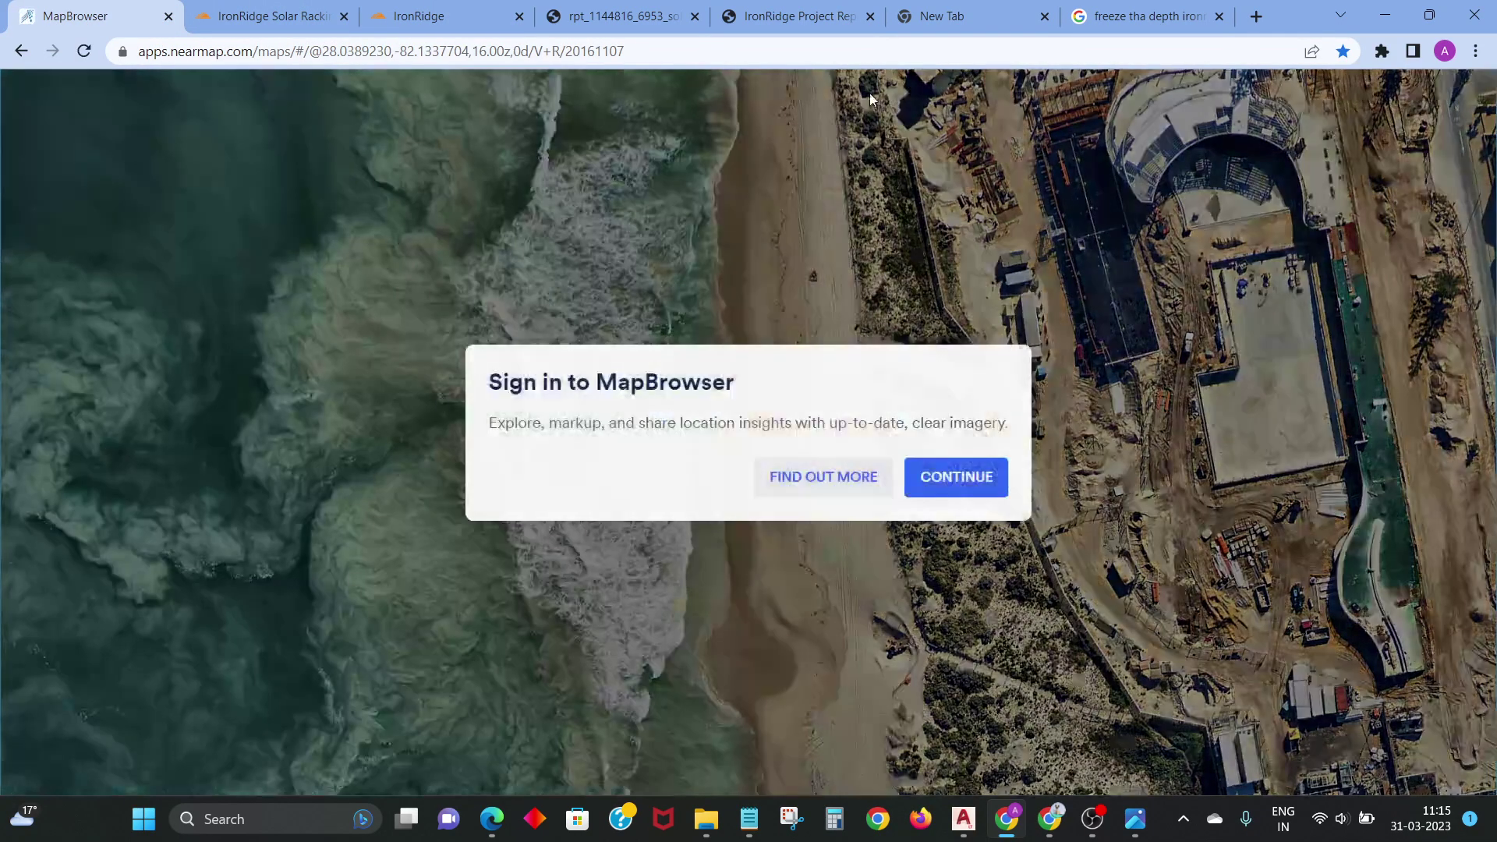
left_click(943, 460)
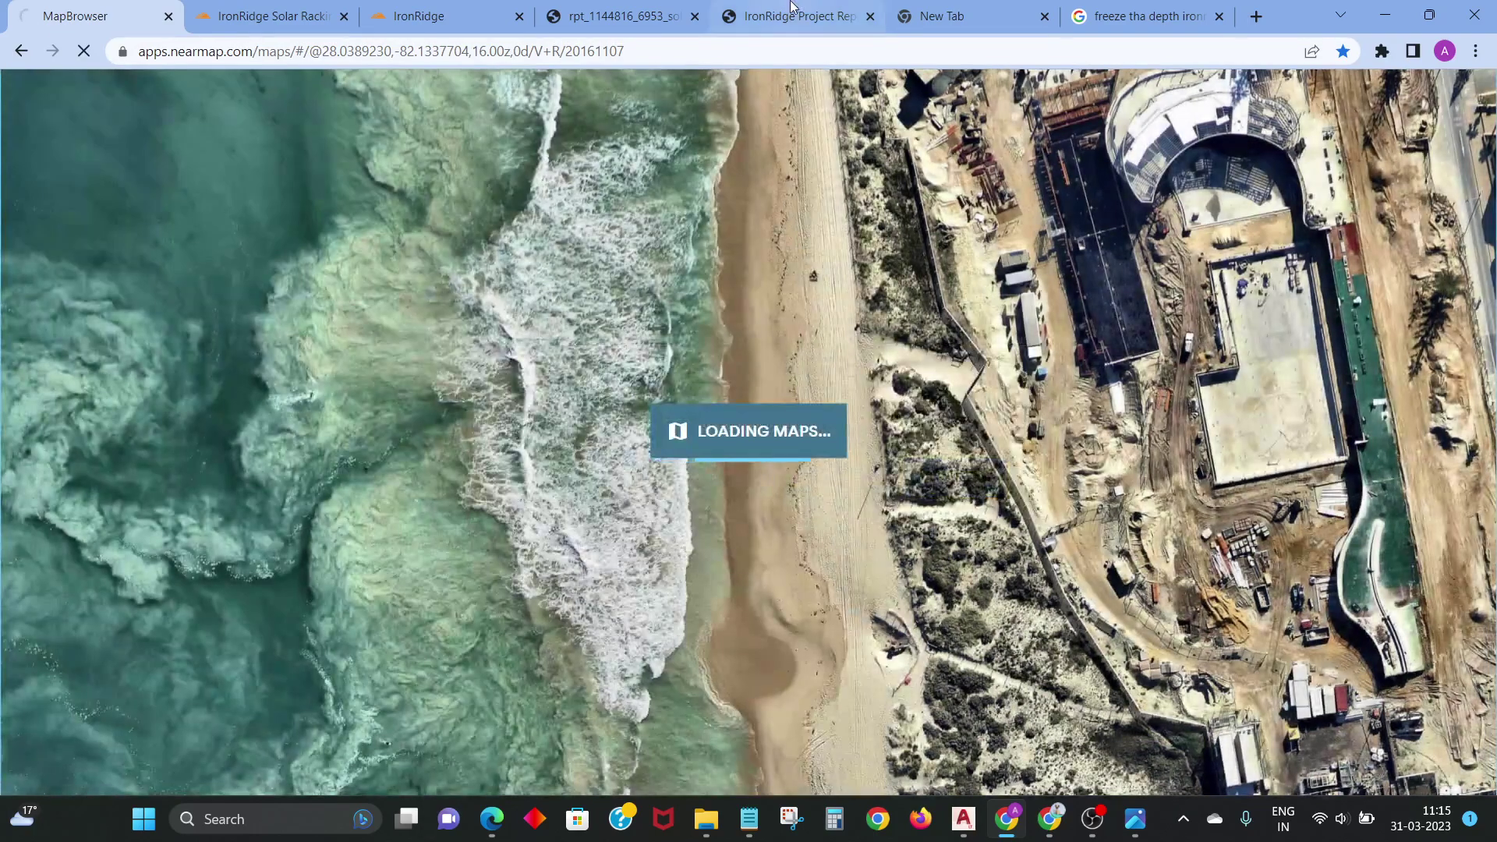
left_click(788, 7)
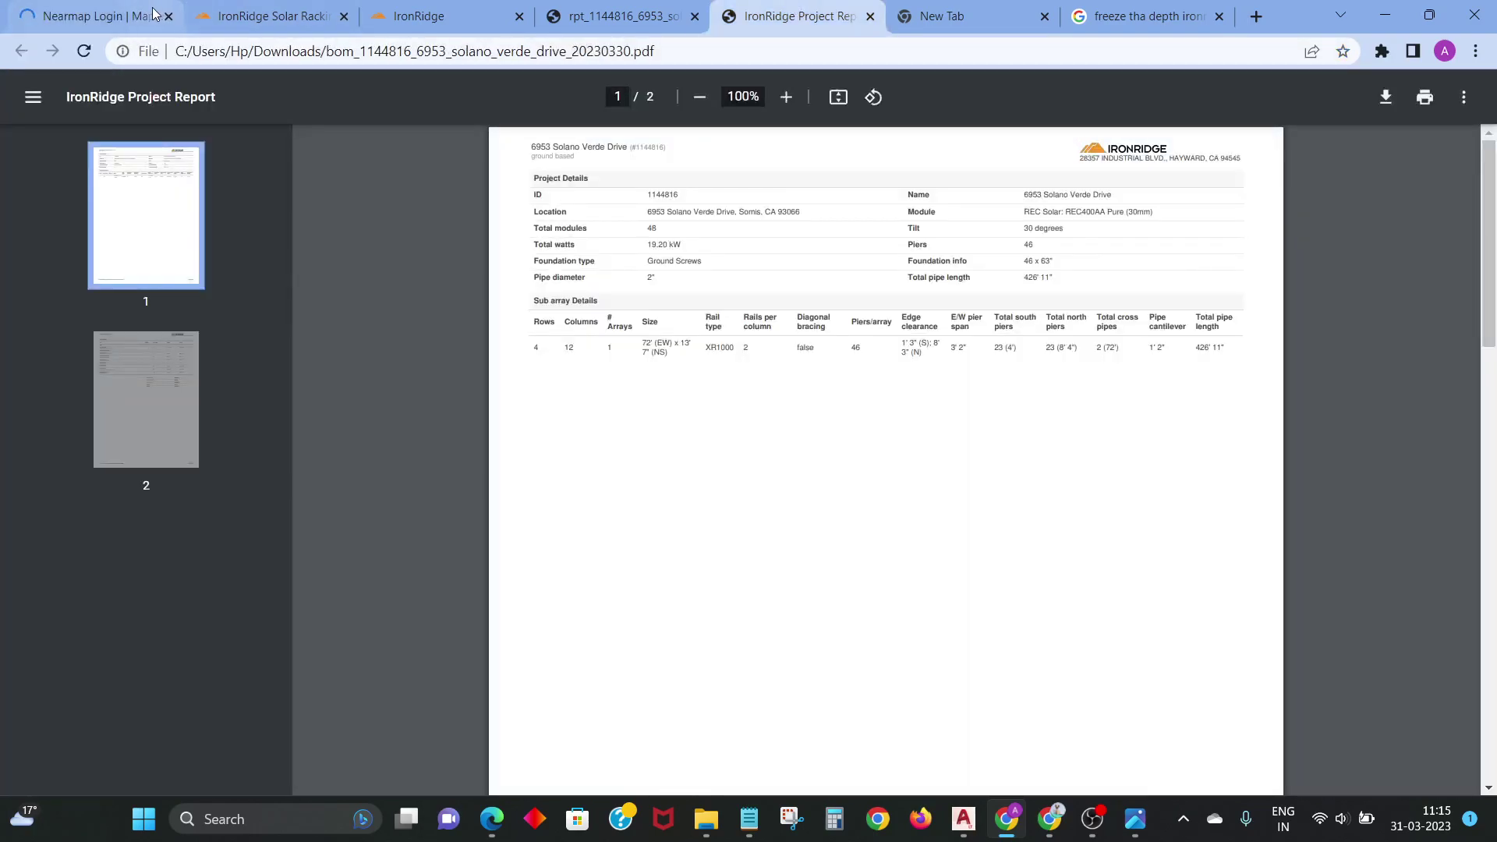
mouse_move(94, 15)
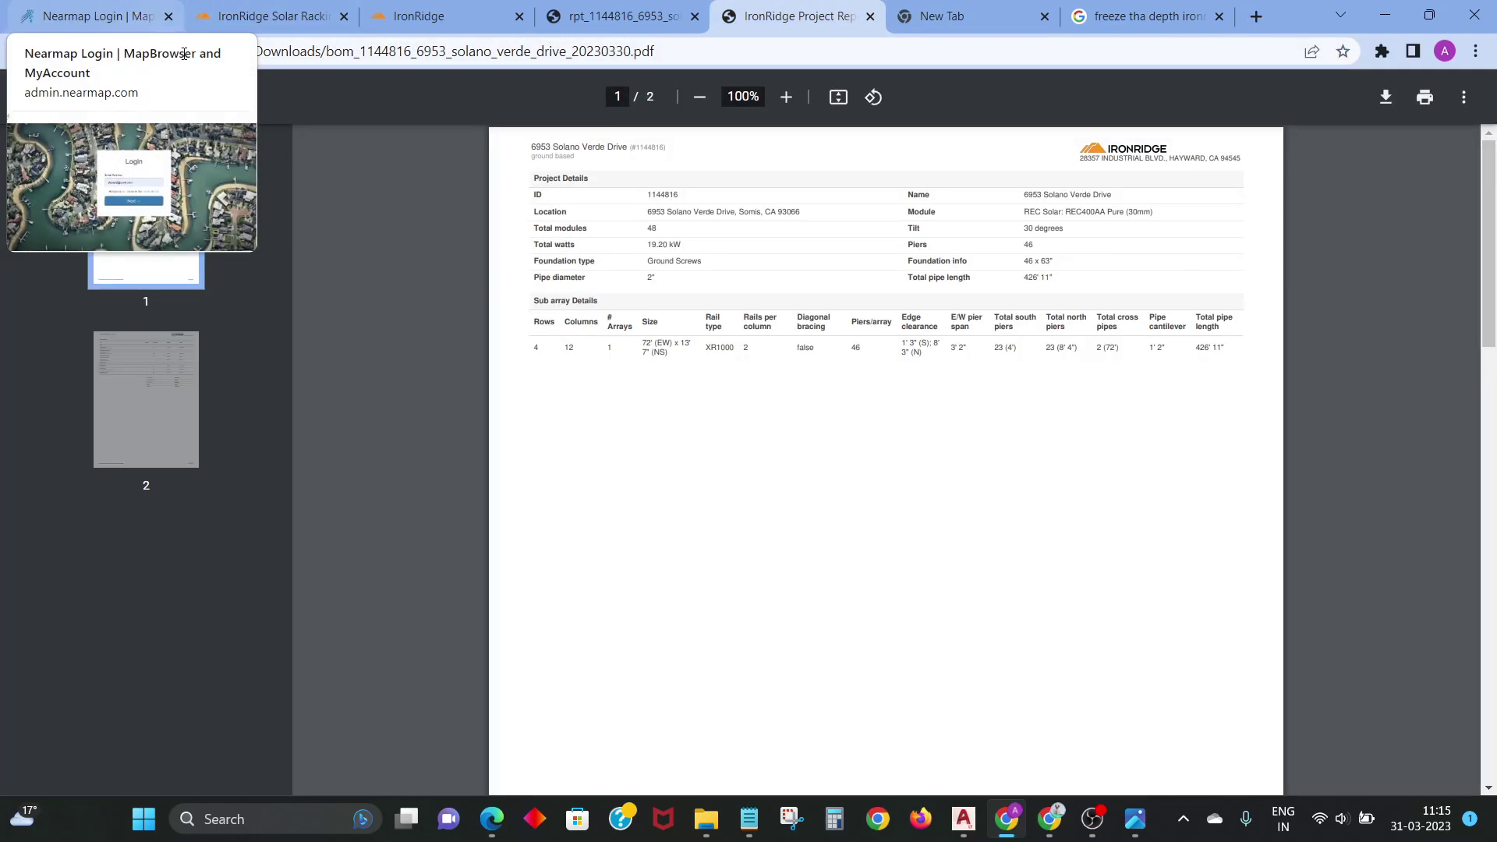
scroll(849, 385, "down", 6)
scroll(849, 385, "down", 7)
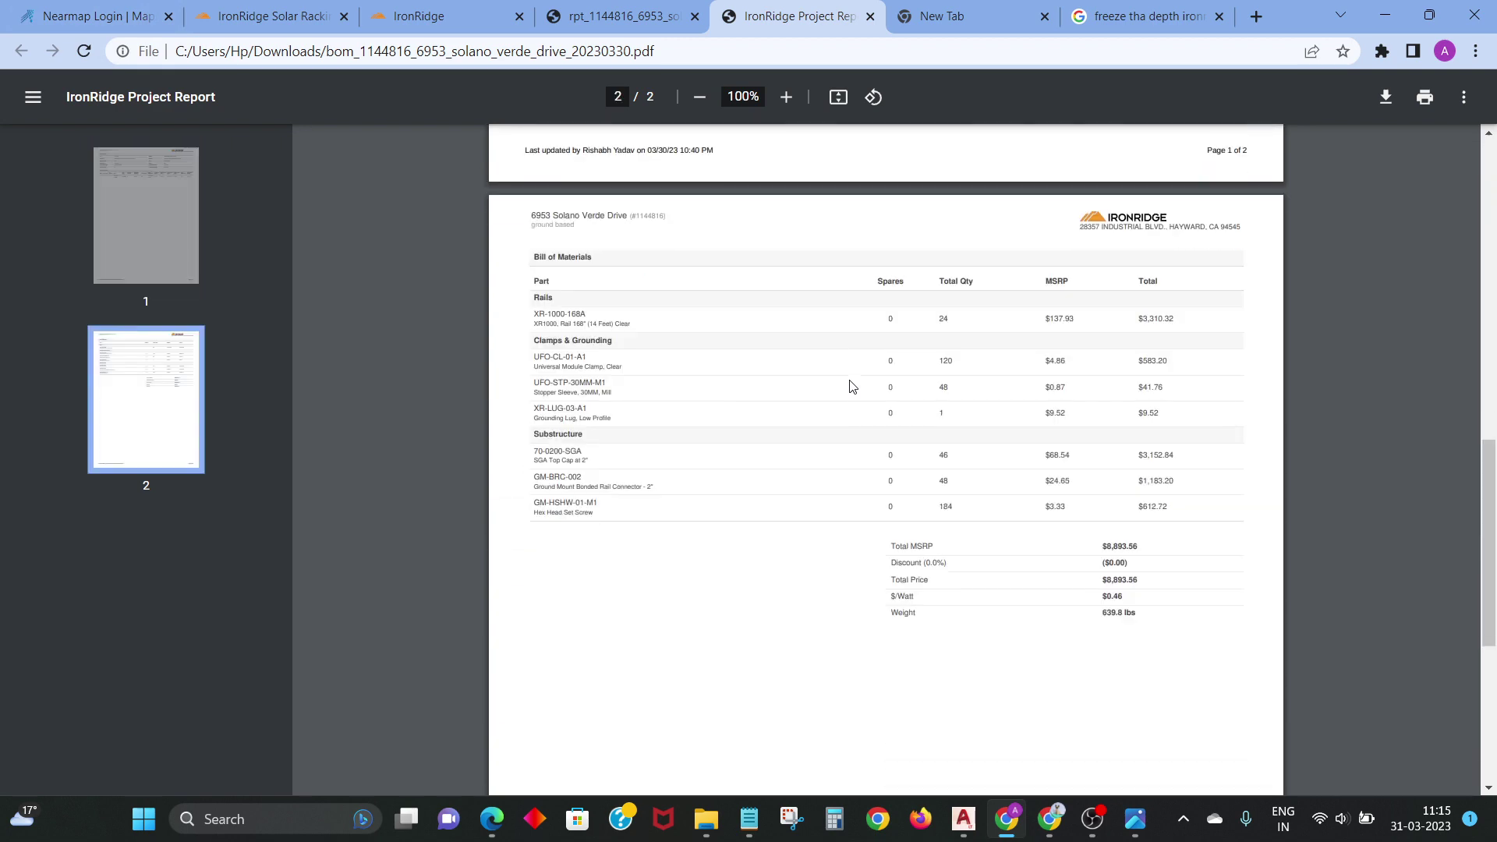
left_click(140, 19)
left_click(672, 8)
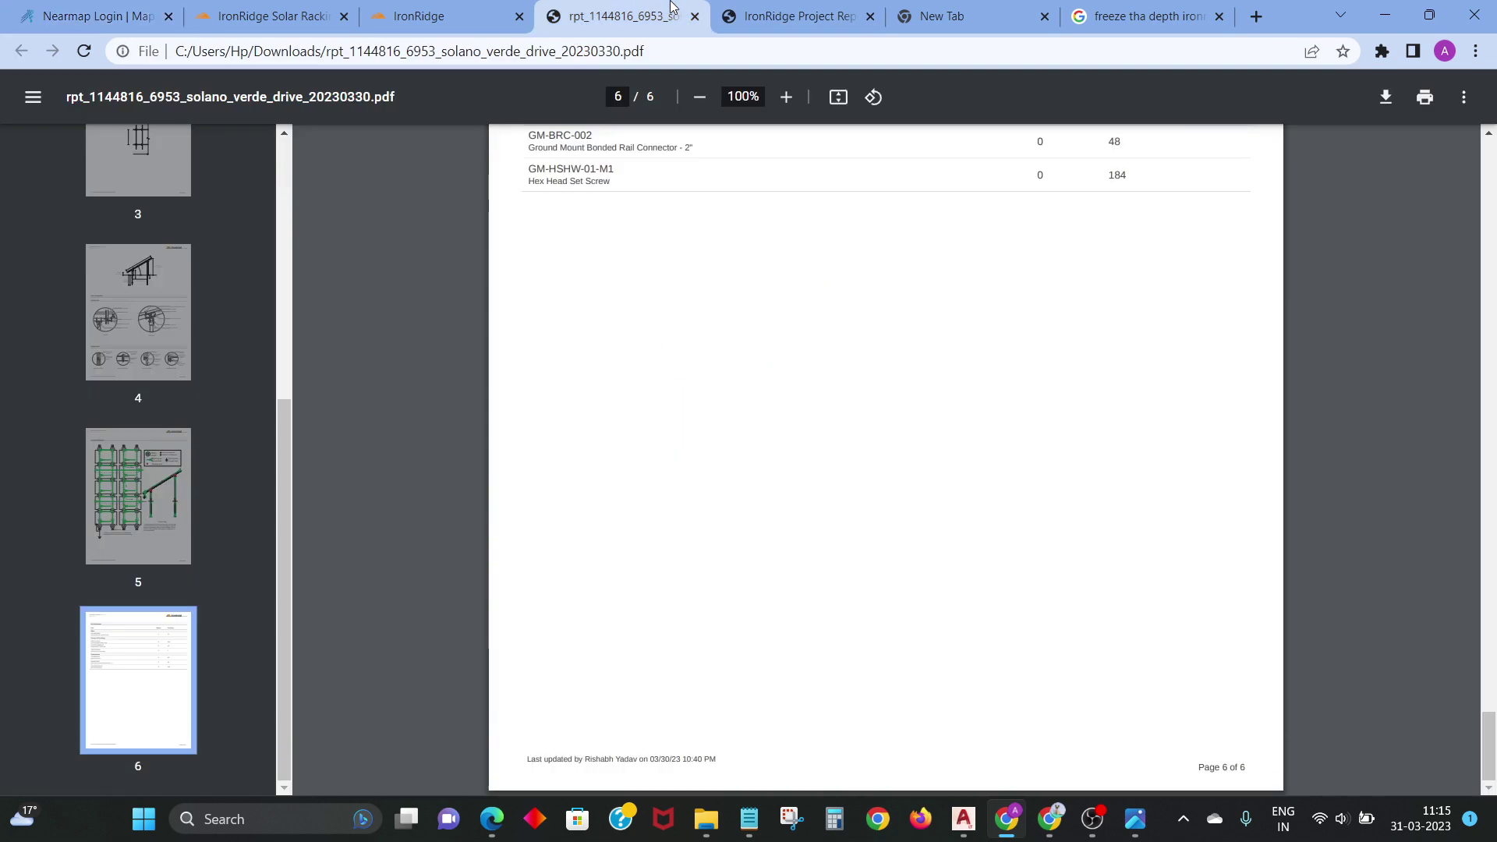
- Return to the satellite map, zoom in close on the house, and launch Snipping Tool
left_click(1049, 823)
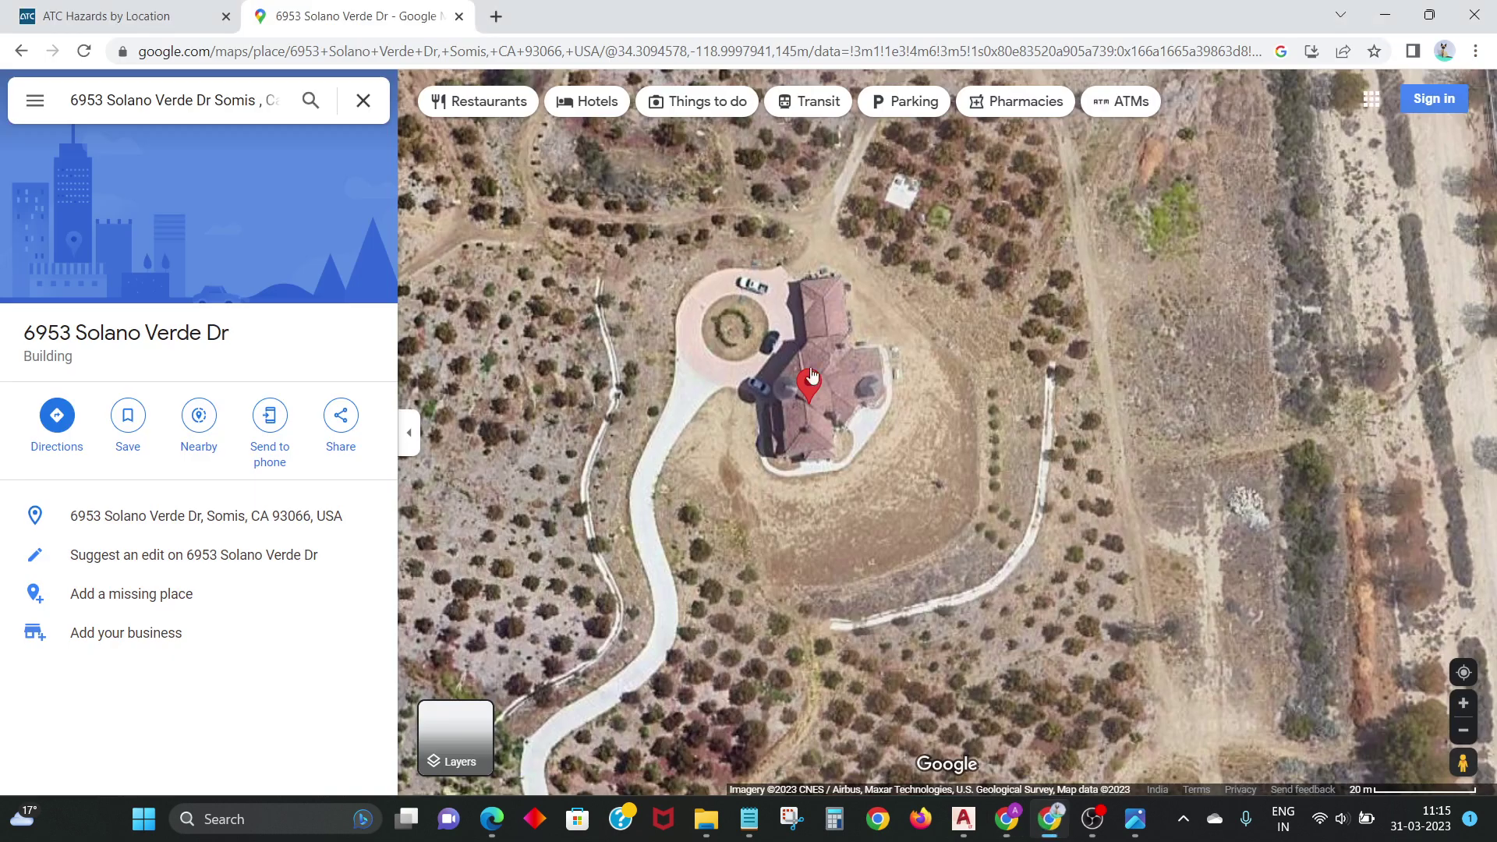
scroll(934, 441, "up", 3)
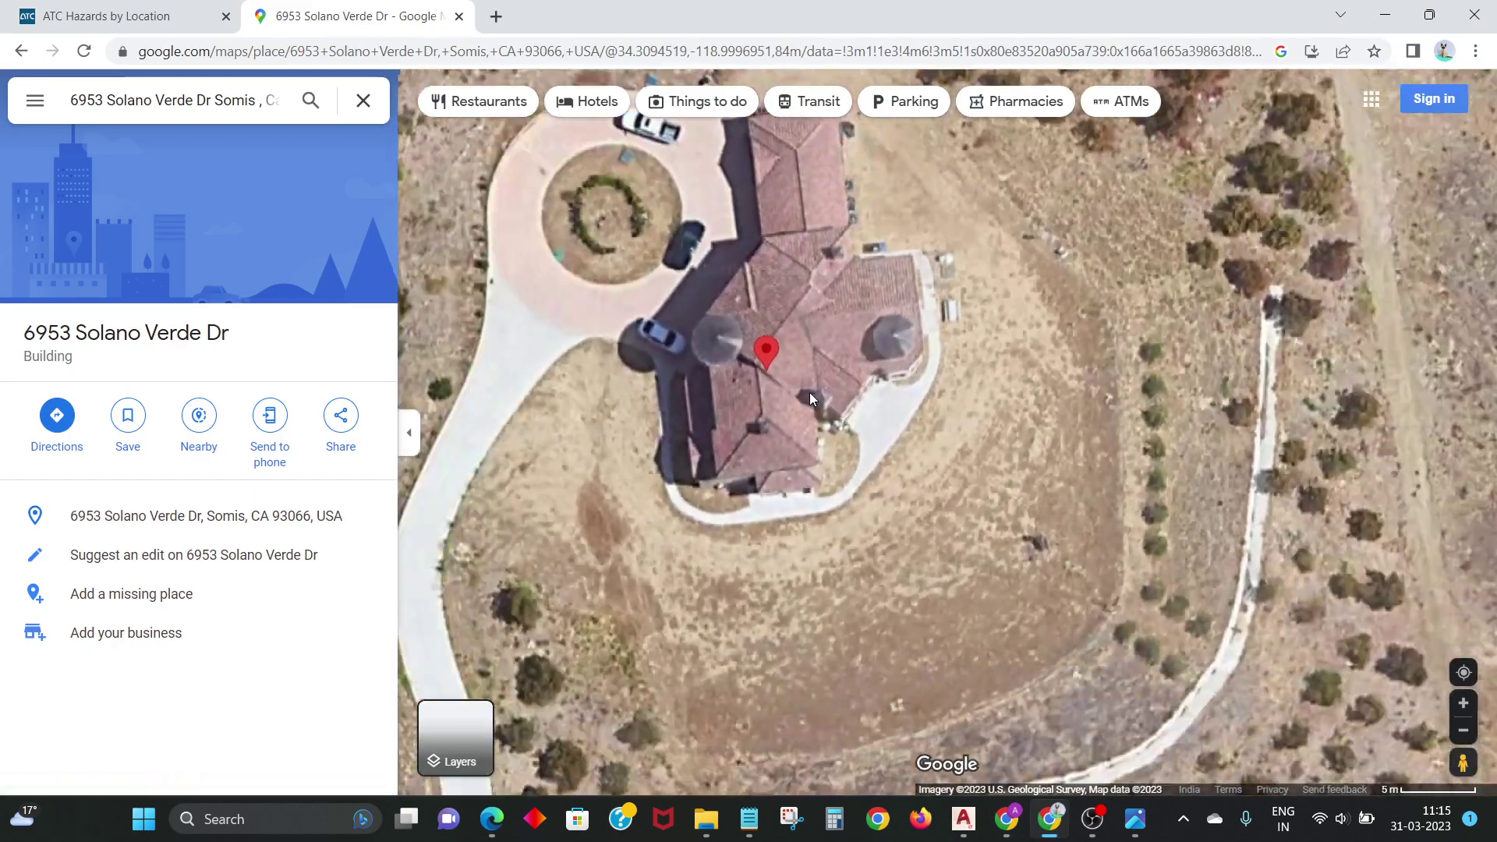
scroll(957, 427, "down", 3)
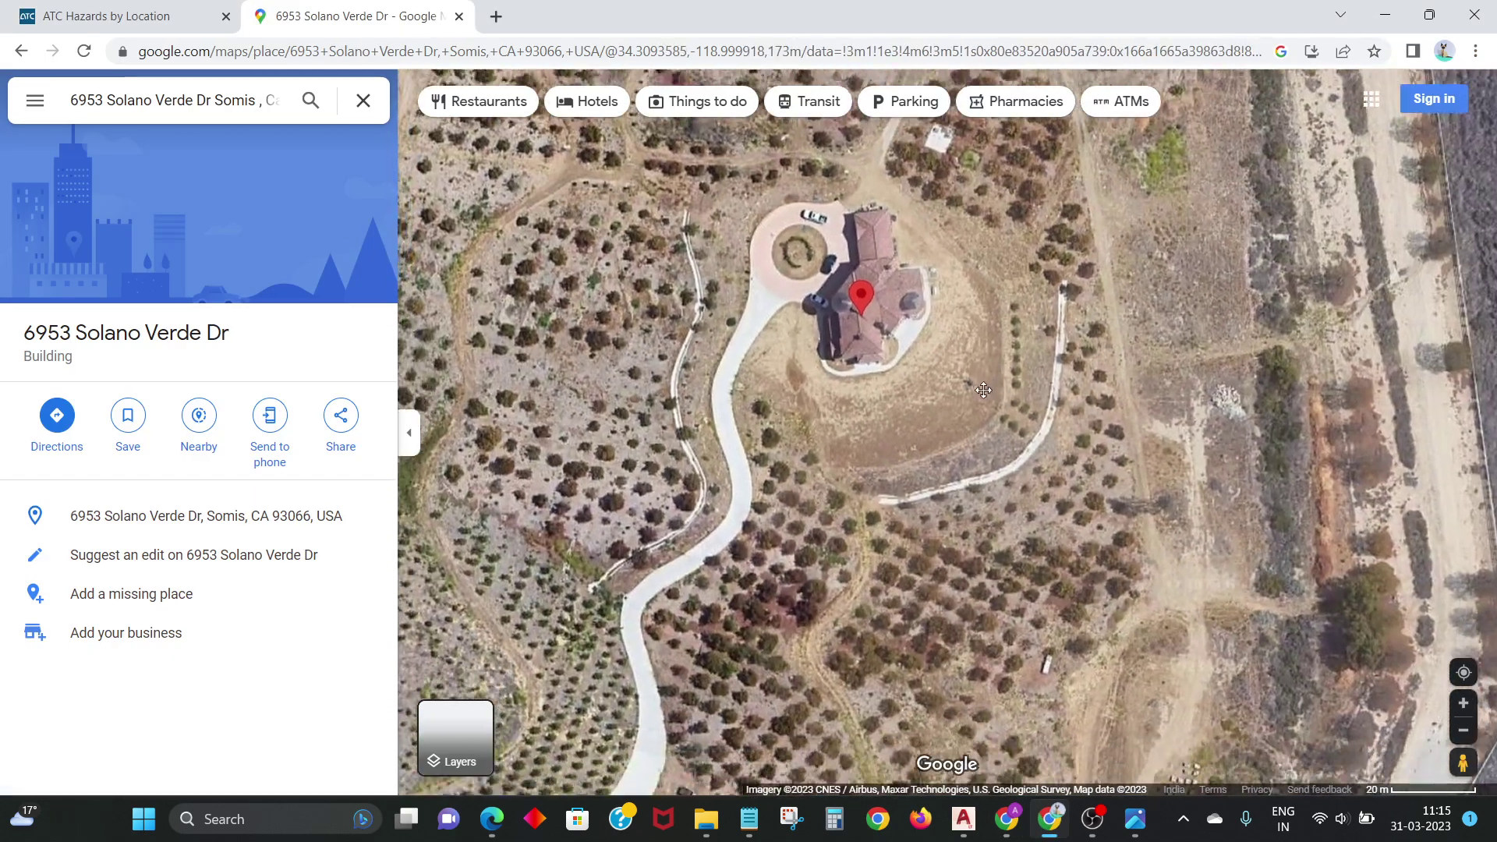
scroll(982, 411, "down", 2)
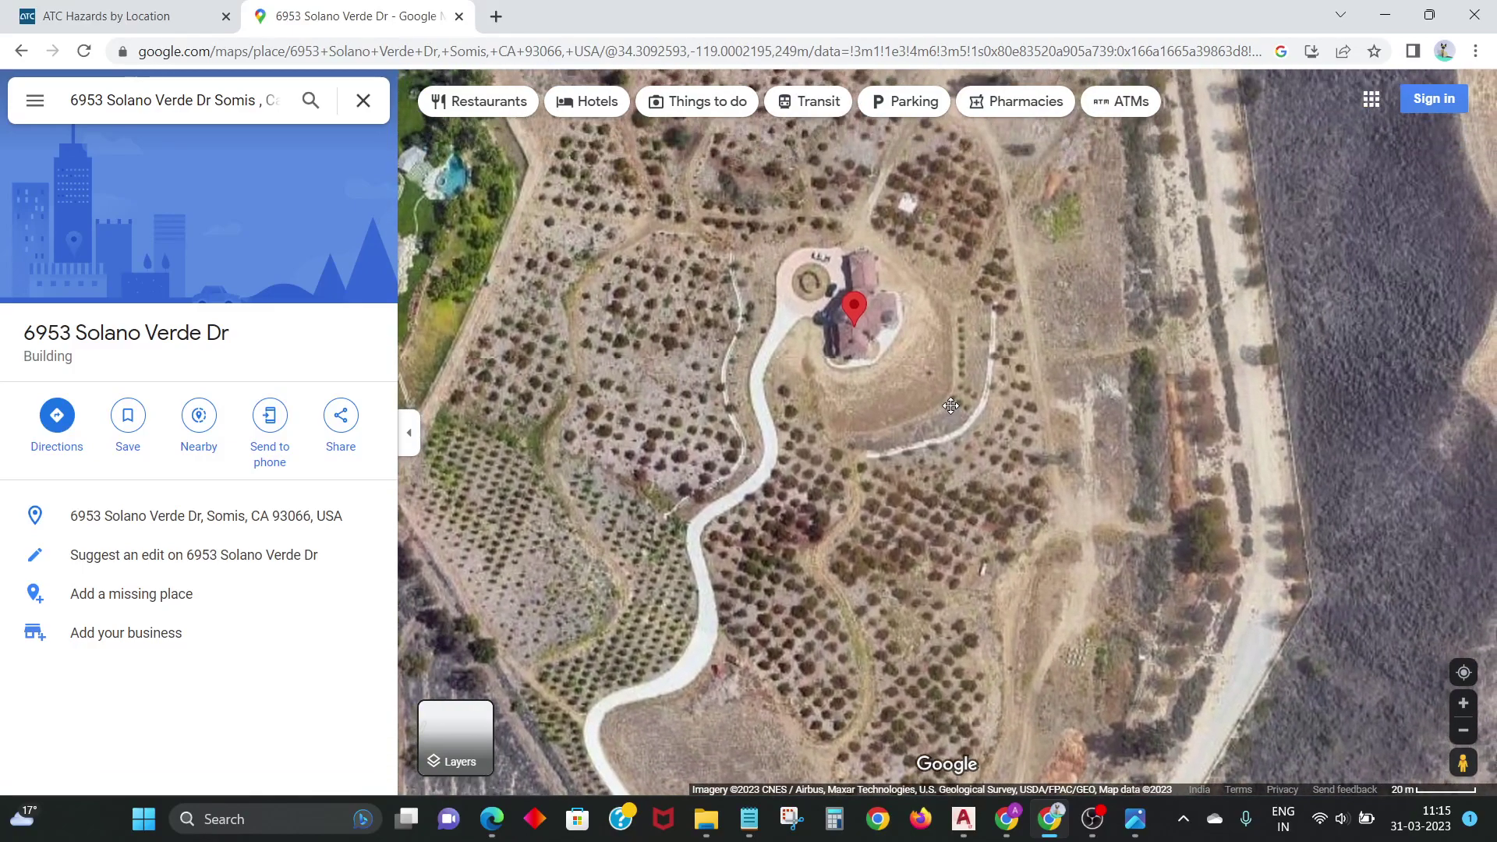
scroll(891, 388, "up", 1)
scroll(897, 429, "up", 1)
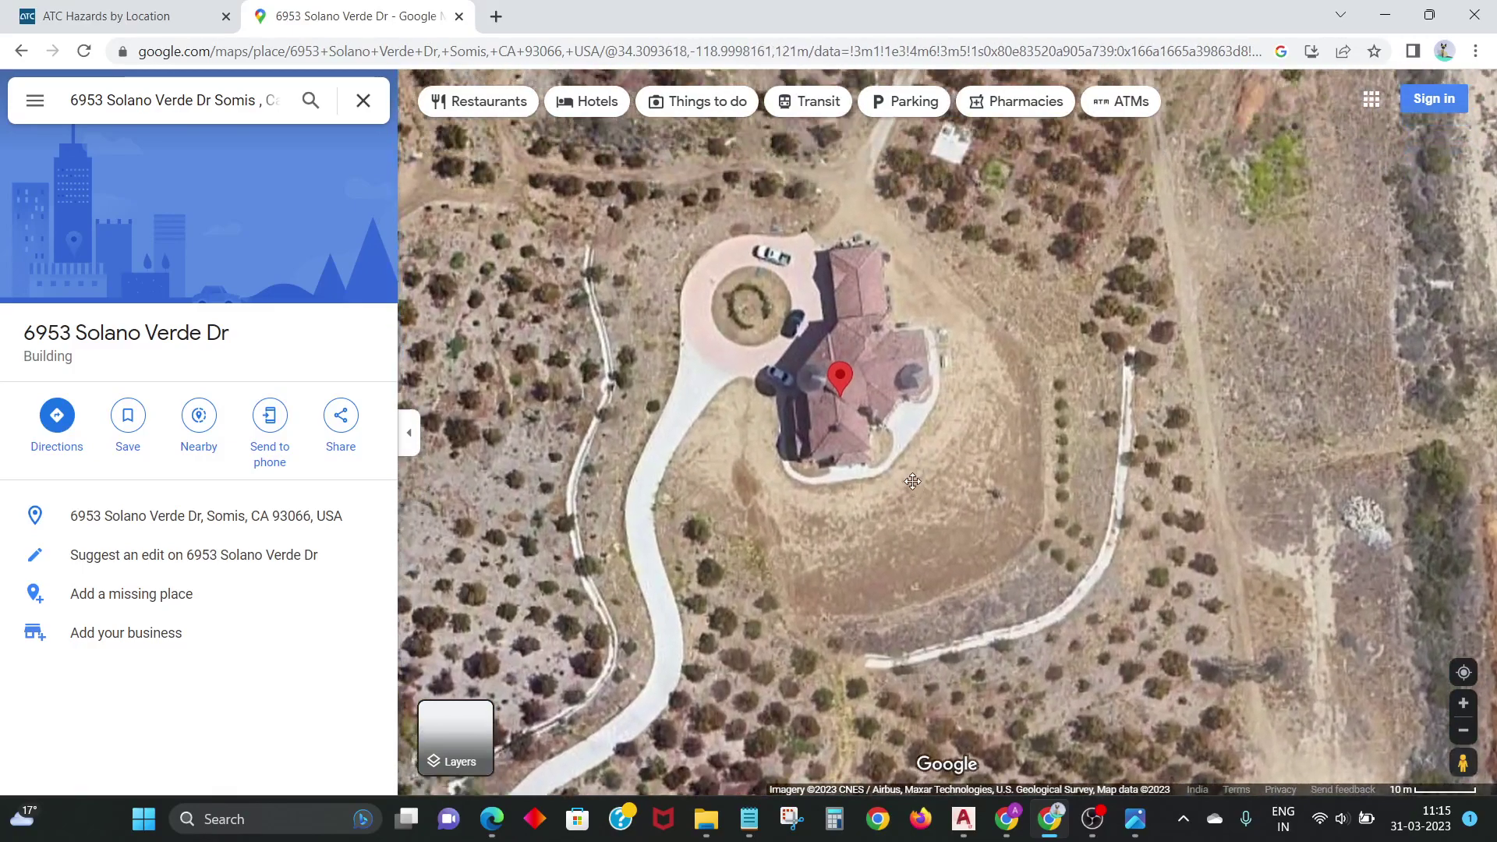
scroll(907, 468, "up", 1)
scroll(907, 474, "up", 1)
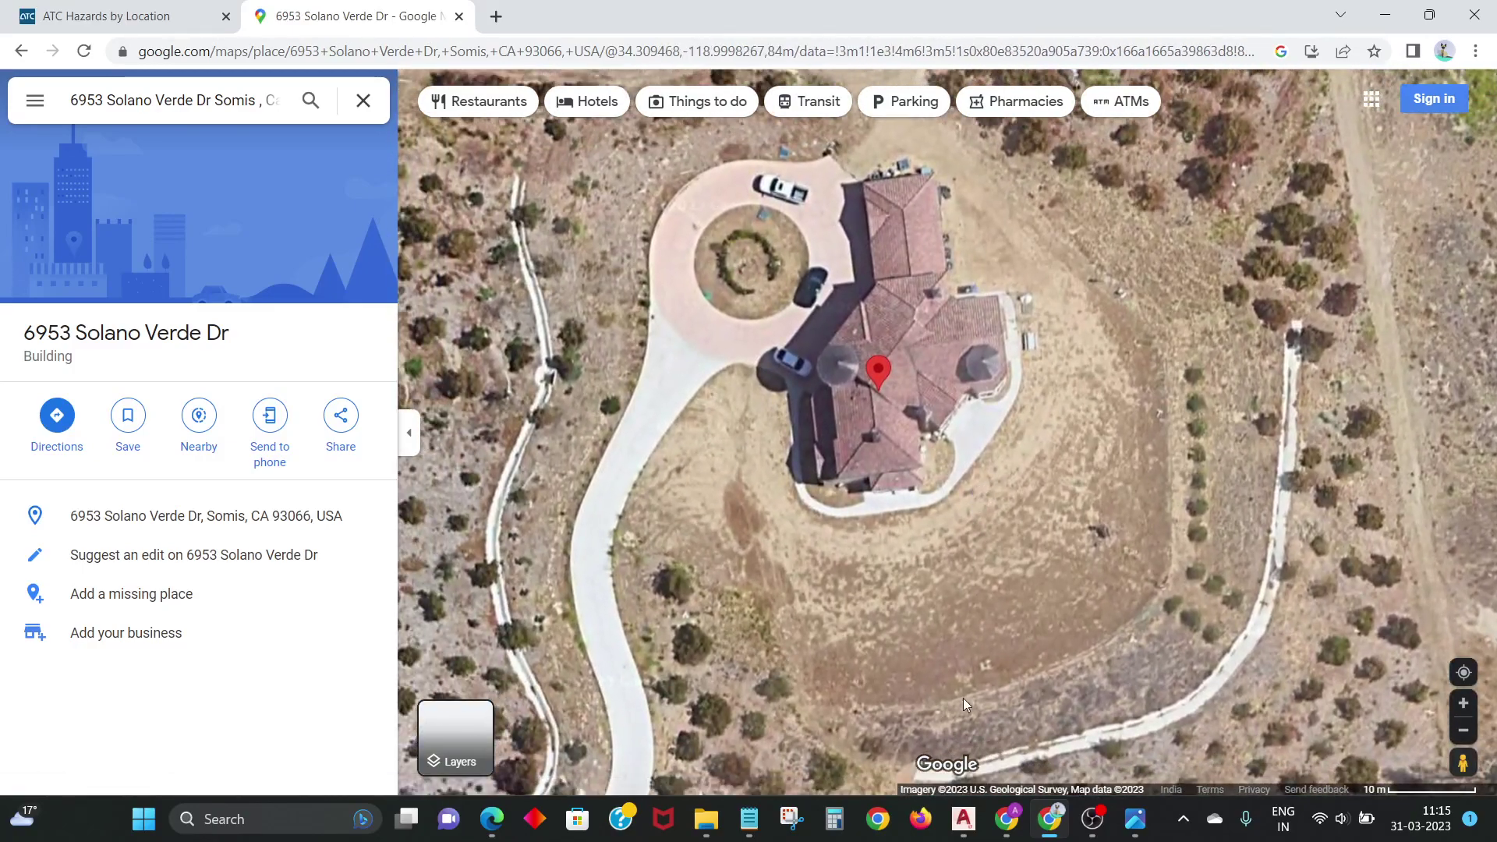
left_click(806, 825)
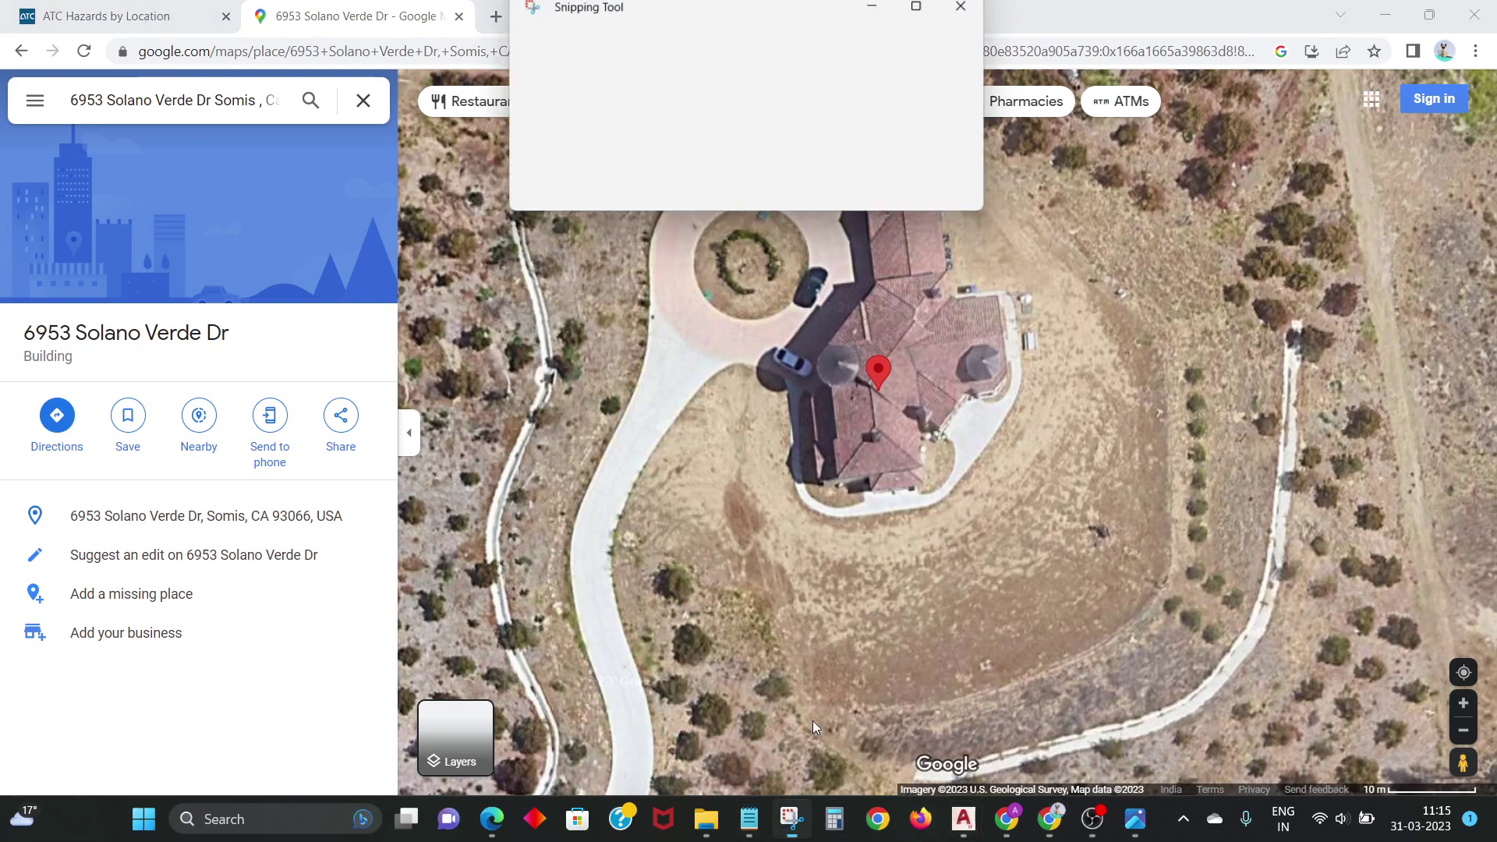
- Capture a snip of the house and surrounding yard from the satellite map
left_click(553, 51)
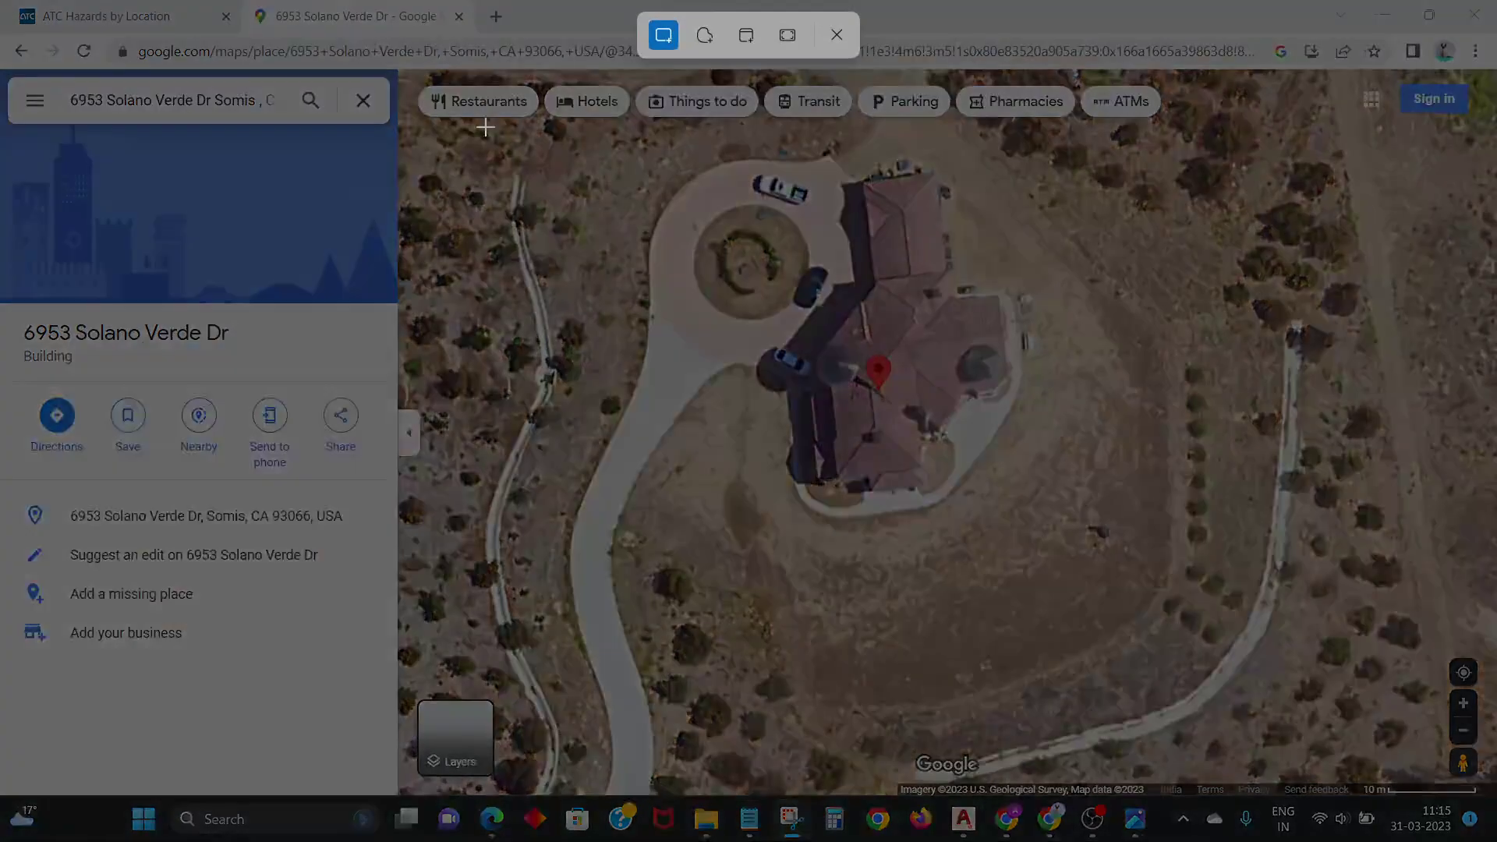
mouse_move(482, 128)
left_mouse_down()
mouse_move(676, 304)
mouse_move(1332, 750)
mouse_move(1351, 741)
left_mouse_up()
left_click(804, 830)
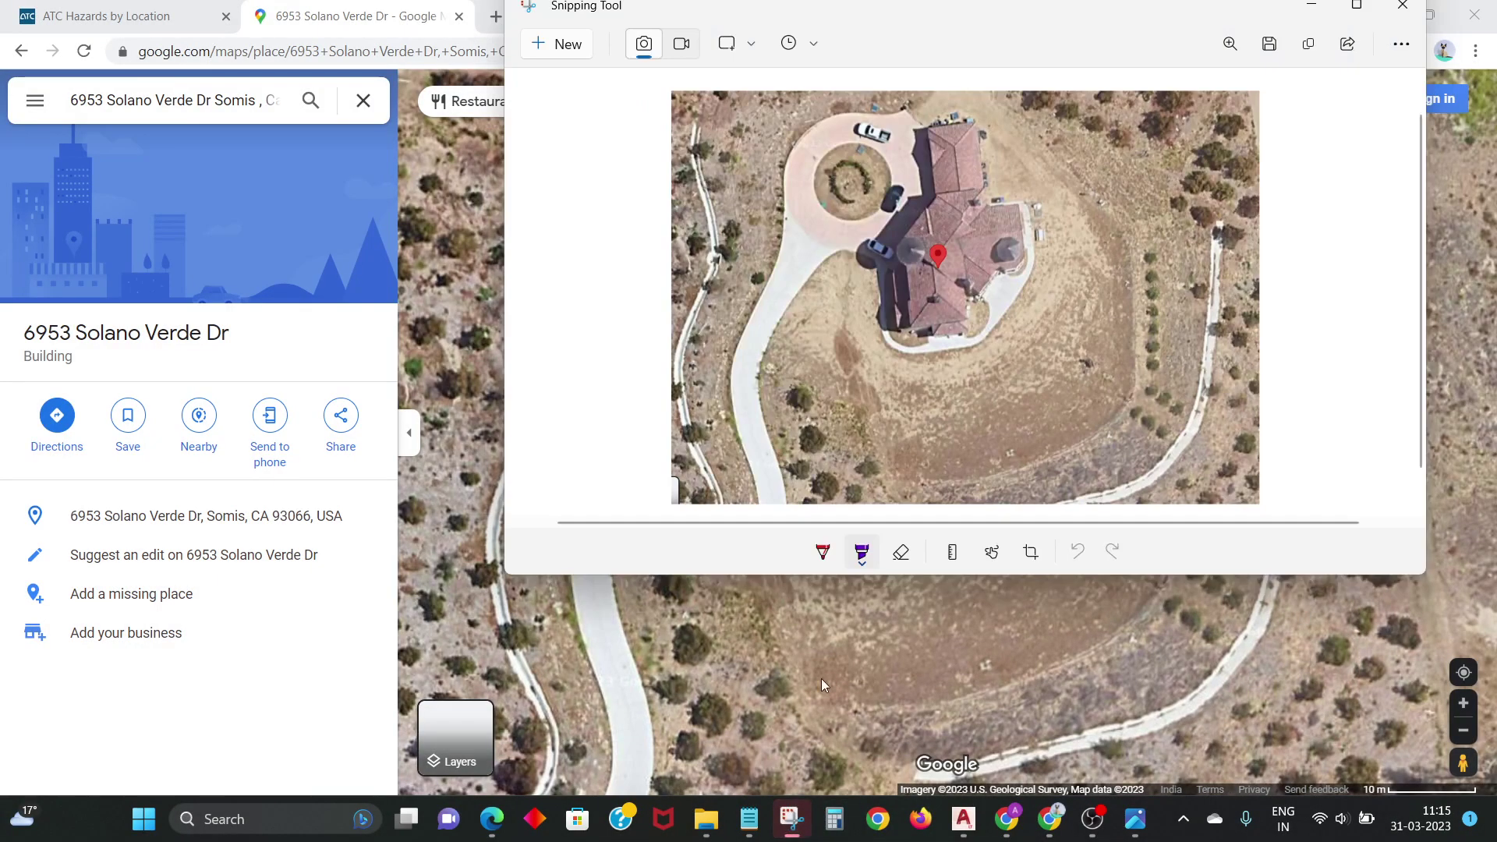
- Save the snip as rf.jpg in Pictures and minimize Snipping Tool back to the map
left_click(1269, 45)
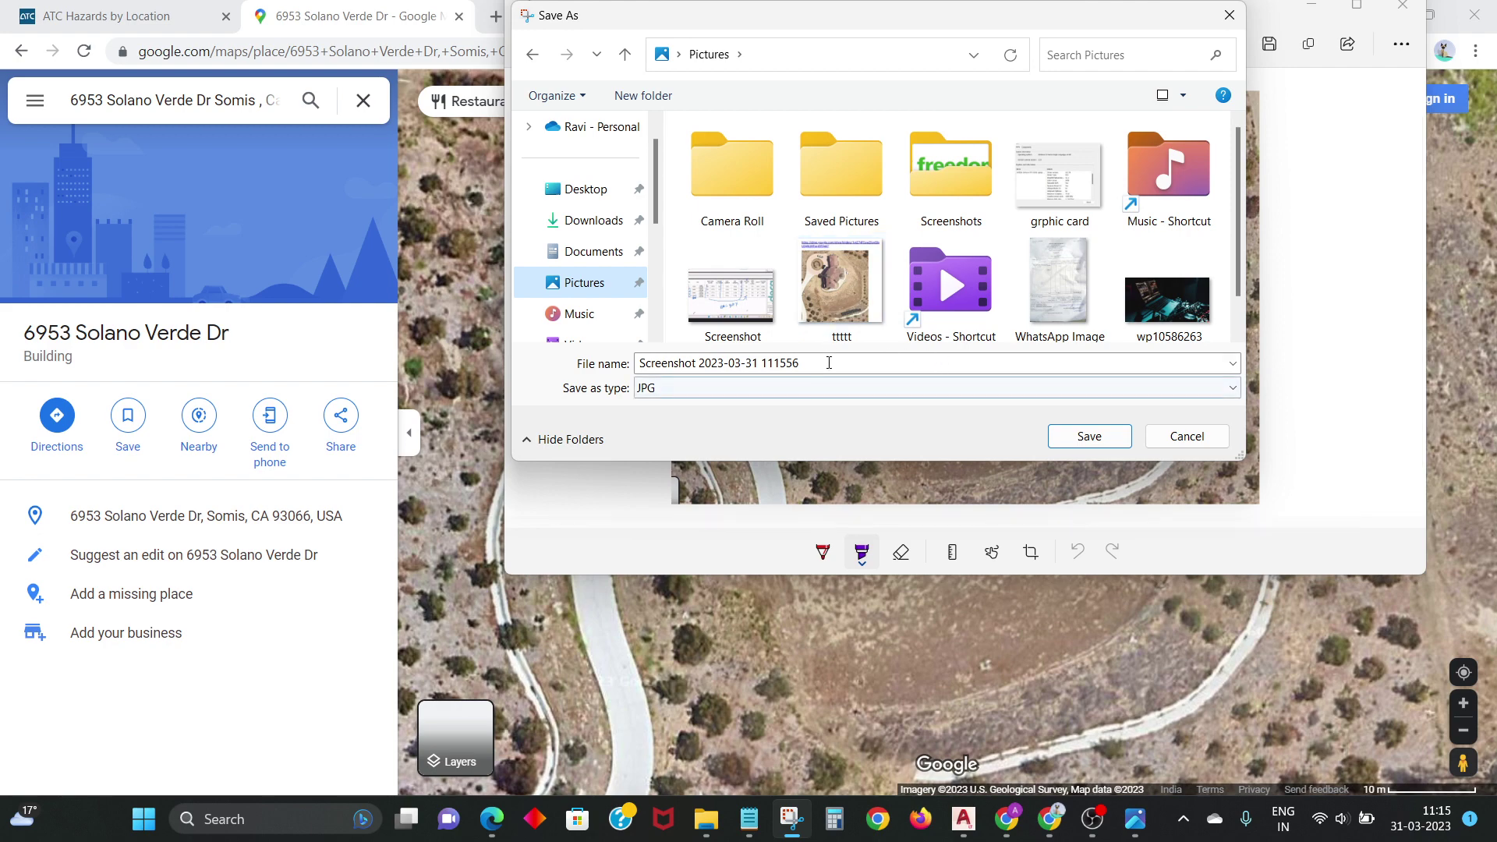
type("rf")
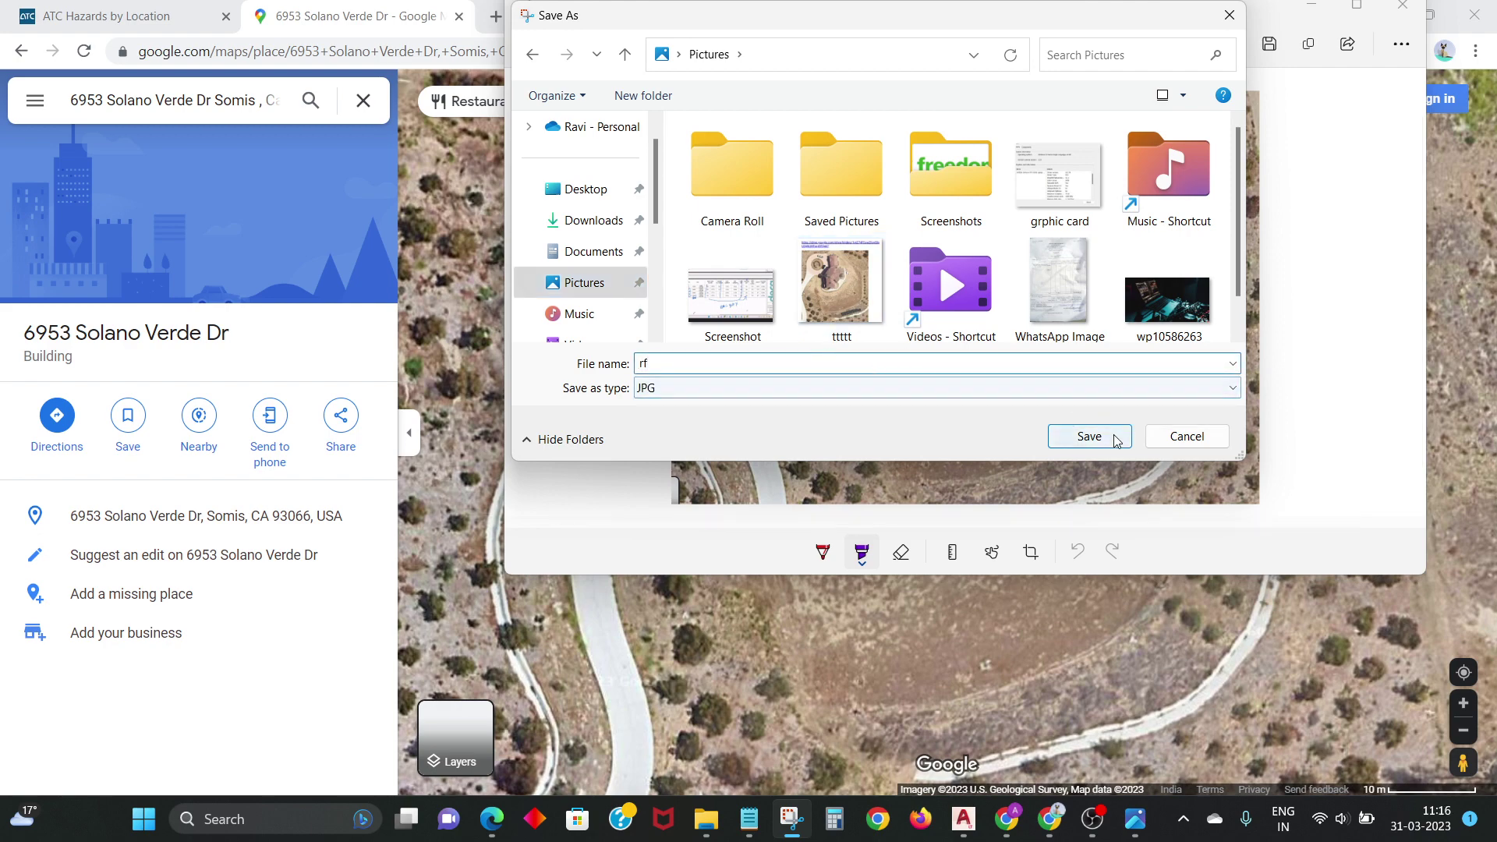
left_click(1095, 435)
left_click(1323, 13)
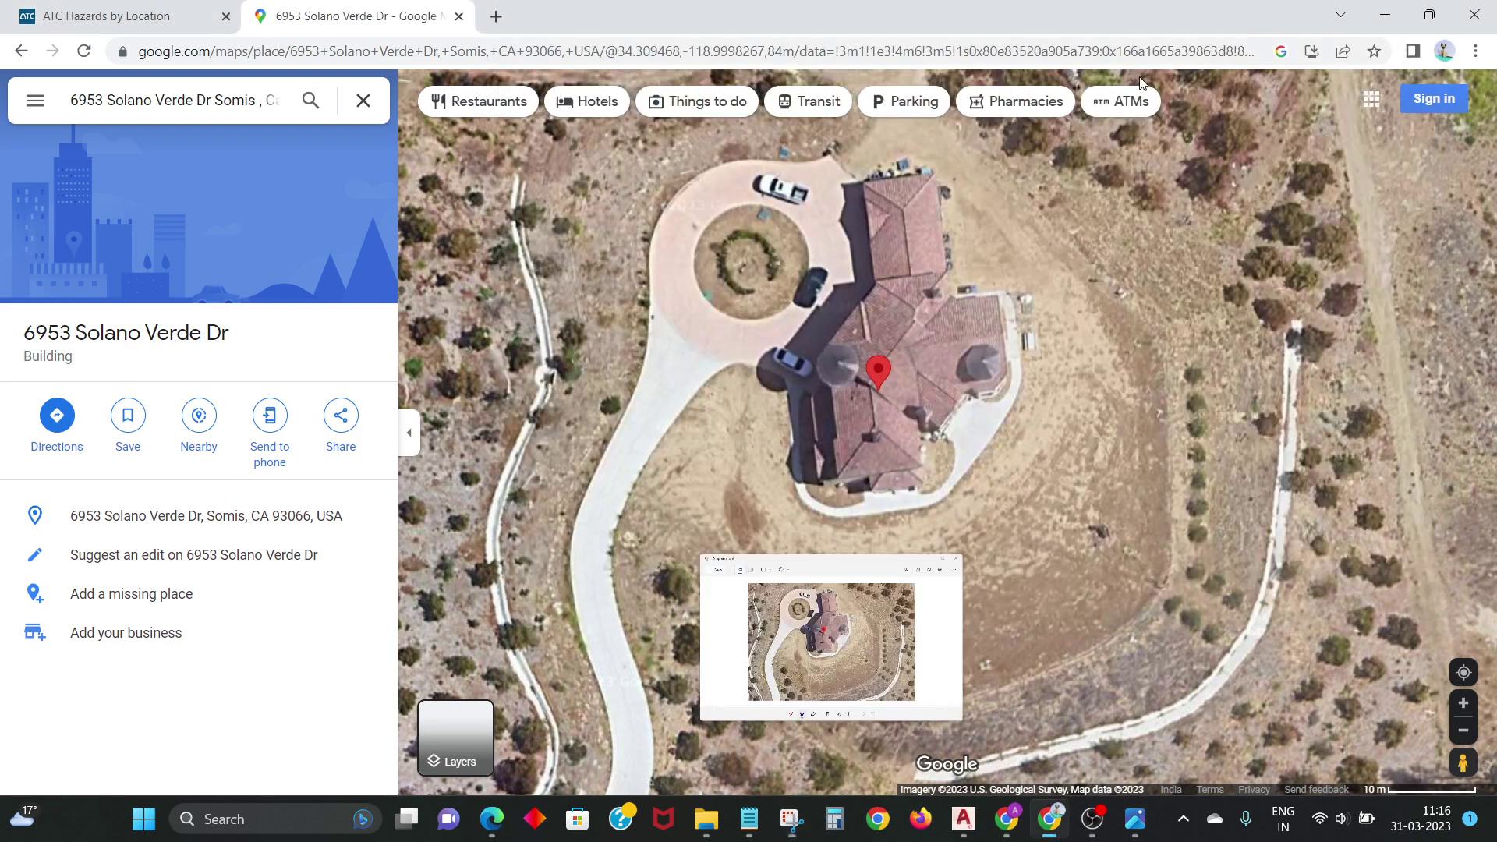
- Search Google for 'regrid' in a new tab and open the Regrid website
left_click(497, 14)
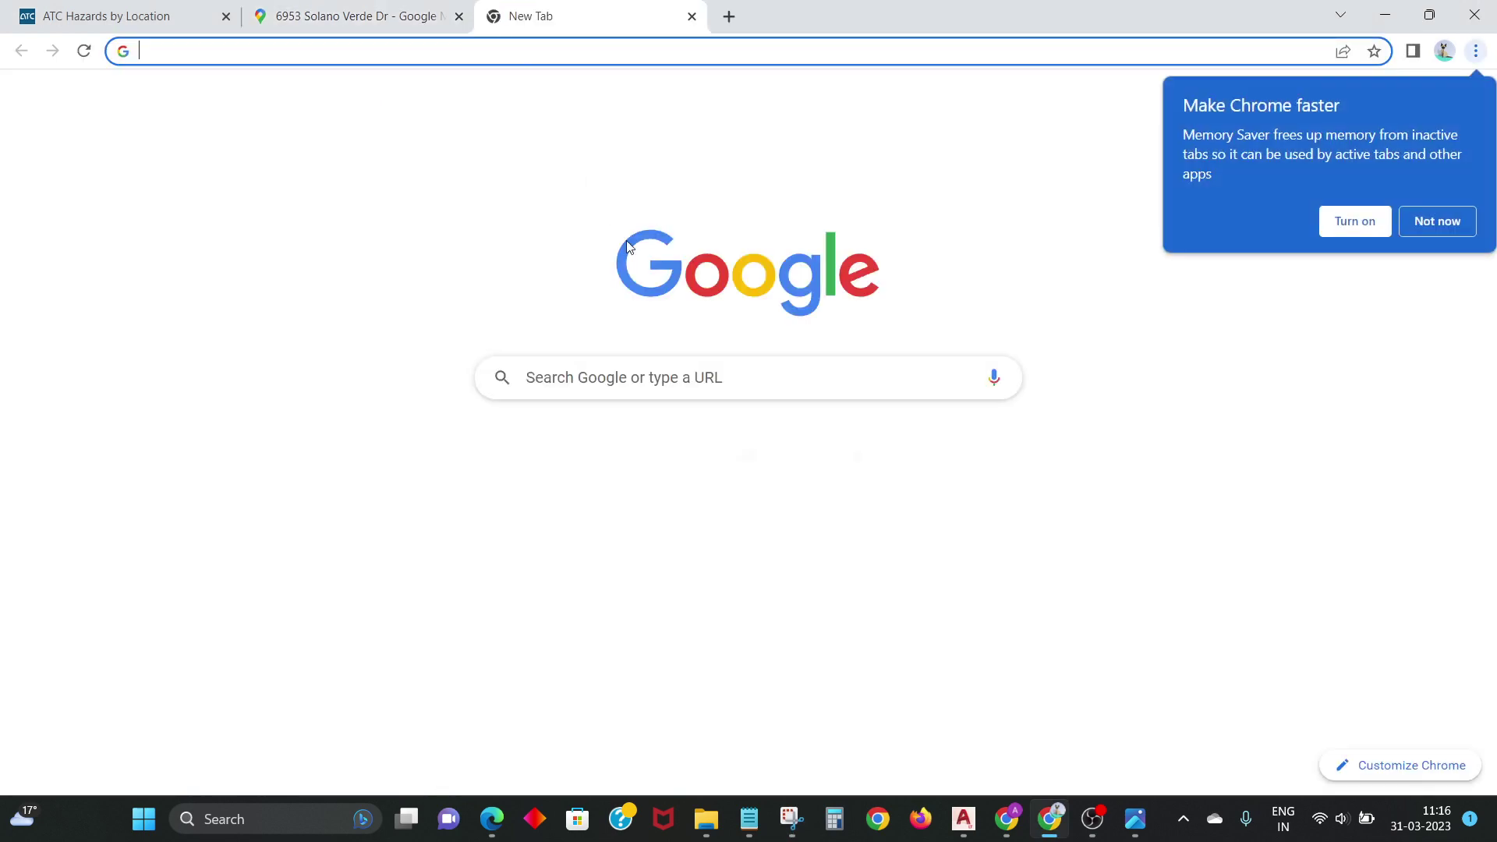
left_click(667, 382)
type("regri")
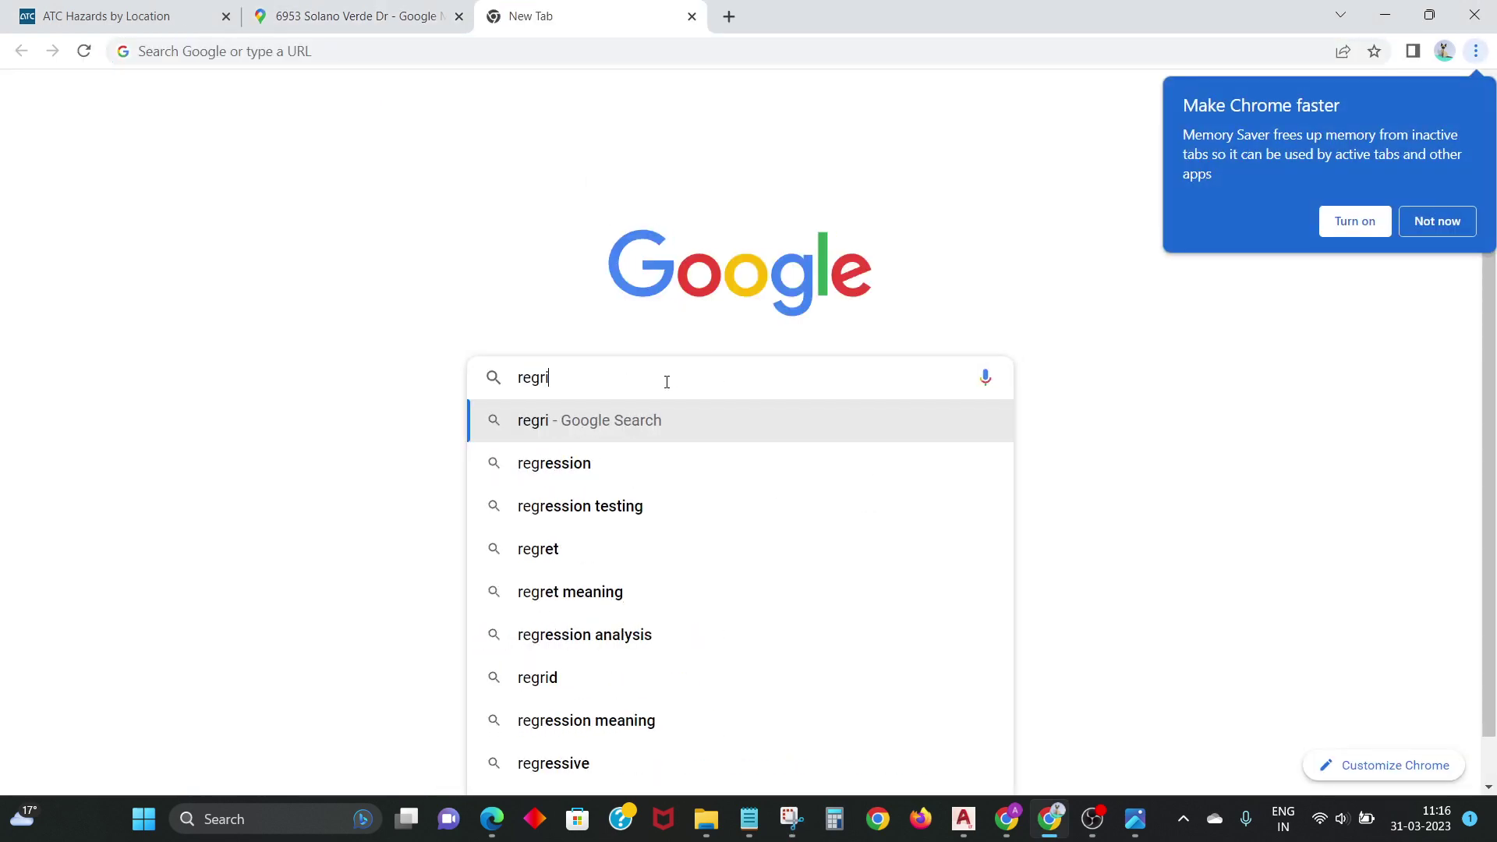
type("d")
key("Return")
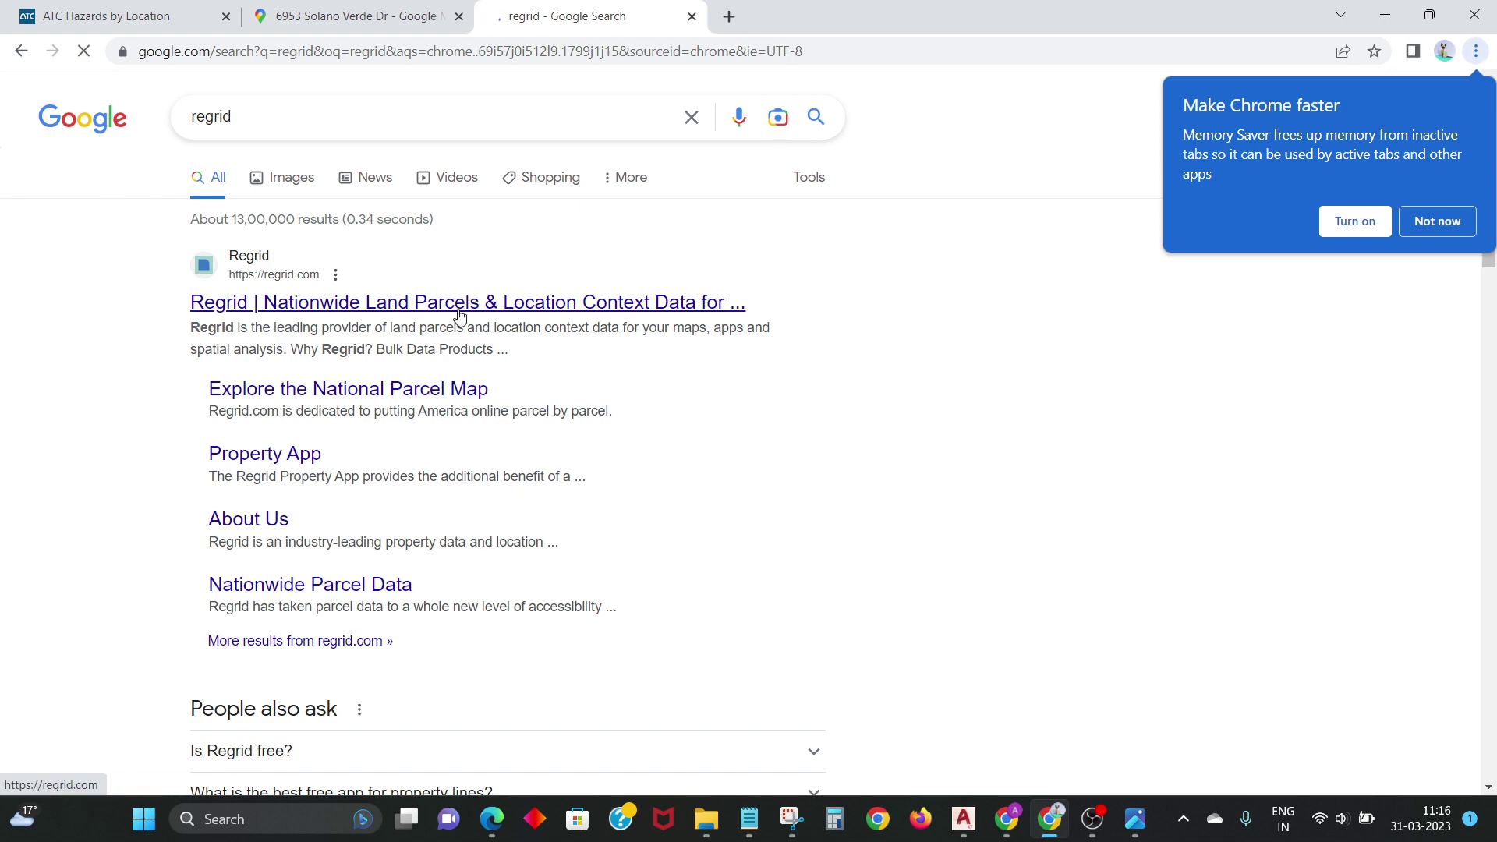
left_click(459, 315)
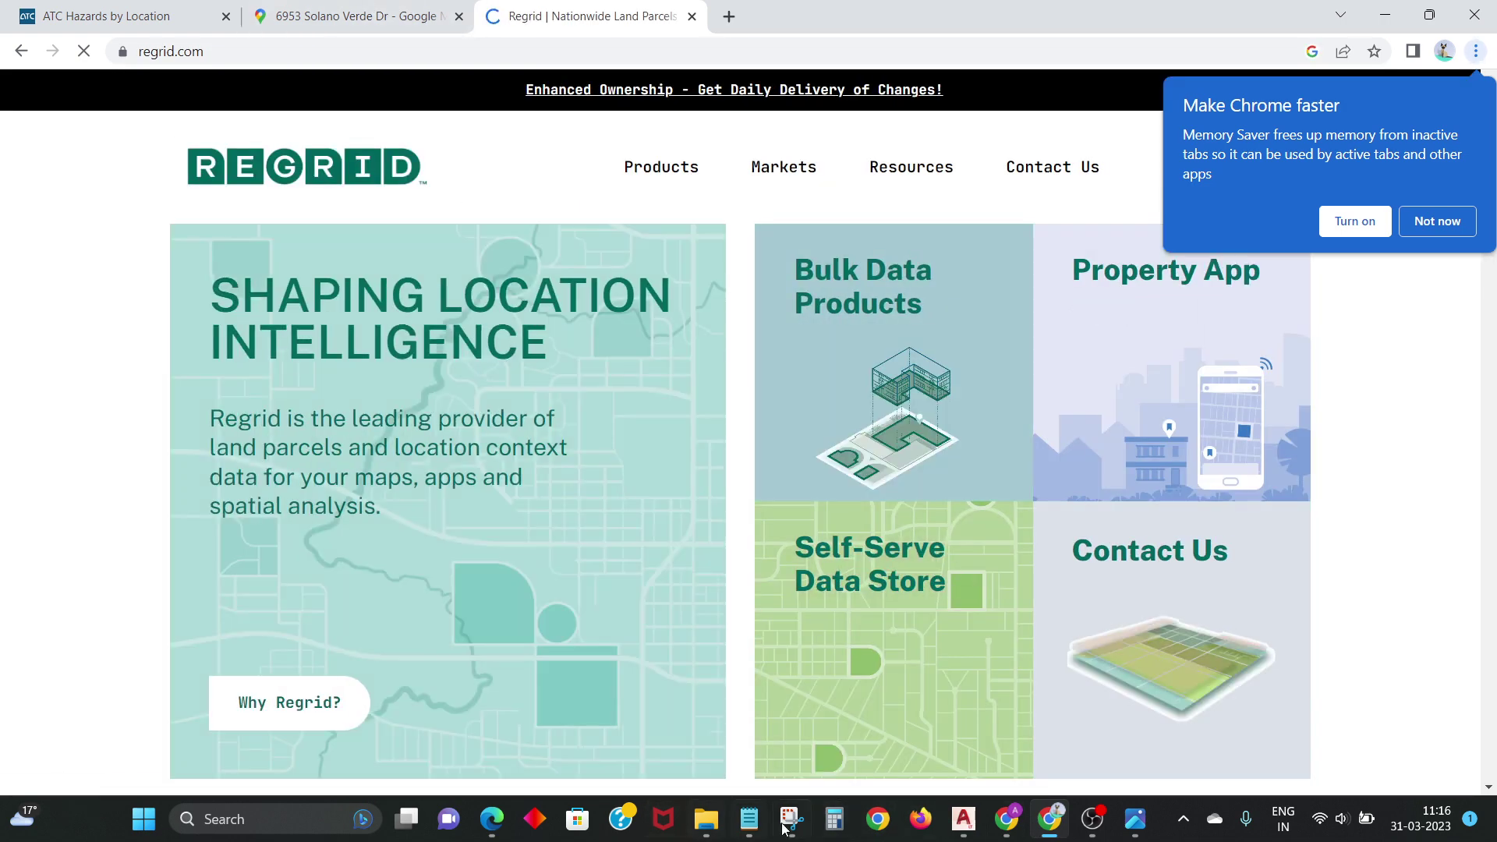
- Select the site address from the notes, enter it in Regrid's search, and jump to the parcel map
left_click(749, 819)
left_click_drag(297, 276, 297, 283)
key("ctrl+c")
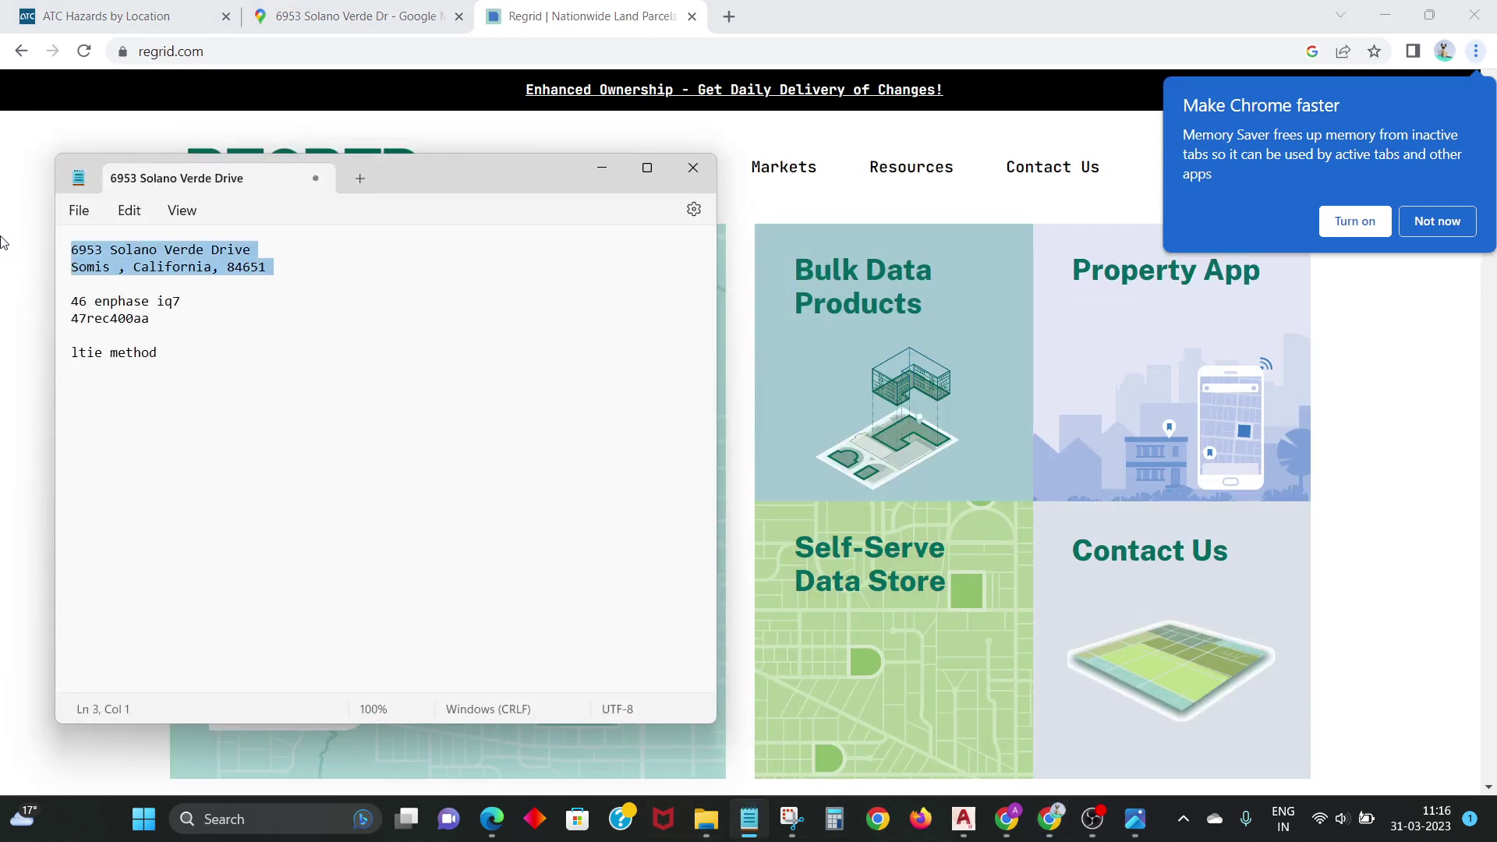
left_click(611, 169)
scroll(739, 503, "down", 4)
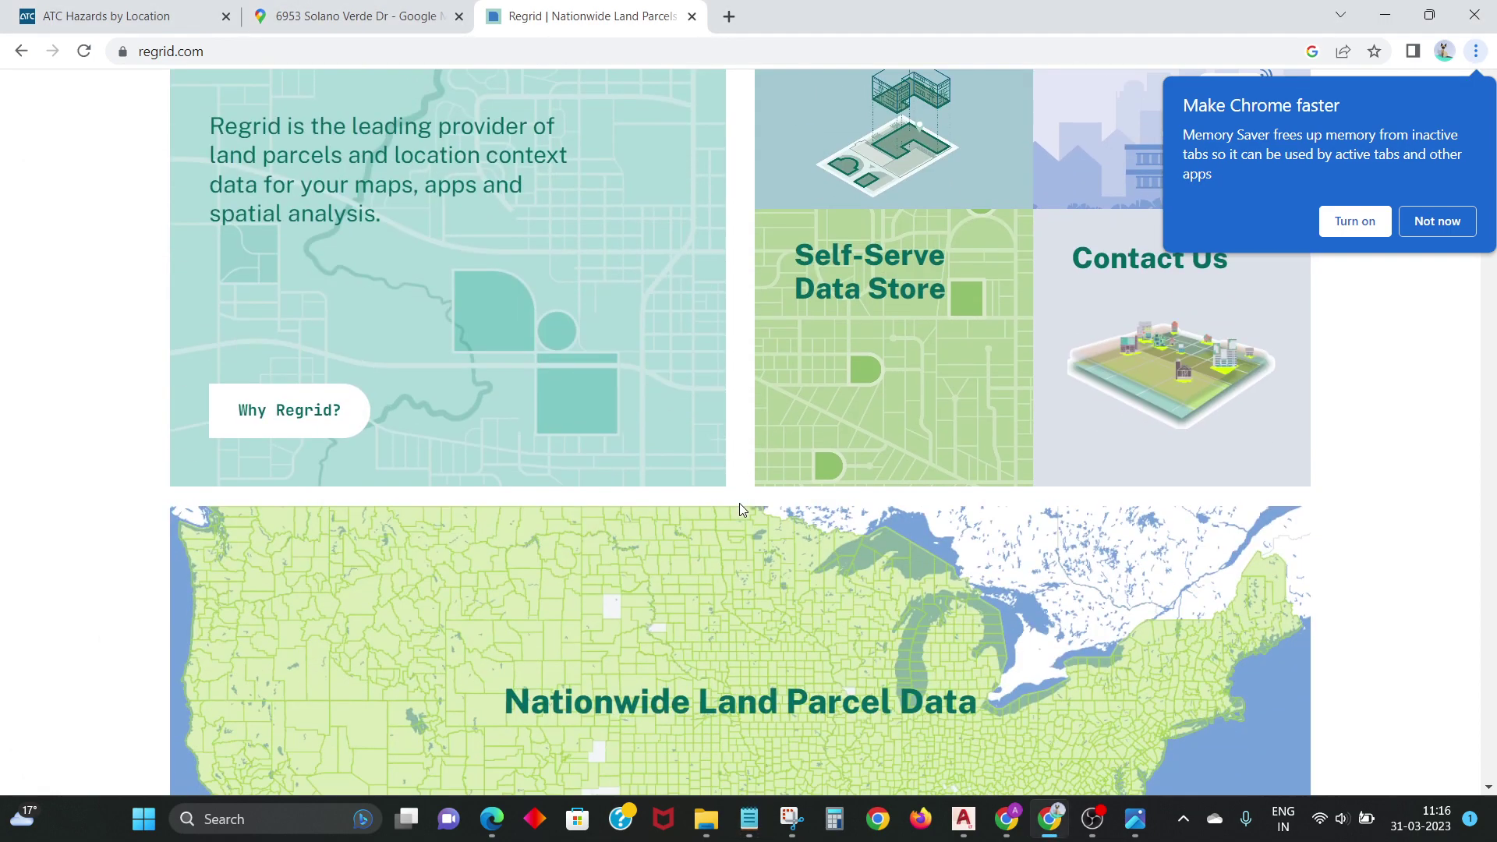
scroll(739, 504, "down", 4)
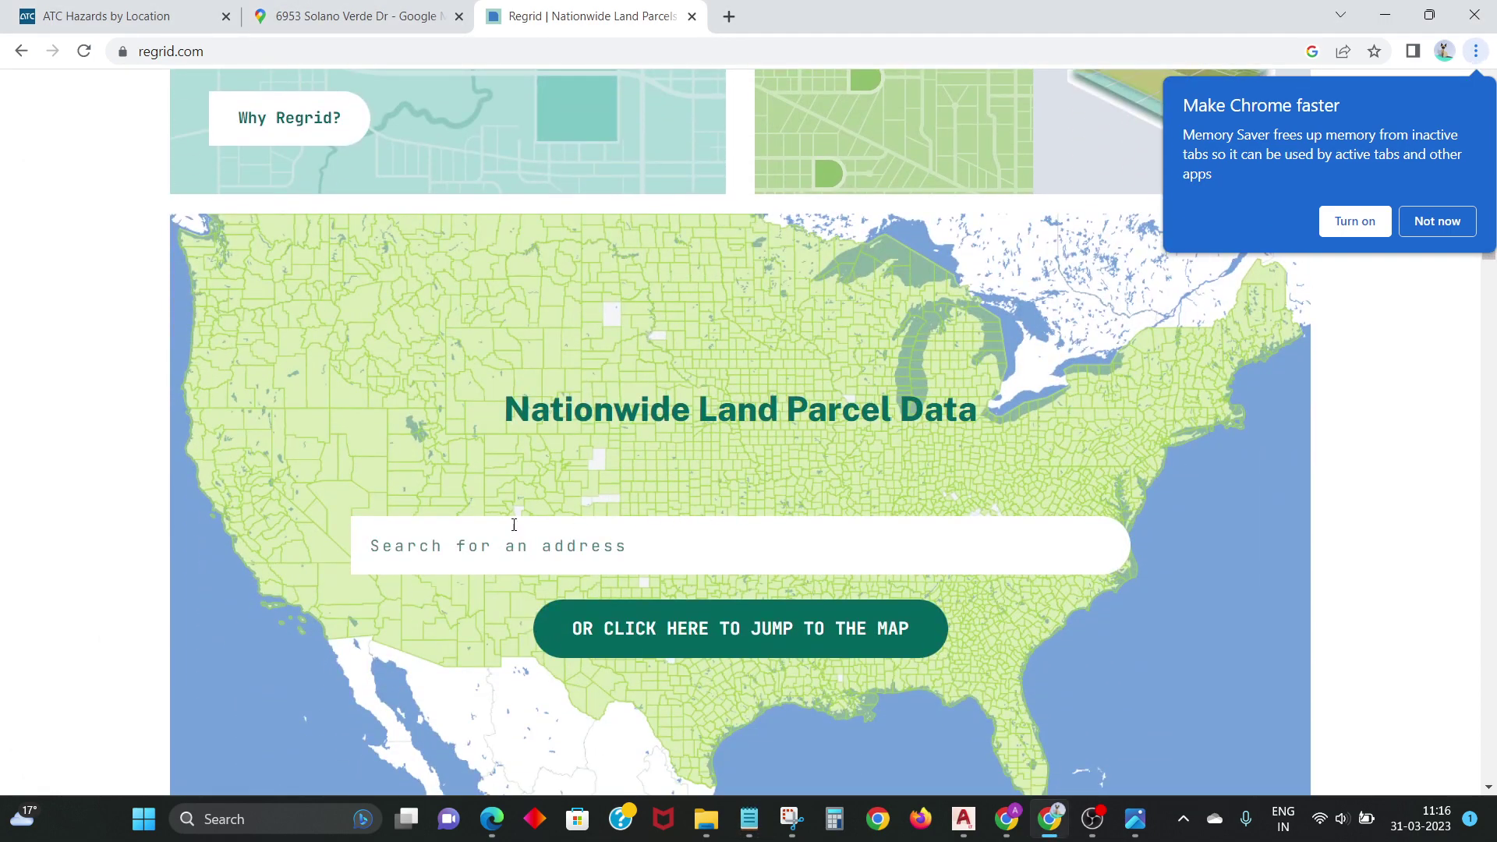
left_click(992, 549)
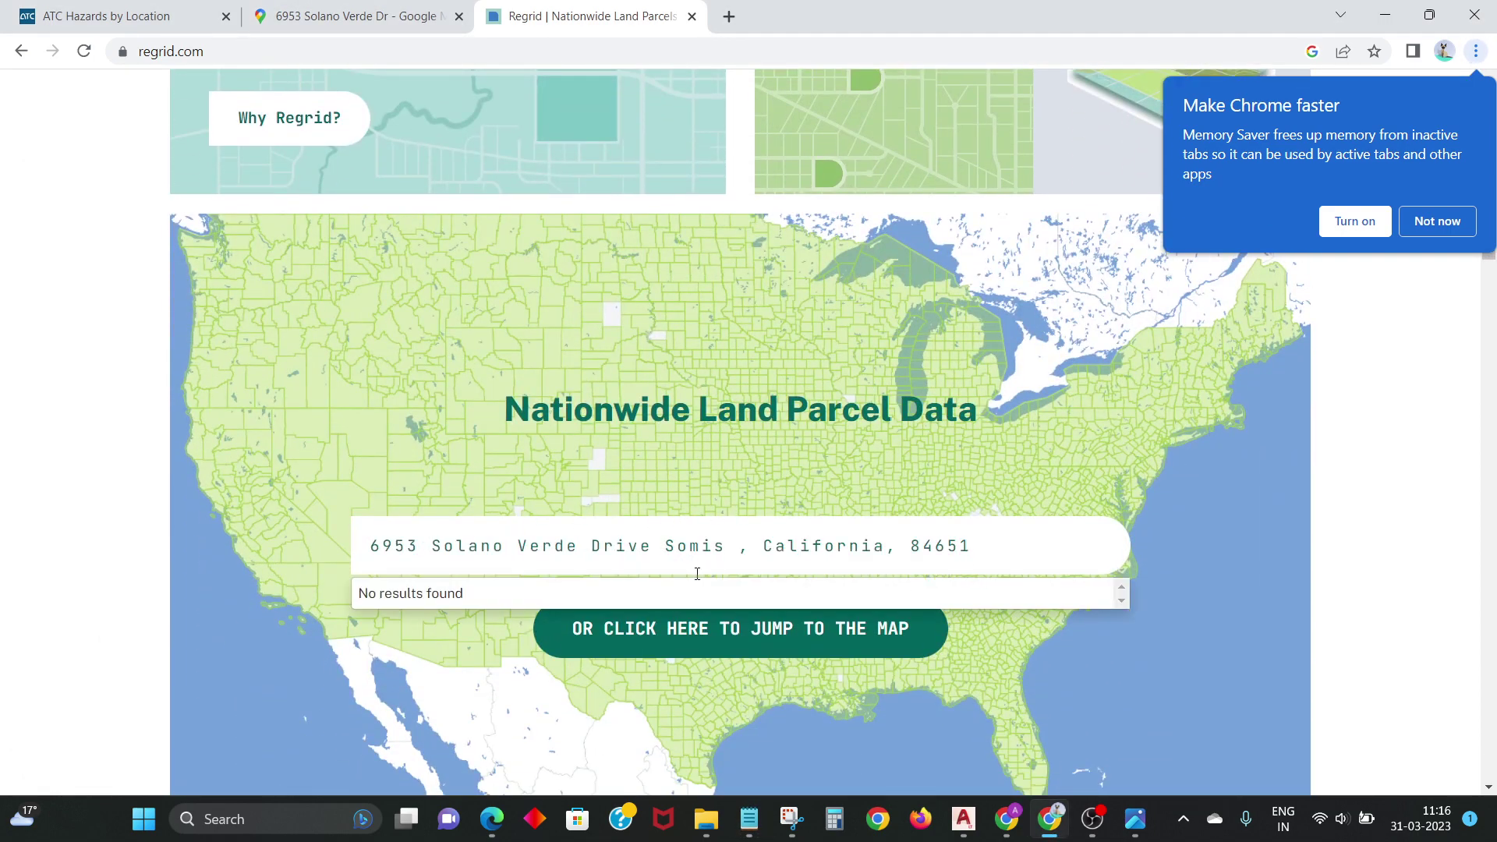
left_click(769, 632)
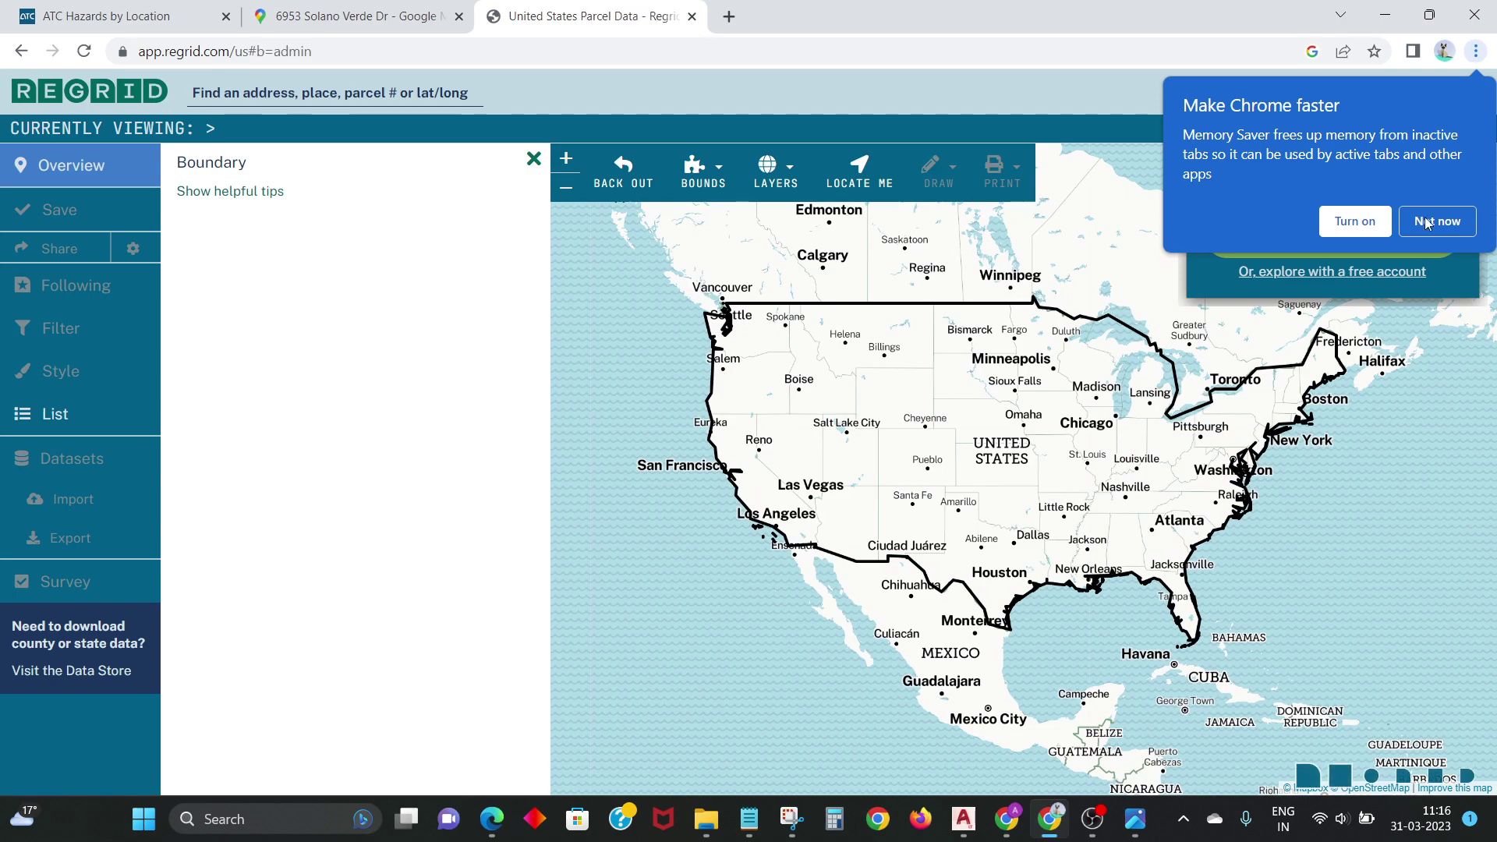
- Search Regrid for the pasted house address and open the matching parcel
left_click(1428, 222)
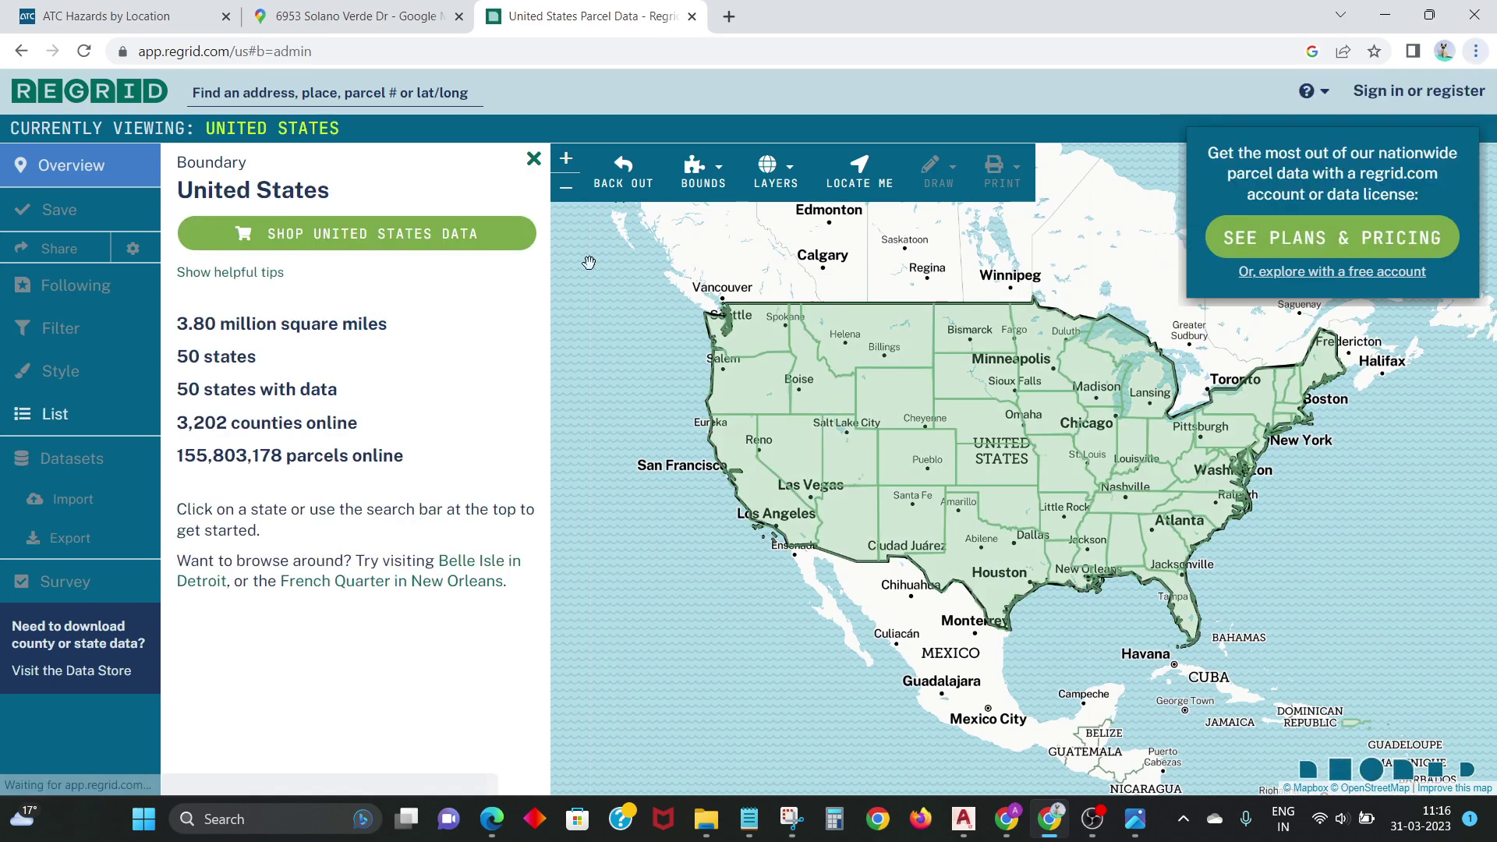
left_click(313, 85)
key("ctrl+v")
left_click(421, 129)
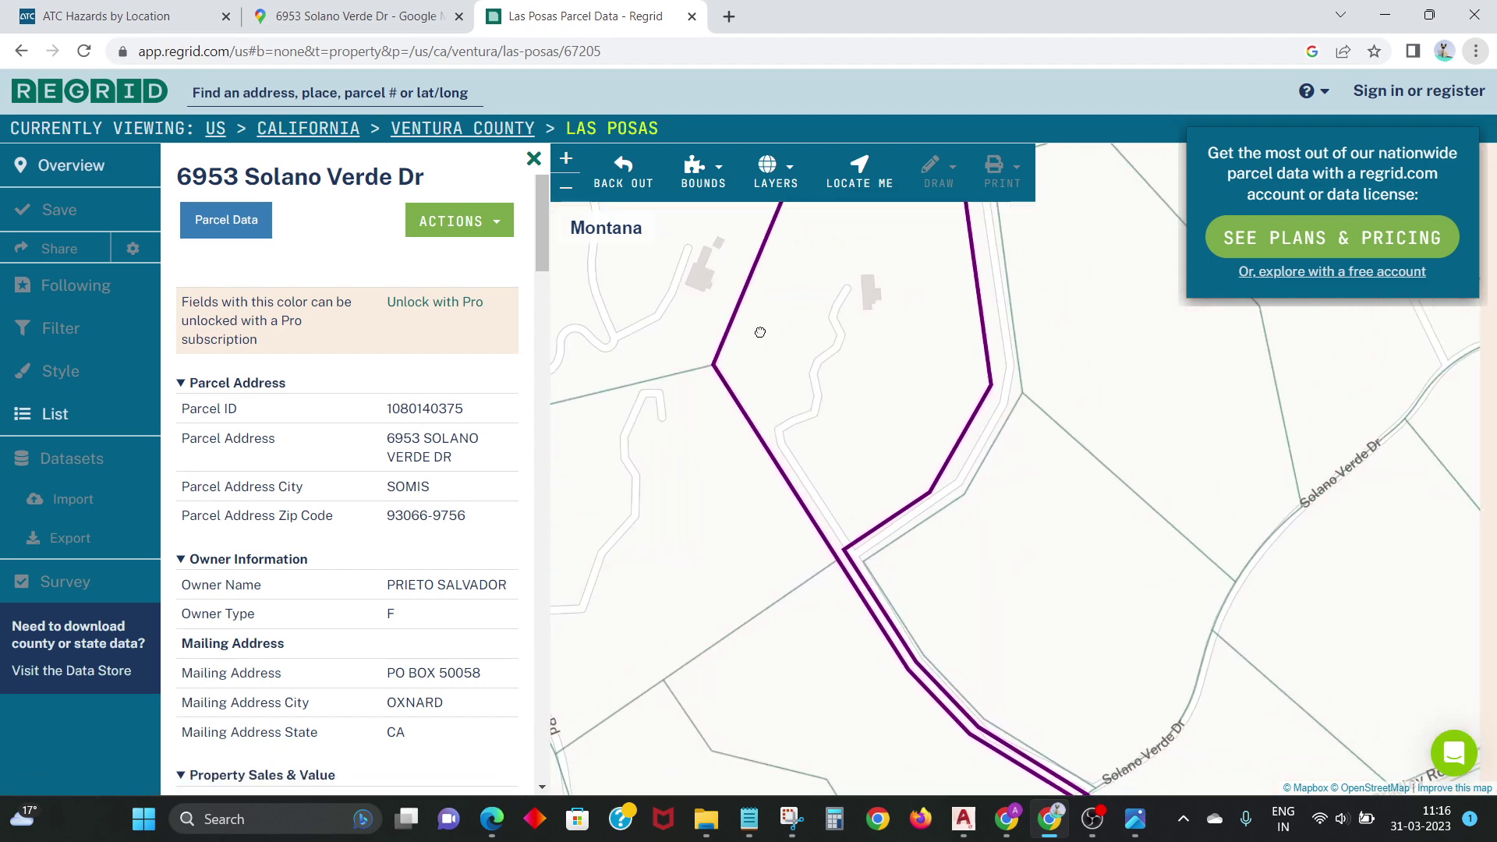
- Switch the Regrid base map to Satellite and centre the whole parcel in view
left_click(788, 174)
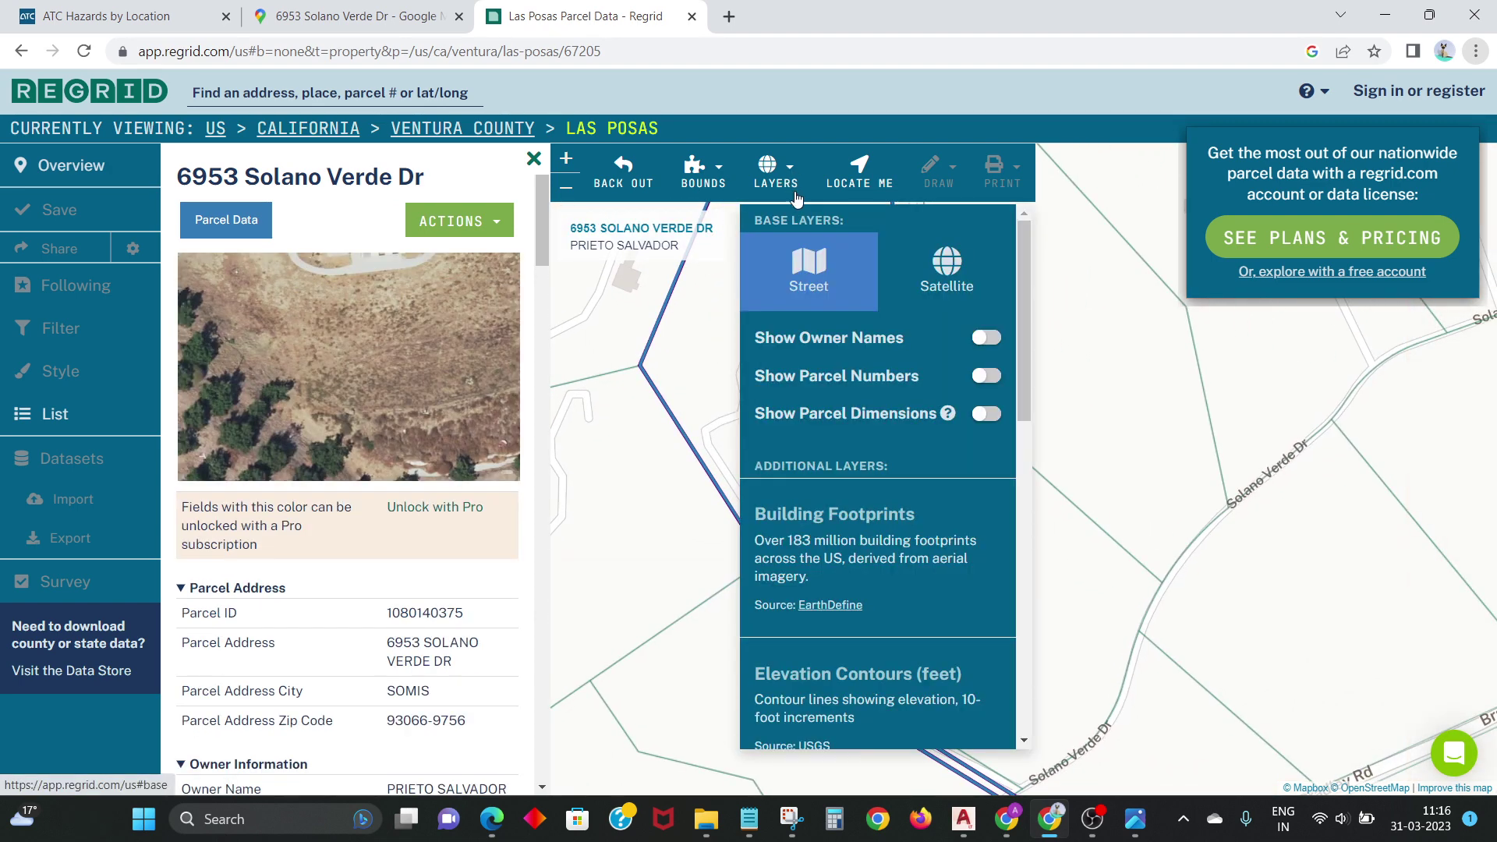
left_click(928, 304)
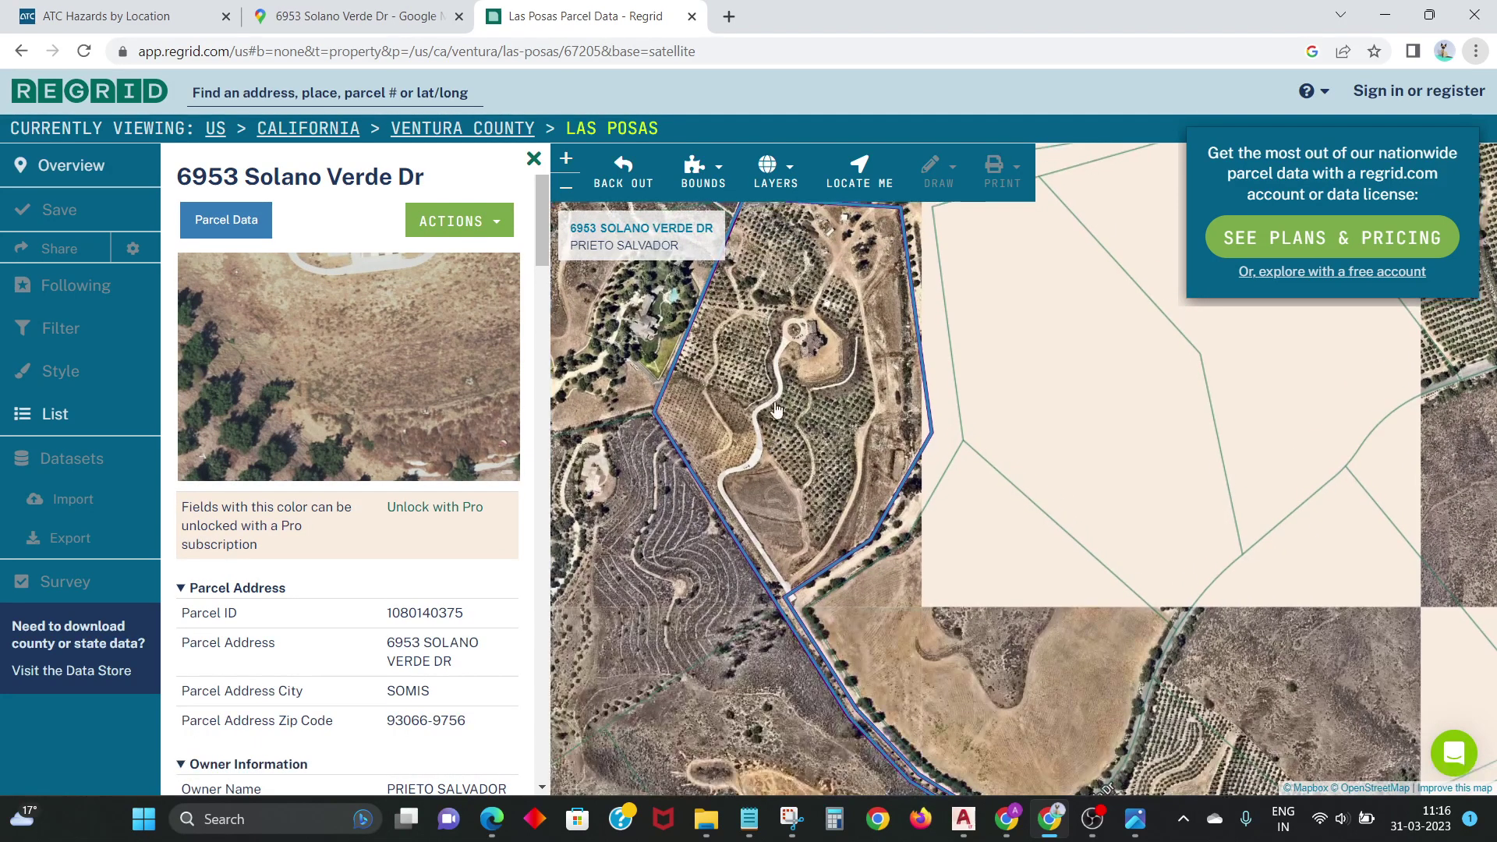
scroll(858, 481, "up", 2)
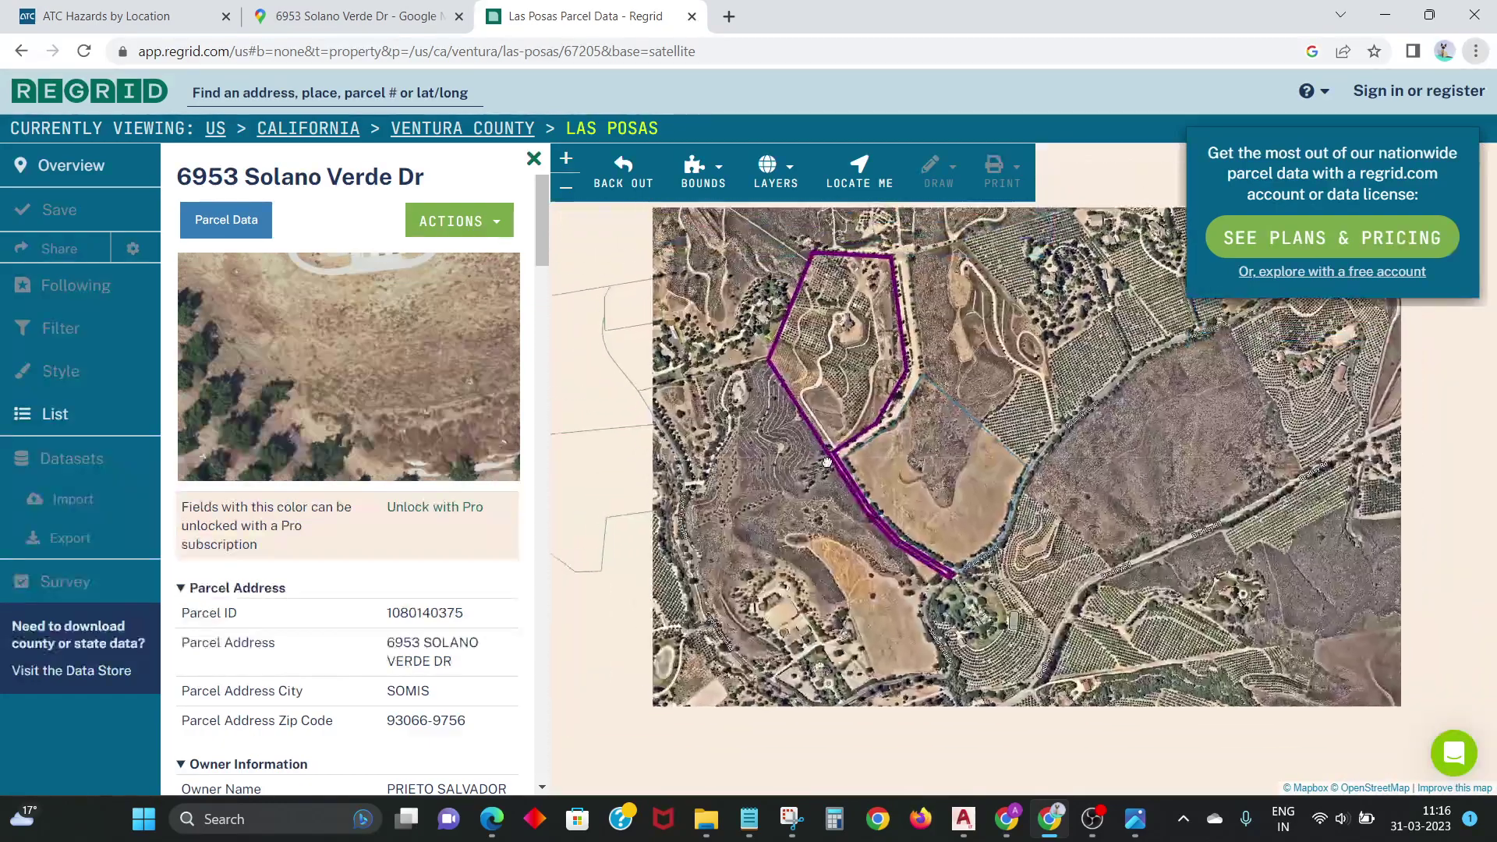
scroll(827, 507, "down", 2)
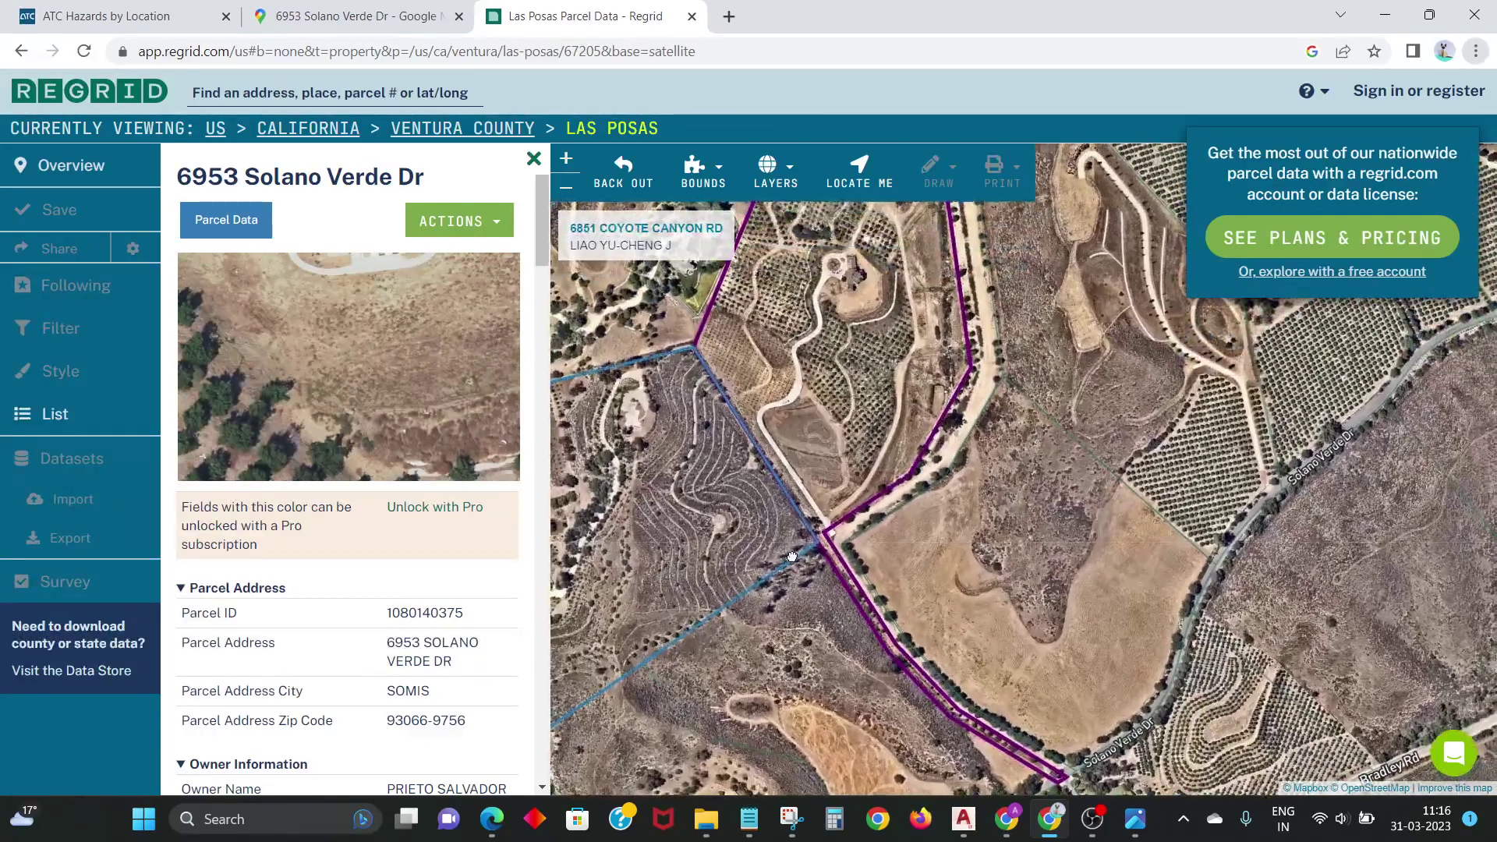
left_click_drag(792, 557, 800, 567)
mouse_move(809, 590)
left_mouse_down()
mouse_move(806, 641)
mouse_move(813, 549)
mouse_move(816, 570)
left_mouse_up()
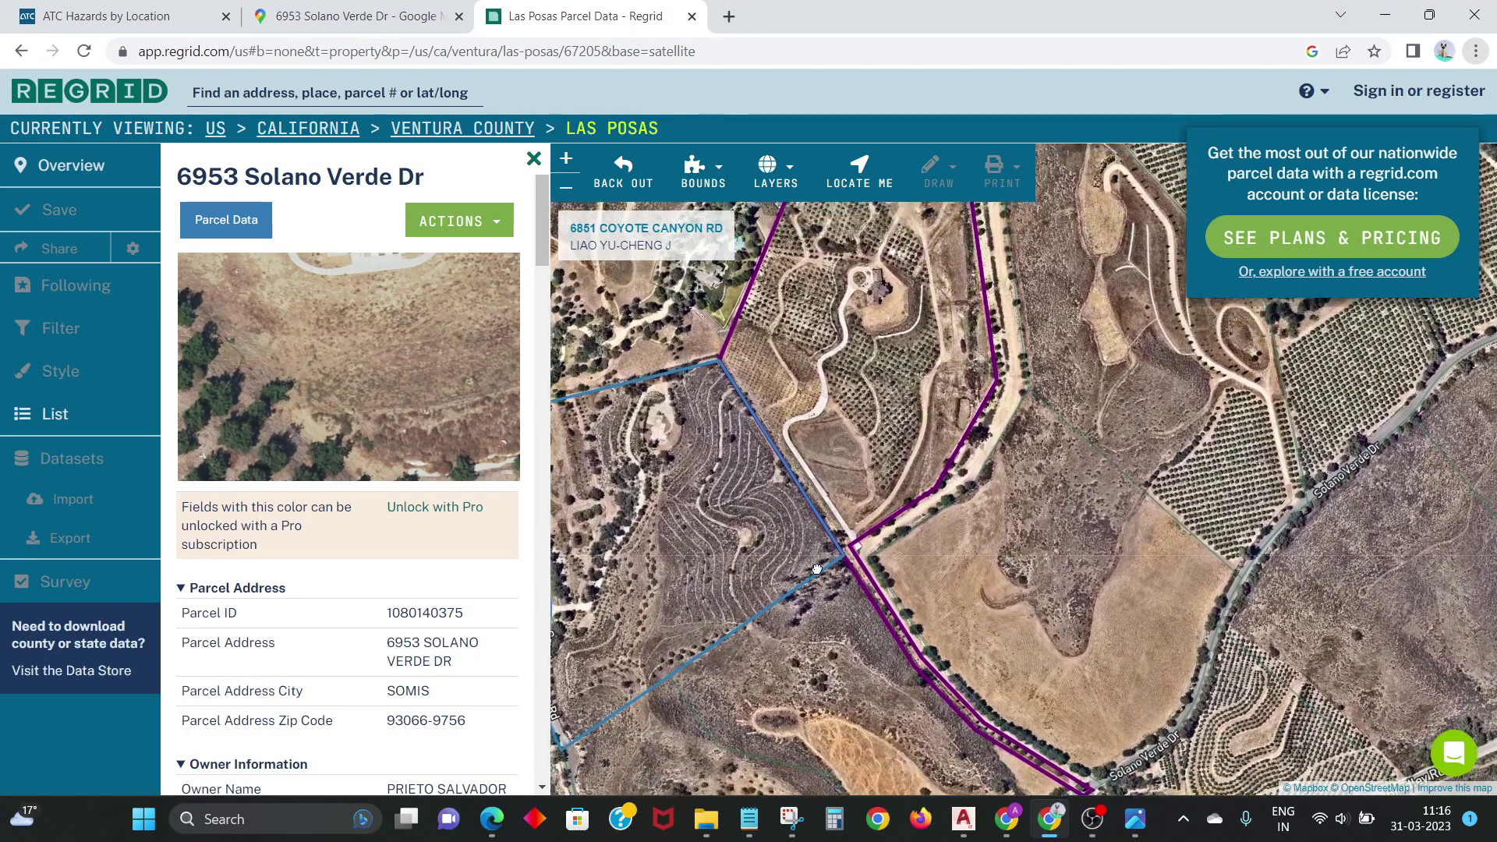
scroll(887, 481, "up", 3)
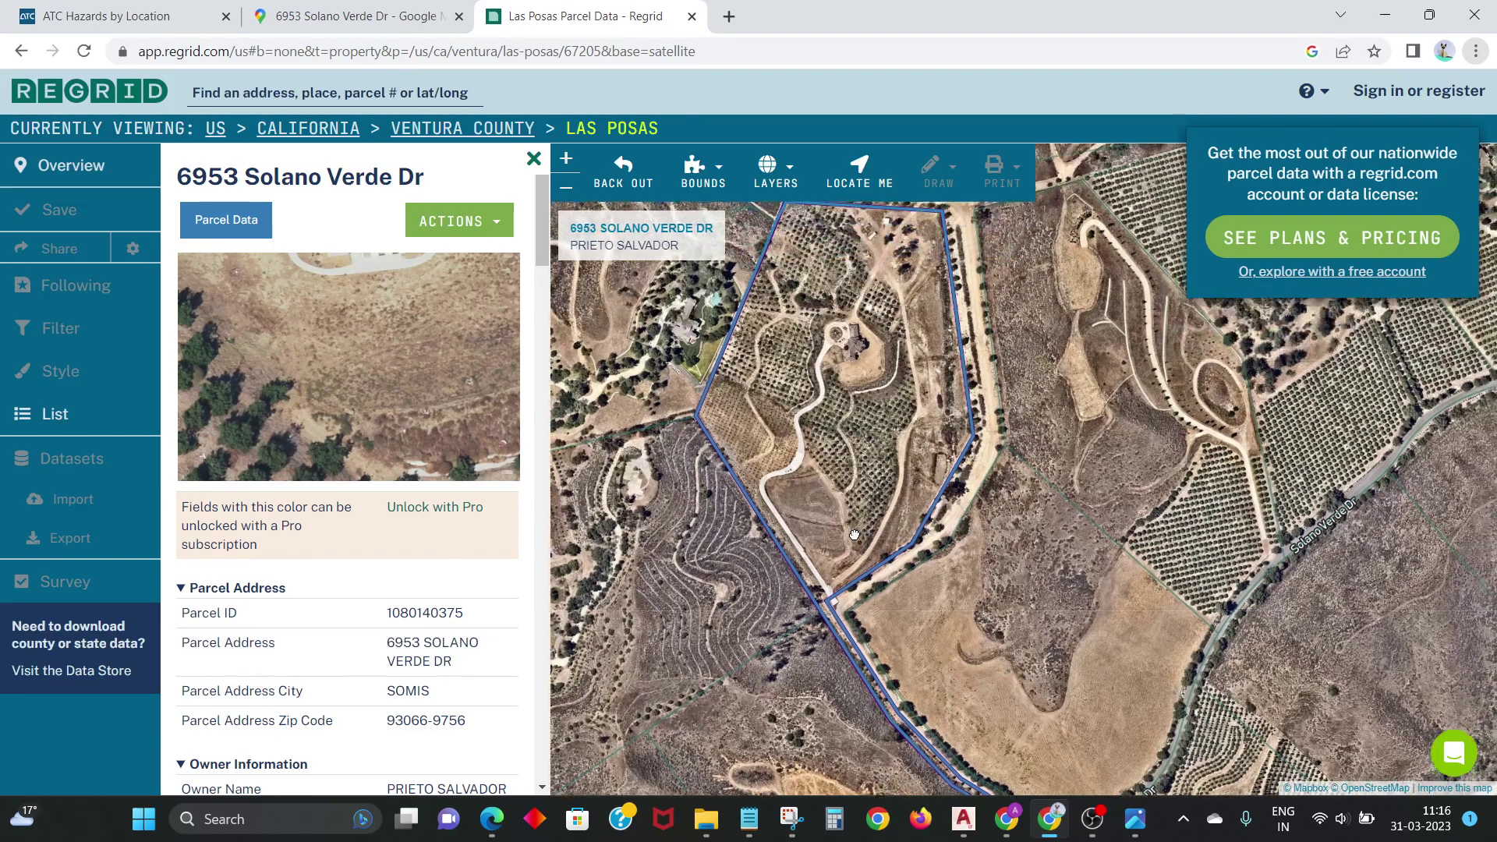
scroll(863, 593, "down", 3)
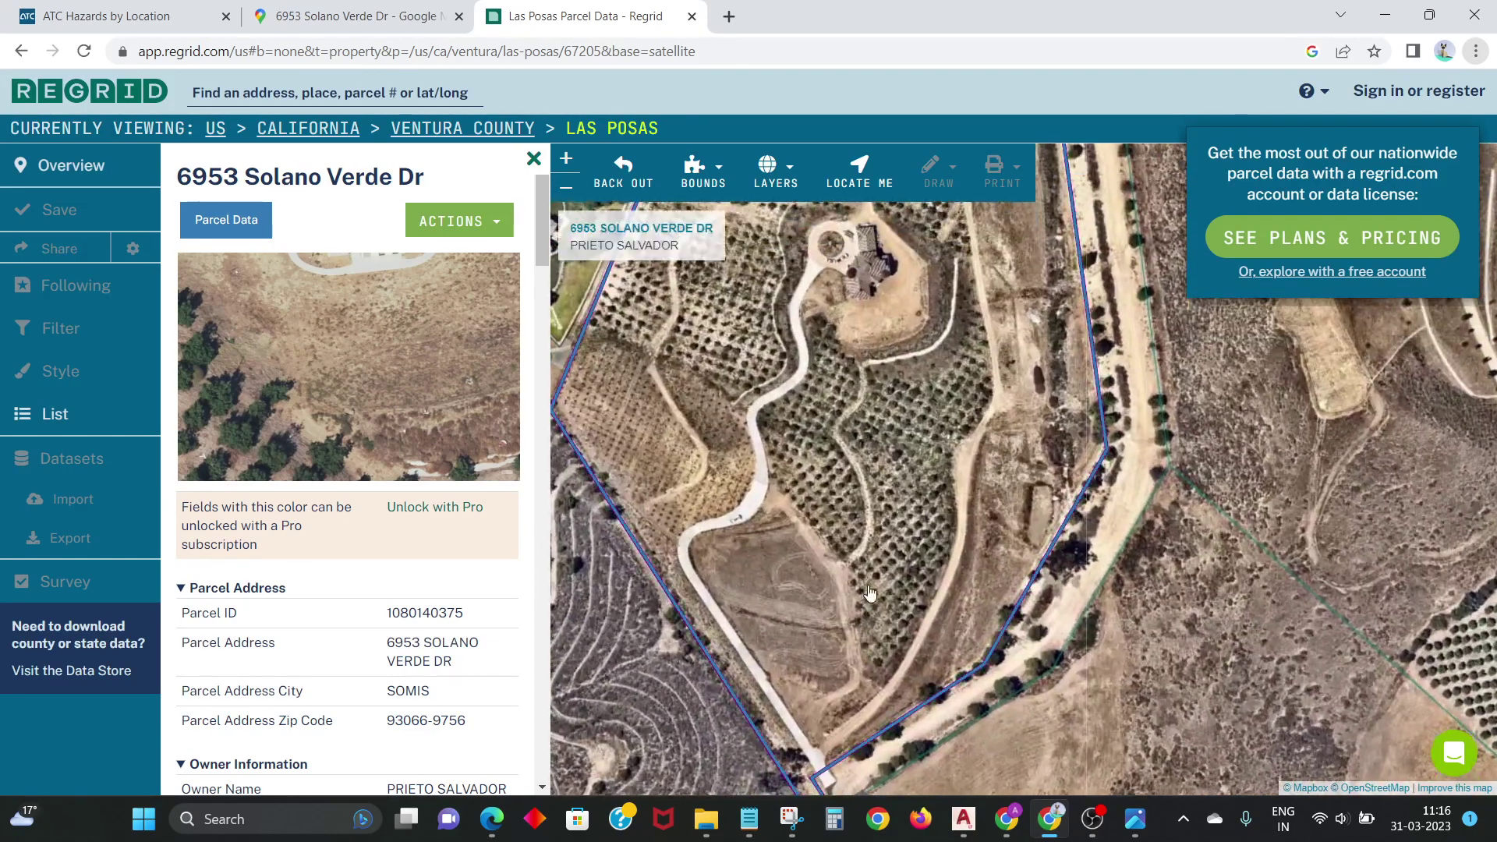
scroll(935, 581, "up", 2)
left_click_drag(935, 581, 939, 550)
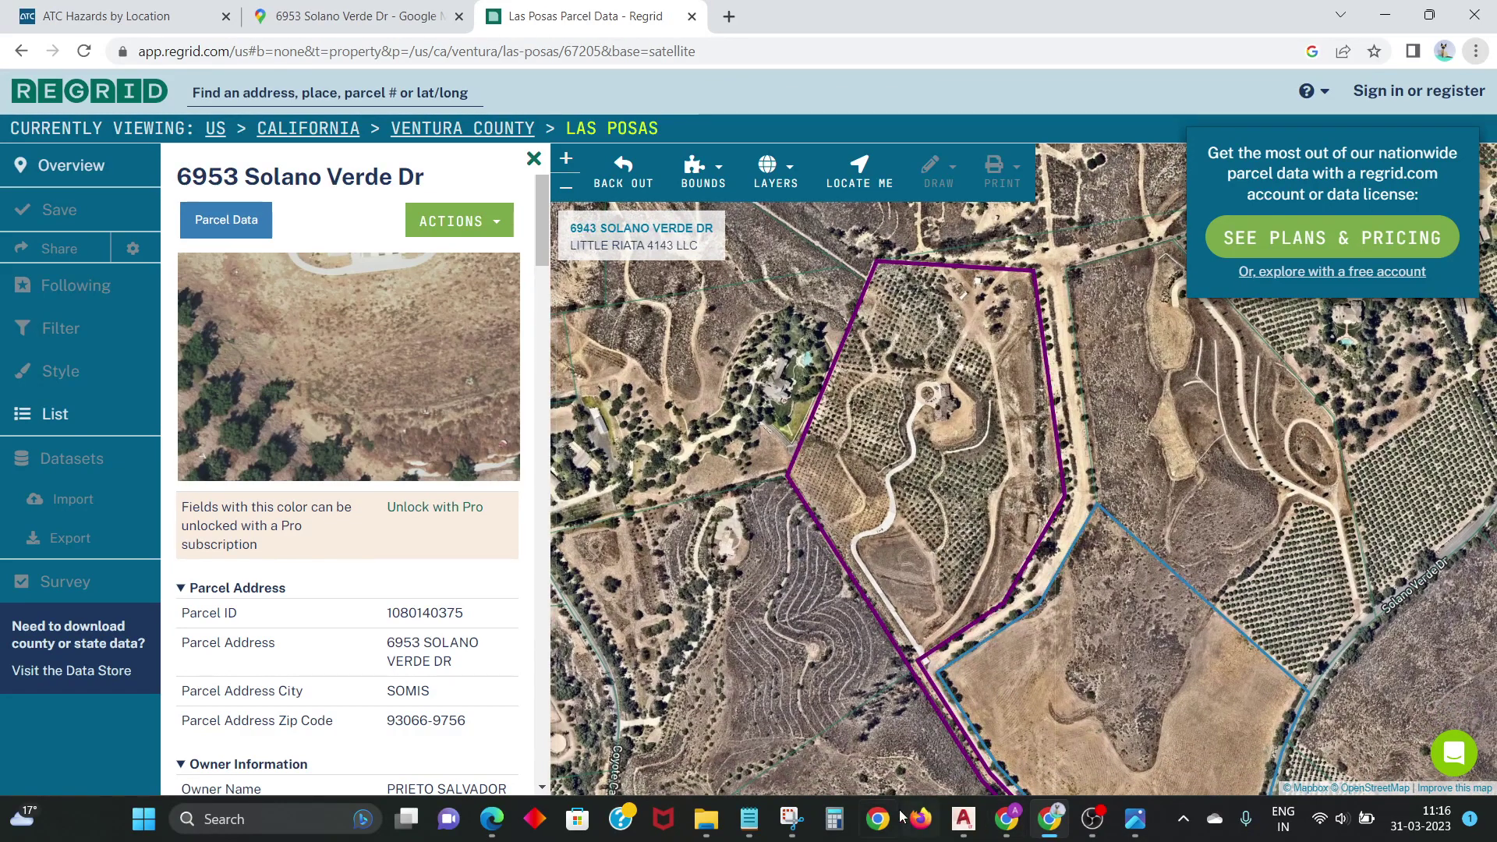
- Snip the parcel area of the satellite map and save it as pp
left_click(796, 820)
left_click(570, 52)
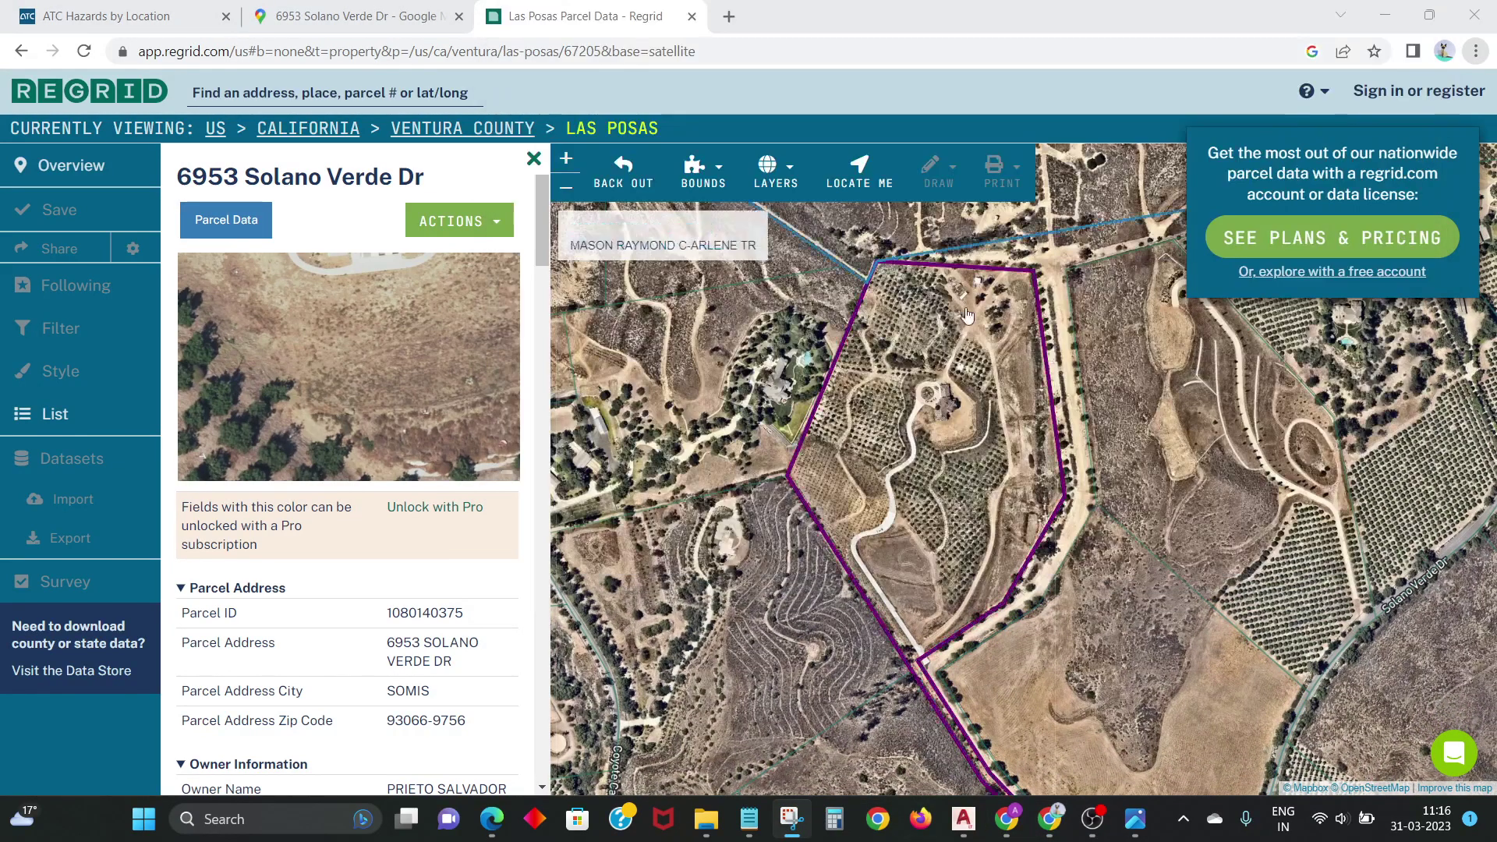
mouse_move(722, 217)
left_mouse_down()
mouse_move(1253, 742)
mouse_move(1279, 749)
left_mouse_up()
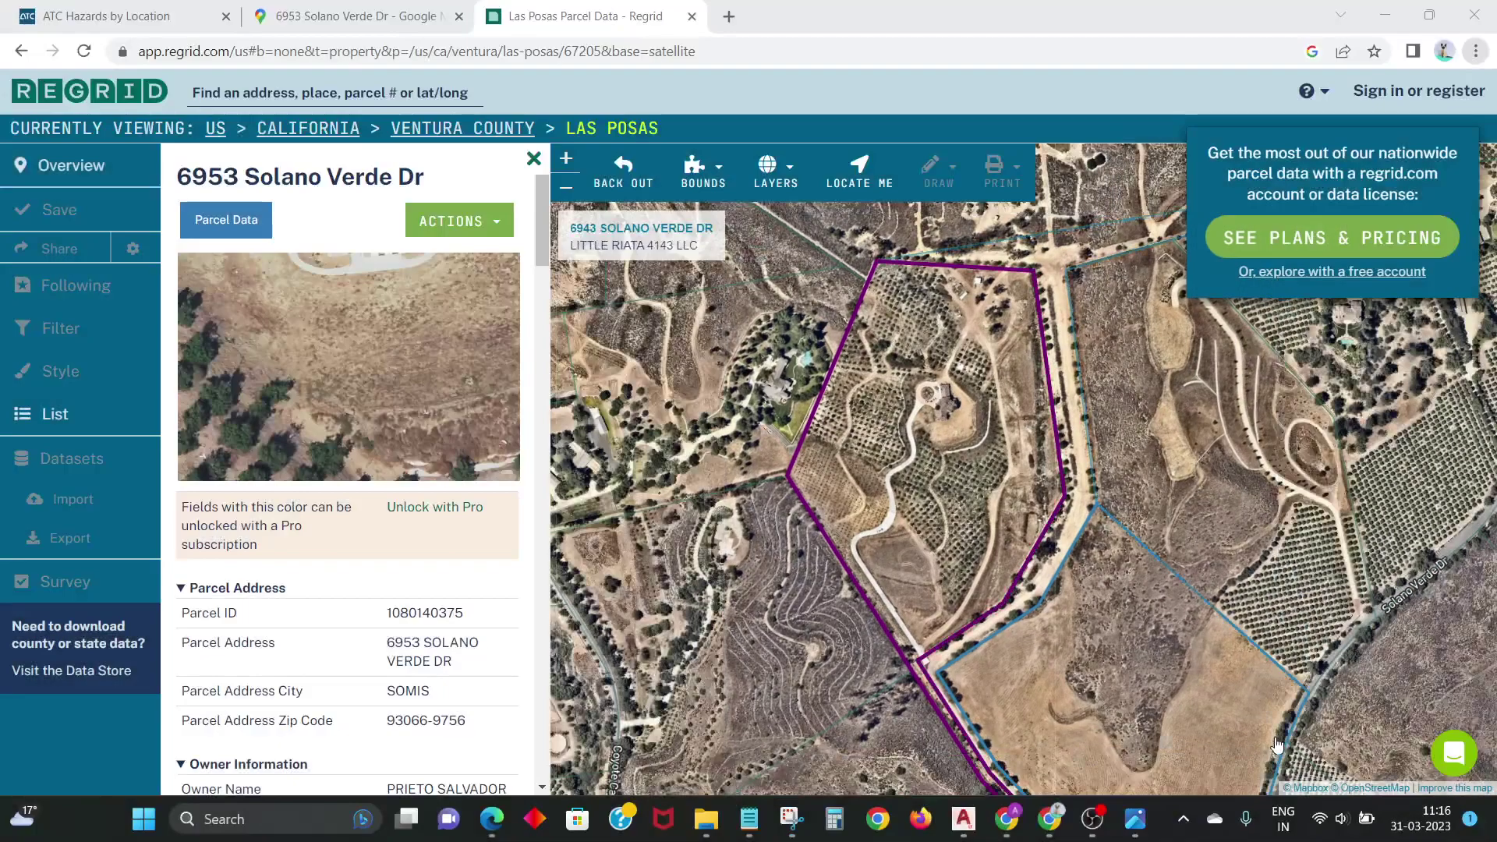
left_click(783, 831)
left_click(1269, 44)
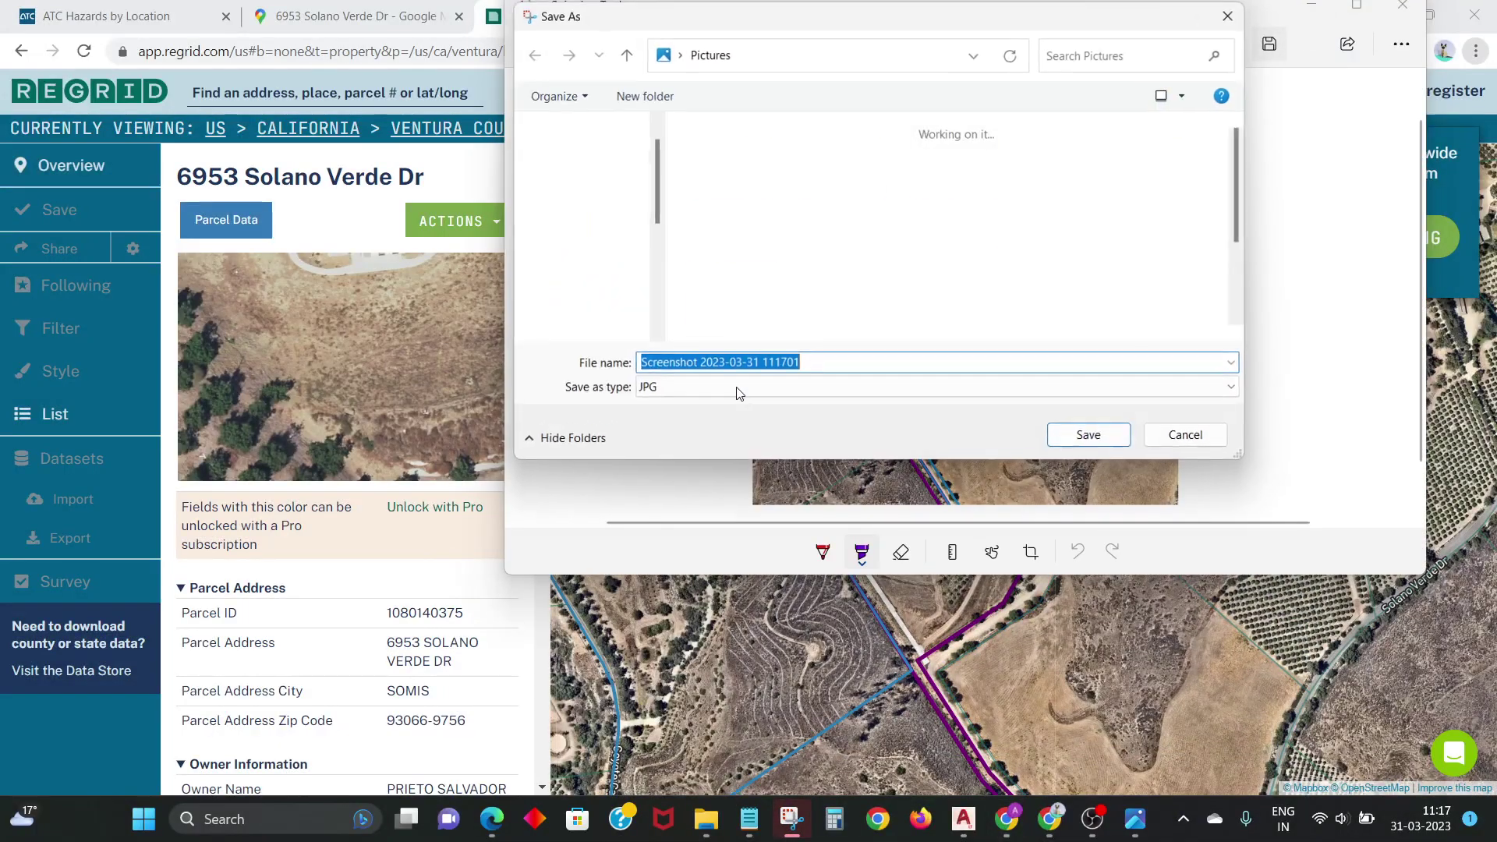
type("pp")
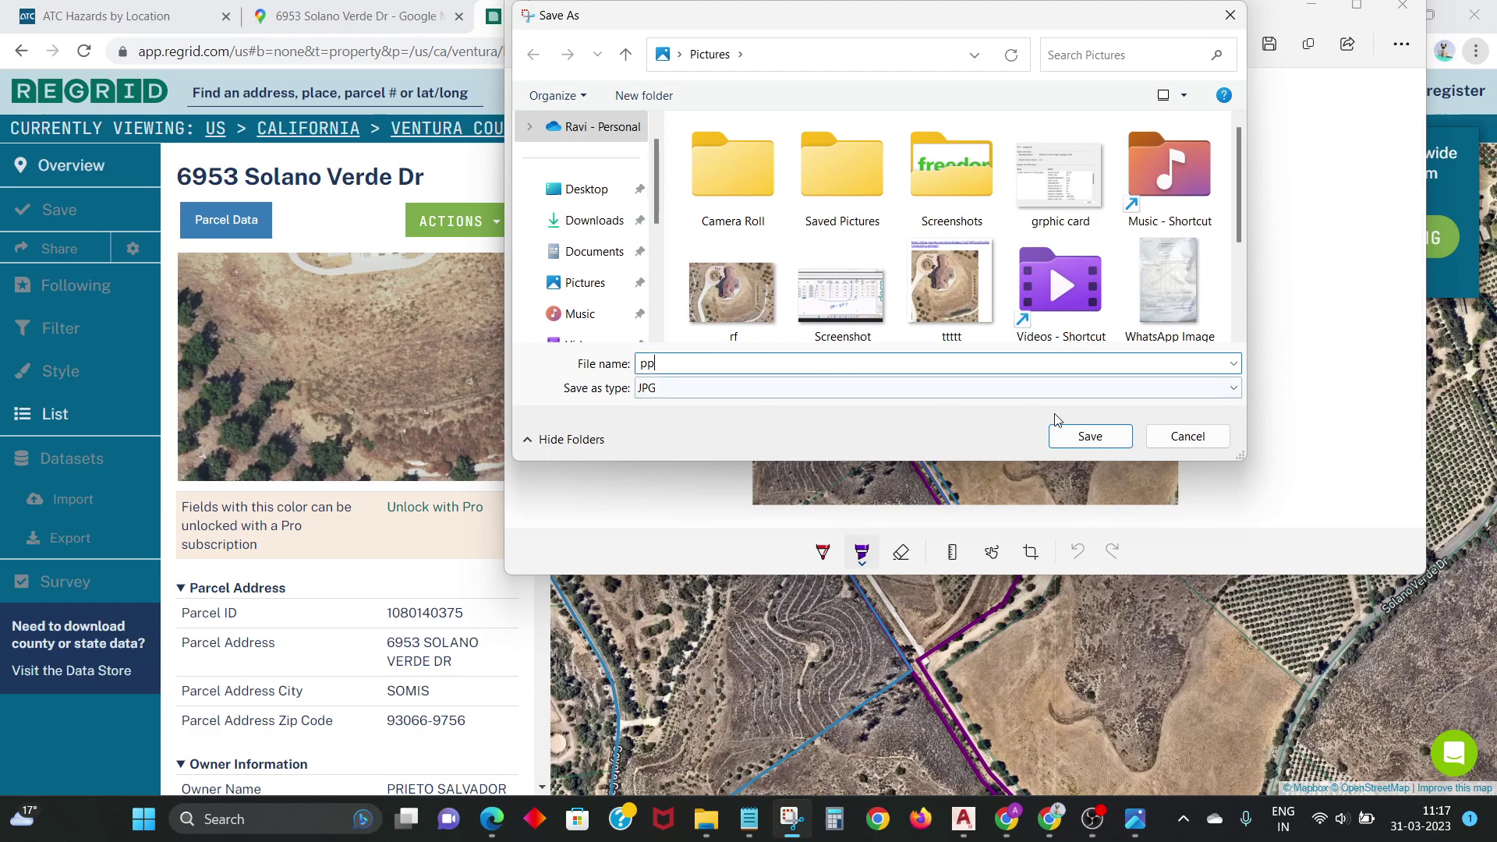
left_click(1090, 438)
left_click(1313, 10)
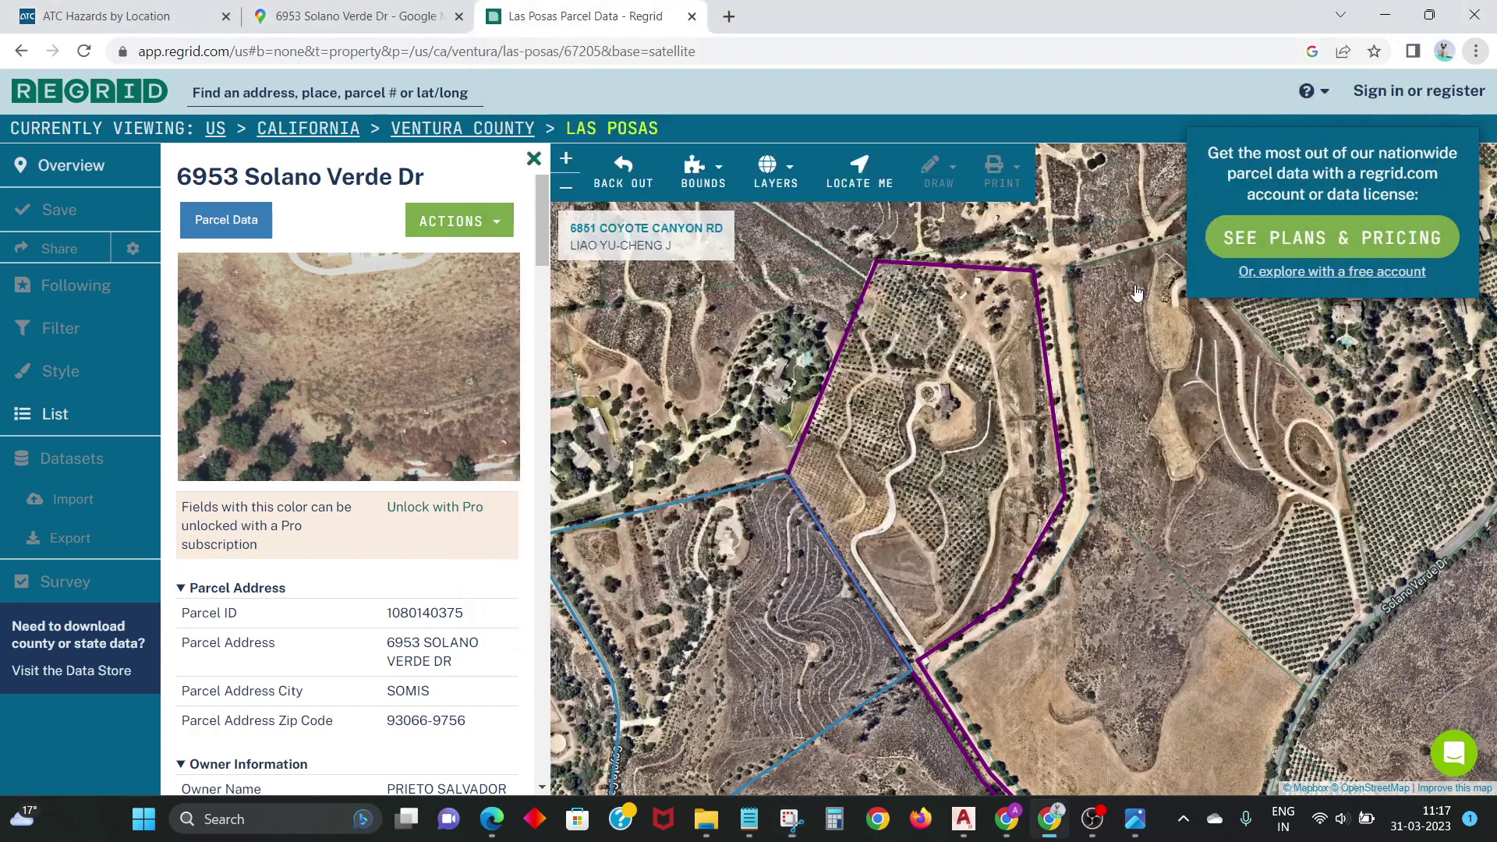
scroll(811, 317, "up", 2)
scroll(811, 317, "up", 2)
scroll(811, 317, "up", 2)
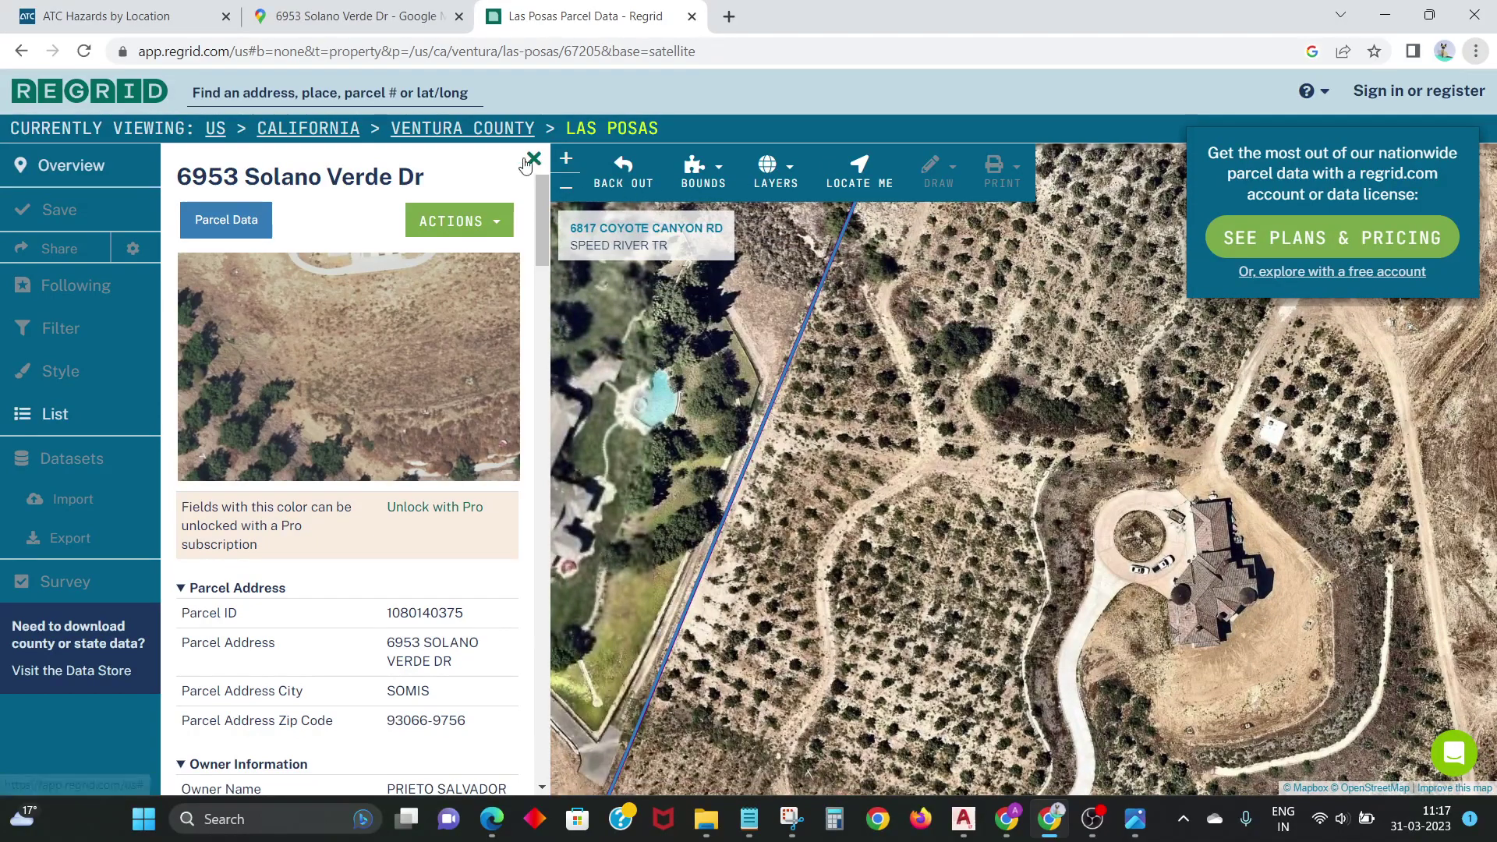
left_click(533, 158)
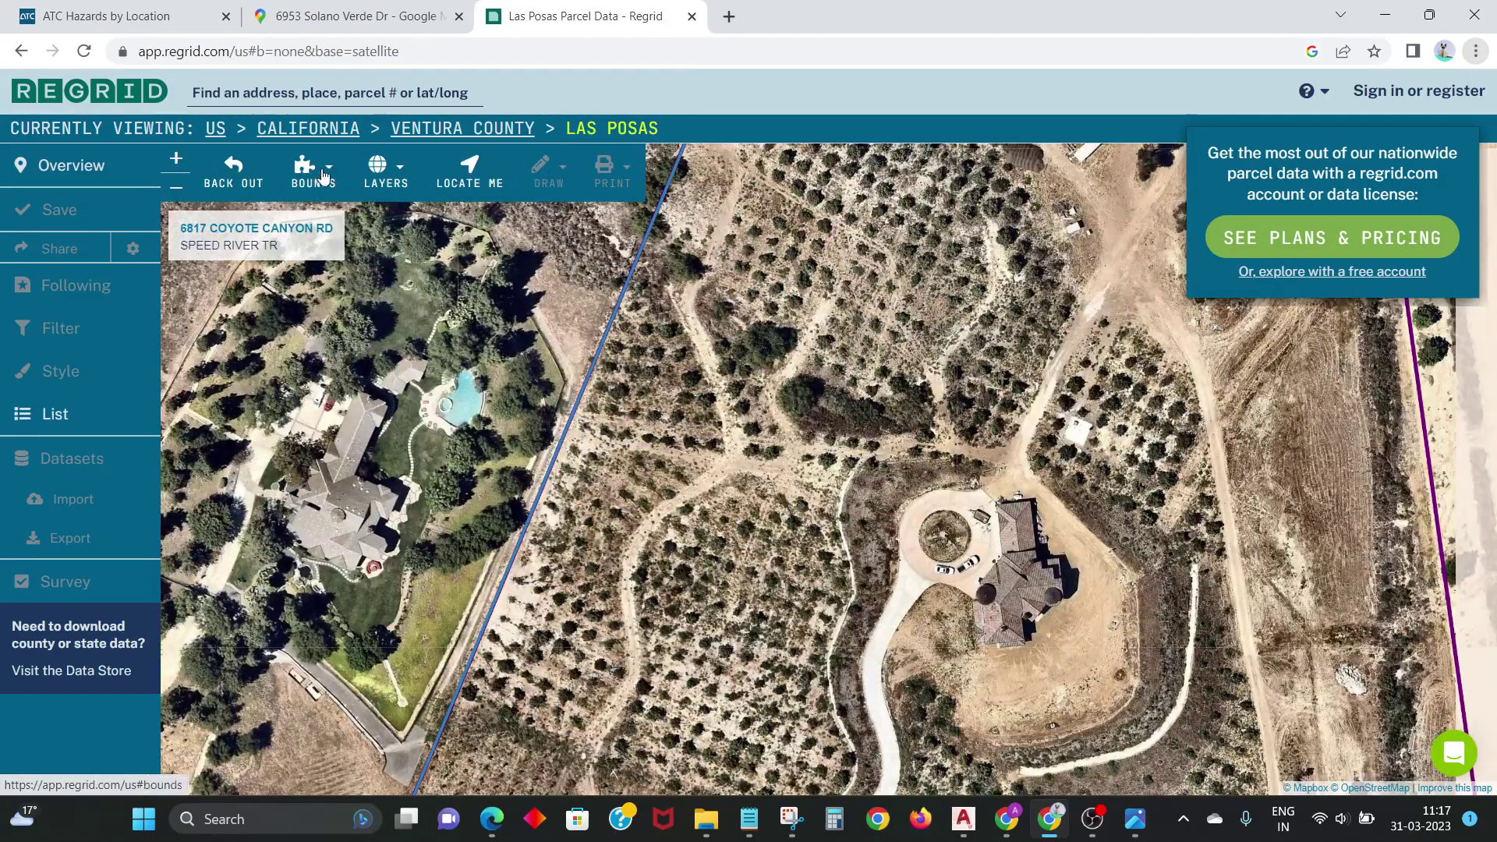
right_click(570, 420)
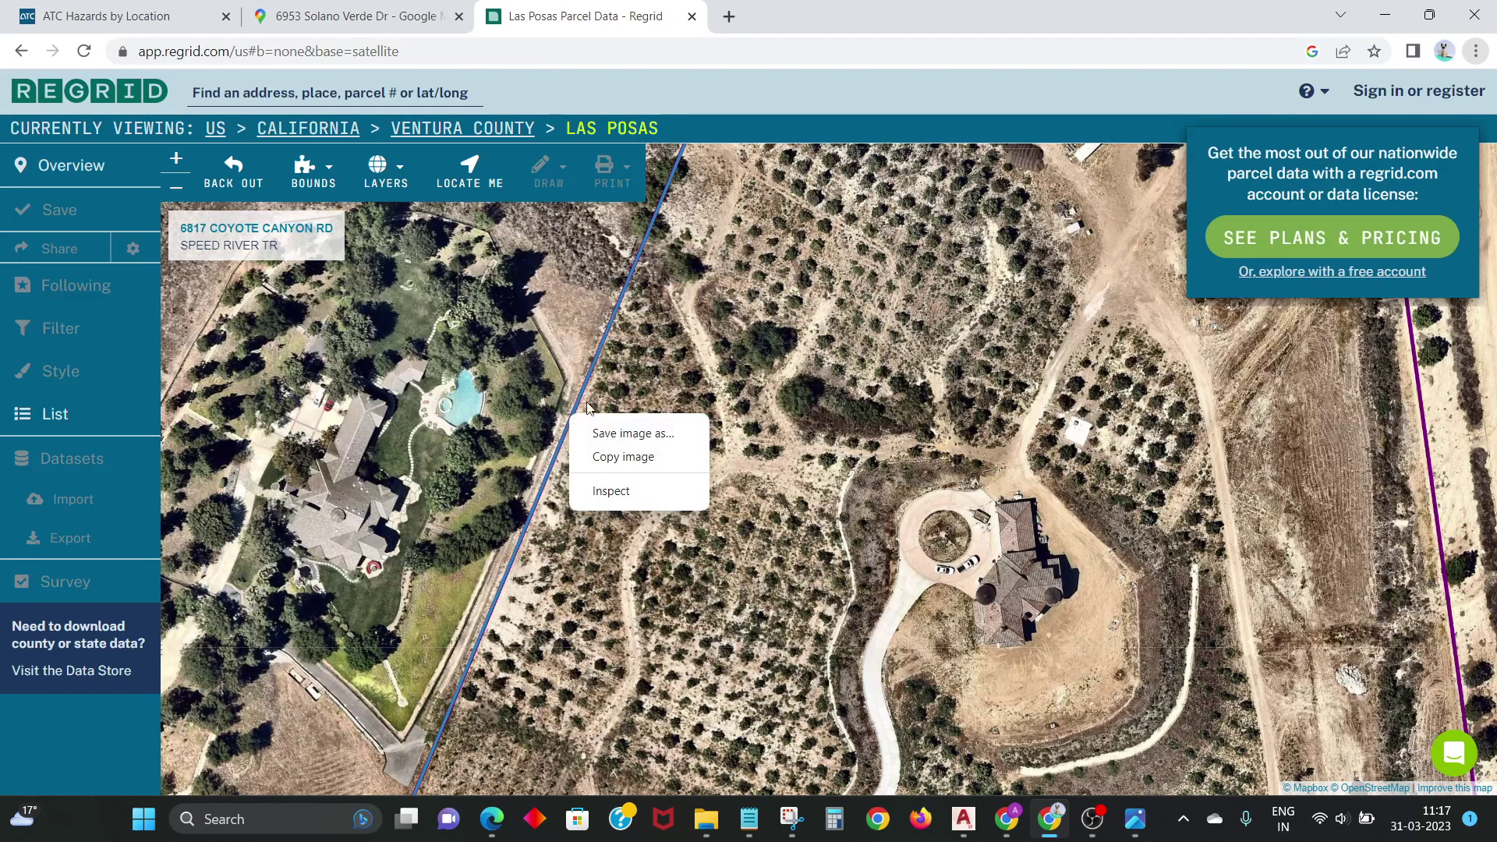
left_click(586, 387)
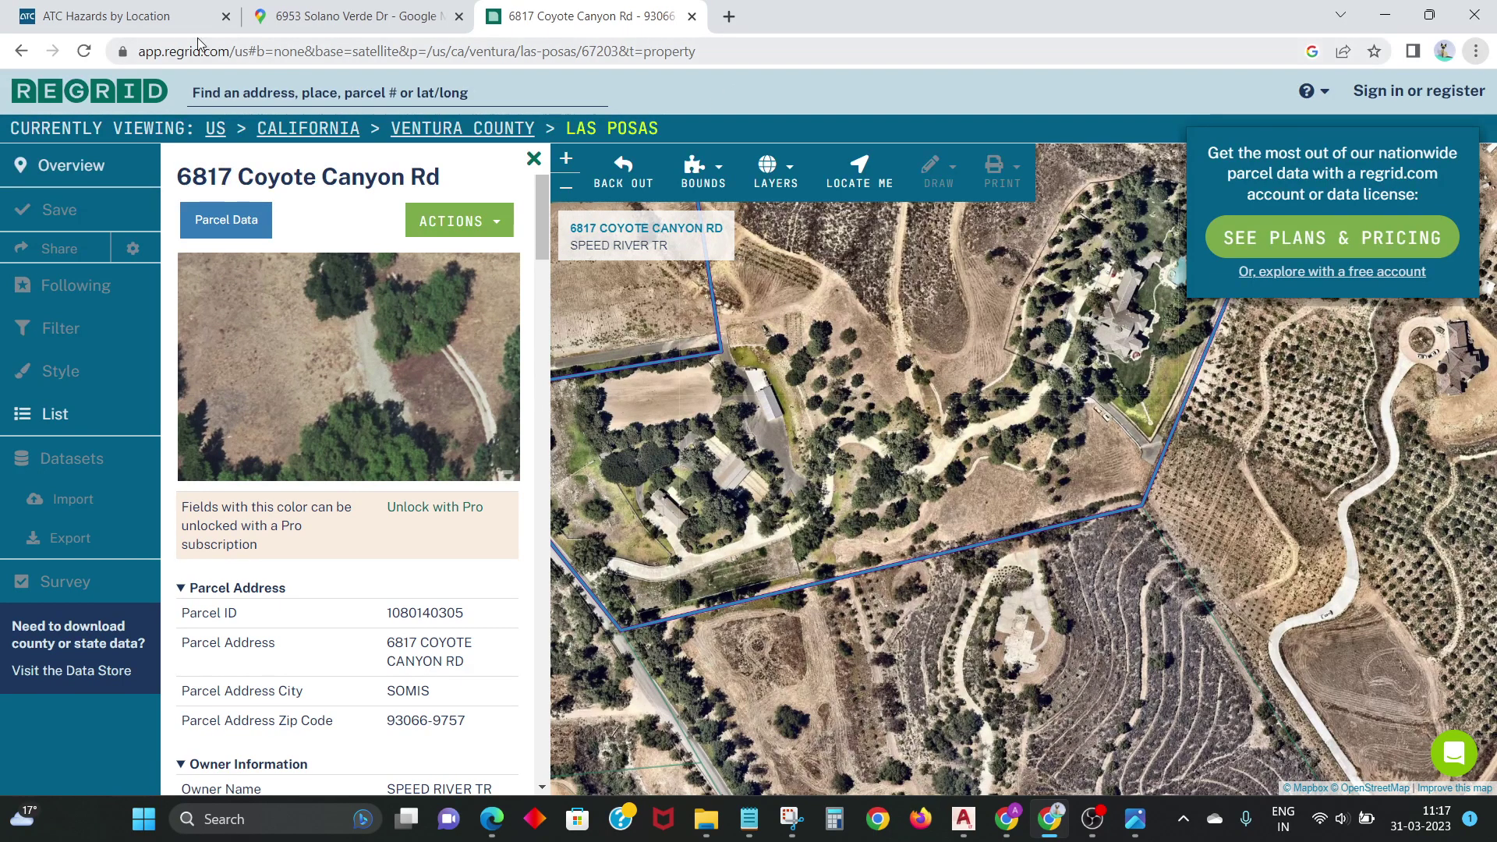
left_click(749, 818)
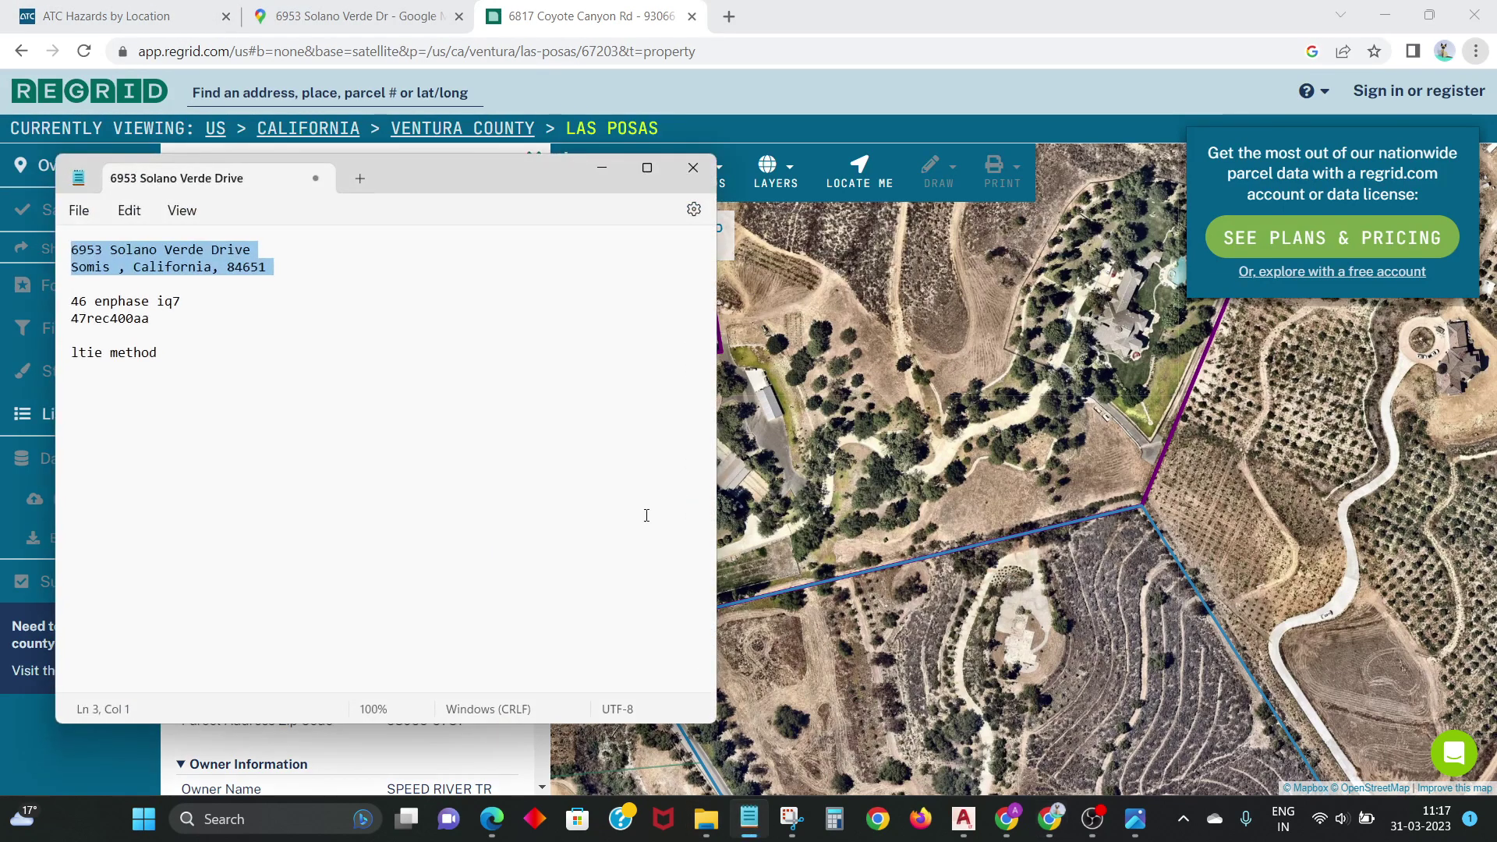
left_click_drag(281, 266, 2, 230)
key("ctrl+c")
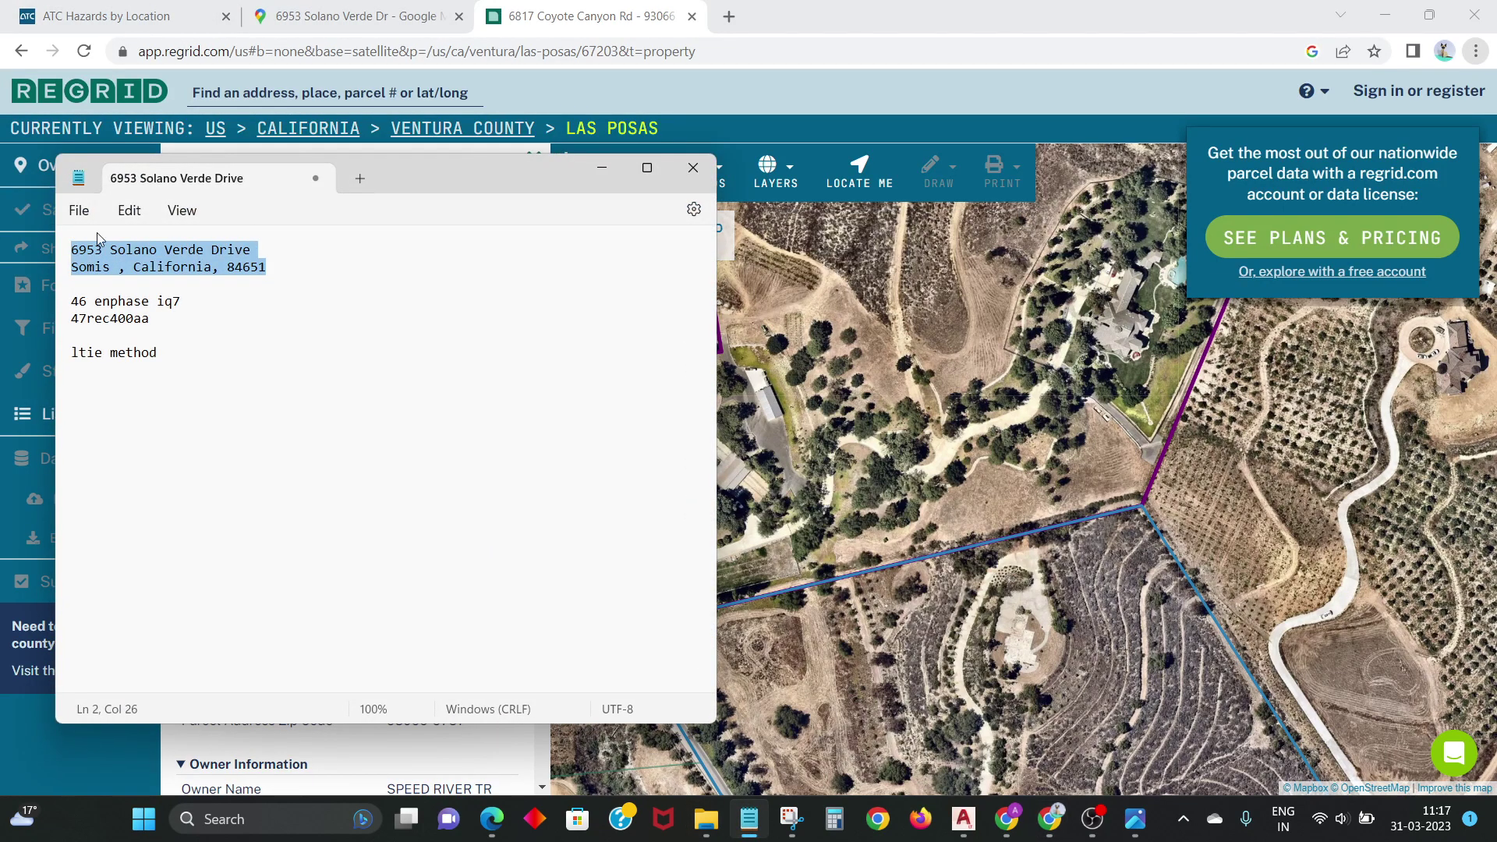
left_click(590, 171)
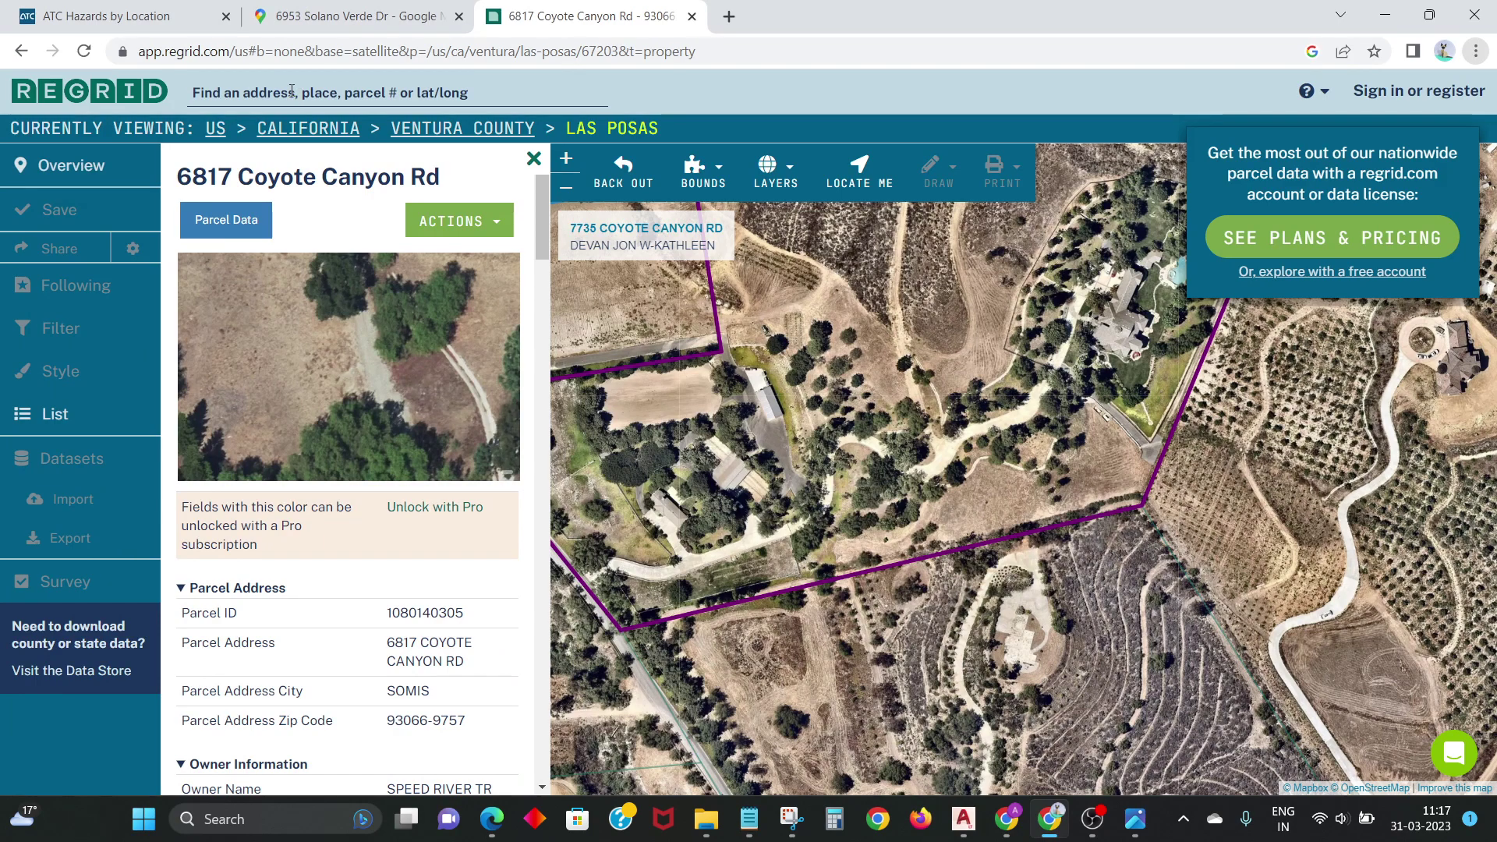
left_click(326, 88)
key("ctrl+v")
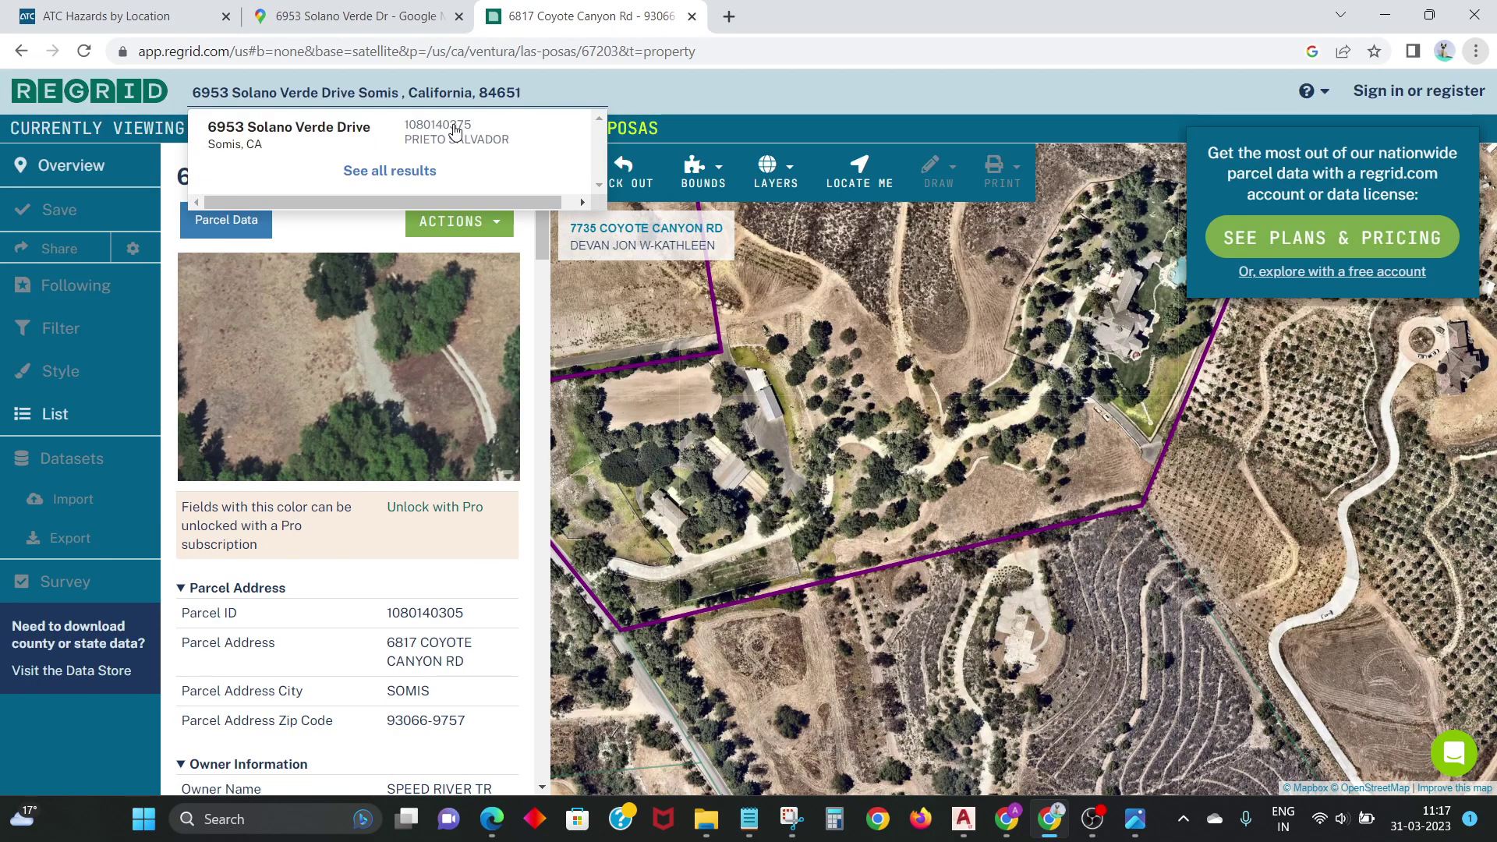
left_click(456, 129)
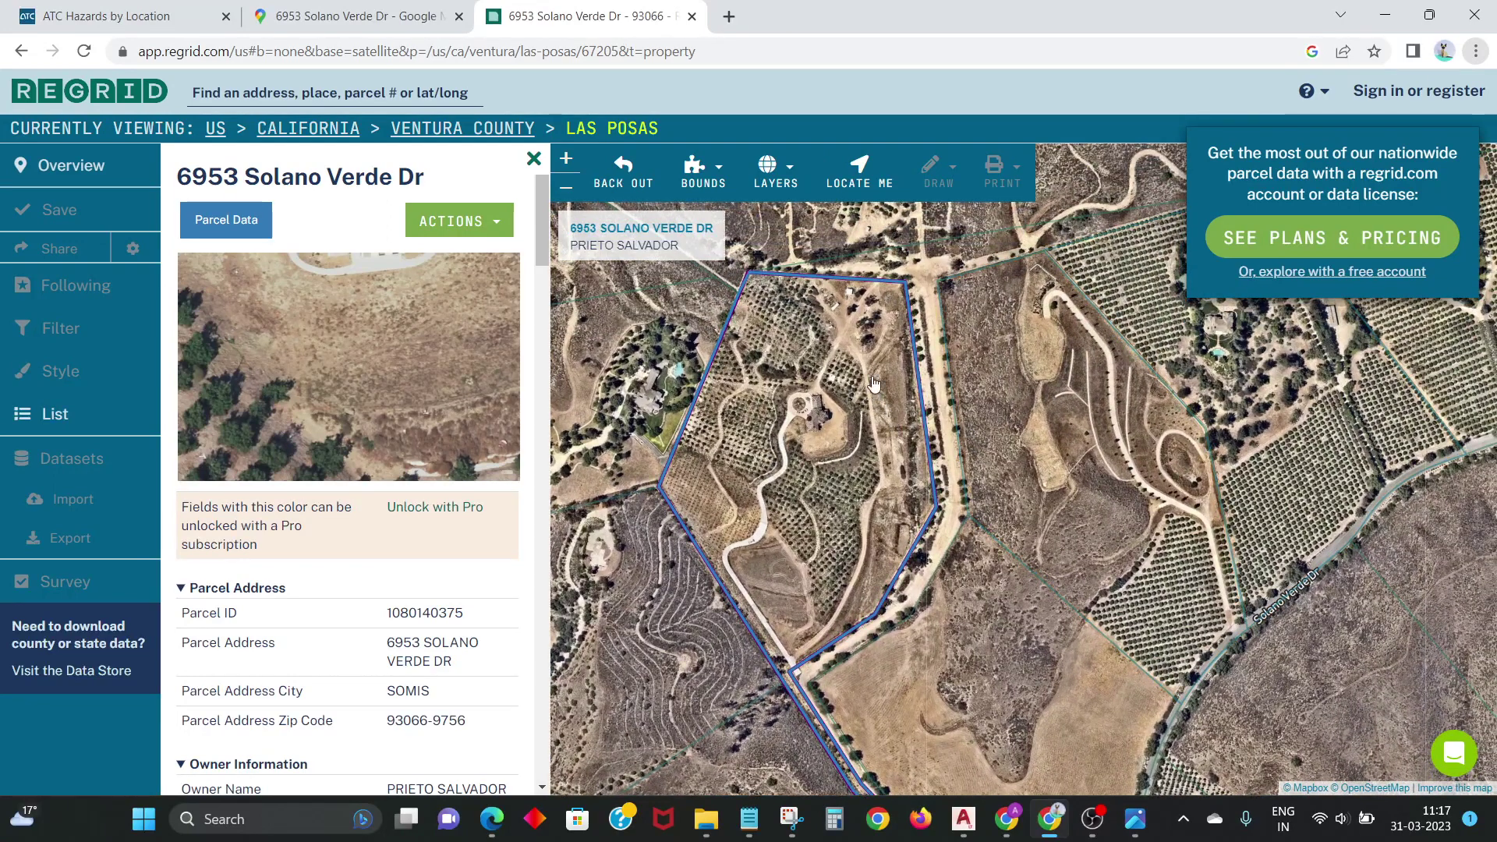
- Centre the house on the satellite map, try Measure Distances, then return to Google Maps
scroll(874, 383, "up", 2)
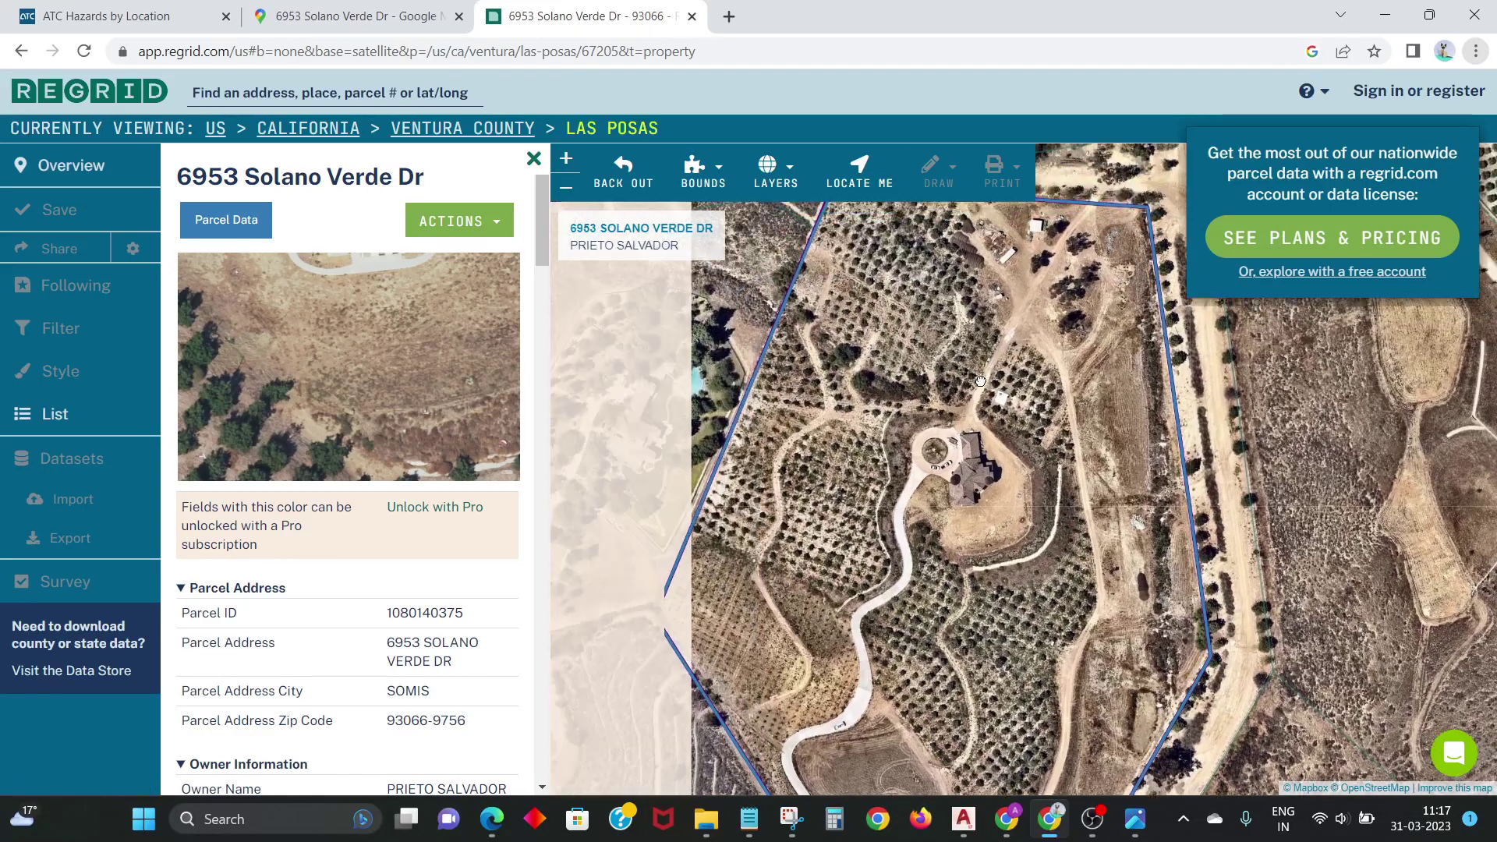
left_click_drag(776, 314, 1080, 357)
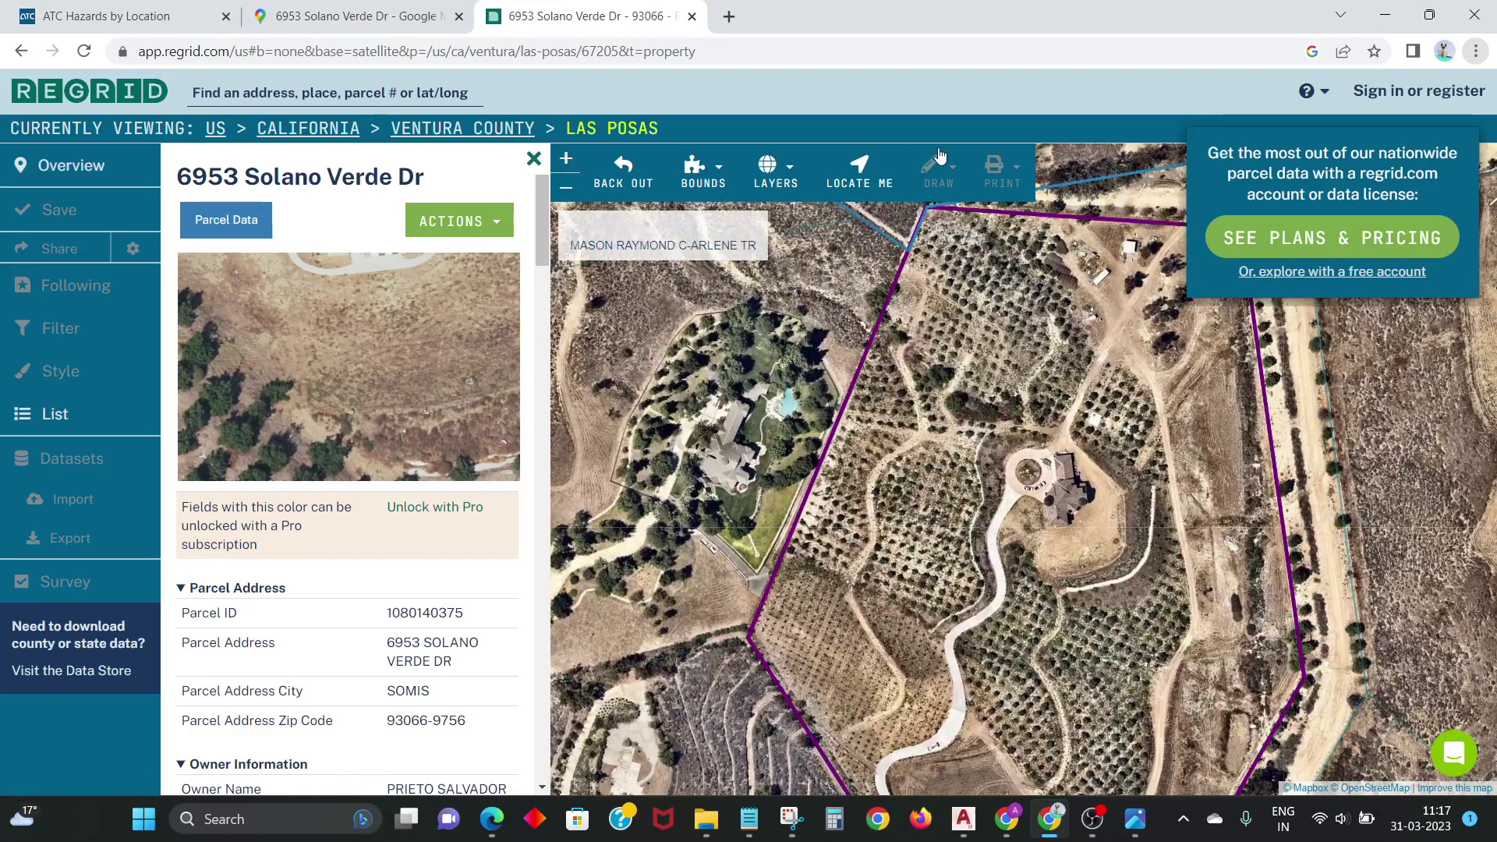
mouse_move(937, 174)
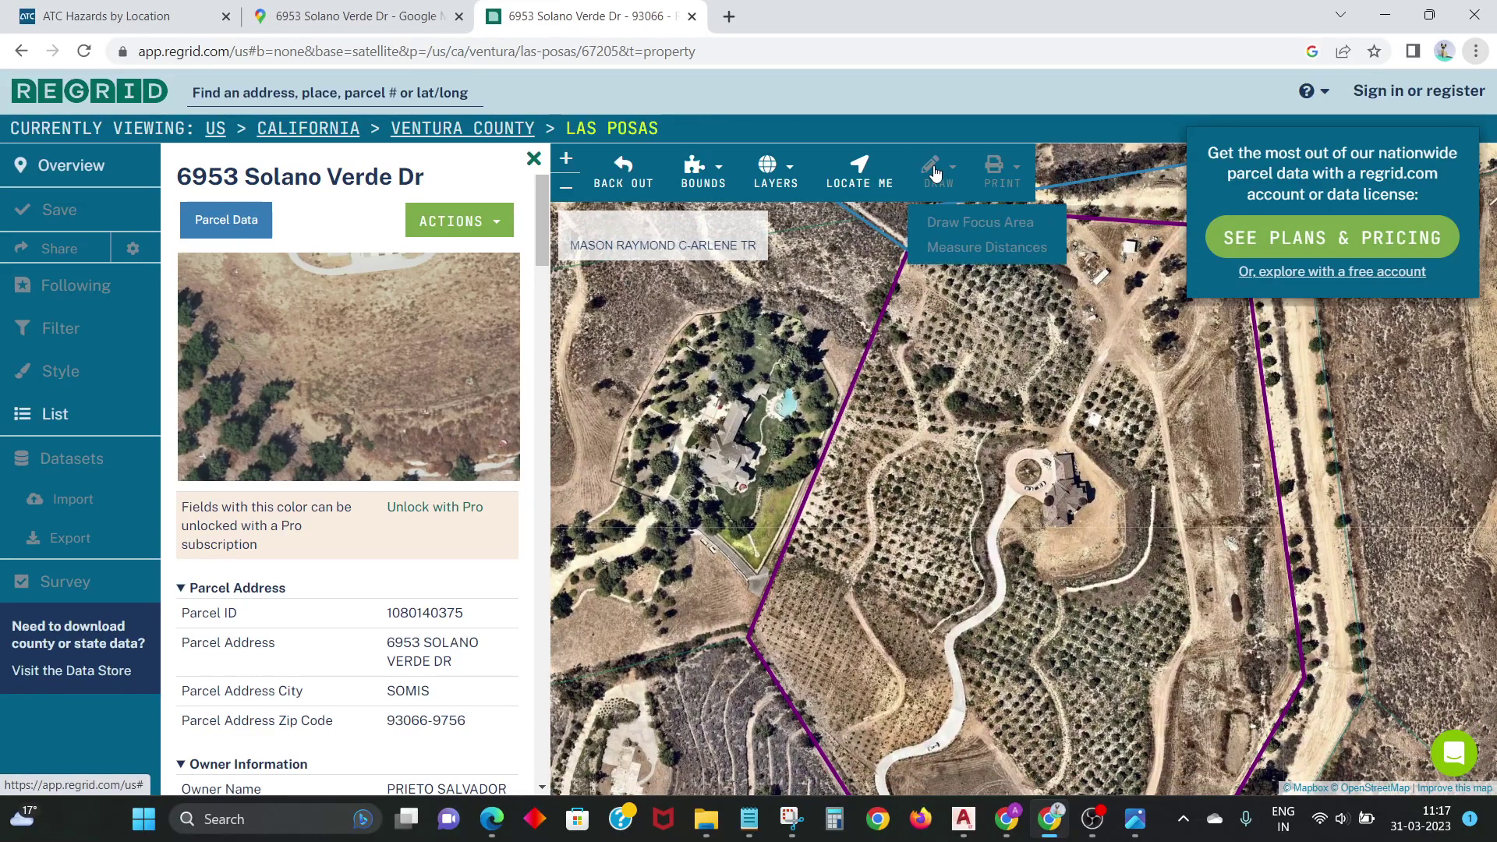
left_click(958, 259)
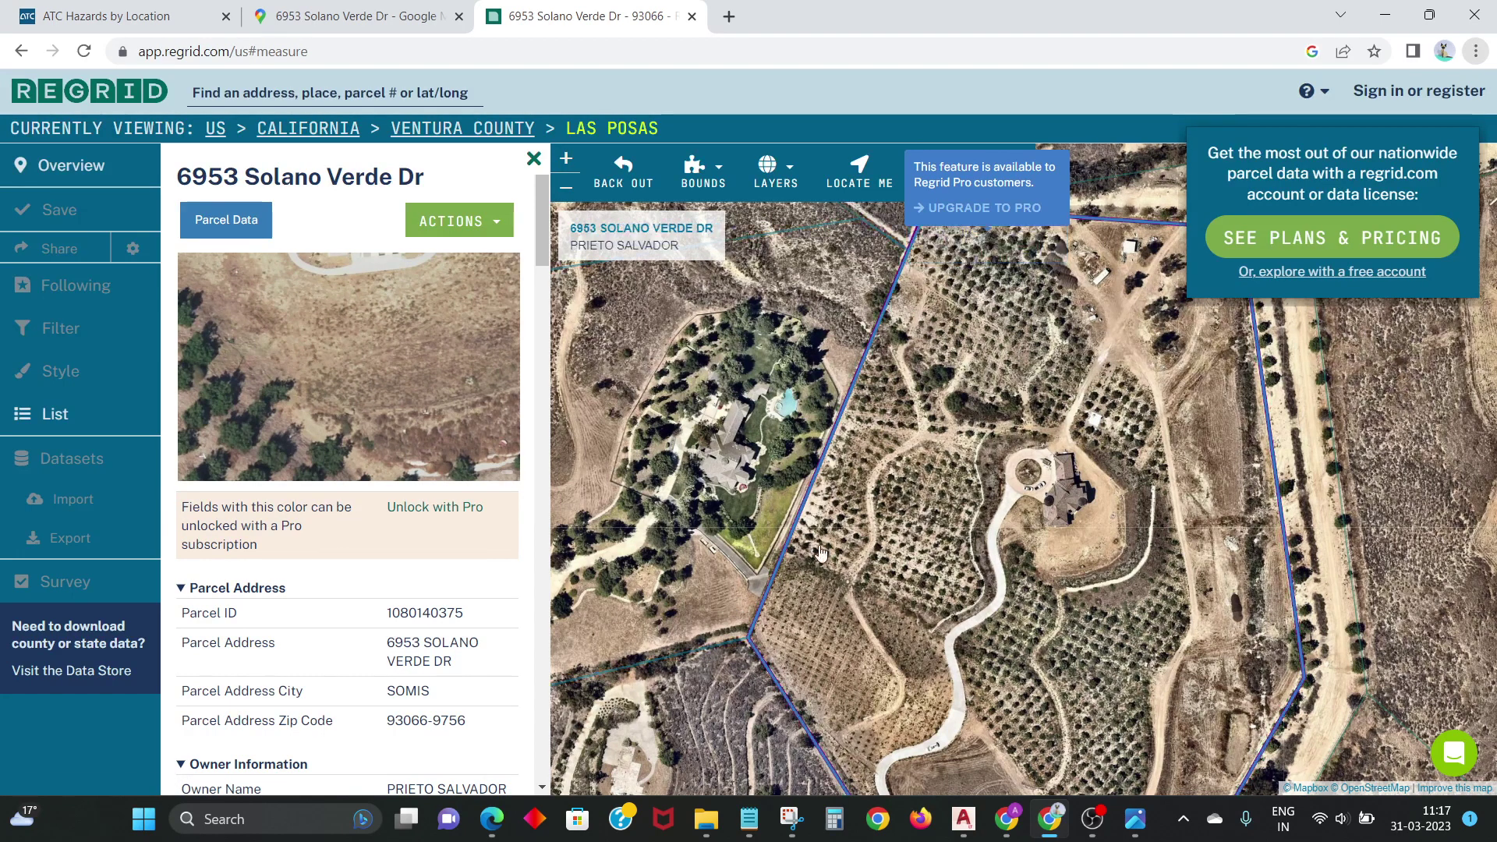
left_click_drag(929, 248, 838, 78)
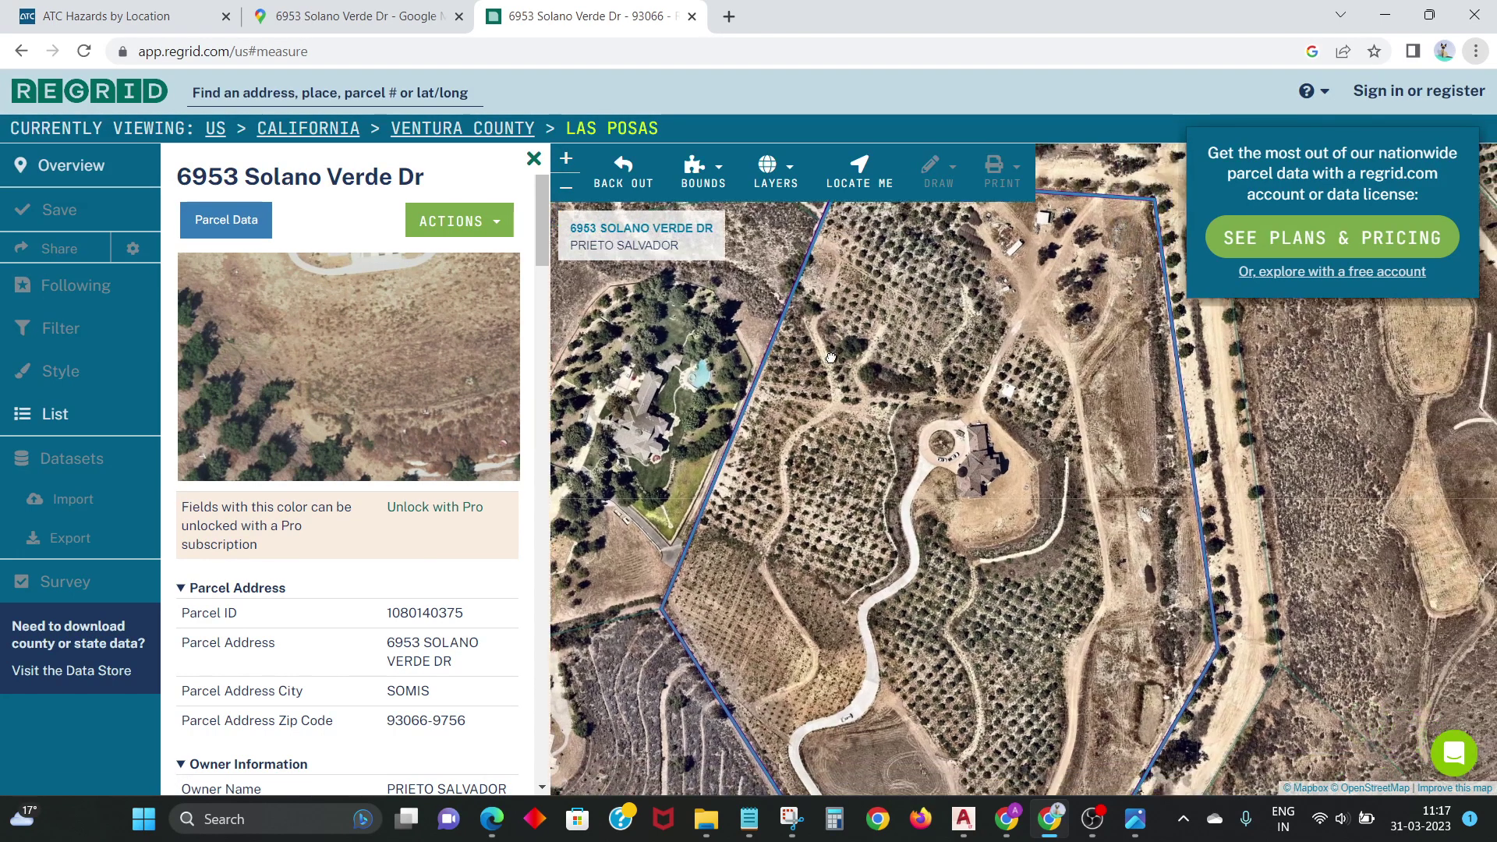
left_click(337, 15)
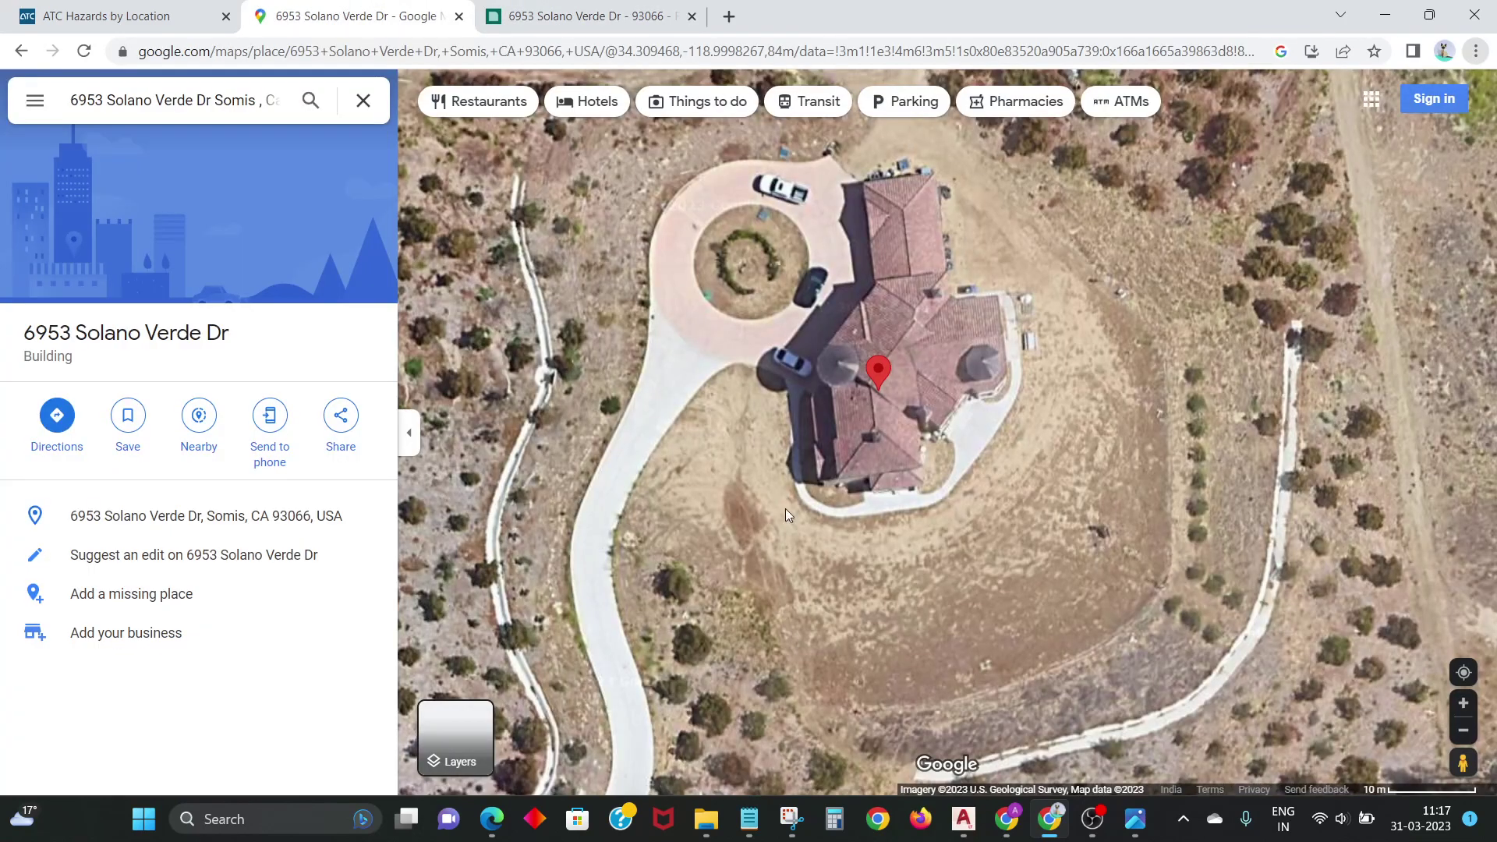
- Switch Google Maps to the Default map type and zoom out around the pinned house
mouse_move(455, 736)
left_click(791, 747)
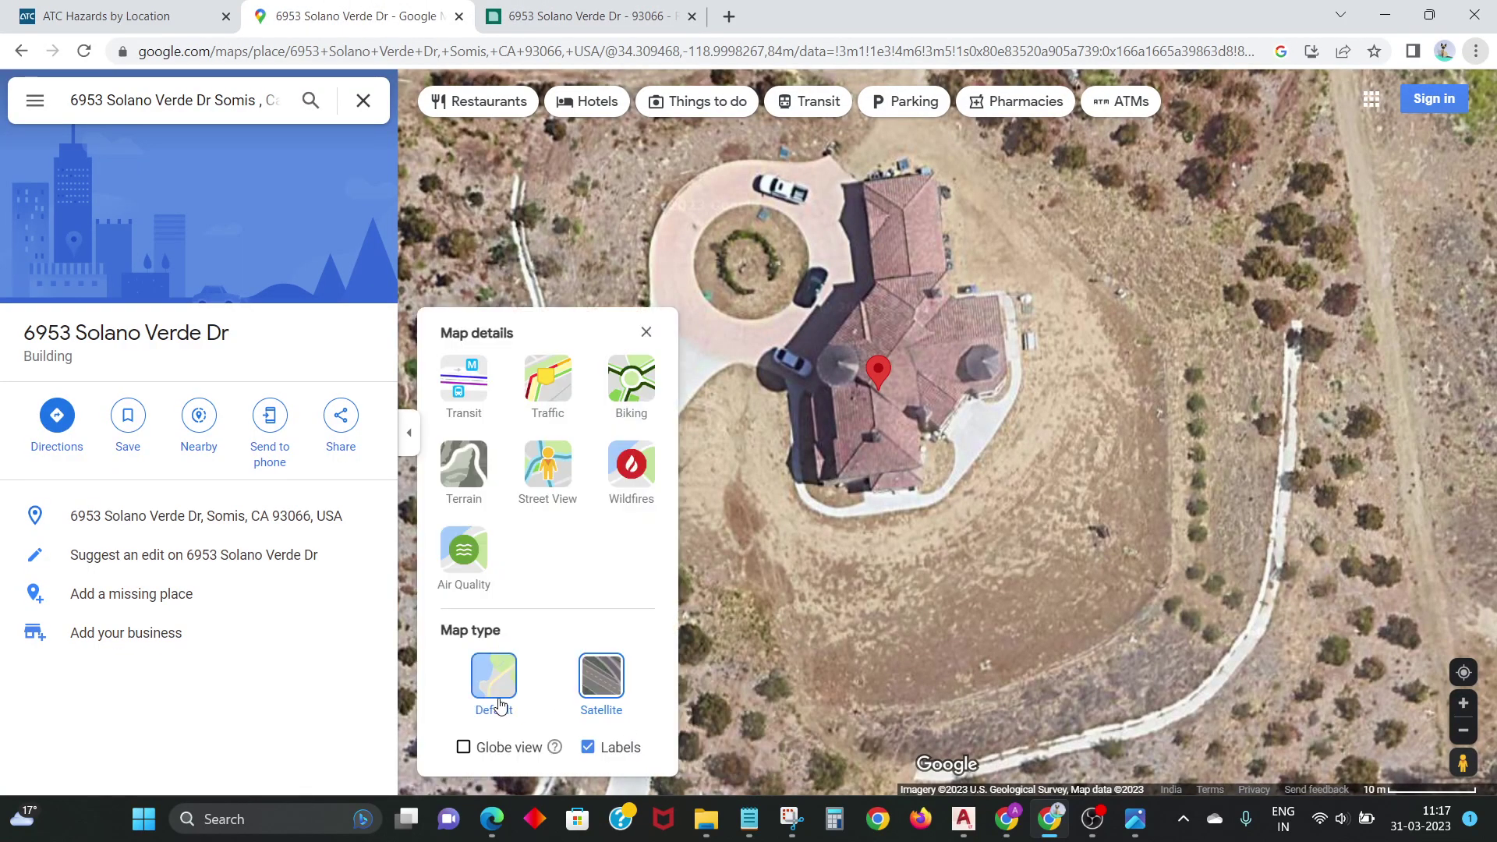
left_click(498, 702)
scroll(887, 489, "down", 2)
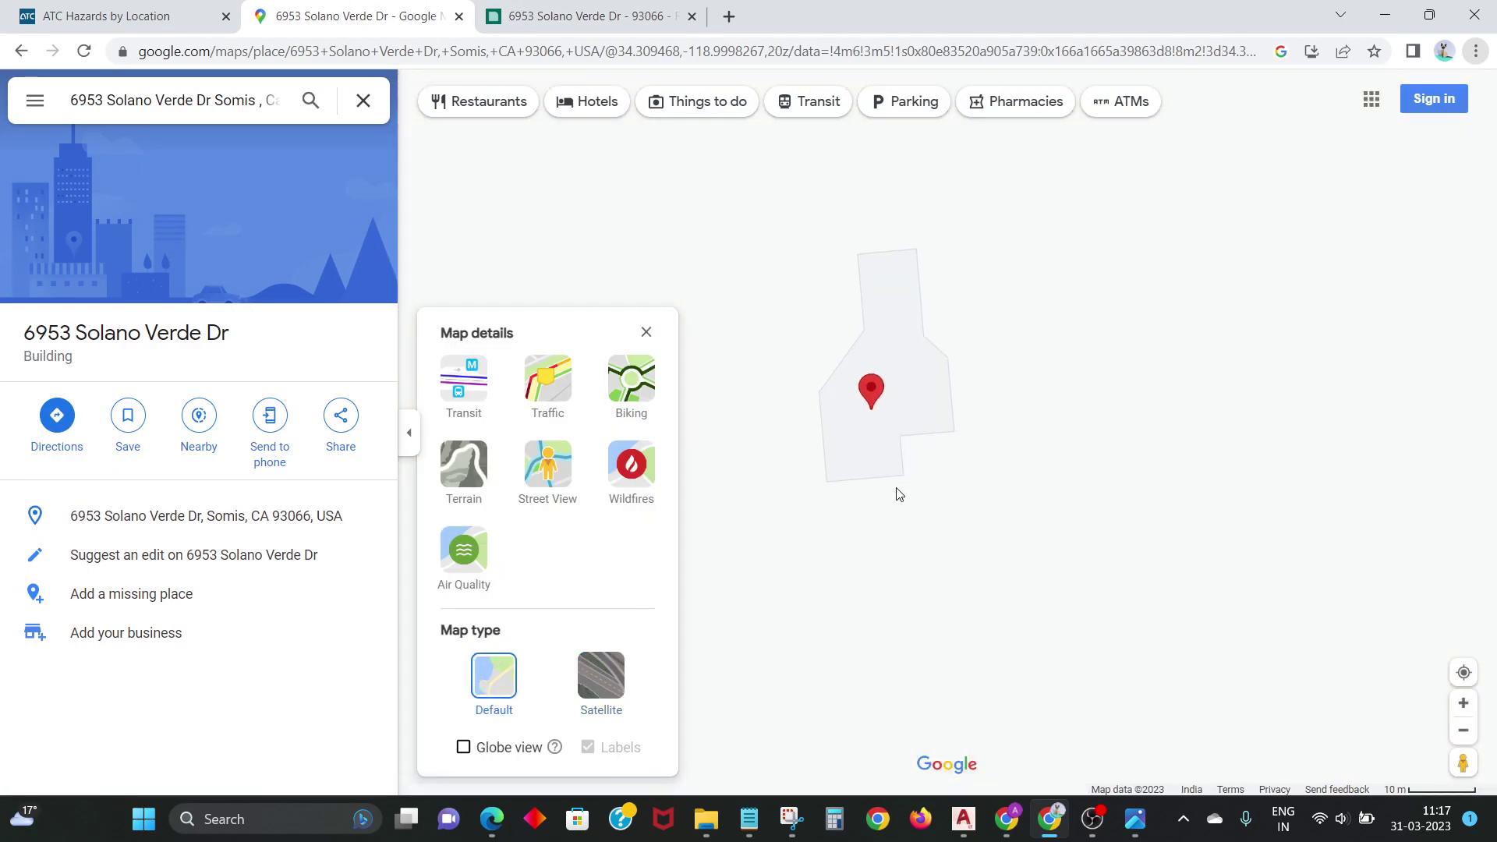
scroll(960, 528, "down", 1)
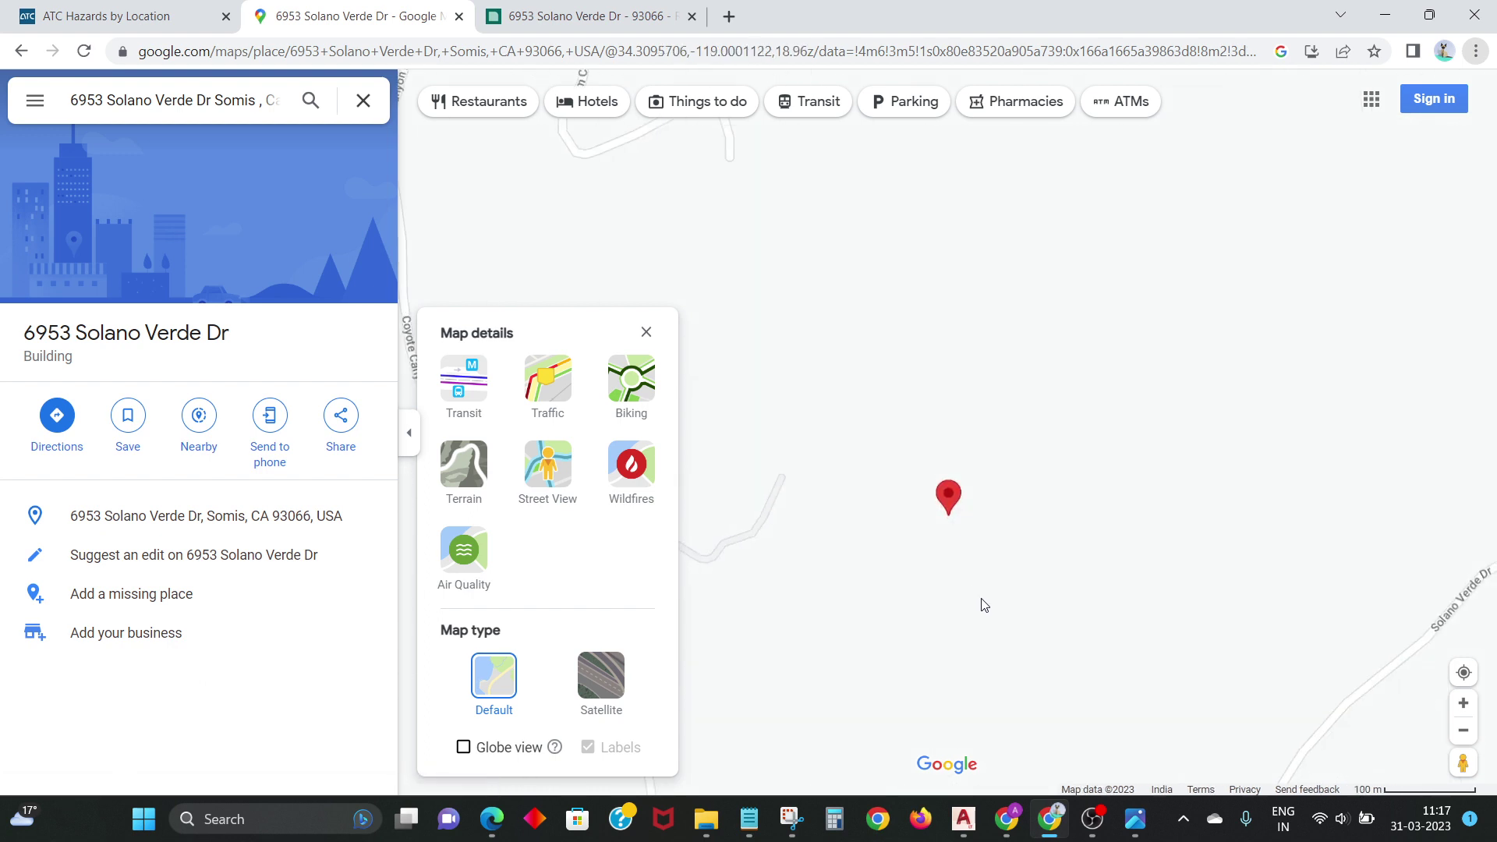
scroll(1056, 622, "down", 2)
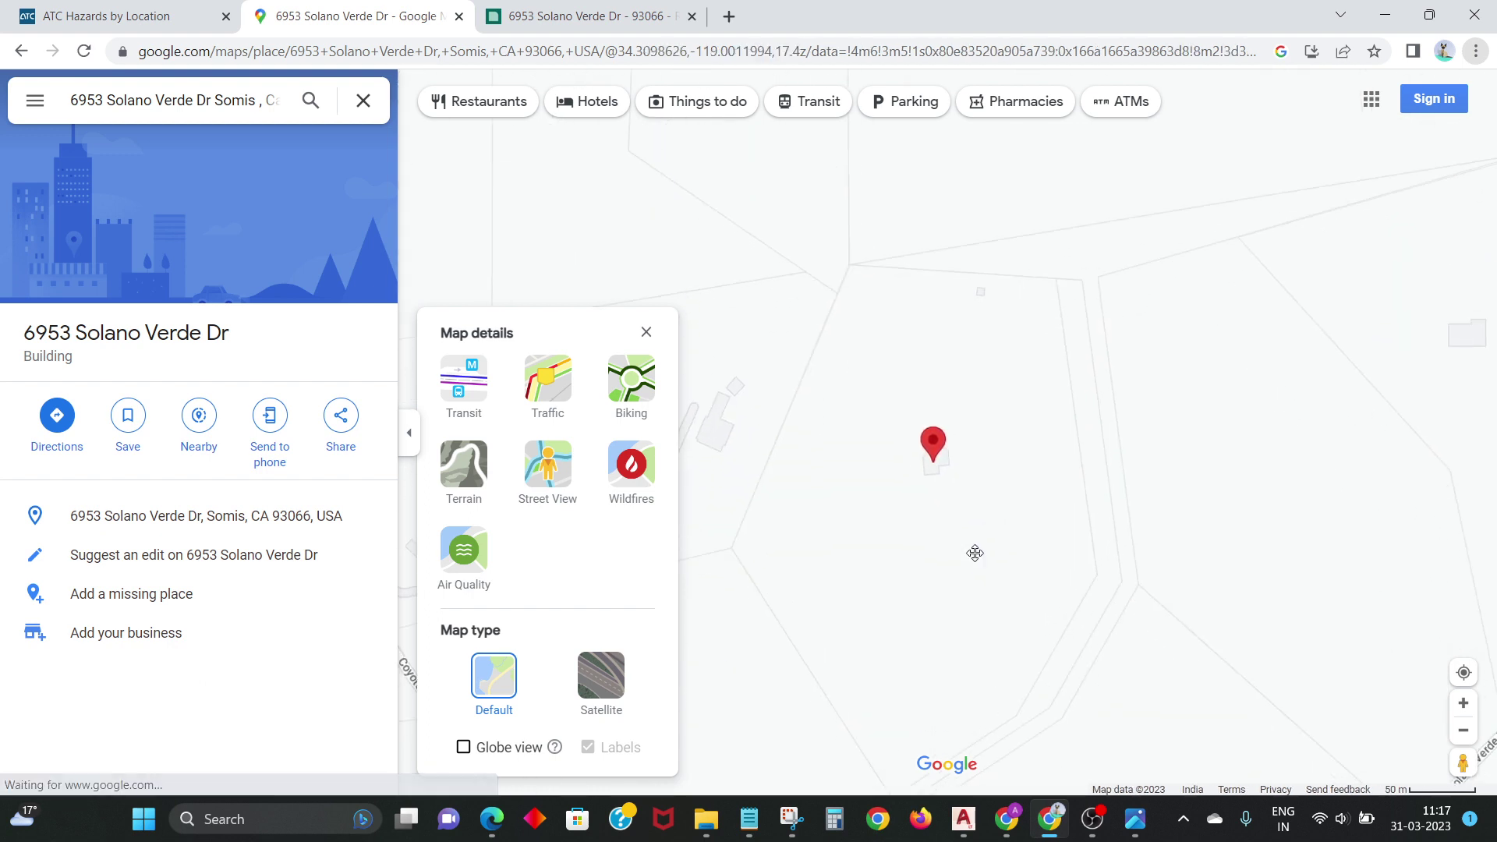
mouse_move(990, 591)
left_mouse_down()
mouse_move(961, 379)
mouse_move(967, 458)
mouse_move(987, 490)
left_mouse_up()
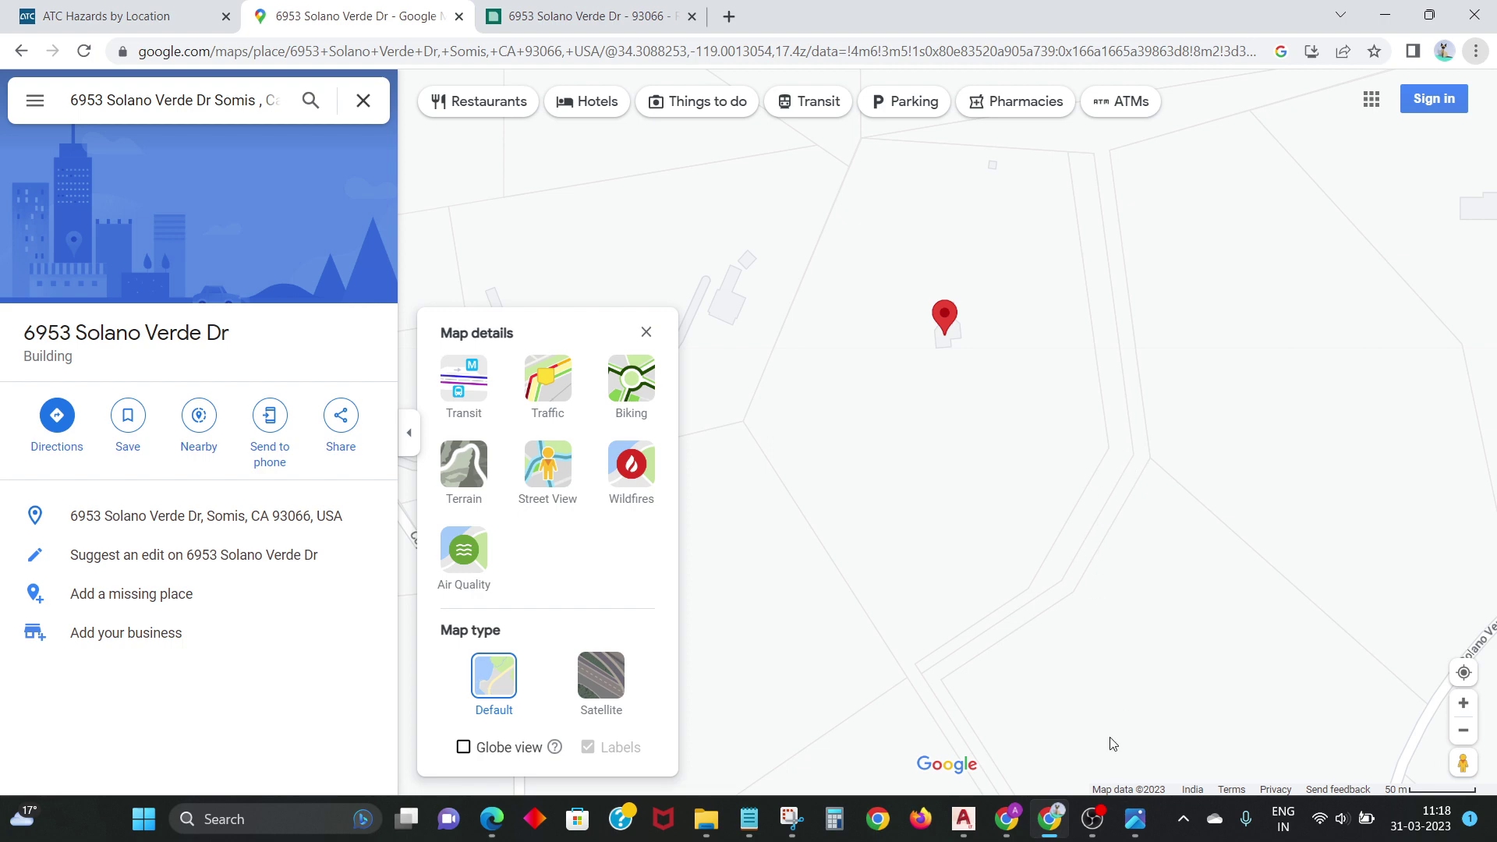
- Bring AutoCAD forward, then open Pictures in File Explorer and select the rf image
mouse_move(962, 819)
left_click(671, 714)
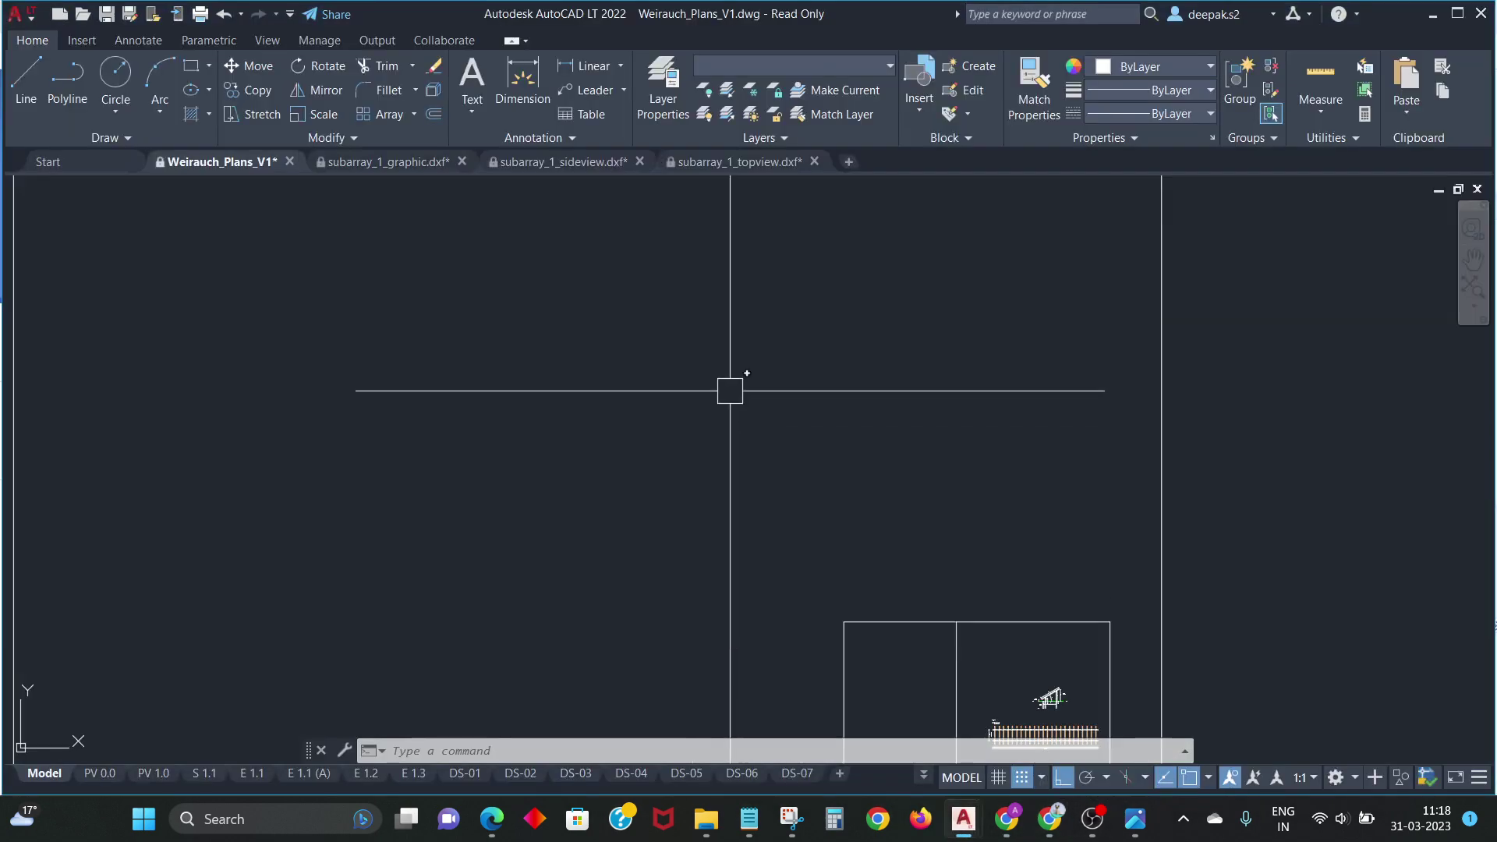
scroll(697, 408, "up", 6)
mouse_move(697, 408)
middle_mouse_down()
mouse_move(575, 325)
mouse_move(528, 368)
mouse_move(503, 319)
middle_mouse_up()
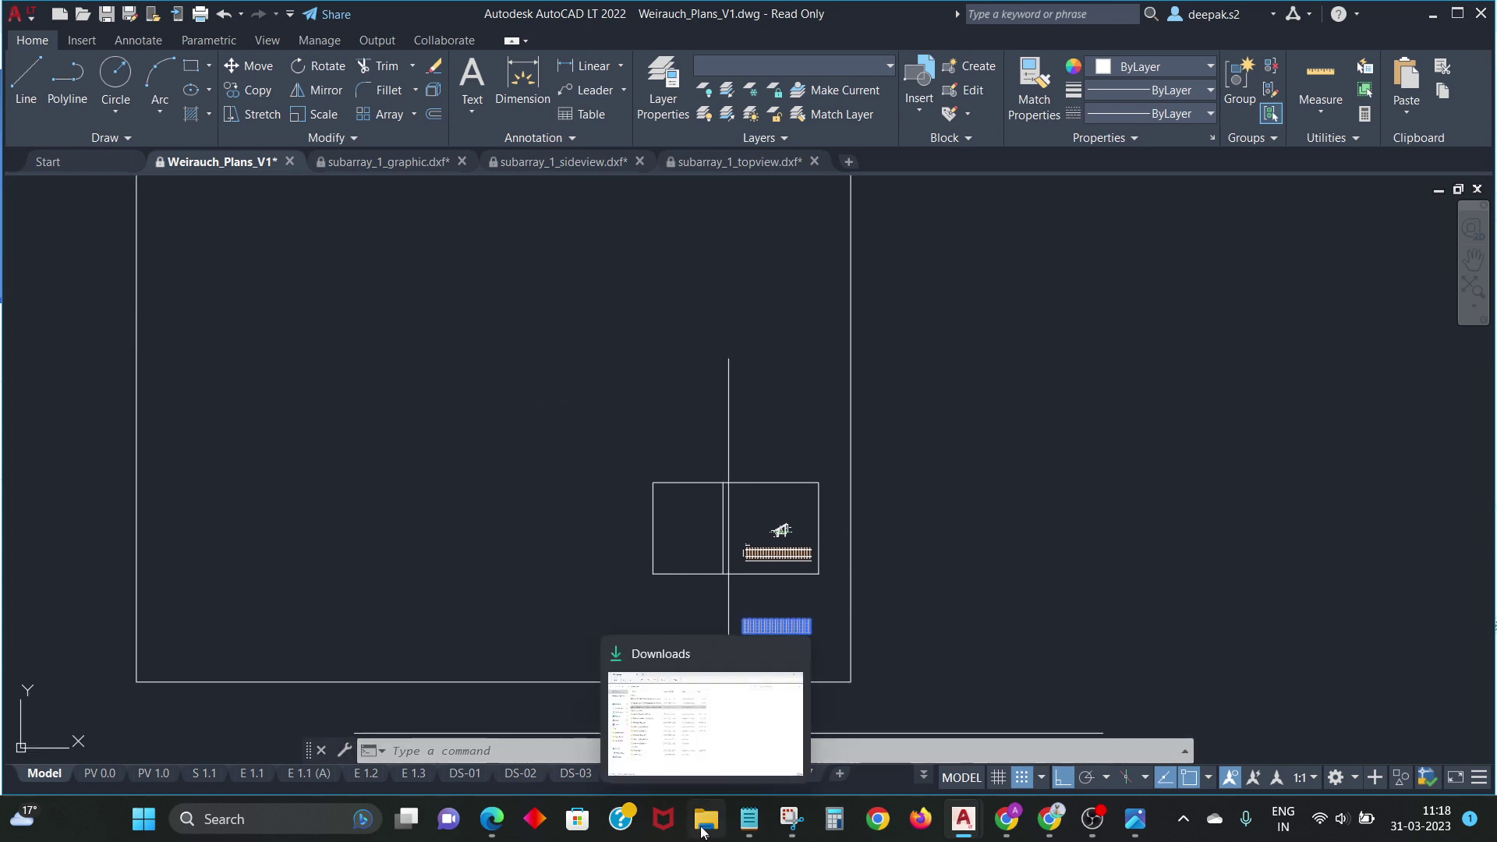
left_click(670, 738)
left_click(70, 370)
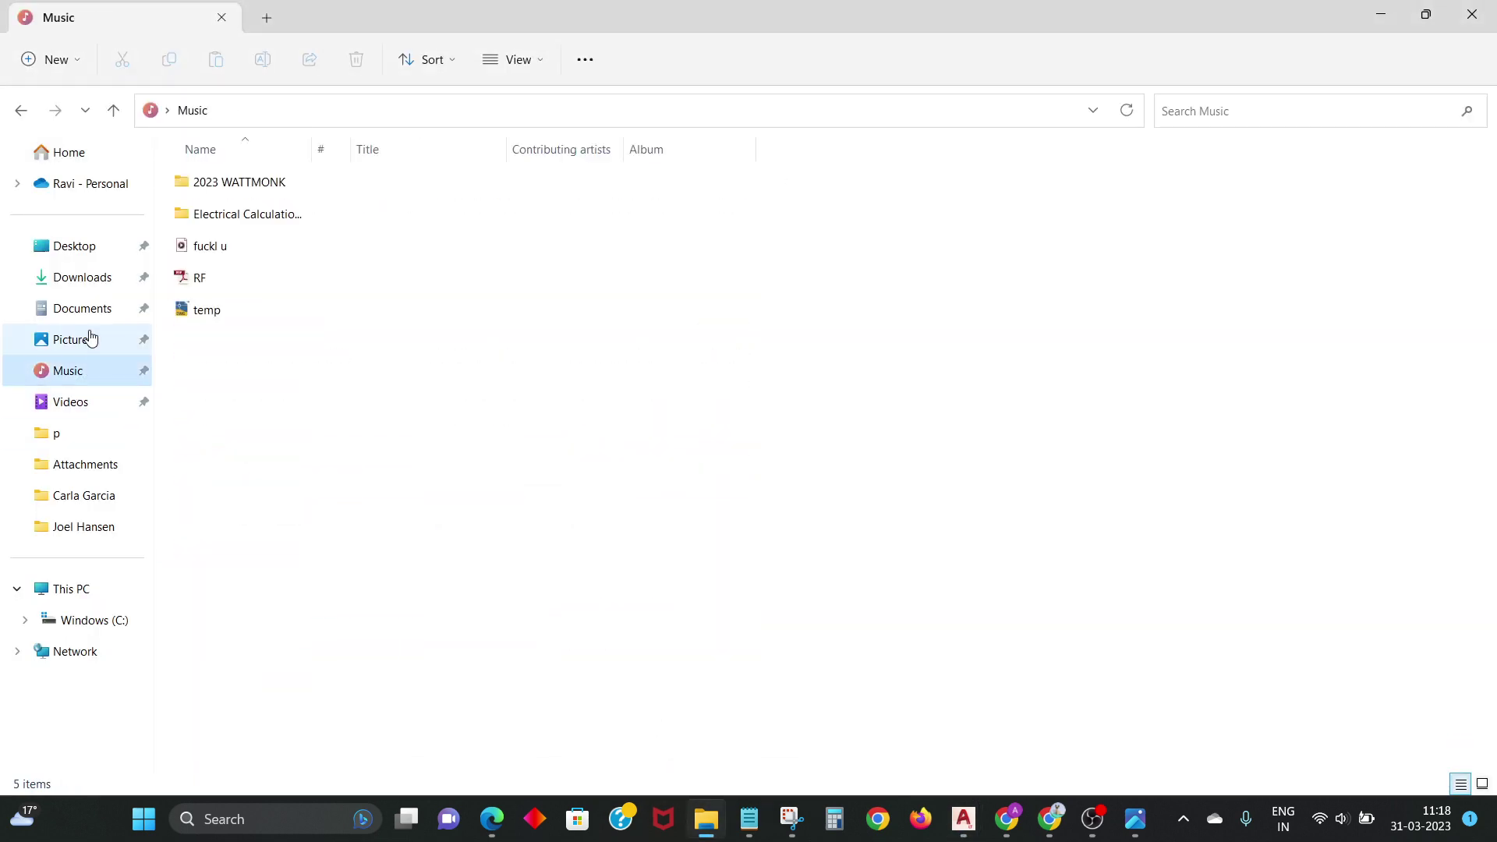
left_click(90, 339)
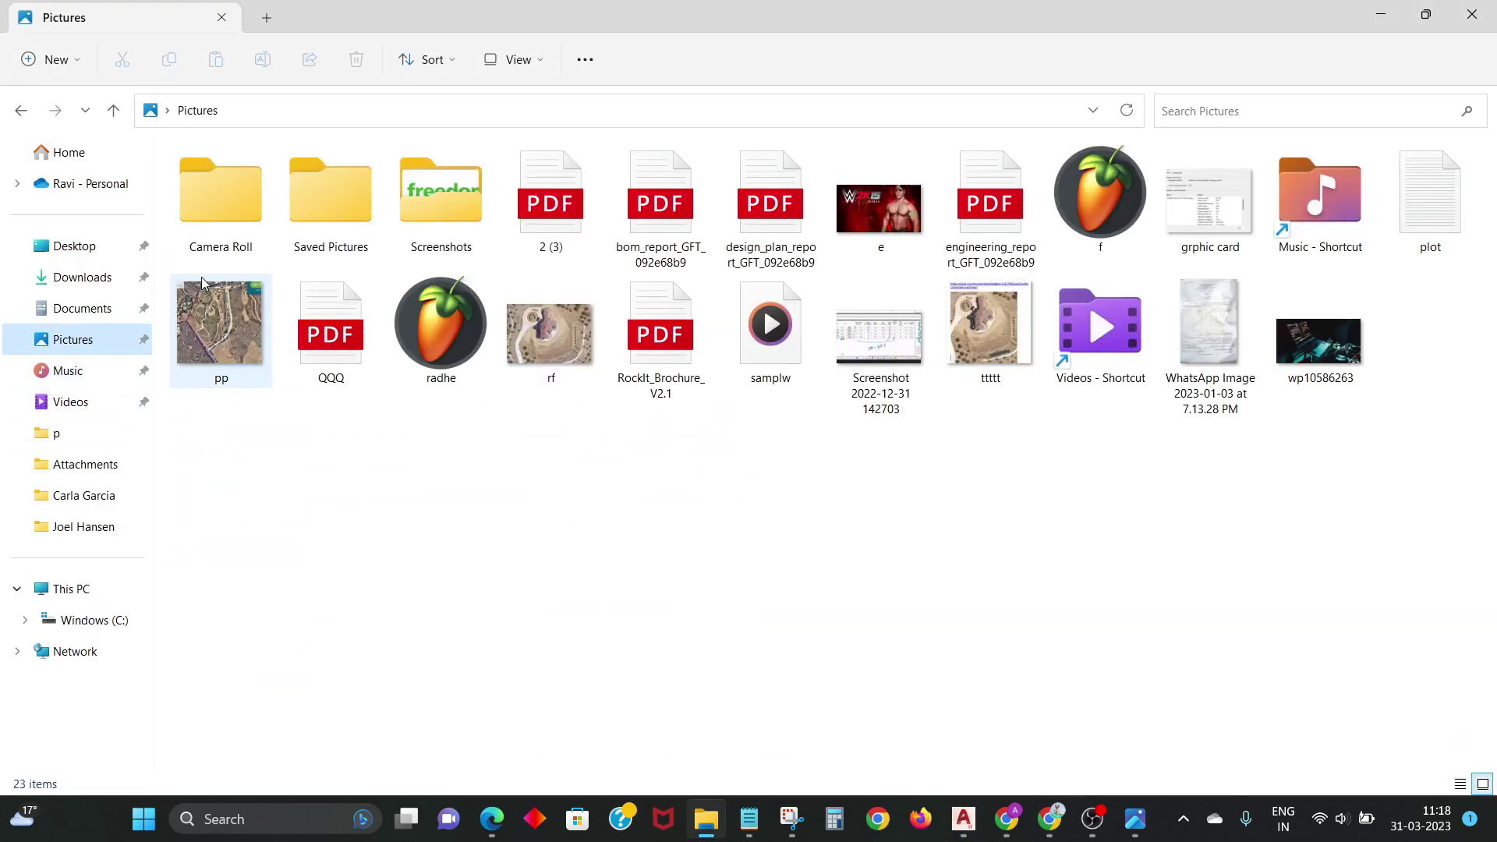
left_click(565, 367)
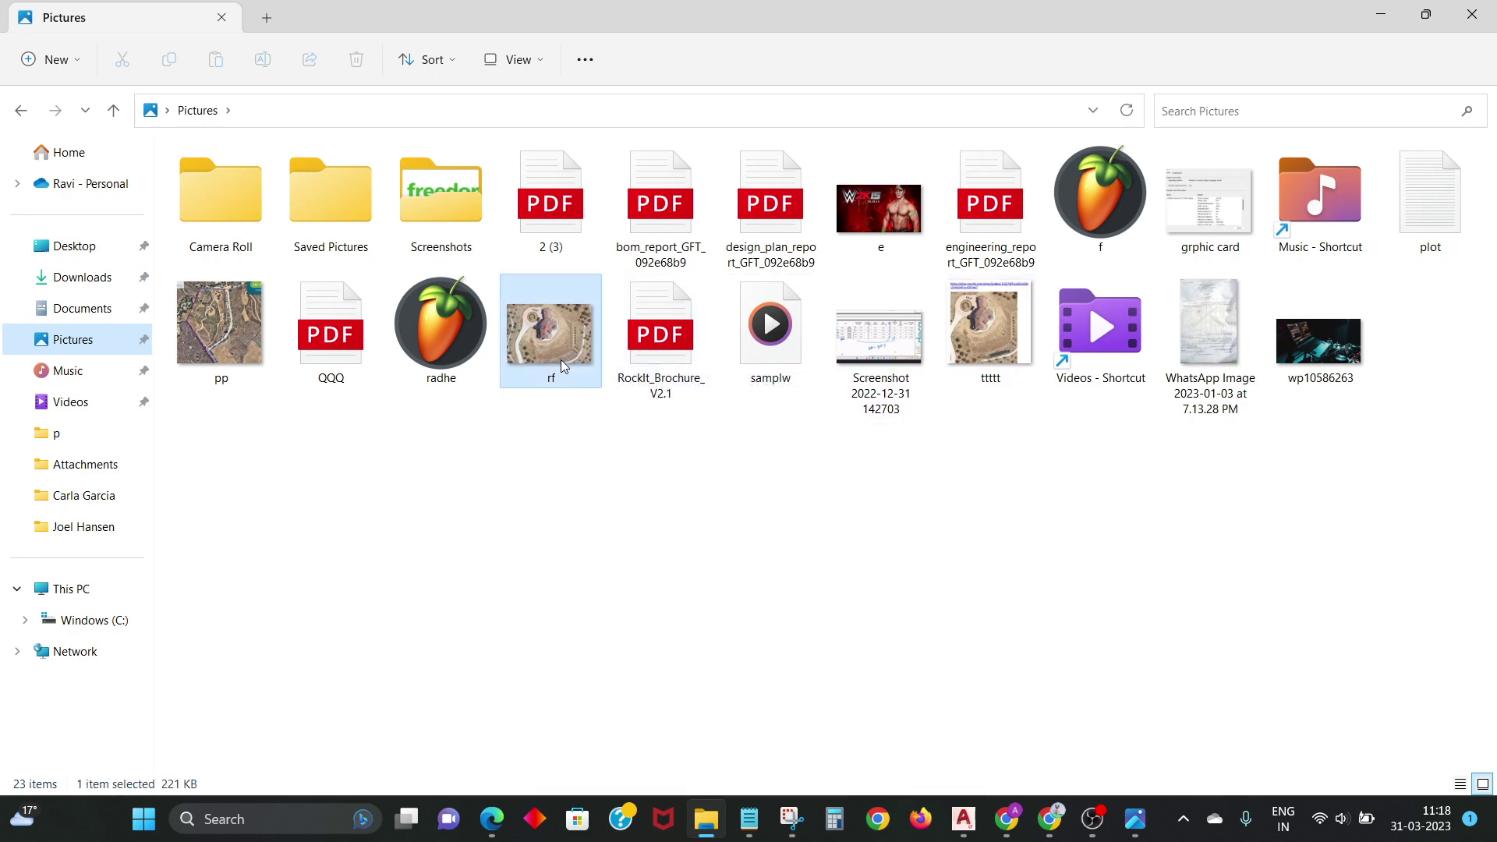
- Paste the aerial image into the drawing at a picked point with scale 1, rotation 0
left_click(1391, 19)
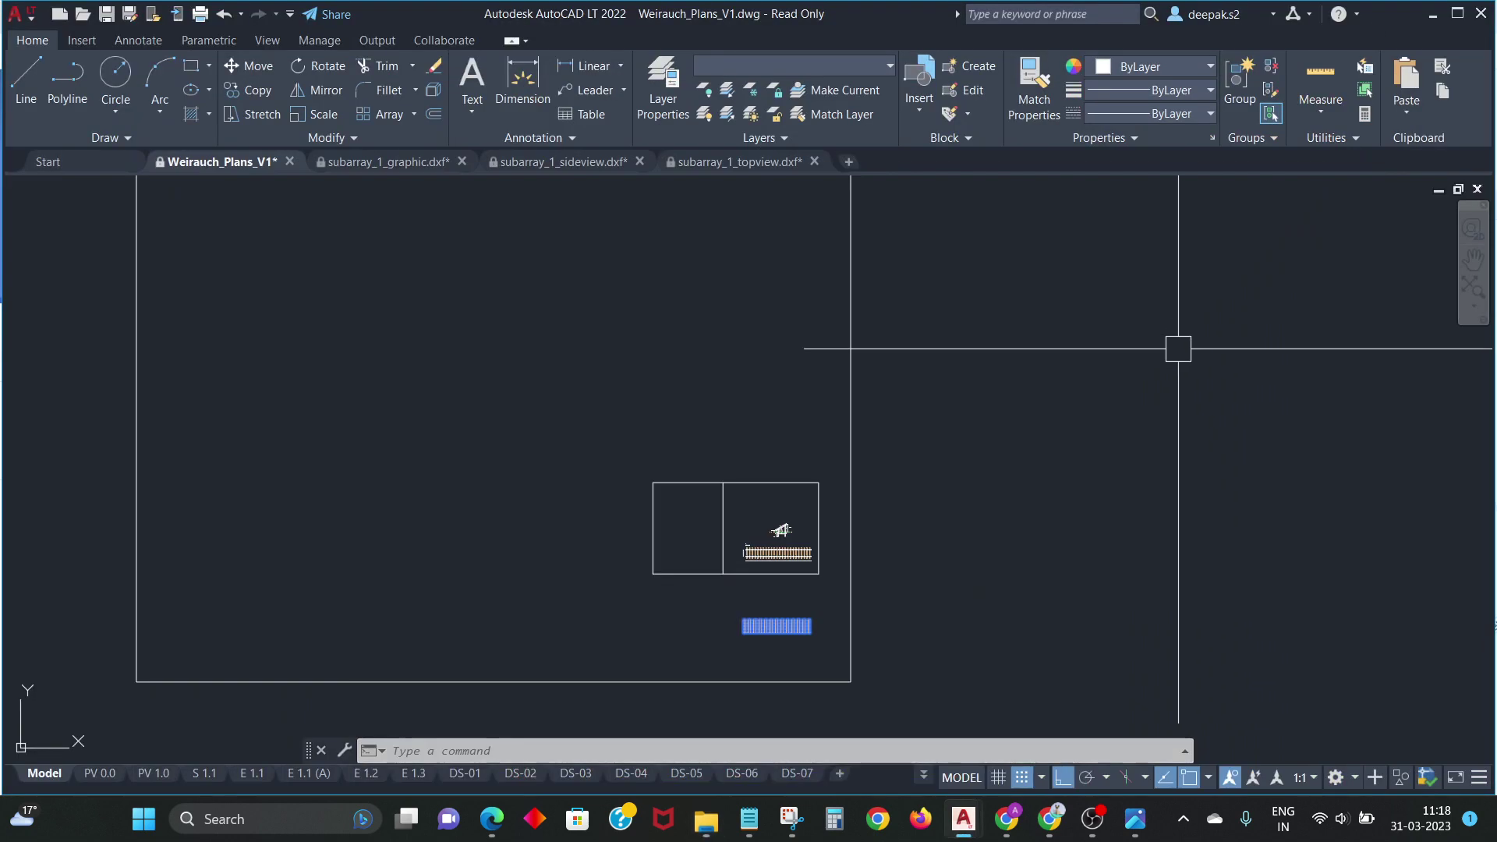
key("ctrl+v")
left_click(344, 431)
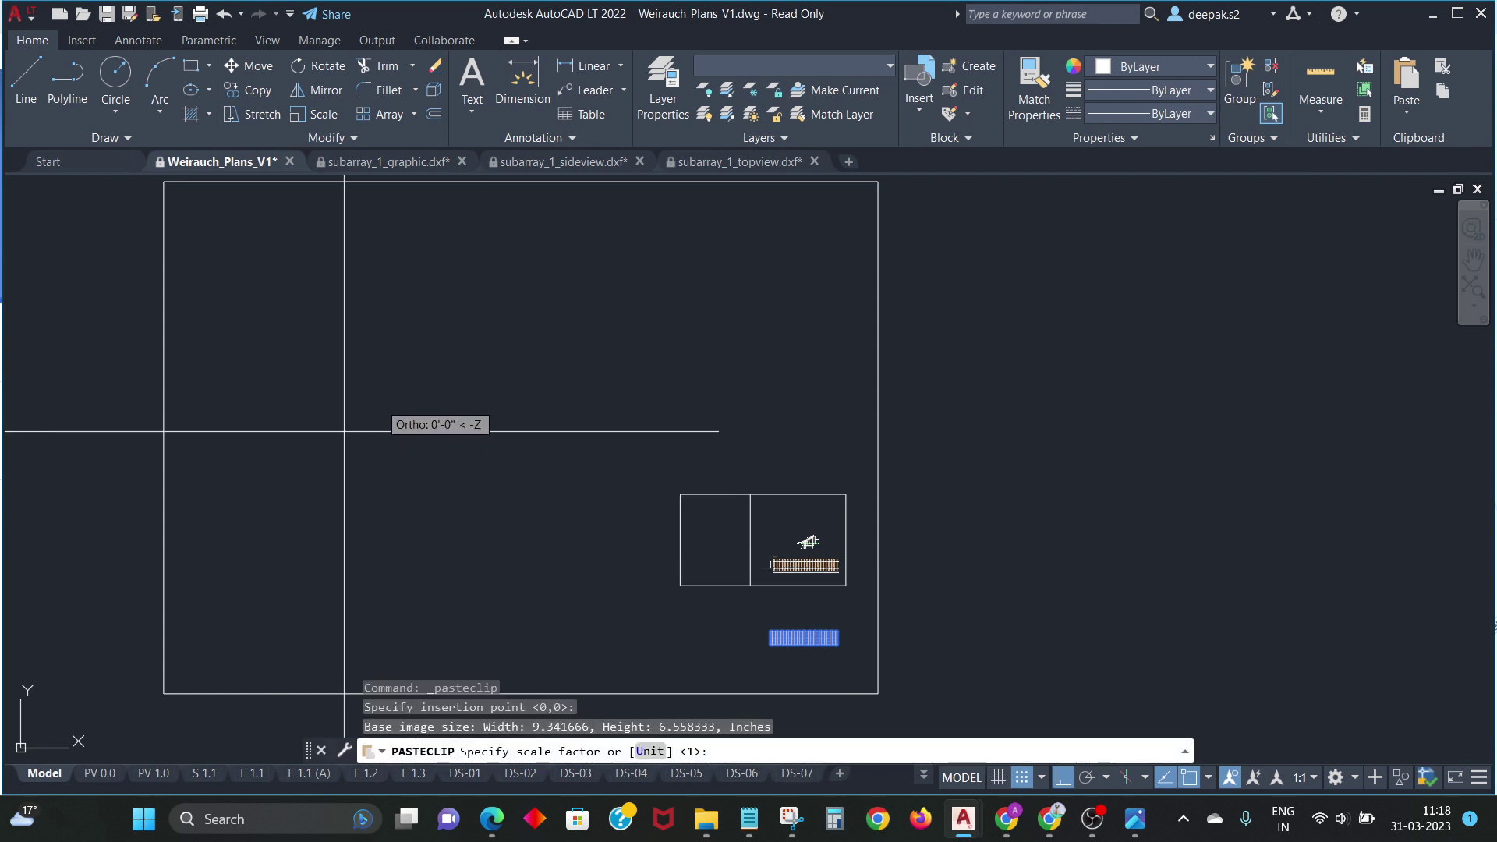
left_click(415, 431)
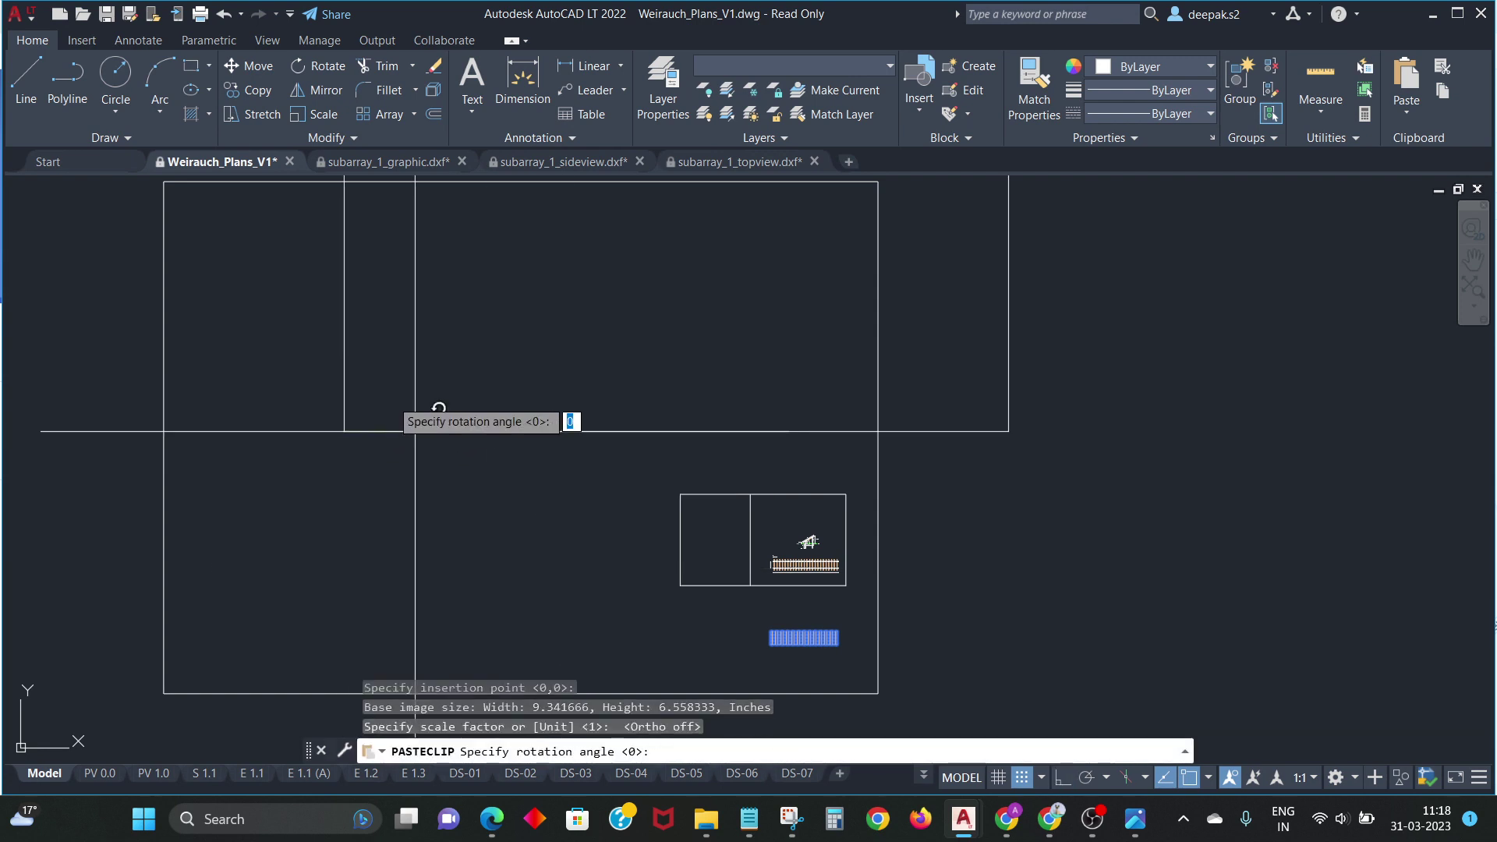
scroll(416, 423, "down", 2)
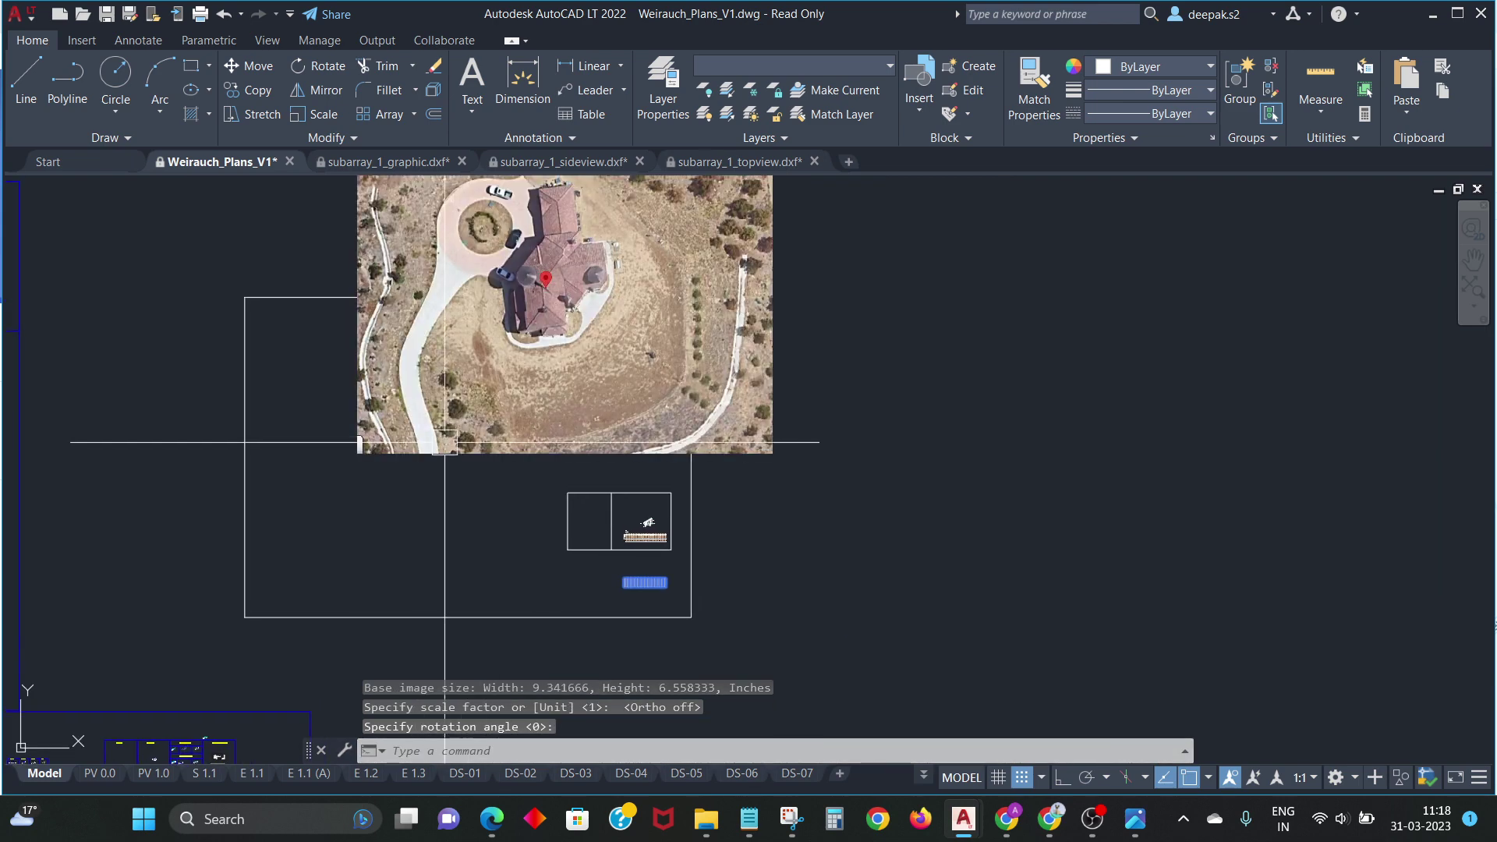
key("Return")
- Resize the pasted image from a picked base point, then pan and zoom to frame it
scroll(370, 466, "up", 4)
type("c")
key("Return")
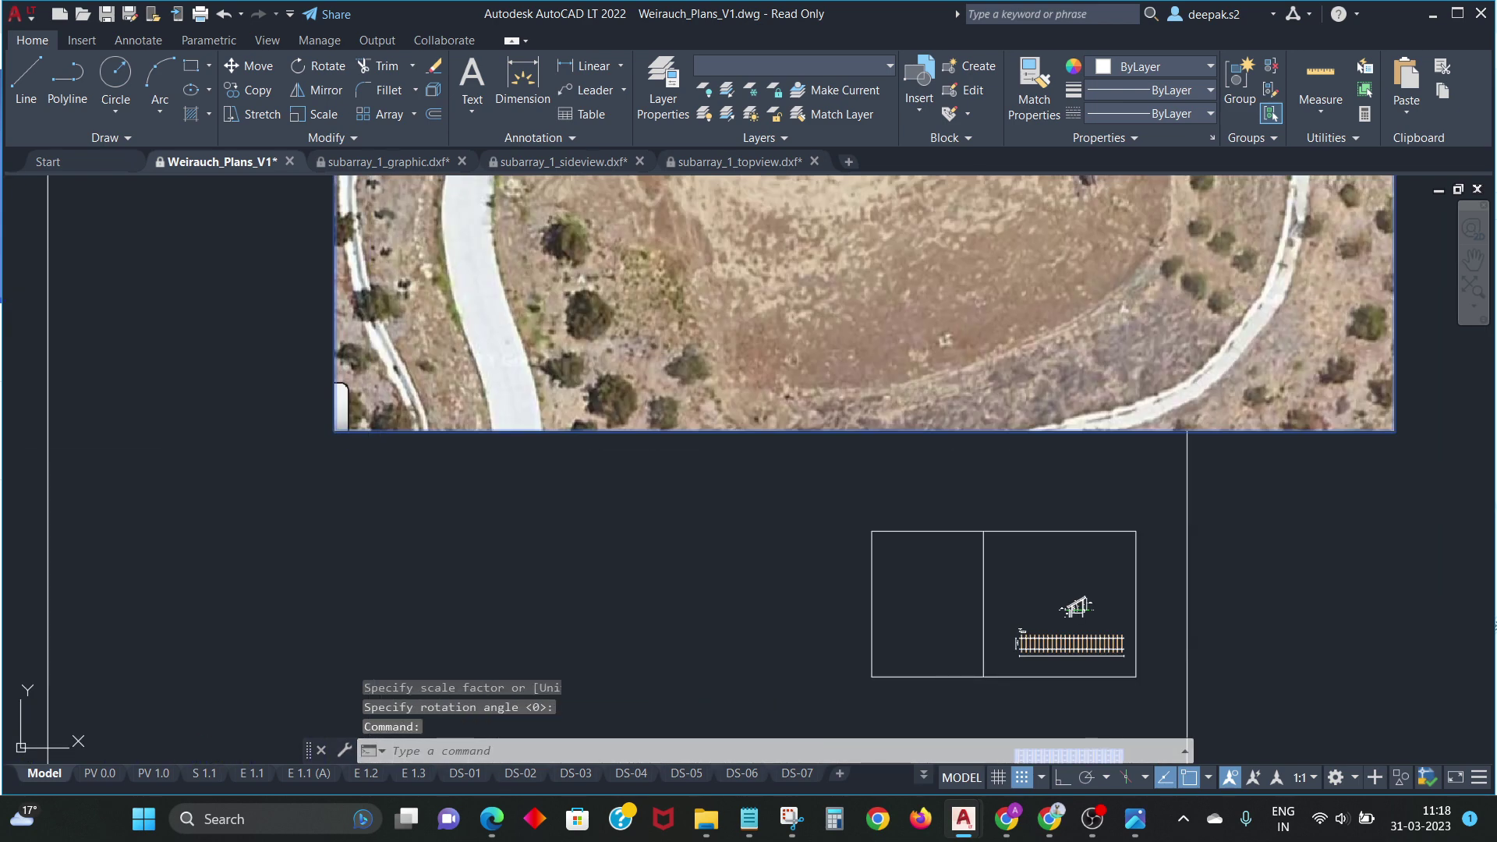
left_click(384, 491)
left_click(448, 544)
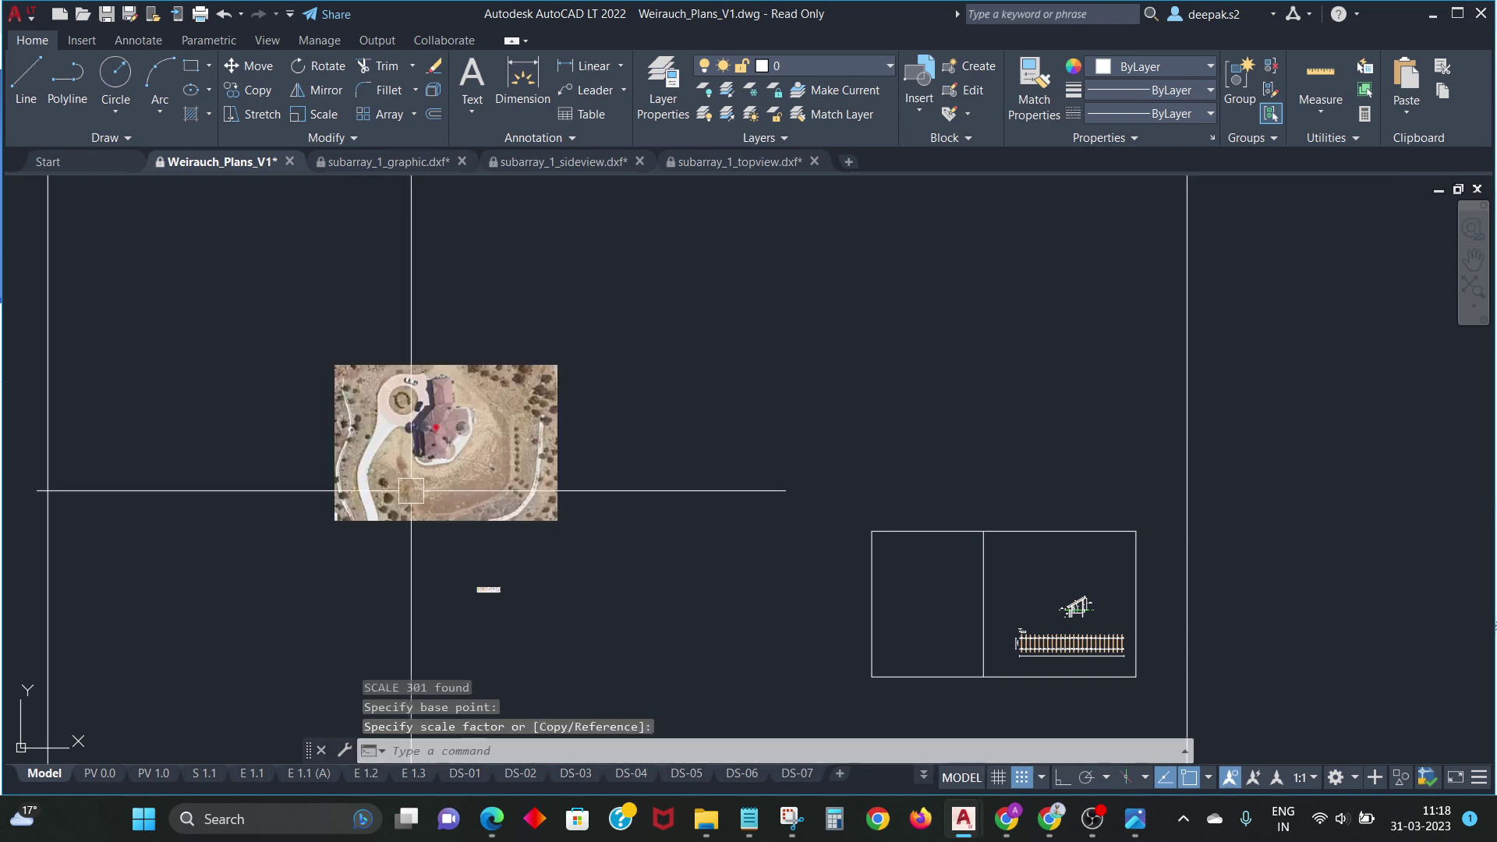
middle_click_drag(455, 501, 495, 438)
scroll(492, 456, "up", 2)
scroll(492, 456, "up", 2)
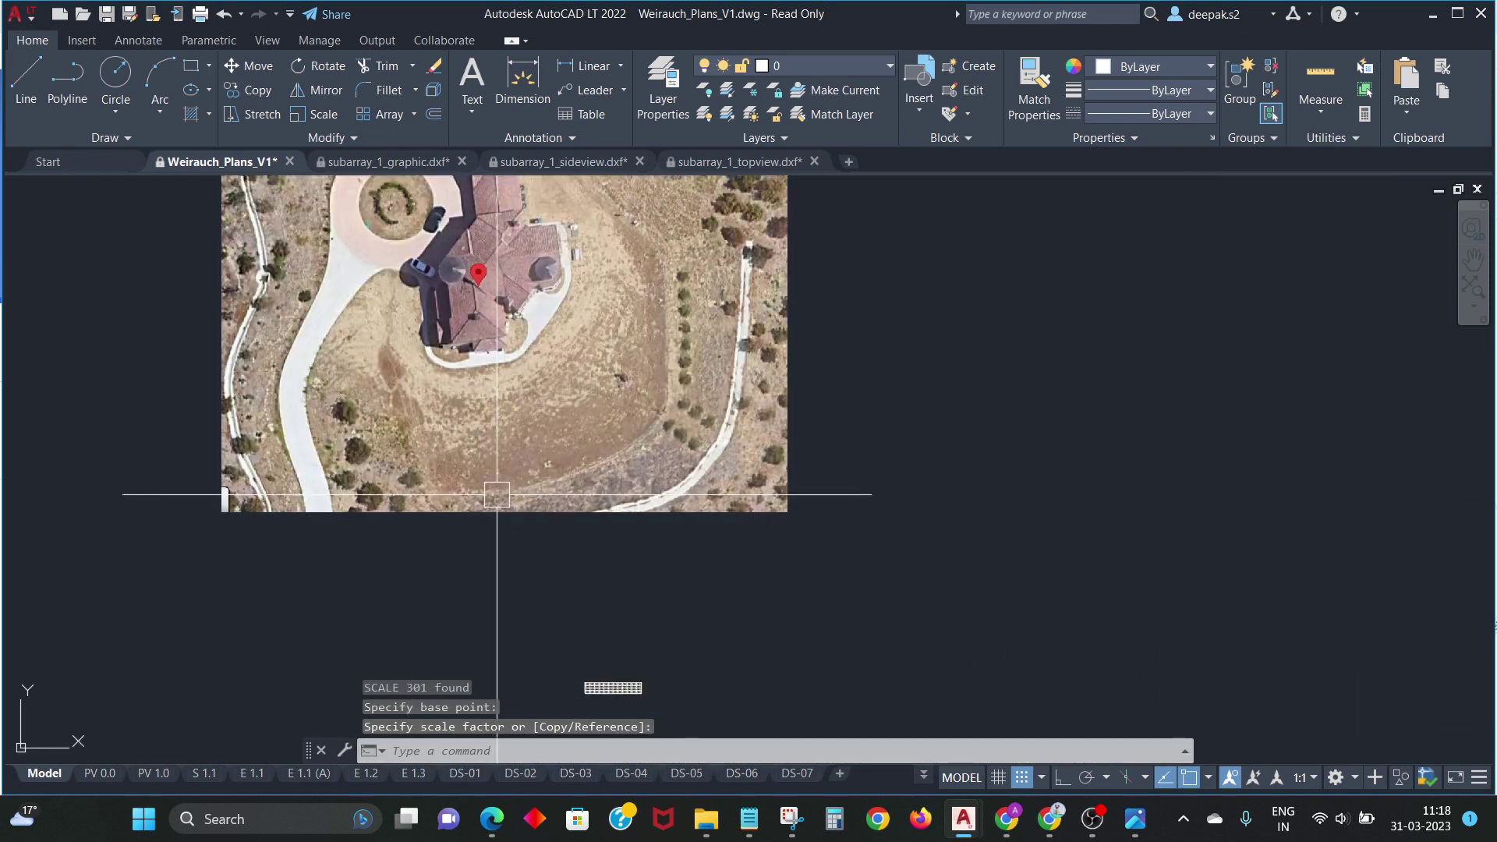
mouse_move(502, 501)
middle_mouse_down()
mouse_move(575, 535)
mouse_move(486, 532)
mouse_move(508, 478)
middle_mouse_up()
scroll(576, 536, "up", 2)
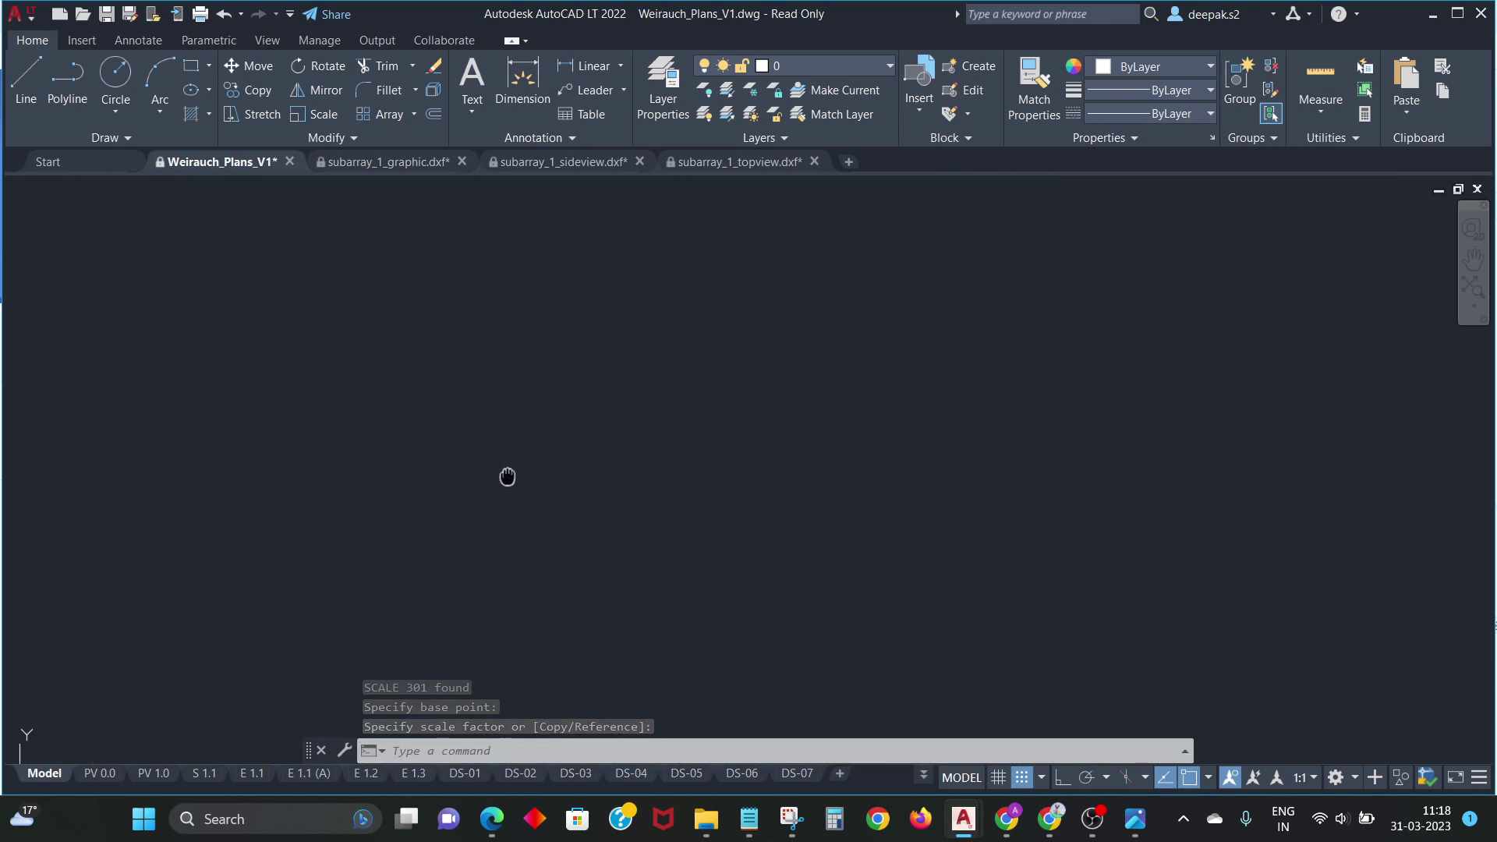
mouse_move(546, 378)
middle_mouse_down()
mouse_move(549, 418)
mouse_move(498, 441)
mouse_move(419, 407)
middle_mouse_up()
scroll(587, 407, "down", 2)
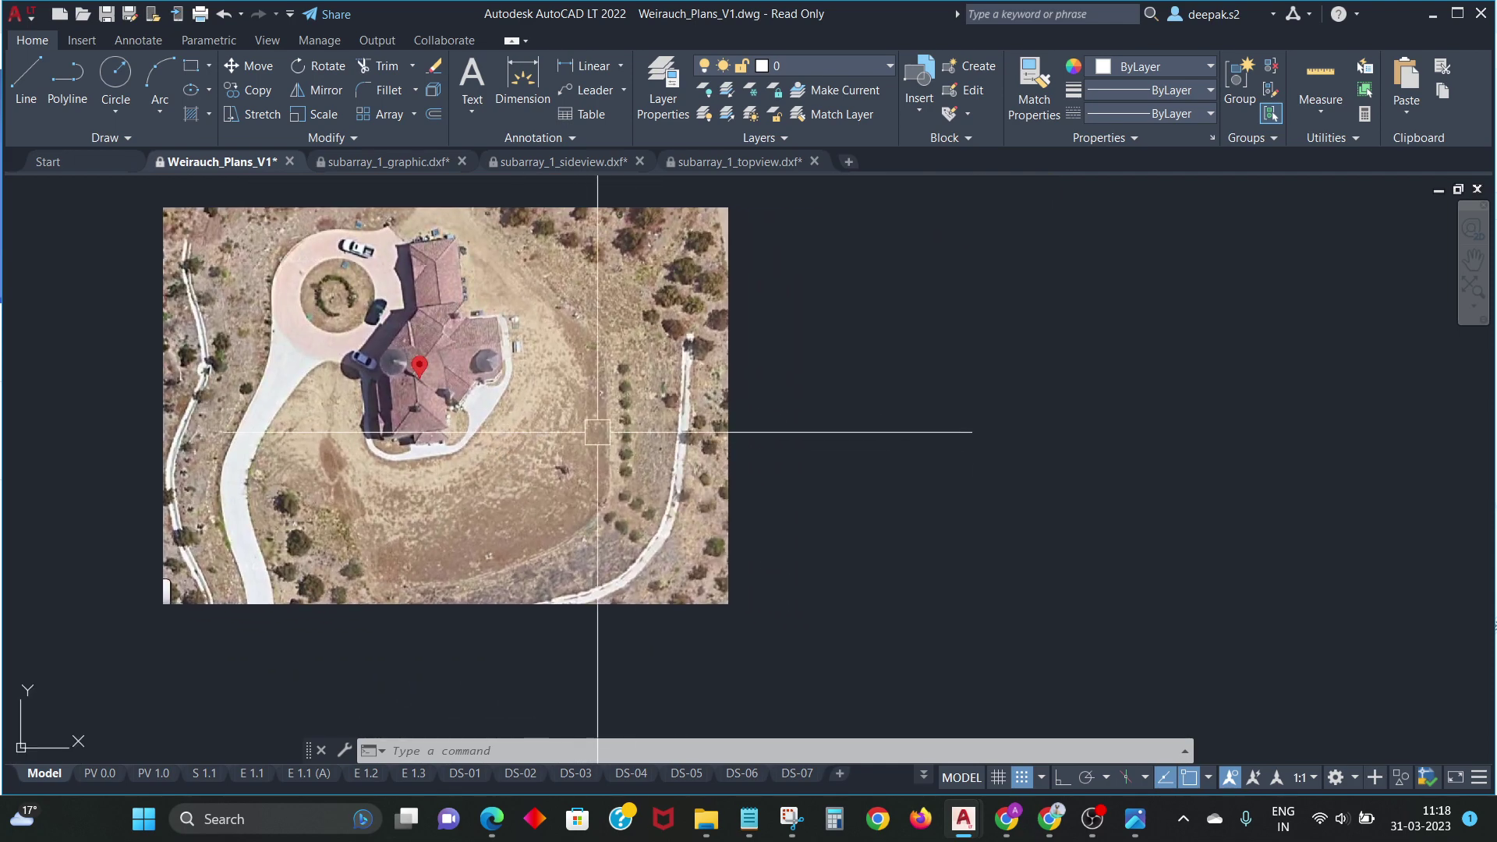
- Flip back in Photos through rf.jpg, pp.jpg and e.png, then minimize the viewer
left_click(1137, 819)
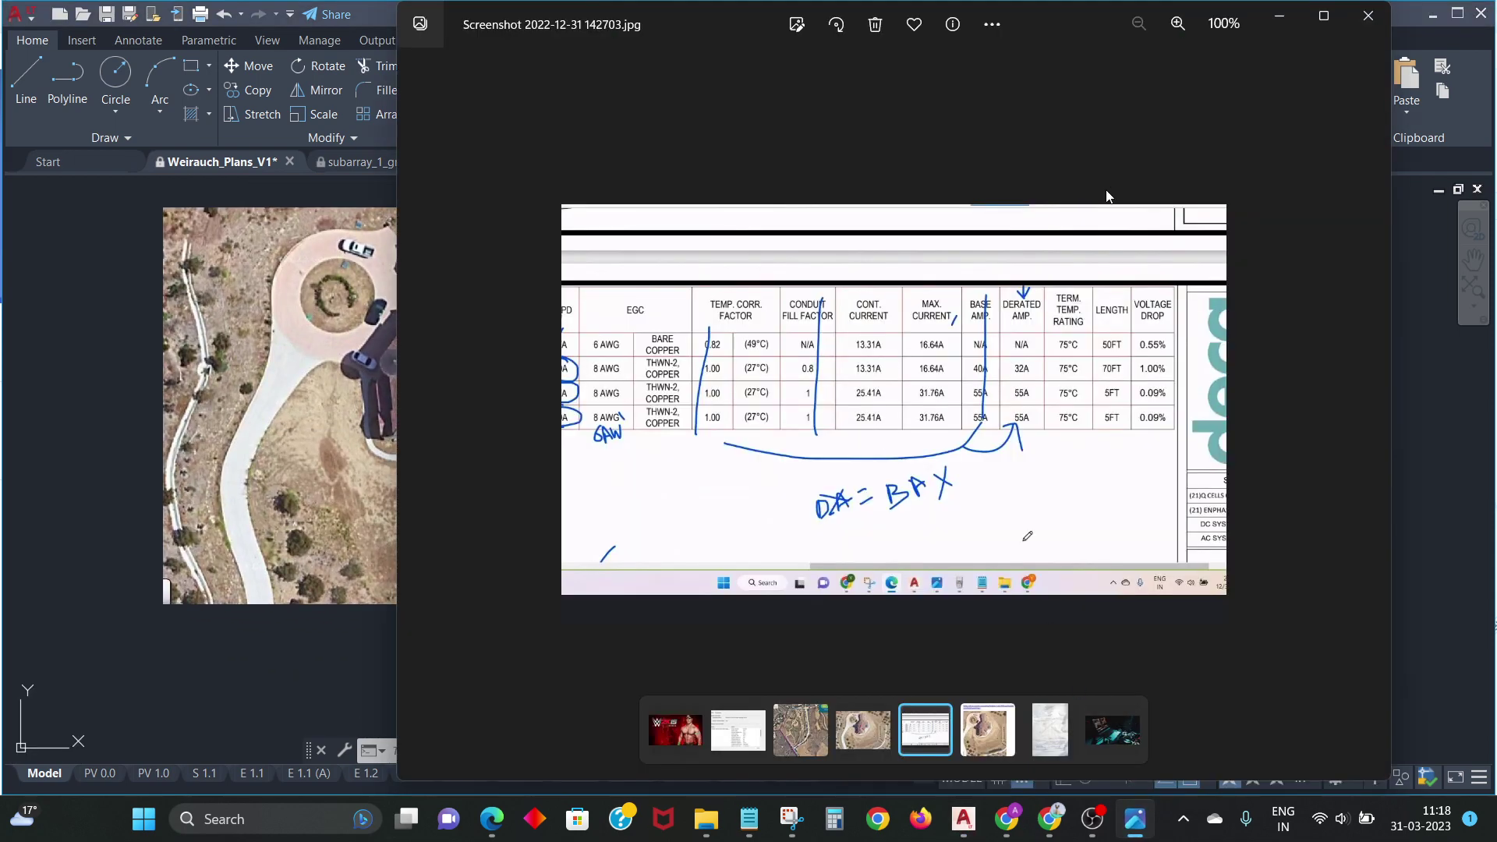
key("Left")
right_click(863, 342)
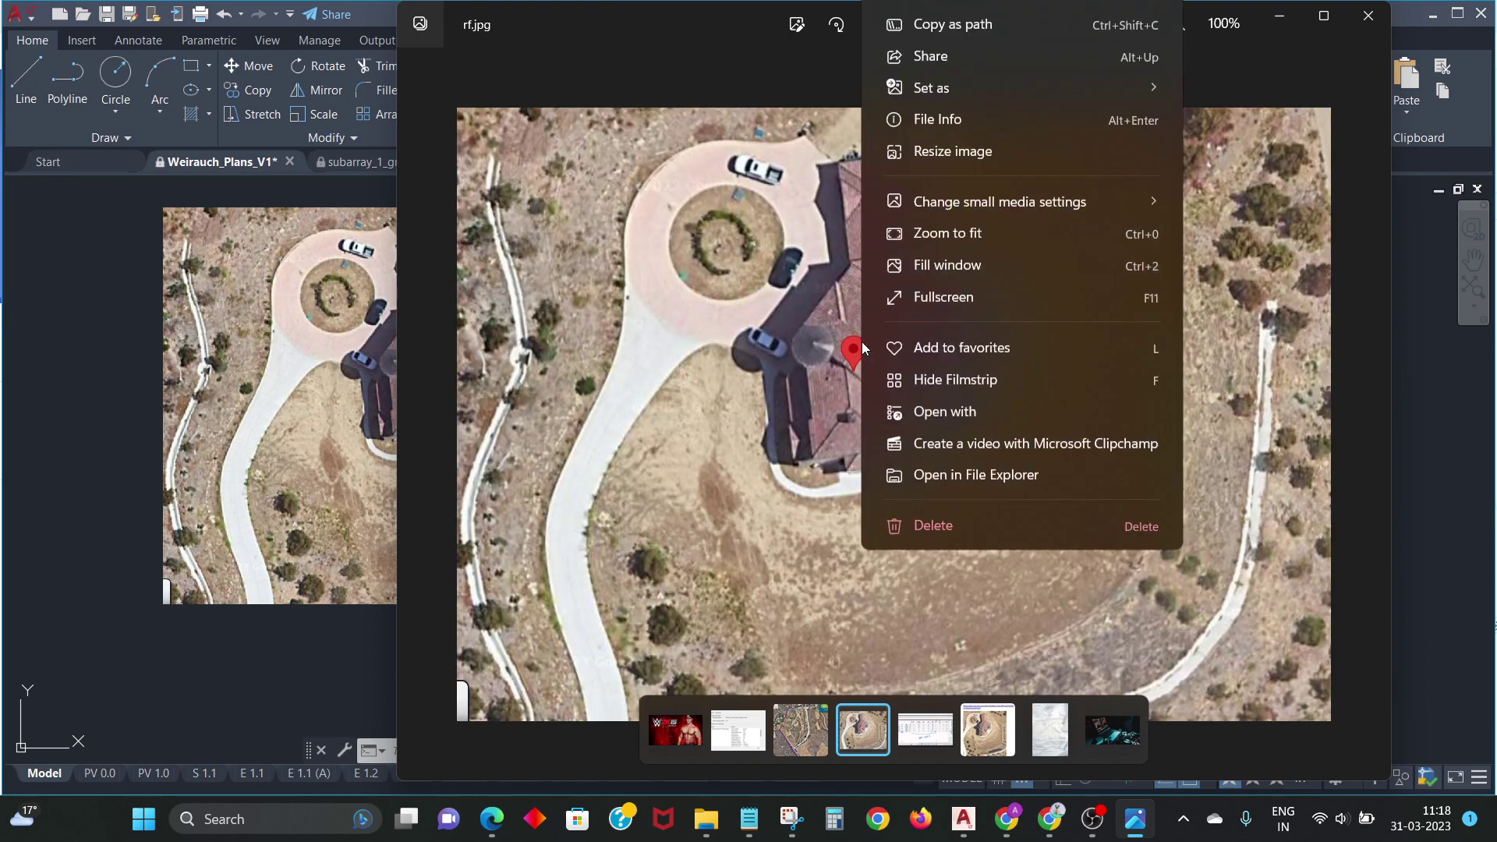
left_click(936, 364)
key("Left")
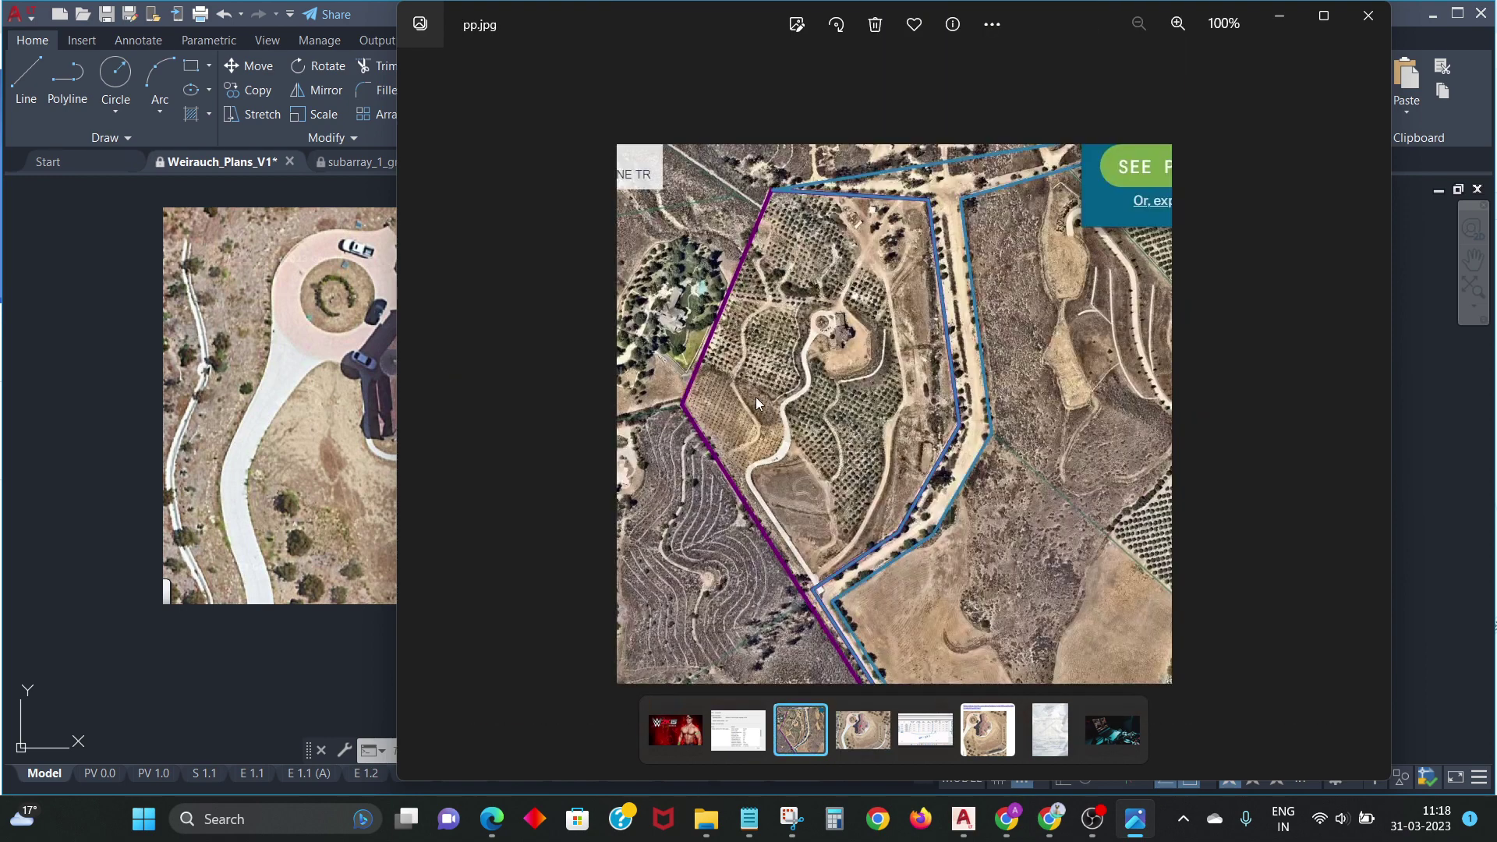
key("Left")
key("Left")
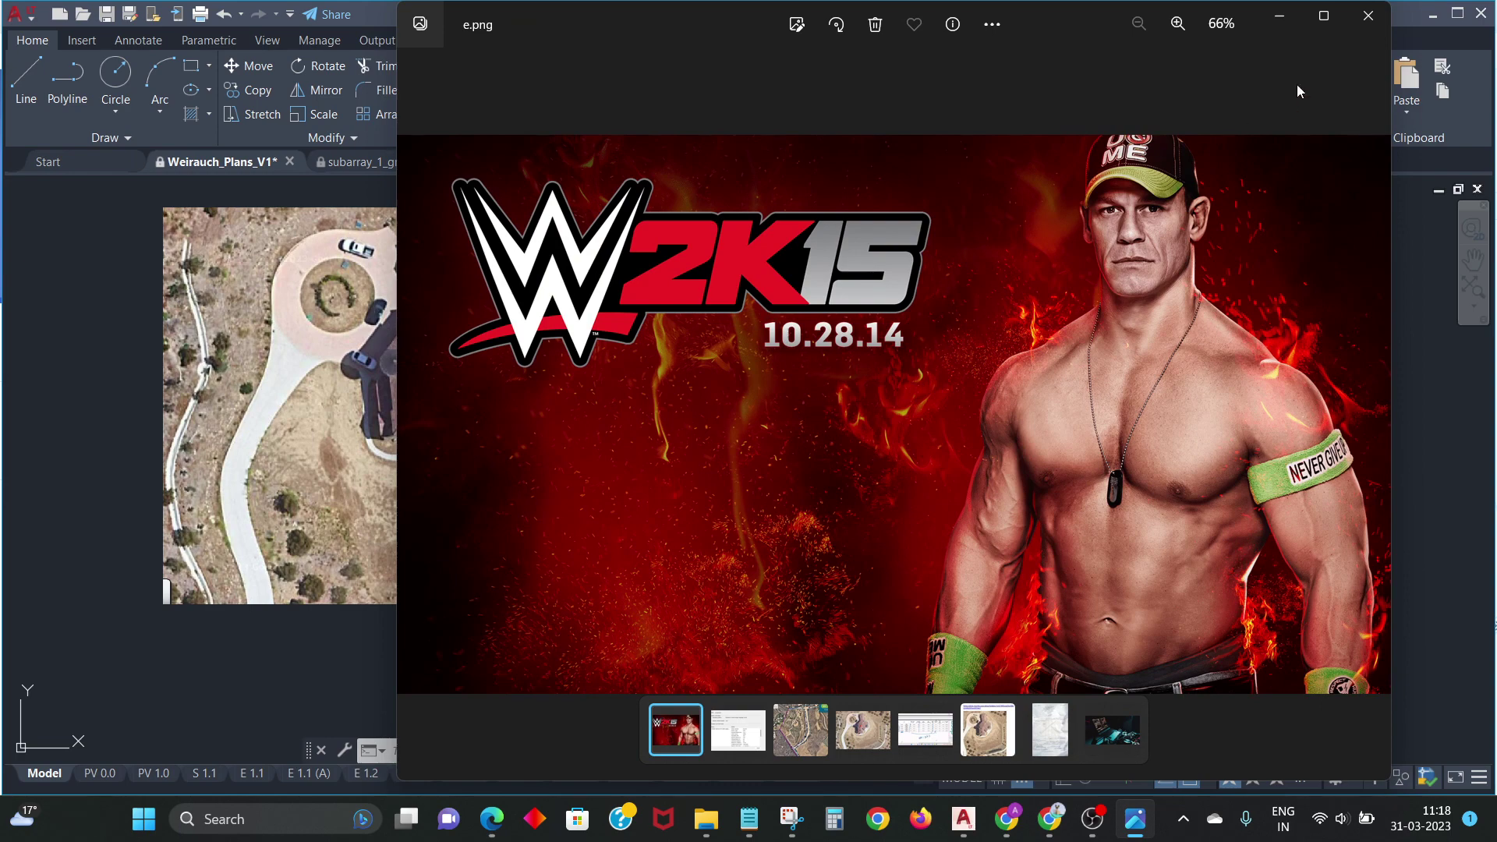
left_click(1278, 17)
middle_click_drag(866, 422, 814, 421)
- Select the aerial image and start scaling it, turn off Osnap with F3, then cancel
scroll(508, 541, "down", 2)
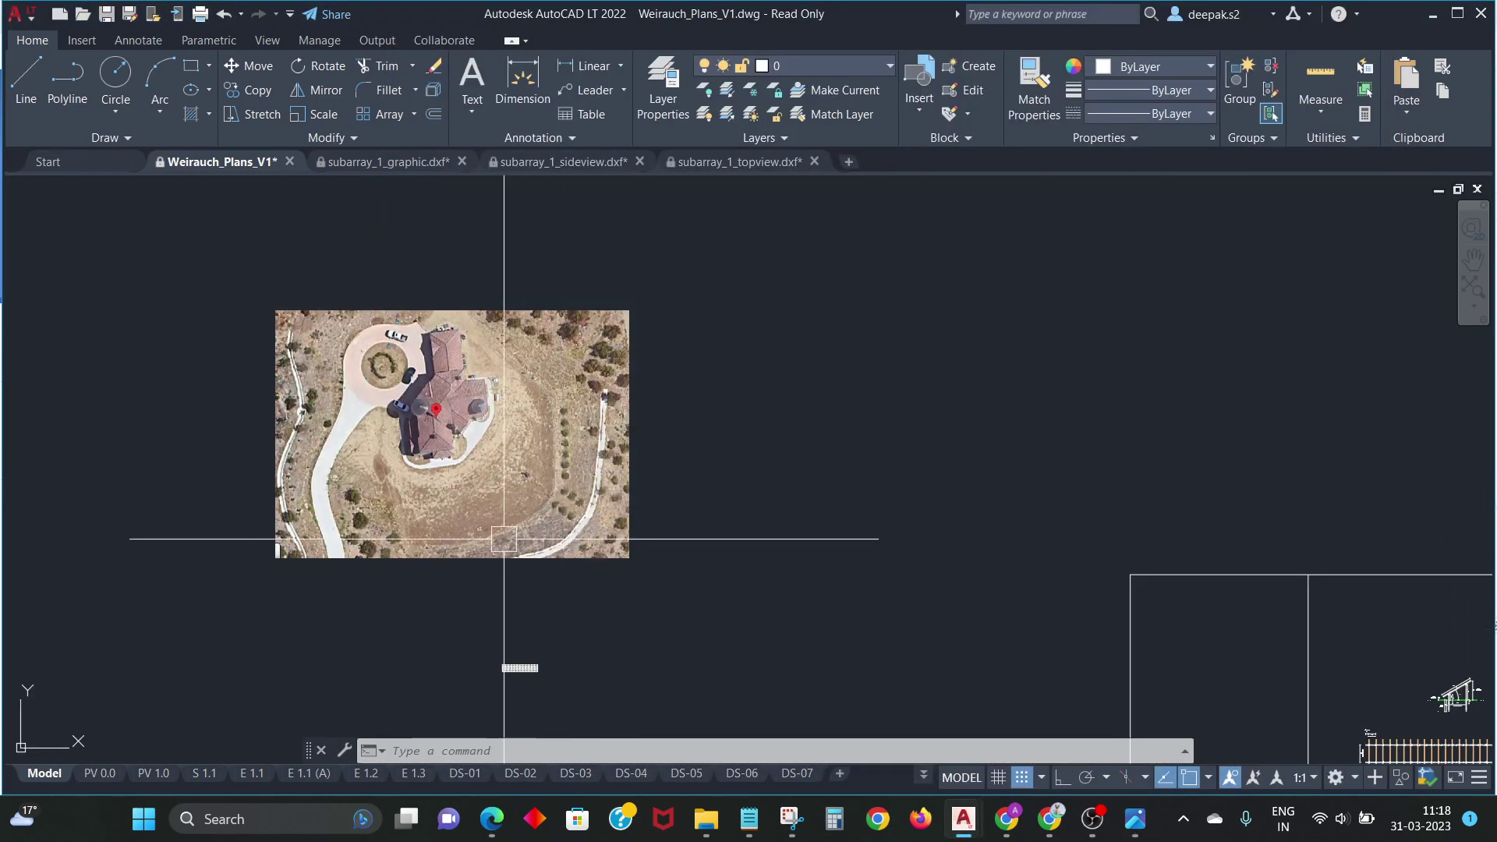
scroll(398, 592, "up", 2)
left_click(322, 567)
scroll(381, 567, "up", 2)
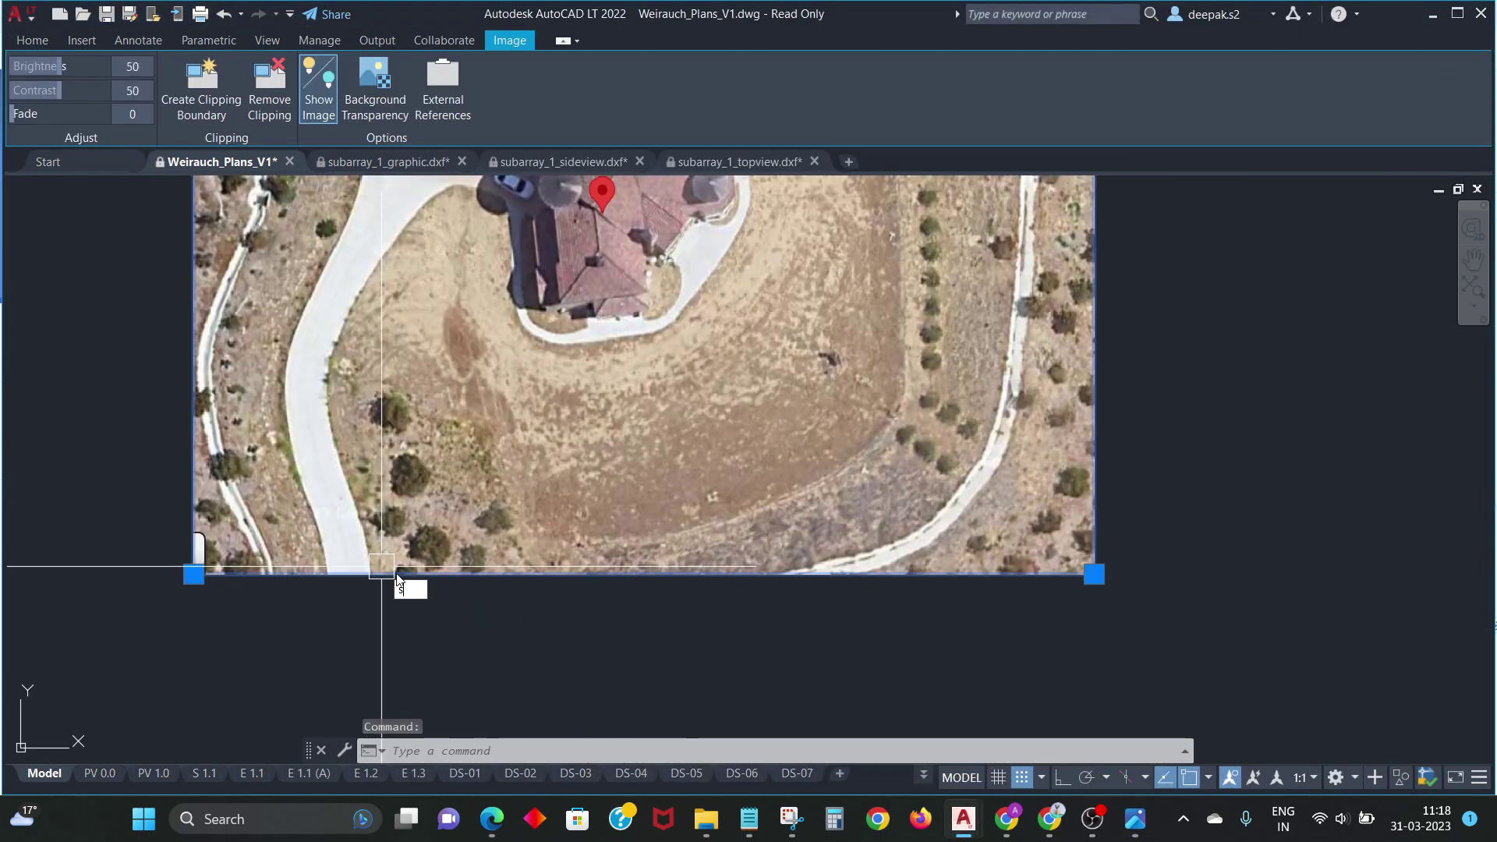
type("c")
key("Return")
left_click(193, 669)
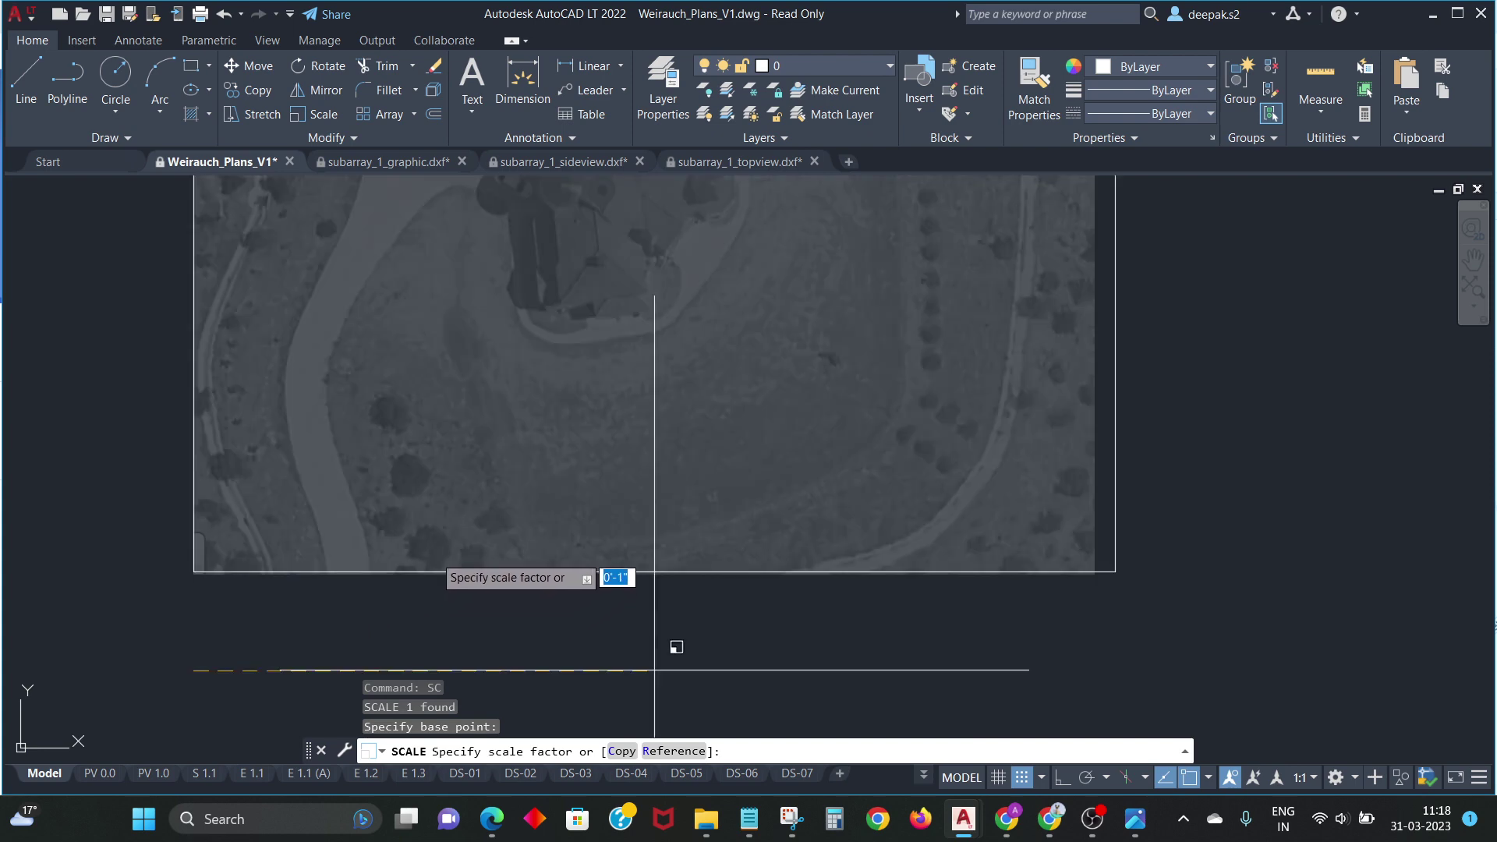
key("F3")
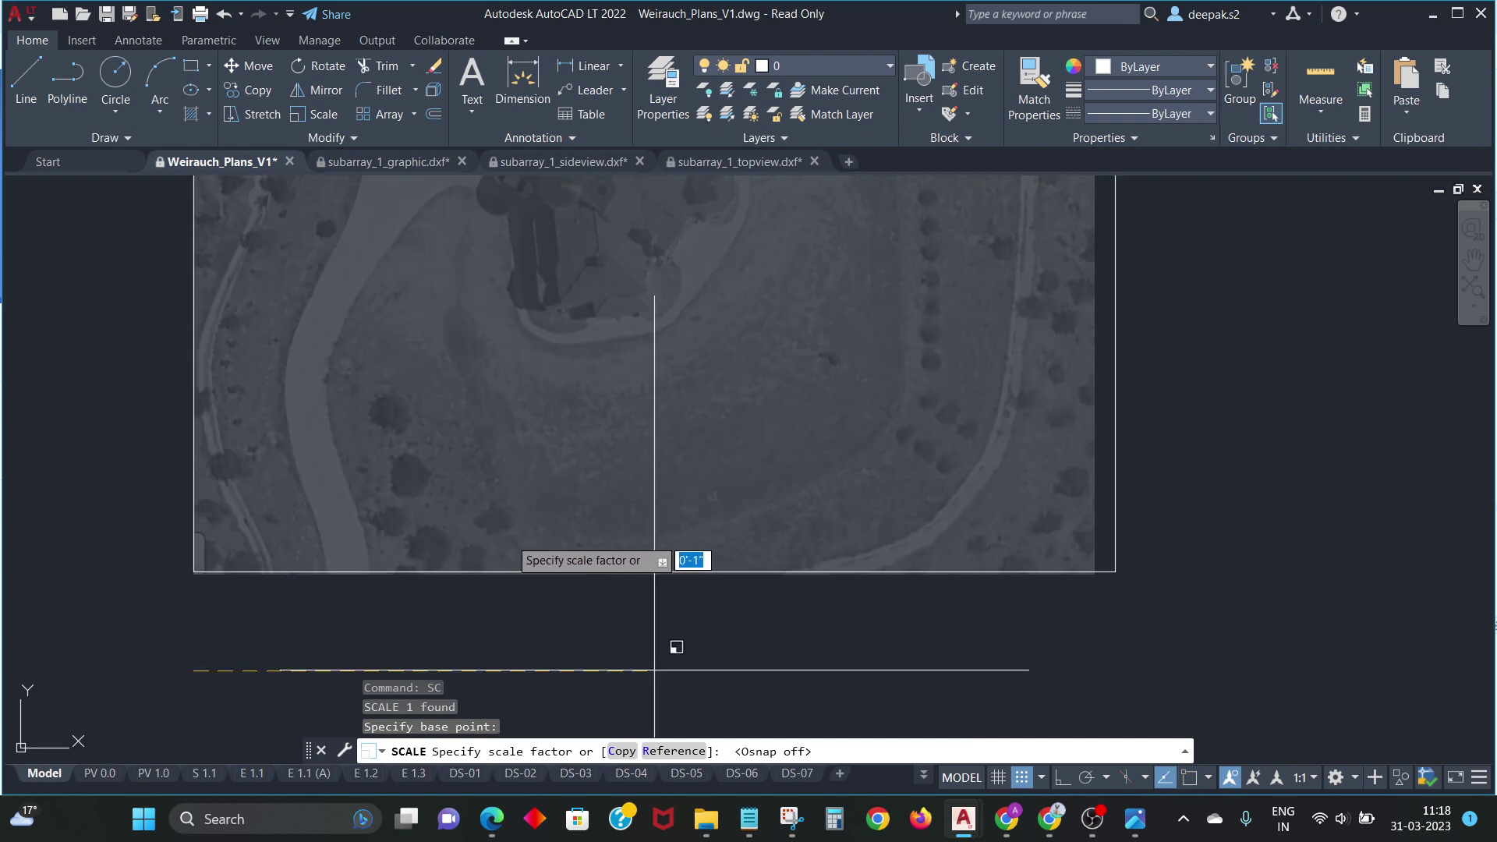
key("Escape")
scroll(425, 554, "down", 3)
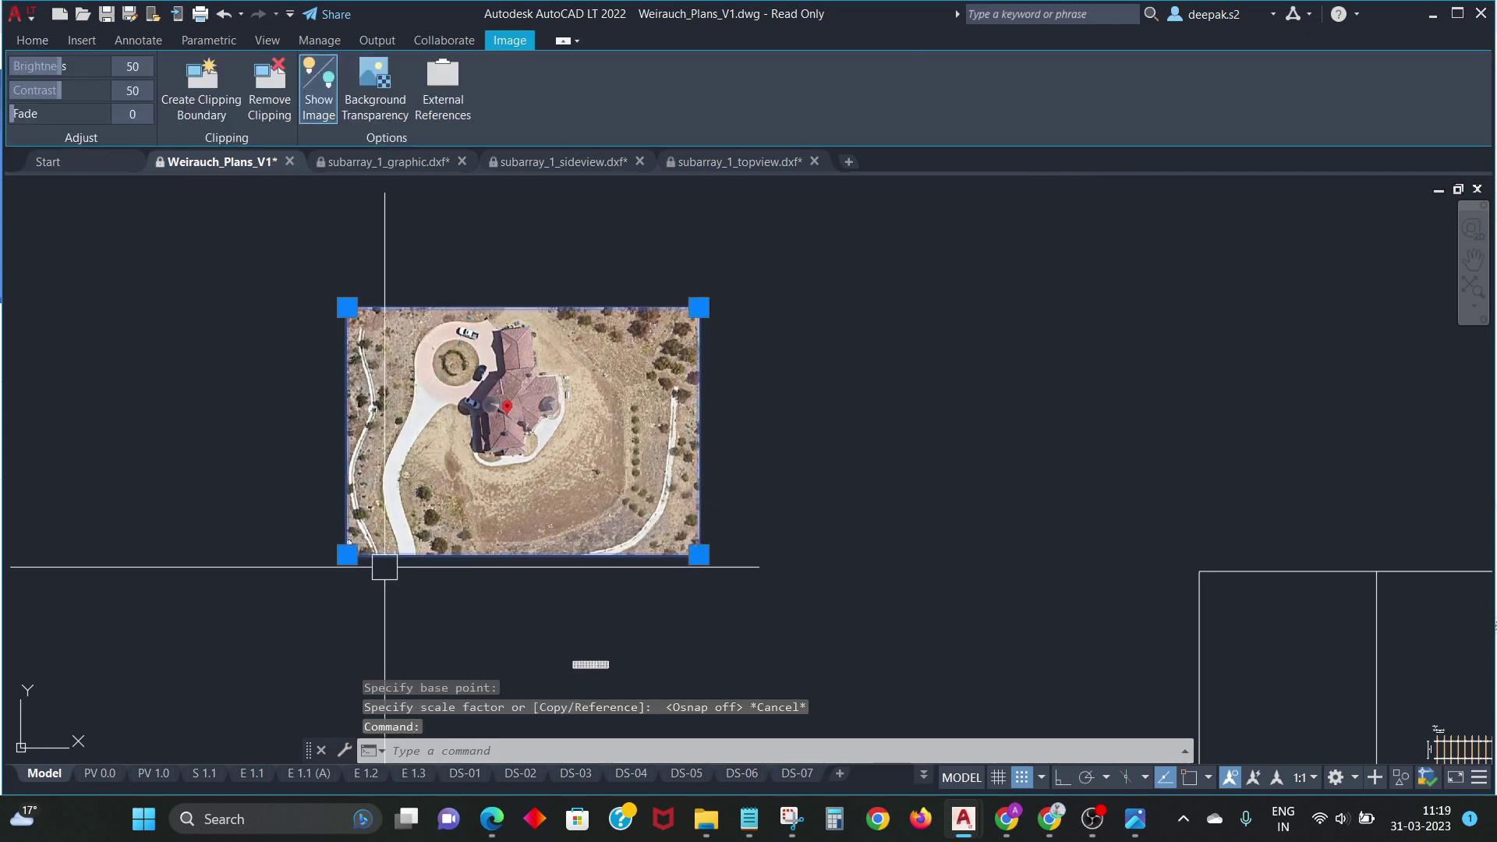
- Restart SC on the image with F9 snap off and pick a new base point
type("sc")
key("Return")
scroll(402, 612, "up", 2)
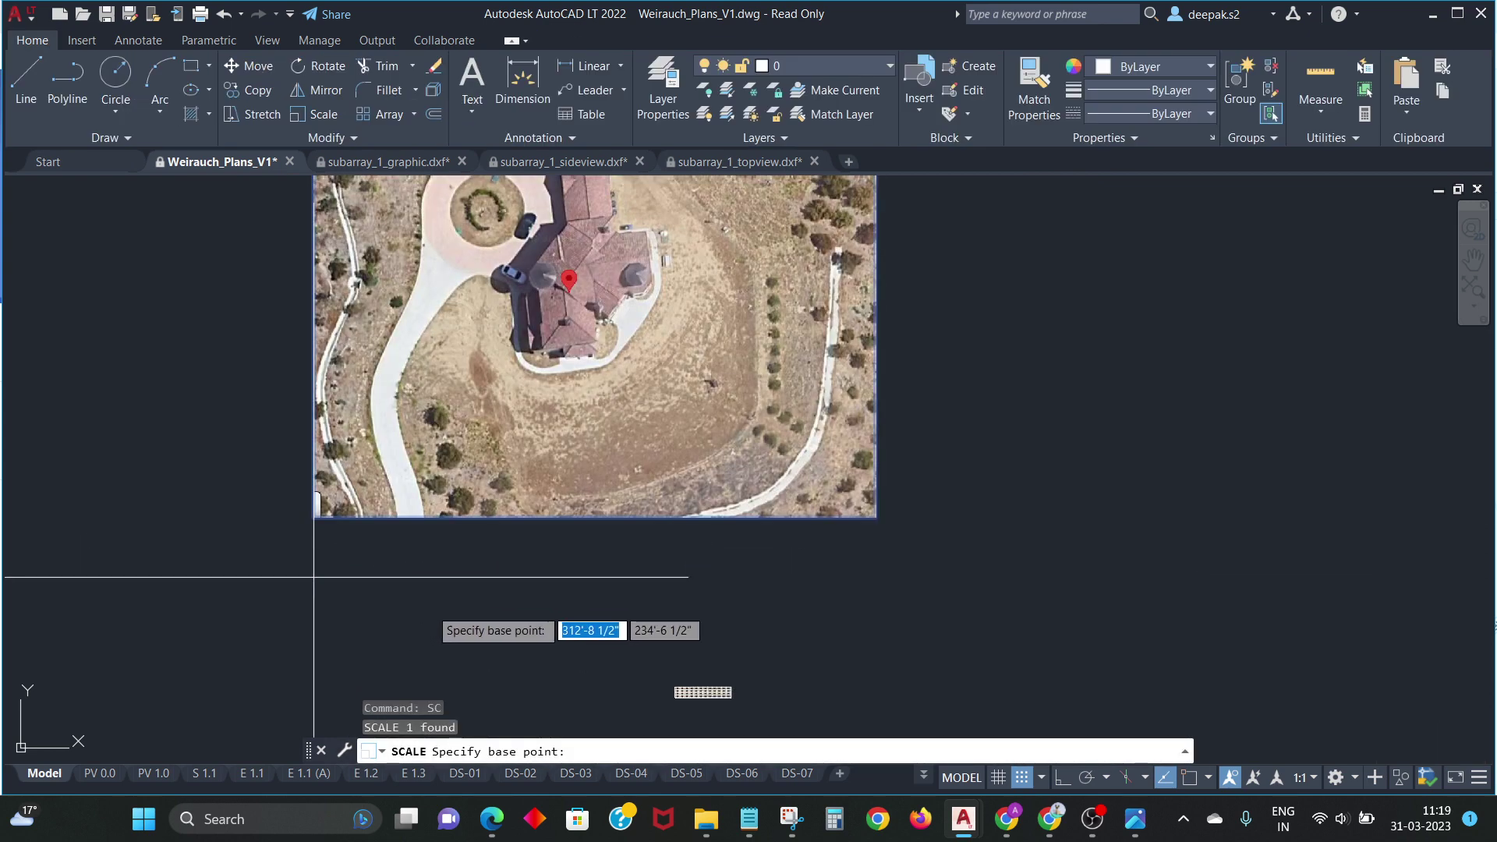
key("F9")
left_click(446, 590)
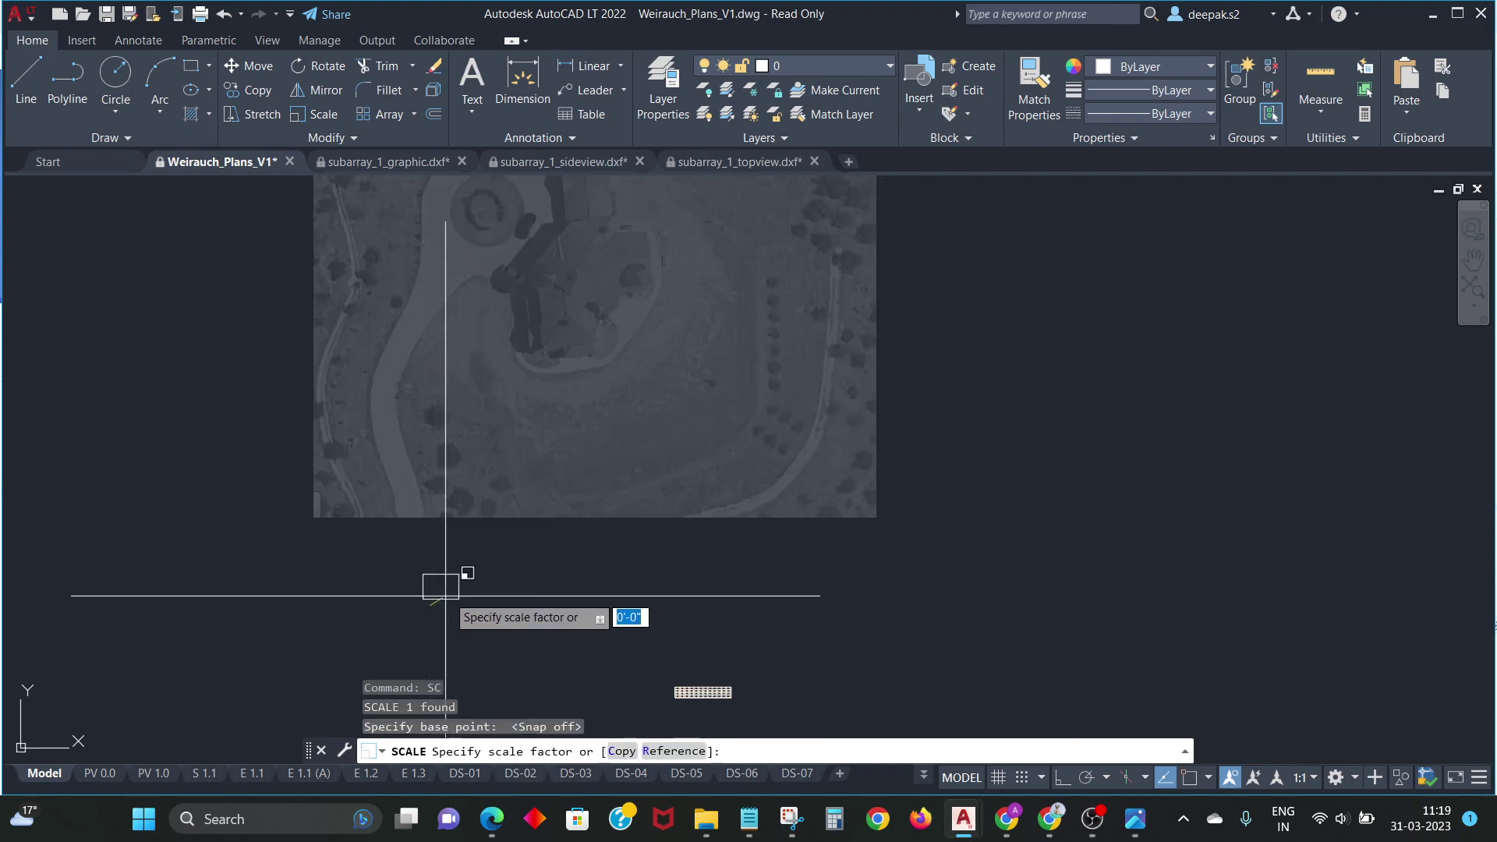
scroll(530, 596, "down", 5)
scroll(530, 596, "up", 3)
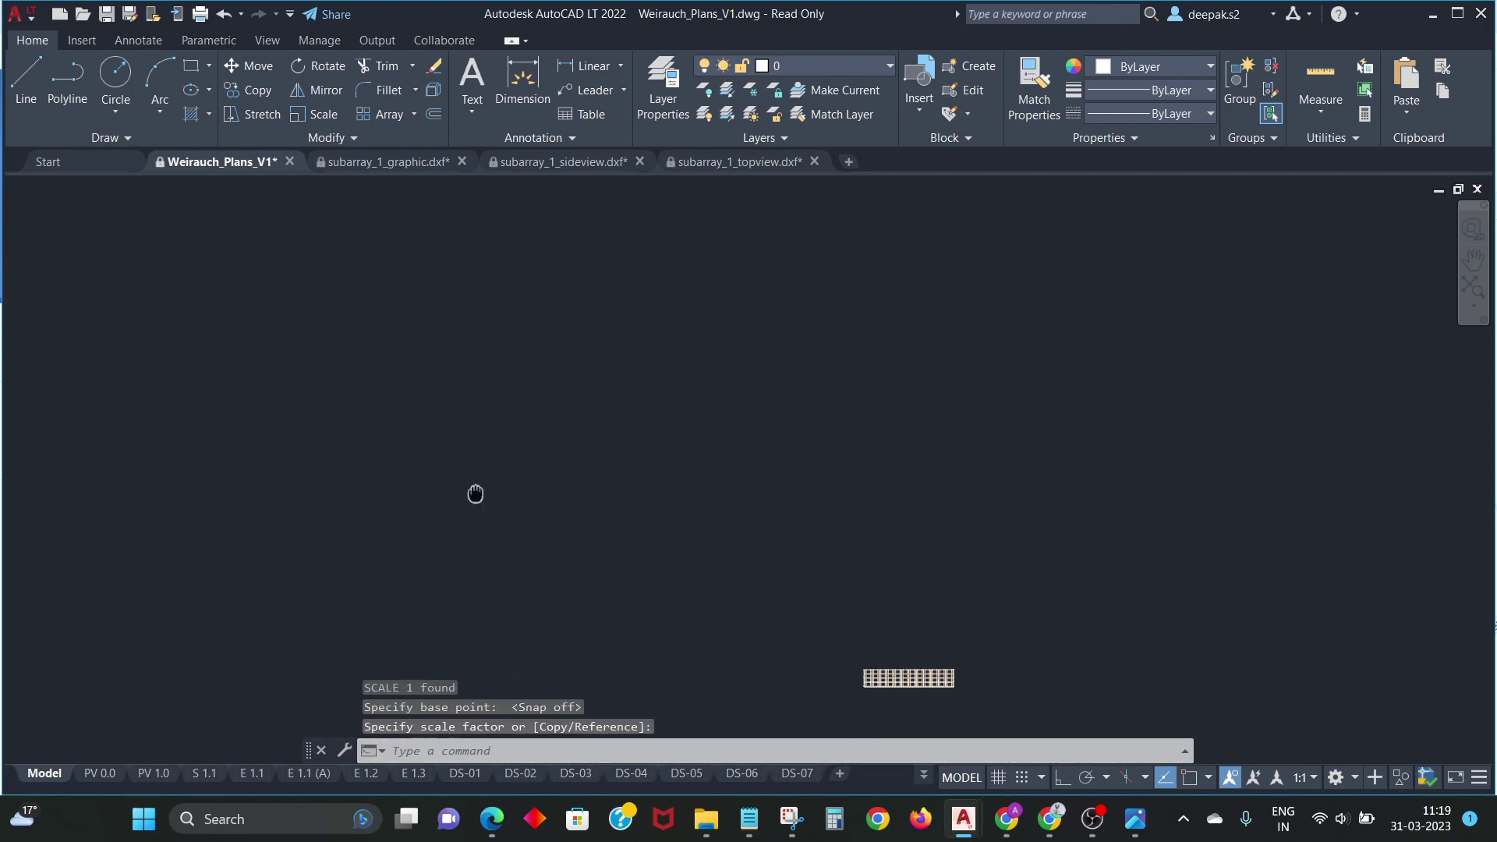
scroll(475, 494, "up", 5)
scroll(281, 269, "down", 2)
middle_click_drag(281, 269, 248, 241)
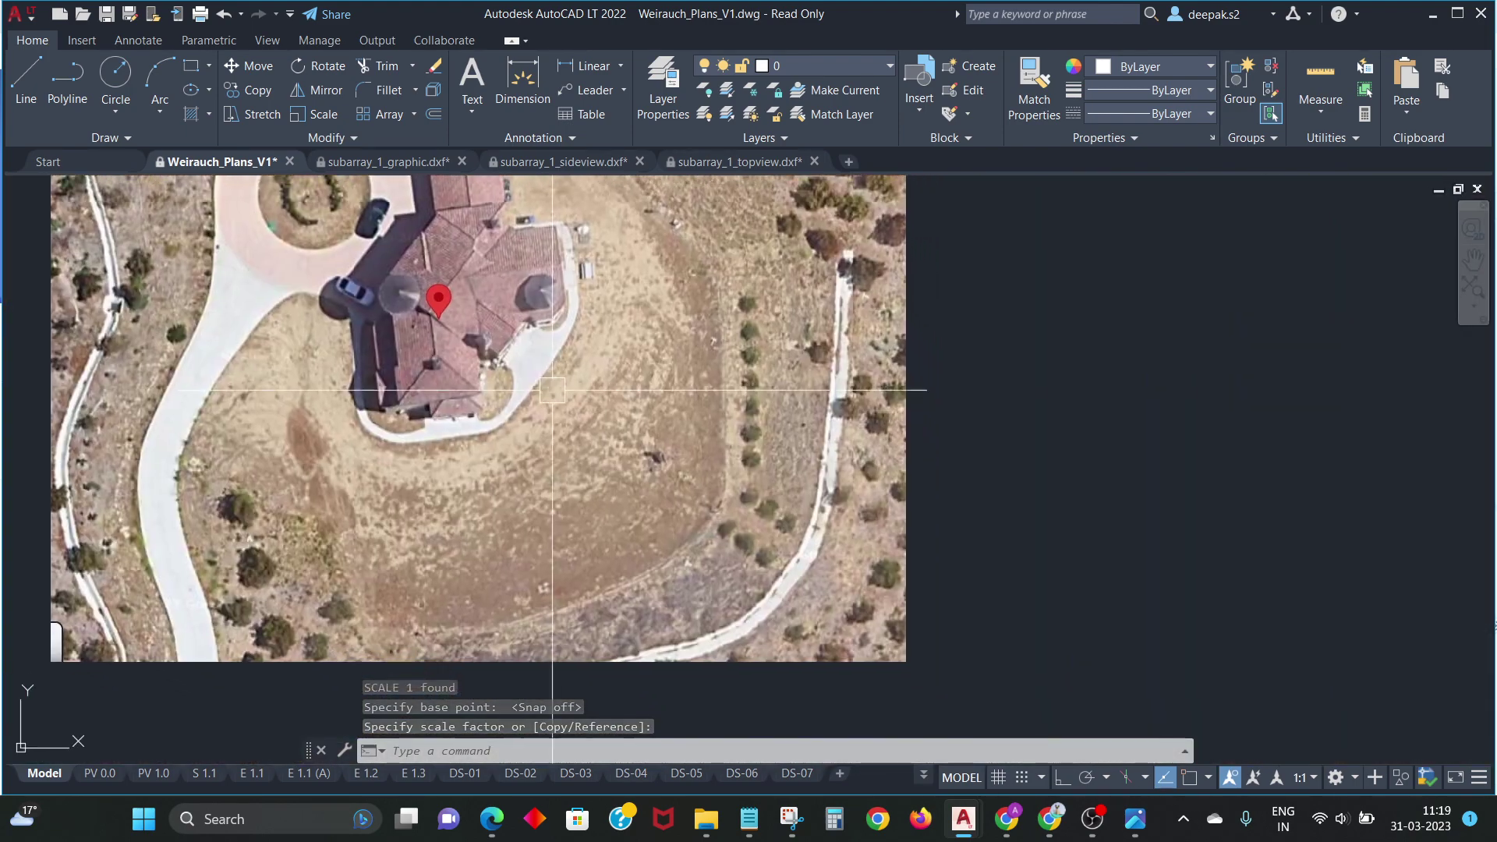
scroll(645, 412, "down", 2)
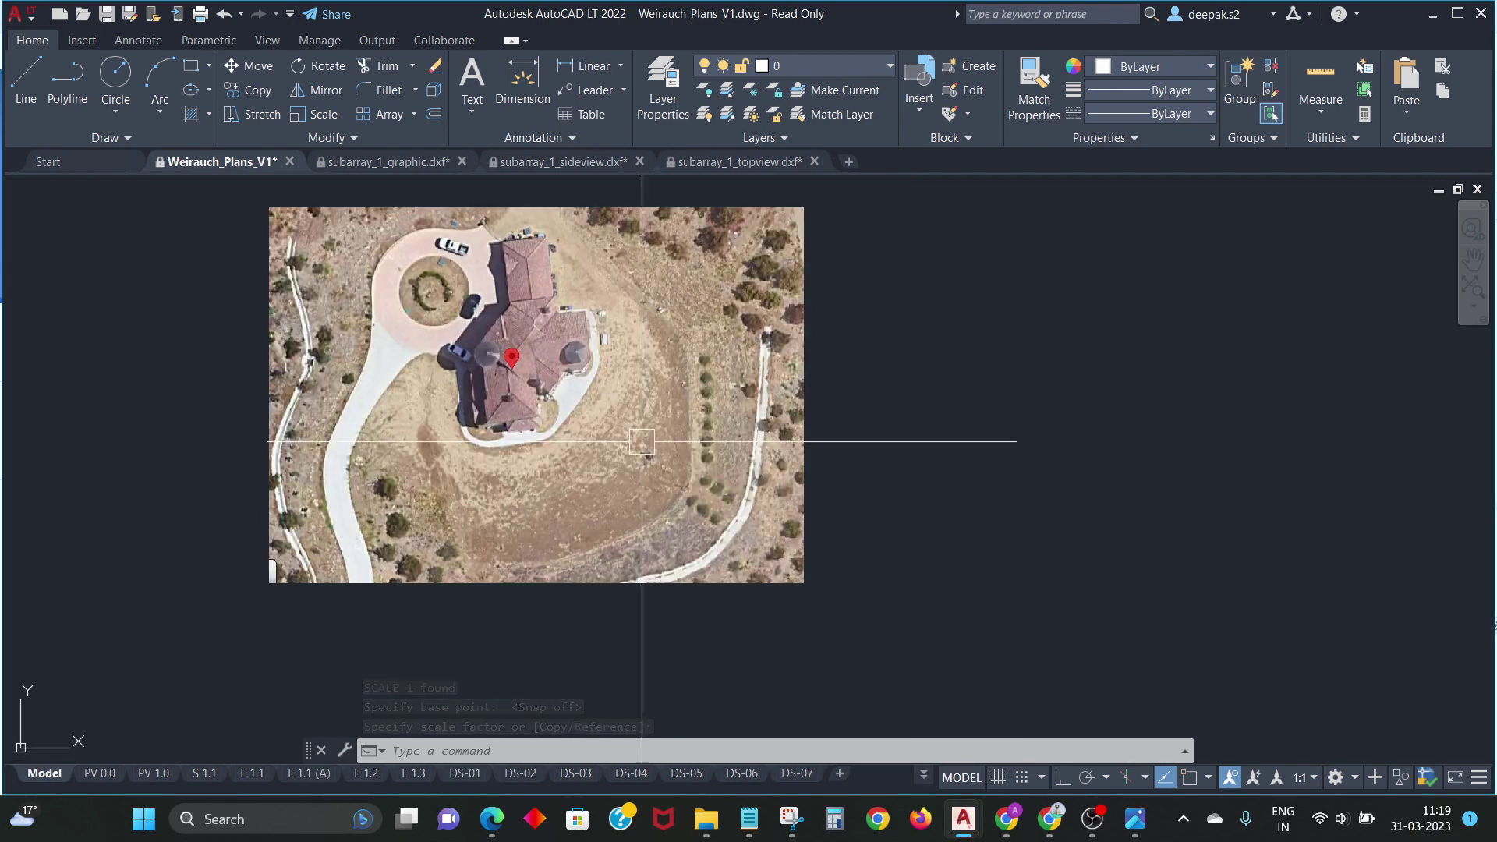
- Switch Google Maps to Satellite imagery, zoomed in and centred on the pinned house
left_click(1045, 823)
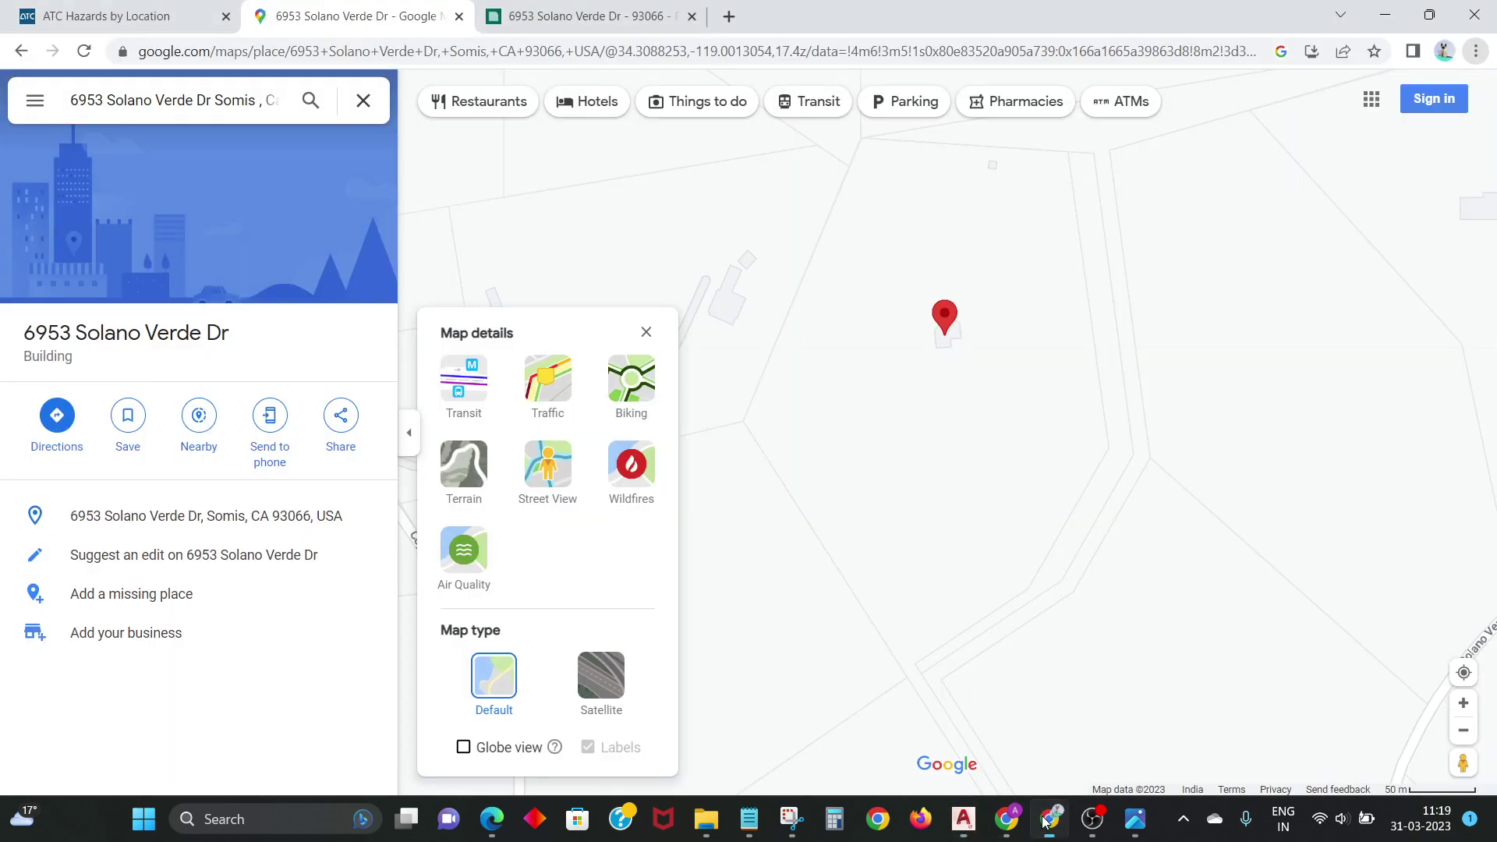
left_click(601, 702)
scroll(920, 429, "up", 2)
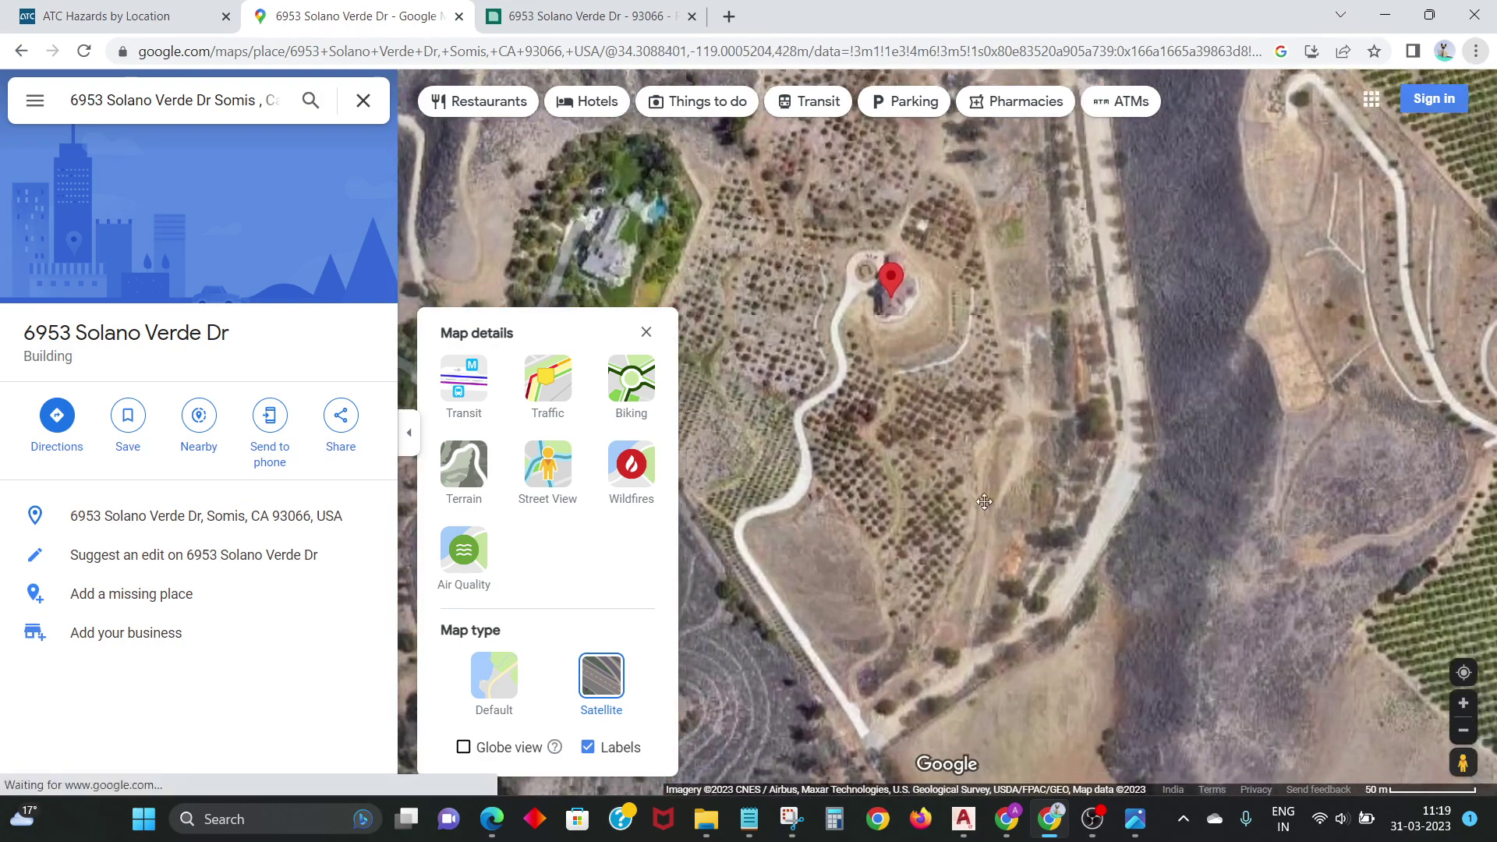
left_click_drag(984, 502, 1116, 498)
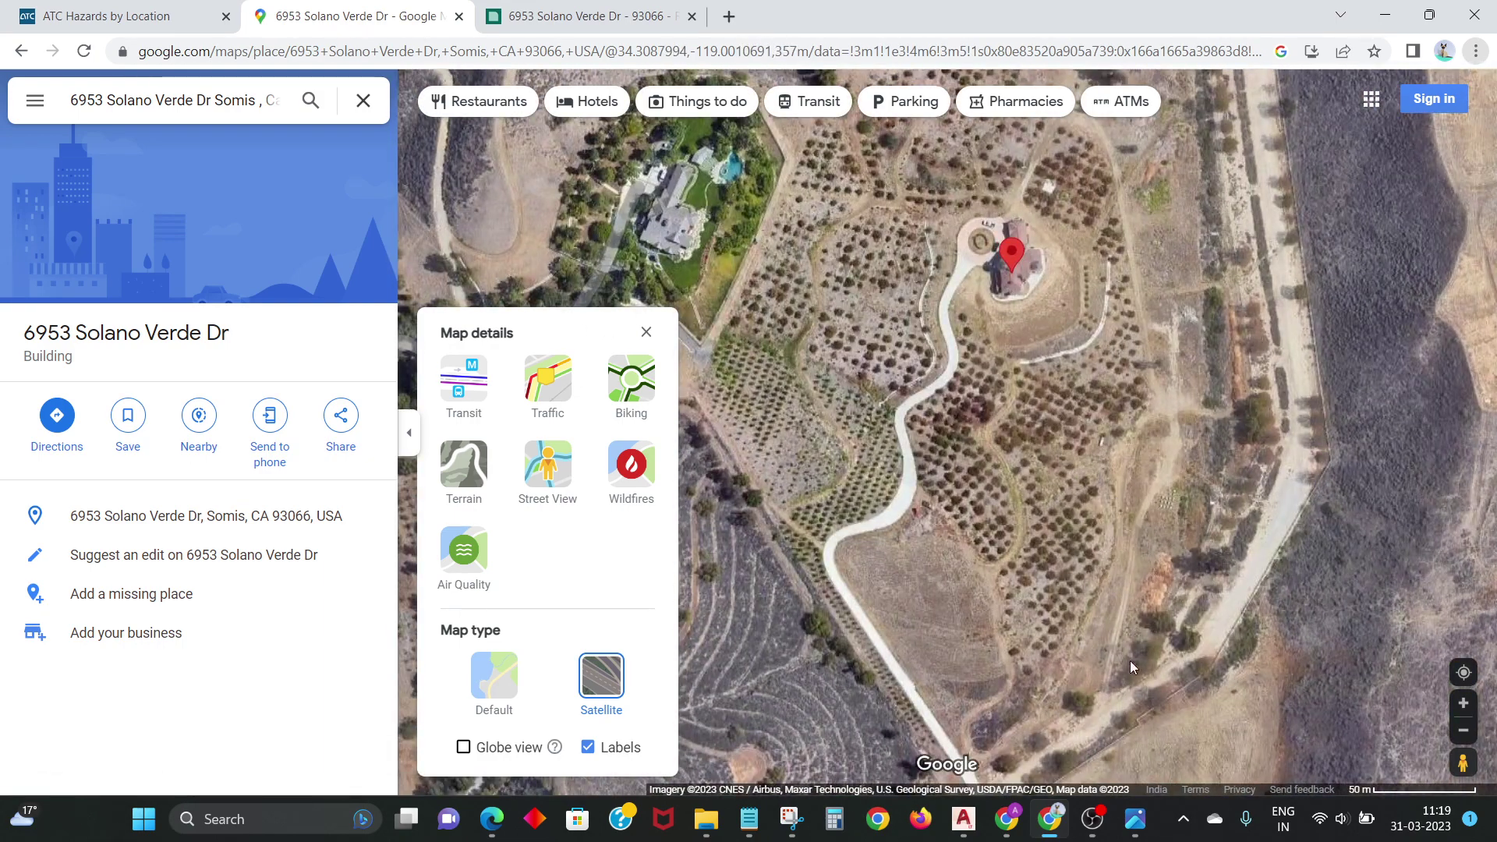
mouse_move(705, 819)
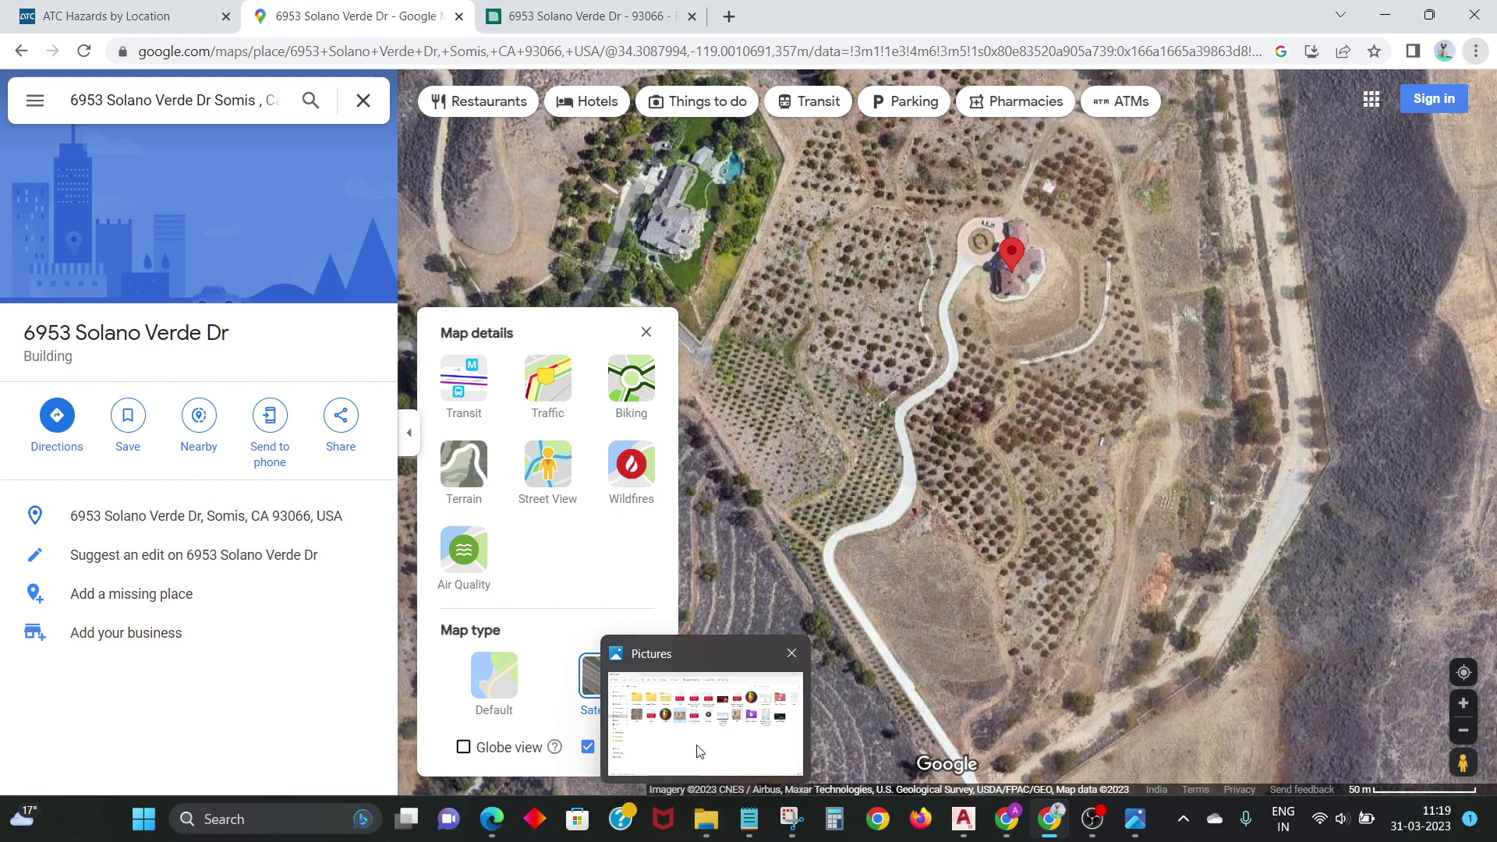
- Try opening ttttt from Pictures, dismissing the PDF reader error and default-app prompts
left_click(720, 731)
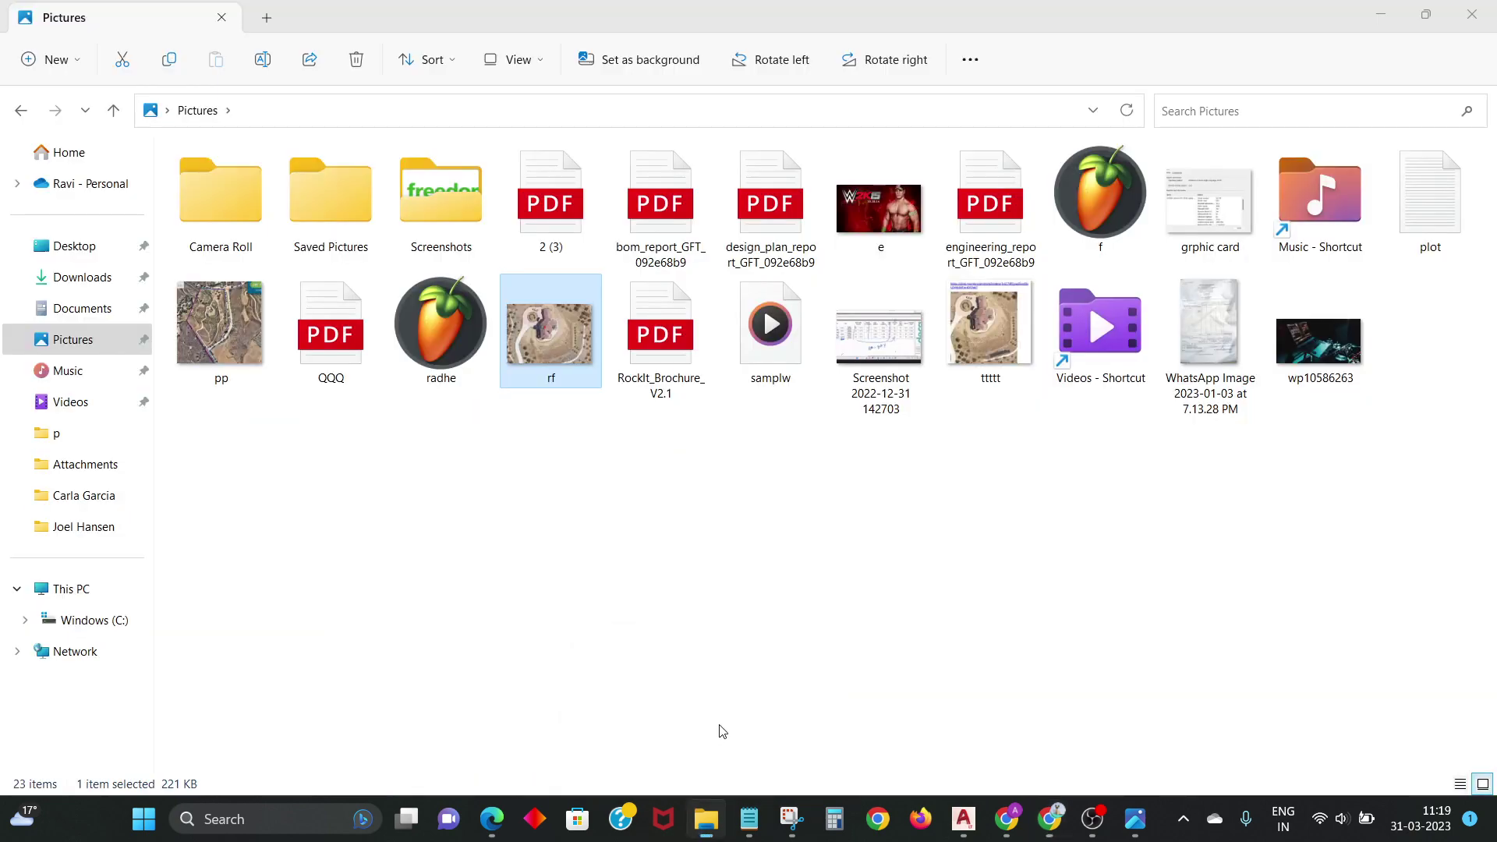
double_click(967, 377)
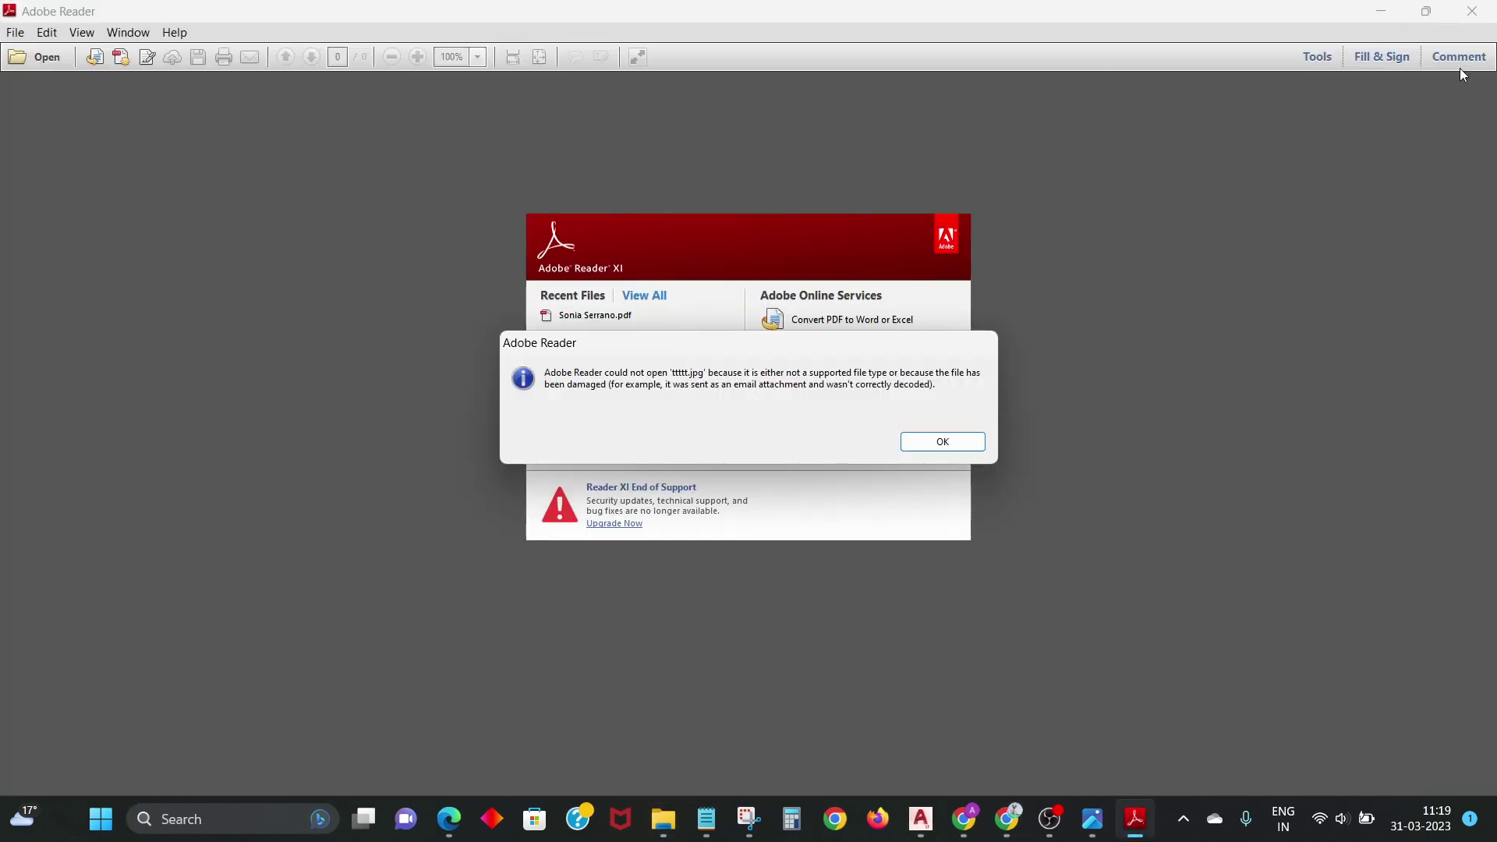
left_click(946, 443)
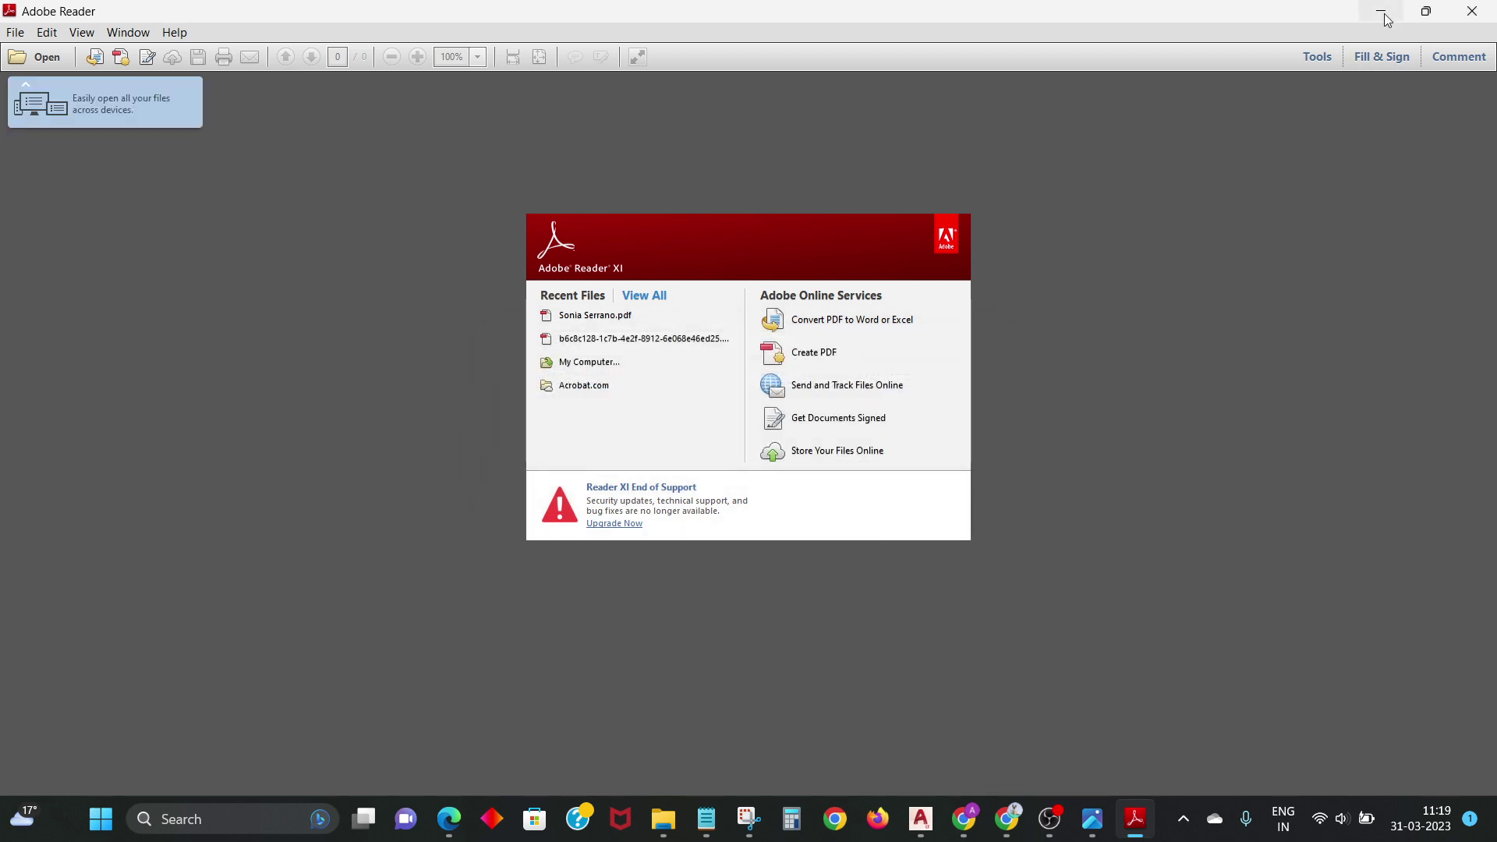
left_click(1382, 11)
right_click(967, 337)
left_click(968, 341)
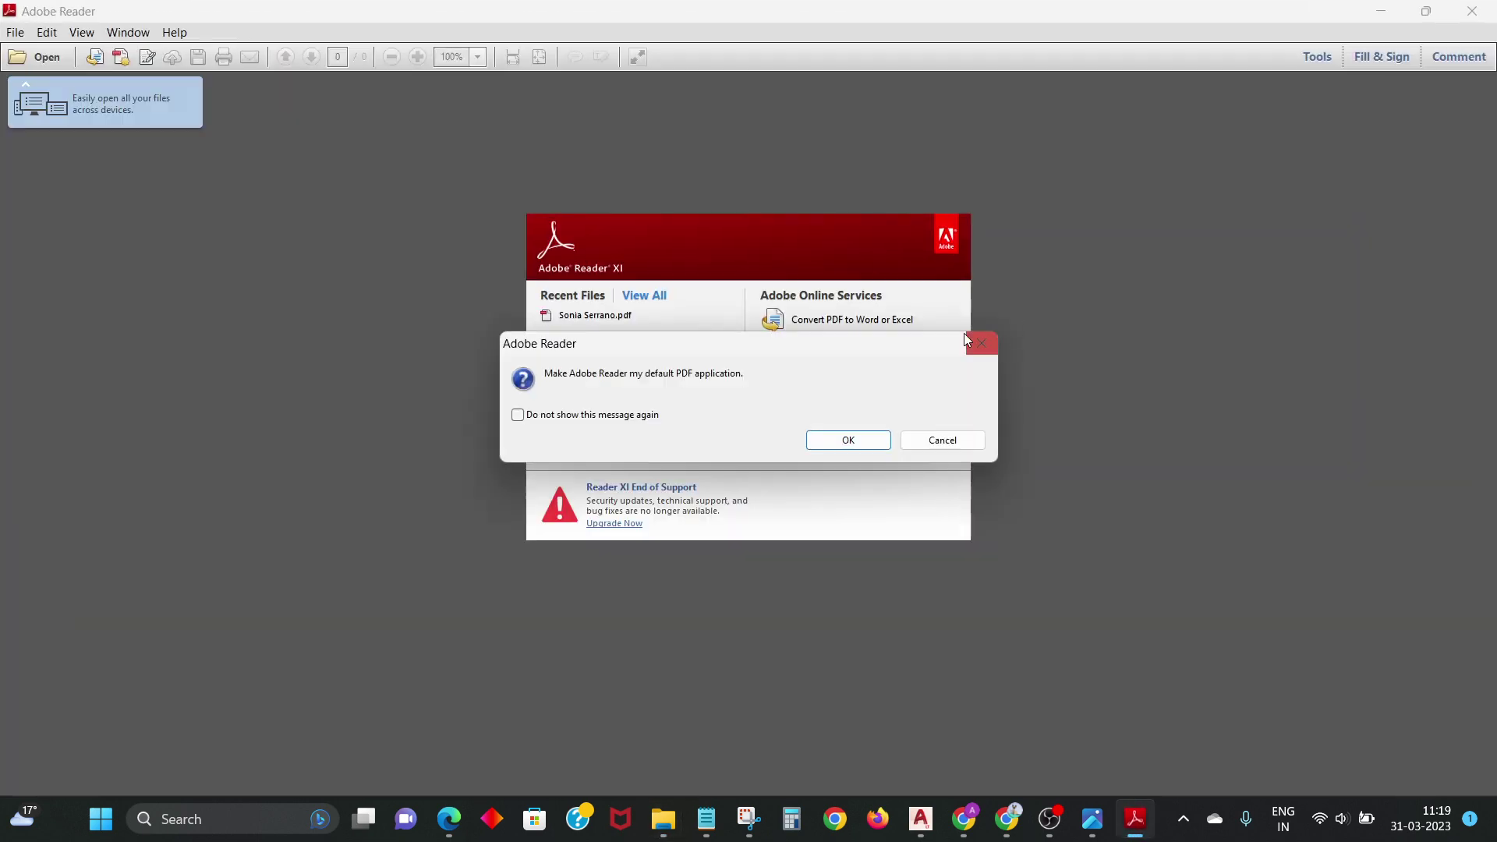
left_click(860, 446)
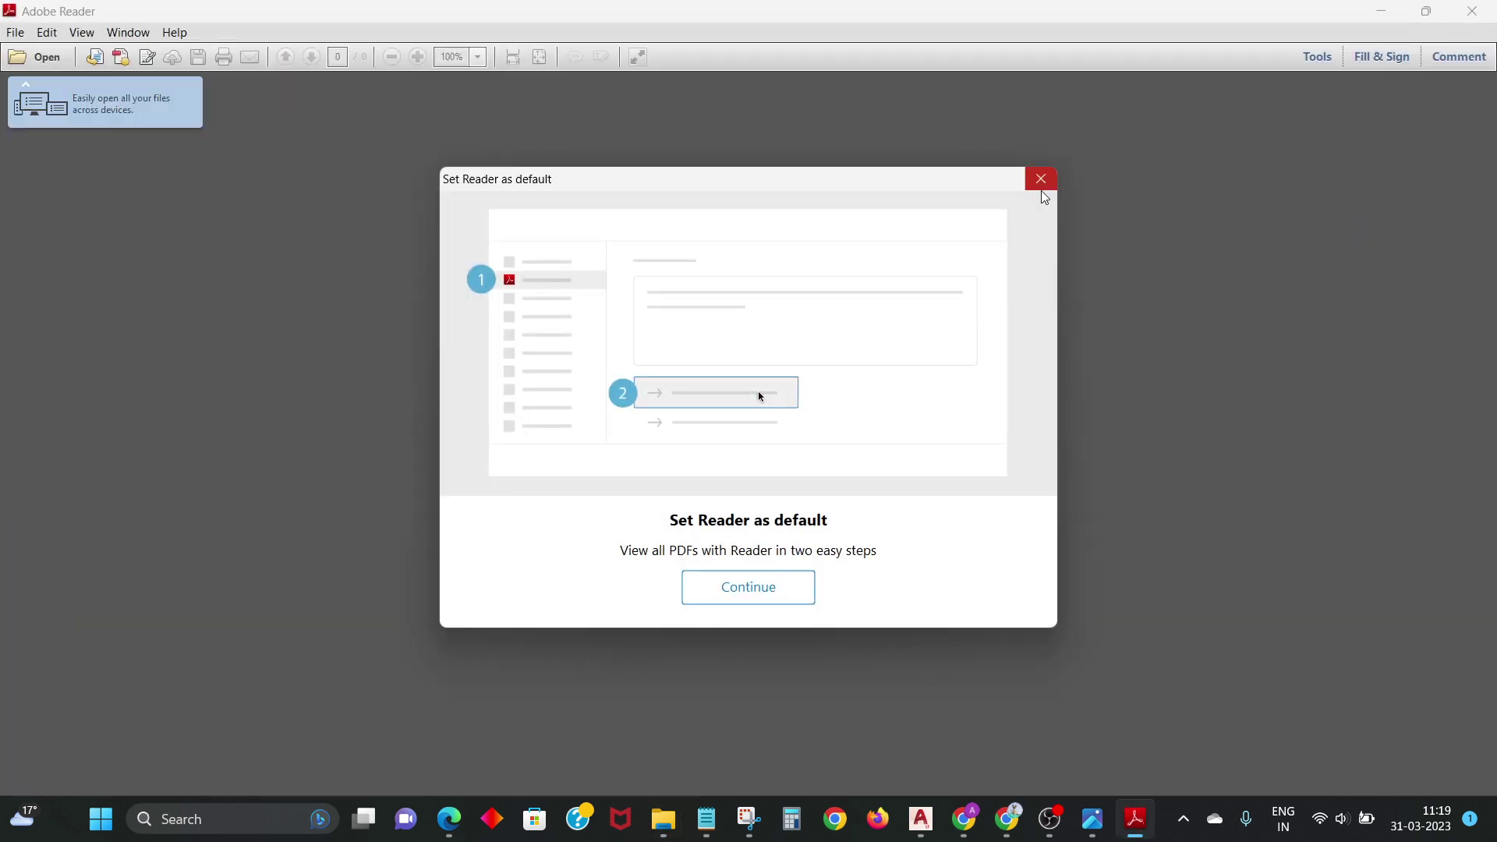
left_click(1042, 189)
left_click(1379, 16)
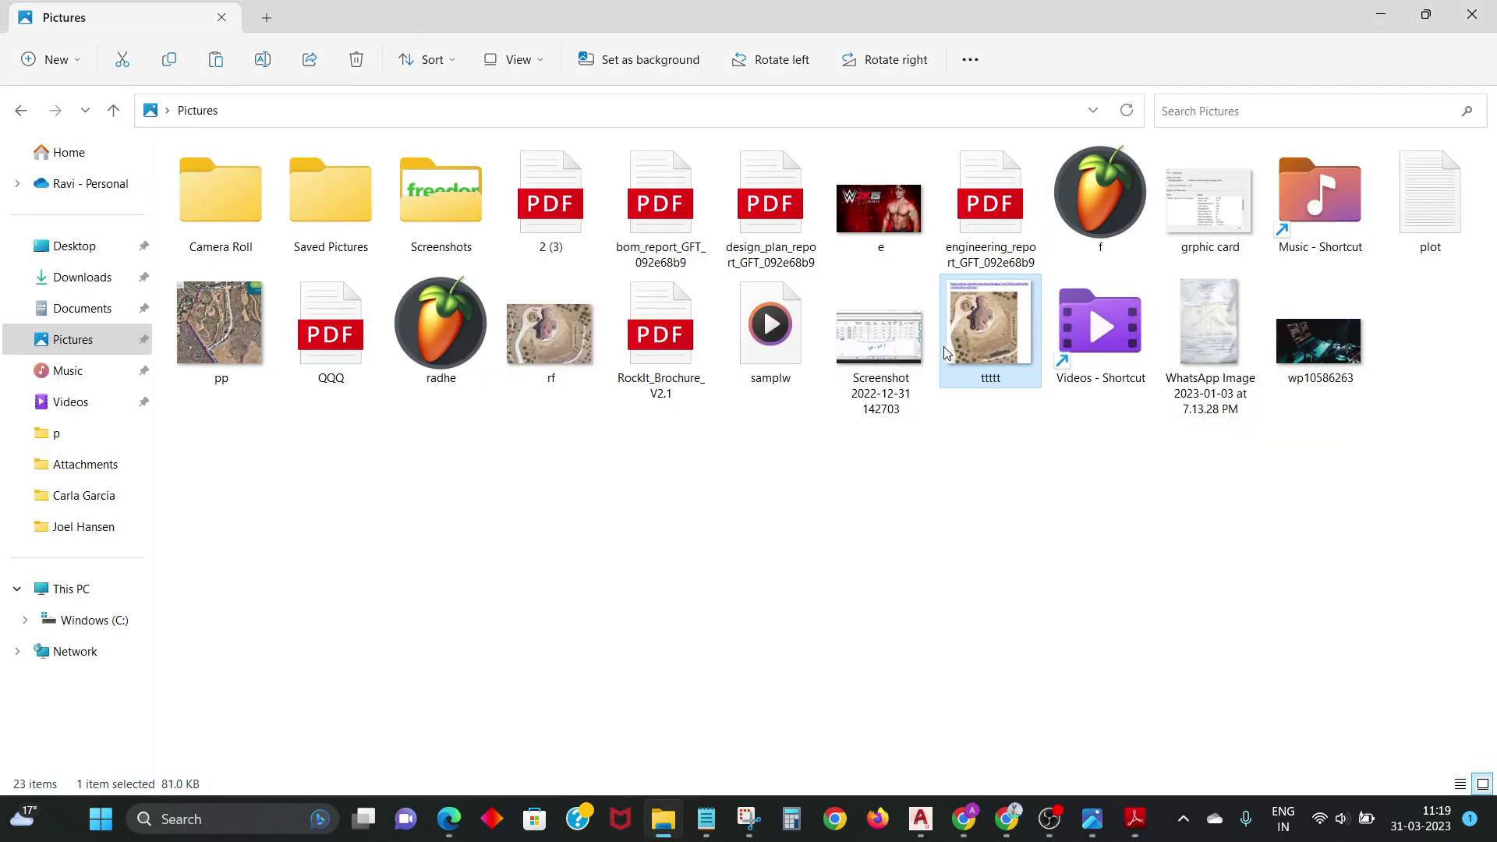
- Open ttttt in Photos, copy the image to the clipboard, and return to AutoCAD
right_click(982, 351)
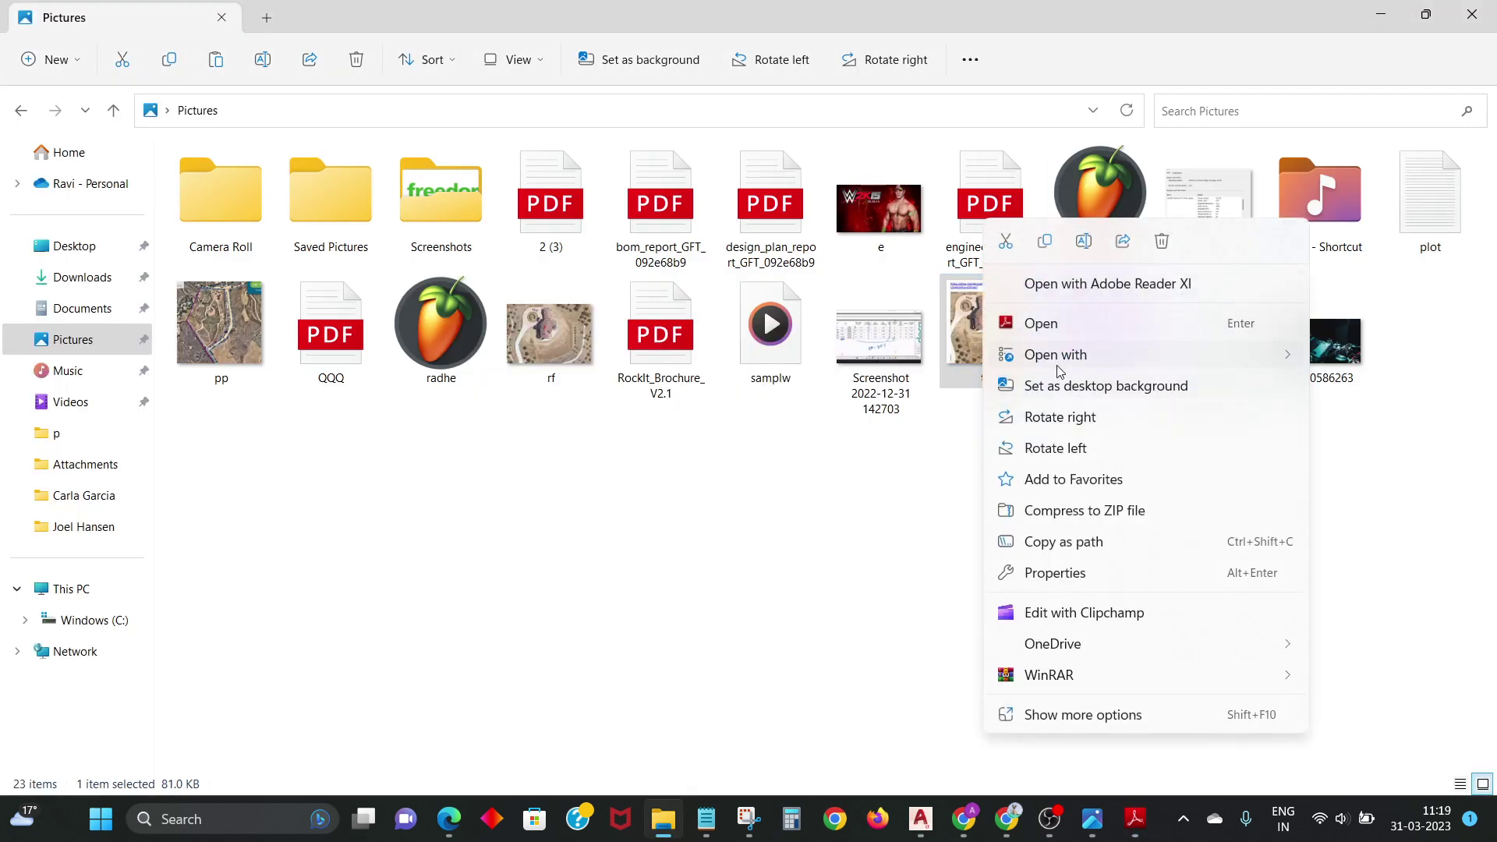
mouse_move(1055, 354)
left_click(839, 419)
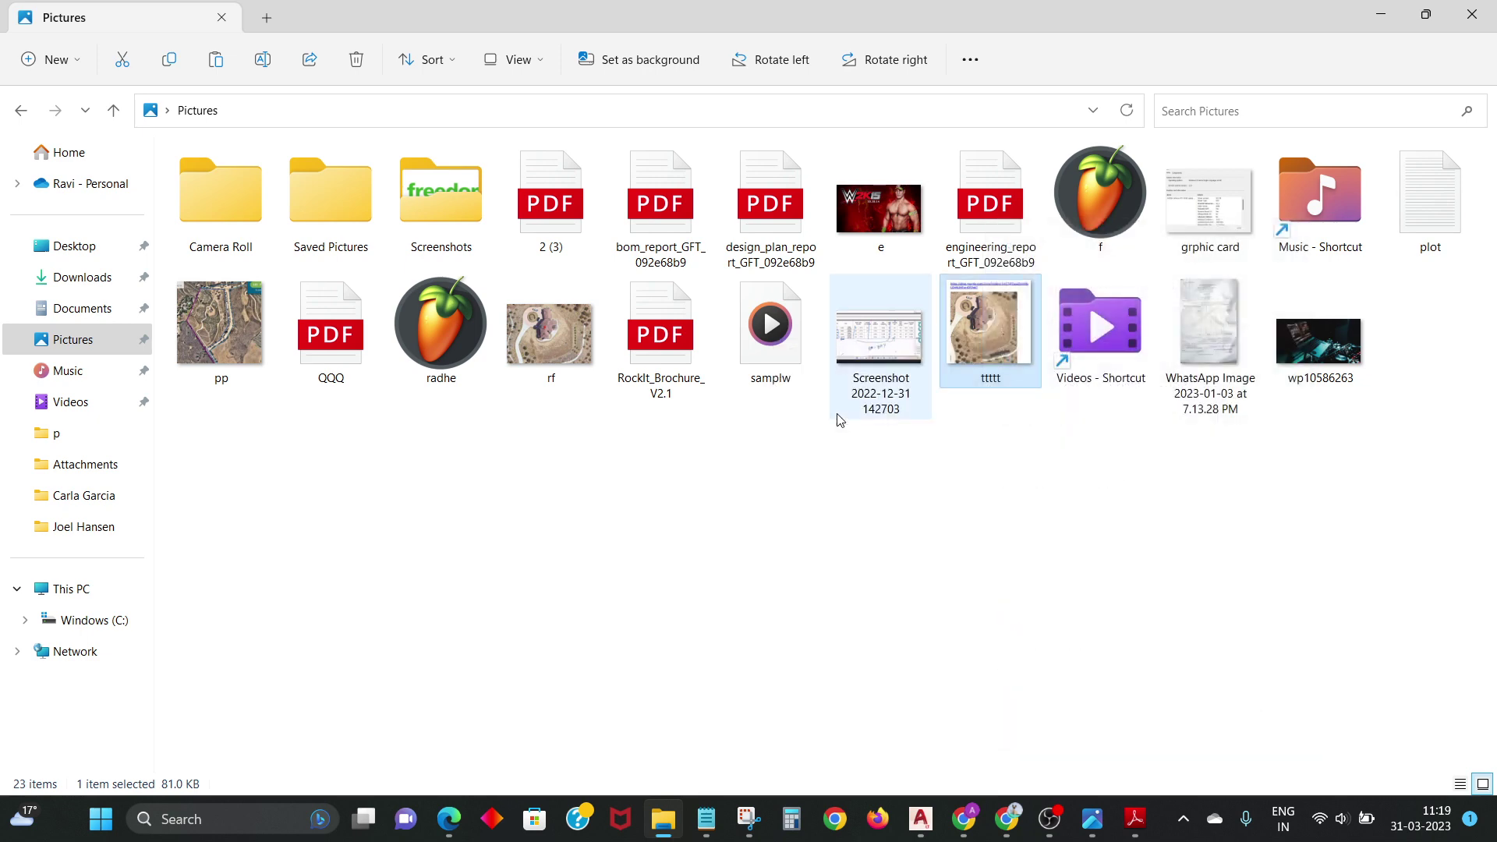
scroll(1133, 308, "up", 2)
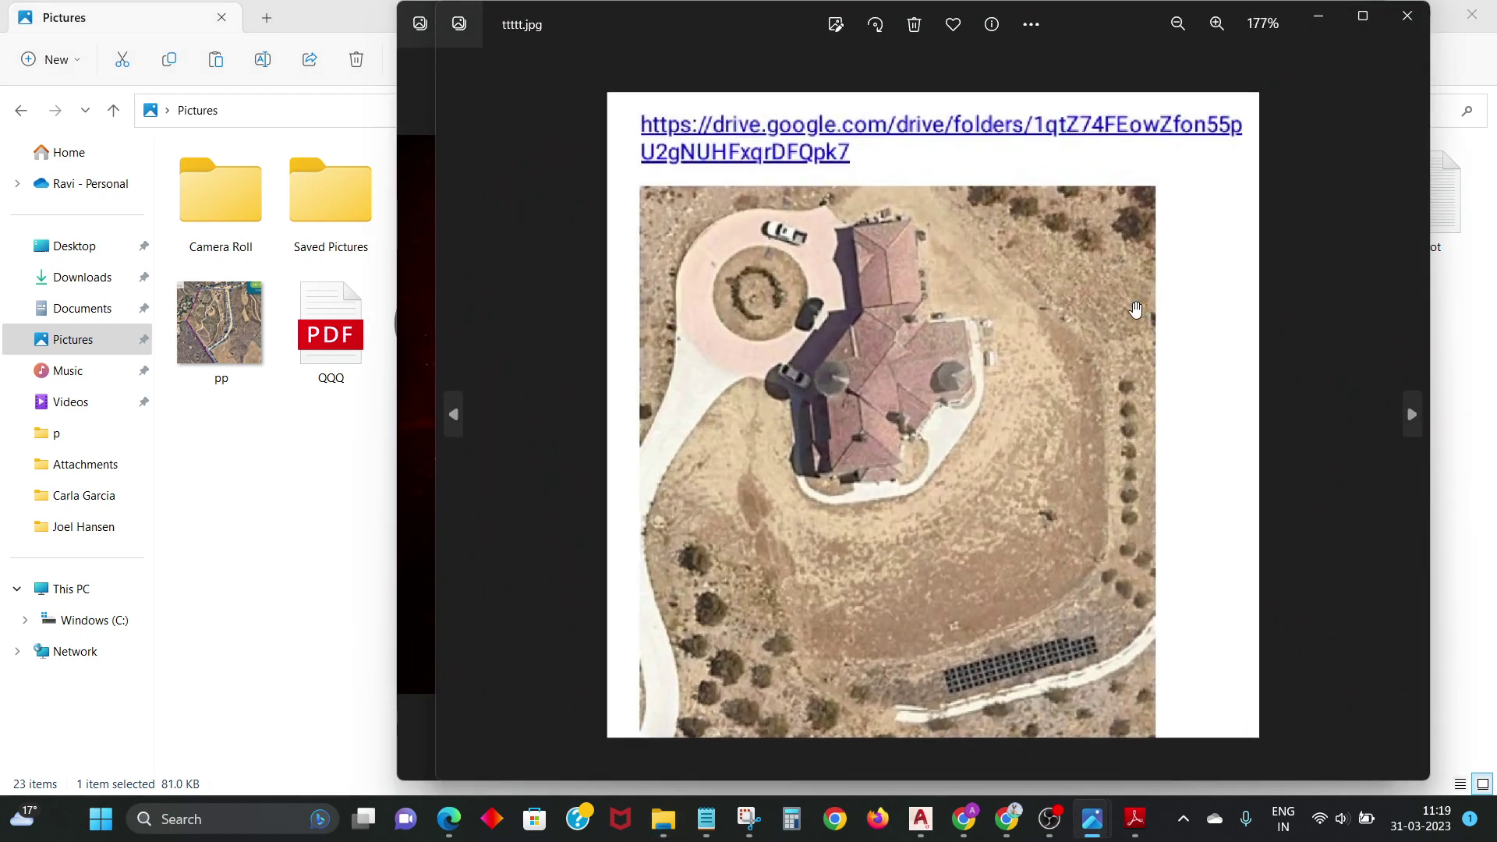
scroll(1077, 310, "down", 1)
right_click(933, 411)
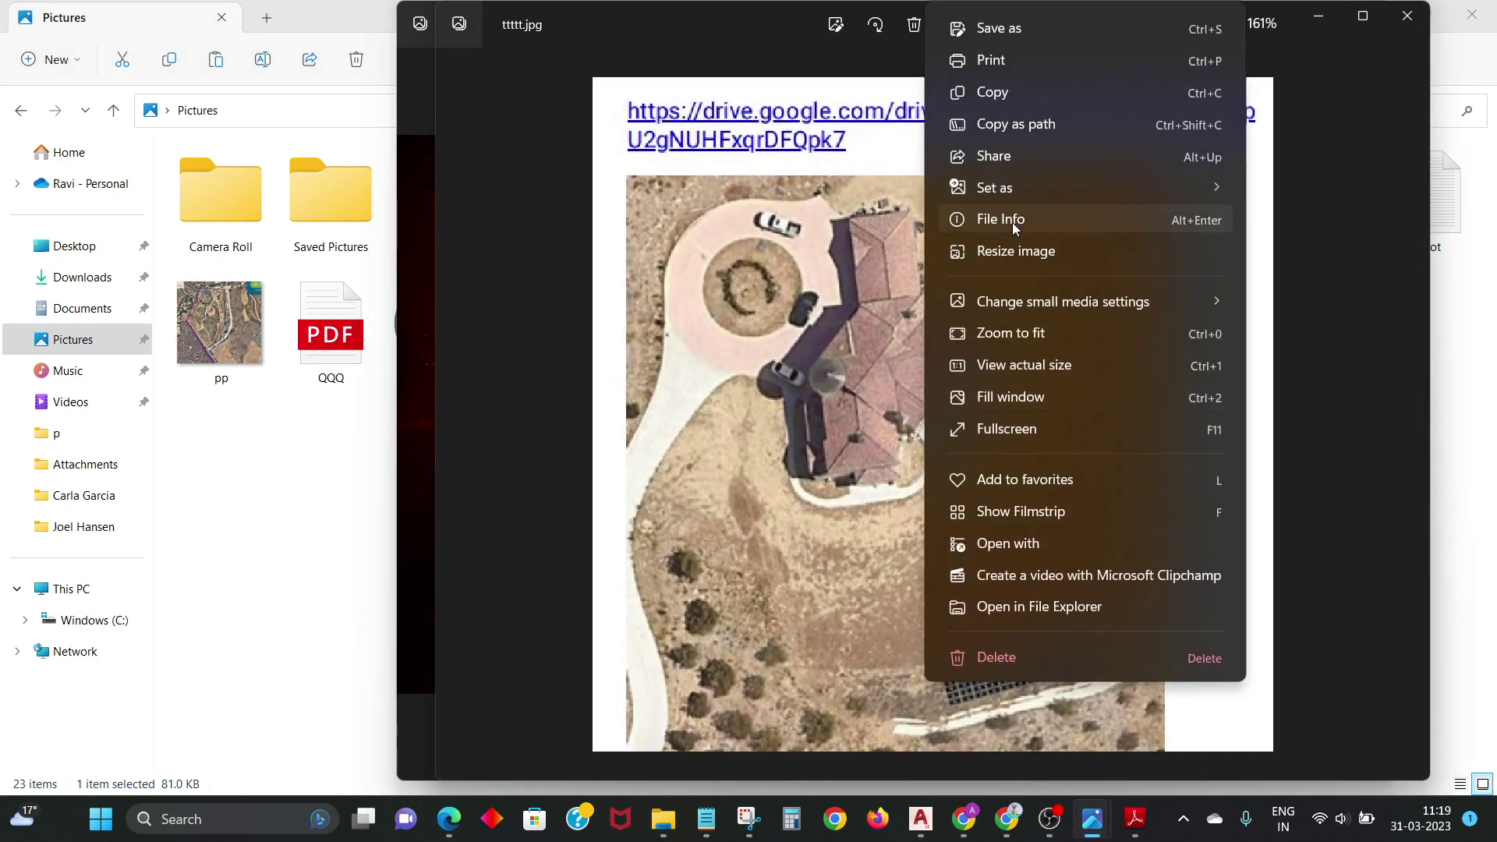
left_click(986, 97)
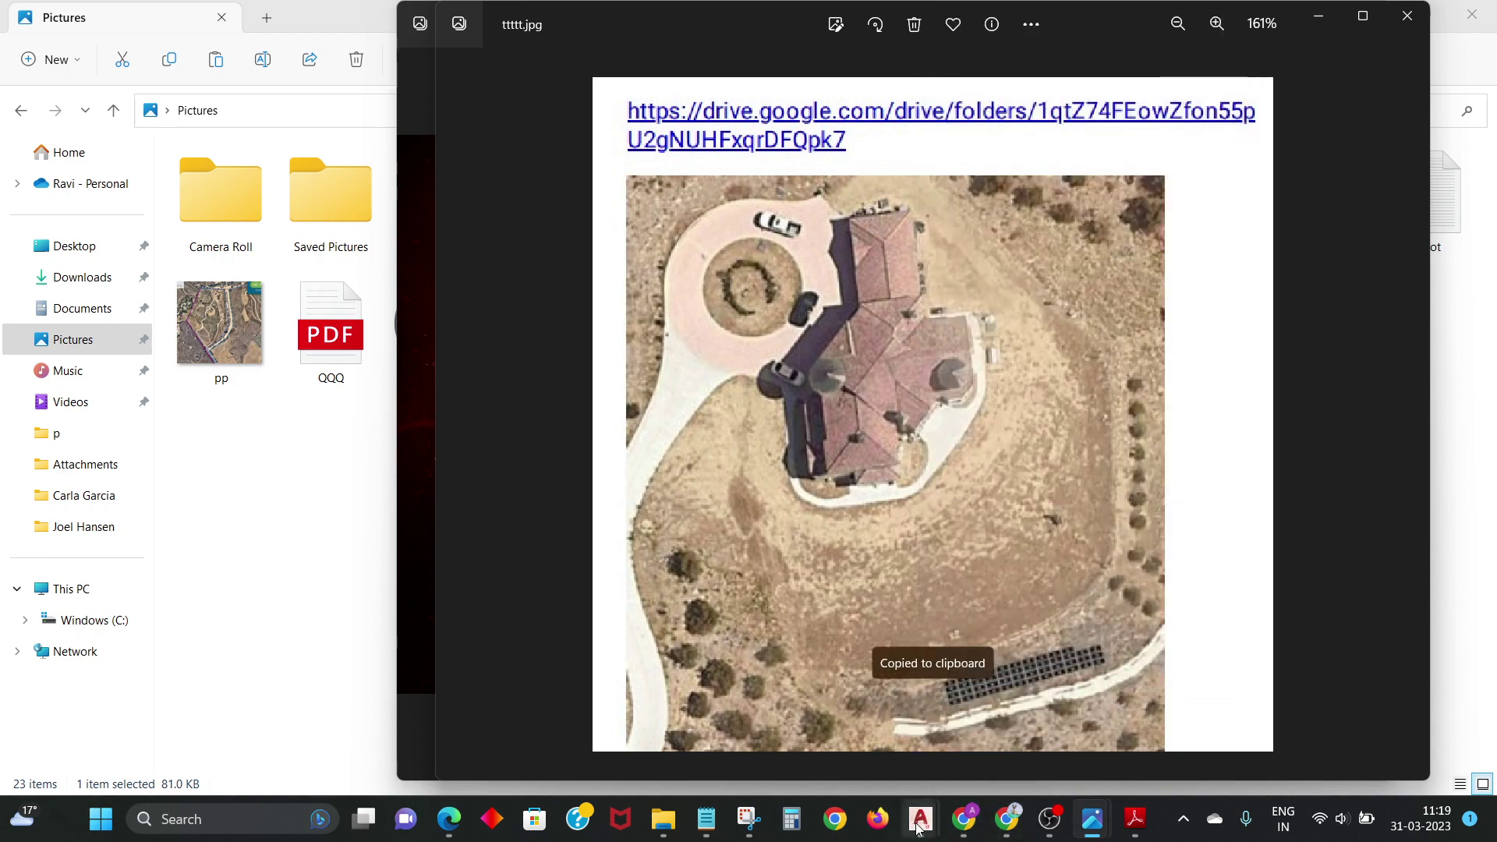
left_click(658, 711)
- Paste ttttt.jpg beside the first aerial image at scale 1 and rotation 0, showing both
scroll(725, 492, "down", 3)
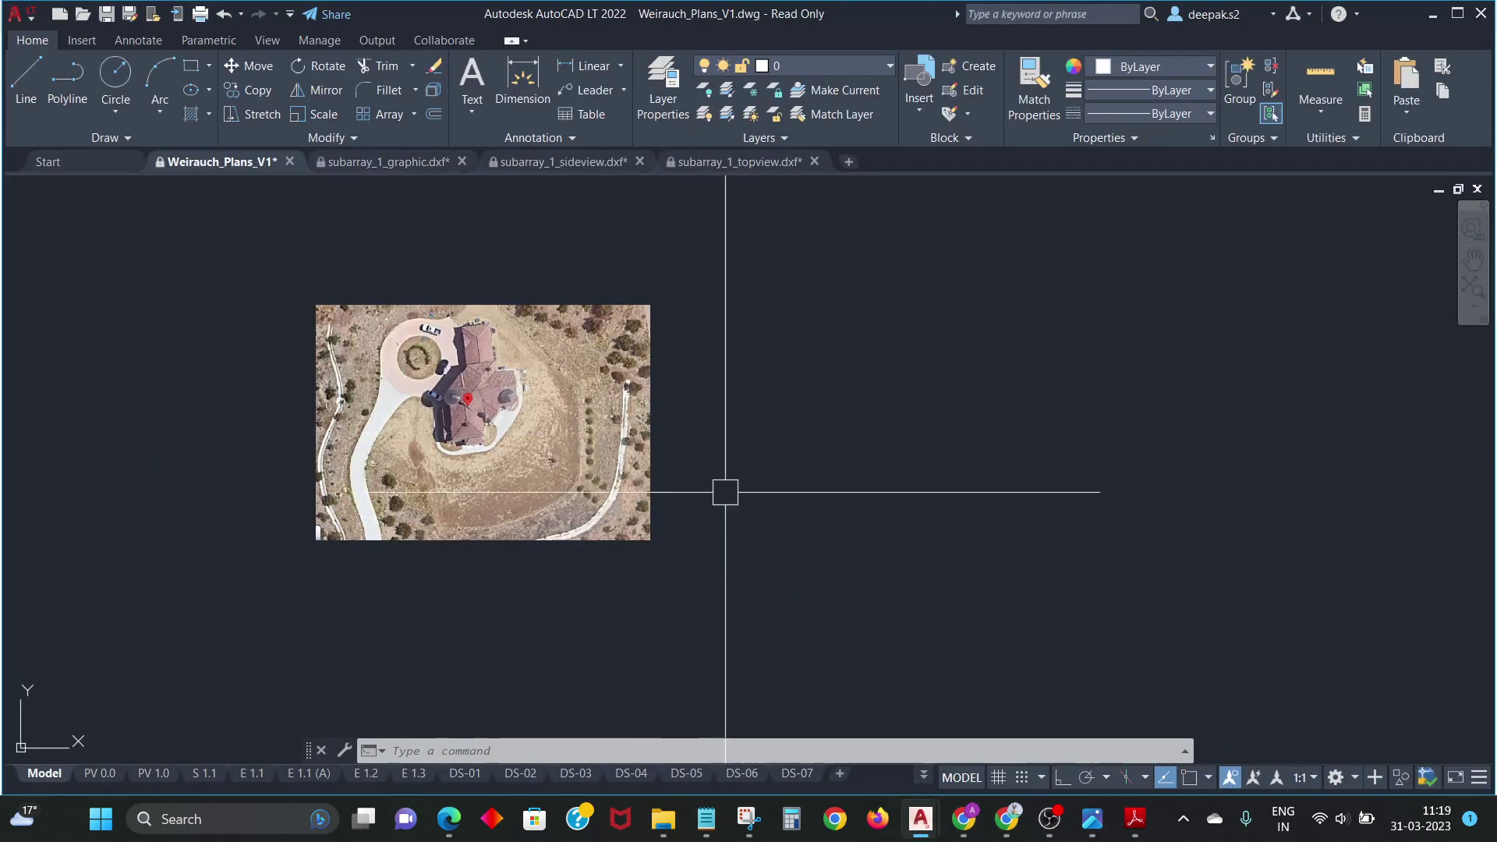
key("ctrl+v")
left_click(751, 550)
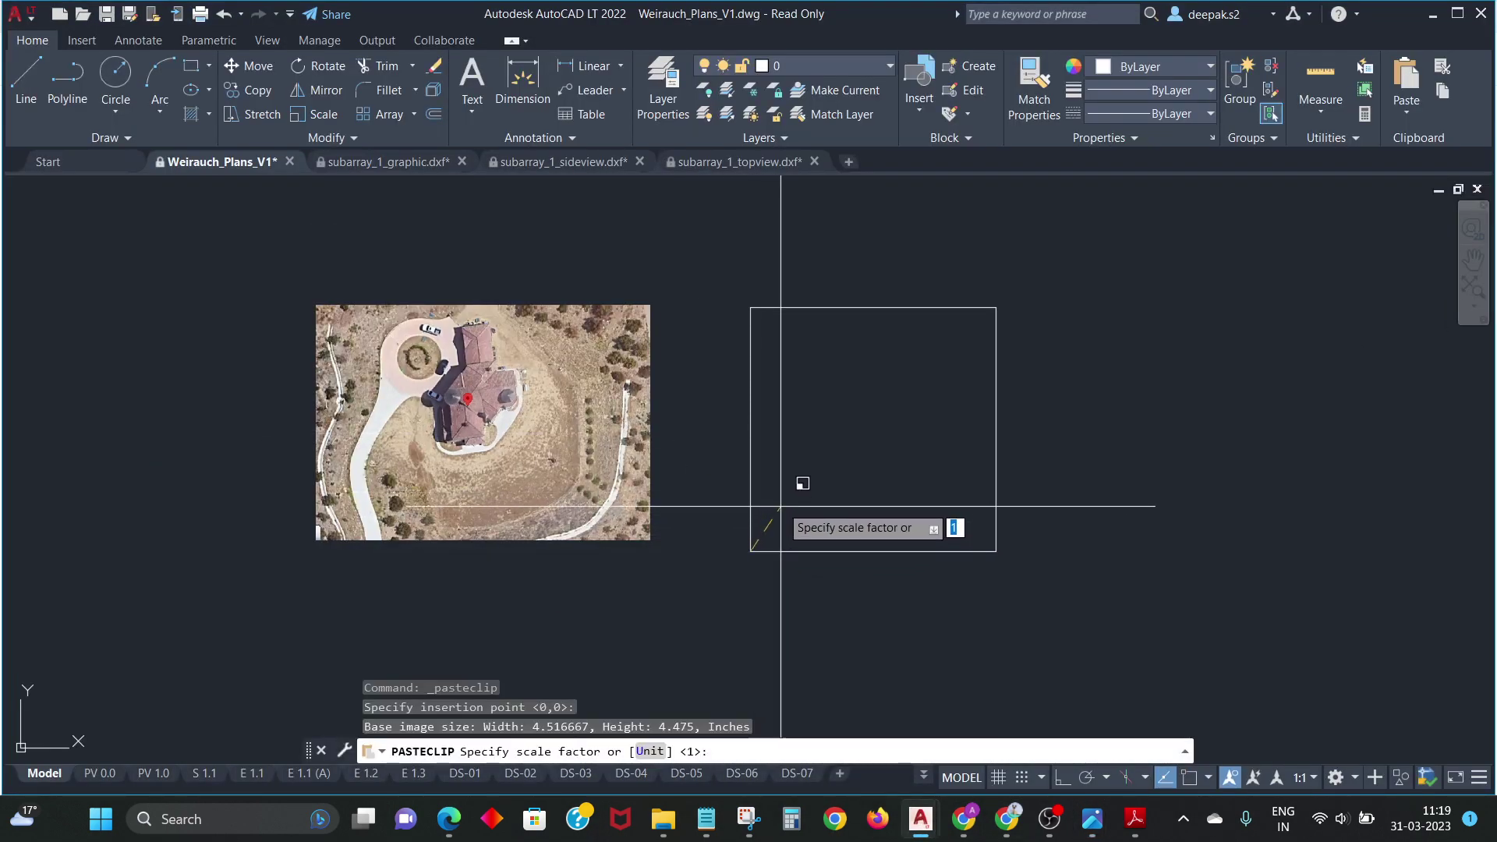
left_click(808, 478)
key("F8")
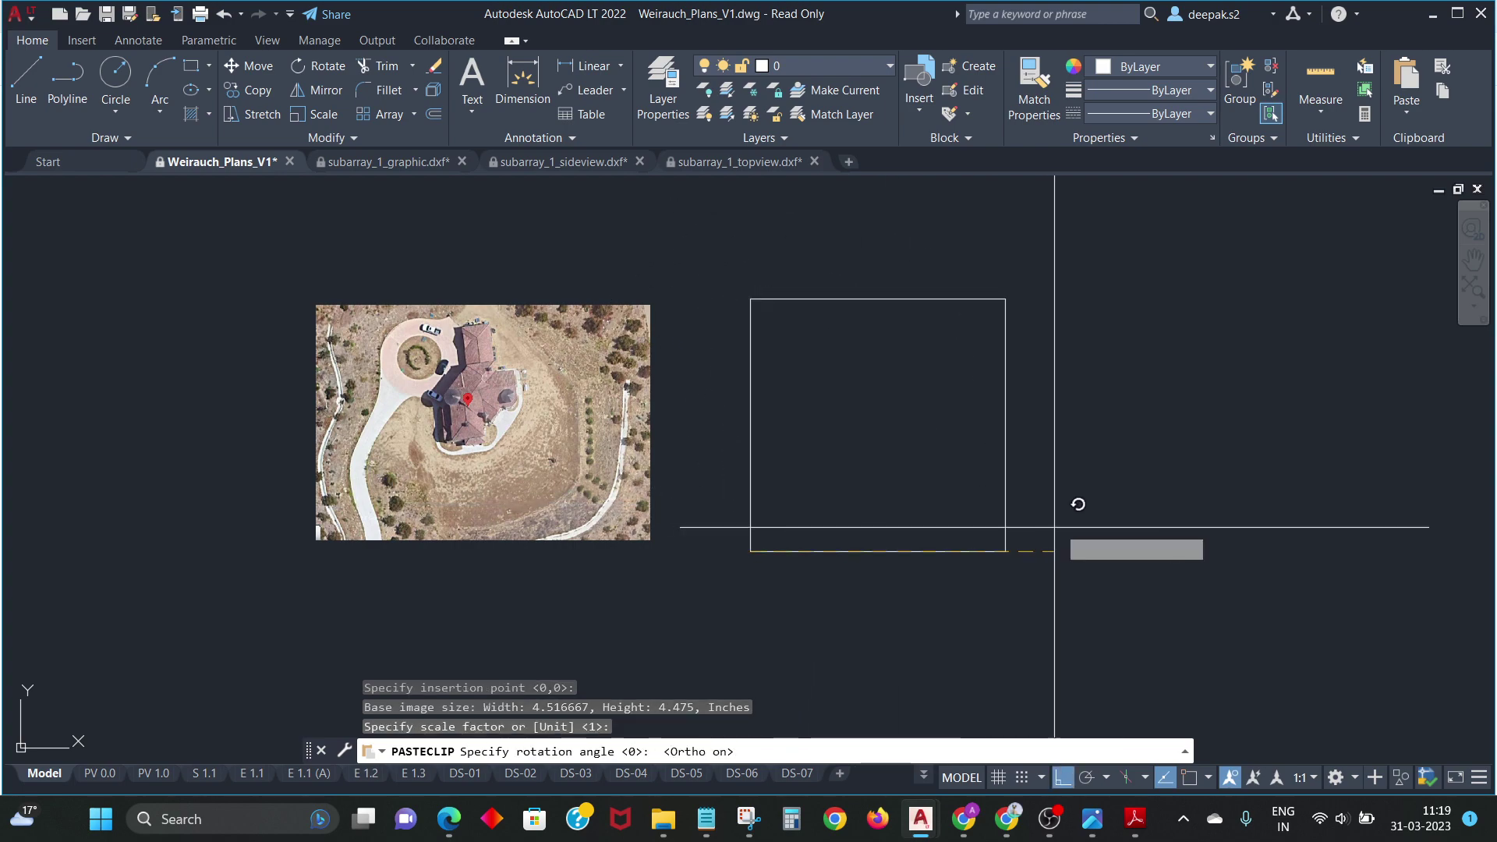
left_click(1057, 522)
scroll(780, 499, "up", 5)
mouse_move(787, 514)
middle_mouse_down()
mouse_move(755, 494)
mouse_move(936, 484)
middle_mouse_up()
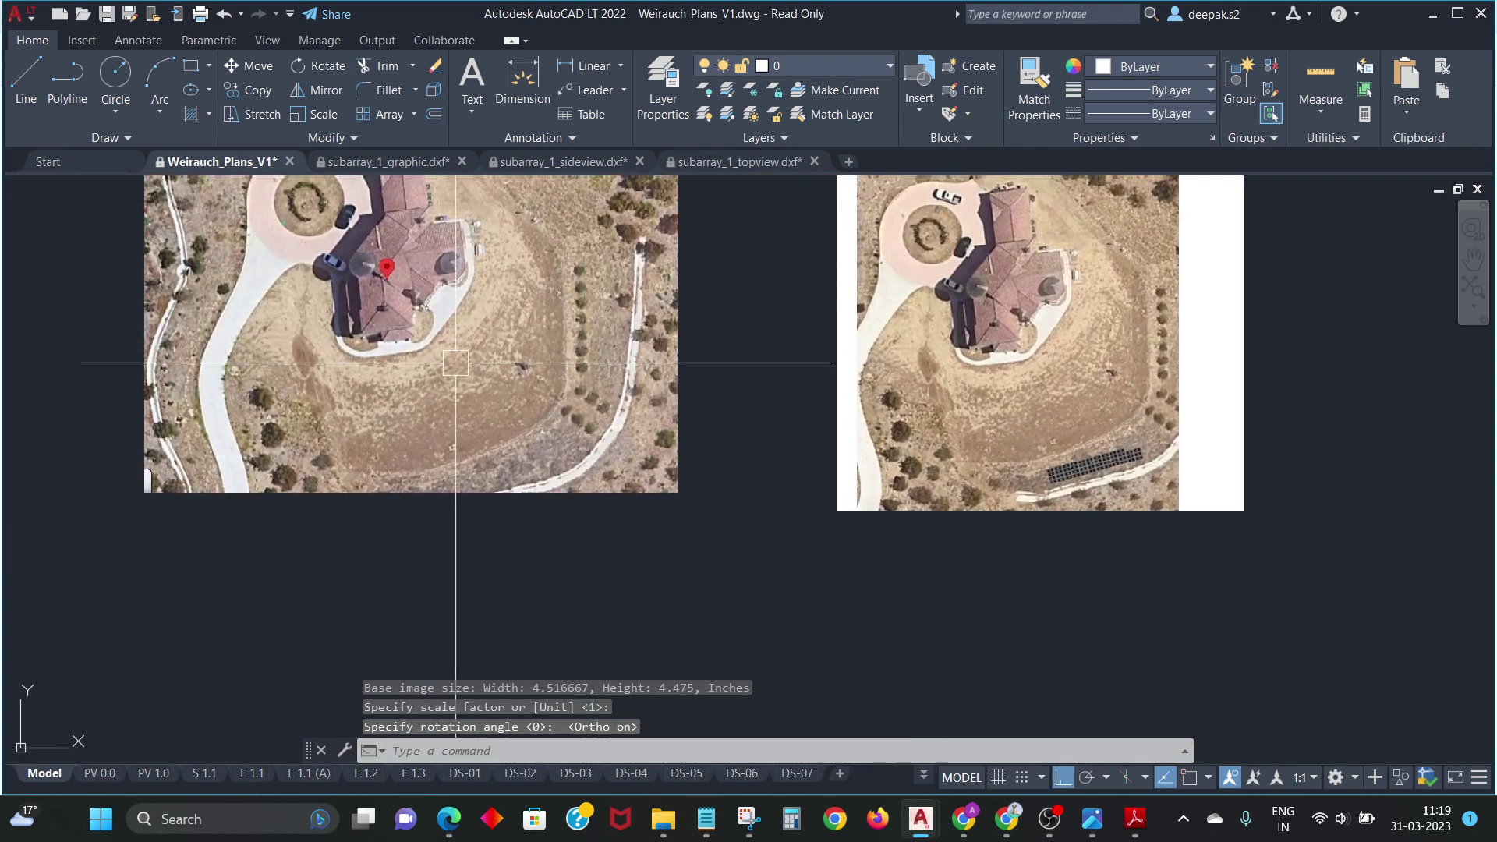
scroll(445, 347, "up", 2)
scroll(468, 351, "up", 3)
mouse_move(1006, 819)
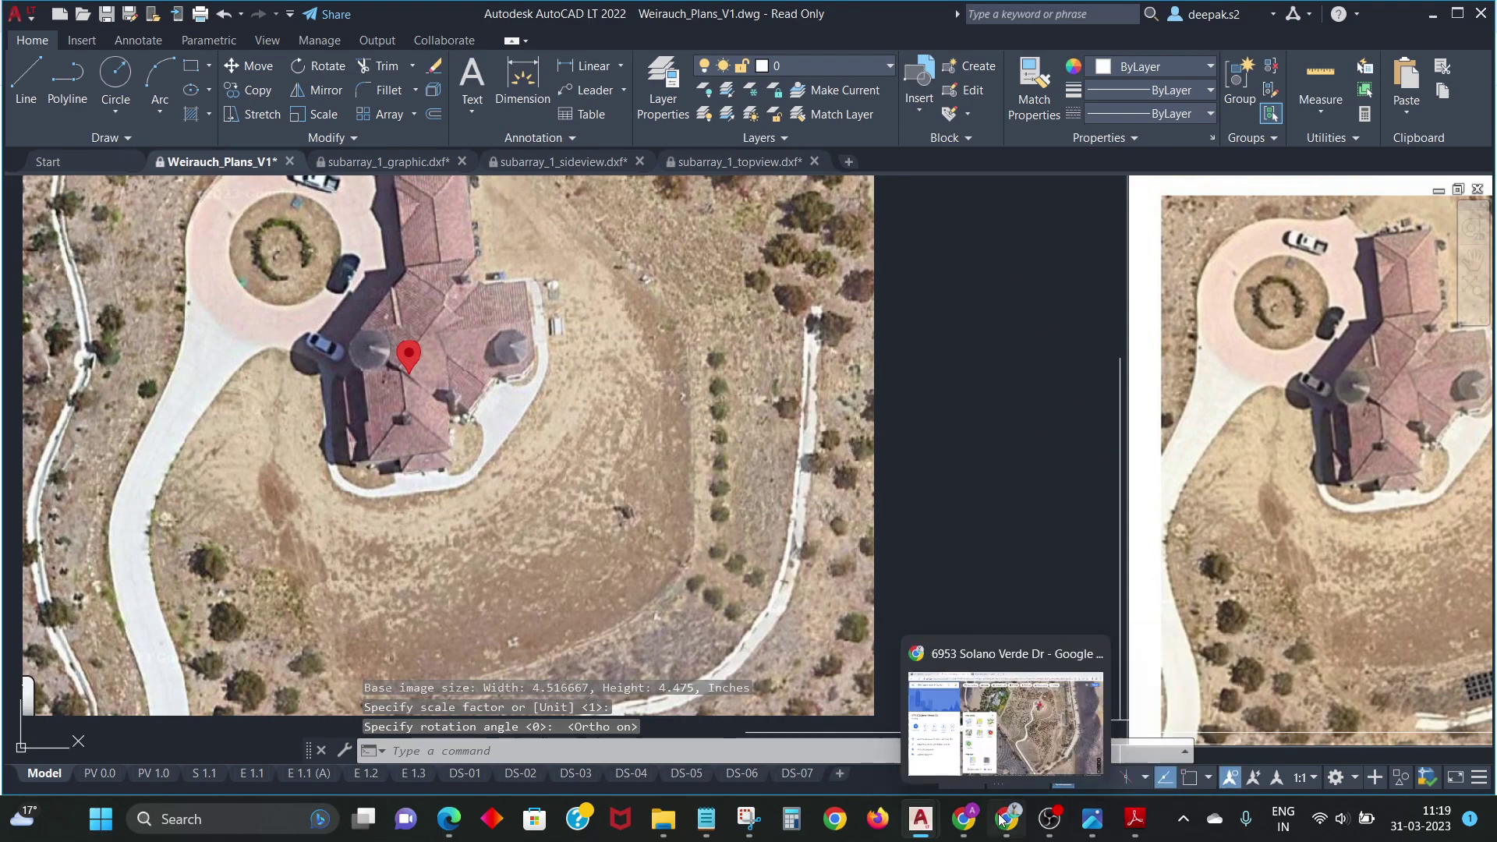
- Measure the north-wing roof edge on the Google Maps satellite view as 11.40 m (37.40 ft)
left_click(1004, 733)
scroll(1014, 273, "up", 3)
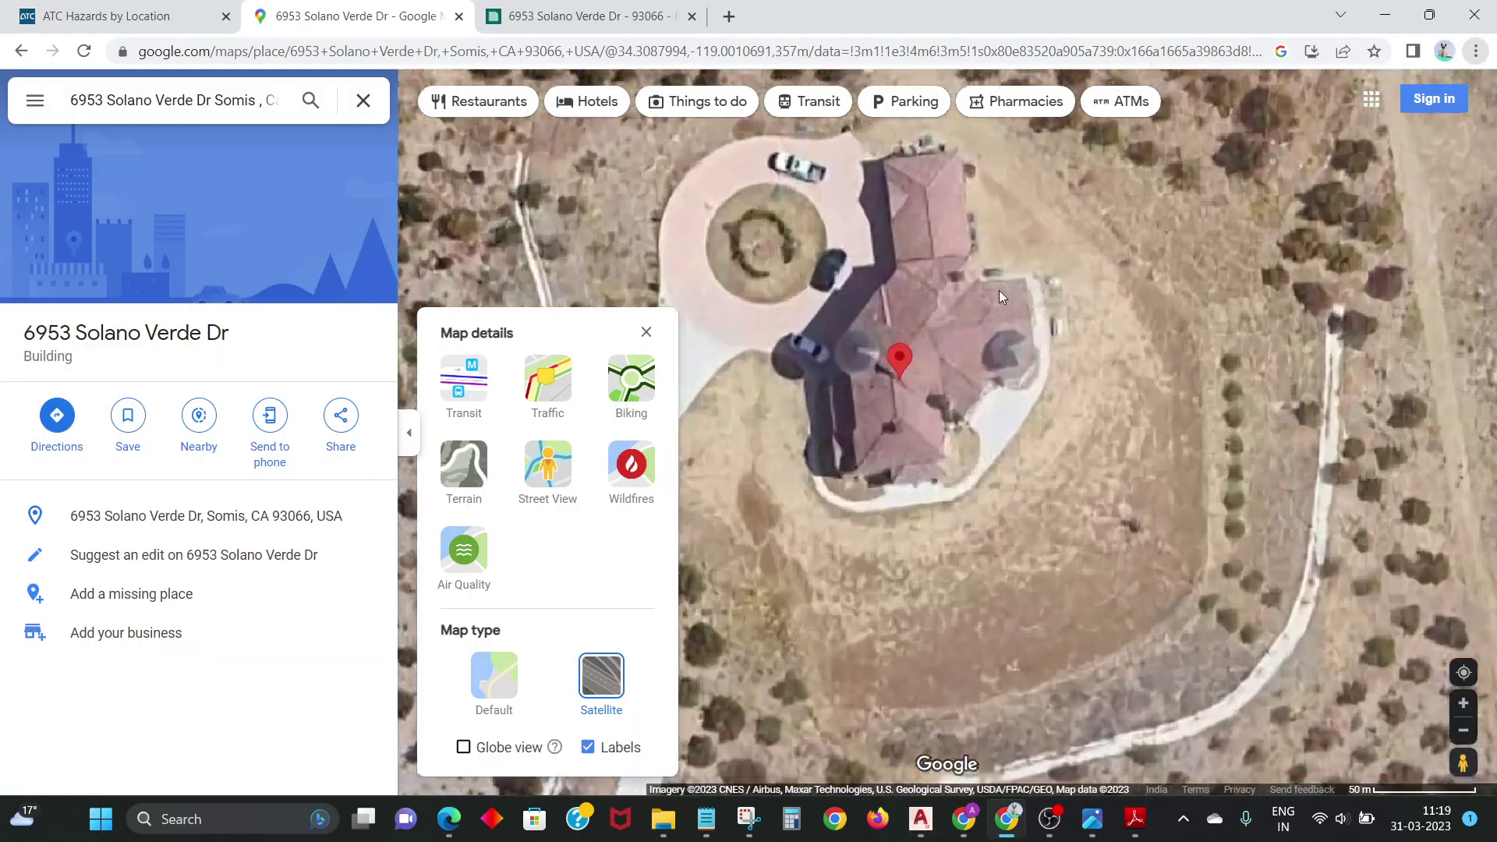
scroll(843, 443, "up", 1)
scroll(843, 443, "up", 2)
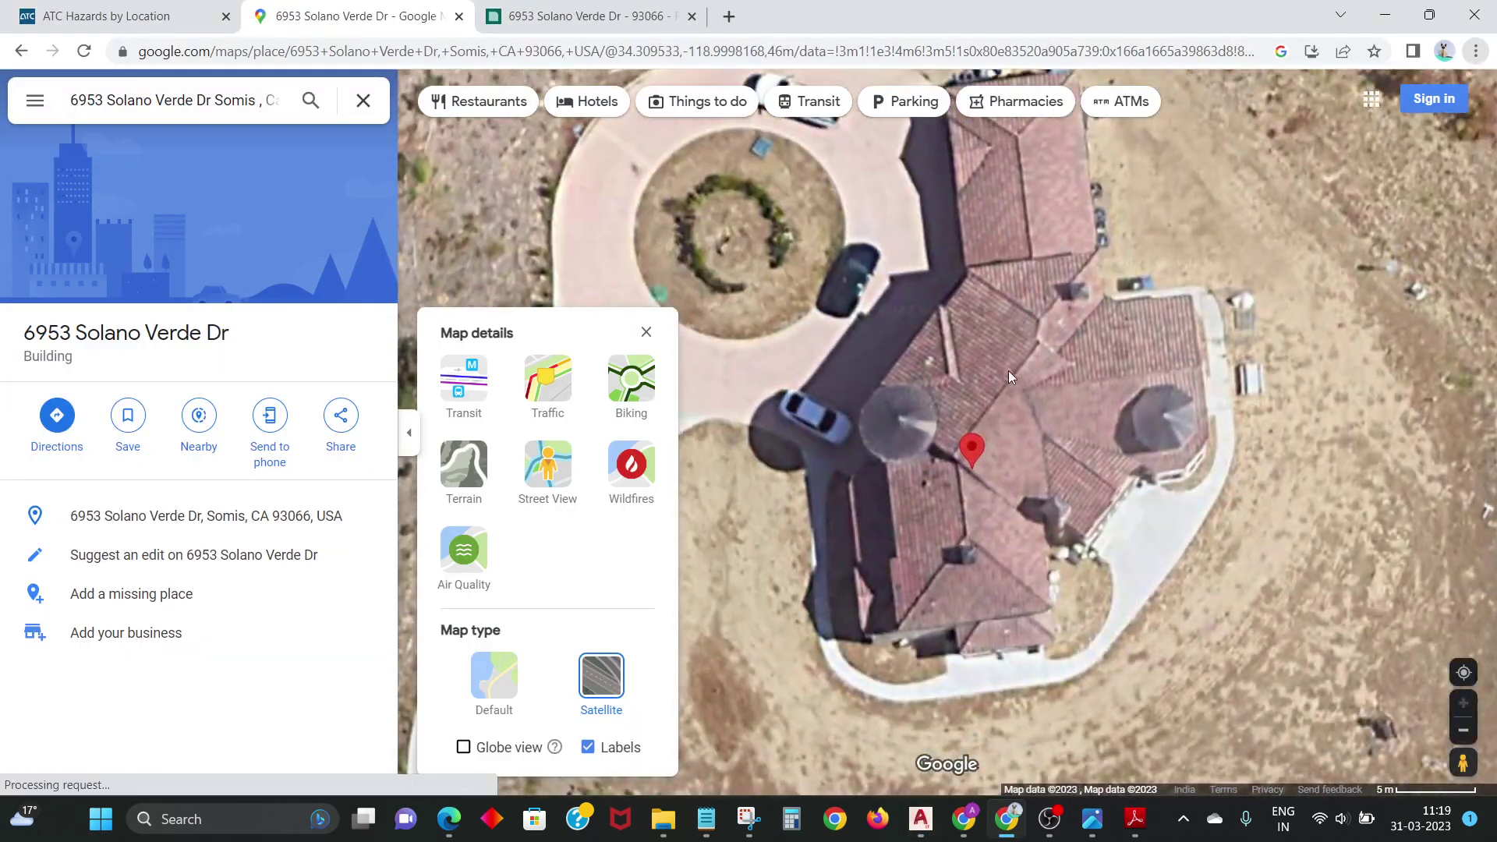
scroll(1060, 394, "up", 1)
left_click_drag(1060, 394, 1011, 435)
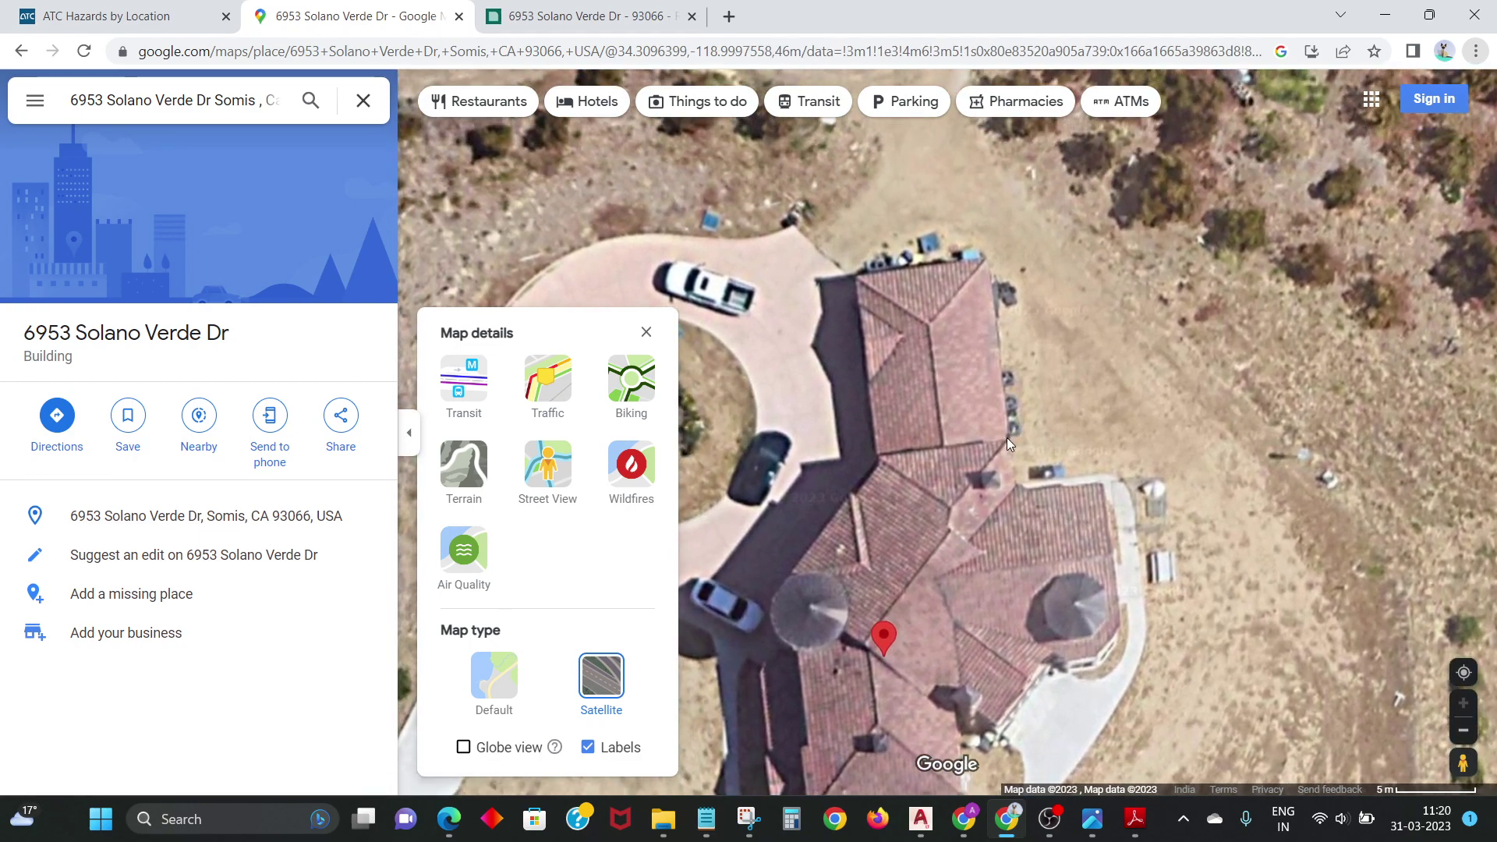
right_click(1007, 444)
left_click(1071, 745)
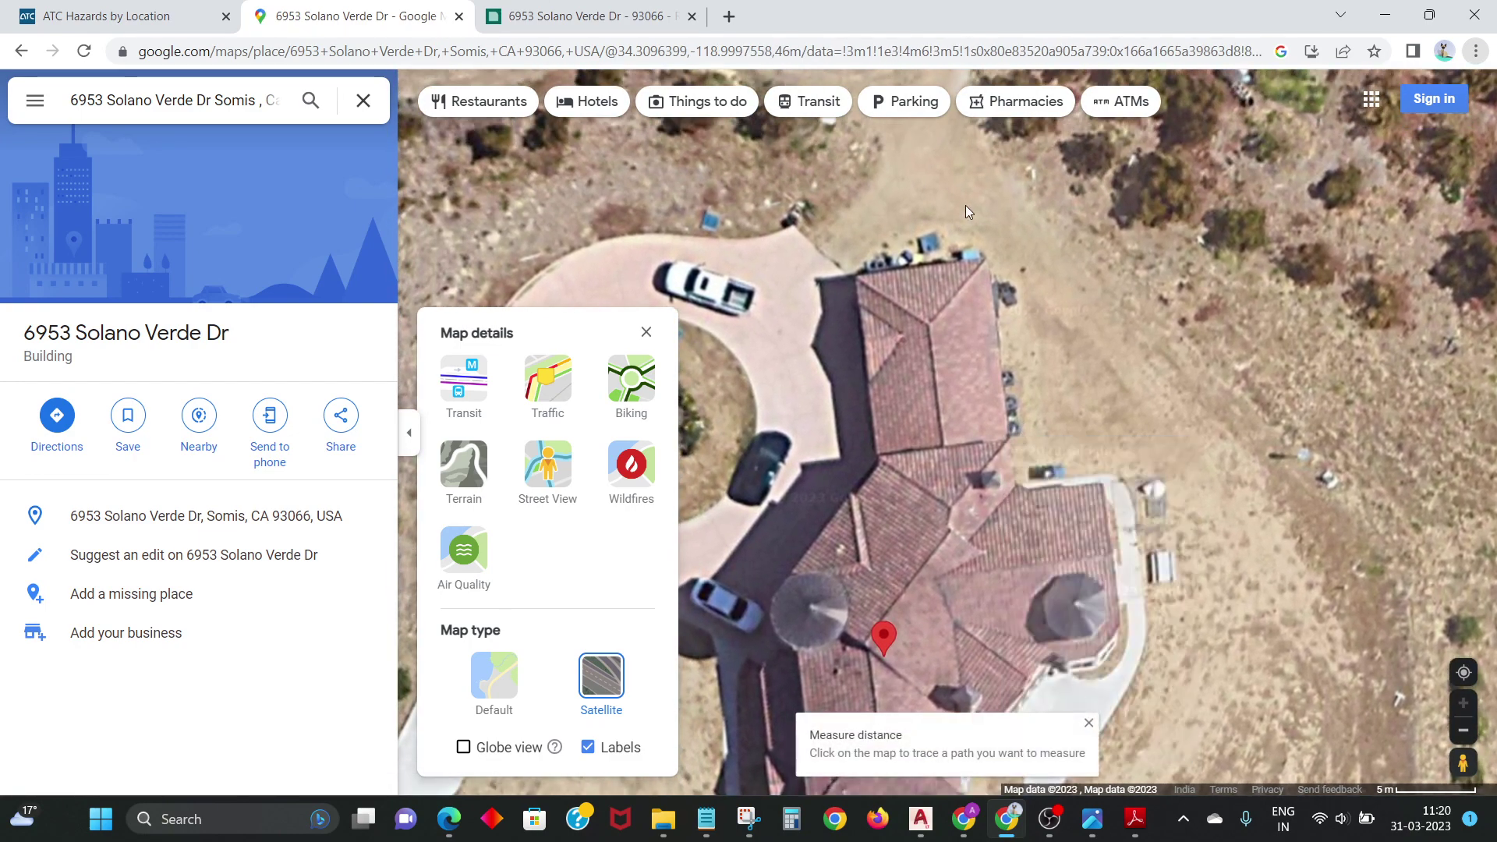
left_click(987, 258)
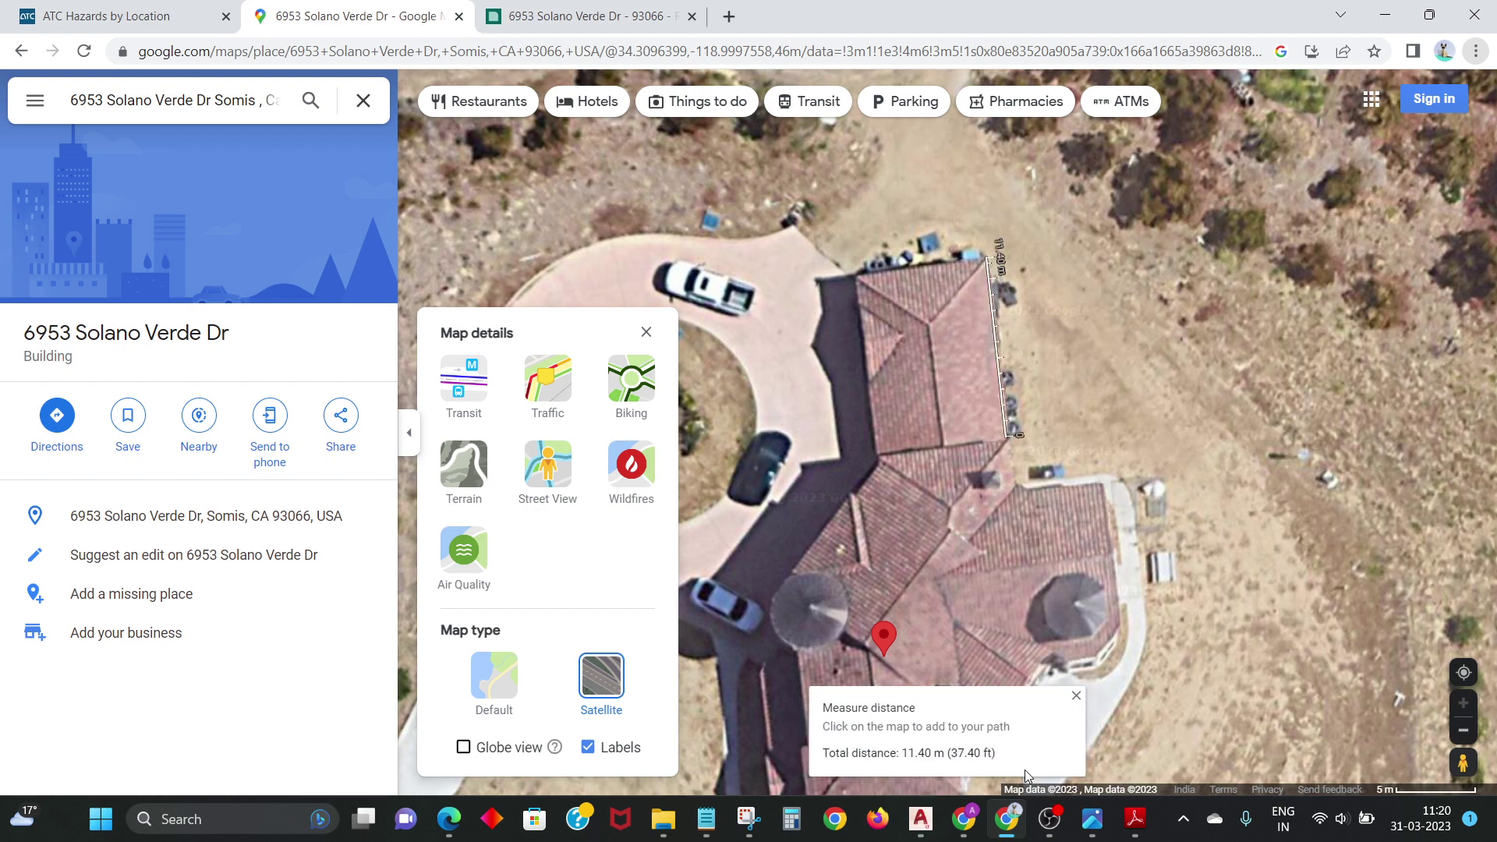
mouse_move(919, 819)
left_click(691, 702)
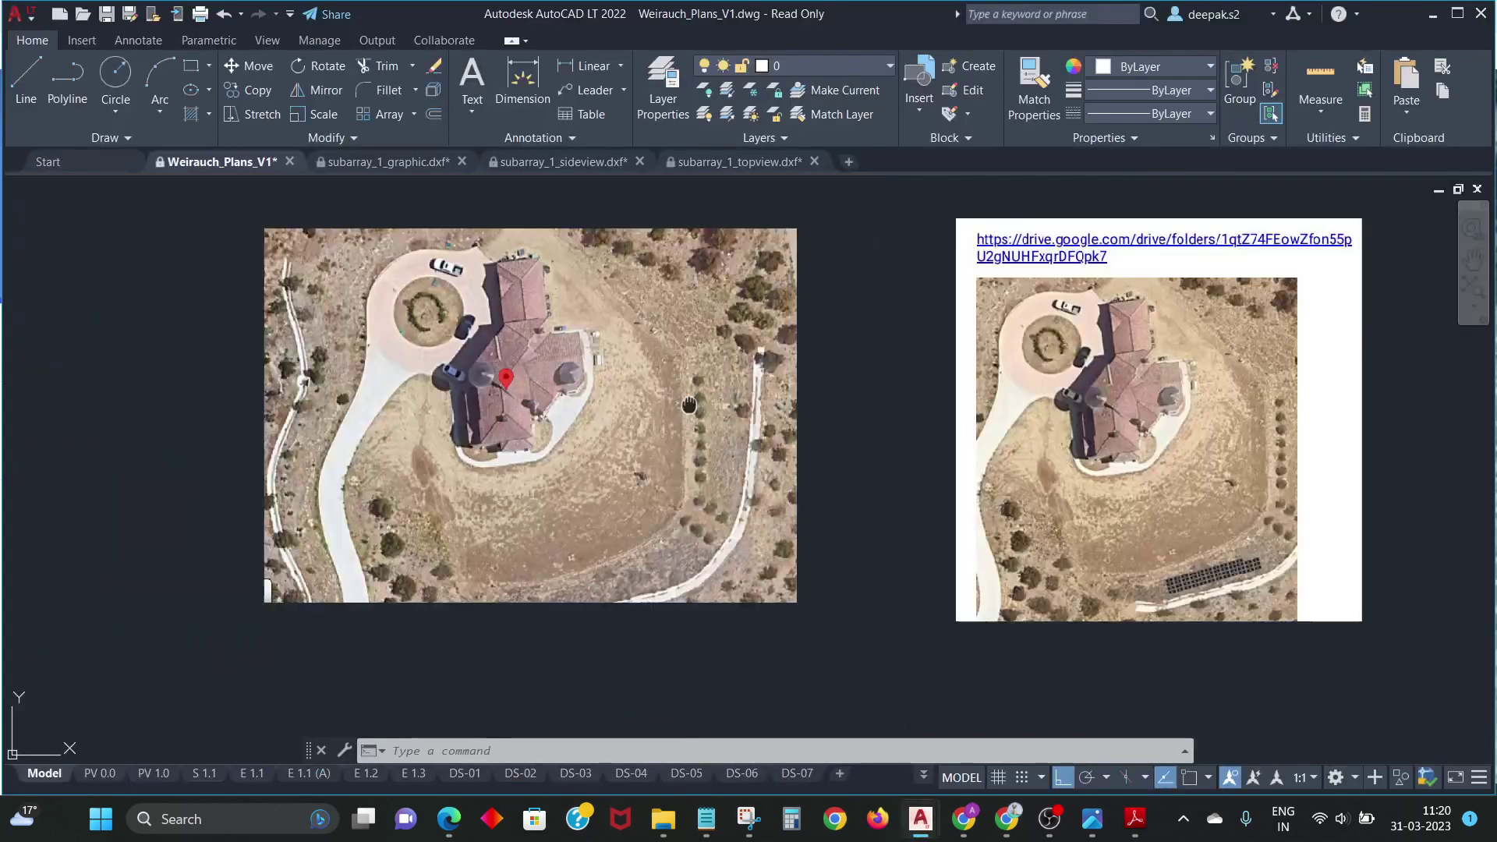
- Draw a construction line from the roof corner along the upper roof edge
scroll(485, 325, "up", 4)
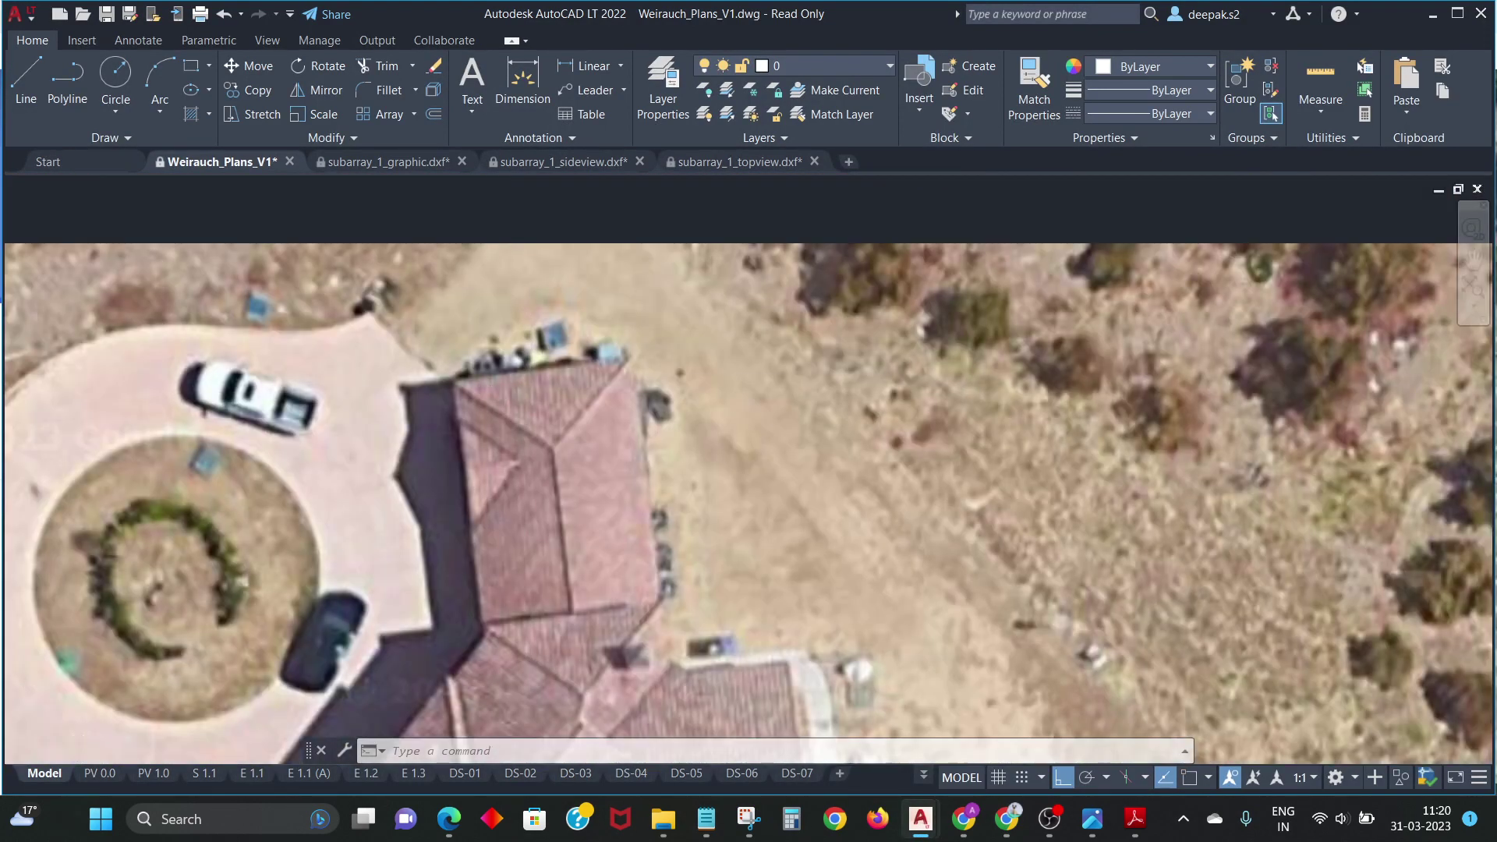
scroll(492, 372, "up", 2)
key("Return")
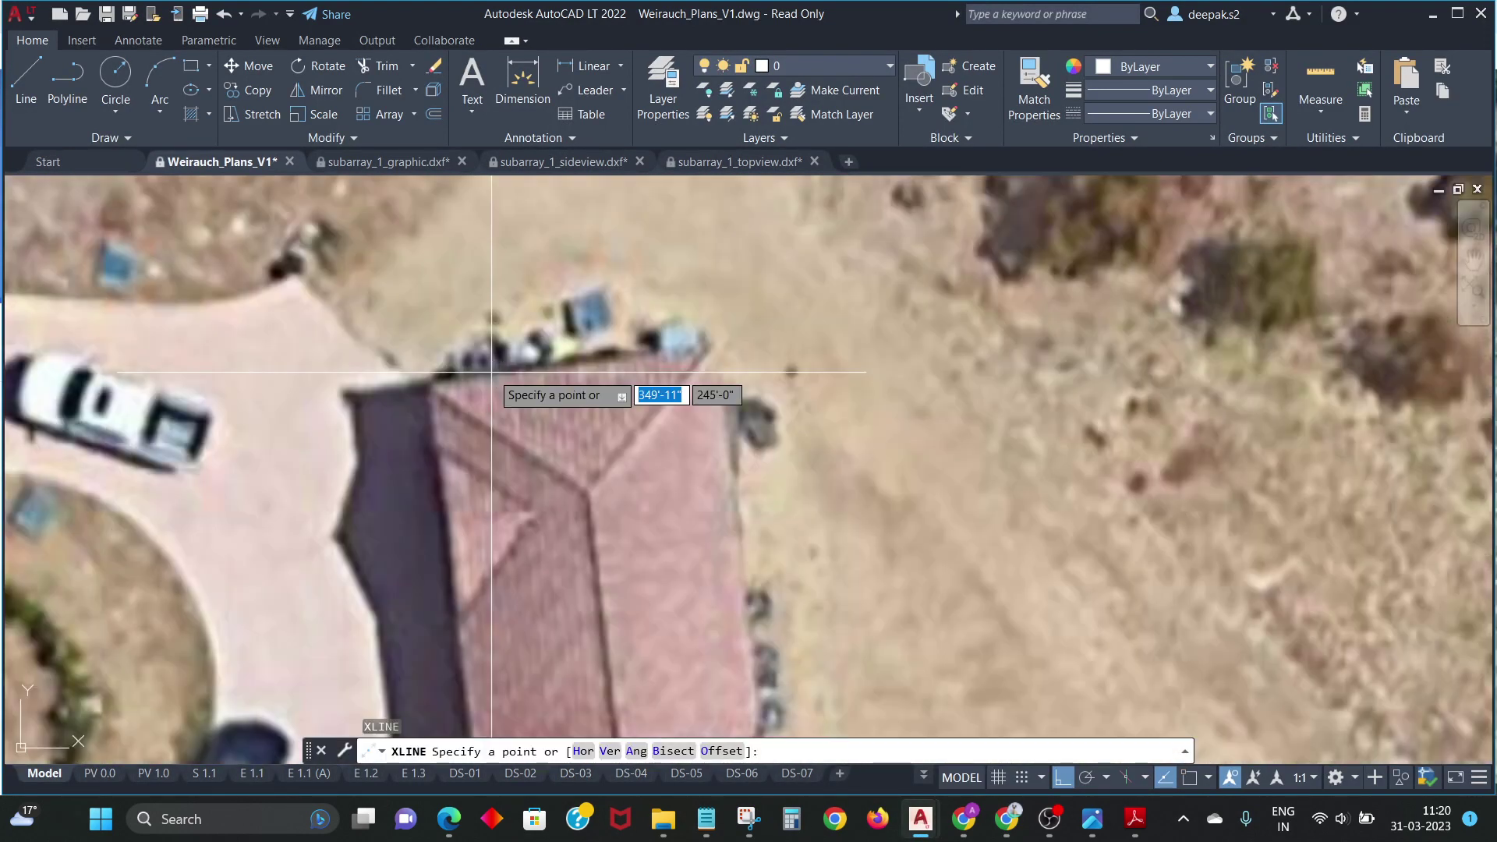
left_click(431, 383)
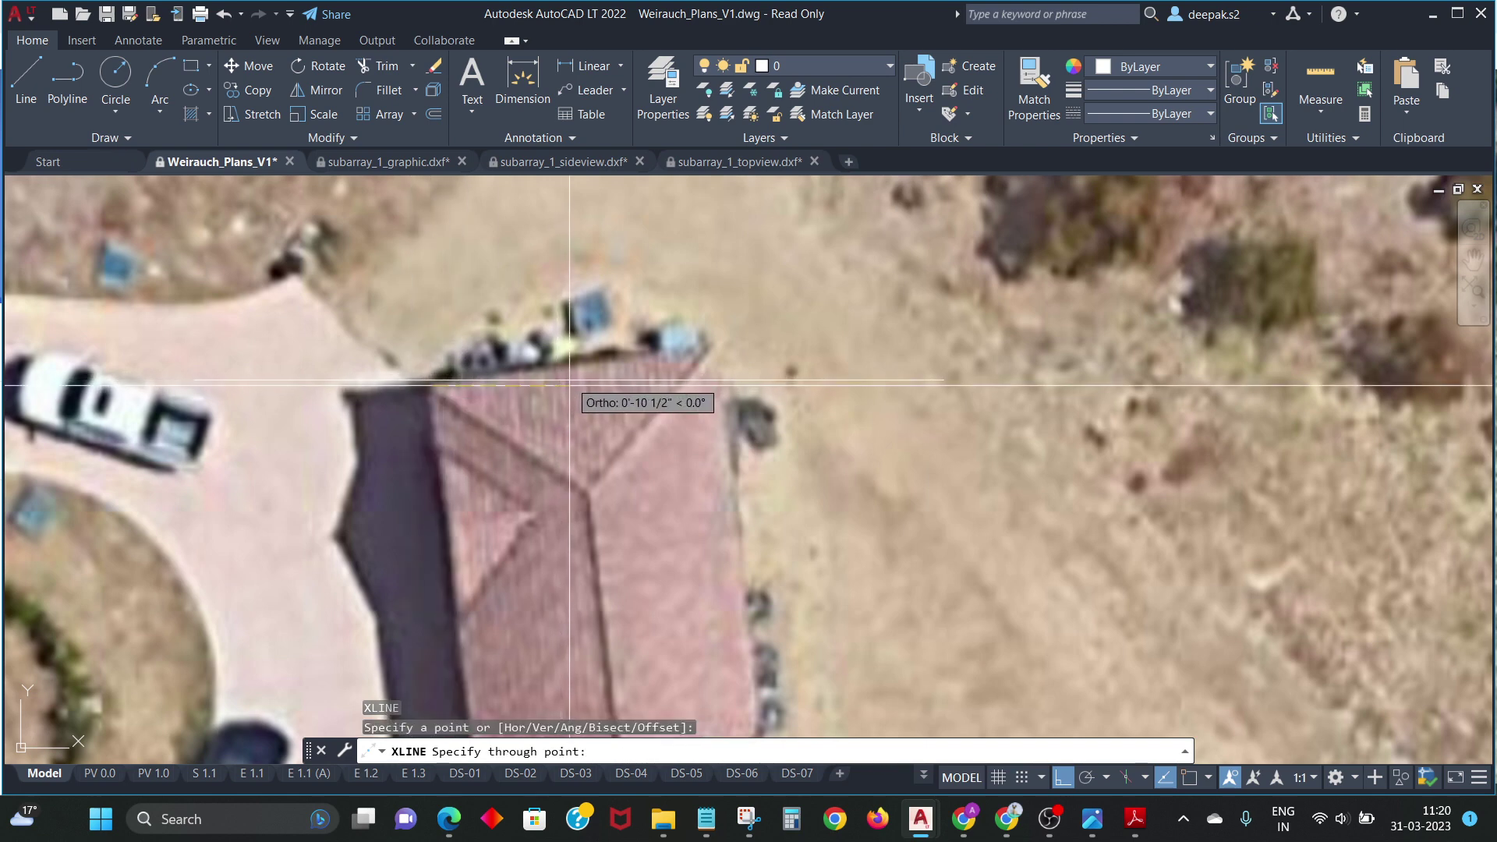
key("F8")
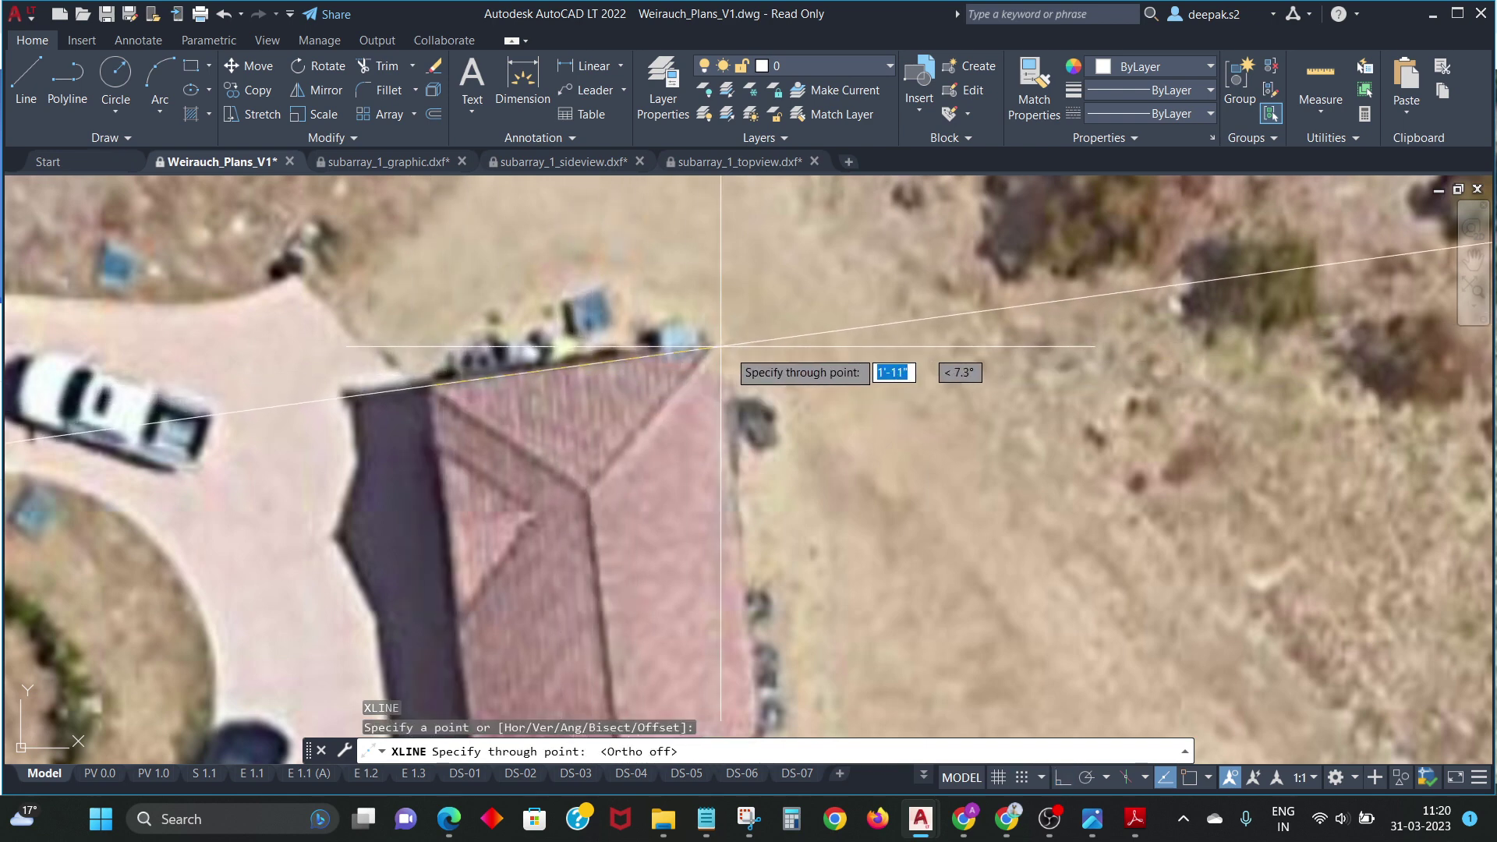
left_click(705, 349)
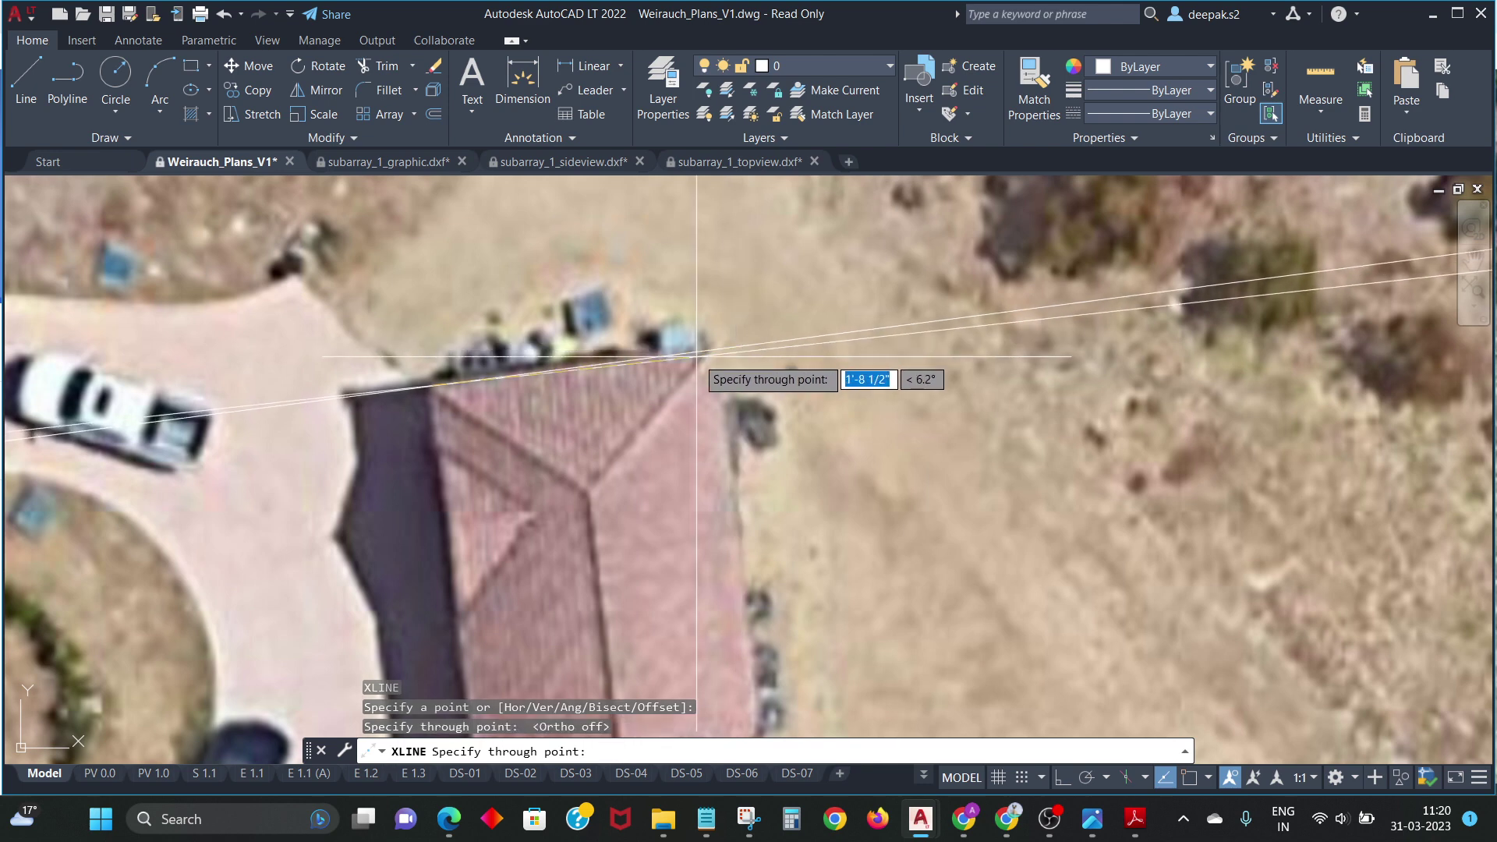
key("Escape")
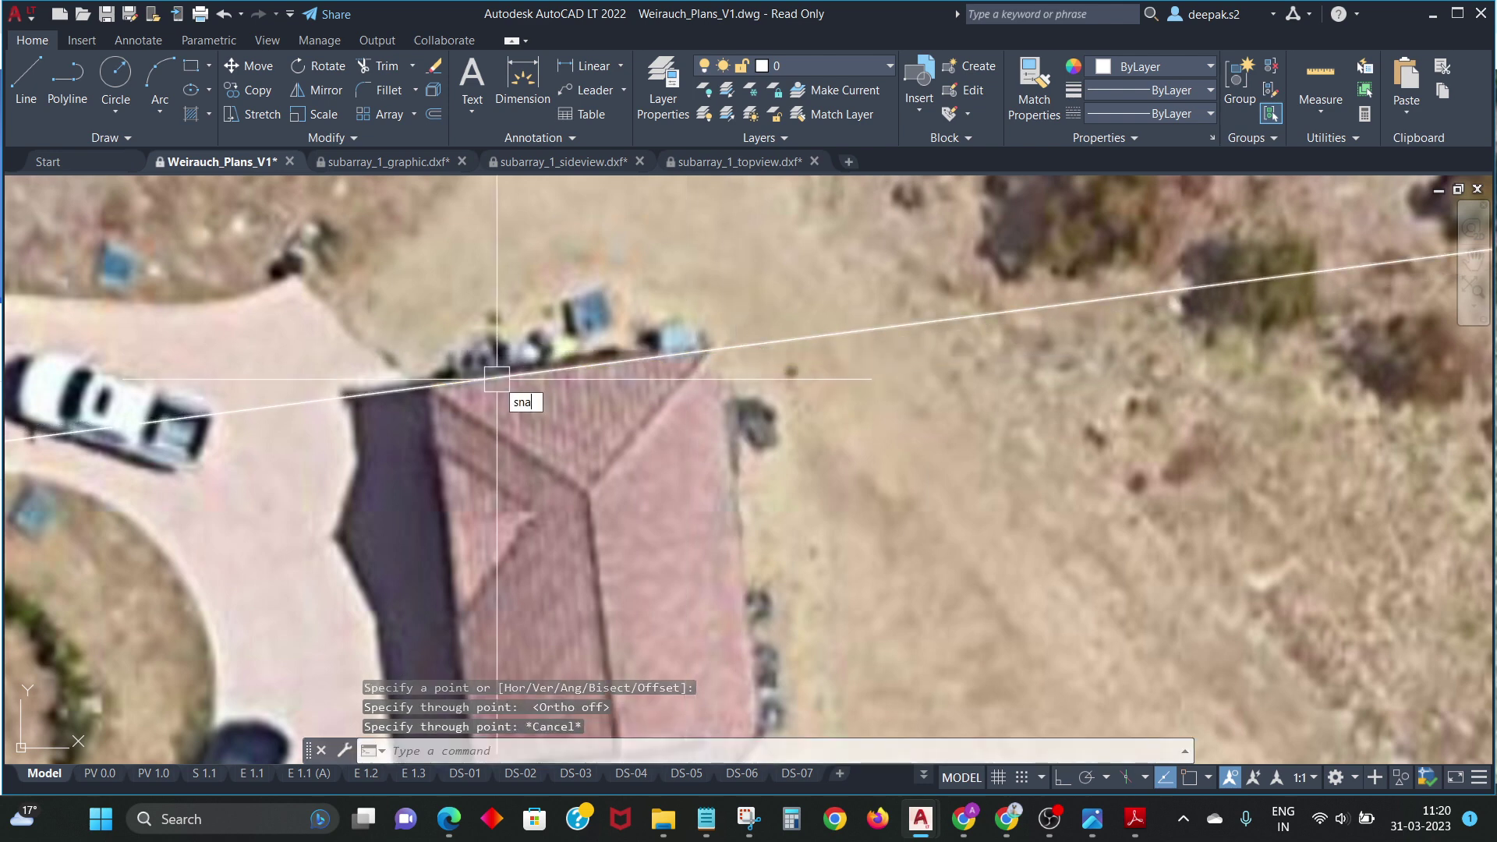
- Set SNAPANG to match the roof-edge construction line and turn on object snap
type("snapang")
key("Return")
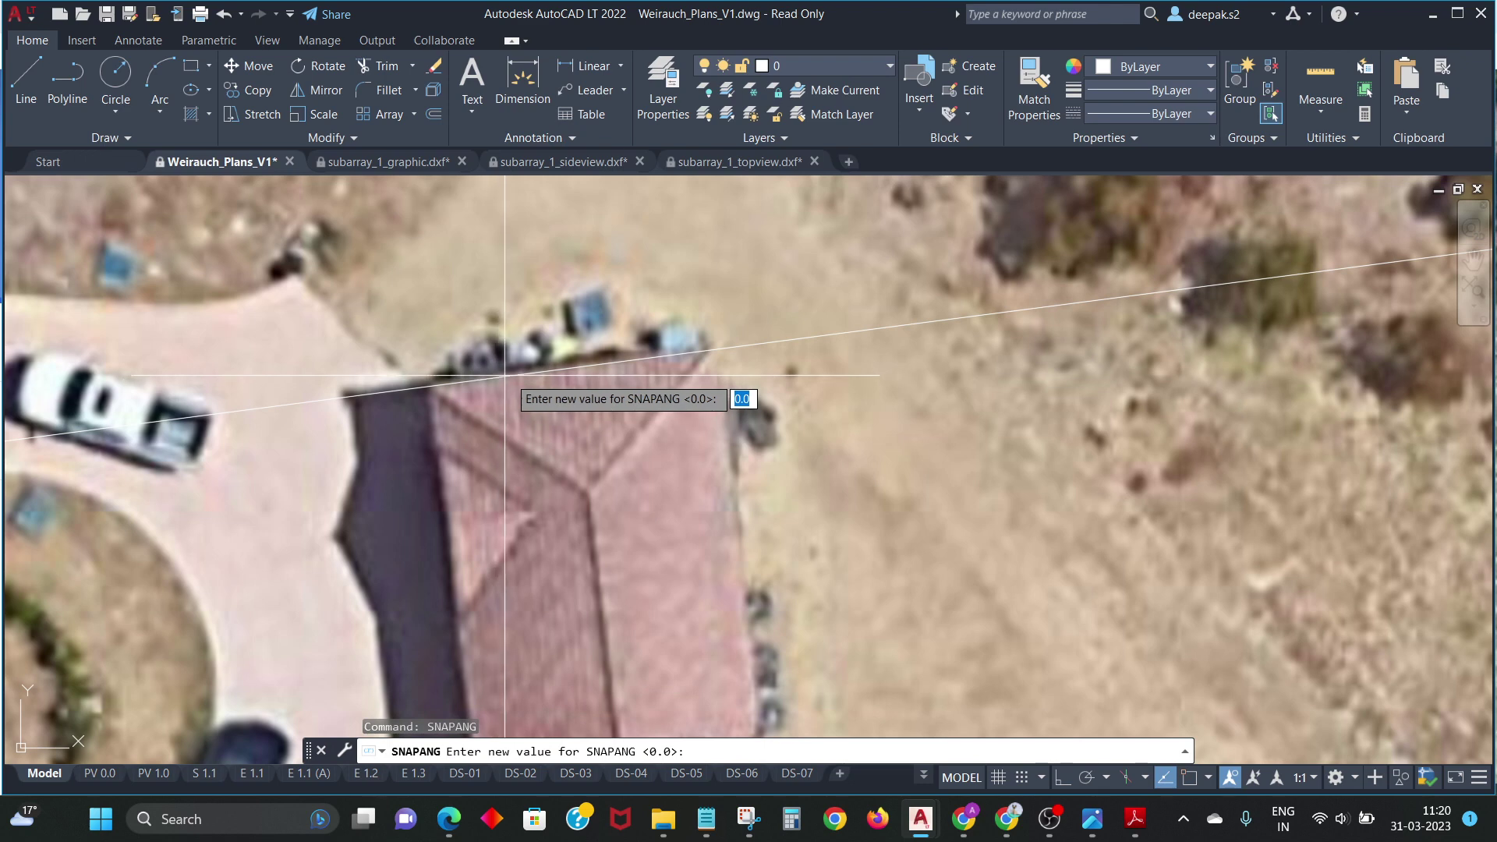
left_click(727, 349)
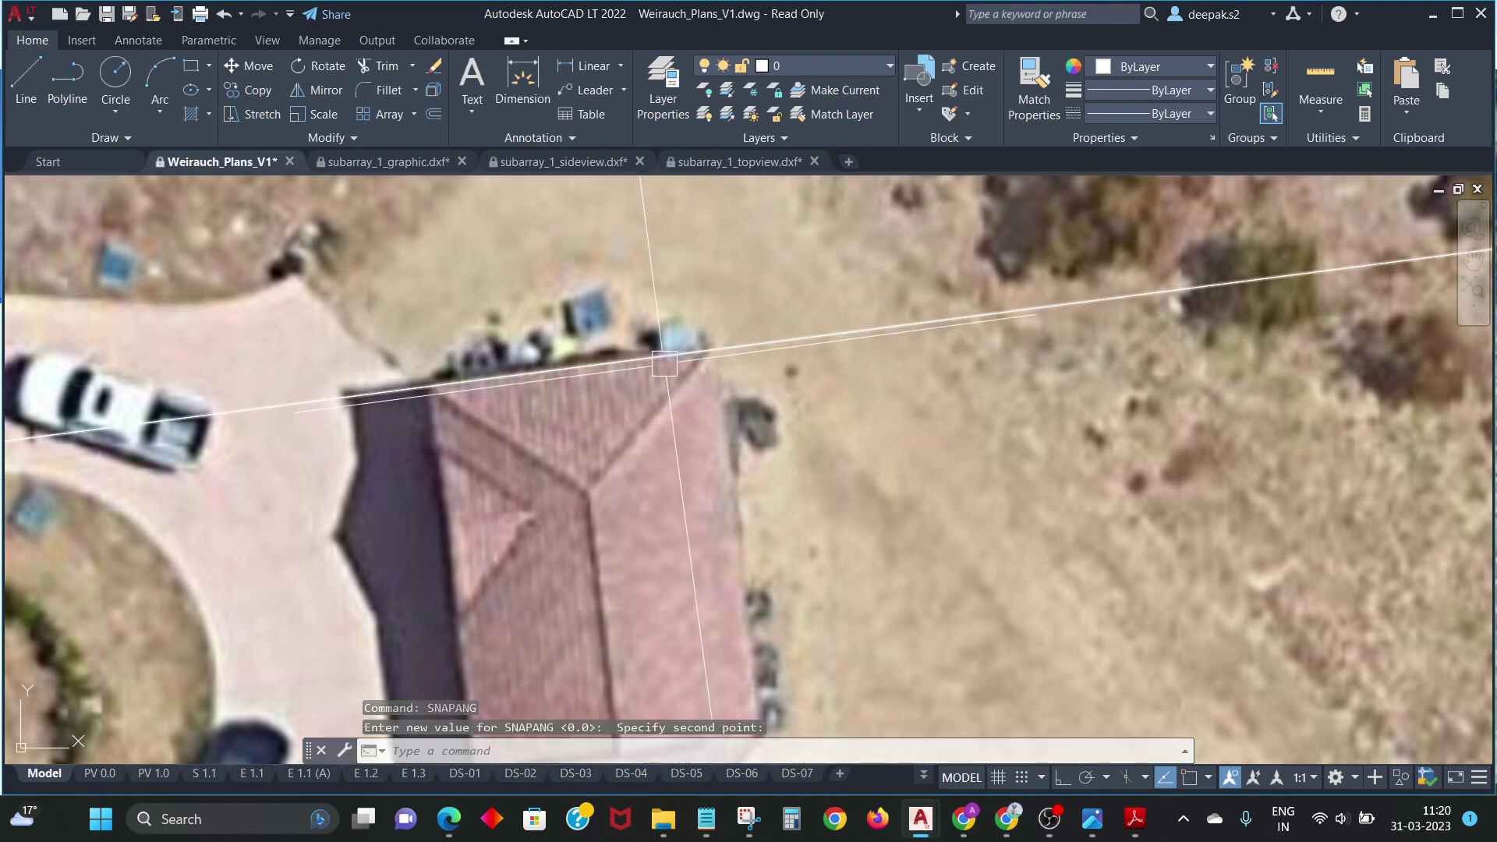
key("F3")
scroll(662, 365, "down", 3)
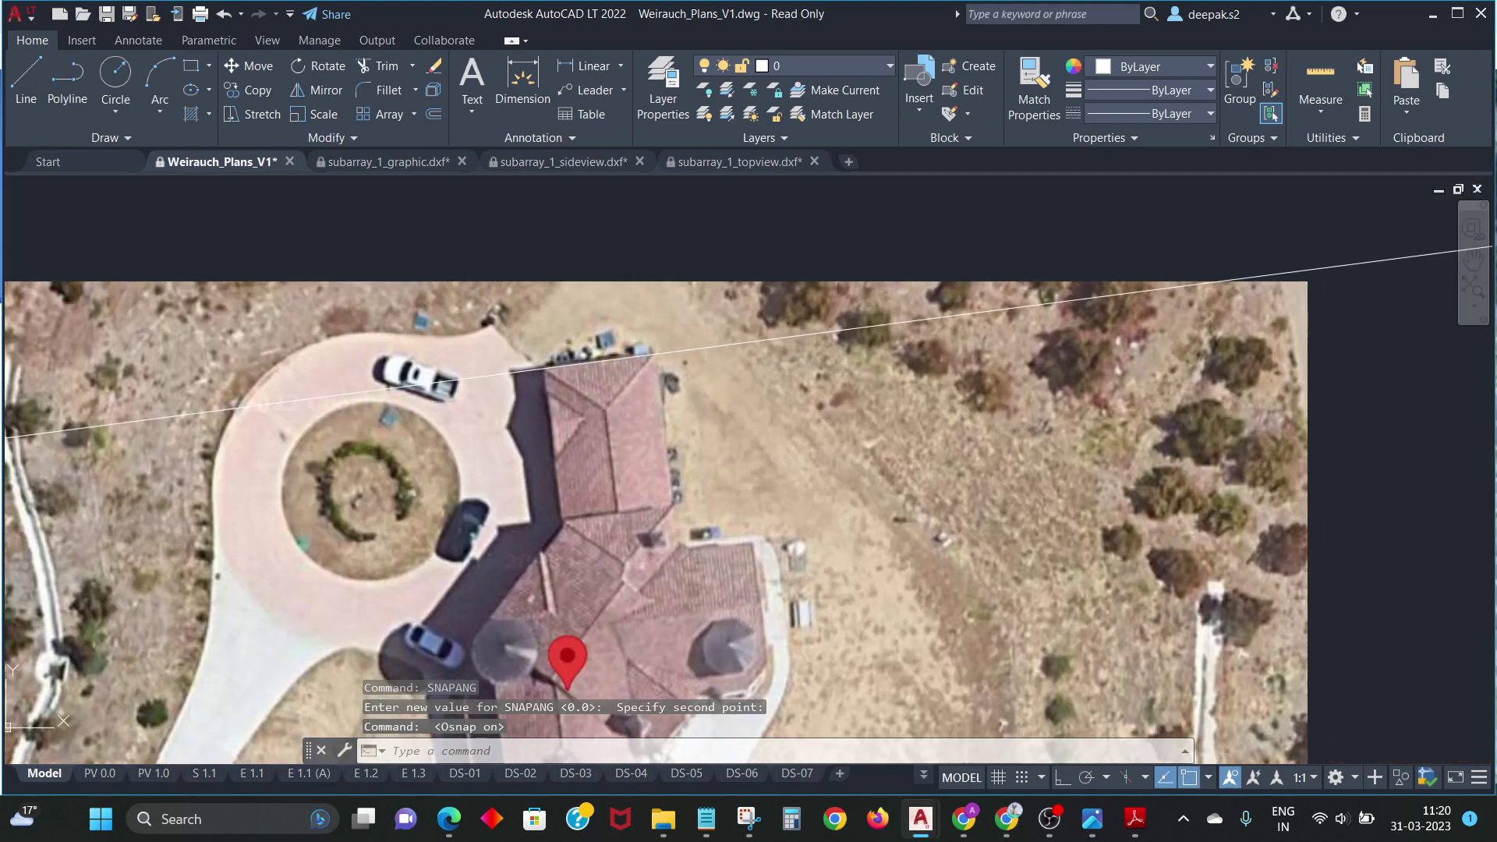
scroll(549, 440, "up", 4)
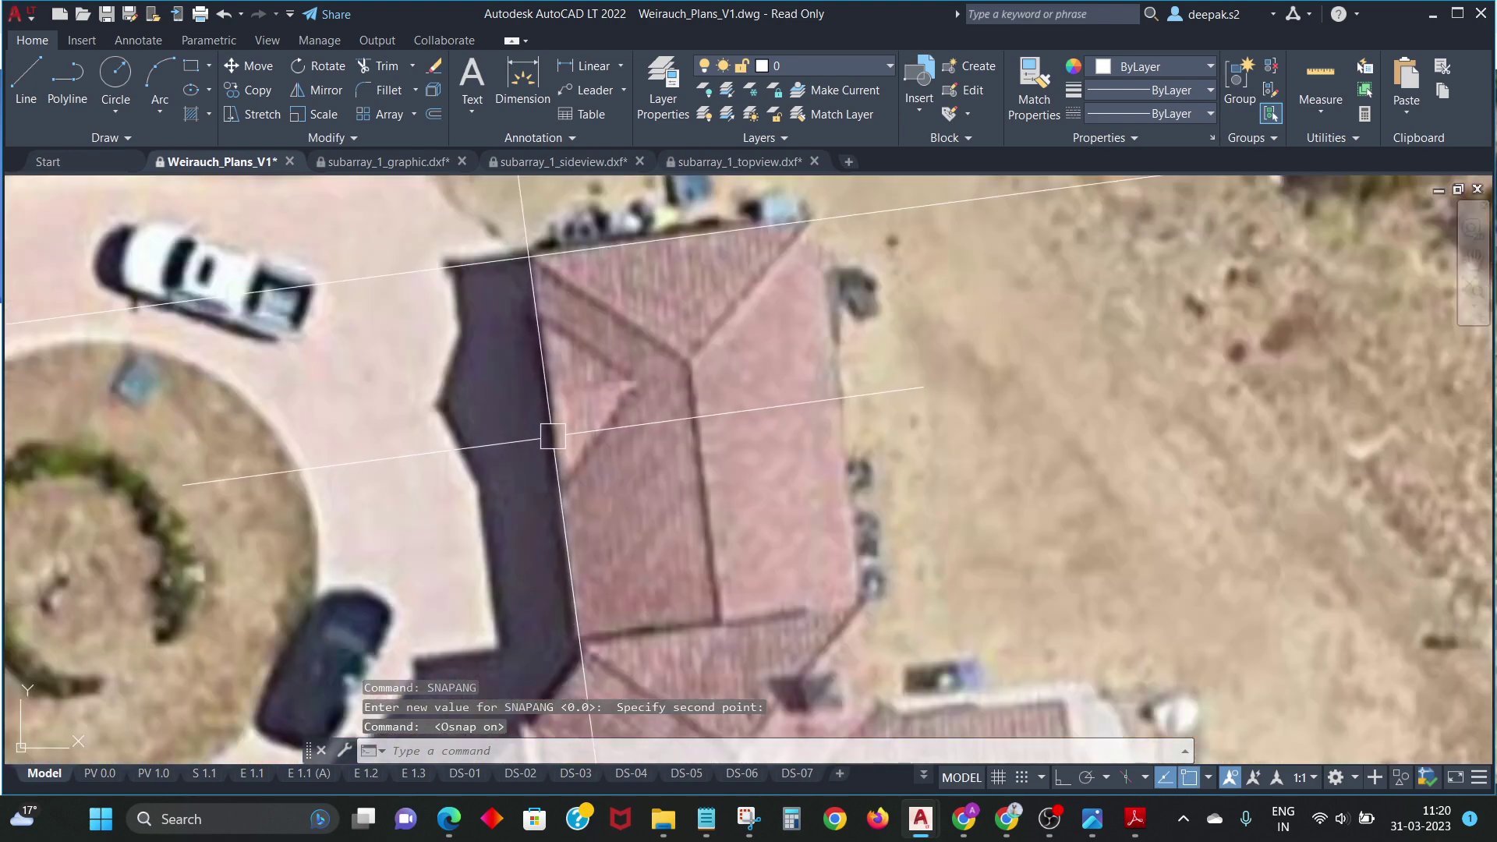
type("xl")
key("Return")
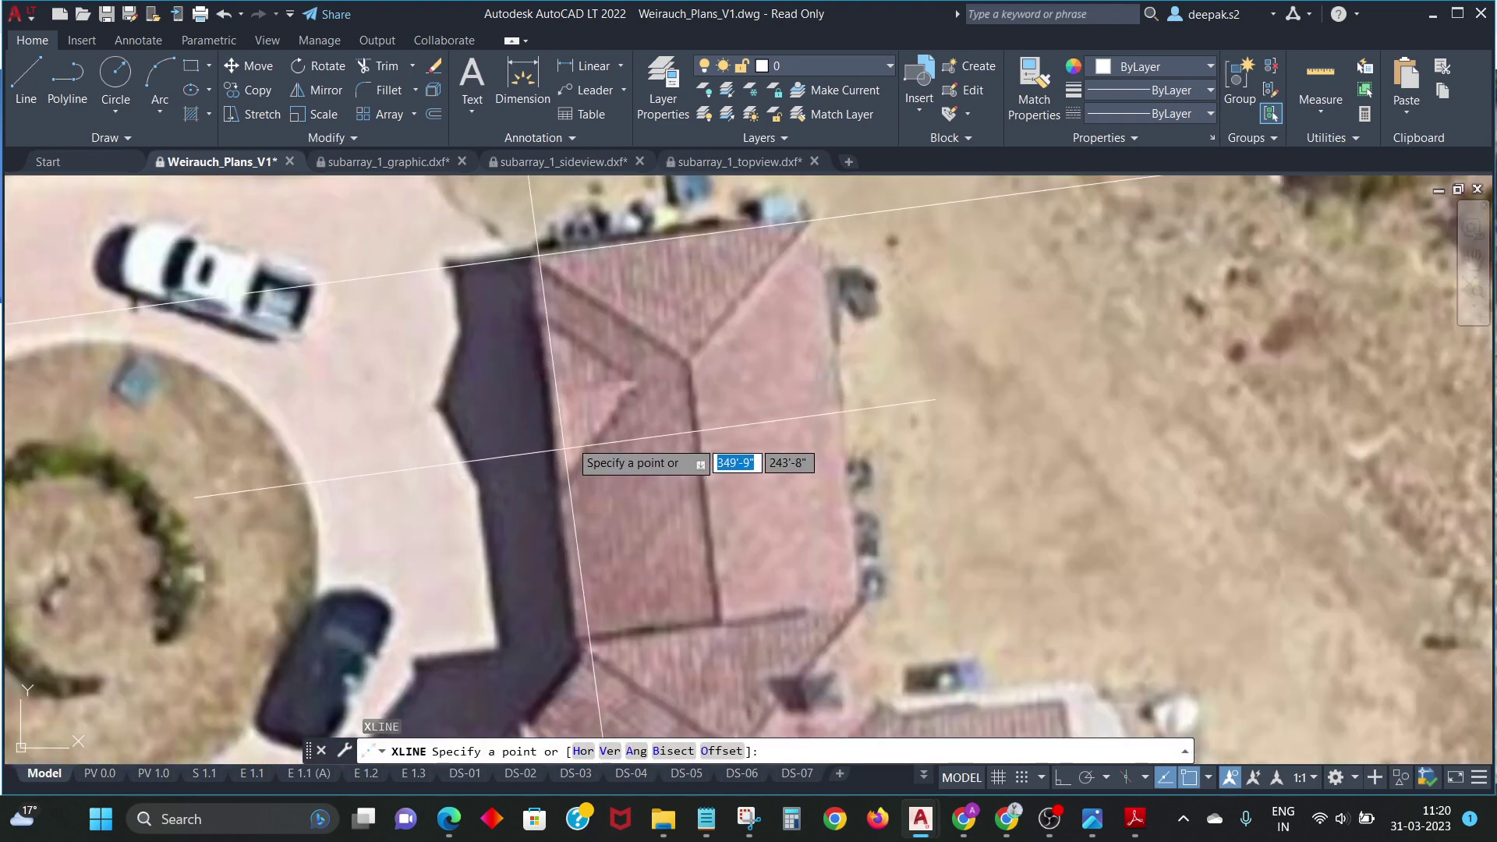
scroll(553, 440, "down", 3)
key("Escape")
scroll(687, 495, "up", 2)
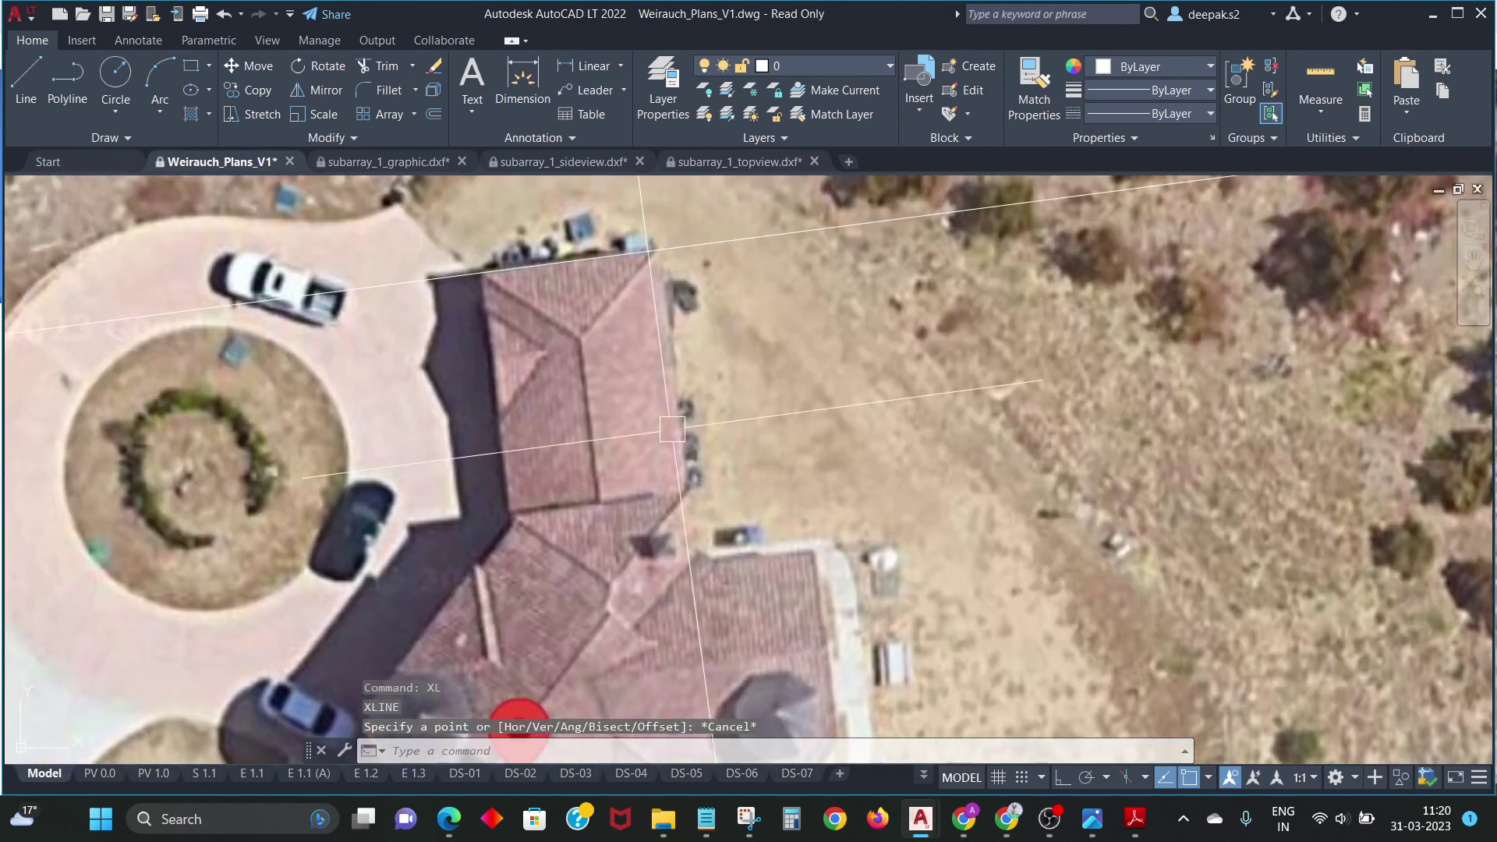
scroll(678, 427, "down", 4)
scroll(661, 440, "up", 3)
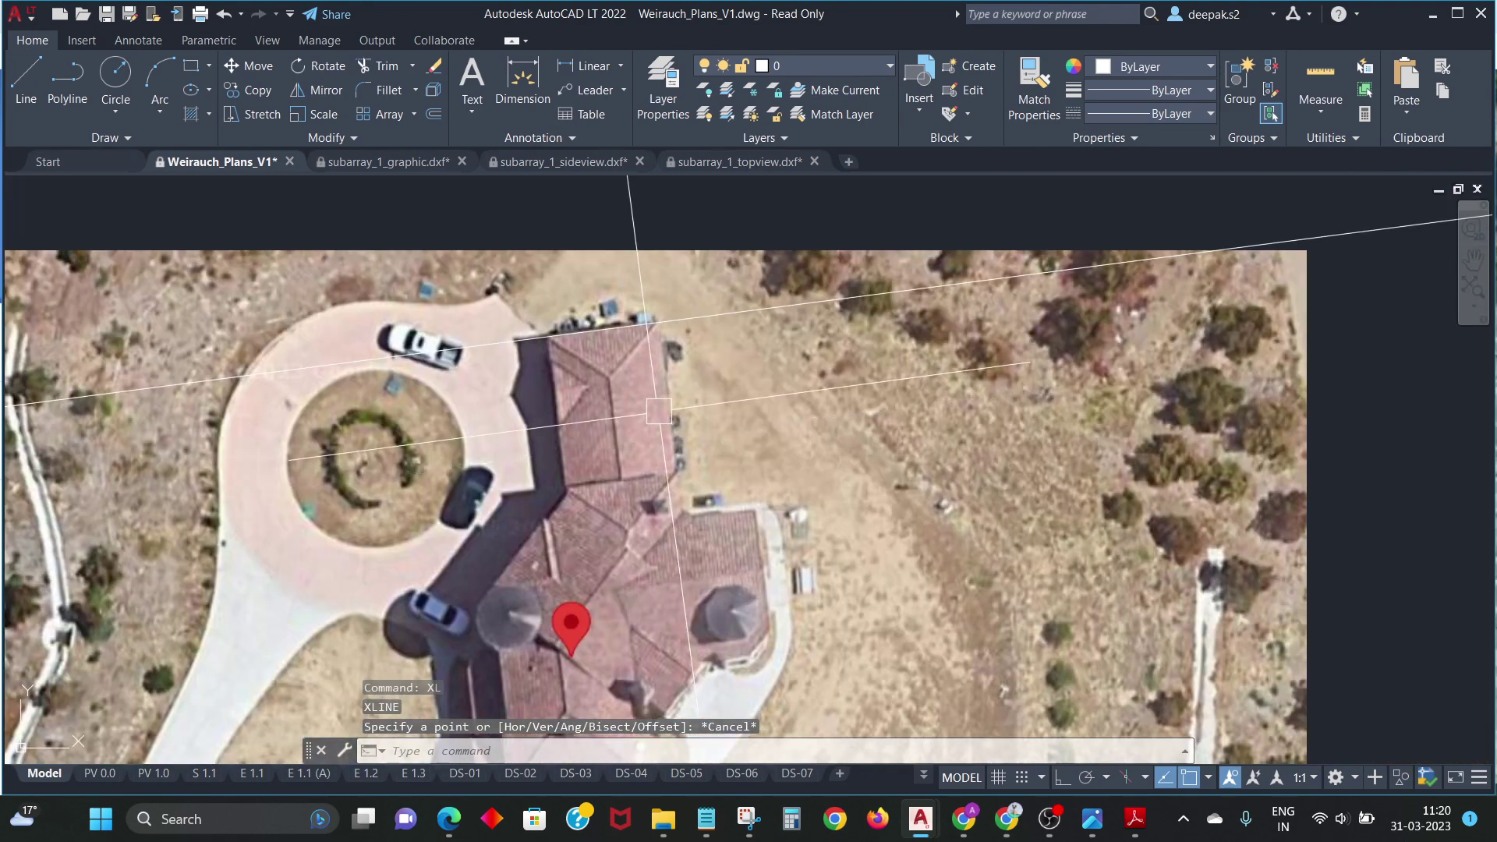
- Offset the roof-edge construction line 37' toward the house
type("o")
key("Return")
type("37")
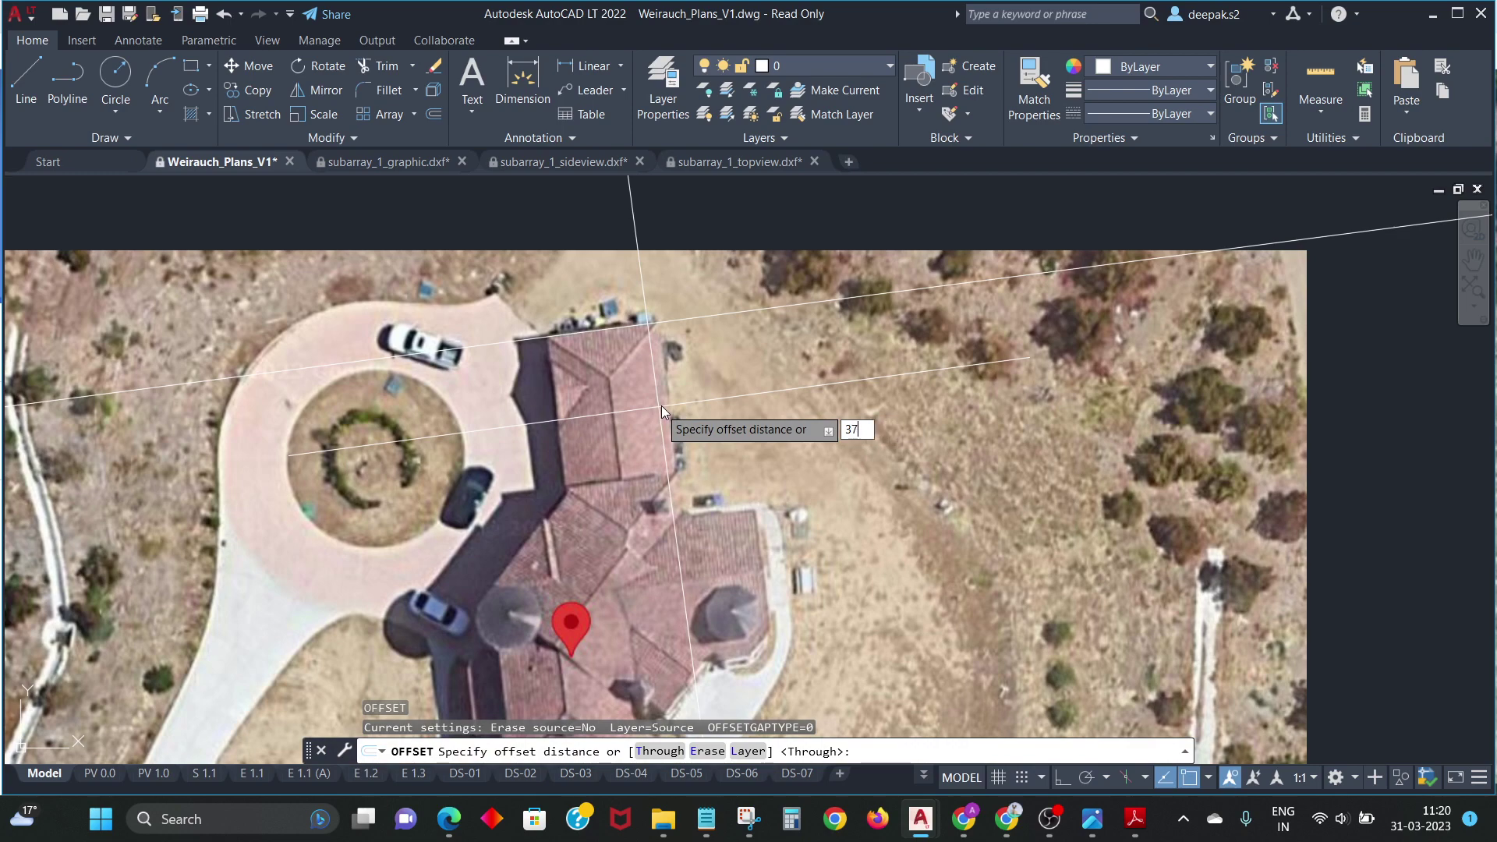
key("Return")
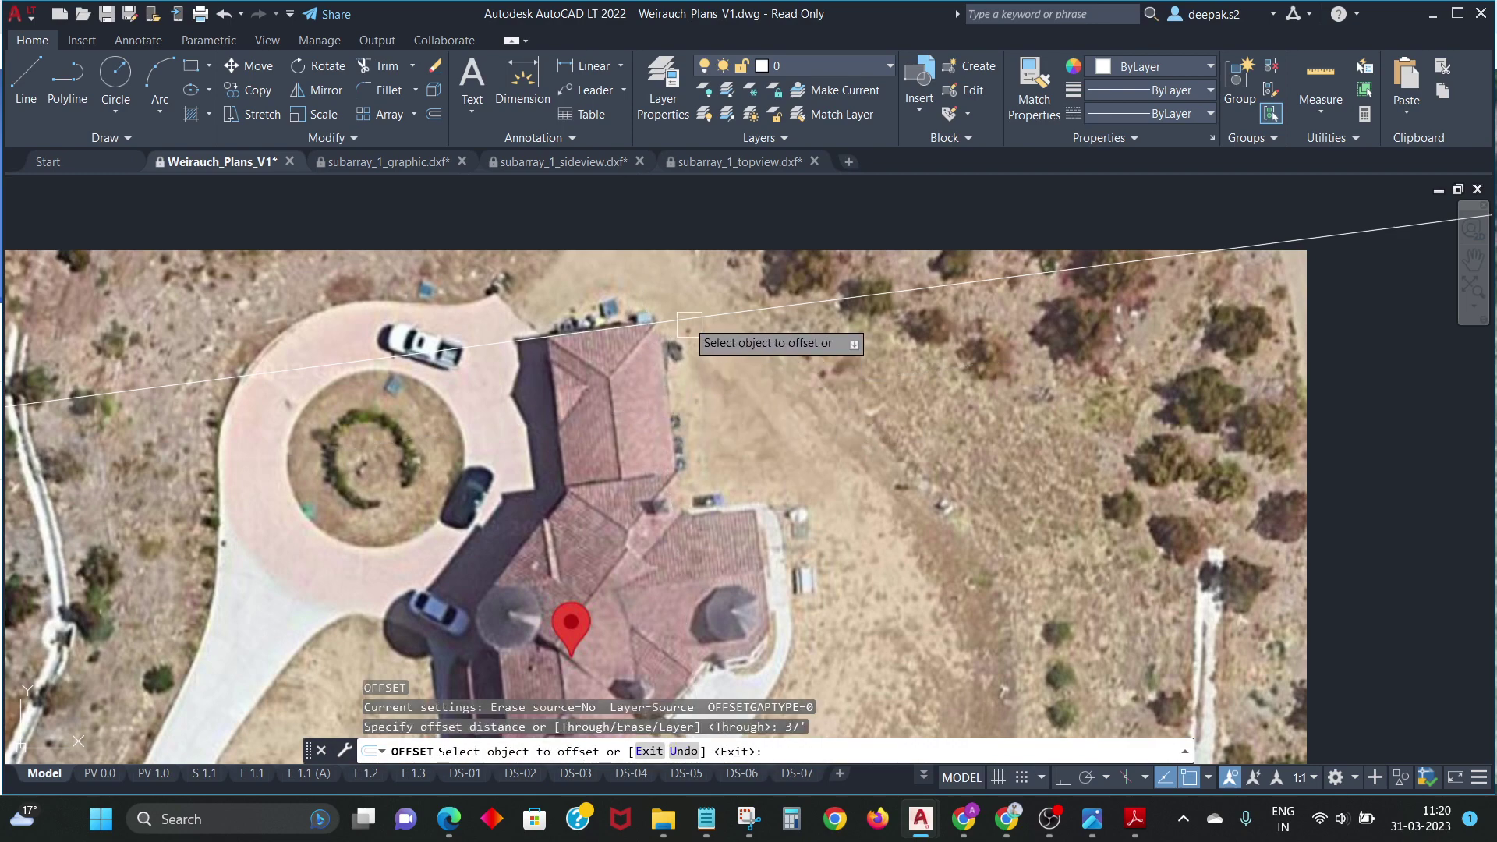
left_click(683, 318)
left_click(688, 428)
scroll(702, 452, "down", 8)
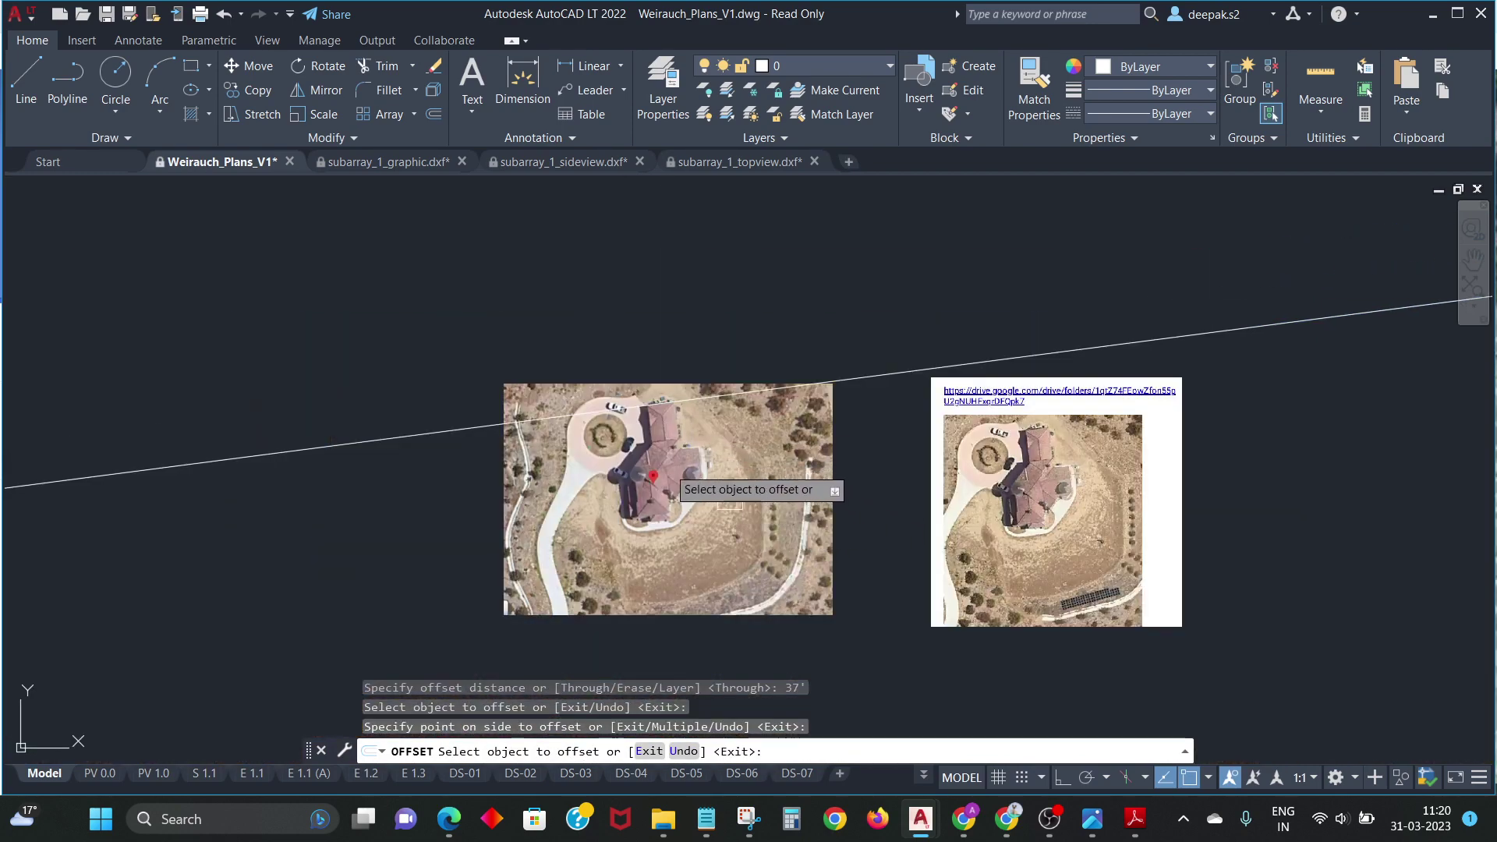
scroll(711, 516, "up", 4)
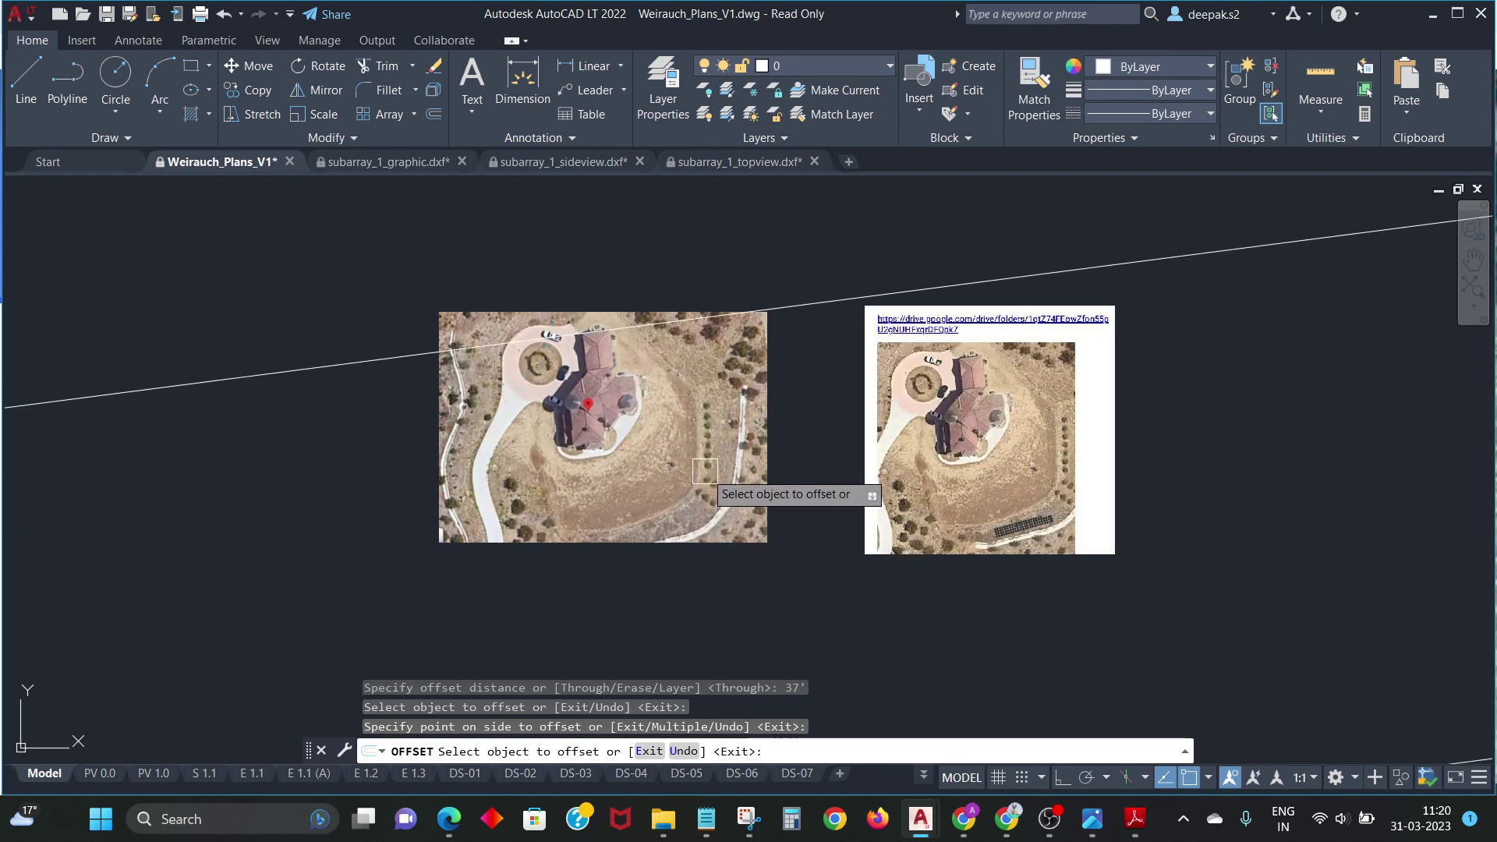
scroll(705, 471, "down", 3)
key("Escape")
- Select the aerial site image for rescaling
left_click(691, 504)
scroll(672, 487, "up", 2)
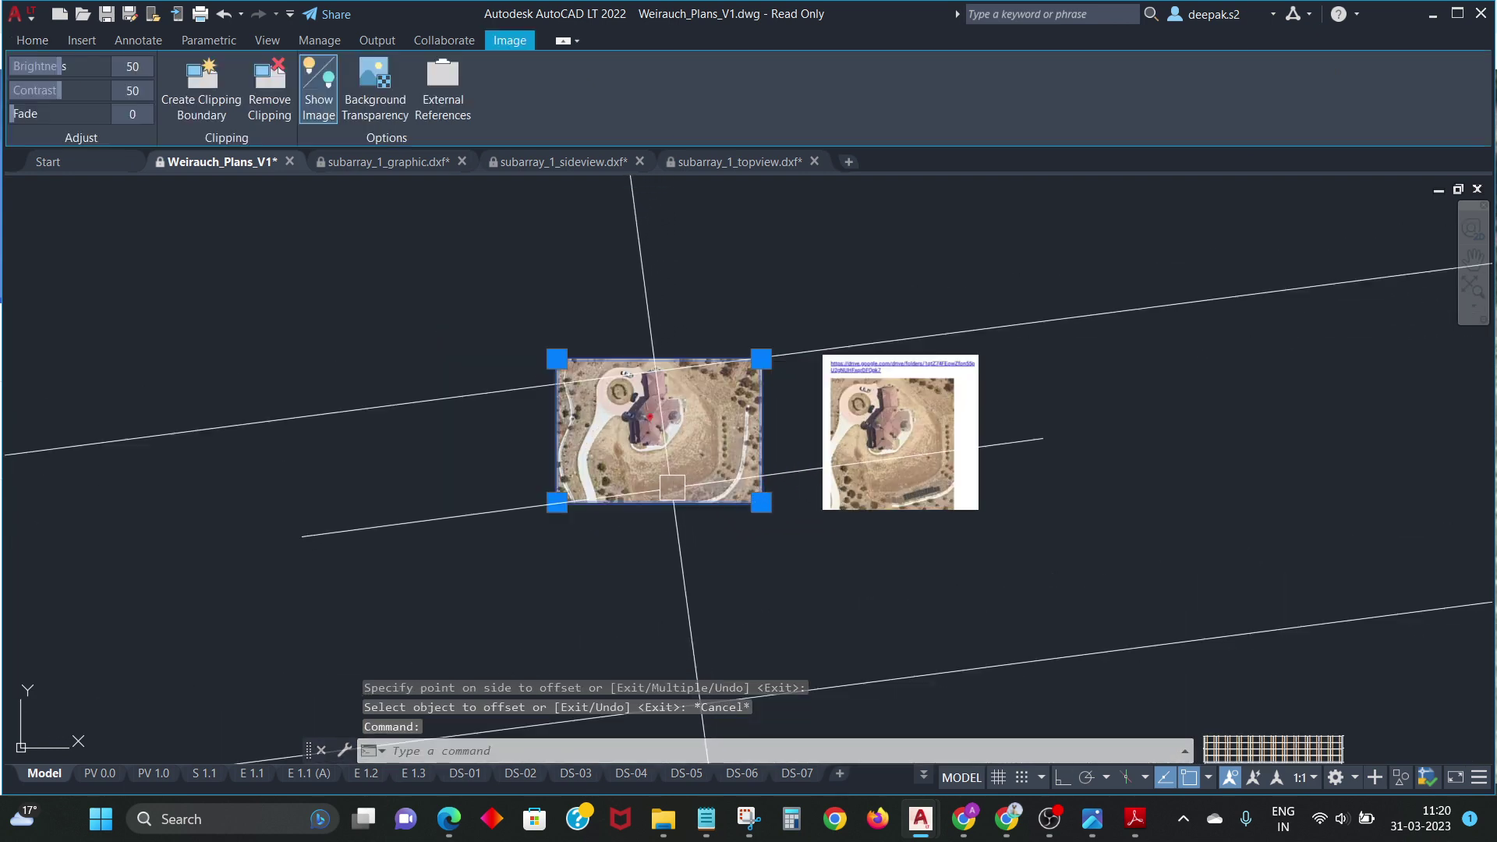
scroll(673, 487, "up", 6)
scroll(663, 468, "down", 4)
scroll(662, 446, "up", 4)
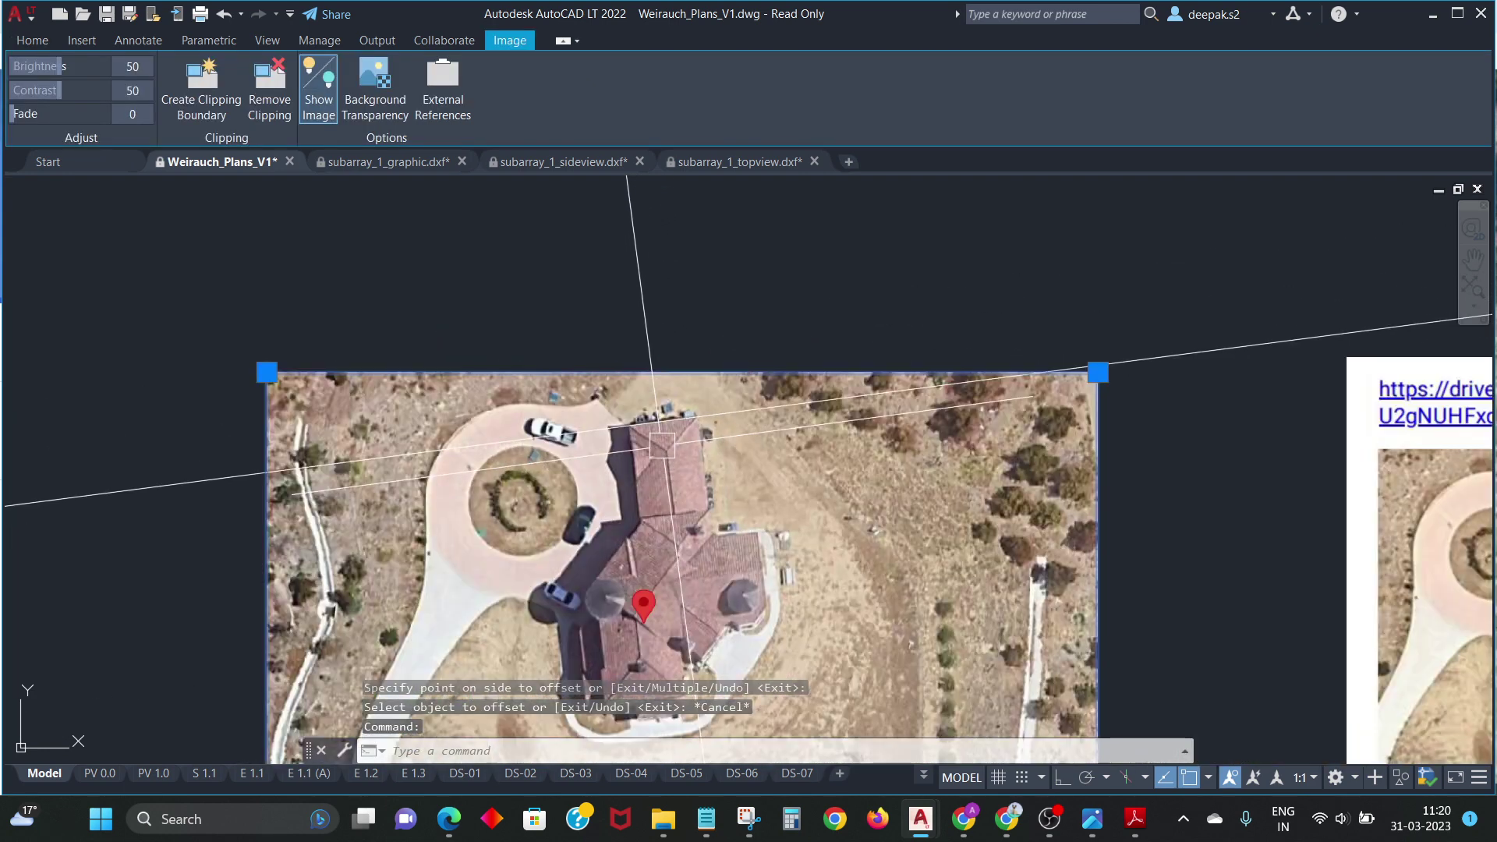
- Rescale the aerial image by reference from the roof corner to the 37' offset line
type("c")
scroll(669, 459, "up", 2)
scroll(702, 437, "up", 2)
key("Return")
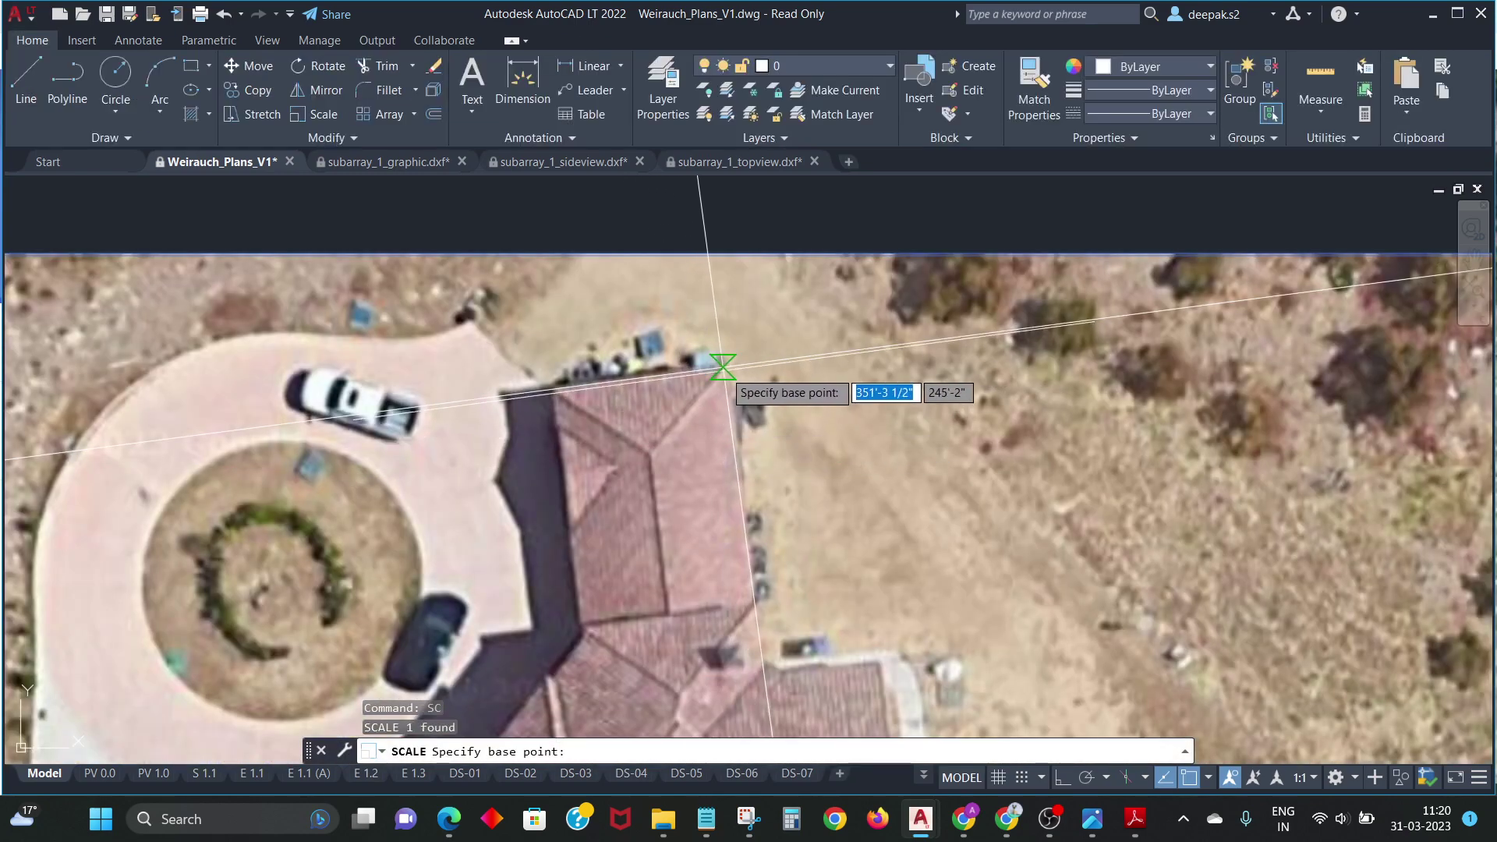
left_click(723, 366)
key("Return")
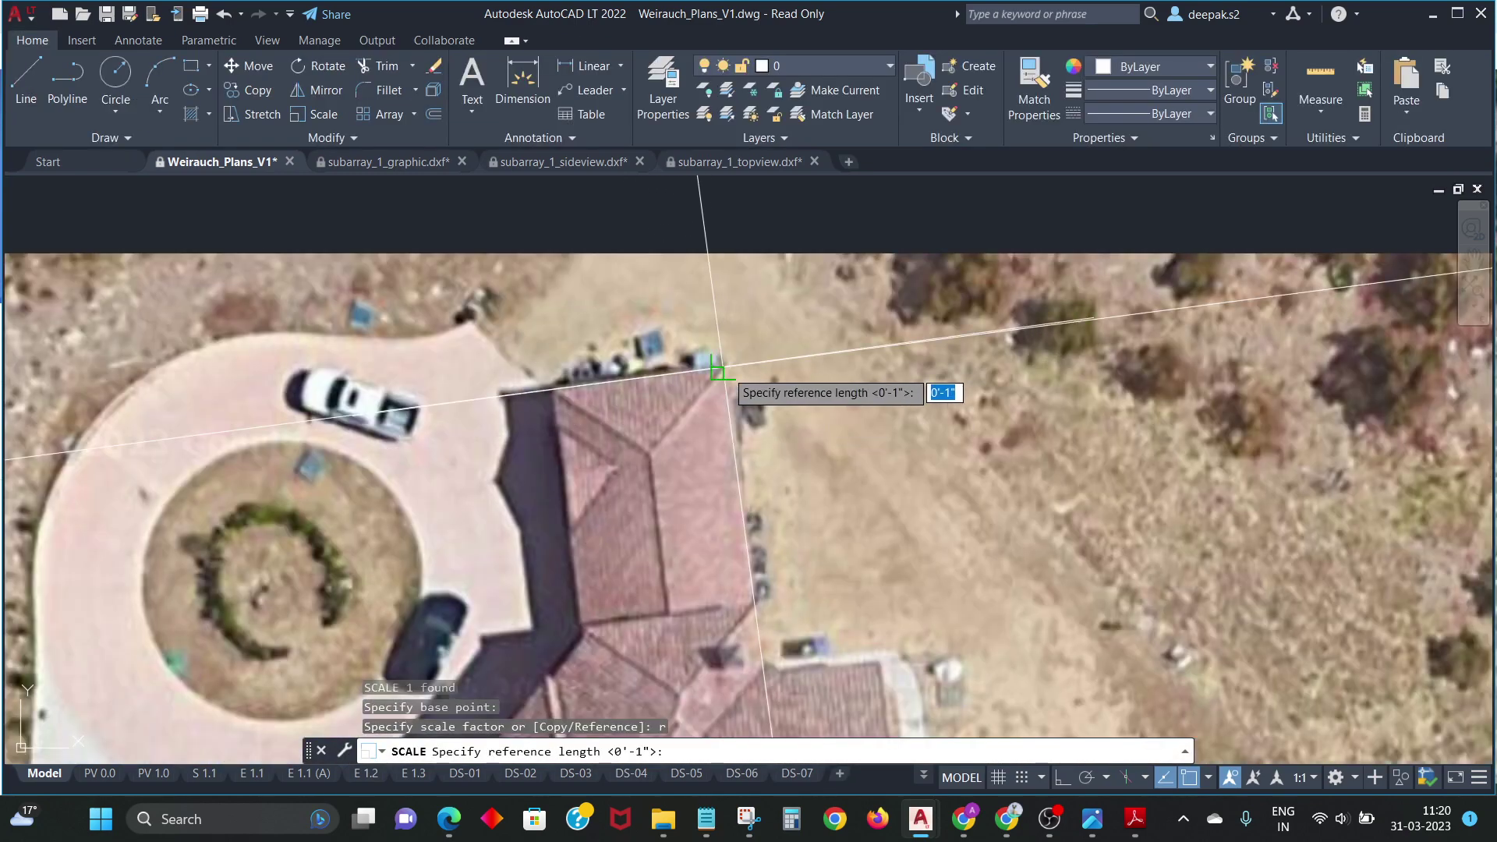
left_click(719, 368)
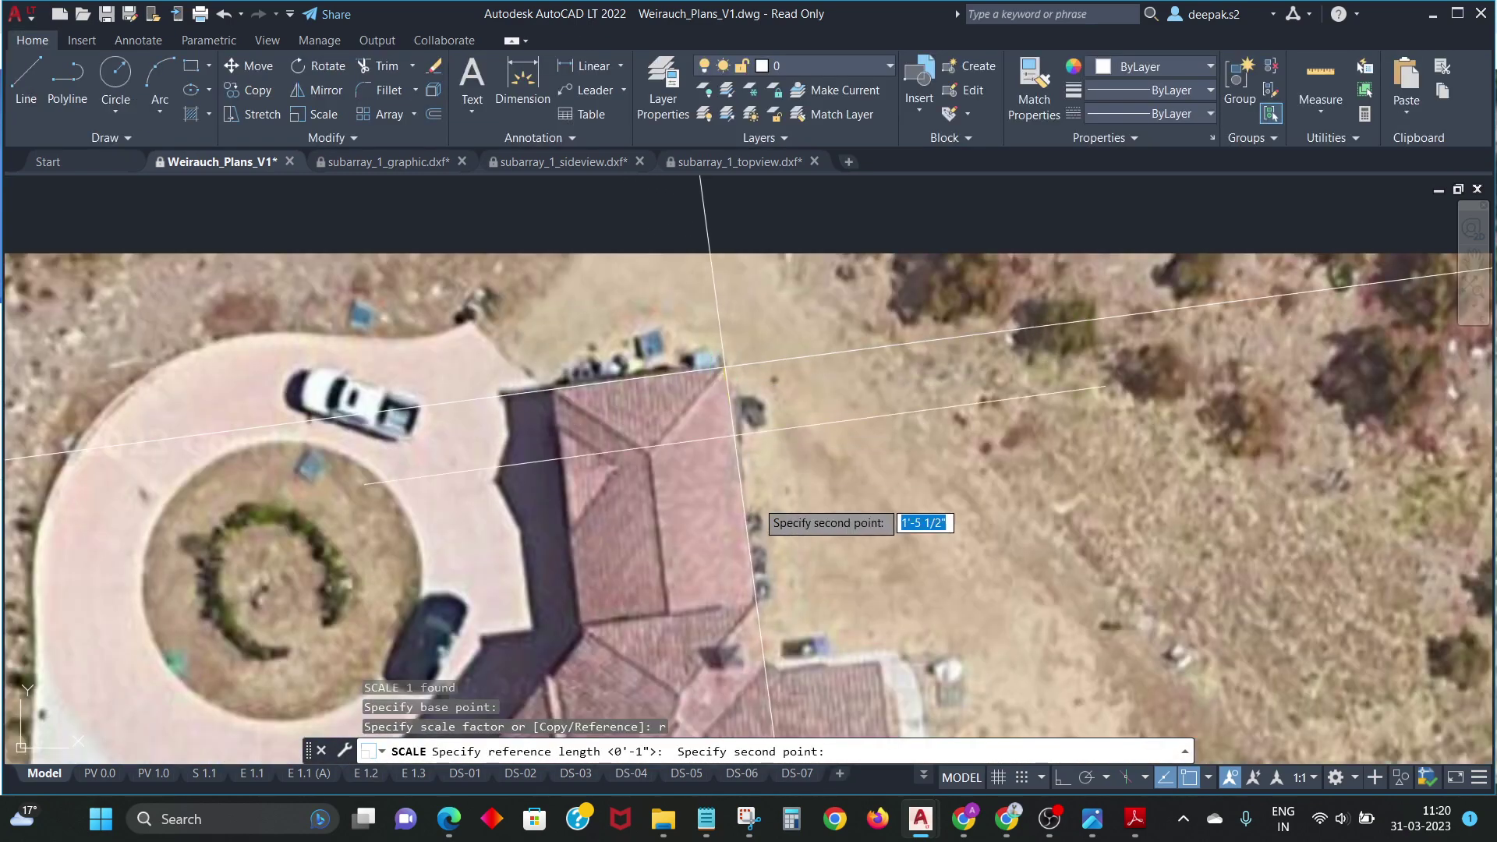
left_click(750, 604)
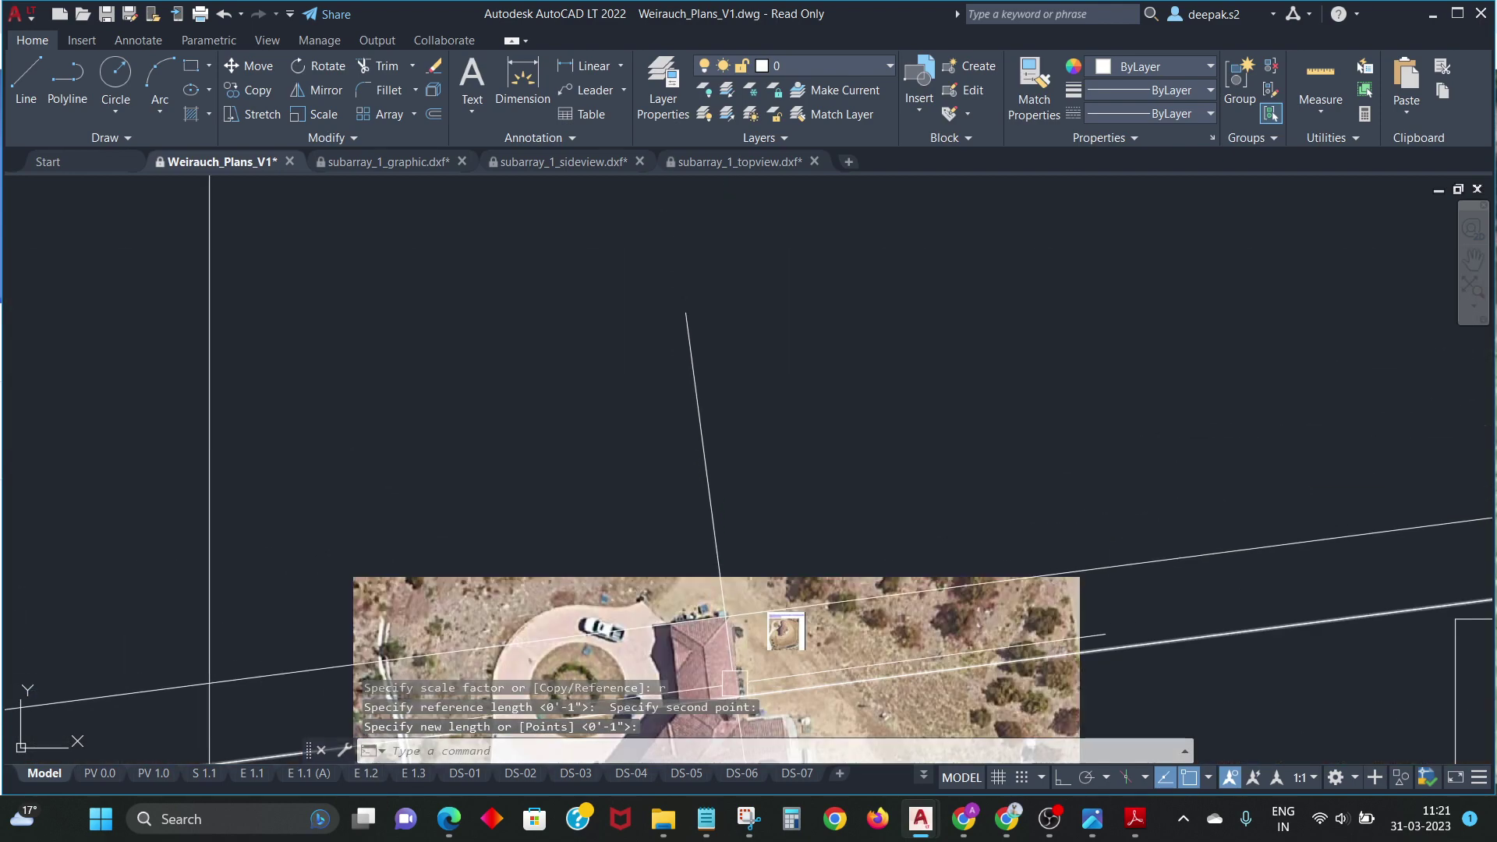
key("Return")
- Move the small inset image up above the aerial photo and select the two long guide lines
scroll(815, 468, "up", 2)
middle_click_drag(798, 417, 726, 555)
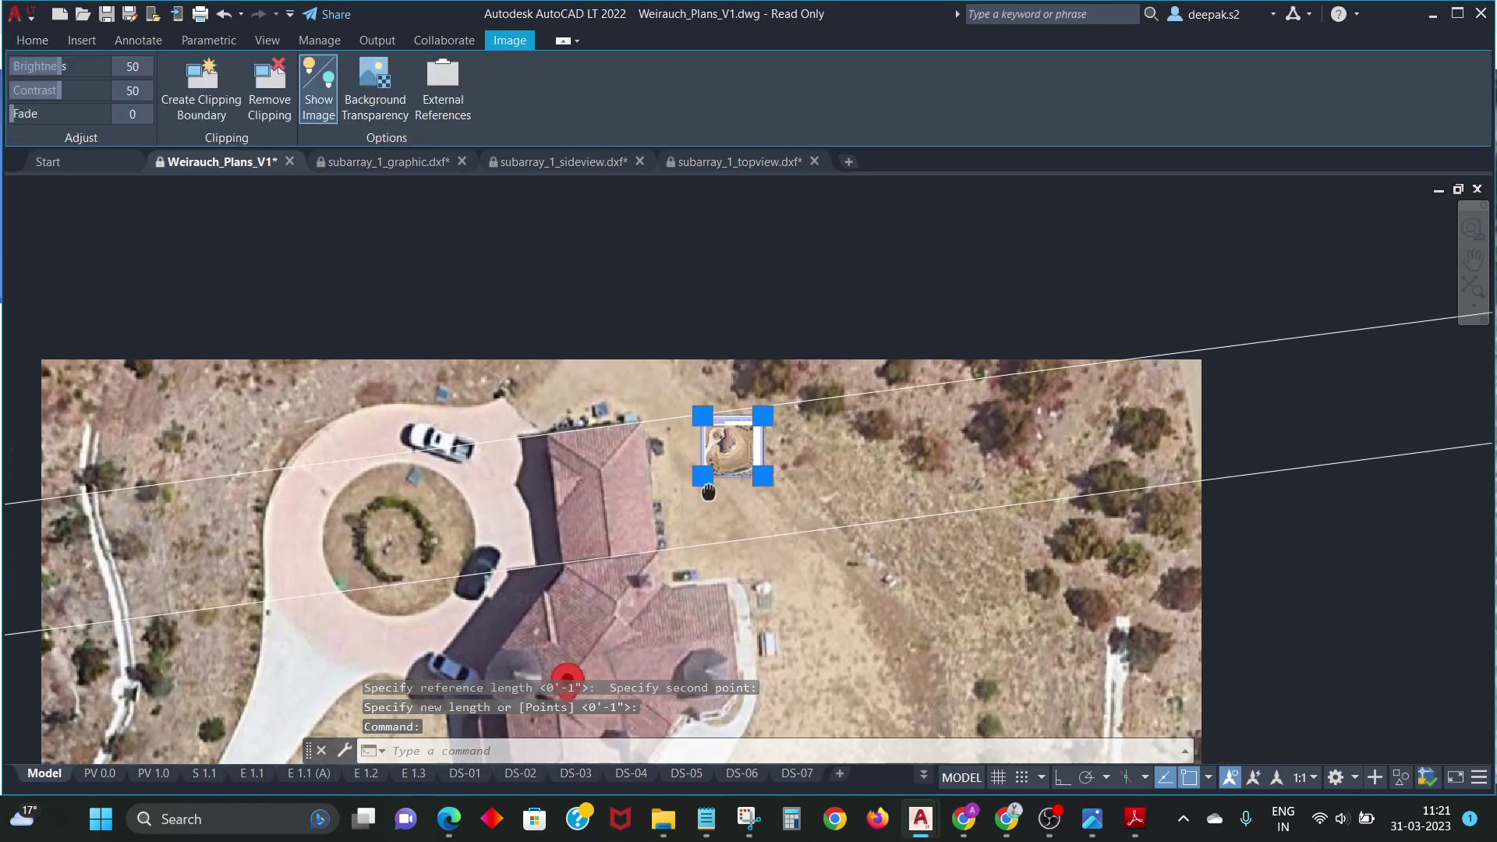
left_click_drag(726, 554, 770, 313)
left_click(771, 313)
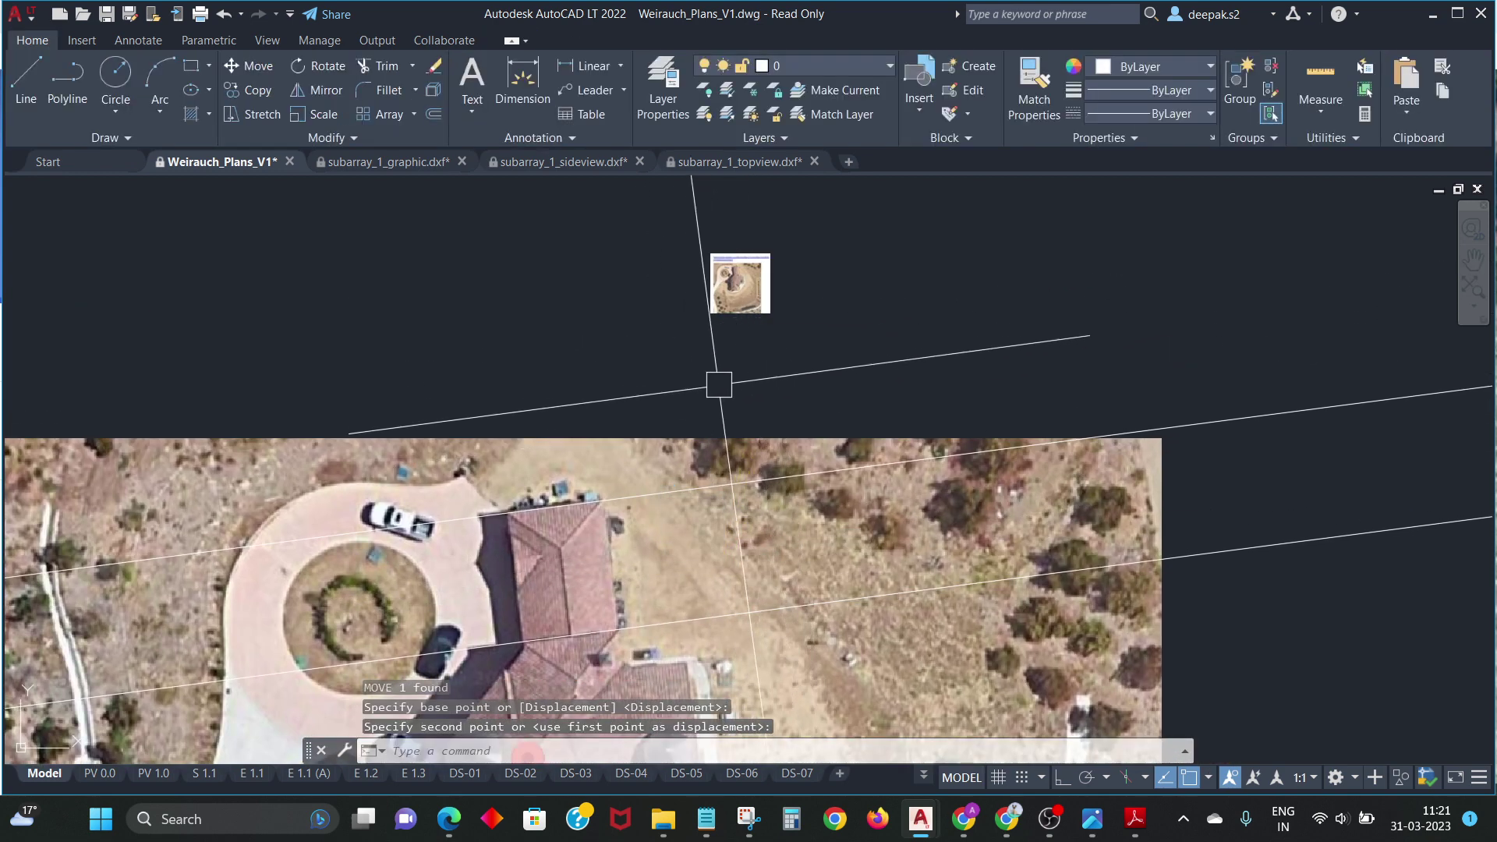
middle_click_drag(619, 613, 619, 452)
left_click(636, 464)
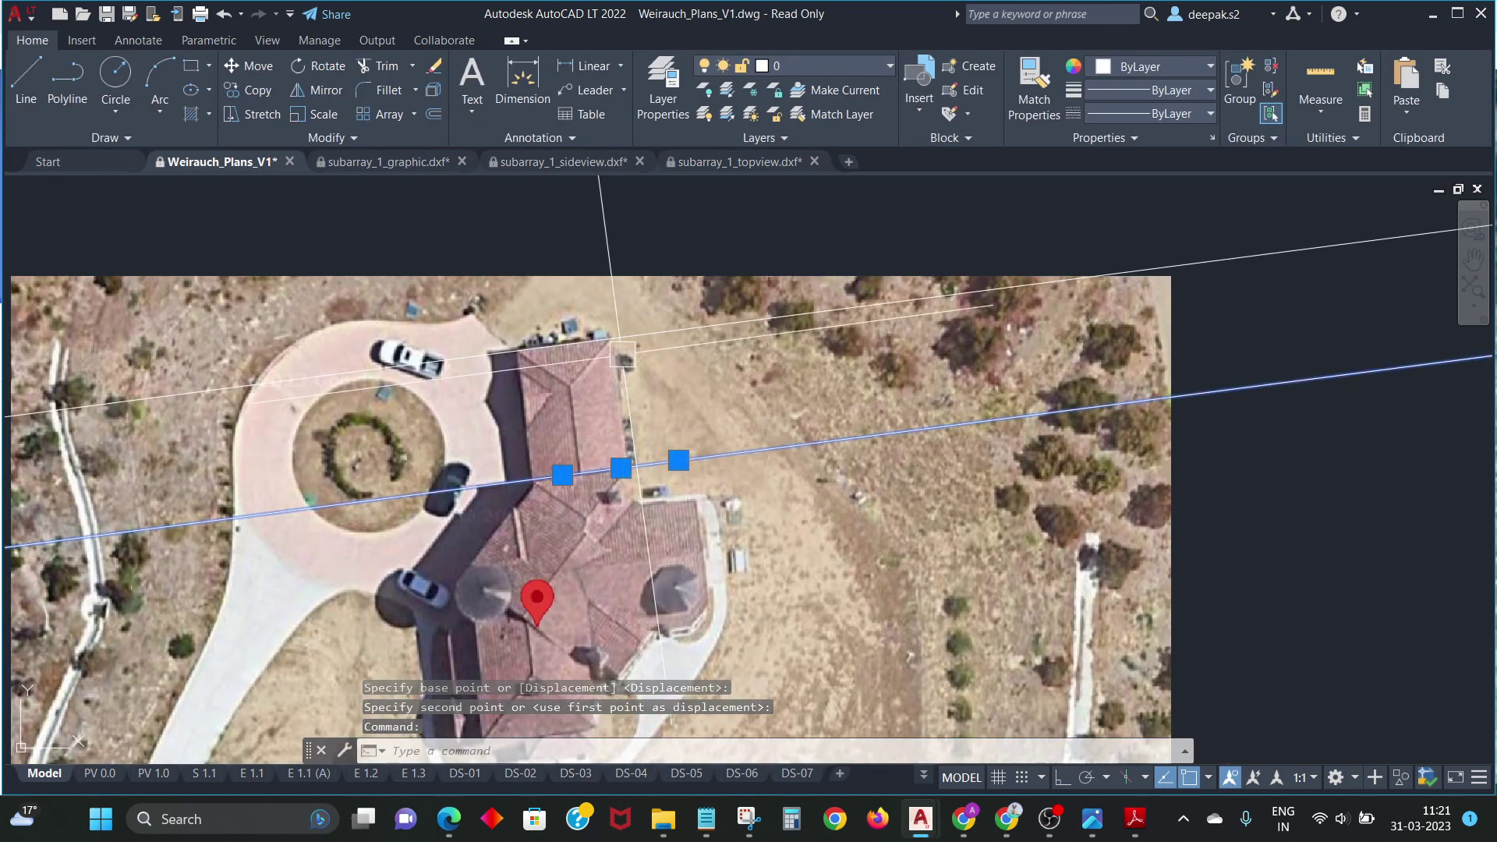
left_click(621, 344)
scroll(620, 394, "up", 4)
- Add an aligned dimension on the east roof edge, confirming it measures 37'-0"
key("Escape")
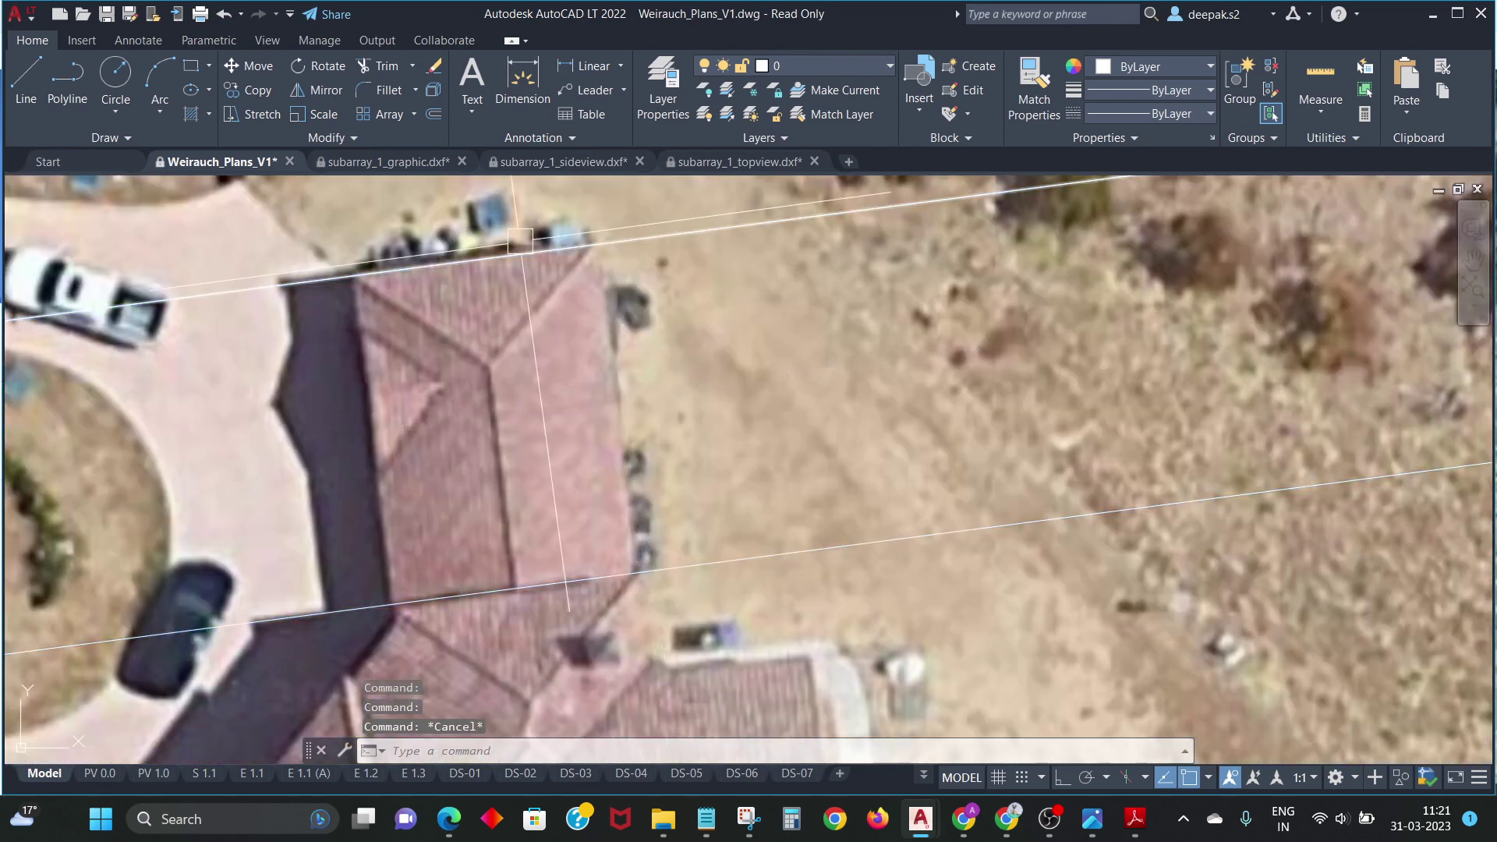
left_click(624, 66)
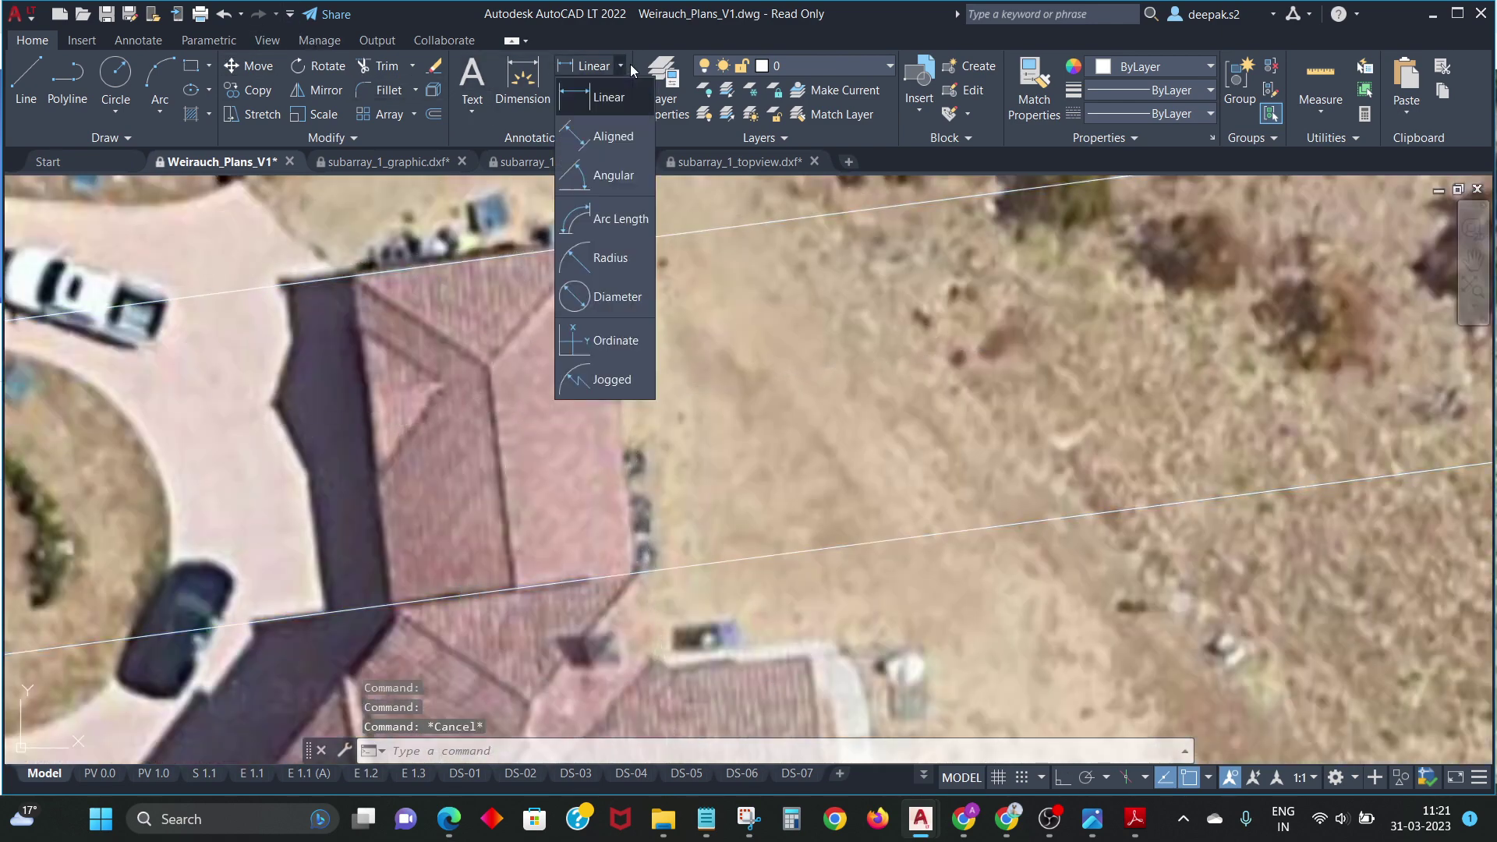
left_click(611, 147)
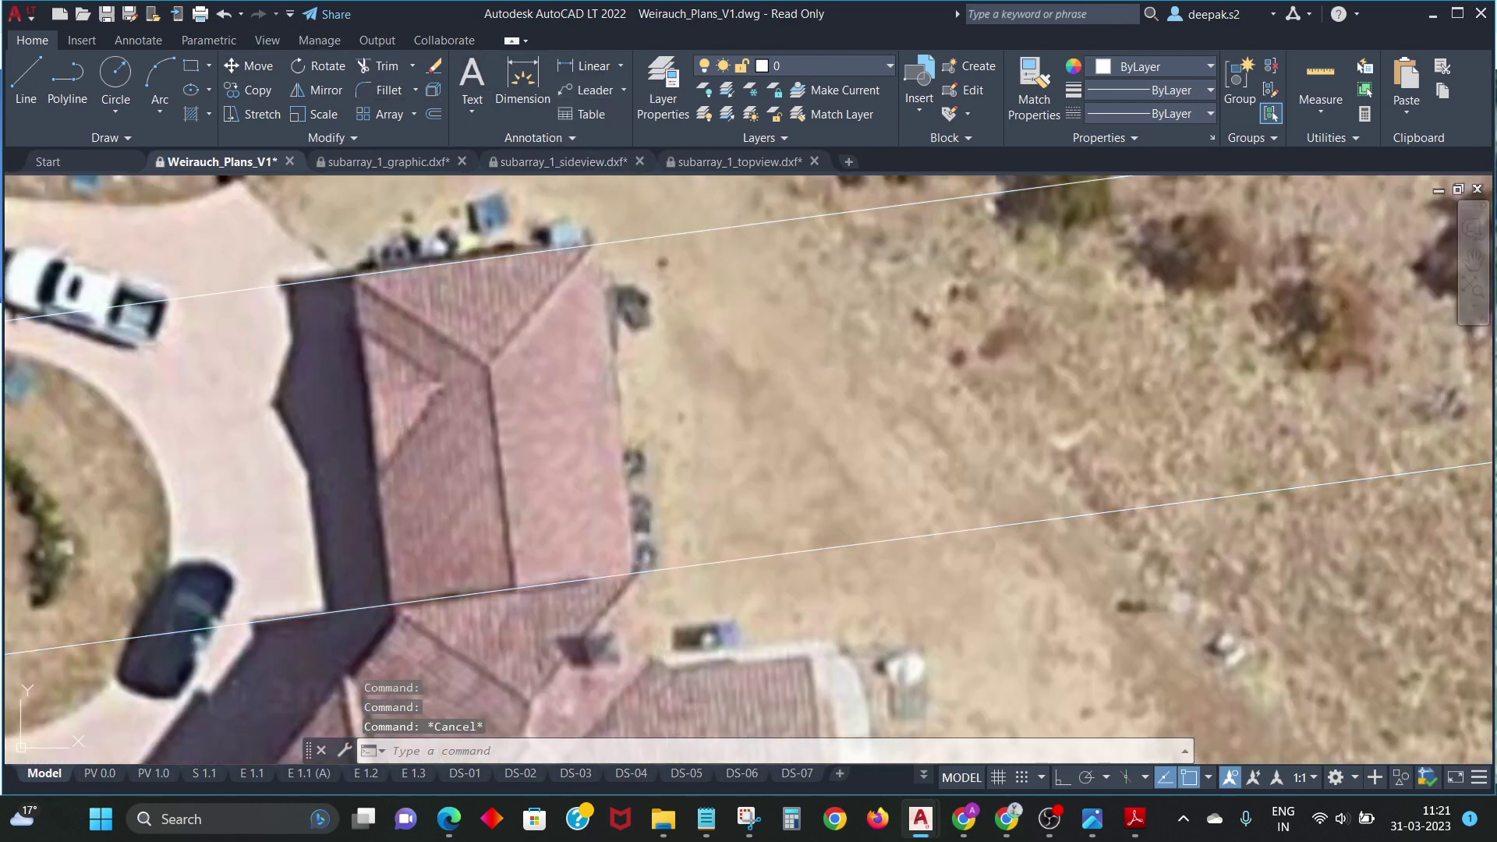
left_click(599, 244)
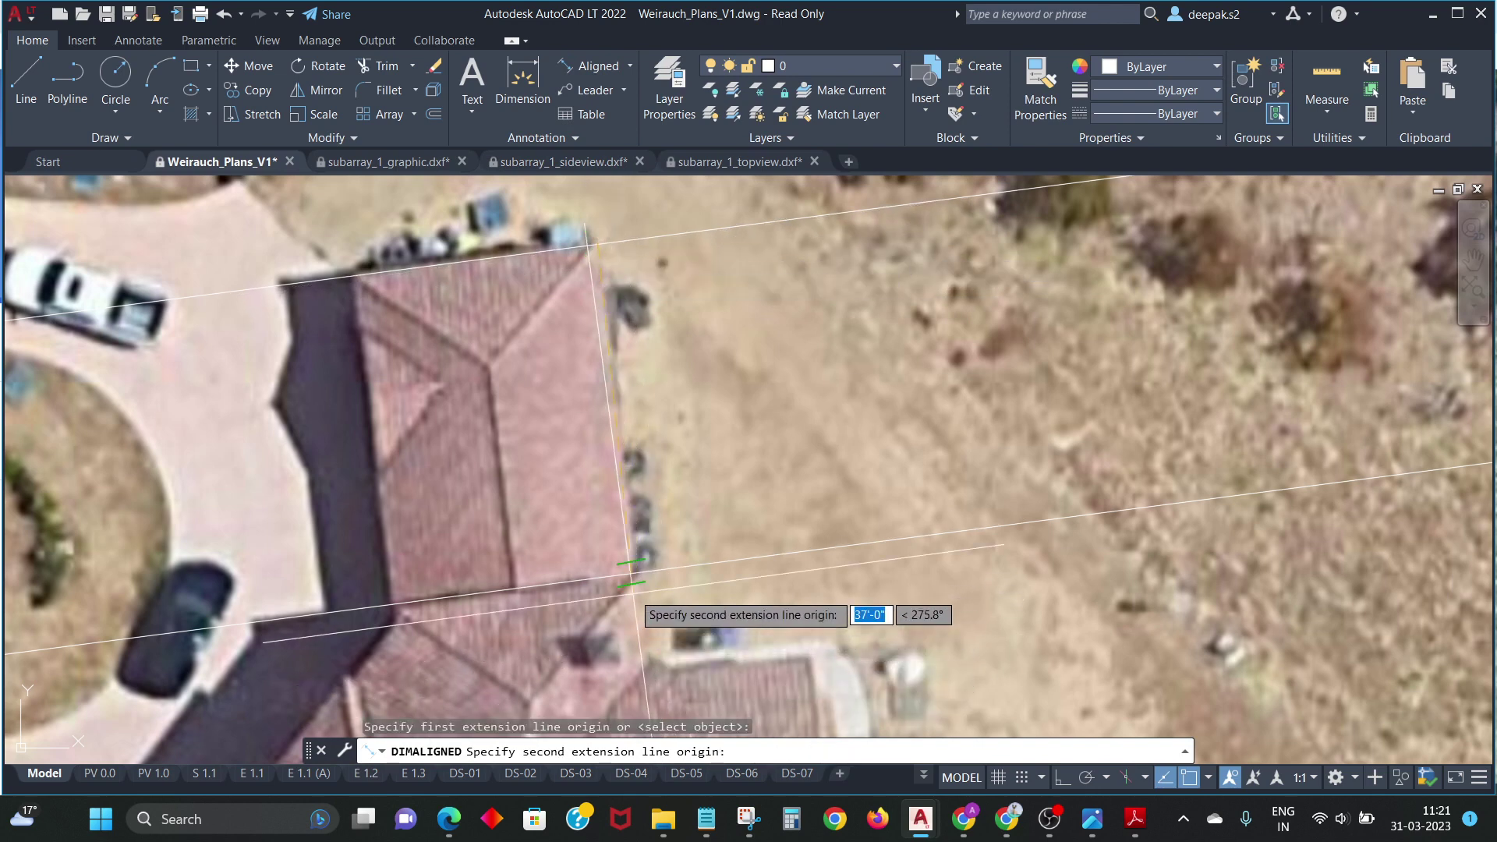
left_click(633, 575)
left_click(659, 563)
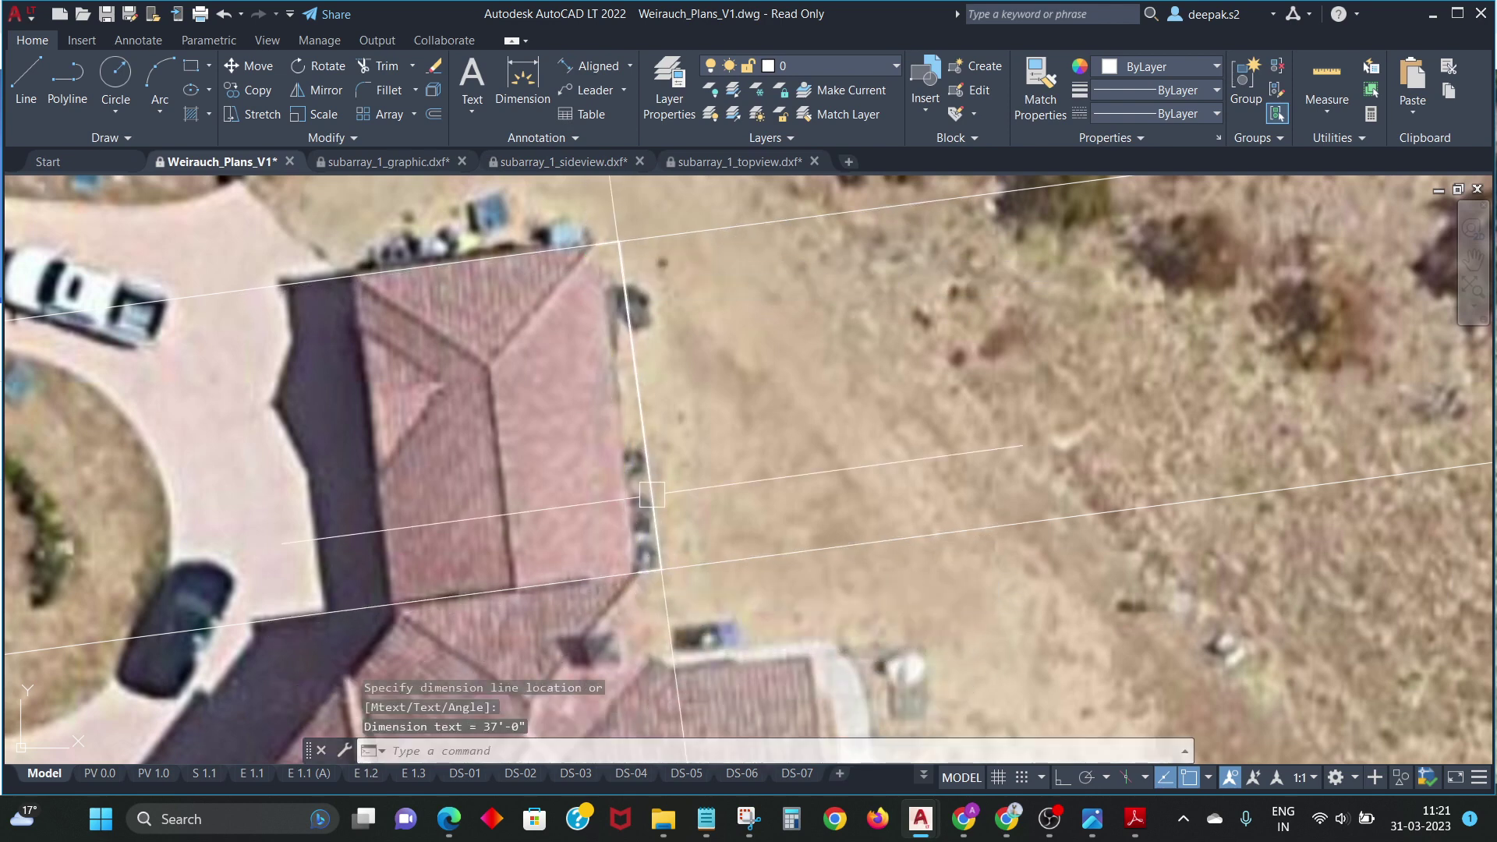
- Erase the 37'-0" dimension together with the two long slanted guide lines
left_click(650, 484)
key("Escape")
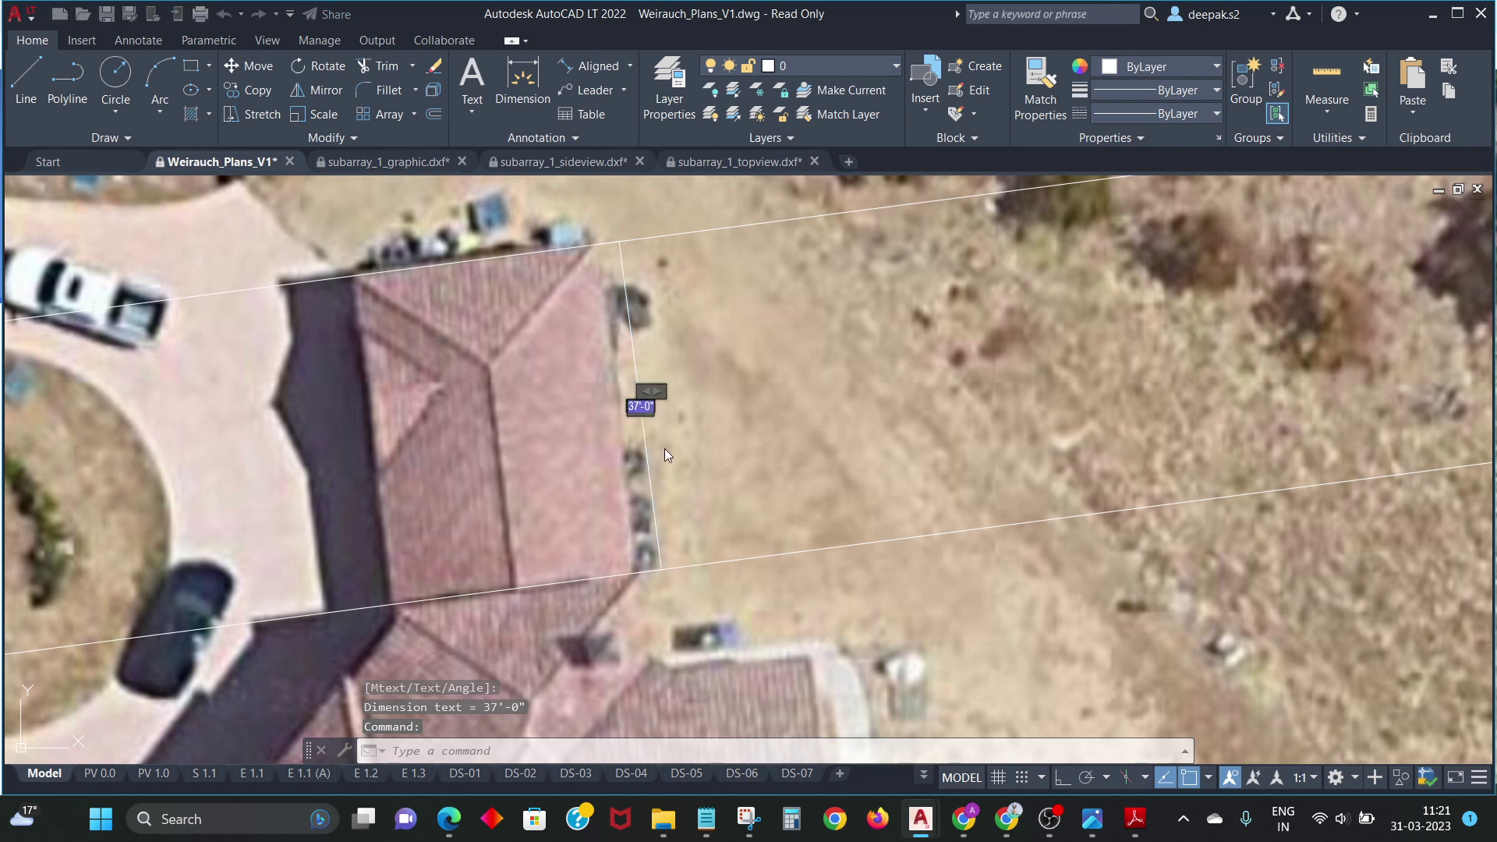
double_click(681, 452)
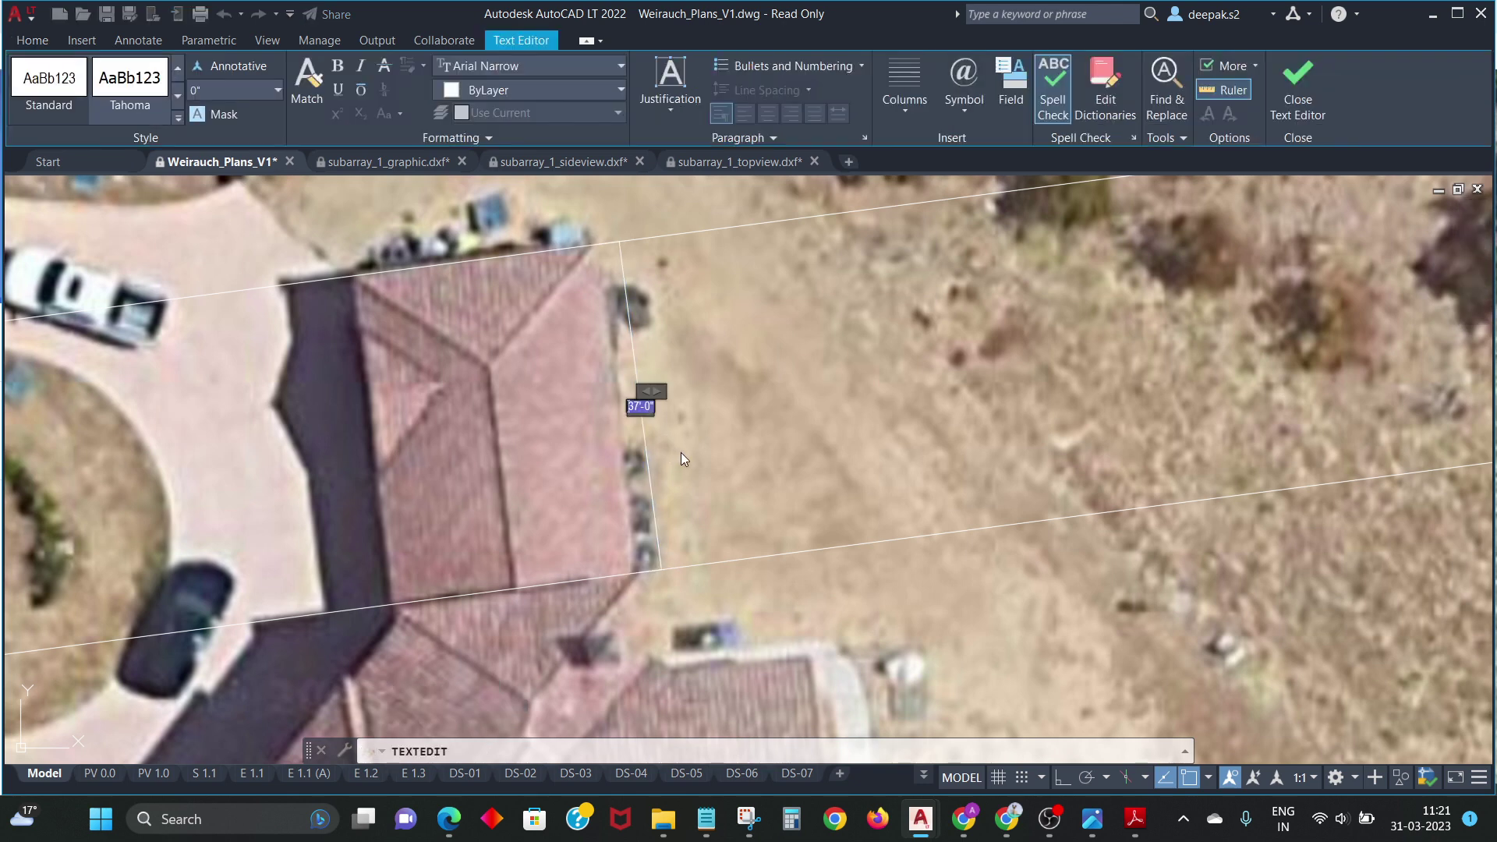
key("Escape")
scroll(678, 461, "down", 2)
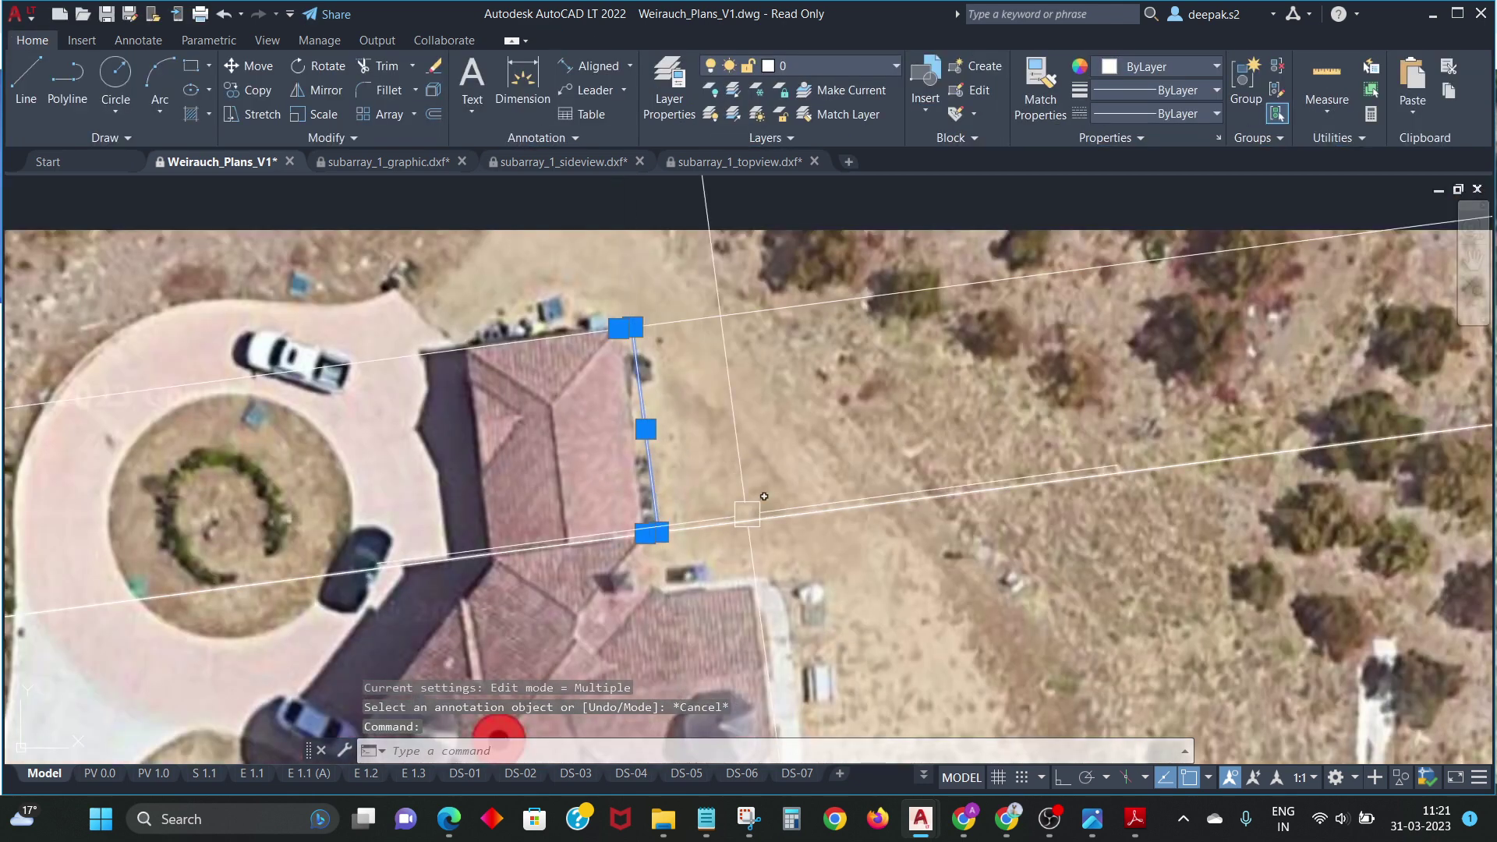
left_click(762, 515)
left_click(706, 318)
key("Delete")
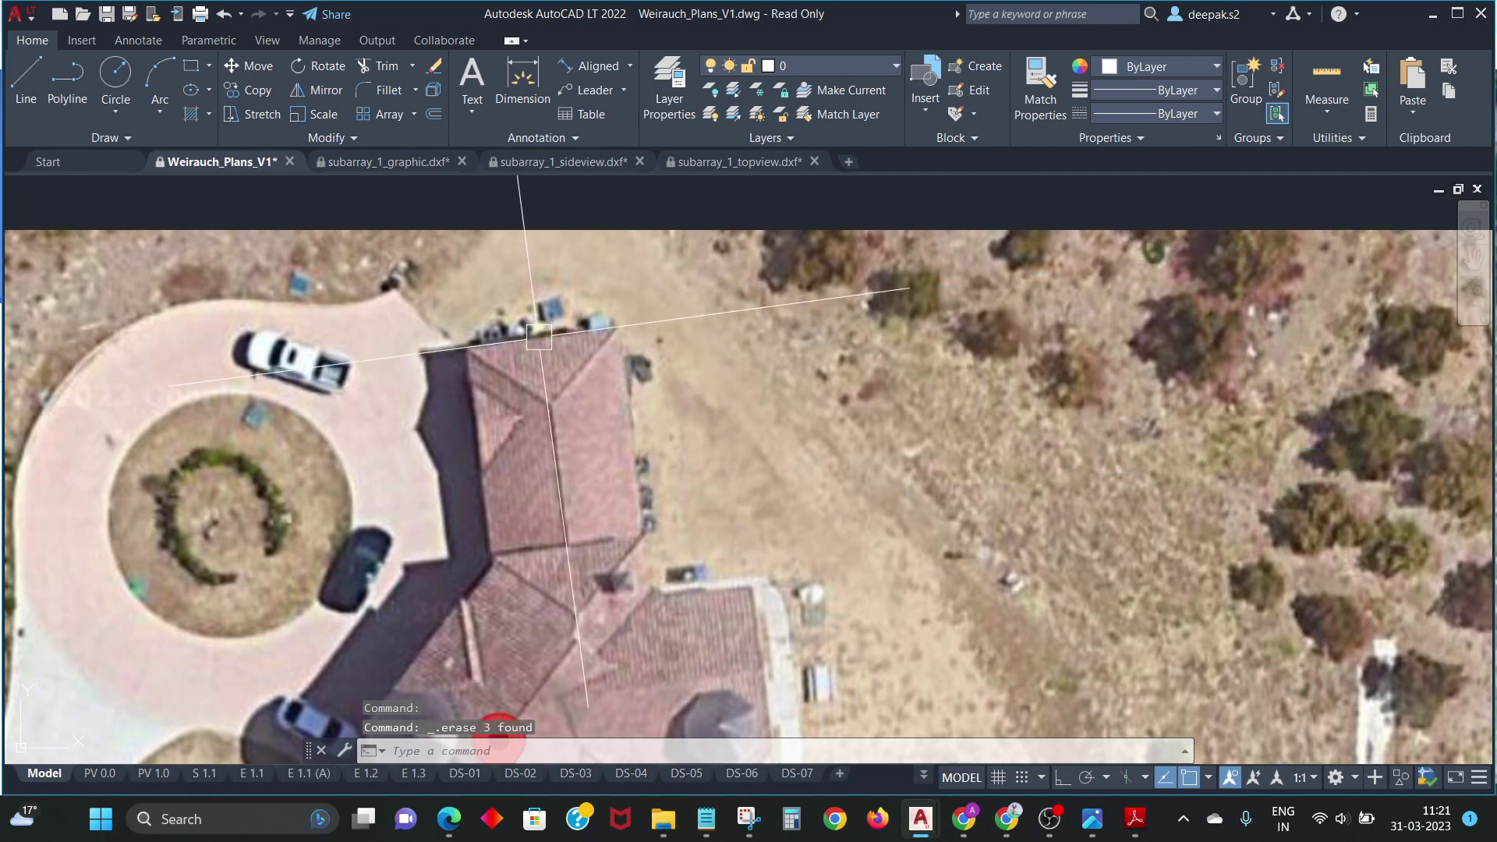
- Draw an orthogonal construction line along the roof's top edge from the roof corner
type("xl")
key("Return")
scroll(539, 343, "up", 2)
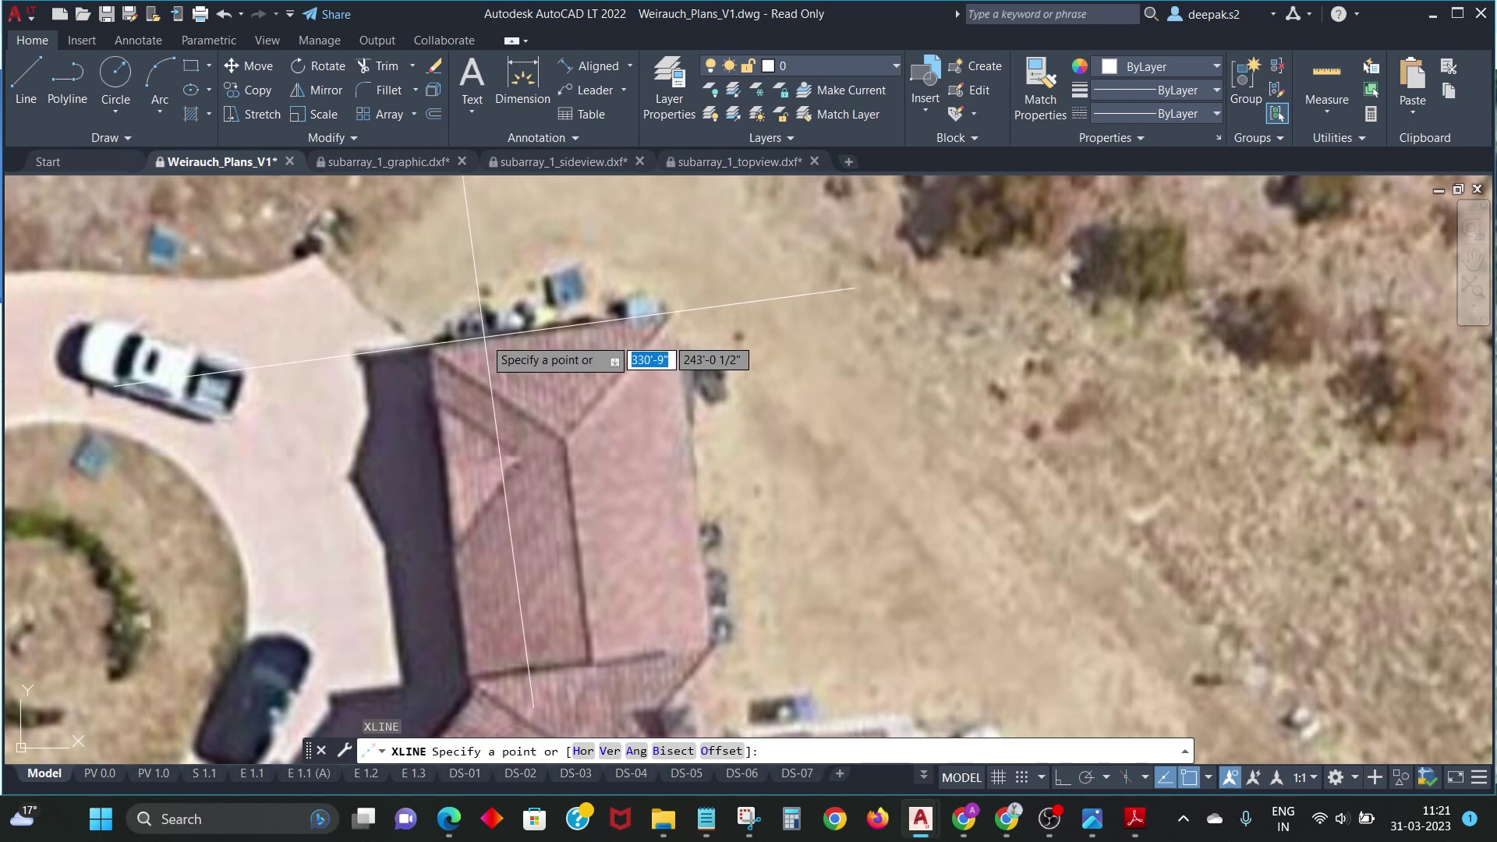
left_click(488, 339)
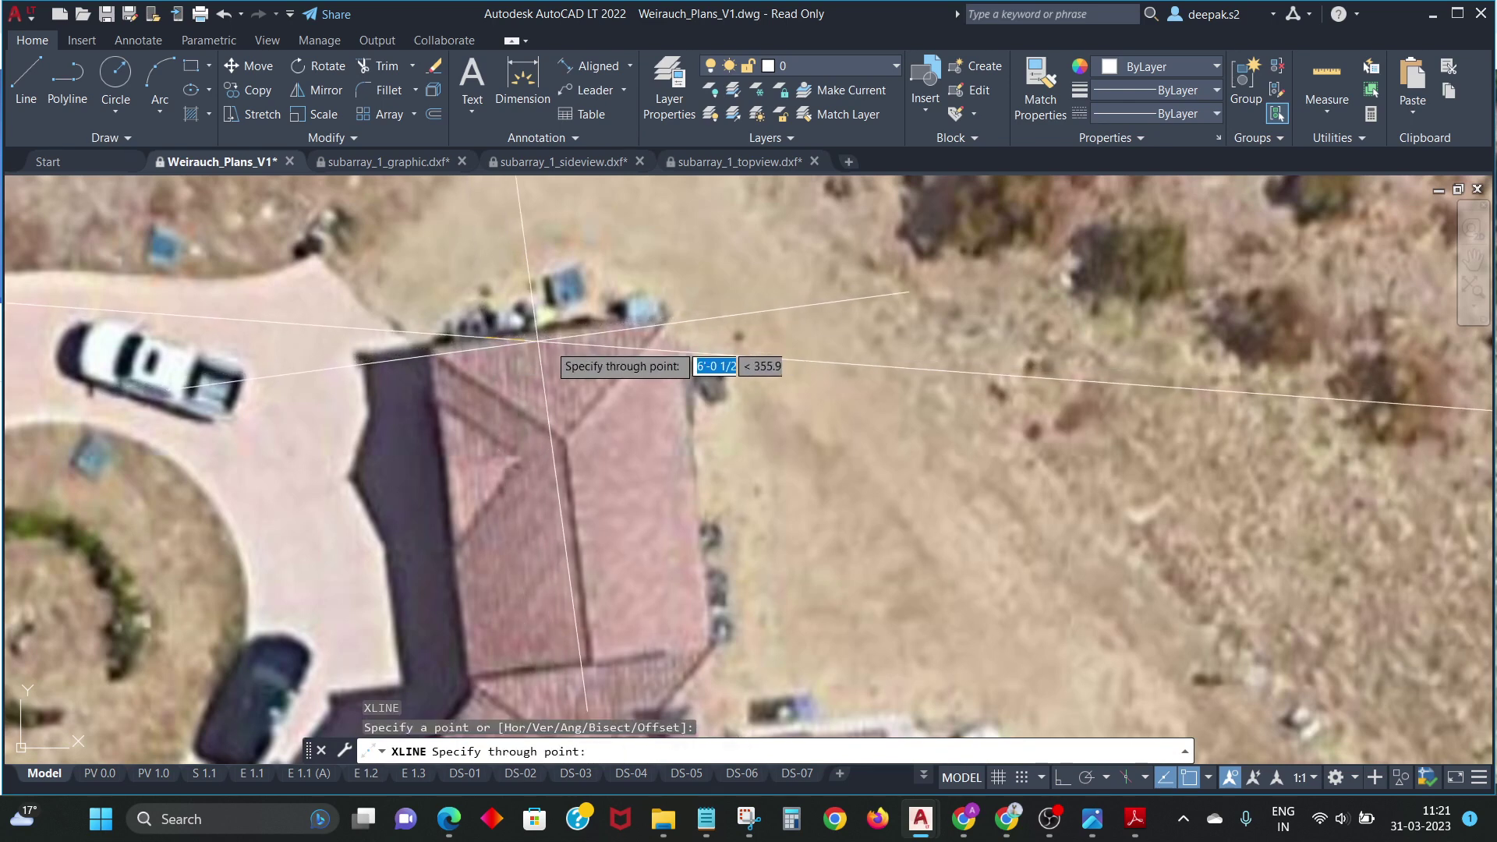
key("F8")
left_click(634, 327)
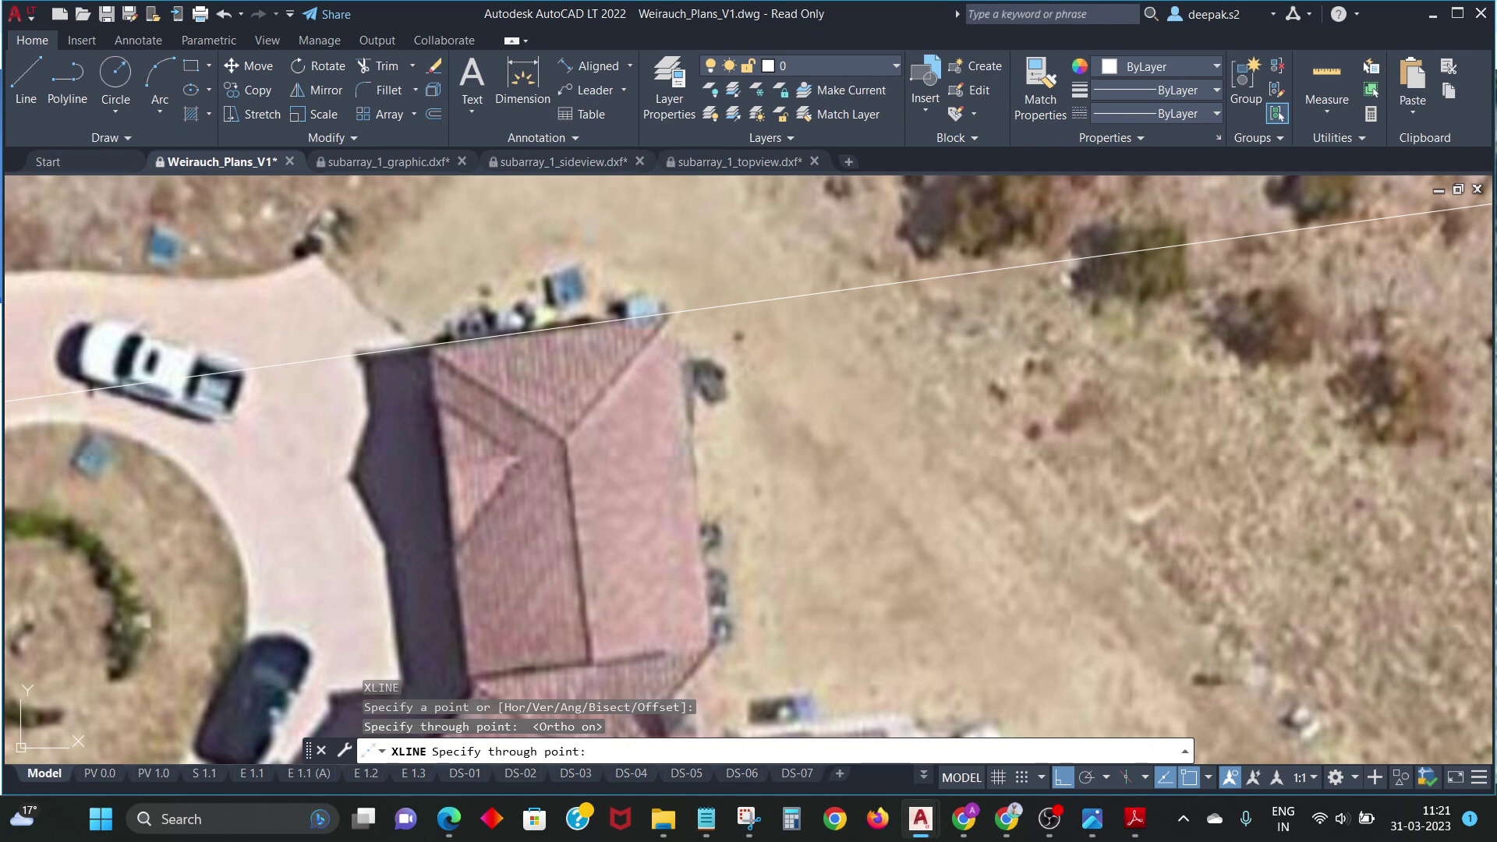
key("Return")
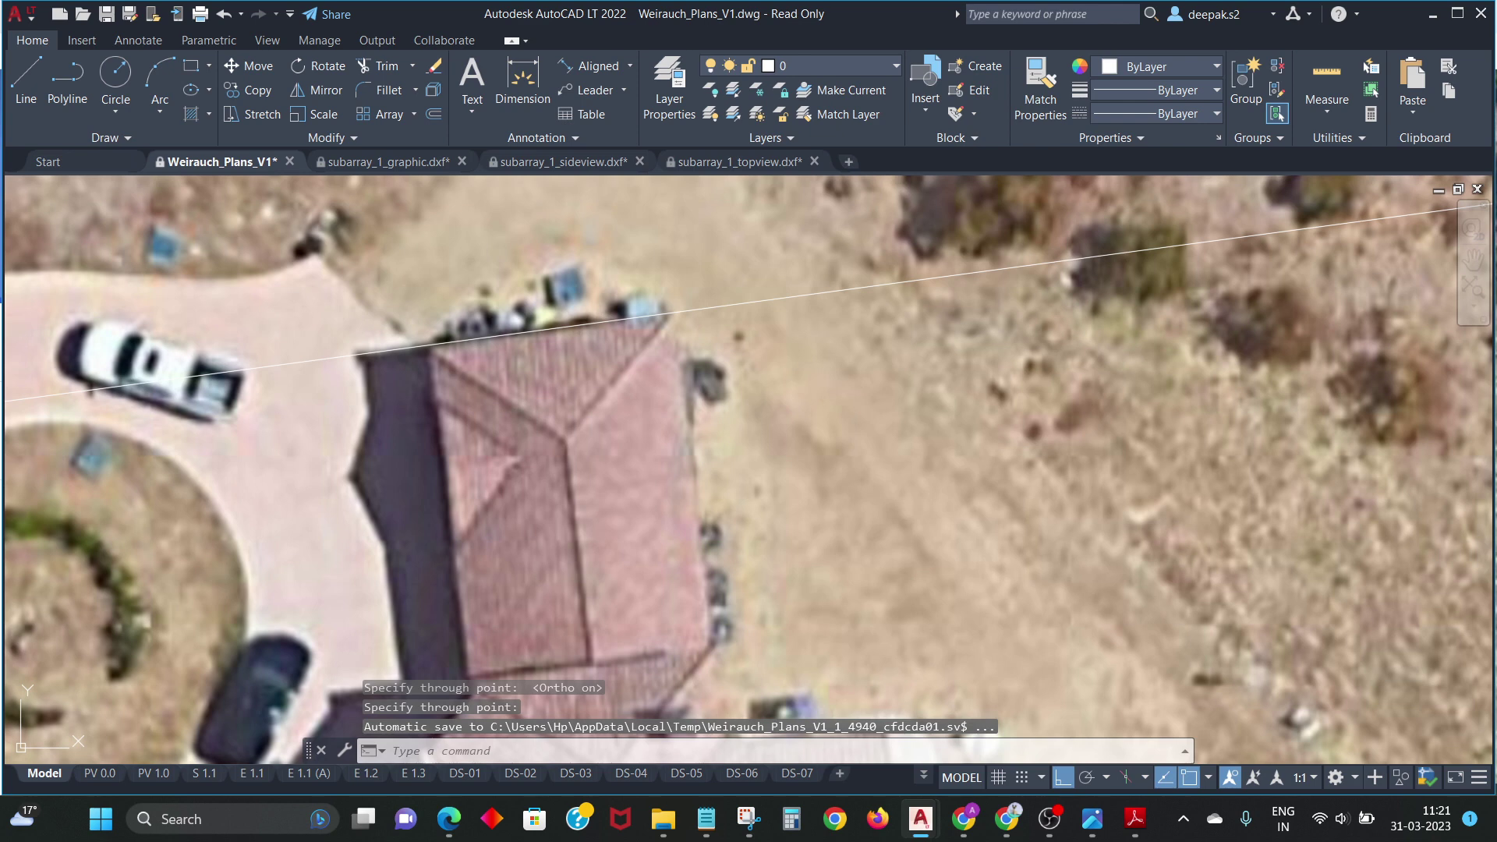
- Add a construction line along the roof's east edge using XL
key("Return")
middle_click_drag(780, 545, 776, 455)
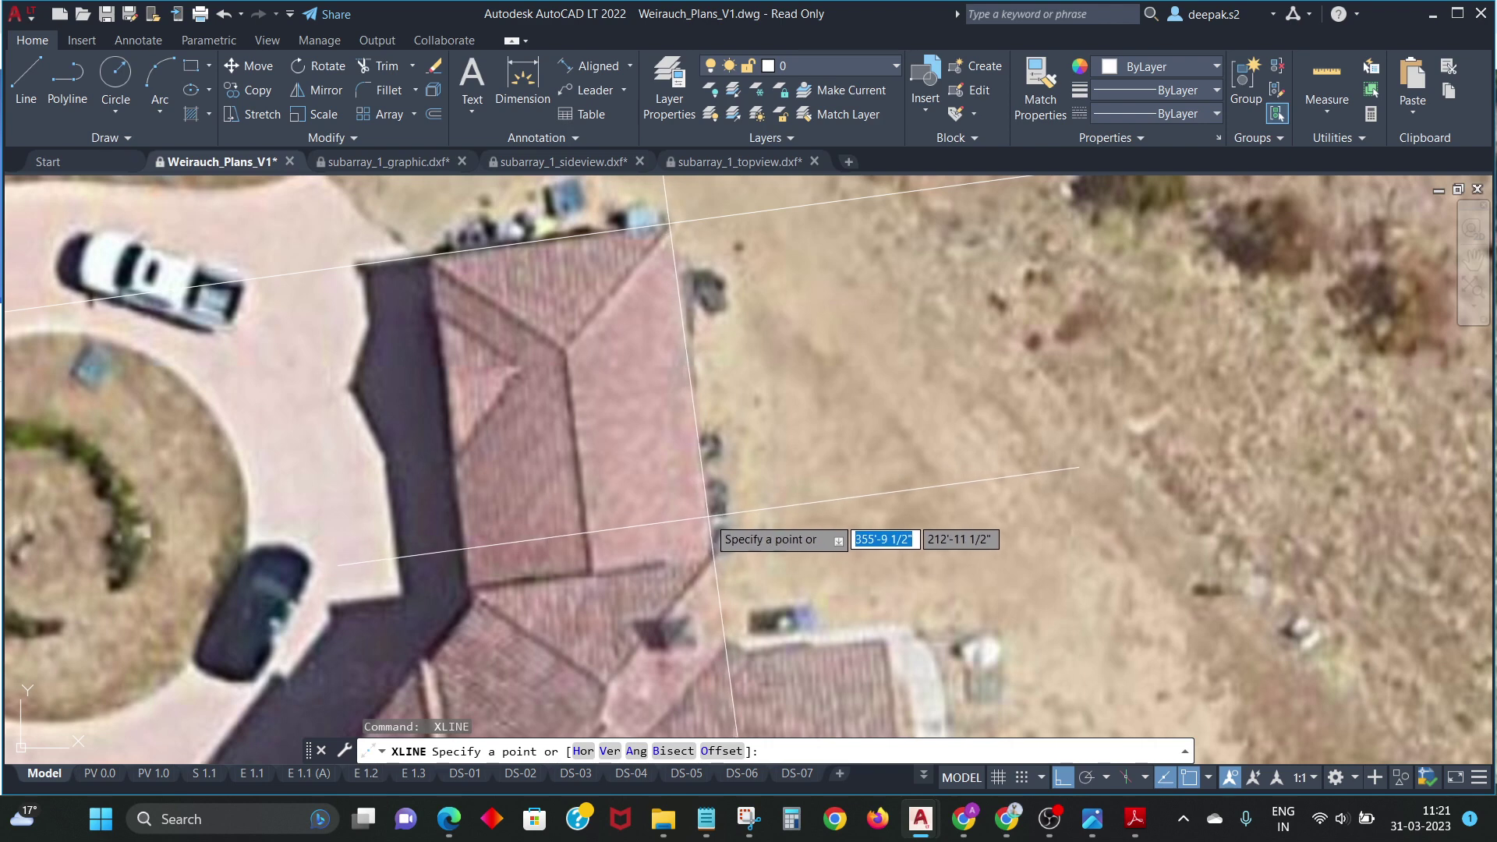
type("xl")
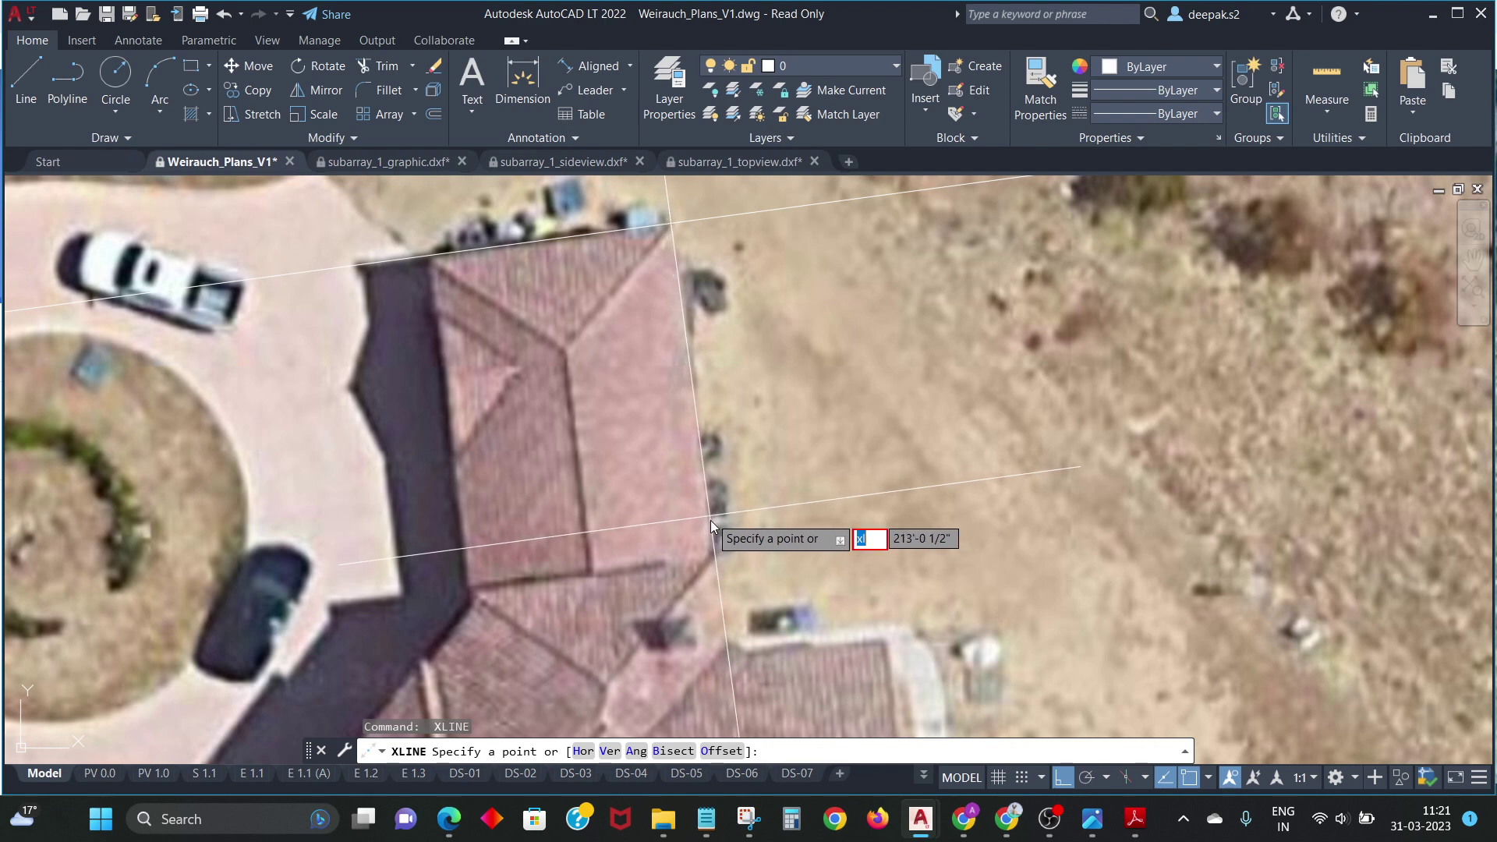
key("Escape")
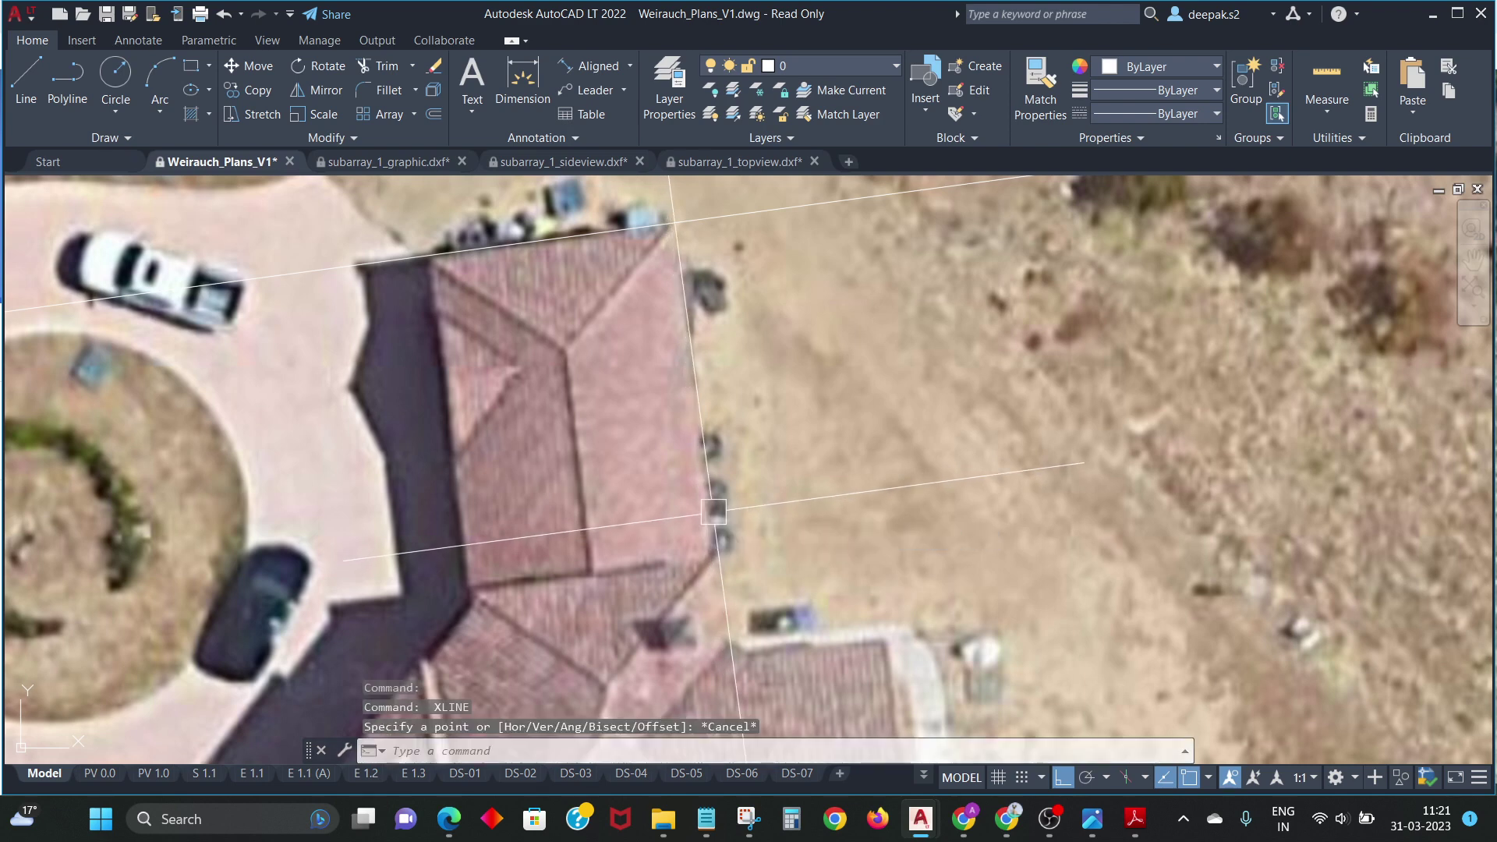
type("xl")
key("Return")
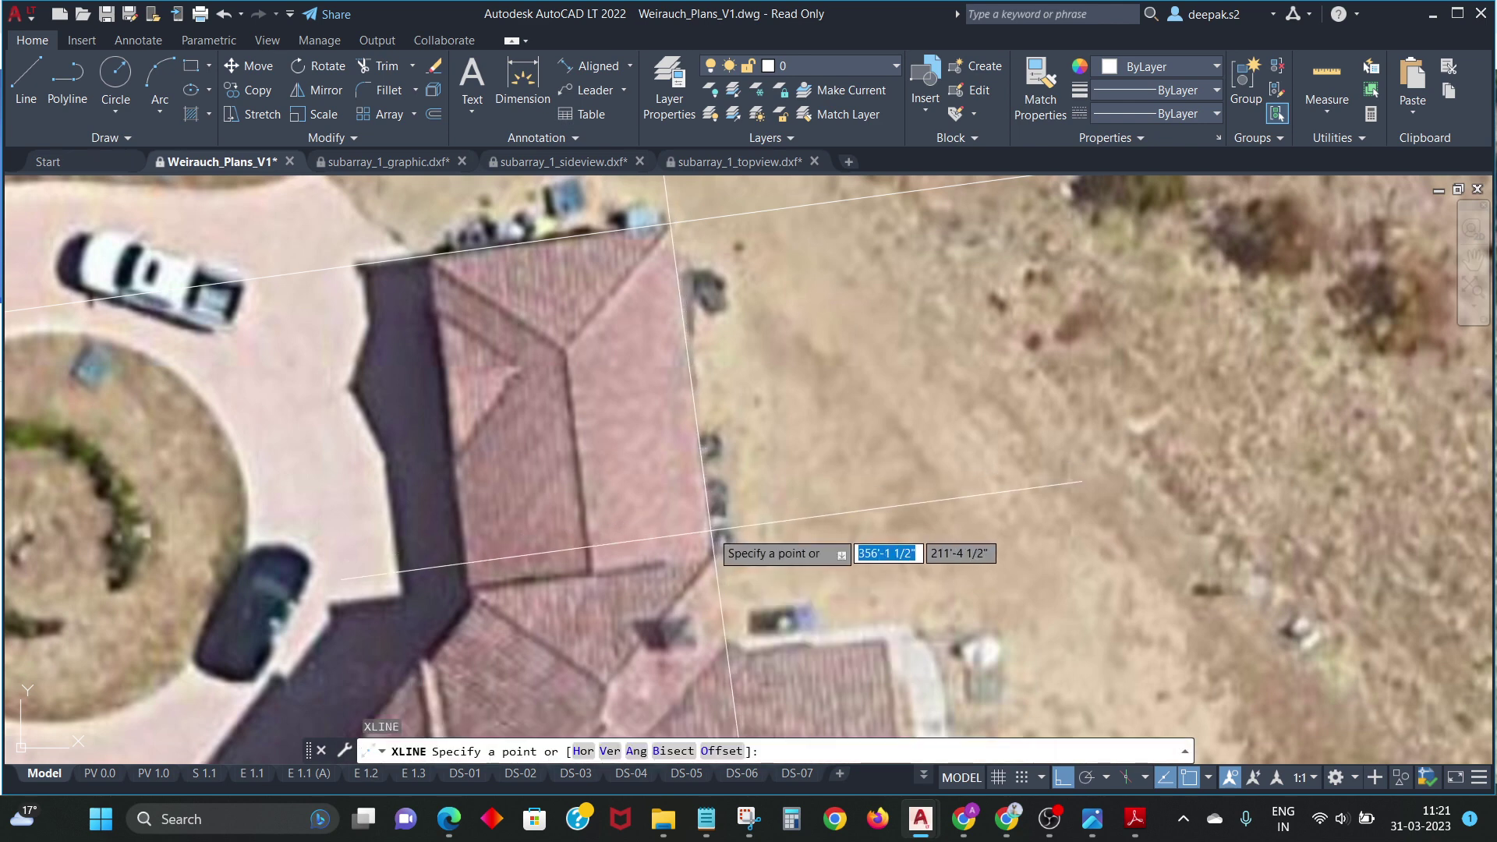
left_click(711, 528)
left_click(708, 499)
key("Escape")
- Add a construction line along the inner roof edge
scroll(461, 679, "up", 2)
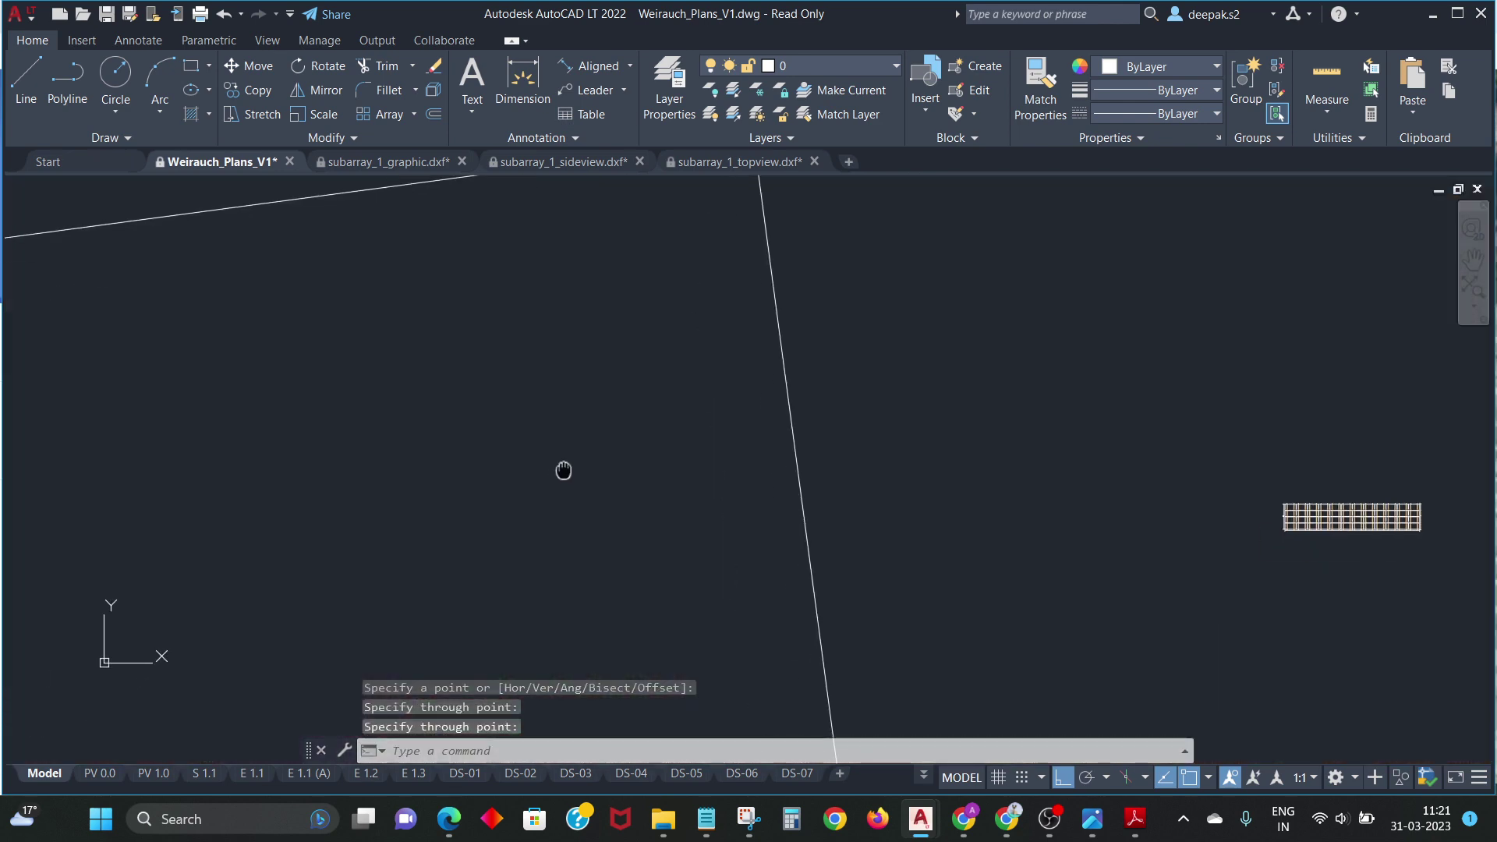
key("Return")
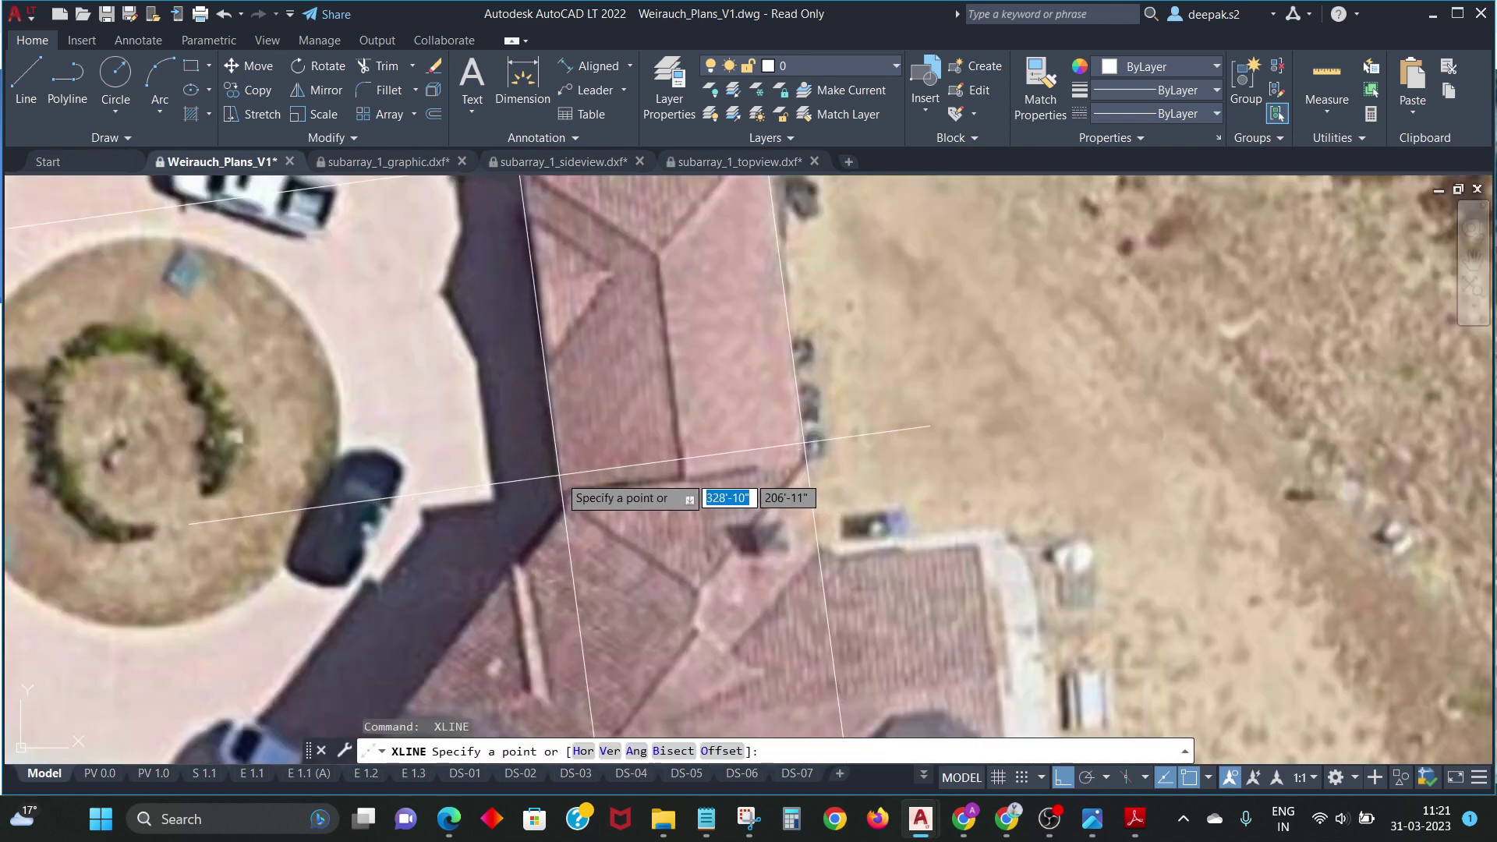
left_click(556, 482)
left_click(780, 450)
key("Return")
middle_click_drag(651, 732, 606, 476)
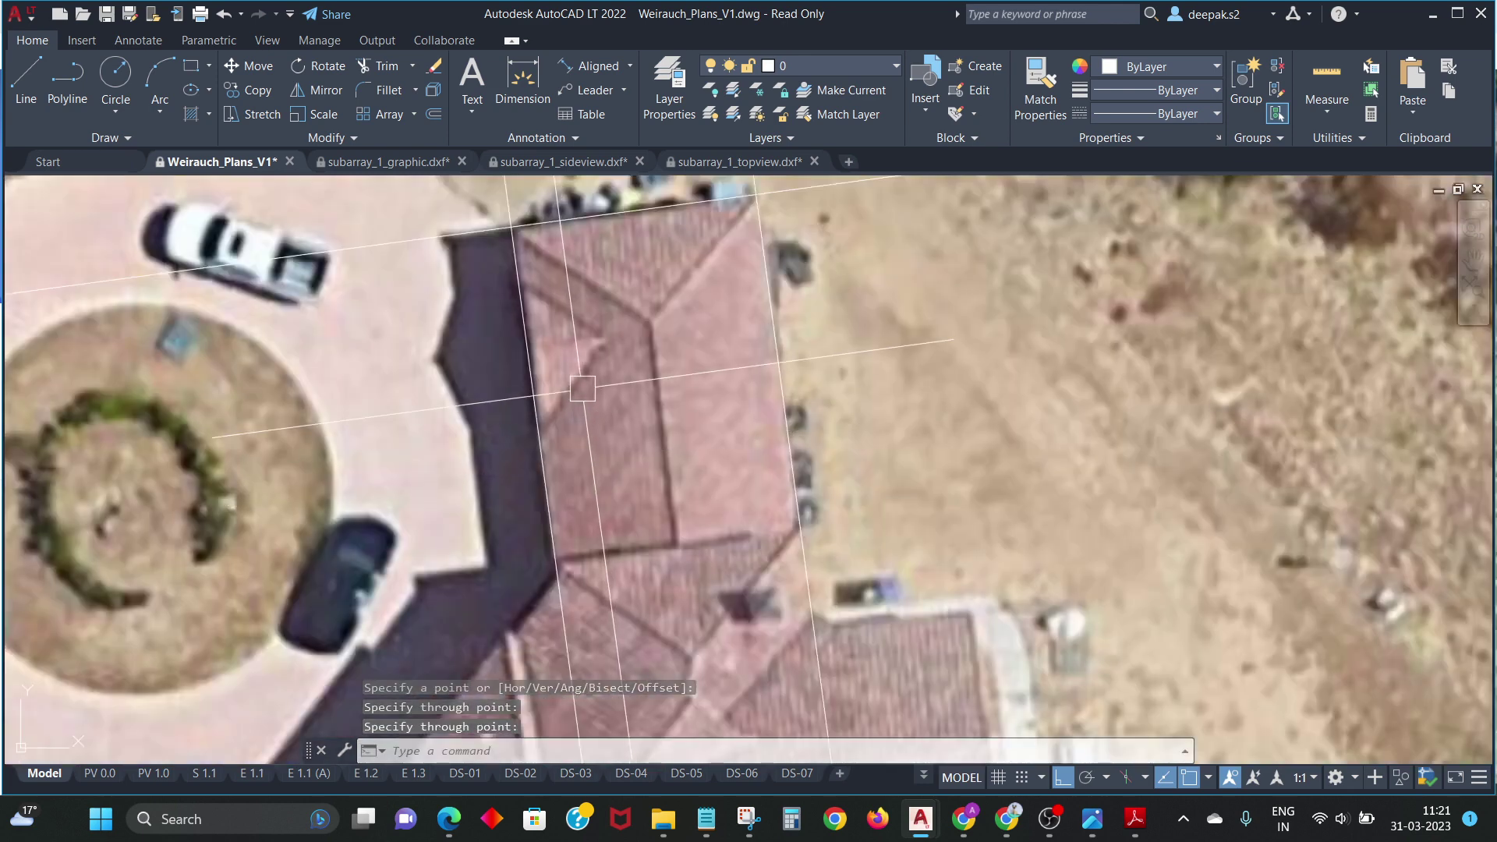
- Fillet two pairs of lines into sharp corners at the top of the roof
key("Return")
left_click(521, 304)
left_click(620, 212)
key("Return")
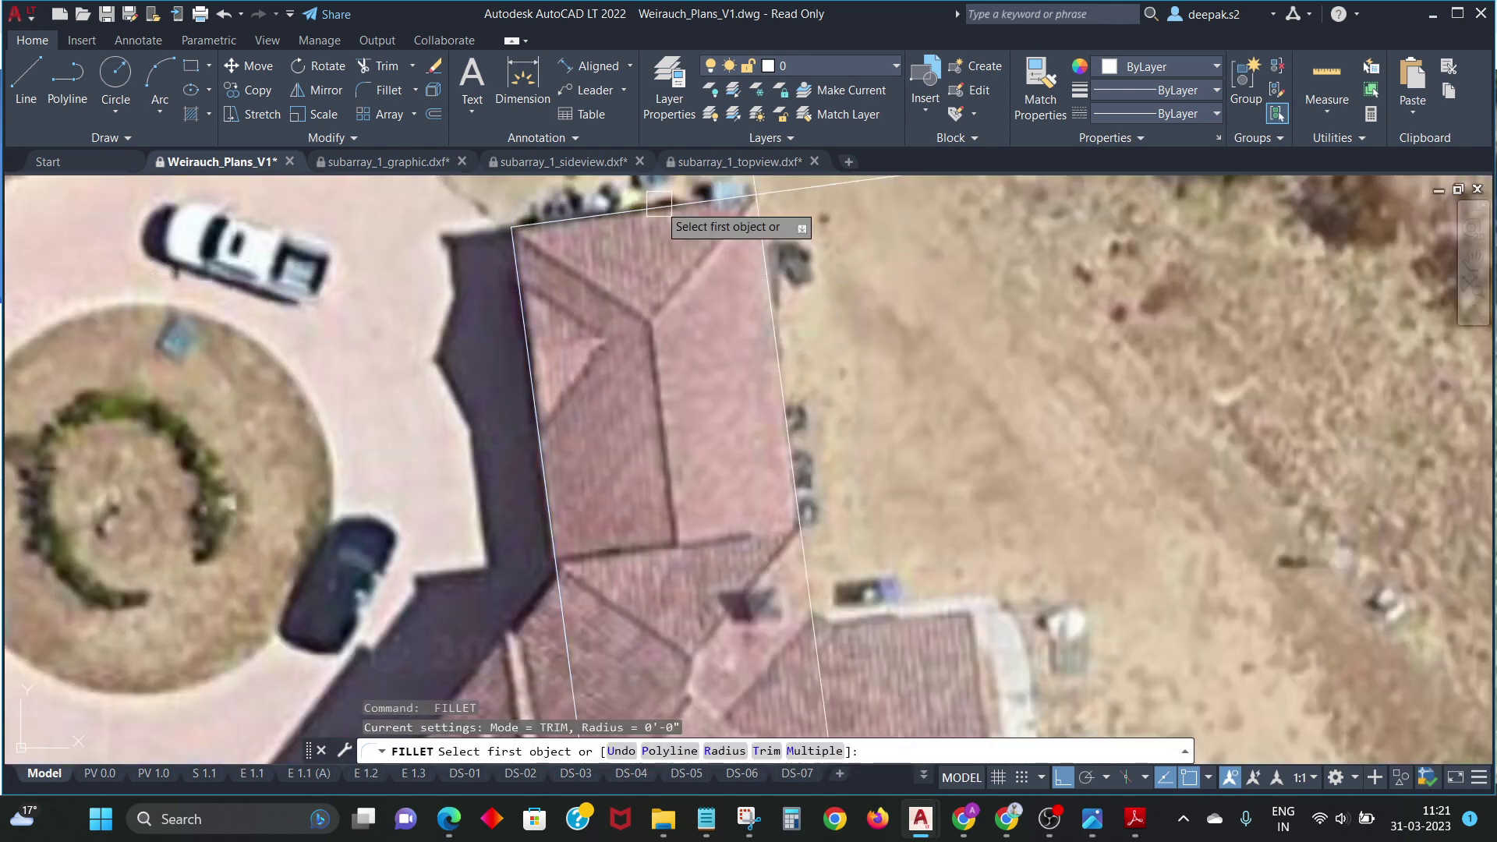
left_click(671, 206)
left_click(753, 223)
scroll(195, 374, "down", 3)
middle_click_drag(404, 513, 657, 412)
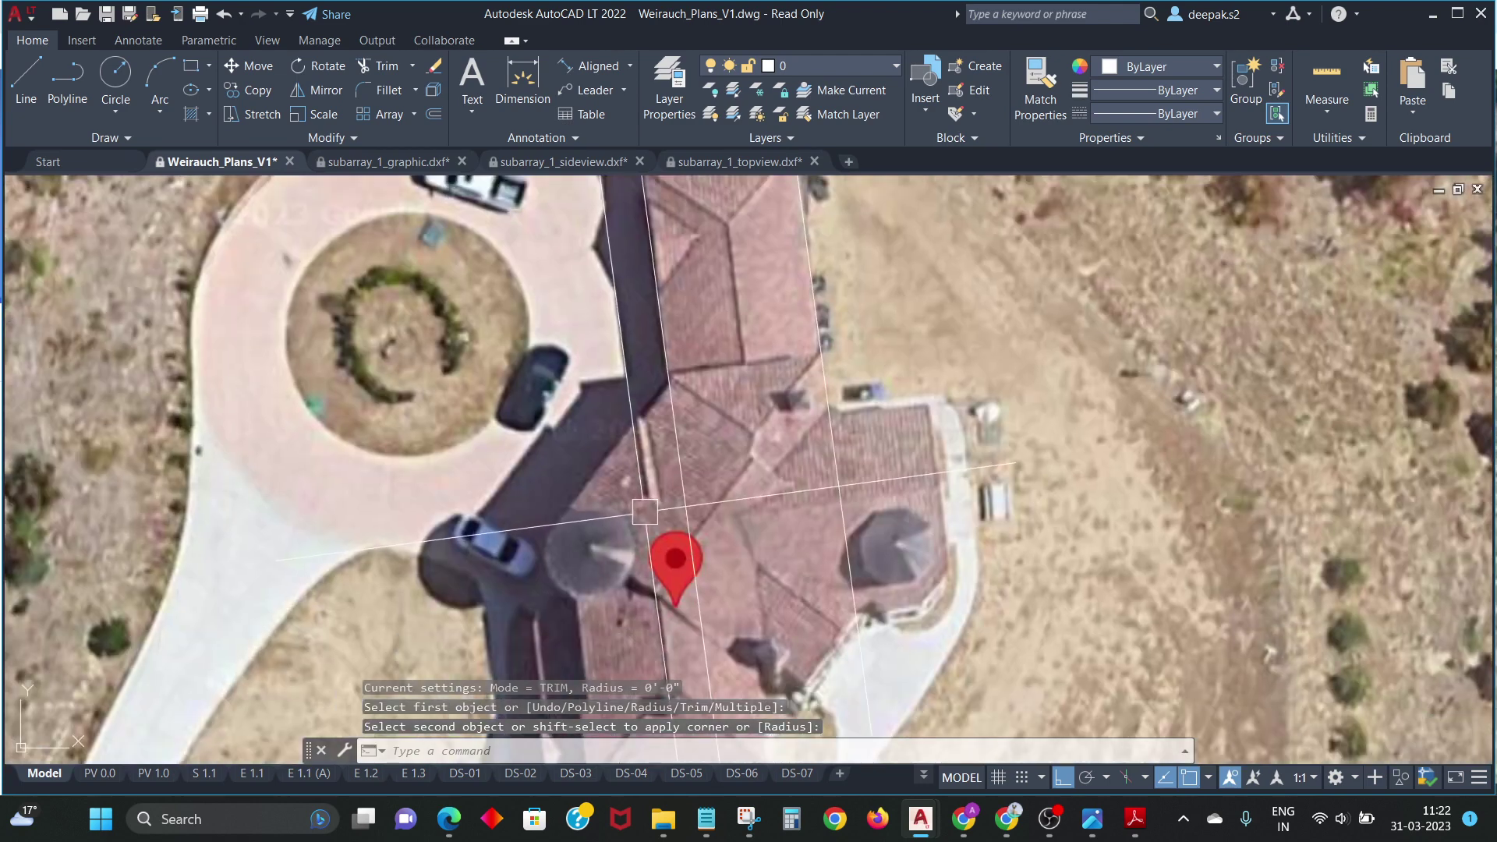
key("Escape")
- Draw a horizontal construction line along the lower roof edge
scroll(832, 417, "up", 4)
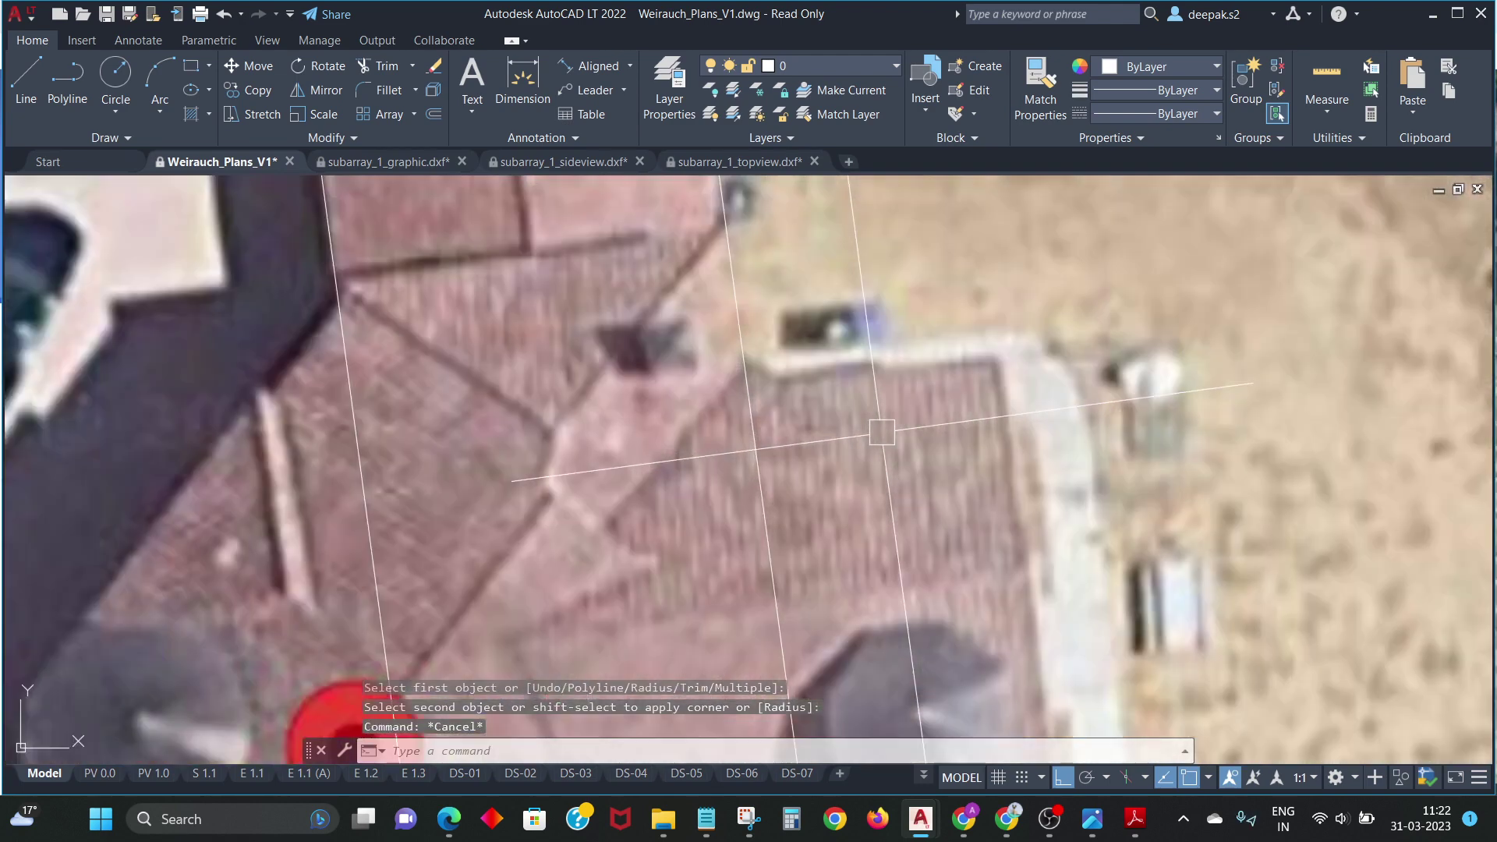
type("xl")
key("Return")
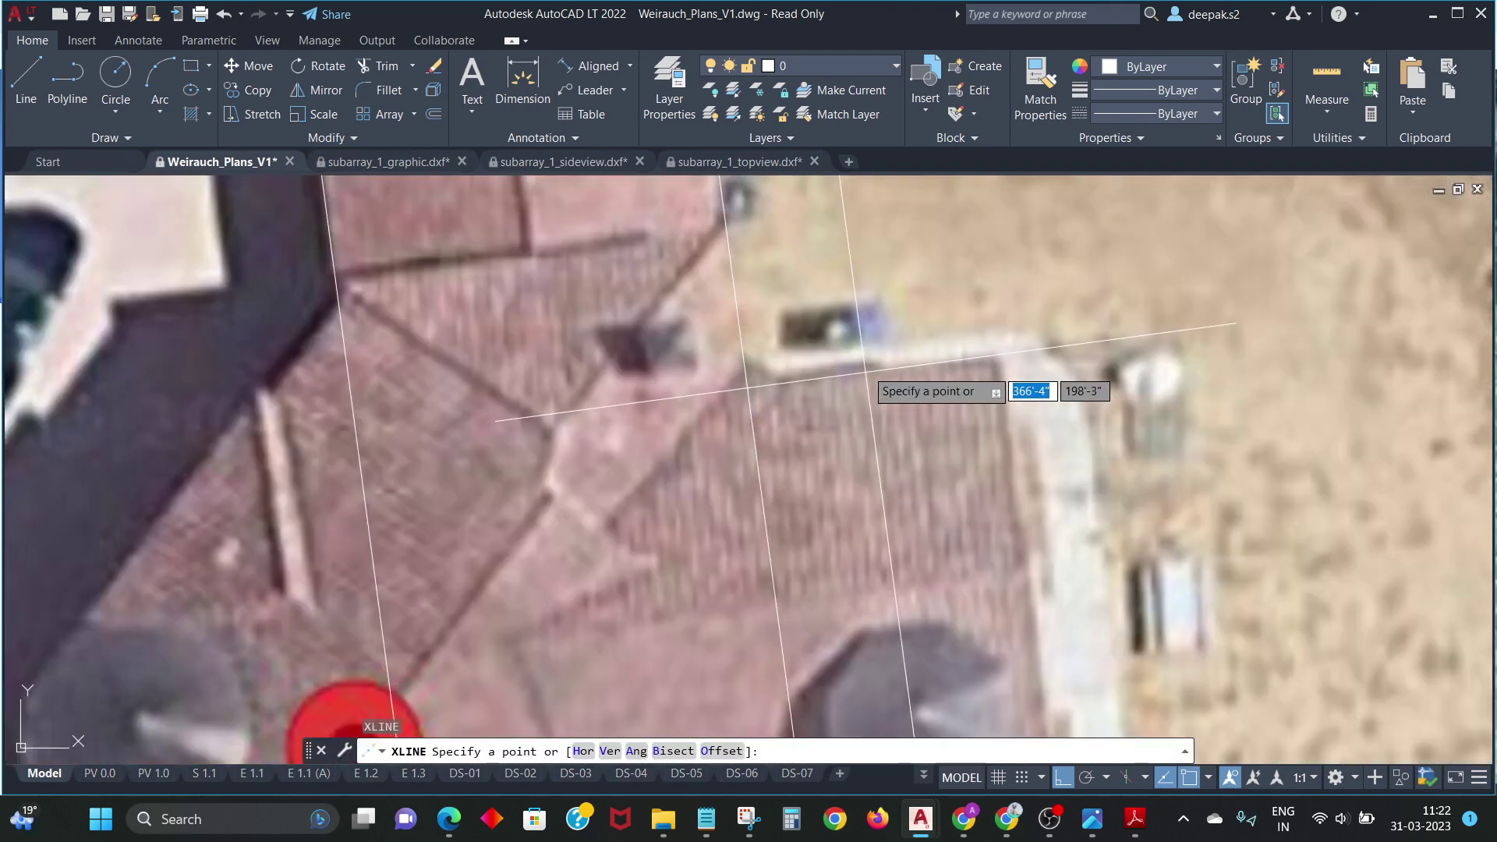
left_click(863, 364)
left_click(965, 363)
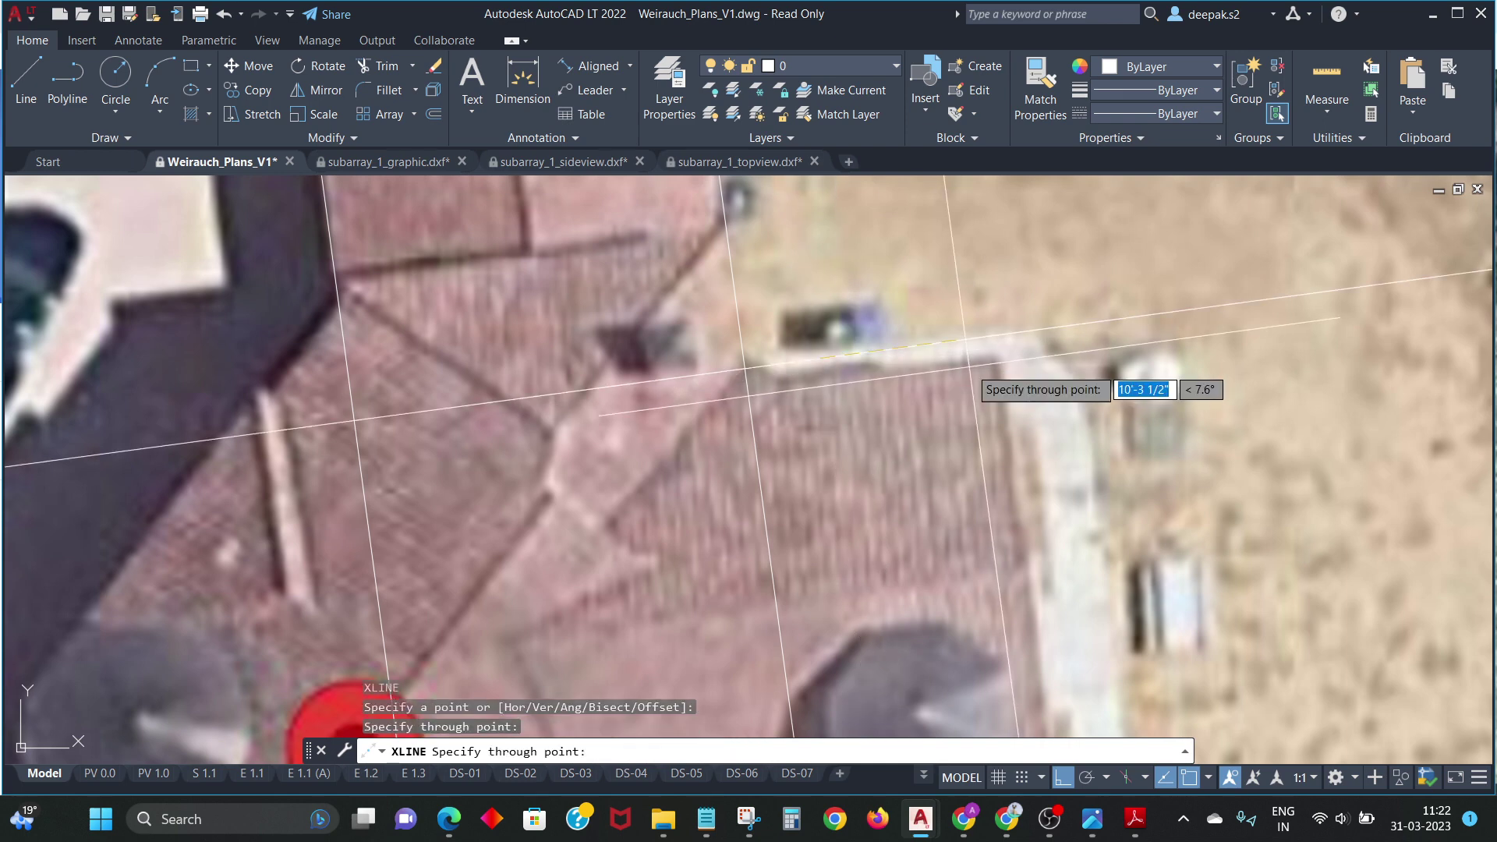
key("Return")
middle_click_drag(966, 435, 890, 346)
scroll(842, 500, "up", 3)
- Add another construction line through the south roof wing edge
key("Return")
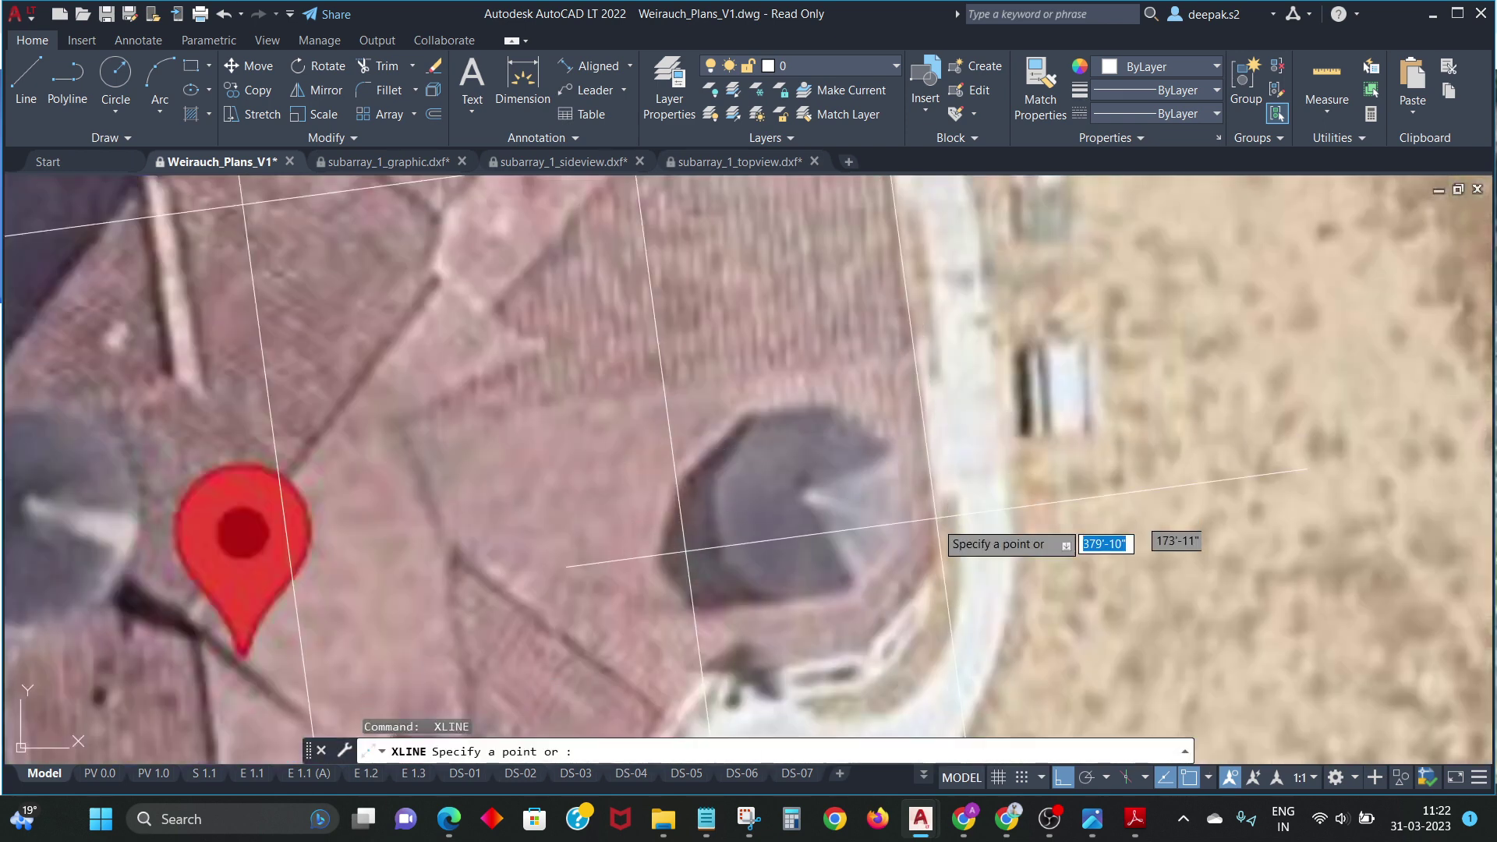
left_click(936, 530)
scroll(935, 530, "down", 2)
left_click(886, 435)
key("Return")
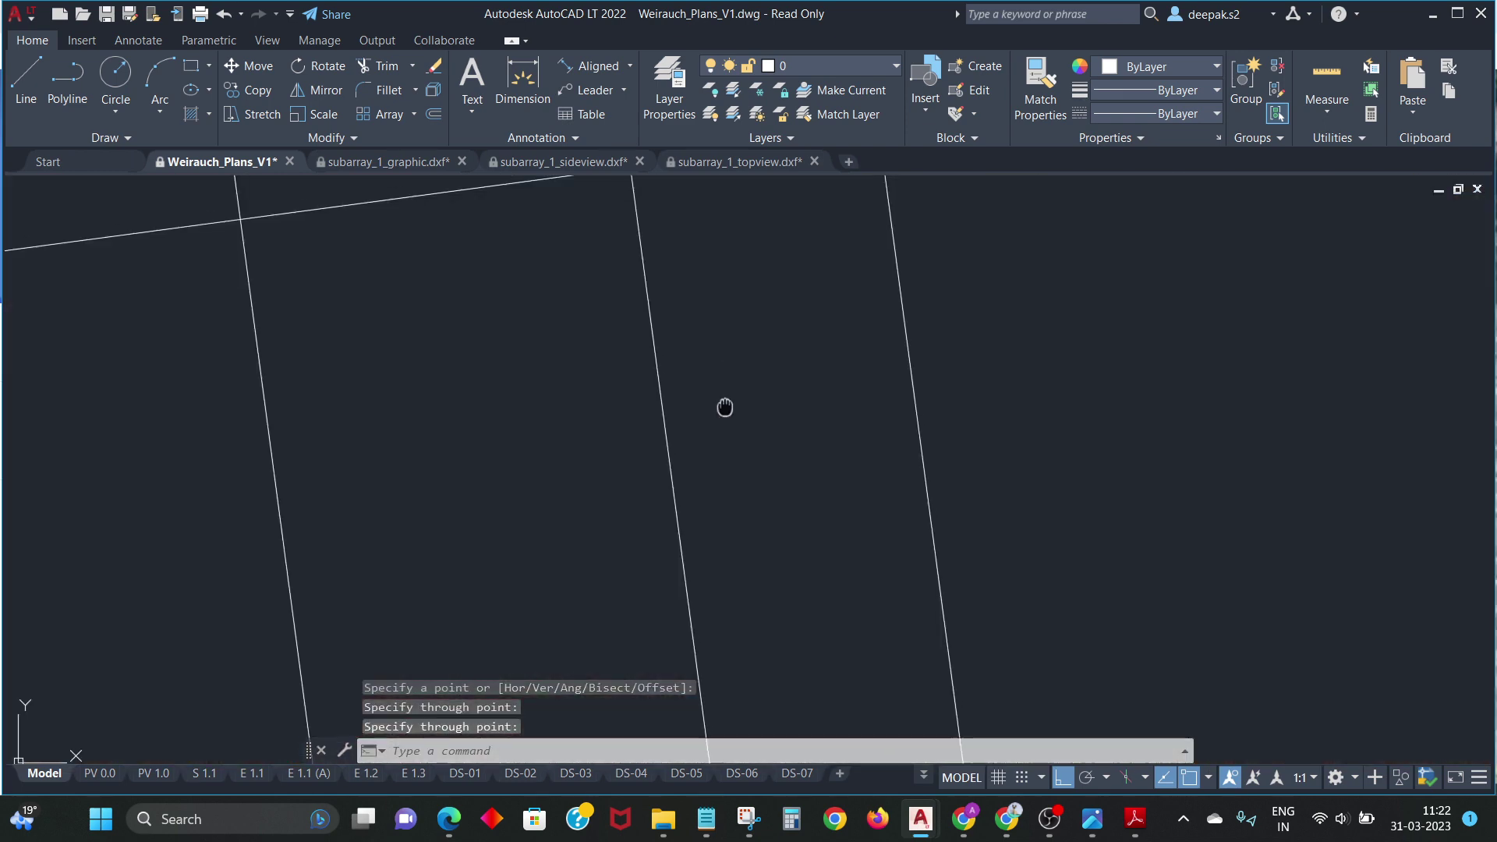
middle_click_drag(717, 367, 698, 435)
- Fillet the lines into a clean corner at the next roof corner
type("f")
key("Return")
left_click(653, 307)
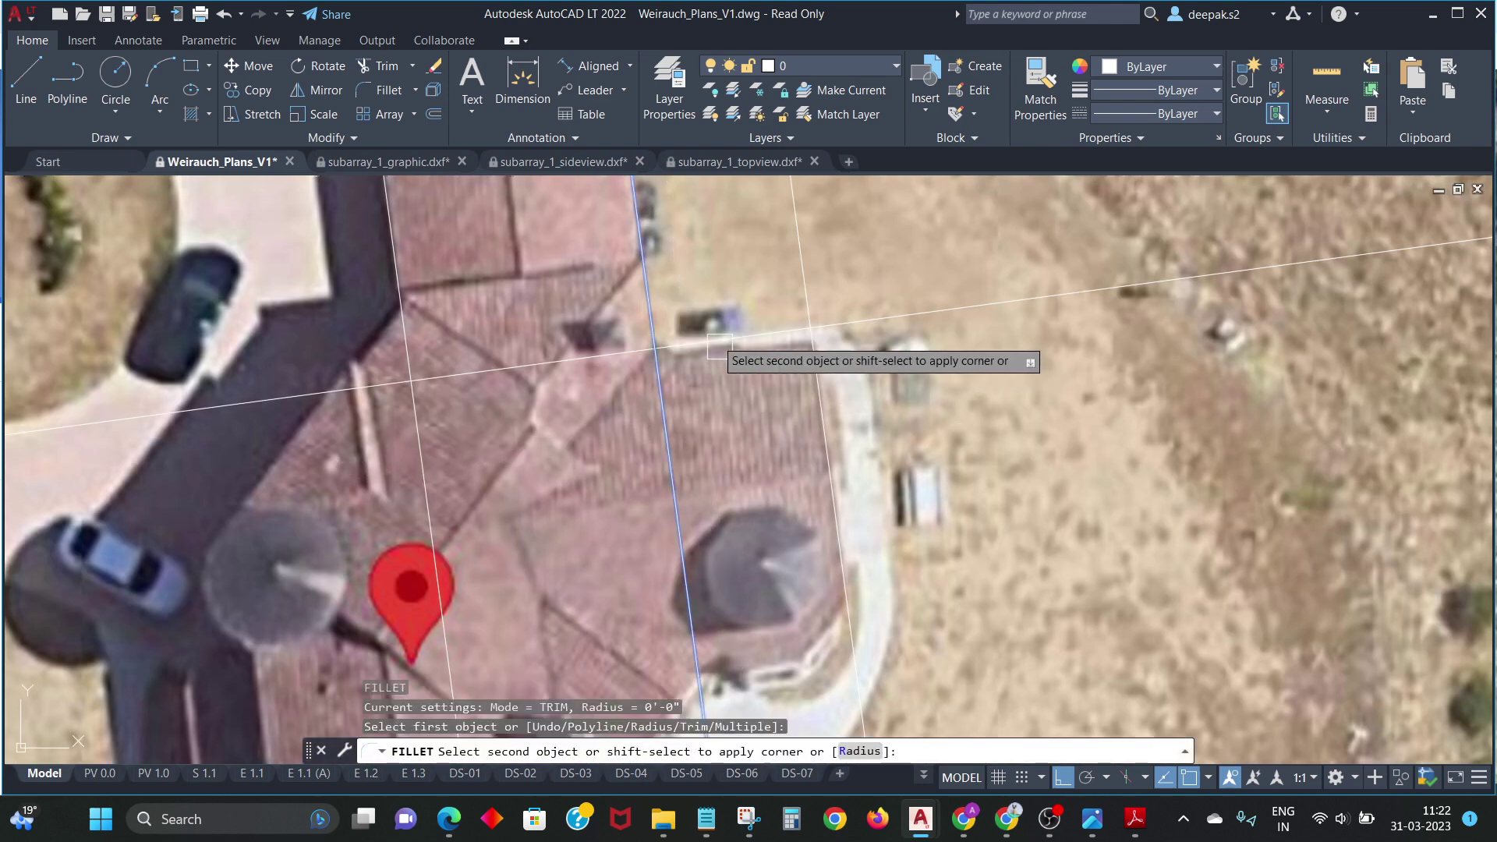
left_click(733, 337)
key("Return")
key("Return")
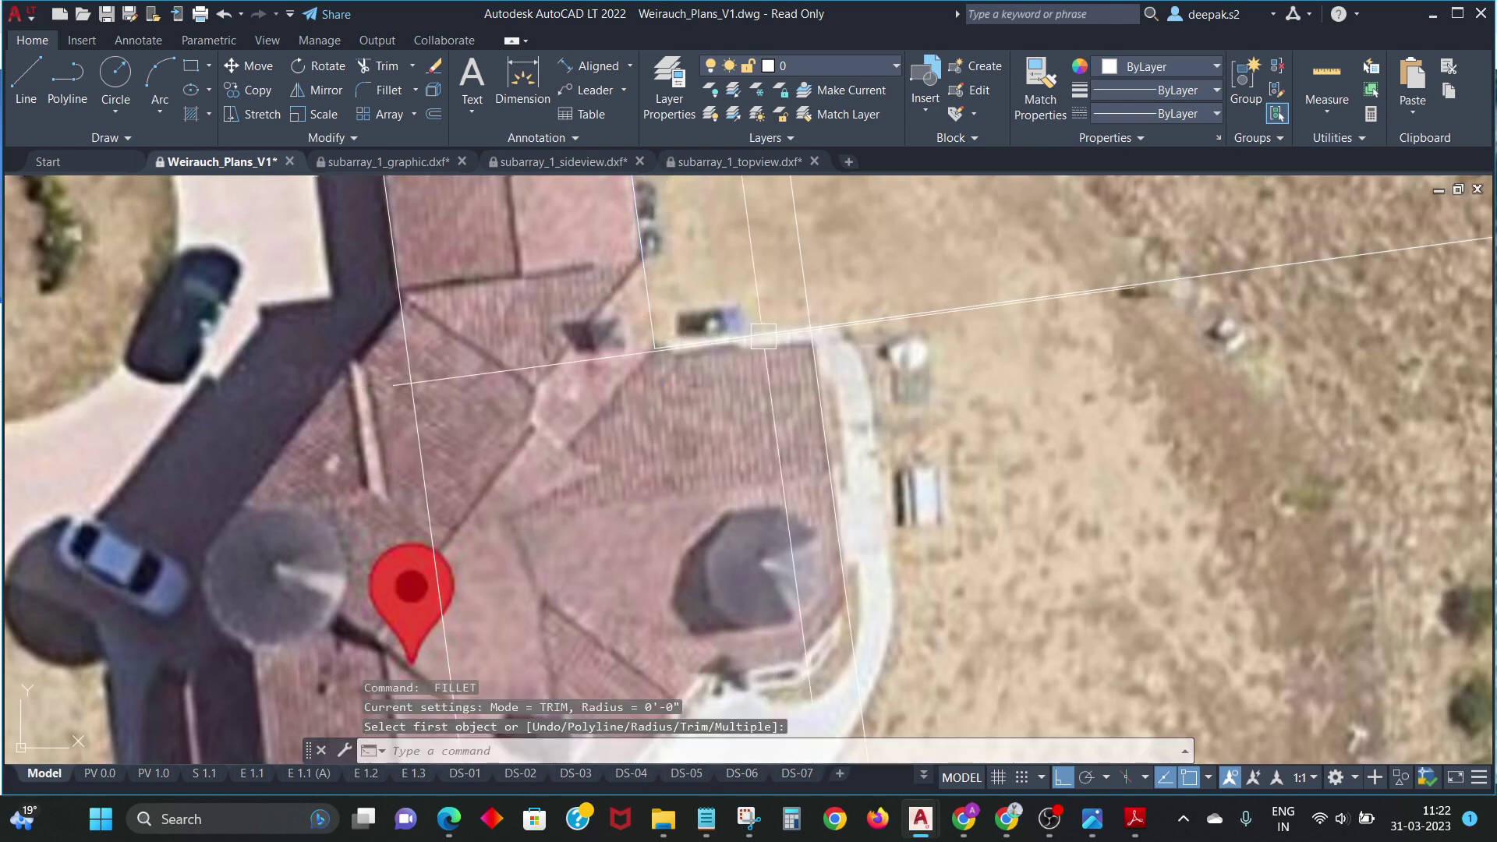
left_click(815, 363)
middle_click_drag(856, 585, 879, 405)
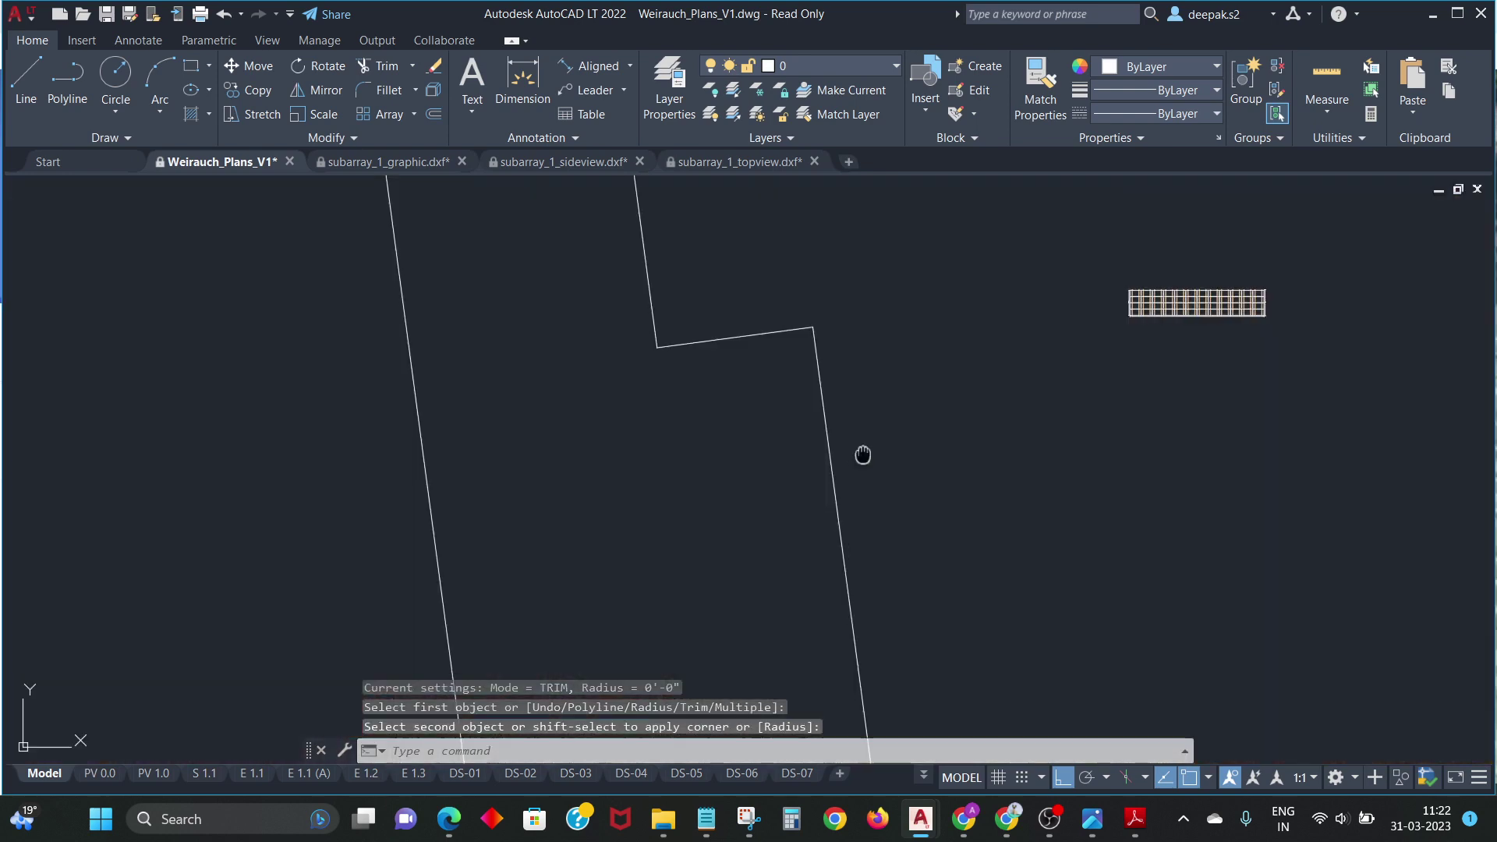
key("Escape")
scroll(873, 414, "up", 4)
- Draw a diagonal construction line along the angled roof edge with ortho off
type("x")
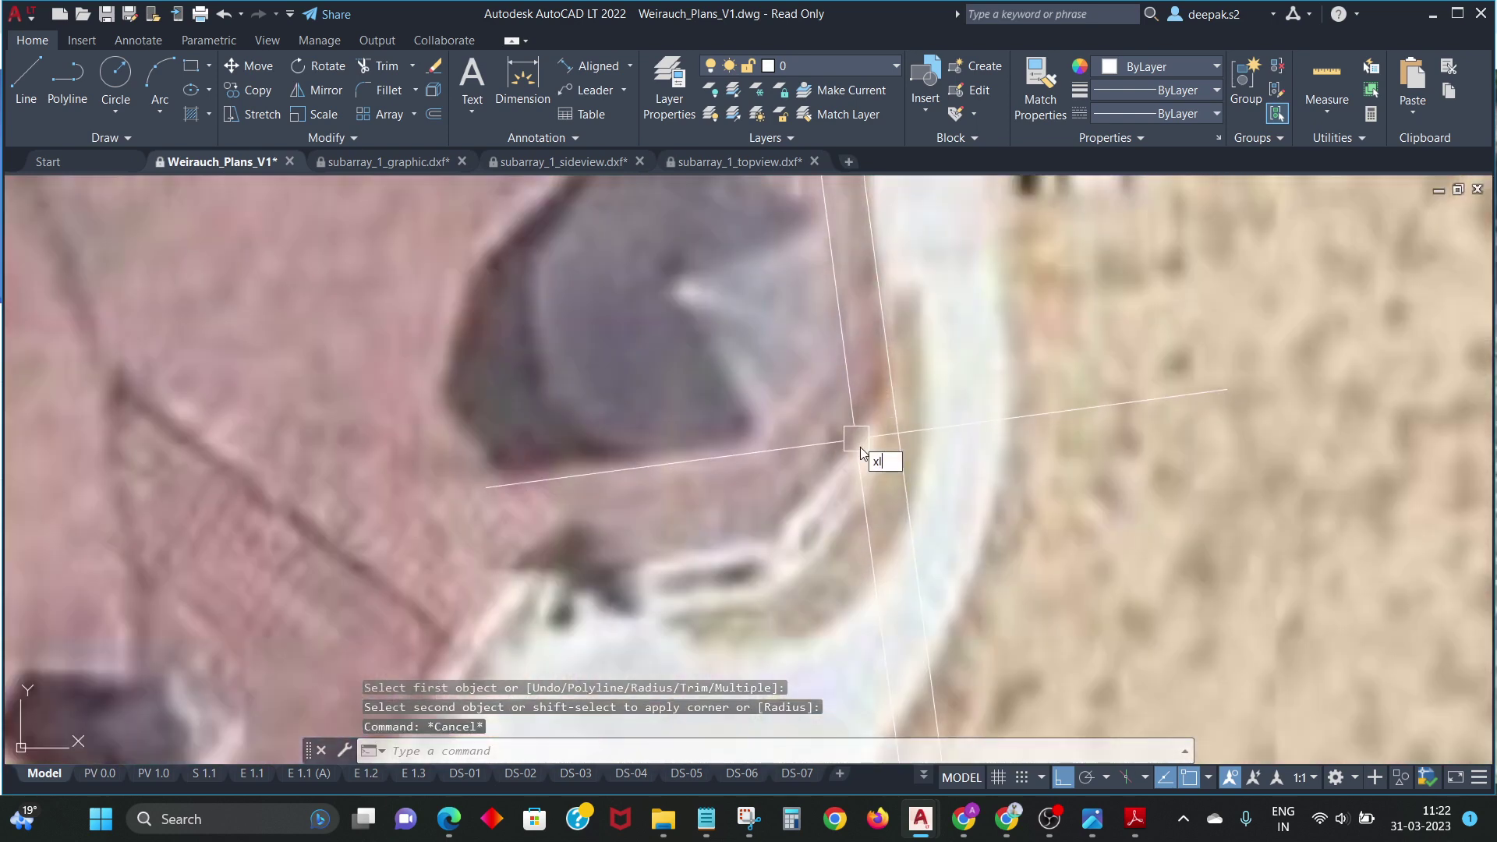
key("Return")
left_click(776, 549)
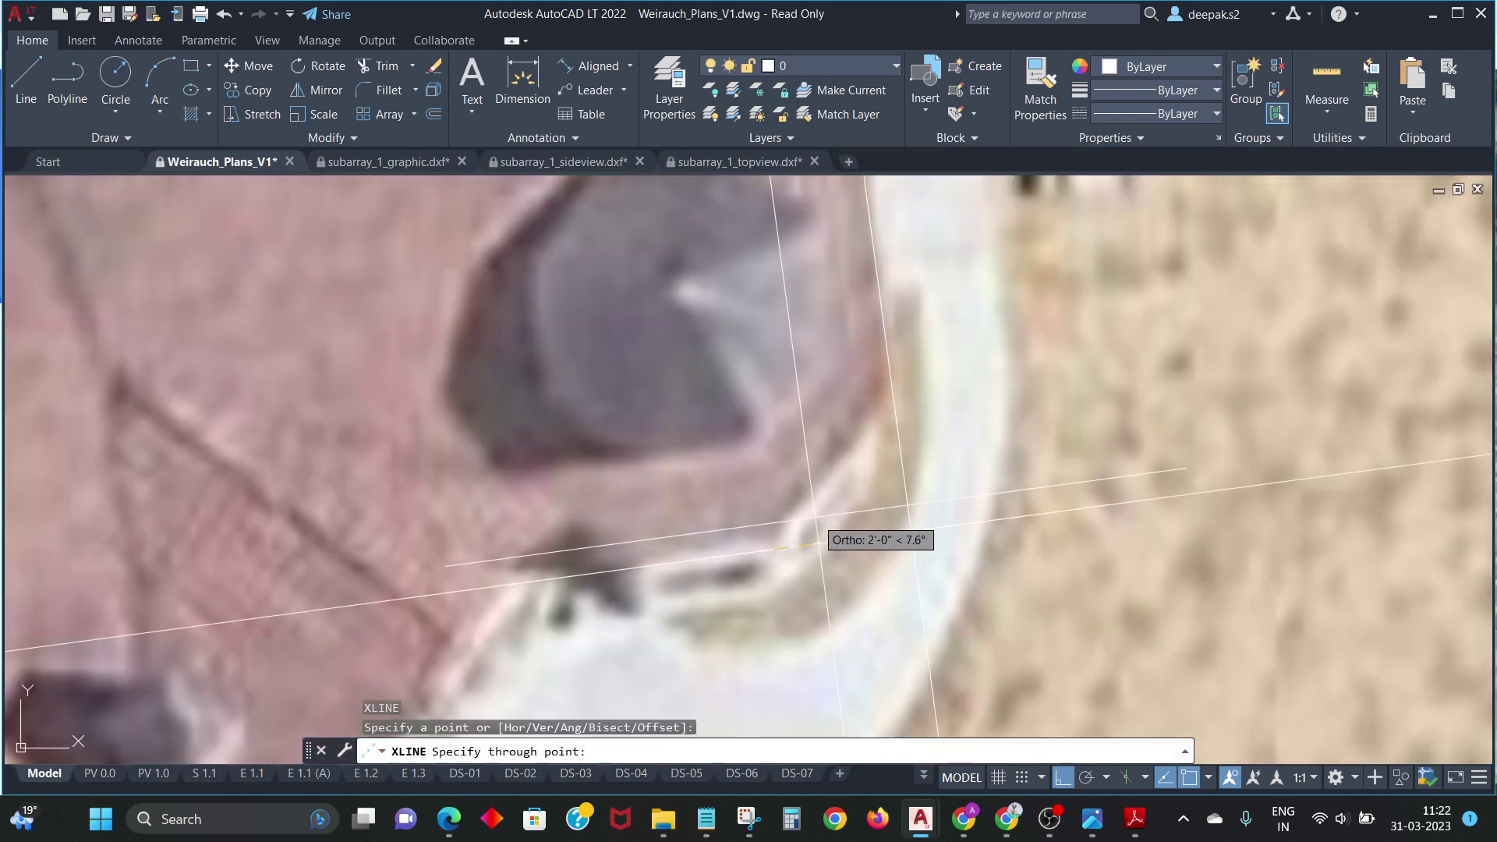
key("F8")
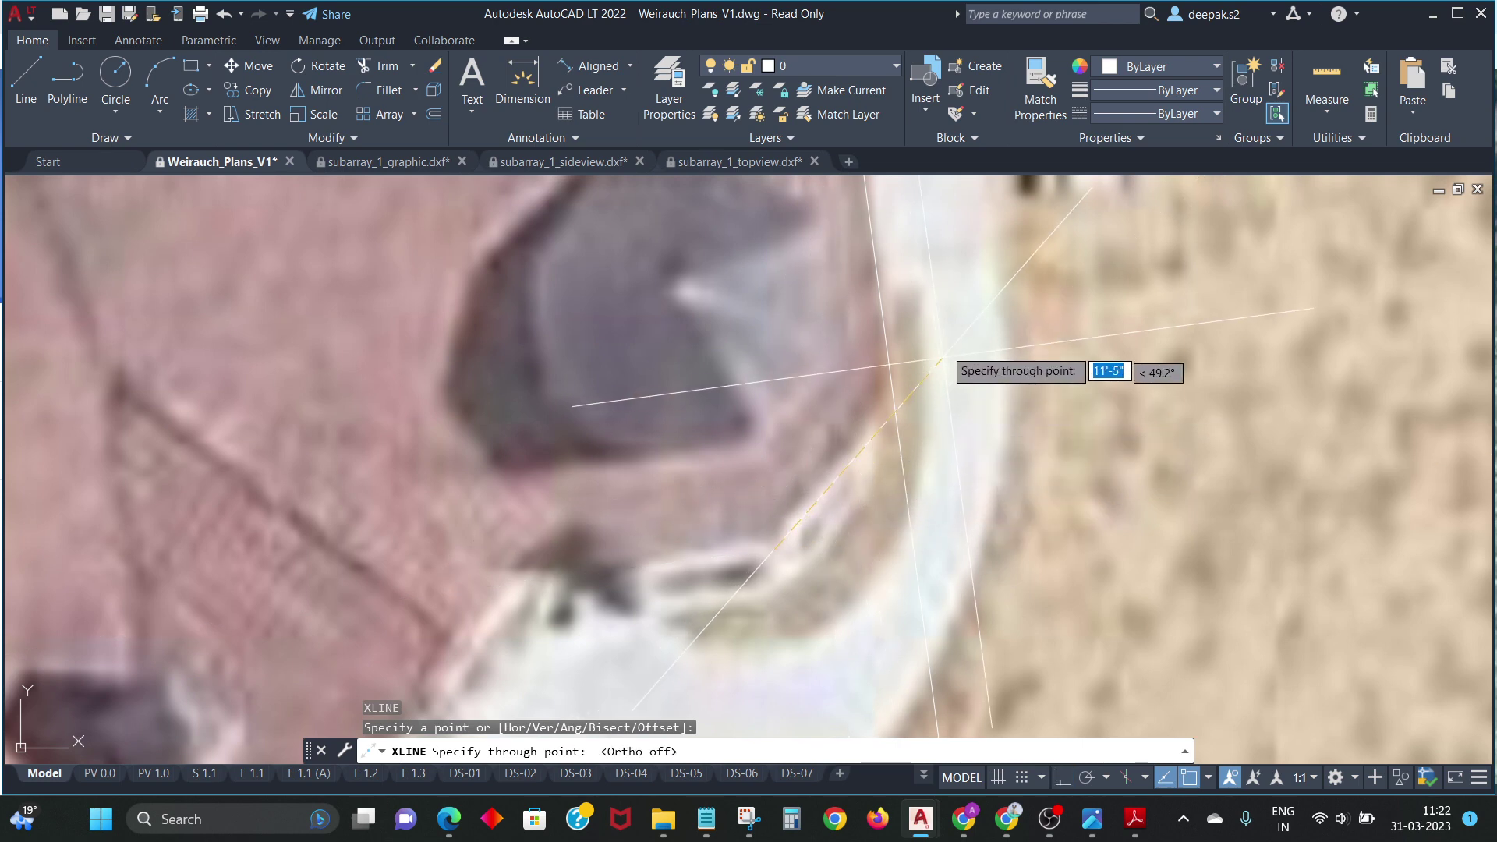
left_click(936, 343)
middle_click_drag(751, 524, 868, 375)
- Add an orthogonal construction line along the adjoining roof edge
key("Return")
key("Return")
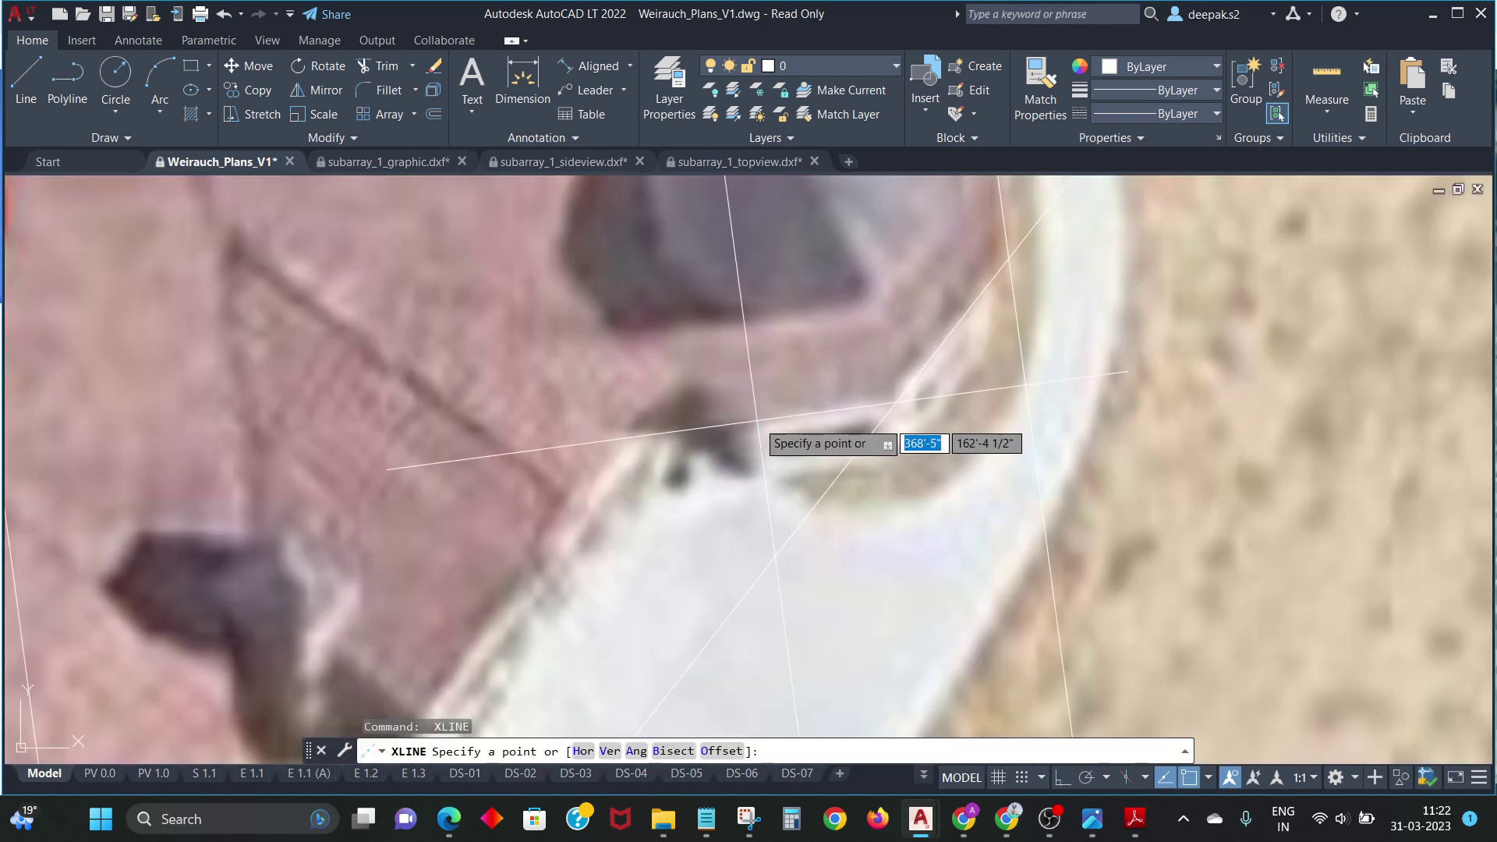
left_click(756, 422)
key("F8")
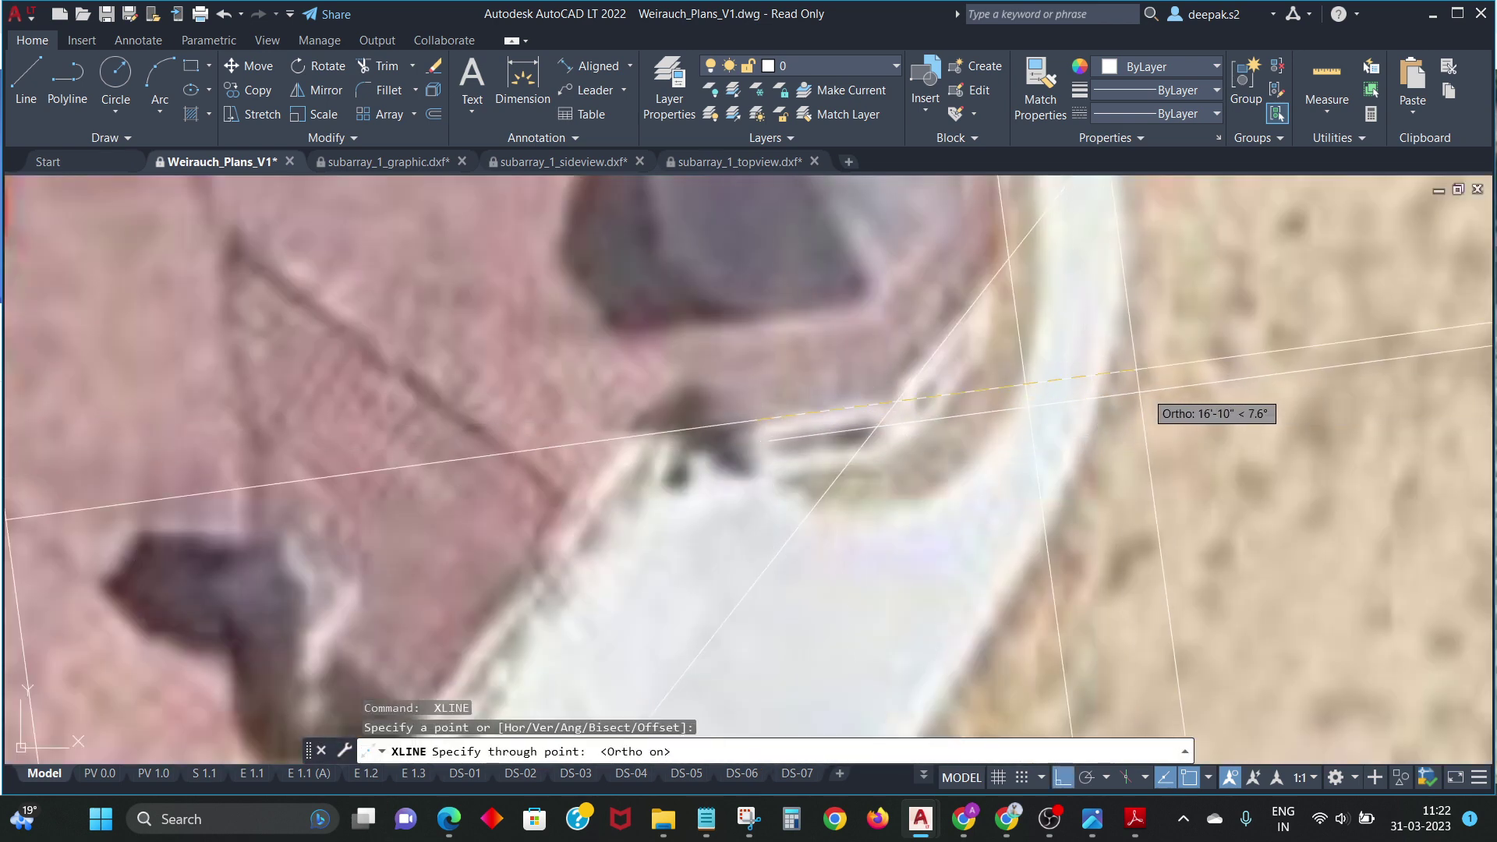
left_click(1184, 364)
key("Return")
middle_click_drag(902, 443, 879, 498)
- Fillet two more pairs of lines into sharp corners around the angled edge
type("f")
key("Return")
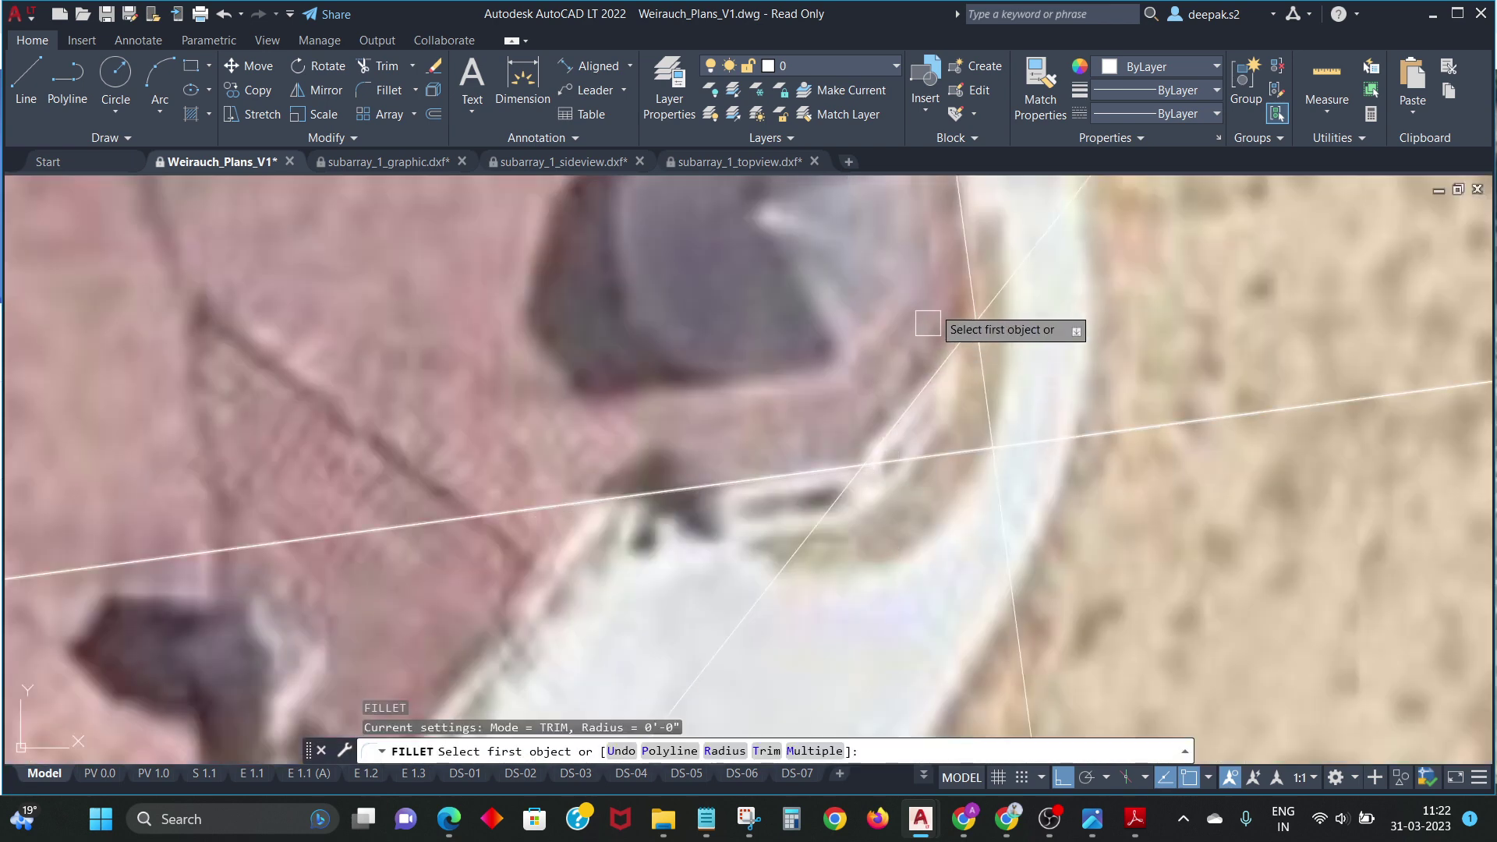
left_click(961, 256)
left_click(936, 368)
key("Return")
left_click(904, 451)
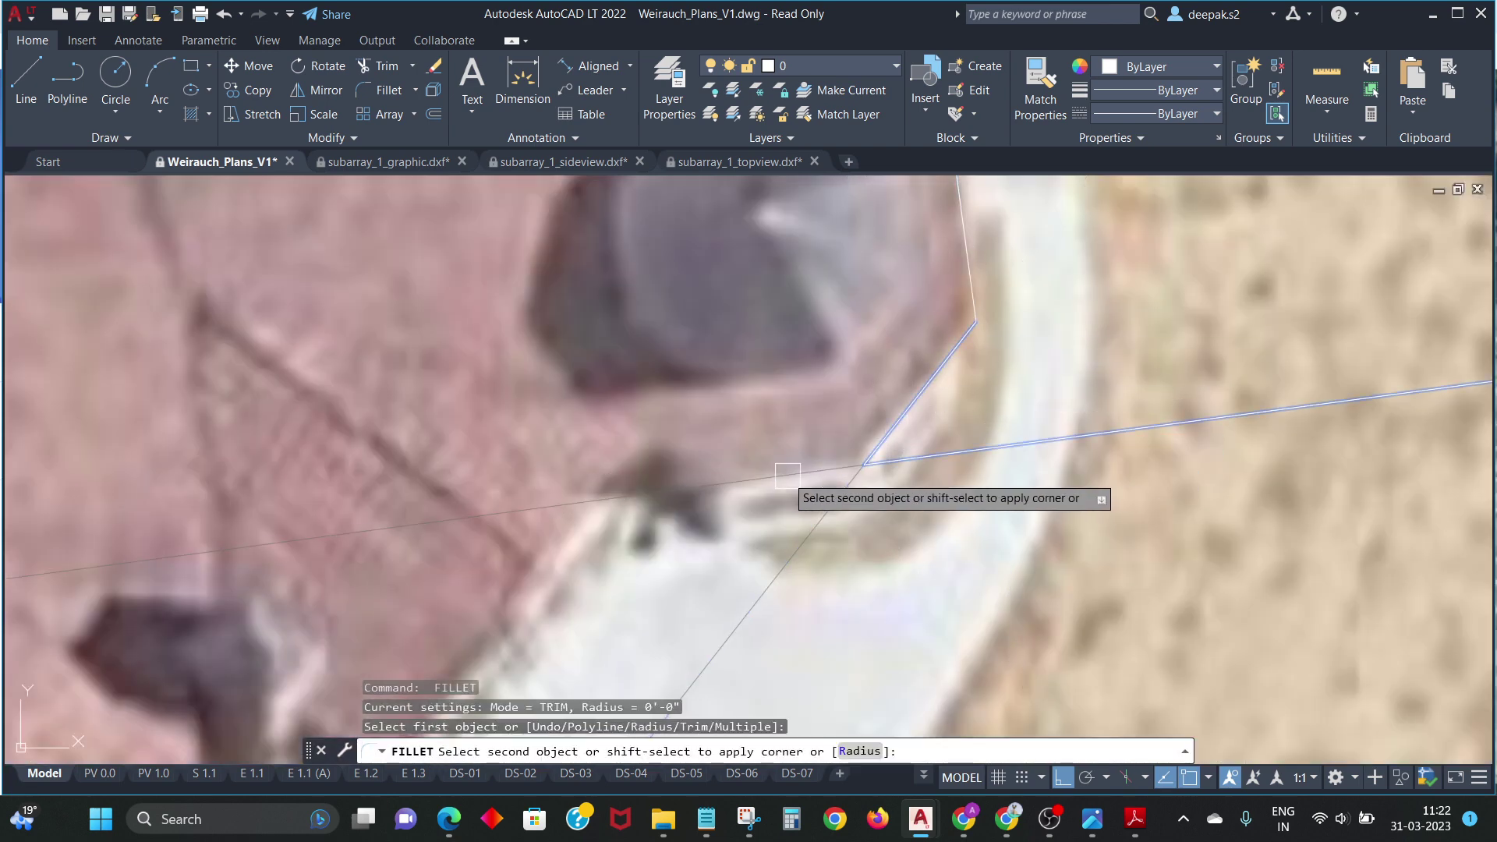
left_click(753, 484)
scroll(753, 483, "down", 5)
scroll(753, 435, "up", 5)
key("Escape")
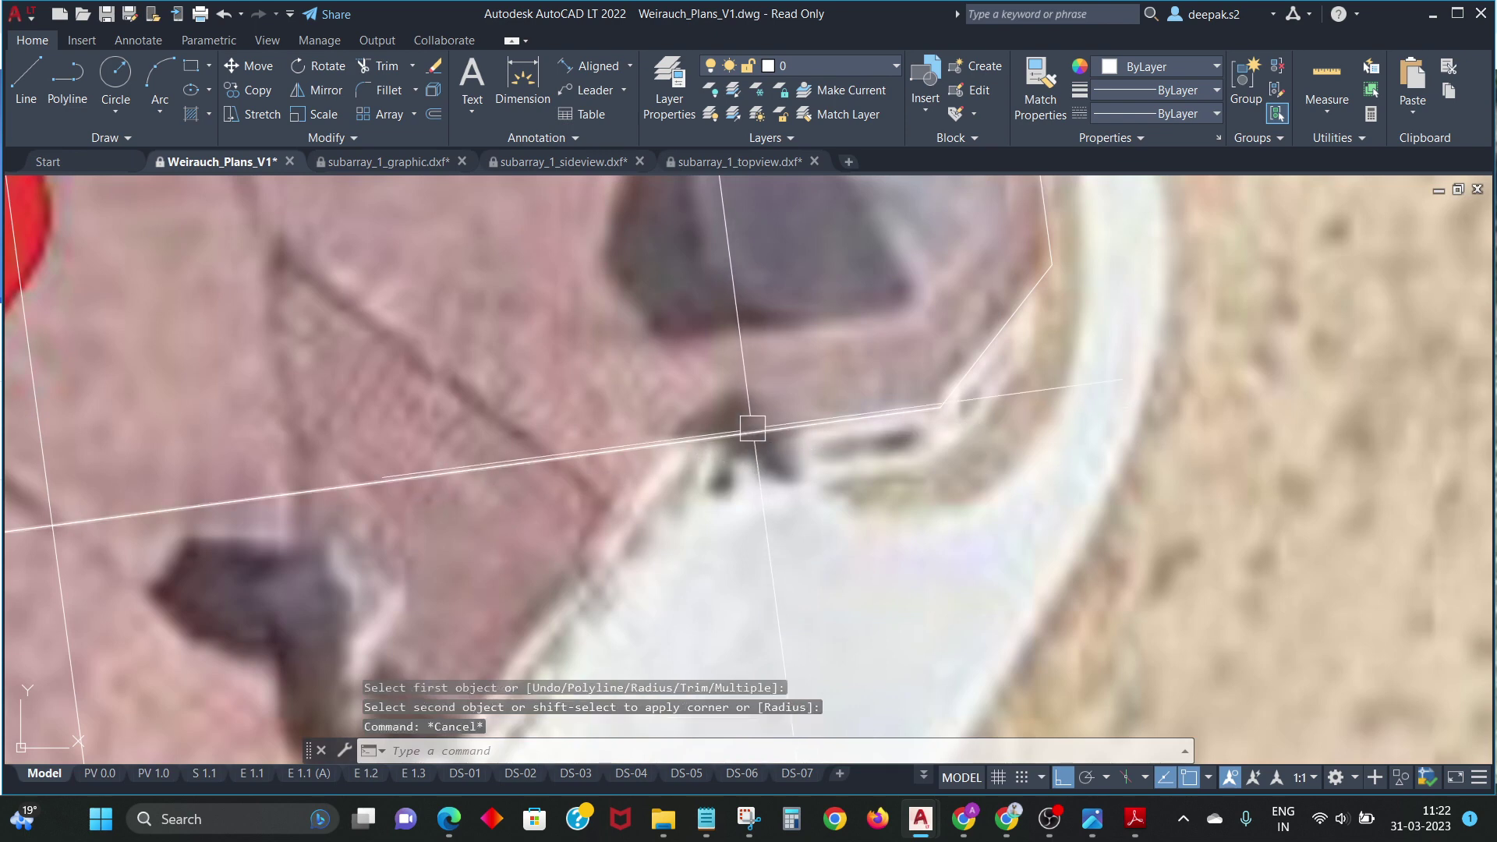
- Start a diagonal line from the roof corner, then abandon it
type("l")
key("Return")
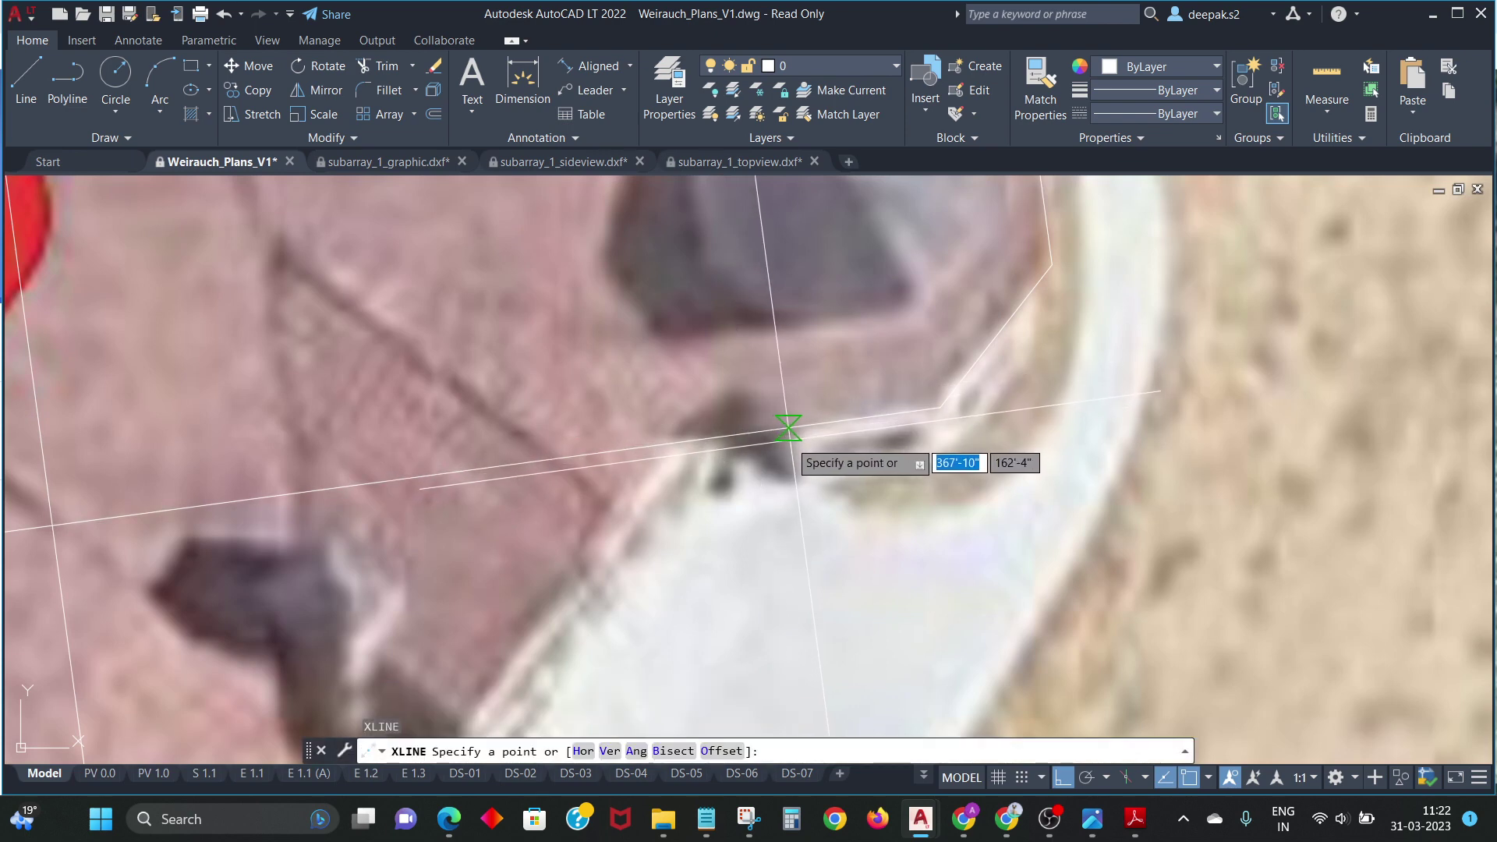
left_click(786, 427)
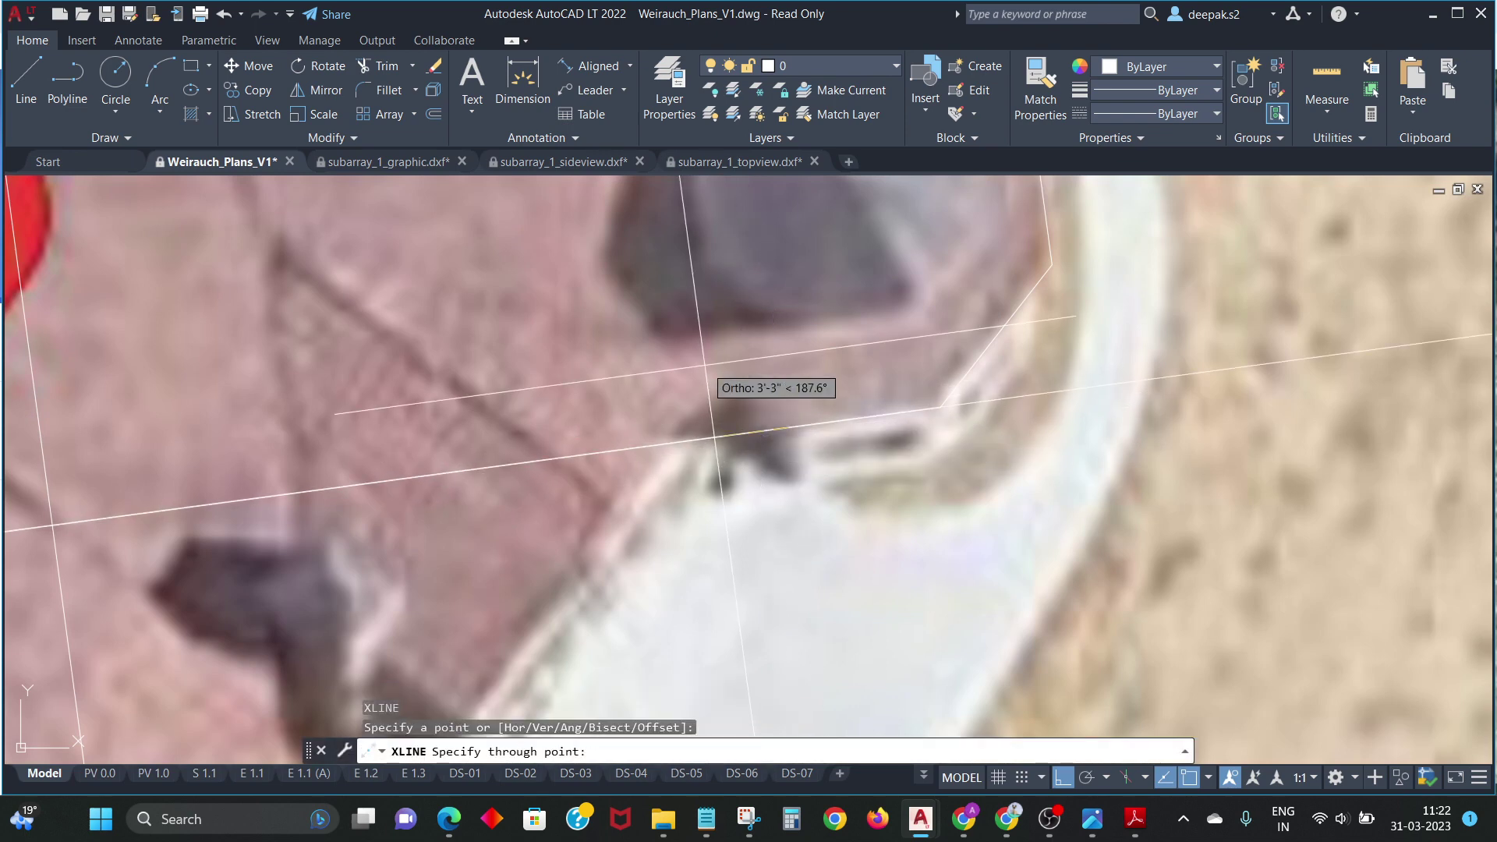
key("F8")
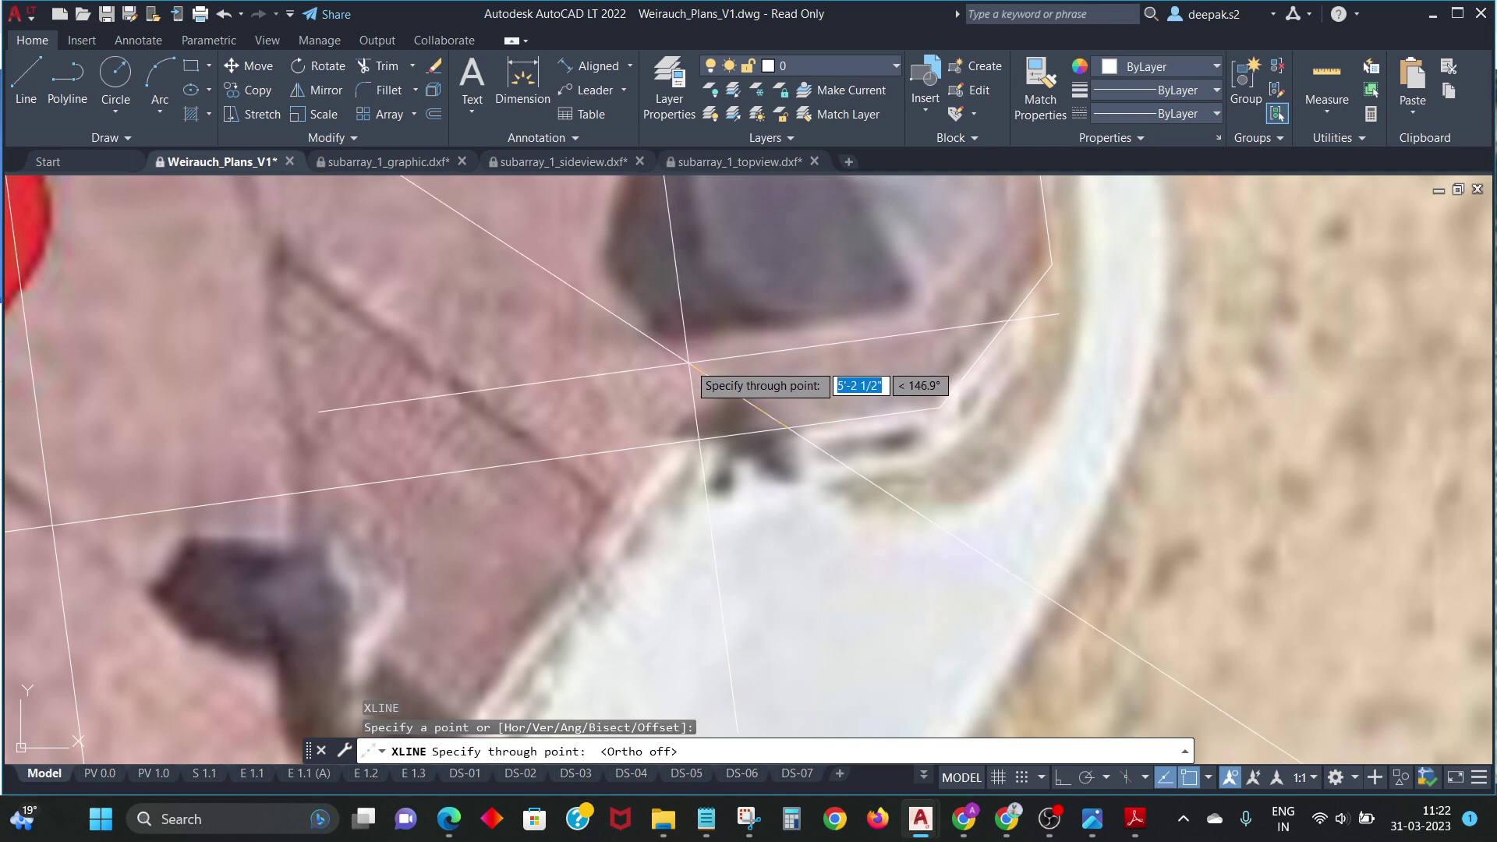
key("Escape")
- Fillet the remaining pair of lines at that roof corner
type("f")
key("Return")
left_click(840, 435)
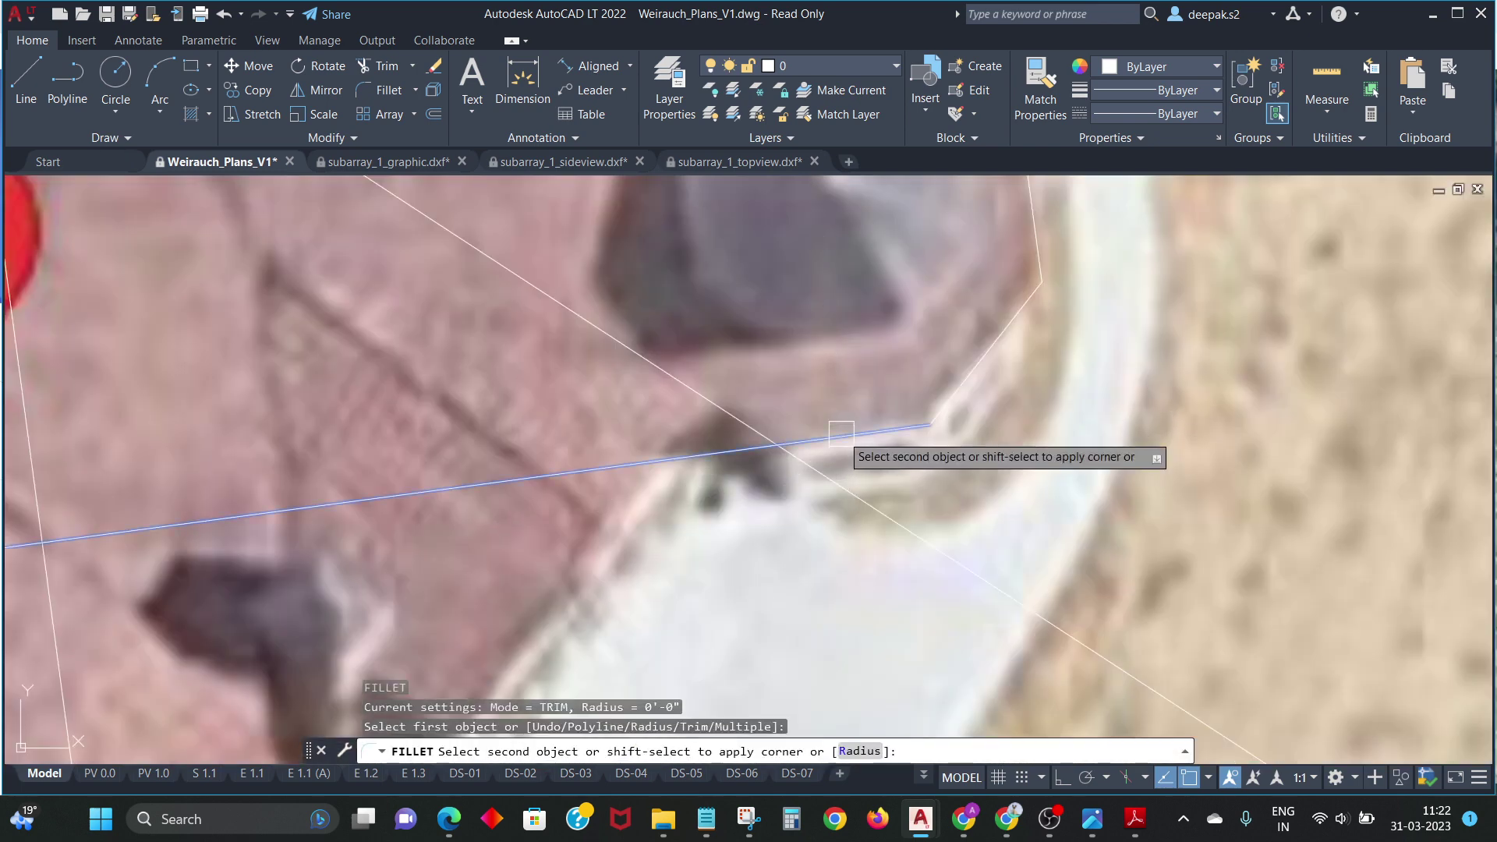
scroll(842, 433, "down", 2)
left_click(730, 423)
scroll(713, 423, "down", 2)
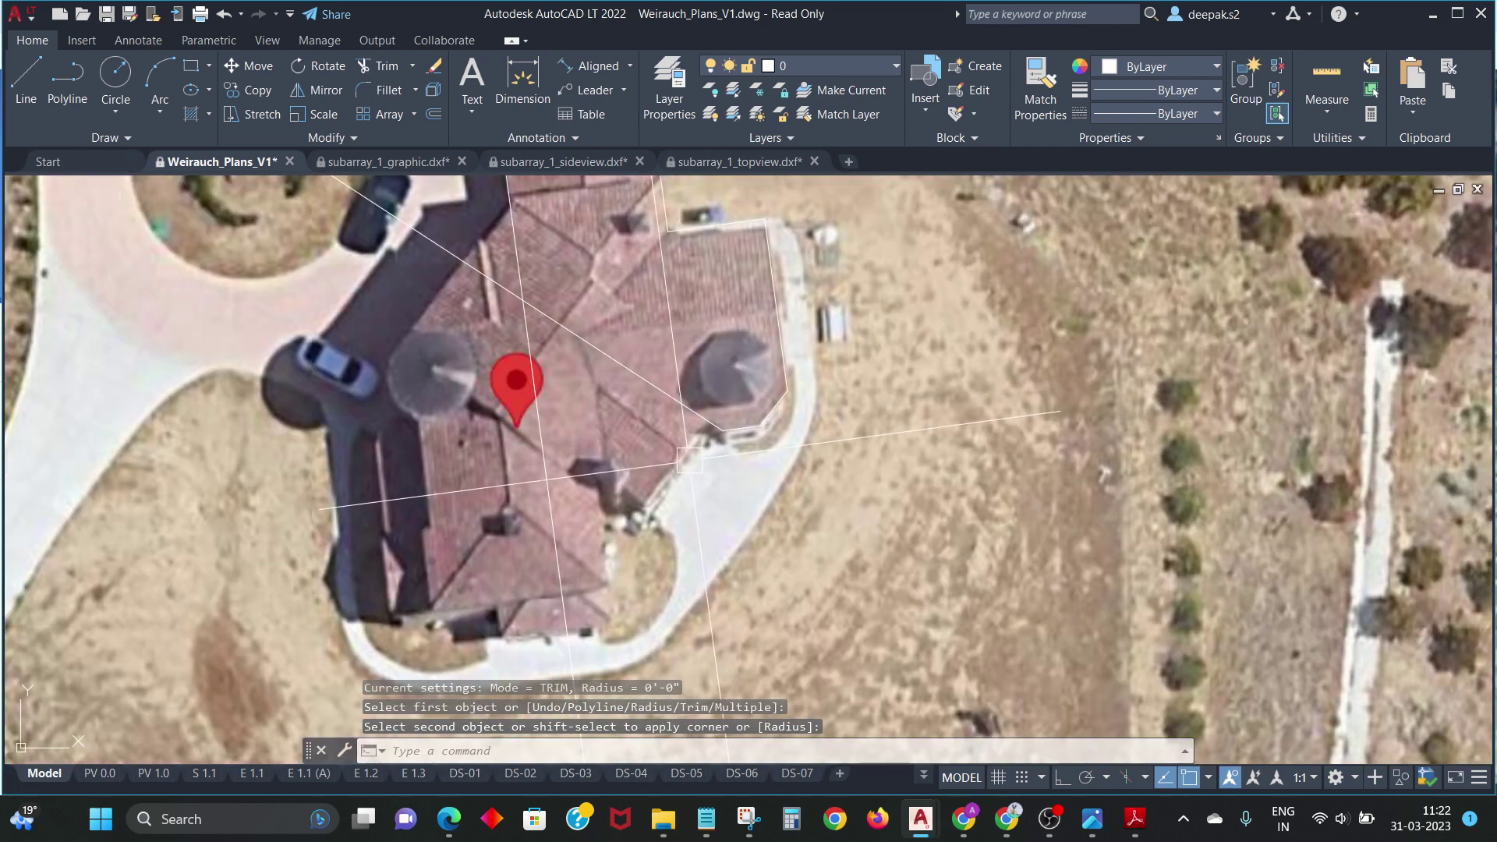
key("Escape")
scroll(689, 461, "up", 2)
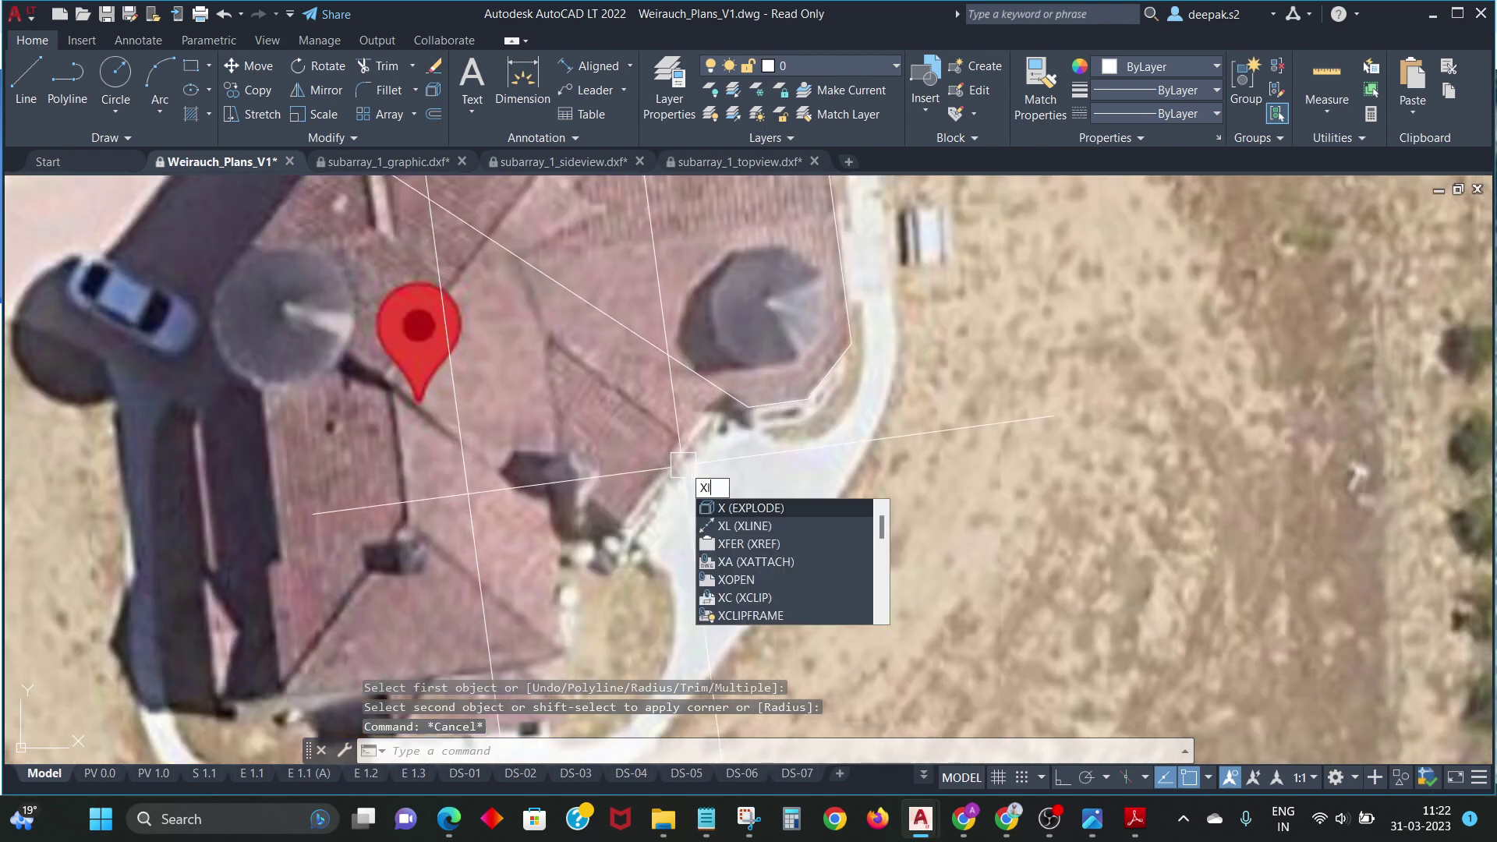
- Draw a line along the gazebo's roof edge
type("l")
key("Return")
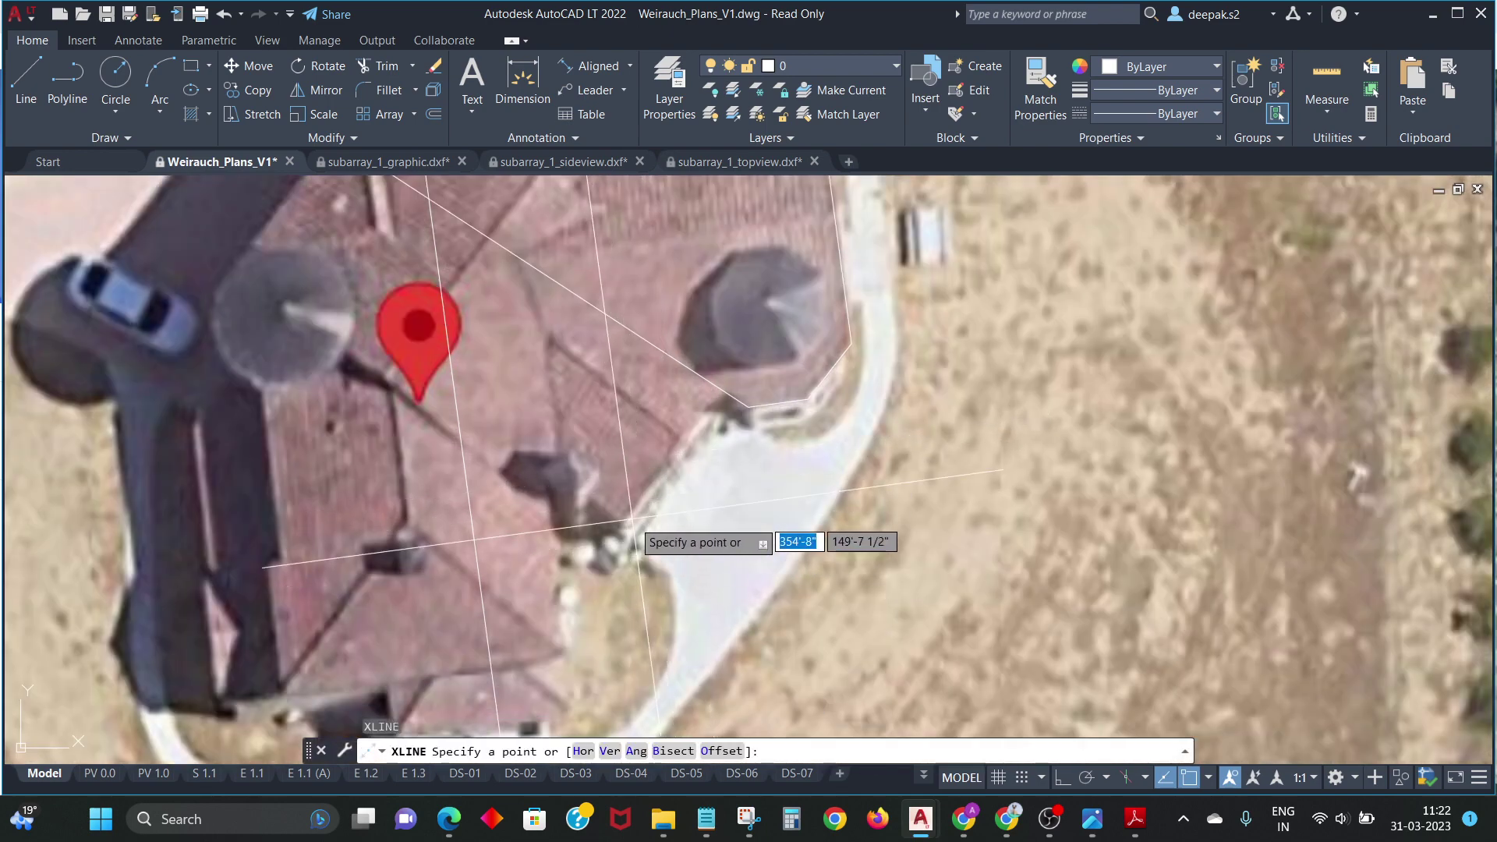
left_click(627, 520)
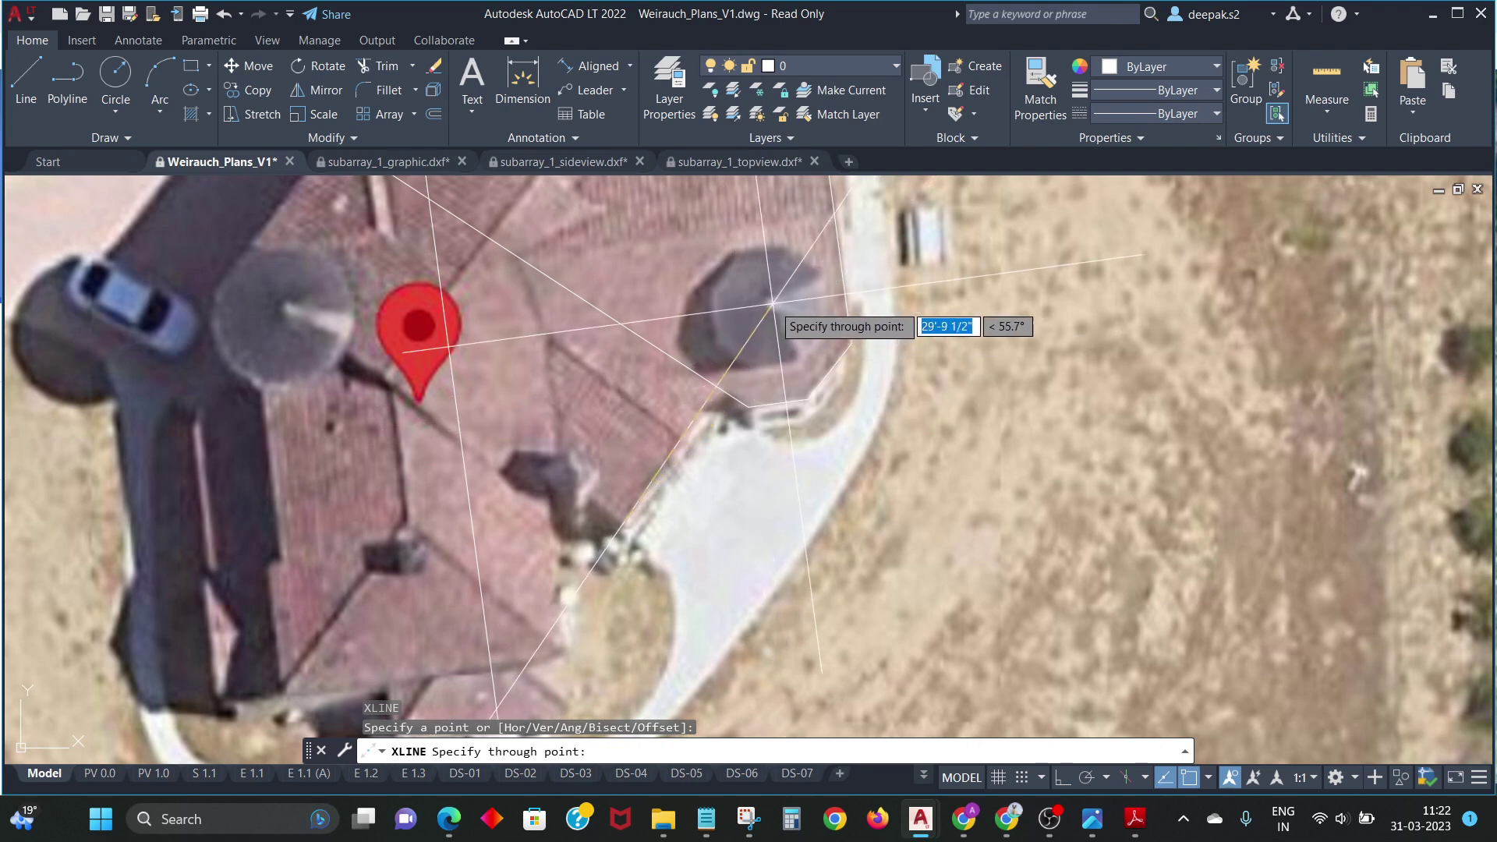
left_click(772, 323)
key("Escape")
scroll(741, 367, "up", 5)
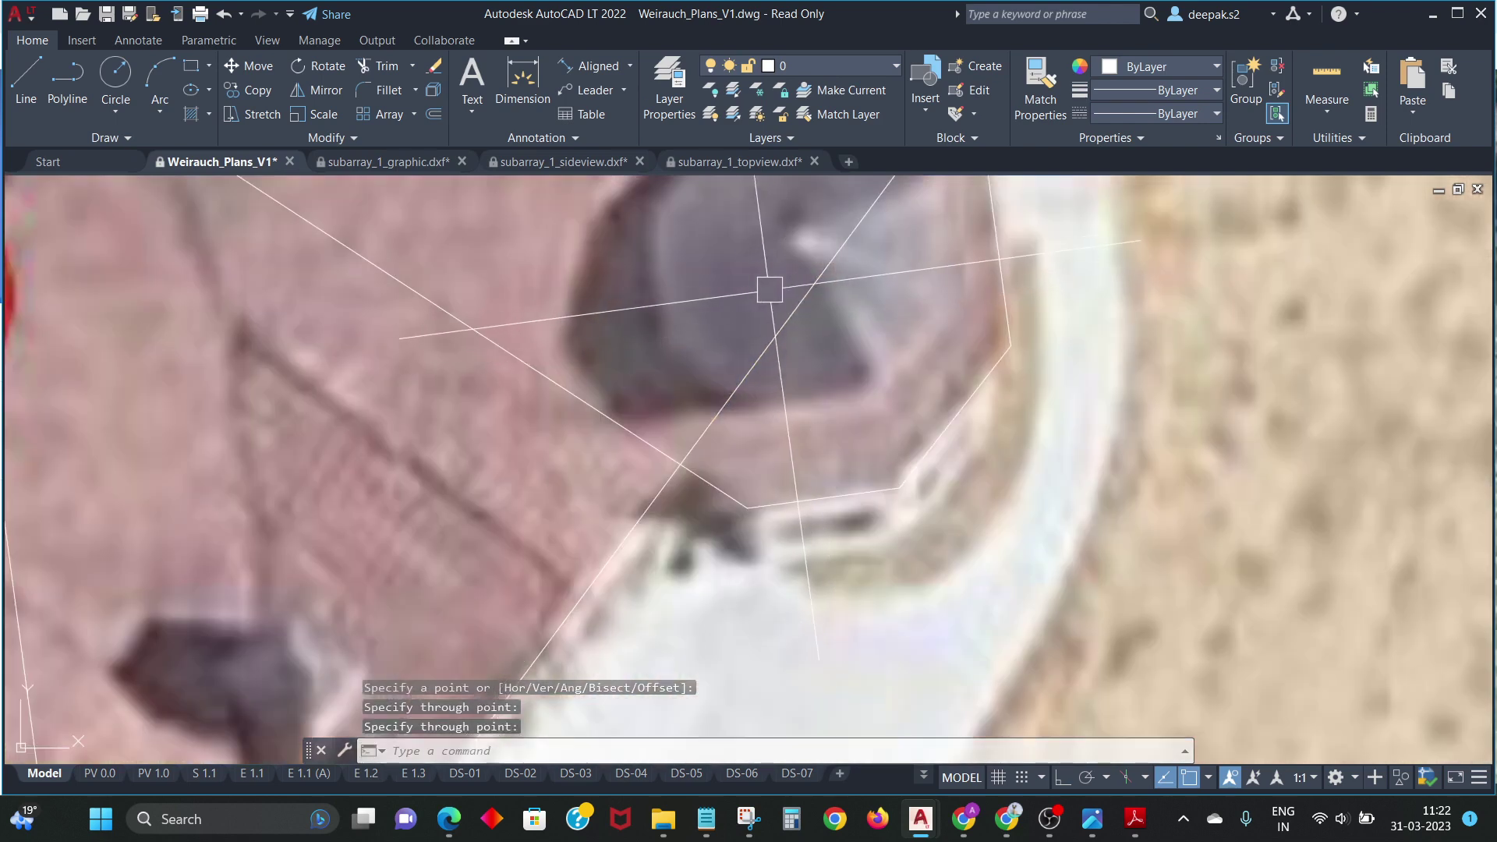
- Attempt a fillet at the gazebo corner, then cancel it
key("Return")
left_click(691, 490)
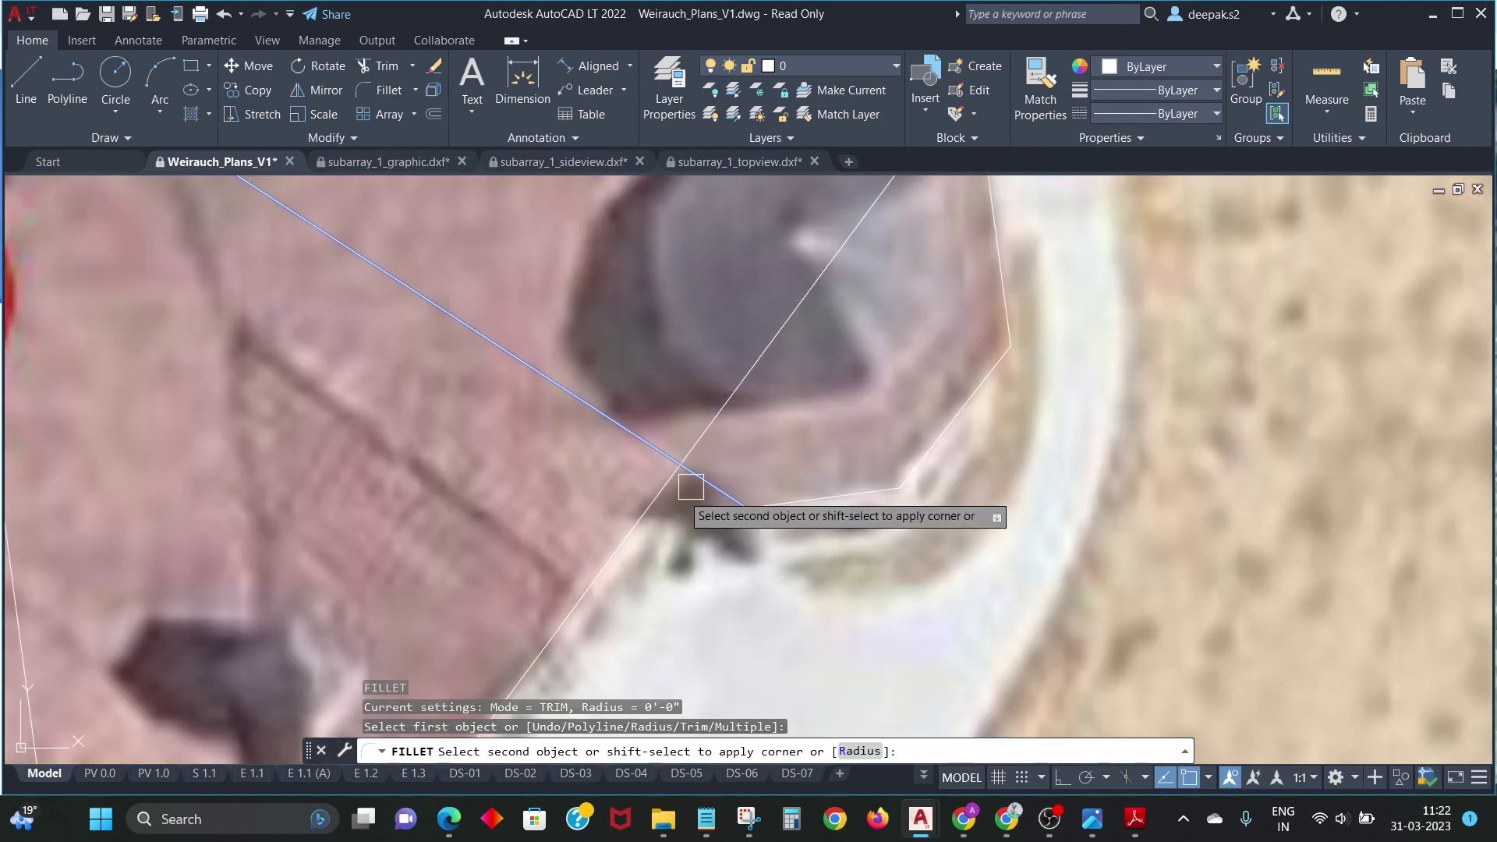
middle_click_drag(632, 508, 725, 421)
key("Escape")
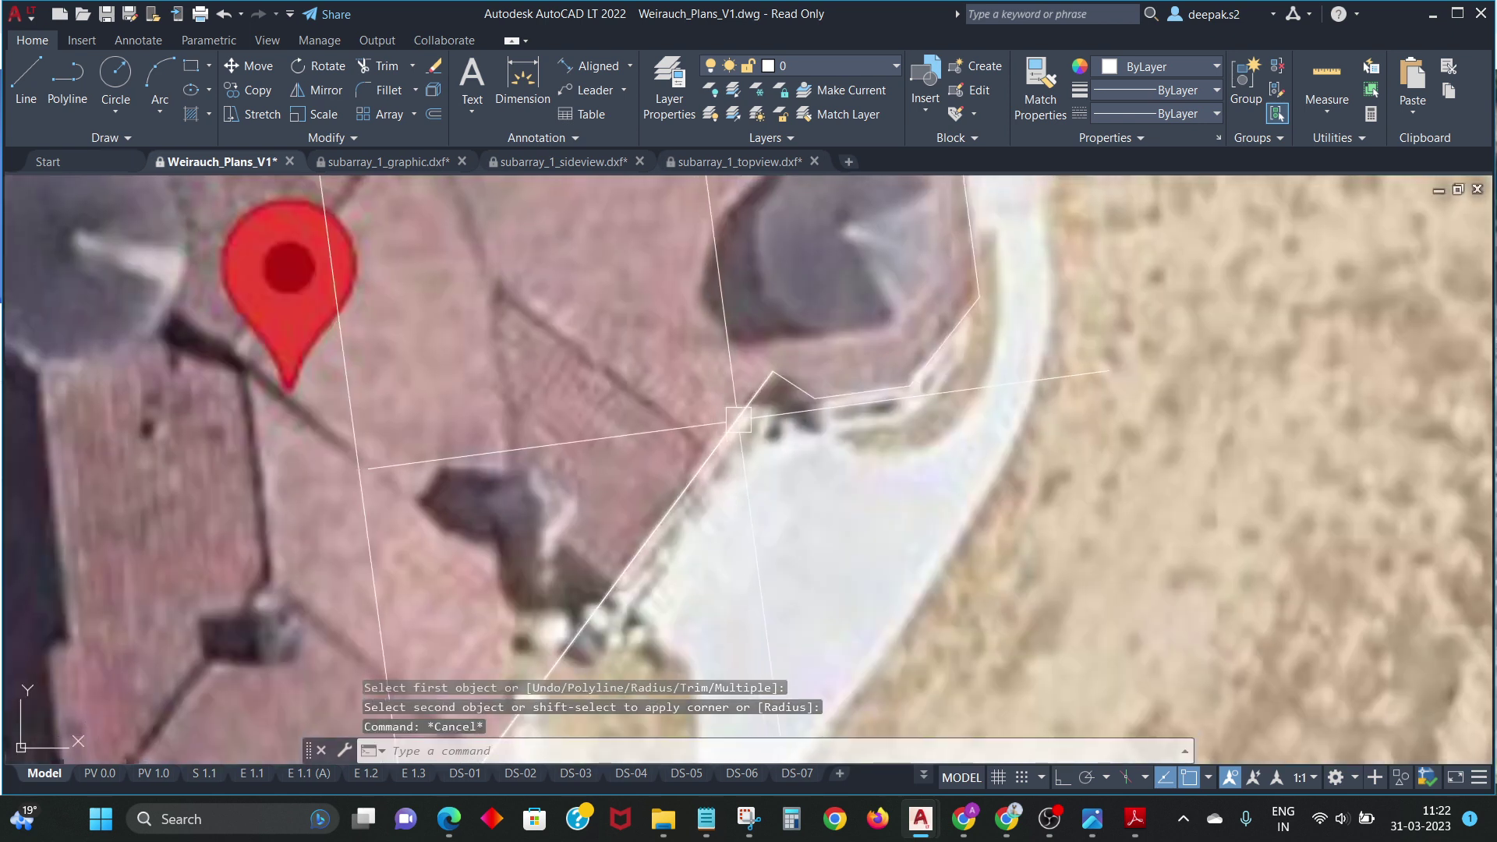
- Align the drawing snap angle with the sloped roof edge by picking two points along it
type("g")
key("Return")
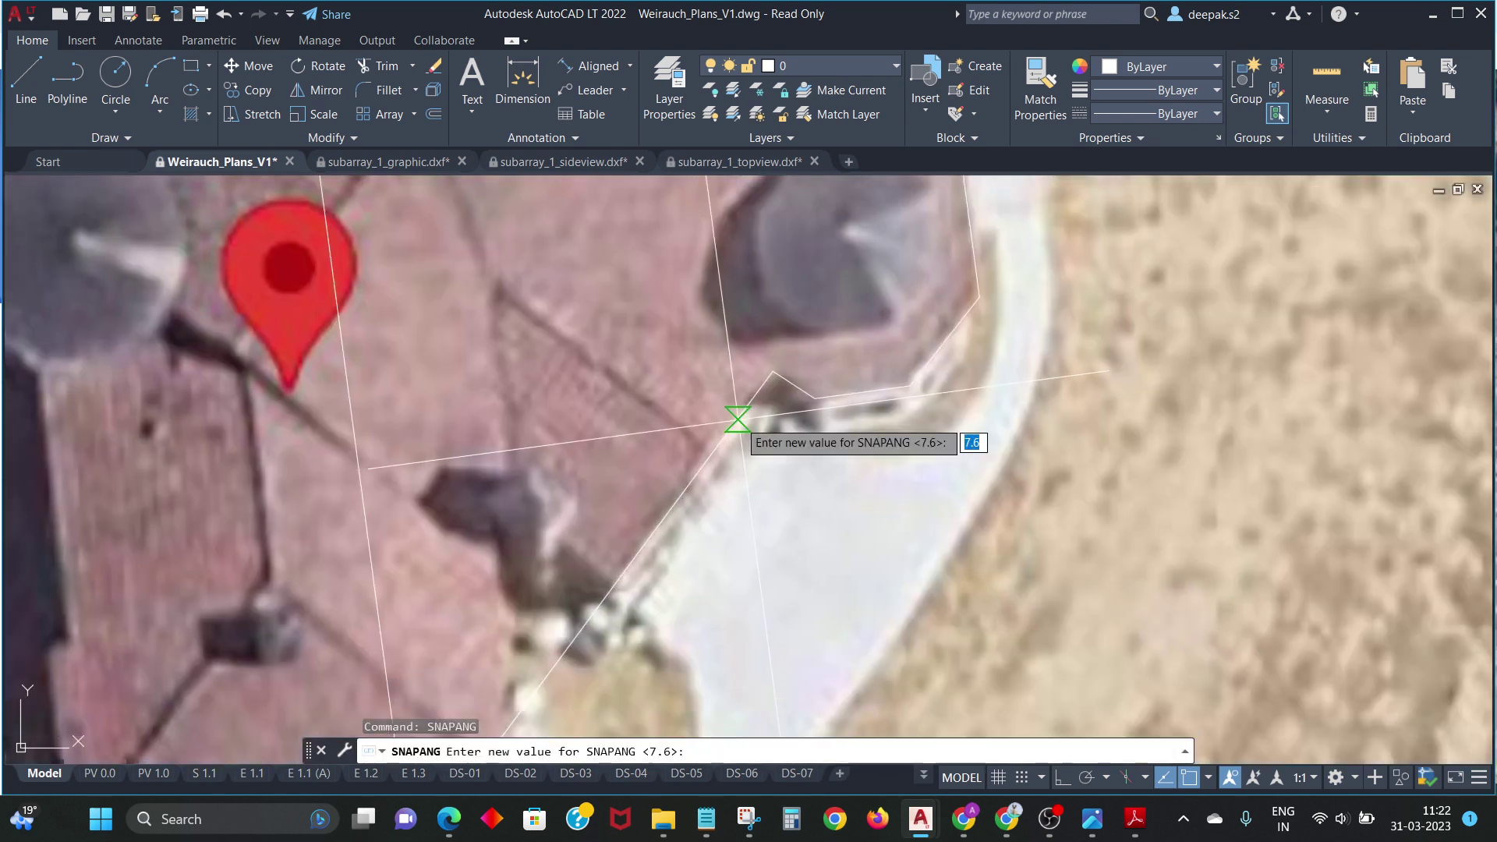
left_click(618, 581)
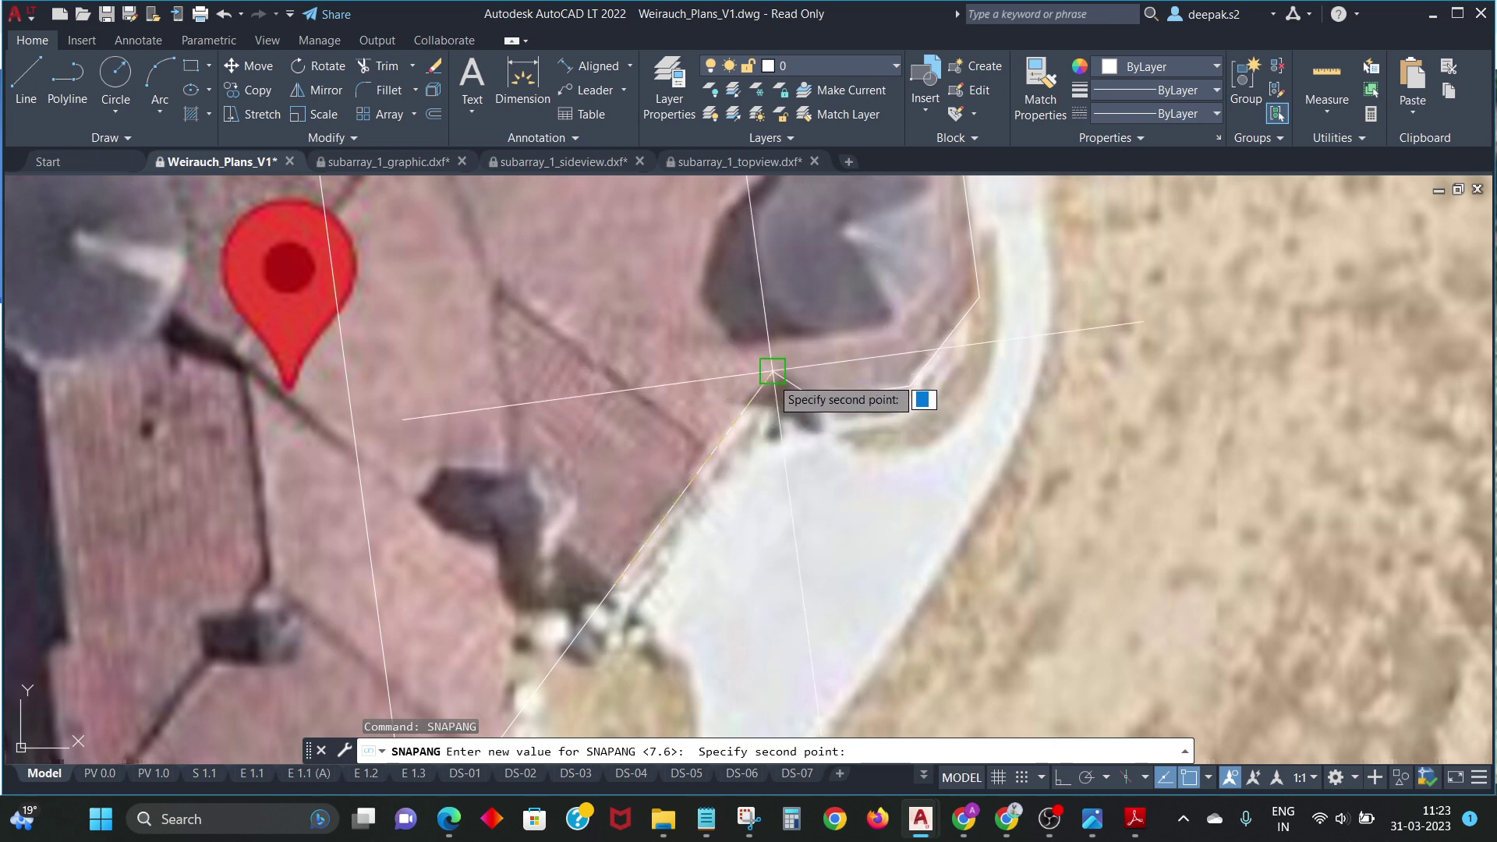
left_click(757, 407)
scroll(671, 526, "down", 2)
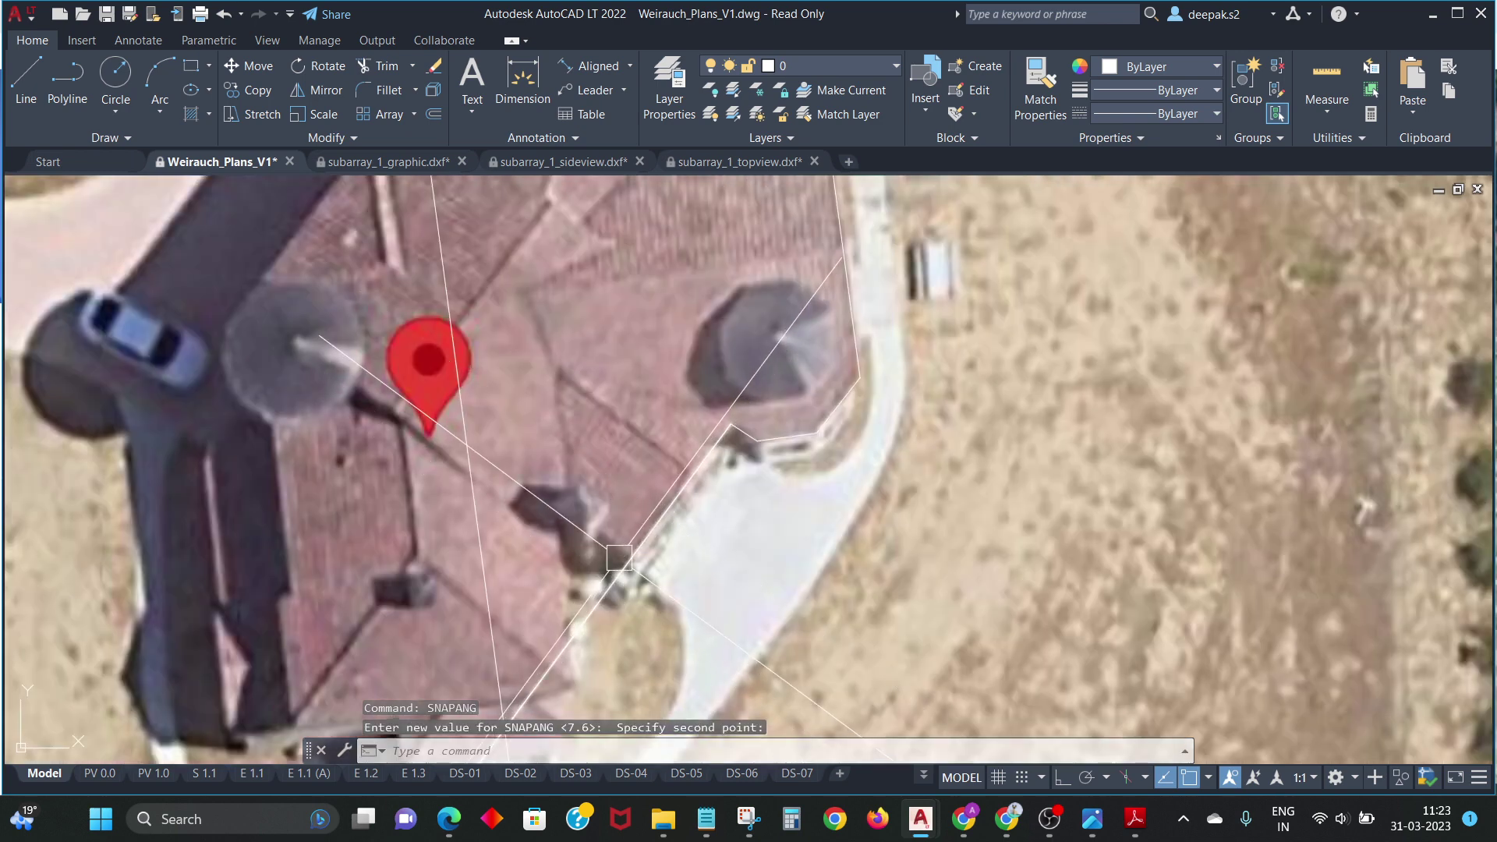
scroll(619, 558, "up", 5)
- Draw an ortho-constrained line from the roof corner along the roof edge
type("l")
key("Return")
left_click(640, 571)
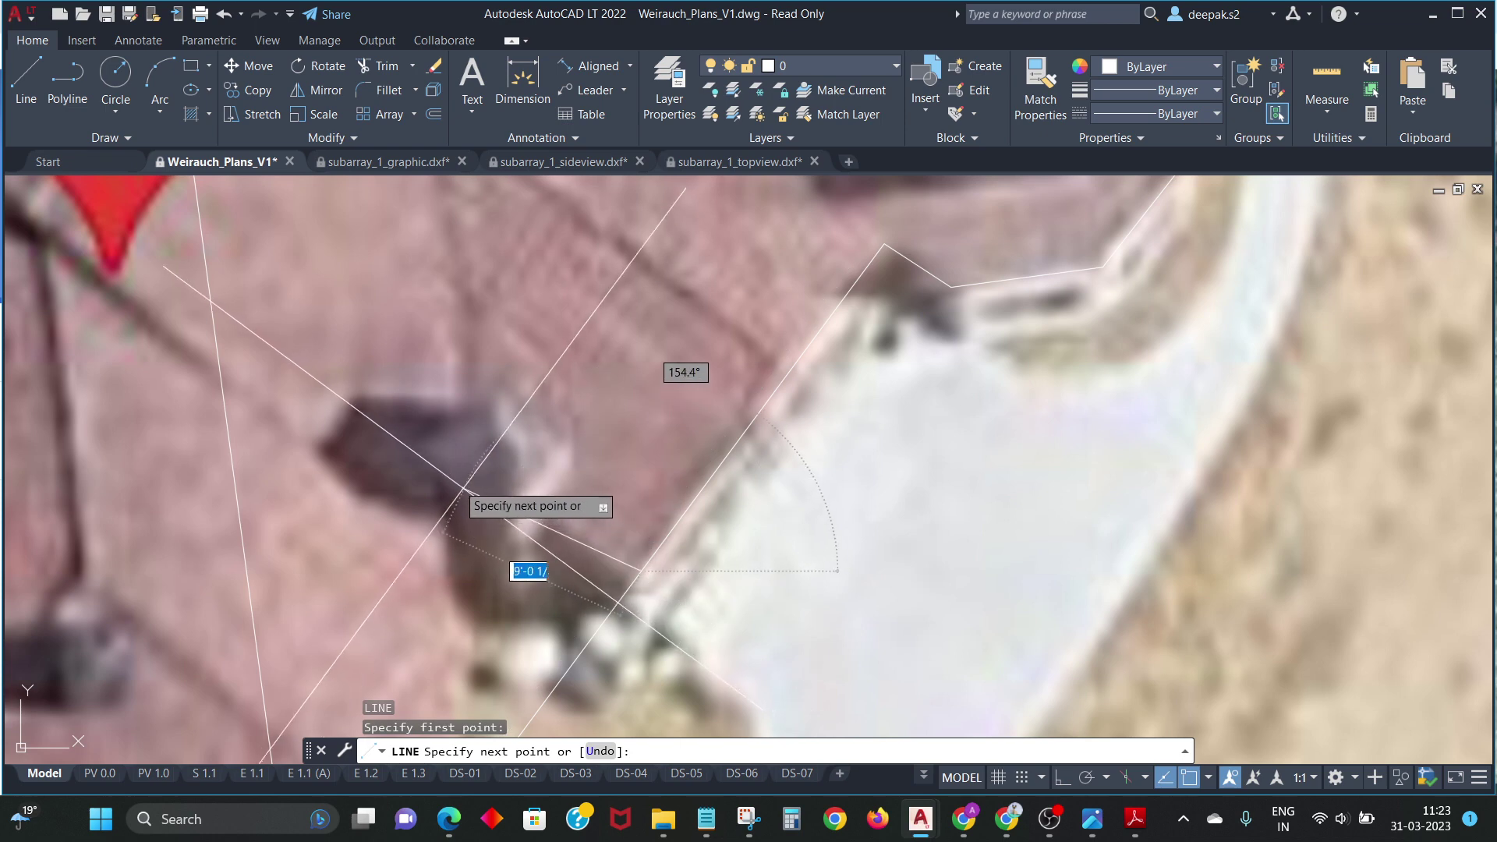
key("F8")
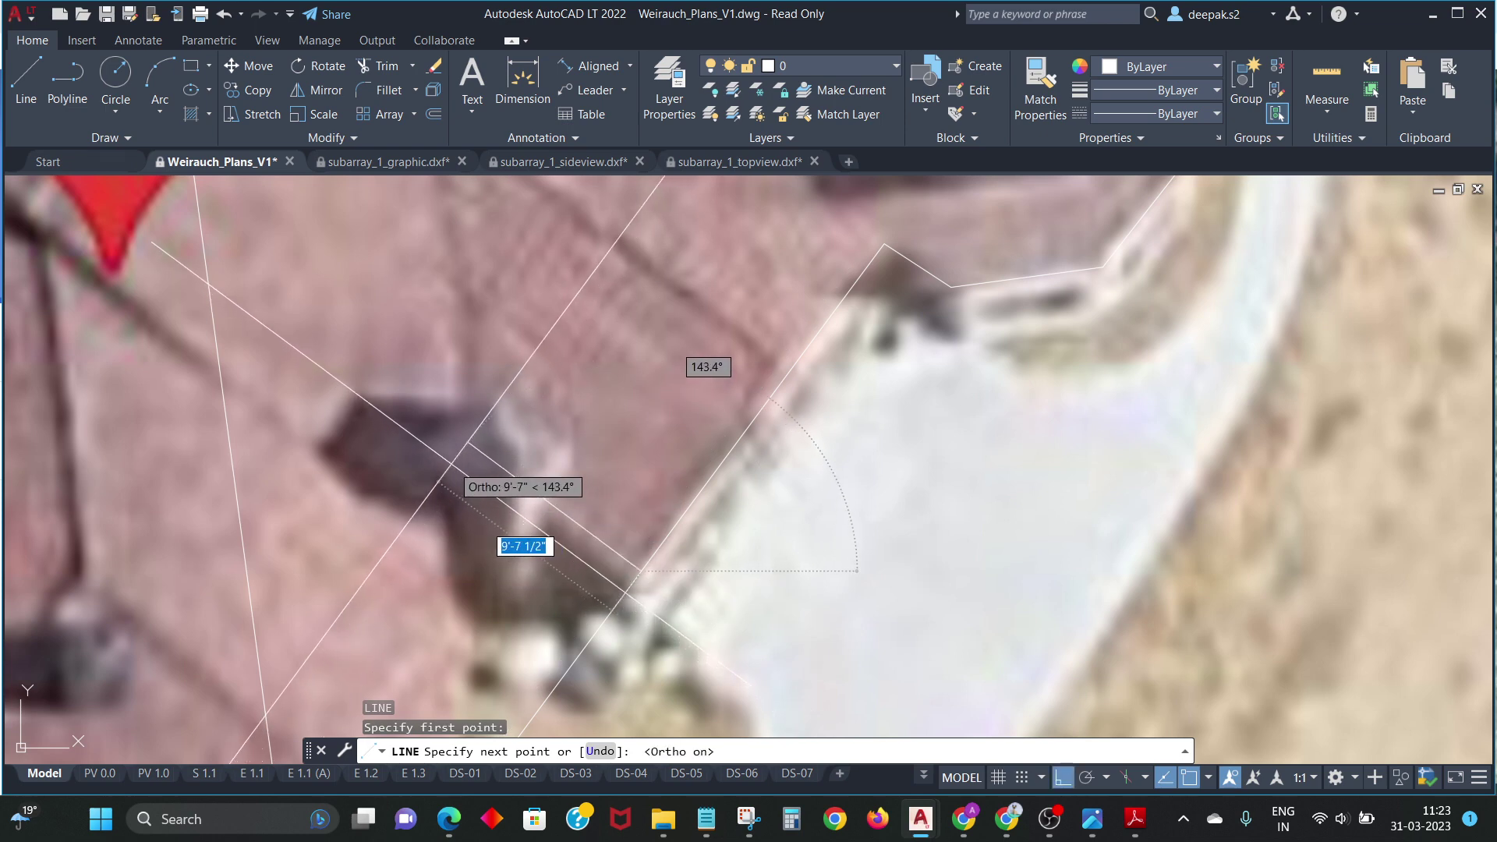
left_click(482, 493)
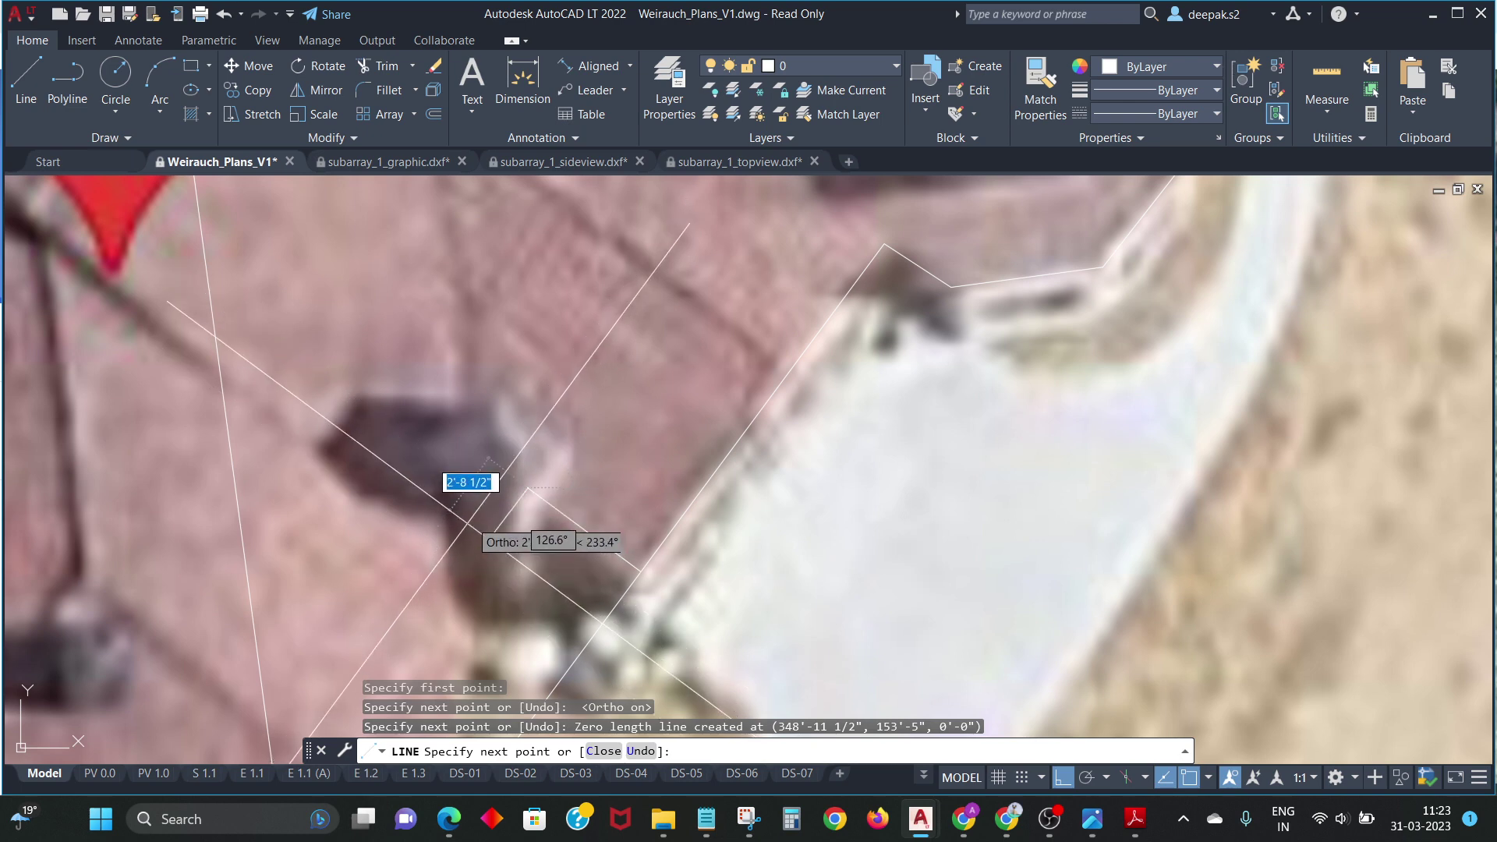
scroll(476, 487, "up", 2)
left_click(457, 488)
scroll(437, 500, "down", 3)
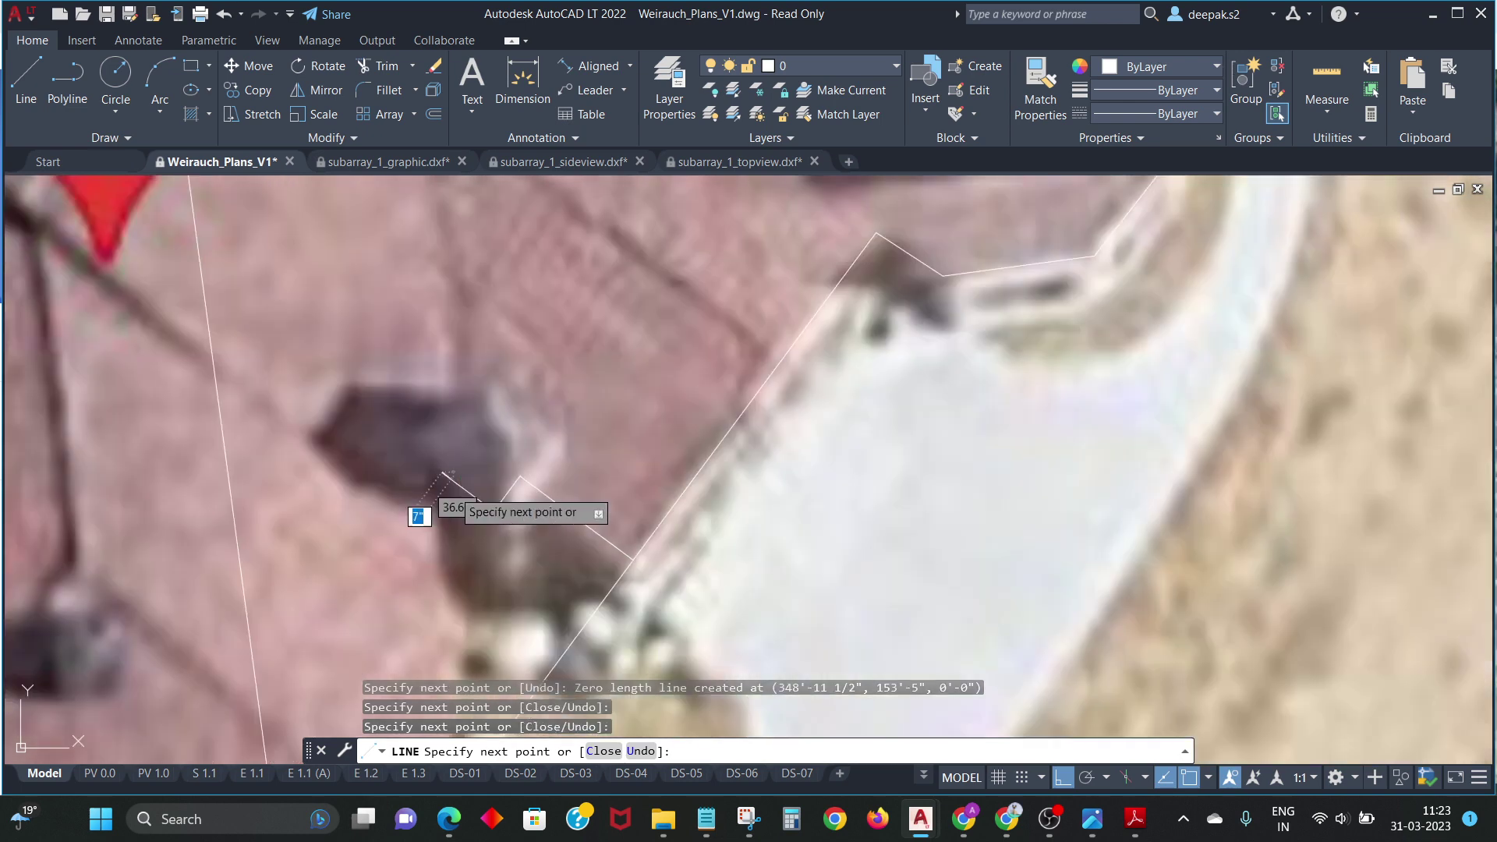
key("Return")
- Place a construction line through the roof edge with ortho turned off
scroll(425, 507, "down", 2)
scroll(464, 458, "up", 2)
scroll(464, 458, "up", 3)
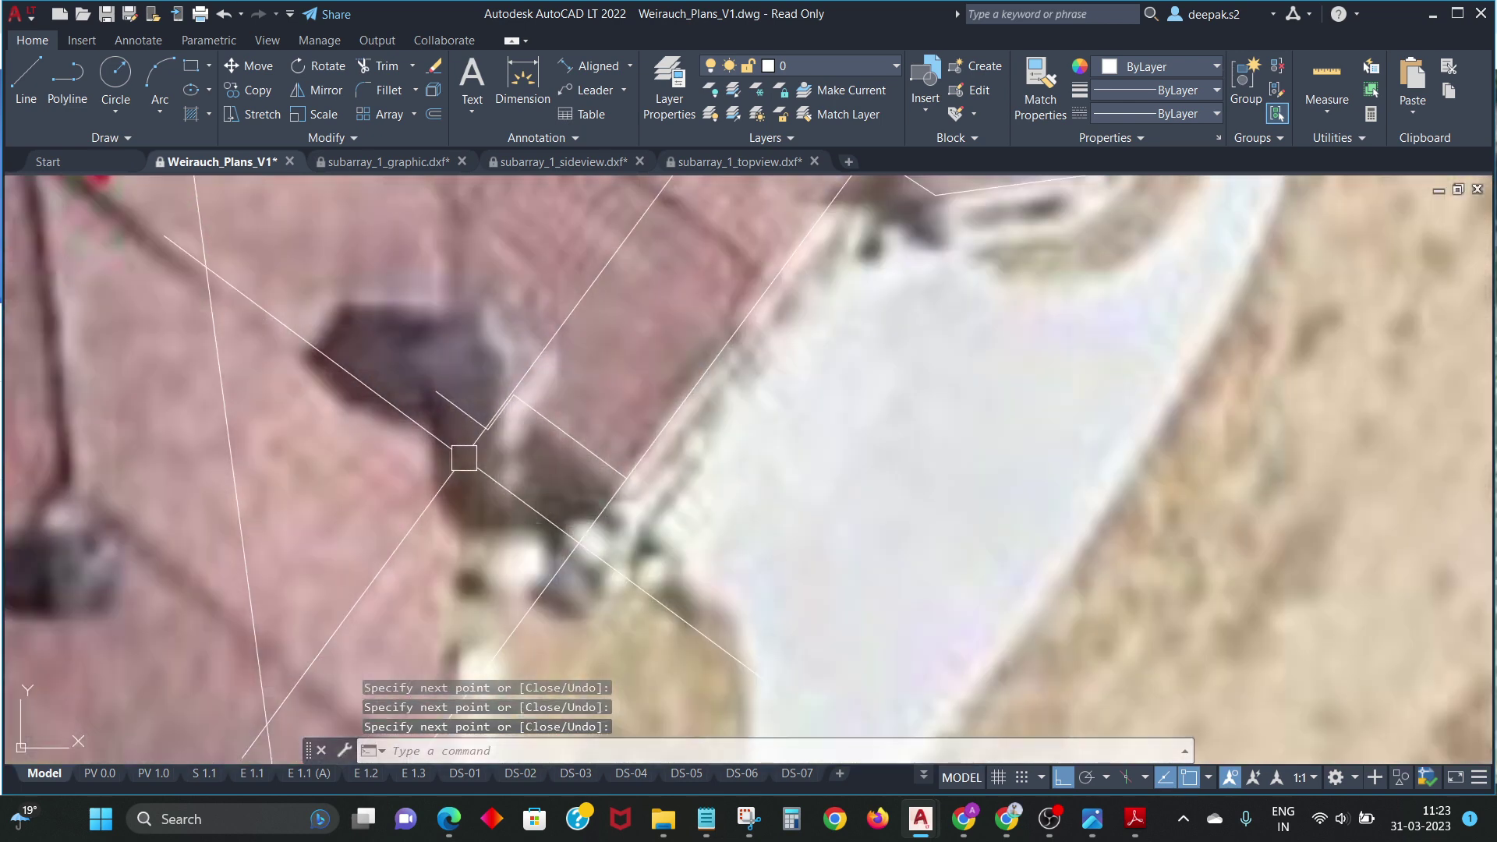
type("xl")
key("Return")
left_click(437, 410)
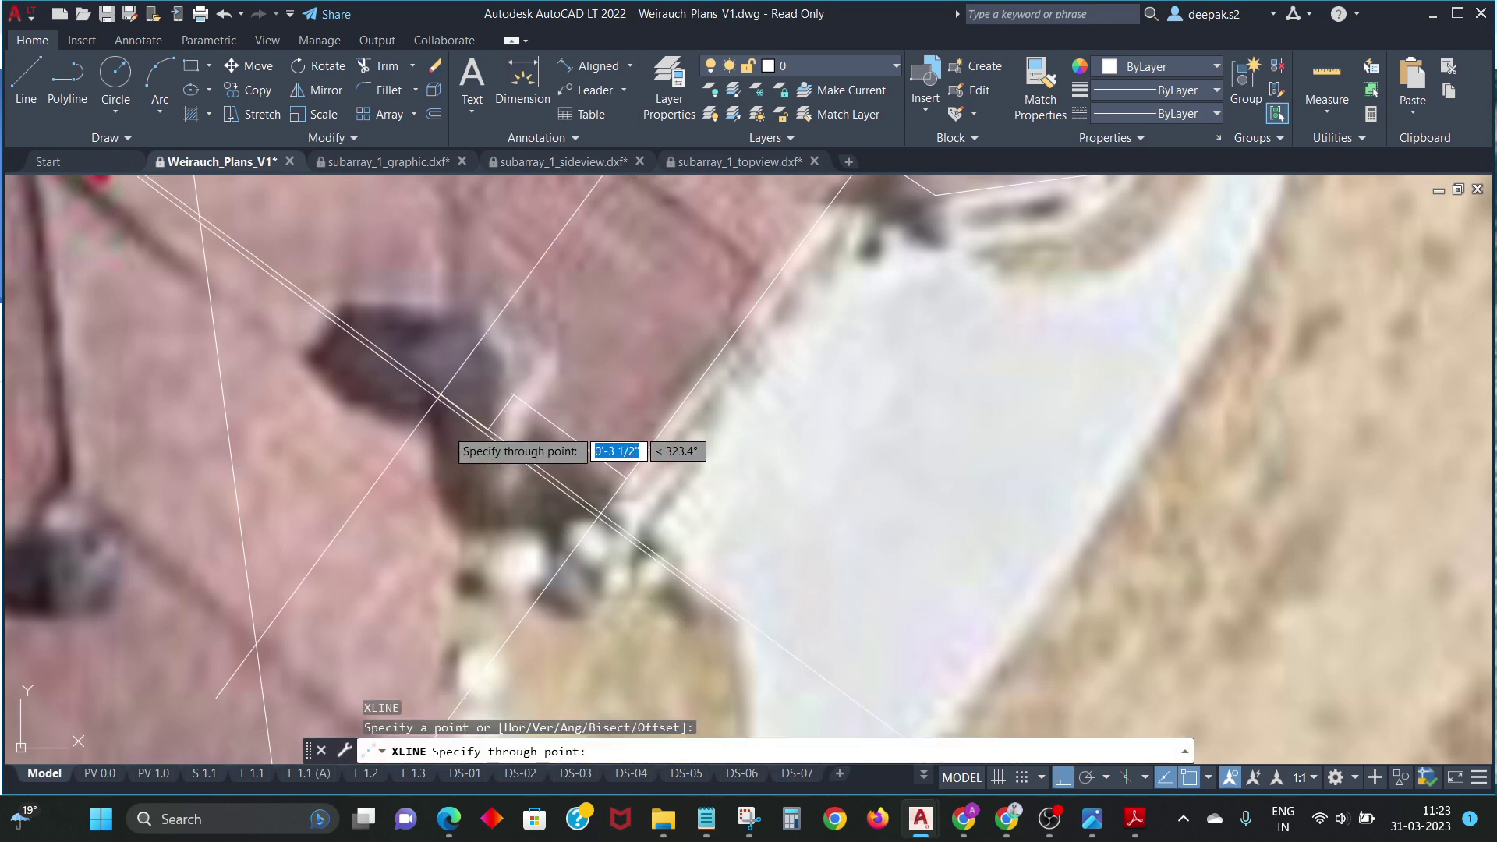
middle_click_drag(453, 605, 472, 530)
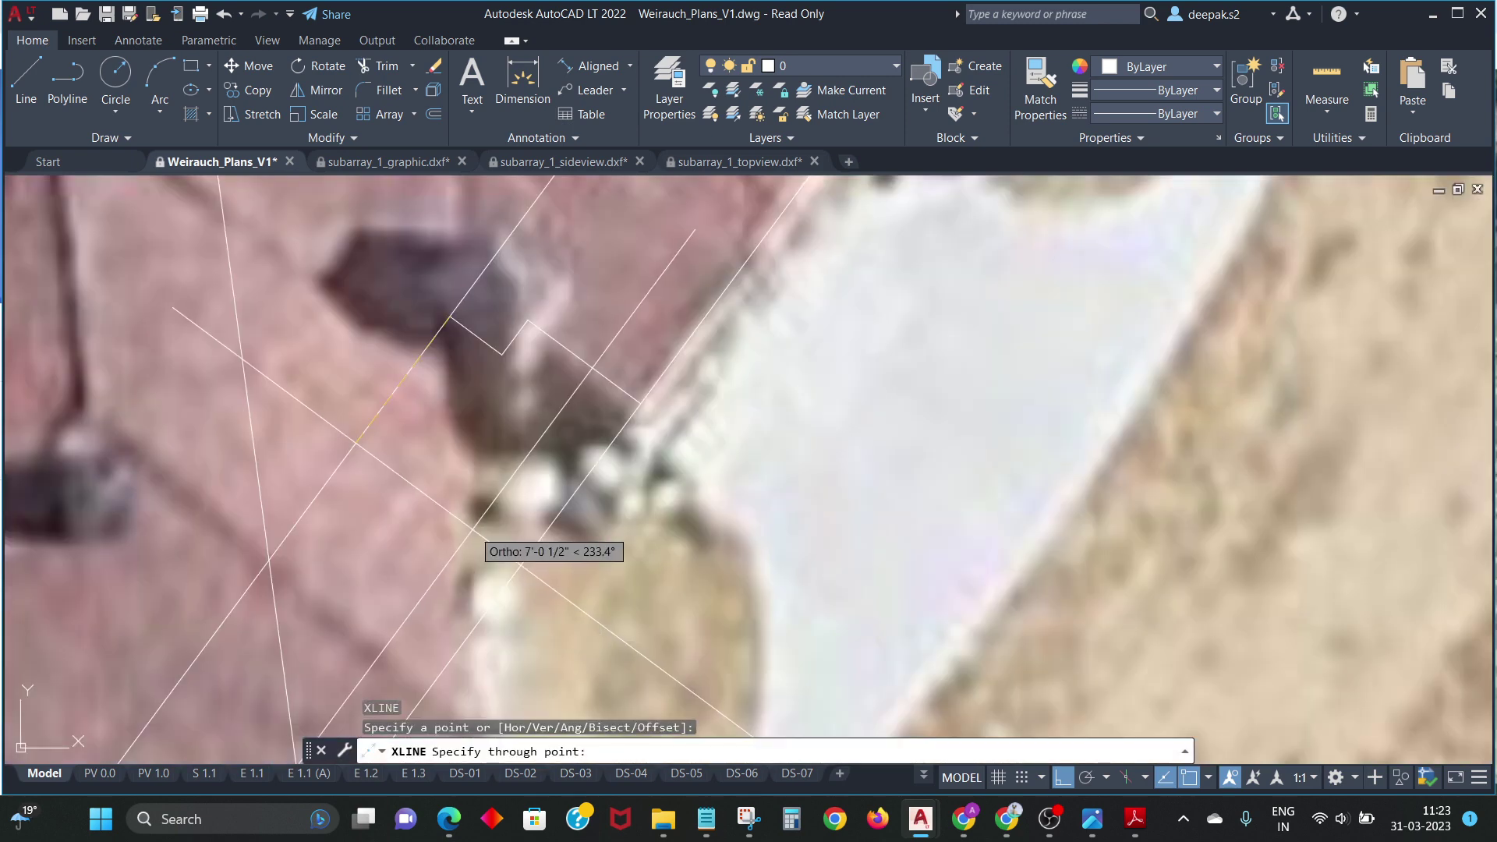
key("F8")
middle_click_drag(448, 601, 445, 583)
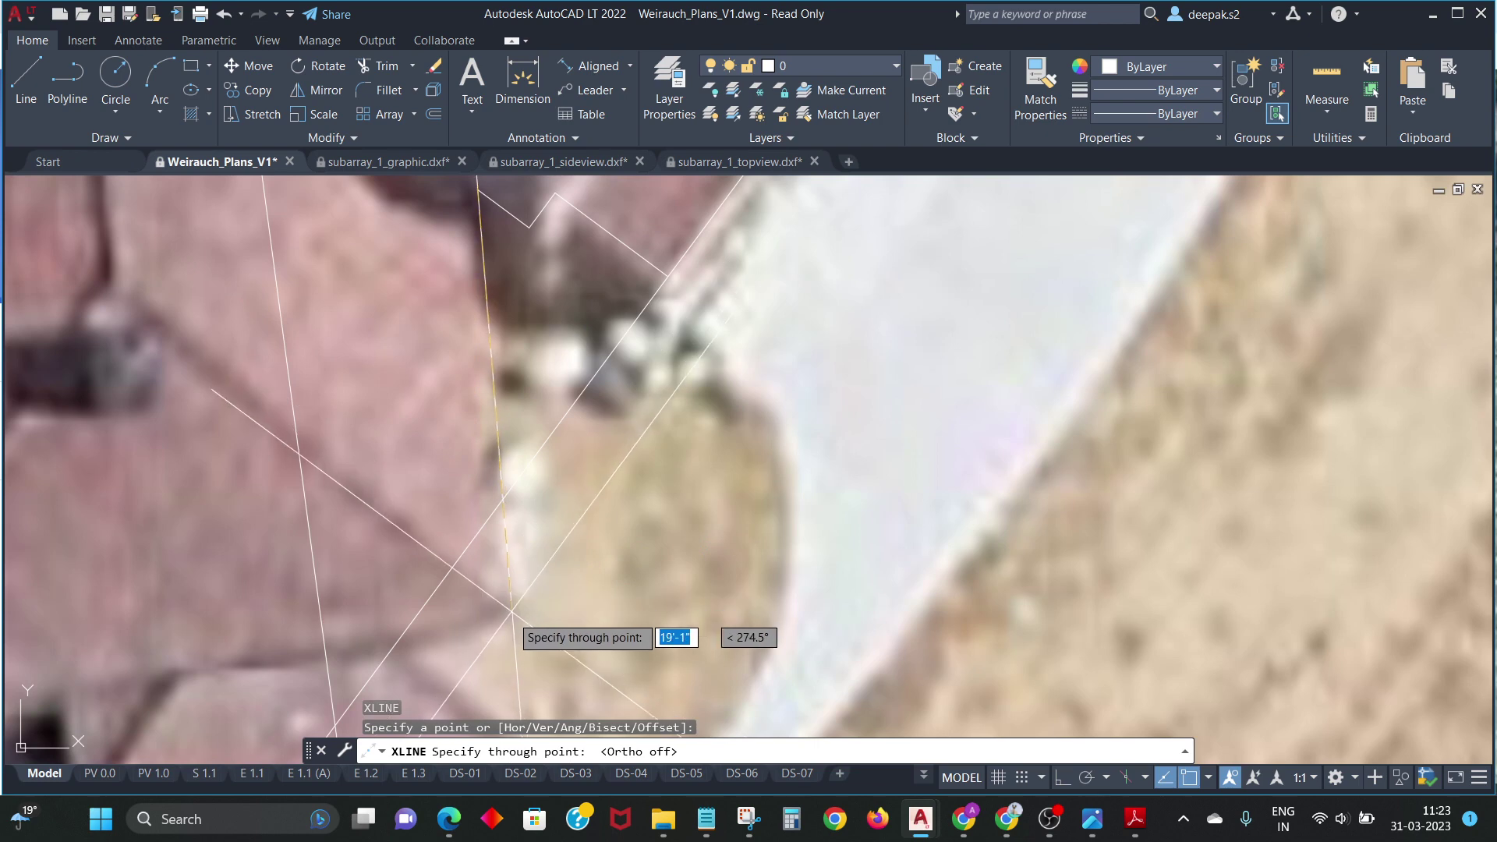
left_click(507, 579)
key("Escape")
middle_click_drag(521, 323, 489, 493)
- Fillet the diagonal and vertical outline lines into a sharp corner
type("f")
key("Return")
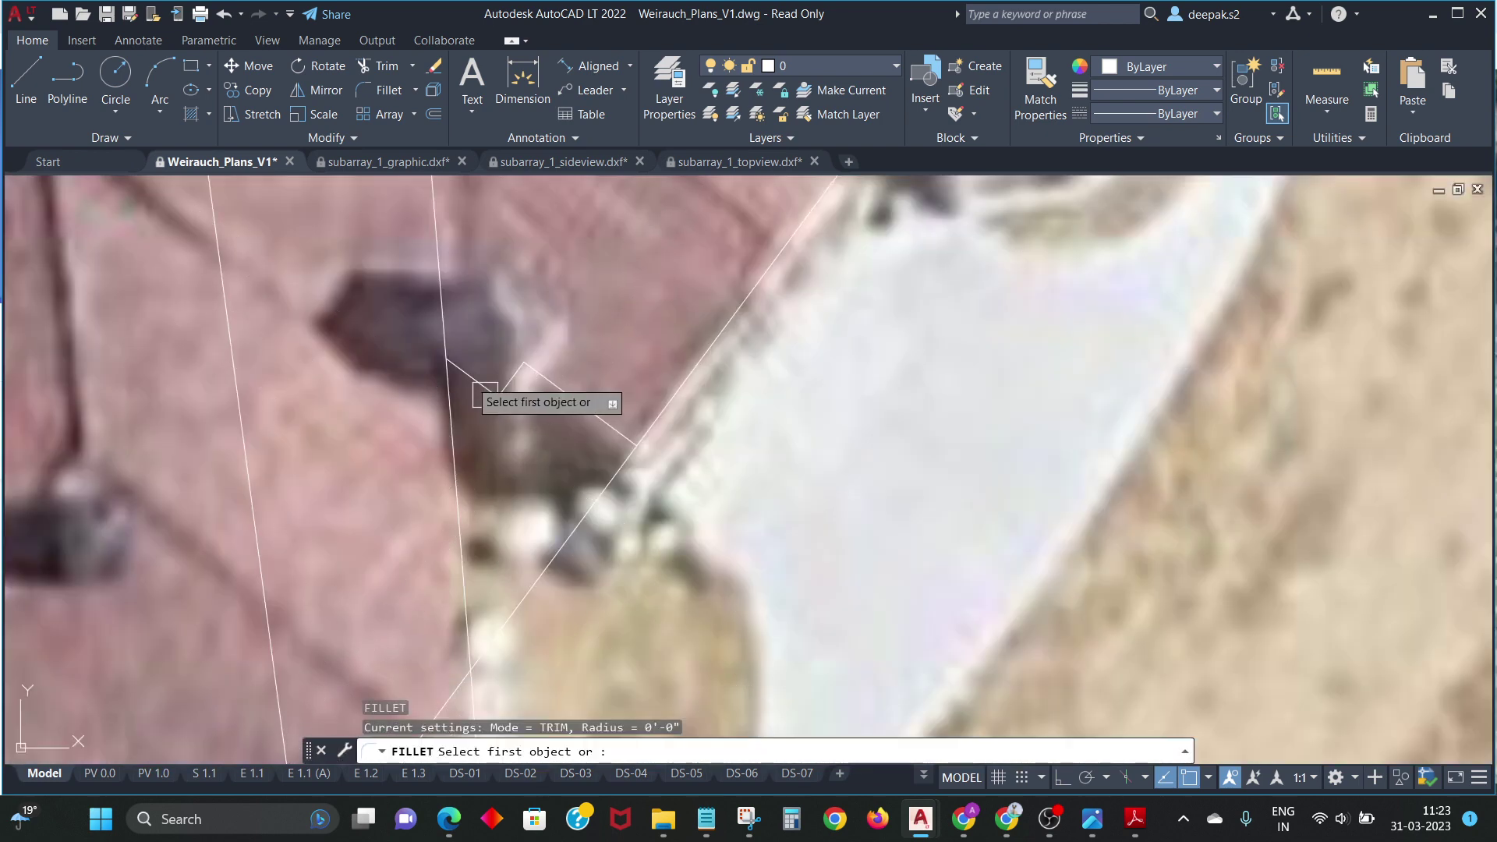
left_click(464, 361)
left_click(450, 398)
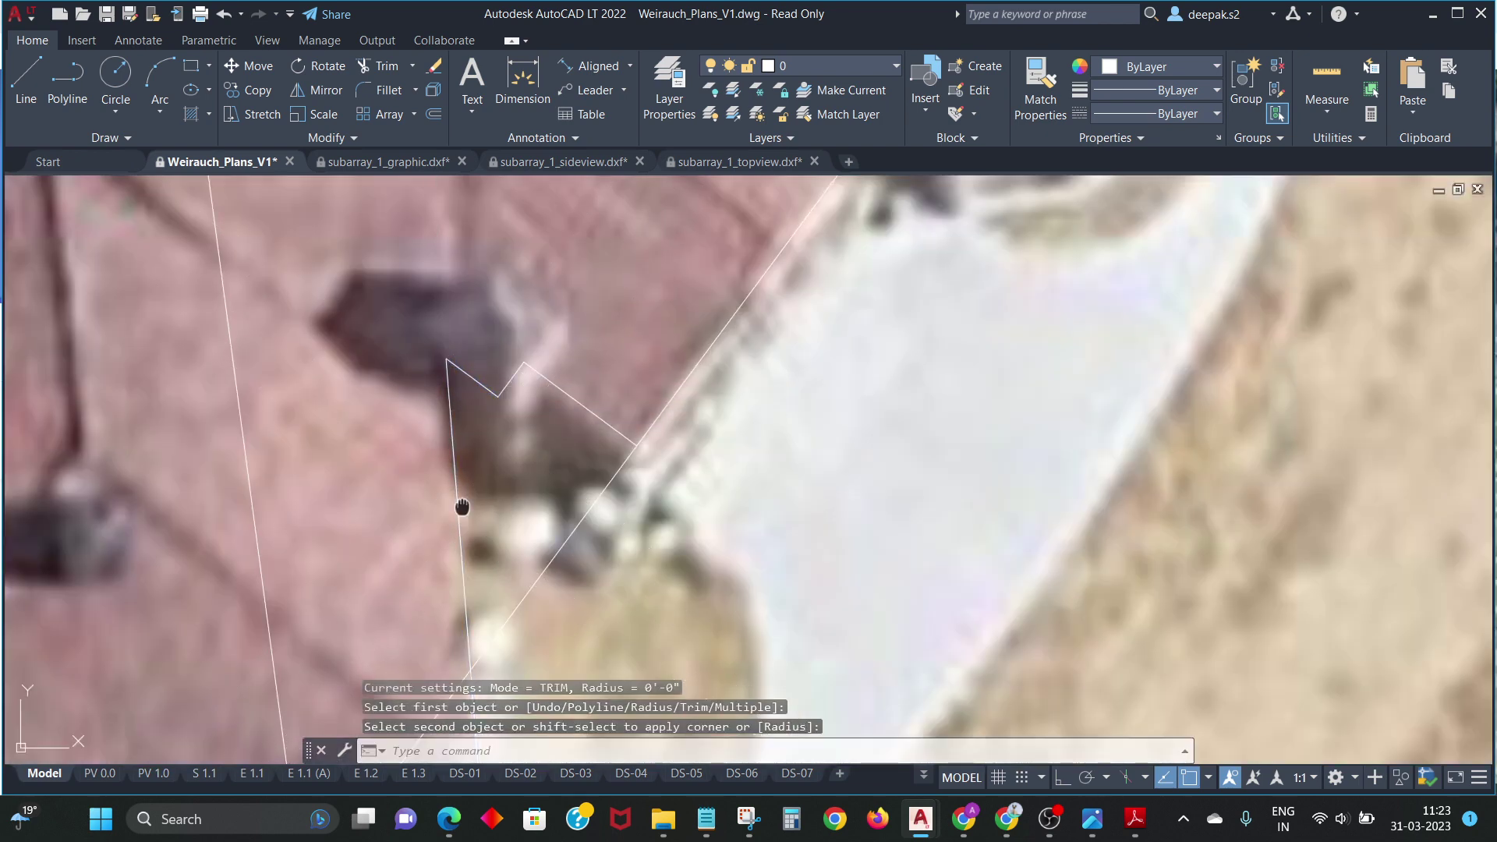
scroll(462, 507, "down", 2)
middle_click_drag(462, 507, 674, 512)
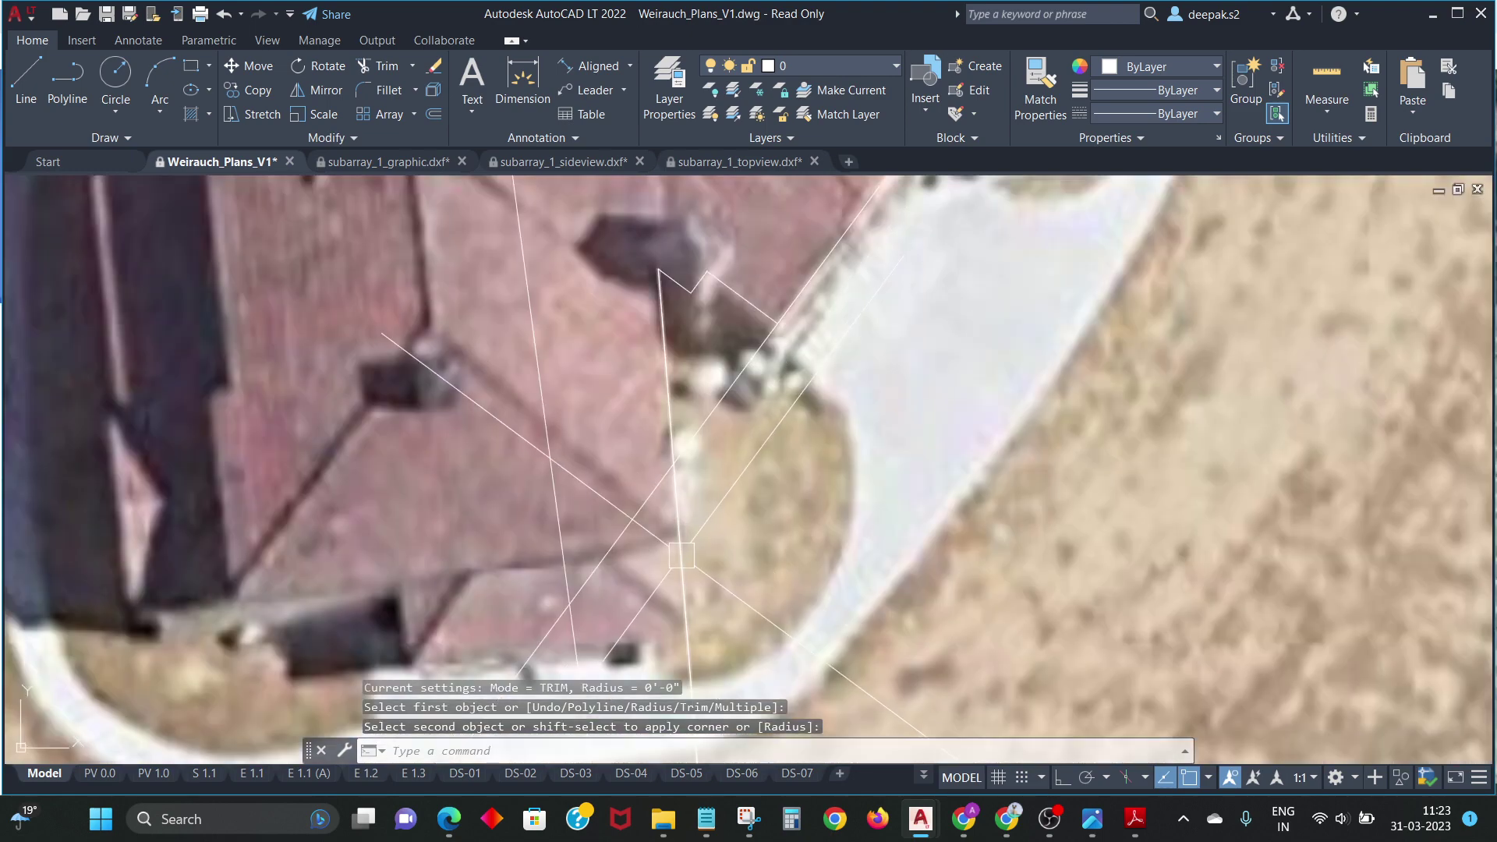
scroll(643, 546, "down", 5)
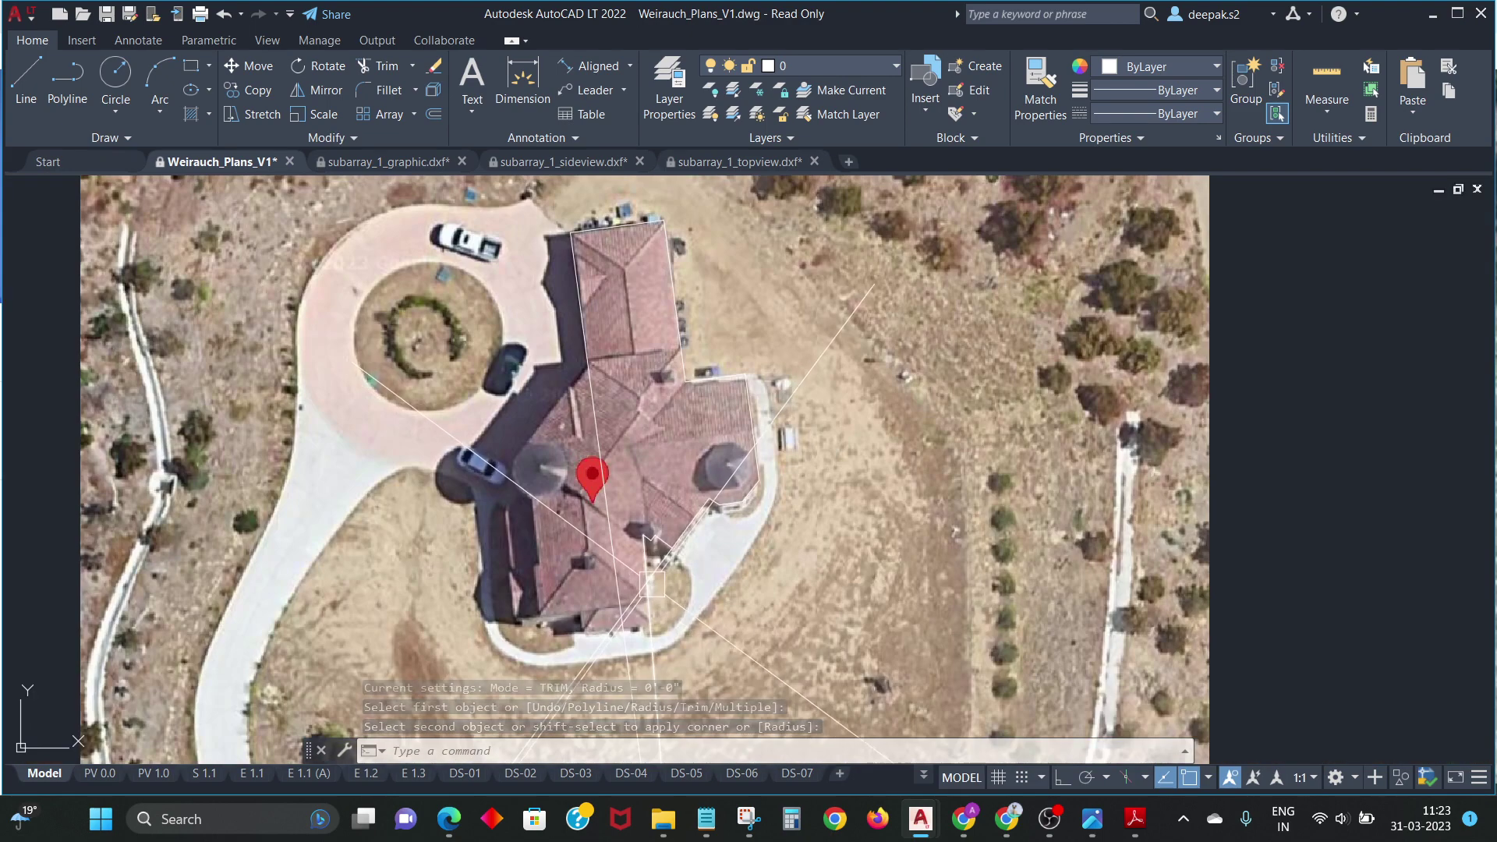
scroll(561, 355, "up", 2)
- With ortho back on, run a construction line along the lower roof edge
type("x")
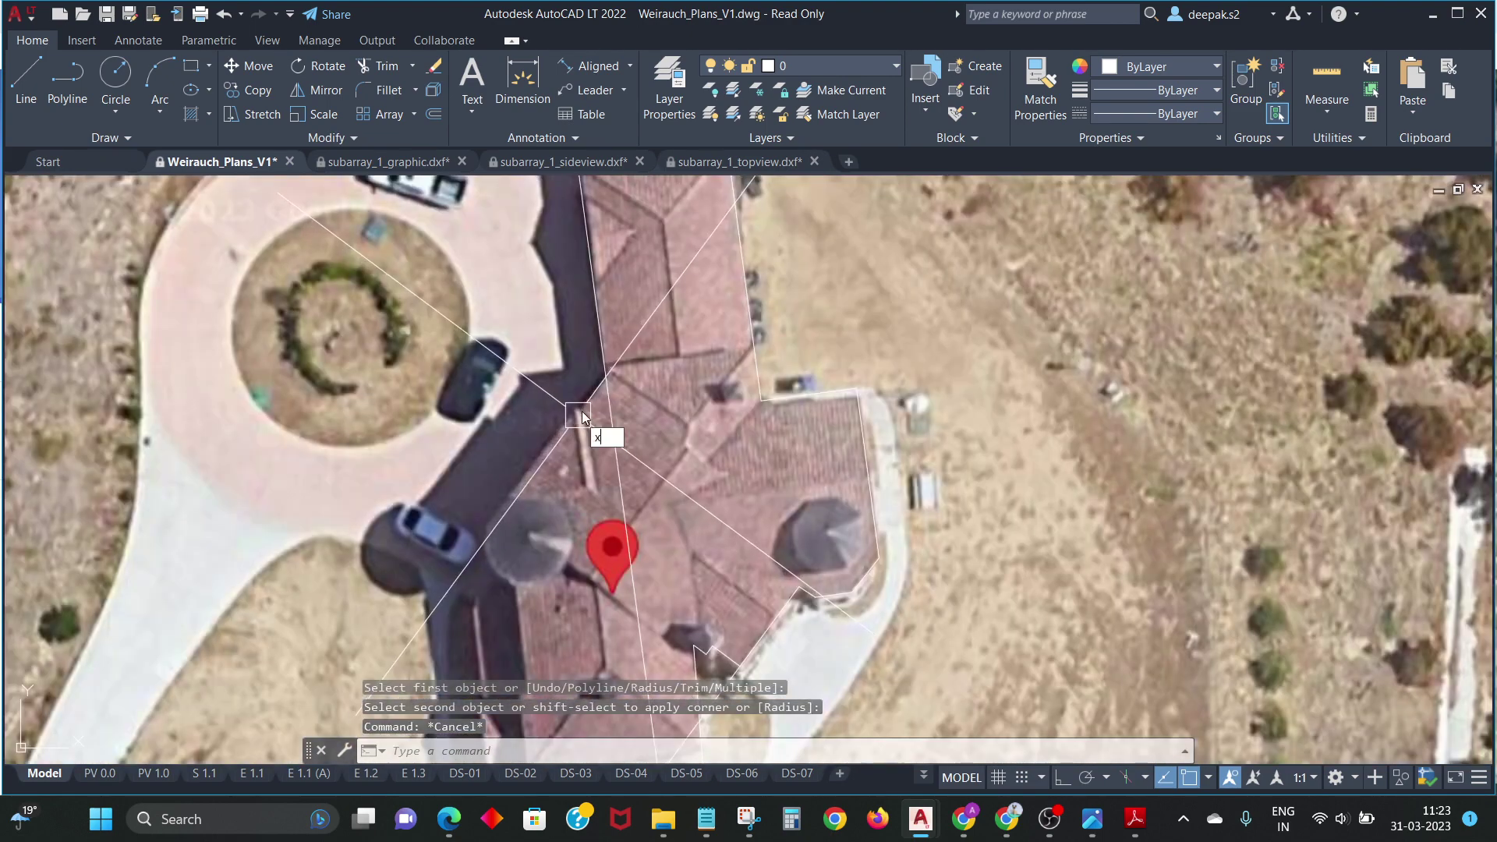
type("xl")
key("Return")
scroll(621, 361, "up", 2)
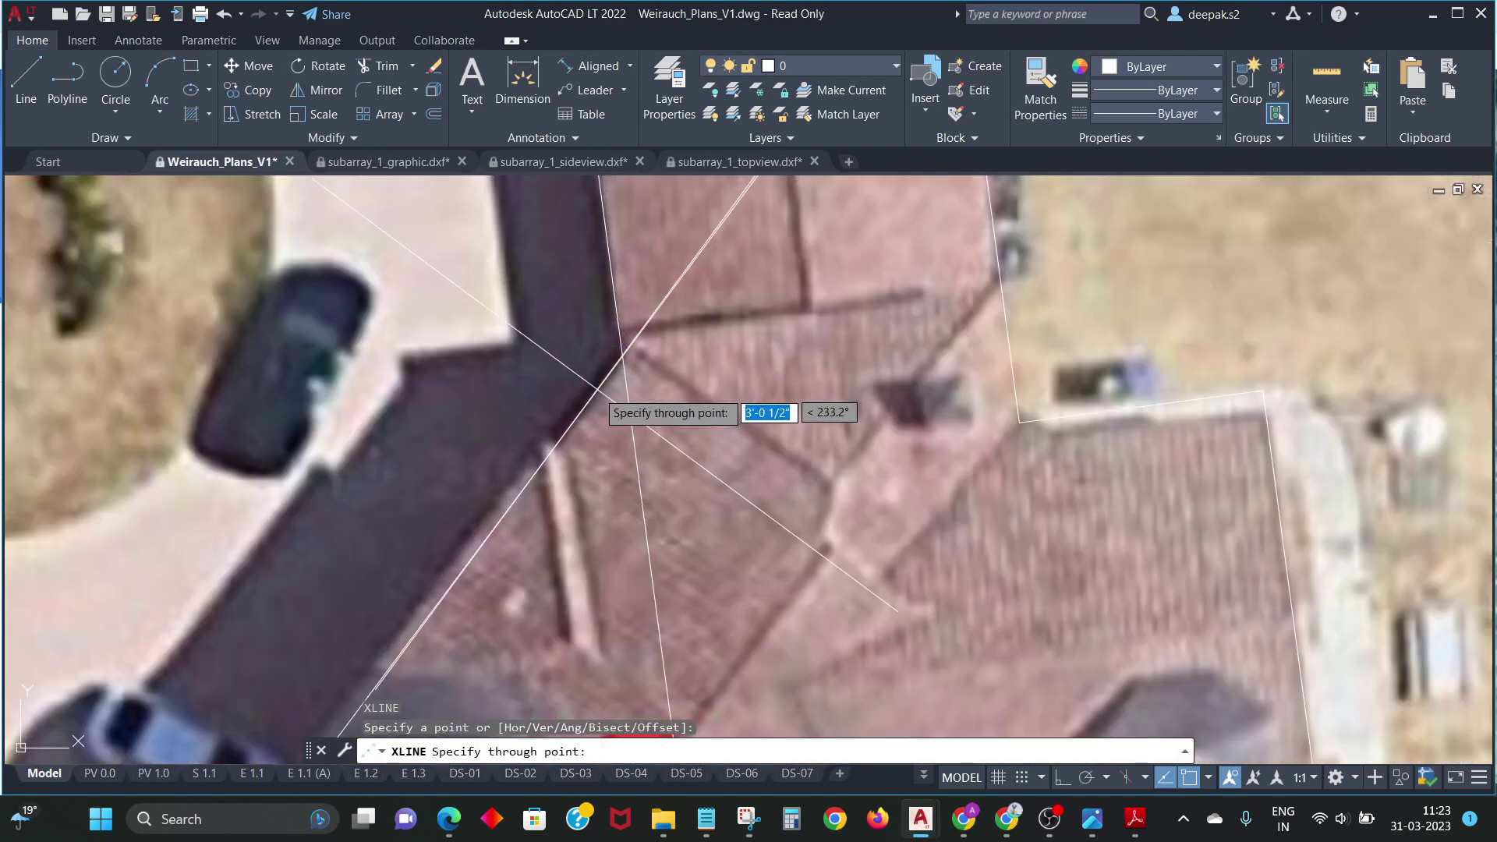
key("F8")
scroll(622, 357, "up", 2)
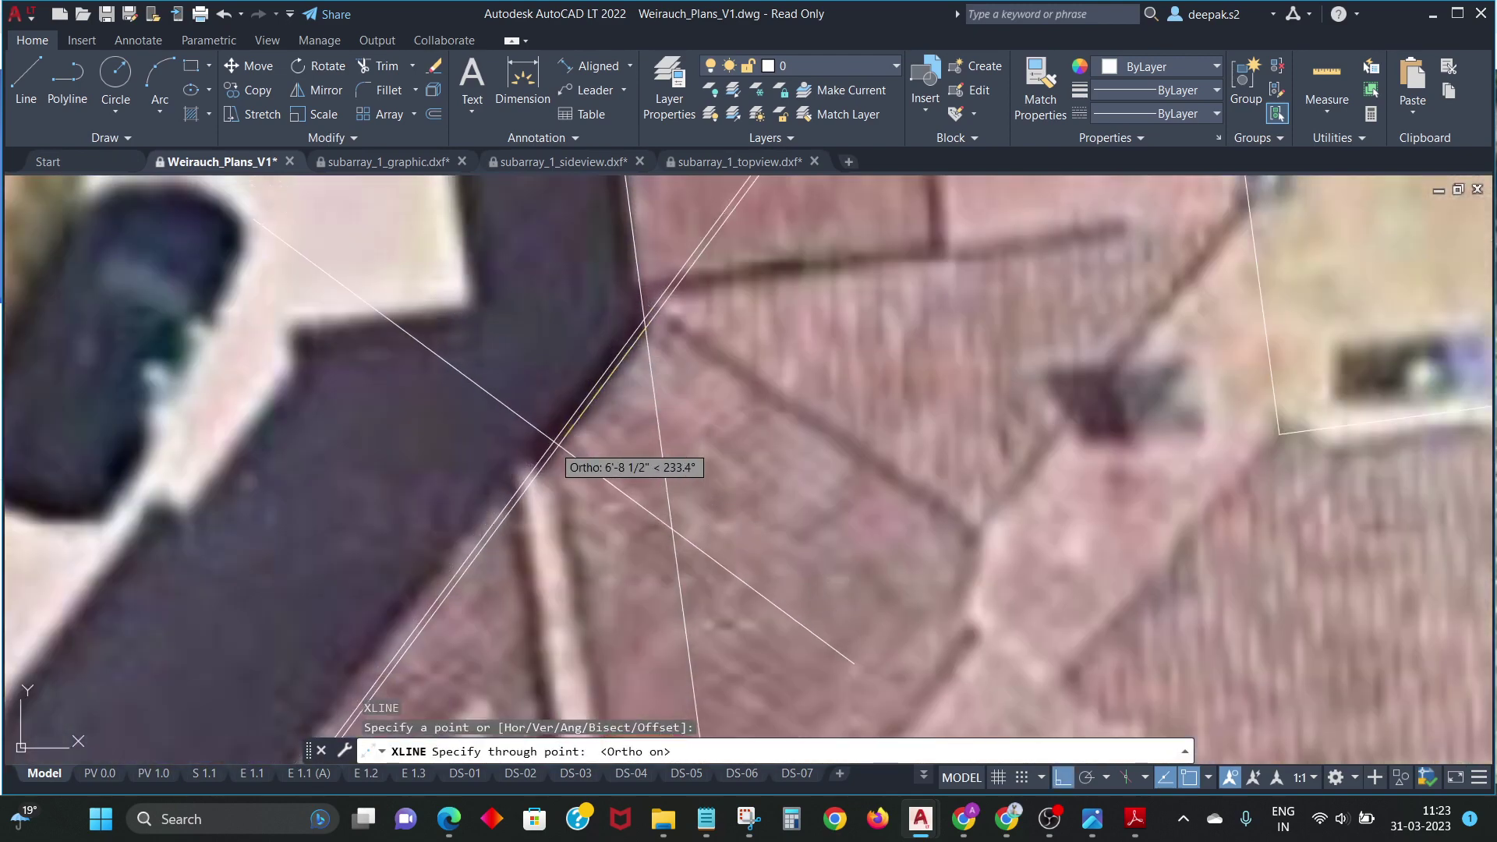
left_click(558, 443)
scroll(552, 441, "up", 2)
scroll(522, 506, "up", 2)
- Add two more construction lines, one anchored at an intersection, along the roof edges
key("Return")
key("Return")
left_click(508, 516)
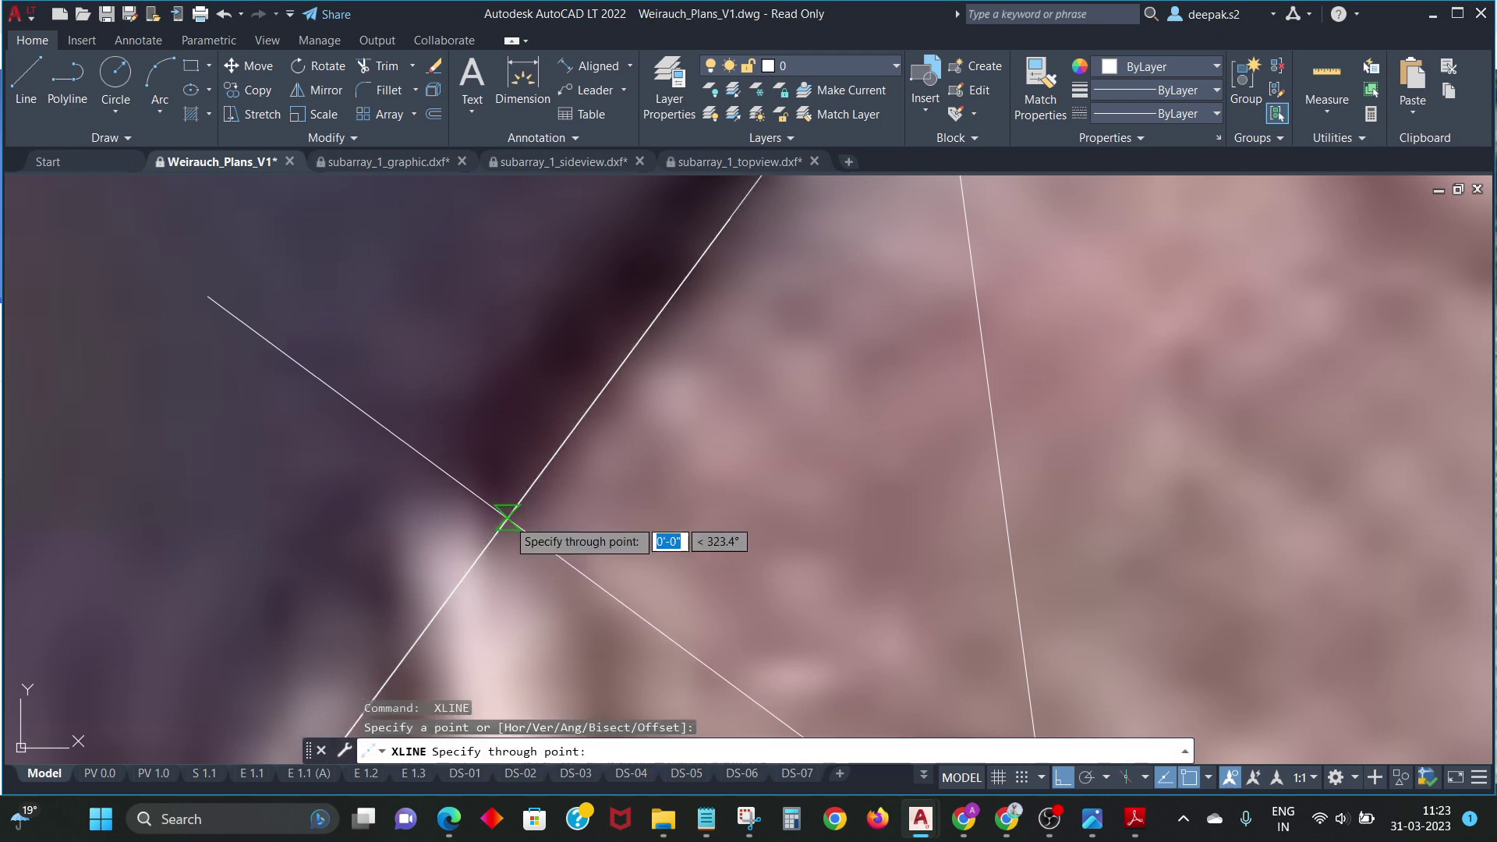
scroll(436, 467, "down", 3)
key("Return")
key("Return")
left_click(418, 503)
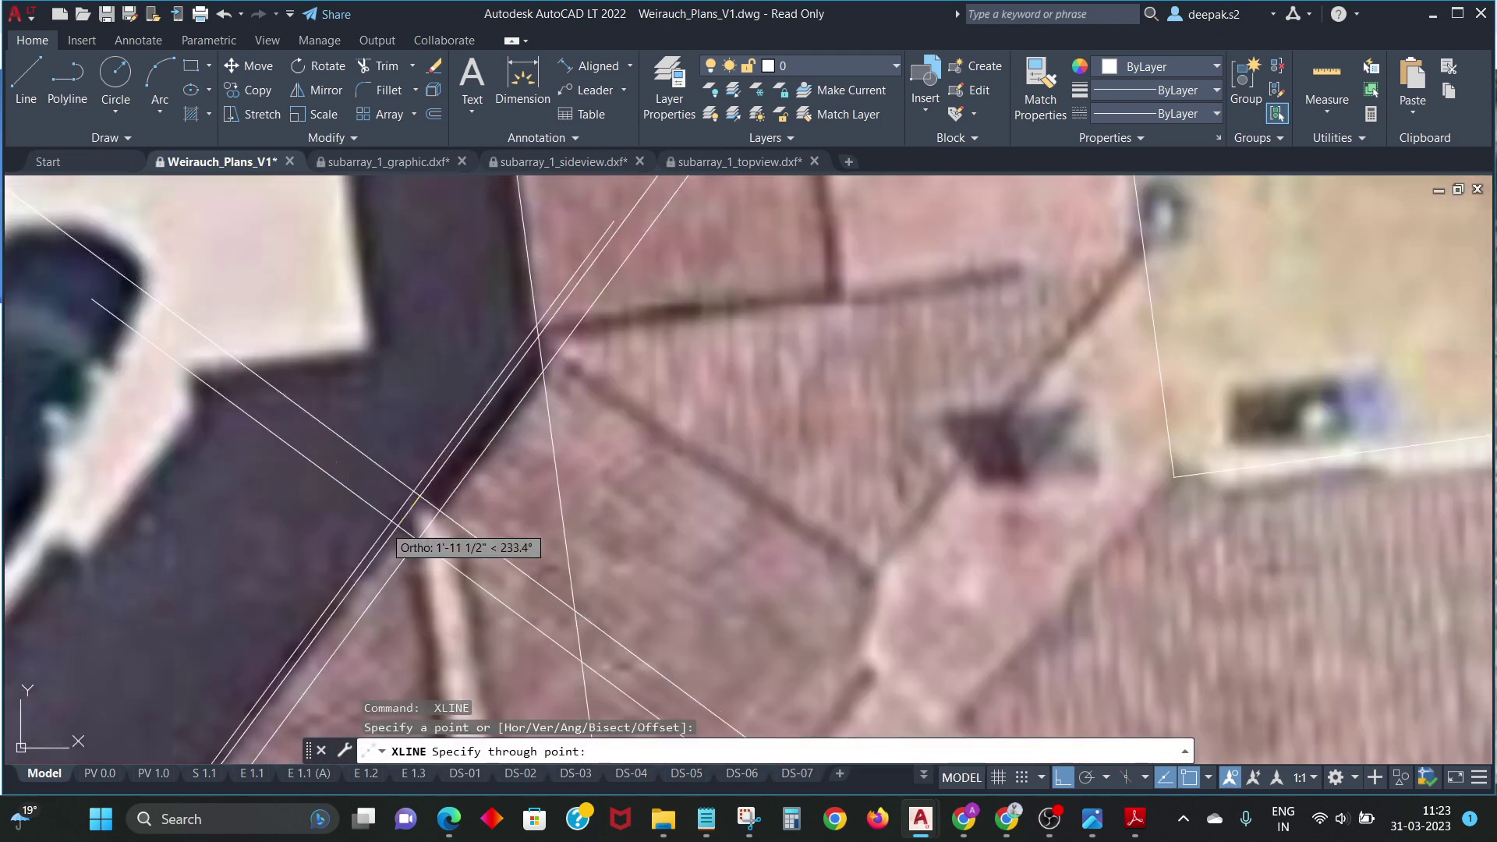
middle_click_drag(365, 528, 565, 379)
left_click(718, 685)
right_click(700, 698)
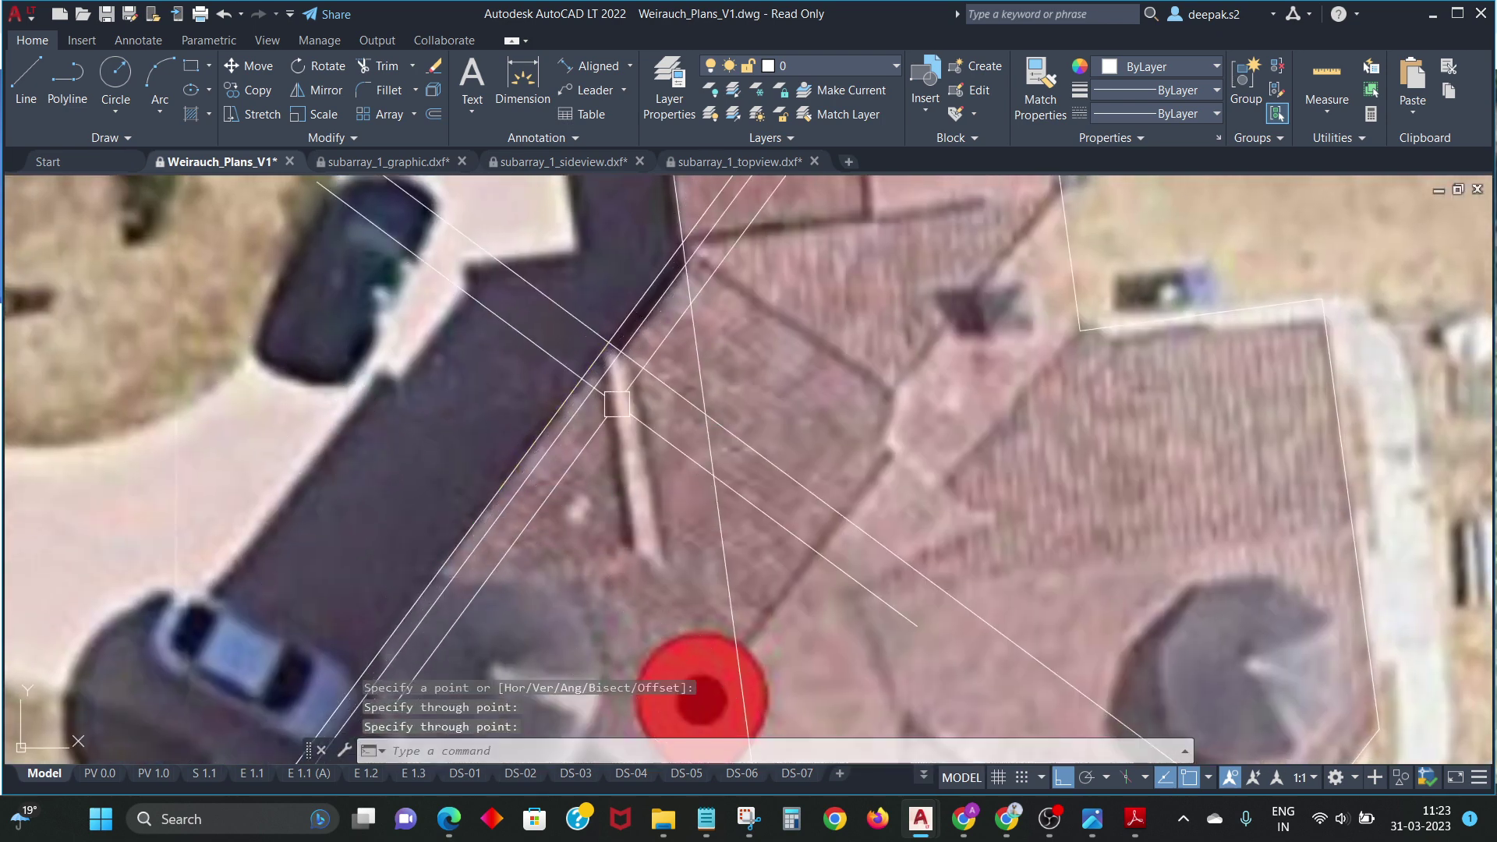
scroll(616, 403, "up", 3)
scroll(614, 334, "up", 2)
- Fillet the upper outline edges together into sharp corners
type("f")
key("Return")
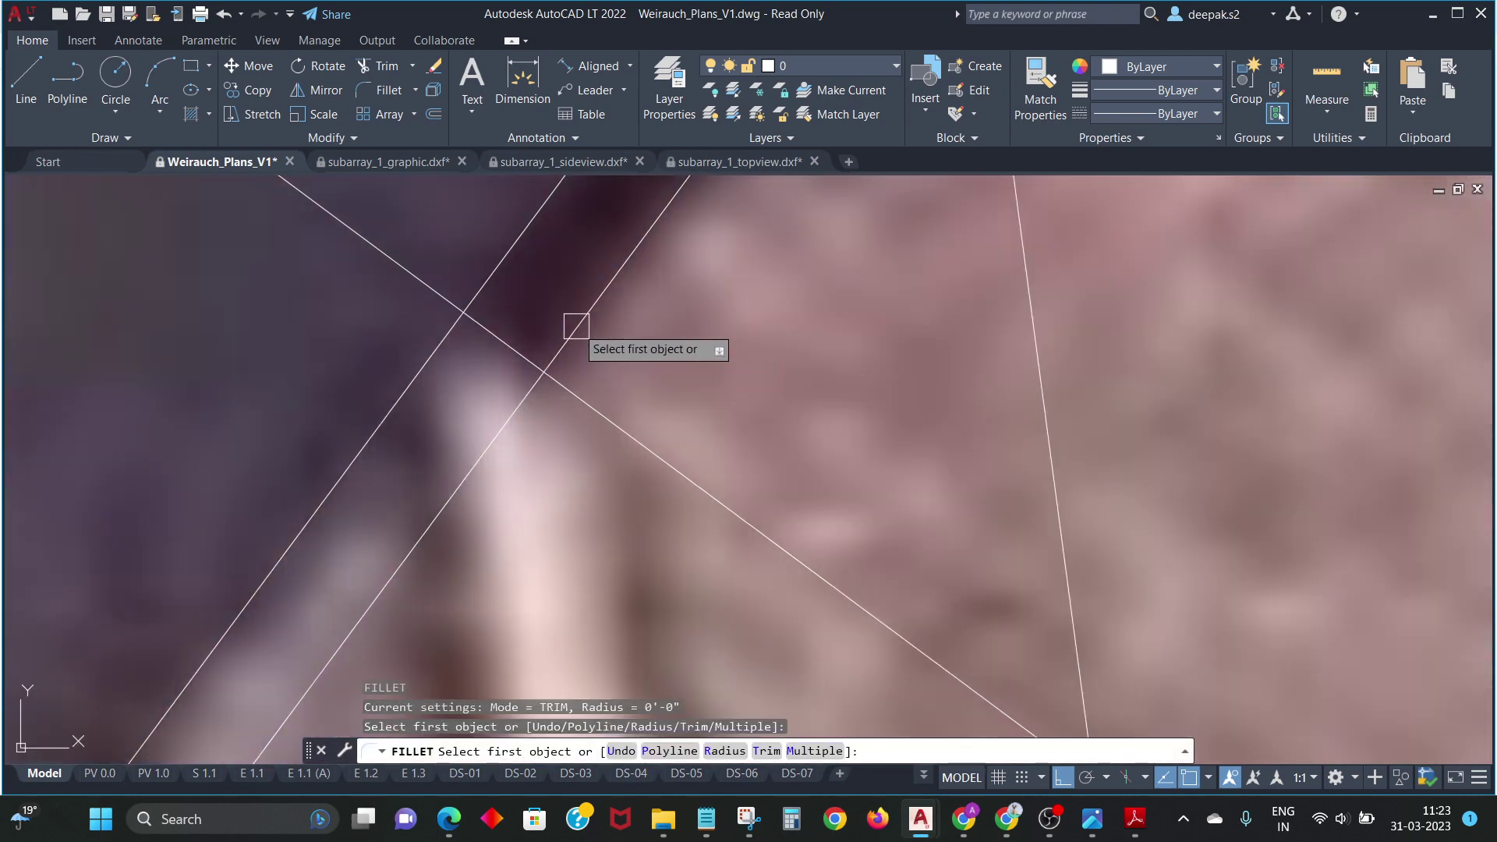
left_click(576, 326)
left_click(458, 334)
key("Return")
left_click(424, 344)
middle_click_drag(424, 344, 497, 462)
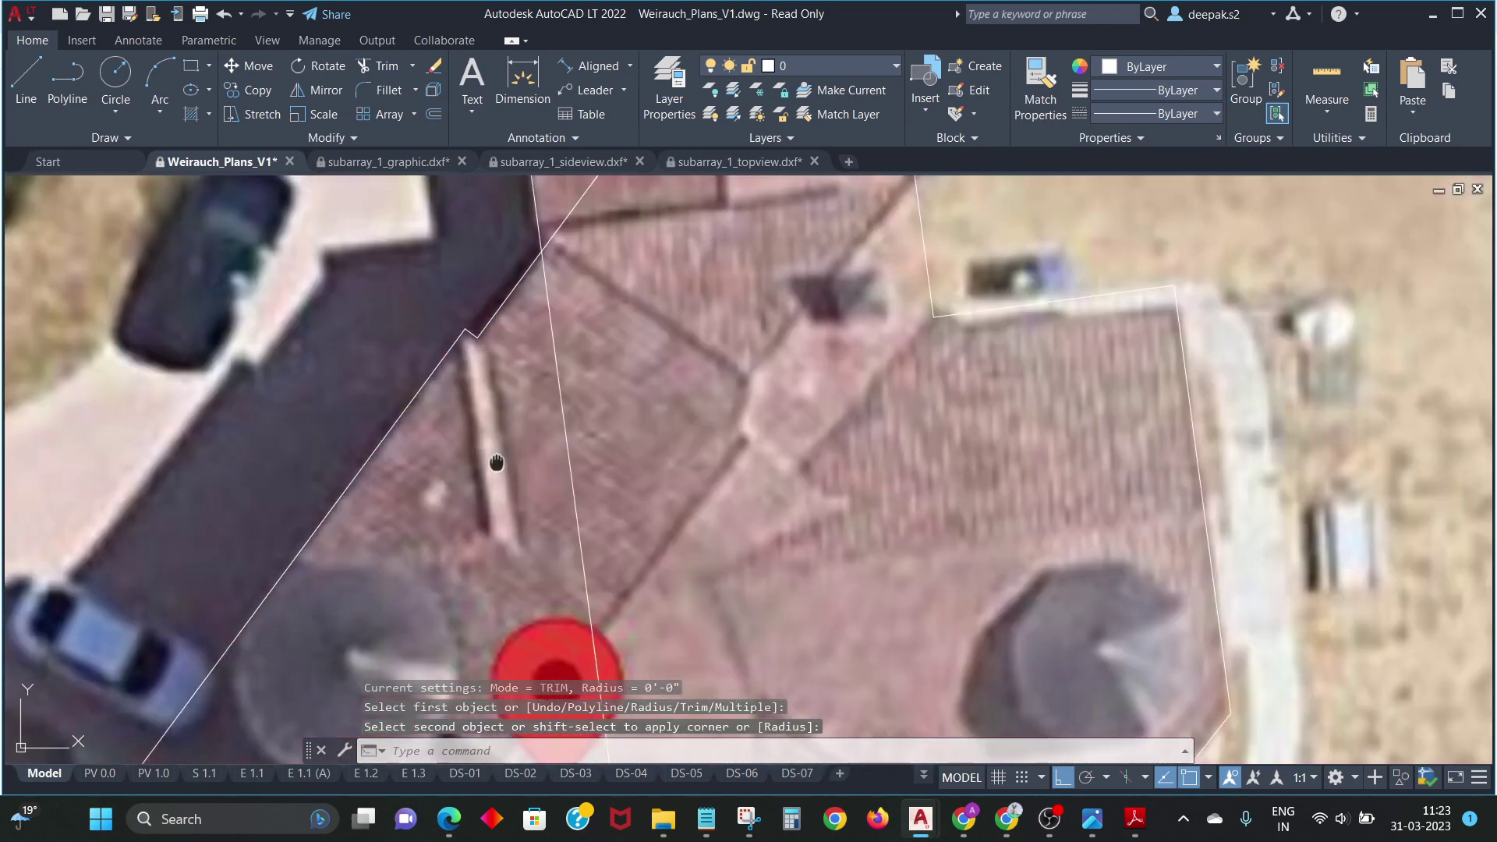
scroll(497, 463, "down", 5)
scroll(546, 437, "up", 5)
- Start another fillet on an outline edge, then cancel it
key("Return")
left_click(576, 424)
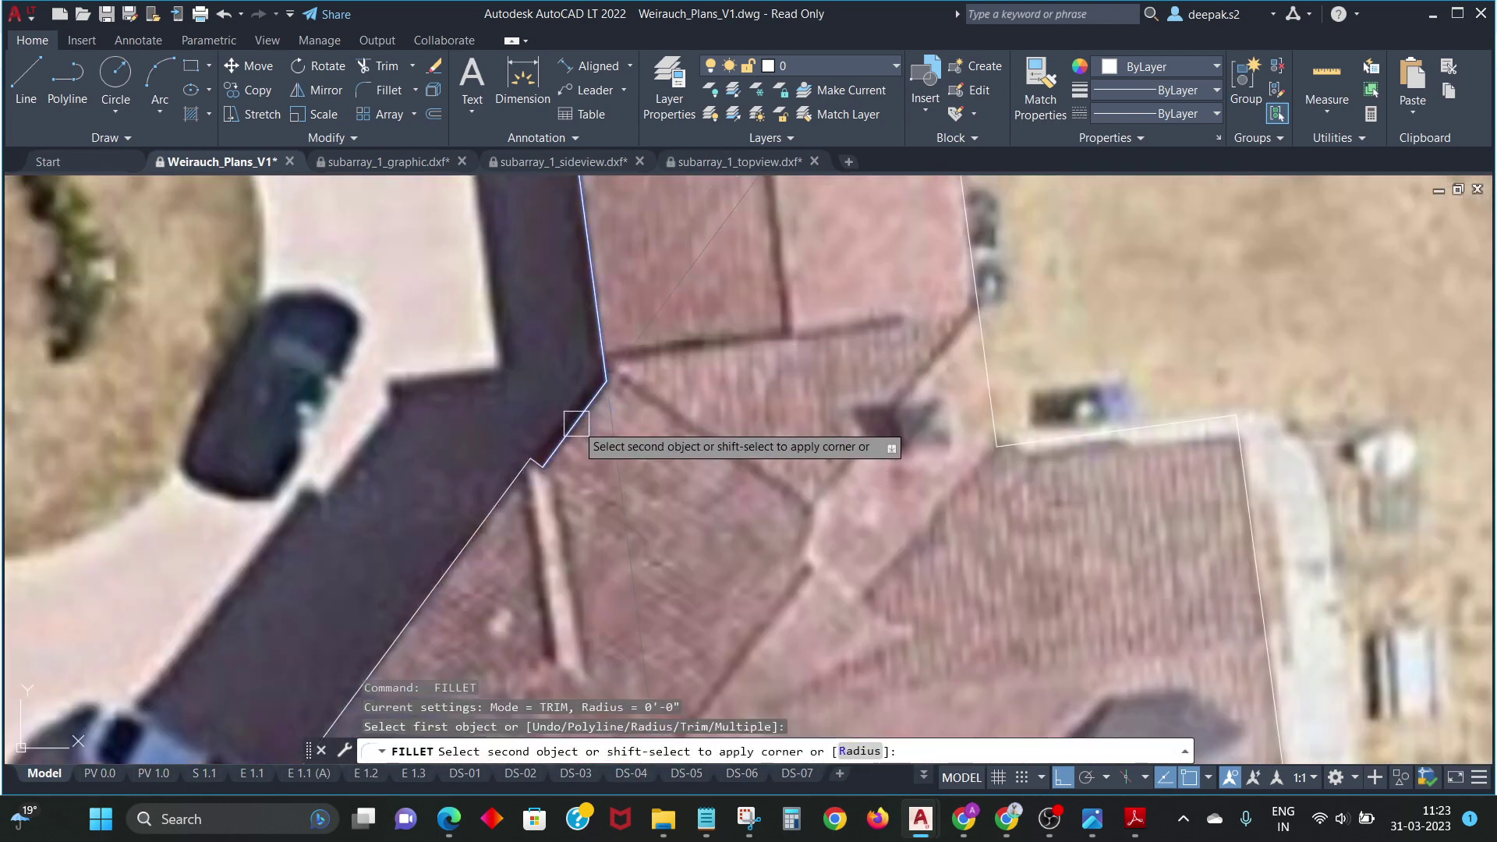
scroll(576, 424, "down", 5)
scroll(577, 424, "up", 2)
scroll(579, 419, "up", 2)
key("Escape")
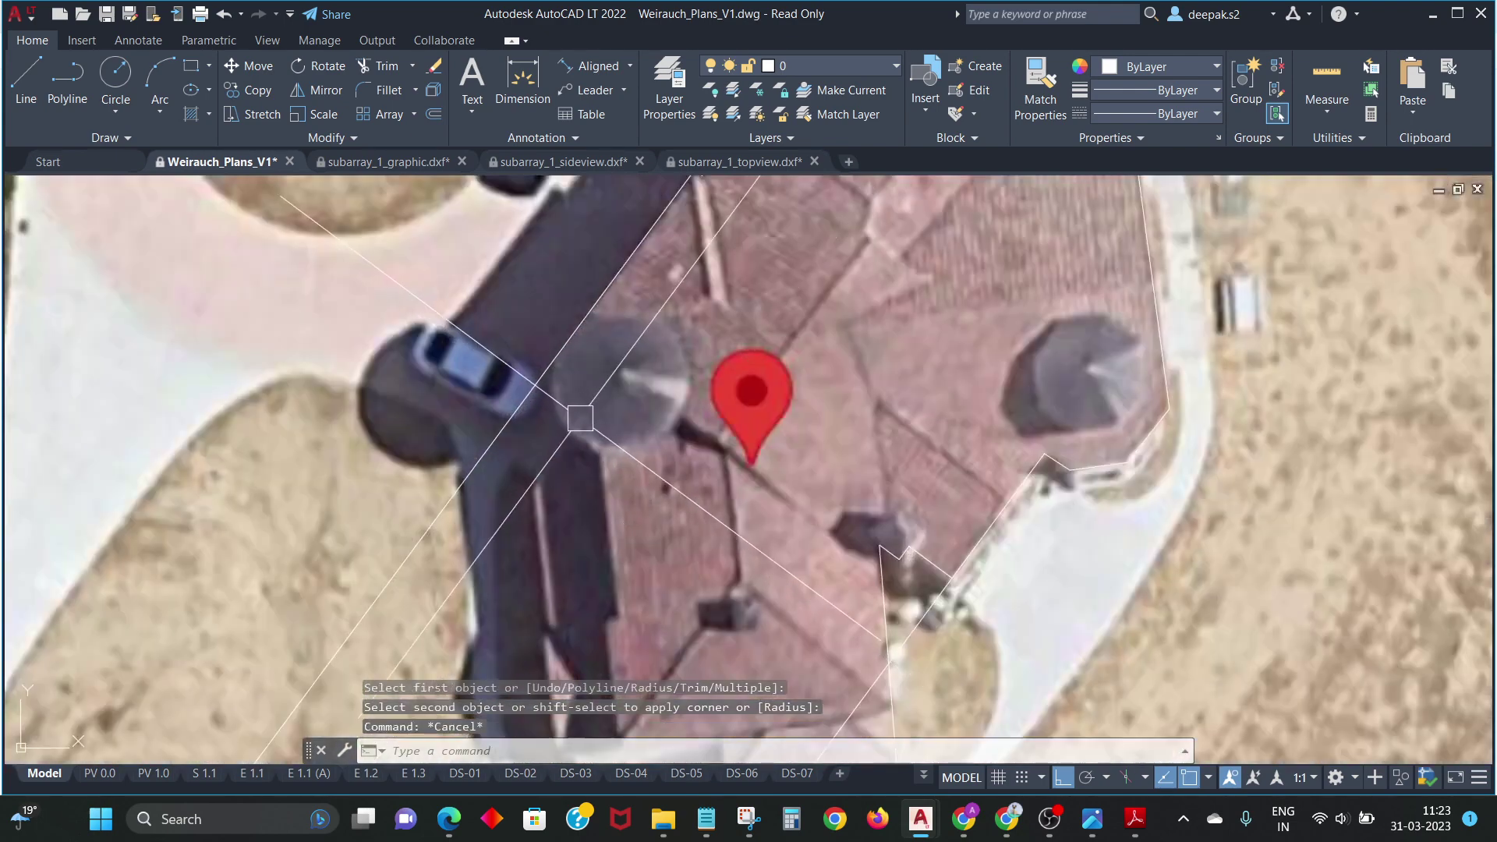
scroll(586, 400, "up", 4)
- Draw a line from the construction-line intersection along the west roof edge
type("l")
key("Return")
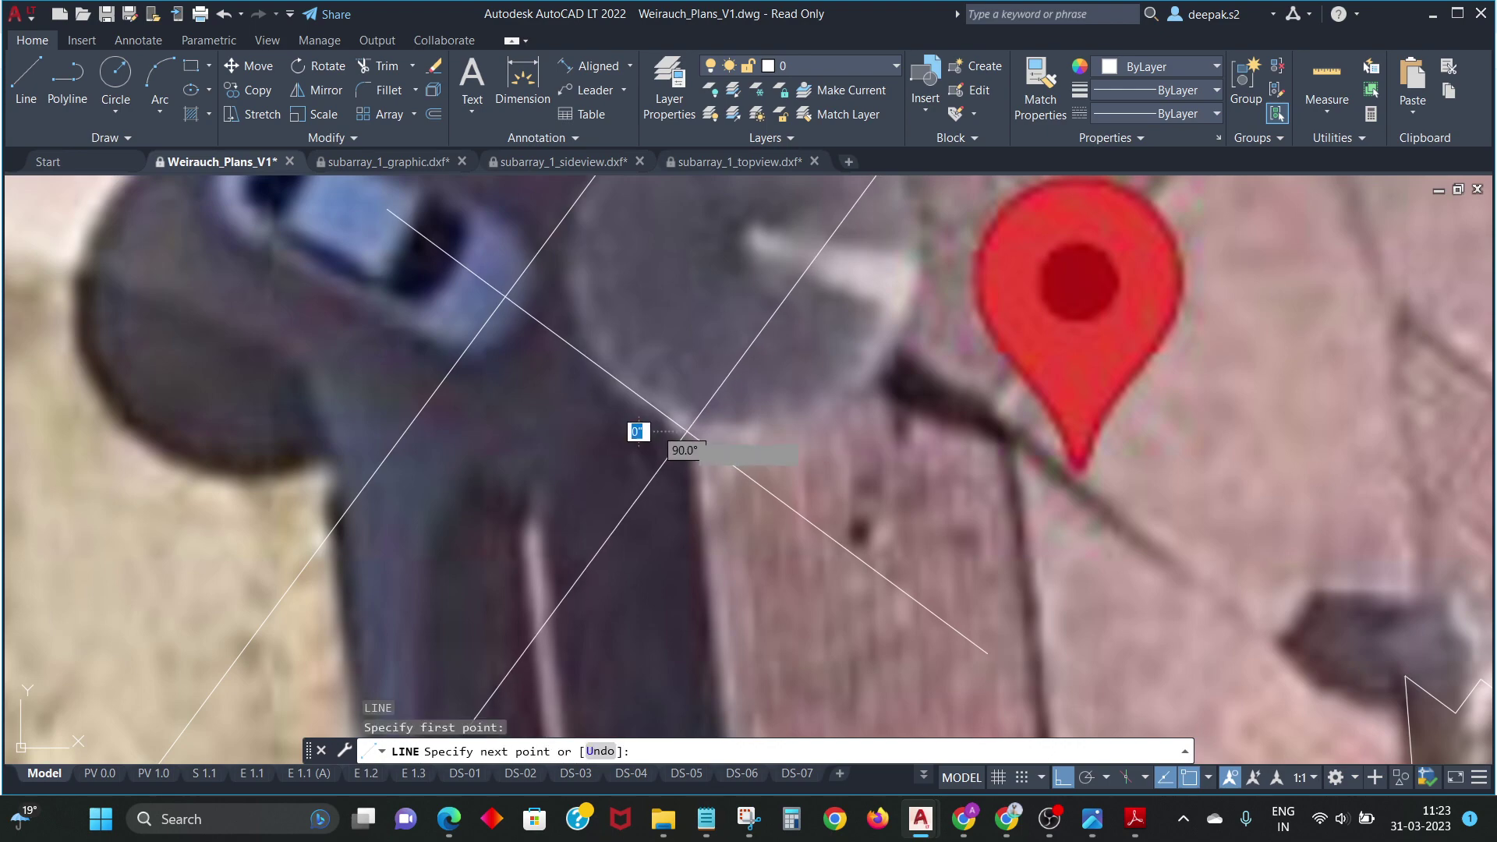
scroll(638, 432, "down", 3)
key("F8")
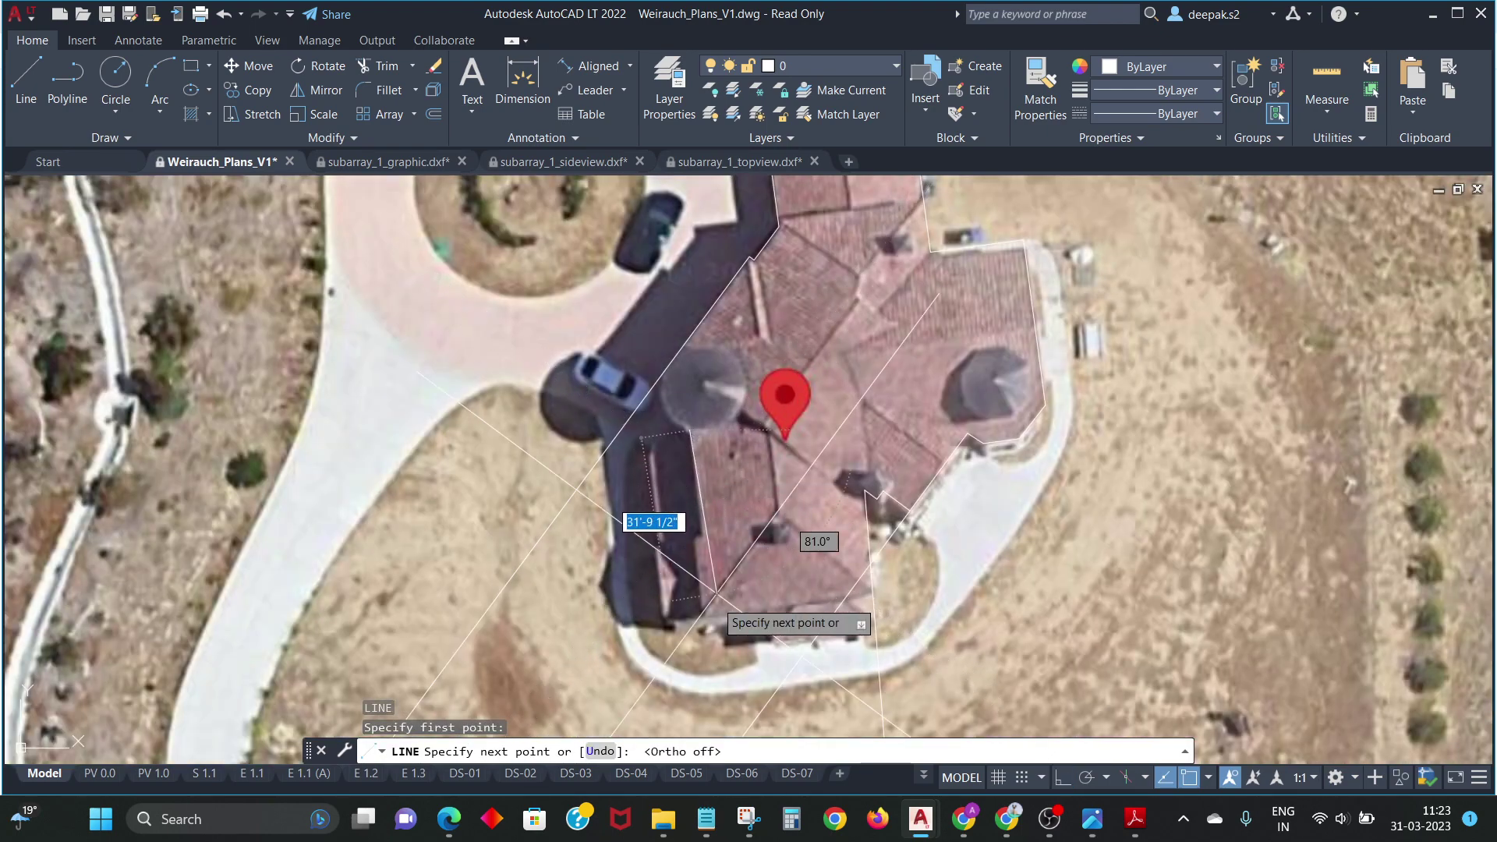
scroll(709, 499, "up", 3)
scroll(712, 530, "up", 4)
left_click(714, 541)
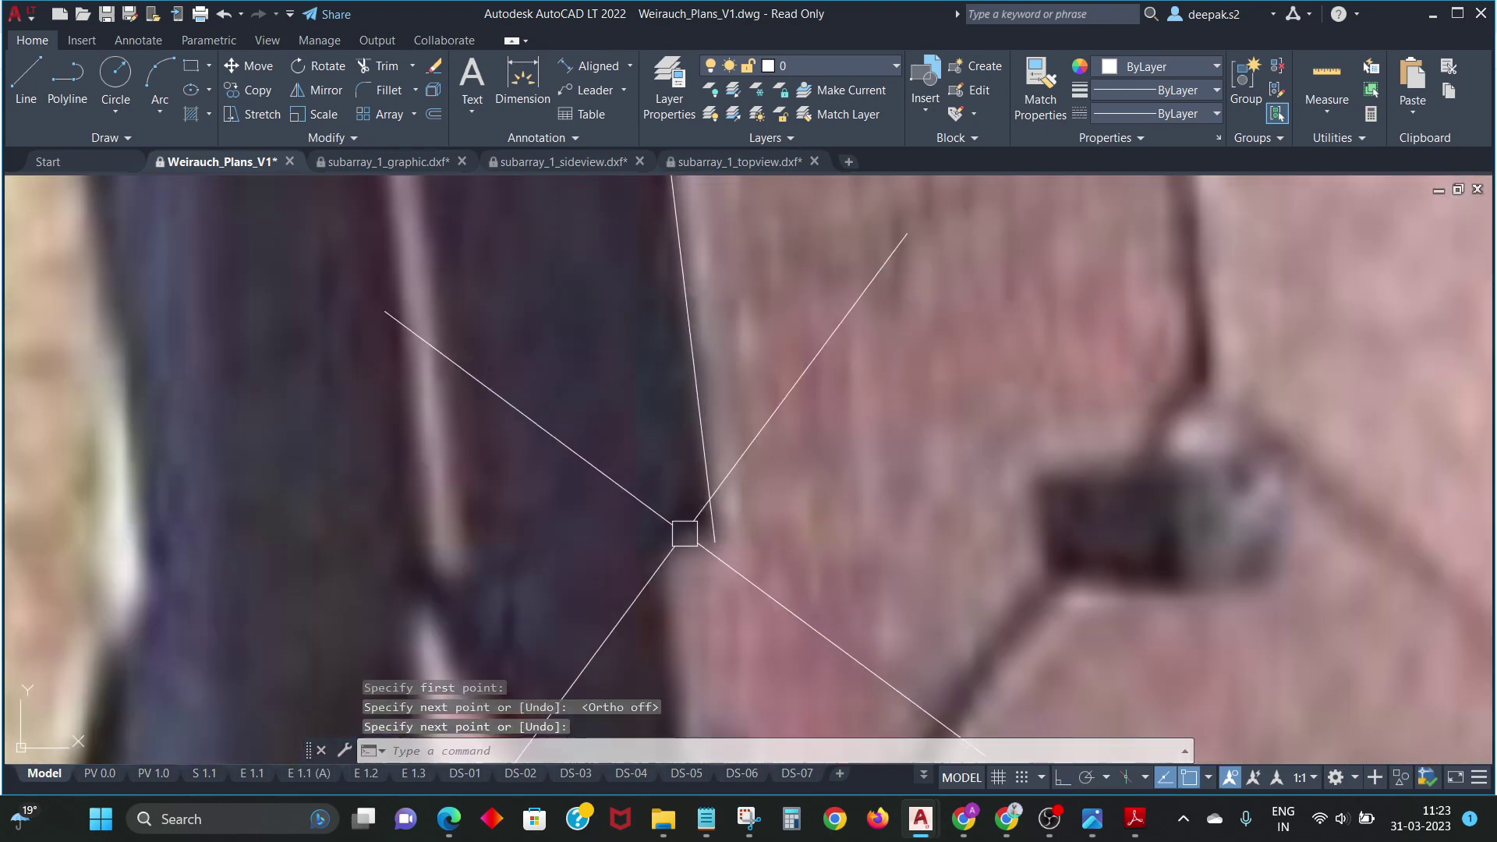
scroll(666, 561, "down", 3)
type("snapang")
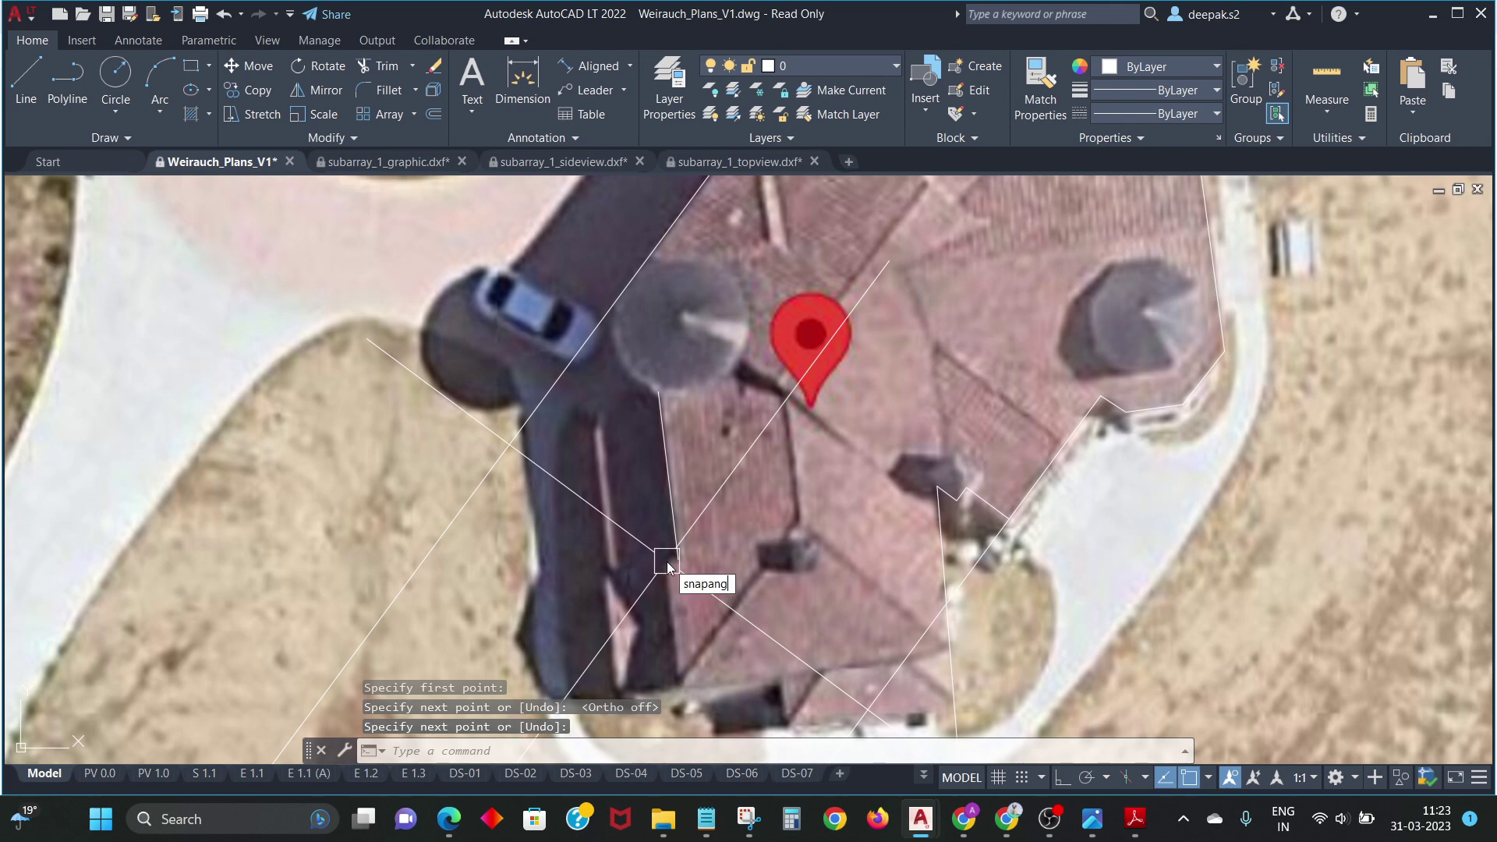
key("Return")
- Reset the snap angle (PANG) to match the south projection's roof edge
key("Escape")
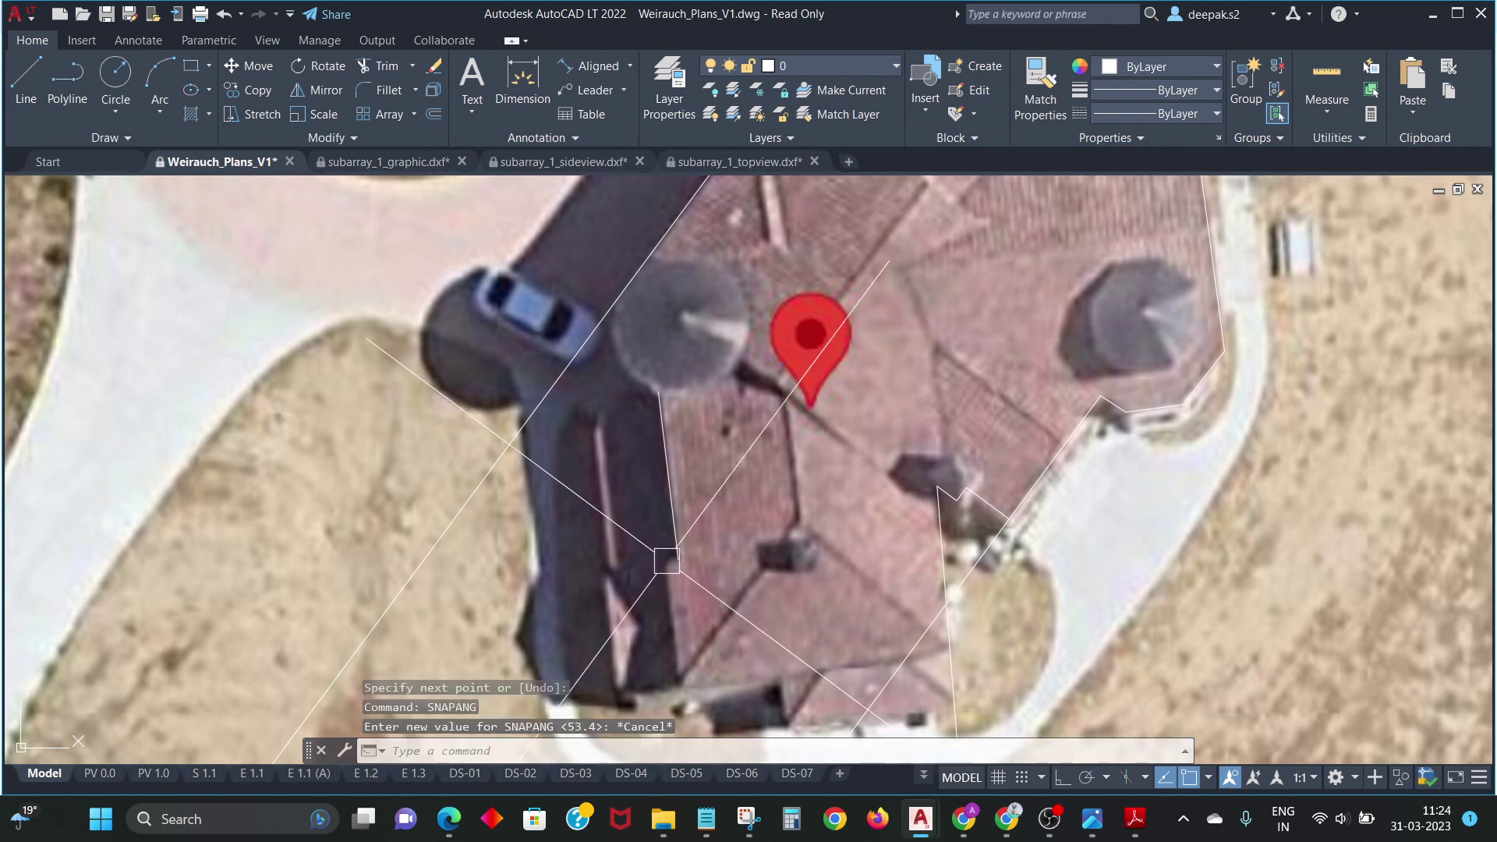
type("snapang")
key("Return")
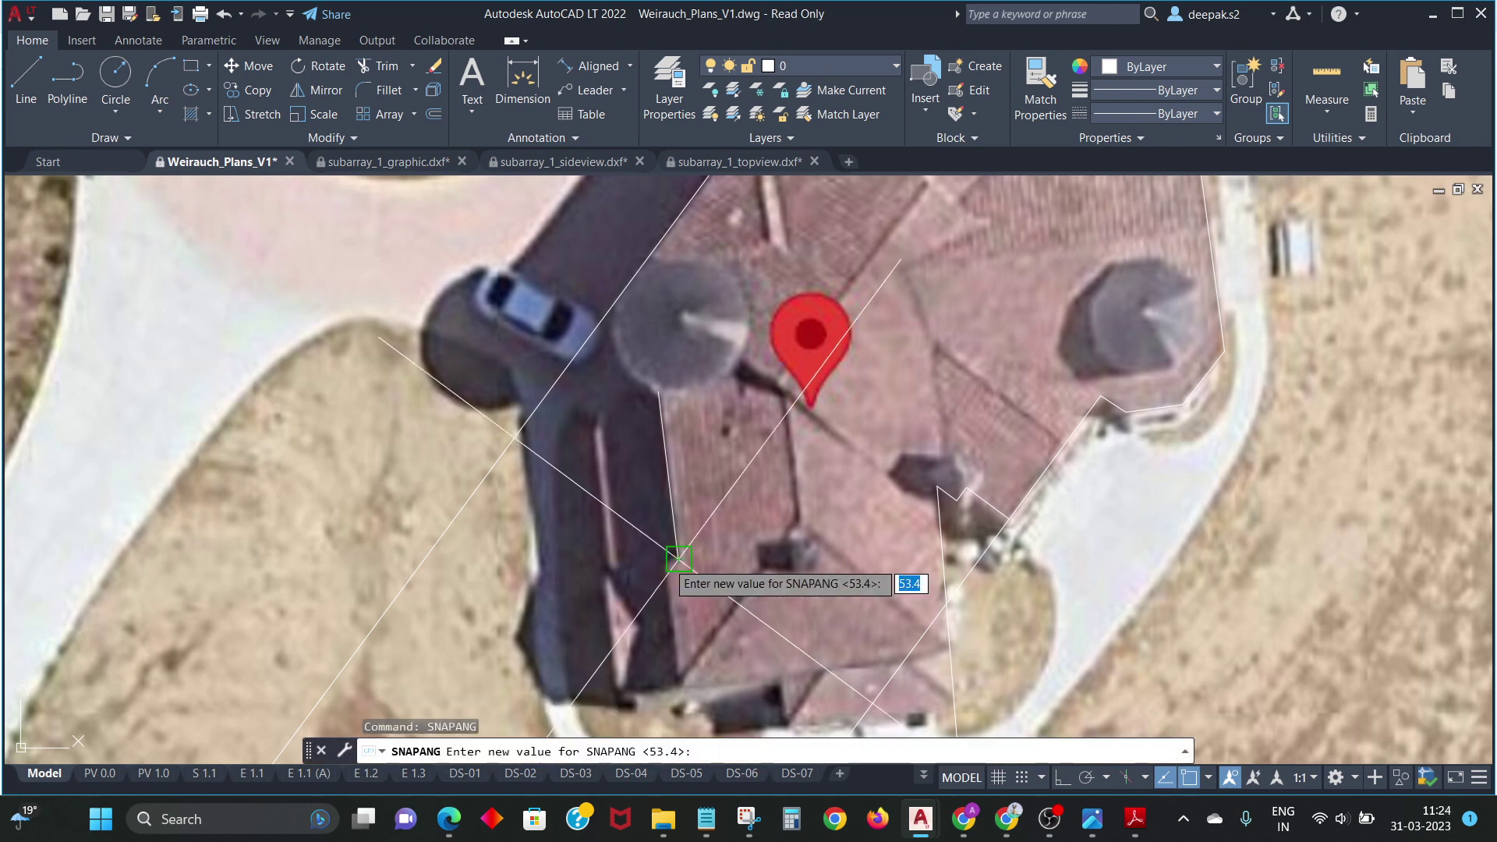
left_click(660, 393)
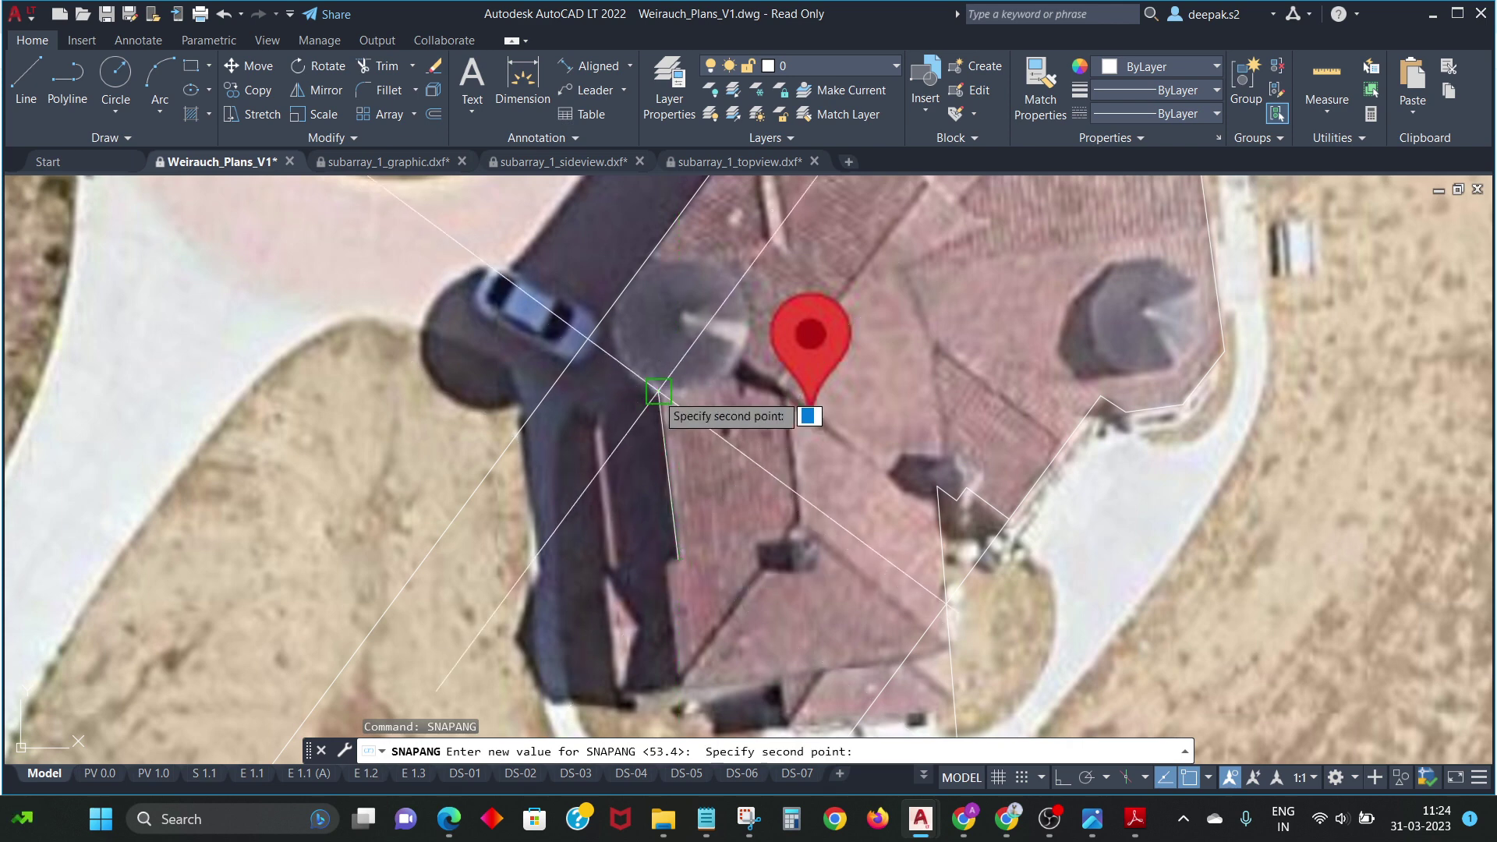
left_click(679, 559)
scroll(707, 561, "up", 5)
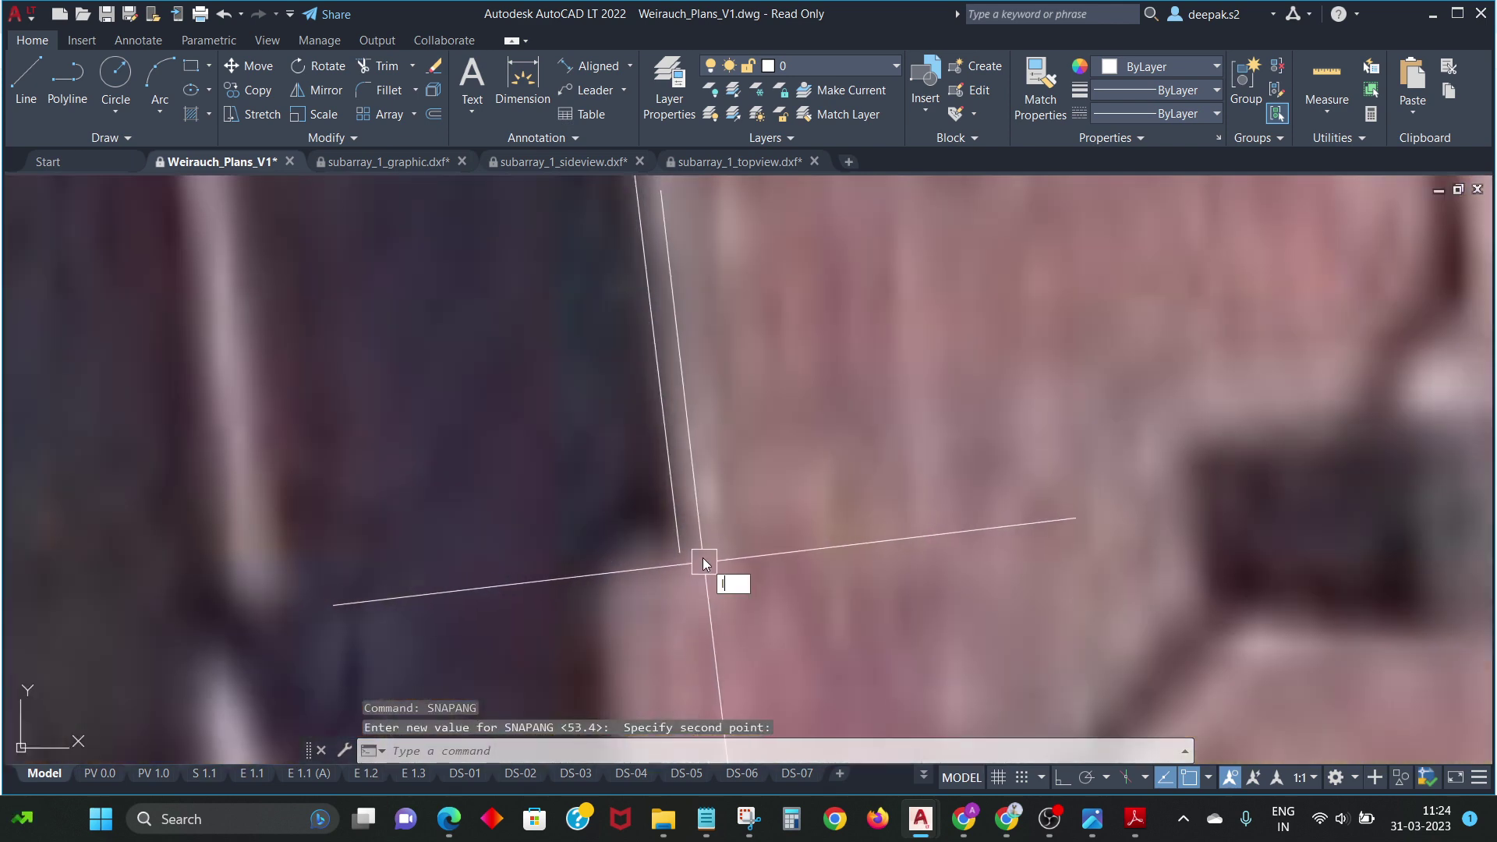
- Trace the south projection with a three-segment line down the side and along the bottom edge
type("l")
key("Return")
left_click(680, 550)
left_click(583, 563)
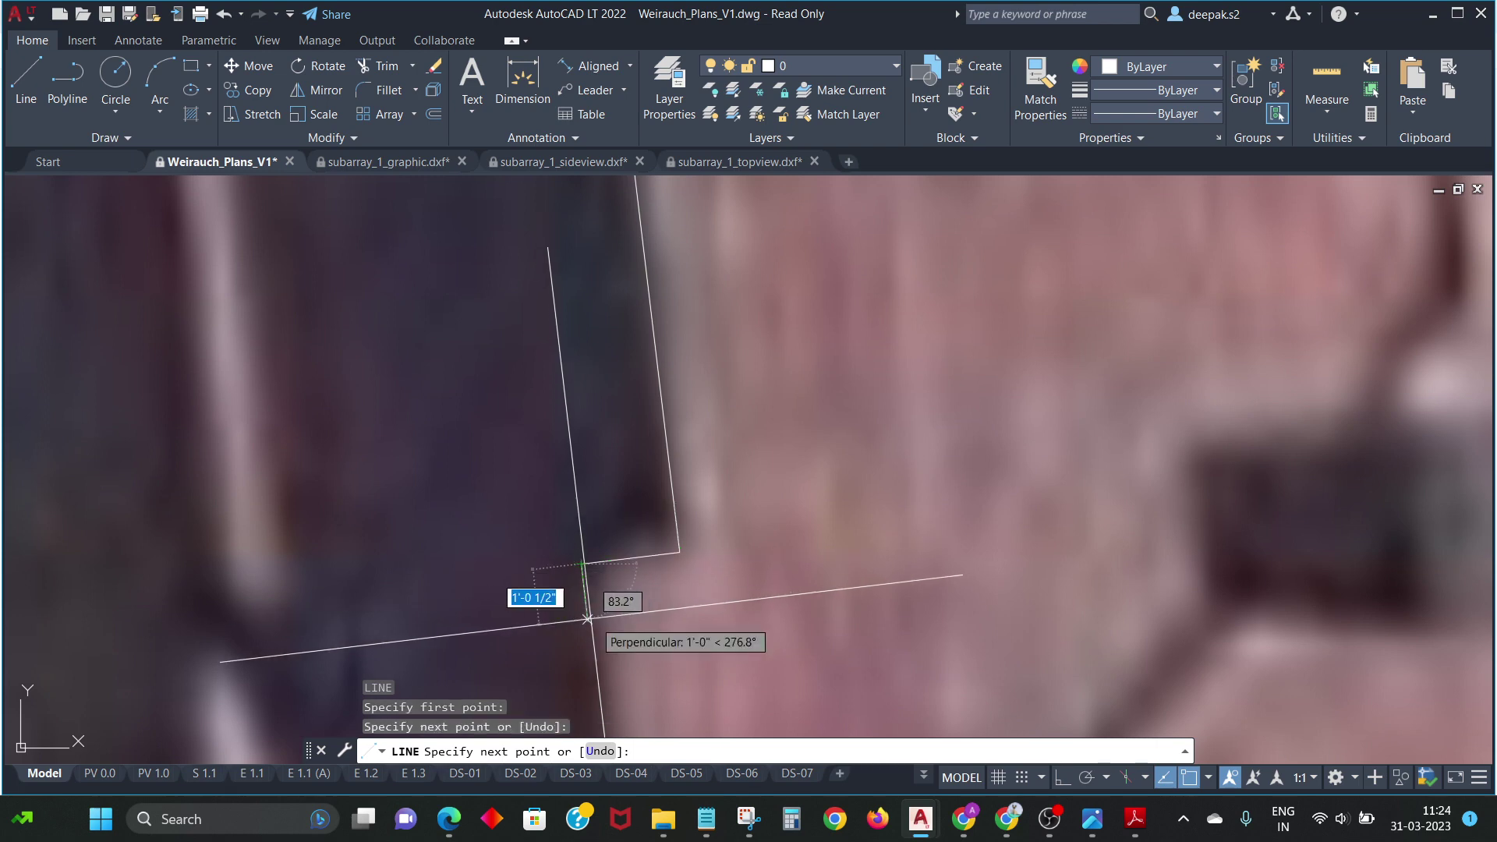
scroll(587, 619, "down", 5)
scroll(612, 508, "up", 3)
scroll(602, 671, "up", 2)
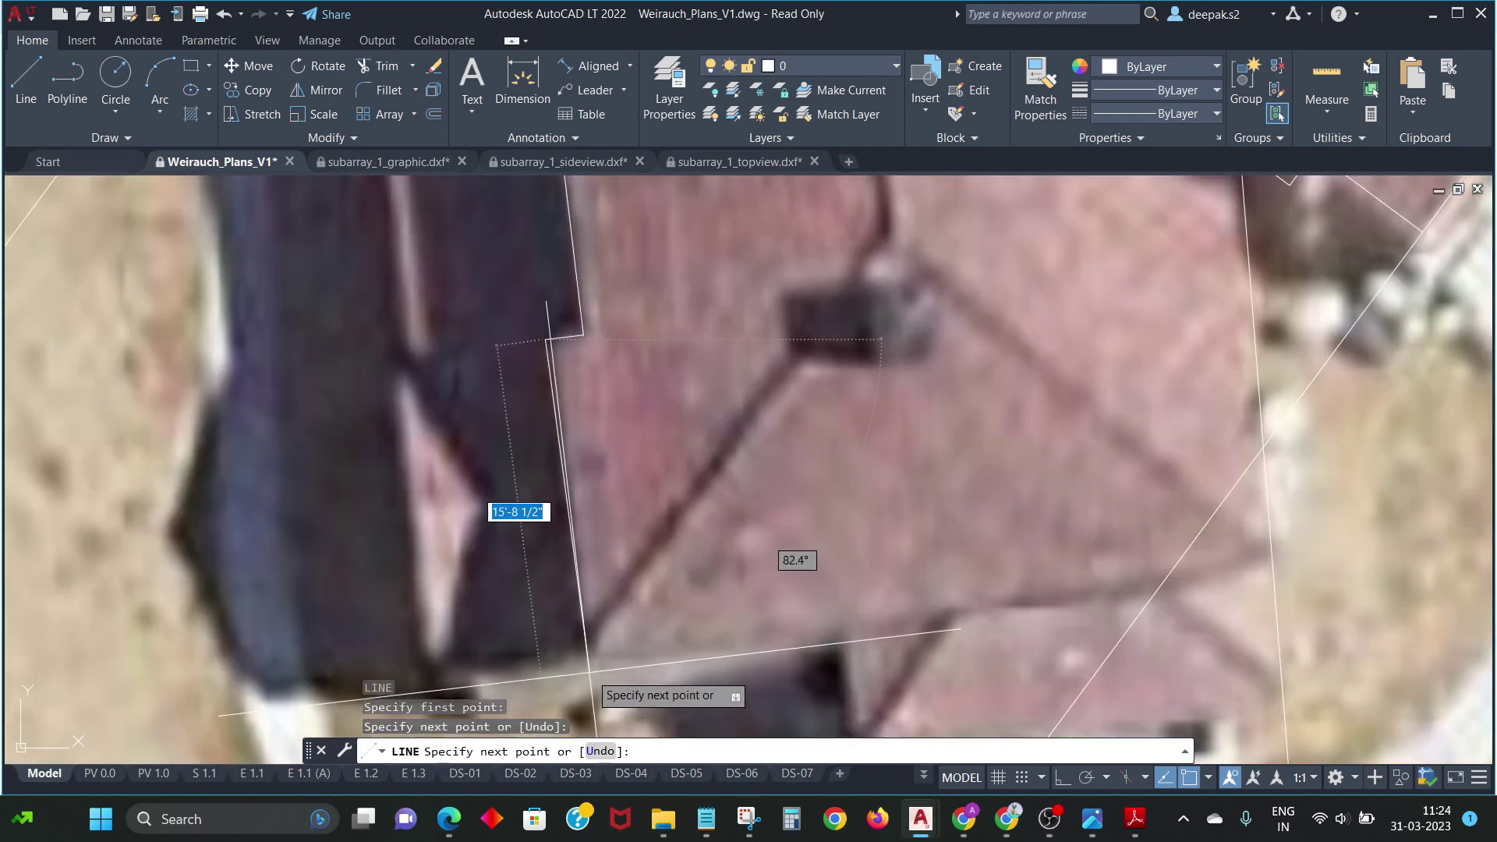
left_click(583, 662)
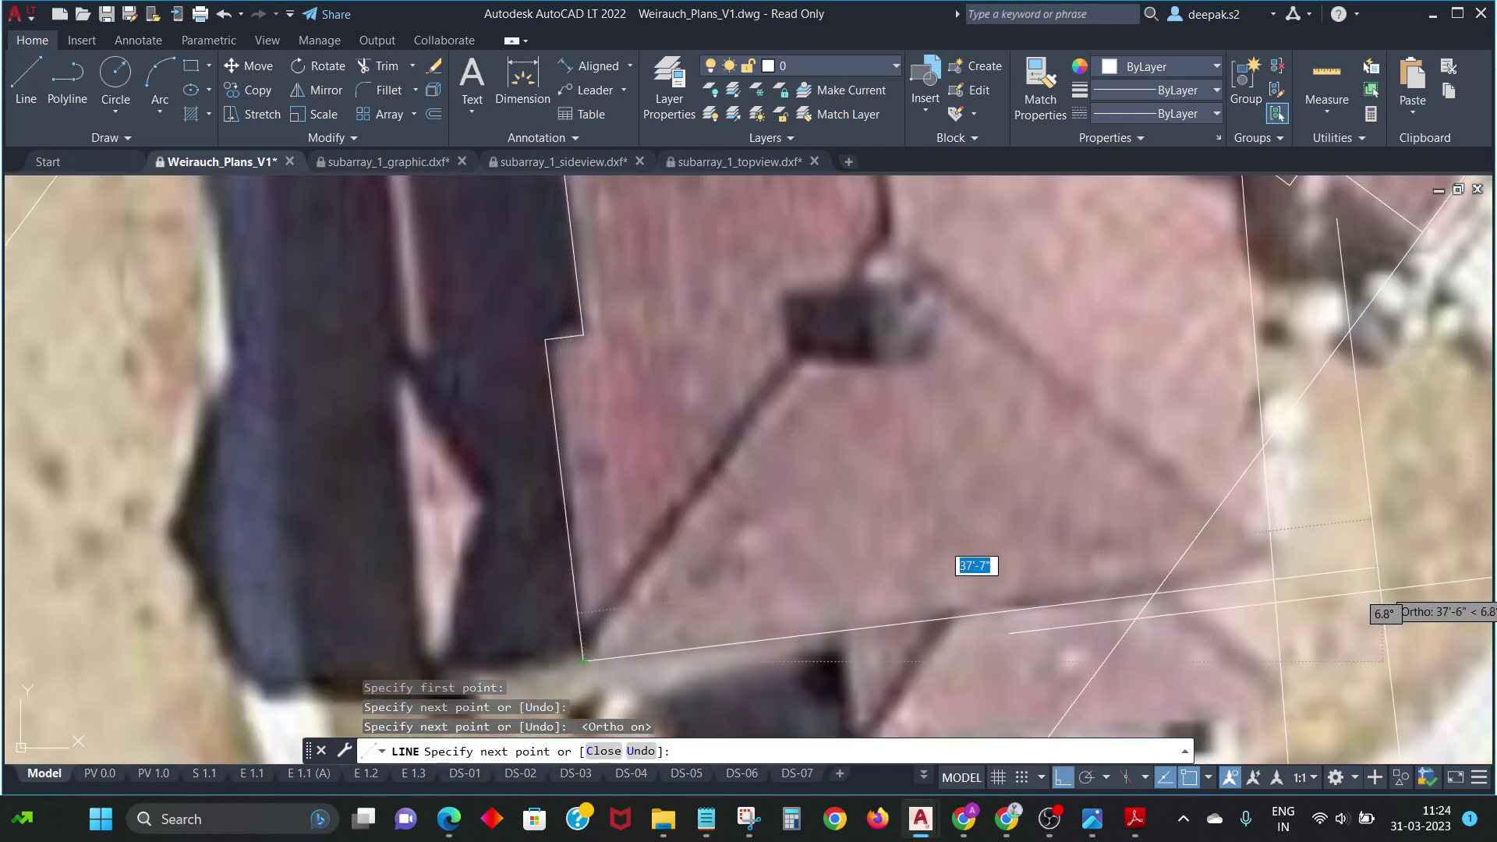
left_click(1384, 567)
key("Return")
mouse_move(991, 607)
middle_mouse_down()
mouse_move(874, 612)
mouse_move(1037, 608)
middle_mouse_up()
type("f")
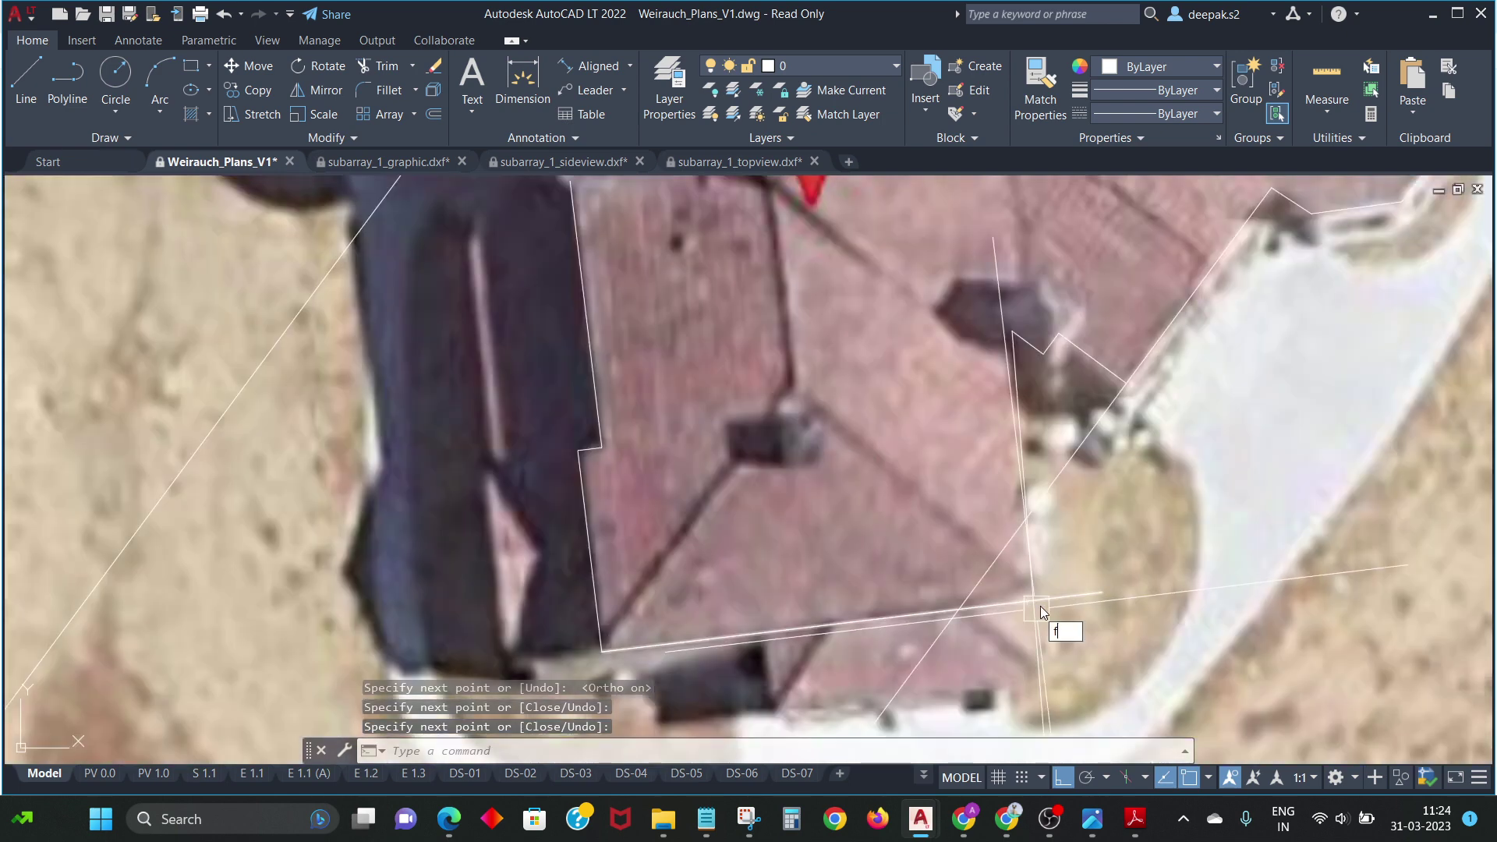
- Fillet the bottom edge line and the adjoining edge into a sharp corner
key("Return")
scroll(1042, 612, "up", 4)
left_click(975, 598)
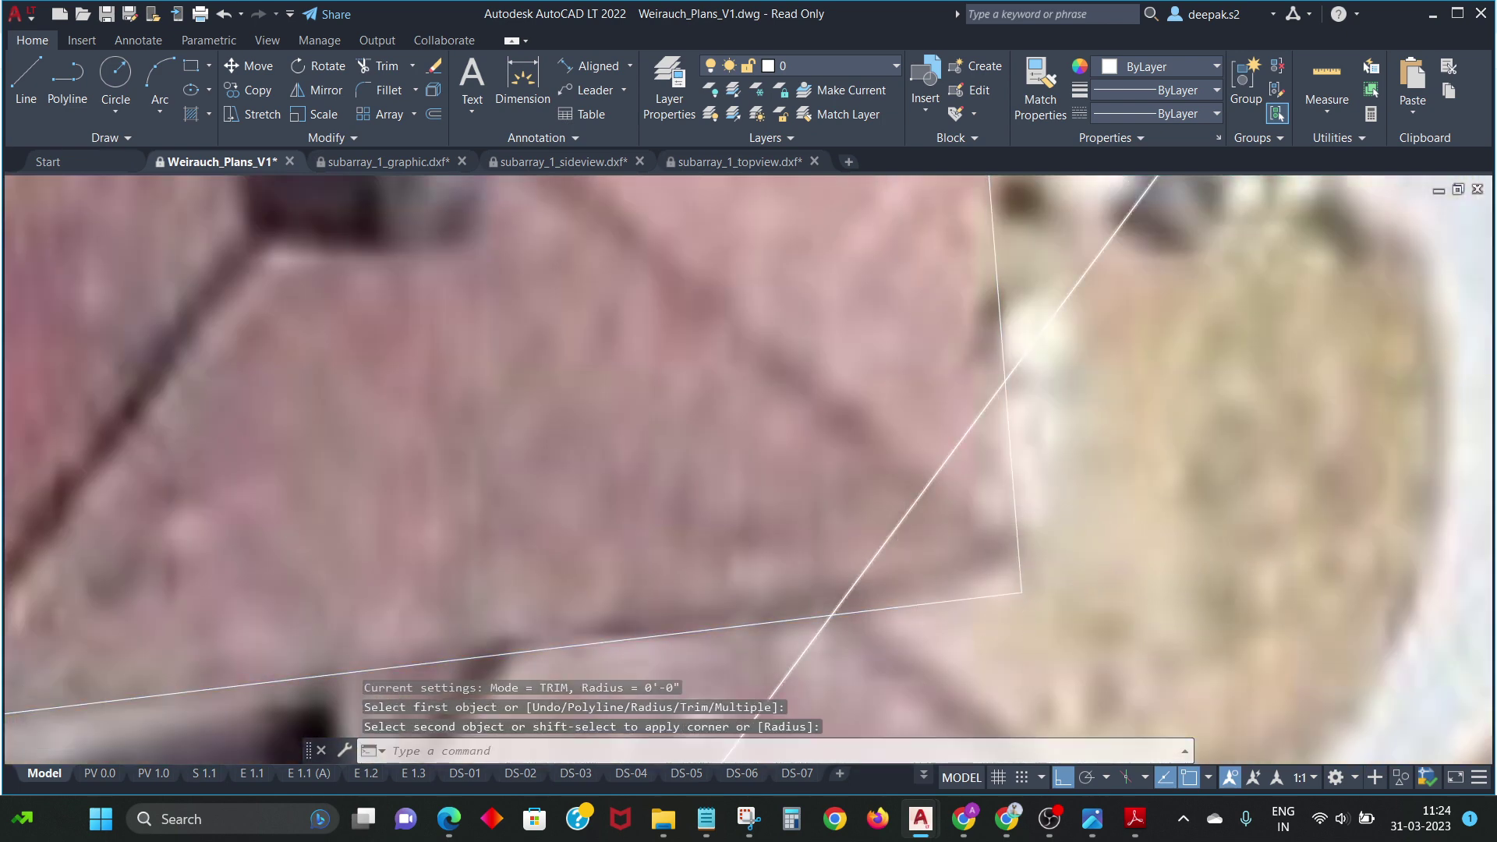
scroll(907, 530, "down", 3)
left_click(914, 527)
scroll(993, 452, "up", 3)
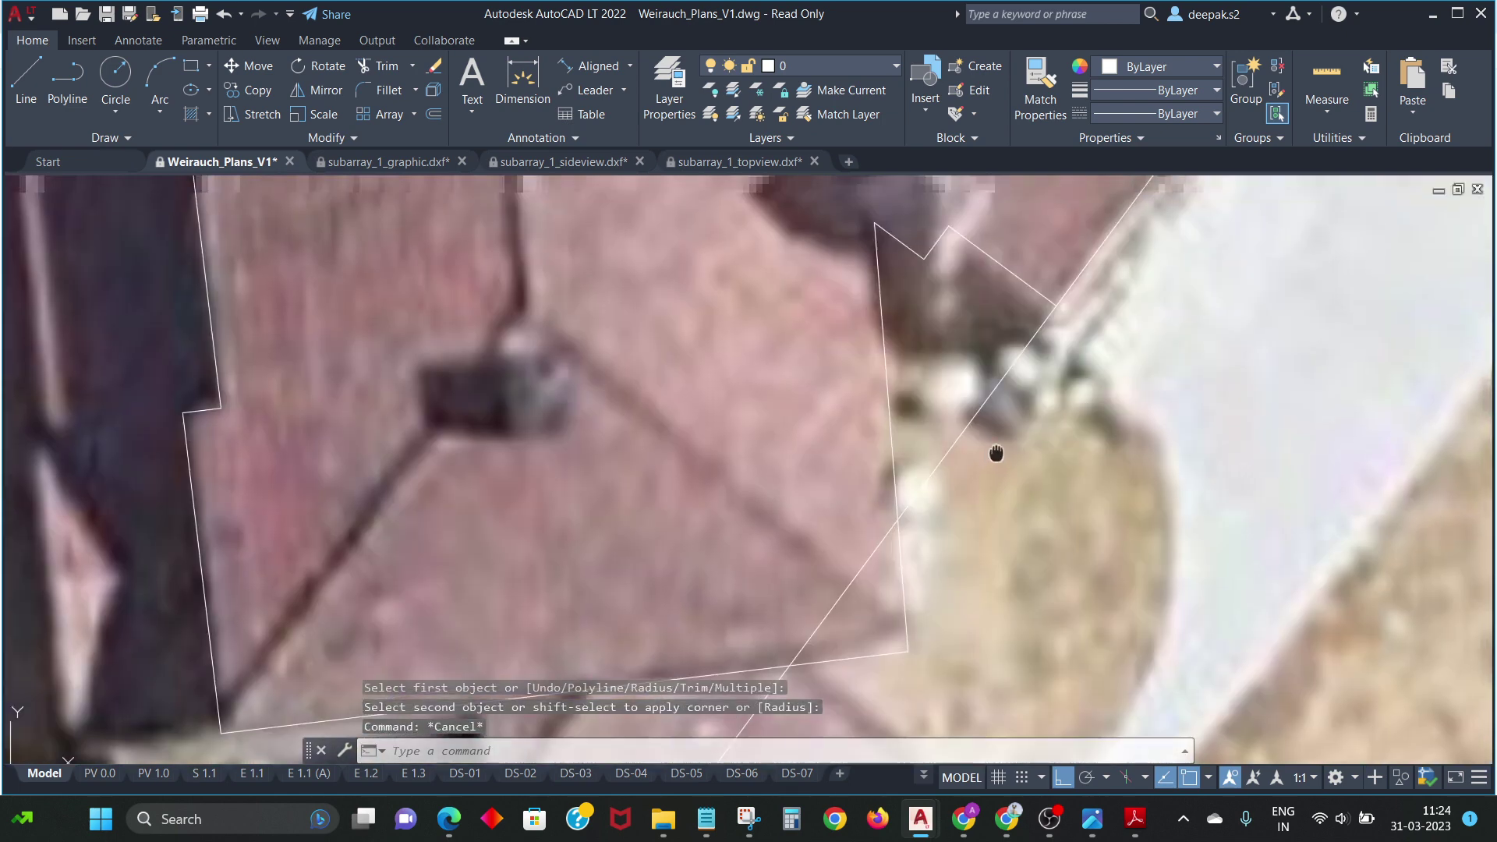
- Fillet the top-right outline edges into the next sharp corner
key("Return")
left_click(1018, 279)
scroll(1018, 279, "down", 2)
left_click(1084, 269)
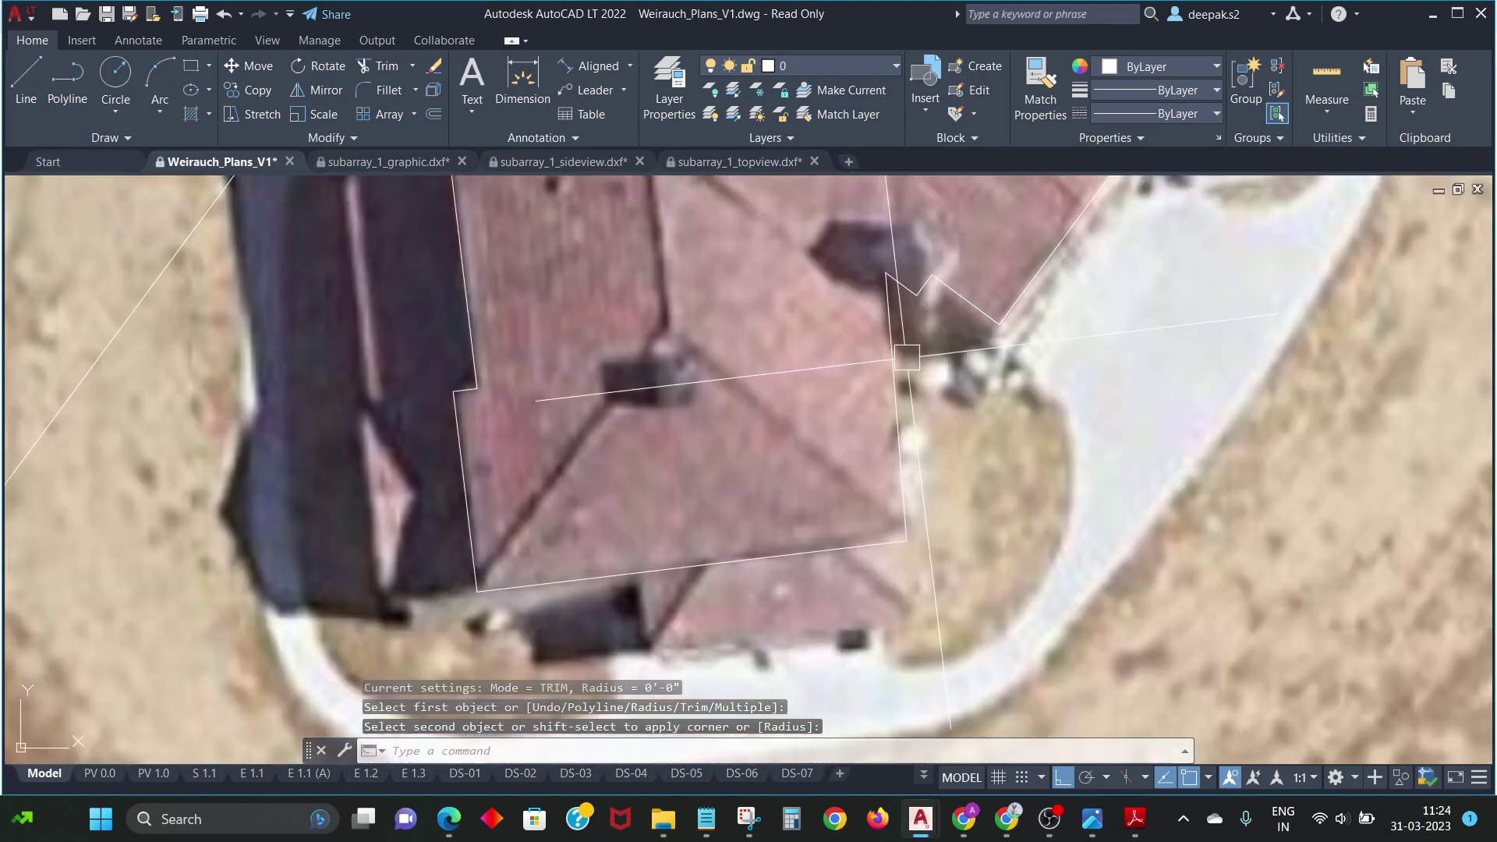
scroll(936, 390, "down", 4)
middle_click_drag(842, 443, 842, 466)
scroll(843, 453, "up", 3)
scroll(833, 438, "up", 4)
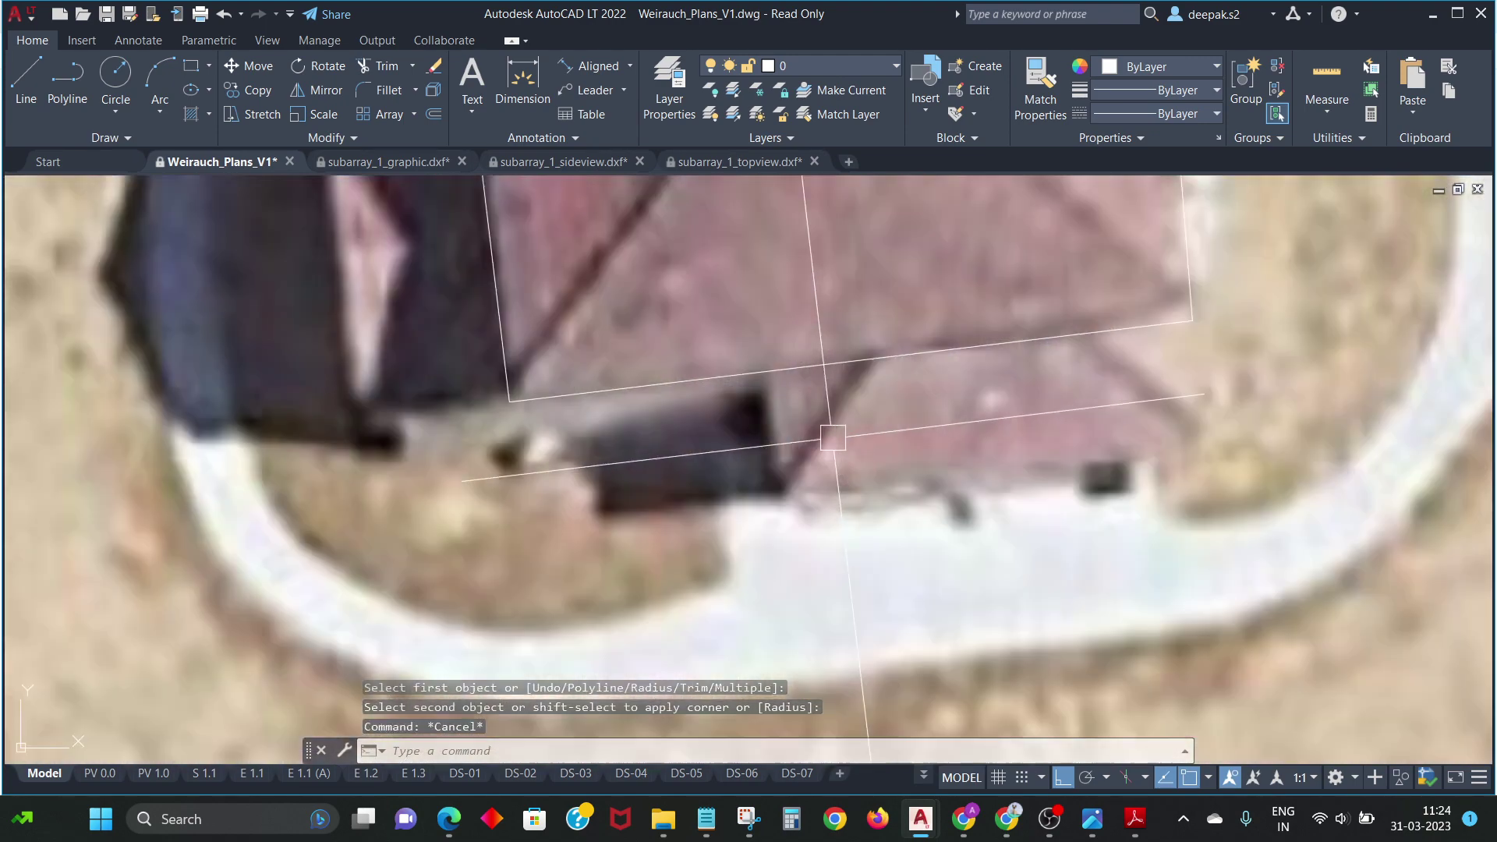
- Draw two short edge lines along the roof, the second ending at the corner
type("l")
key("Return")
left_click(762, 373)
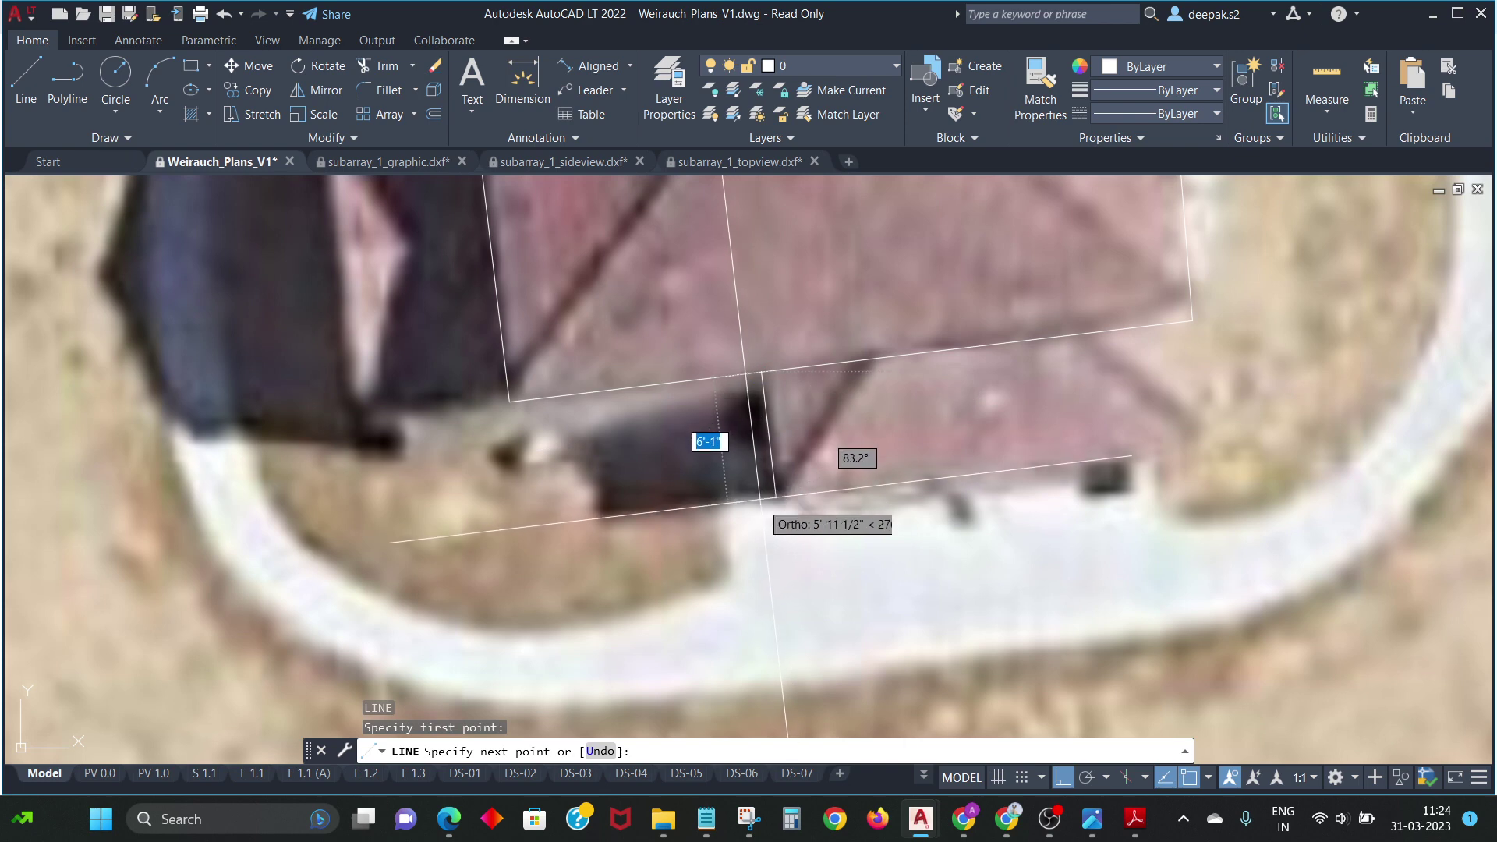
left_click(776, 497)
key("Return")
key("Return")
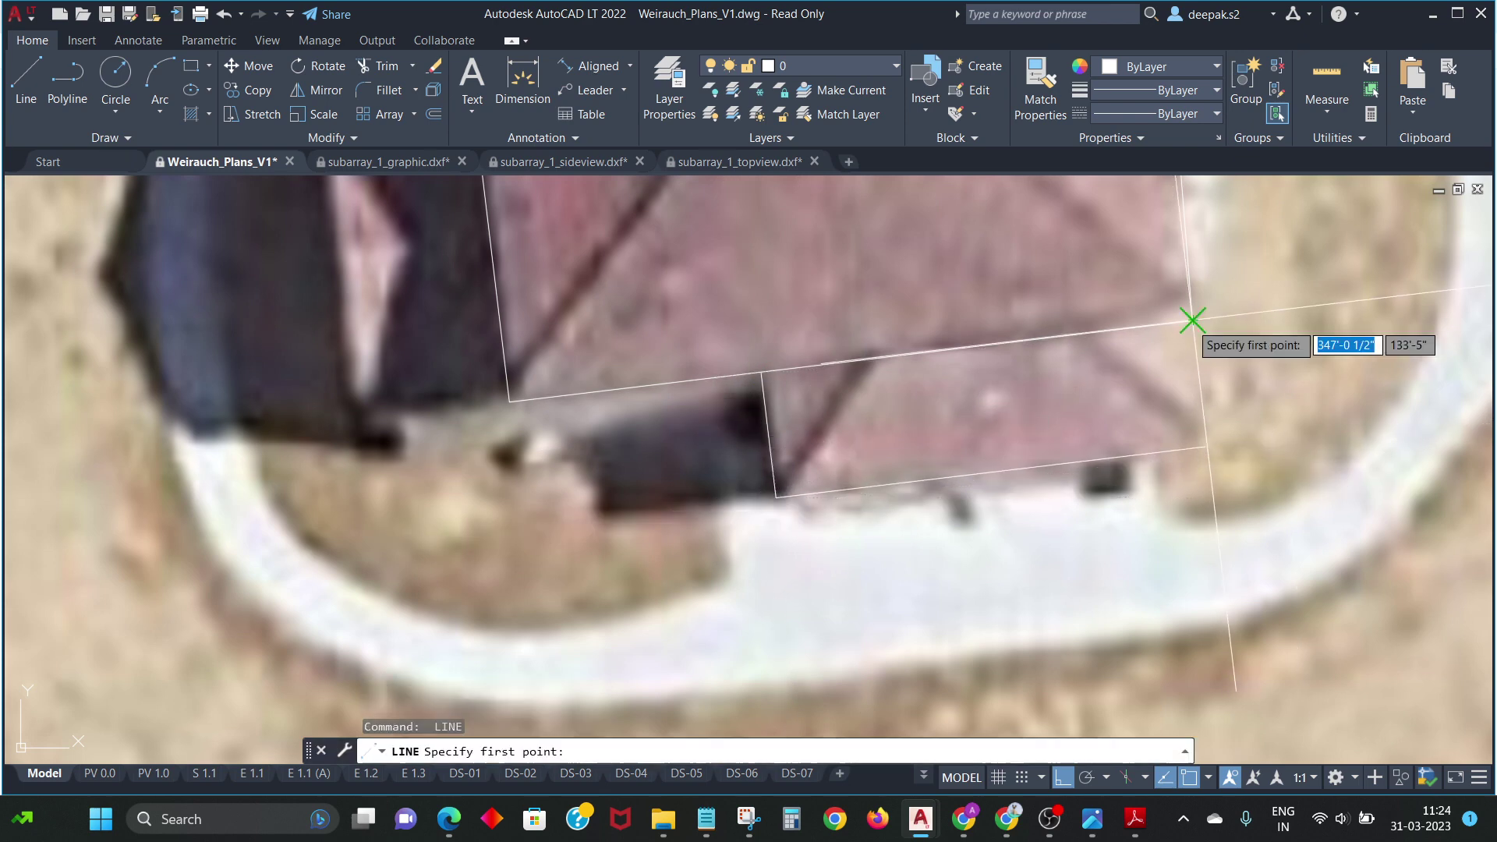
left_click(1193, 320)
left_click(1138, 437)
key("Return")
middle_click_drag(1124, 450, 1073, 501)
- Begin a fillet on the lower edge, then cancel the command
type("f")
key("Return")
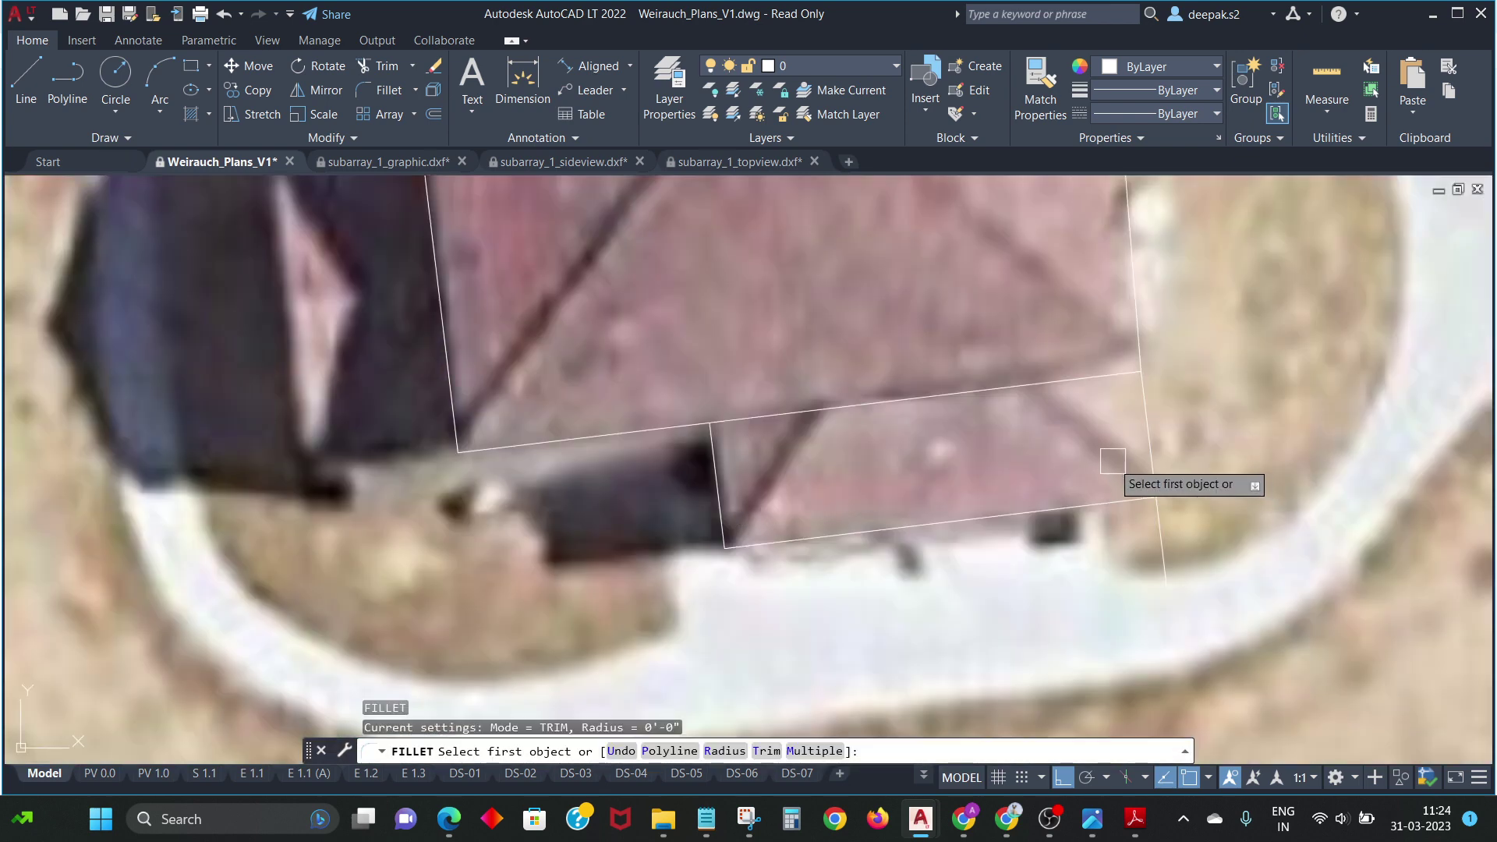
left_click(1132, 497)
scroll(1049, 494, "down", 5)
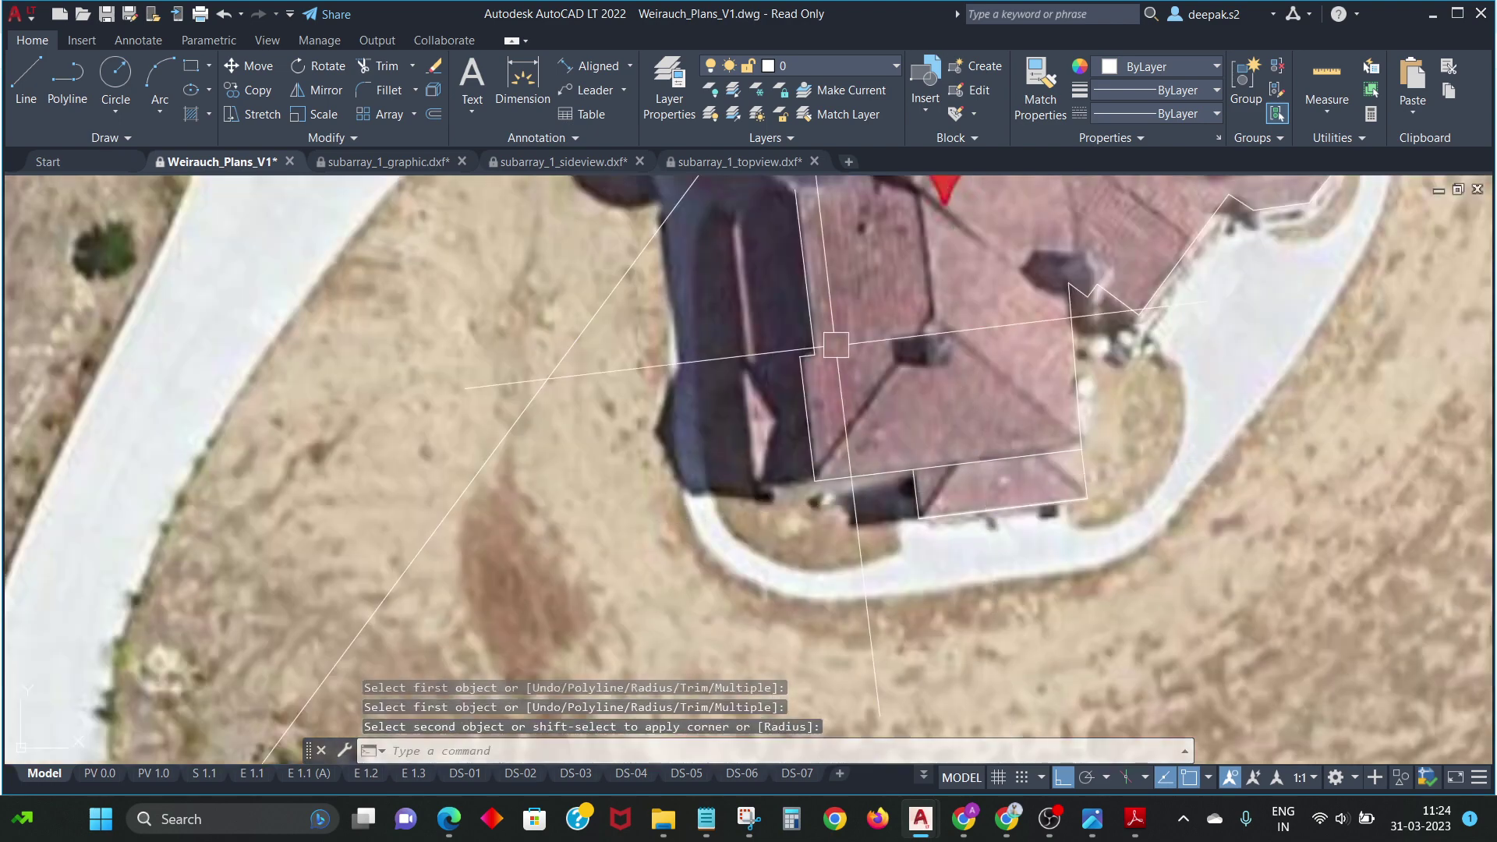
key("Escape")
scroll(835, 518, "up", 5)
key("Escape")
scroll(812, 409, "up", 2)
key("Escape")
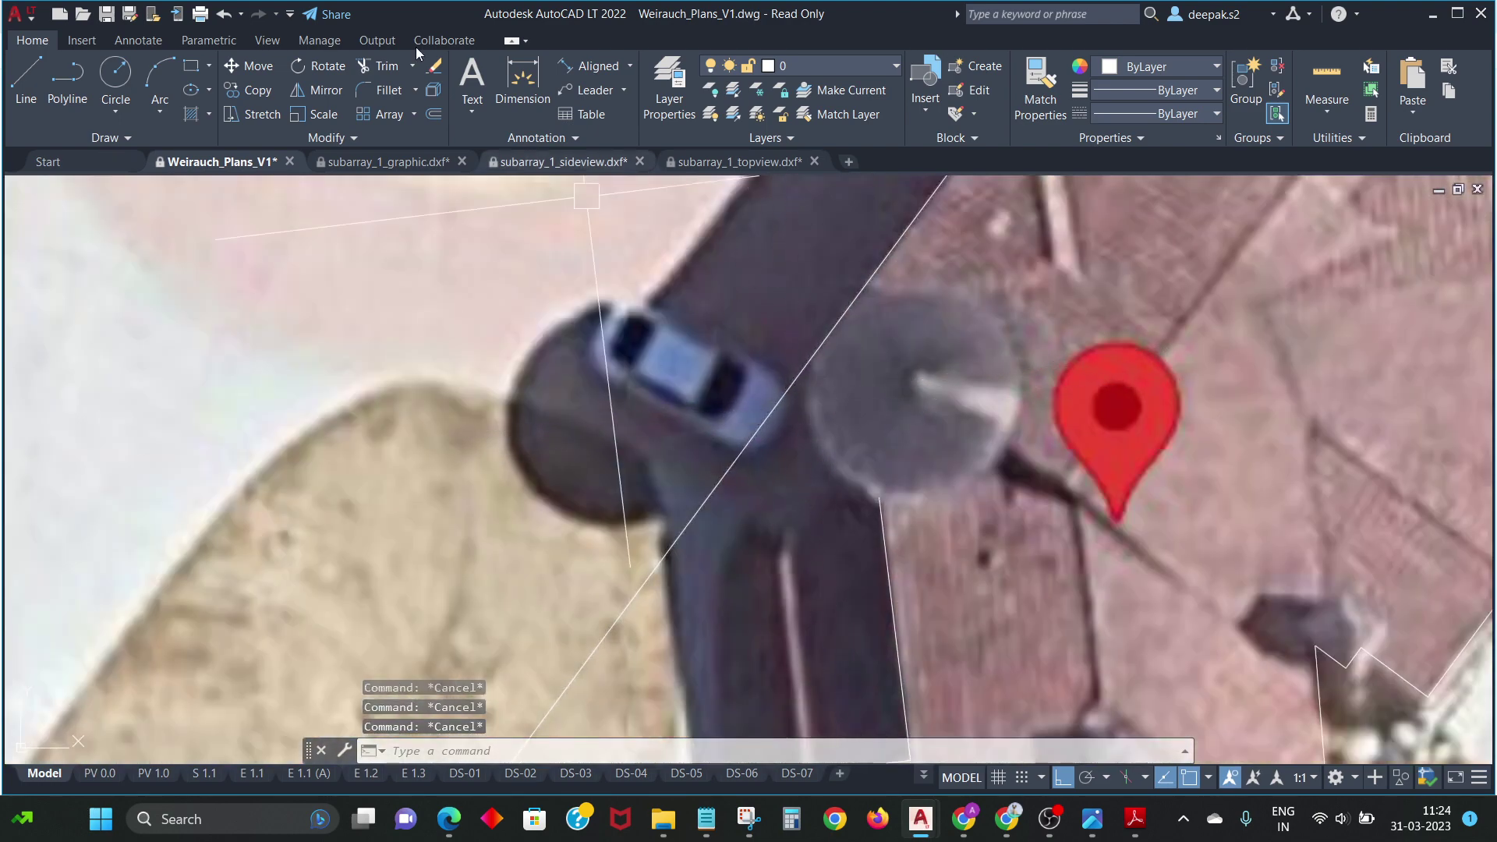
- Draw a three-point arc tracing the round turret's outer edge
left_click(155, 73)
left_click(811, 359)
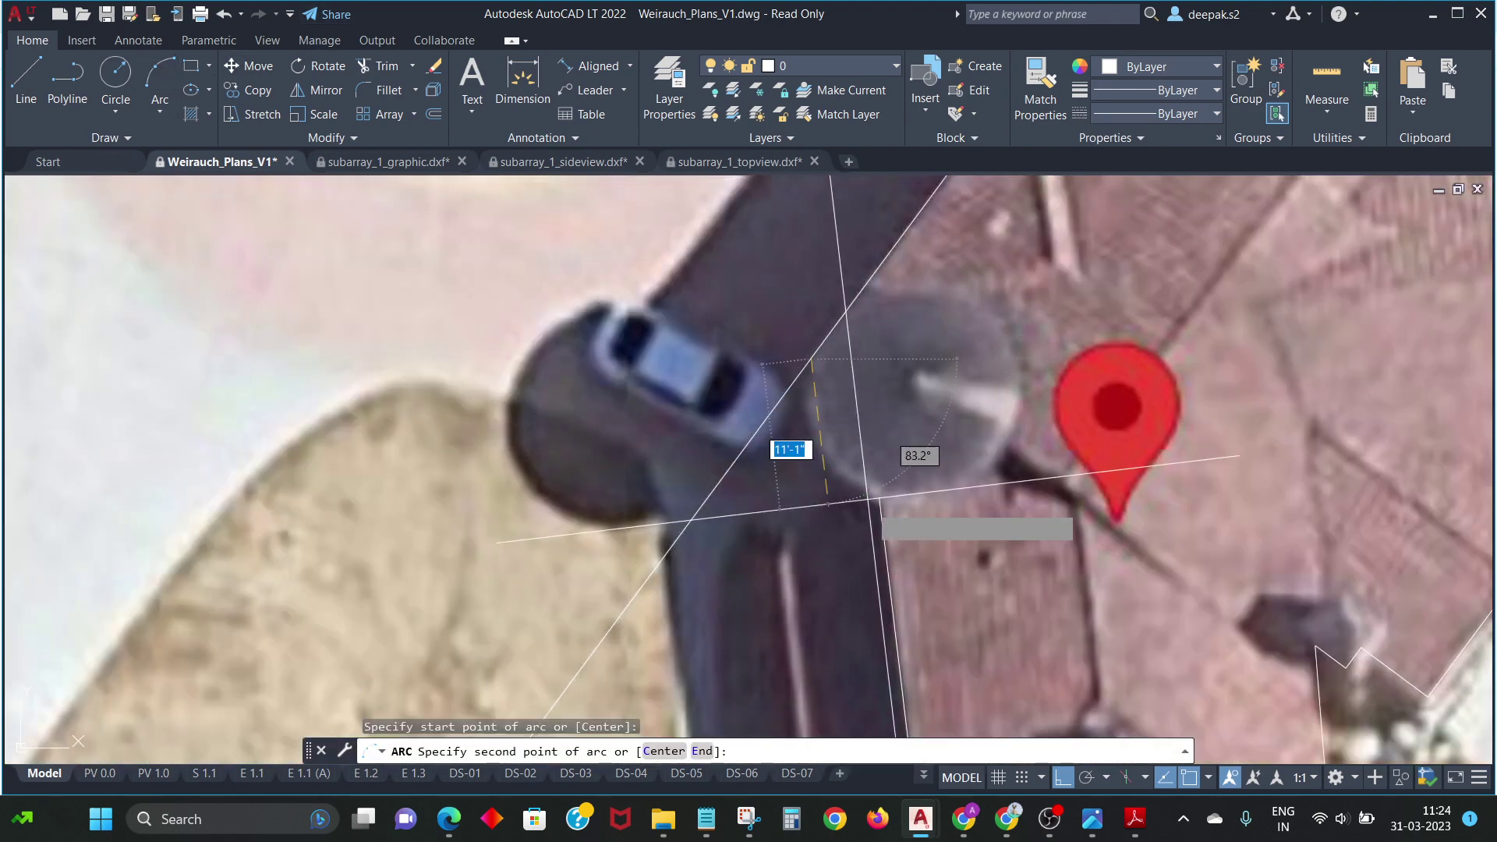
left_click(879, 497)
key("Escape")
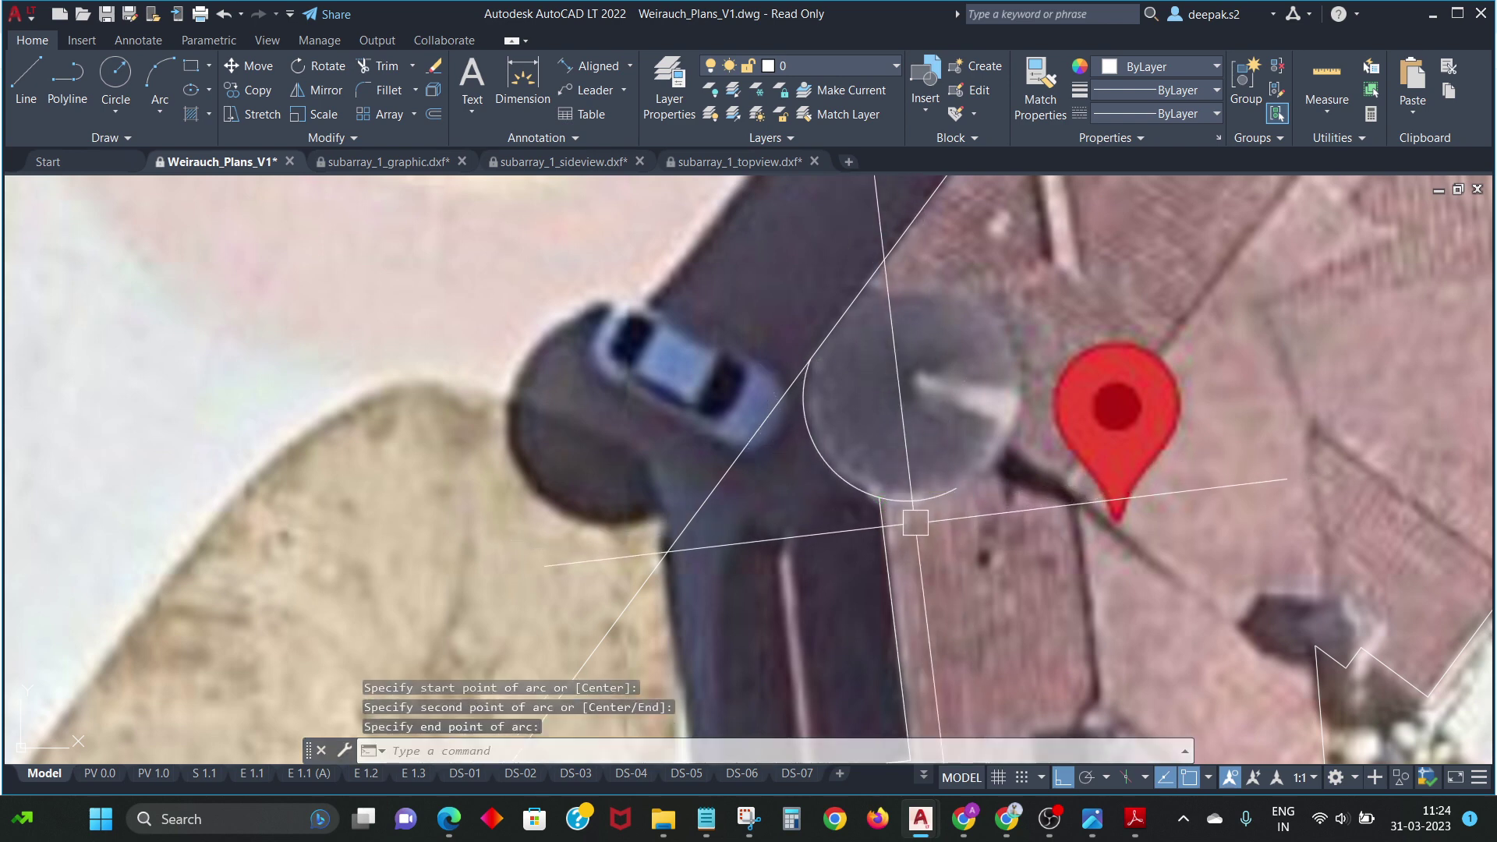
- Fillet the turret arc to both adjoining wall lines
type("fillet")
key("Return")
left_click(873, 546)
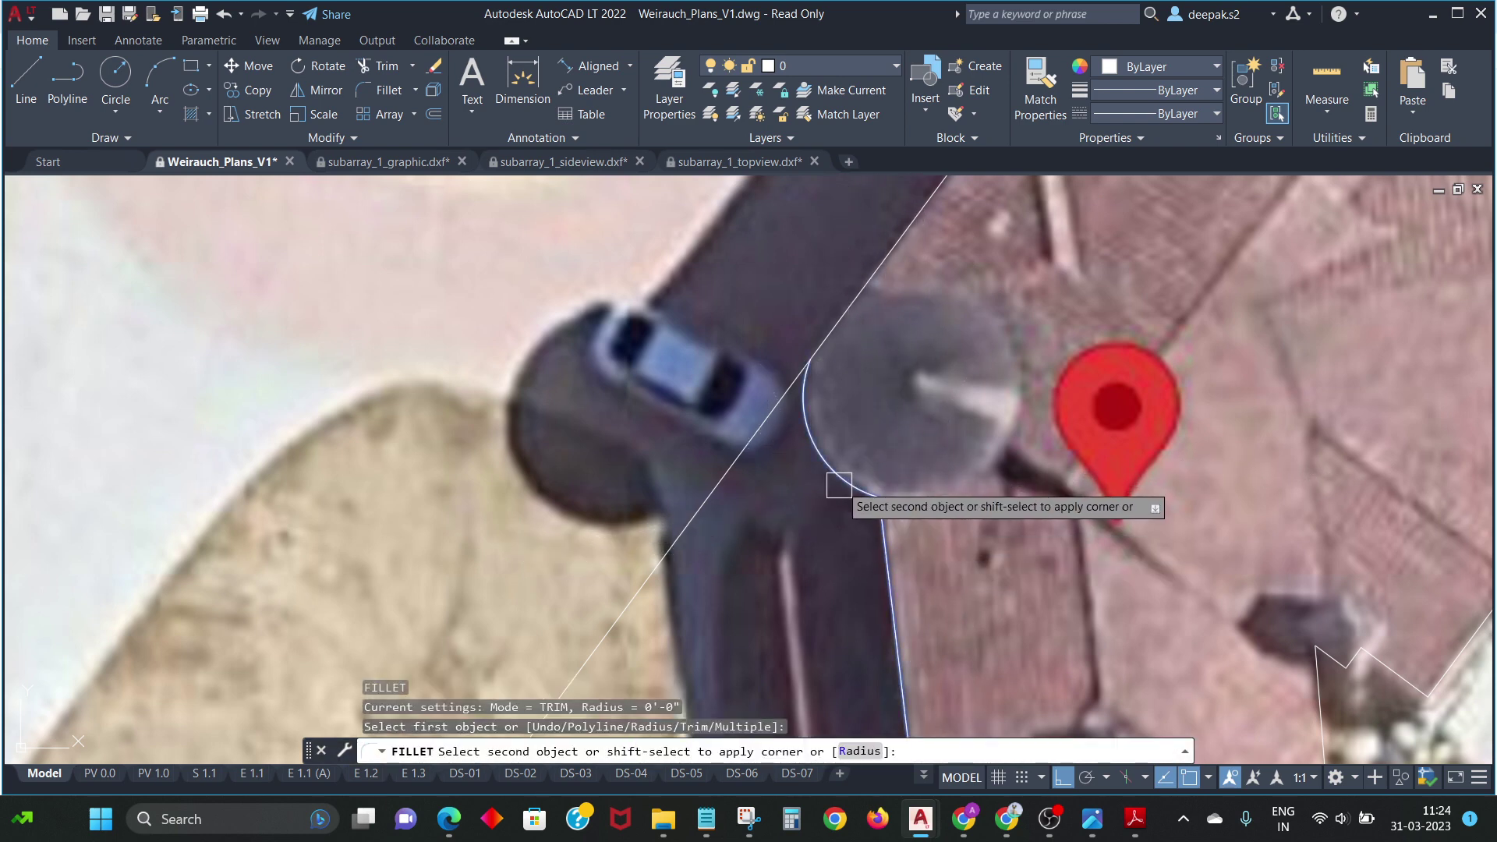
left_click(843, 491)
key("Return")
left_click(815, 445)
left_click(845, 320)
scroll(845, 319, "down", 3)
scroll(818, 425, "down", 3)
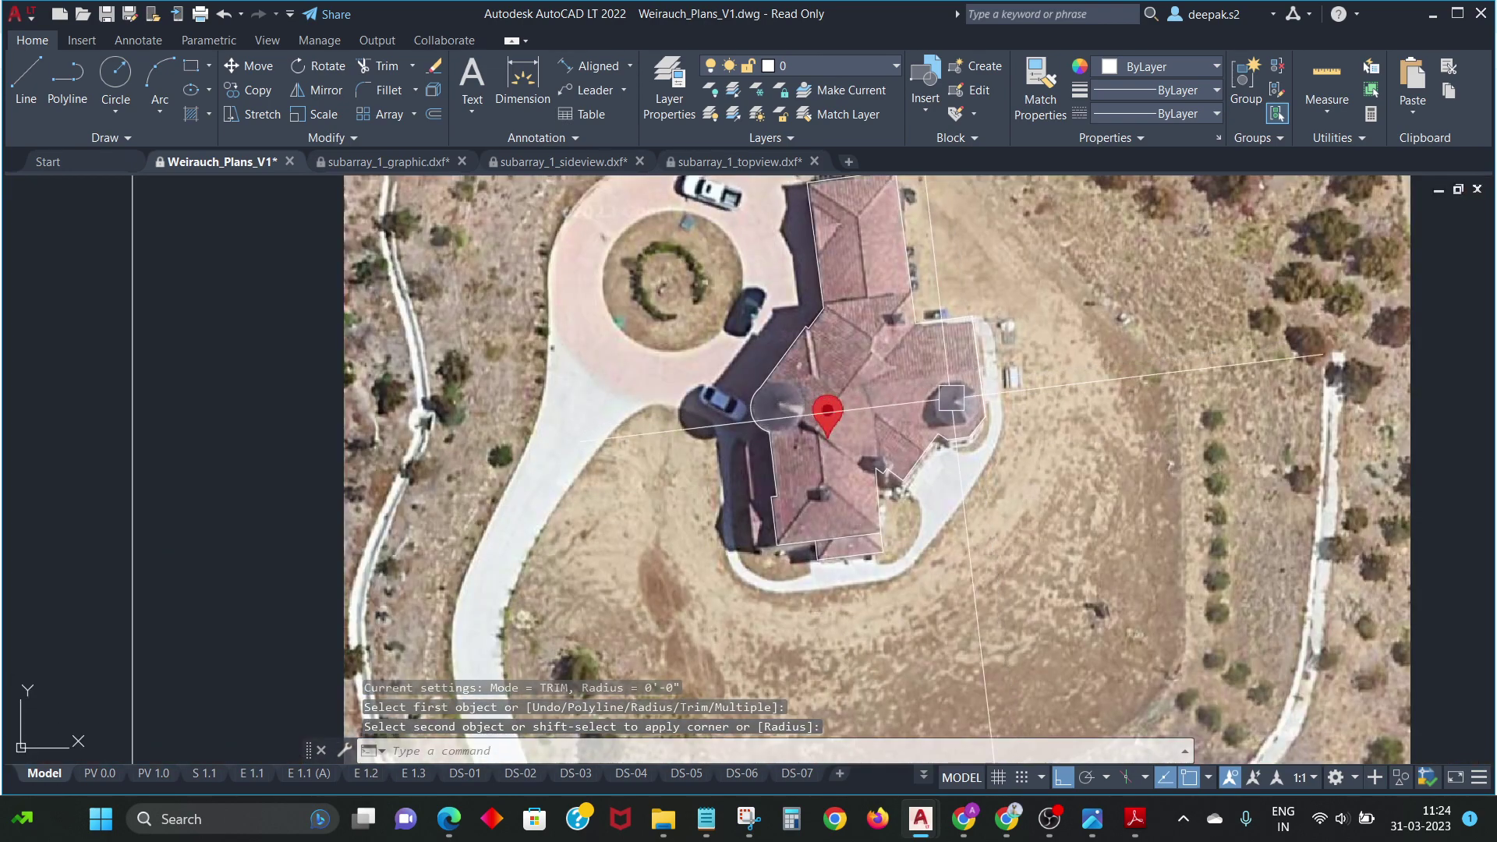
scroll(812, 469, "up", 3)
scroll(811, 461, "up", 2)
- Draw a line along the west wall down to the lower building corner
type("line")
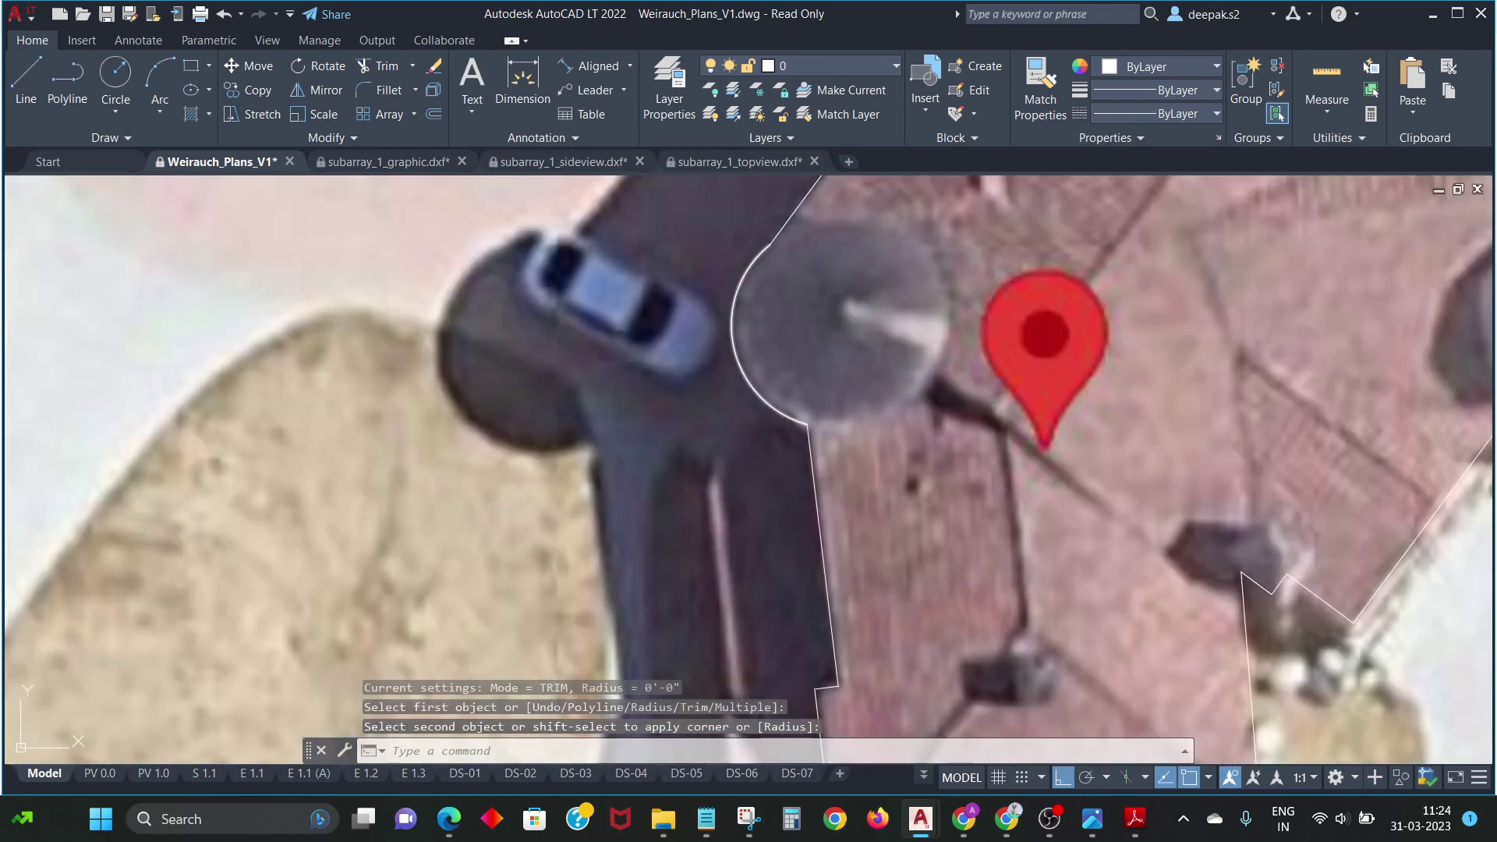
key("Return")
scroll(708, 467, "down", 3)
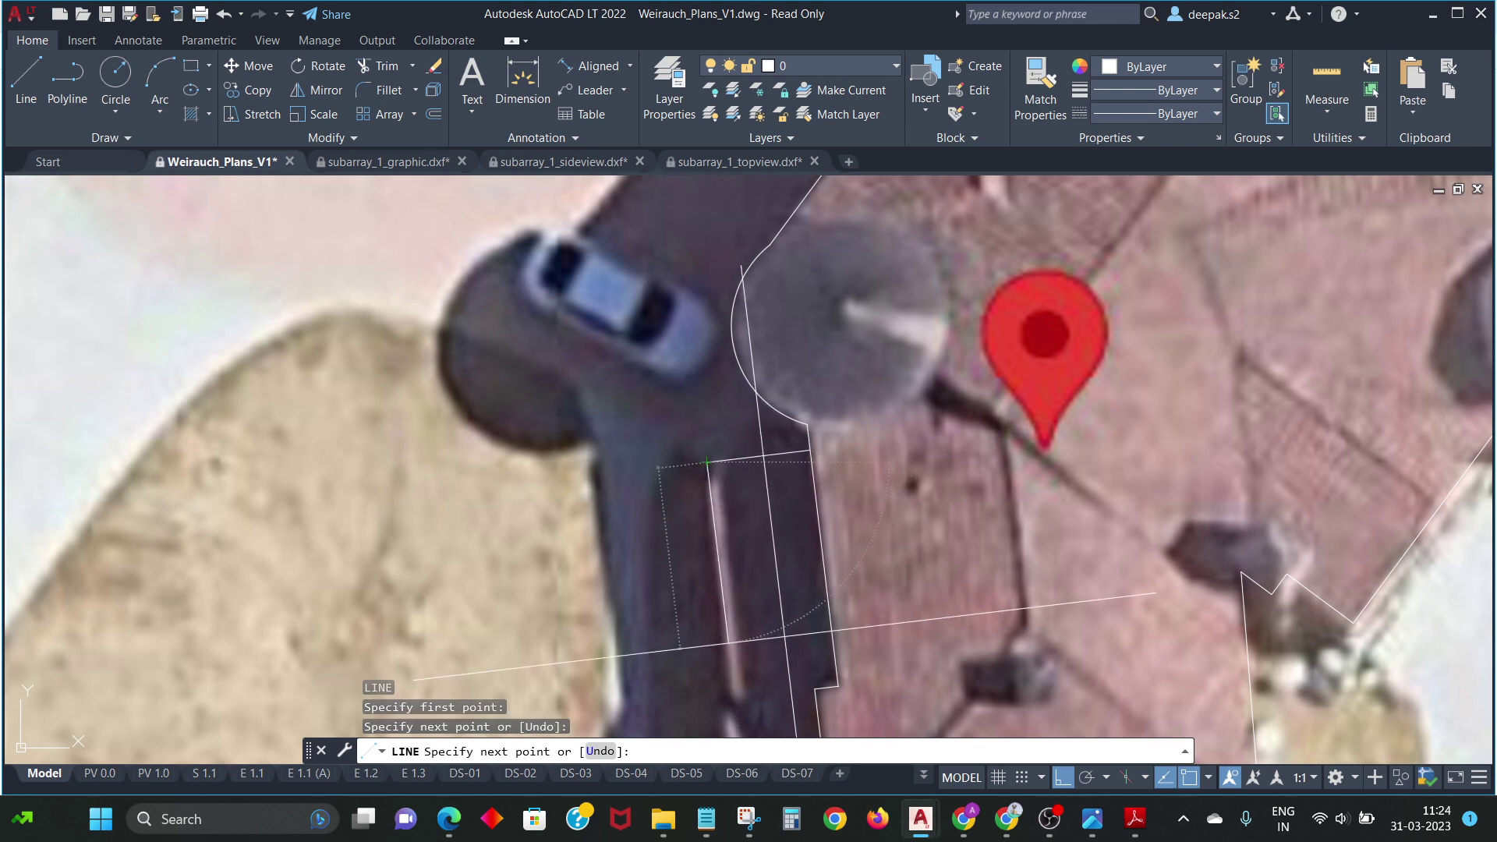
left_click(858, 581)
scroll(807, 427, "up", 3)
scroll(791, 430, "up", 2)
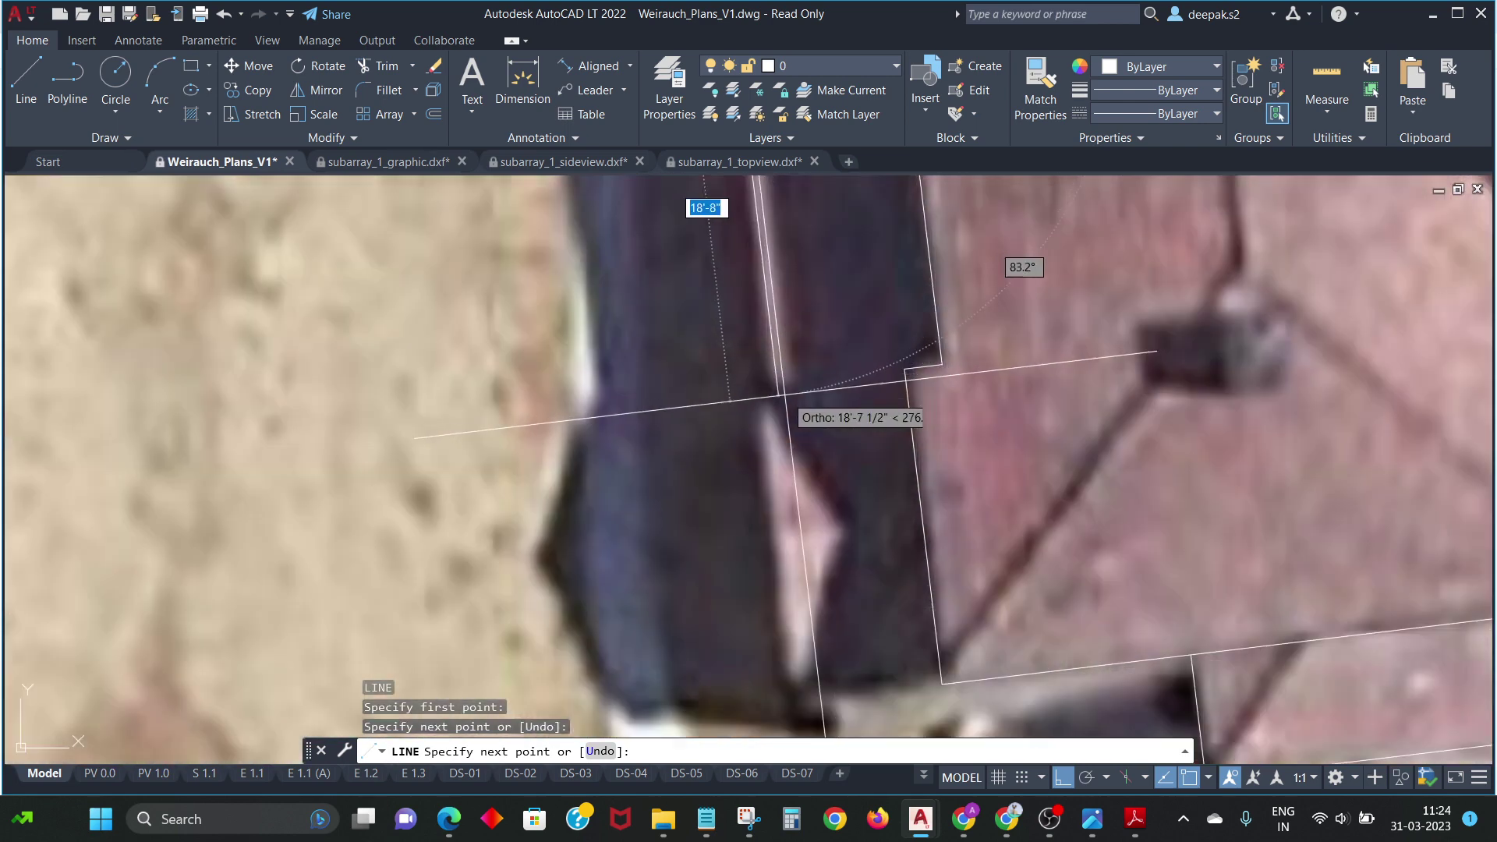
left_click(793, 689)
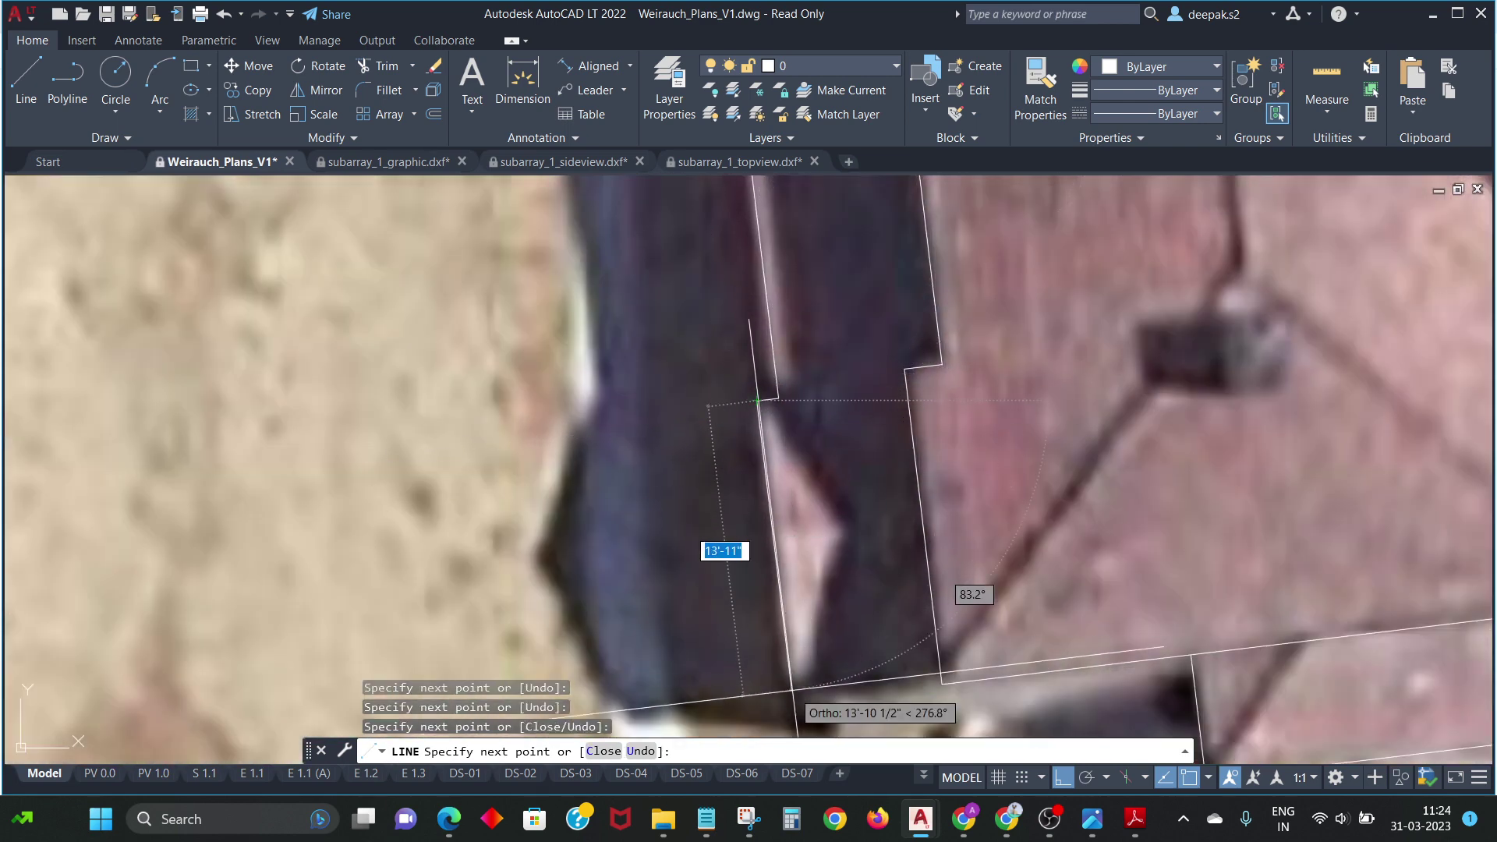
left_click(792, 688)
key("Return")
- Start a spline at the north wing's roof corner, curving along the driveway edge
scroll(935, 669, "down", 2)
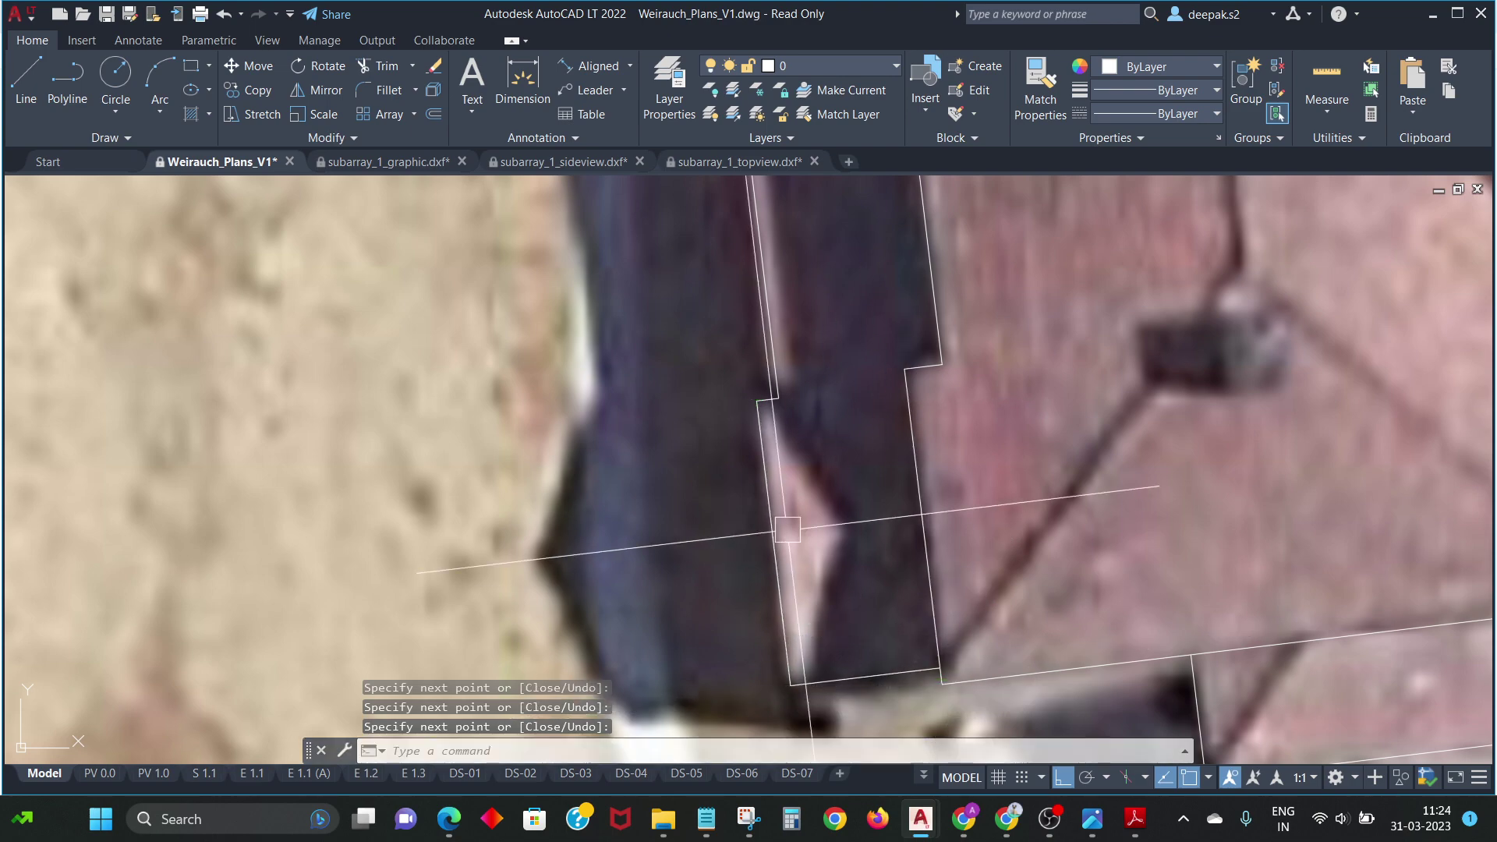
scroll(1073, 512, "down", 3)
scroll(779, 426, "down", 1)
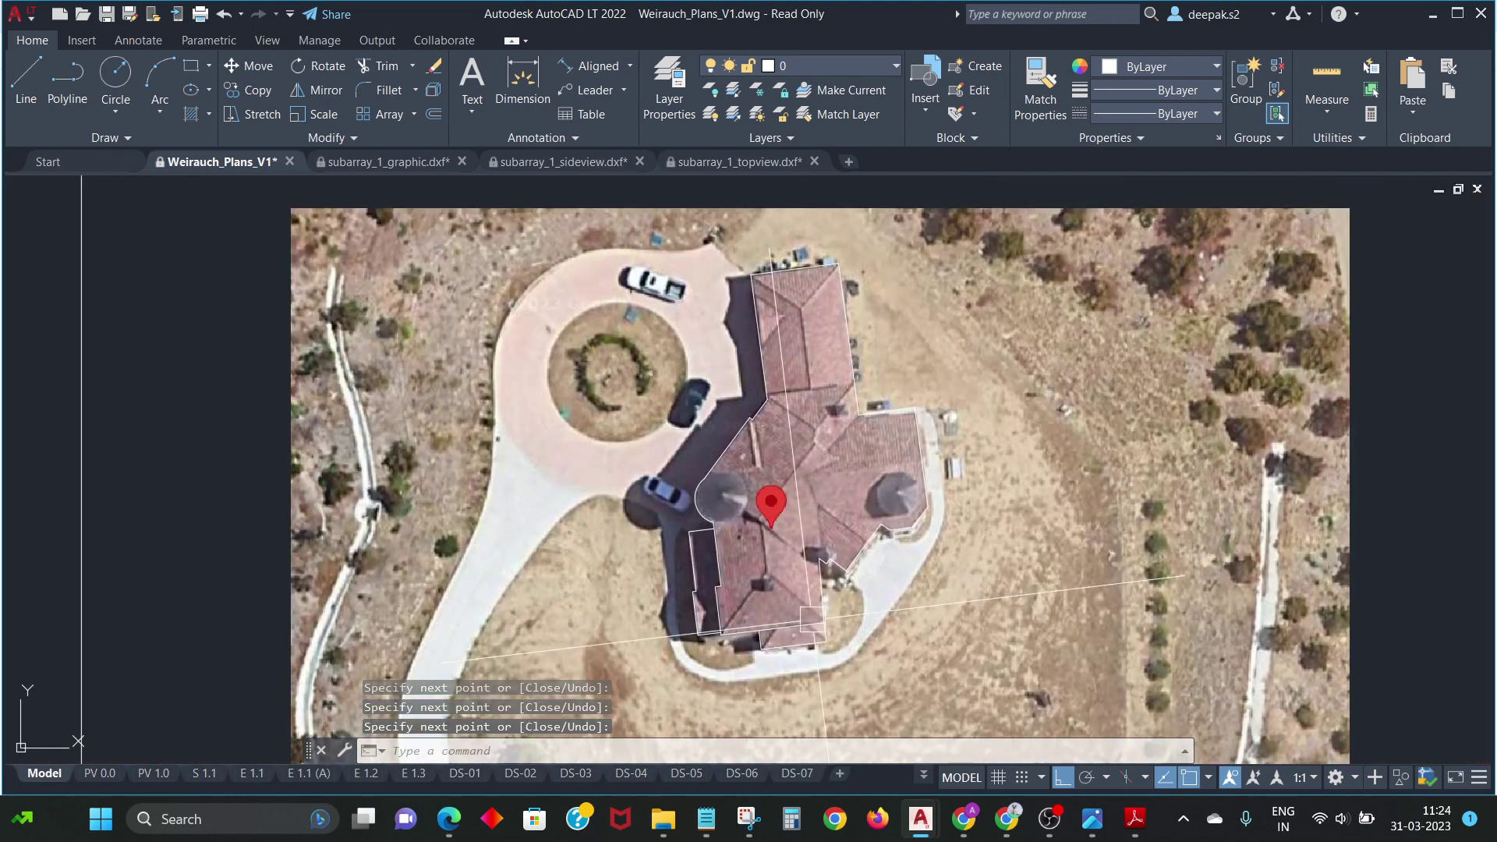
scroll(772, 427, "down", 1)
scroll(748, 429, "down", 2)
scroll(731, 428, "down", 1)
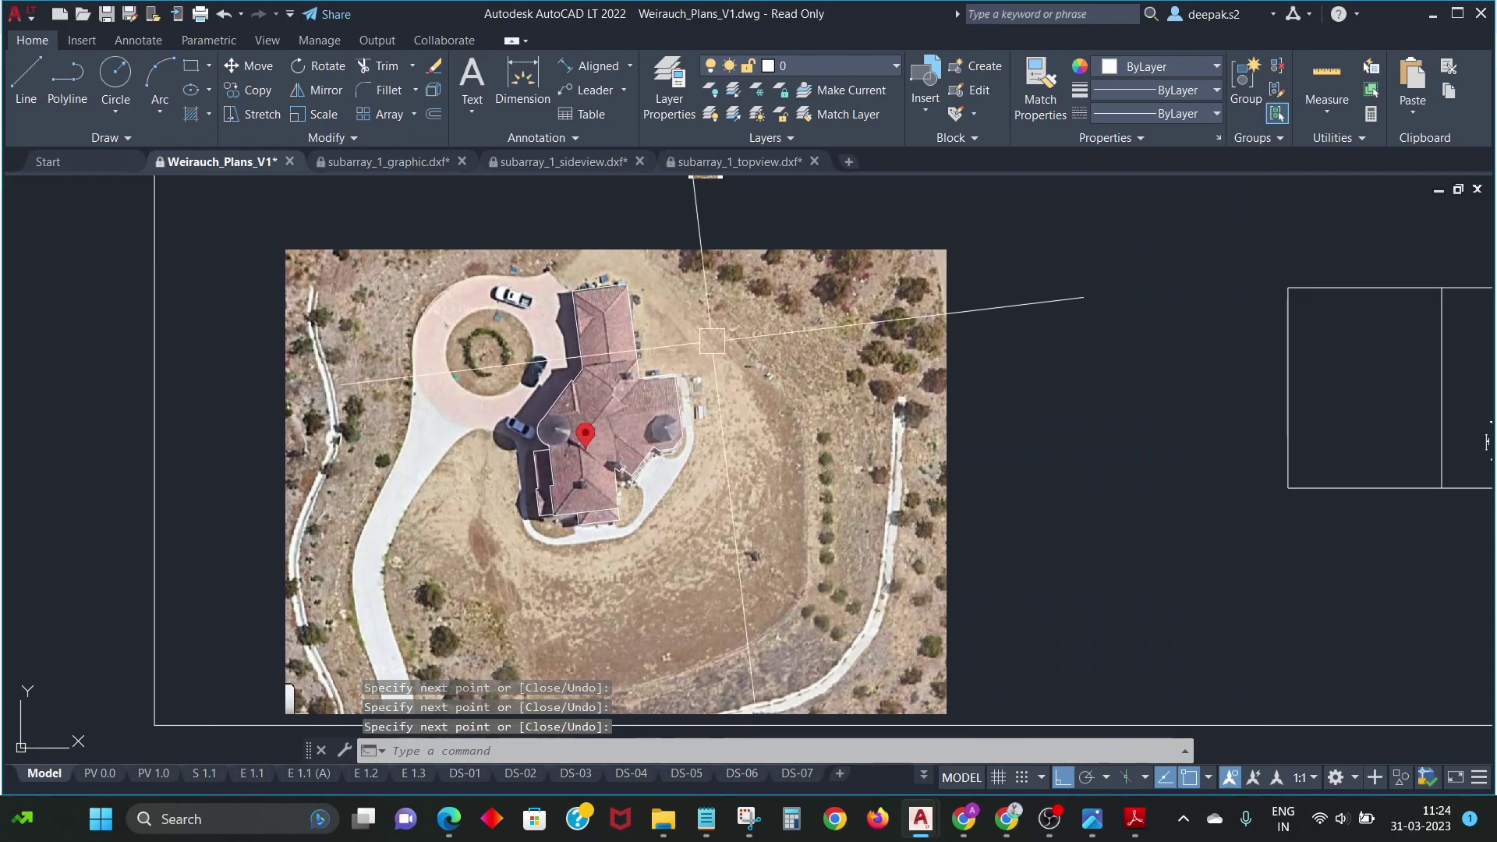
scroll(616, 468, "up", 2)
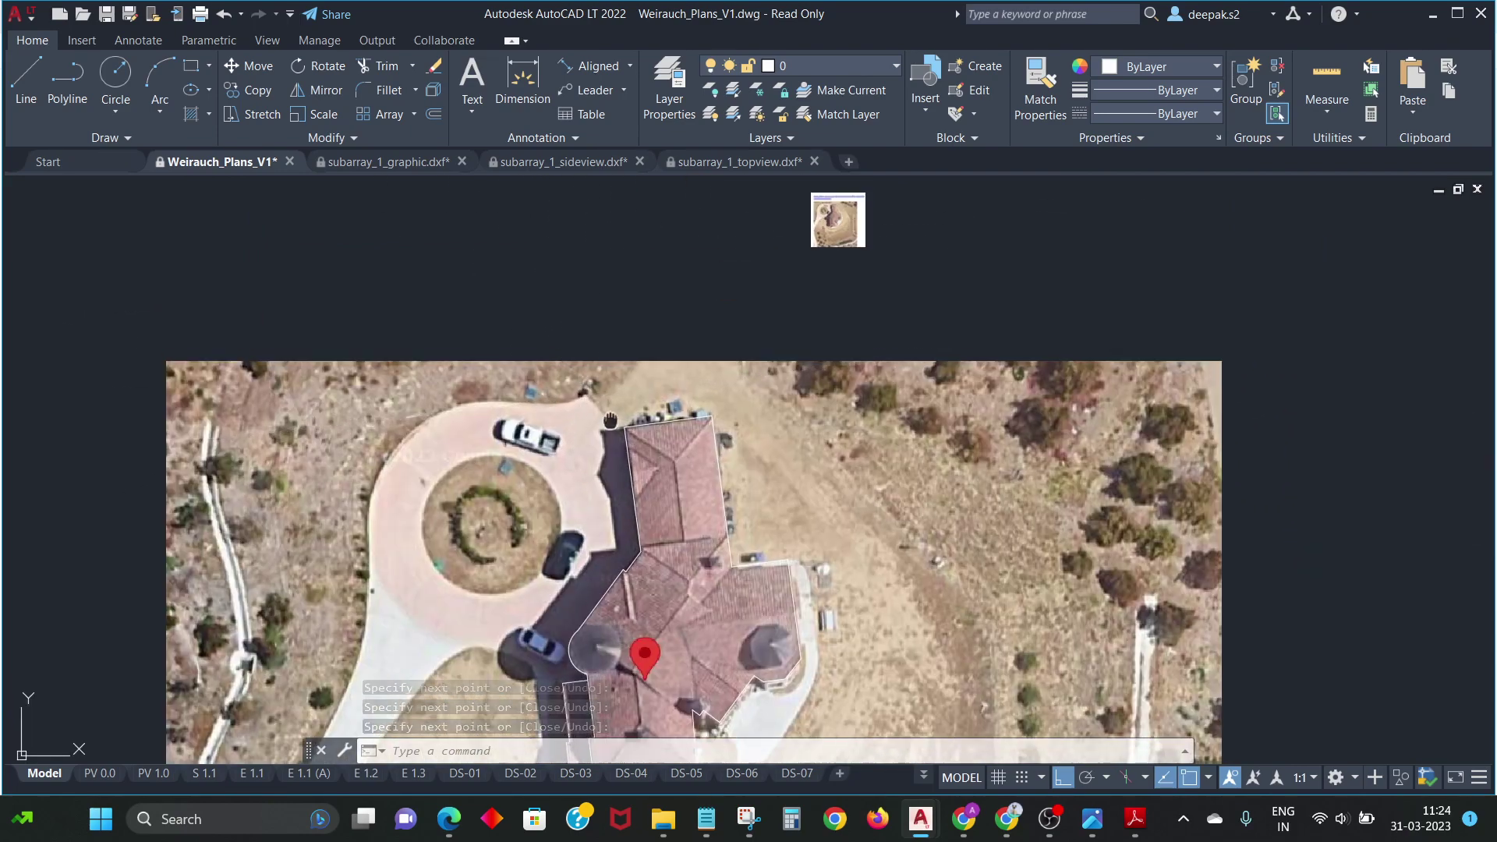
scroll(610, 475, "up", 2)
type("spl")
key("Return")
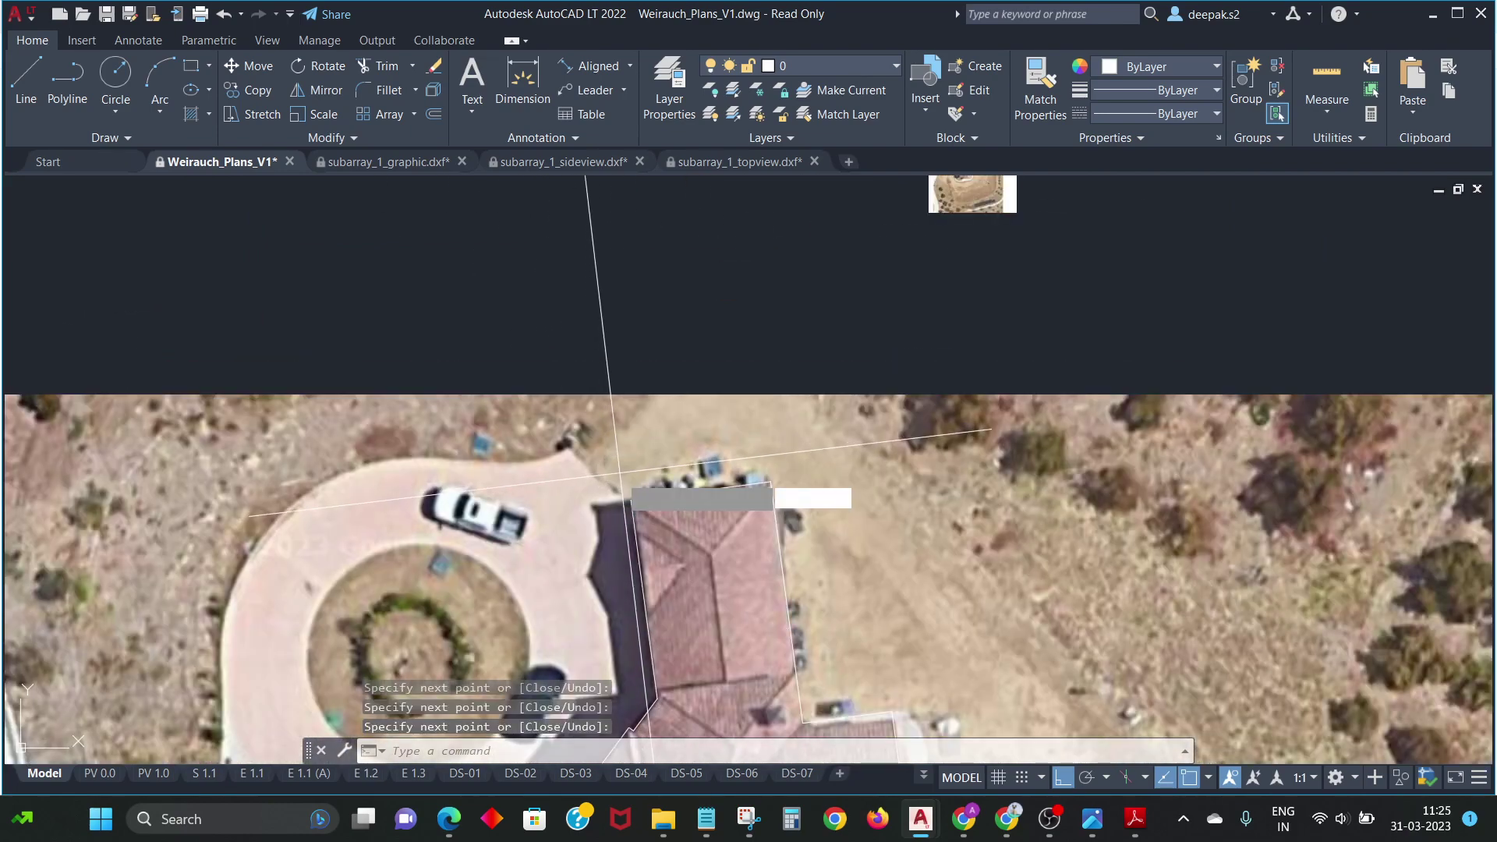
scroll(616, 484, "up", 4)
left_click(665, 568)
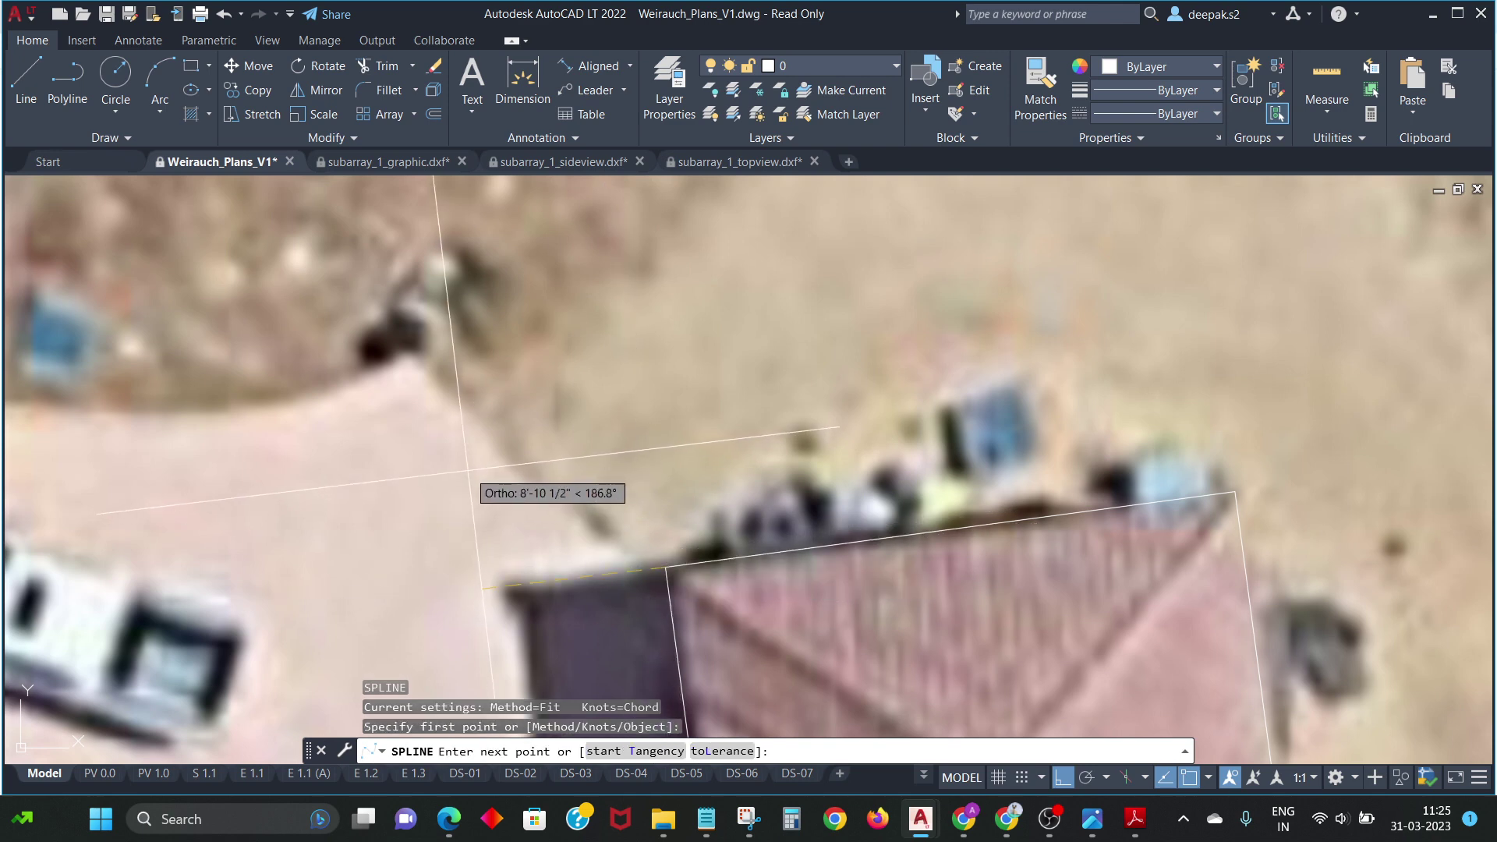
left_click(488, 443)
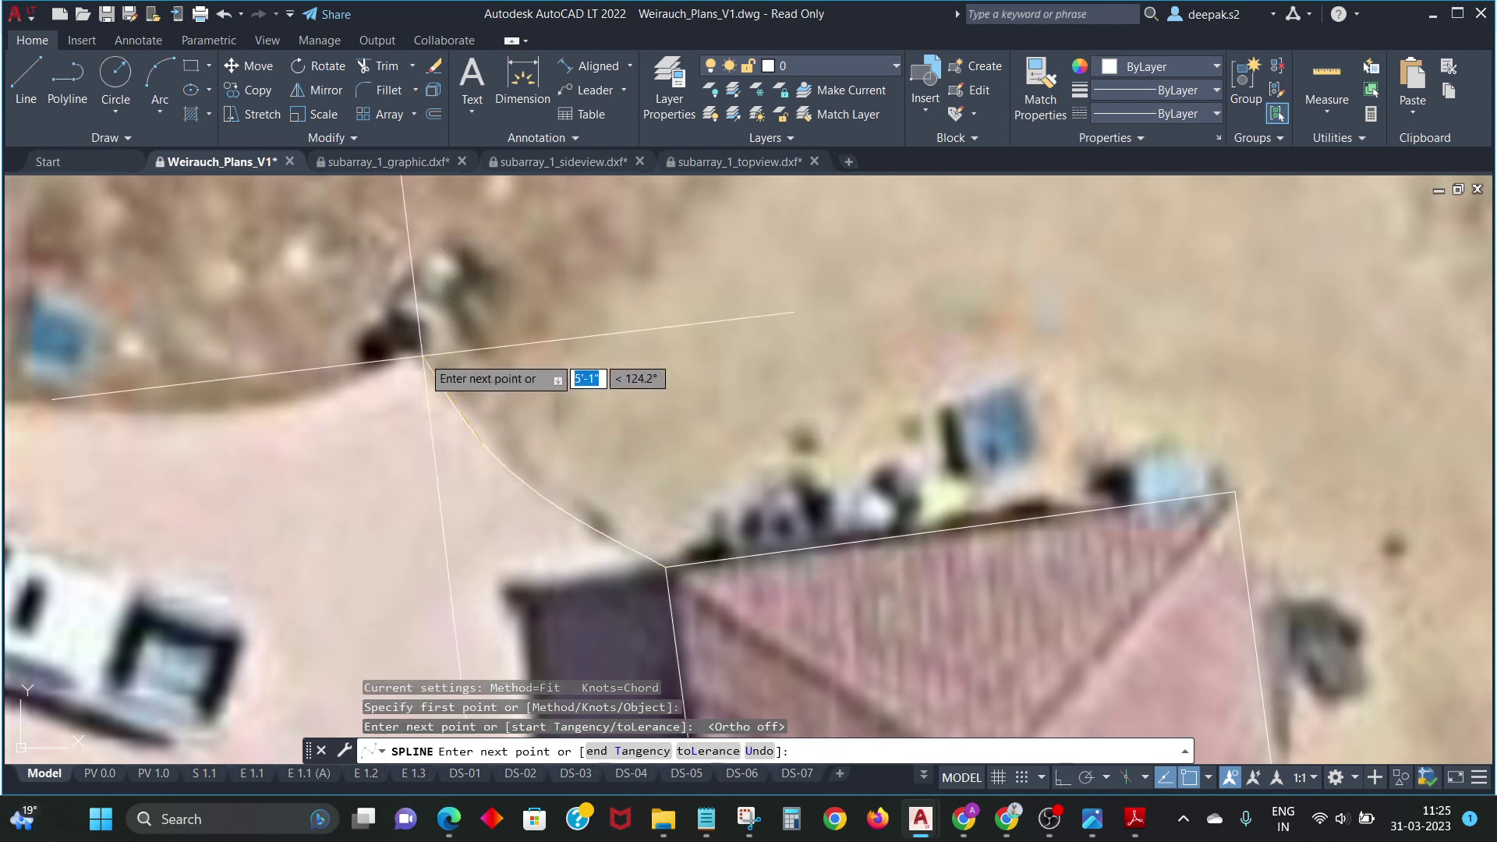
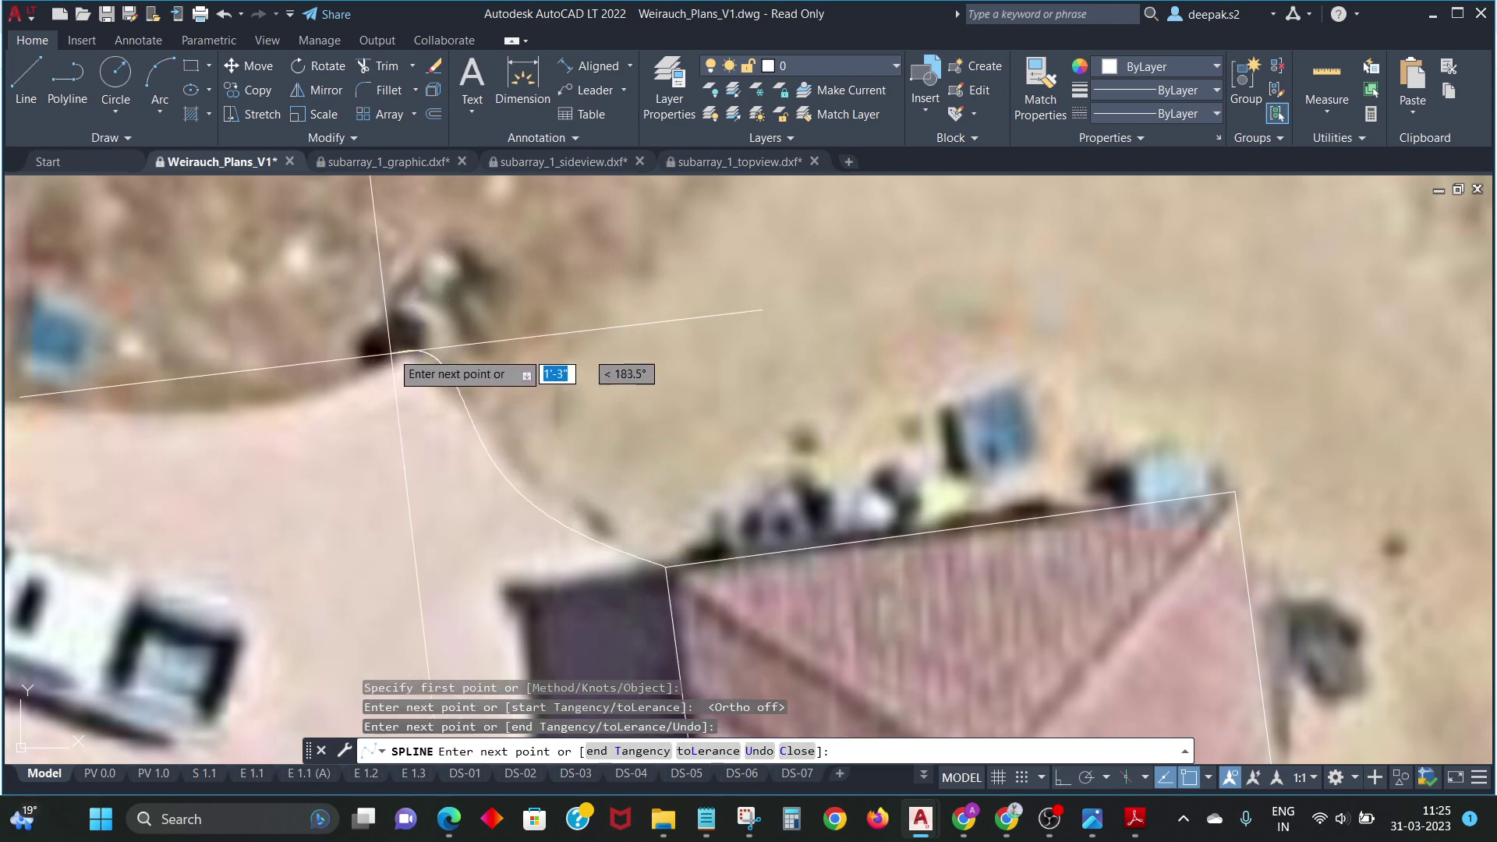
- Finish the house-corner curve and begin a new spline along the turnaround's outer edge
left_click(416, 310)
key("Return")
key("Return")
left_click(406, 364)
middle_click_drag(313, 405, 607, 367)
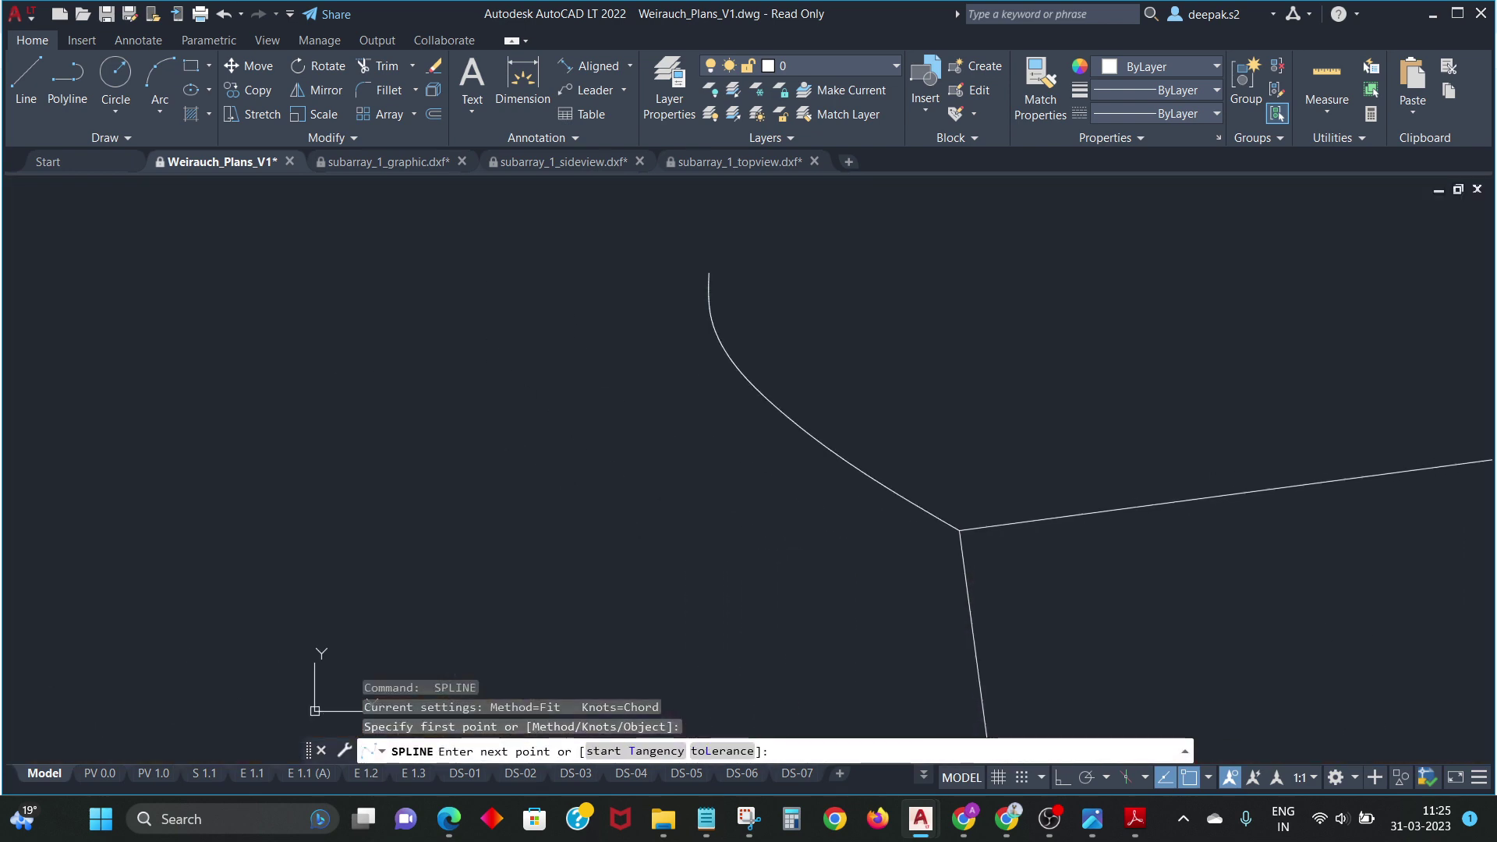
left_click(555, 376)
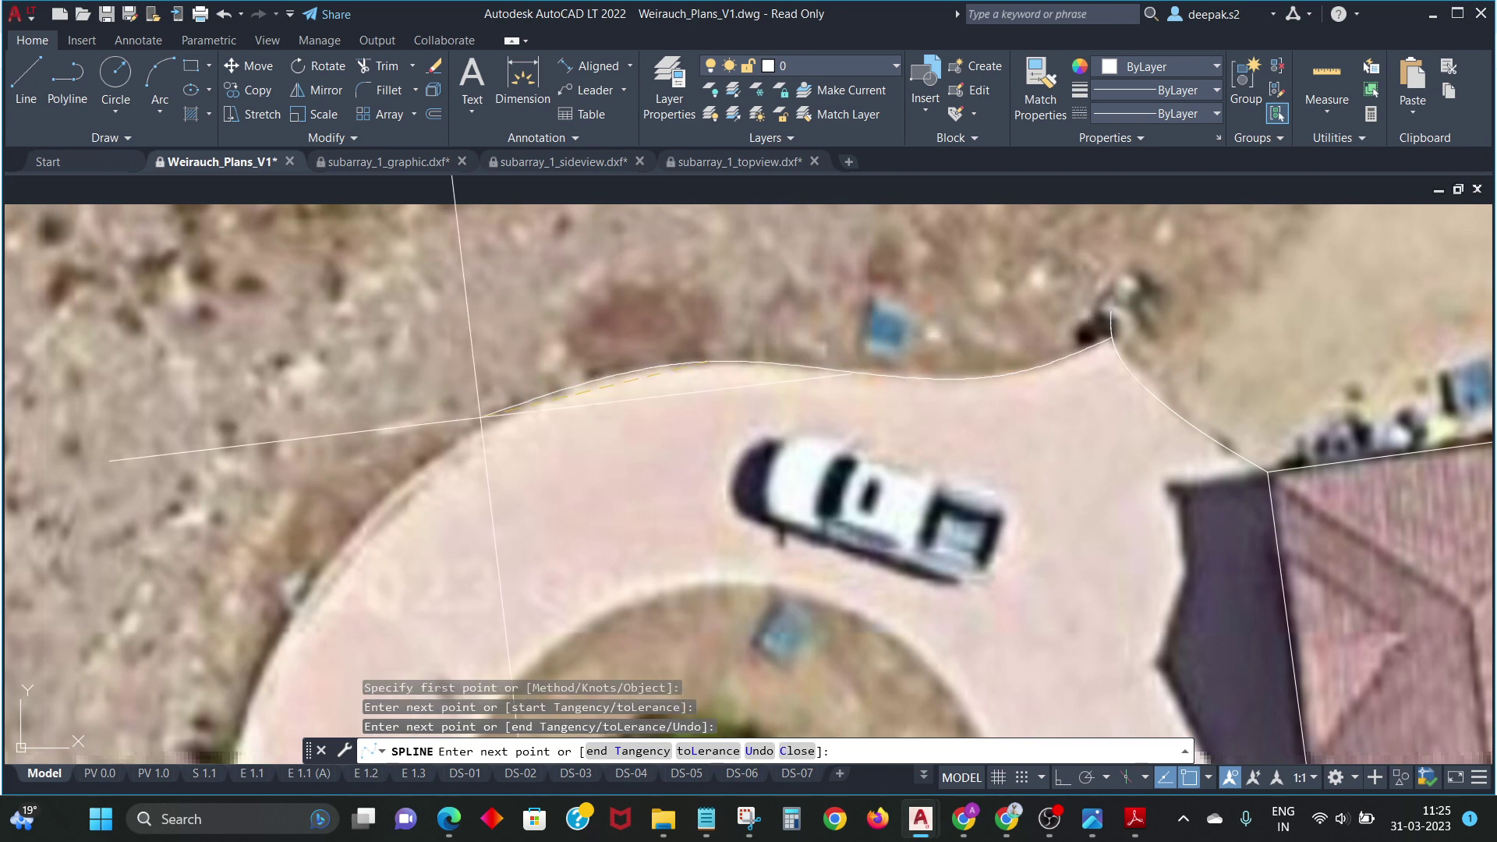
left_click(481, 419)
mouse_move(265, 665)
middle_mouse_down()
mouse_move(348, 515)
mouse_move(500, 415)
middle_mouse_up()
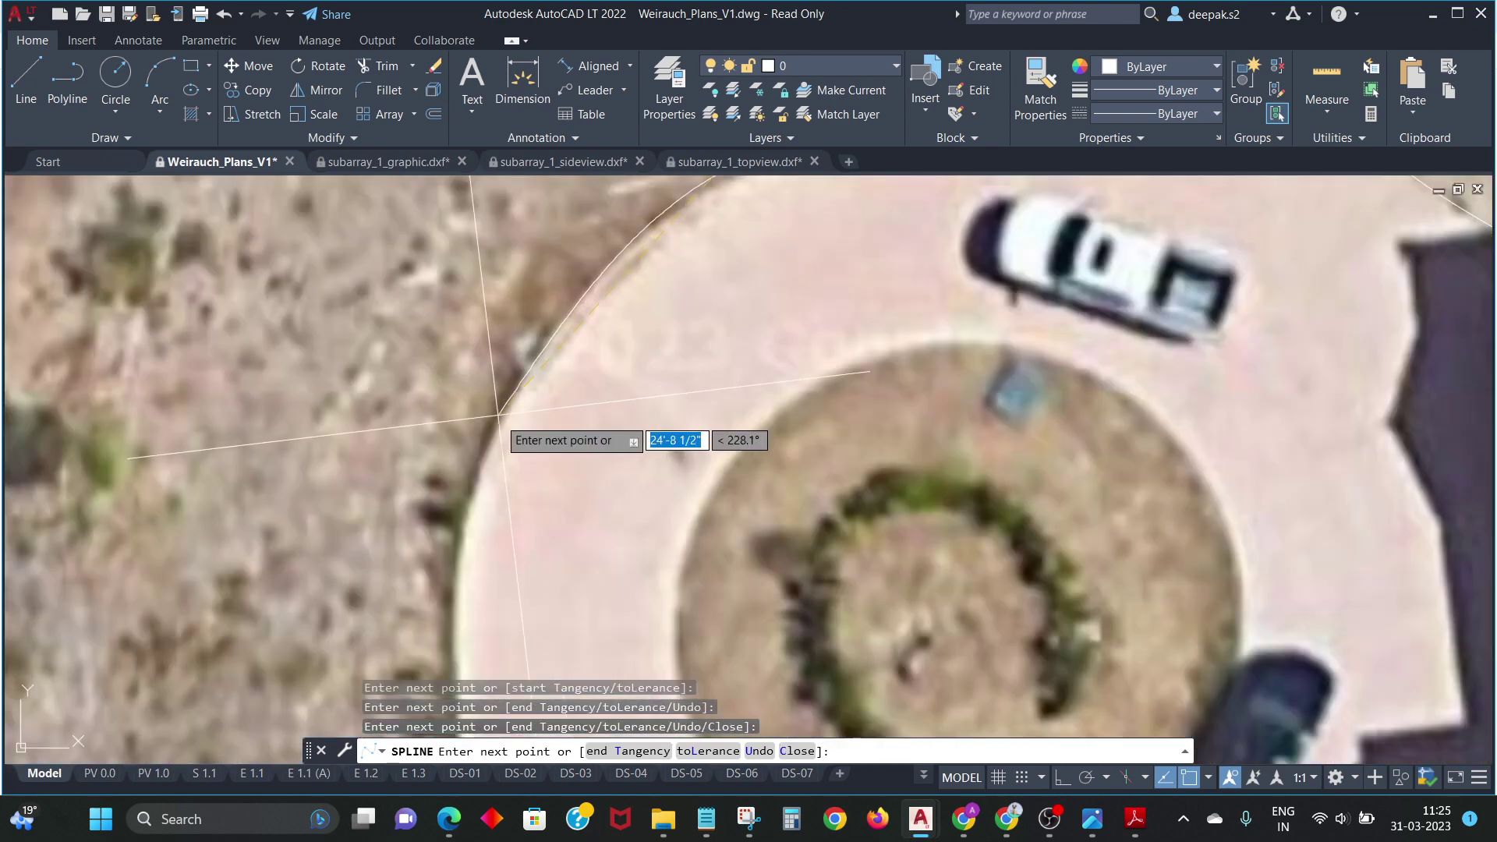
left_click(499, 415)
- Continue the spline down the driveway's left edge, finish it, and start another spline
scroll(503, 425, "down", 2)
middle_click_drag(503, 468, 559, 395)
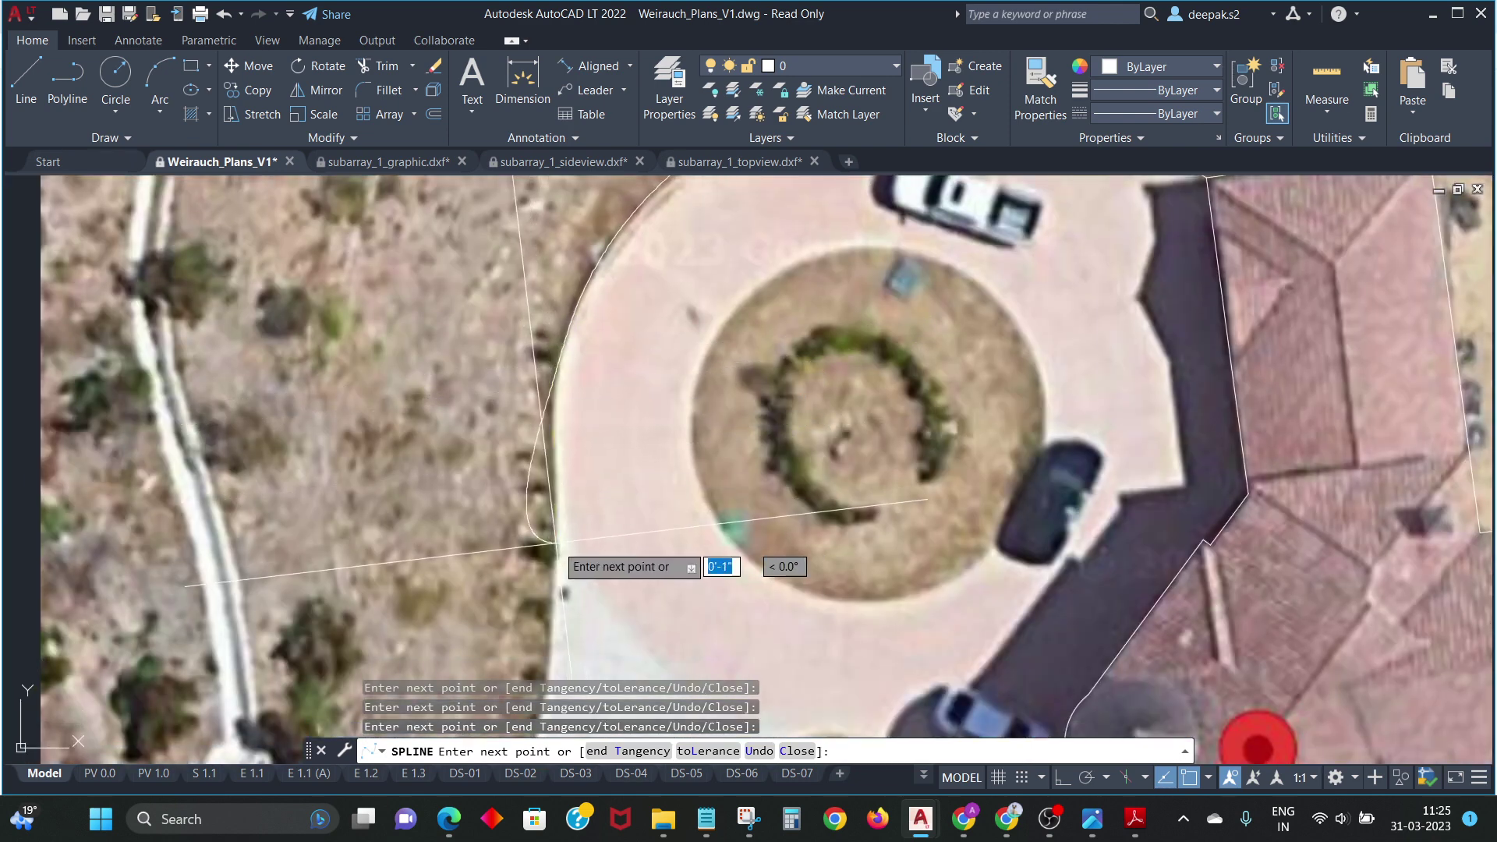
middle_click_drag(556, 542, 663, 356)
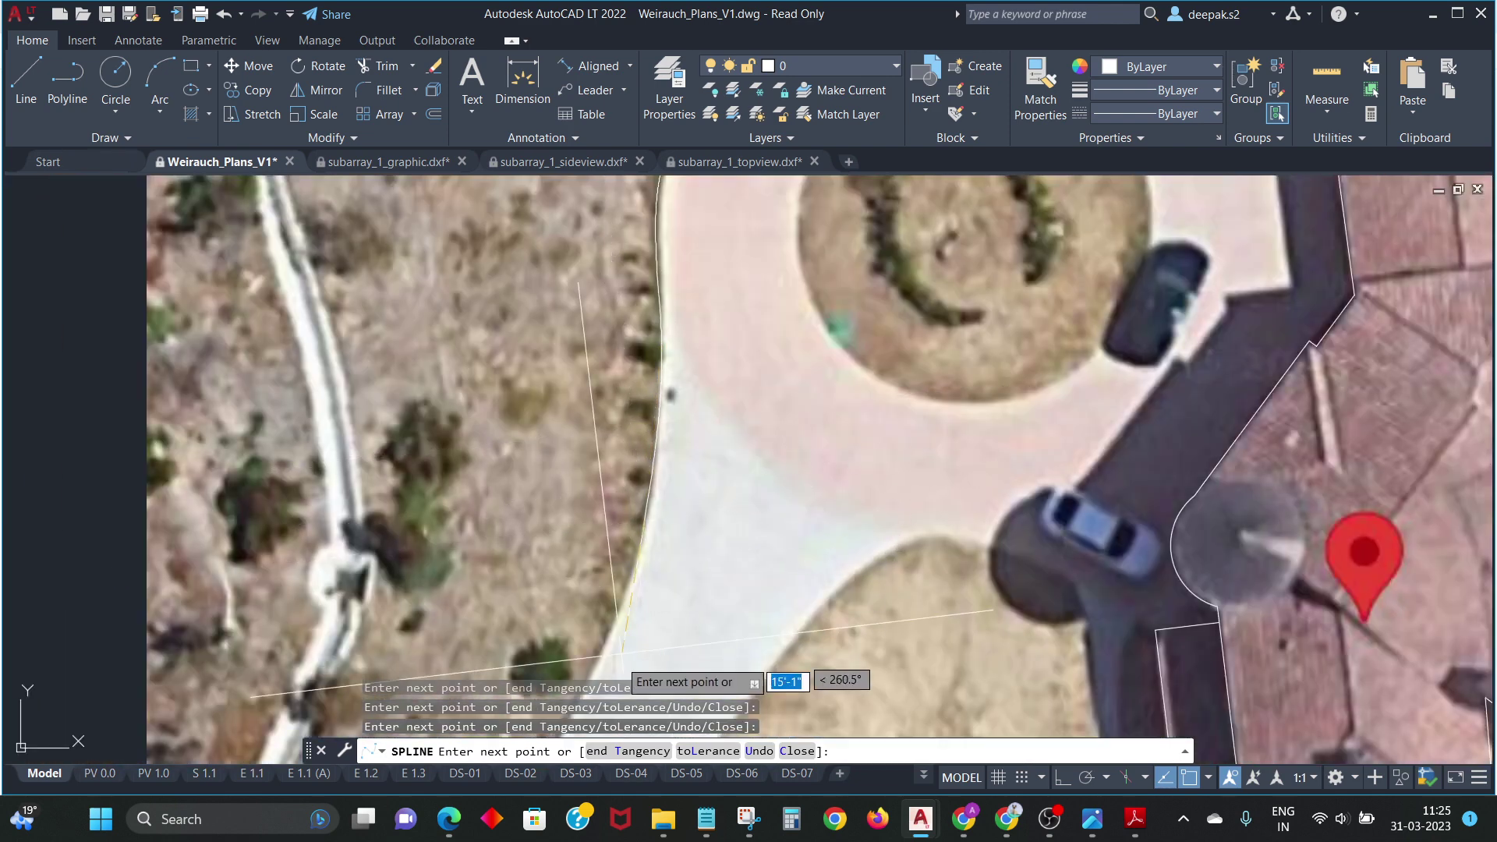
middle_click_drag(622, 651, 696, 342)
middle_click_drag(577, 546, 651, 337)
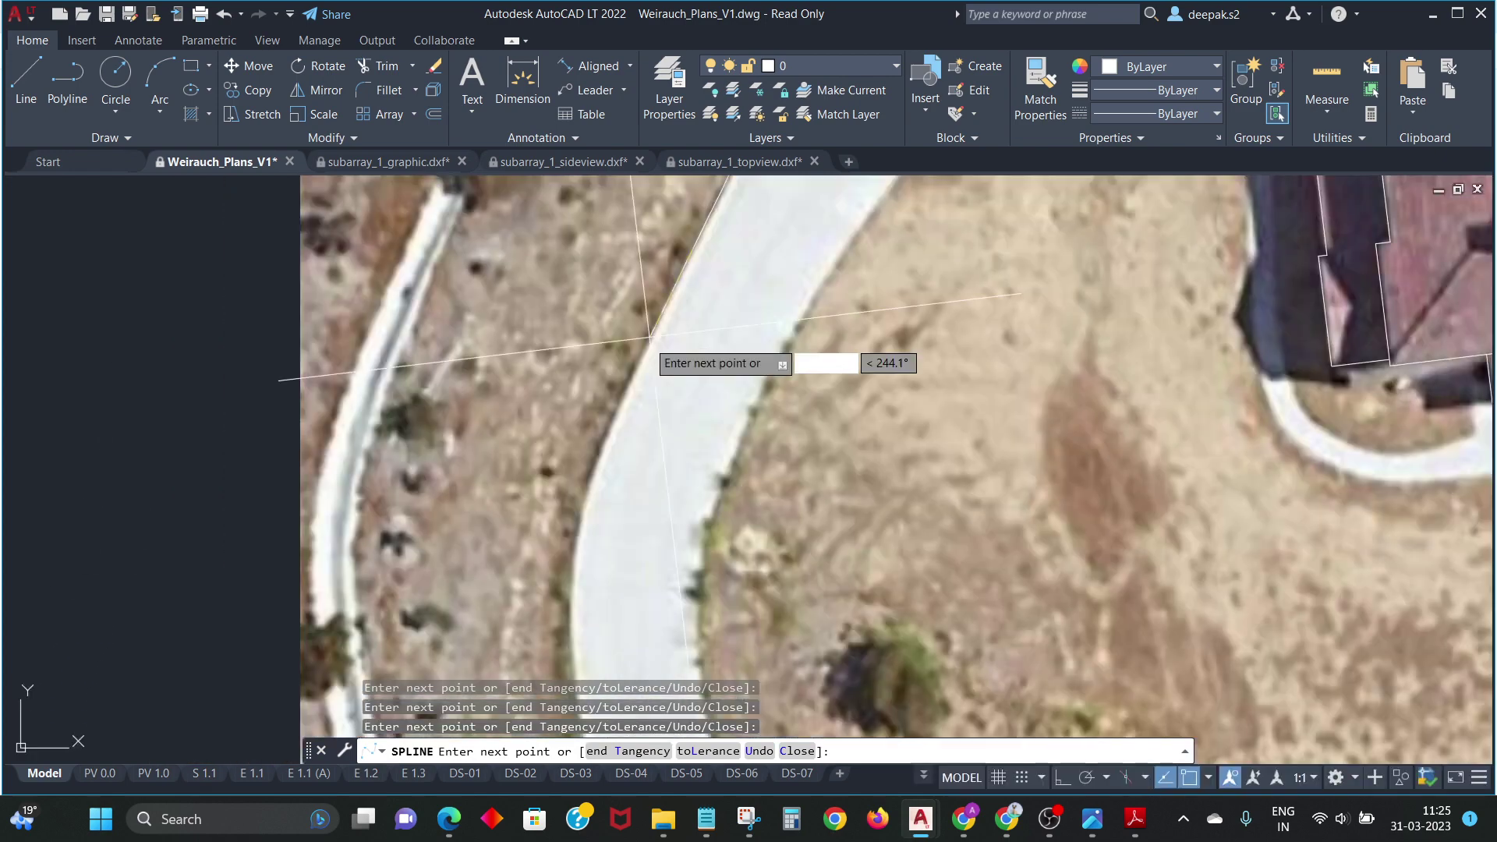
middle_click_drag(573, 612, 612, 417)
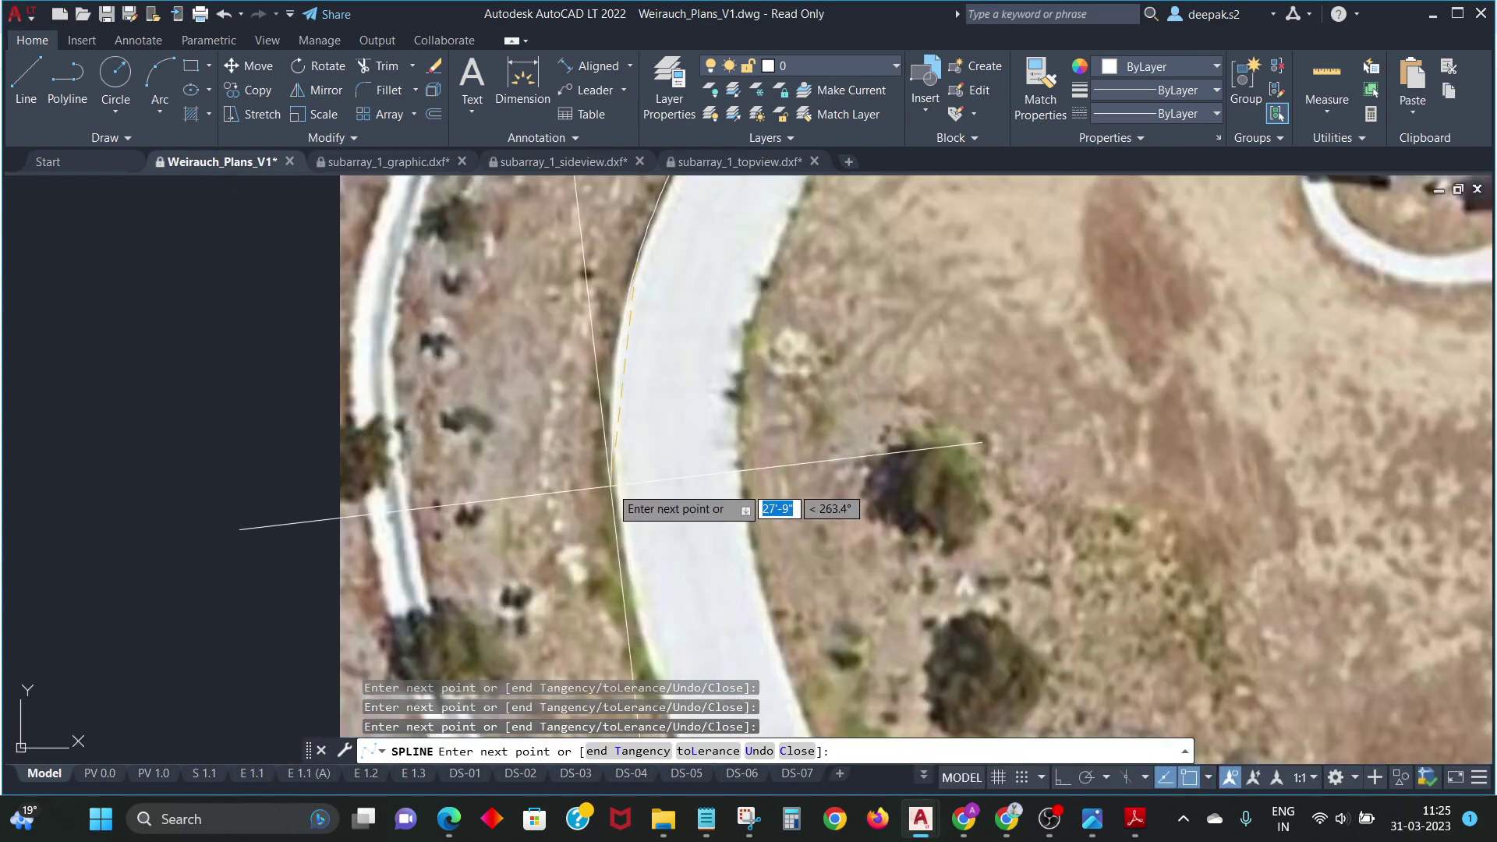
middle_click_drag(647, 631, 659, 315)
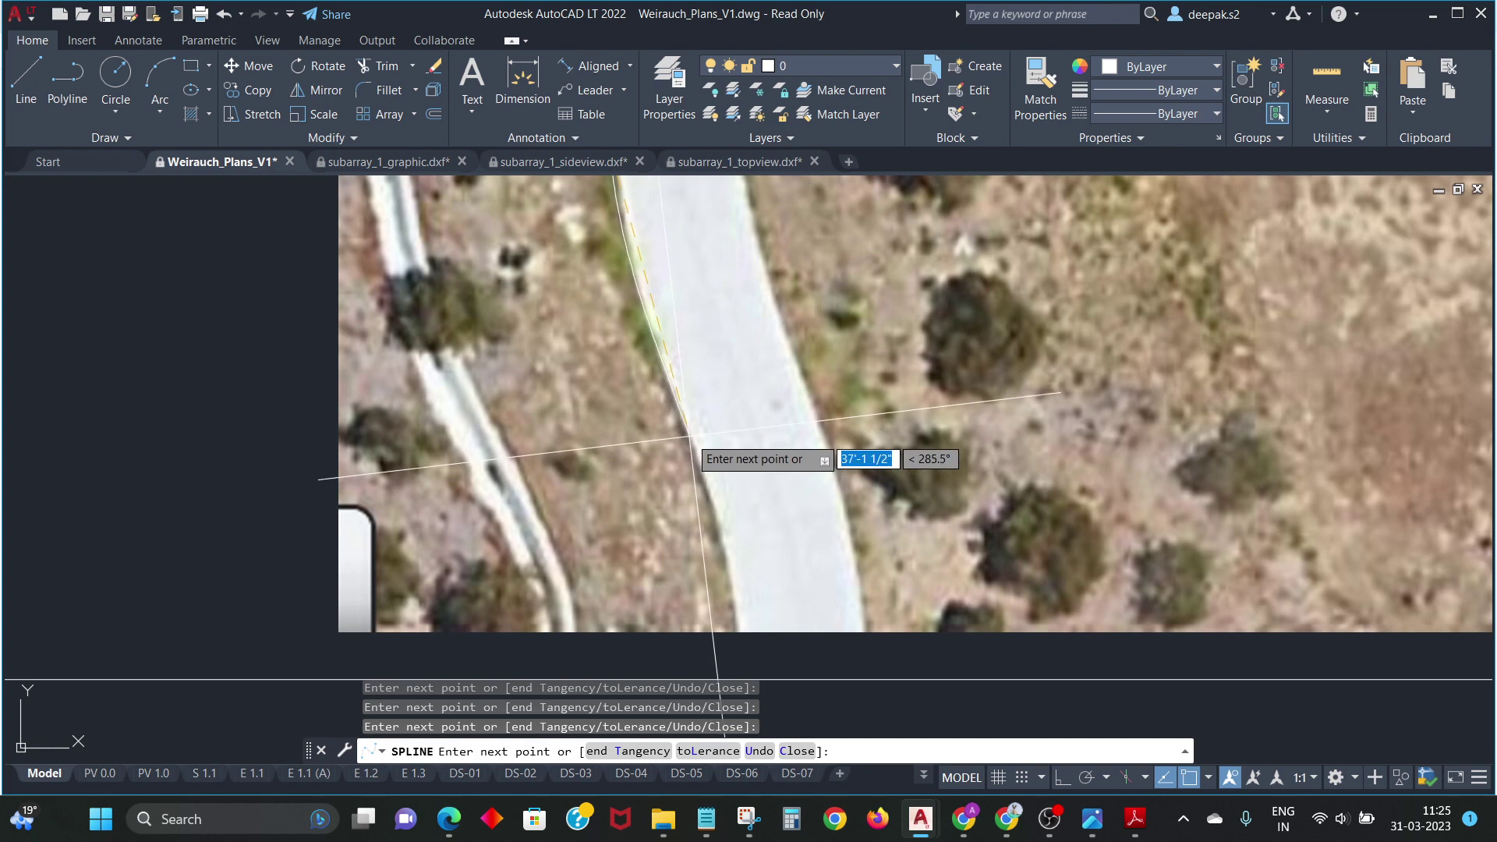
left_click(690, 437)
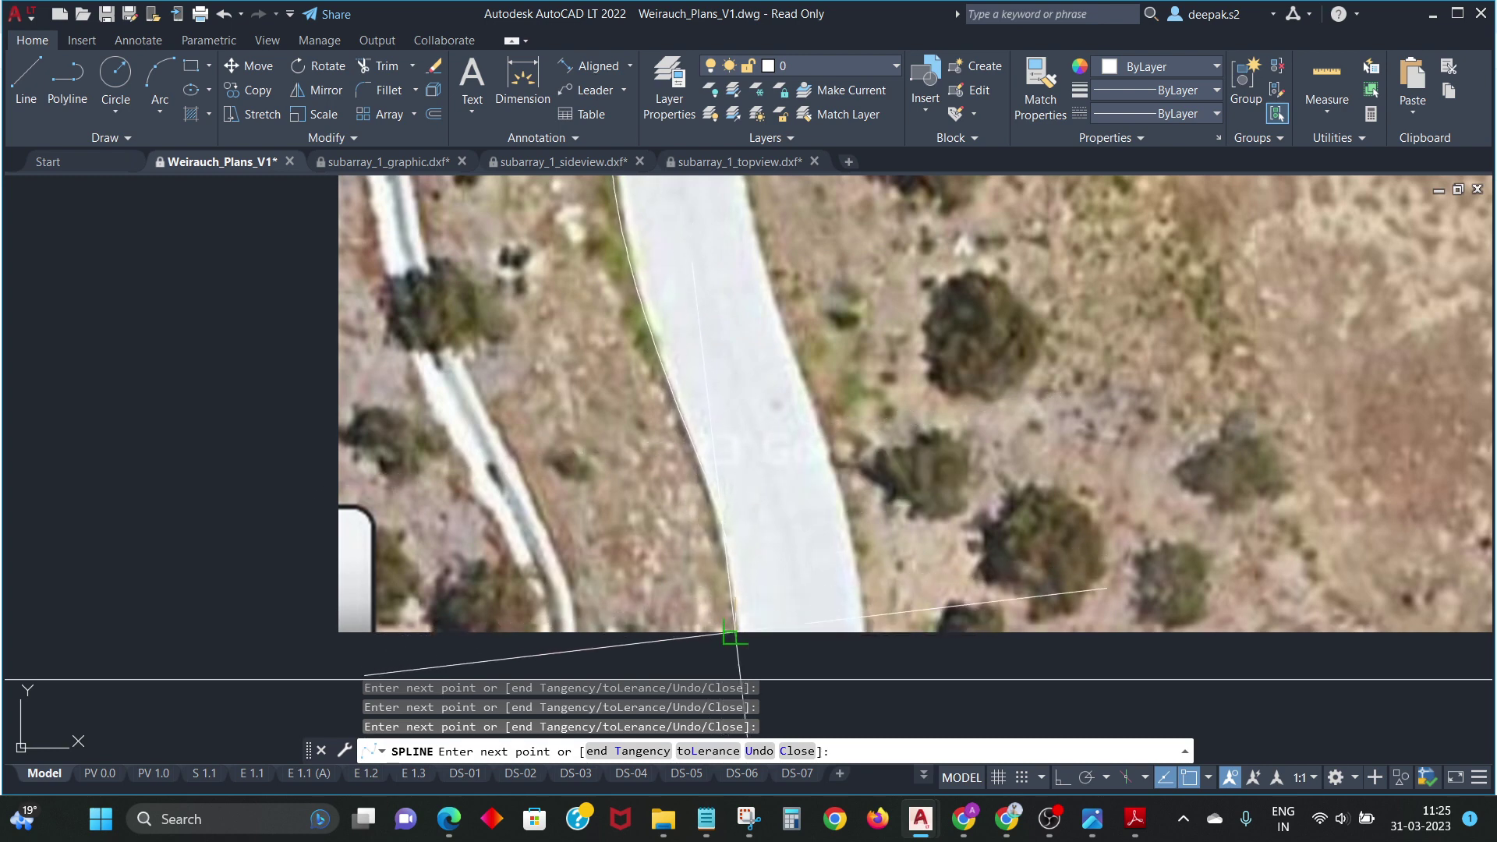
scroll(740, 599, "up", 3)
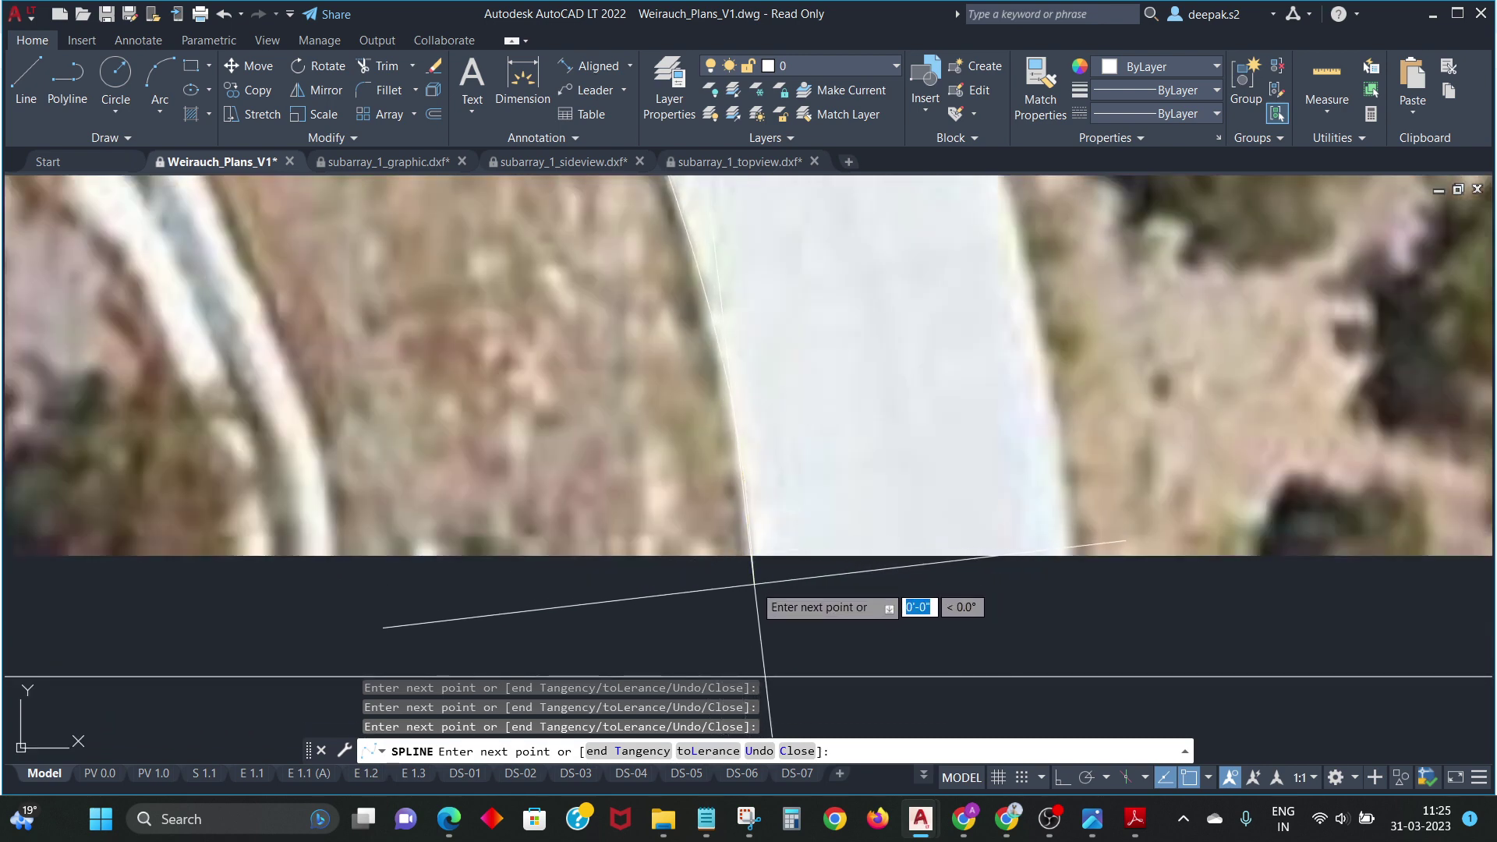
key("Return")
scroll(753, 583, "down", 2)
key("Return")
scroll(766, 569, "down", 2)
- Start a spline at the driveway's lower right edge and trace it up toward the house
scroll(763, 563, "up", 3)
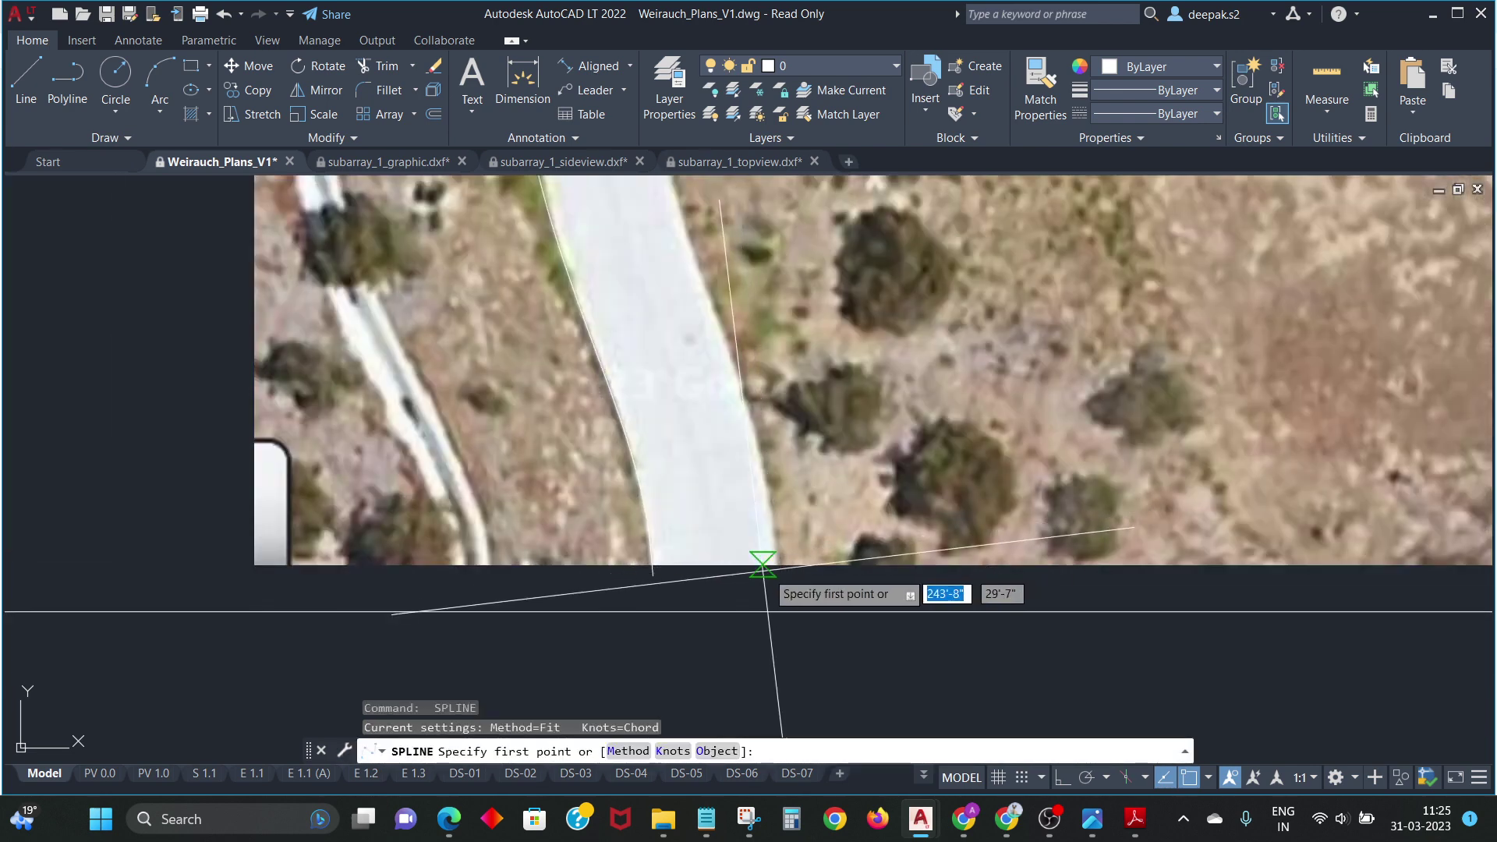
left_click(772, 560)
left_click(752, 445)
middle_click_drag(753, 444, 734, 380)
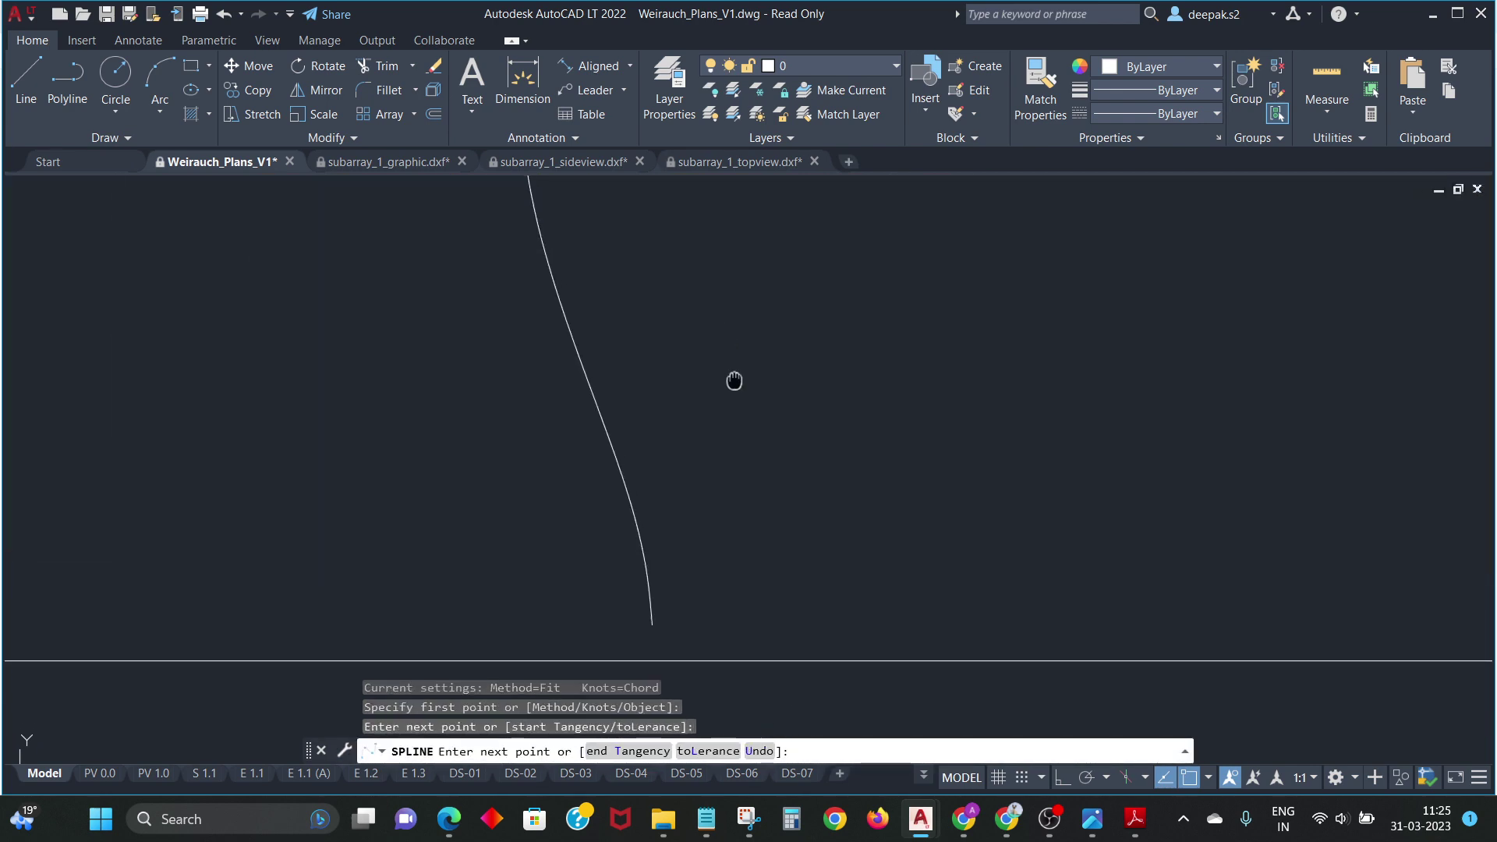
left_click(639, 308)
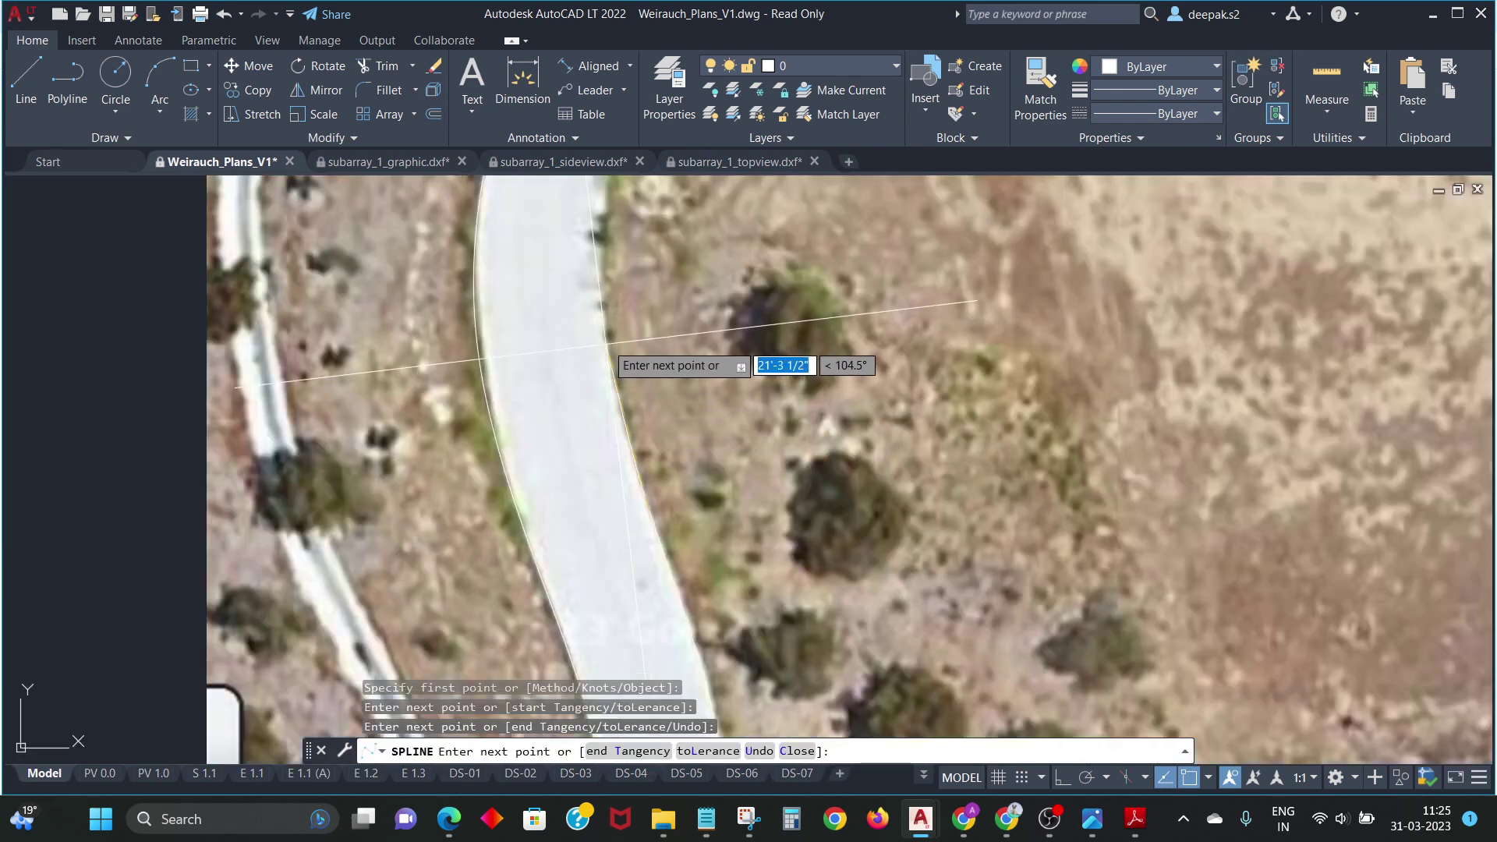
left_click(630, 176)
mouse_move(630, 176)
middle_mouse_down()
mouse_move(497, 418)
mouse_move(555, 325)
mouse_move(439, 484)
middle_mouse_up()
left_click(585, 345)
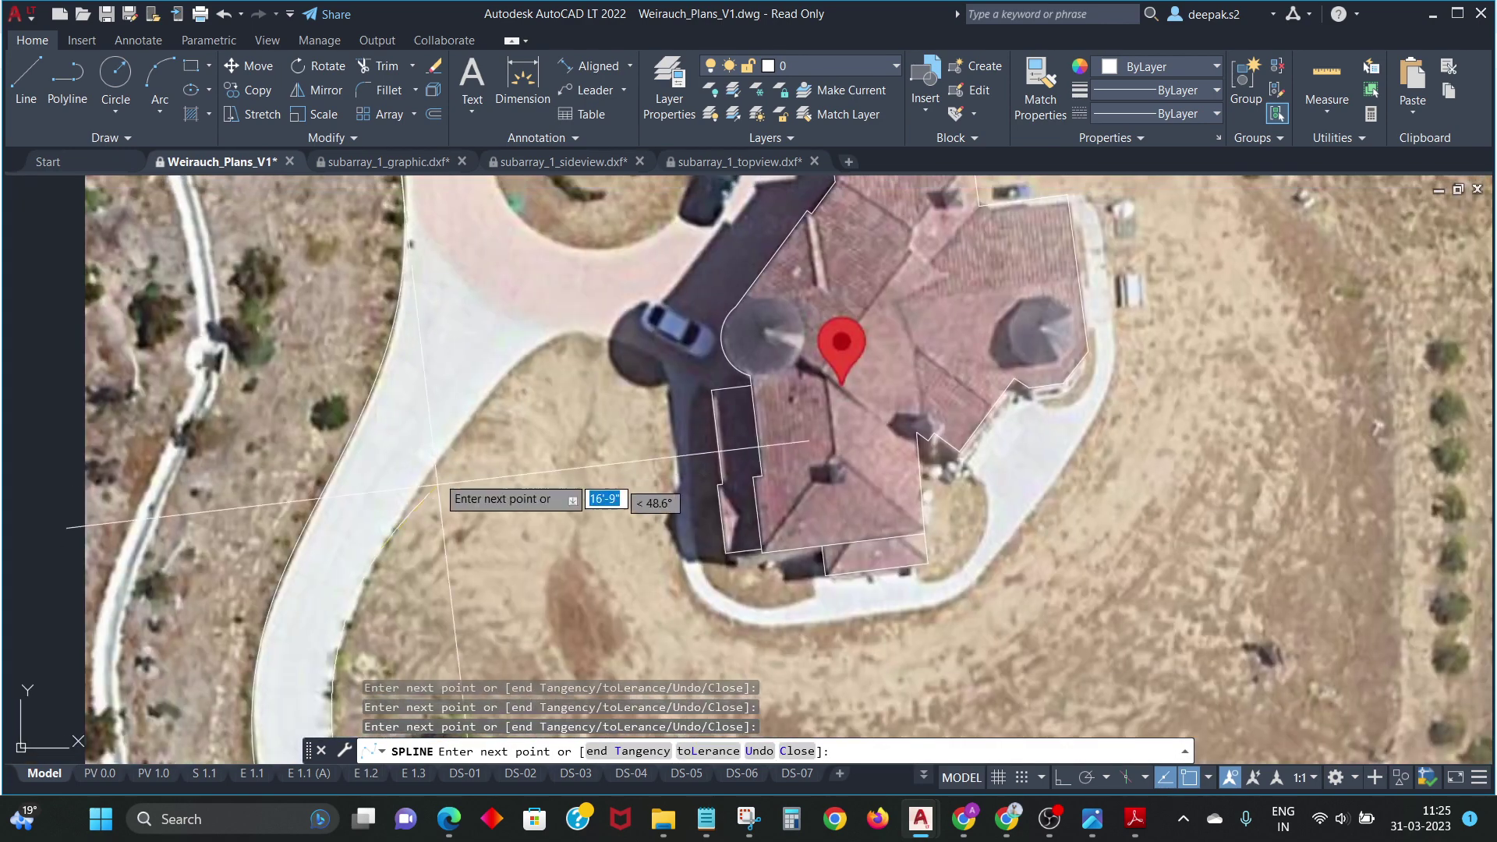
- Continue the spline past the garage corner and along the walkway below the house
scroll(546, 425, "up", 2)
scroll(483, 386, "up", 3)
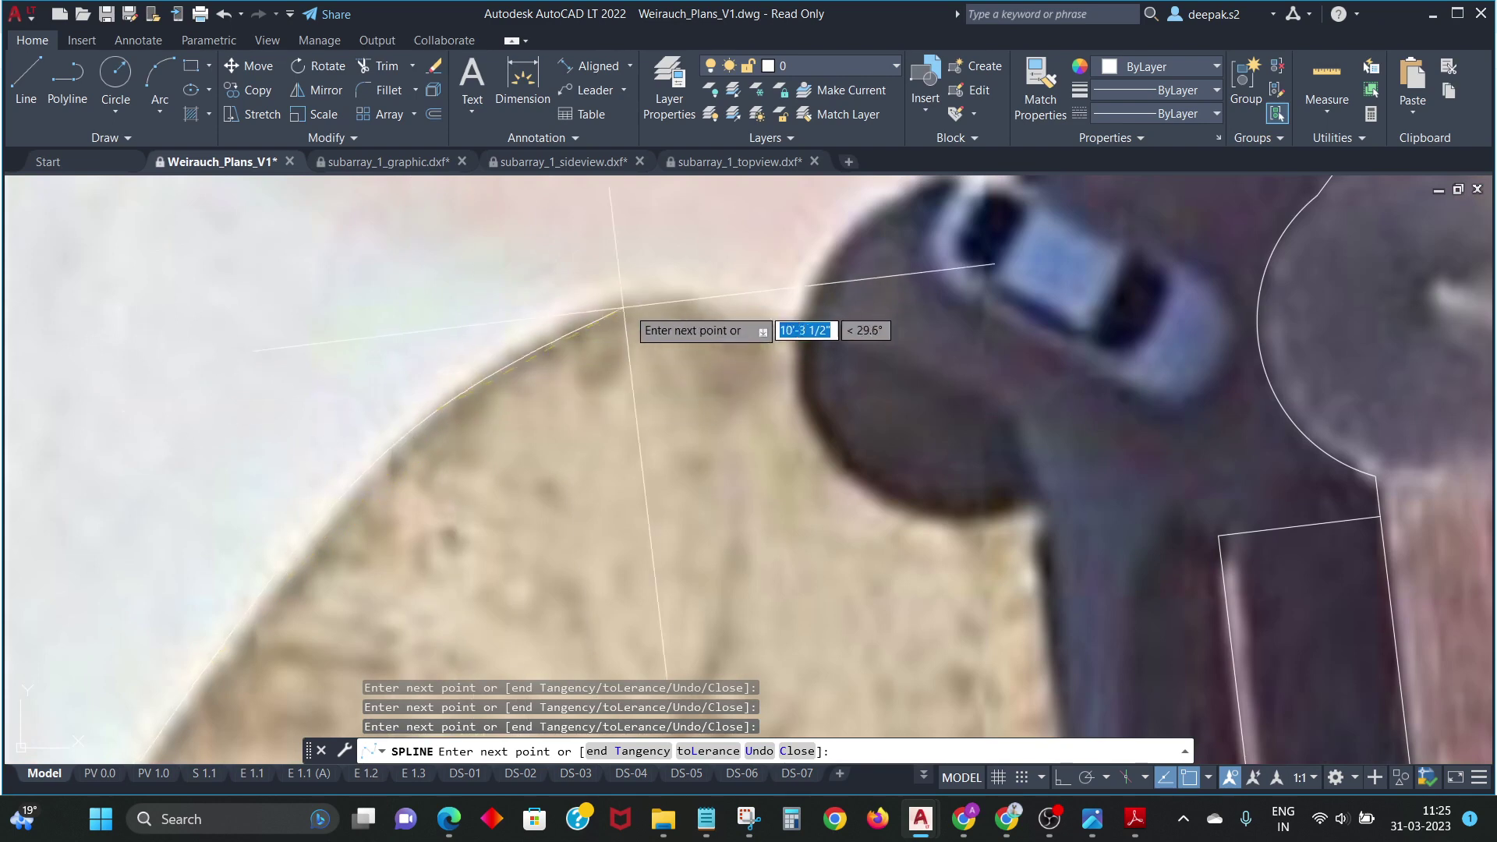
left_click(920, 369)
middle_click_drag(1003, 501, 922, 324)
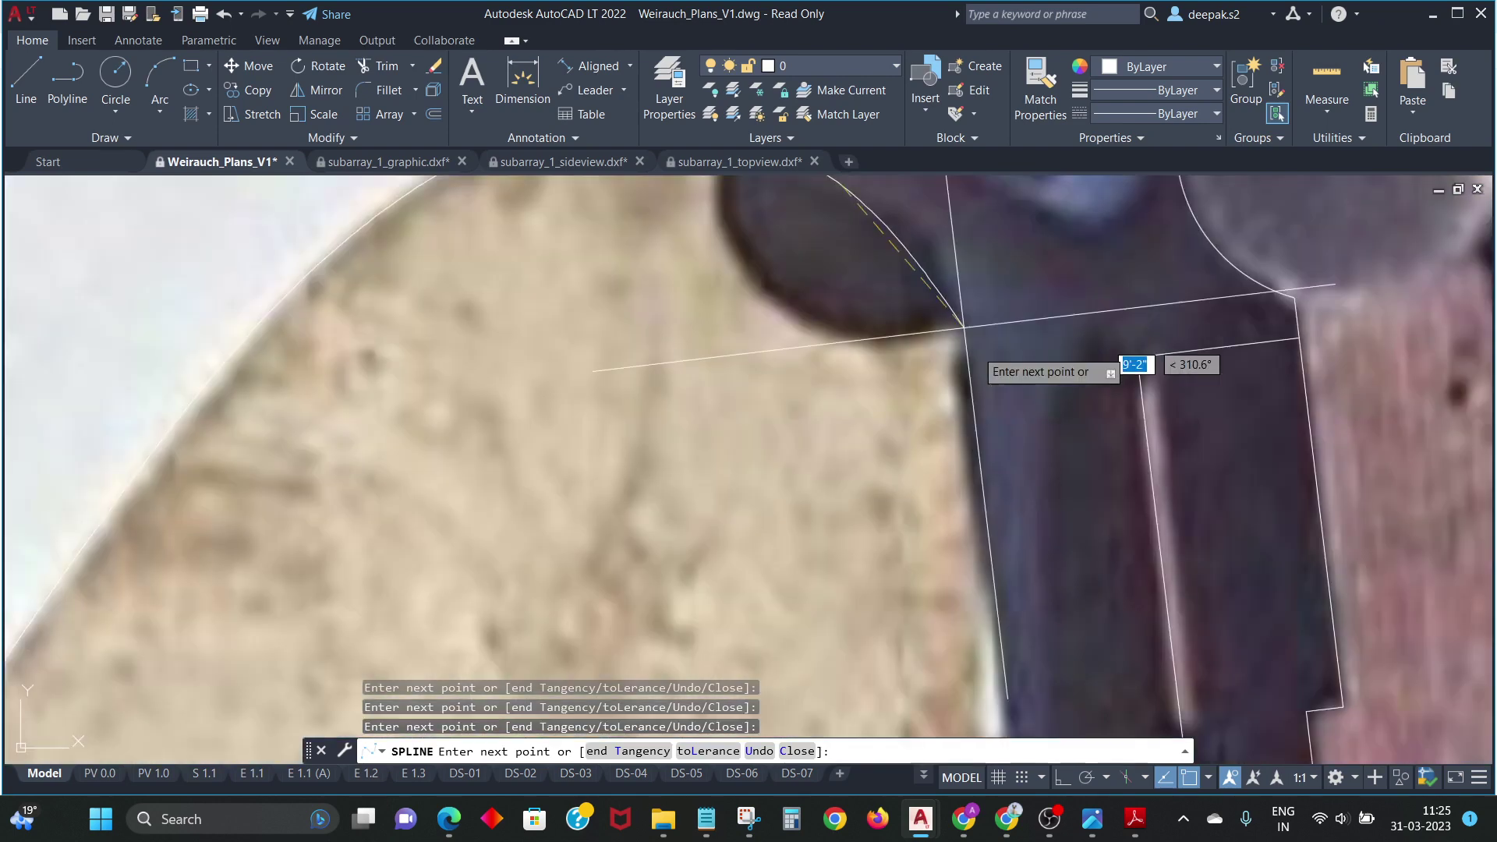
left_click(988, 407)
middle_click_drag(971, 659, 987, 425)
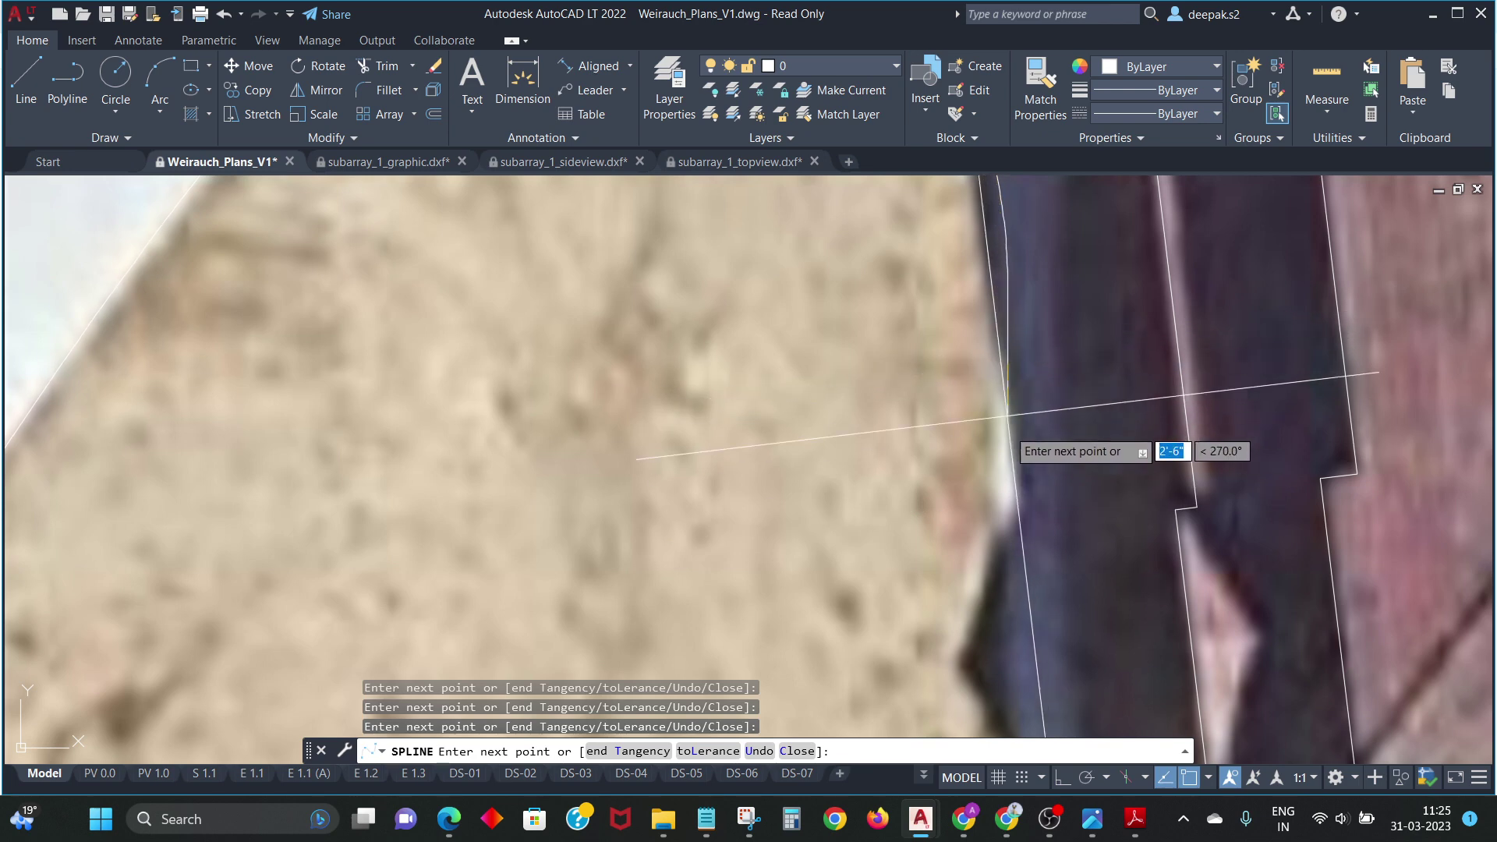
mouse_move(1054, 434)
middle_mouse_down()
mouse_move(954, 401)
mouse_move(932, 302)
middle_mouse_up()
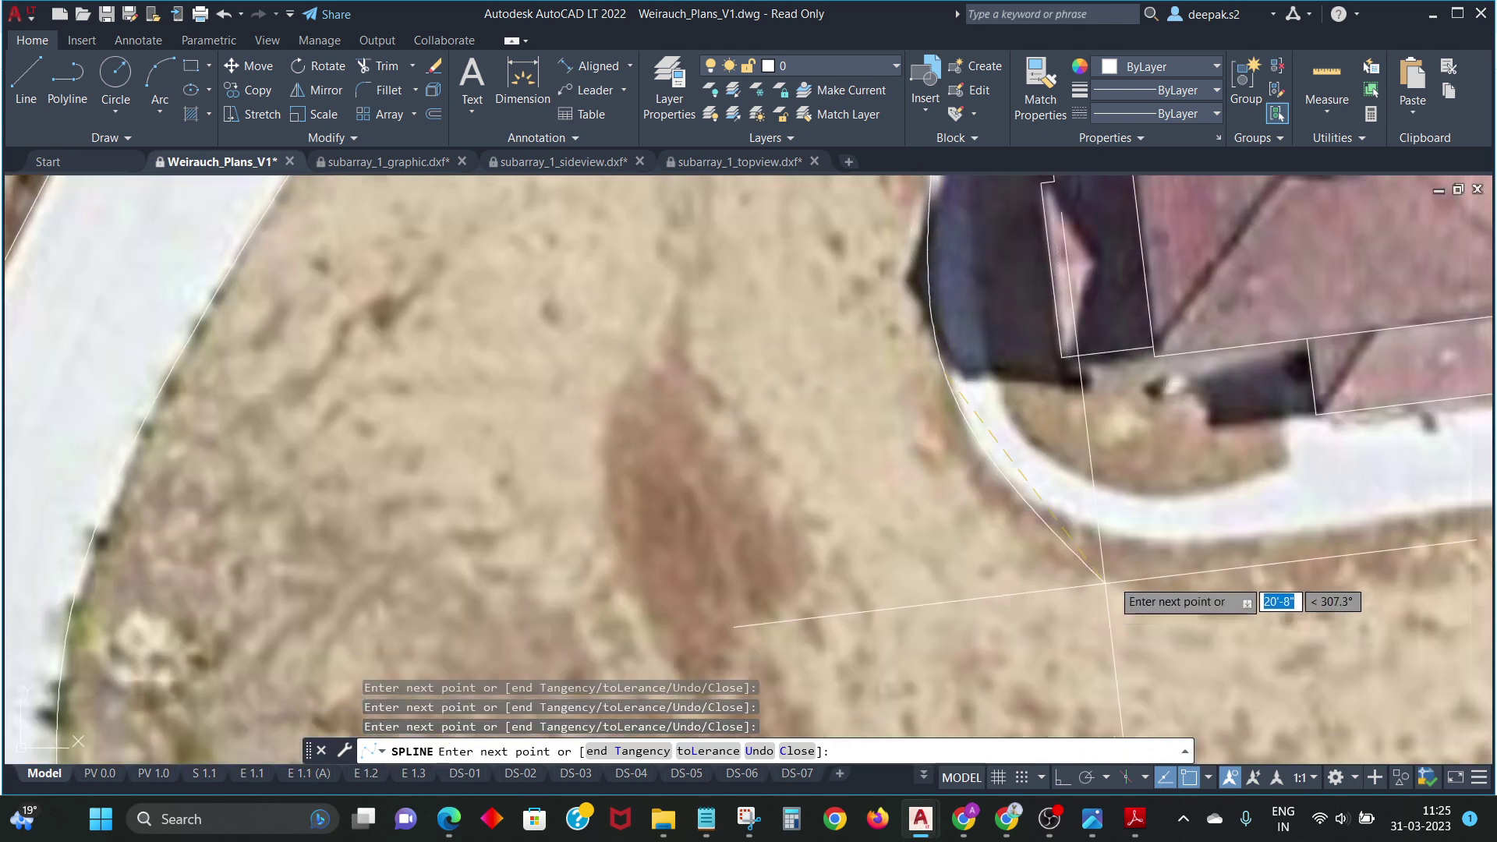
scroll(936, 499, "down", 3)
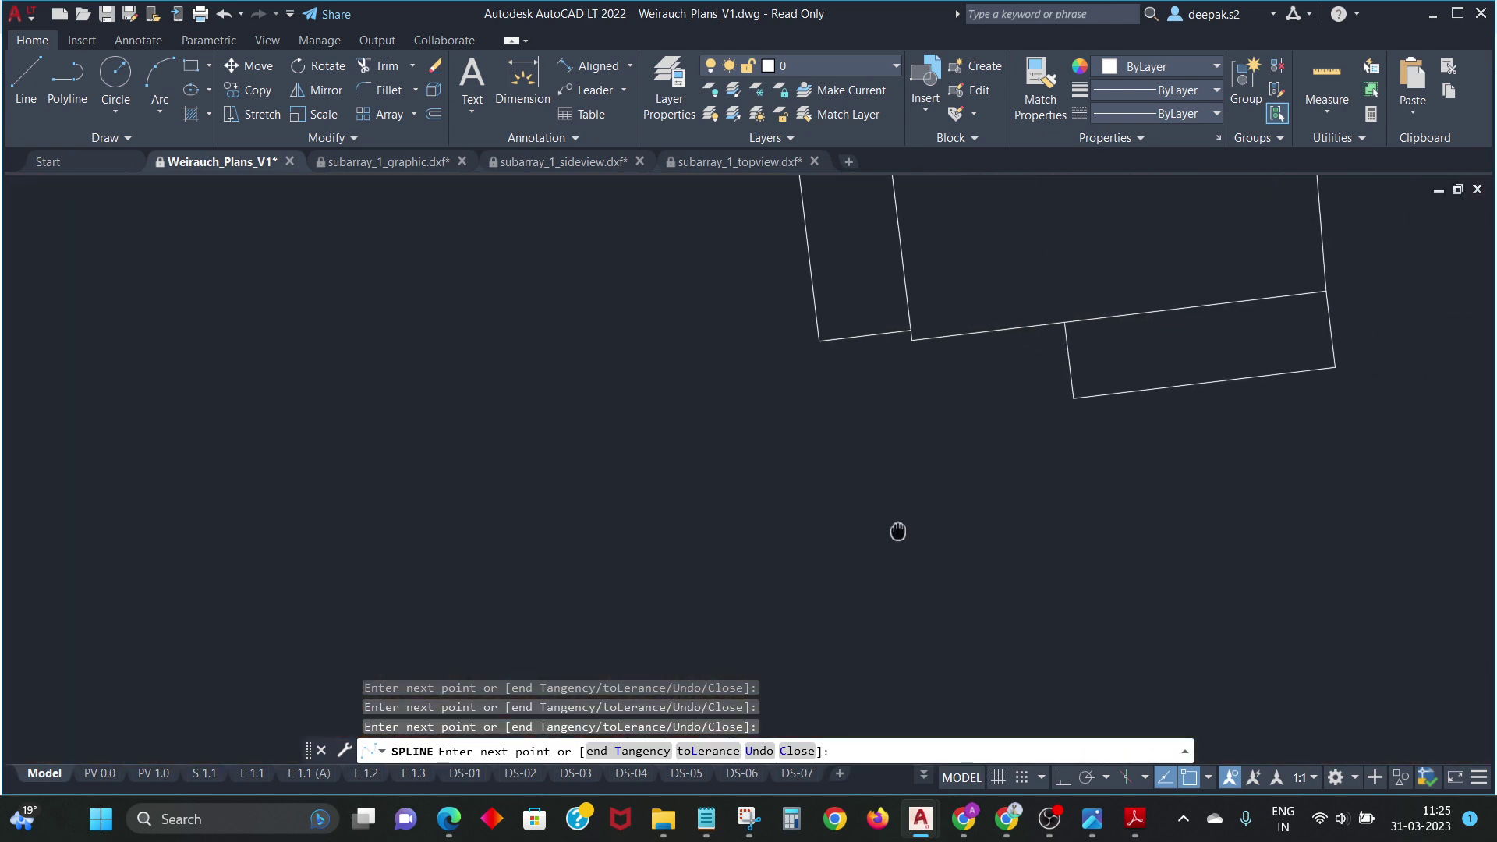
middle_click_drag(881, 550, 760, 558)
left_click(760, 559)
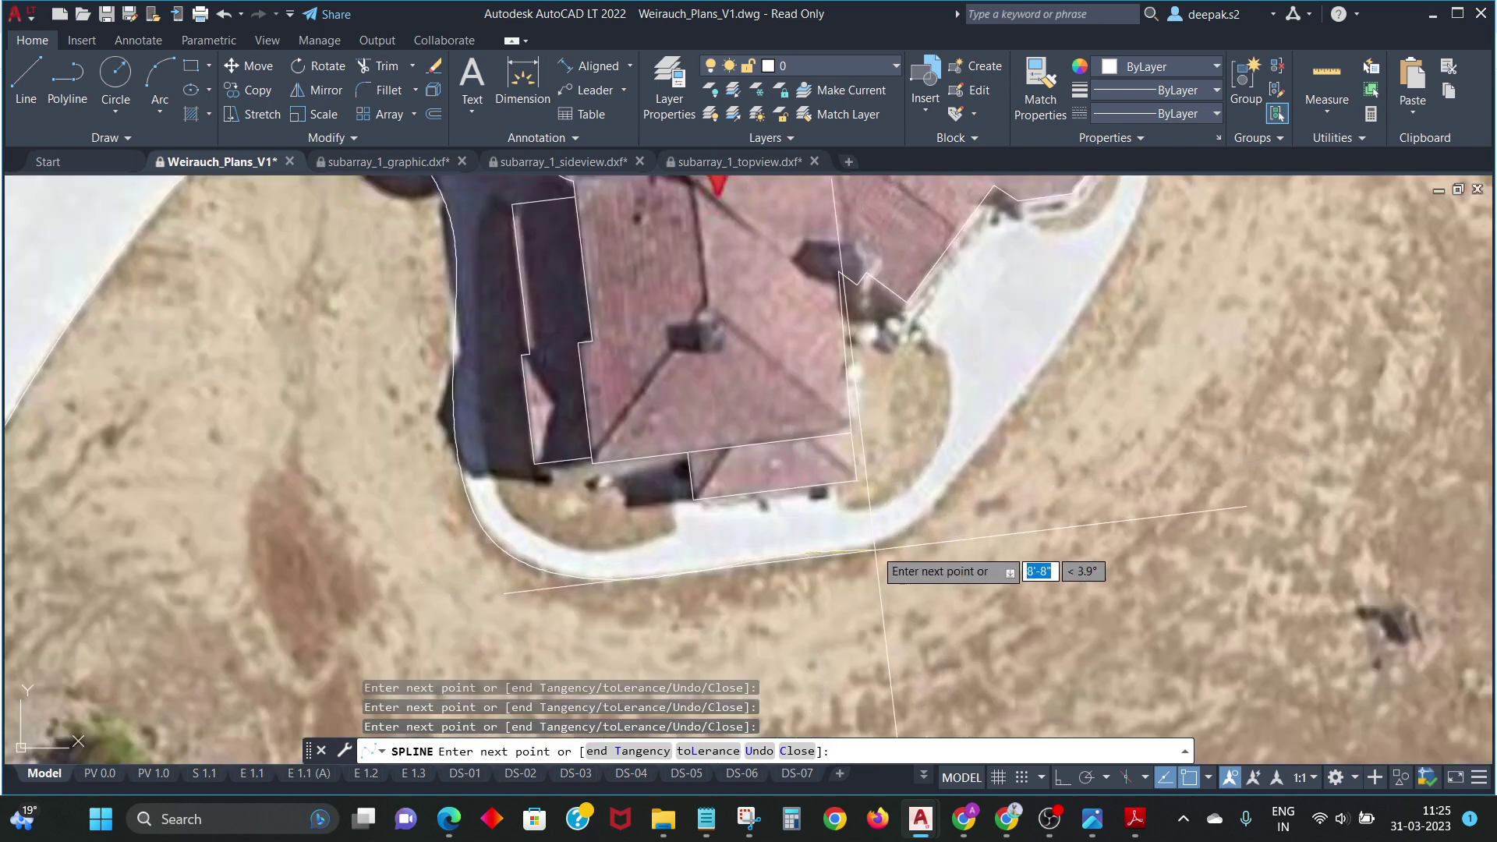
- Pan toward the house's east side, then cancel the unfinished spline
middle_click_drag(963, 480, 776, 609)
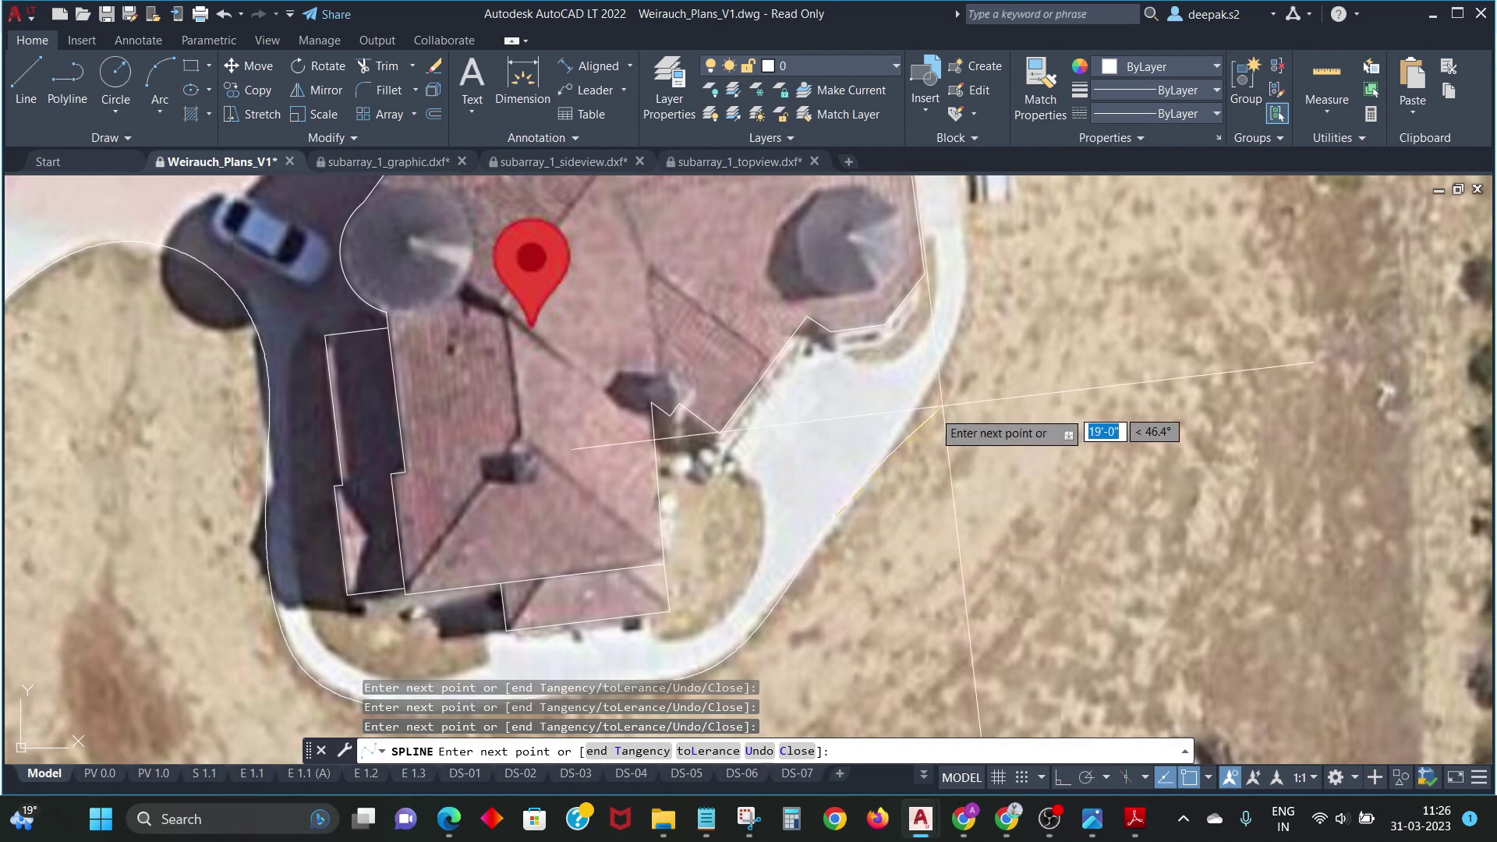
middle_click_drag(936, 413, 794, 558)
scroll(803, 546, "up", 3)
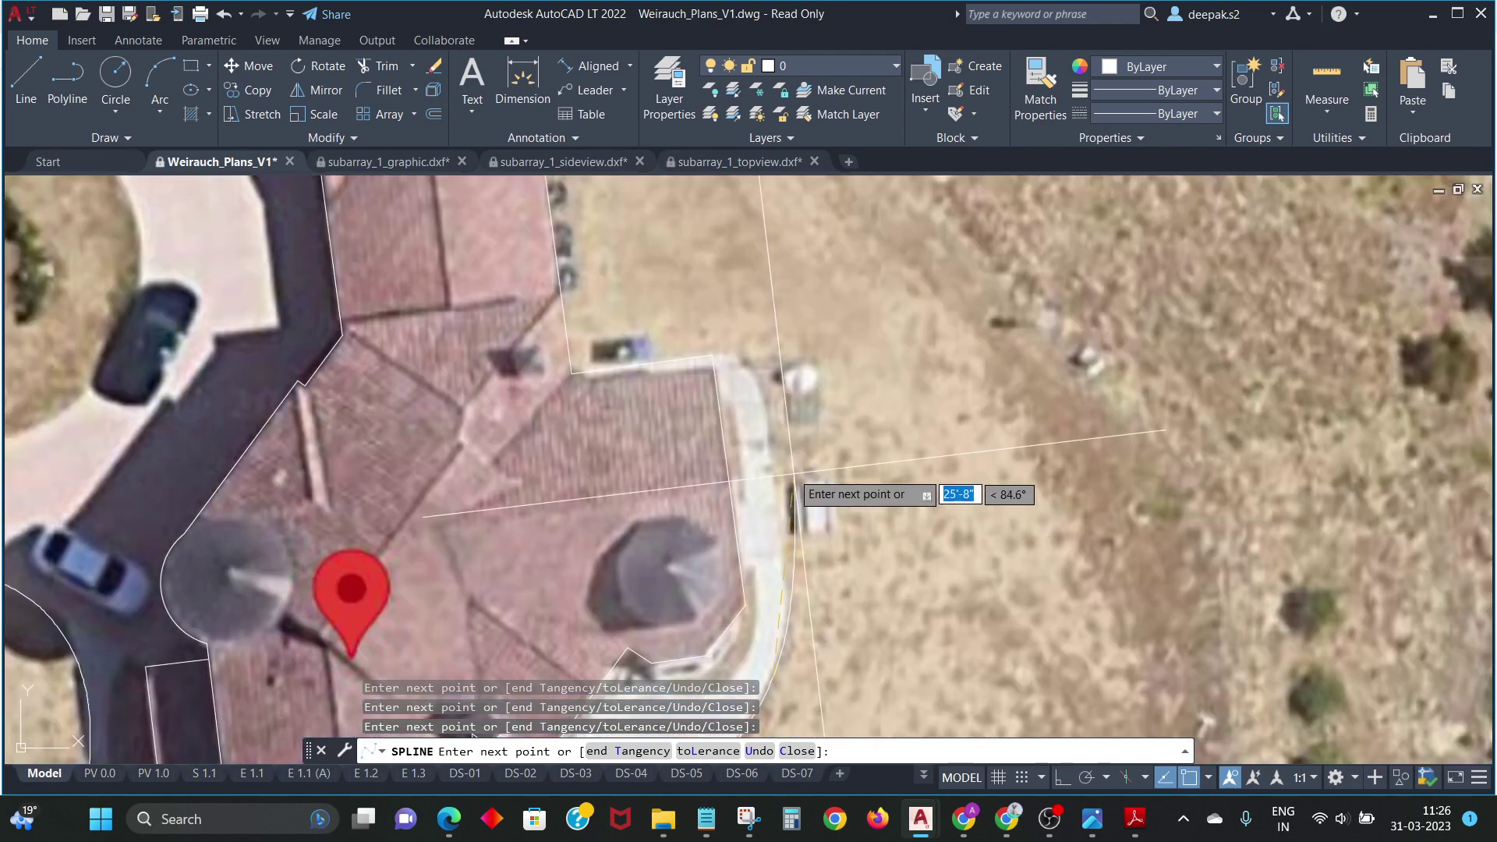
middle_click_drag(731, 380, 698, 433)
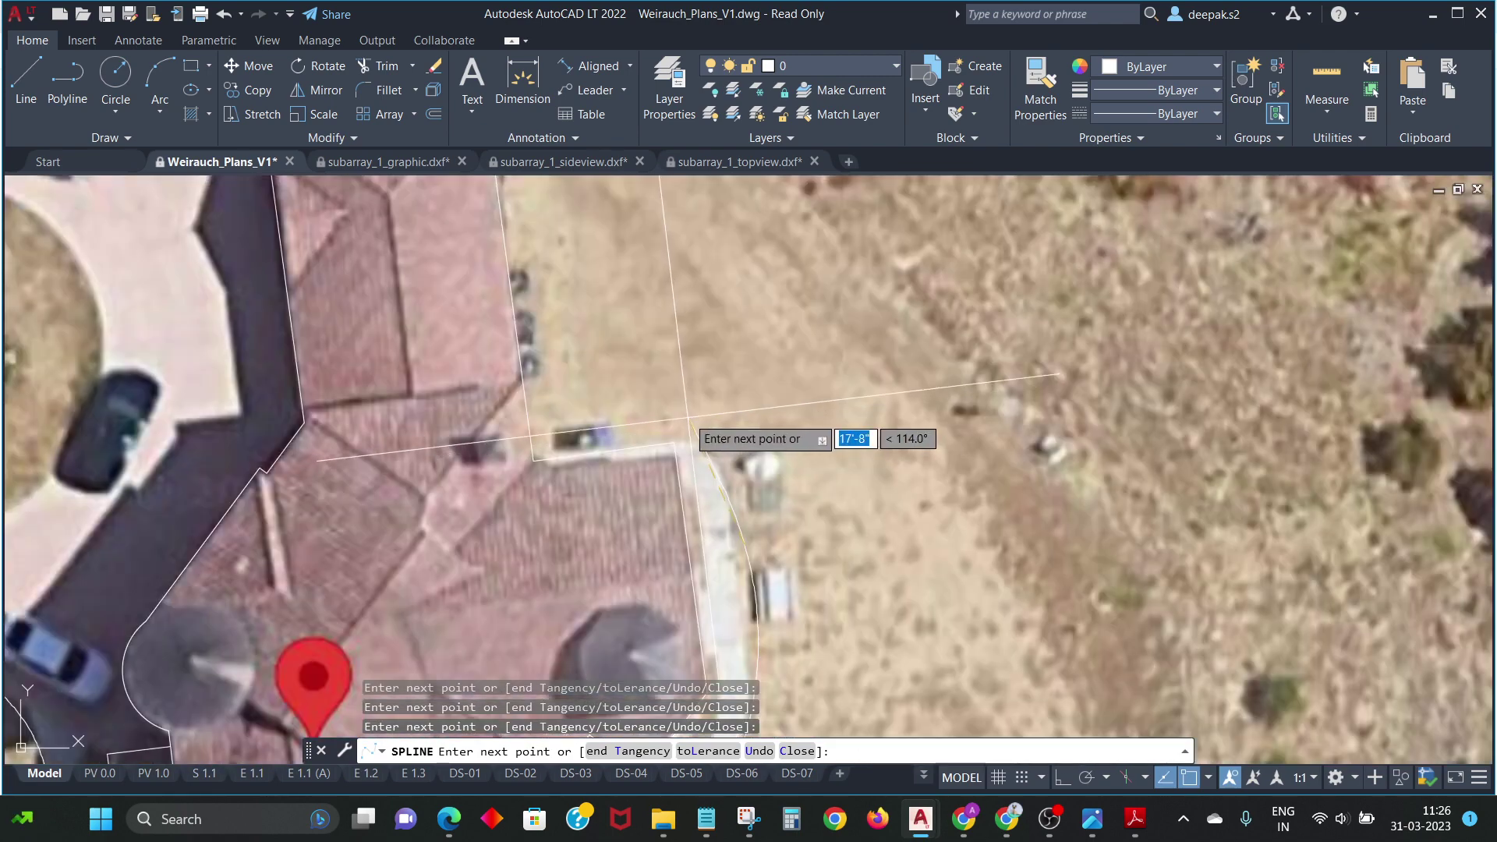
scroll(698, 433, "up", 2)
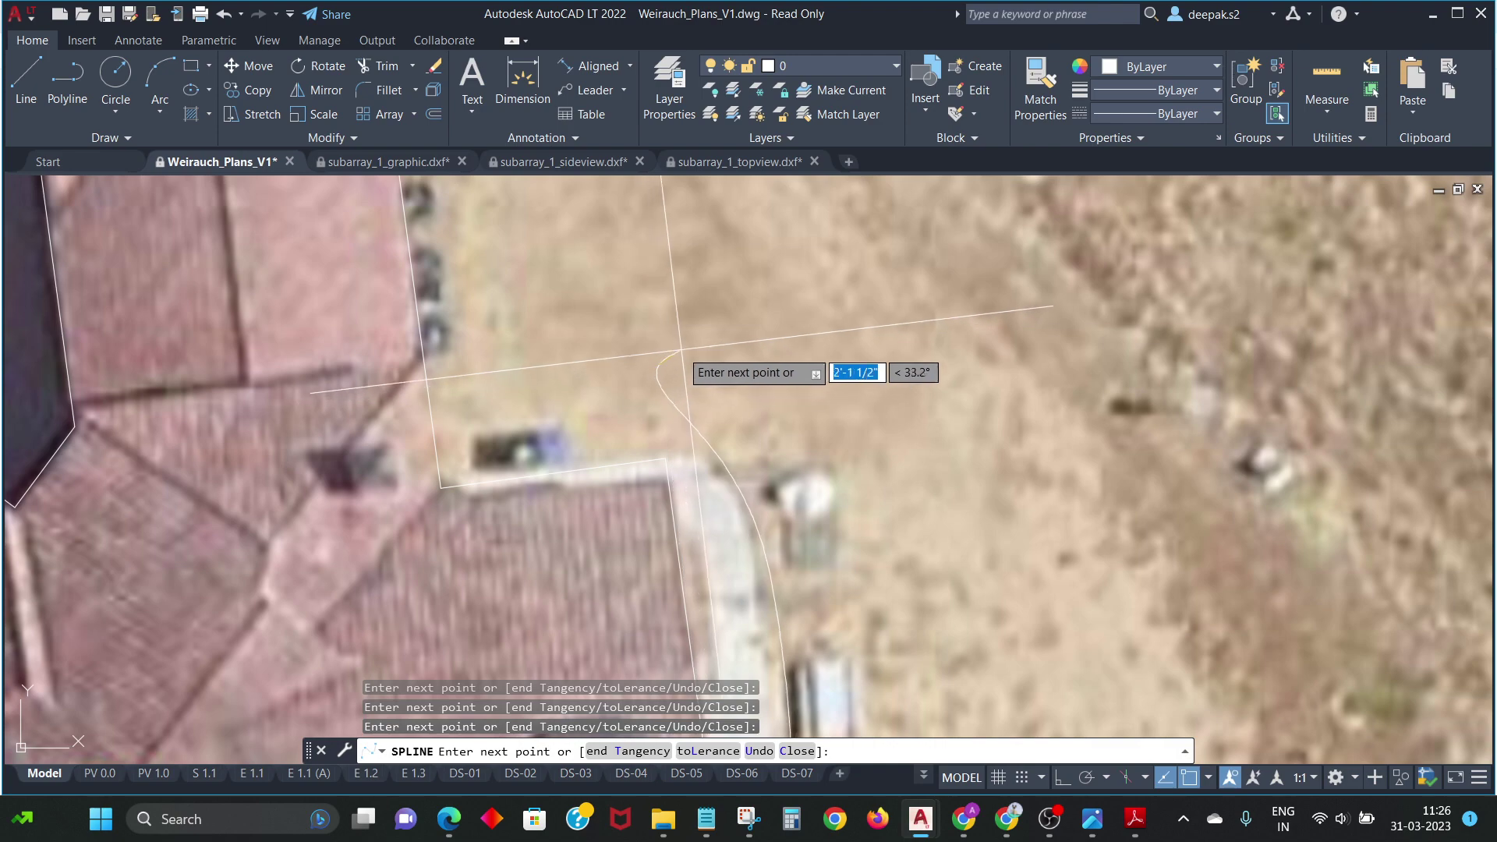
key("Escape")
- Draw a circle outlining the turnaround's central planter island
scroll(674, 417, "down", 5)
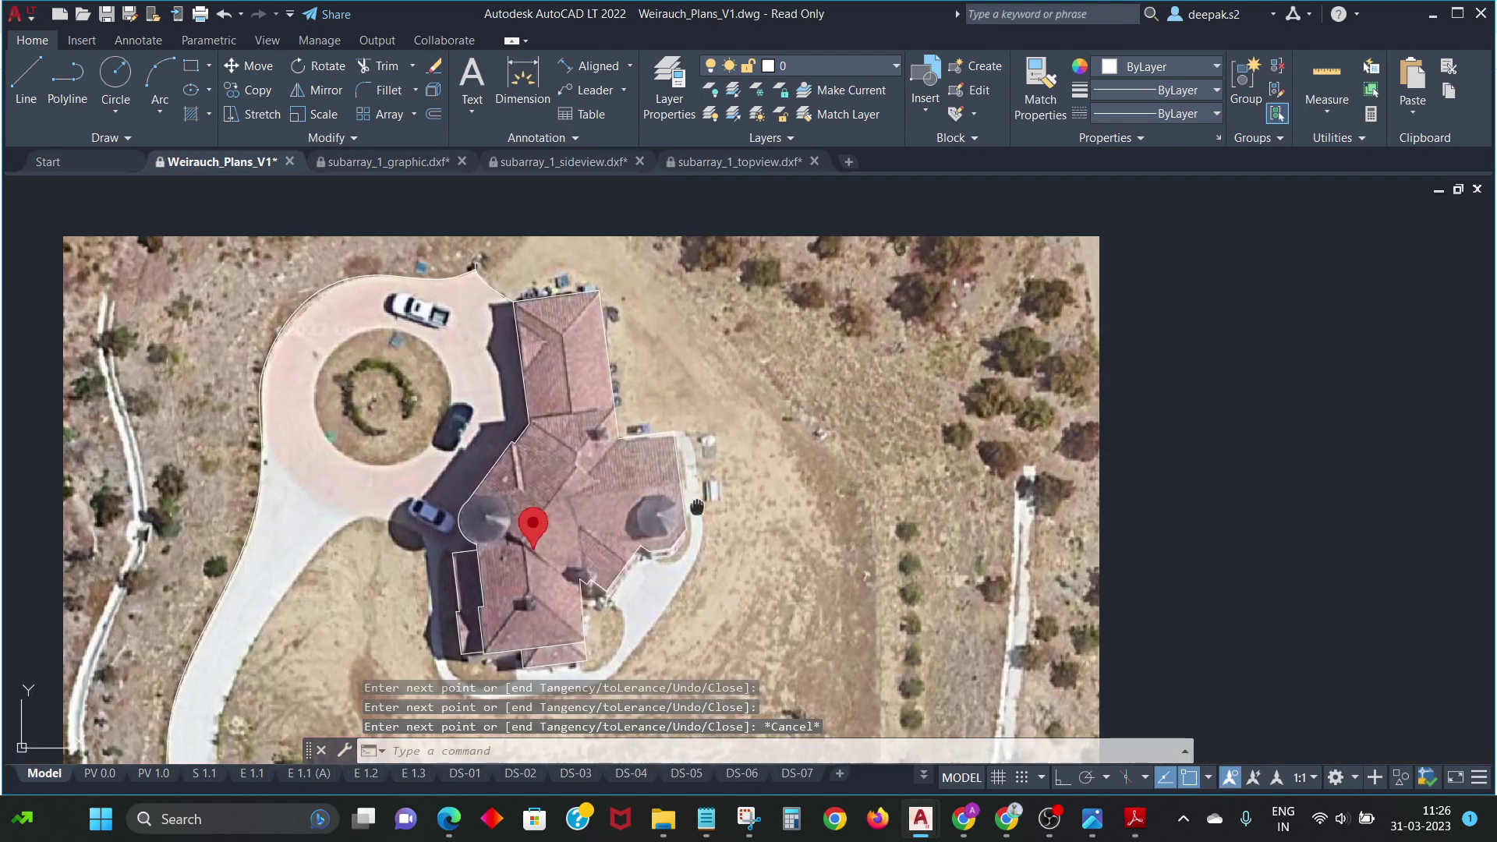
scroll(432, 350, "up", 5)
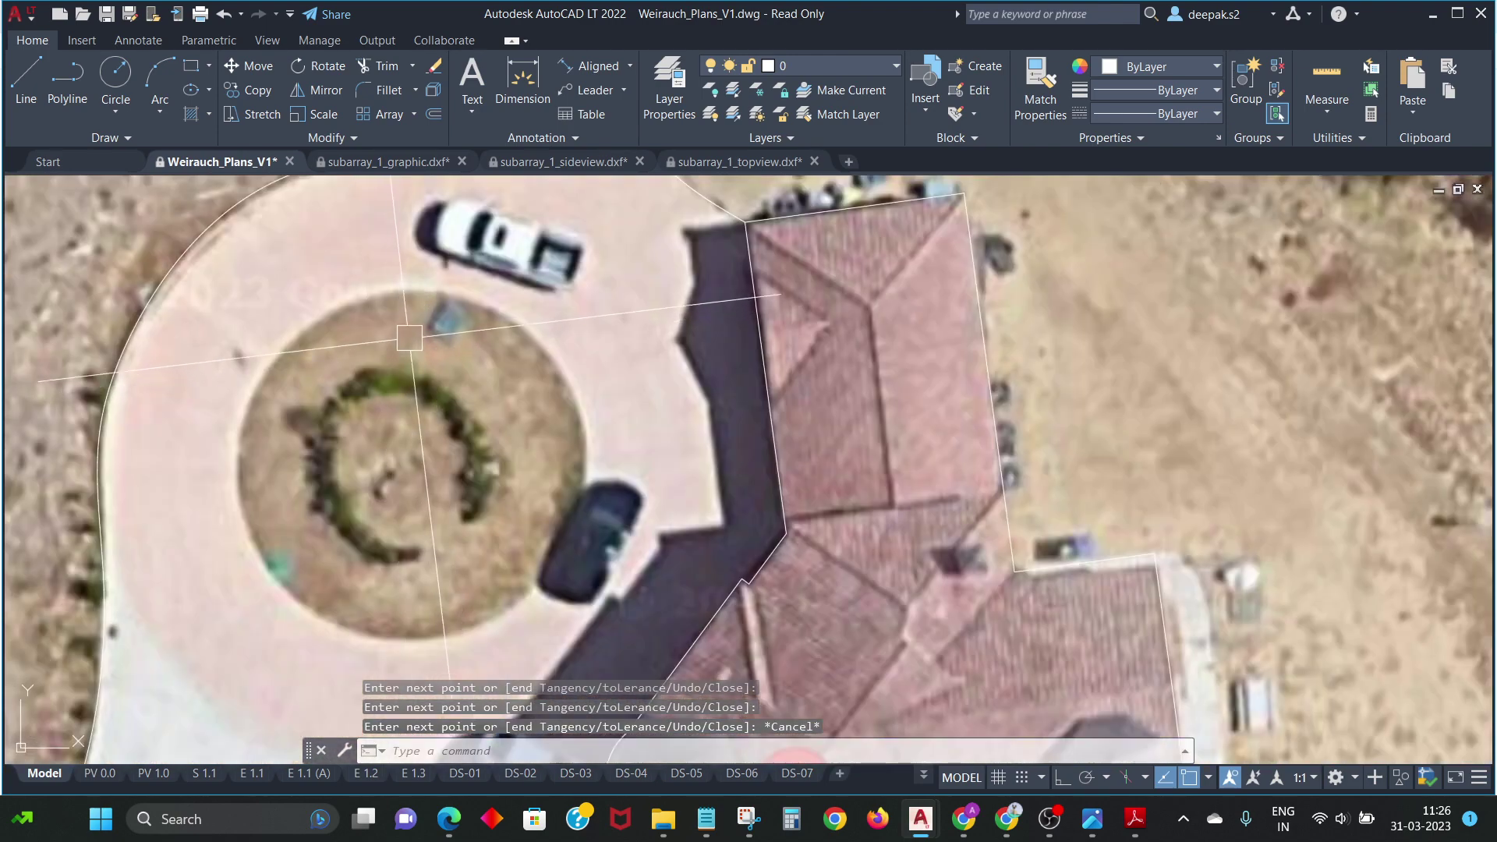
left_click(121, 89)
left_click(416, 454)
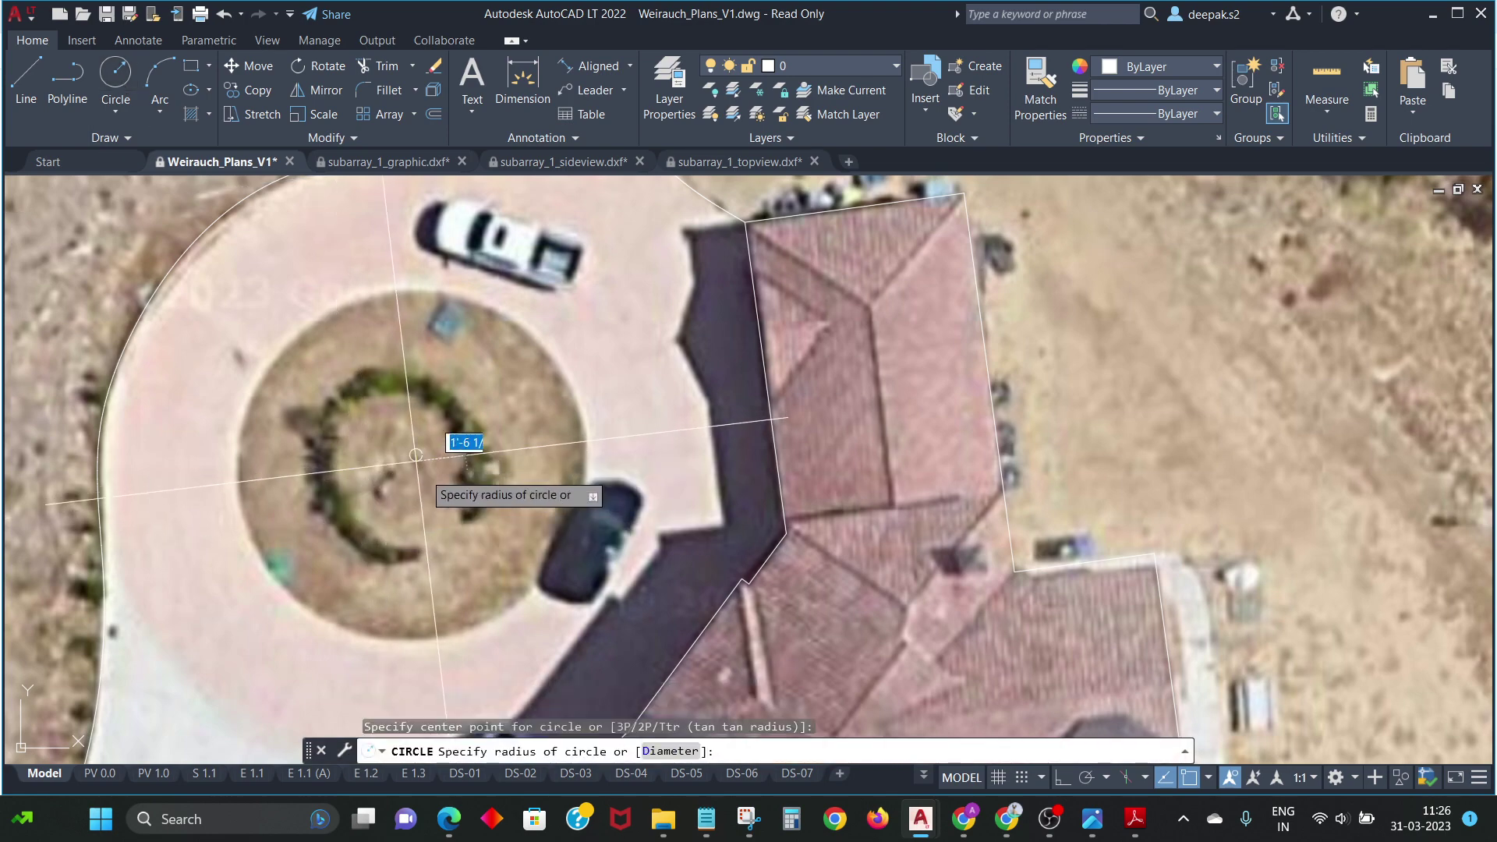
left_click(521, 593)
scroll(521, 592, "down", 3)
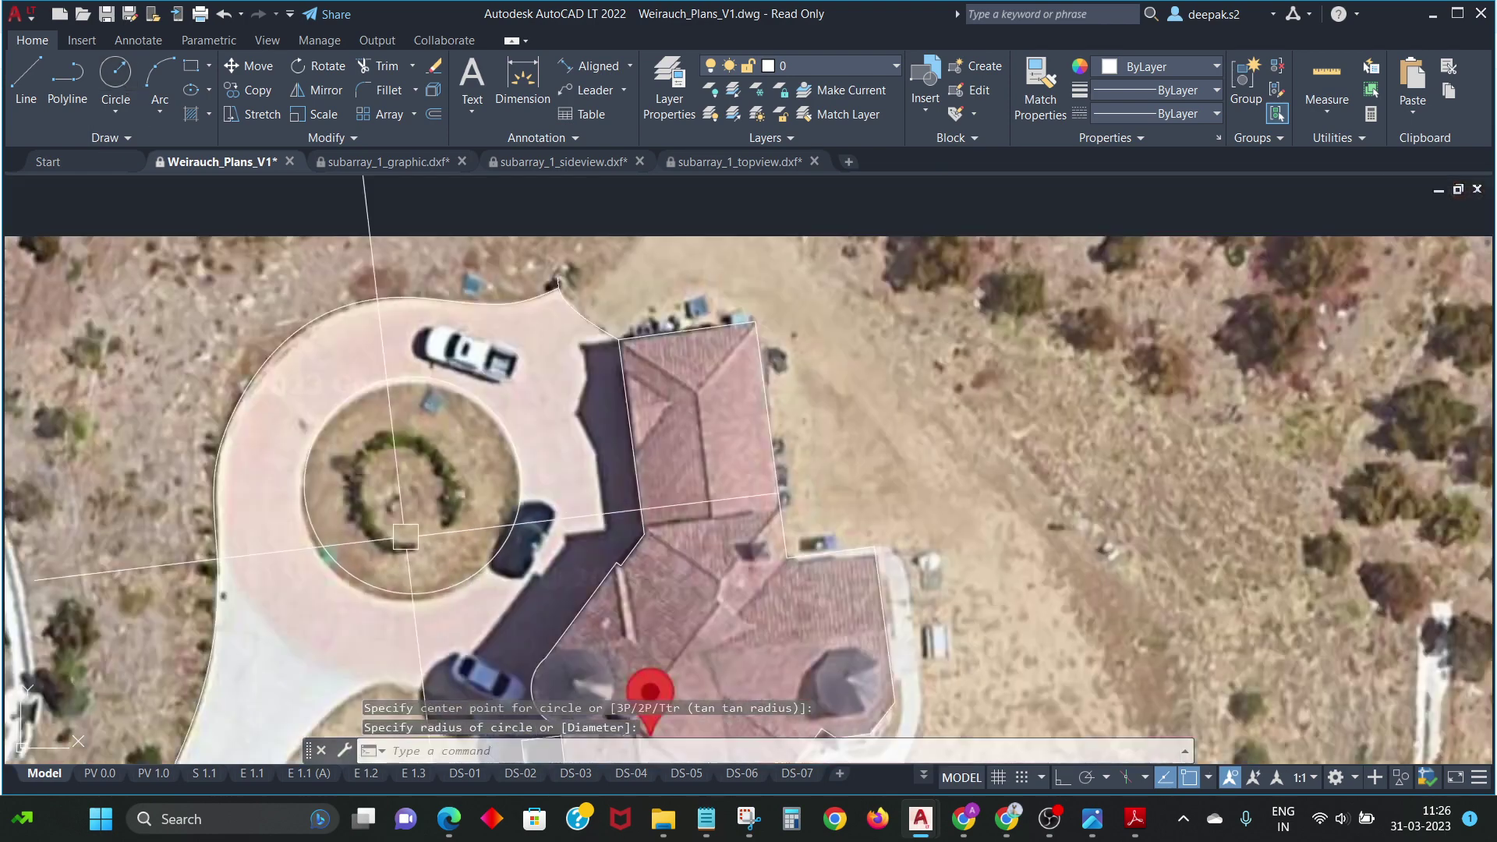
scroll(476, 566, "down", 2)
- Set the aerial image's Fade to 41, then deselect it and zoom onto the house
left_click(850, 473)
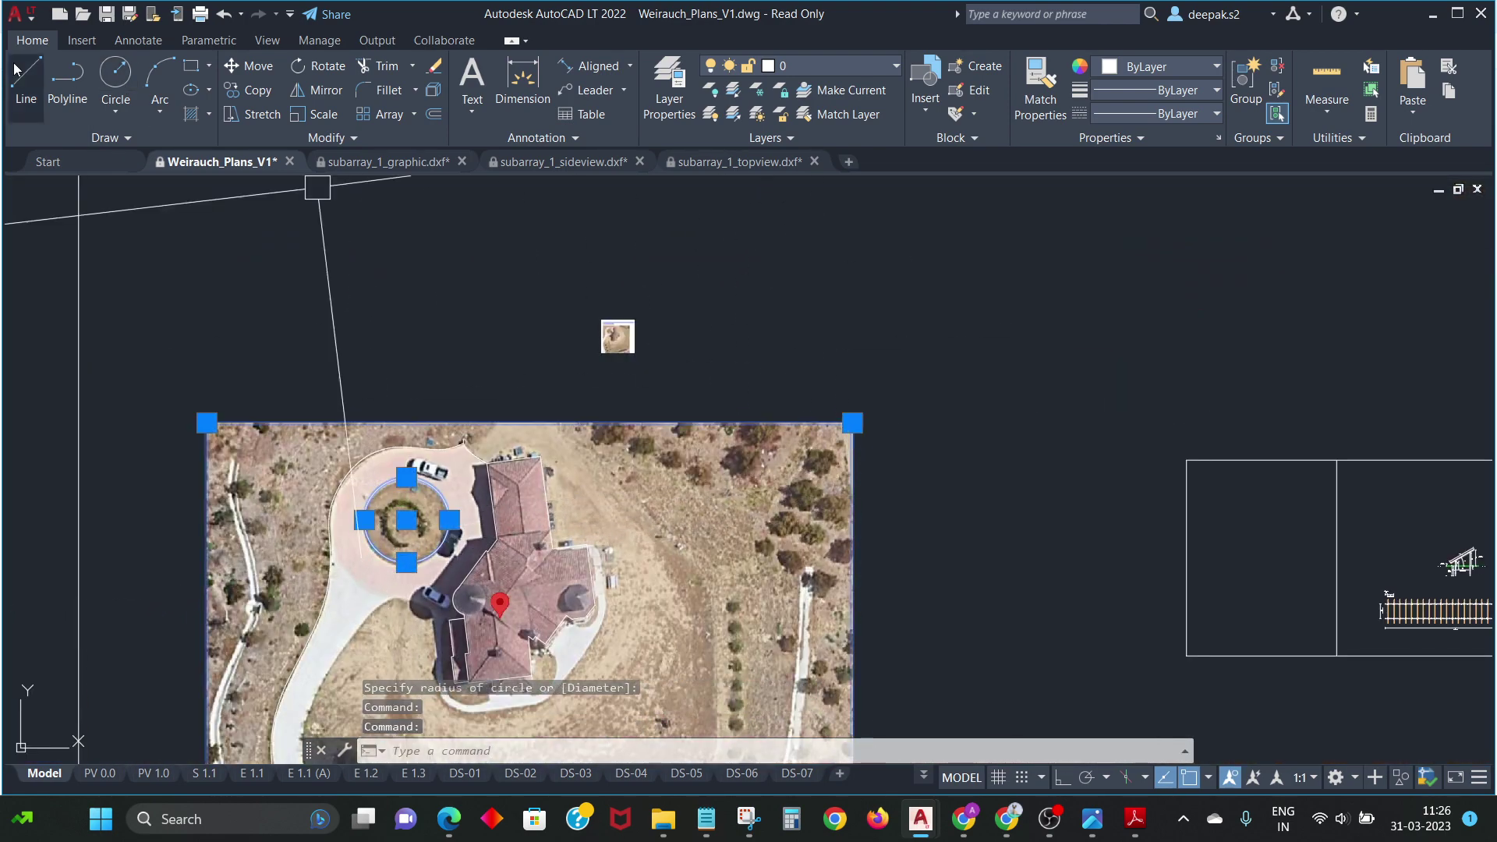
key("Escape")
left_click(853, 468)
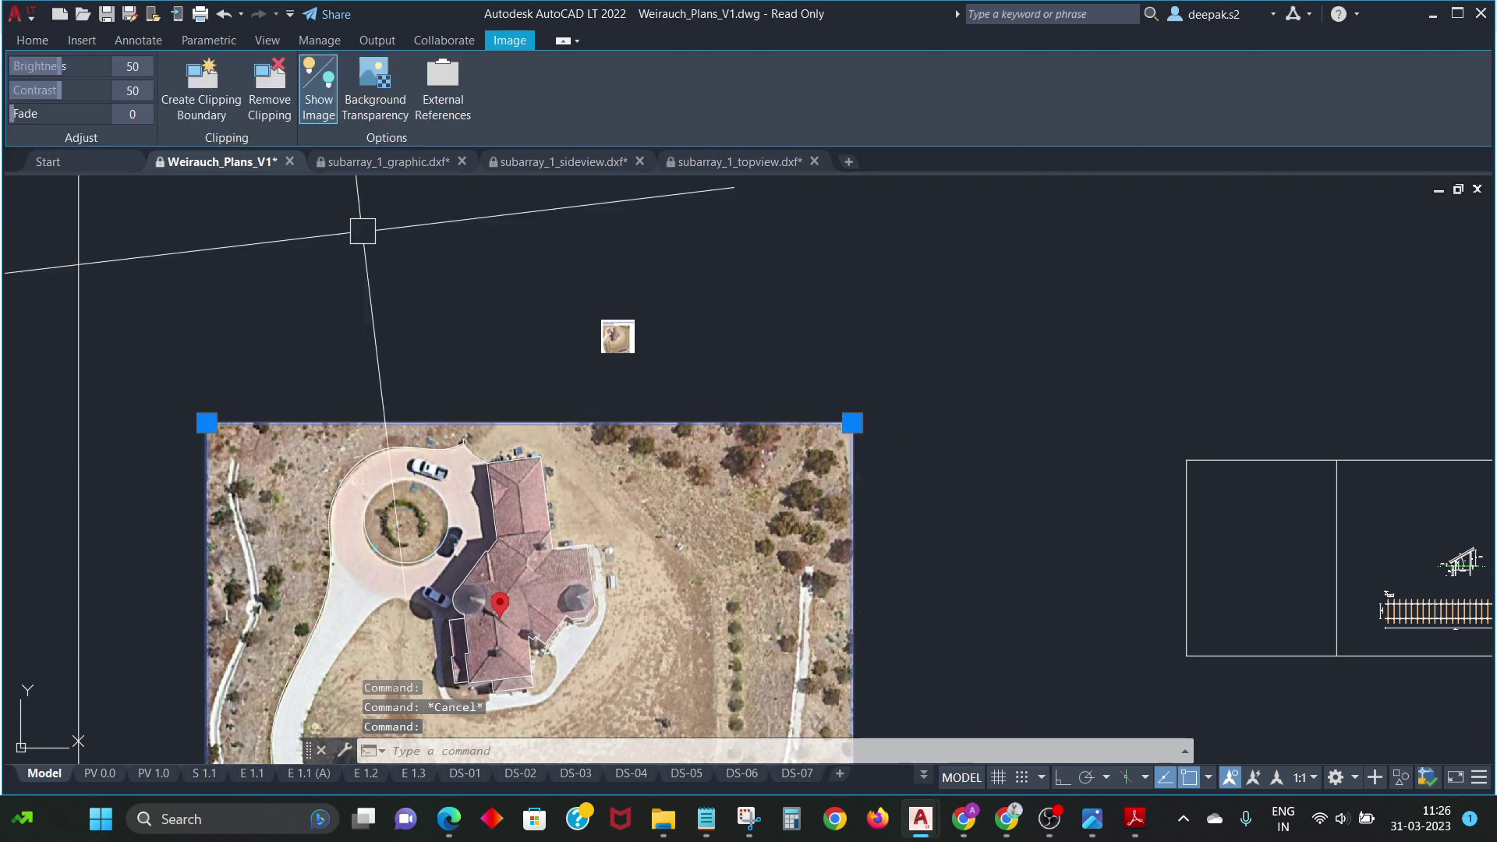
left_click_drag(24, 115, 49, 118)
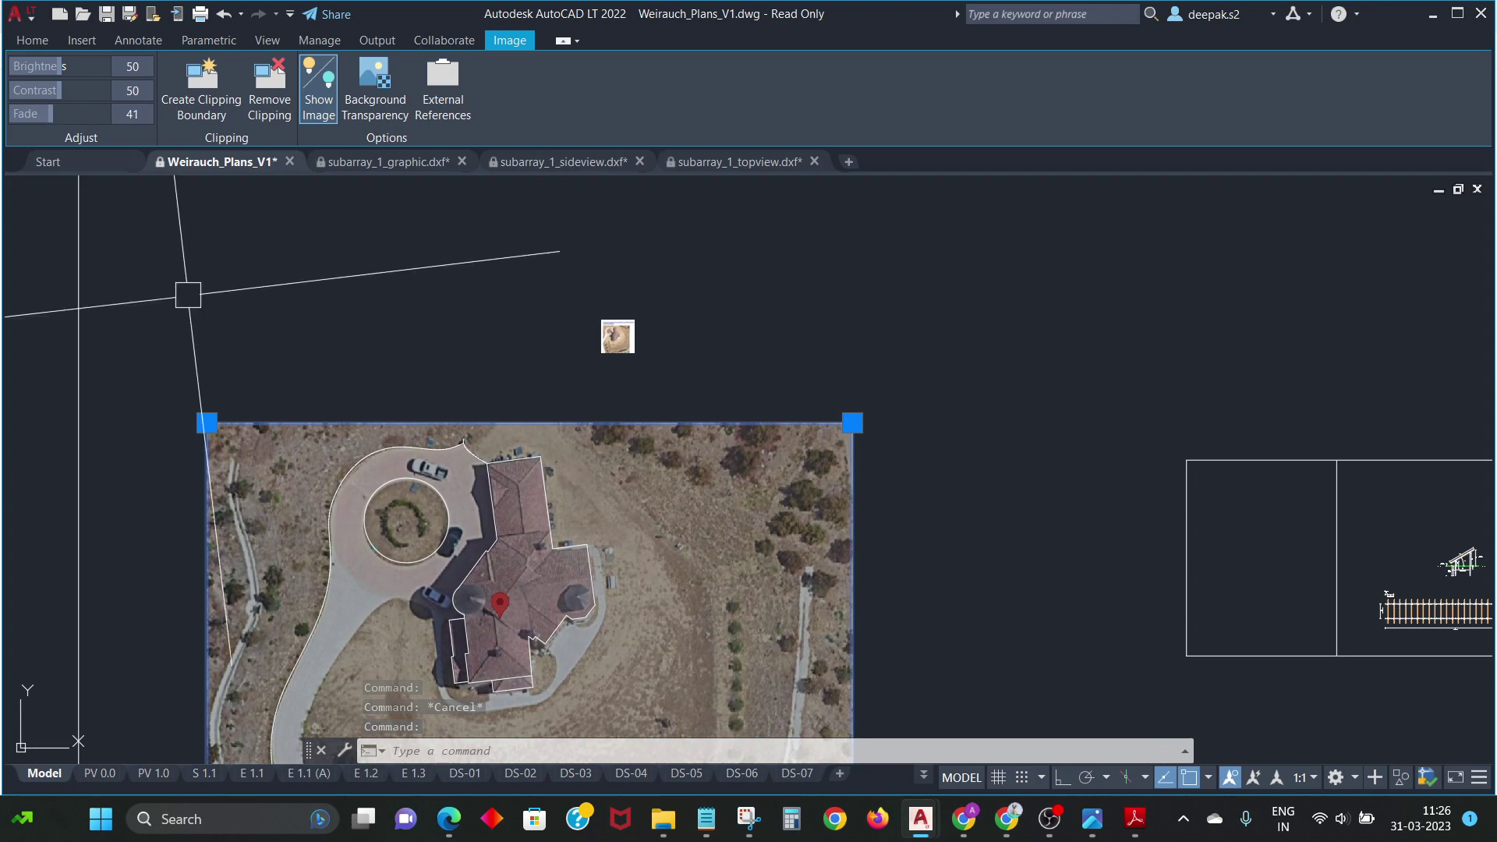
middle_click_drag(546, 546, 674, 342)
key("Escape")
scroll(748, 468, "up", 3)
middle_click_drag(749, 468, 702, 498)
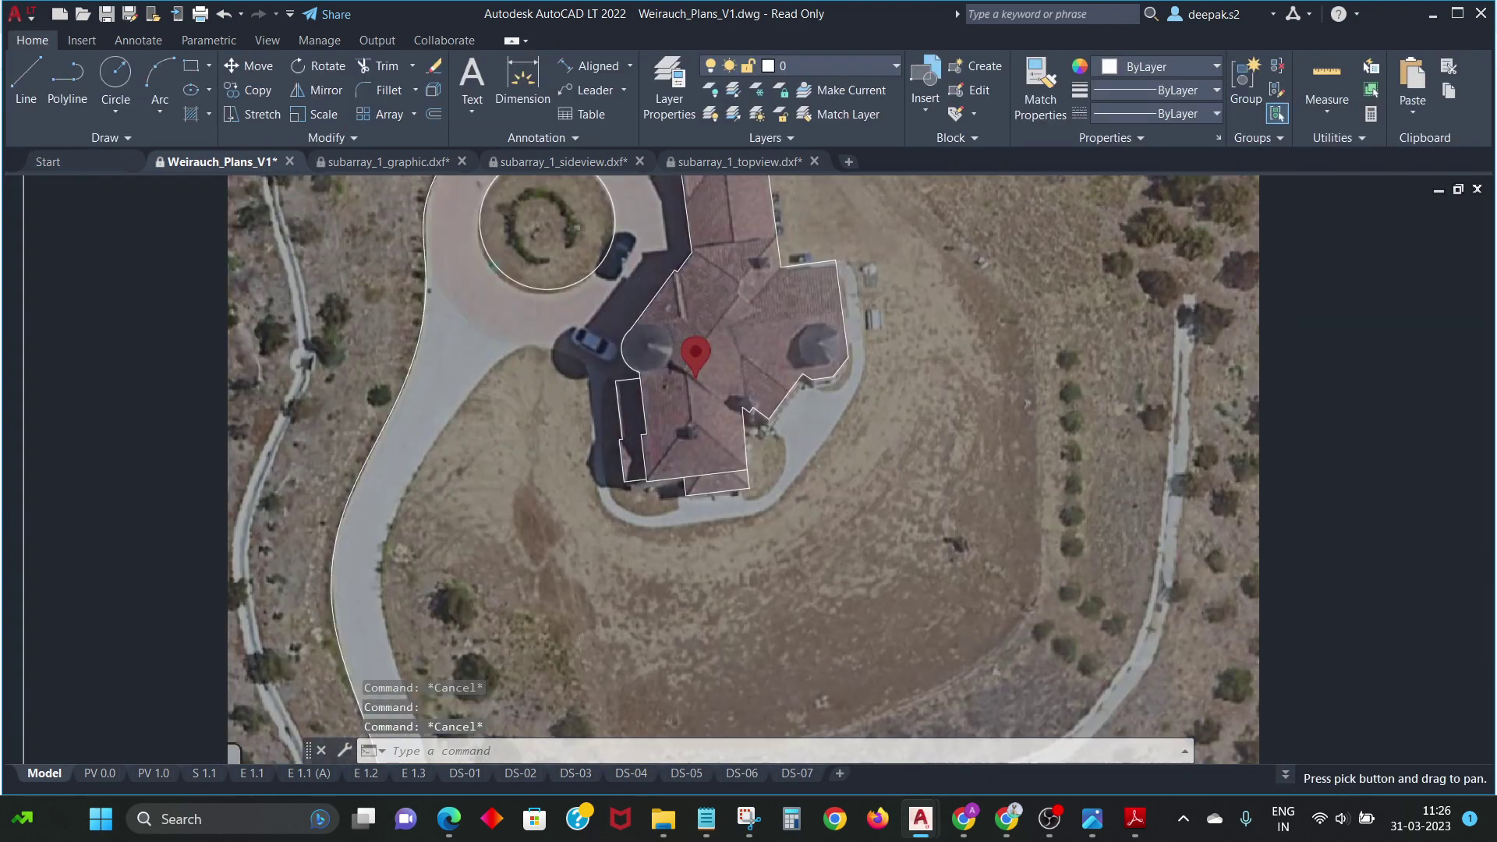
middle_click_drag(548, 363, 525, 375)
- Start a curve at the driveway edge beside the house and trace around the bend
type("pl")
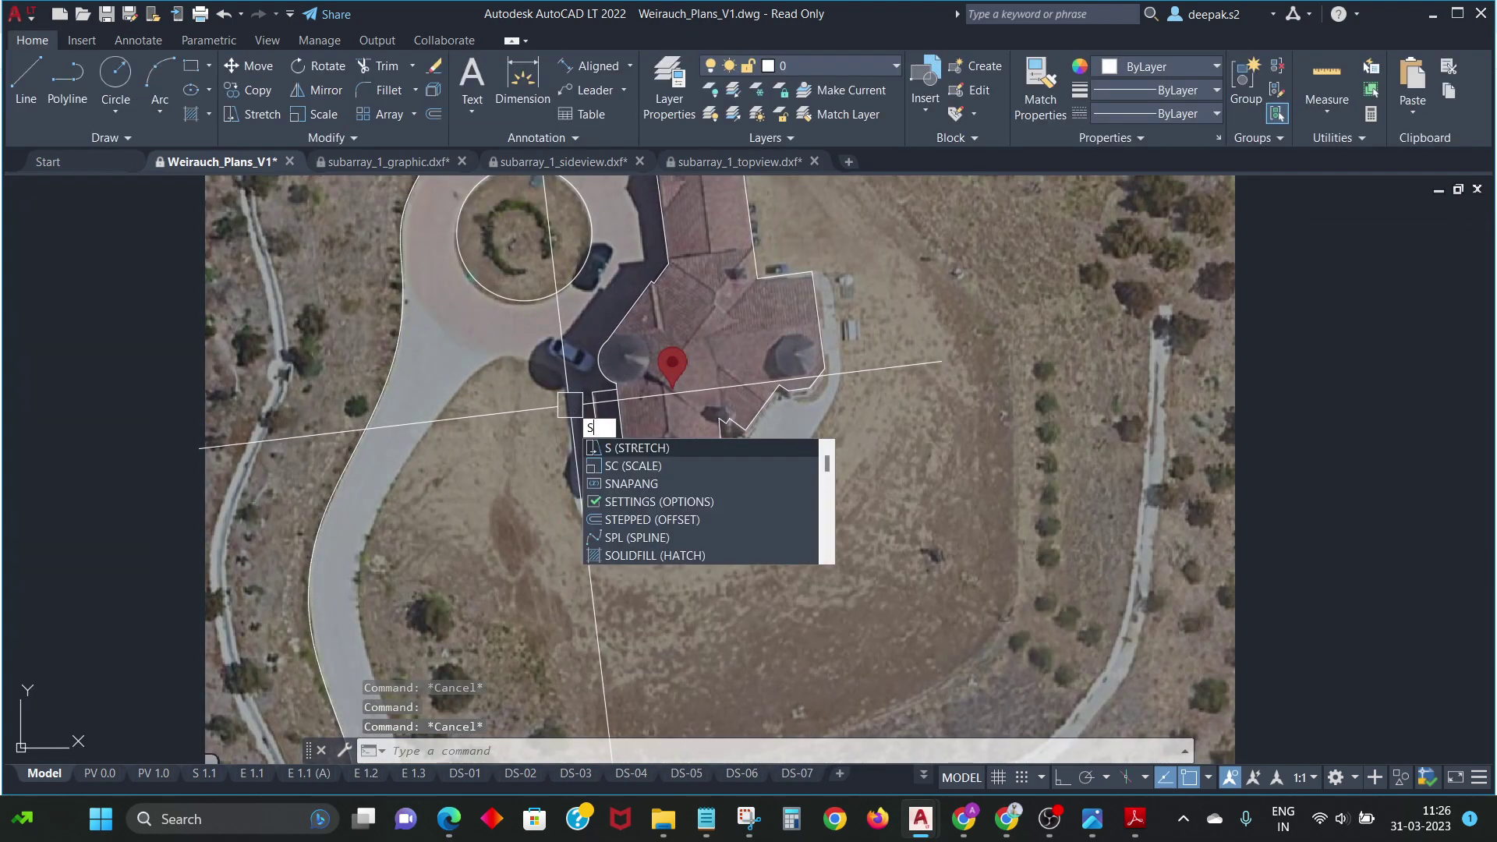
key("Return")
scroll(571, 411, "up", 2)
scroll(571, 411, "up", 2)
left_click(569, 446)
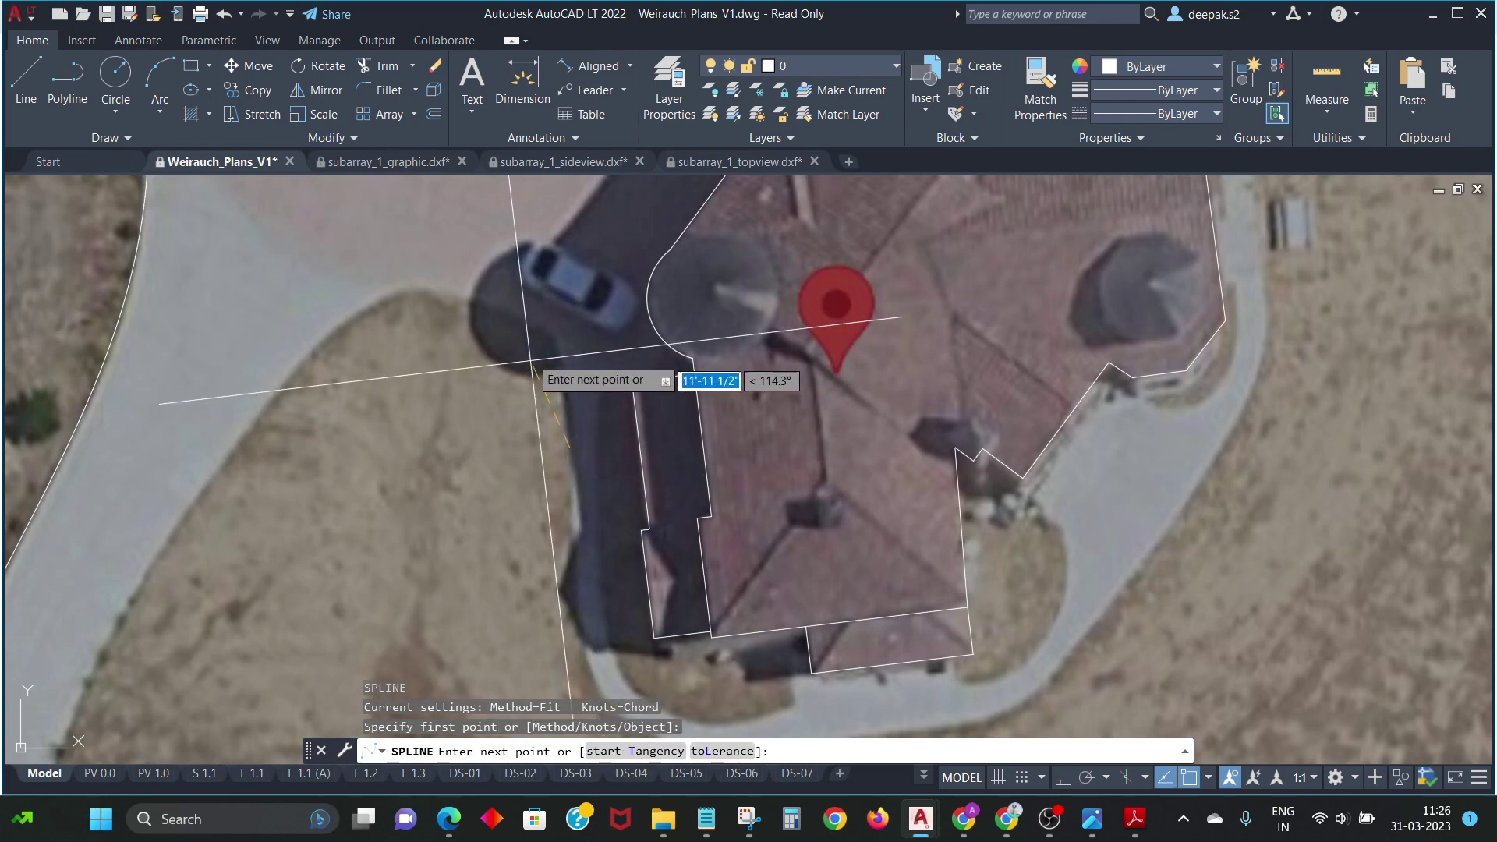
left_click(538, 336)
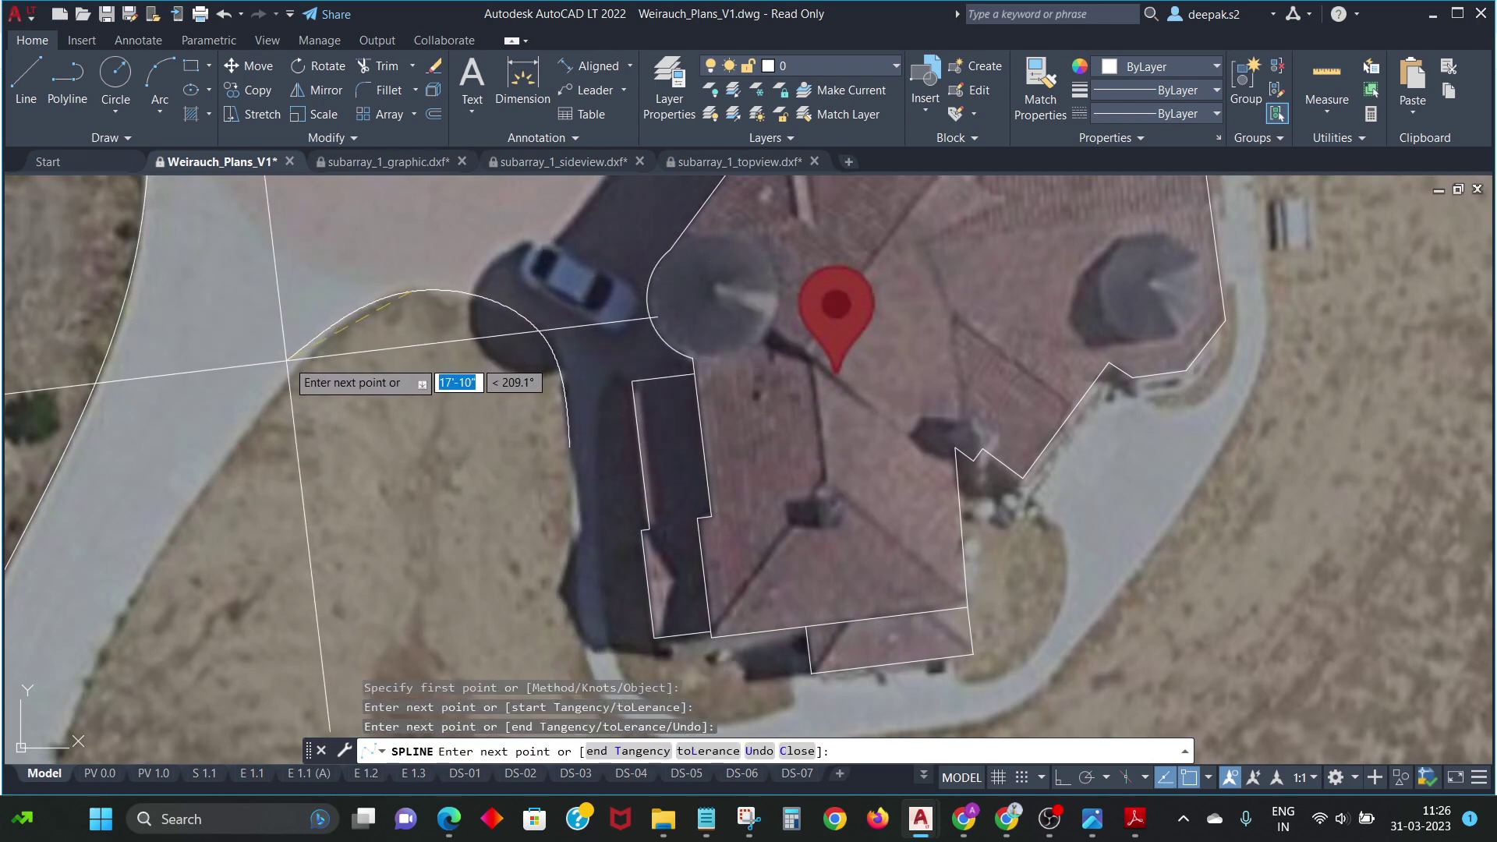
left_click(301, 376)
- Extend the curve down the driveway's inner edge to the photo's bottom and finish it
scroll(301, 375, "down", 2)
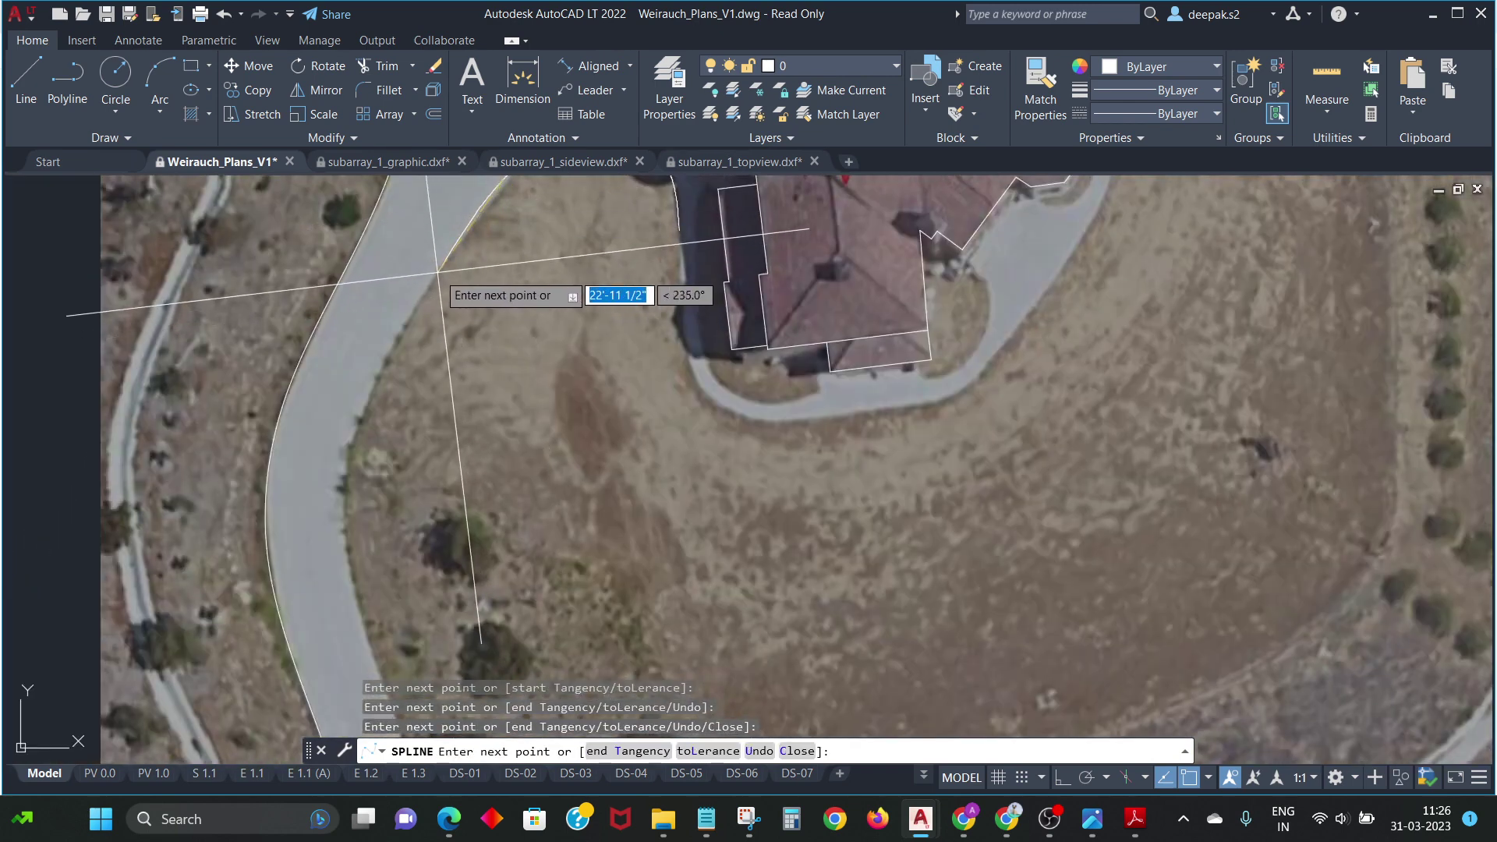
left_click(434, 278)
left_click(358, 408)
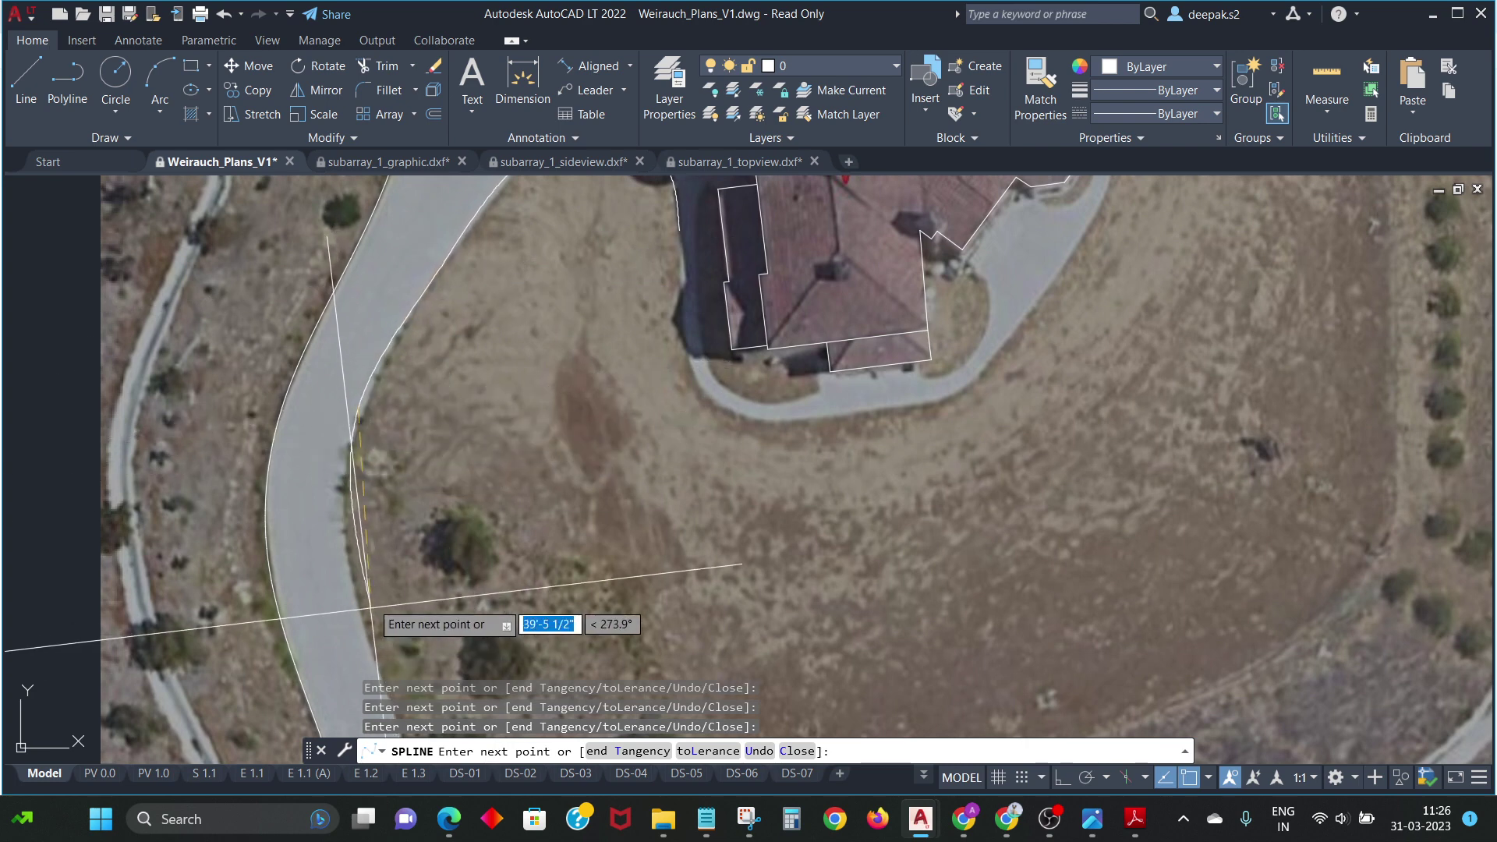
middle_click_drag(359, 597, 372, 469)
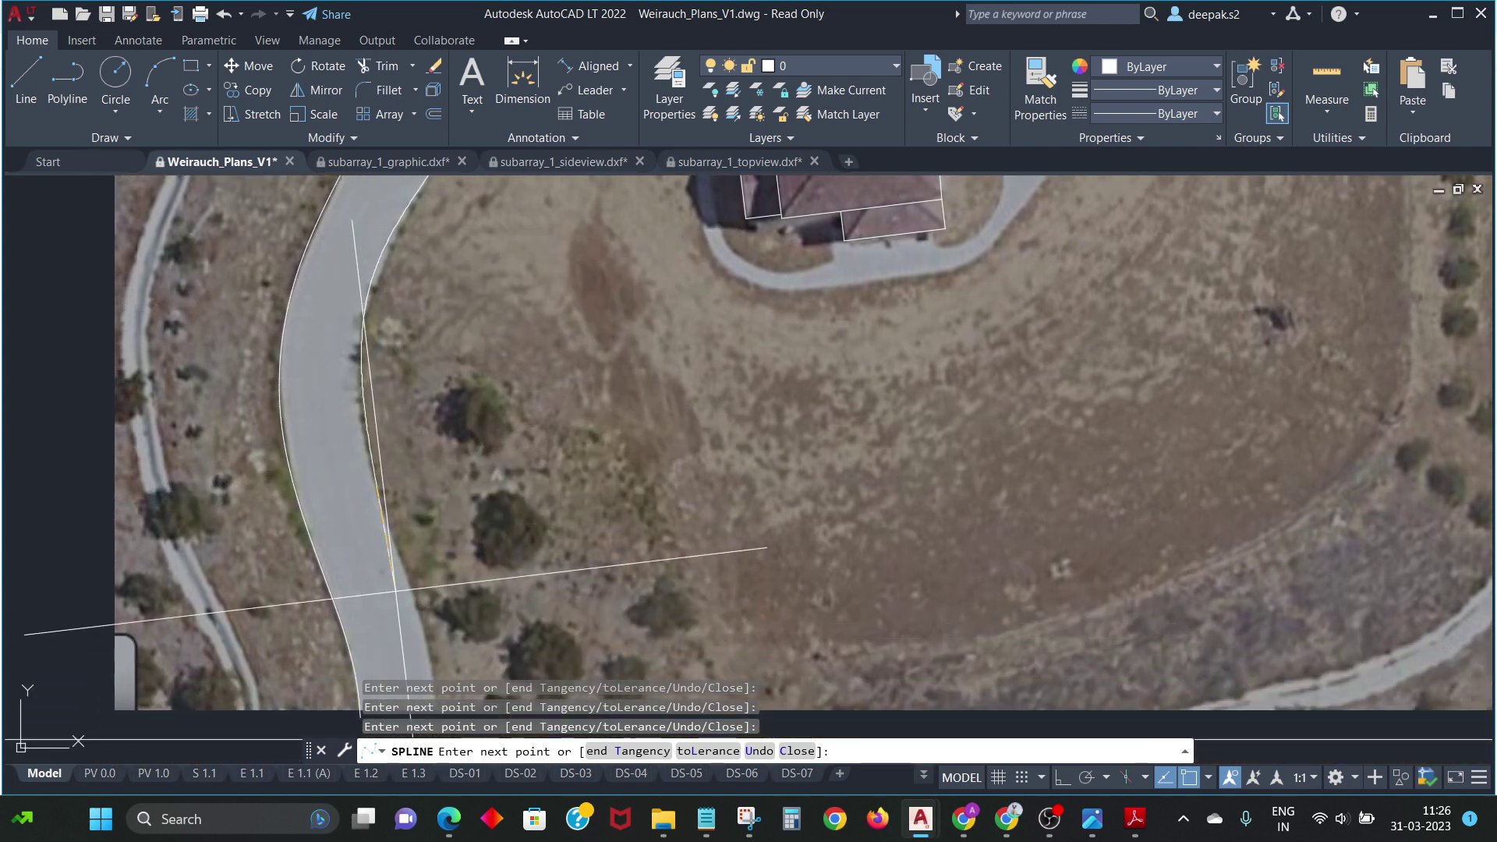
middle_click_drag(394, 591, 444, 468)
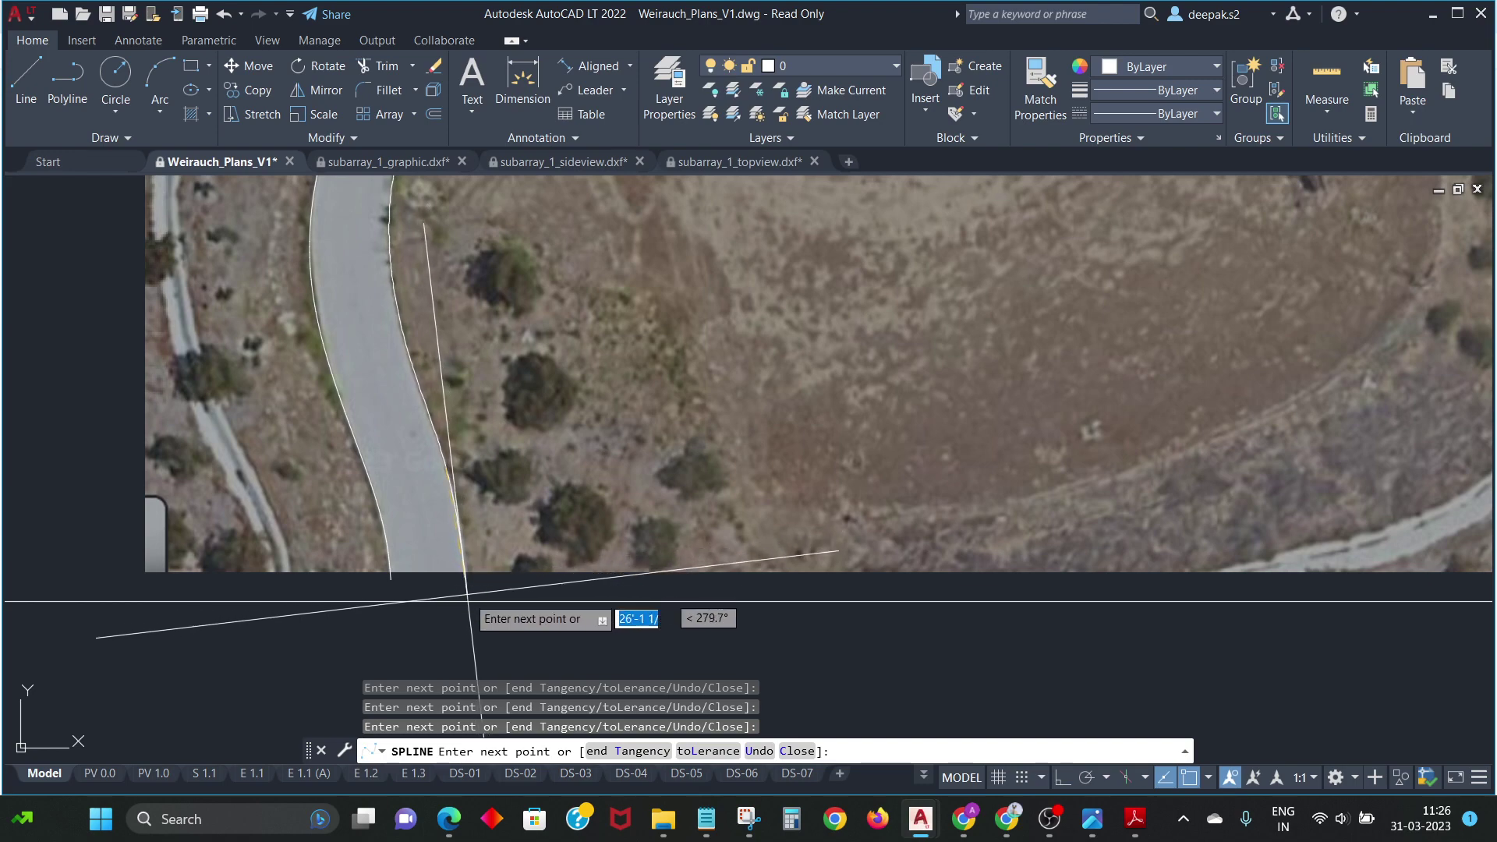
scroll(460, 585, "up", 5)
key("Escape")
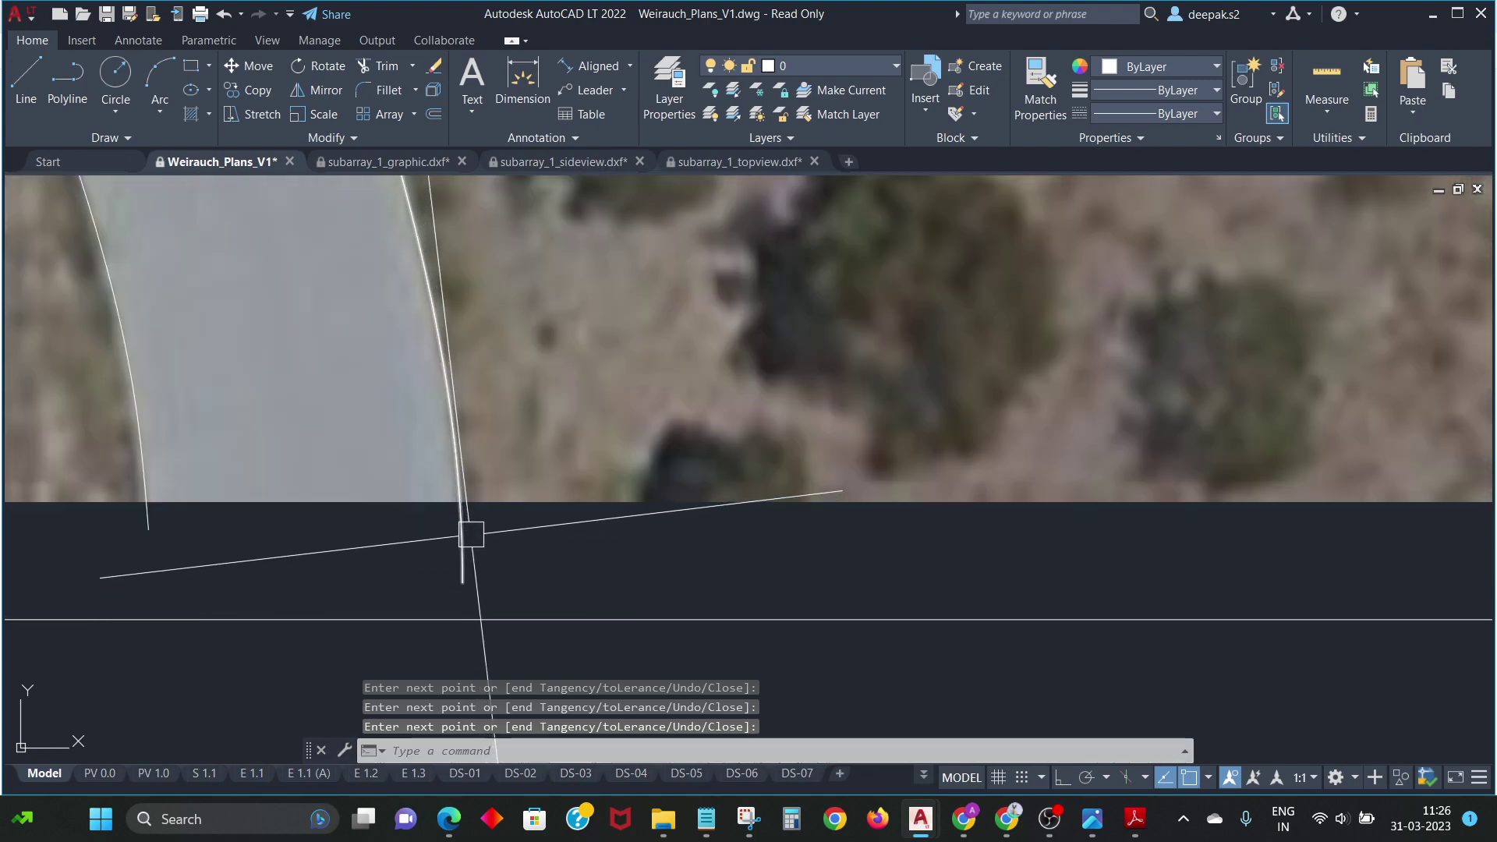
scroll(462, 581, "down", 5)
scroll(452, 519, "down", 3)
scroll(505, 530, "up", 4)
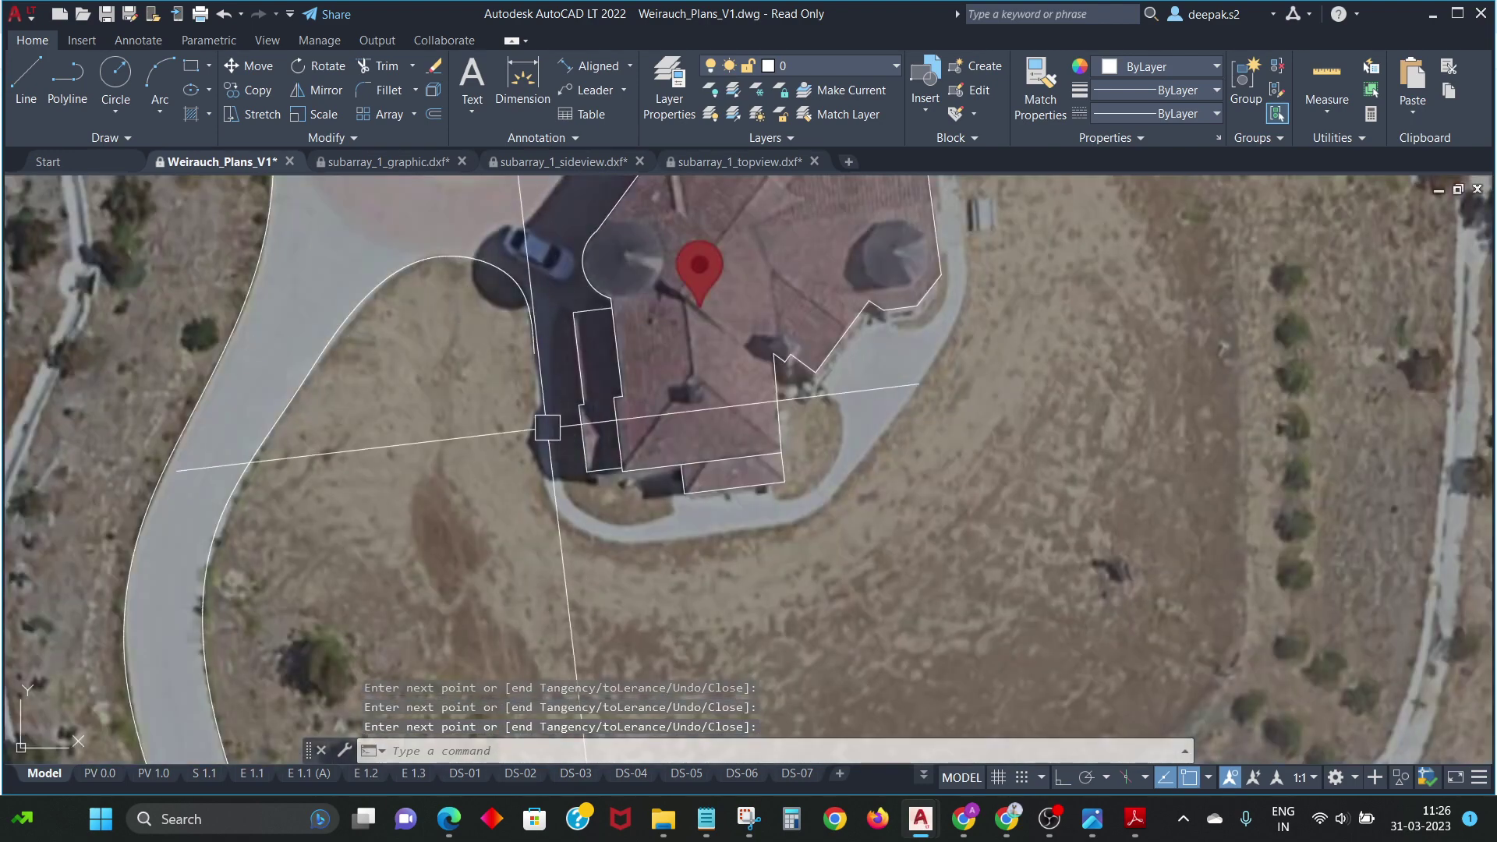
scroll(499, 515, "down", 1)
scroll(483, 483, "down", 3)
scroll(474, 462, "up", 5)
scroll(474, 463, "up", 4)
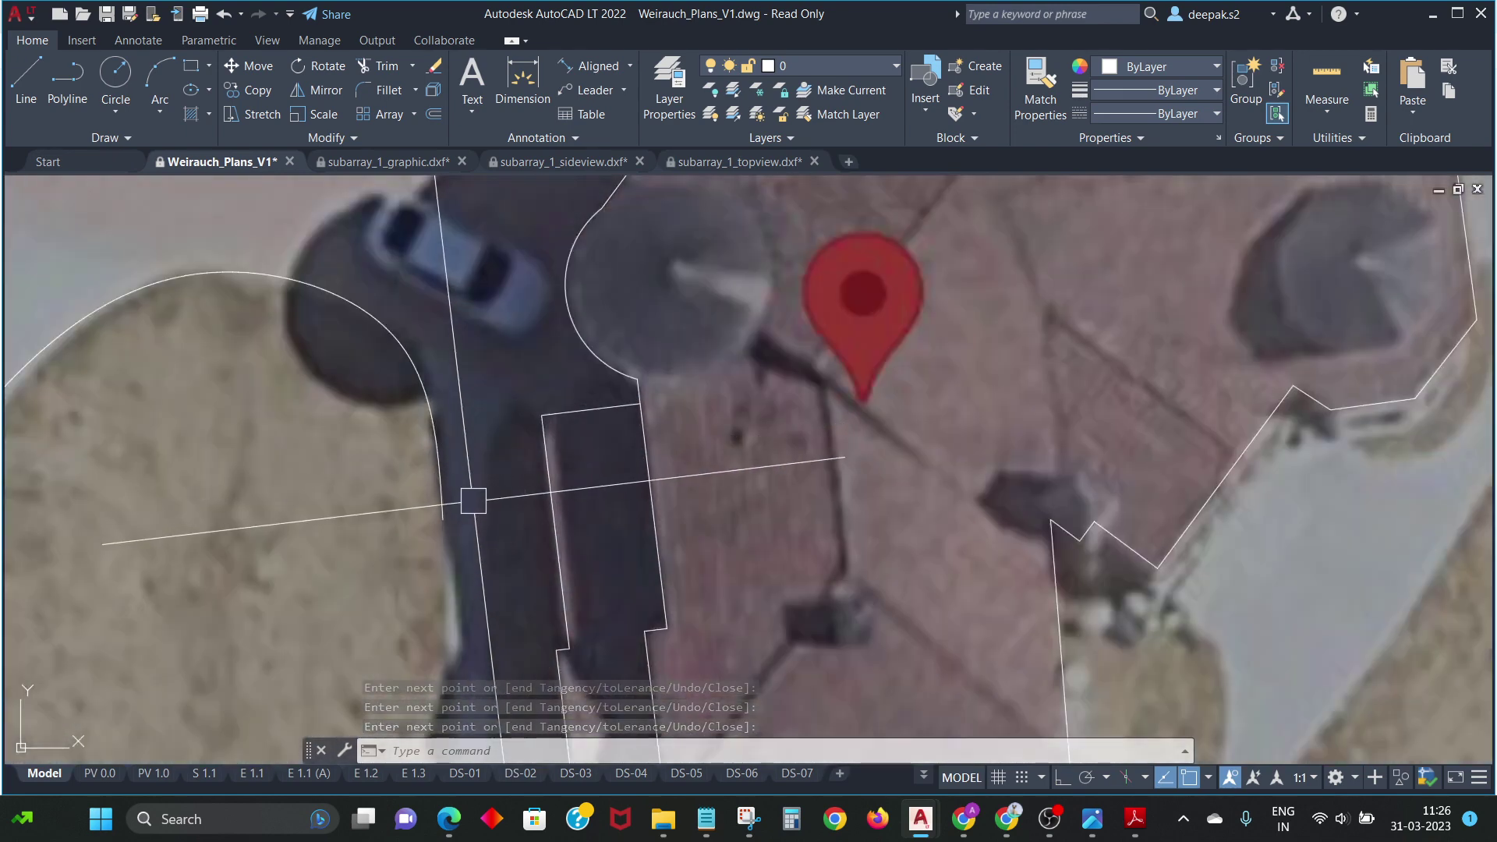
type("l")
key("Return")
left_click(443, 519)
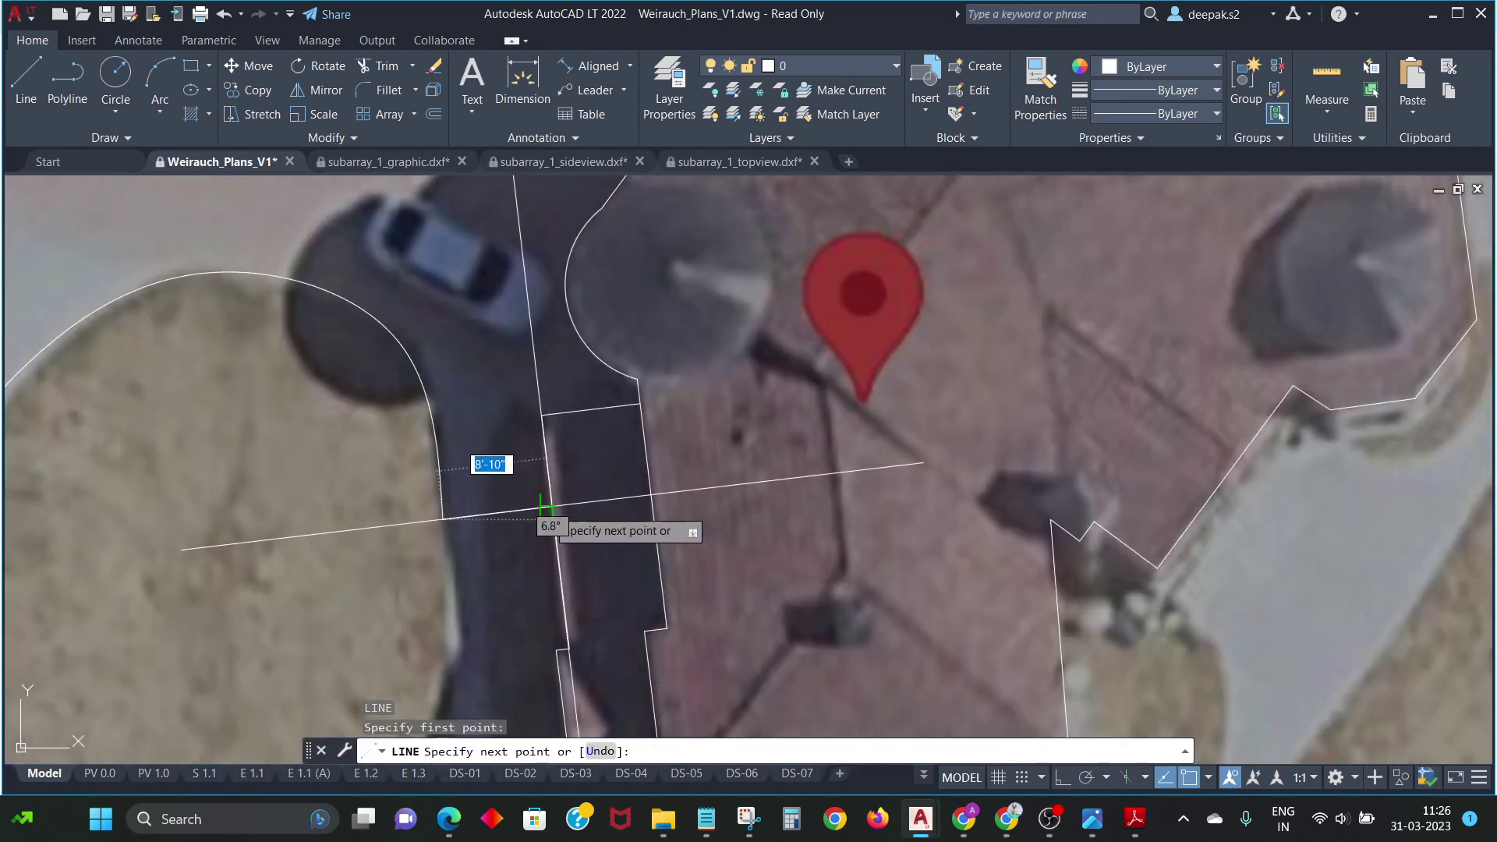
scroll(446, 477, "down", 5)
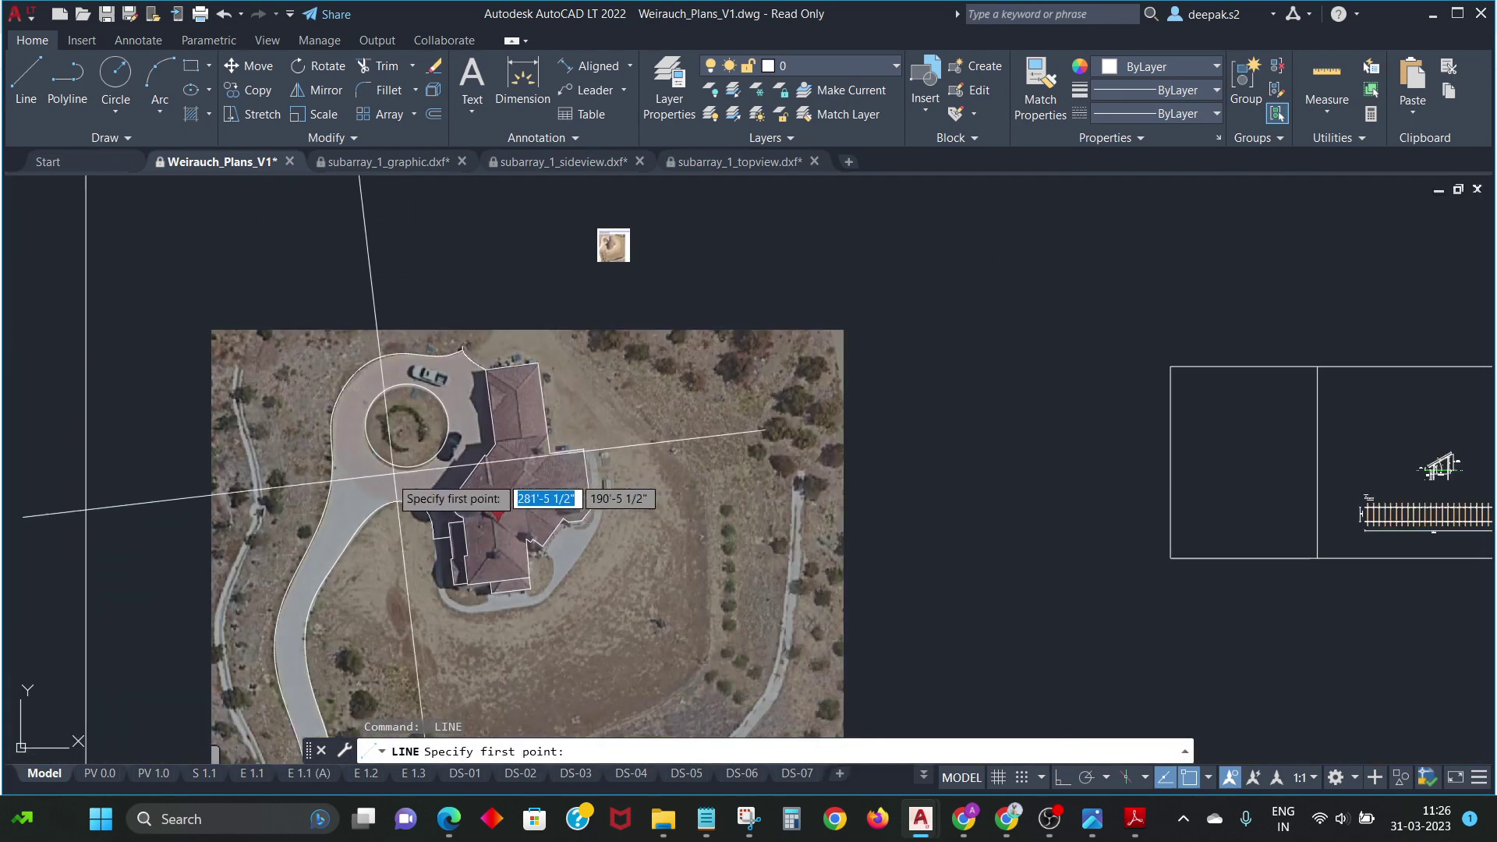
scroll(421, 475, "down", 5)
scroll(390, 472, "up", 5)
scroll(622, 499, "down", 5)
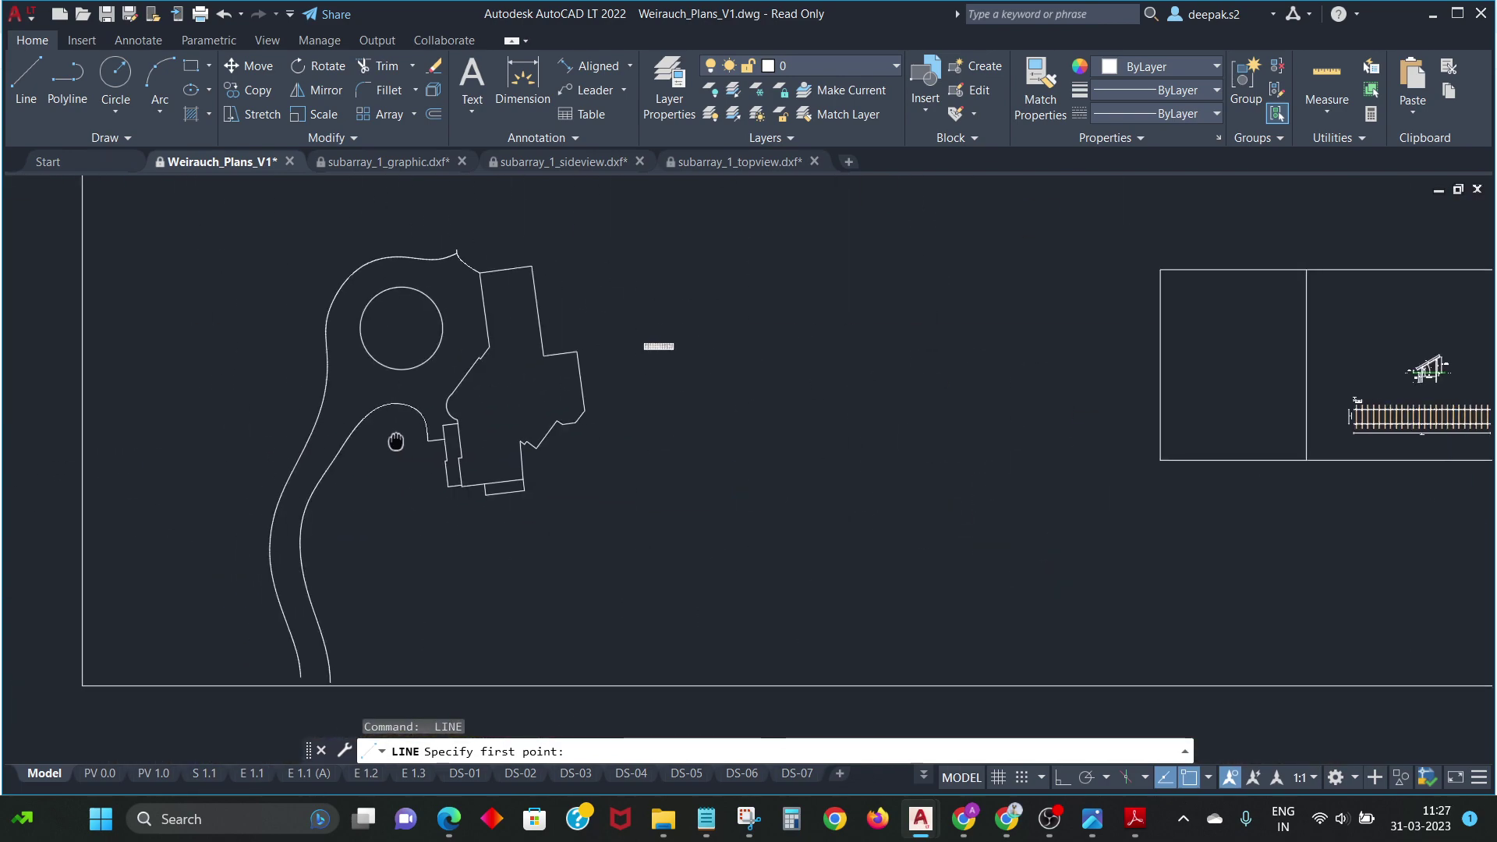
scroll(658, 337, "up", 6)
scroll(768, 436, "up", 1)
key("Escape")
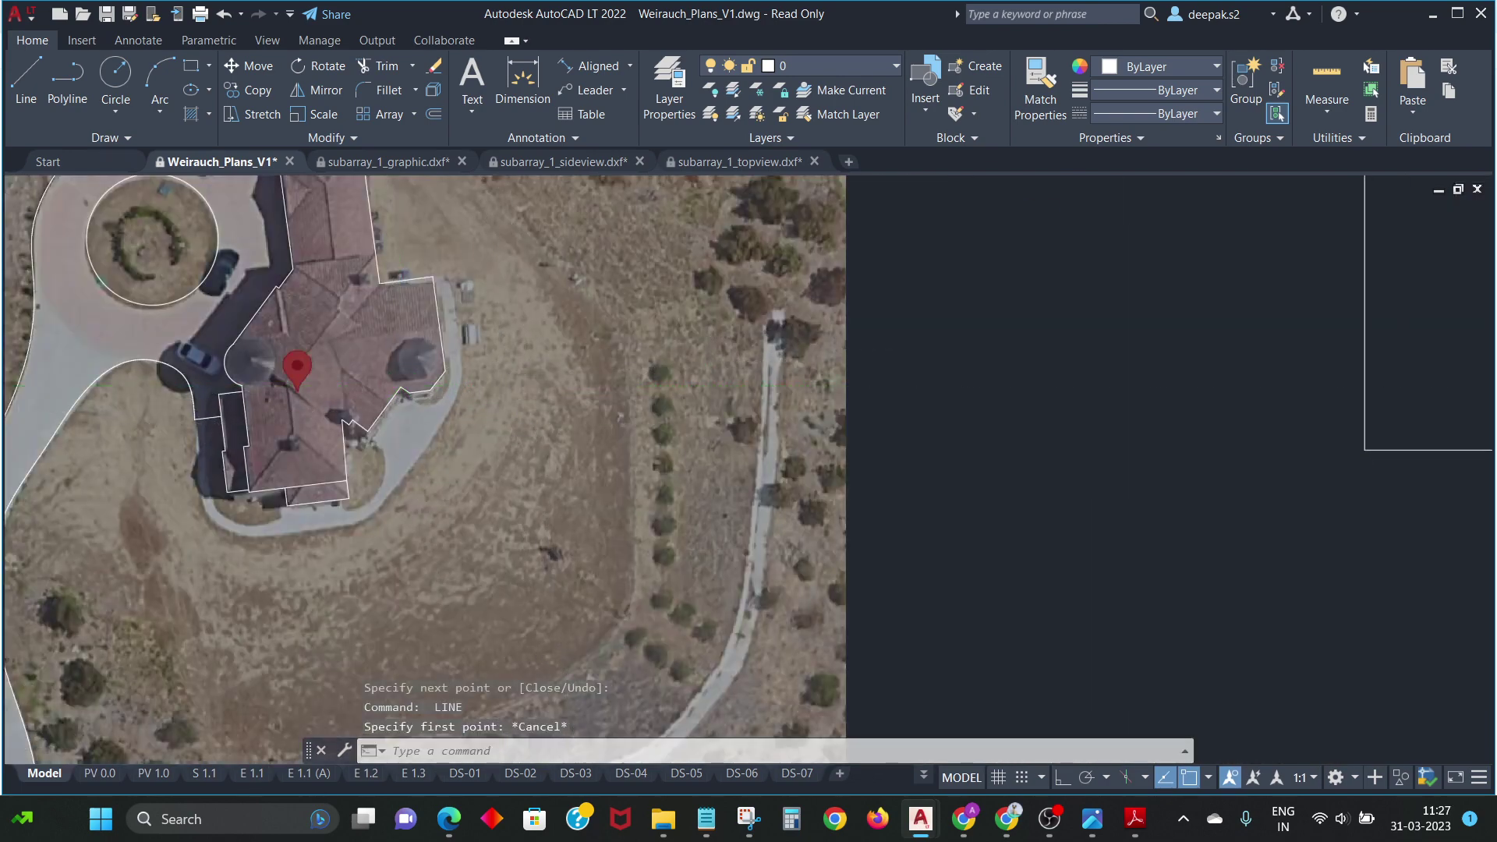
scroll(505, 386, "down", 5)
scroll(537, 455, "down", 1)
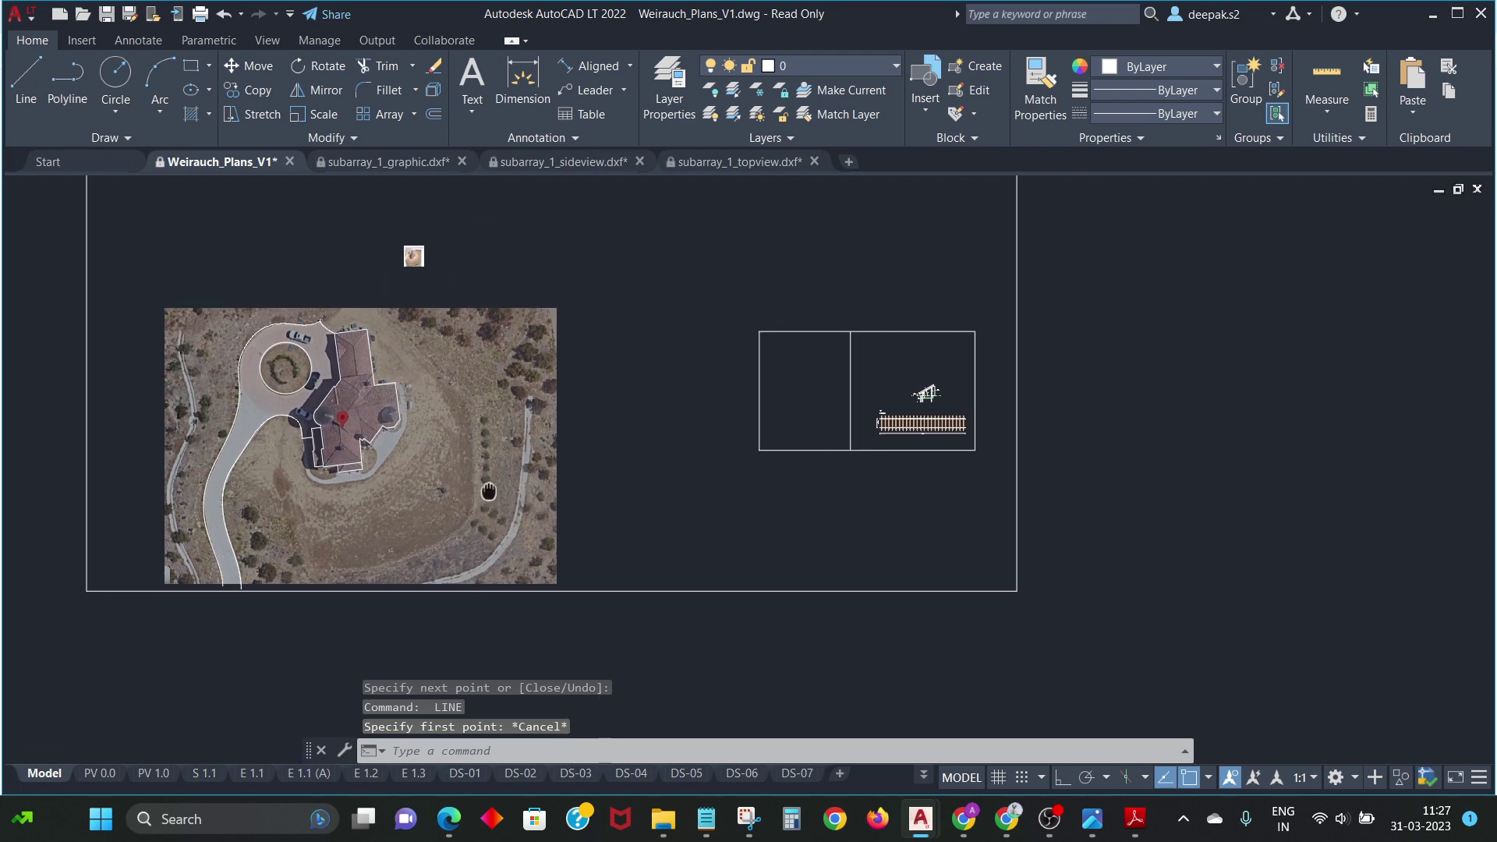
scroll(895, 495, "down", 1)
scroll(546, 390, "down", 3)
scroll(452, 374, "up", 6)
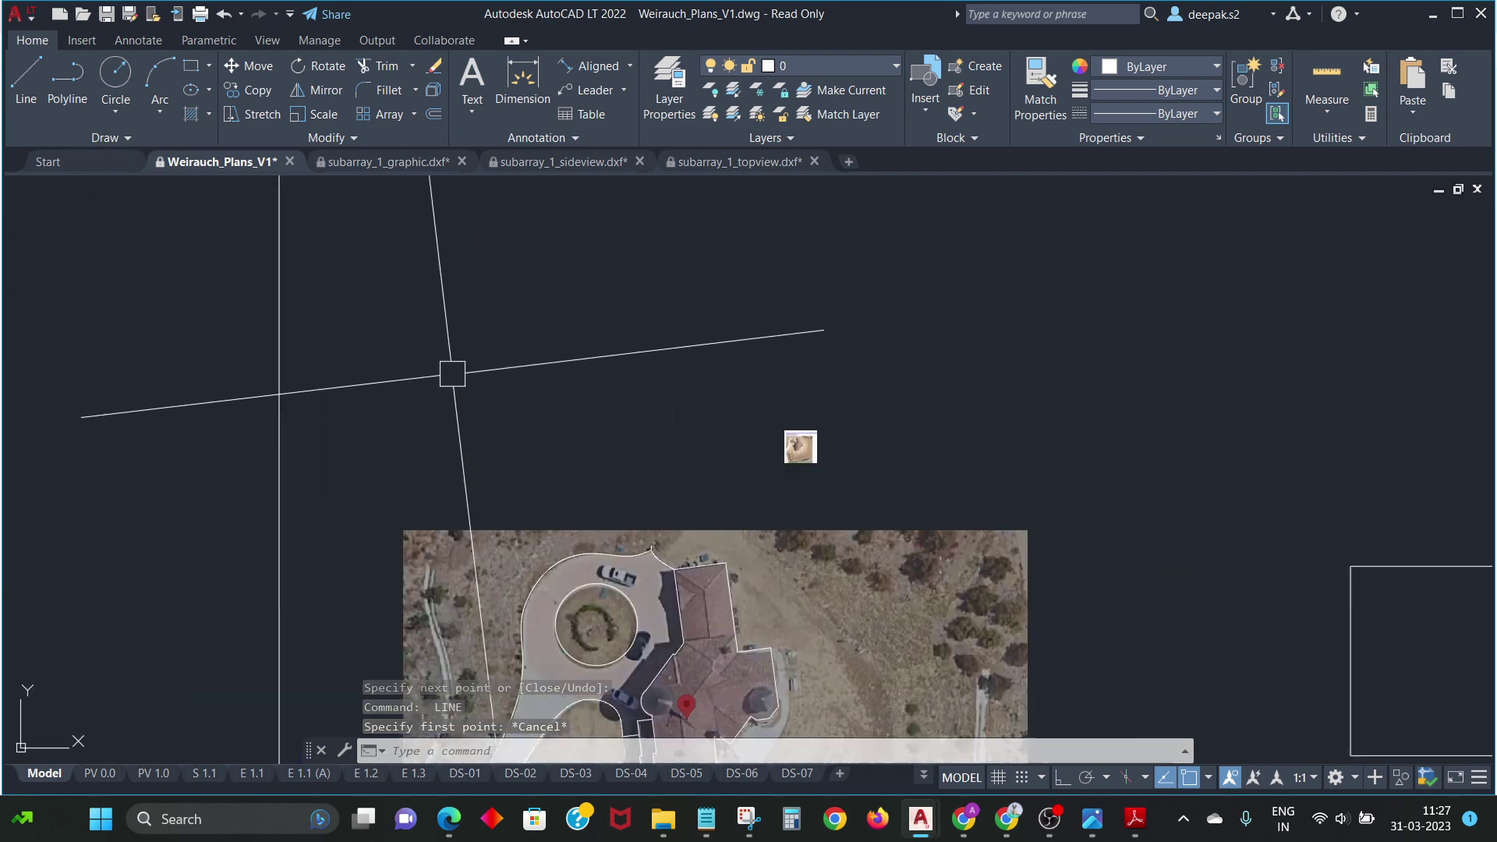
- Scale up the small reference screenshot of the site with SCALE
scroll(814, 459, "up", 4)
left_click(811, 457)
scroll(642, 511, "down", 1)
type("sc")
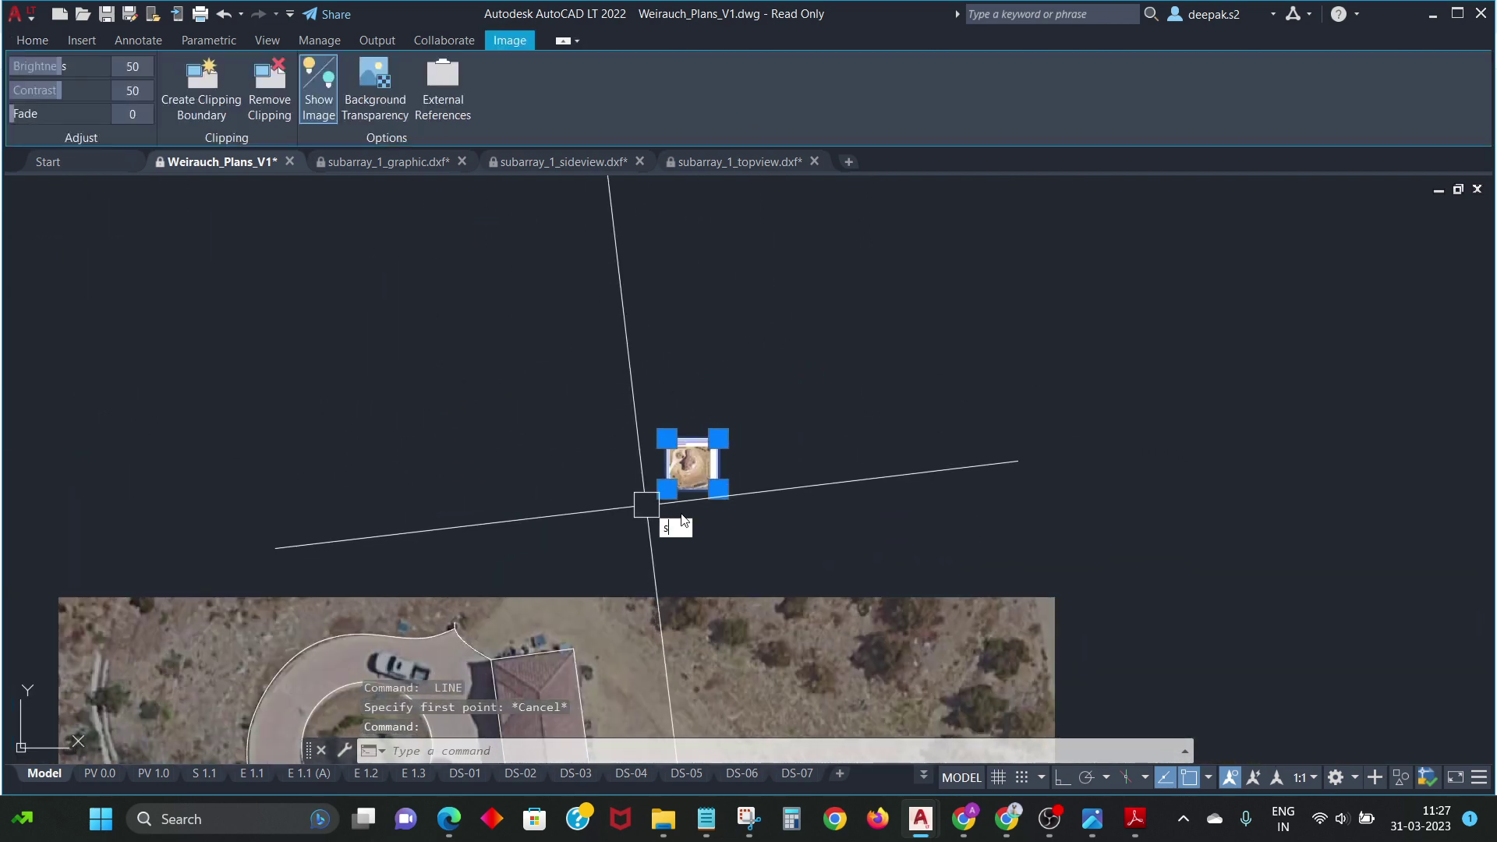
key("Return")
left_click(667, 490)
scroll(882, 471, "down", 4)
middle_click_drag(882, 471, 784, 524)
scroll(862, 491, "down", 2)
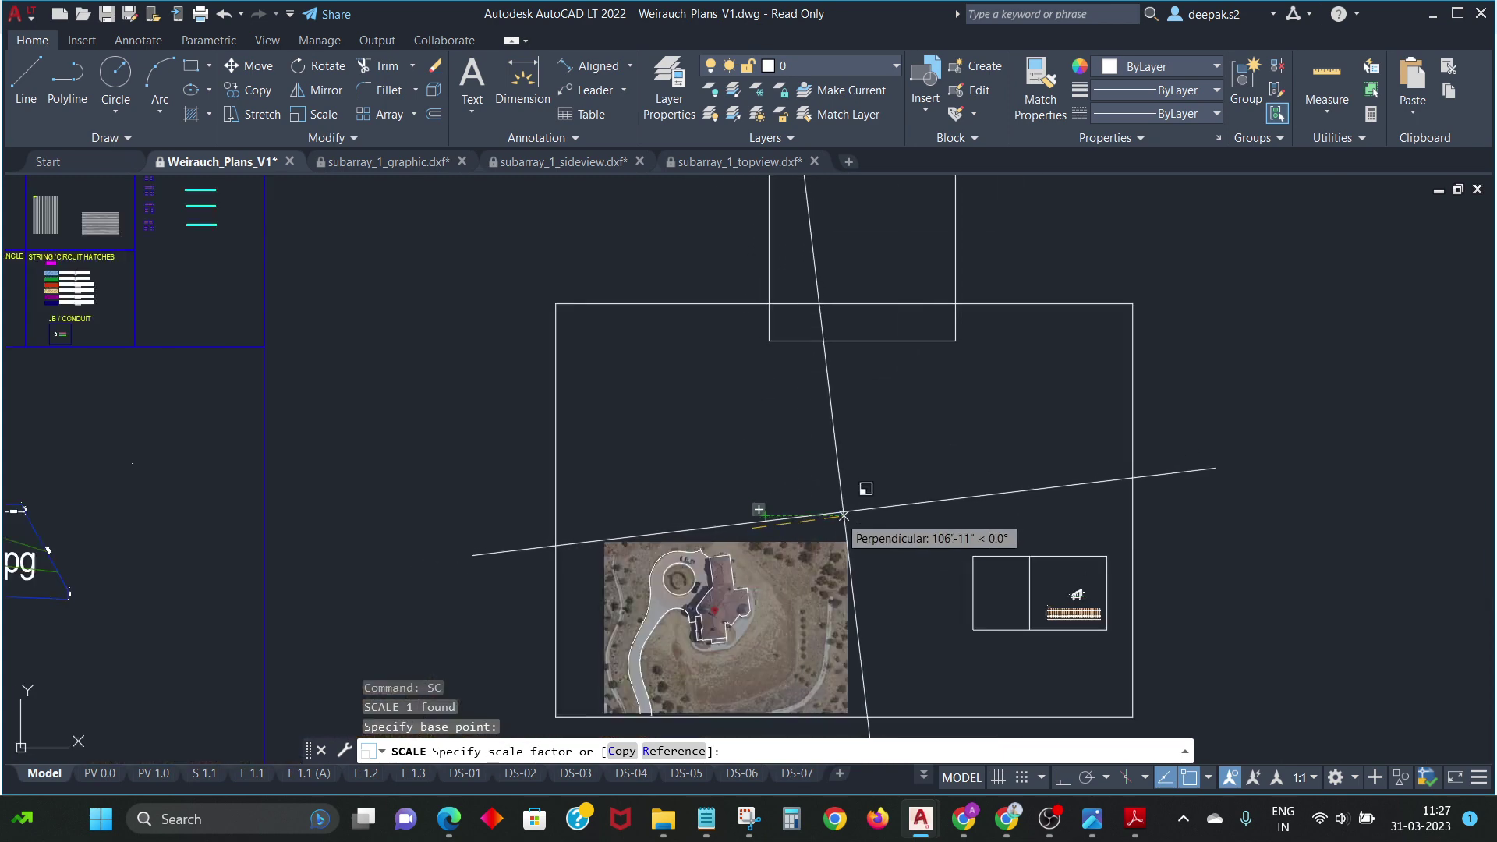
scroll(609, 519, "down", 2)
scroll(668, 455, "up", 2)
left_click(669, 455)
- Move the enlarged screenshot onto the frame's top edge, then restore the recorder window
left_click(624, 343)
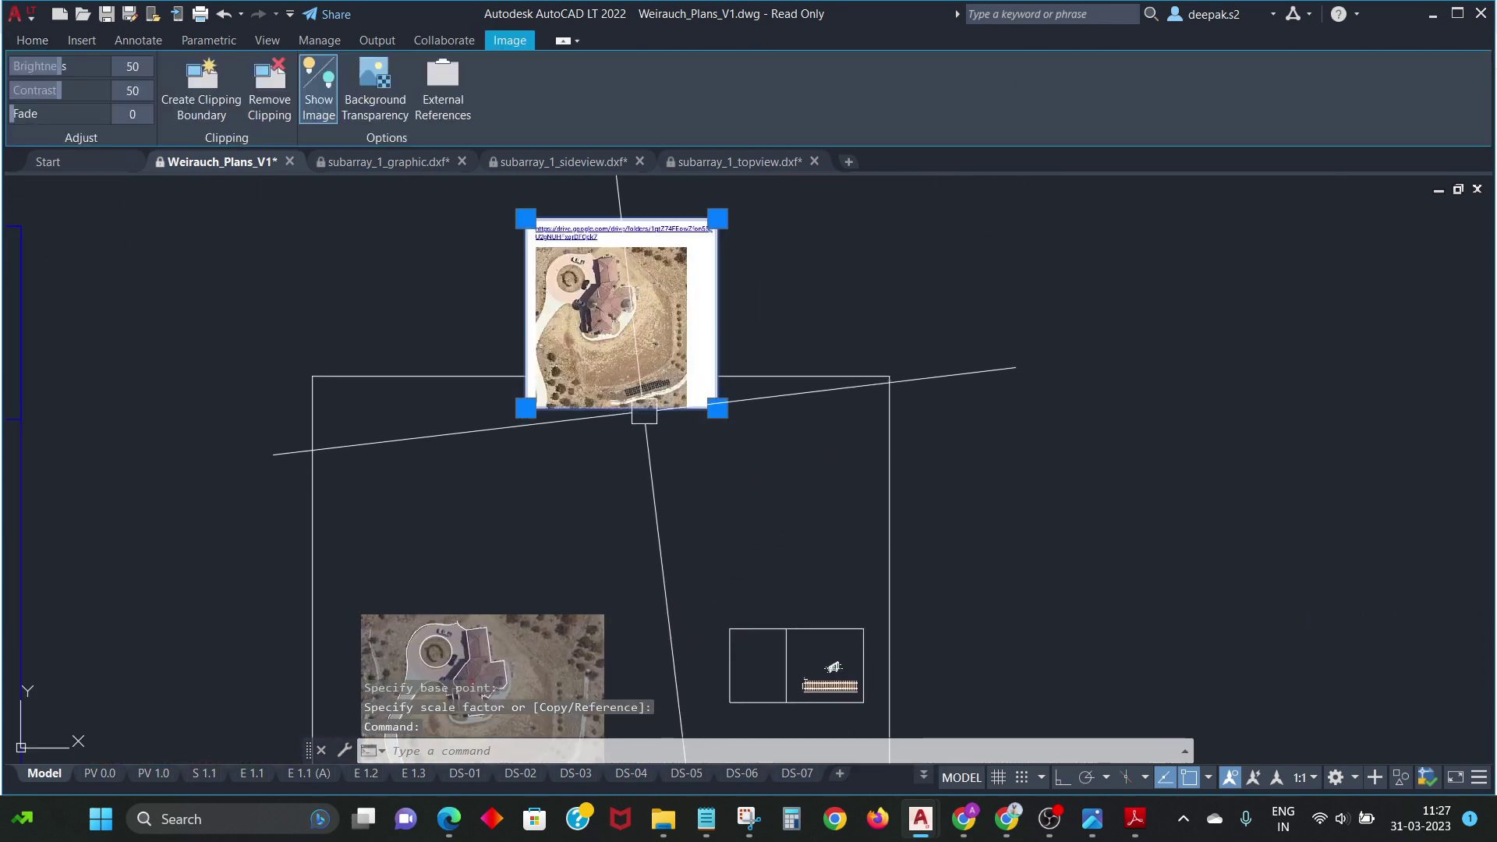
scroll(640, 468, "down", 1)
type("m")
key("Return")
left_click(623, 343)
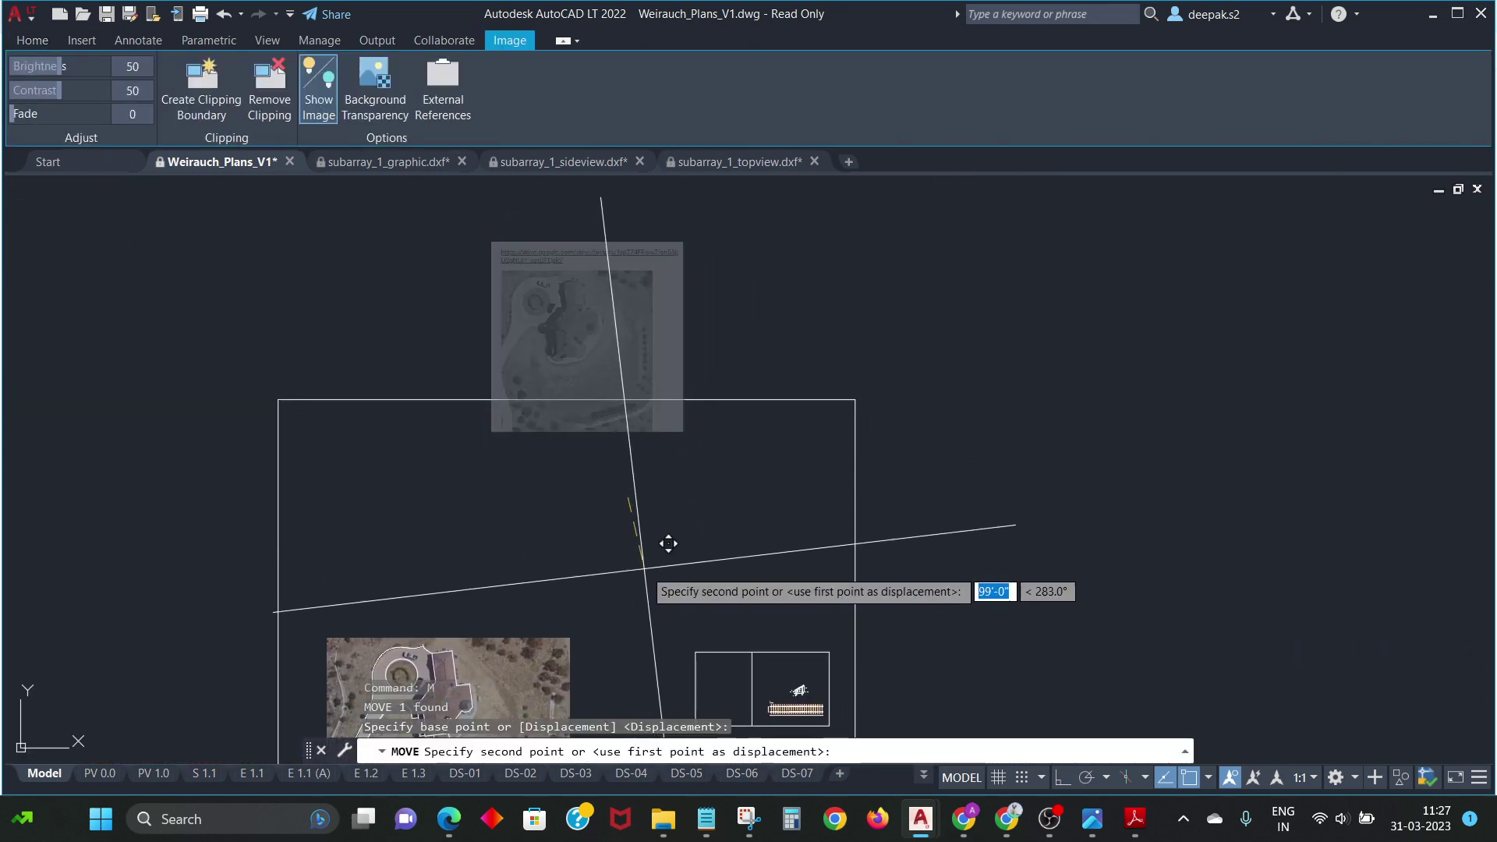
left_click(669, 545)
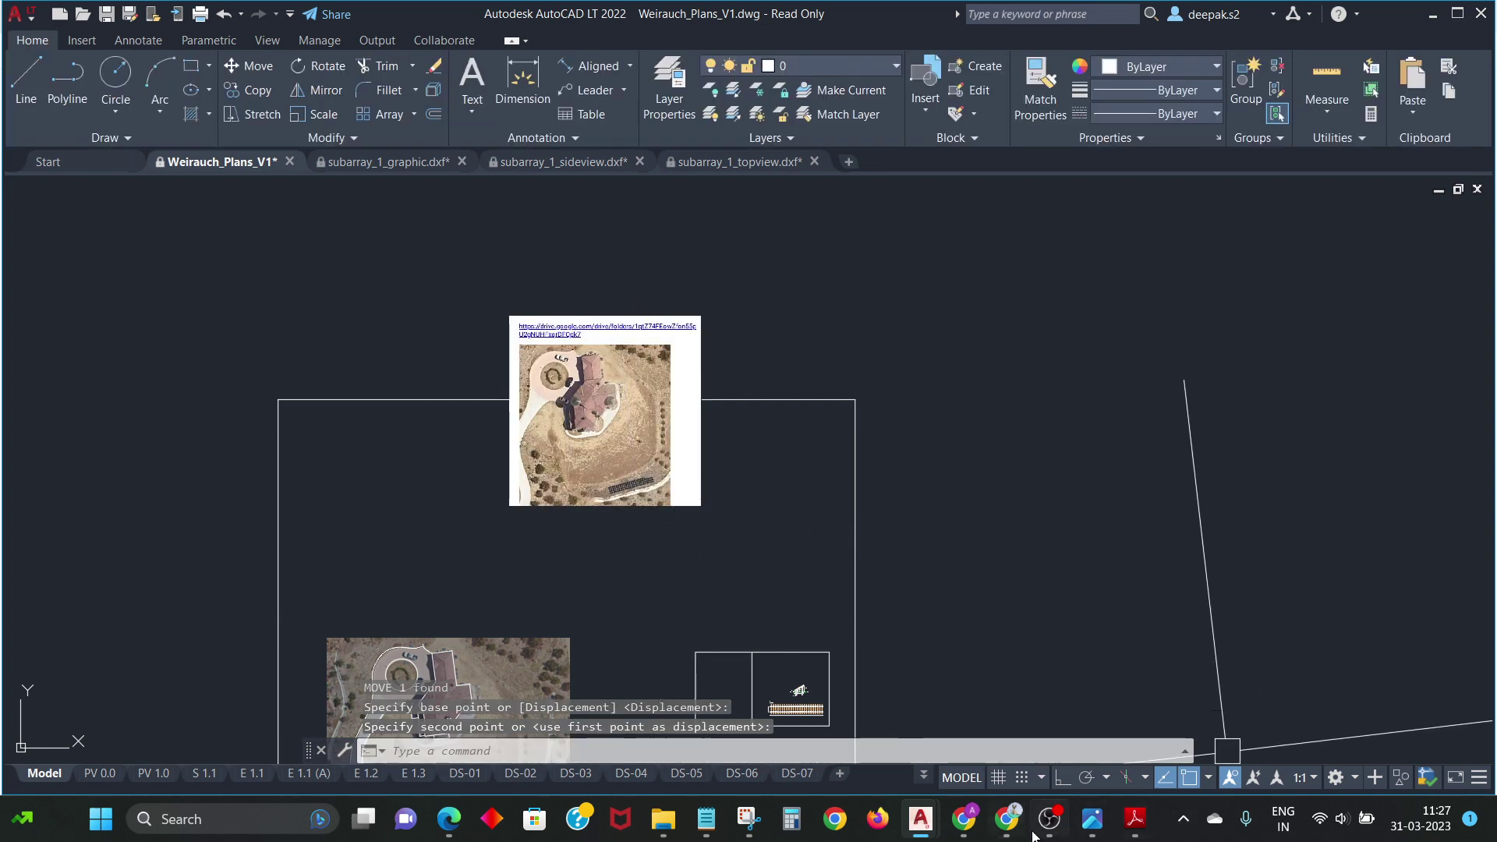
mouse_move(1050, 819)
left_click(1099, 738)
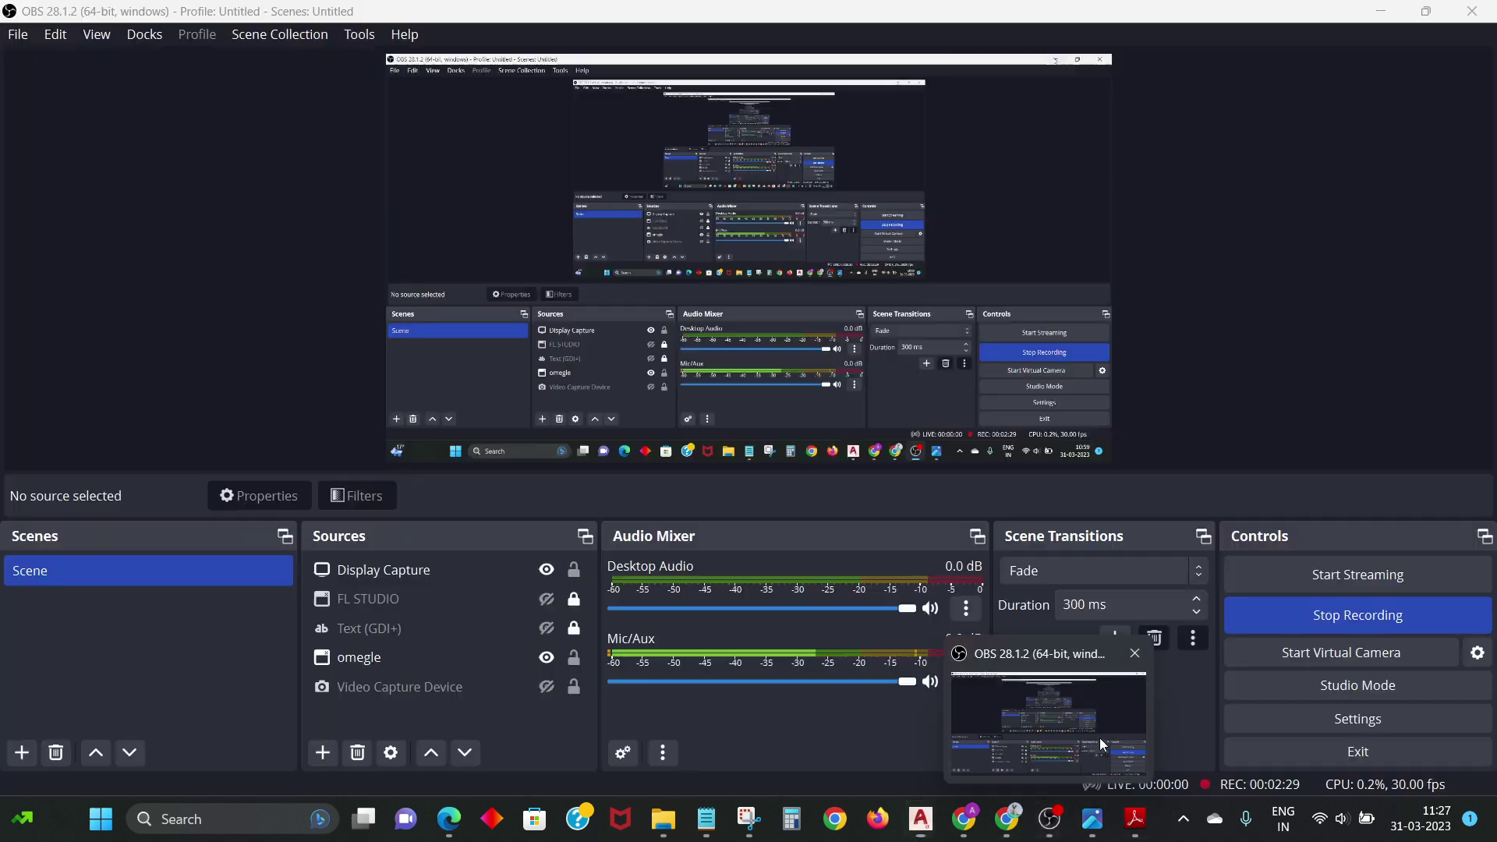
left_click(1430, 9)
left_click(1382, 20)
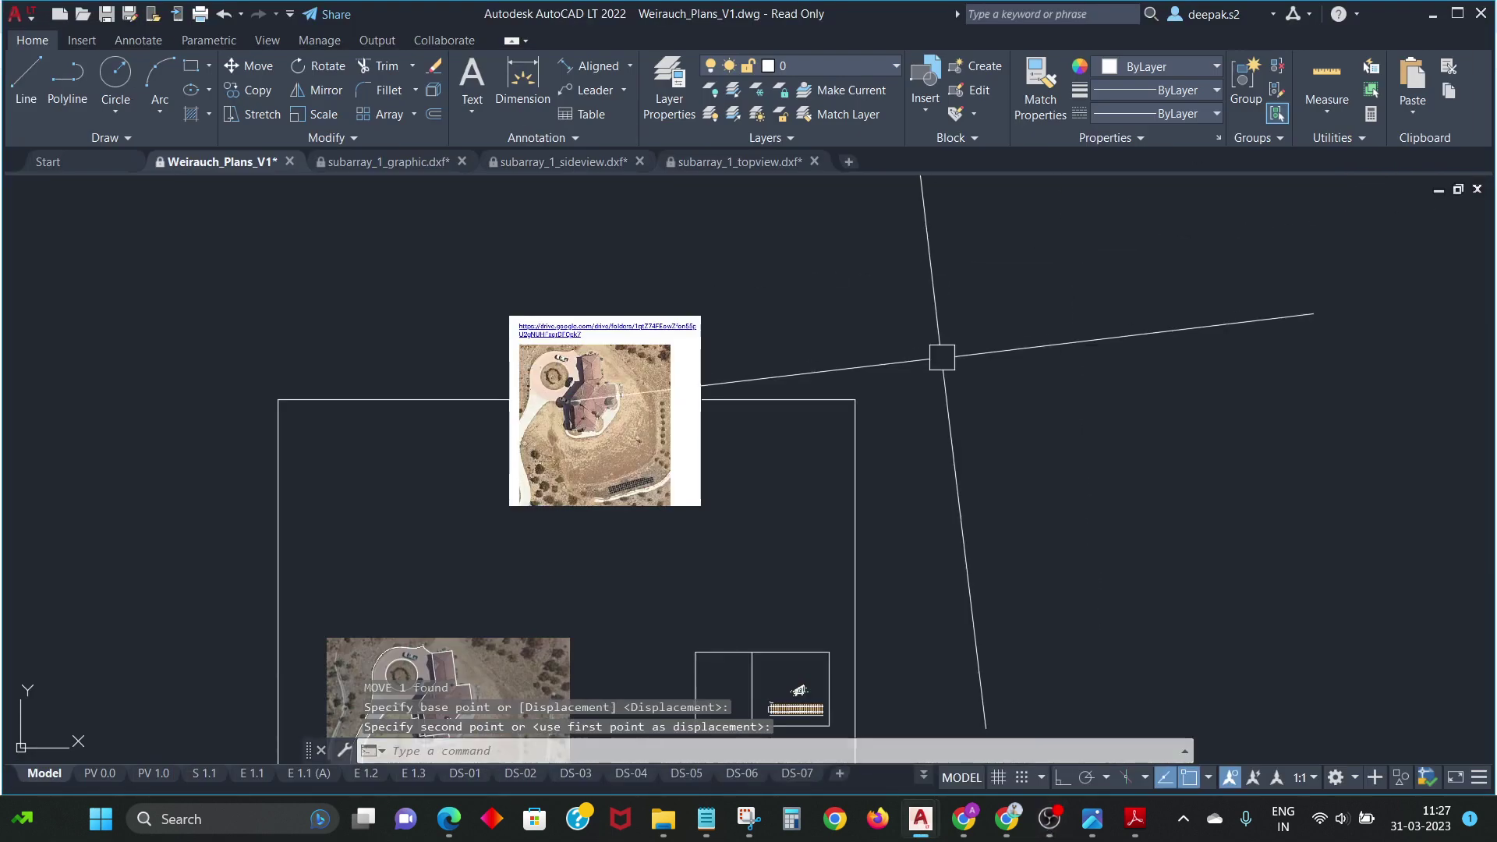
scroll(652, 535, "up", 3)
scroll(624, 527, "up", 1)
scroll(624, 526, "down", 2)
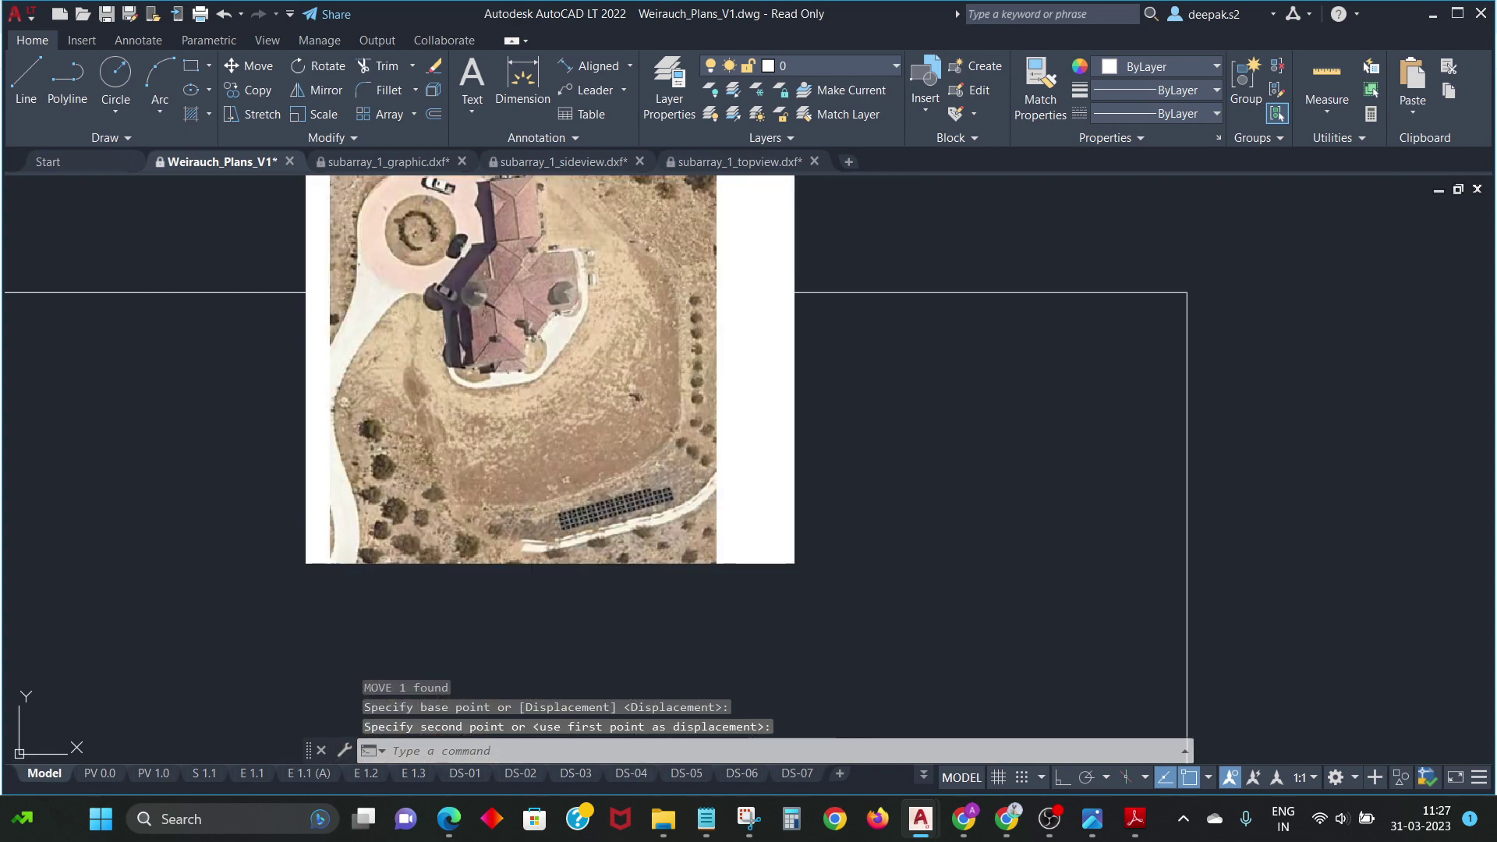
scroll(595, 491, "down", 3)
scroll(595, 491, "up", 7)
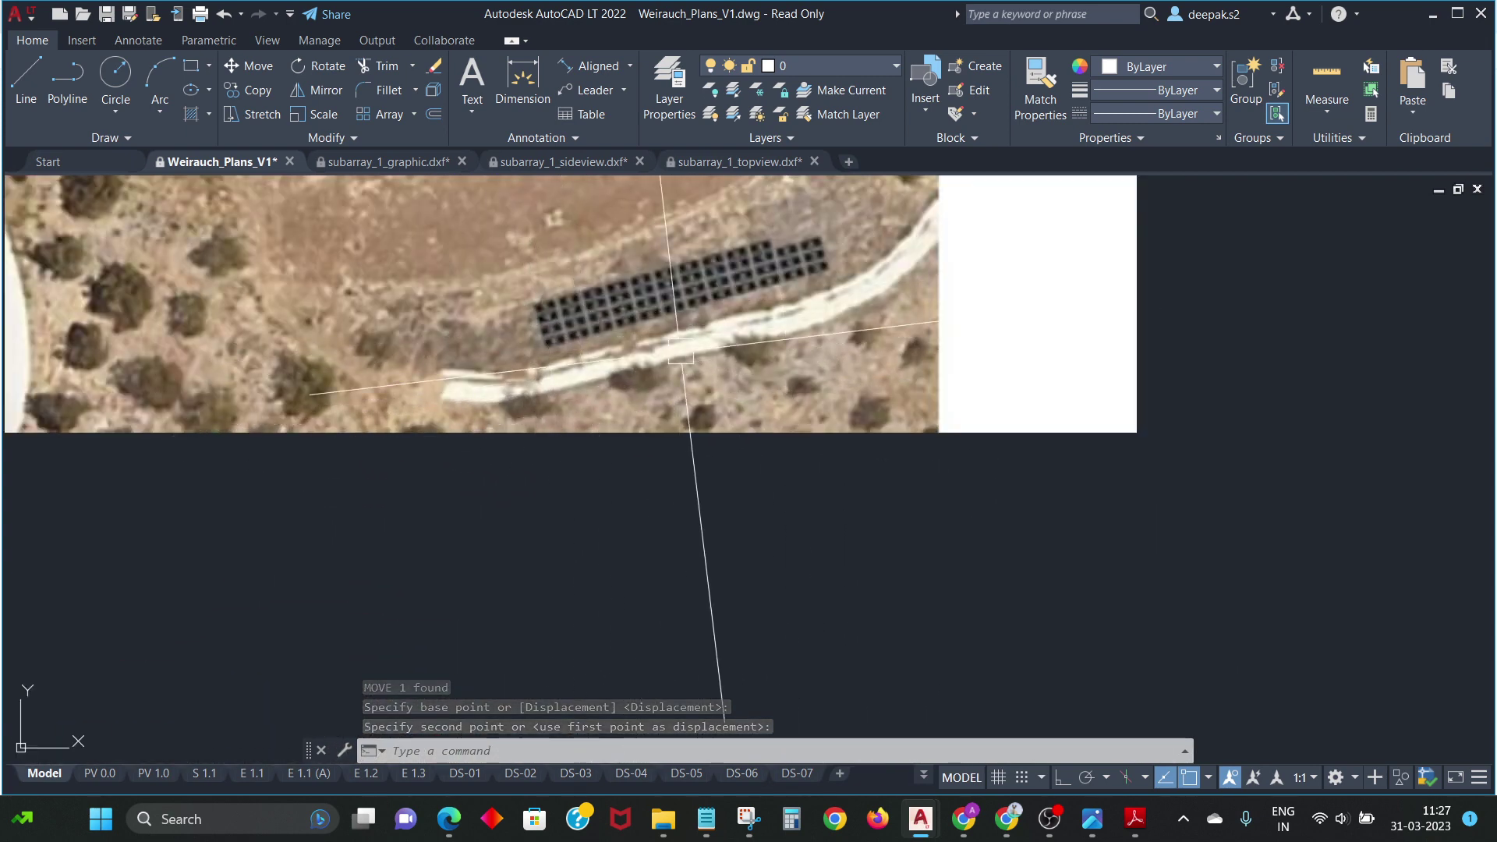
scroll(702, 437, "down", 5)
scroll(755, 349, "up", 1)
scroll(671, 624, "up", 4)
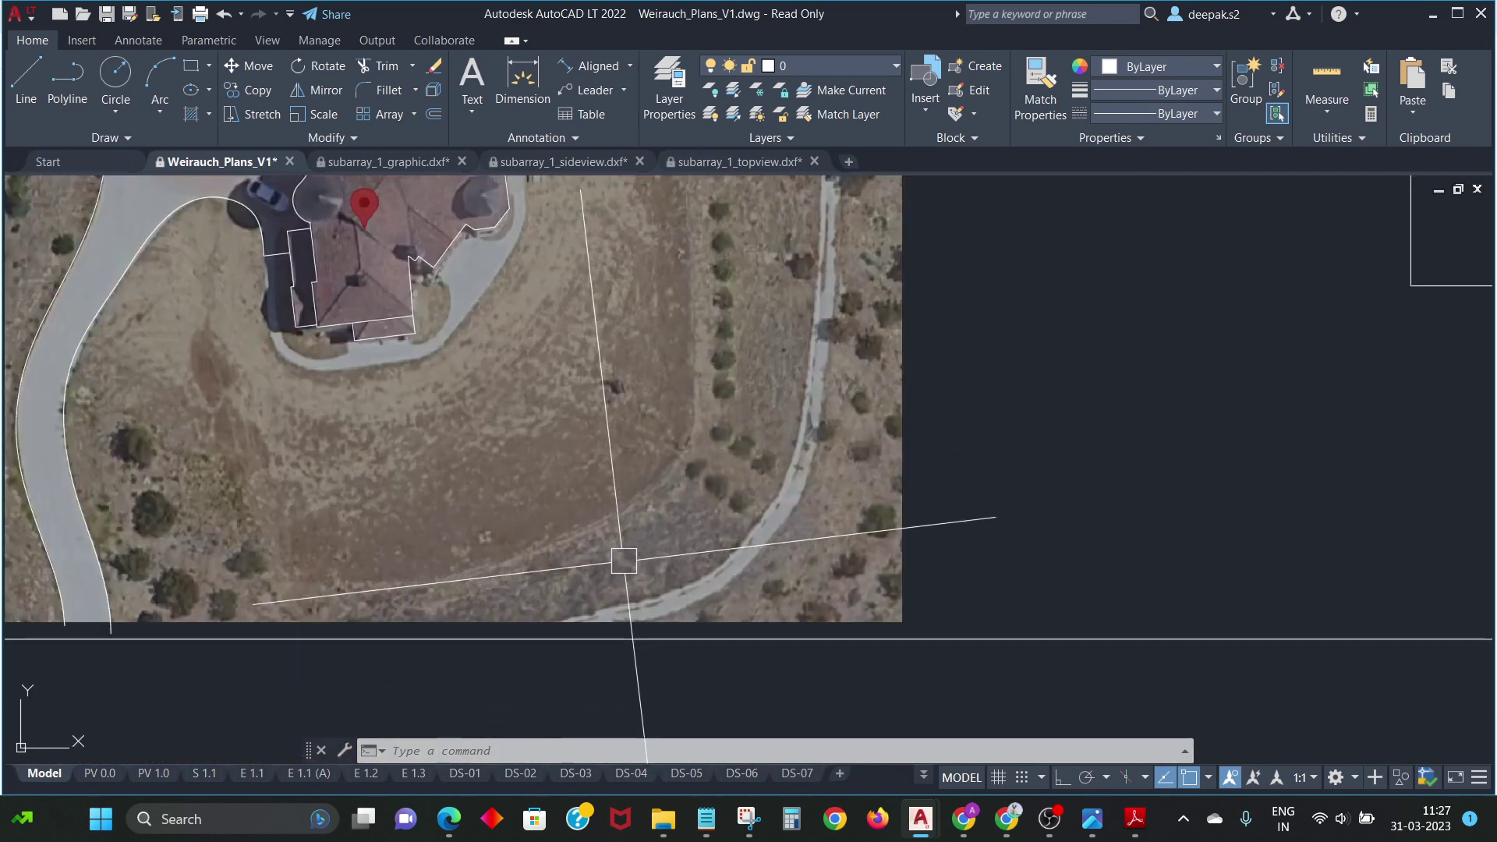
scroll(537, 579, "down", 2)
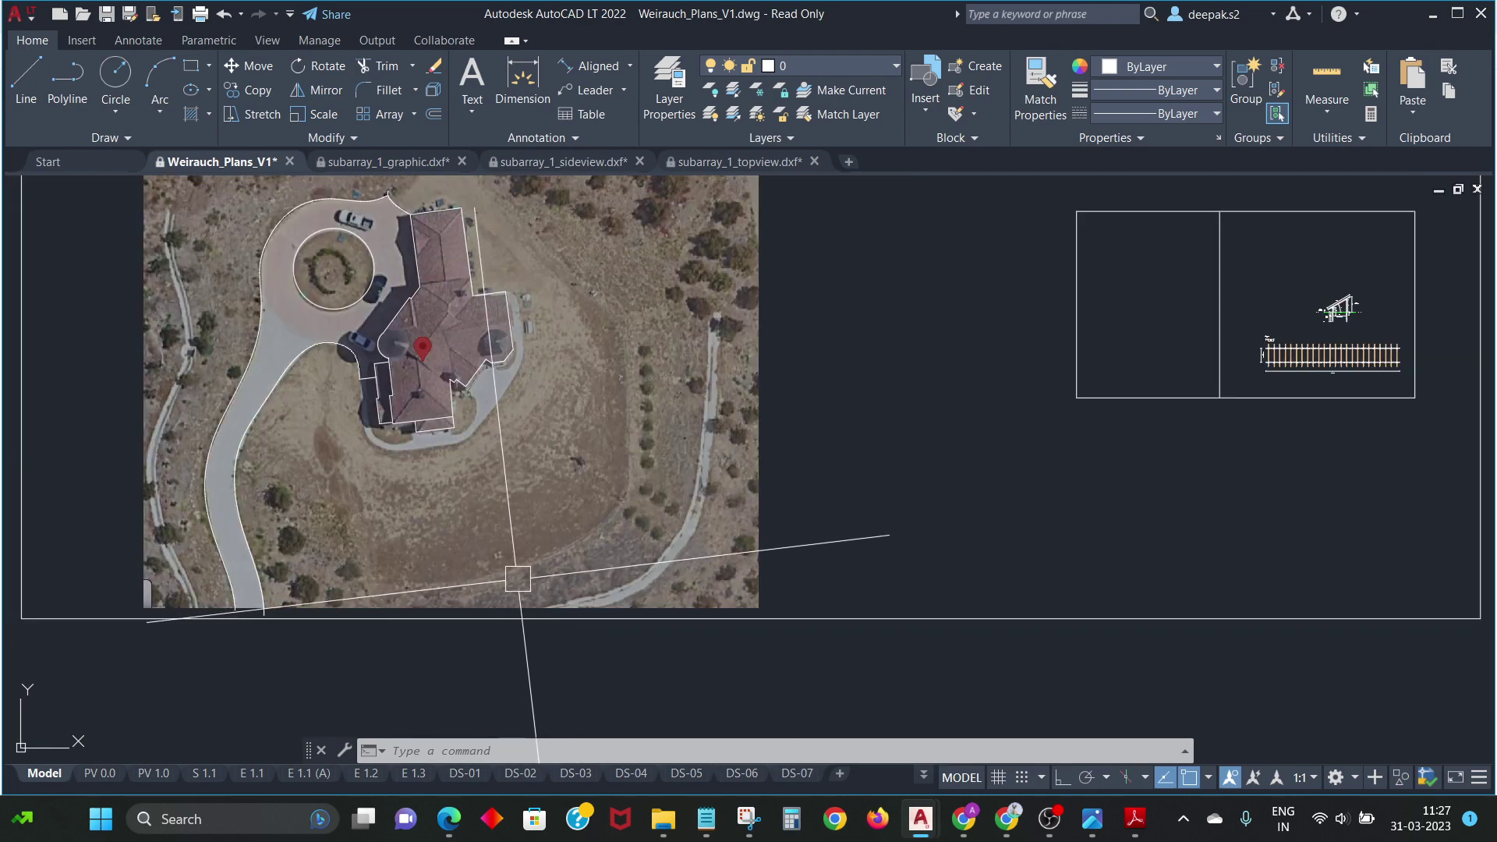
scroll(671, 640, "down", 2)
scroll(675, 632, "up", 2)
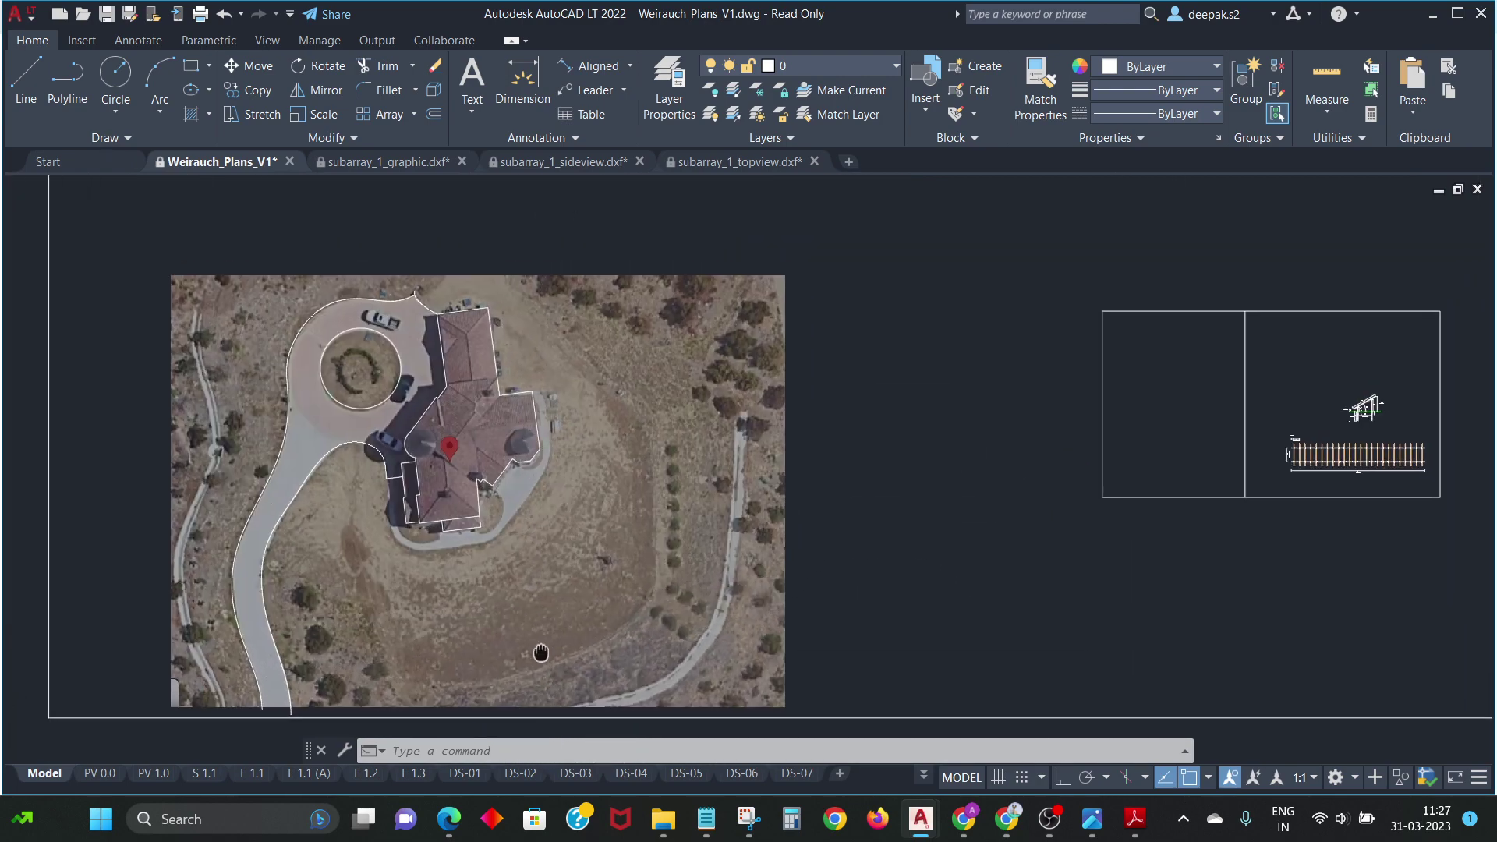
middle_click_drag(765, 419, 654, 485)
scroll(687, 436, "down", 2)
scroll(658, 422, "up", 1)
scroll(624, 437, "up", 2)
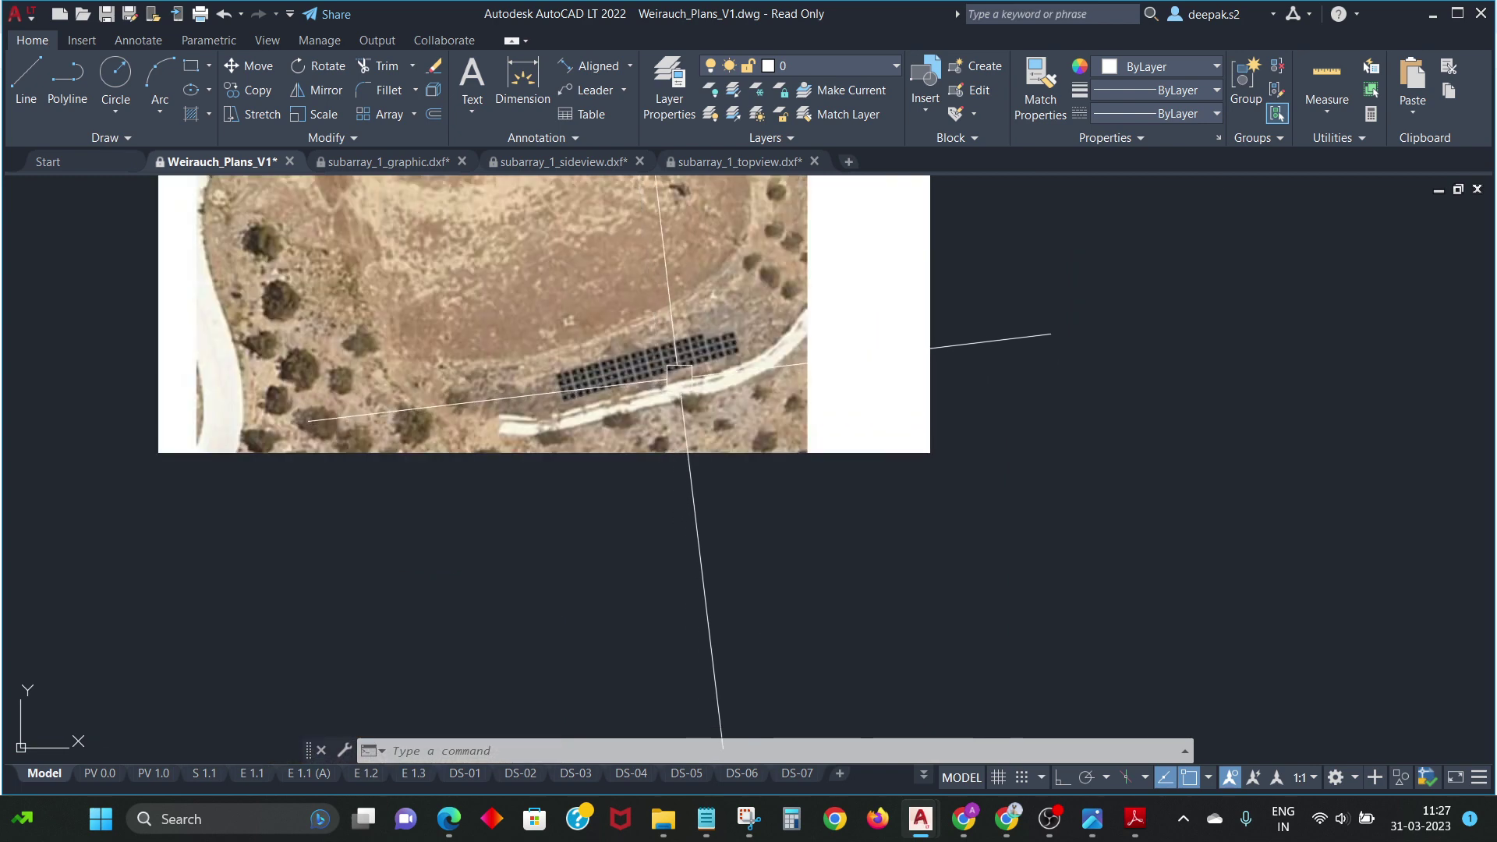
scroll(560, 484, "up", 2)
scroll(599, 549, "down", 4)
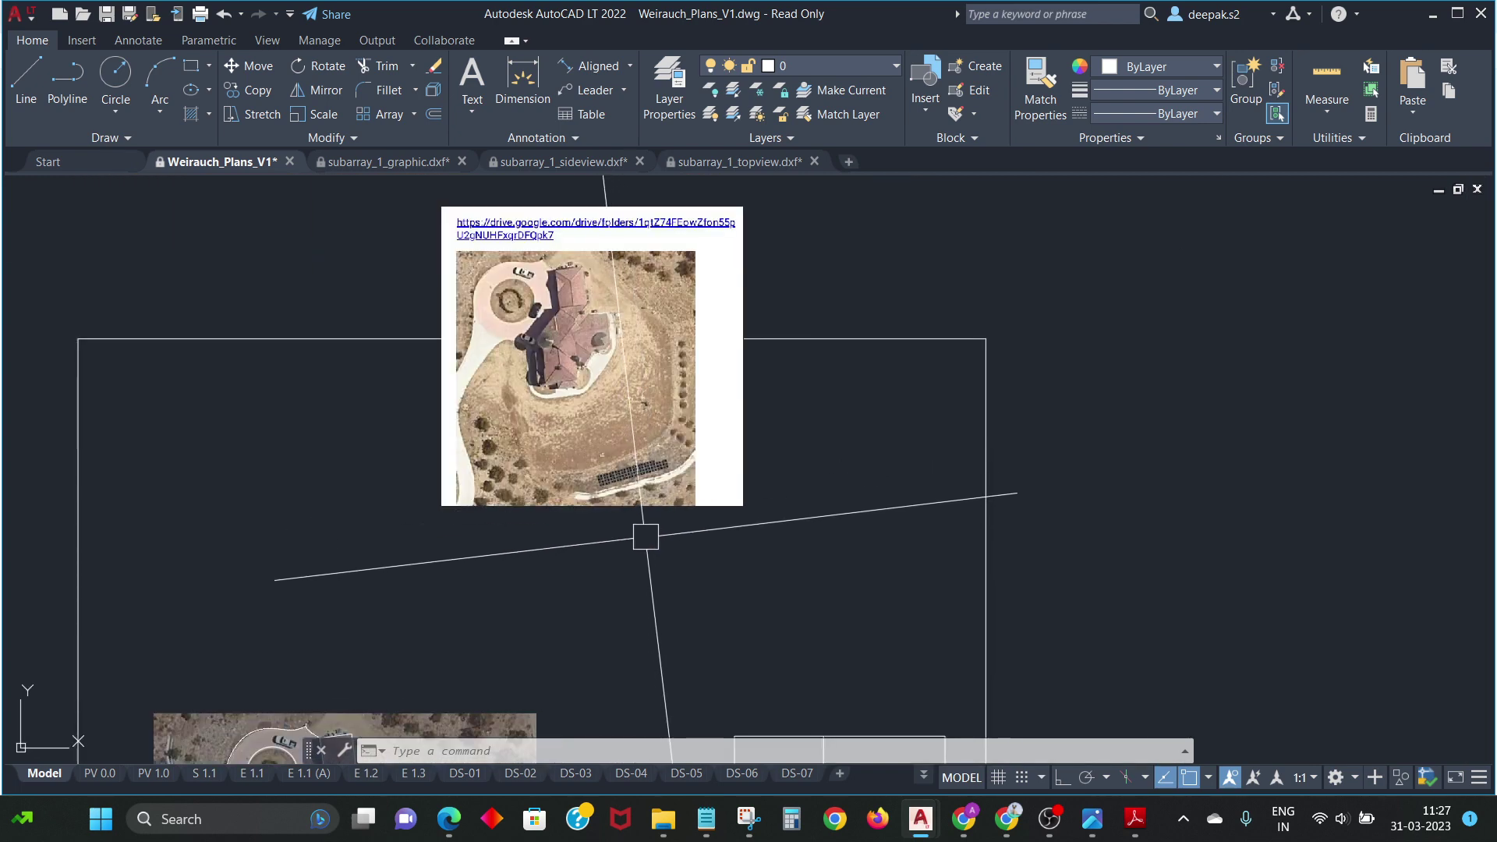
scroll(616, 514, "up", 2)
scroll(611, 471, "up", 2)
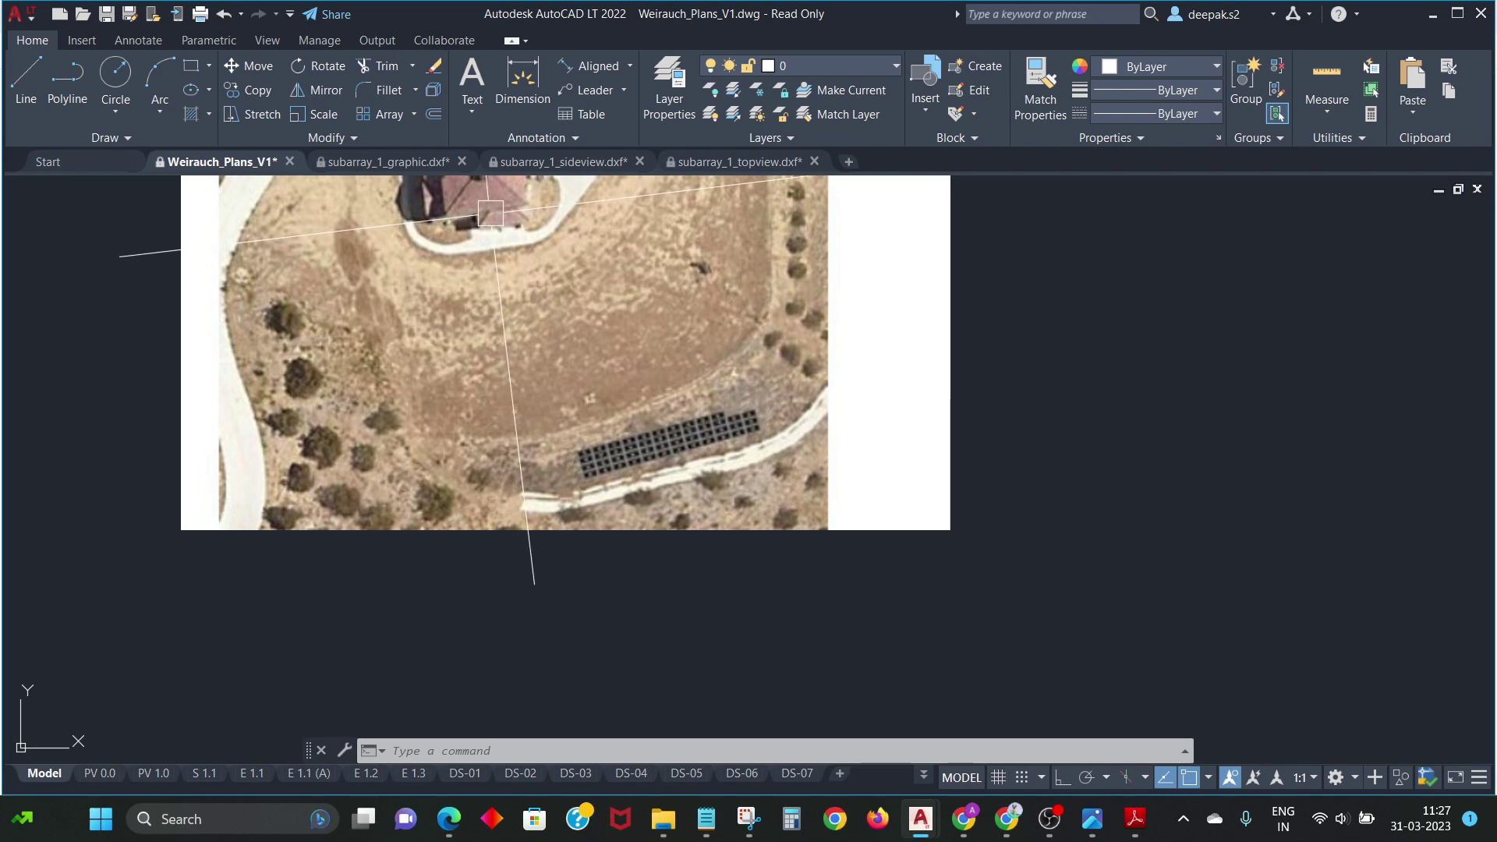
scroll(714, 425, "down", 5)
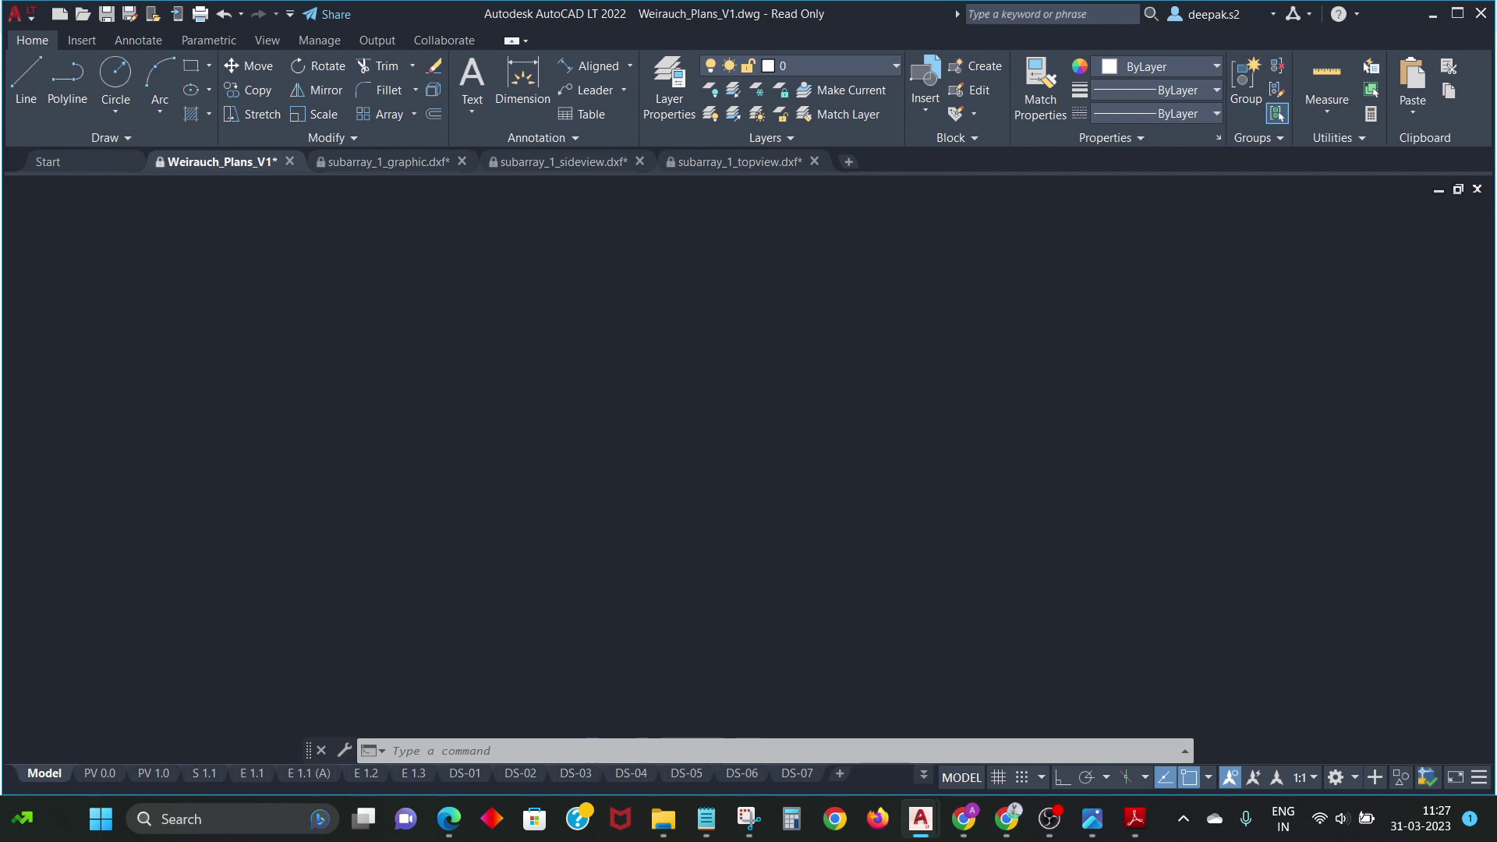
scroll(568, 468, "up", 2)
scroll(538, 468, "up", 4)
scroll(549, 446, "up", 2)
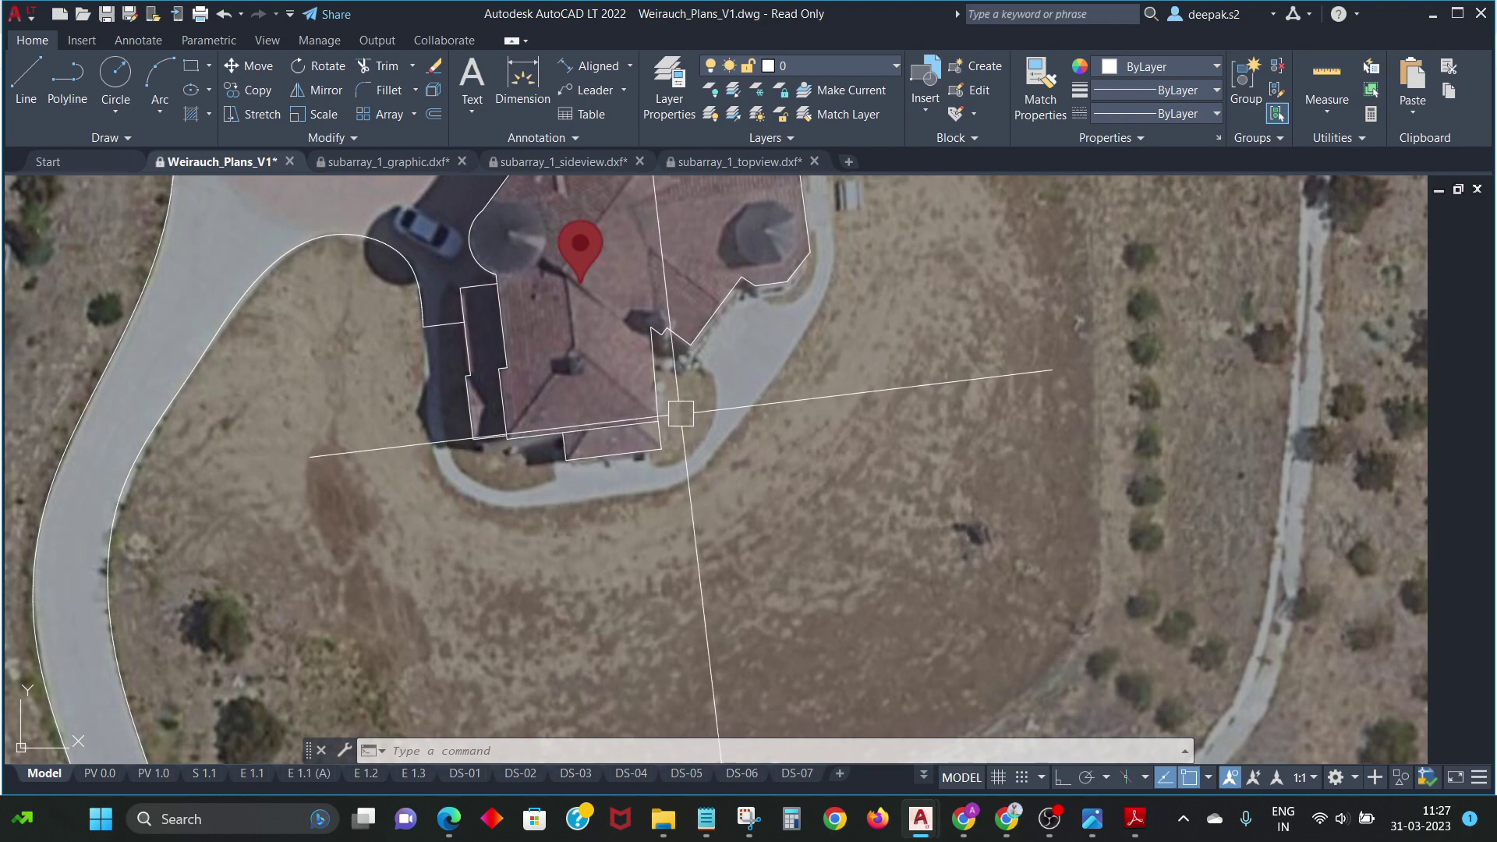
scroll(681, 414, "down", 3)
scroll(441, 588, "down", 2)
scroll(442, 588, "up", 2)
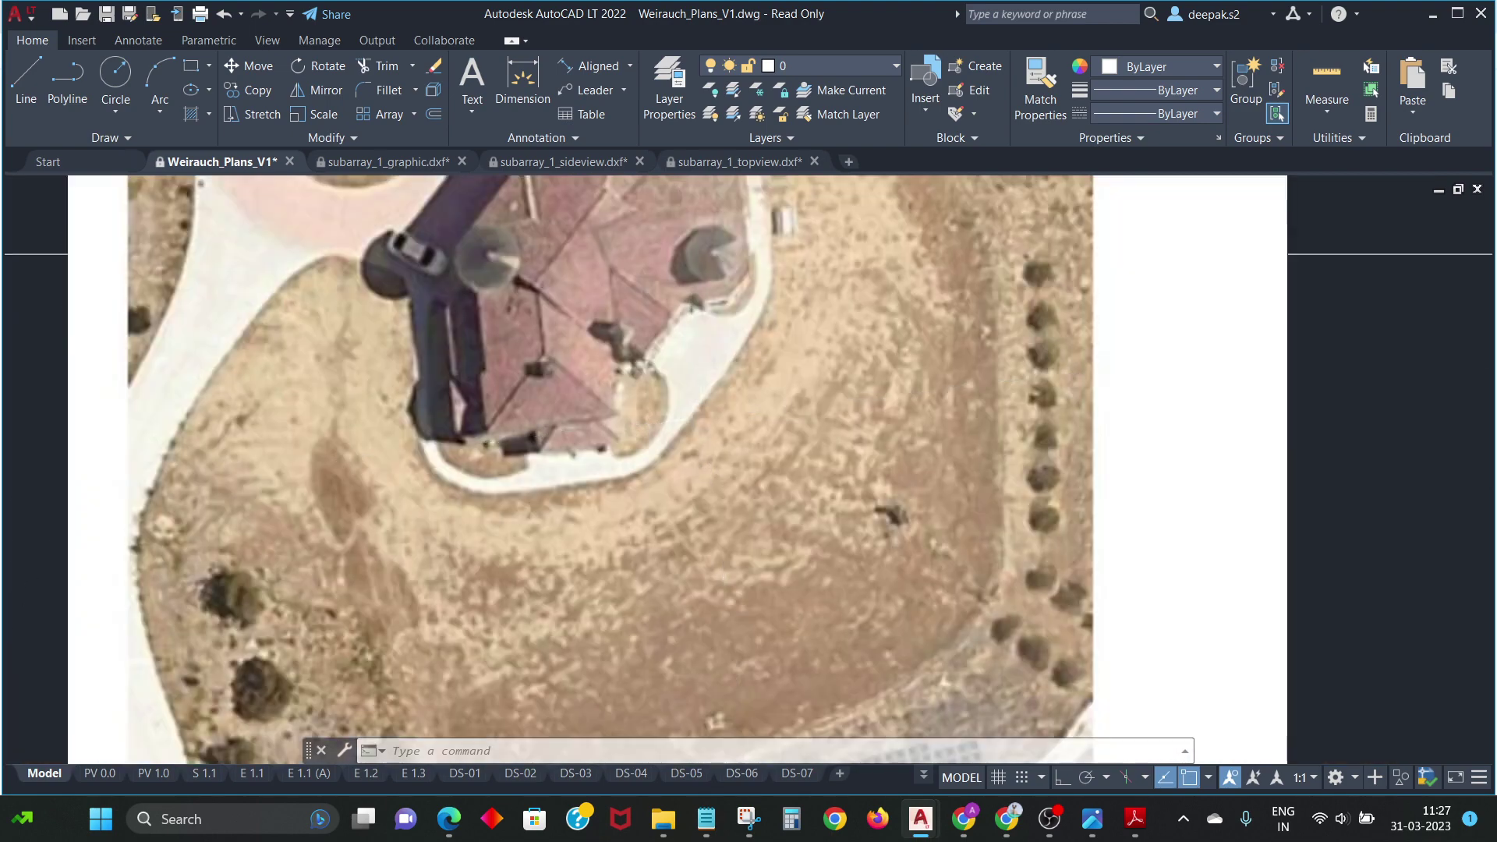
scroll(711, 399, "up", 2)
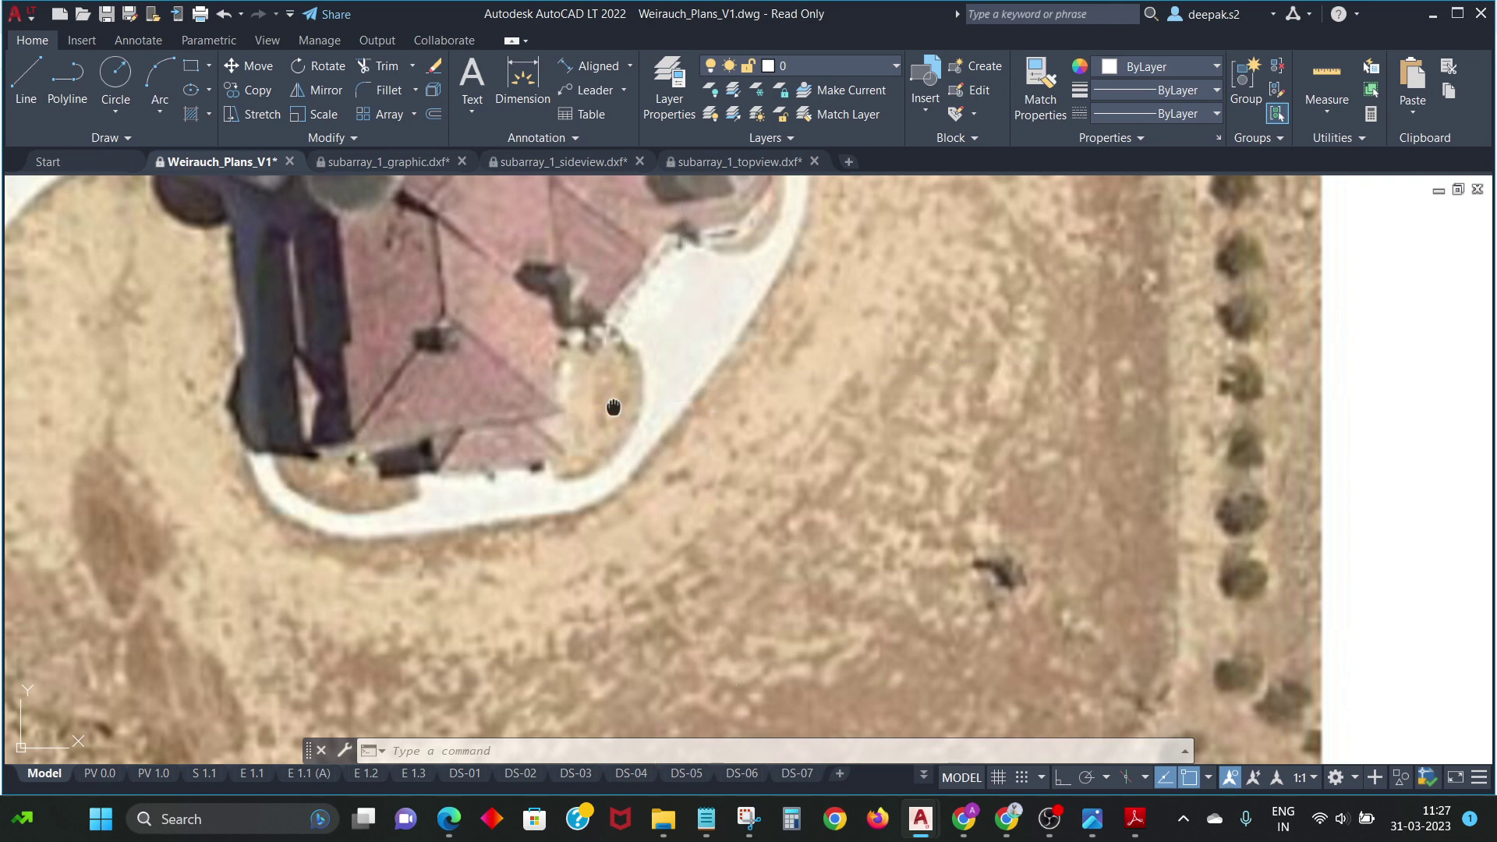
scroll(613, 407, "down", 5)
scroll(791, 441, "up", 3)
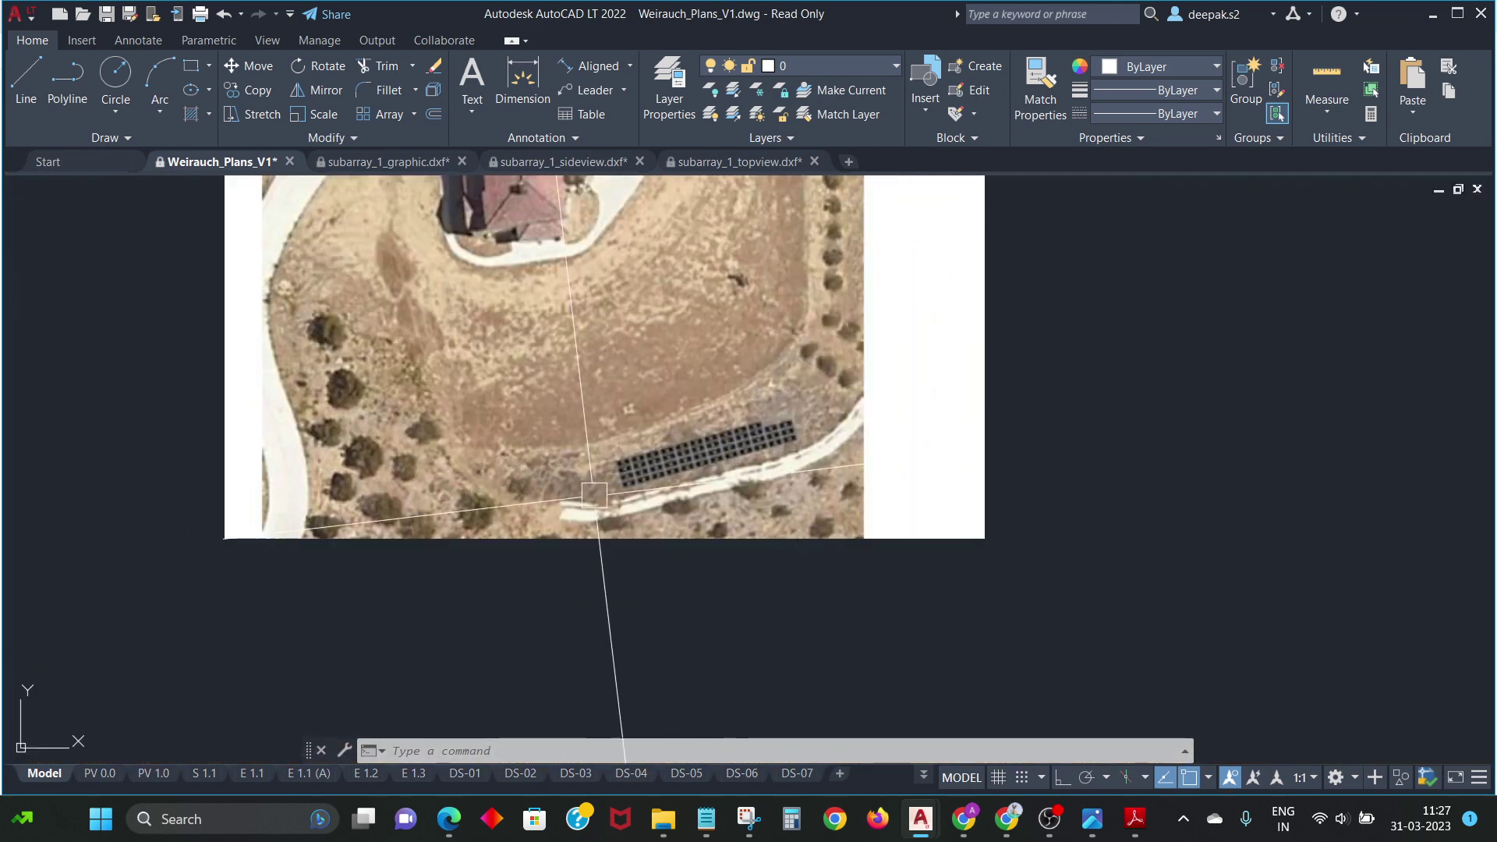
scroll(634, 487, "up", 4)
type("xl")
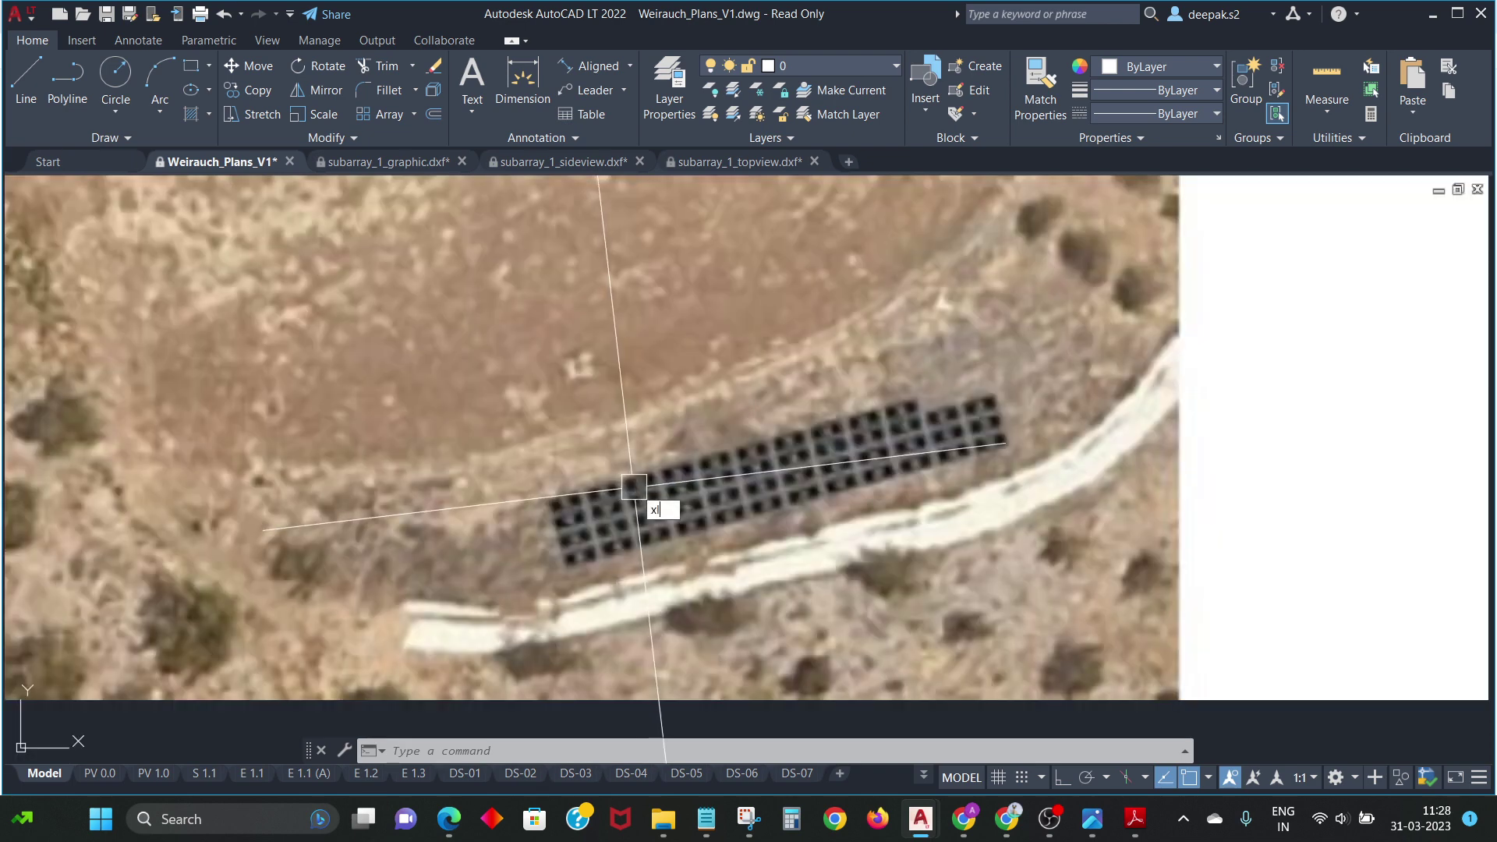
key("Return")
scroll(535, 503, "up", 2)
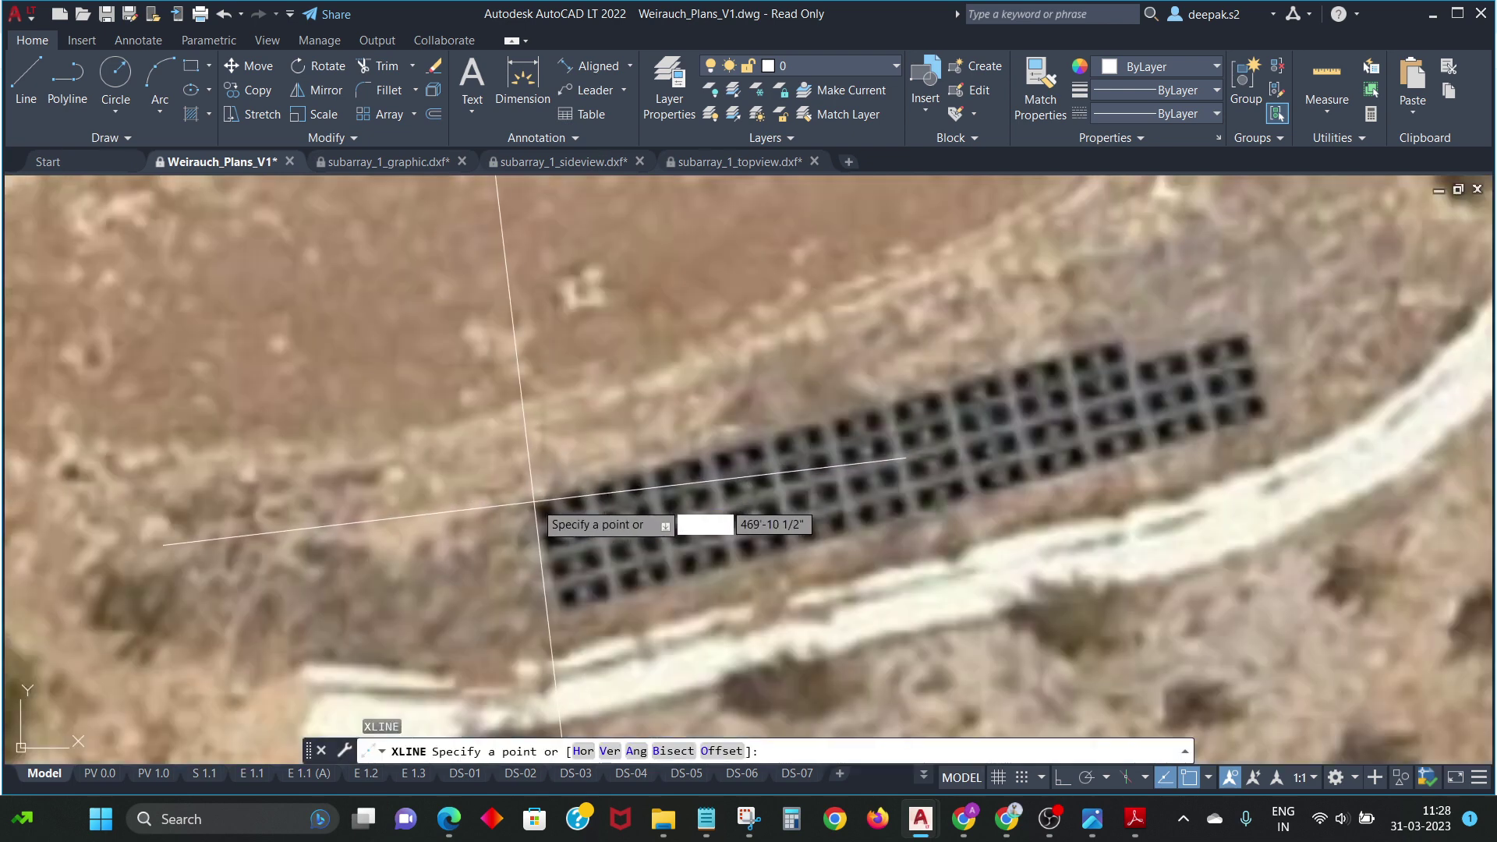
left_click(535, 503)
middle_click_drag(1053, 474, 921, 534)
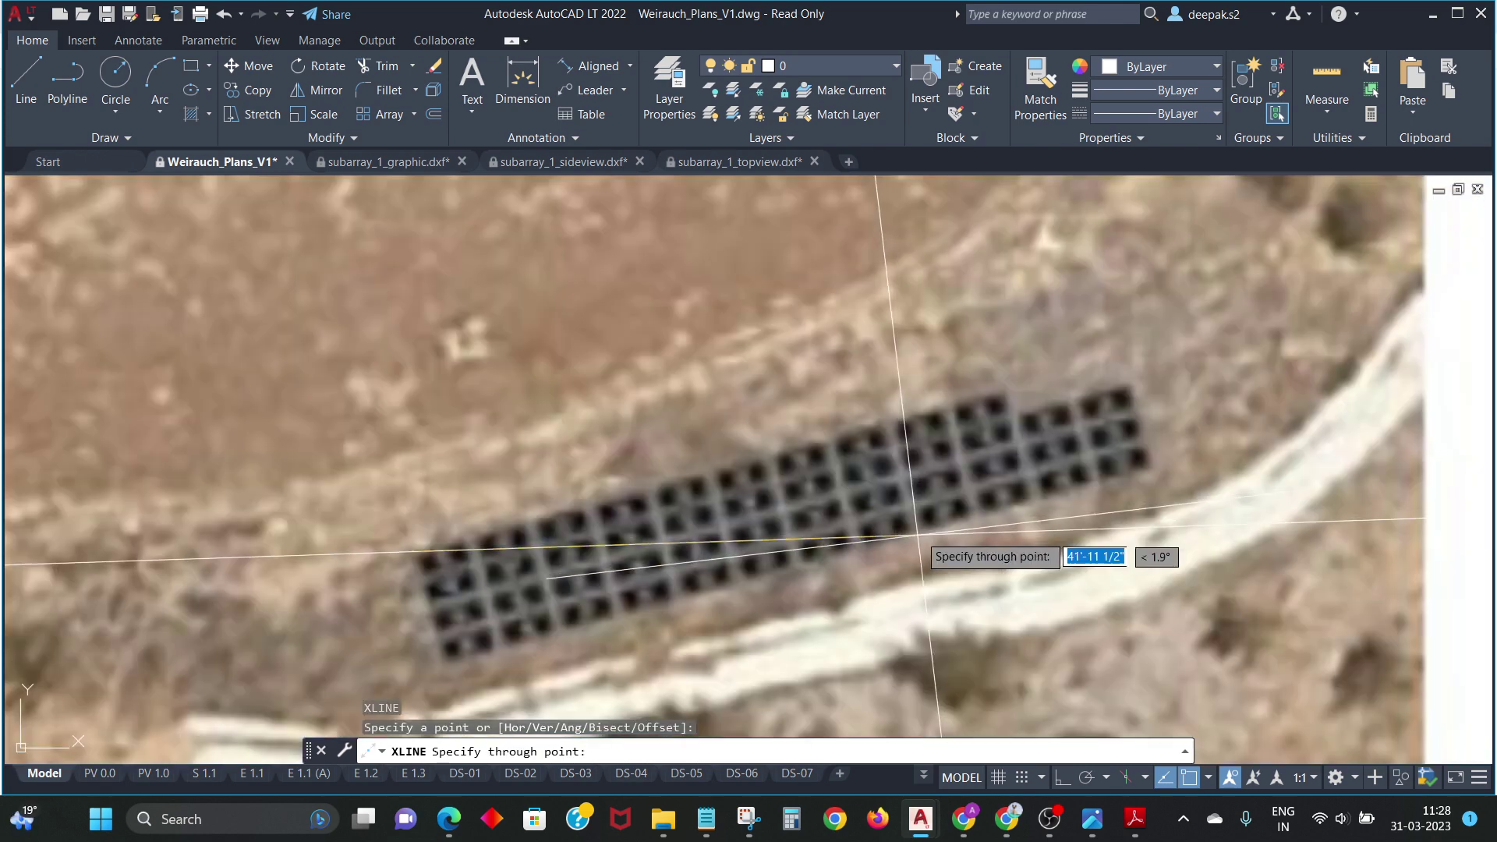
left_click(985, 396)
key("Return")
scroll(687, 475, "down", 5)
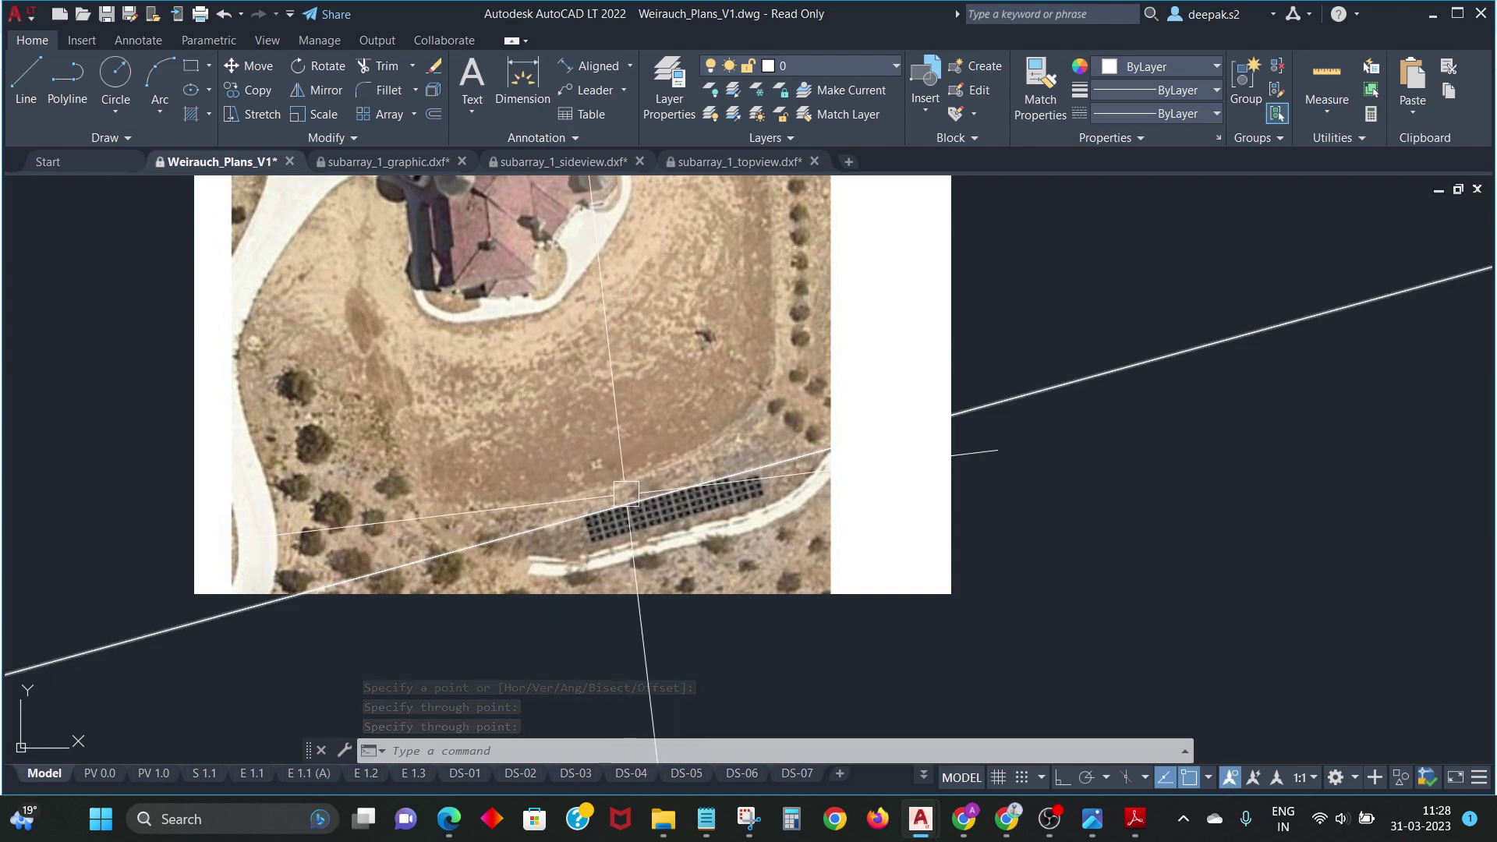
left_click(616, 506)
middle_click_drag(651, 545, 592, 509)
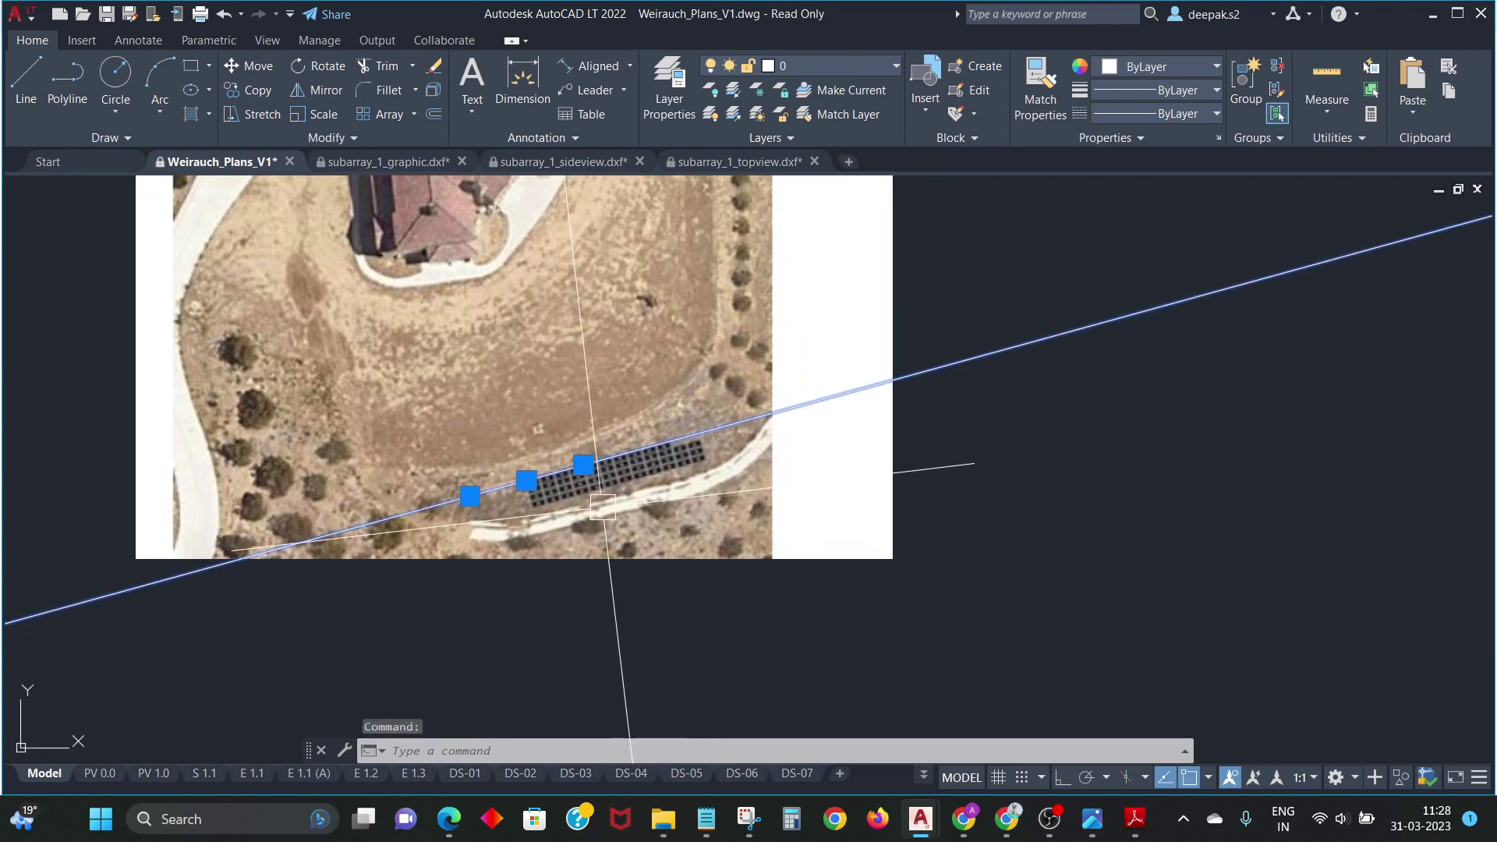
key("Delete")
scroll(776, 509, "down", 3)
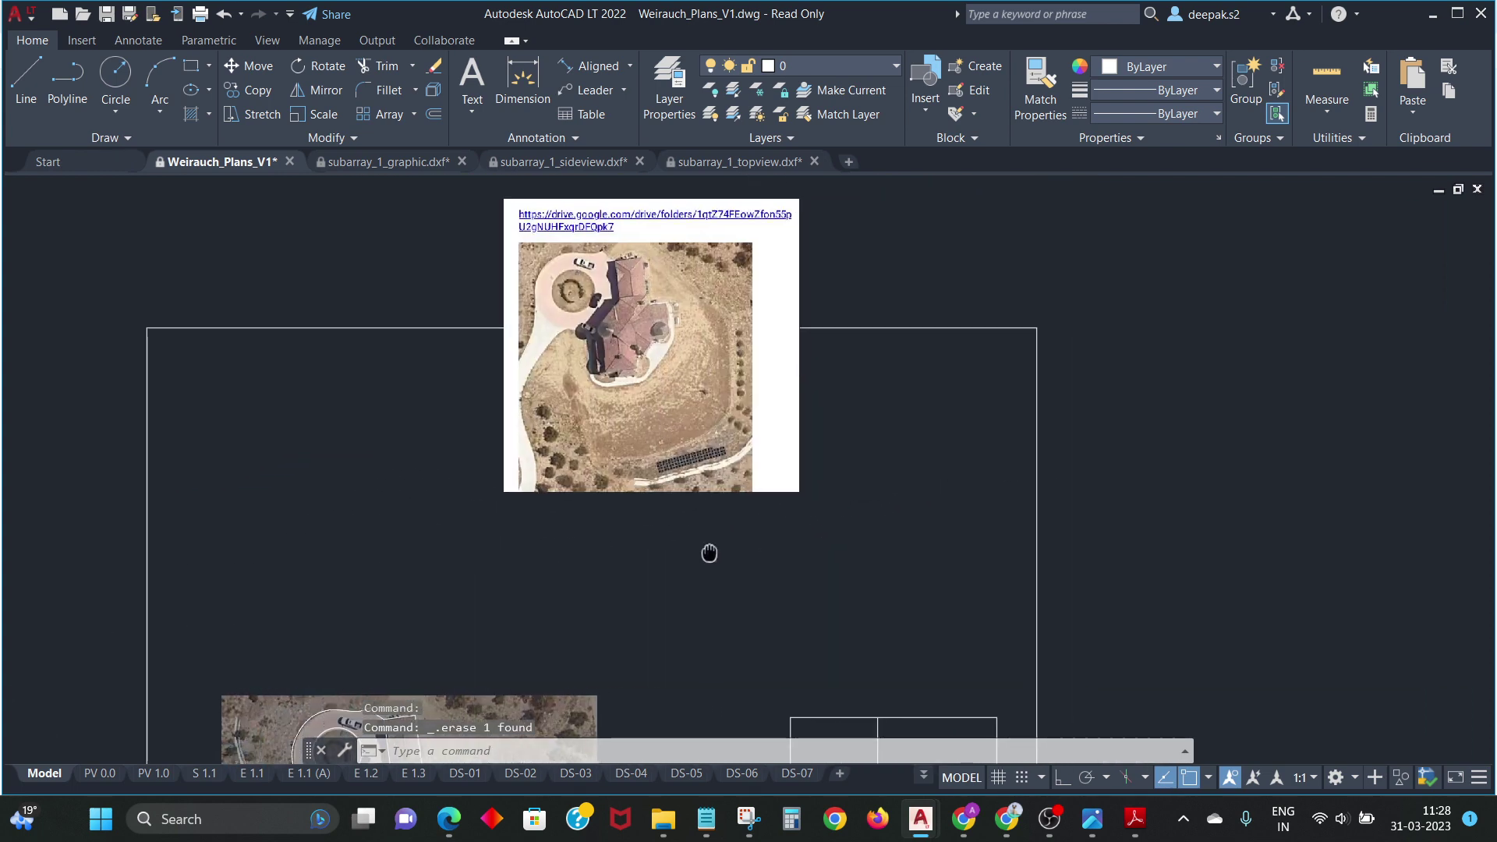
mouse_move(708, 551)
middle_mouse_down()
mouse_move(745, 580)
mouse_move(713, 609)
middle_mouse_up()
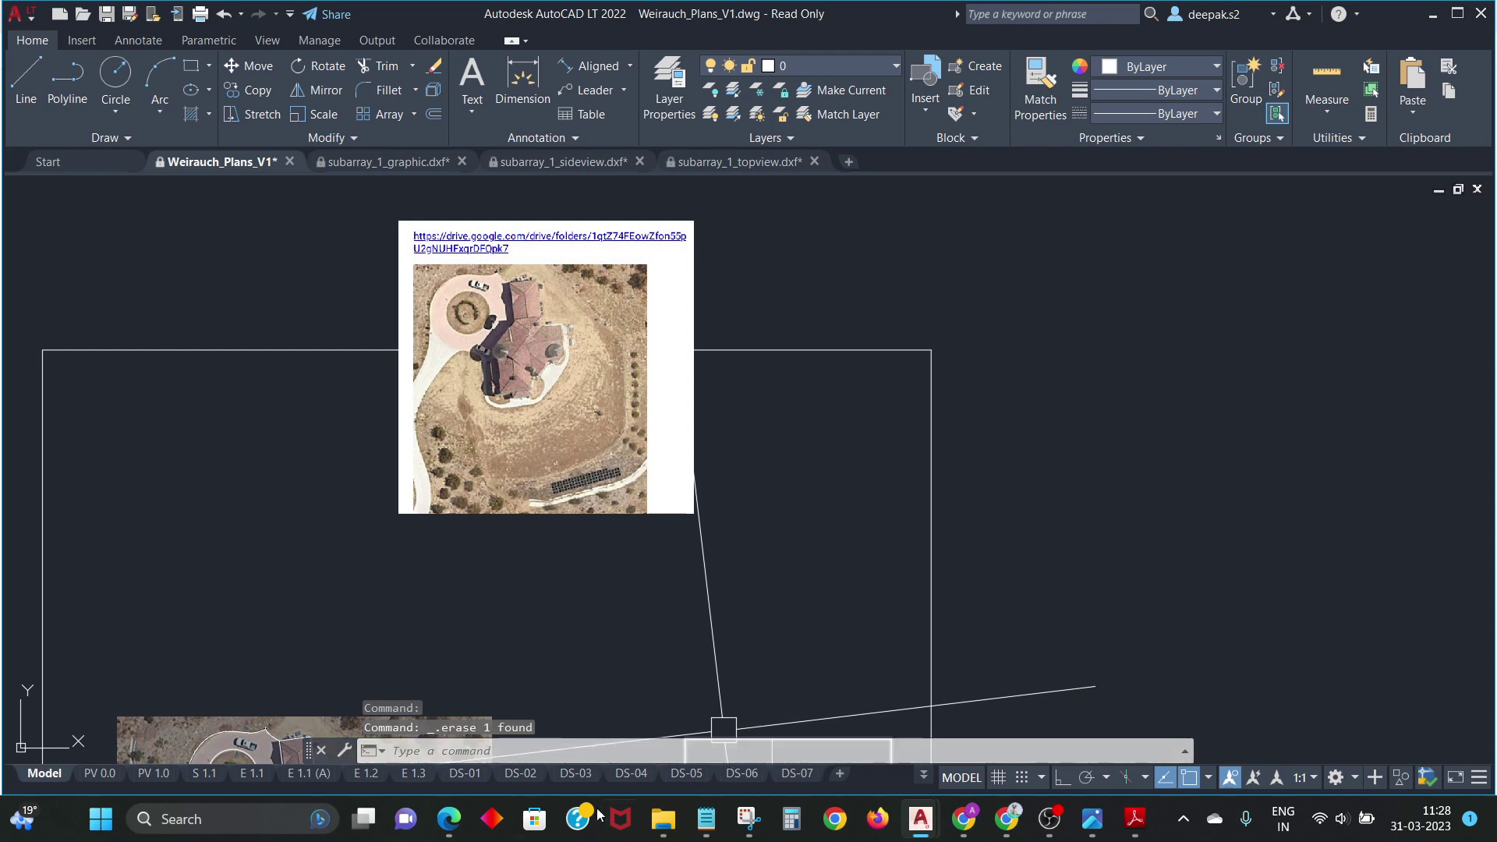
left_click(449, 819)
scroll(551, 290, "up", 2)
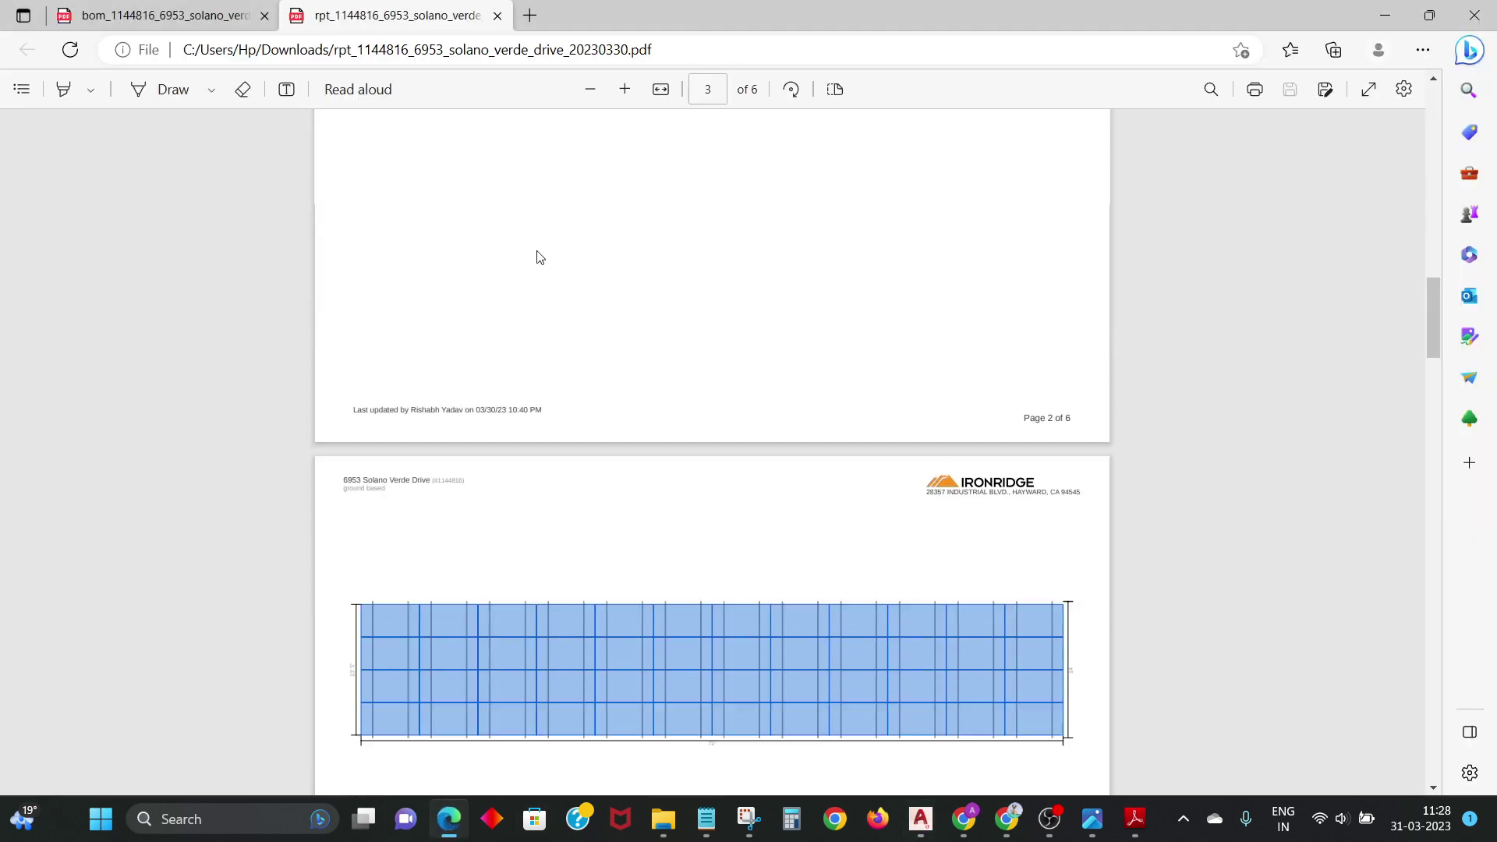
scroll(538, 250, "up", 10)
scroll(542, 245, "up", 5)
scroll(546, 243, "up", 5)
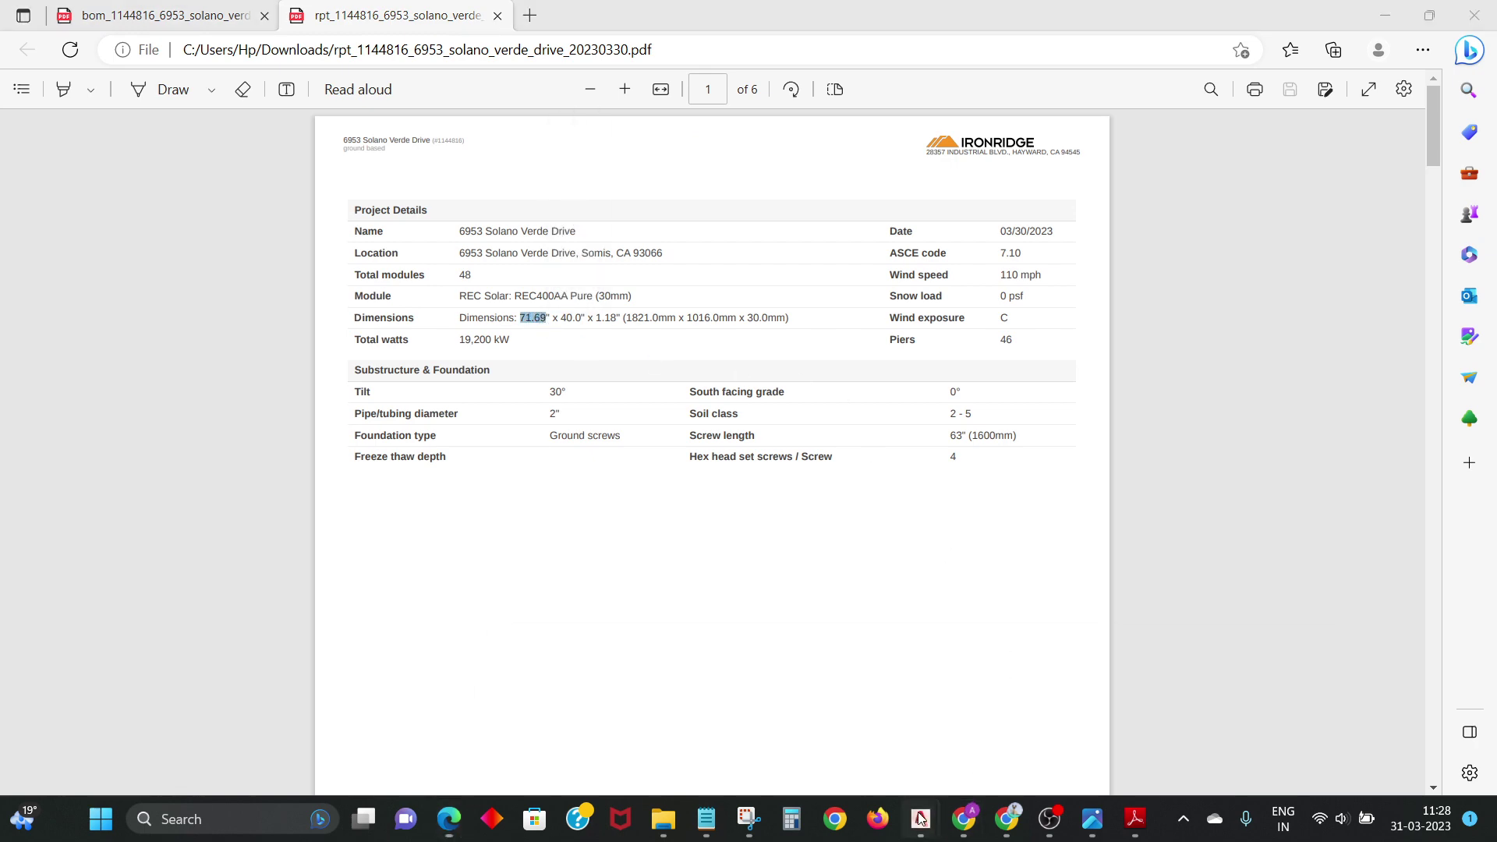
mouse_move(920, 819)
left_click(605, 721)
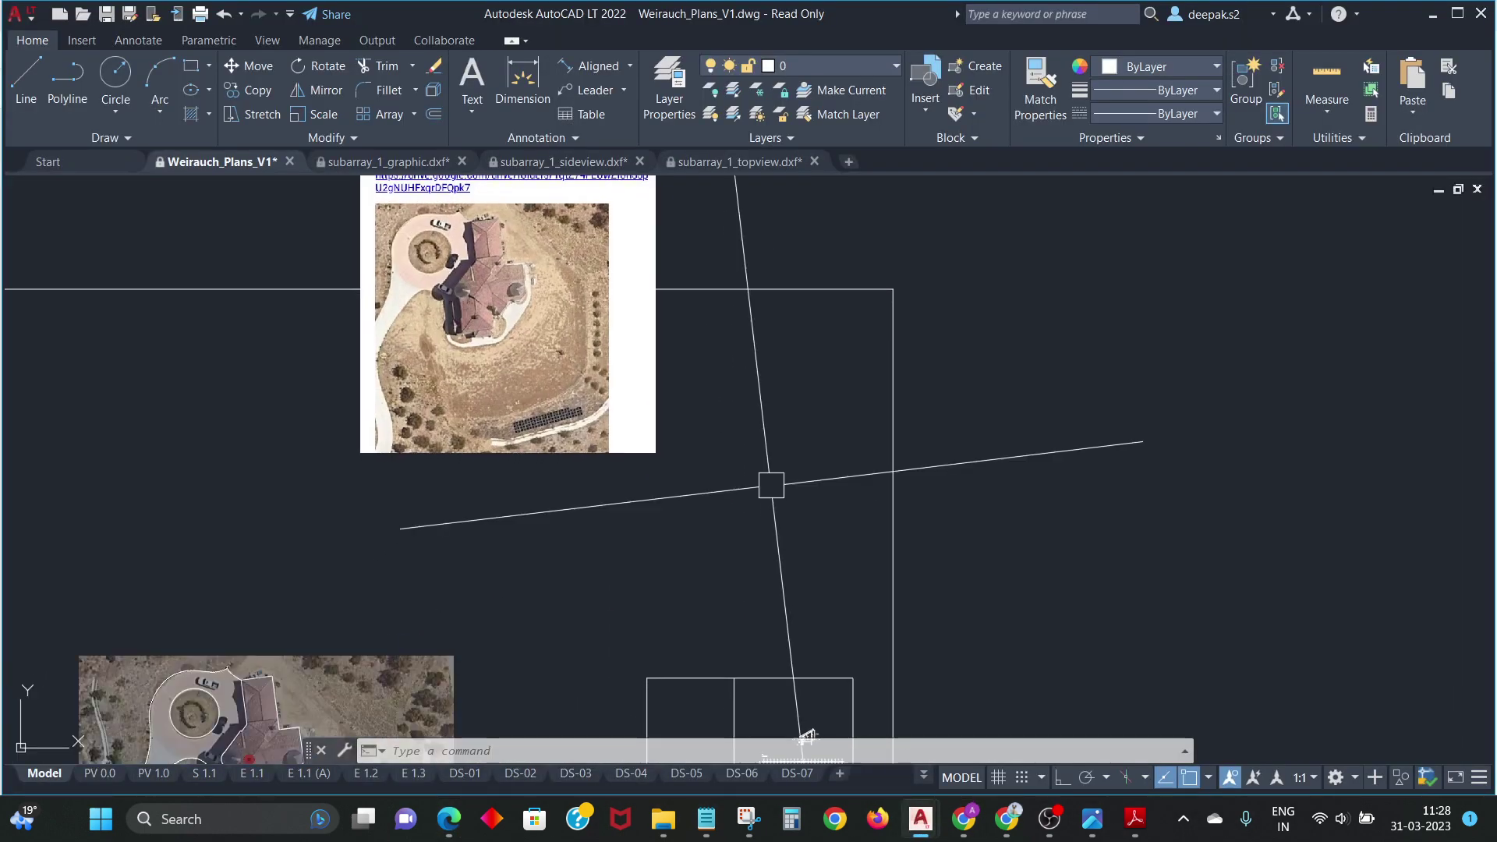
- Set the snap angle back to 0 to level the crosshair
type("snapang")
key("Return")
type("0")
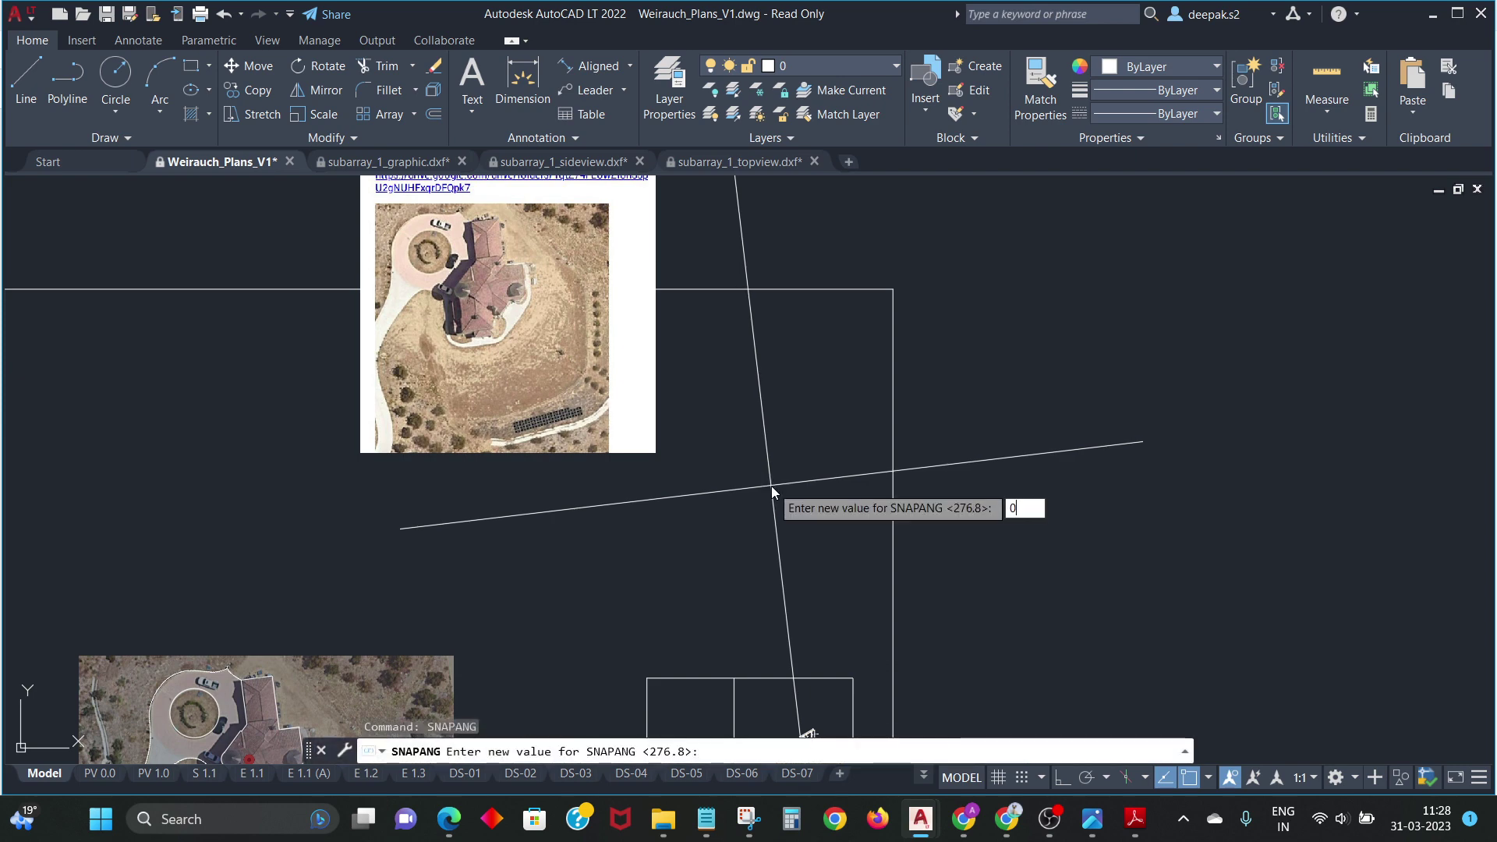
key("Return")
- Draw a 71.69 by 40.00 inch rectangle below the site snapshot
scroll(585, 585, "up", 5)
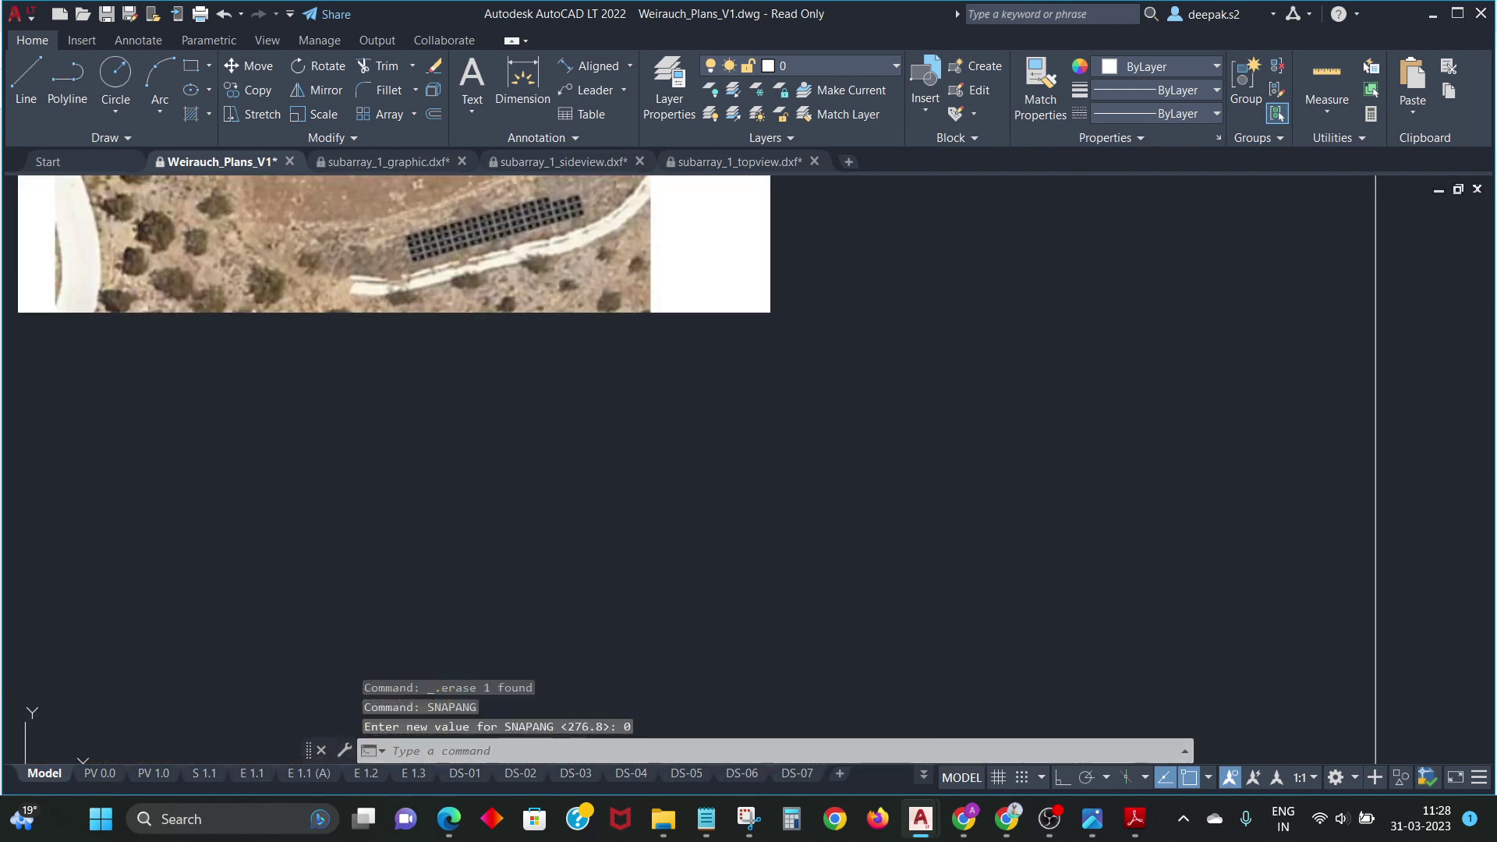
type("rec")
key("Return")
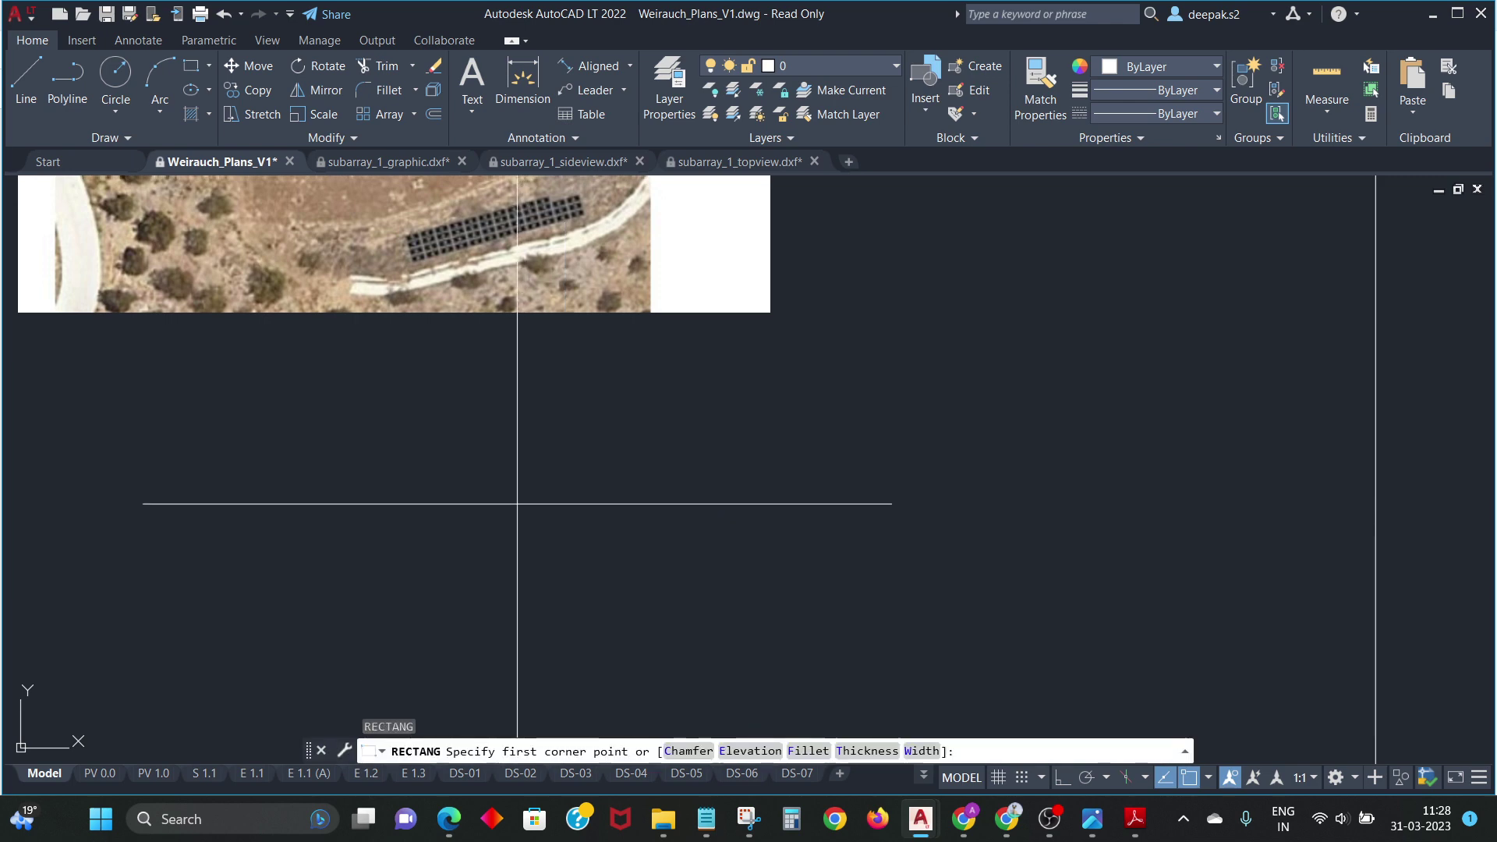
left_click(517, 505)
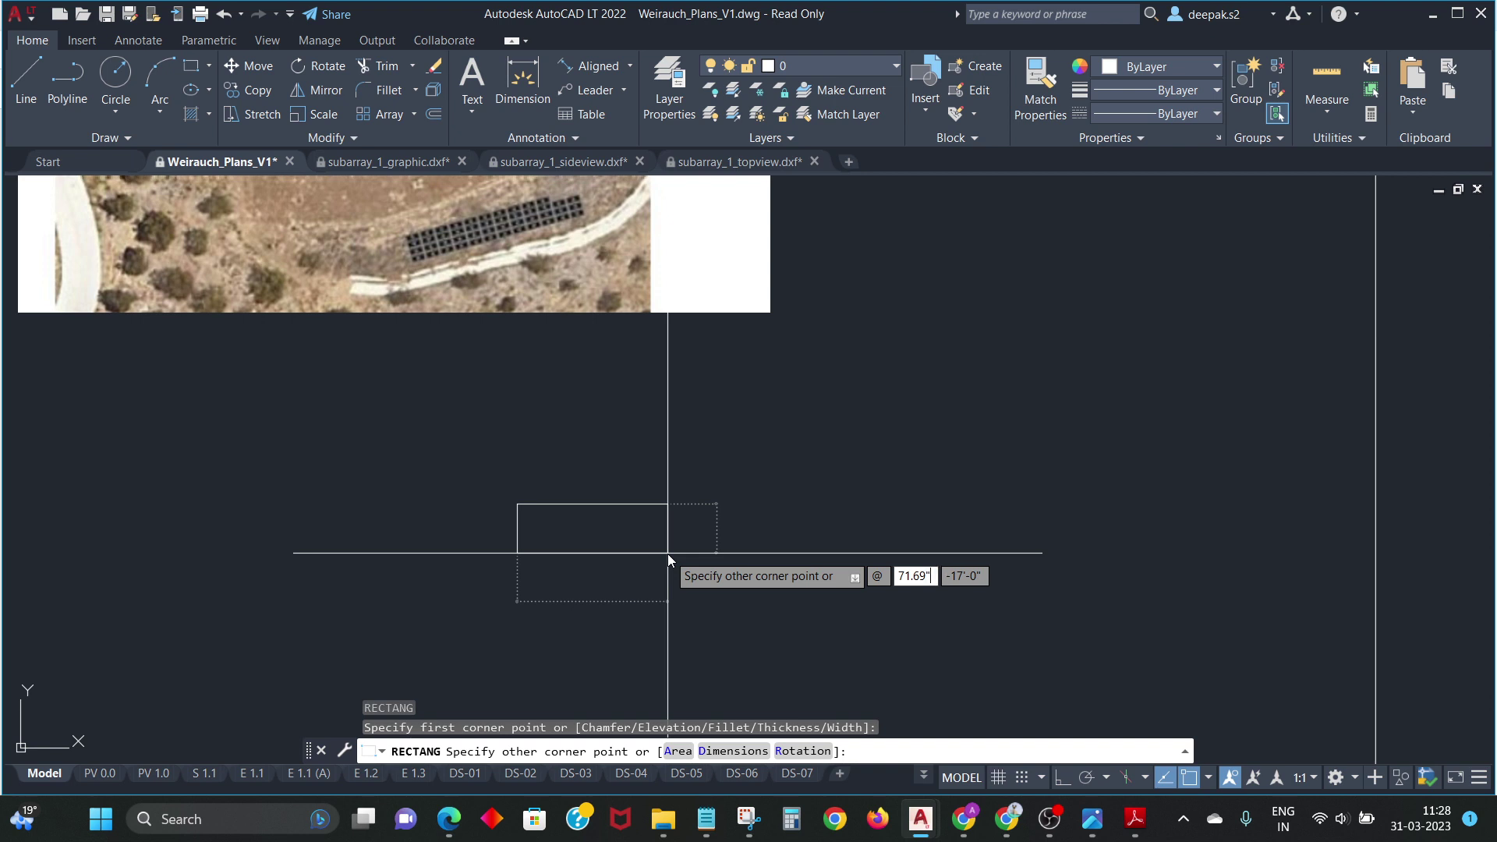
key("Tab")
type("40.00")
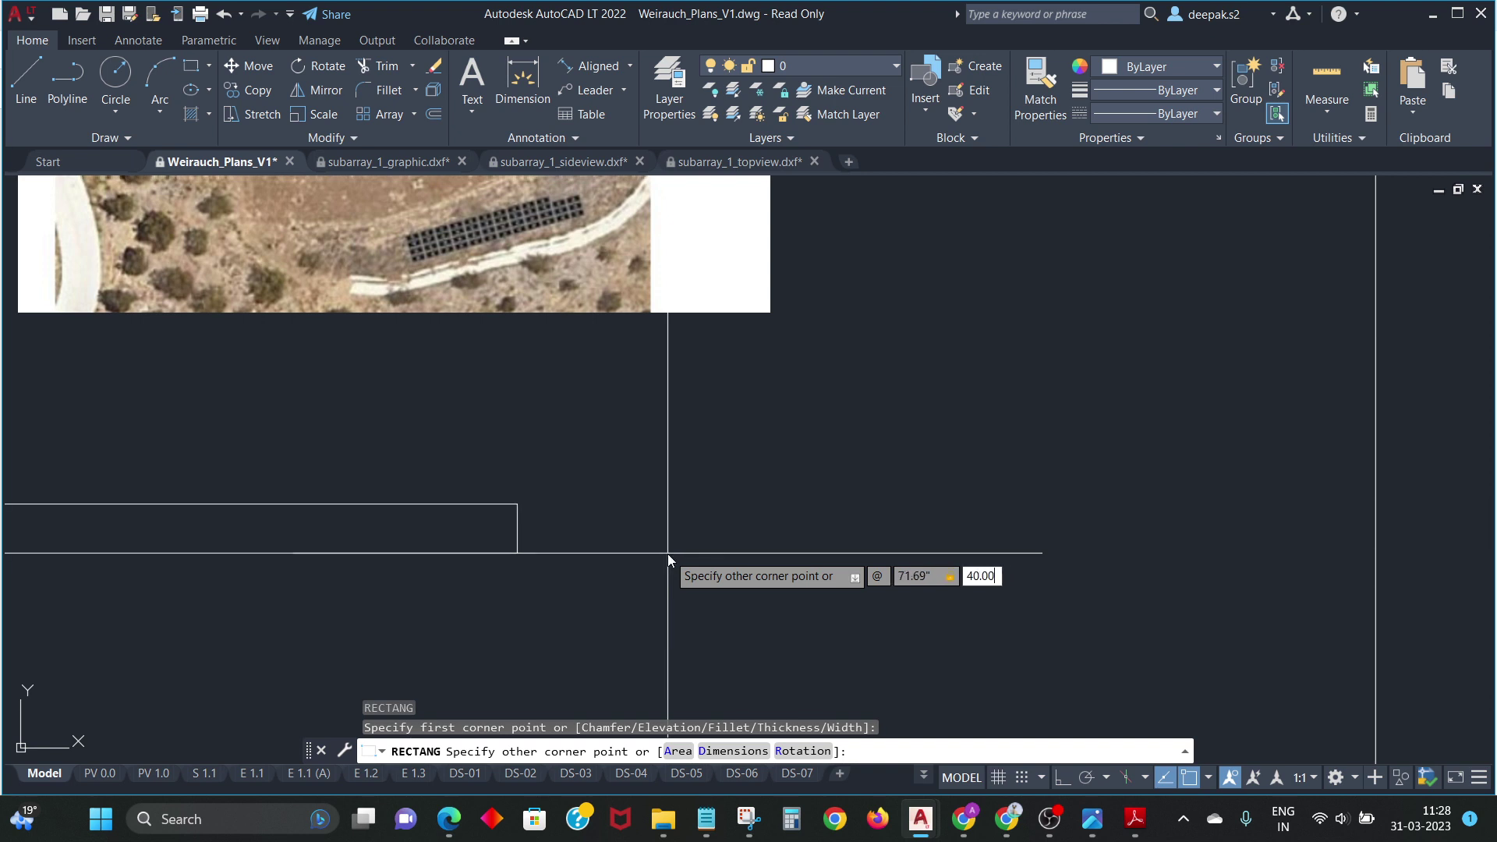
key("Return")
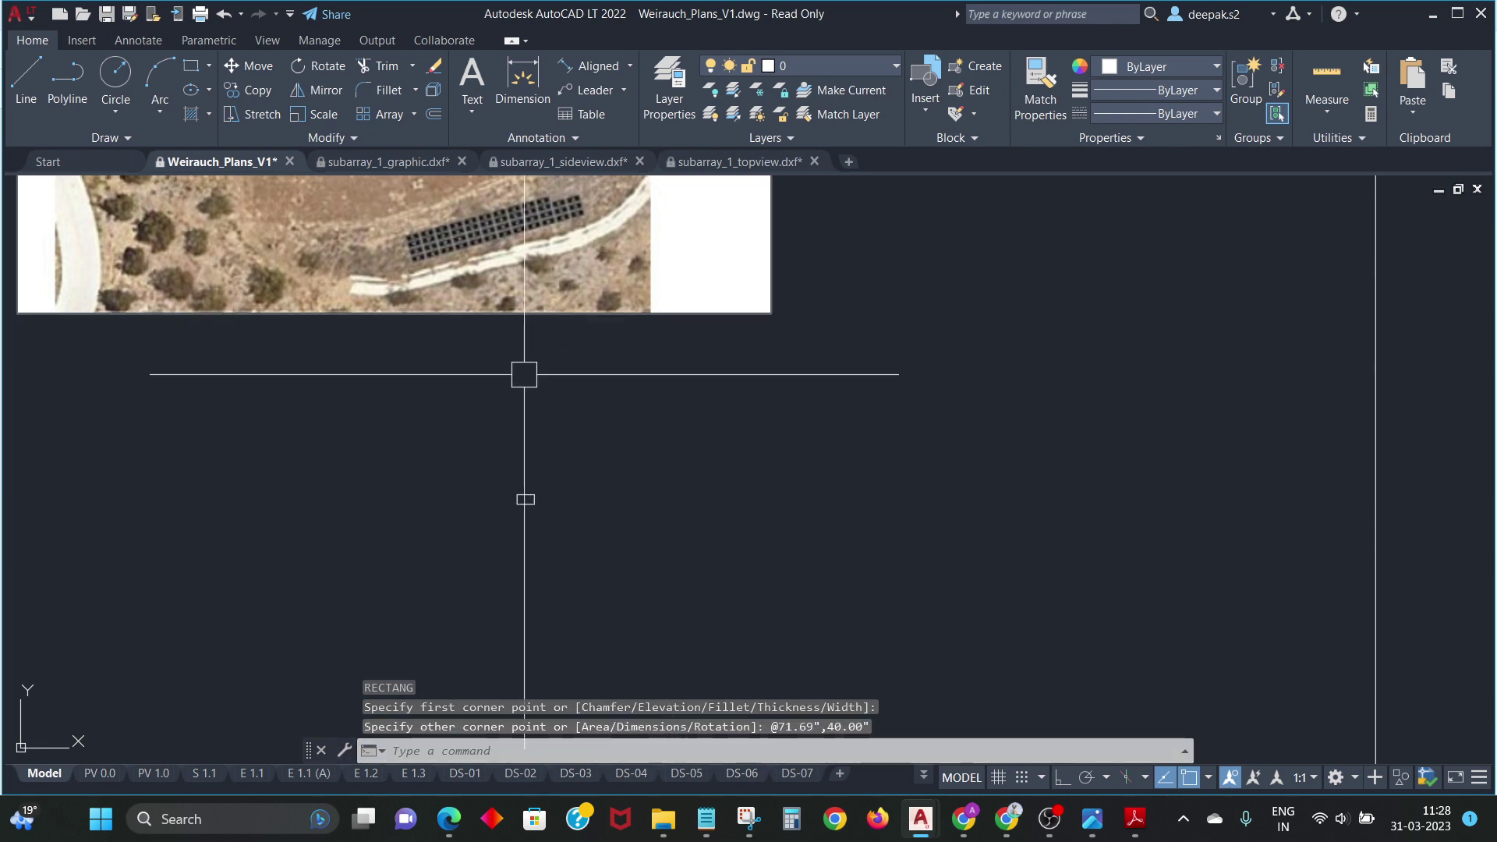
scroll(538, 507, "up", 4)
scroll(538, 525, "down", 4)
scroll(477, 261, "up", 4)
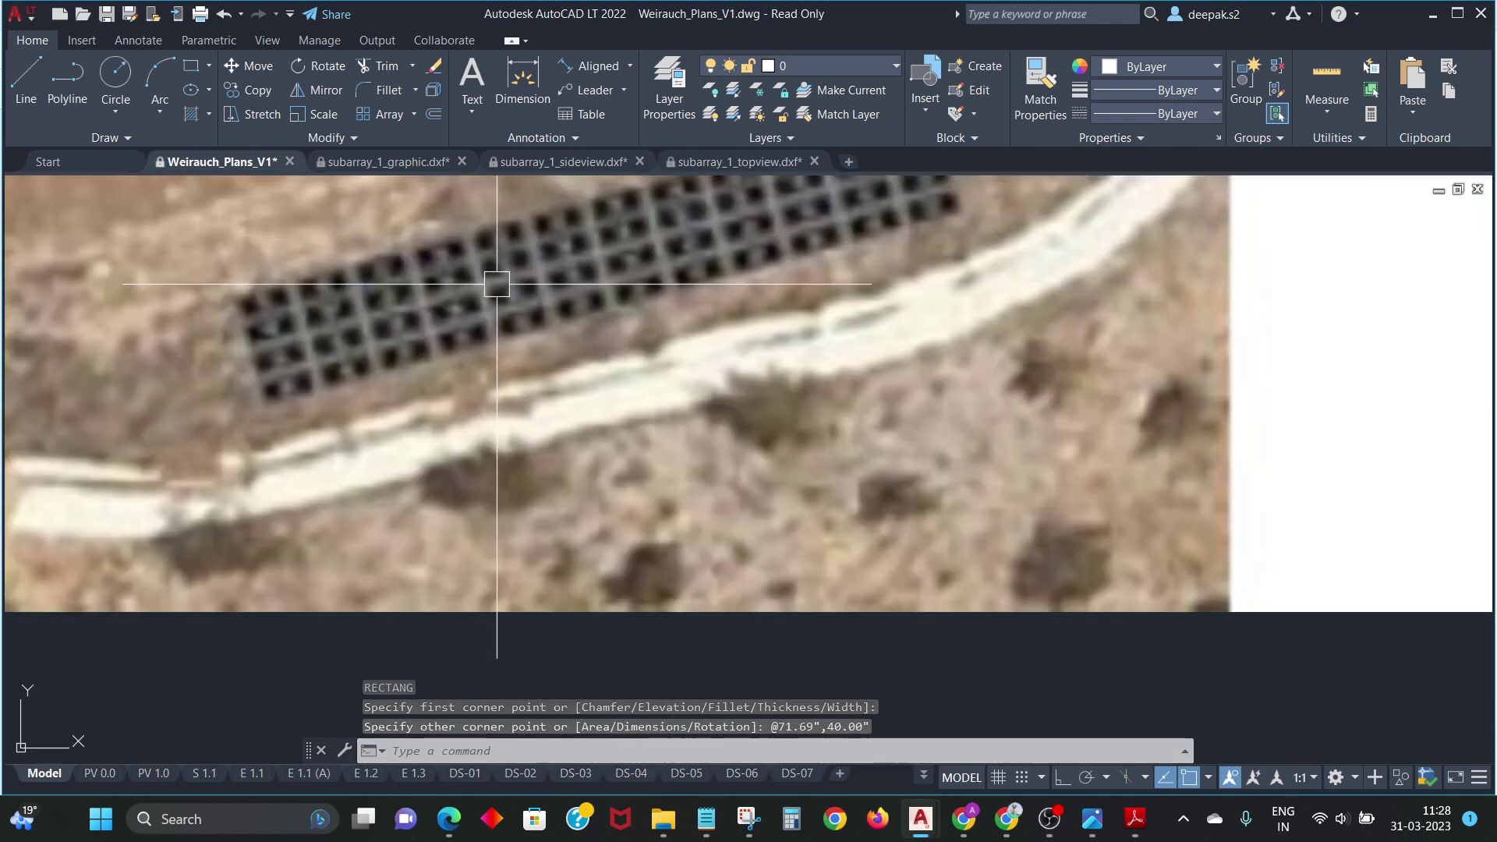
scroll(411, 335, "down", 6)
- Copy the module rectangle to a spot just right of the original
scroll(464, 491, "up", 5)
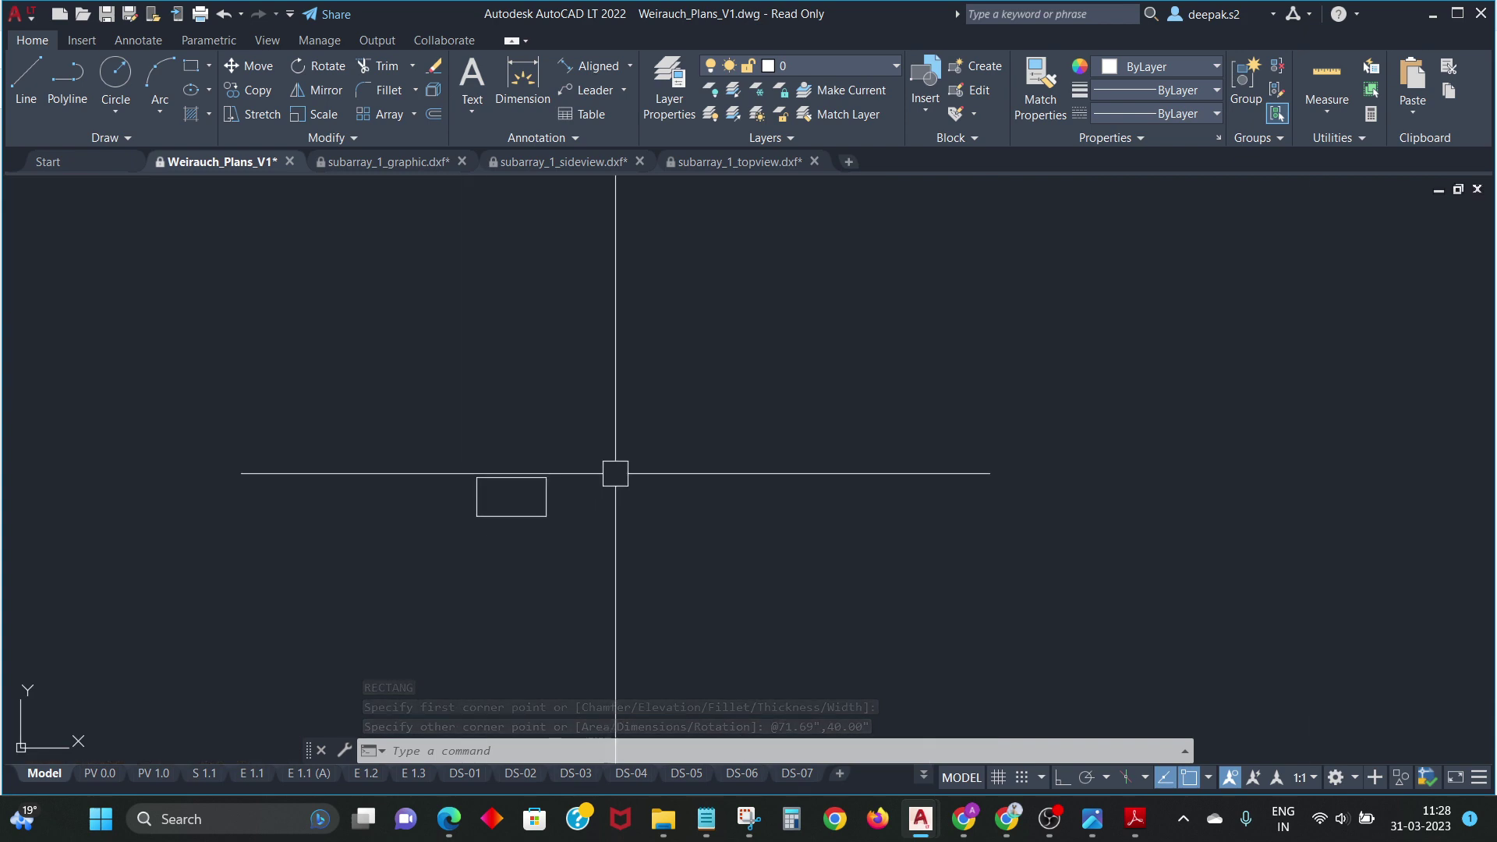
left_click(621, 460)
left_click(408, 541)
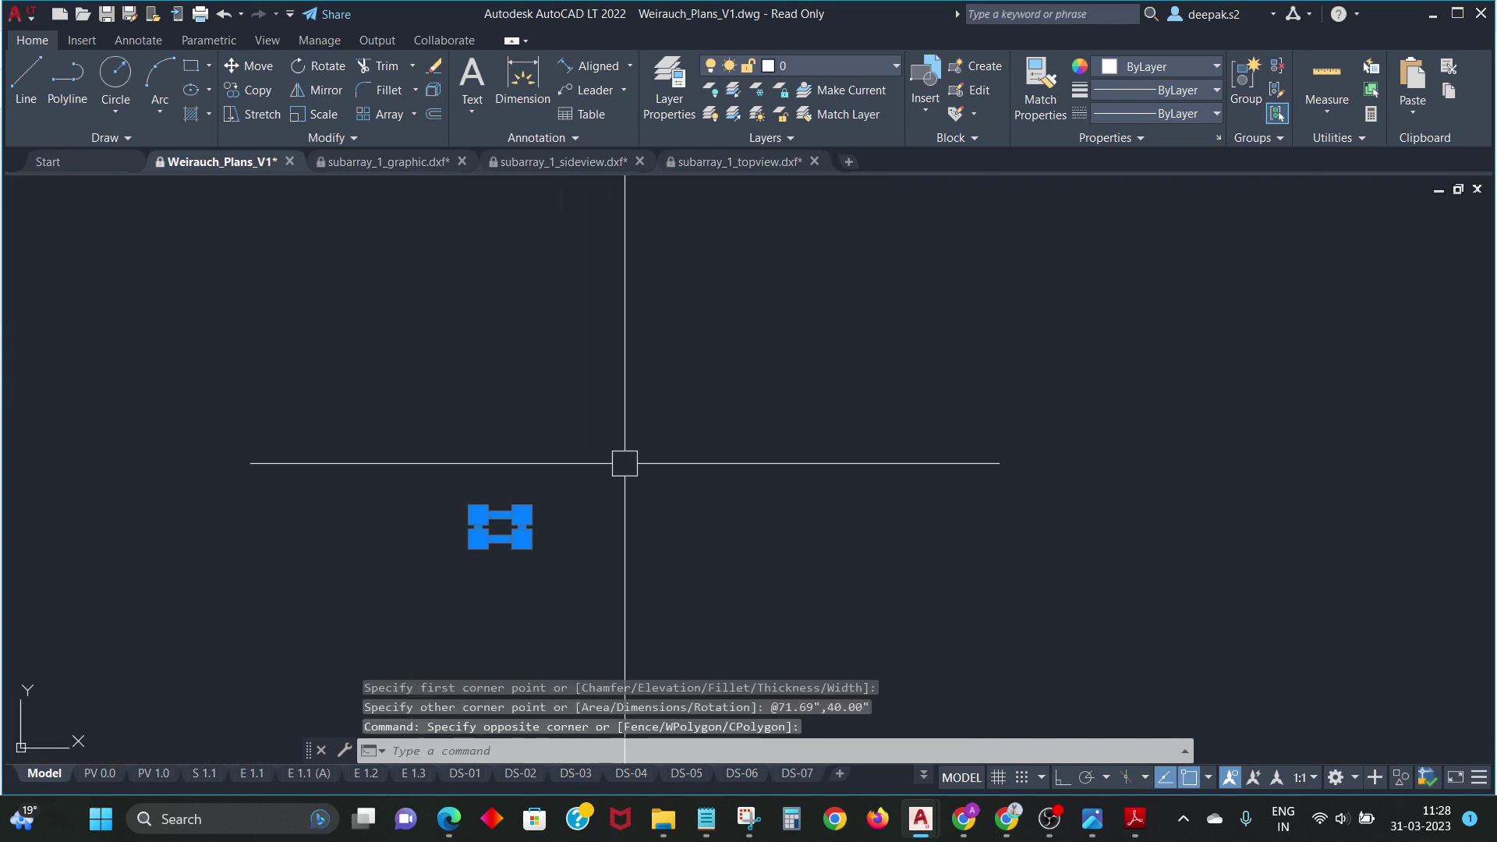
middle_click_drag(625, 463, 600, 493)
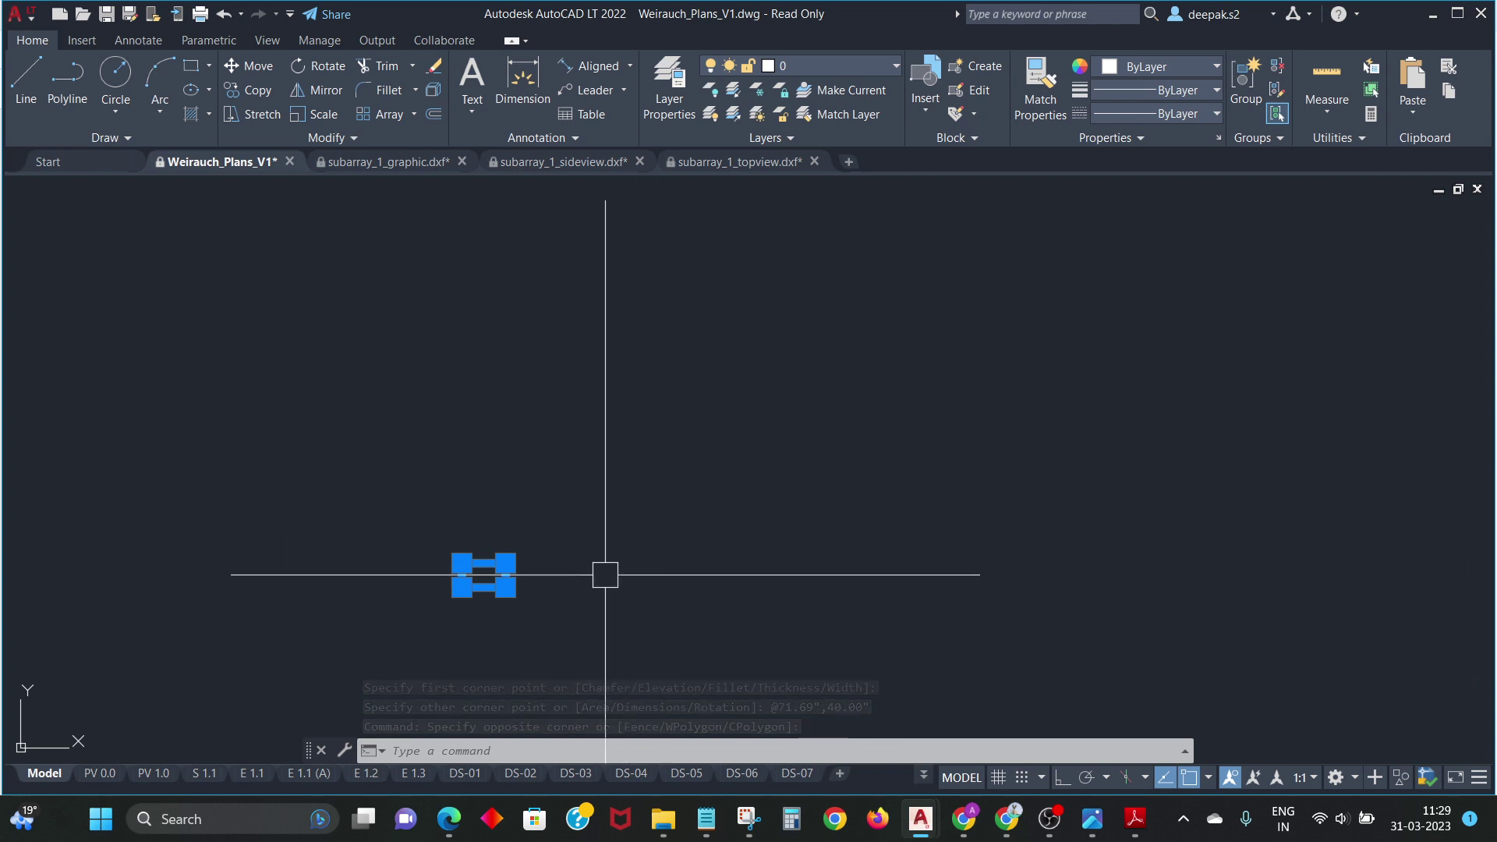
scroll(625, 505, "down", 2)
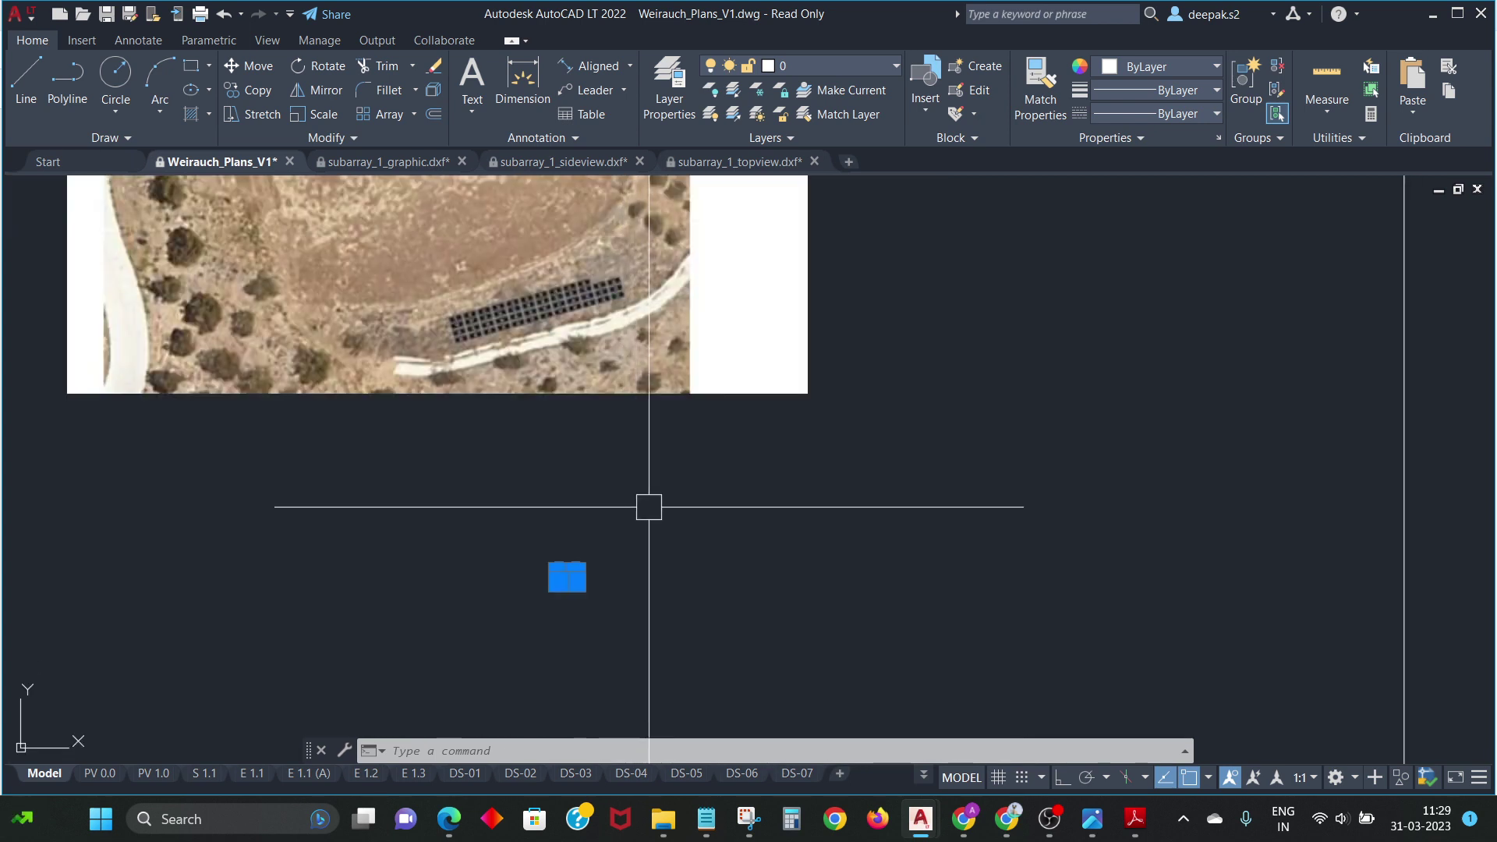
scroll(469, 338, "up", 4)
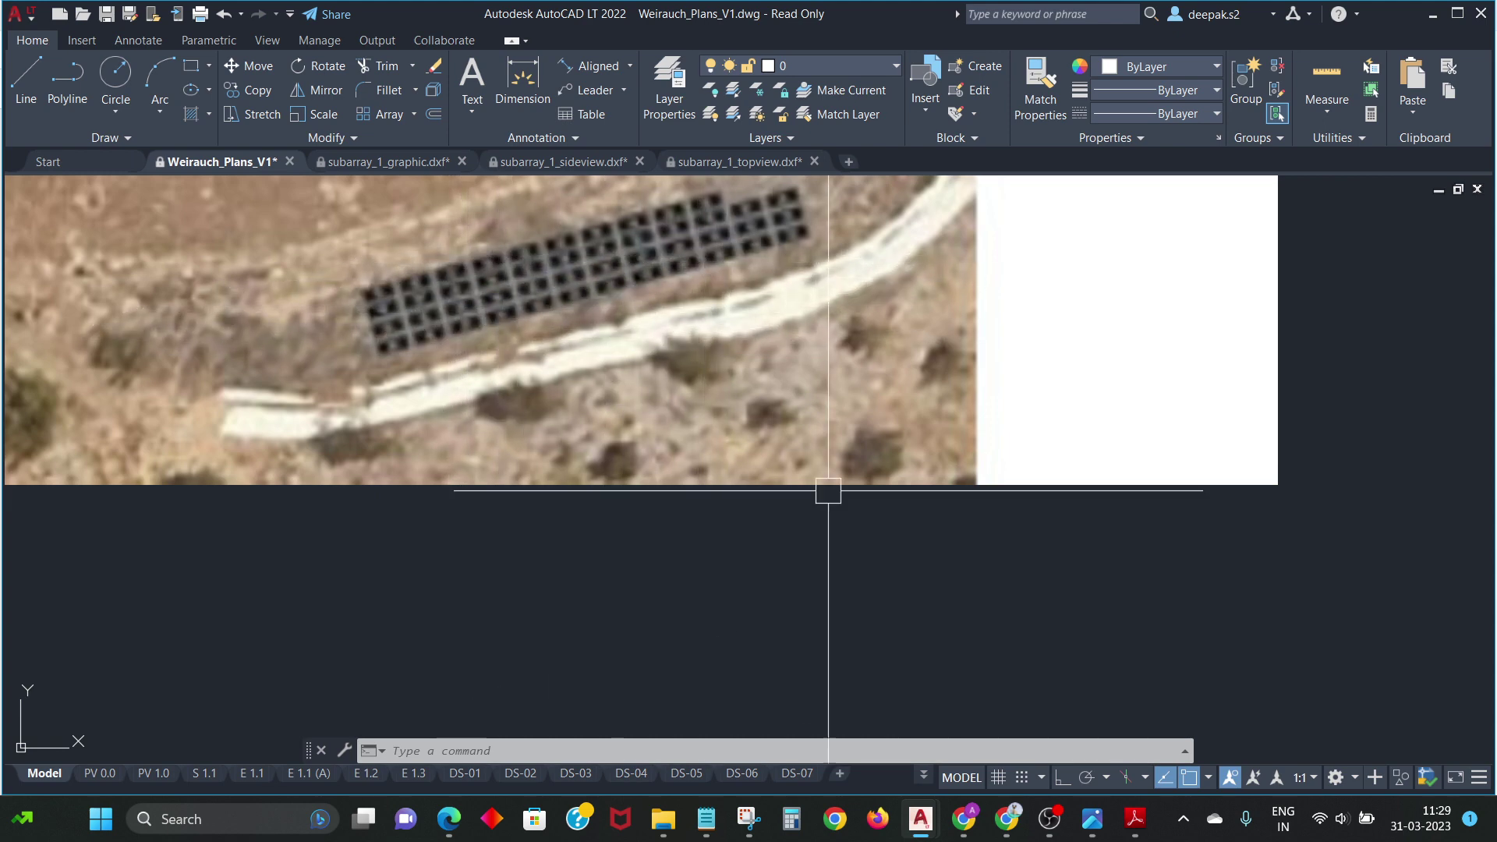
scroll(828, 491, "down", 2)
scroll(742, 554, "up", 2)
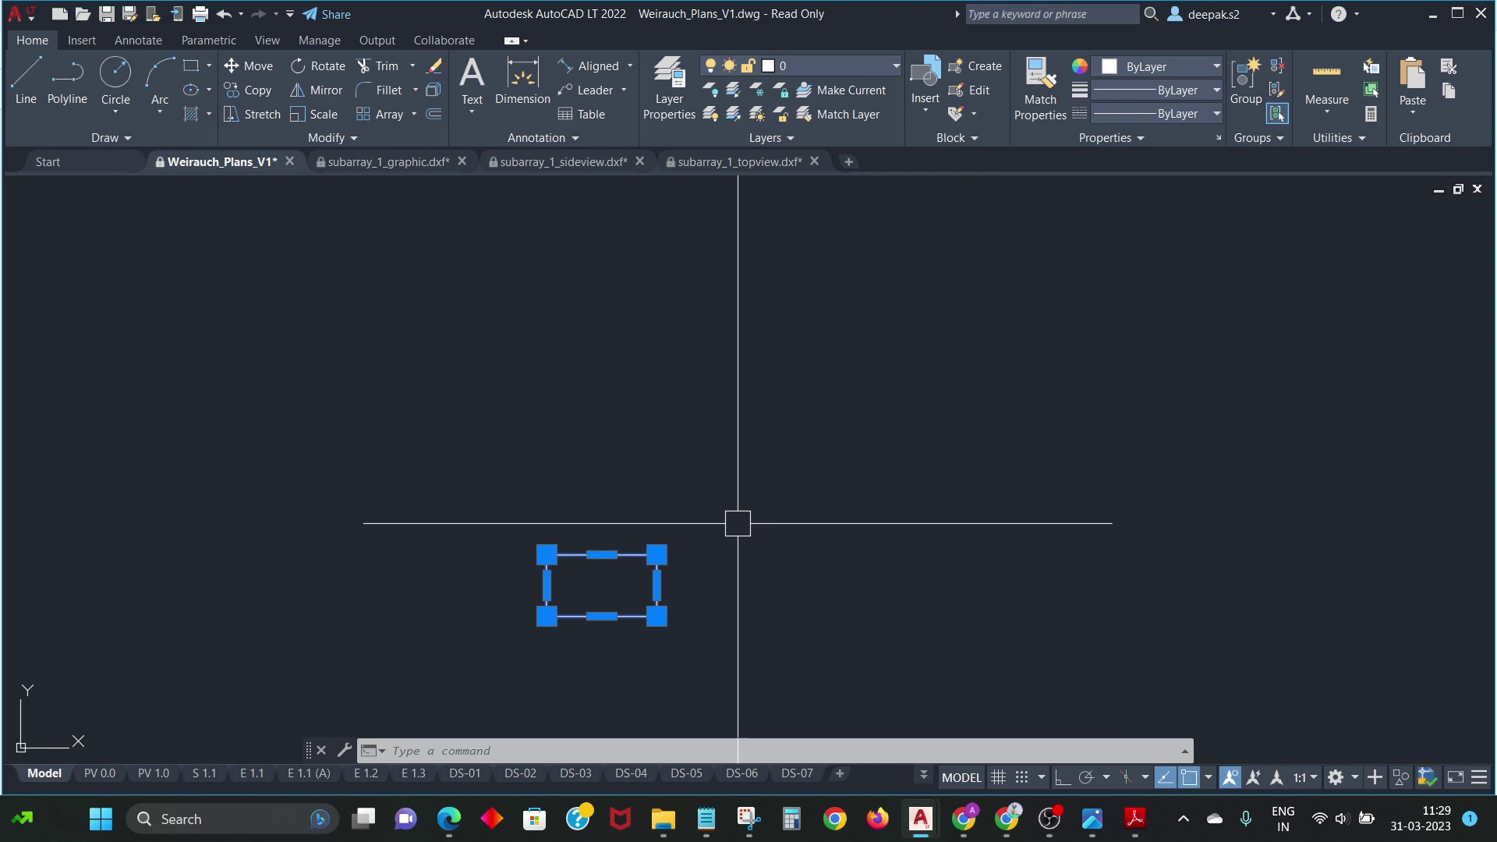
type("o")
key("Return")
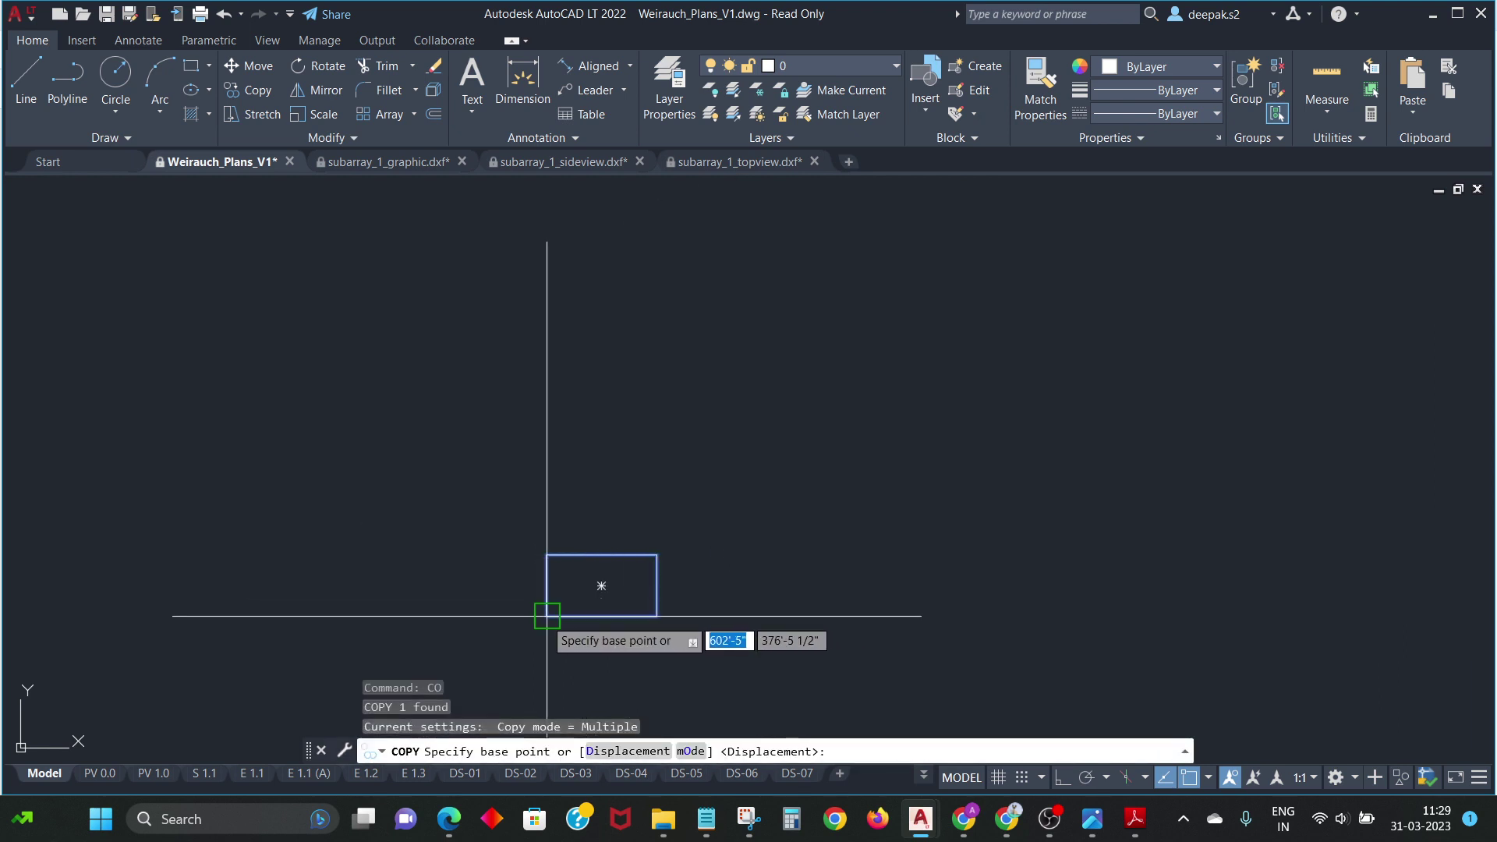
left_click(602, 586)
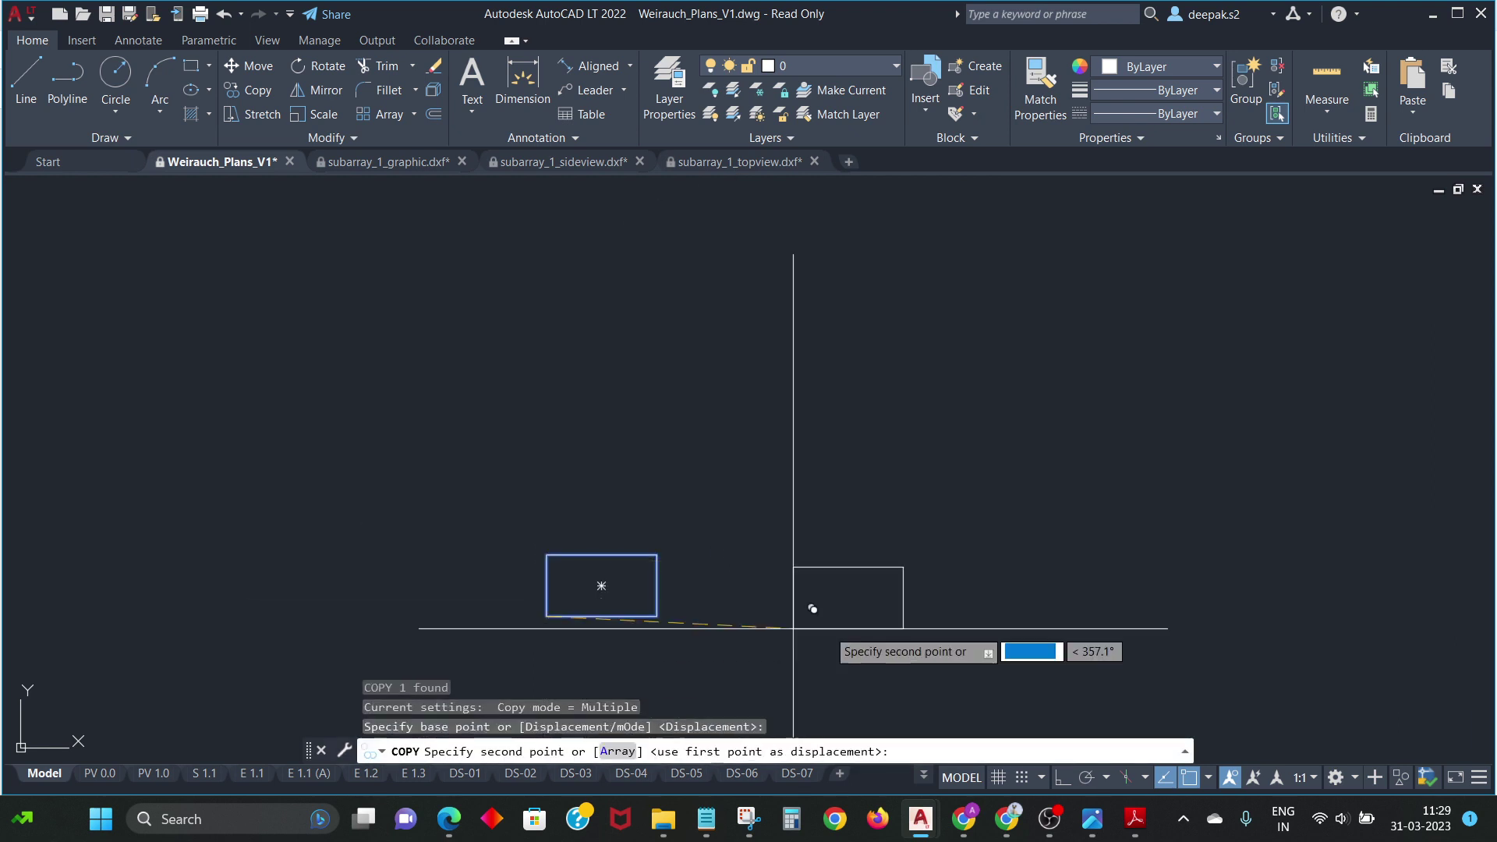
left_click(658, 616)
key("Escape")
- Move the copied rectangle 0.25" to set the gap between modules
left_click(687, 617)
scroll(686, 611, "up", 1)
scroll(638, 552, "down", 1)
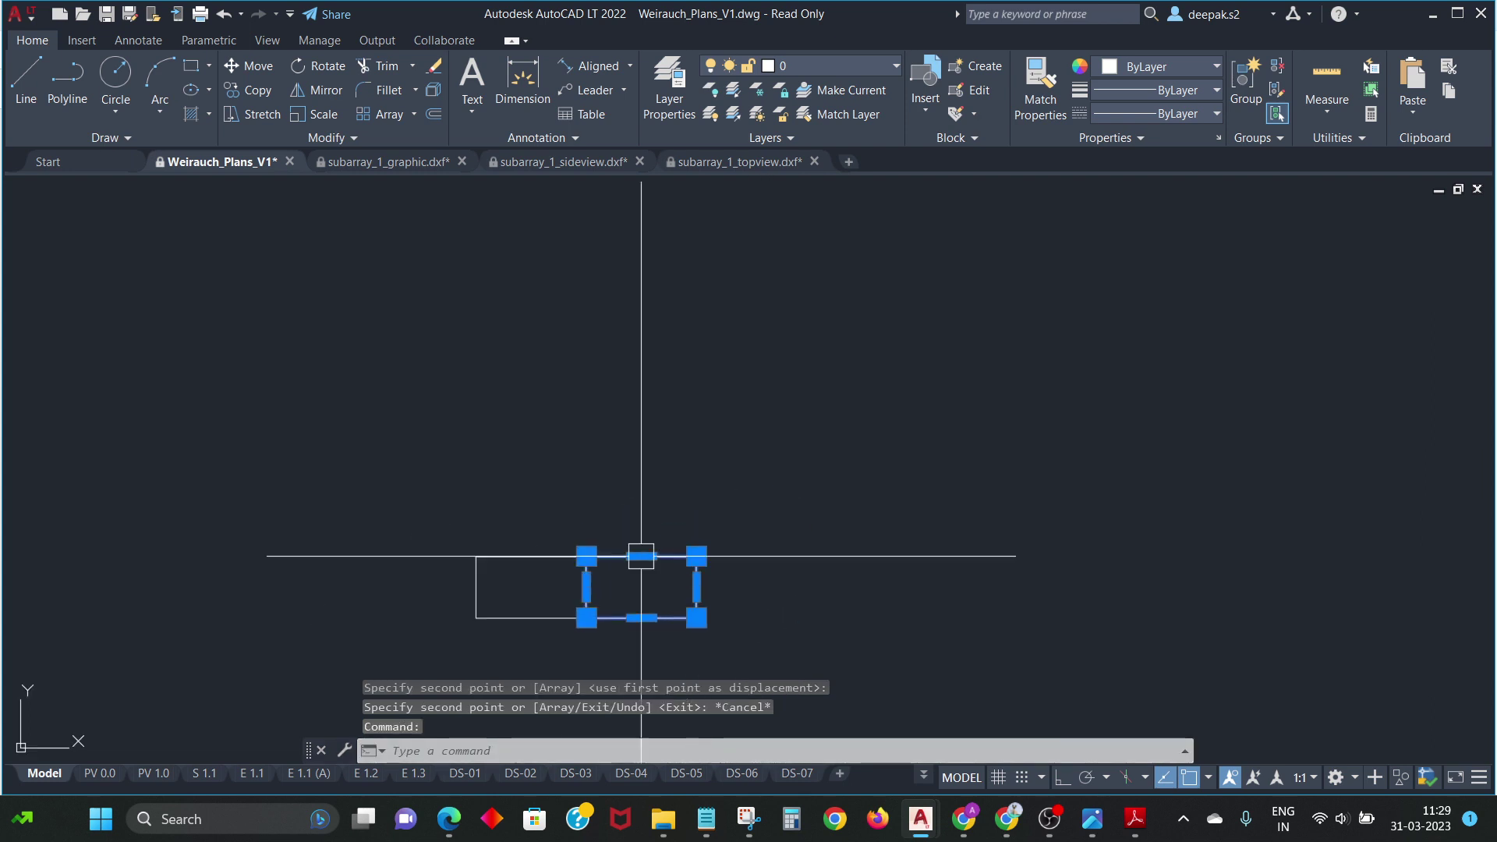
type("m")
key("Return")
left_click(659, 465)
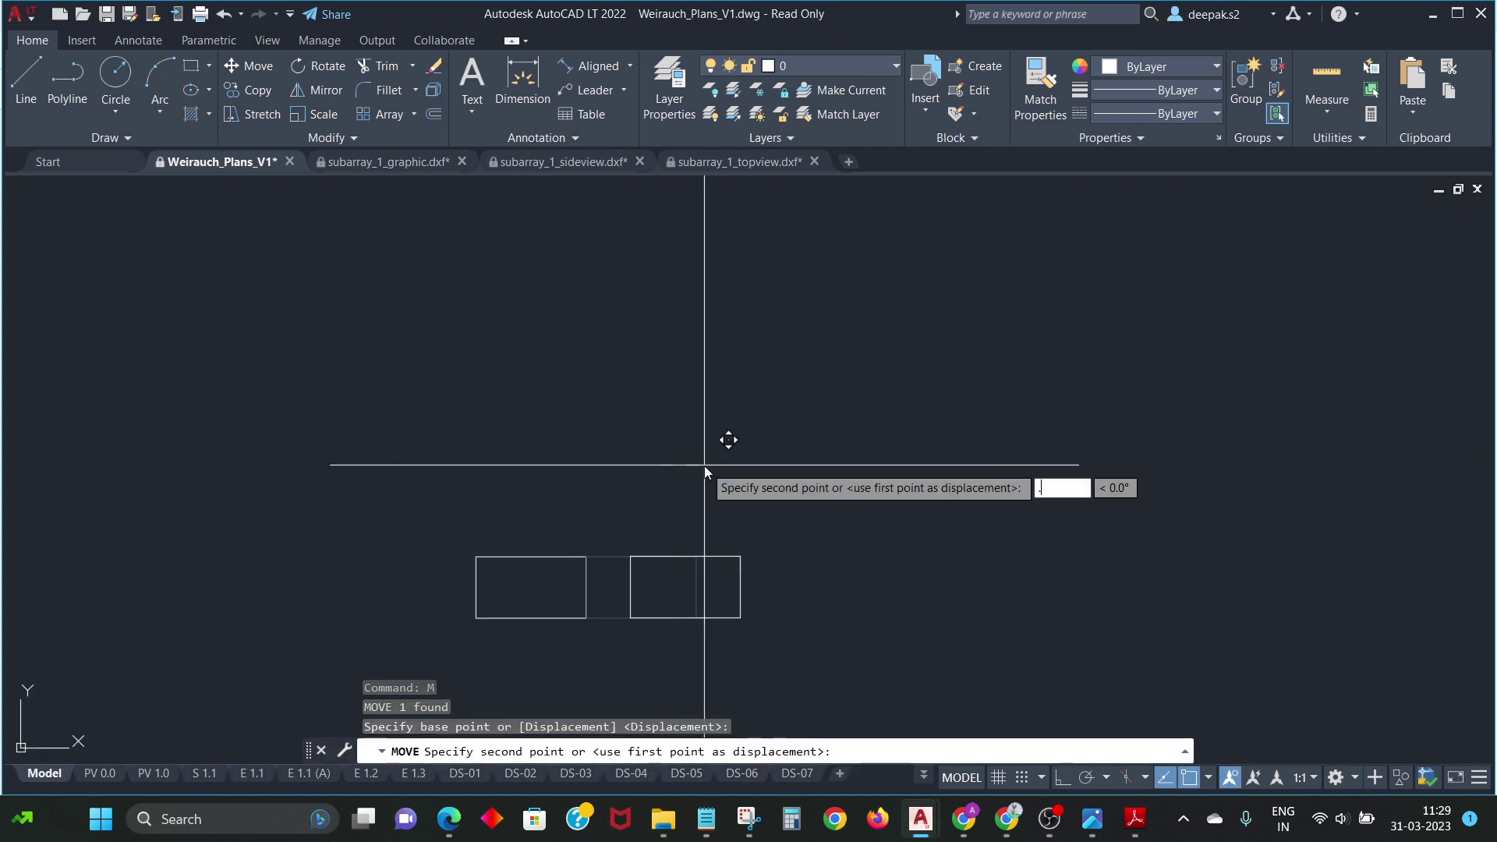
type("25")
key("Return")
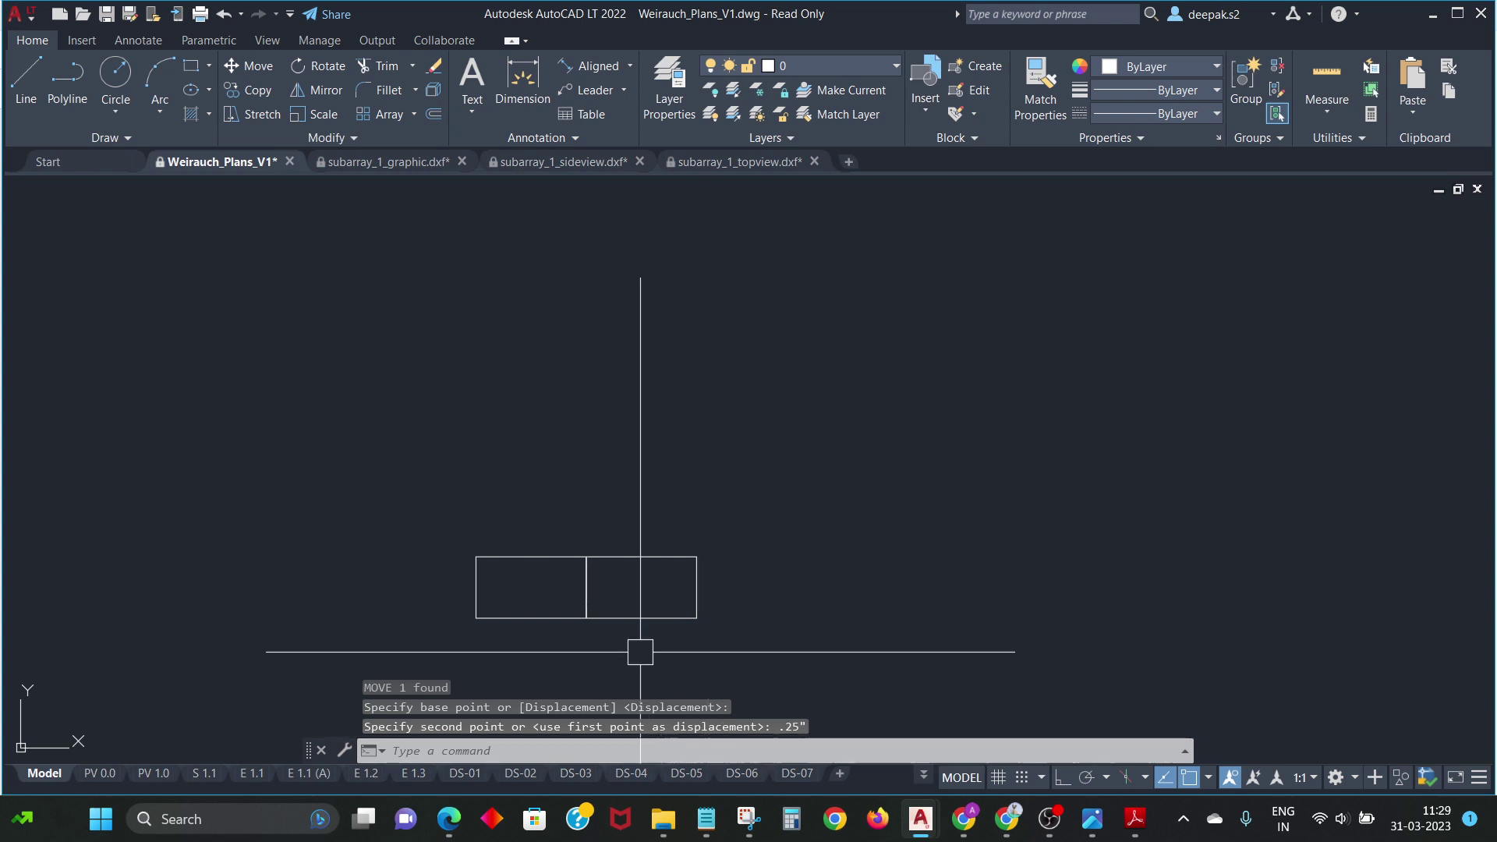
scroll(624, 624, "up", 4)
- Array-copy the rectangle into a straight row of 13 modules
left_click(585, 570)
type("c")
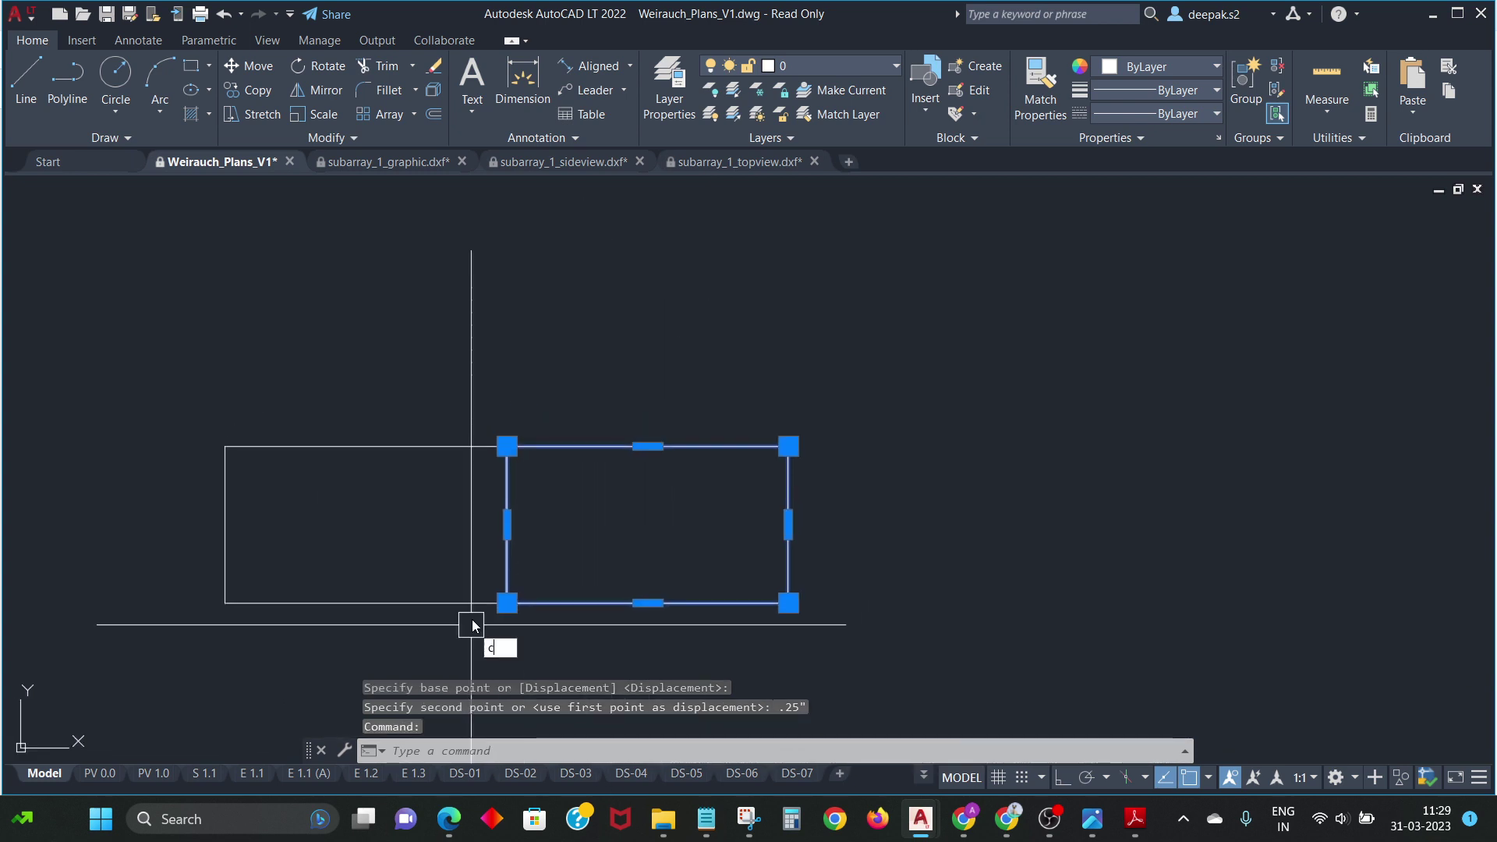
type("o")
key("Return")
scroll(485, 620, "up", 5)
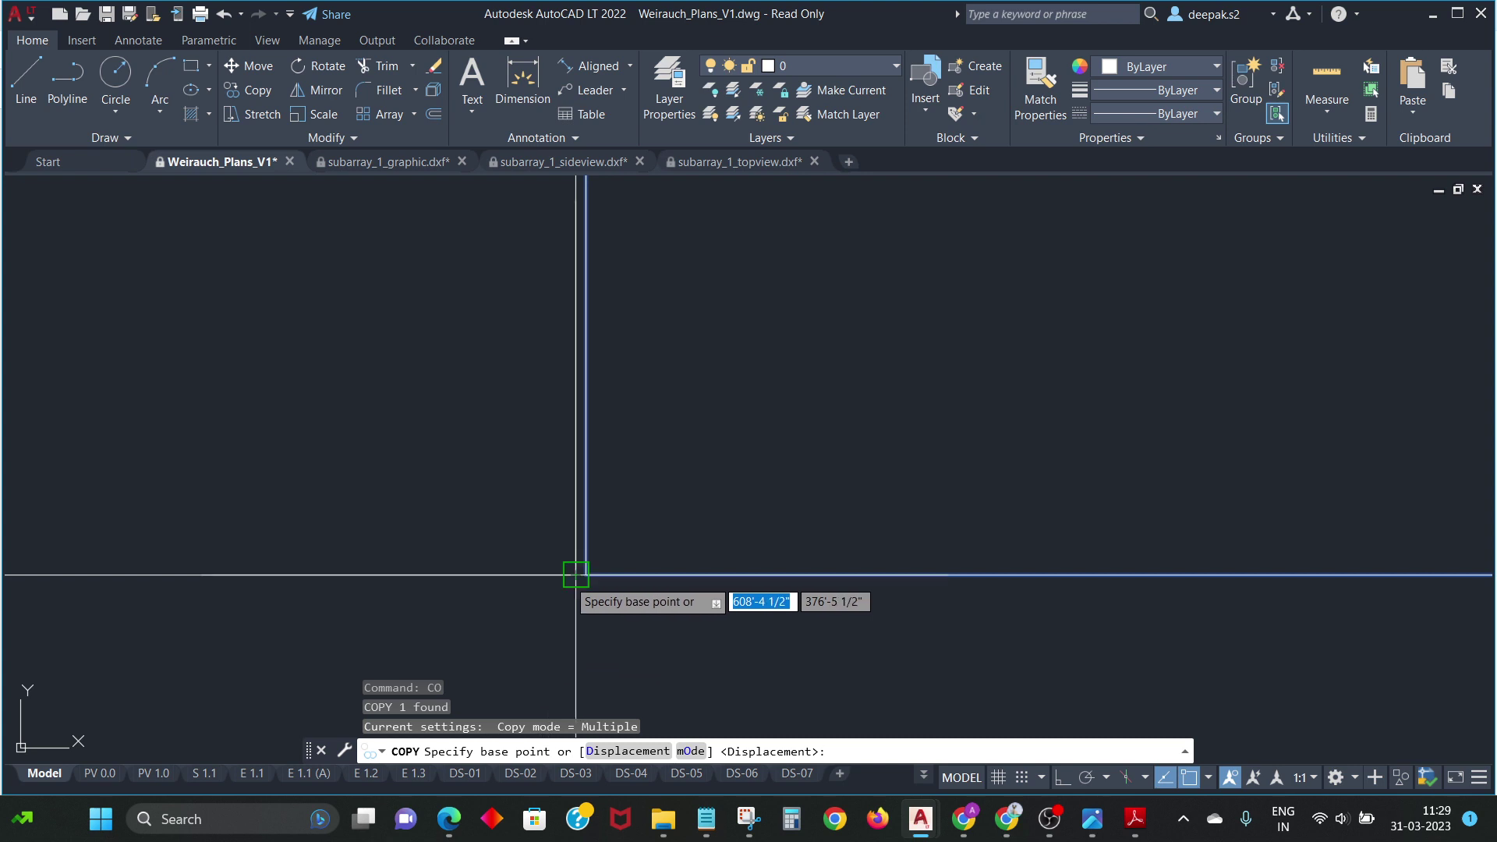
left_click(575, 575)
scroll(765, 639, "down", 5)
type("ar")
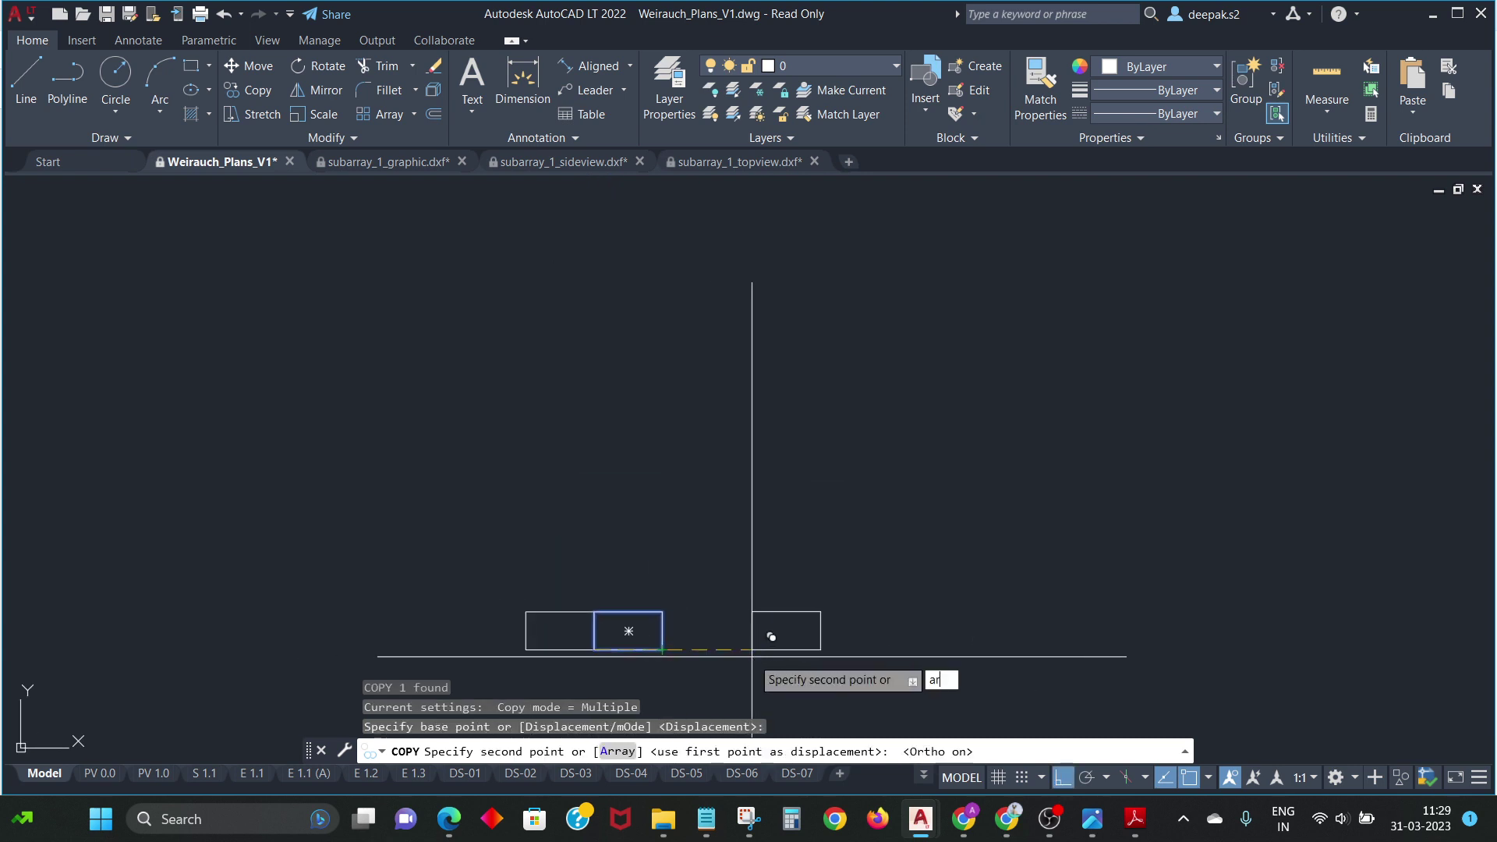
key("Return")
type("3")
key("Return")
scroll(686, 655, "up", 4)
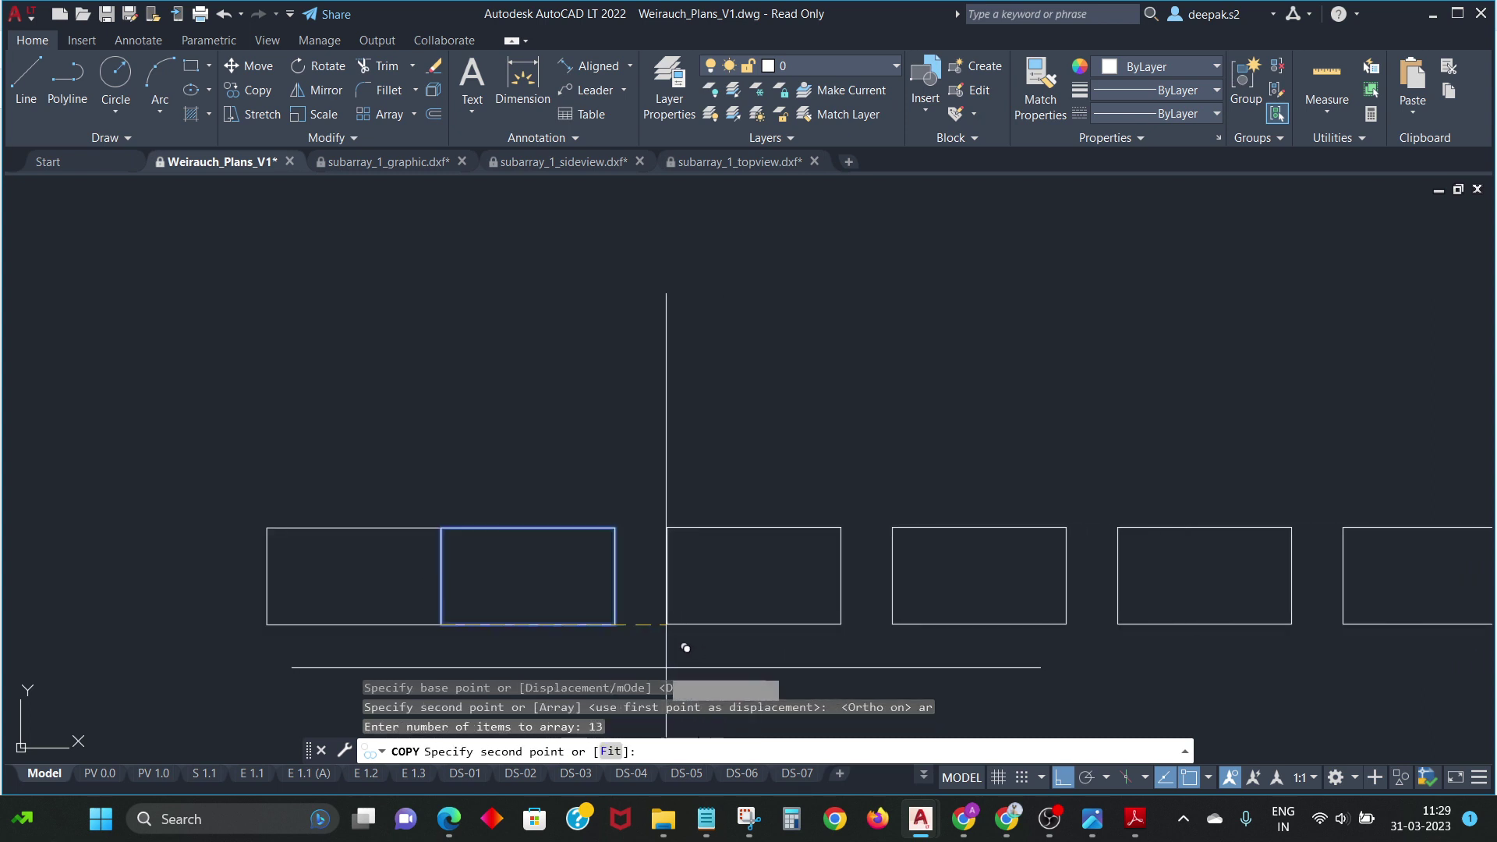
left_click(616, 624)
scroll(658, 619, "down", 3)
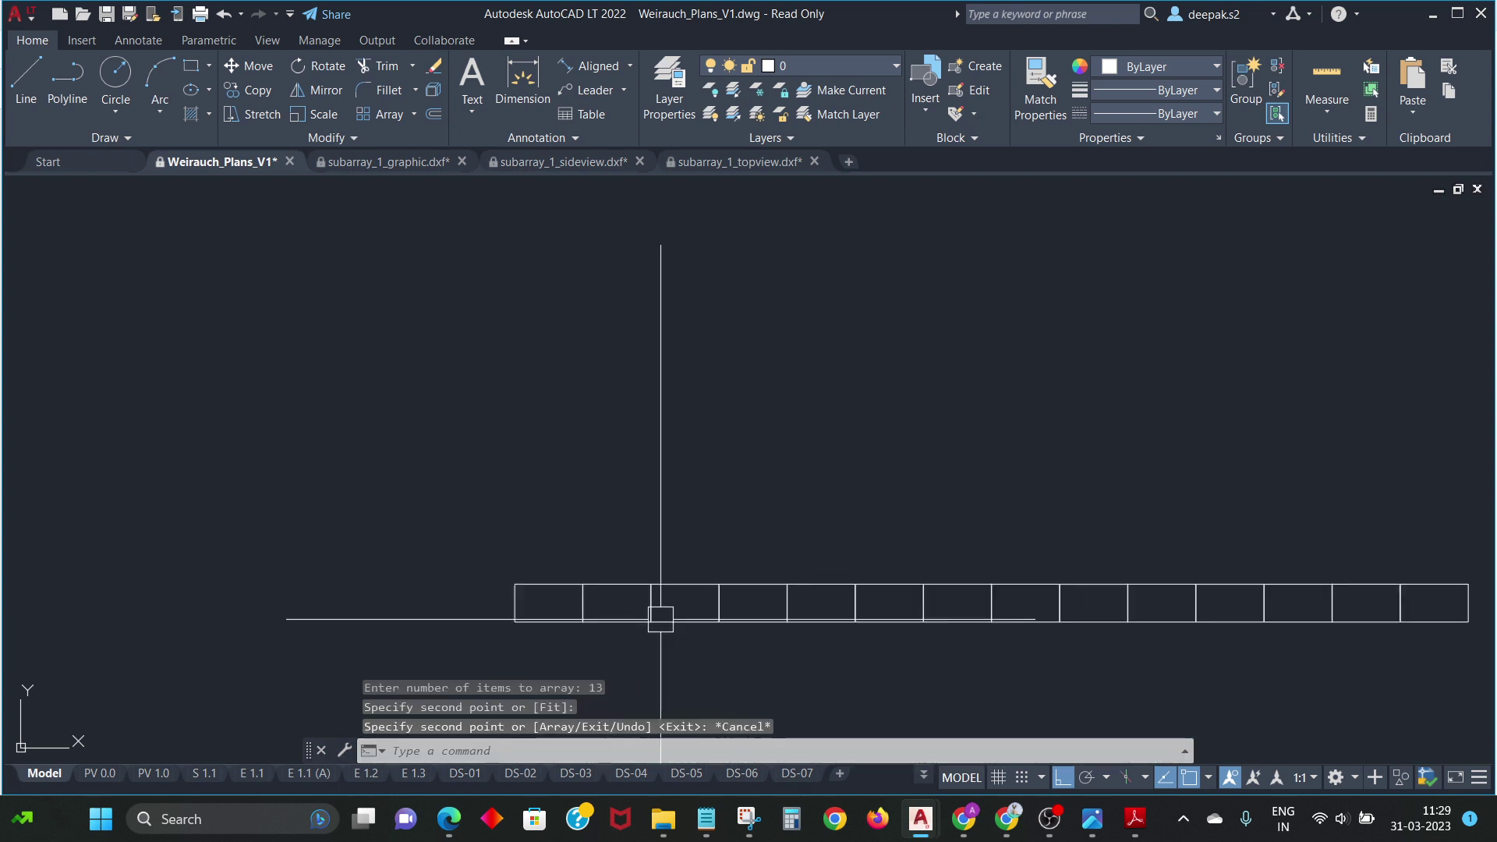
key("Escape")
scroll(952, 582, "down", 2)
- Check the row's properties, then delete the two extra boxes at the row's end
left_click(976, 511)
left_click(383, 621)
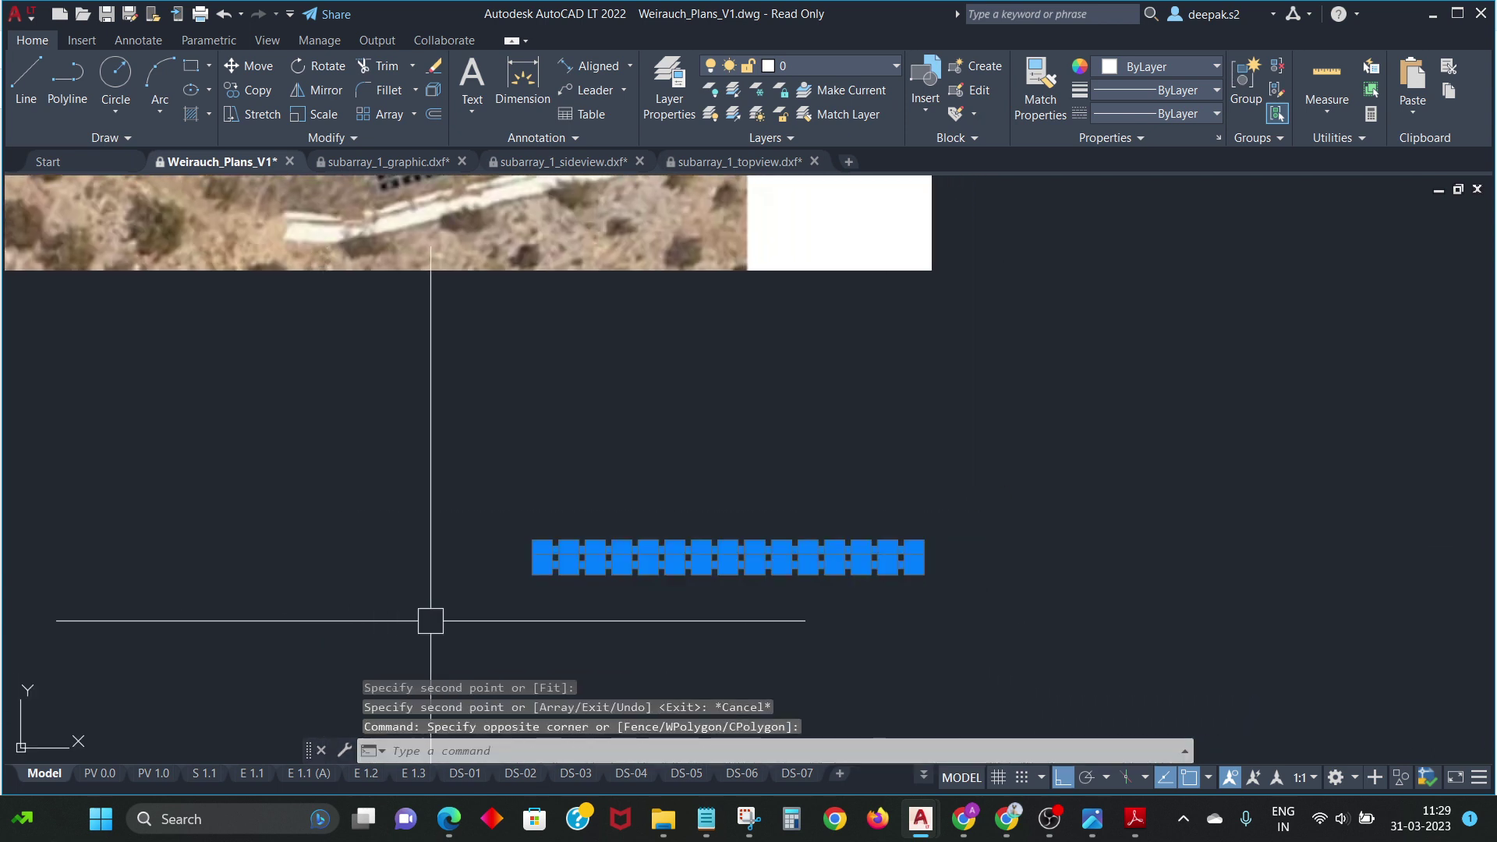
key("ctrl+1")
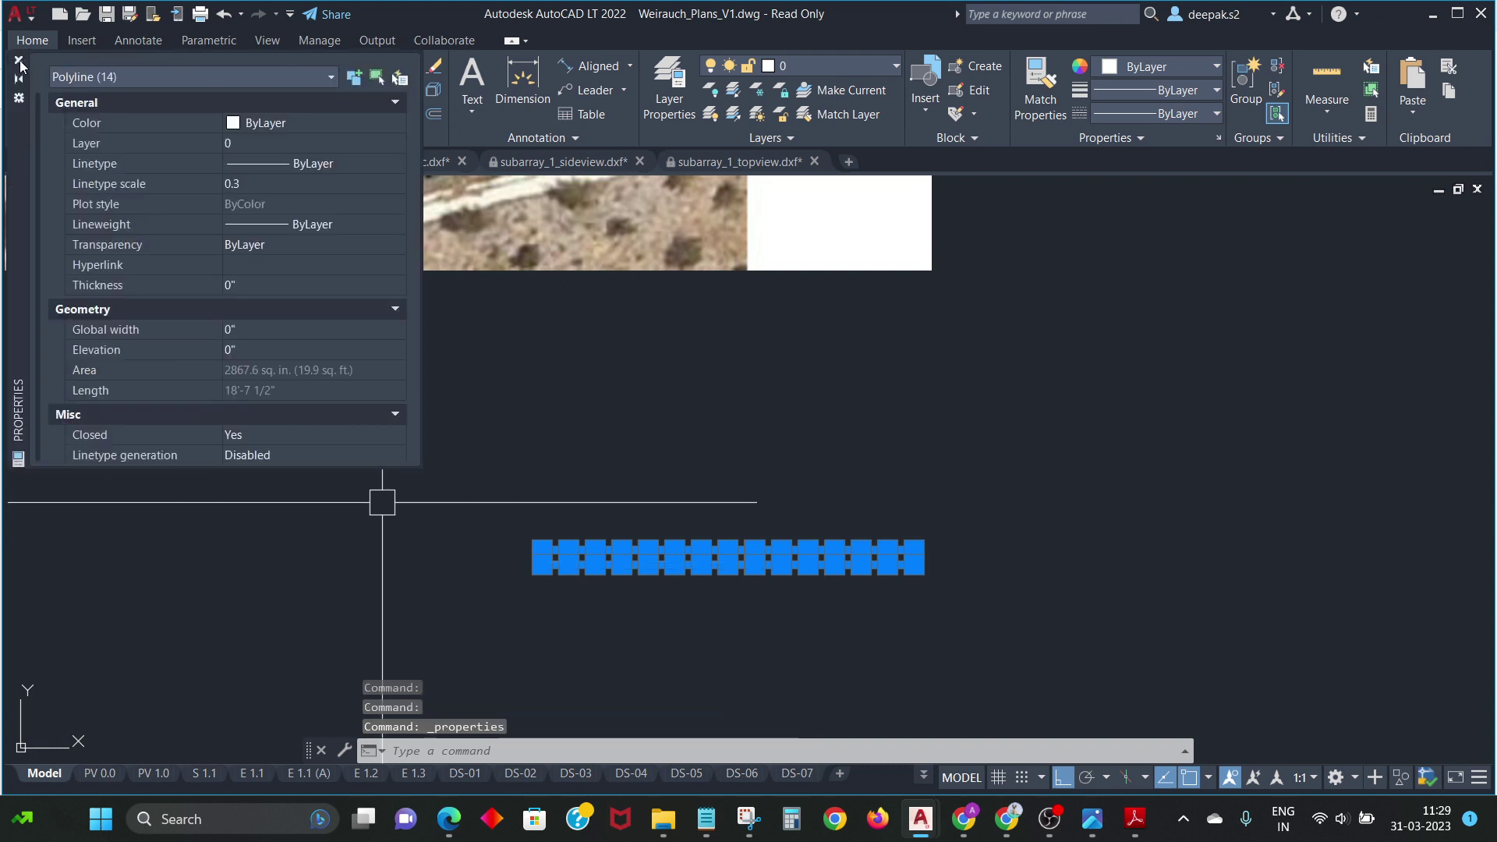
left_click(19, 62)
scroll(956, 548, "up", 3)
scroll(946, 548, "up", 2)
key("Escape")
left_click(861, 494)
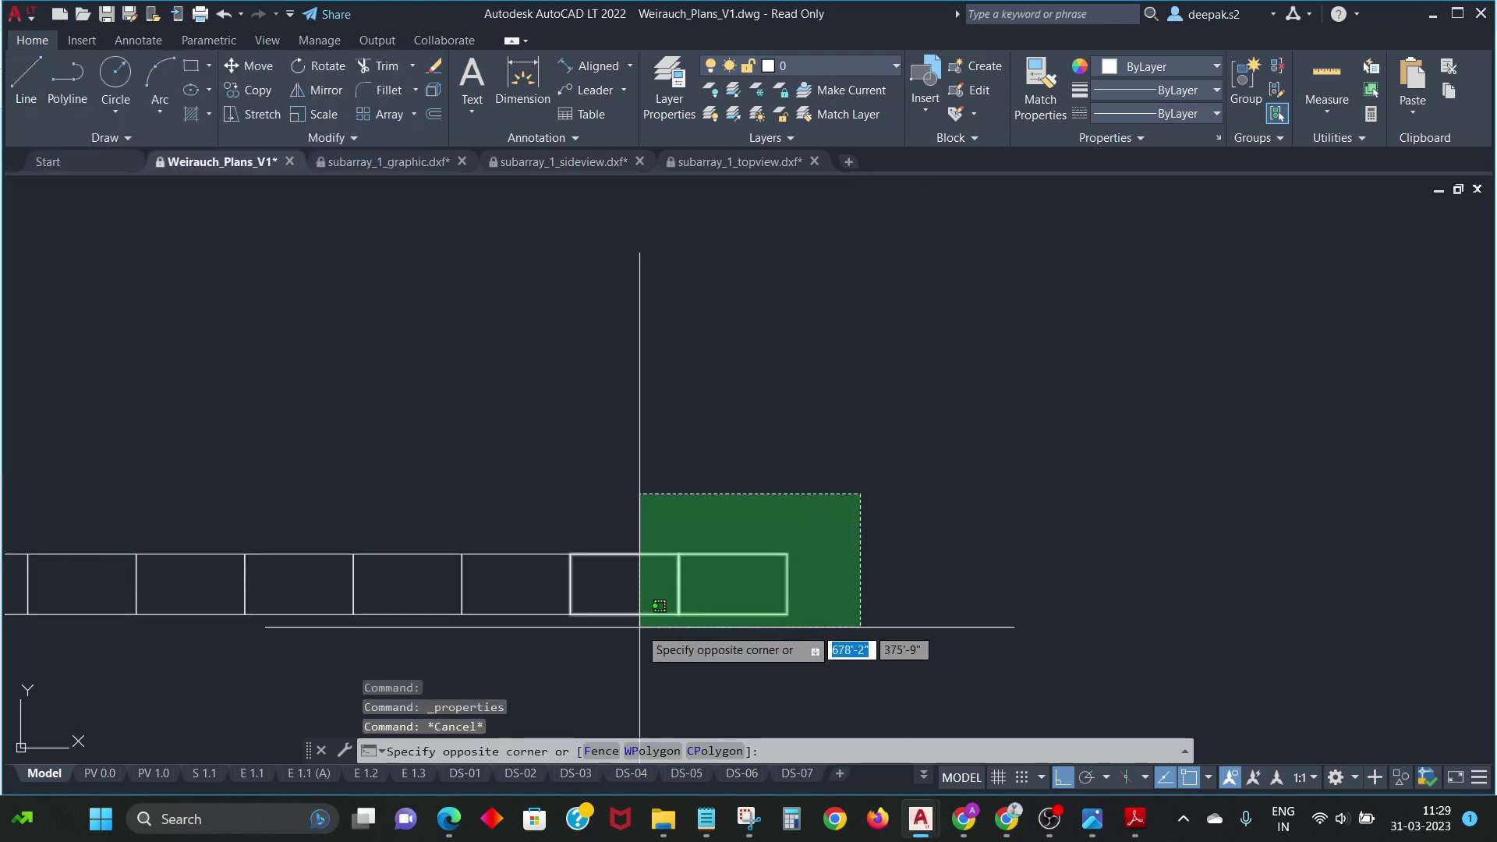
left_click(659, 606)
key("Delete")
- Select the remaining row of 12 module rectangles
scroll(942, 507, "down", 3)
left_click(967, 462)
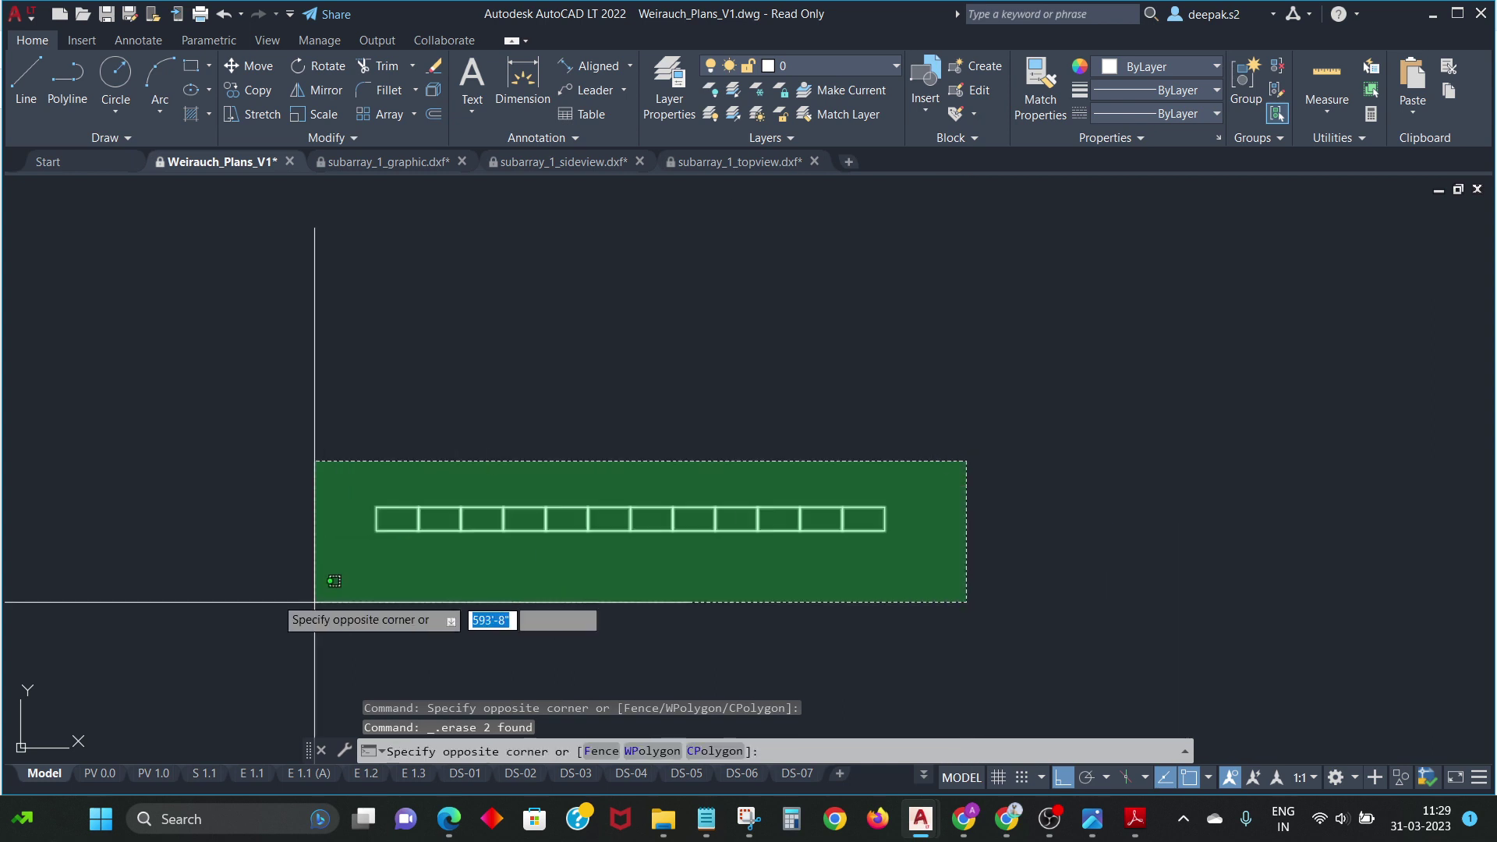
left_click(315, 602)
middle_click_drag(849, 558, 768, 627)
- Copy the row of 12 modules directly above itself
type("o")
key("Return")
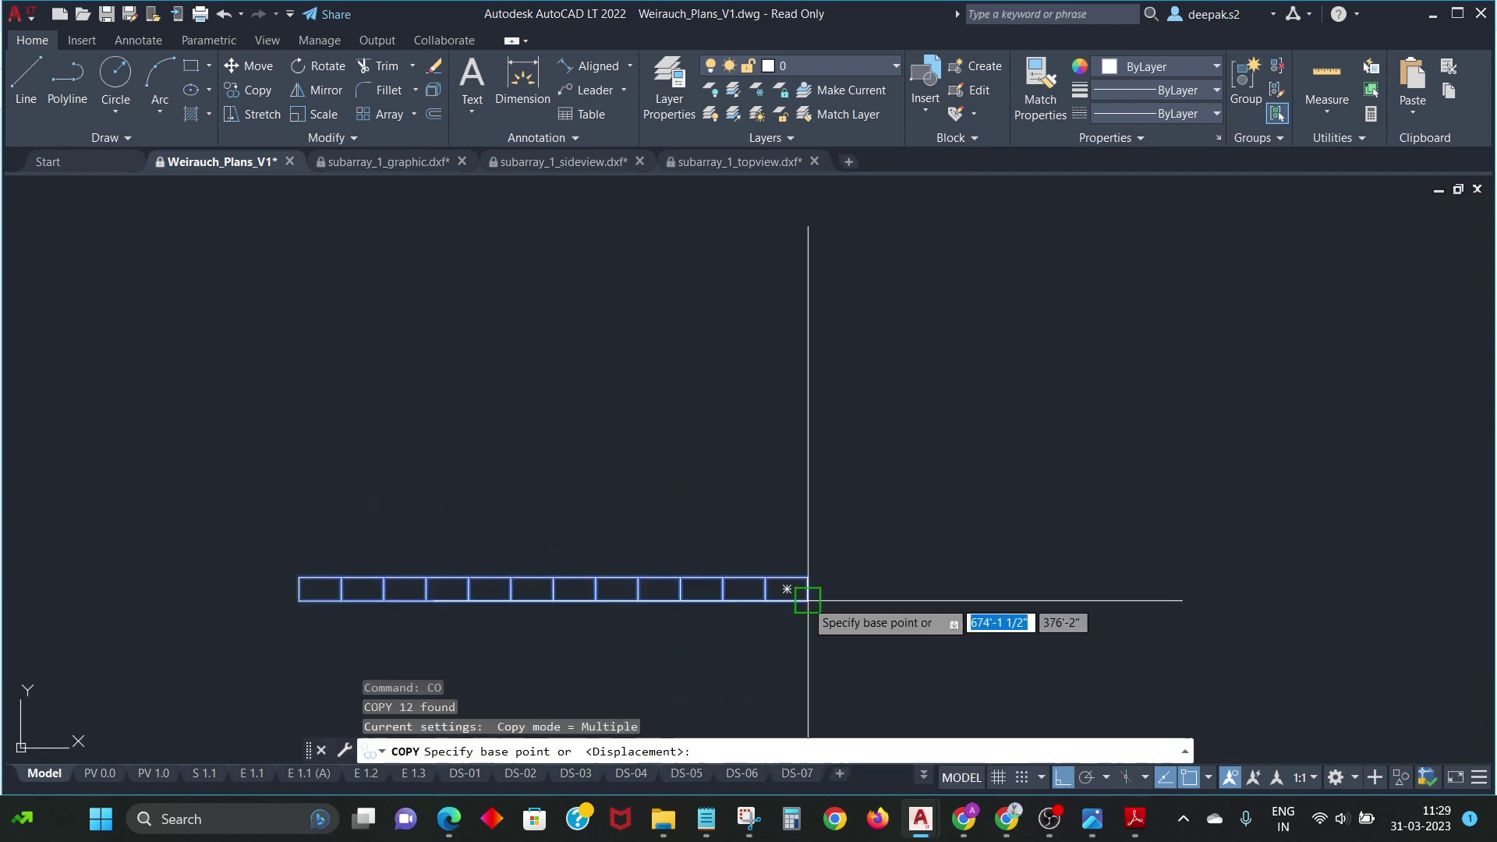
scroll(772, 581, "up", 3)
left_click(821, 606)
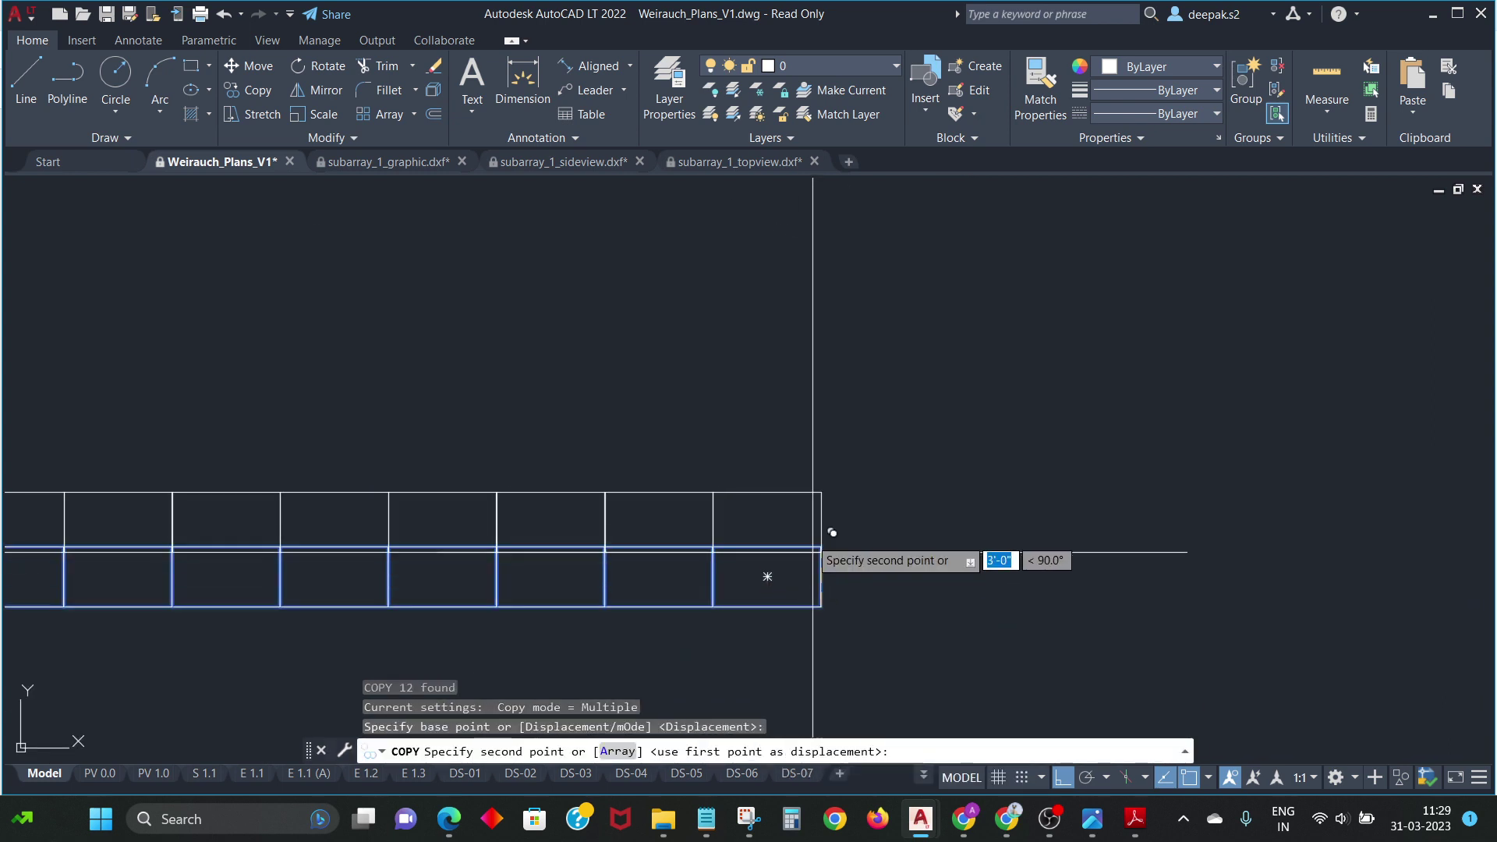
left_click(821, 546)
key("Escape")
scroll(821, 546, "down", 2)
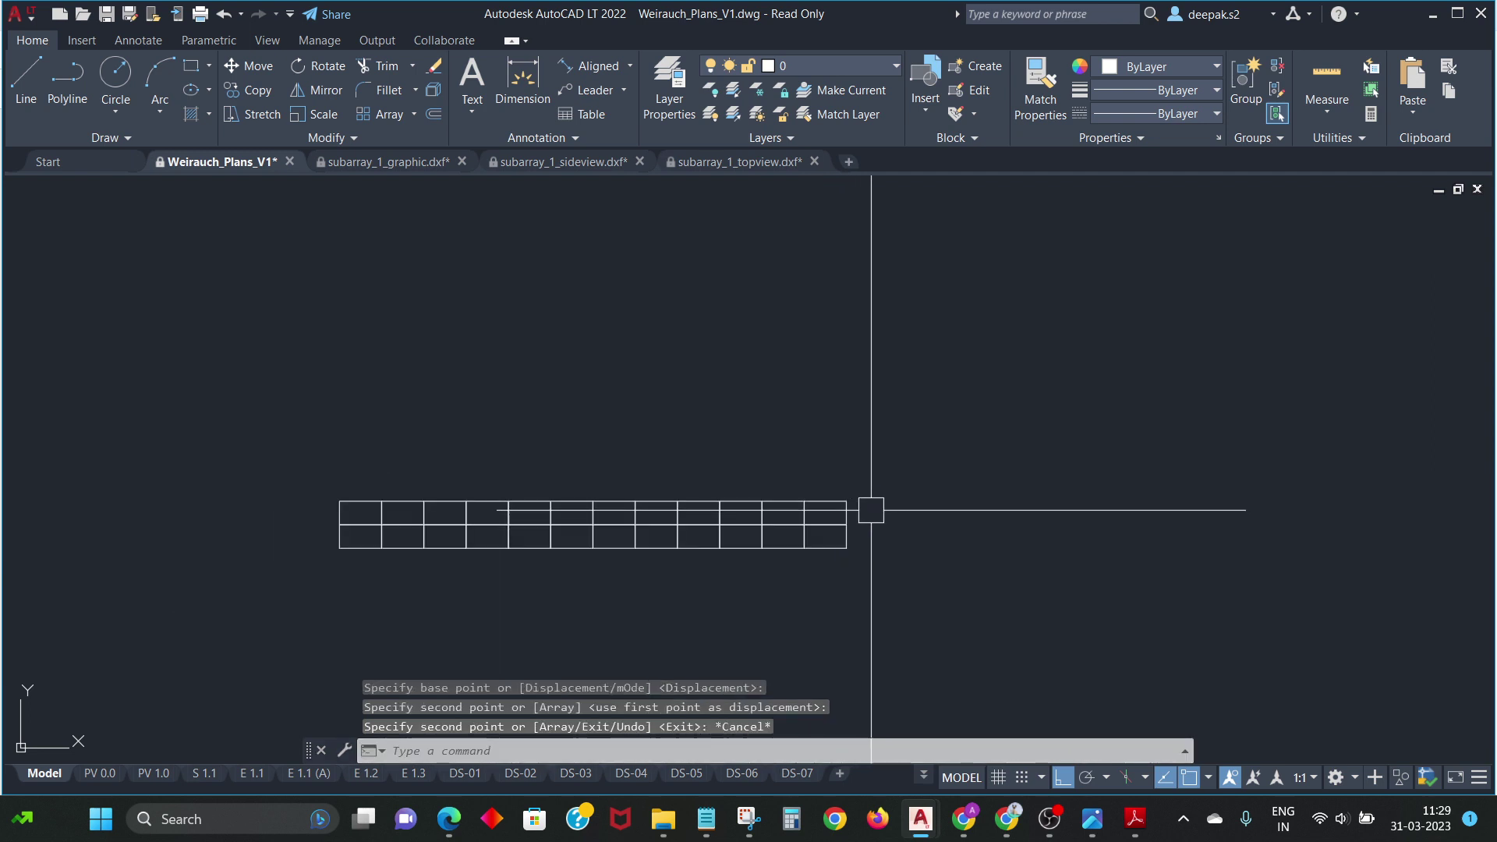
- Move the new upper row a quarter inch to leave a gap between rows
left_click(885, 507)
left_click(347, 506)
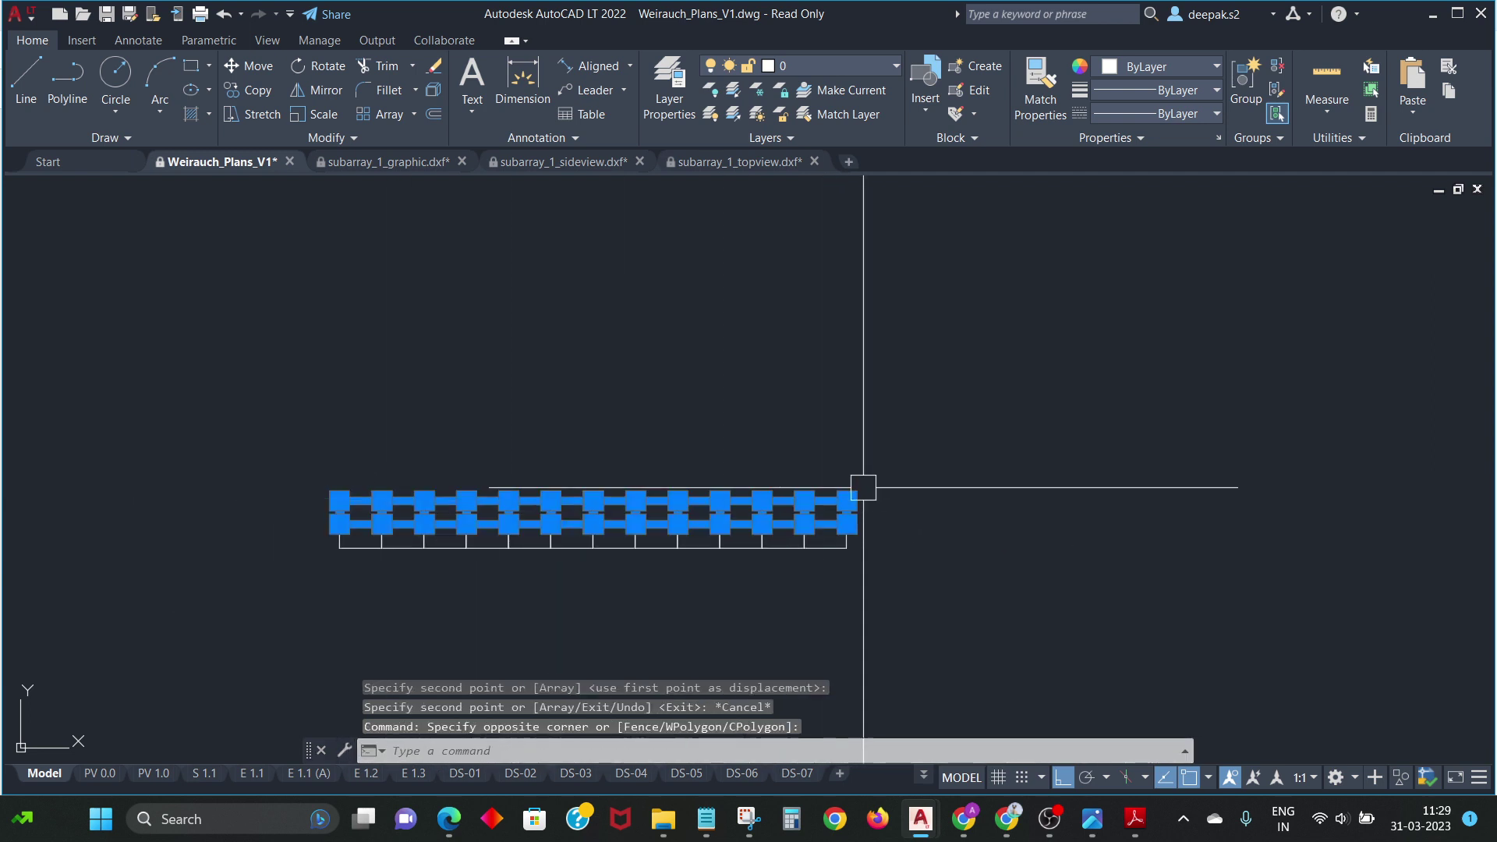
scroll(863, 488, "up", 2)
type("m")
key("Return")
left_click(889, 597)
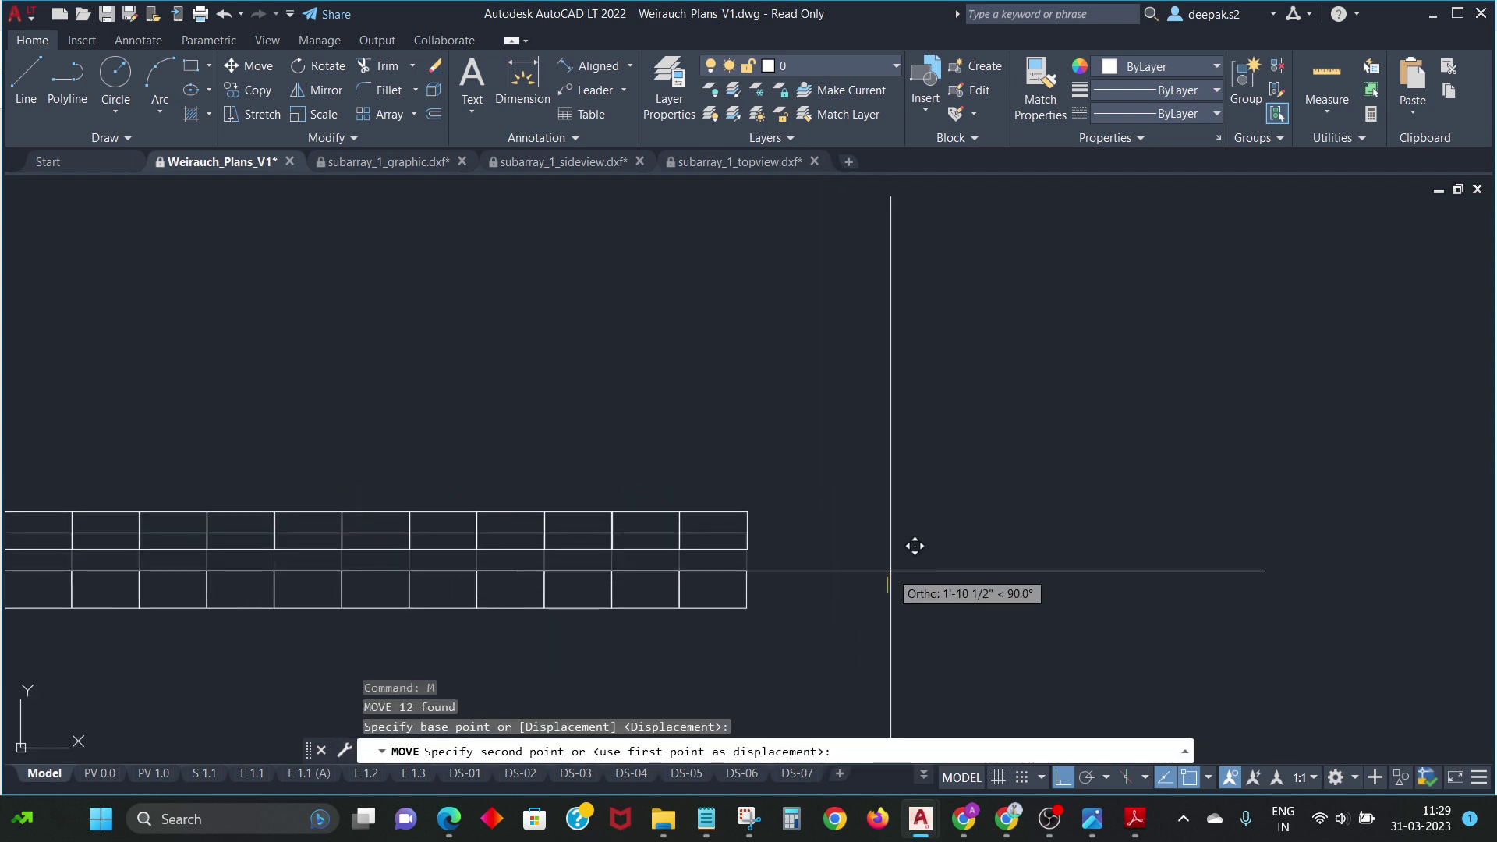
type(".25")
key("Return")
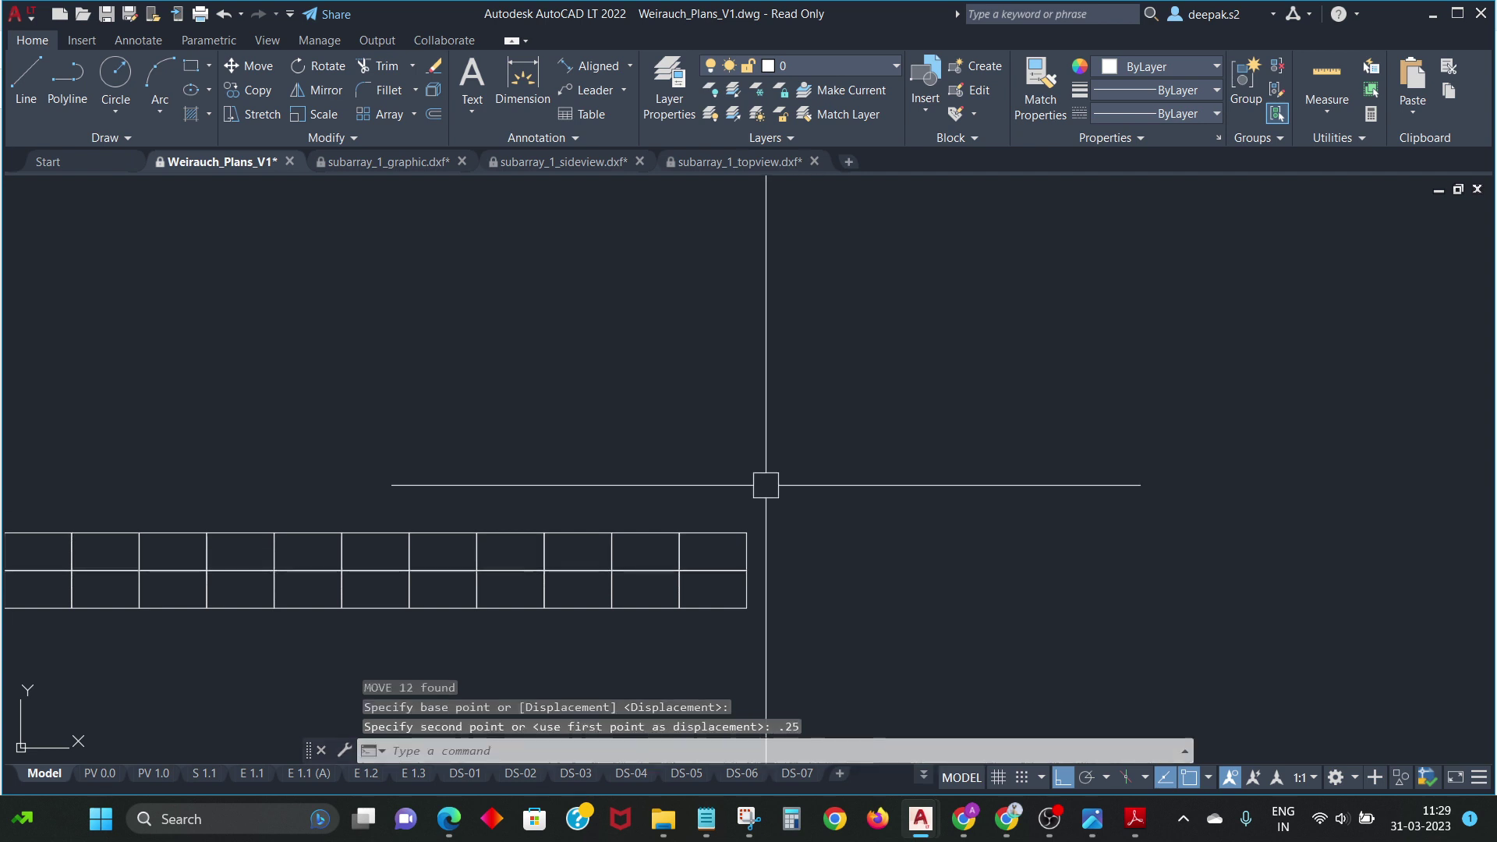
scroll(969, 449, "up", 1)
- Select both module rows and copy them from their corner base point
left_click(970, 451)
left_click(237, 476)
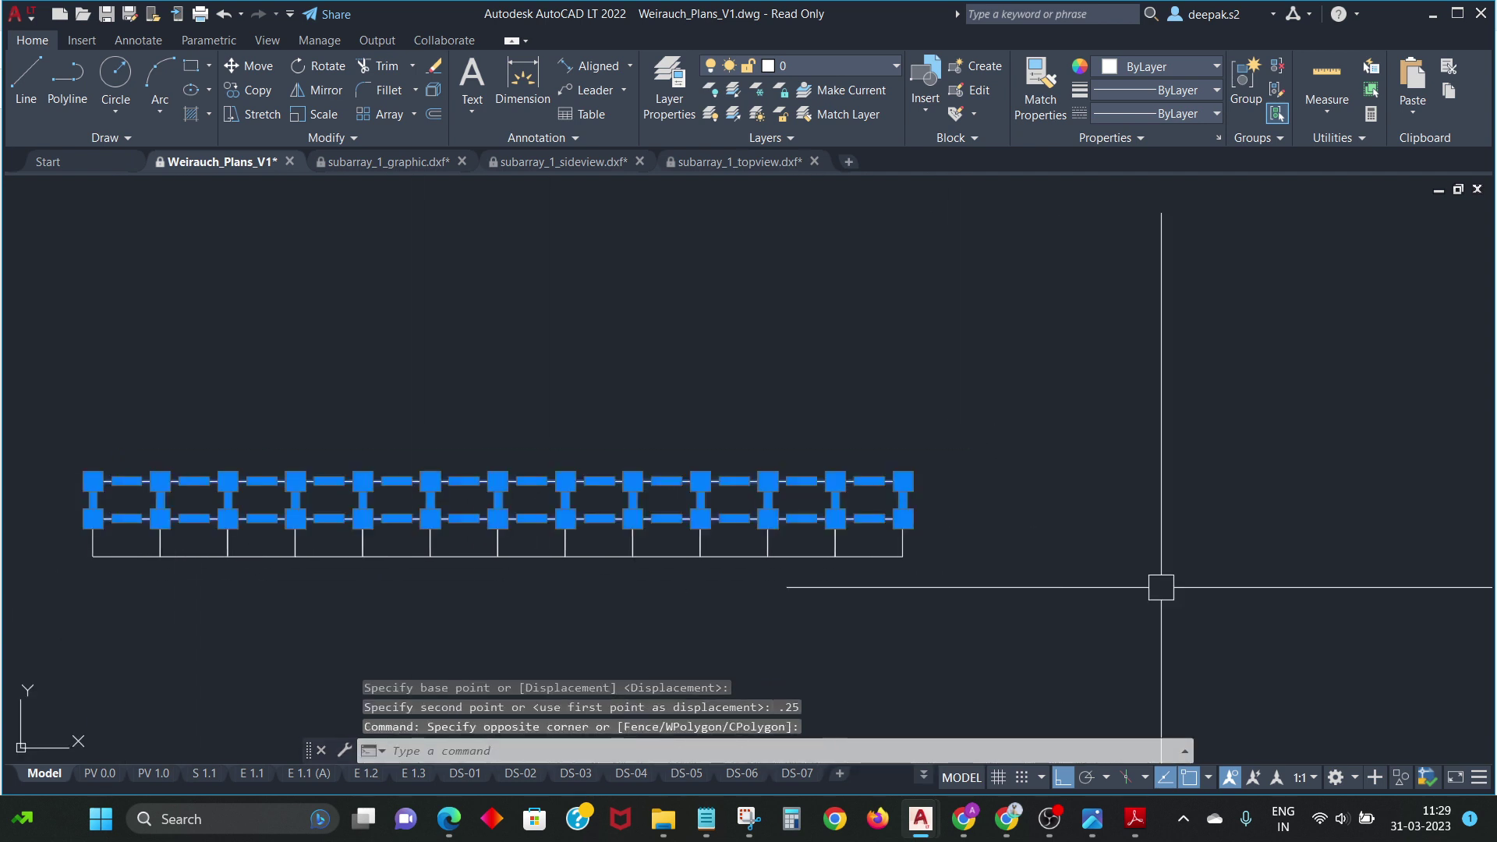
scroll(736, 491, "up", 2)
scroll(736, 491, "up", 3)
middle_click_drag(736, 491, 846, 576)
type("o")
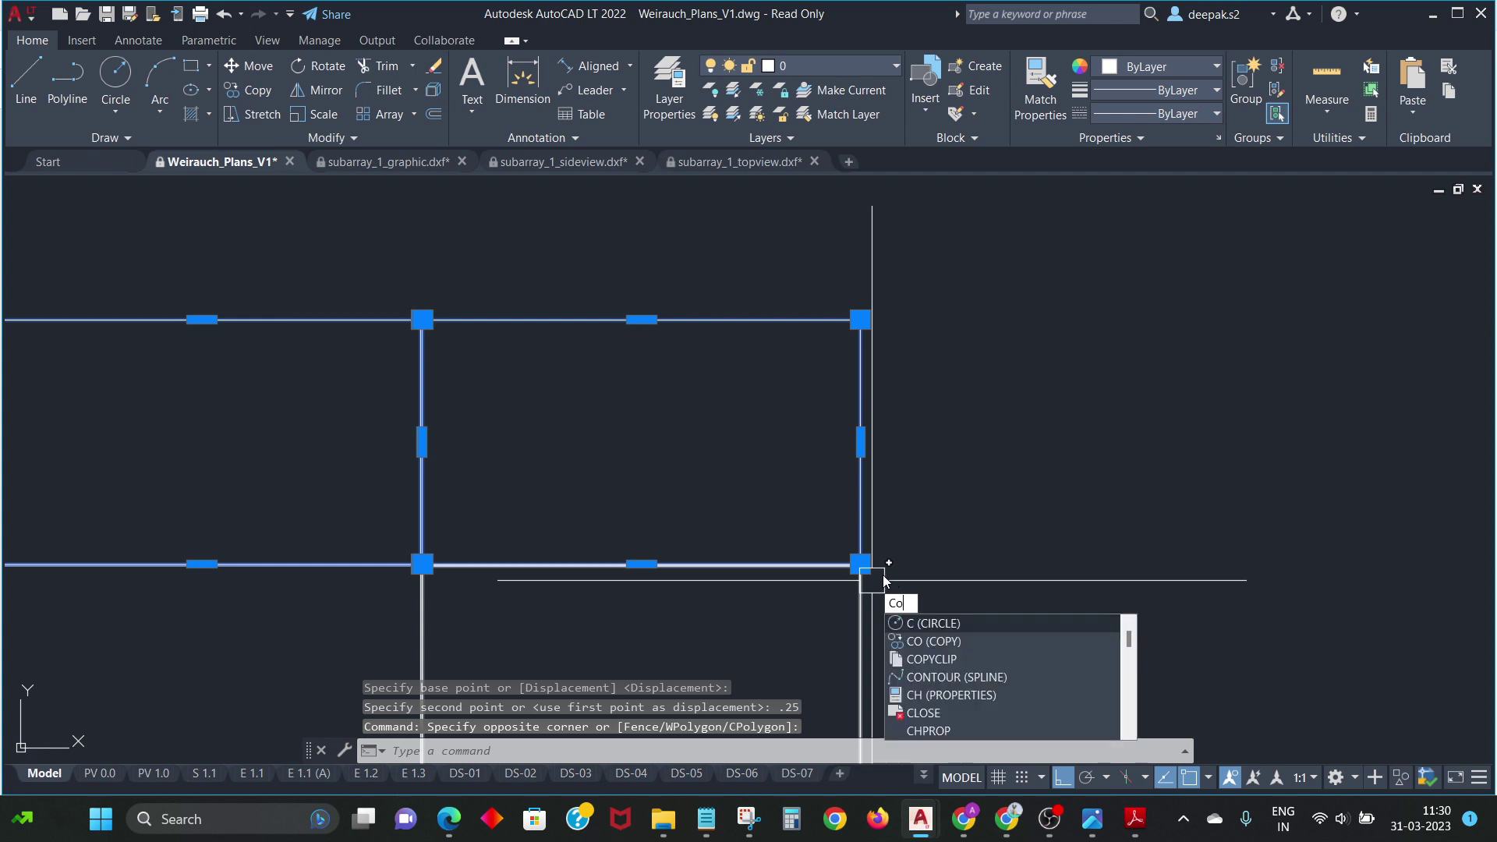
key("Return")
scroll(882, 574, "up", 5)
left_click(772, 579)
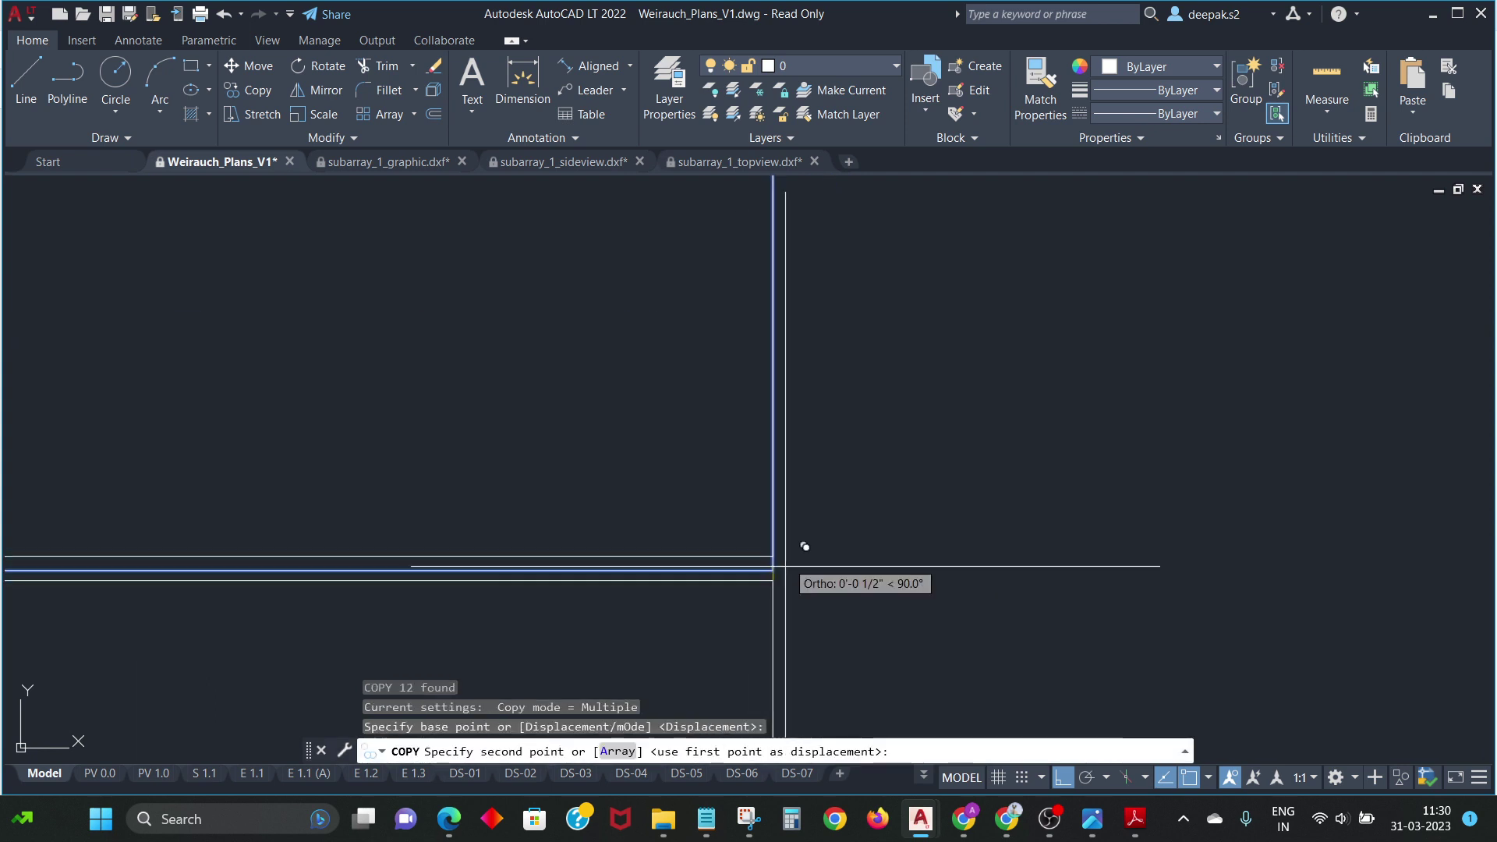
scroll(780, 545, "down", 2)
scroll(763, 468, "down", 2)
scroll(763, 401, "down", 3)
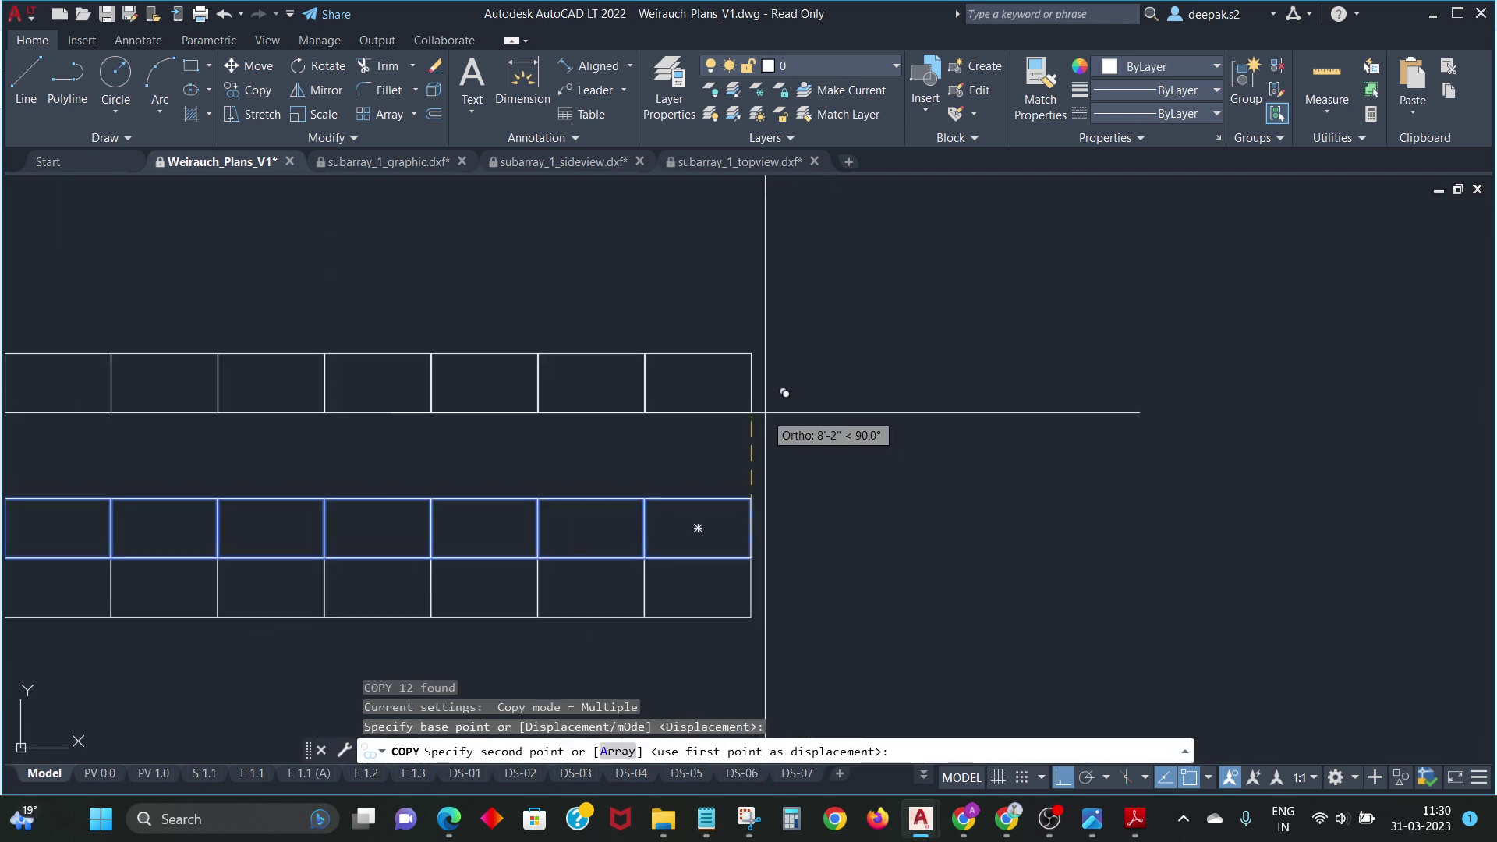
- Array the two-row copy into 3 items stacked above the existing rows
type("ar")
key("Return")
type("3")
key("Return")
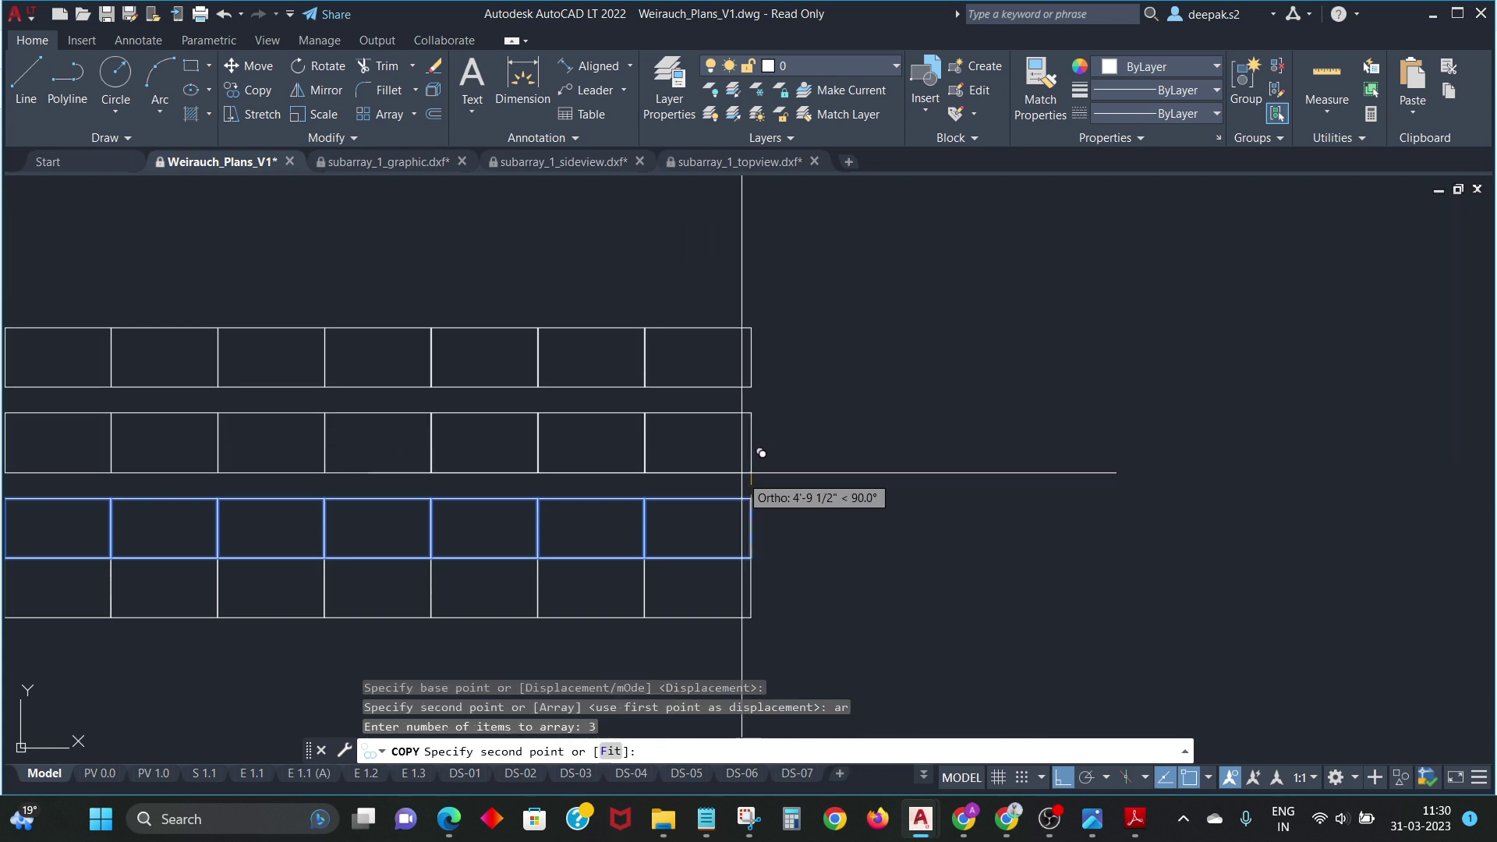
left_click(751, 497)
key("Escape")
- Delete the two extra module boxes at the end of the top row
scroll(858, 437, "down", 3)
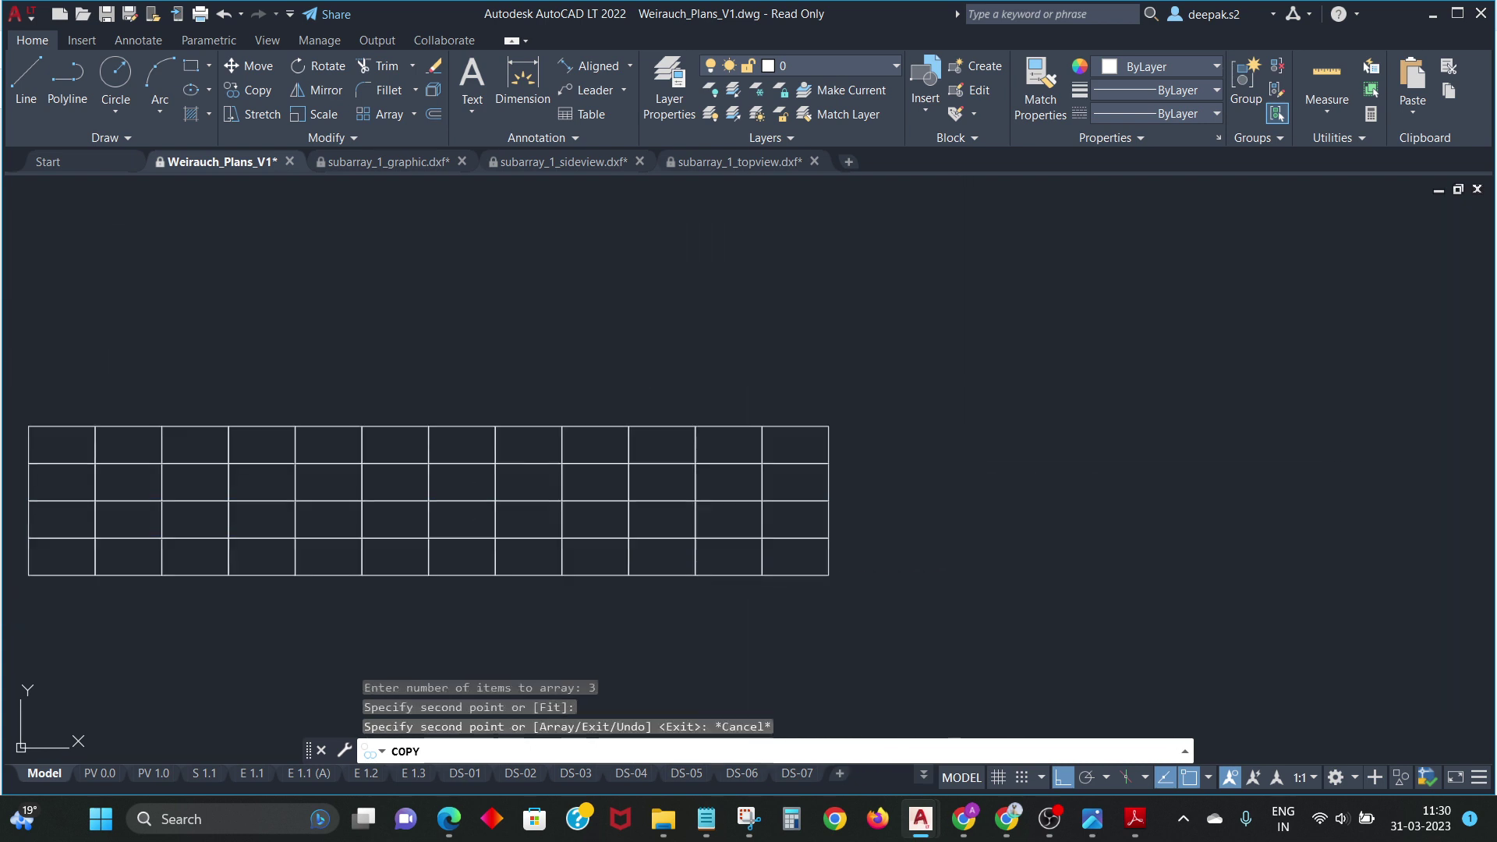
scroll(873, 407, "up", 5)
left_click(878, 407)
left_click(533, 497)
scroll(1069, 492, "down", 3)
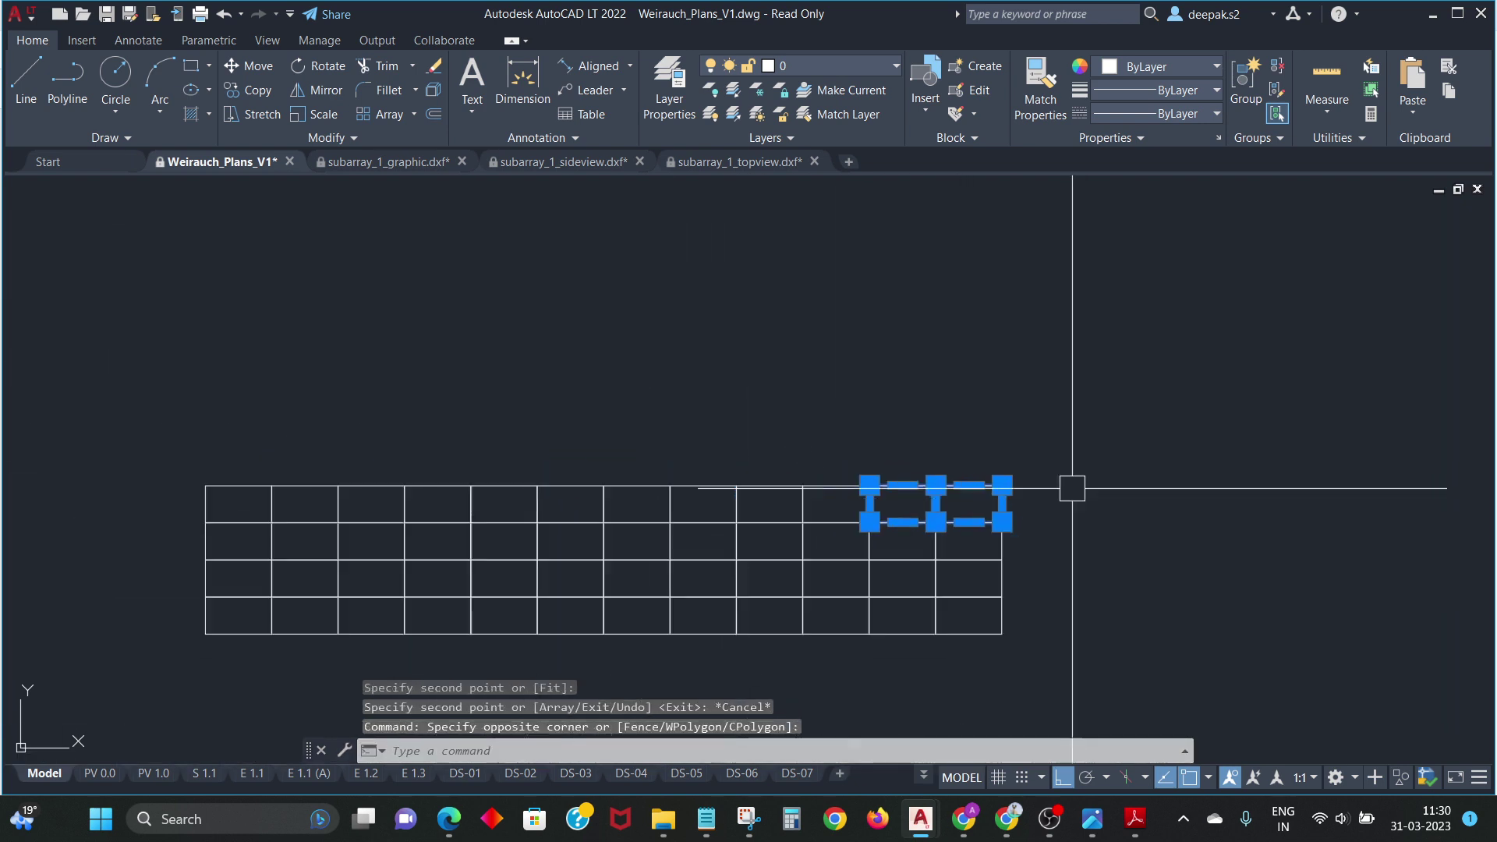
key("Delete")
- Window-select the whole panel grid and open the Layer dropdown
scroll(1008, 496, "down", 3)
scroll(1030, 515, "down", 2)
scroll(936, 538, "down", 2)
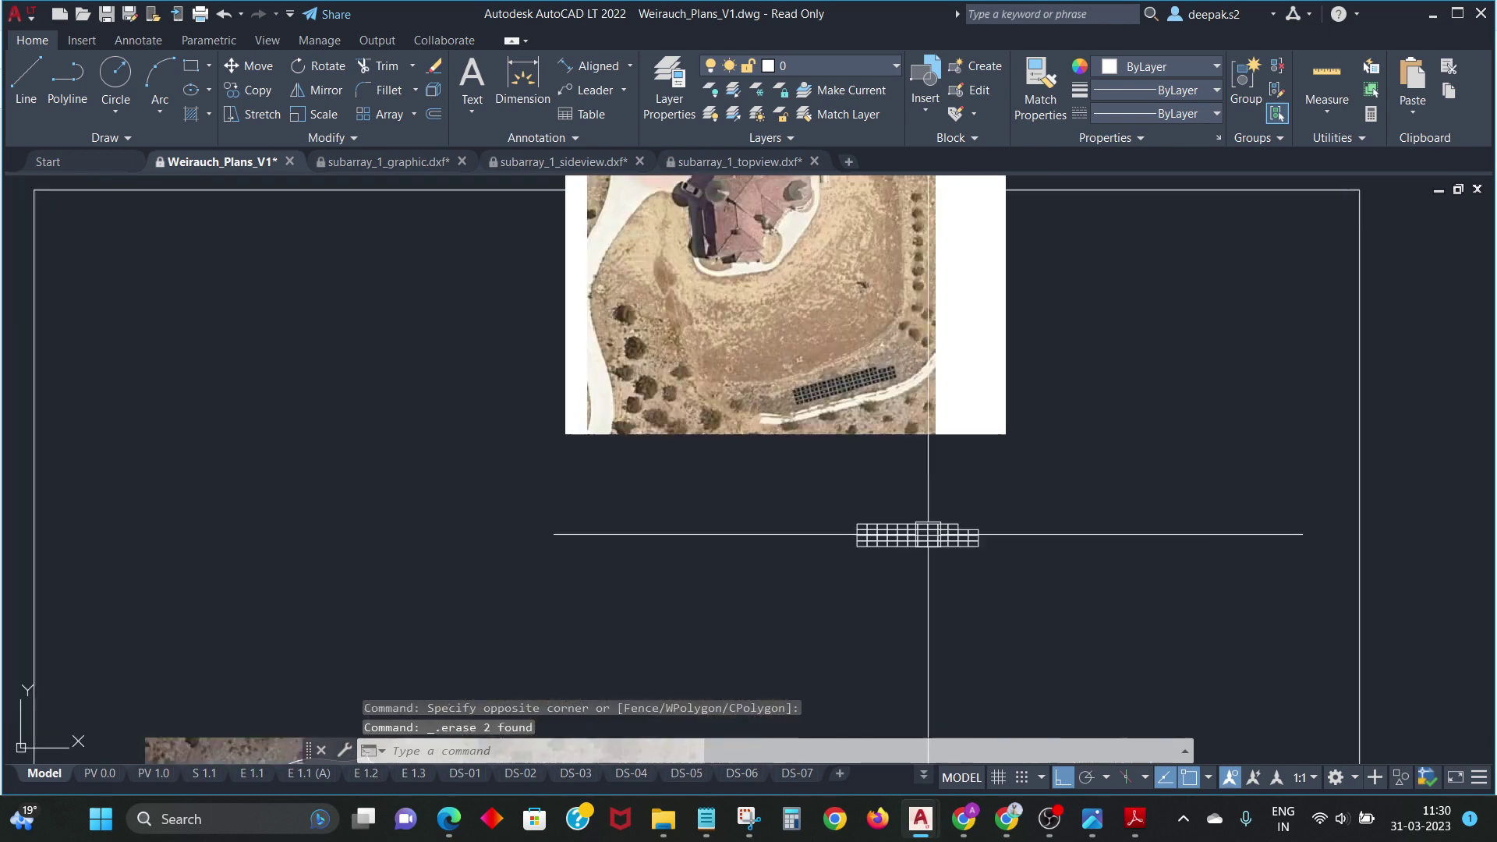
scroll(992, 518, "up", 4)
left_click(1045, 458)
left_click(543, 556)
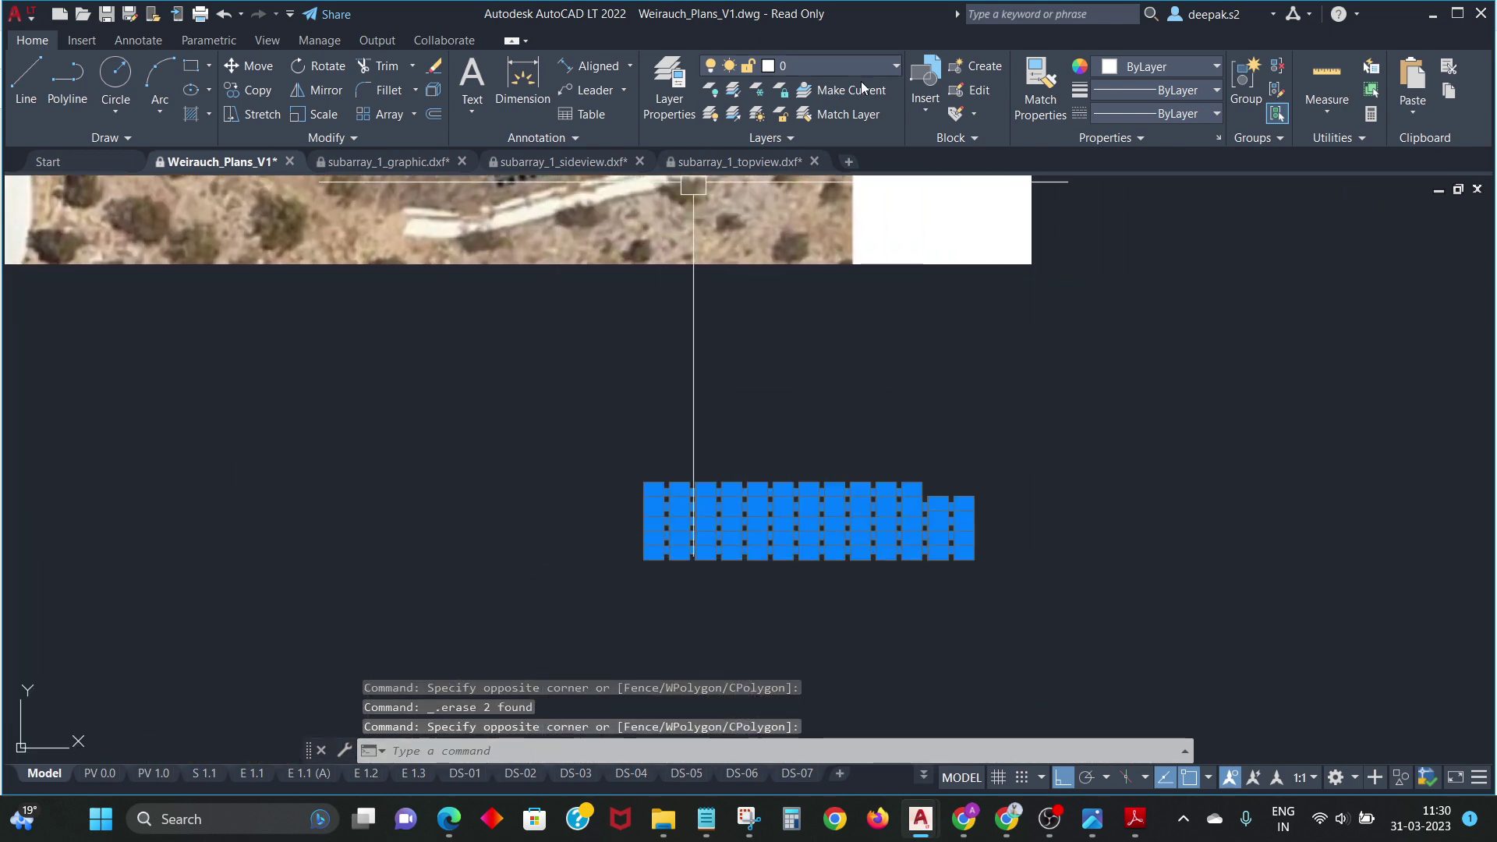
left_click(832, 73)
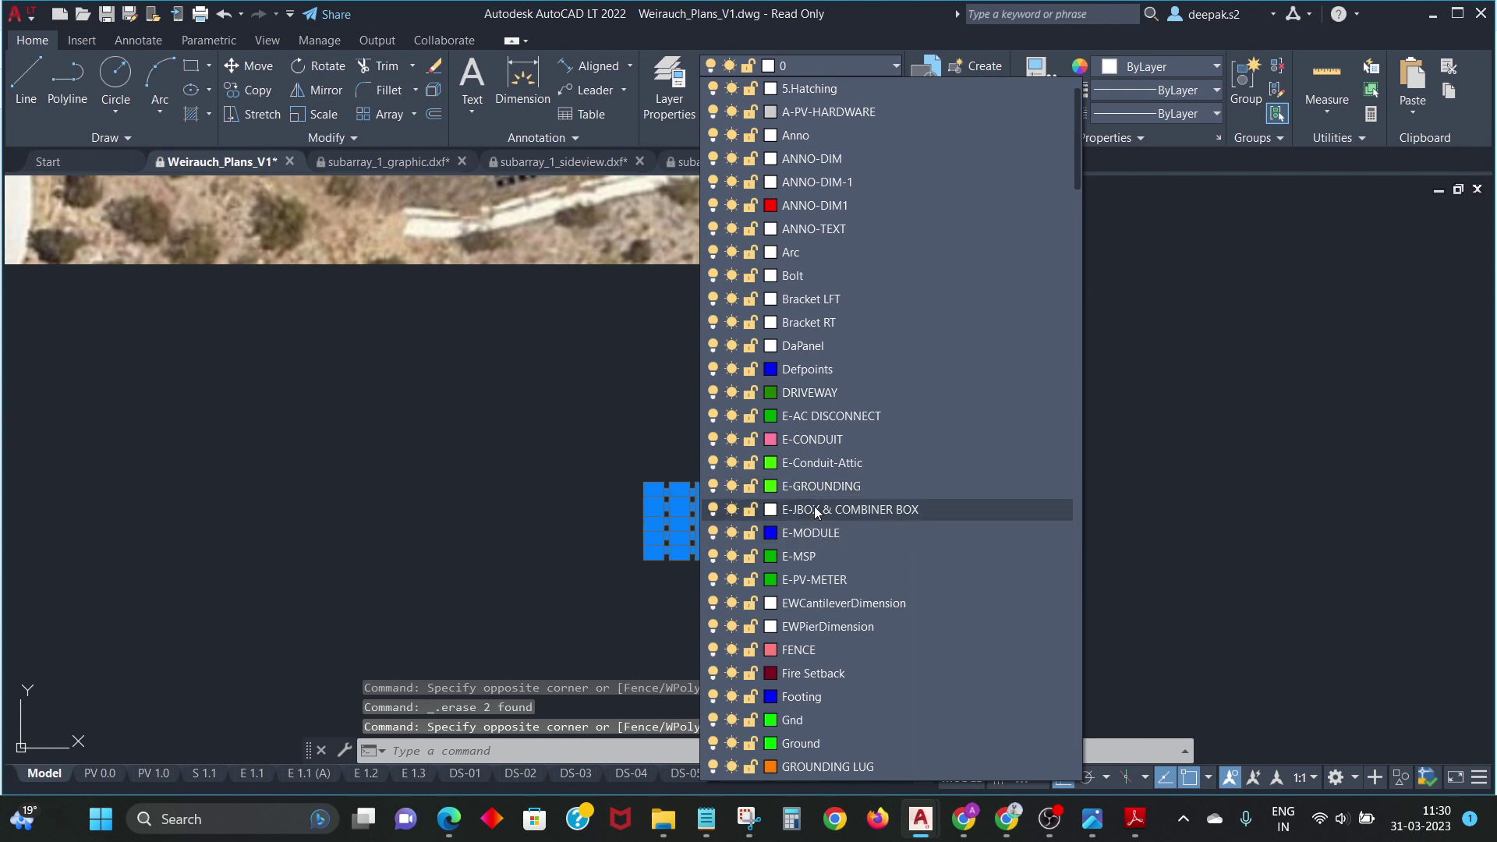
- Put the selected panel grid on the E-MODULE layer and clear the selection
left_click(812, 533)
scroll(982, 515, "up", 4)
key("Escape")
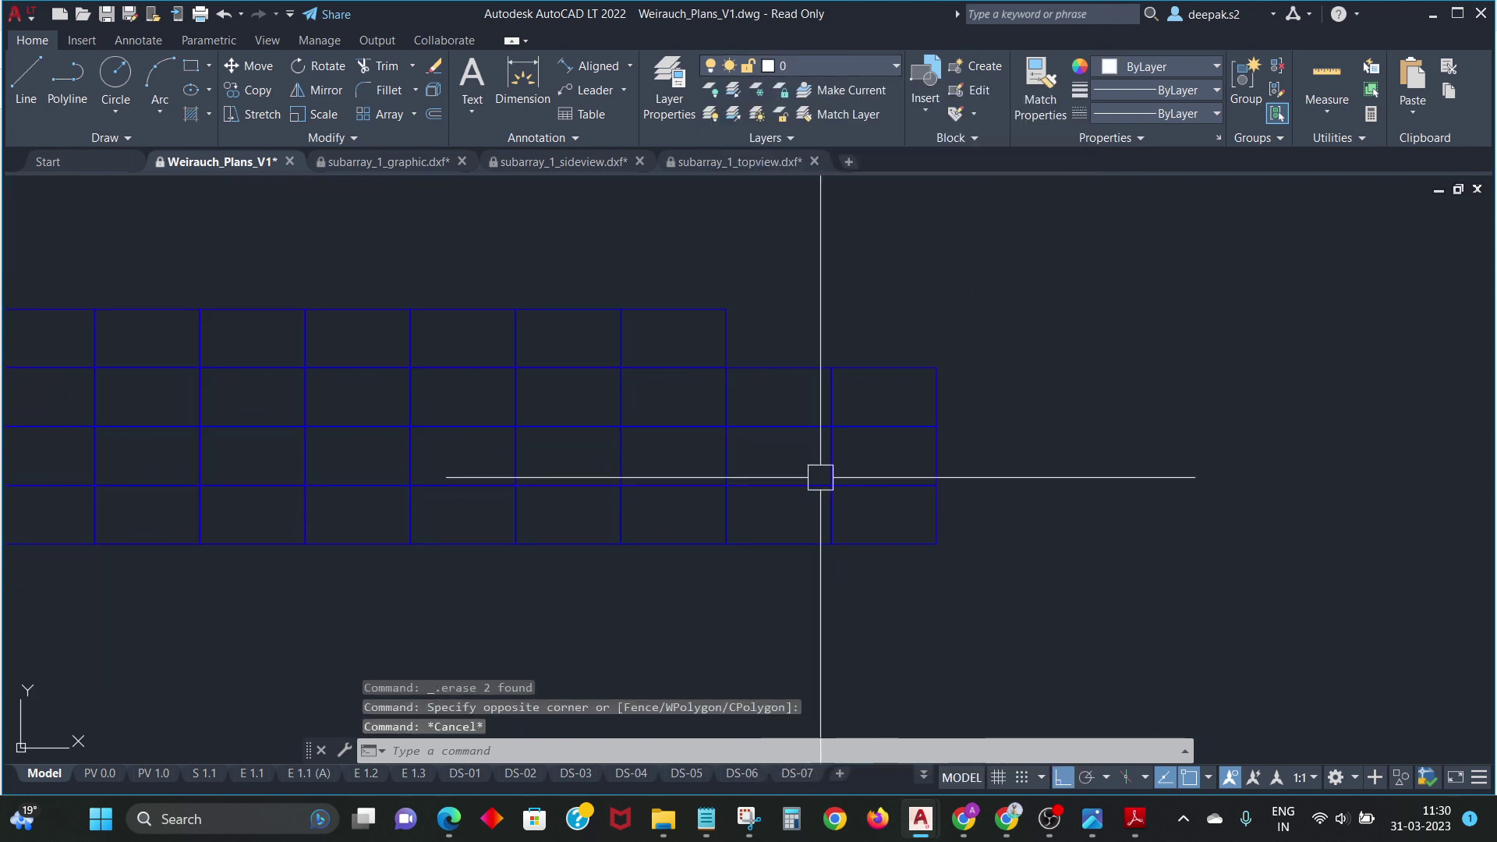
scroll(819, 478, "down", 2)
middle_click_drag(819, 478, 978, 491)
middle_click_drag(559, 430, 548, 461)
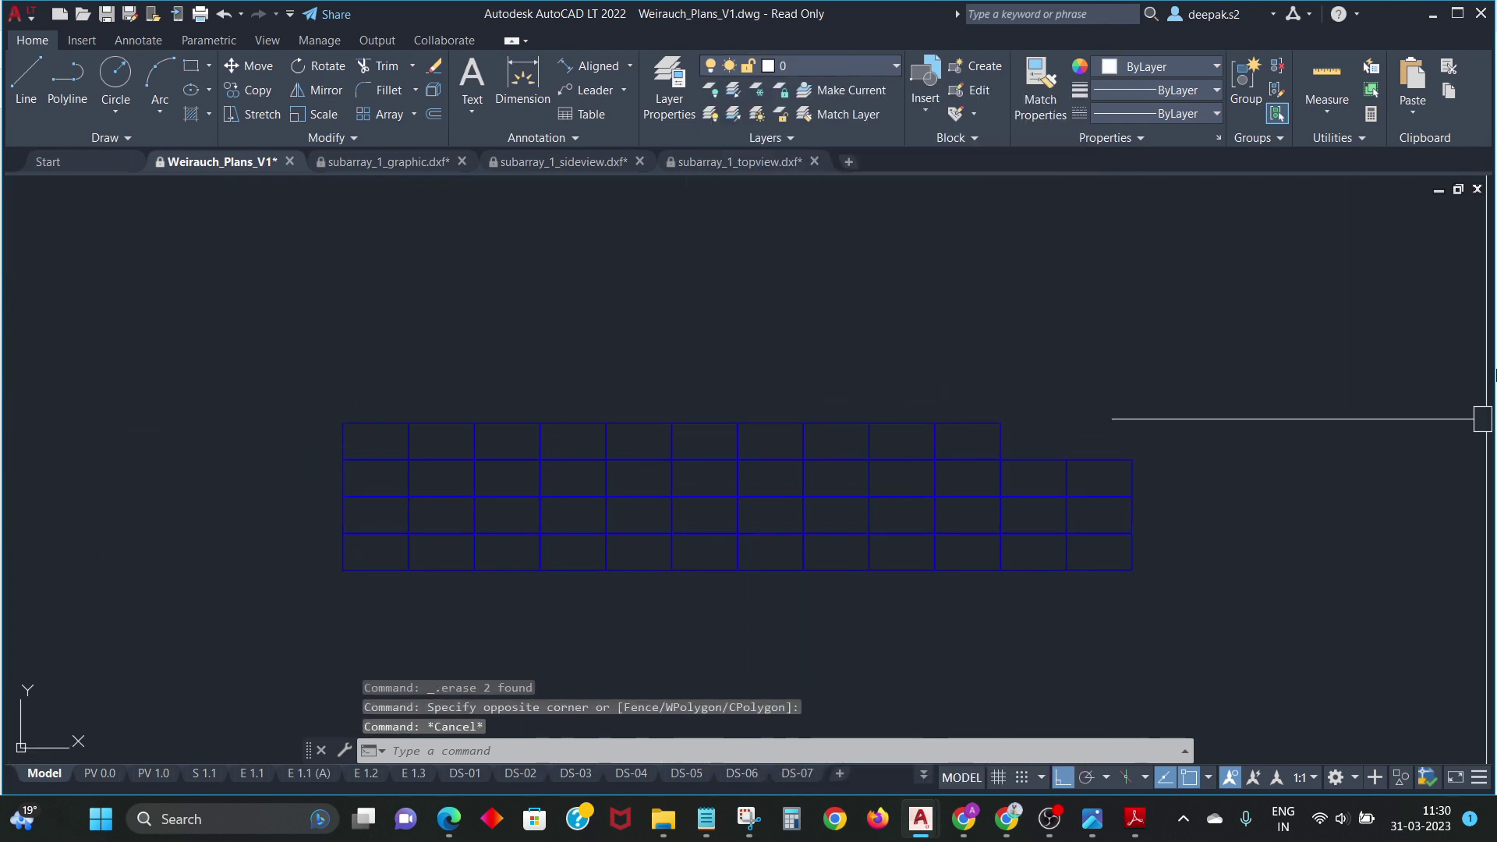
scroll(597, 425, "up", 2)
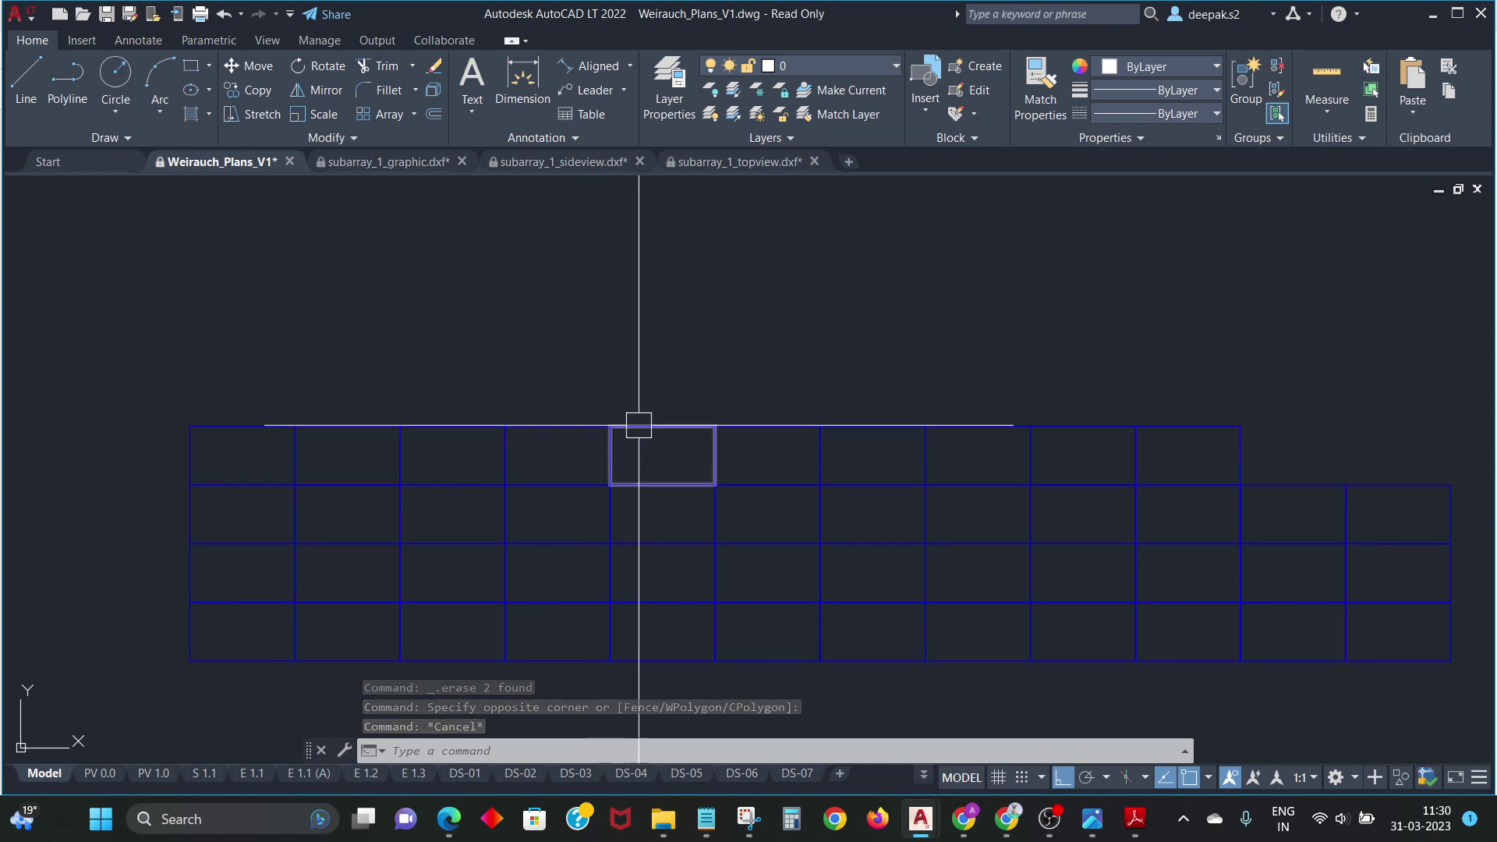
- Reset the snap angle to 0 with the SNAPANG command
type("s")
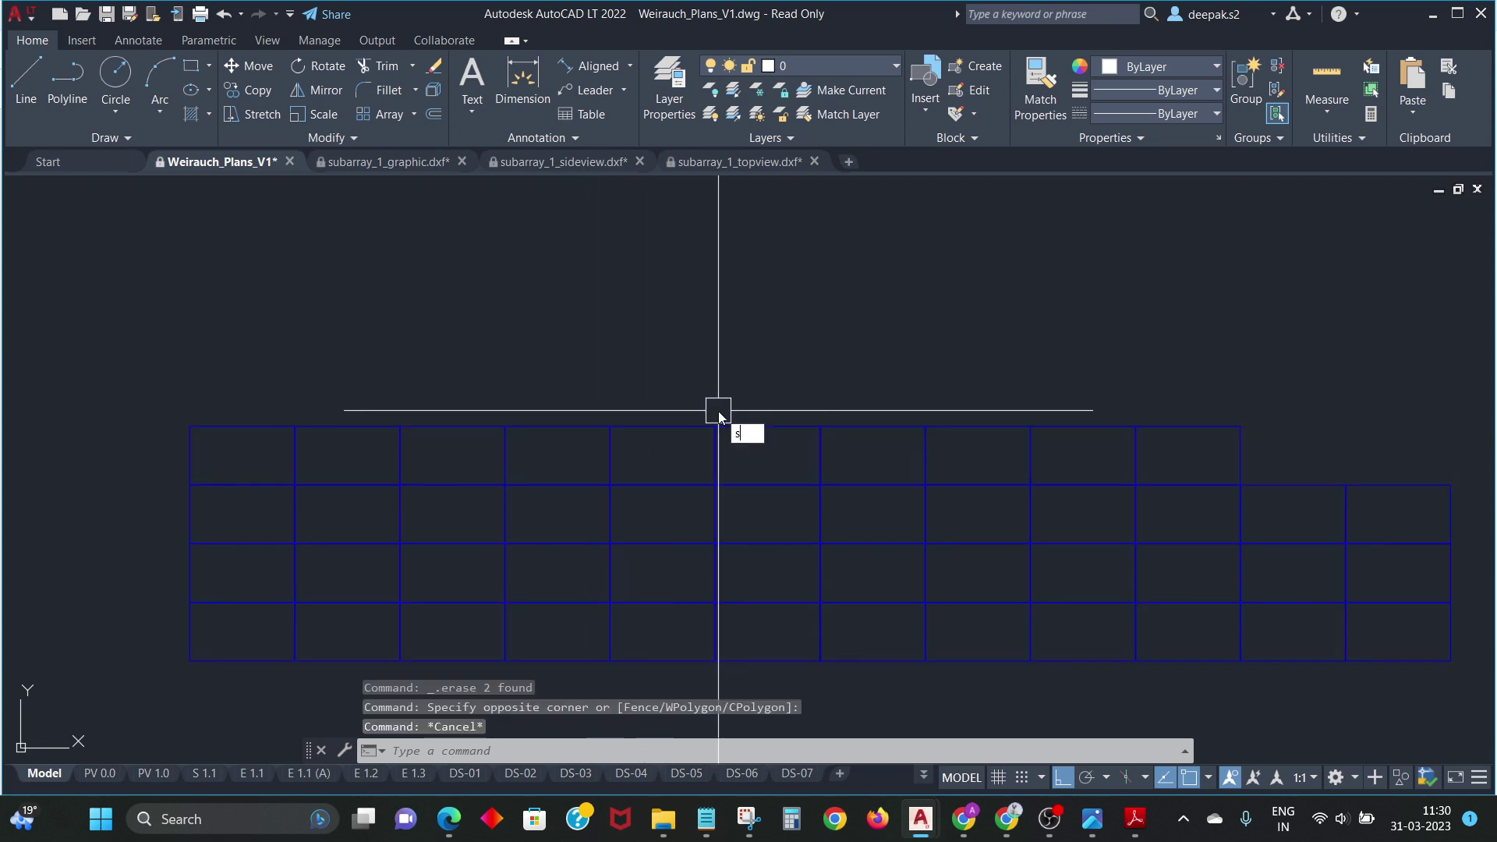
type("g")
key("Return")
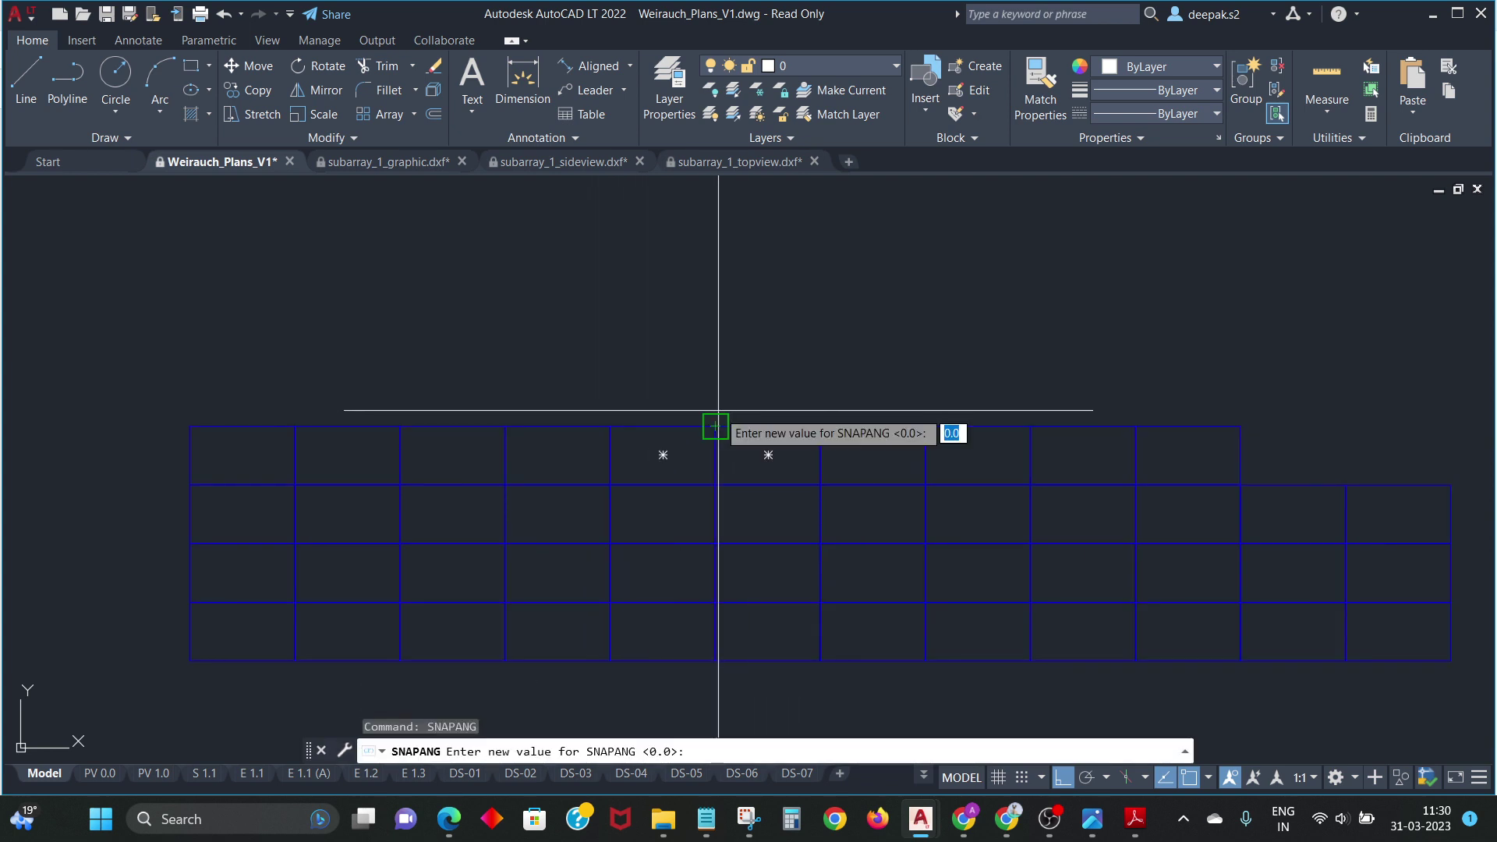
type("0")
key("Return")
key("Escape")
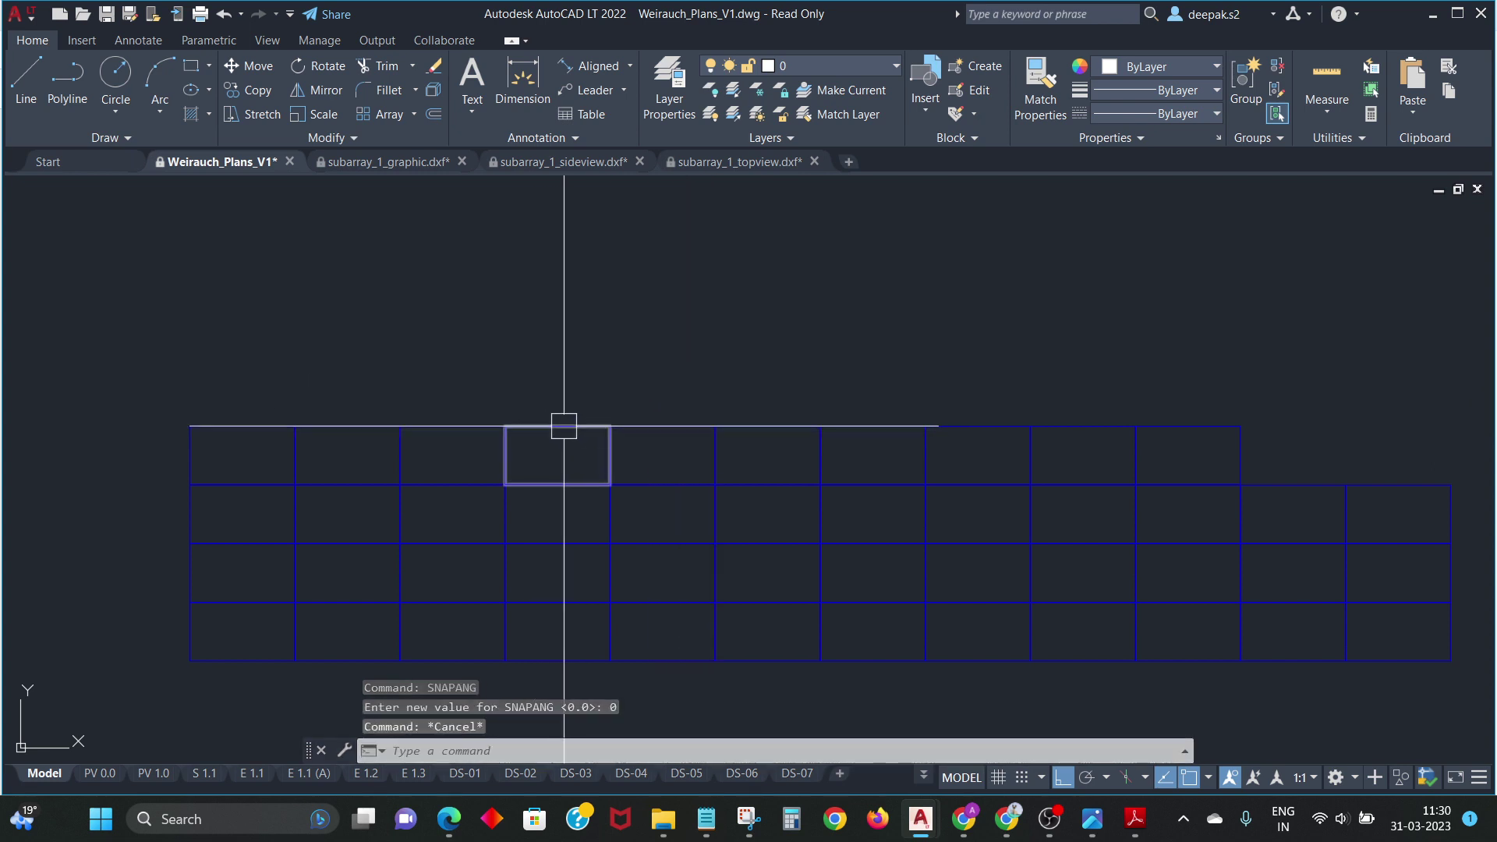
scroll(564, 426, "up", 4)
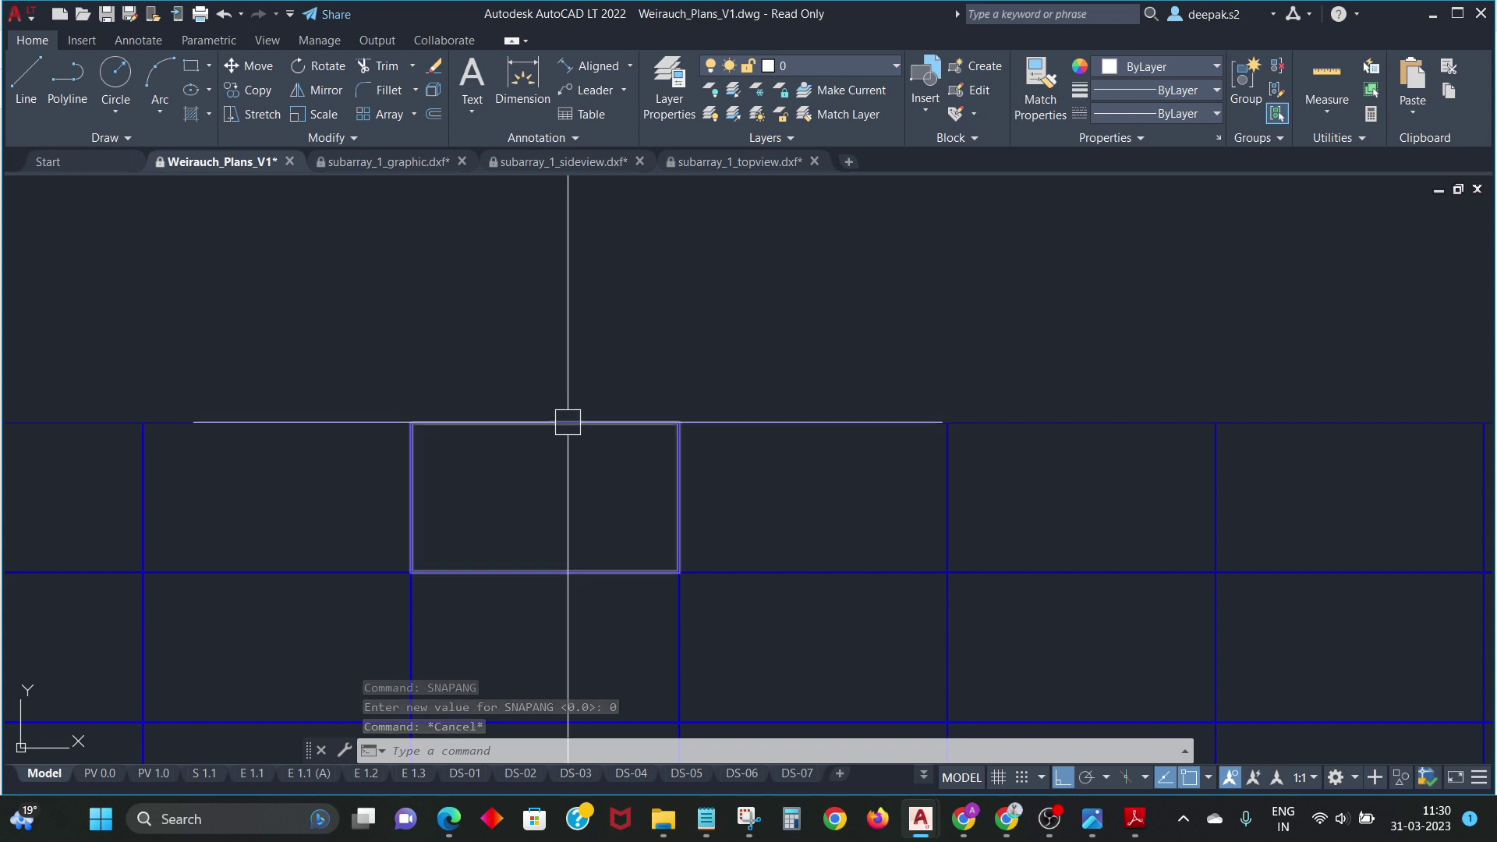
scroll(570, 422, "down", 2)
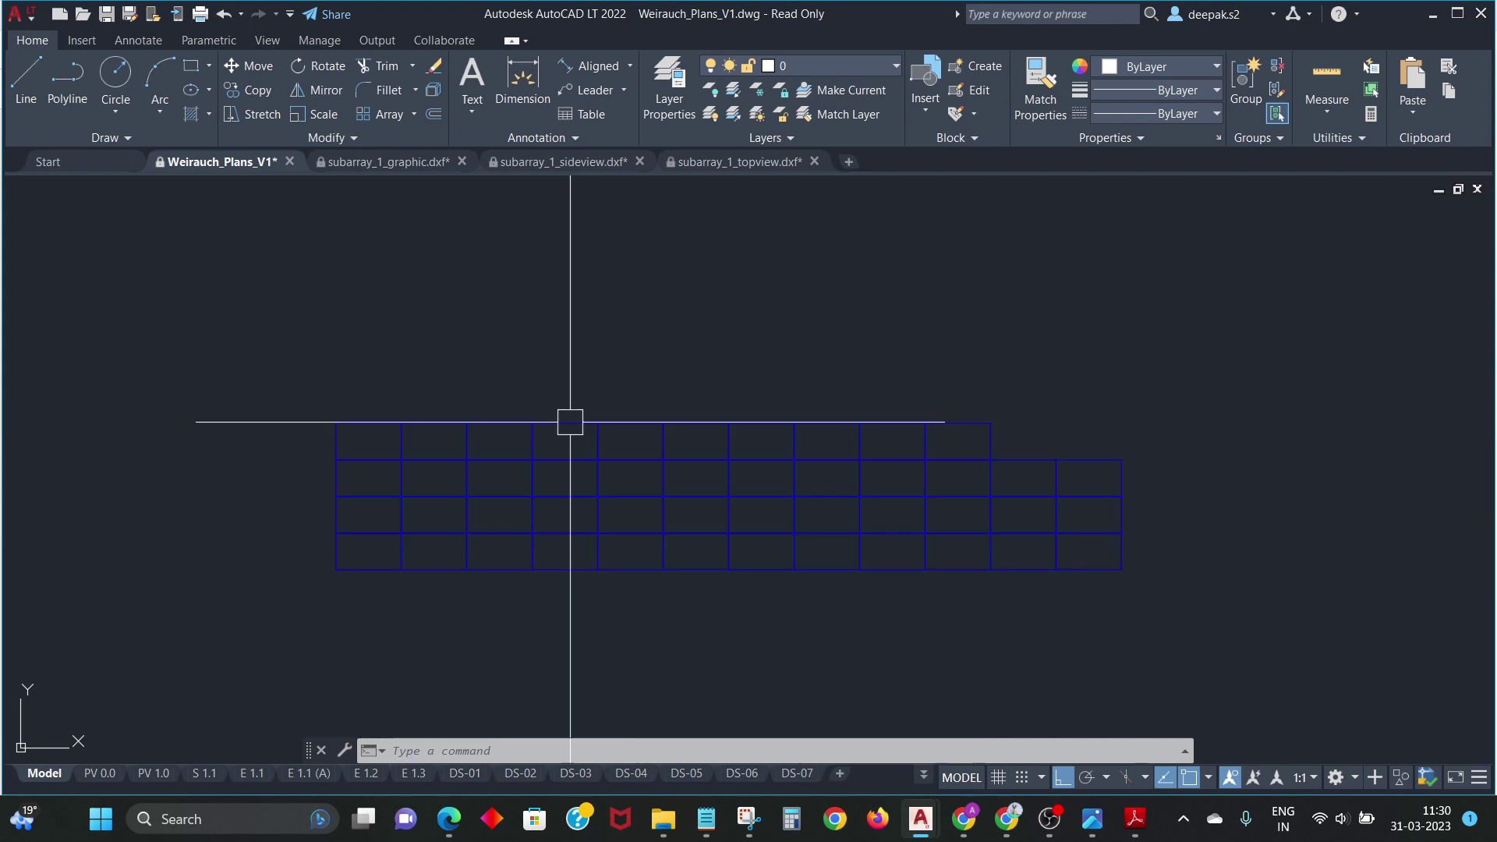
scroll(624, 423, "down", 2)
key("Escape")
key("Escape")
scroll(648, 478, "up", 2)
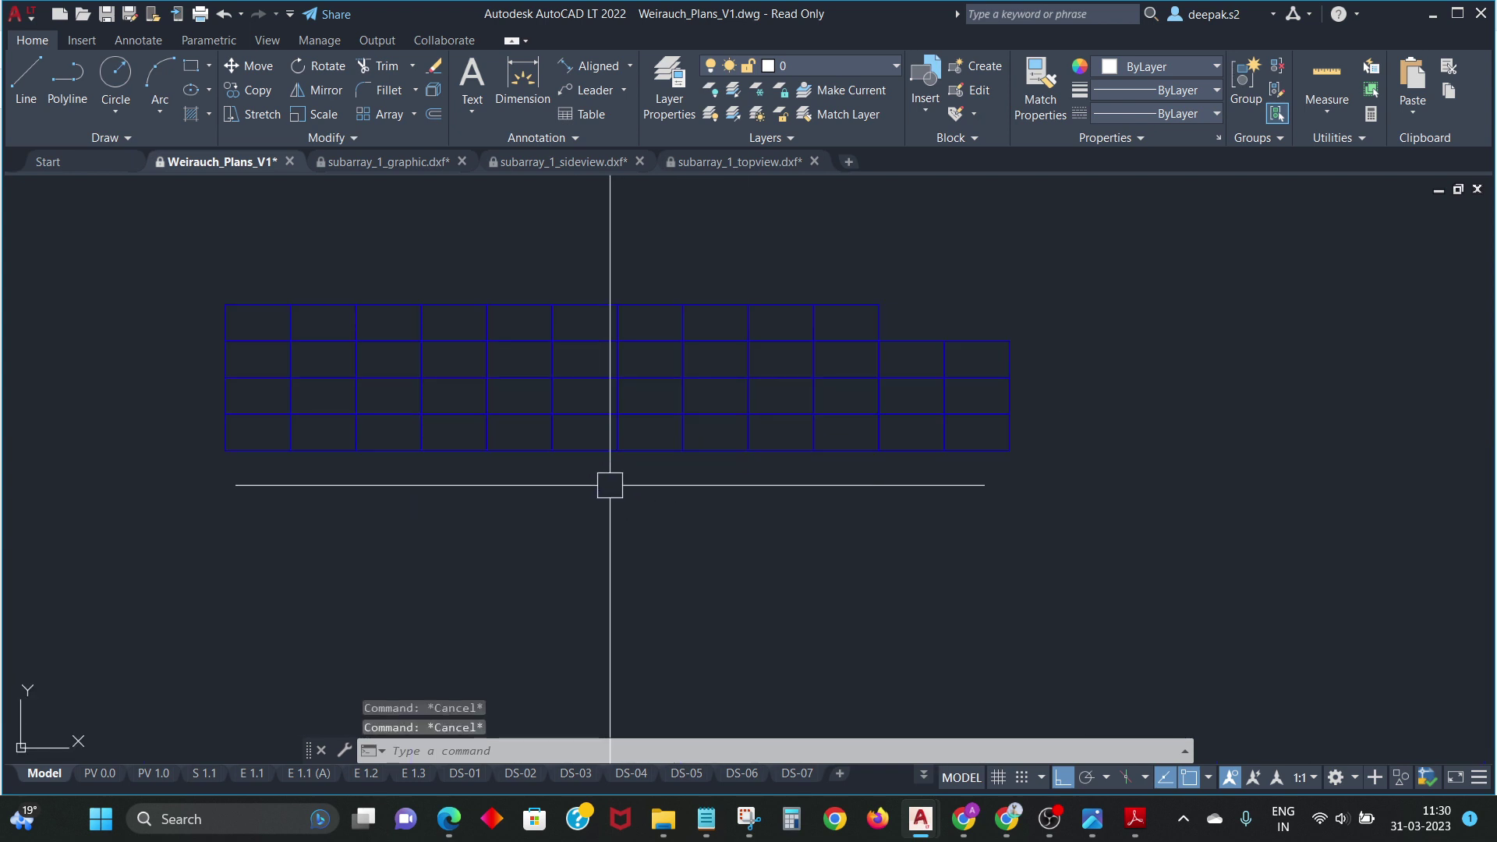
scroll(425, 393, "down", 3)
- Window-select the grid to check it, then clear the selection
left_click(759, 378)
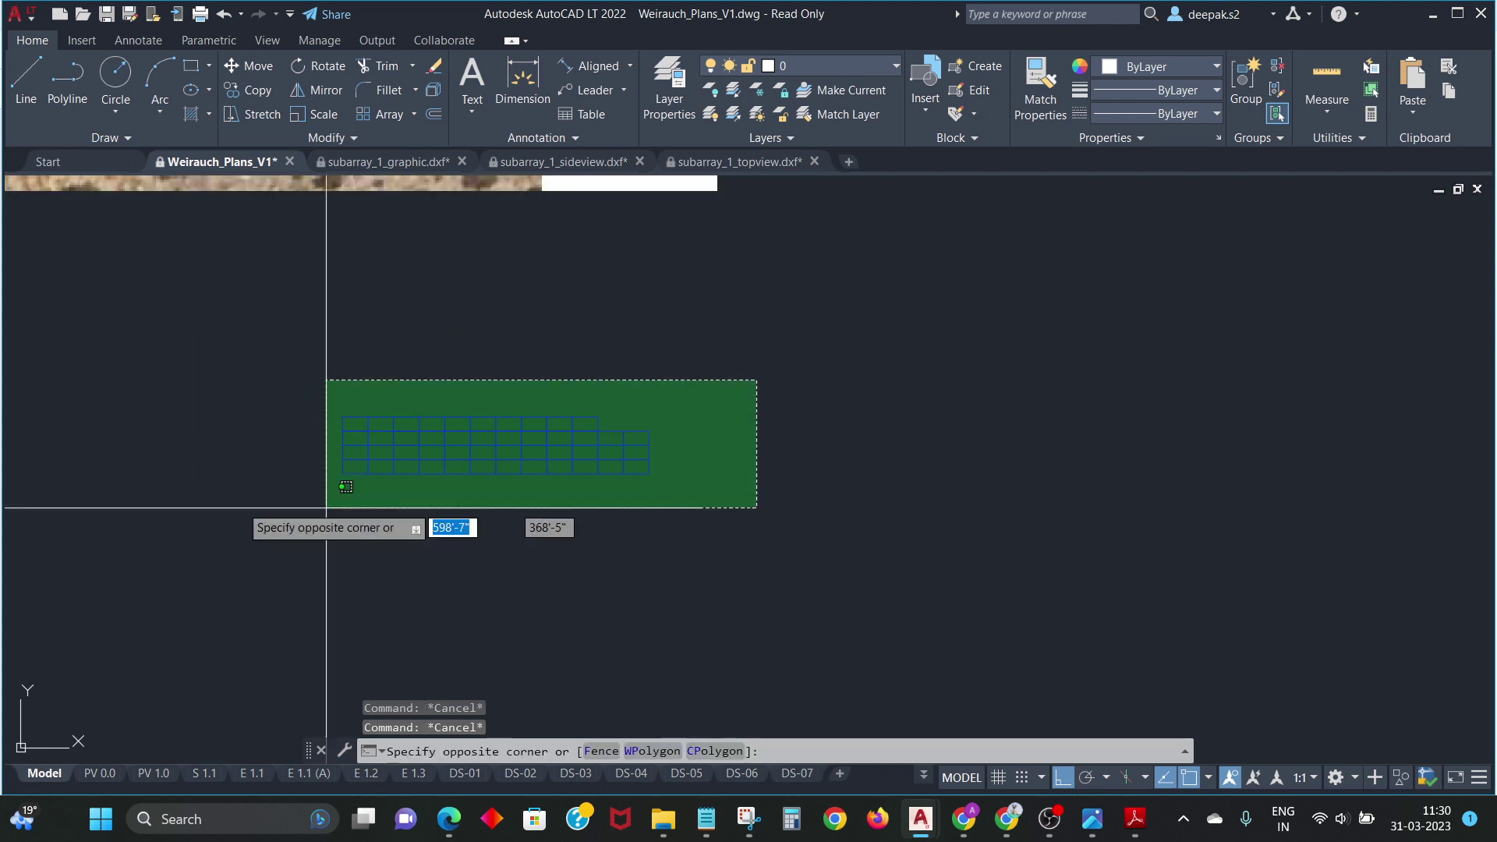
left_click(324, 503)
key("Escape")
scroll(504, 471, "up", 3)
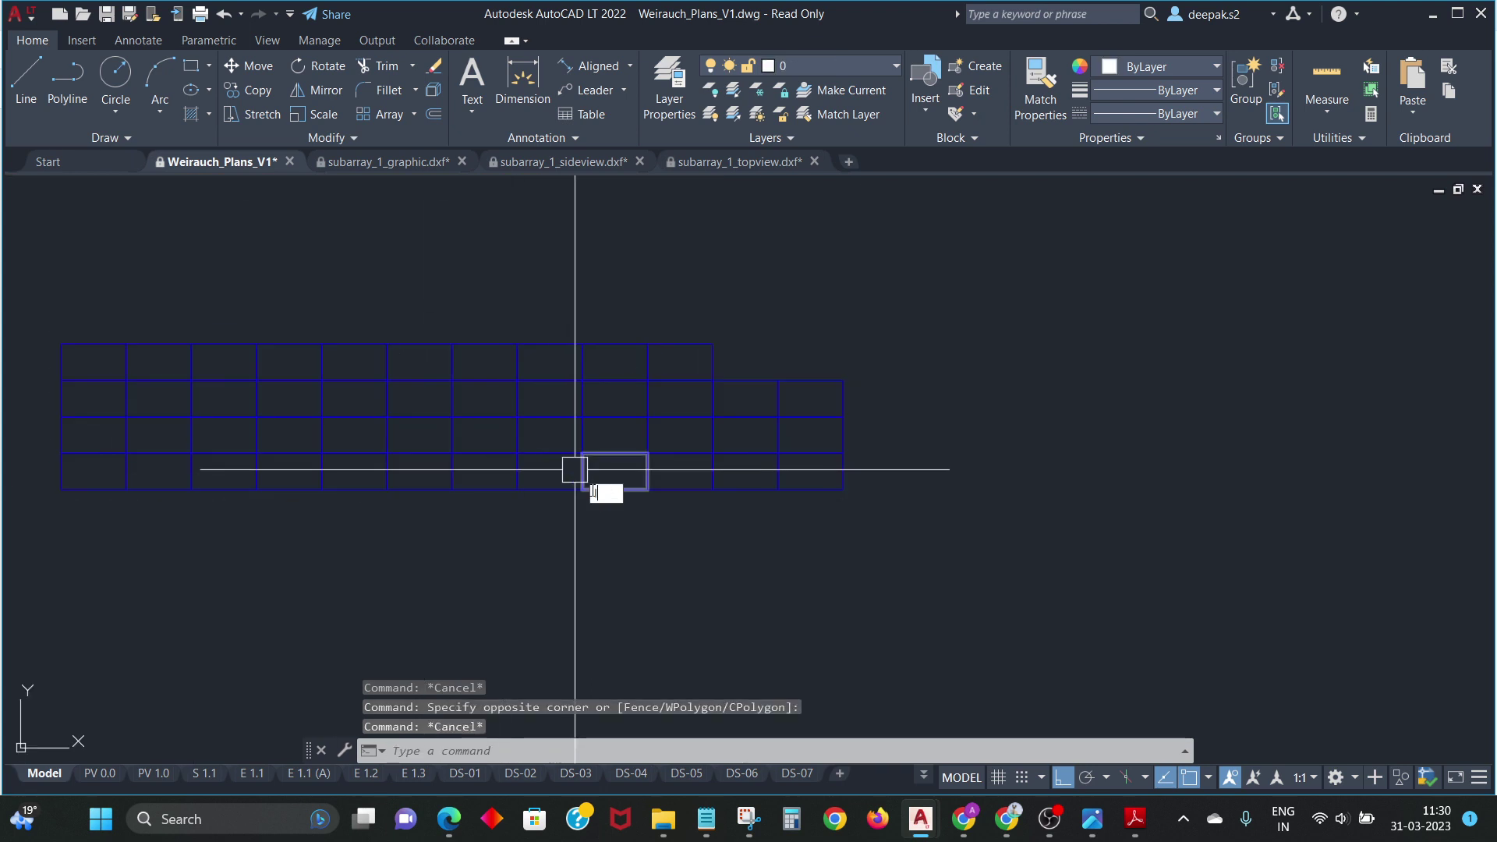
type("l")
key("Return")
middle_click_drag(150, 502, 325, 511)
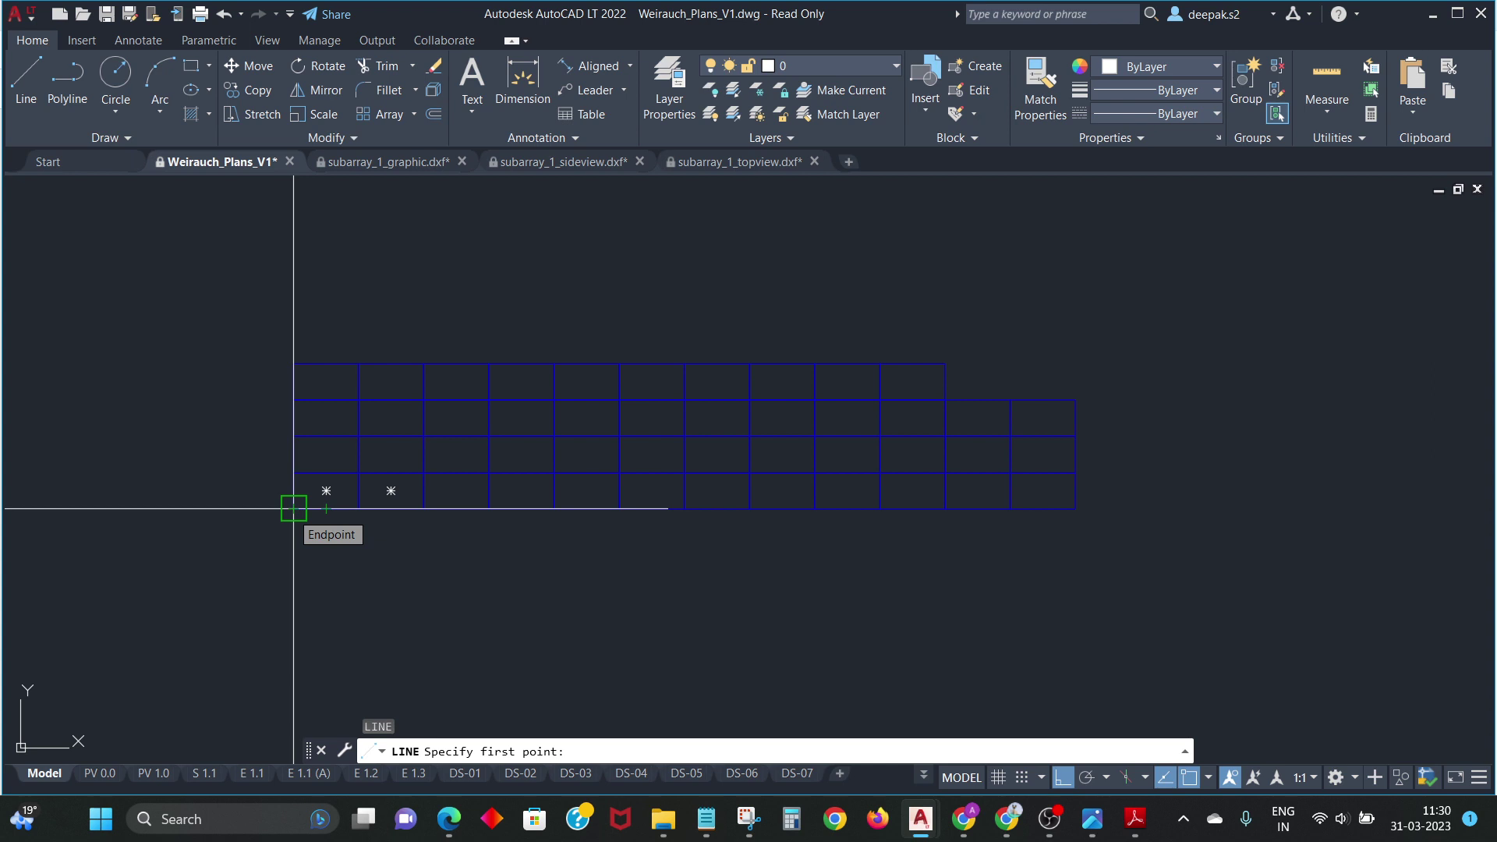
- Cancel the pending line and bring the blue panel grid into view
scroll(648, 501, "down", 6)
key("Escape")
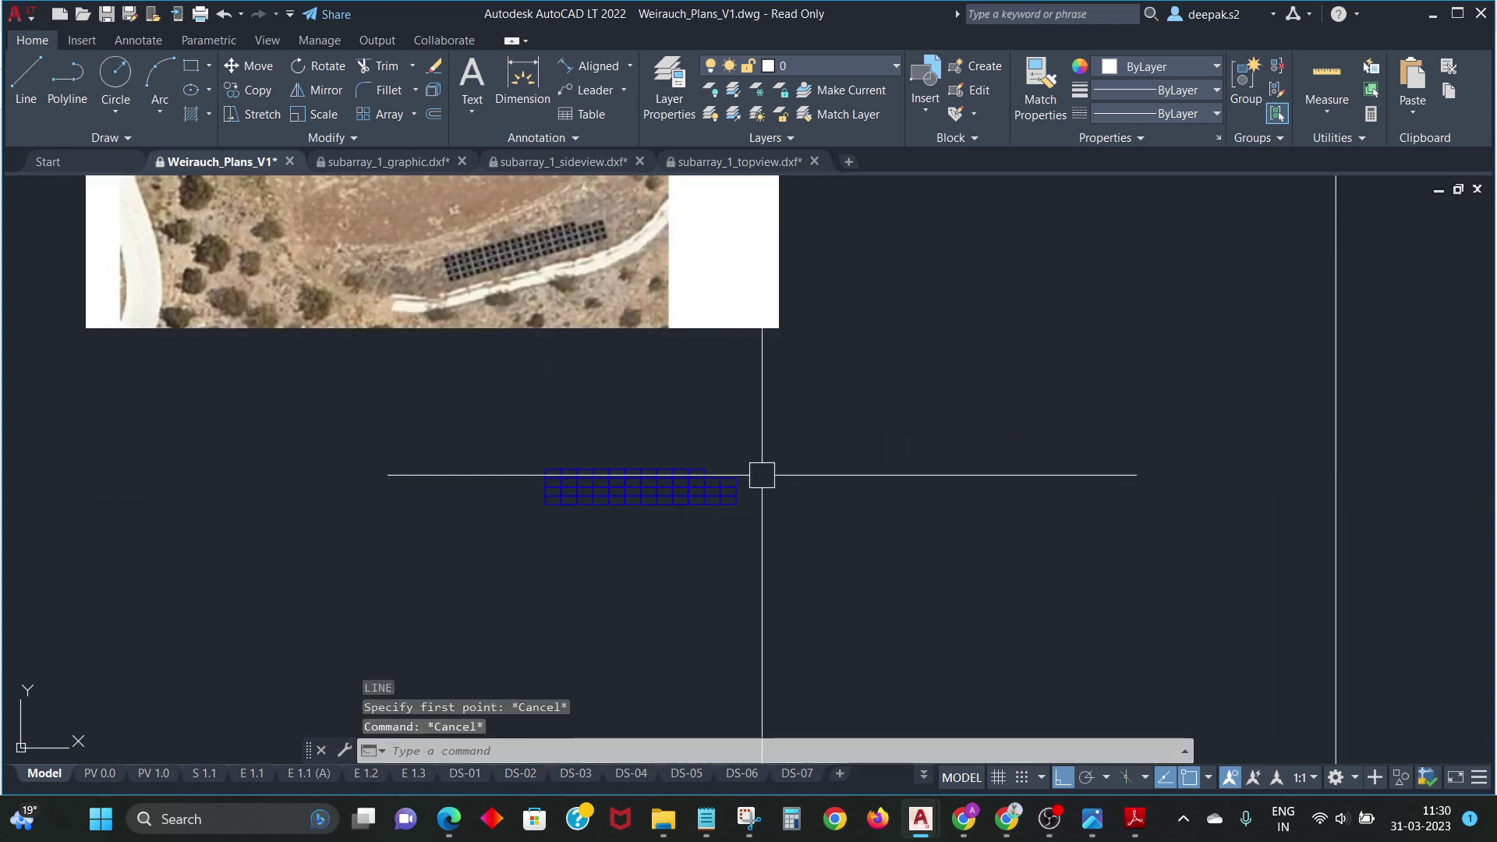
scroll(716, 497, "up", 3)
scroll(605, 495, "up", 2)
middle_click_drag(606, 495, 706, 469)
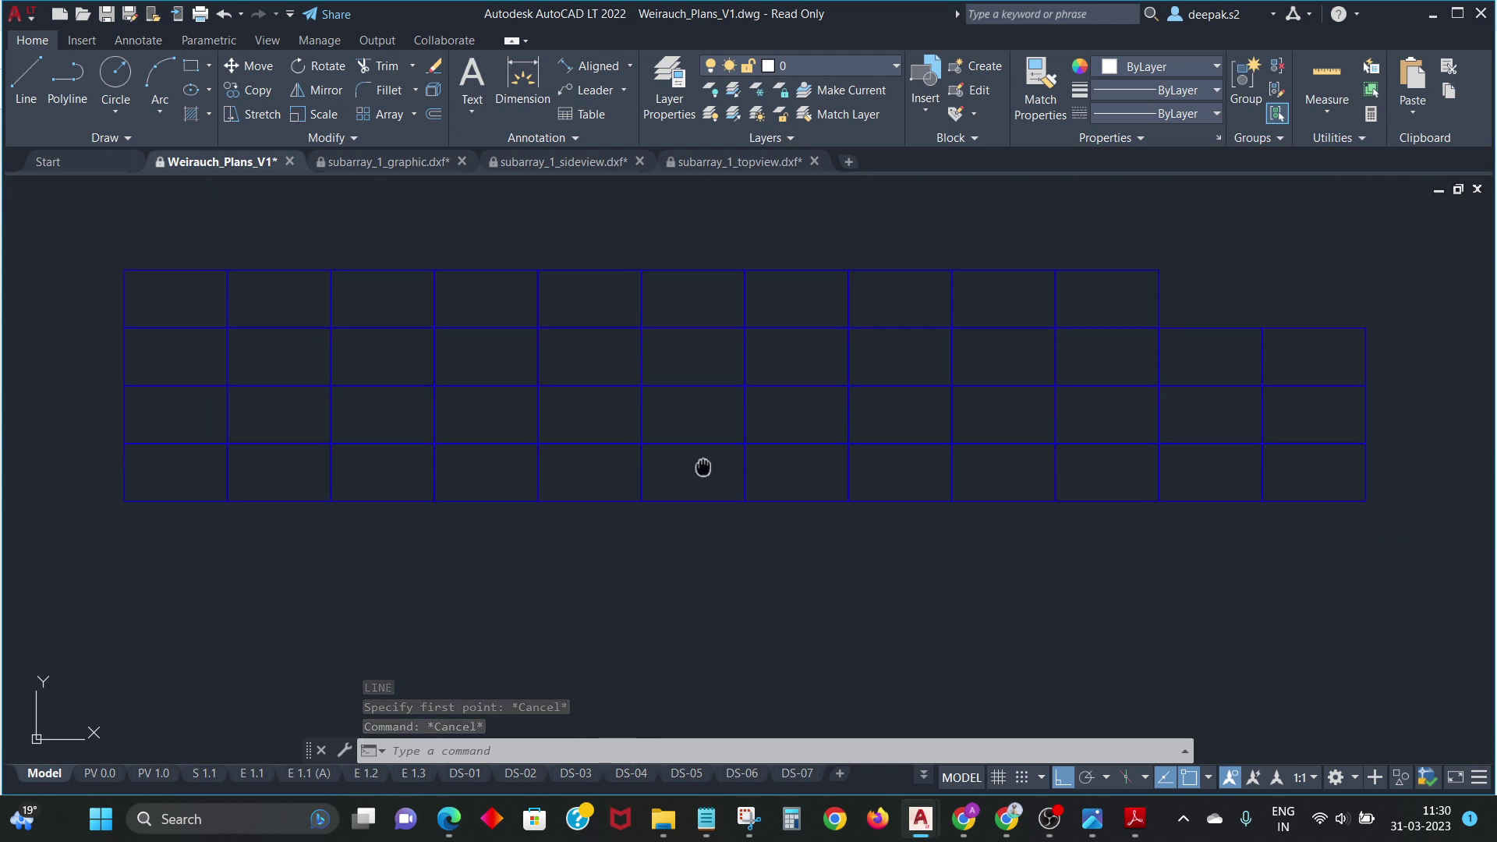
scroll(665, 491, "down", 2)
scroll(660, 484, "down", 3)
scroll(602, 499, "up", 5)
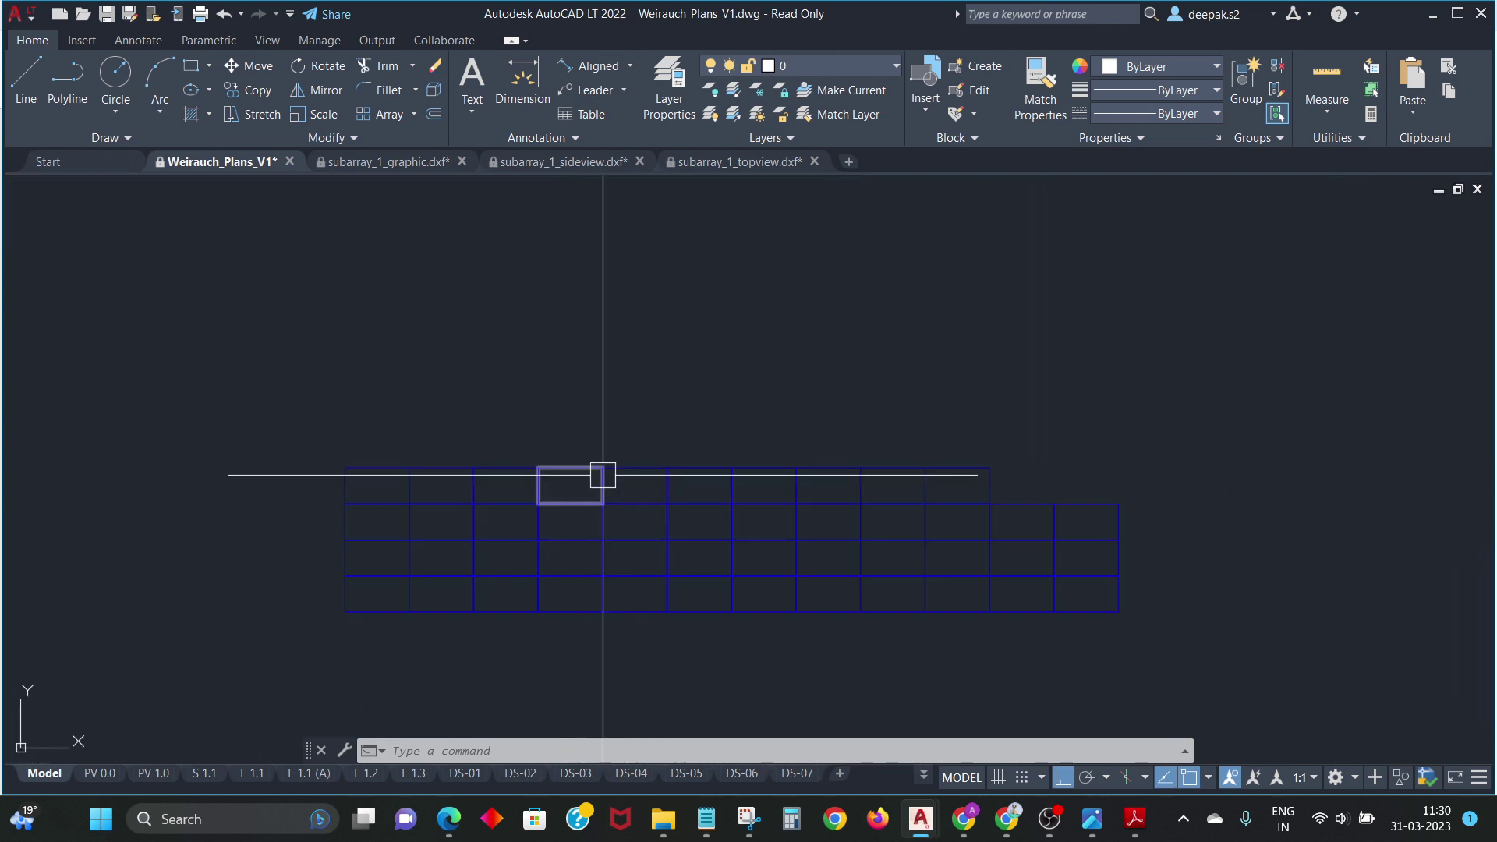
middle_click_drag(601, 478, 559, 390)
- Draw a 13'-5" vertical line from the grid's lower-left to top-left corner, then begin an offset
key("Return")
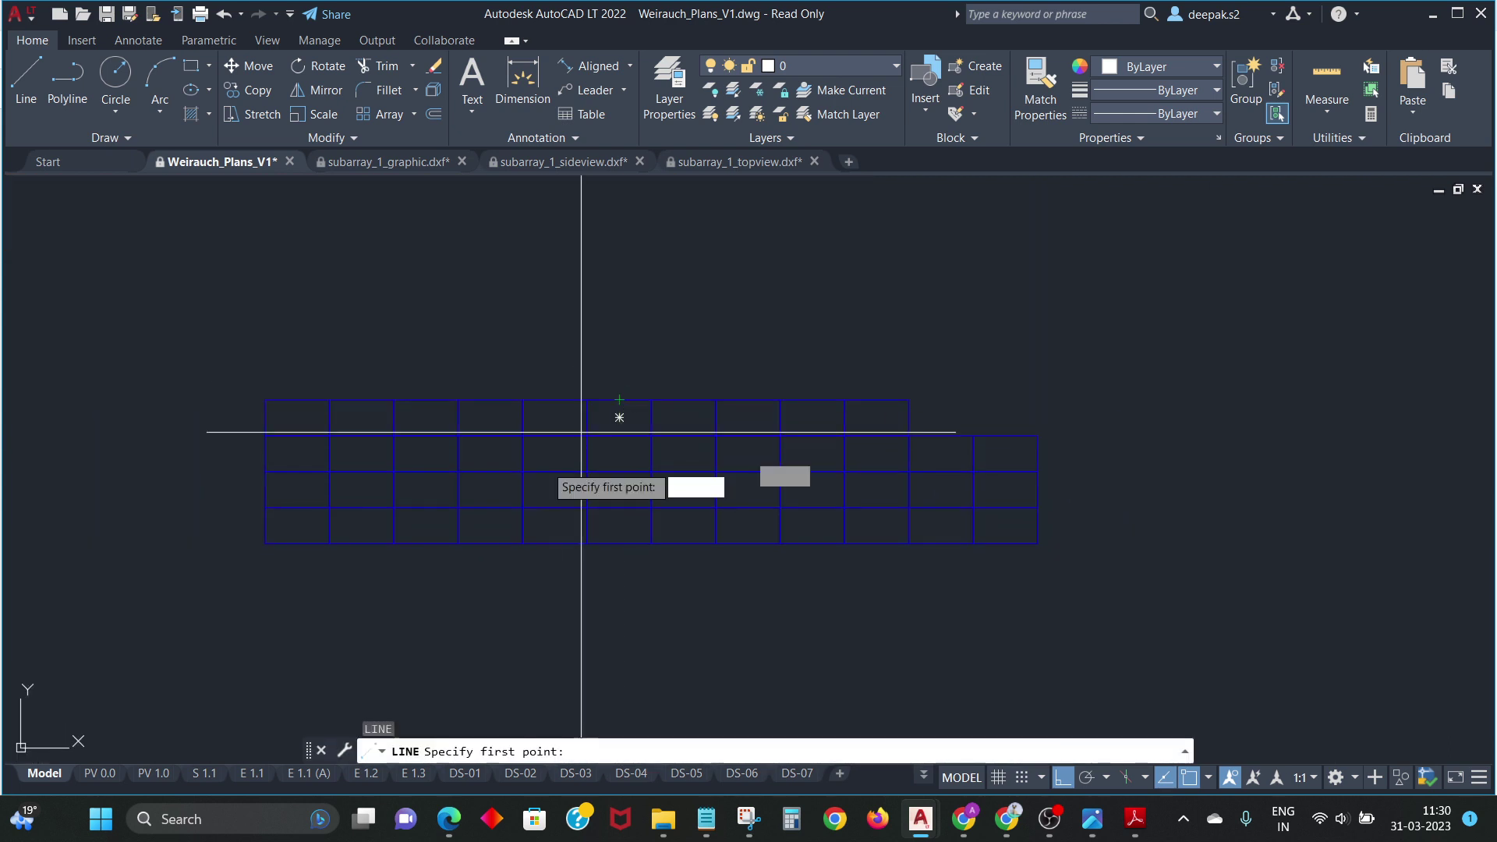
scroll(702, 500, "down", 3)
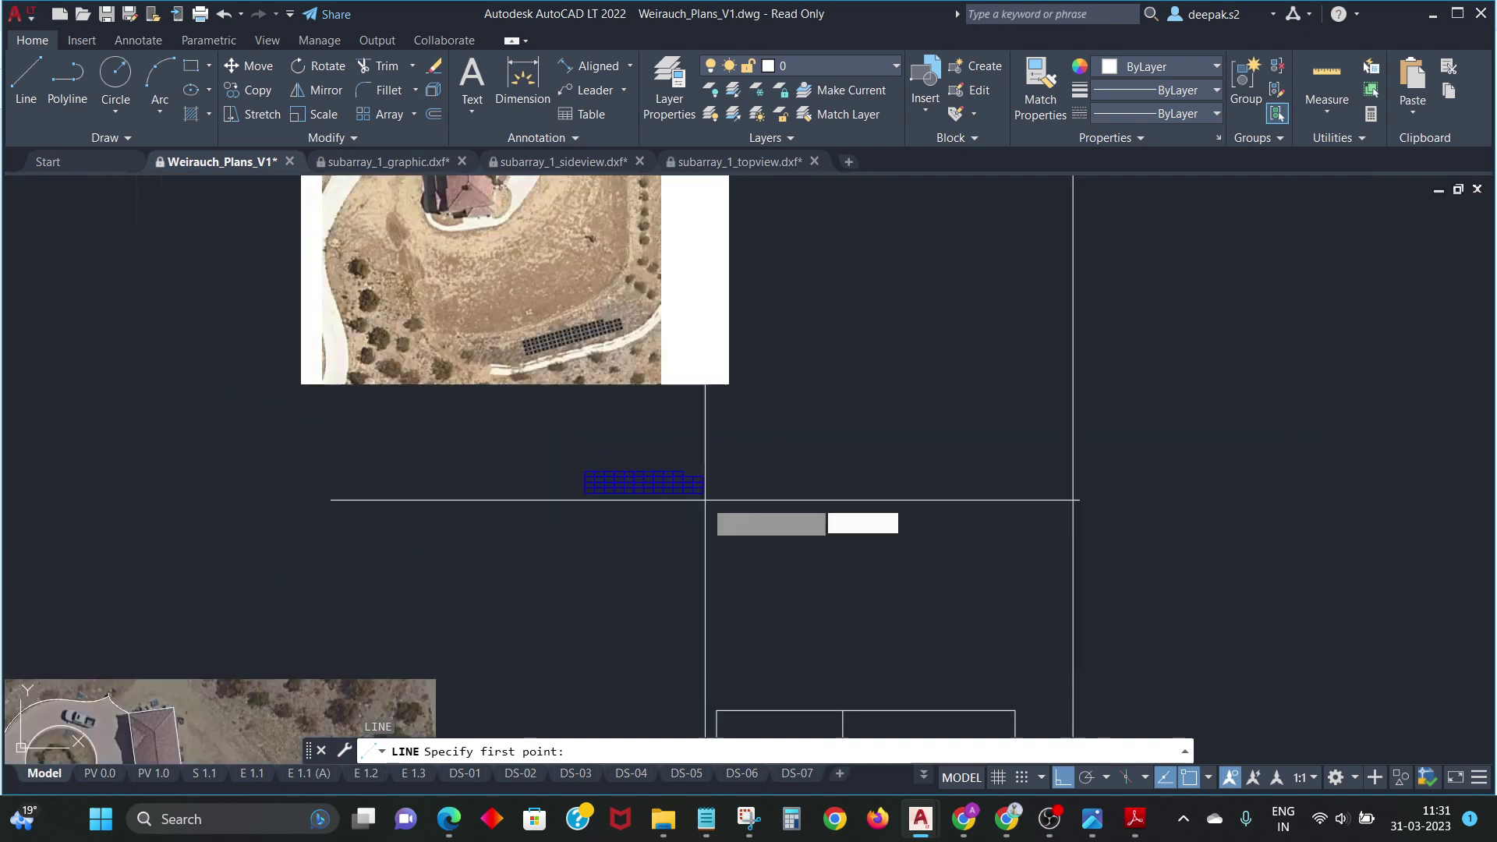
scroll(734, 601, "down", 2)
scroll(736, 616, "up", 2)
scroll(686, 688, "up", 3)
scroll(687, 688, "up", 4)
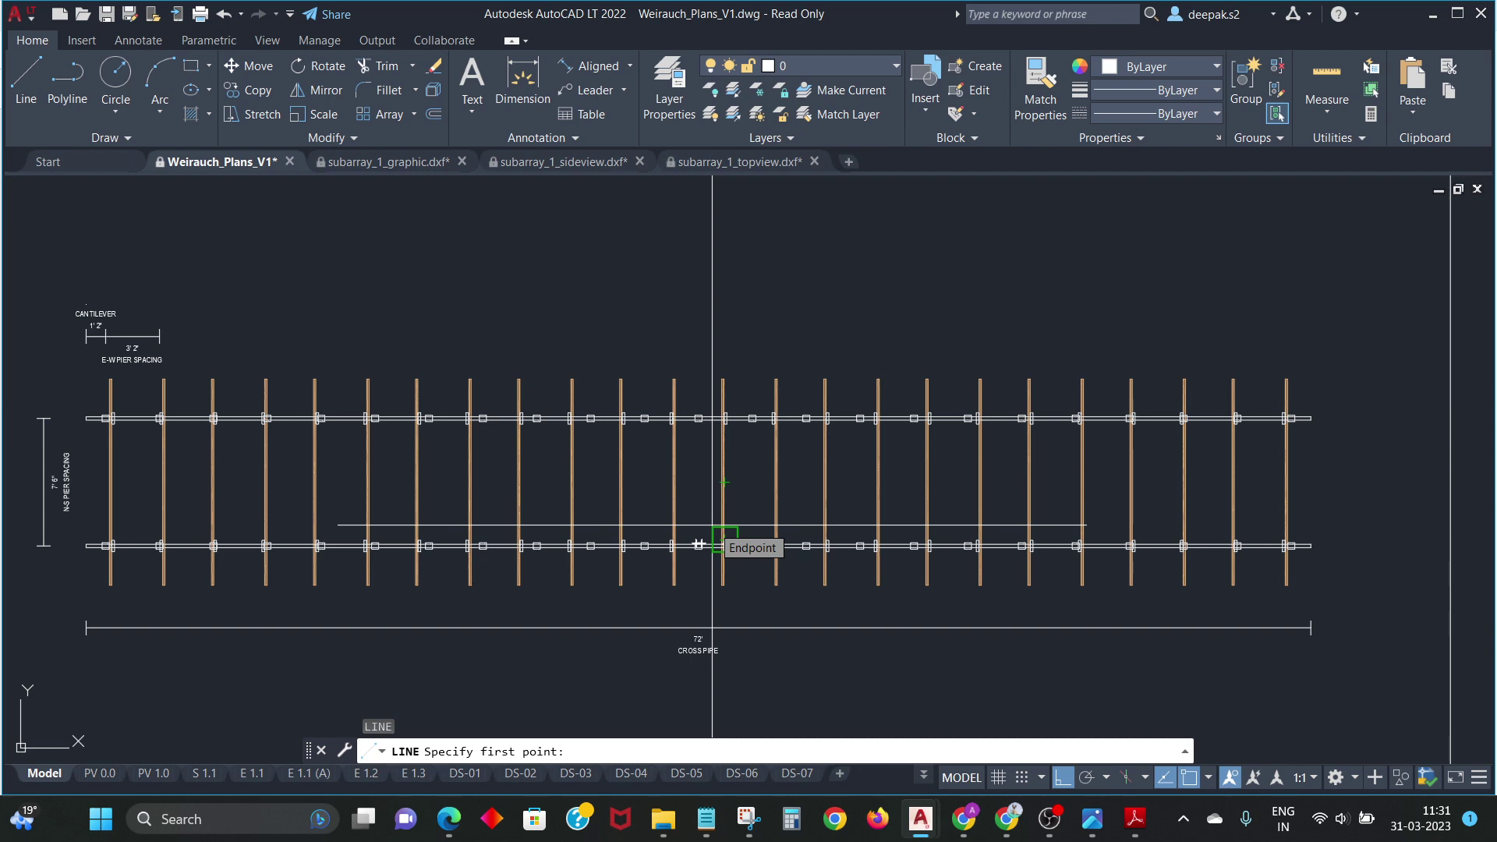
scroll(712, 525, "down", 3)
scroll(491, 494, "down", 2)
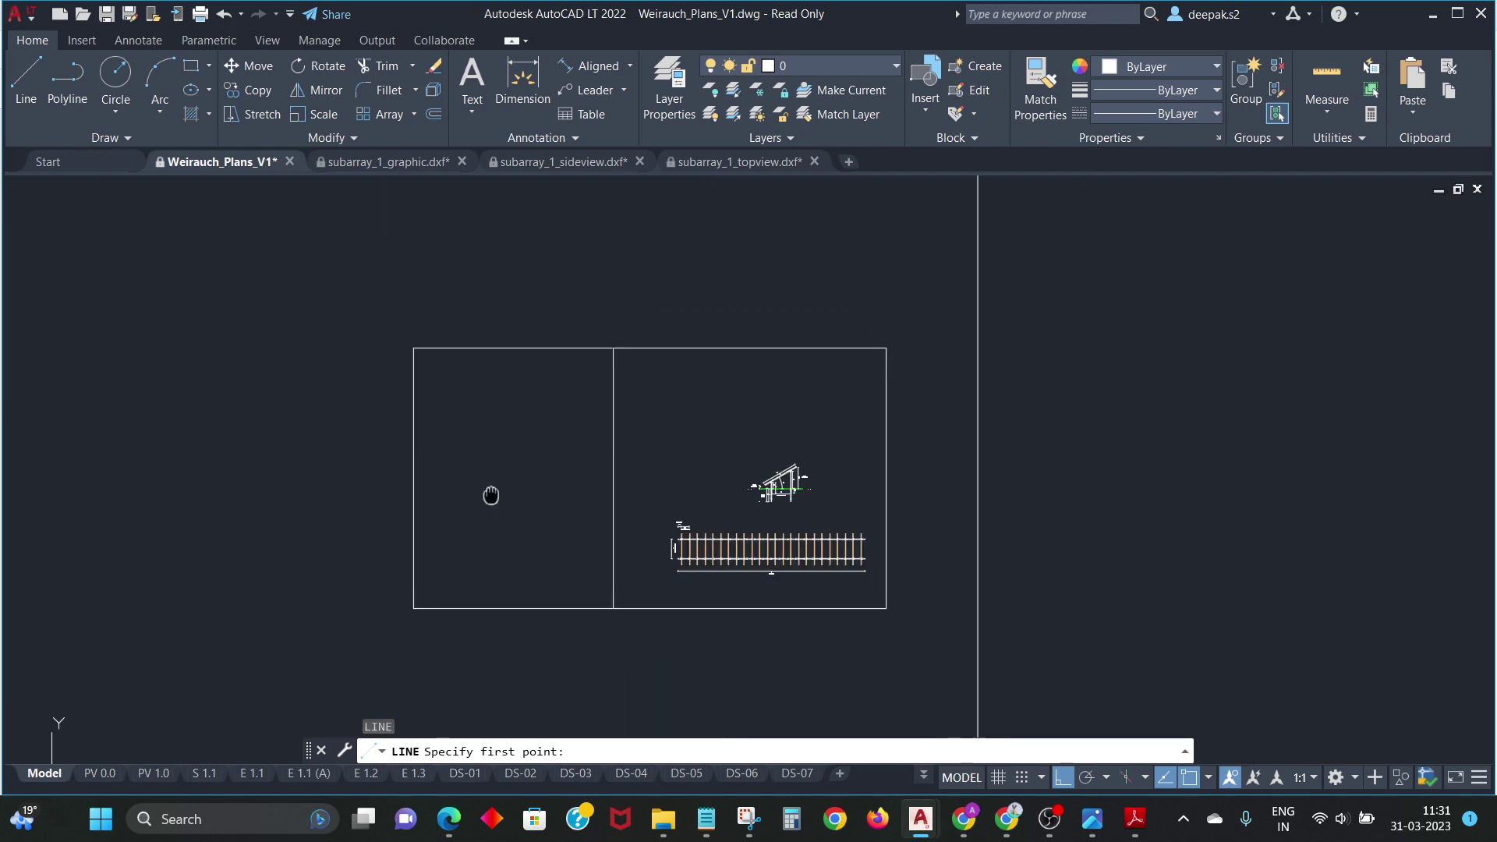
scroll(652, 479, "up", 3)
scroll(697, 408, "up", 3)
scroll(697, 408, "up", 2)
scroll(665, 425, "up", 2)
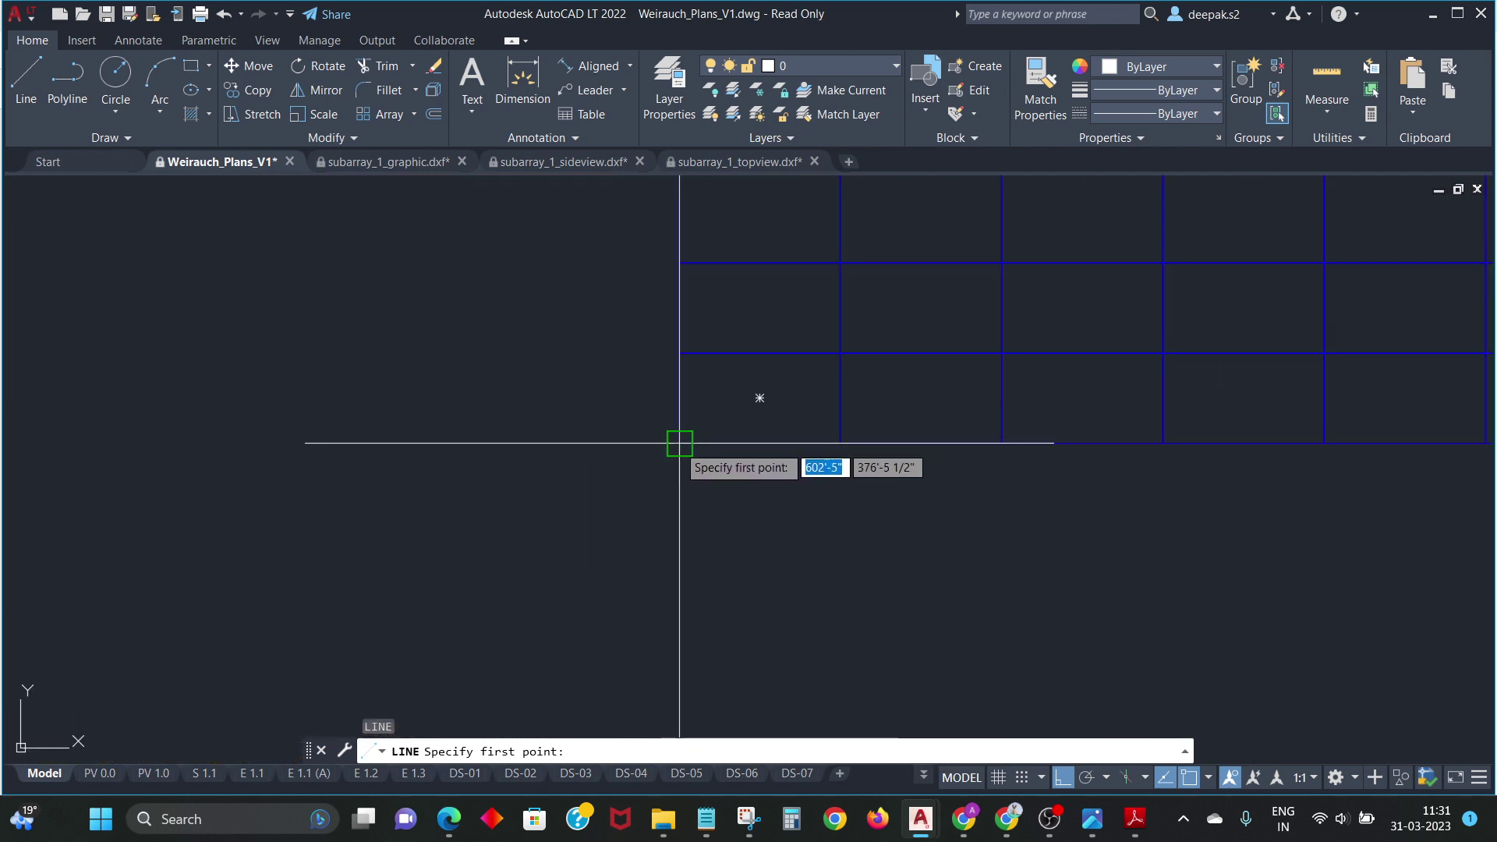
left_click(682, 437)
middle_click_drag(674, 305, 624, 460)
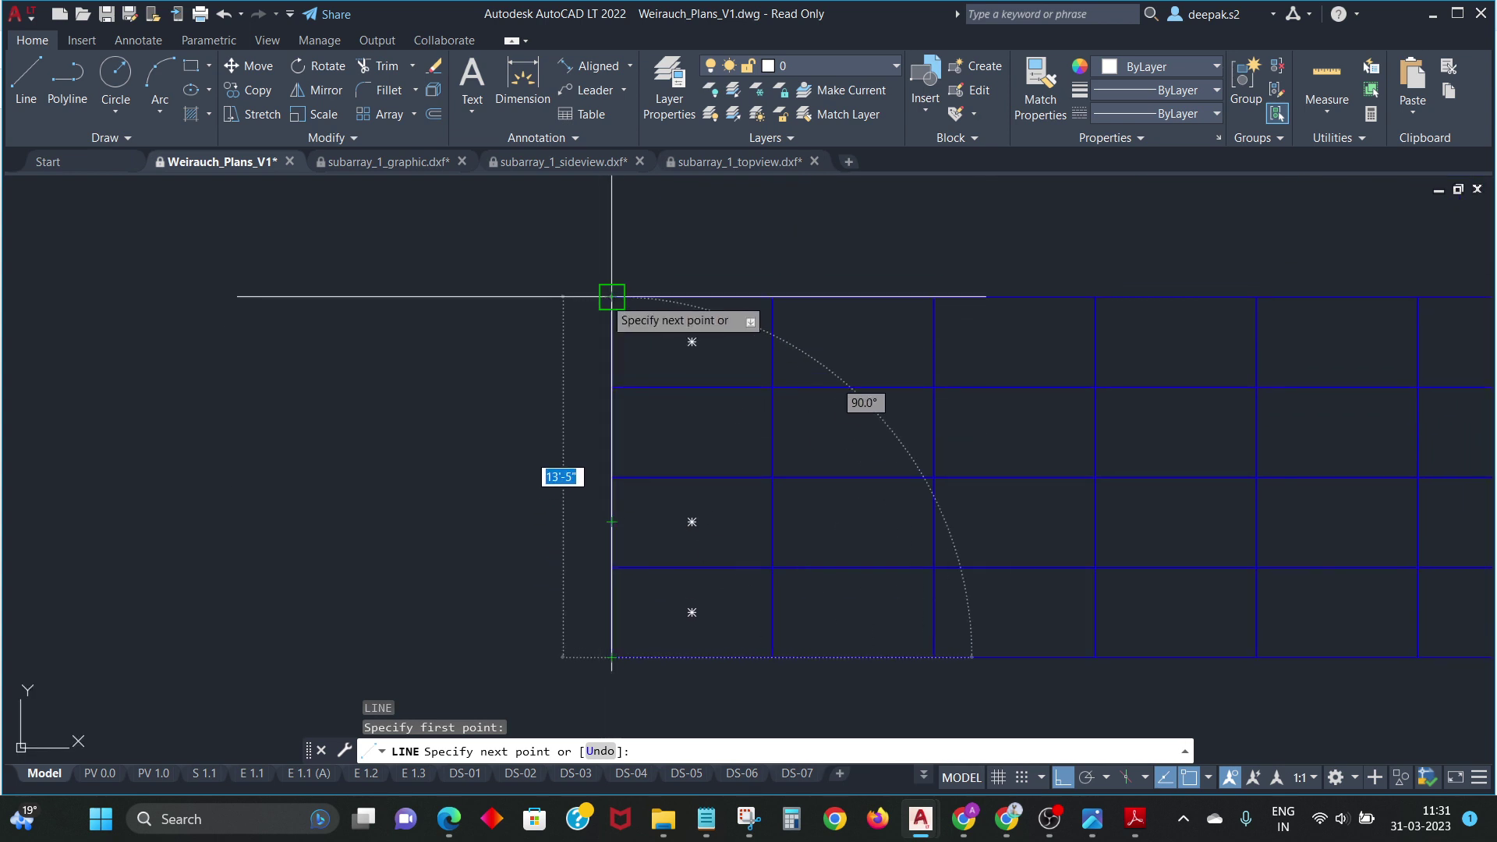
left_click(608, 294)
key("Return")
scroll(678, 575, "down", 2)
scroll(532, 524, "down", 2)
scroll(531, 523, "up", 3)
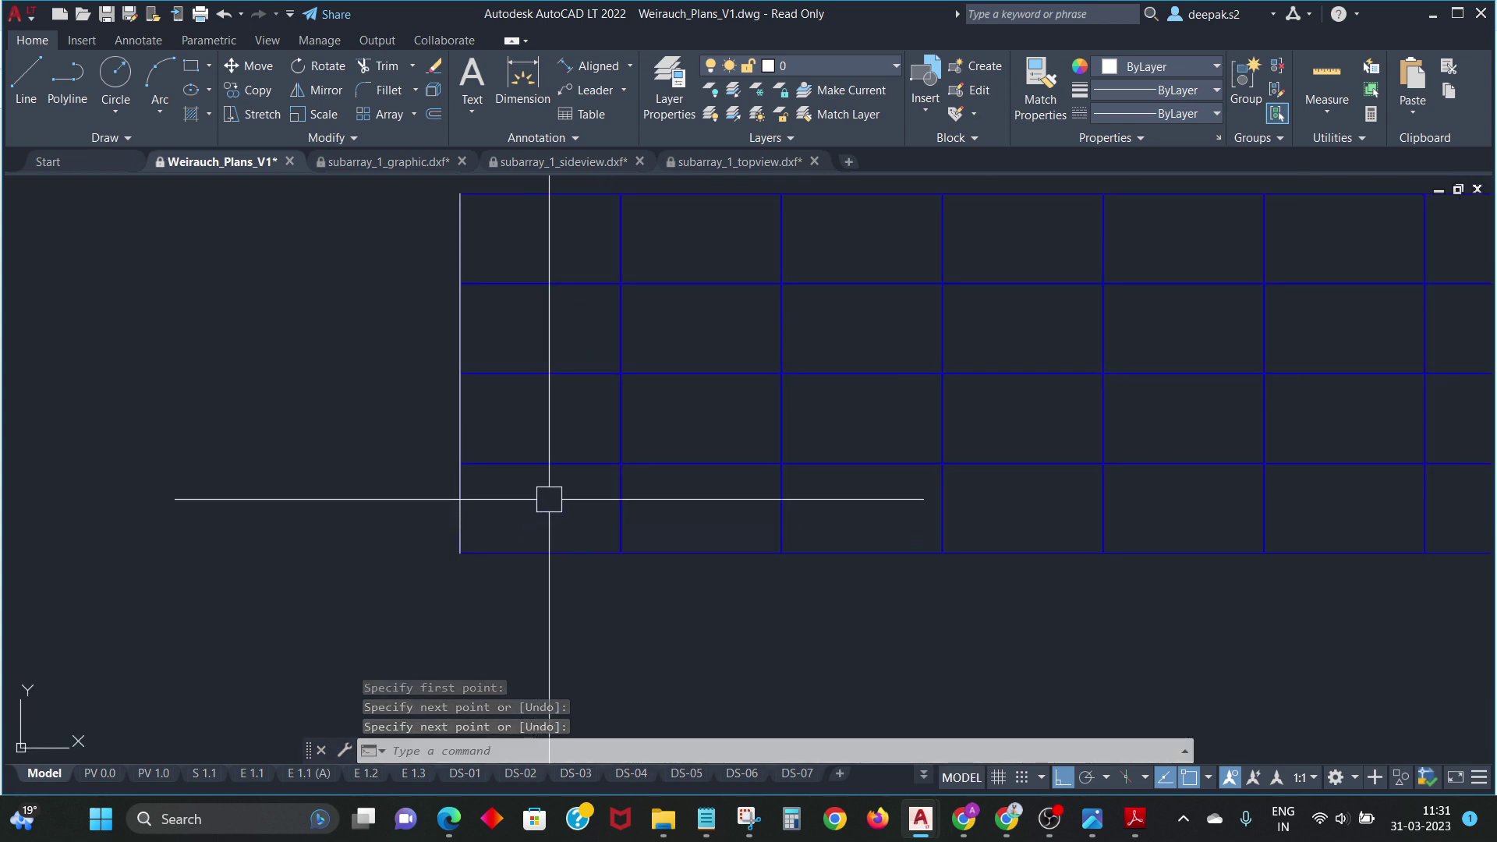
type("o")
key("Return")
type("12")
key("Return")
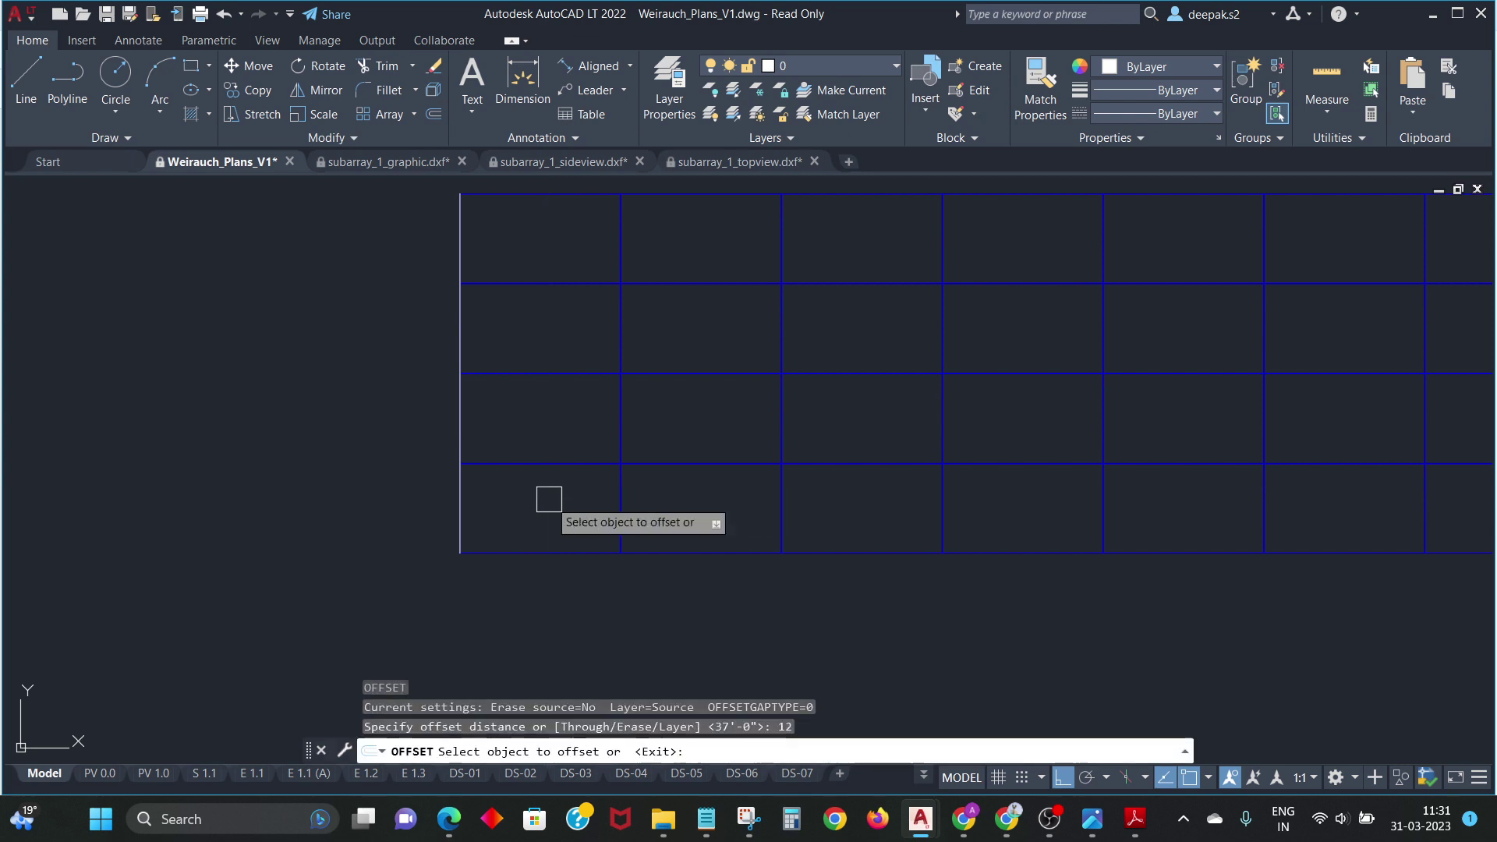
left_click(472, 507)
left_click(648, 523)
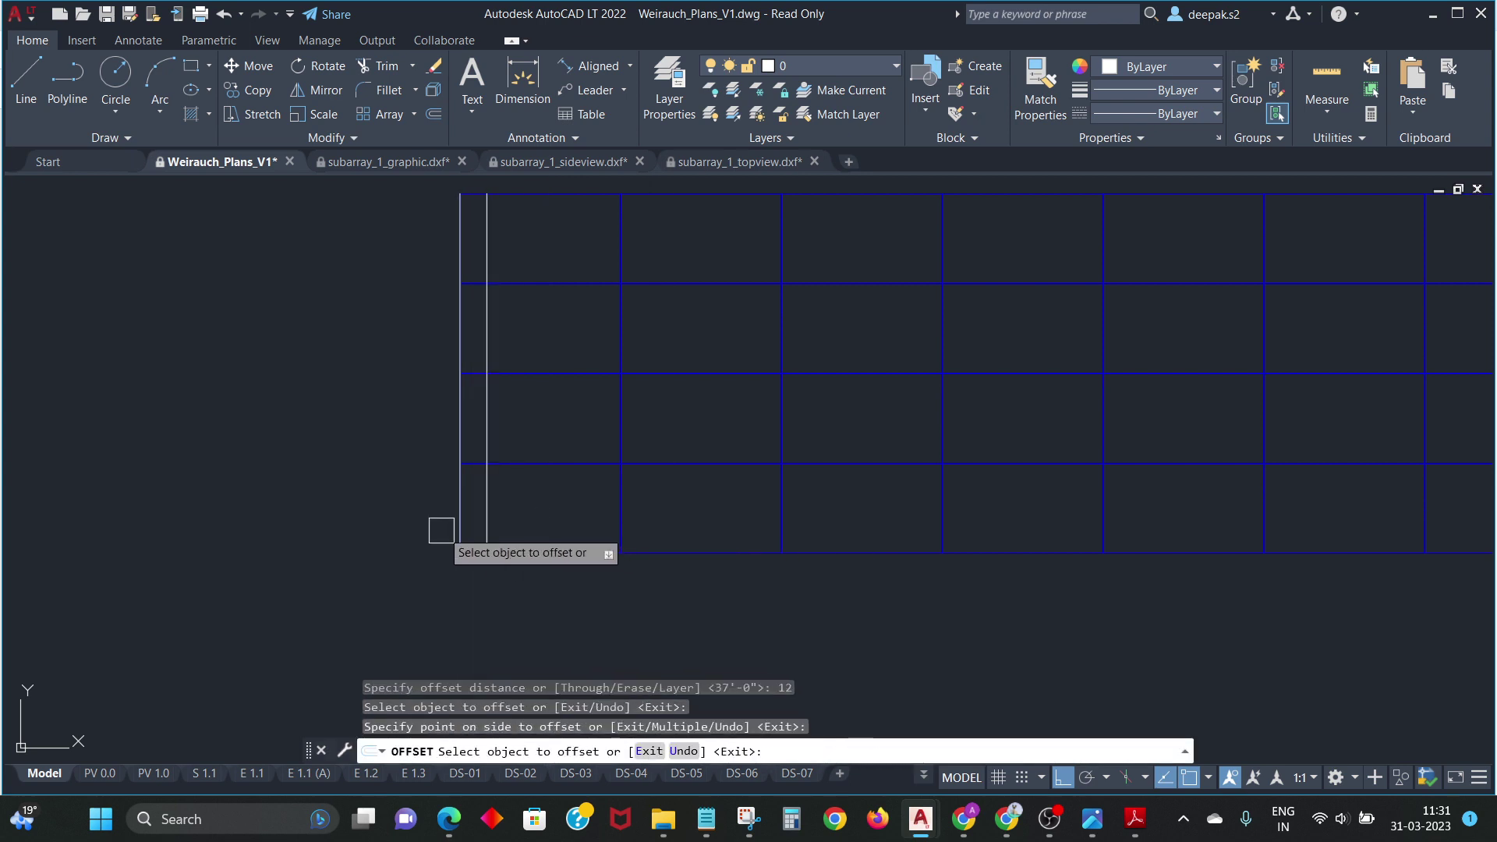
key("Return")
left_click(398, 550)
mouse_move(458, 526)
middle_mouse_down()
mouse_move(397, 545)
mouse_move(411, 518)
middle_mouse_up()
key("Delete")
scroll(565, 550, "down", 2)
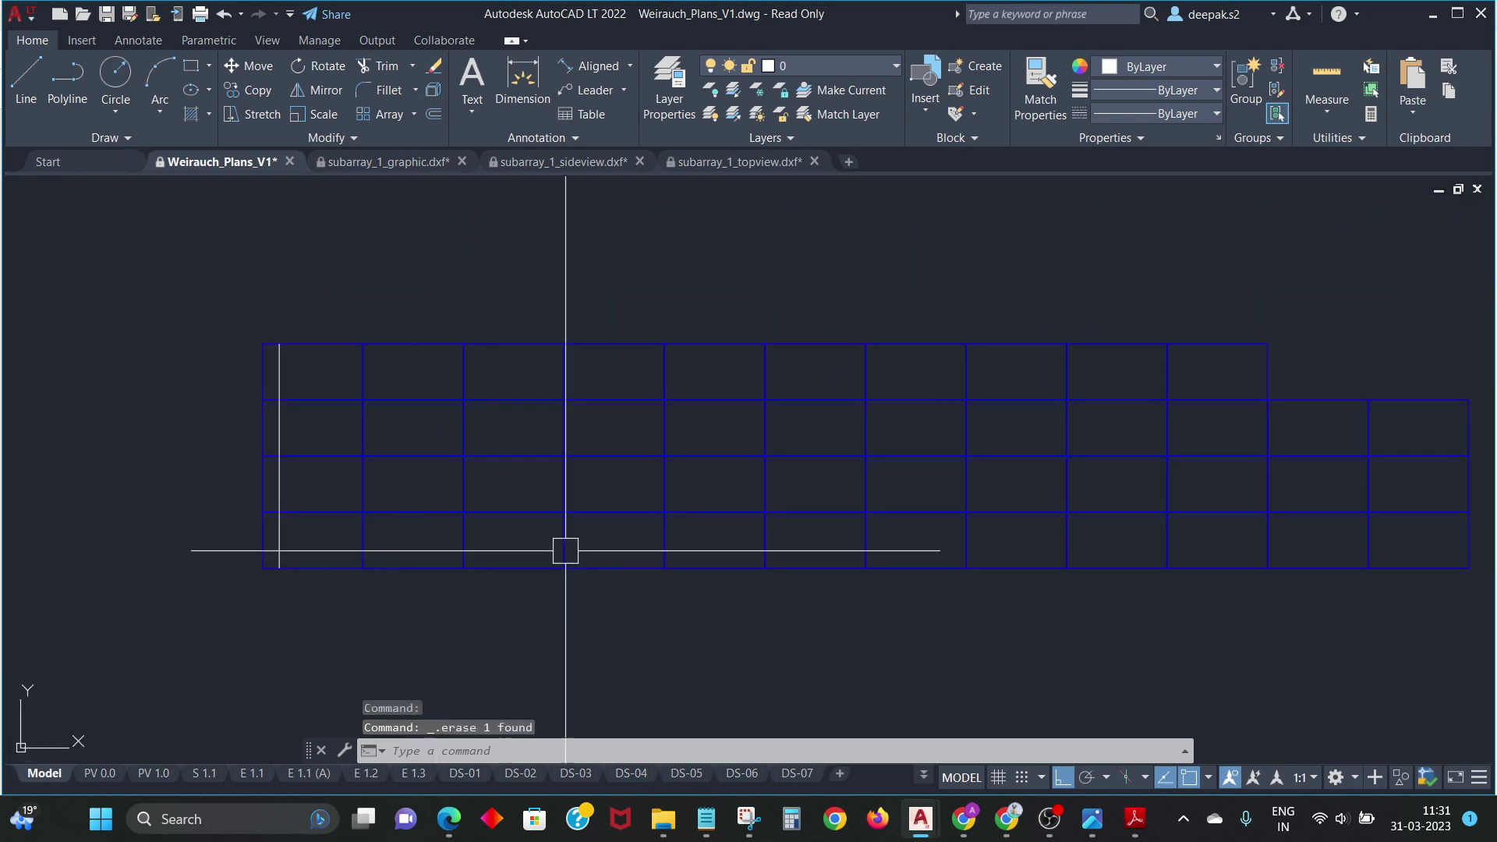
scroll(448, 535, "up", 3)
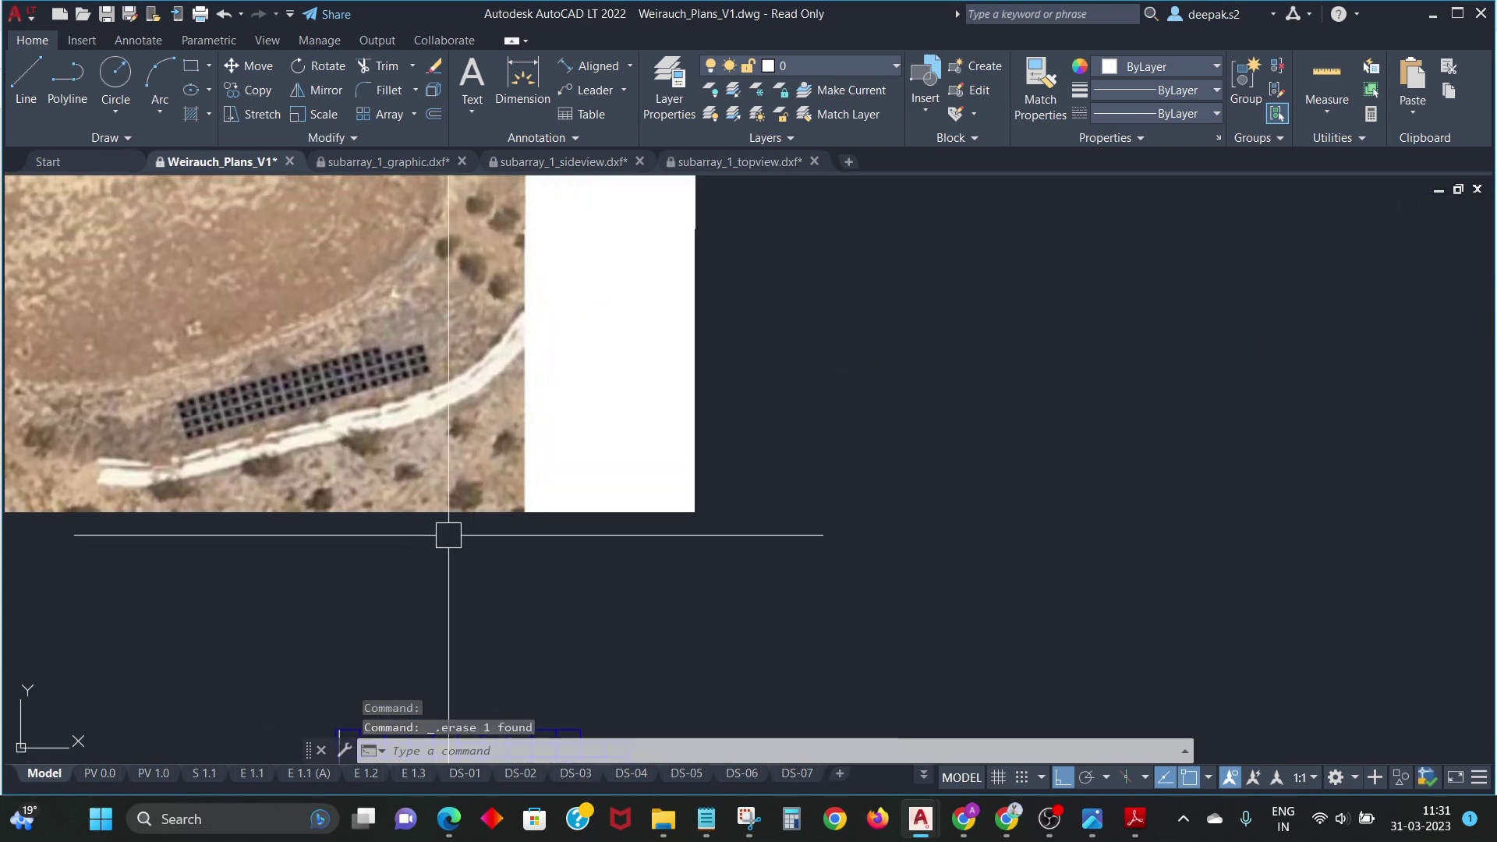
scroll(335, 507, "up", 2)
mouse_move(335, 507)
middle_mouse_down()
mouse_move(361, 518)
mouse_move(544, 481)
middle_mouse_up()
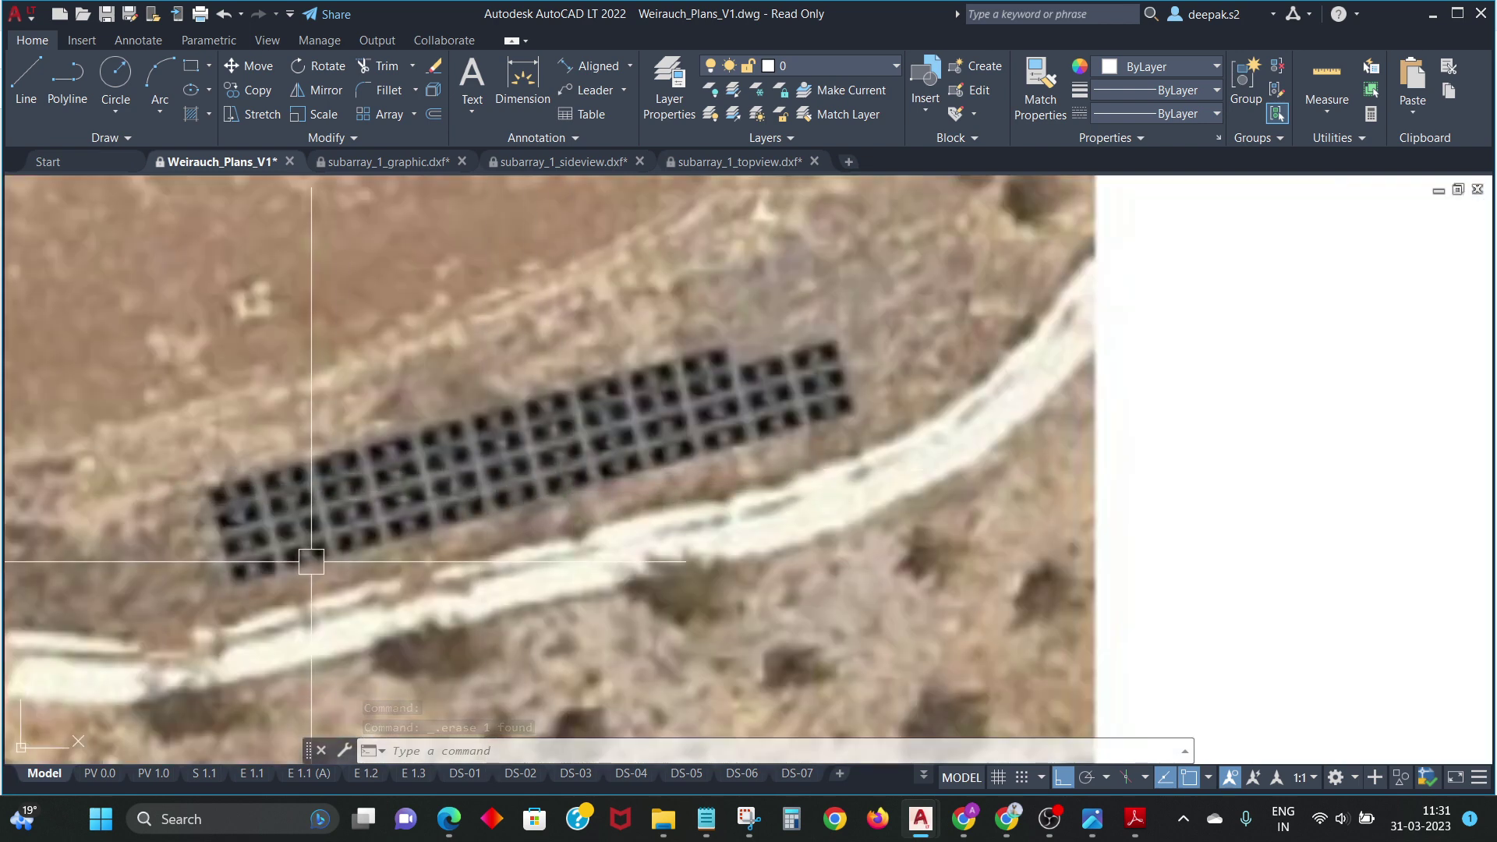
middle_click_drag(254, 558, 631, 597)
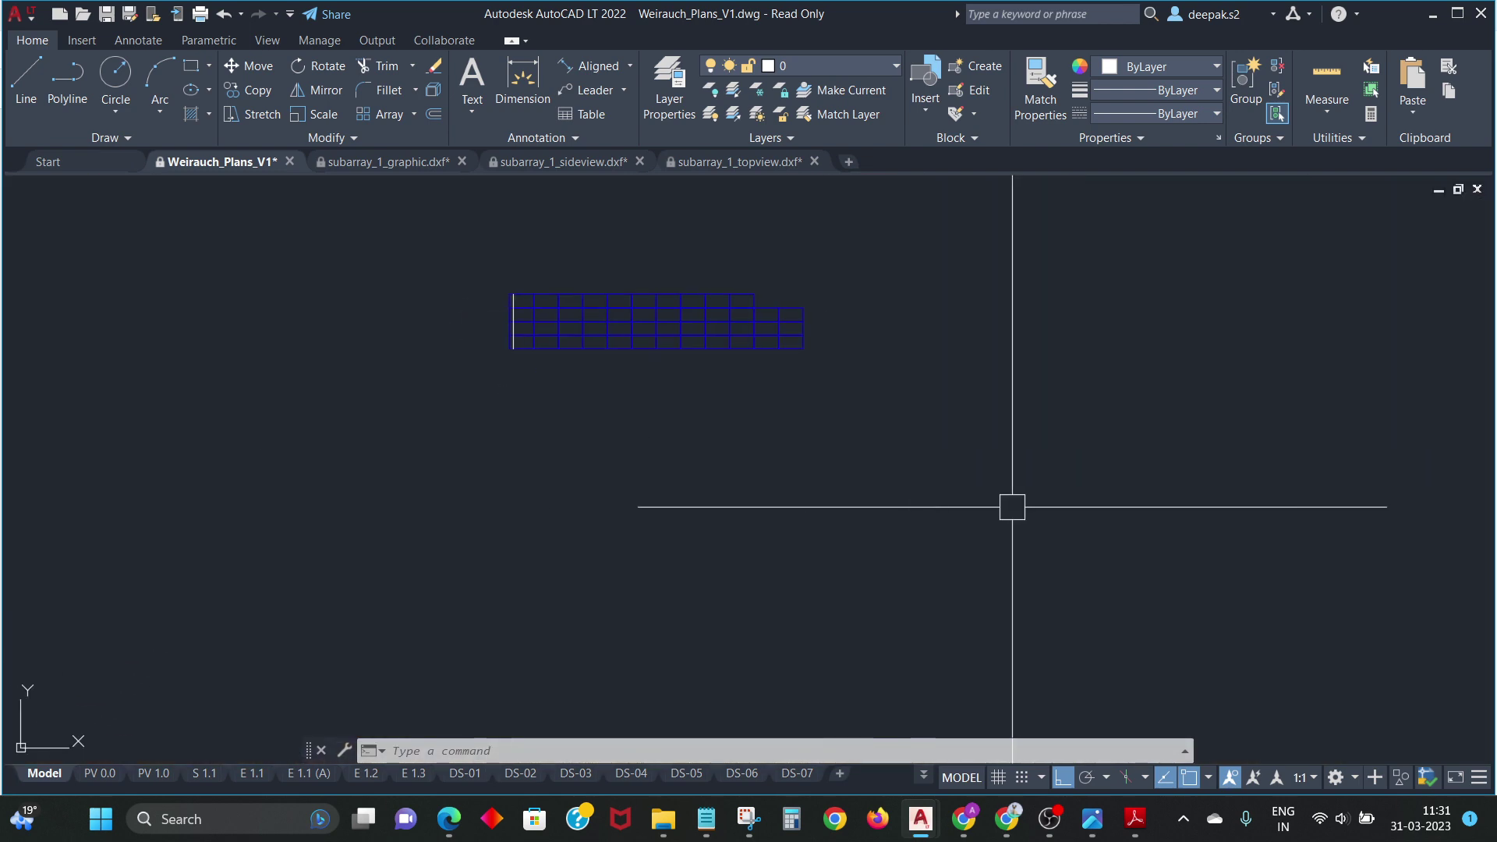
scroll(679, 546, "down", 3)
scroll(652, 575, "up", 4)
scroll(662, 518, "up", 1)
scroll(638, 465, "down", 2)
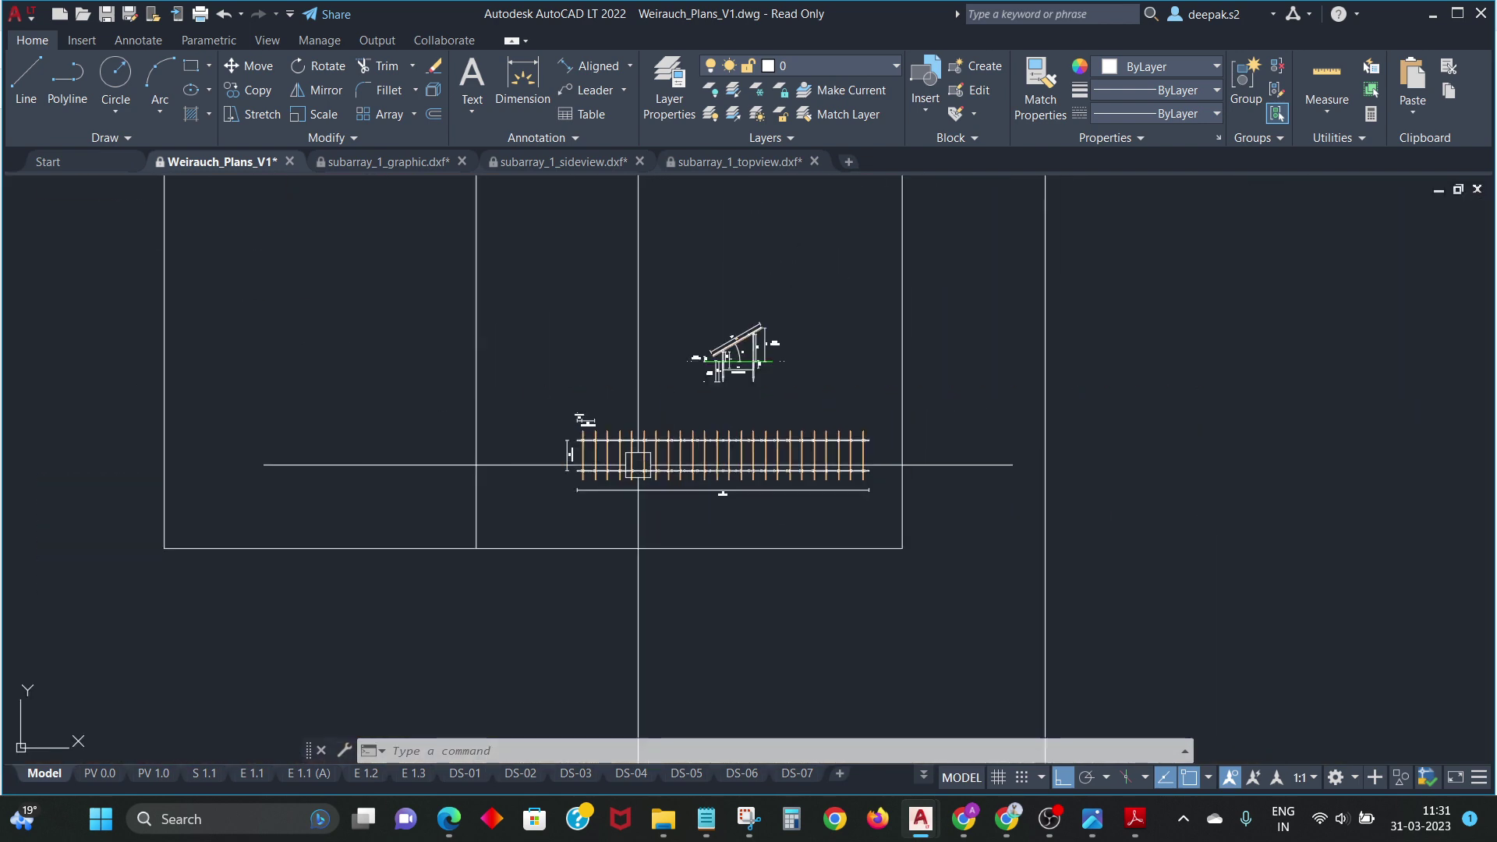
scroll(638, 465, "up", 4)
scroll(529, 436, "up", 3)
left_click(453, 368)
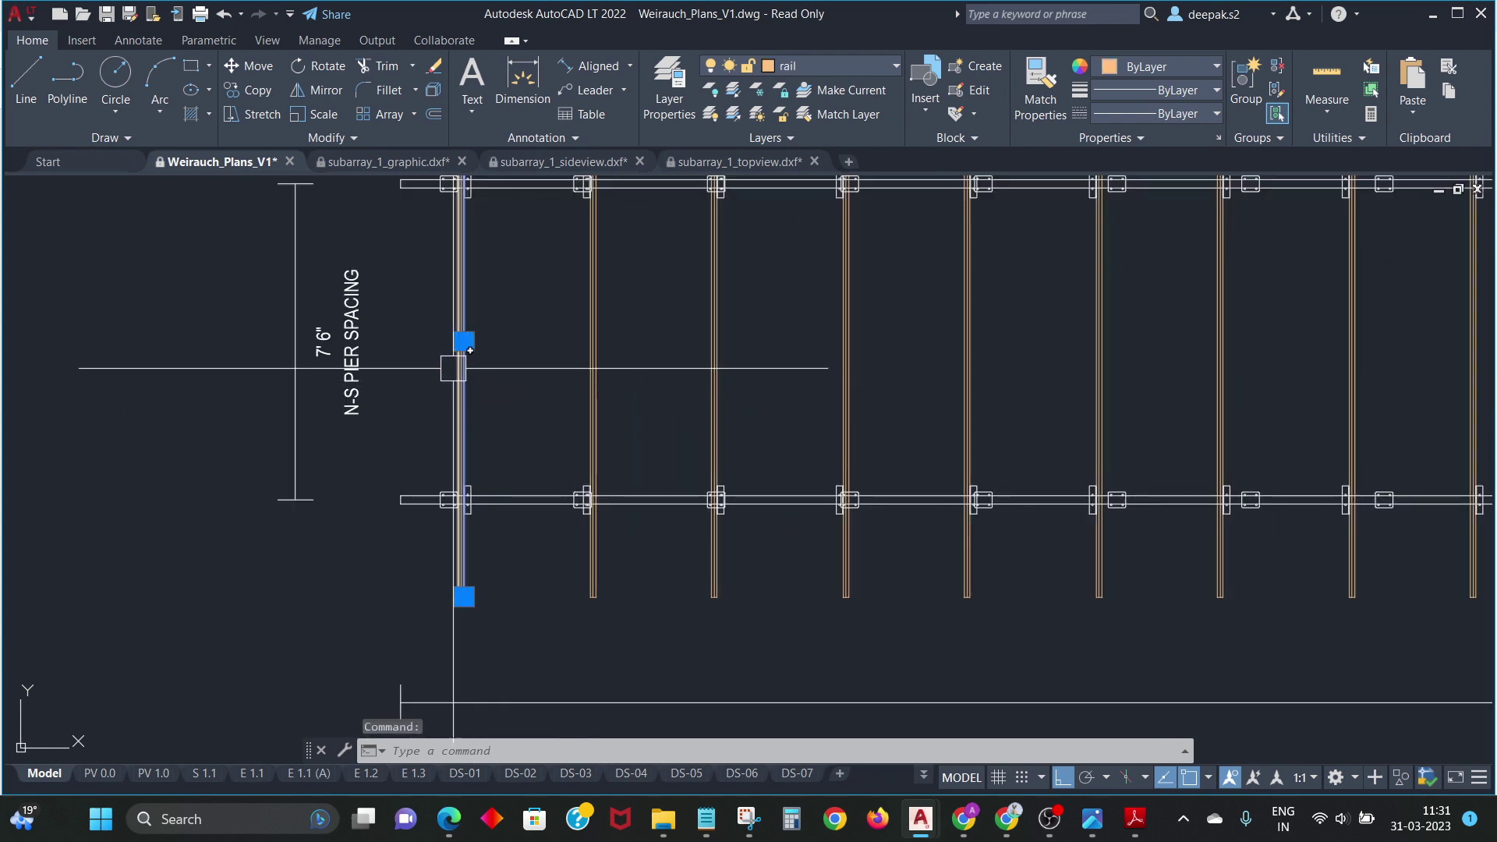
scroll(435, 434, "down", 5)
scroll(384, 462, "up", 5)
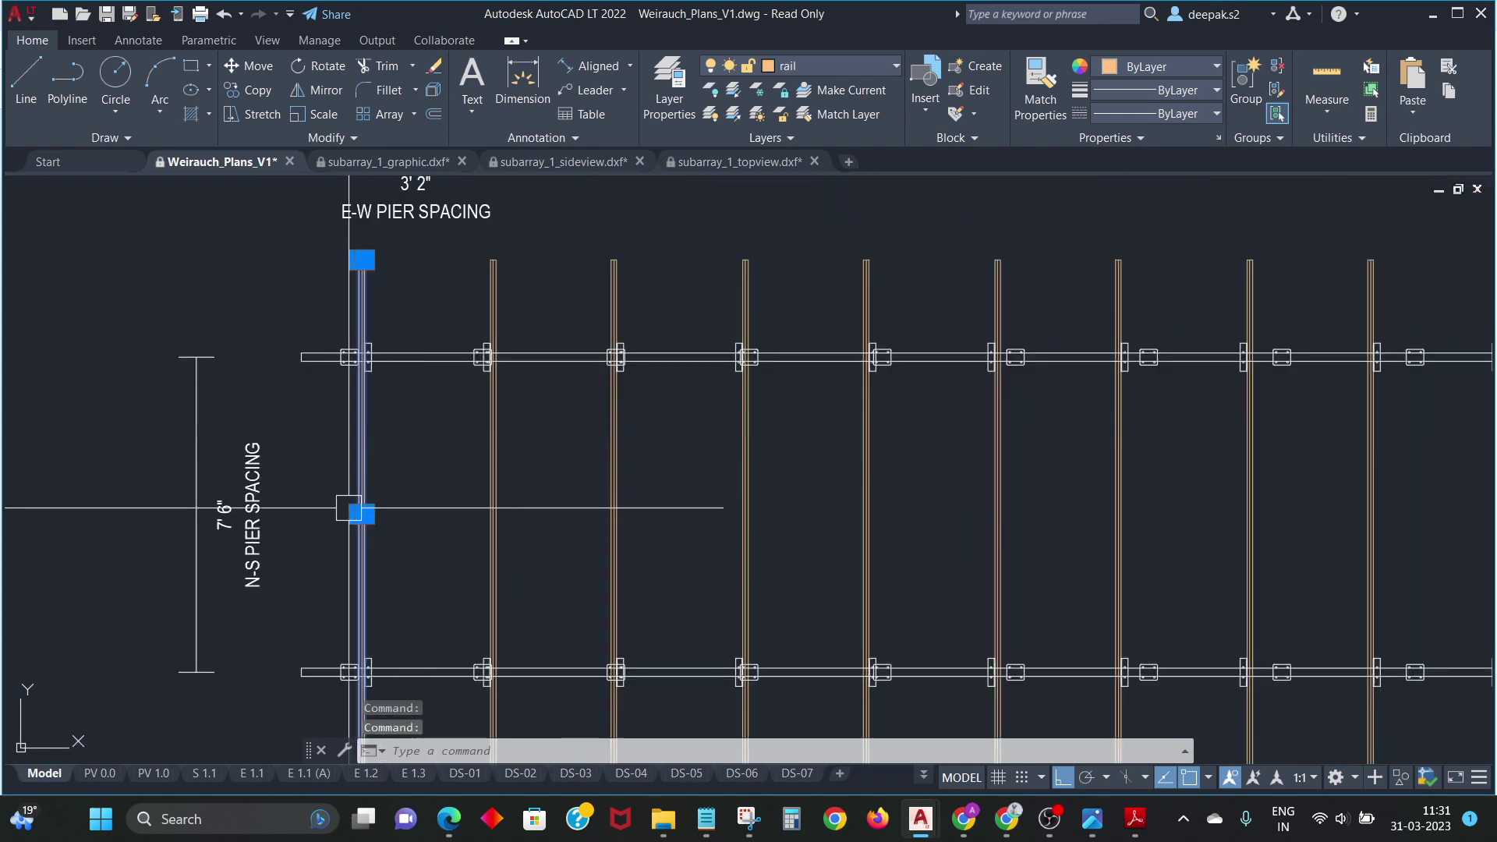
scroll(503, 553, "up", 5)
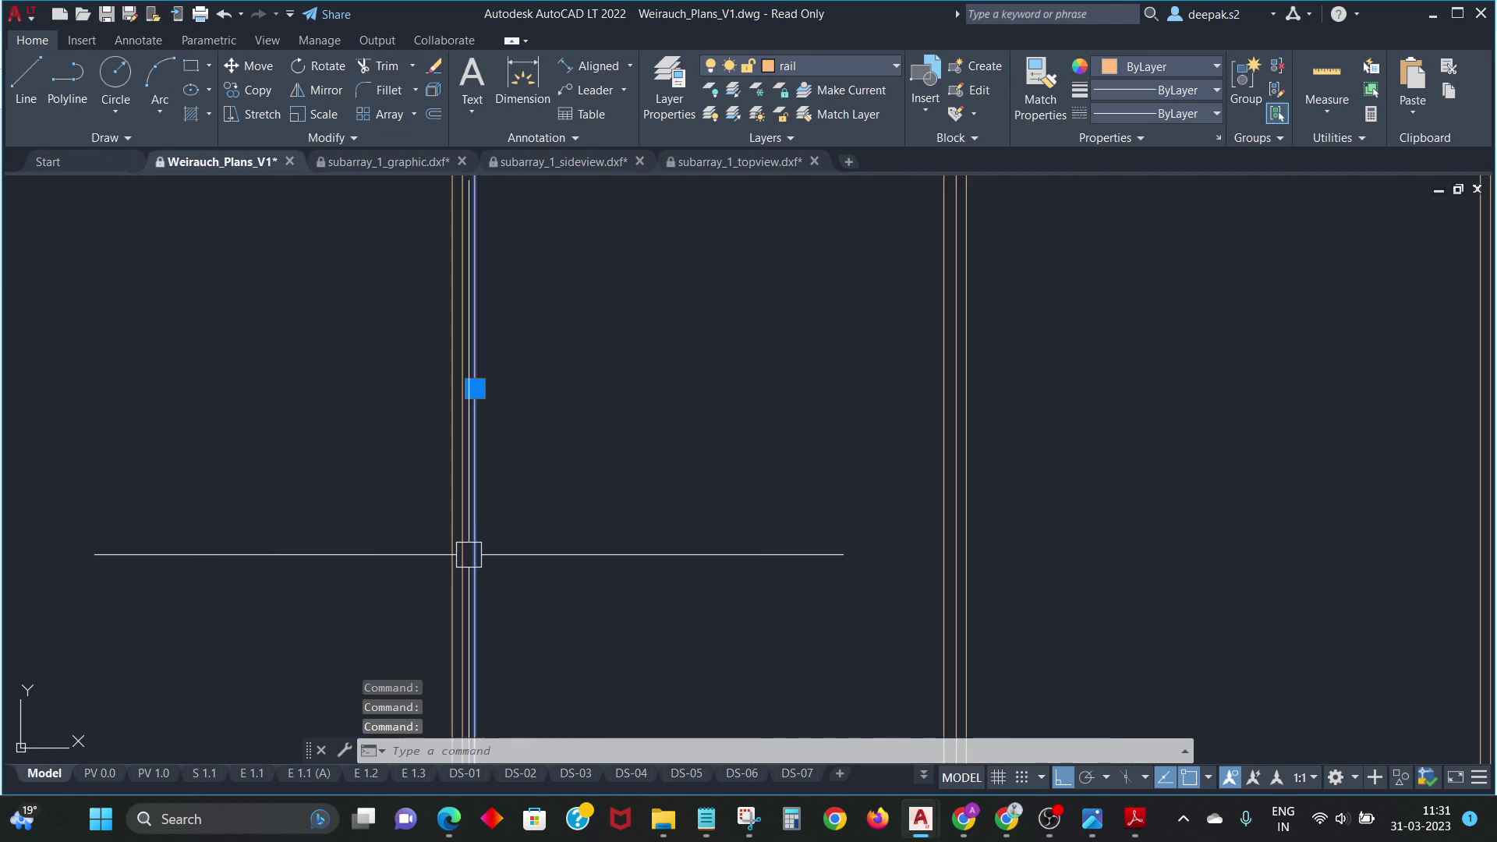
scroll(486, 504, "down", 5)
scroll(559, 507, "down", 5)
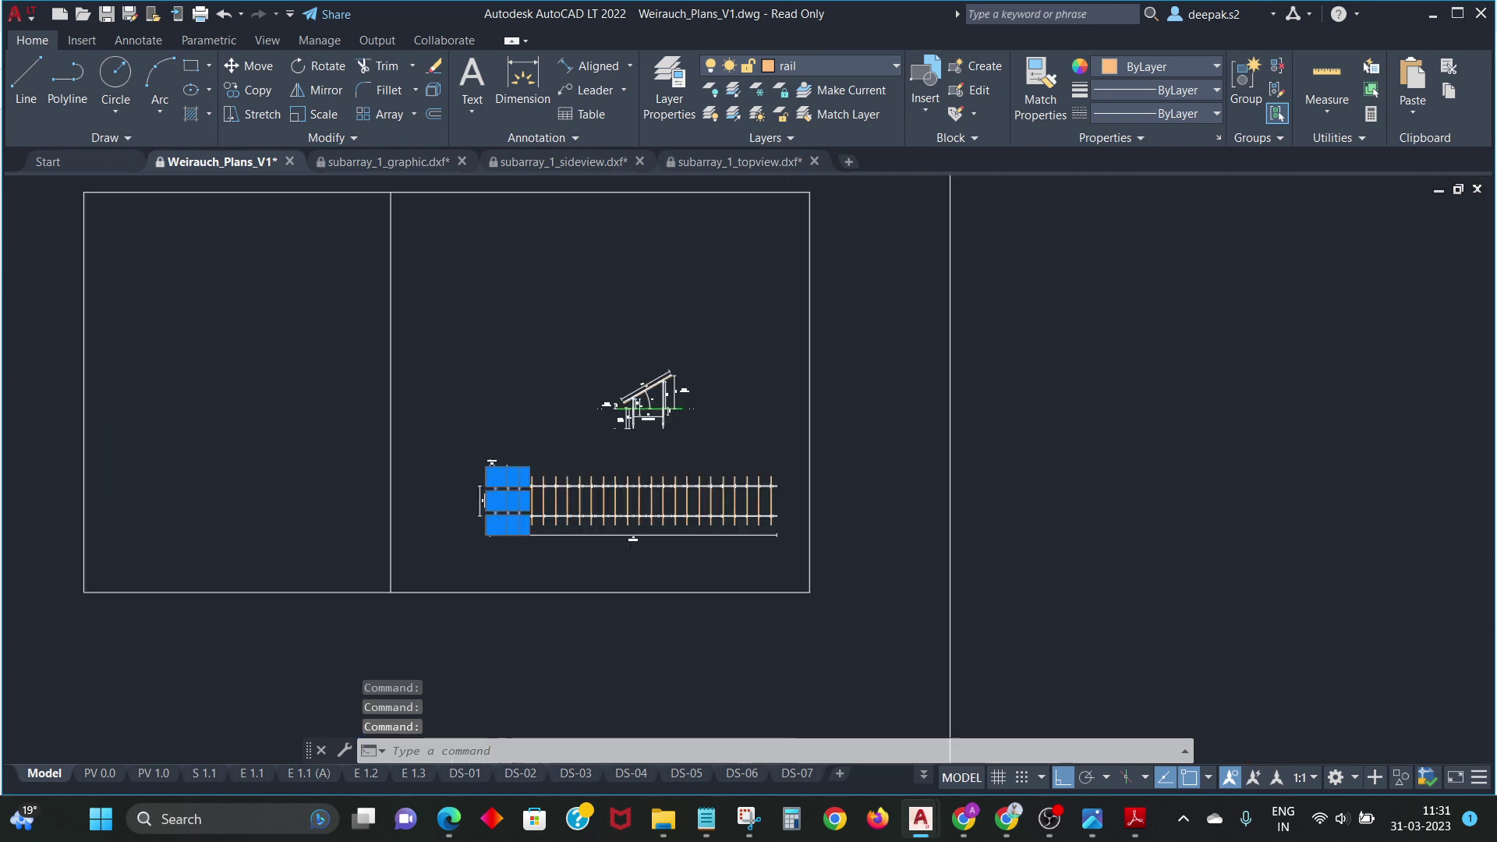
scroll(525, 502, "up", 3)
scroll(545, 518, "up", 2)
scroll(463, 501, "down", 4)
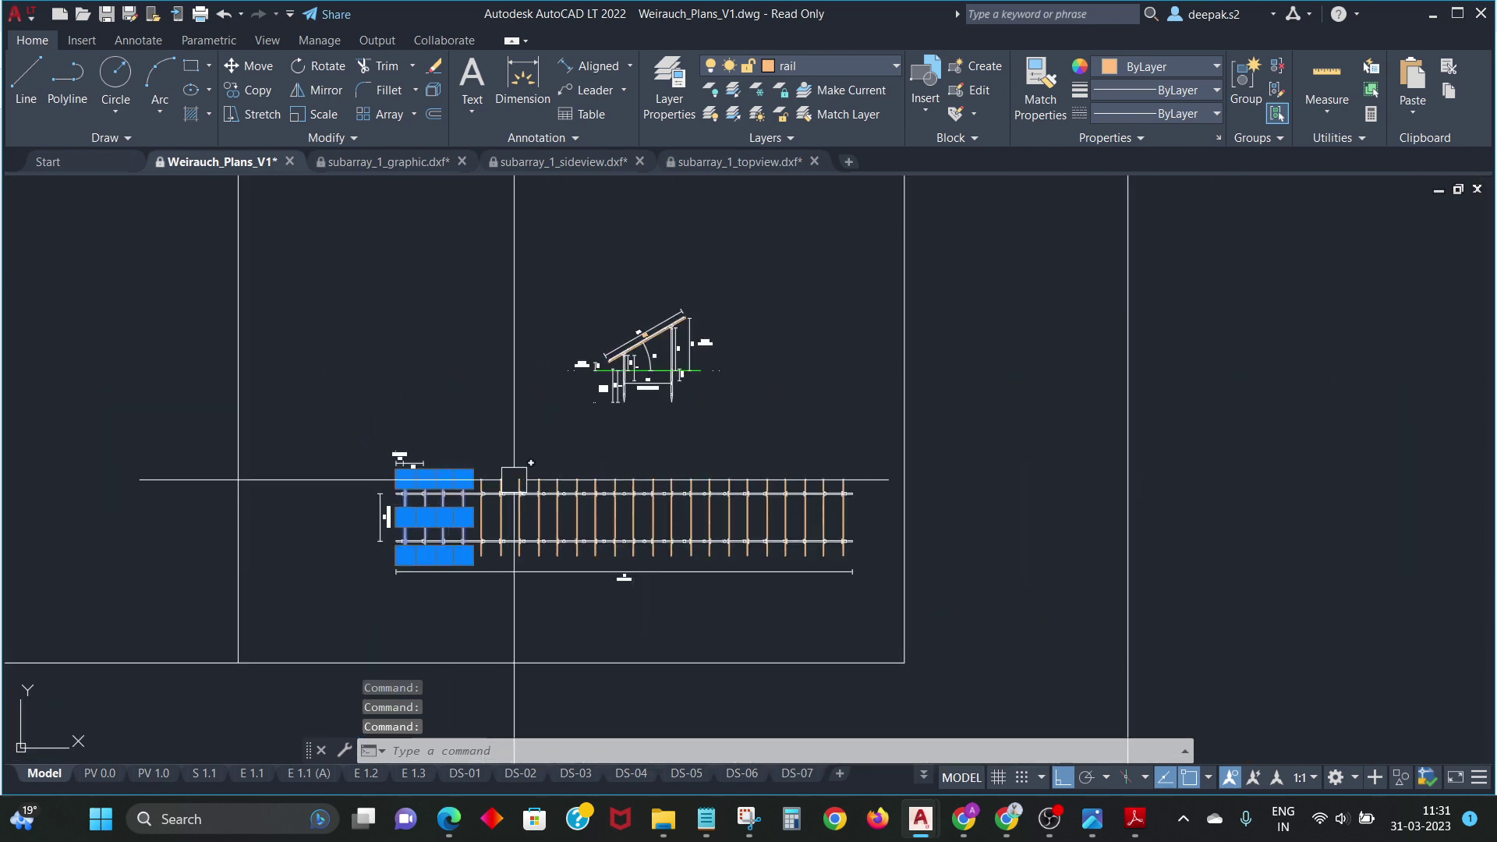
scroll(539, 577, "down", 4)
middle_click_drag(545, 602, 555, 342)
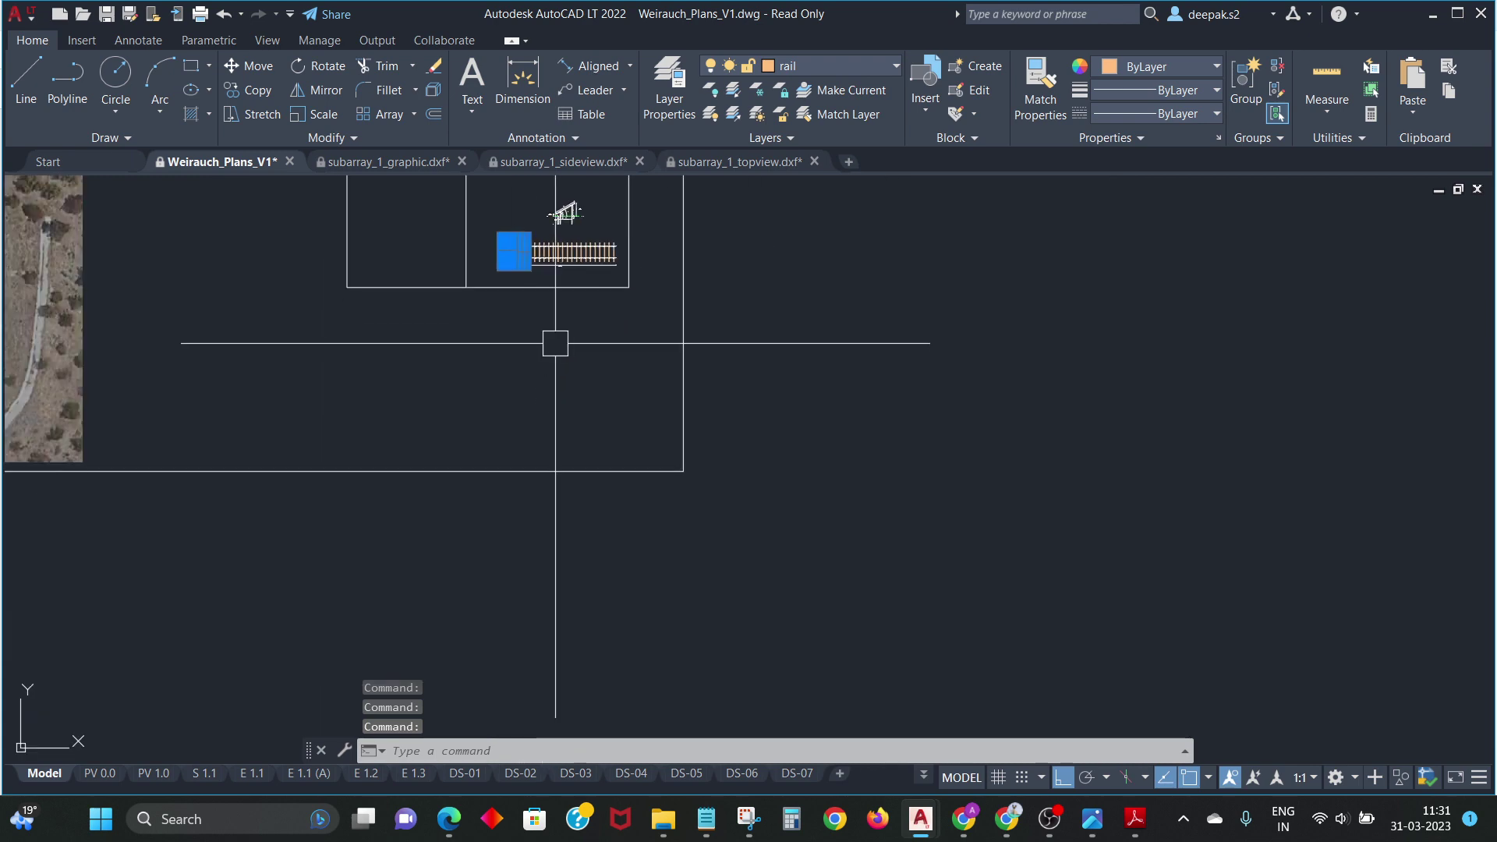
scroll(527, 420, "up", 6)
scroll(526, 420, "down", 5)
scroll(425, 447, "down", 3)
scroll(628, 478, "up", 6)
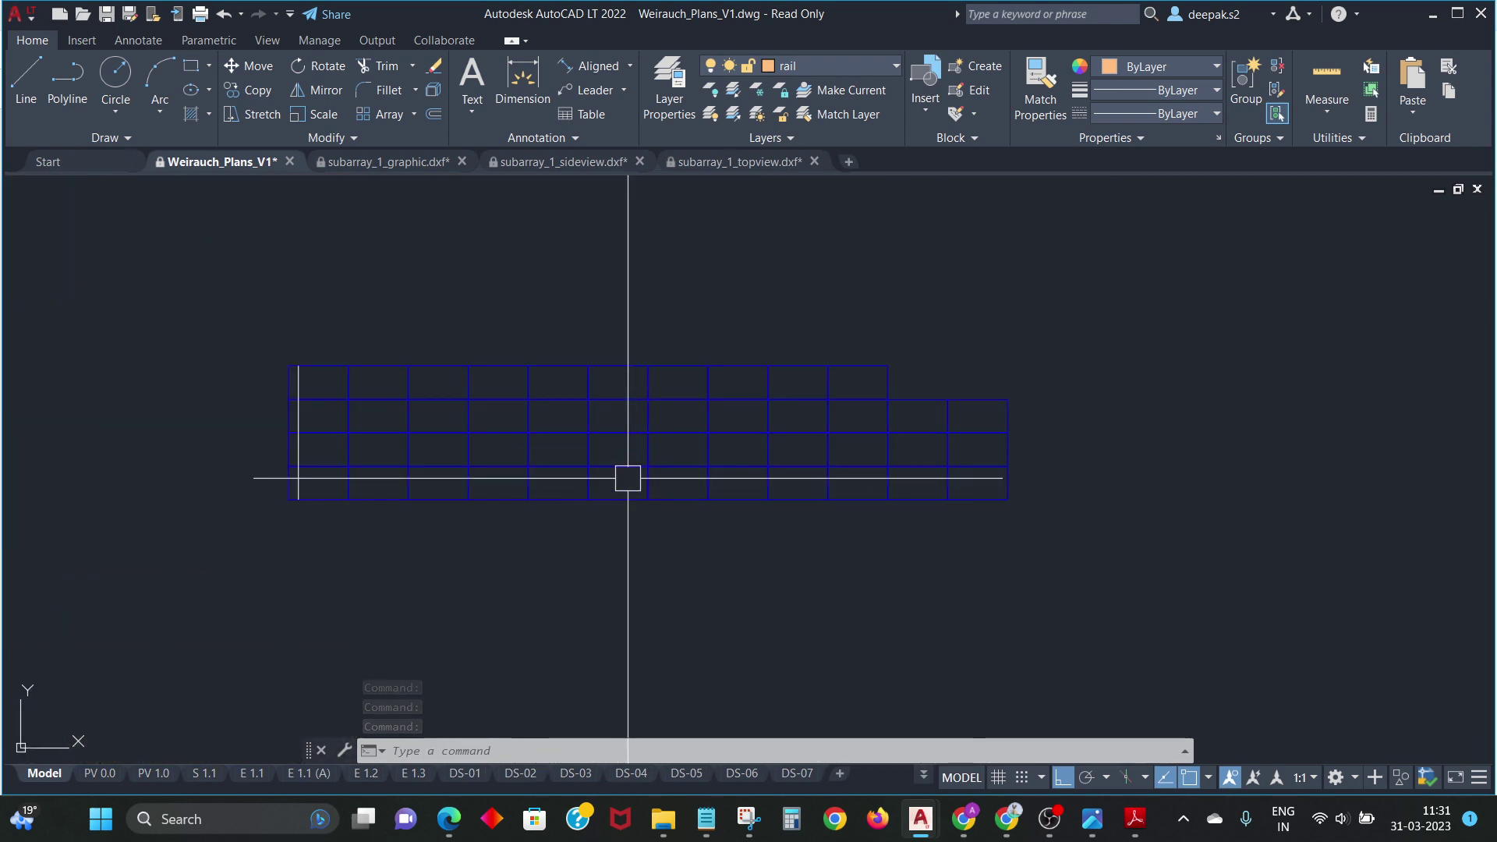
middle_click_drag(629, 478, 460, 482)
- Mirror the left rail line to form a rail pair at the grid's left end
key("l")
key("Return")
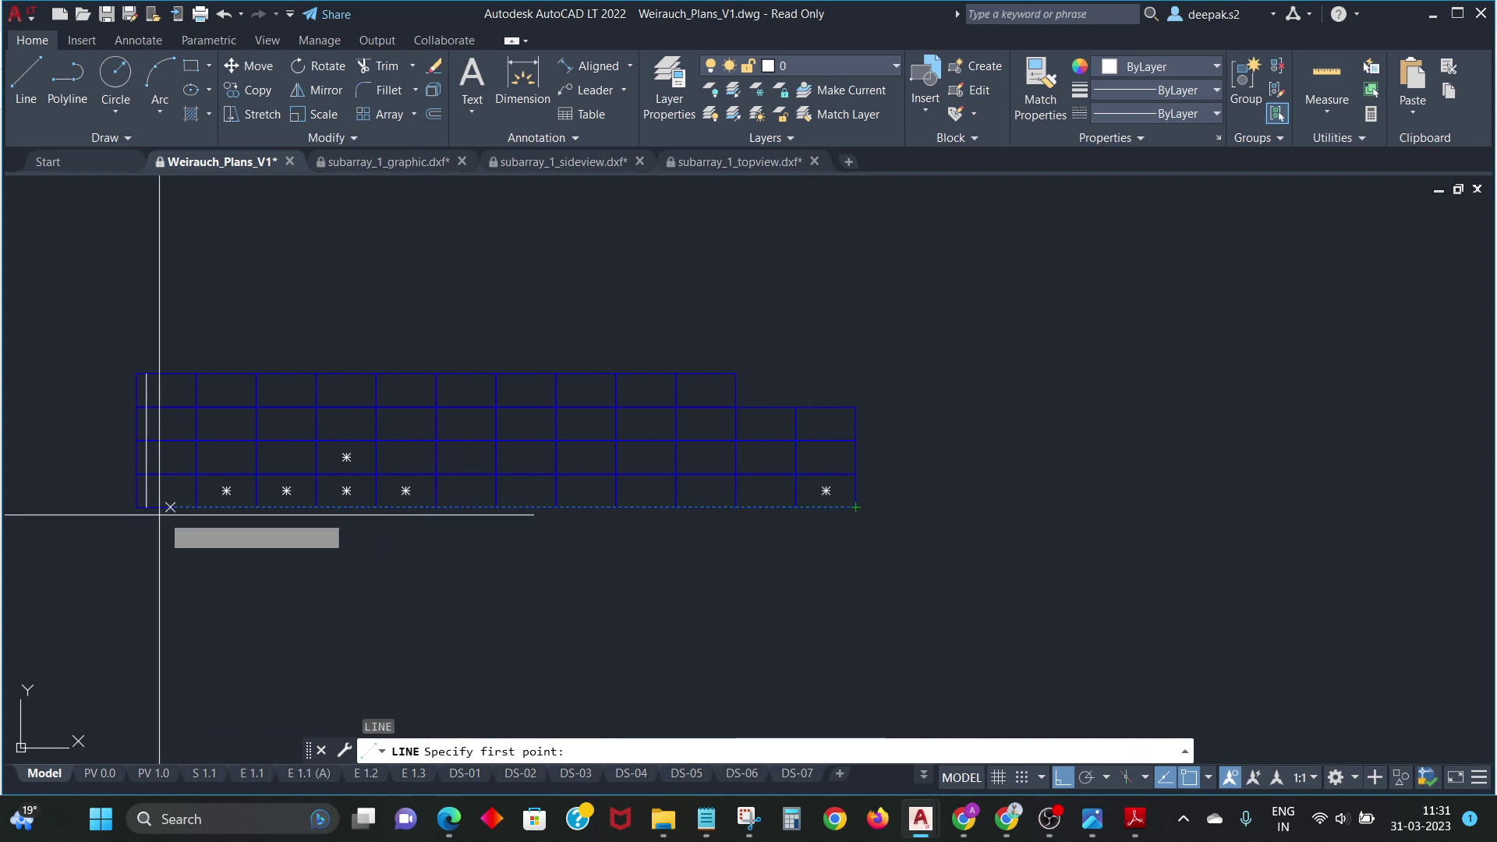
middle_click_drag(136, 514, 417, 488)
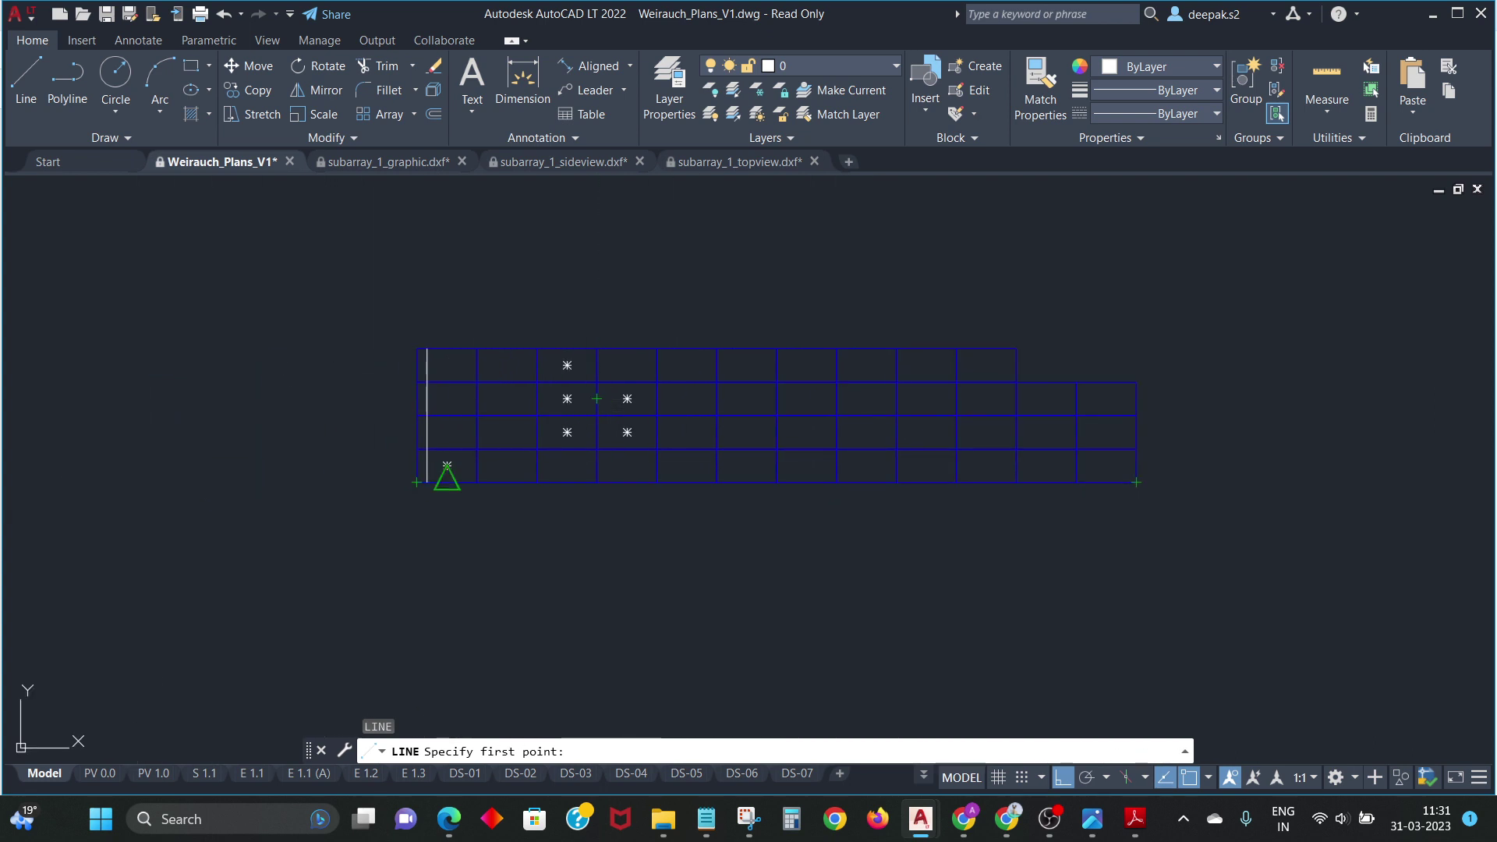
key("Escape")
scroll(445, 464, "up", 2)
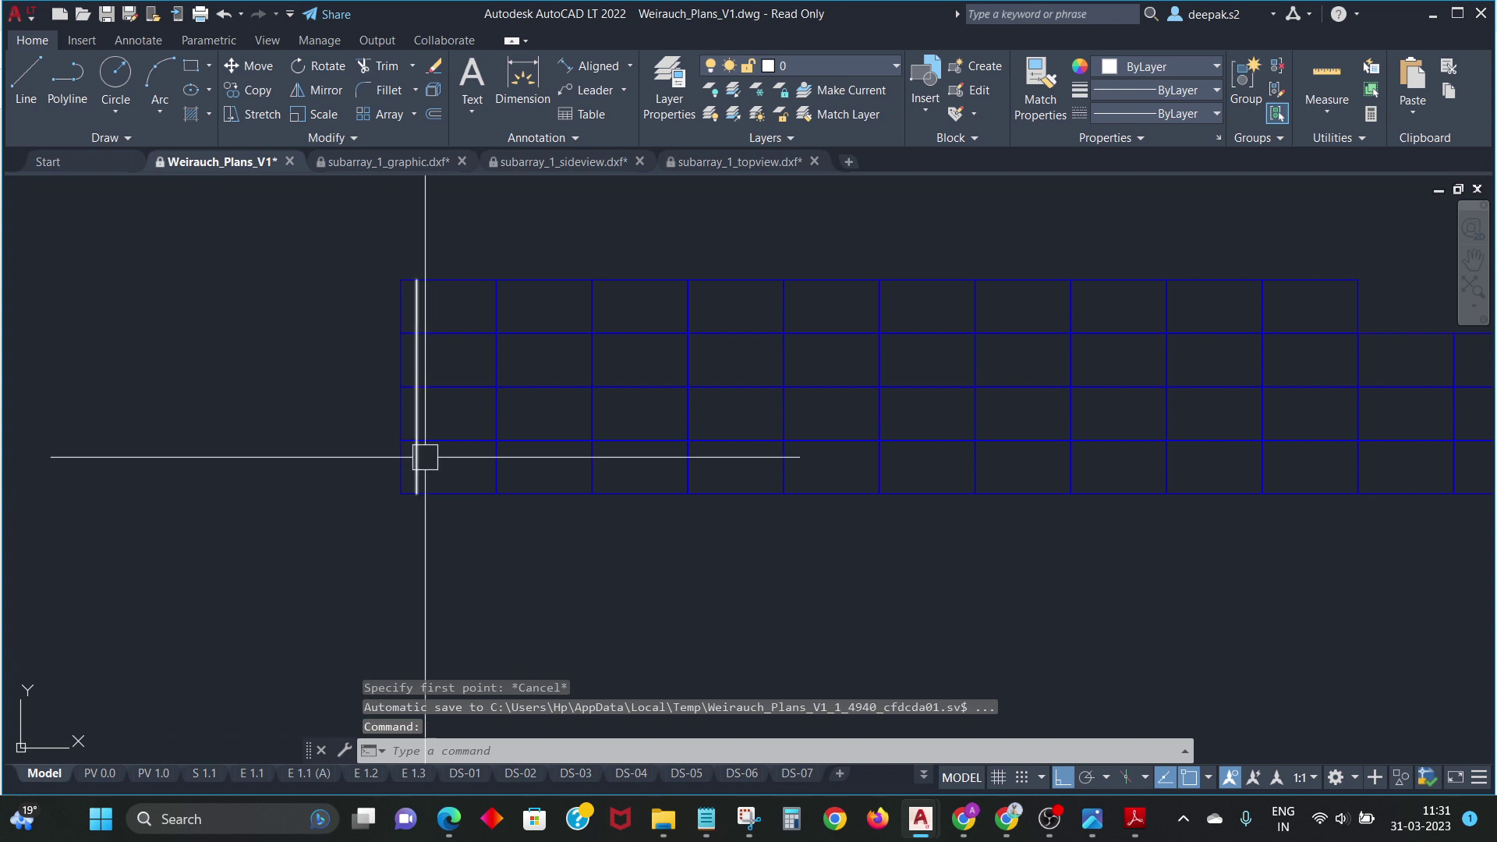
type("mi")
key("Return")
key("Return")
scroll(423, 476, "up", 3)
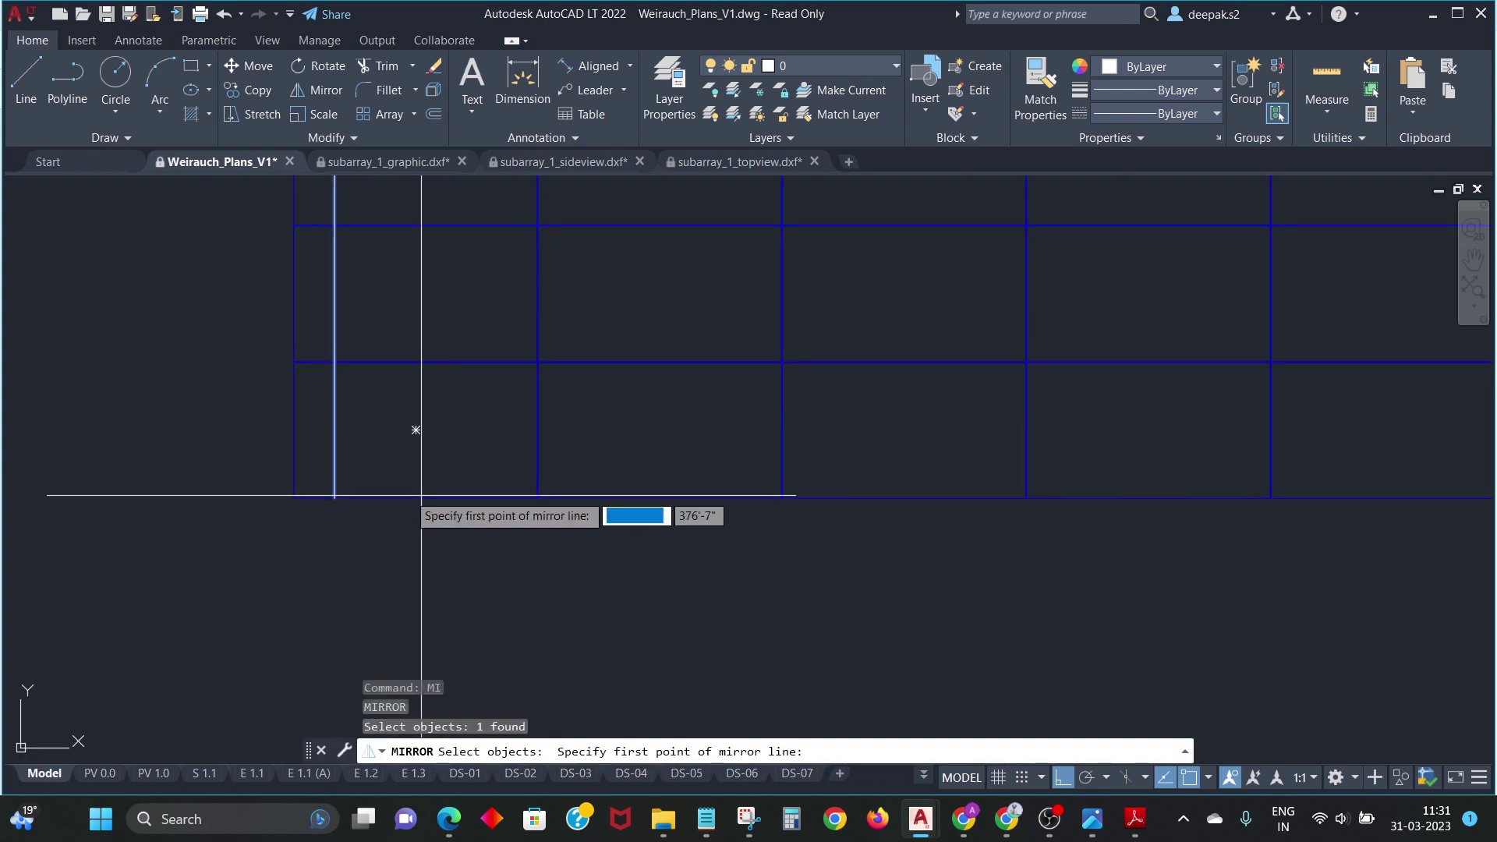
left_click(415, 495)
left_click(432, 434)
key("Return")
scroll(476, 499, "down", 1)
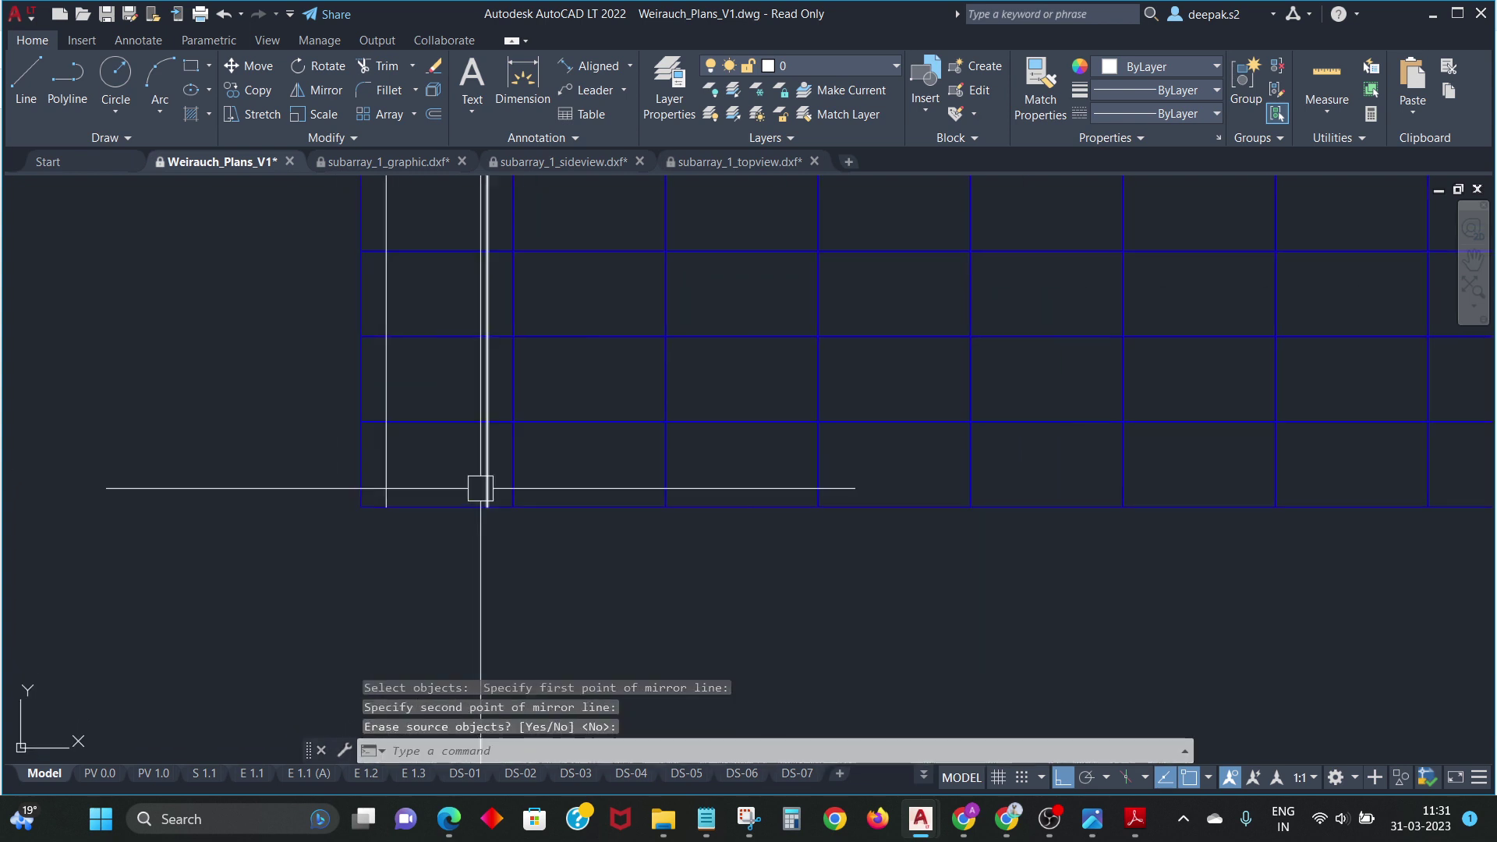
- Copy the rail pair as an array of 13 items spaced 6'-0" along the grid
left_click(485, 488)
middle_click_drag(444, 498, 414, 539)
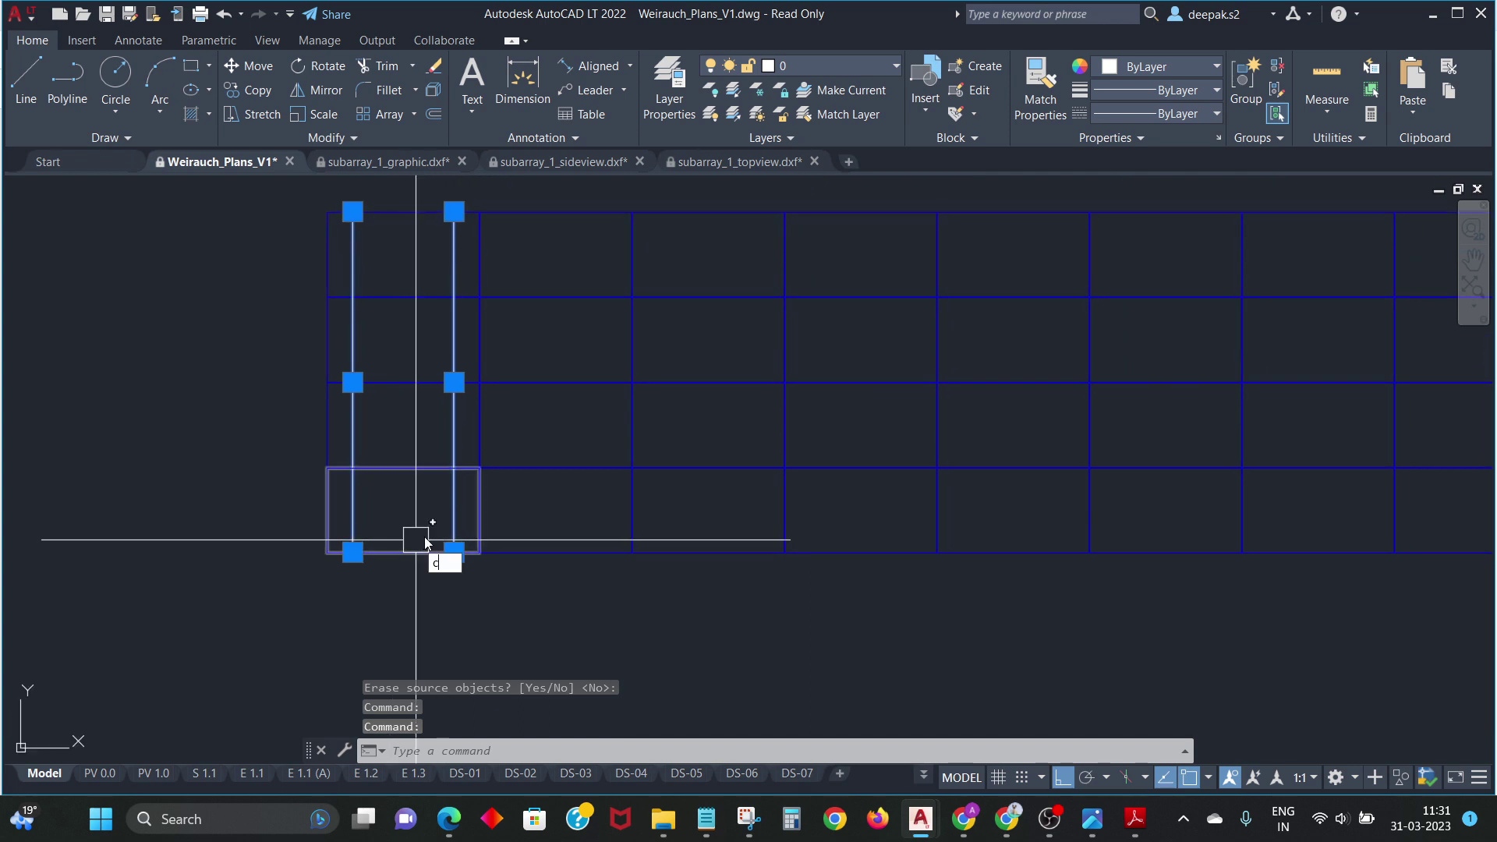
type("o")
key("Return")
left_click(403, 510)
type("ar")
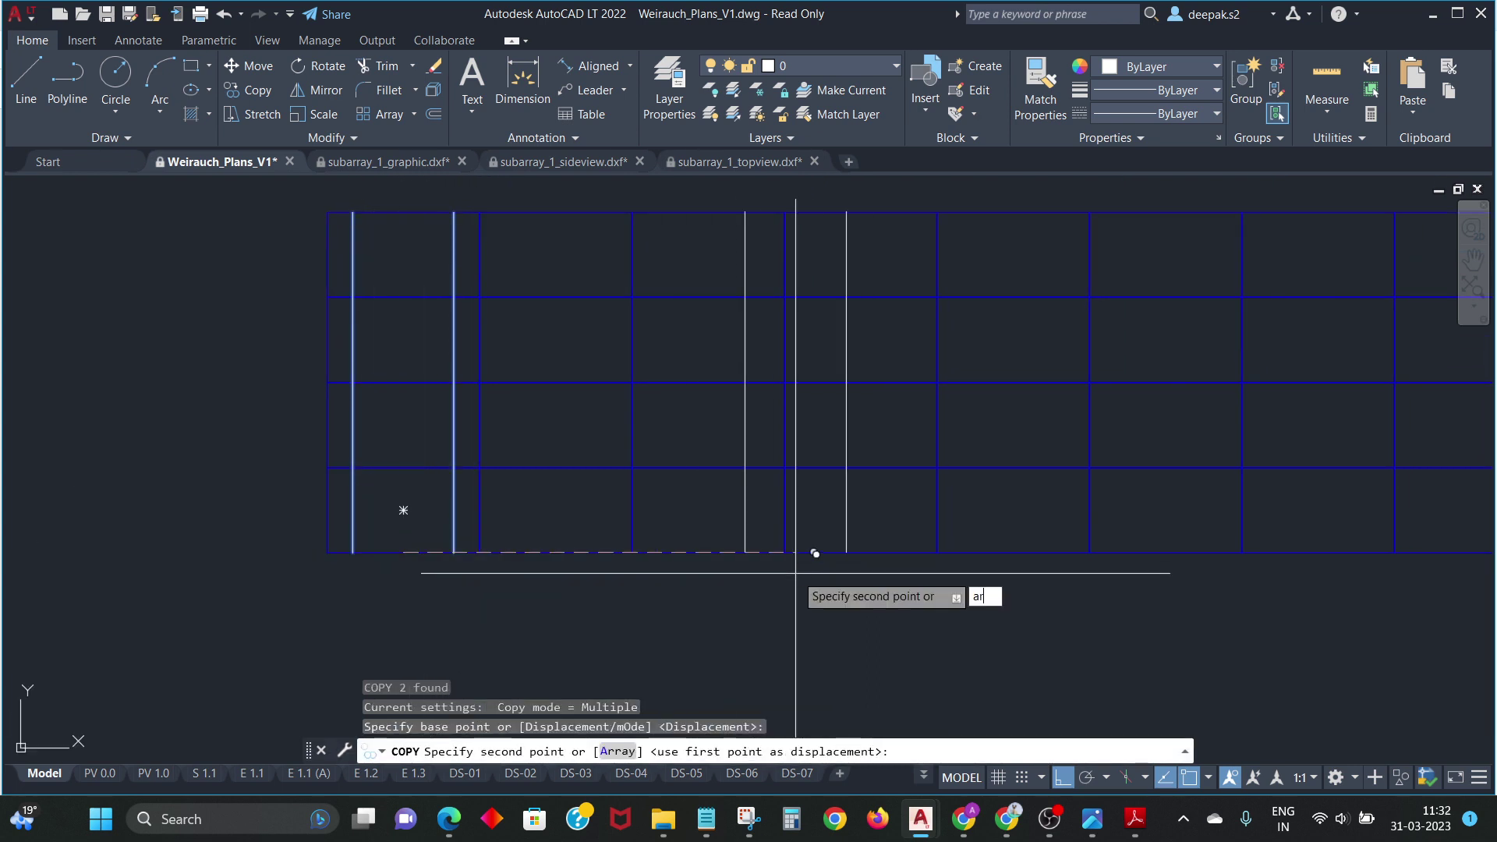
key("Return")
key("Return")
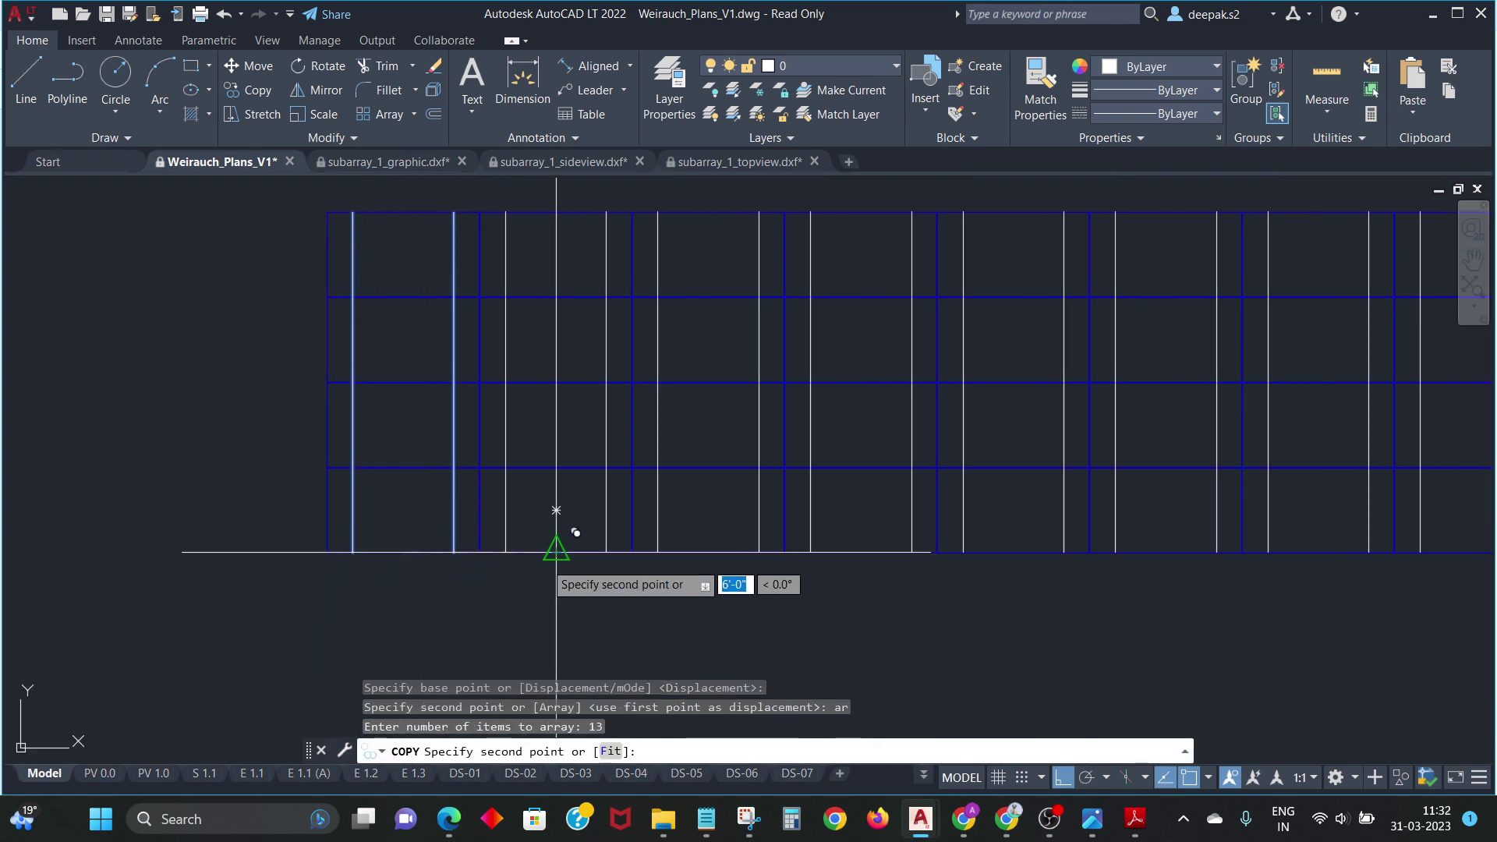
left_click(555, 545)
key("Escape")
scroll(945, 533, "down", 5)
scroll(945, 533, "up", 5)
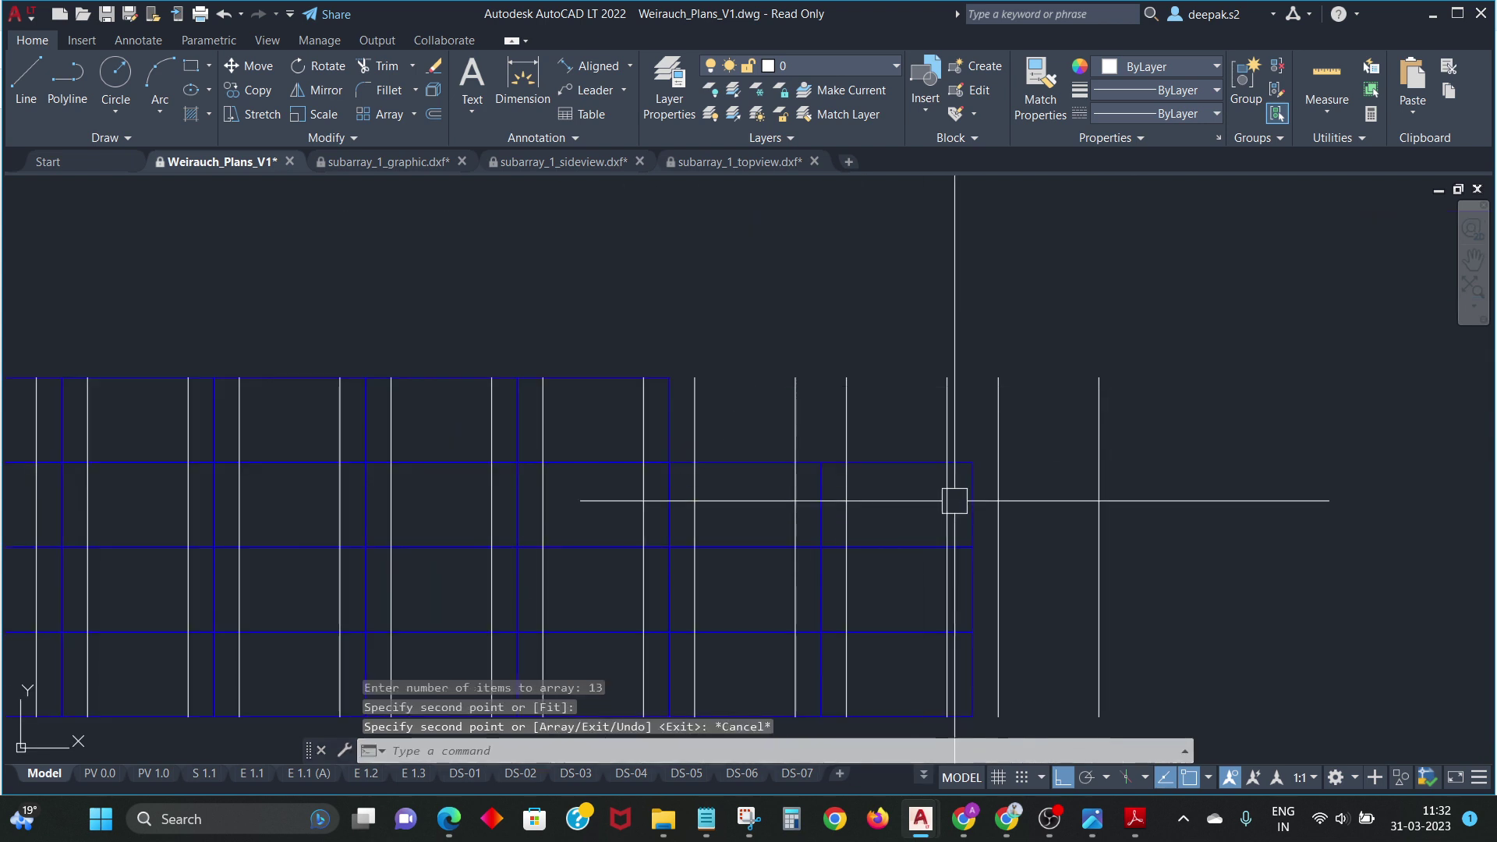
middle_click_drag(955, 500, 696, 496)
- Trim the rail tops overhanging the shorter right-hand section using fence selections
type("r")
key("Return")
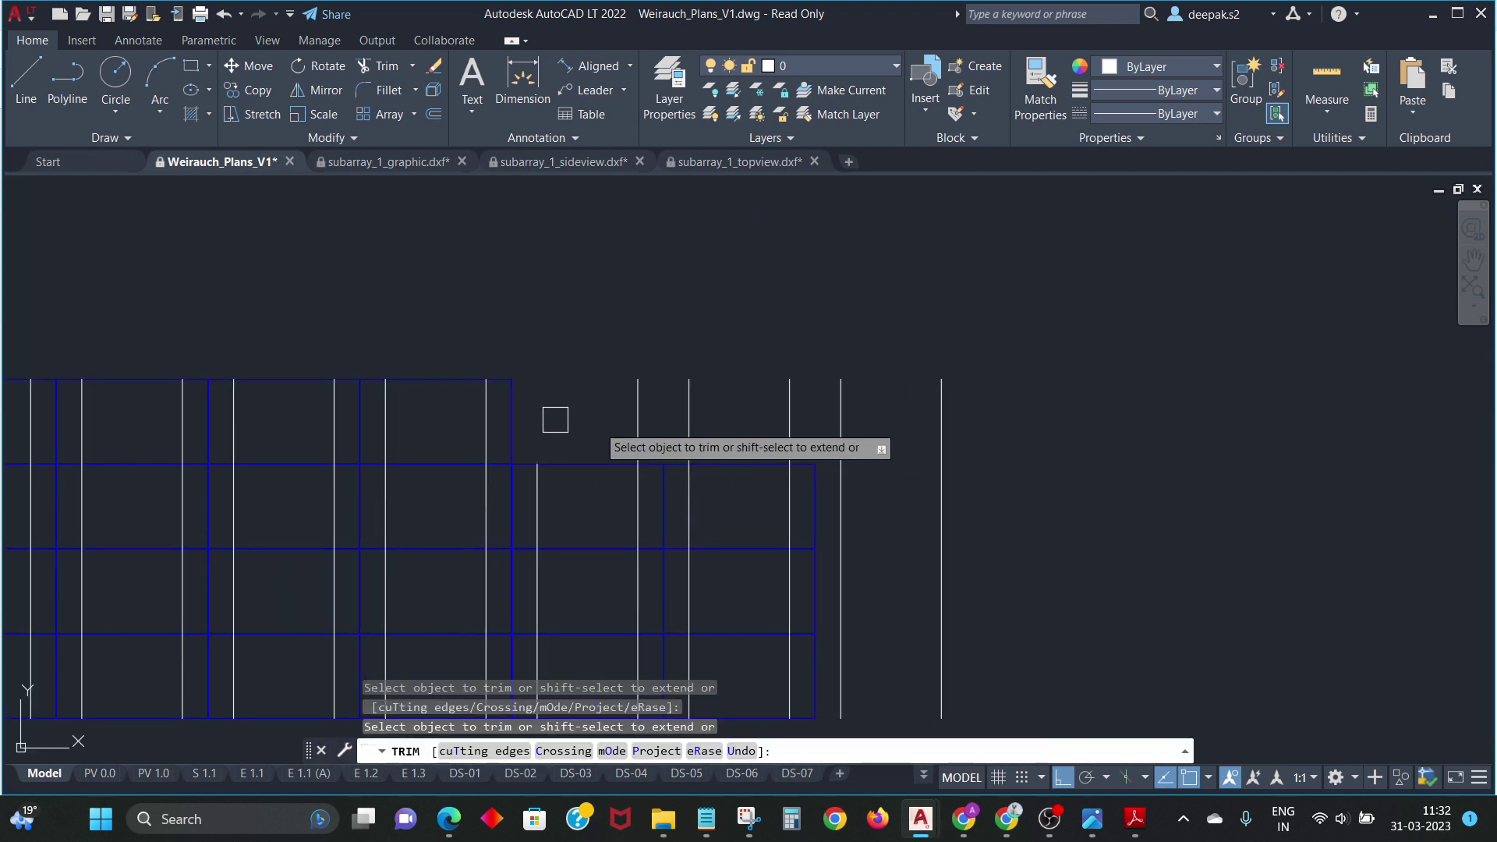
left_click(531, 419)
left_click(751, 430)
key("Return")
left_click(792, 422)
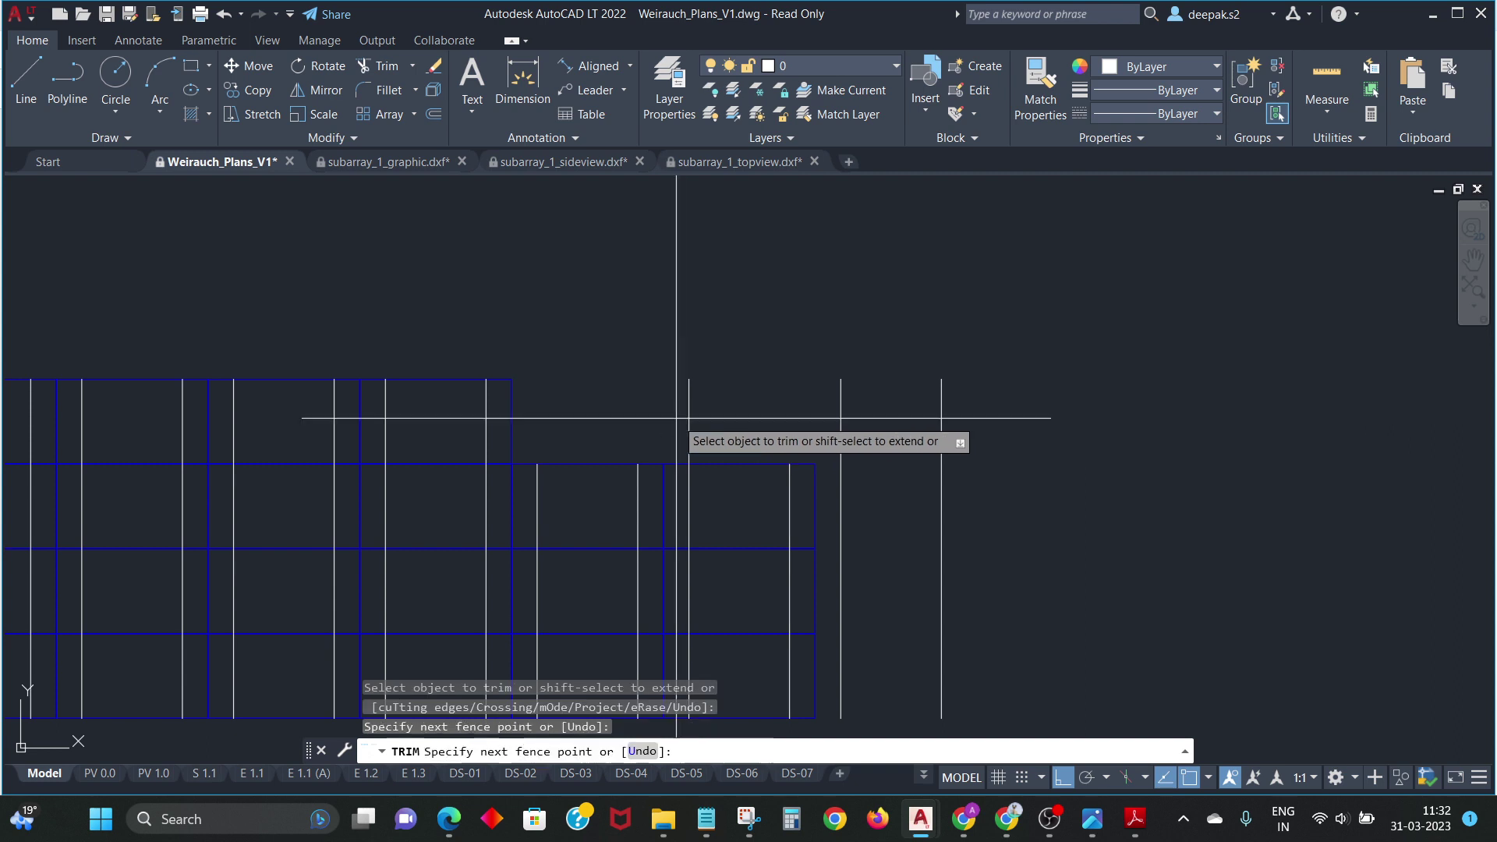
left_click(678, 418)
key("Return")
key("Escape")
- Erase the two extra rail lines beyond the grid's right end
left_click(955, 419)
left_click(804, 432)
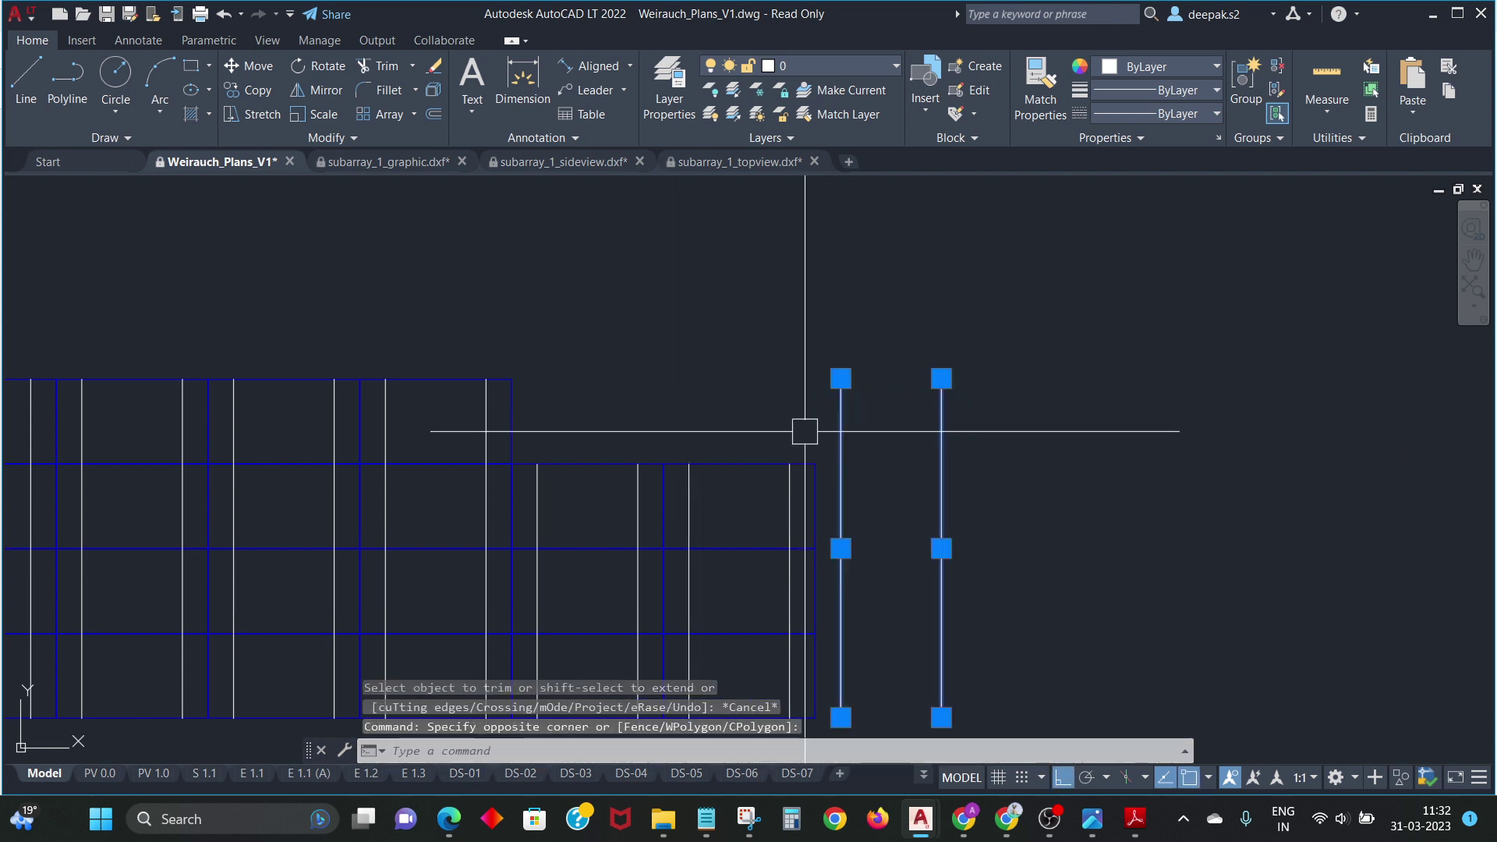
key("Delete")
scroll(811, 421, "down", 5)
scroll(741, 273, "up", 2)
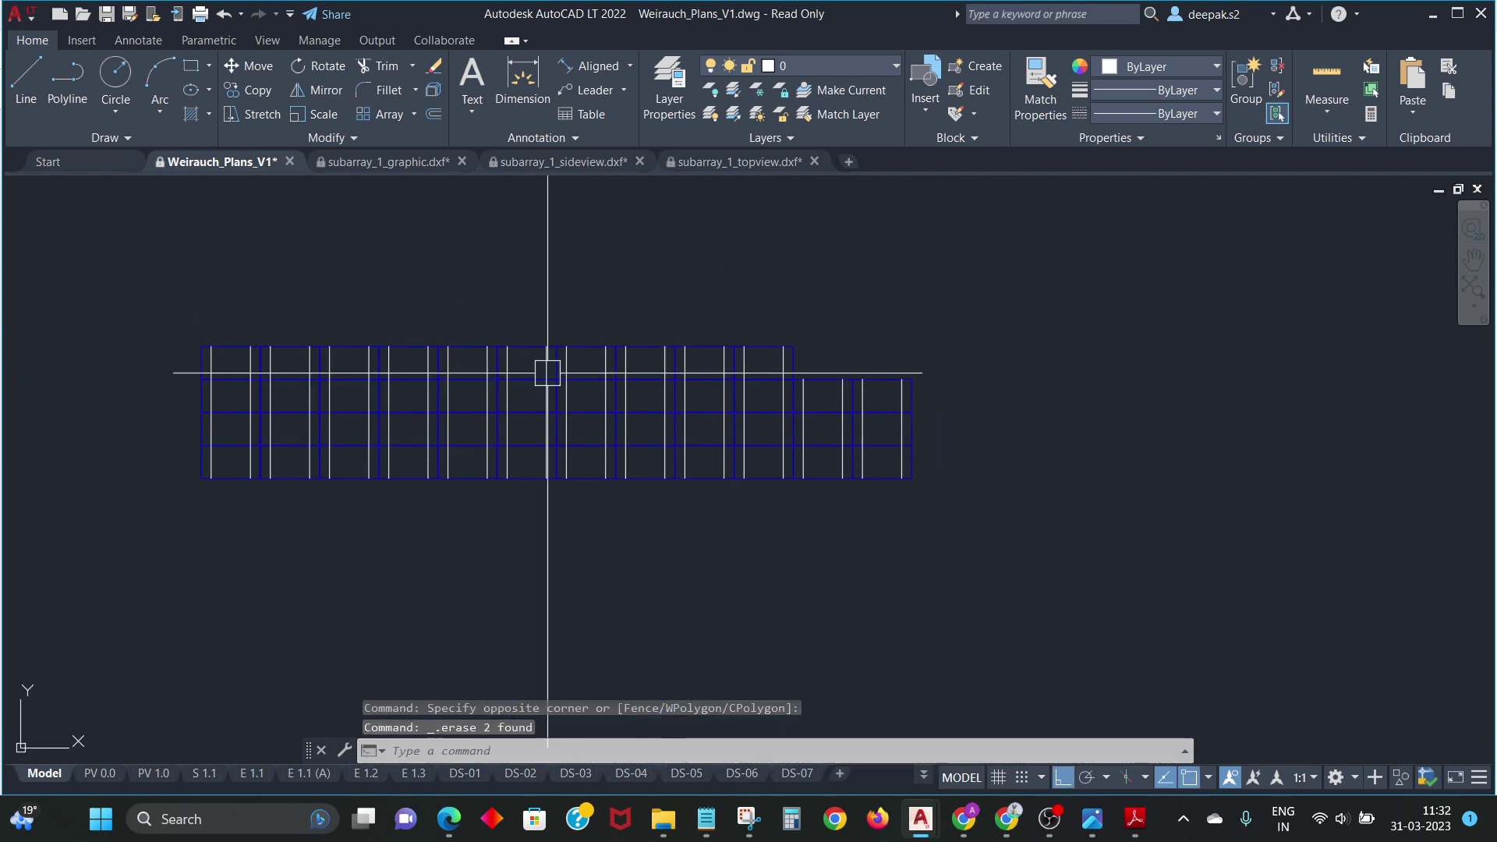
middle_click_drag(480, 437, 458, 494)
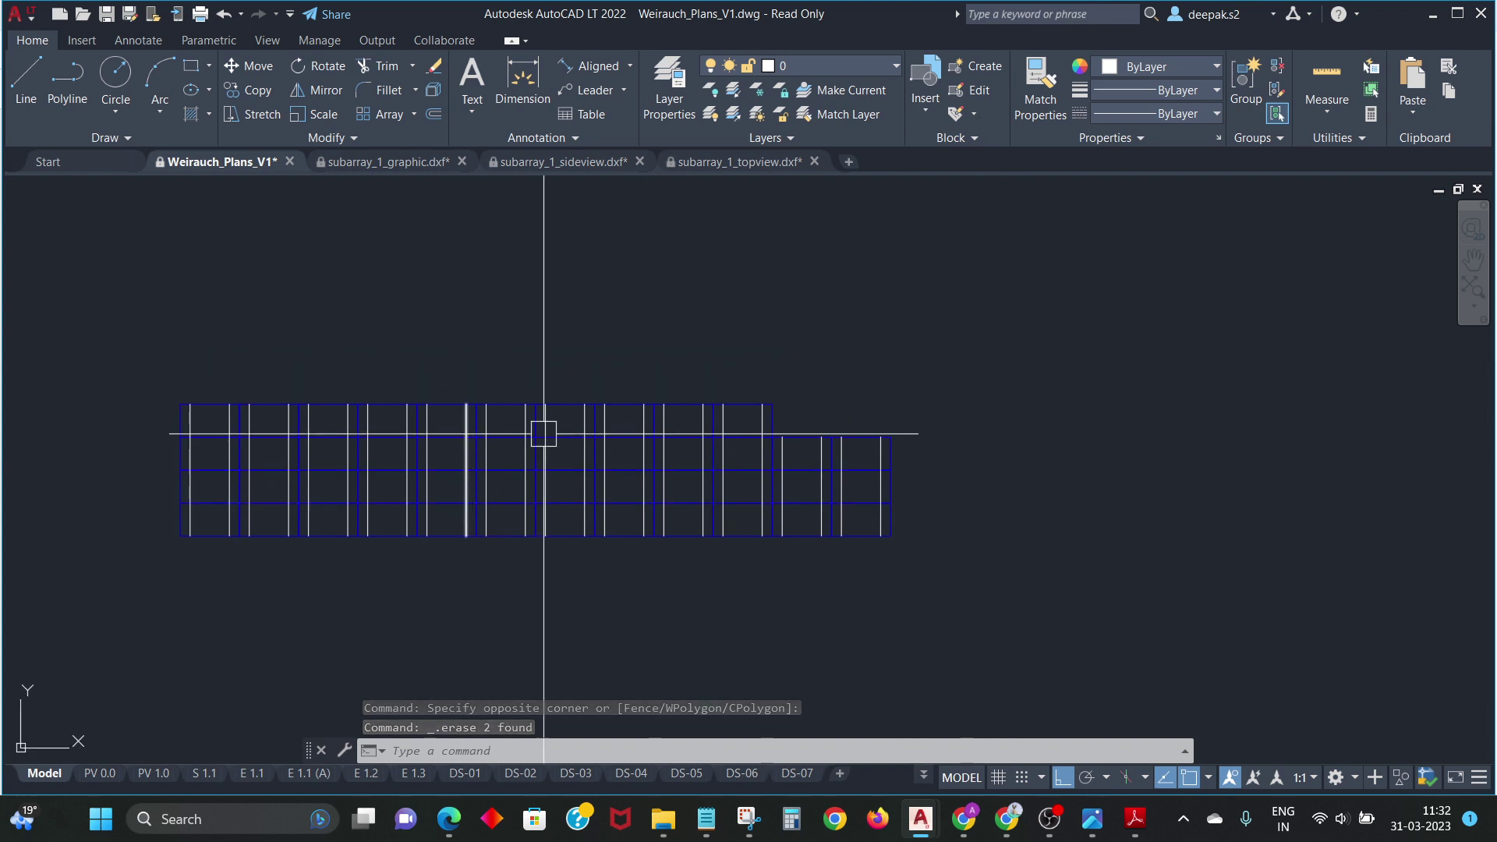
scroll(340, 441, "down", 4)
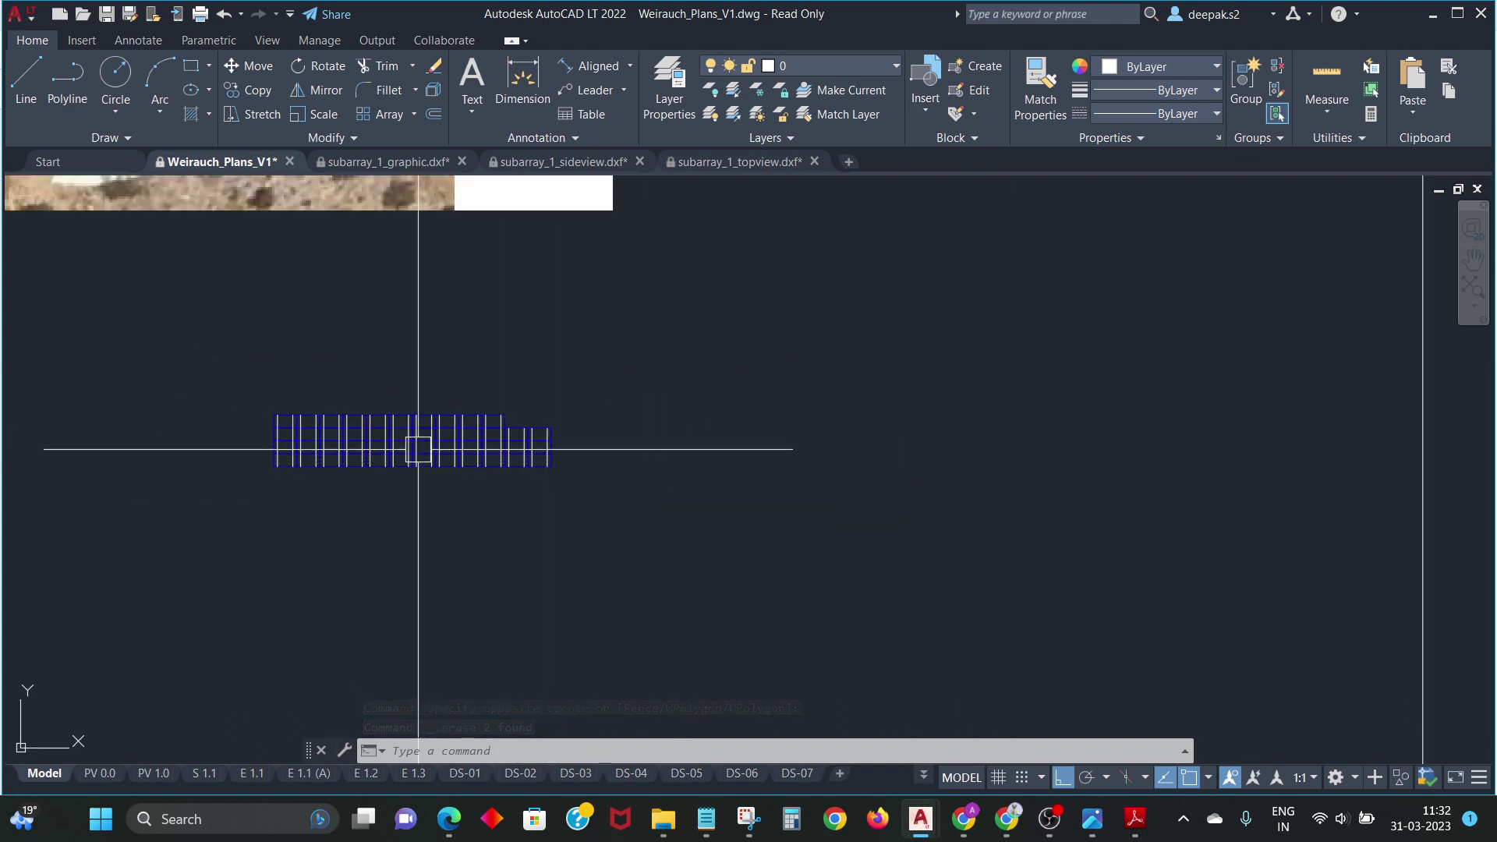
scroll(458, 384, "down", 2)
scroll(391, 404, "up", 2)
scroll(399, 413, "up", 4)
middle_click_drag(508, 418, 549, 366)
scroll(549, 367, "down", 2)
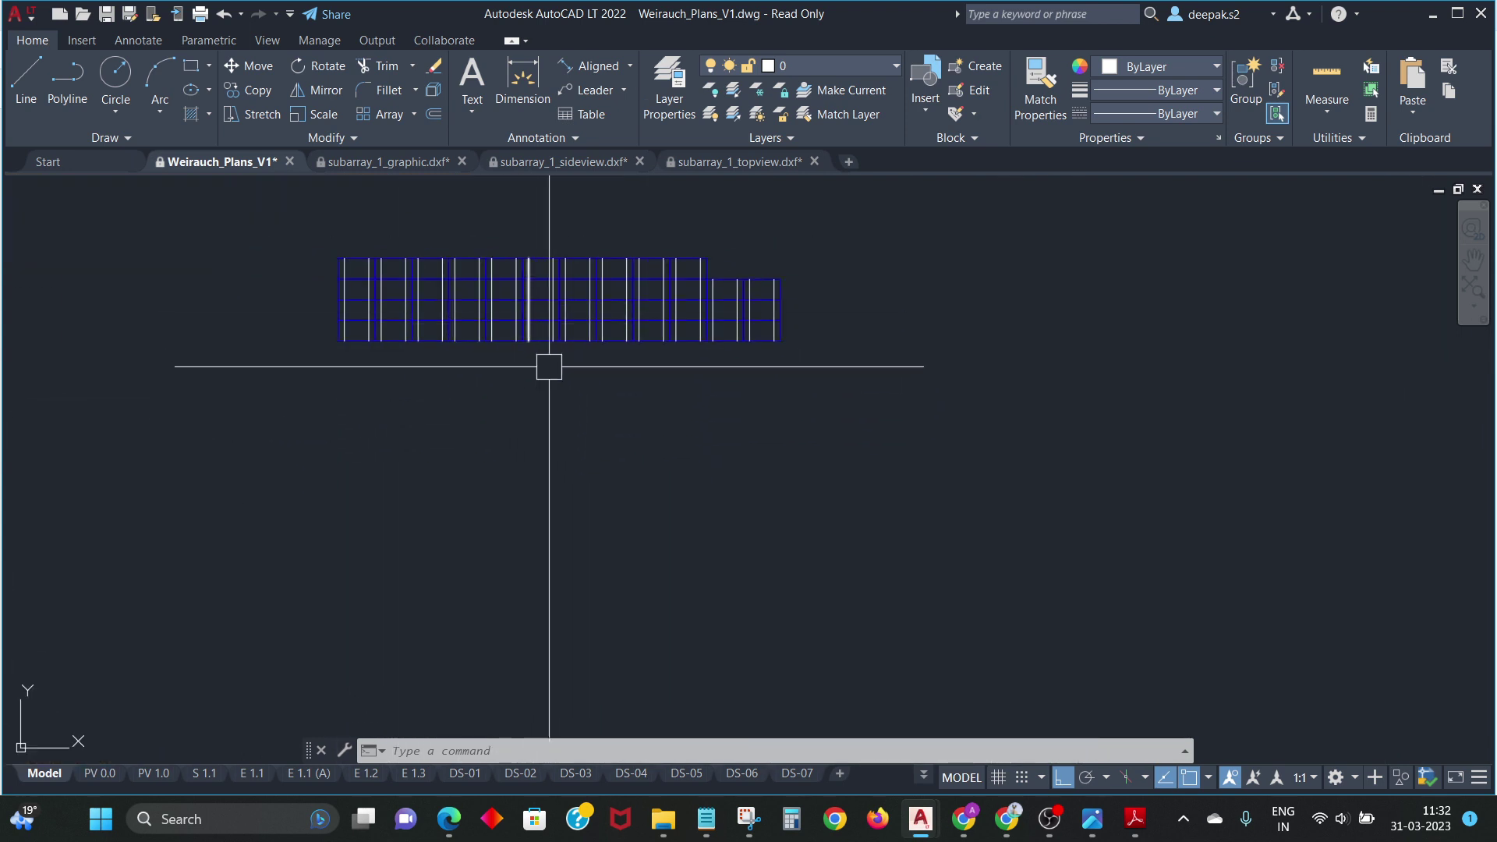
scroll(480, 347, "down", 4)
scroll(479, 348, "up", 4)
scroll(478, 348, "down", 4)
middle_click_drag(586, 455, 533, 416)
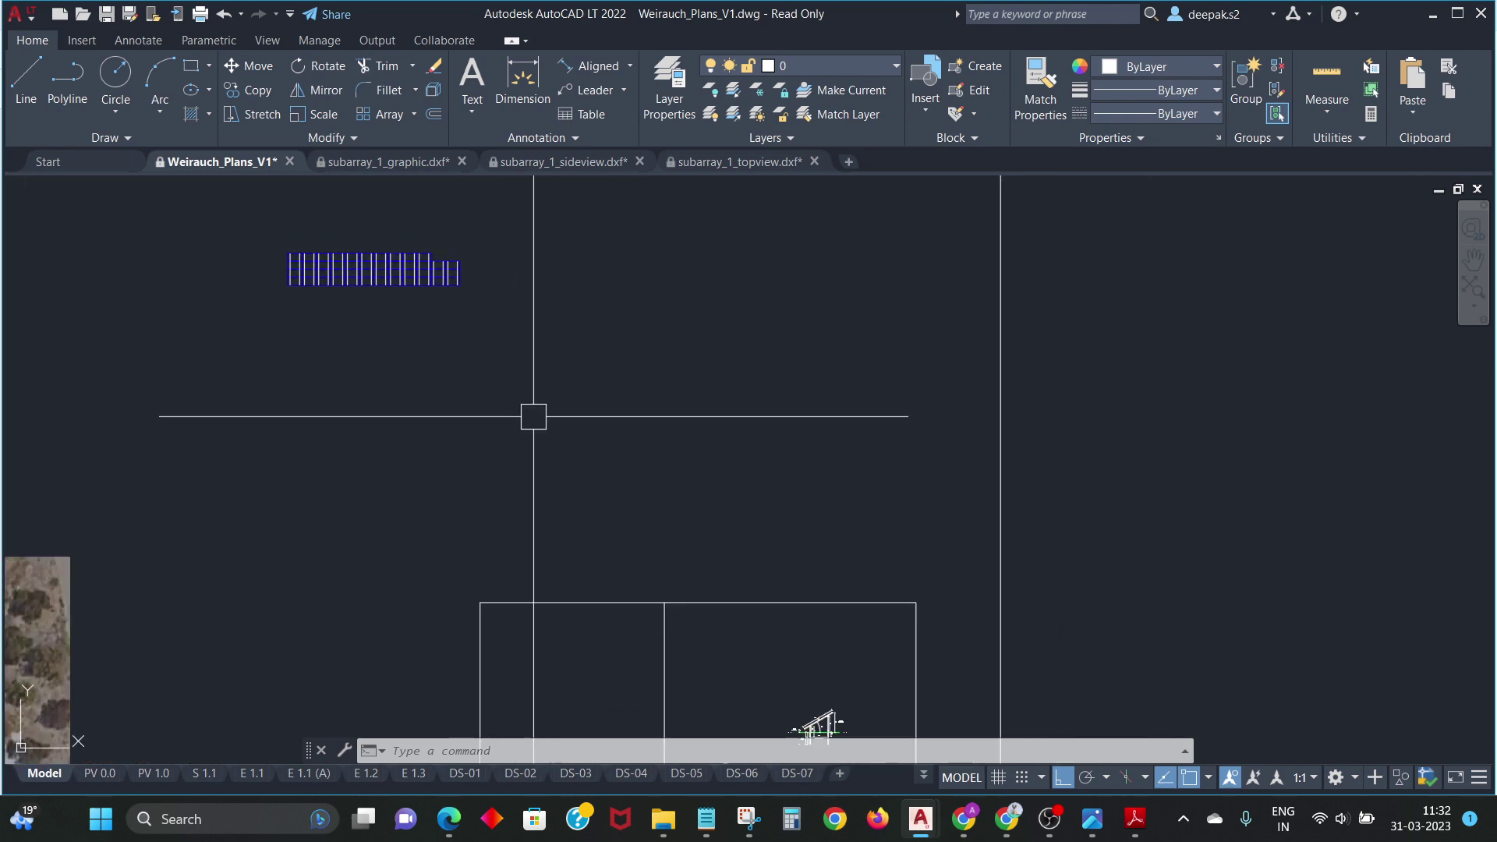
scroll(310, 240, "up", 4)
mouse_move(310, 241)
middle_mouse_down()
mouse_move(275, 394)
mouse_move(429, 451)
middle_mouse_up()
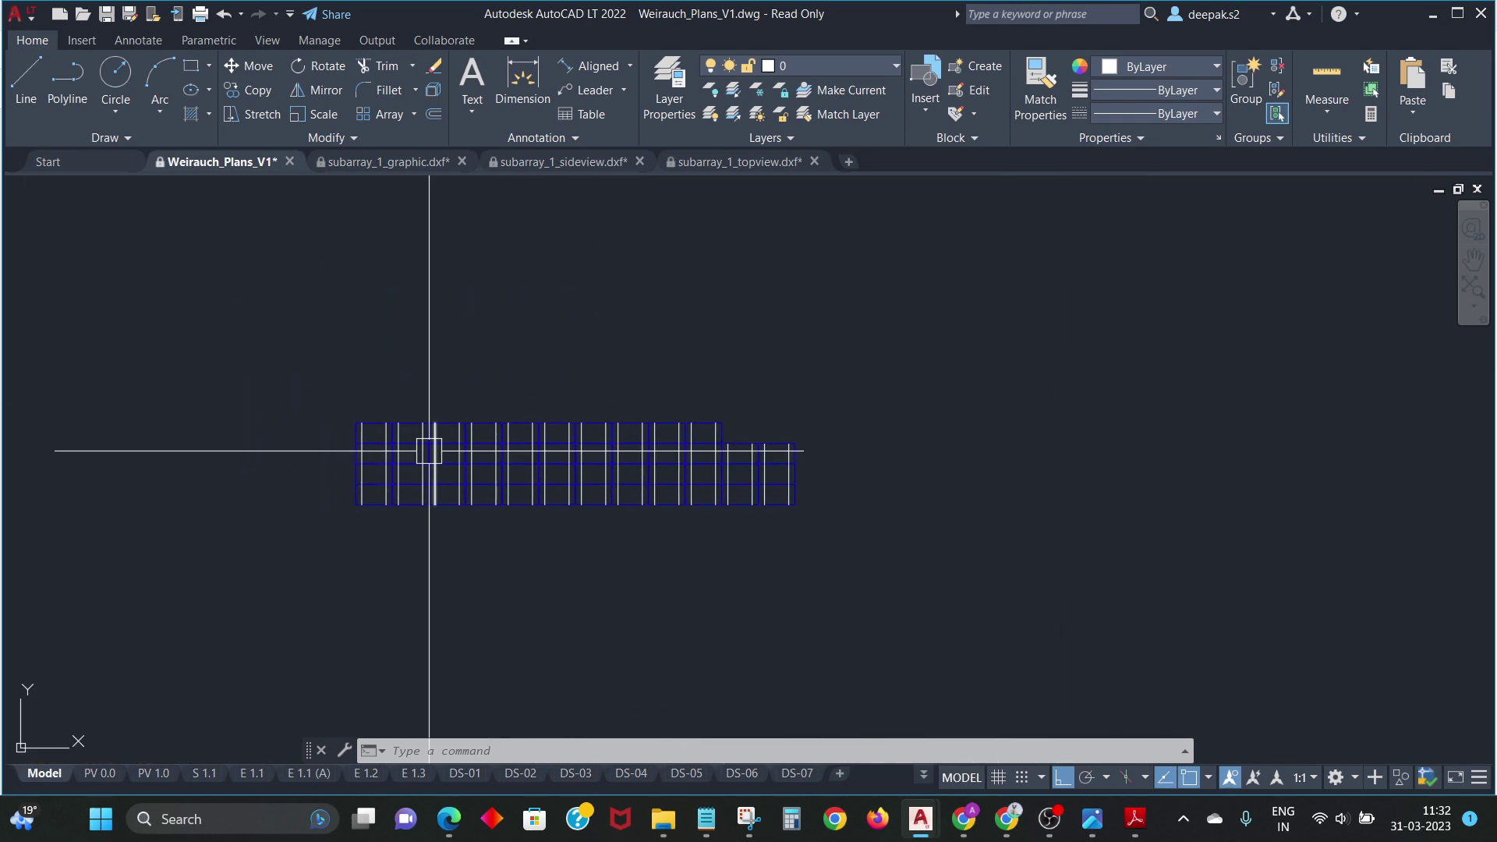
scroll(438, 447, "down", 4)
scroll(439, 447, "up", 4)
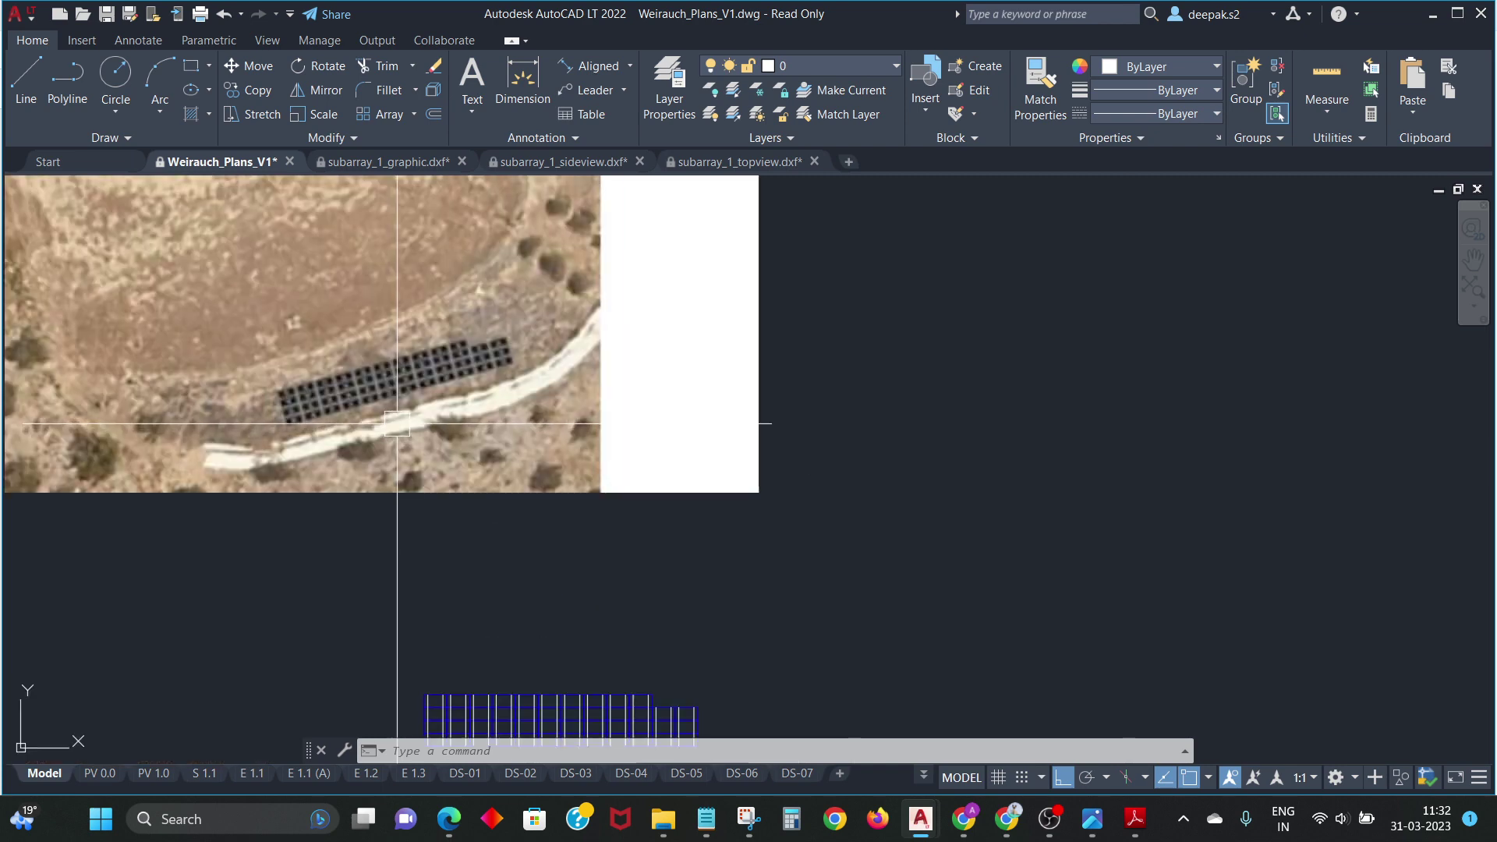
scroll(439, 447, "down", 4)
middle_click_drag(546, 582, 534, 428)
scroll(551, 525, "up", 4)
scroll(625, 569, "up", 3)
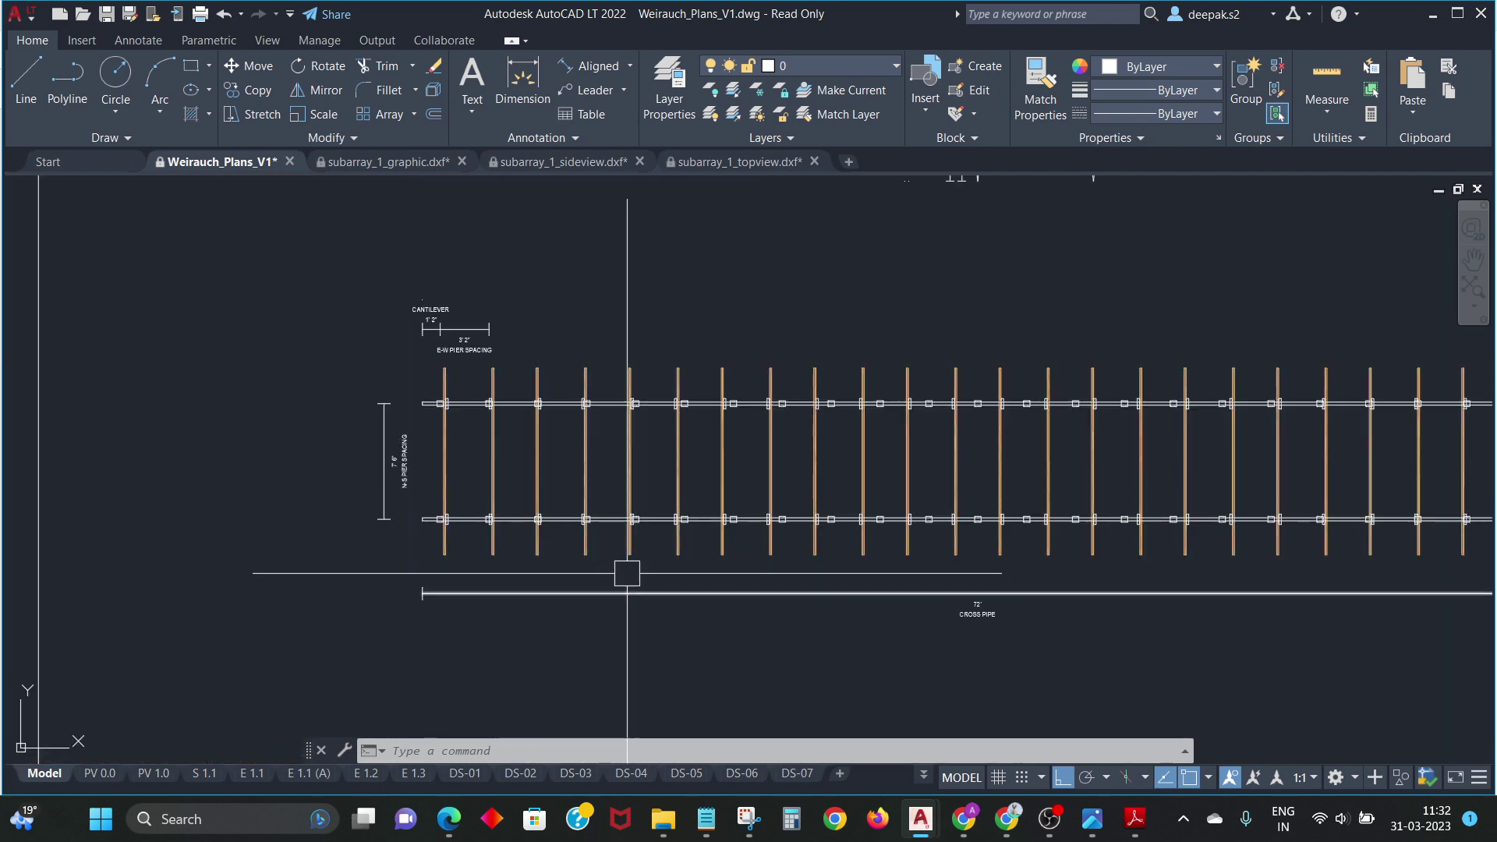
scroll(517, 568, "down", 1)
scroll(522, 555, "up", 1)
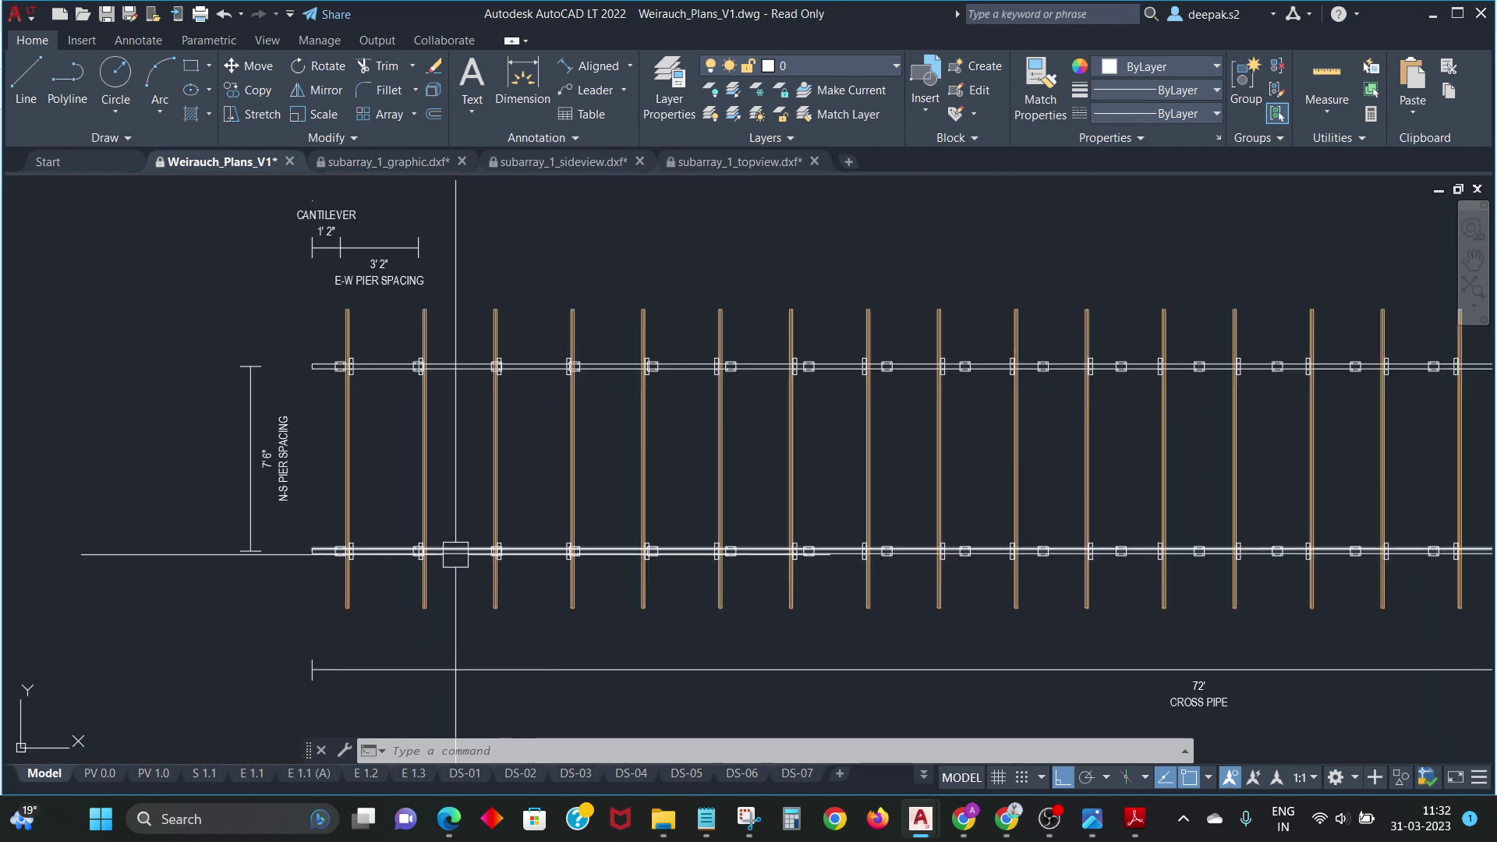
scroll(455, 543, "down", 7)
scroll(552, 512, "down", 4)
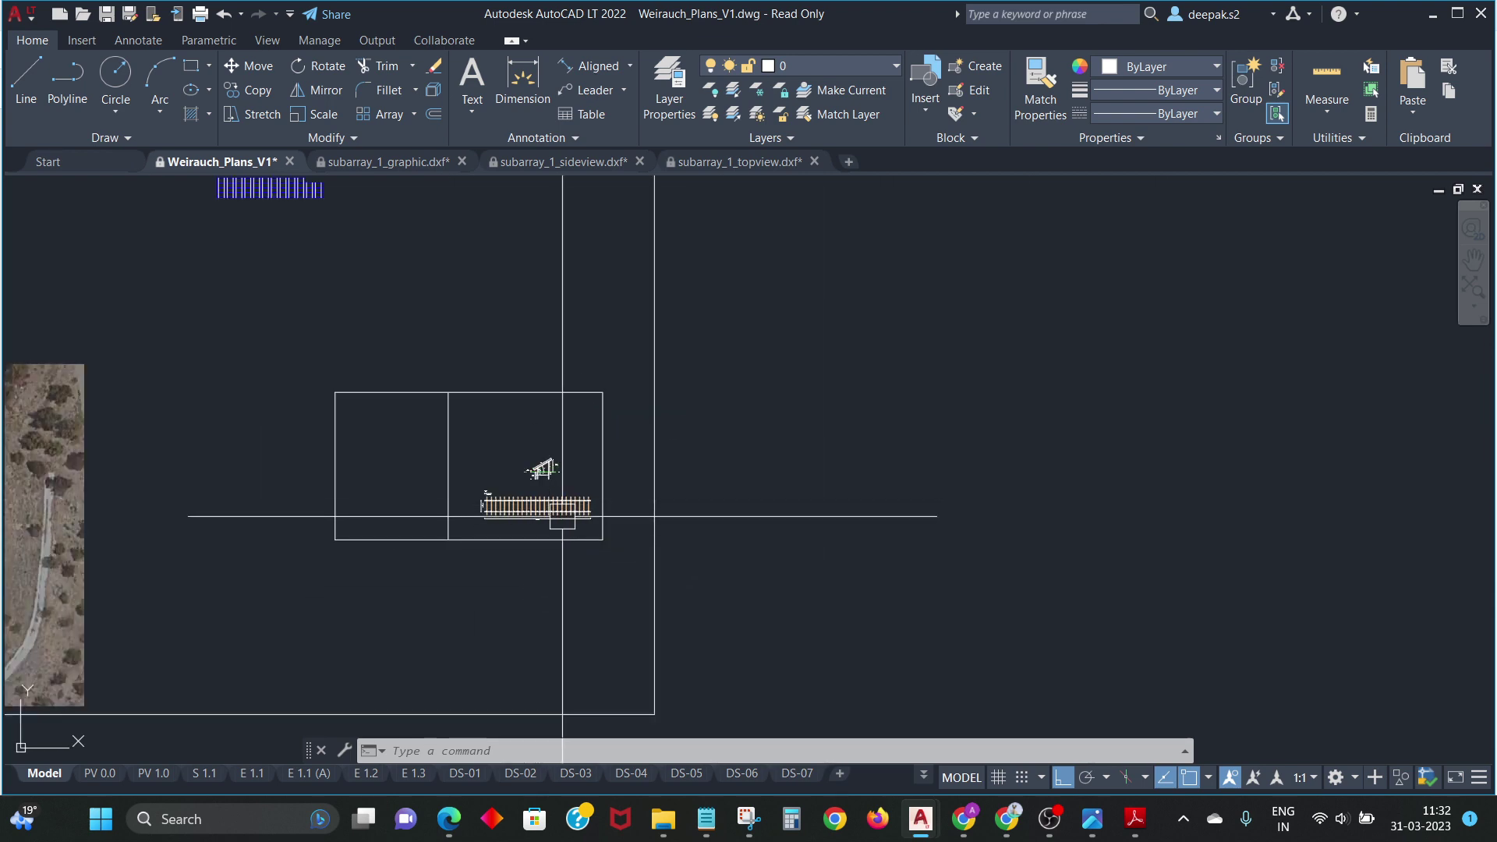
scroll(611, 415, "down", 4)
scroll(478, 475, "up", 5)
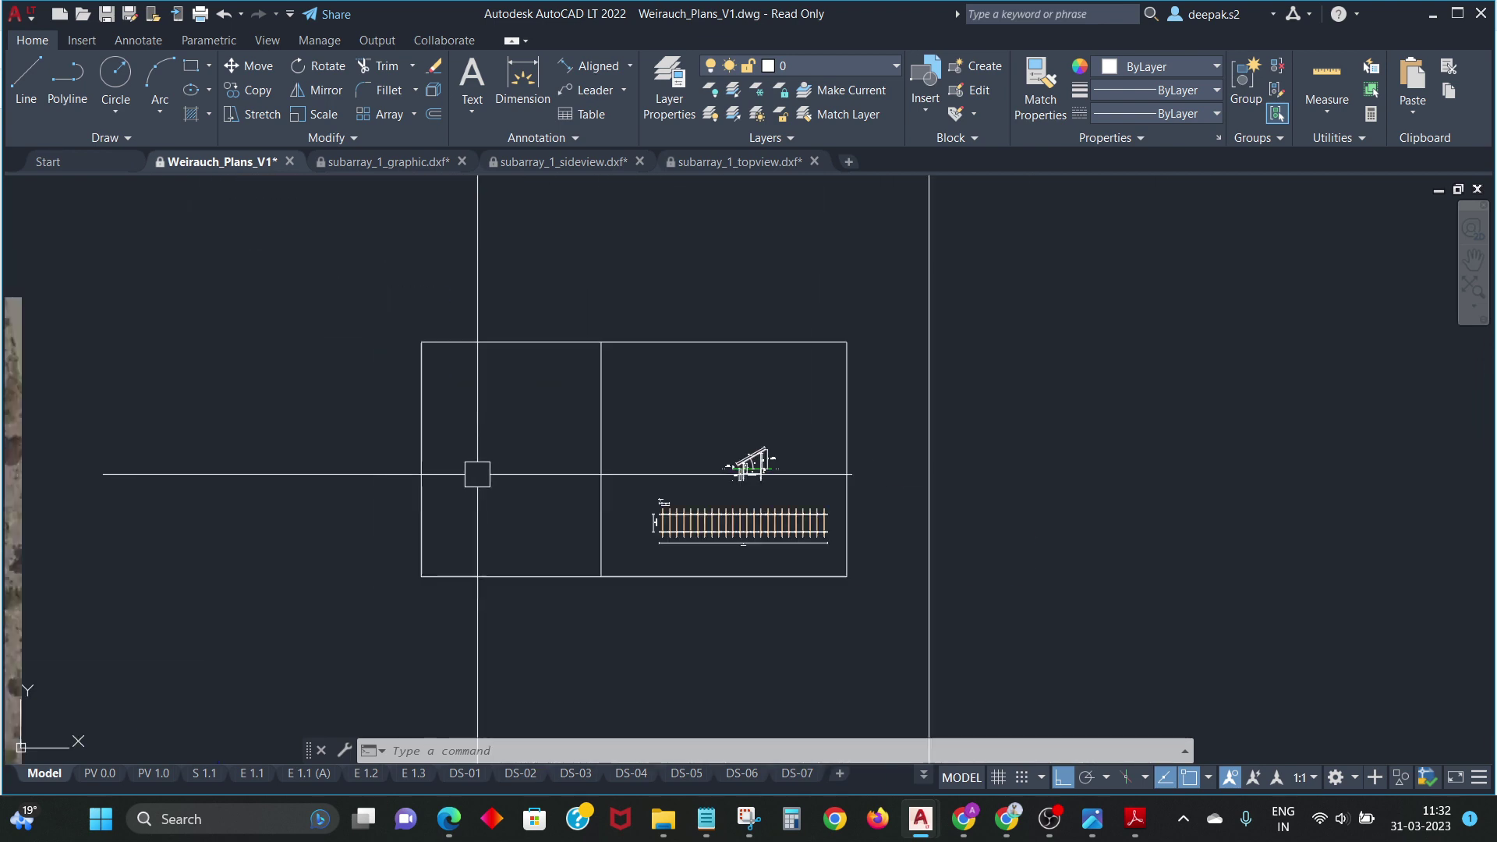
scroll(642, 525, "up", 2)
scroll(432, 458, "down", 4)
scroll(432, 459, "up", 2)
scroll(611, 475, "down", 4)
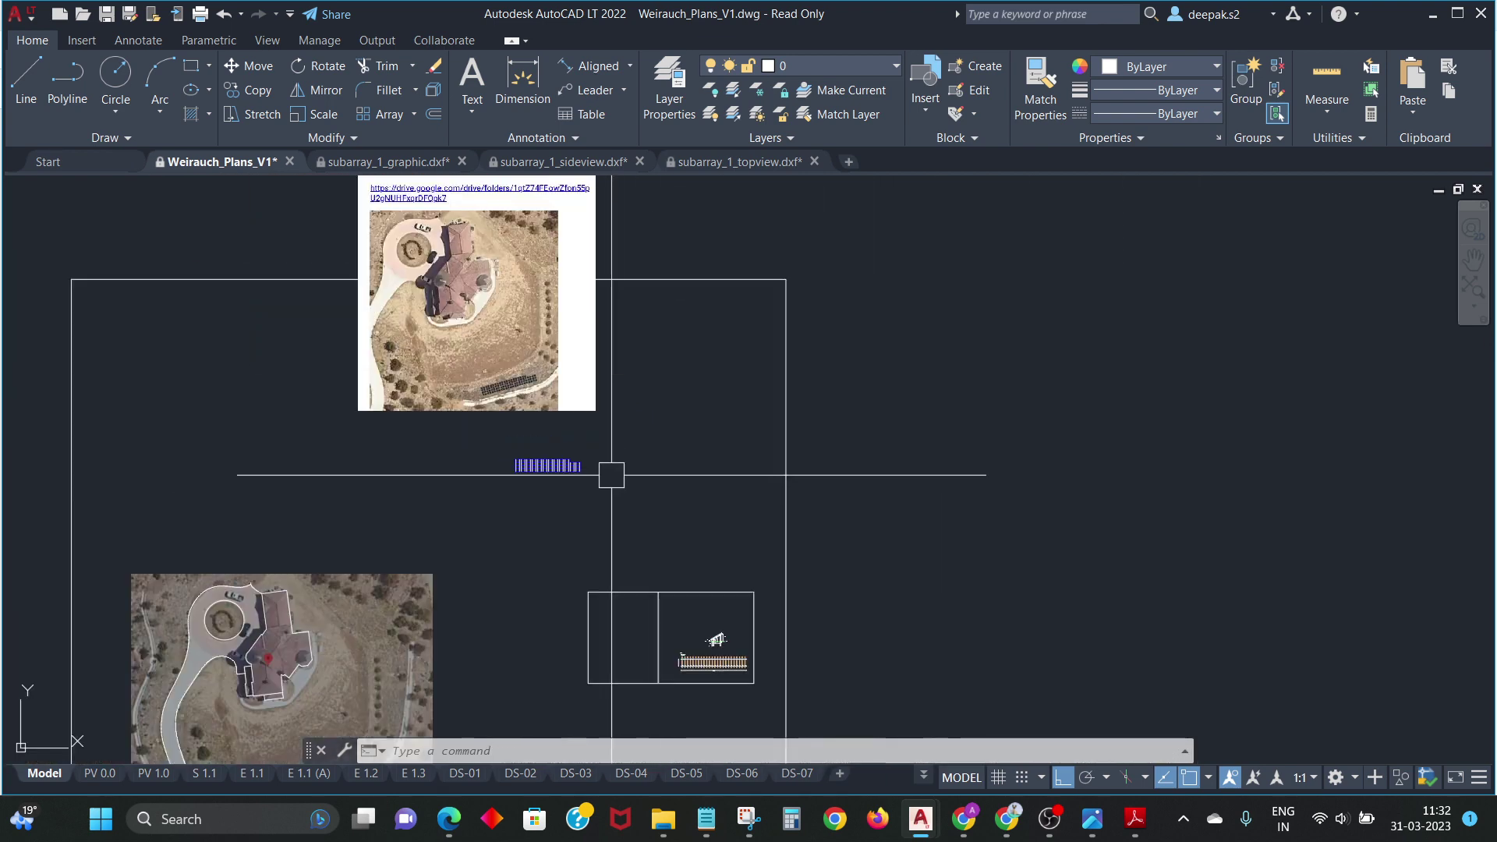
scroll(624, 495, "up", 2)
scroll(522, 324, "up", 1)
scroll(546, 468, "up", 4)
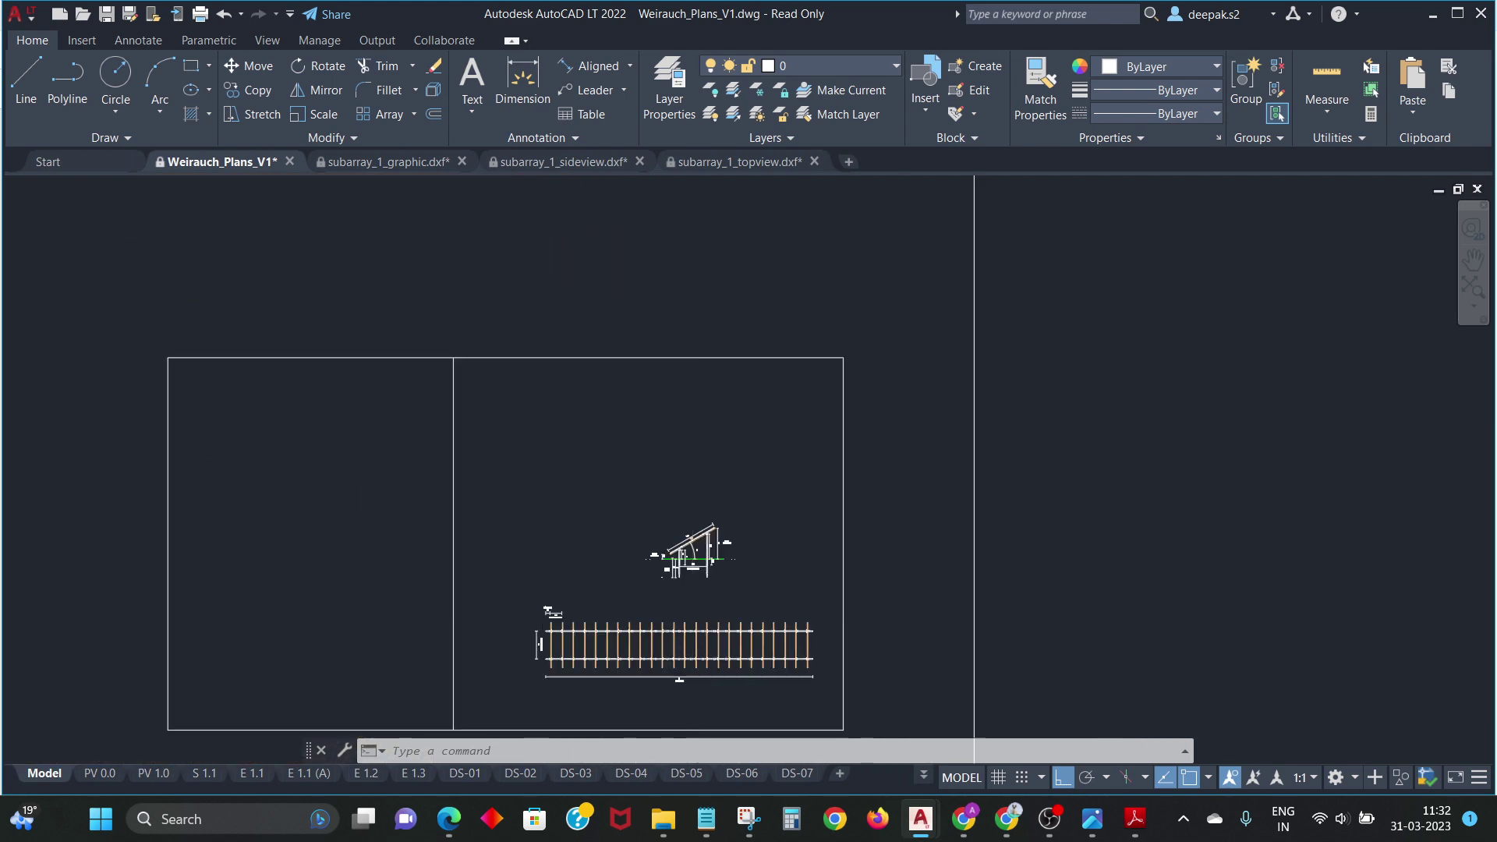
scroll(558, 535, "up", 2)
scroll(558, 535, "down", 6)
scroll(445, 481, "up", 3)
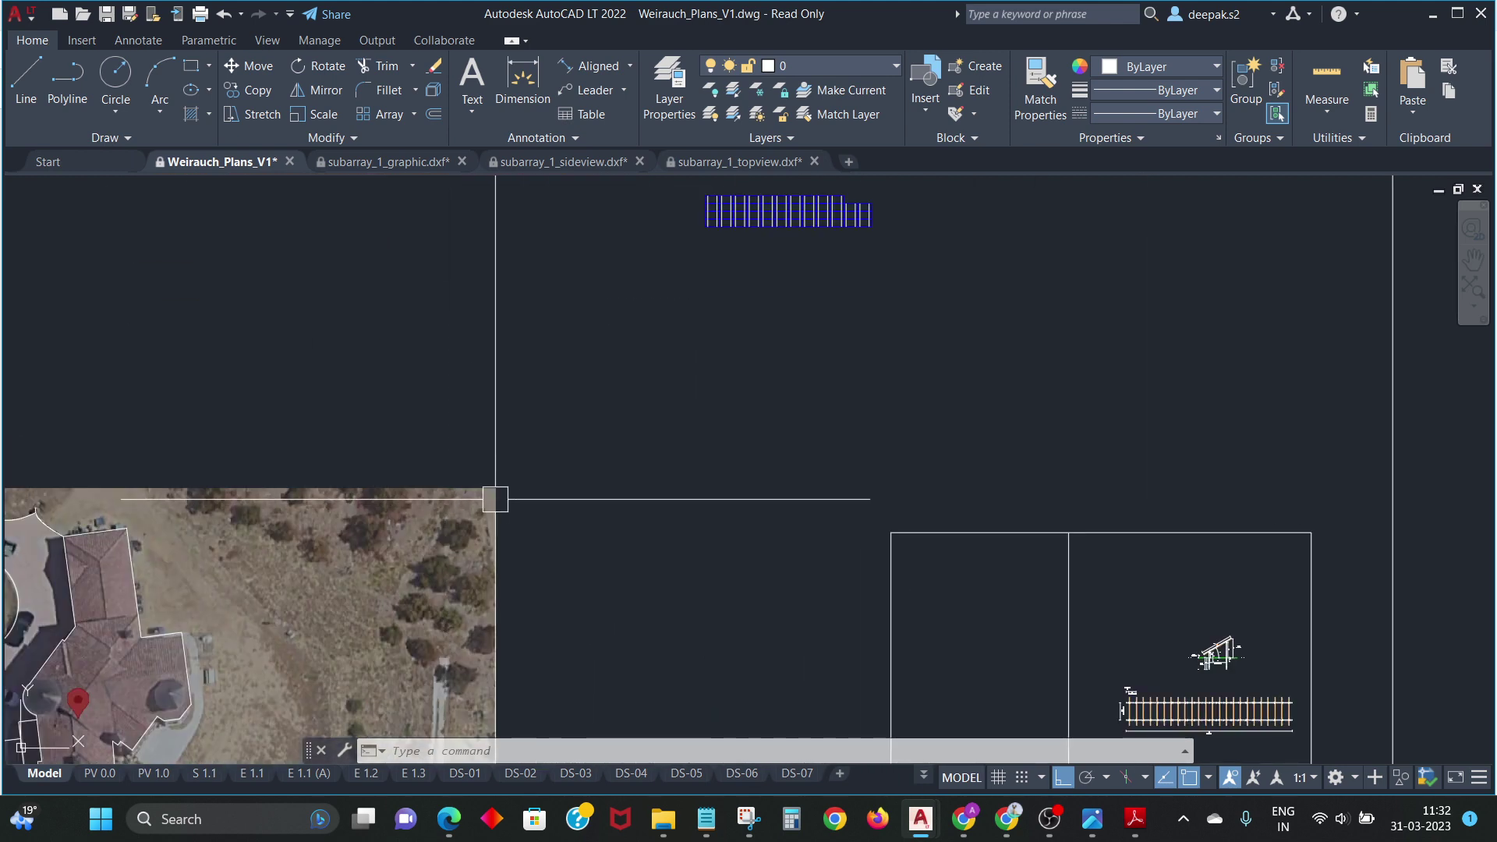
left_click(719, 162)
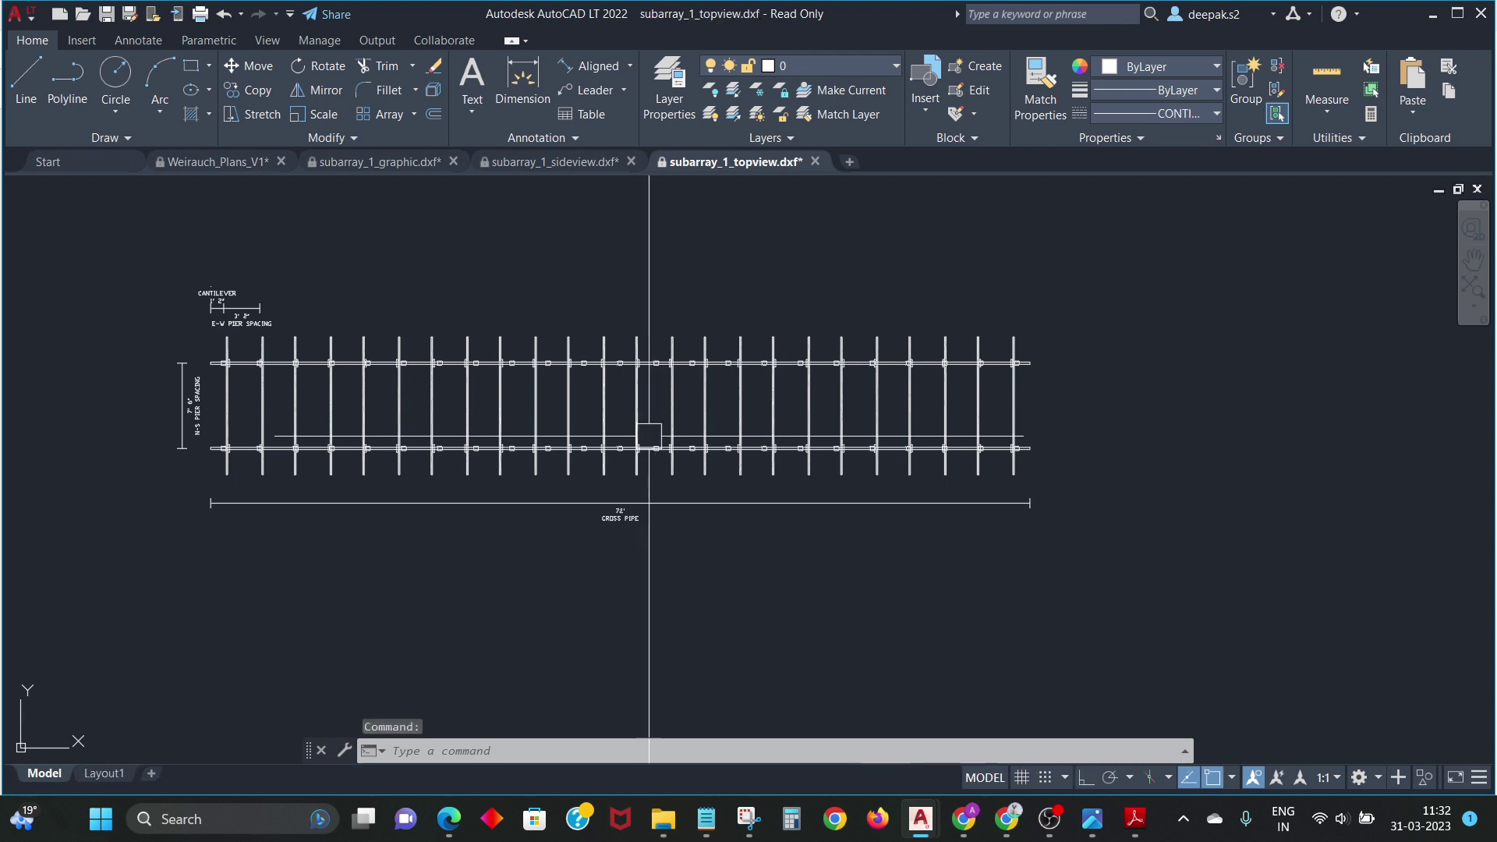
scroll(276, 412, "up", 2)
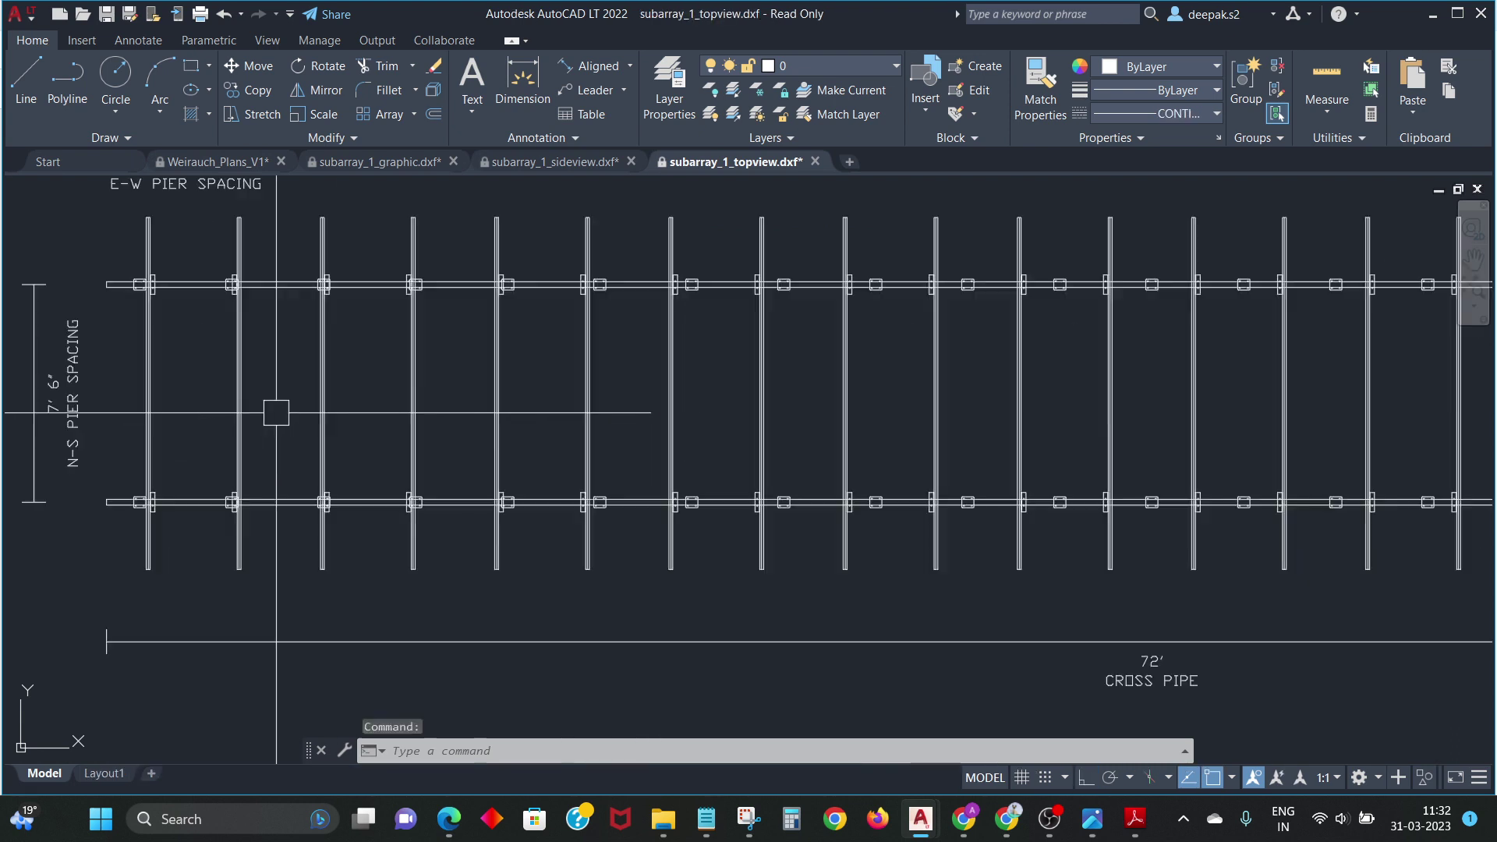
left_click(558, 161)
left_click(370, 162)
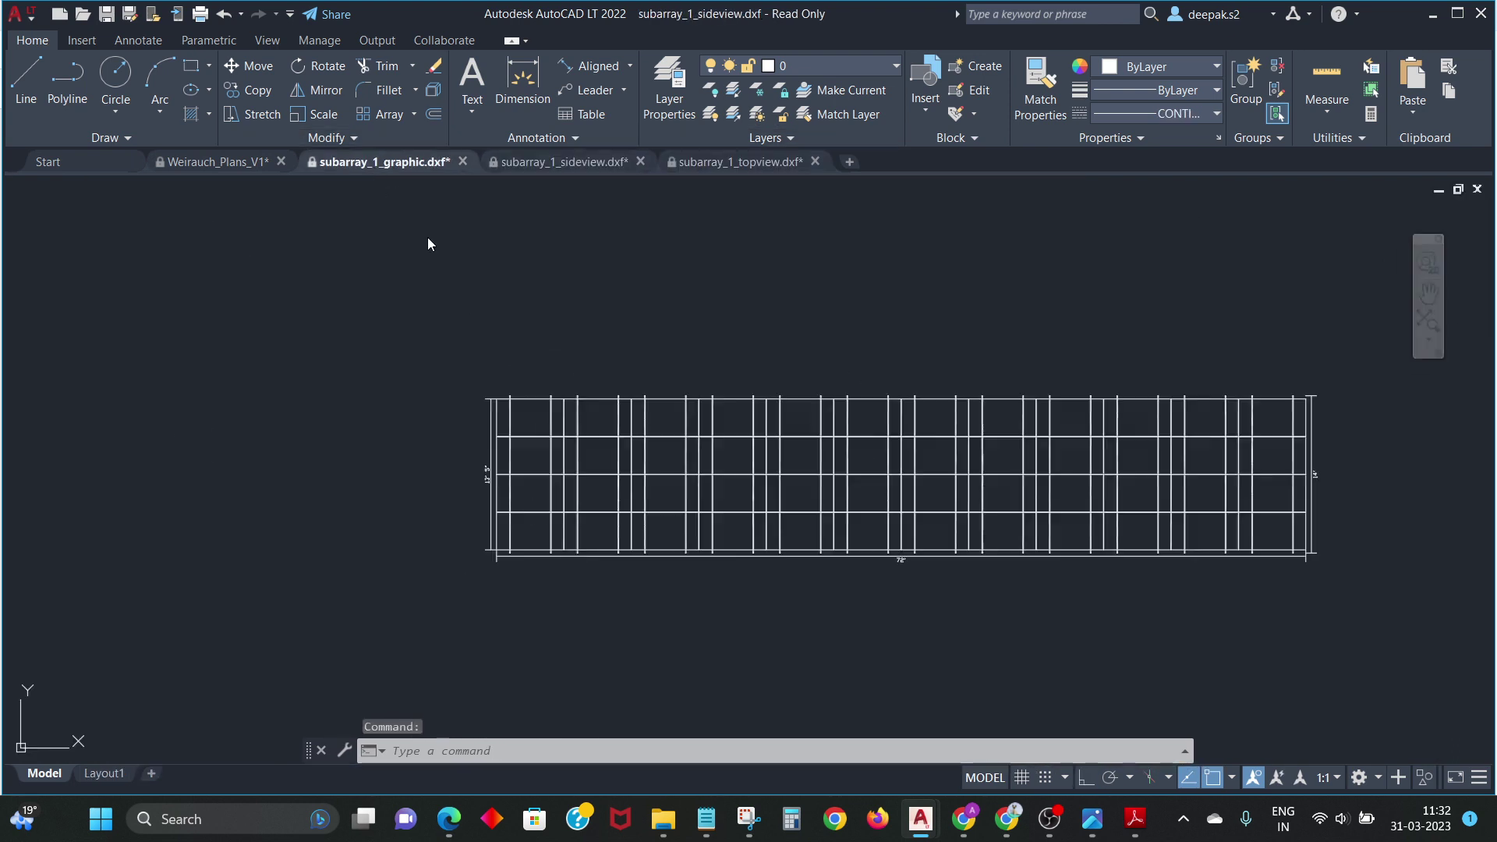
scroll(678, 461, "up", 4)
scroll(627, 461, "down", 2)
scroll(546, 484, "down", 1)
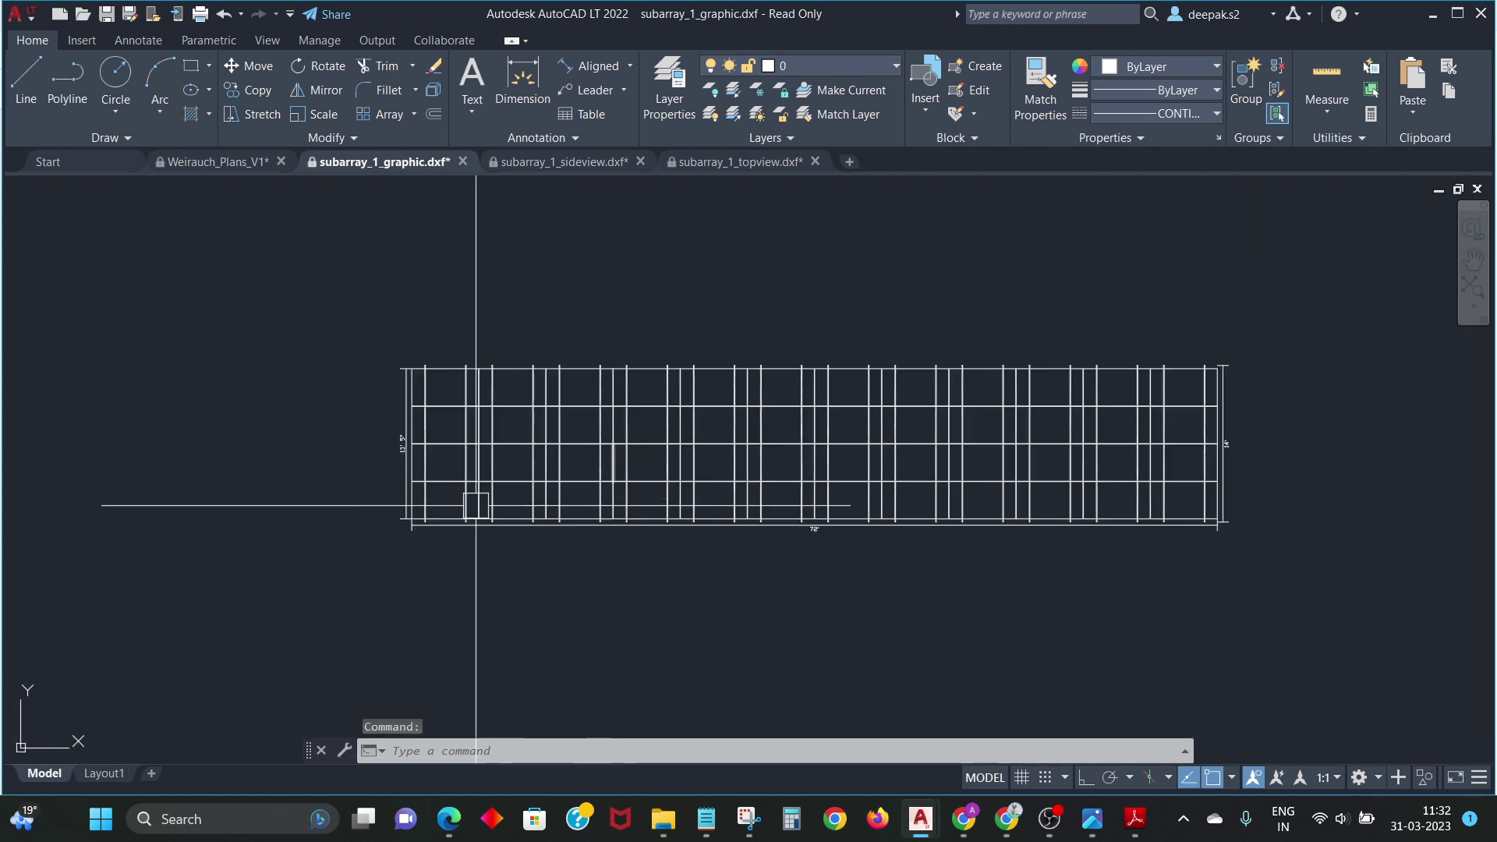
scroll(344, 535, "up", 3)
left_click(344, 535)
left_click(390, 492)
scroll(468, 531, "up", 2)
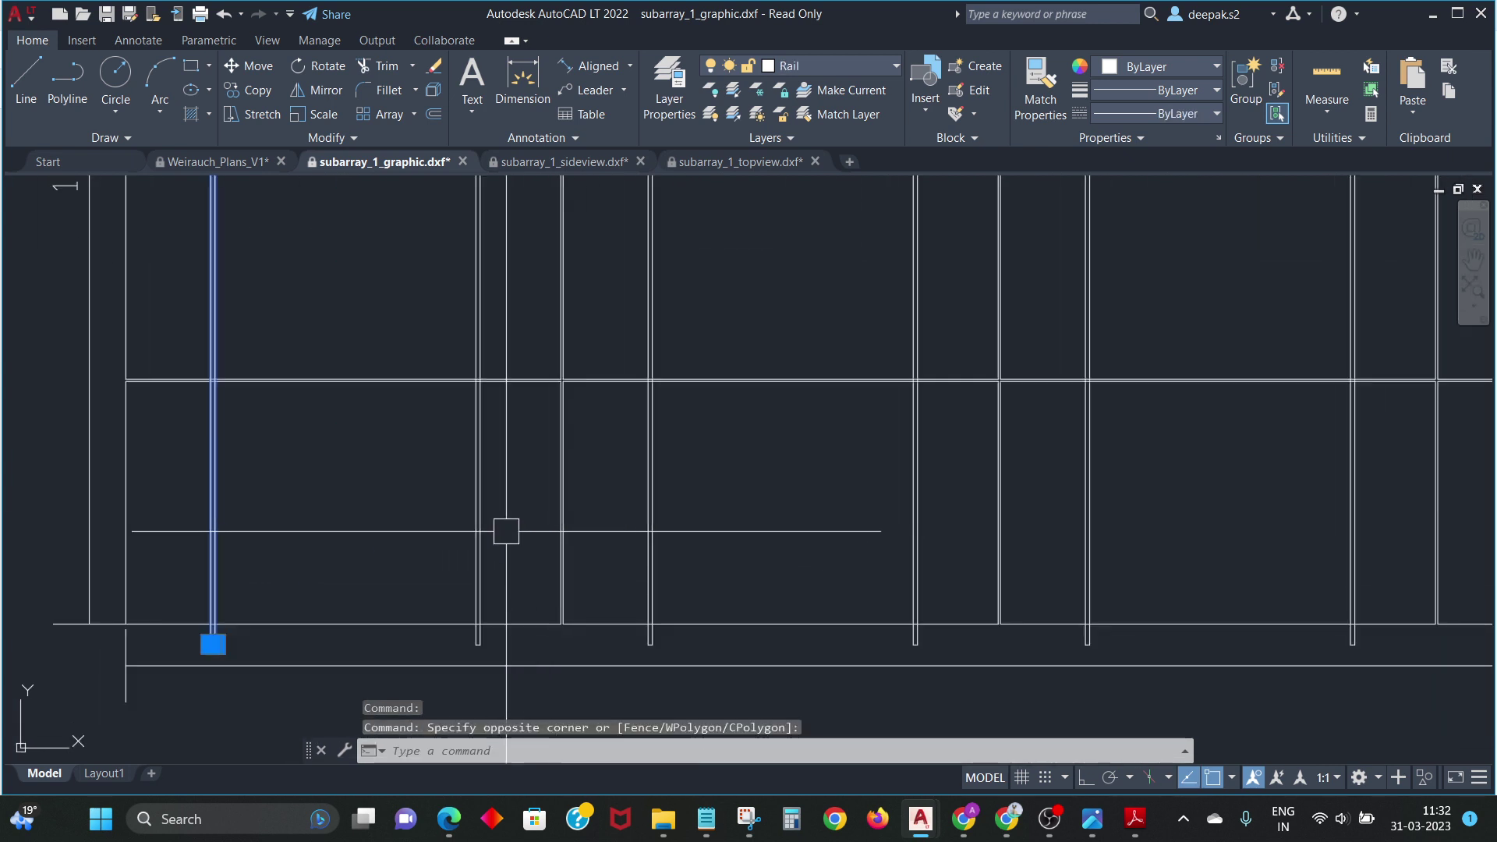
left_click(503, 521)
left_click(394, 546)
scroll(468, 546, "down", 4)
scroll(444, 586, "up", 4)
scroll(437, 568, "down", 1)
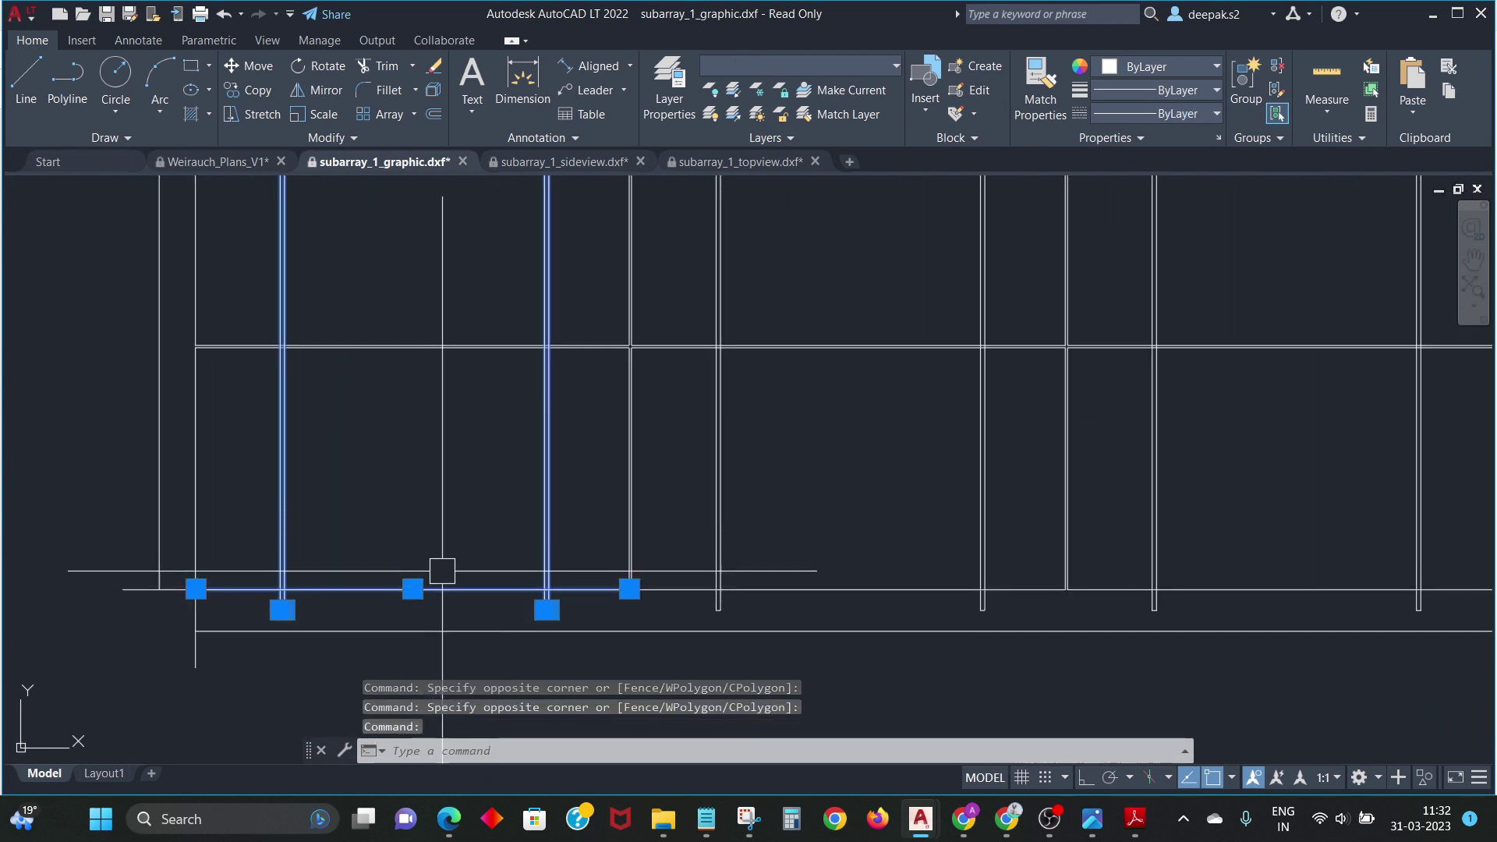
scroll(544, 454, "up", 1)
scroll(567, 422, "up", 2)
left_click(567, 422)
left_click(555, 468)
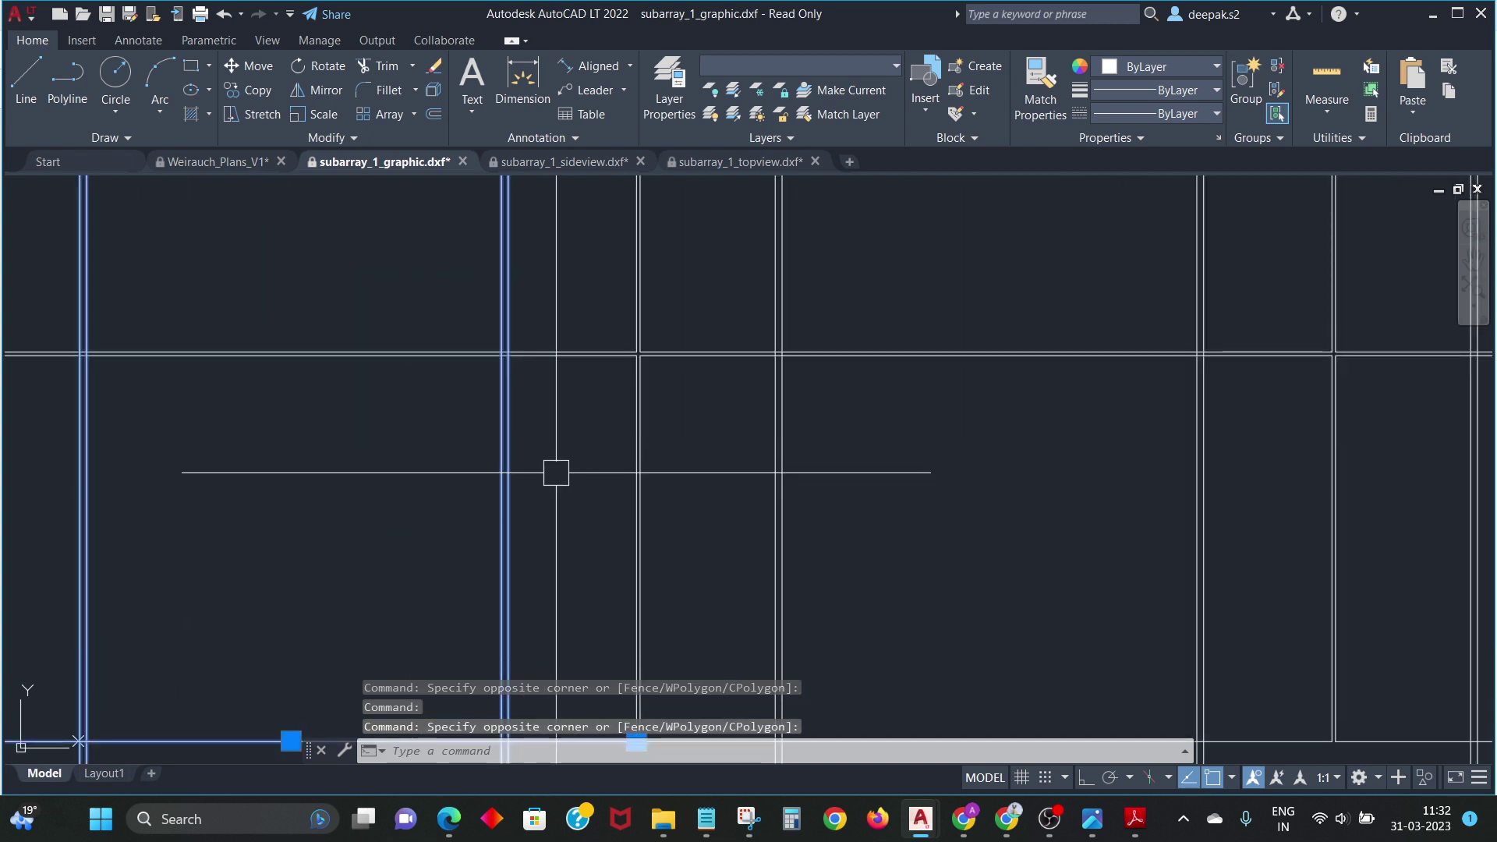
scroll(518, 496, "down", 4)
scroll(318, 478, "up", 2)
scroll(363, 474, "down", 5)
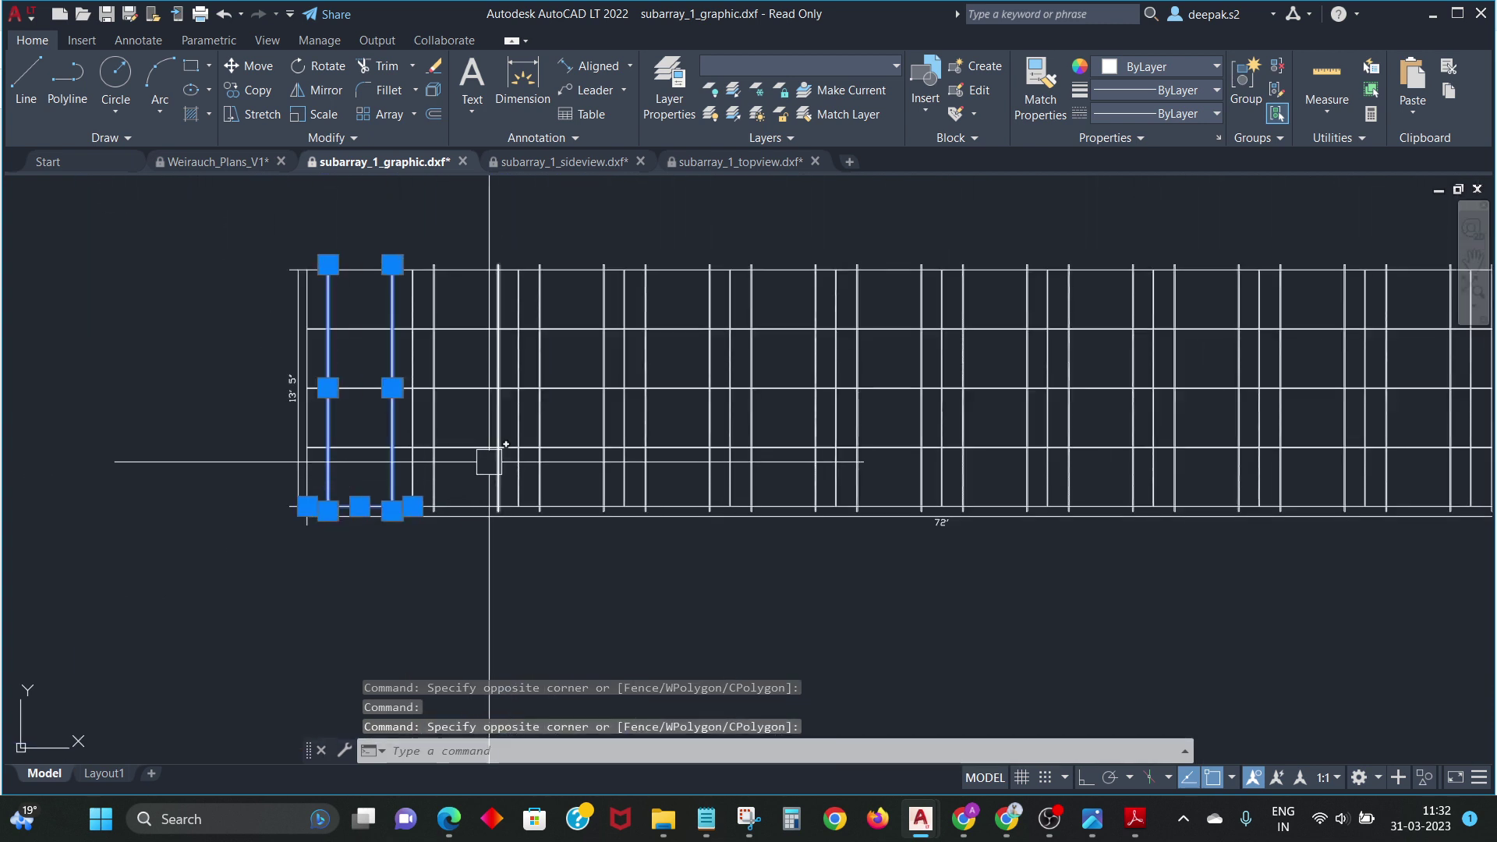
middle_click_drag(535, 458, 480, 495)
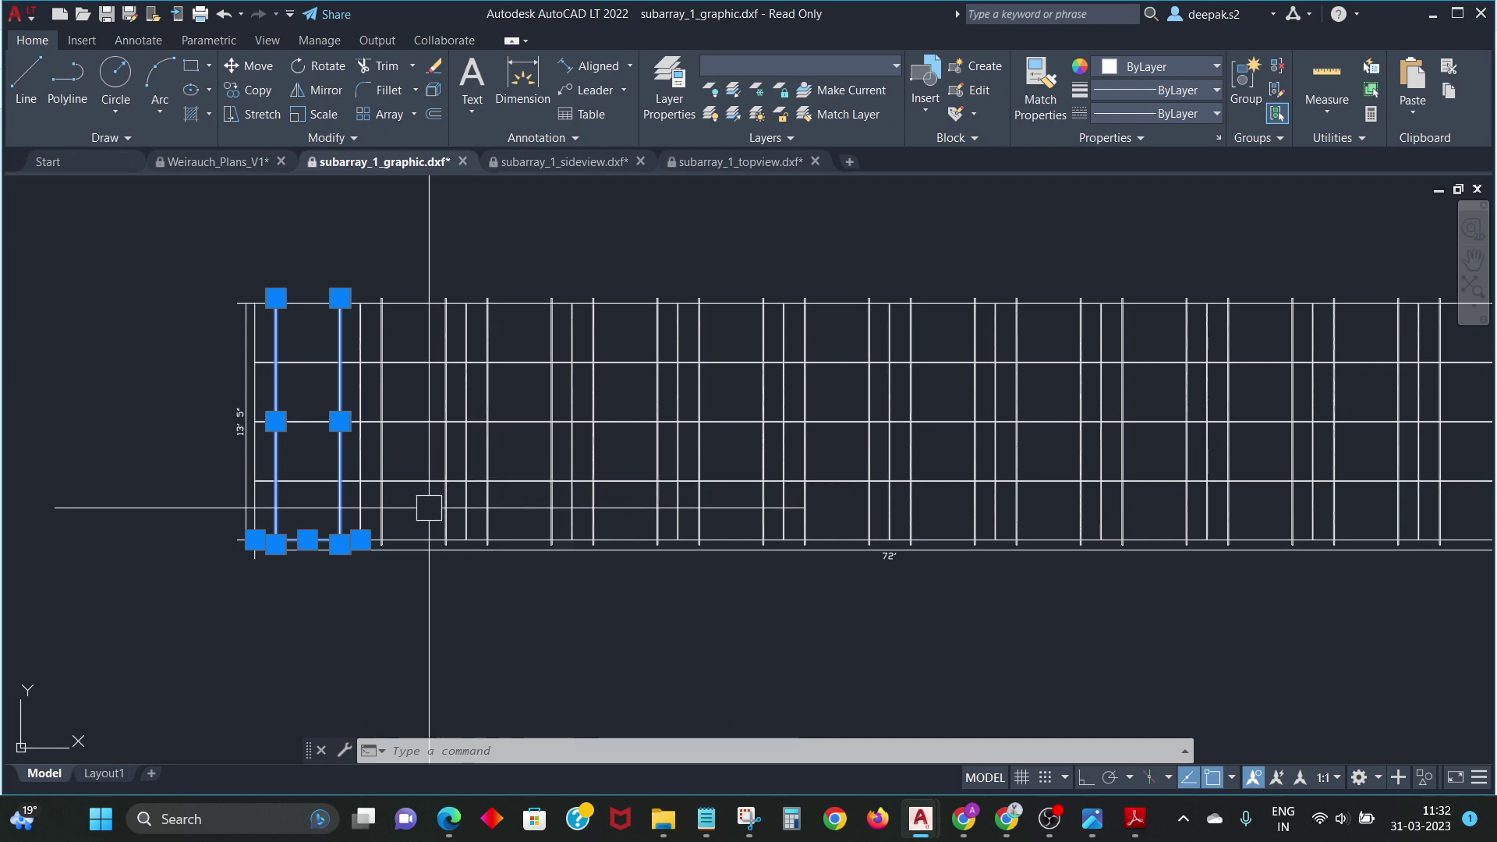
scroll(428, 502, "up", 4)
left_click(321, 532)
left_click(268, 525)
scroll(475, 532, "down", 3)
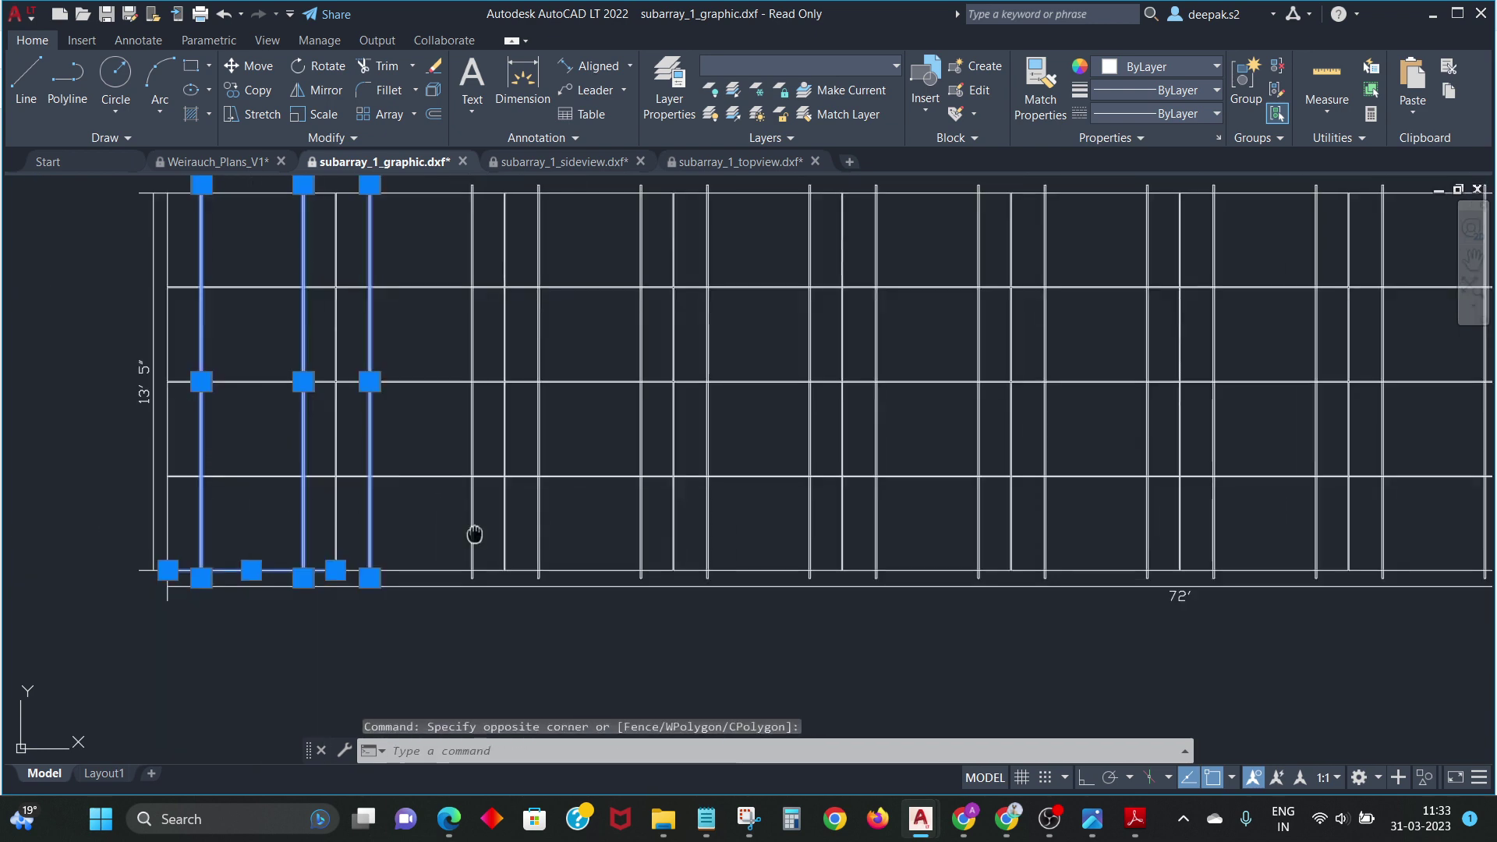
scroll(468, 535, "up", 3)
scroll(372, 537, "down", 4)
scroll(444, 546, "up", 5)
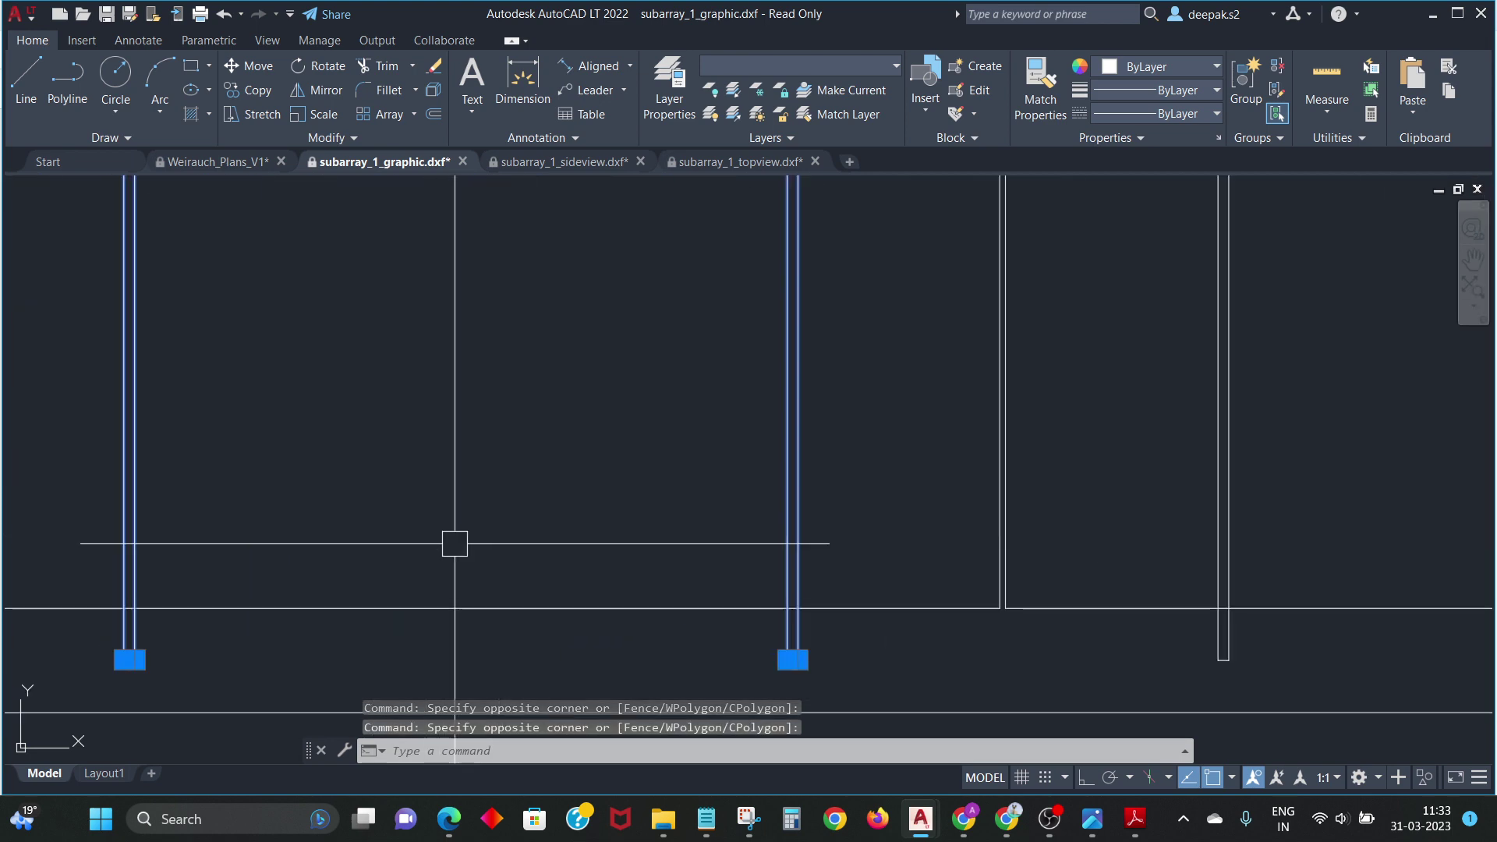
scroll(486, 557, "down", 4)
middle_click_drag(469, 301, 454, 390)
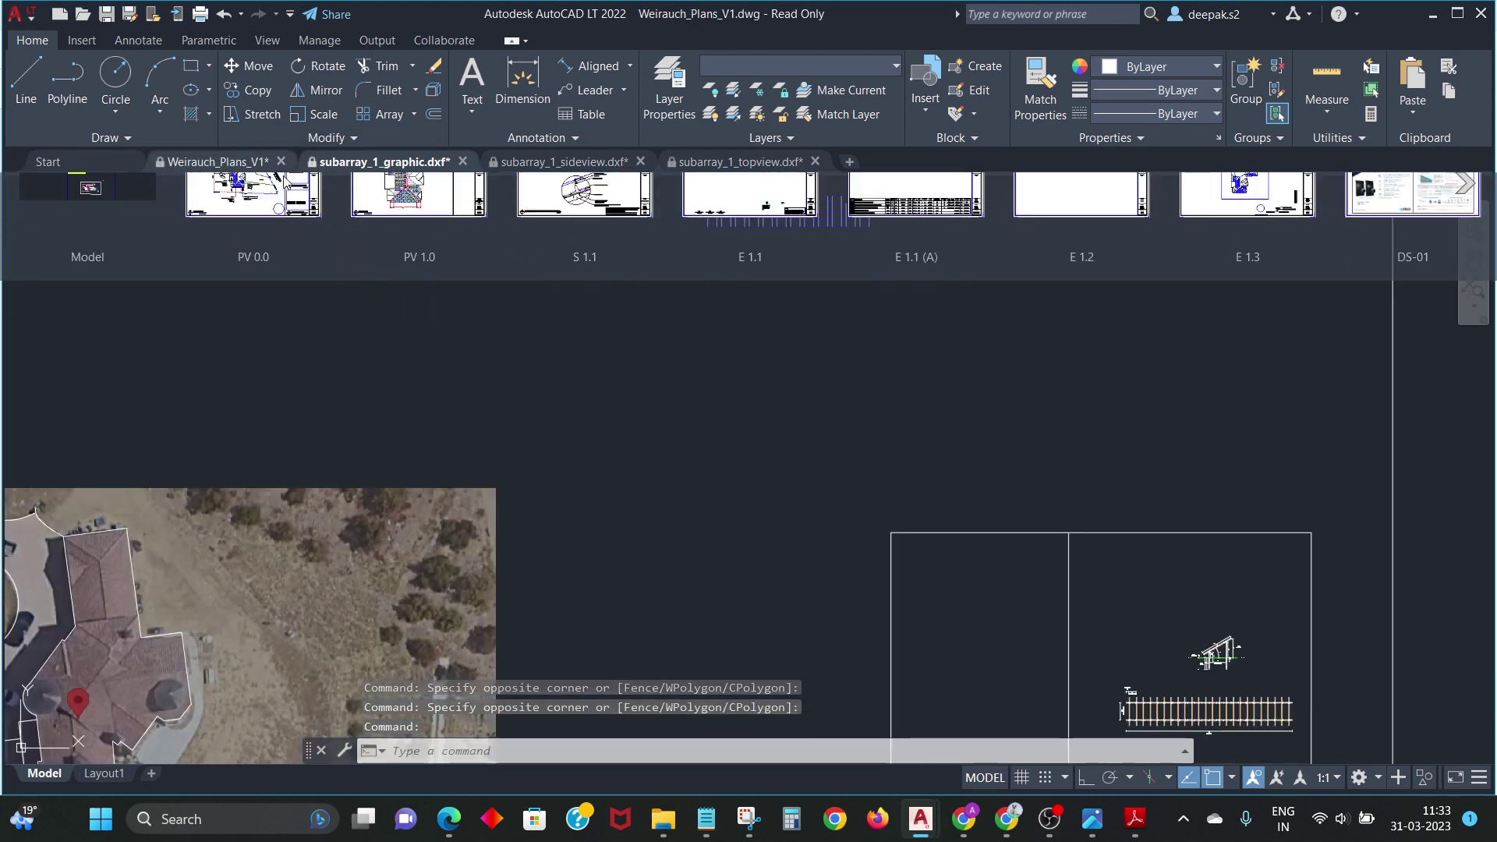
- Return to the site plan drawing's model space
left_click(225, 165)
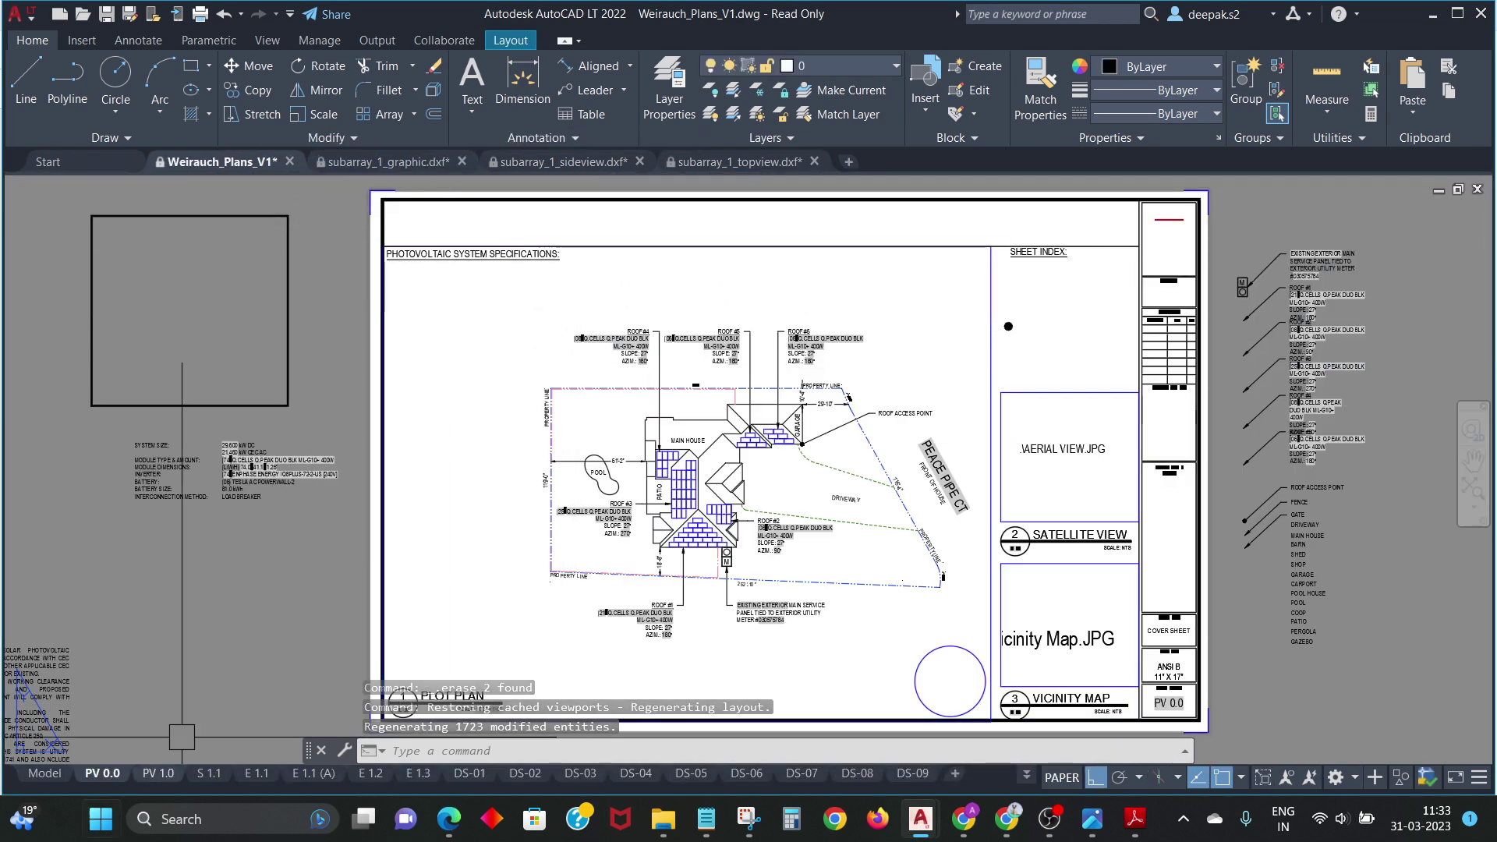
left_click(44, 773)
scroll(780, 528, "down", 3)
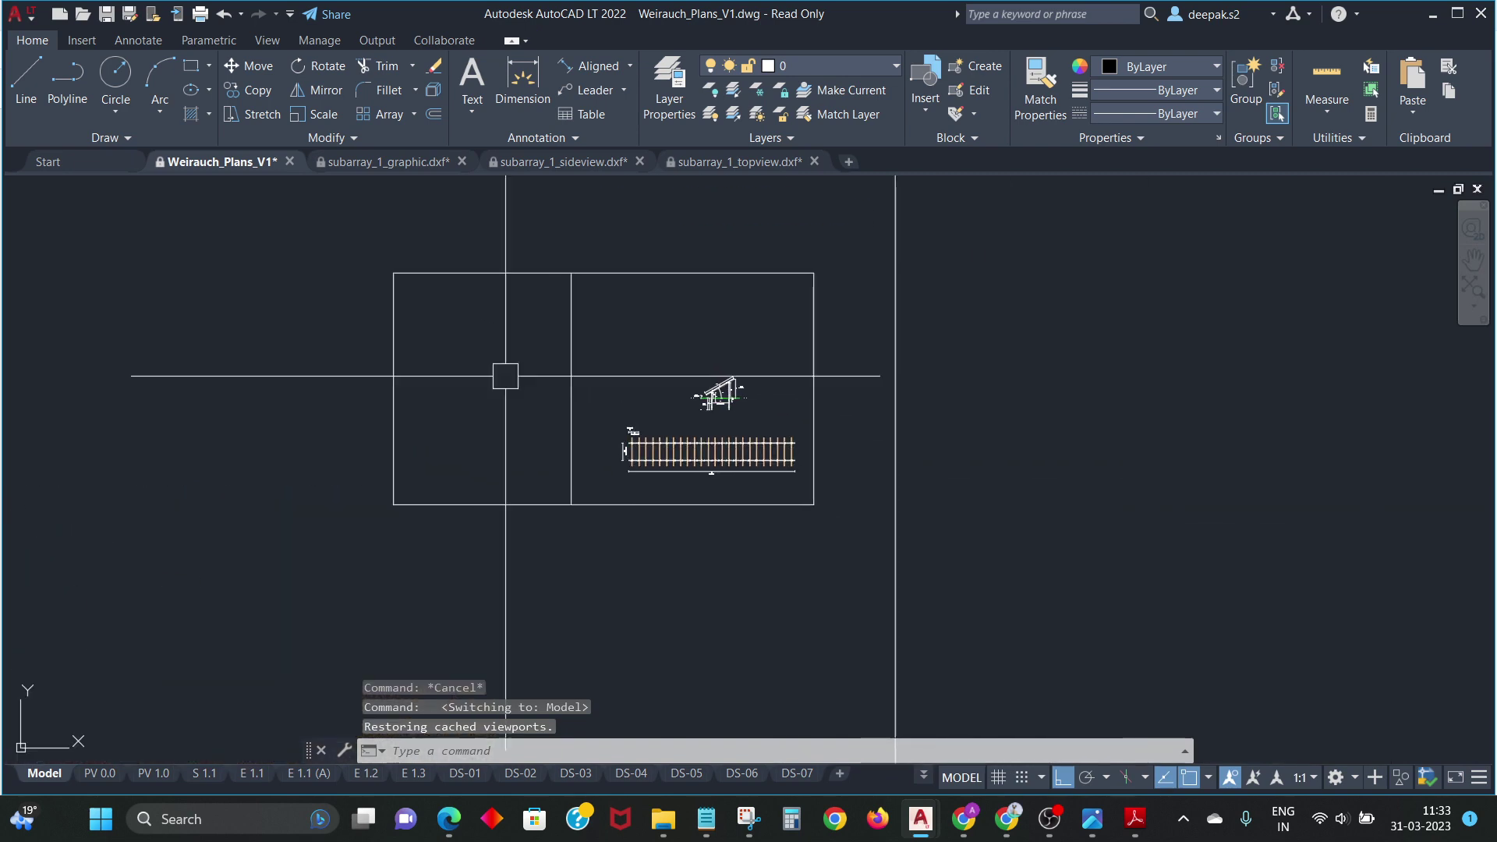
scroll(500, 374, "up", 4)
scroll(549, 374, "up", 5)
scroll(548, 361, "up", 2)
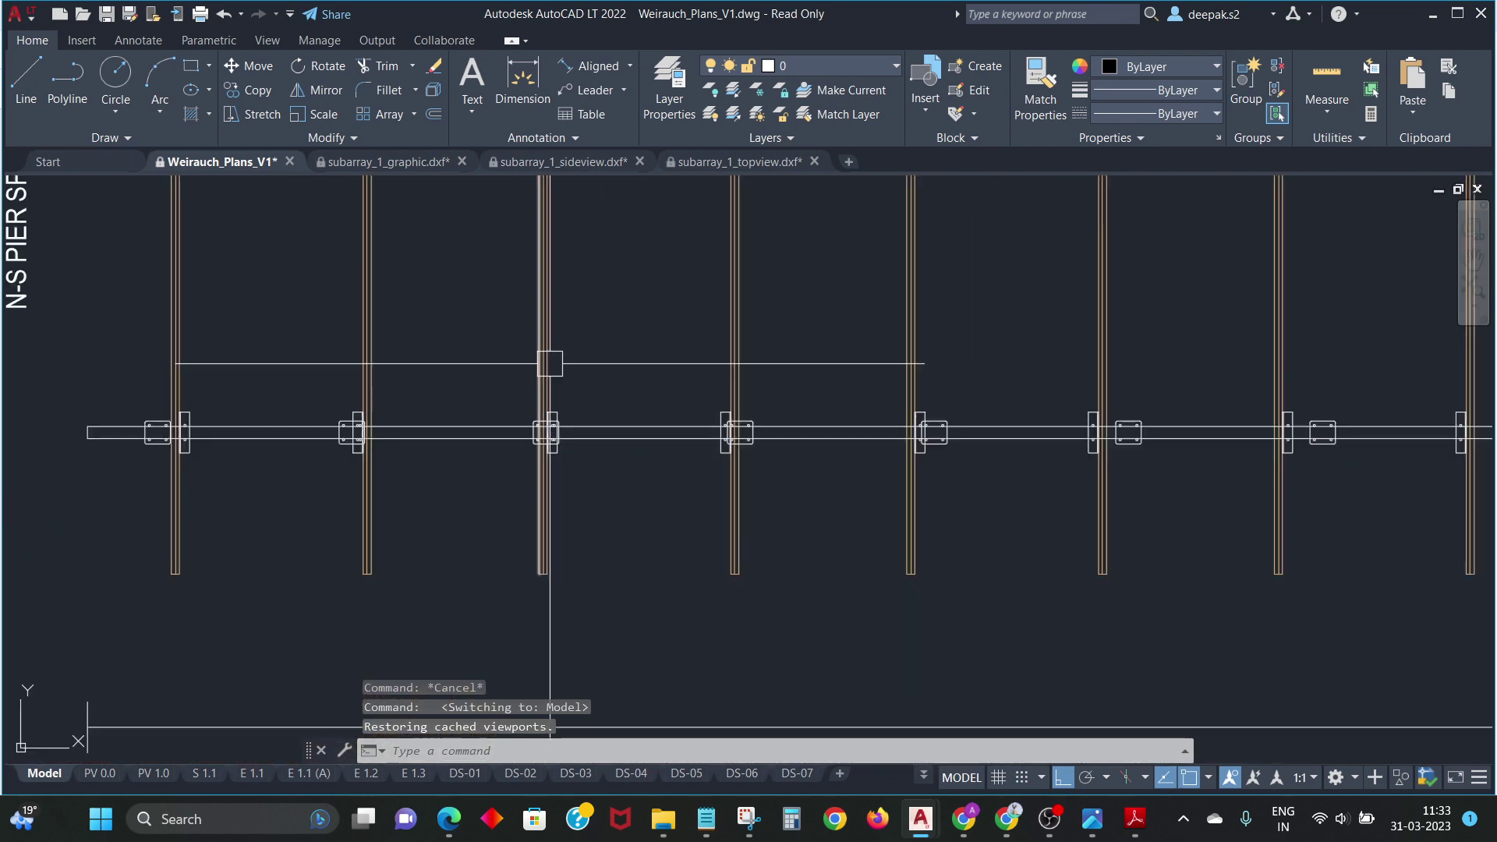
scroll(532, 412, "up", 3)
scroll(491, 429, "down", 5)
- Join a pier rail and its bottom line into a single polyline
left_click(505, 421)
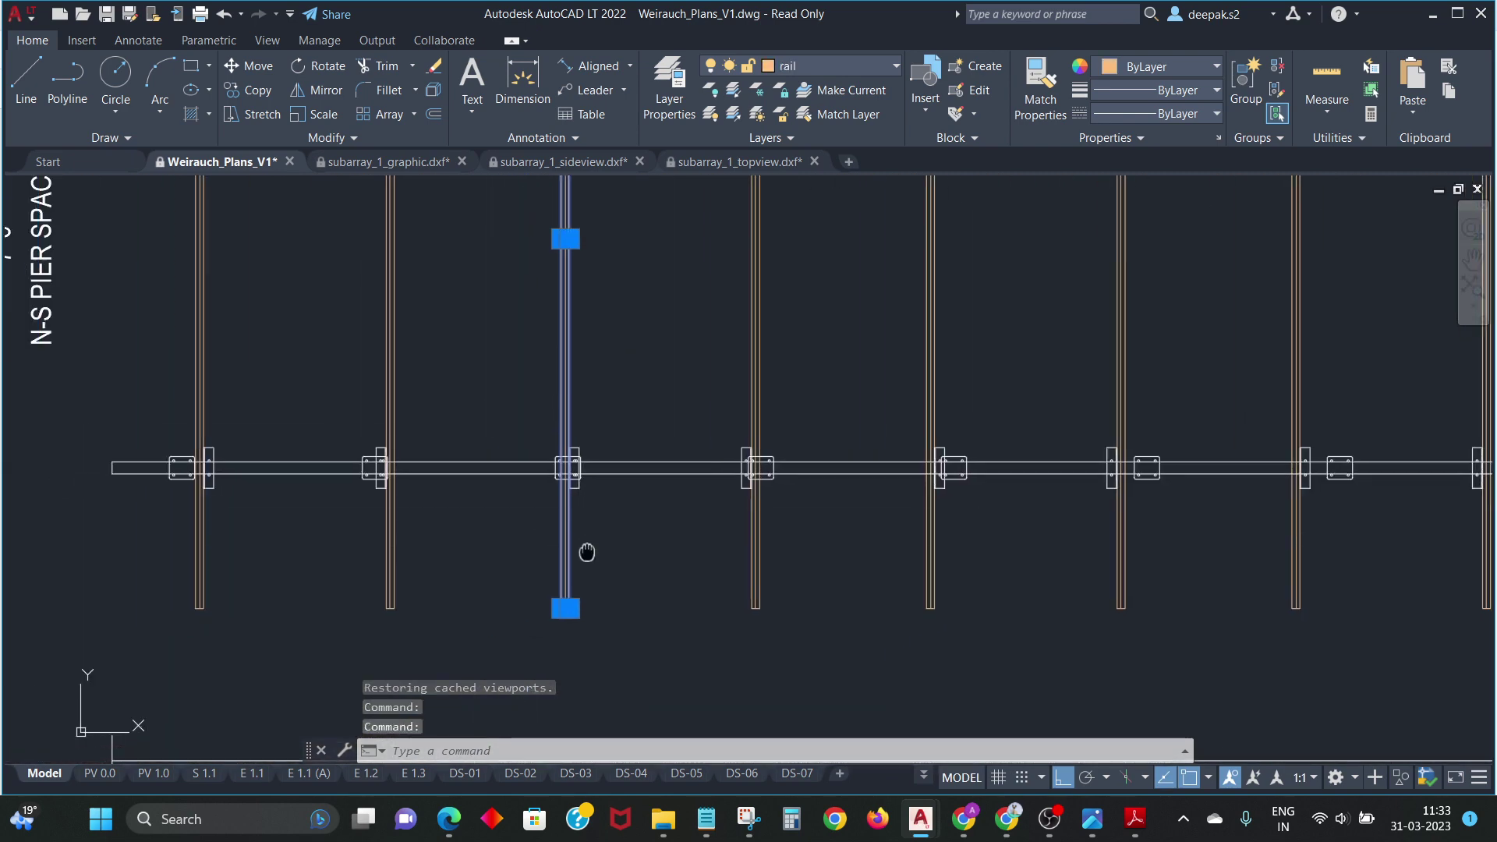
scroll(593, 562, "up", 5)
scroll(604, 573, "up", 5)
left_click(595, 528)
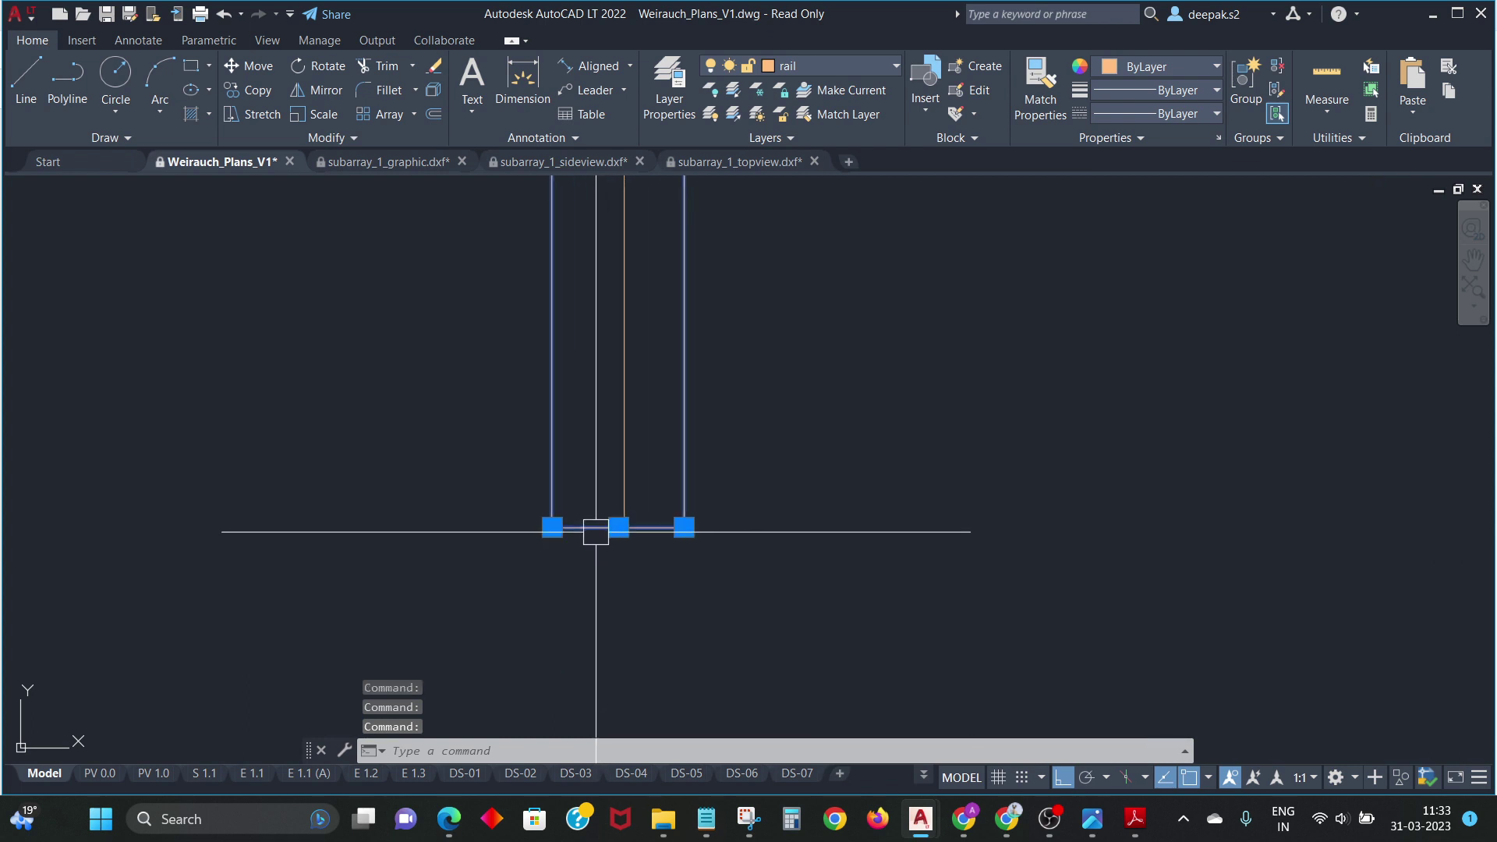
type("j")
key("Return")
- Copy the joined rail from its bottom point onto the blue module array's left edge
scroll(615, 575, "down", 2)
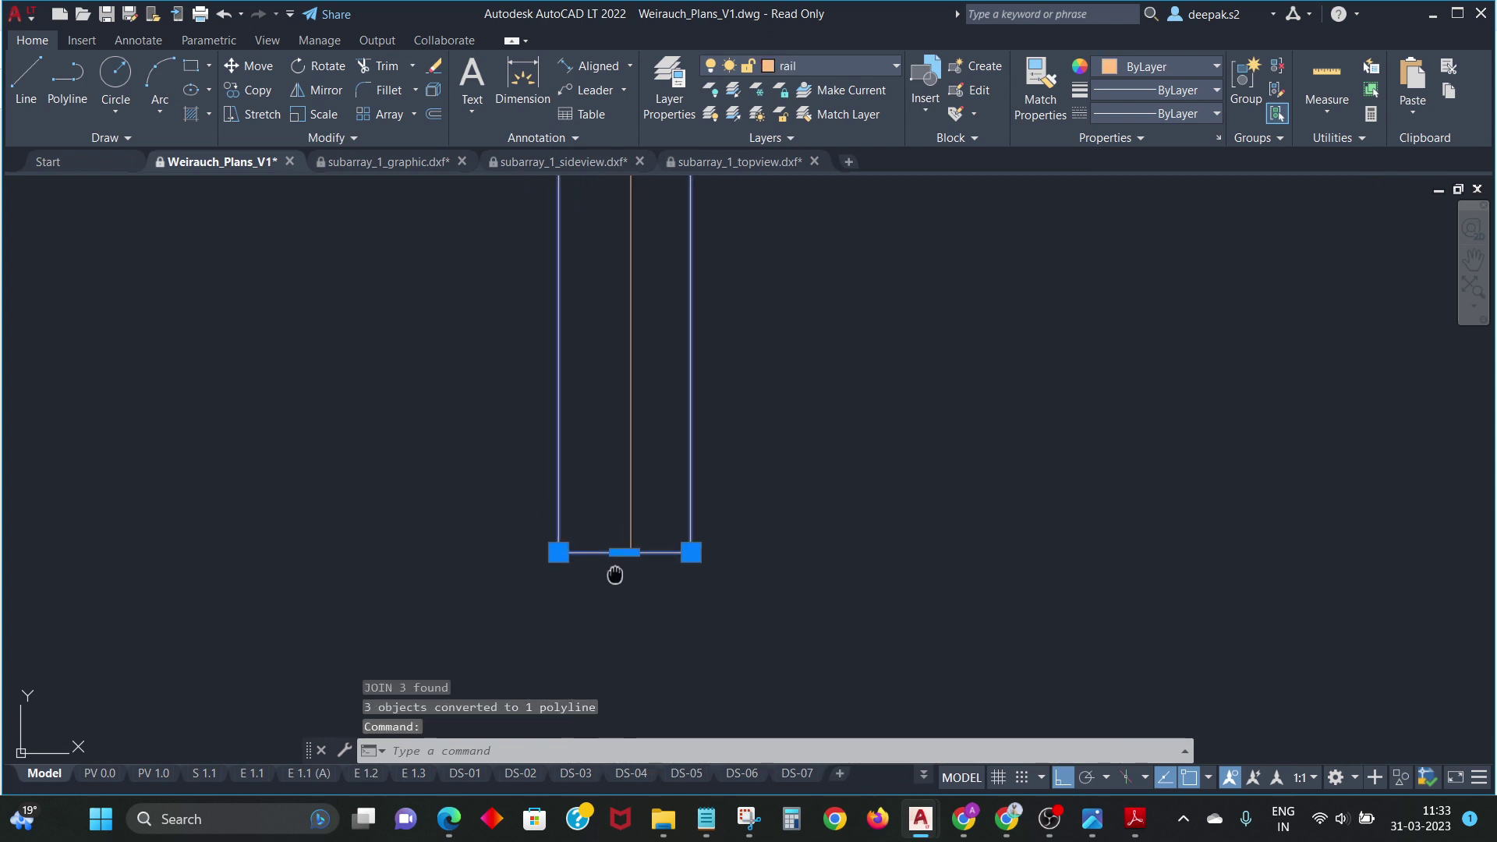
type("co")
key("Return")
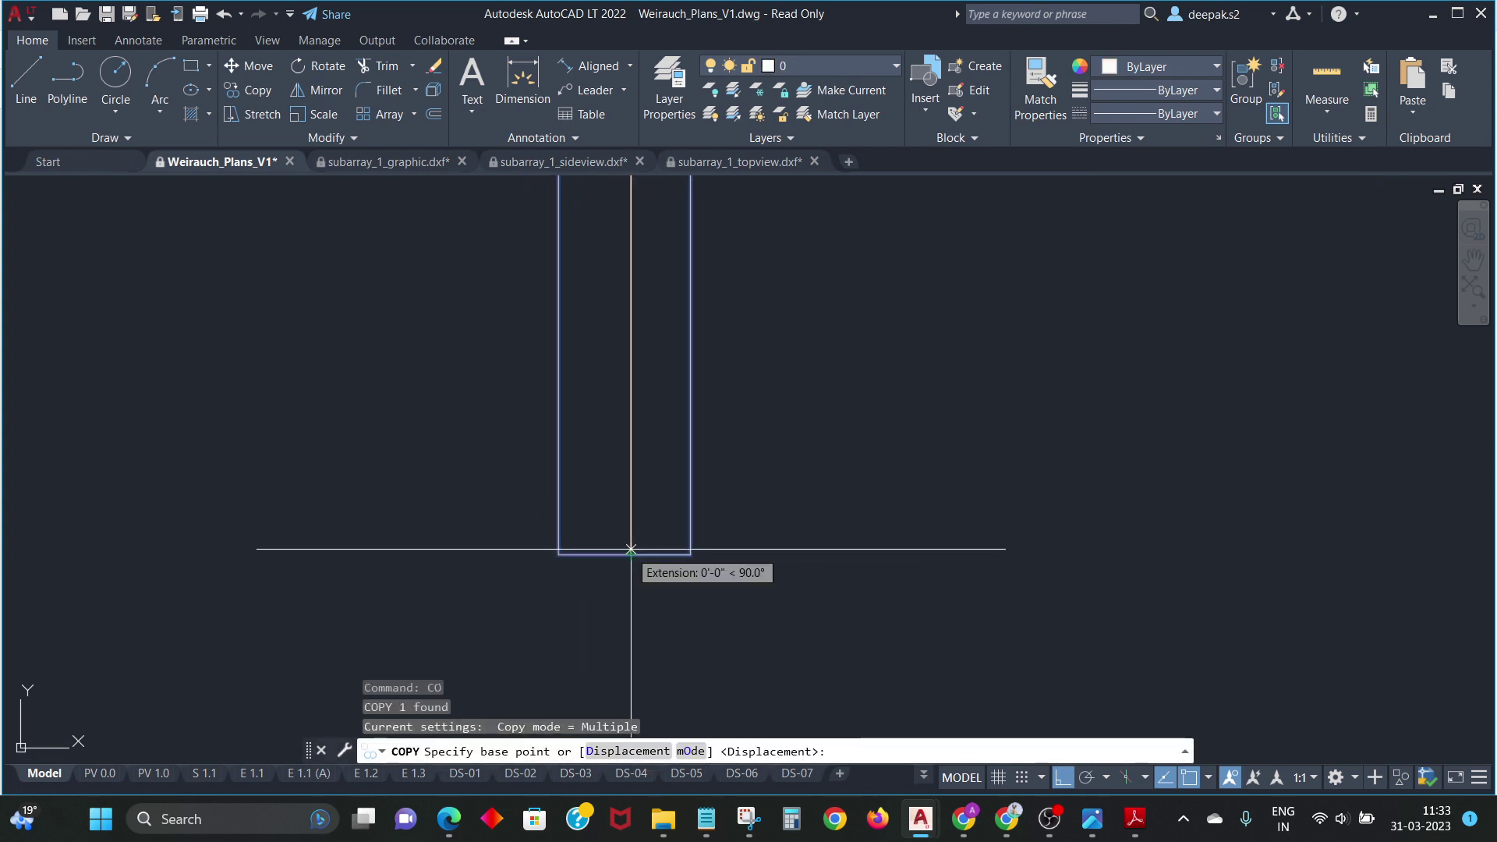
left_click(624, 555)
scroll(625, 577, "down", 3)
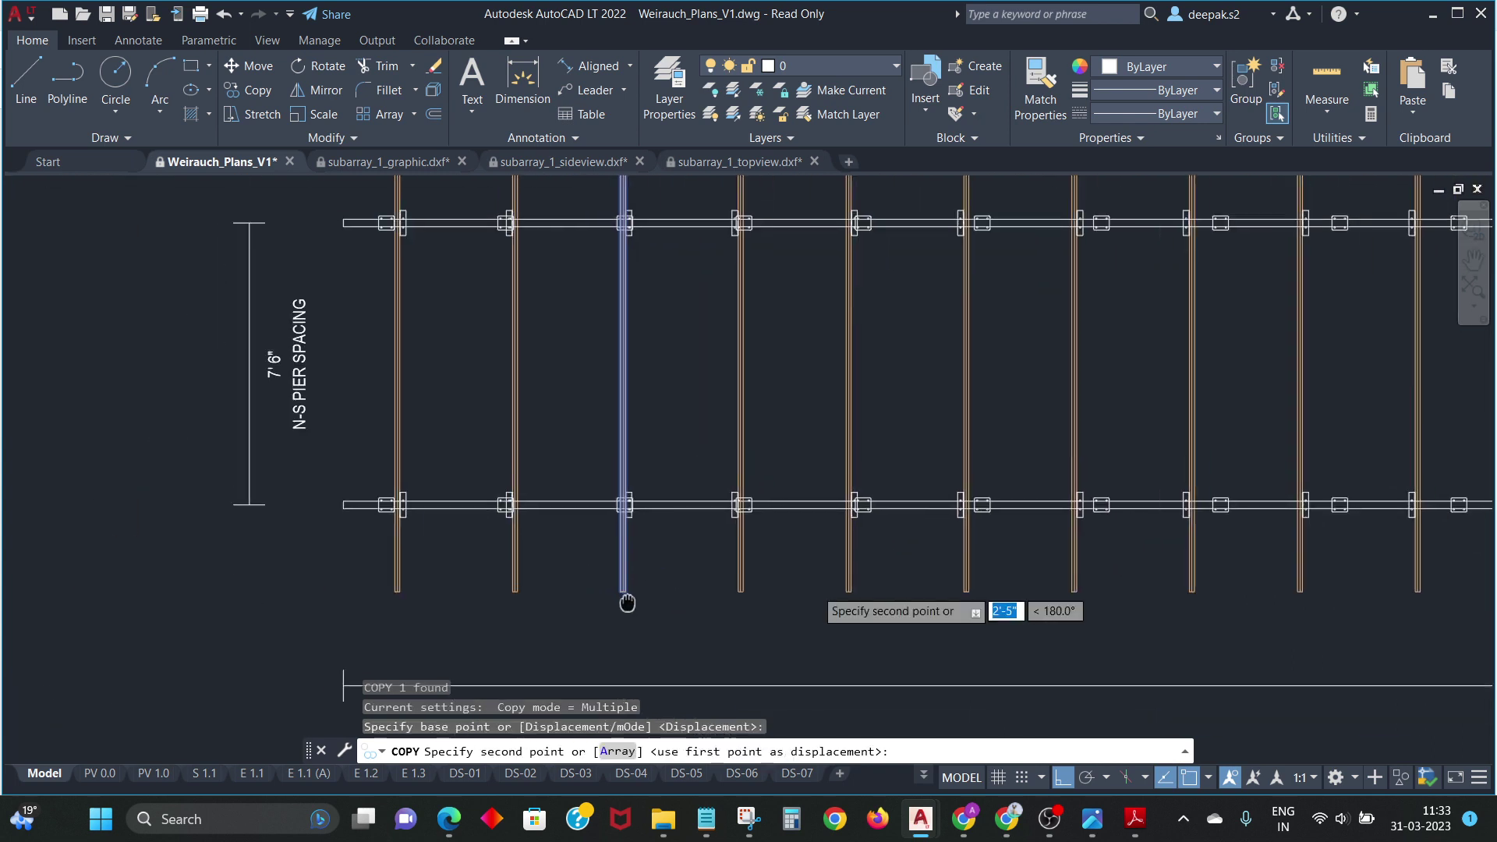
scroll(546, 546, "down", 3)
scroll(677, 622, "down", 3)
scroll(655, 616, "down", 3)
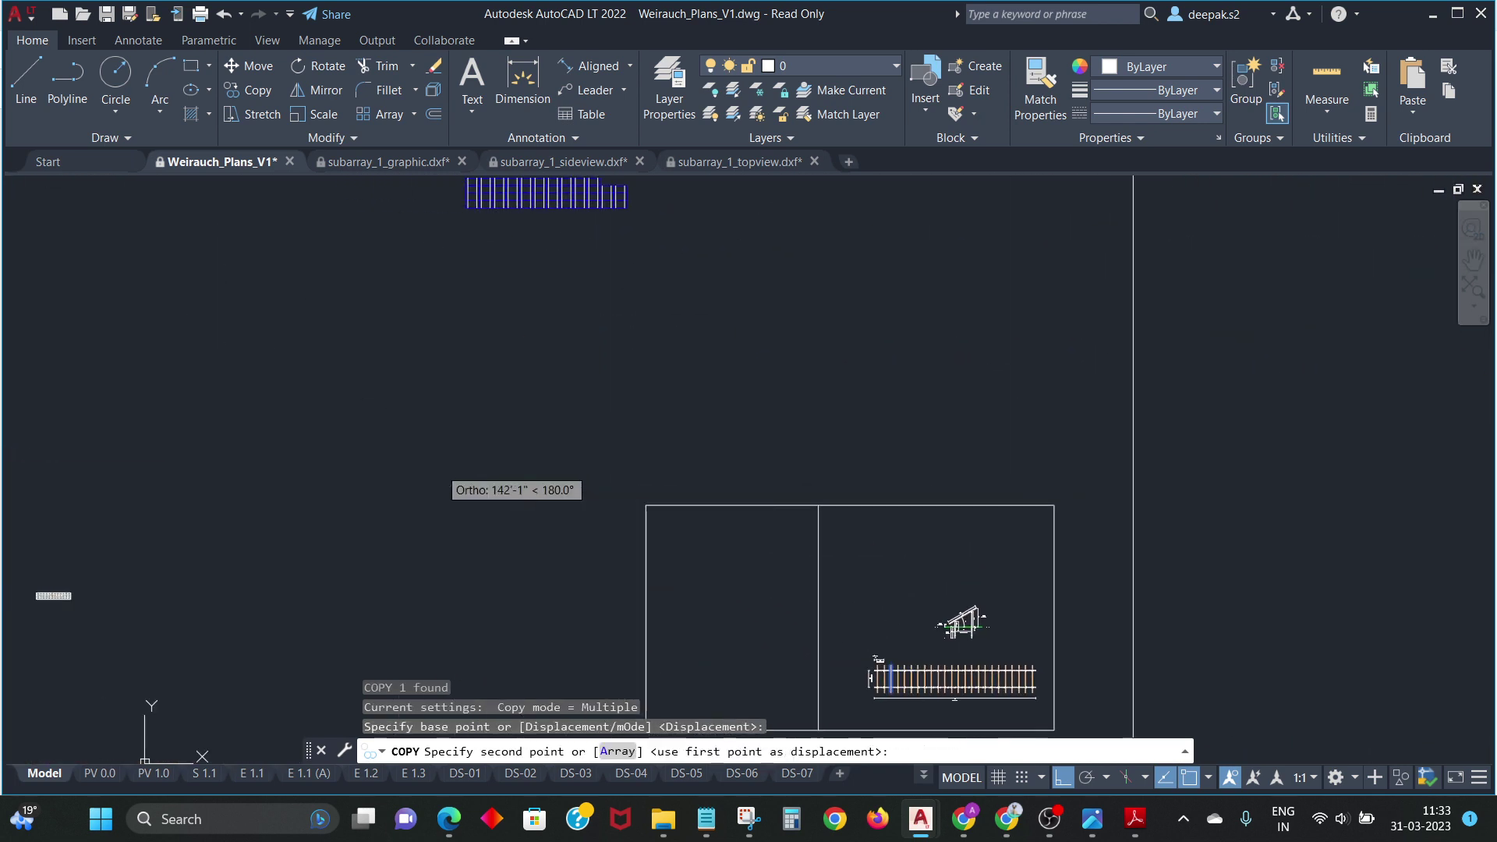
scroll(602, 267, "up", 3)
scroll(556, 622, "up", 2)
scroll(494, 379, "up", 3)
scroll(484, 363, "up", 2)
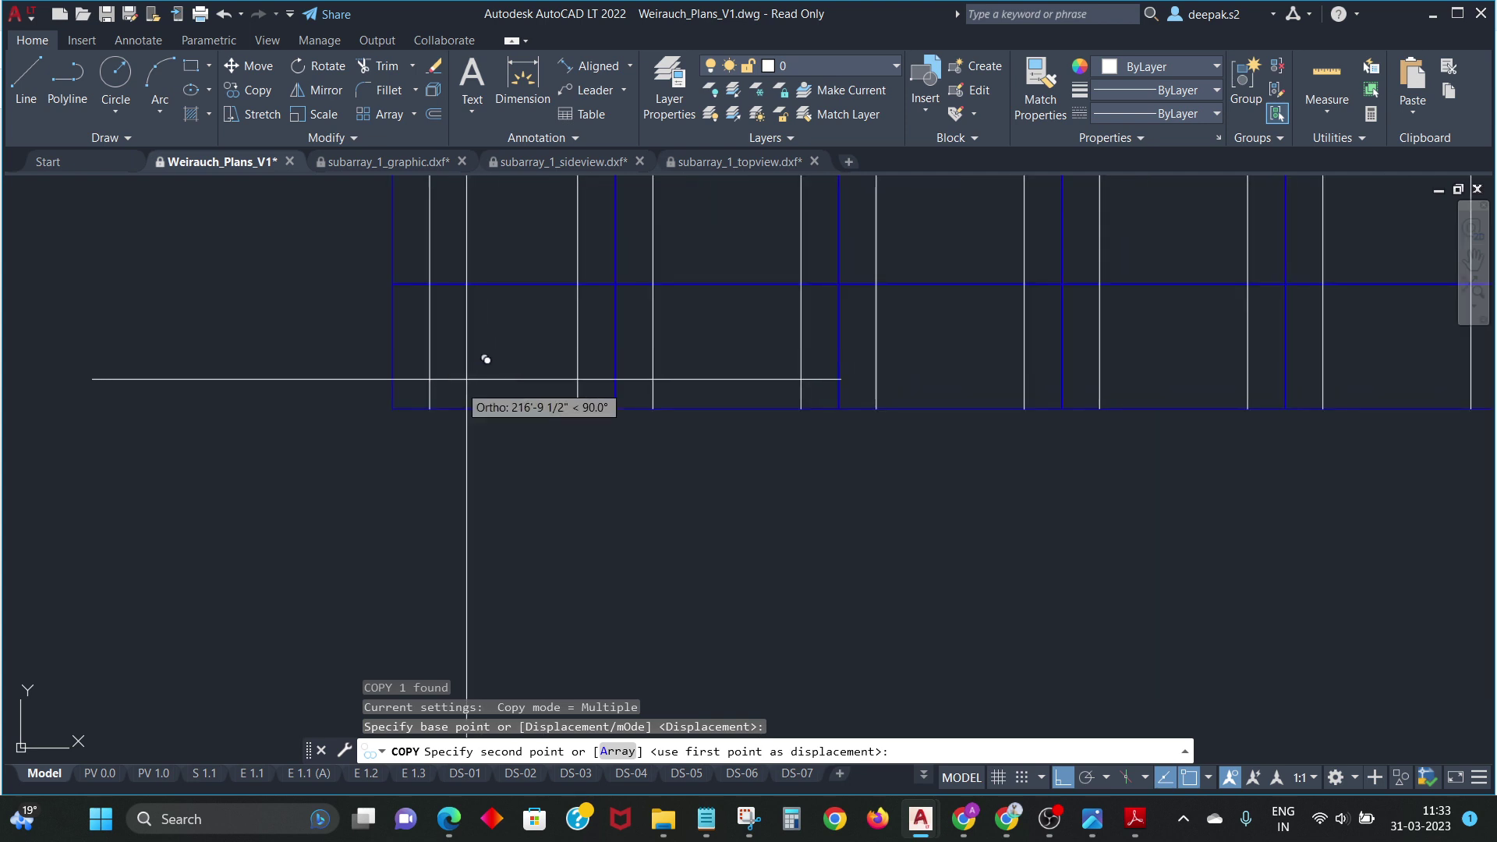
left_click(428, 408)
scroll(429, 412, "down", 2)
middle_click_drag(468, 434, 482, 551)
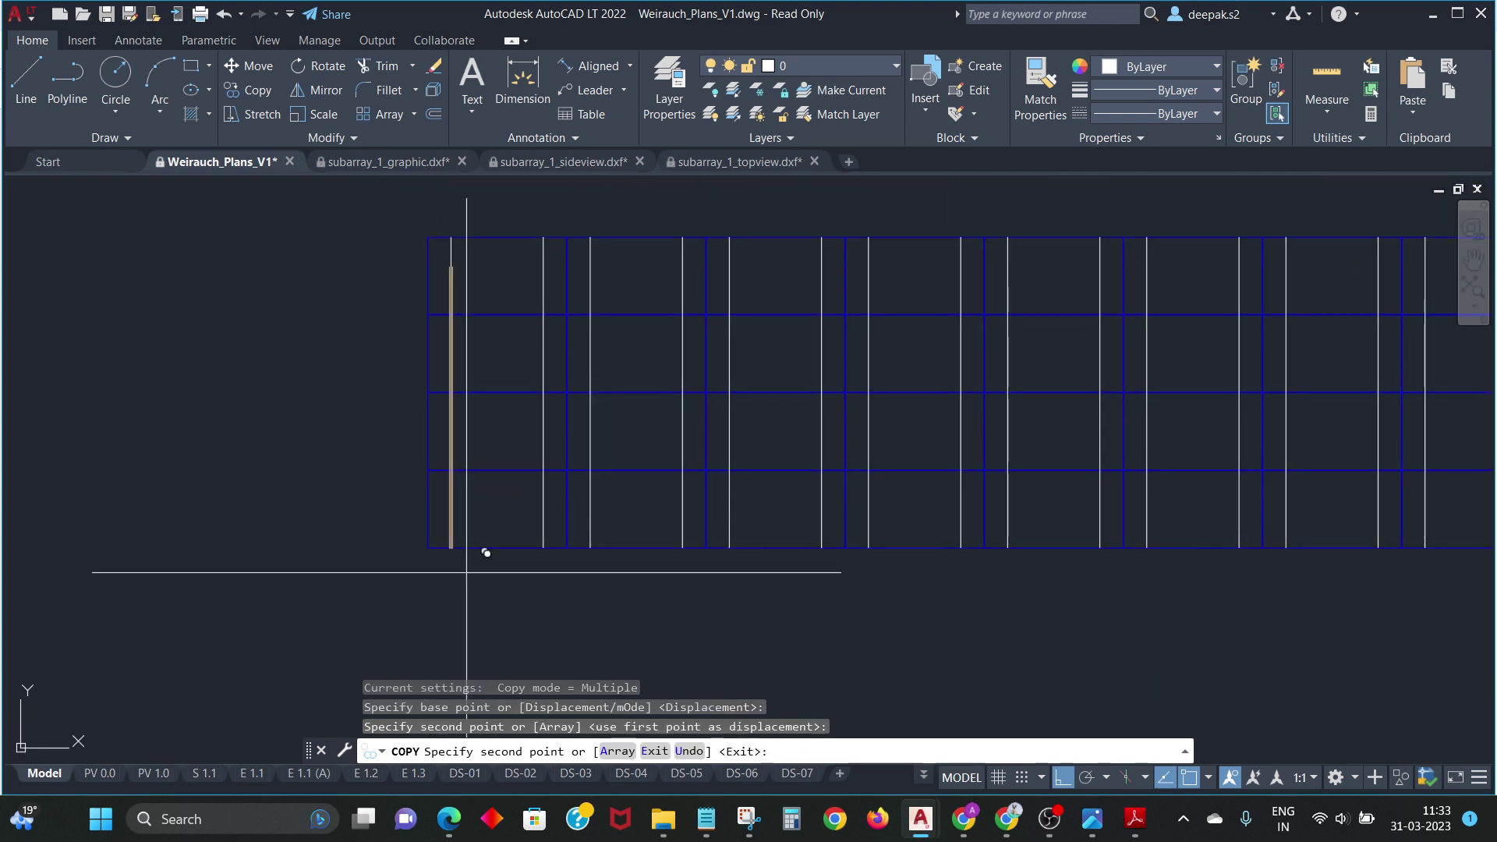
scroll(468, 525, "up", 2)
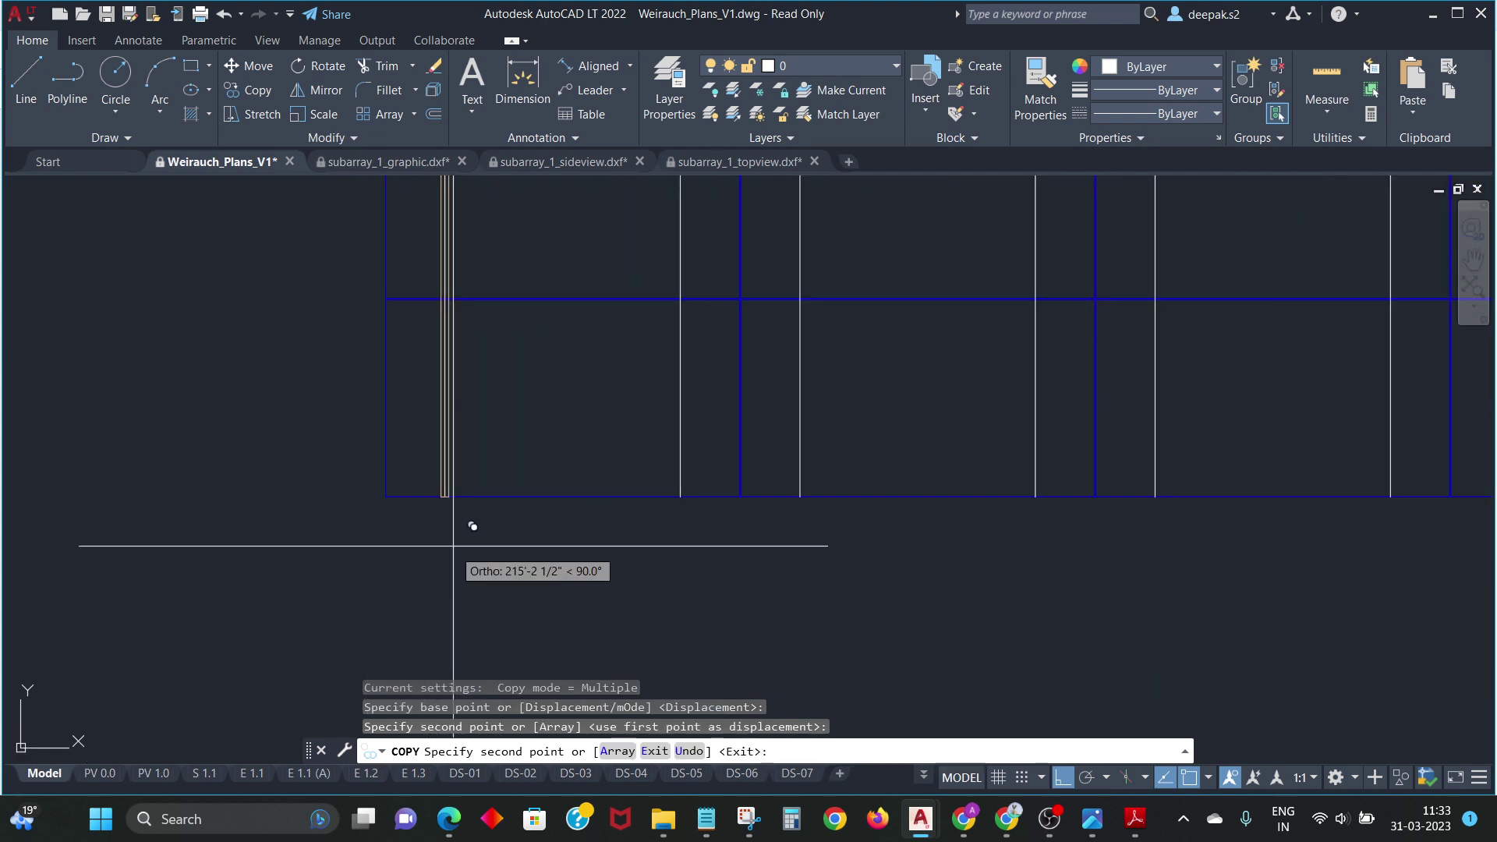
key("Escape")
- Select the copied rail on the module array and delete it
scroll(460, 507, "up", 3)
left_click(441, 494)
scroll(481, 471, "down", 2)
left_click(497, 475)
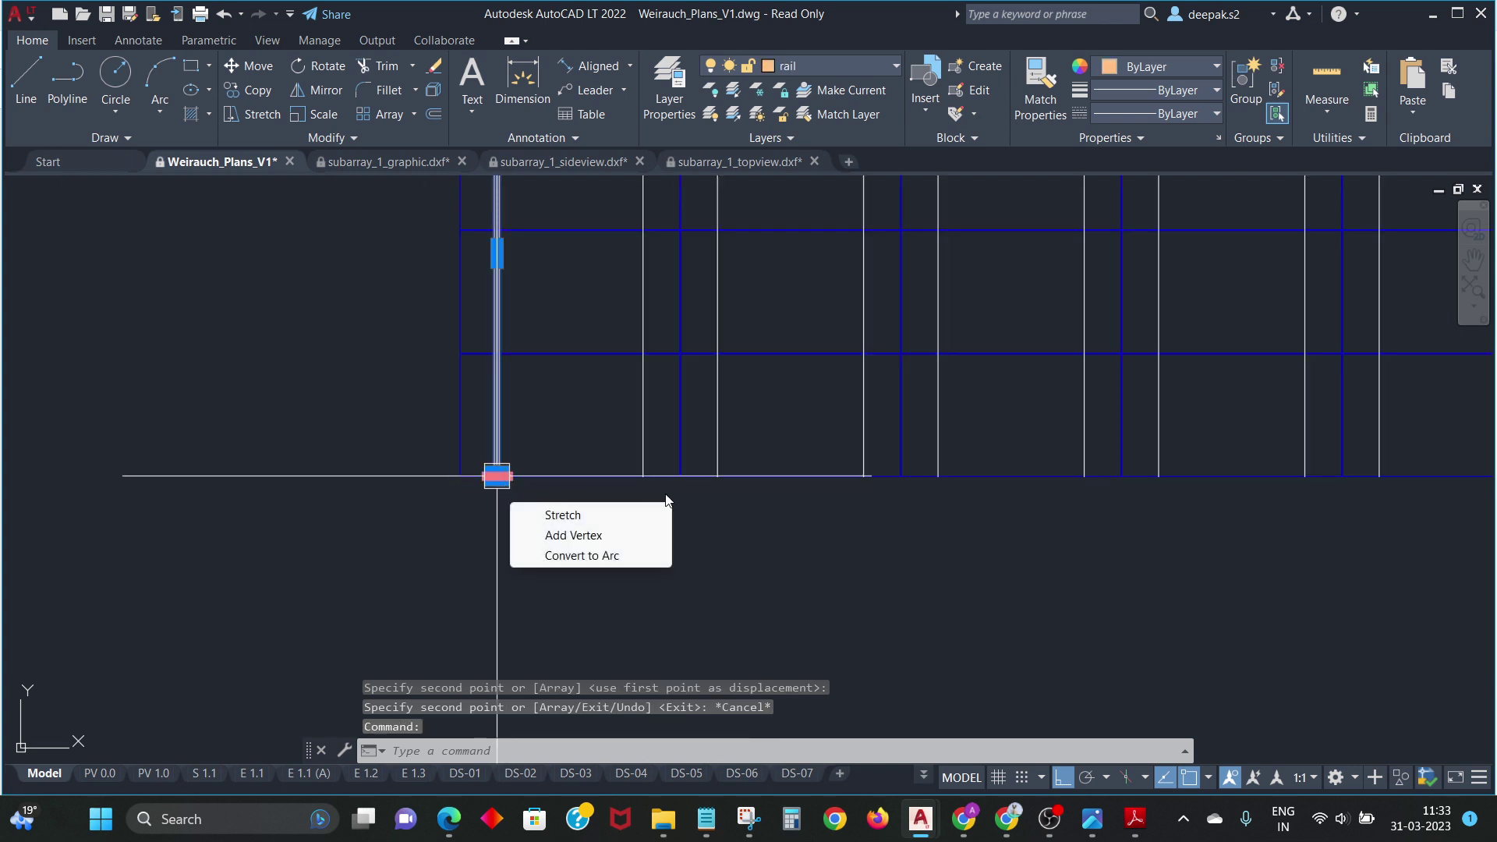
scroll(619, 503, "down", 5)
key("Delete")
- Paste the copied blue solar array into the site plan
left_click(1103, 361)
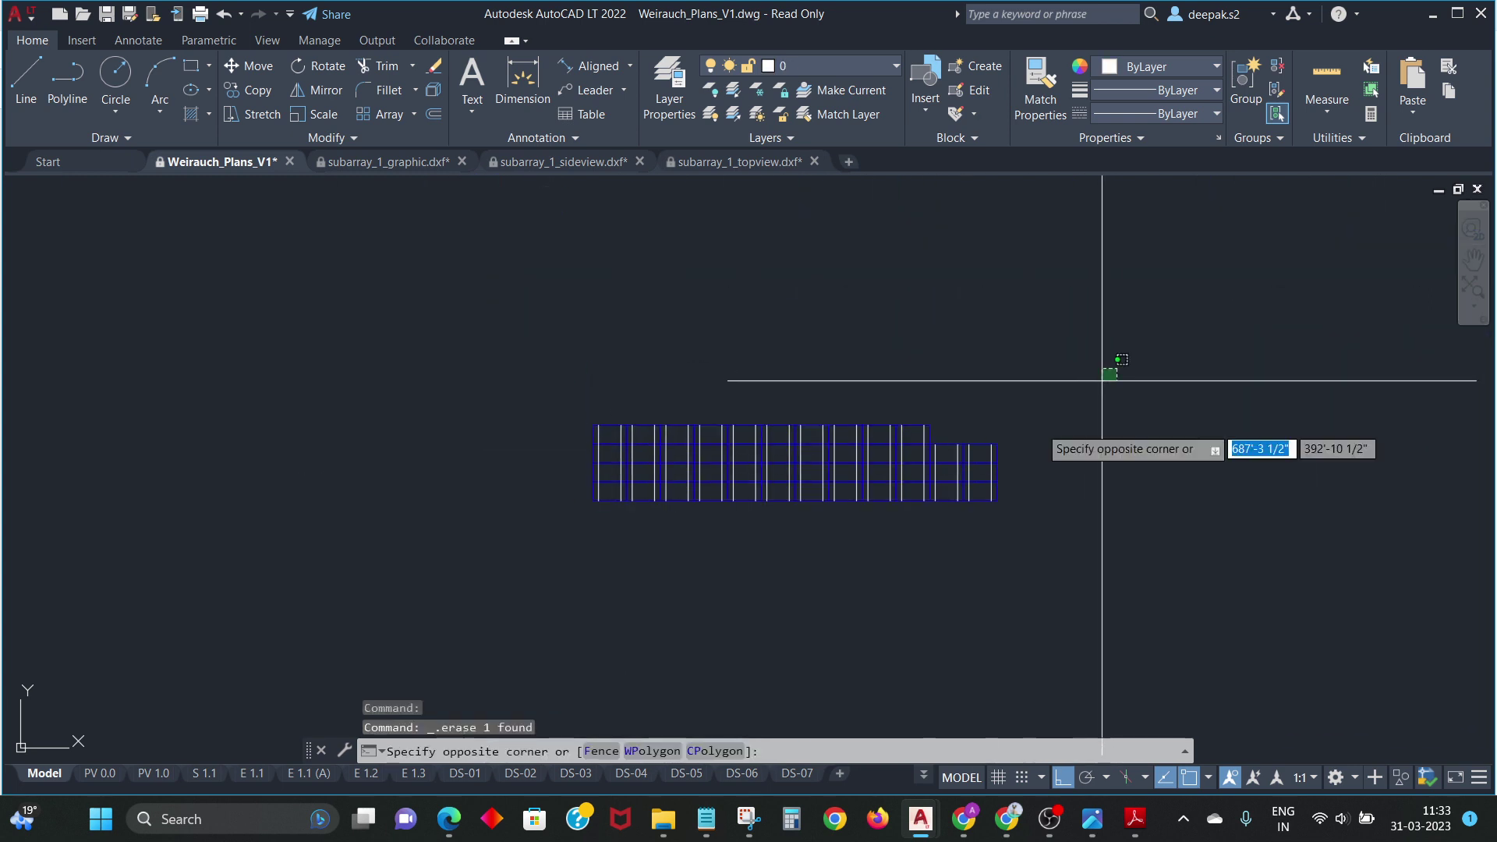
scroll(499, 546, "down", 5)
key("ctrl+v")
scroll(451, 585, "down", 2)
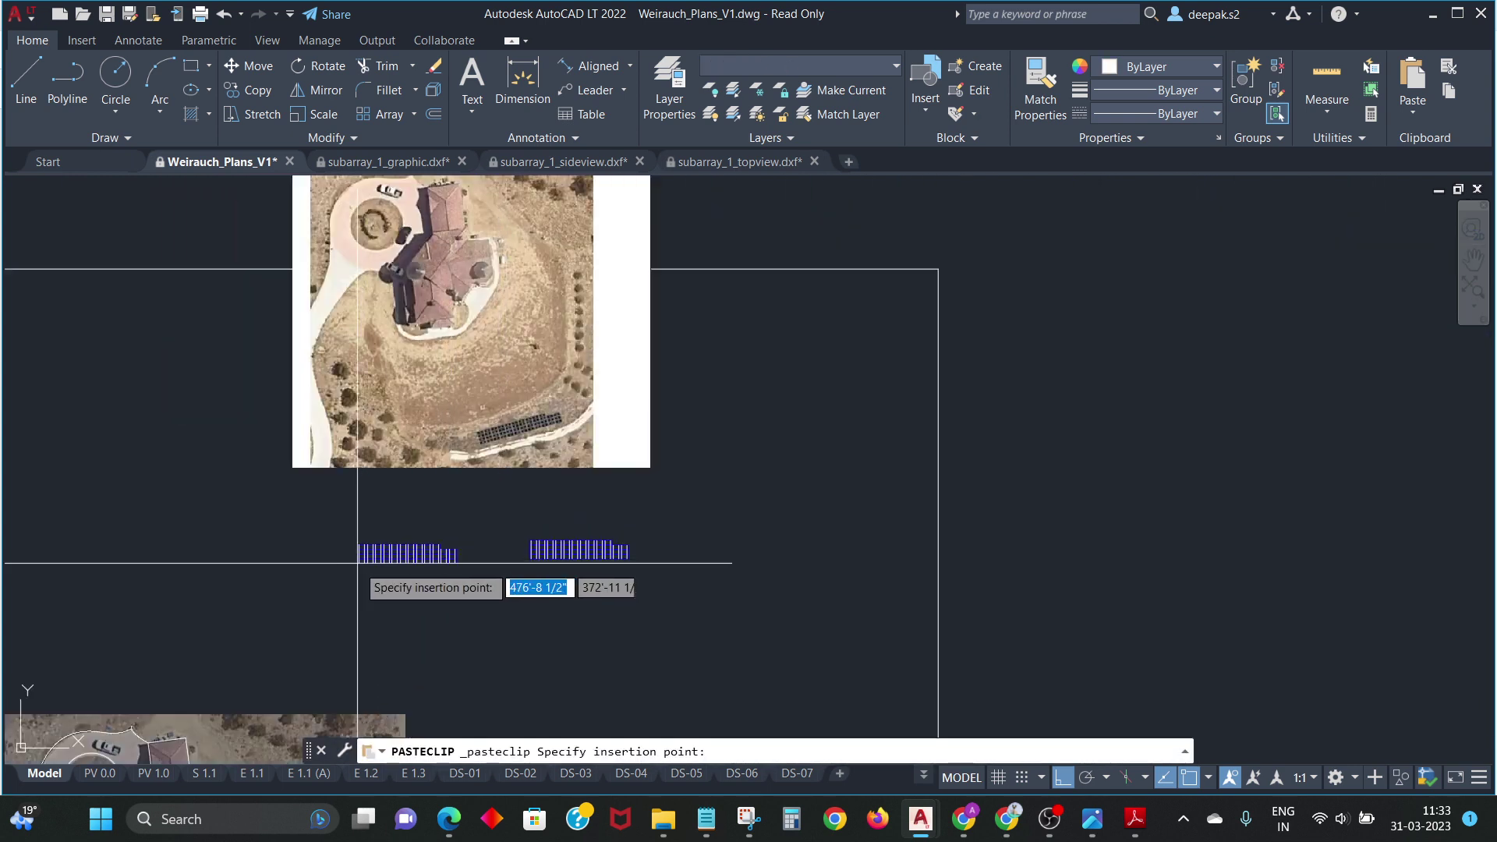
scroll(678, 277, "down", 2)
scroll(642, 394, "down", 1)
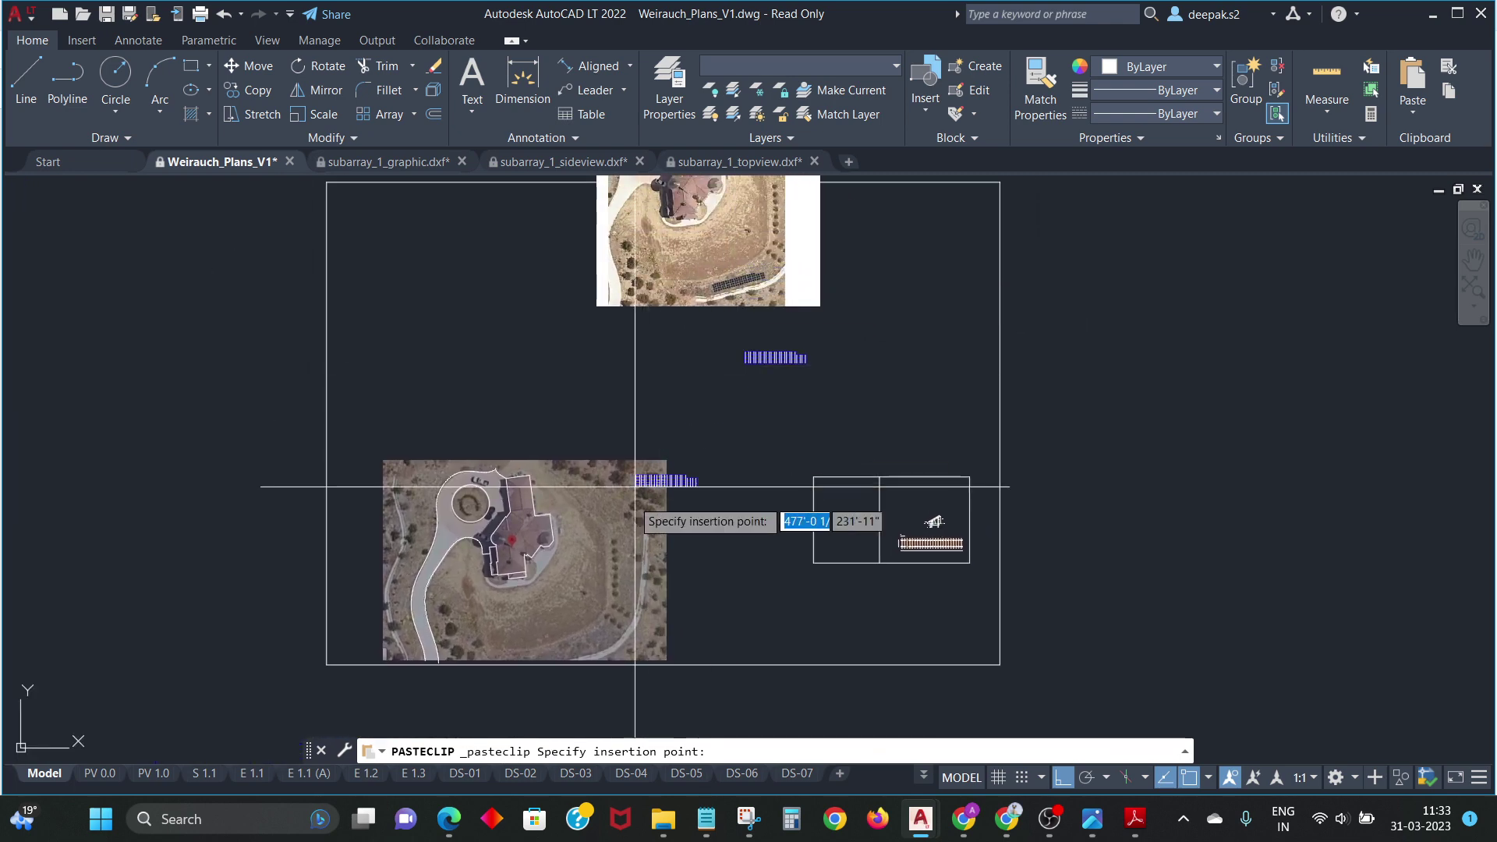
scroll(538, 631, "up", 6)
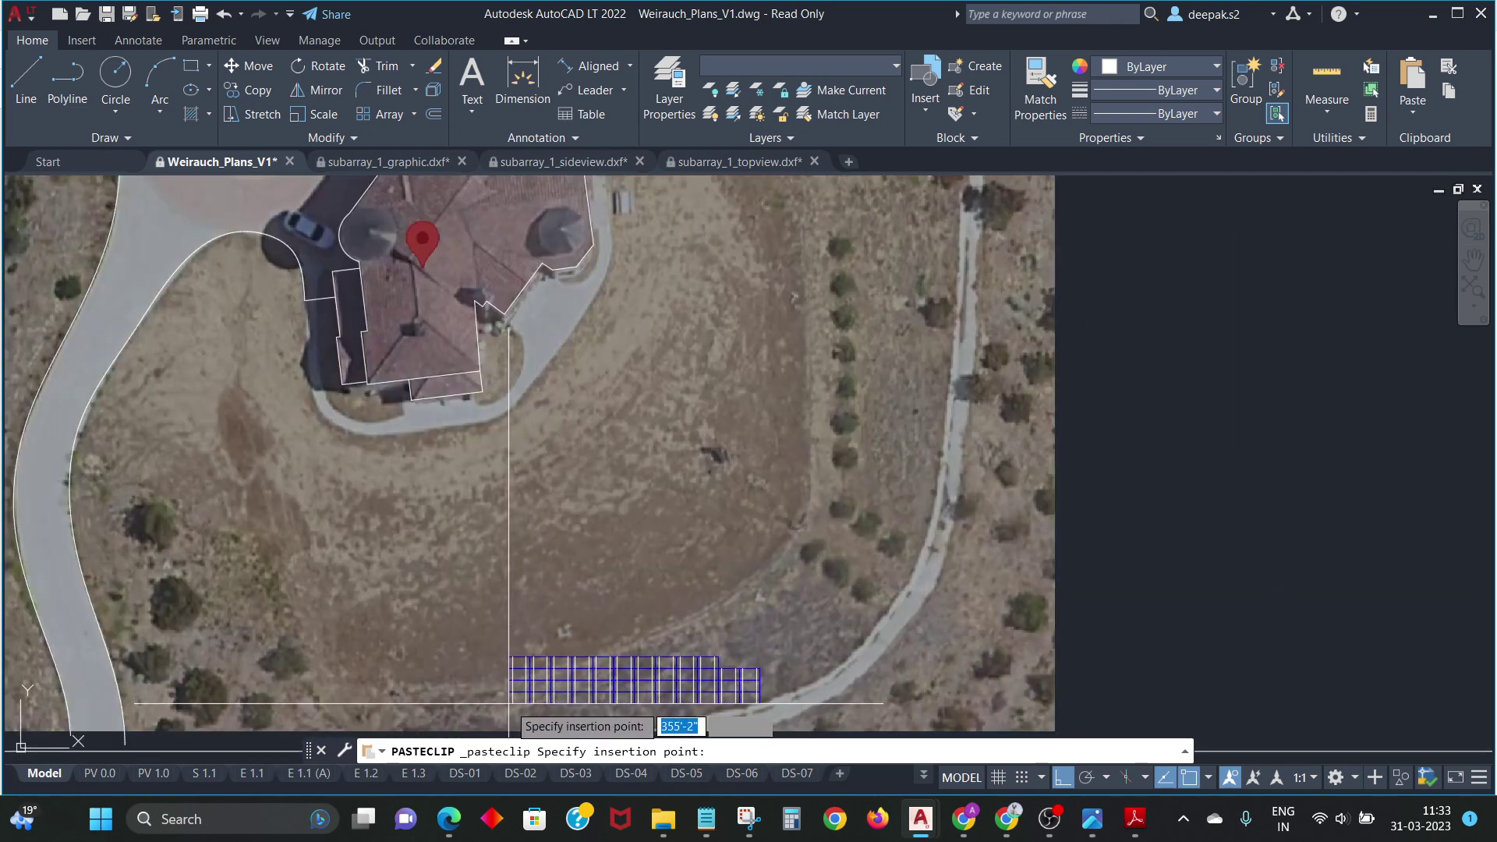
- Rotate the pasted array to match the house edge and place it below the house
type("r")
key("Return")
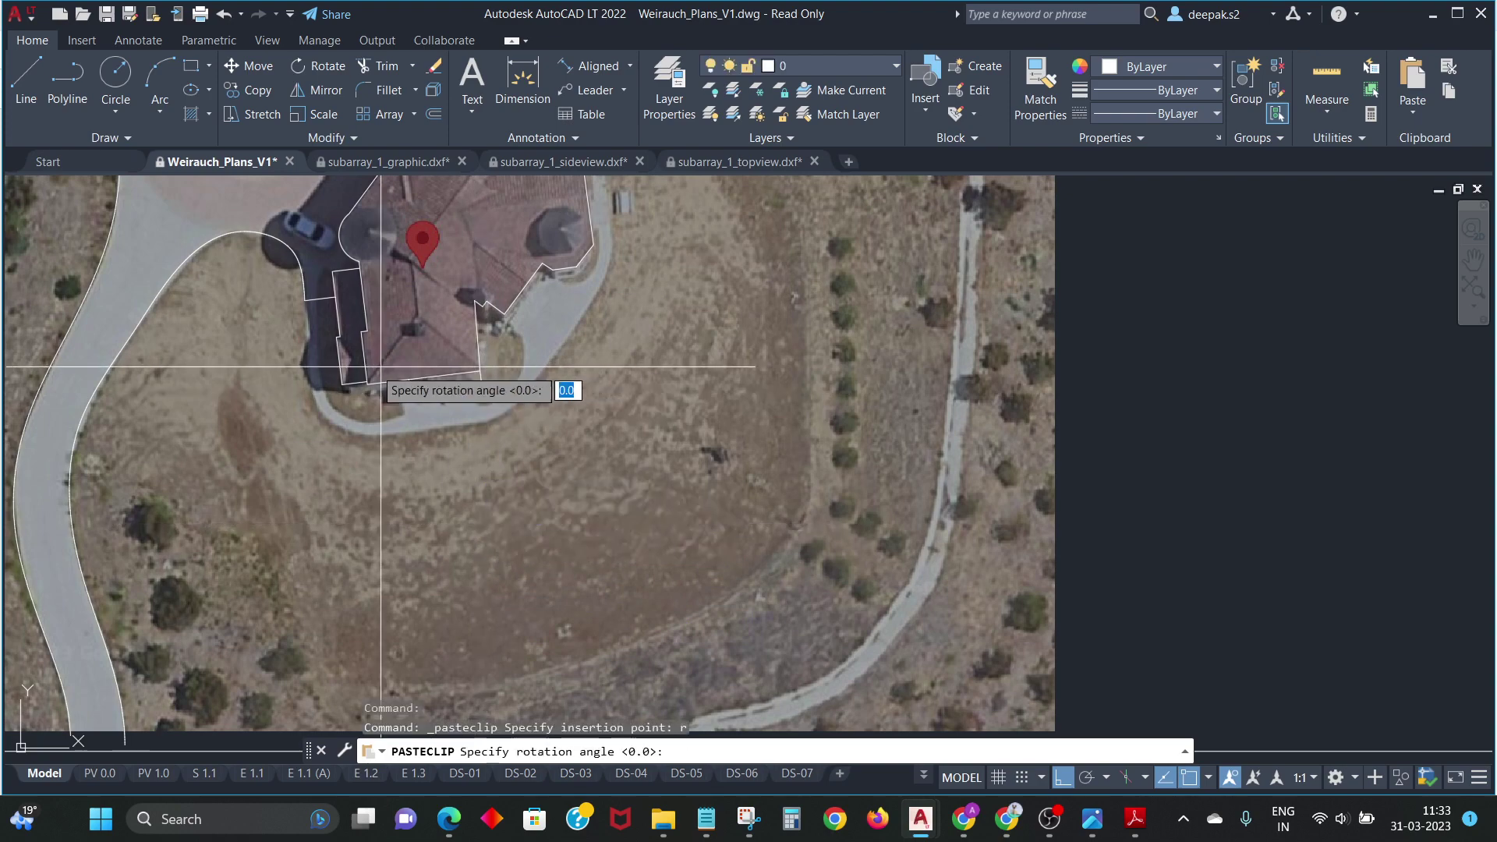
scroll(398, 388, "up", 5)
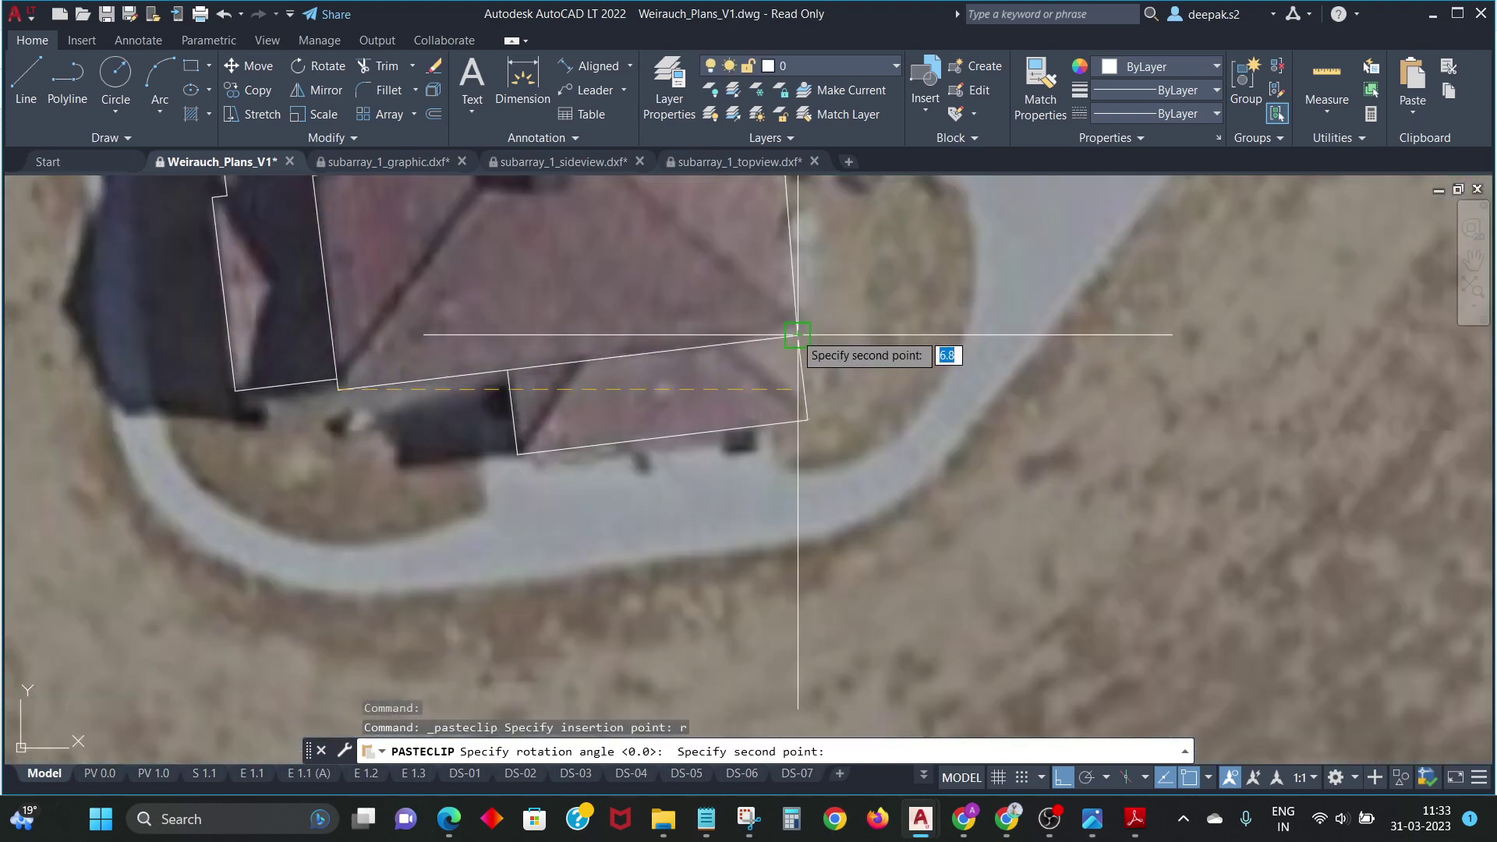
left_click(797, 334)
scroll(635, 616, "down", 5)
scroll(577, 440, "up", 3)
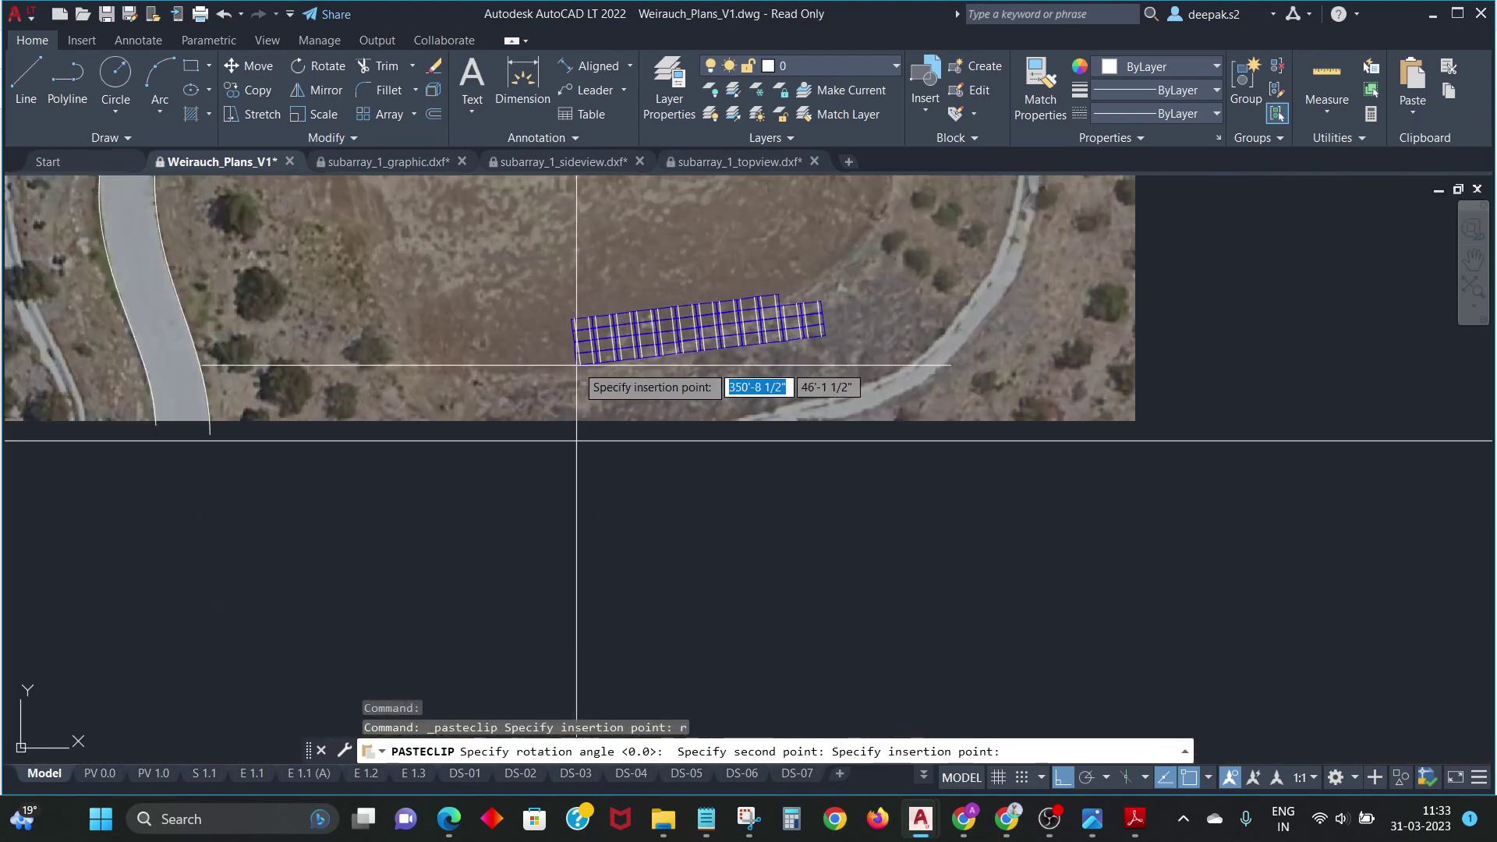
left_click(535, 395)
- Check the array's fit over the aerial photo, then bring up the Pictures folder
scroll(605, 411, "down", 4)
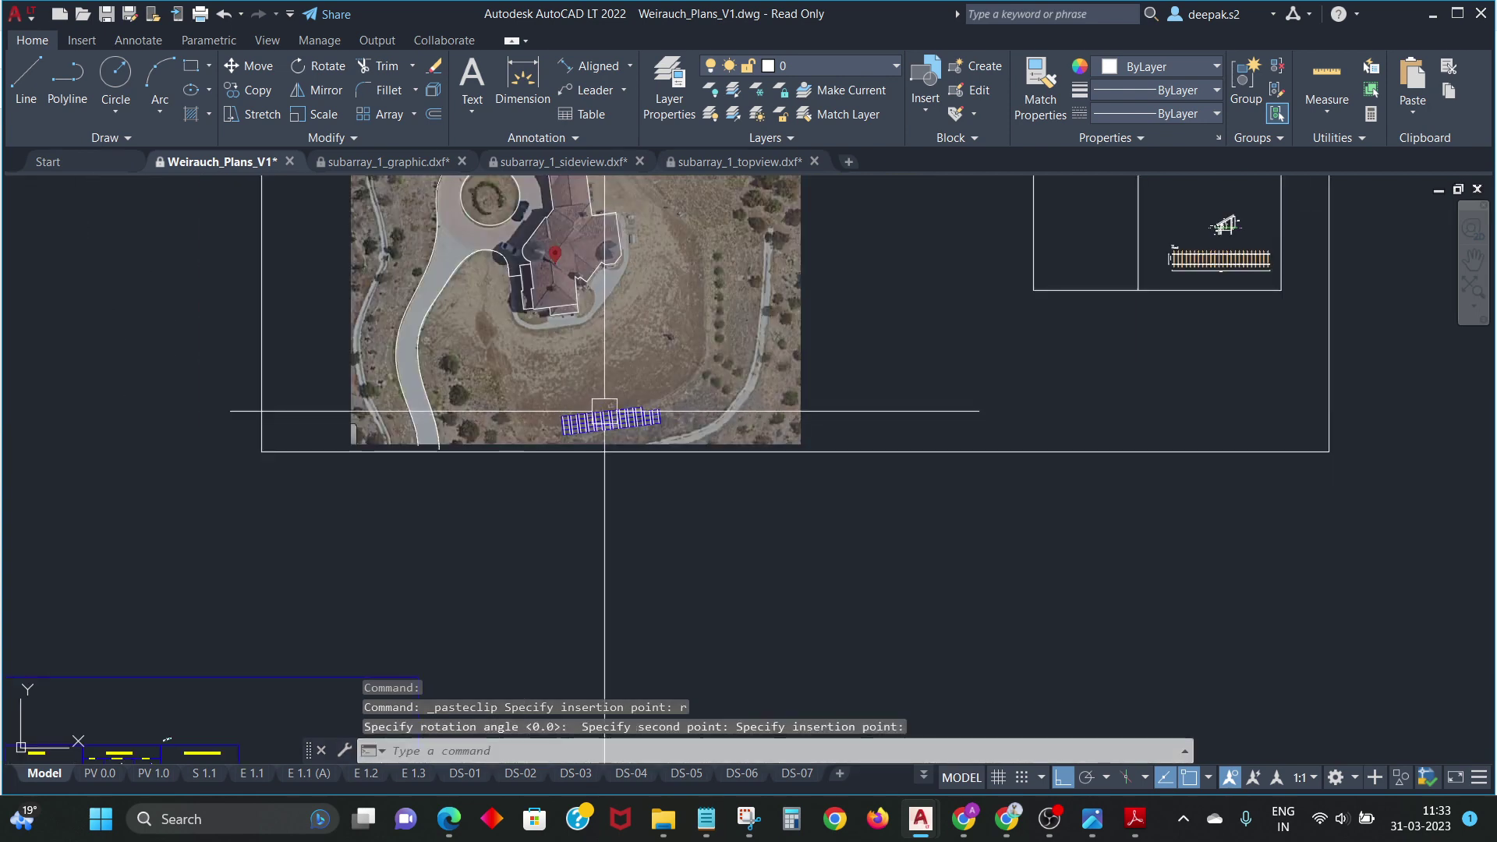
scroll(503, 600, "down", 2)
mouse_move(639, 385)
middle_mouse_down()
mouse_move(587, 424)
mouse_move(579, 489)
mouse_move(542, 485)
middle_mouse_up()
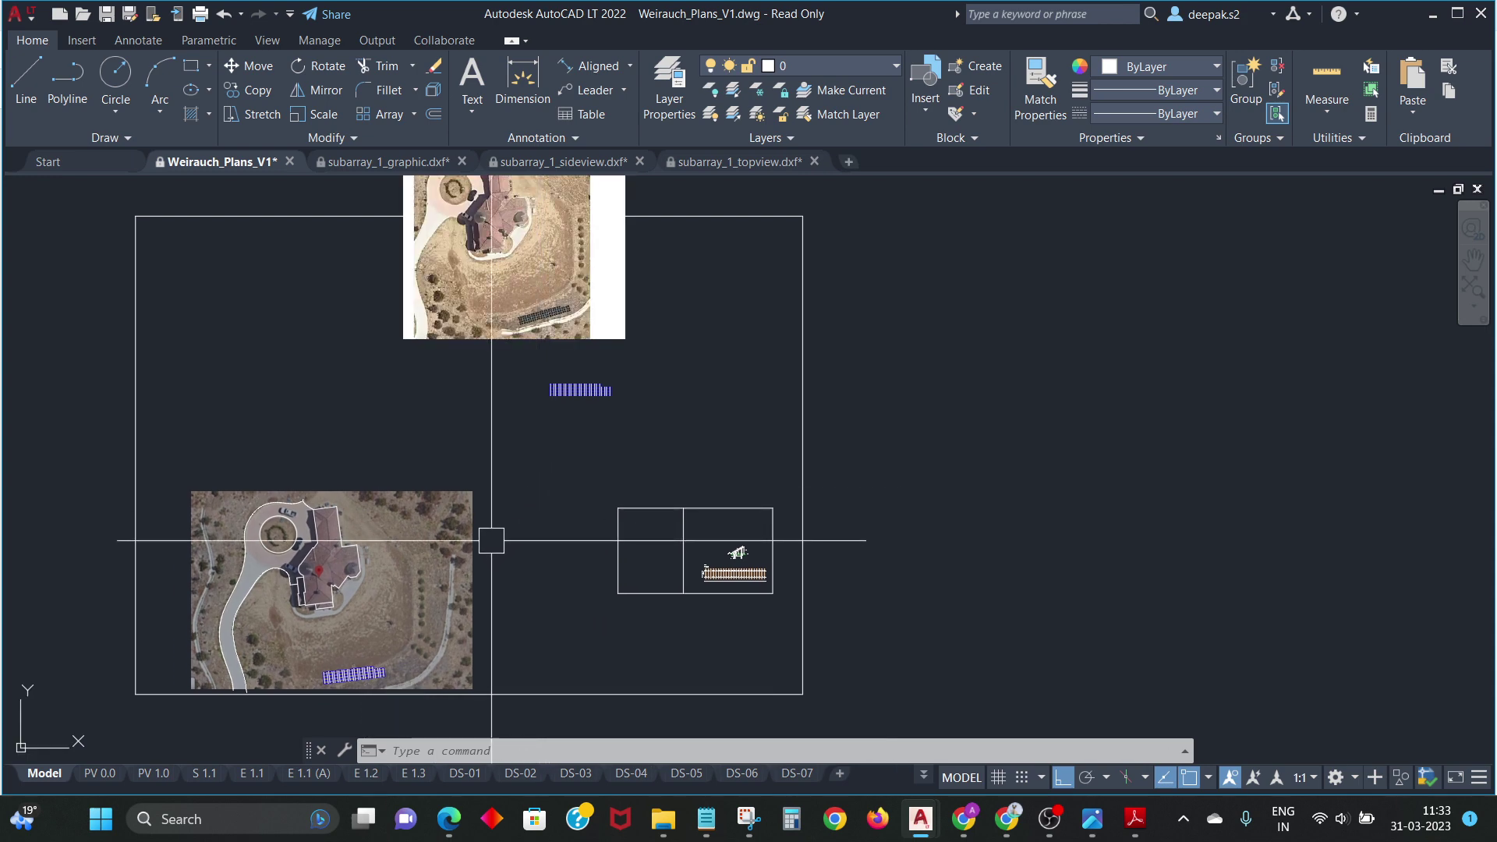
middle_click_drag(492, 540, 359, 405)
scroll(360, 437, "up", 5)
scroll(447, 556, "up", 3)
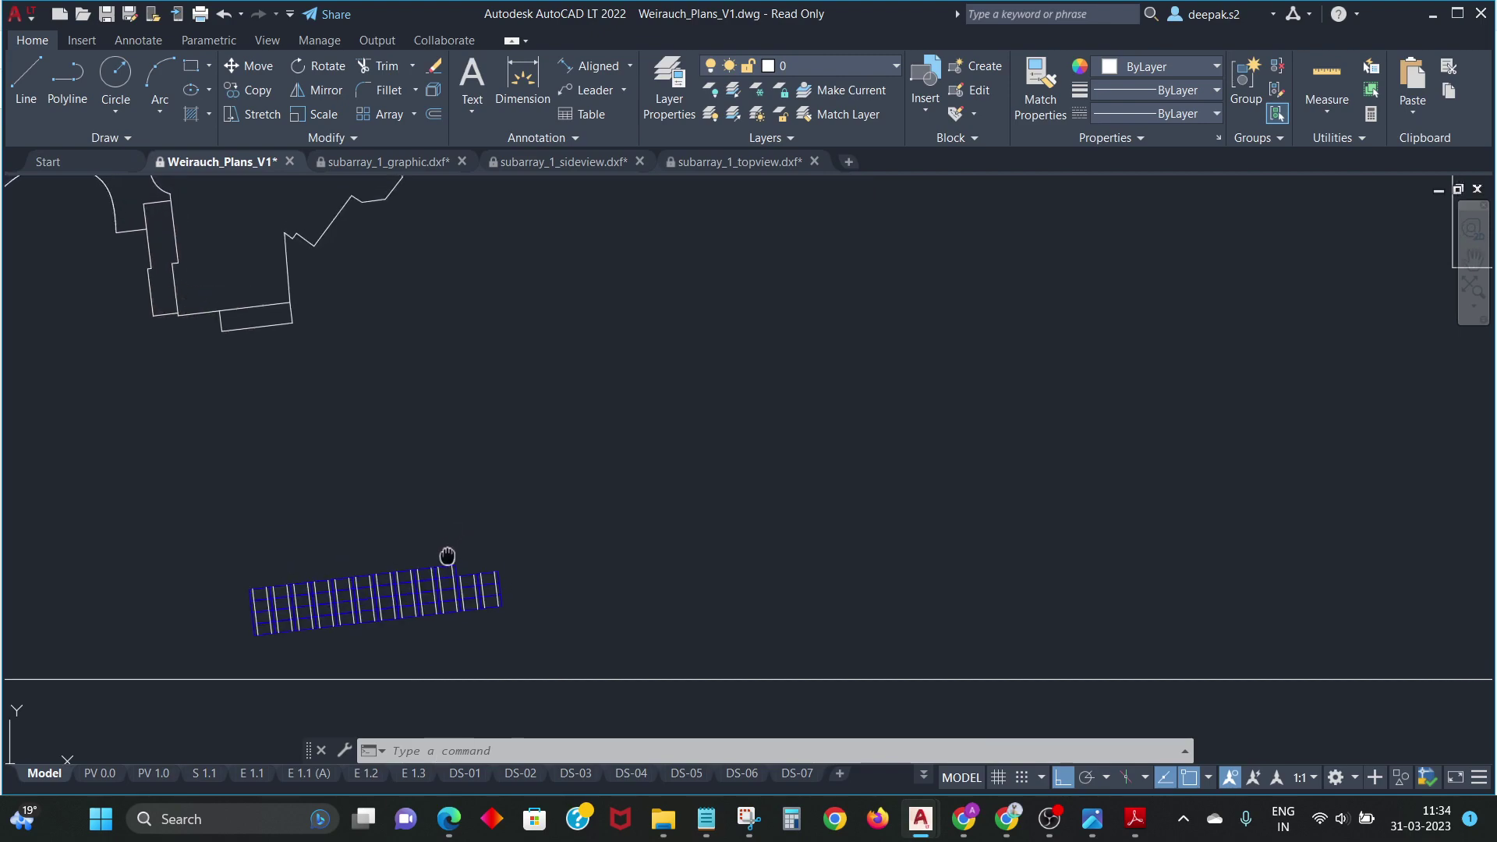
middle_click_drag(447, 556, 391, 610)
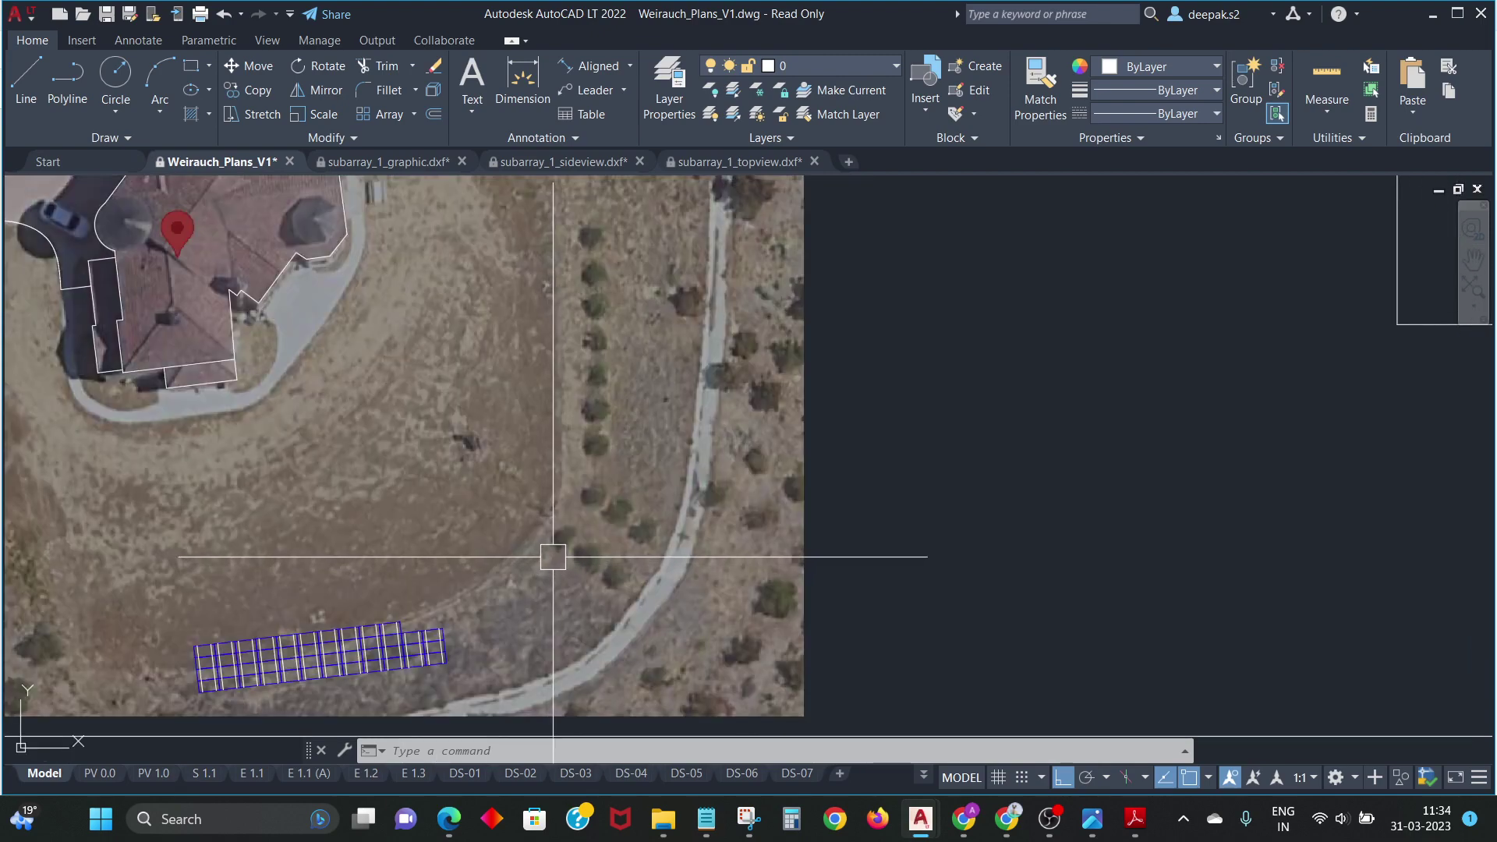
scroll(308, 643, "up", 4)
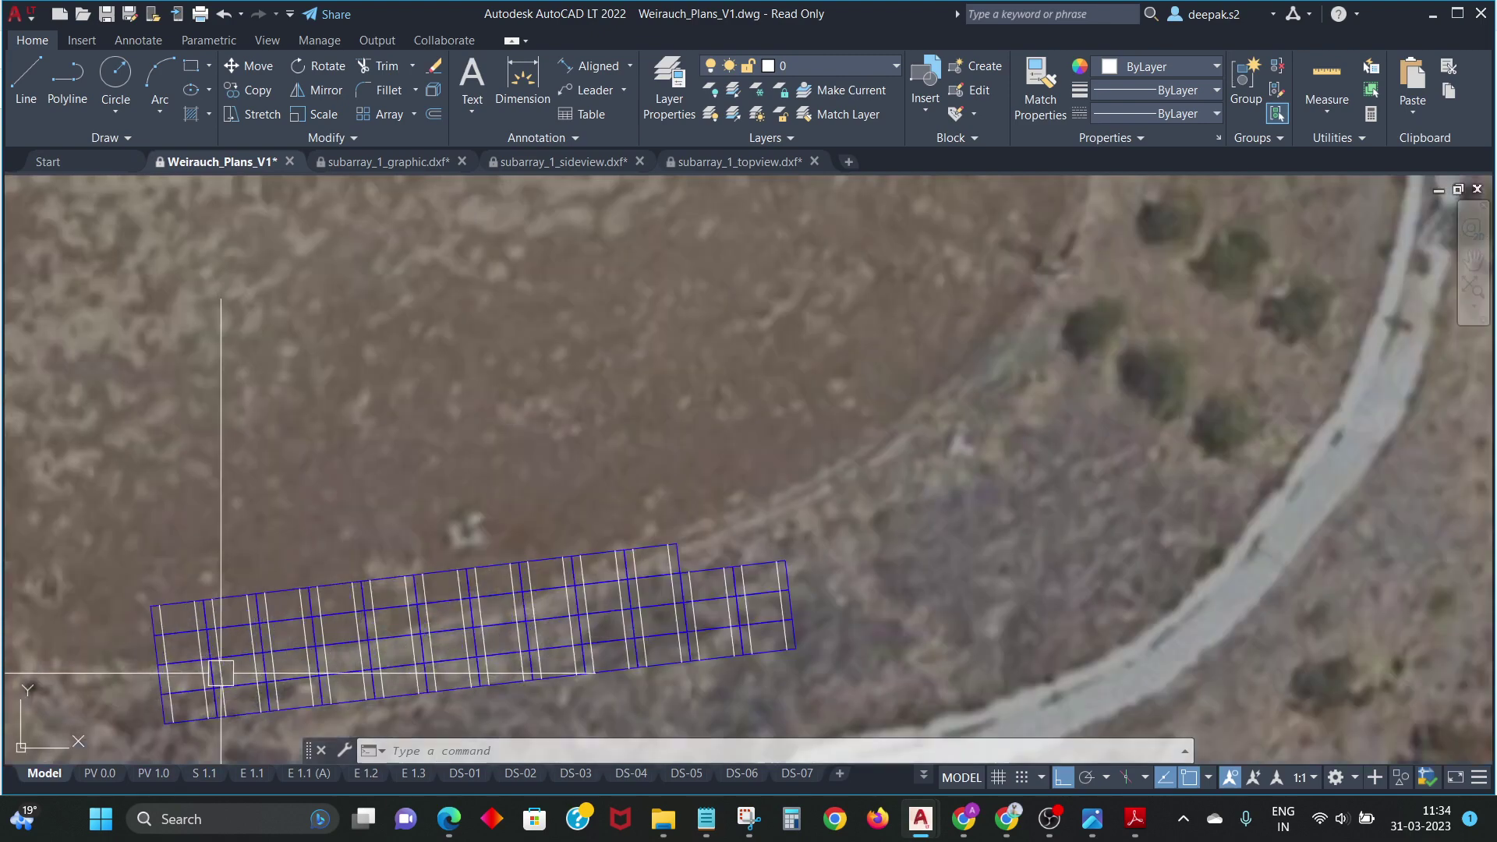
scroll(234, 671, "up", 3)
scroll(318, 658, "down", 5)
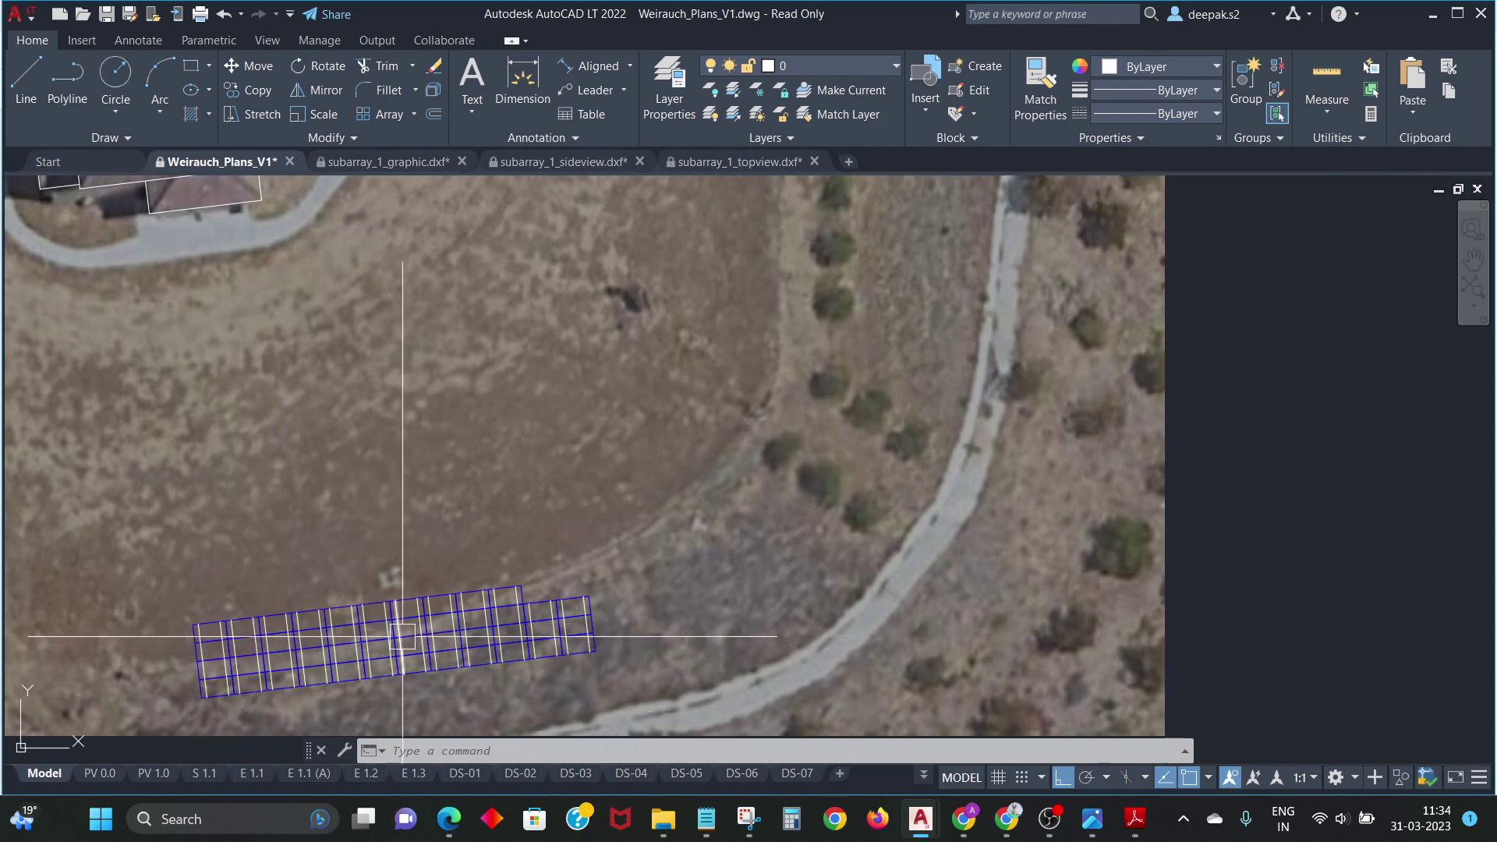
scroll(578, 615, "down", 2)
scroll(770, 612, "down", 2)
scroll(665, 630, "down", 2)
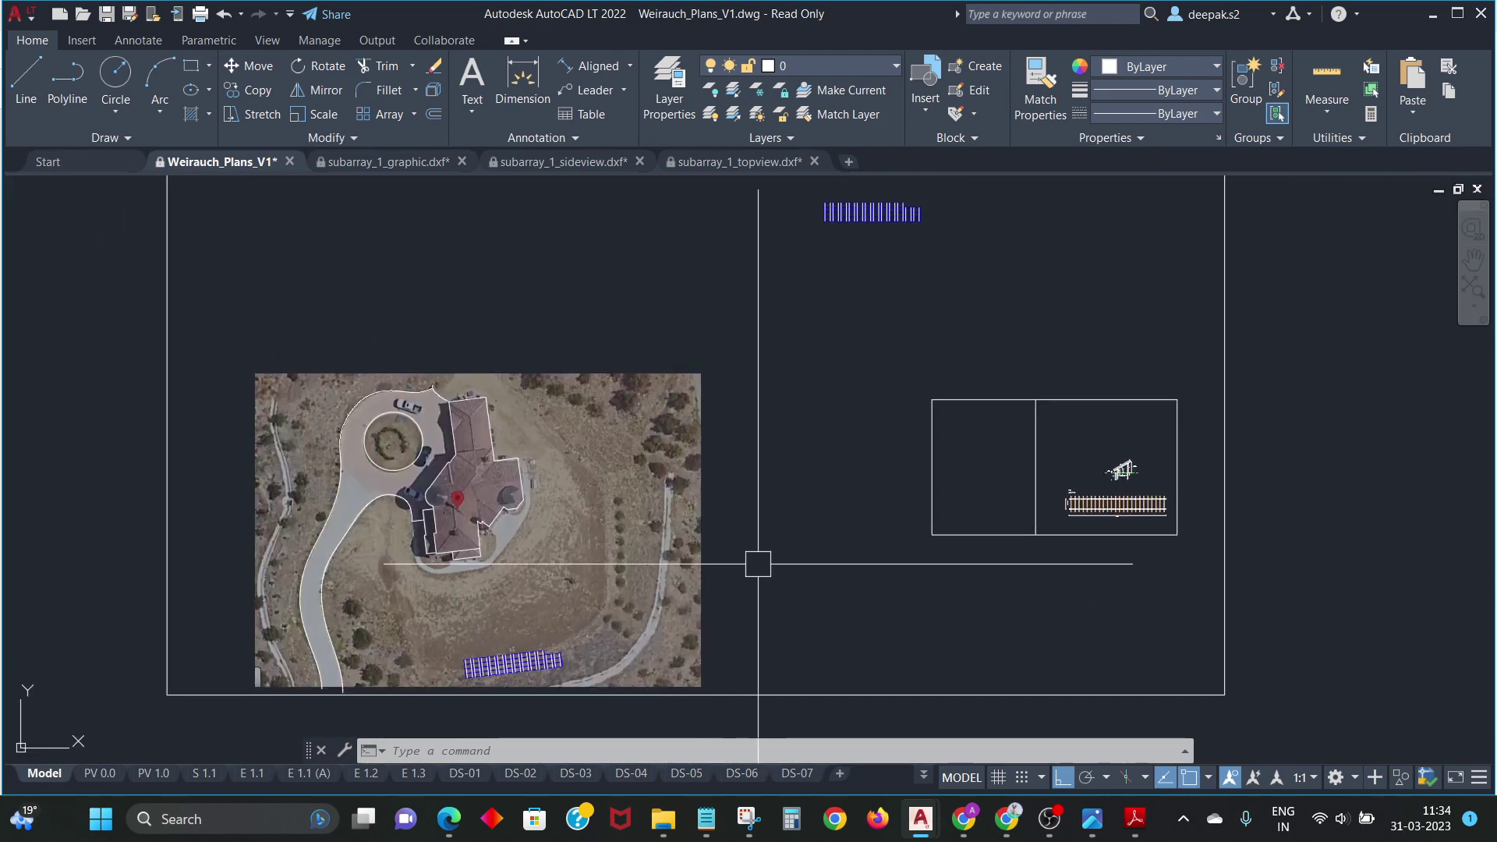
middle_click_drag(758, 564, 628, 578)
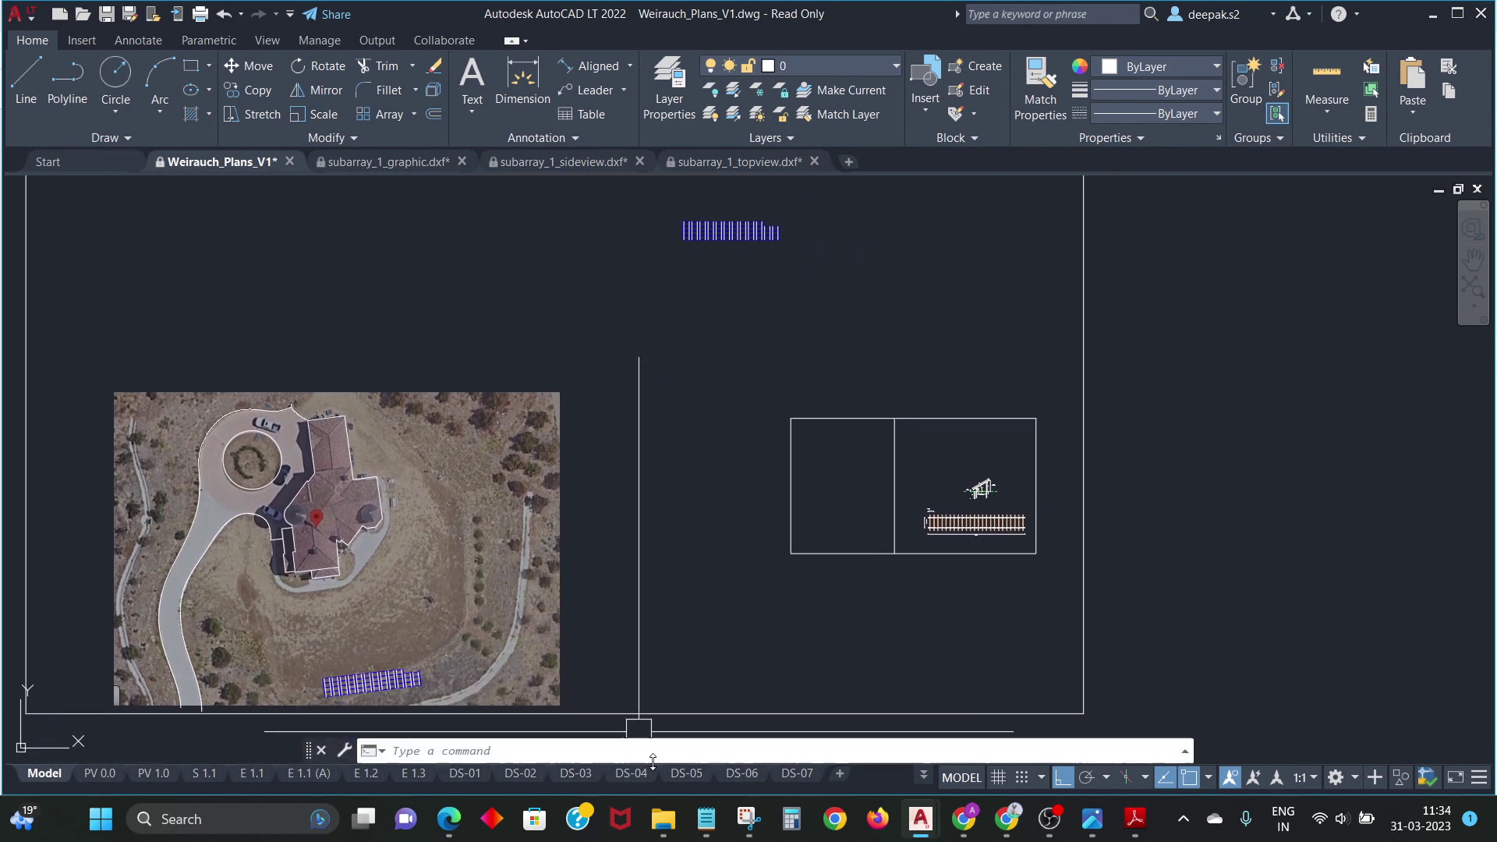
left_click(647, 742)
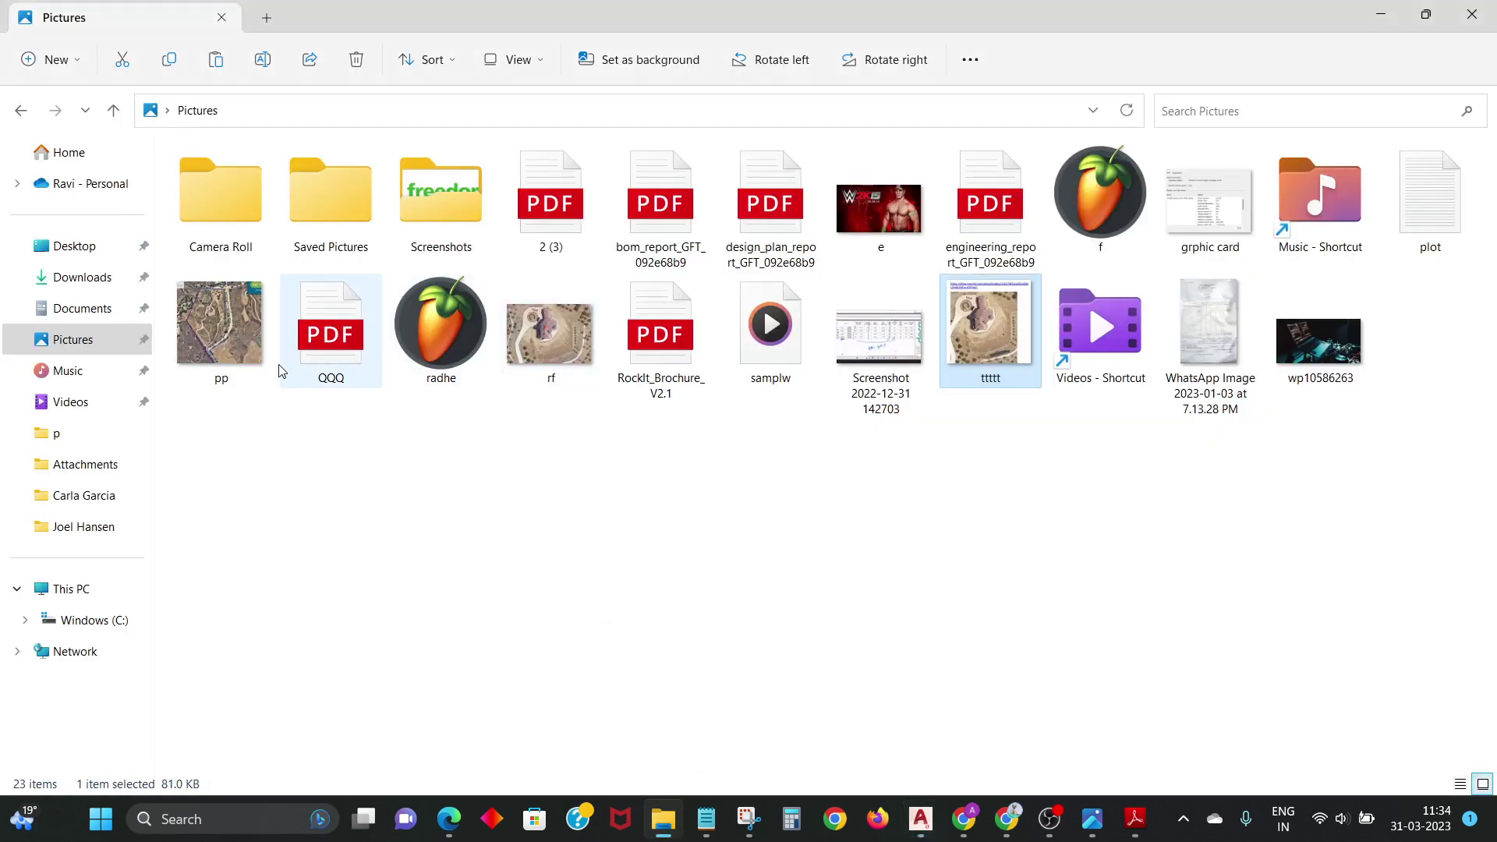
- Paste the parcel boundary-line image beside the aerial photo at scale 1, rotation 0
left_click(1389, 13)
key("ctrl+v")
middle_click_drag(613, 569, 568, 626)
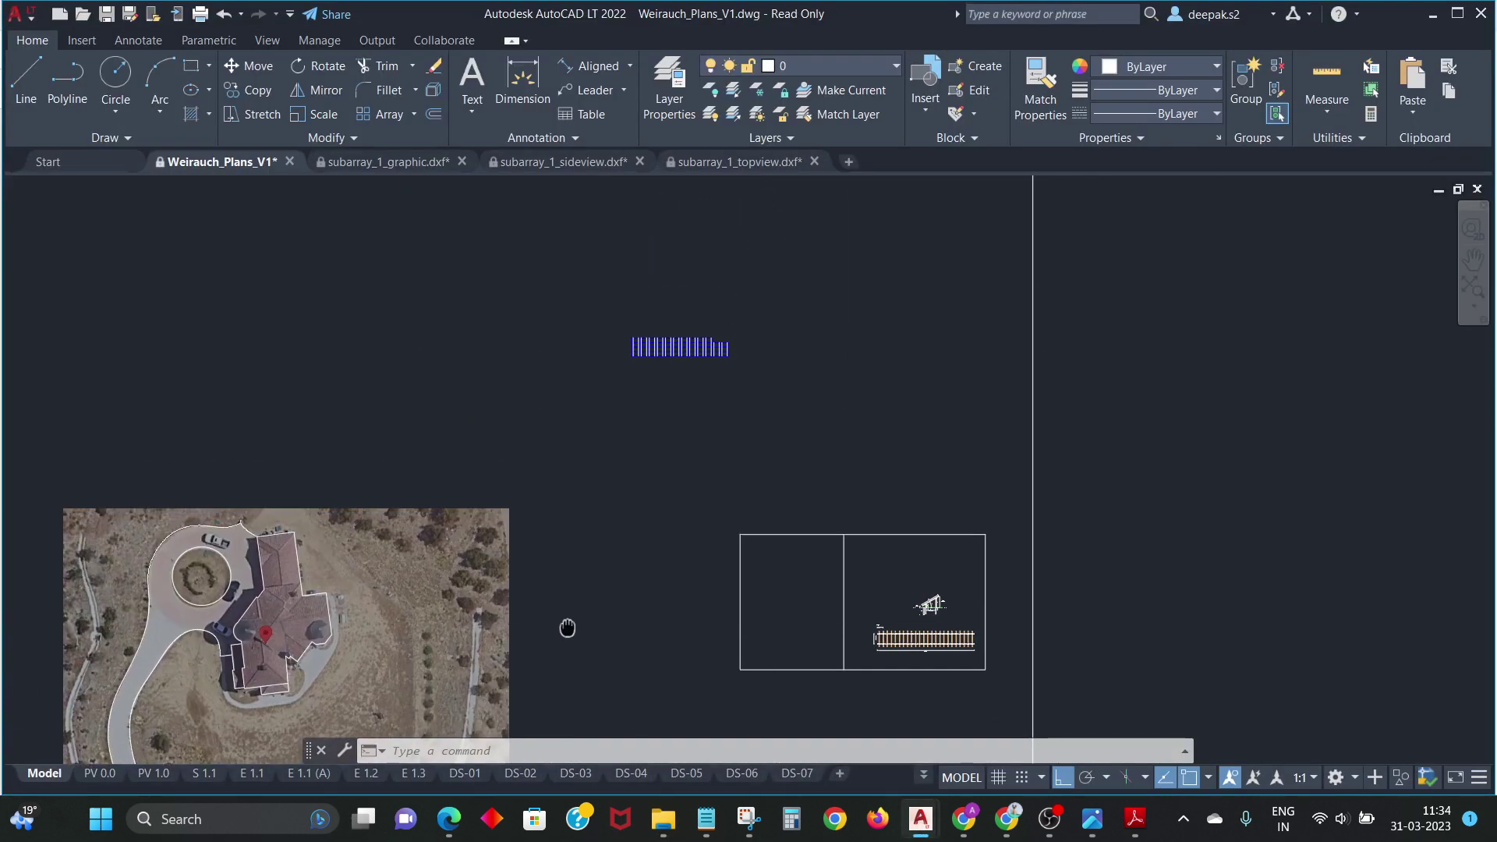
scroll(520, 543, "up", 3)
left_click(513, 533)
key("Return")
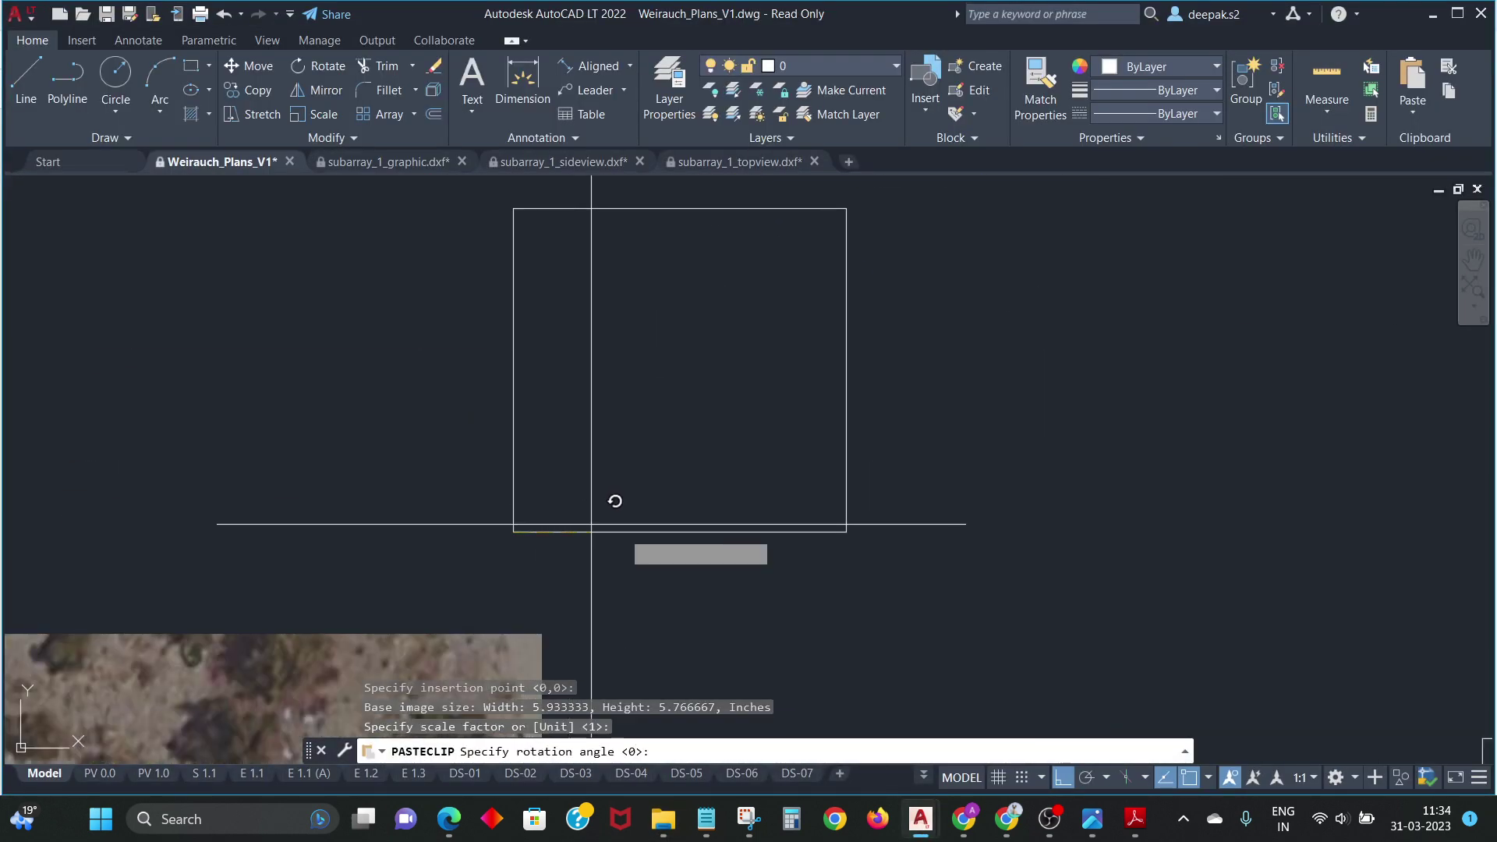
key("Return")
middle_click_drag(744, 318, 716, 409)
scroll(577, 375, "up", 2)
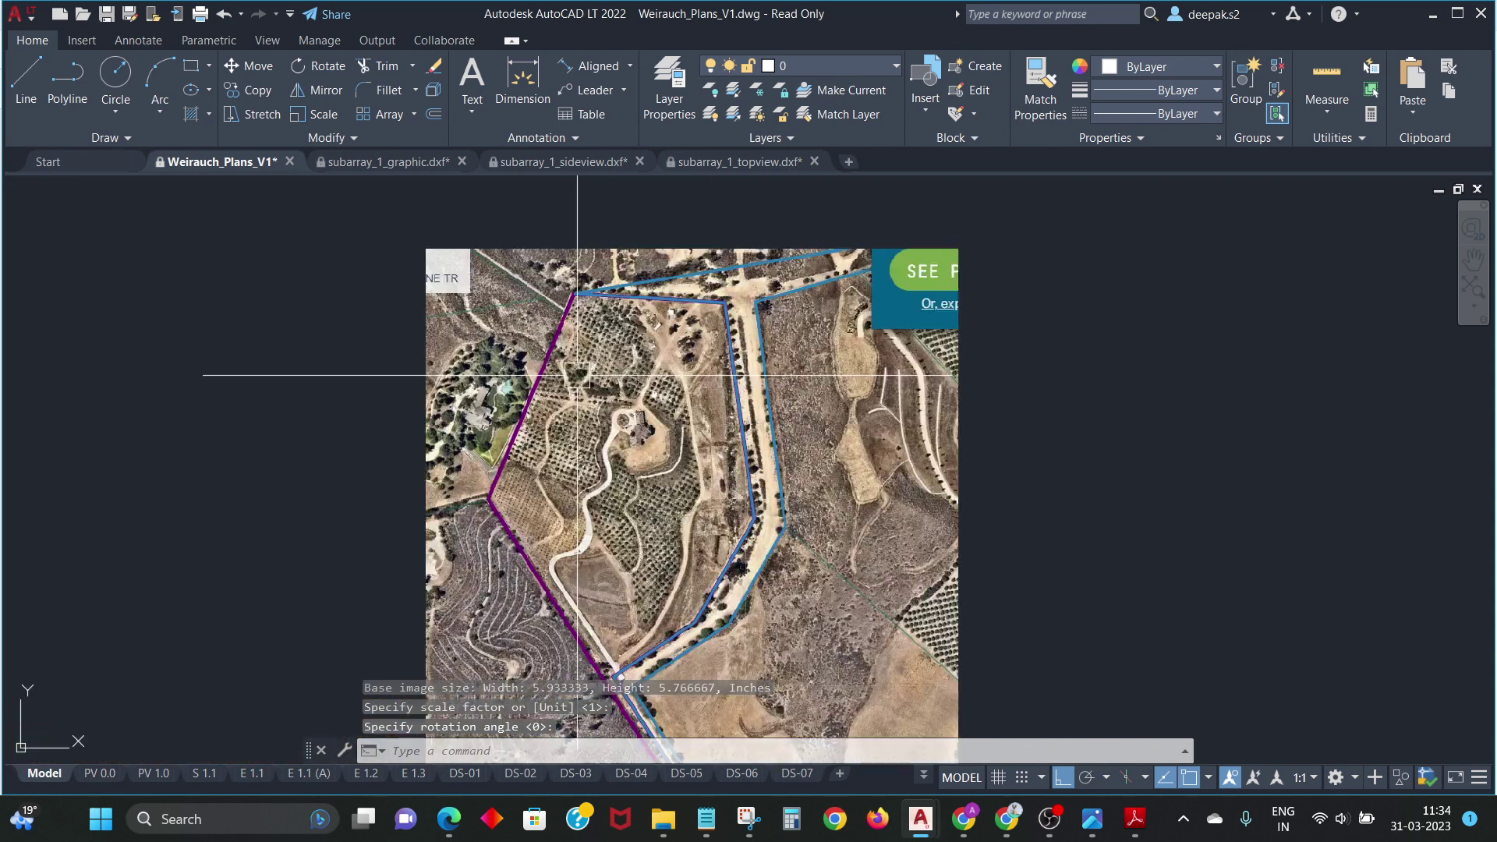
scroll(616, 479, "down", 4)
scroll(670, 436, "down", 2)
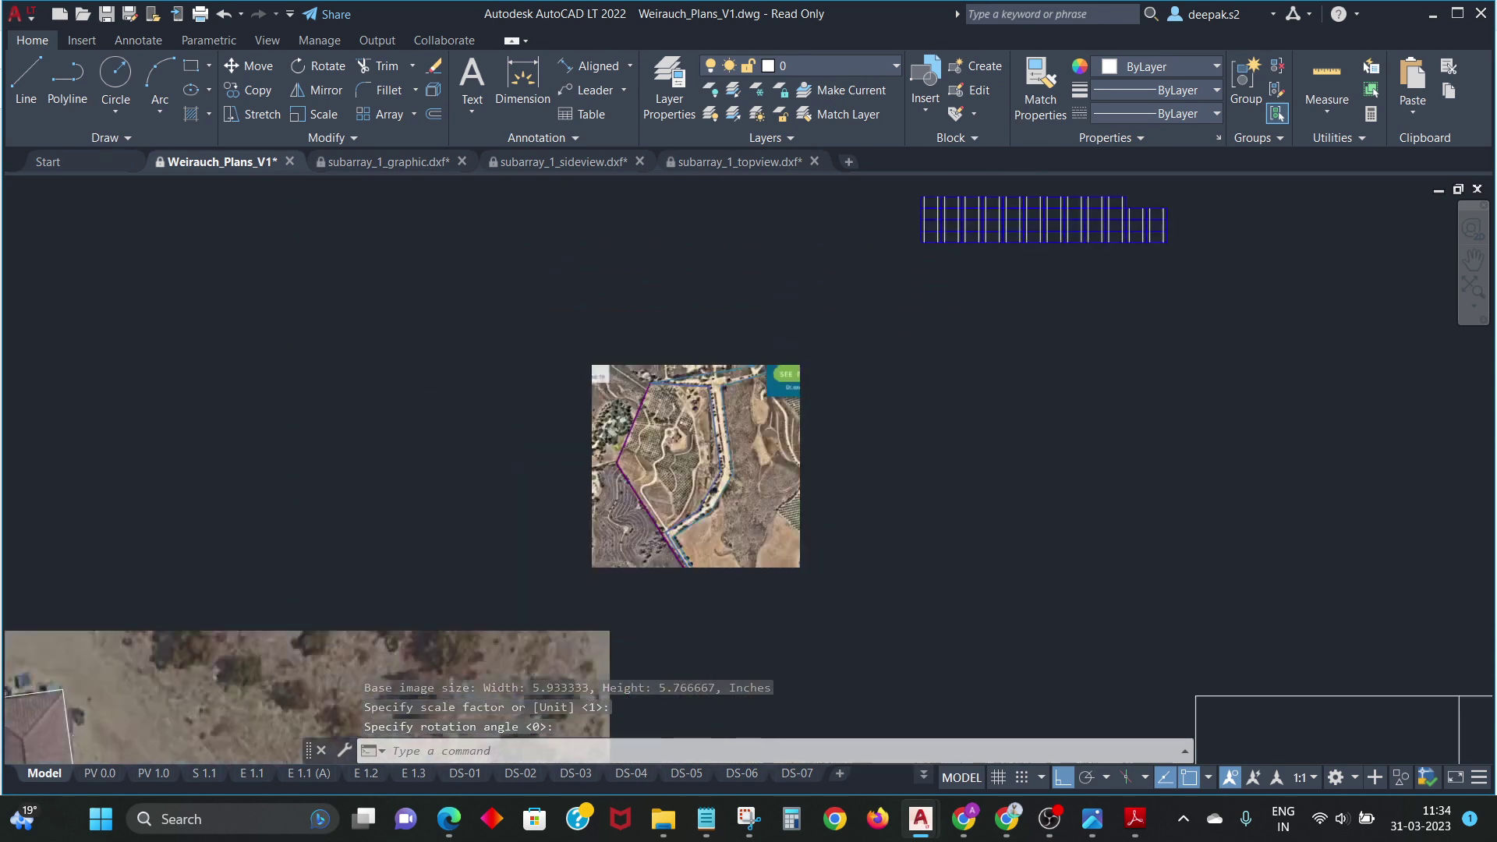
mouse_move(1049, 819)
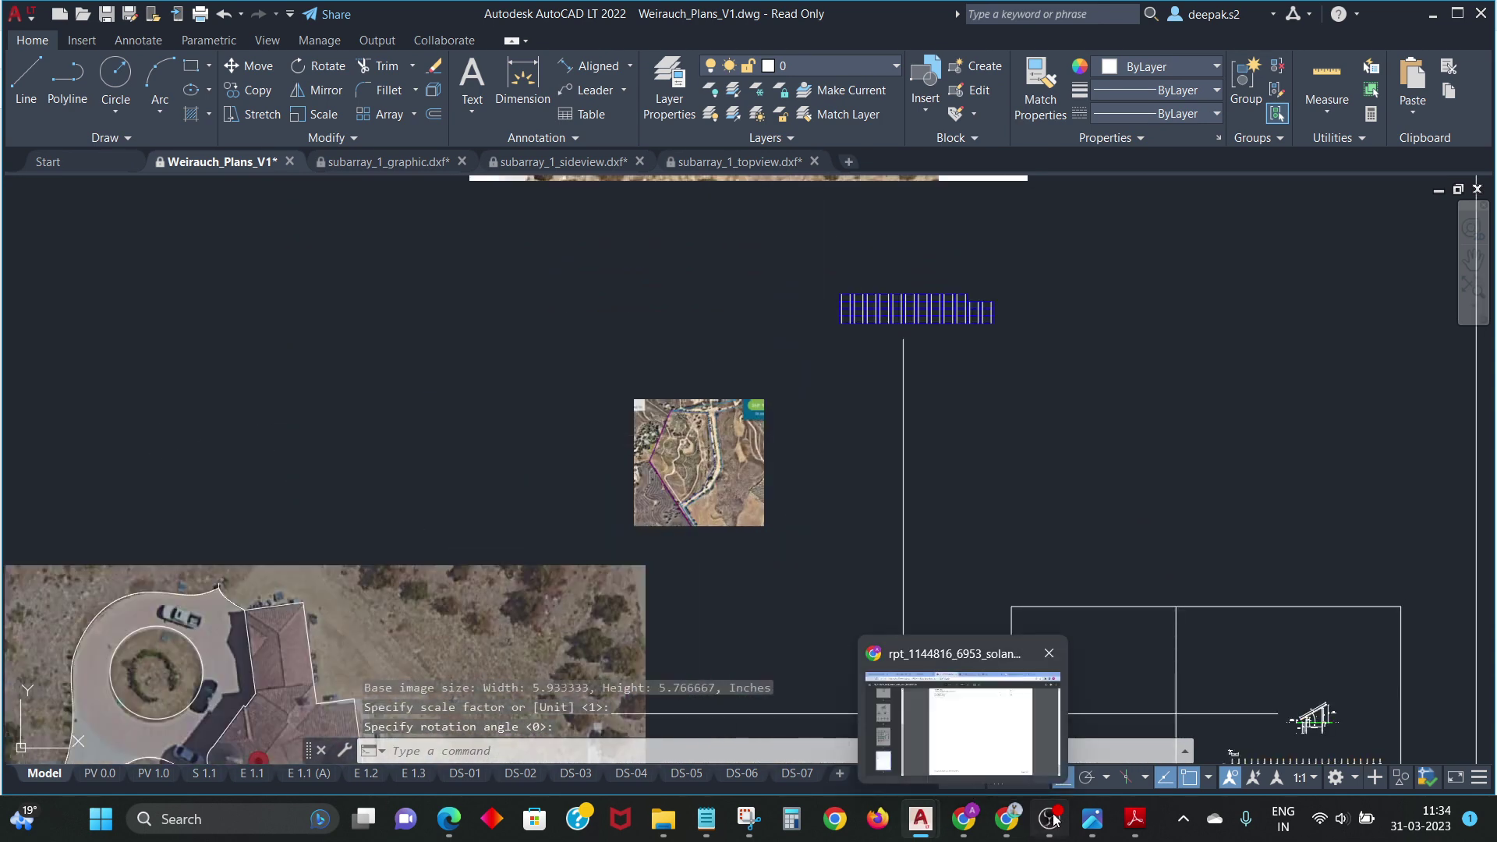
- Reload the crashed Google Maps page and switch it to the Default map type
left_click(1010, 717)
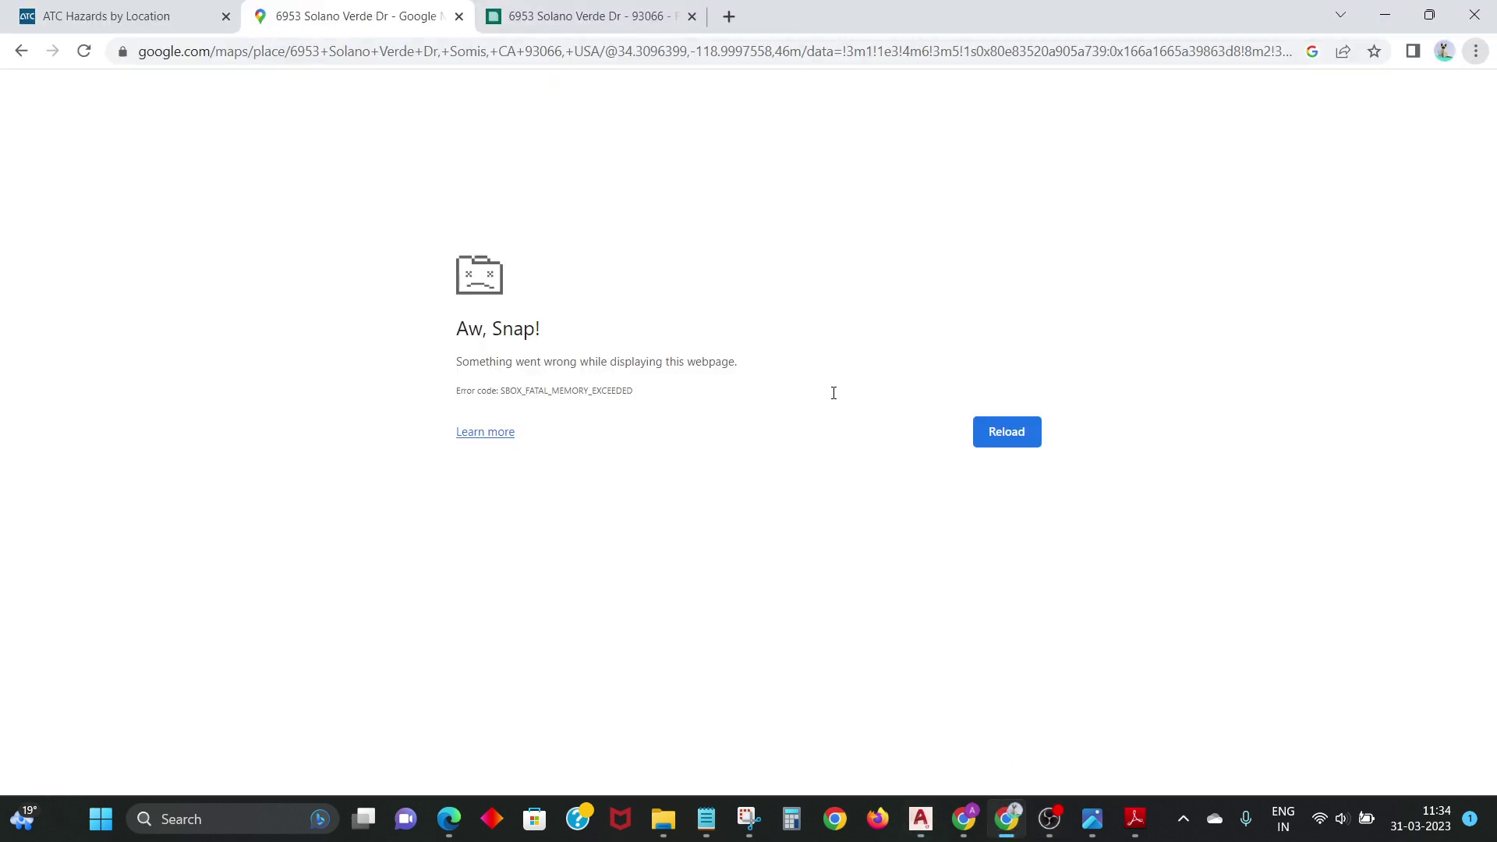
left_click(984, 435)
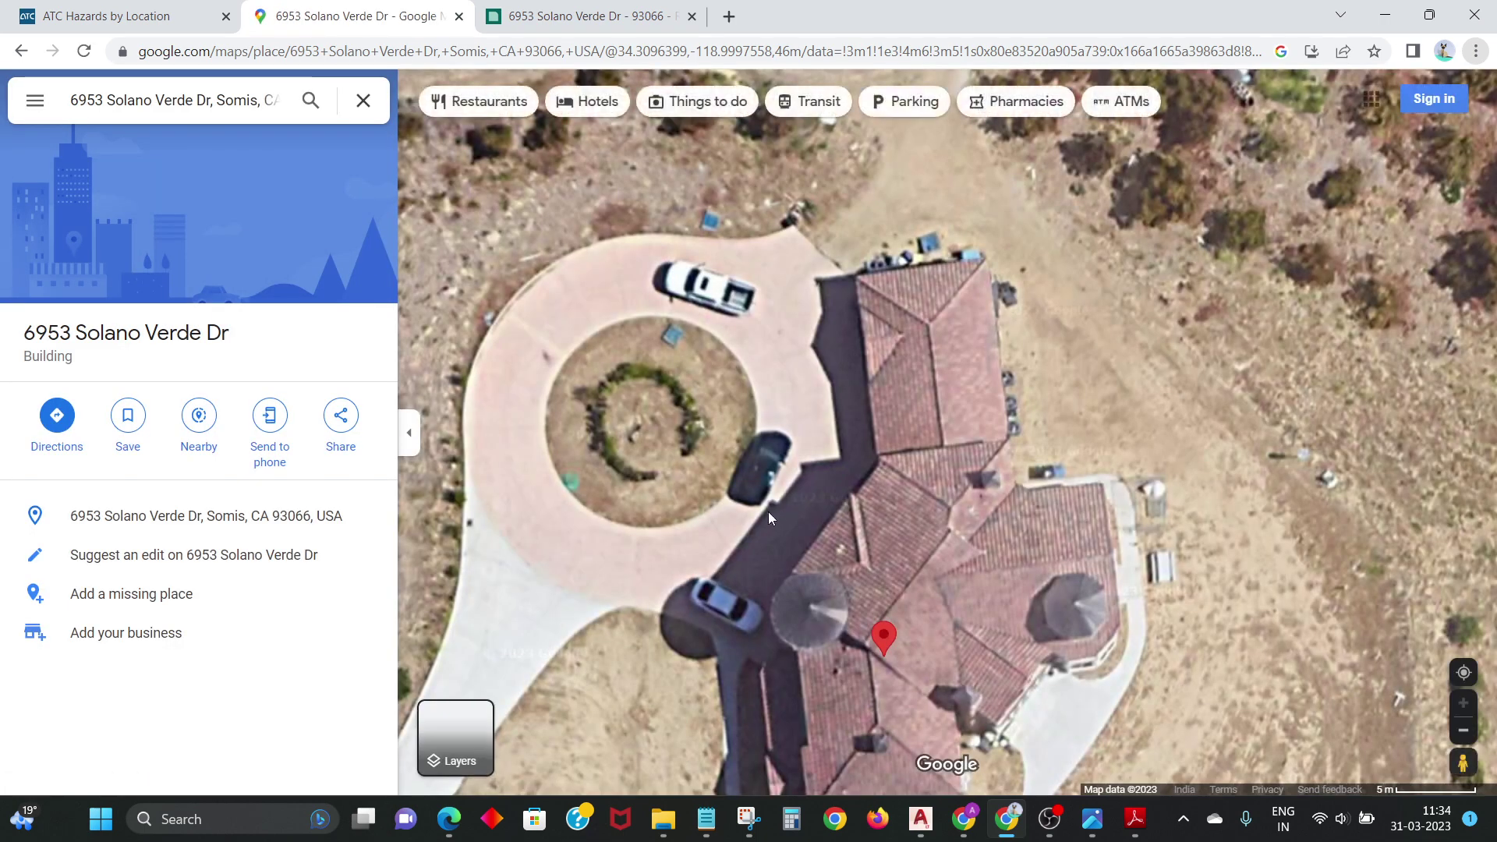
mouse_move(455, 737)
left_click(775, 734)
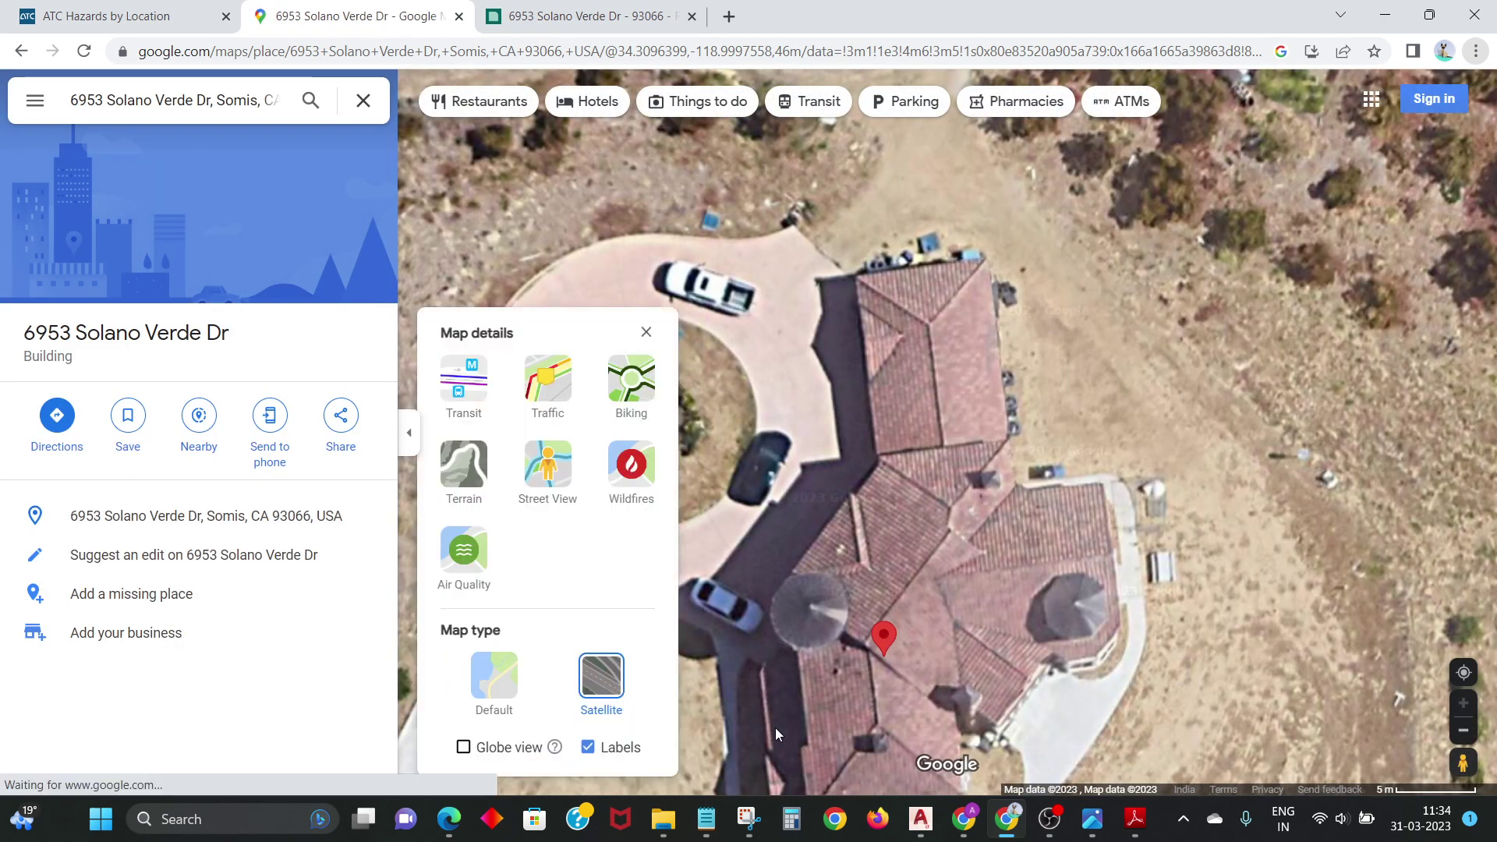
left_click(512, 683)
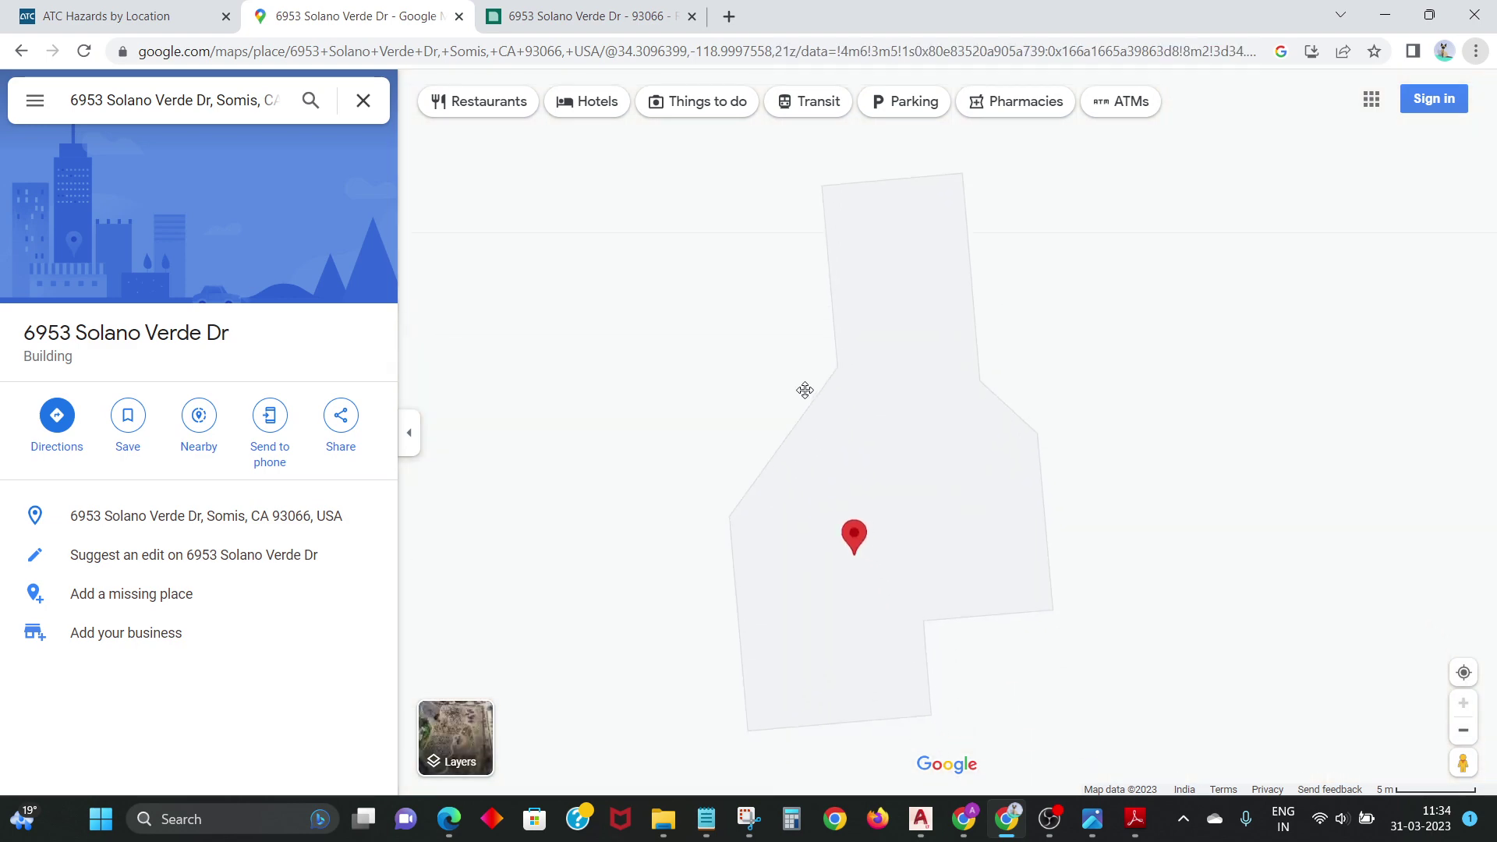
- Zoom out around the marked property and start a Measure distance on the map
scroll(794, 409, "down", 1)
scroll(794, 409, "down", 2)
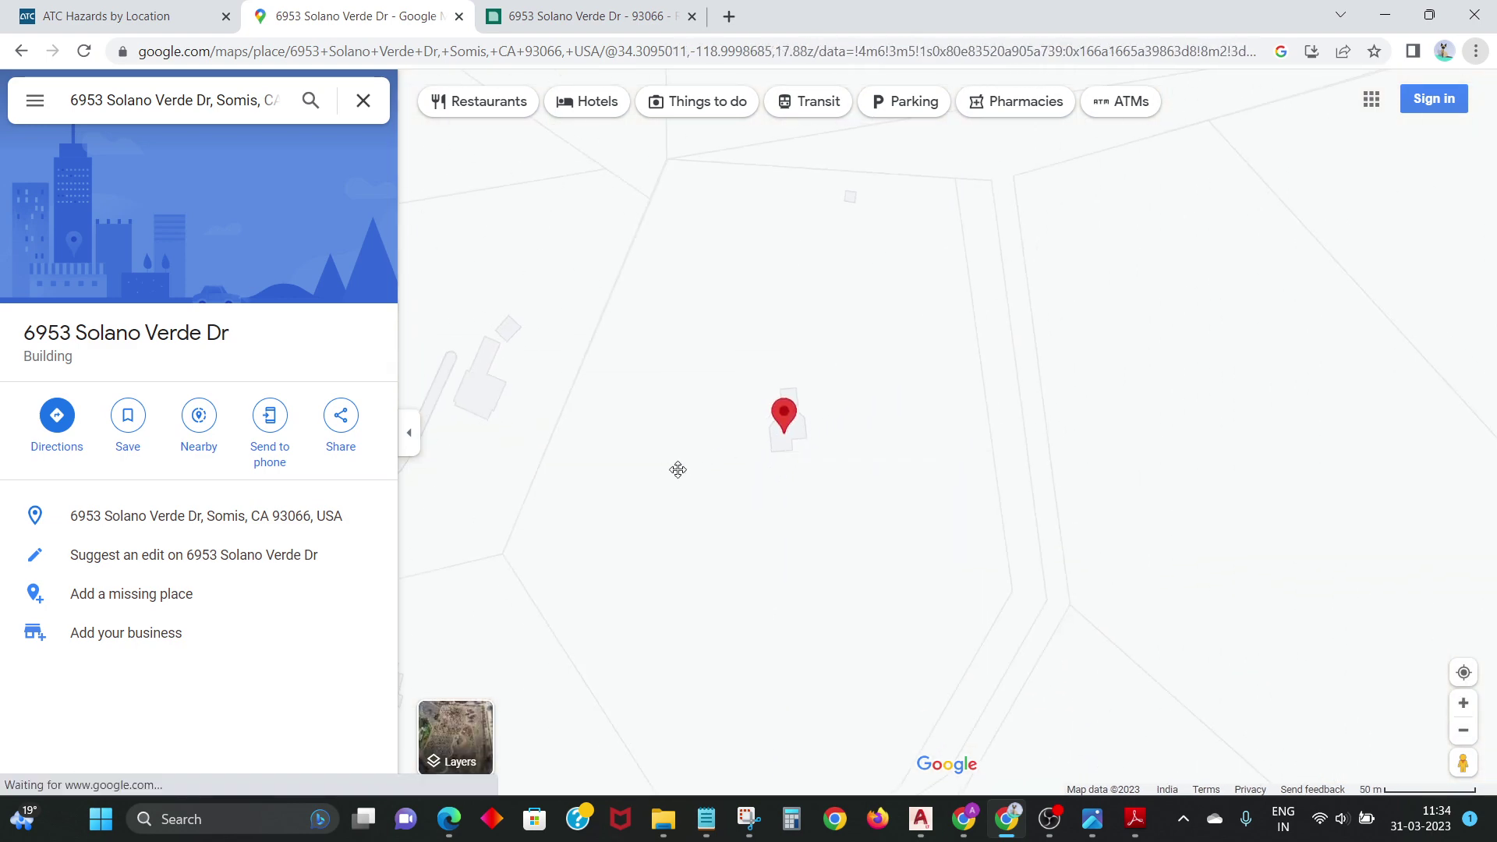
left_click_drag(574, 546, 675, 588)
right_click(622, 596)
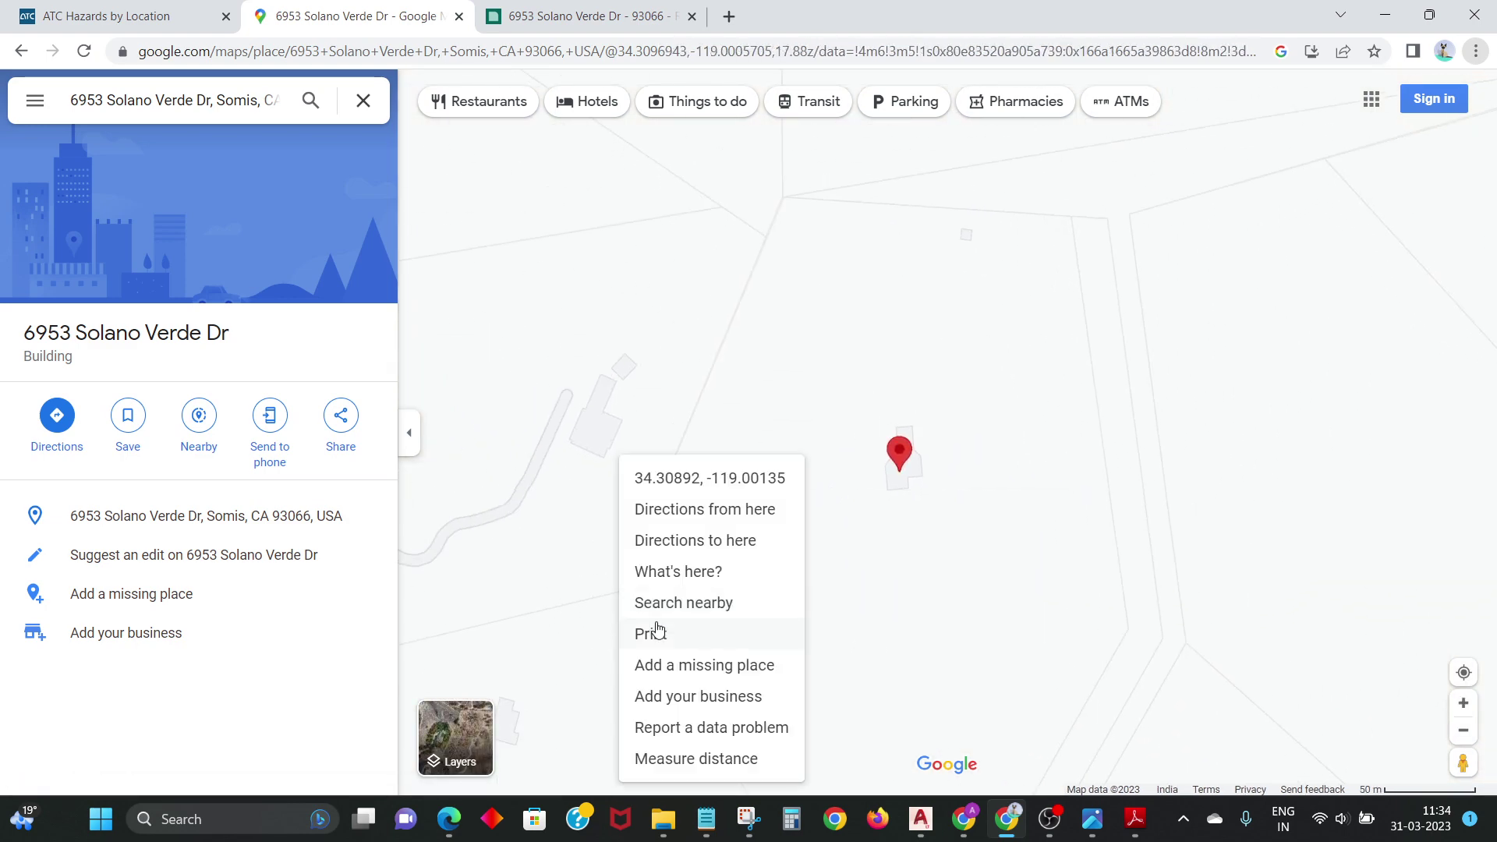
left_click(685, 761)
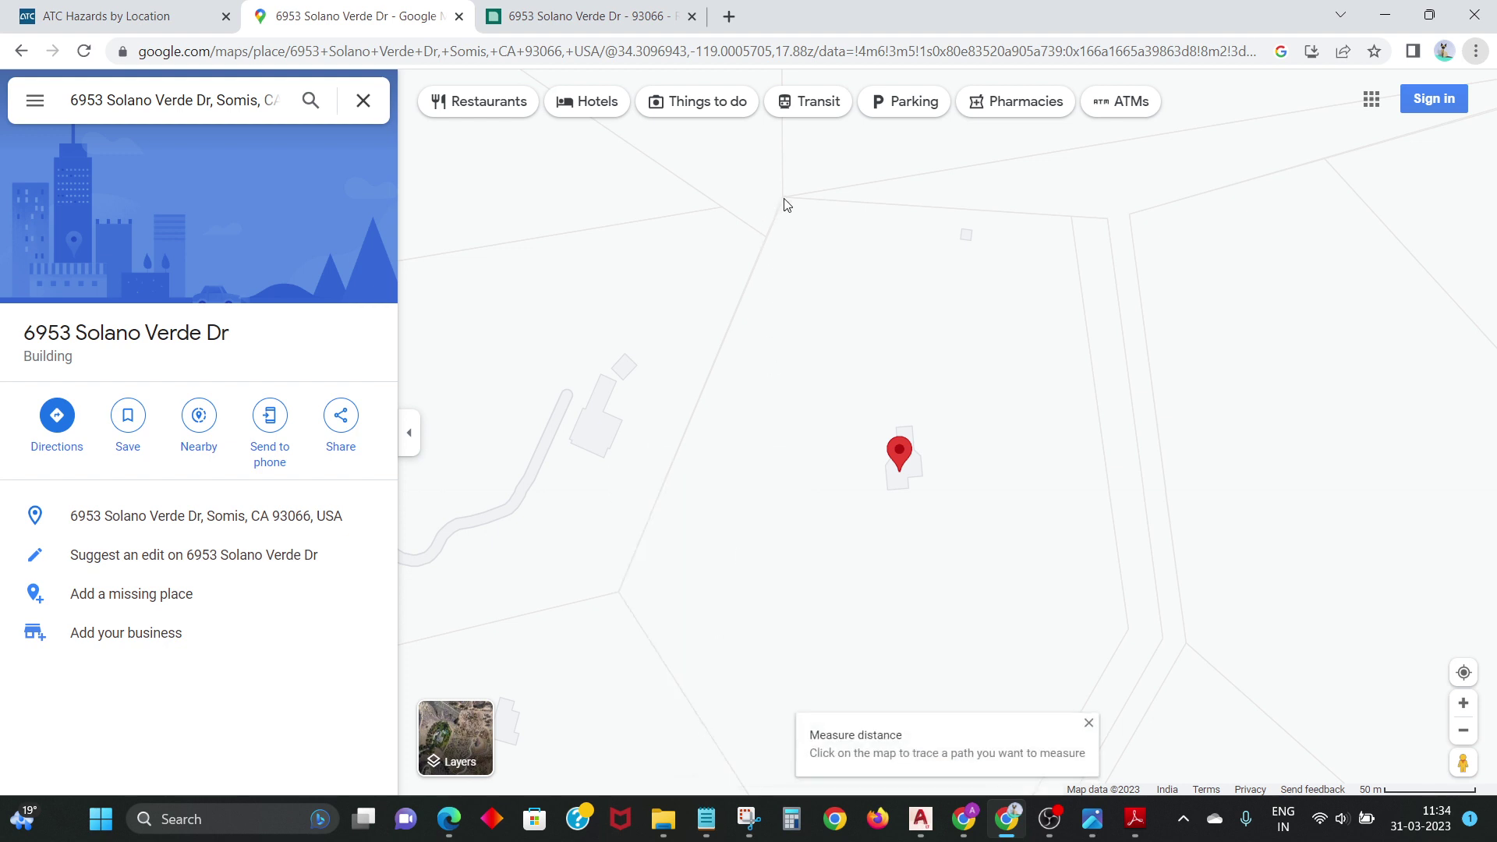
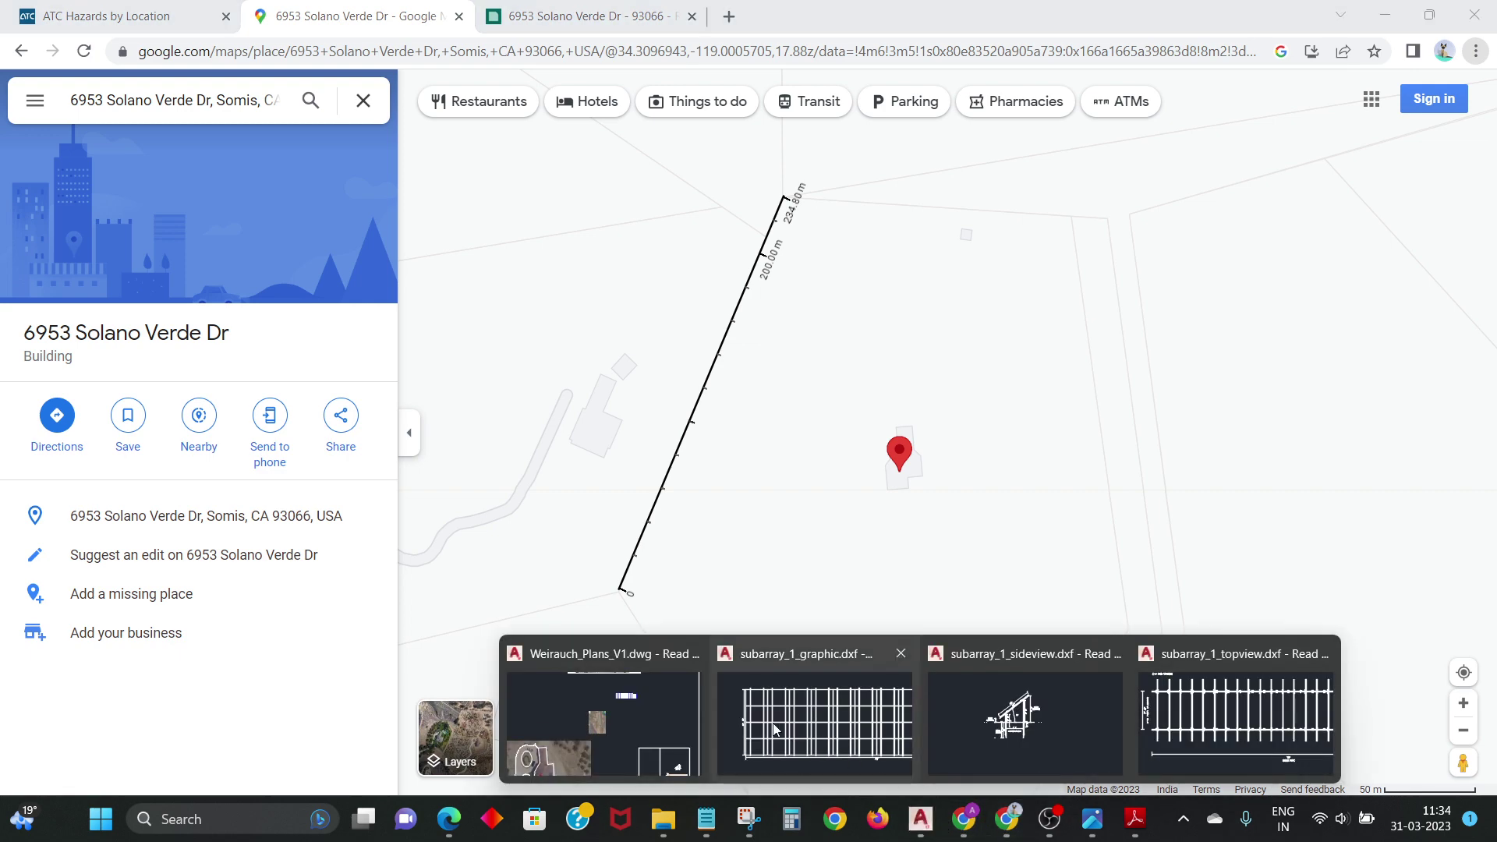
- Leave Google Maps and bring the Weirauch_Plans_V1.dwg drawing up in AutoCAD
left_click(605, 714)
scroll(663, 428, "up", 3)
- Start scaling the aerial image from the west property-line corner with the Reference option
scroll(602, 425, "up", 3)
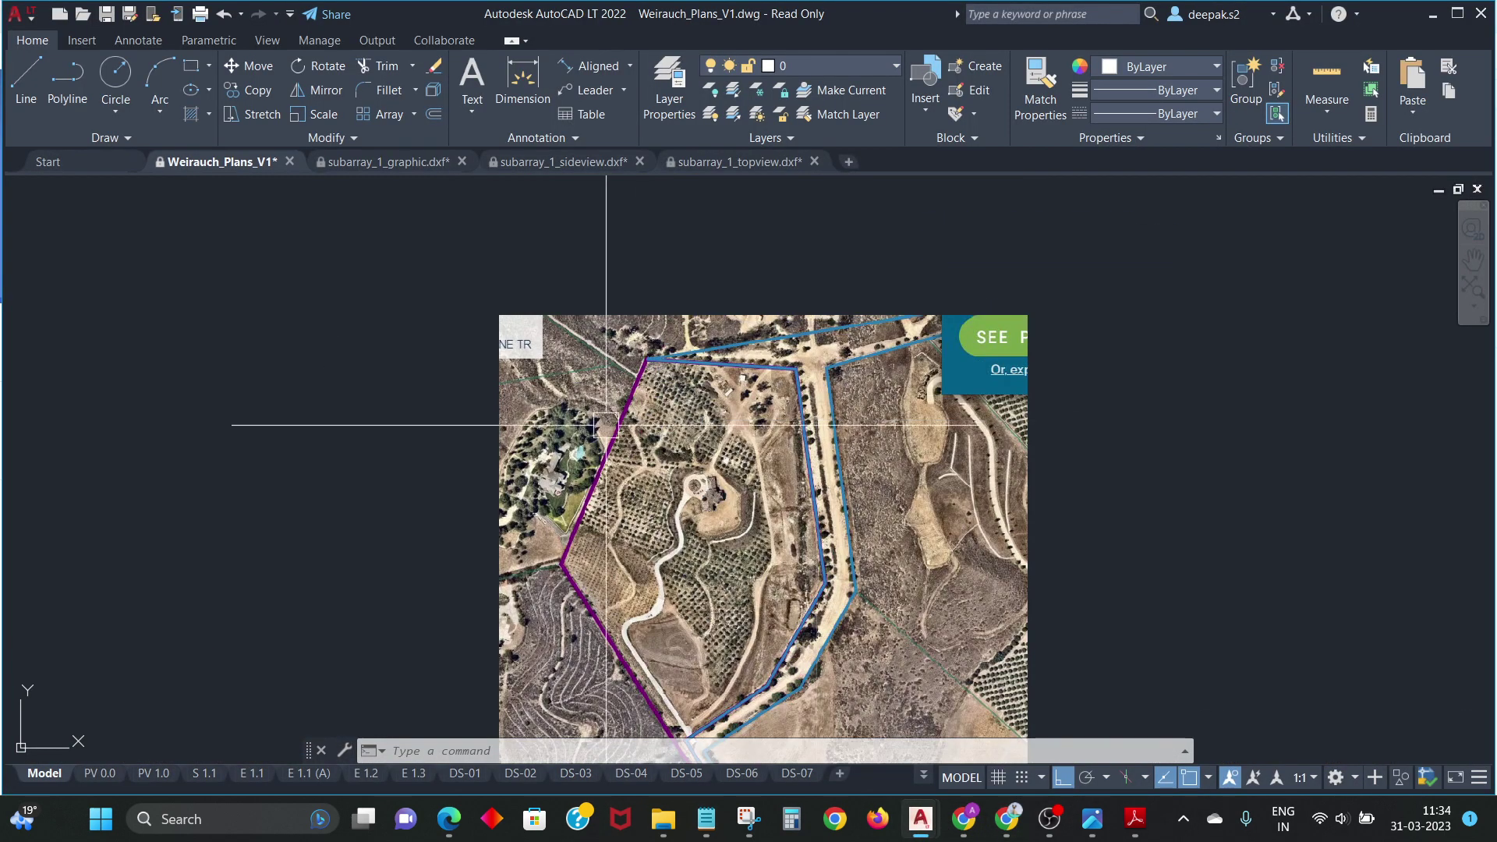
left_click(1118, 432)
left_click(940, 472)
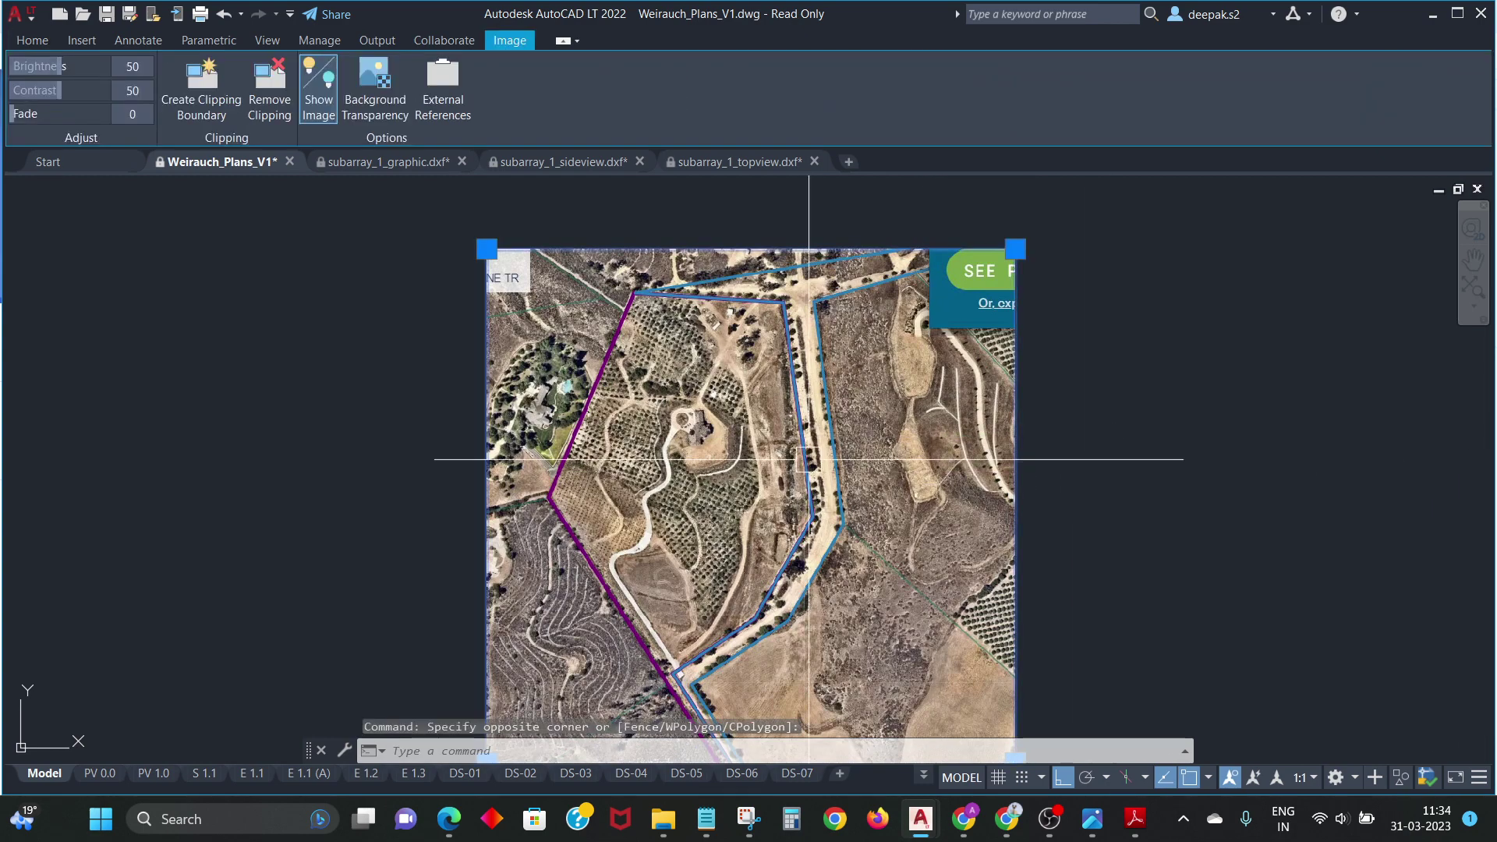
type("sc")
key("Return")
scroll(540, 496, "up", 3)
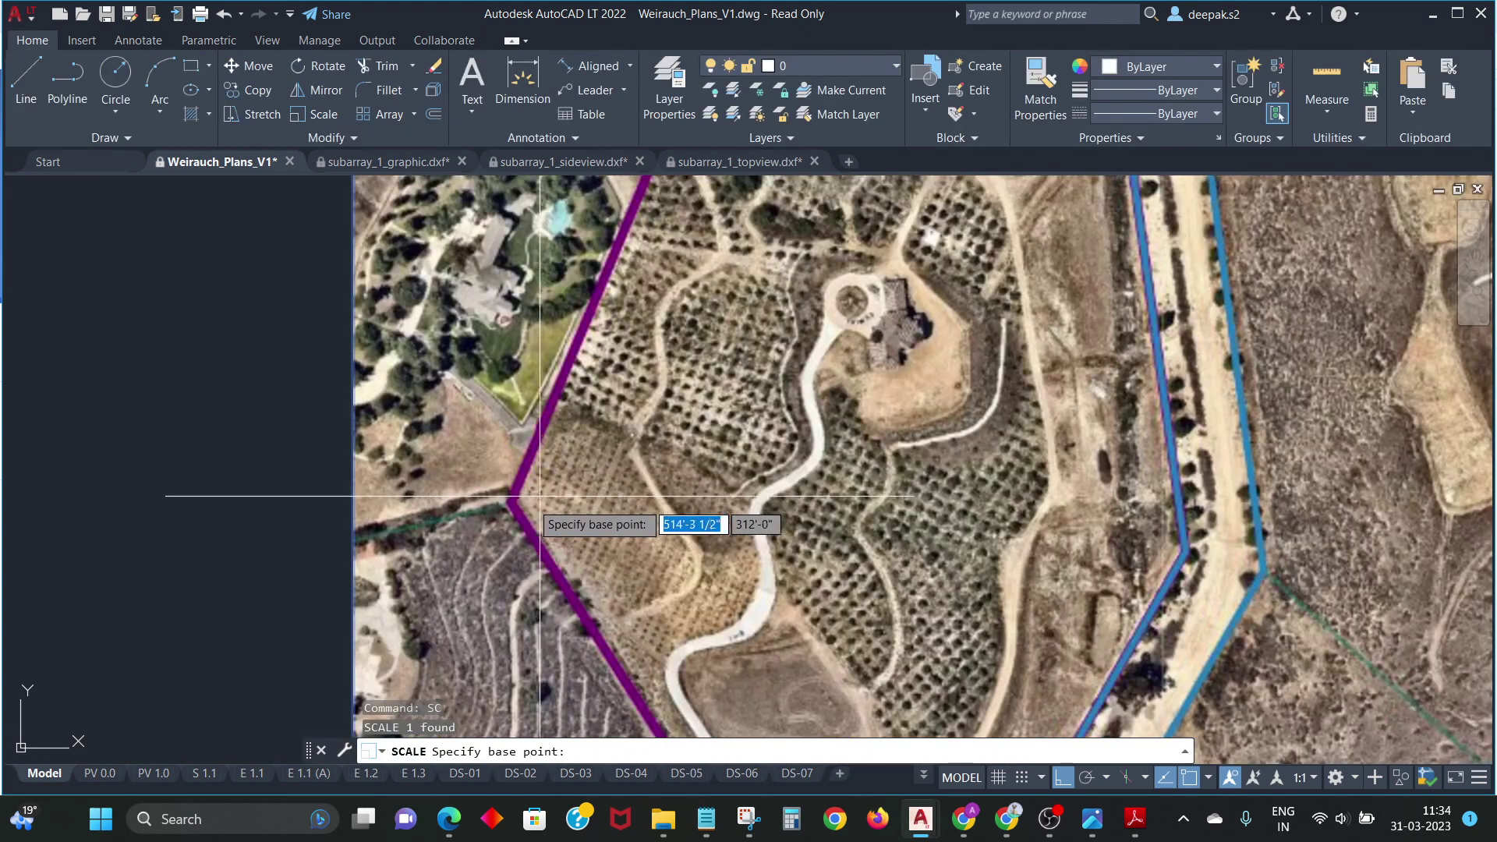
left_click(511, 501)
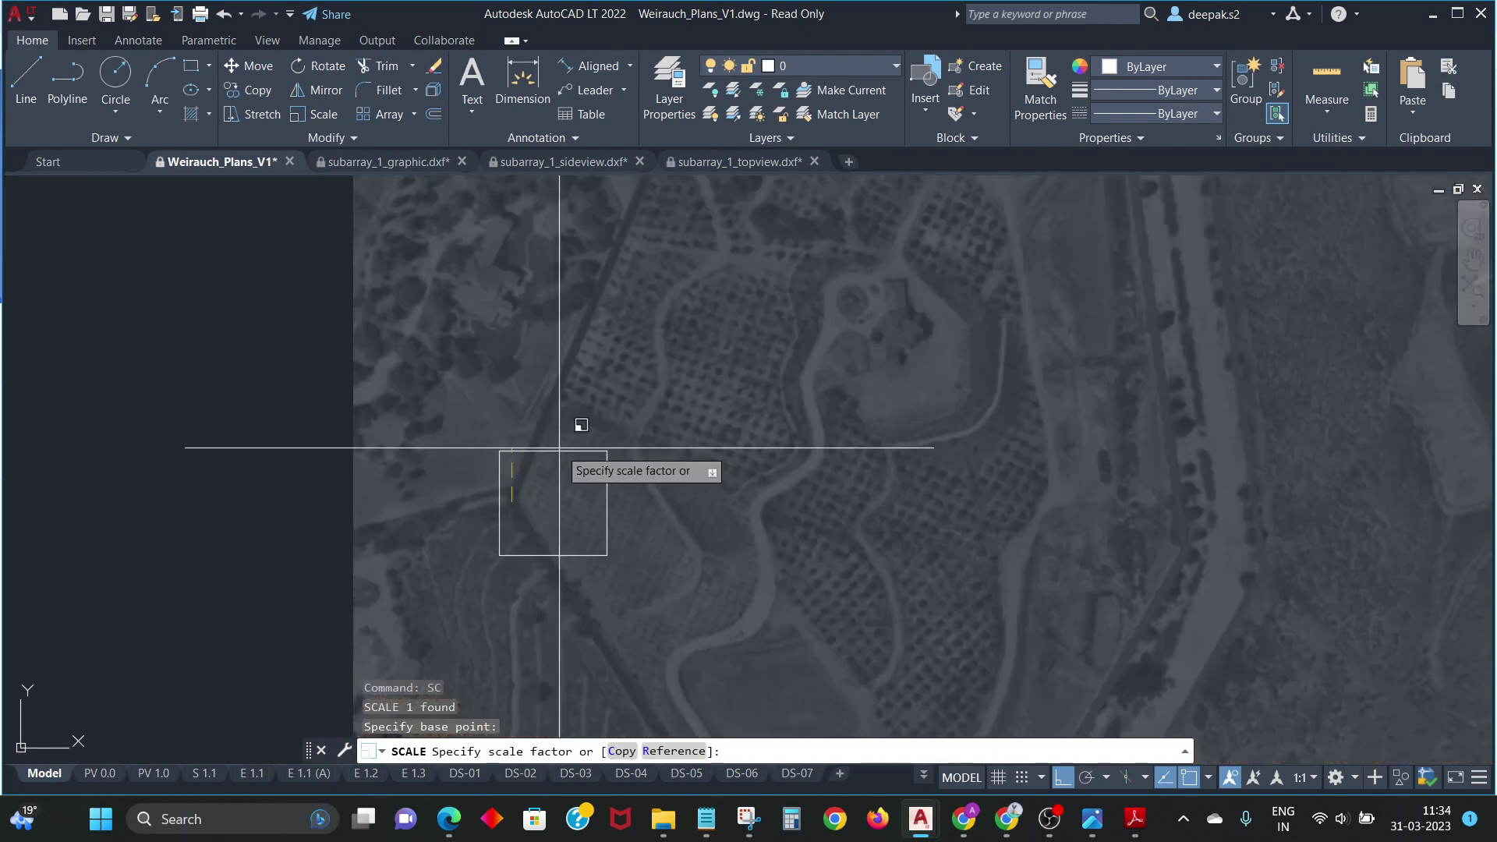
type("r")
key("Return")
- Set the reference between the west and north property corners to 770 feet
left_click(511, 502)
scroll(561, 468, "down", 2)
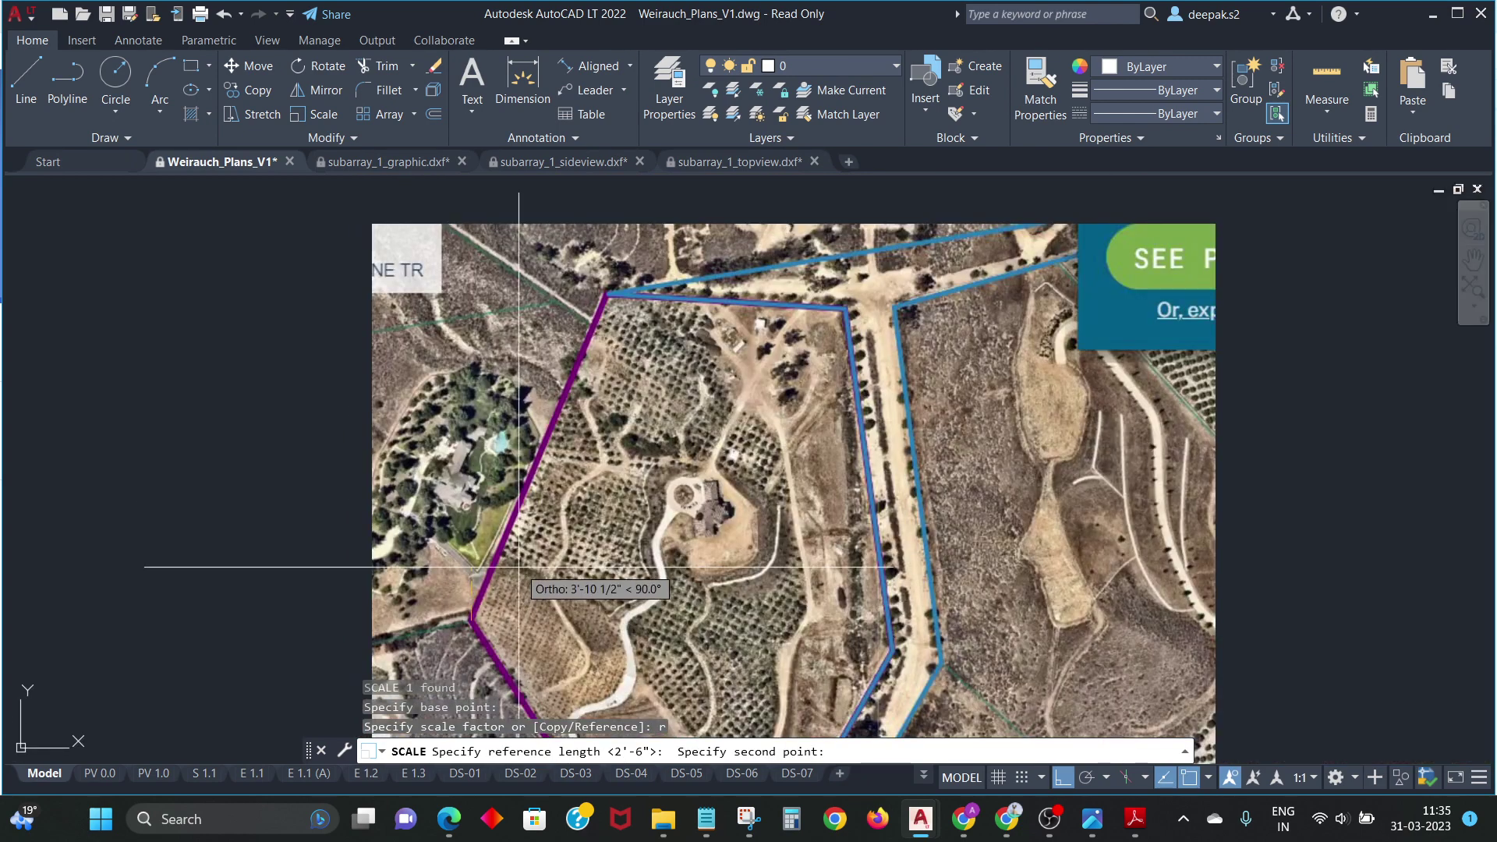
key("F8")
scroll(608, 295, "up", 6)
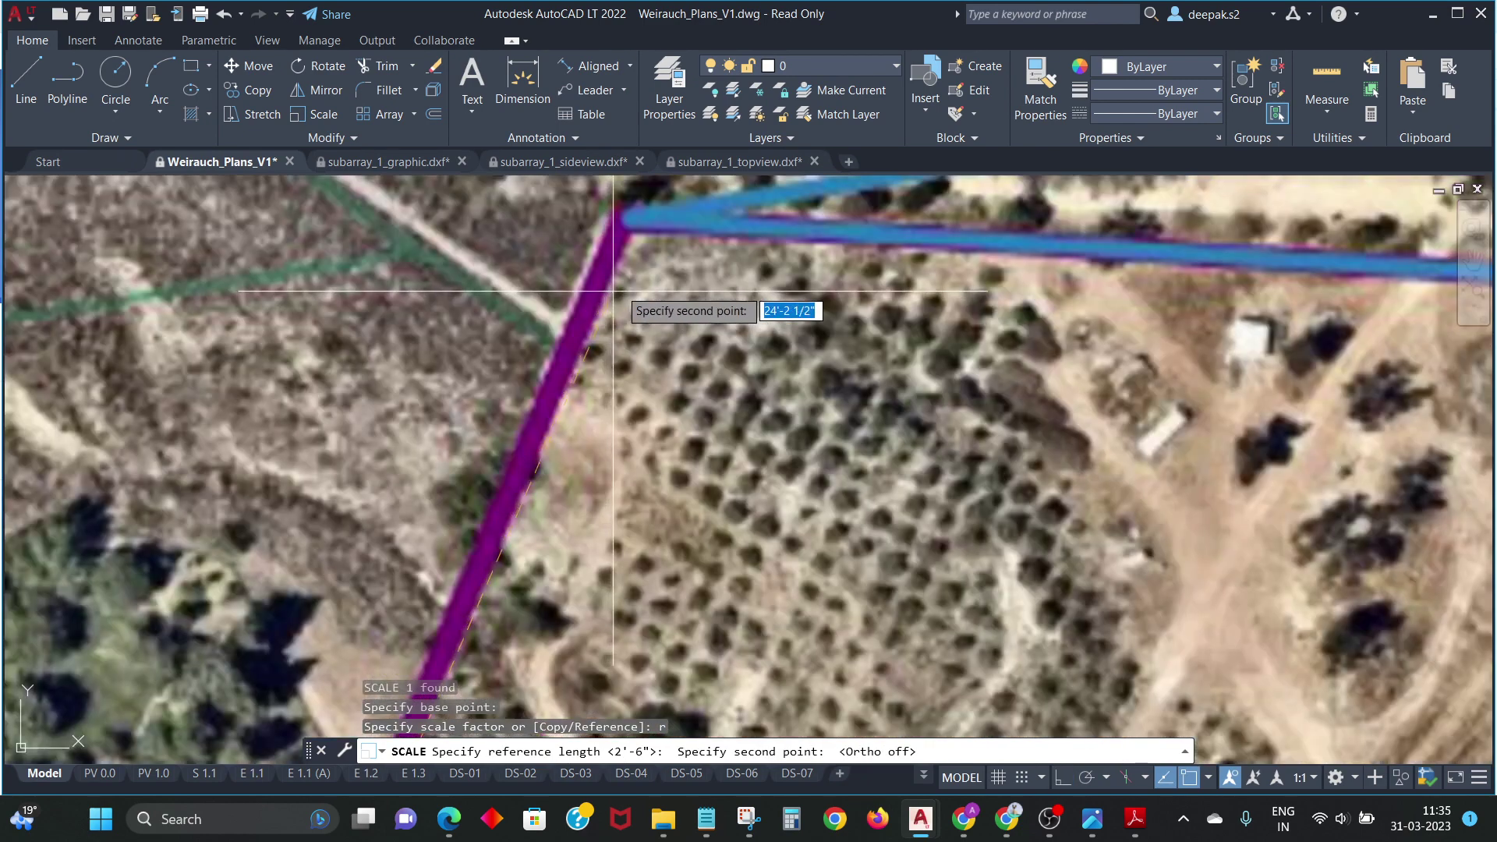
left_click(625, 216)
type("770")
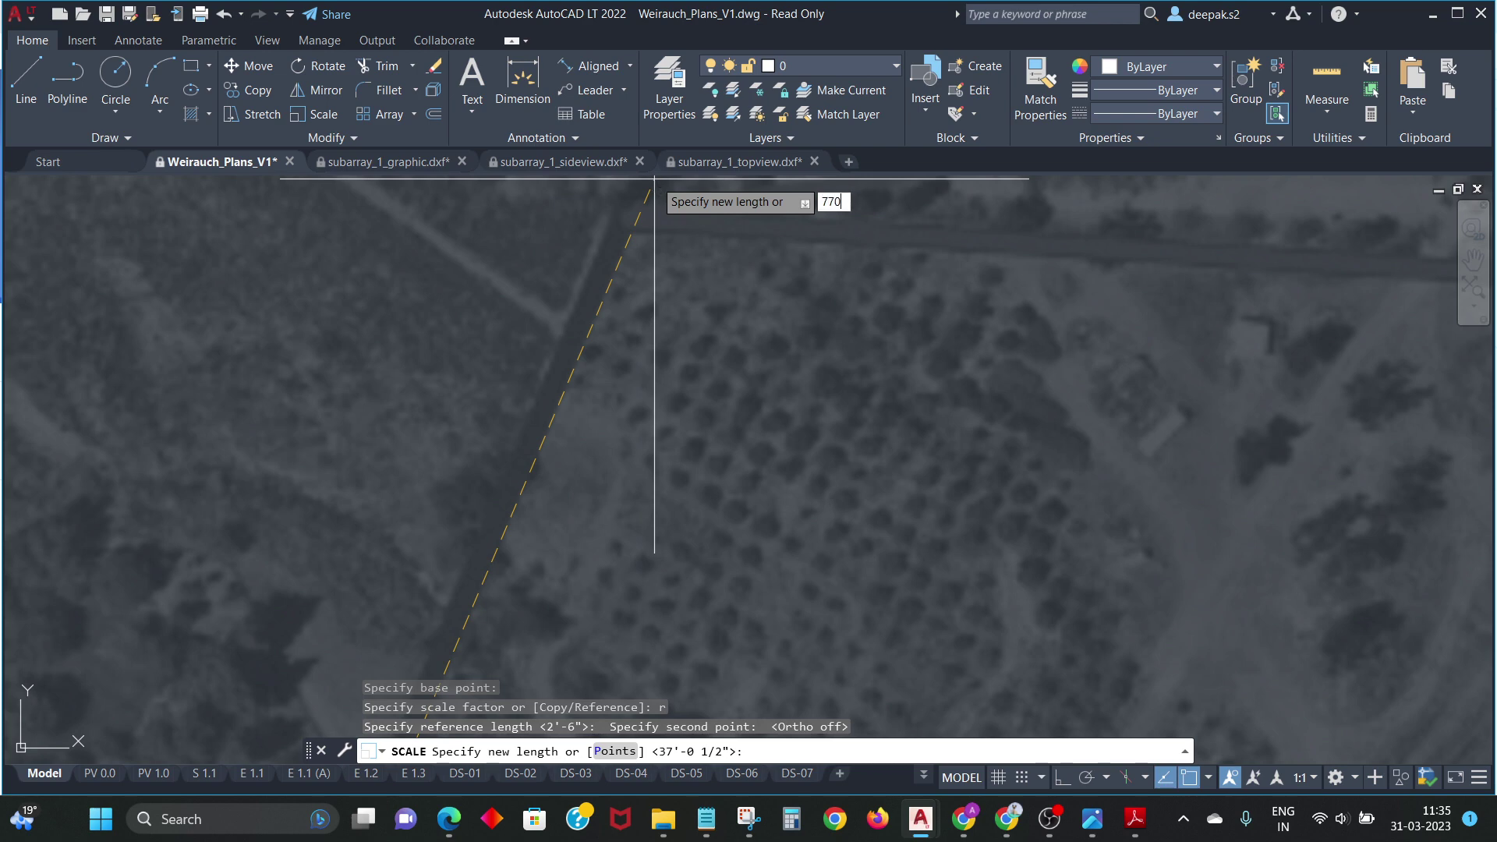
key("Return")
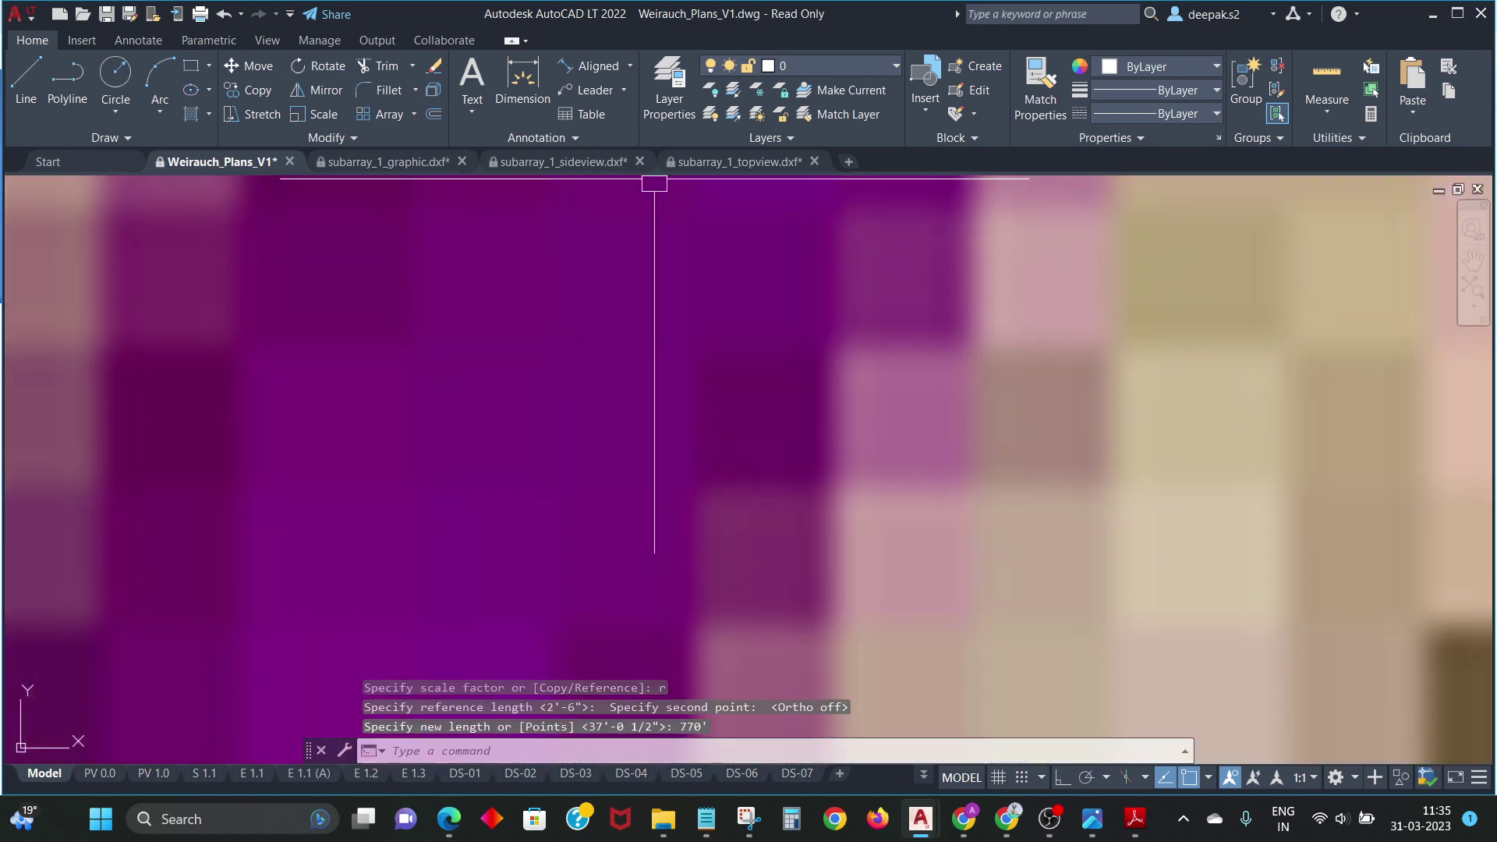
- Pan across the rescaled image to the eastern boundary and reselect the image
scroll(636, 325, "down", 3)
middle_click_drag(636, 325, 659, 534)
scroll(659, 535, "down", 7)
scroll(643, 544, "down", 3)
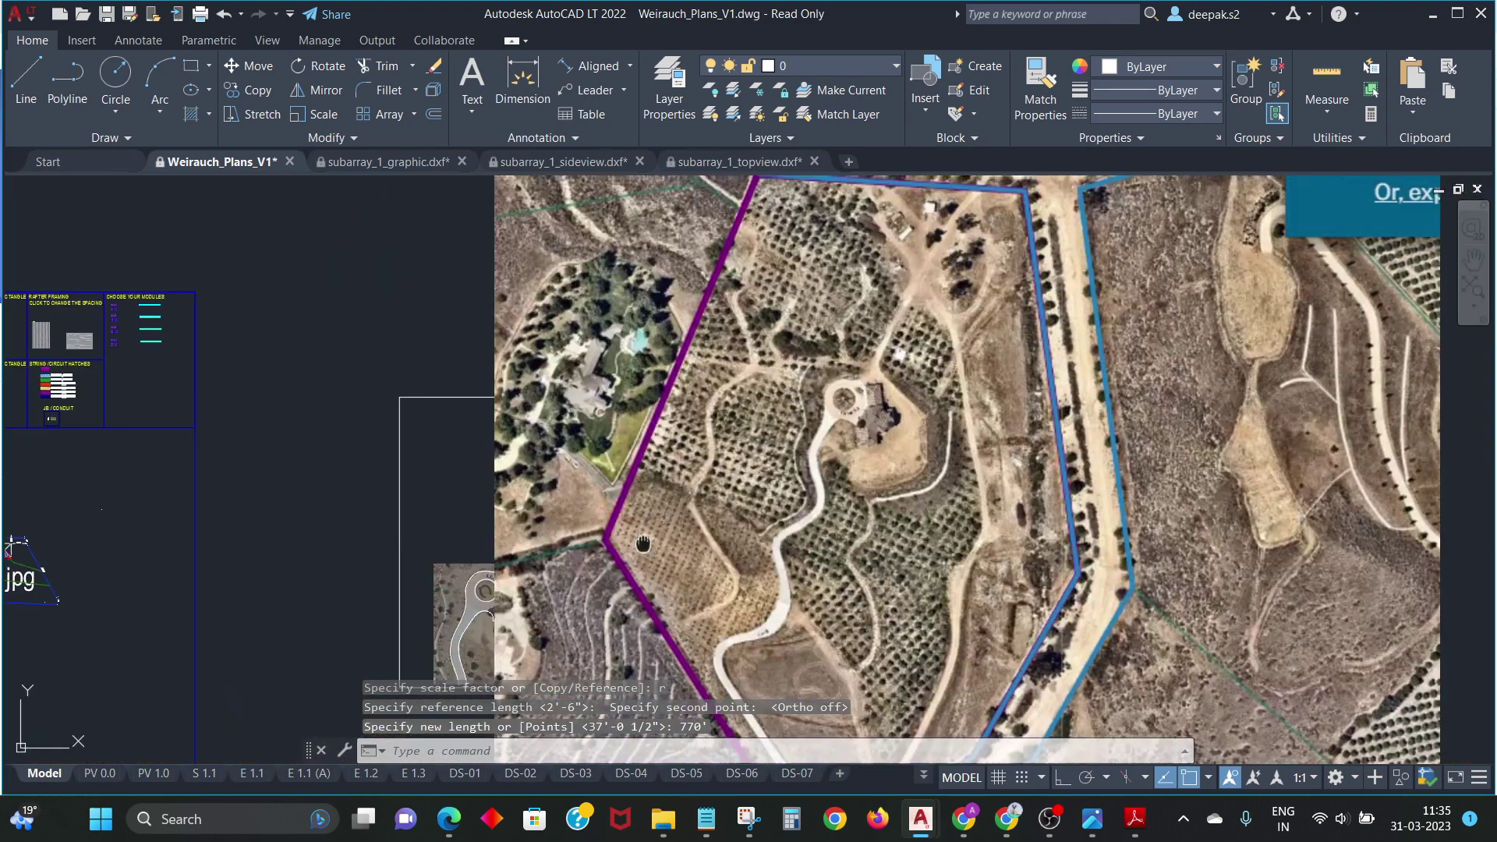
middle_click_drag(1157, 499, 640, 499)
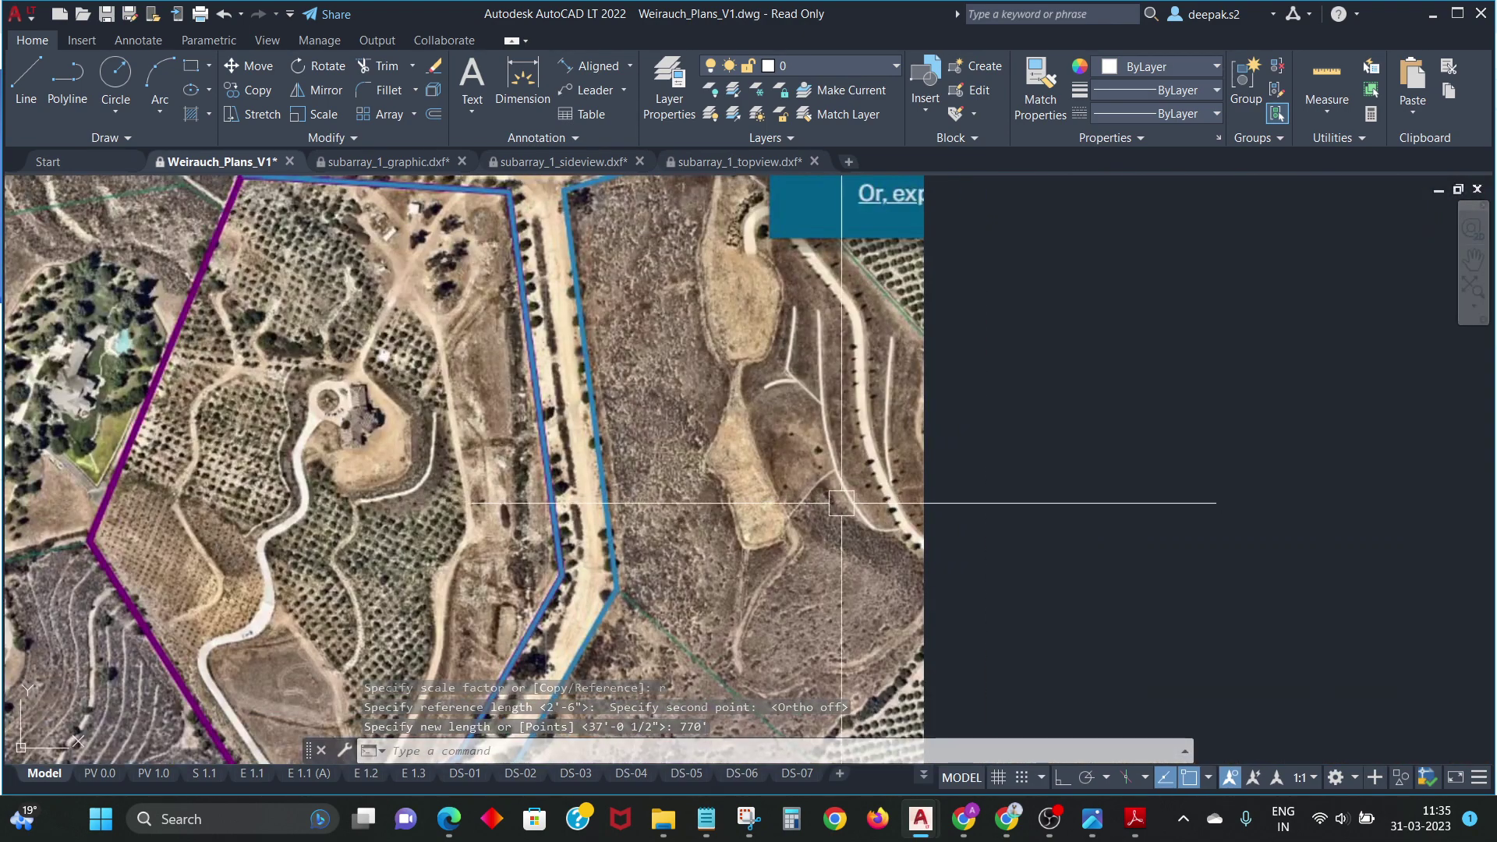
middle_click_drag(841, 503, 655, 505)
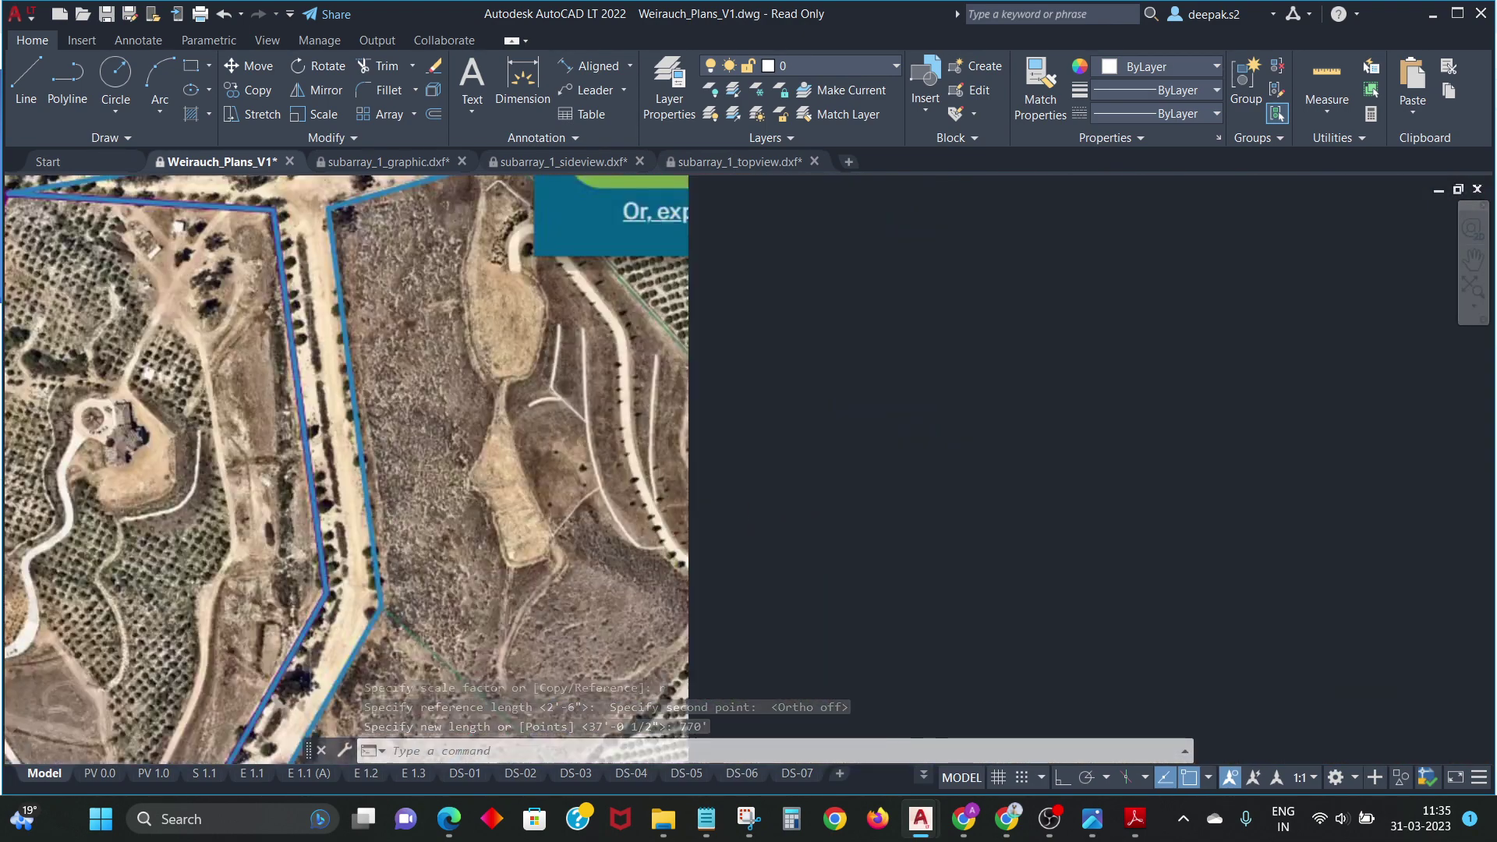
left_click(679, 500)
scroll(702, 489, "down", 3)
scroll(692, 471, "down", 2)
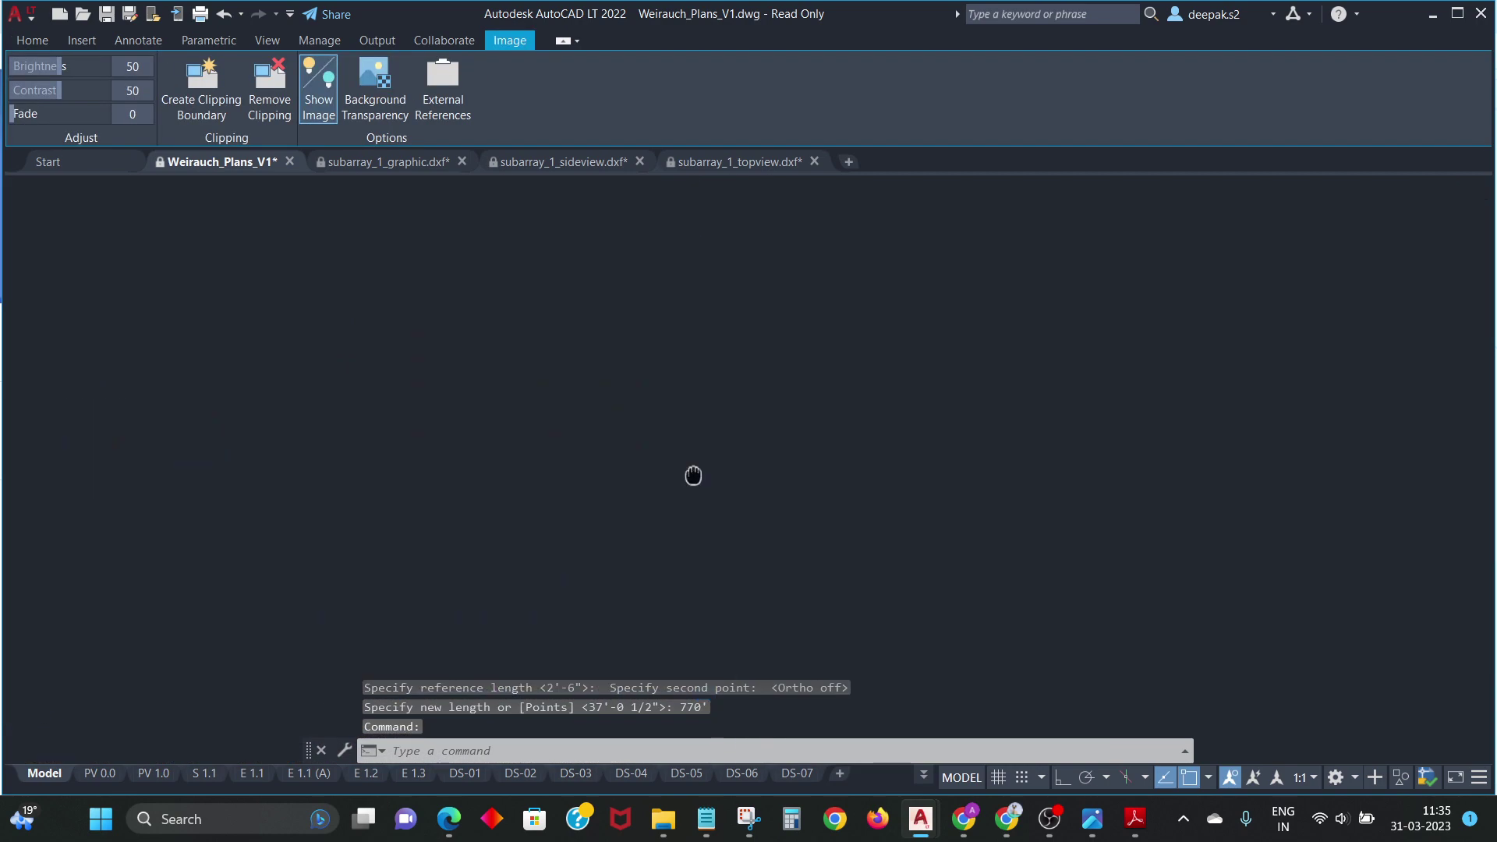
- Move the aerial image farther to the right with MOVE
type("m")
key("Return")
left_click(804, 489)
left_click(1055, 502)
- Erase the 861 leftover drawing objects left of the aerial image
scroll(719, 503, "up", 3)
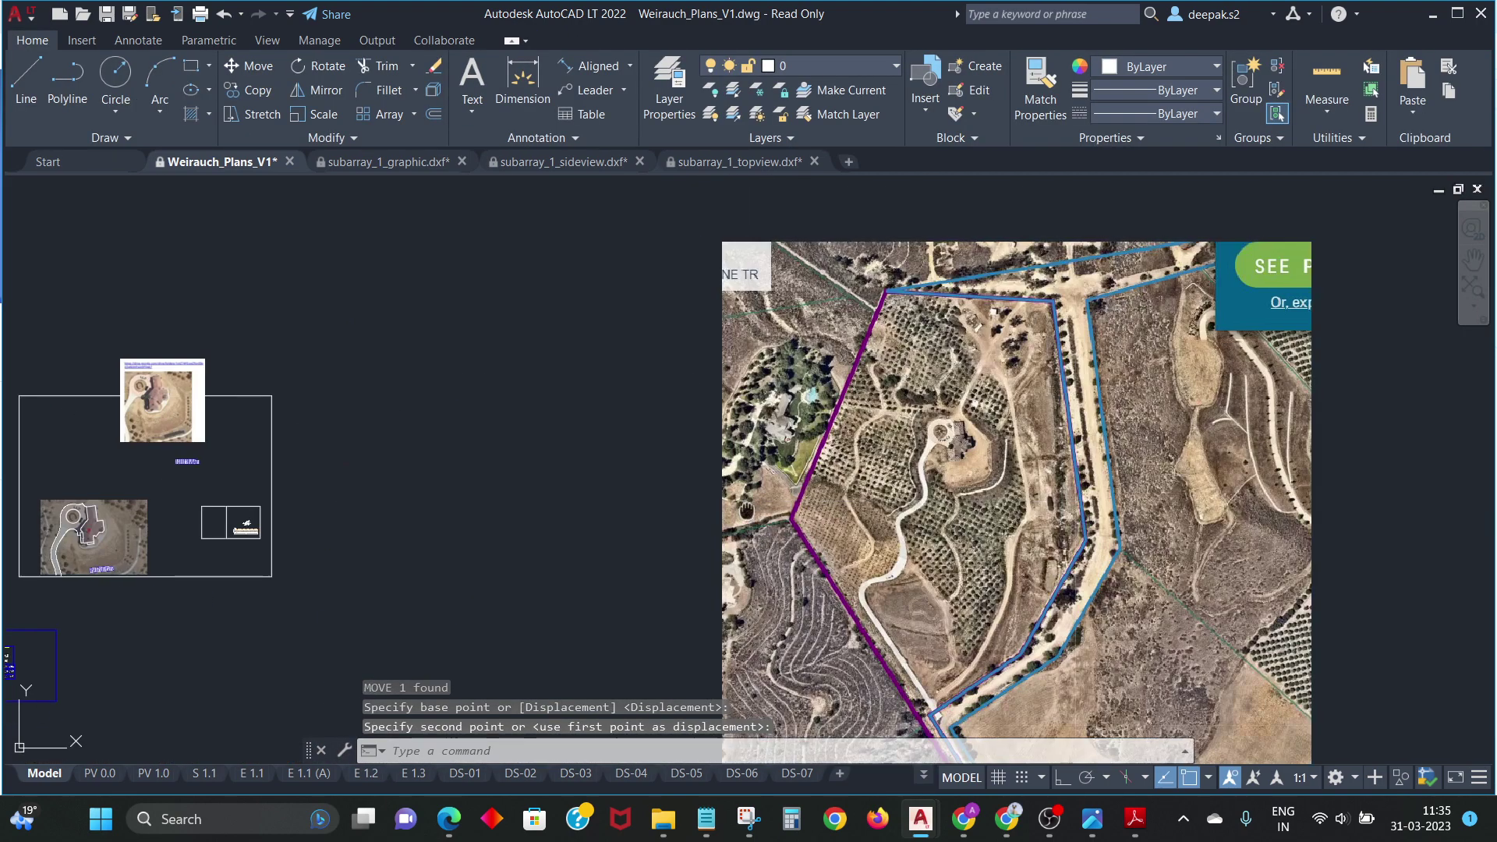
scroll(719, 503, "up", 2)
scroll(552, 478, "down", 1)
scroll(552, 478, "down", 2)
scroll(551, 478, "down", 1)
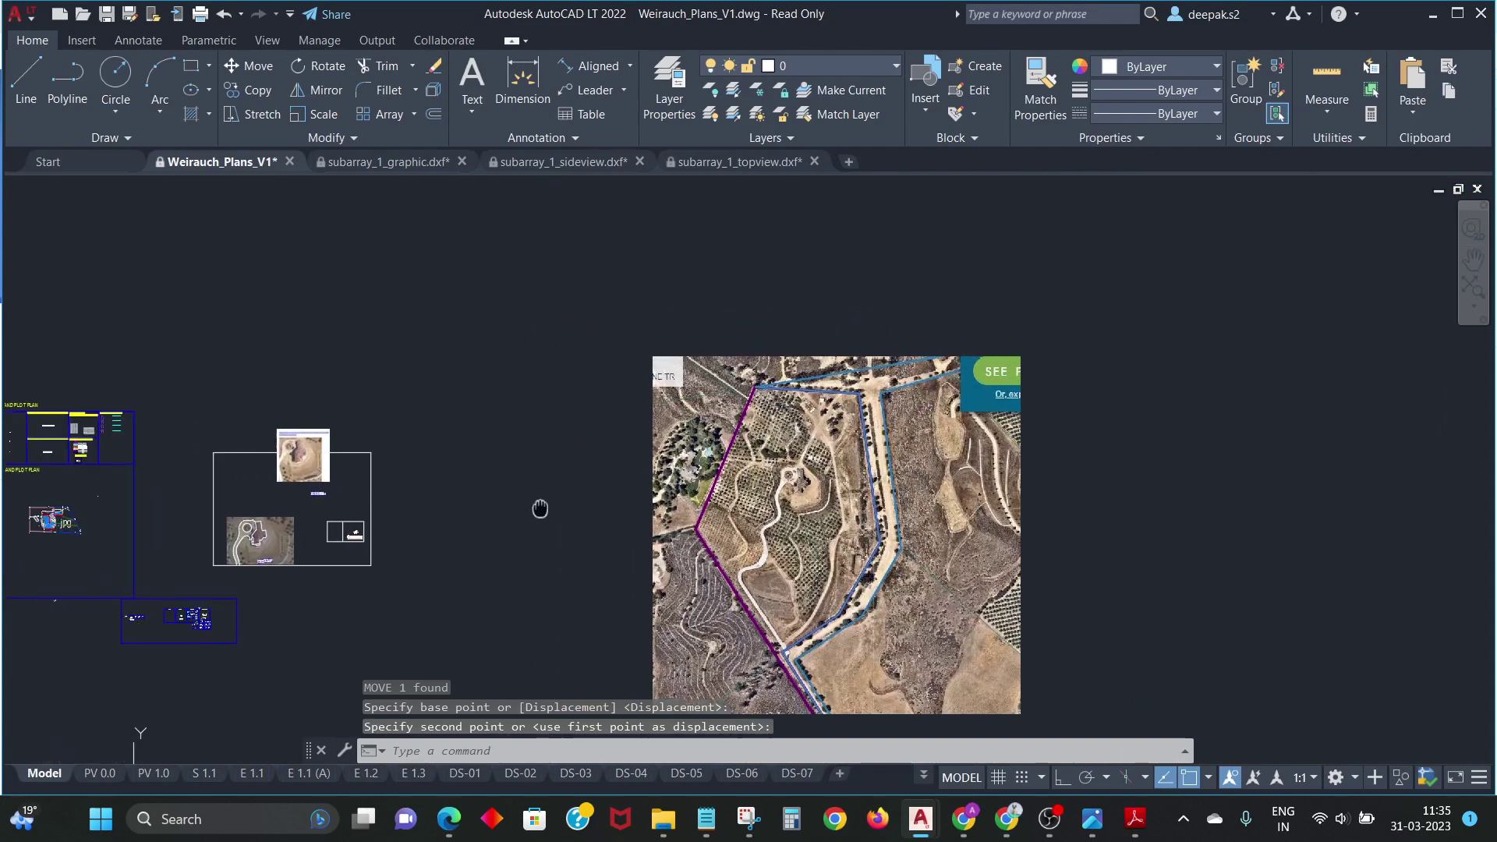
scroll(538, 508, "up", 1)
left_click(31, 607)
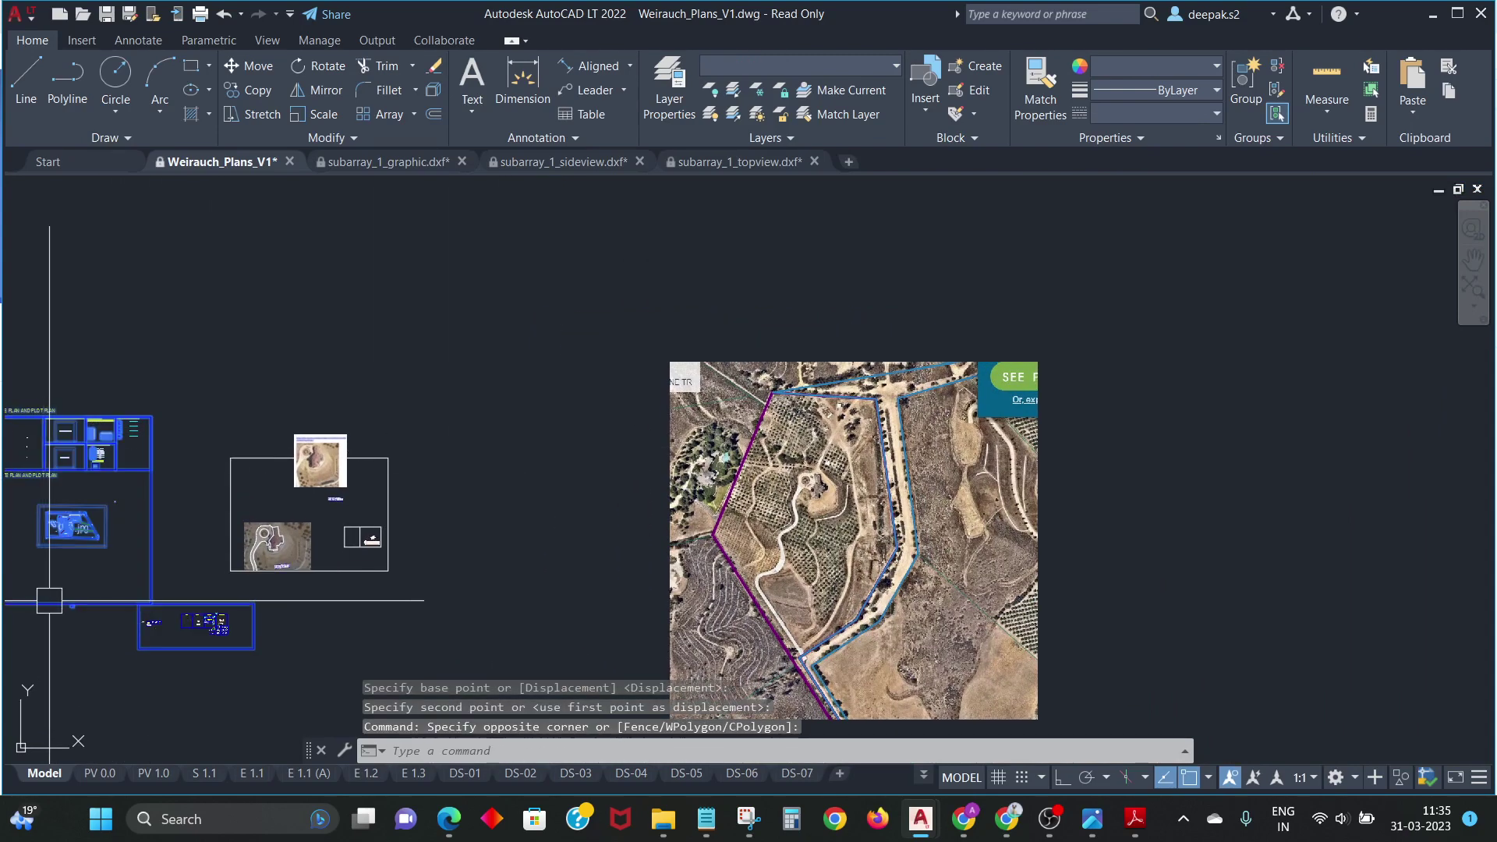
key("Delete")
- Erase the 21210 small block objects below the left drawing frame
scroll(411, 572, "down", 1)
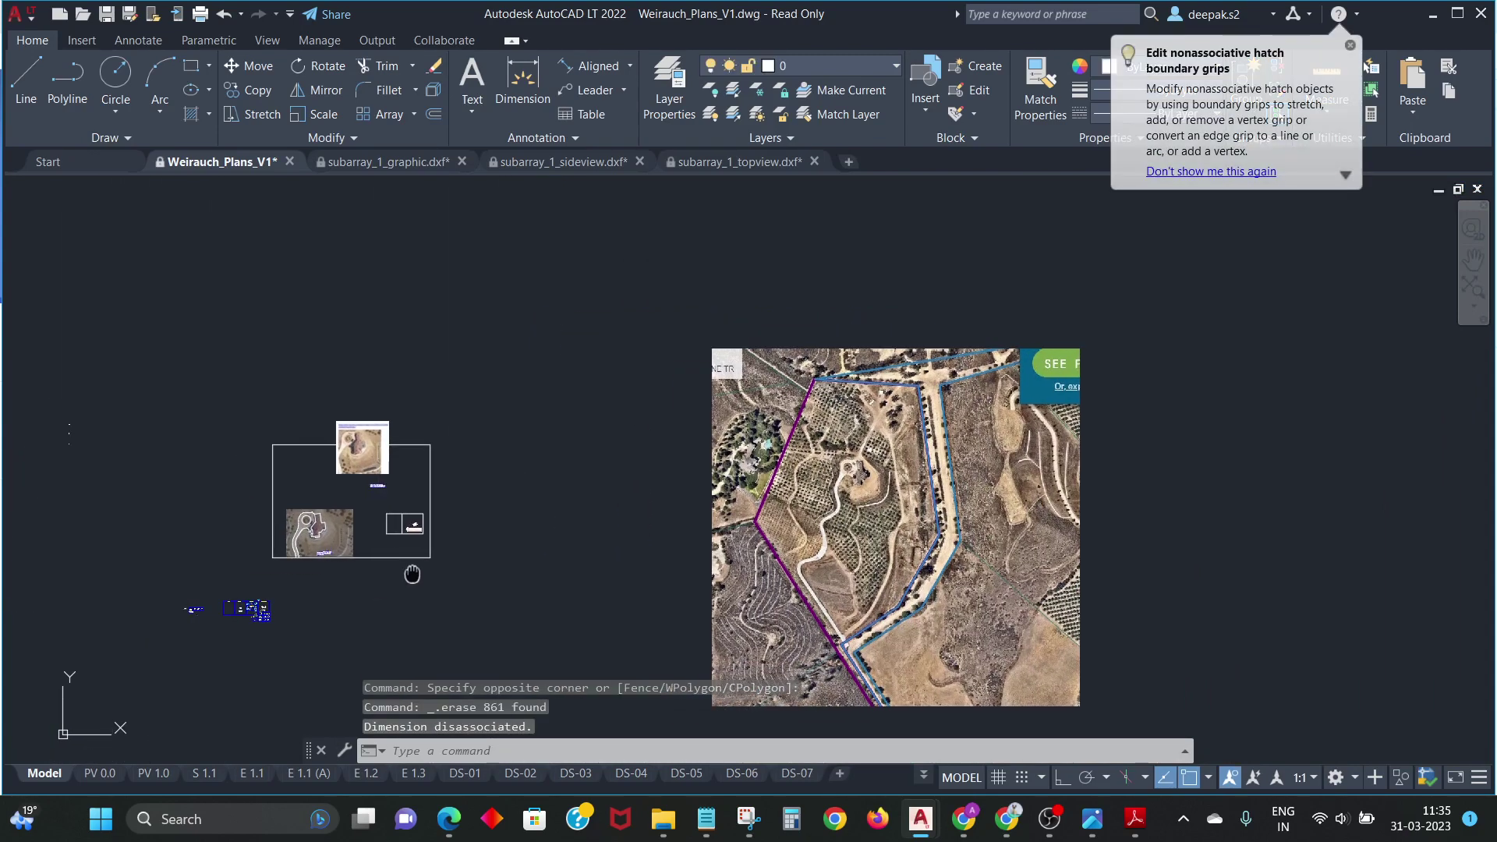
scroll(438, 551, "up", 3)
middle_click_drag(439, 551, 472, 586)
scroll(593, 561, "down", 2)
mouse_move(715, 545)
middle_mouse_down()
mouse_move(578, 505)
mouse_move(428, 501)
mouse_move(528, 571)
mouse_move(832, 532)
middle_mouse_up()
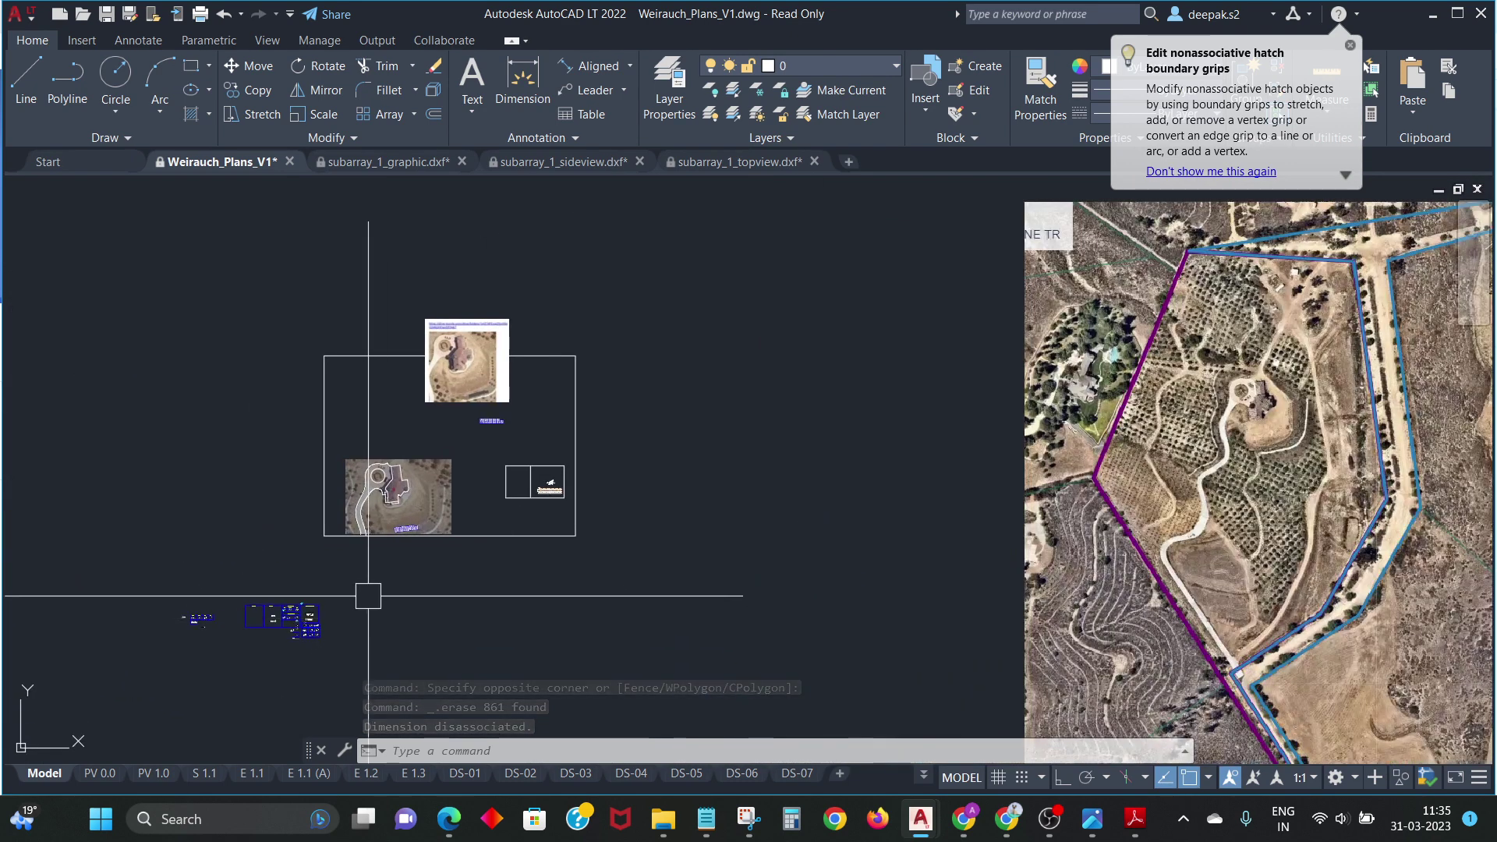
left_click(368, 595)
left_click(172, 649)
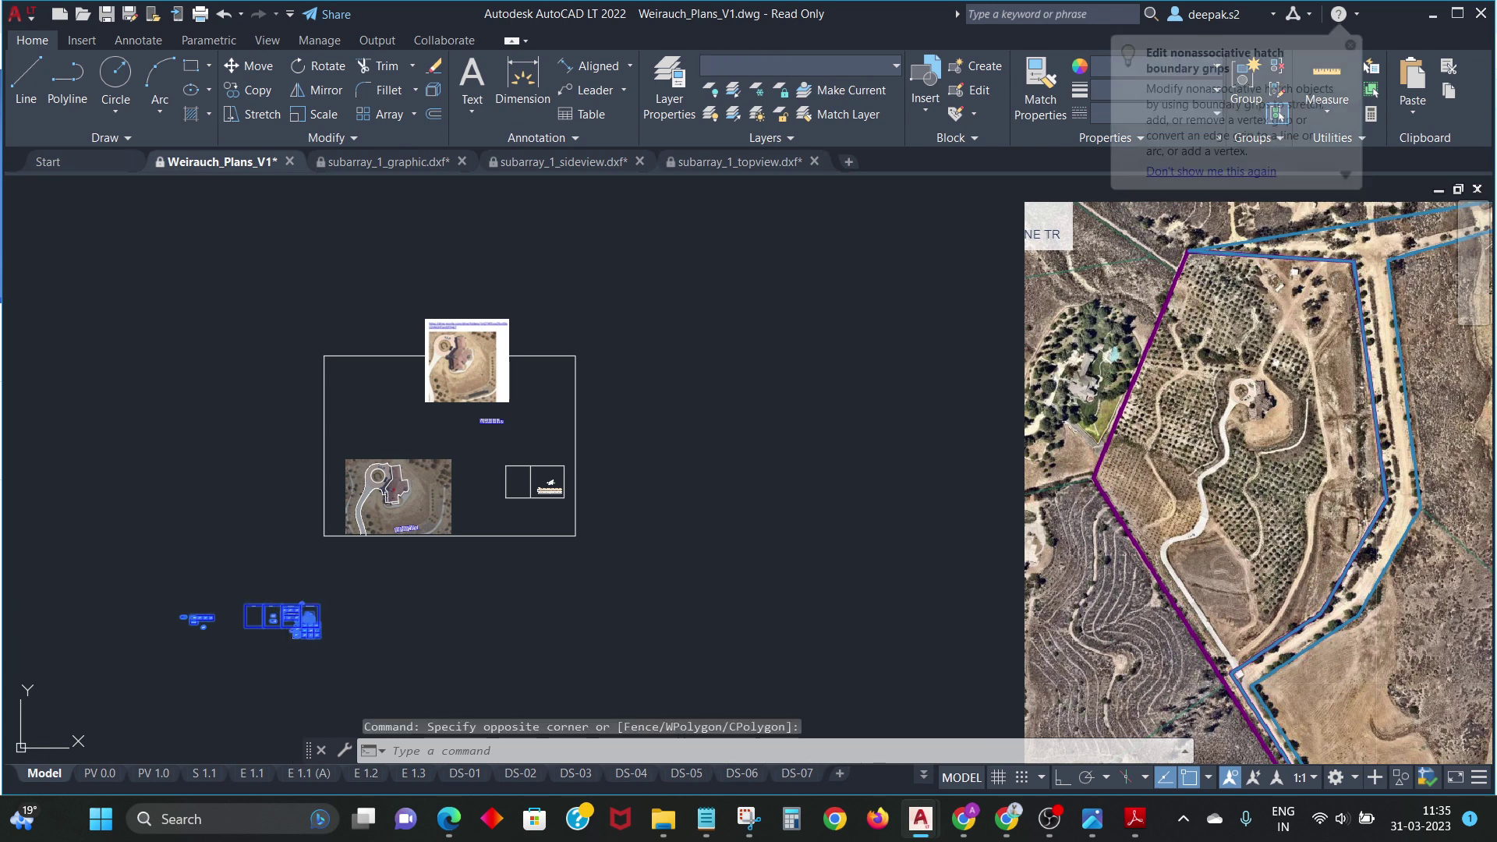
key("Delete")
middle_click_drag(769, 457, 410, 467)
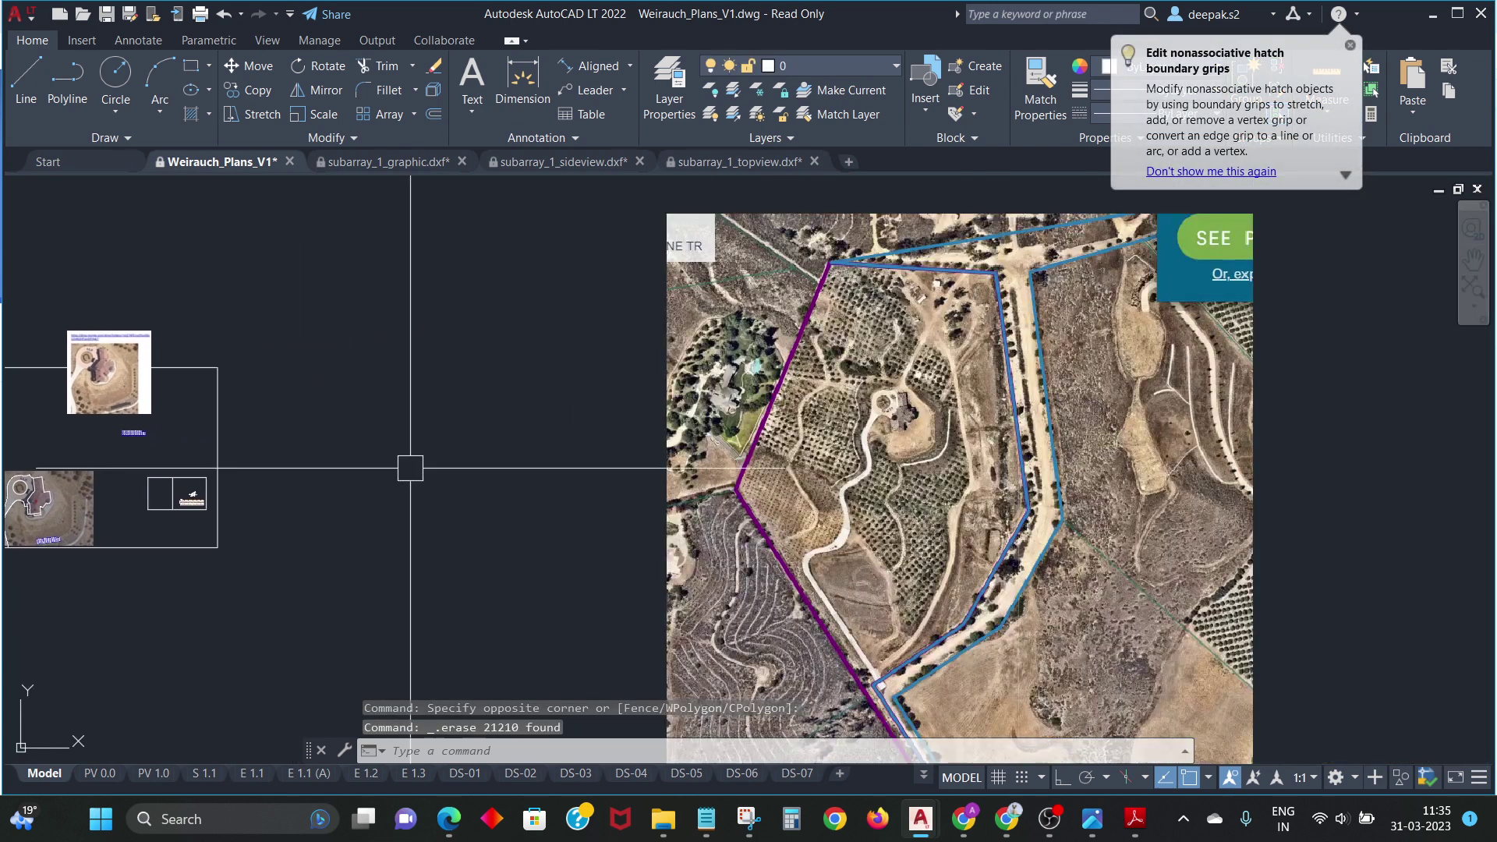
middle_click_drag(803, 398, 764, 427)
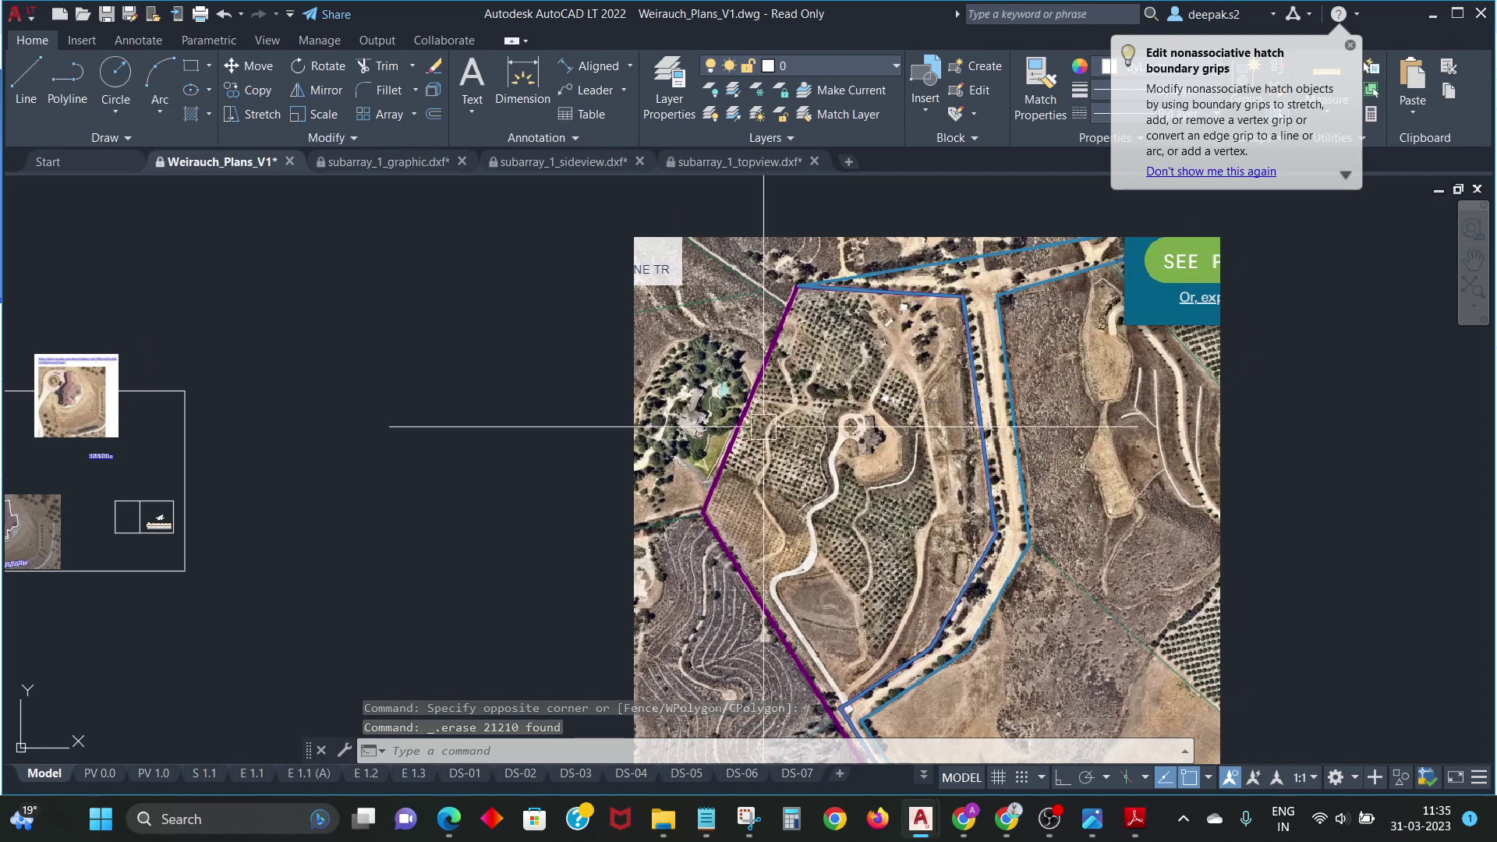
- Draw a construction line from the west property corner through an eastern boundary point
type("xl")
key("Return")
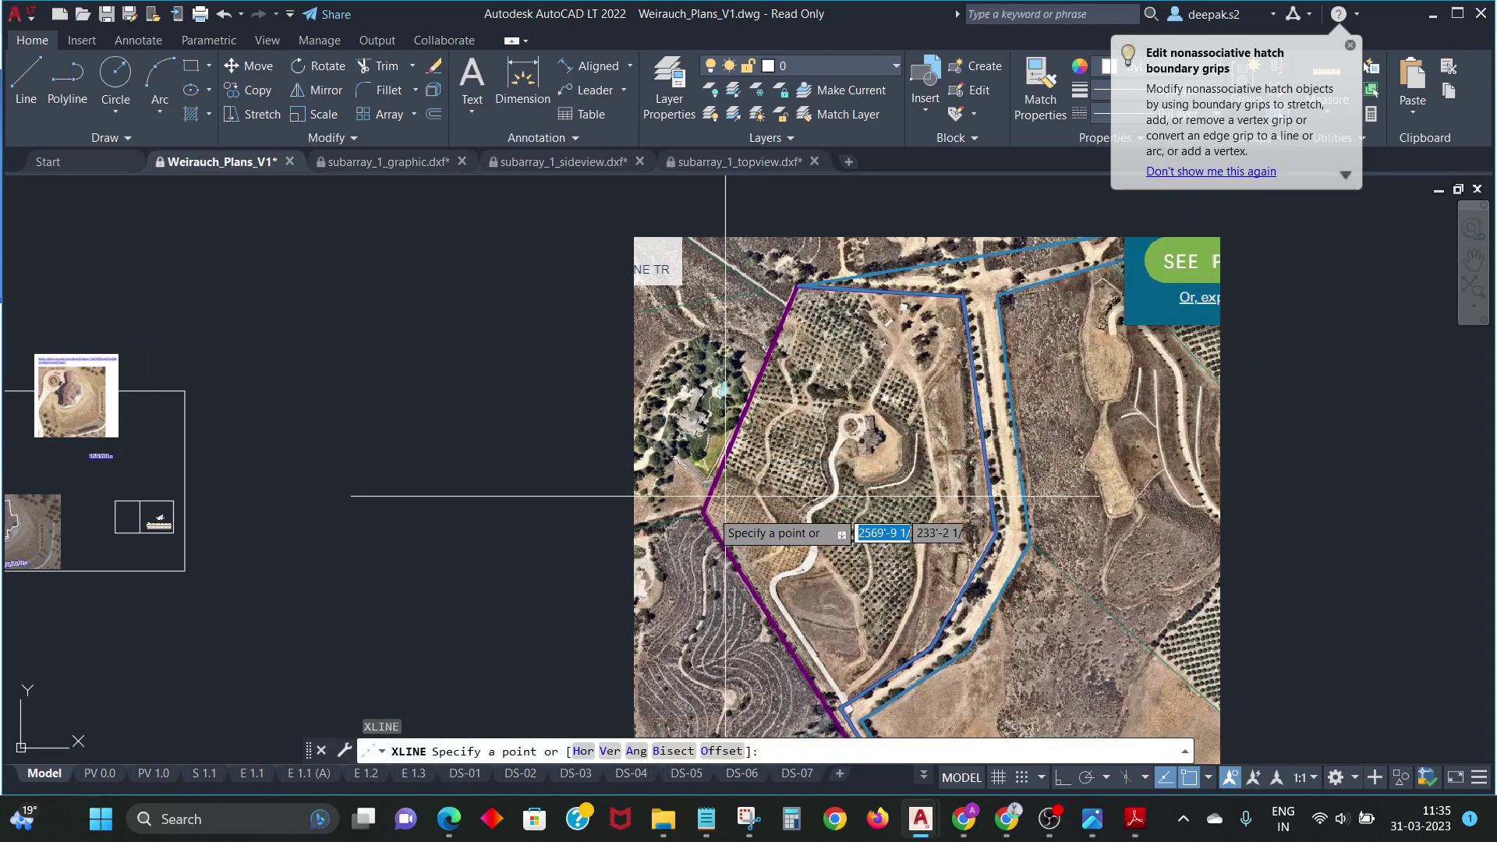
left_click(698, 519)
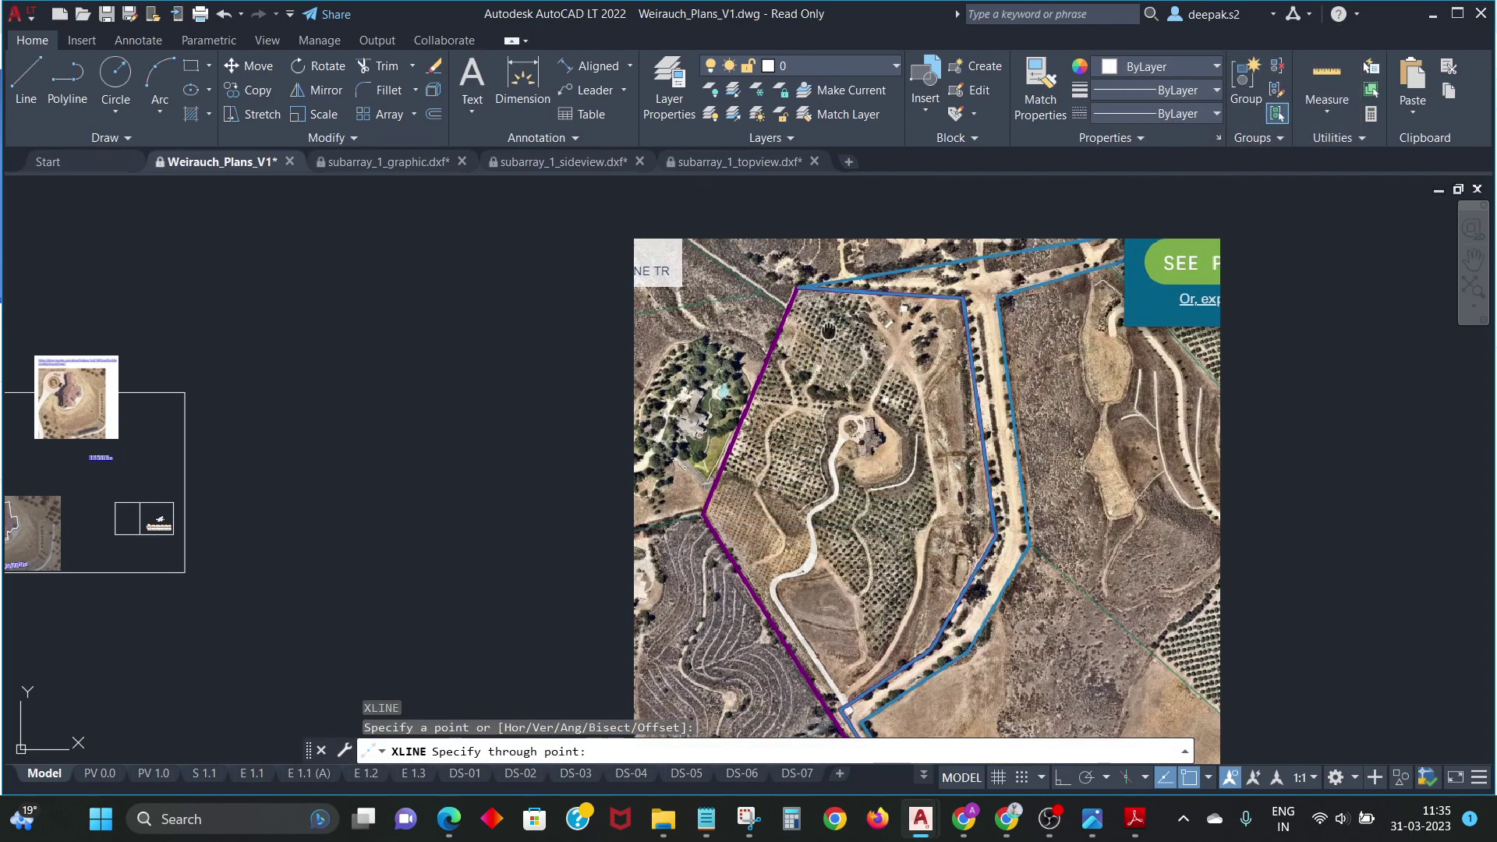
middle_click_drag(818, 292, 772, 386)
scroll(772, 386, "up", 4)
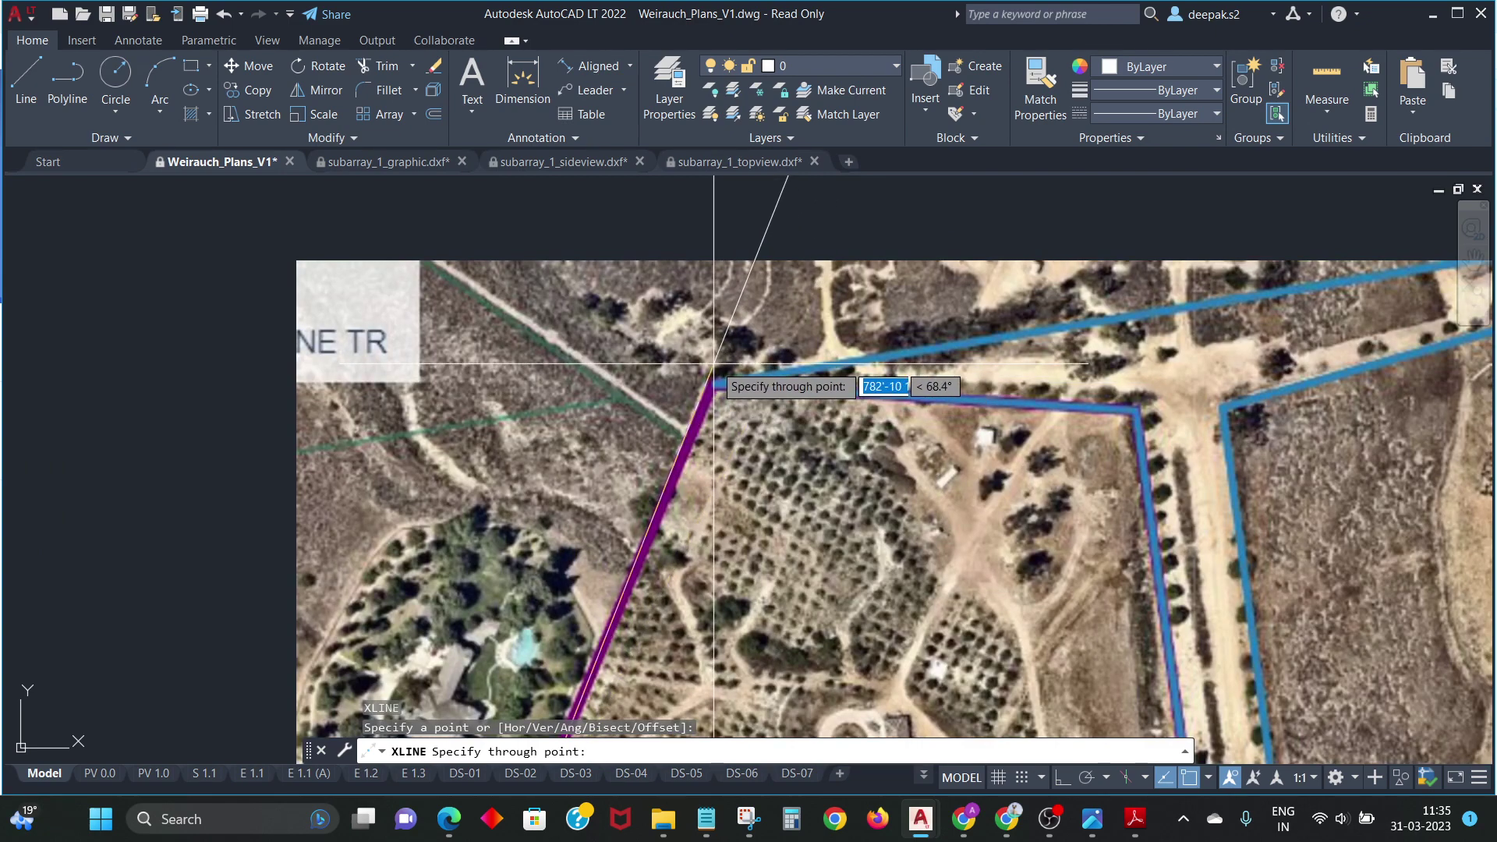
scroll(706, 378, "up", 2)
scroll(706, 378, "up", 2)
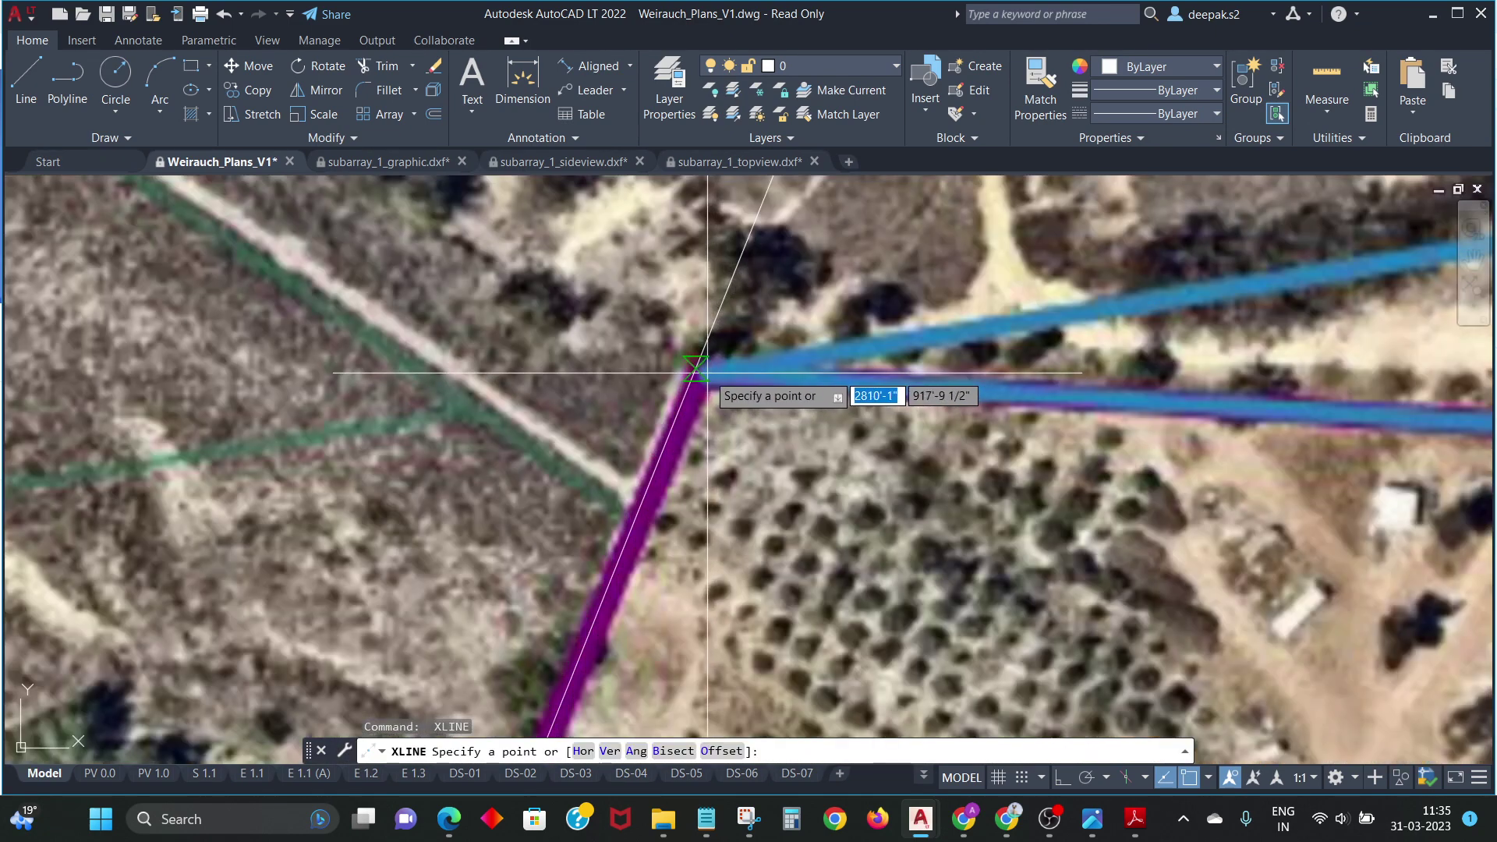
scroll(936, 421, "down", 3)
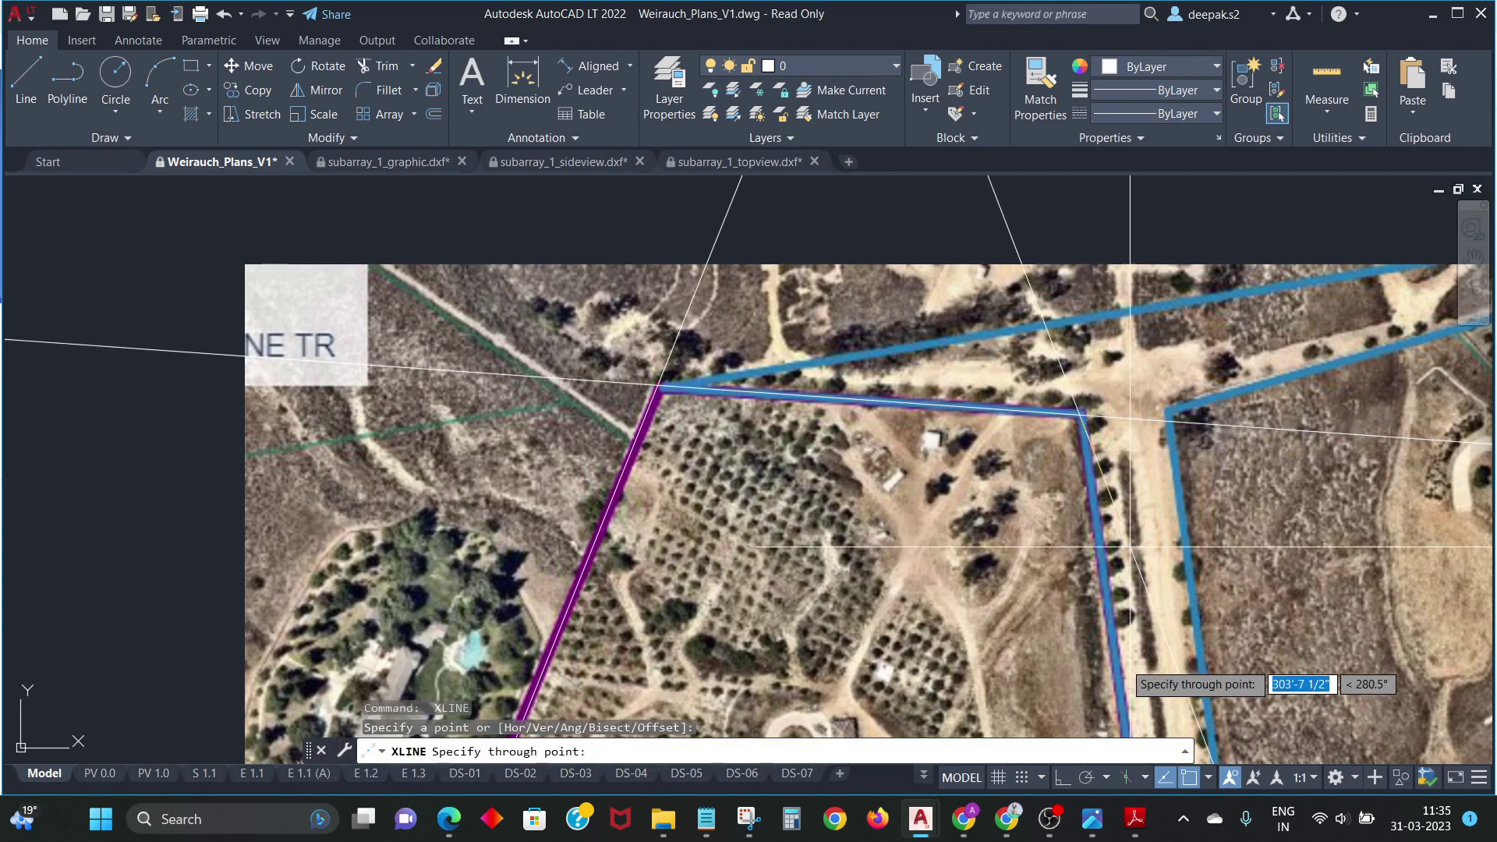
middle_click_drag(1102, 684, 1009, 516)
scroll(1002, 647, "up", 3)
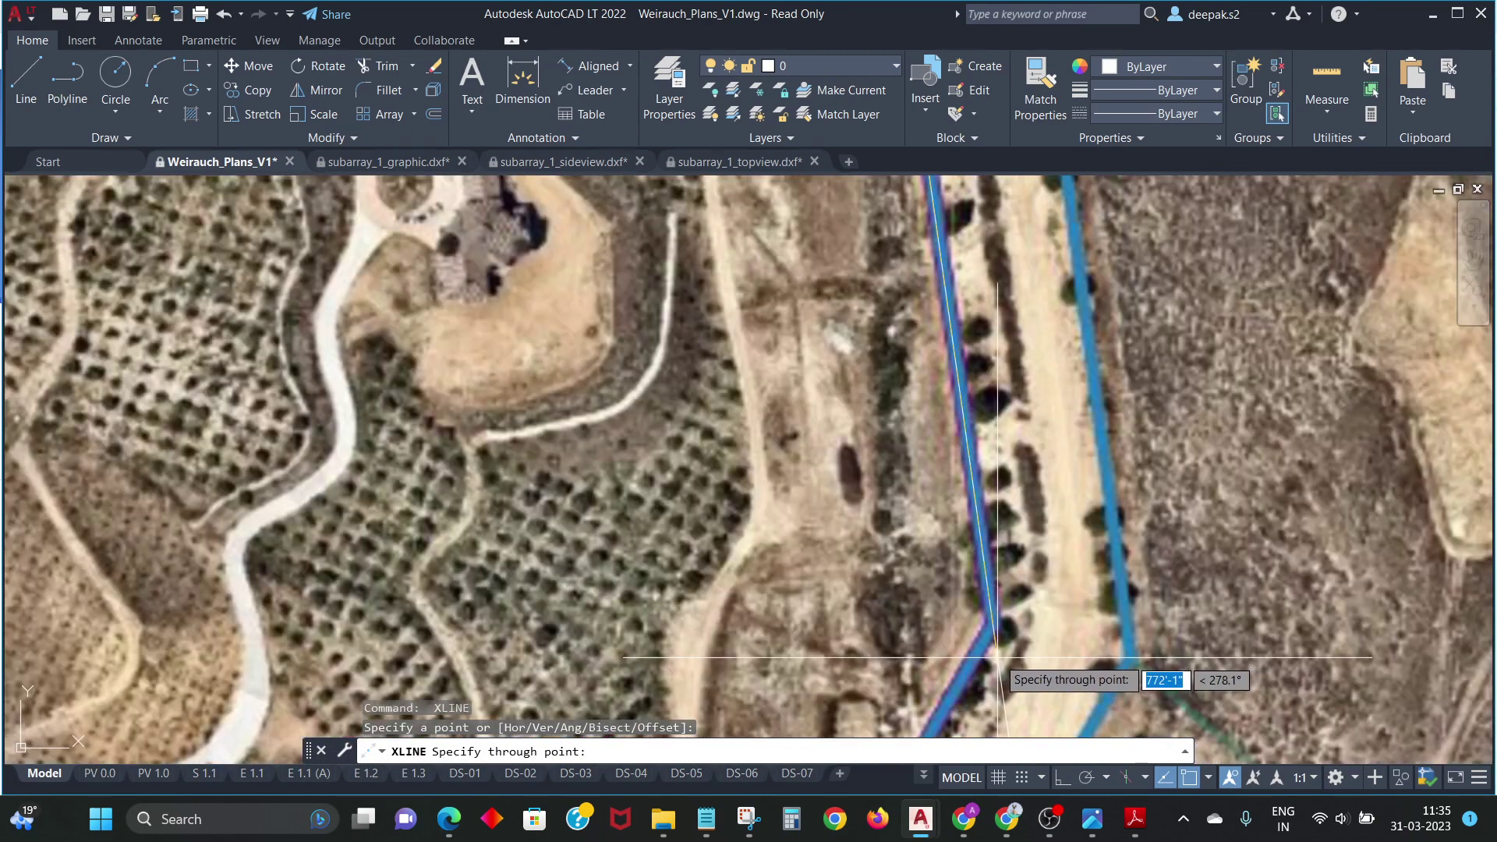
left_click(997, 645)
key("Return")
key("Return")
- Add construction lines through the kinks in the blue boundary
left_click(995, 641)
scroll(975, 624, "down", 3)
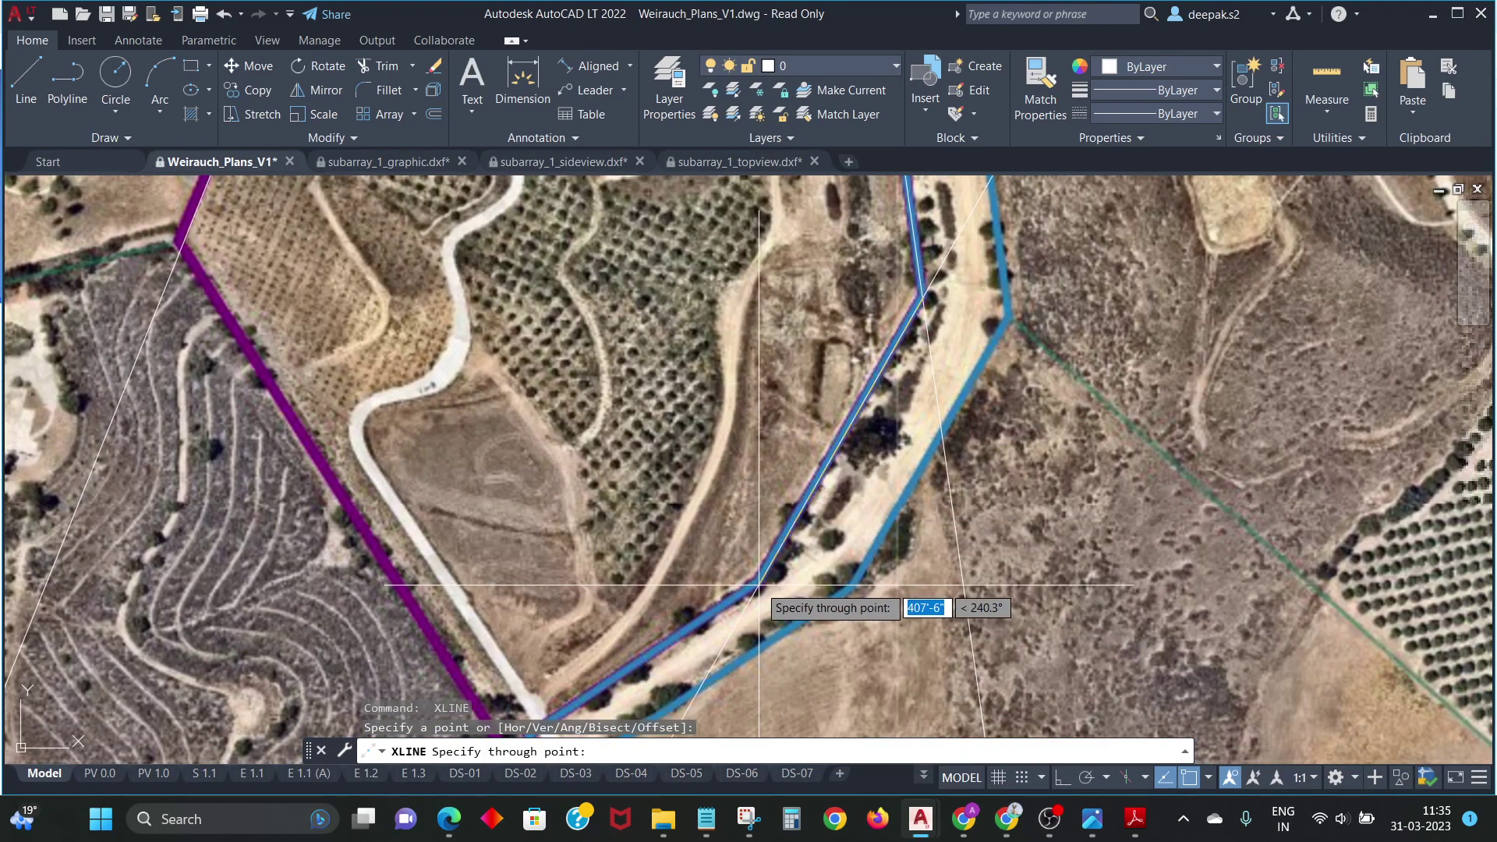
left_click(759, 583)
key("Return")
middle_click_drag(759, 583, 780, 484)
key("Return")
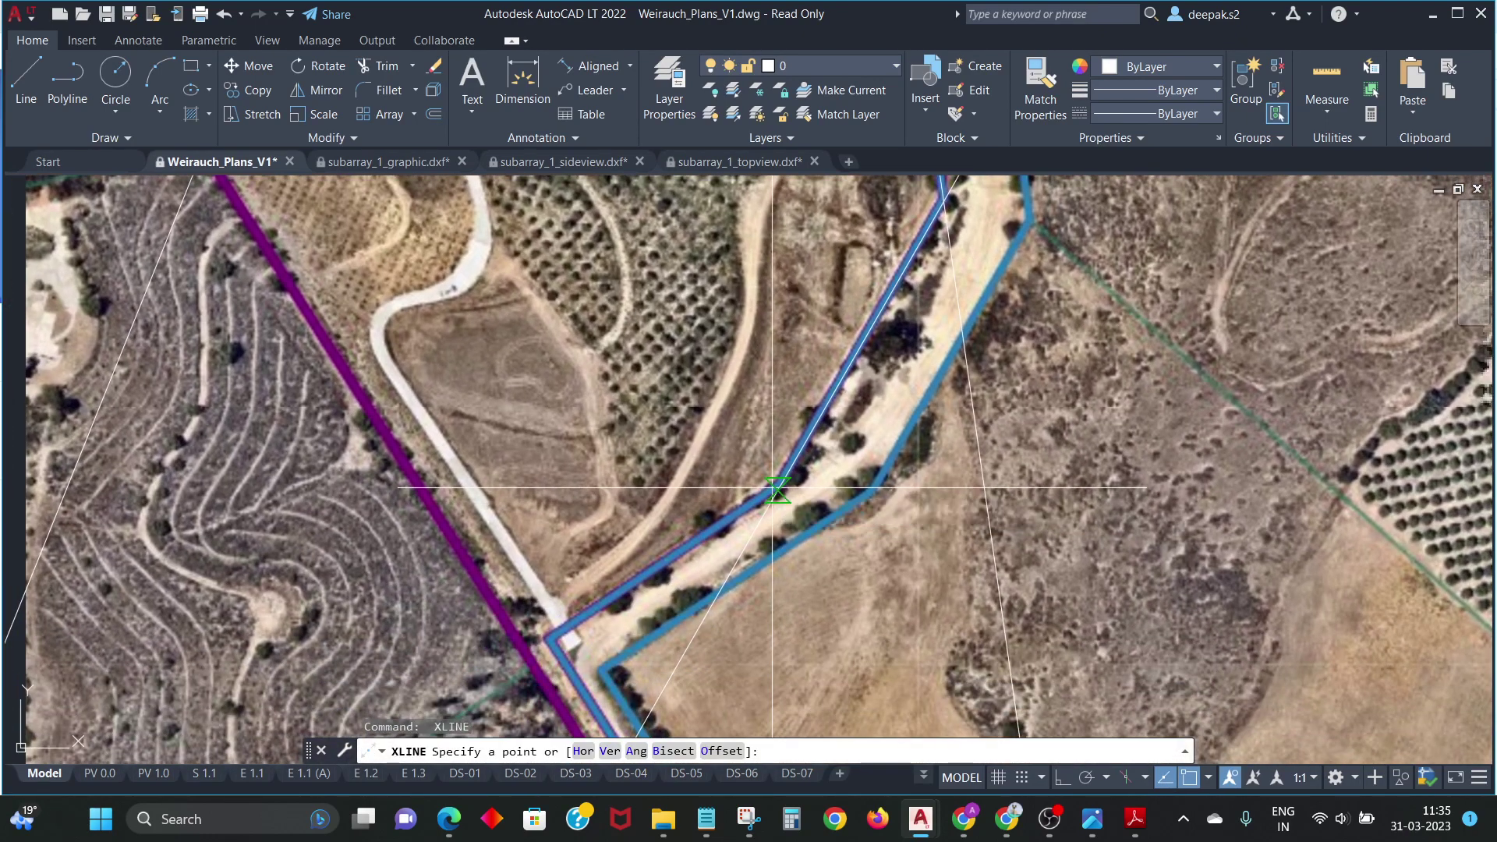
left_click(779, 484)
left_click(519, 636)
key("Return")
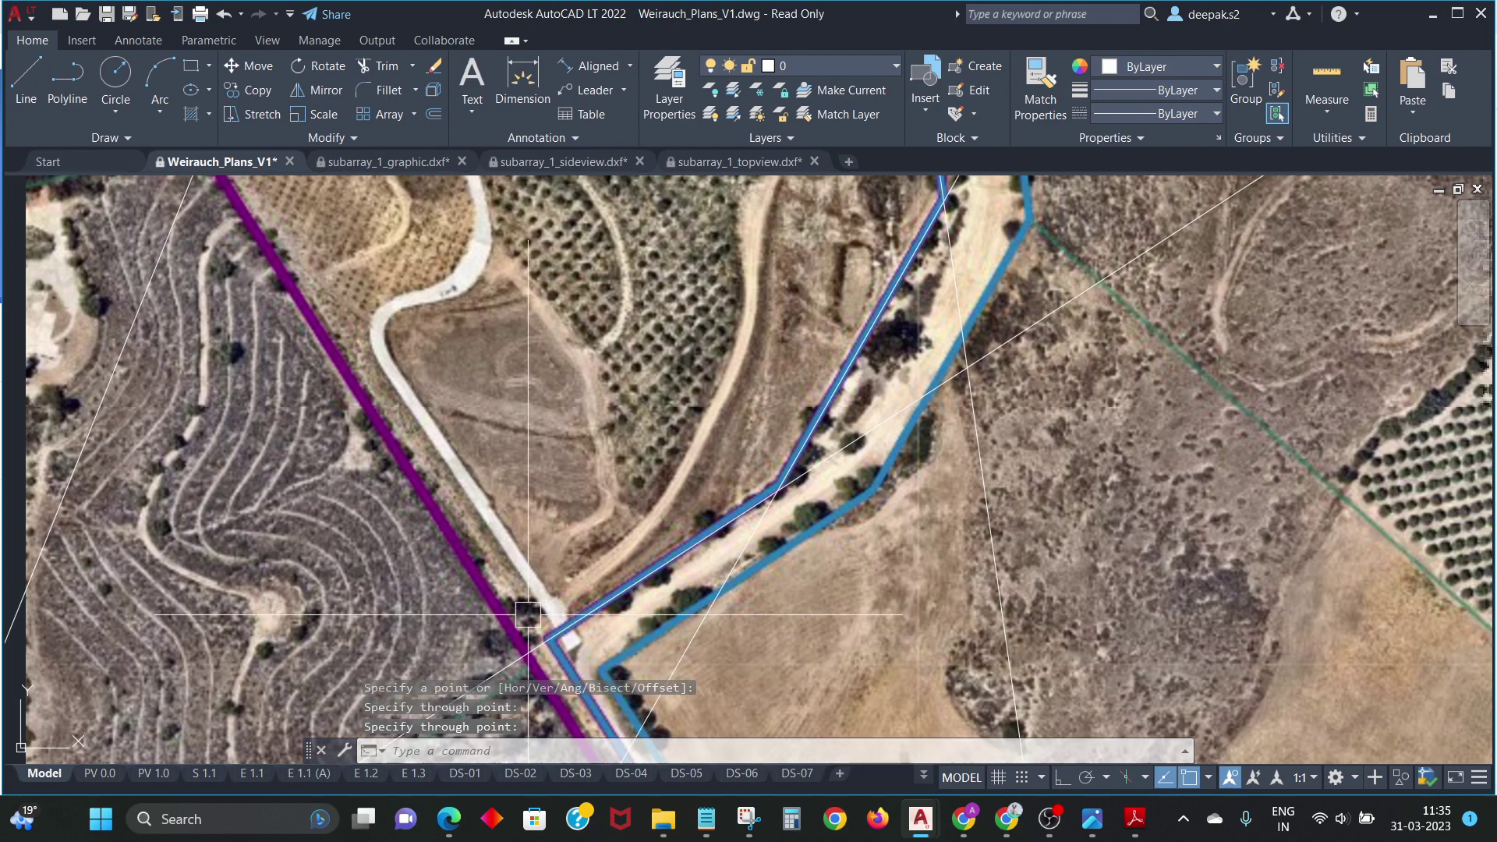
- Add a construction line through the driveway corner
scroll(515, 639, "down", 5)
key("Return")
scroll(435, 555, "up", 5)
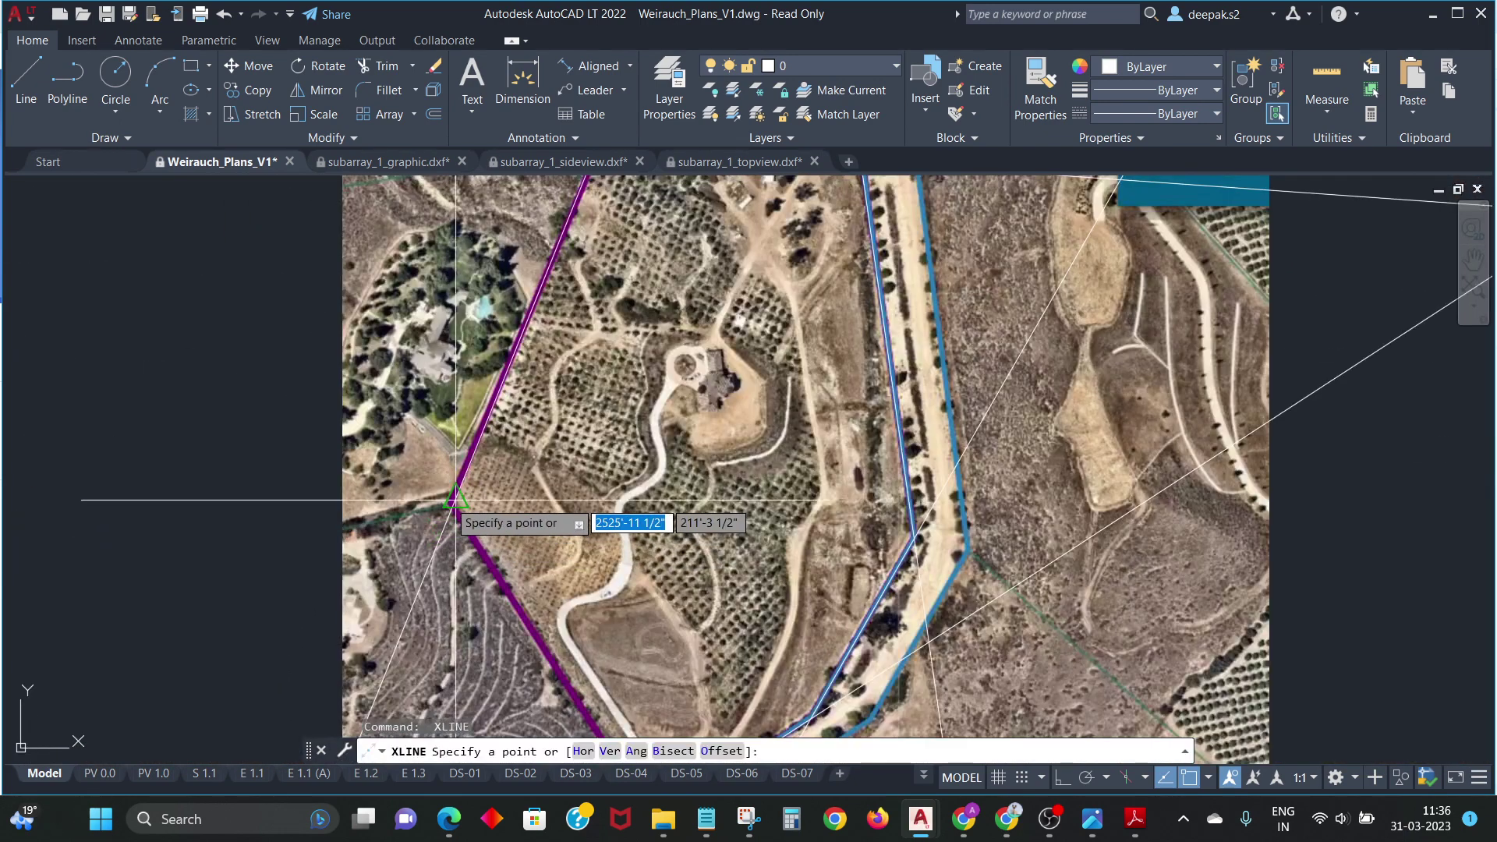
left_click(444, 513)
middle_click_drag(671, 698, 538, 494)
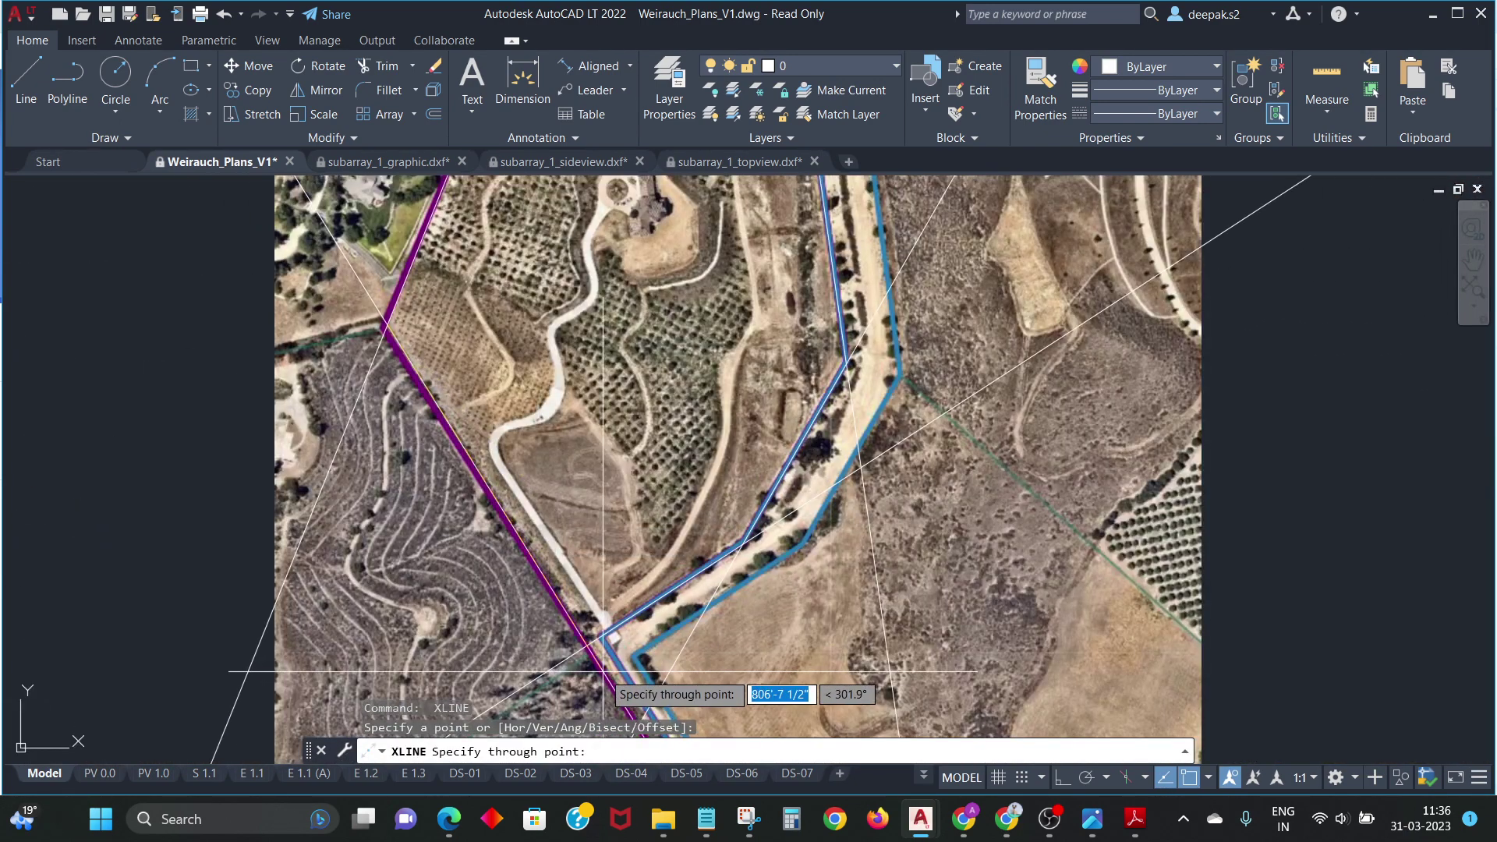
left_click(603, 671)
key("Return")
scroll(609, 556, "down", 2)
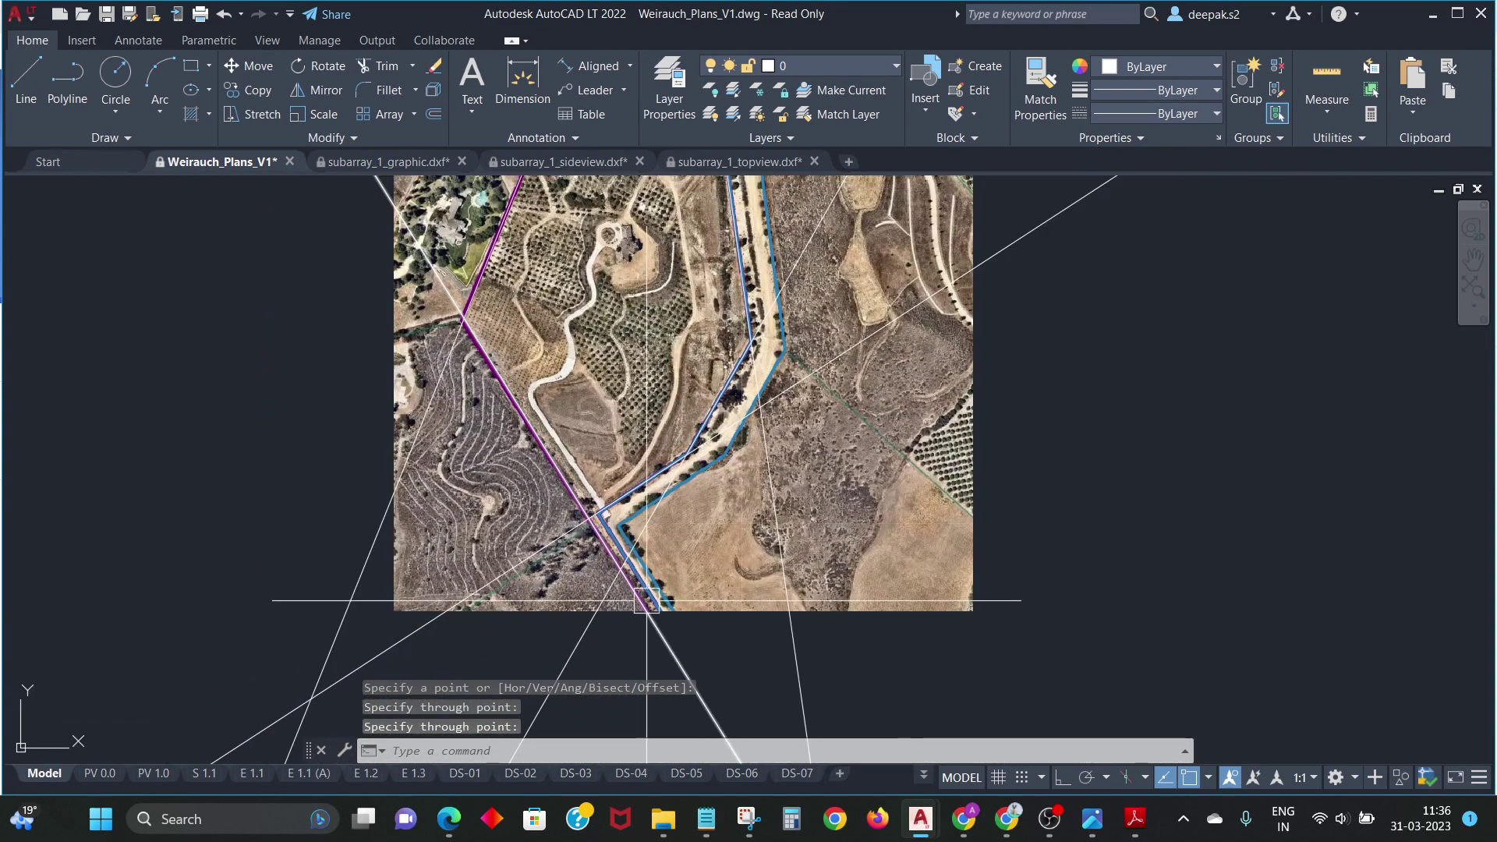
middle_click_drag(692, 612, 501, 580)
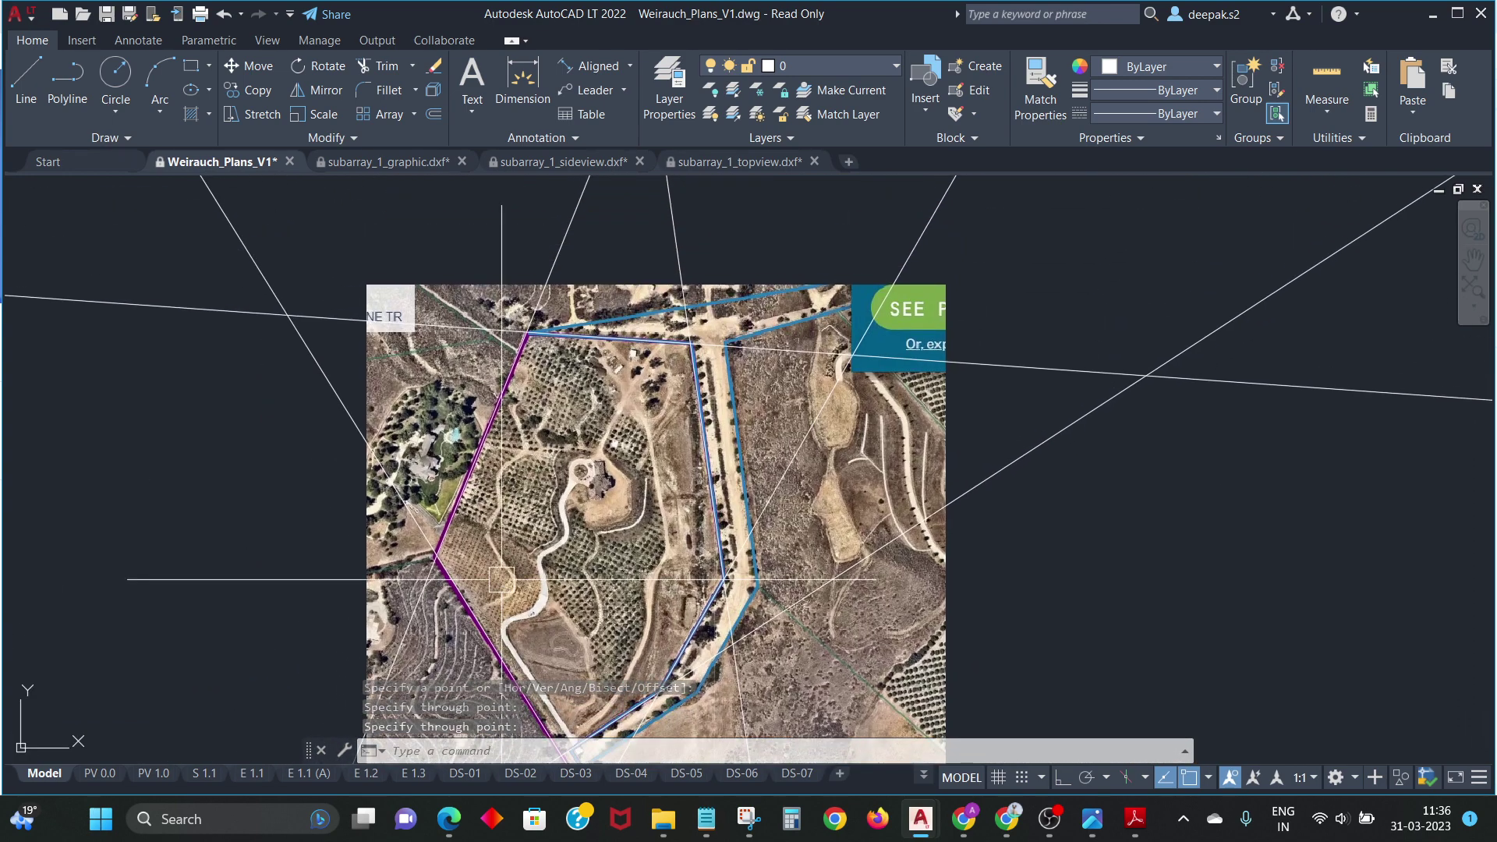
- Fillet the magenta property line against the construction lines to close the first corners
type("f")
key("Return")
left_click(456, 507)
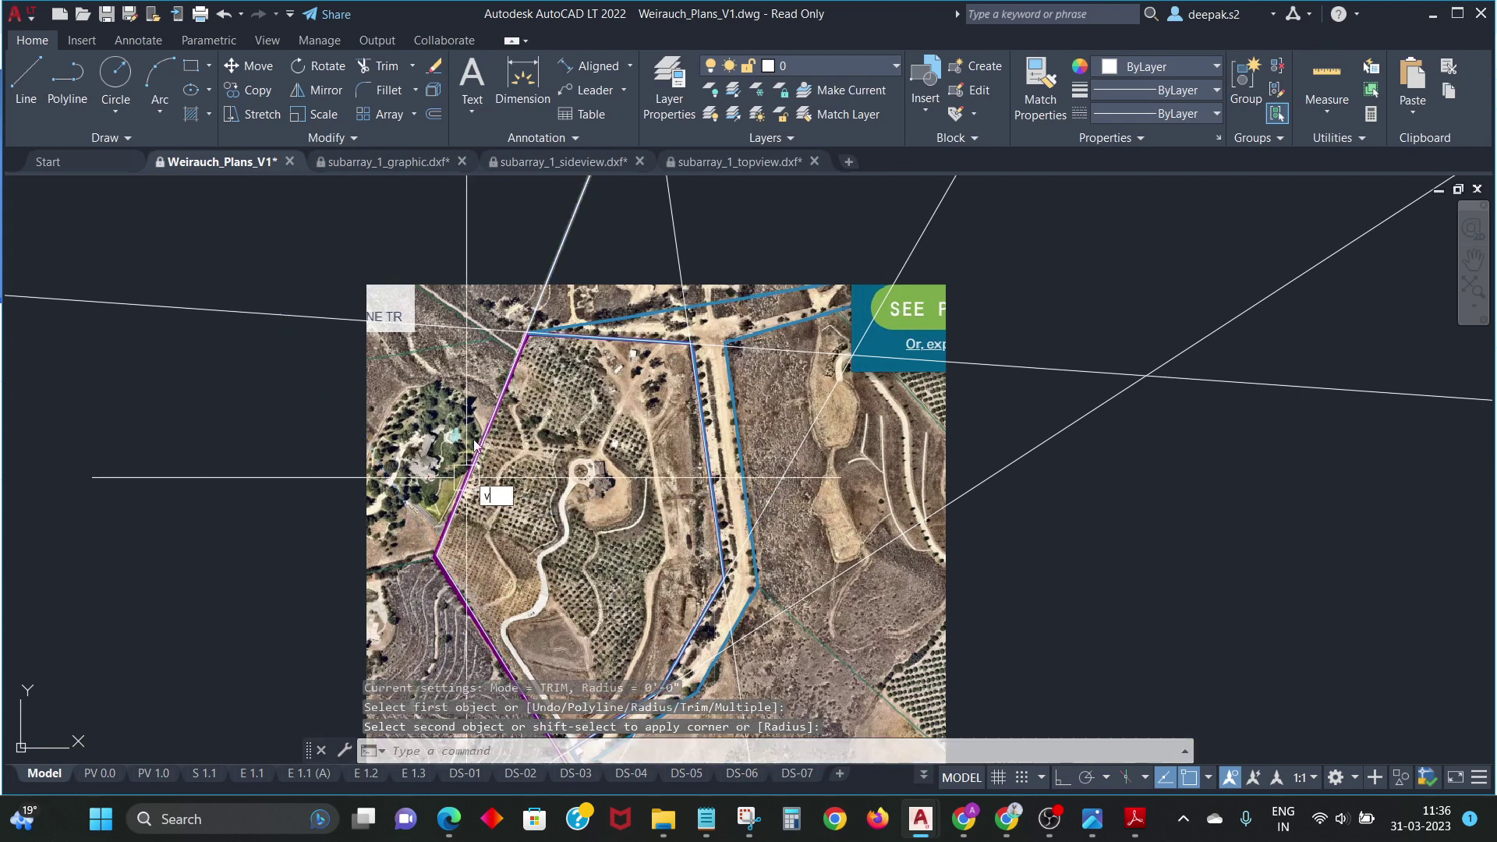
left_click(539, 310)
type("v")
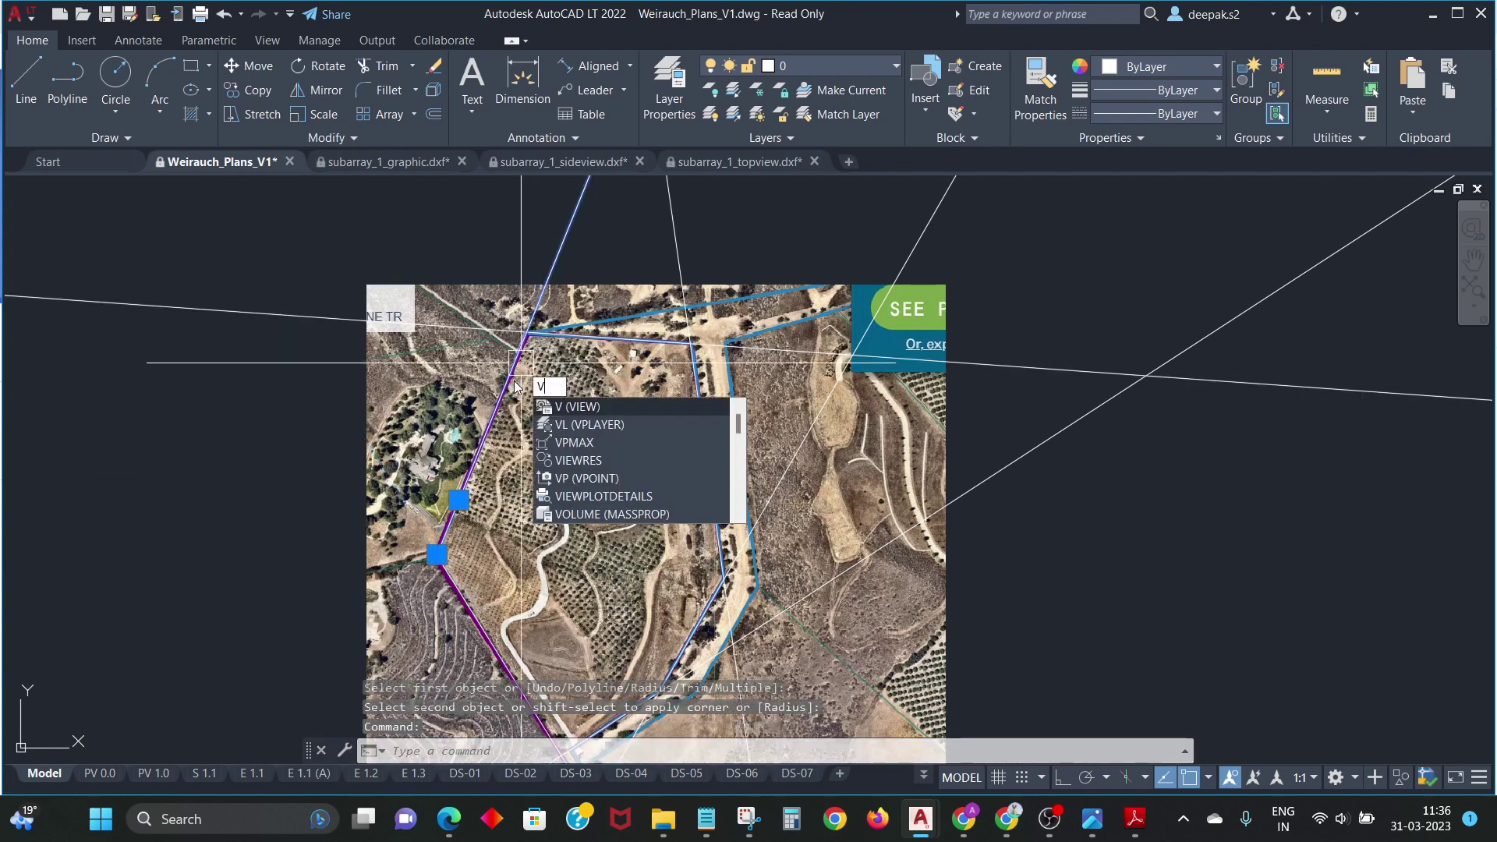
key("Escape")
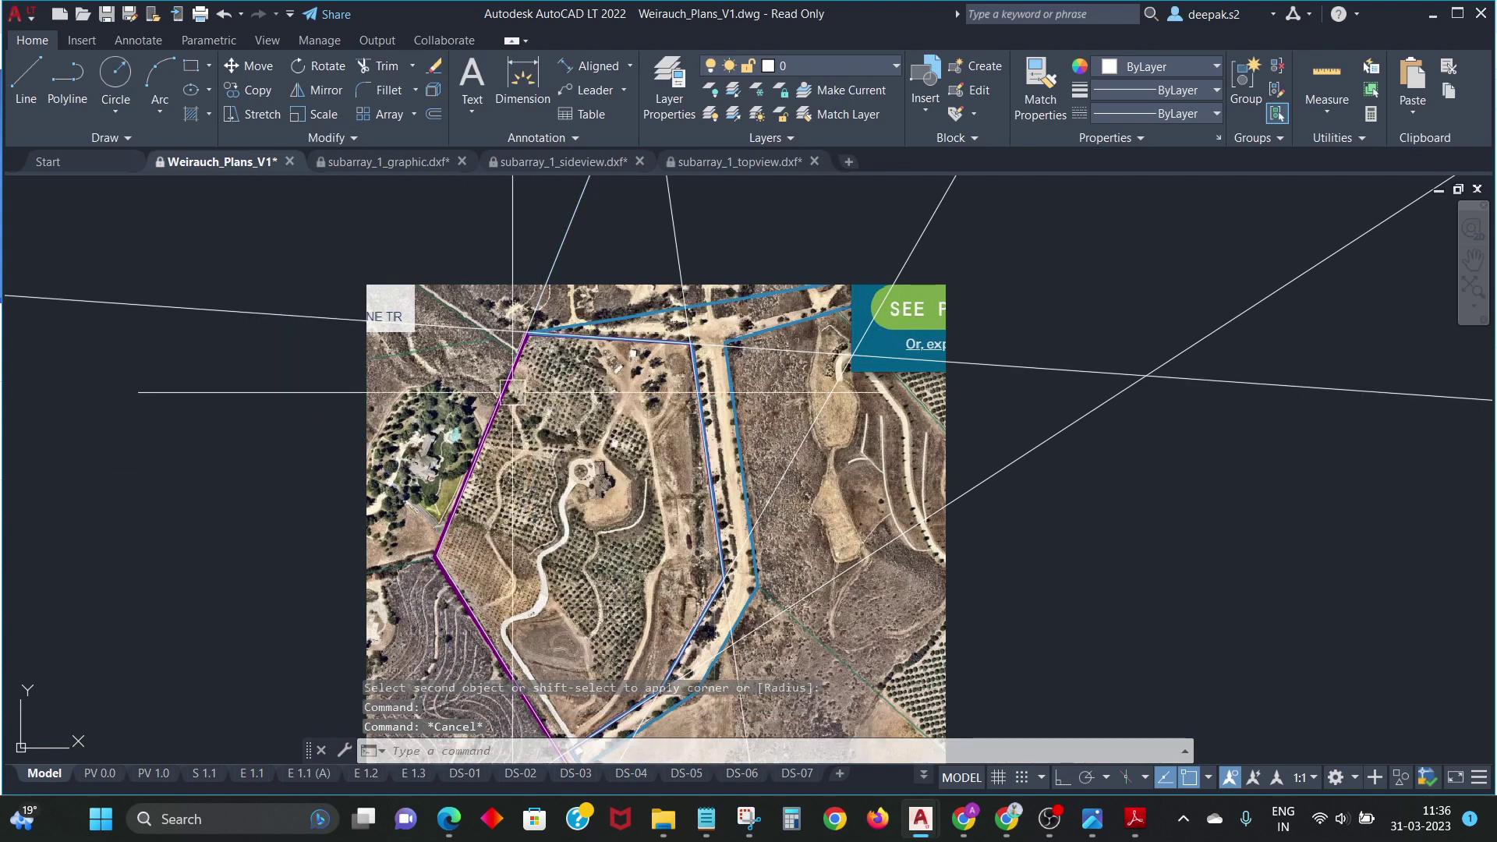
key("Return")
left_click(512, 392)
key("Escape")
key("Return")
left_click(690, 345)
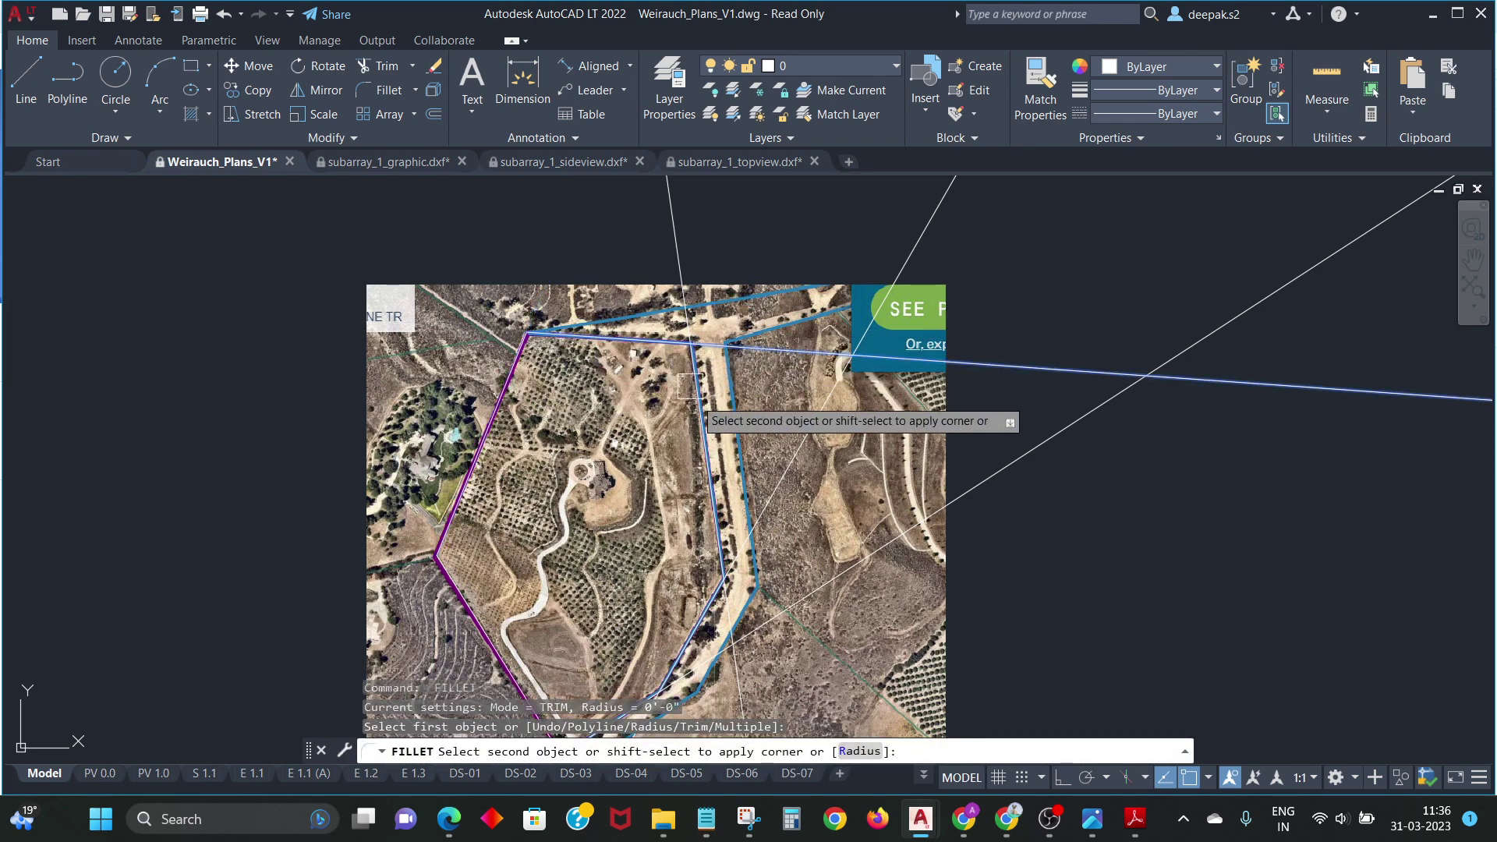
left_click(689, 386)
- Try filleting the driveway corner, then cancel Fillet and zoom out to the full image
key("Return")
left_click(712, 533)
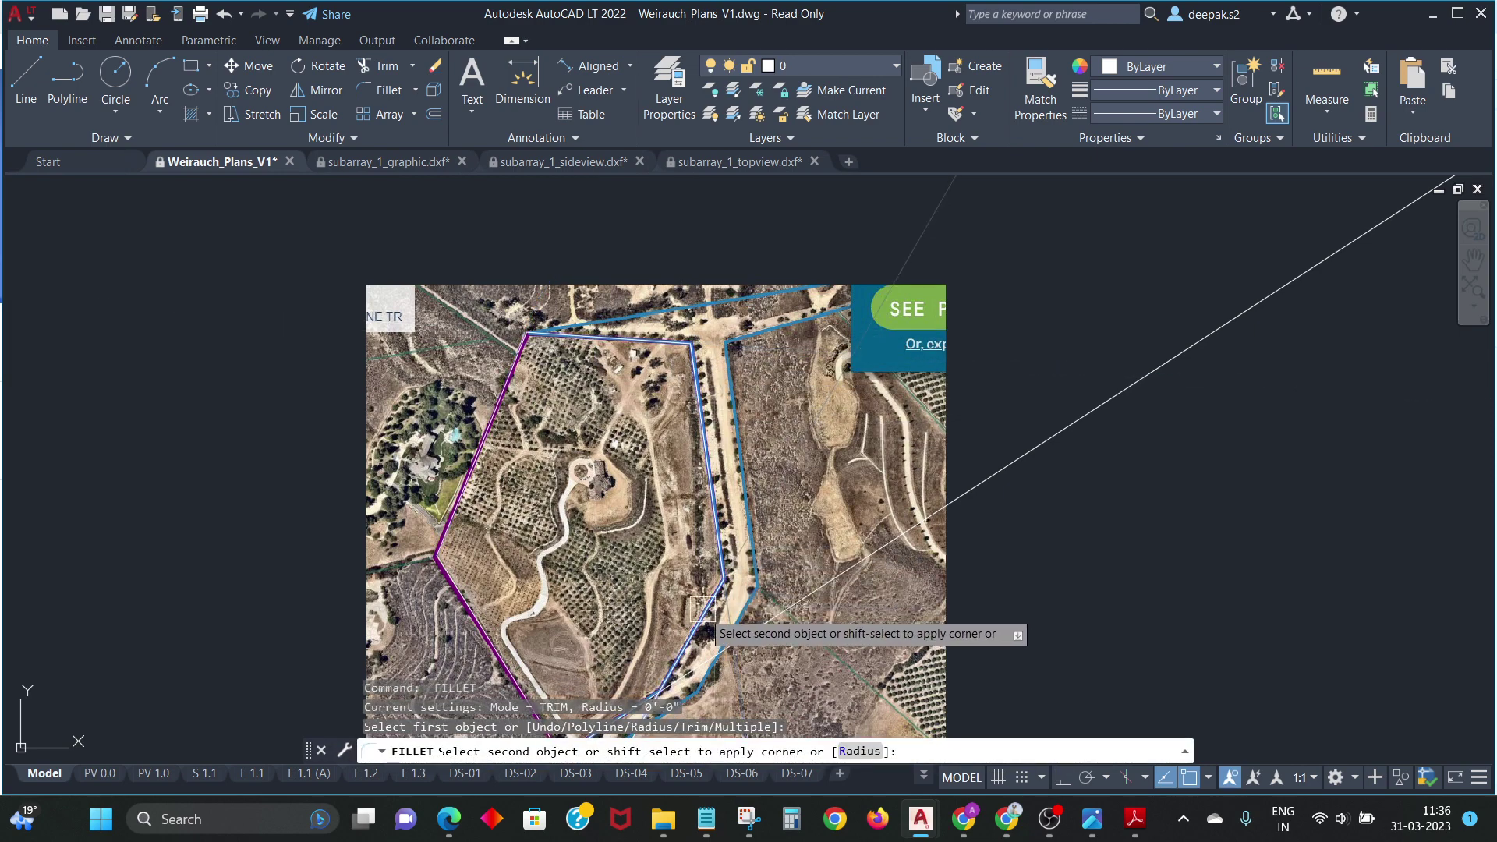
left_click(702, 609)
key("Return")
scroll(685, 645, "up", 2)
scroll(694, 515, "up", 3)
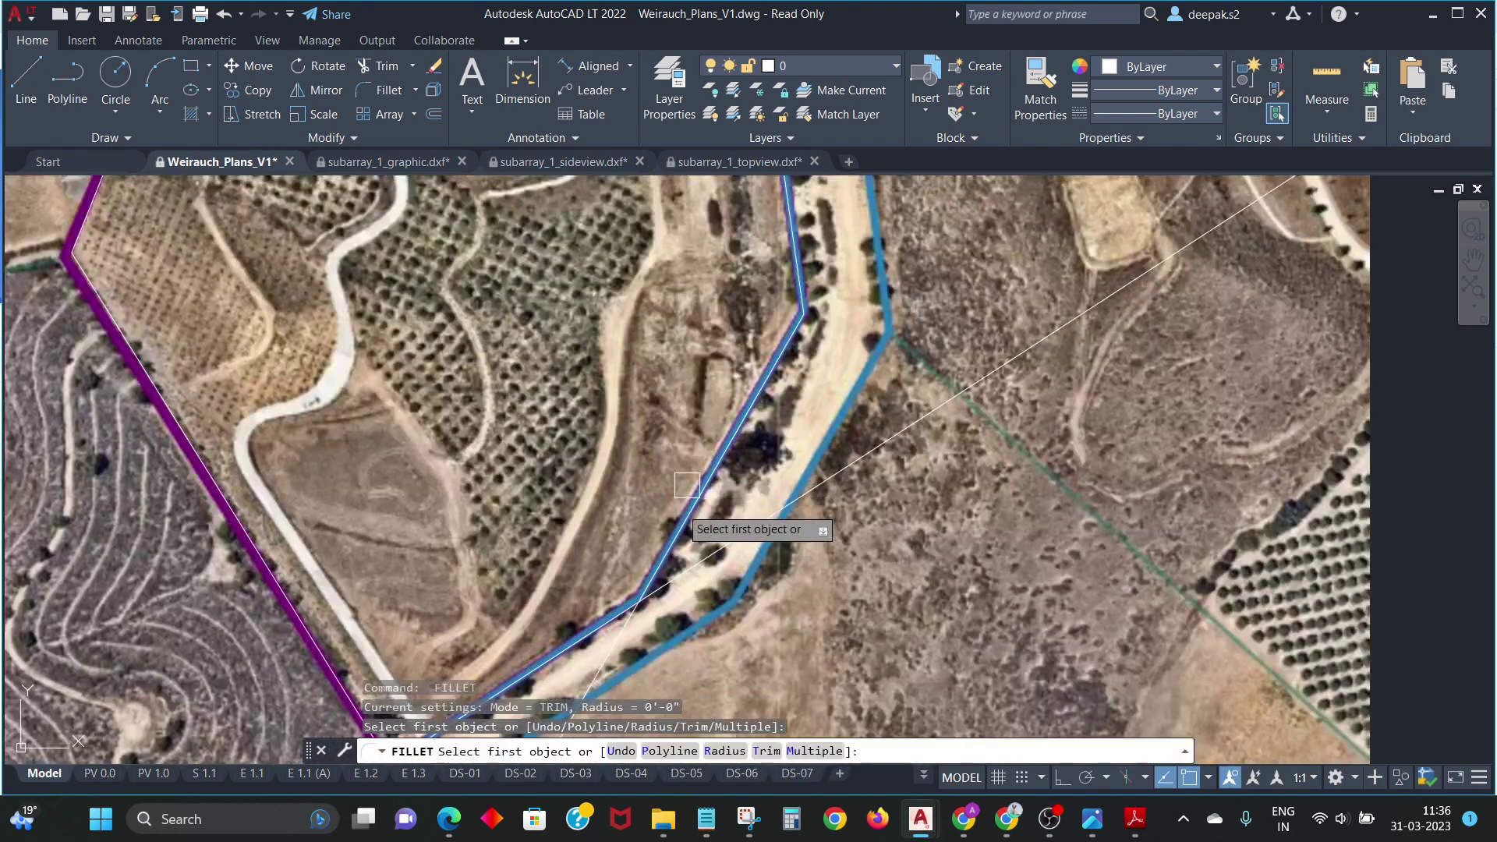
left_click(582, 624)
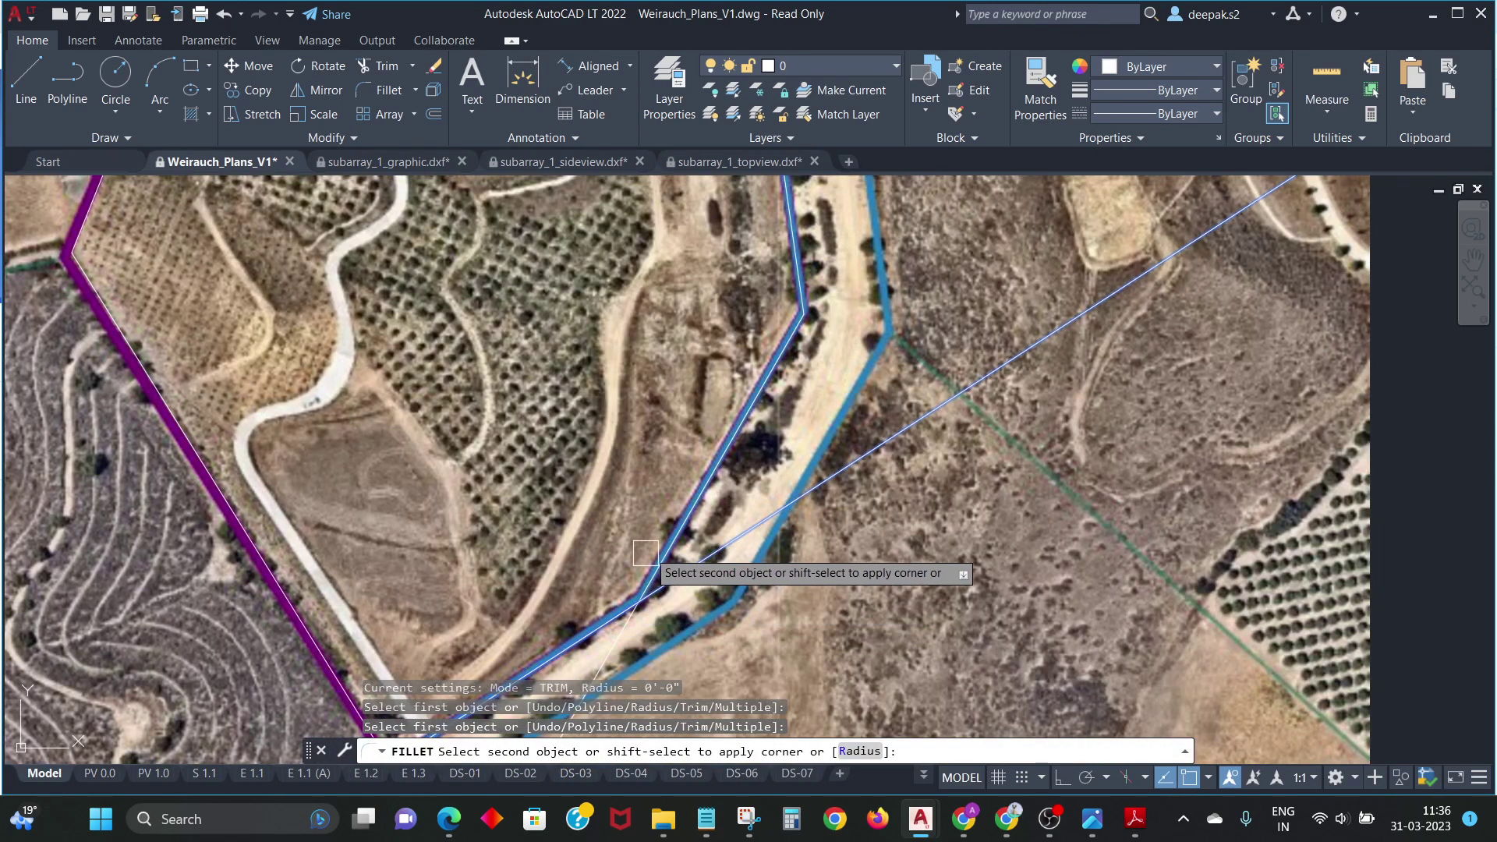
key("Escape")
scroll(624, 537, "down", 3)
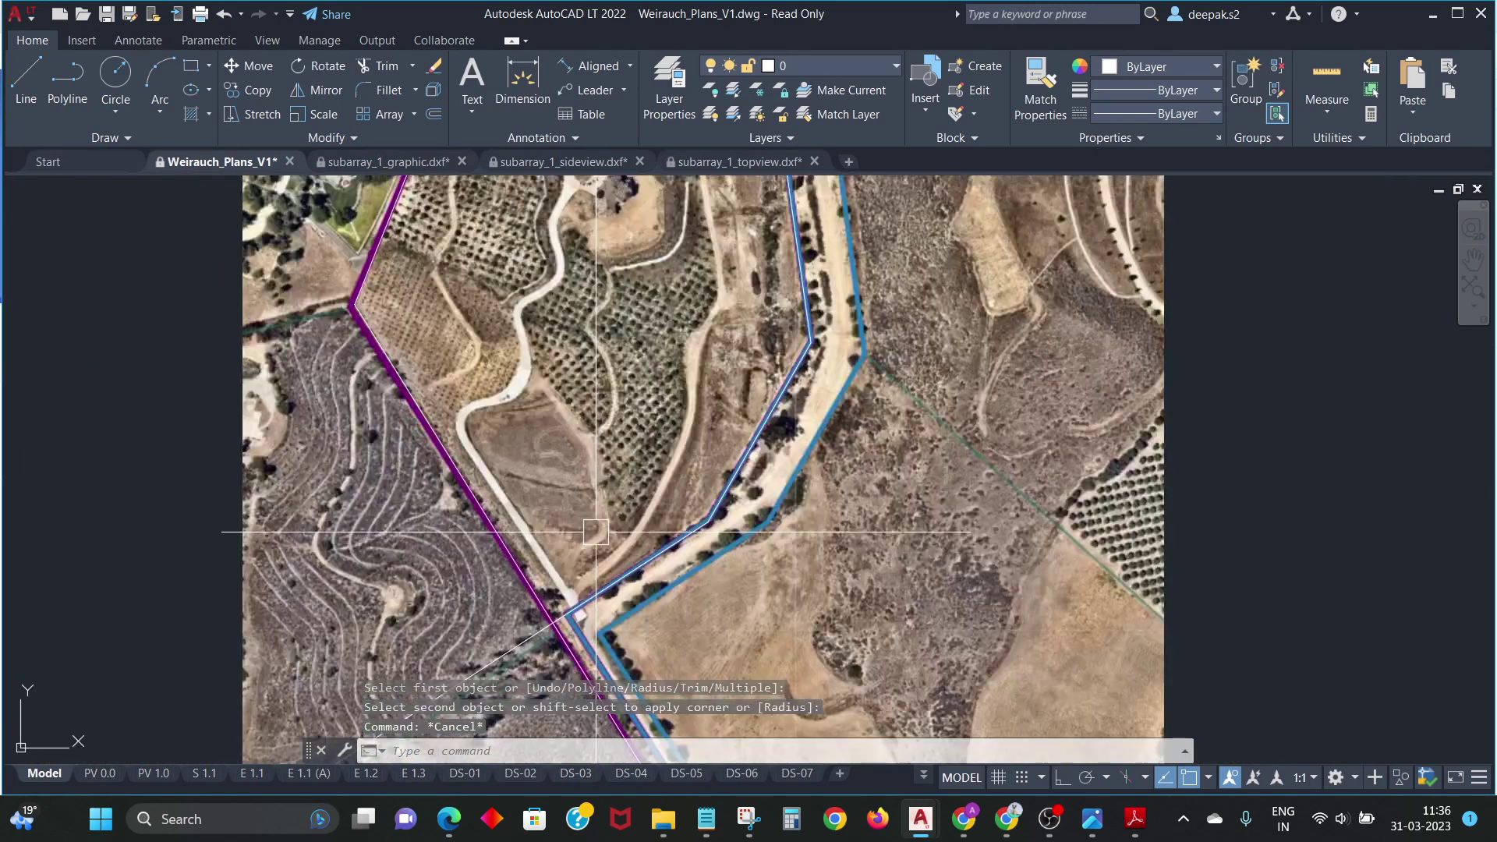
scroll(596, 532, "down", 2)
scroll(593, 527, "down", 3)
middle_click_drag(537, 487, 531, 549)
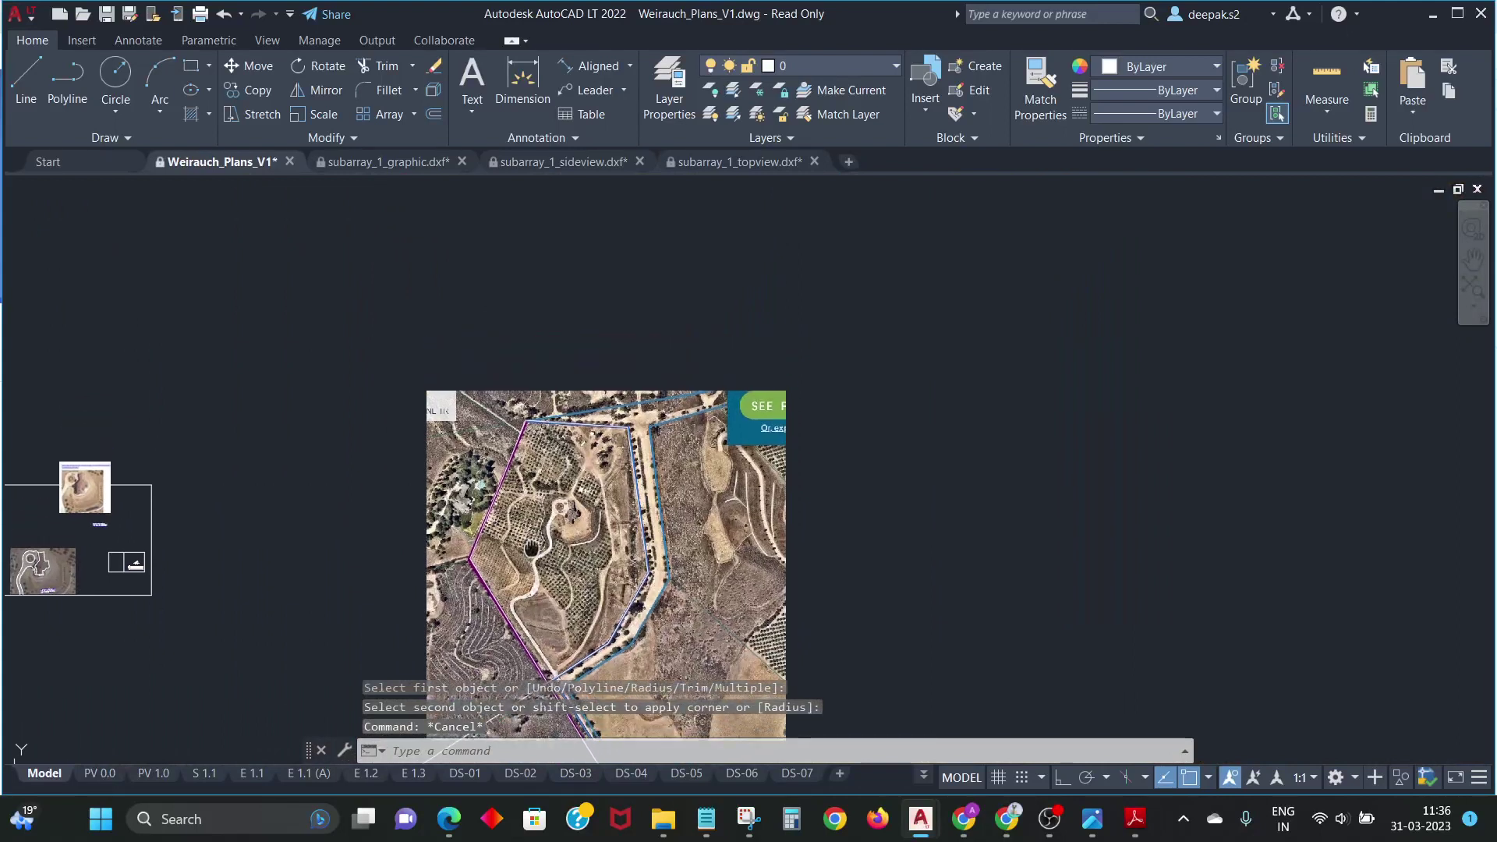
- Select the blue boundary segments, then crossing-select the house outline and solar array
left_click(638, 499)
left_click(545, 419)
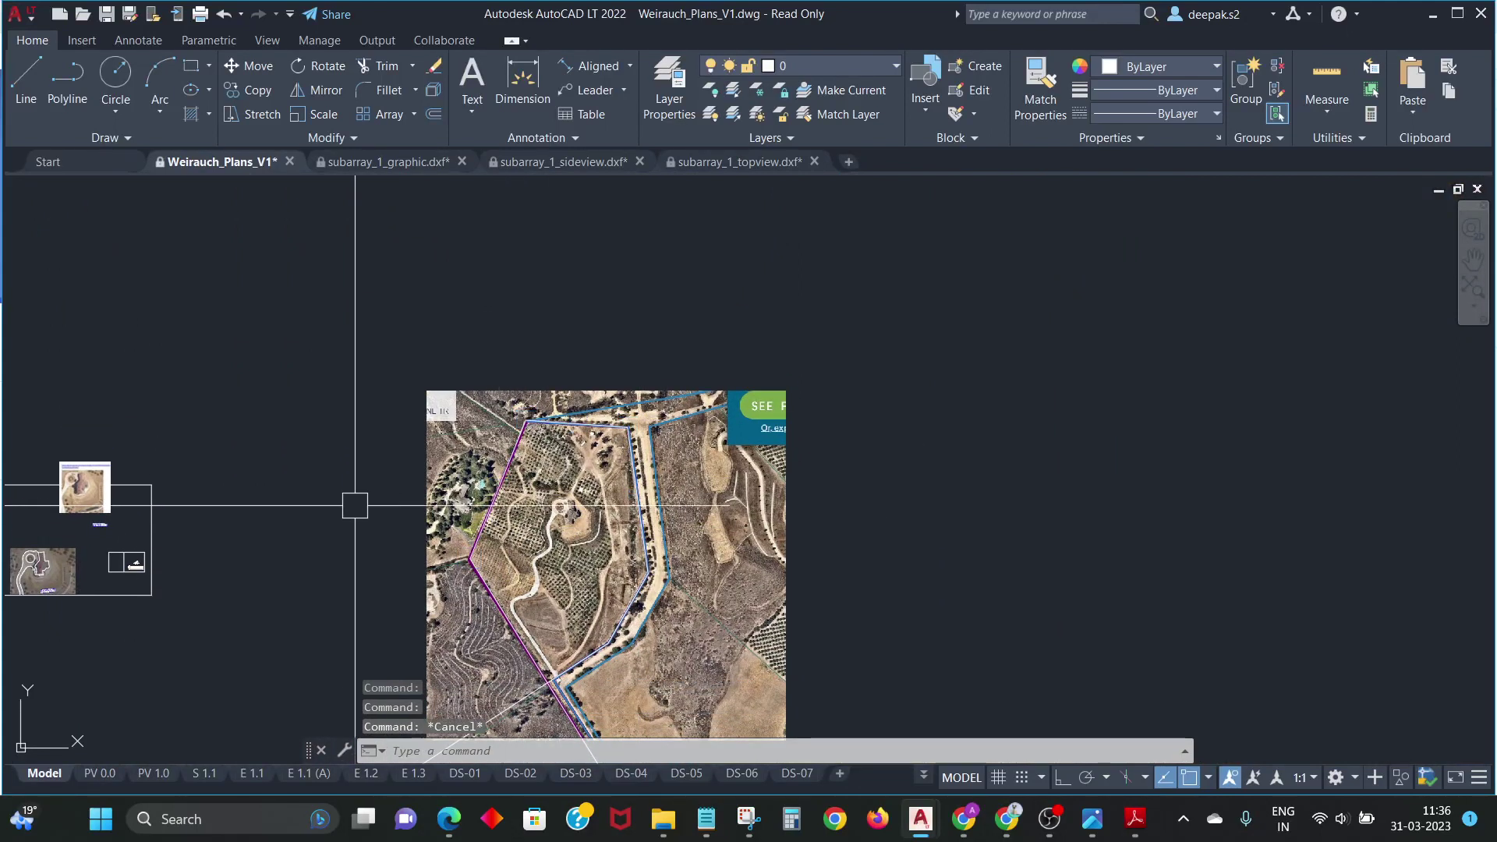
scroll(327, 522, "up", 1)
scroll(351, 491, "up", 1)
scroll(406, 515, "up", 2)
scroll(469, 547, "up", 2)
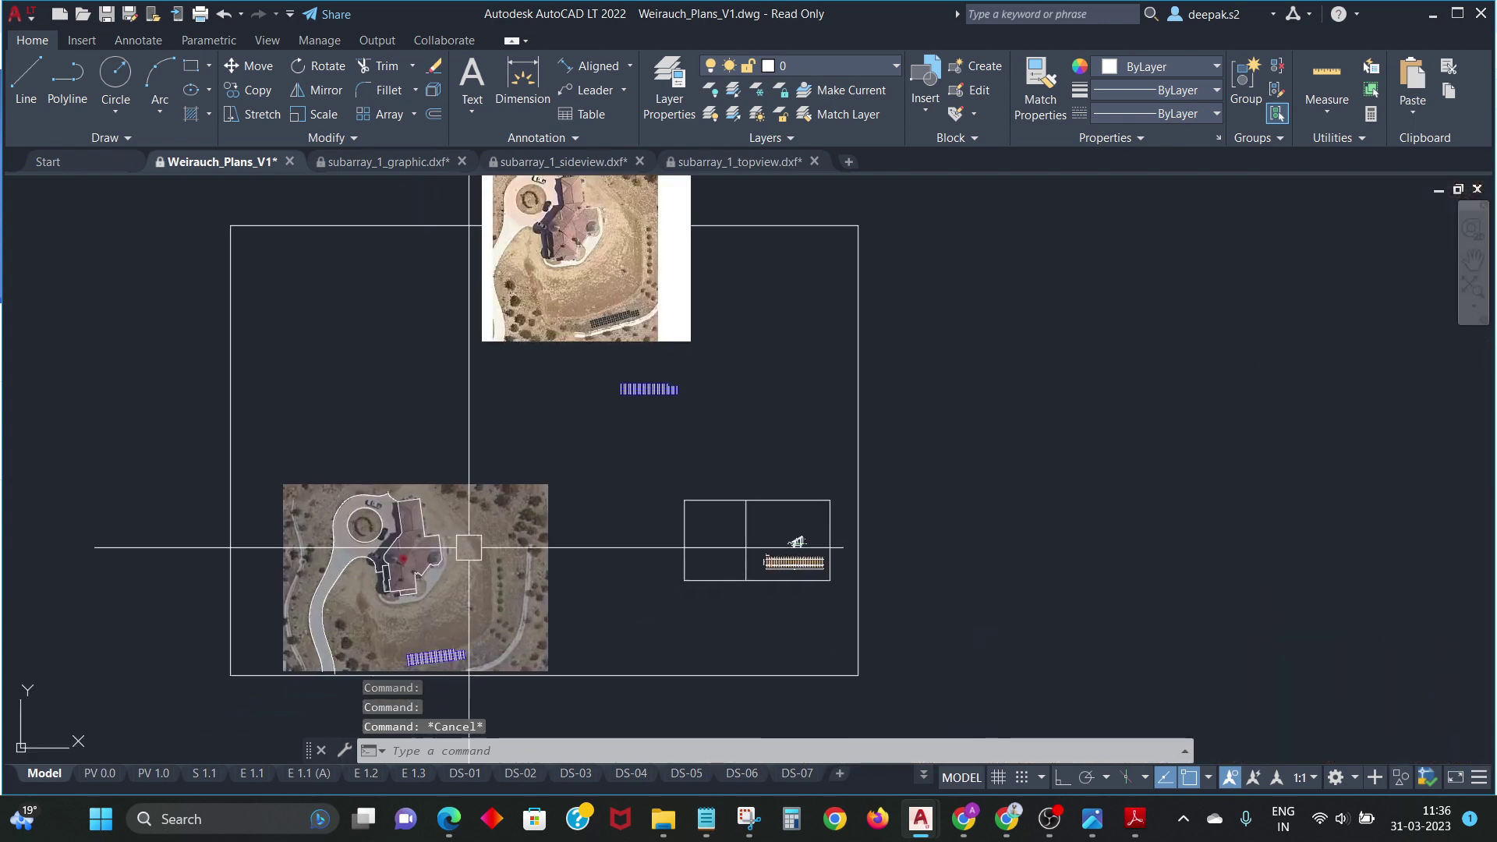
left_click(566, 463)
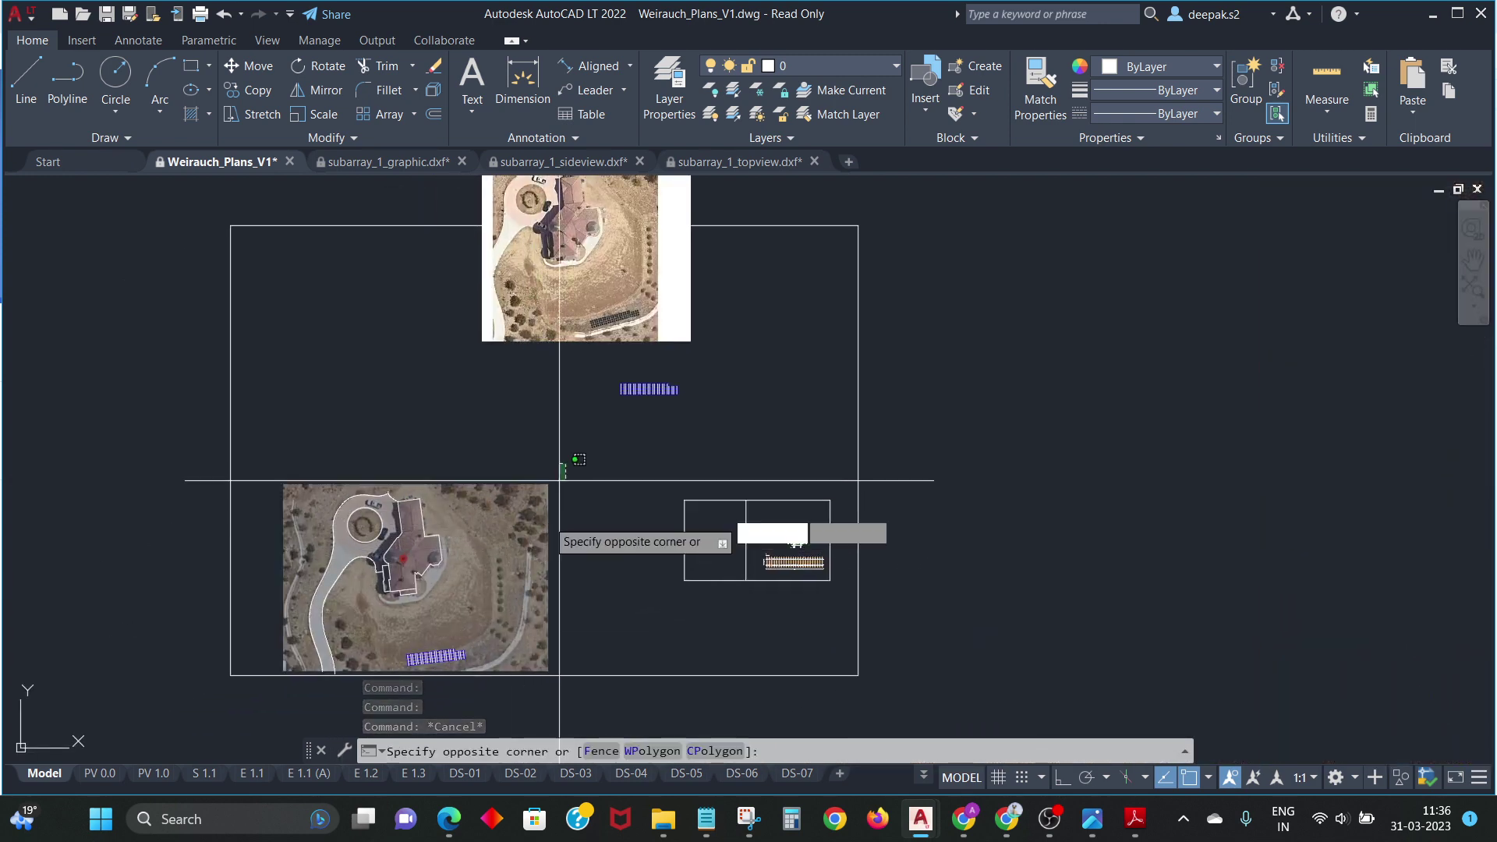
scroll(305, 604, "up", 2)
middle_click_drag(309, 628, 309, 588)
scroll(309, 588, "up", 2)
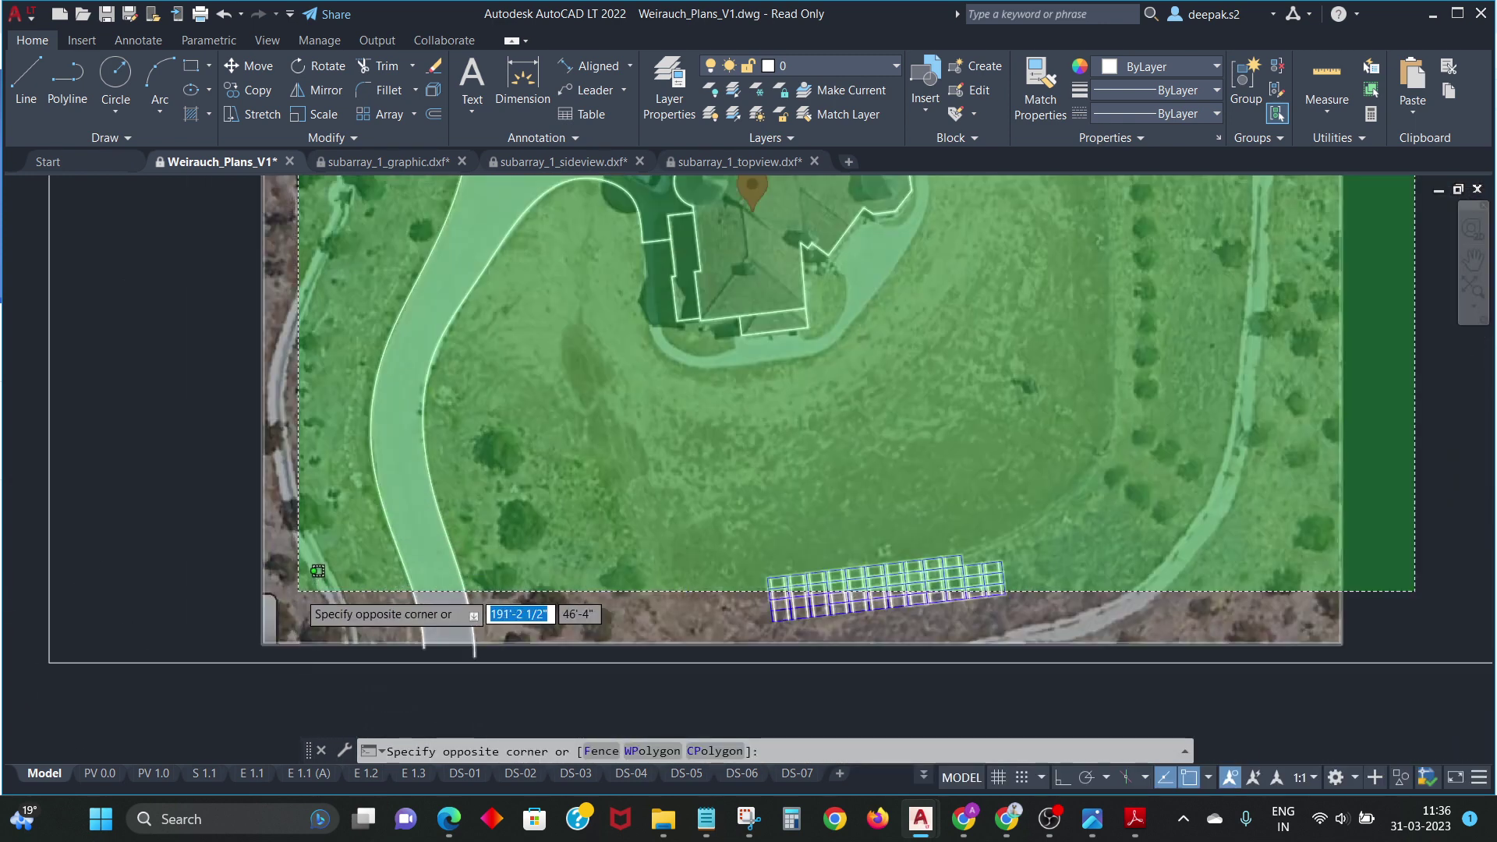
left_click(273, 624)
- Copy and paste the selection, then delete the unwanted pasted image
scroll(652, 512, "down", 5)
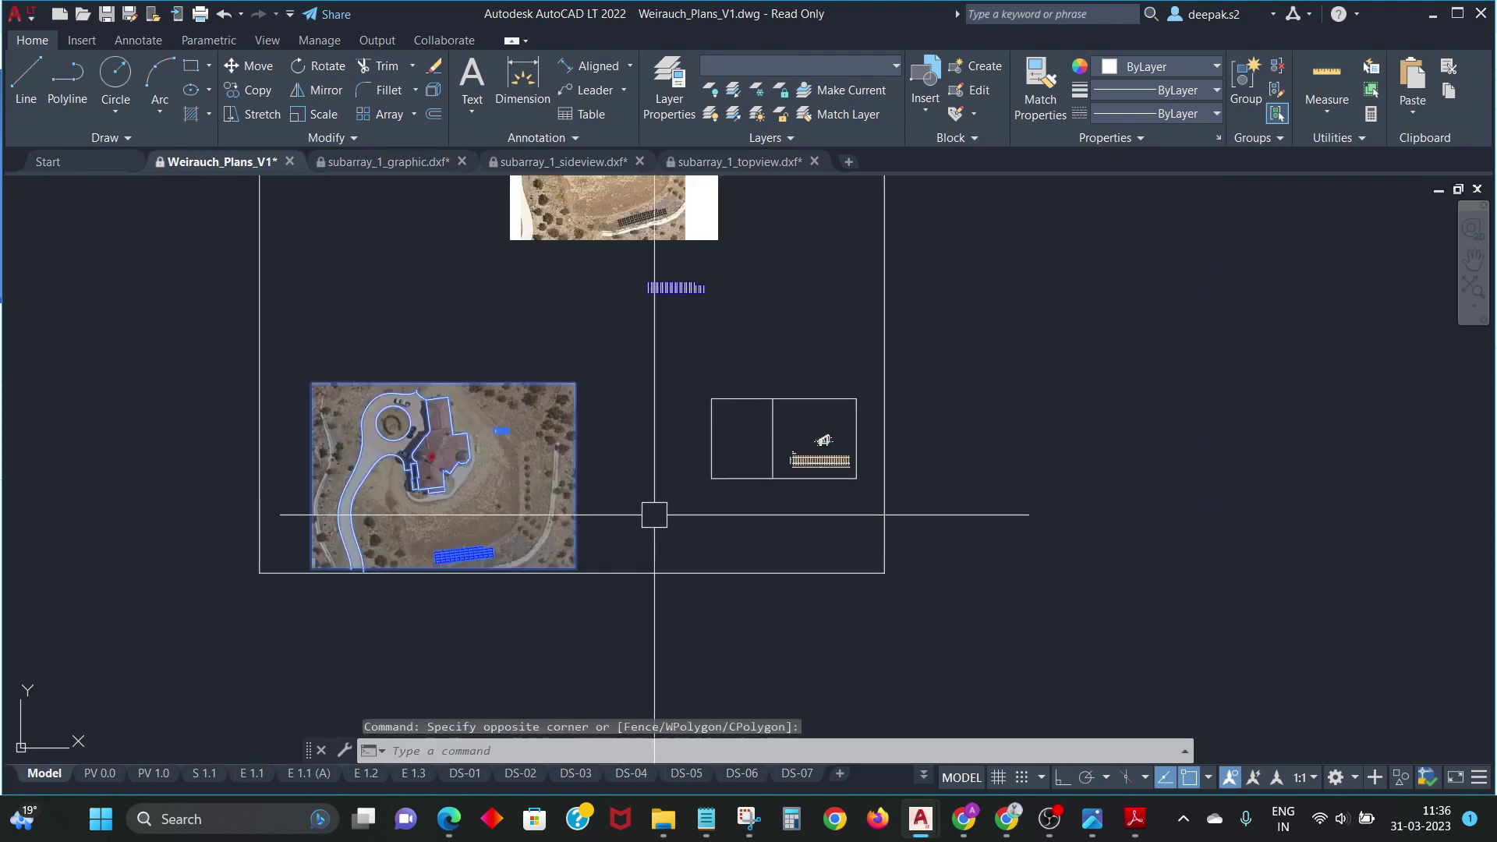
scroll(352, 533, "down", 2)
key("ctrl+c")
key("ctrl+v")
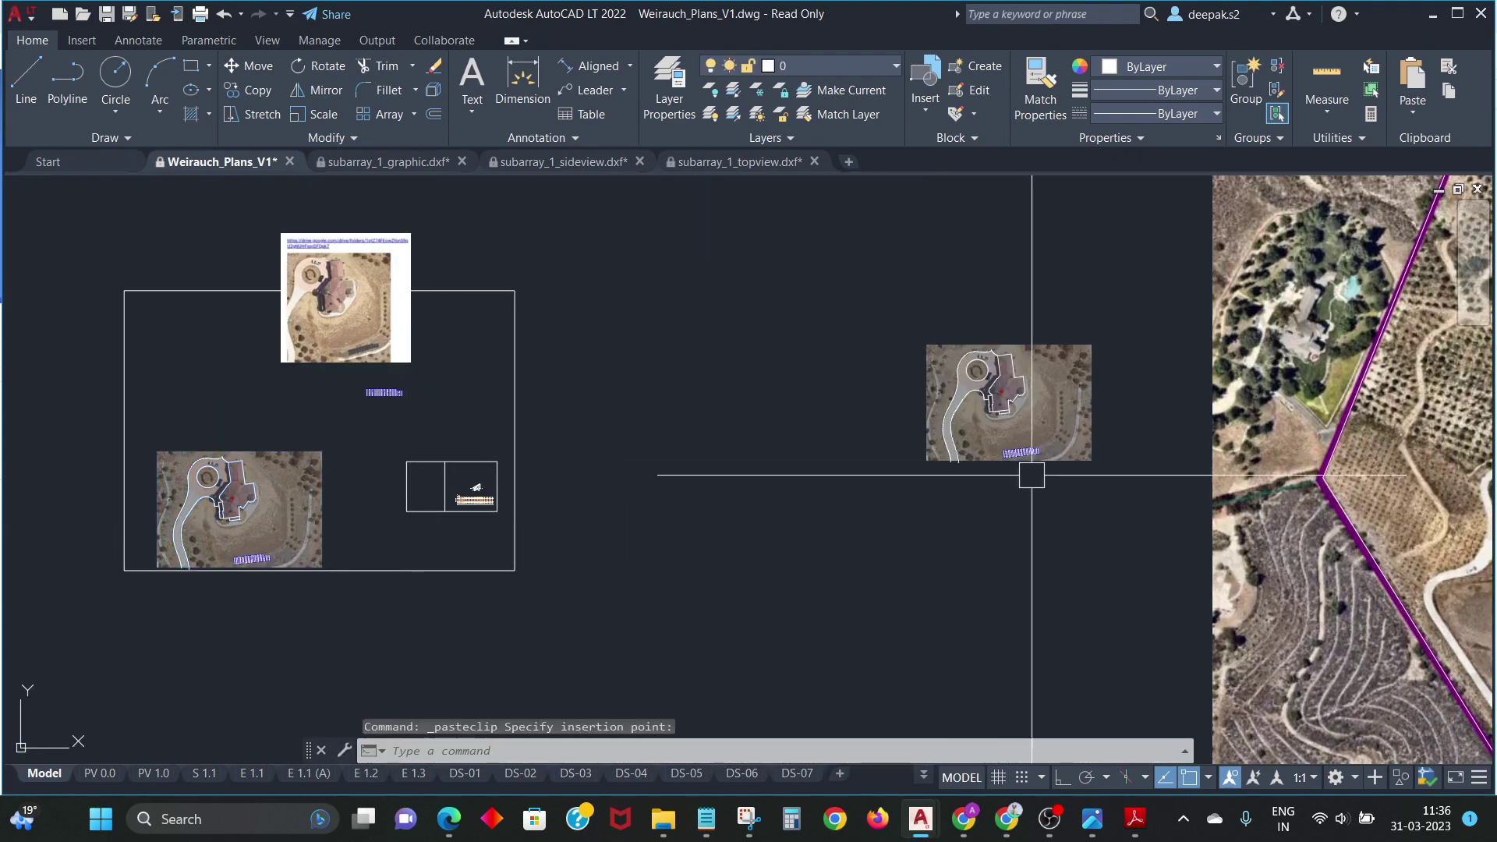
left_click(1068, 476)
key("Delete")
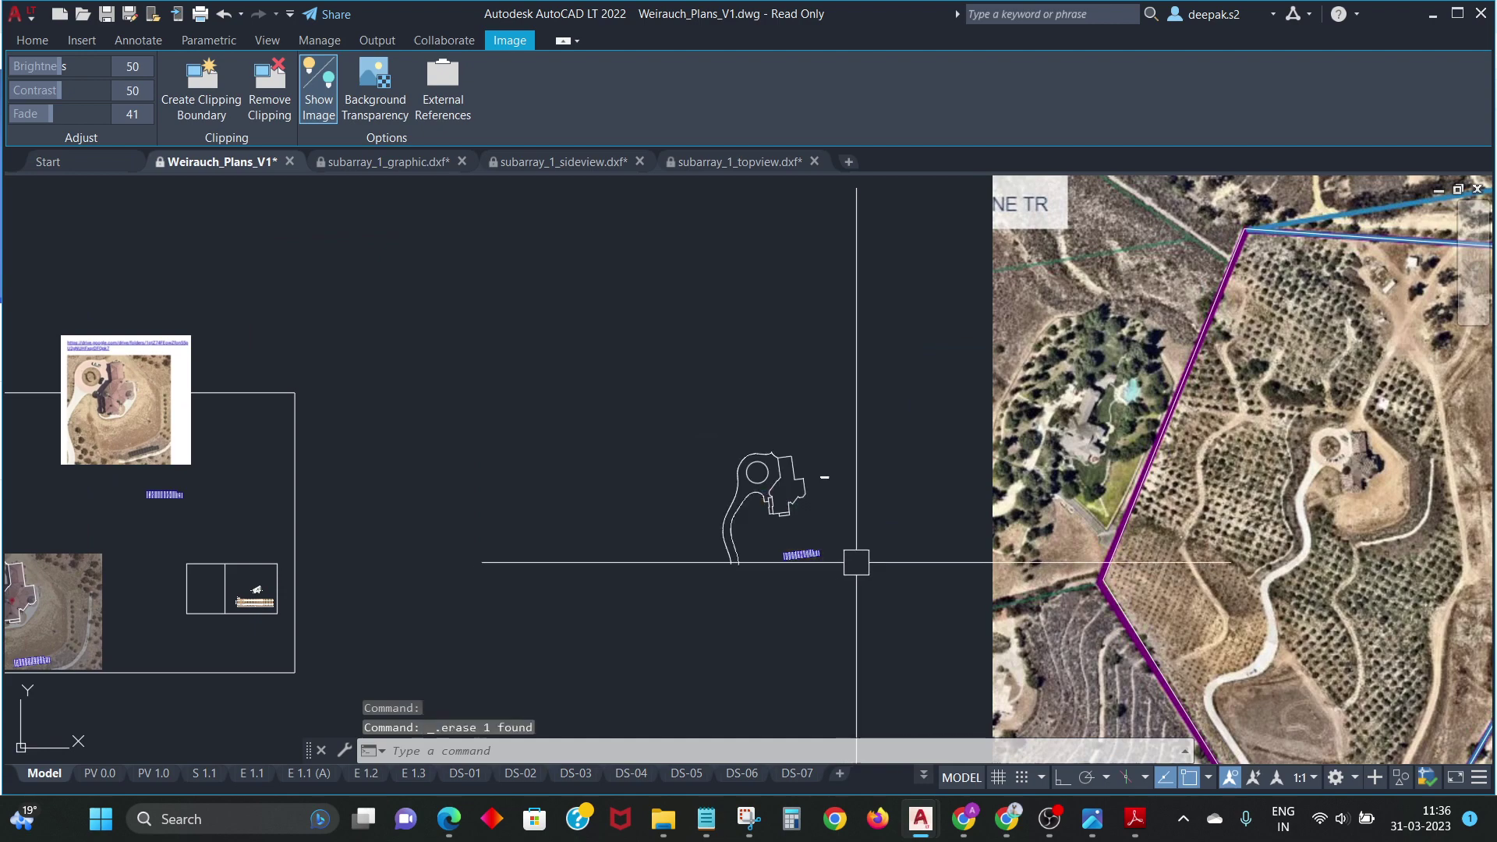
- Copy just the house outline and solar array and paste them over the parcel's house
left_click(903, 436)
left_click(666, 607)
key("ctrl+c")
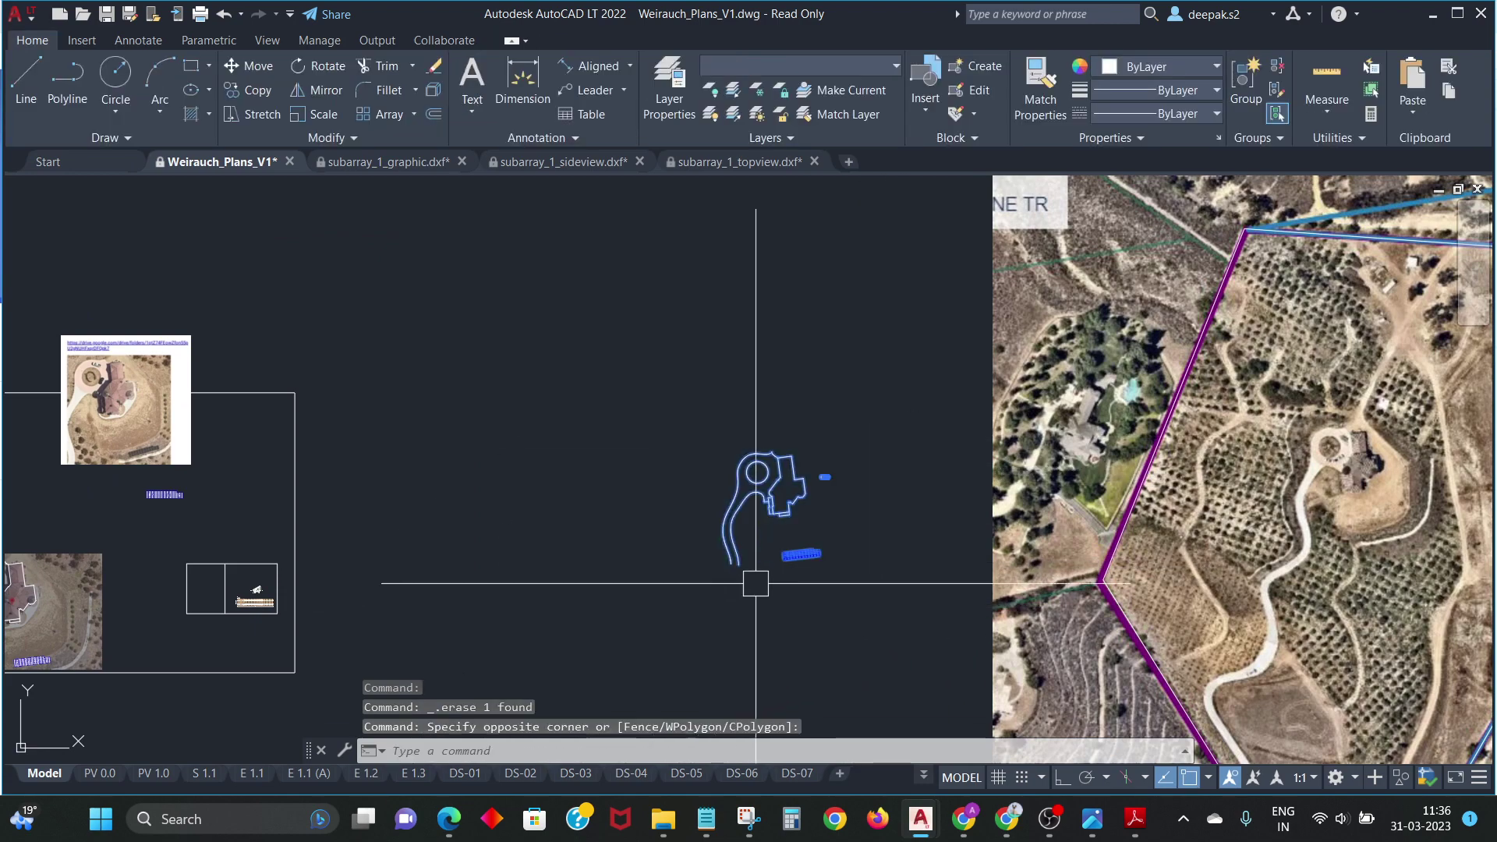
middle_click_drag(755, 585, 549, 596)
key("ctrl+v")
scroll(1074, 554, "up", 3)
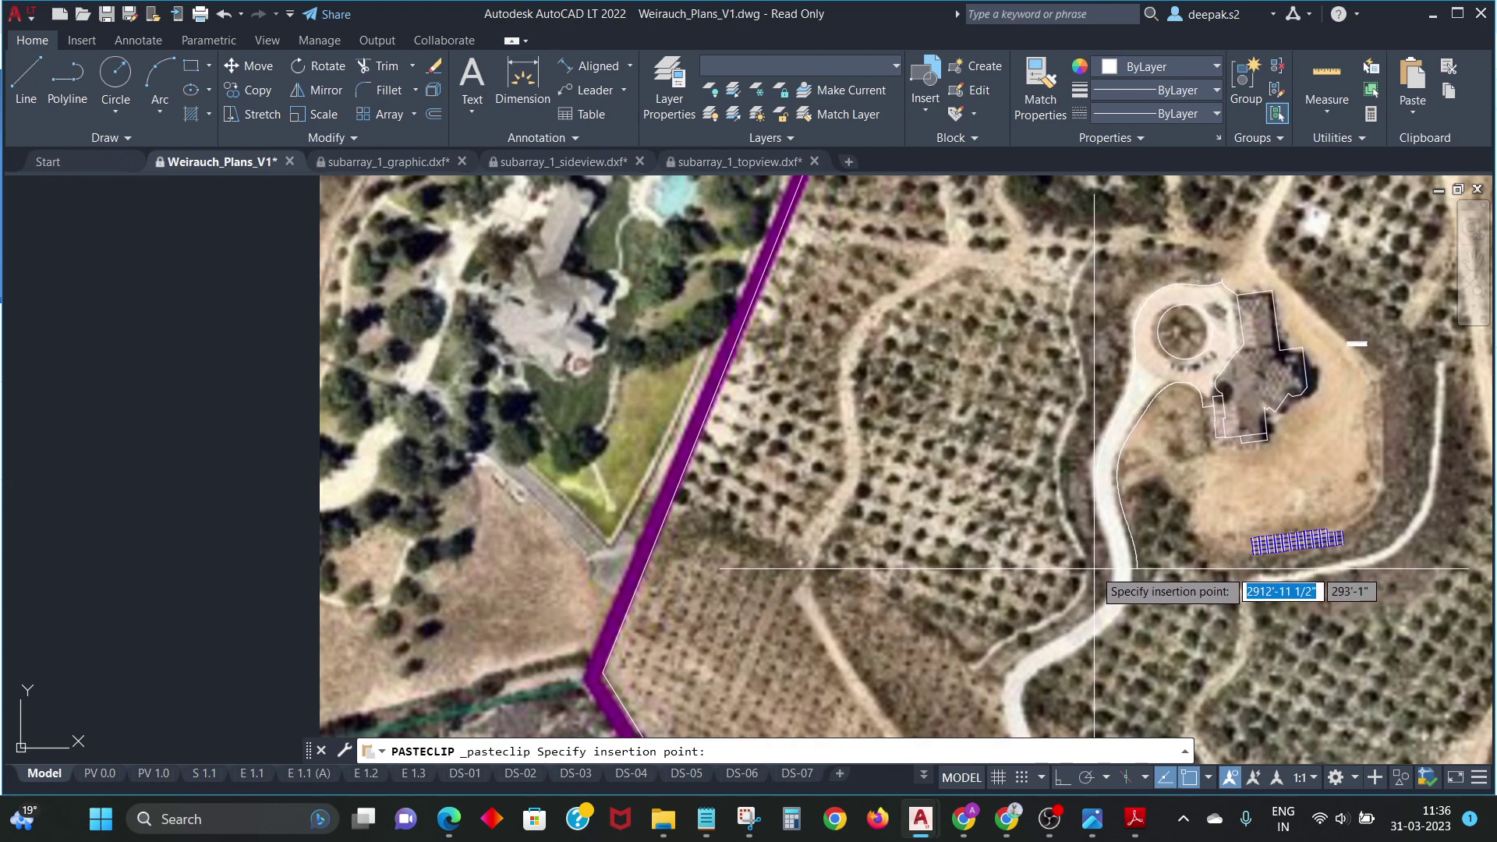
left_click(1093, 571)
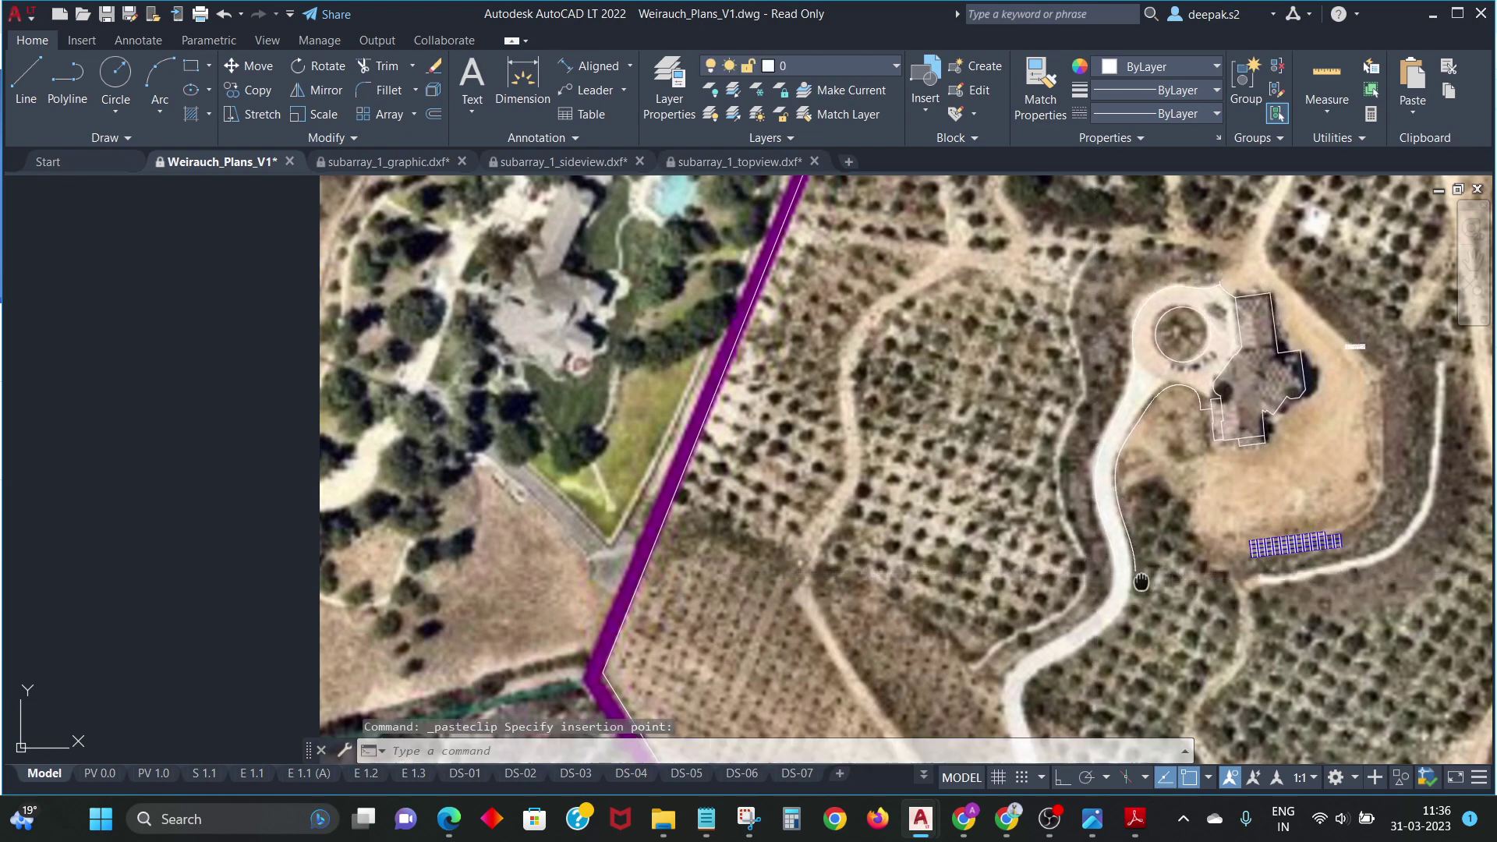
scroll(1141, 581, "down", 5)
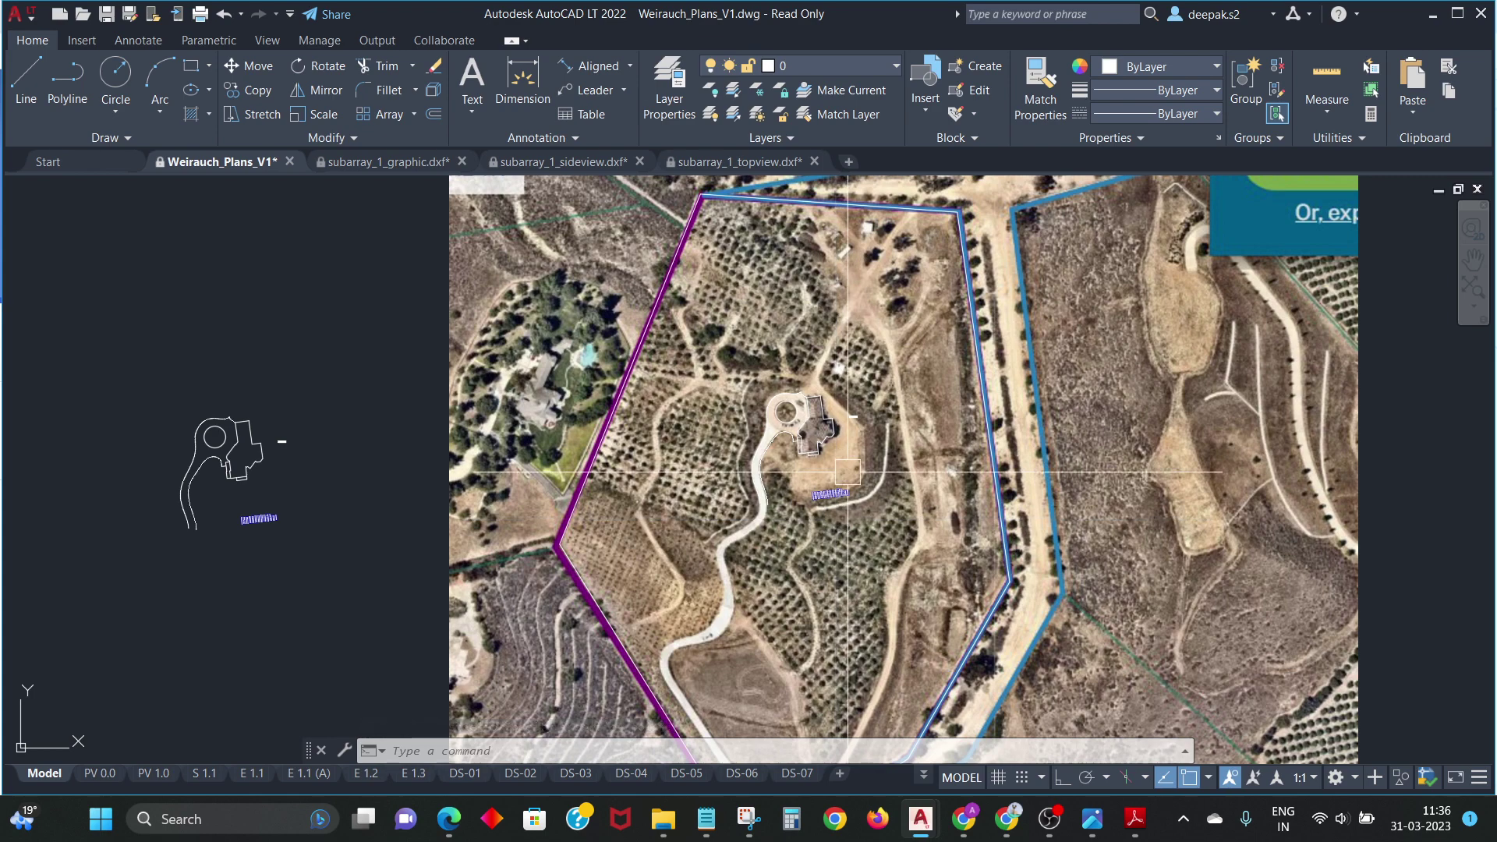
scroll(817, 474, "down", 3)
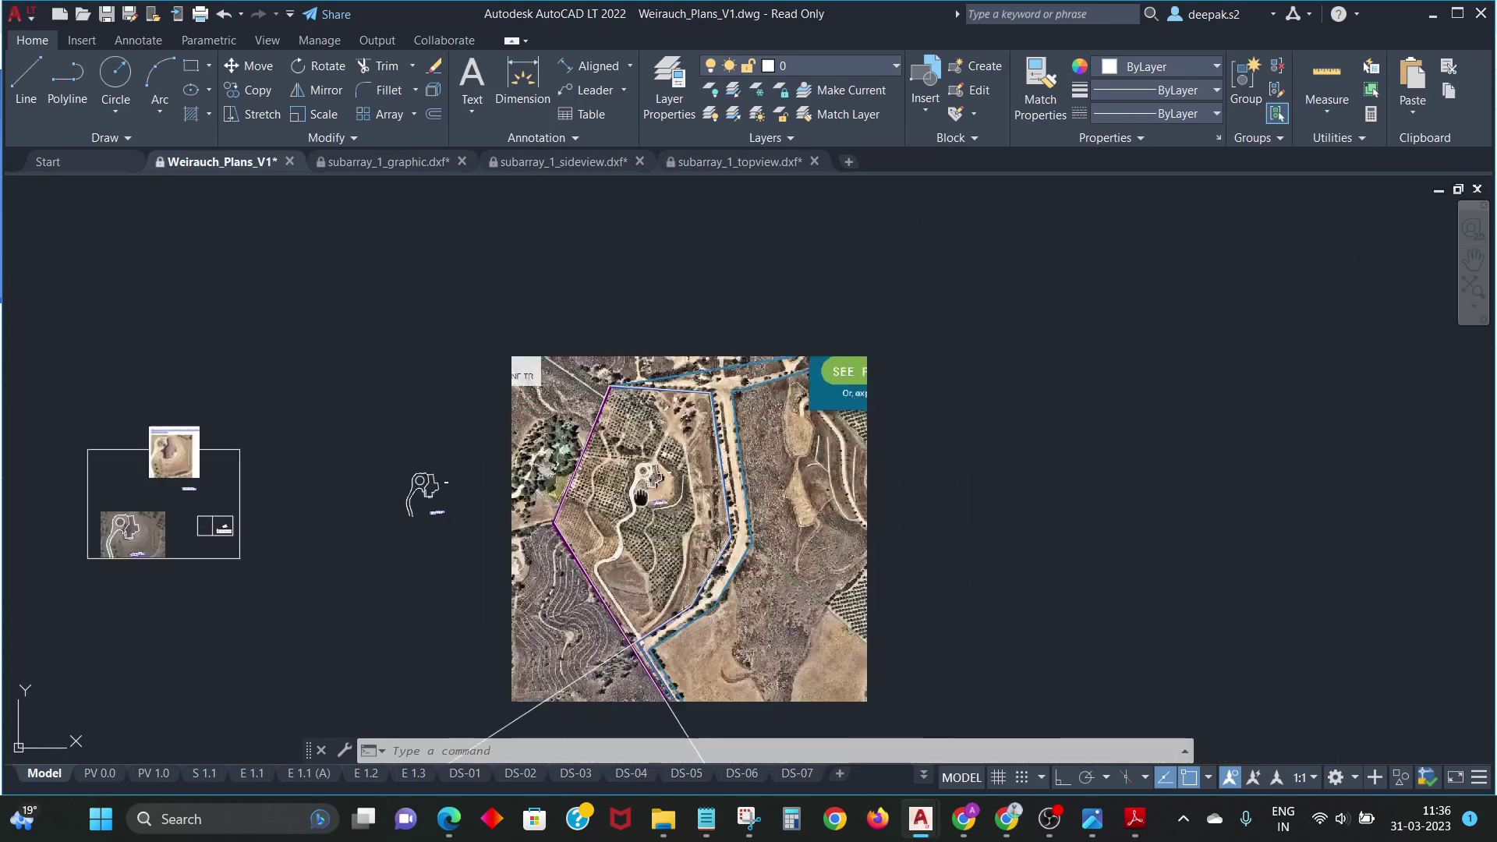
mouse_move(819, 508)
middle_mouse_down()
mouse_move(541, 506)
mouse_move(653, 481)
middle_mouse_up()
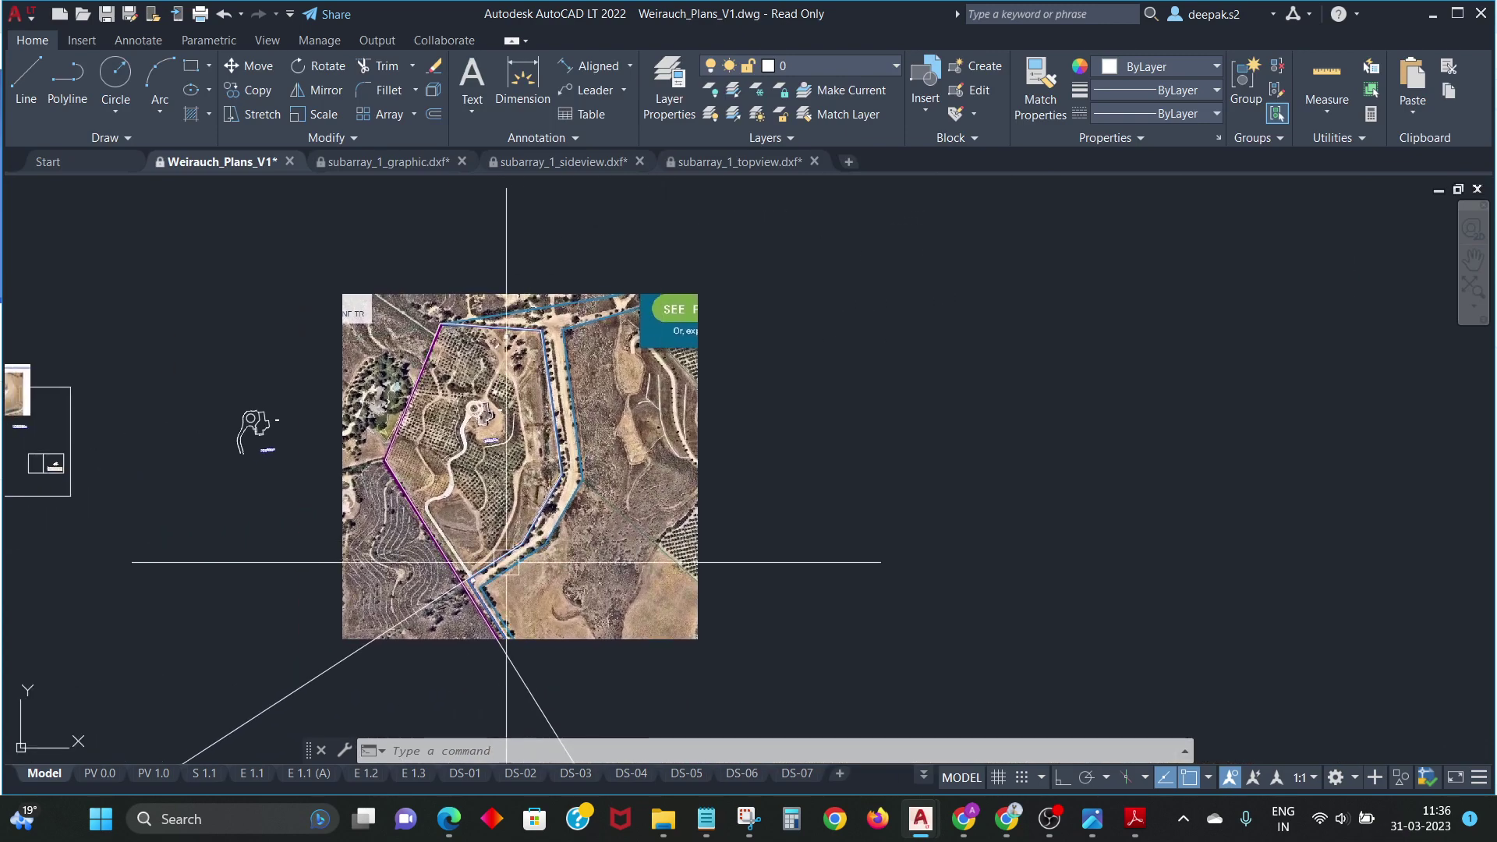
scroll(449, 577, "up", 8)
- Finish tracing the boundary along the blue path with three more line points
key("Return")
scroll(644, 442, "up", 3)
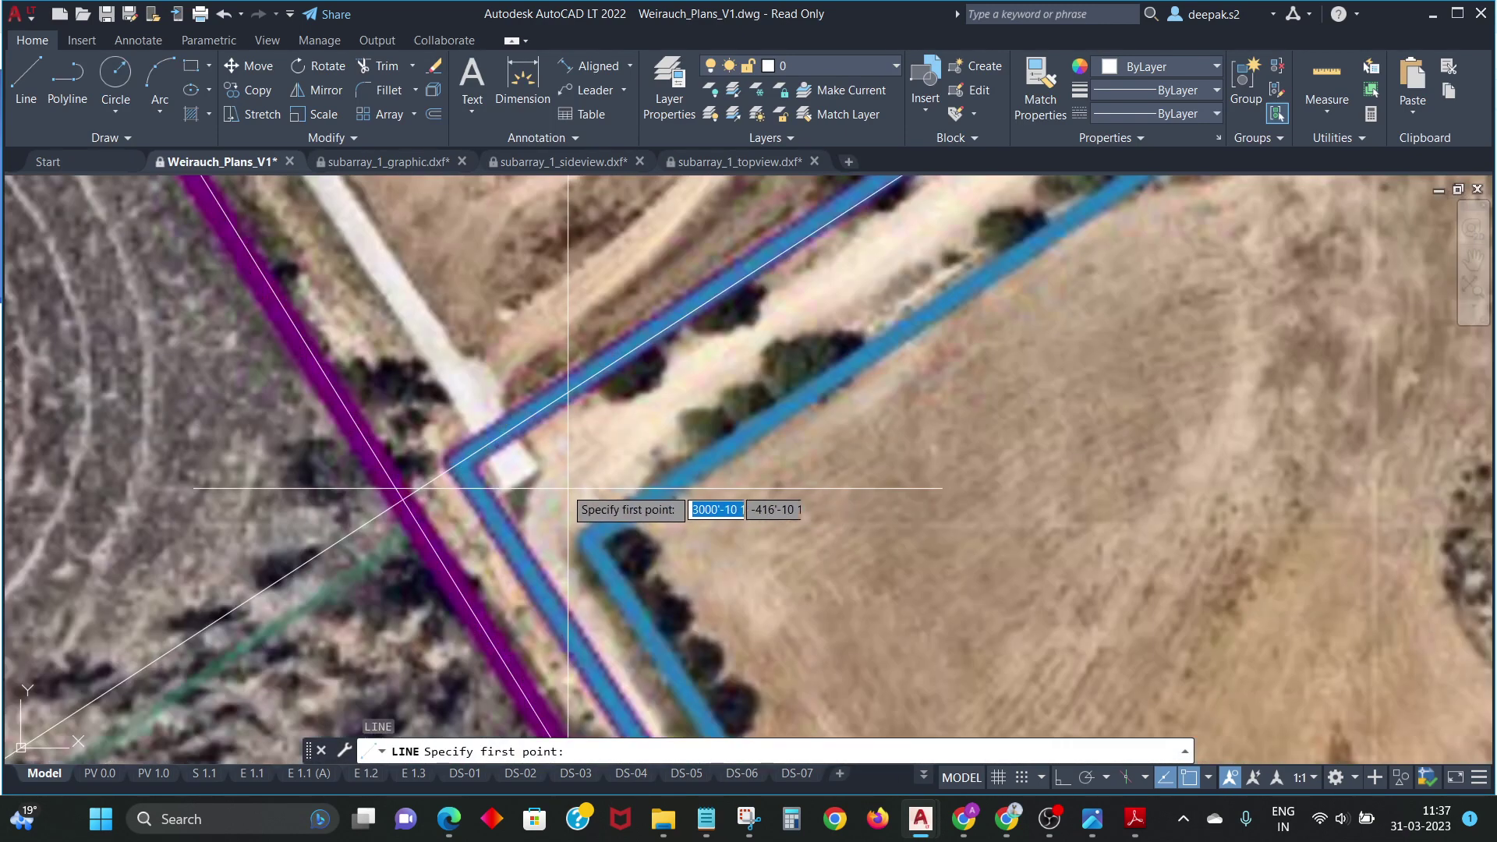
left_click(458, 468)
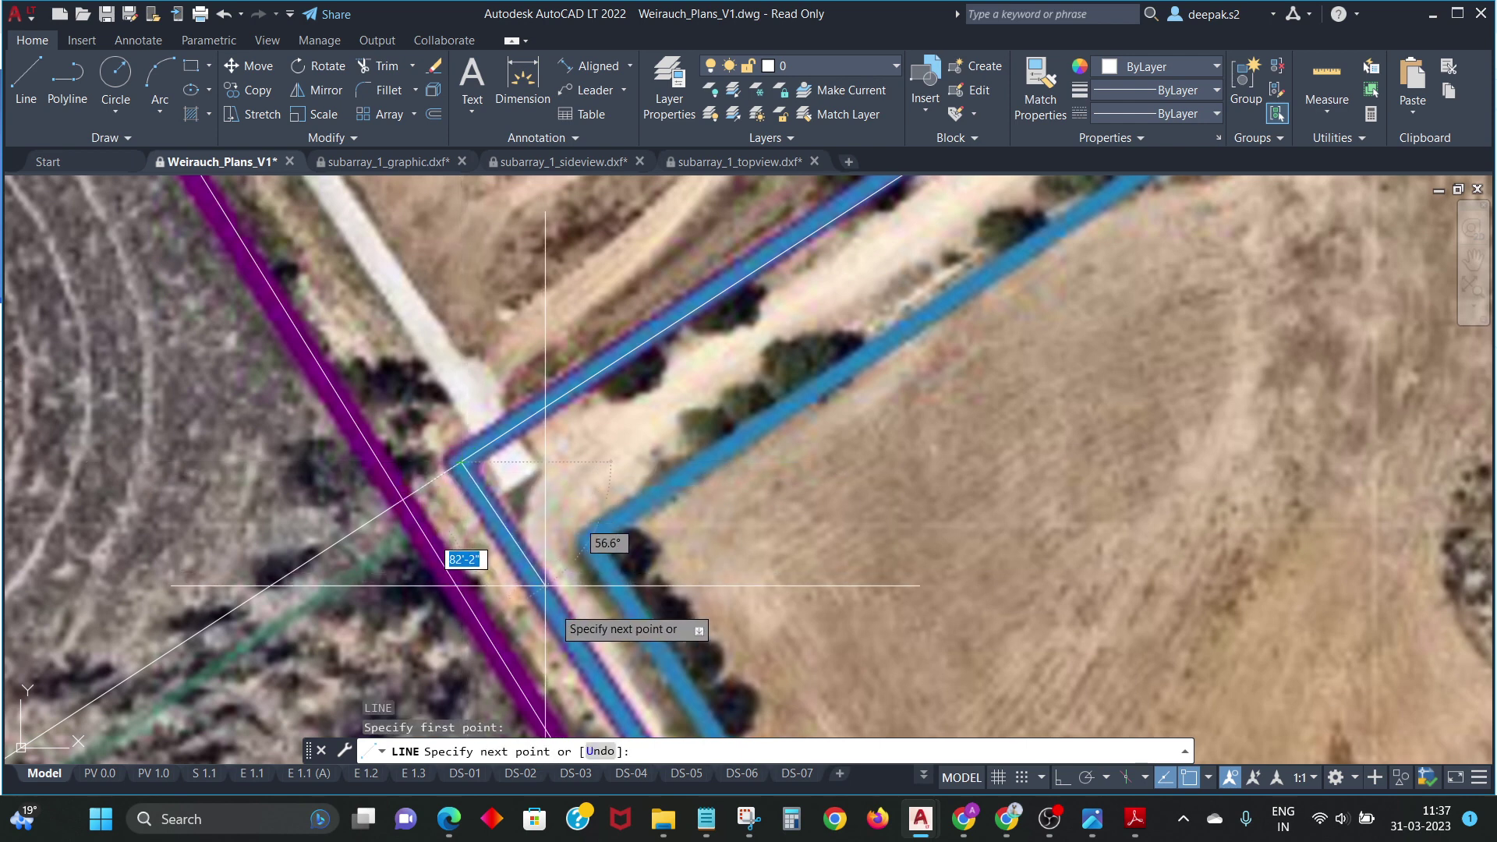
left_click(562, 628)
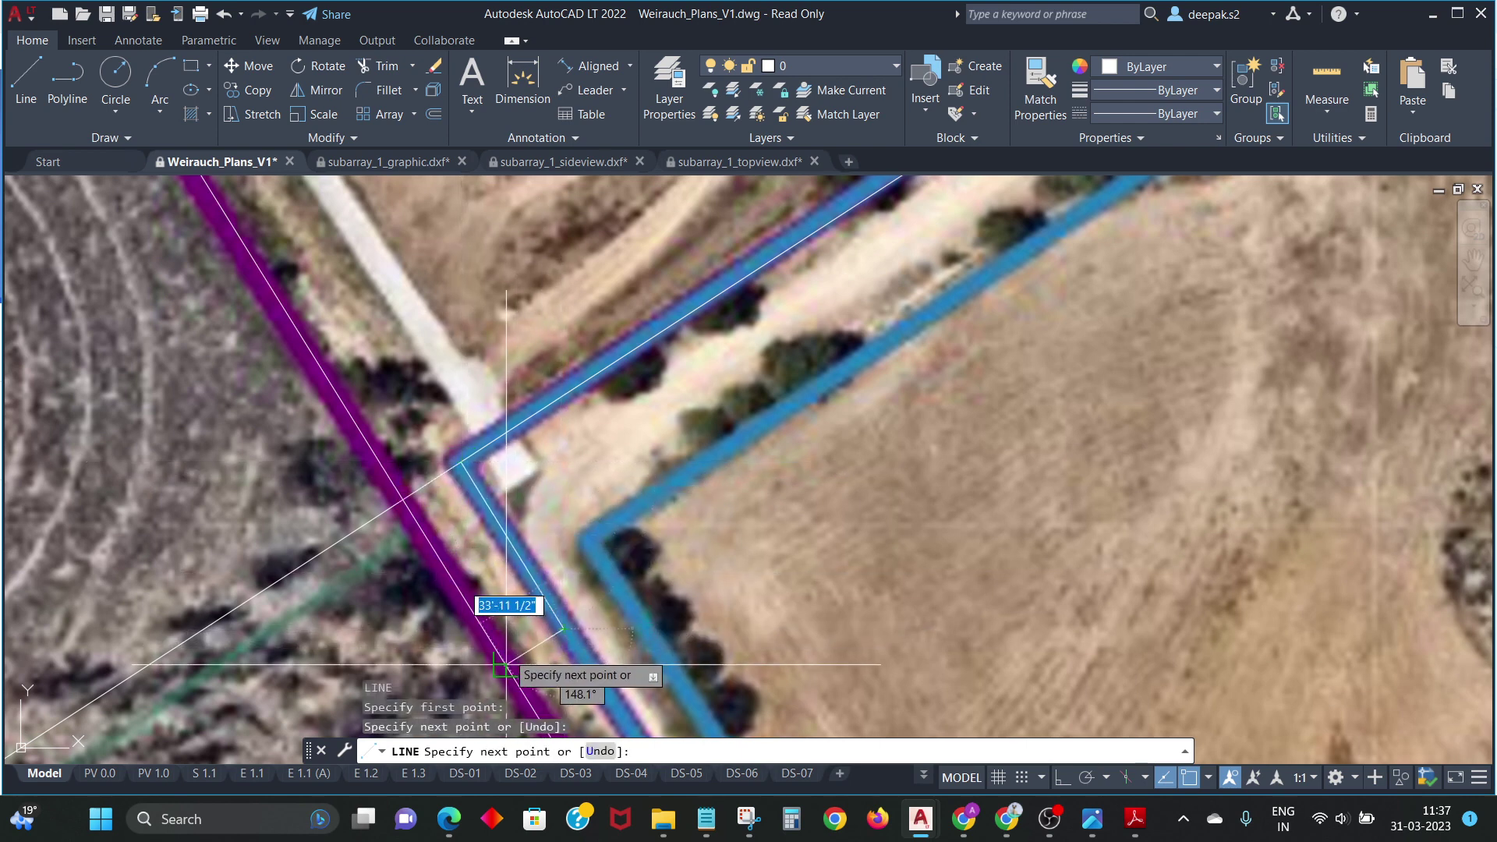
left_click(507, 664)
key("Return")
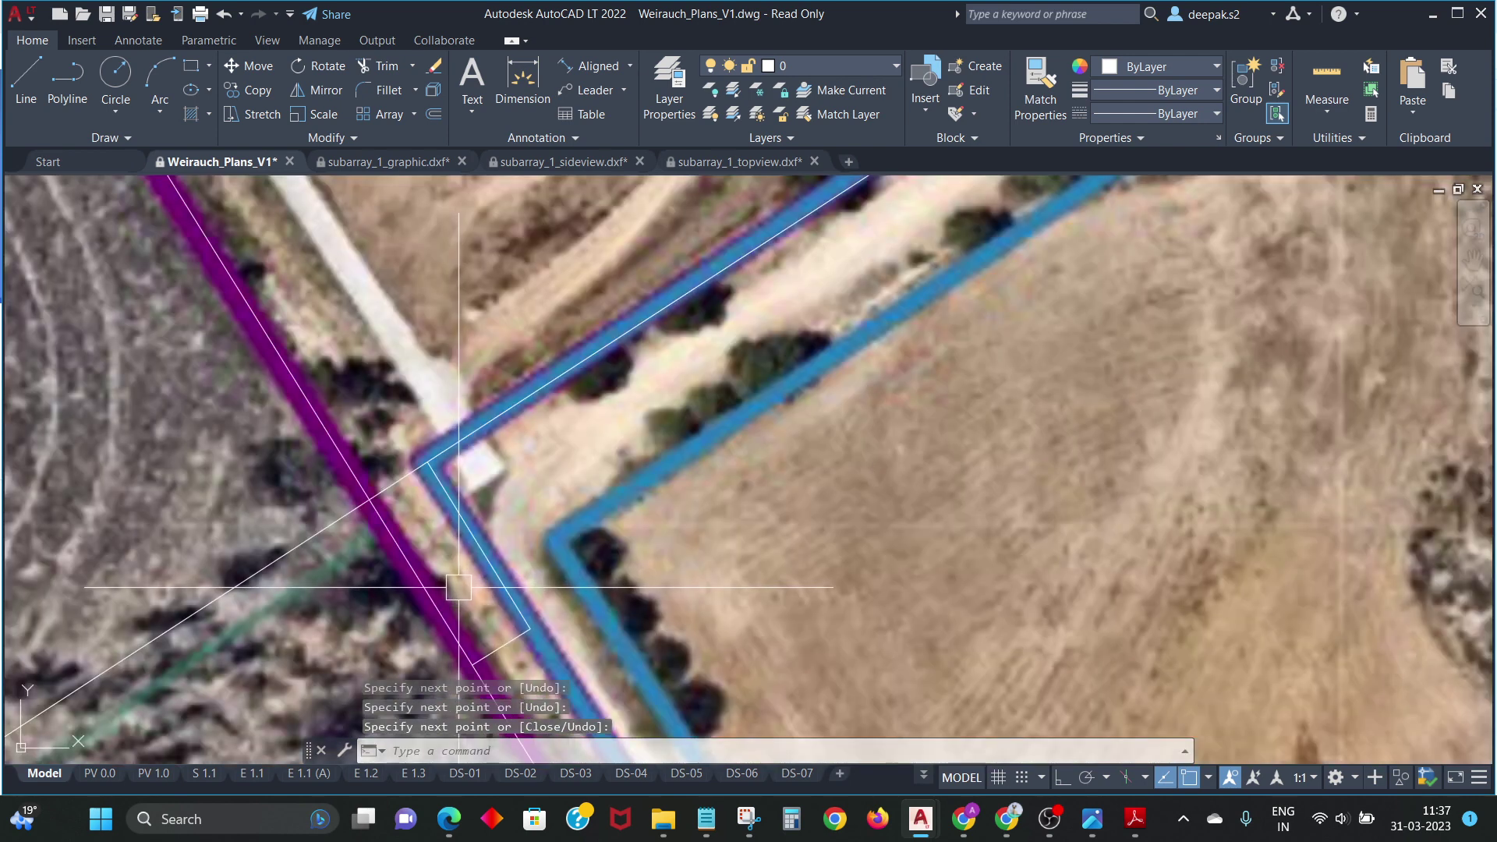
type("l")
- Fillet the two traced lines with radius 0 to close the southern corner sharply
key("Return")
left_click(445, 628)
left_click(518, 655)
key("Return")
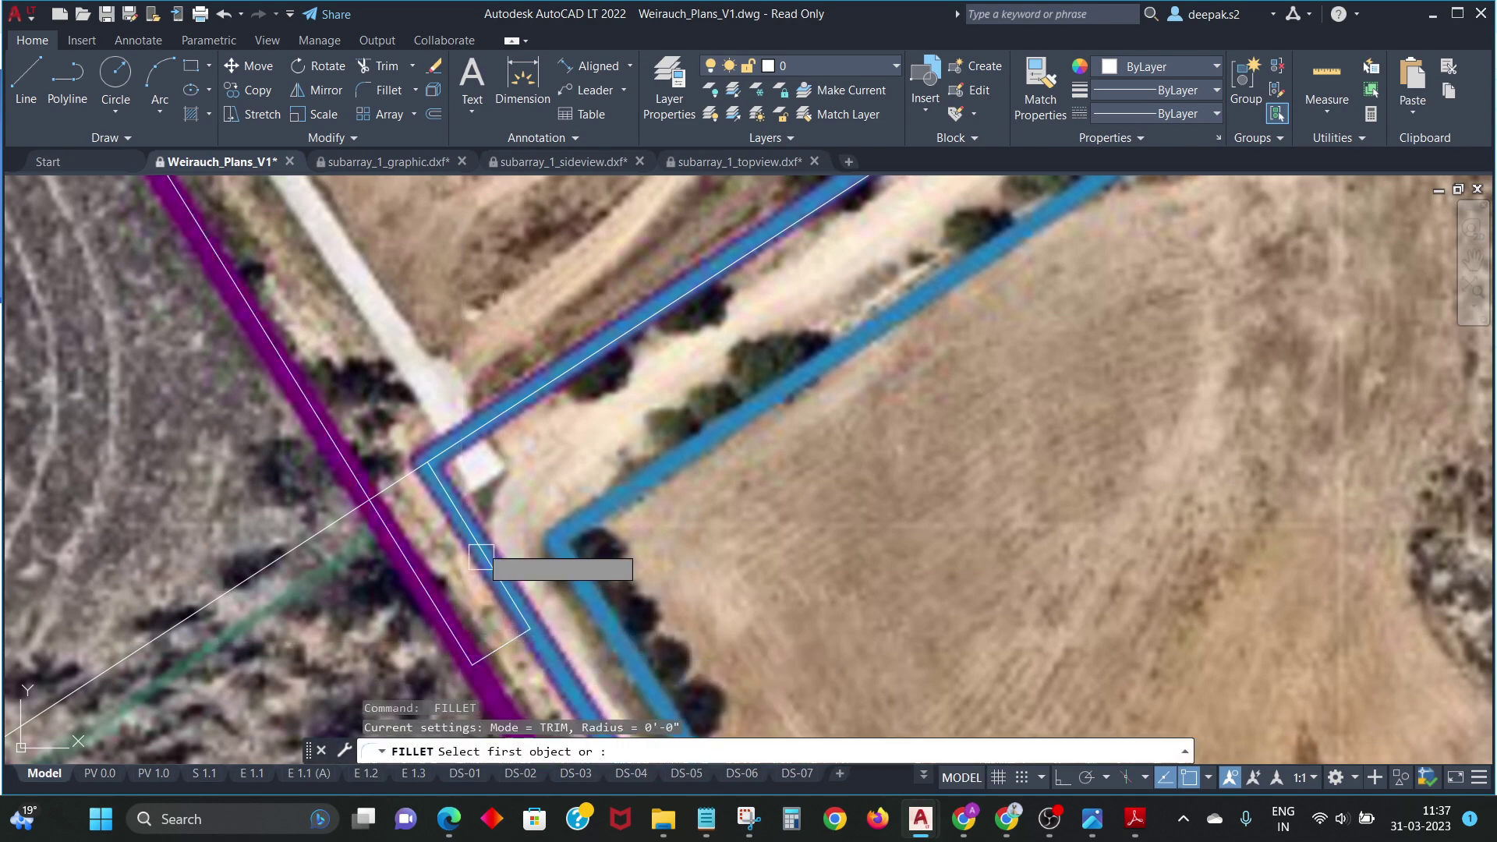
left_click(470, 518)
- Join the eight traced boundary segments into a single polyline
scroll(575, 502, "down", 3)
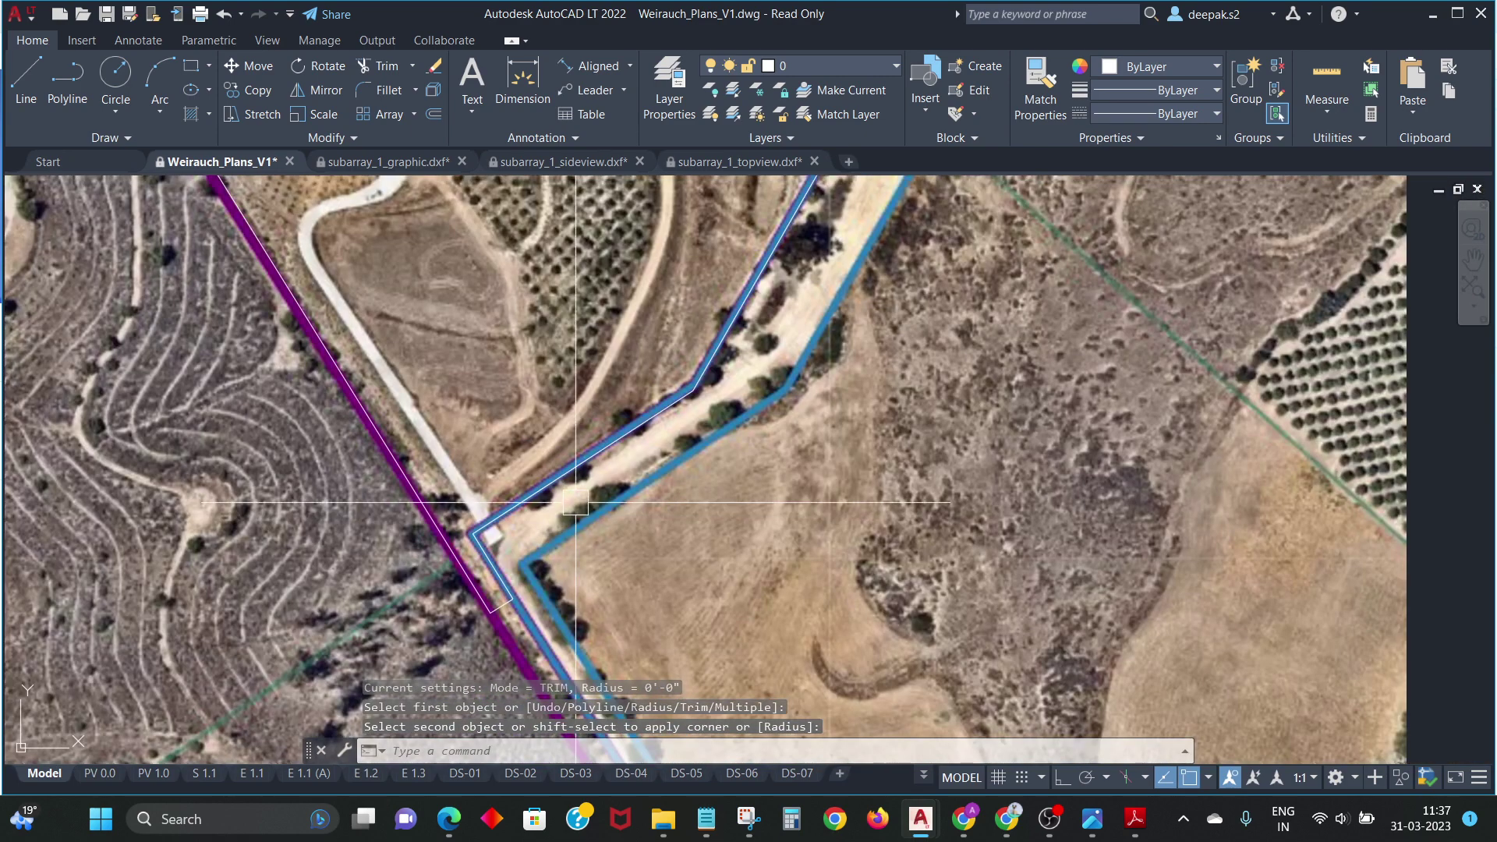
left_click(757, 338)
left_click(496, 535)
scroll(575, 475, "down", 2)
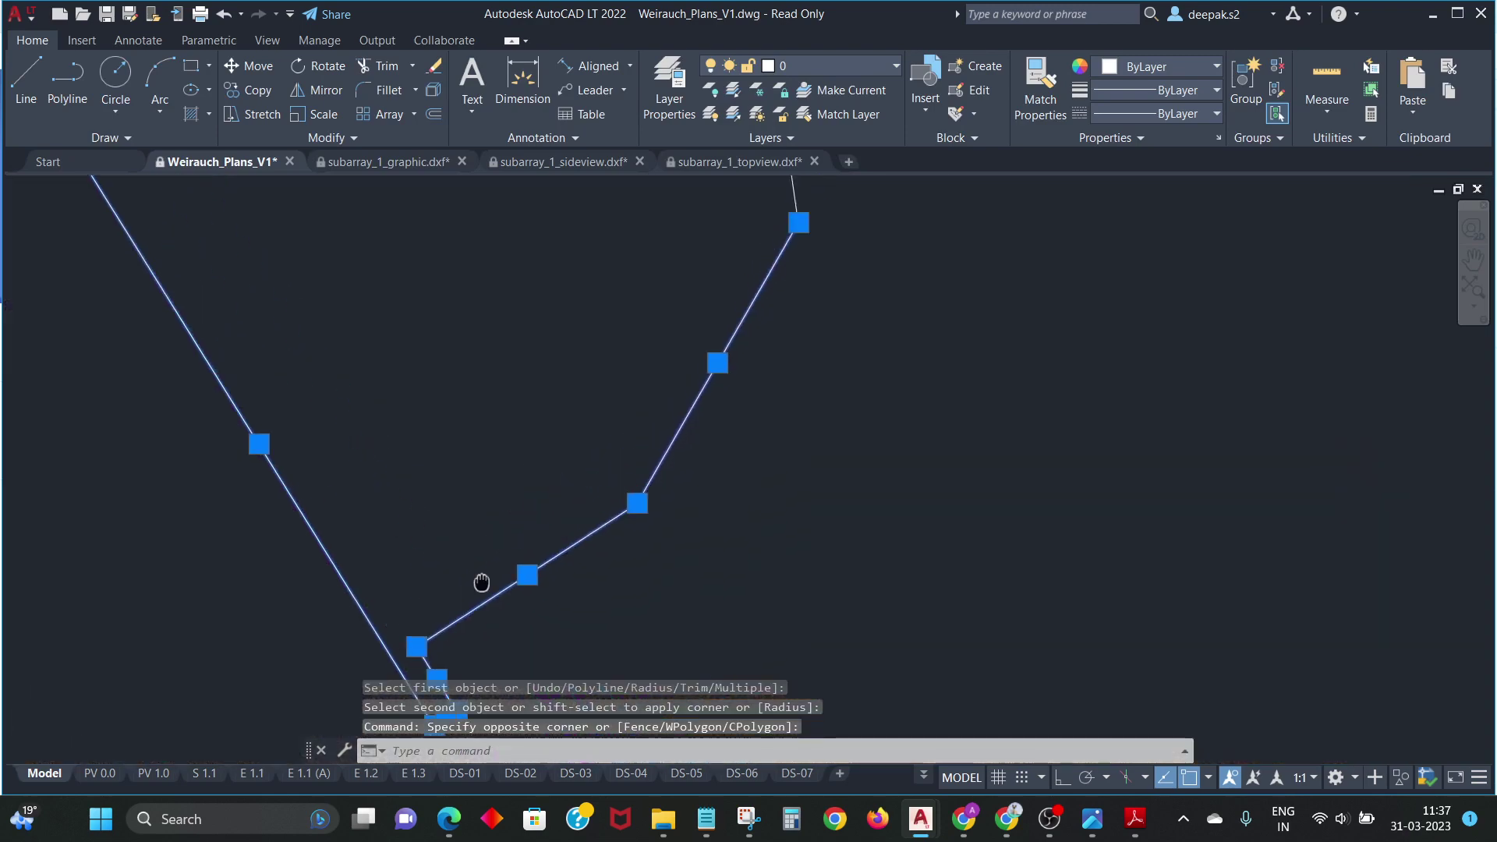
mouse_move(514, 343)
middle_mouse_down()
mouse_move(574, 475)
mouse_move(586, 553)
middle_mouse_up()
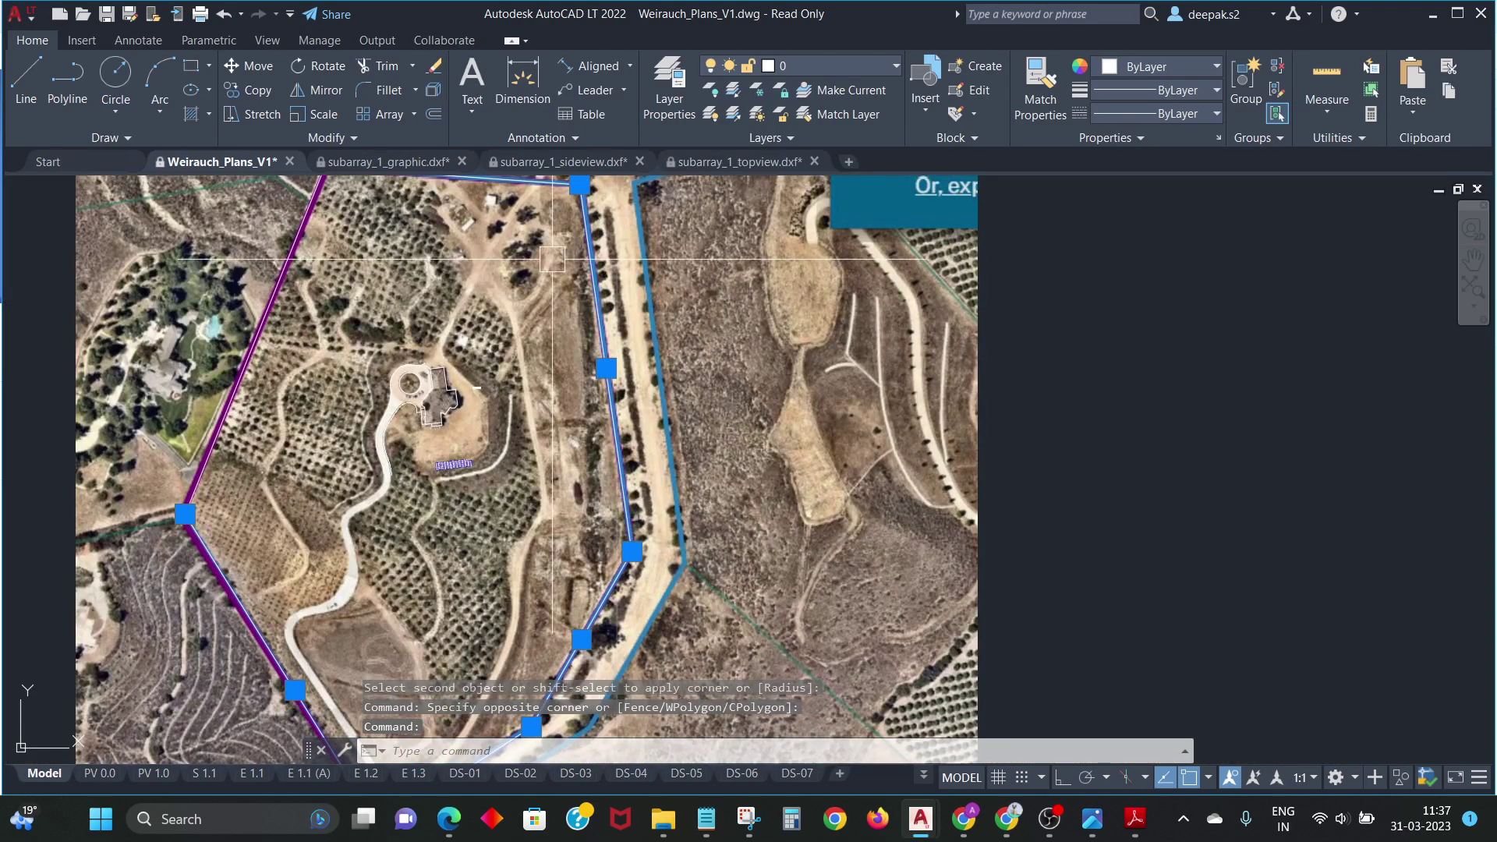
middle_click_drag(511, 202, 491, 378)
left_click(473, 374)
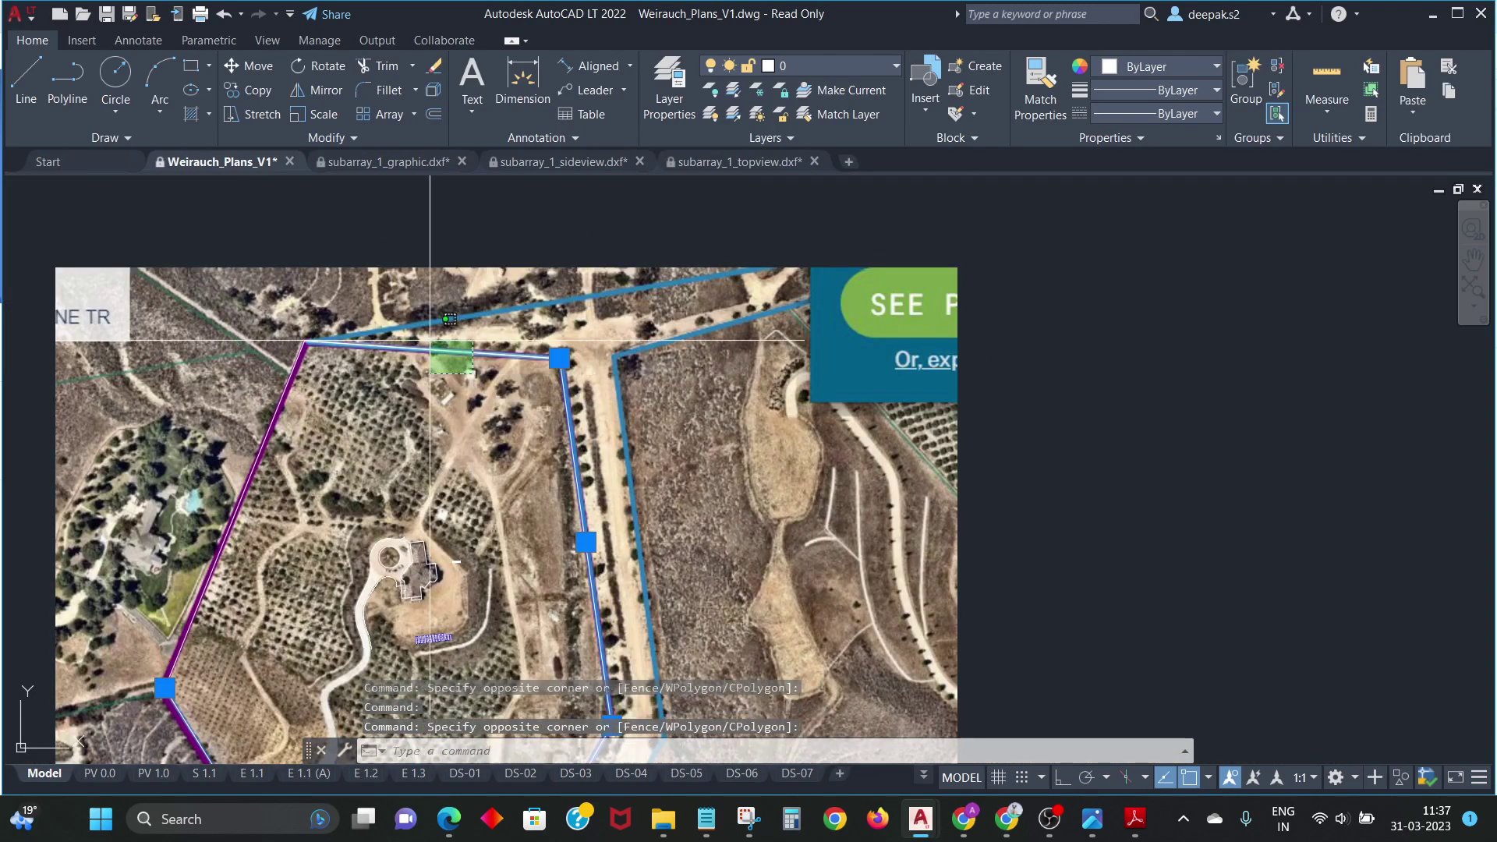
left_click(283, 421)
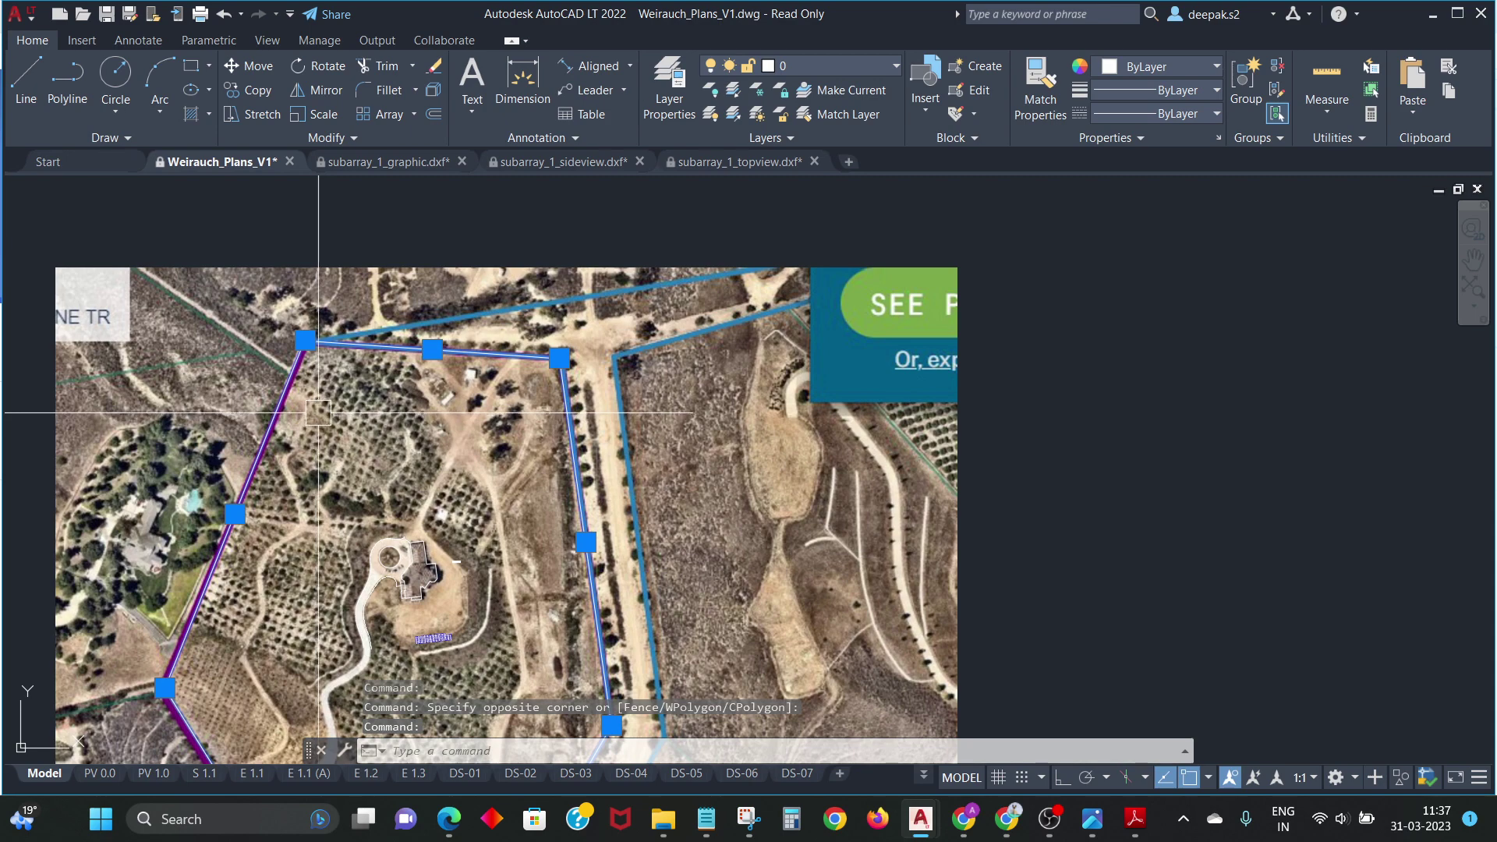
key("Return")
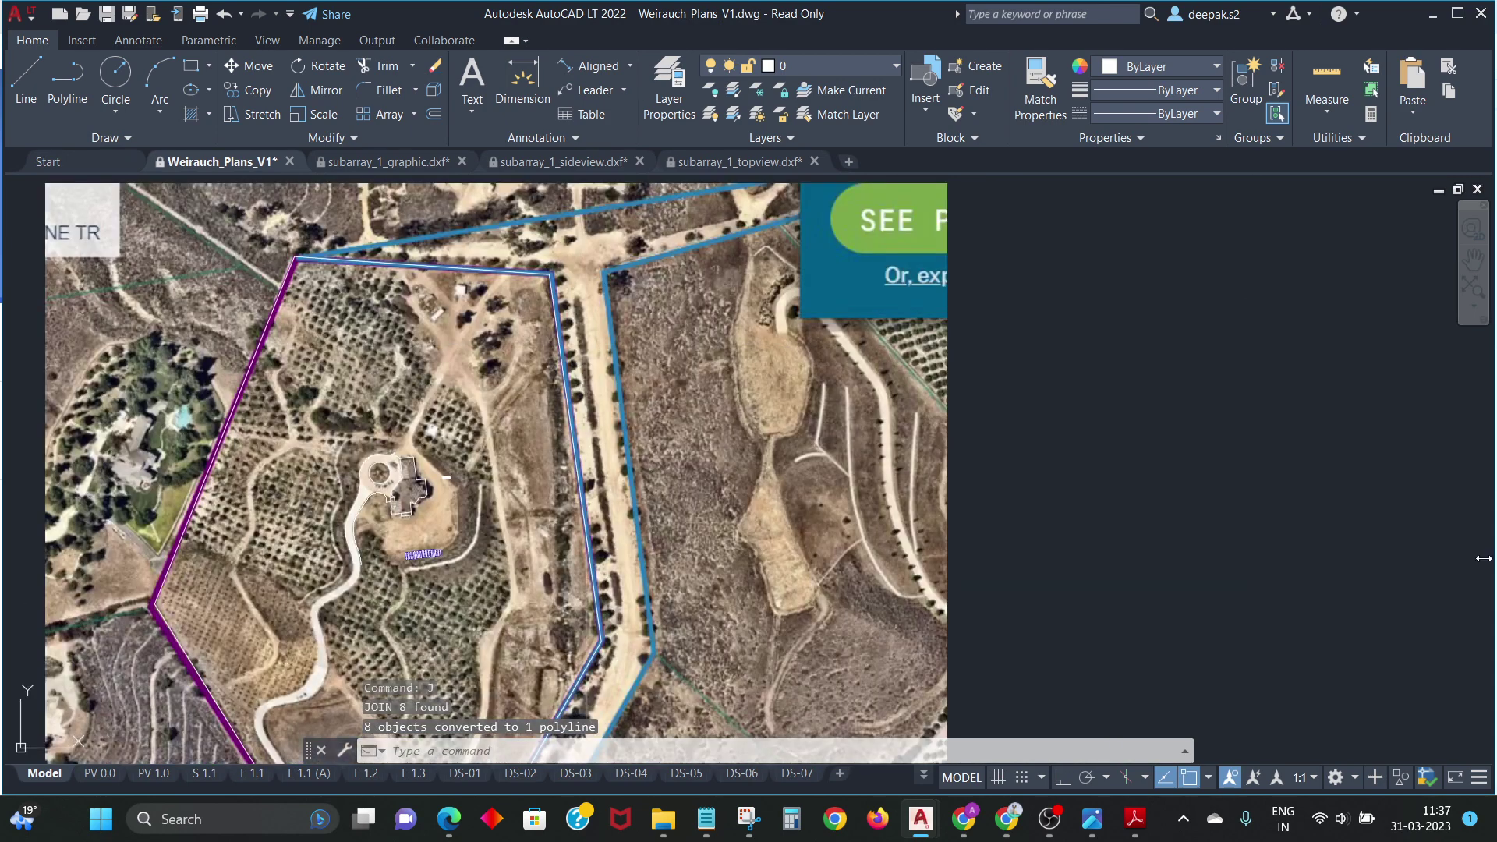
scroll(355, 413, "down", 2)
middle_click_drag(477, 489, 505, 428)
- Fade the aerial image with the Fade slider so the traced lines stand out
left_click(757, 379)
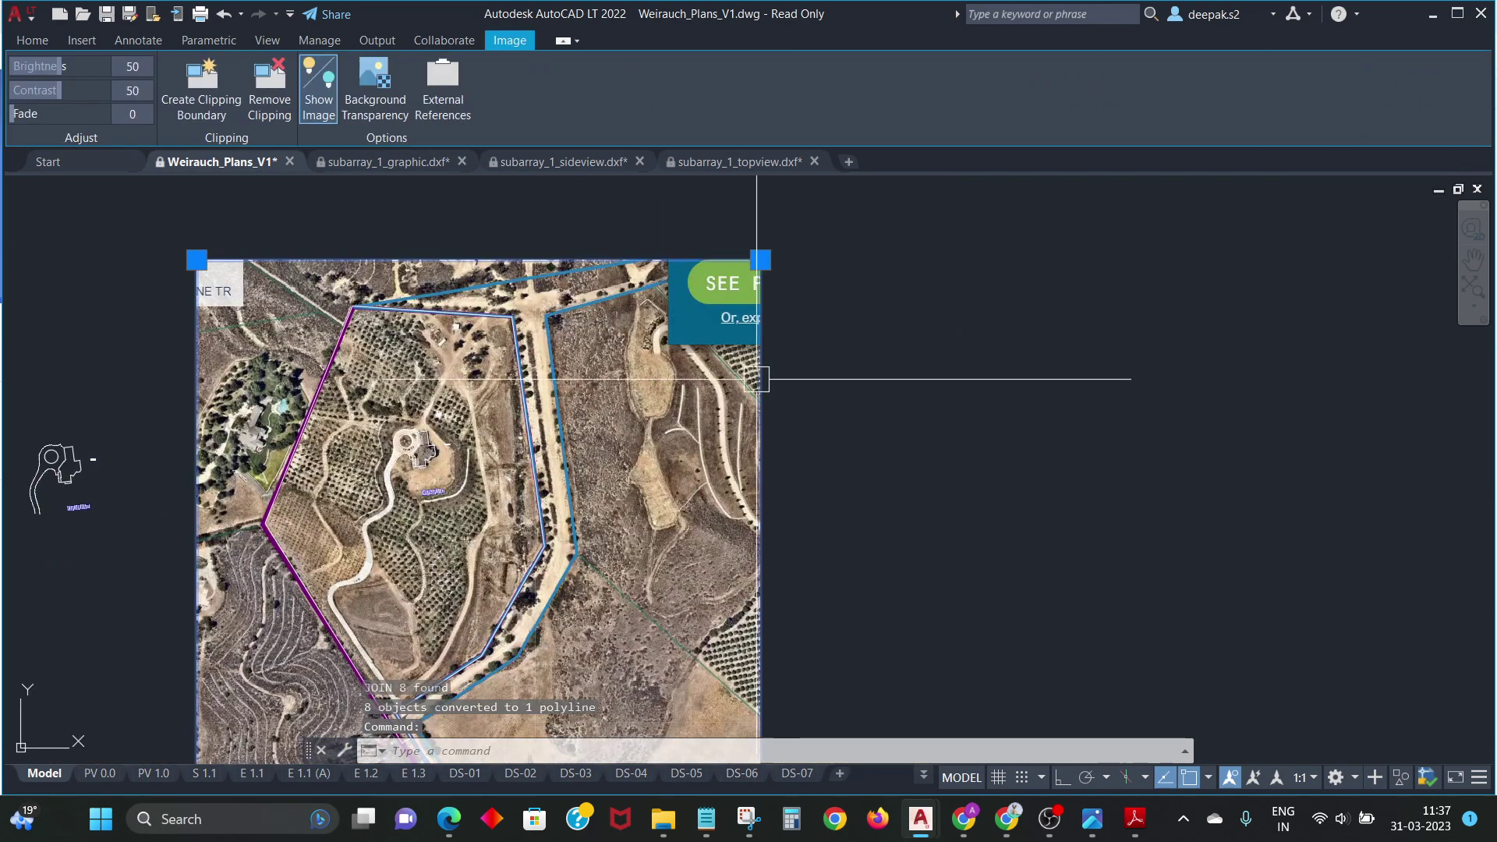
left_click_drag(14, 110, 95, 118)
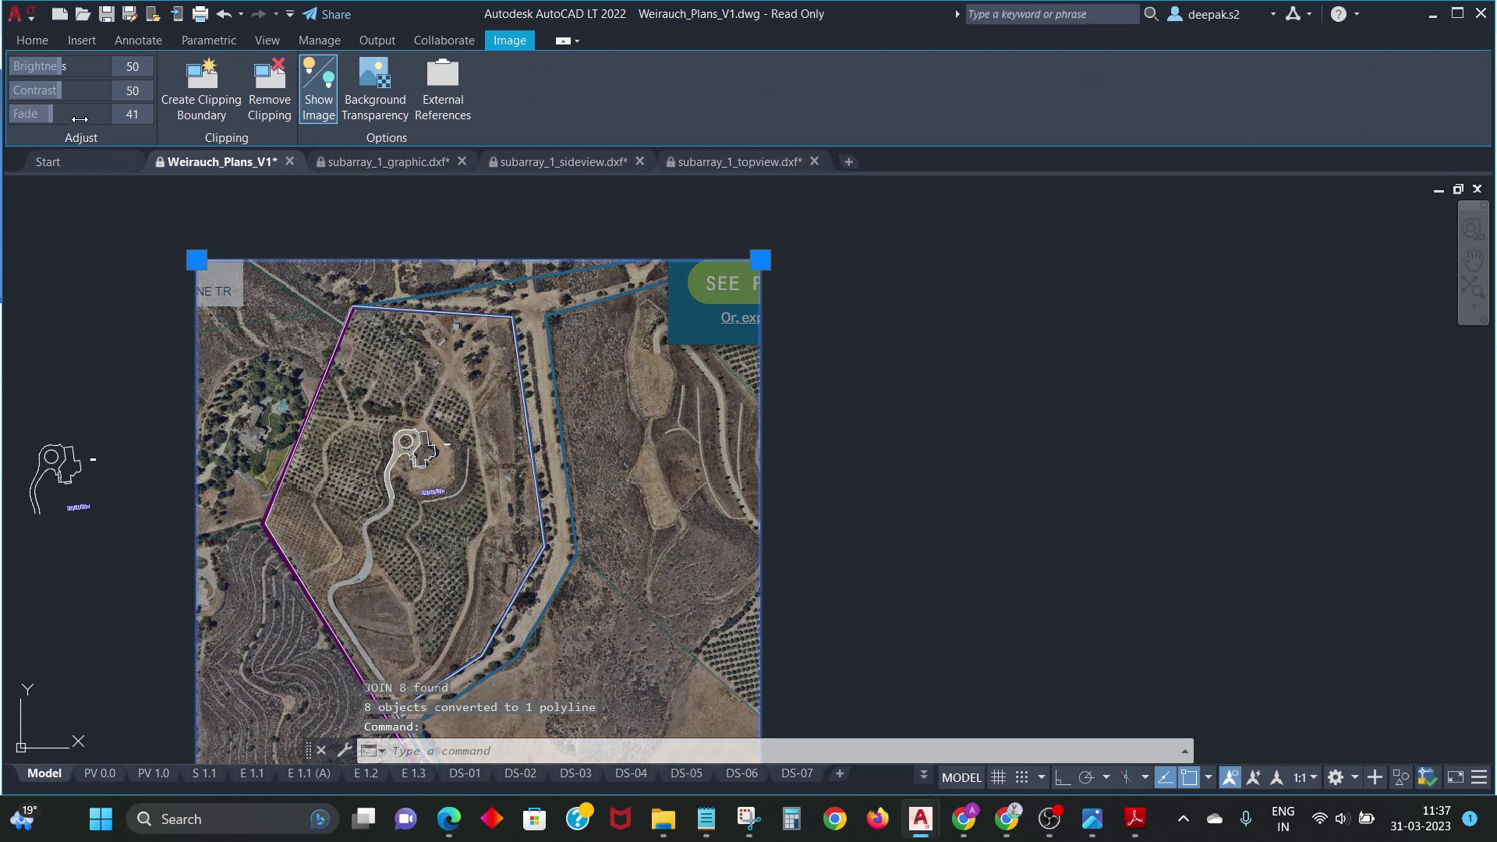
middle_click_drag(664, 400, 518, 401)
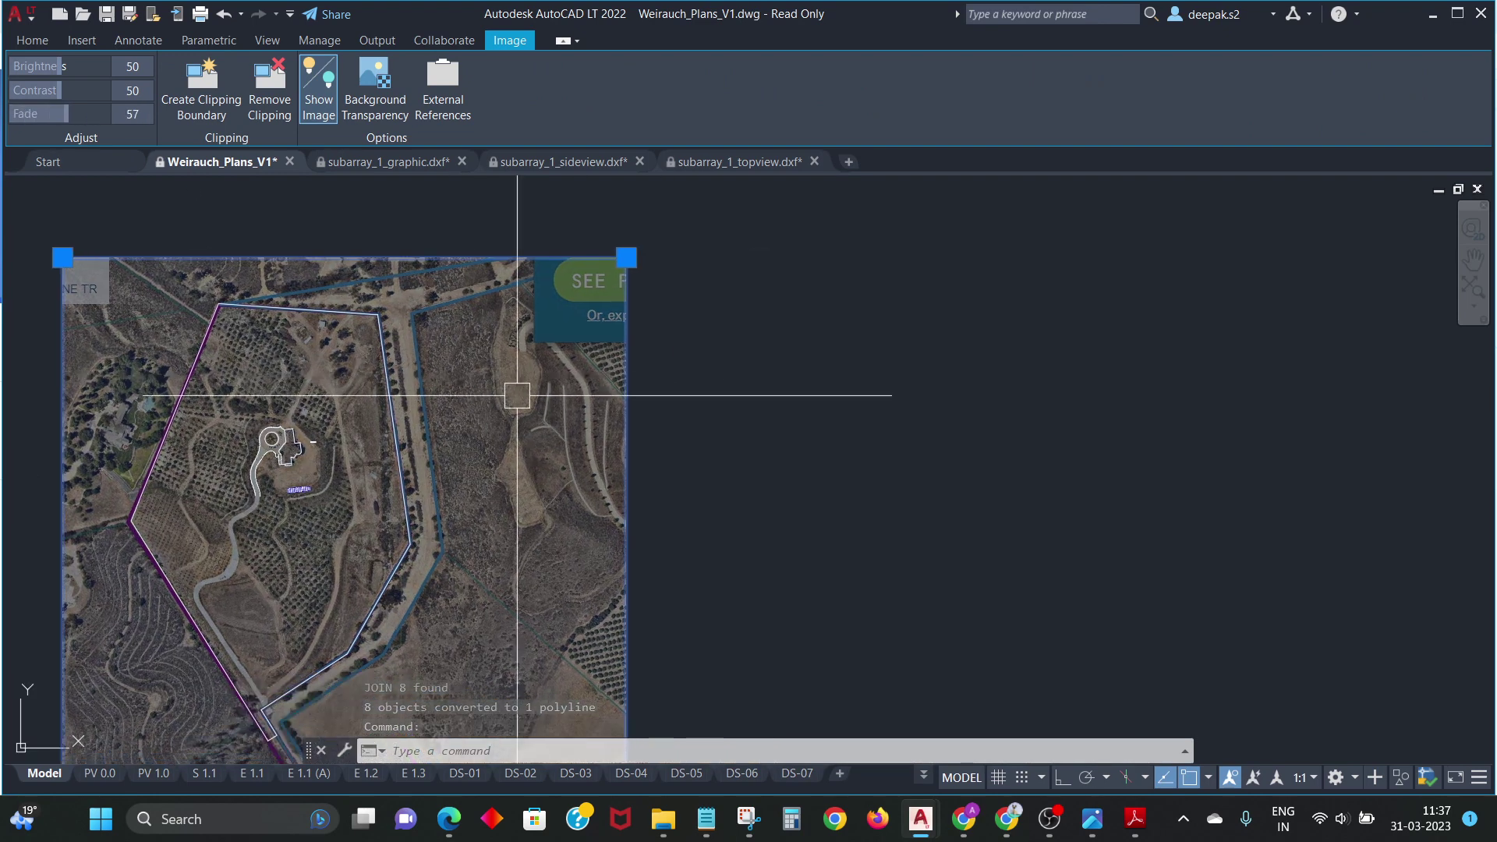
key("Escape")
- Copy the whole site drawing and paste the copy to the right of the original
left_click(690, 232)
middle_click_drag(334, 444, 401, 333)
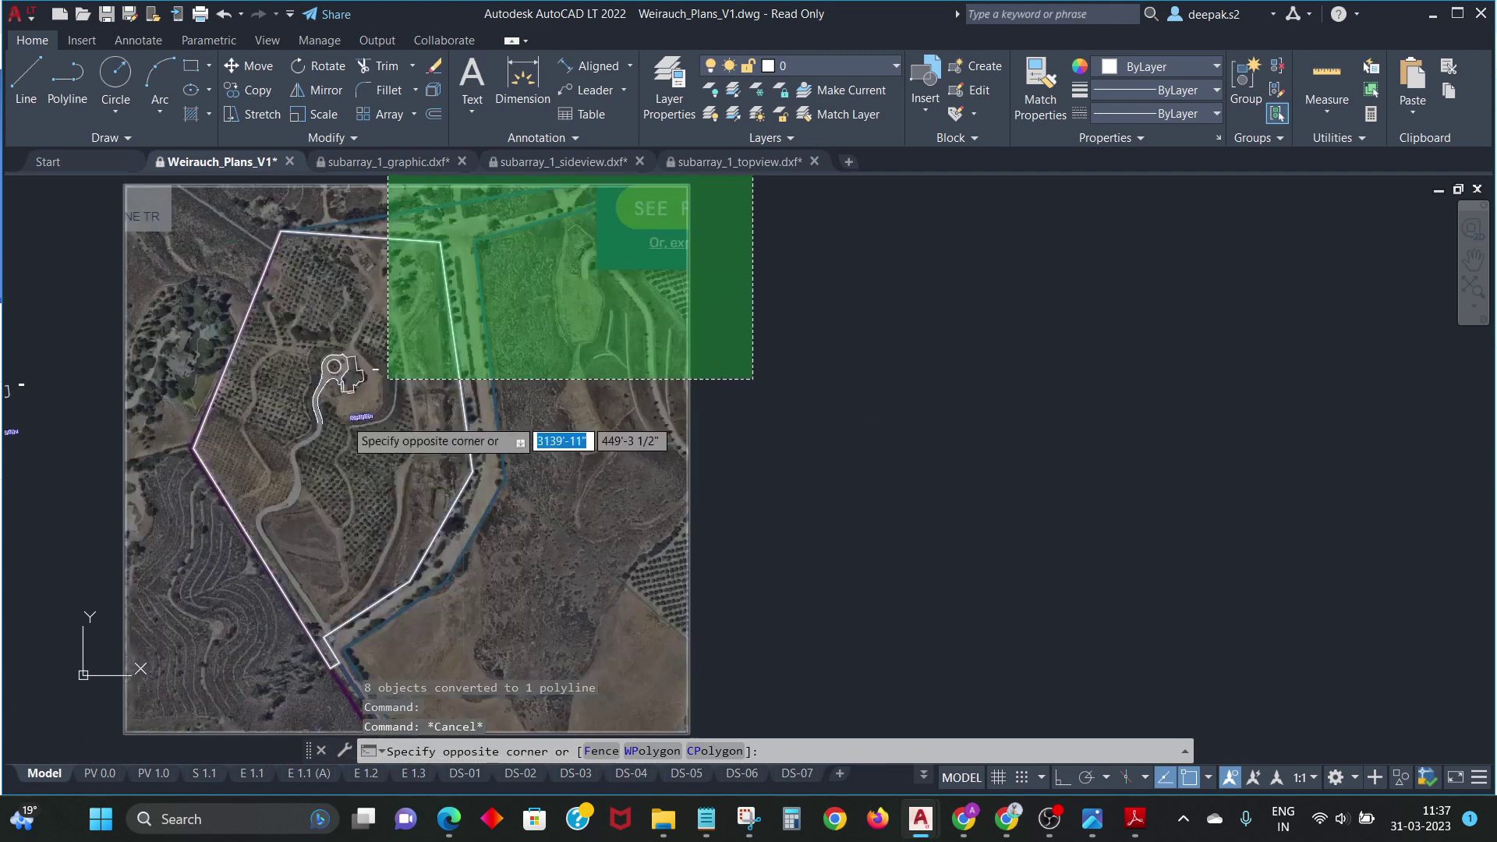
left_click(137, 663)
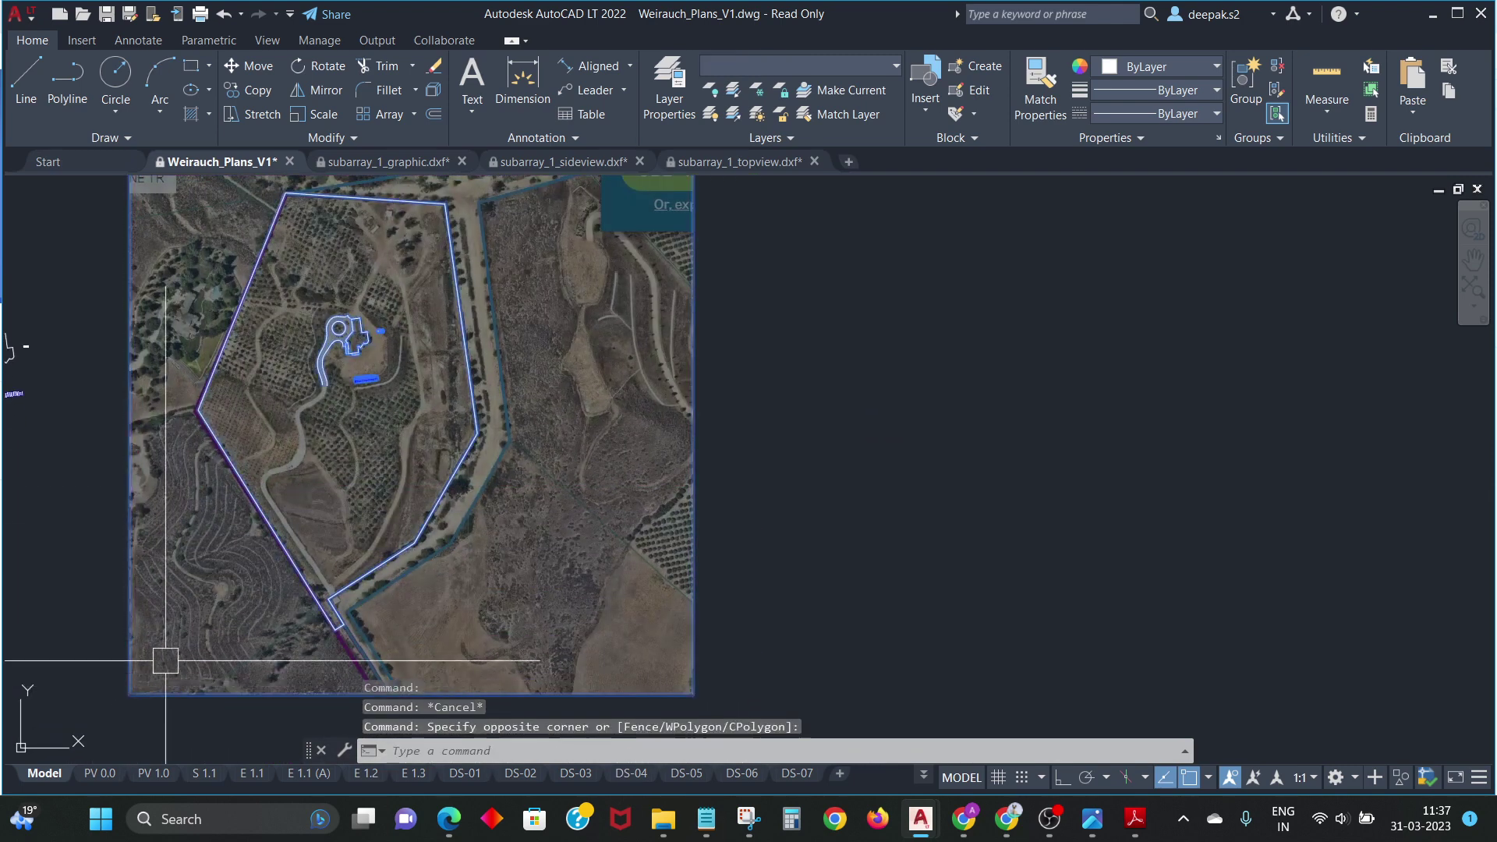
middle_click_drag(355, 626, 283, 659)
key("ctrl+c")
key("ctrl+v")
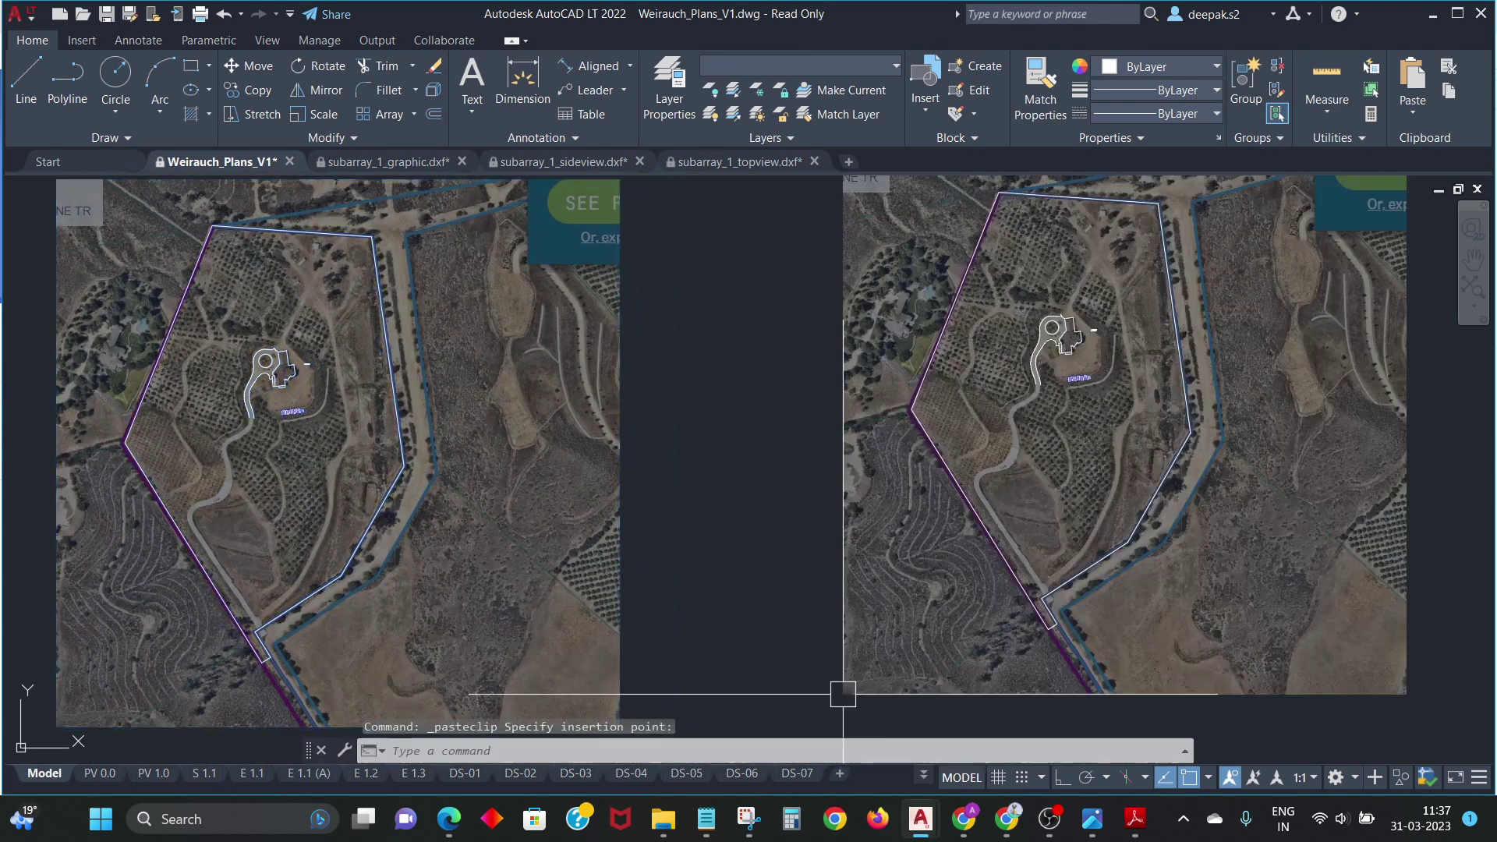
middle_click_drag(673, 603, 624, 667)
left_click(624, 667)
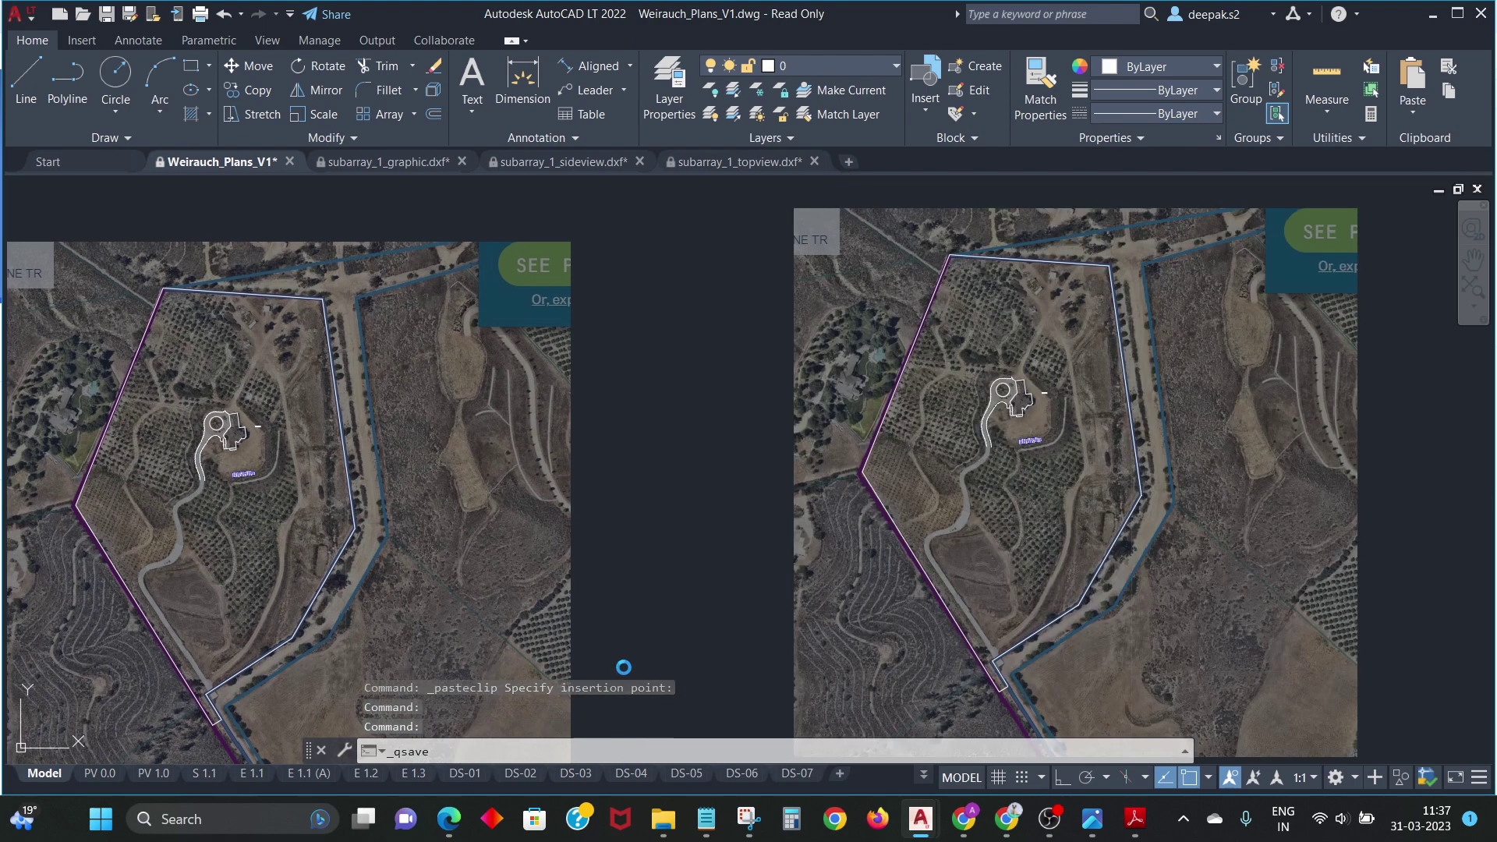
- Save Weirauch_Plans_V1 and dismiss the write-protected file warning
key("ctrl+s")
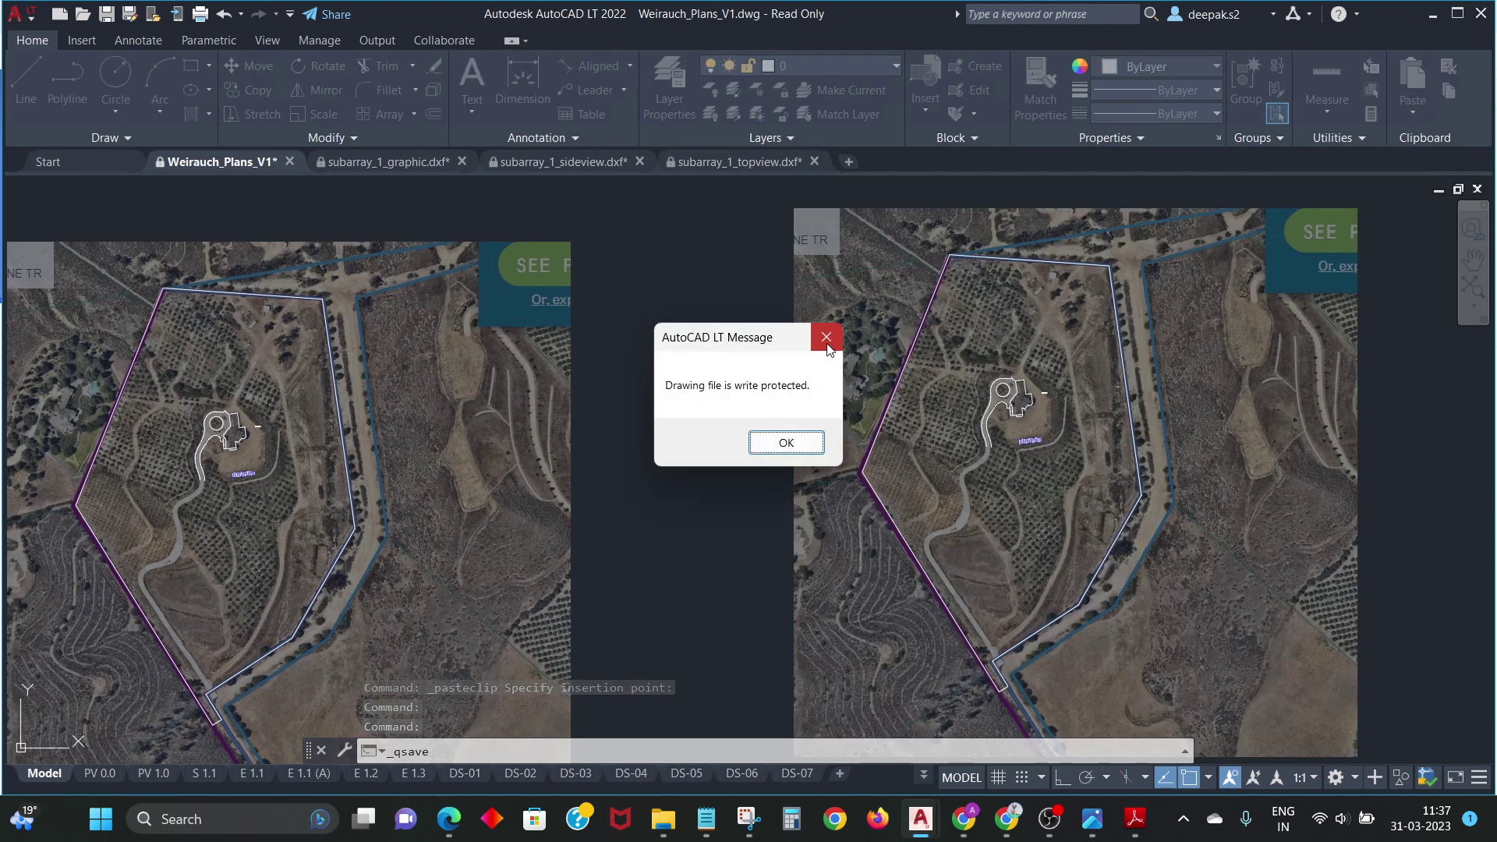
left_click(828, 339)
scroll(451, 468, "up", 2)
scroll(334, 417, "up", 2)
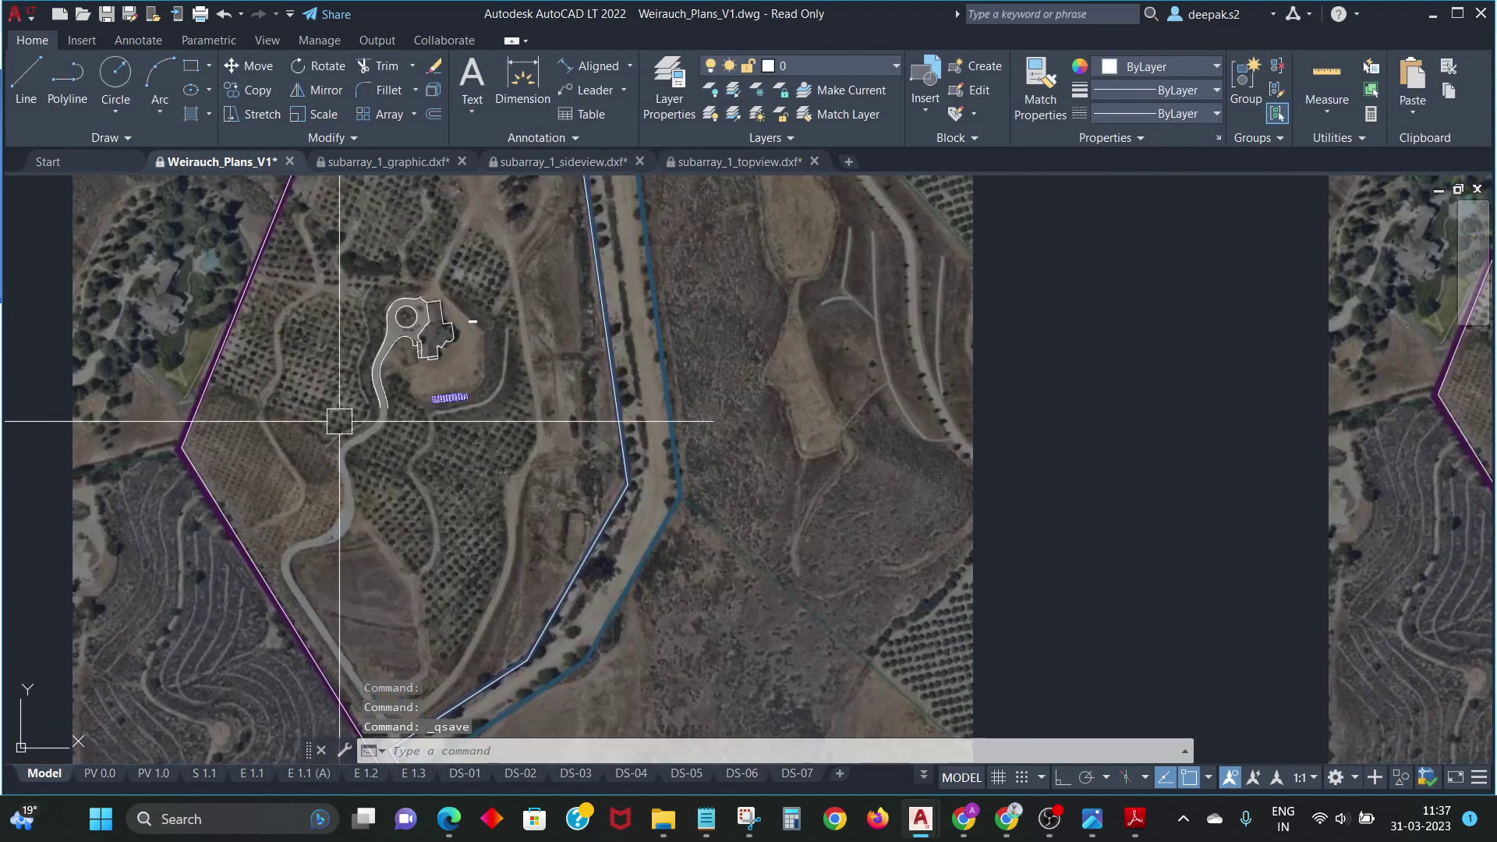
scroll(382, 455, "up", 3)
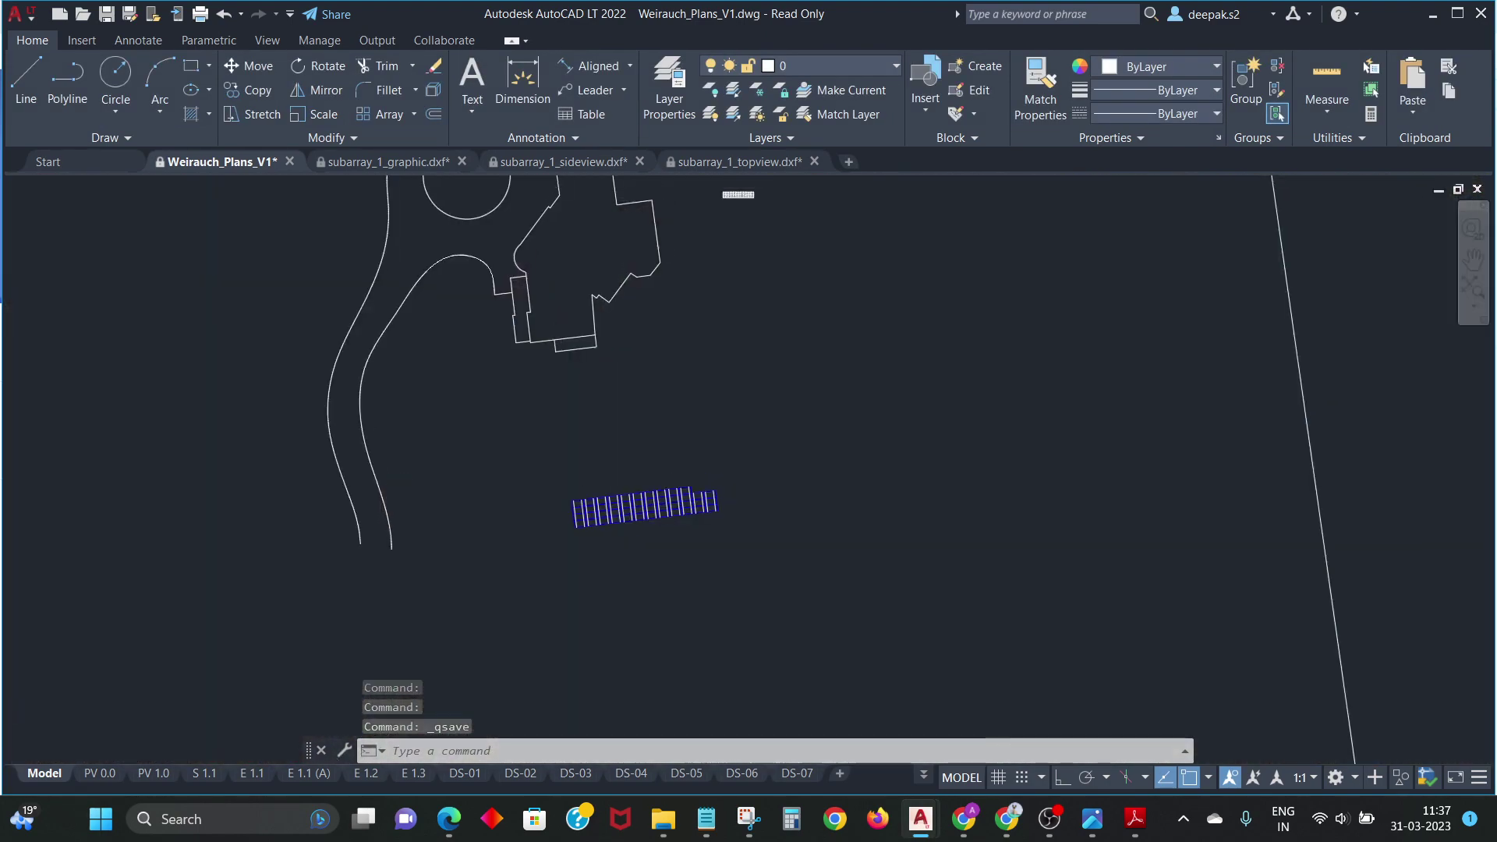
scroll(359, 482, "down", 4)
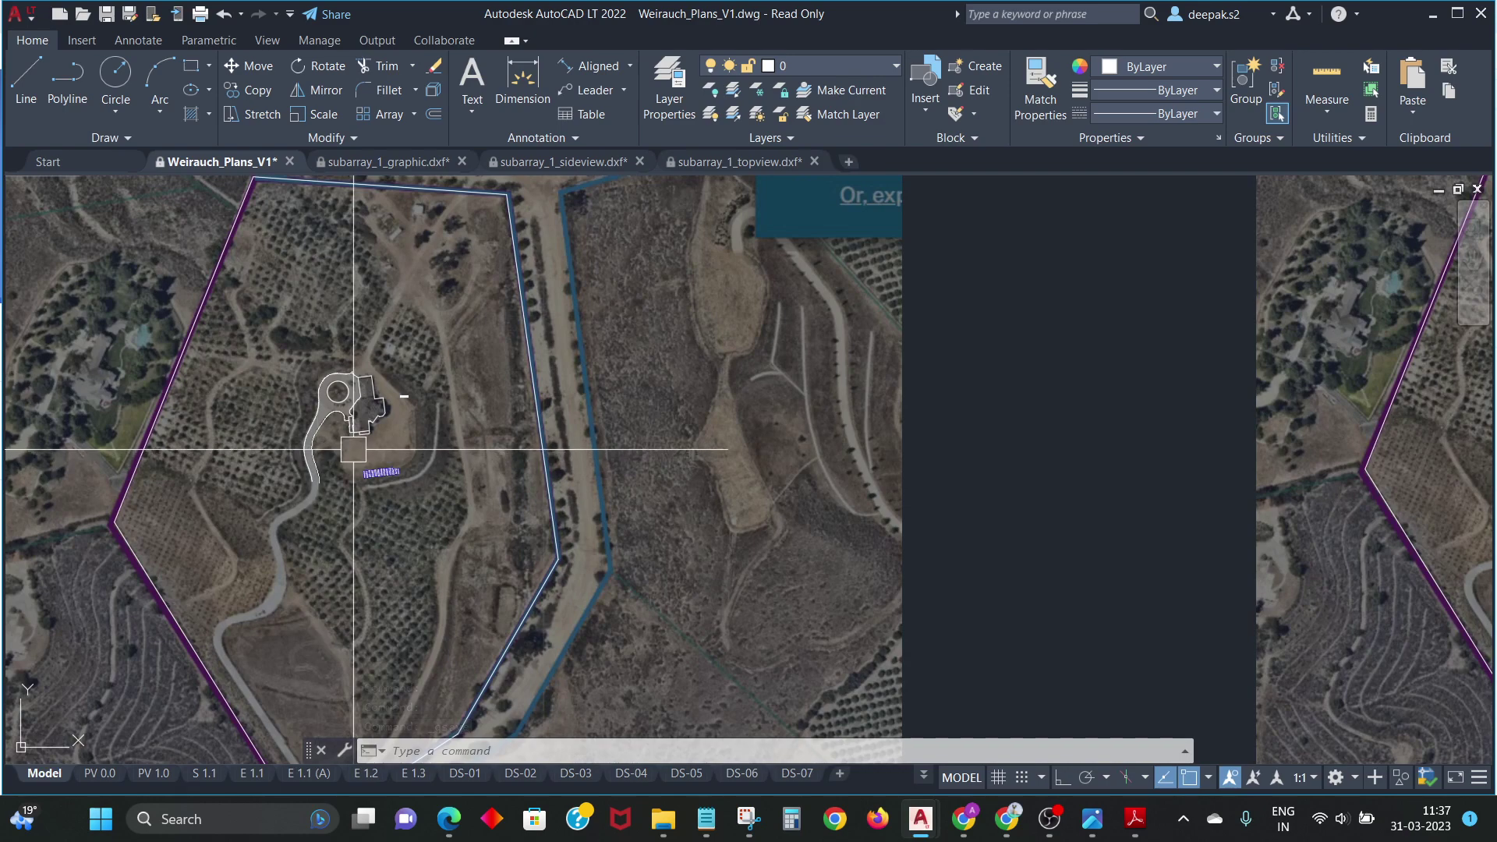
scroll(355, 448, "up", 2)
scroll(401, 395, "up", 2)
- Delete the selected solar array panels
left_click(454, 325)
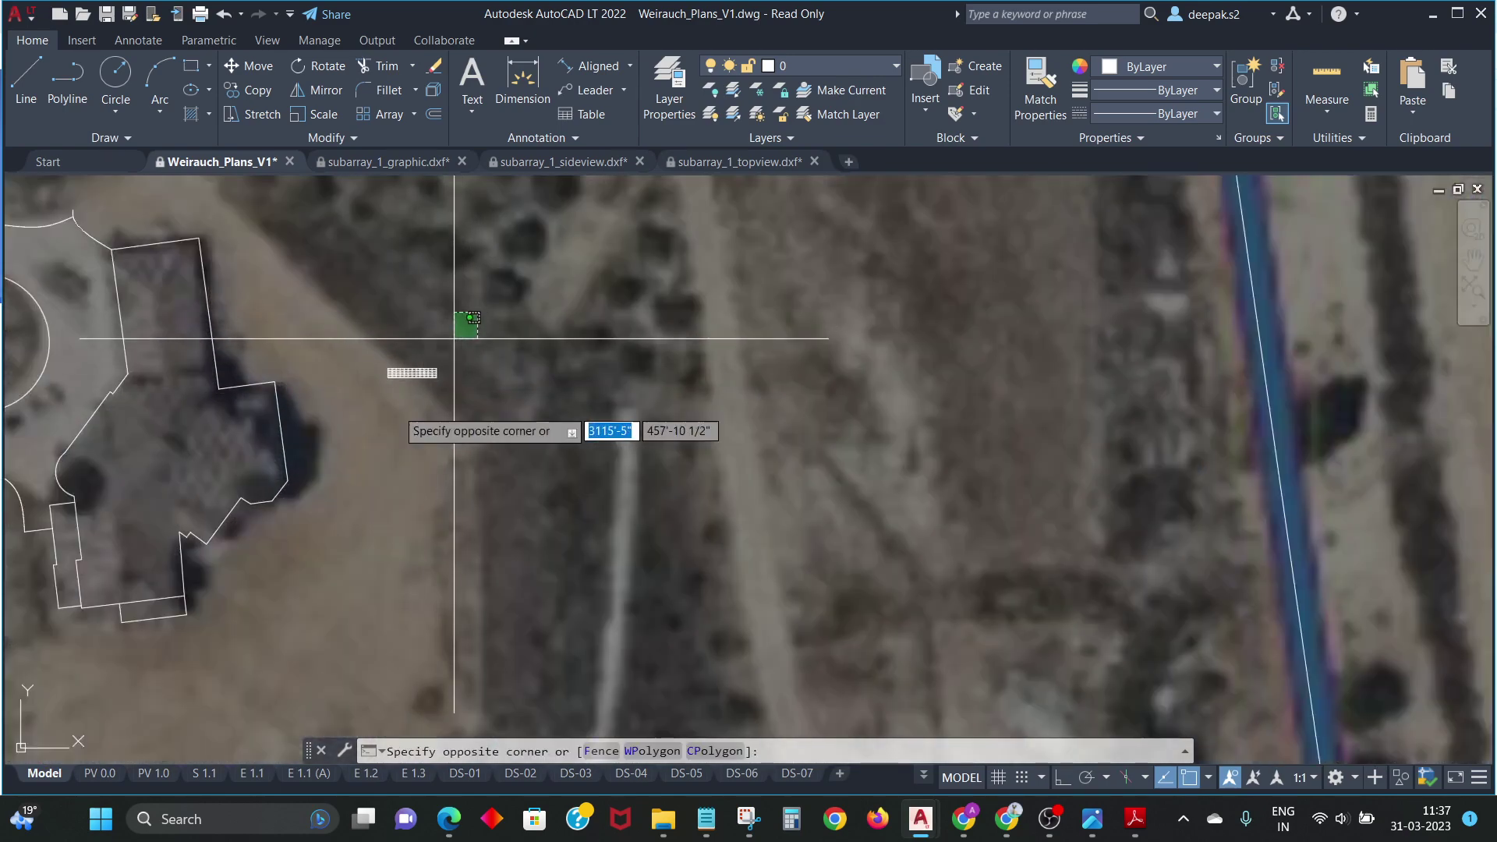
left_click(372, 420)
key("Delete")
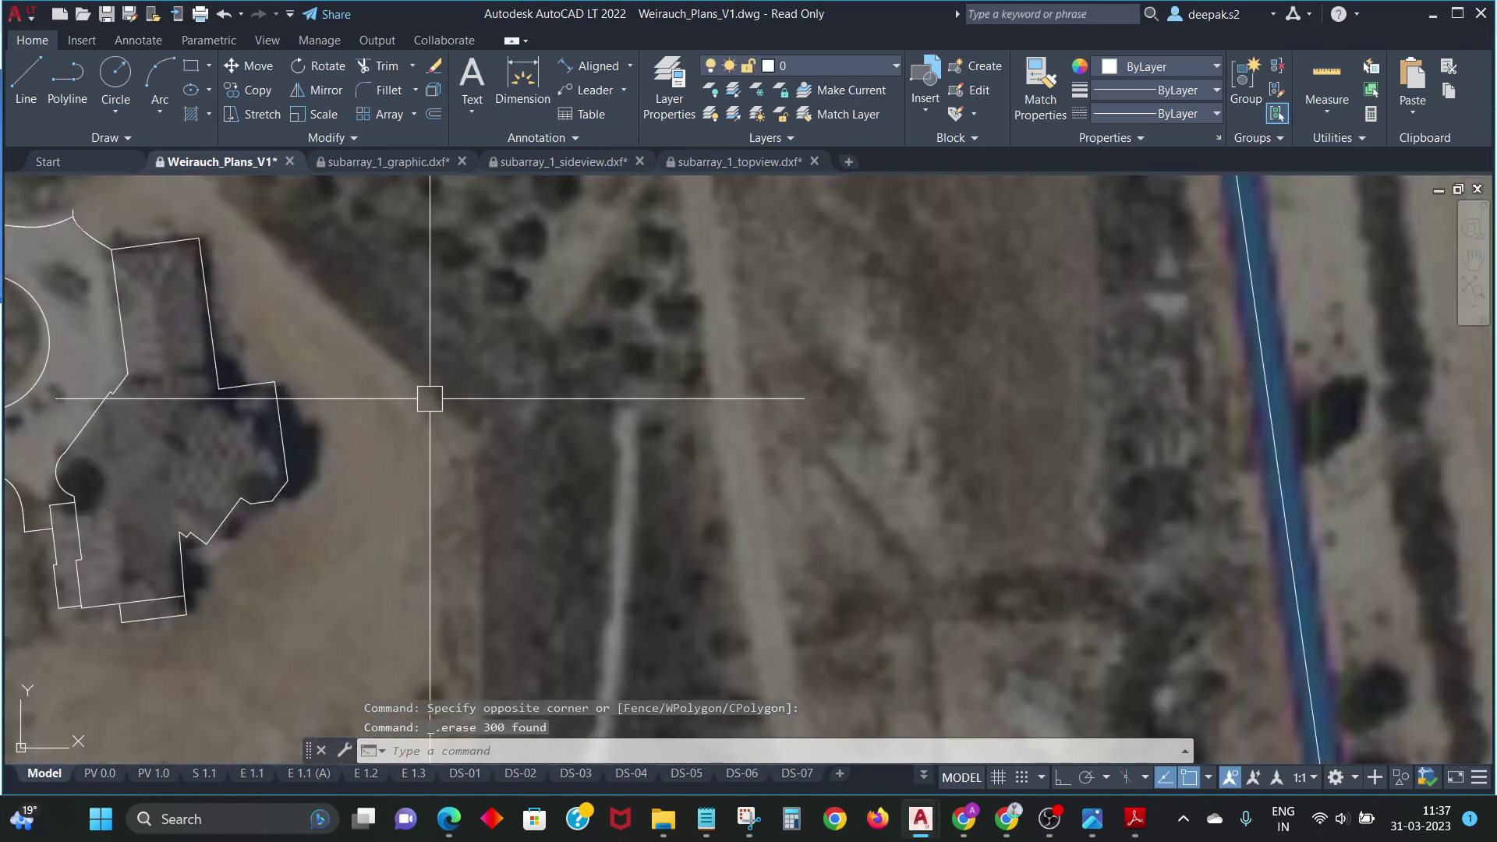
scroll(429, 414, "down", 5)
type("snapan")
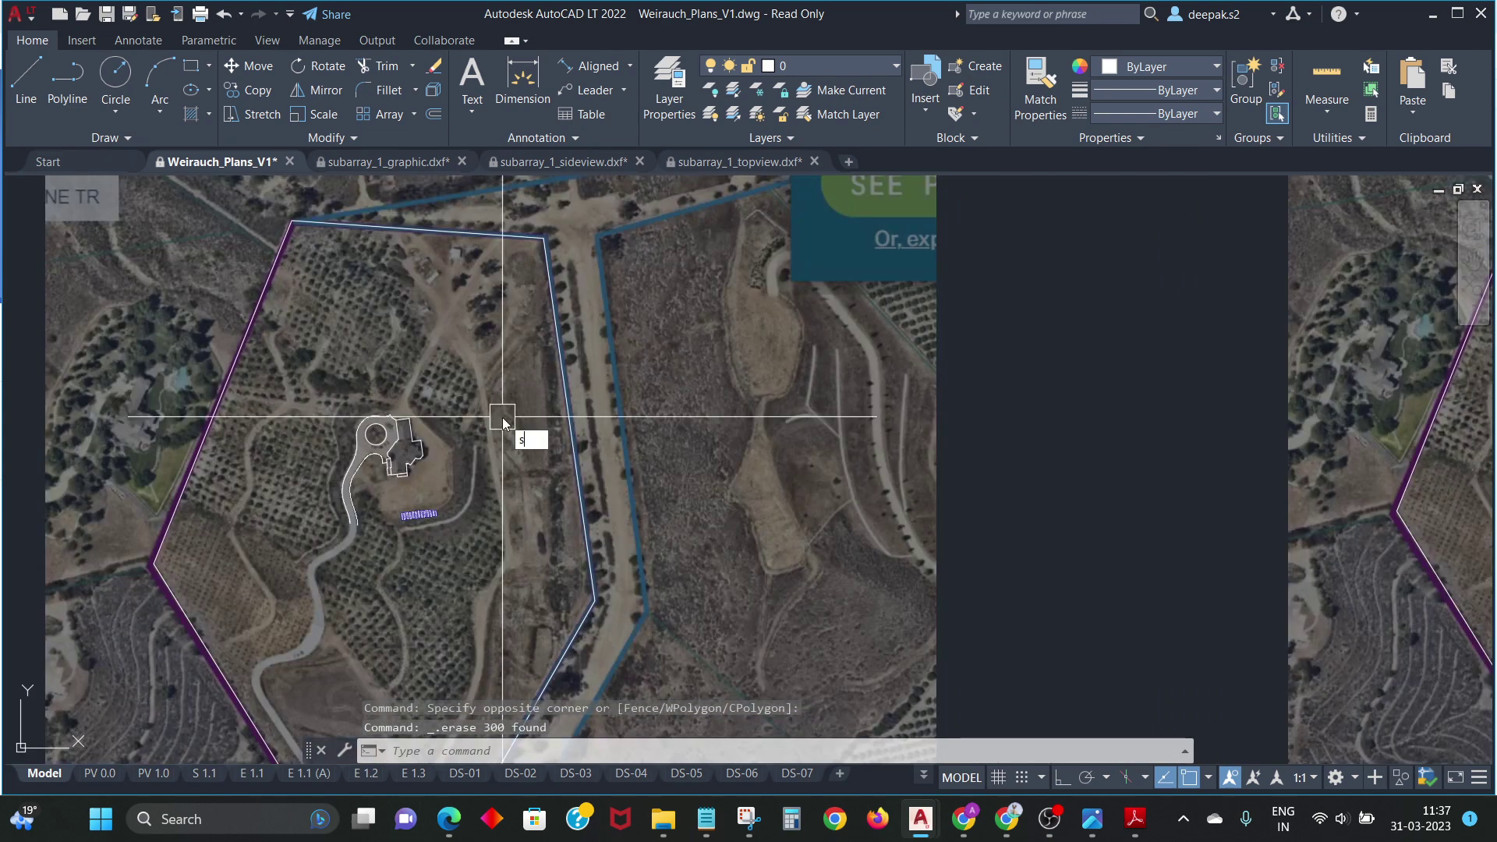
- Align the snap angle to the boundary edge using two points along it
type("g")
key("Return")
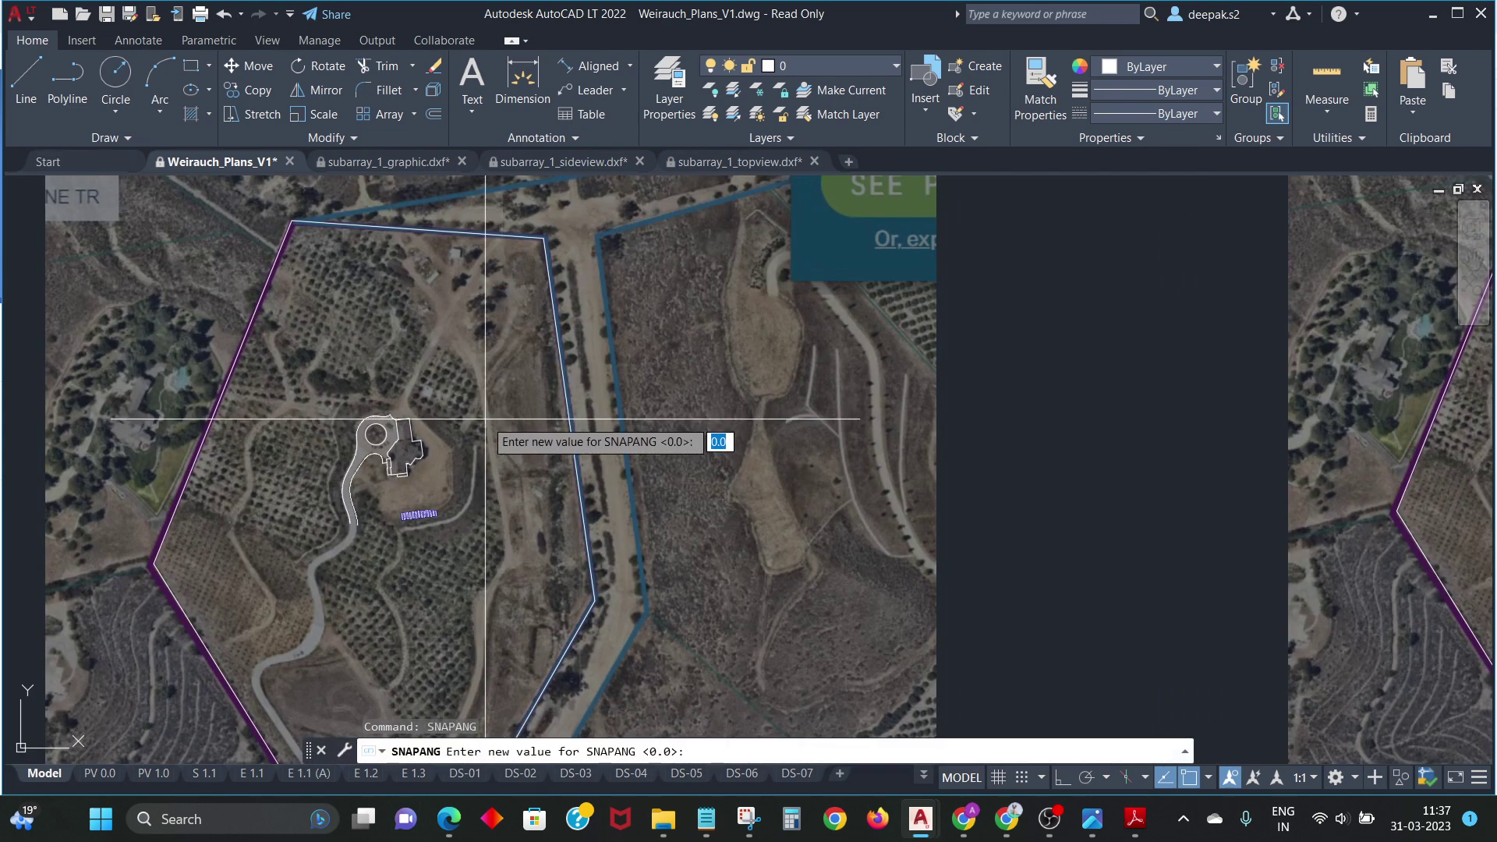
scroll(421, 411, "up", 5)
left_click(230, 483)
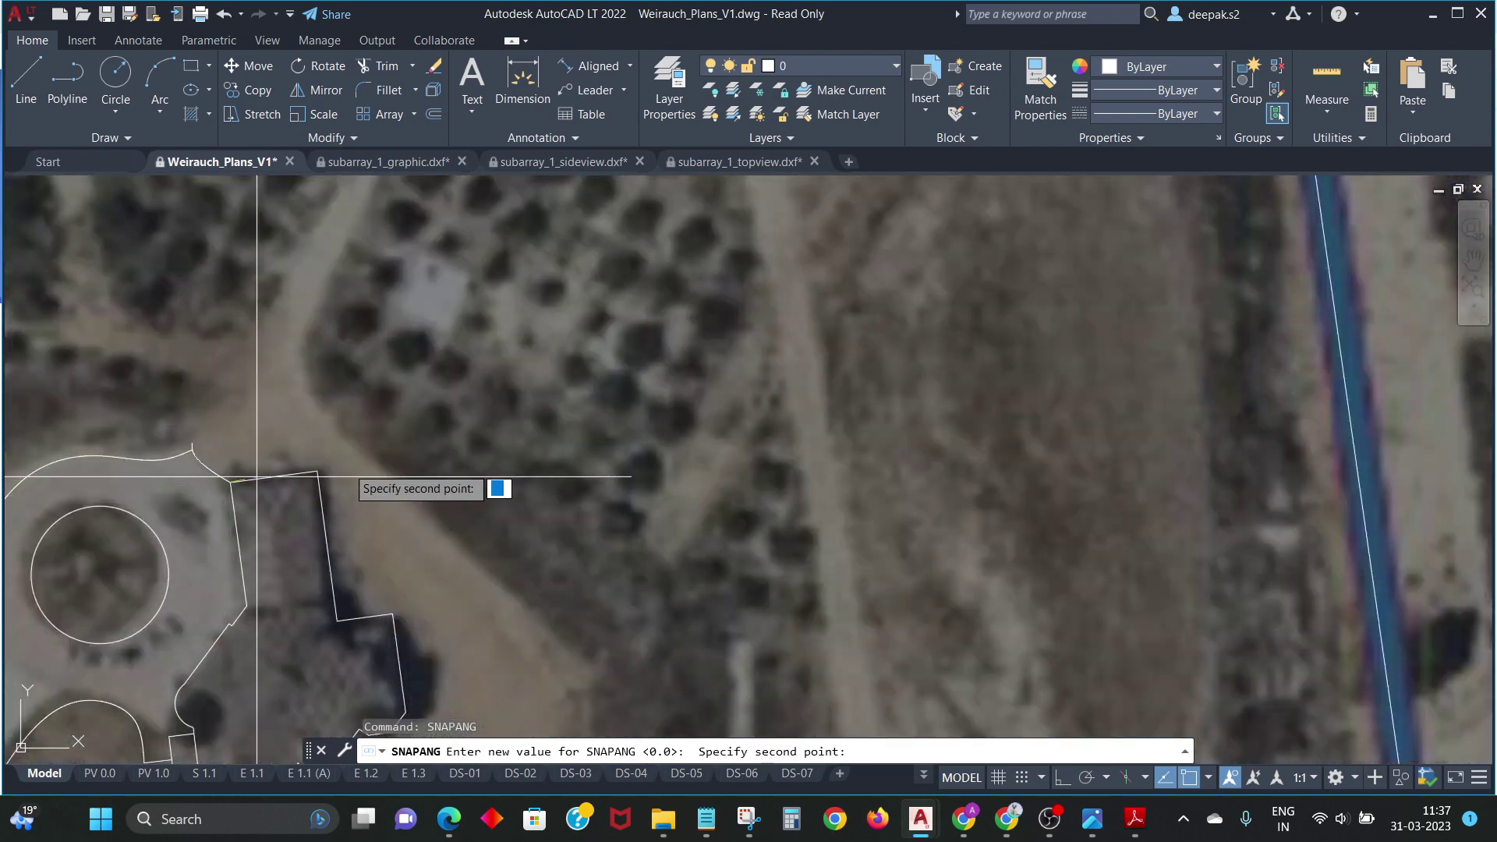
left_click(316, 471)
scroll(316, 471, "down", 6)
scroll(362, 500, "down", 2)
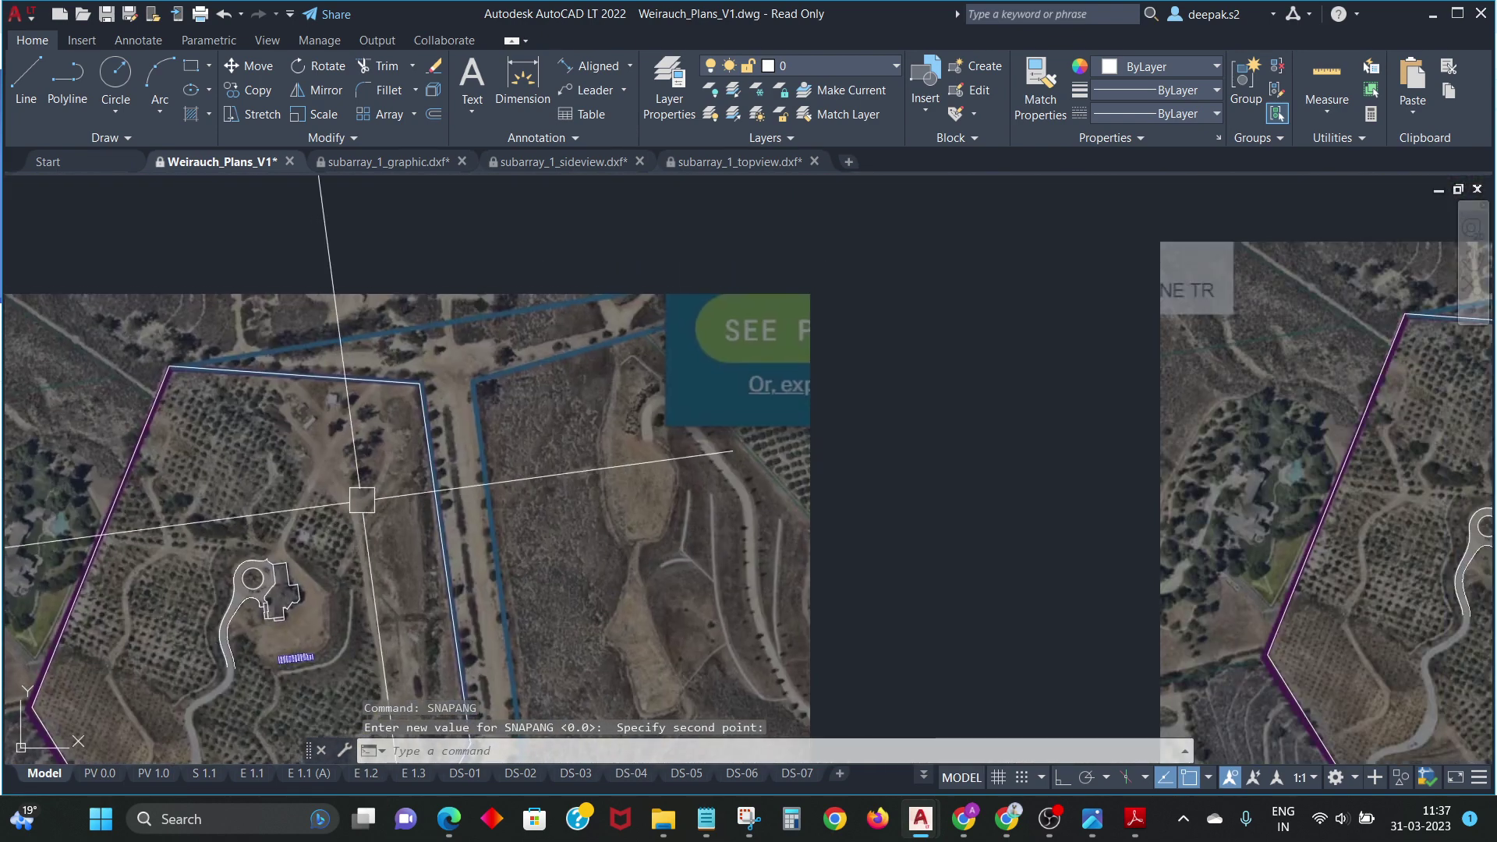
- Start scaling the boundary polyline from a base point near the house, then cancel
left_click(377, 394)
scroll(357, 452, "down", 2)
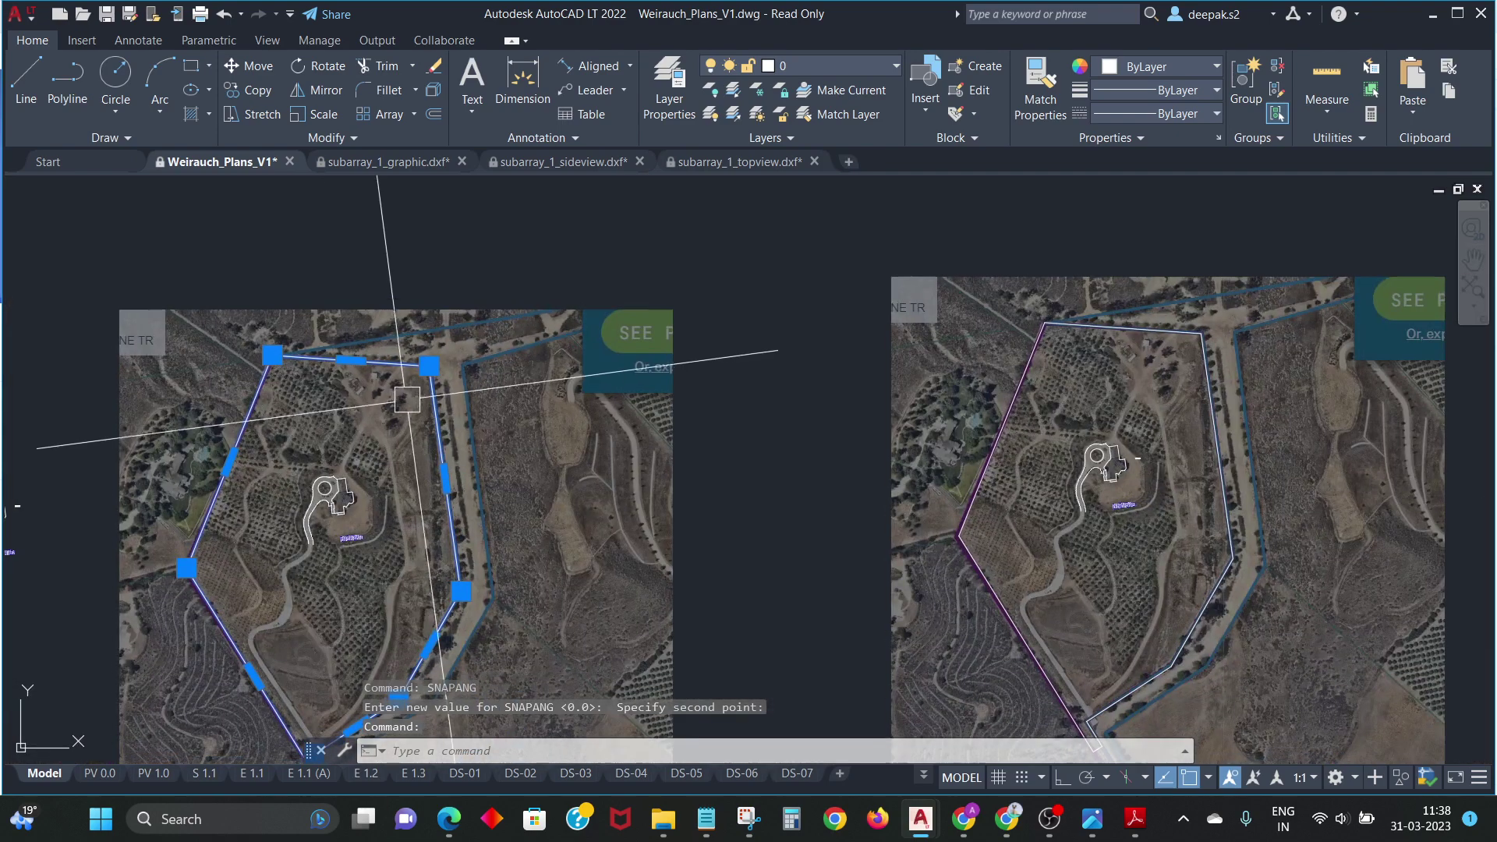
scroll(372, 547, "up", 2)
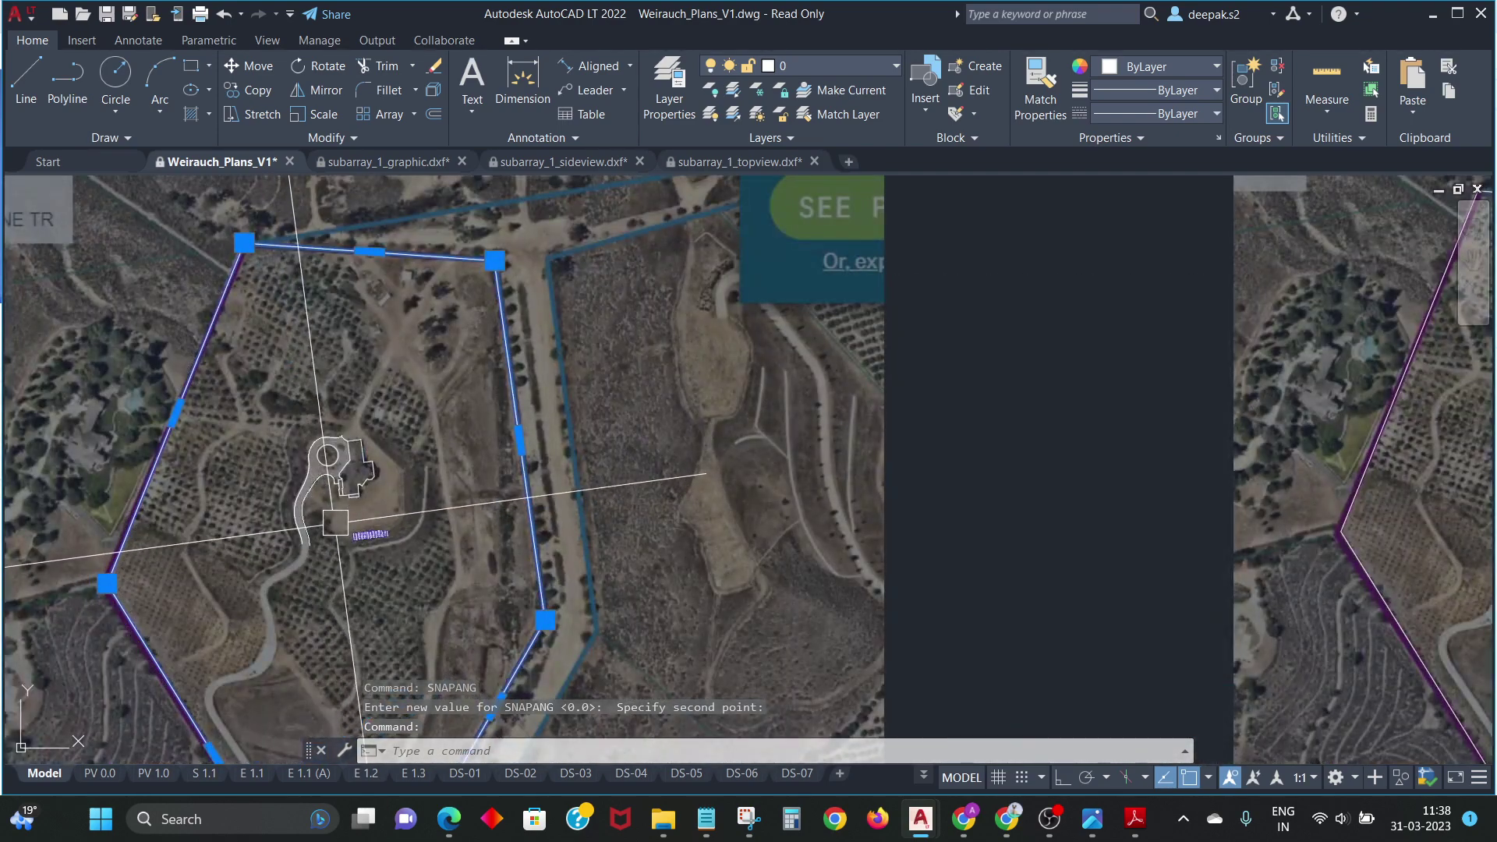
type("c")
key("Return")
scroll(337, 529, "up", 2)
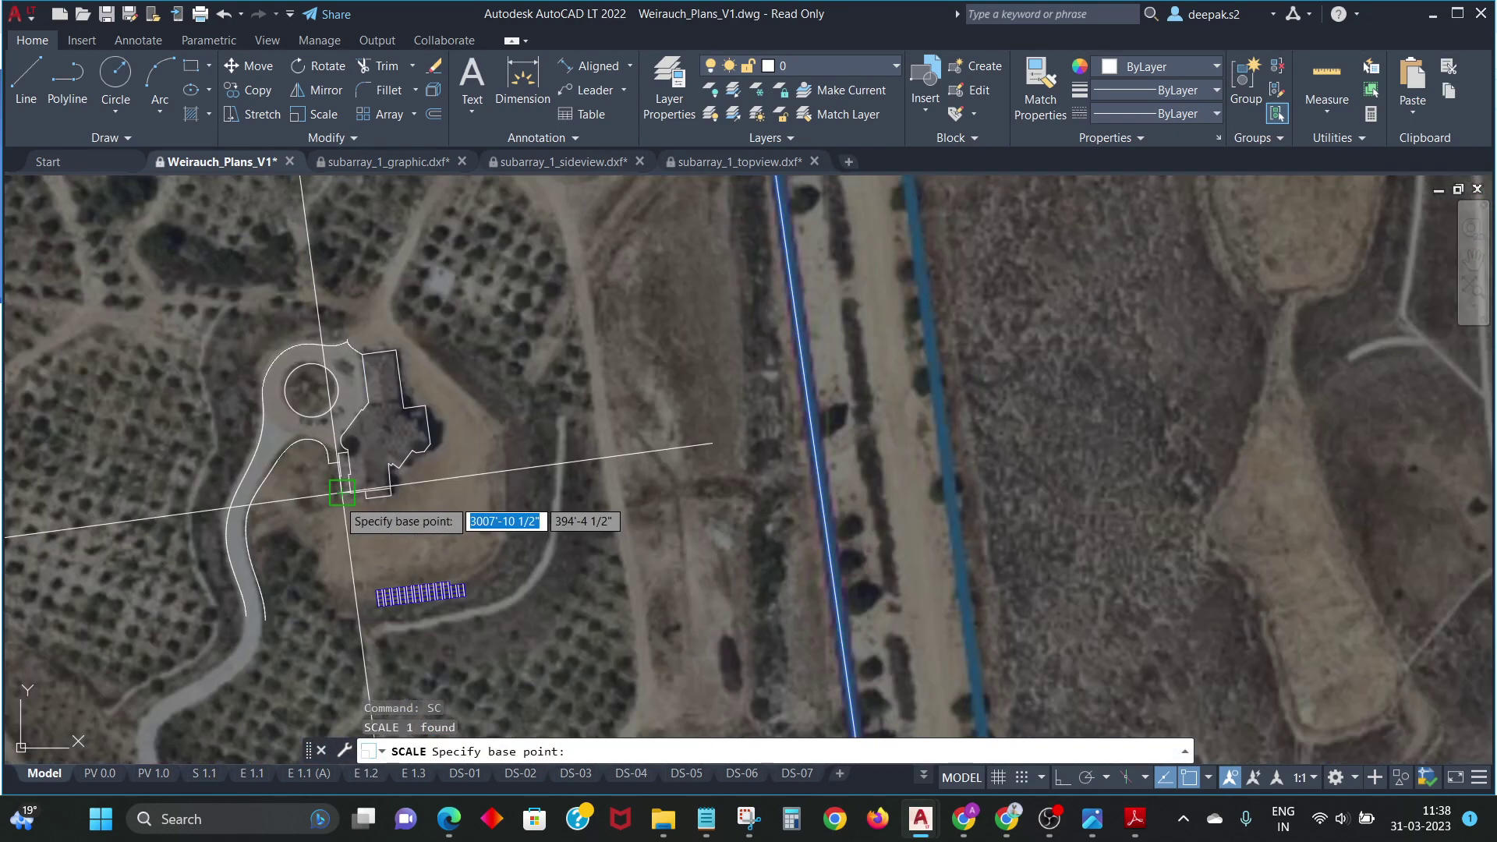
scroll(342, 492, "up", 2)
scroll(343, 493, "up", 2)
left_click(361, 492)
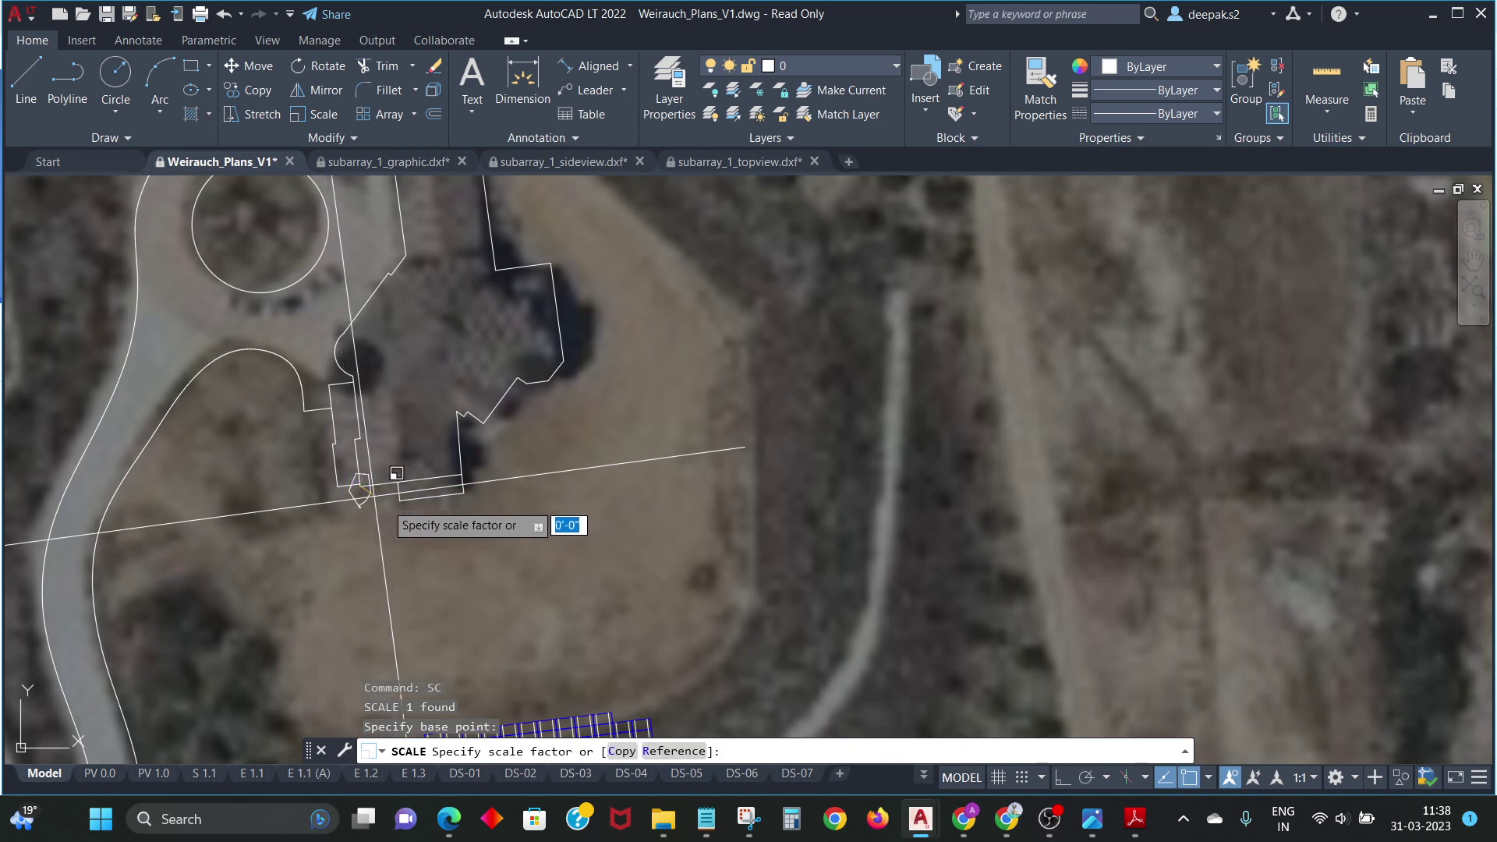
scroll(632, 562, "down", 5)
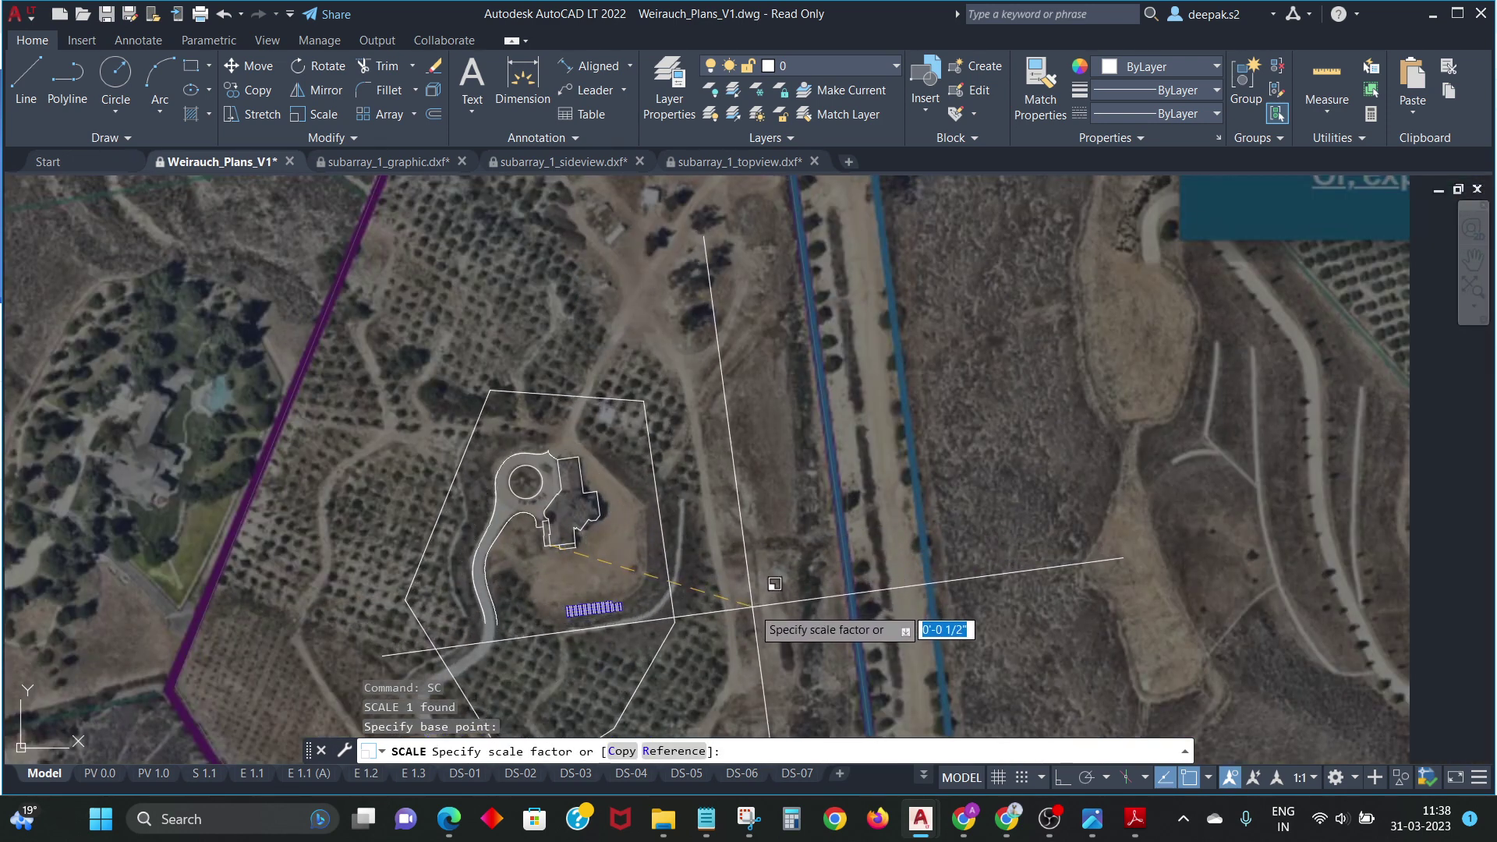
scroll(752, 606, "down", 2)
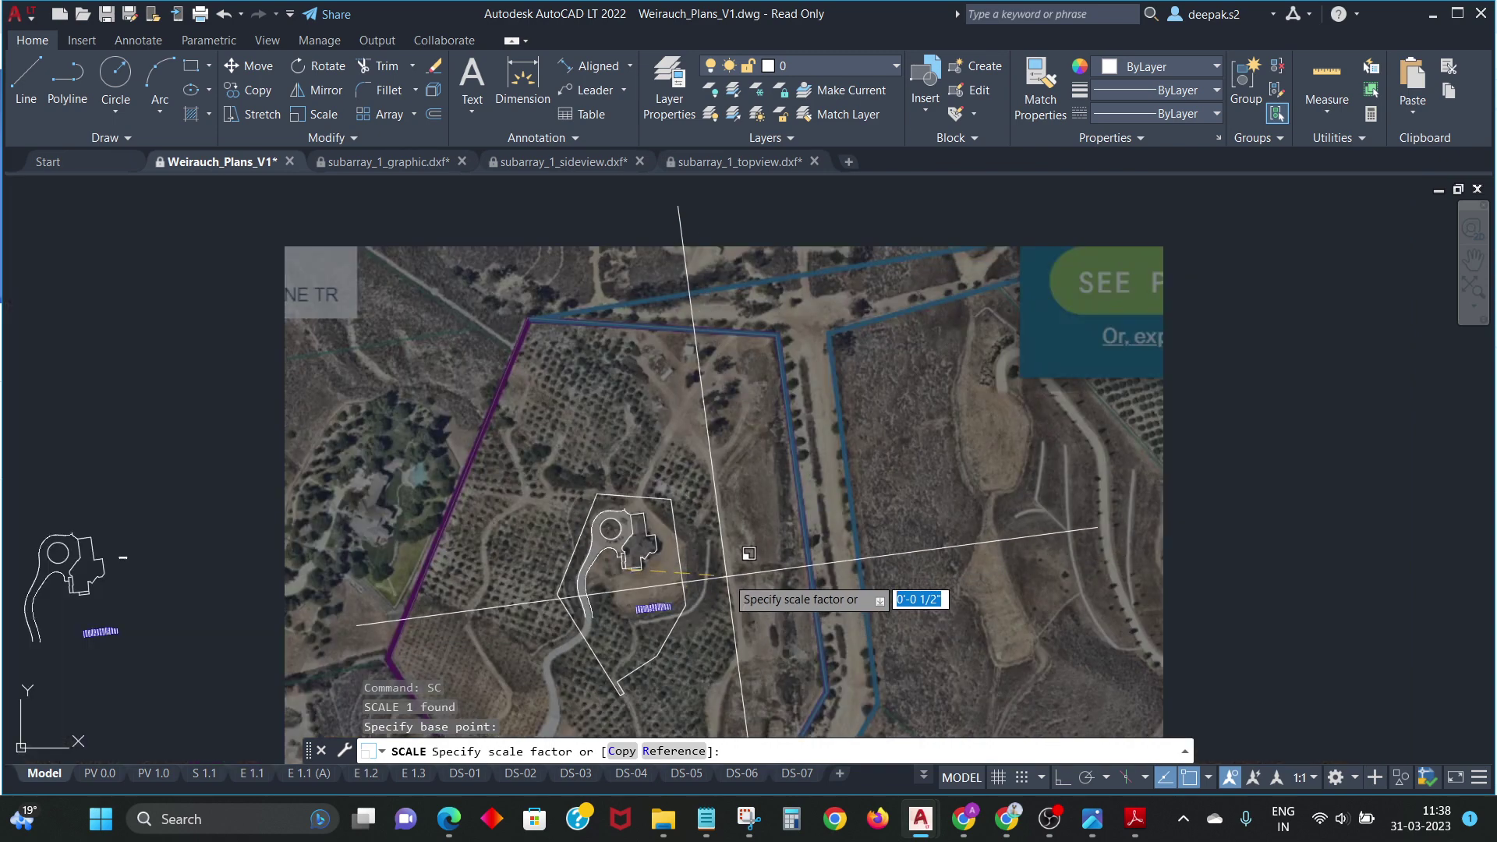
key("Escape")
- Explode the boundary outline into separate lines, undoing a trial move of one segment
left_click(650, 331)
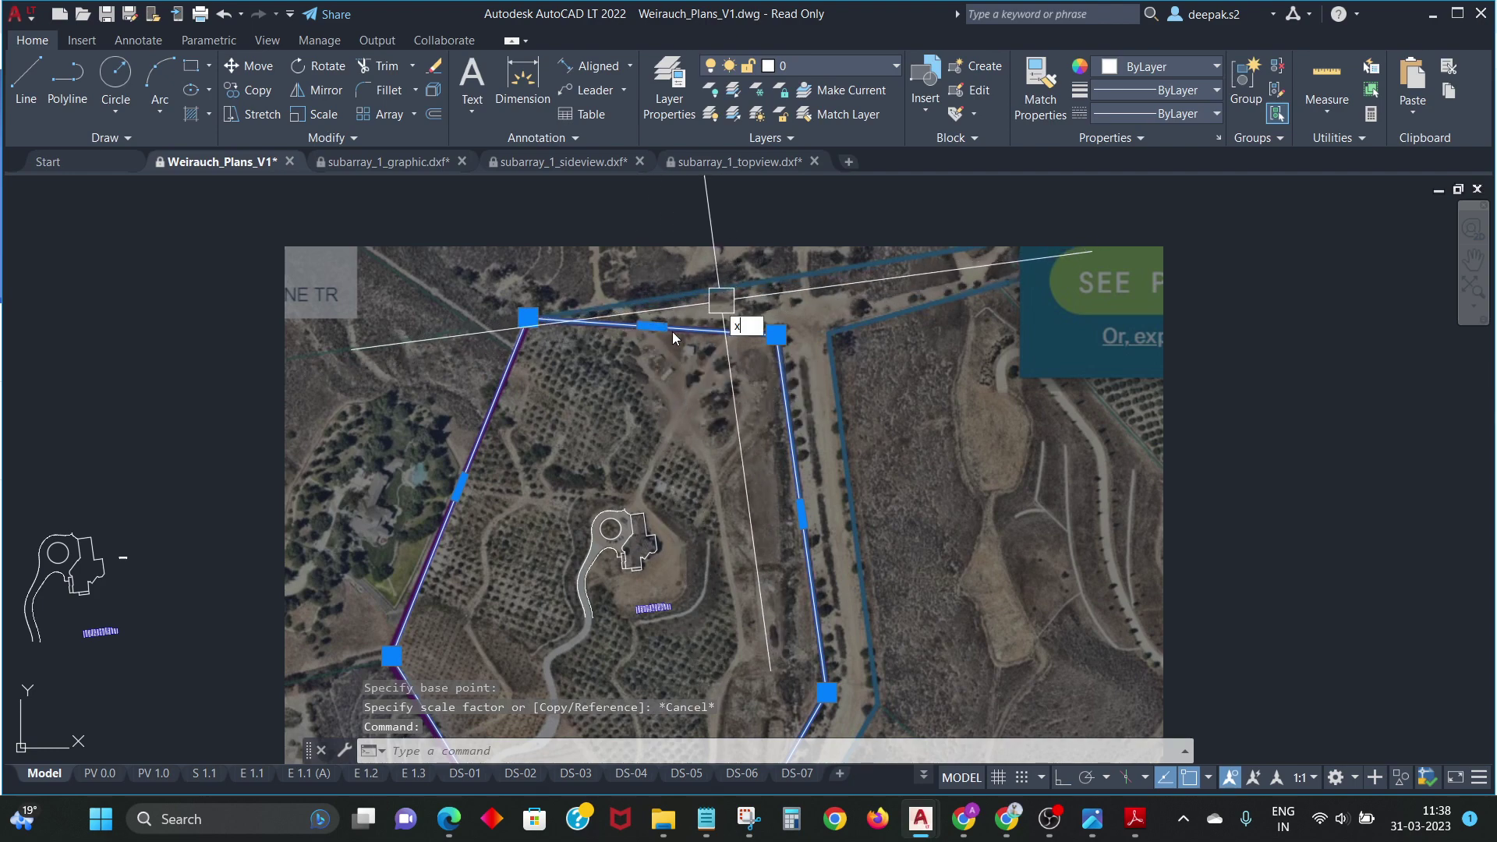
key("Return")
key("Return")
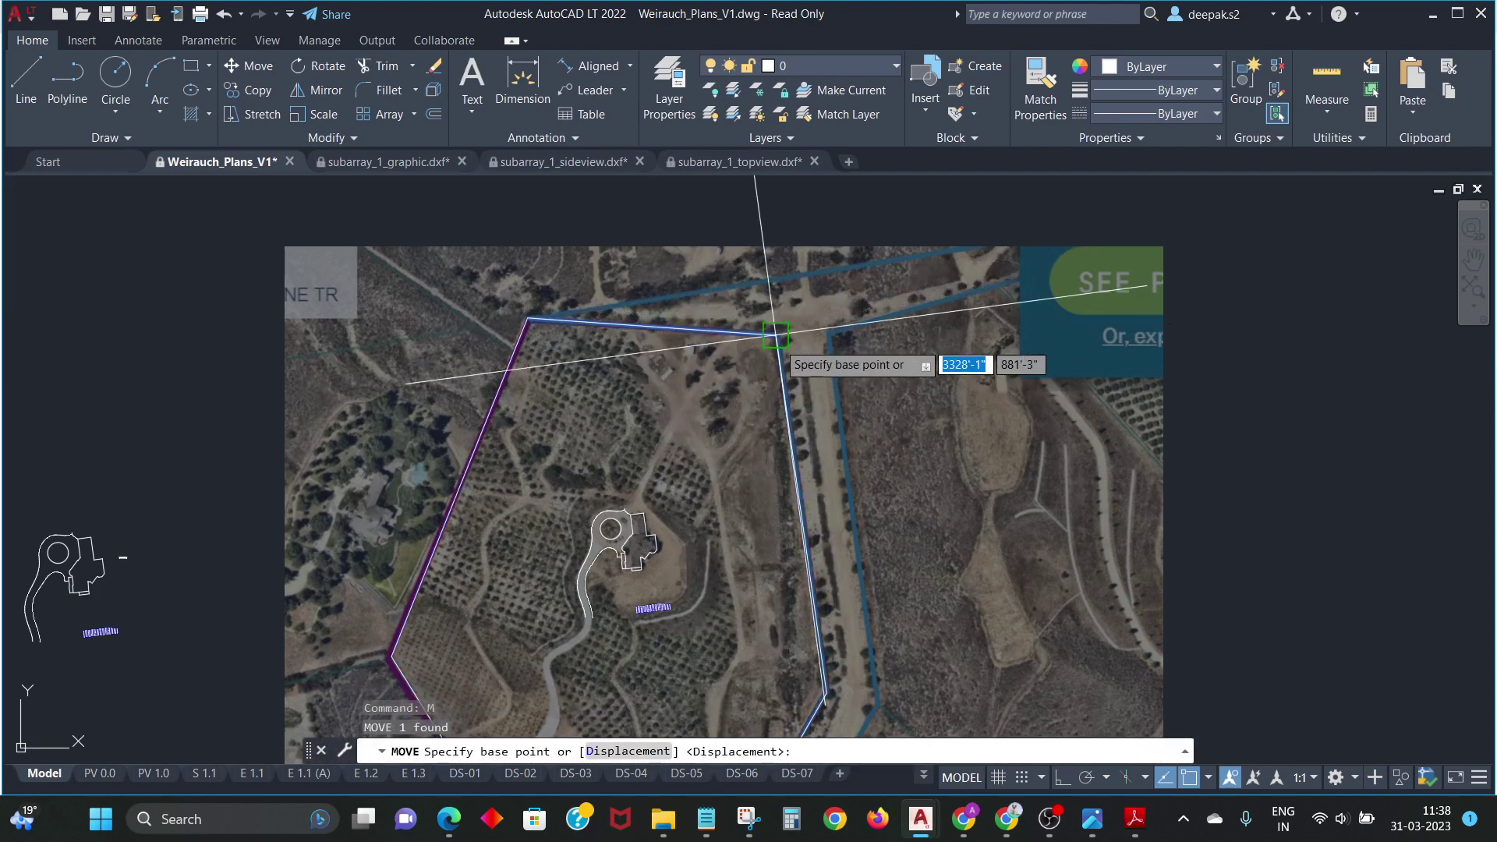
left_click(776, 334)
left_click(796, 471)
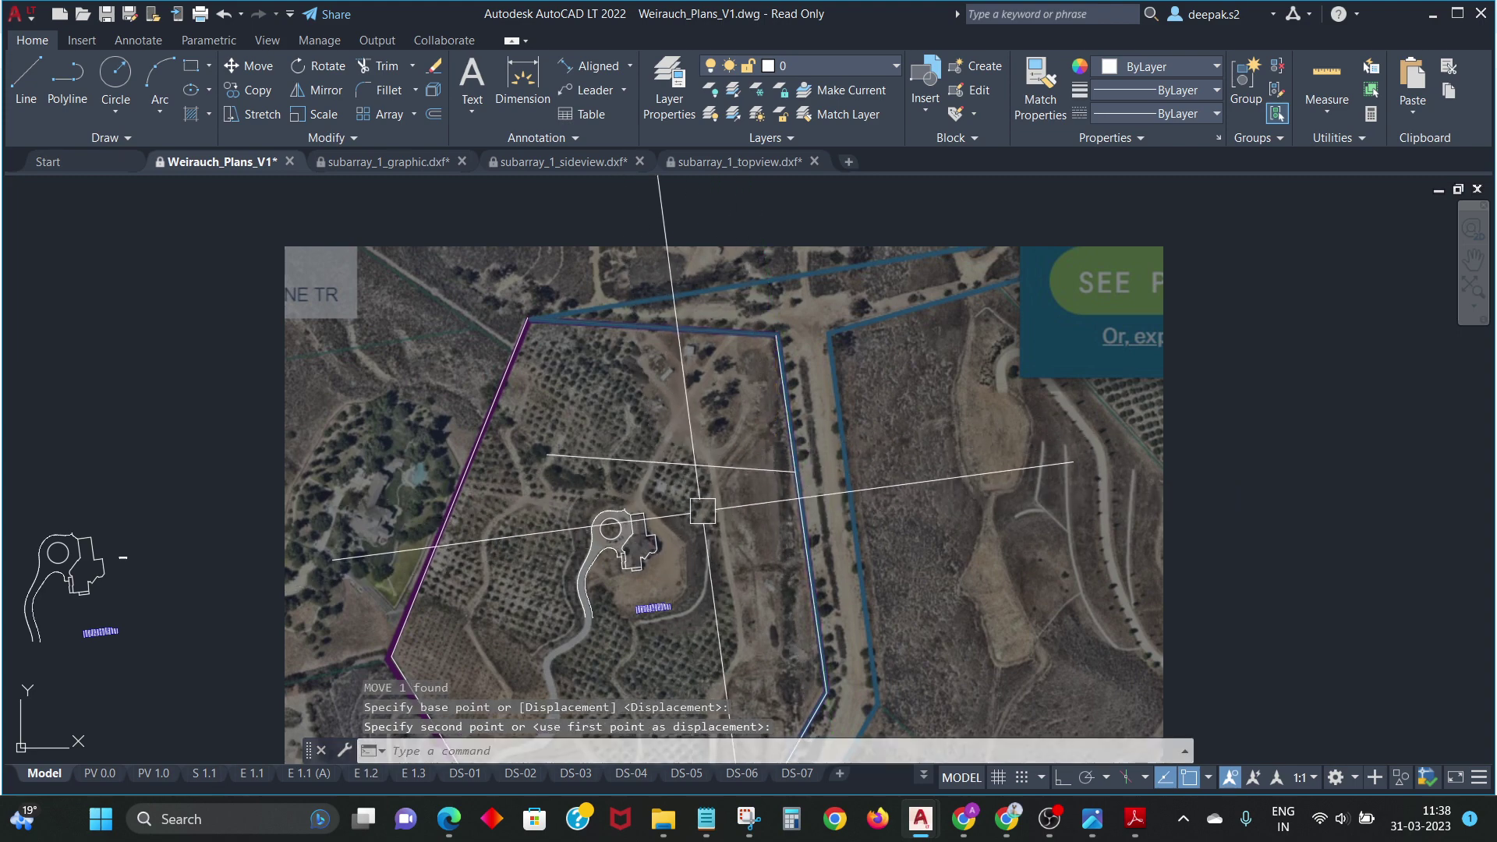
key("ctrl+z")
- Select the six exploded boundary segments around the house
left_click(851, 385)
left_click(335, 435)
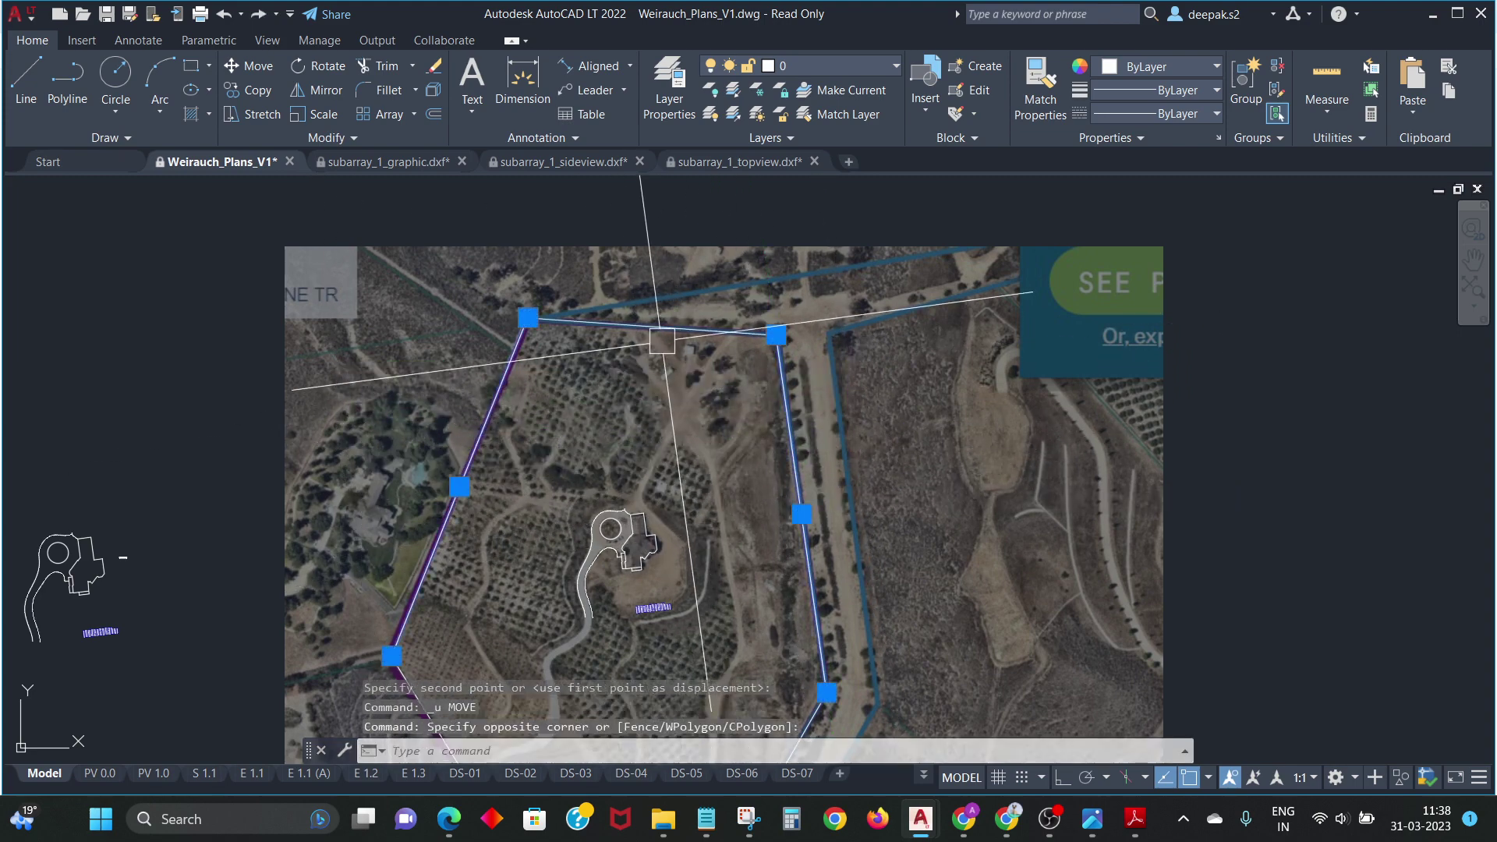
middle_click_drag(740, 605, 659, 409)
left_click(717, 572)
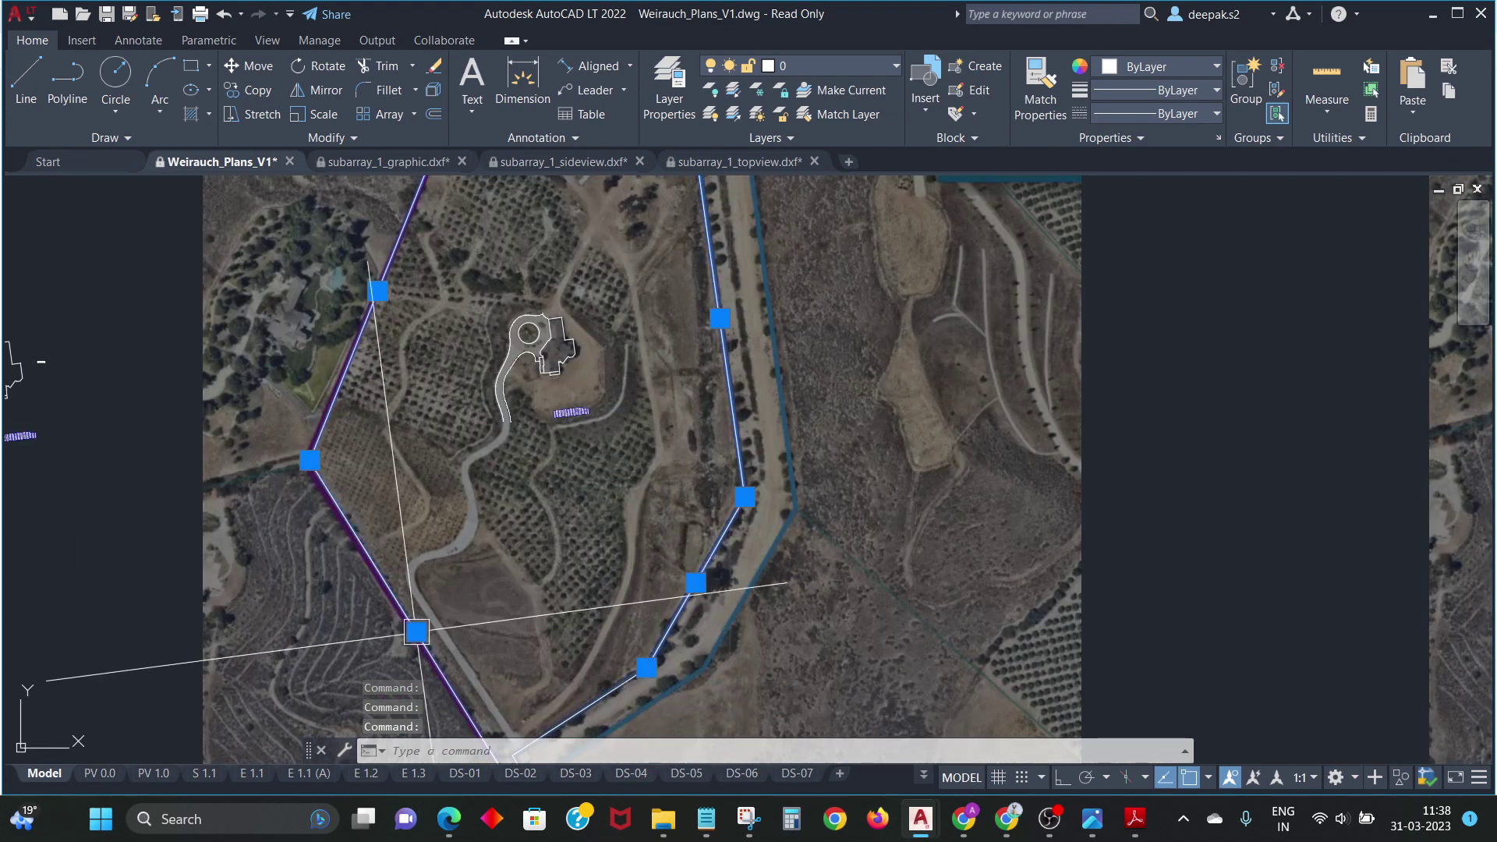
middle_click_drag(585, 698, 592, 712)
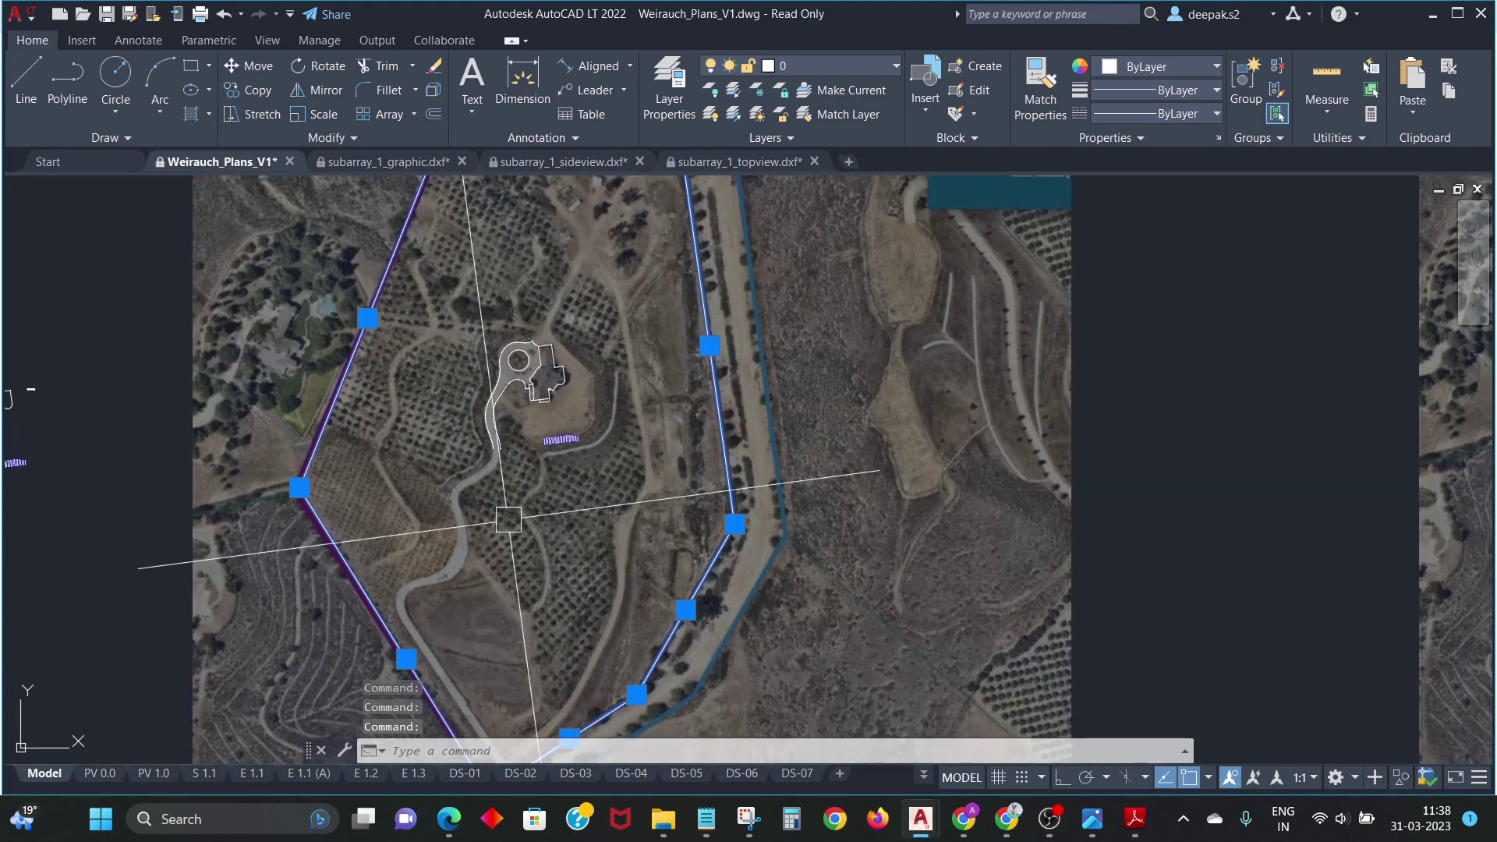
scroll(509, 519, "up", 3)
type("s")
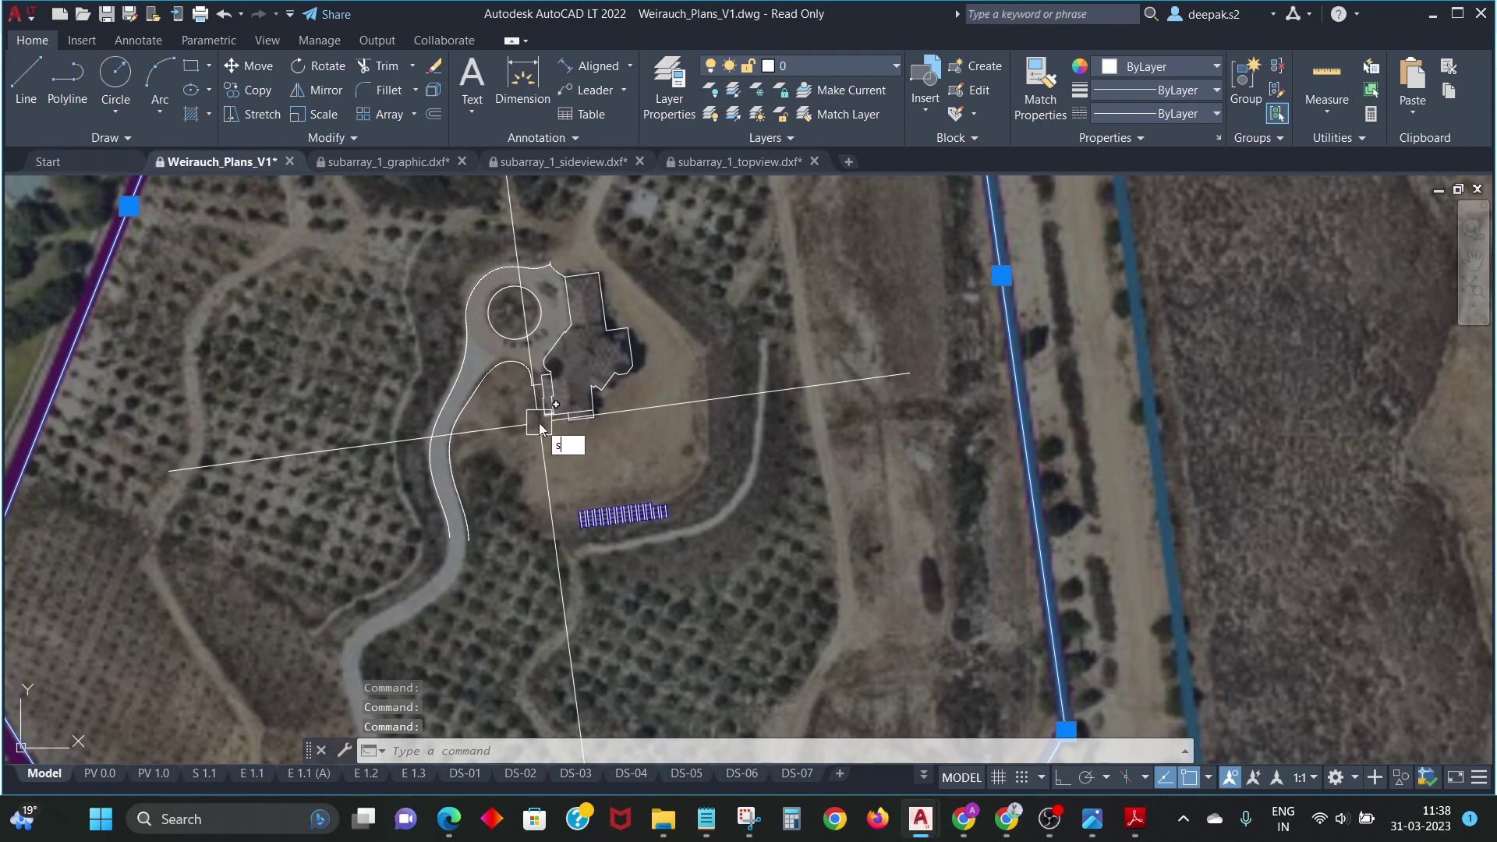
- Rescale the six selected boundary segments from a base point near the house
type("c")
key("Return")
scroll(551, 435, "up", 2)
left_click(602, 358)
scroll(731, 338, "down", 3)
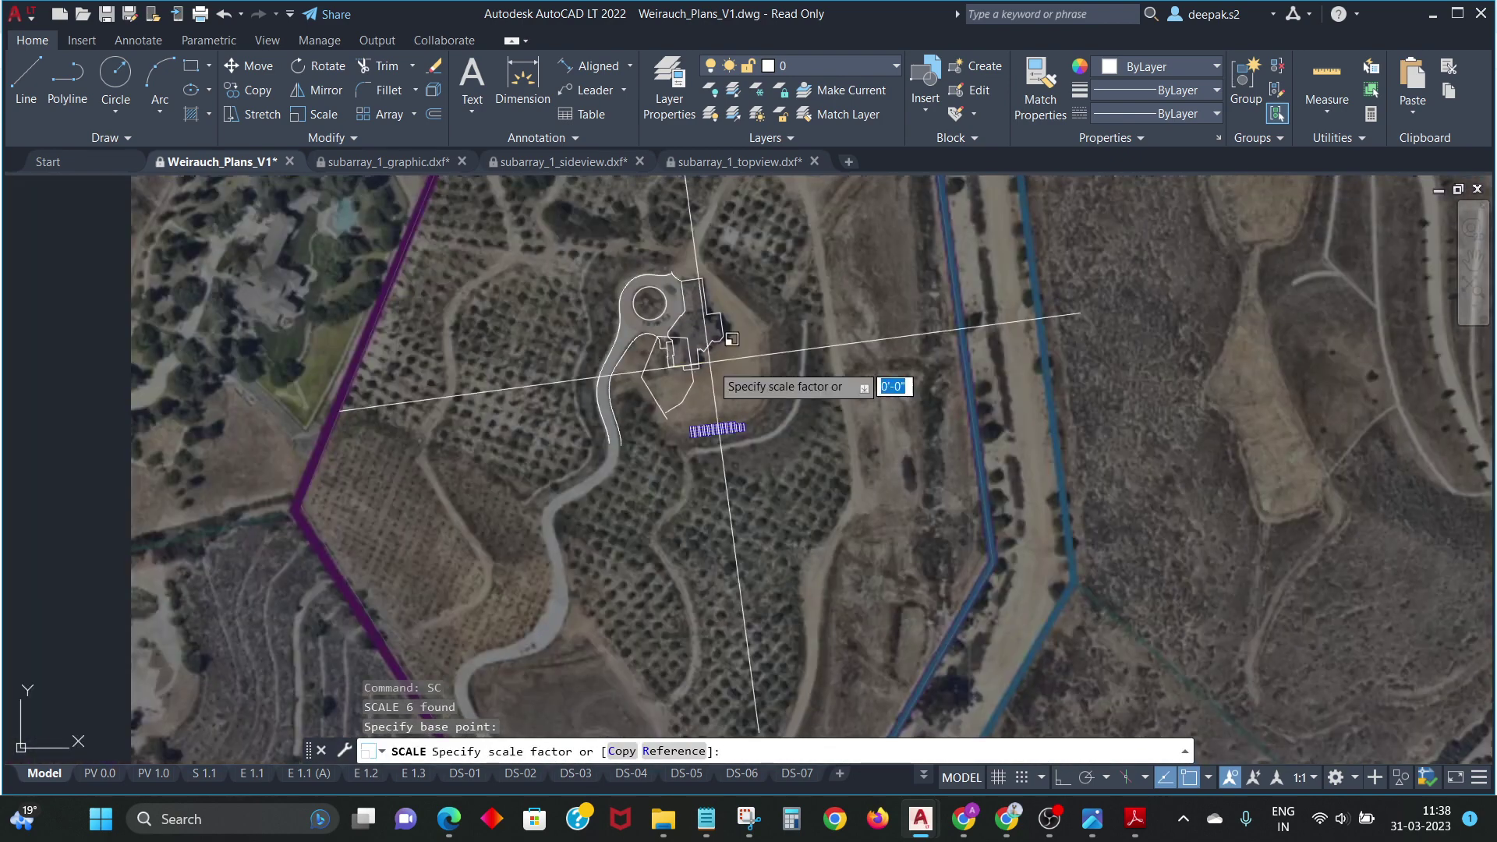
left_click(897, 428)
middle_click_drag(594, 577, 583, 577)
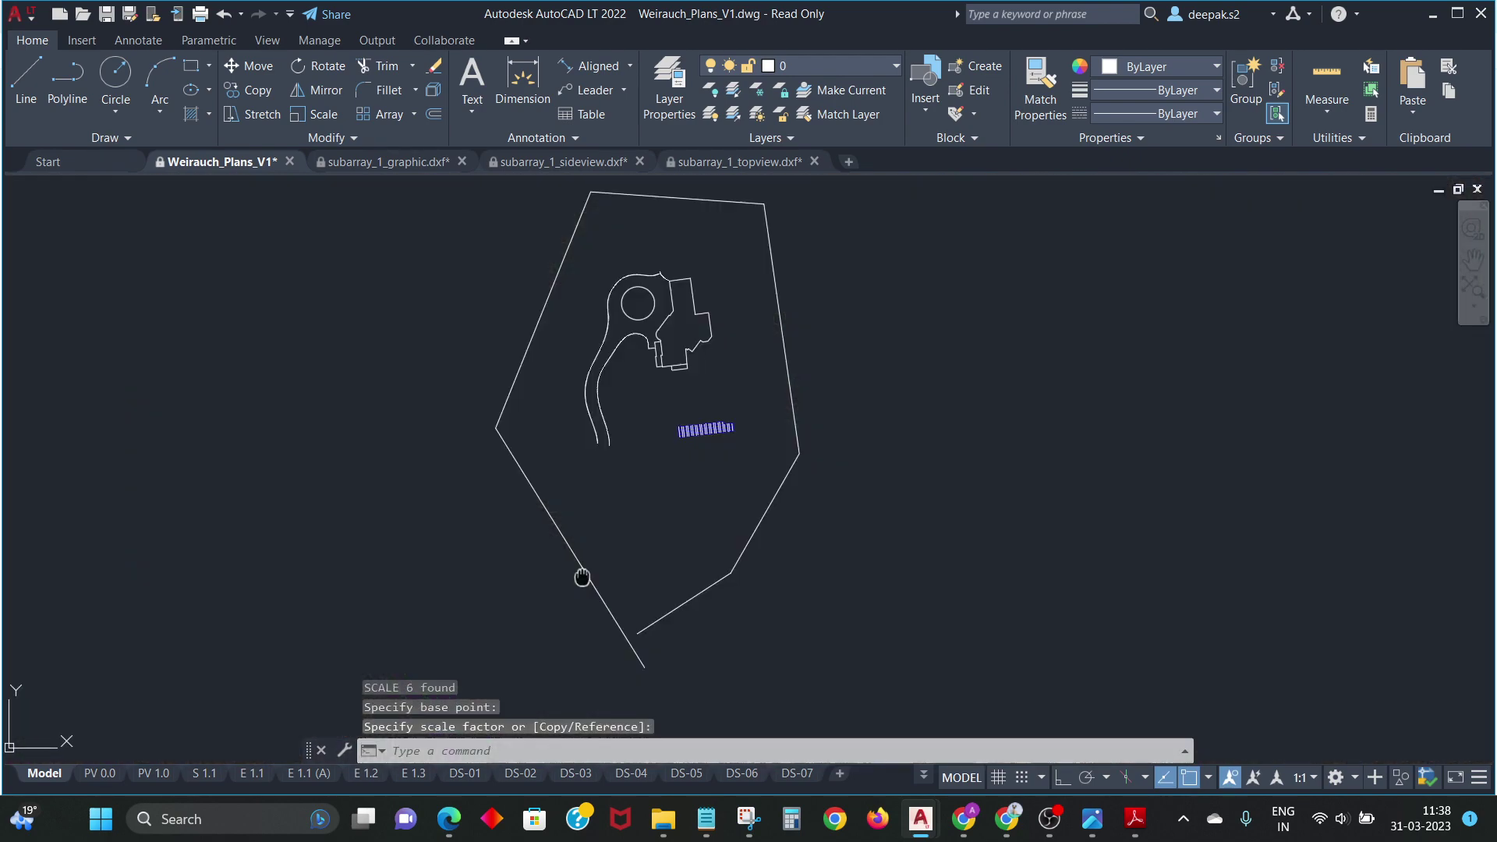
scroll(616, 616, "up", 1)
scroll(618, 618, "up", 3)
scroll(639, 639, "up", 1)
scroll(640, 640, "up", 1)
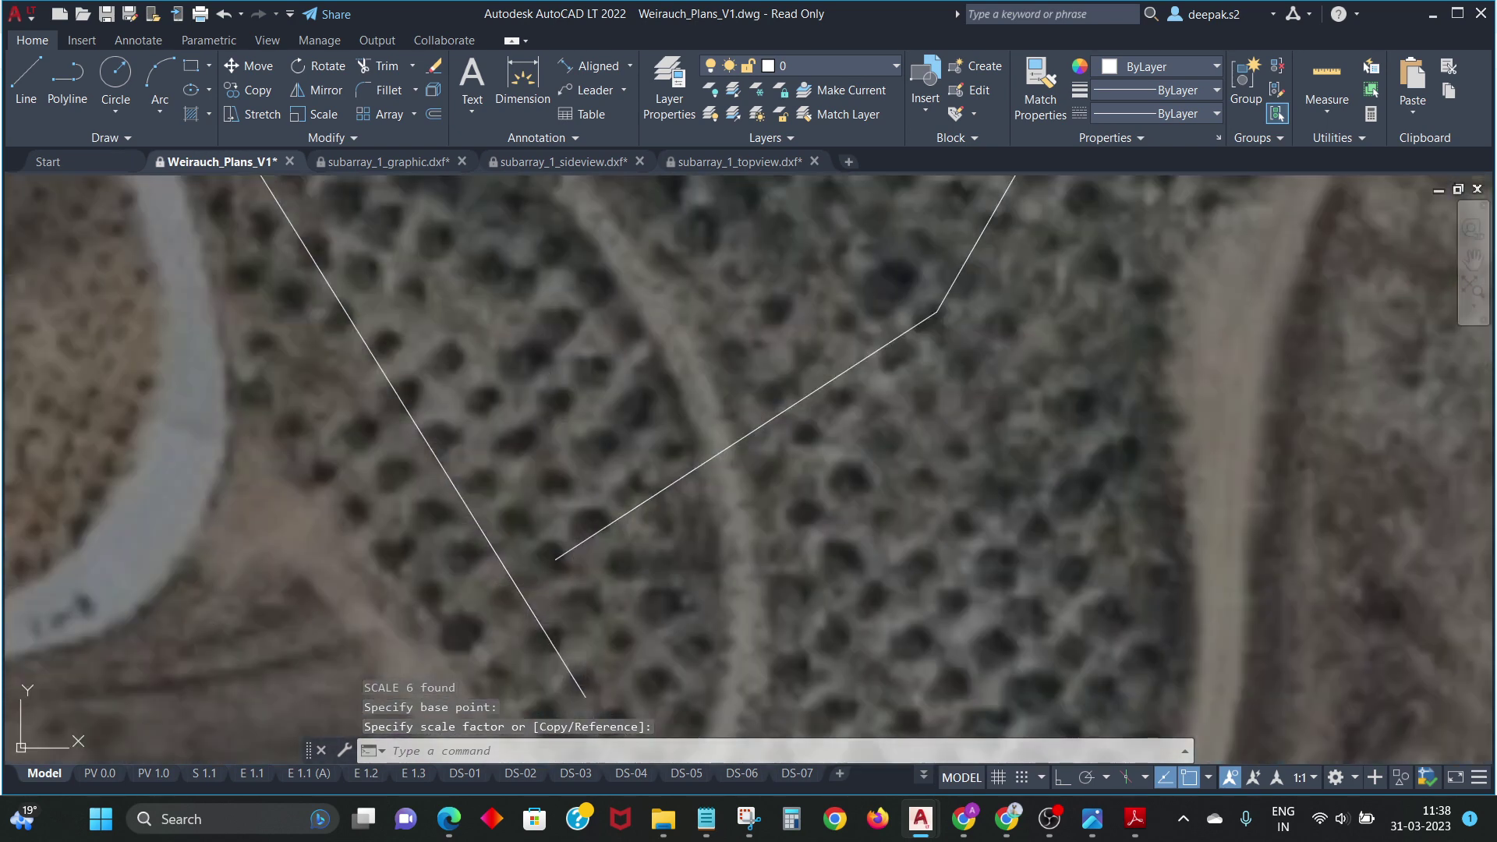
type("l")
key("Return")
- Draw a connecting line segment at the boundary's lower corner
scroll(622, 663, "up", 3)
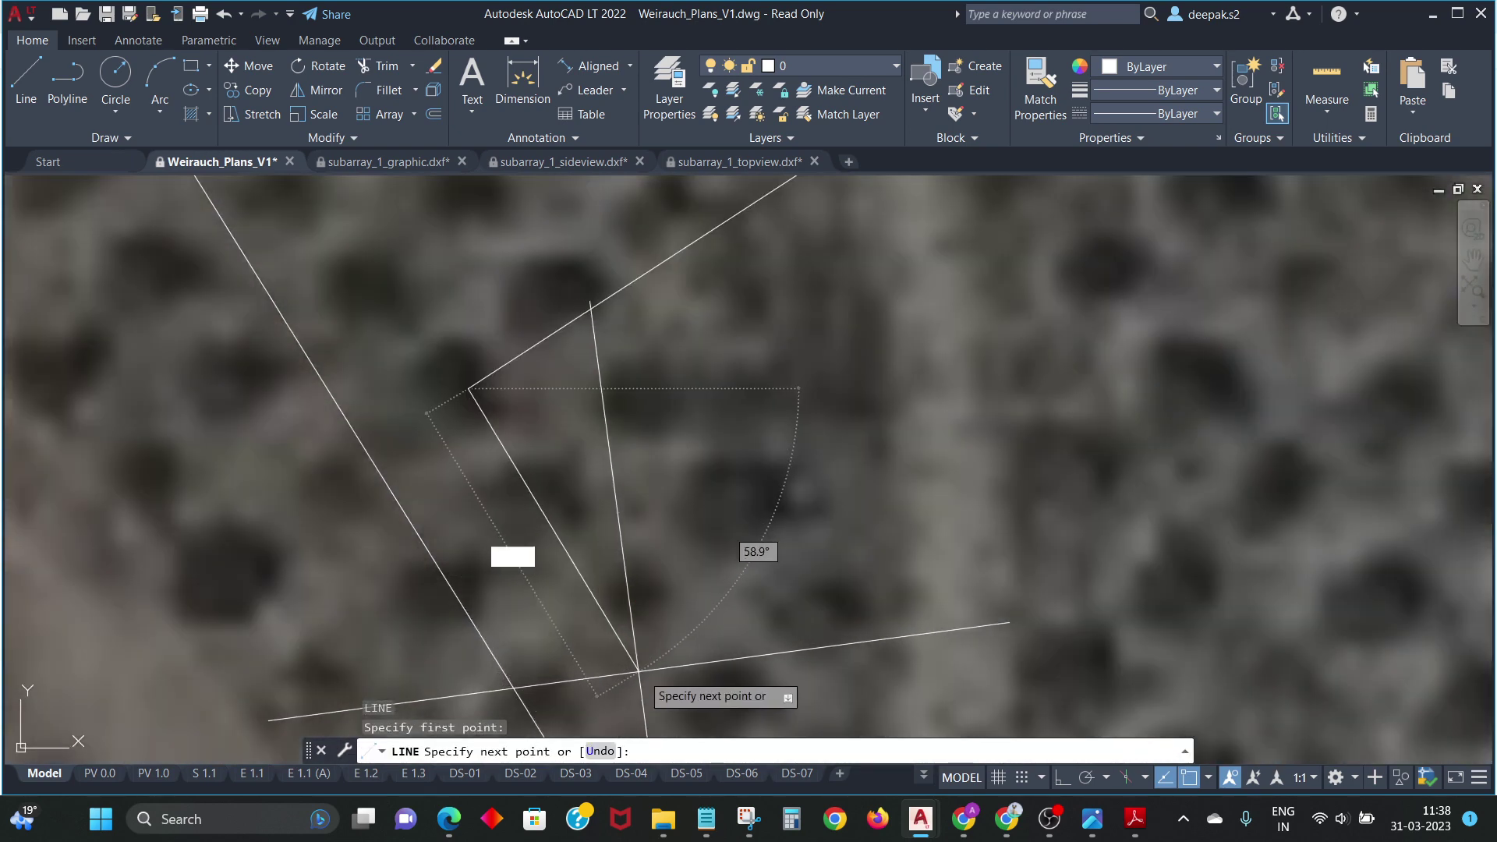
left_click(642, 677)
middle_click_drag(642, 677, 690, 527)
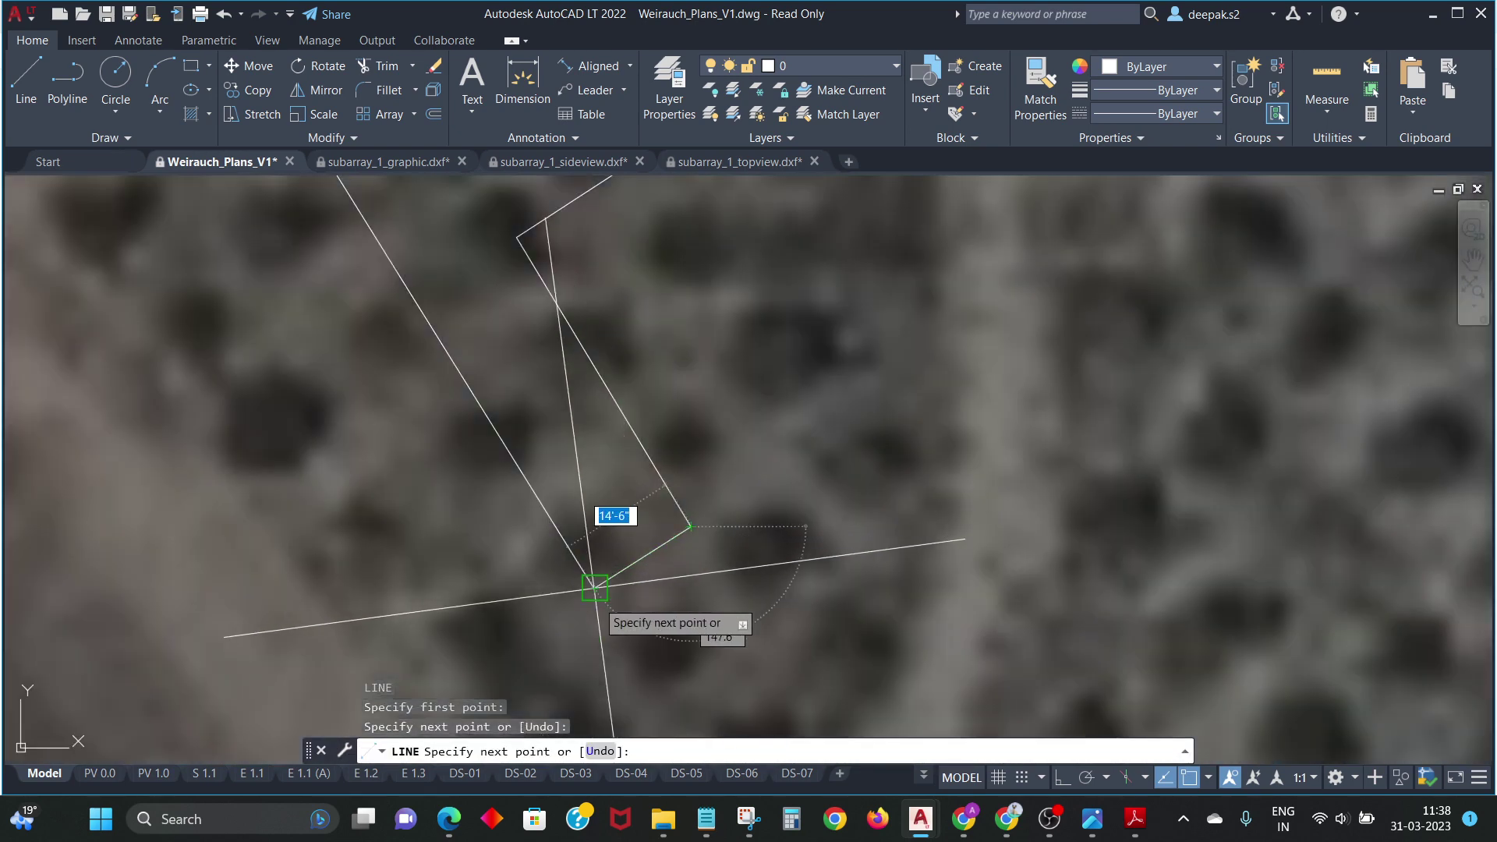
left_click(595, 586)
scroll(709, 508, "down", 5)
key("Return")
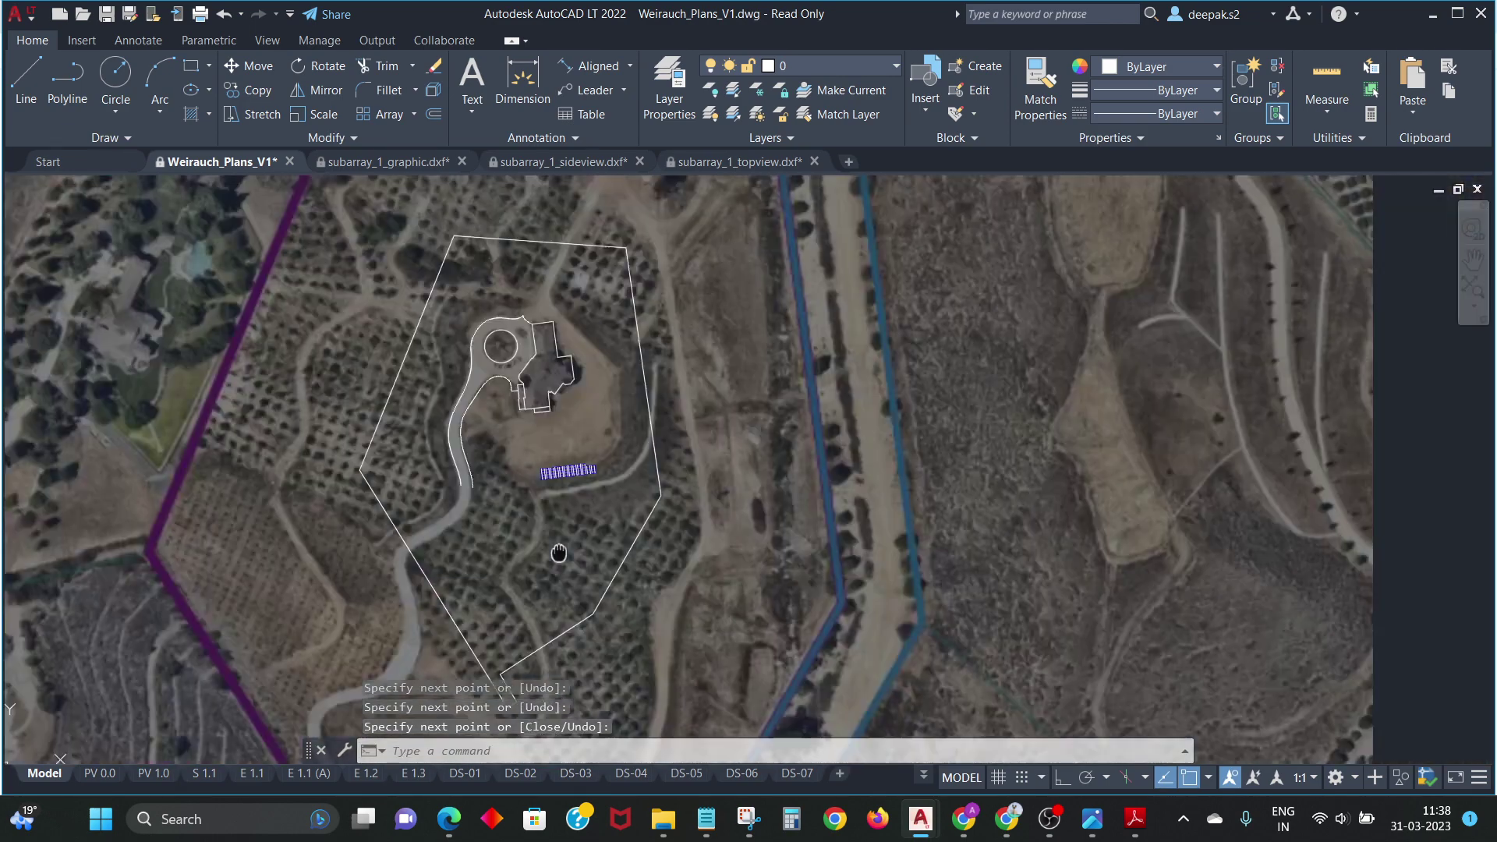
- Select the right boundary line and switch to the PV 0.0 layout sheet
scroll(559, 552, "up", 3)
left_click(601, 452)
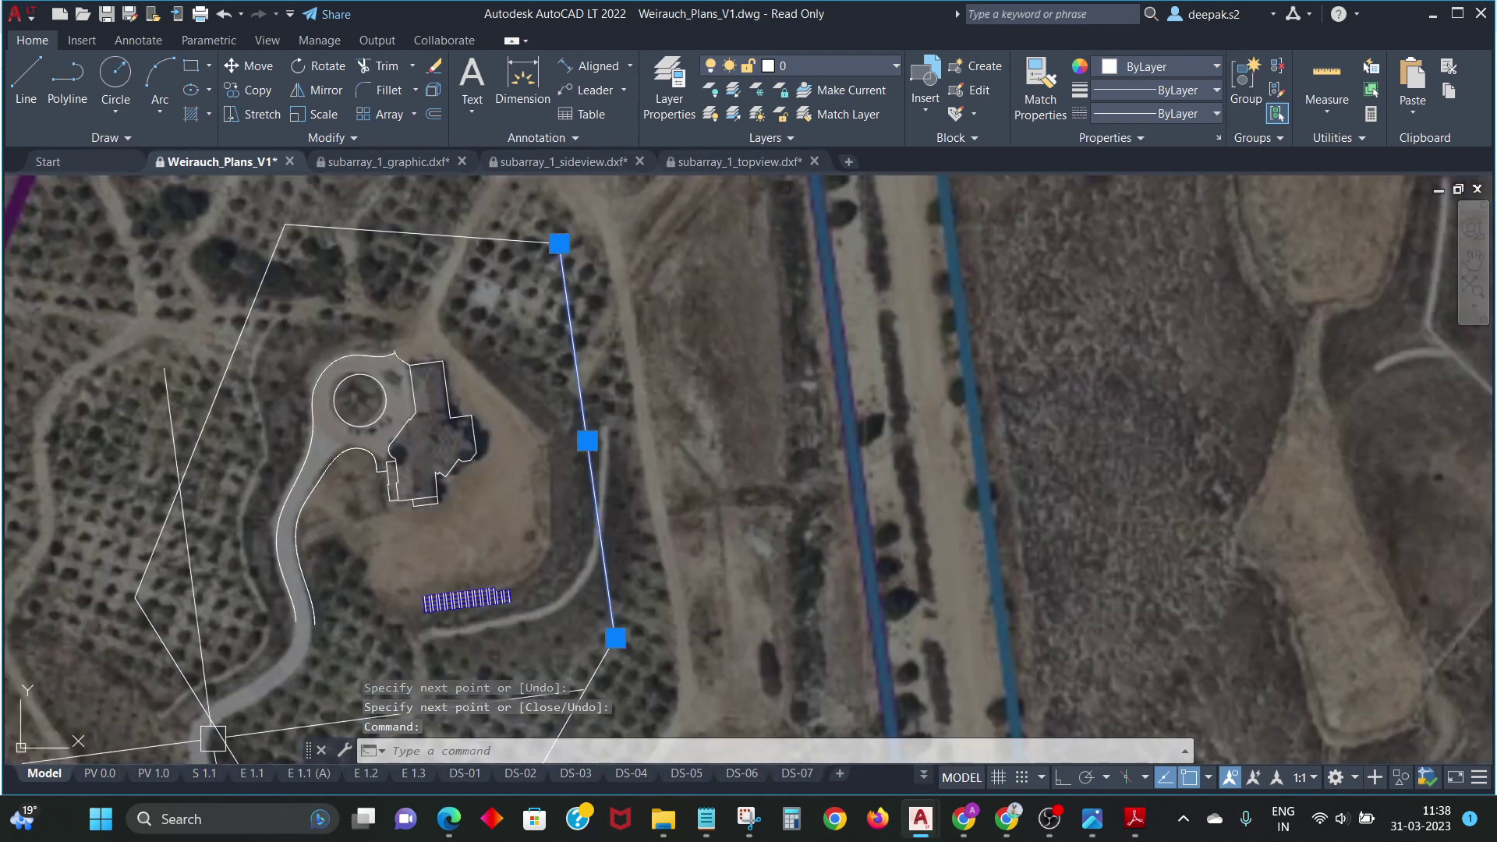
middle_click_drag(587, 425, 618, 401)
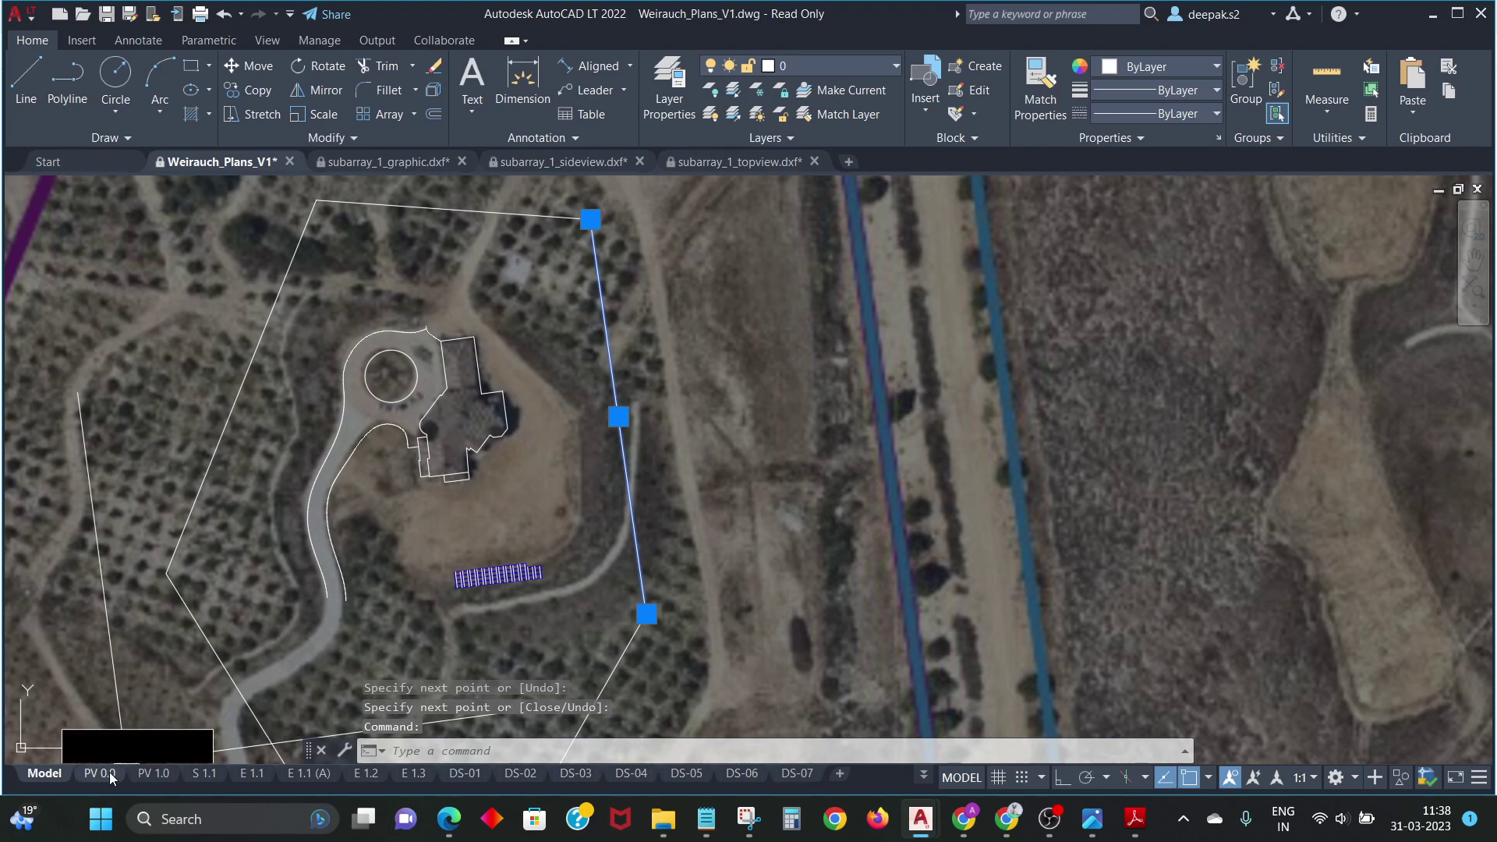
left_click(112, 777)
scroll(764, 475, "up", 1)
- Window-select and erase the 22 old labels and lines on the plot plan
left_click(857, 364)
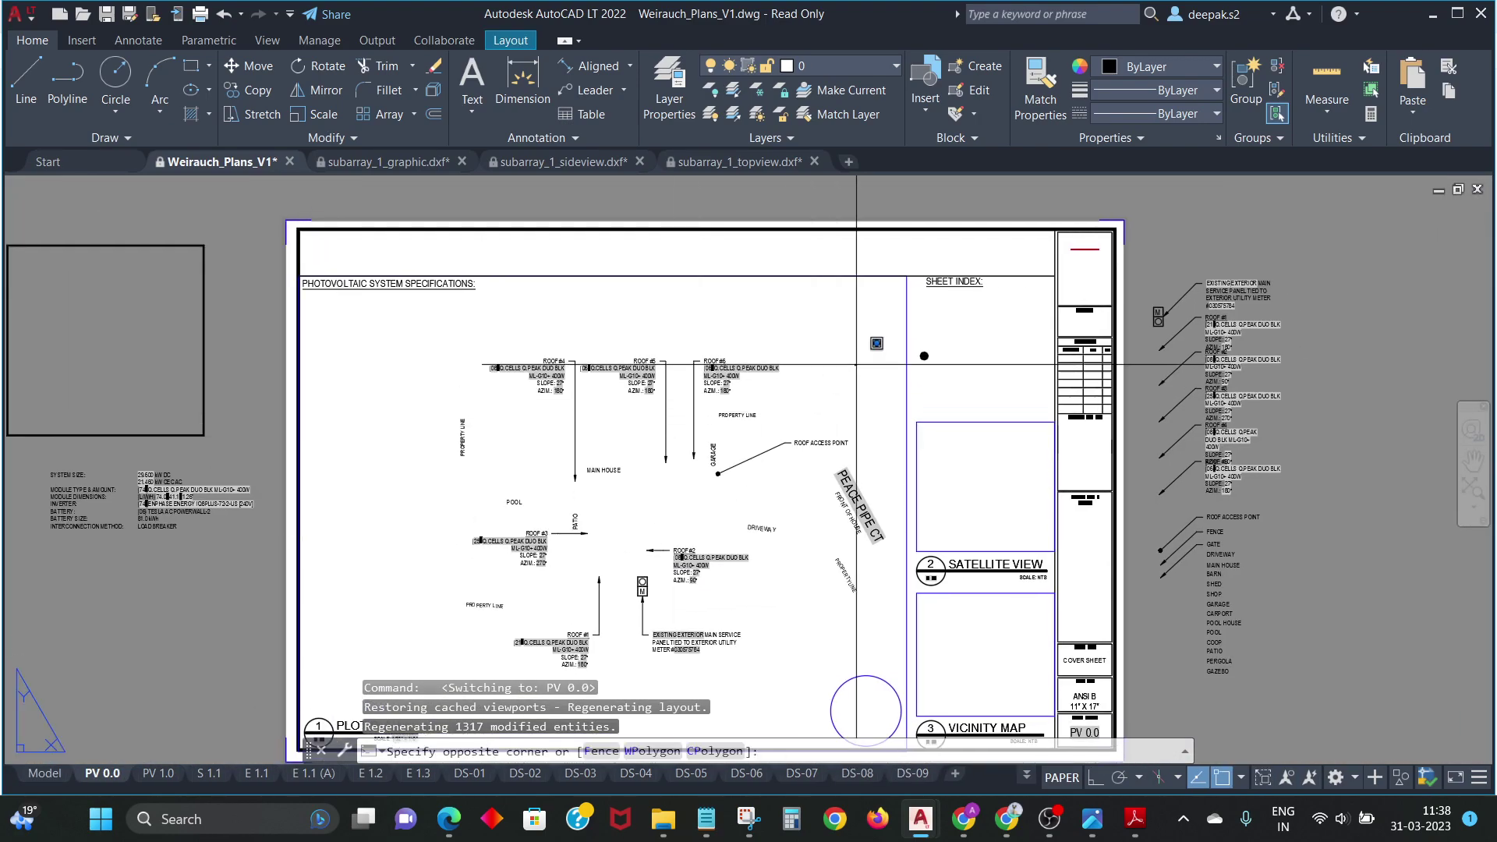
left_click(421, 698)
scroll(565, 574, "up", 2)
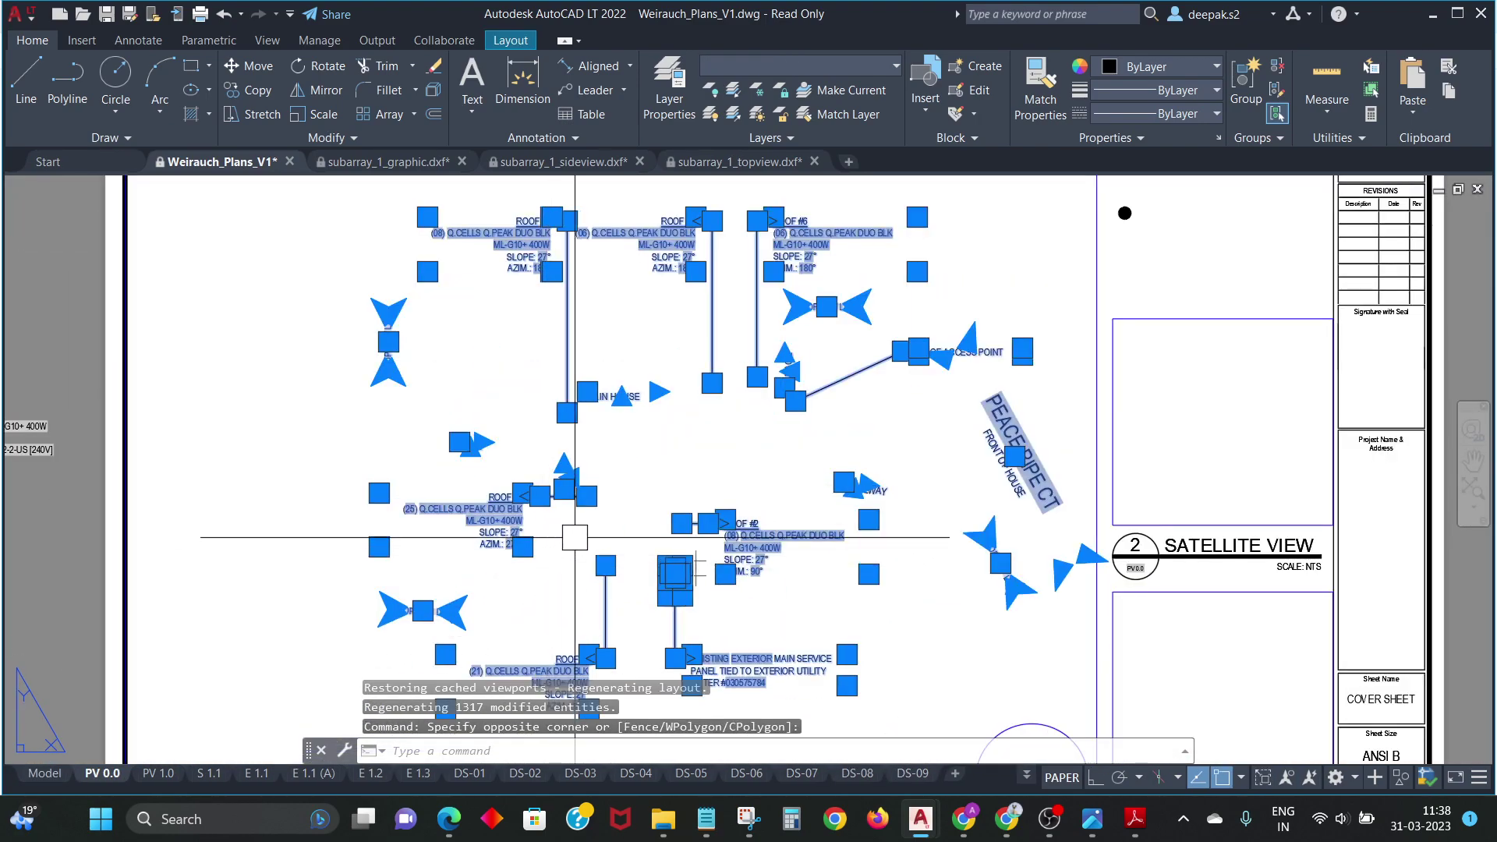
key("Delete")
scroll(572, 505, "down", 3)
scroll(541, 495, "up", 3)
- Zoom the plot-plan viewport far out, exit it with PS and return to the Model tab
middle_click_drag(555, 475, 432, 538)
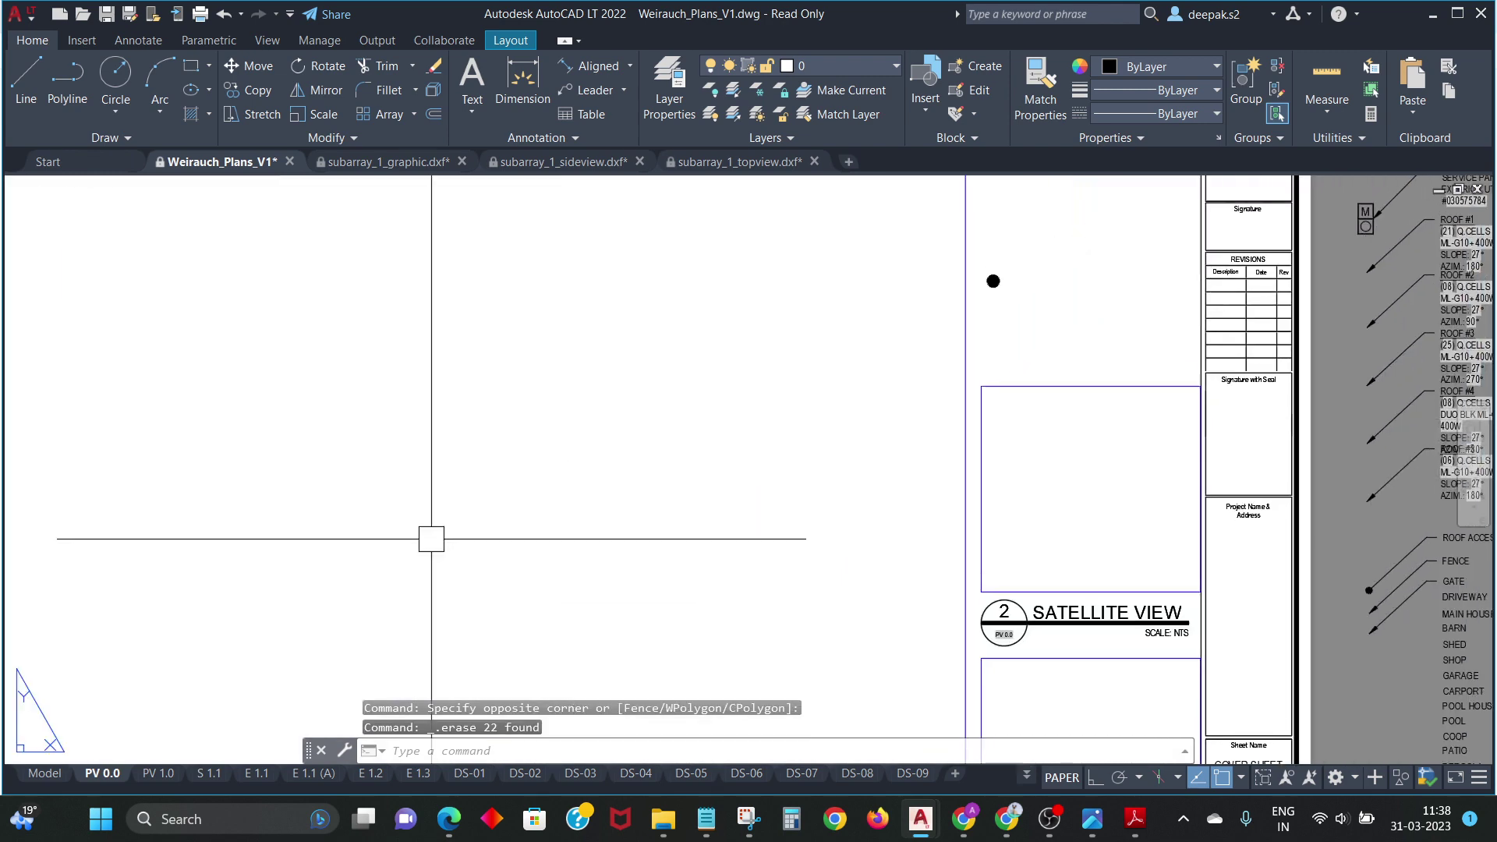
double_click(431, 539)
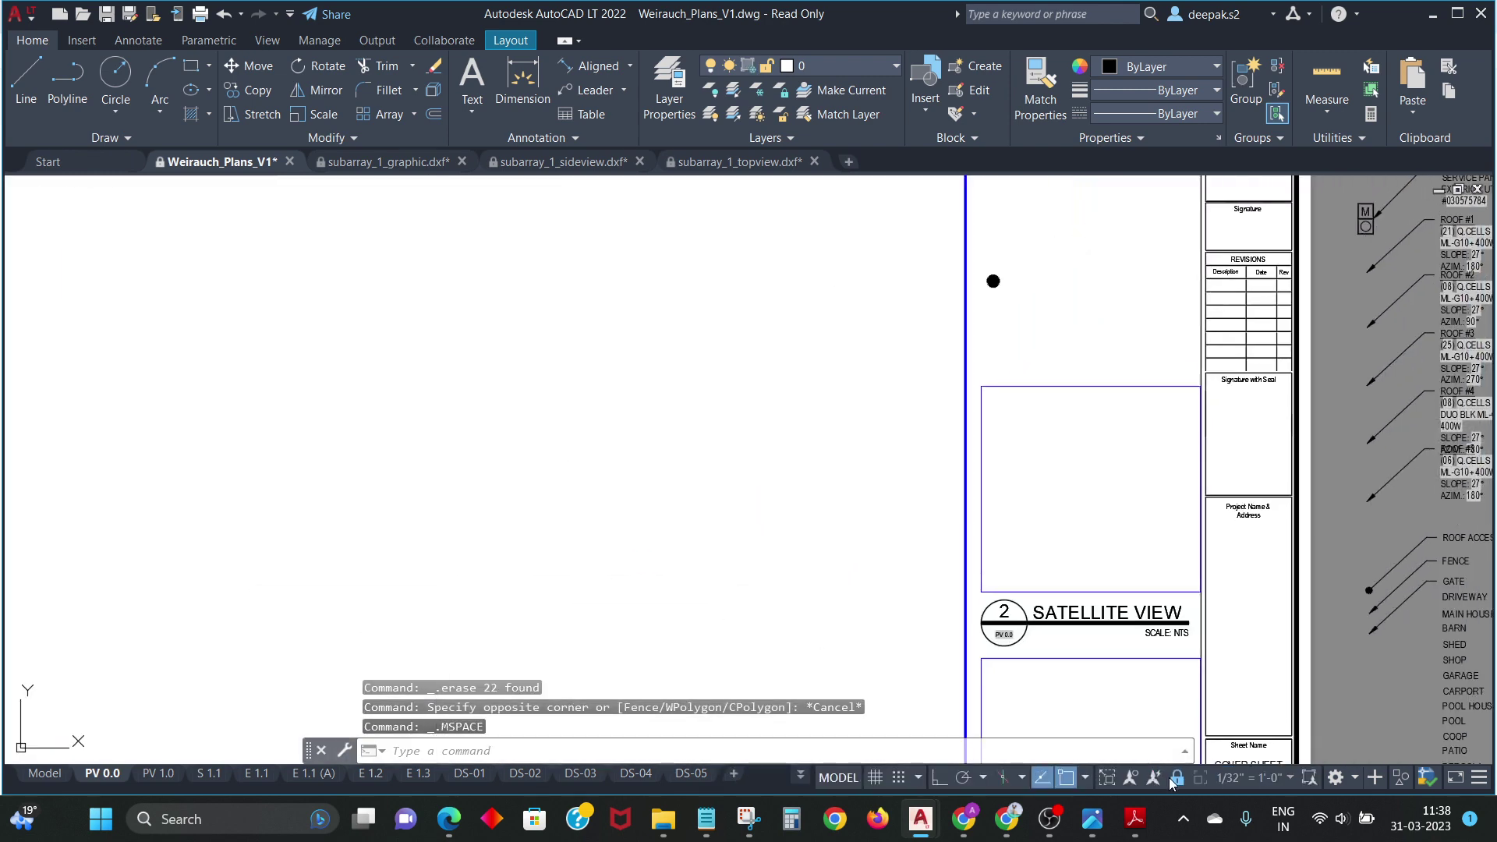
scroll(617, 546, "down", 2)
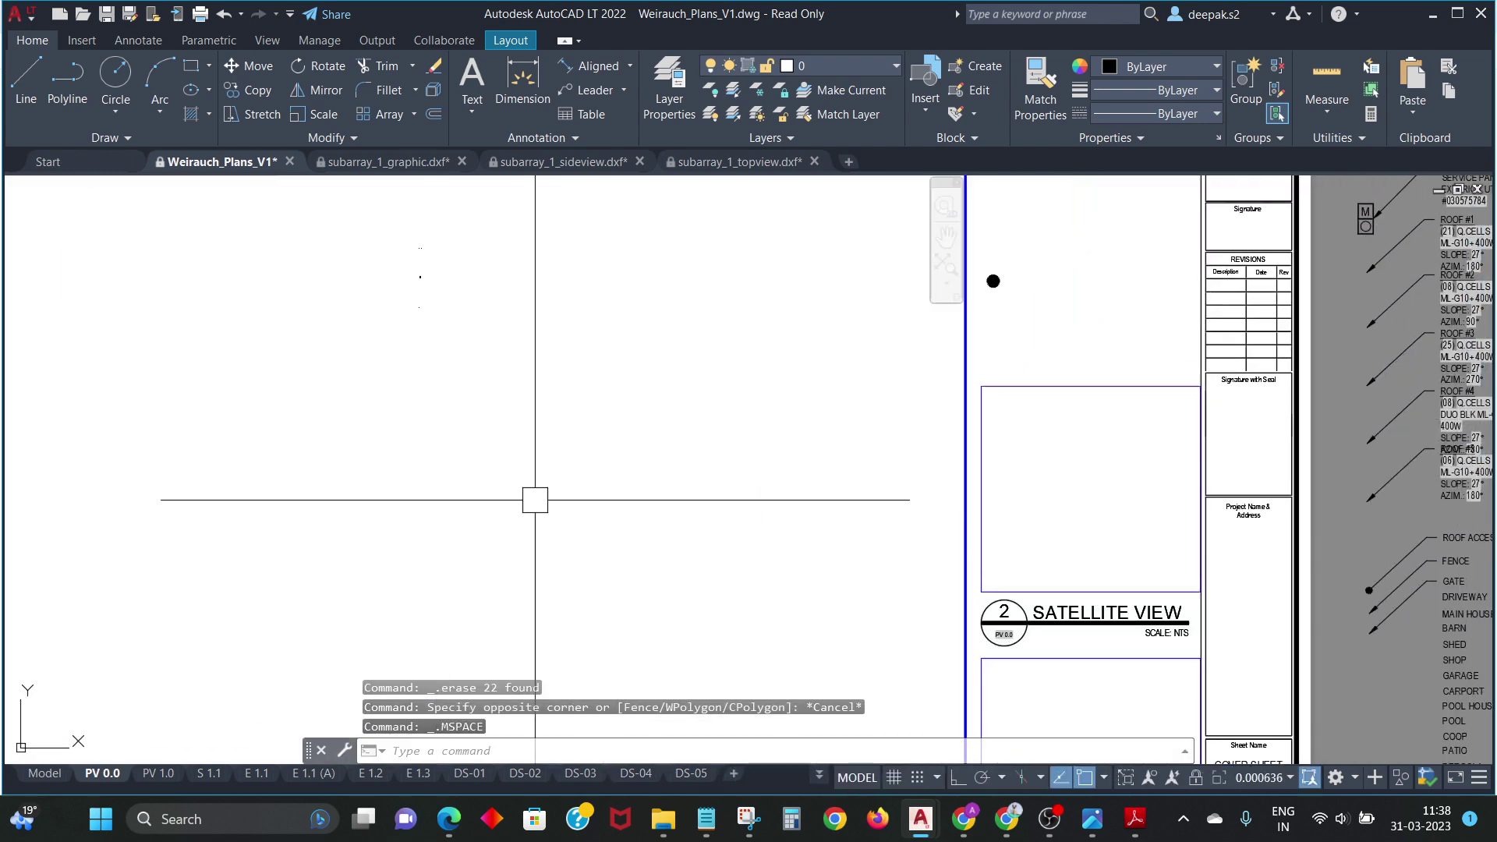
scroll(535, 500, "down", 4)
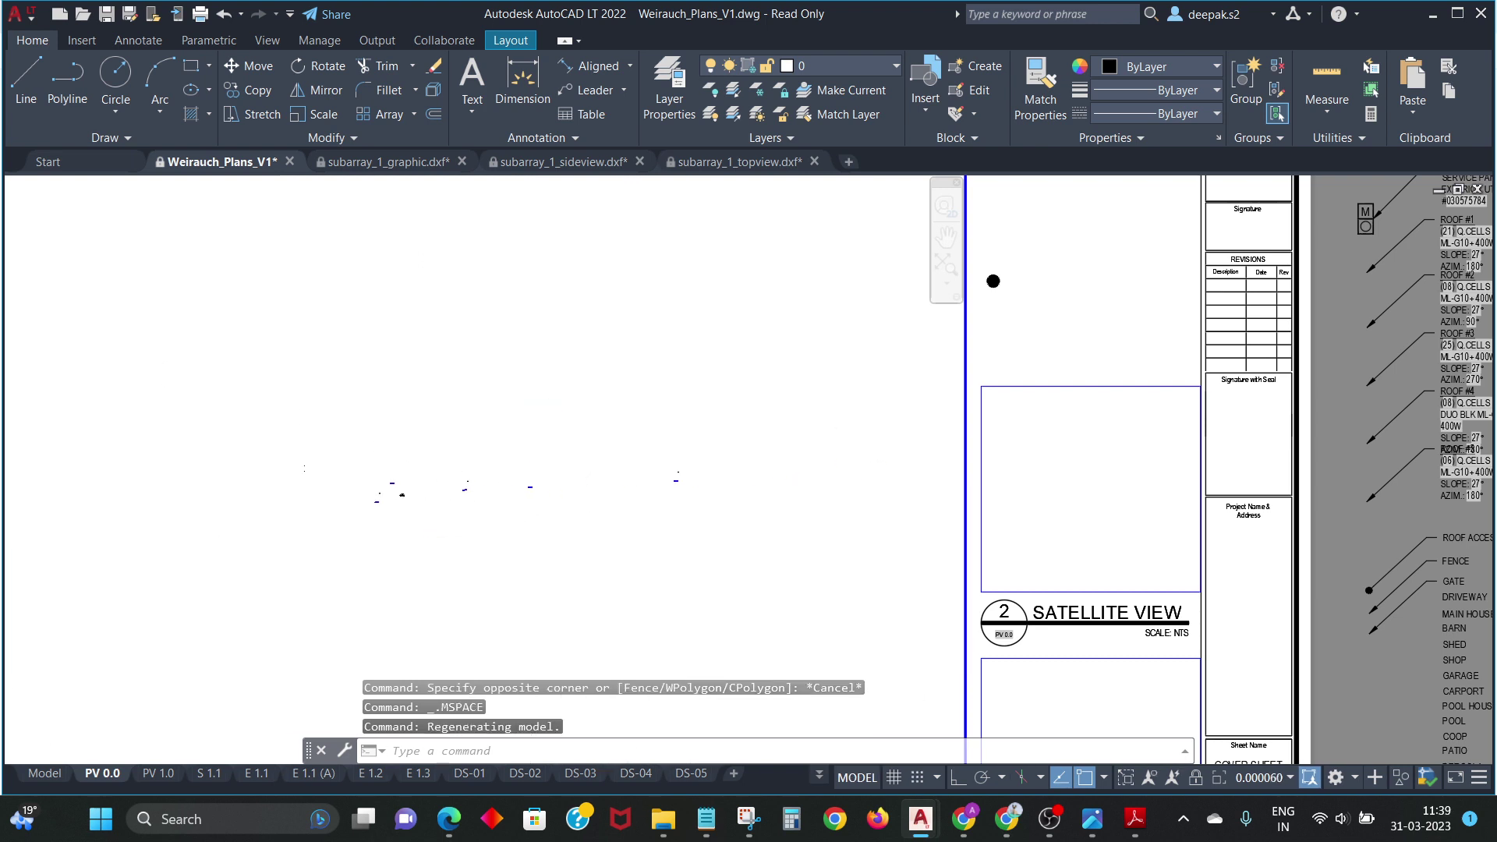
scroll(682, 510, "up", 4)
scroll(612, 497, "down", 4)
scroll(545, 492, "down", 3)
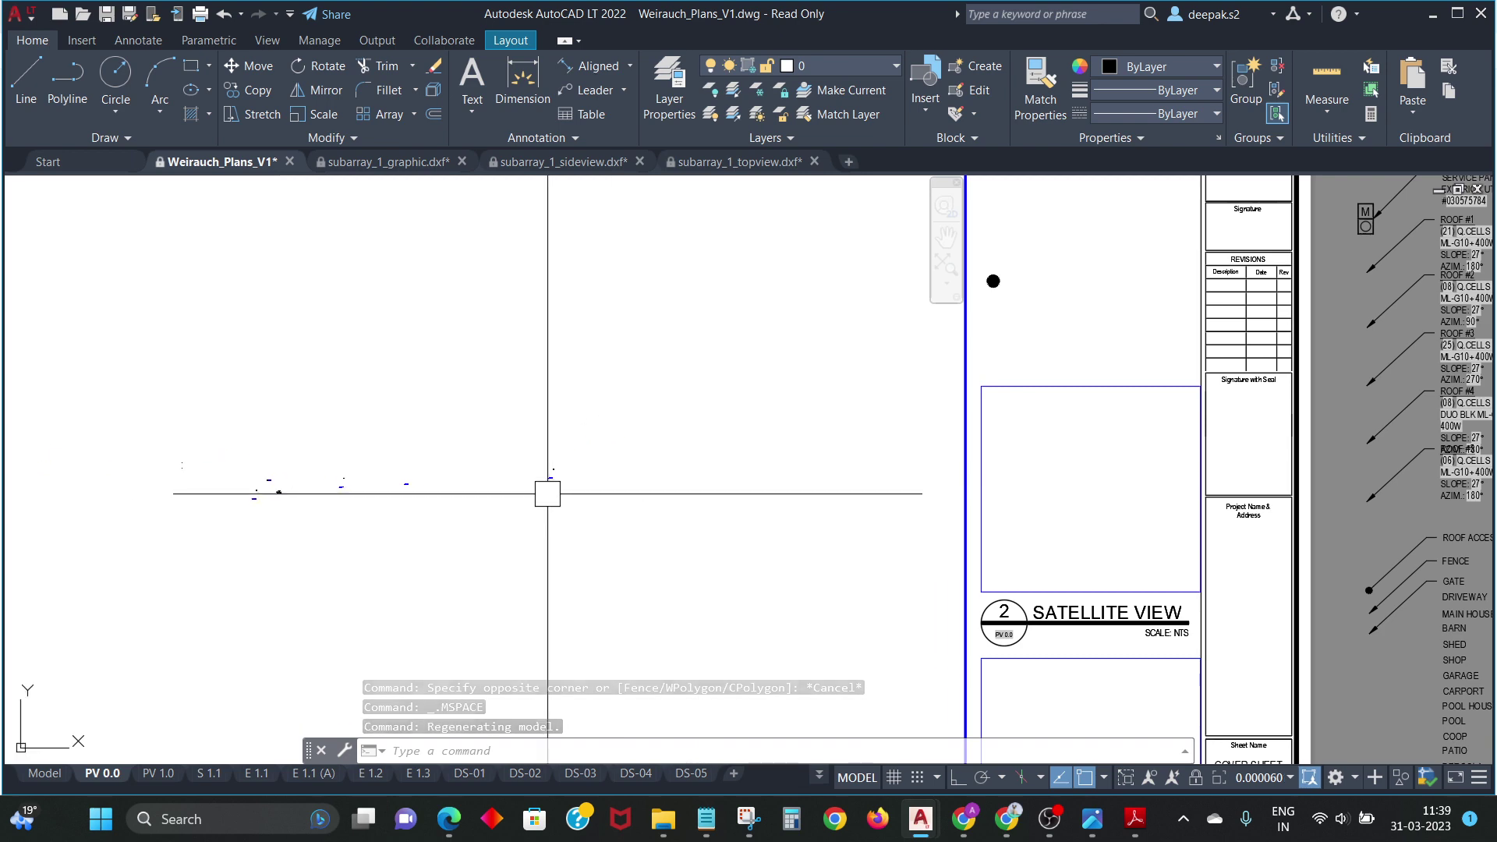
type("ps")
key("Return")
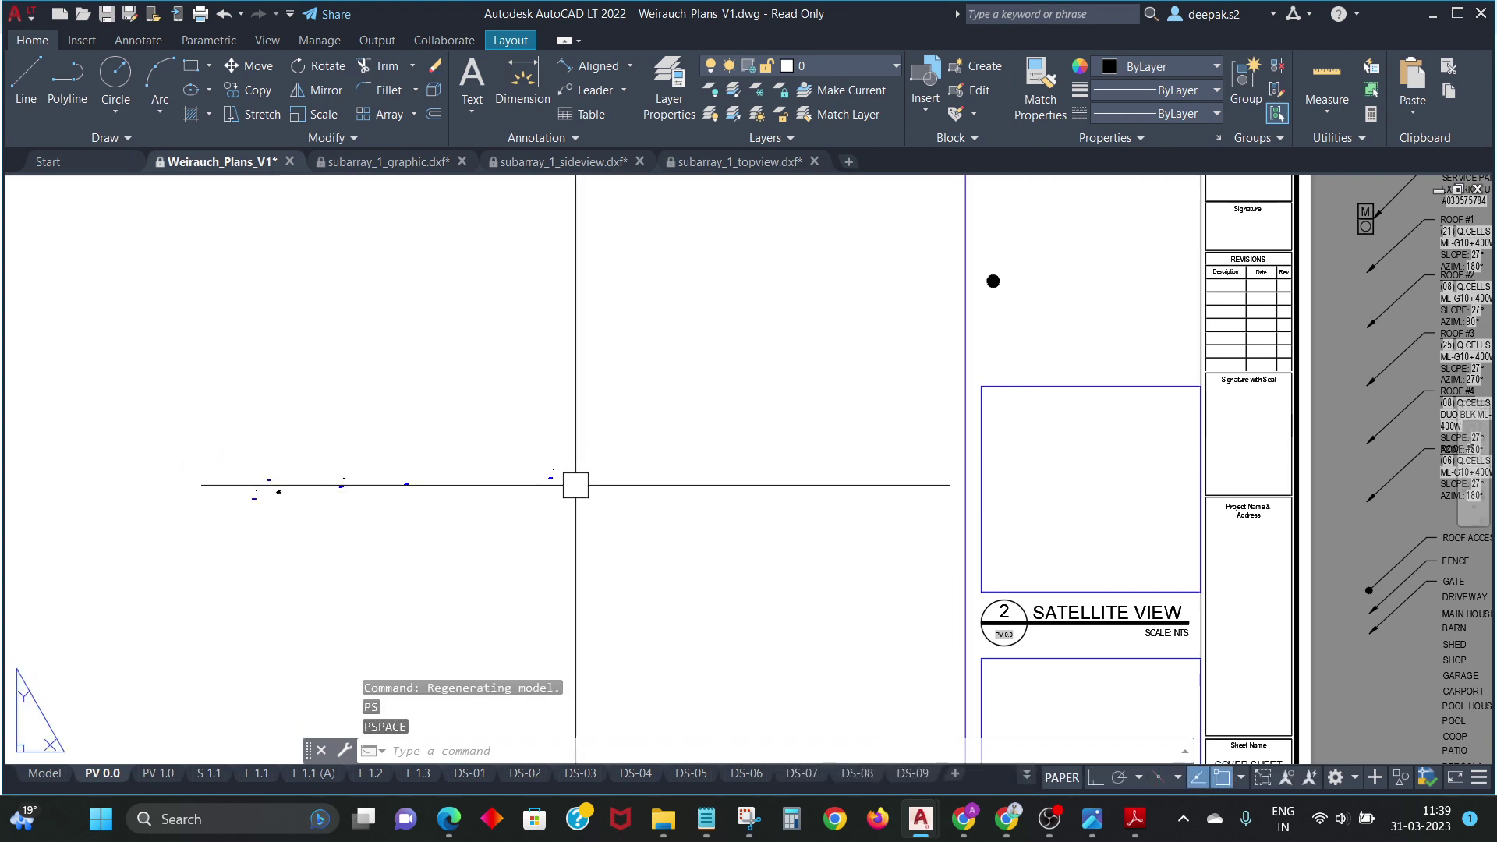
left_click(37, 774)
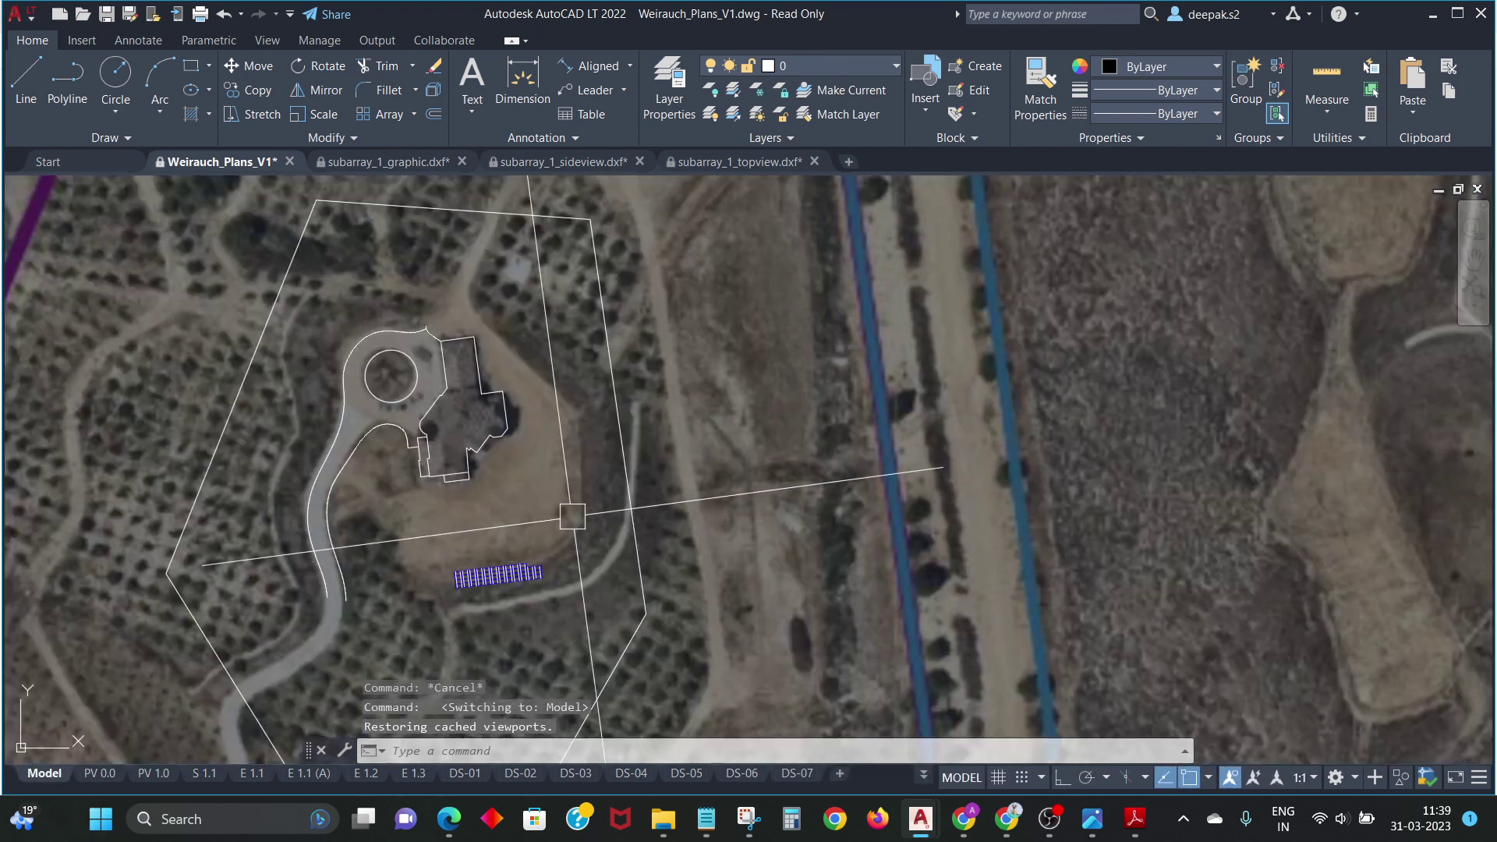
- Select the traced boundary polyline edges around the house, including the bottom line
scroll(575, 508, "down", 2)
scroll(511, 513, "up", 2)
left_click(394, 406)
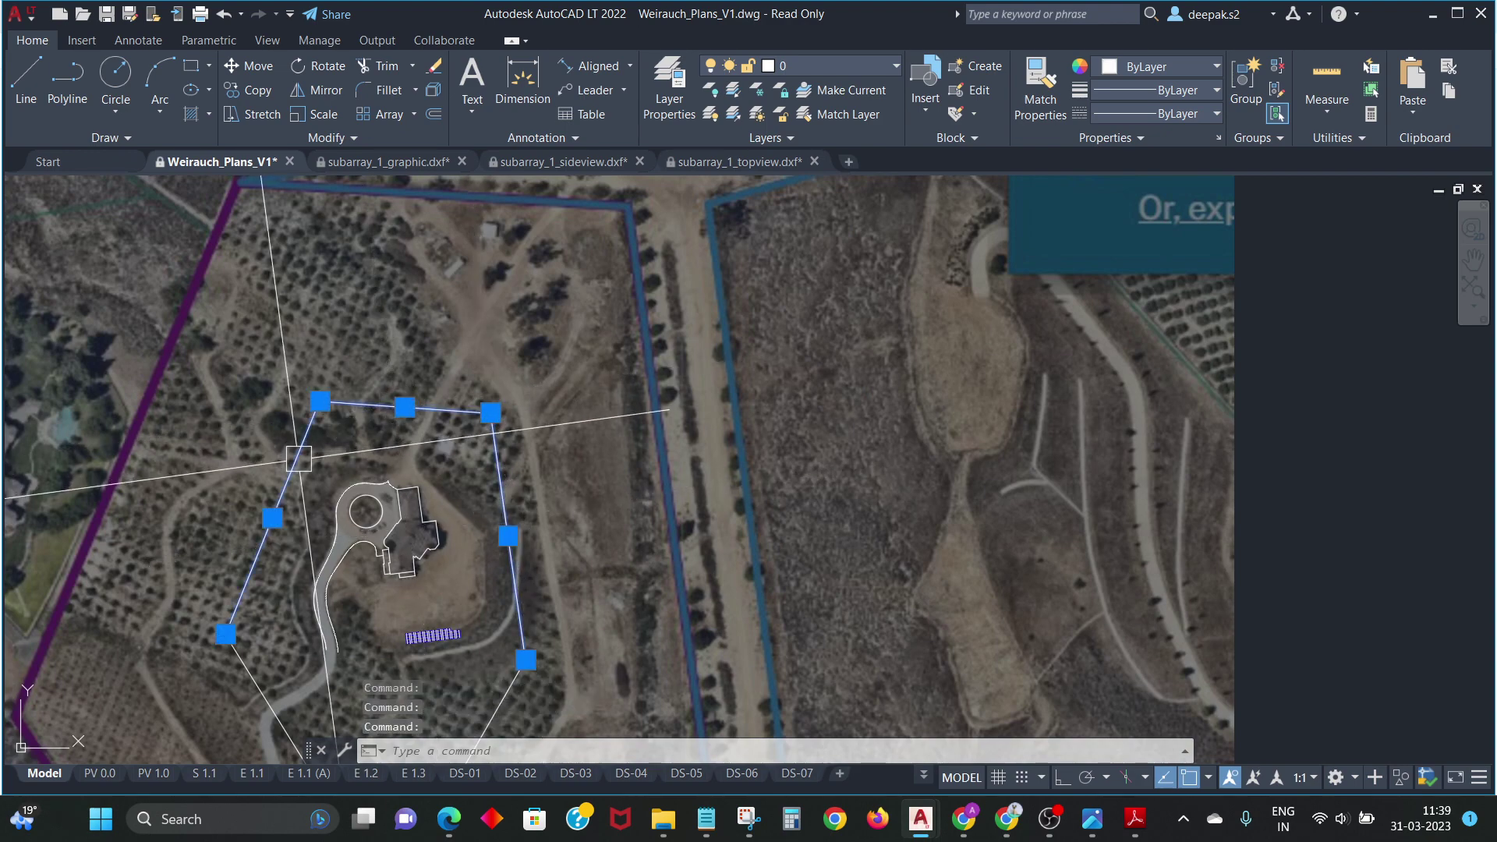
middle_click_drag(299, 459, 417, 159)
left_click(678, 440)
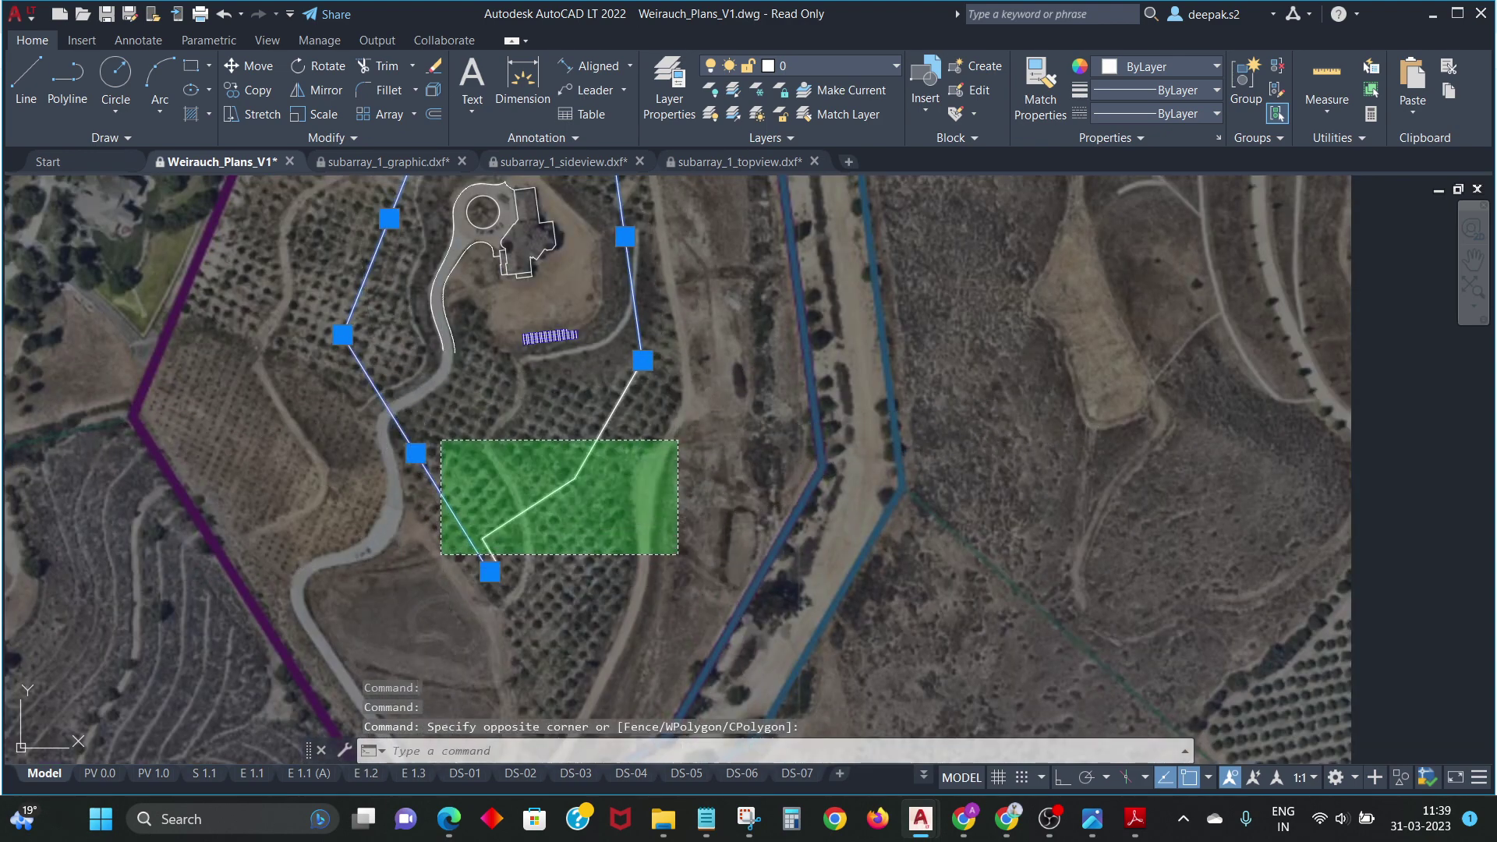
left_click(442, 554)
- Assign the selected boundary to the PROPERTY LINE layer so it shows blue
left_click(805, 65)
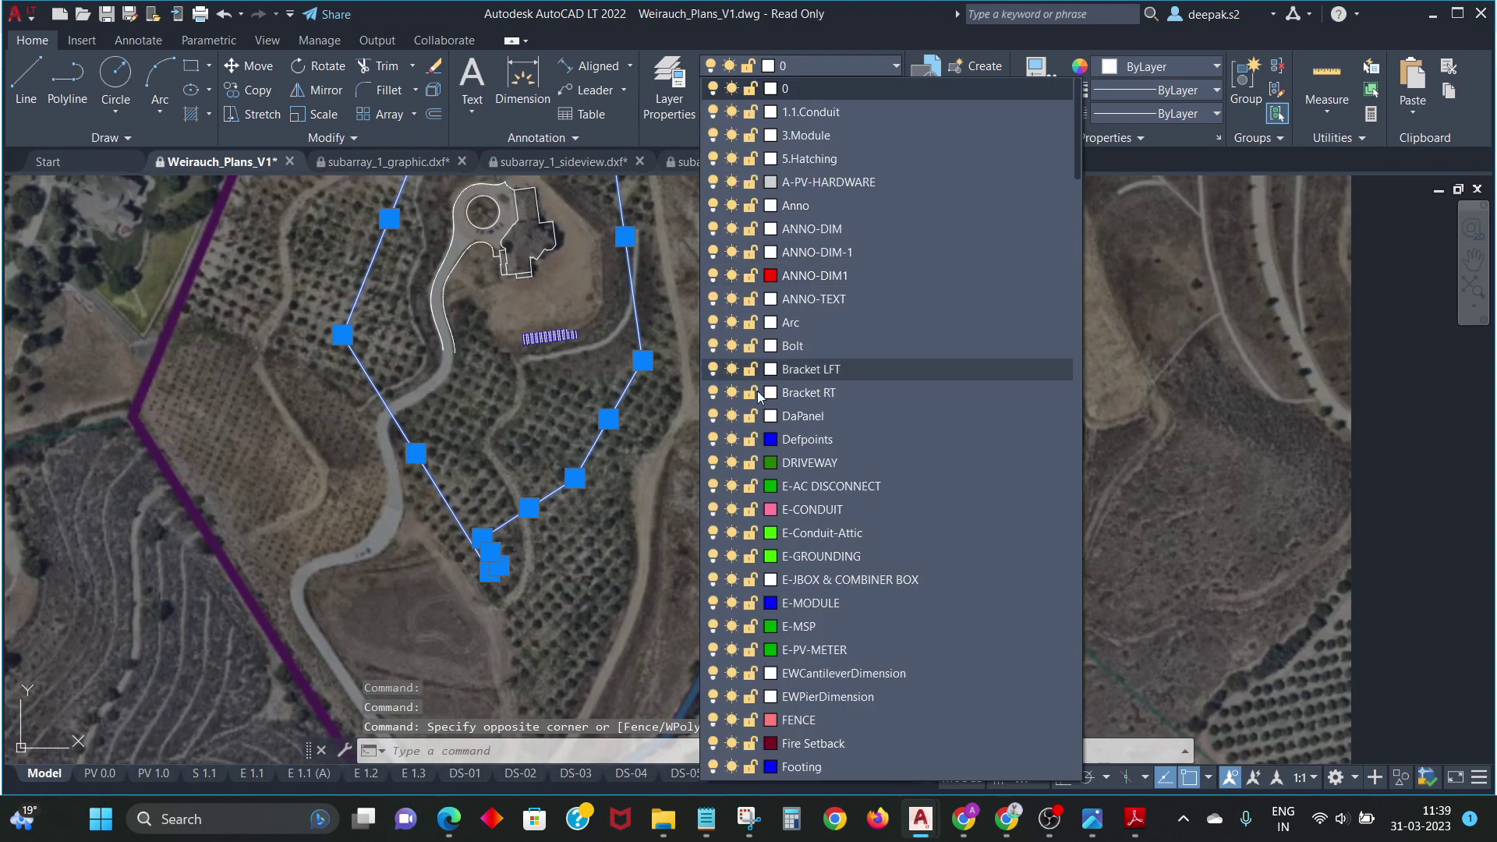
scroll(804, 680, "down", 3)
scroll(811, 624, "down", 3)
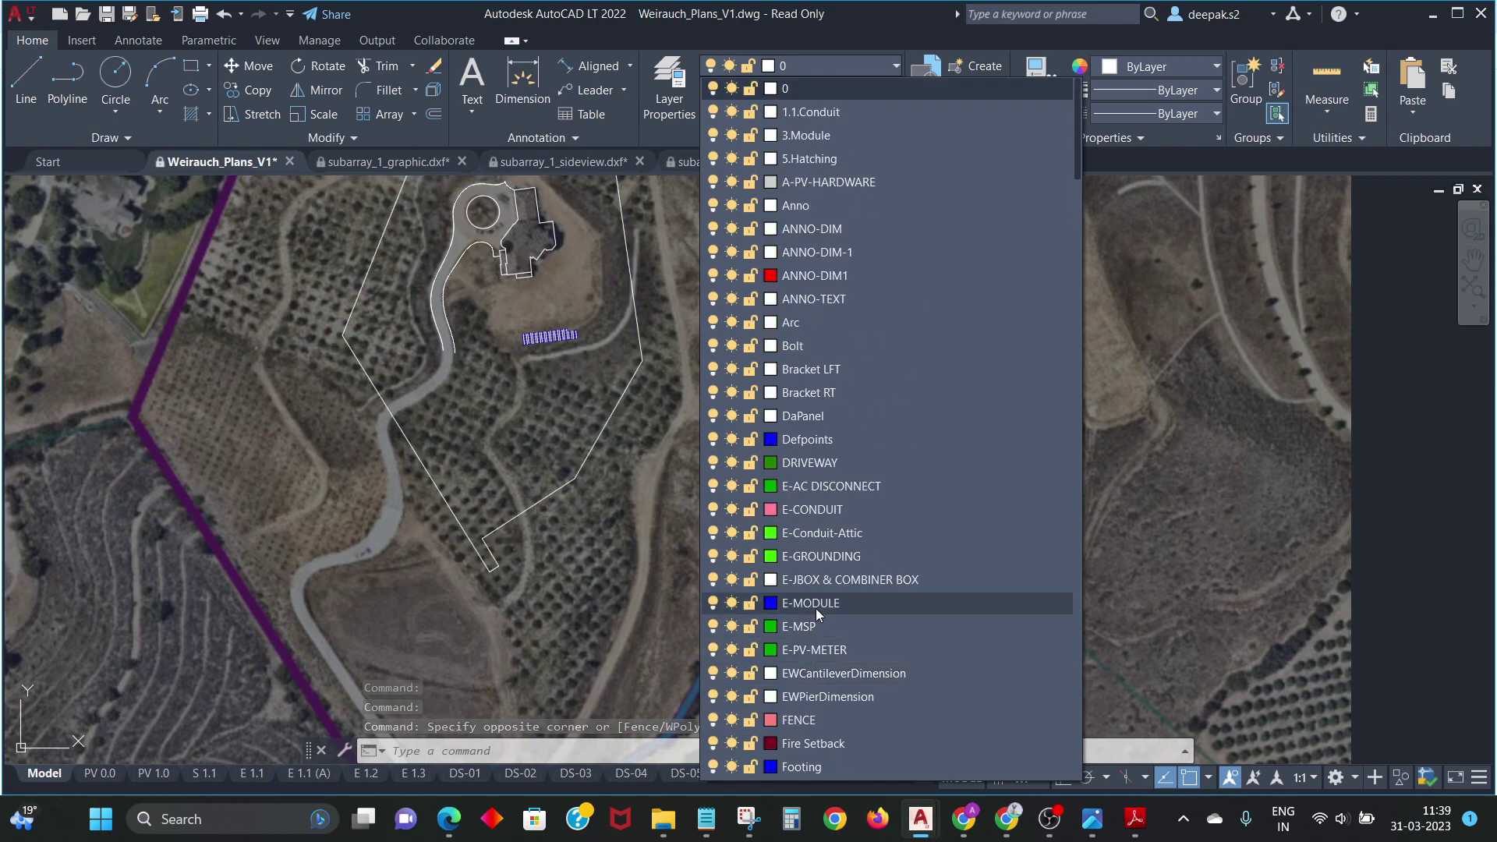
scroll(816, 616, "down", 2)
scroll(811, 663, "down", 3)
scroll(815, 678, "down", 1)
scroll(822, 616, "up", 4)
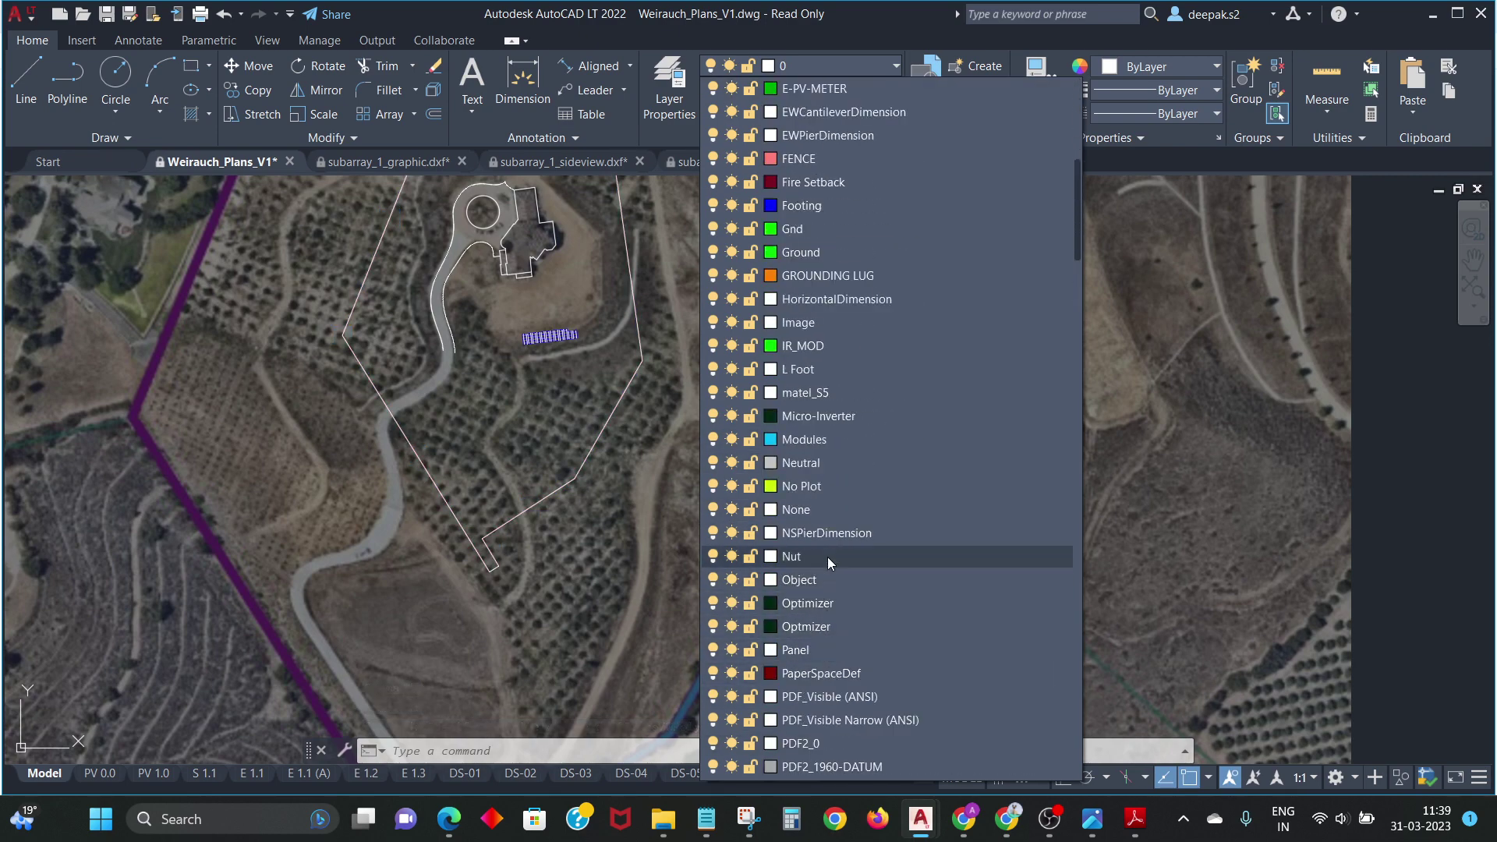
scroll(819, 452, "up", 1)
scroll(811, 328, "up", 1)
scroll(811, 608, "down", 4)
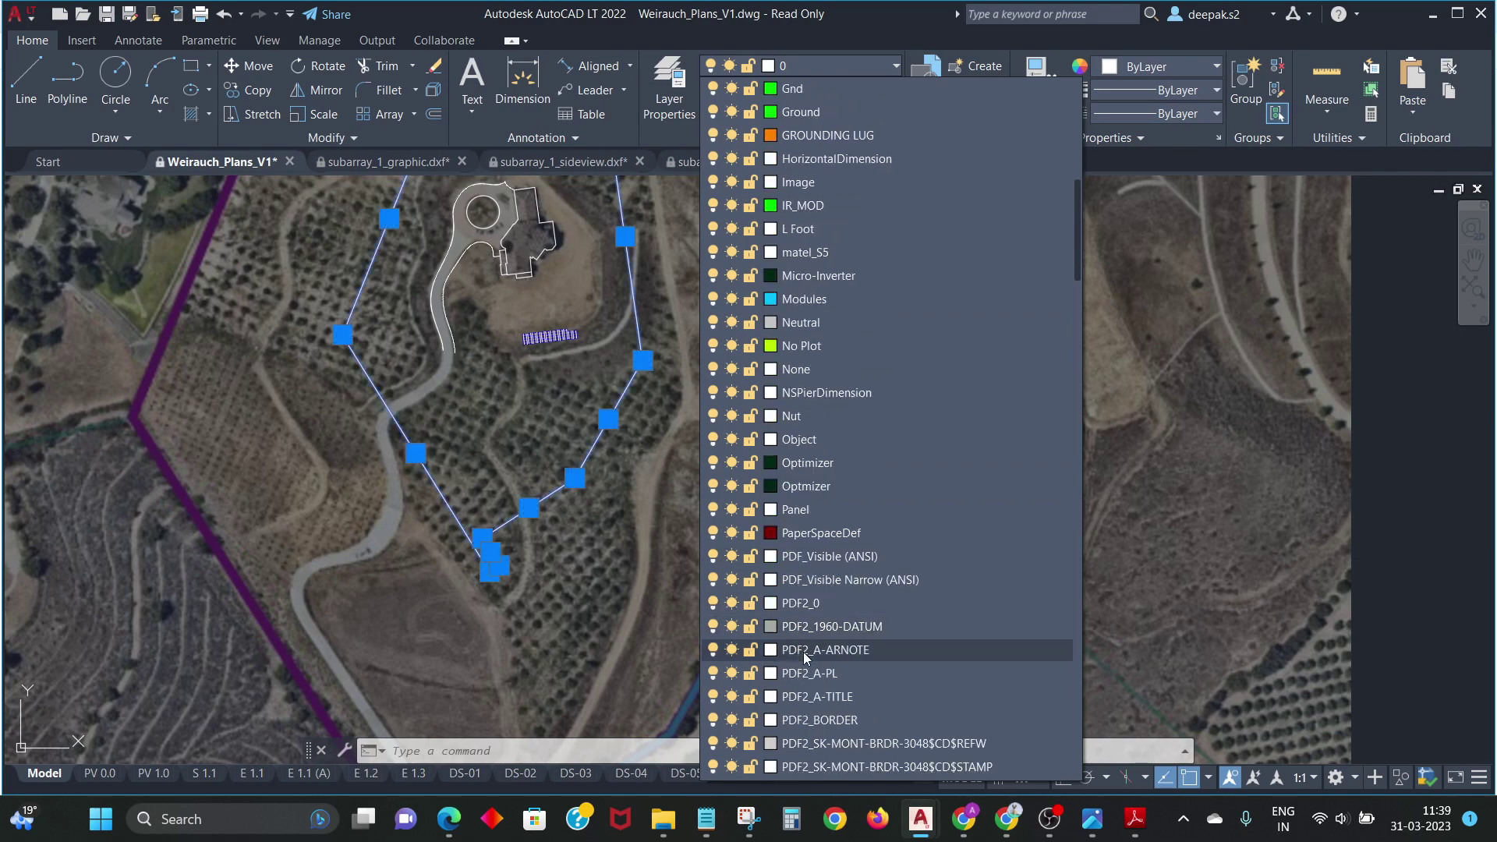
scroll(802, 671, "down", 5)
scroll(804, 702, "down", 4)
scroll(805, 741, "down", 3)
scroll(805, 745, "down", 3)
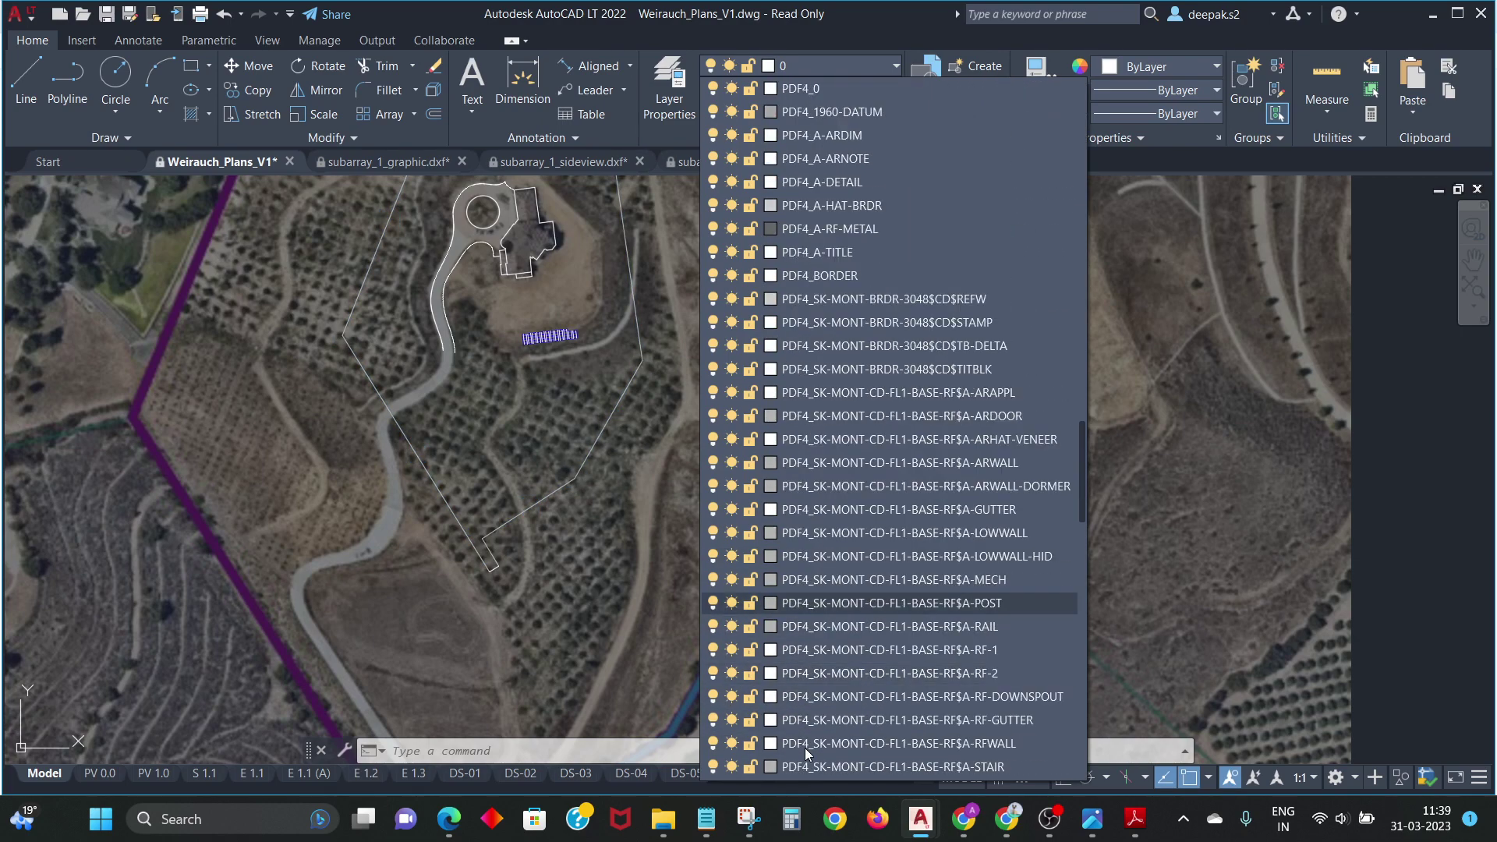
scroll(806, 751, "down", 3)
scroll(819, 687, "up", 4)
scroll(844, 538, "up", 5)
scroll(849, 460, "up", 5)
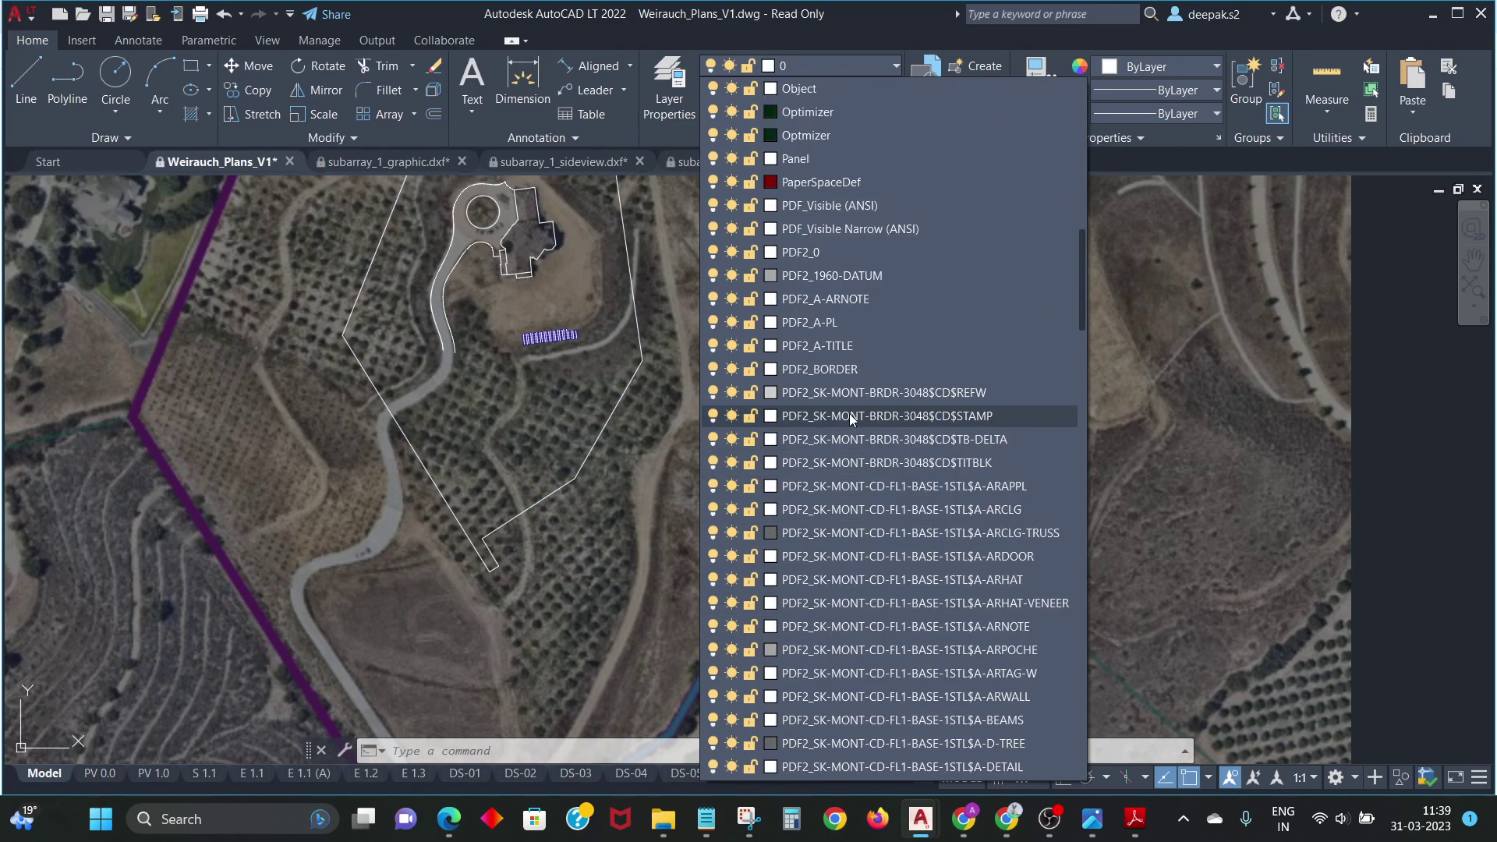
scroll(849, 448, "up", 5)
scroll(848, 437, "up", 1)
scroll(848, 436, "up", 2)
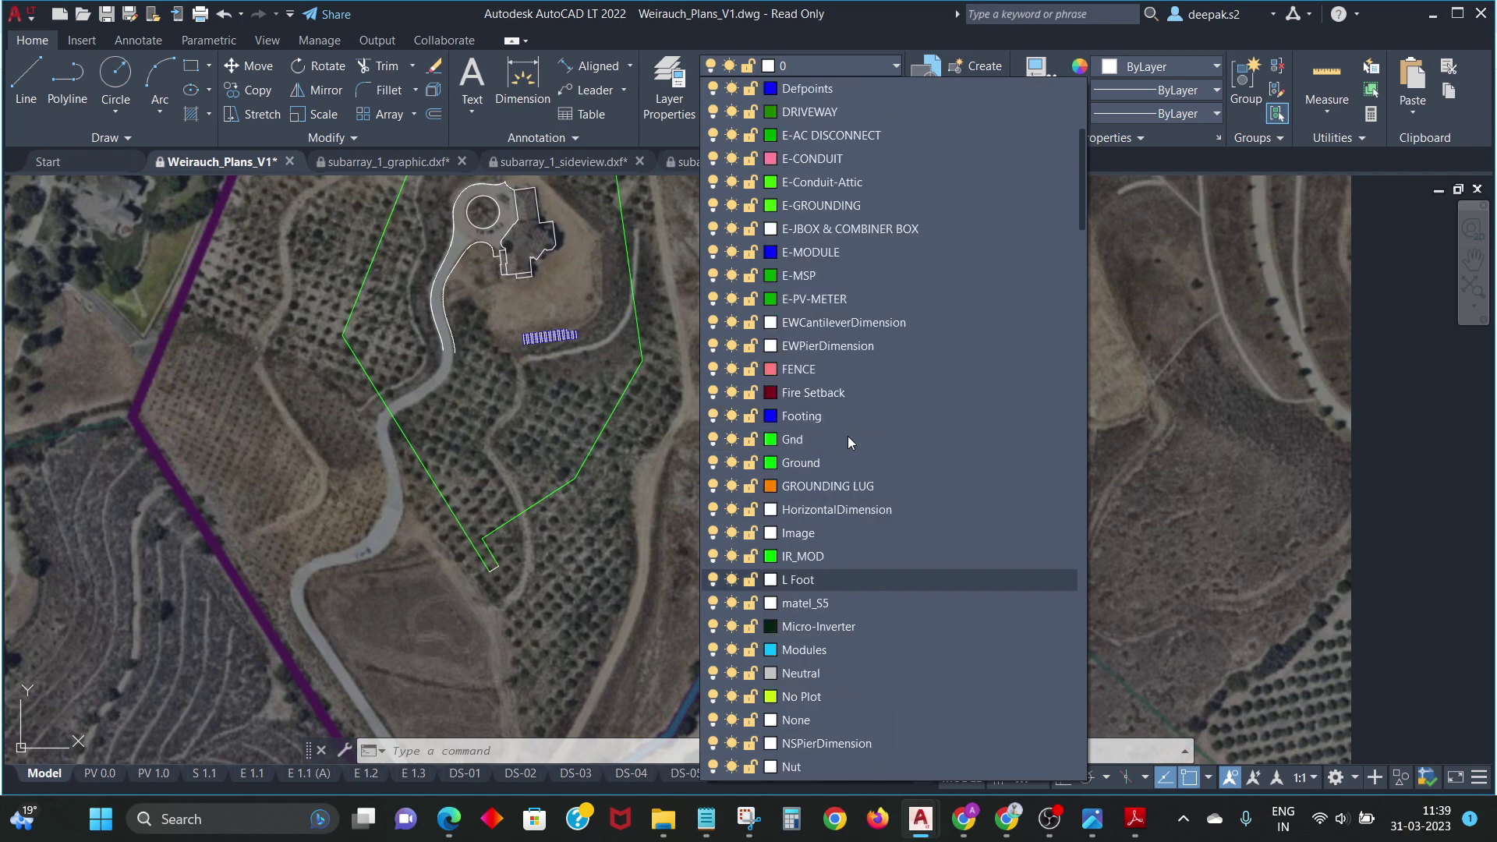
scroll(848, 436, "up", 1)
scroll(849, 436, "up", 2)
scroll(849, 439, "up", 2)
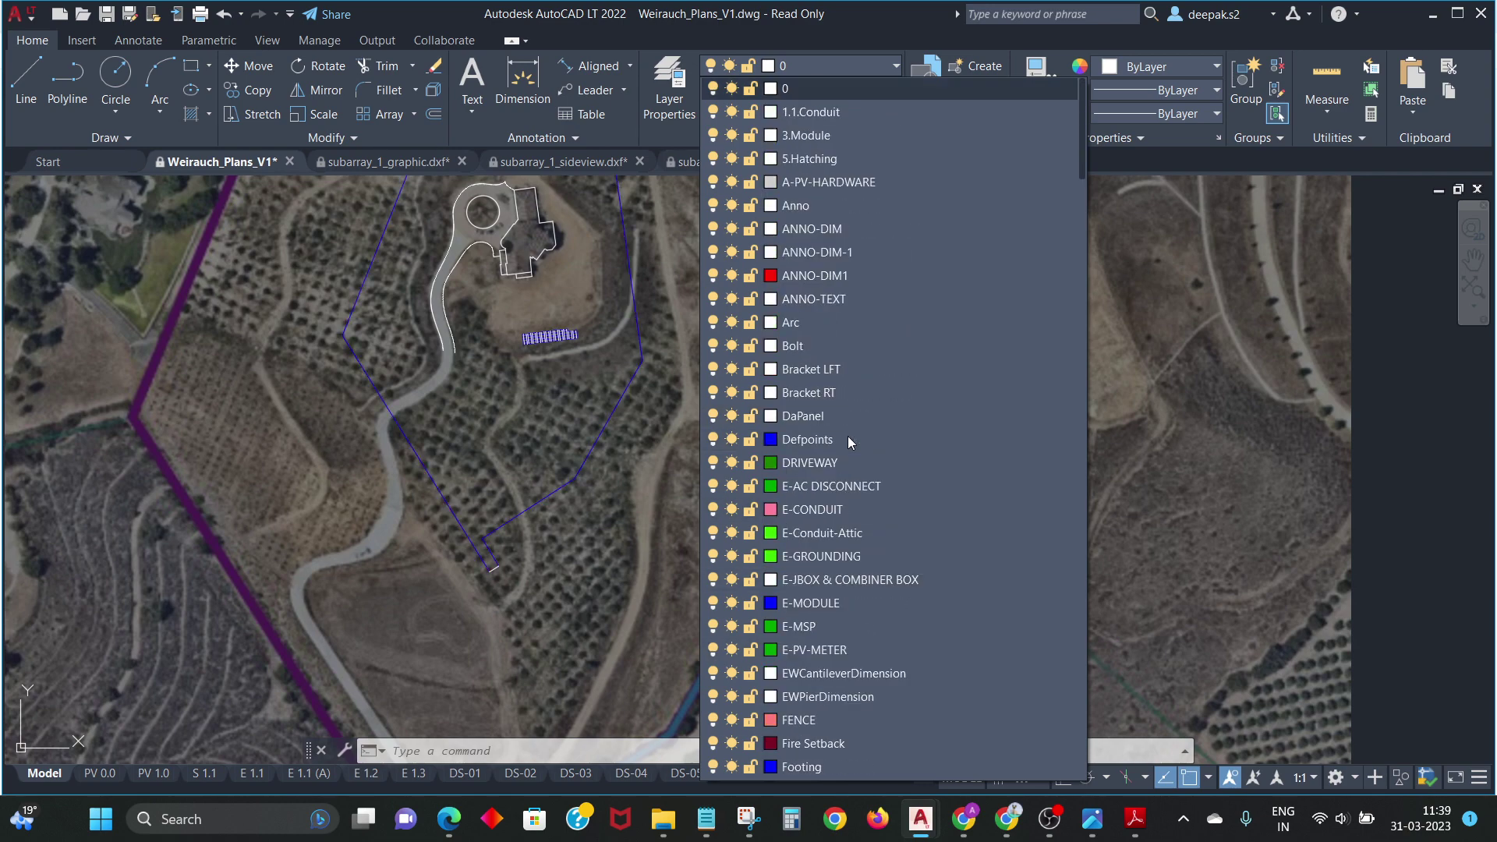
scroll(849, 438, "down", 7)
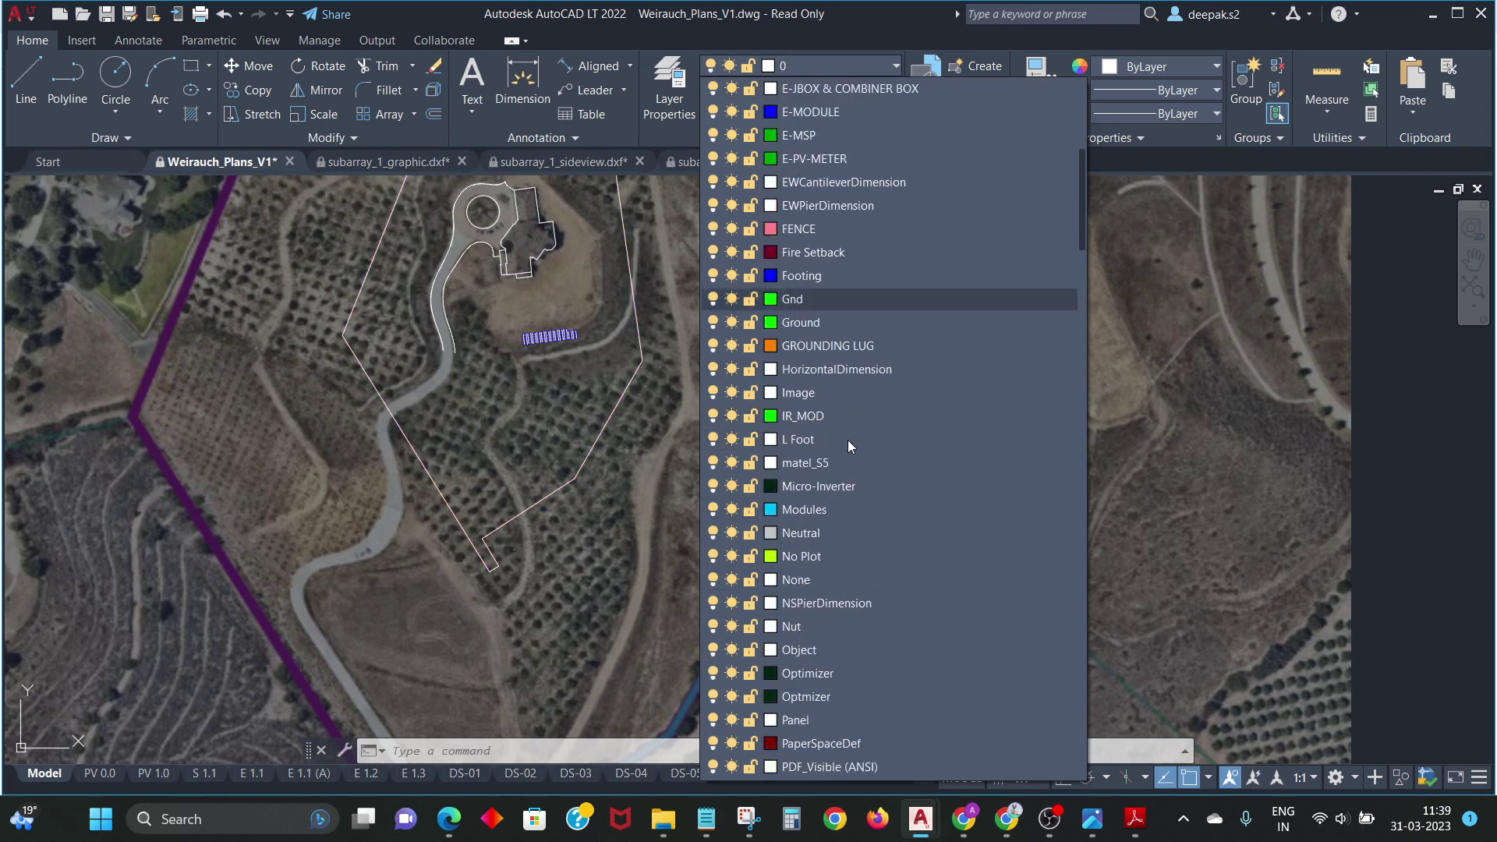
scroll(861, 570, "down", 3)
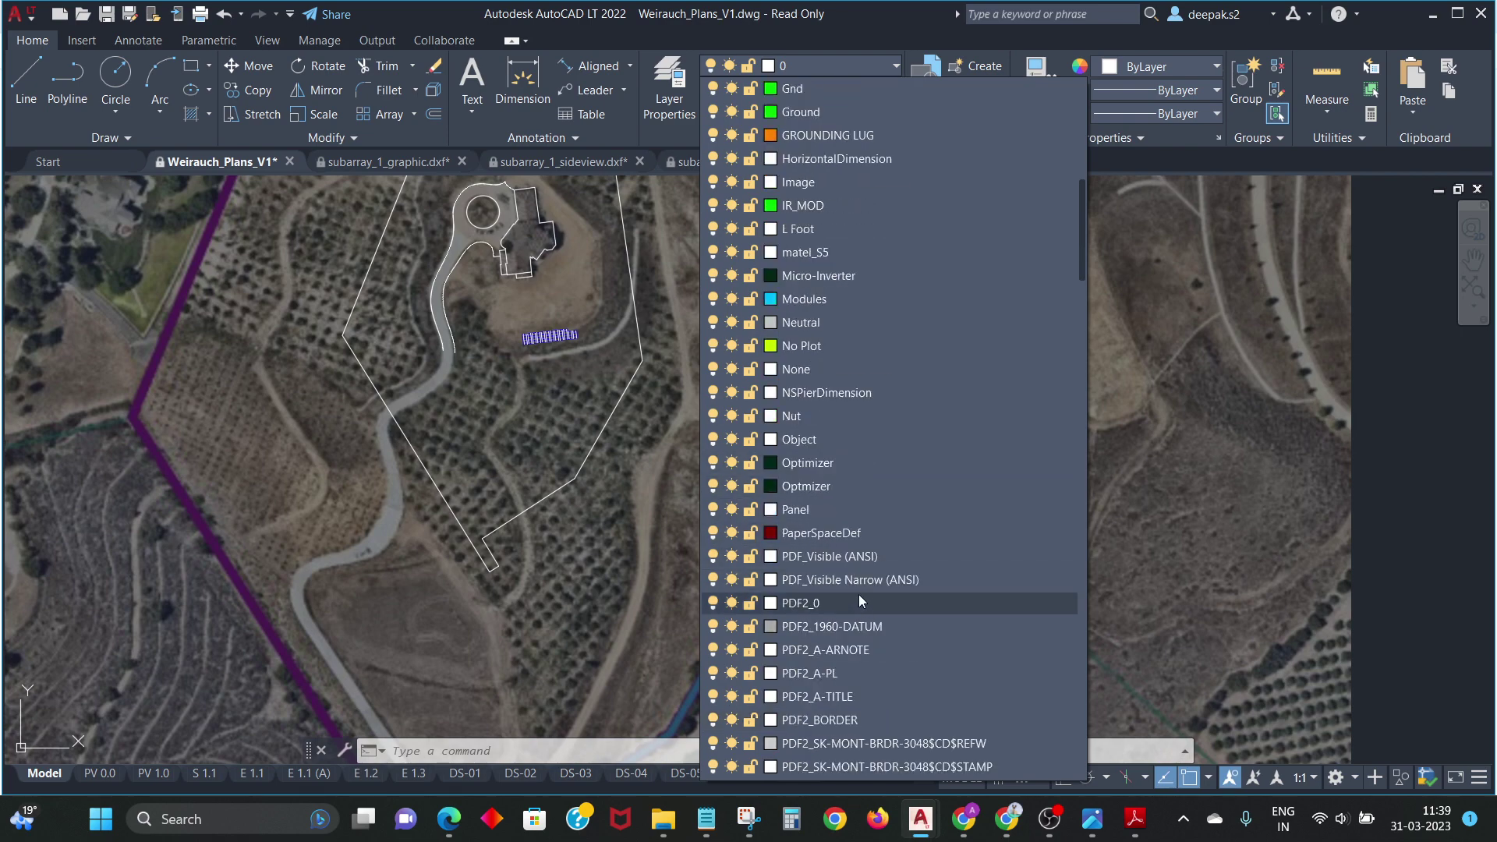
scroll(859, 591, "down", 2)
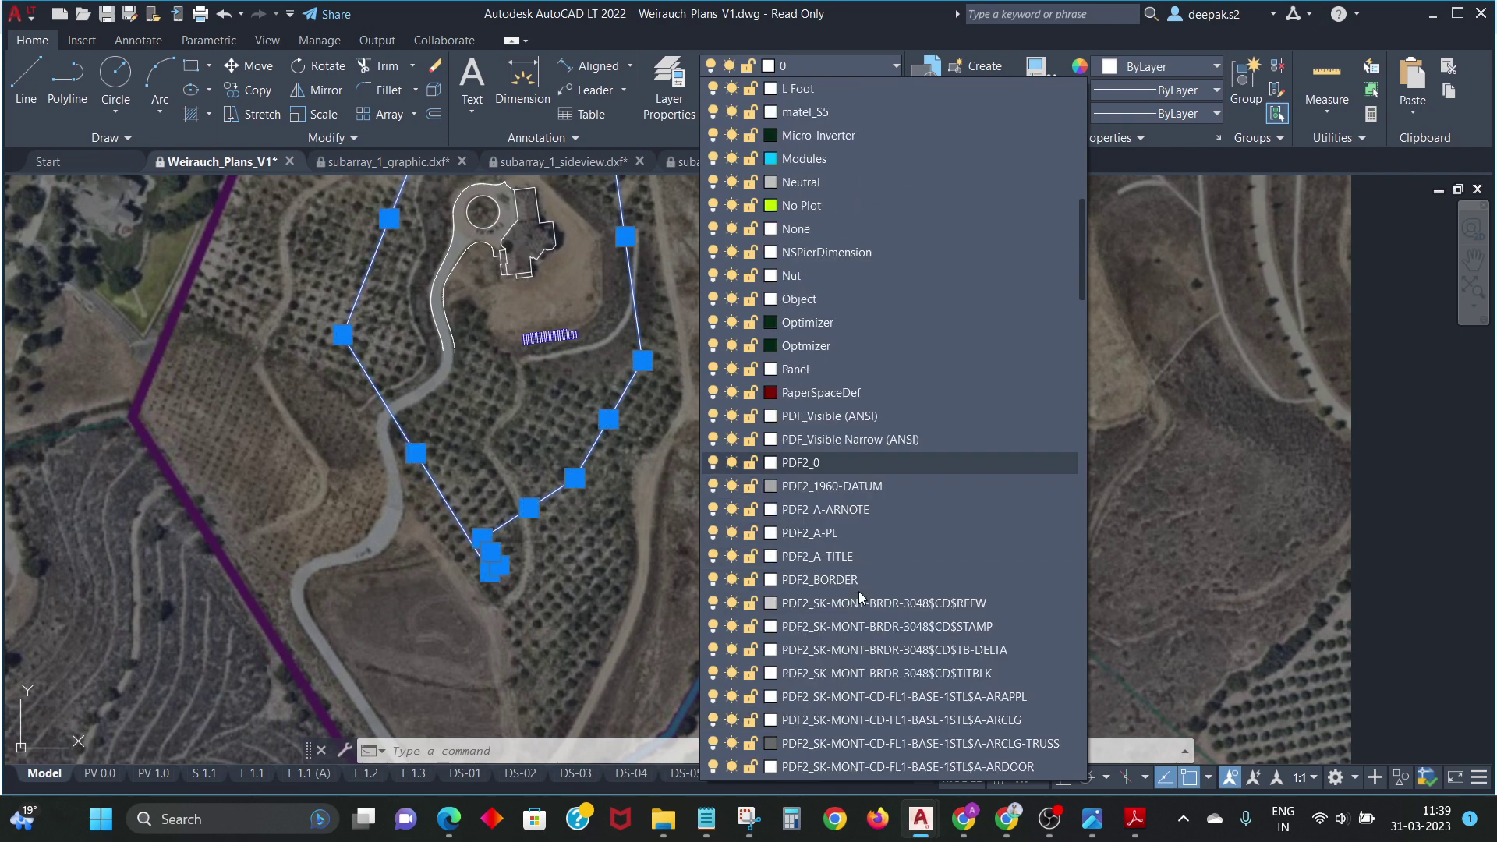
scroll(858, 590, "down", 5)
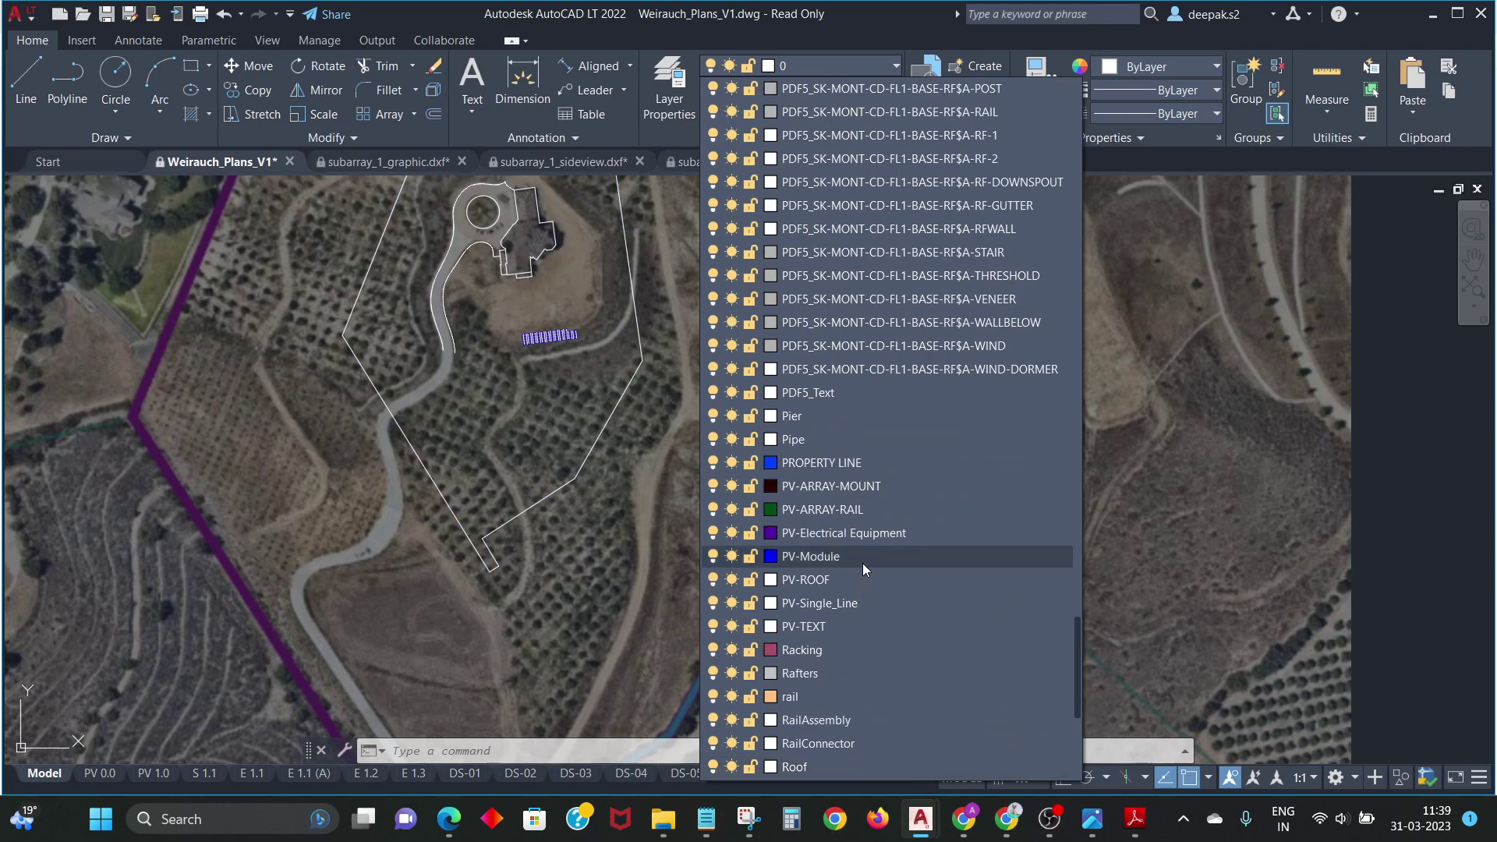
left_click(826, 466)
left_click(518, 462)
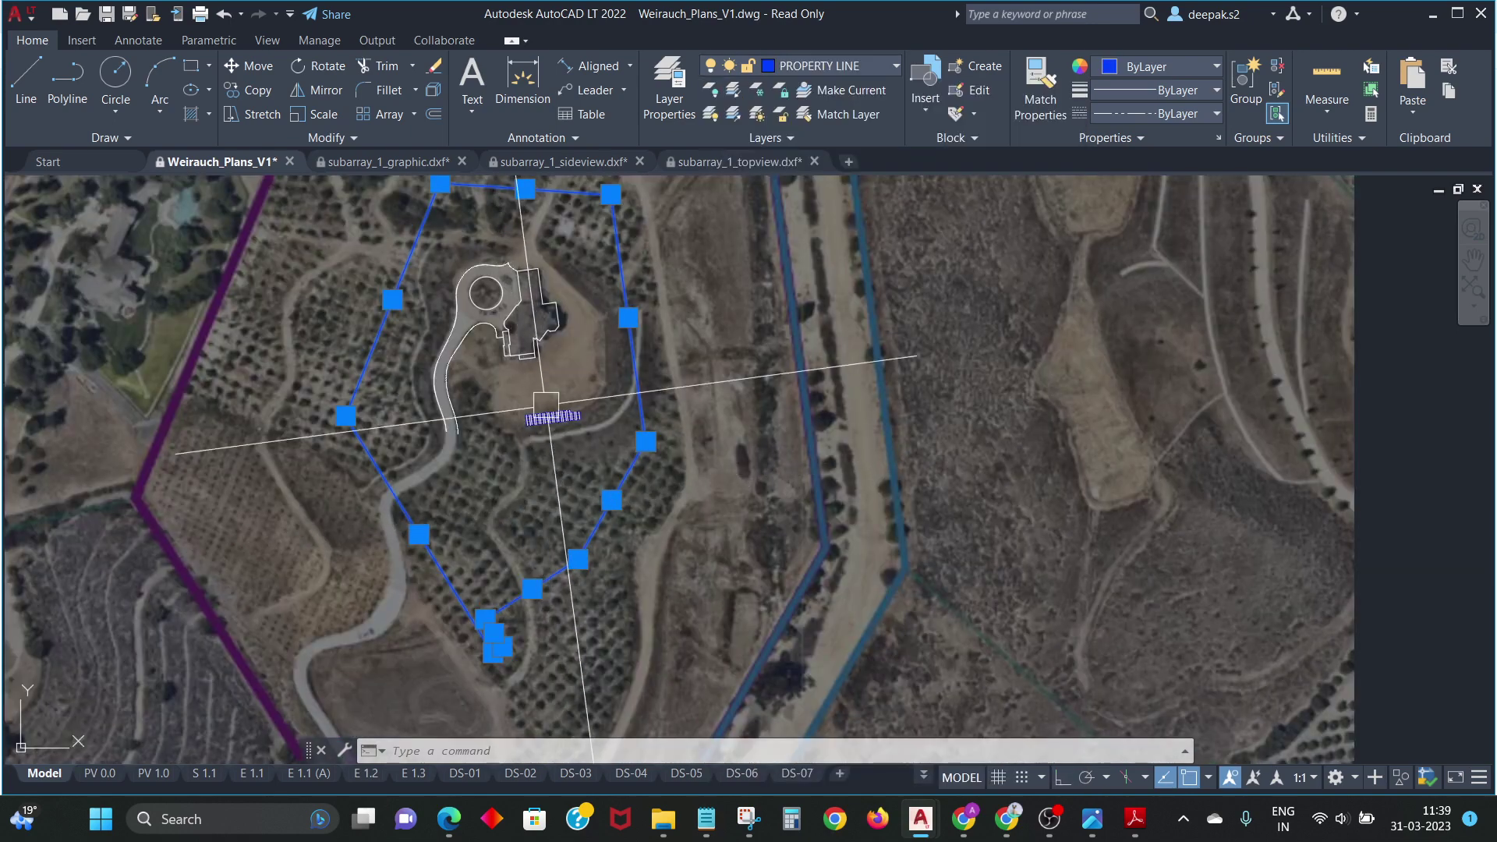
- Clear the selection and window-select all the house outline lines
scroll(546, 351, "up", 3)
key("Escape")
left_click(580, 222)
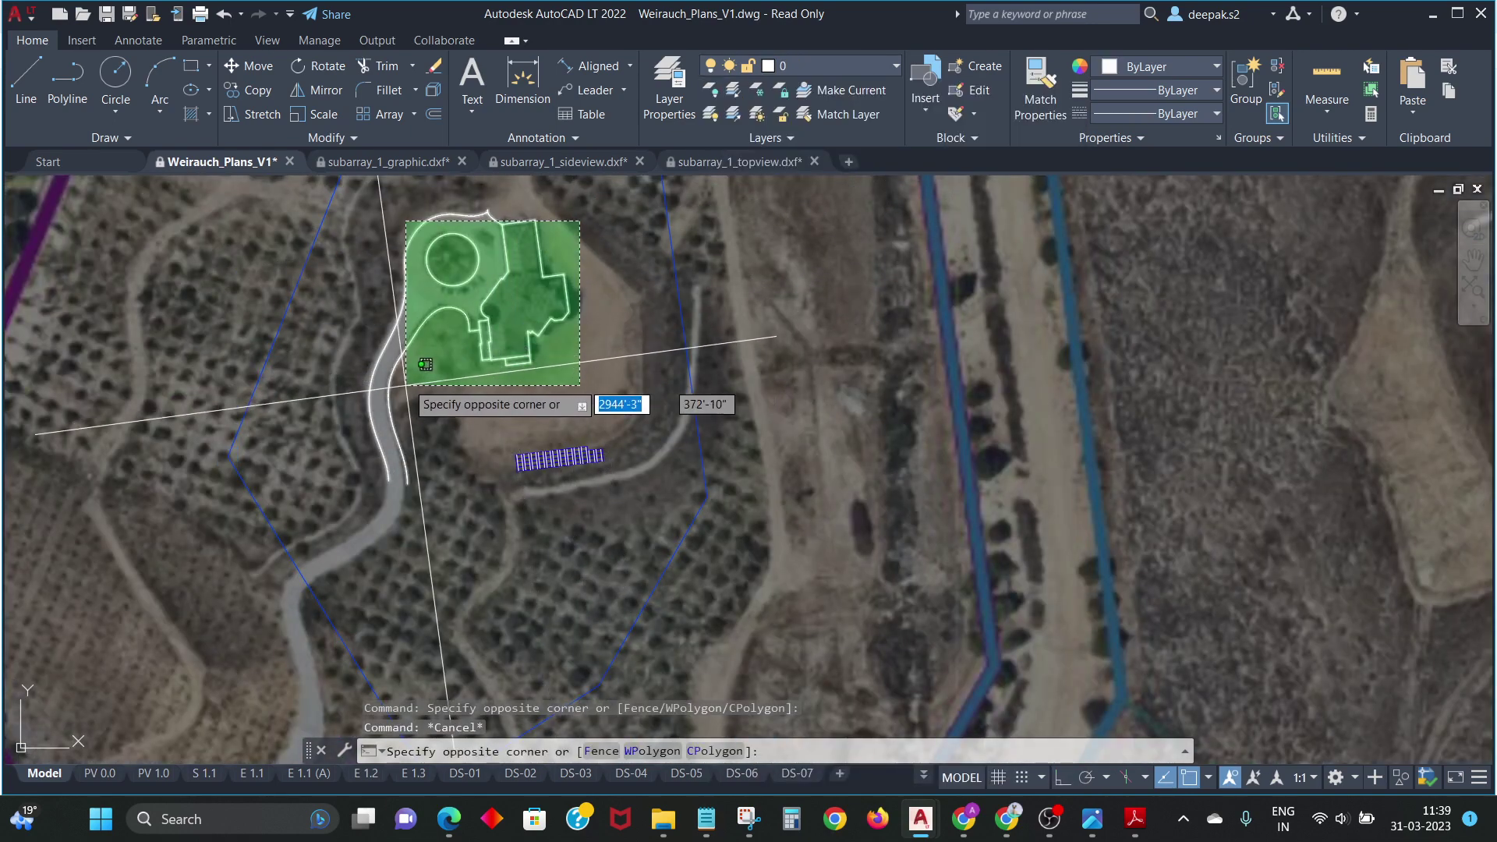
left_click(460, 359)
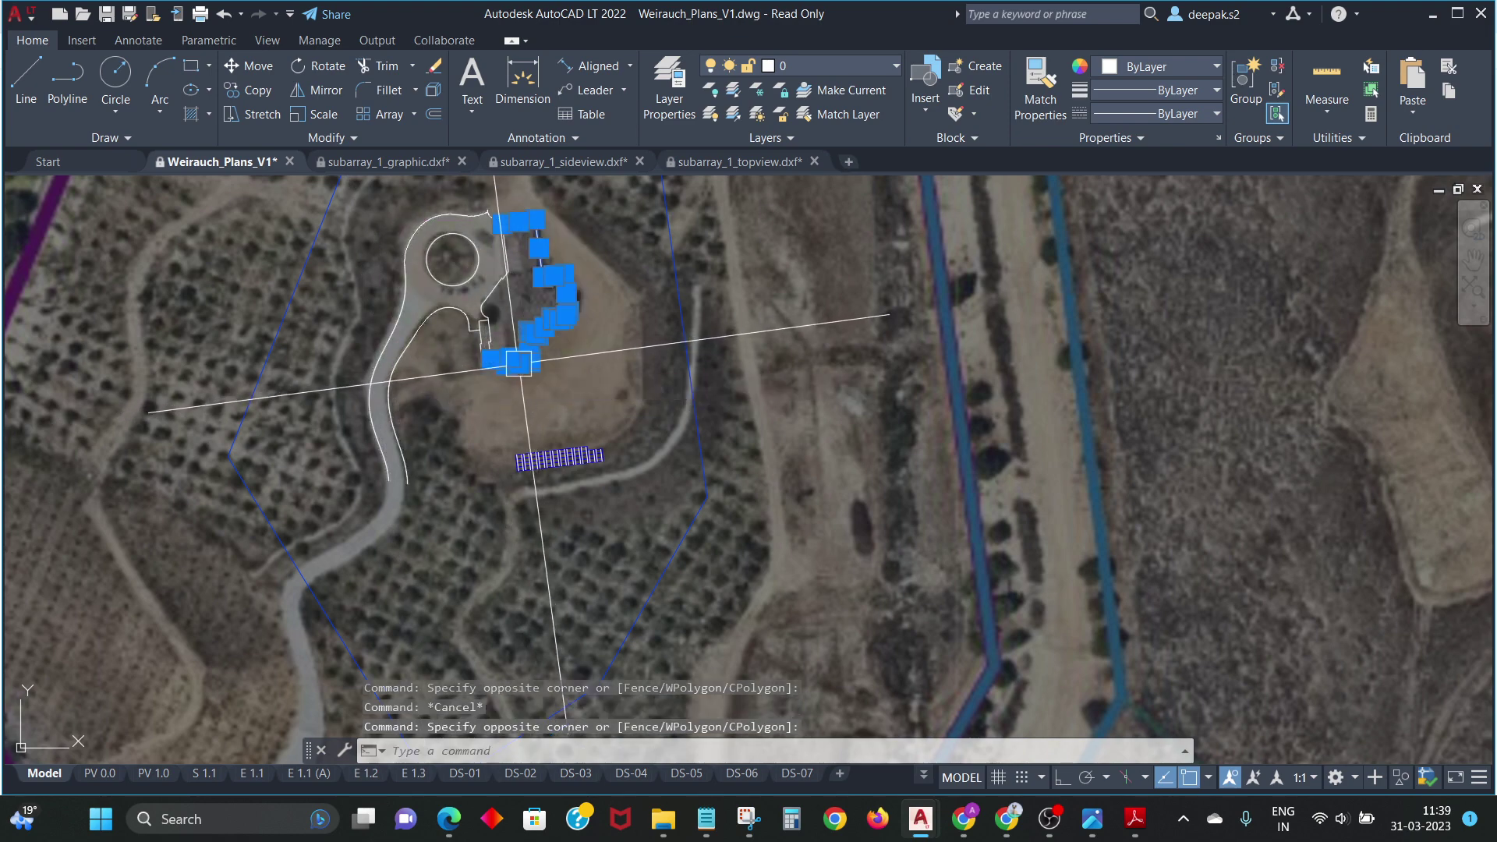
scroll(526, 345, "up", 5)
left_click(481, 318)
scroll(478, 325, "down", 2)
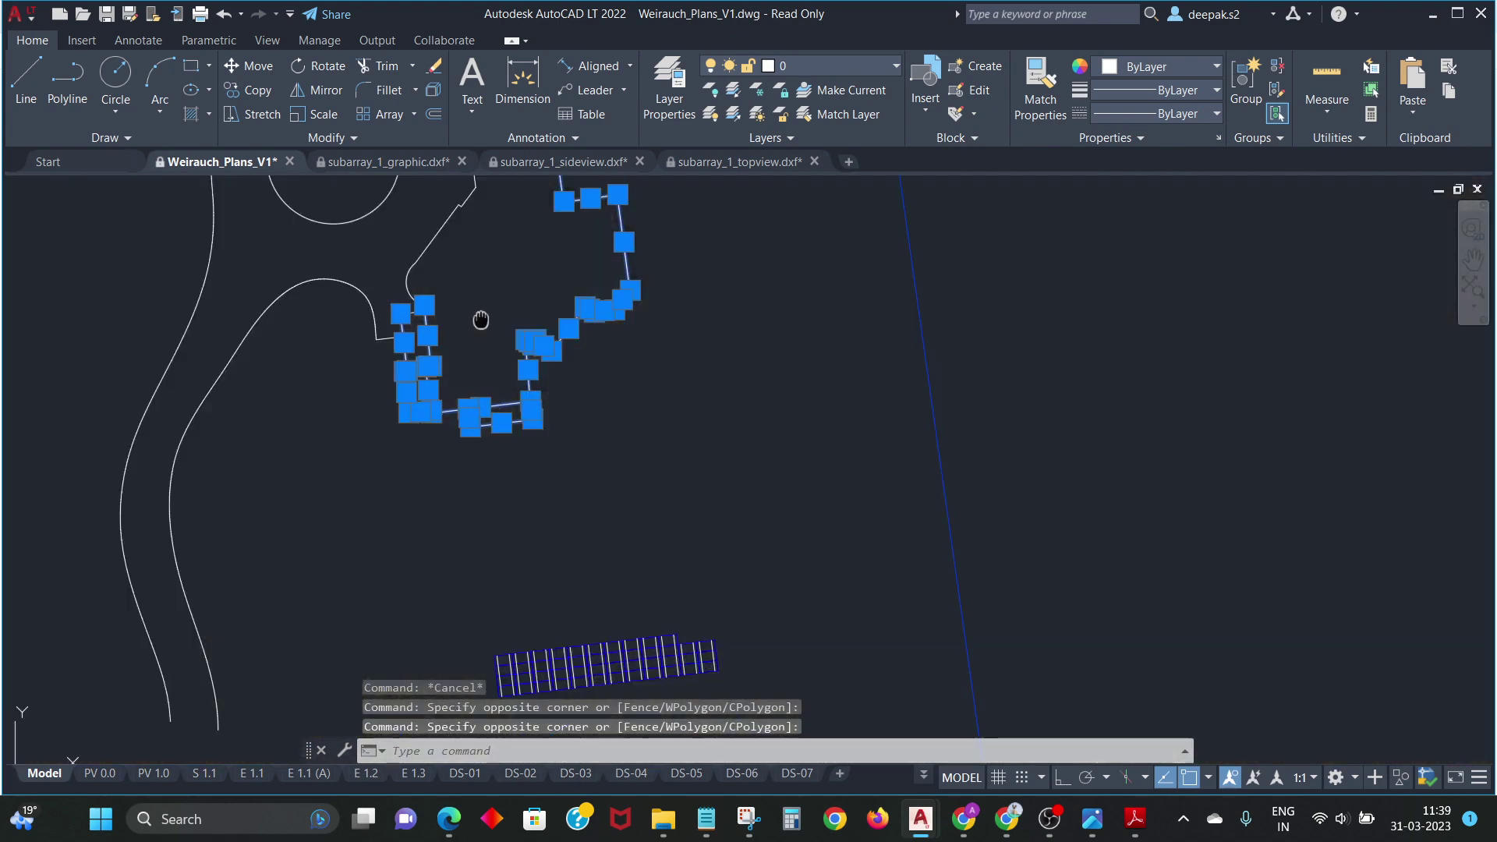
scroll(452, 316, "up", 3)
scroll(445, 335, "up", 6)
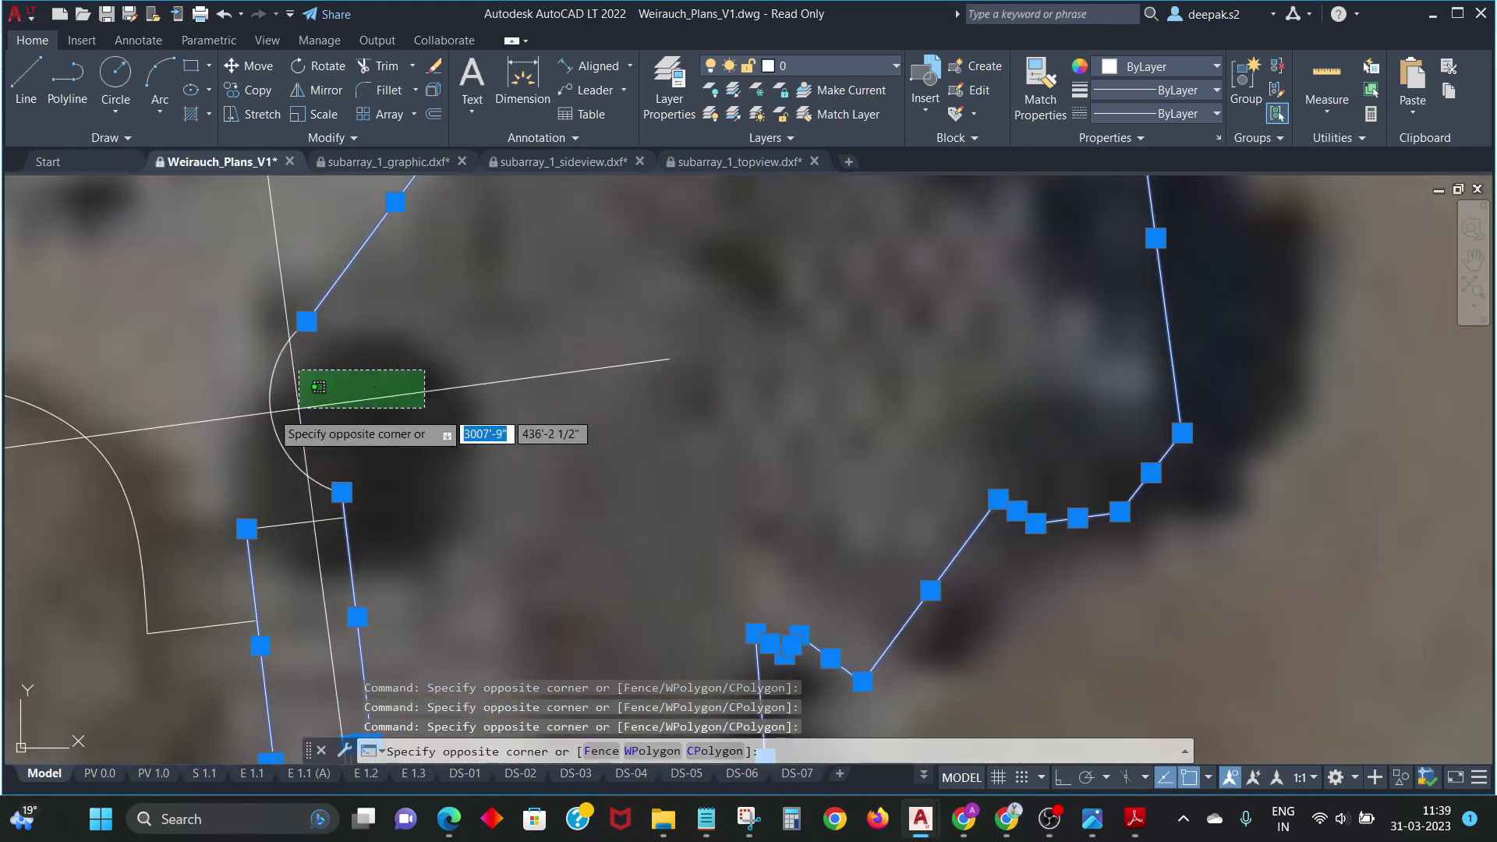
left_click(336, 530)
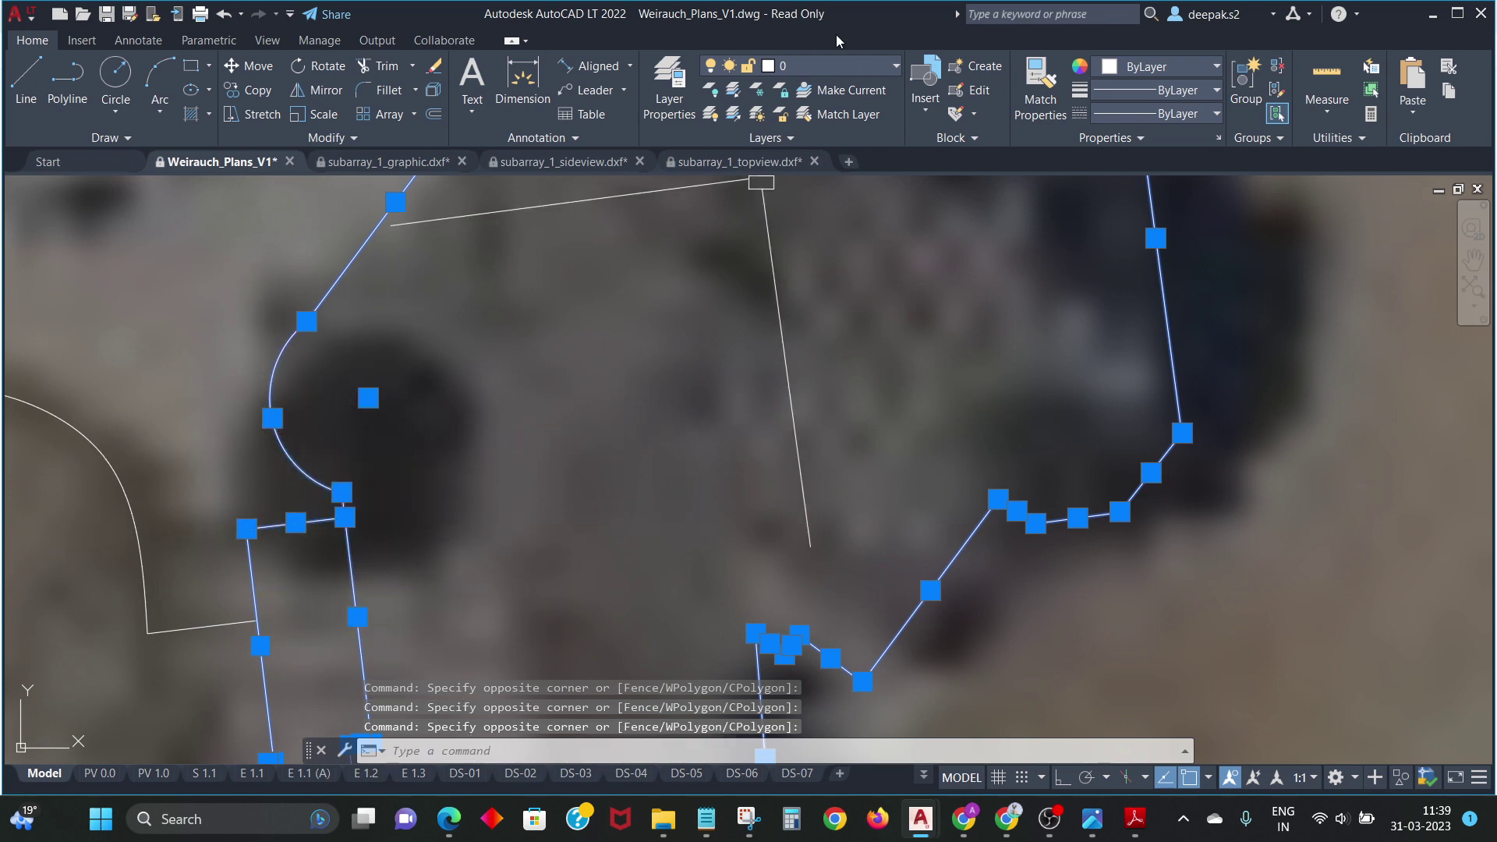
- Move the selected house outline onto the PV-ROOF layer
left_click(835, 65)
scroll(830, 352, "down", 5)
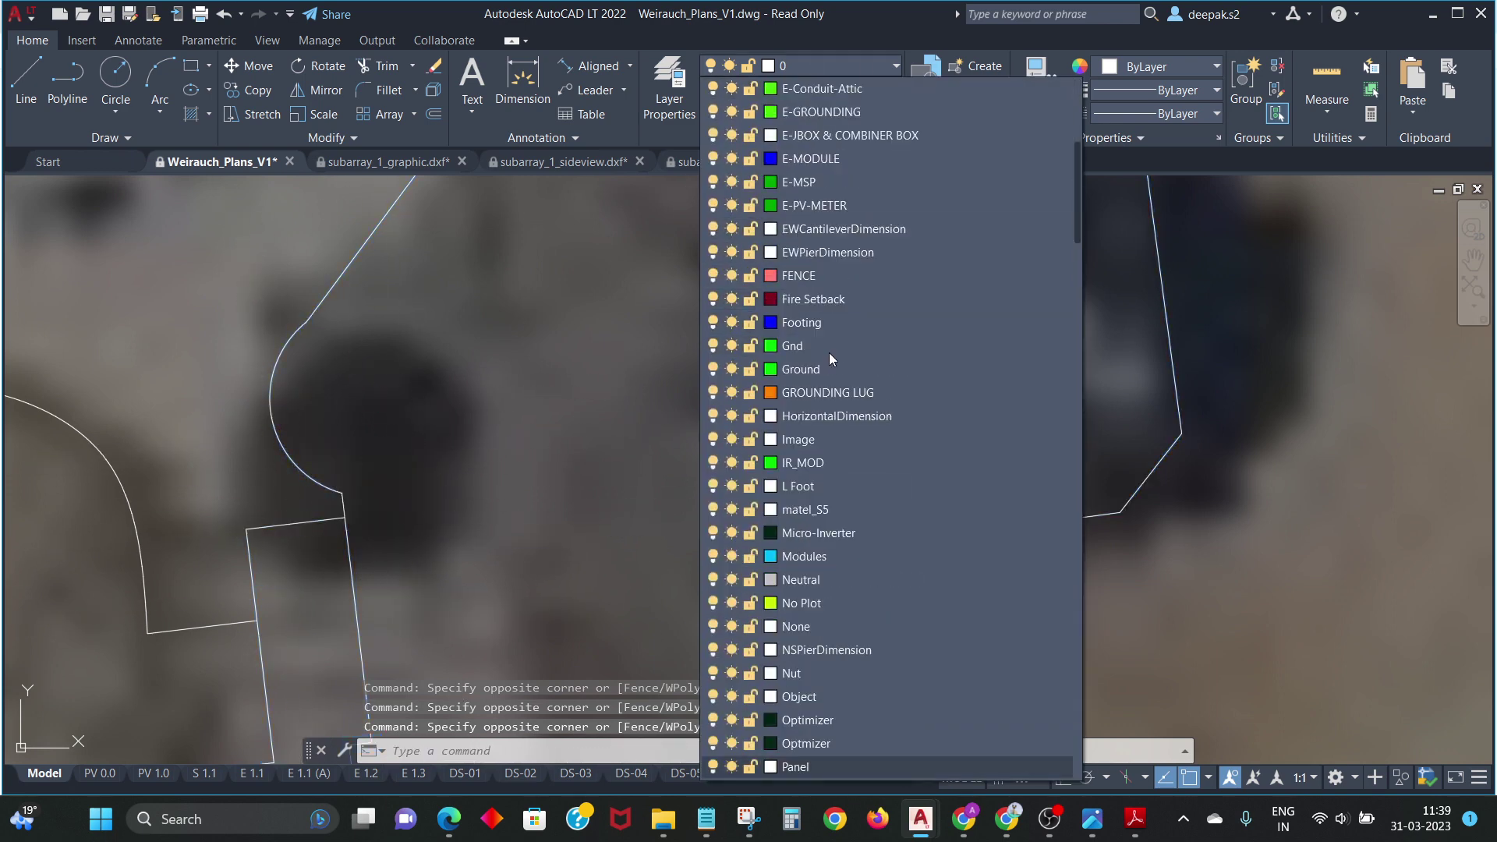
scroll(831, 350, "down", 10)
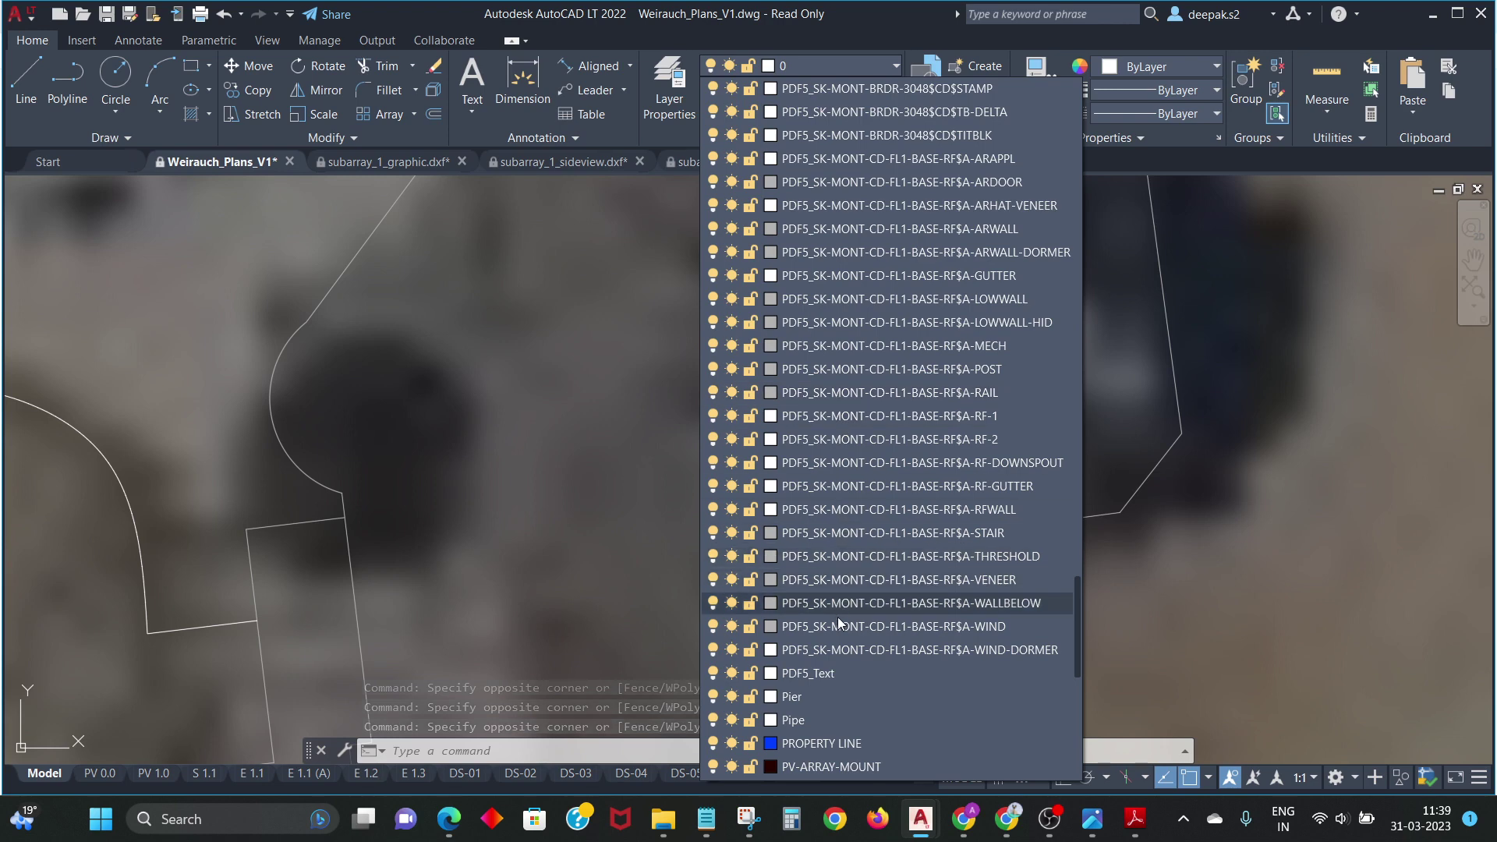
scroll(823, 680, "down", 7)
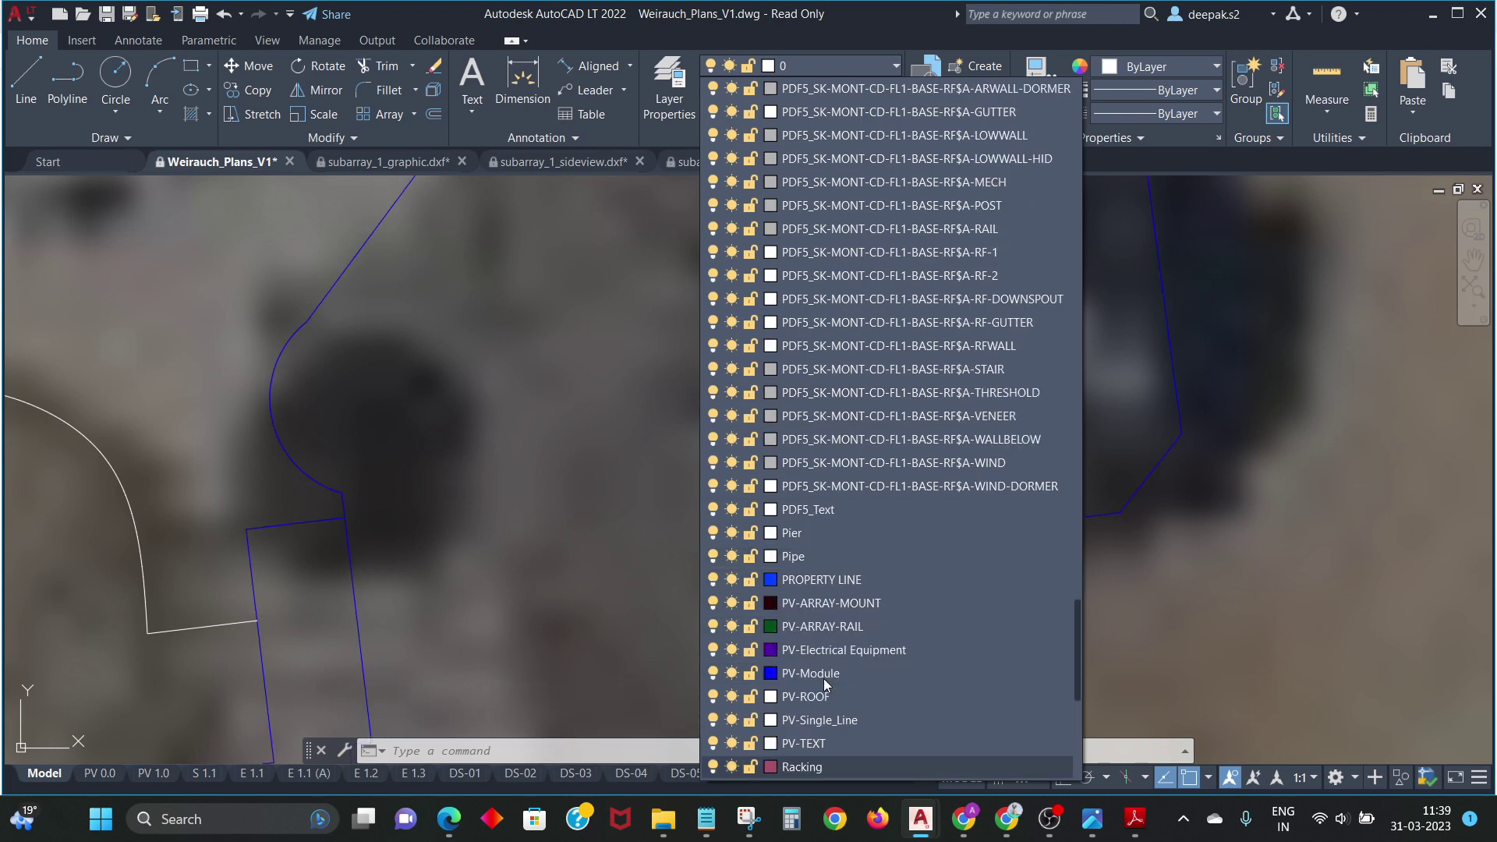
scroll(824, 677, "down", 5)
left_click(821, 601)
scroll(646, 549, "down", 5)
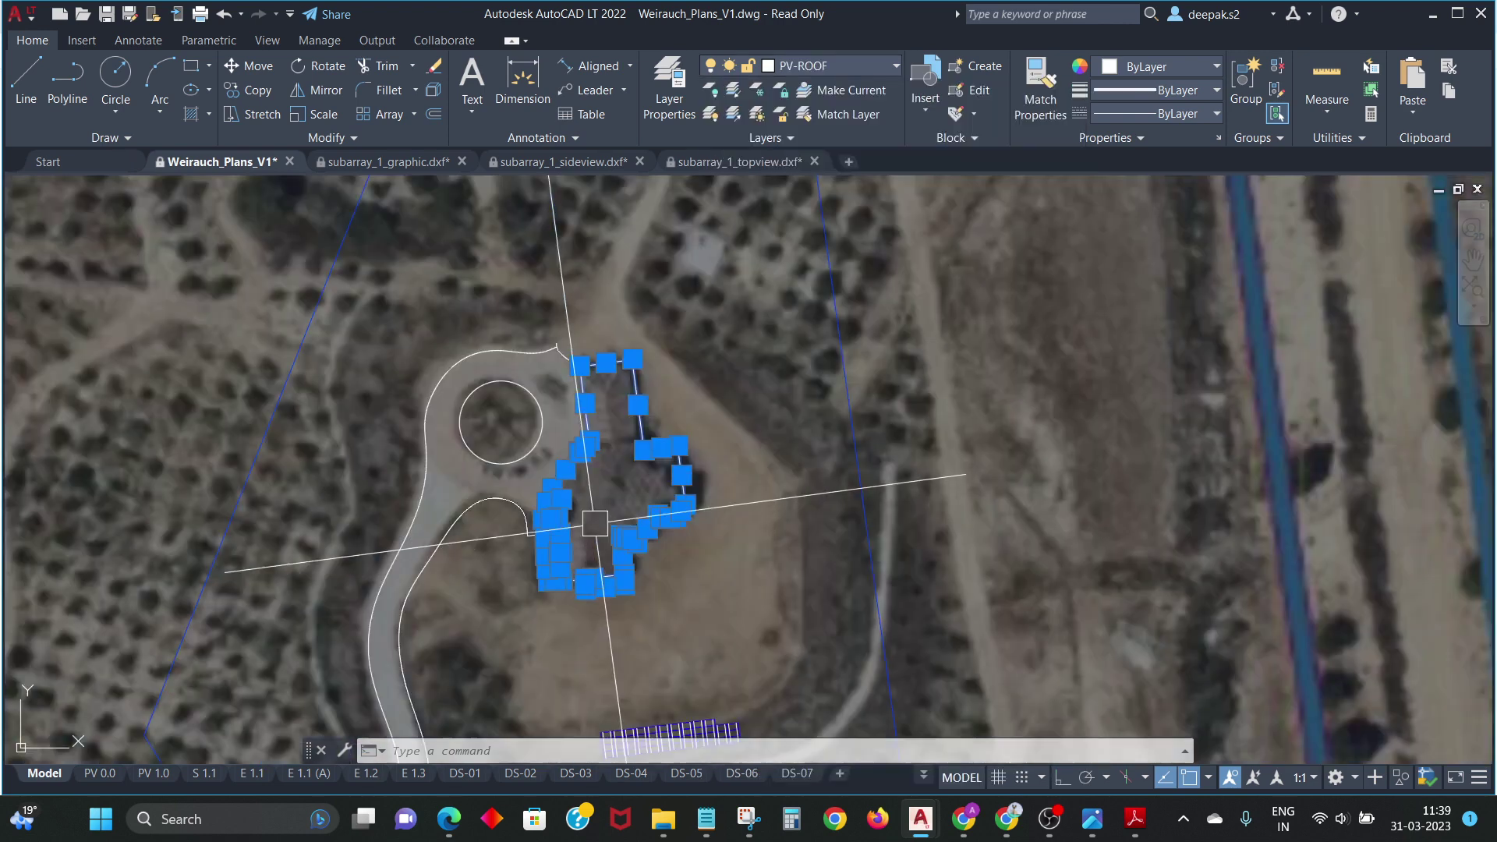
- Clear the selection and select the driveway outline segments
key("Escape")
left_click(568, 320)
left_click(384, 554)
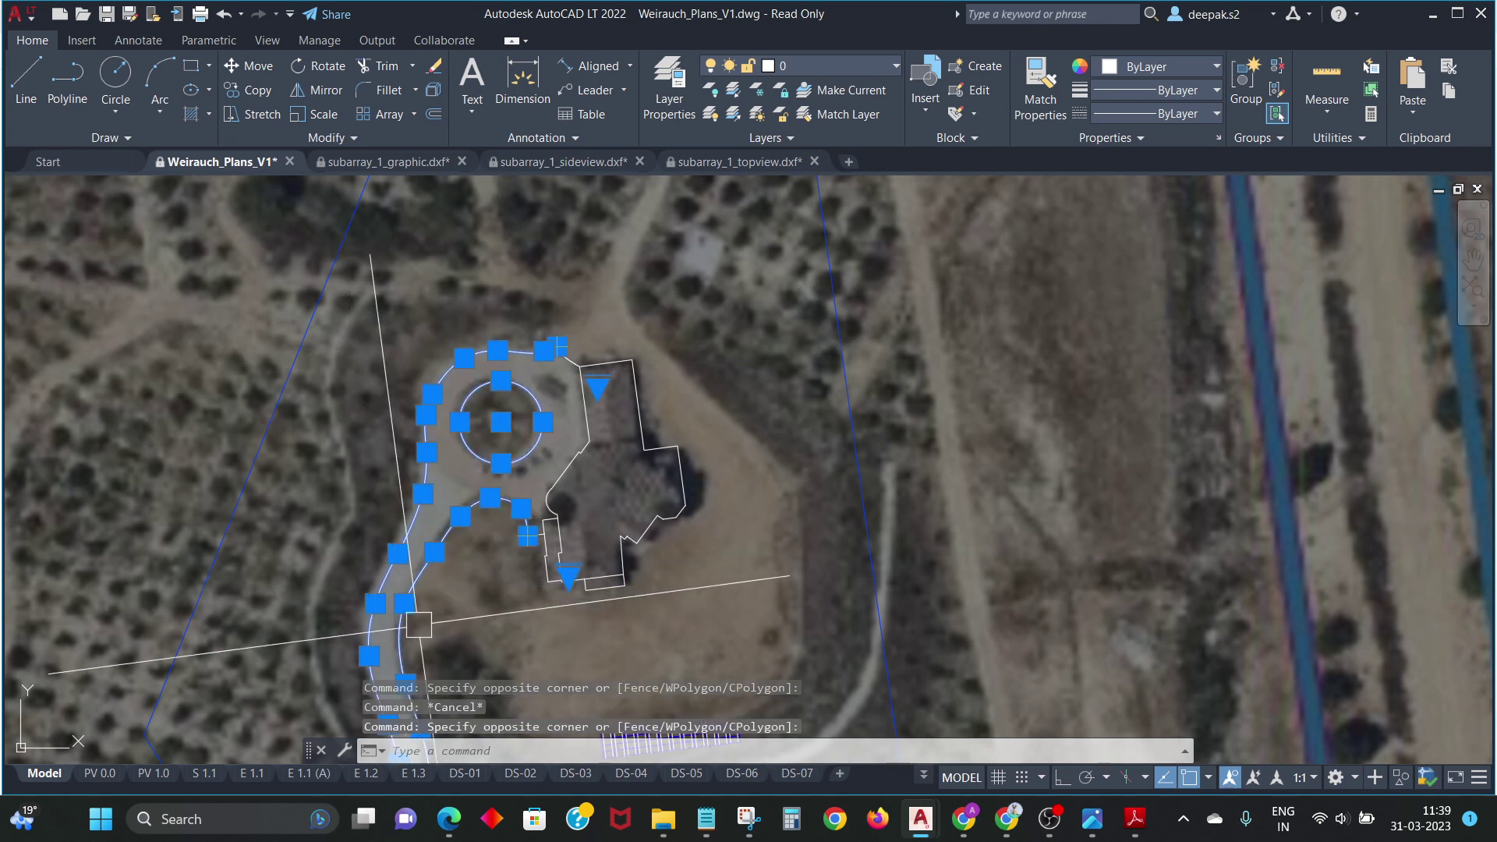
middle_click_drag(482, 644, 545, 375)
left_click(535, 402)
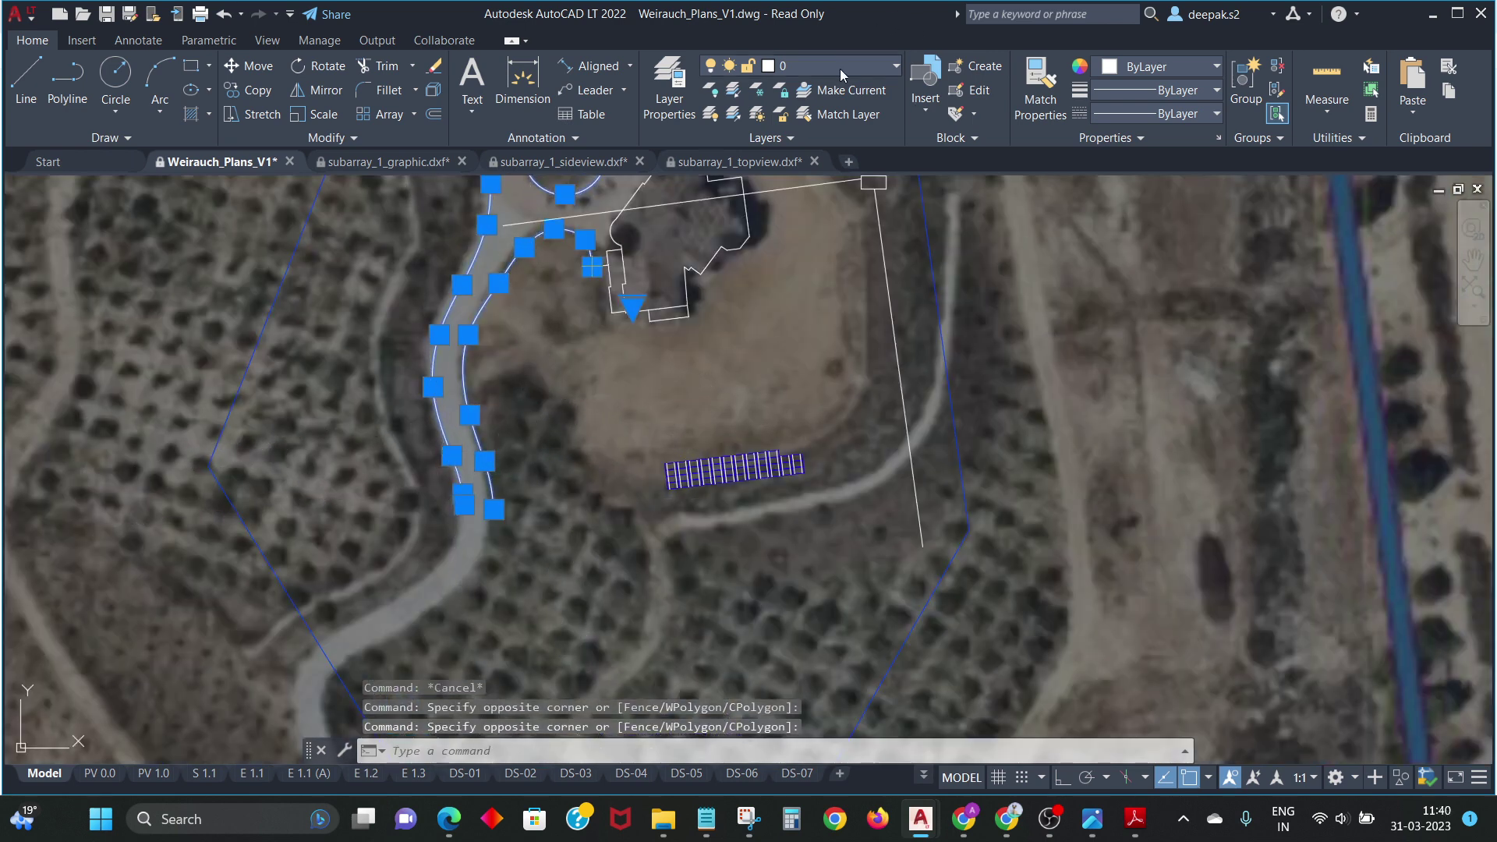
left_click(840, 69)
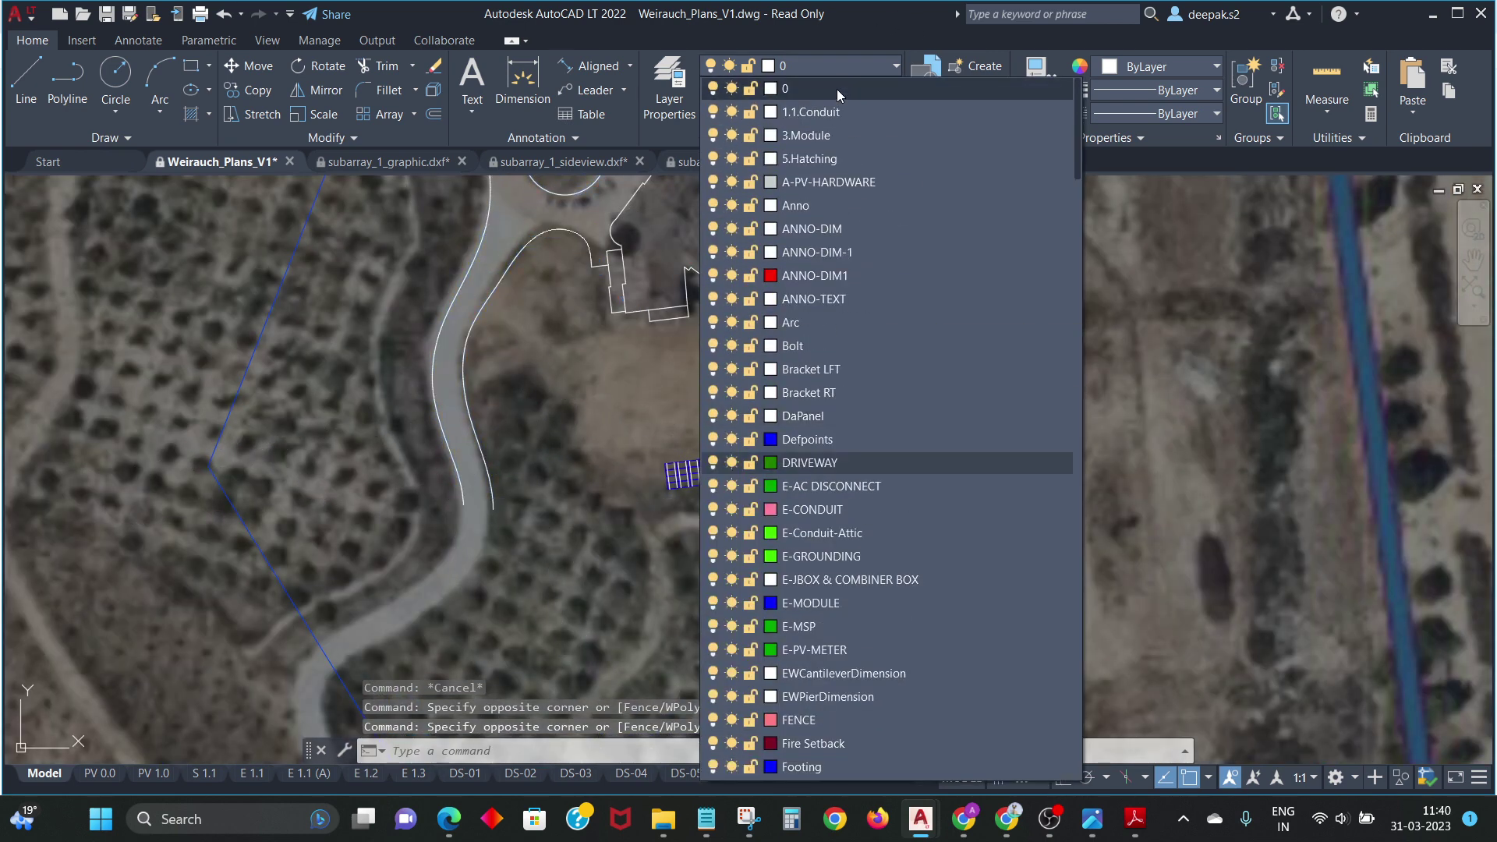
- Put the driveway outline on the DRIVEWAY layer and switch to the PV 0.0 layout
left_click(817, 462)
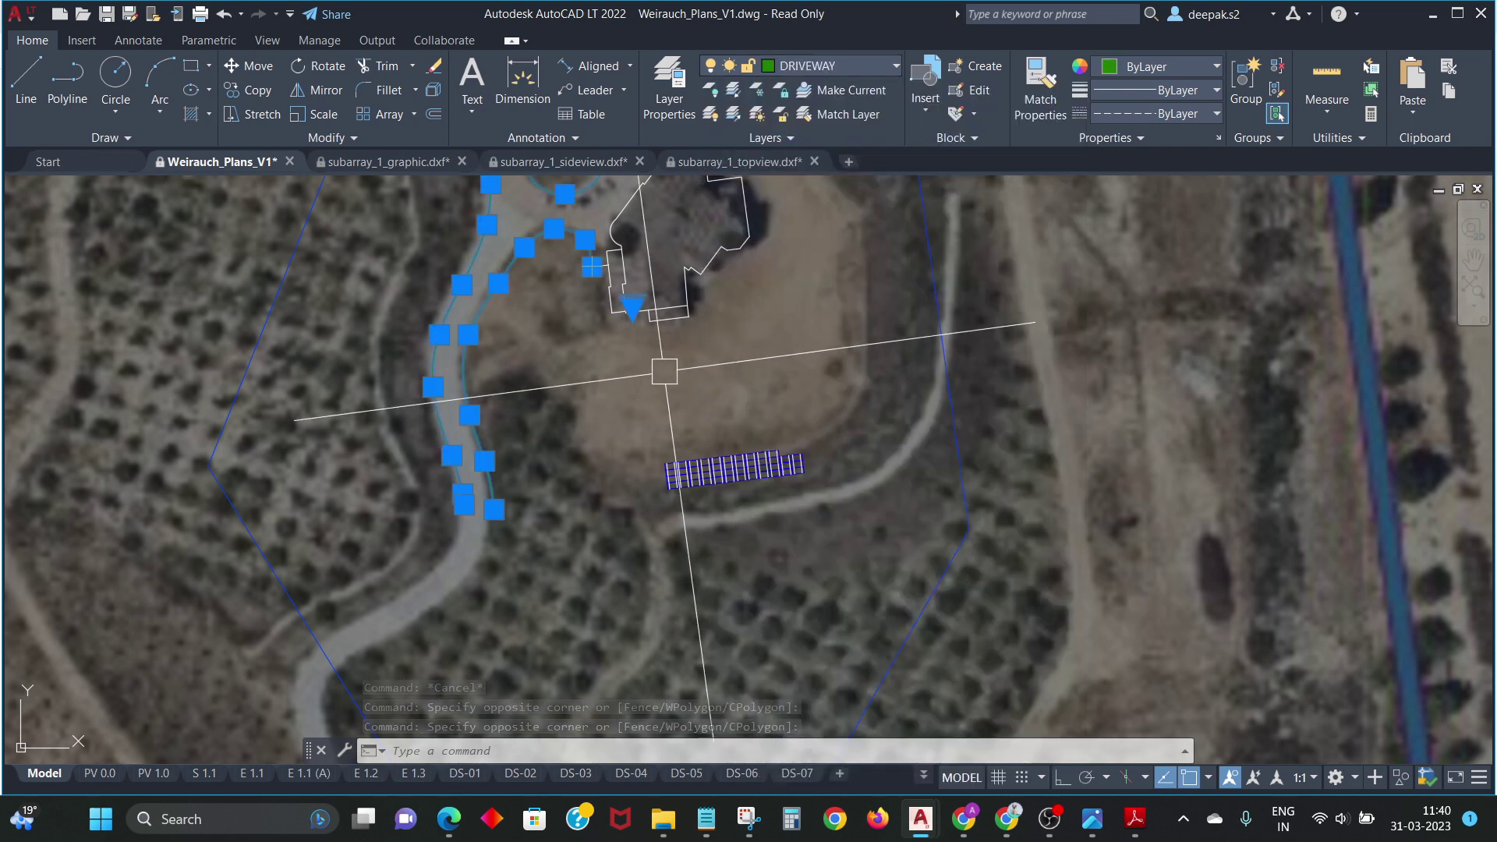
key("Escape")
scroll(665, 371, "down", 4)
left_click(101, 774)
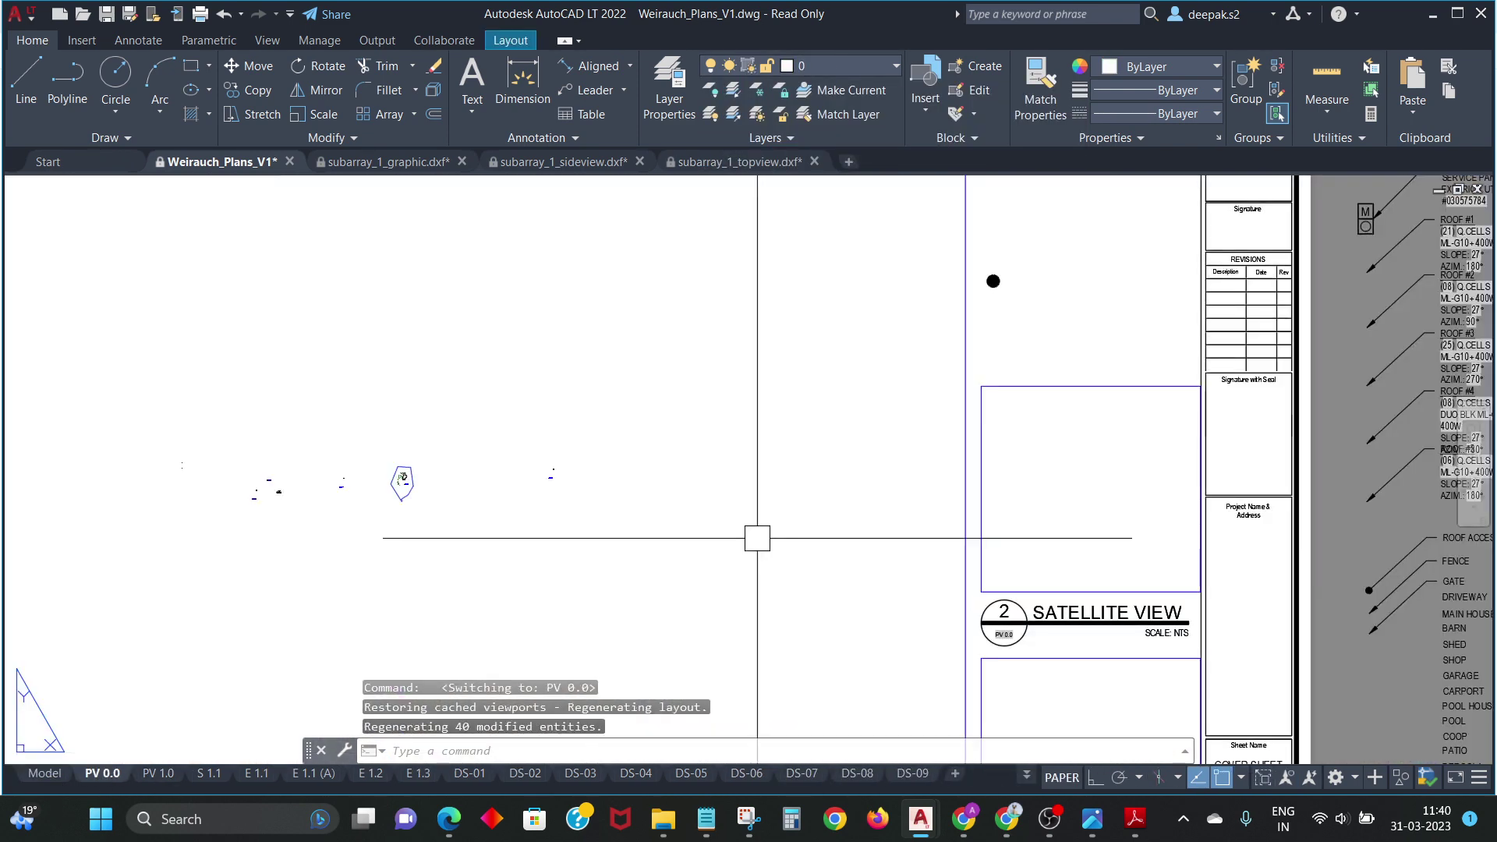
- Activate the sheet viewport, check its scale list, and return to paper space
double_click(644, 518)
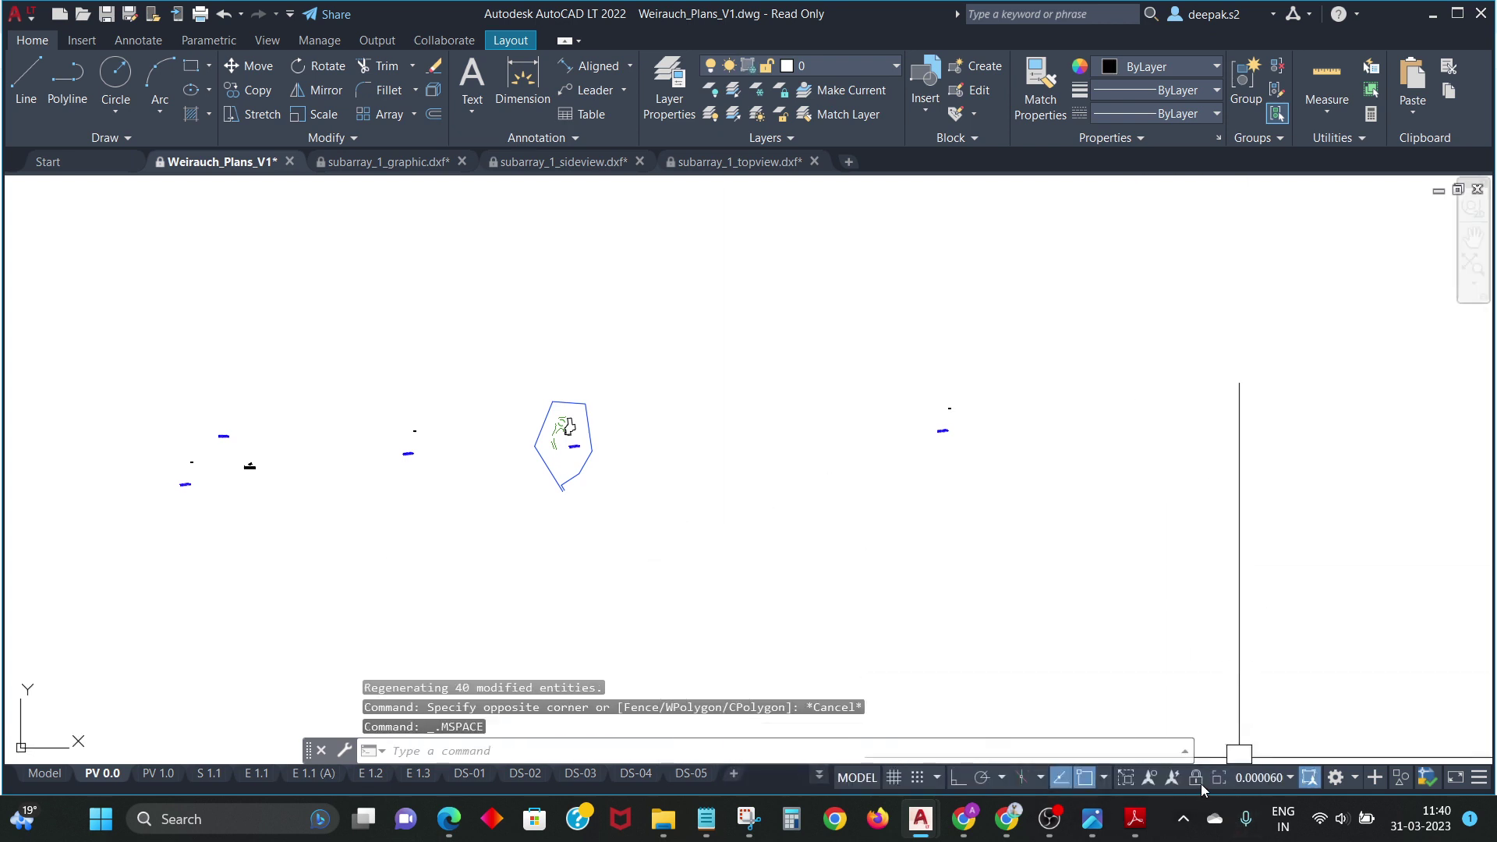
left_click(1259, 778)
left_click(1255, 706)
type("ps")
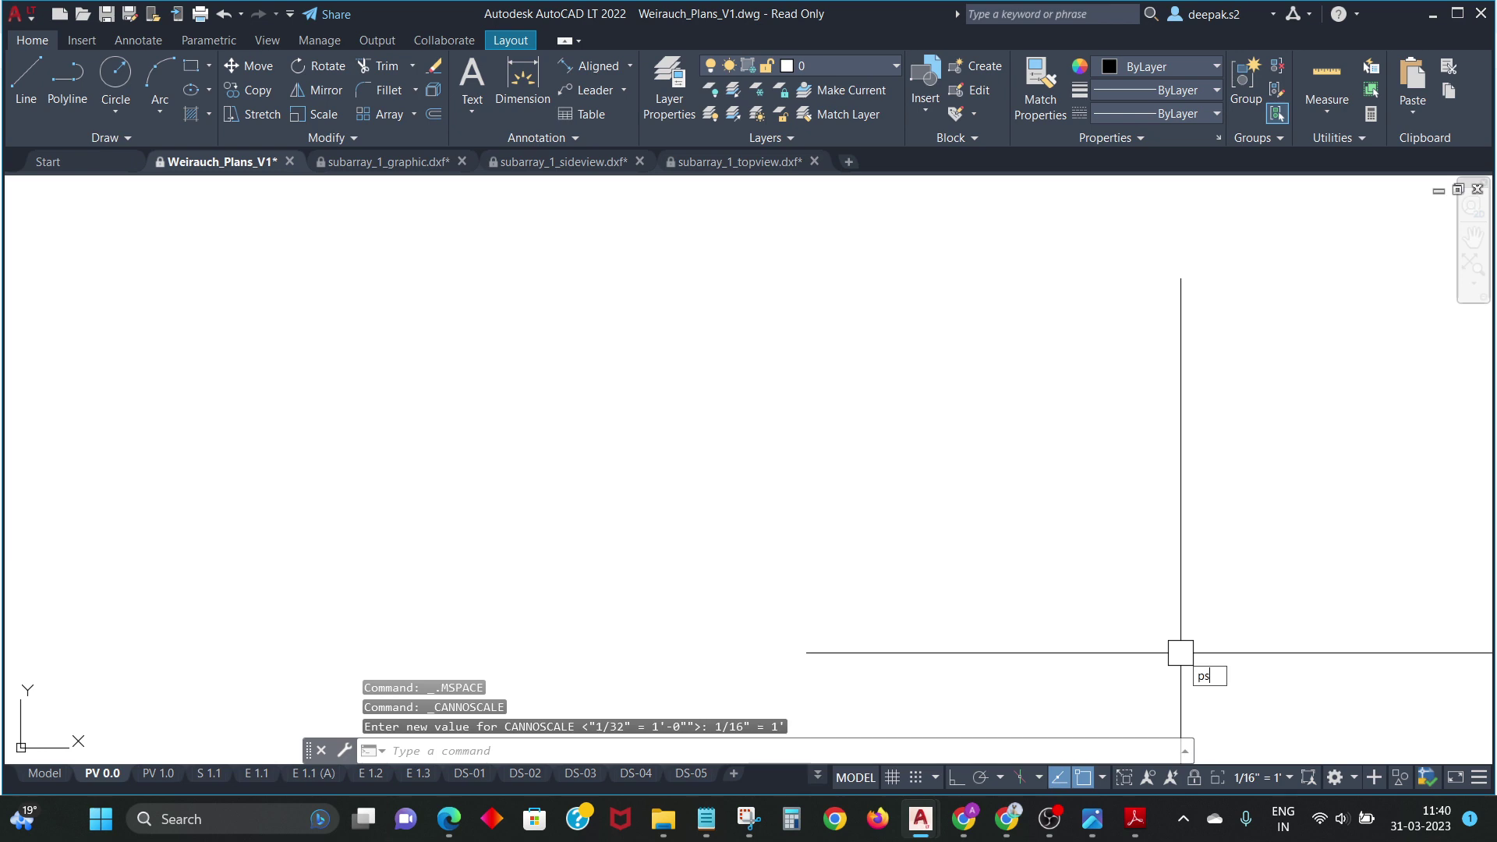
key("Return")
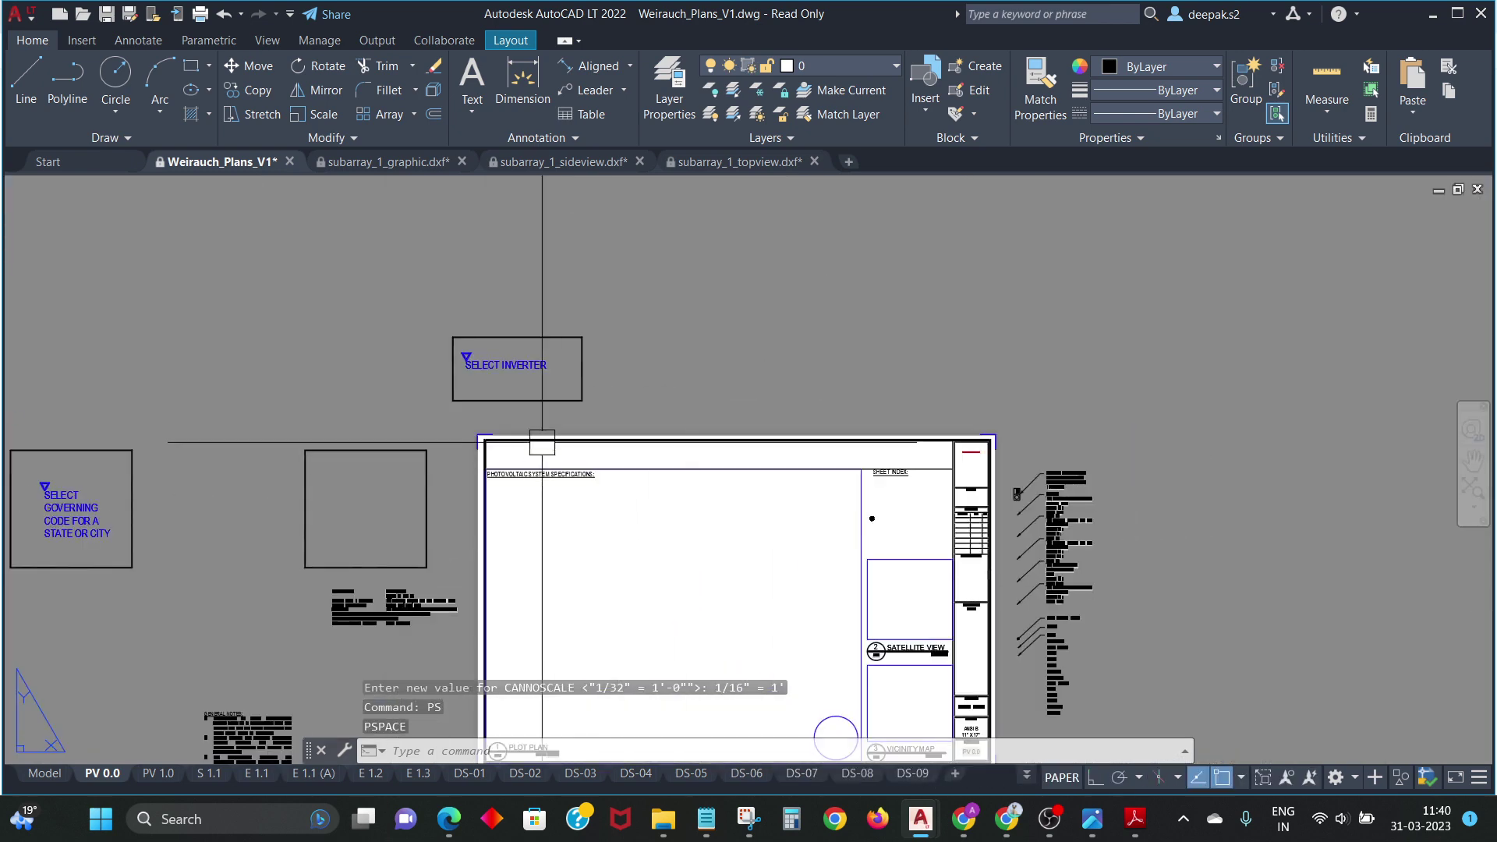
- Window-select and delete the stray objects below the PV 0.0 sheet
middle_click_drag(401, 324, 620, 320)
left_click(606, 277)
scroll(558, 434, "down", 2)
middle_click_drag(559, 435, 500, 250)
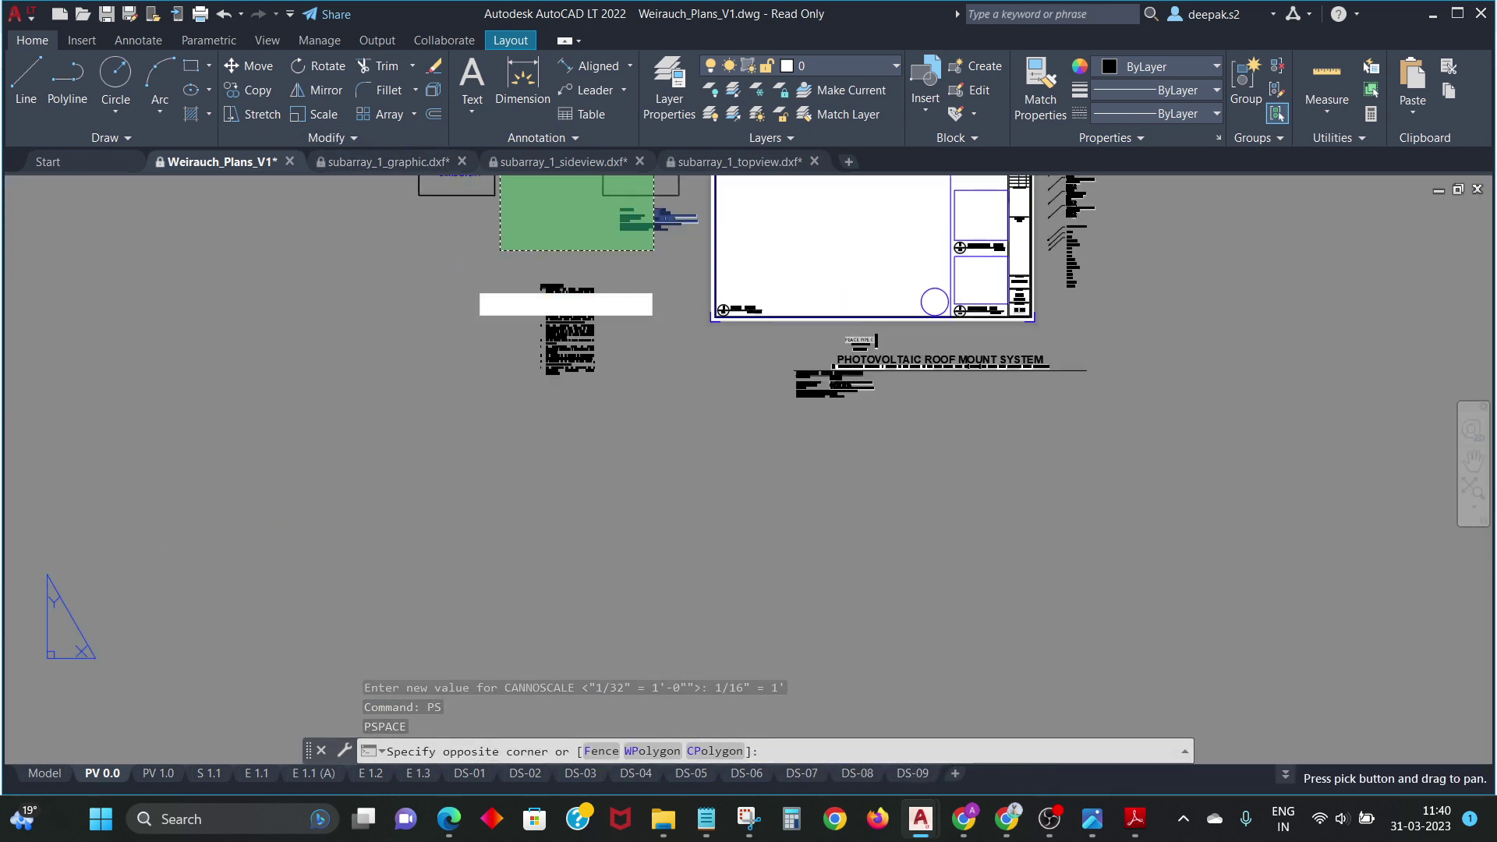
left_click(598, 423)
key("Delete")
- Erase the roof-mount title text, the line beneath it, and the street-name labels
middle_click_drag(924, 366, 824, 455)
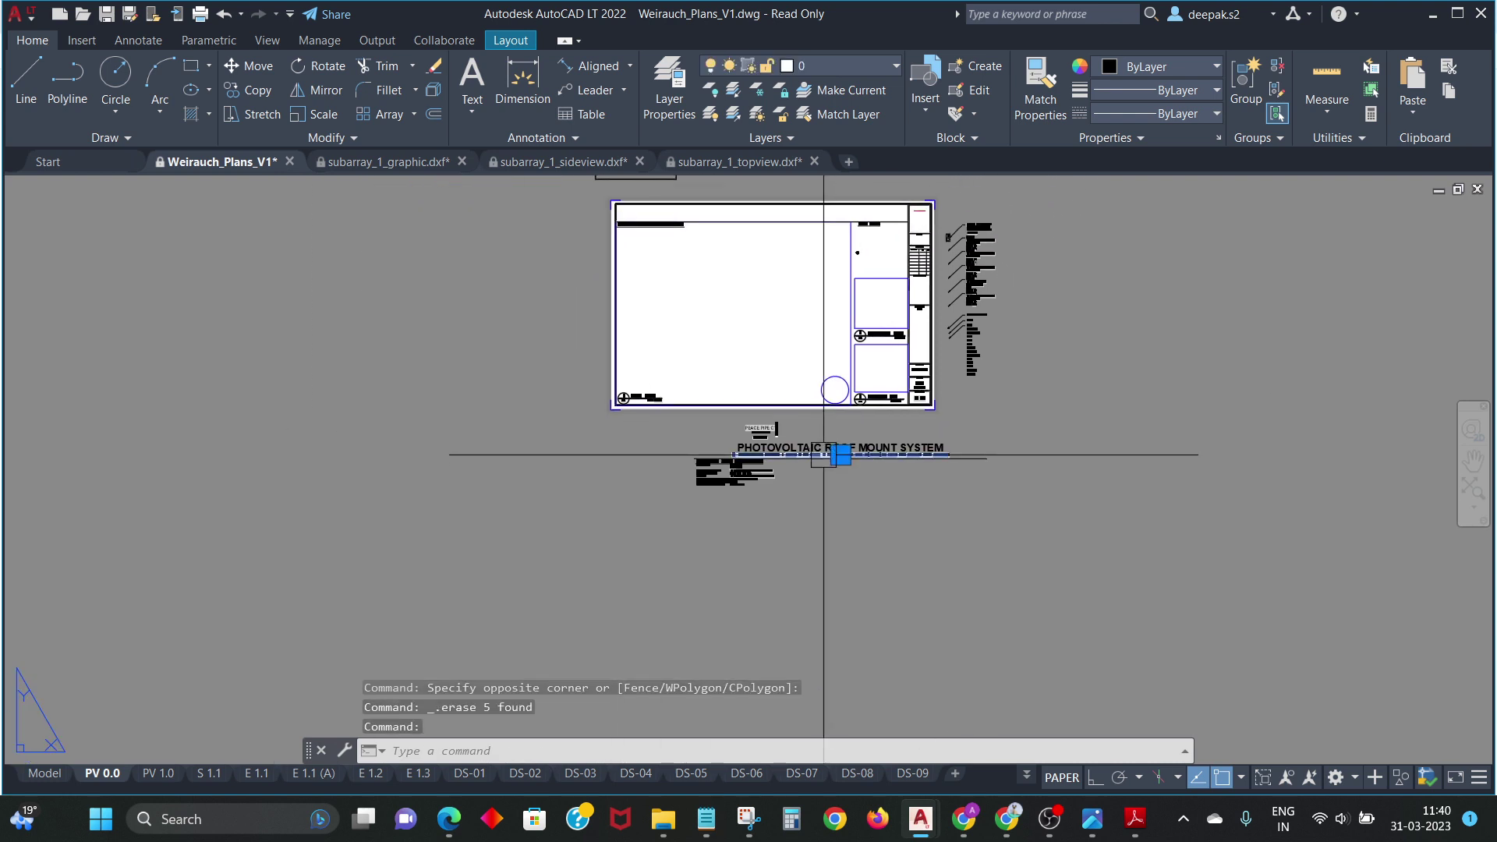
left_click(874, 456)
key("Delete")
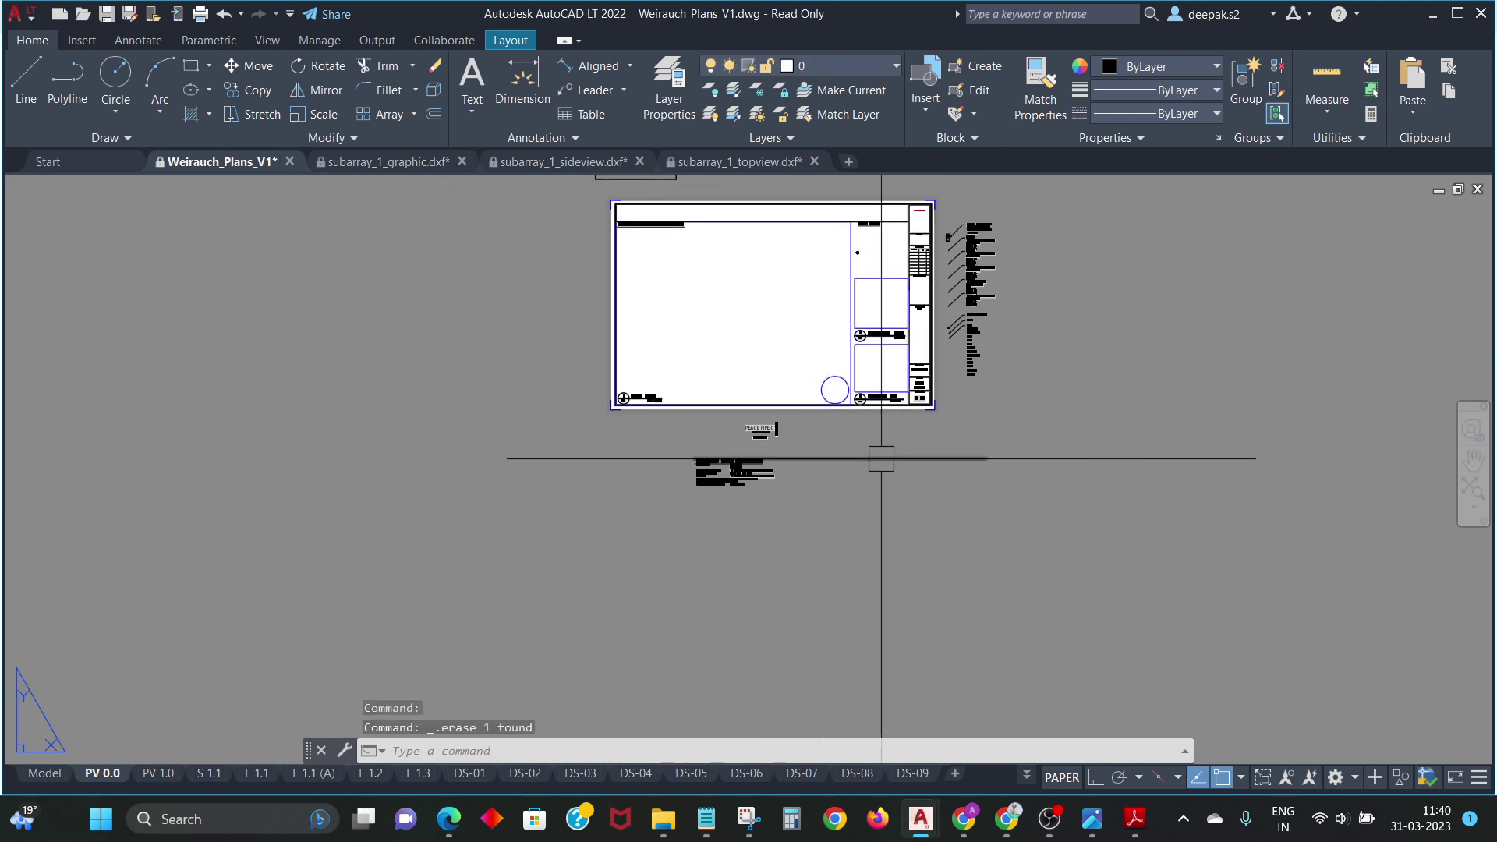
left_click(873, 458)
scroll(772, 442, "up", 5)
left_click_drag(670, 394, 772, 436)
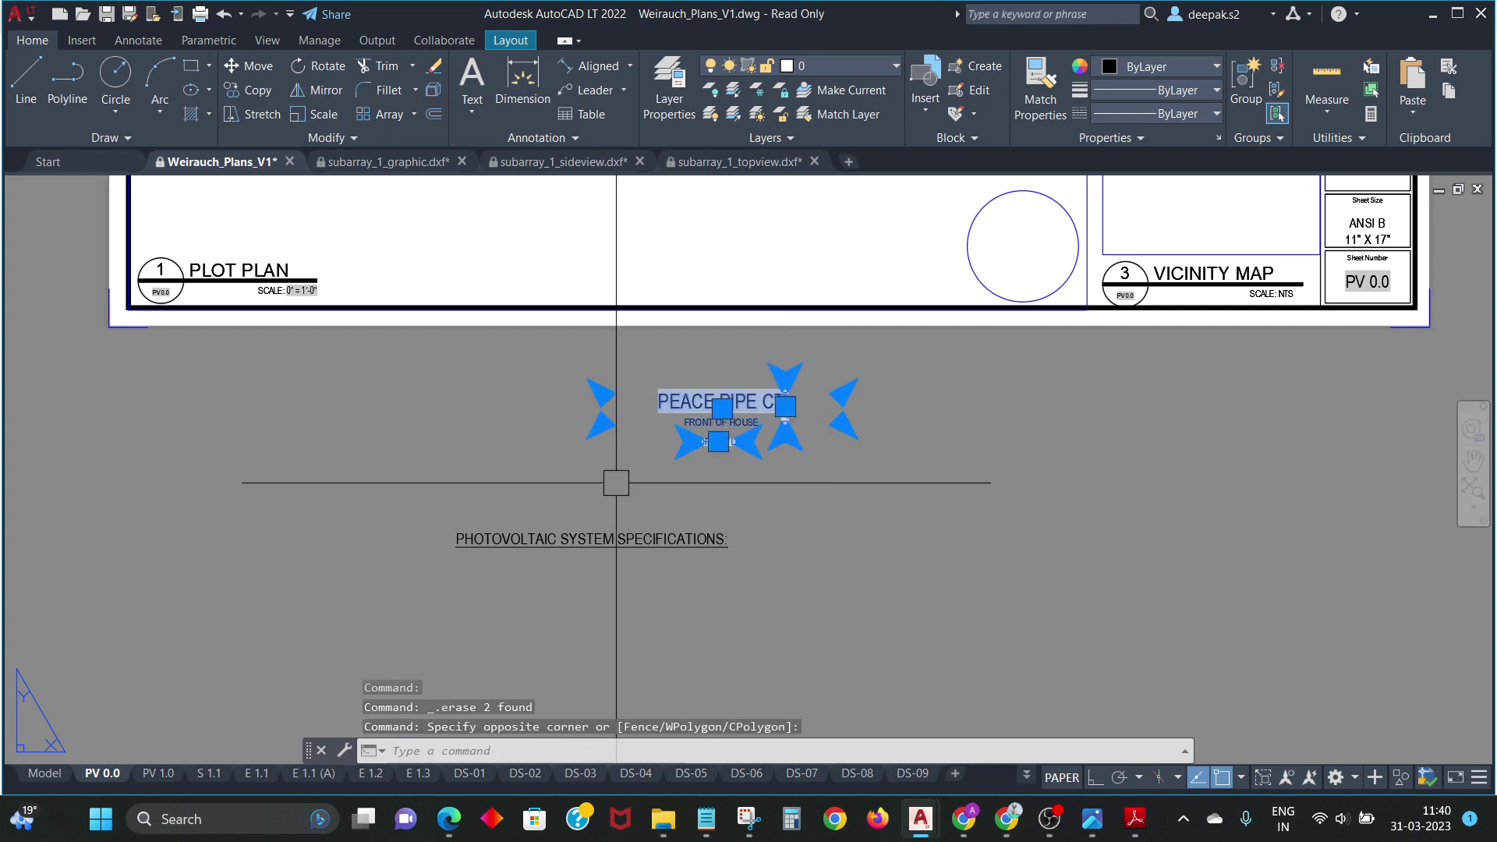
key("Delete")
- Zoom around the sheet and activate the plot-plan viewport
scroll(756, 543, "down", 2)
scroll(756, 544, "down", 3)
scroll(678, 425, "up", 8)
scroll(589, 395, "down", 7)
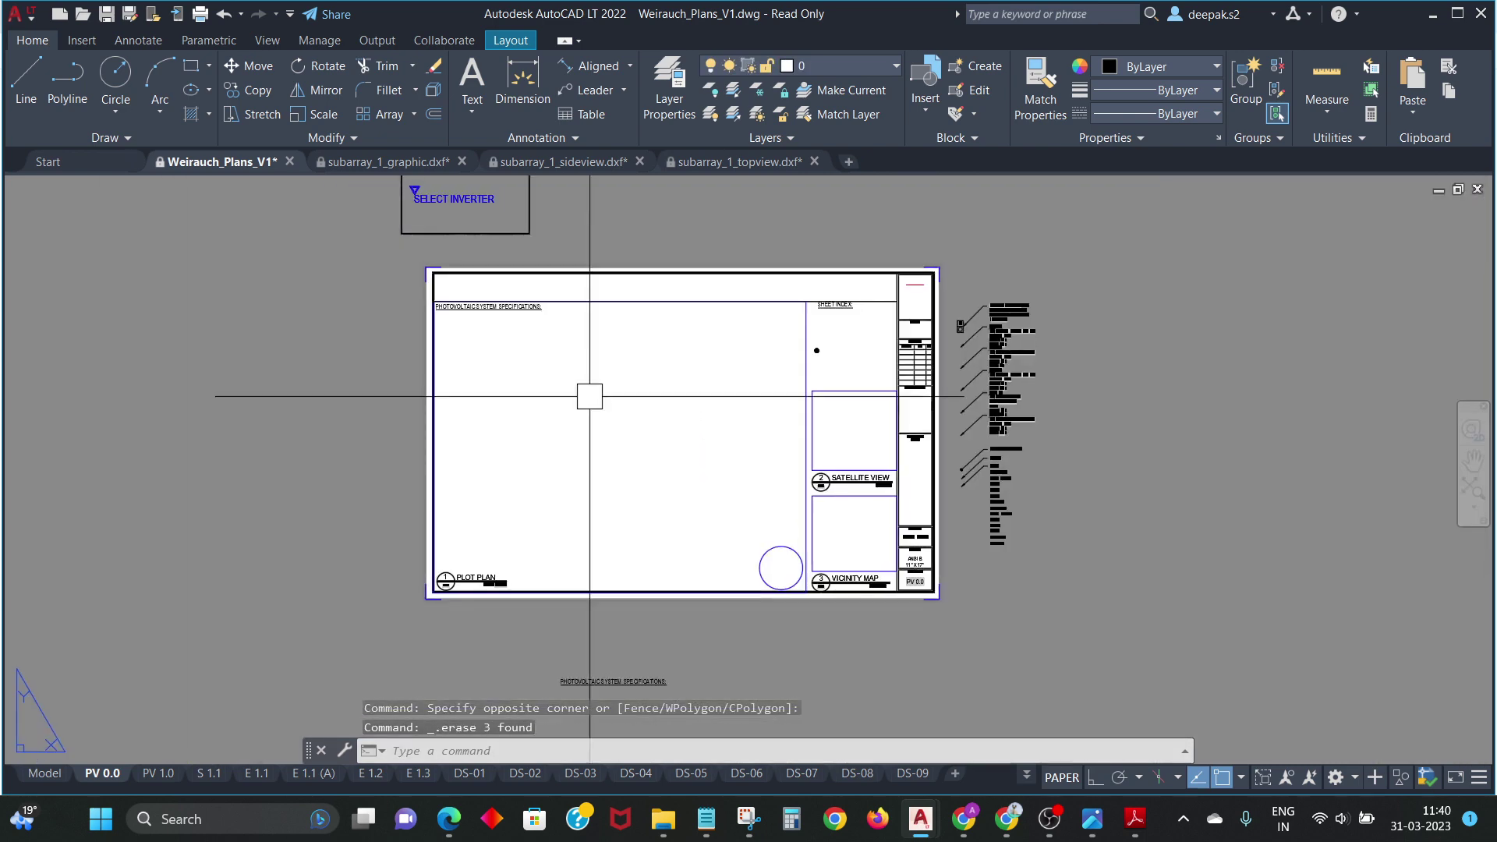
scroll(596, 416, "up", 8)
scroll(595, 416, "down", 6)
double_click(595, 437)
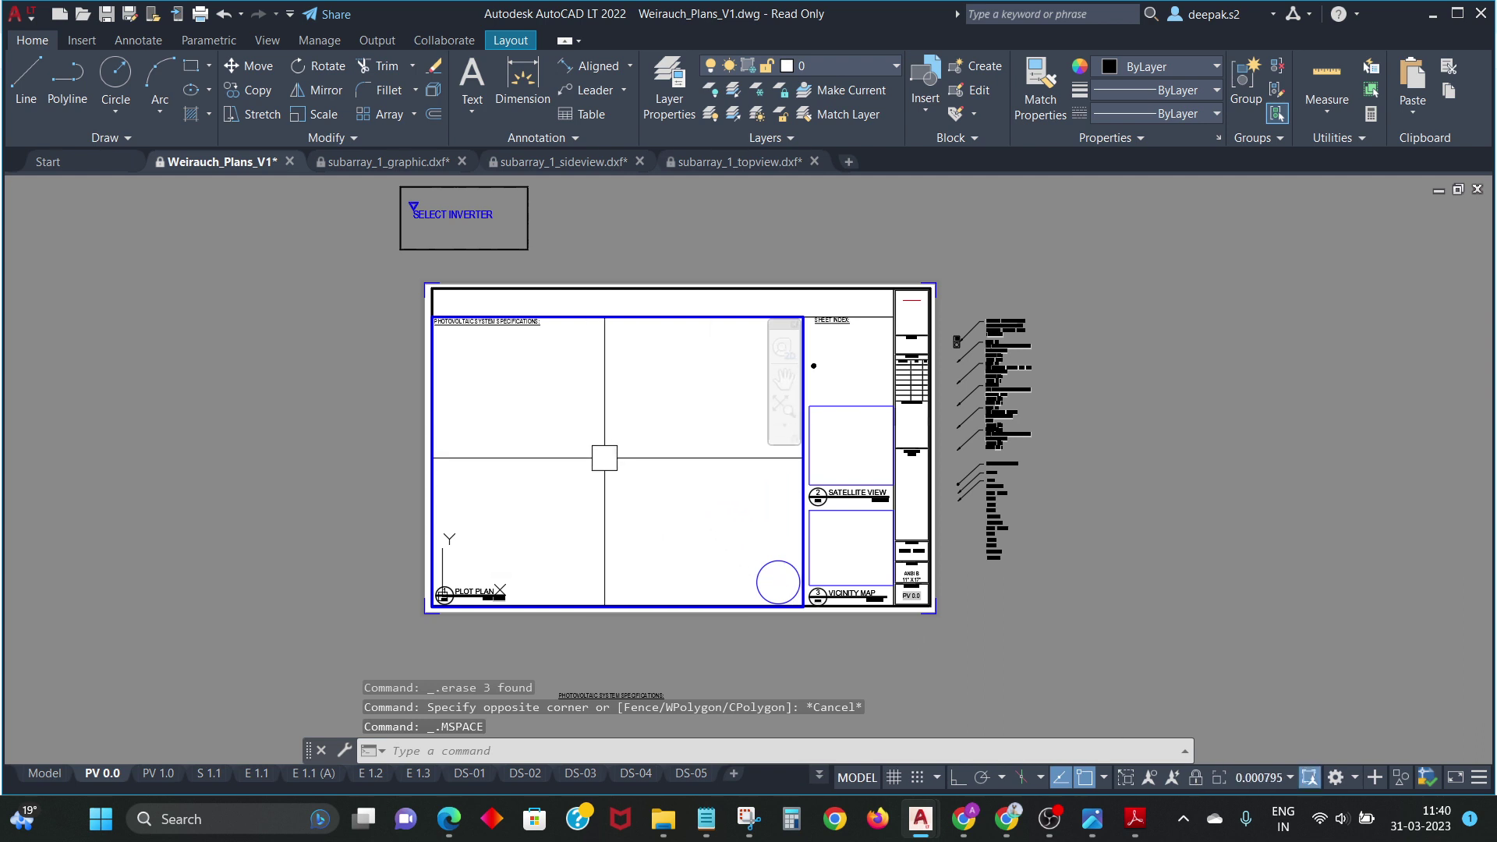
- Set the viewport scale to 1/16" = 1'-0", then change it to 1/64" = 1'-0"
scroll(472, 395, "up", 7)
scroll(521, 469, "down", 1)
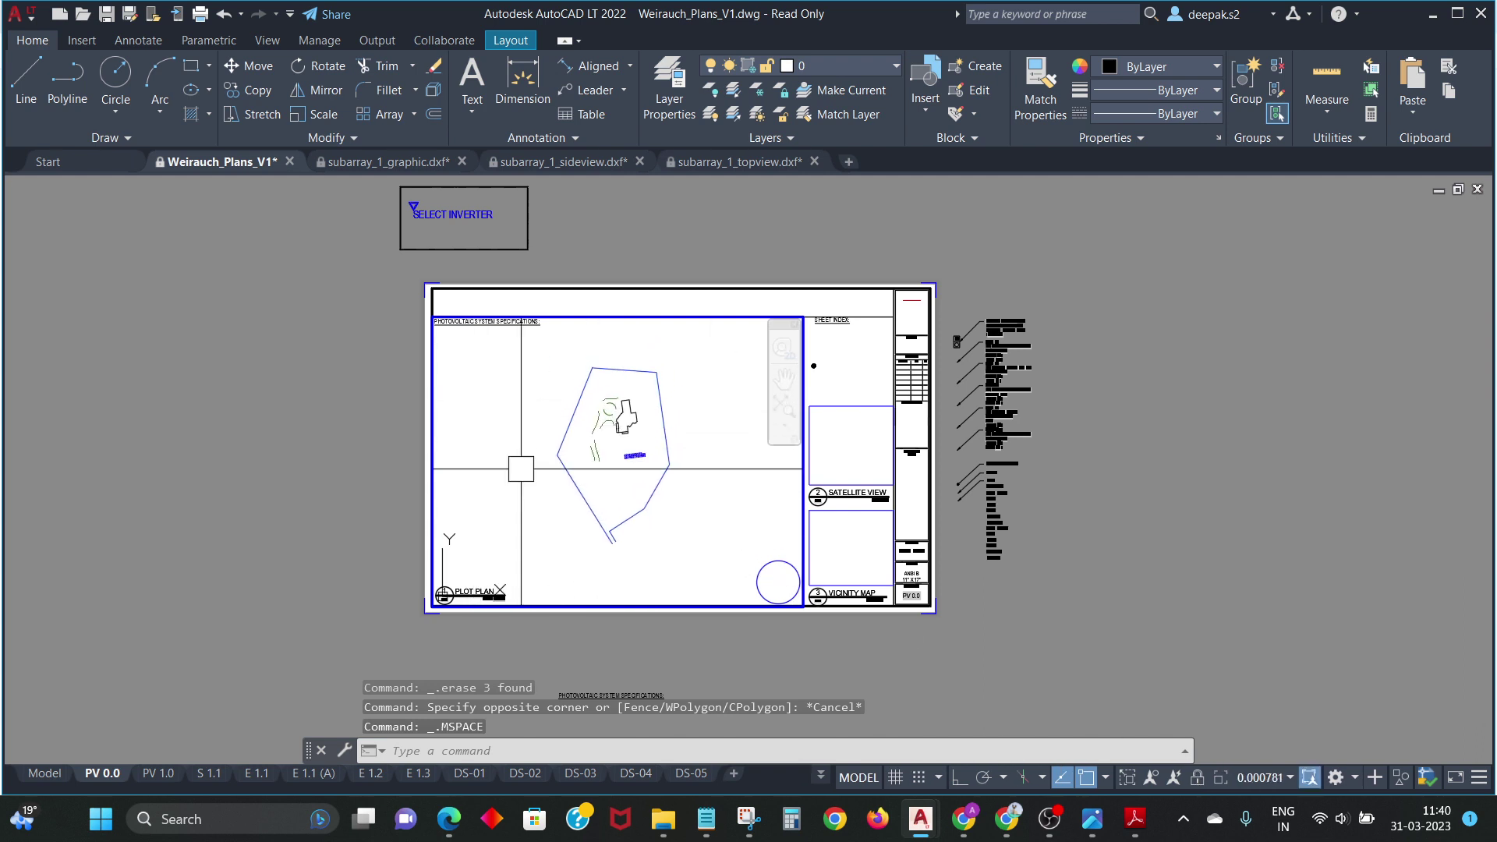
left_click(1258, 778)
left_click(1252, 704)
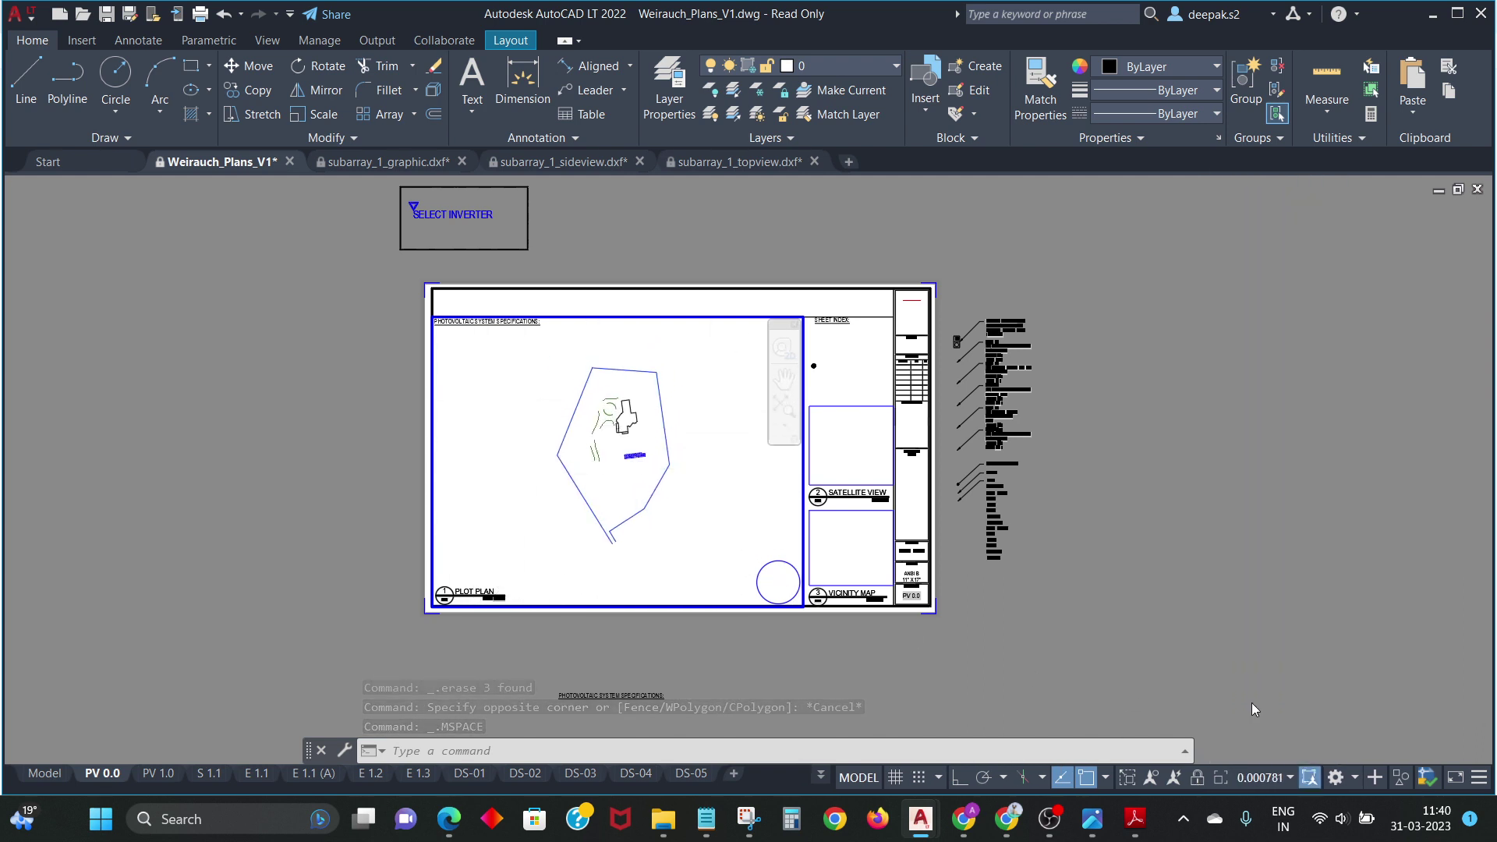
left_click(1257, 778)
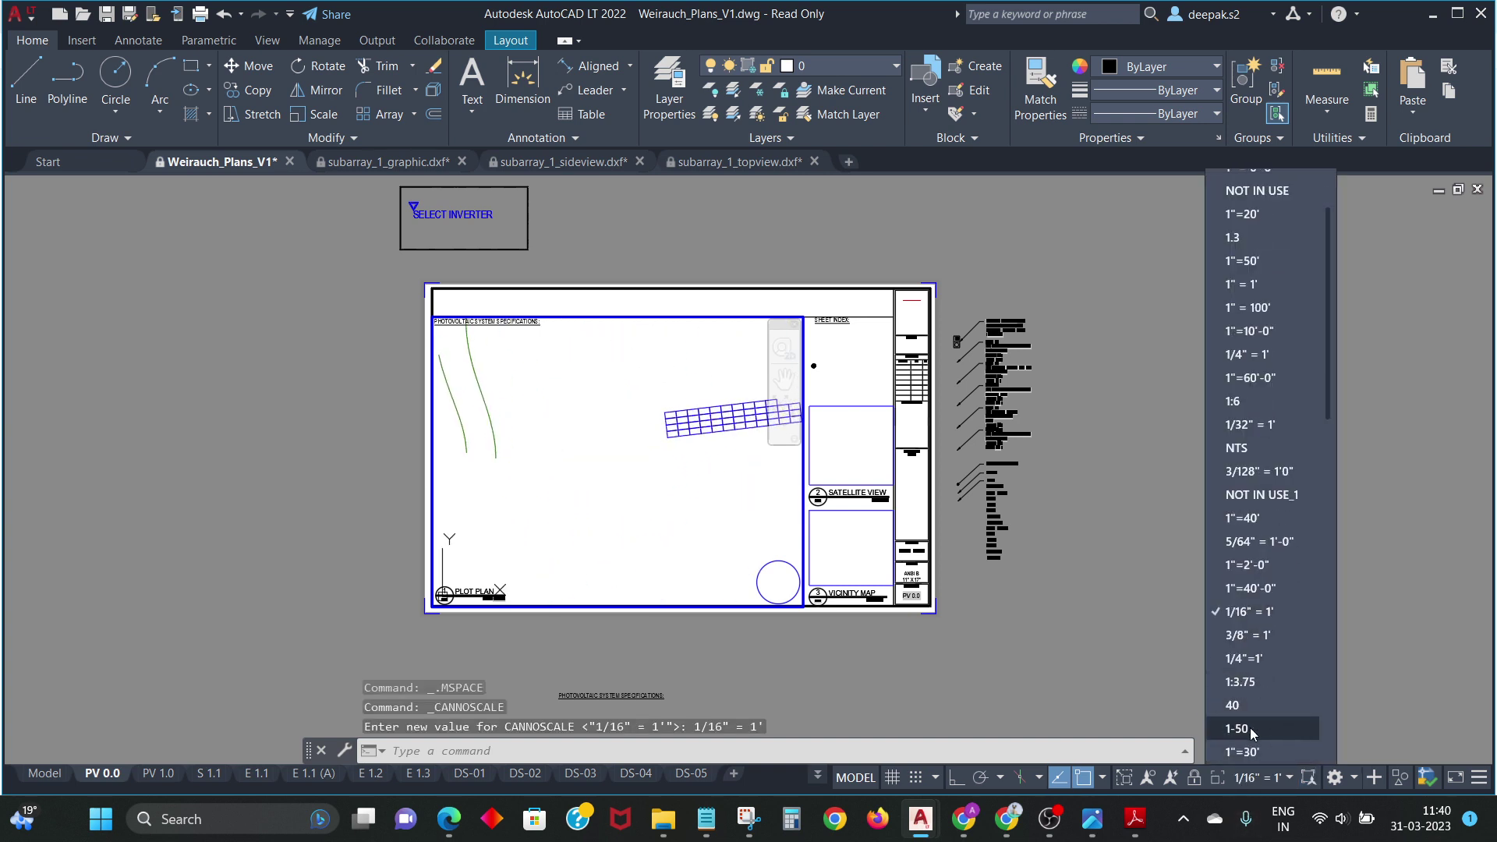
scroll(1251, 727, "down", 6)
scroll(1252, 731, "down", 4)
scroll(1253, 731, "down", 2)
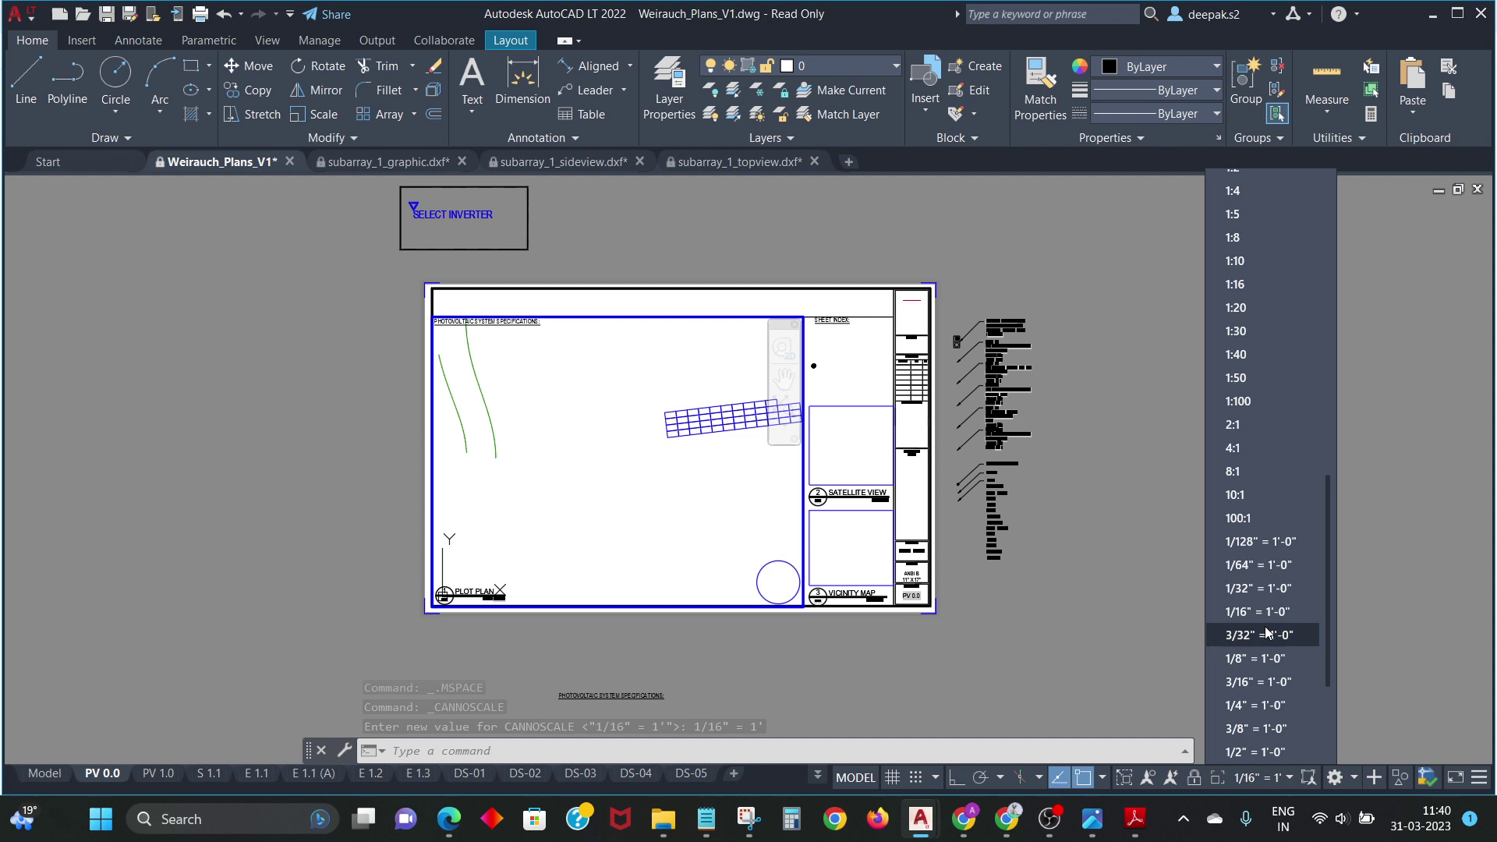
left_click(1248, 565)
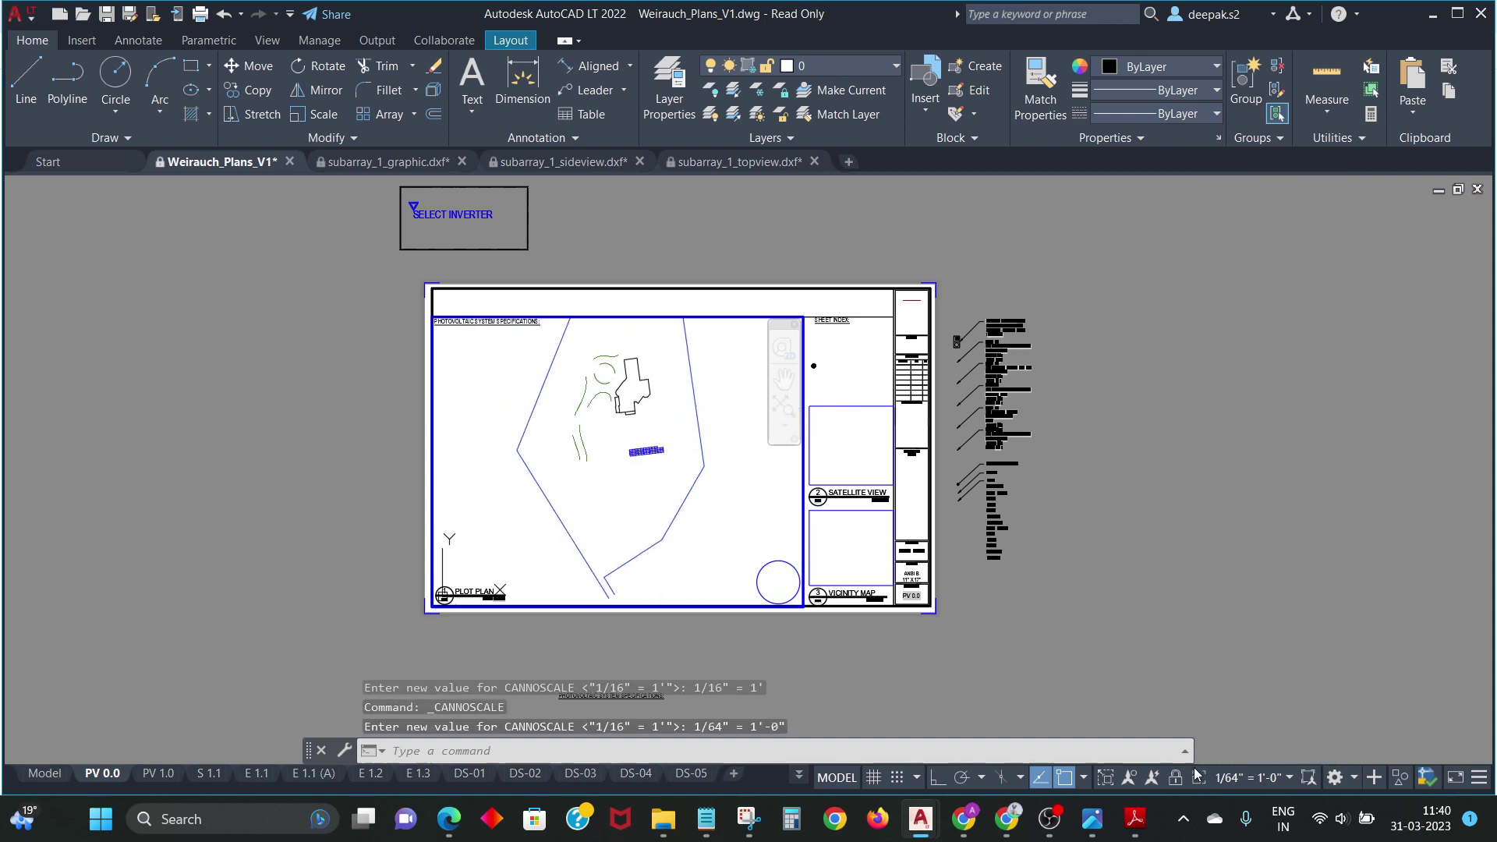
- Try 1/128" = 1'-0" for the viewport, then switch back to 1/64" = 1'-0"
left_click(1251, 780)
scroll(1241, 737, "down", 2)
scroll(1241, 737, "down", 2)
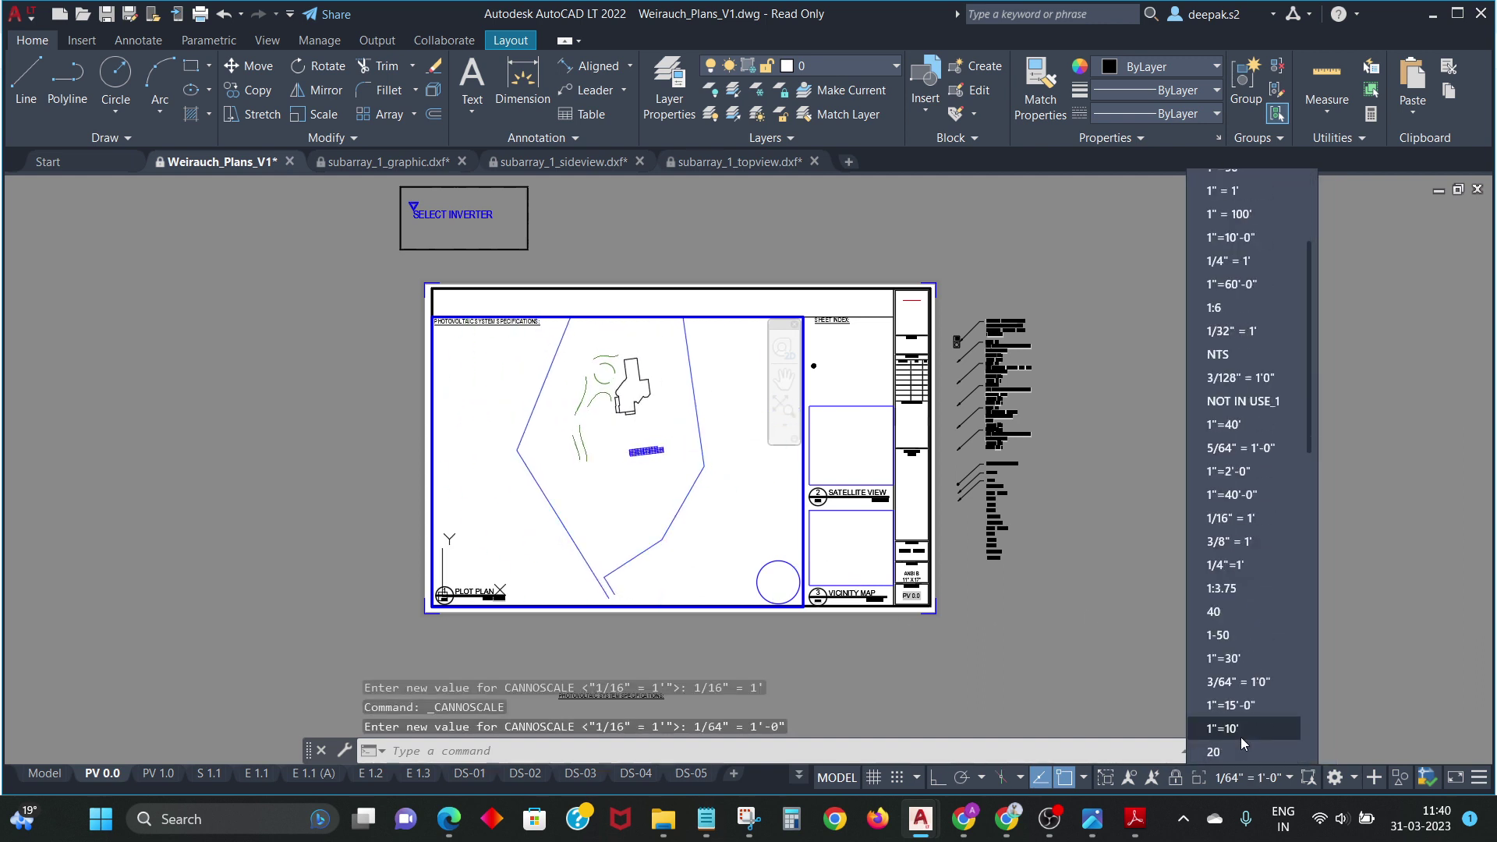
scroll(1242, 737, "down", 2)
scroll(1241, 737, "down", 5)
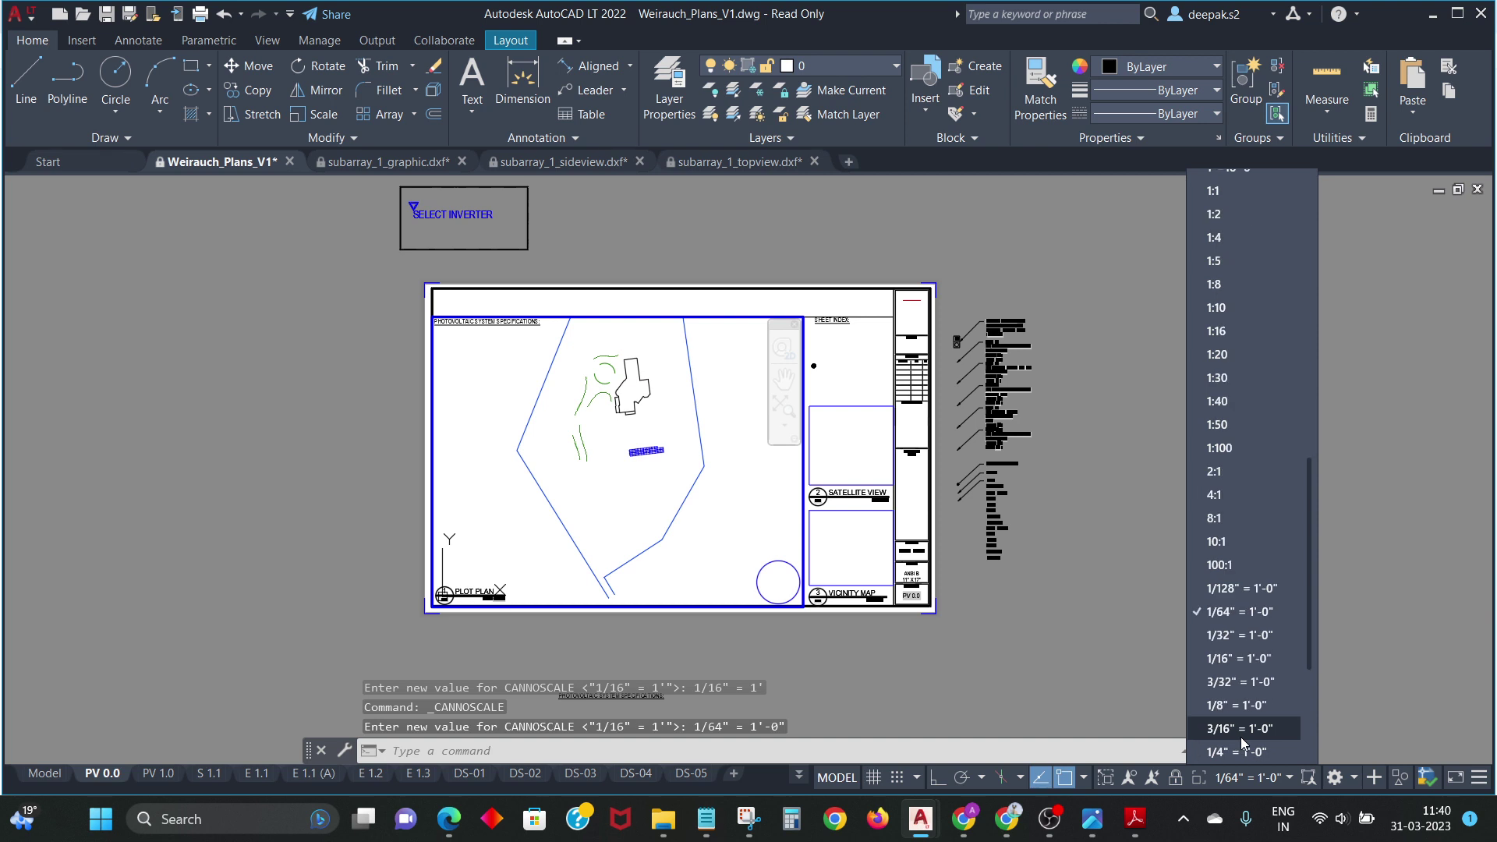
left_click(1237, 597)
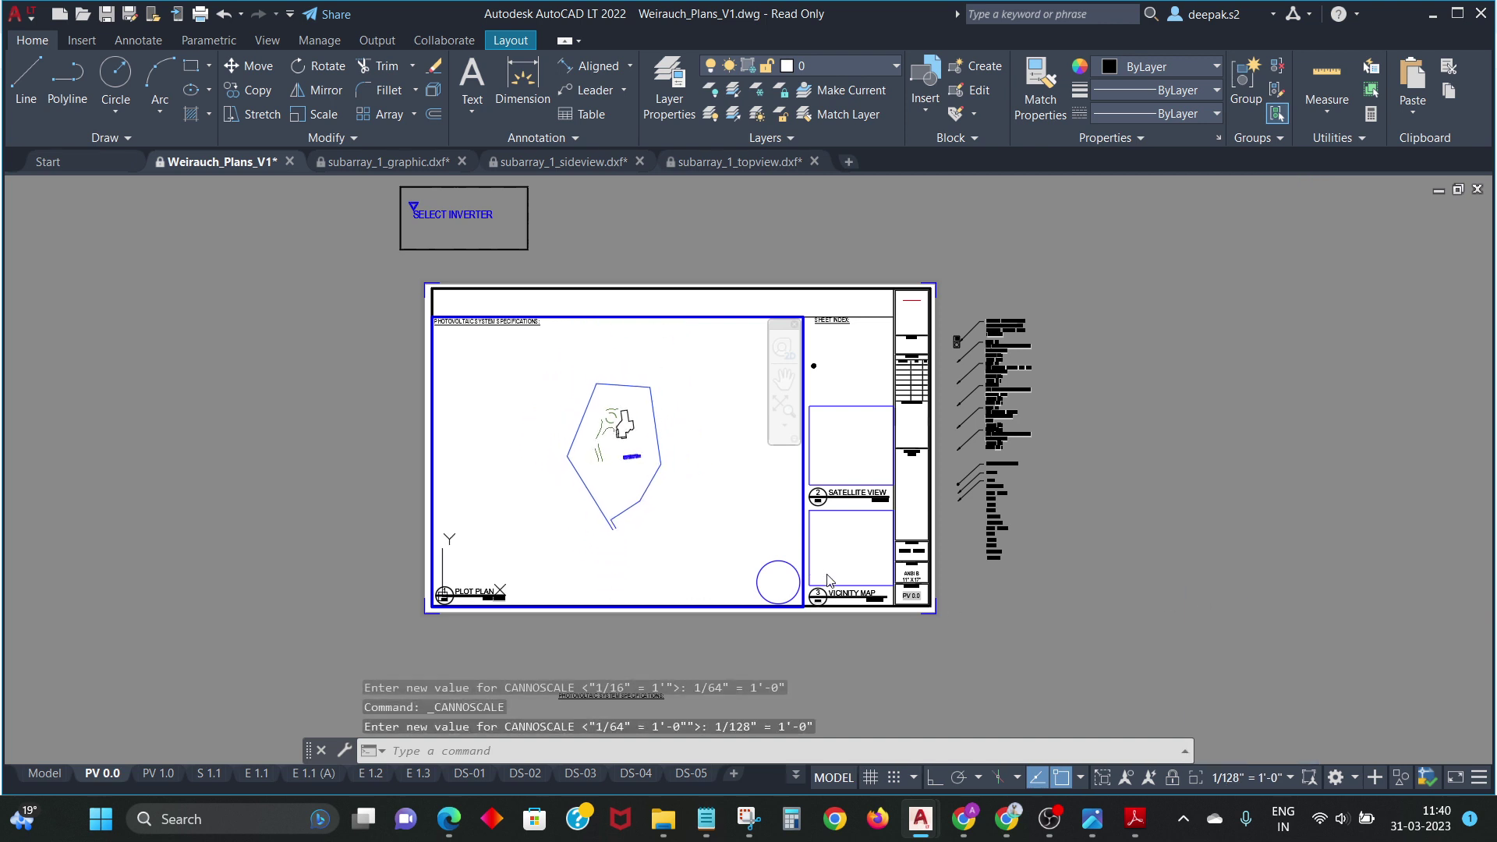
left_click(1248, 780)
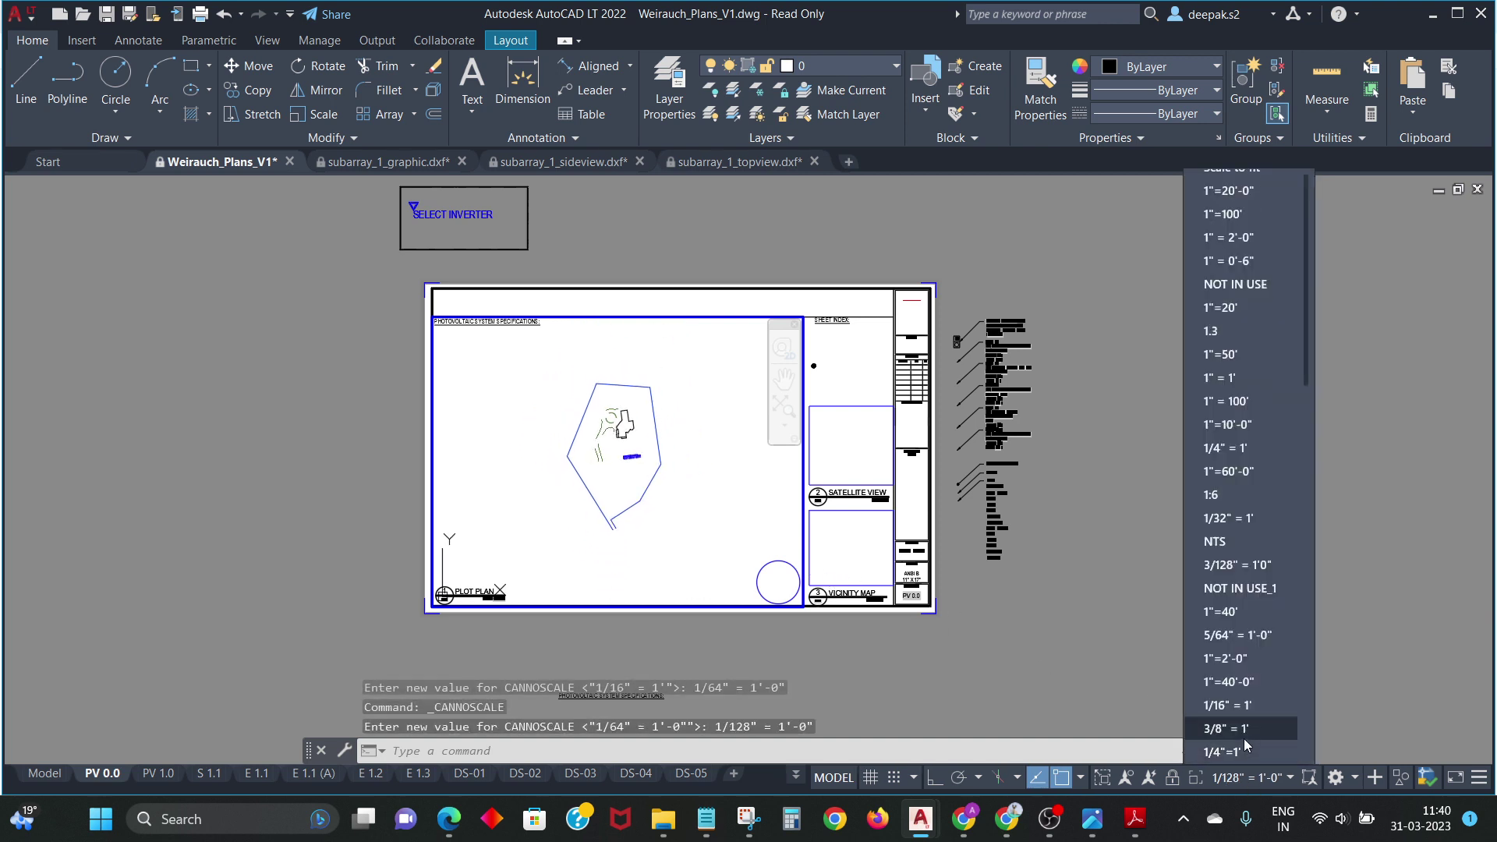
scroll(1243, 738, "down", 2)
scroll(1234, 725, "down", 2)
scroll(1234, 724, "down", 2)
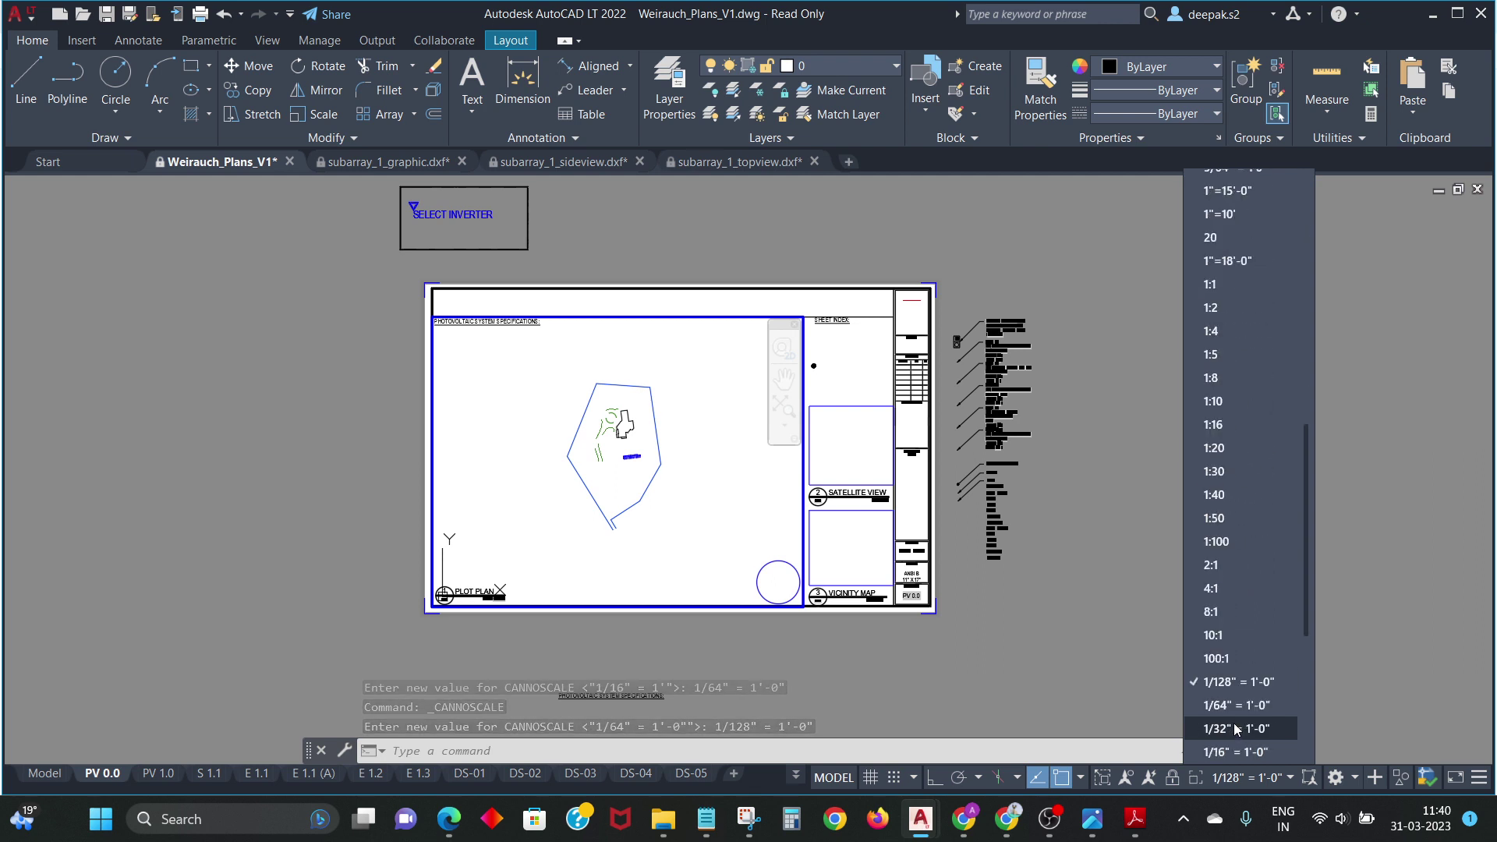
left_click(1229, 706)
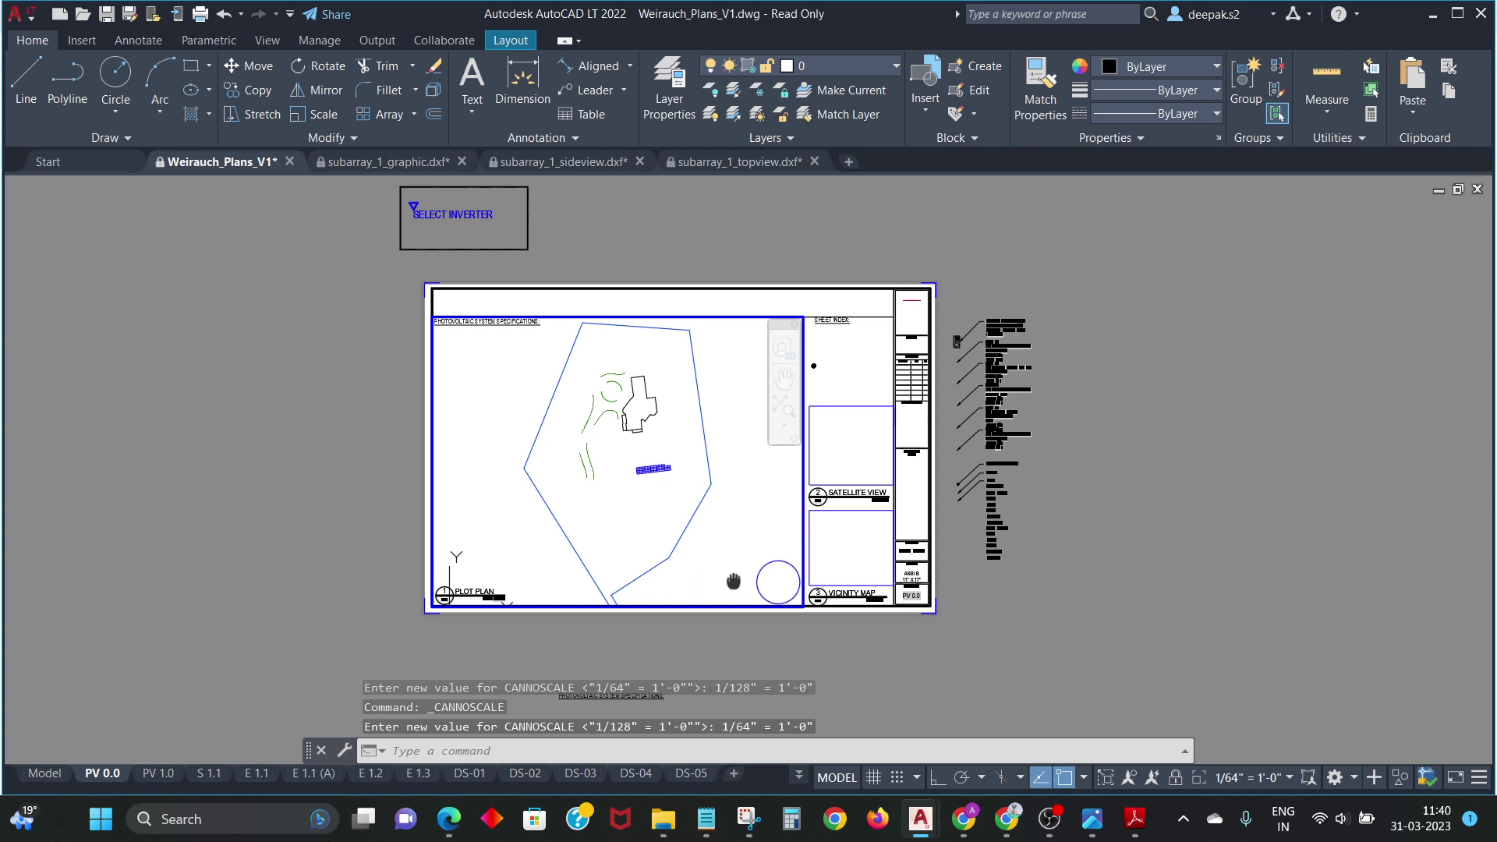
- Reapply 1/64" = 1'-0", center the site plan in the viewport, and exit to the sheet
scroll(733, 581, "down", 2)
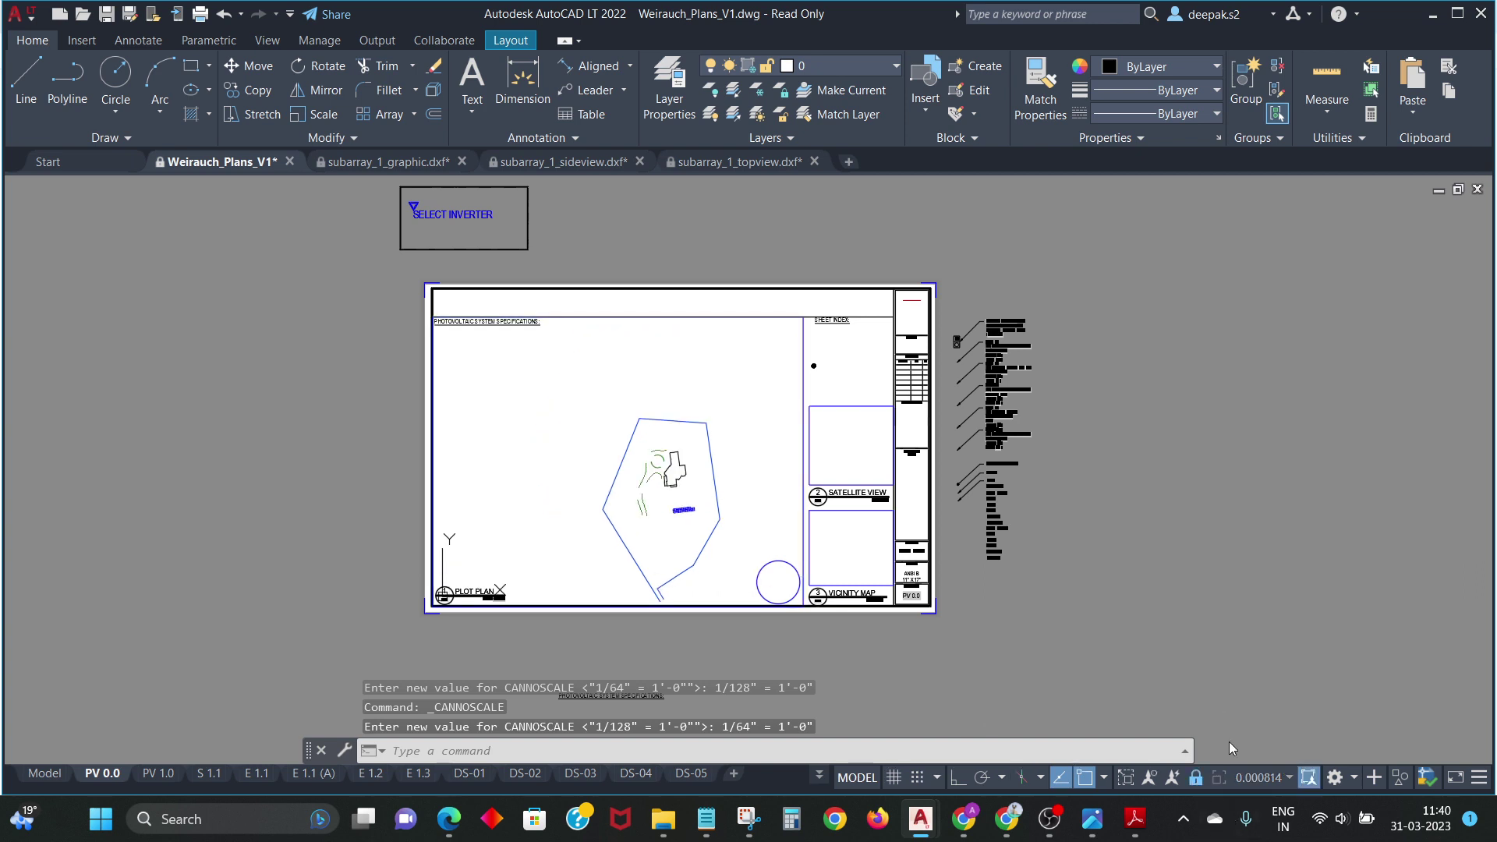
left_click(1242, 778)
scroll(1256, 731, "down", 3)
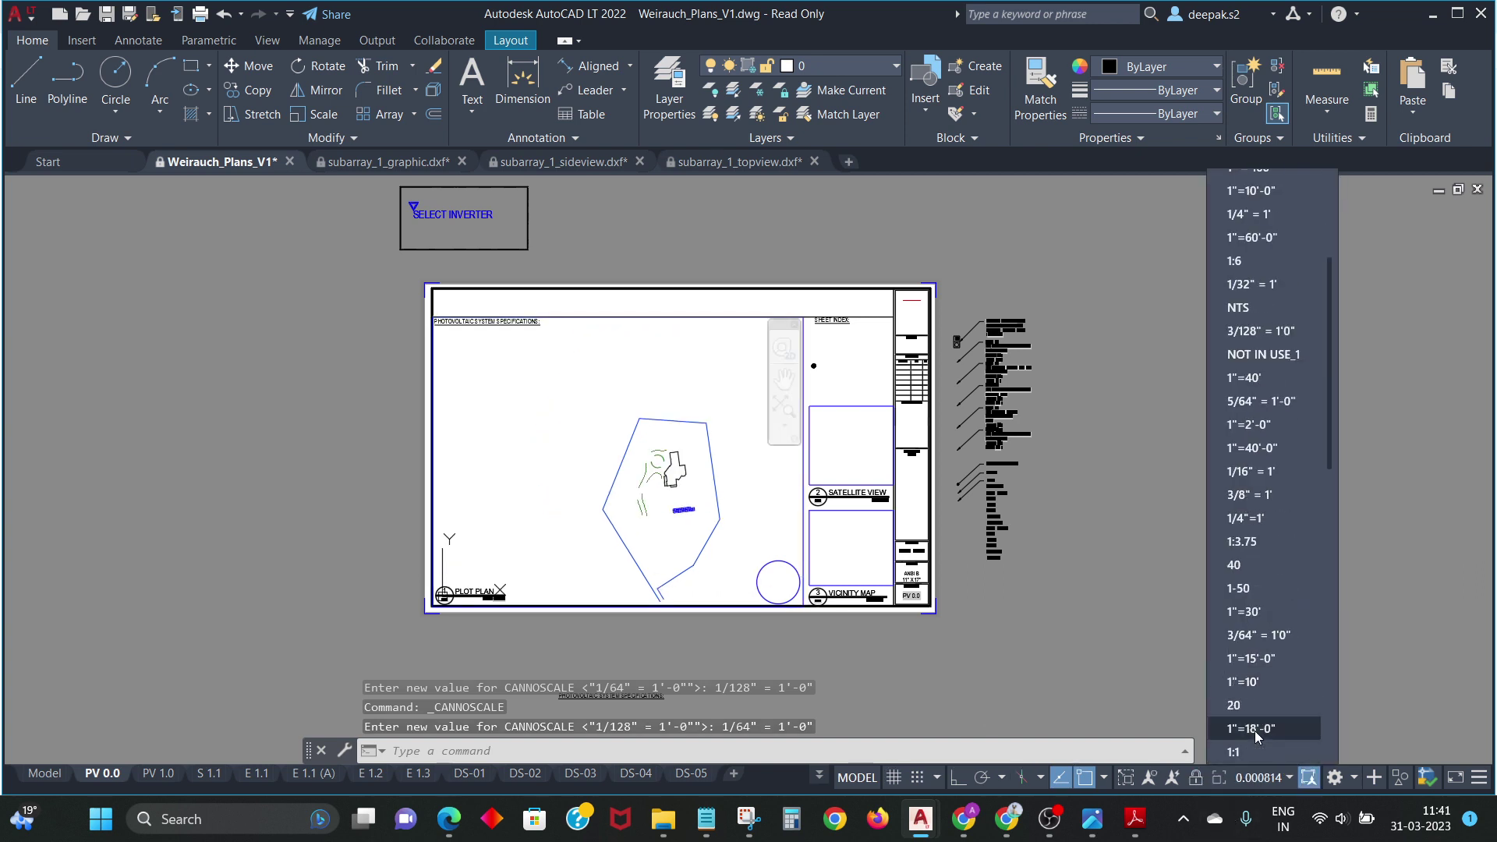
left_click(1254, 518)
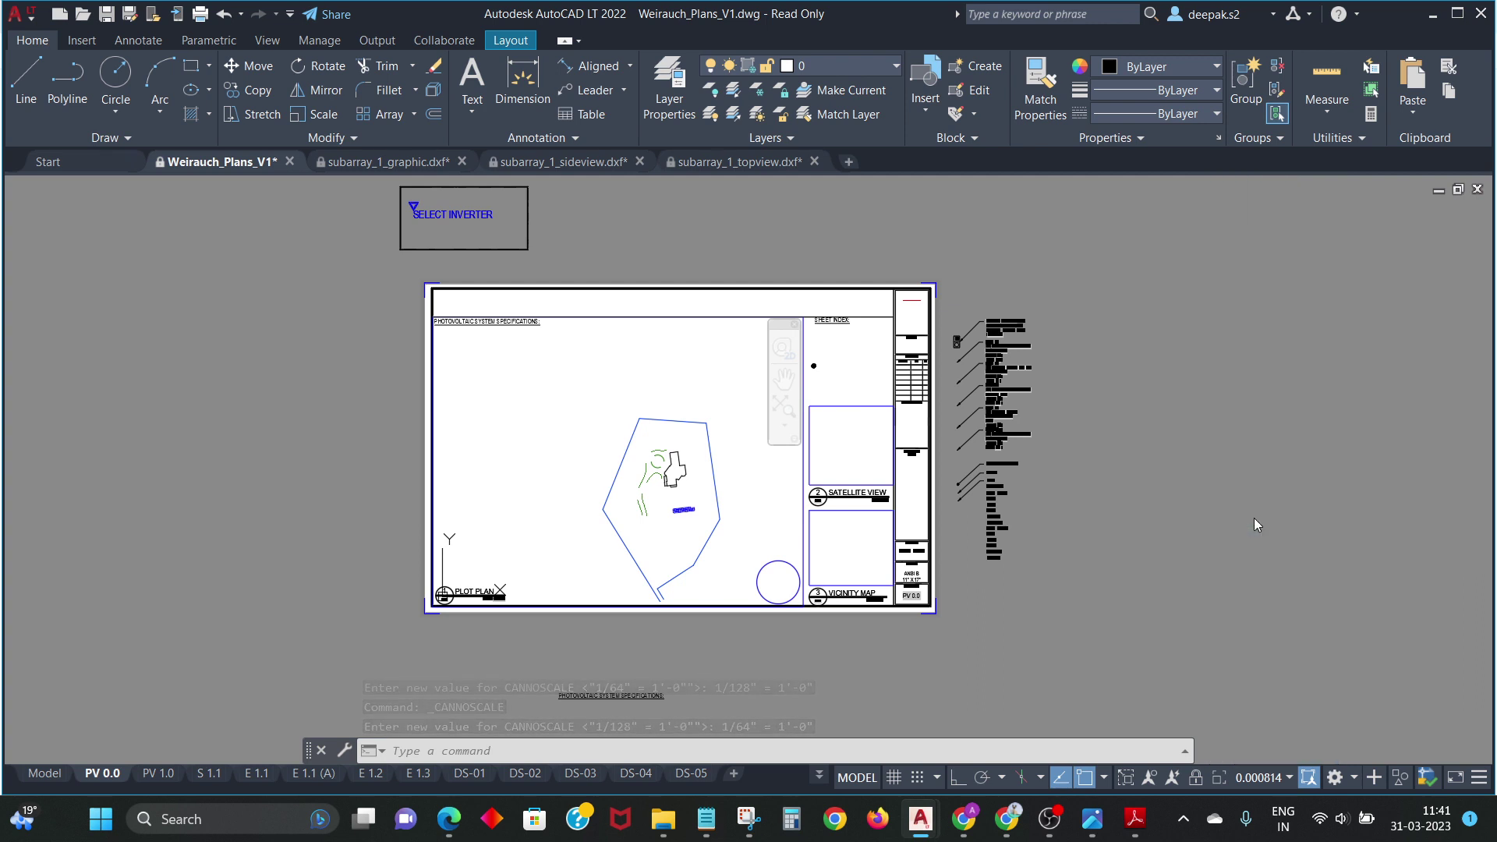
middle_click_drag(720, 523, 652, 457)
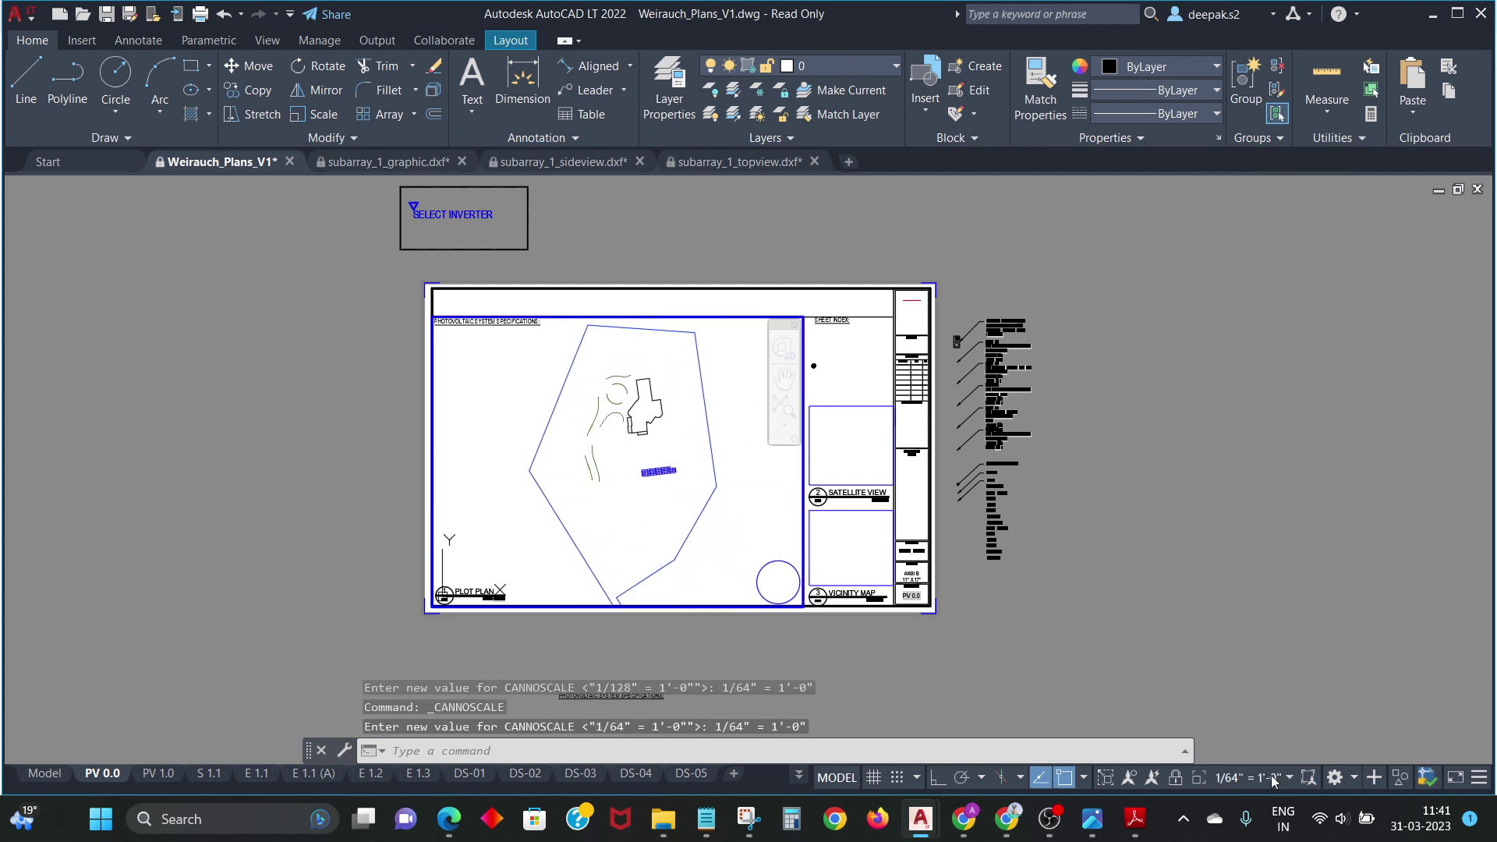
double_click(1190, 647)
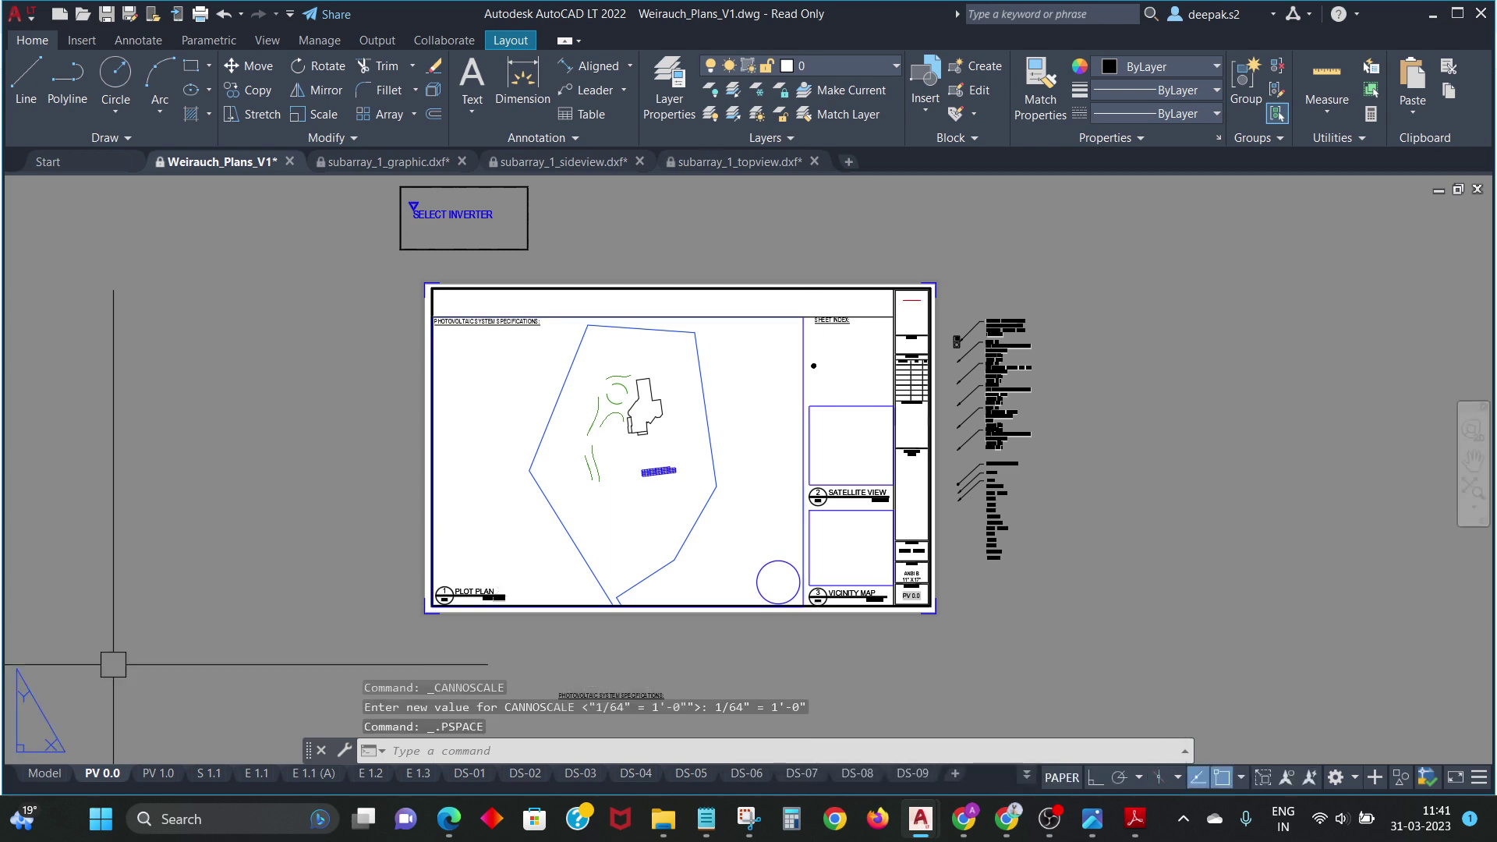
- In model space, move the blue property-line polygon to a new position over the aerial
left_click(44, 773)
scroll(876, 588, "down", 3)
scroll(728, 427, "up", 3)
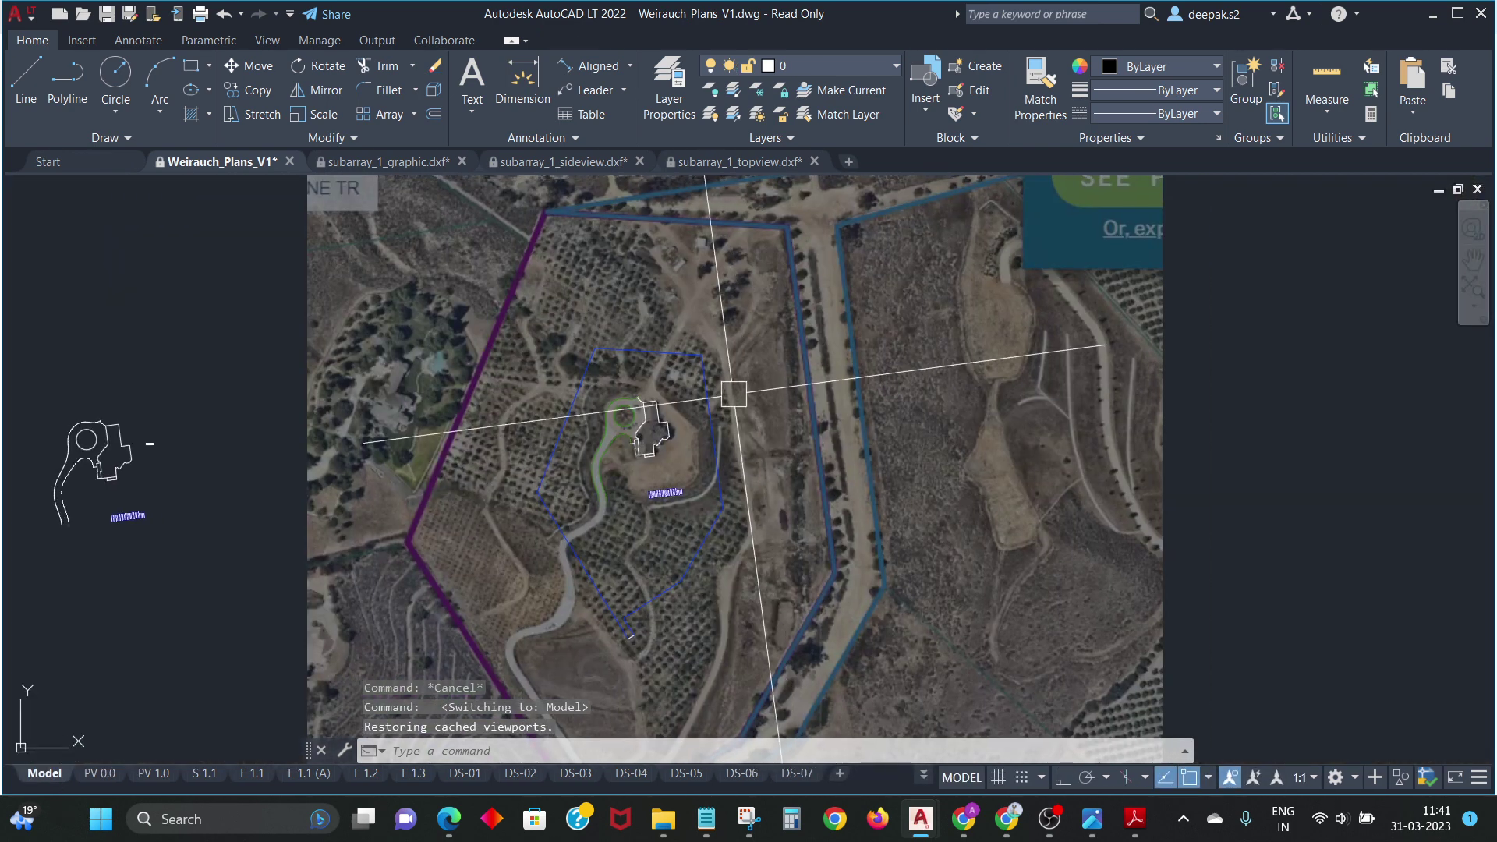
scroll(619, 336, "up", 2)
left_click(655, 375)
middle_click_drag(655, 374, 662, 412)
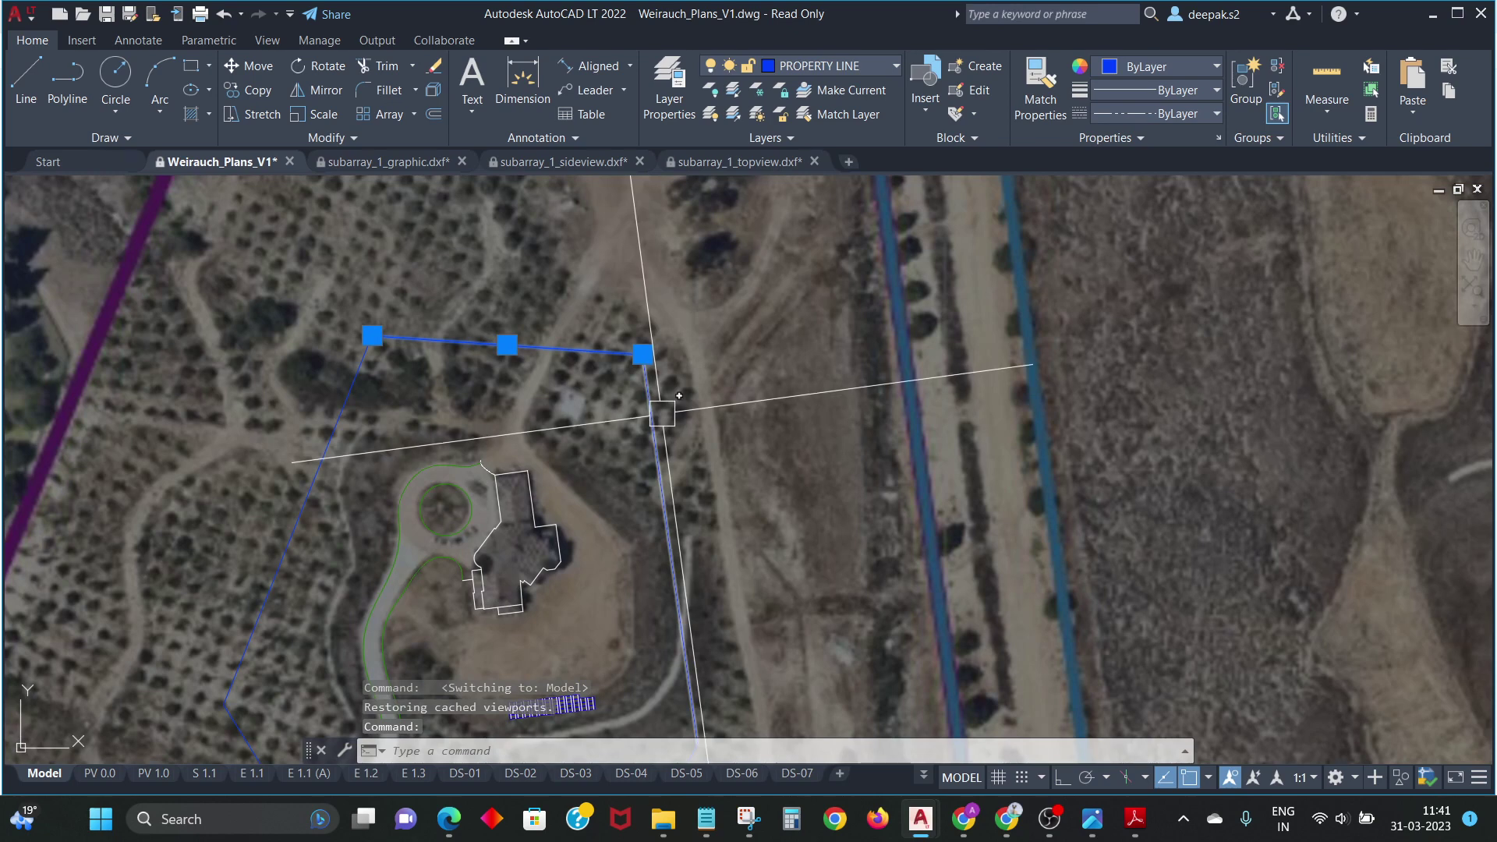
type("m")
key("Return")
left_click(644, 355)
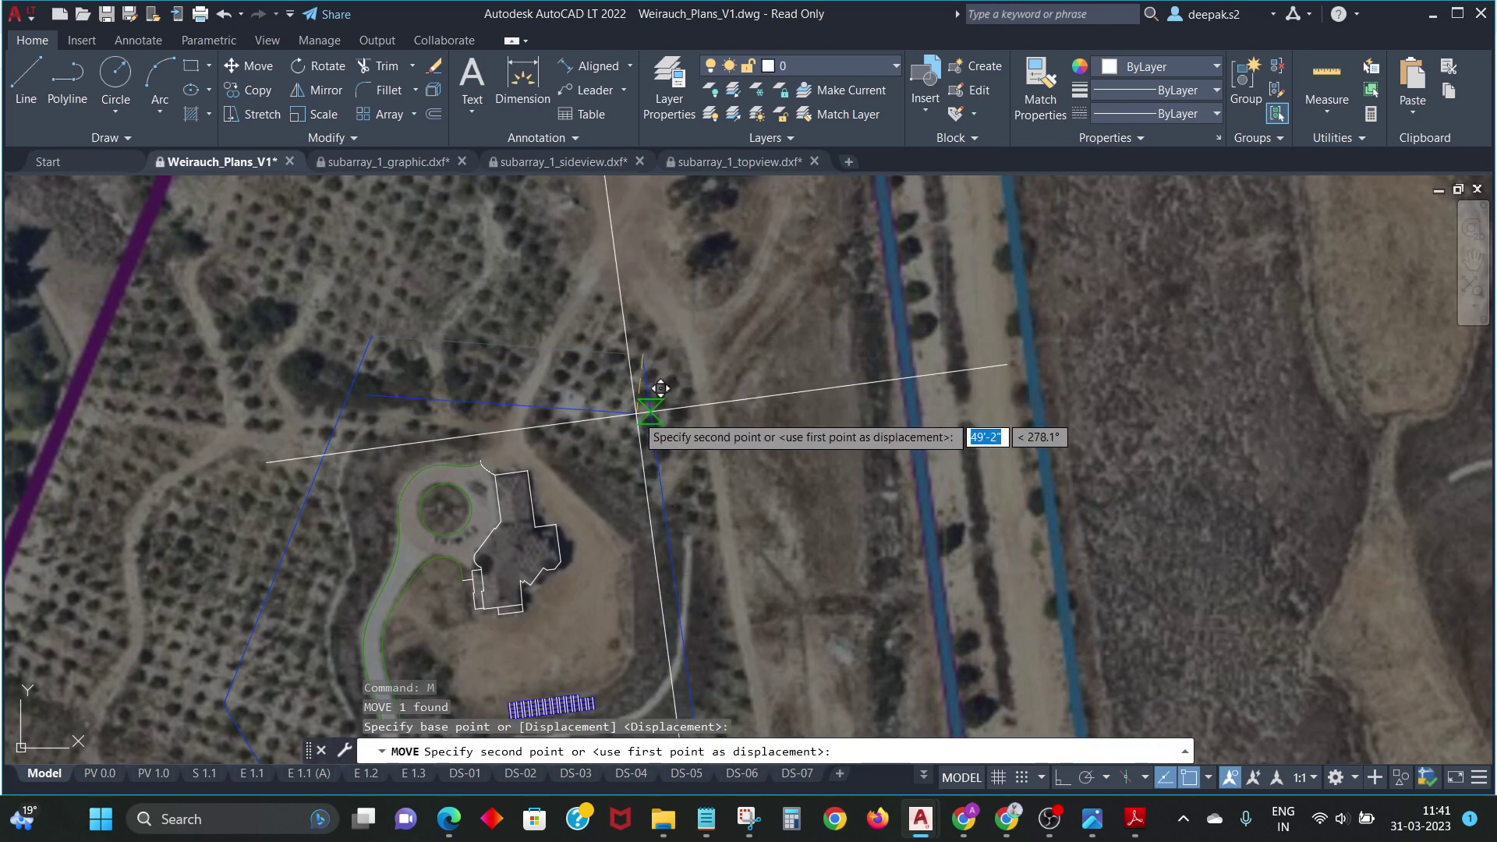
left_click(659, 400)
- Attempt a fillet on the polygon edges, then cancel it
type("f")
key("Return")
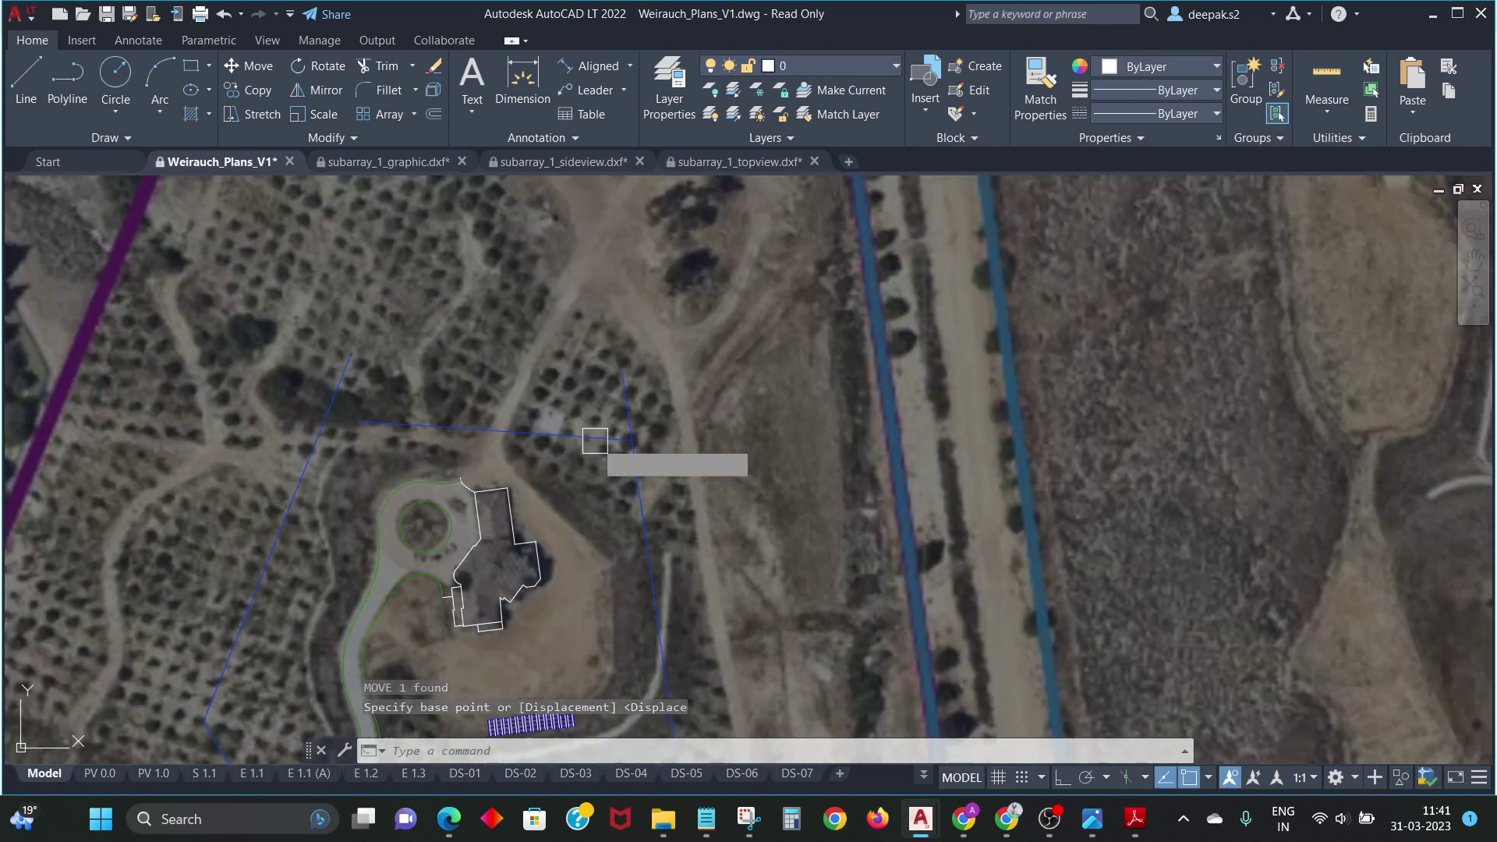
left_click(634, 488)
key("Escape")
key("Return")
left_click(351, 444)
key("Escape")
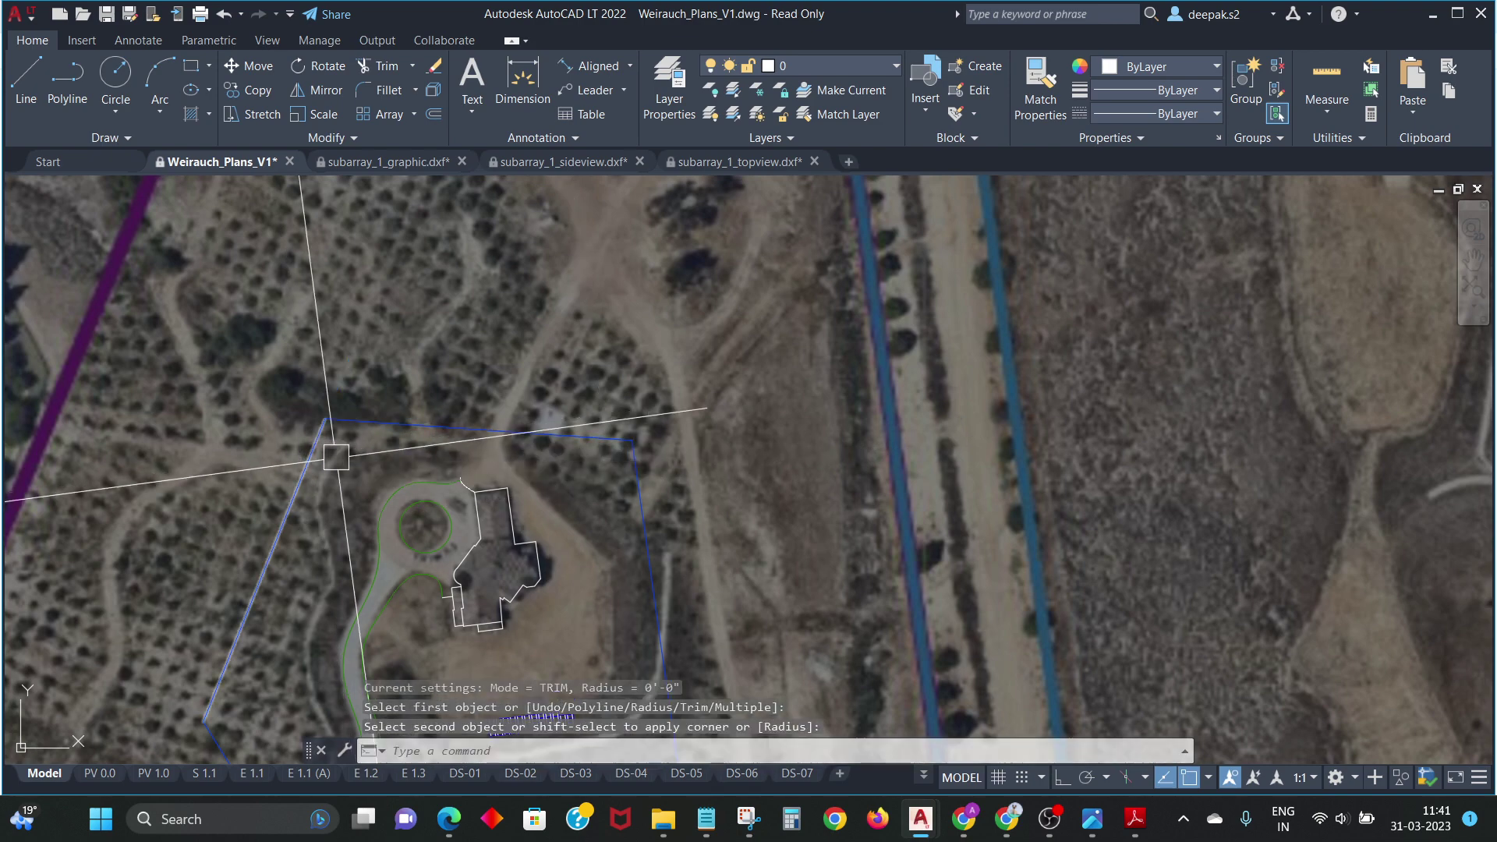
mouse_move(335, 438)
middle_mouse_down()
mouse_move(473, 444)
mouse_move(375, 433)
middle_mouse_up()
- Move the property-line polygon again to shift its edge into place
left_click(440, 479)
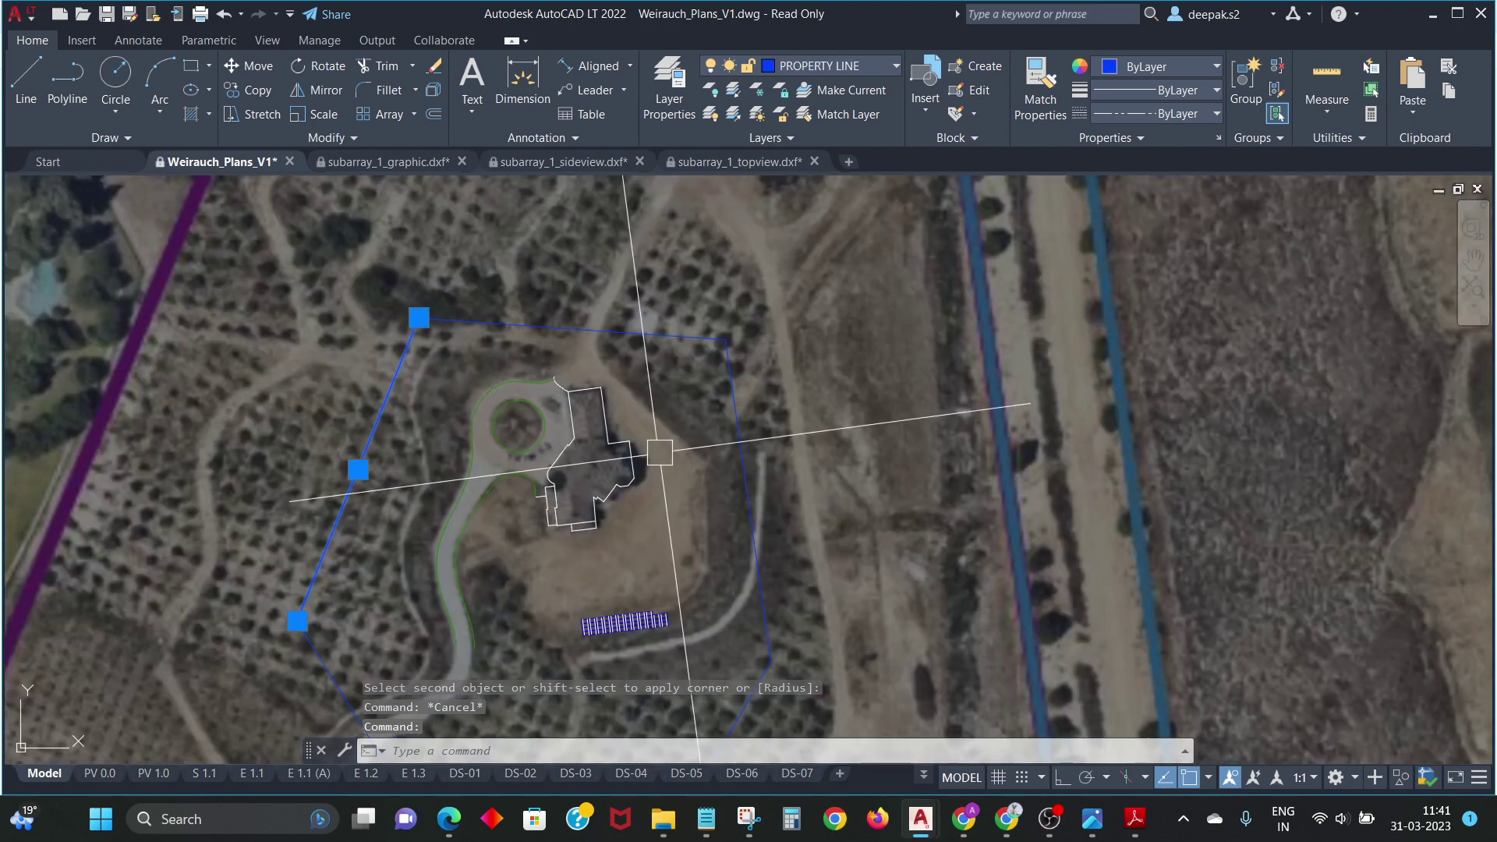
type("m")
key("Return")
left_click(950, 414)
left_click(985, 432)
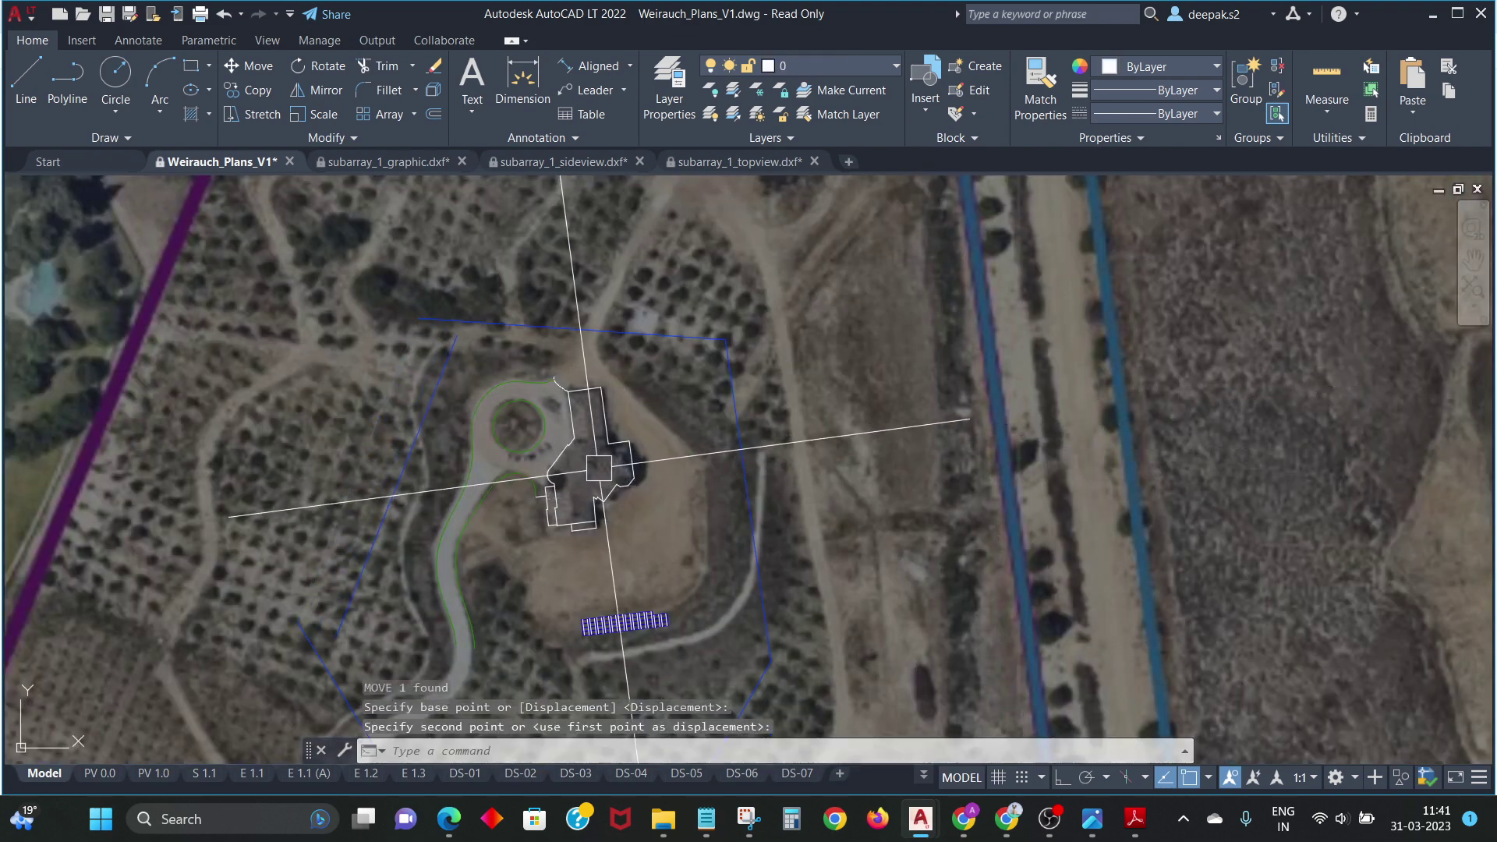
- Fillet the two left boundary segments into a closed corner
type("f")
key("Return")
left_click(442, 377)
middle_click_drag(402, 472, 511, 316)
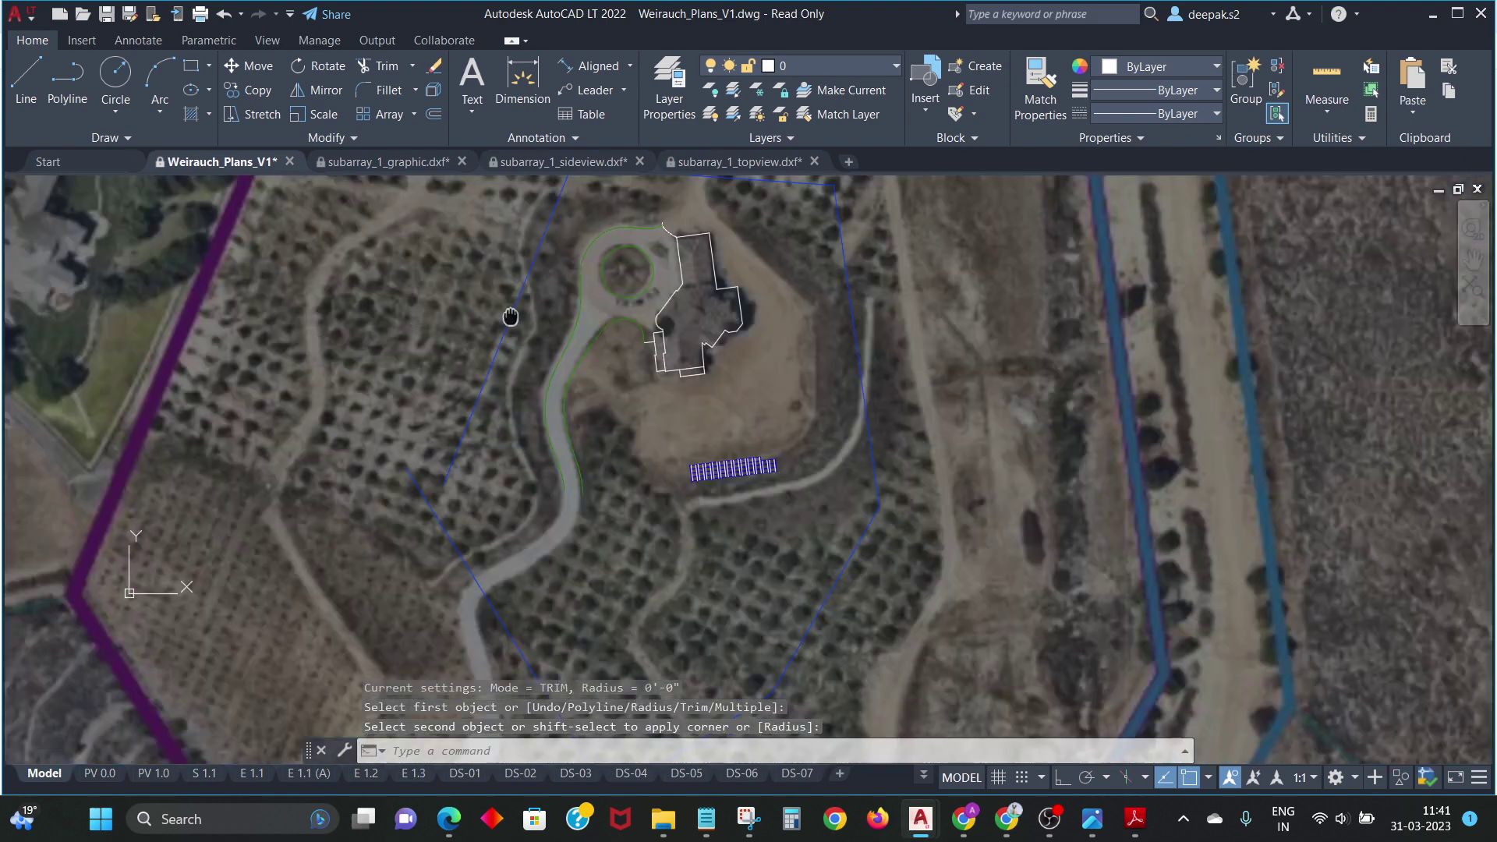
key("Return")
left_click(460, 448)
left_click(444, 530)
middle_click_drag(584, 524, 559, 439)
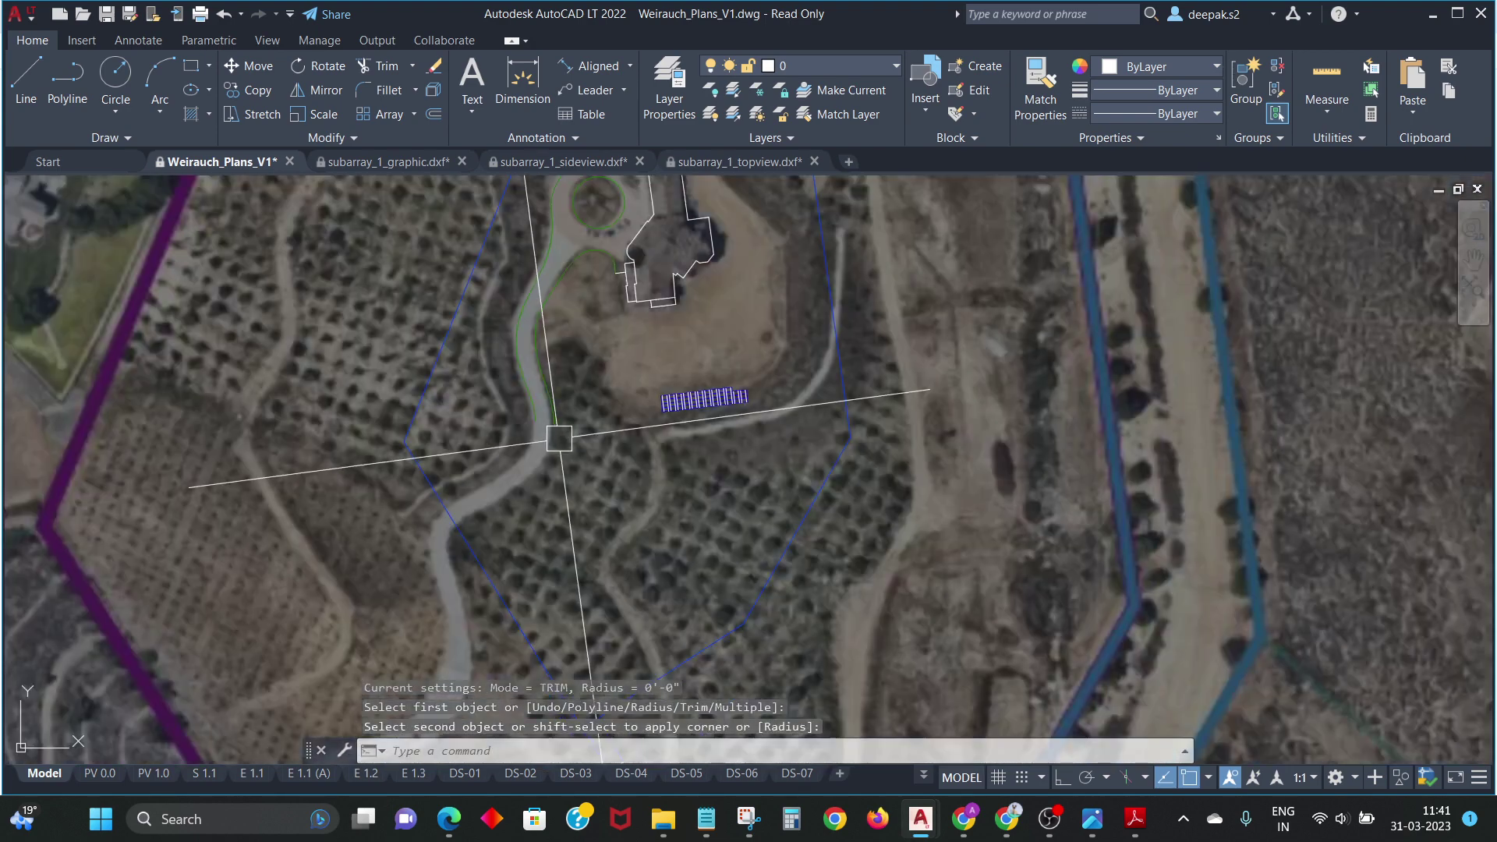
scroll(577, 483, "down", 3)
scroll(598, 568, "up", 3)
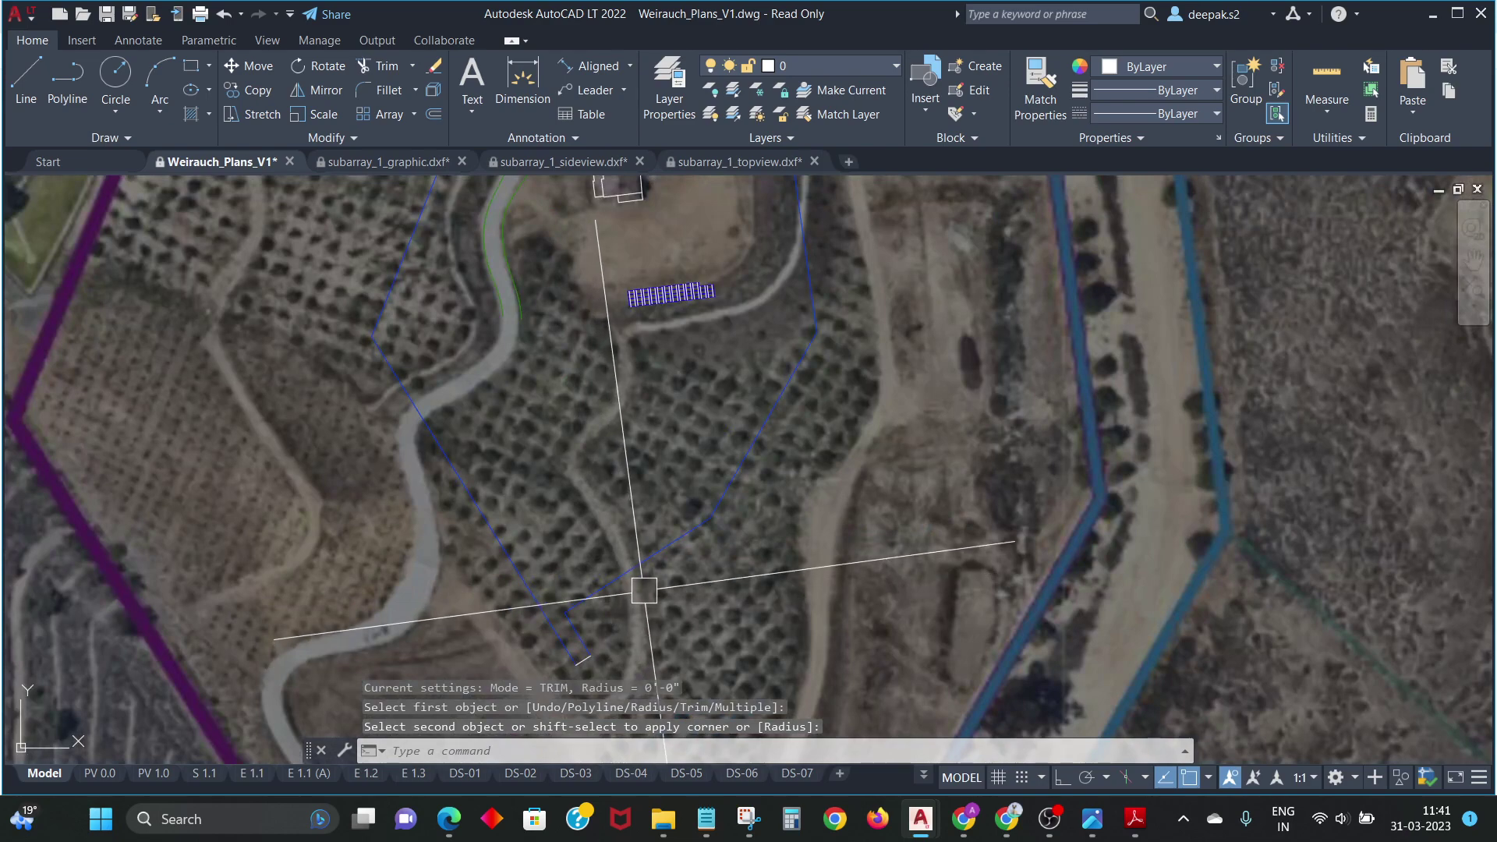
key("Escape")
- Cancel a MATCHPROP attempt and show the PV 0.0 layout sheet
type("ma")
key("Return")
left_click(605, 588)
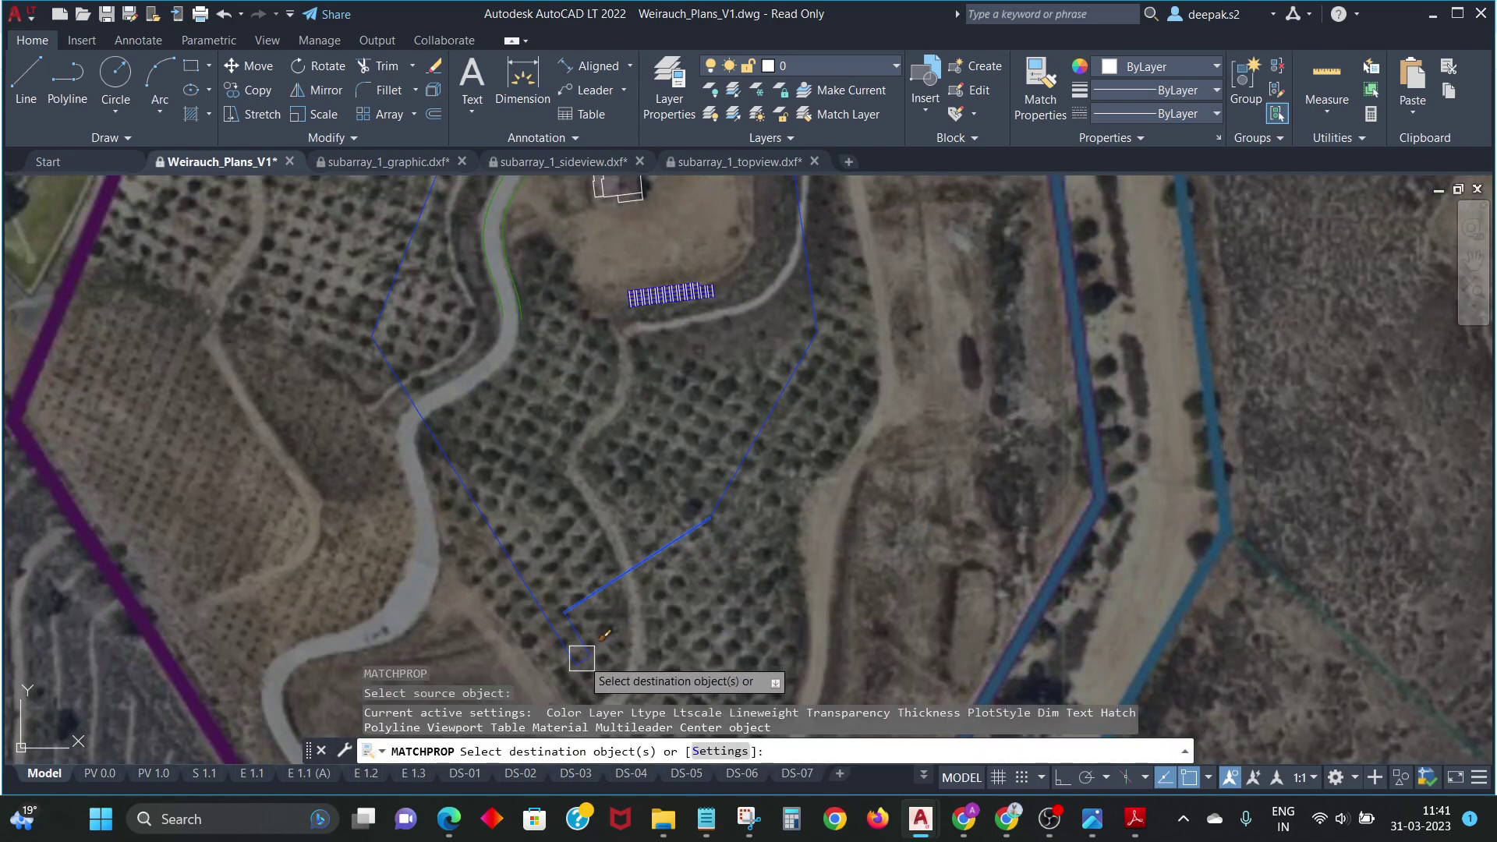
key("Escape")
scroll(712, 495, "down", 3)
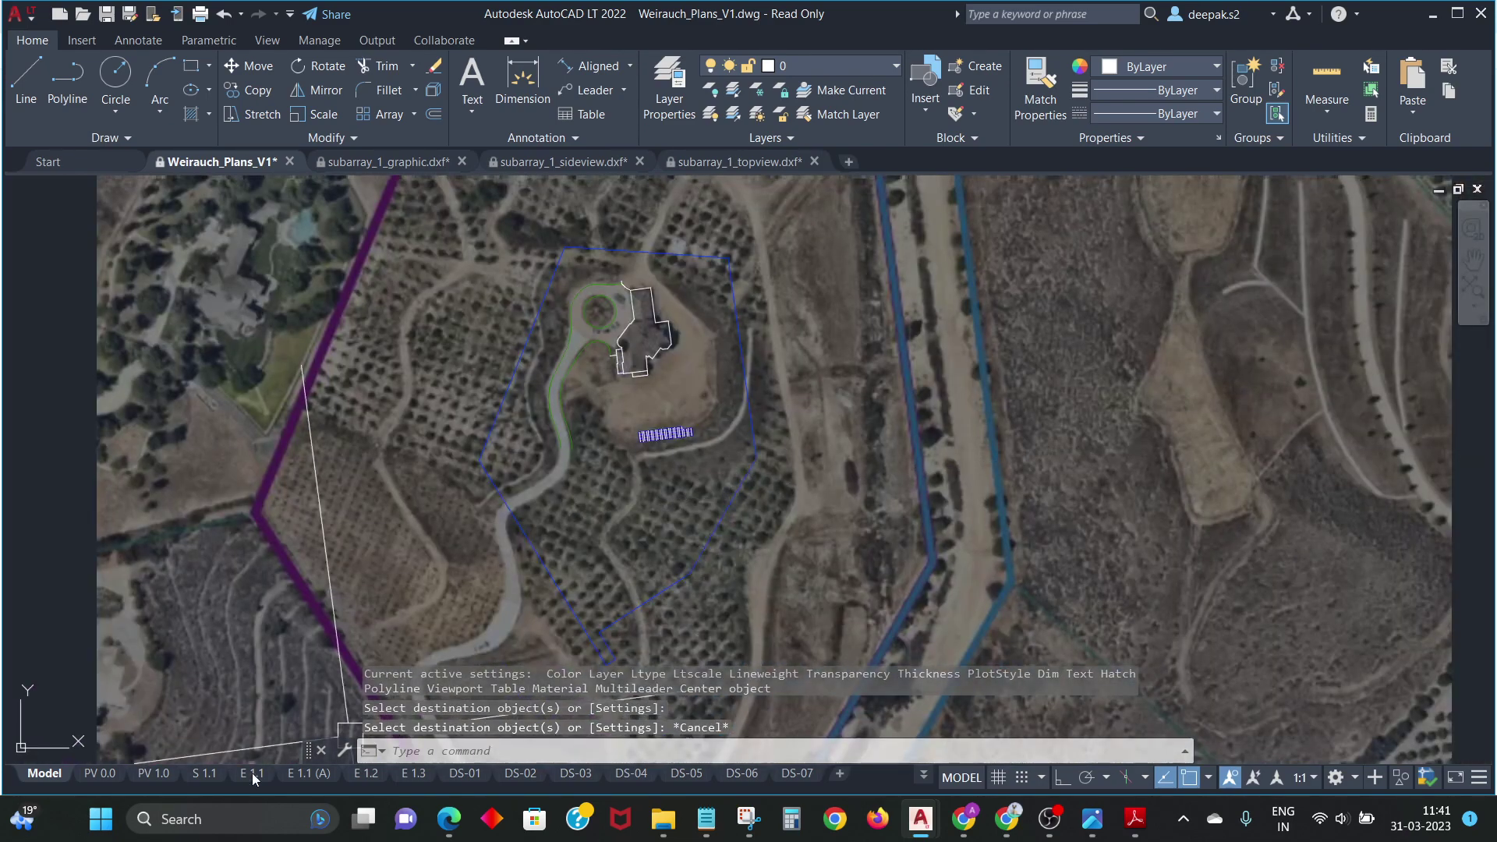
left_click(99, 774)
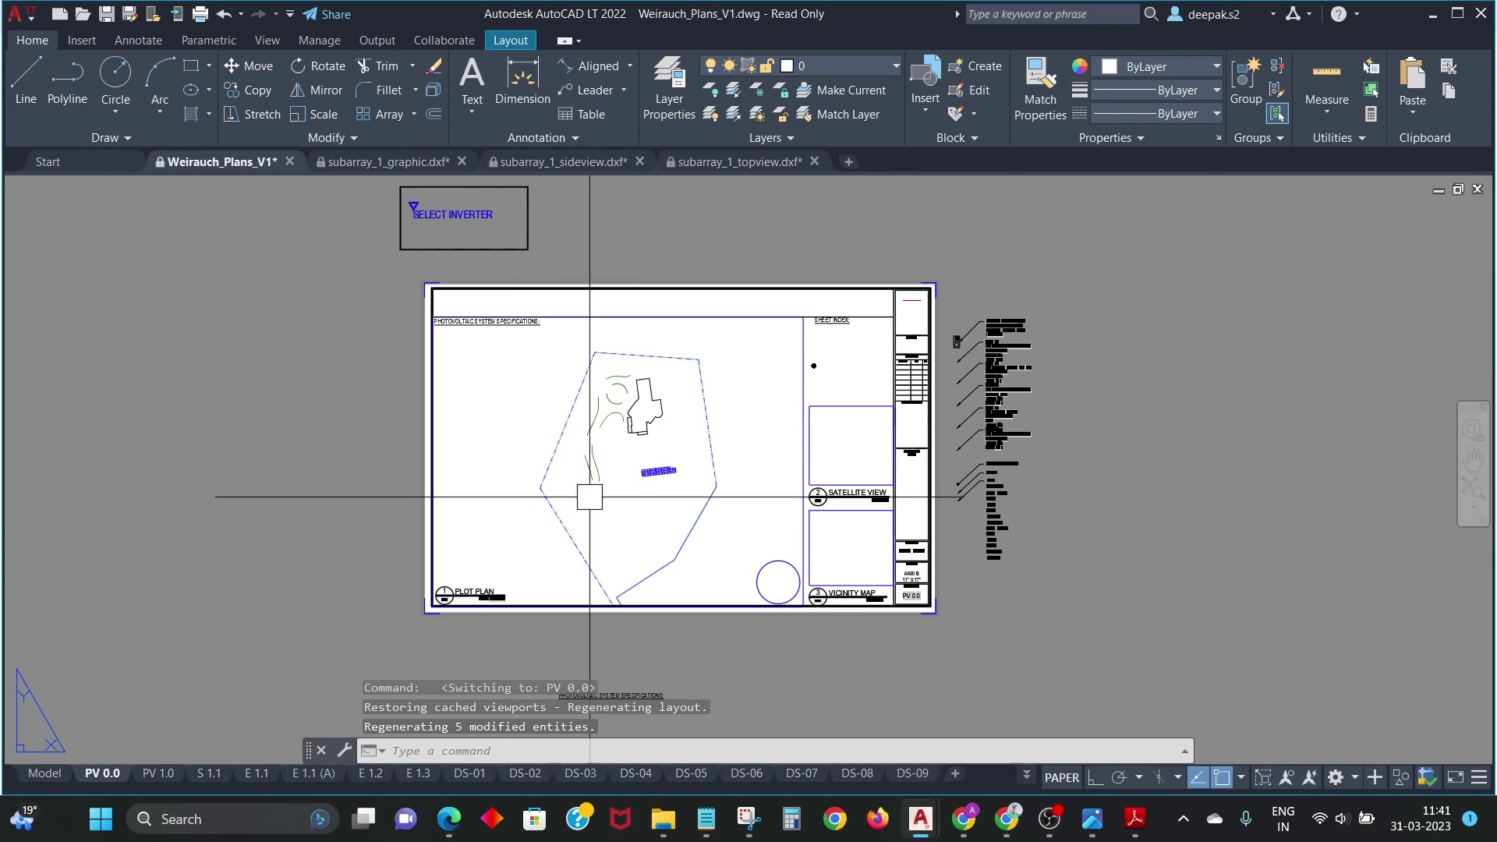
- Shift the plot plan upward inside the PV 0.0 viewport, then return to model space
scroll(742, 478, "up", 2)
double_click(742, 478)
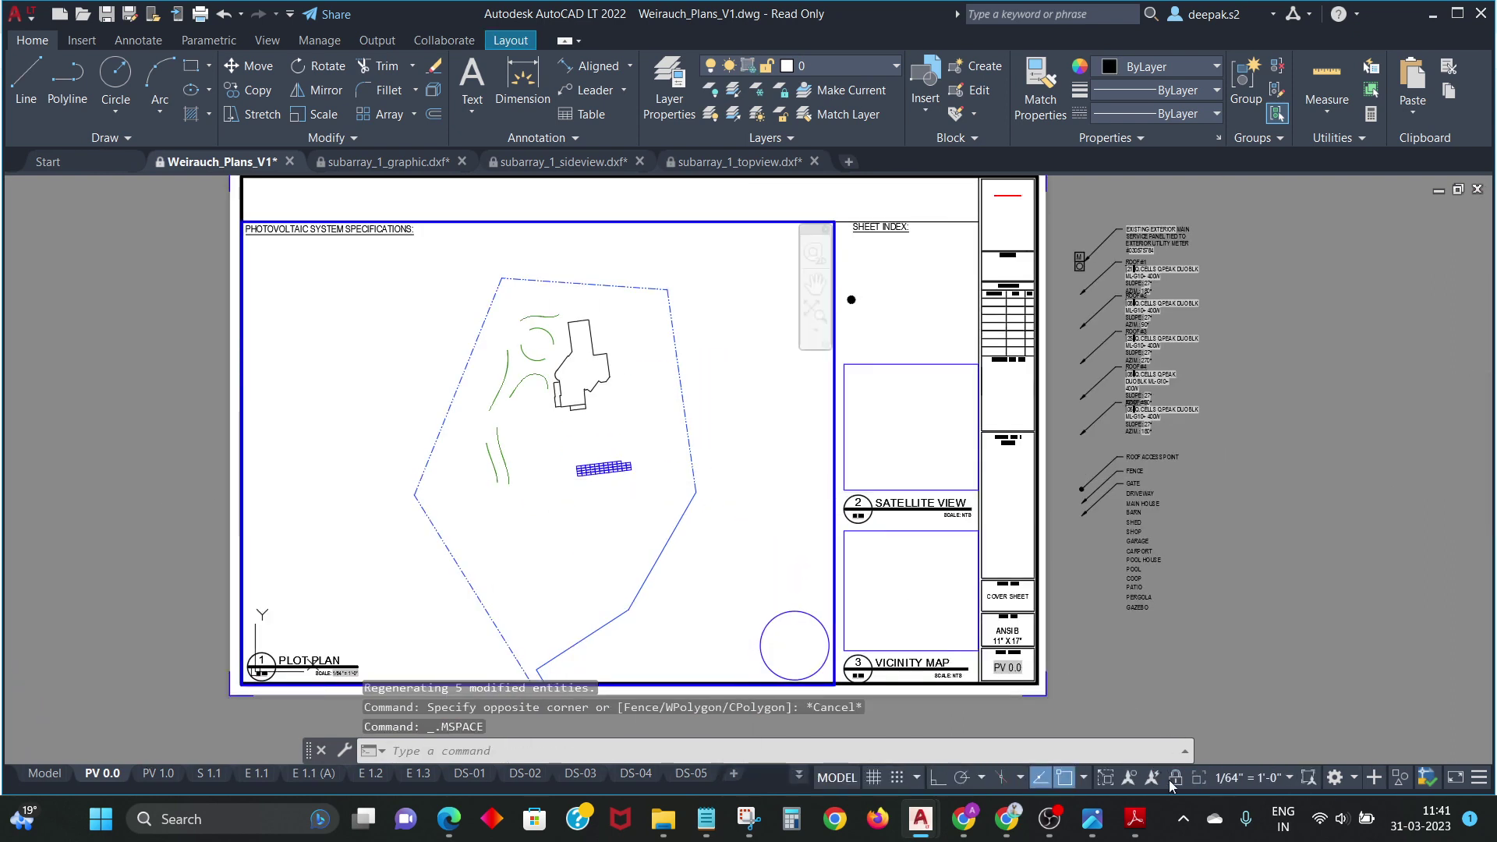
middle_click_drag(700, 544, 697, 510)
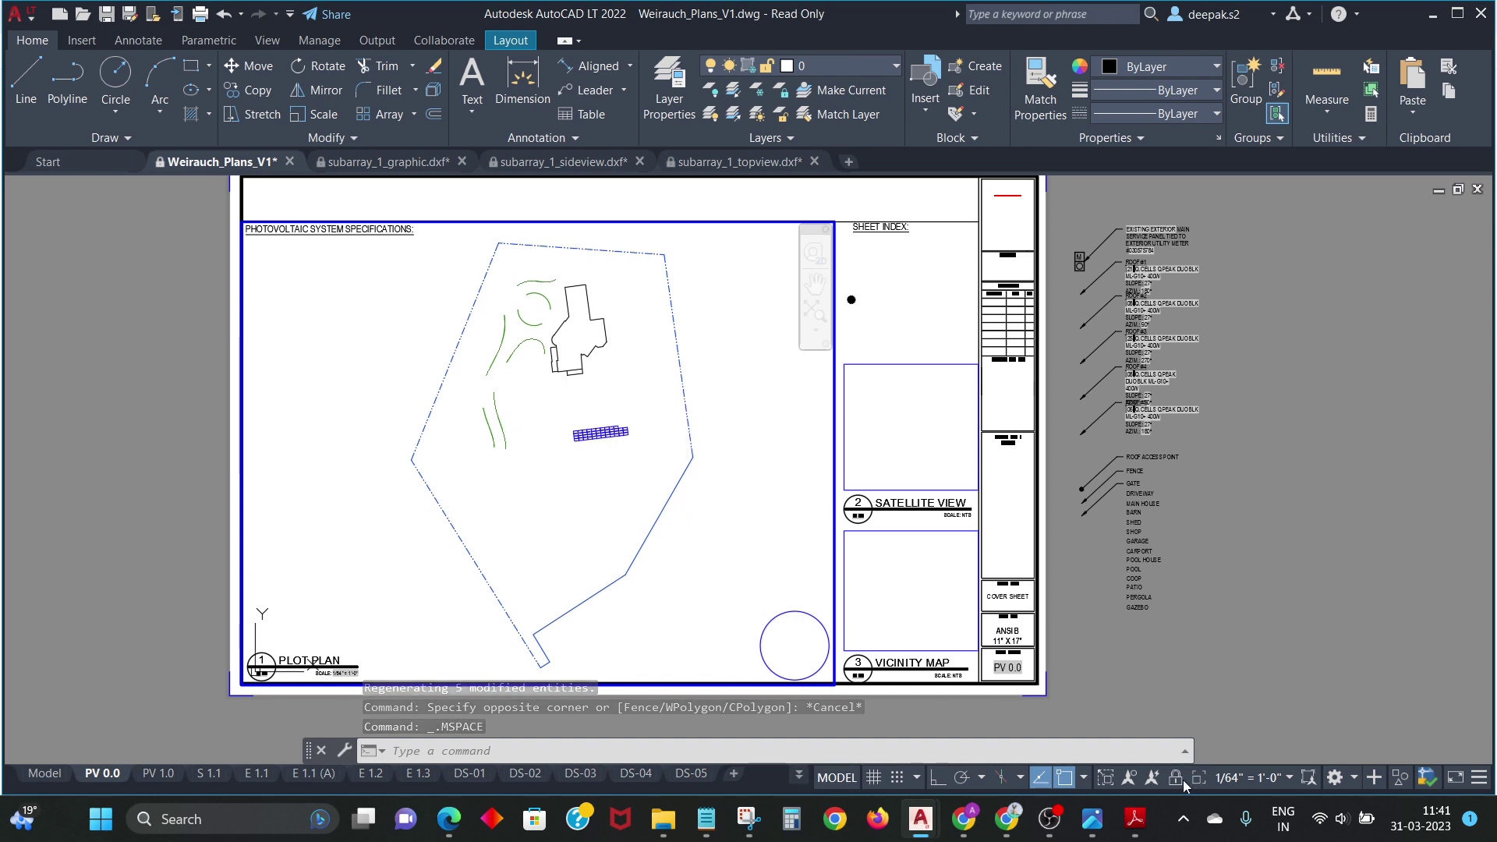
double_click(1224, 690)
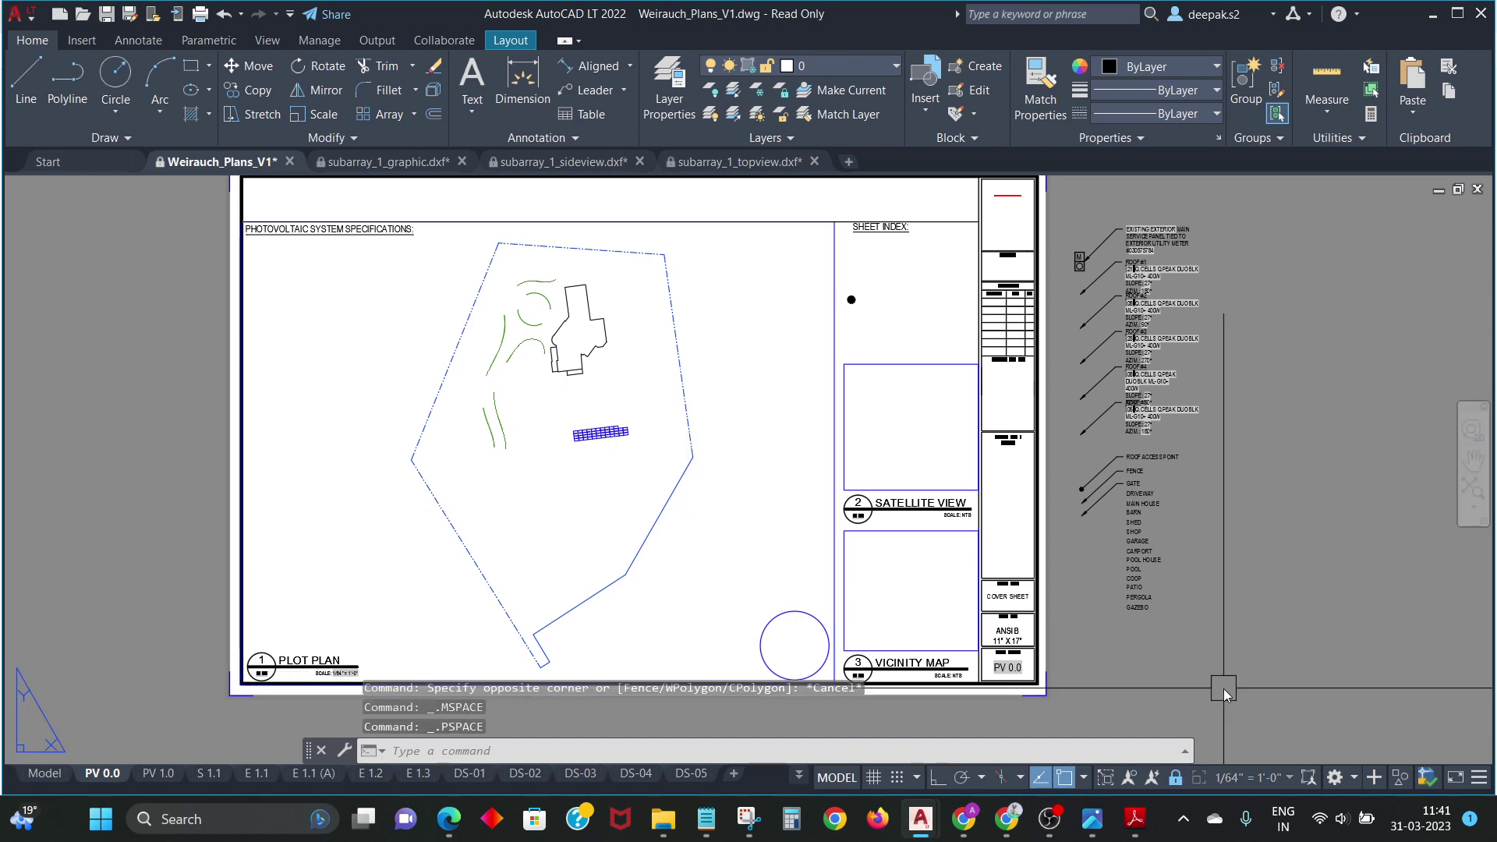
left_click(45, 774)
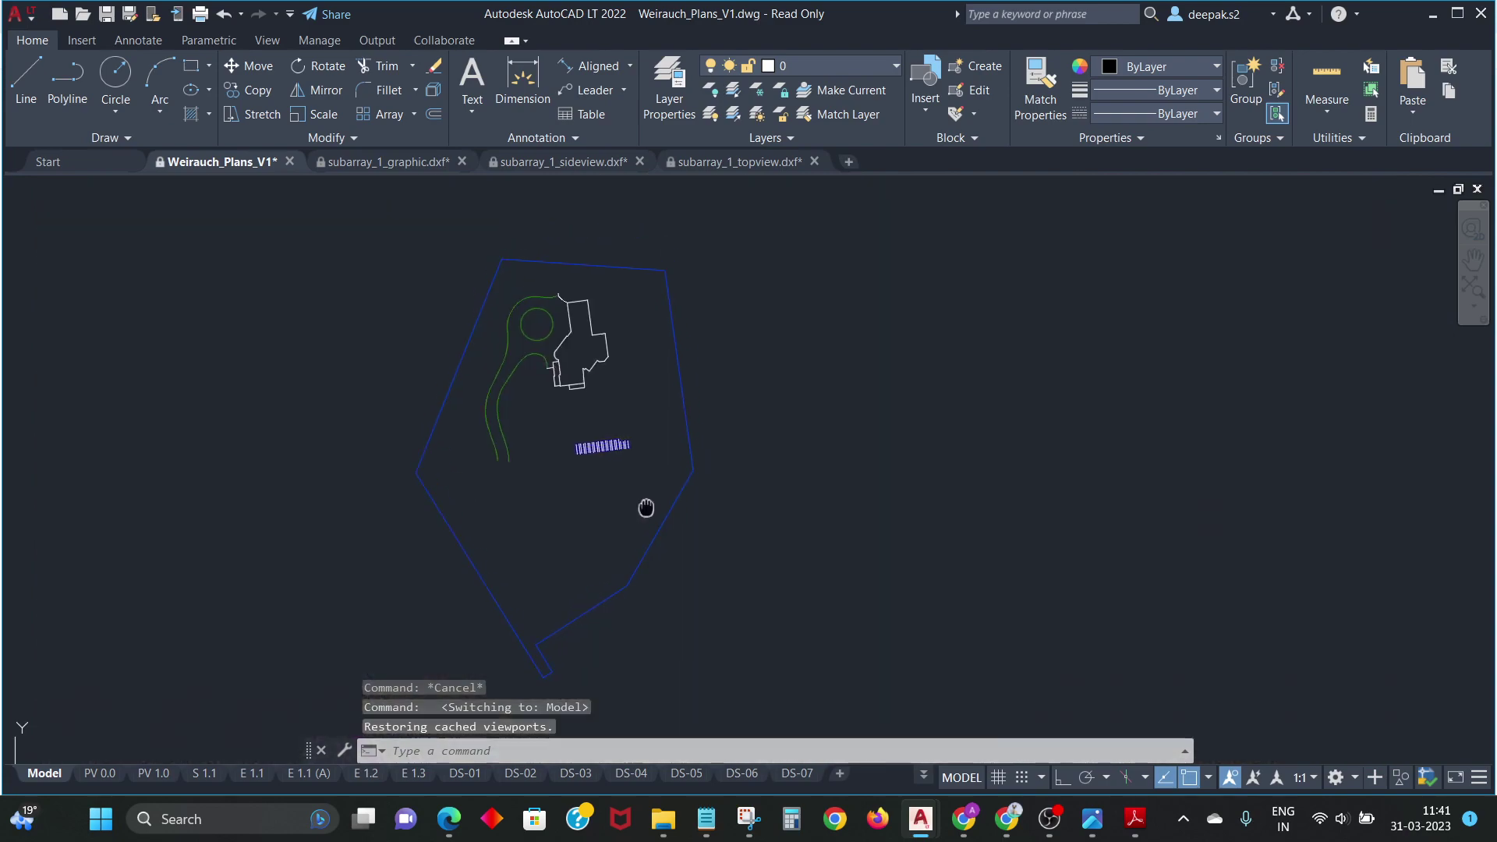
- Start a property copy from the blue curve, then cancel it after panning to the house
scroll(588, 294, "up", 4)
type("a")
key("Return")
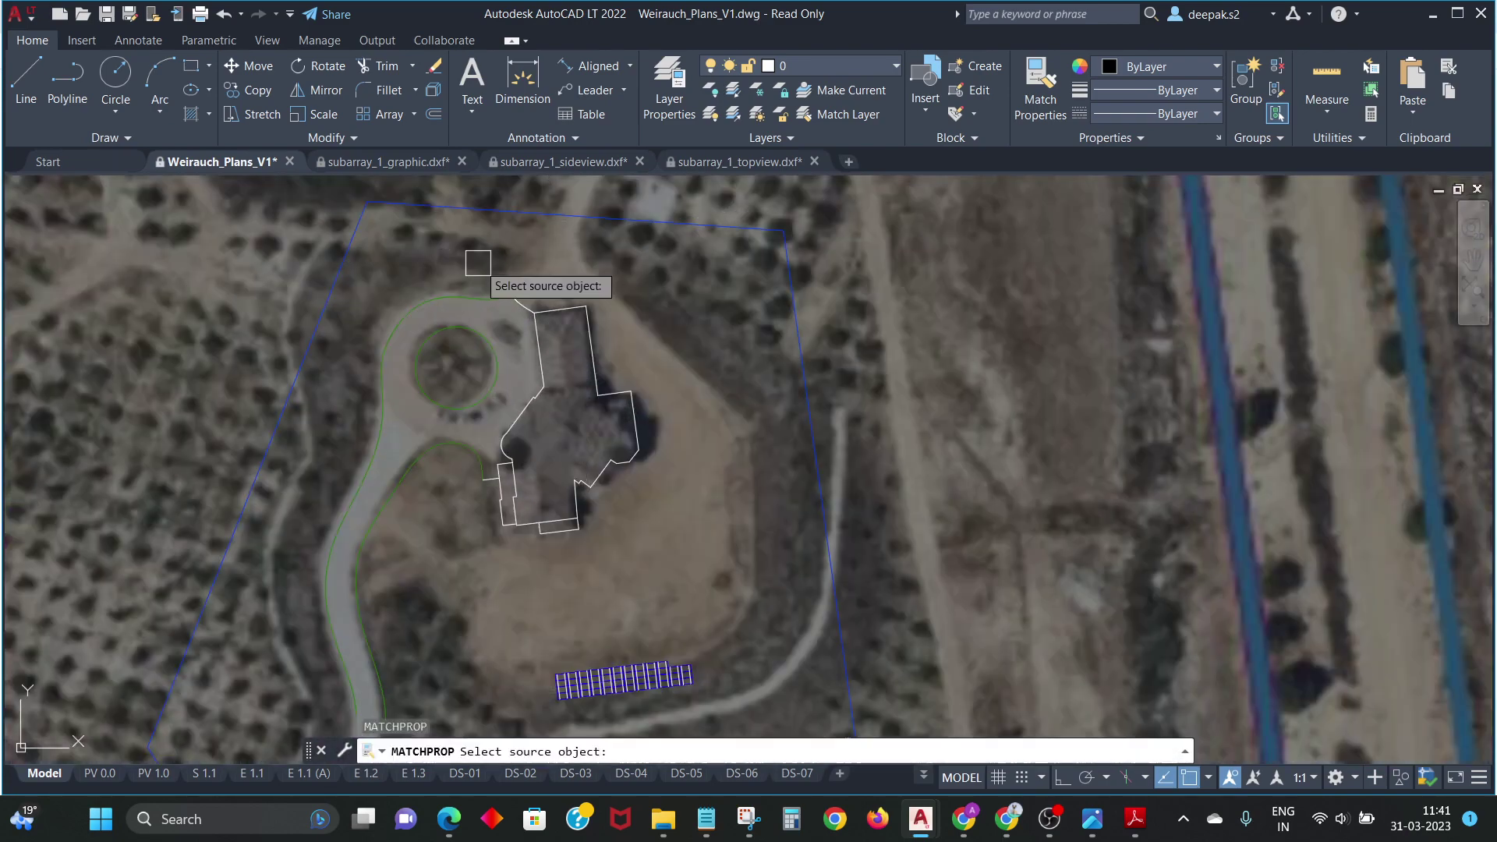
scroll(478, 267, "up", 2)
left_click(471, 310)
scroll(539, 333, "up", 2)
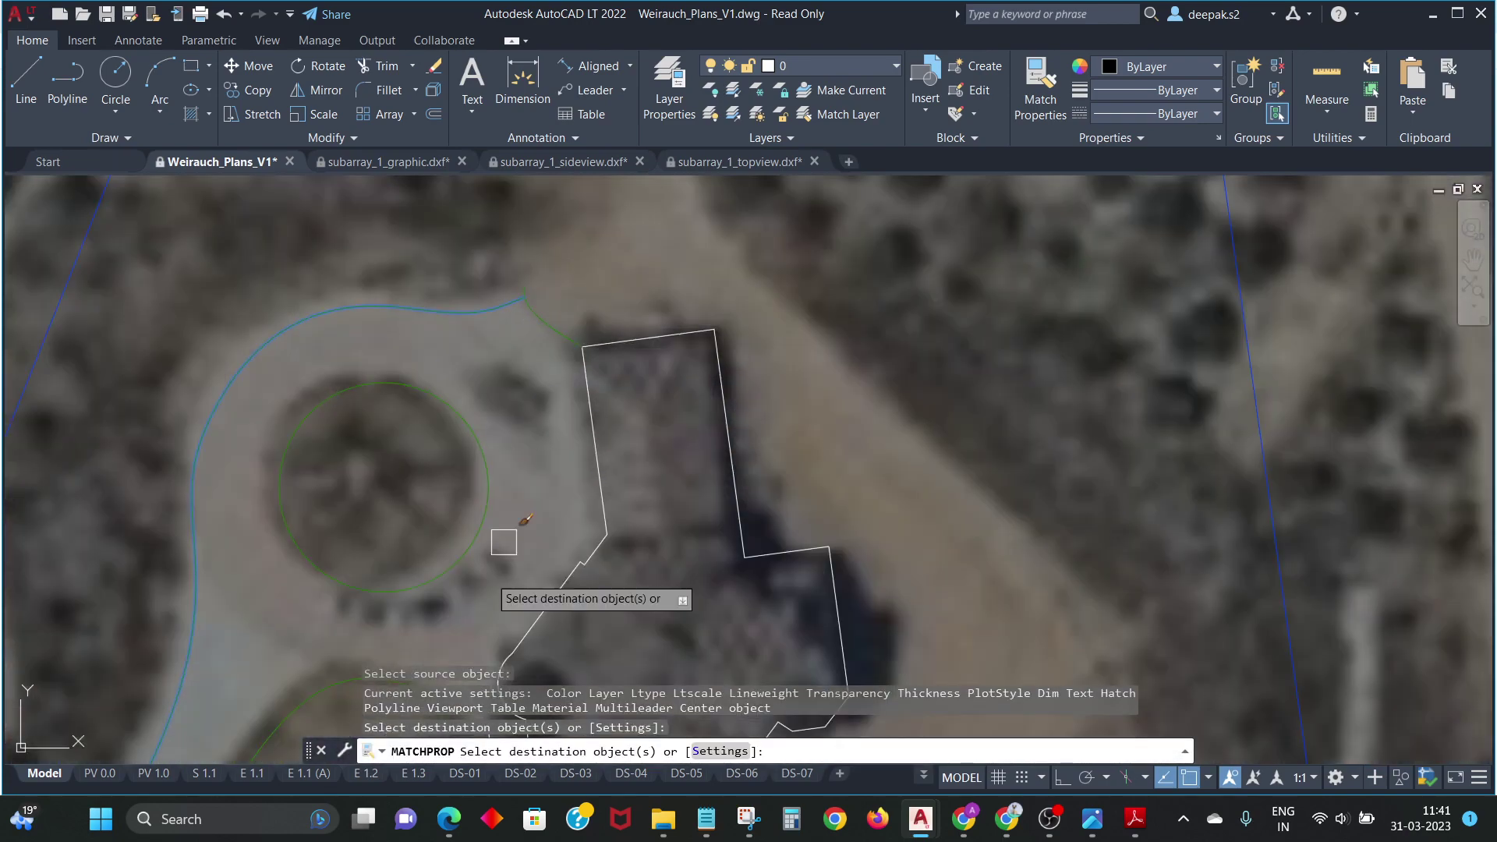
middle_click_drag(489, 574, 660, 429)
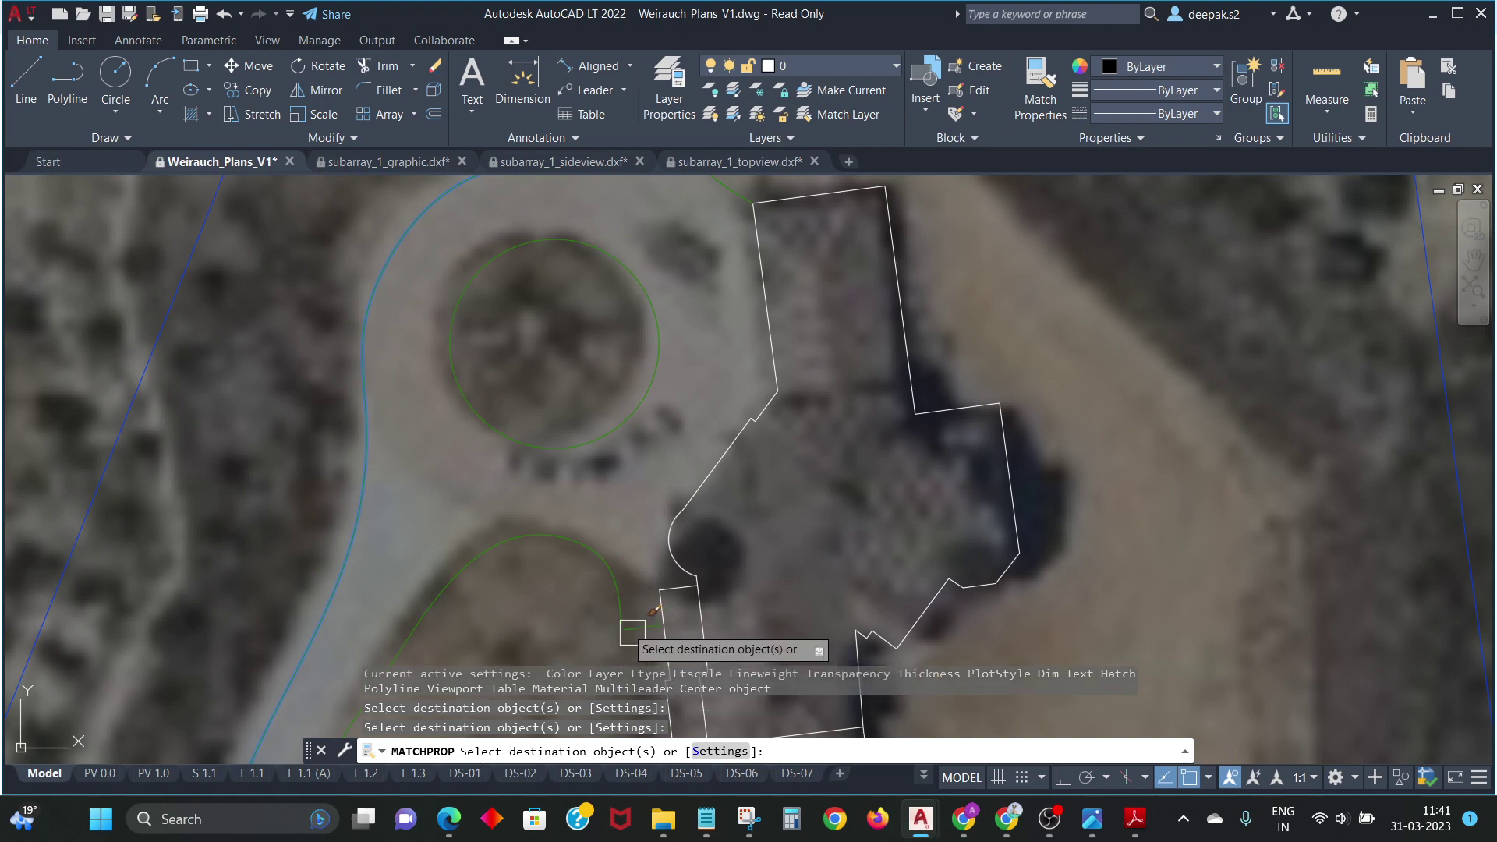
scroll(668, 324, "down", 3)
middle_click_drag(618, 502, 676, 334)
key("Escape")
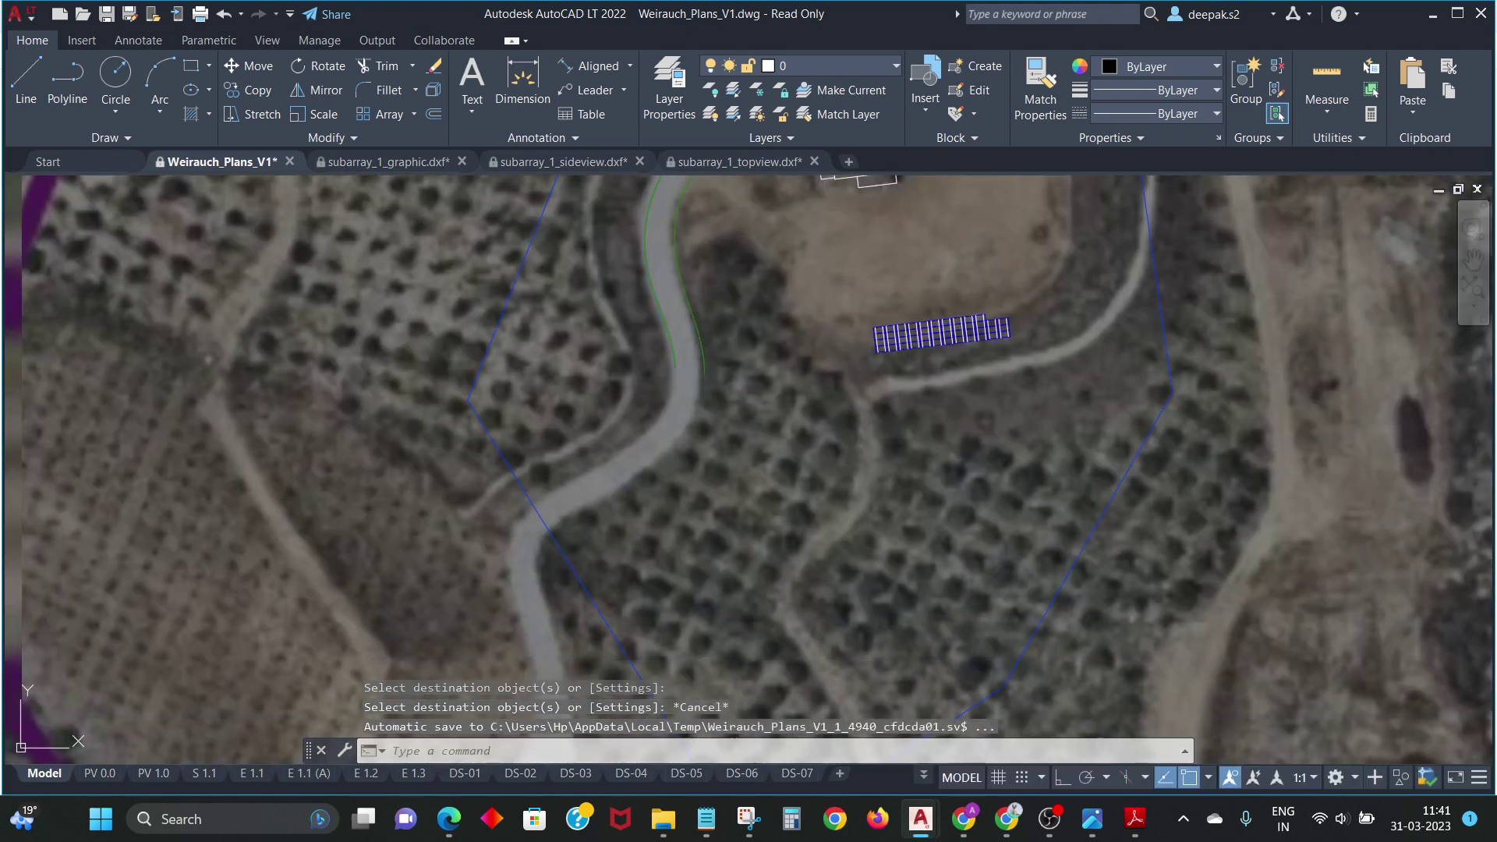
scroll(691, 357, "up", 4)
- Change the two green driveway curves to red (237,31,36)
left_click(705, 300)
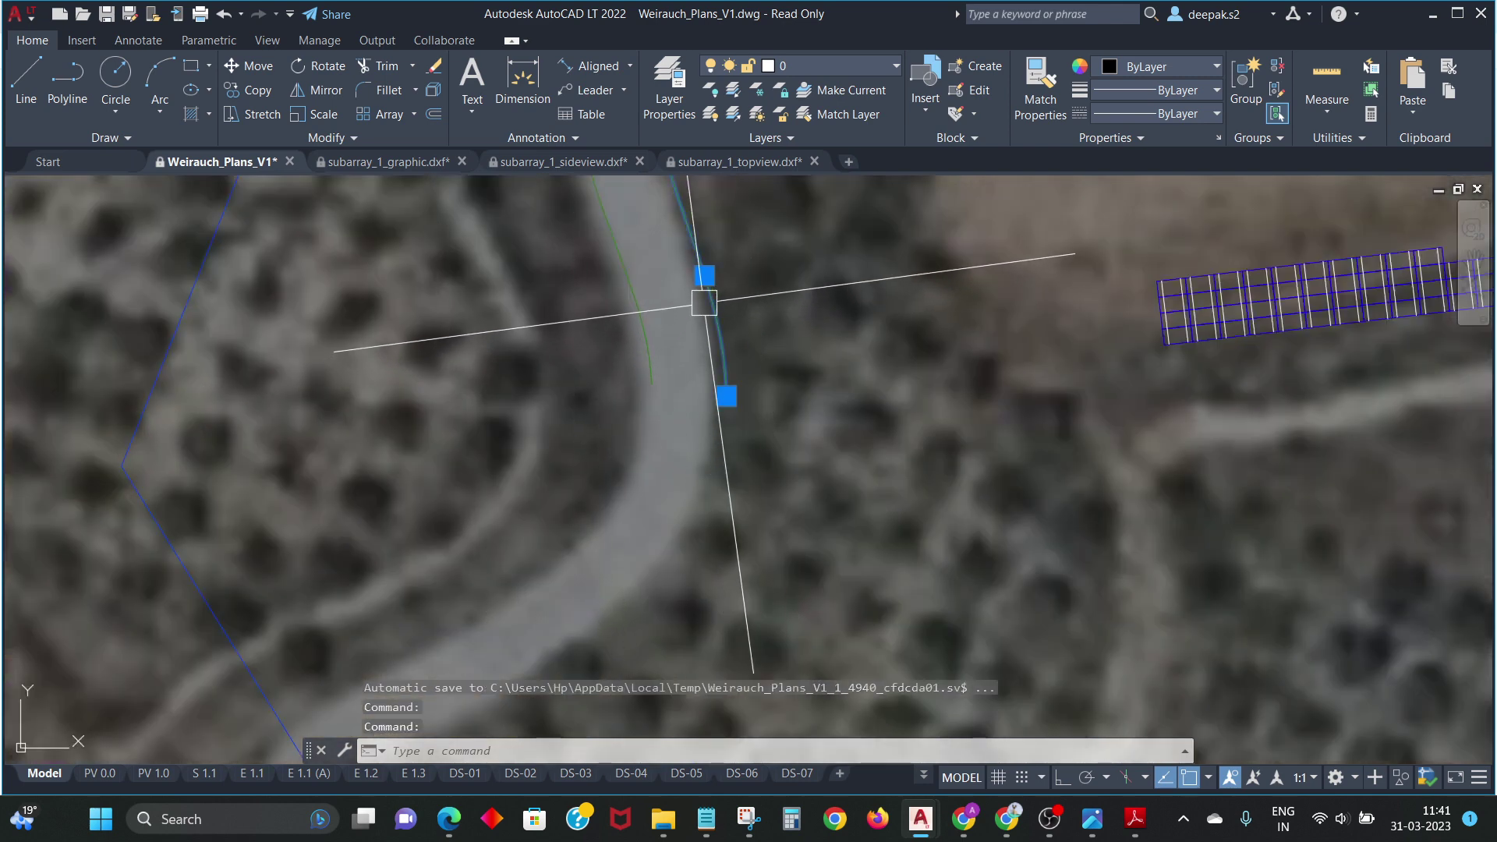
left_click(638, 322)
middle_click_drag(638, 321, 529, 478)
left_click(1180, 68)
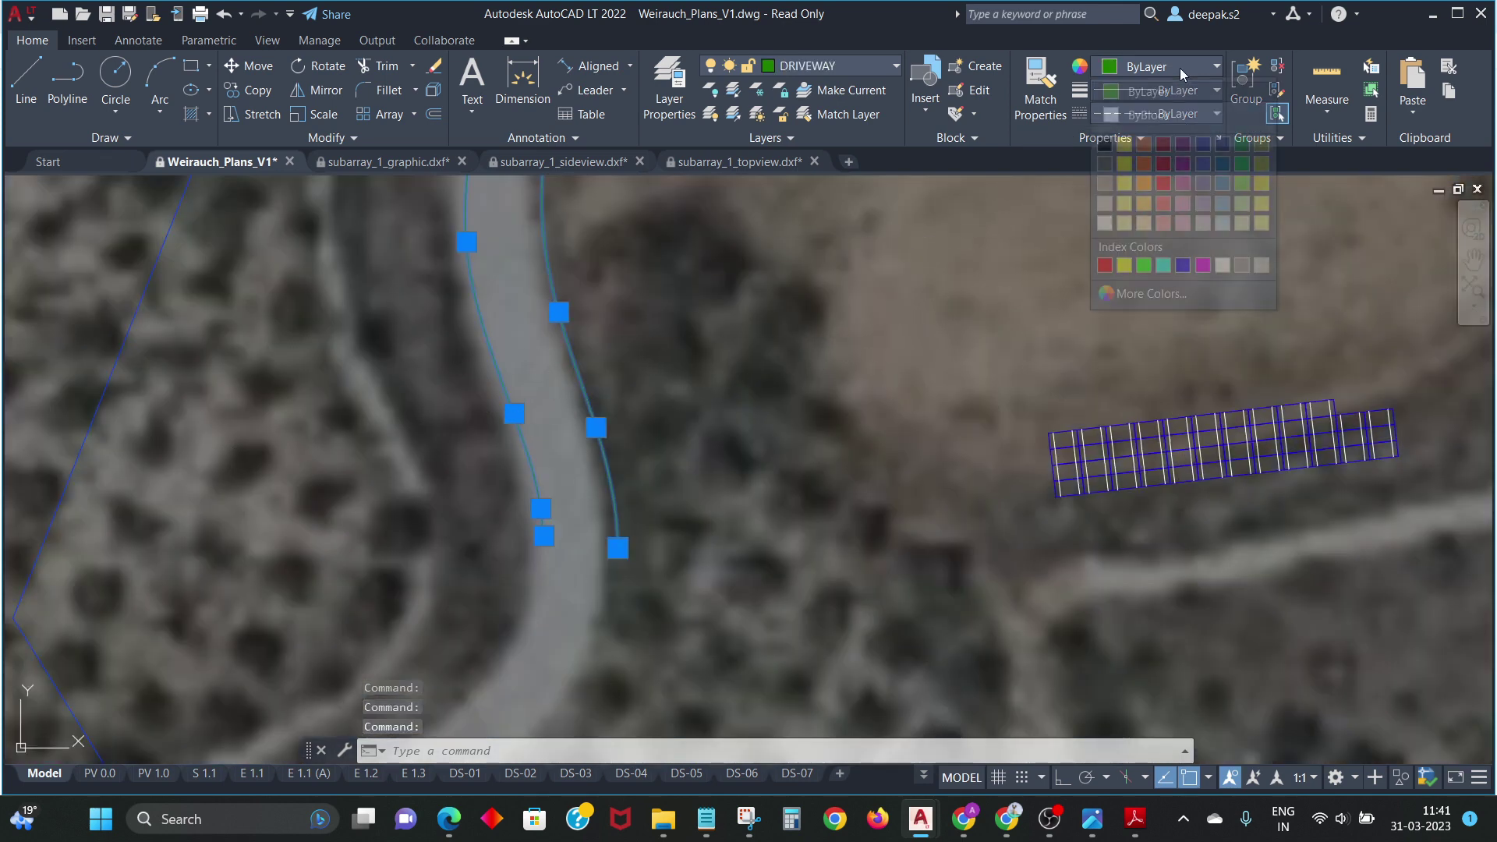
left_click(1164, 182)
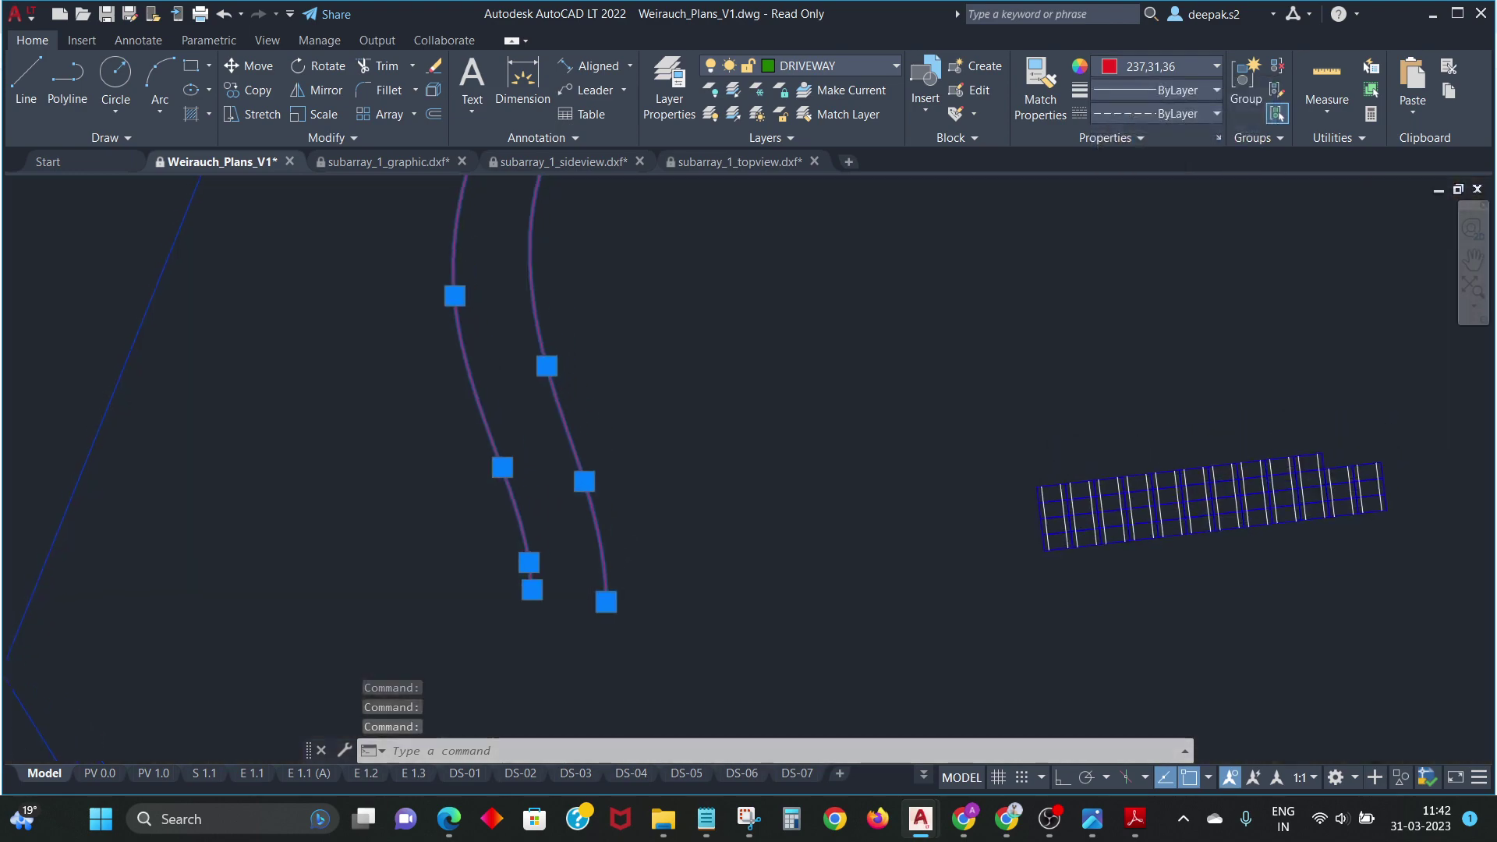
scroll(679, 474, "down", 4)
scroll(679, 474, "up", 2)
key("Escape")
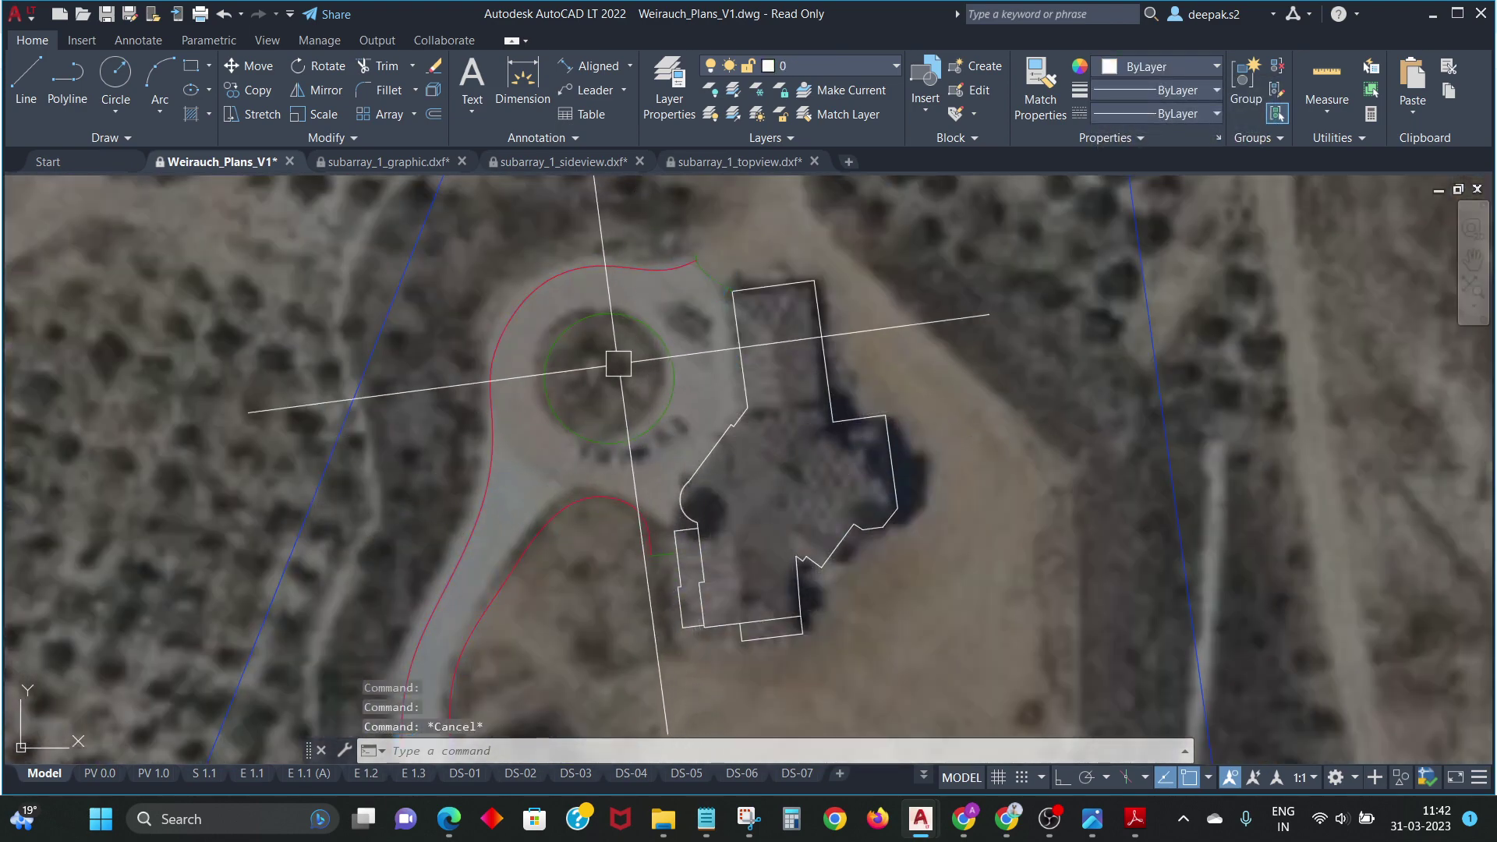
- Match the red driveway properties onto the purple driveway curve
type("ma")
key("Return")
left_click(562, 280)
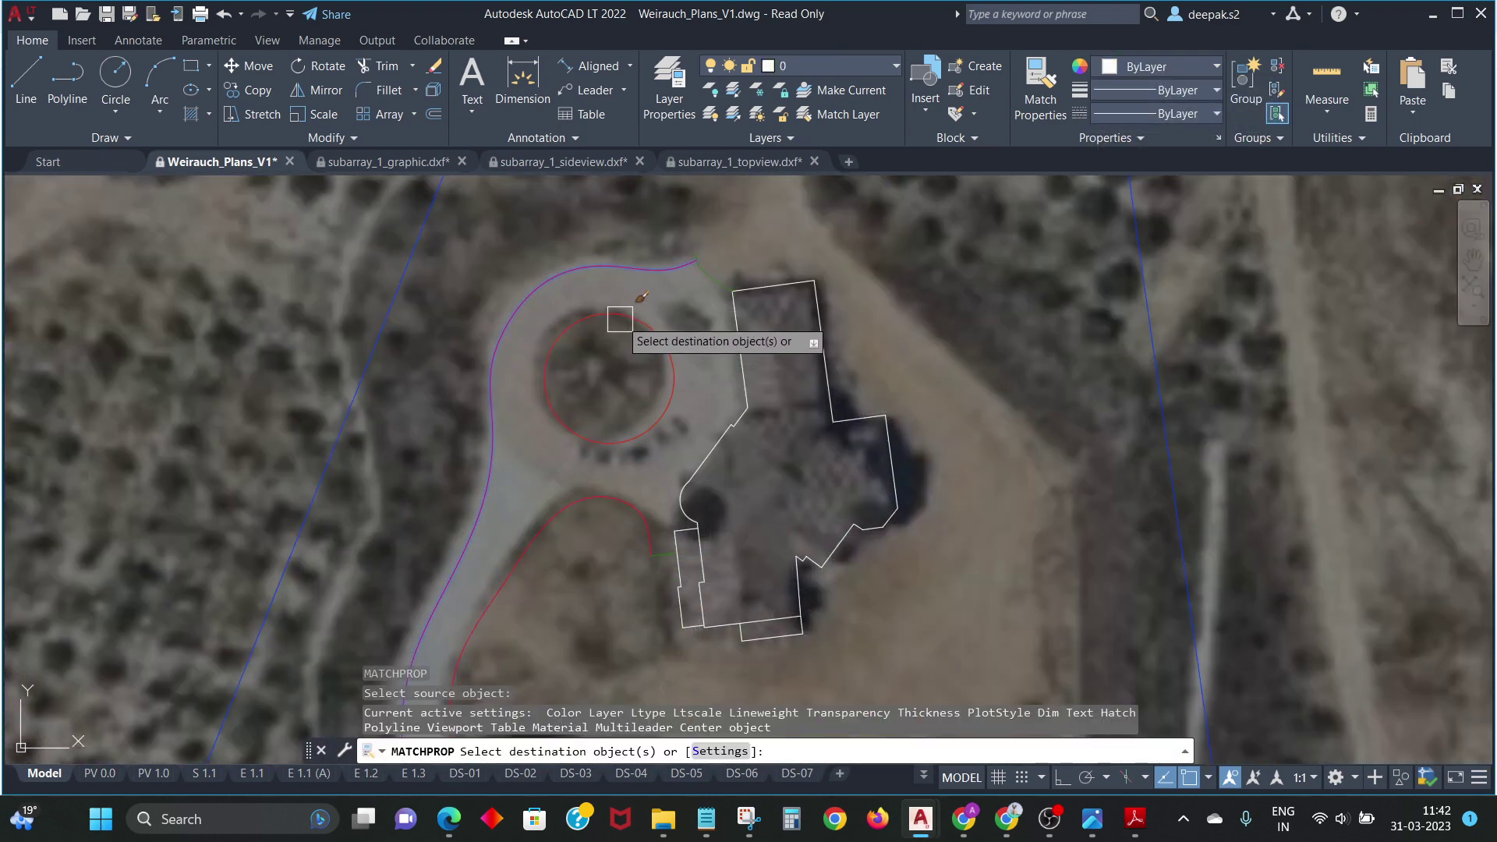
left_click(686, 266)
scroll(706, 258, "up", 5)
key("Escape")
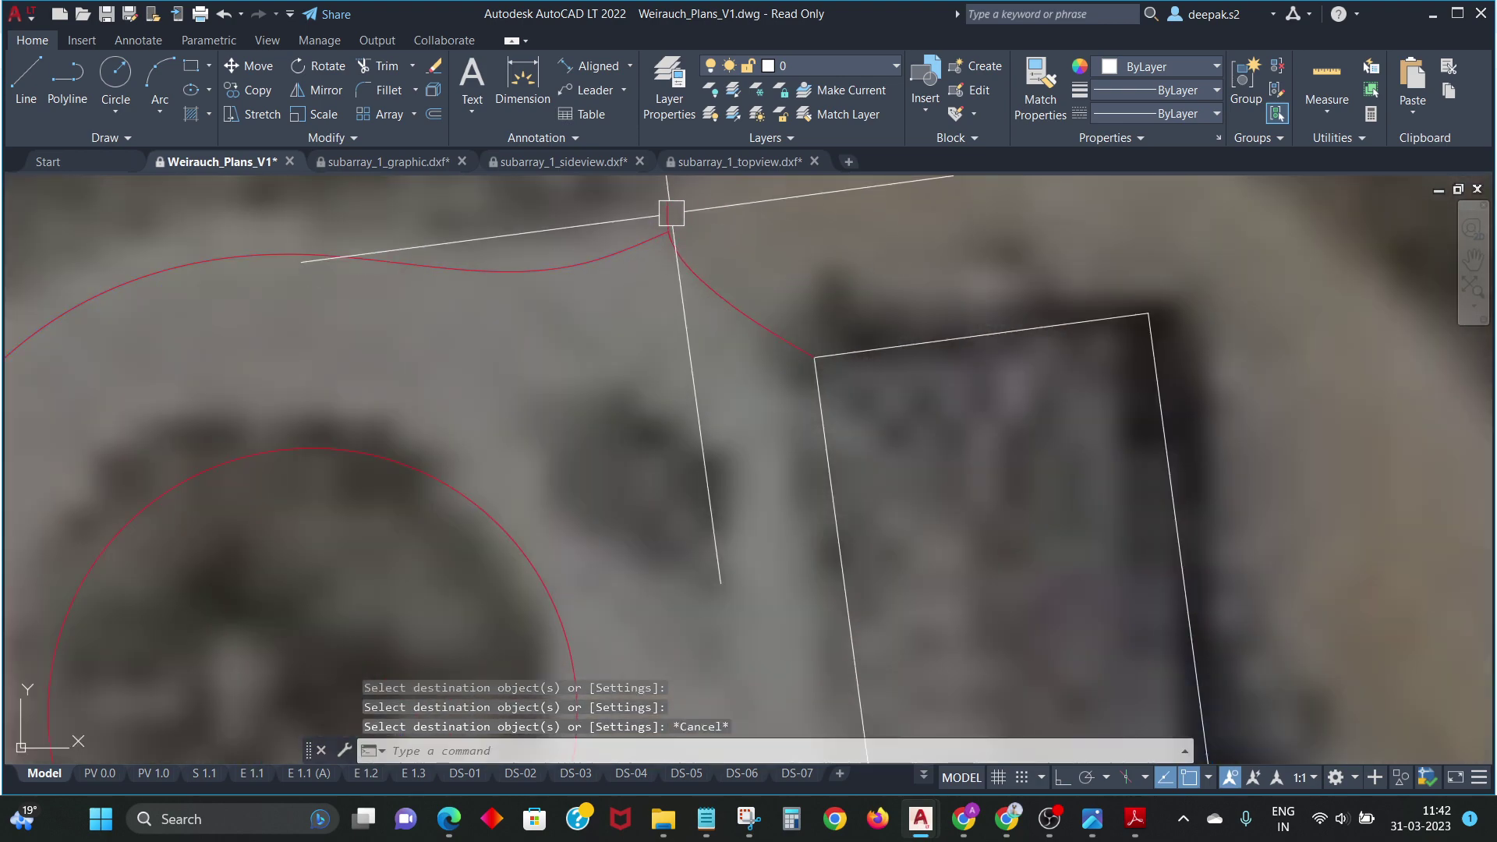
- Start and cancel a trim, panning the view toward the house
type("tr")
key("Return")
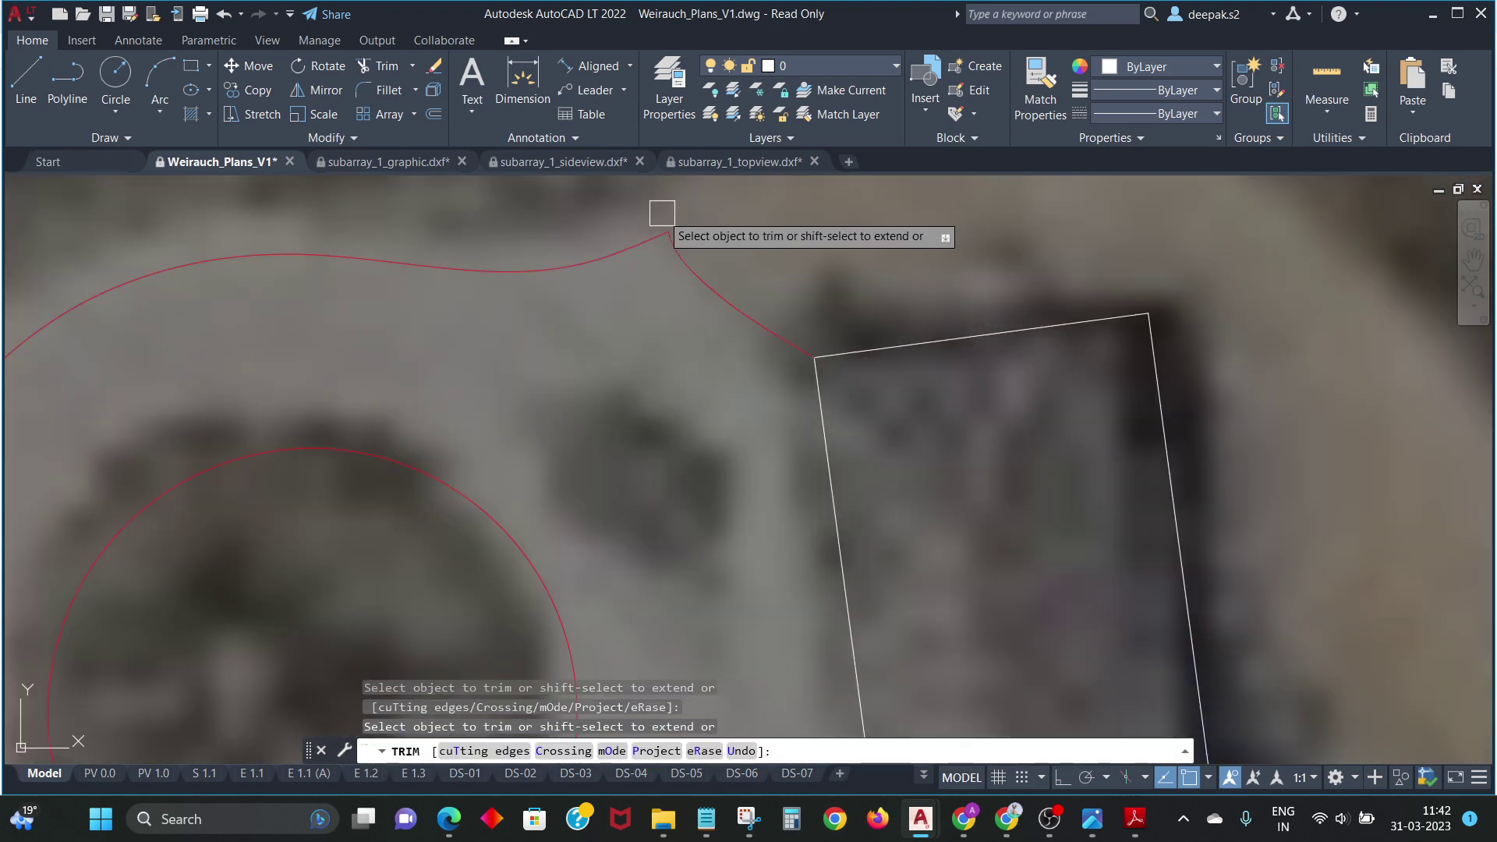
scroll(596, 459, "down", 5)
key("Escape")
middle_click_drag(596, 460, 628, 328)
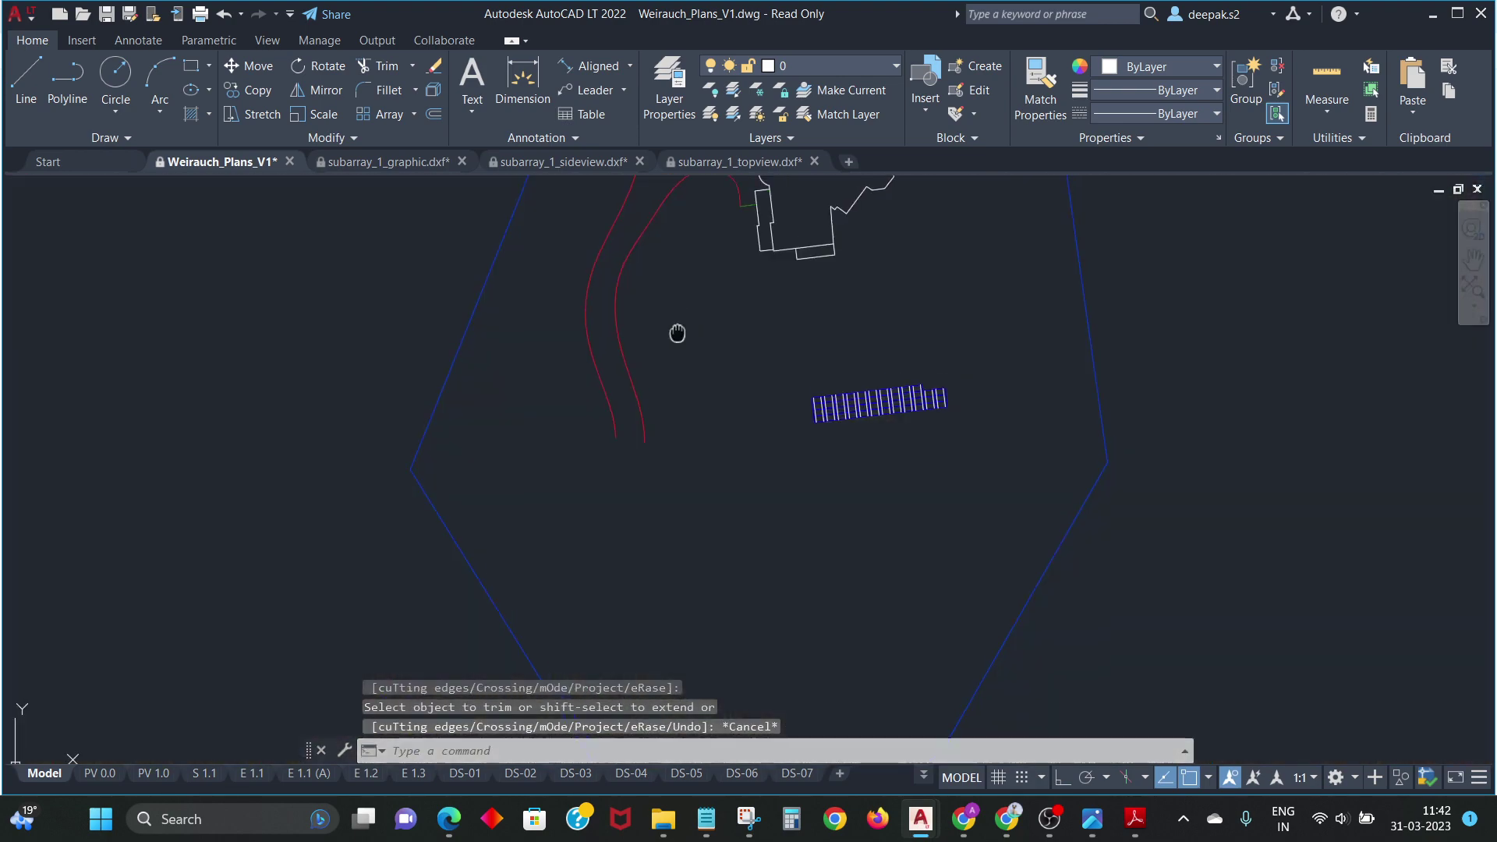
scroll(683, 300, "up", 4)
type("ma")
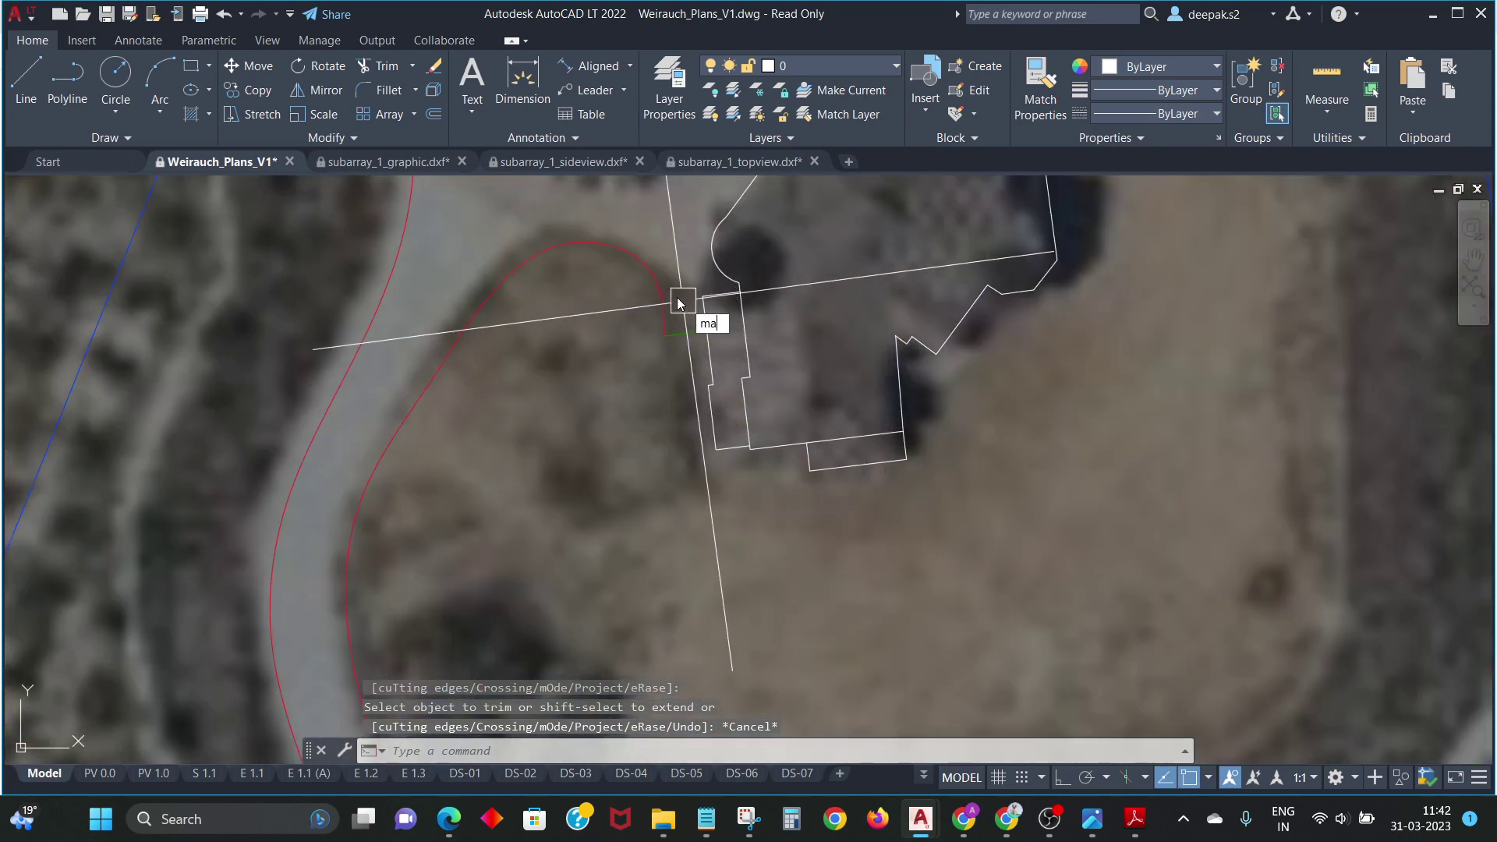
- Begin another property copy from the red driveway curve, then cancel it
key("Return")
left_click(664, 307)
scroll(708, 321, "up", 2)
scroll(635, 324, "down", 3)
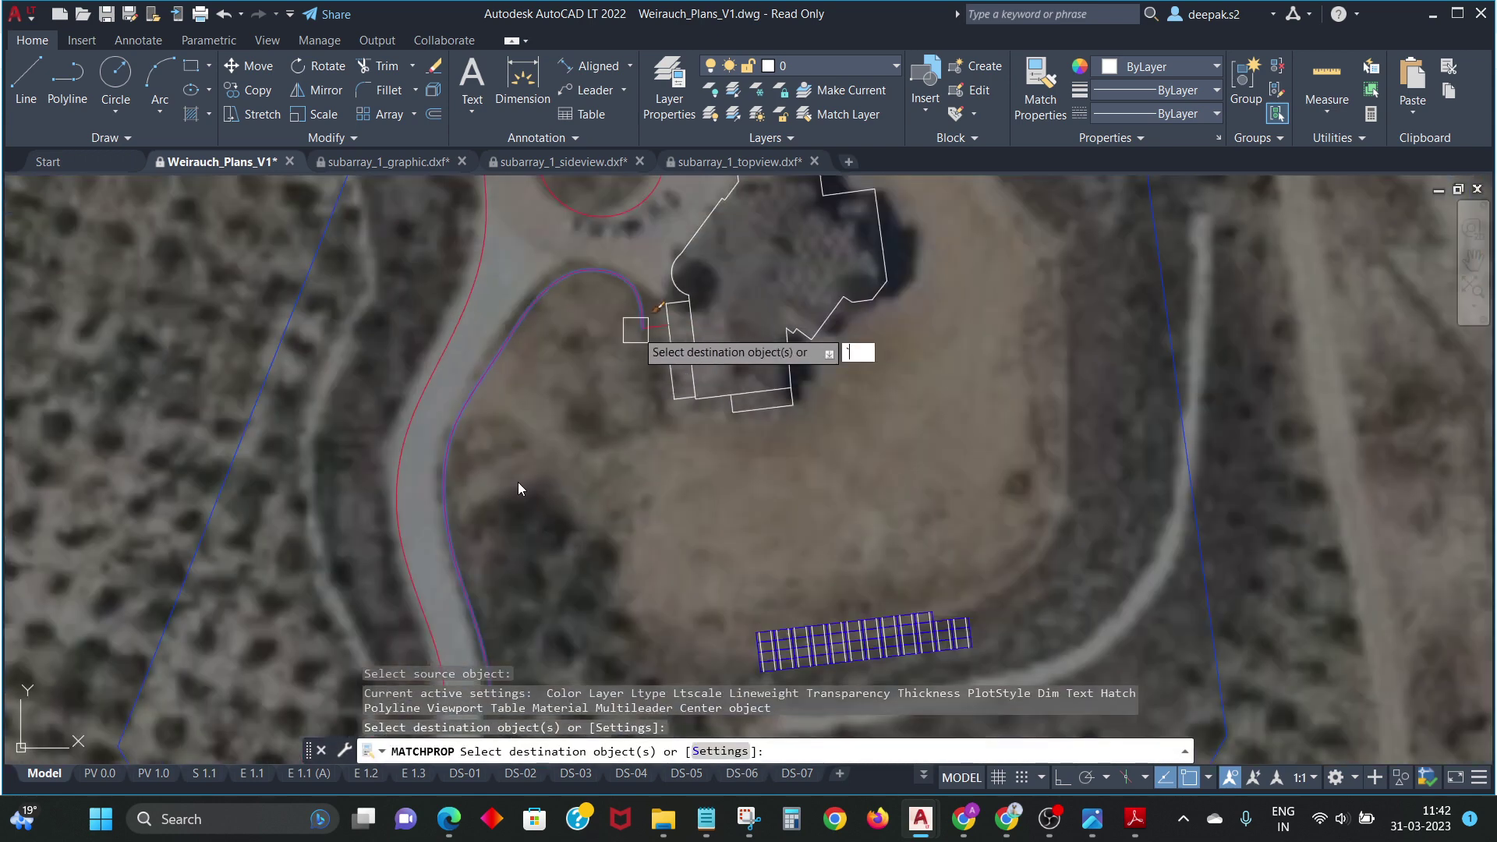
key("Escape")
scroll(602, 317, "down", 3)
scroll(555, 524, "down", 2)
scroll(625, 389, "up", 4)
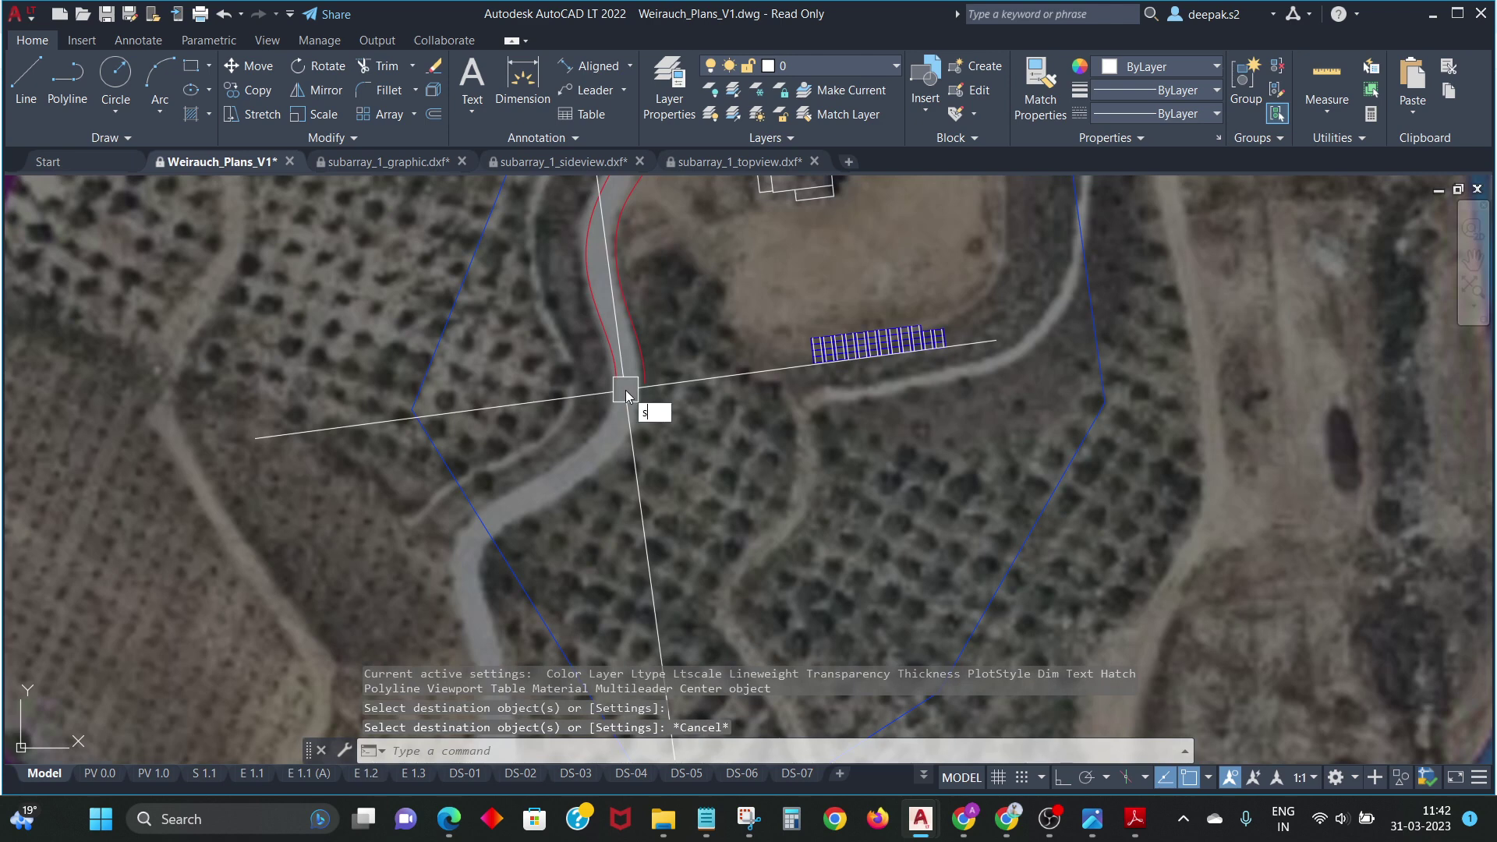
- Draw the first driveway edge curve from the red line's end with four points
type("pl")
key("Return")
scroll(620, 414, "up", 2)
left_click(614, 363)
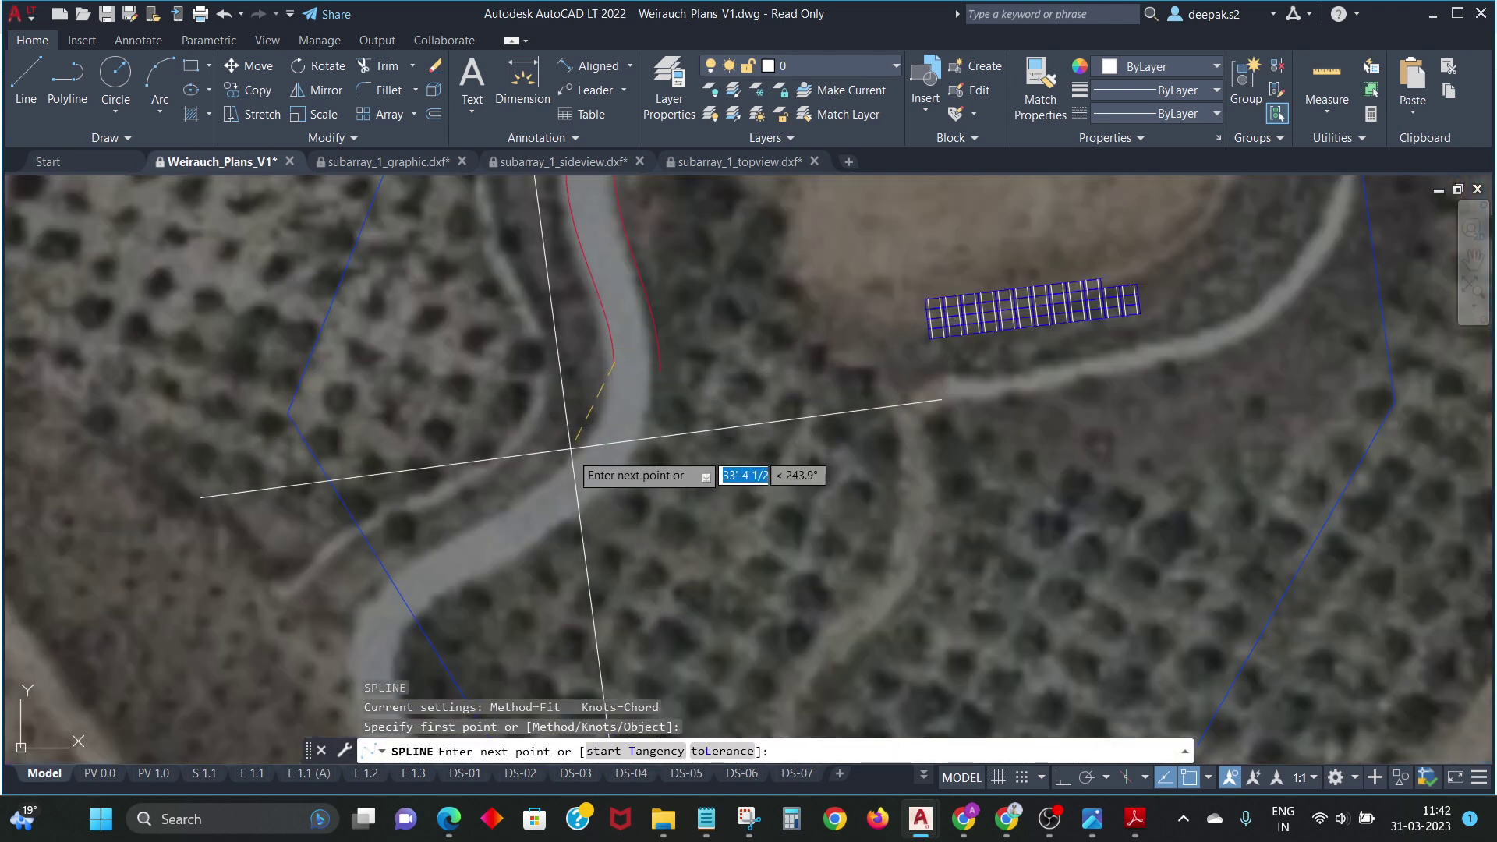
left_click(575, 461)
left_click(515, 491)
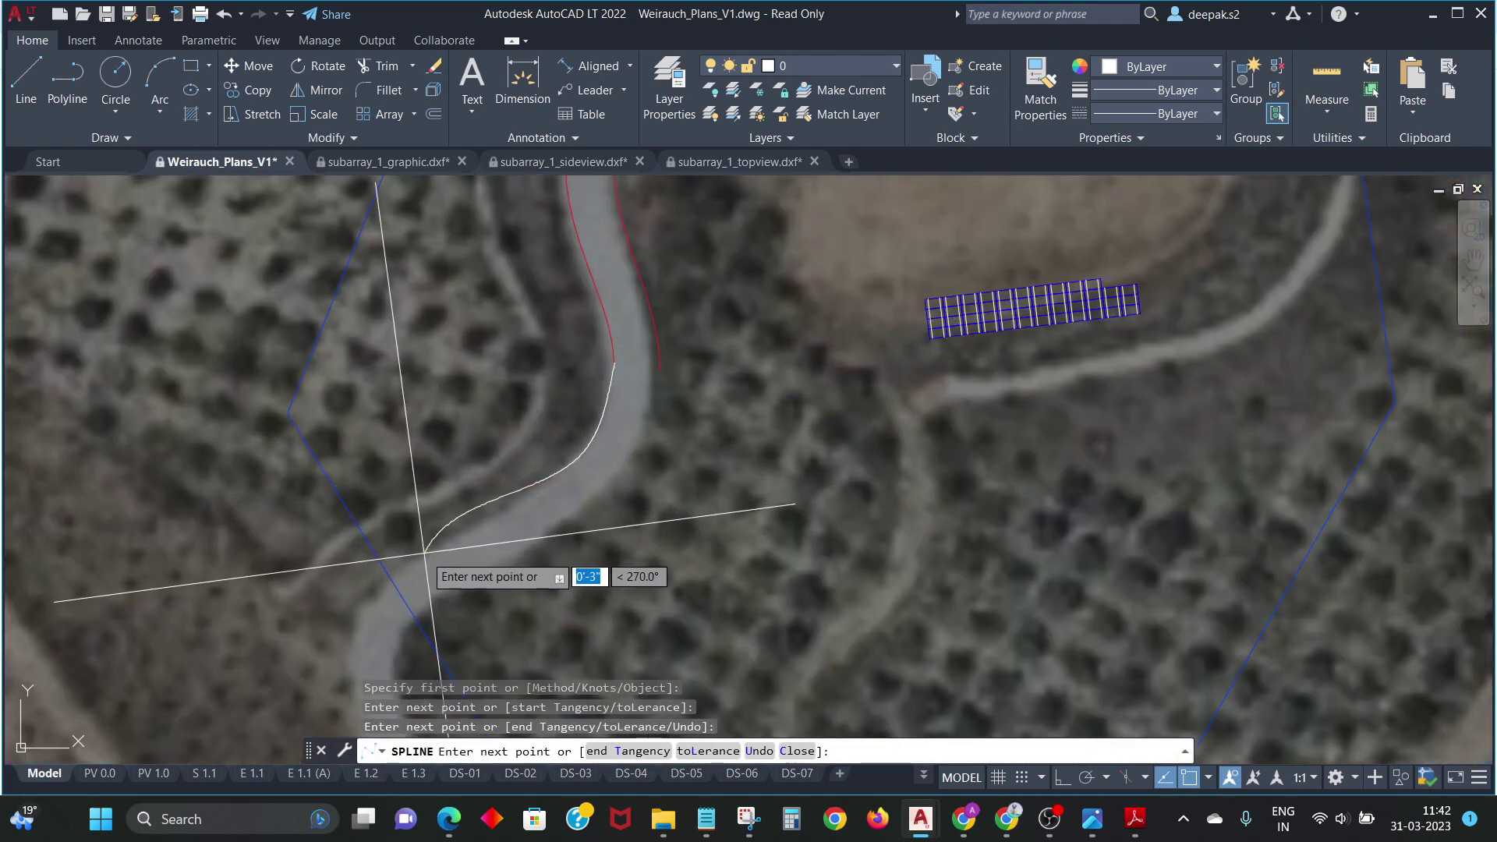
left_click(335, 654)
key("Return")
key("Return")
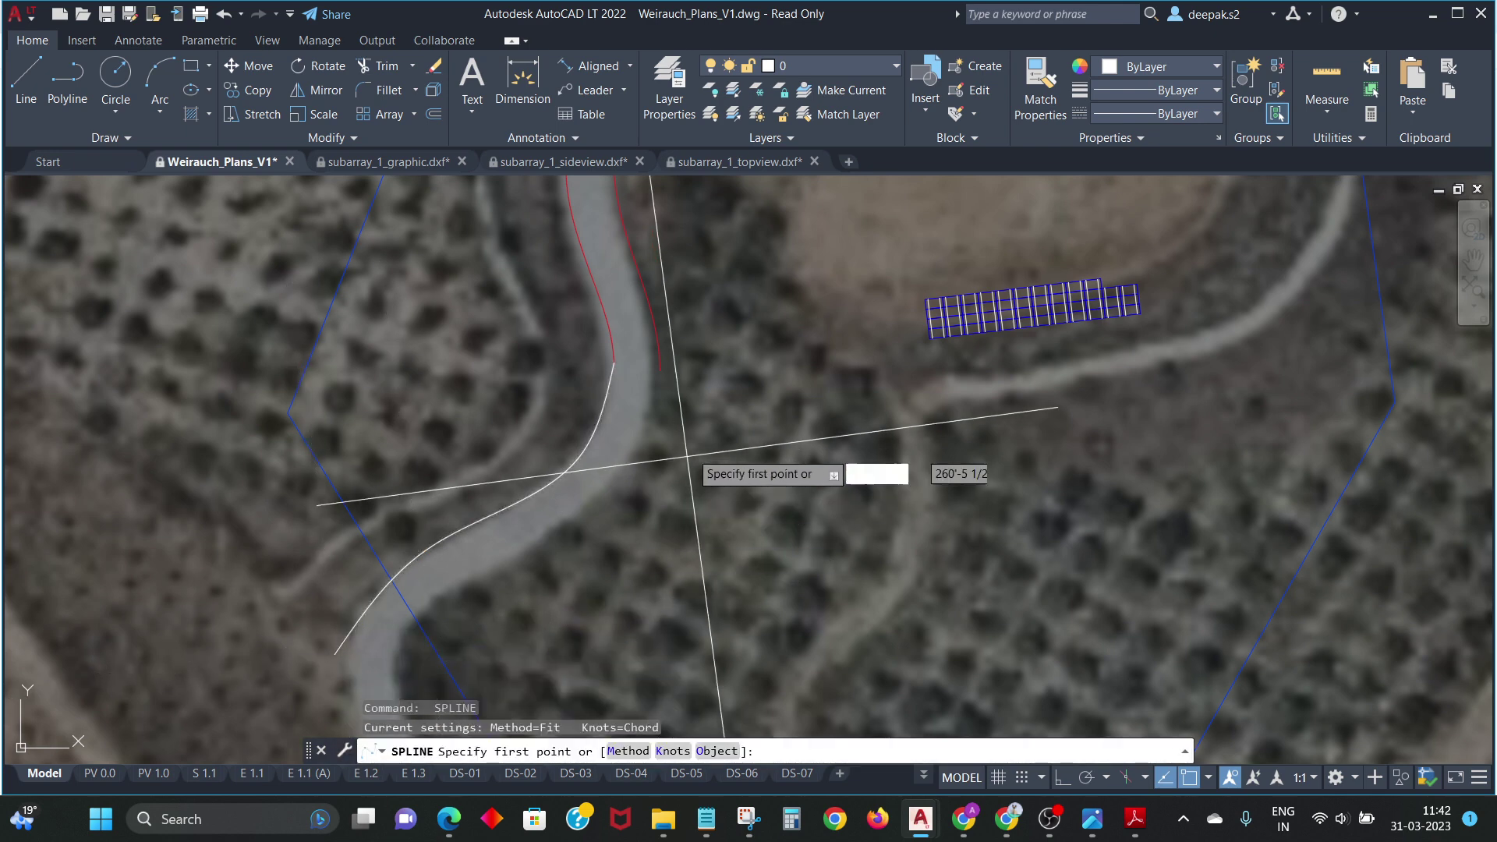
- Draw the second driveway edge curve from the other red line end along the road
left_click(660, 371)
left_click(640, 446)
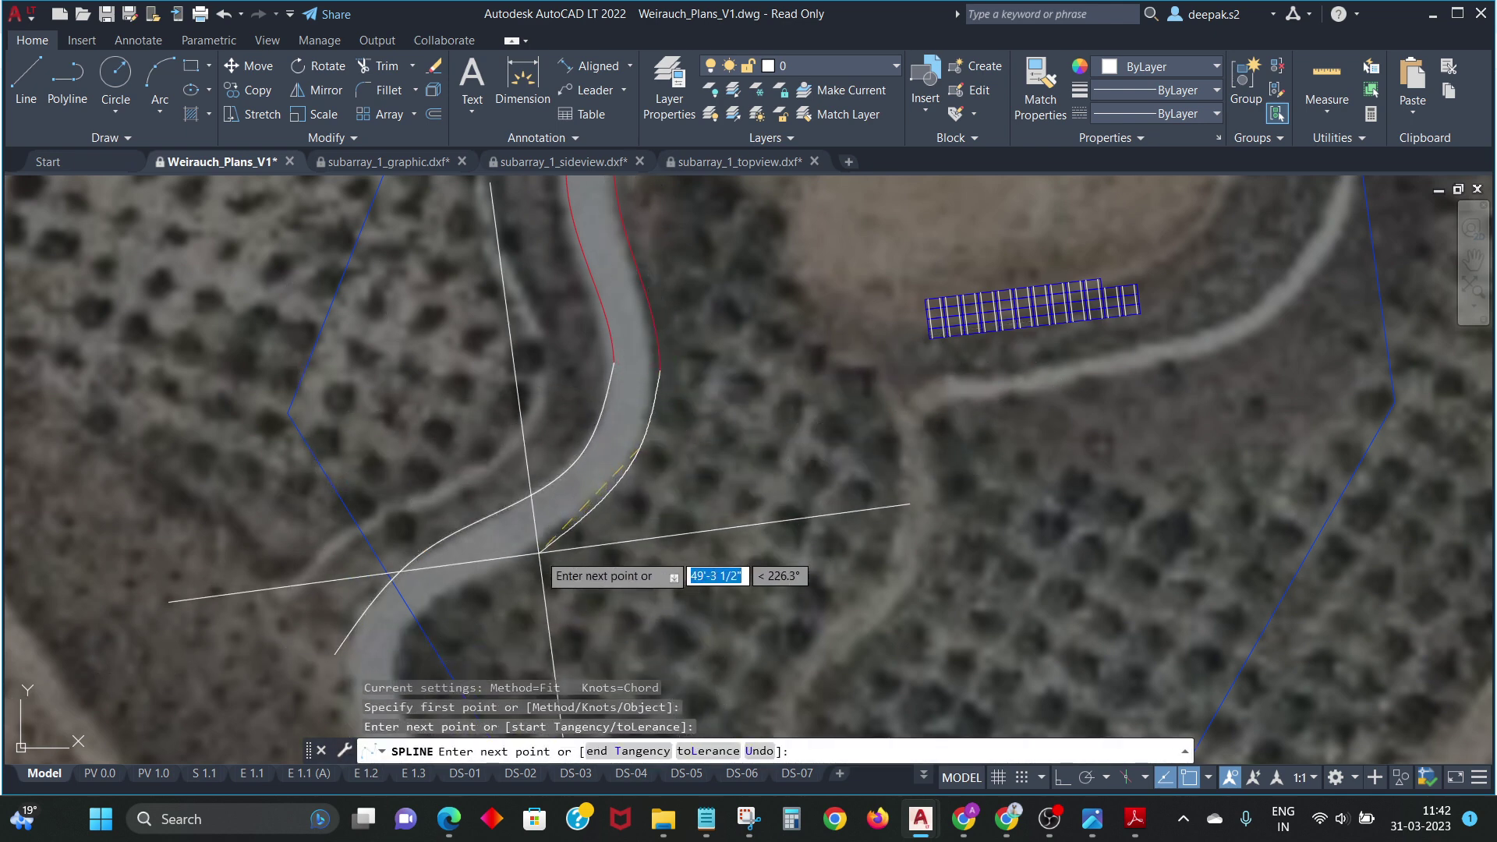
left_click(433, 598)
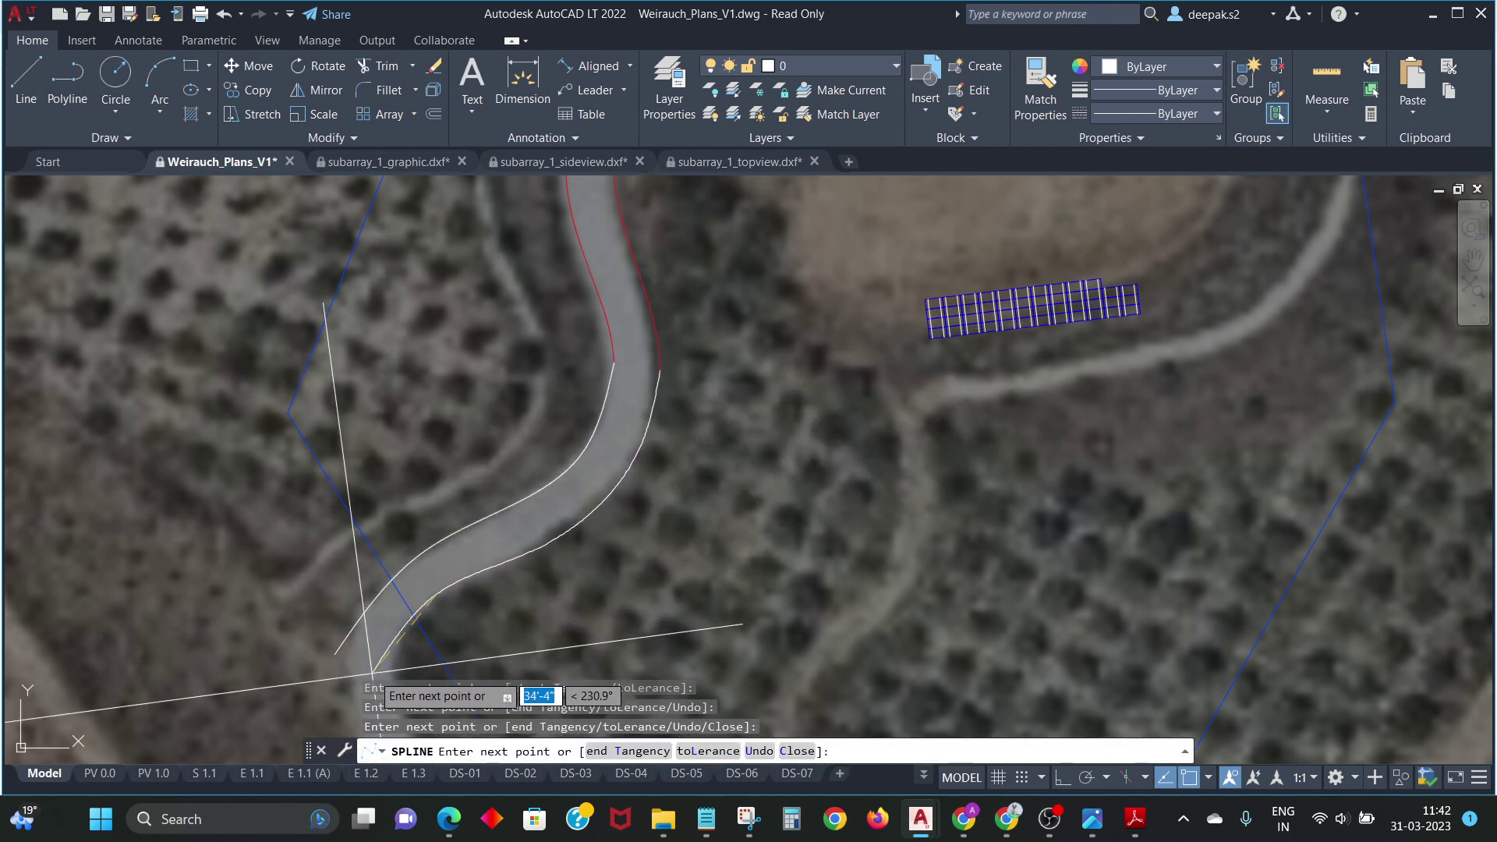
scroll(382, 679, "up", 2)
left_click(407, 622)
key("Return")
key("Return")
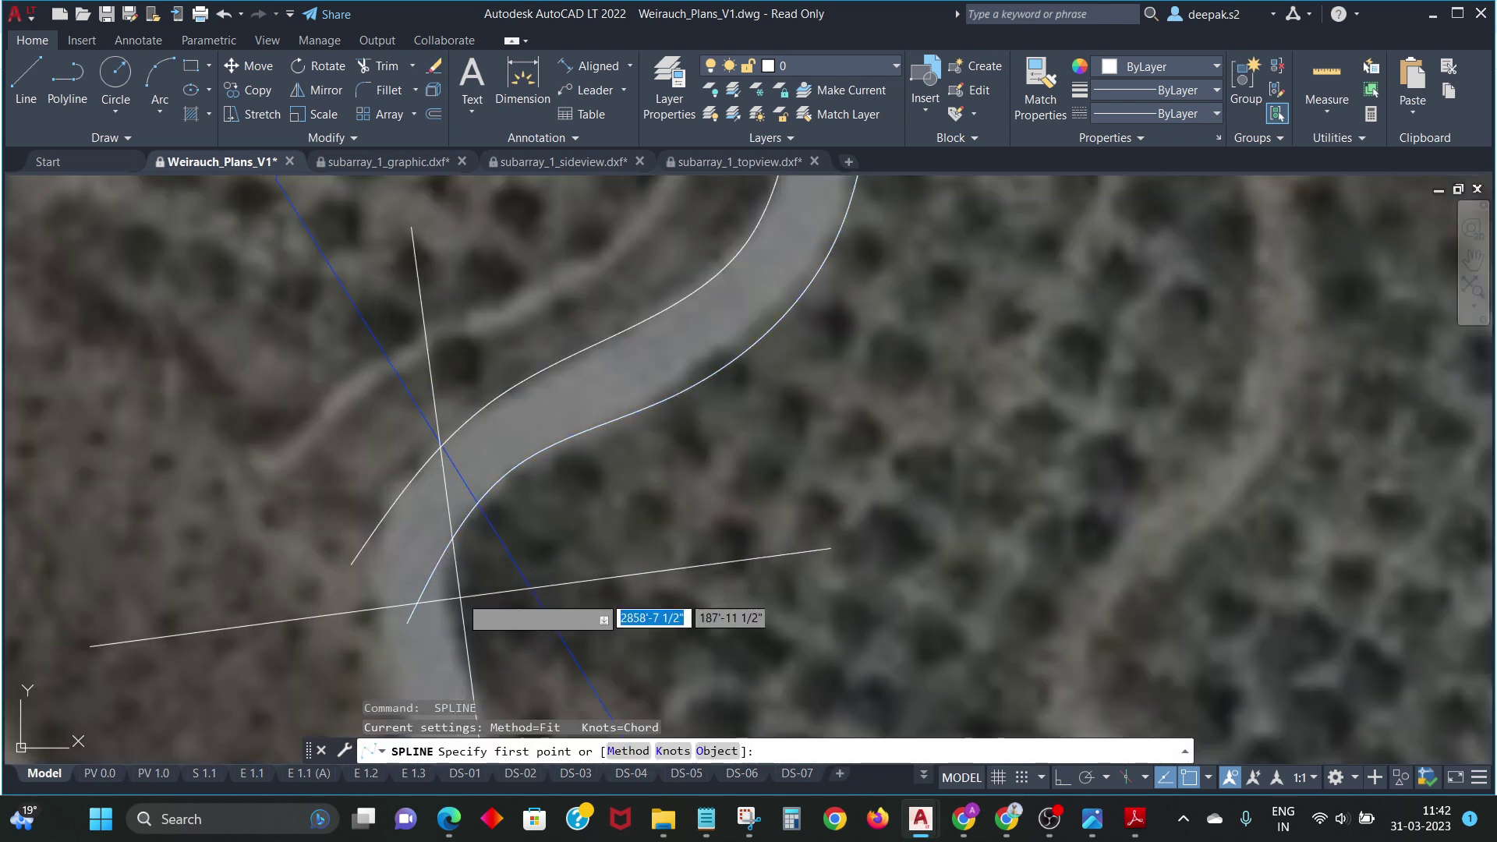
key("Escape")
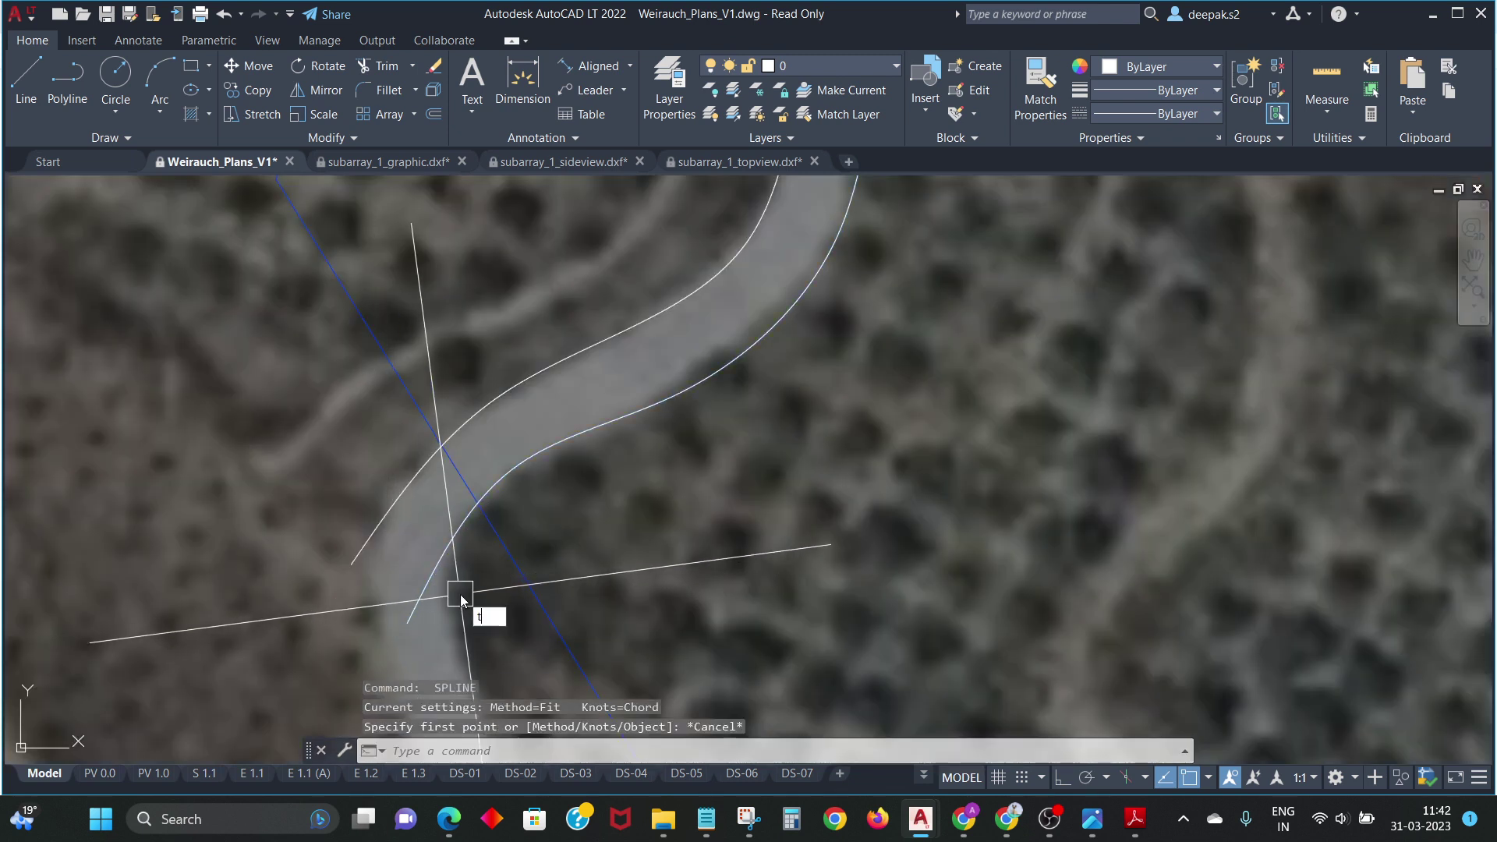
- Make the white road edges red by matching the red driveway edge's properties
type("r")
key("Return")
scroll(422, 545, "down", 5)
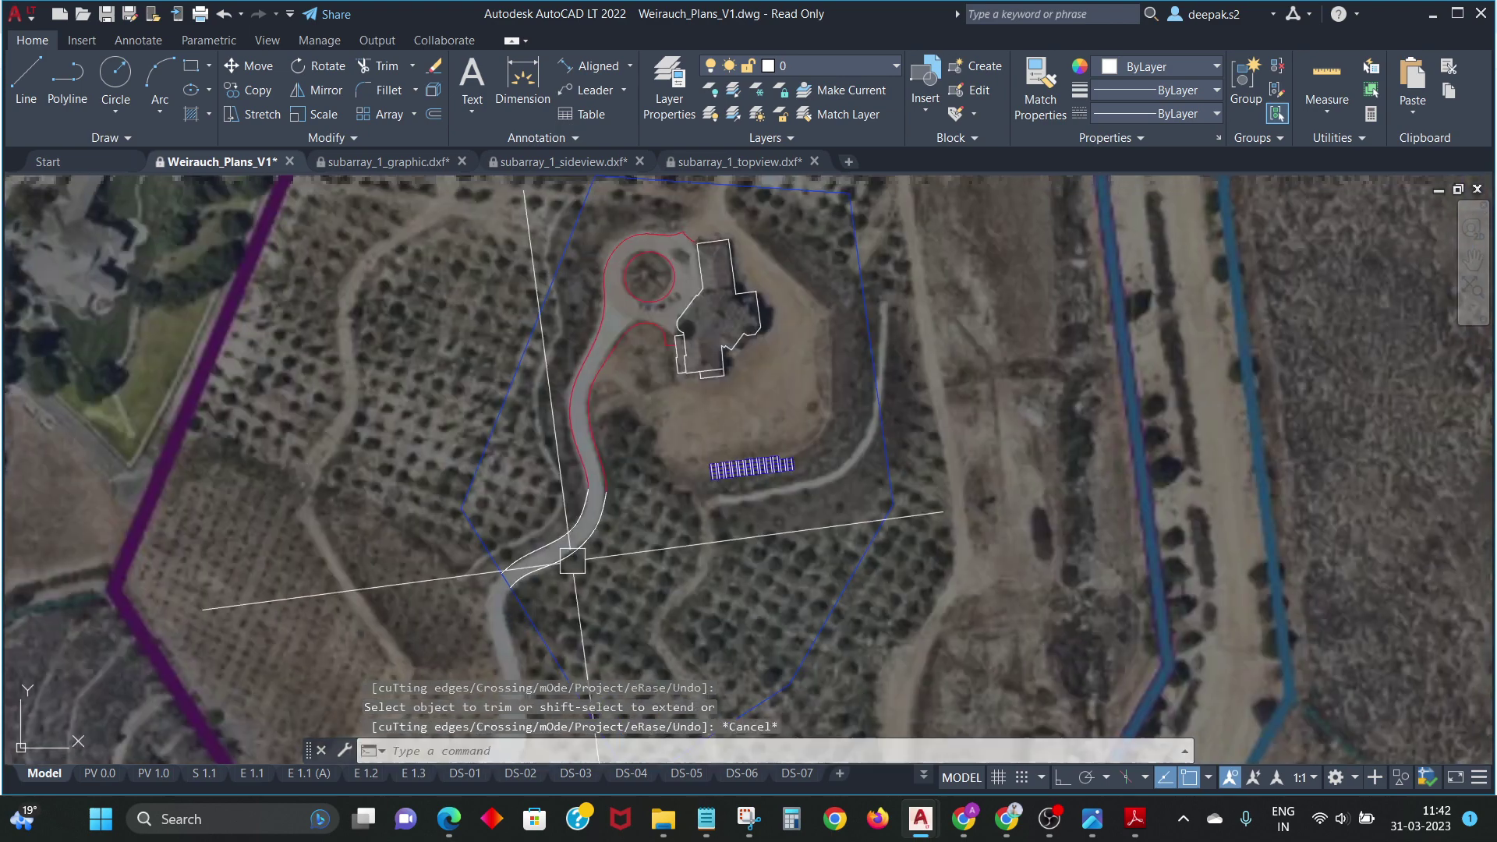
scroll(605, 496, "up", 5)
key("Escape")
key("Return")
left_click(616, 441)
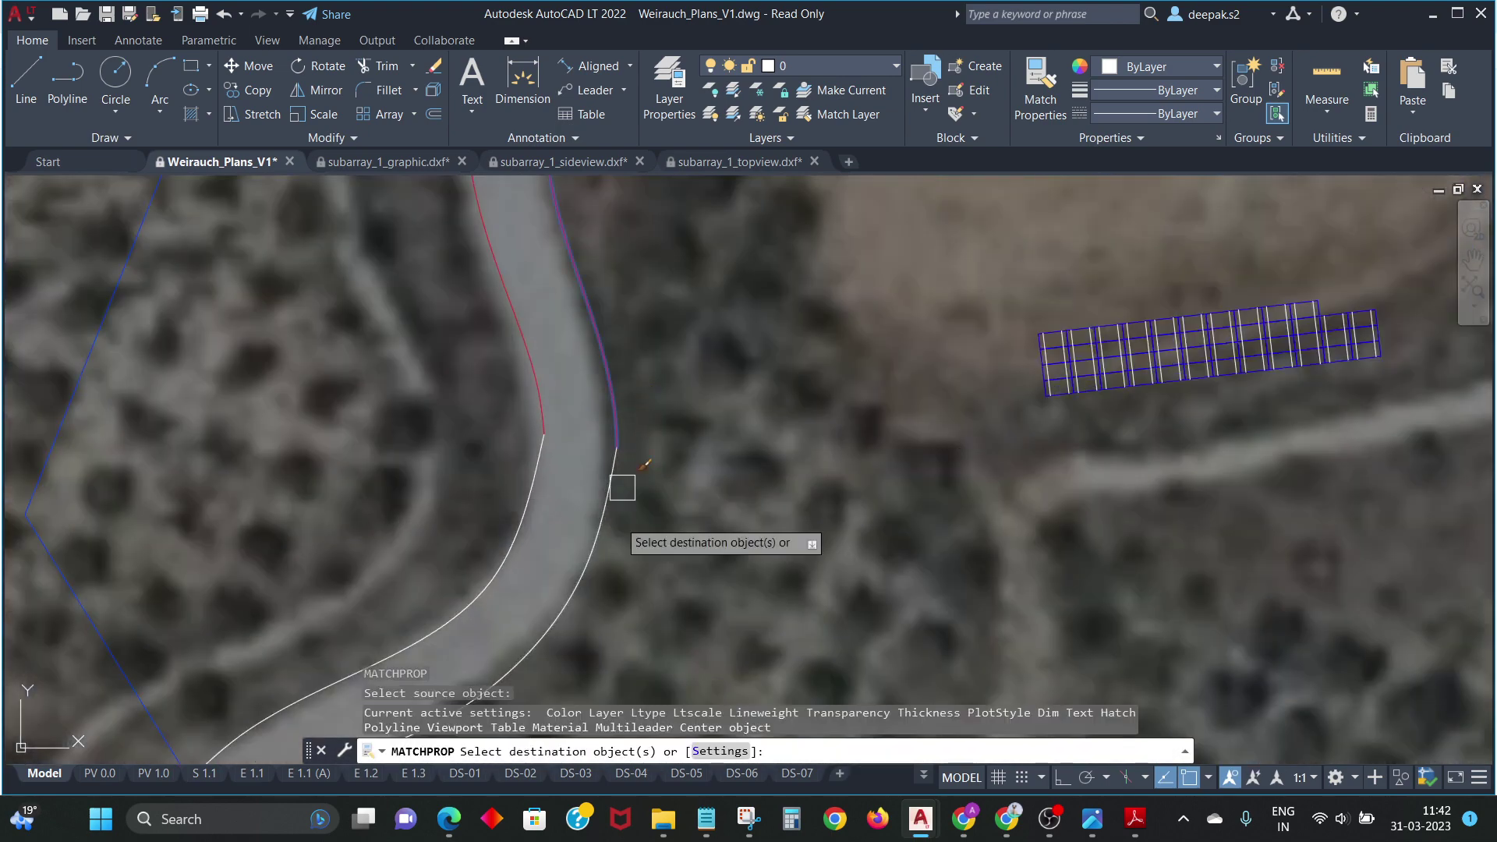
left_click(601, 528)
left_click(590, 478)
key("Escape")
left_click(684, 357)
- Join the four driveway pieces and turnaround curves into 2 continuous splines
left_click(618, 471)
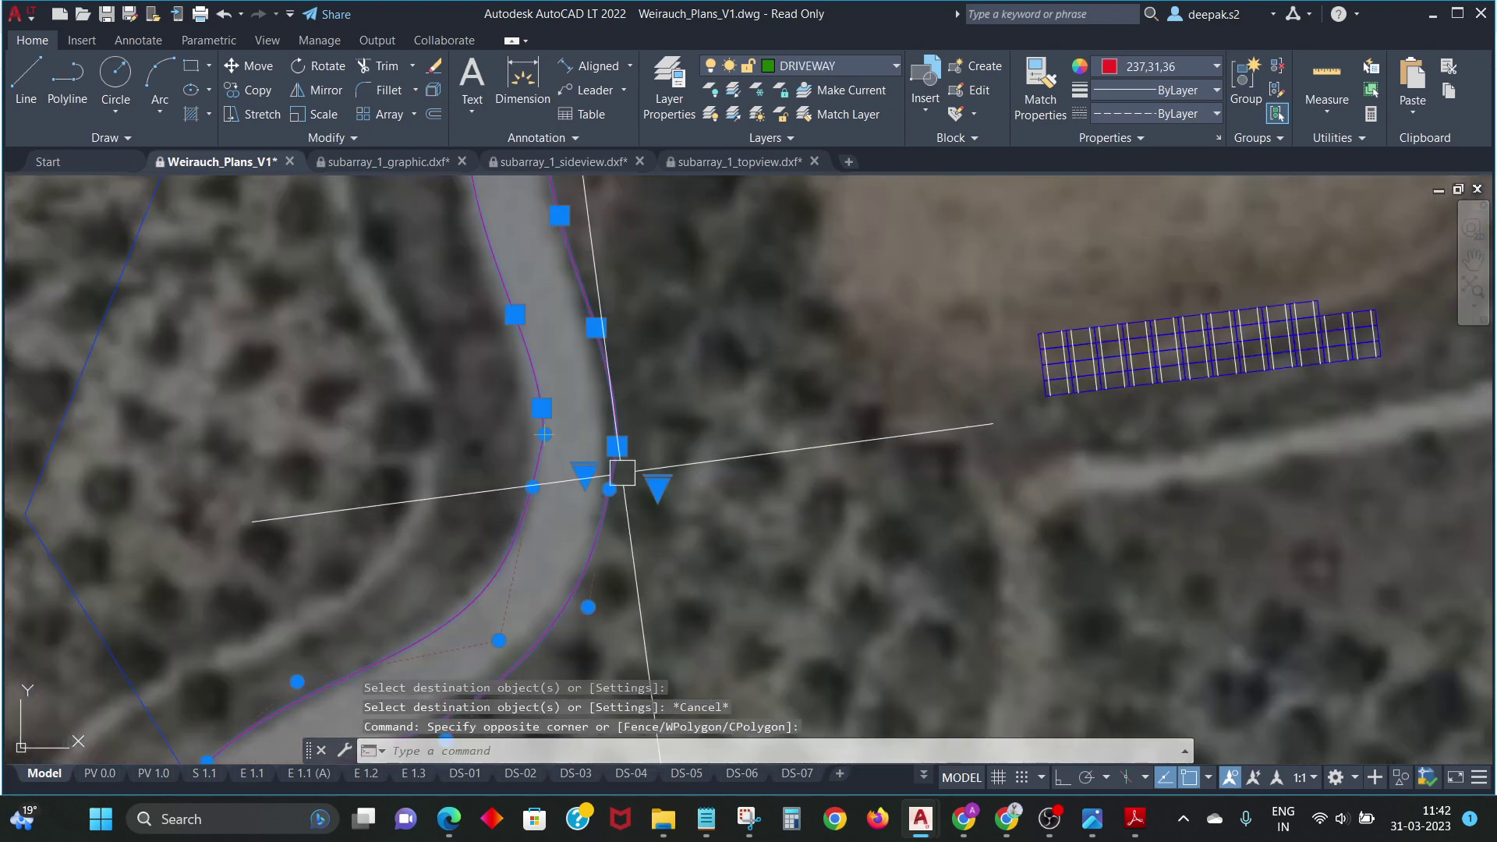
scroll(577, 437, "down", 5)
scroll(616, 351, "up", 3)
left_click(631, 336)
left_click(509, 456)
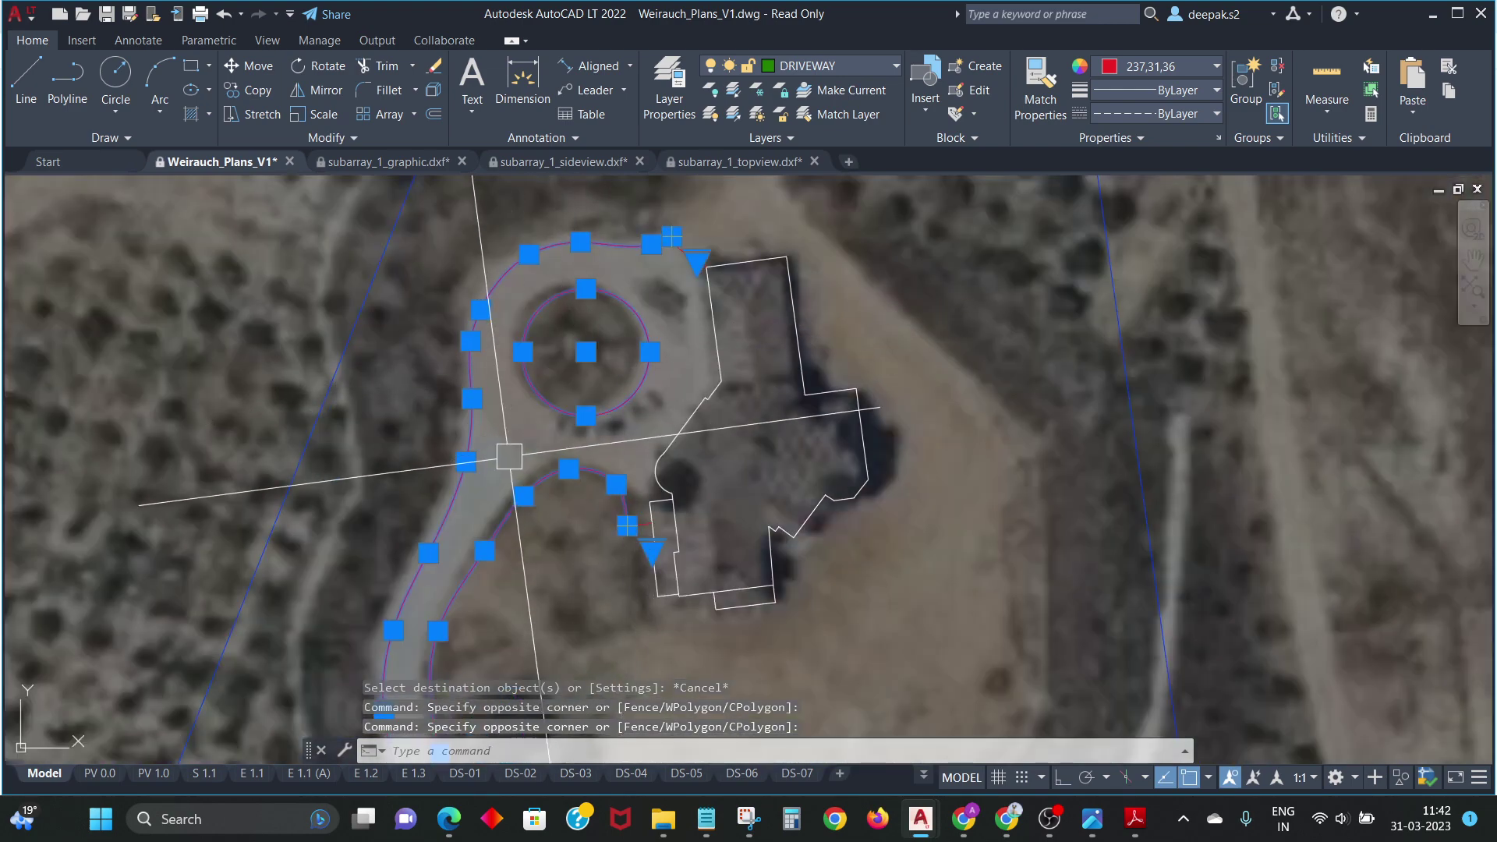
type("J")
key("Return")
scroll(585, 468, "down", 4)
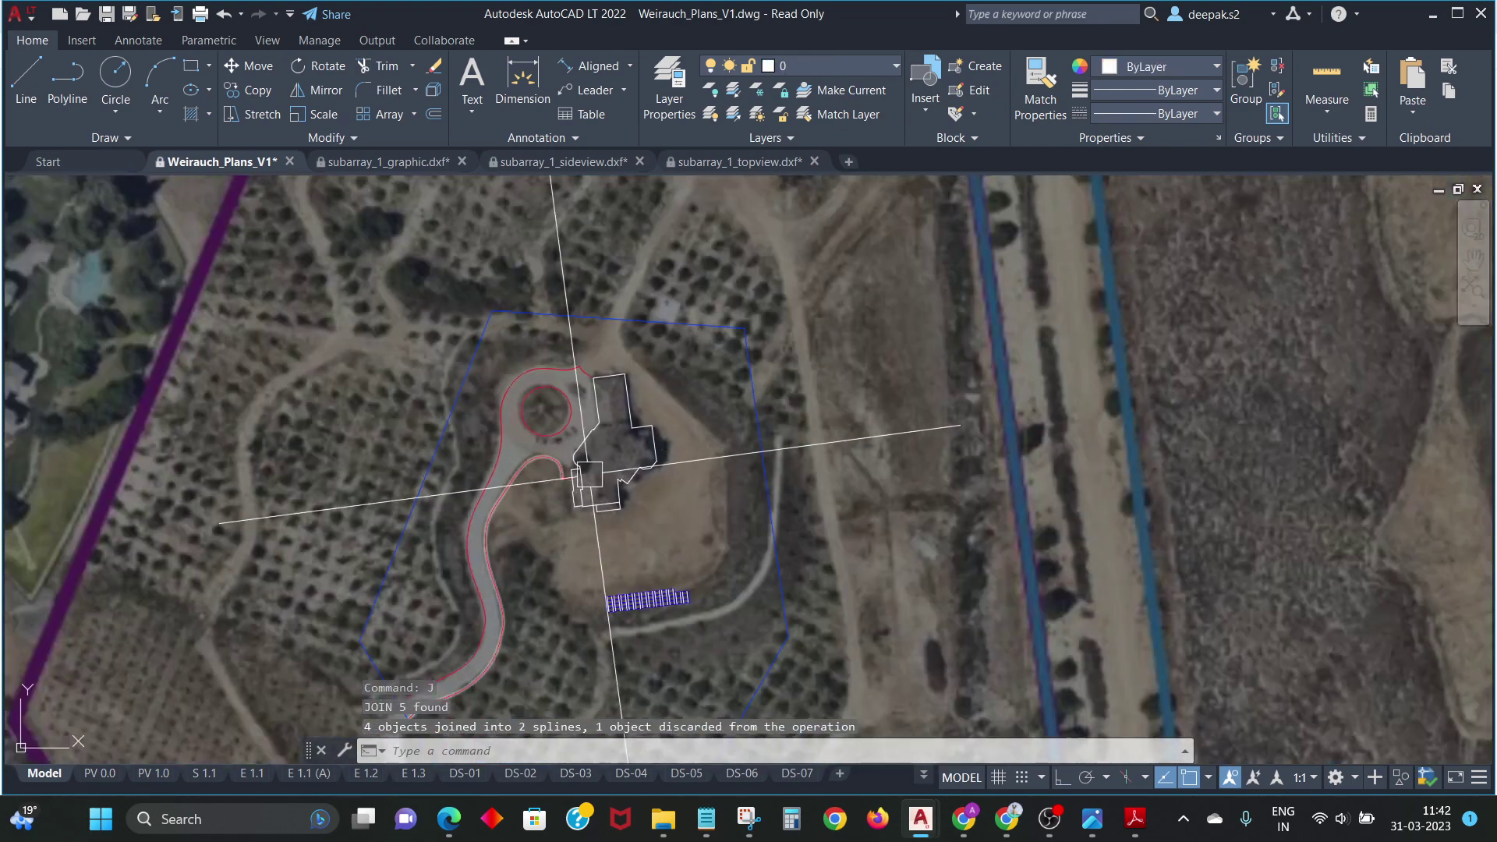
scroll(452, 434, "up", 2)
key("Escape")
scroll(586, 314, "down", 3)
scroll(652, 374, "up", 3)
key("Escape")
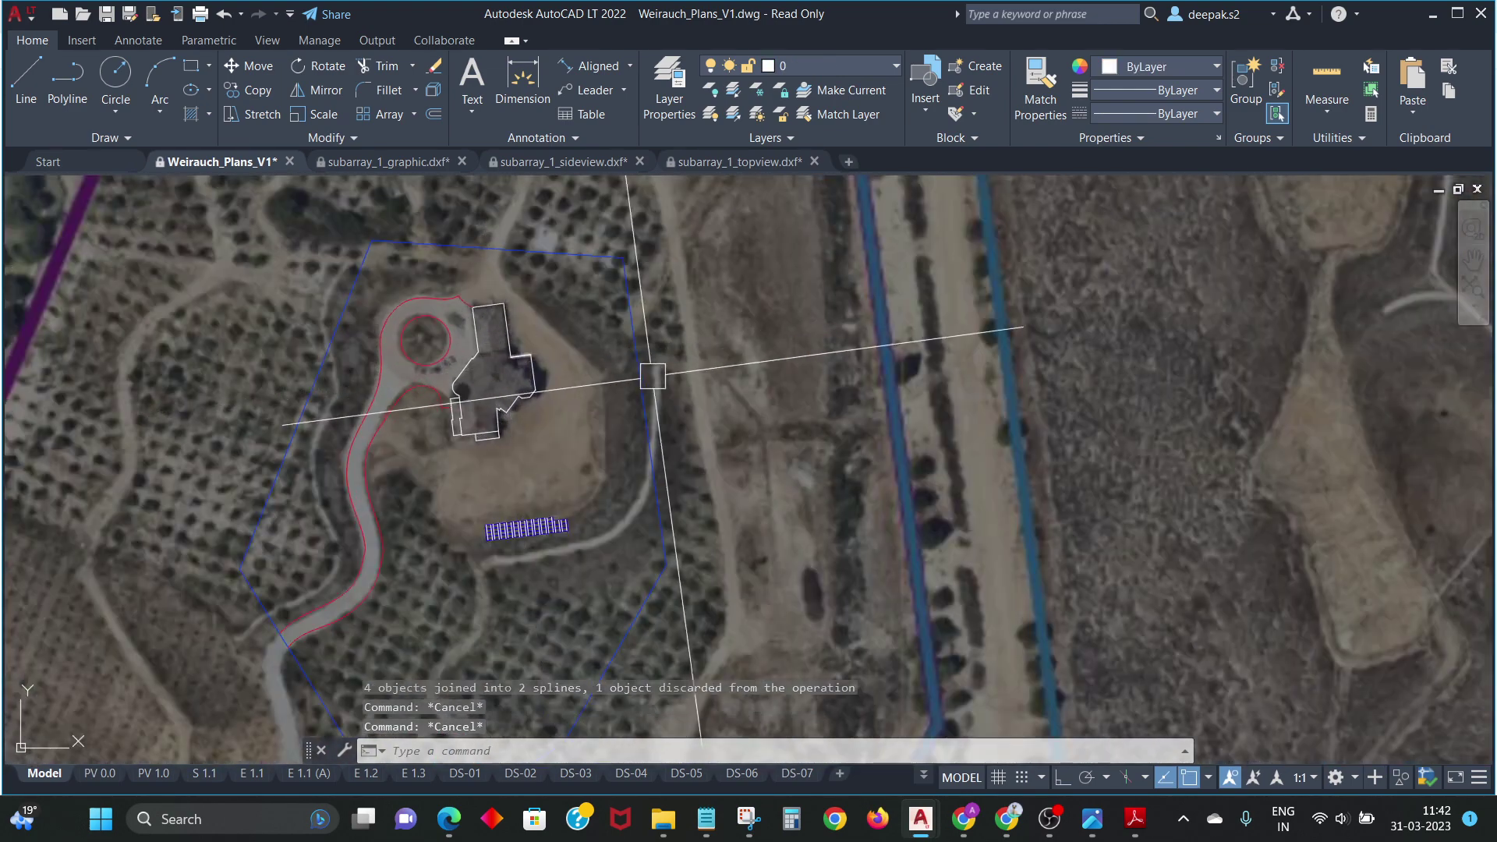
scroll(546, 390, "up", 2)
scroll(530, 389, "up", 2)
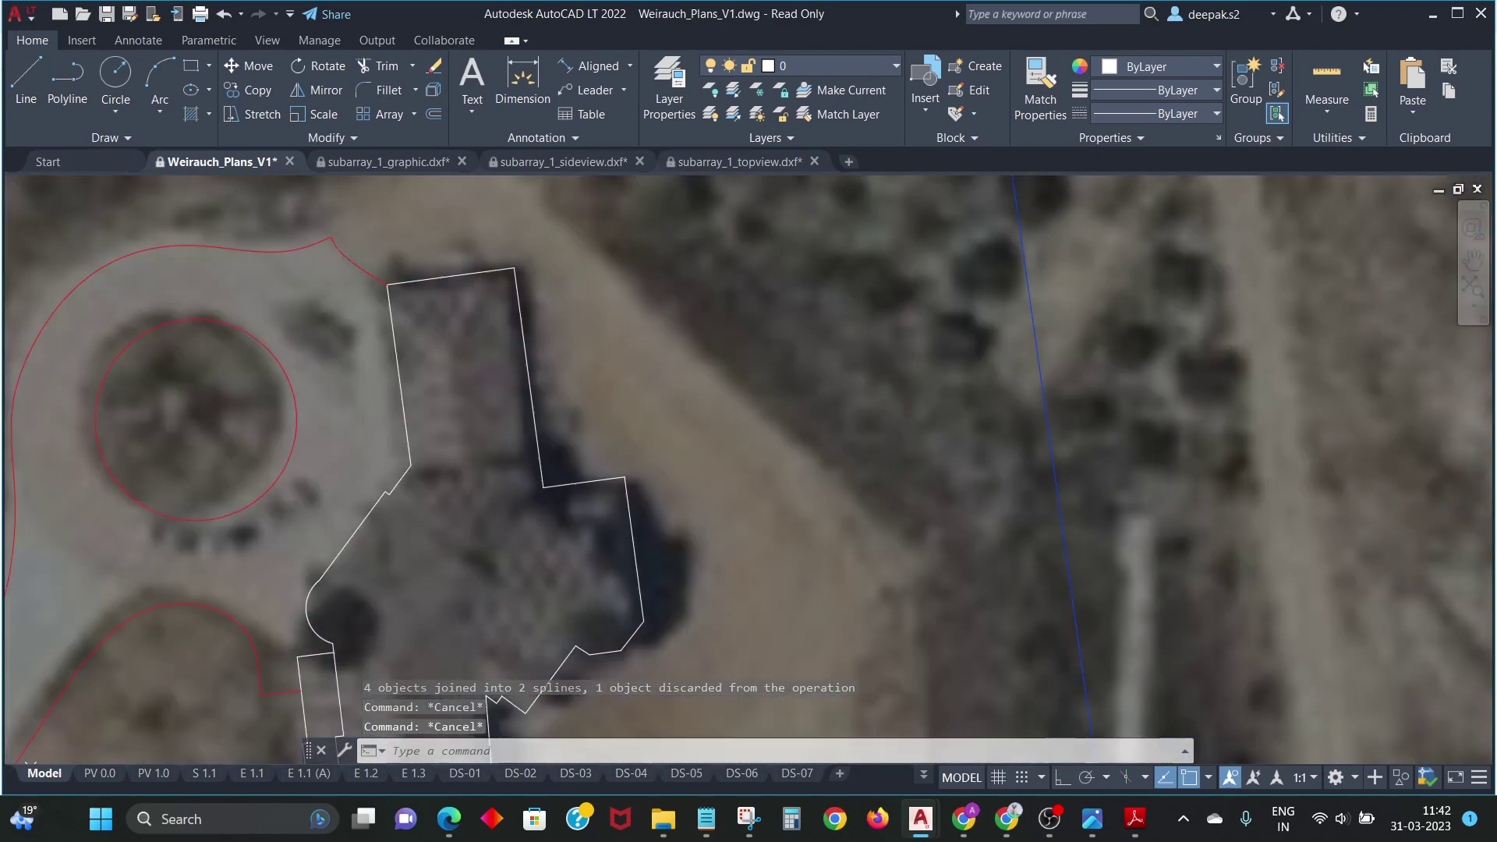
scroll(499, 398, "down", 1)
scroll(464, 369, "up", 3)
- Draw line segments from the house outline corner across the roof outline
key("Return")
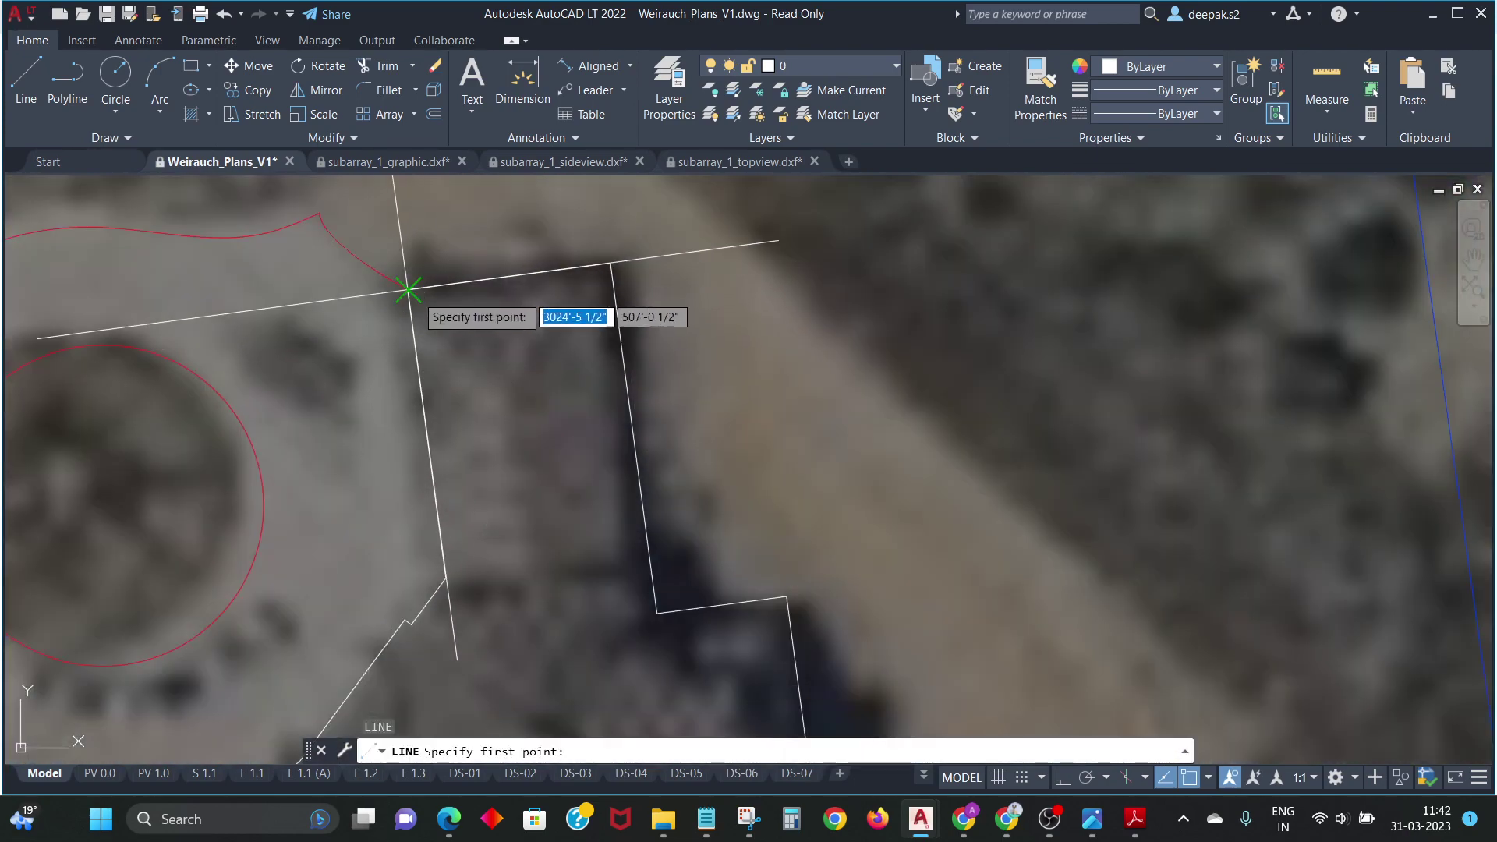
left_click(513, 384)
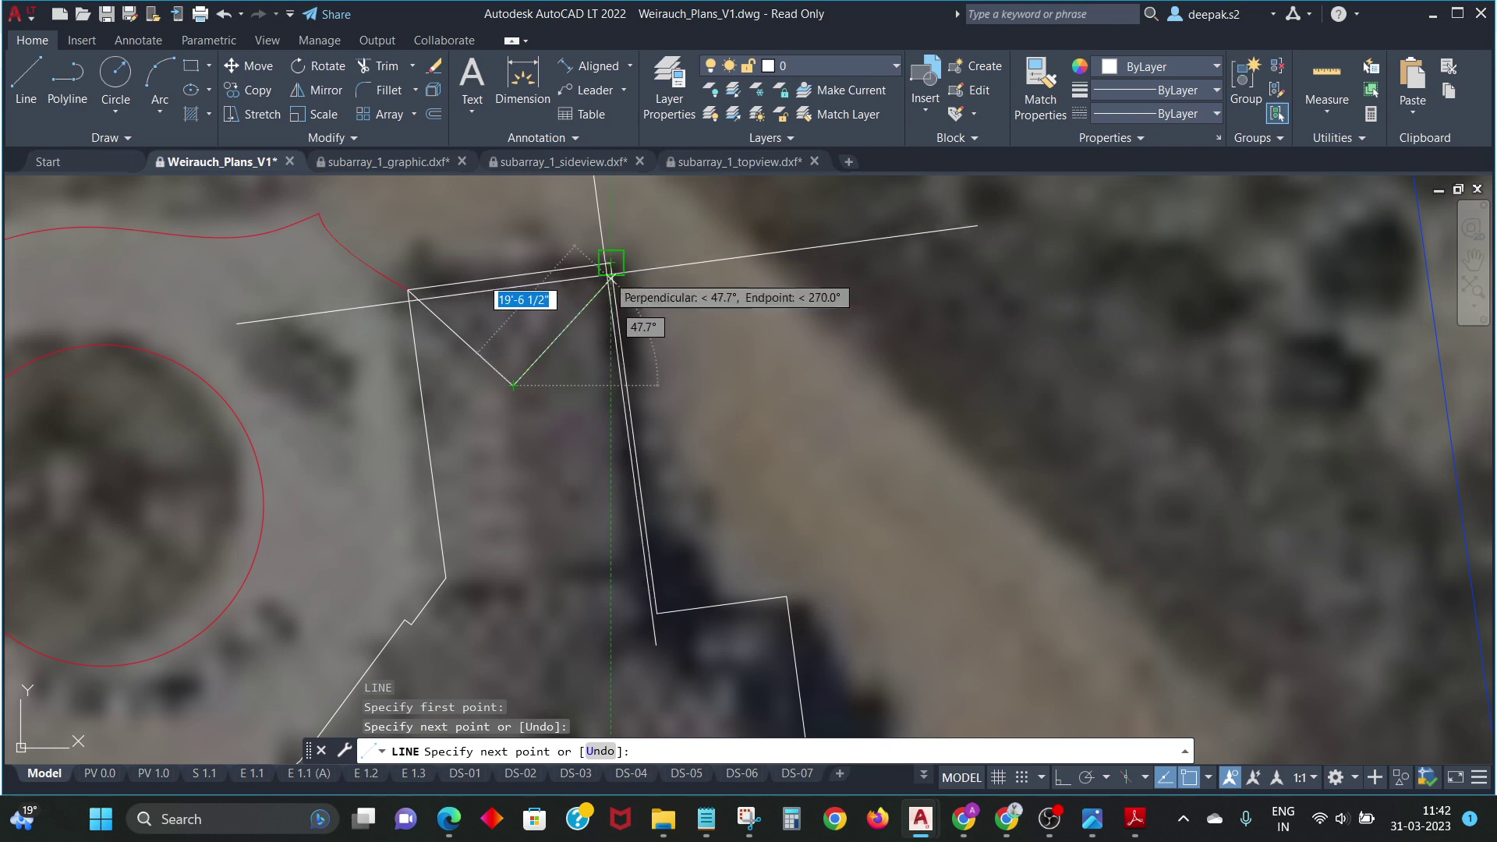
left_click(611, 263)
key("Return")
key("Return")
left_click(512, 385)
middle_click_drag(544, 644, 547, 438)
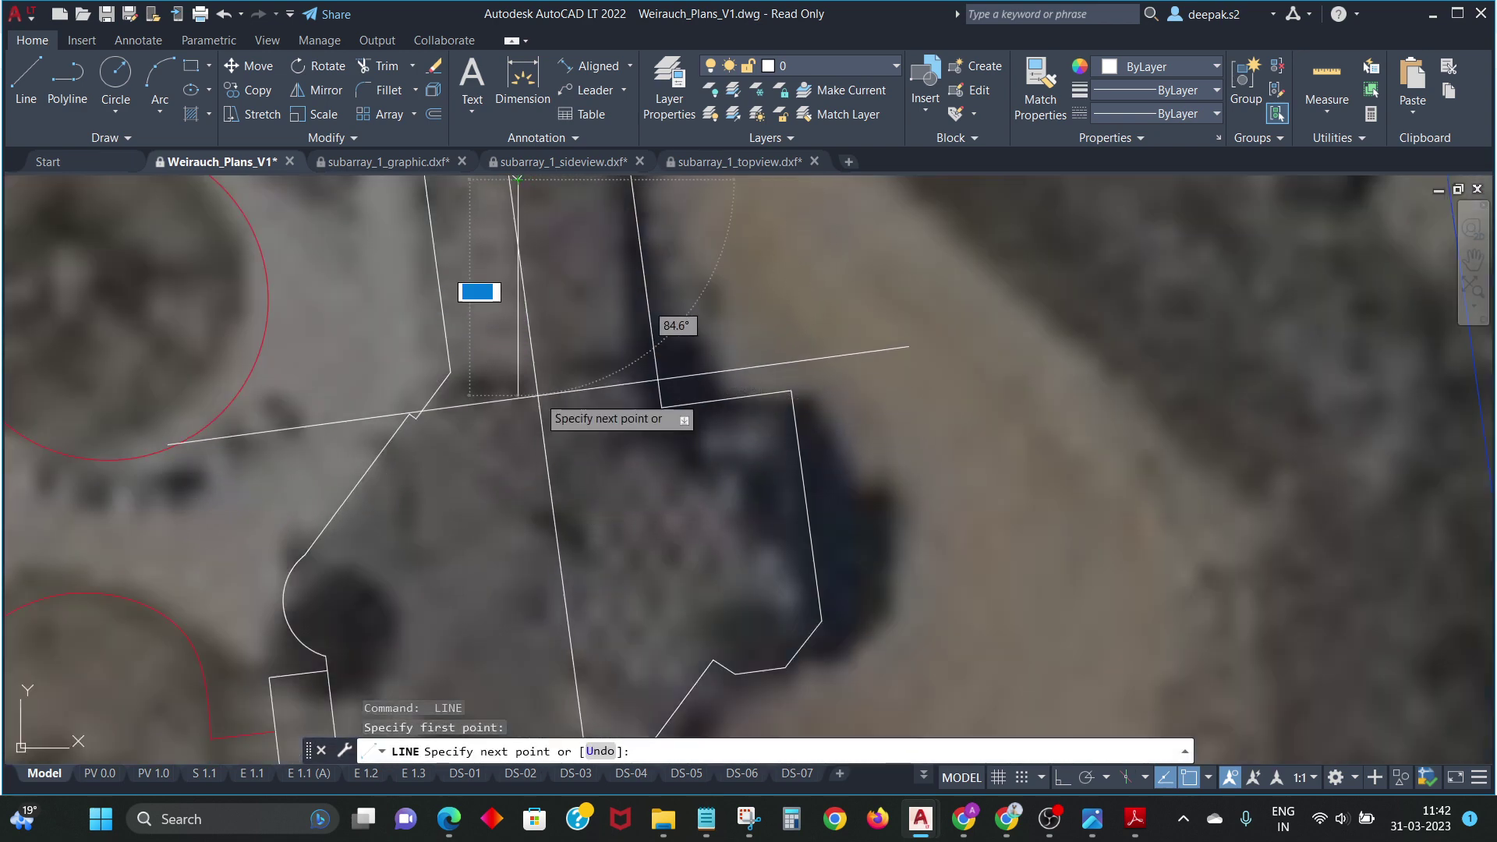
left_click(662, 404)
scroll(478, 468, "down", 5)
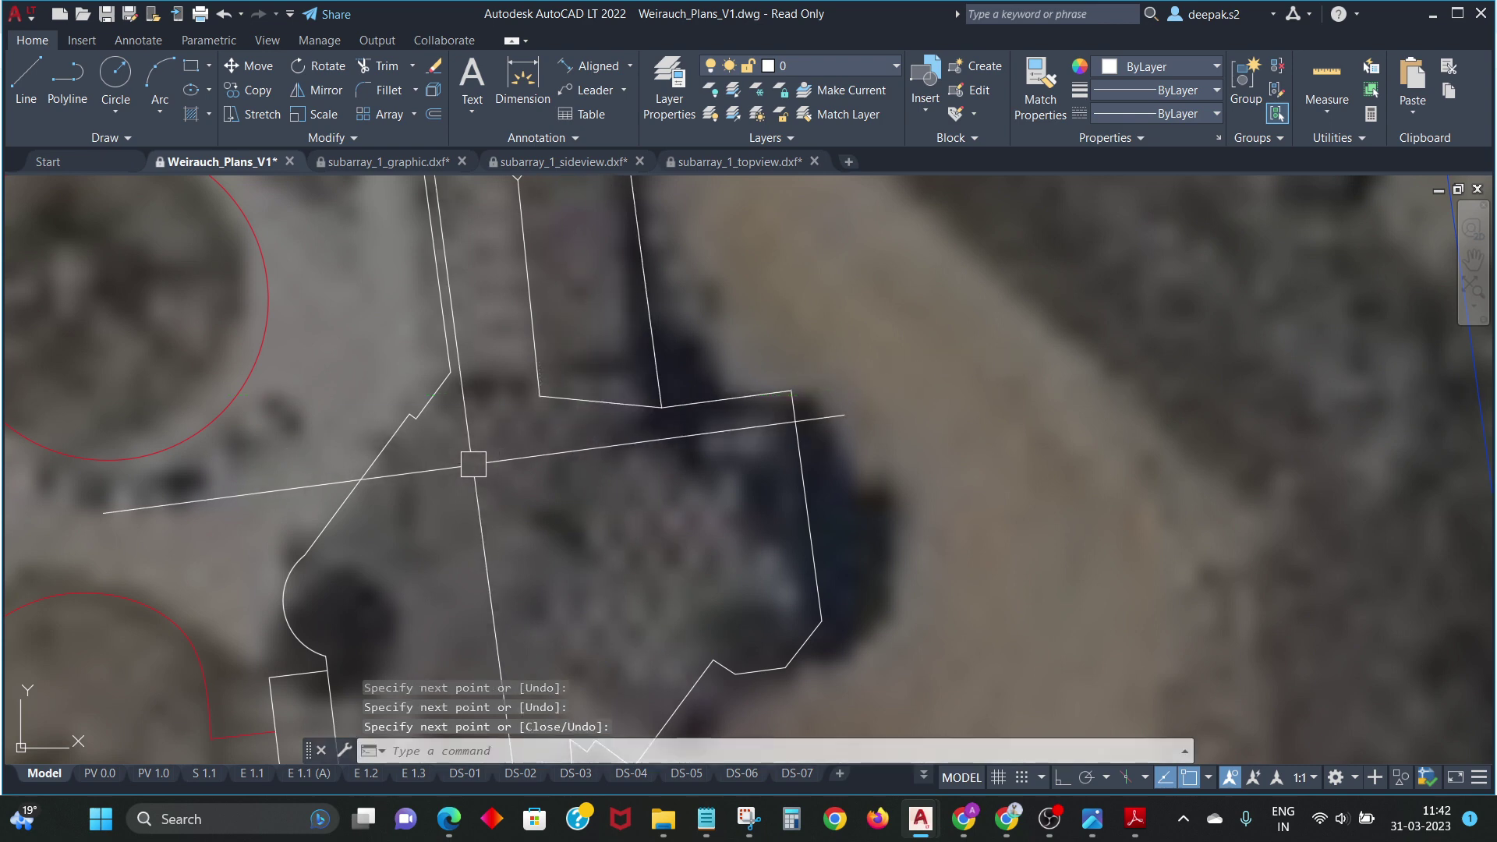
key("Escape")
scroll(562, 544, "up", 3)
scroll(555, 493, "up", 4)
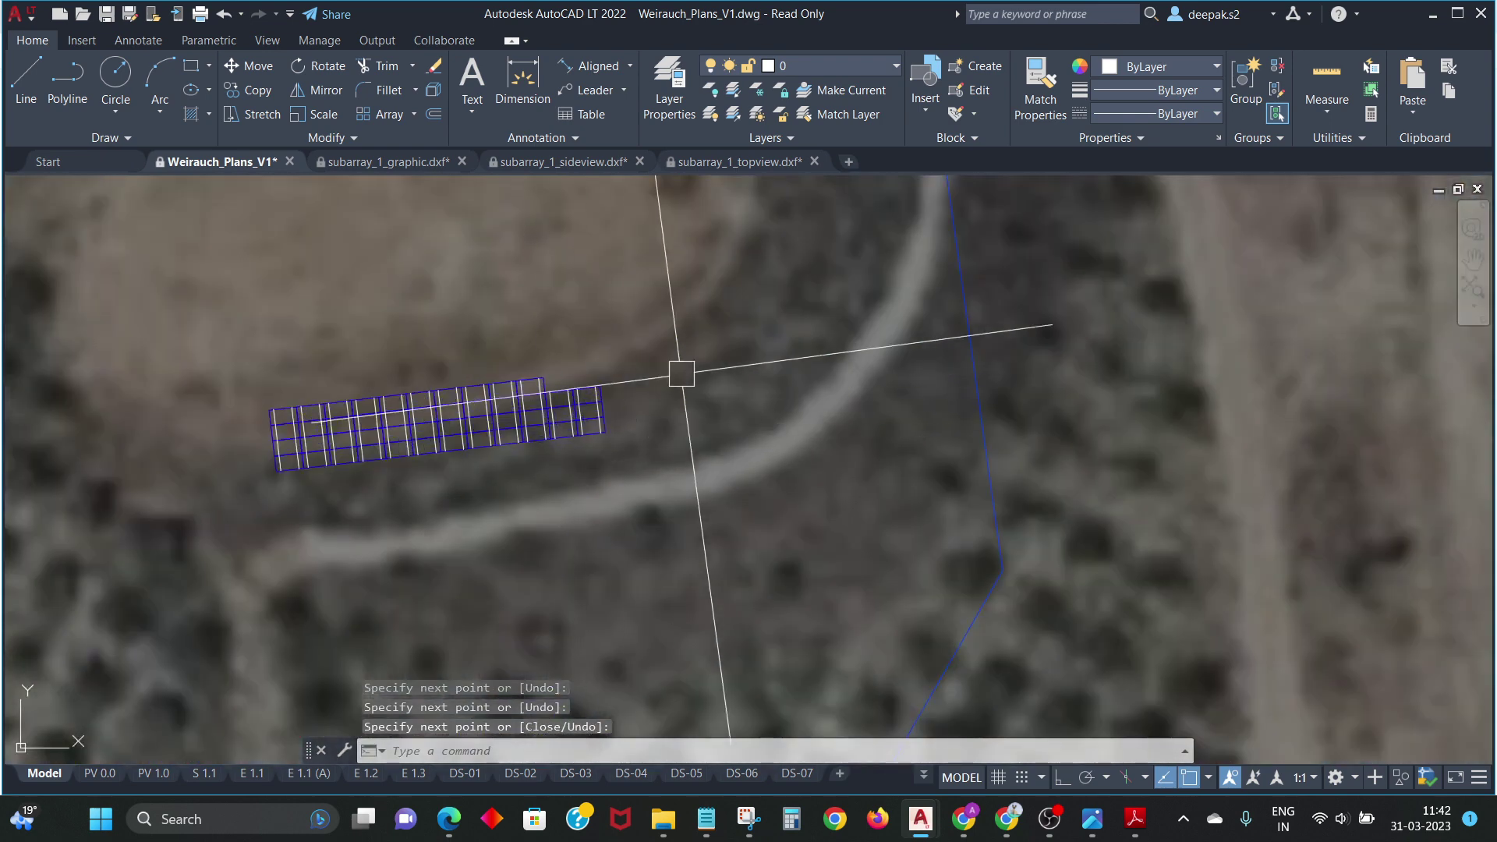
- Add an aligned 71'-11" length dimension along the array's bottom edge
left_click(613, 75)
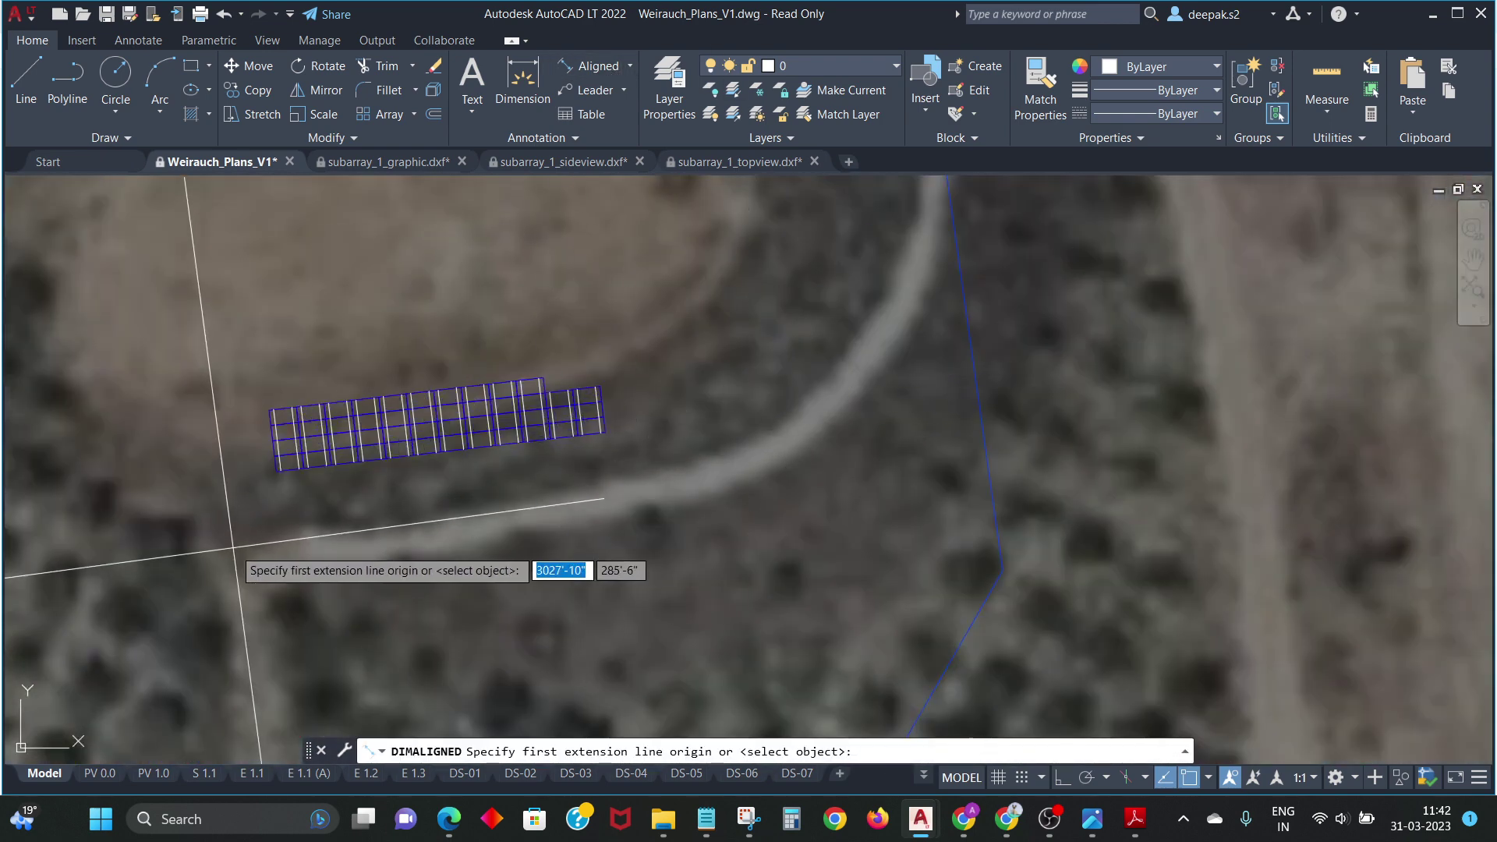
scroll(238, 499, "up", 3)
left_click(225, 467)
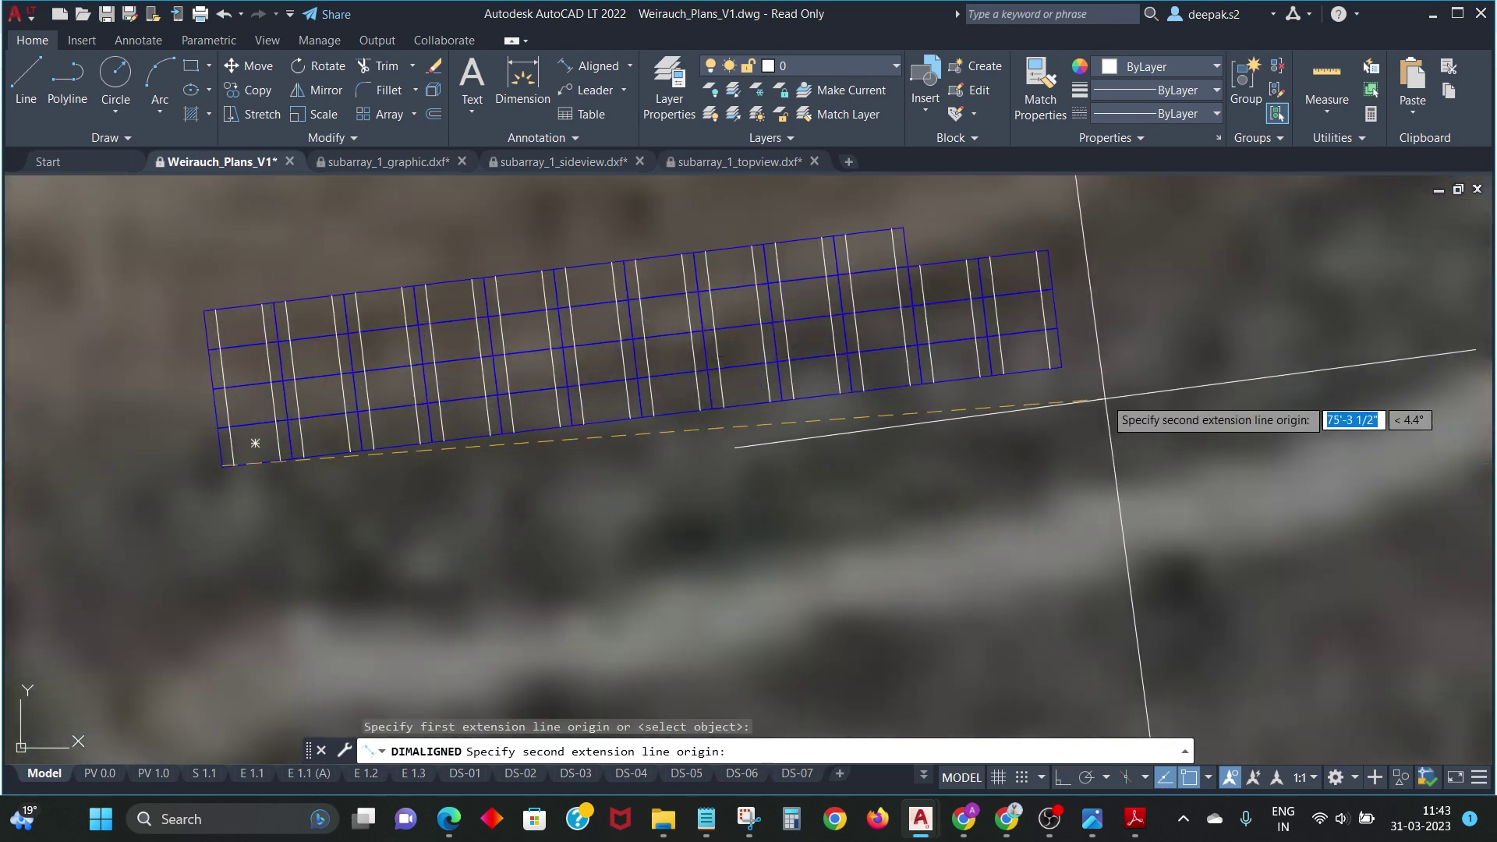
left_click(1060, 366)
scroll(984, 405, "up", 1)
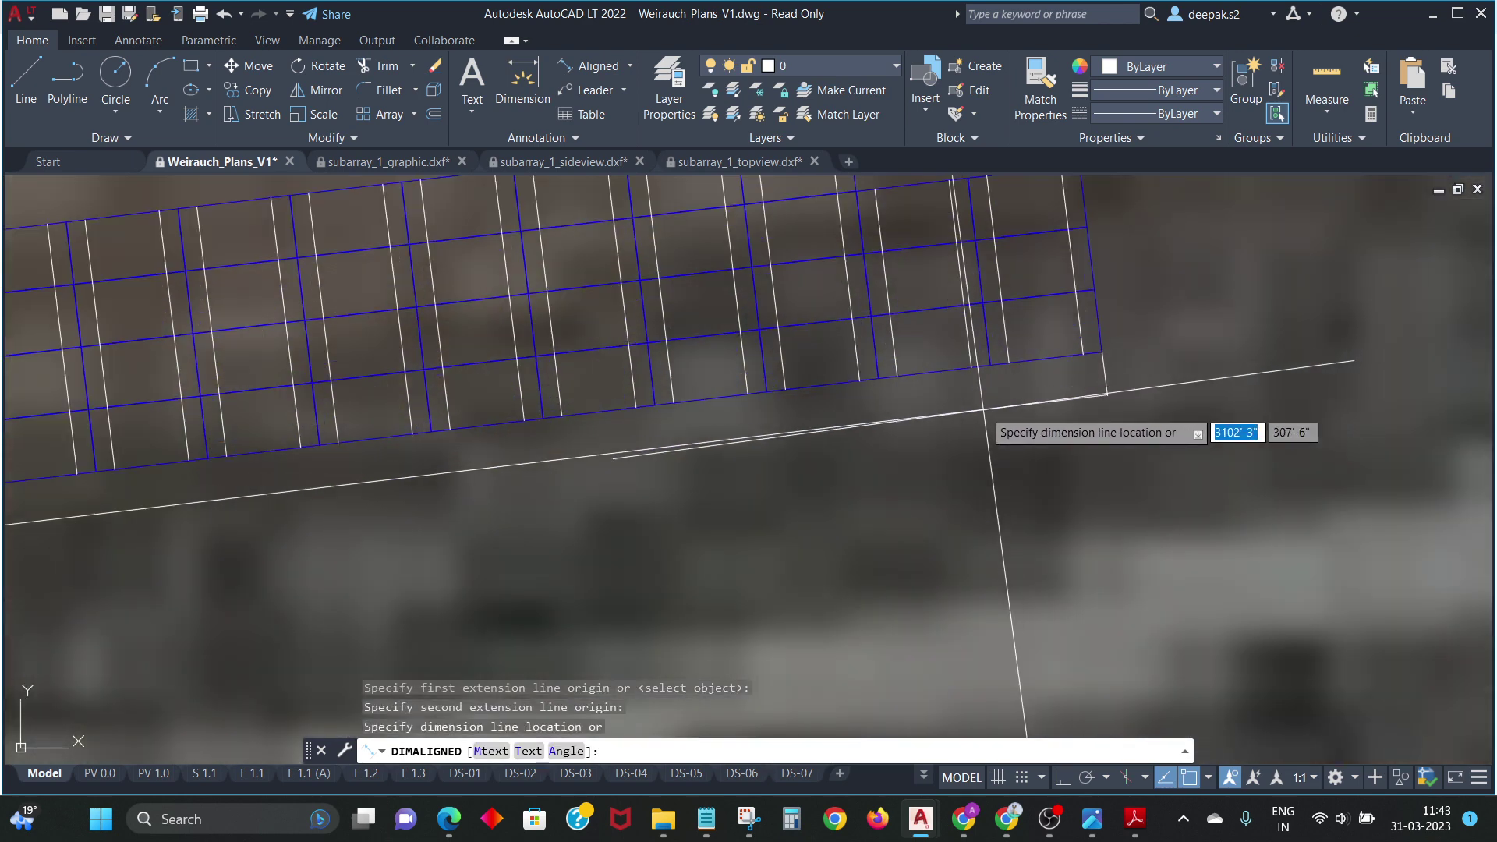
left_click(983, 413)
scroll(842, 492, "down", 3)
scroll(842, 491, "up", 2)
scroll(678, 495, "up", 2)
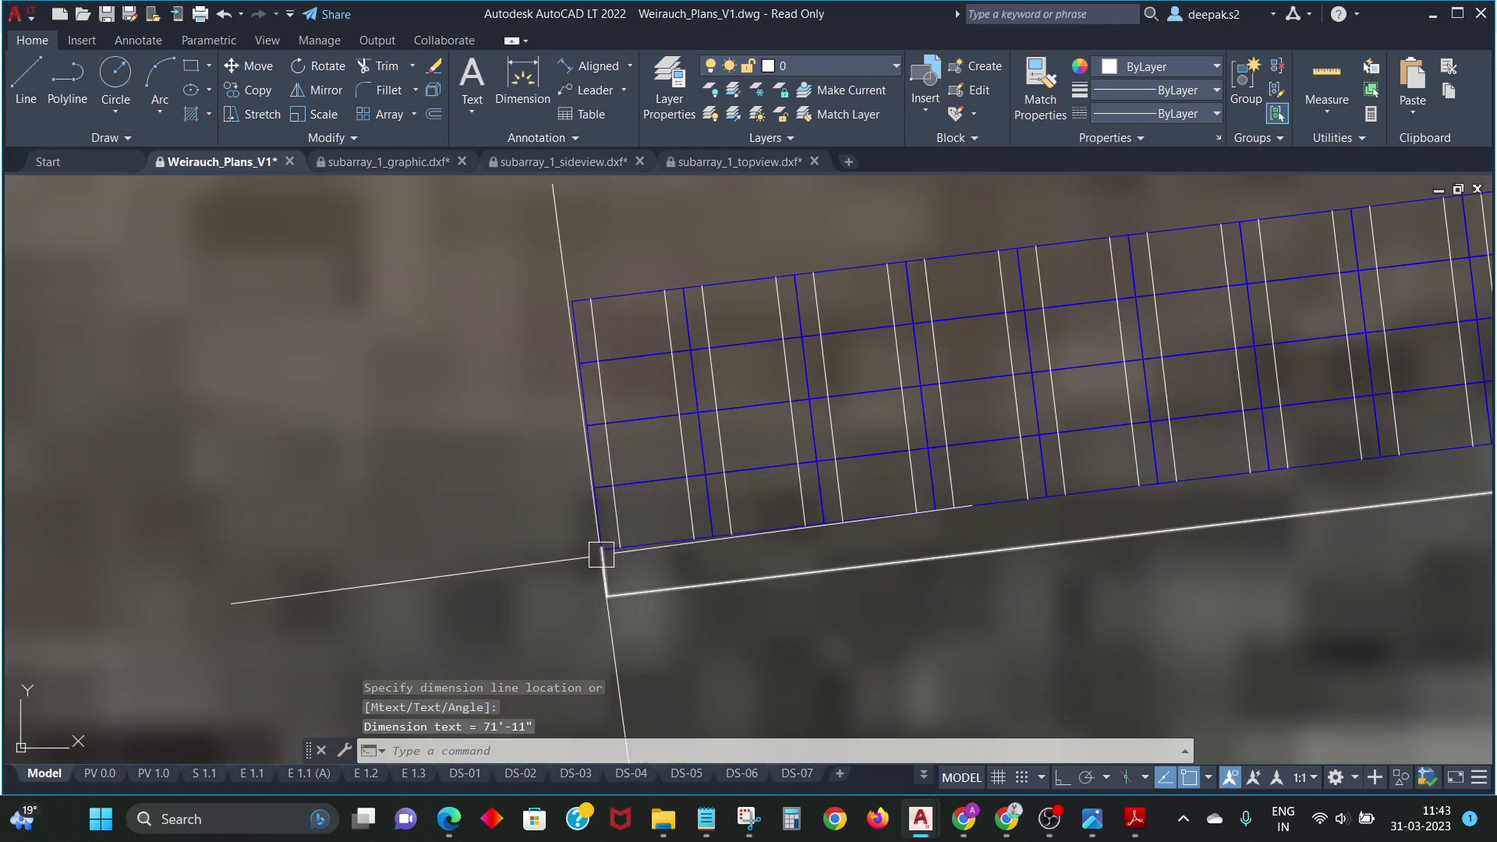
- Add an aligned 13'-5" width dimension along the array's left edge
key("Return")
left_click(605, 549)
left_click(574, 301)
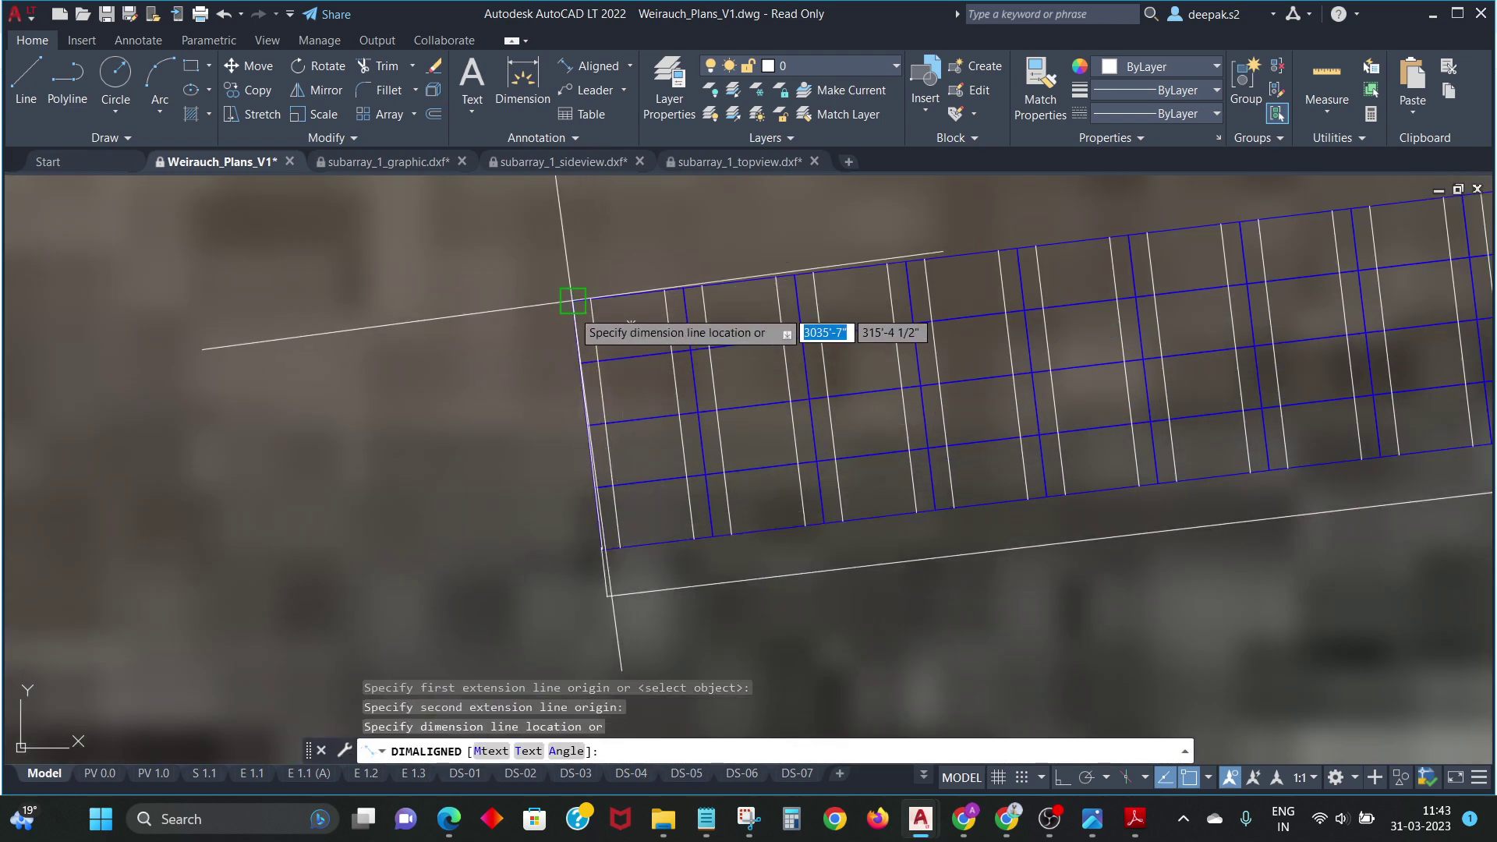
left_click(510, 398)
scroll(546, 453, "down", 3)
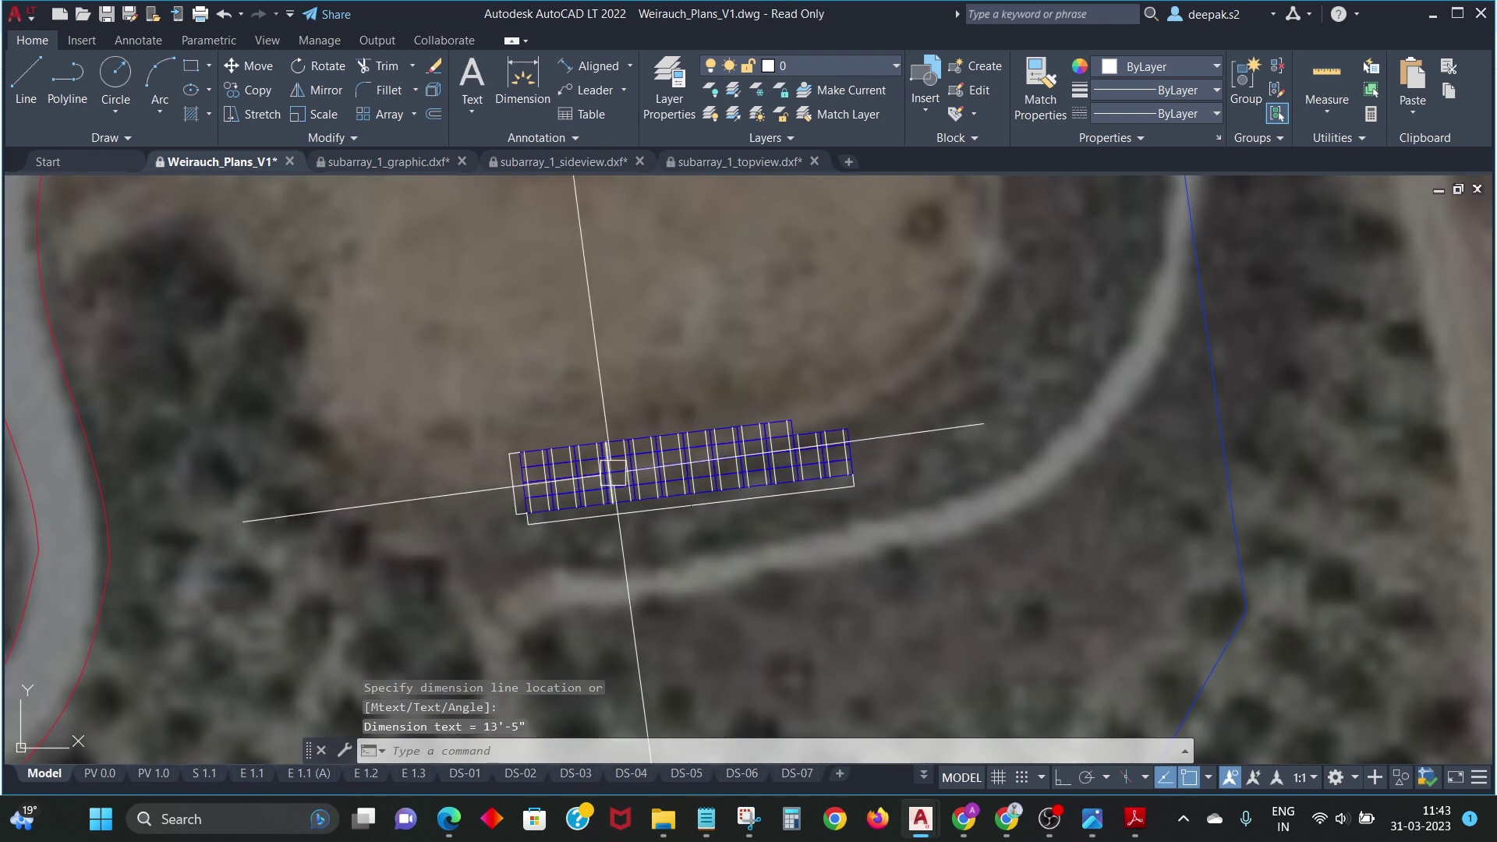
scroll(601, 499, "down", 1)
scroll(601, 499, "down", 2)
scroll(601, 499, "down", 1)
scroll(554, 560, "up", 2)
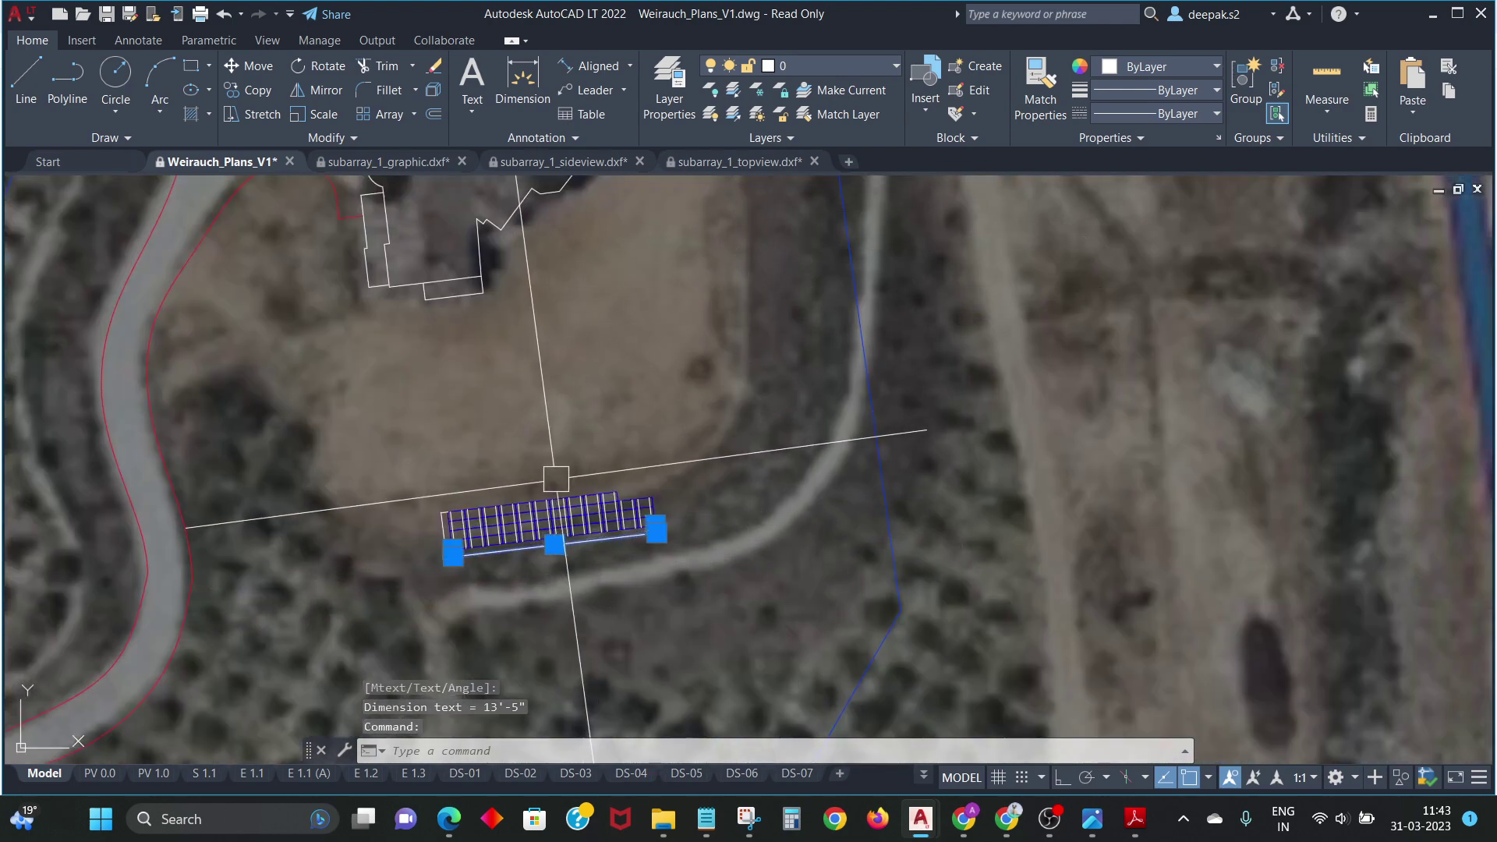
scroll(556, 478, "down", 4)
scroll(574, 472, "down", 3)
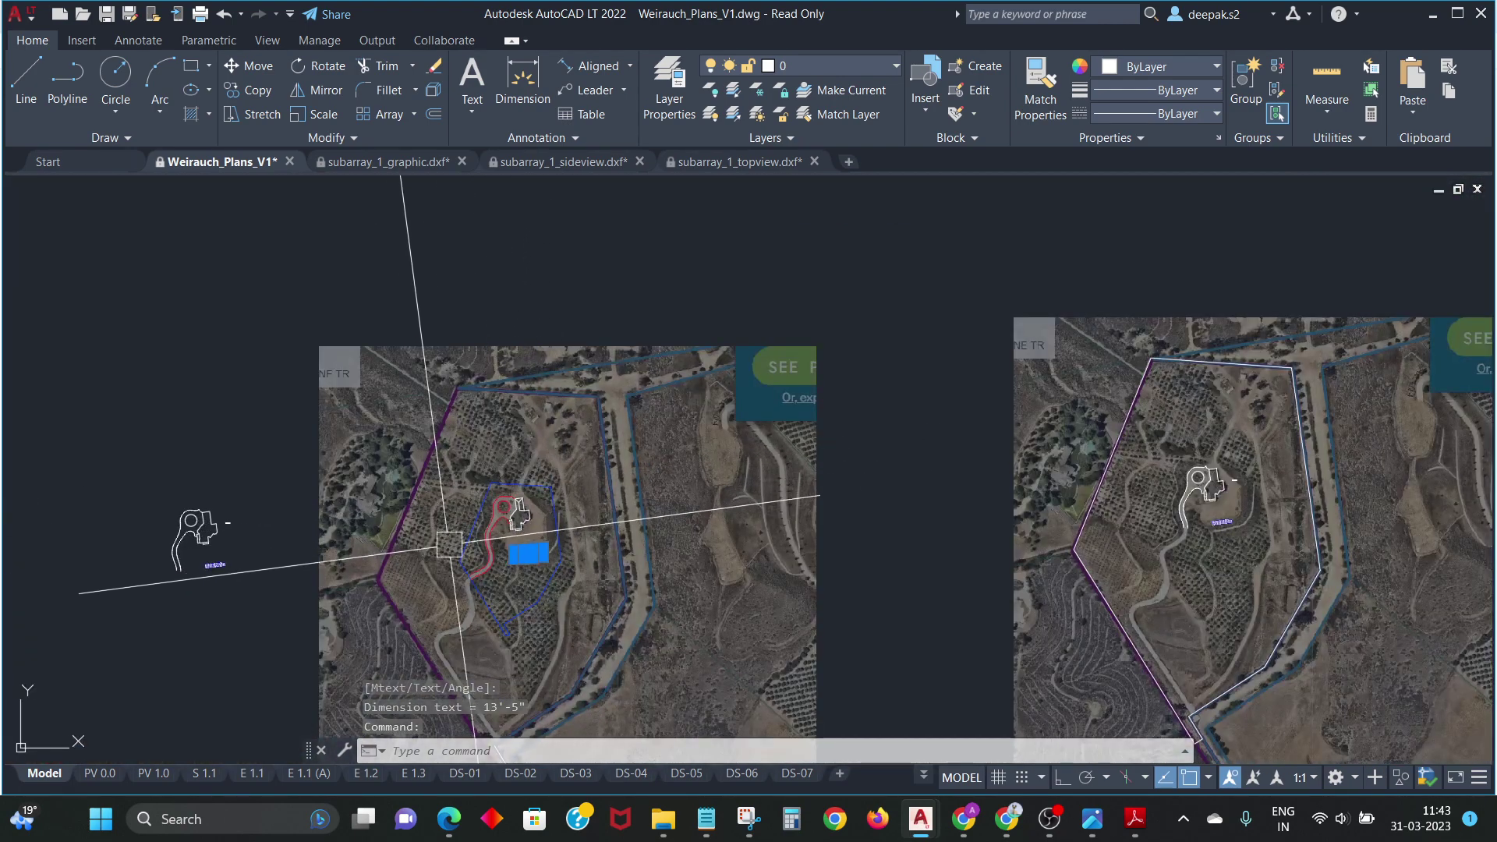
scroll(660, 511, "down", 4)
scroll(493, 536, "up", 2)
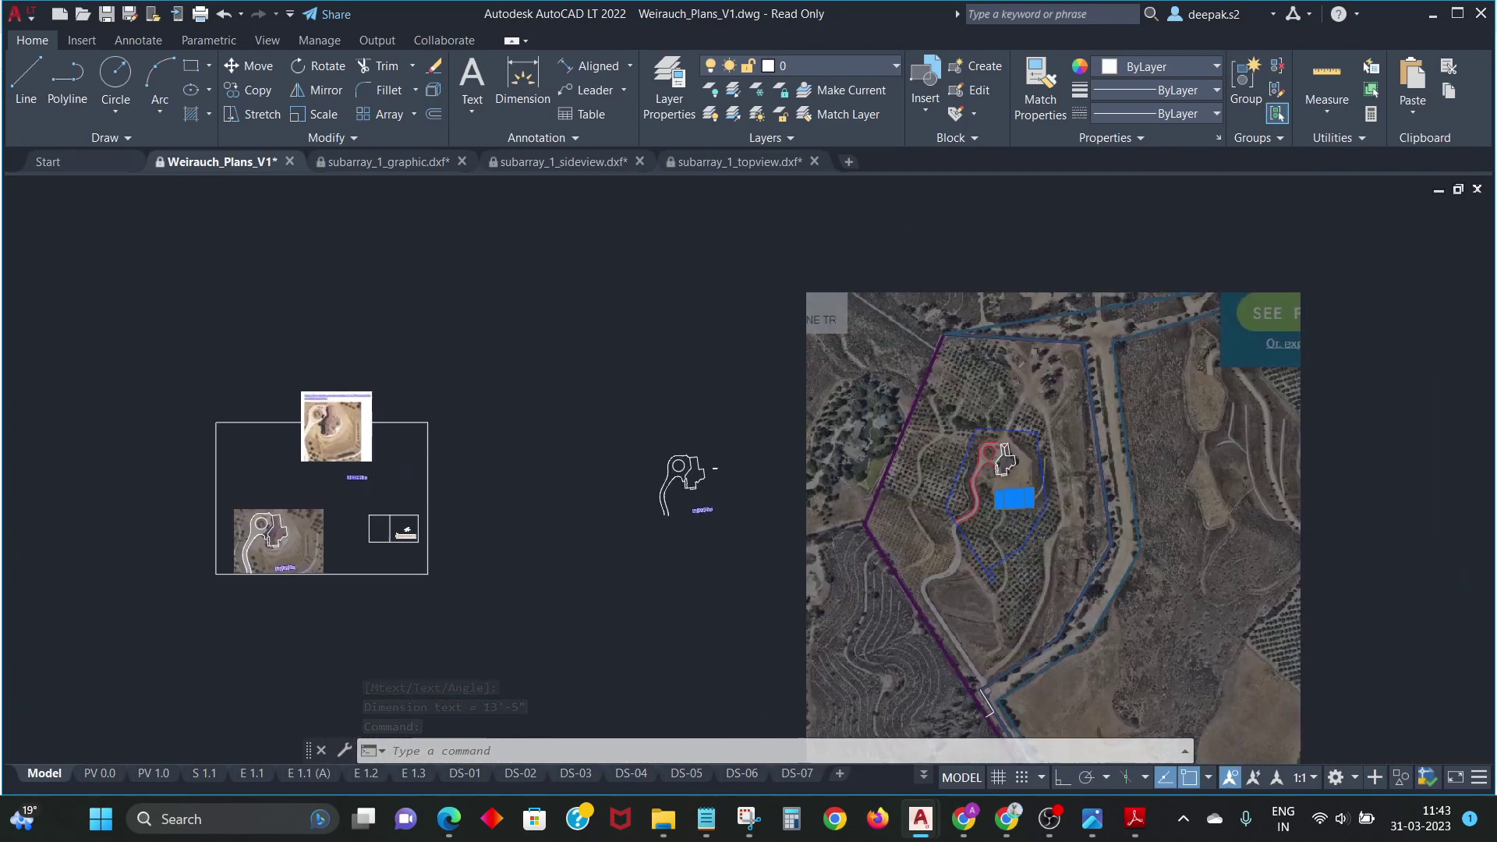
scroll(595, 505, "up", 6)
scroll(709, 510, "up", 2)
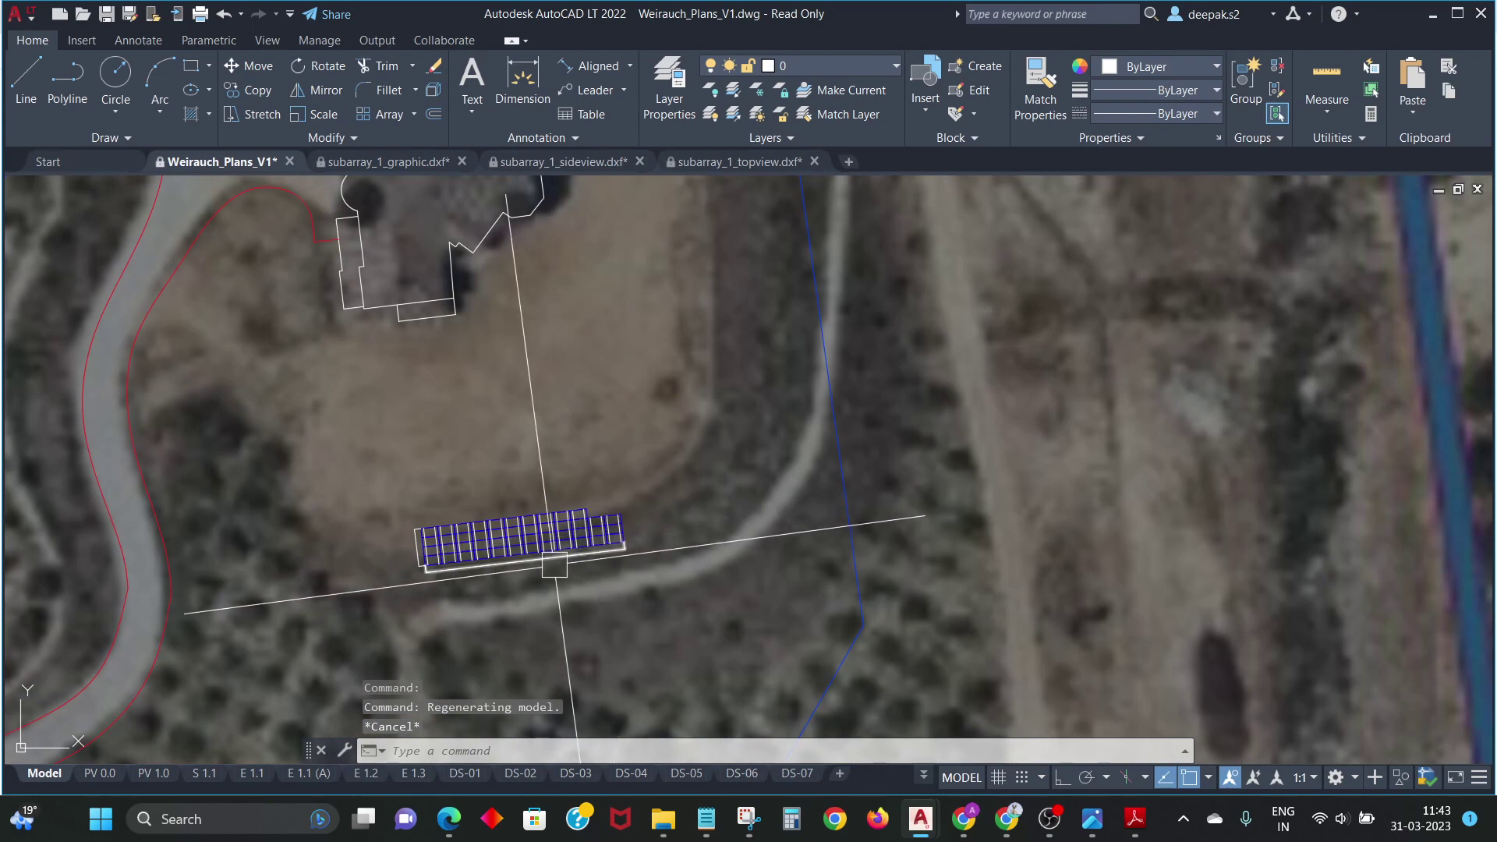
- Move both array dimensions onto the ANNO-DIM1 layer and review them in Properties
left_click(555, 552)
scroll(409, 540, "up", 4)
left_click(416, 545)
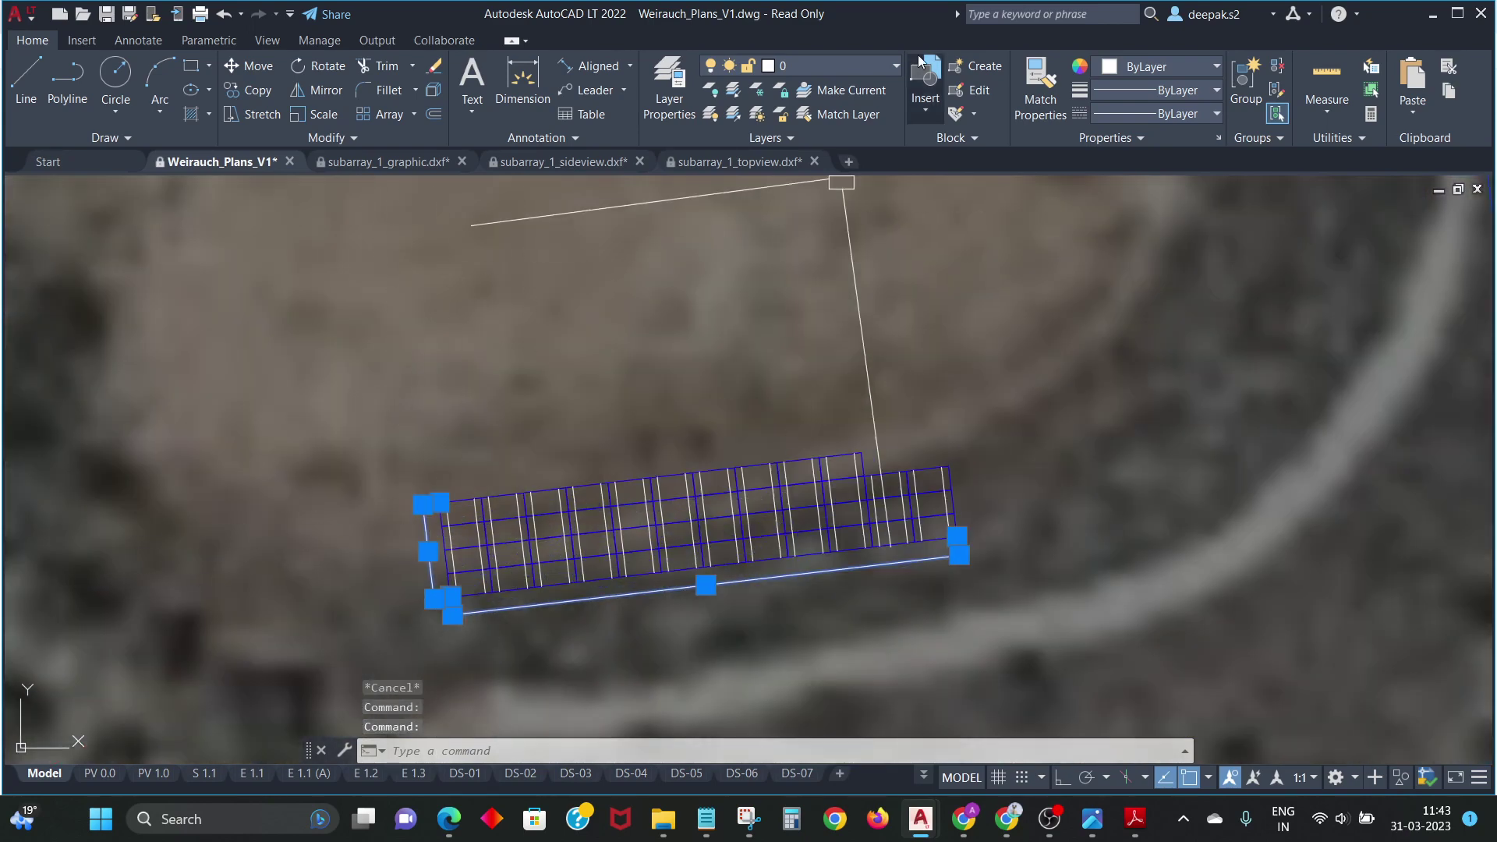
left_click(817, 65)
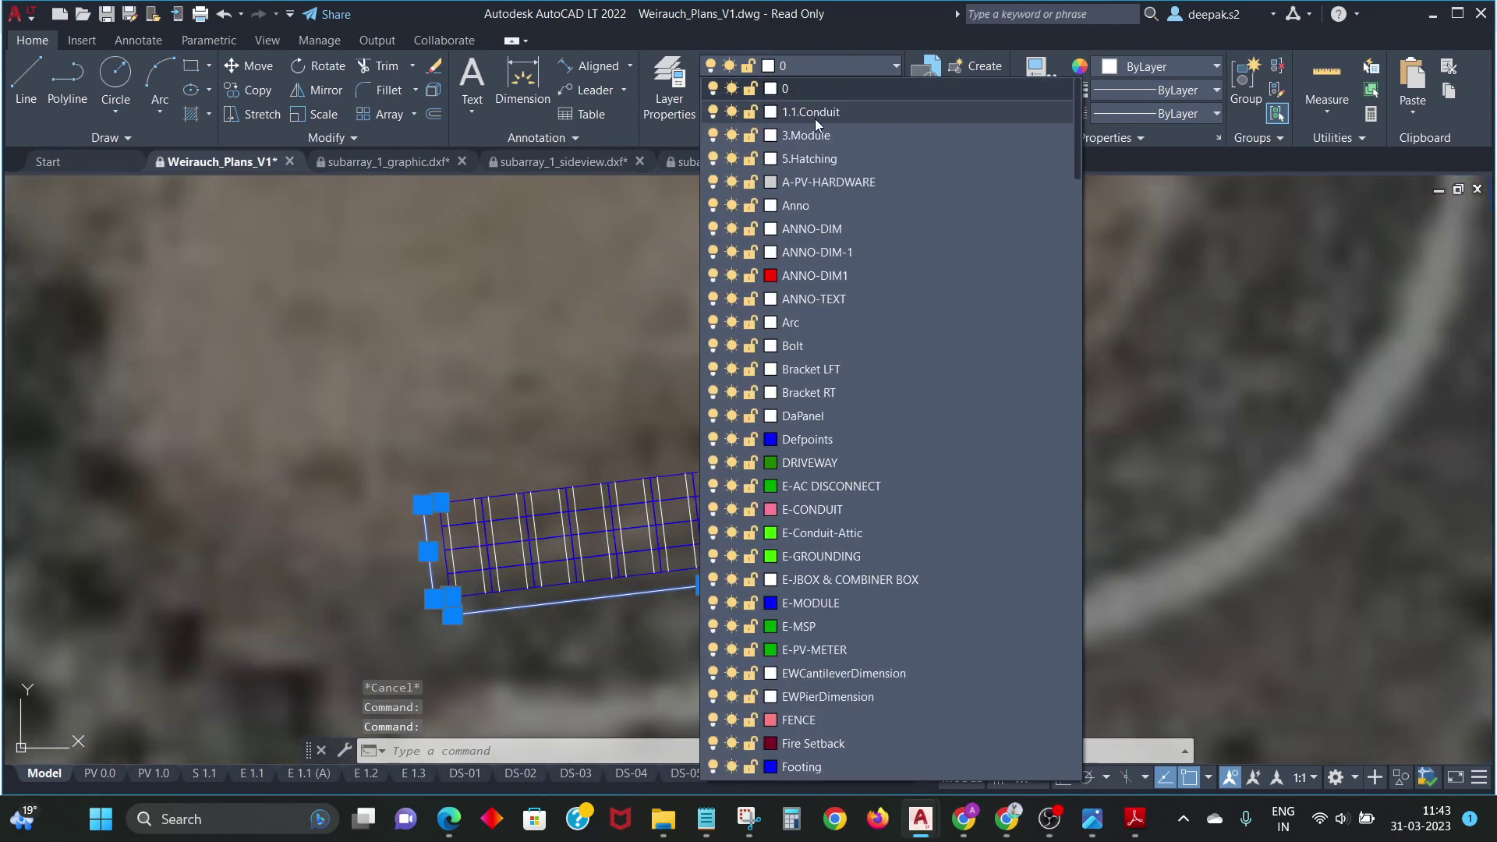
left_click(825, 275)
key("ctrl+1")
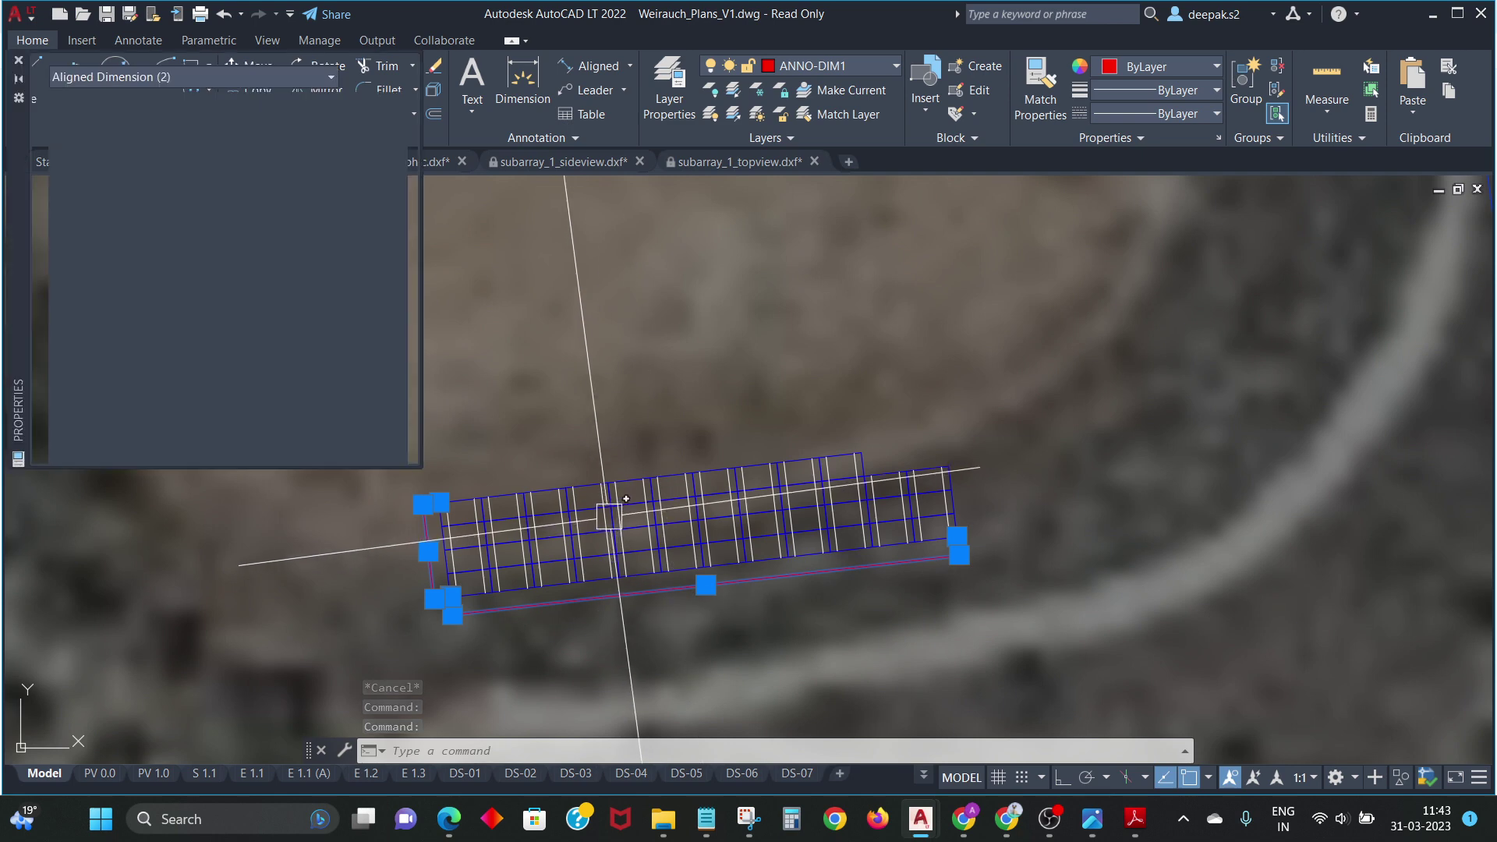
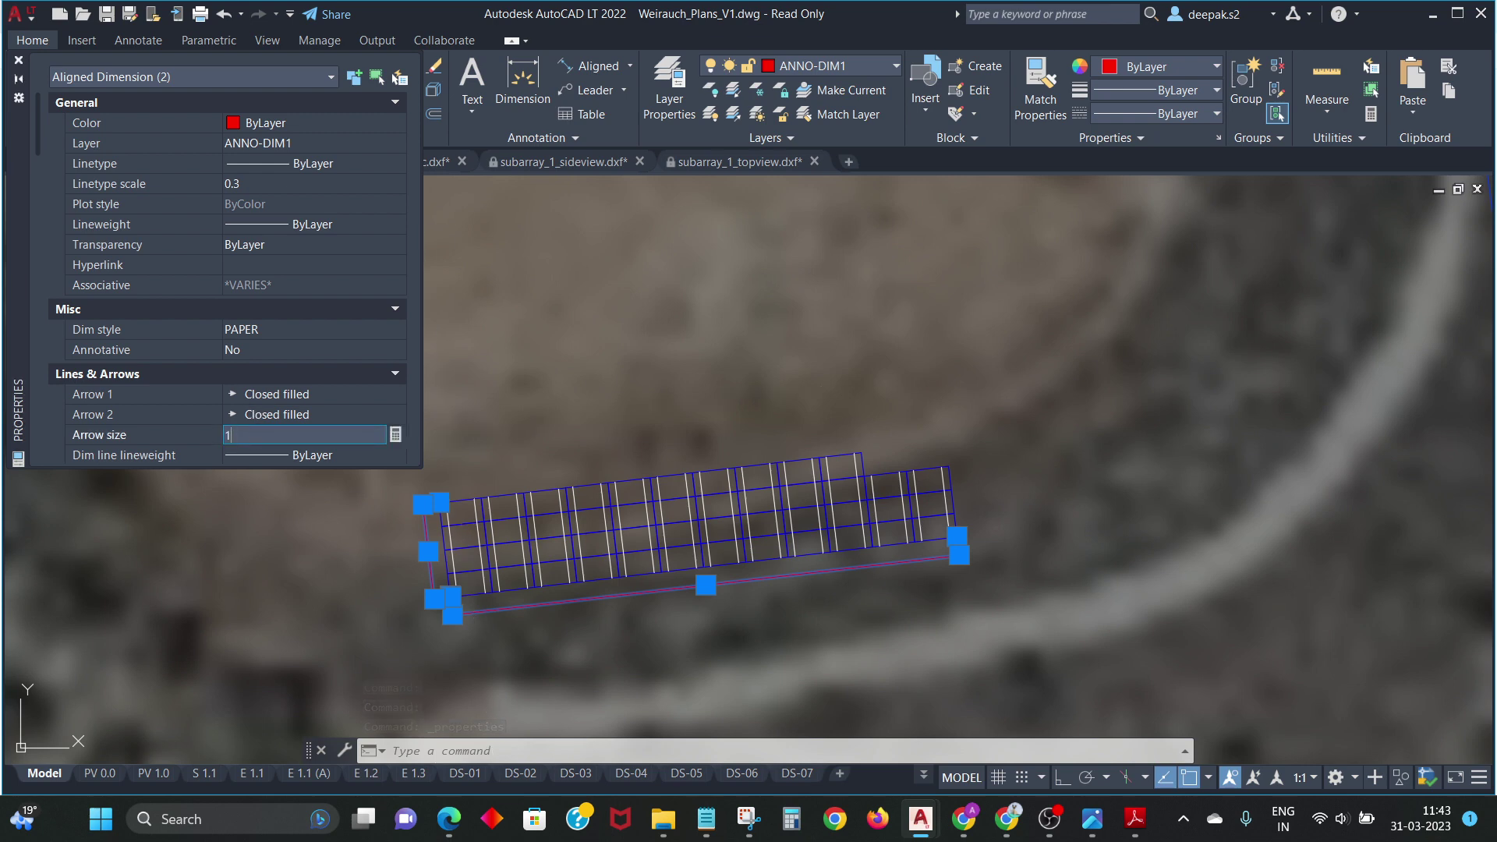
- Apply the 1'-0" arrow size to the selected dimensions, abandoning a linetype scale edit
key("Tab")
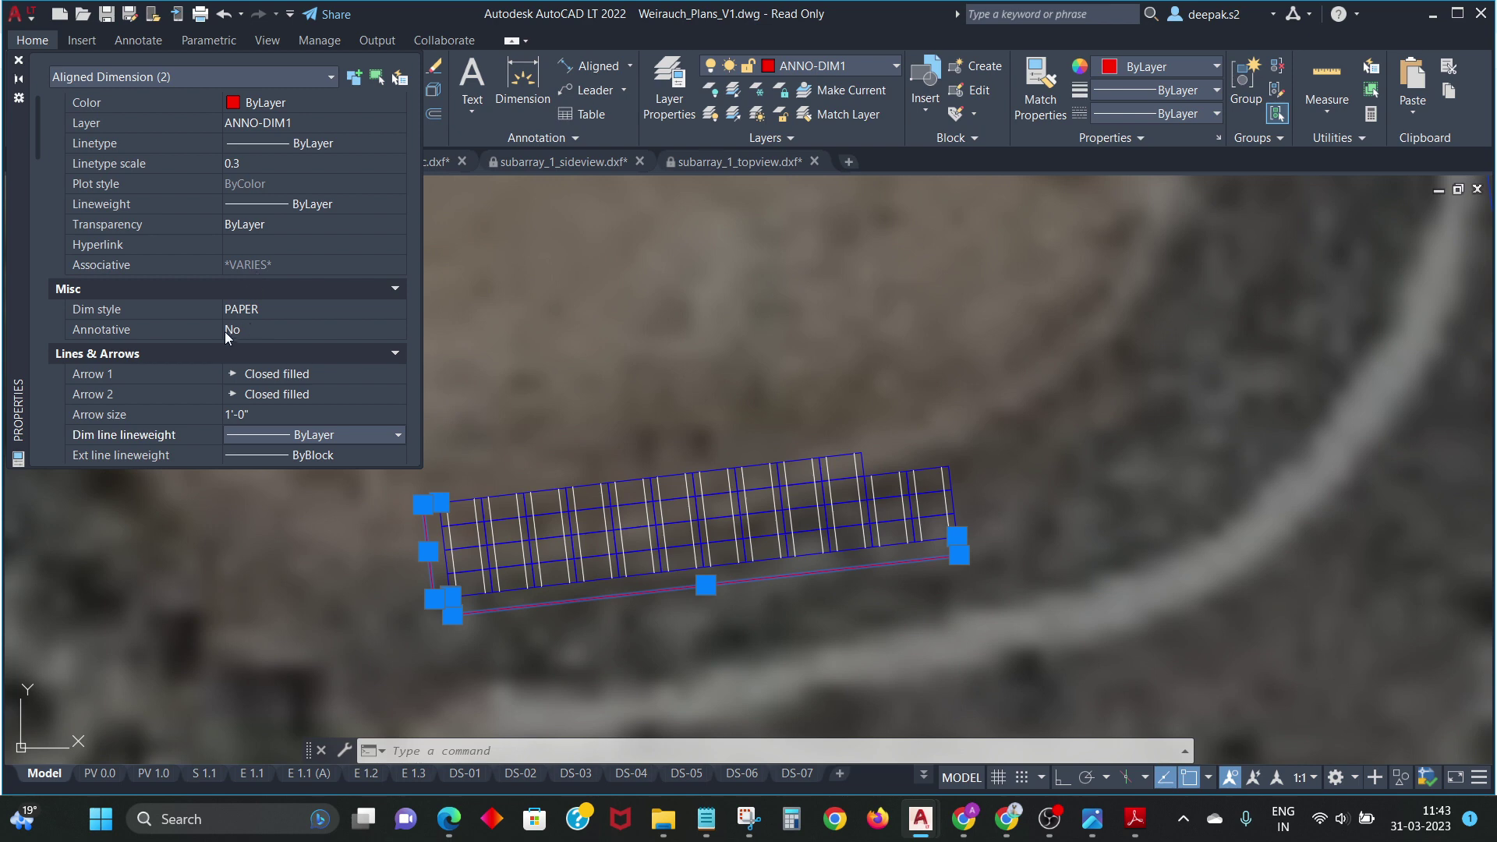
scroll(209, 272, "up", 1)
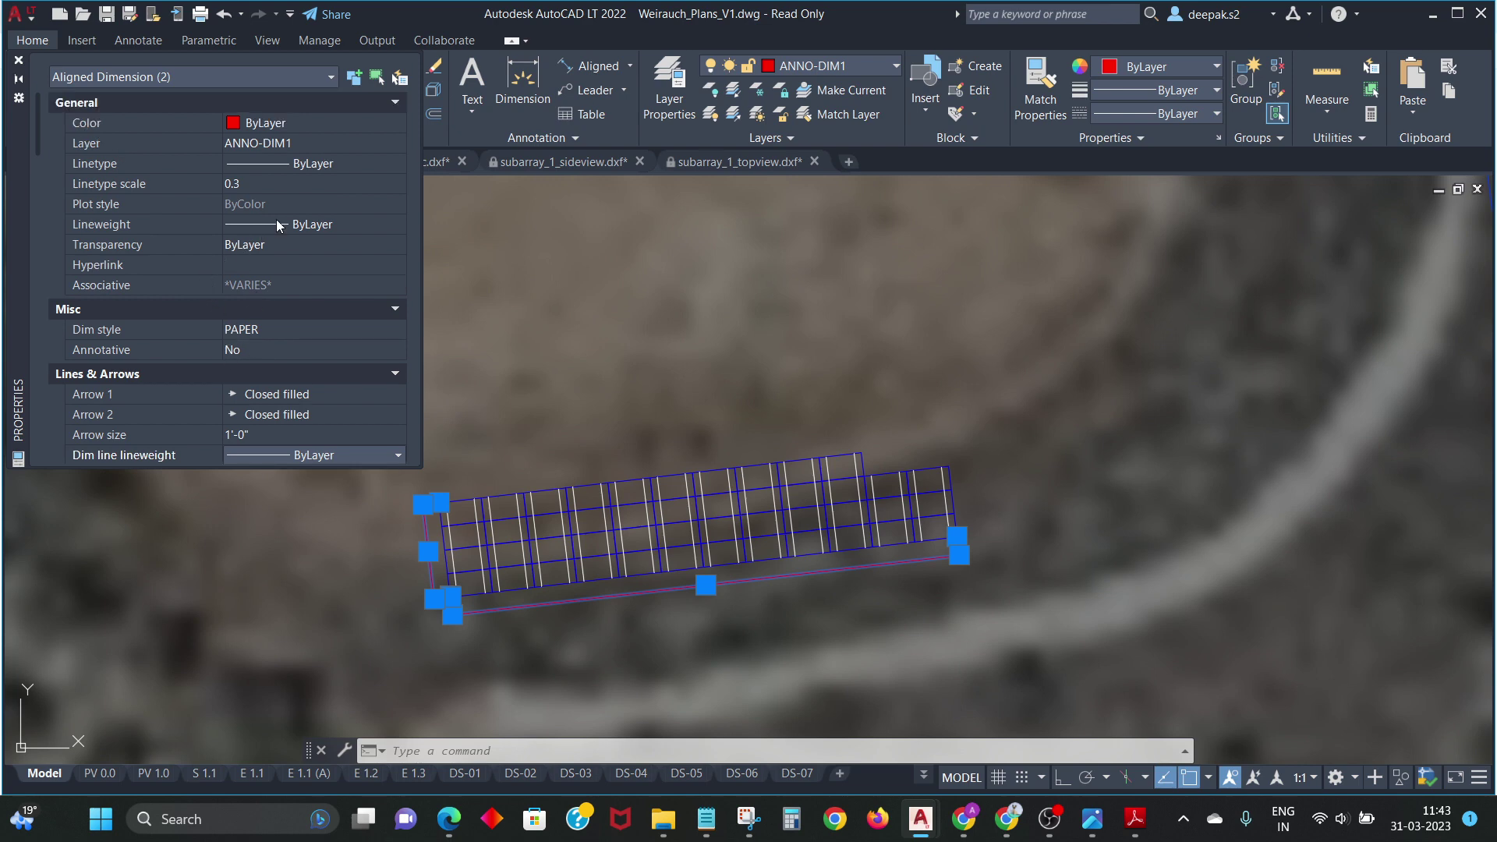
left_click(249, 185)
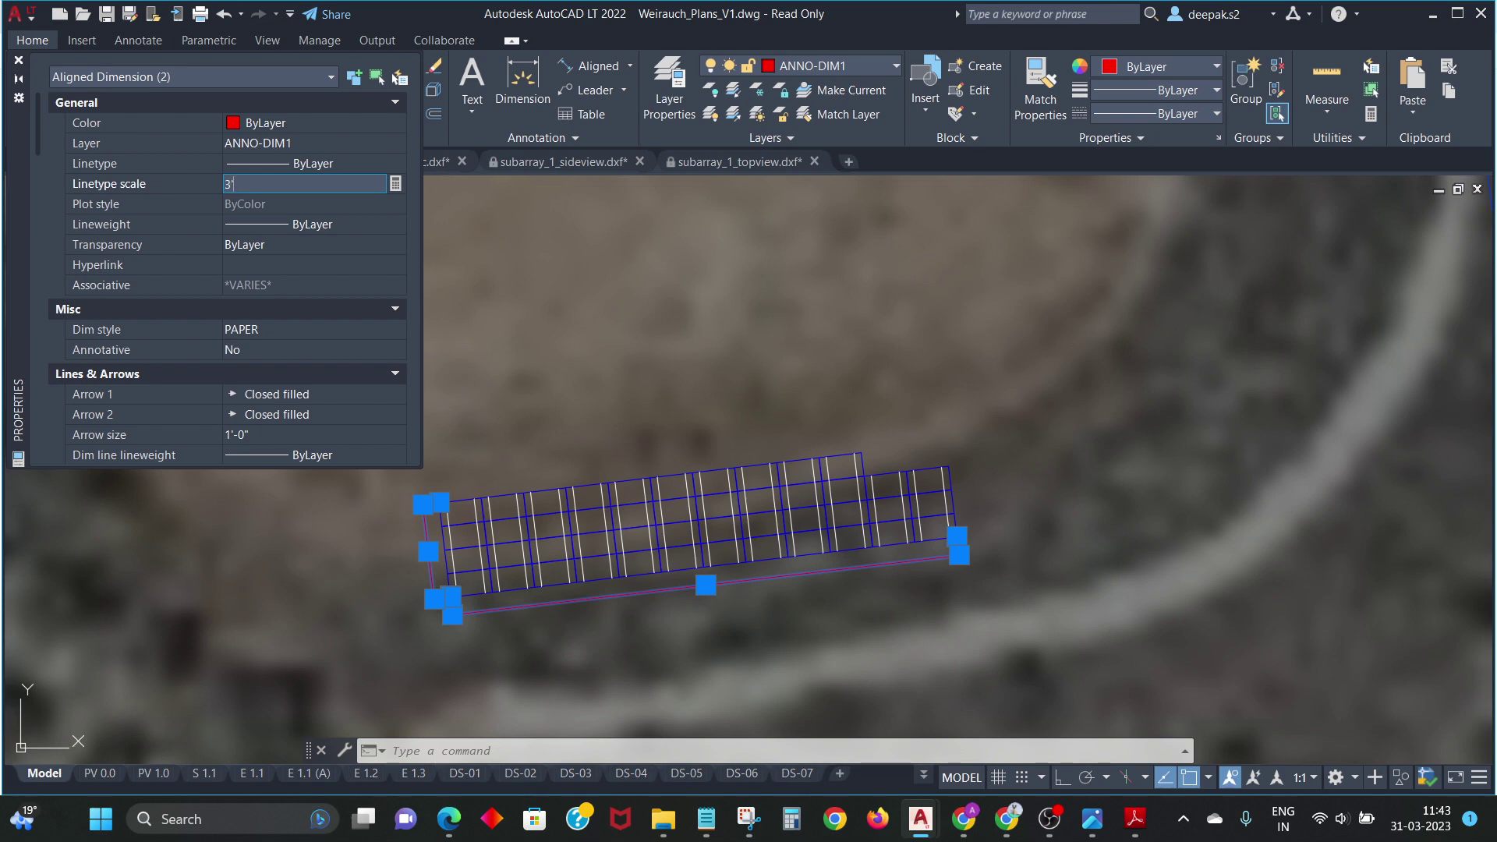
key("Escape")
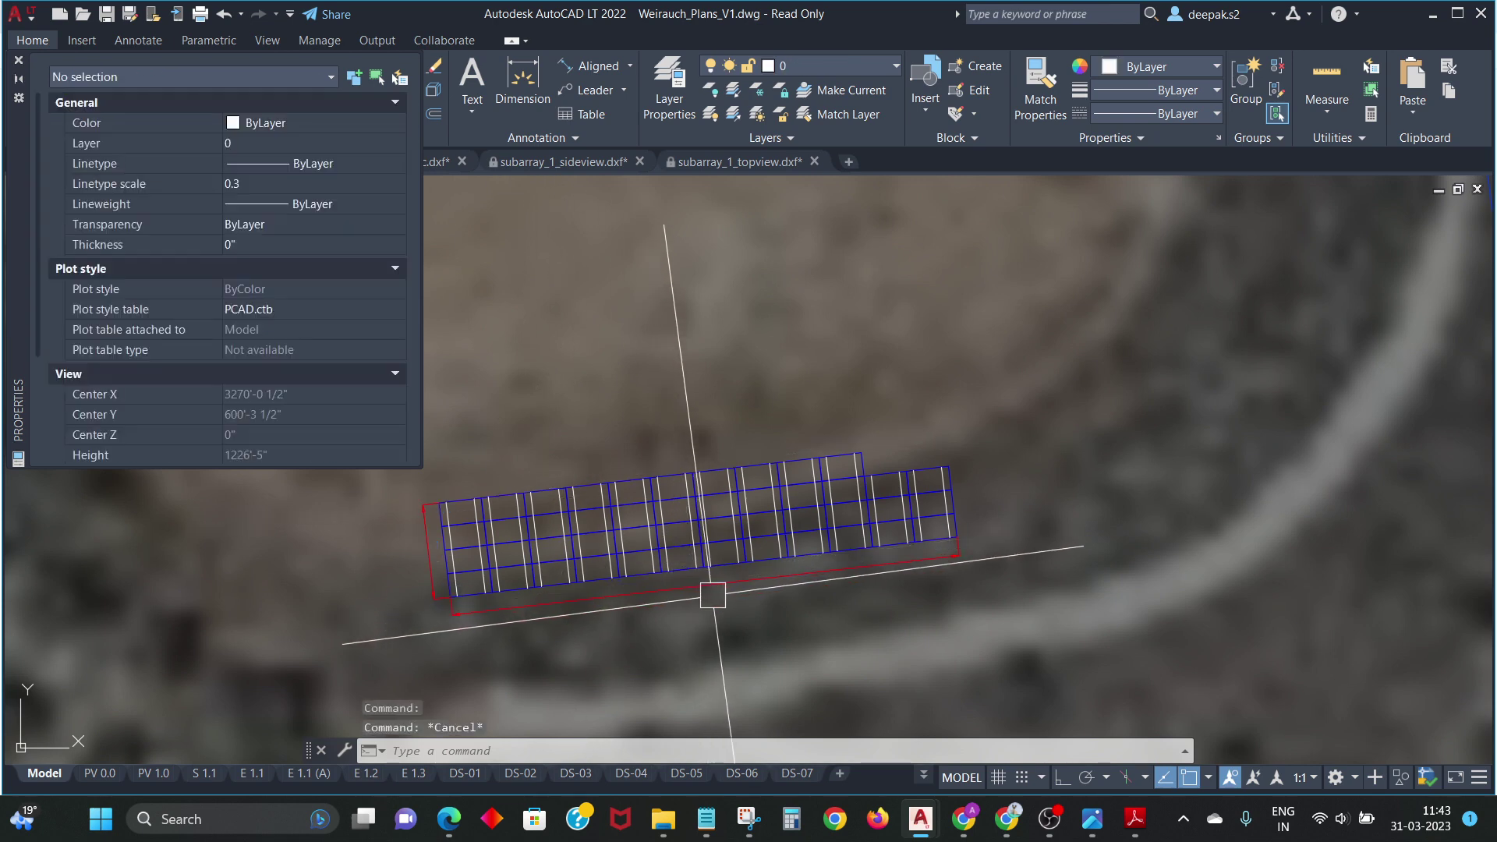
scroll(698, 580, "up", 5)
- Select the red dimension below the array and back out of its text edit unchanged
left_click(699, 580)
double_click(690, 571)
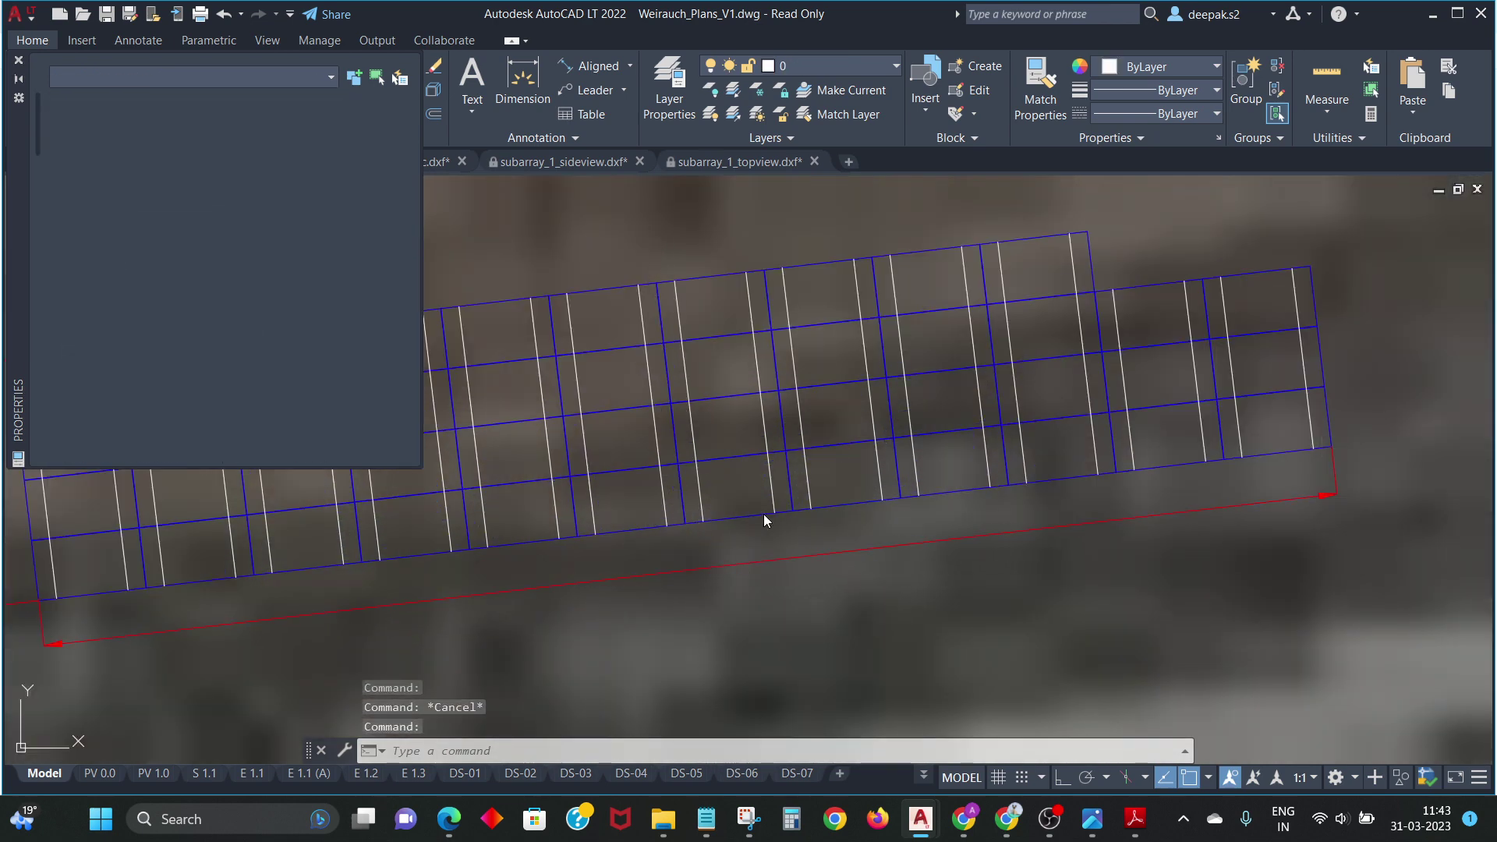
left_click(750, 570)
key("Escape")
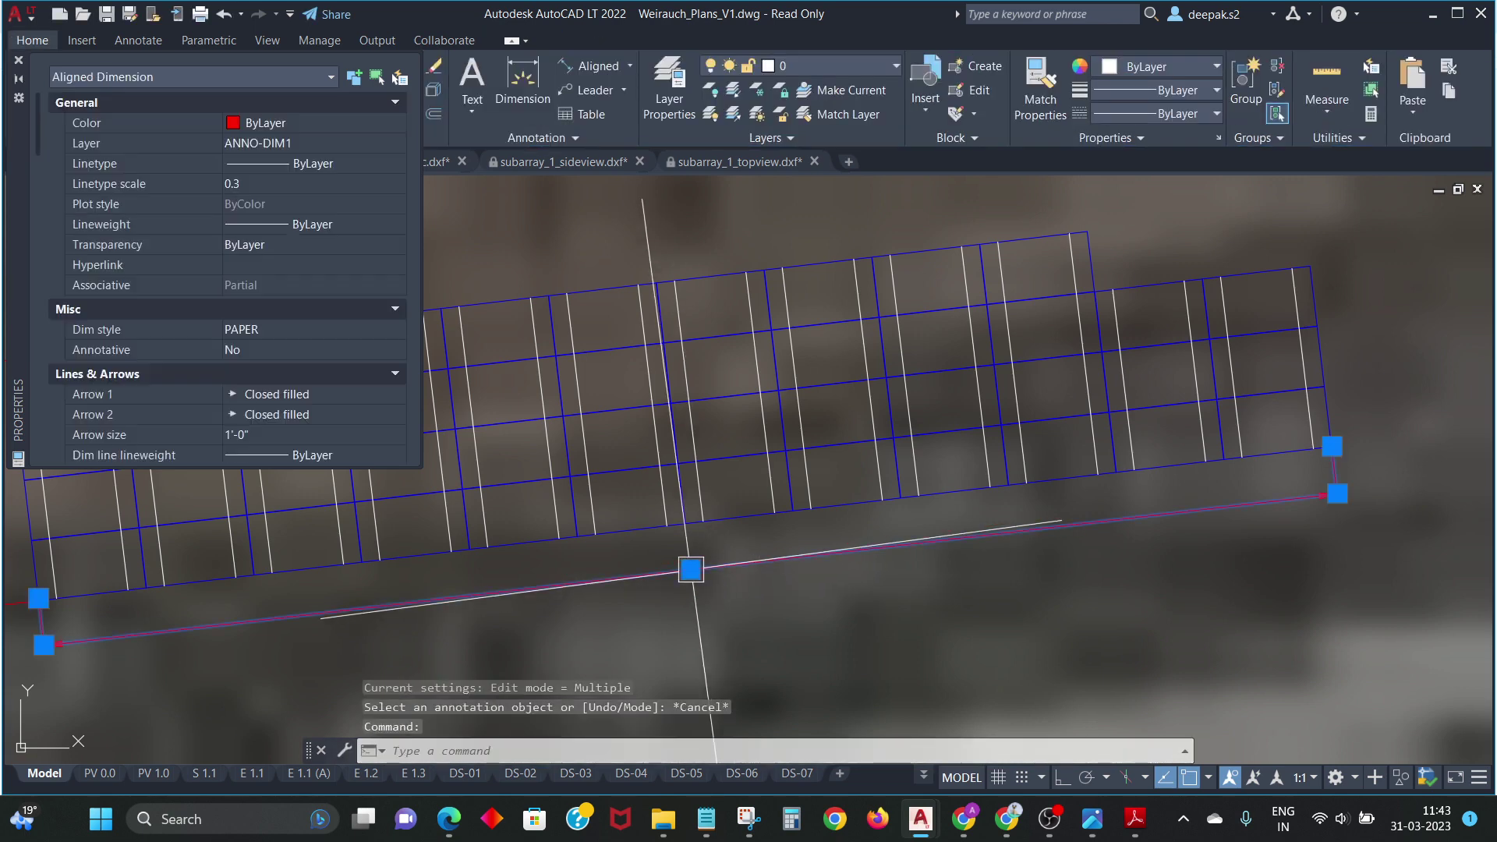
scroll(241, 350, "down", 5)
scroll(240, 374, "down", 3)
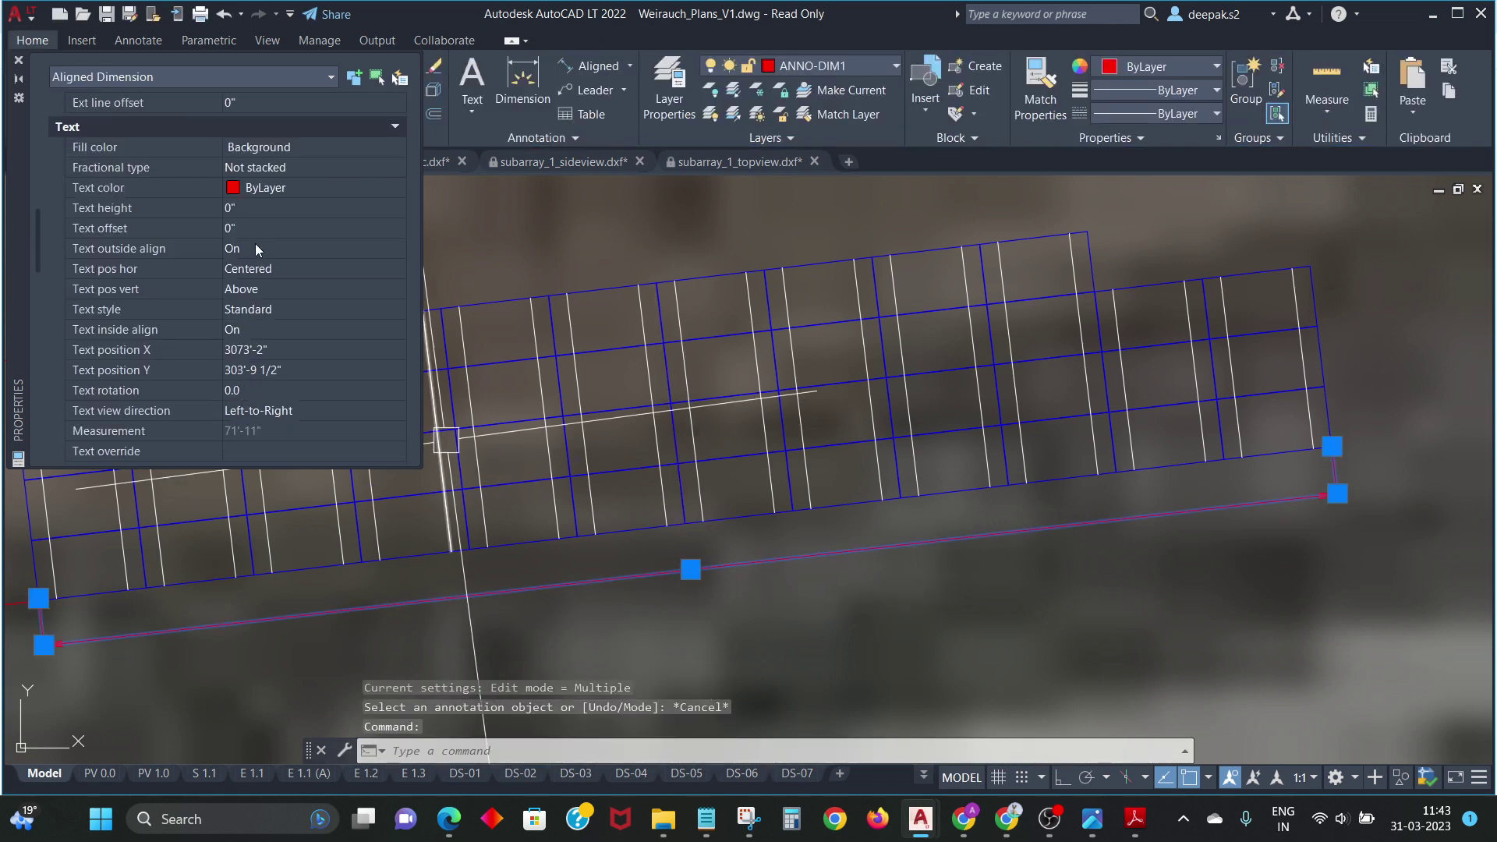
- Set the dimension's text height to 1'-0" after trying 10'-0" and 4'-0", then close Properties
left_click(247, 210)
type("10'")
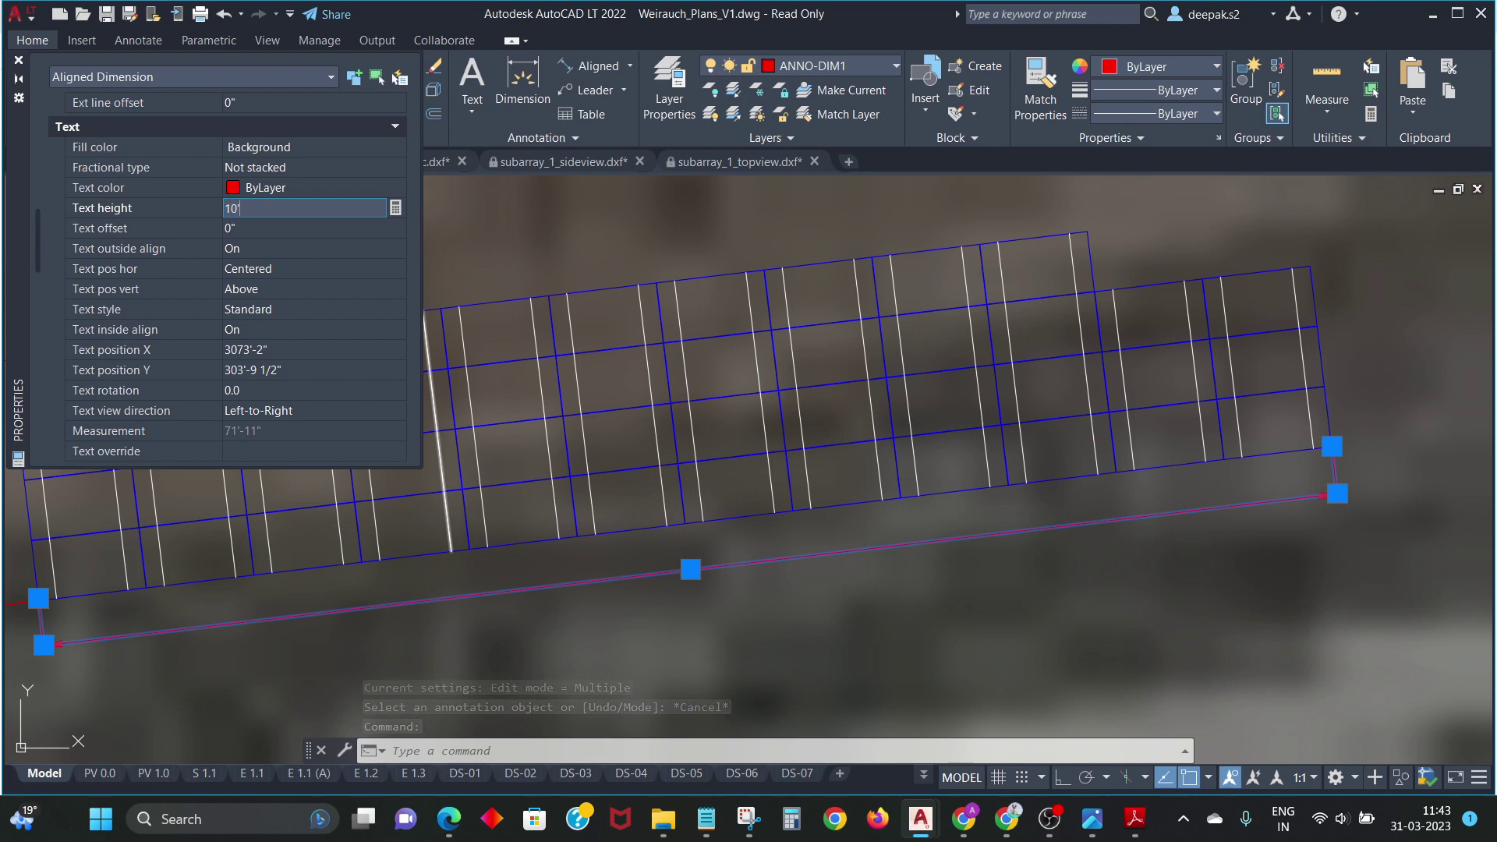
key("Tab")
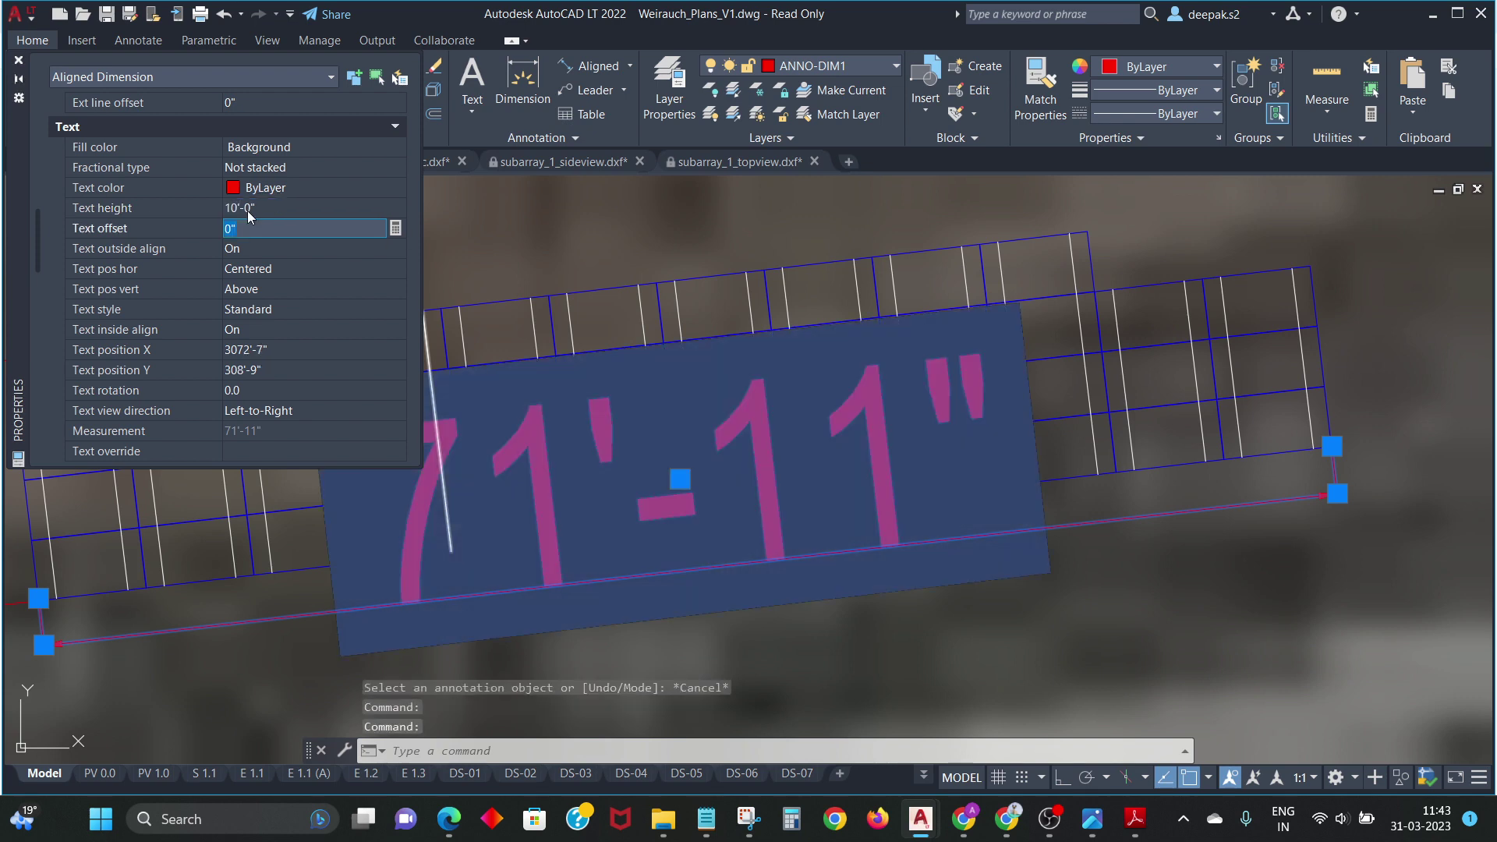
left_click(258, 210)
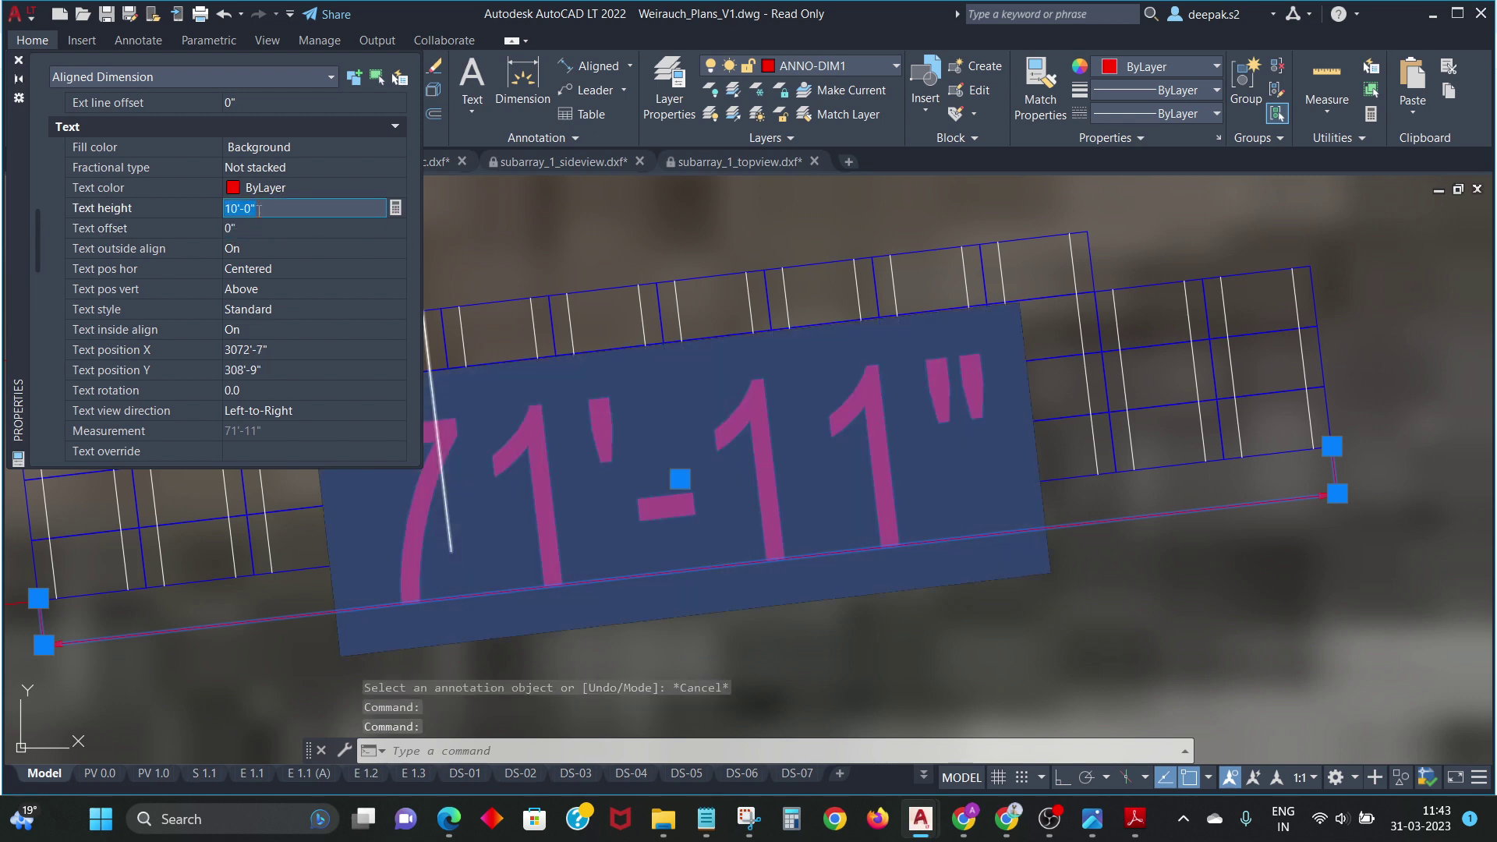
type("4'")
key("Tab")
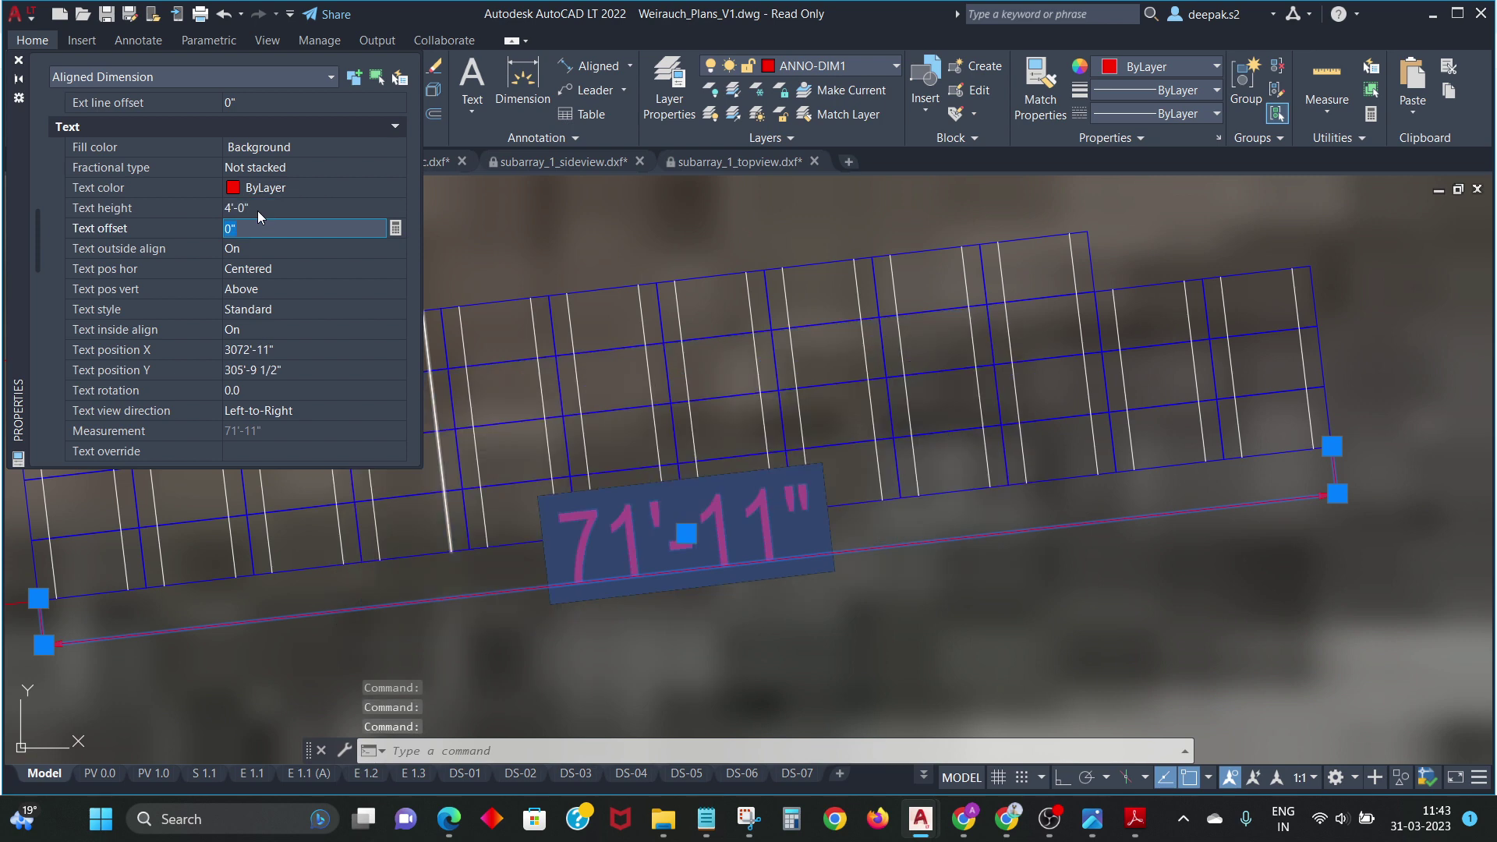
left_click(258, 210)
type("1")
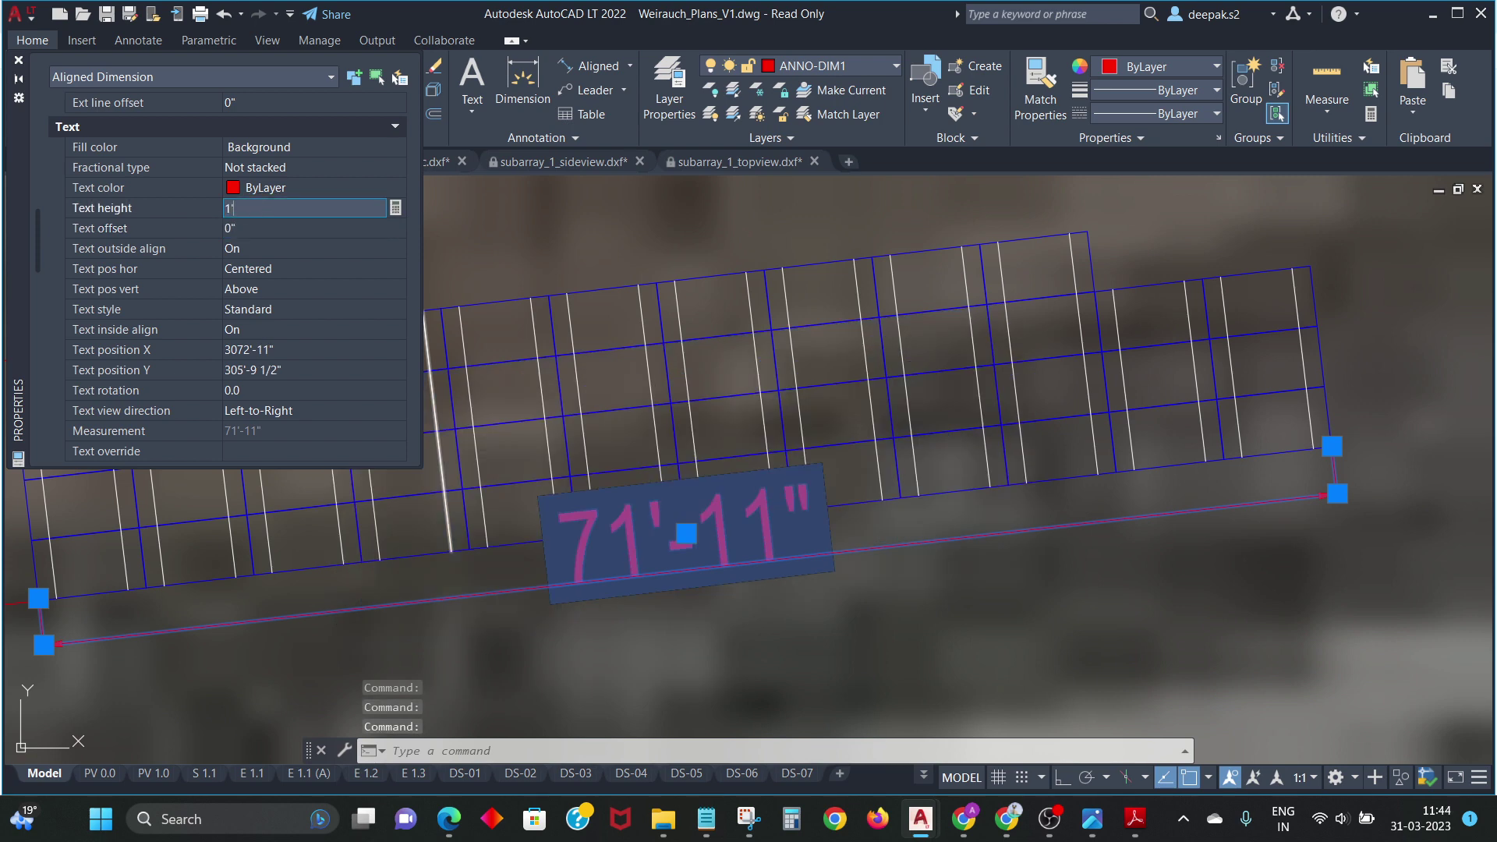
key("Tab")
key("Return")
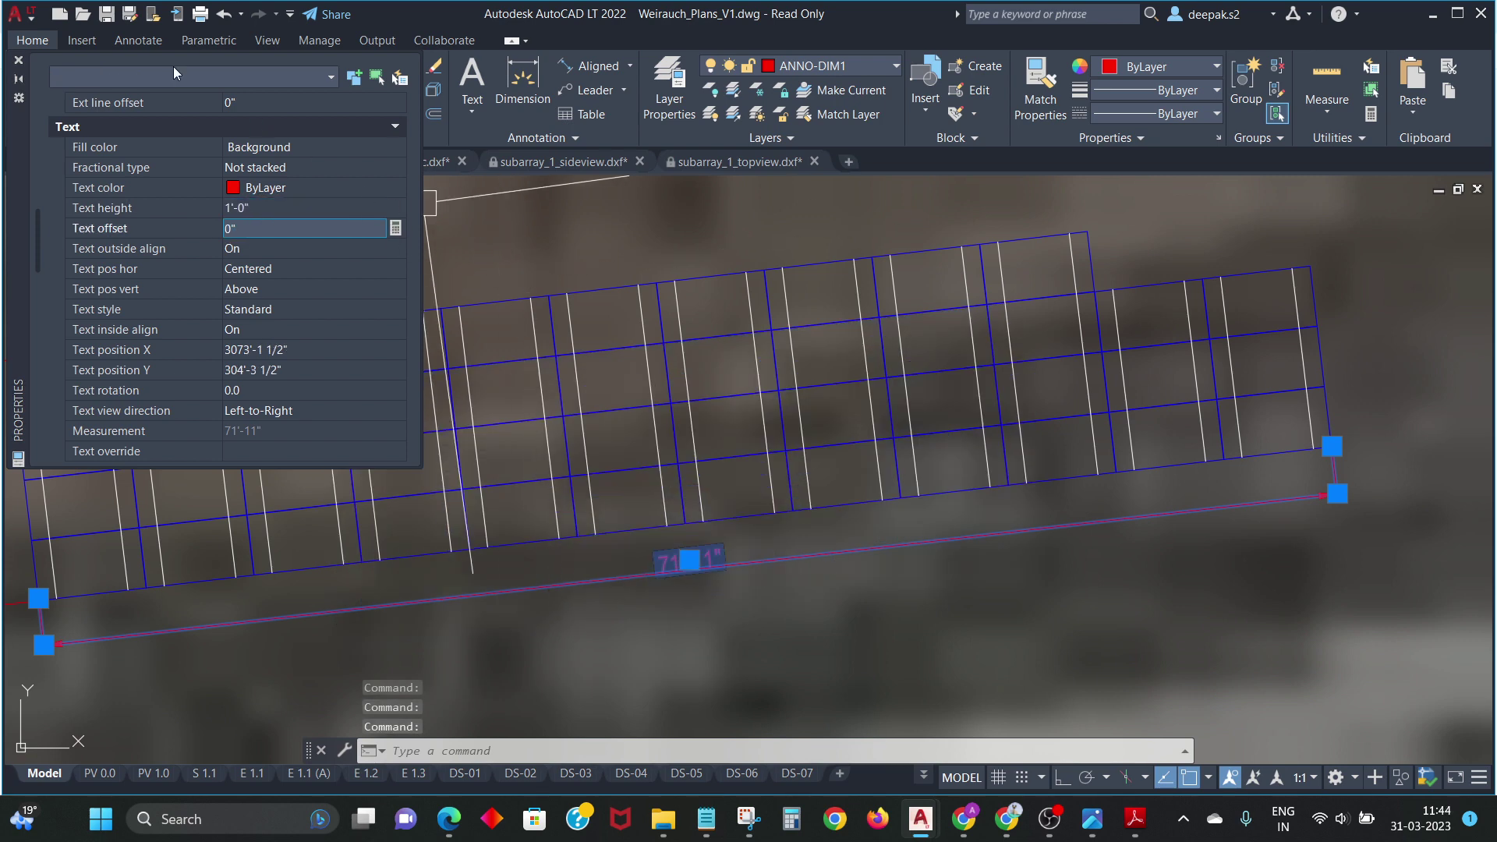
left_click(19, 61)
key("Escape")
scroll(301, 337, "down", 2)
- Grab the dimension text to reposition it, then cancel and deselect
scroll(361, 401, "down", 2)
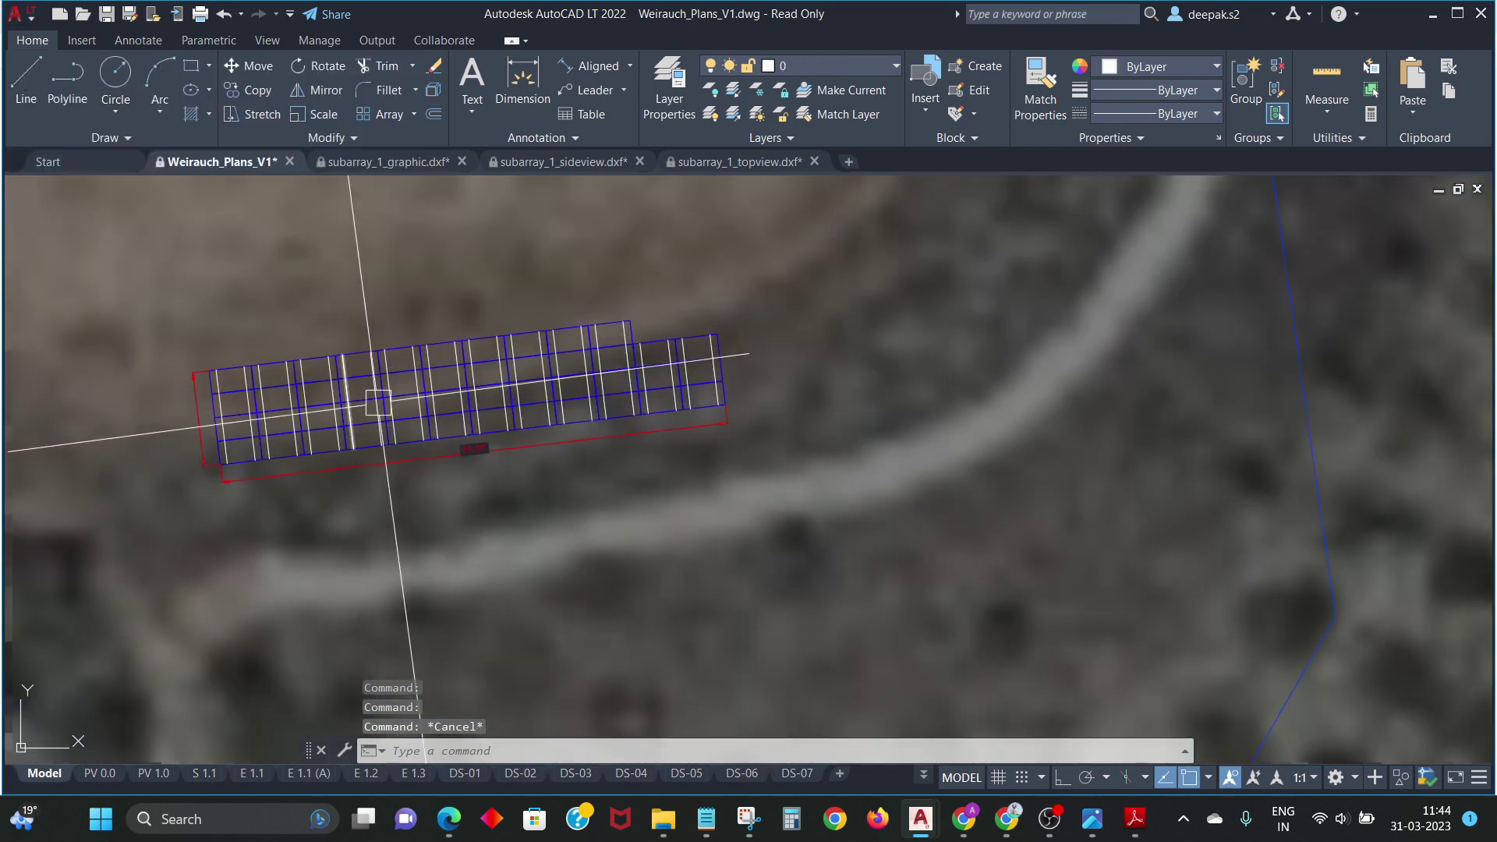
scroll(519, 461, "up", 8)
left_click(519, 462)
scroll(524, 466, "up", 3)
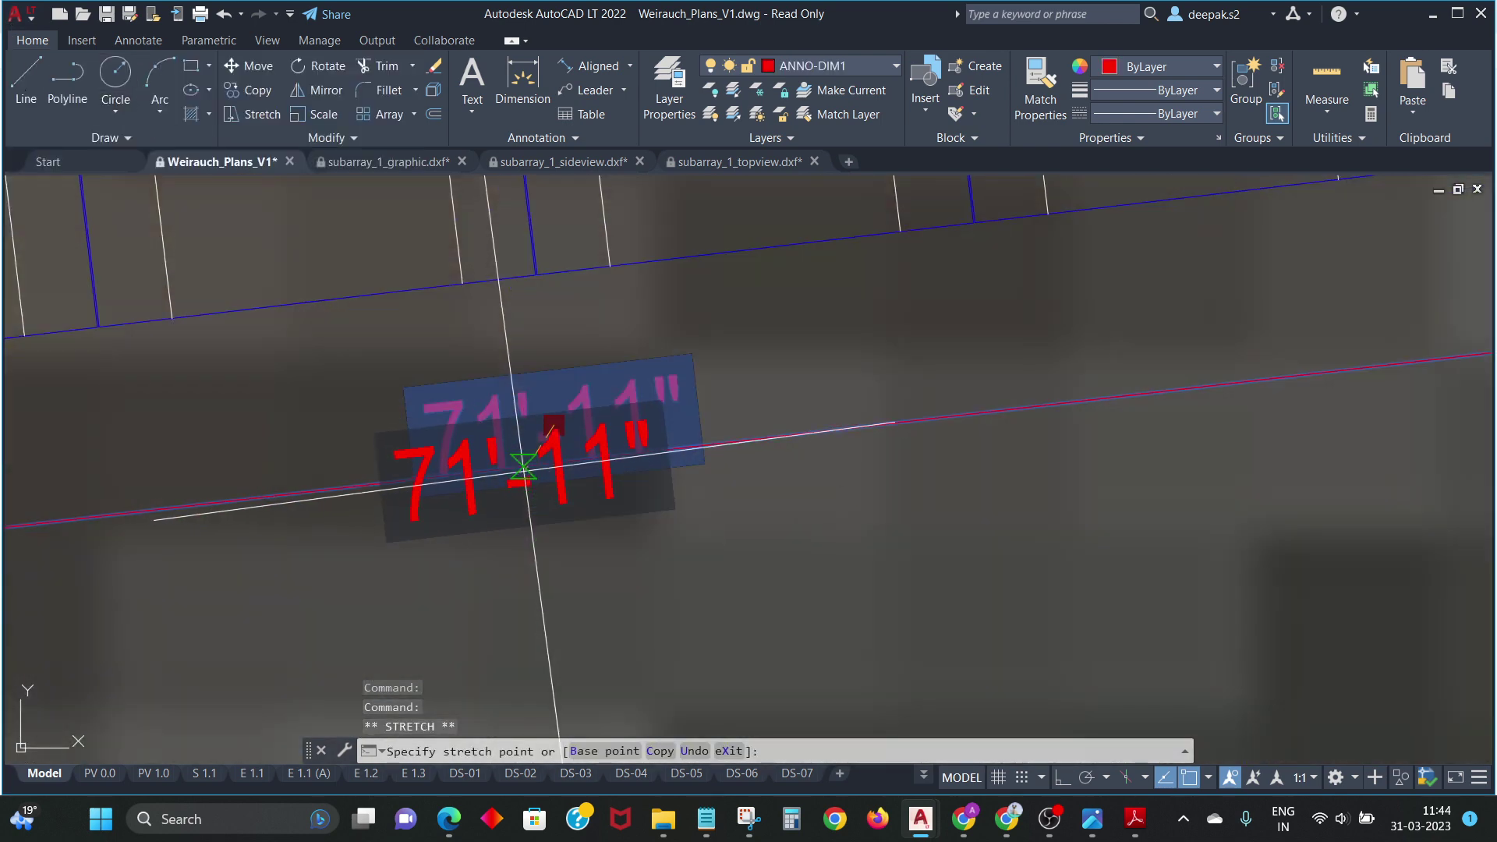
key("Escape")
scroll(585, 446, "down", 4)
scroll(592, 449, "down", 3)
type("m")
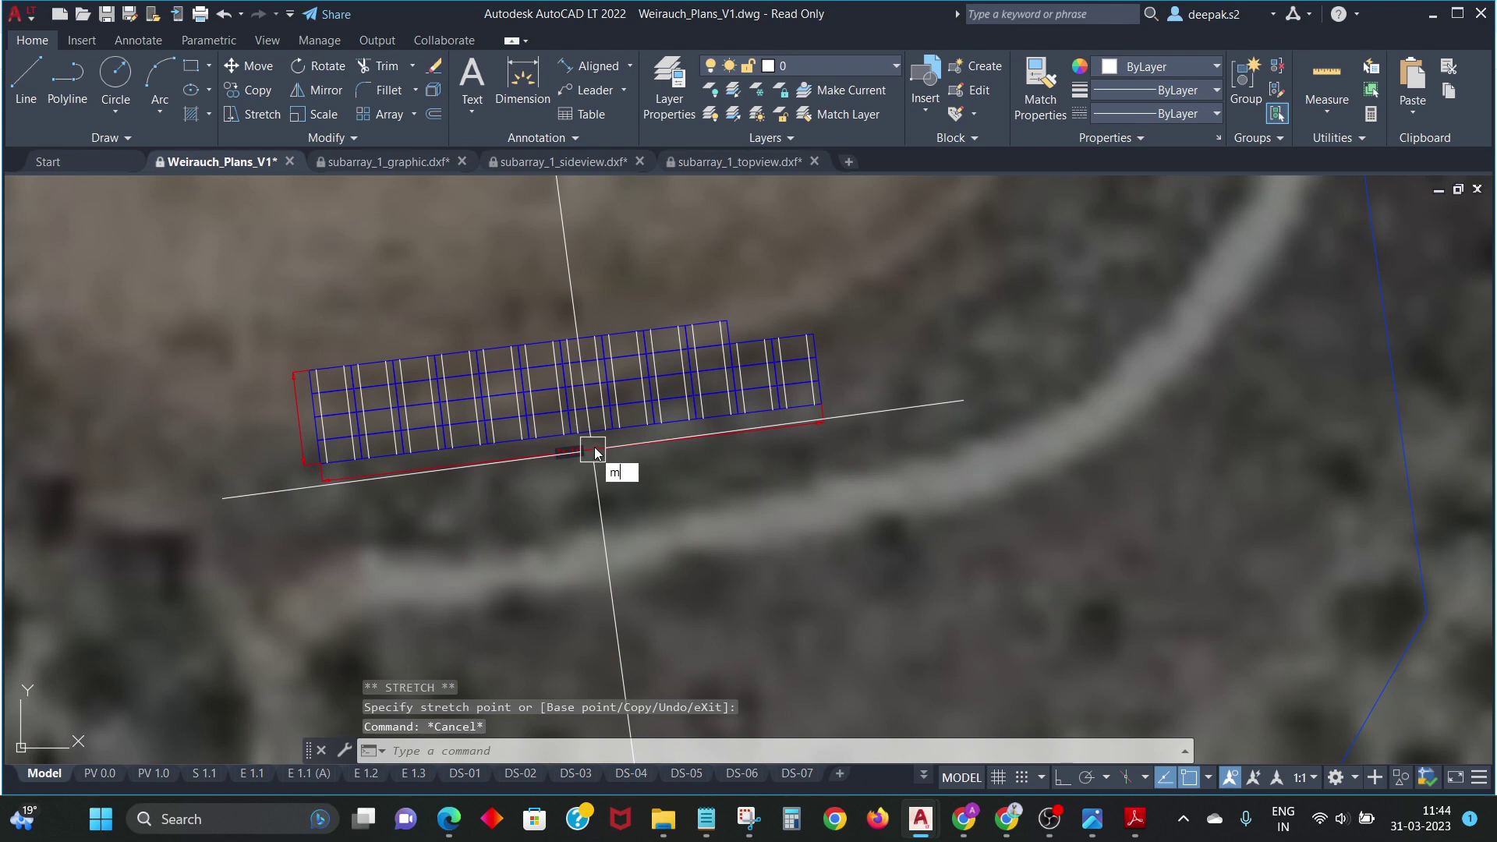
- Start a property copy from the dimension and pan to show the whole site
type("a")
key("Return")
left_click(333, 444)
scroll(518, 453, "down", 4)
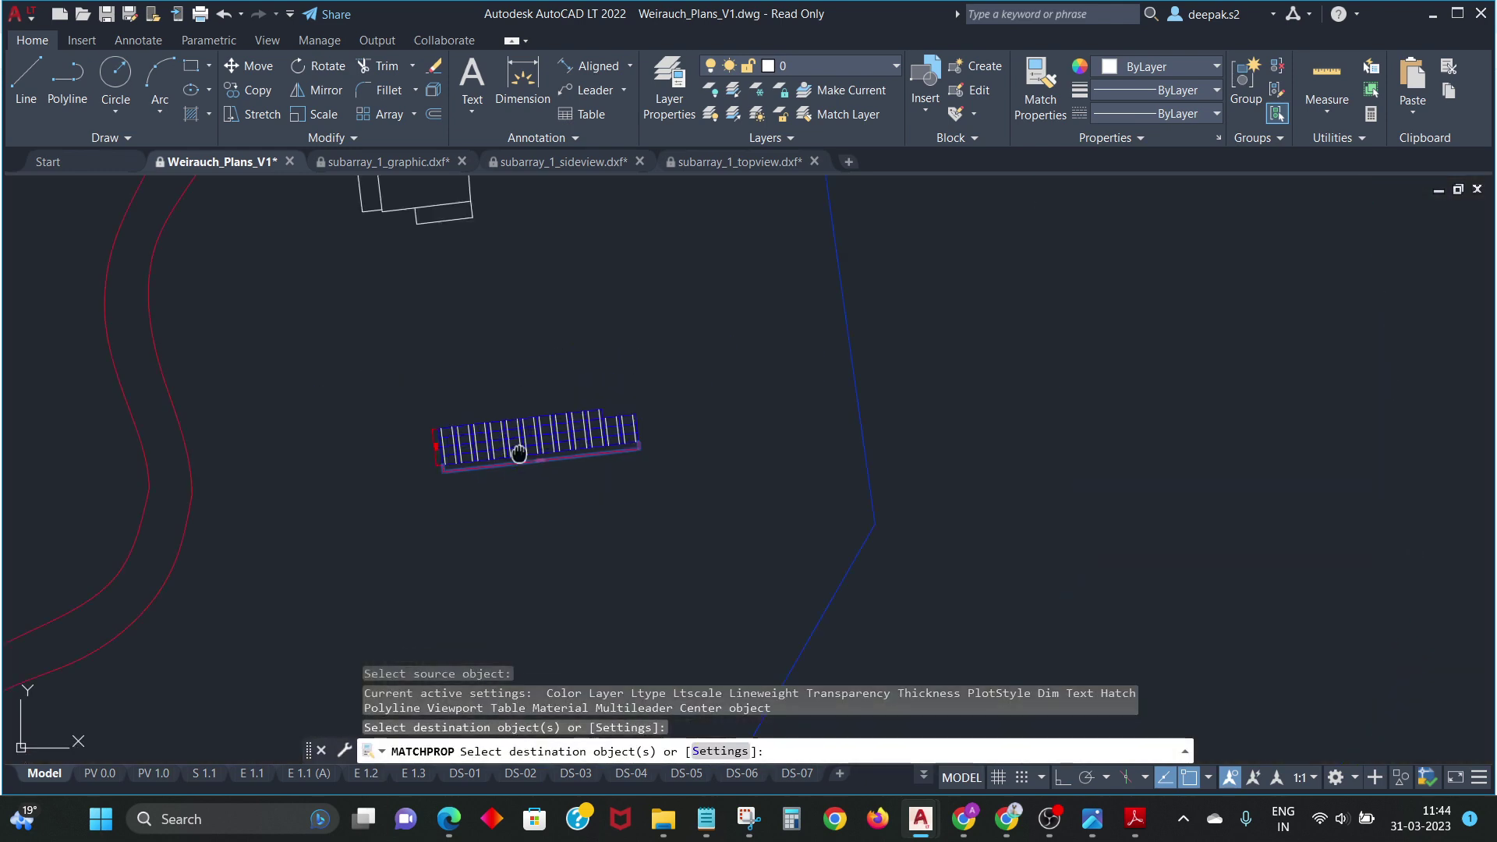
middle_click_drag(686, 401, 686, 445)
scroll(580, 363, "down", 2)
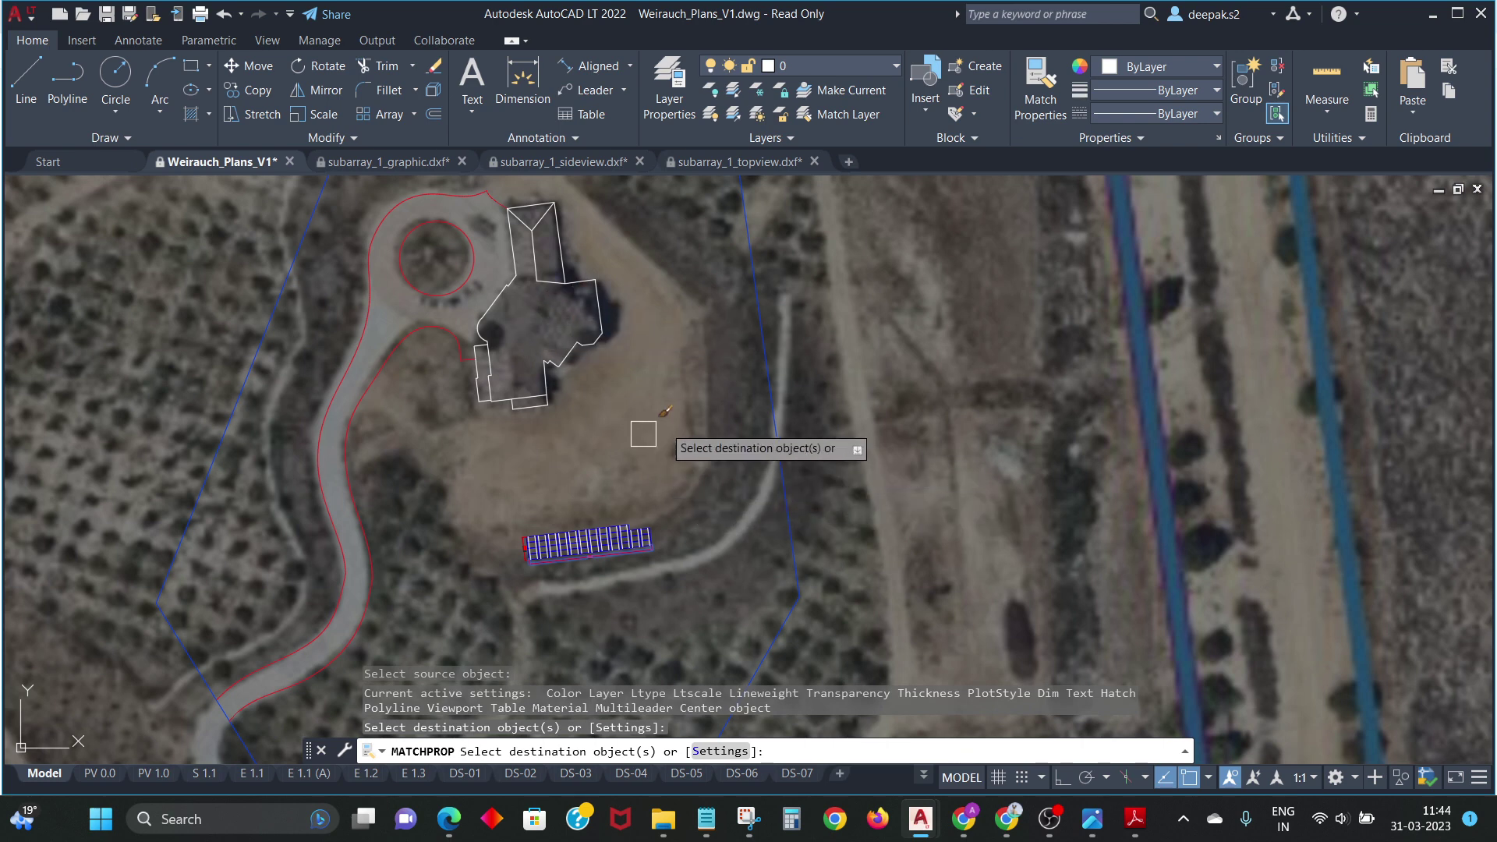
scroll(643, 433, "down", 3)
- Dimension the north property line with a 221'-2" aligned dimension
left_click(589, 67)
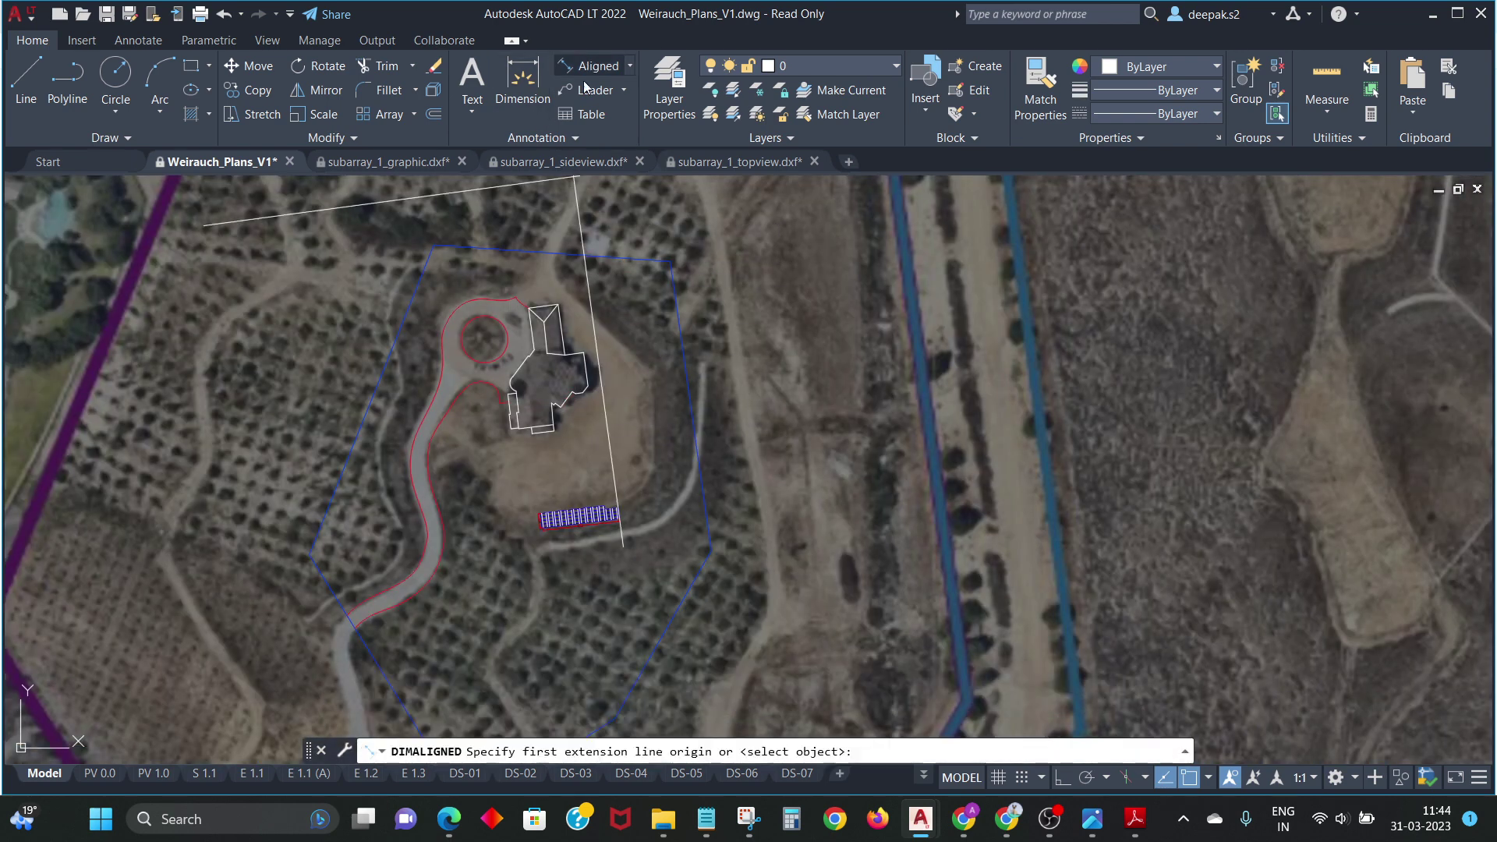
left_click(312, 556)
left_click(434, 246)
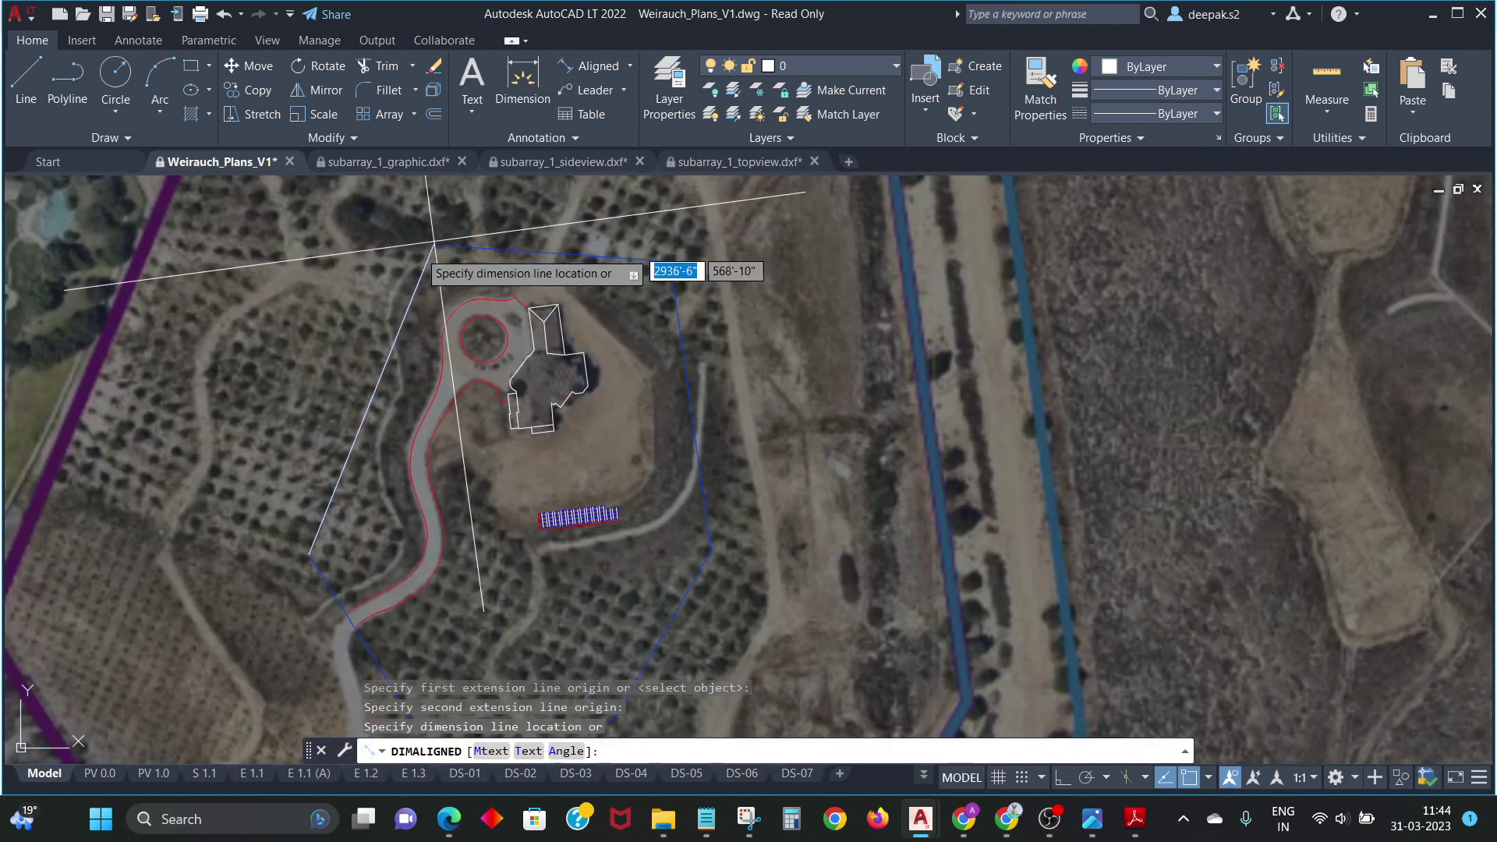
key("Escape")
key("Return")
scroll(418, 258, "up", 2)
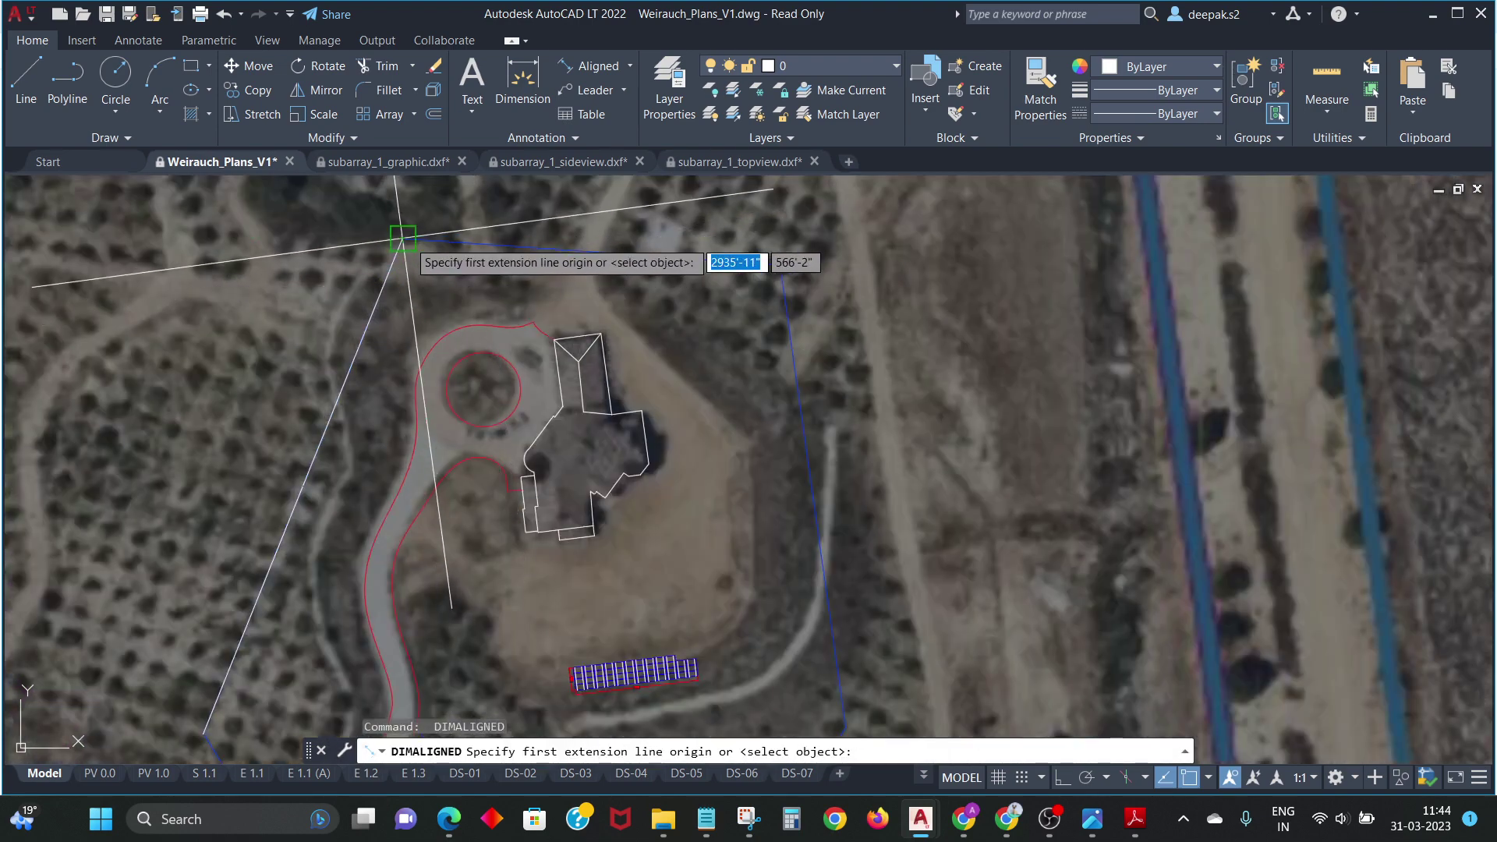
left_click(403, 239)
left_click(780, 265)
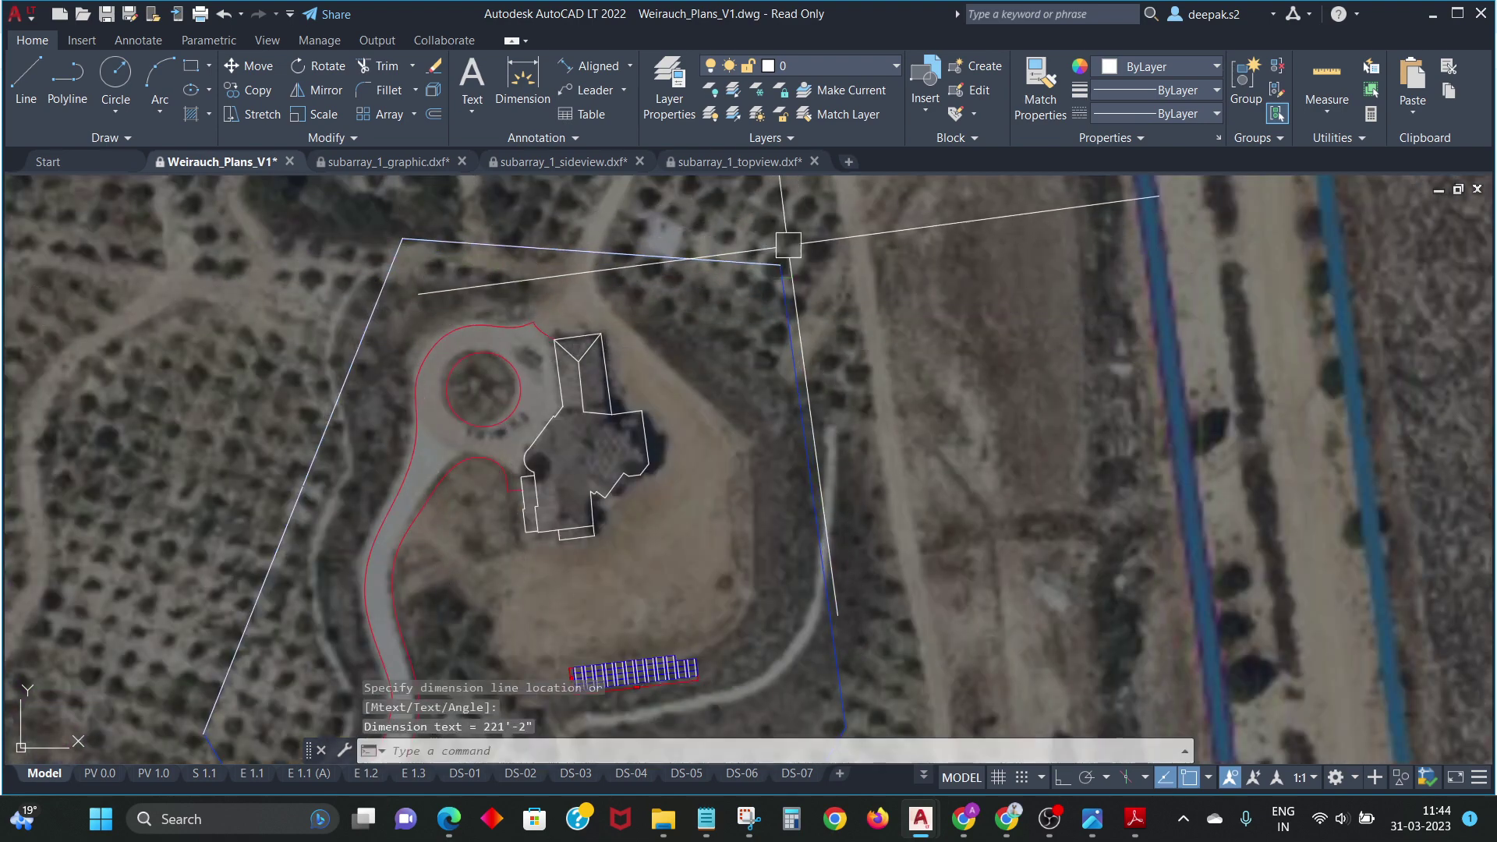
scroll(789, 245, "up", 3)
- Add aligned dimensions along the east line (272'-9") and the short corner edge
key("Return")
left_click(755, 324)
scroll(712, 452, "down", 2)
scroll(744, 663, "down", 1)
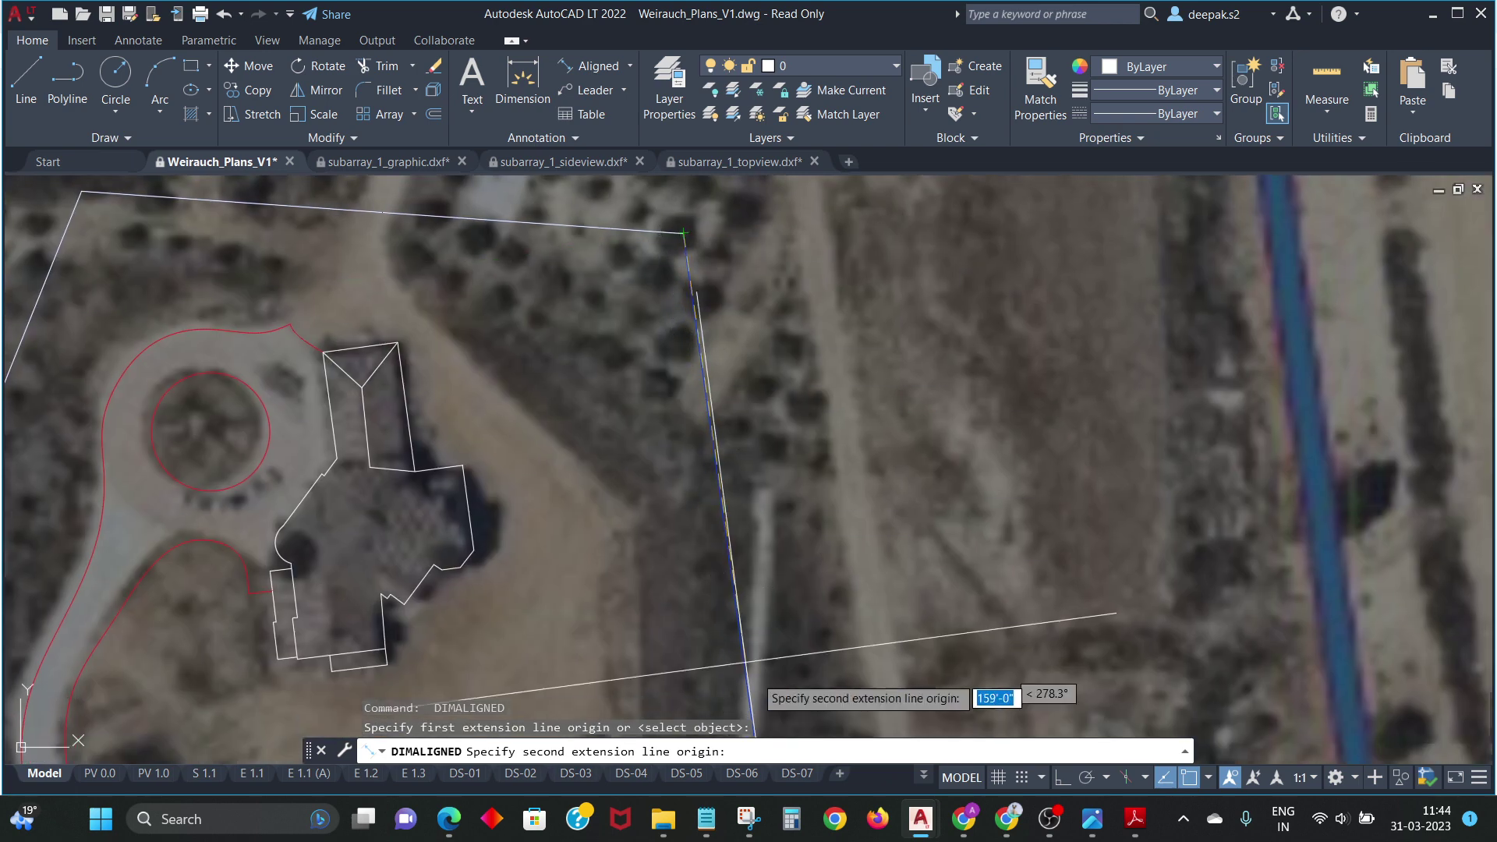
scroll(754, 737, "down", 2)
left_click(736, 529)
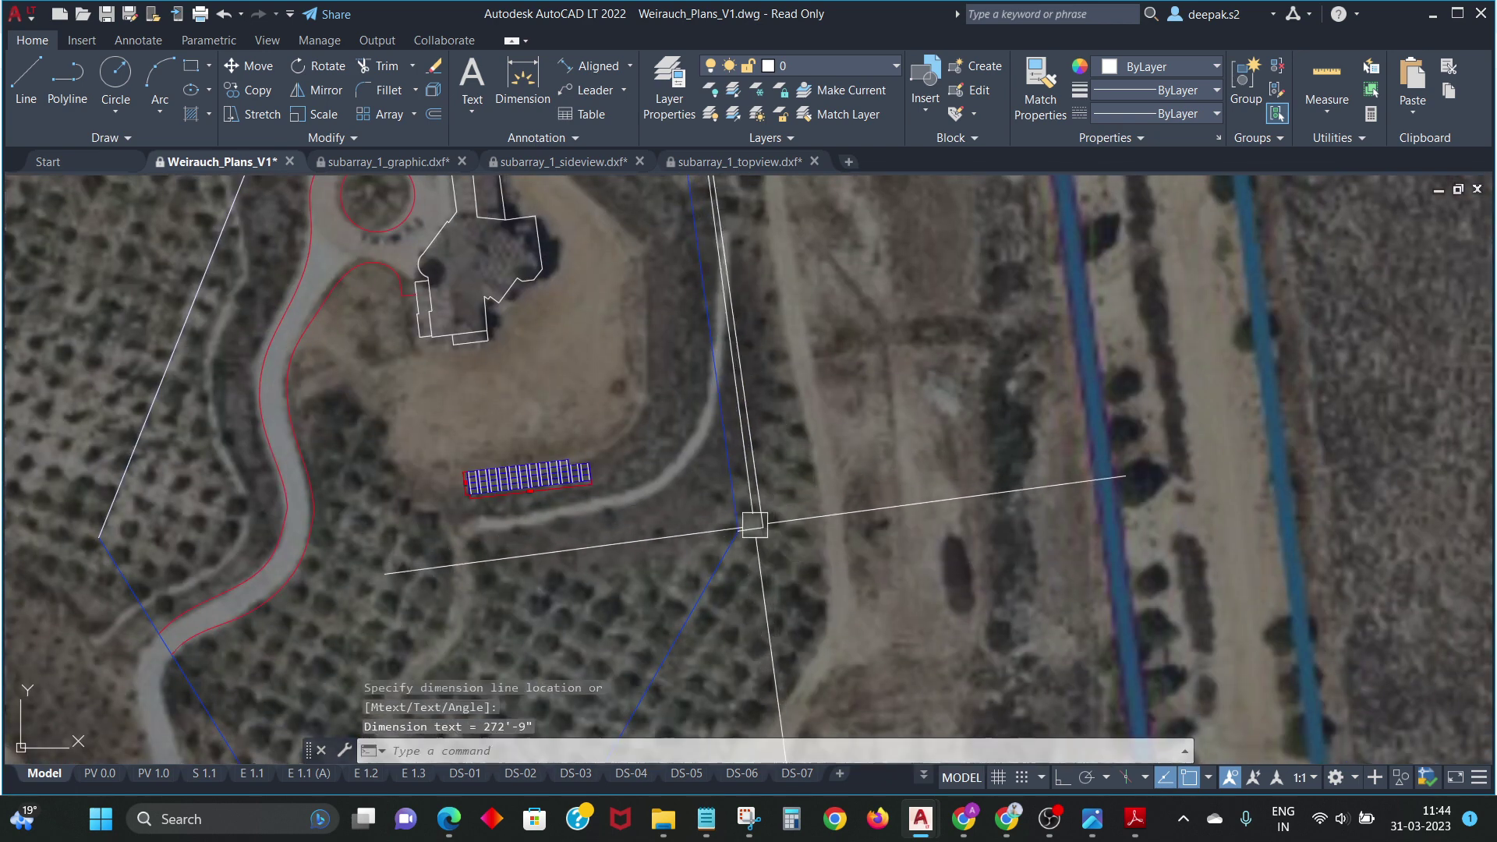
key("Return")
left_click(738, 529)
scroll(702, 305, "up", 4)
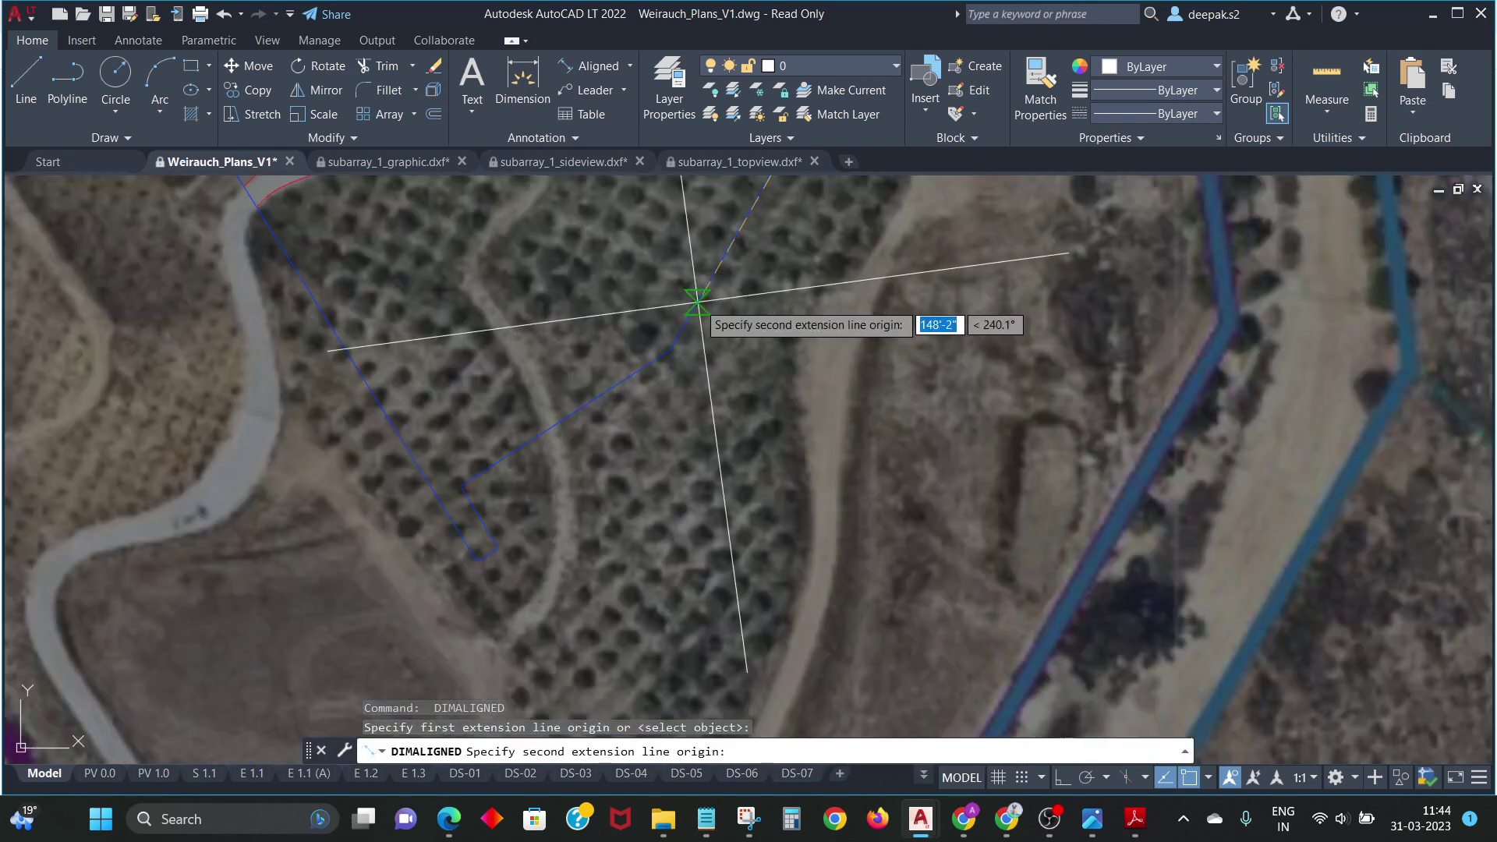
left_click(667, 344)
left_click(708, 372)
- Dimension the next boundary edges, including the 42'-7" and 14'-6" edges
key("Return")
left_click(669, 351)
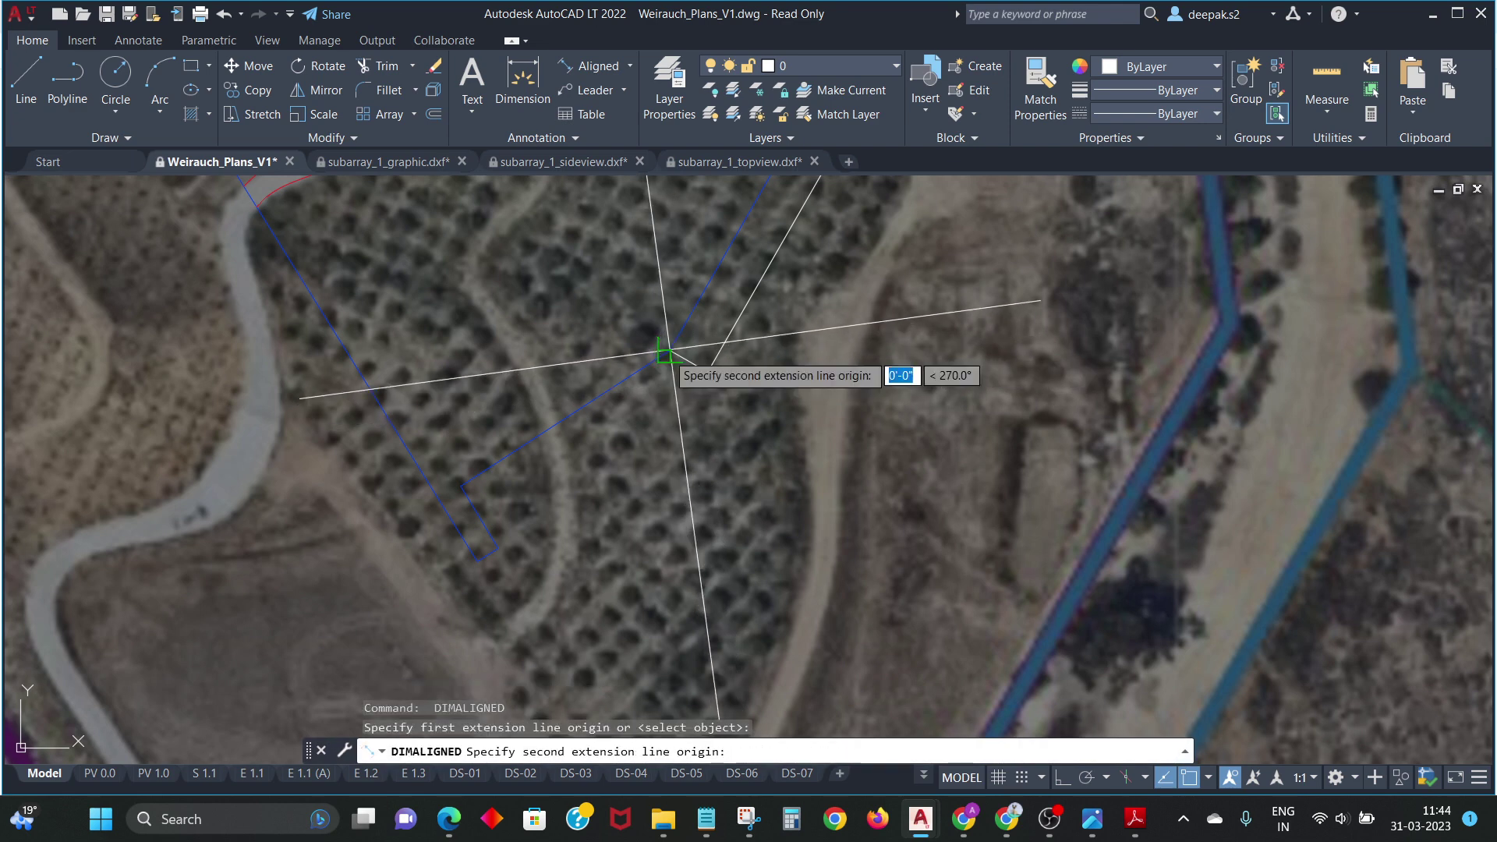
left_click(461, 487)
scroll(500, 530, "up", 2)
left_click(501, 535)
scroll(478, 468, "up", 2)
key("Return")
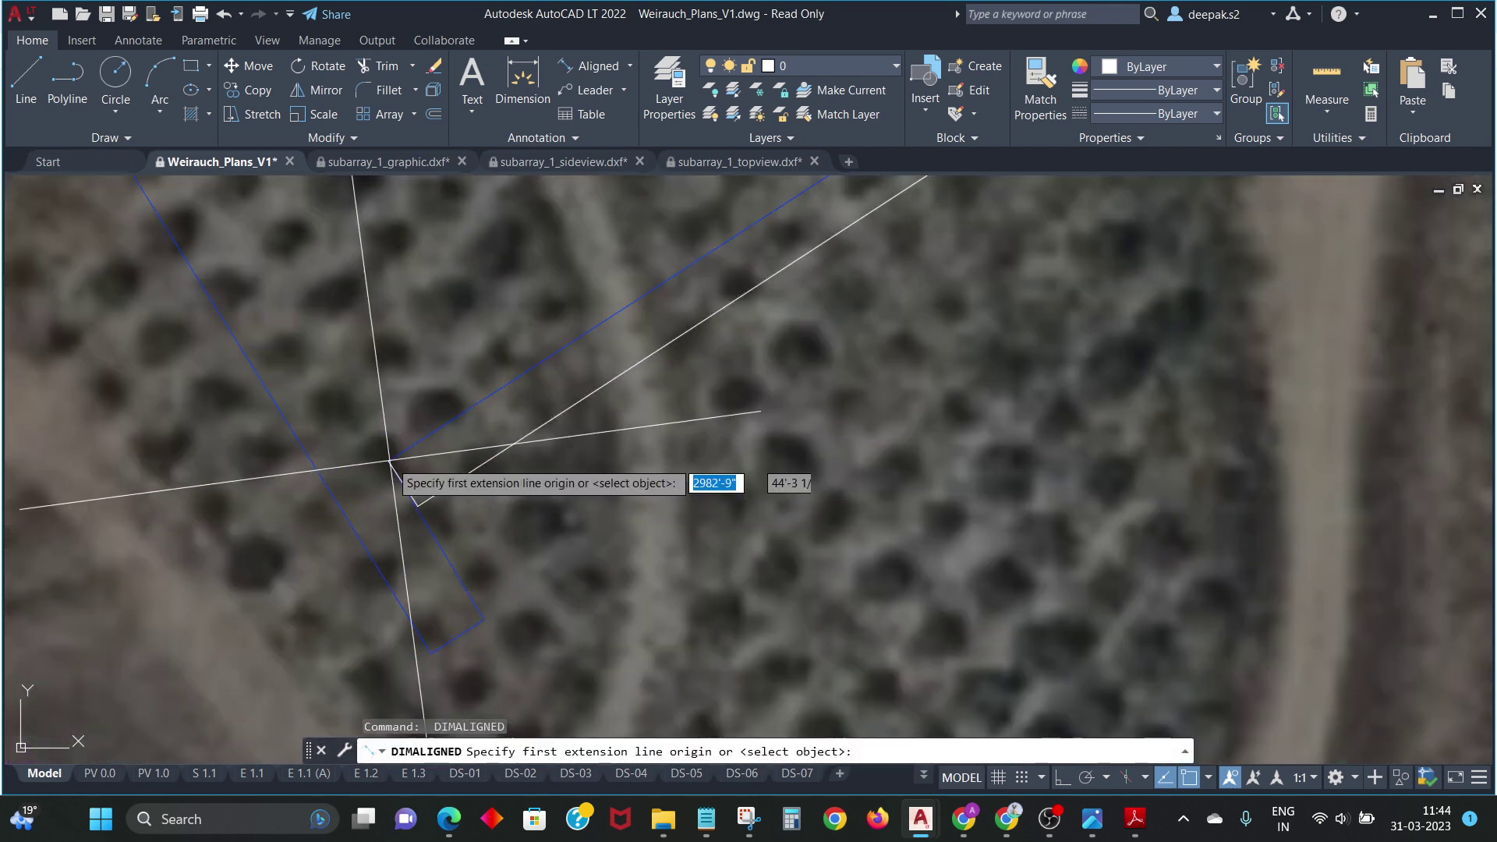
left_click(389, 462)
left_click(484, 620)
left_click(503, 542)
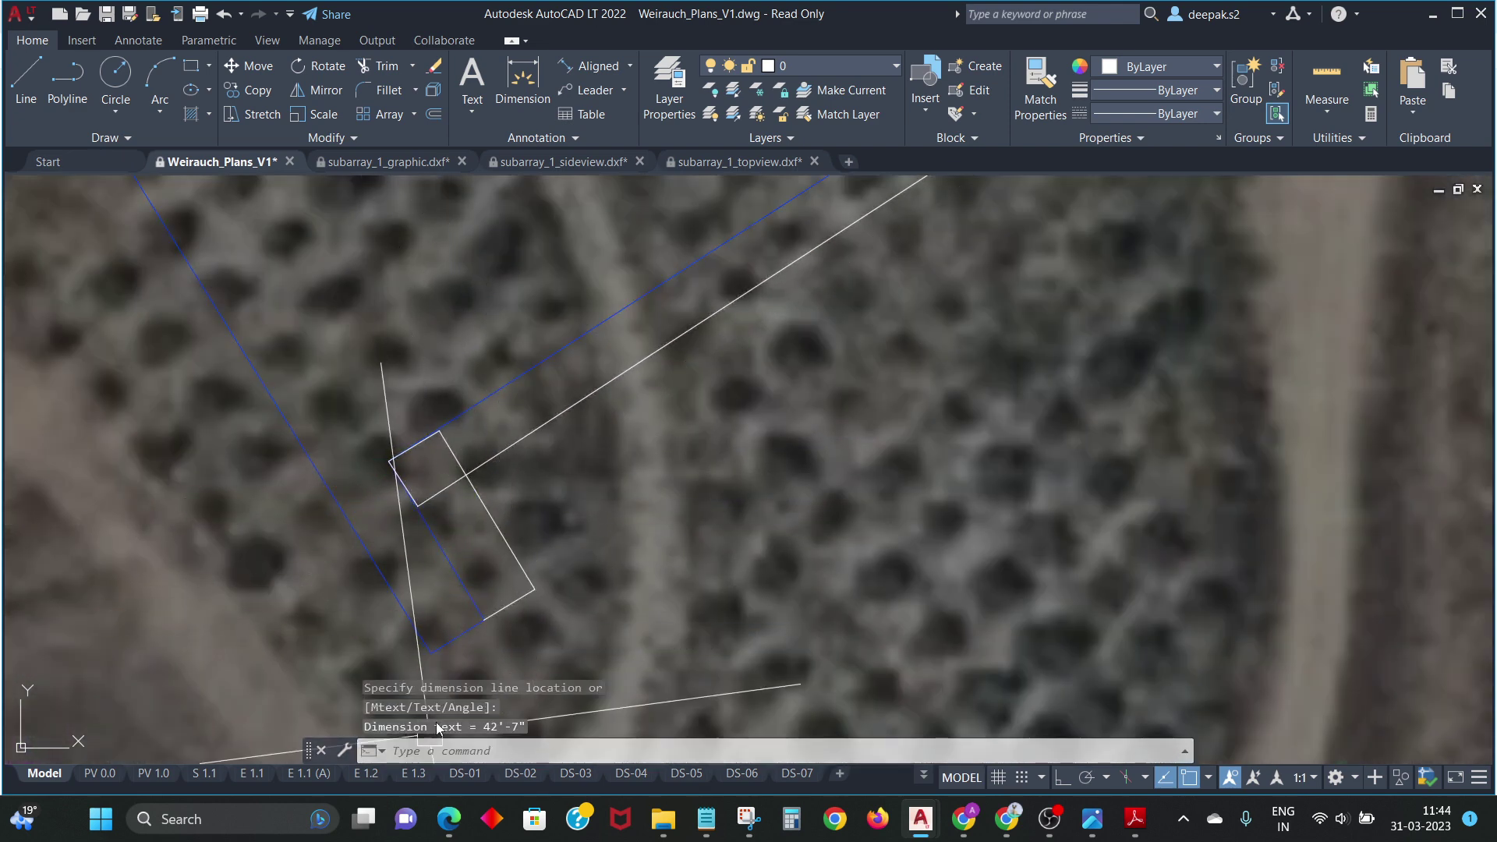
key("Return")
left_click(430, 652)
left_click(484, 620)
left_click(485, 646)
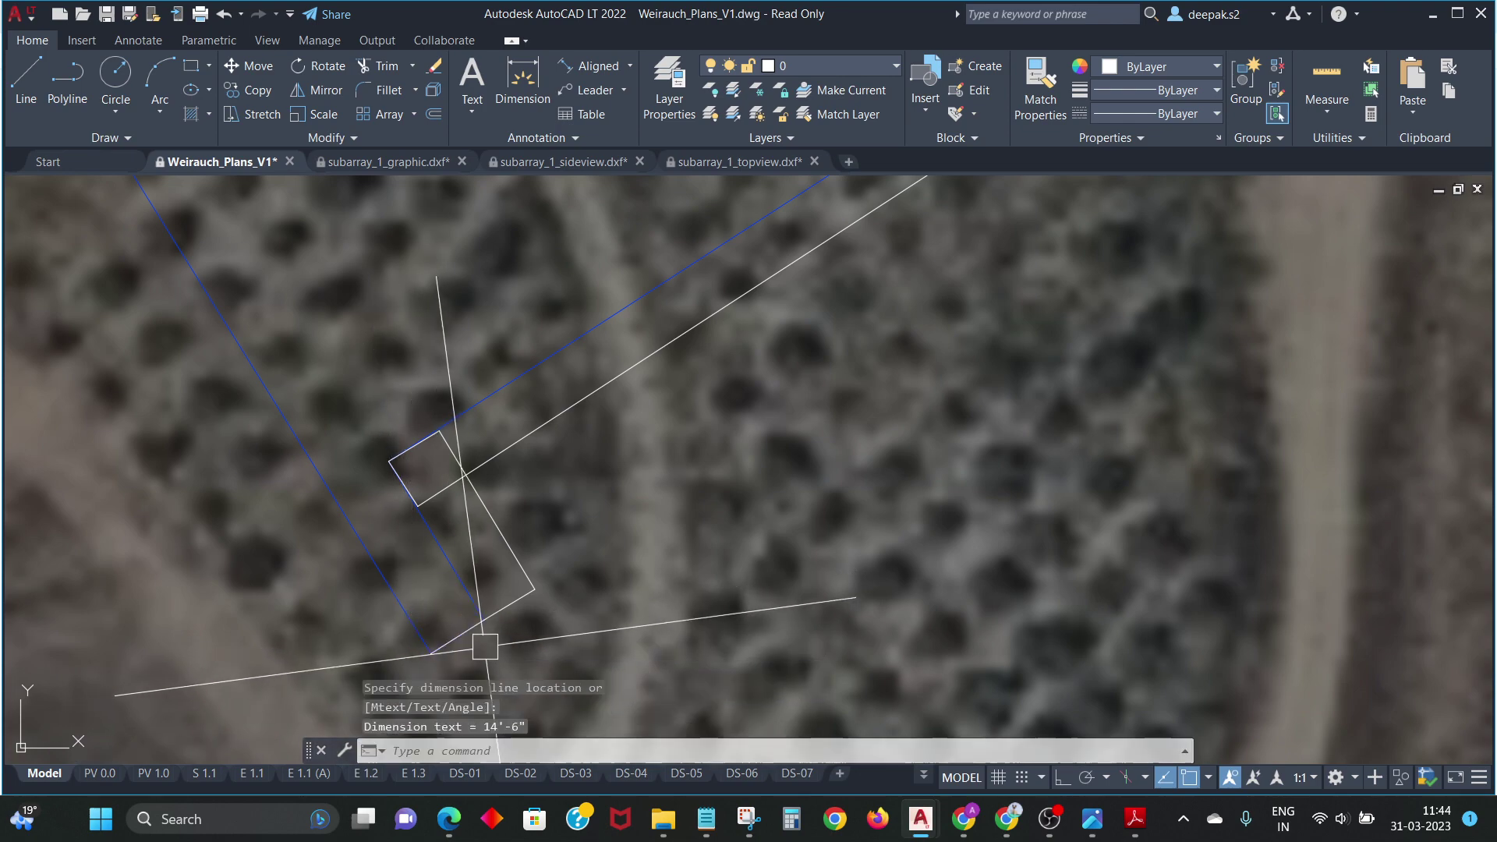
- Add the 326'-0" aligned dimension from the blue corner to the far property corner
key("Return")
left_click(430, 652)
scroll(428, 645, "down", 3)
scroll(334, 501, "down", 2)
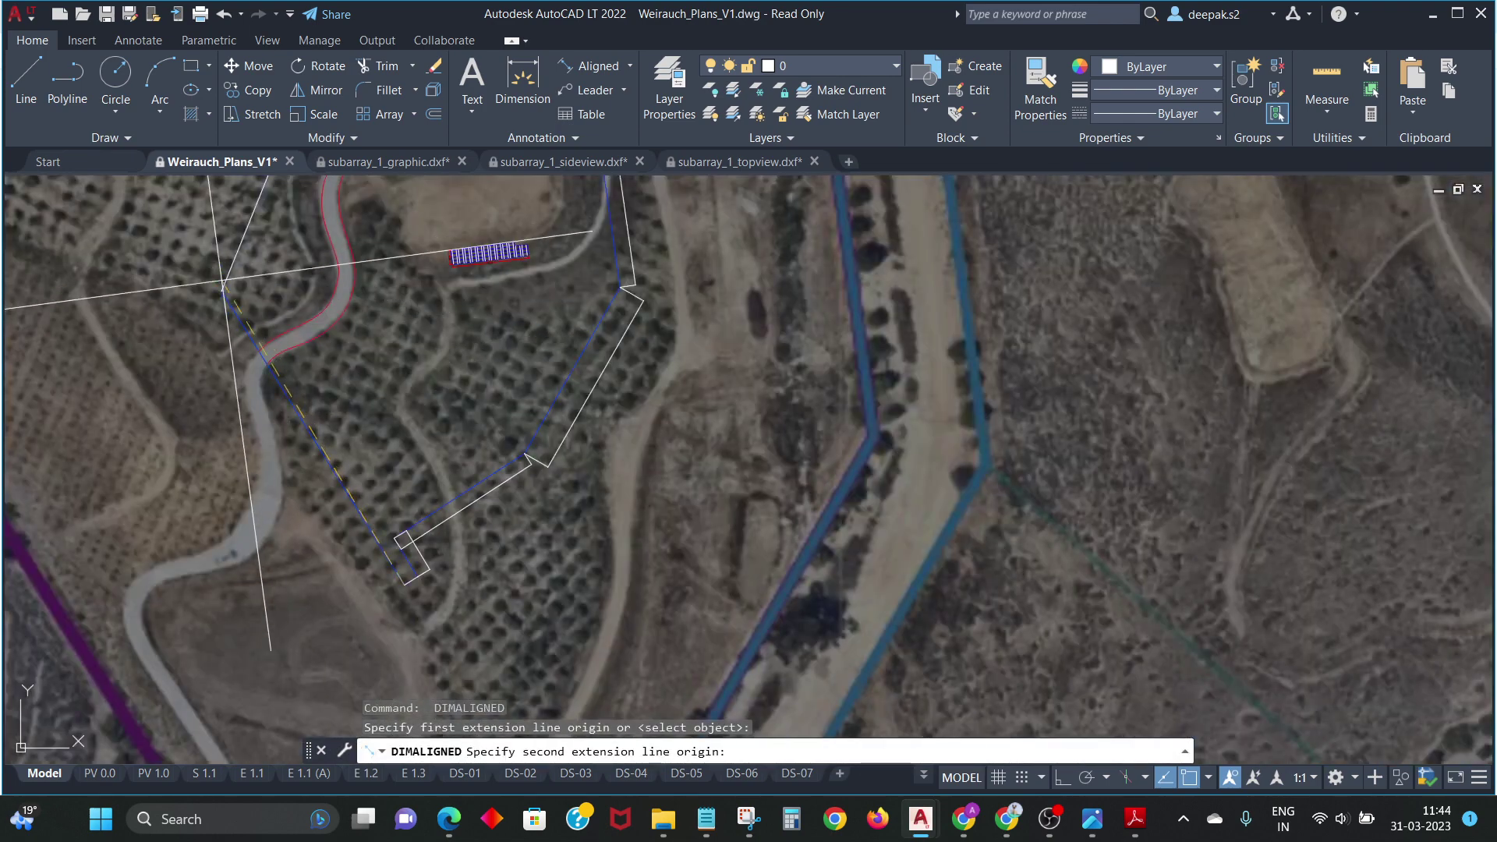
middle_click_drag(207, 282, 250, 411)
left_click(267, 419)
left_click(244, 446)
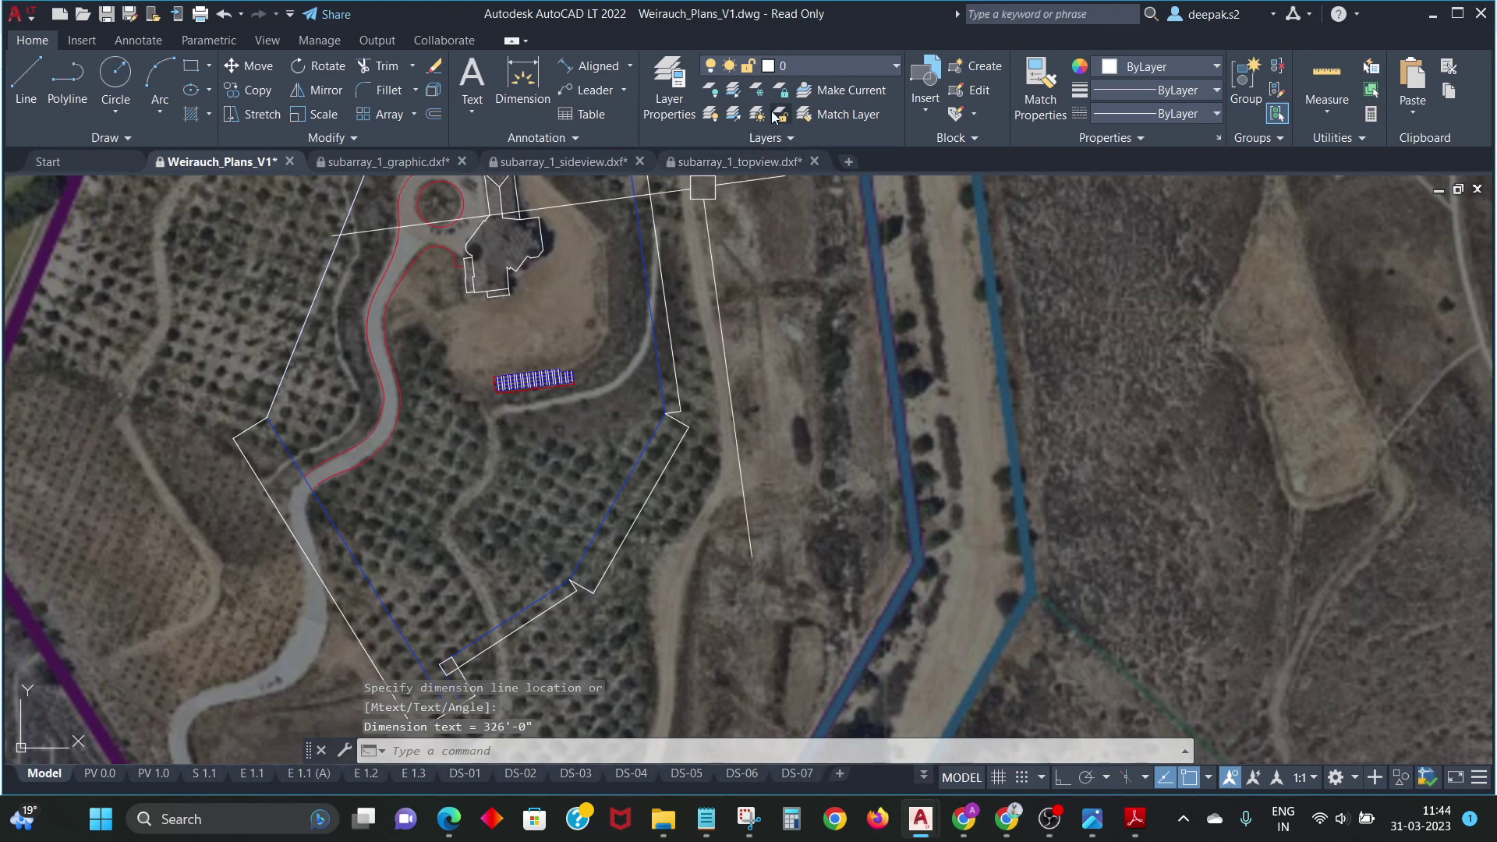
key("Escape")
- Match three property-line dimensions to the red dimension's style using MATCHPROP
scroll(538, 394, "up", 5)
type("ma")
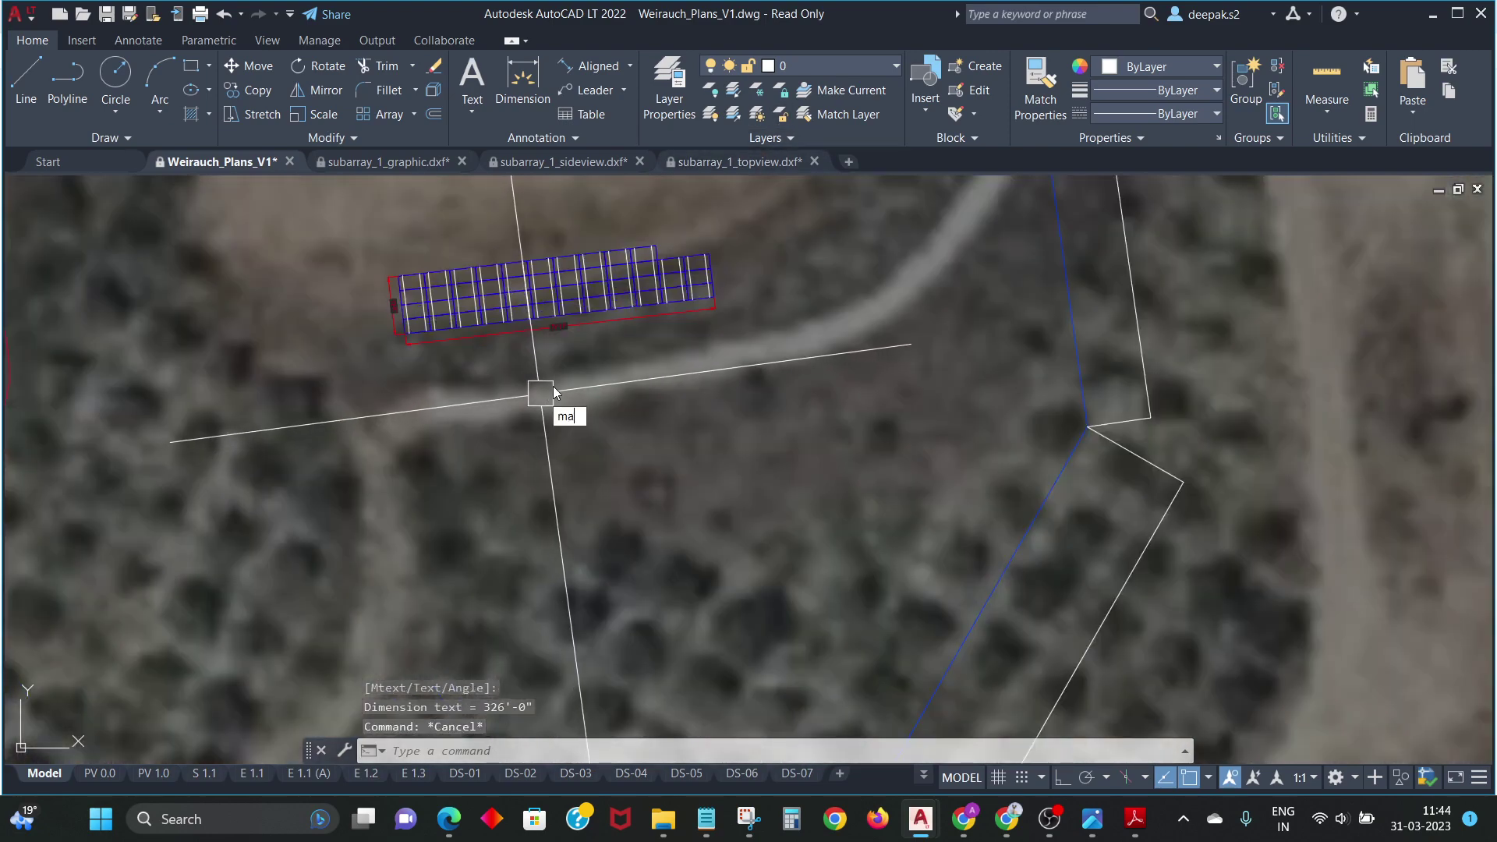
key("Return")
left_click(546, 343)
scroll(531, 363, "down", 5)
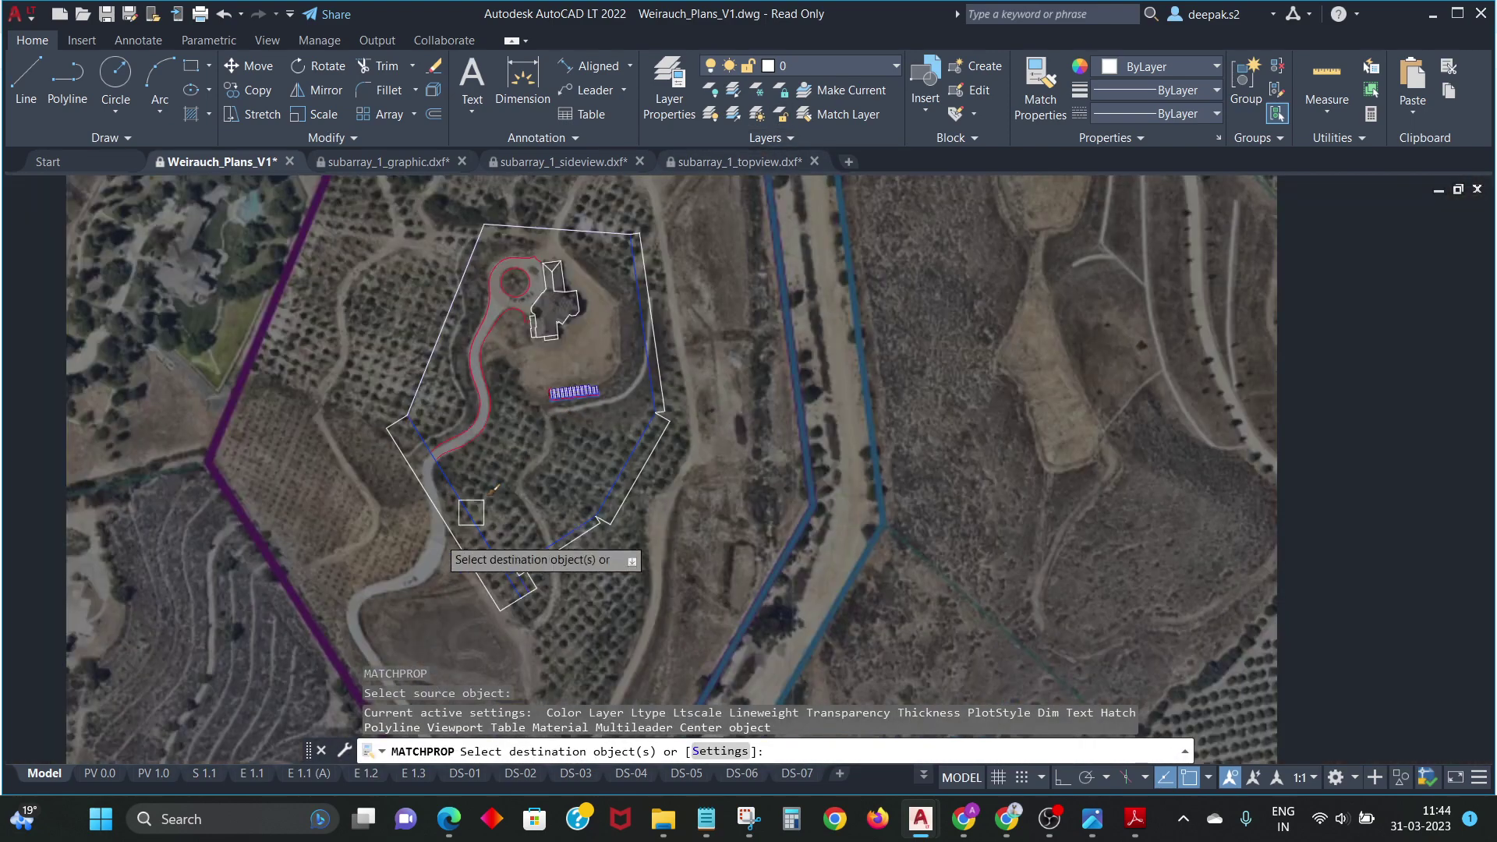
left_click(431, 524)
left_click(616, 505)
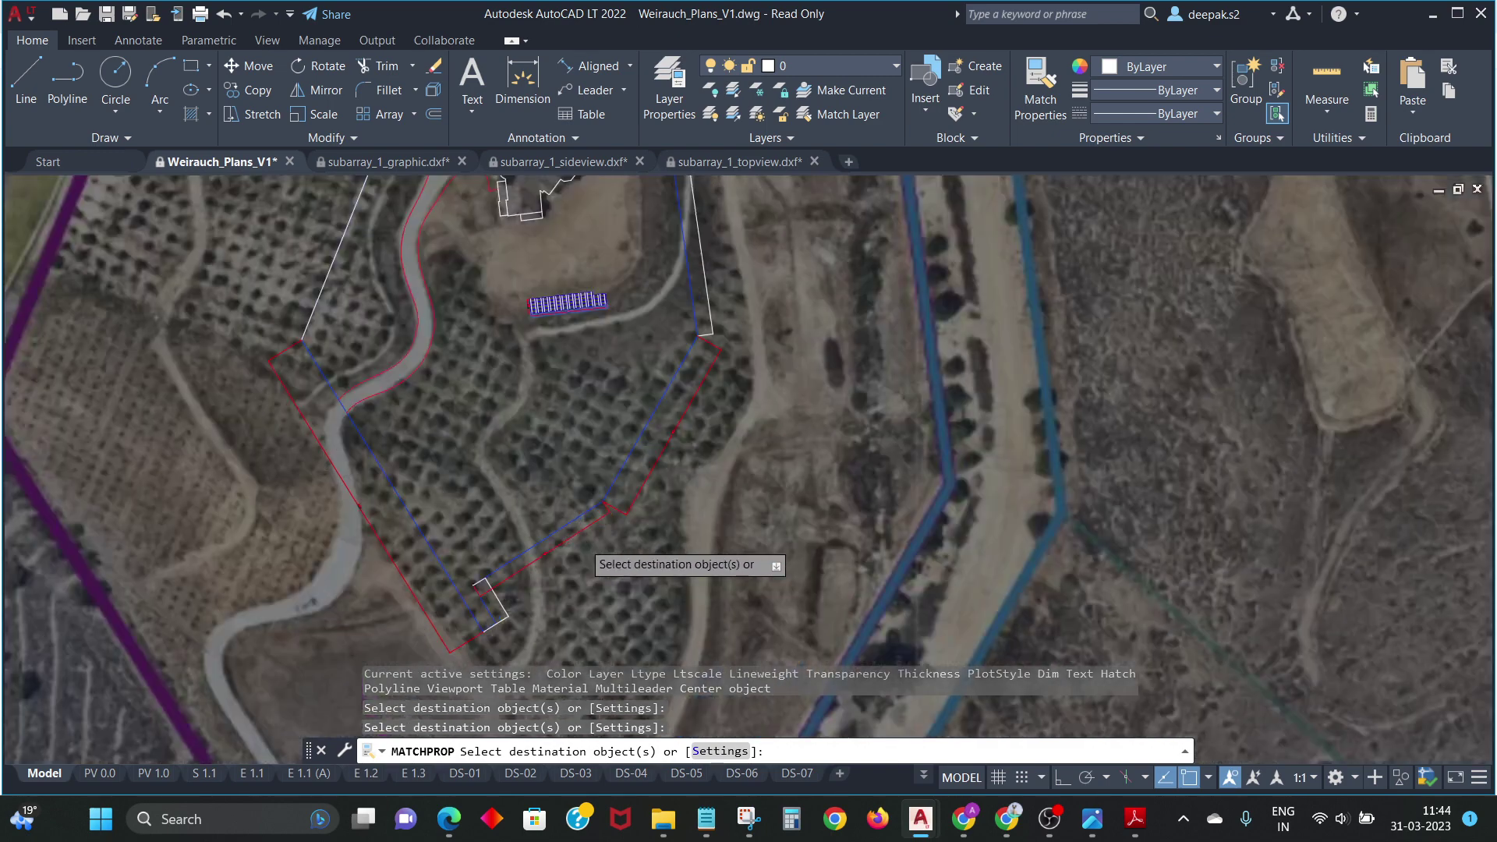
scroll(587, 544, "up", 4)
left_click(543, 565)
scroll(541, 554, "up", 2)
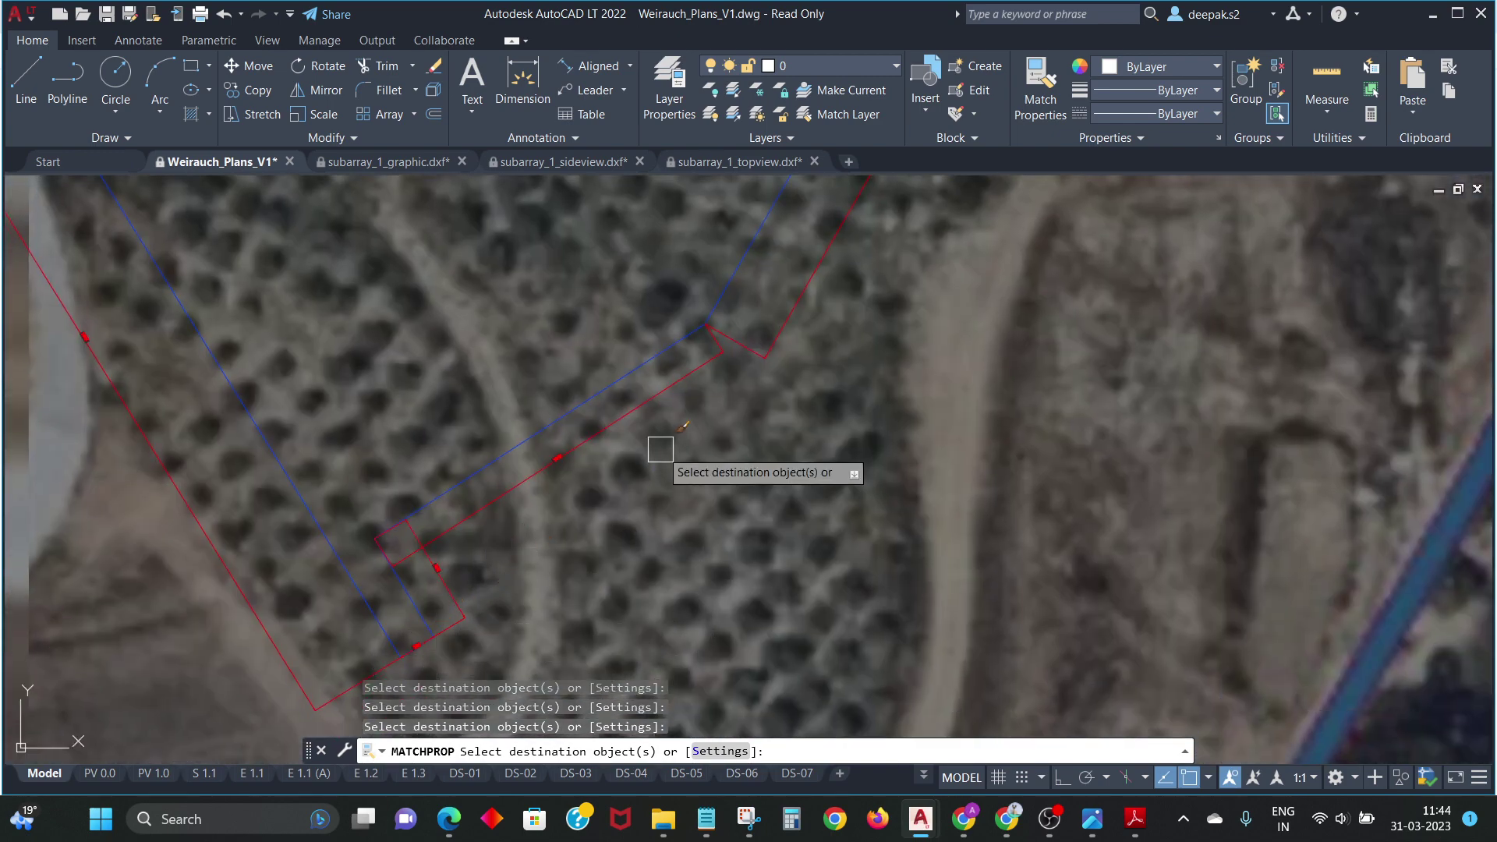
- Restyle the upper boundary dimensions with a window selection, then select a red dimension
scroll(663, 398, "down", 6)
middle_click_drag(729, 261, 639, 342)
scroll(640, 343, "down", 2)
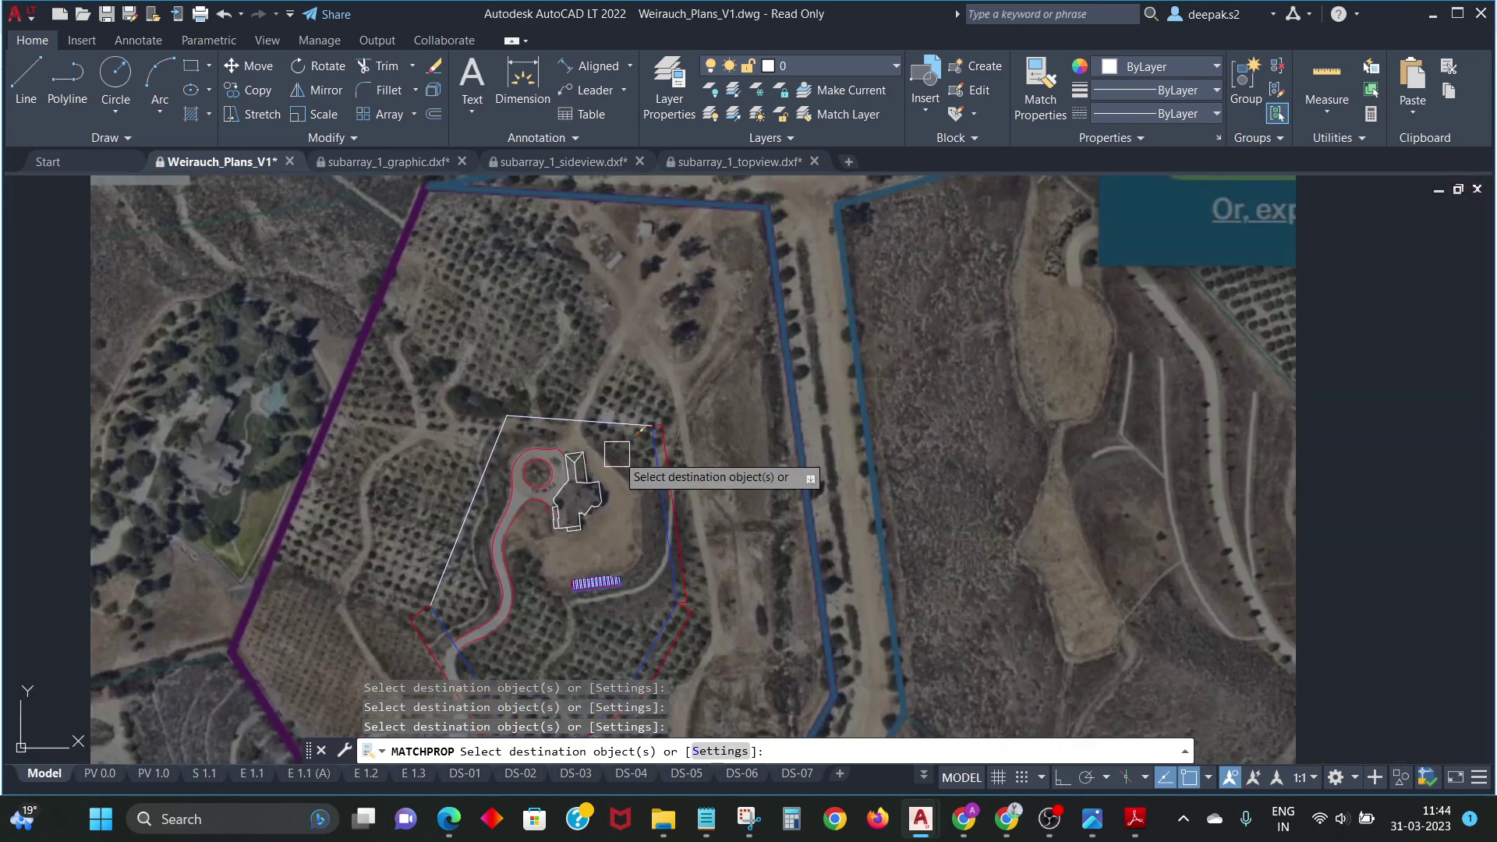
left_click(616, 384)
left_click(593, 413)
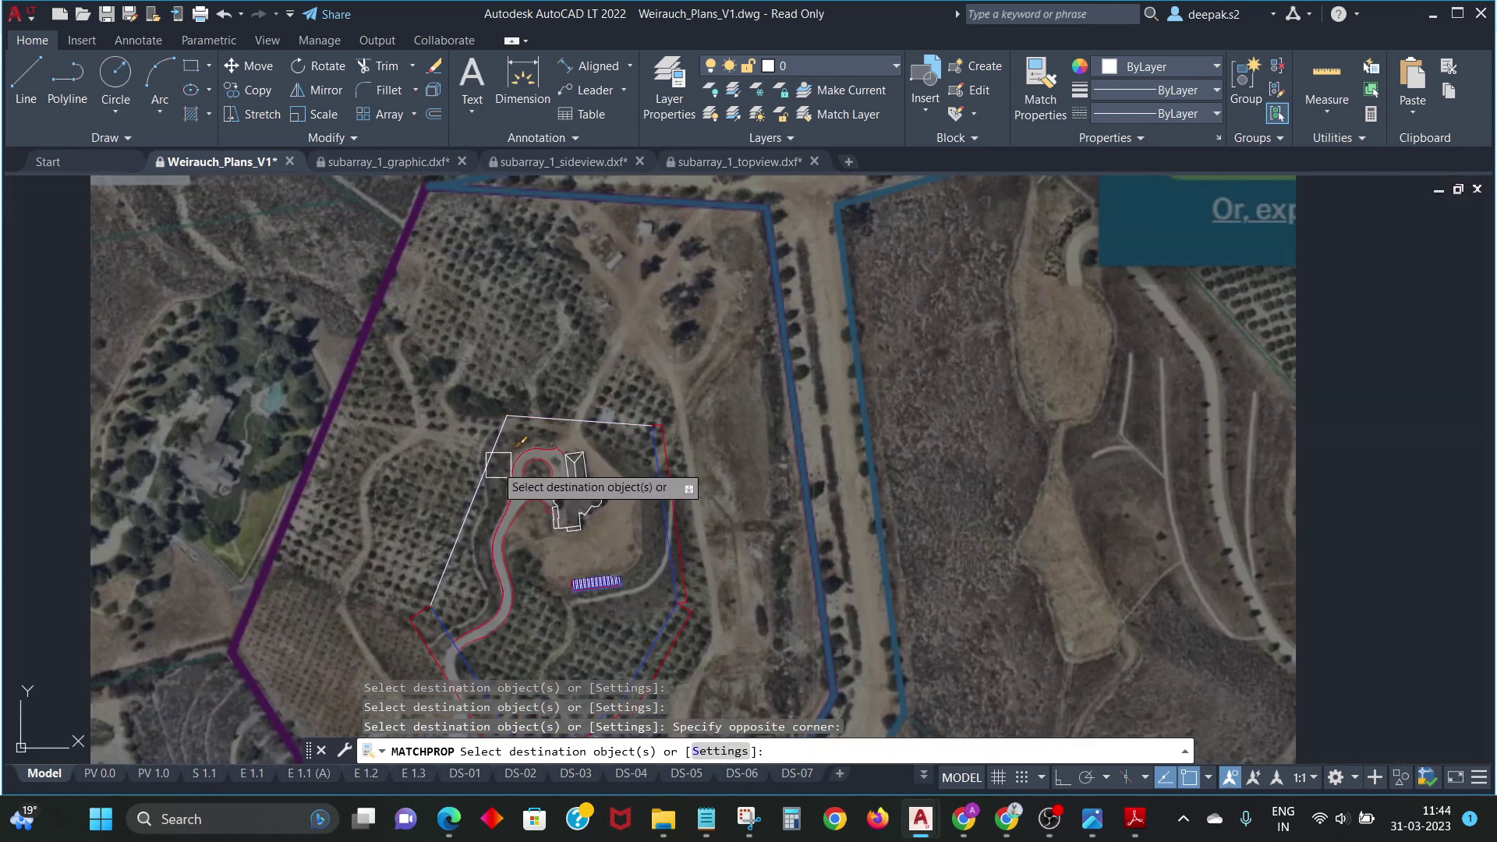
key("Escape")
scroll(585, 422, "up", 4)
left_click(561, 412)
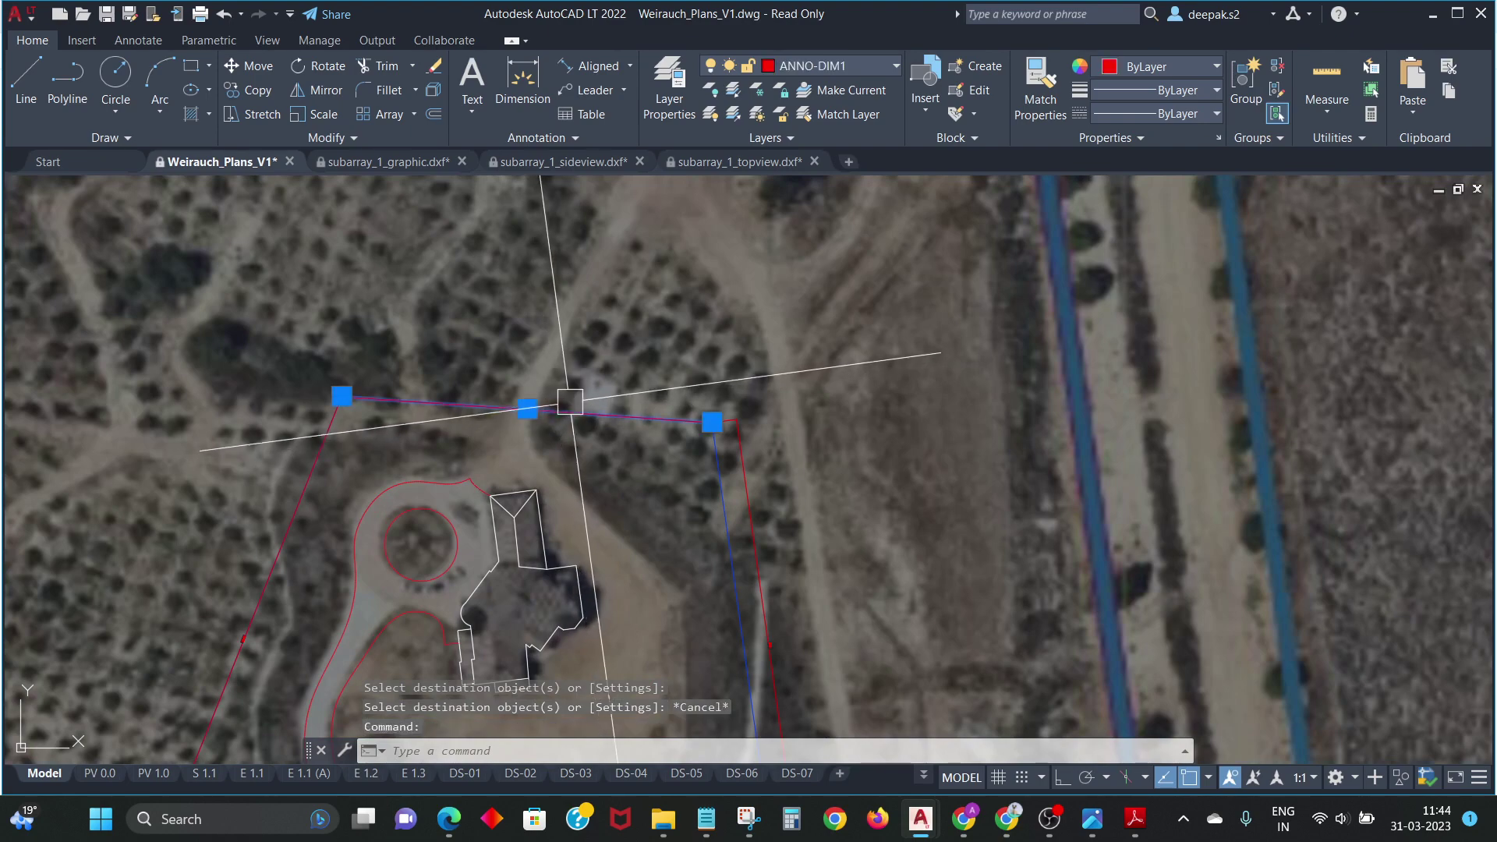
scroll(460, 234, "down", 2)
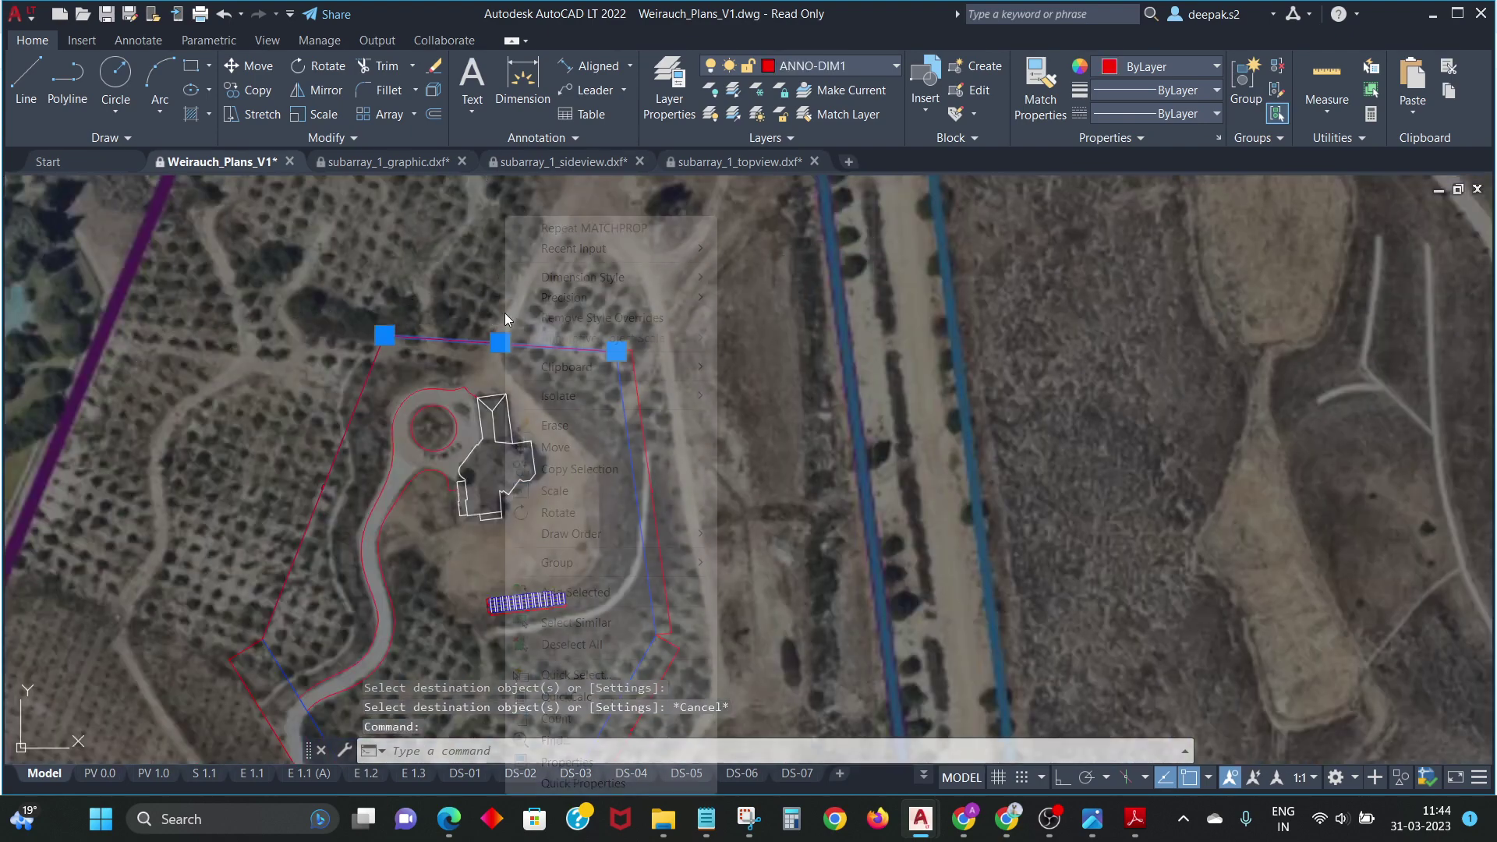
- Select all similar aligned dimensions and view their properties, then close without changes
right_click(499, 503)
left_click(578, 623)
scroll(564, 445, "up", 2)
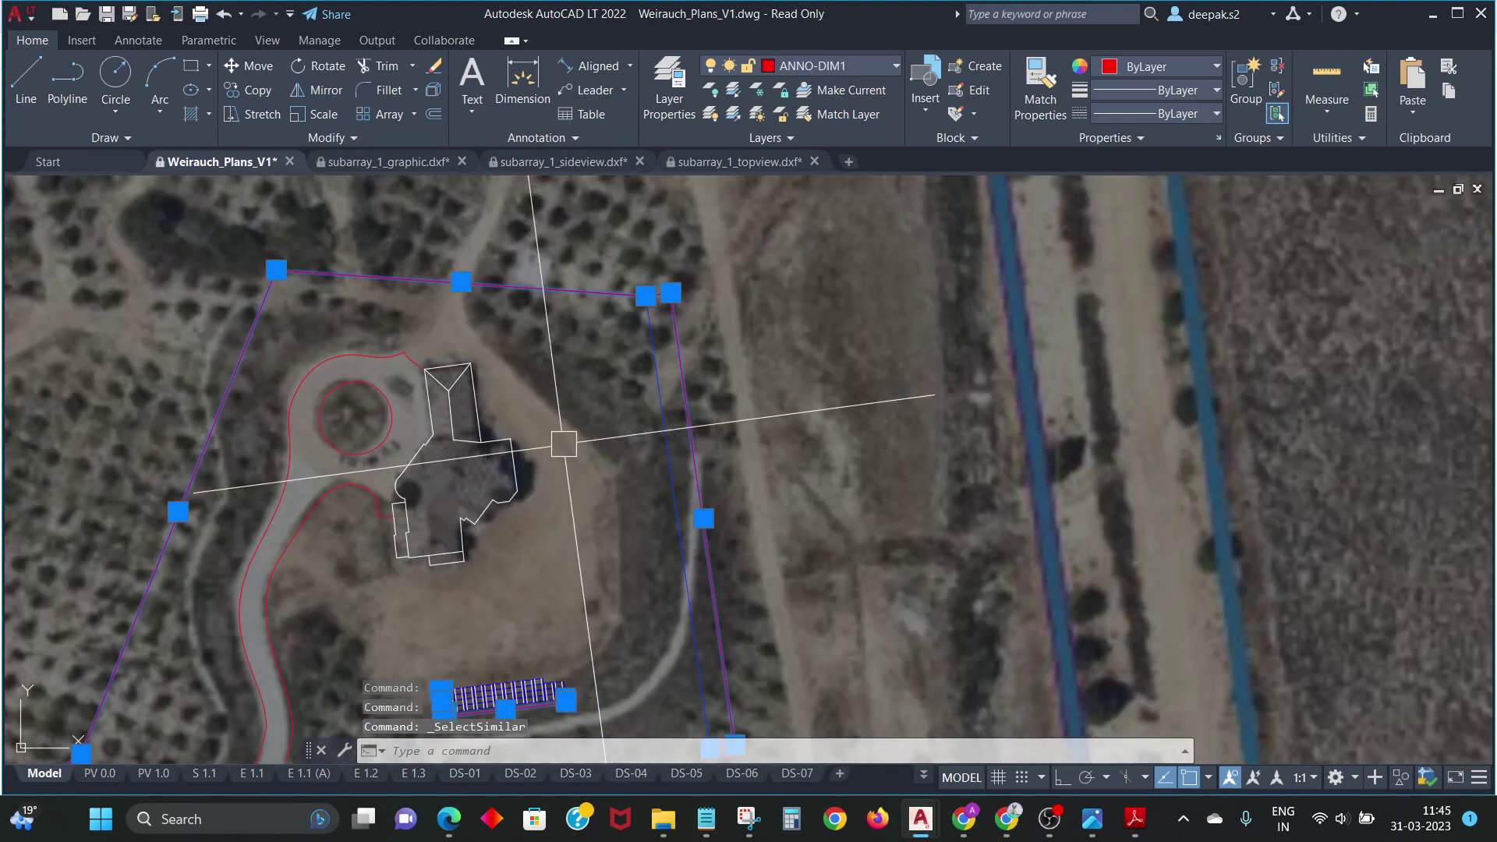
key("ctrl+1")
scroll(254, 338, "down", 3)
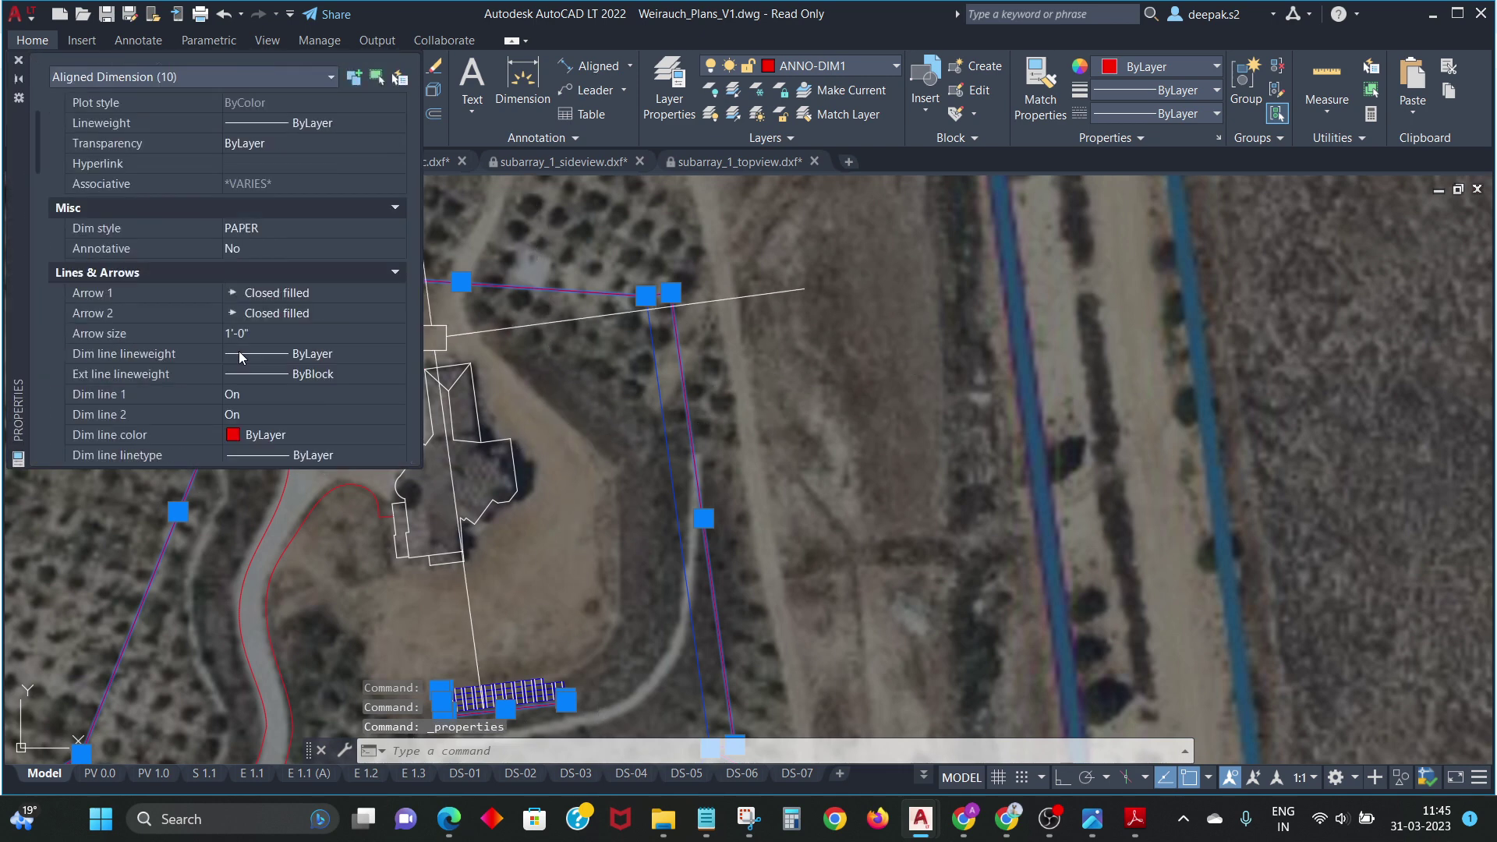
scroll(236, 362, "down", 2)
scroll(237, 362, "down", 3)
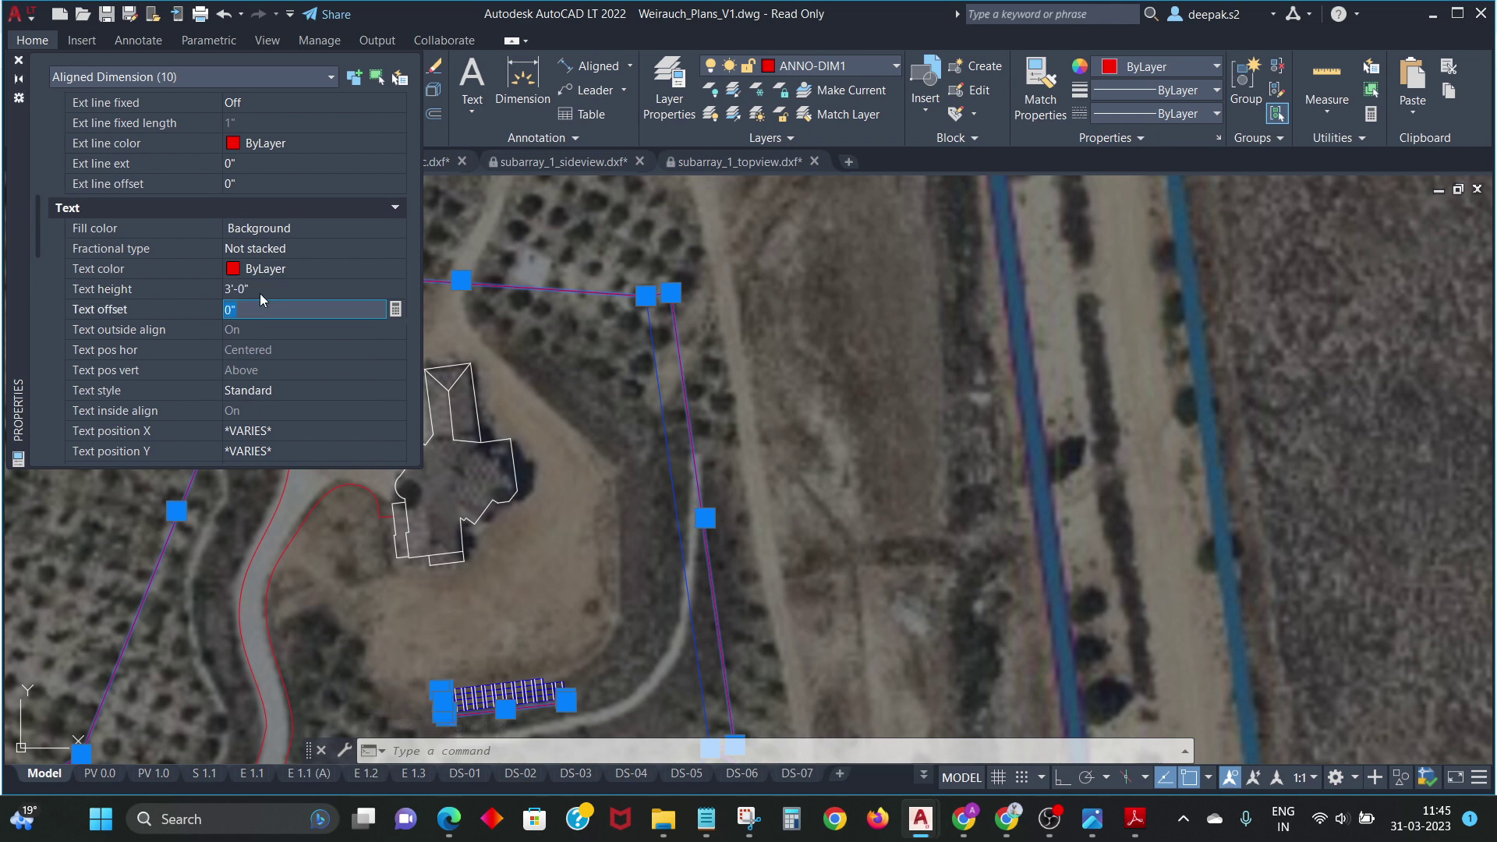
left_click(14, 63)
key("Escape")
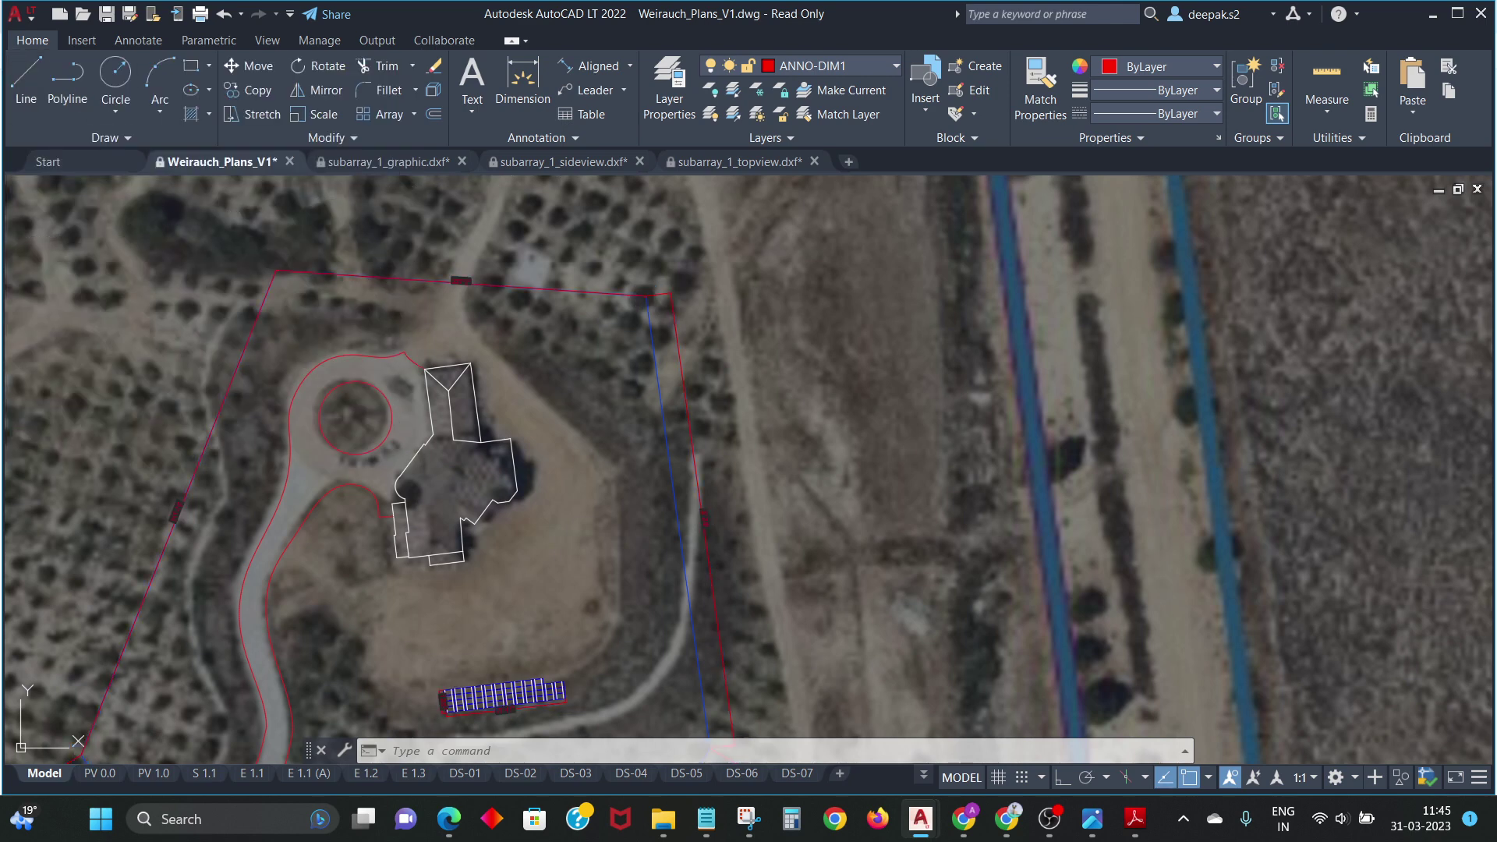
scroll(611, 306, "up", 5)
scroll(612, 307, "up", 1)
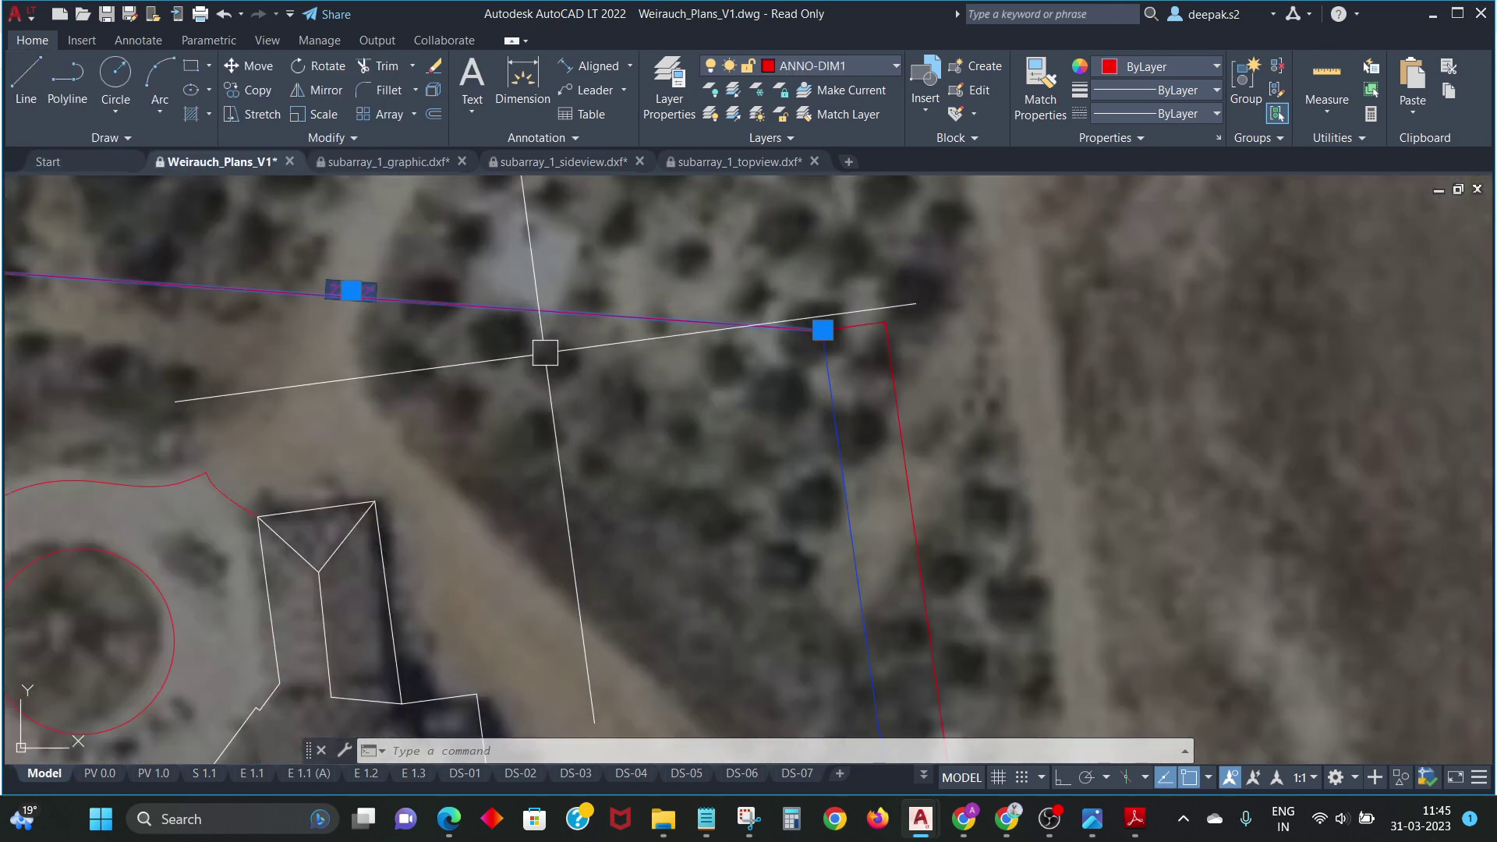
- Set Arrow size to 3 for all ten selected aligned dimensions, then close Properties
right_click(546, 348)
left_click(593, 624)
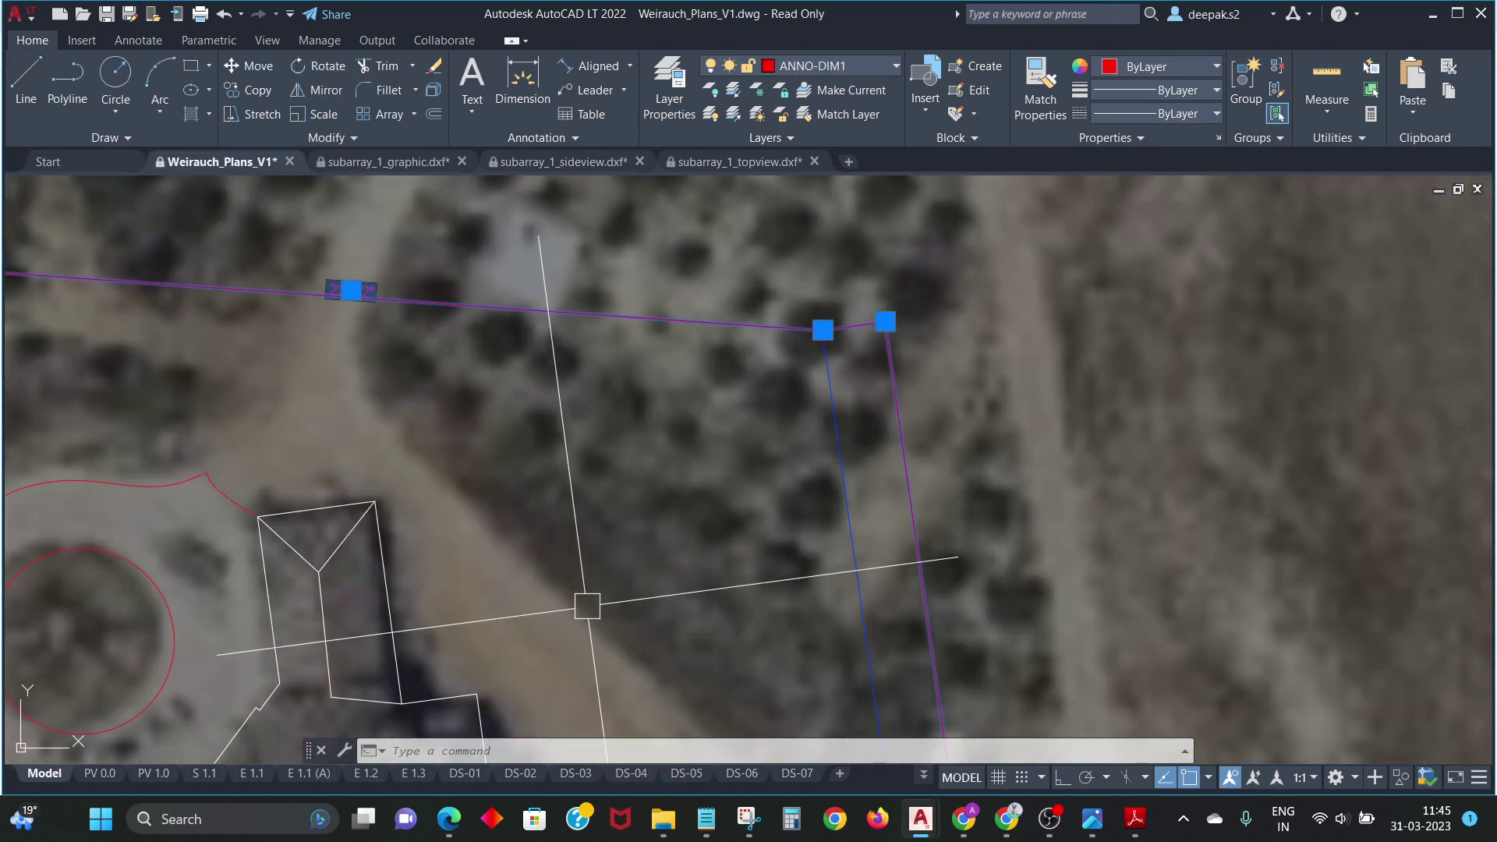
key("ctrl+1")
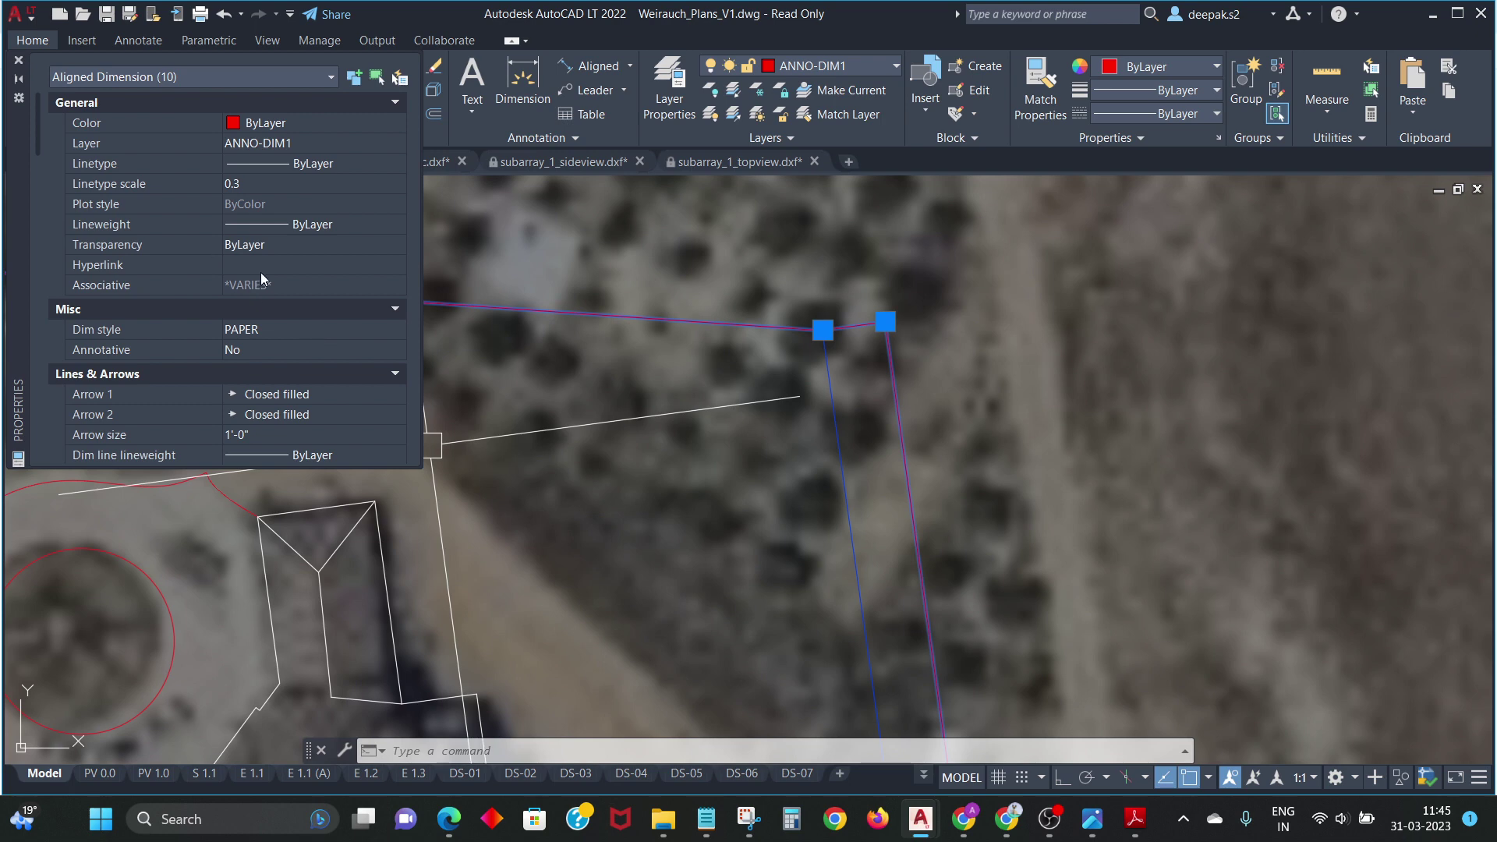
left_click(266, 435)
type("3'")
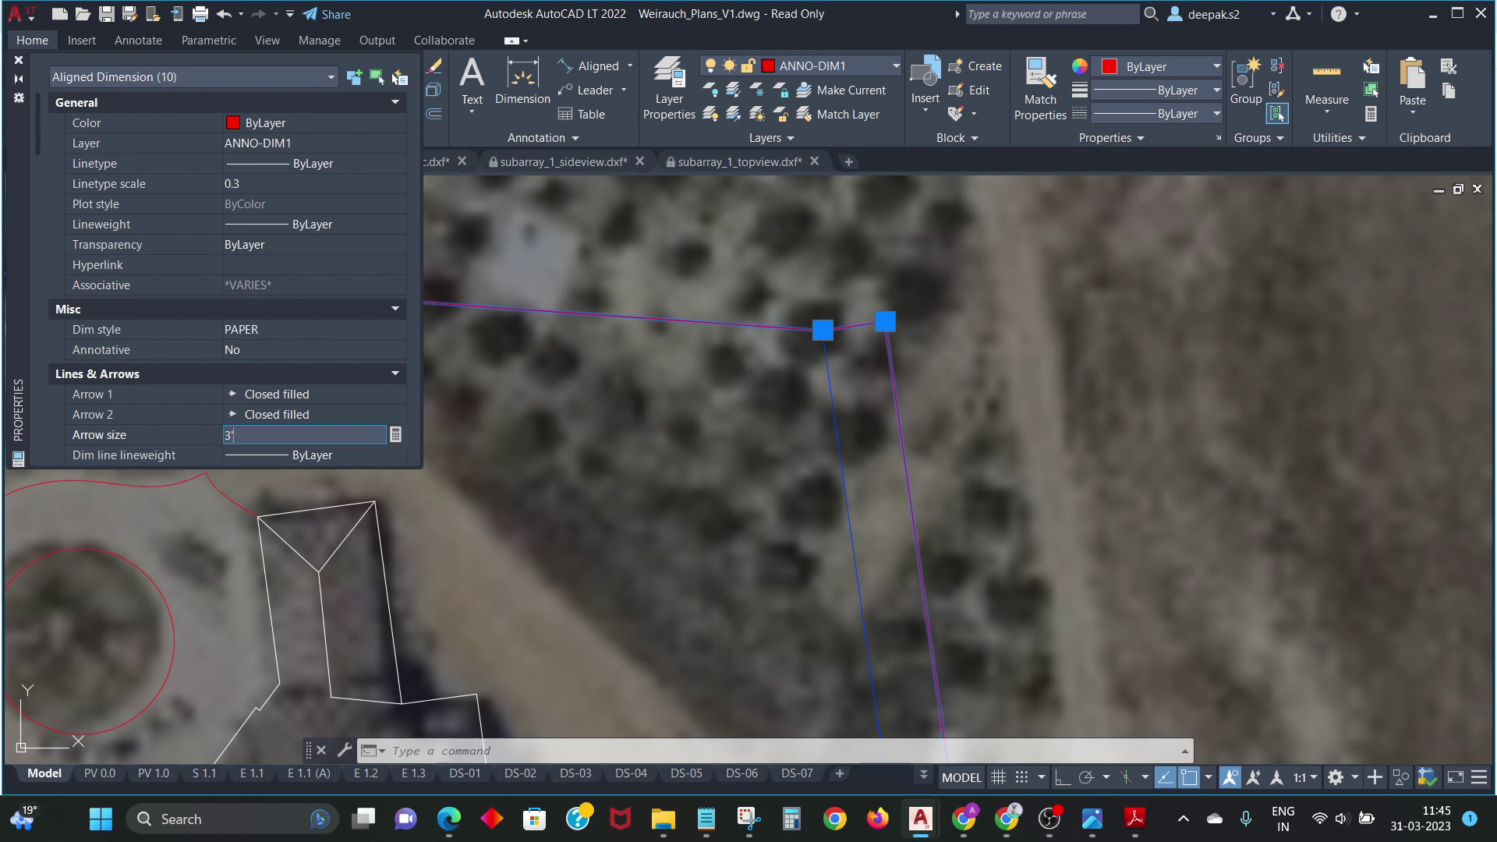
key("Return")
key("Escape")
scroll(789, 358, "down", 4)
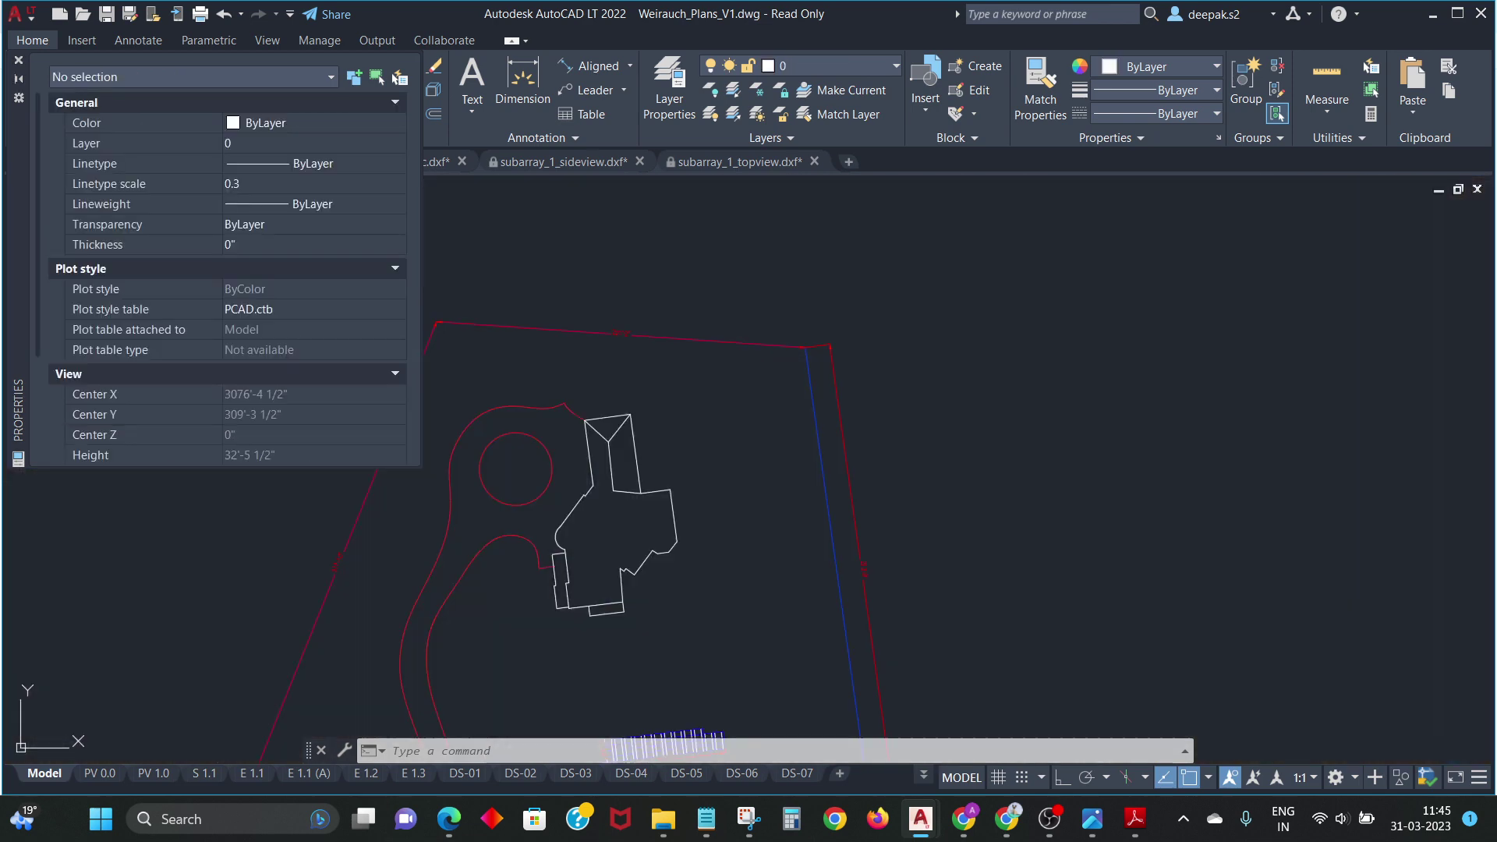
scroll(616, 333, "down", 3)
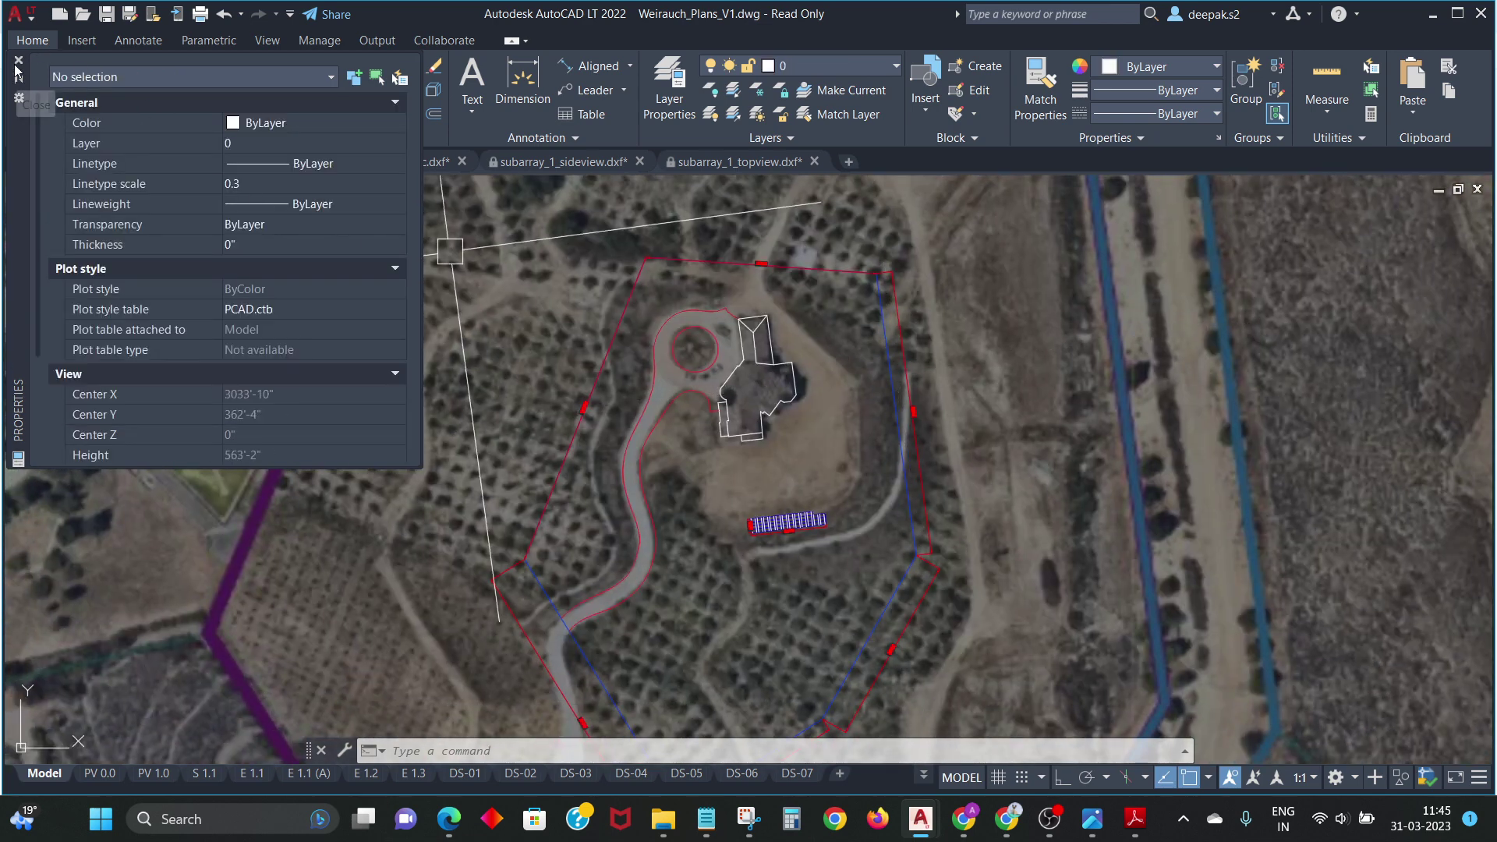
left_click(19, 60)
middle_click_drag(882, 538, 702, 494)
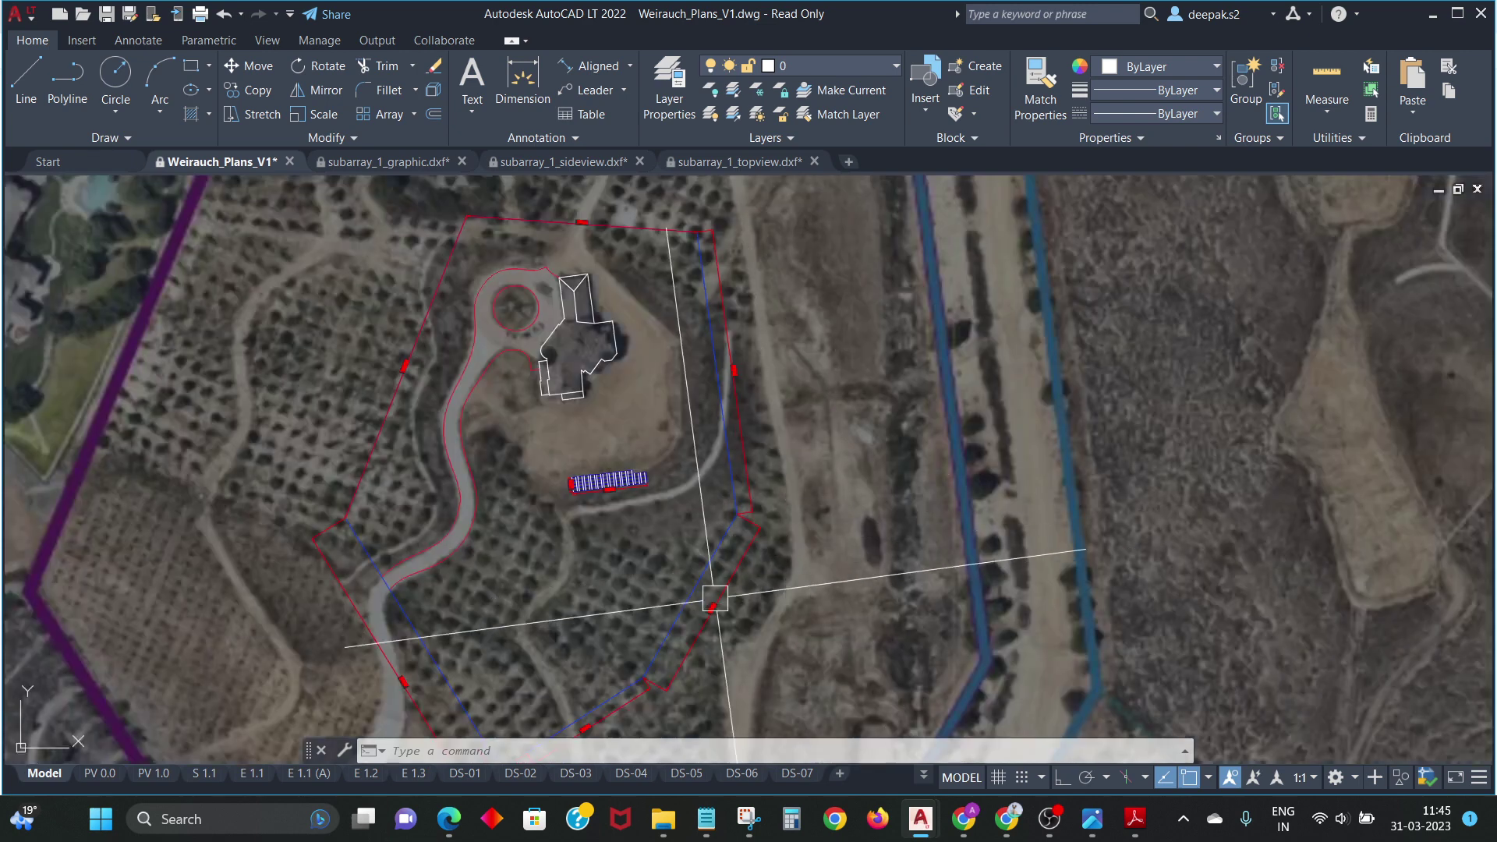
scroll(679, 530, "up", 2)
scroll(641, 461, "up", 2)
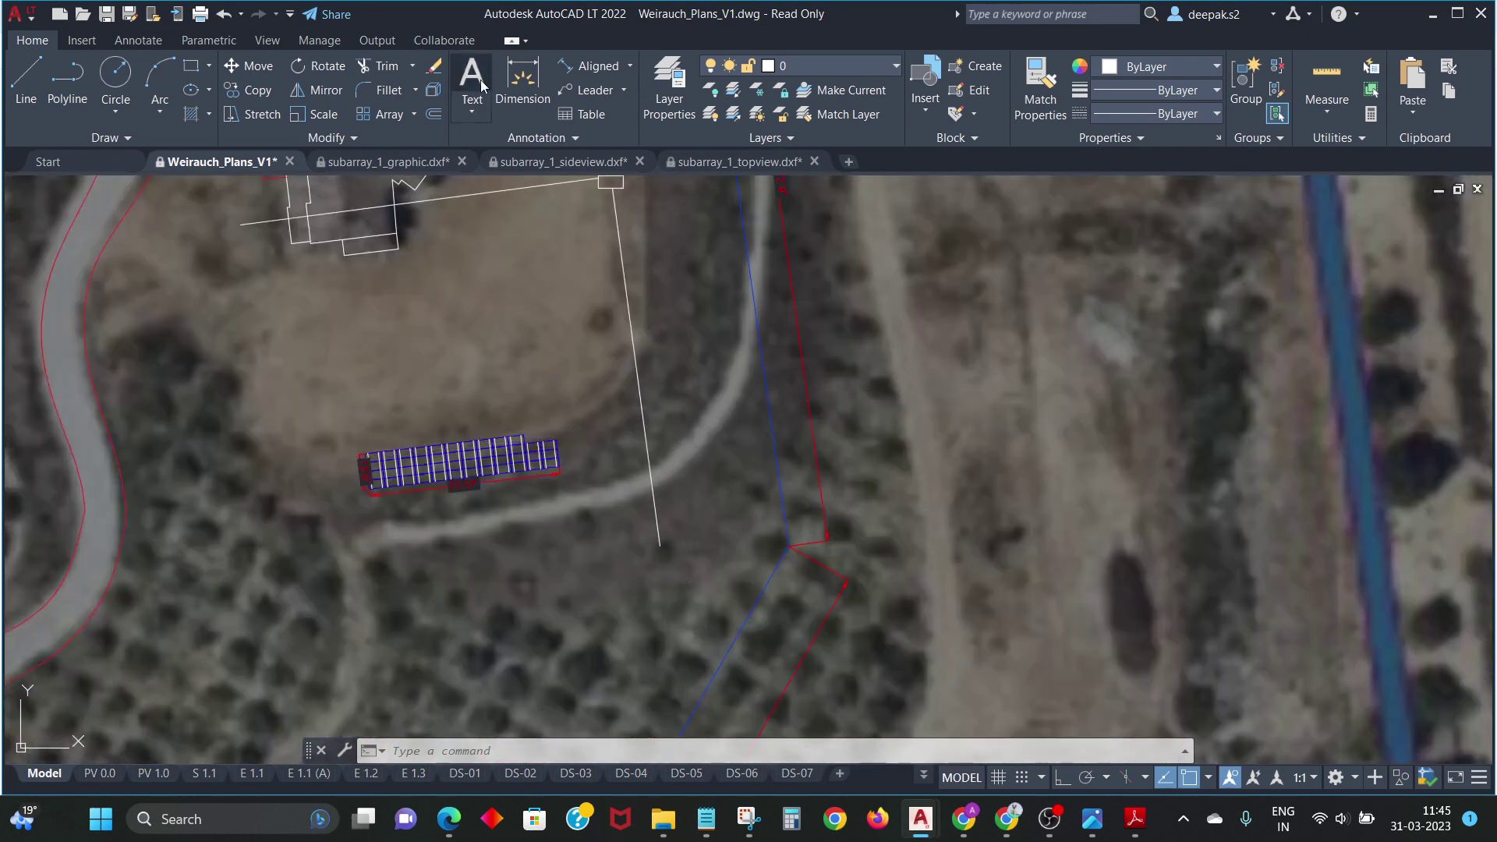
- Add an aligned dimension from the solar array's corner to the blue property line
left_click(599, 66)
scroll(585, 460, "up", 2)
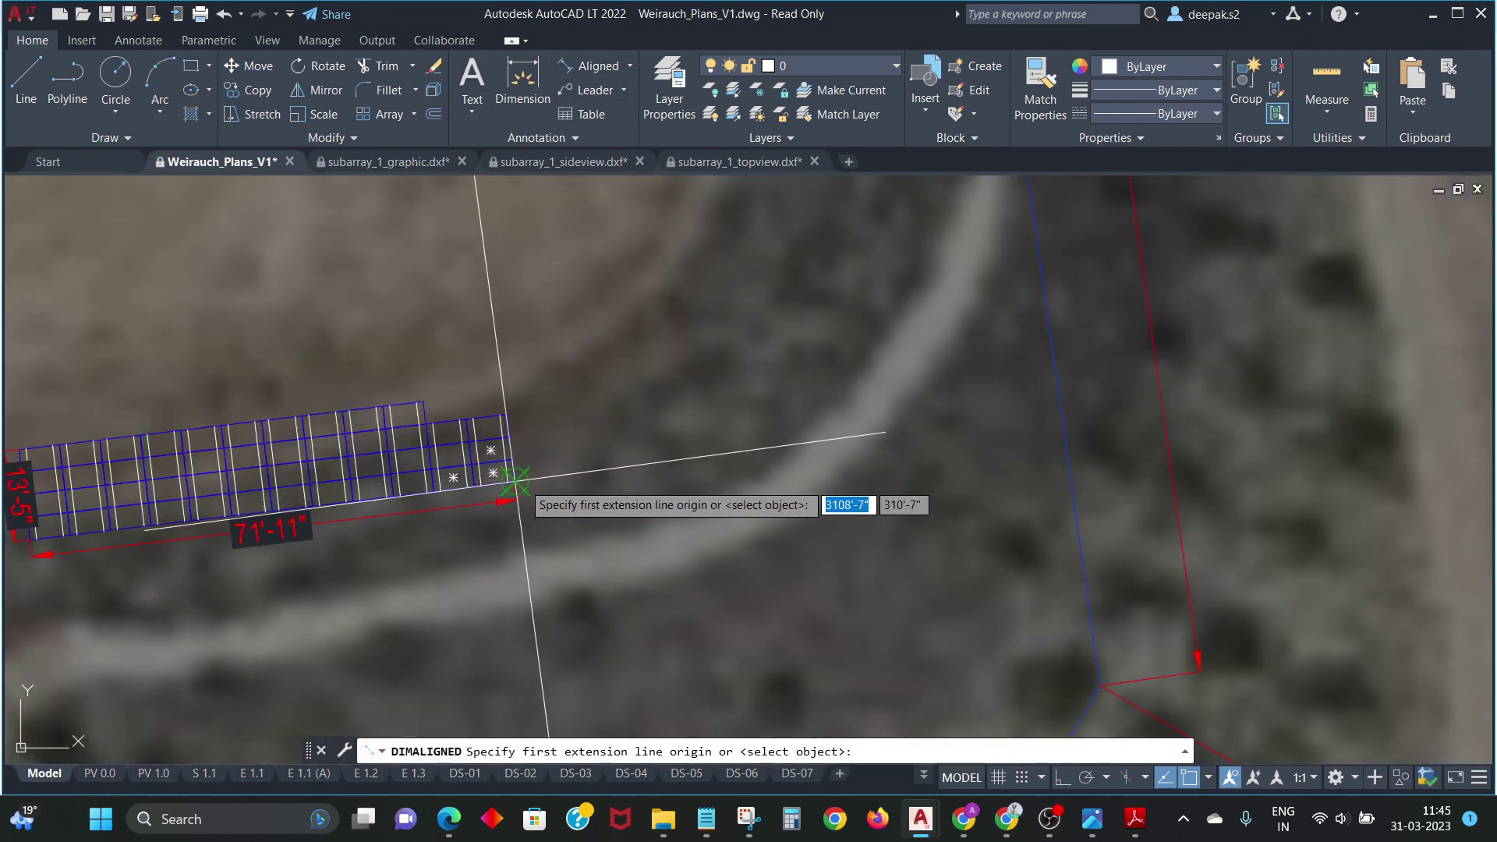
left_click(512, 481)
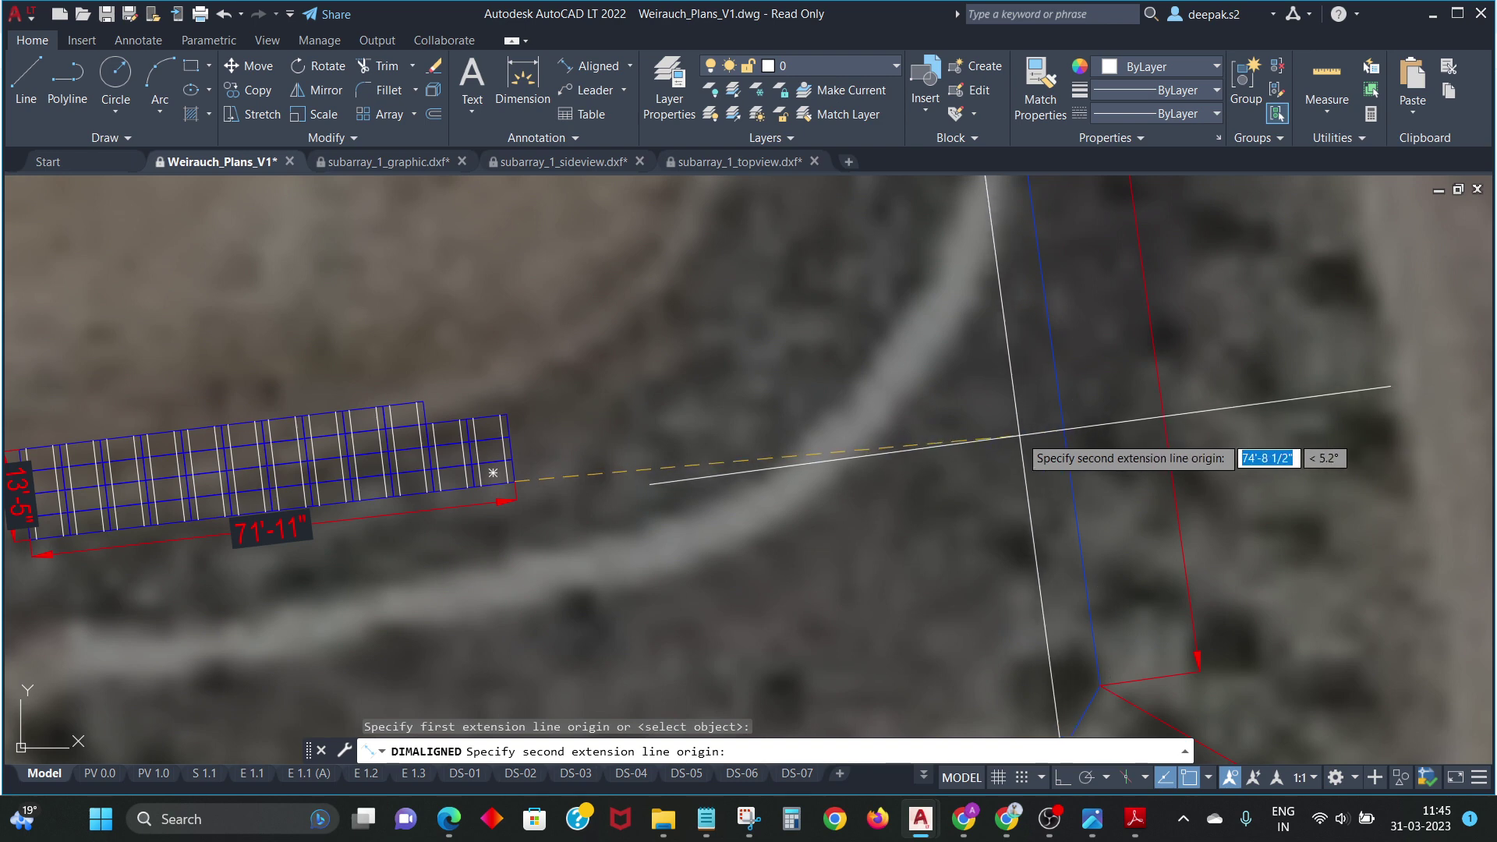
key("F8")
scroll(1013, 444, "up", 3)
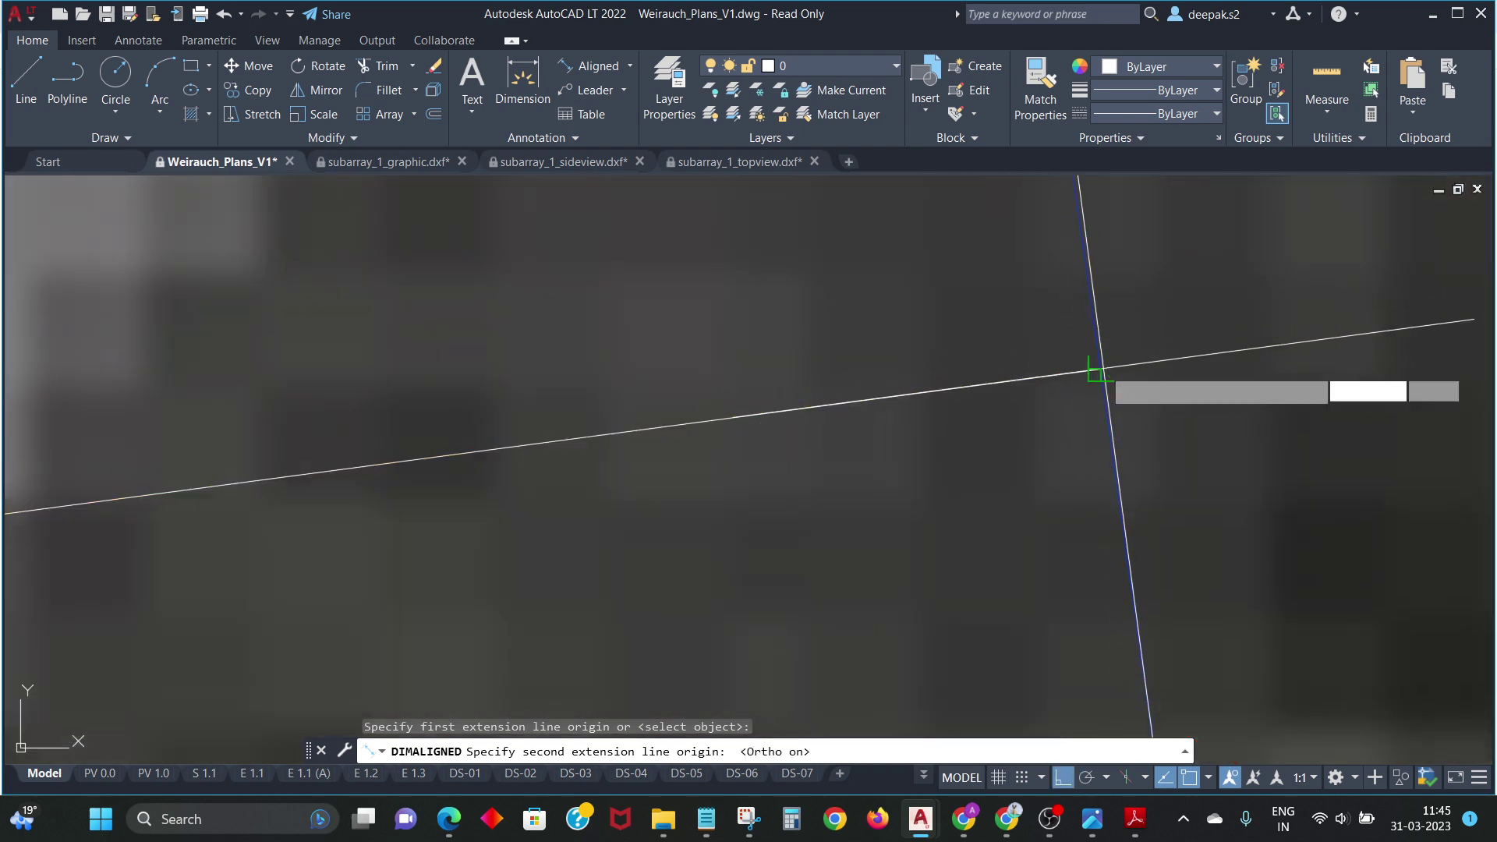
left_click(1096, 373)
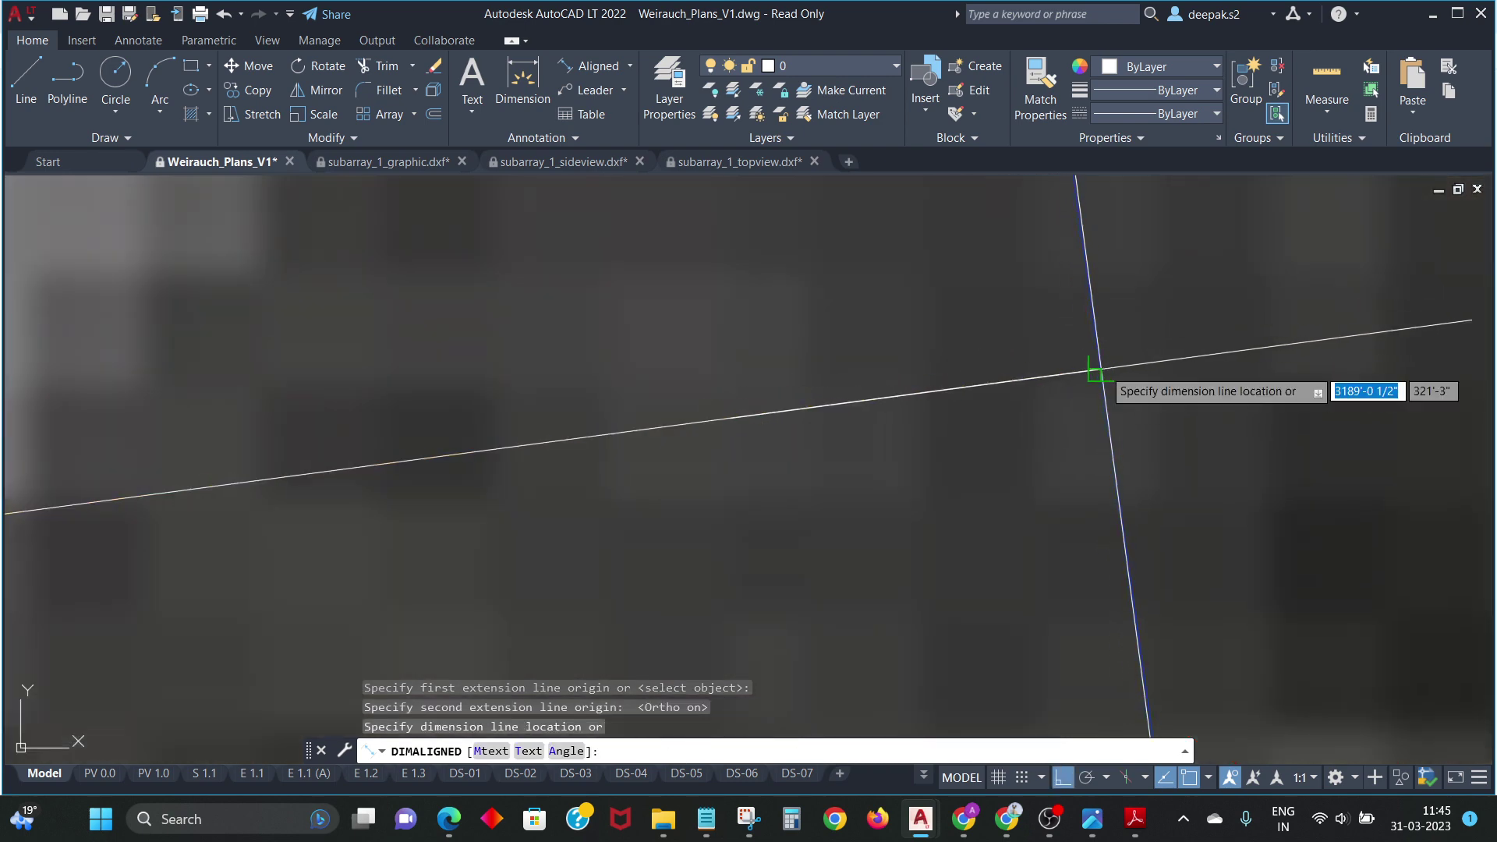
key("Return")
- Dimension from the array's lower-left corner down to the blue line
scroll(1100, 364, "down", 5)
mouse_move(980, 408)
middle_mouse_down()
mouse_move(642, 367)
mouse_move(535, 390)
middle_mouse_up()
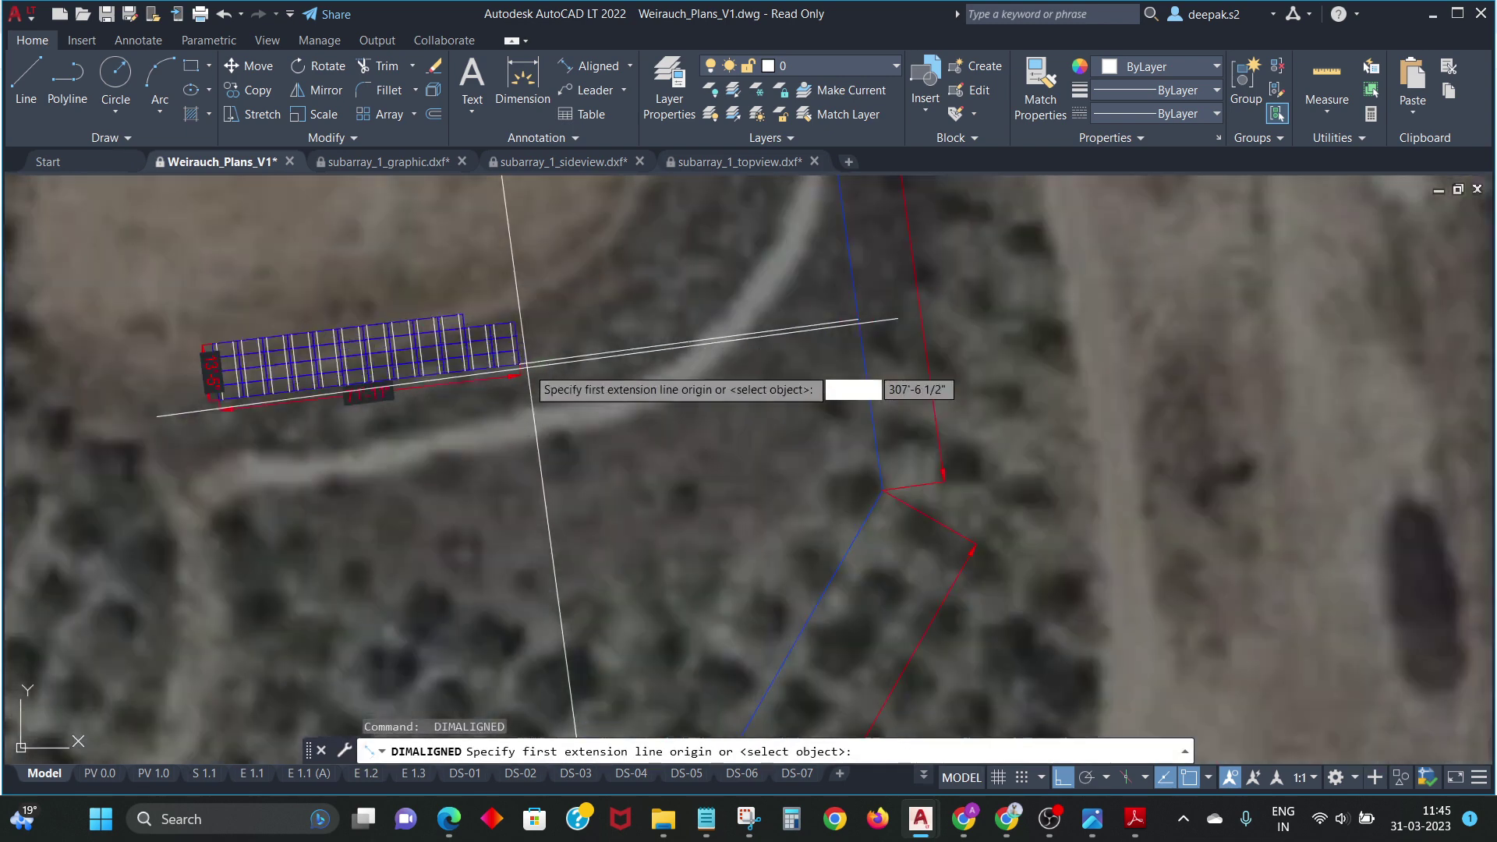
scroll(495, 347, "up", 2)
scroll(812, 294, "down", 2)
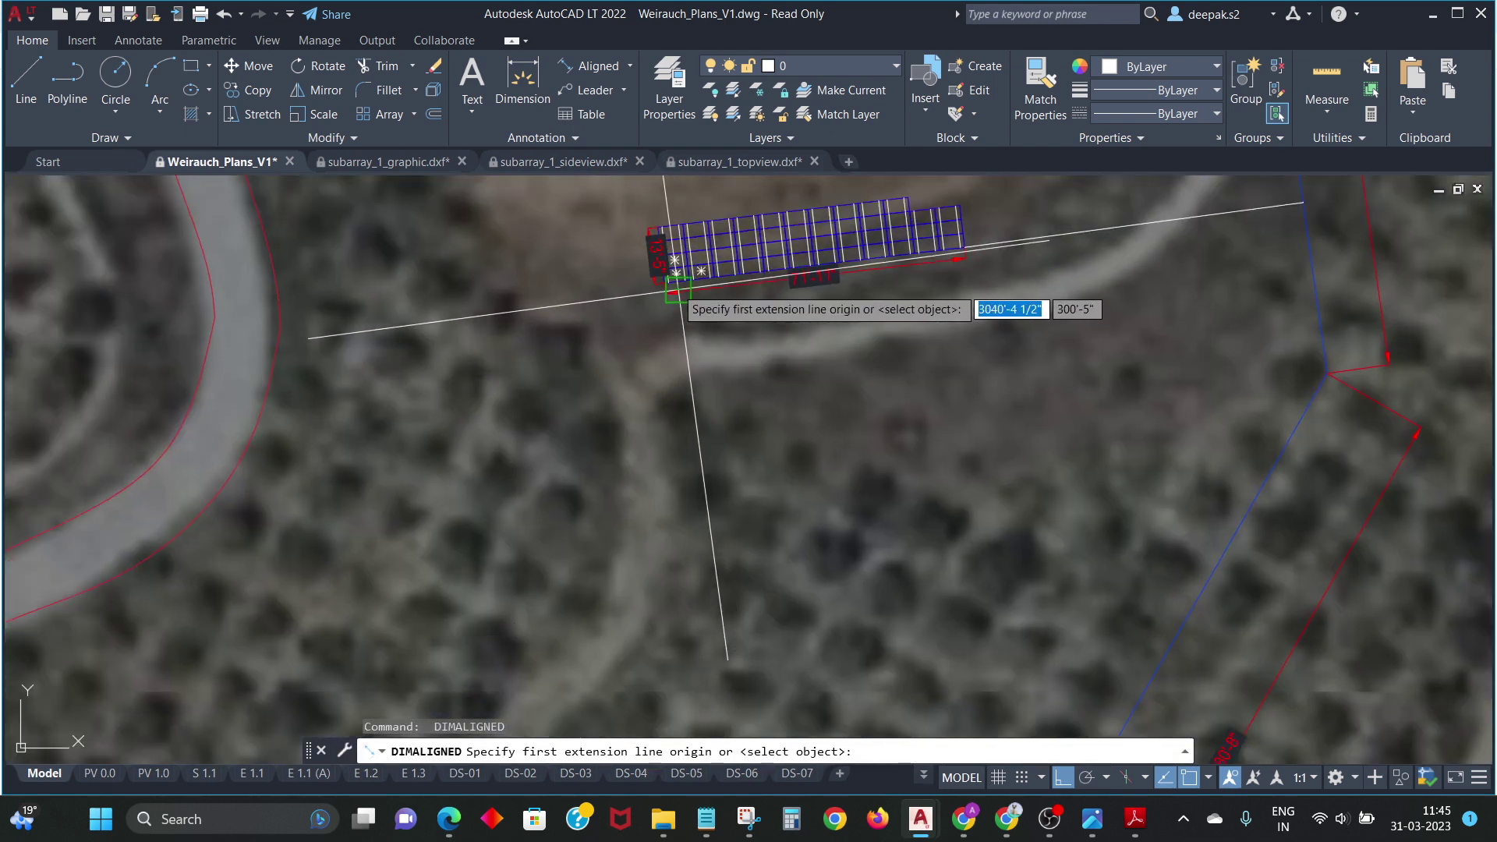
scroll(669, 284, "up", 6)
left_click(687, 257)
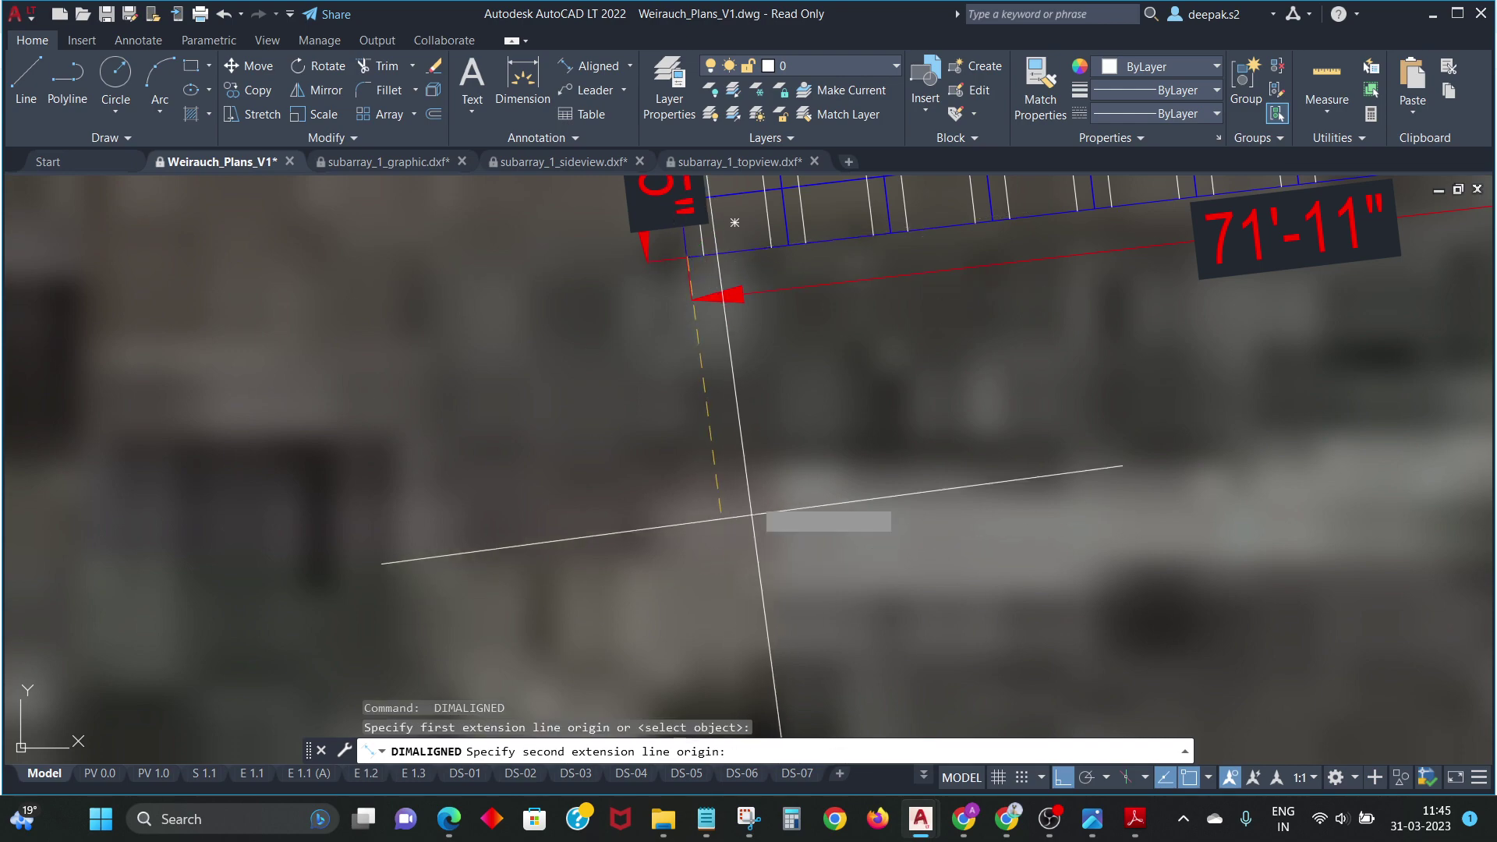
scroll(780, 405, "down", 3)
scroll(686, 319, "down", 2)
scroll(696, 407, "down", 2)
scroll(710, 414, "up", 3)
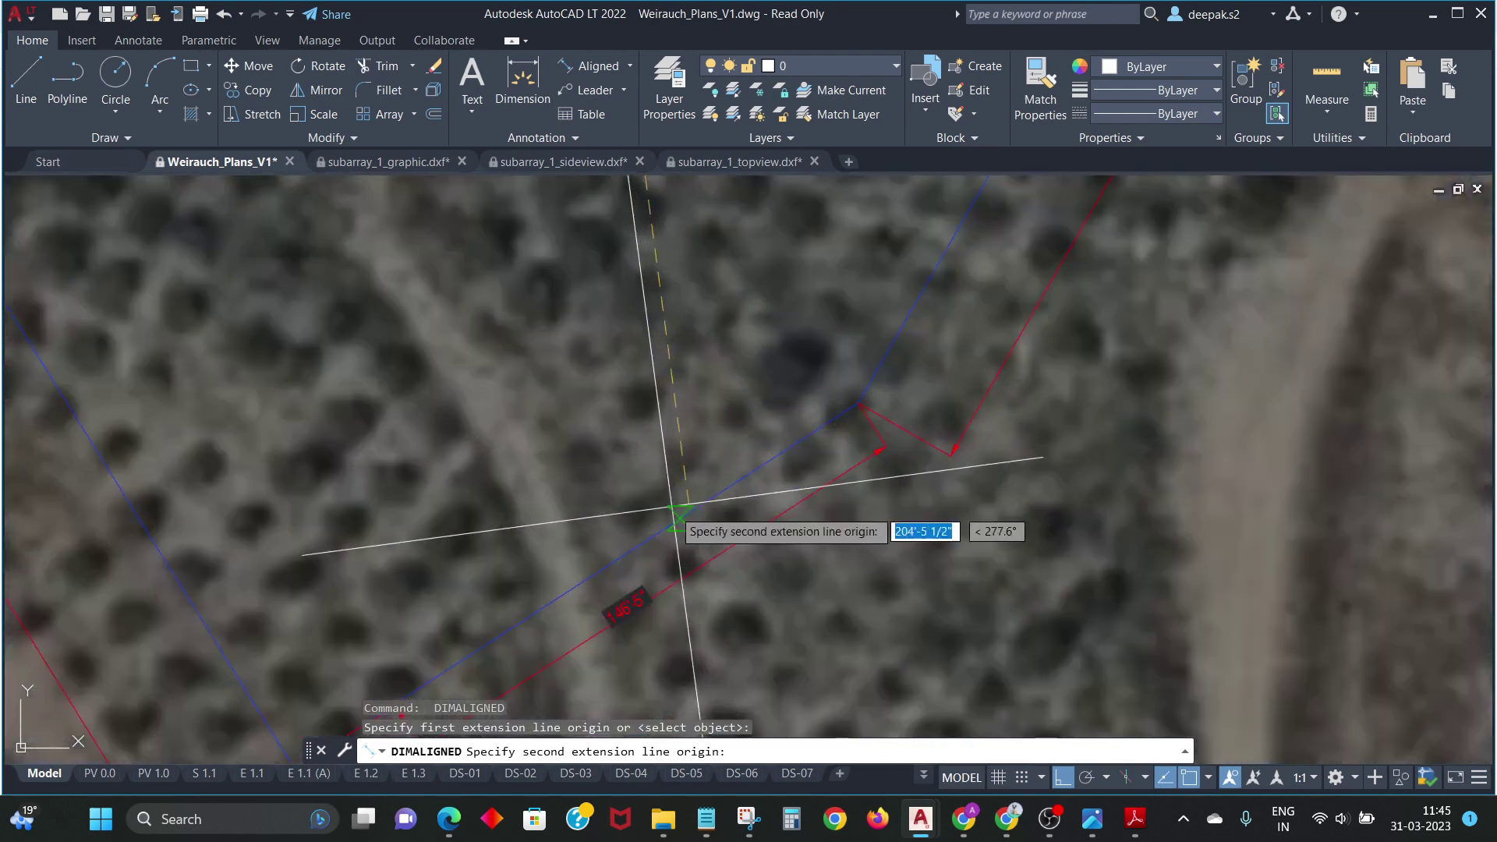
left_click(689, 511)
left_click(686, 501)
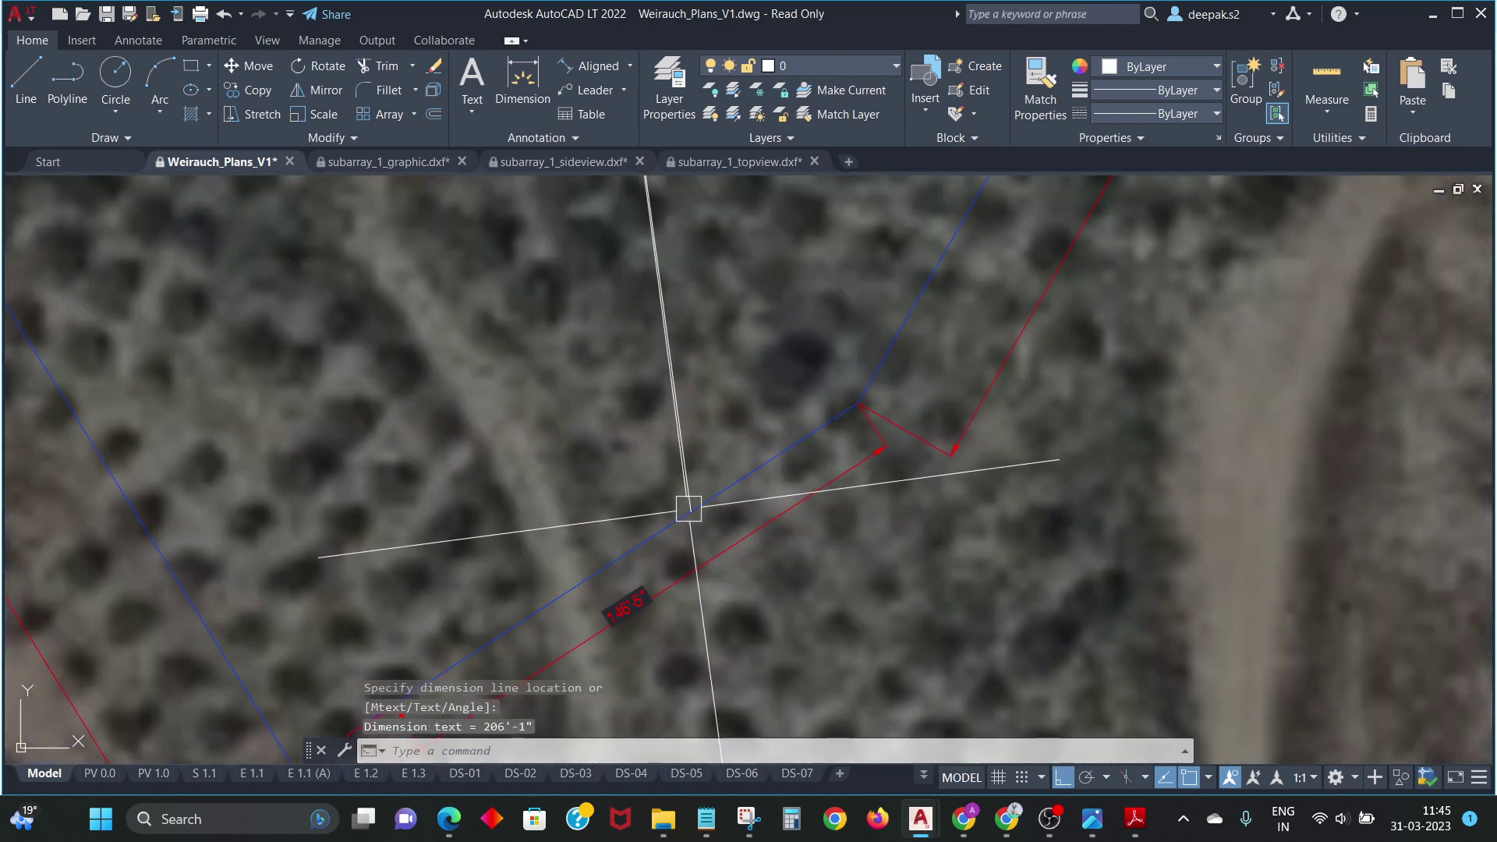
key("Return")
scroll(686, 468, "down", 3)
scroll(631, 429, "down", 3)
scroll(655, 394, "up", 4)
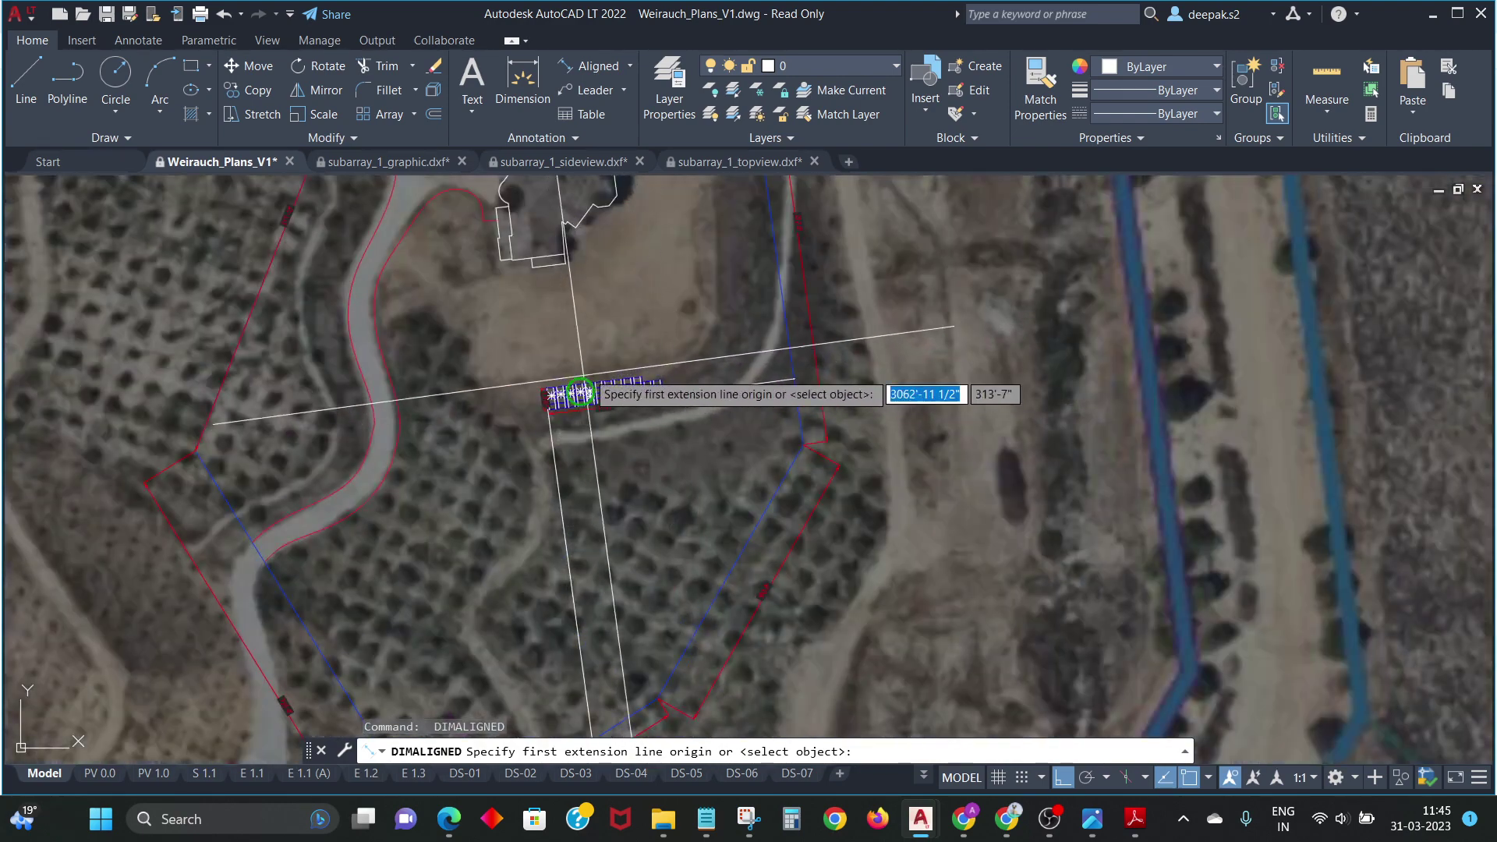
scroll(581, 392, "up", 3)
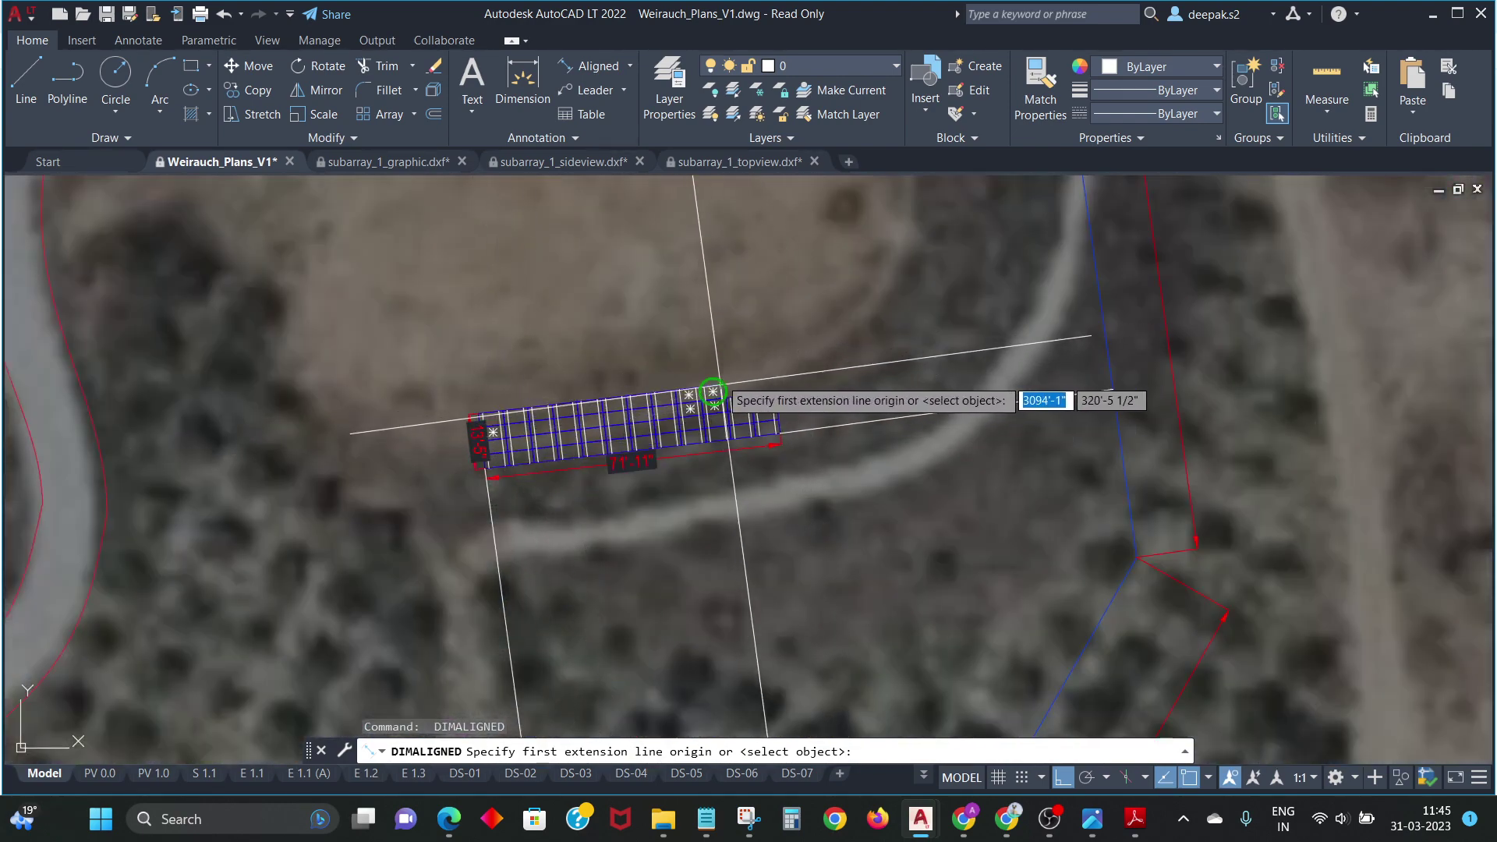
scroll(716, 275, "down", 3)
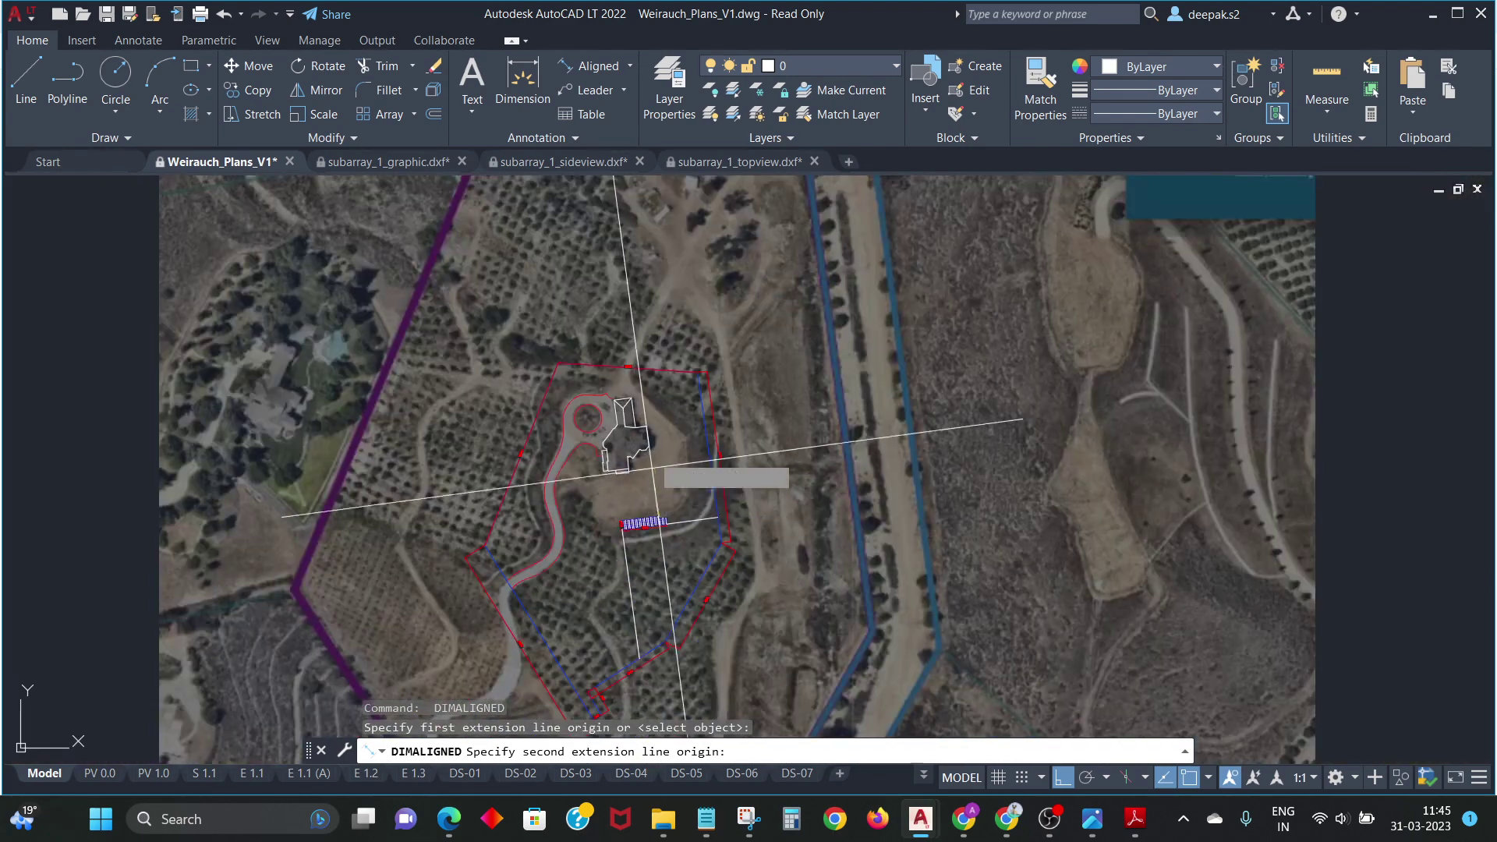
scroll(647, 359, "up", 3)
left_click(576, 306)
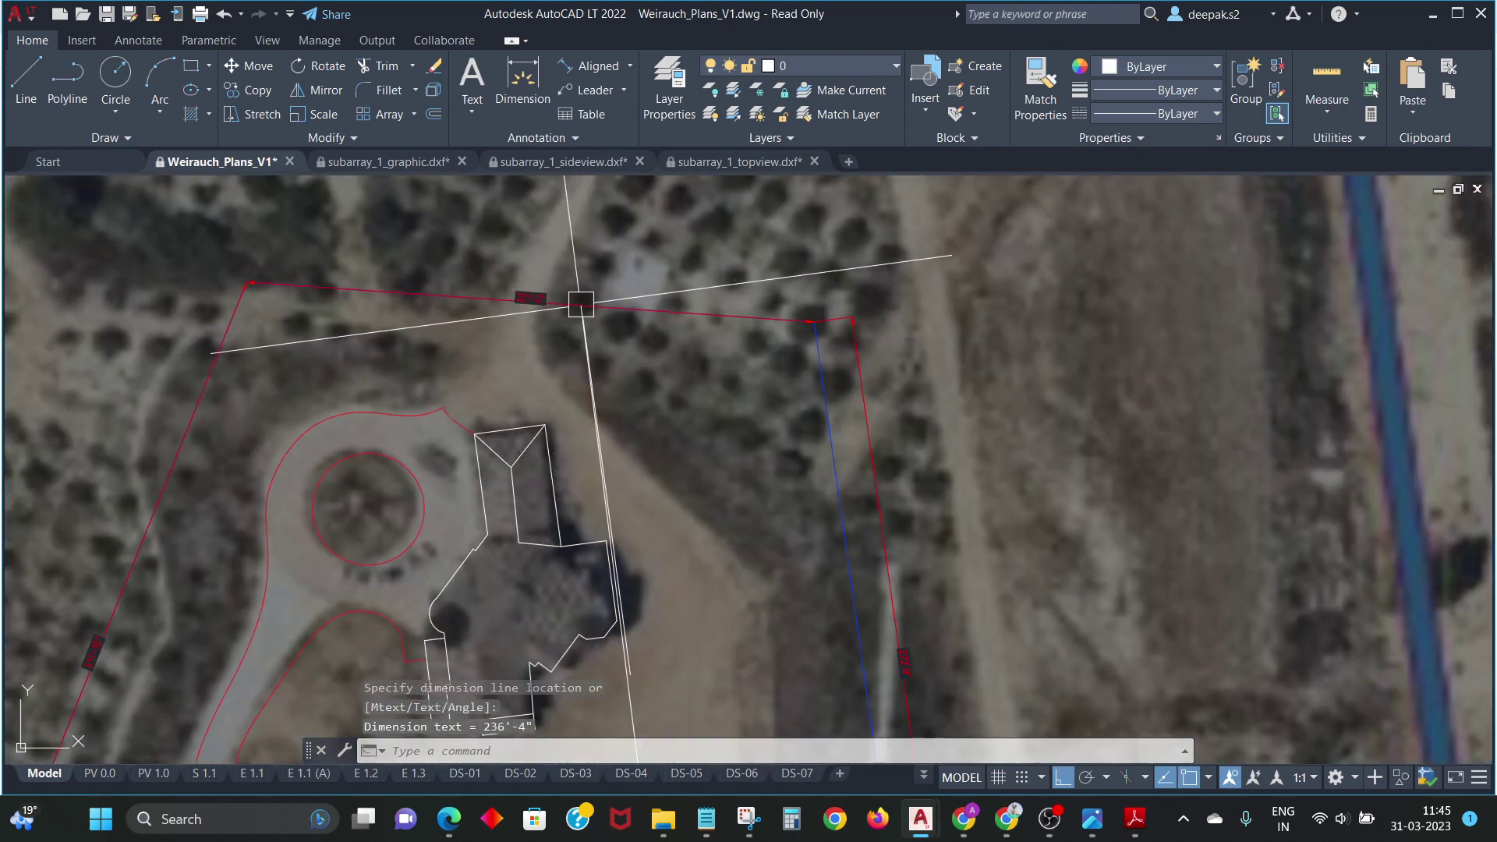
key("Return")
- Dimension from the array's left end to the property-line corner, then end the command
scroll(668, 502, "down", 3)
scroll(713, 414, "up", 3)
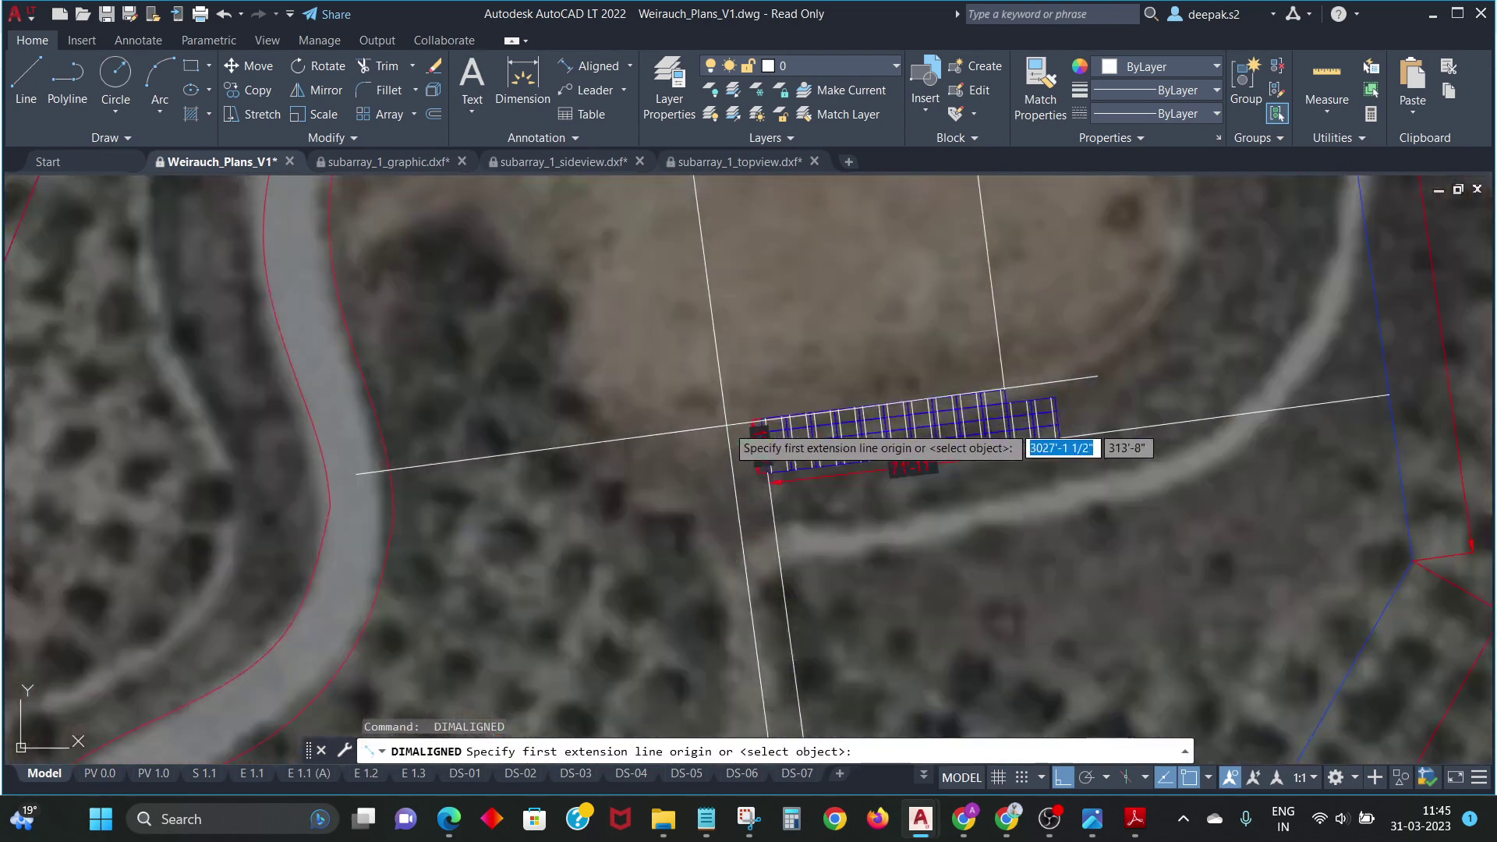
scroll(733, 425, "up", 5)
left_click(765, 408)
scroll(219, 381, "down", 3)
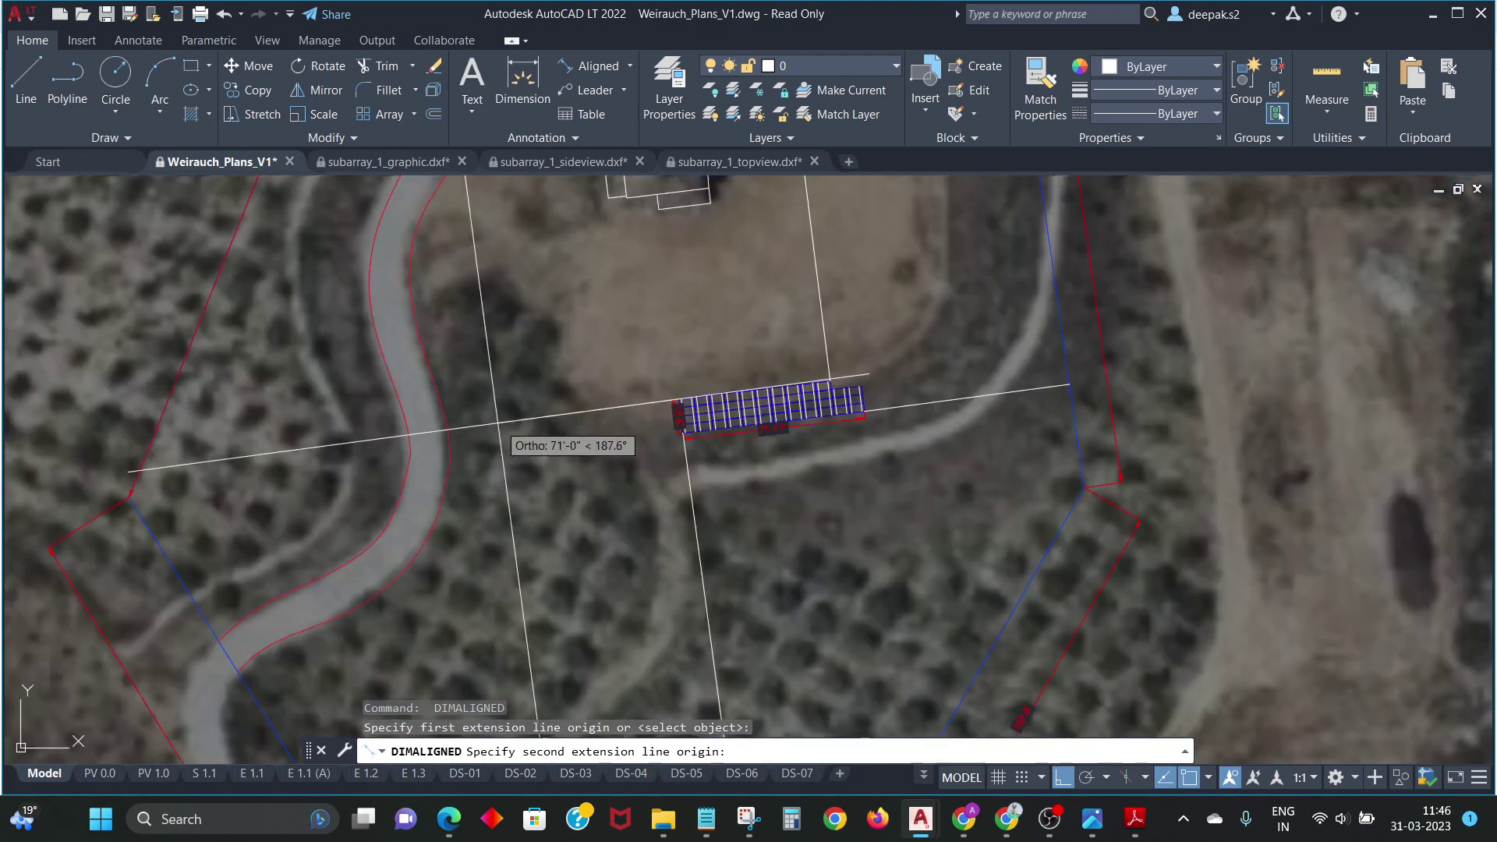
scroll(669, 437, "down", 2)
scroll(616, 397, "up", 3)
scroll(694, 195, "up", 2)
mouse_move(696, 199)
middle_mouse_down()
mouse_move(619, 294)
mouse_move(535, 359)
middle_mouse_up()
left_click(546, 340)
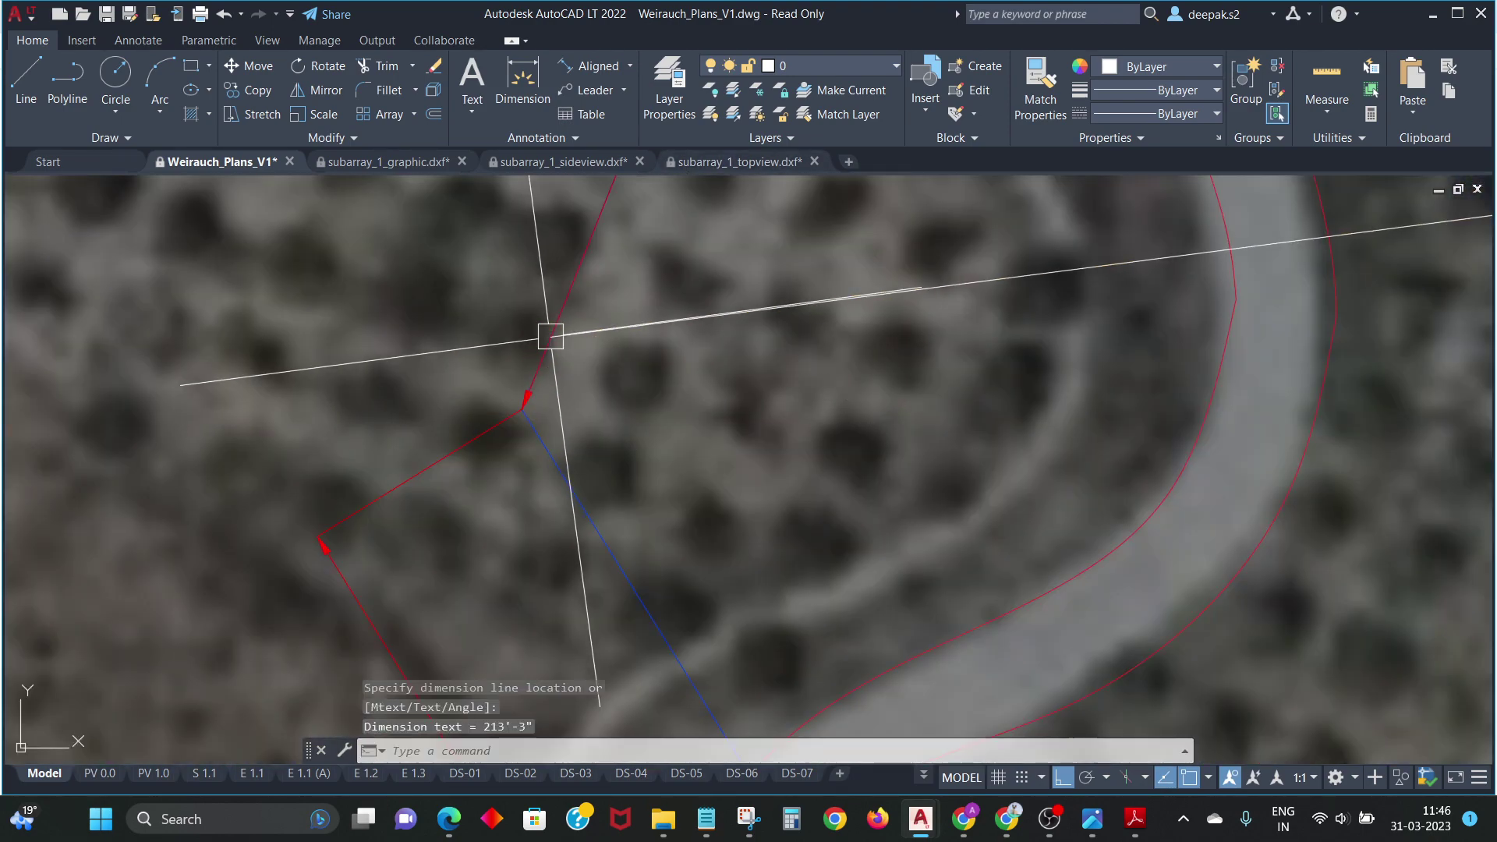
key("Return")
scroll(858, 351, "down", 3)
scroll(974, 374, "down", 3)
scroll(739, 458, "up", 3)
key("Escape")
scroll(739, 458, "up", 2)
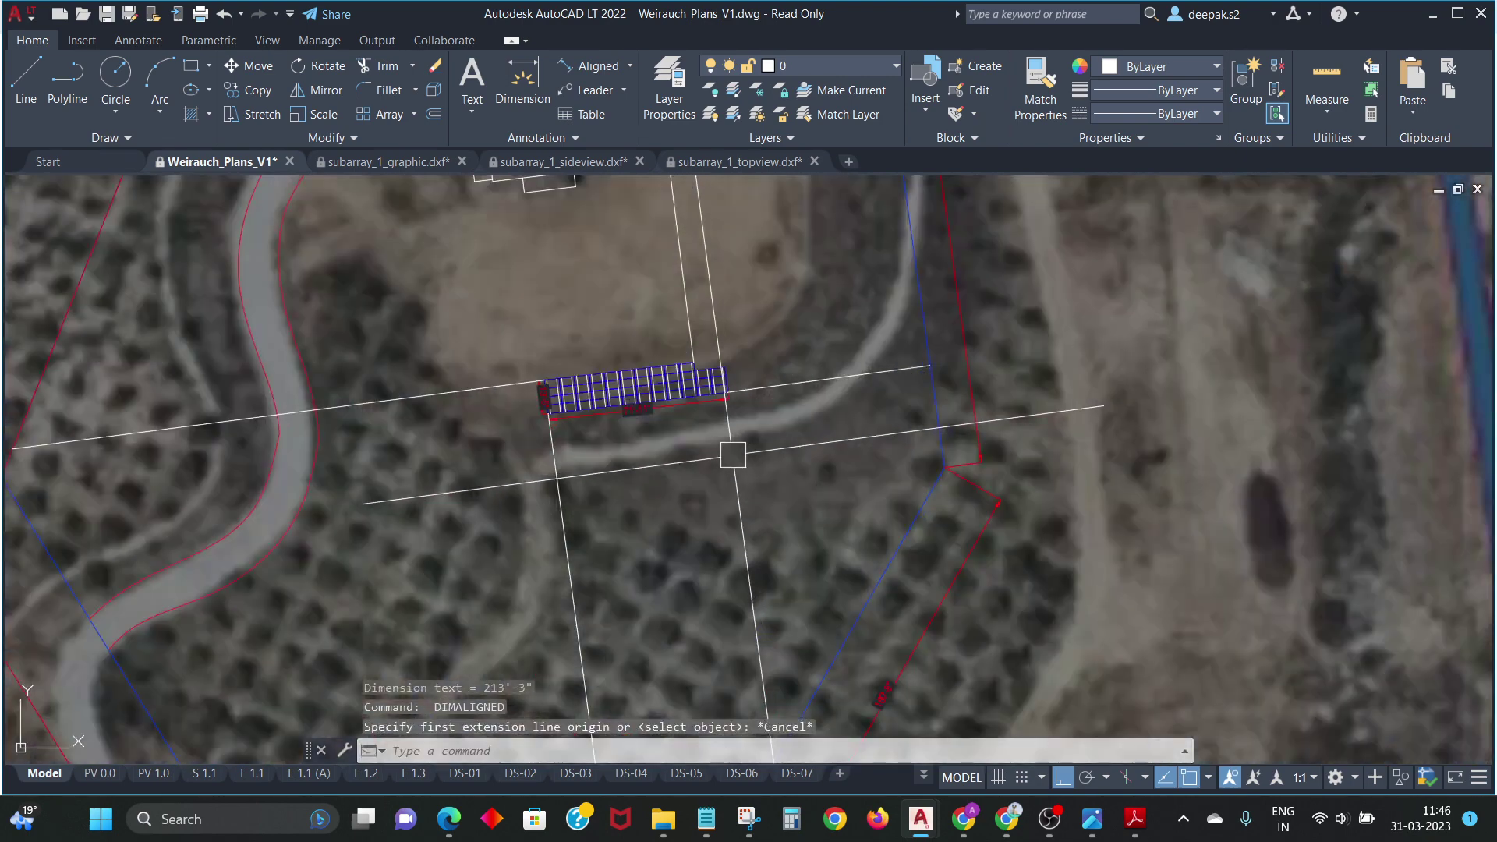
- Use MATCHPROP to turn the new white dimensions red like the existing ones
type("a")
key("Return")
left_click(639, 412)
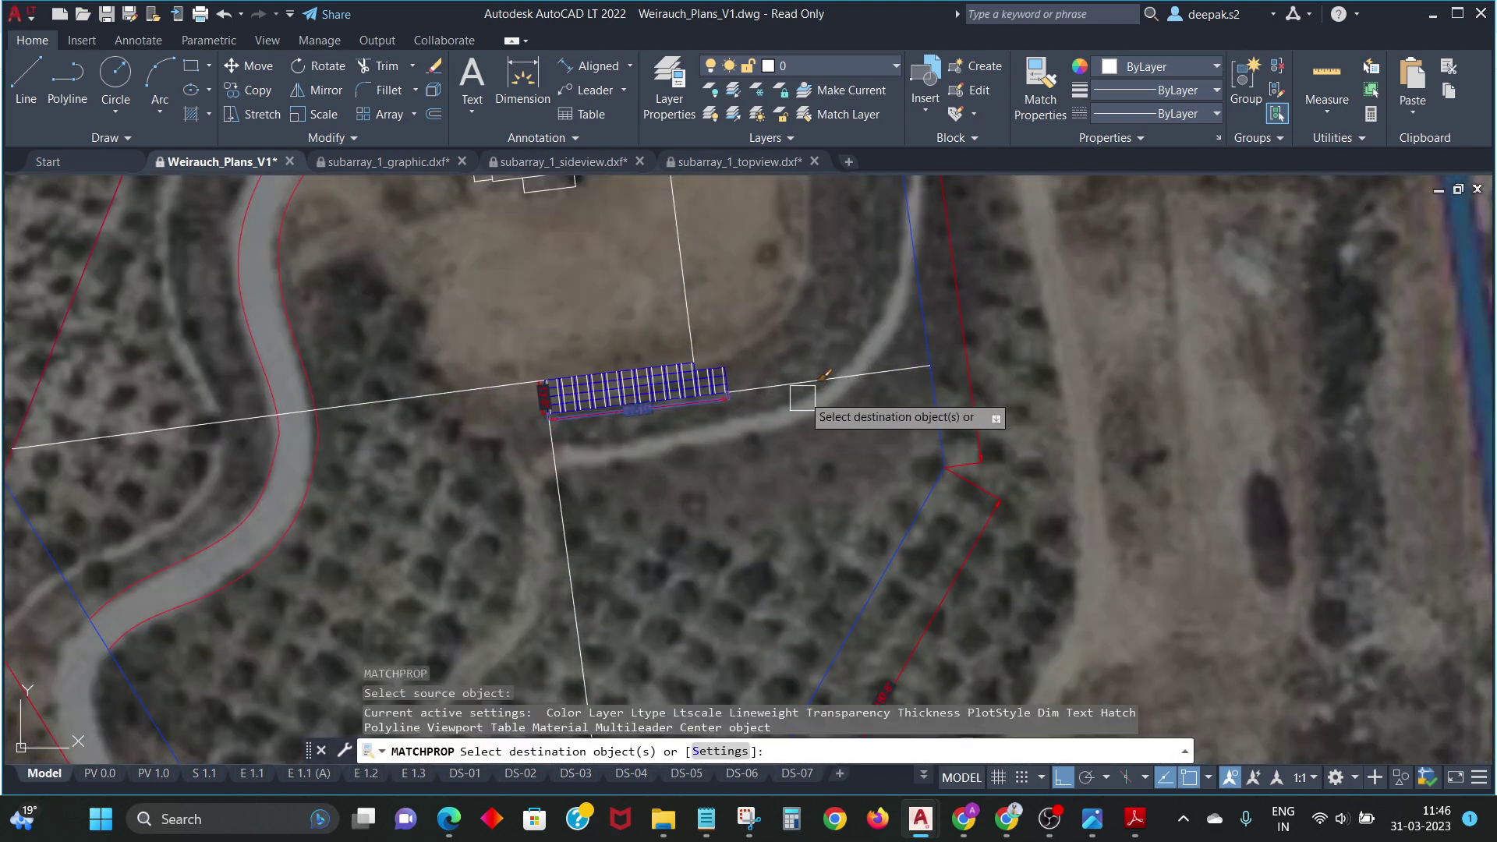
left_click(807, 381)
left_click(476, 363)
left_click(454, 441)
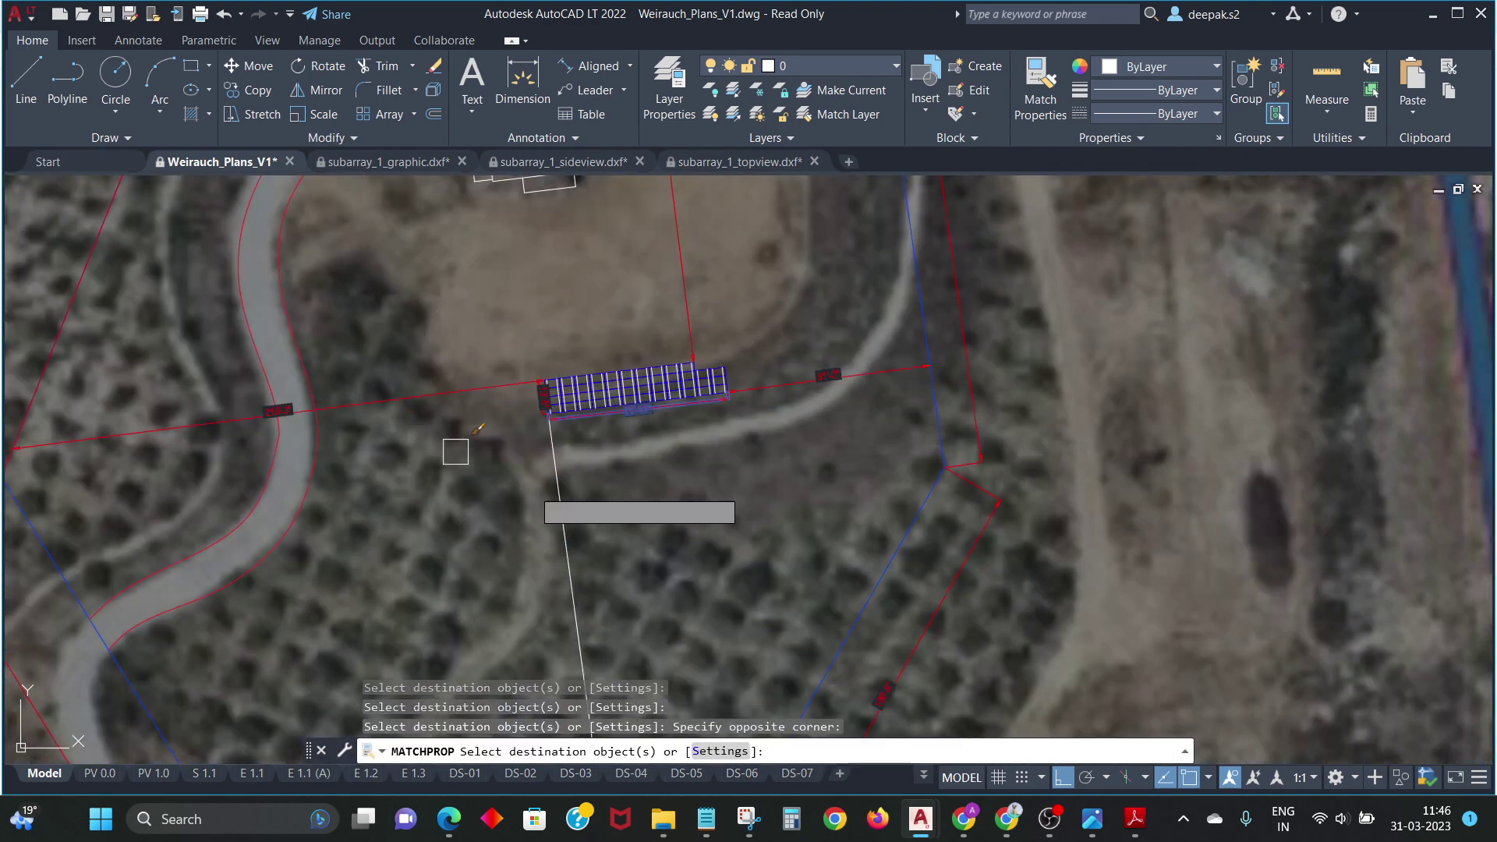
scroll(568, 540, "down", 5)
key("Escape")
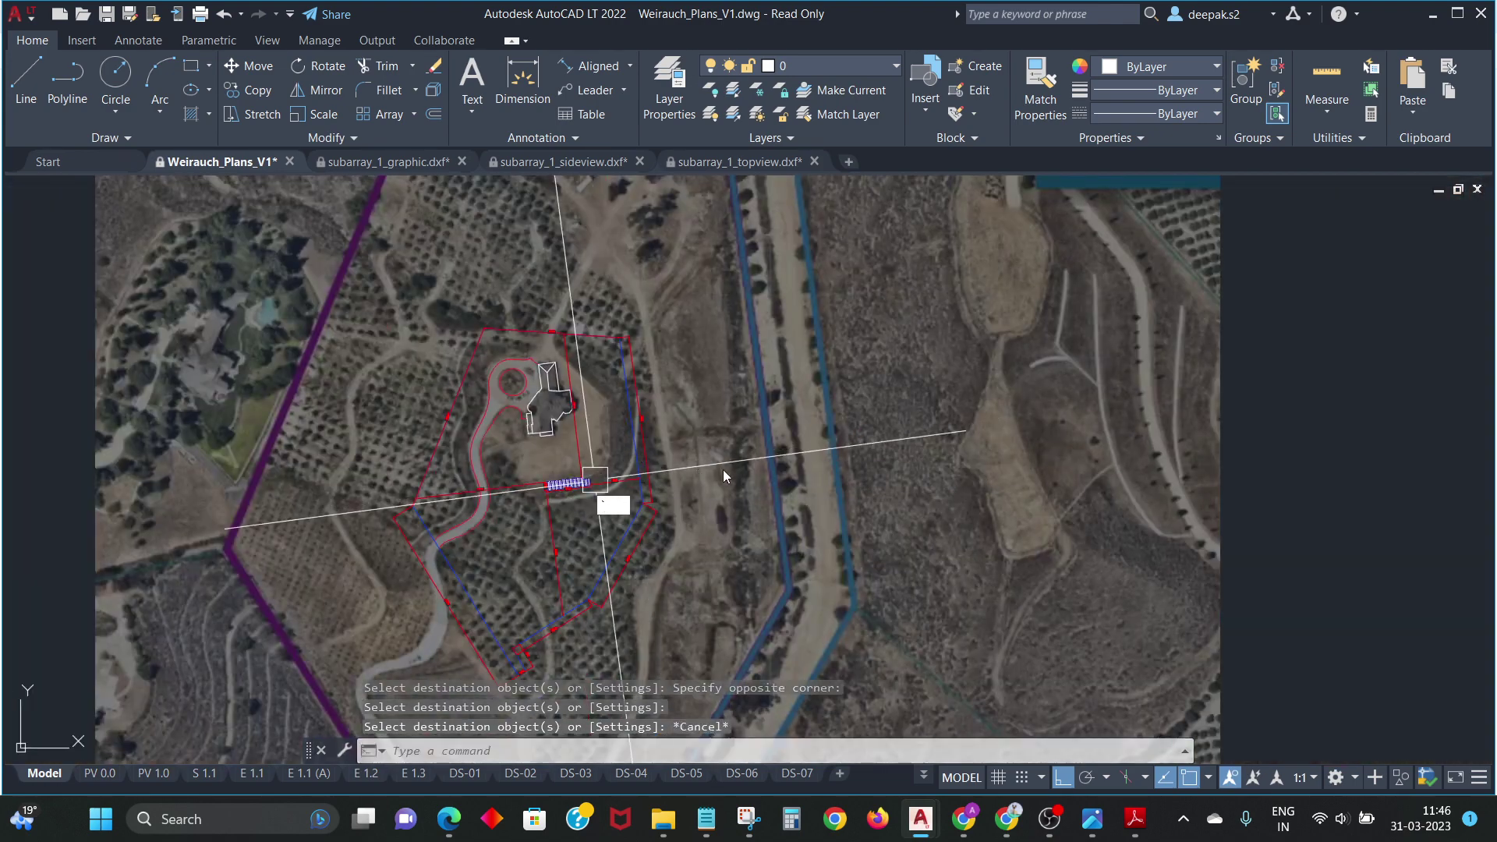
key("Escape")
- Shift the site plan left and switch over to Chrome
middle_click_drag(724, 477, 559, 472)
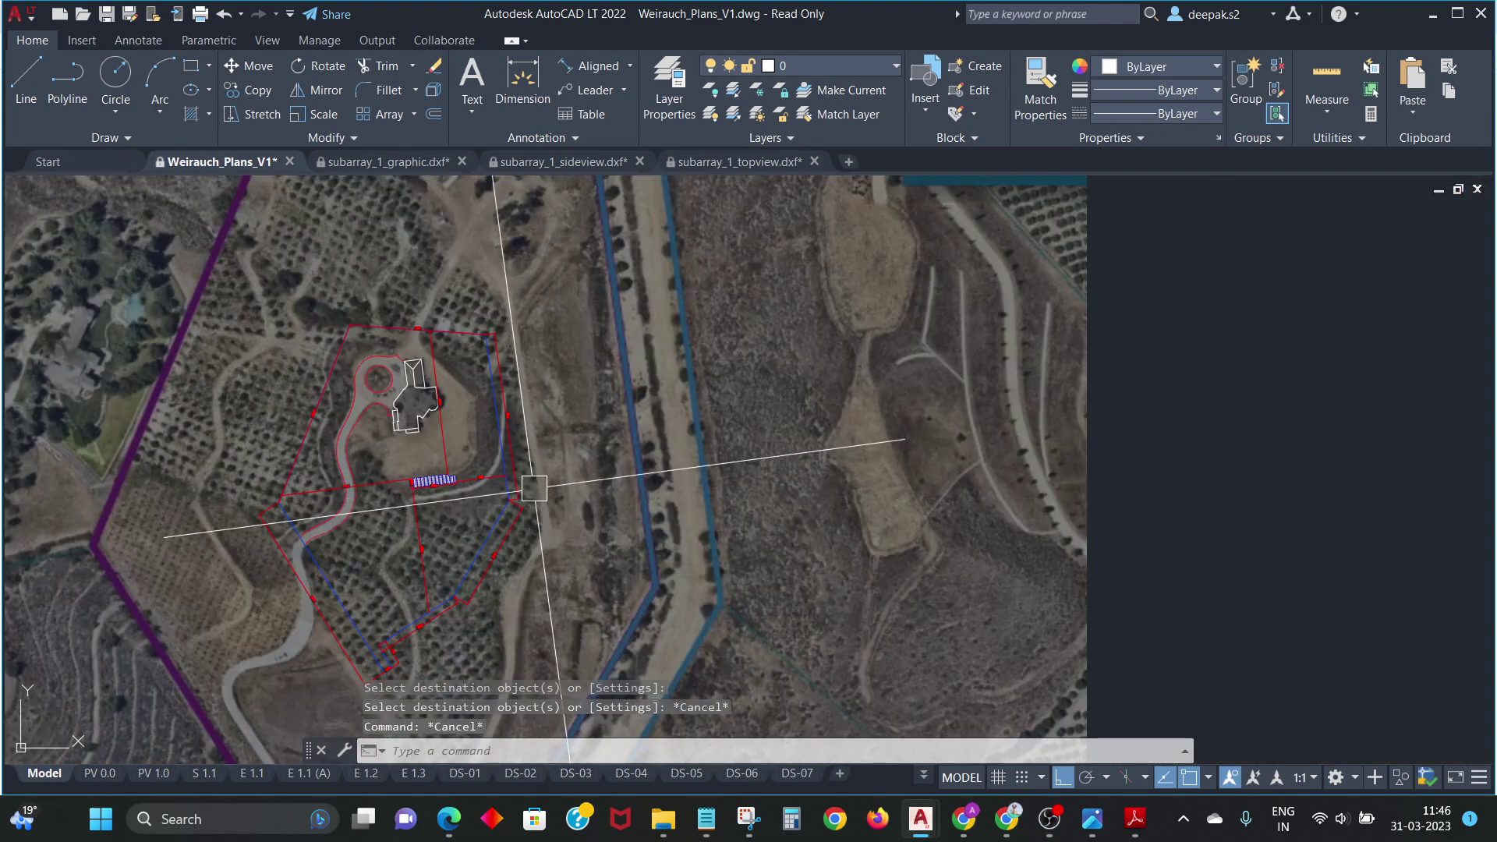
scroll(518, 448, "up", 4)
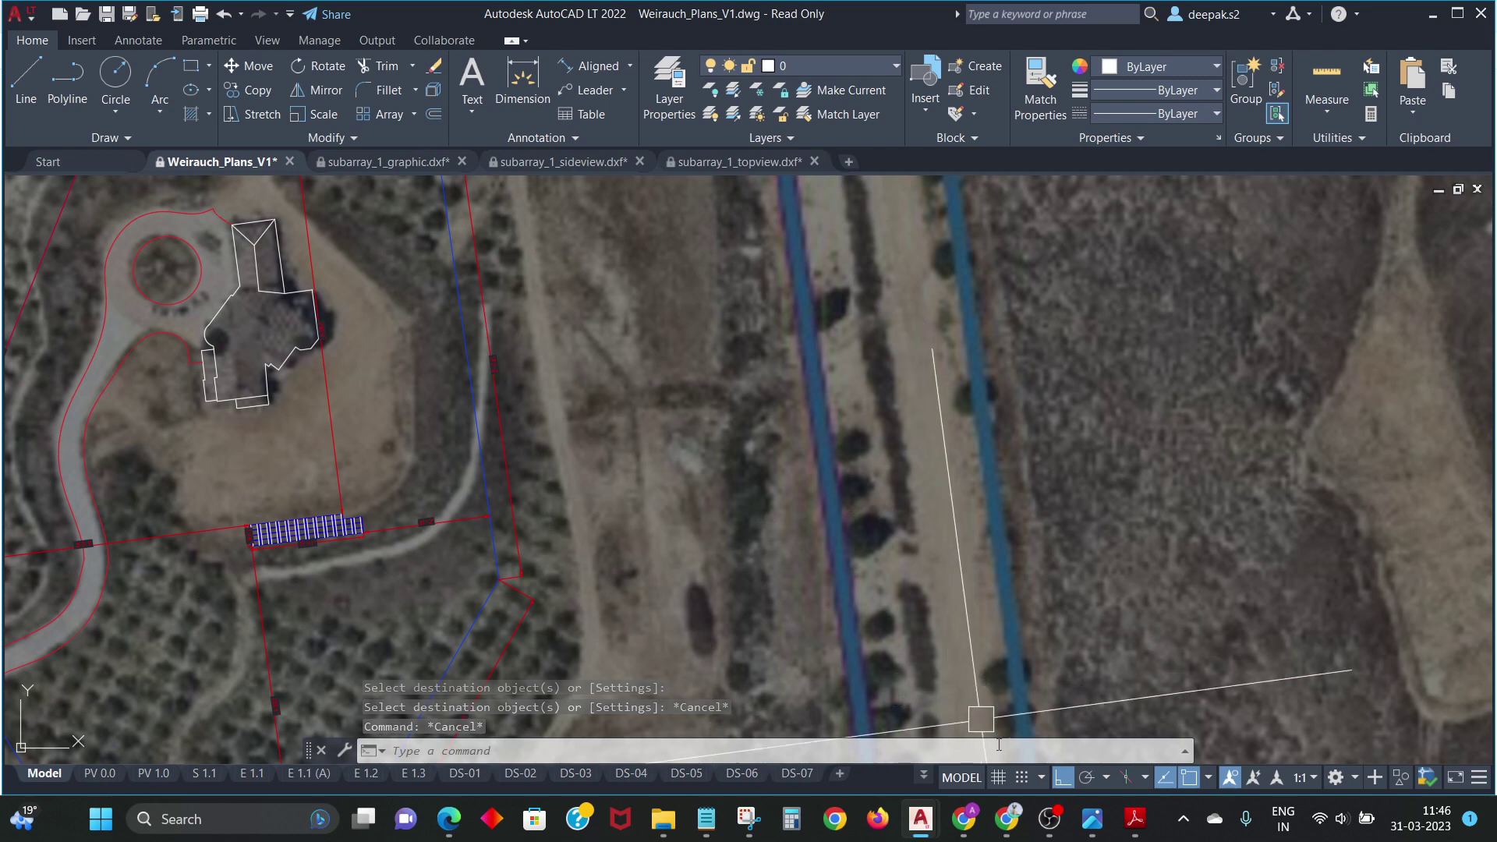
key("alt+Tab")
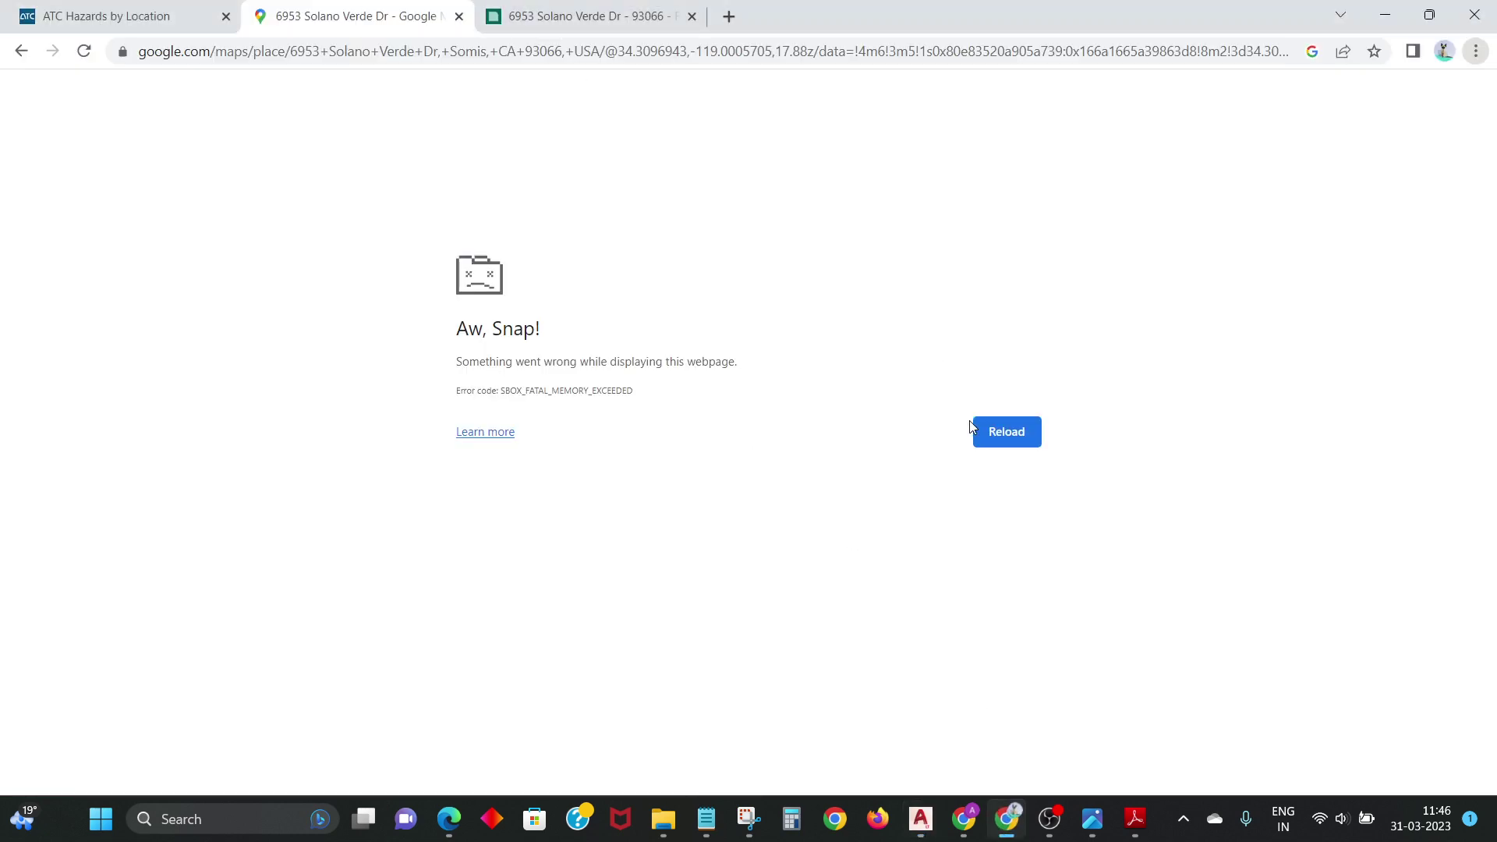
- Reload the crashed map, measure the property line at 237.71 m (779.90 ft), and return to AutoCAD
left_click(991, 433)
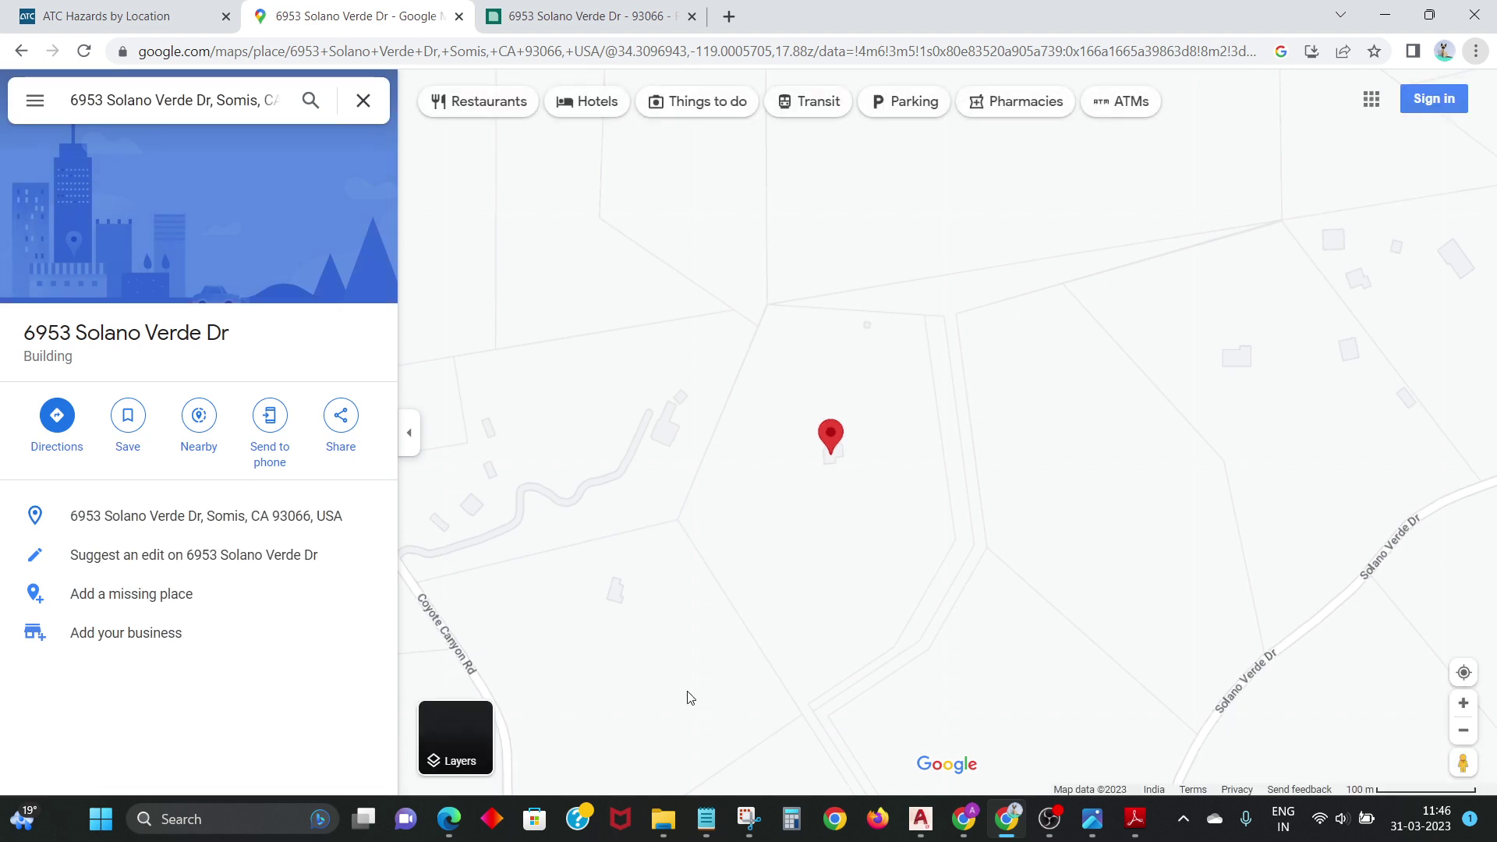
right_click(679, 522)
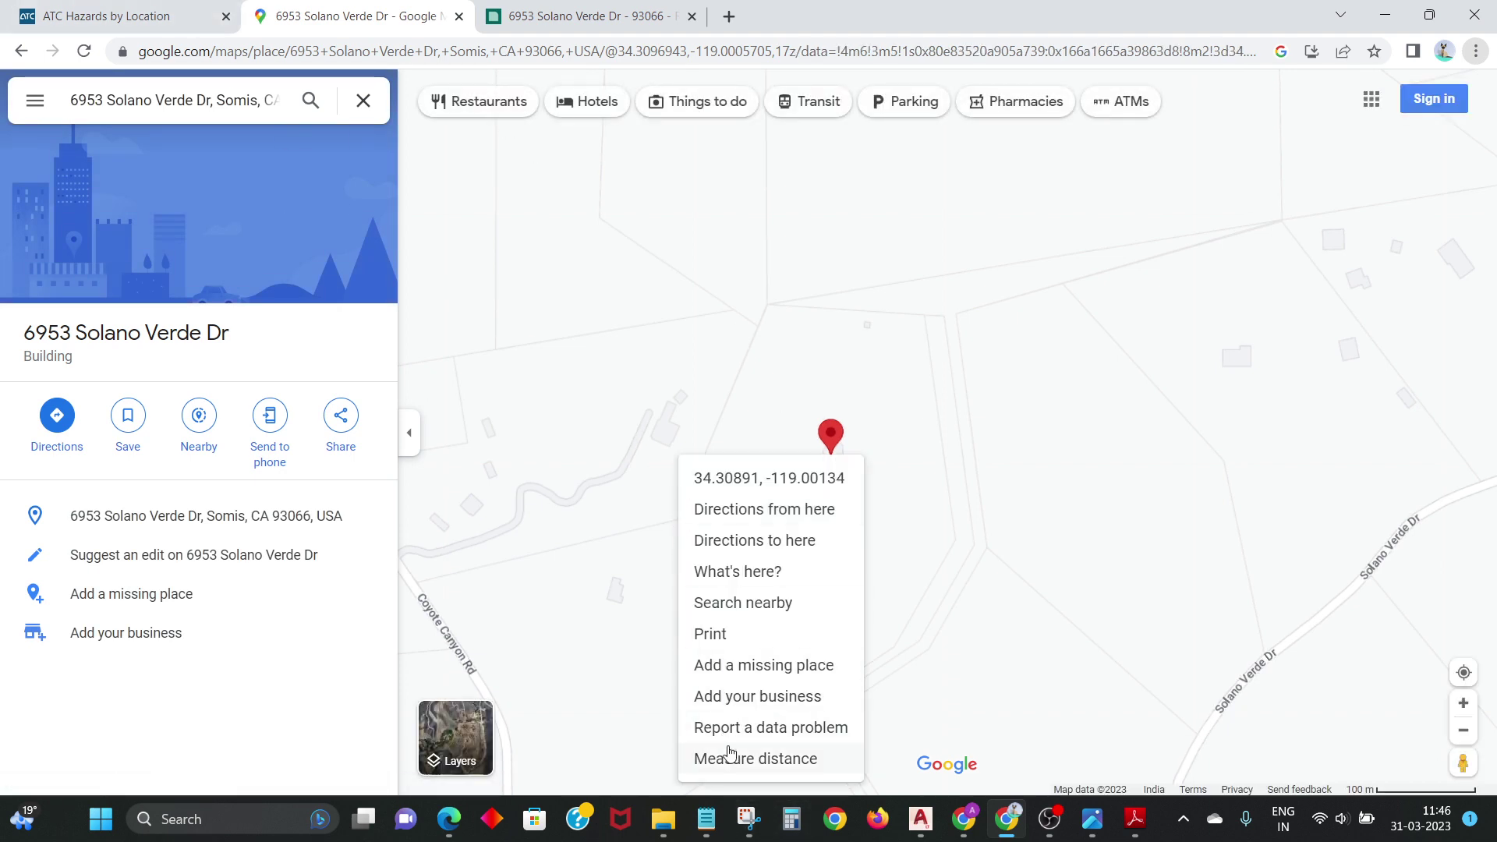
left_click(730, 755)
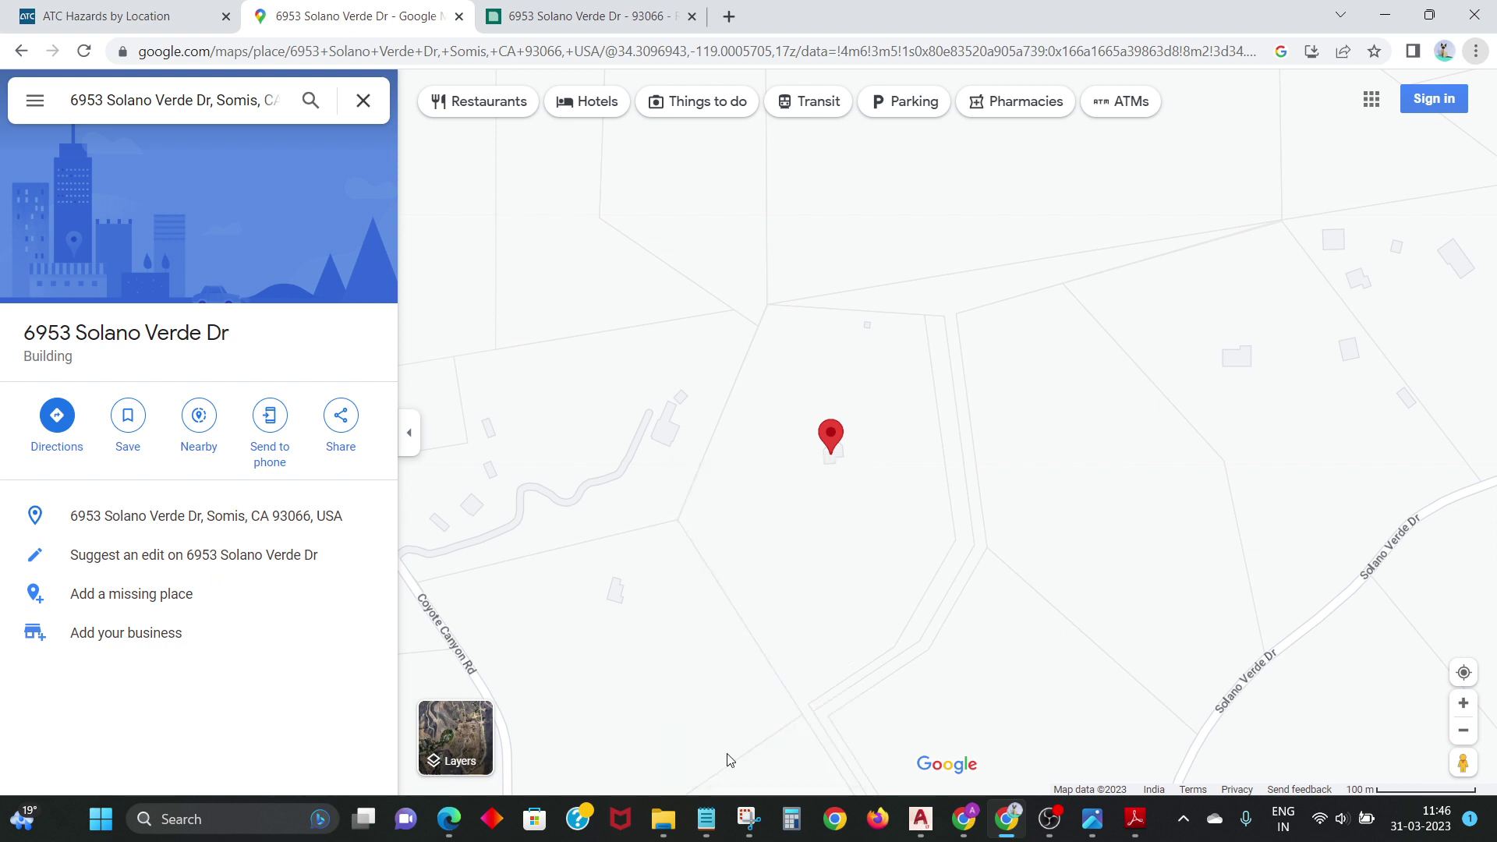
left_click(768, 304)
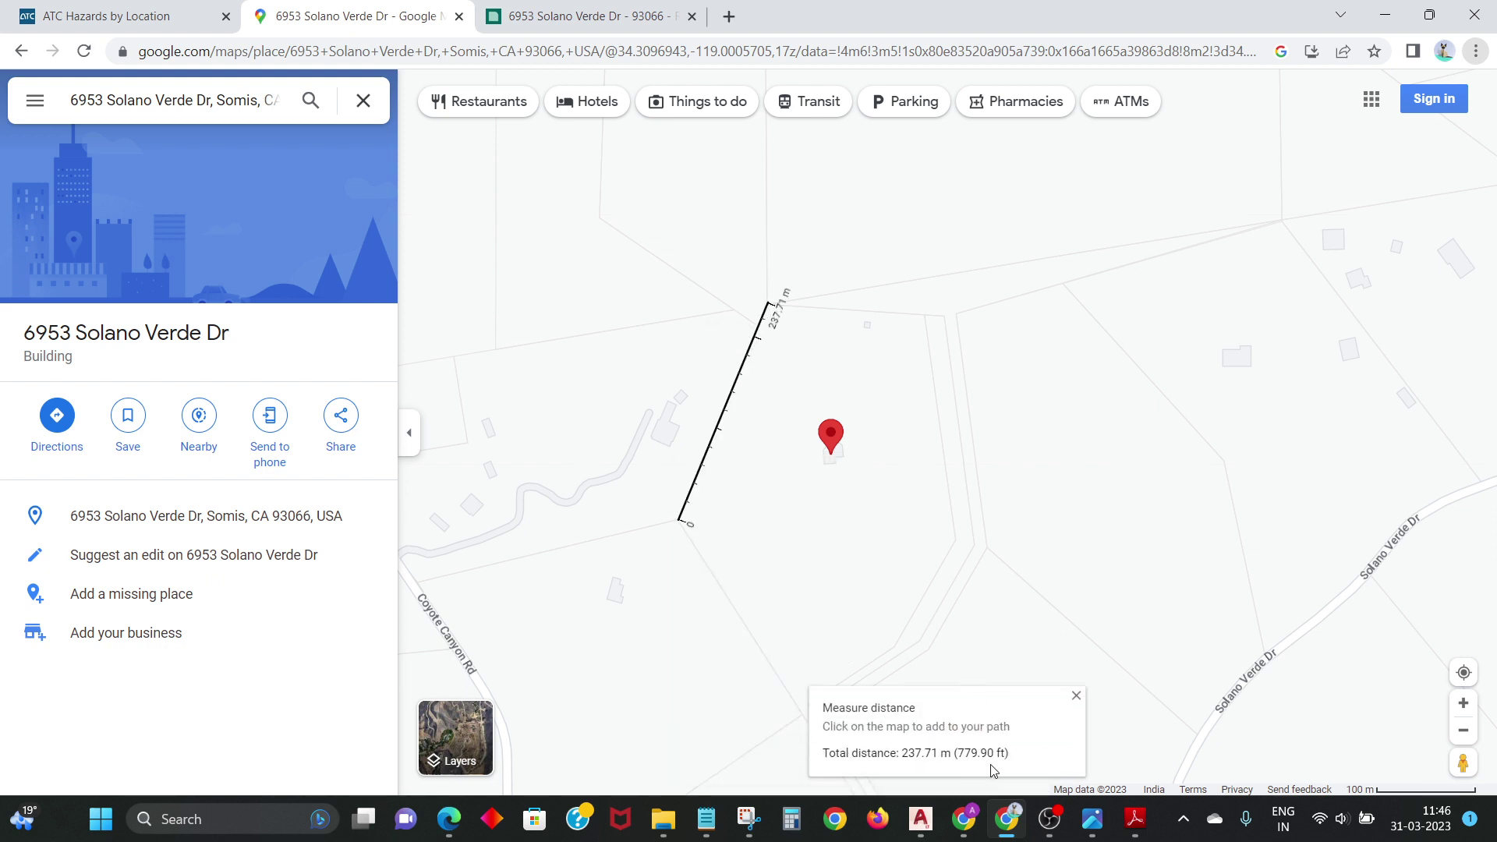
mouse_move(920, 819)
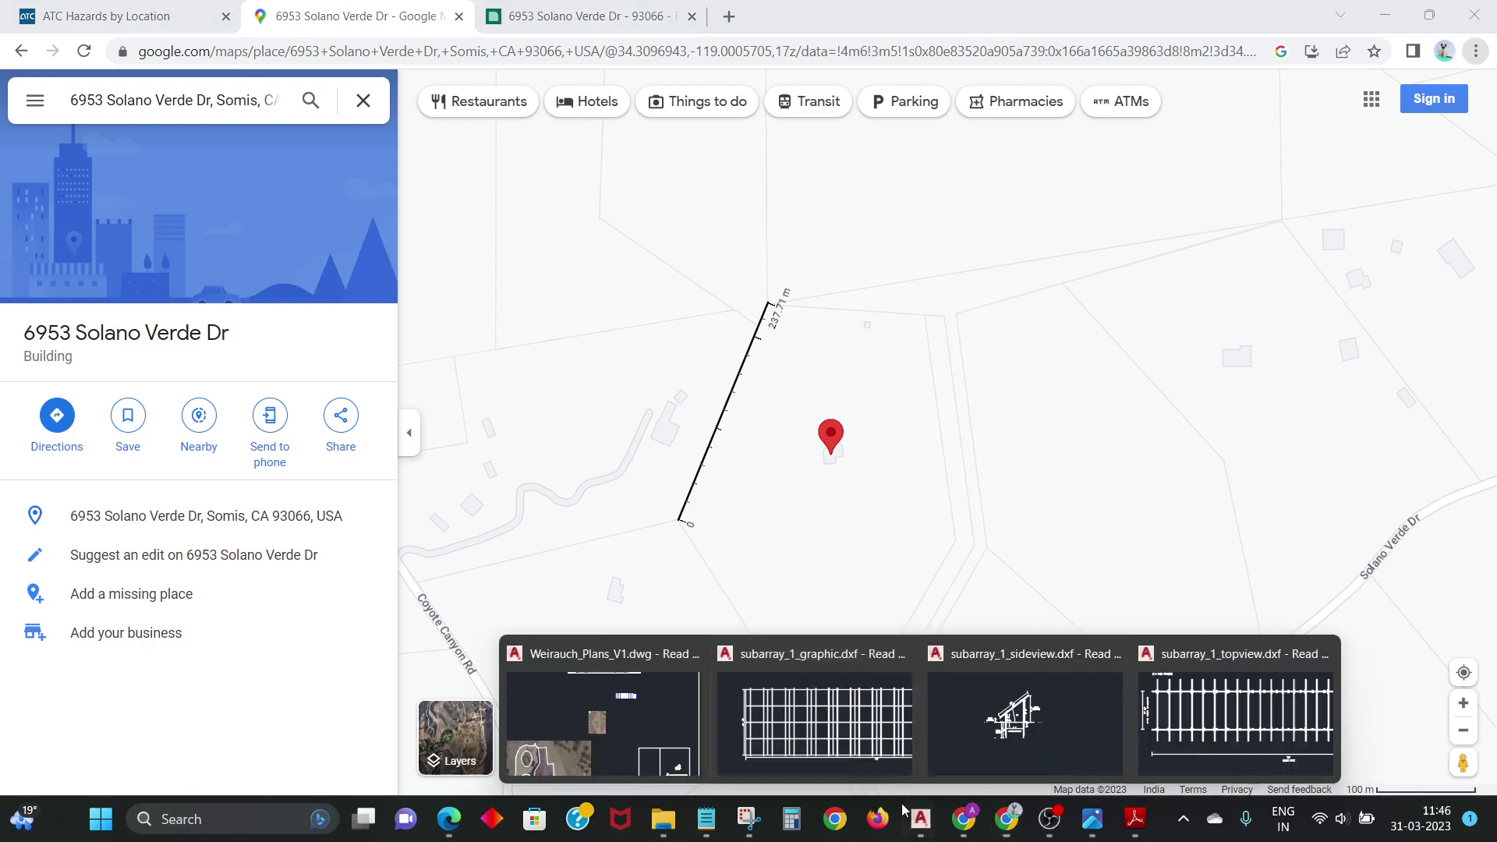
left_click(687, 718)
middle_click_drag(546, 226, 668, 438)
- Replace the left property line dimension's 311'-10" text with 779'90"
scroll(668, 437, "down", 2)
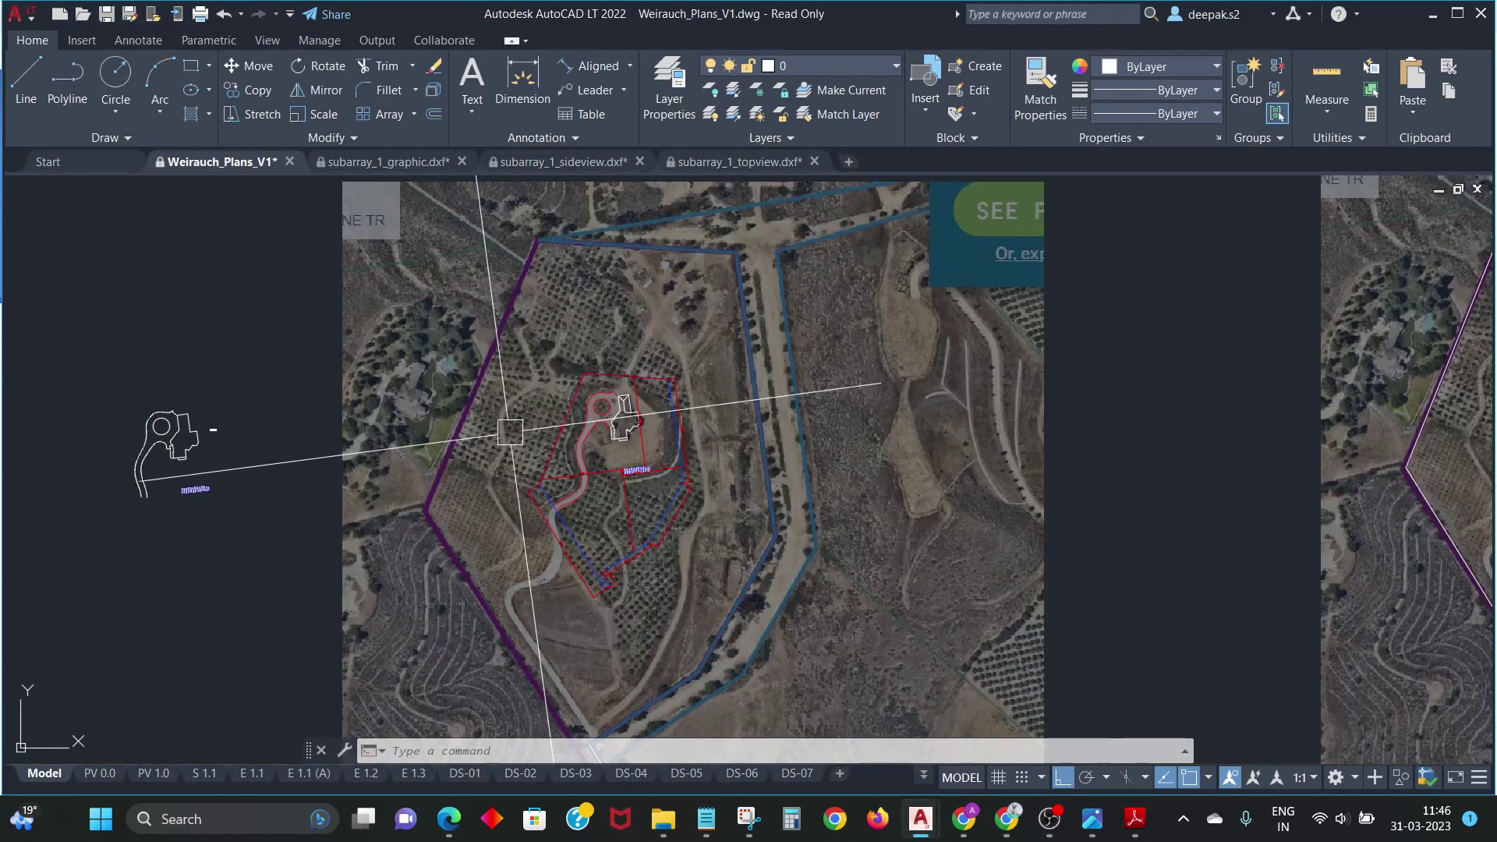
scroll(585, 434, "up", 4)
left_click(750, 412)
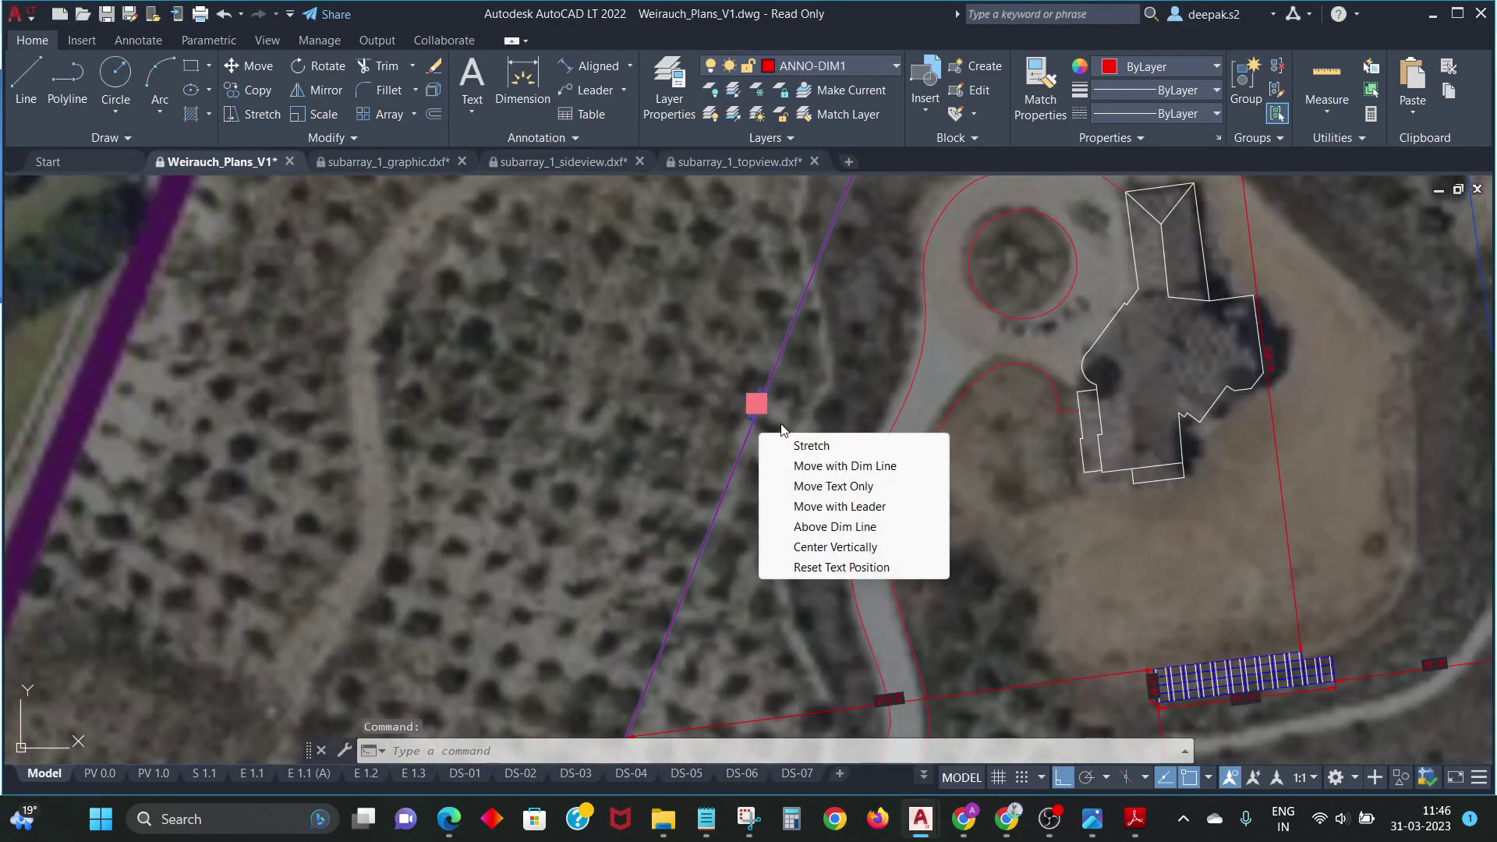
double_click(753, 407)
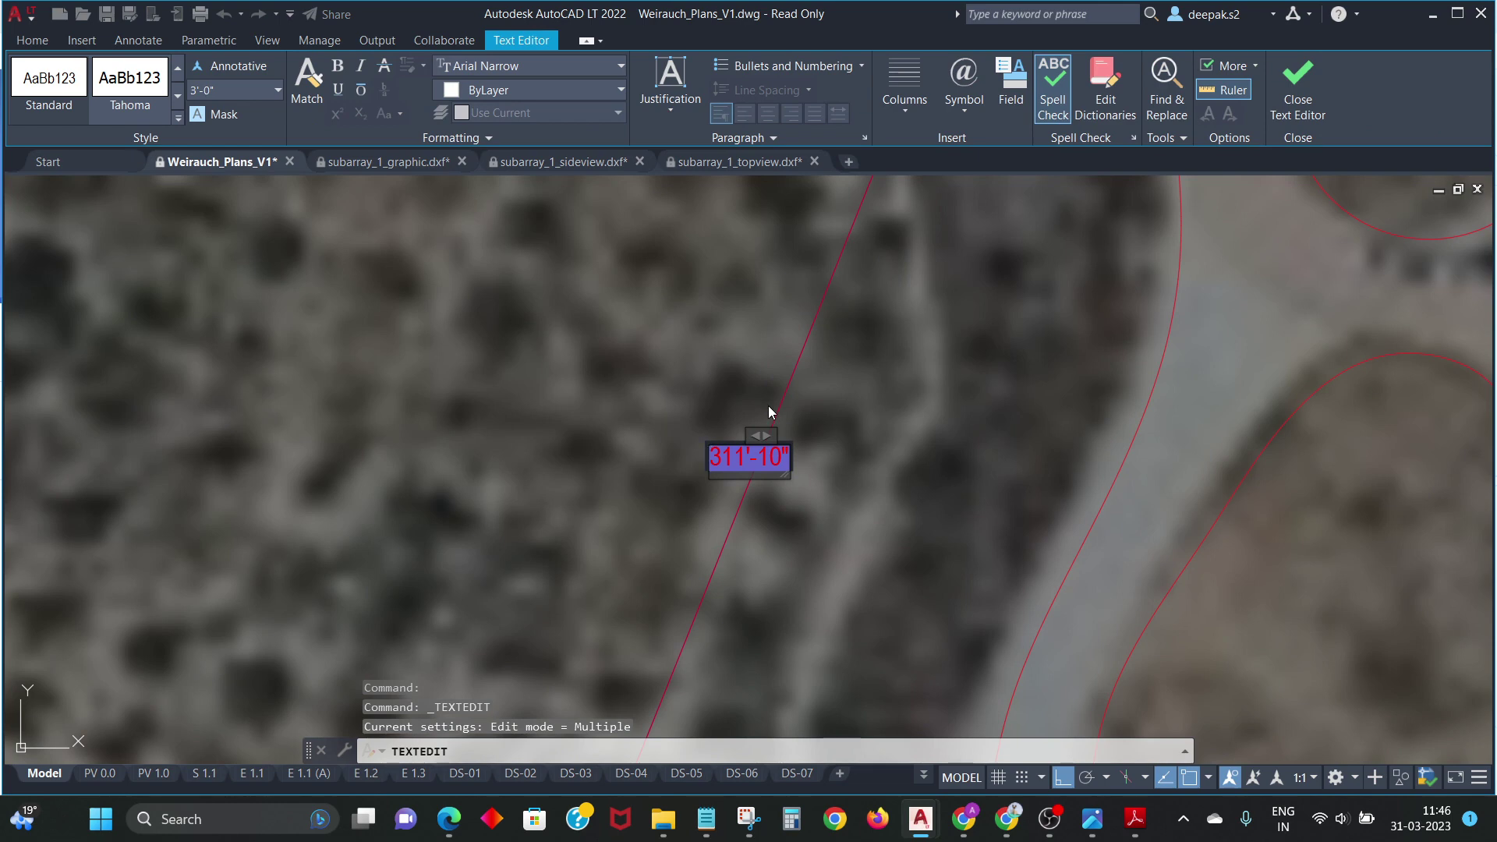
key("Delete")
type("77")
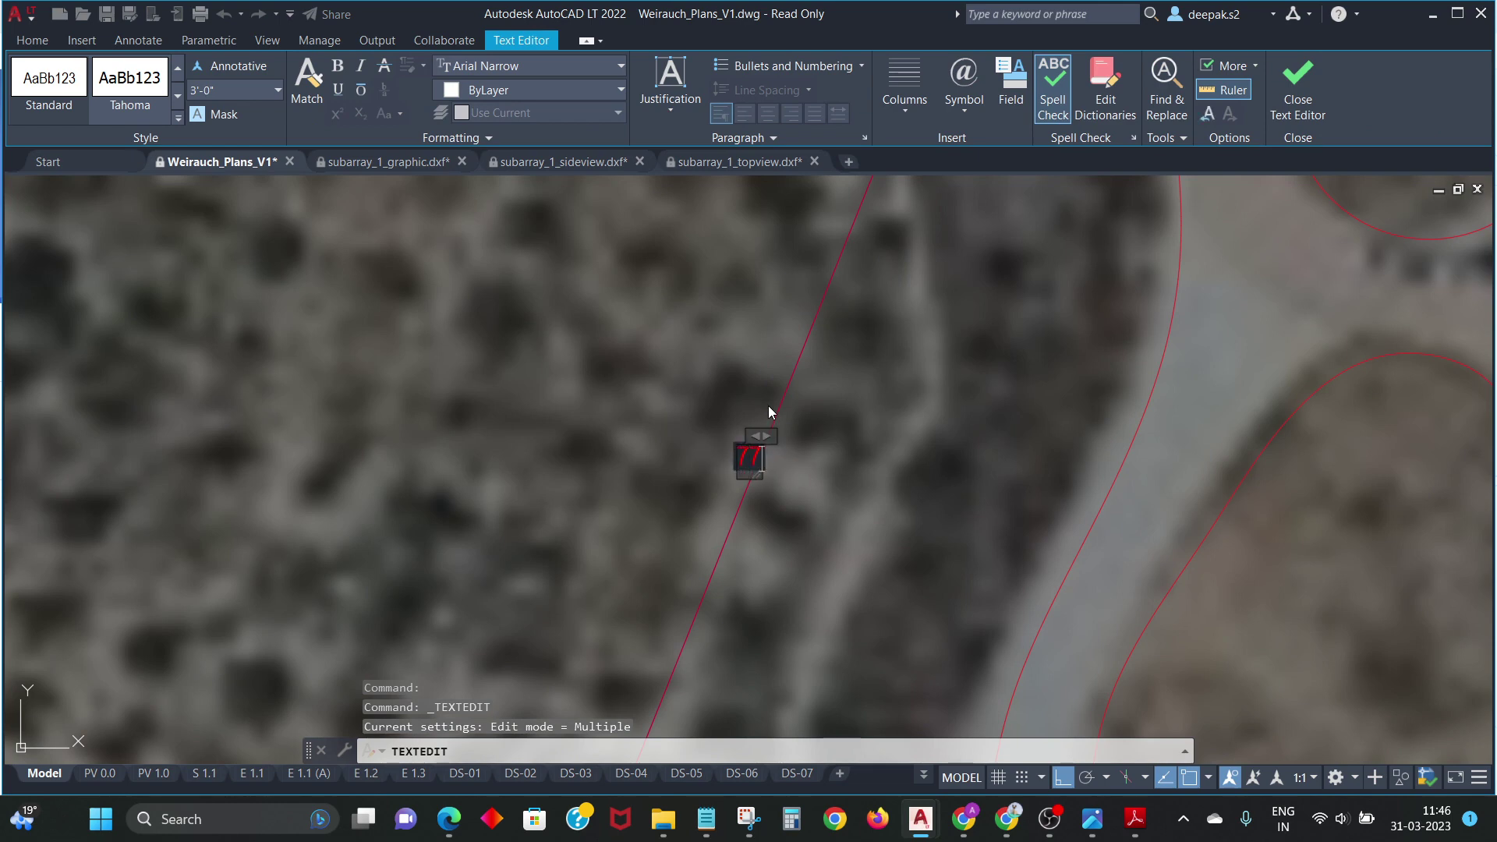
type("9")
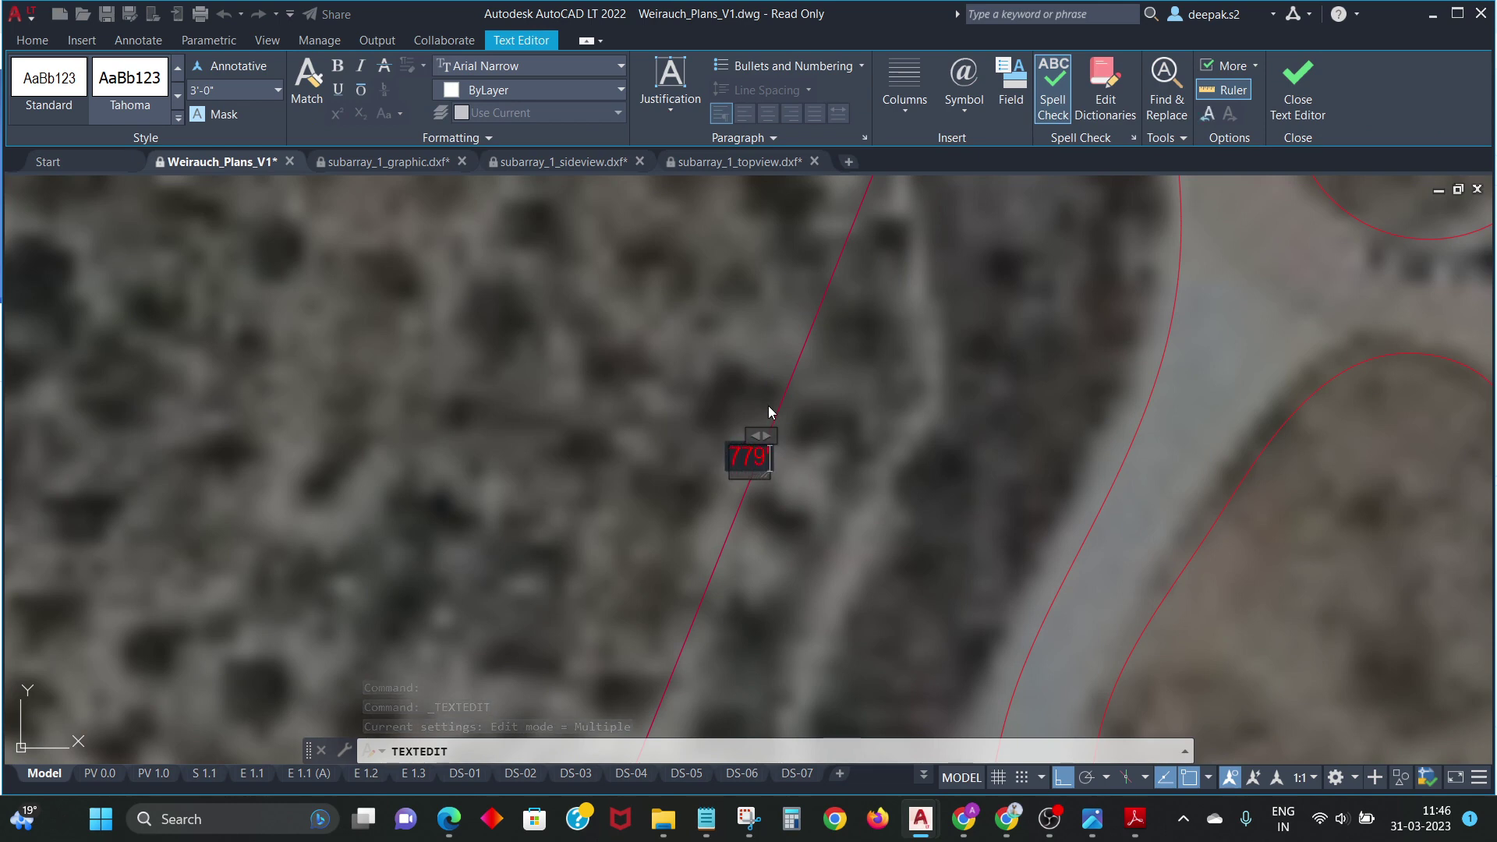
type("'90\"")
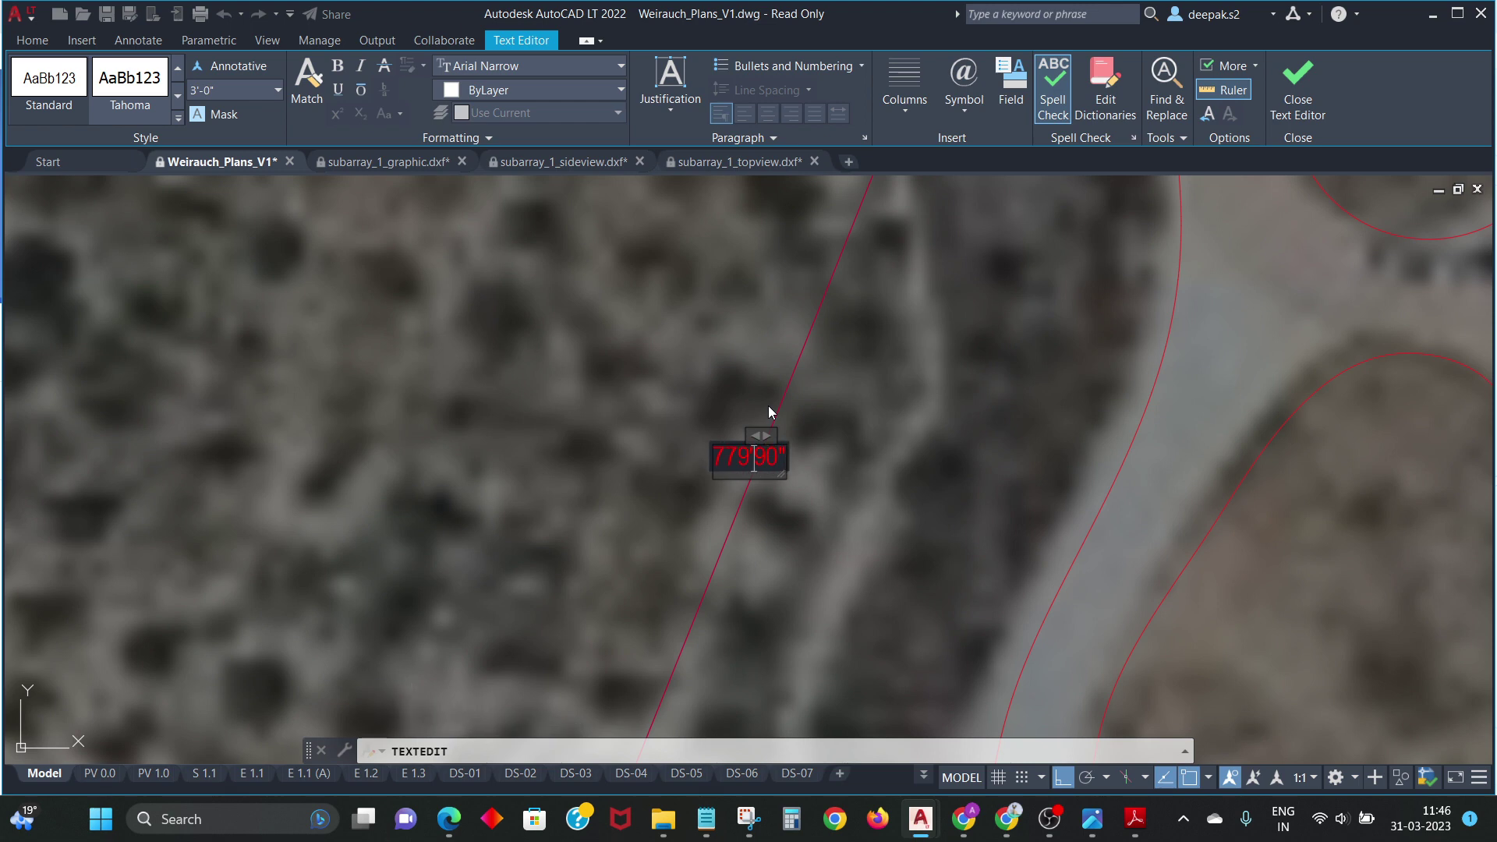
left_click(754, 423)
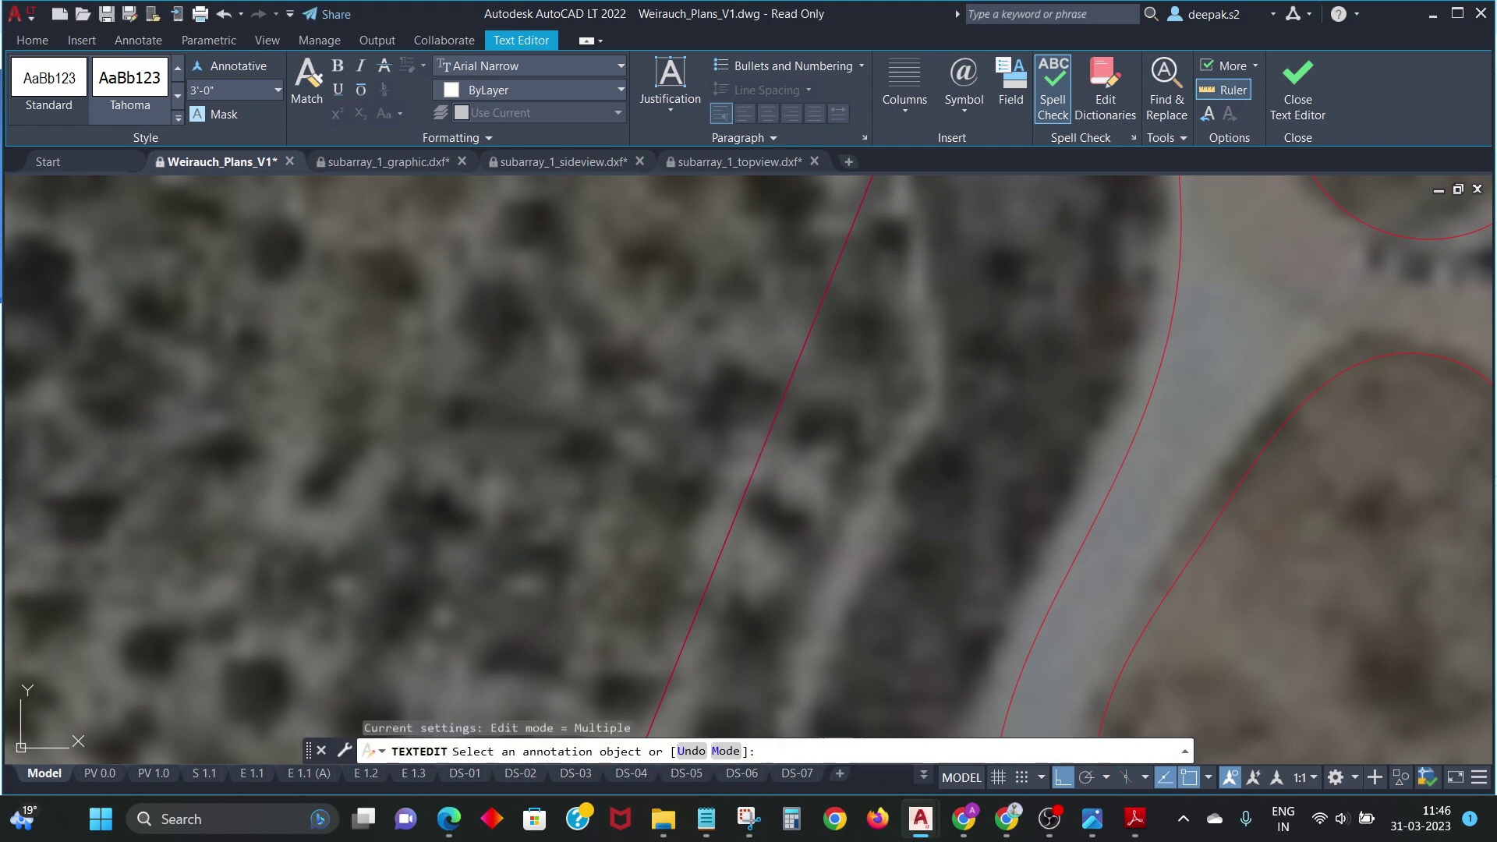
scroll(753, 423, "down", 5)
key("Escape")
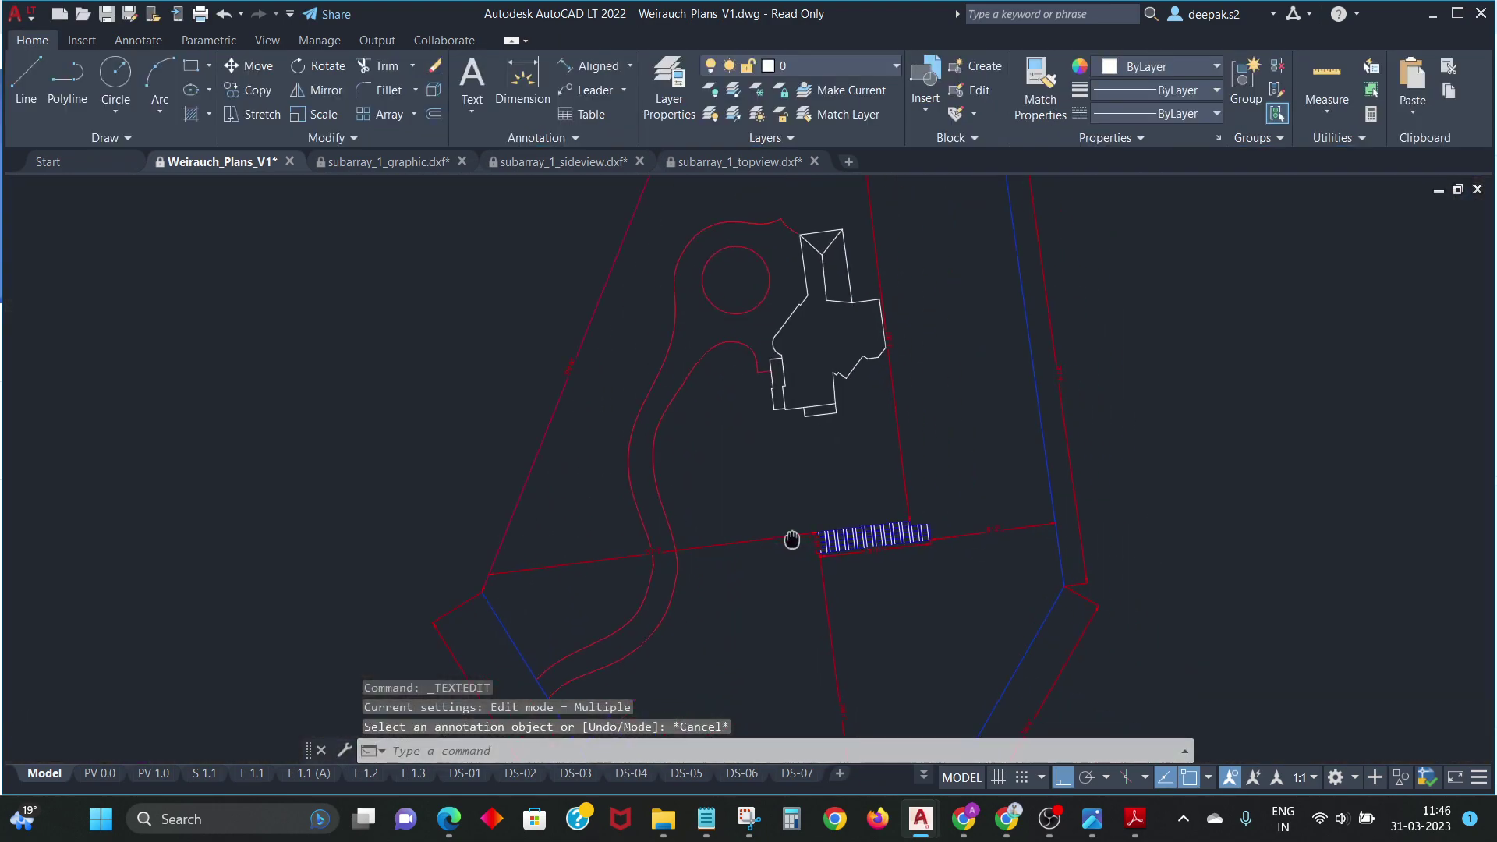
- Open the 213'-3" dimension text for editing, then go back to Google Maps
scroll(507, 334, "up", 4)
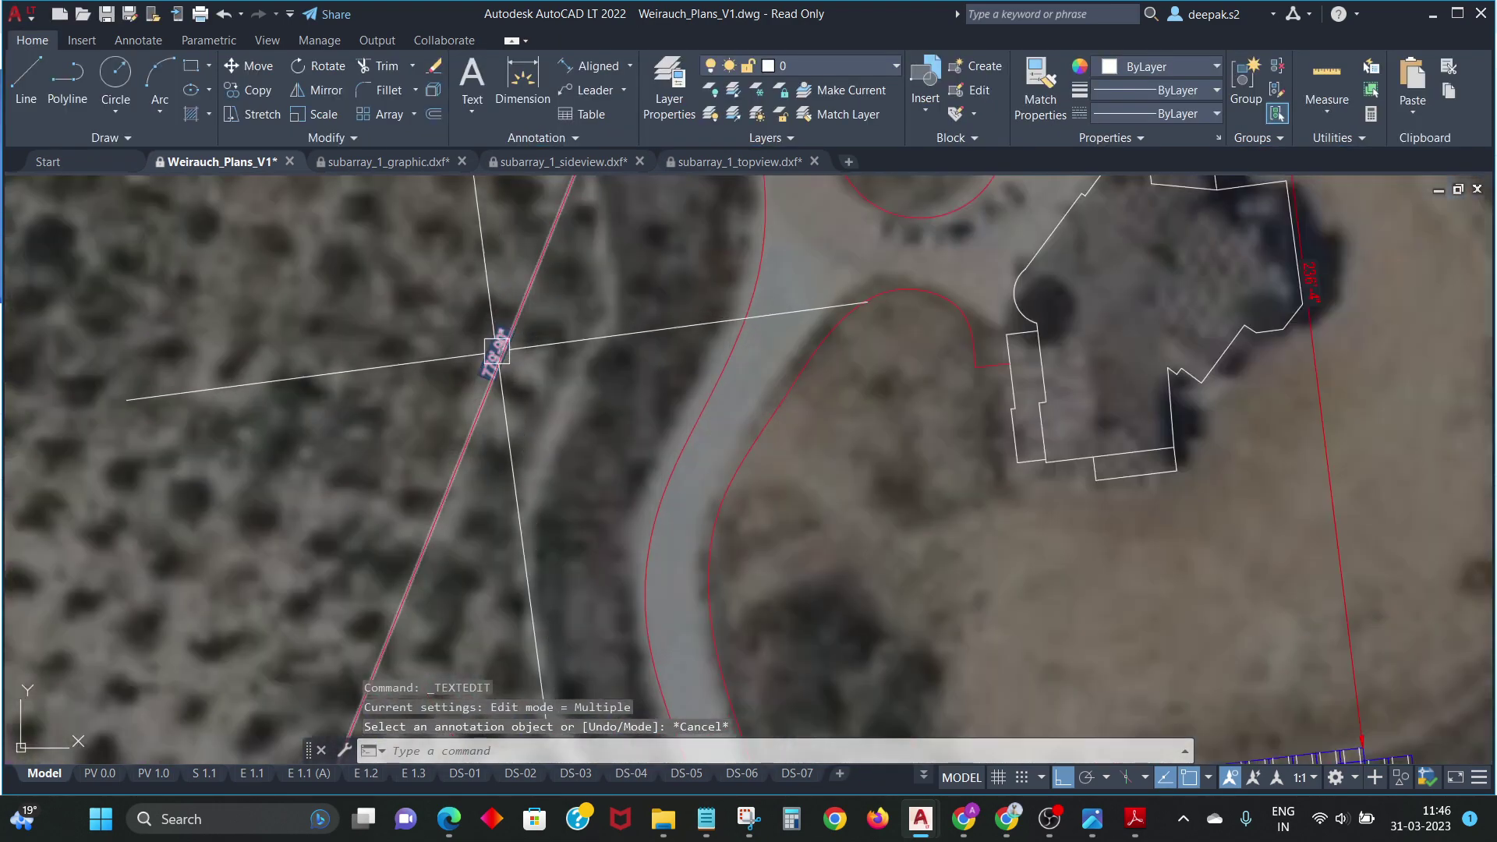
middle_click_drag(523, 407, 486, 324)
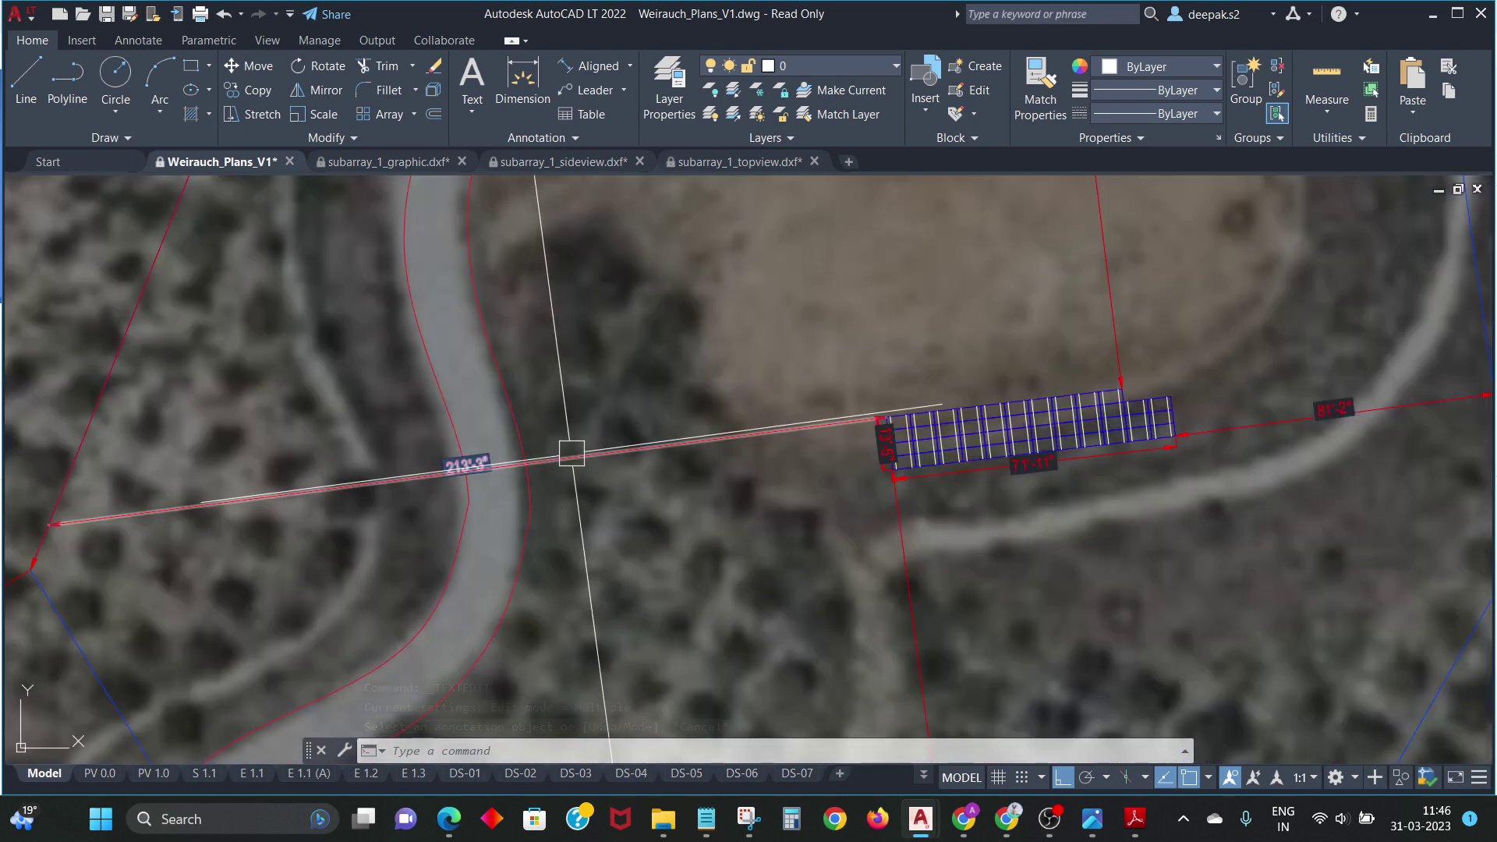
double_click(506, 474)
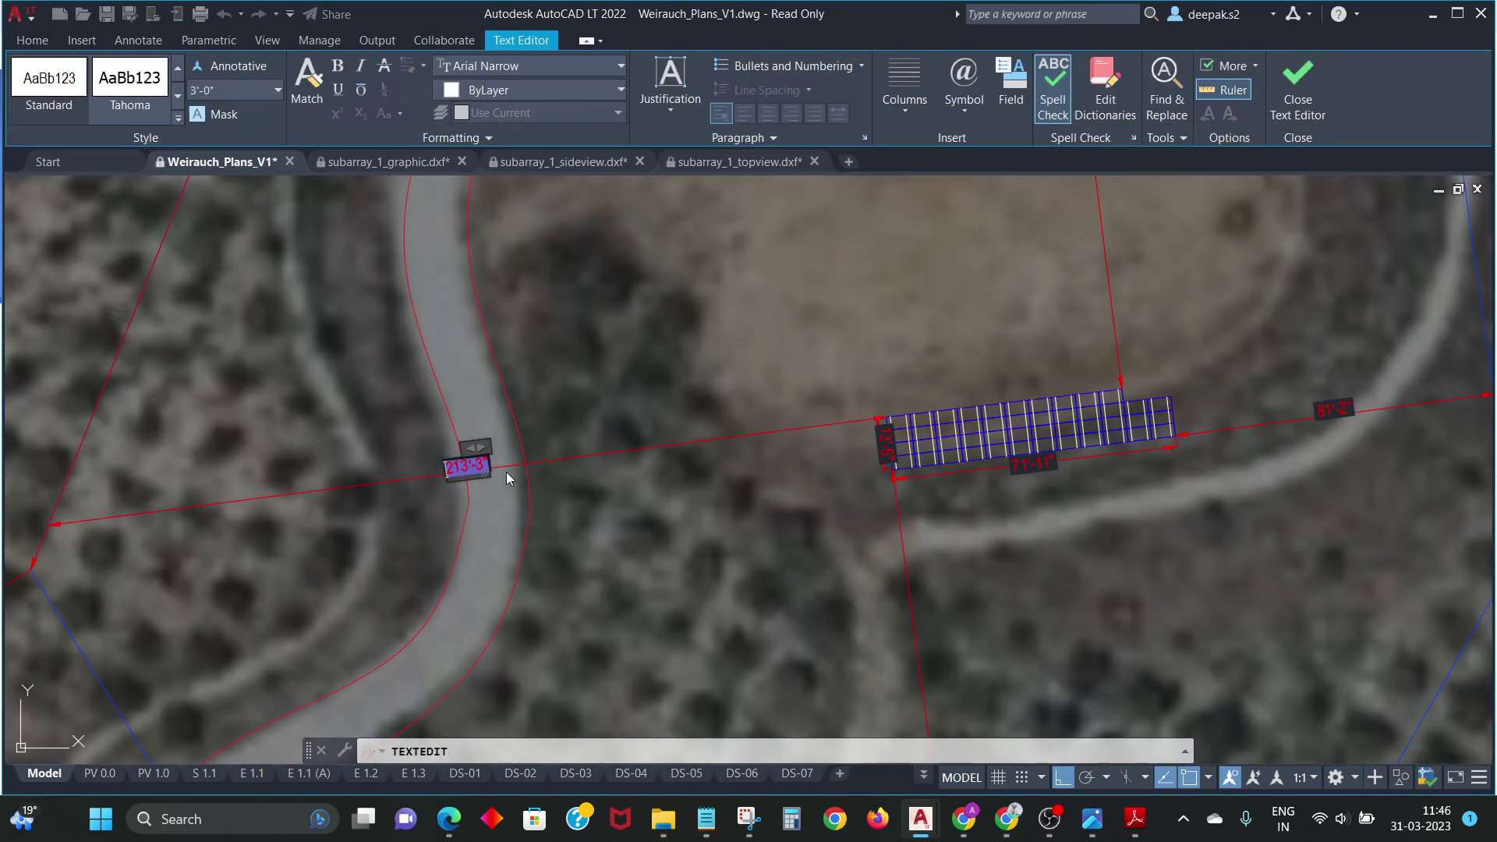
left_click(1007, 819)
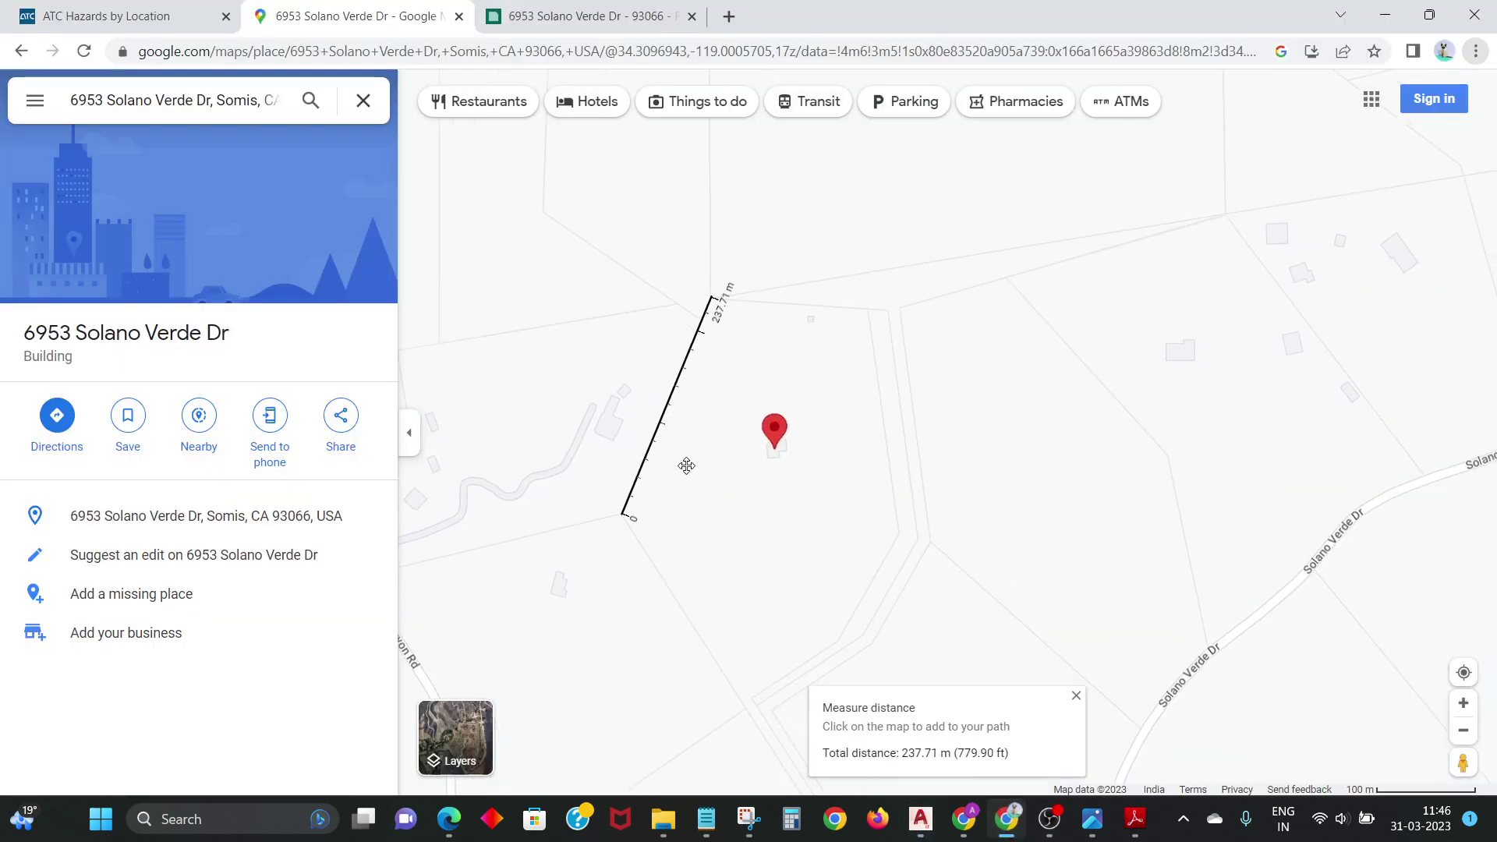
- Replace the 237.71 m measurement with a new 129.30 m (424.22 ft) distance across the lot
right_click(776, 556)
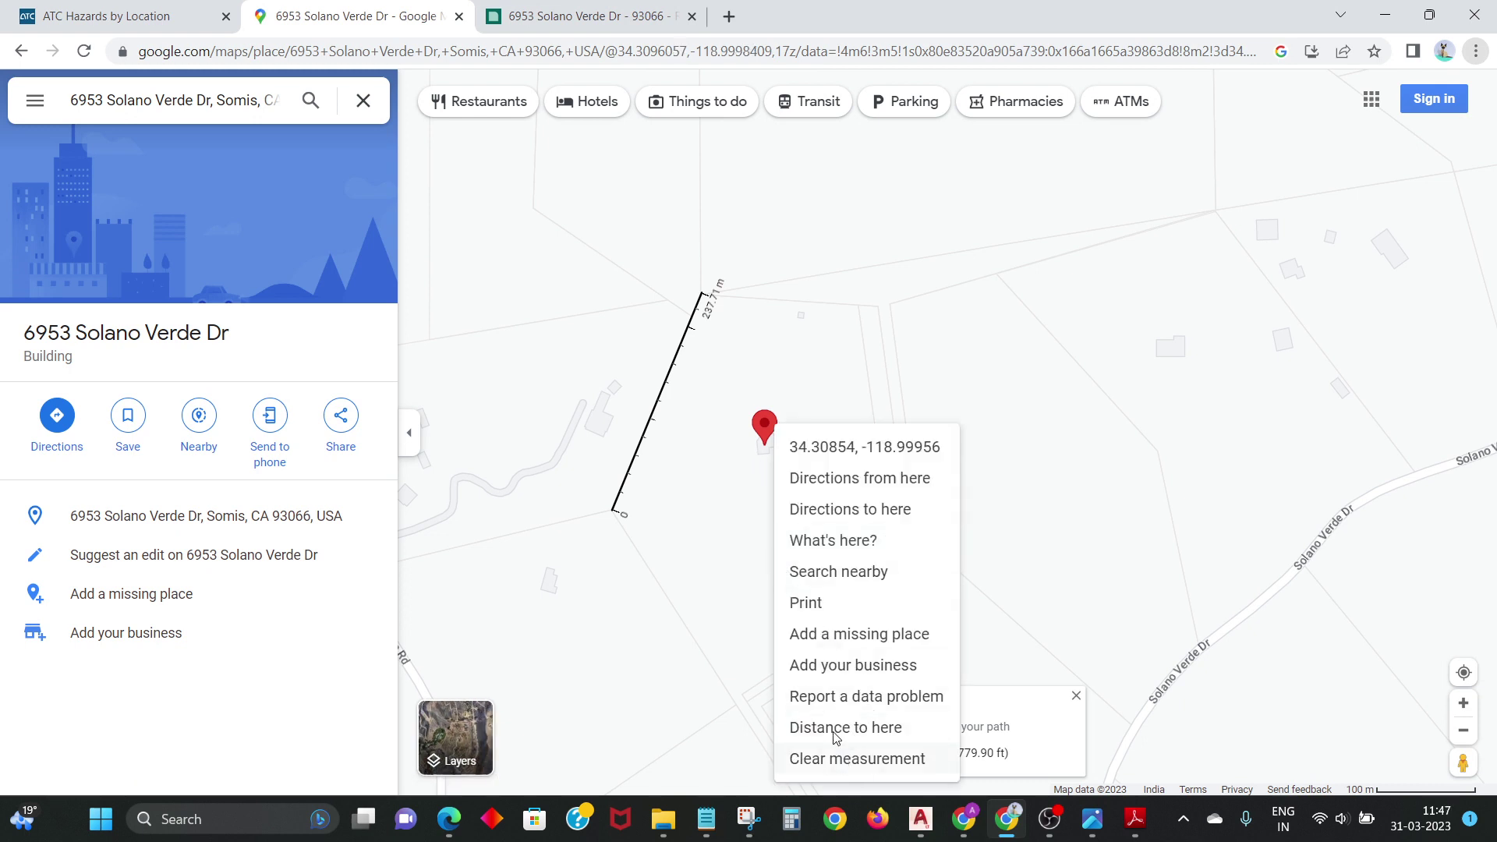
left_click(847, 756)
right_click(792, 572)
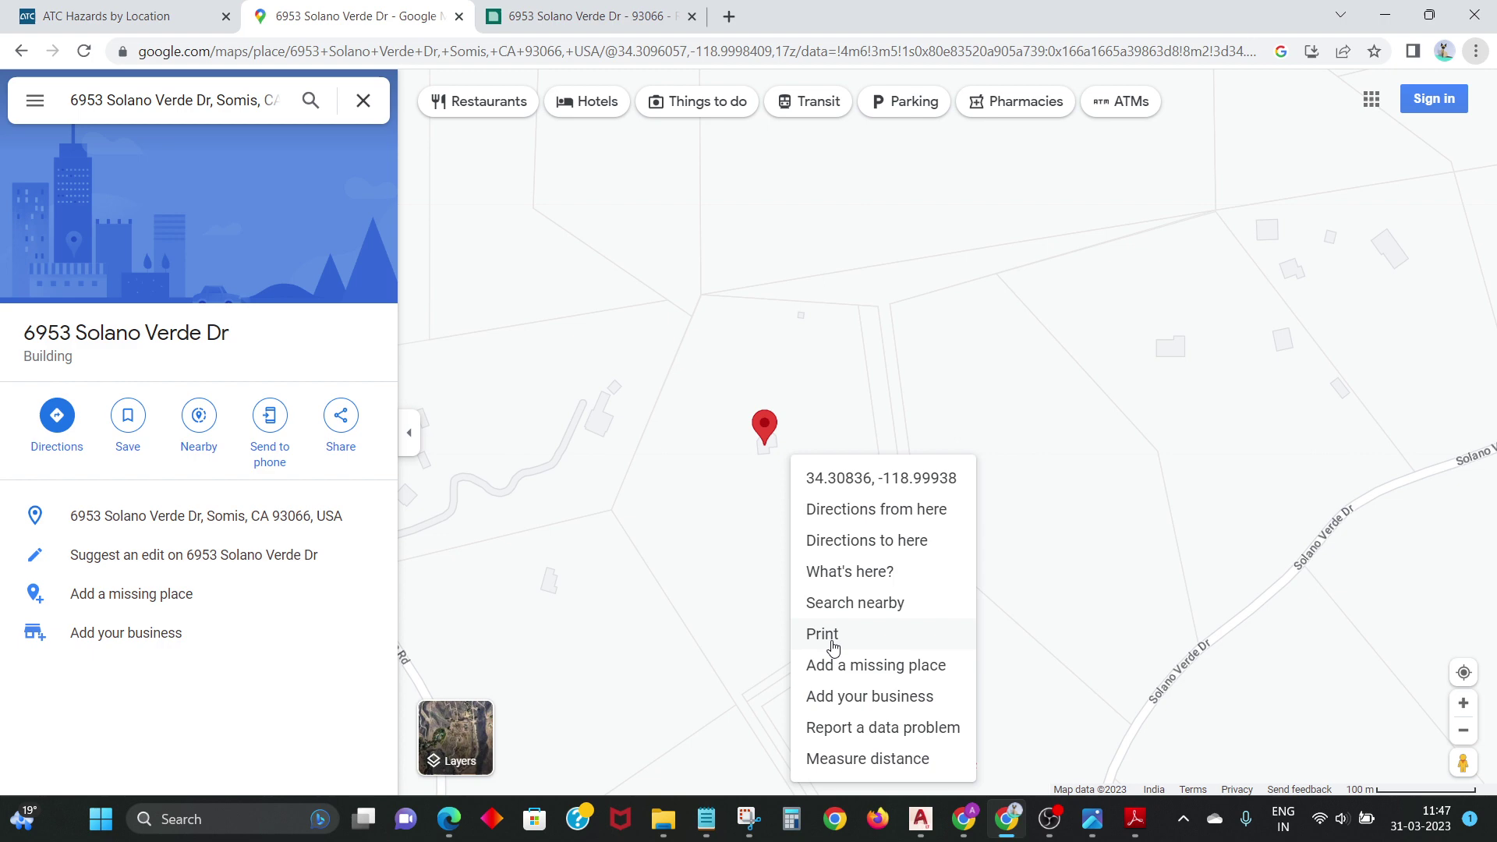
left_click(850, 759)
left_click(666, 594)
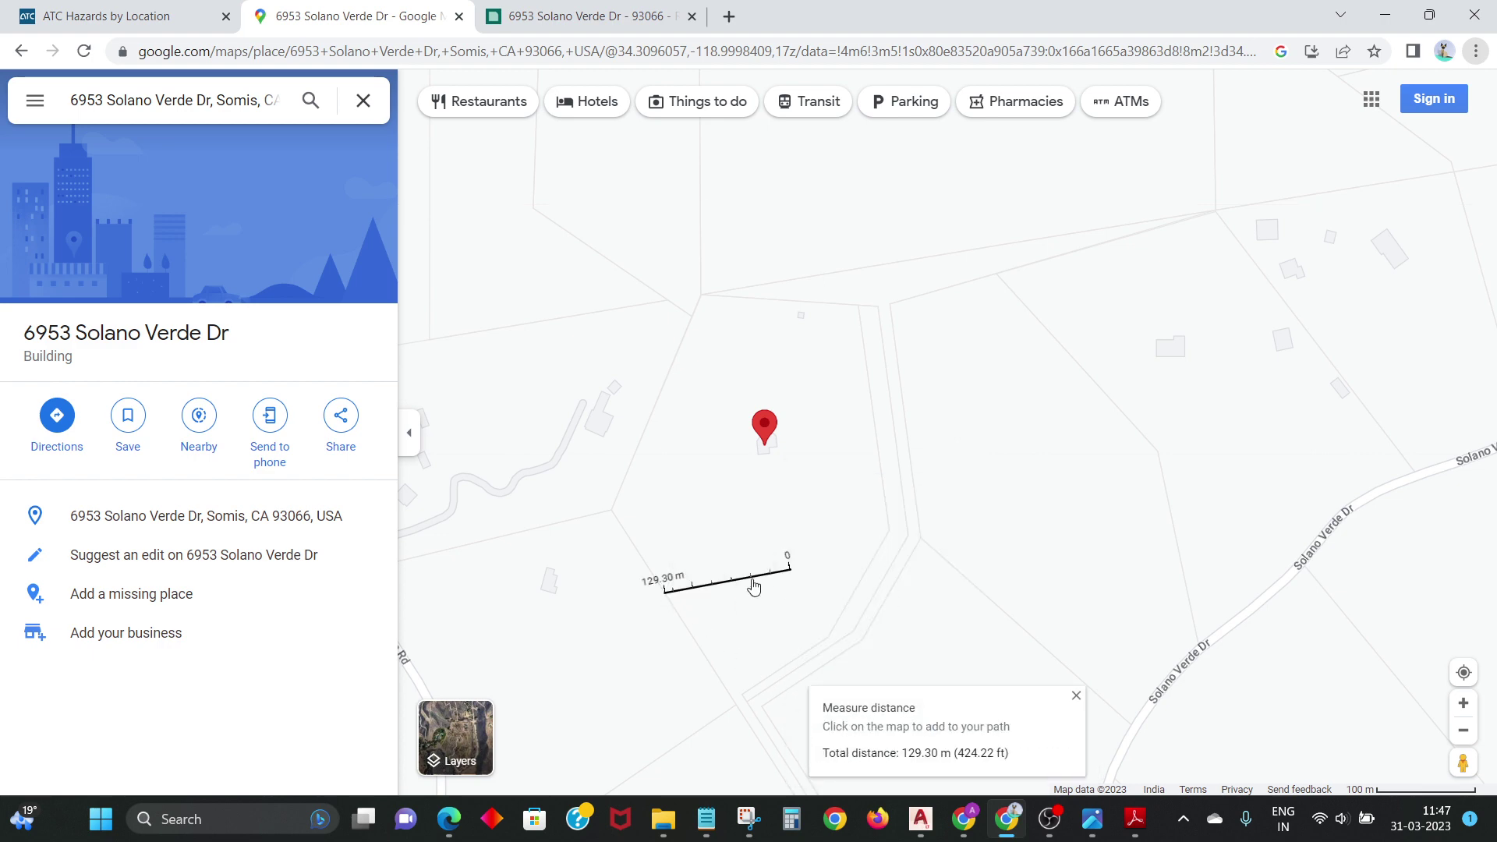
left_click(921, 820)
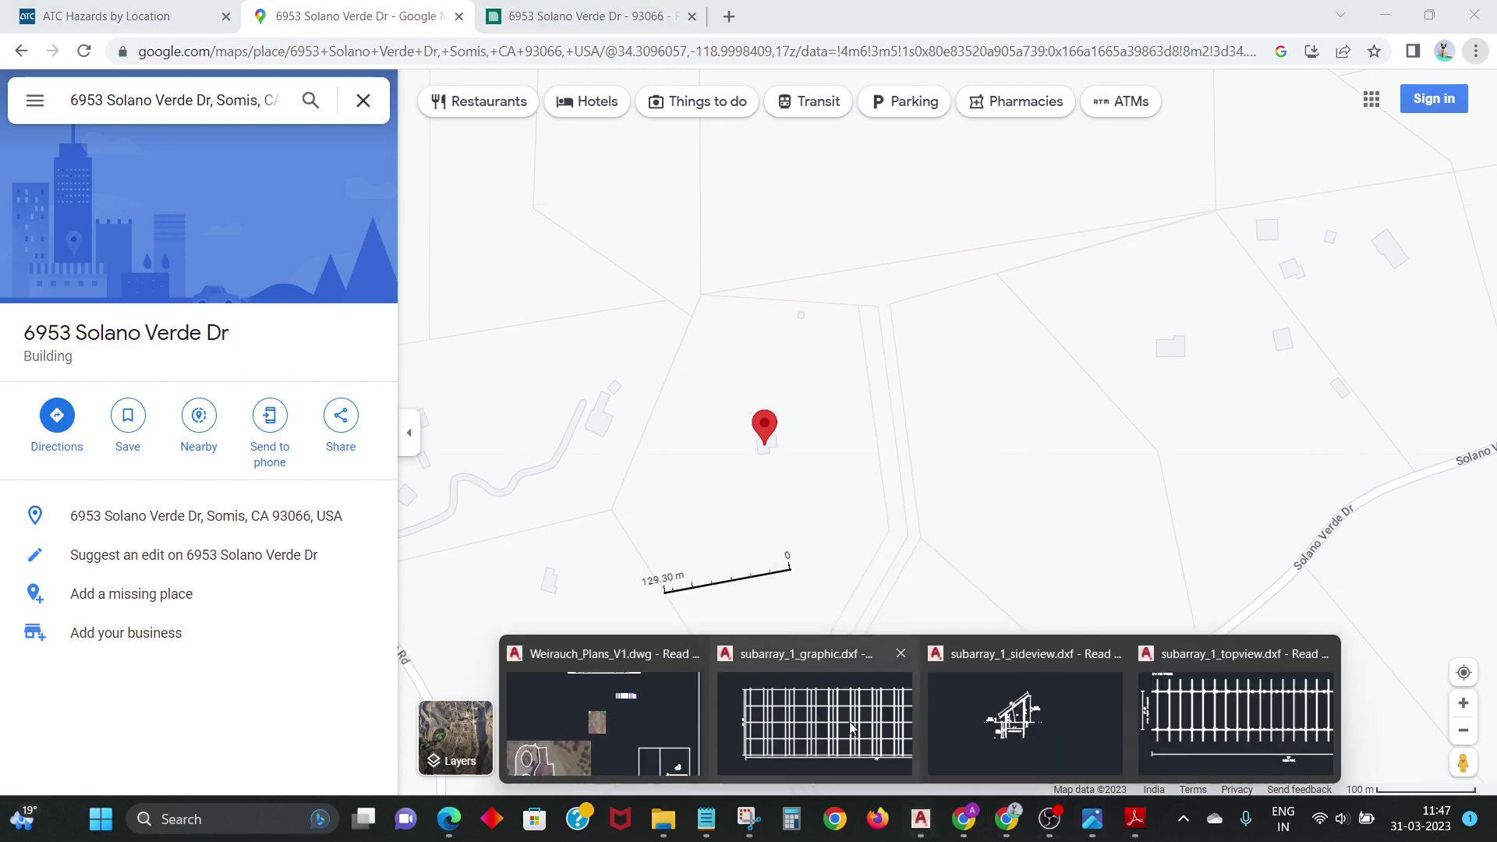
- Return to the Weirauch_Plans_V1 site plan and close the leftover dimension text editor
left_click(610, 697)
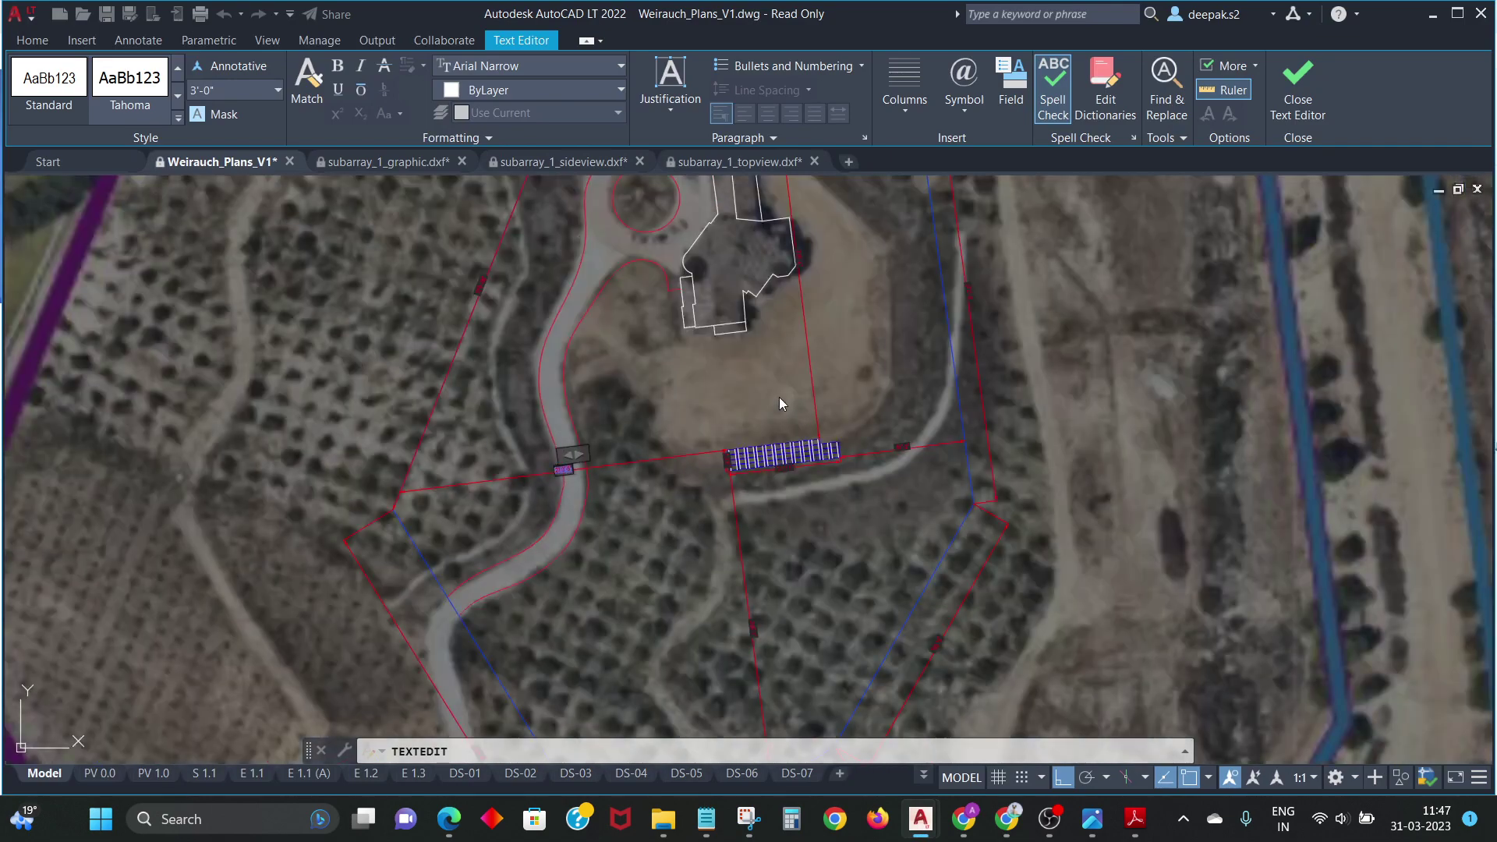
left_click(779, 398)
key("Escape")
scroll(804, 419, "down", 5)
scroll(803, 418, "down", 2)
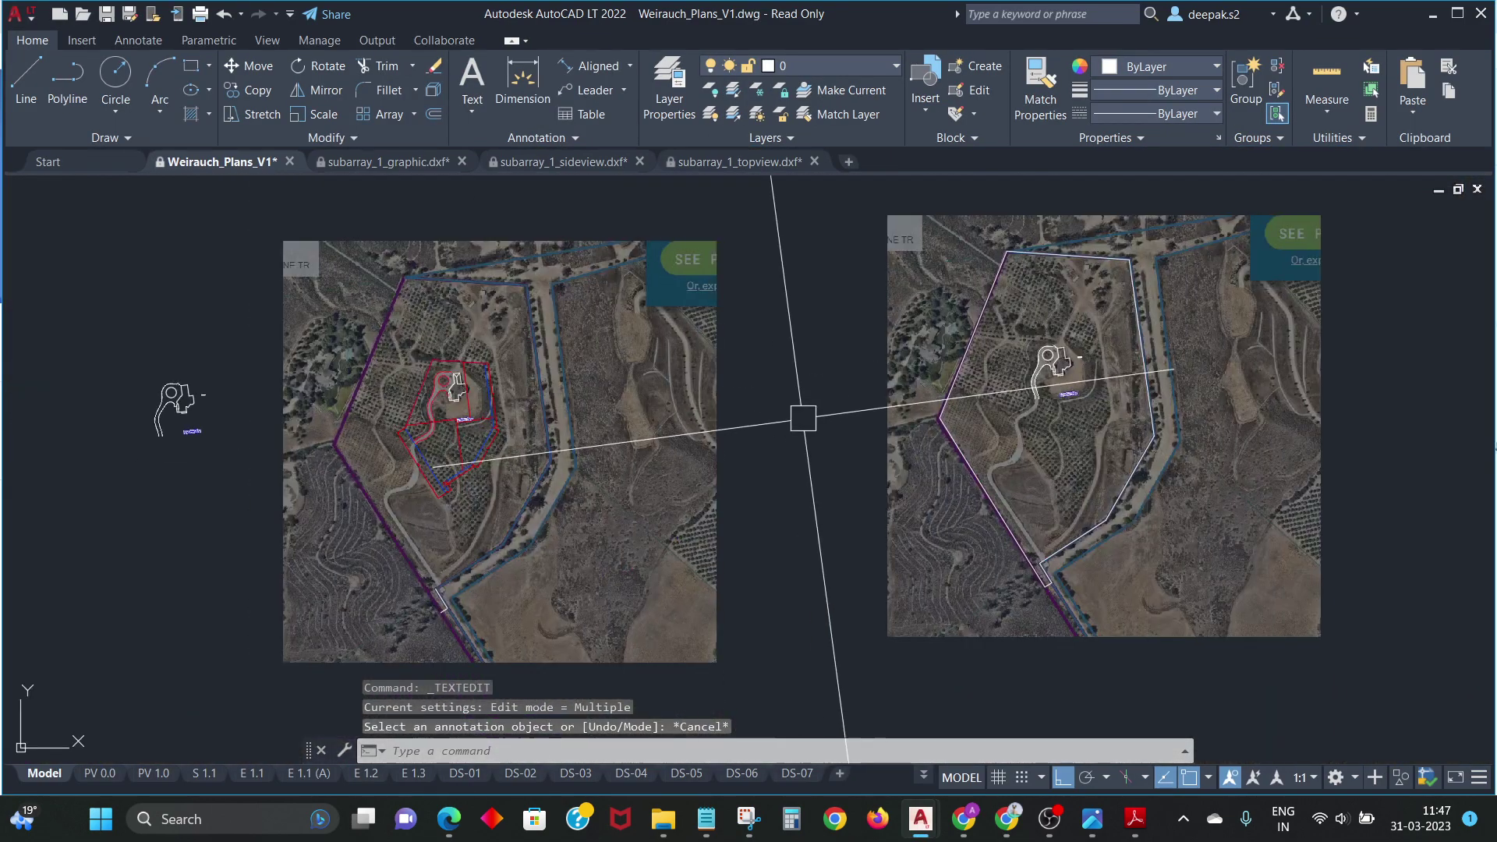
scroll(850, 301, "up", 3)
scroll(850, 300, "up", 3)
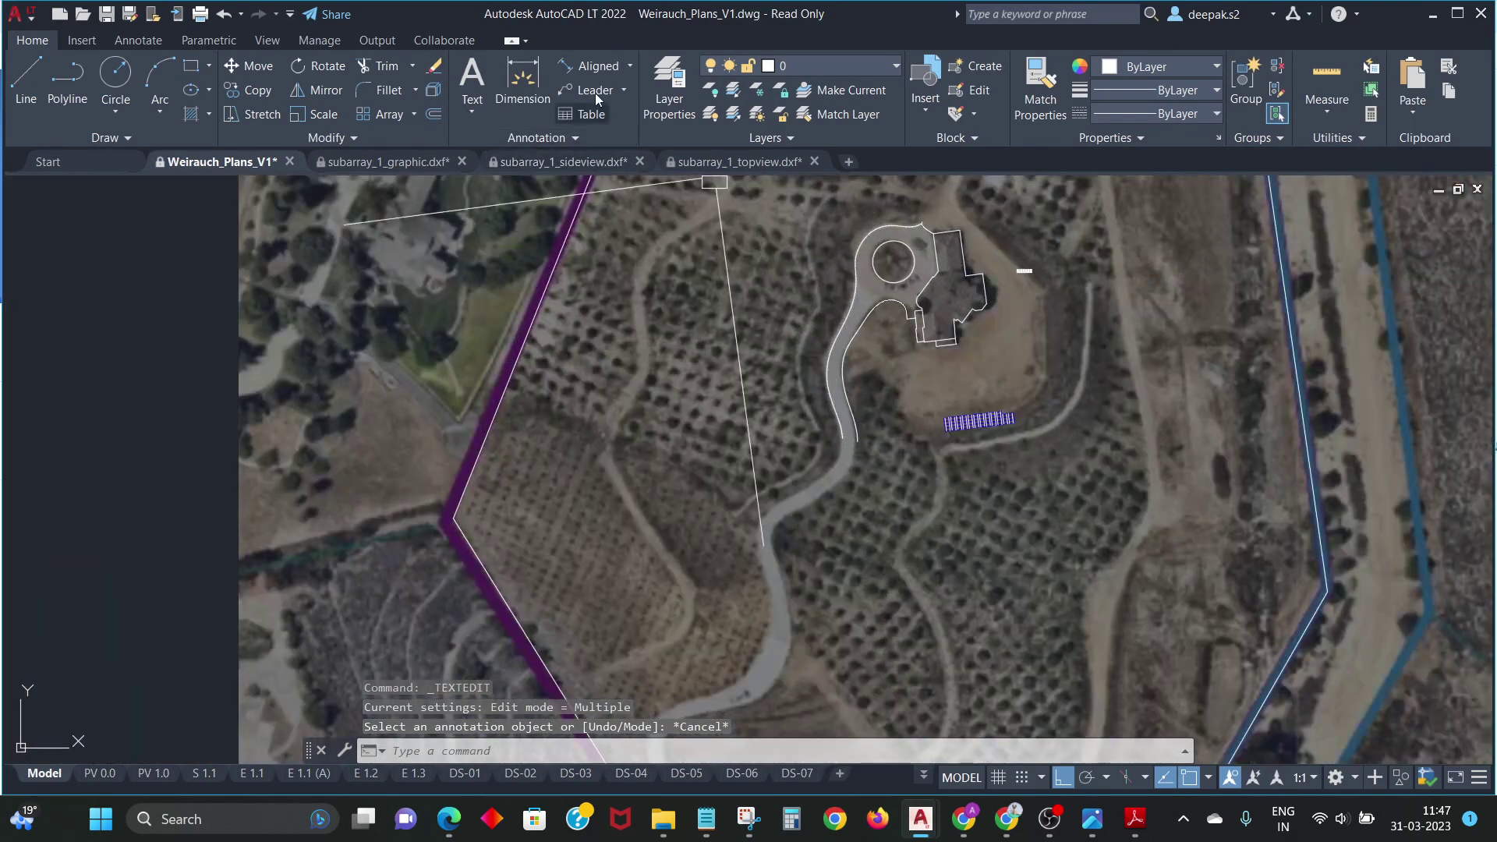
- Add a 505'-3" aligned dimension from the solar array to the west purple boundary corner
left_click(598, 66)
scroll(953, 422, "up", 5)
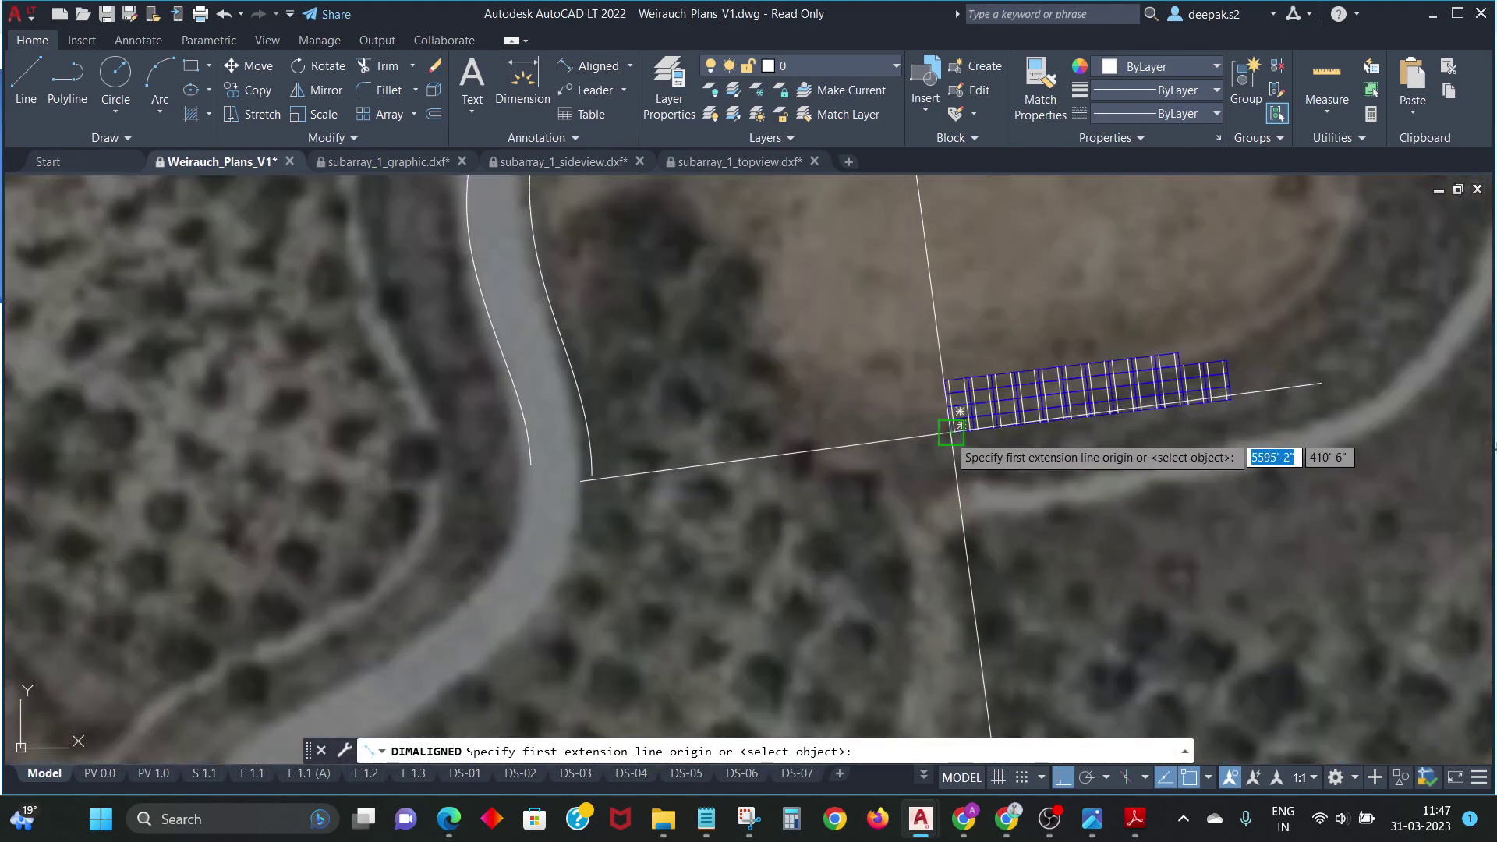
left_click(950, 432)
scroll(358, 551, "down", 2)
scroll(535, 601, "down", 3)
middle_click_drag(497, 520, 452, 458)
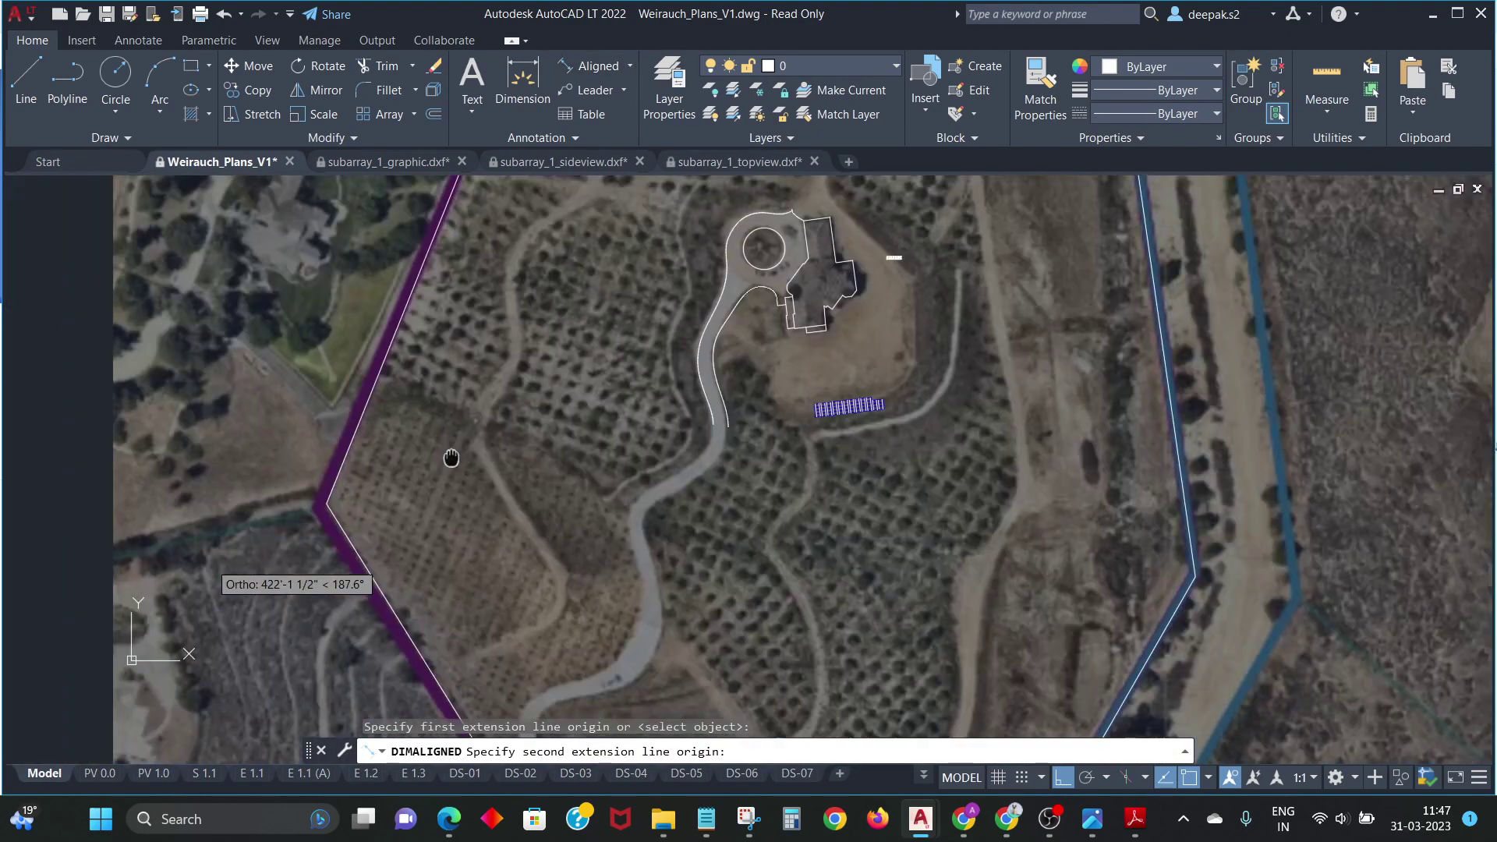
scroll(351, 501, "up", 4)
left_click(300, 451)
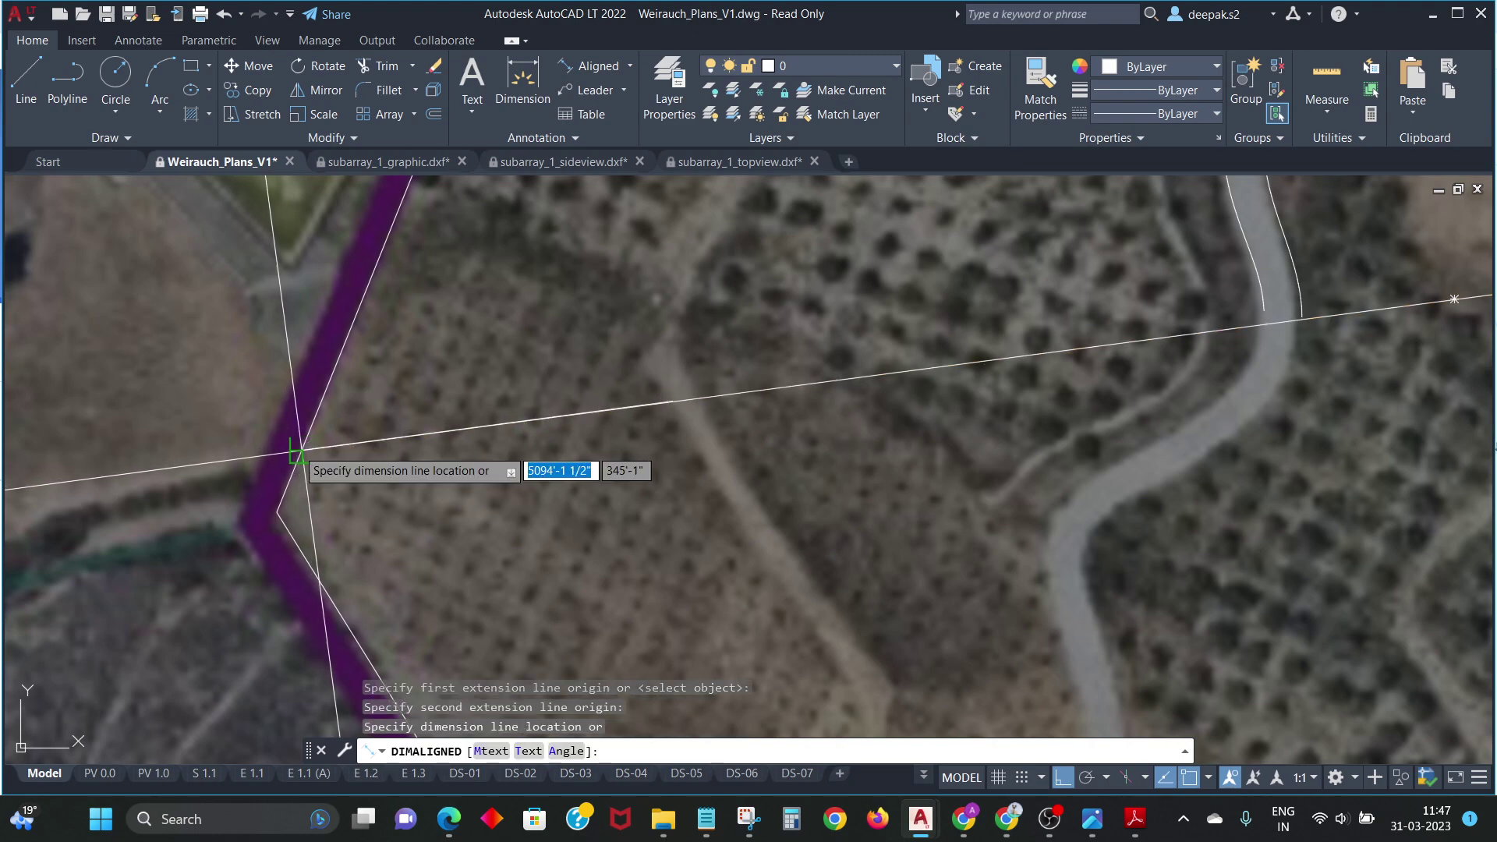
key("Return")
scroll(585, 483, "down", 3)
key("Escape")
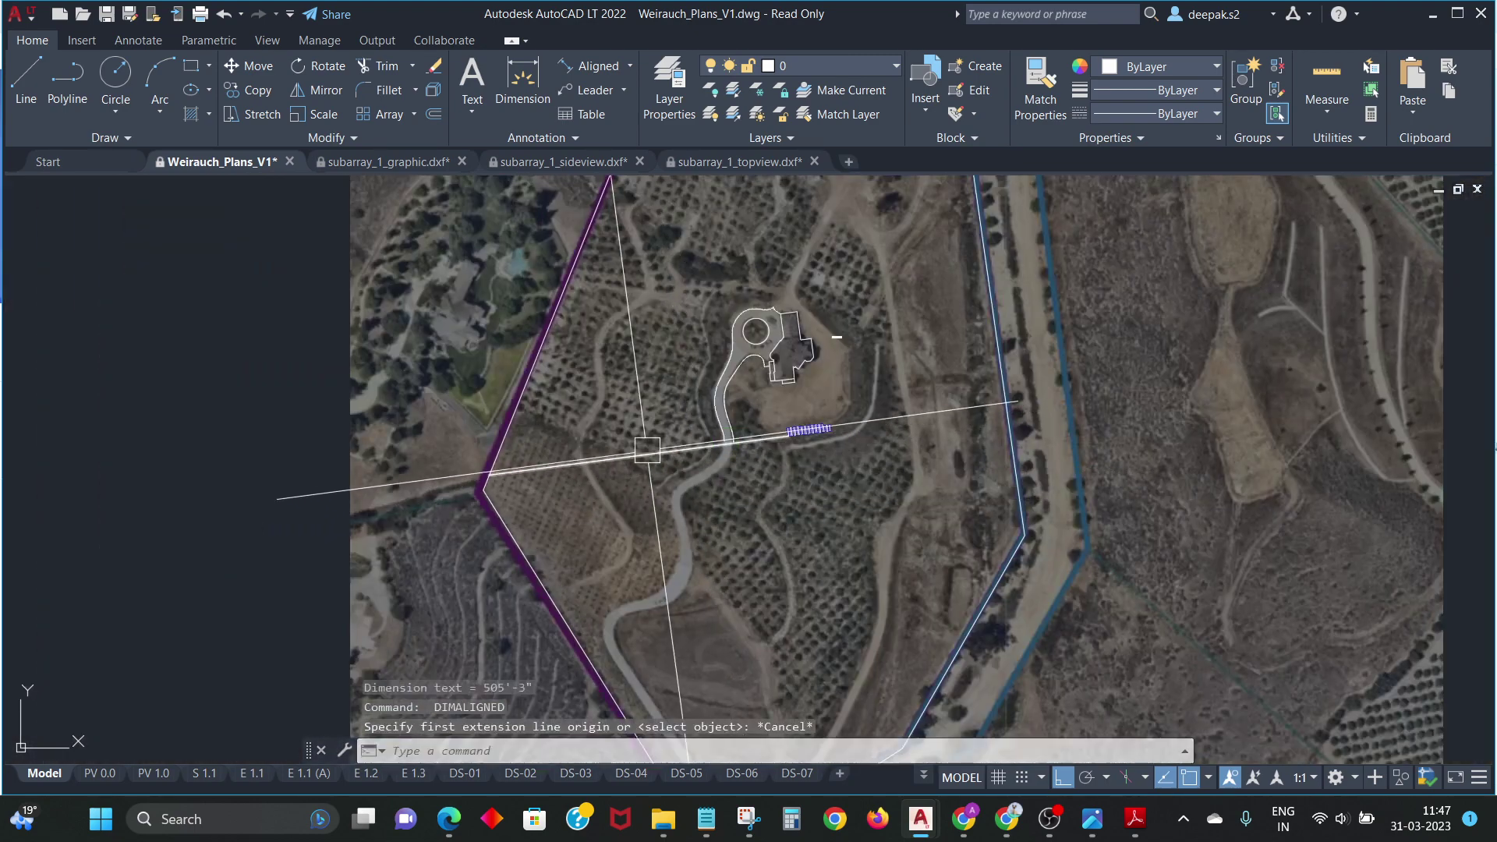
scroll(628, 476, "up", 2)
double_click(629, 468)
- Rewrite the dimension text beside the solar array as 306.2 and exit text editing
scroll(653, 500, "down", 5)
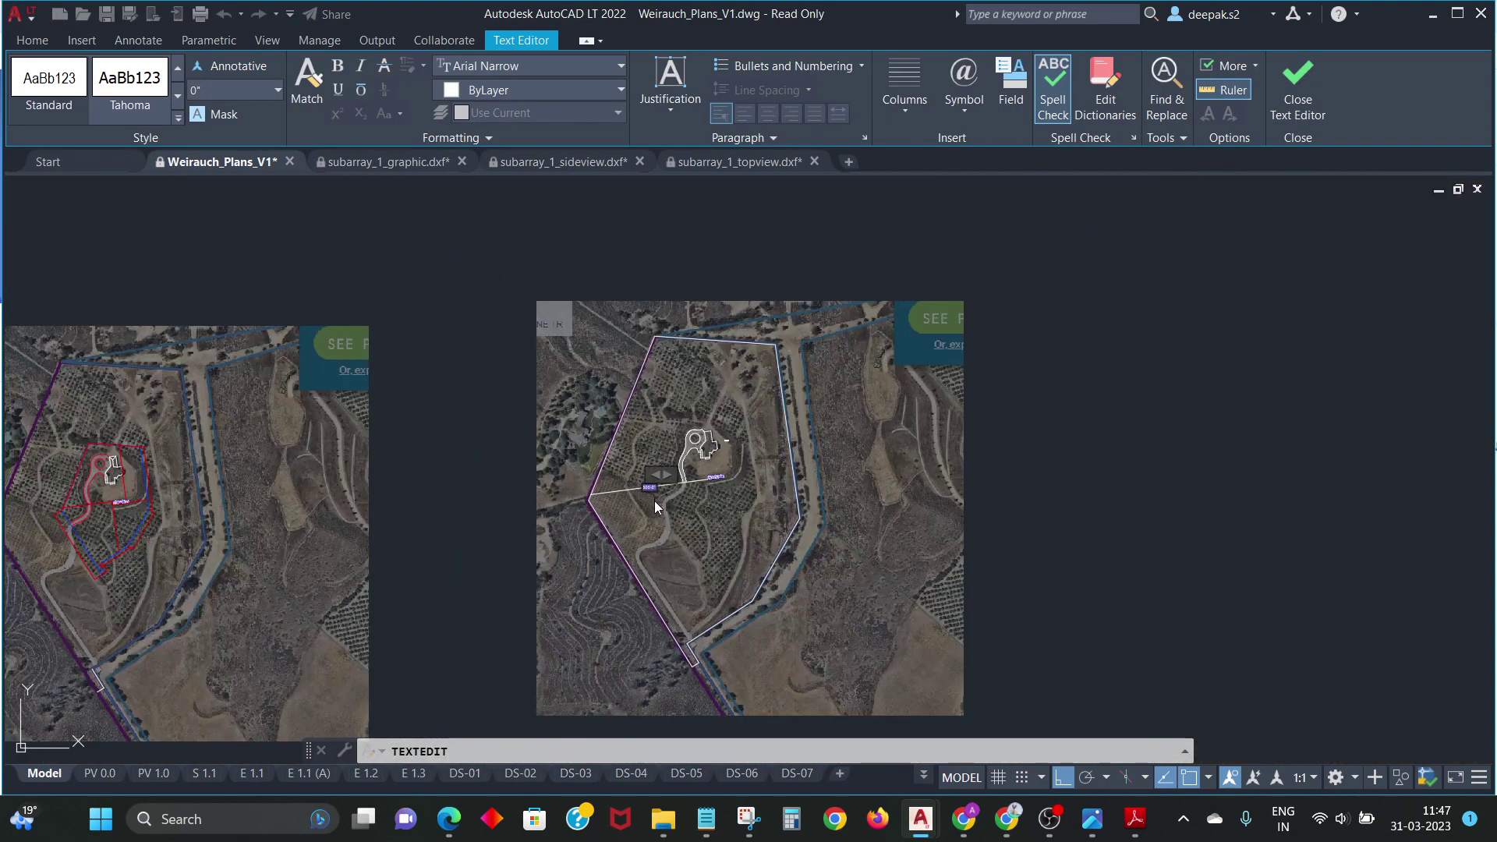
key("Escape")
scroll(788, 464, "up", 5)
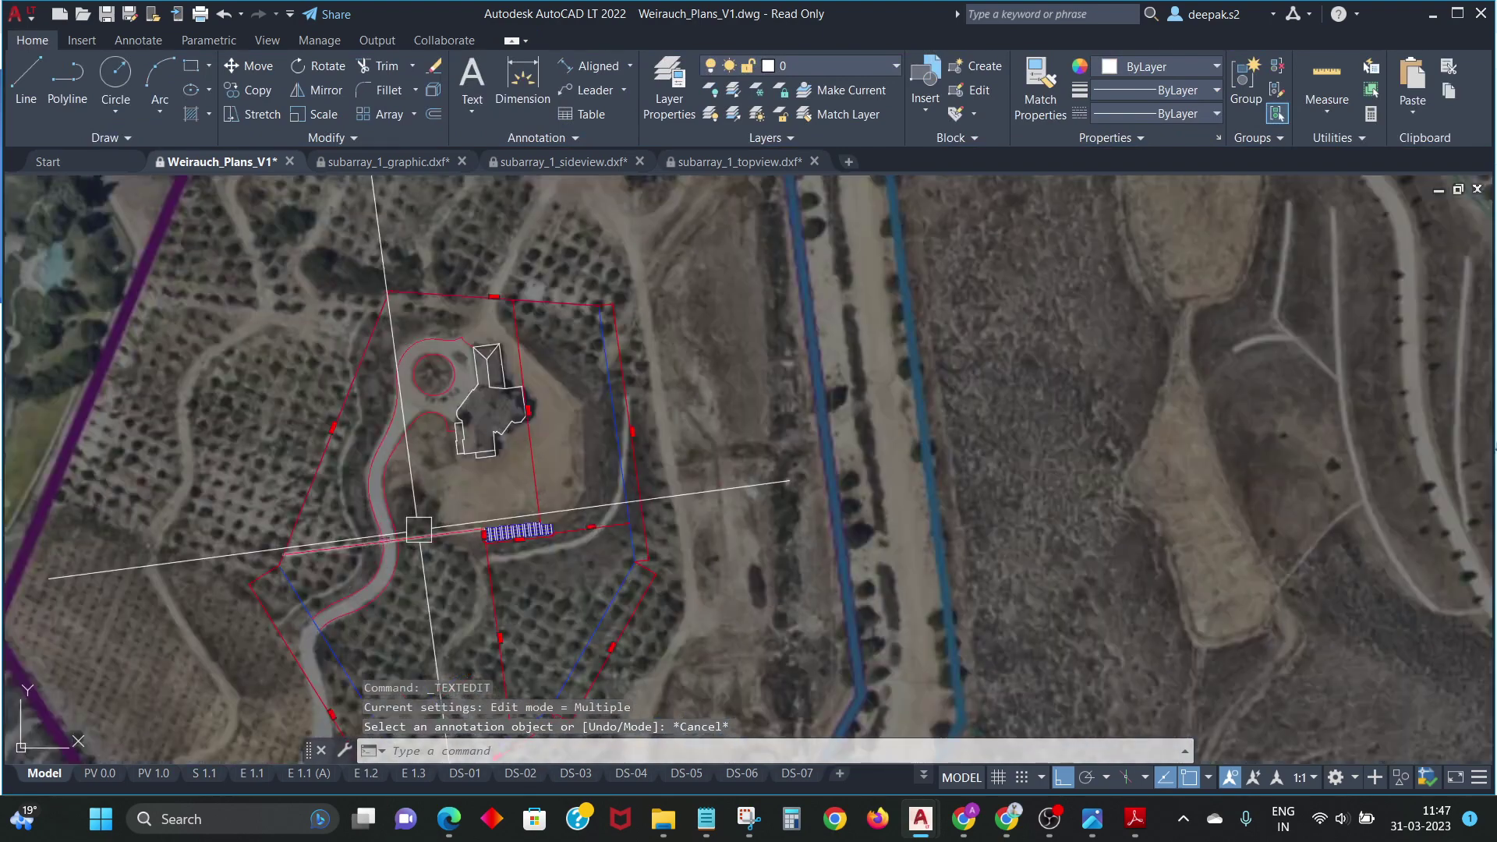
left_click(419, 530)
scroll(410, 543, "up", 3)
double_click(416, 543)
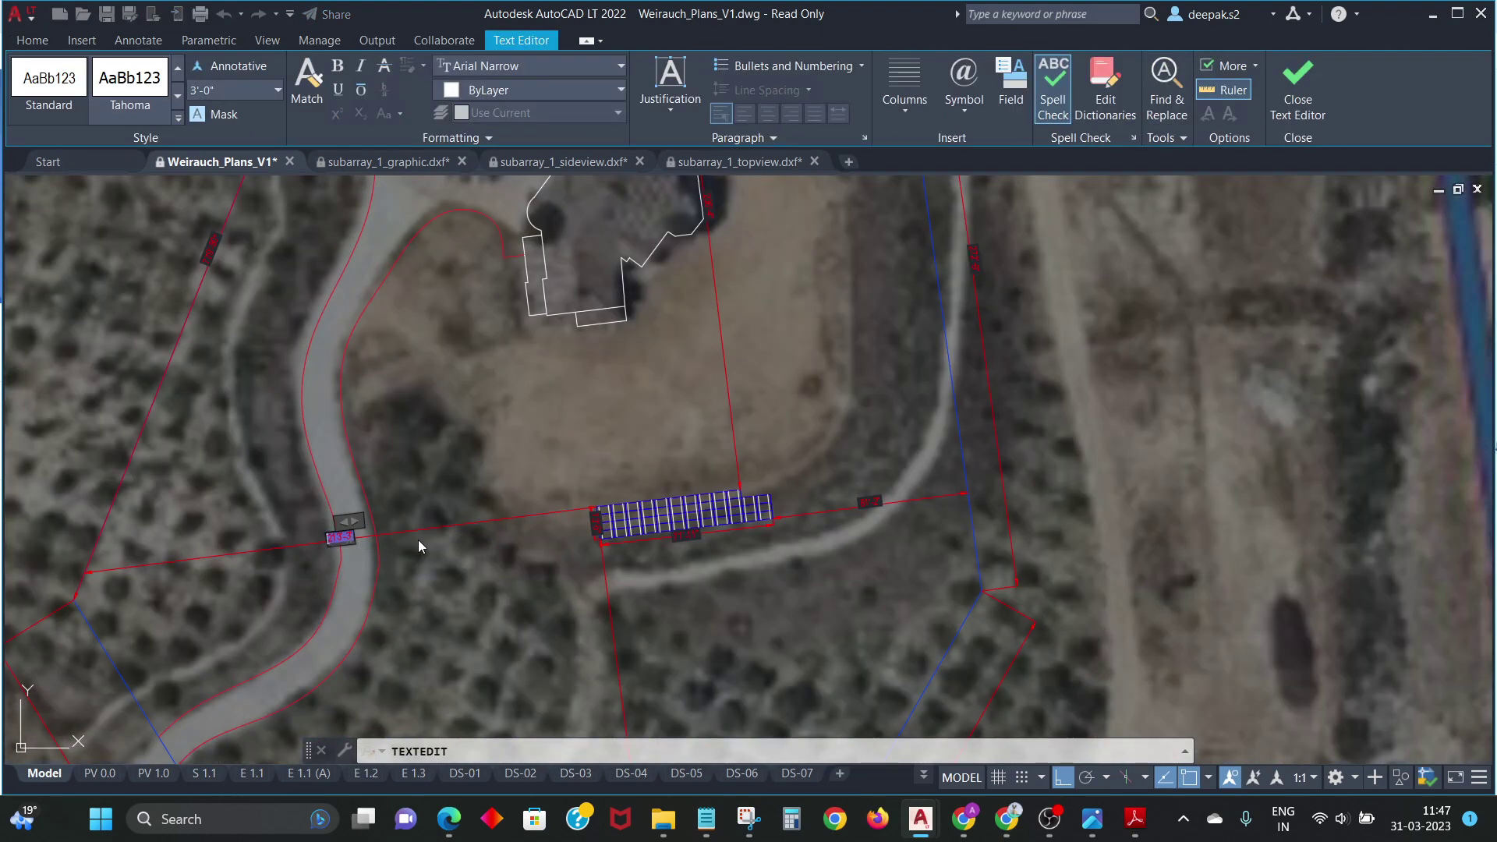
type("306.2")
left_click(418, 539)
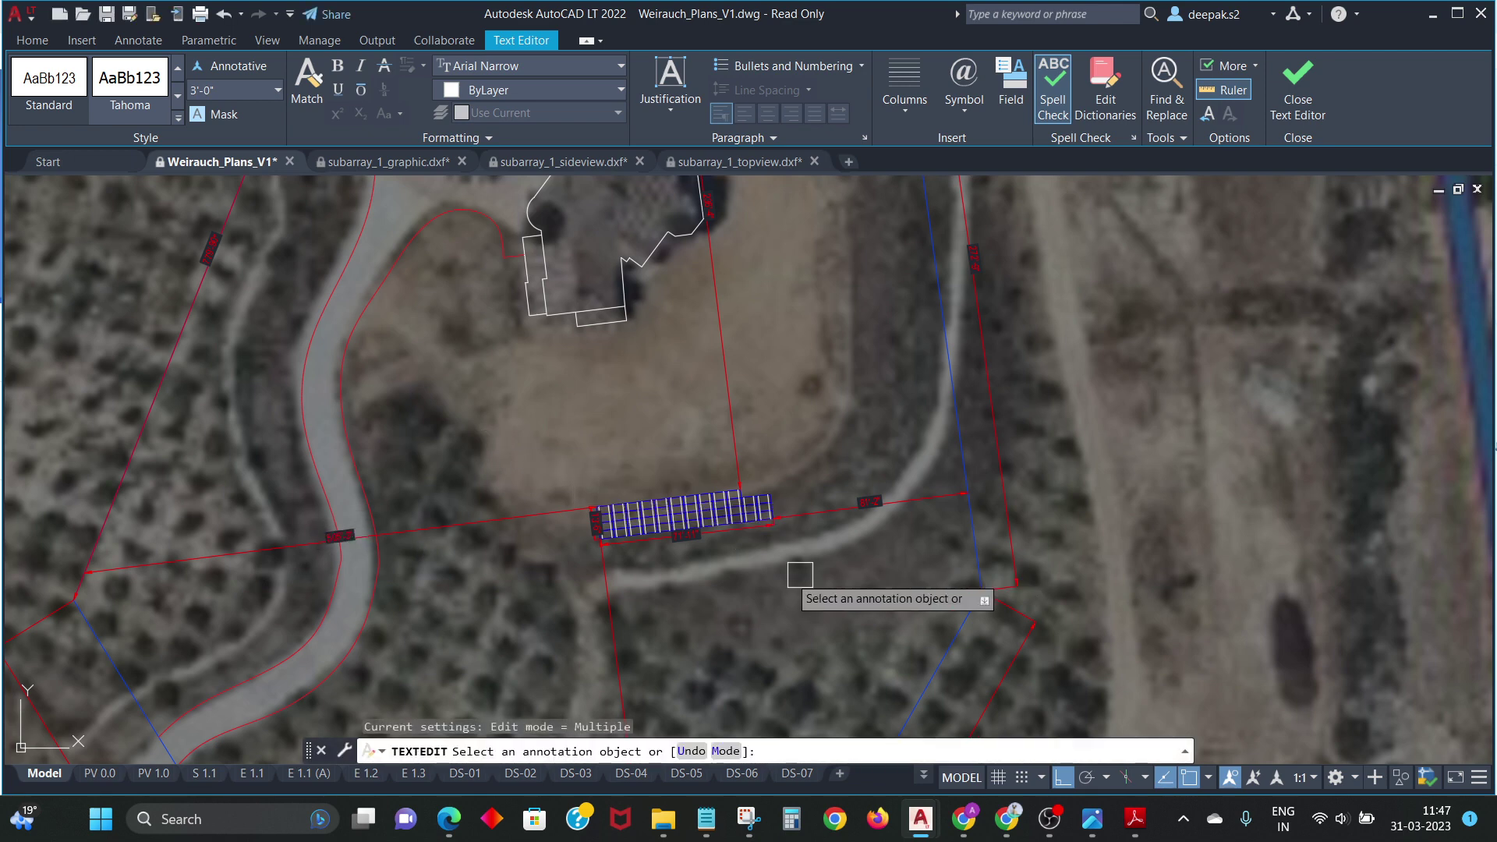
scroll(635, 569, "down", 2)
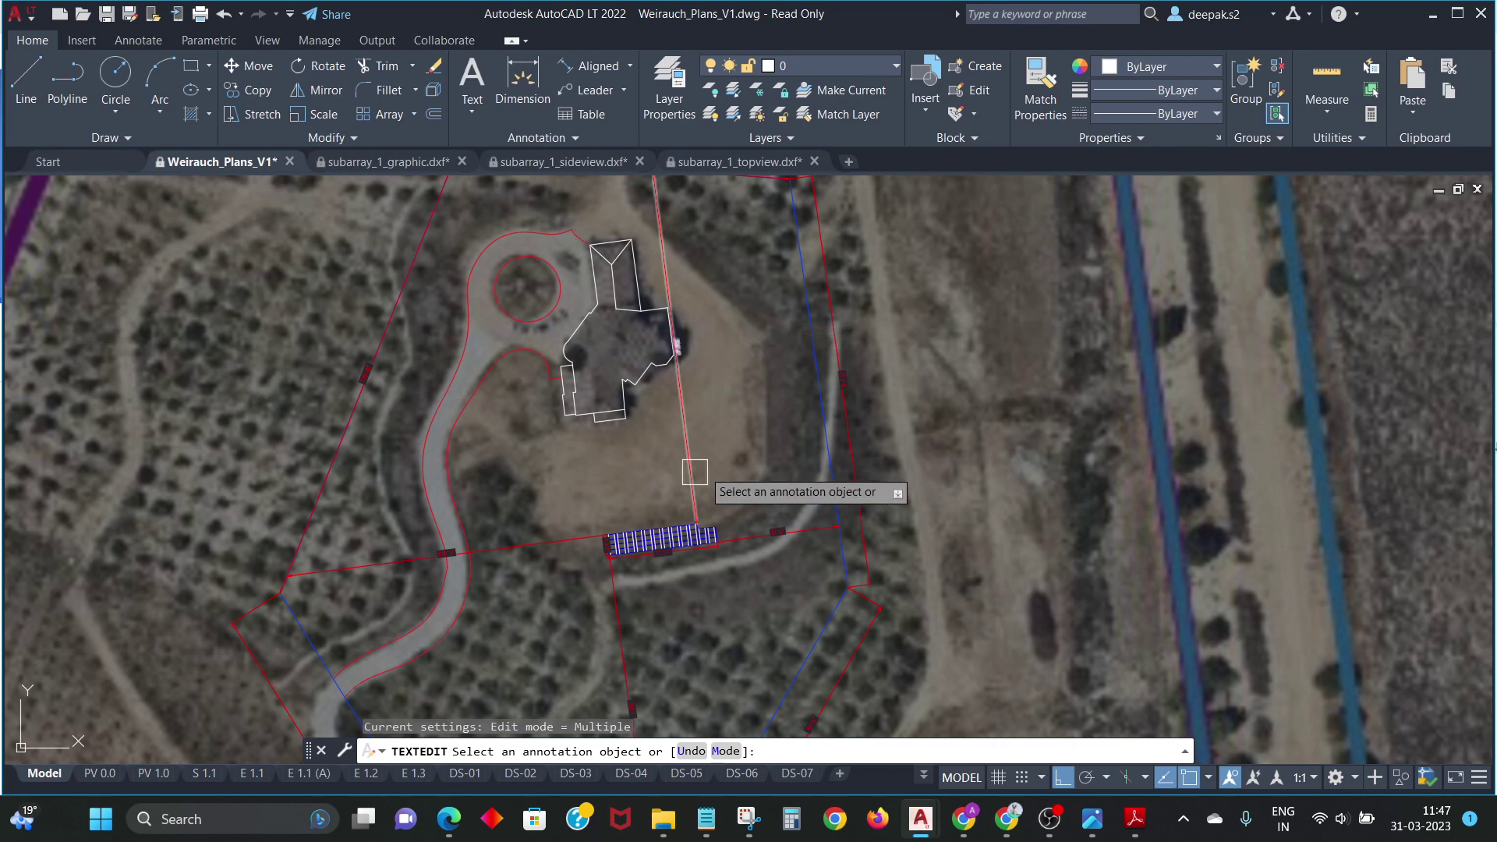
middle_click_drag(695, 472, 423, 394)
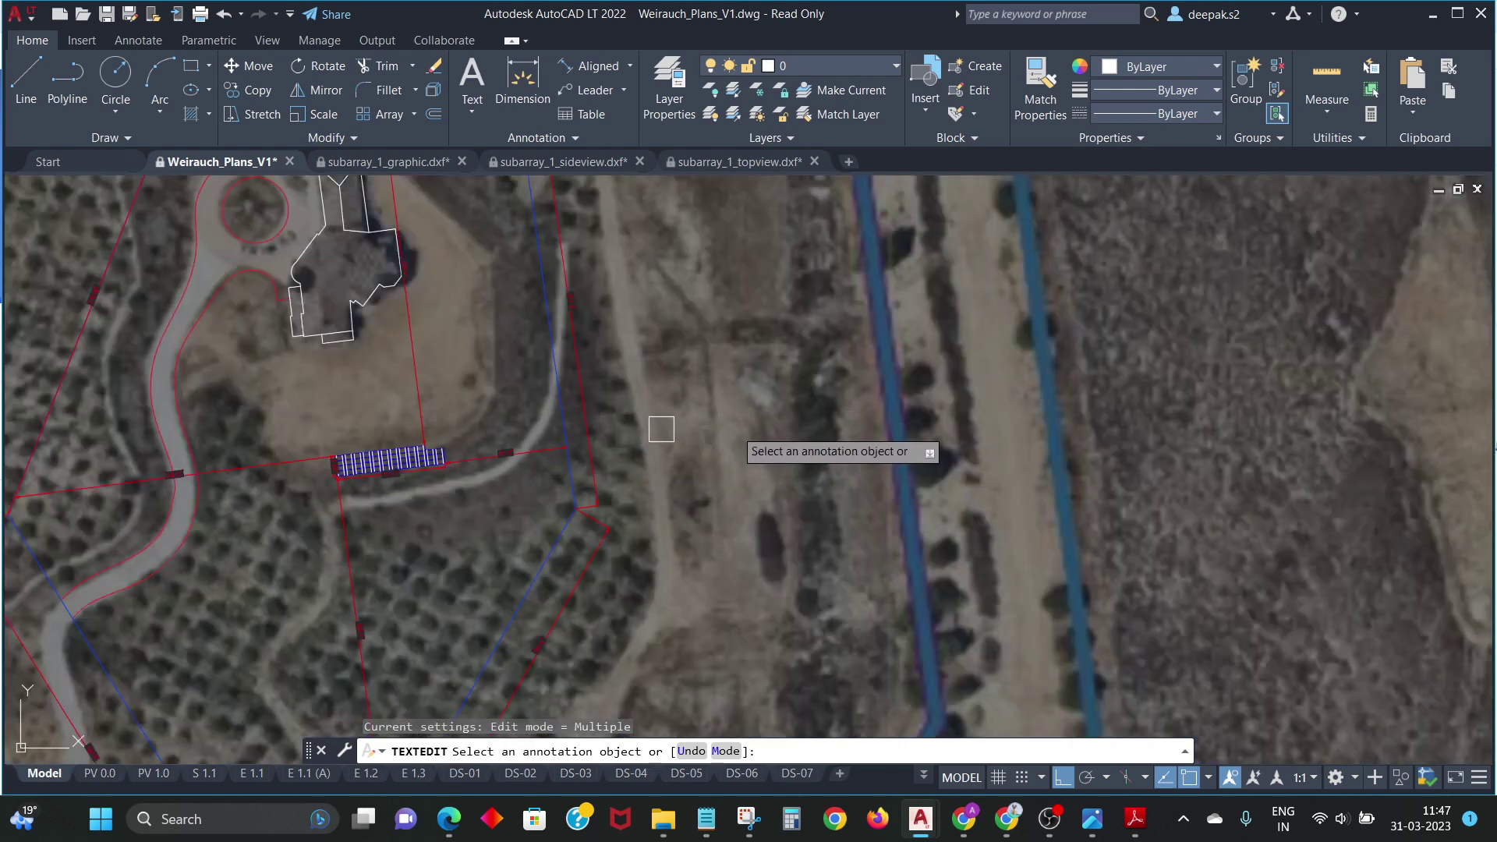
key("Escape")
scroll(702, 416, "down", 2)
scroll(634, 414, "down", 2)
type("snapang")
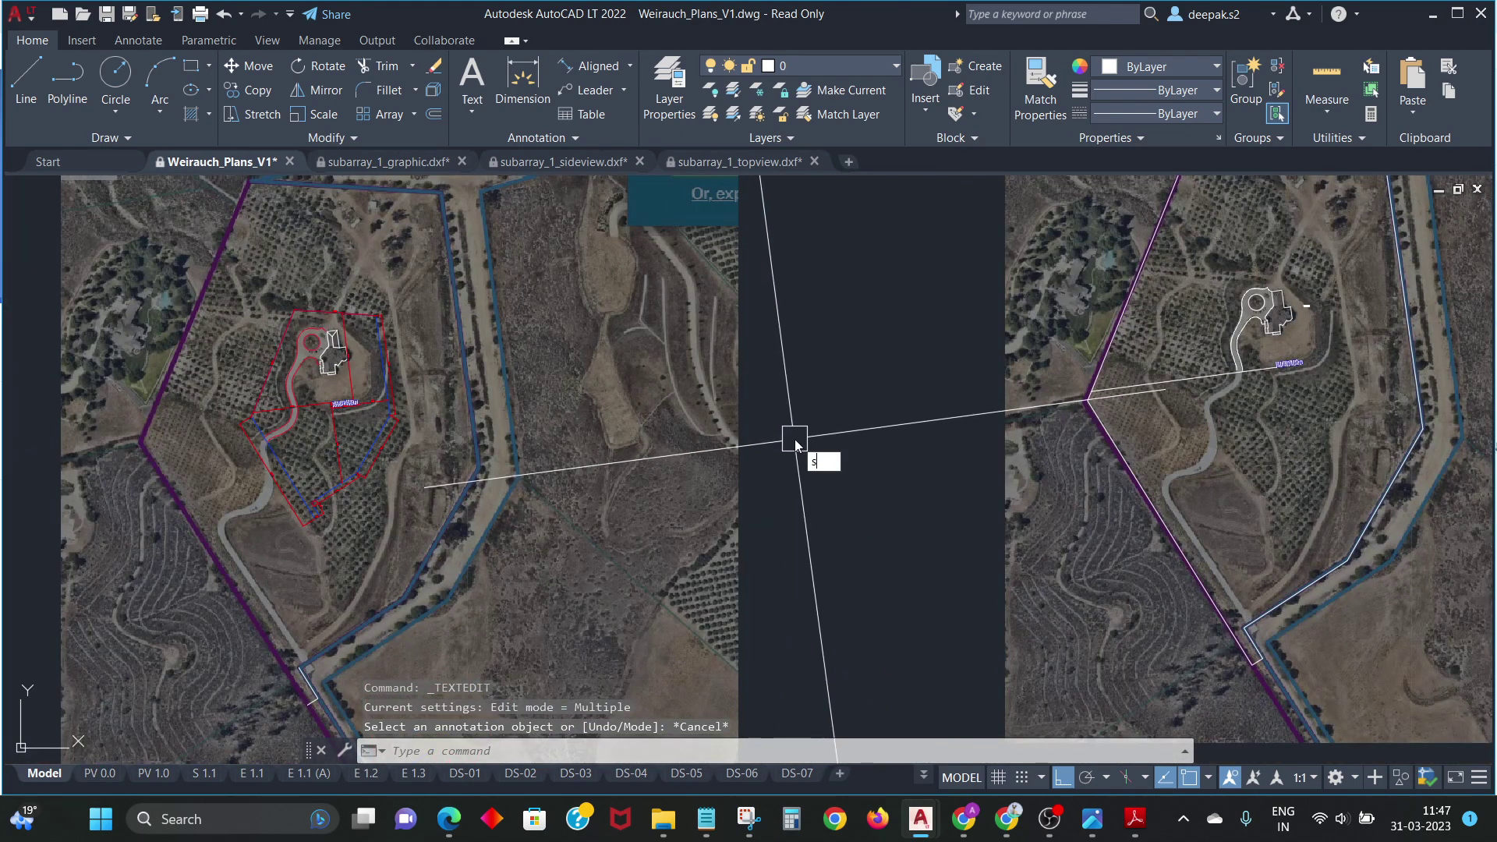
- Reset the snap angle to 0
key("Return")
type("0")
key("Return")
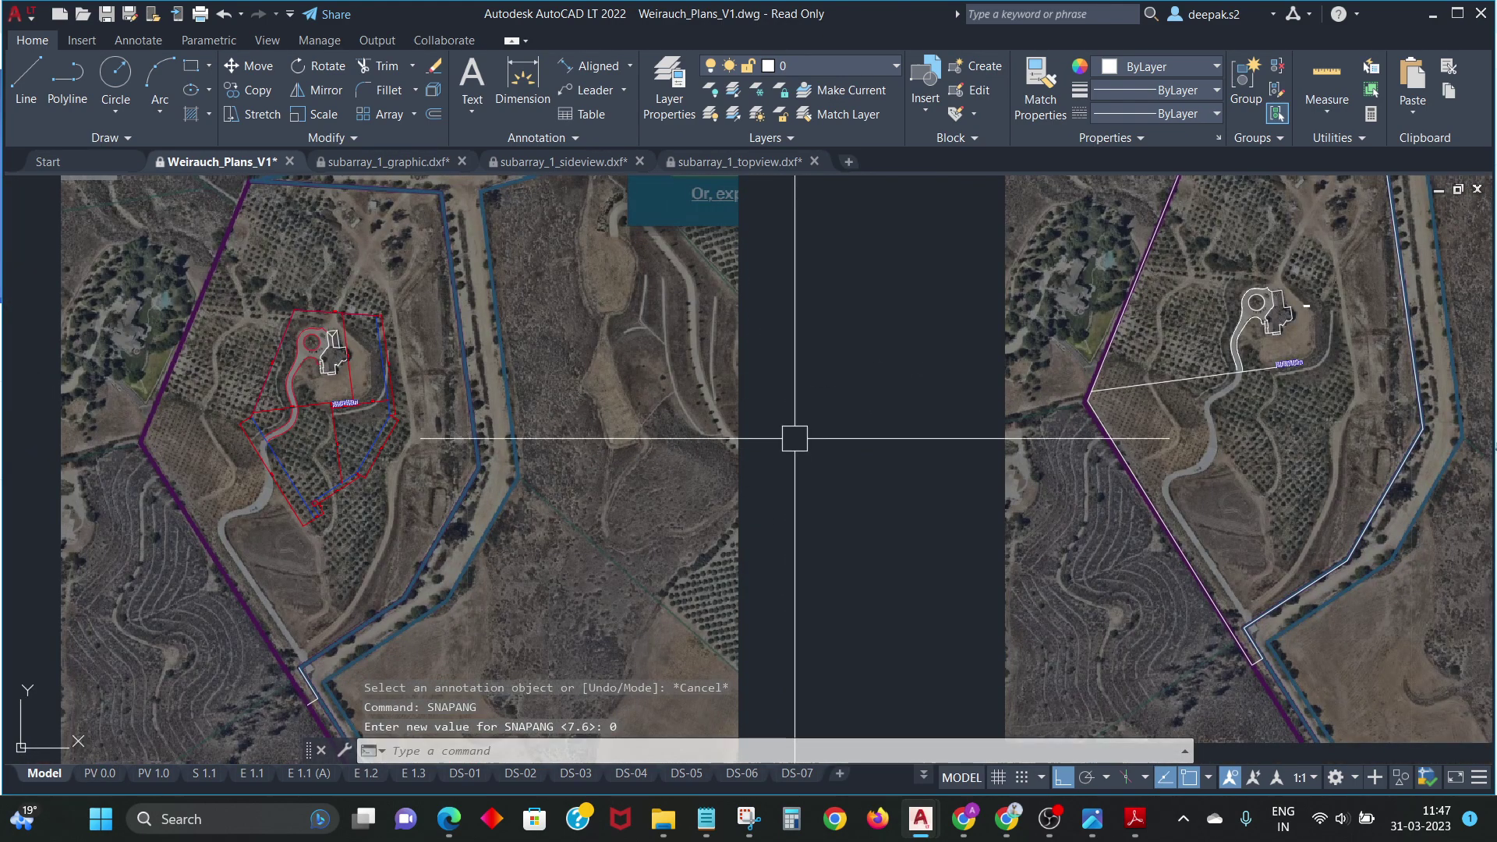
- Draw a horizontal line in an empty area of the drawing
scroll(803, 409, "up", 2)
type("l")
key("Return")
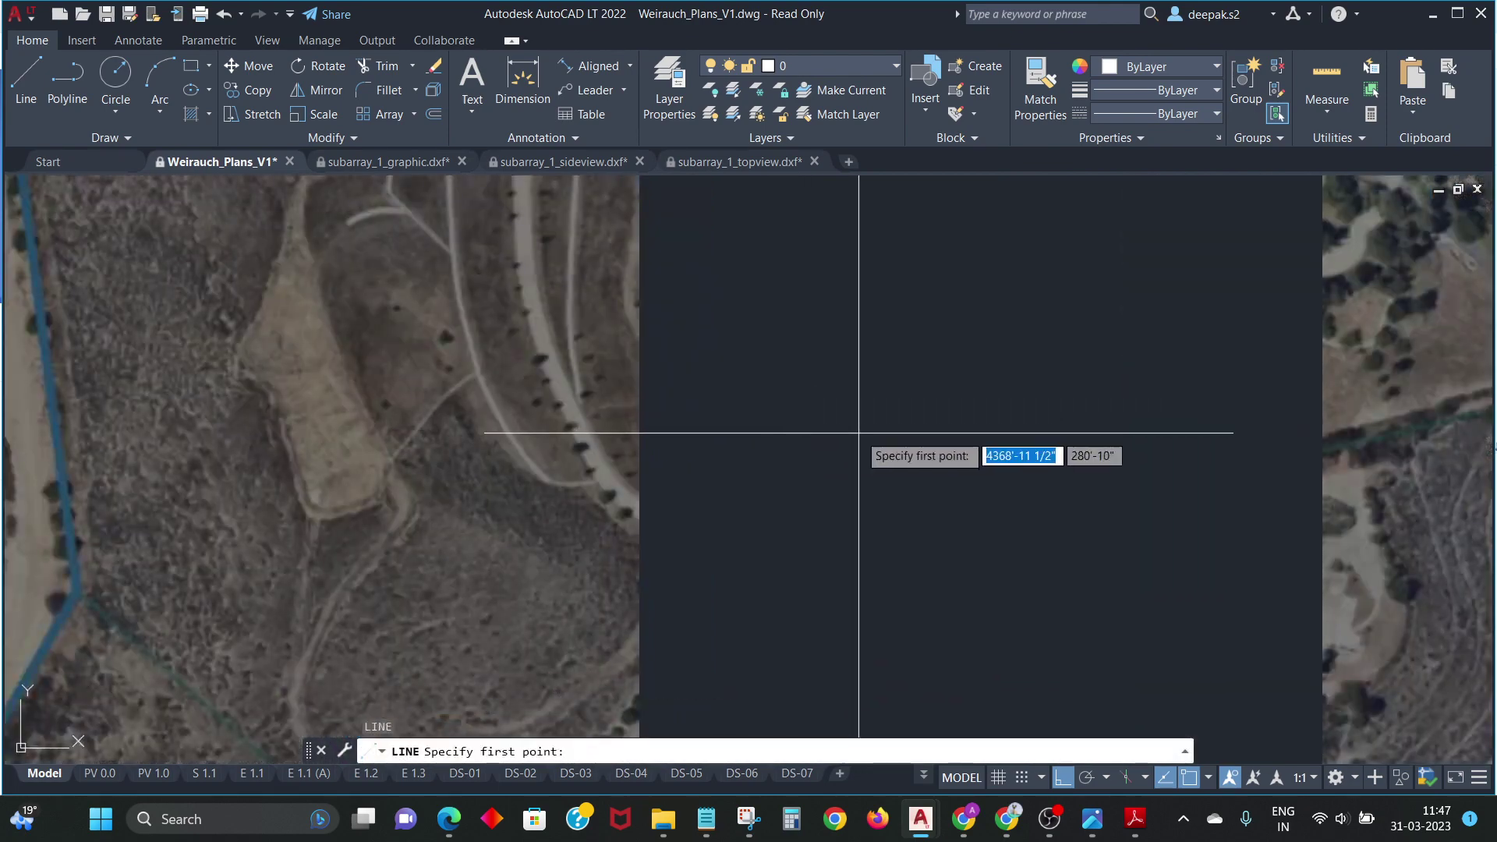
middle_click_drag(863, 435, 677, 435)
scroll(677, 436, "down", 5)
scroll(658, 435, "up", 3)
scroll(612, 434, "up", 2)
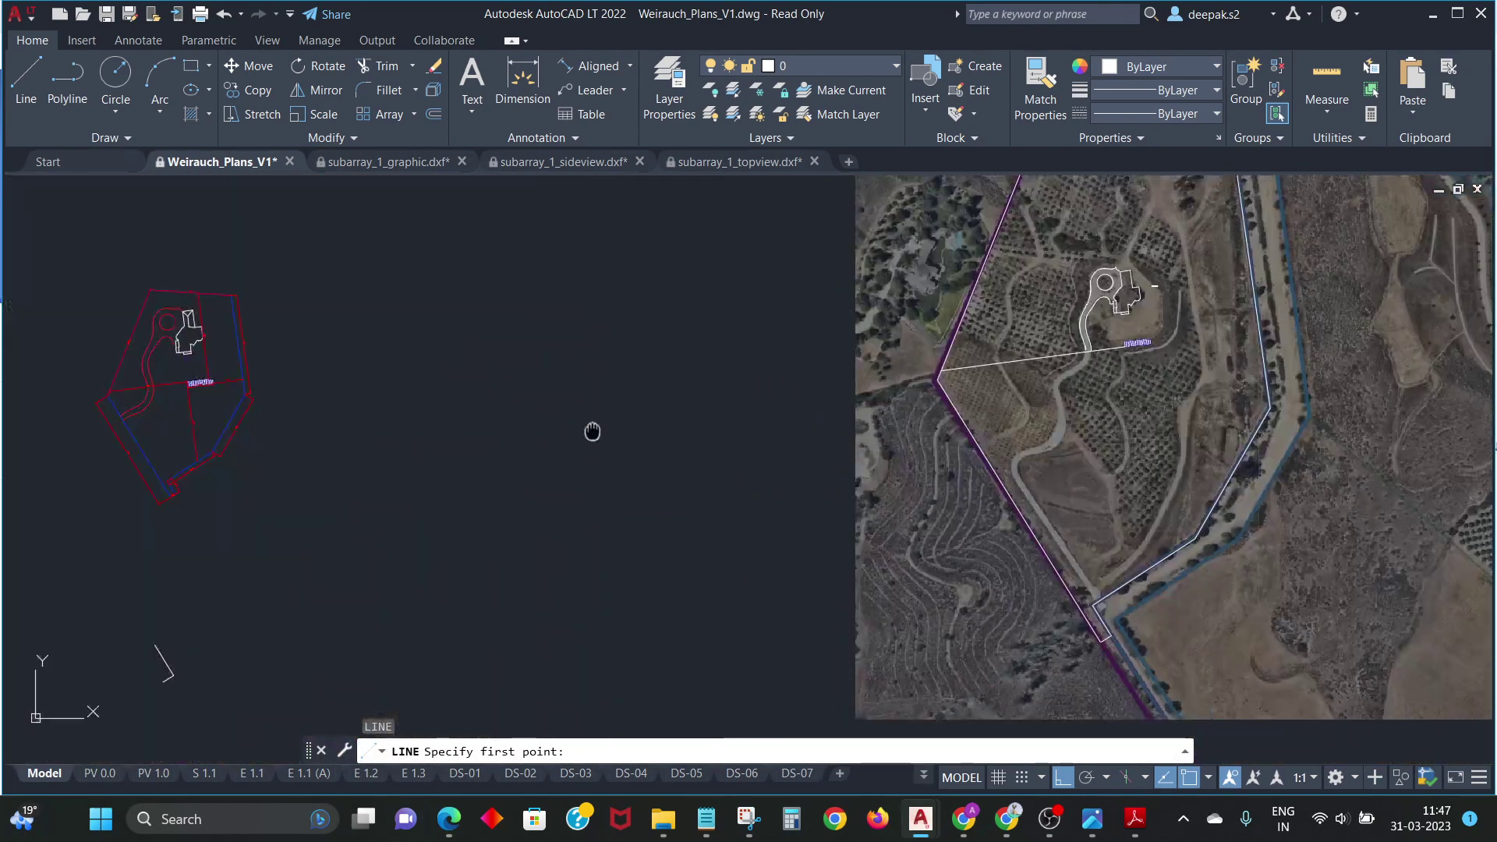
scroll(592, 428, "up", 2)
scroll(592, 418, "down", 5)
scroll(541, 481, "up", 4)
scroll(504, 491, "up", 2)
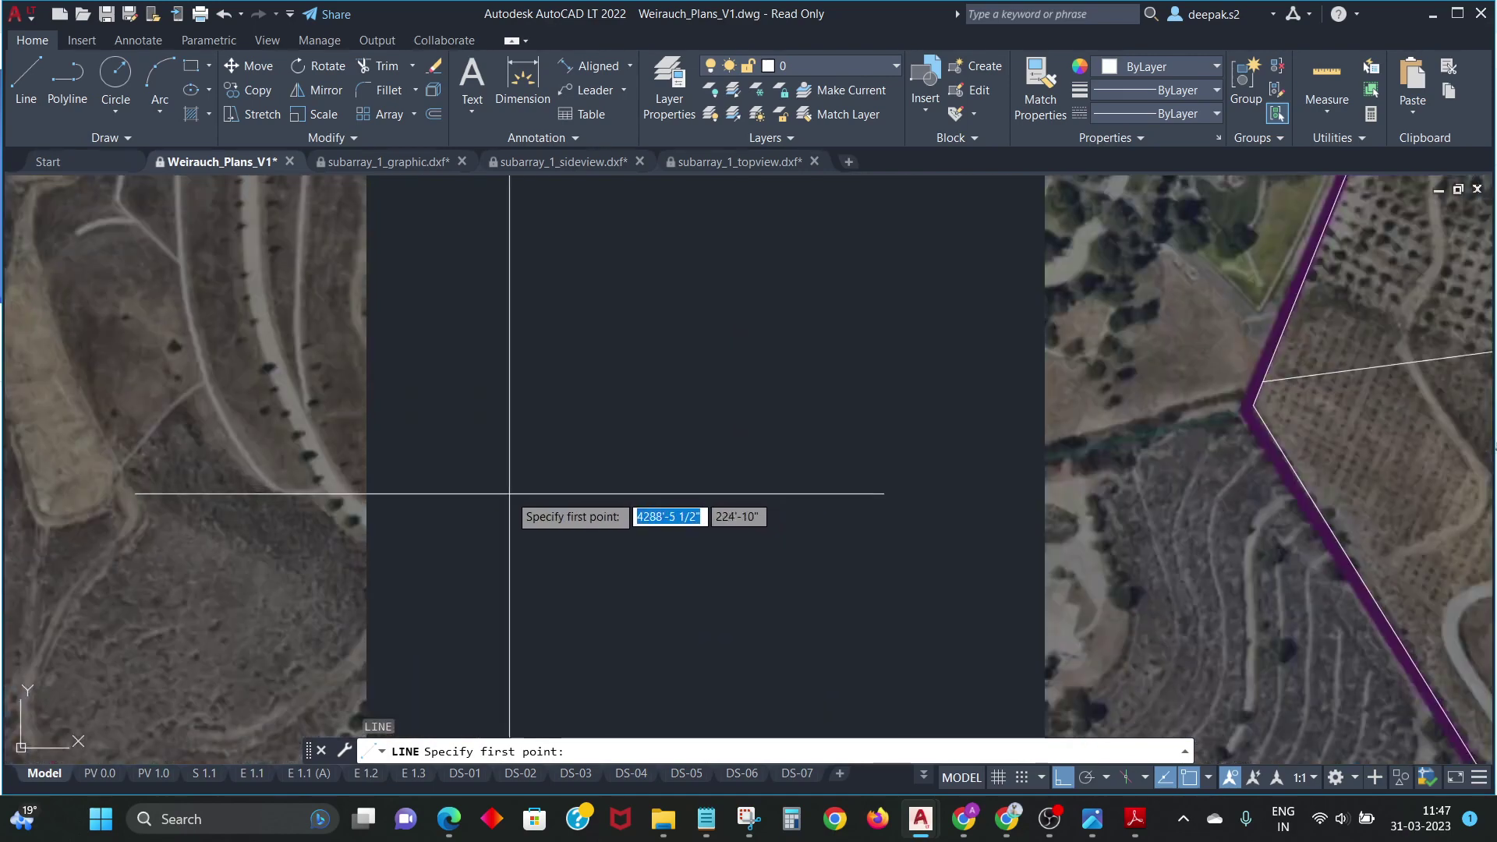
left_click(520, 494)
left_click(850, 494)
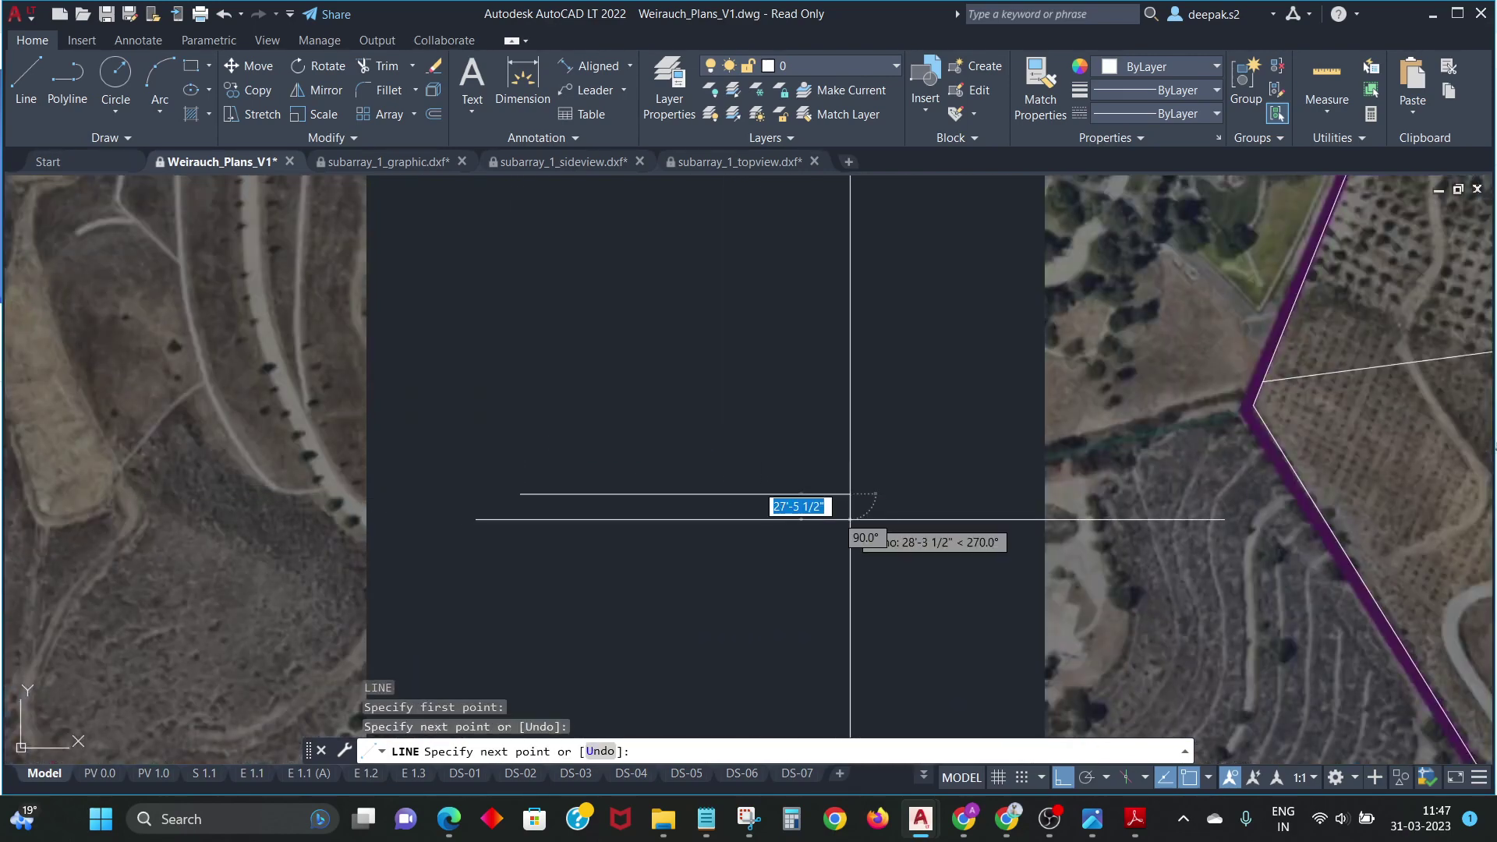
key("Escape")
scroll(718, 524, "up", 2)
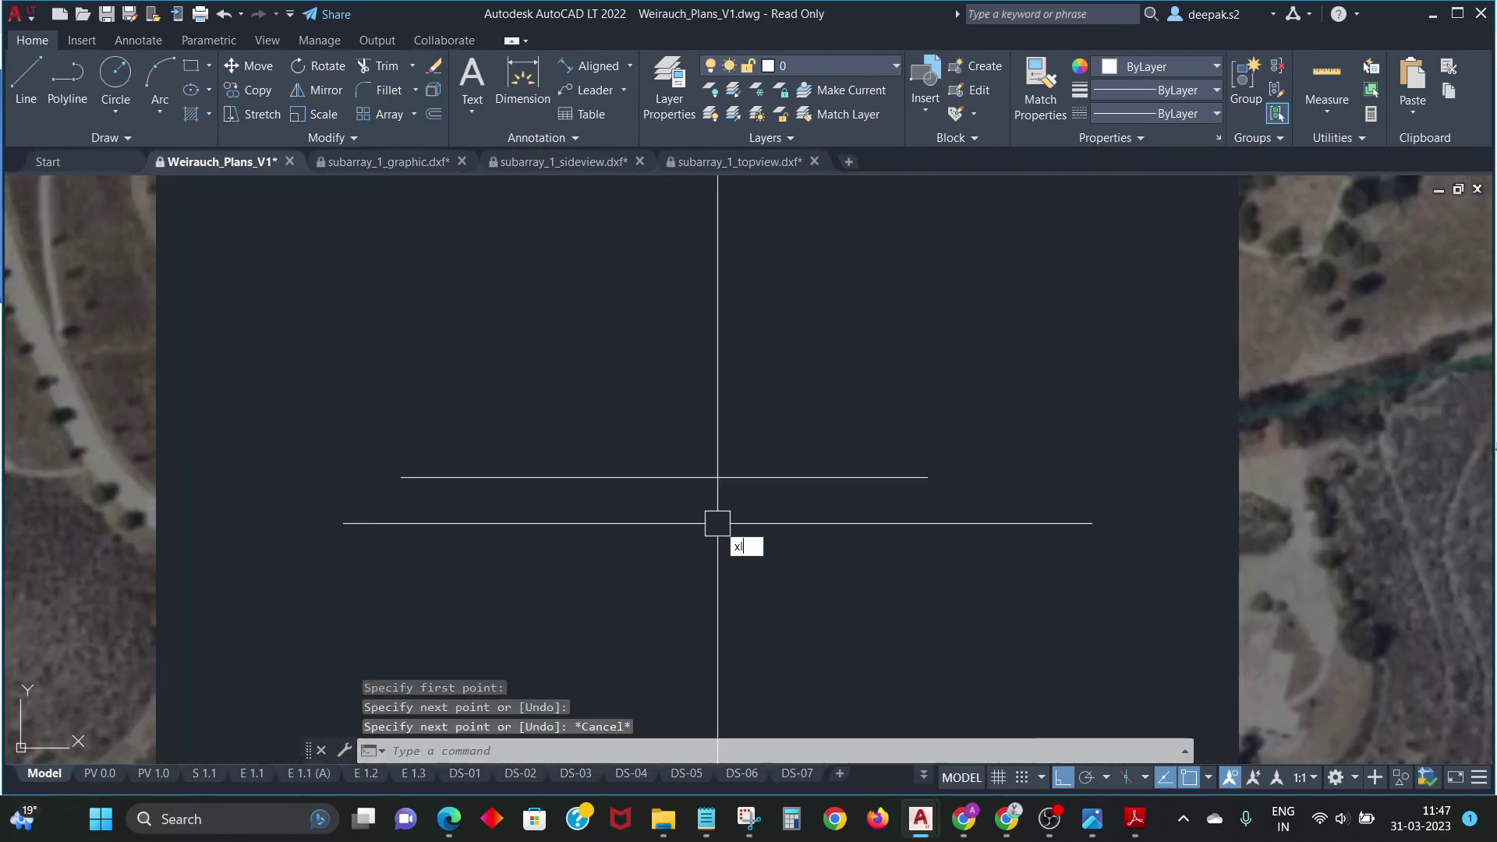
- Place a construction line at 110° through a point above the horizontal line
key("Return")
key("Return")
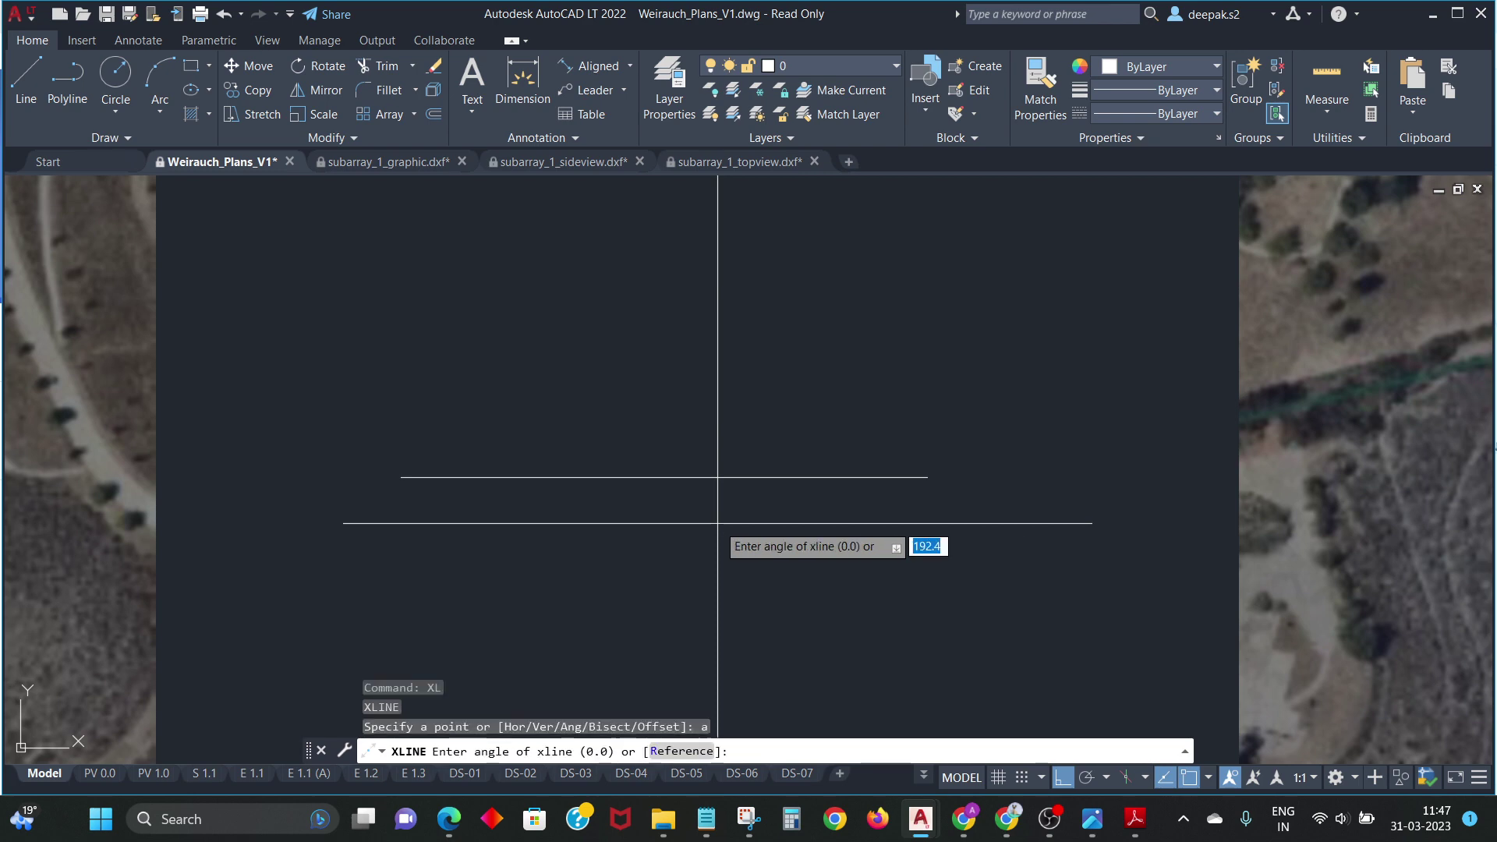
type("110")
key("Return")
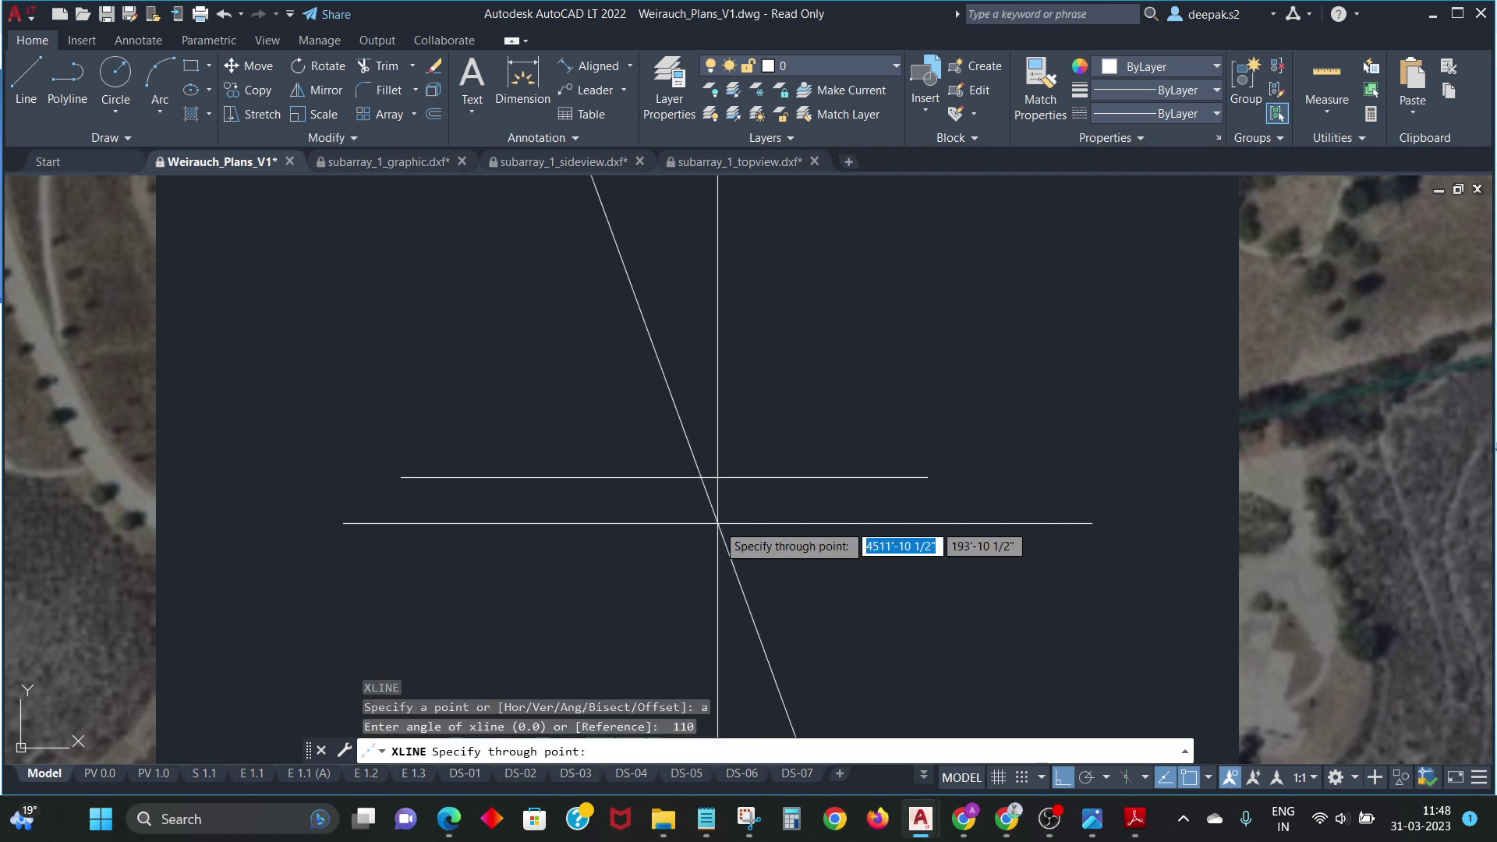
left_click(686, 559)
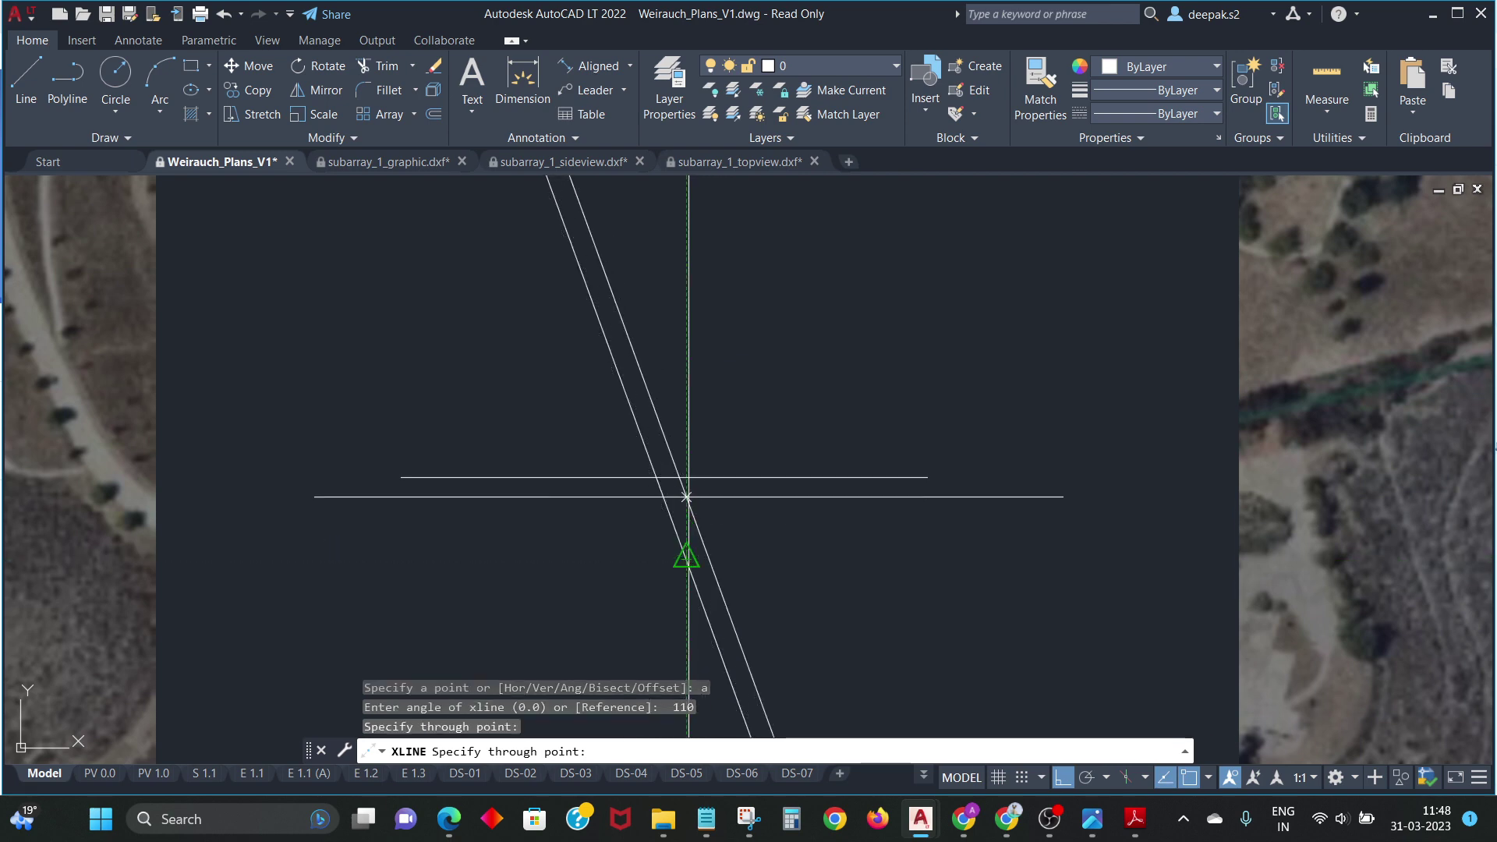
key("Escape")
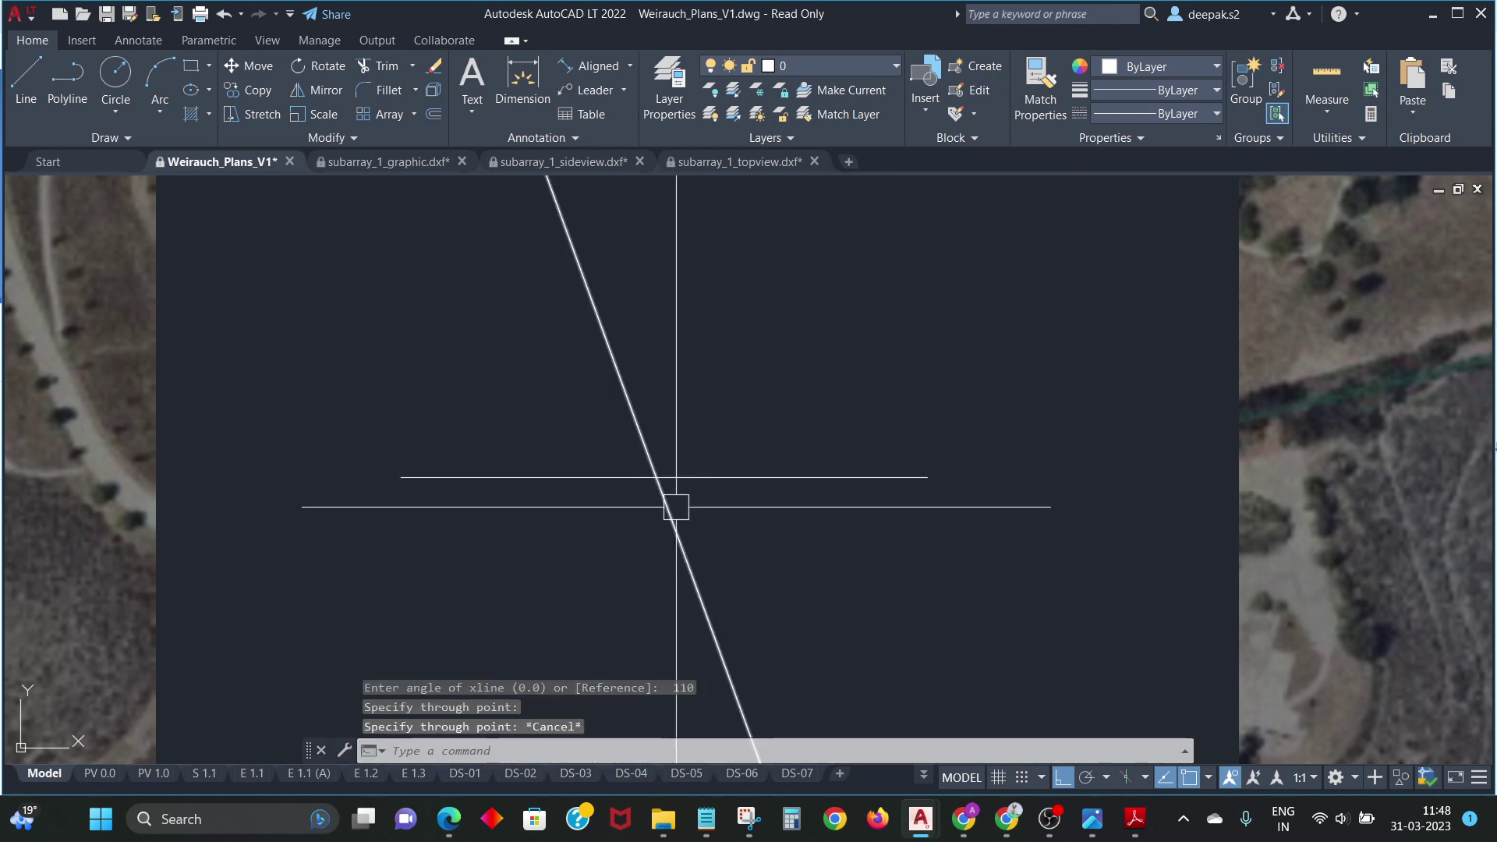
type("mi")
- Mirror the 110° line about a vertical axis through the intersection, keeping the original
key("Return")
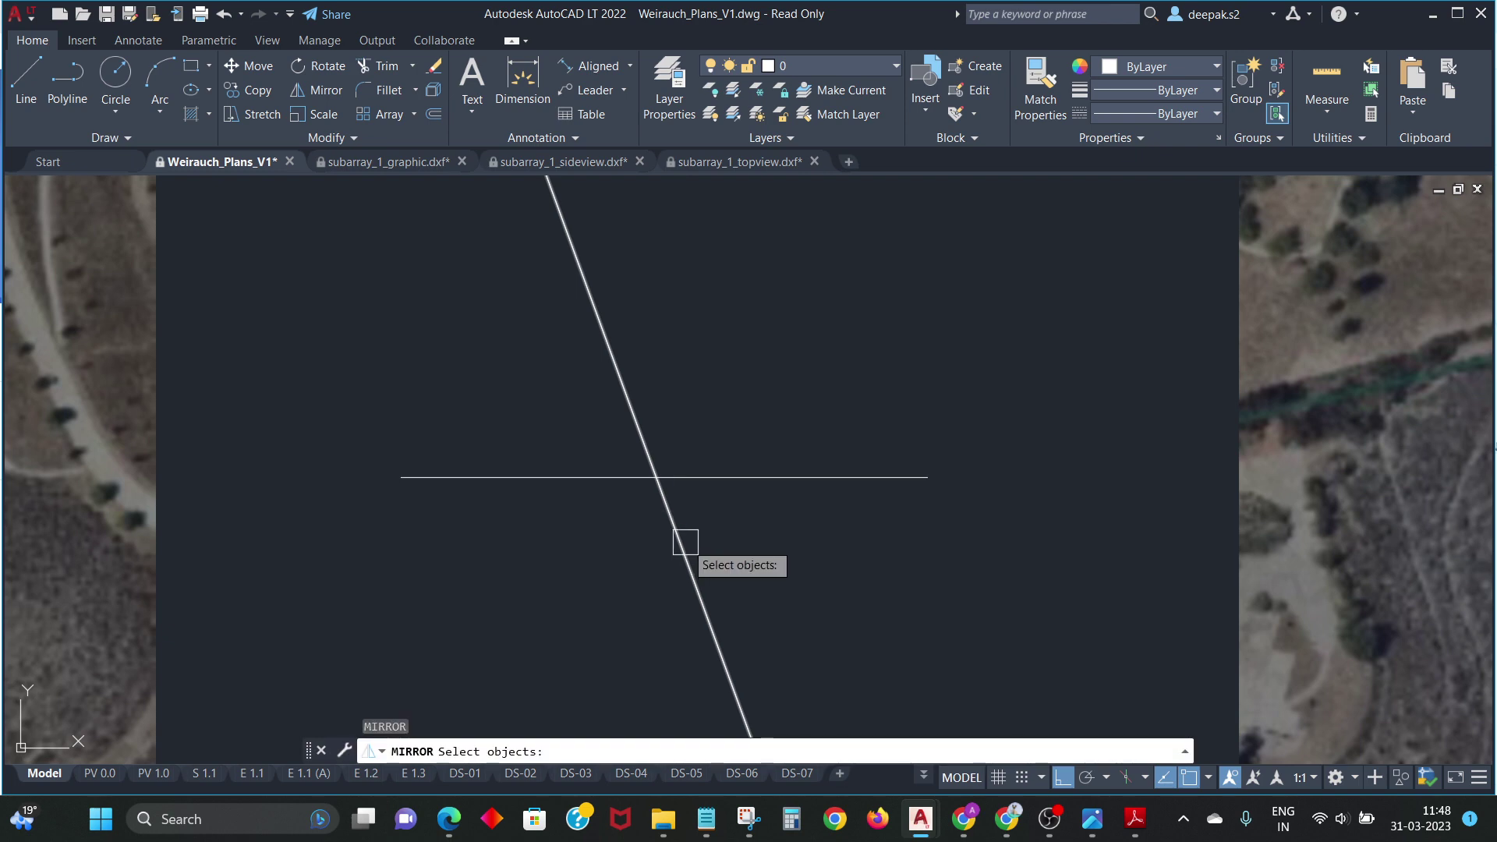
left_click(685, 542)
key("Return")
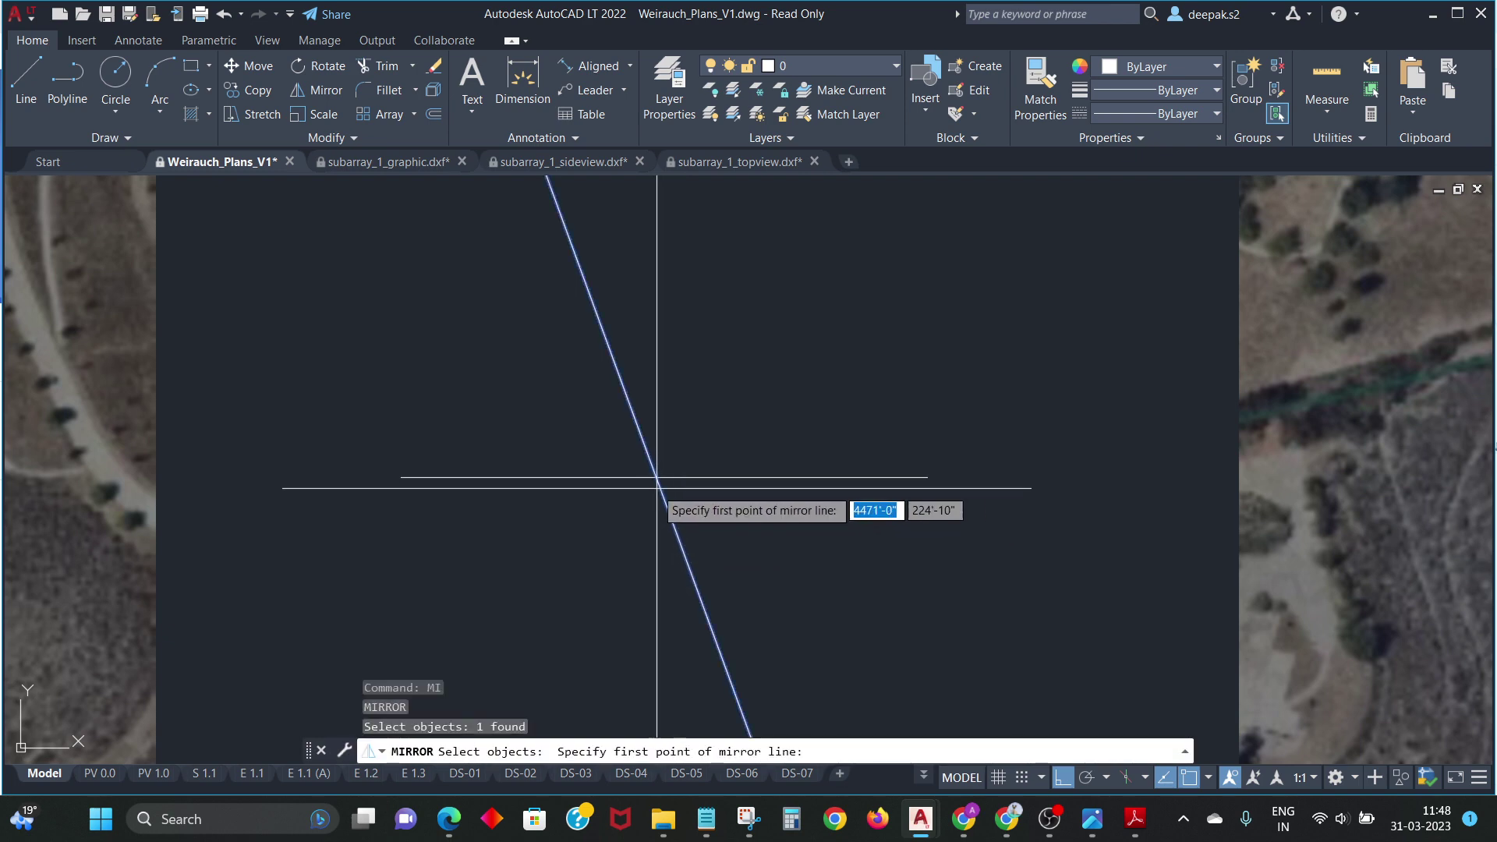
left_click(657, 477)
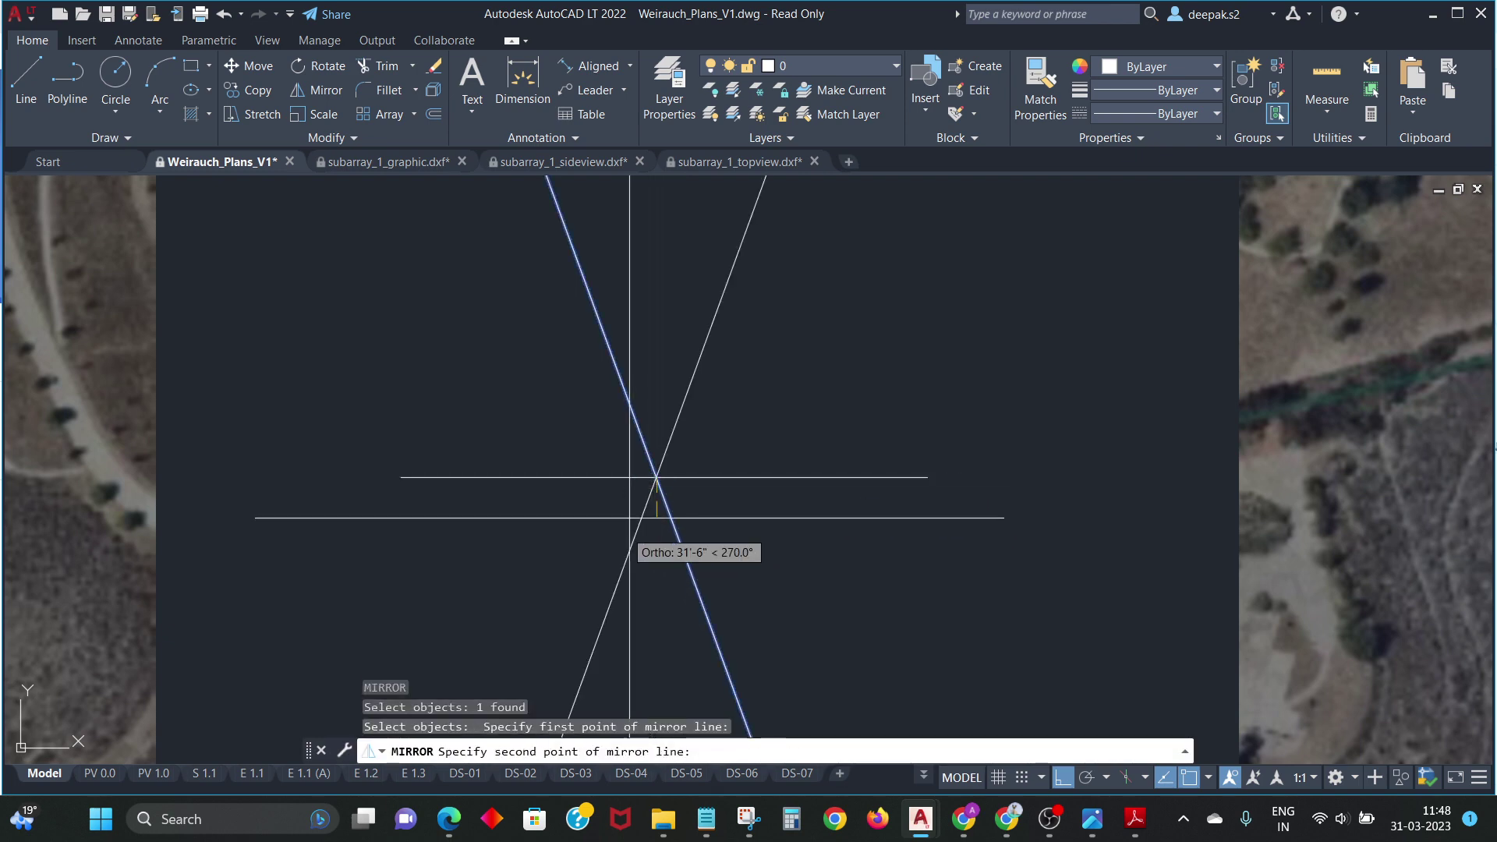
left_click(613, 565)
key("Return")
key("Return")
left_click(744, 479)
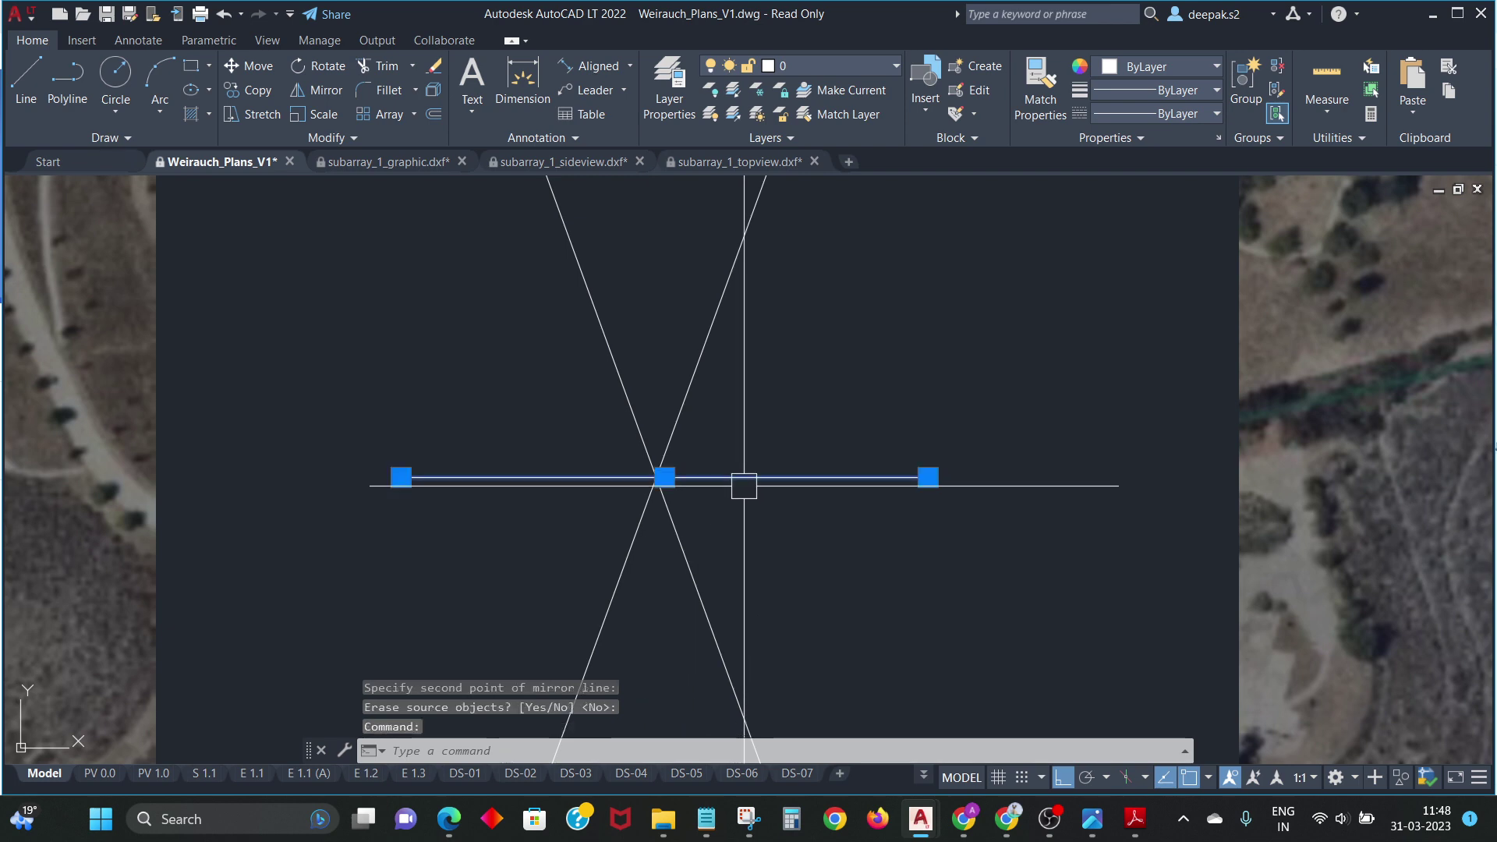
- Draw a new horizontal base line under the crossing diagonals
key("Escape")
scroll(638, 532, "up", 2)
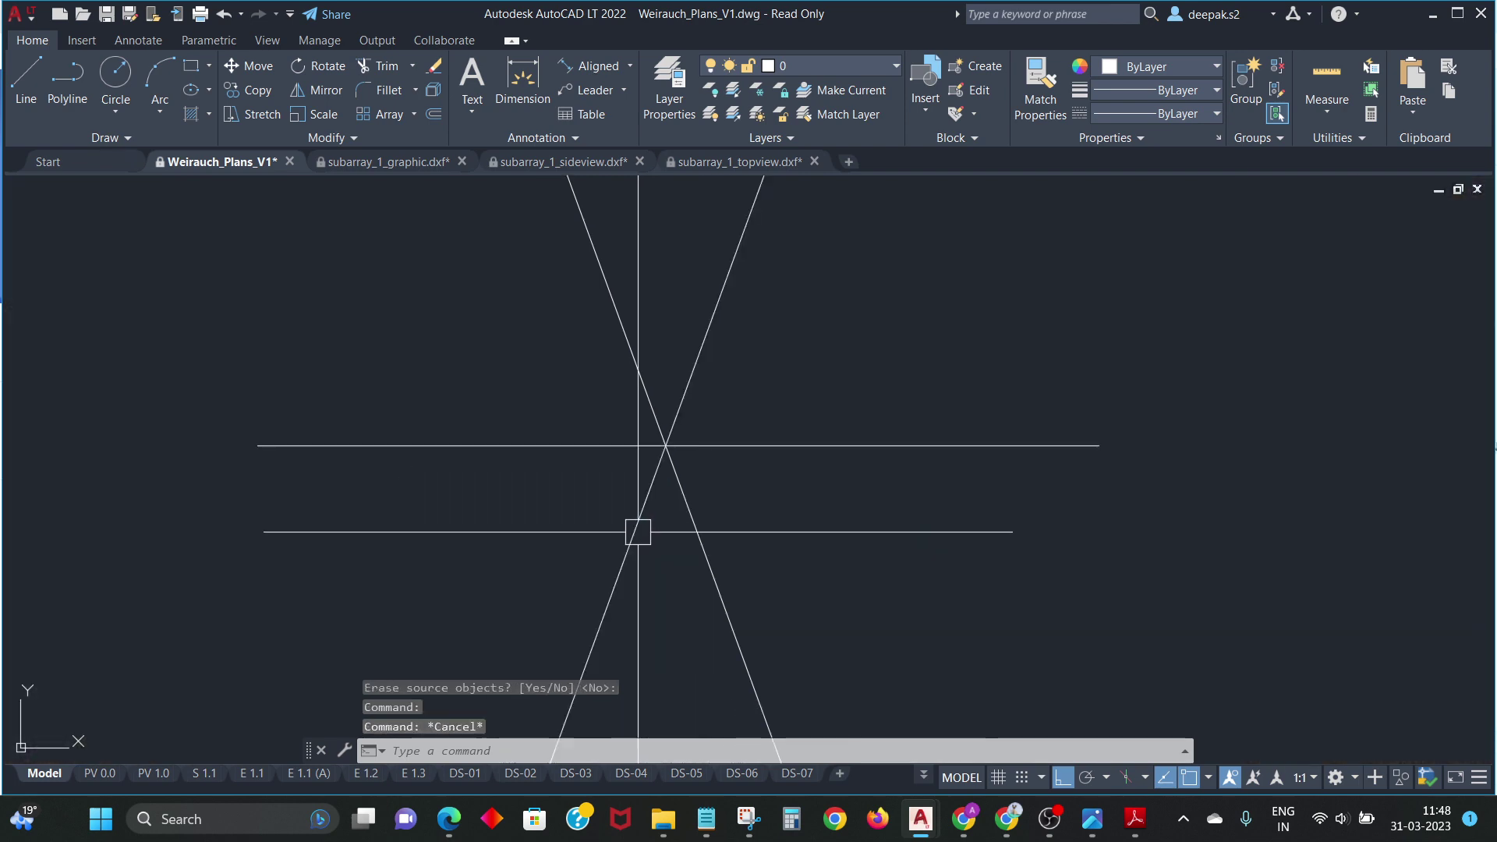
key("l")
key("Return")
left_click(598, 448)
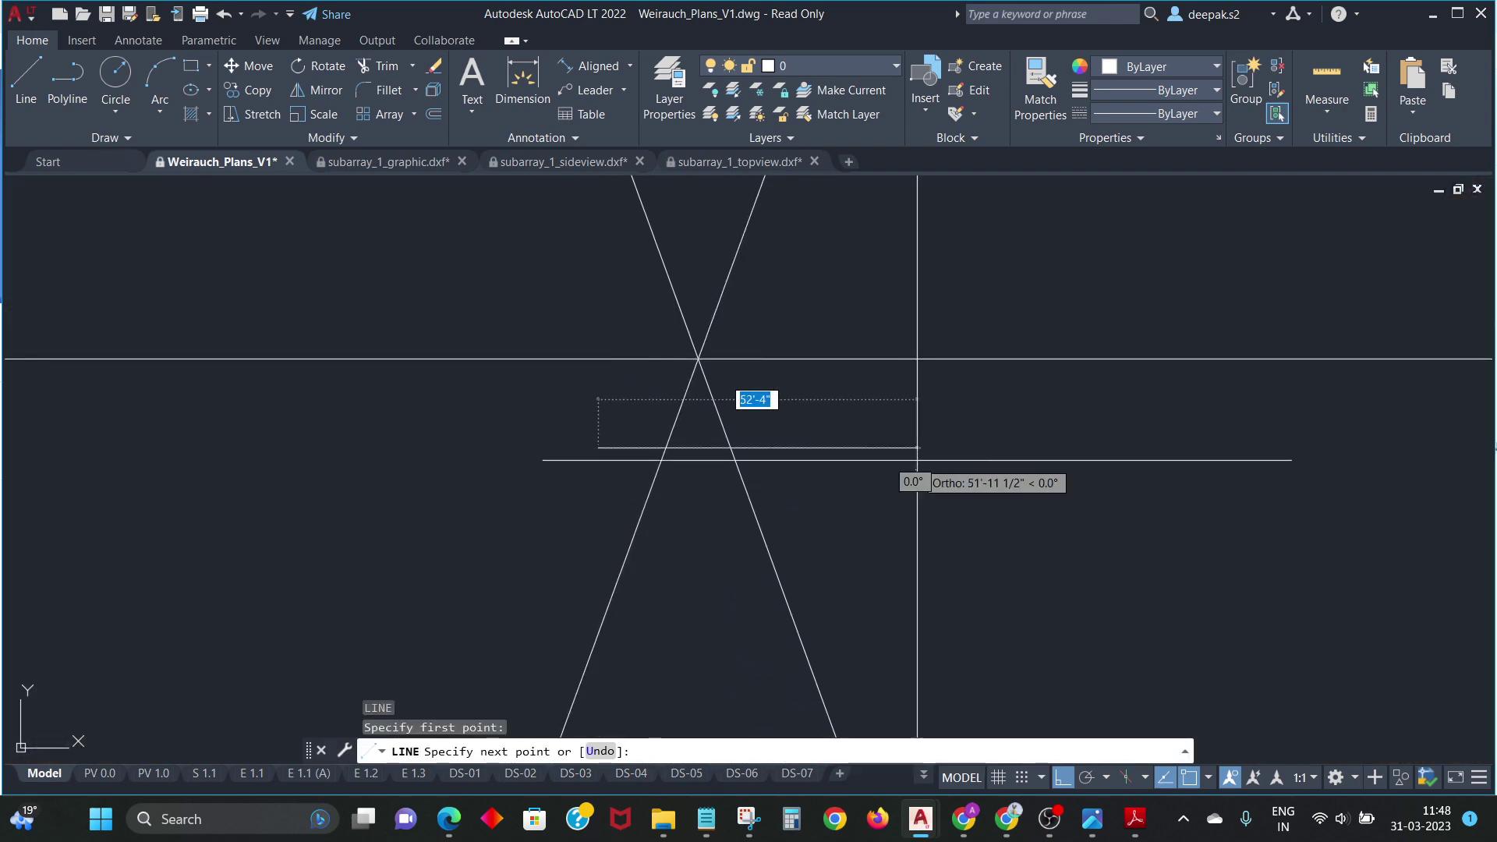
left_click(916, 447)
key("Return")
- Fillet the diagonals and base line into a closed triangle with a clean apex
scroll(588, 512, "up", 1)
scroll(625, 507, "up", 3)
type("f")
key("Return")
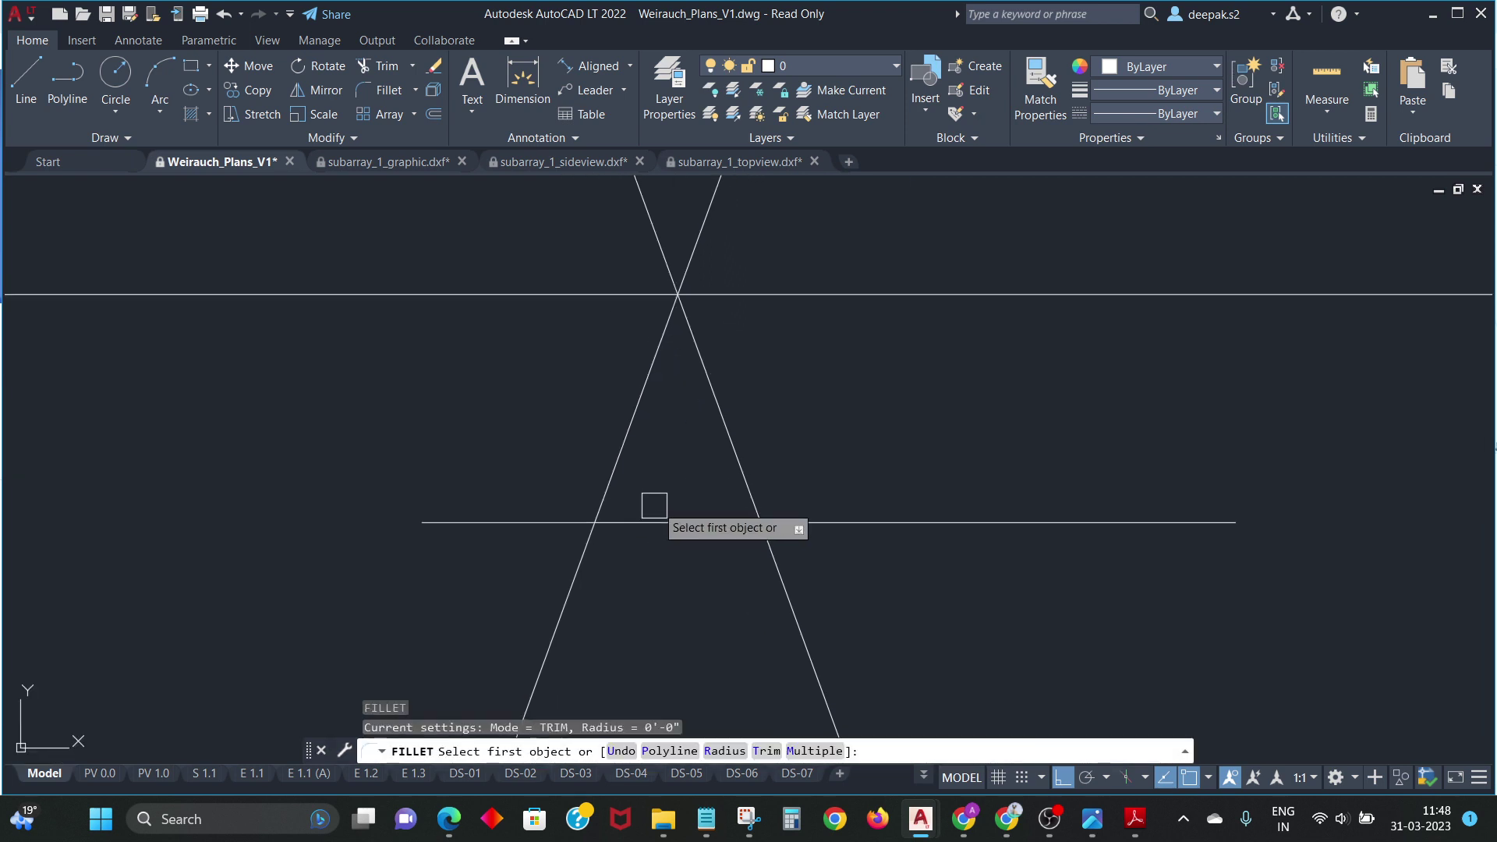
left_click(647, 522)
left_click(616, 487)
key("Return")
left_click(694, 521)
left_click(720, 415)
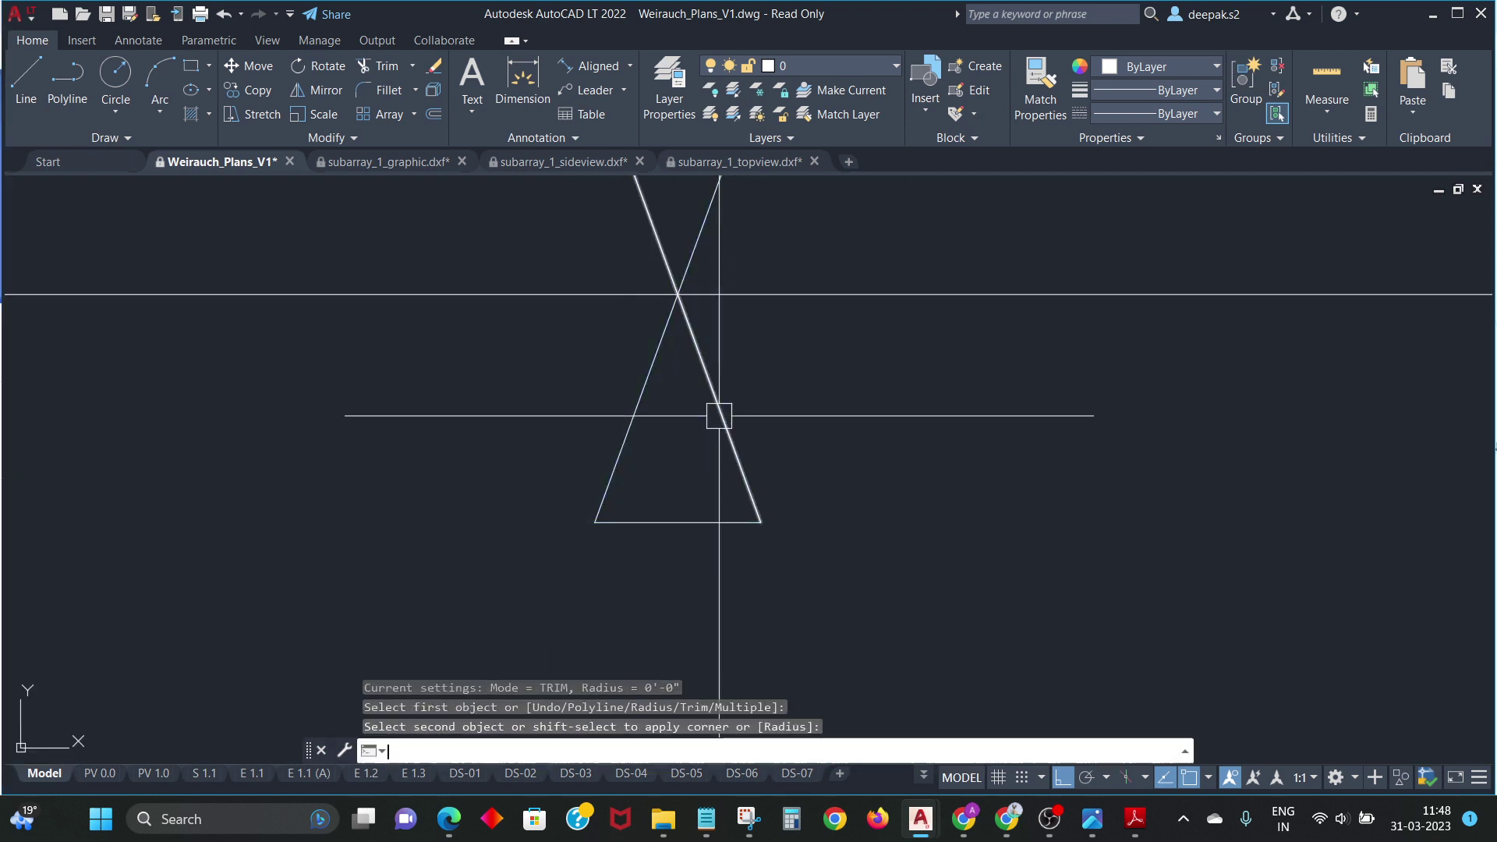
key("Return")
left_click(702, 363)
left_click(663, 362)
key("Escape")
- Erase the leftover long horizontal line
middle_click_drag(686, 358, 680, 395)
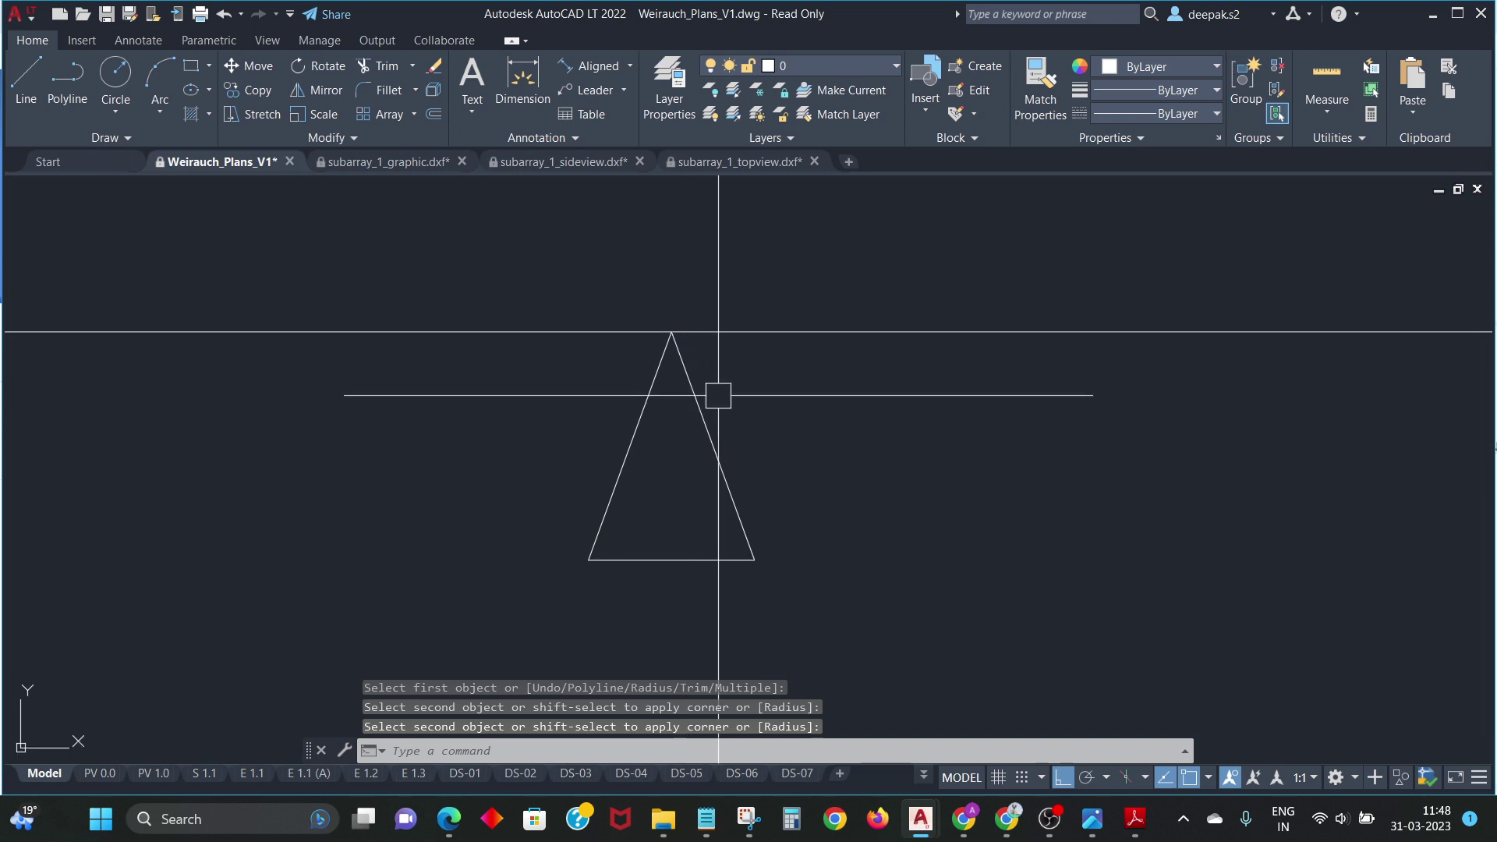
left_click(768, 324)
scroll(702, 335, "down", 2)
key("Delete")
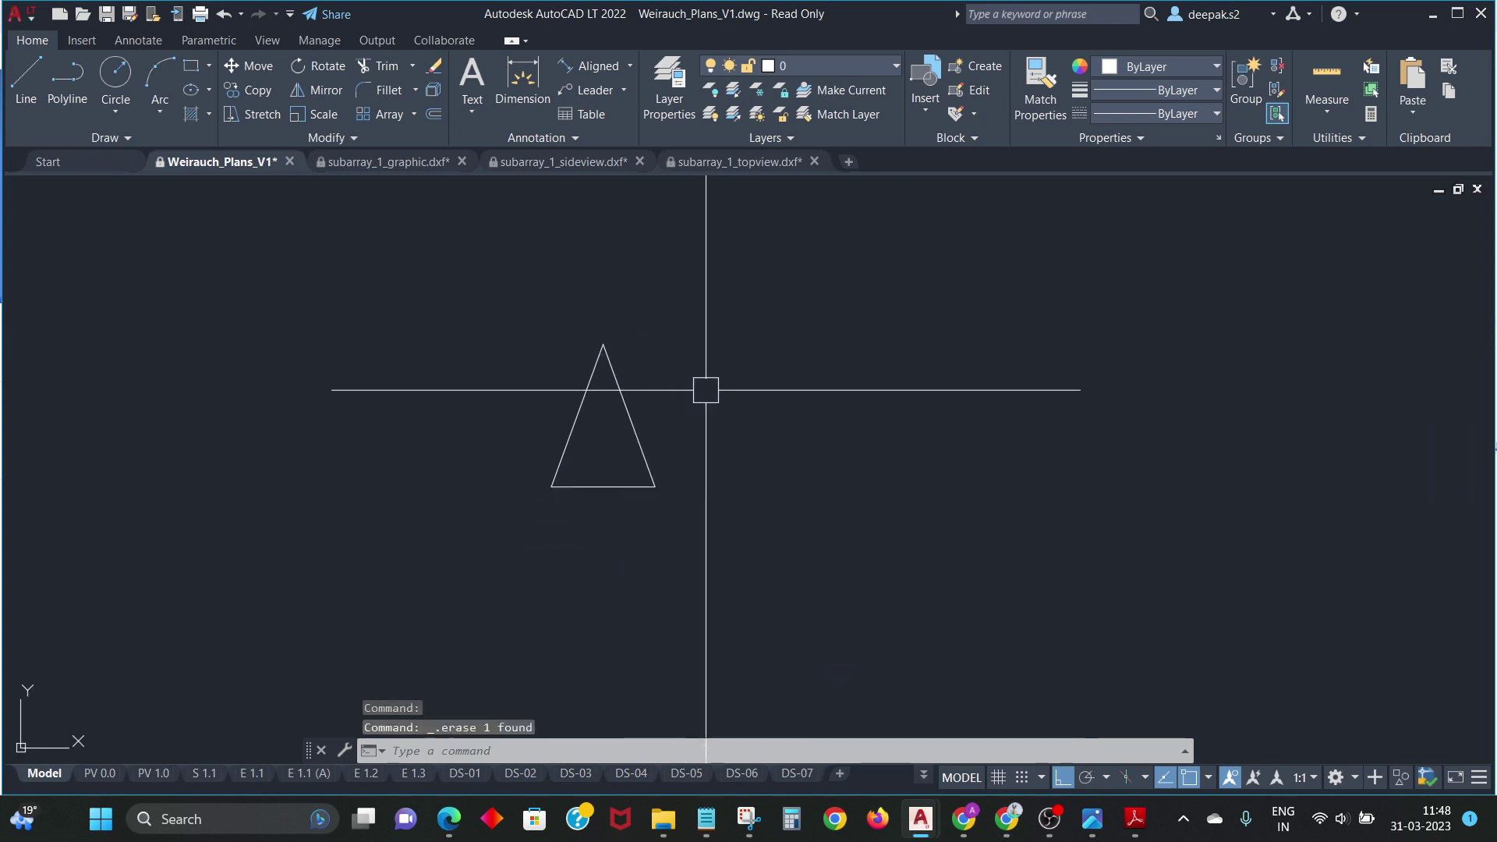
- Mirror the triangle across its base line, keeping the original
left_click(712, 372)
left_click(539, 546)
left_click(594, 491)
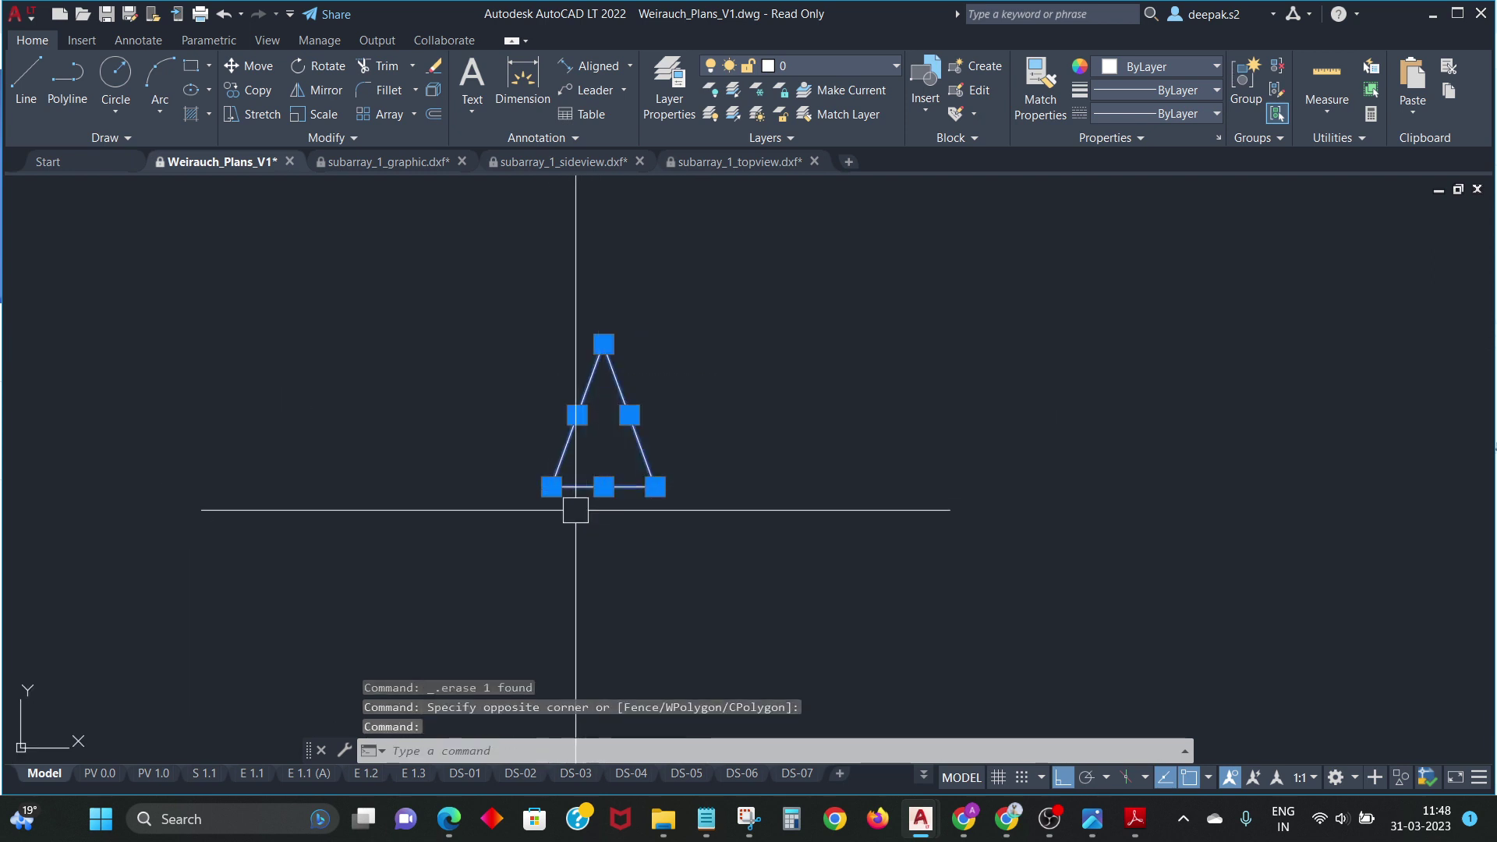
middle_click_drag(575, 513, 567, 528)
type("mmi")
key("Return")
left_click(545, 502)
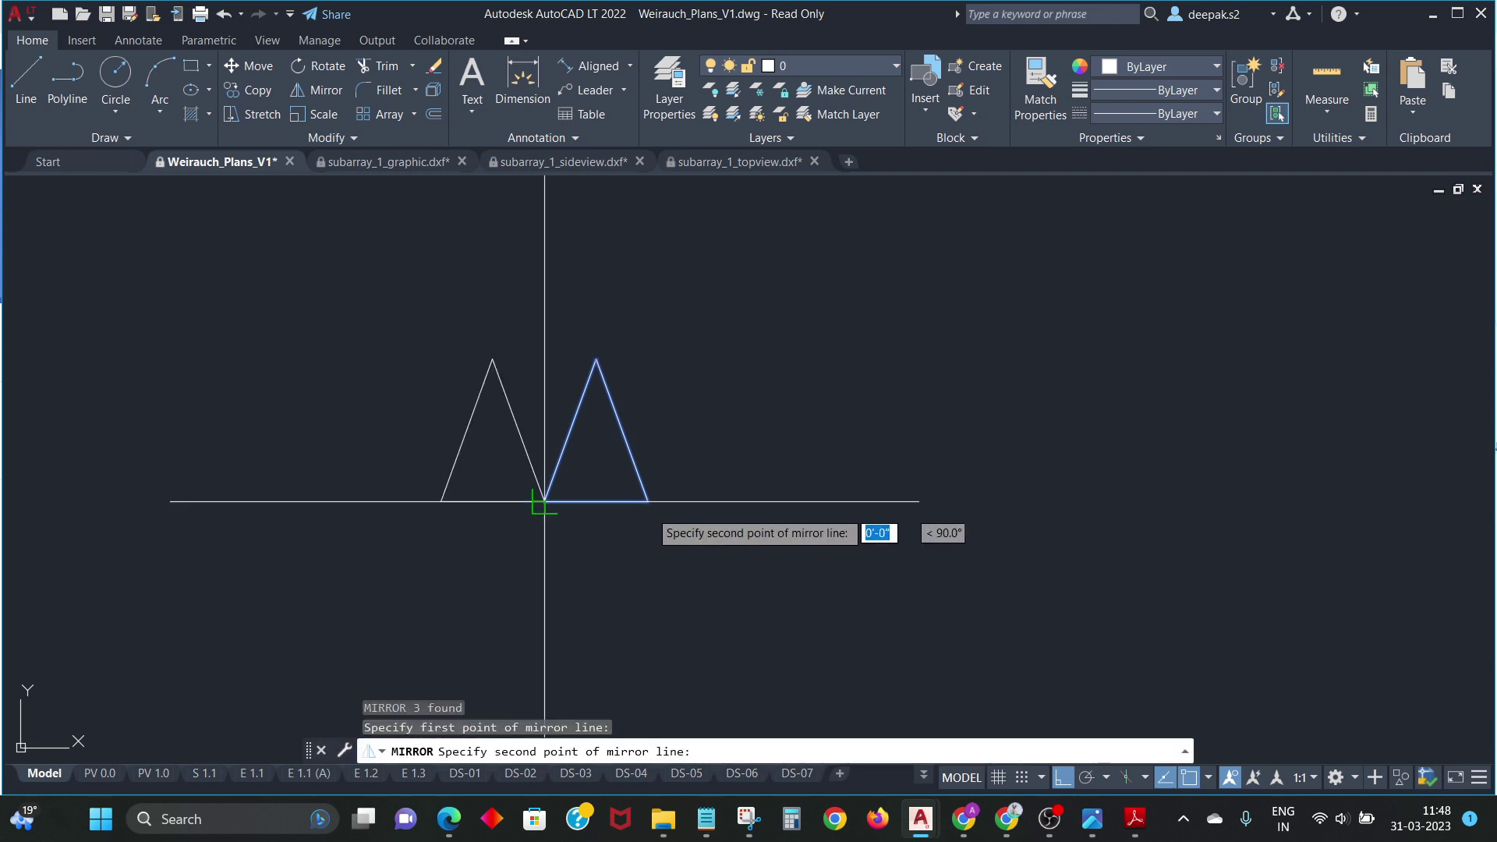
left_click(702, 503)
key("Return")
left_click(695, 574)
- Move the mirrored lower triangle to the upper triangle's right corner
left_click(595, 535)
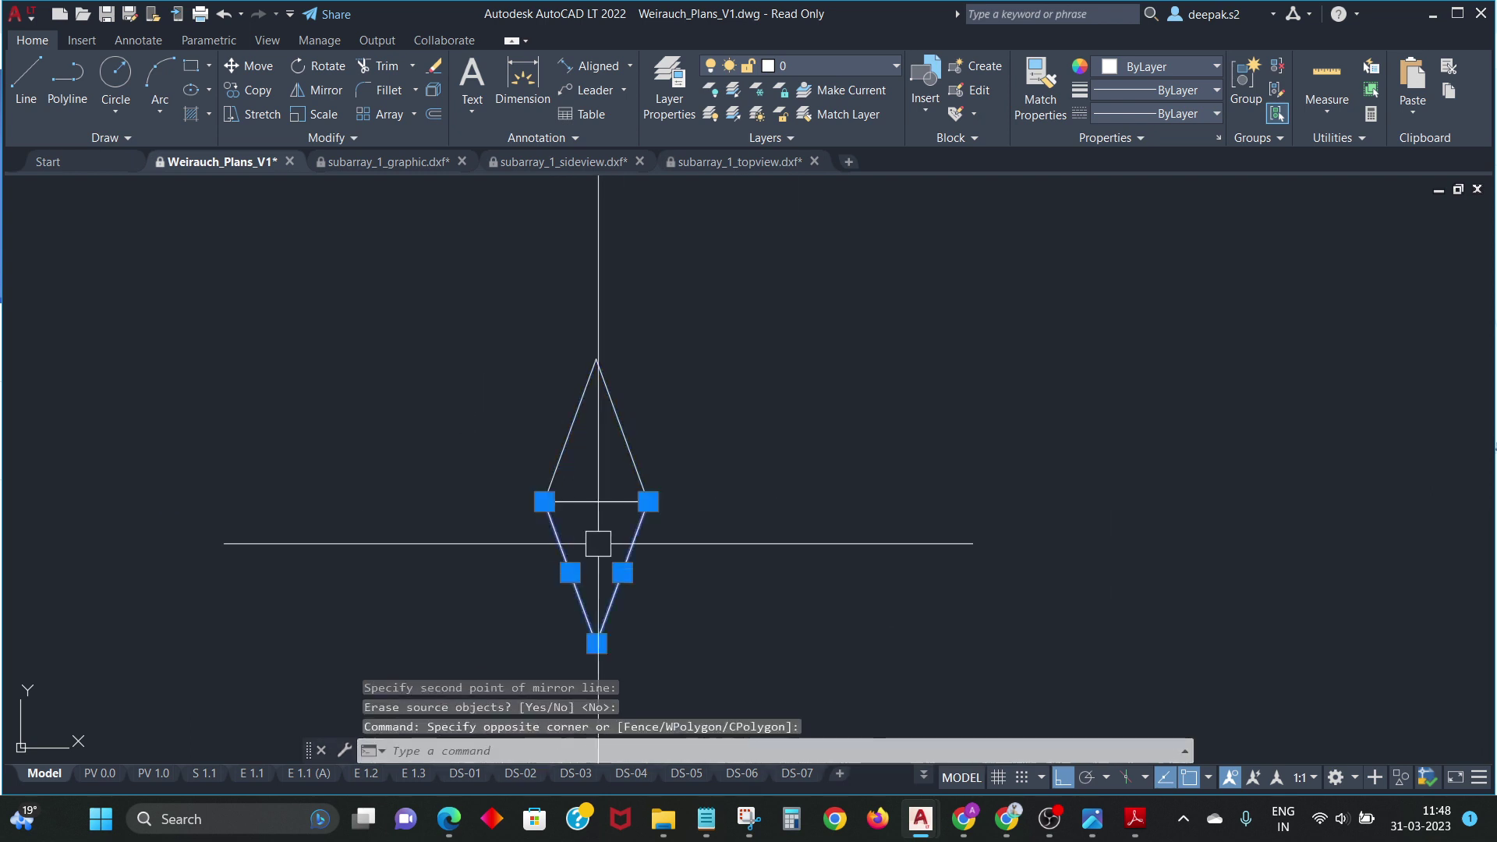
middle_click_drag(595, 535, 518, 544)
type("m")
key("Return")
scroll(463, 516, "up", 2)
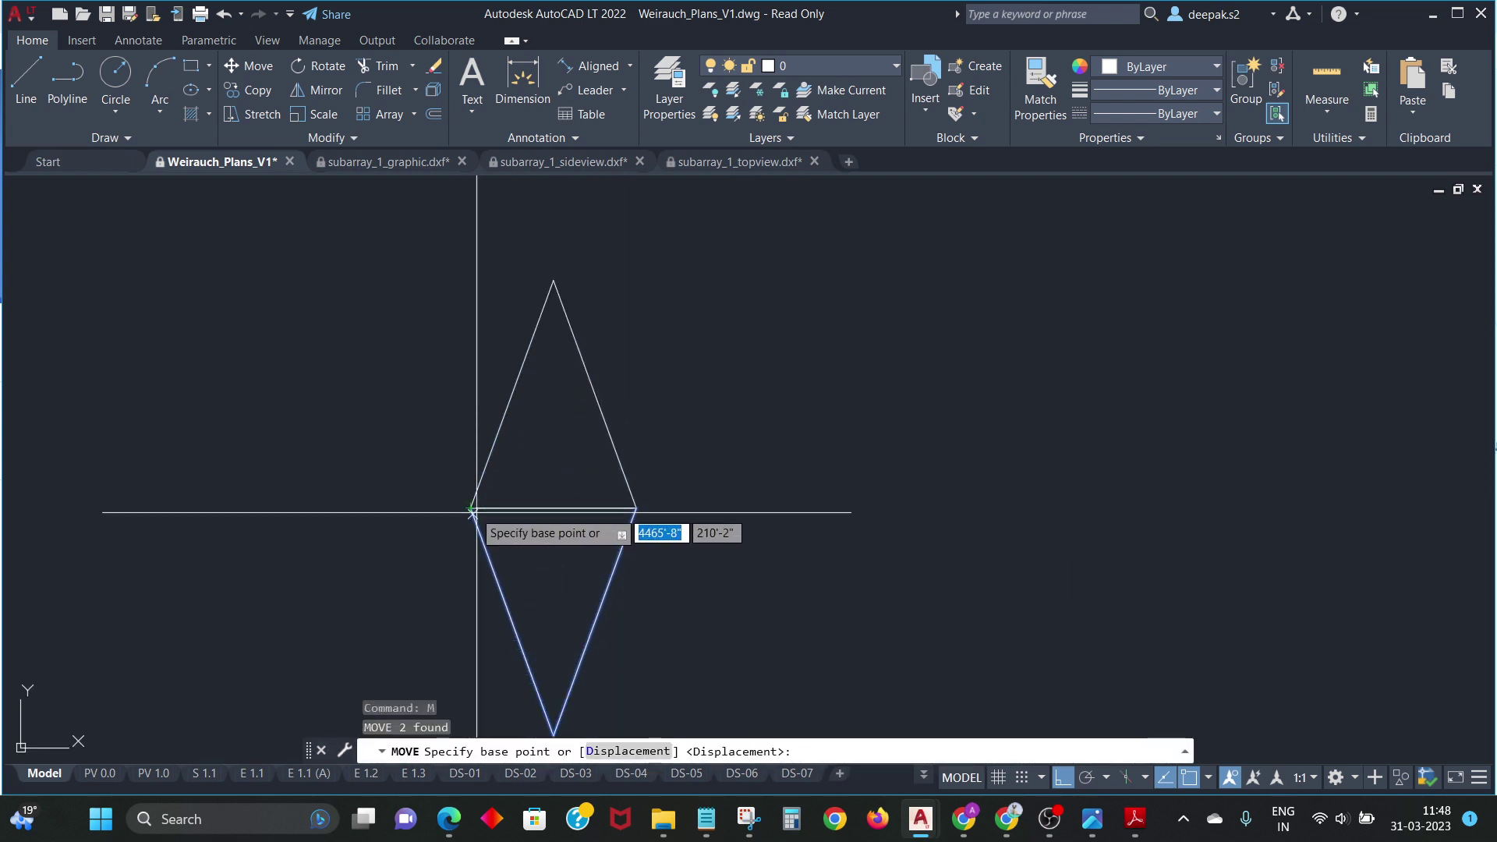
left_click(471, 507)
left_click(636, 508)
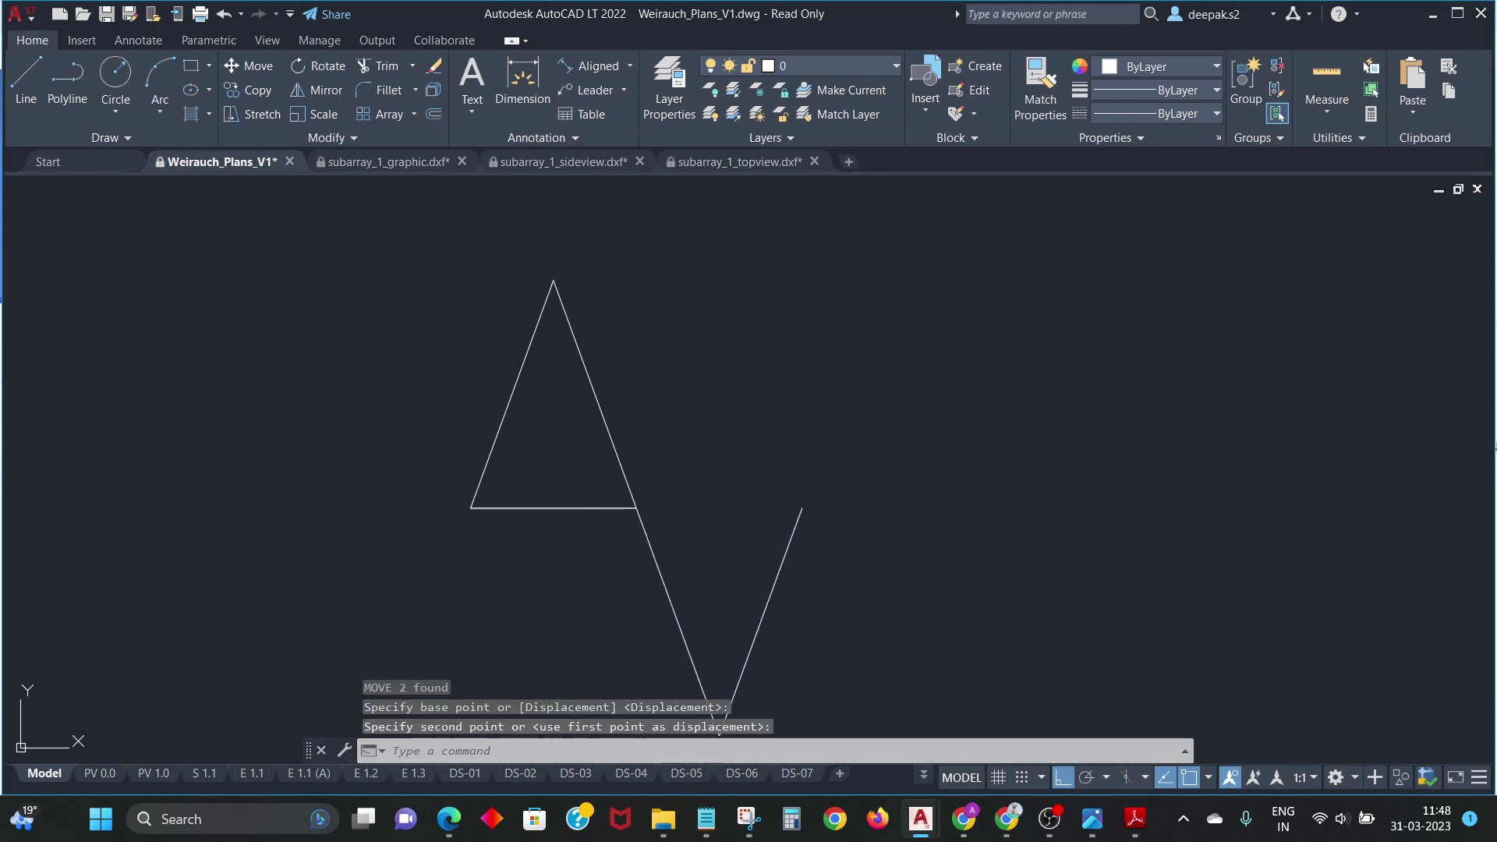
- Erase the horizontal base lines between the triangles
left_click(553, 508)
key("Delete")
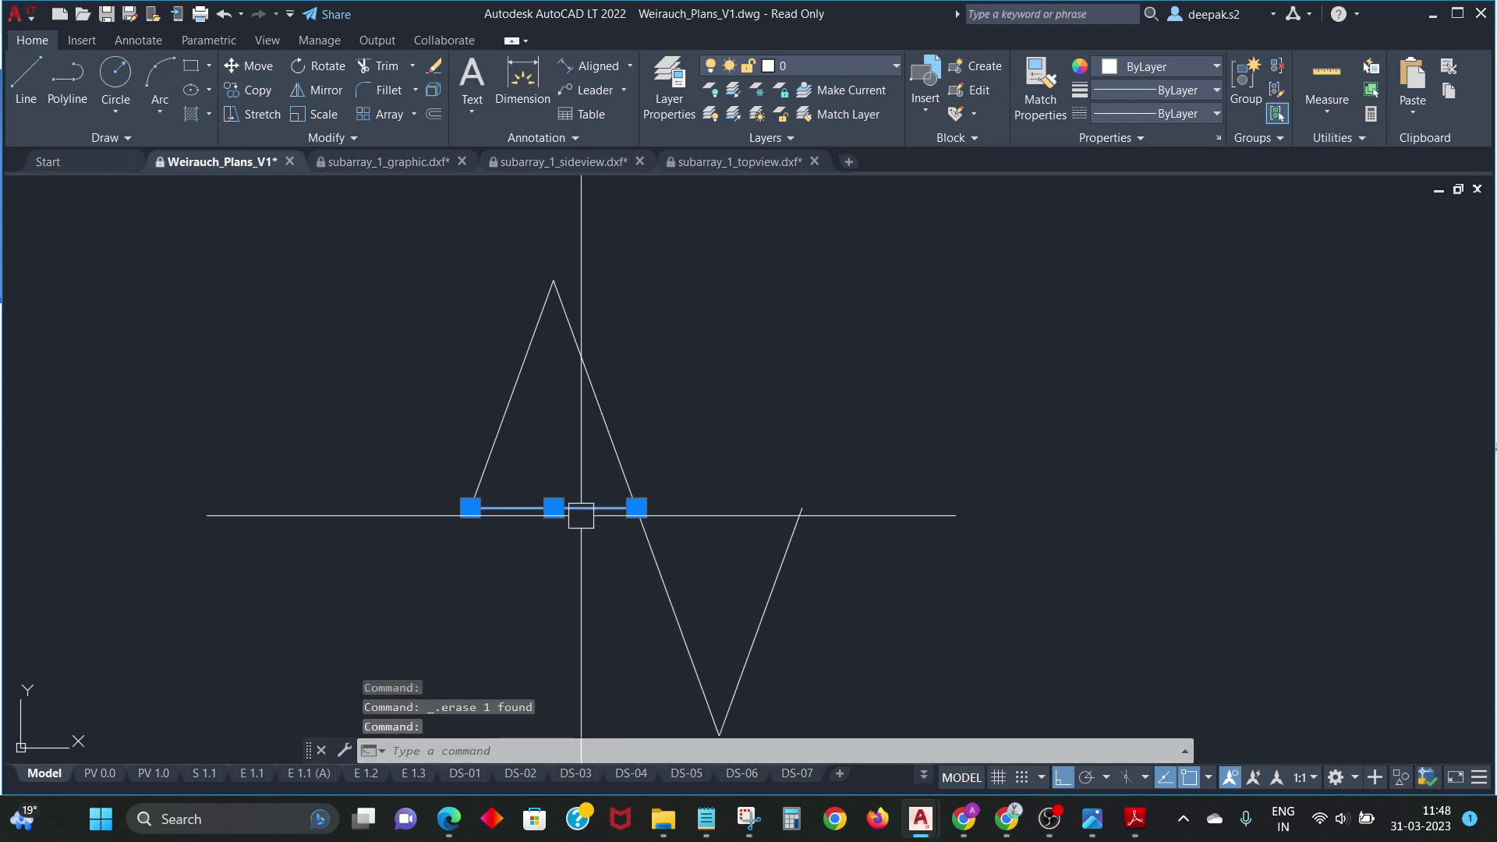
key("Escape")
scroll(730, 429, "down", 5)
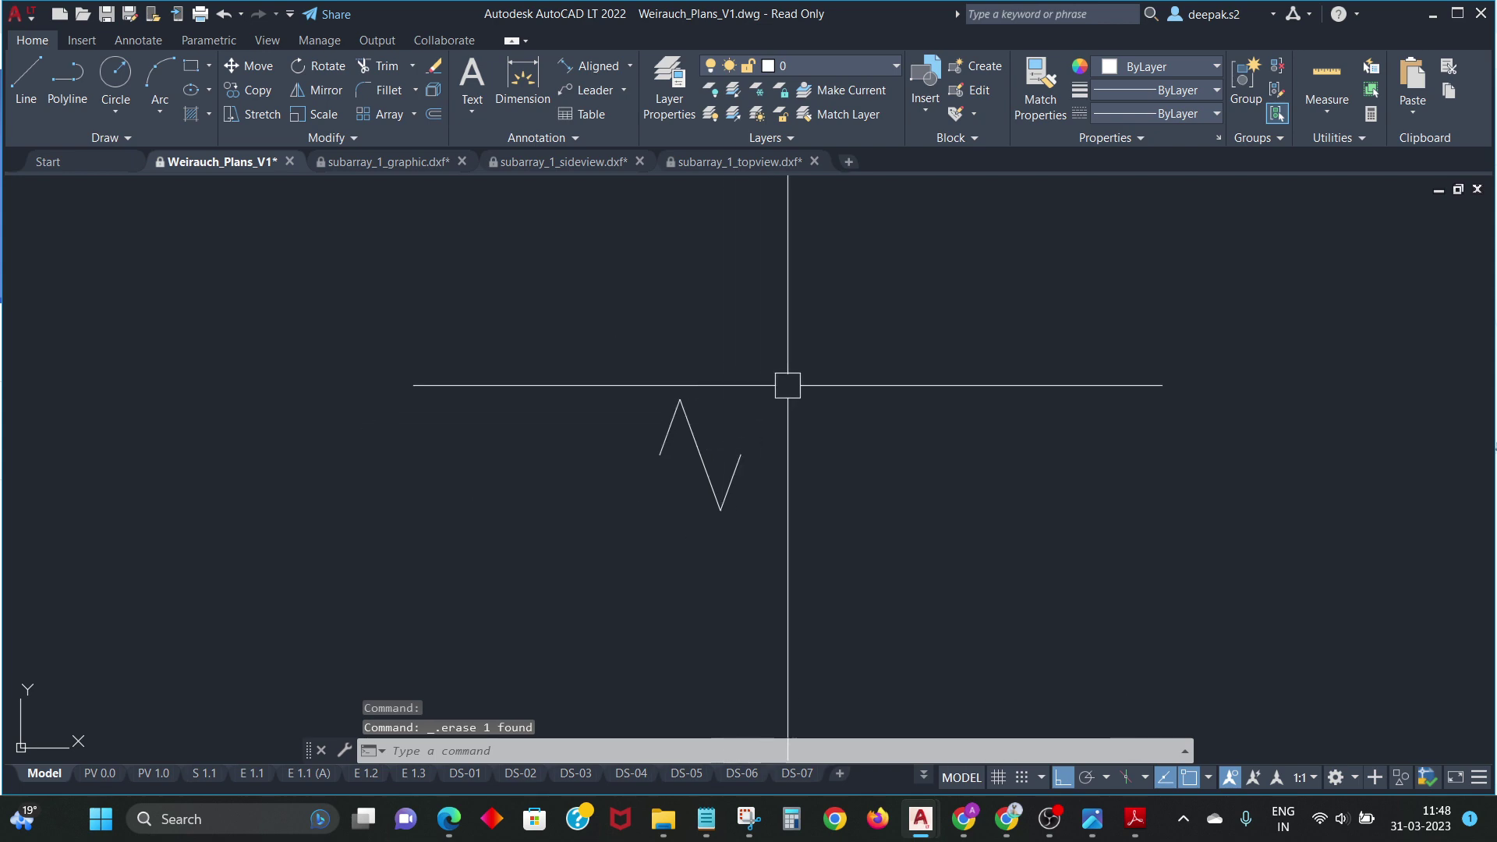
- Join the four zig-zag segments into one polyline
left_click(812, 358)
left_click(597, 524)
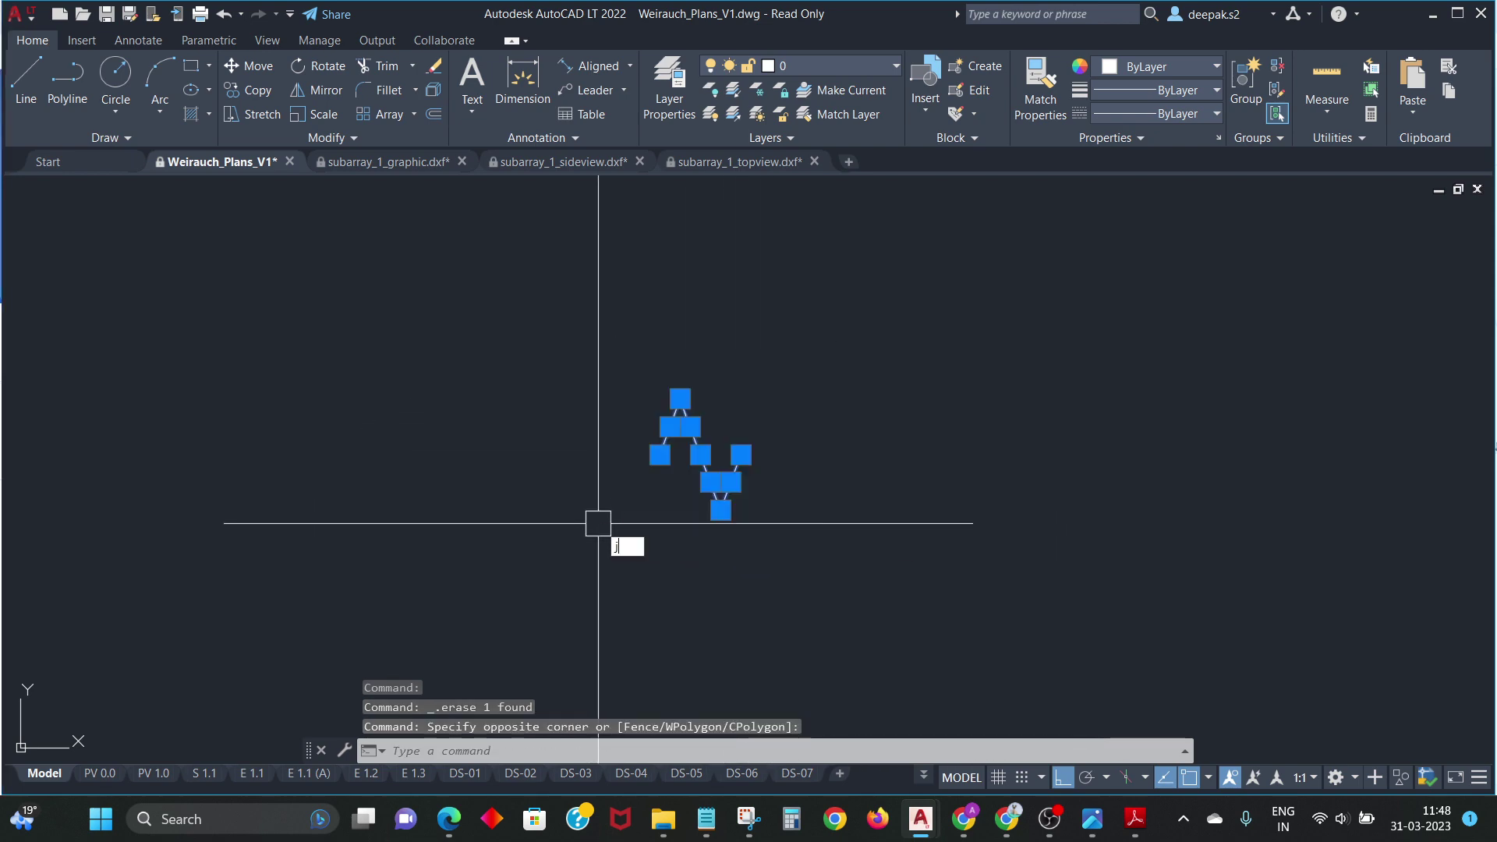
key("Return")
scroll(724, 488, "down", 5)
left_click(770, 428)
- Scale a smaller copy of the joined zig-zag, keeping the original
left_click(681, 514)
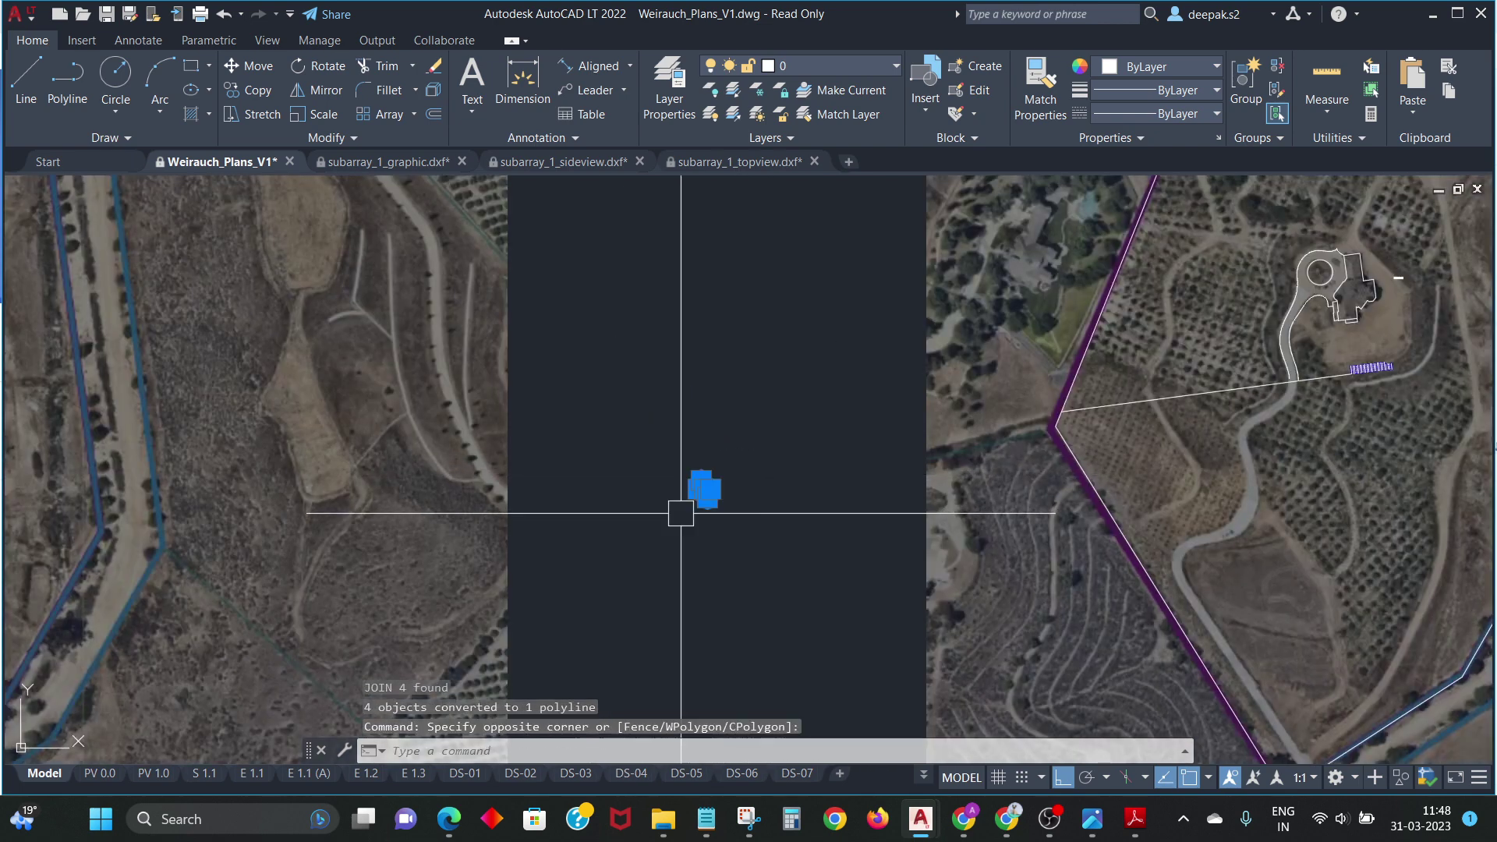
scroll(680, 513, "down", 4)
scroll(732, 550, "up", 2)
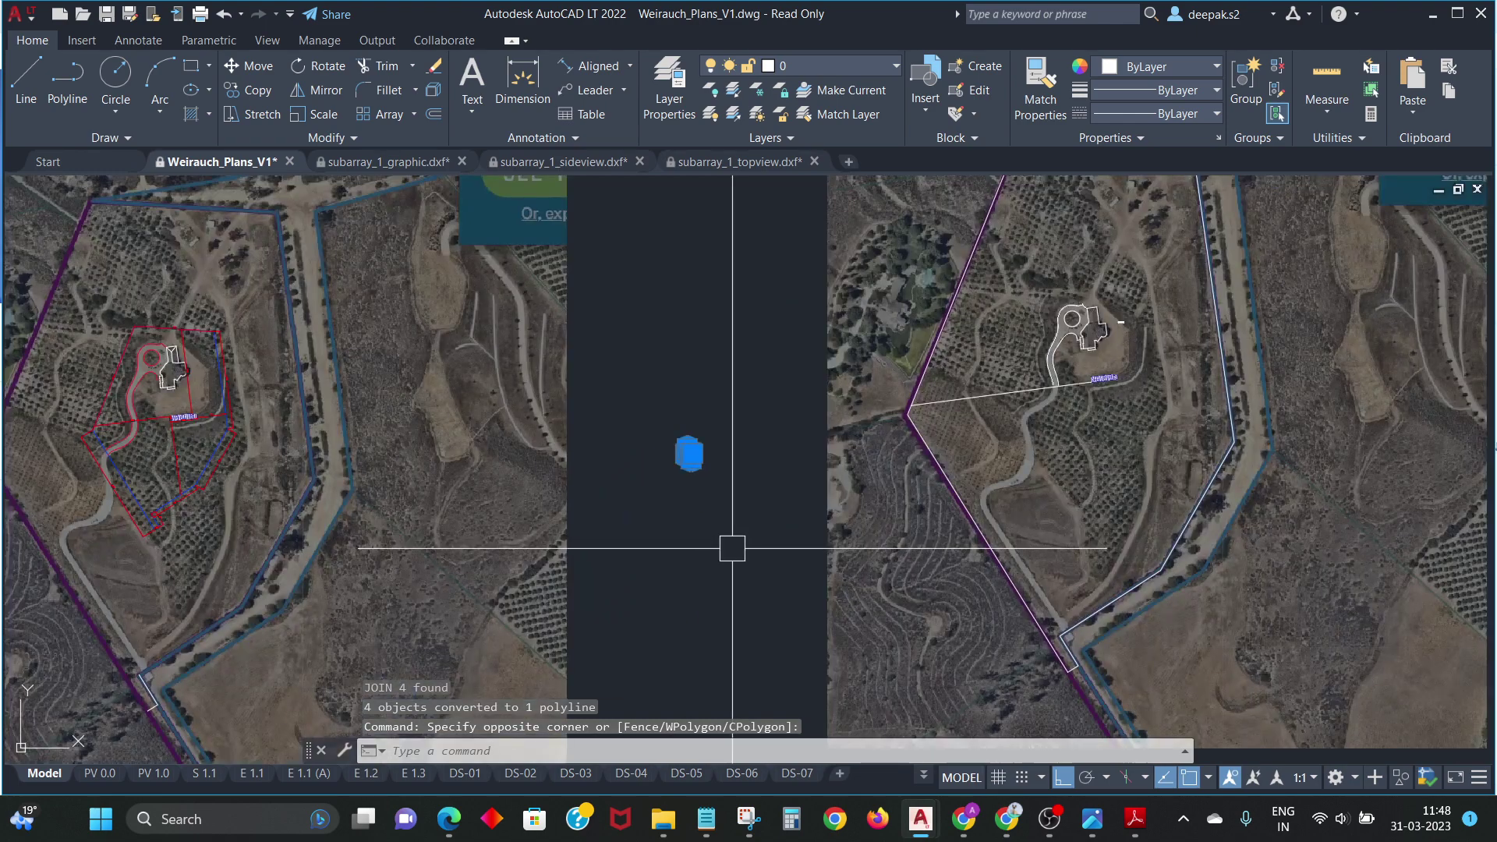
type("c")
key("Return")
scroll(686, 452, "up", 3)
left_click(694, 467)
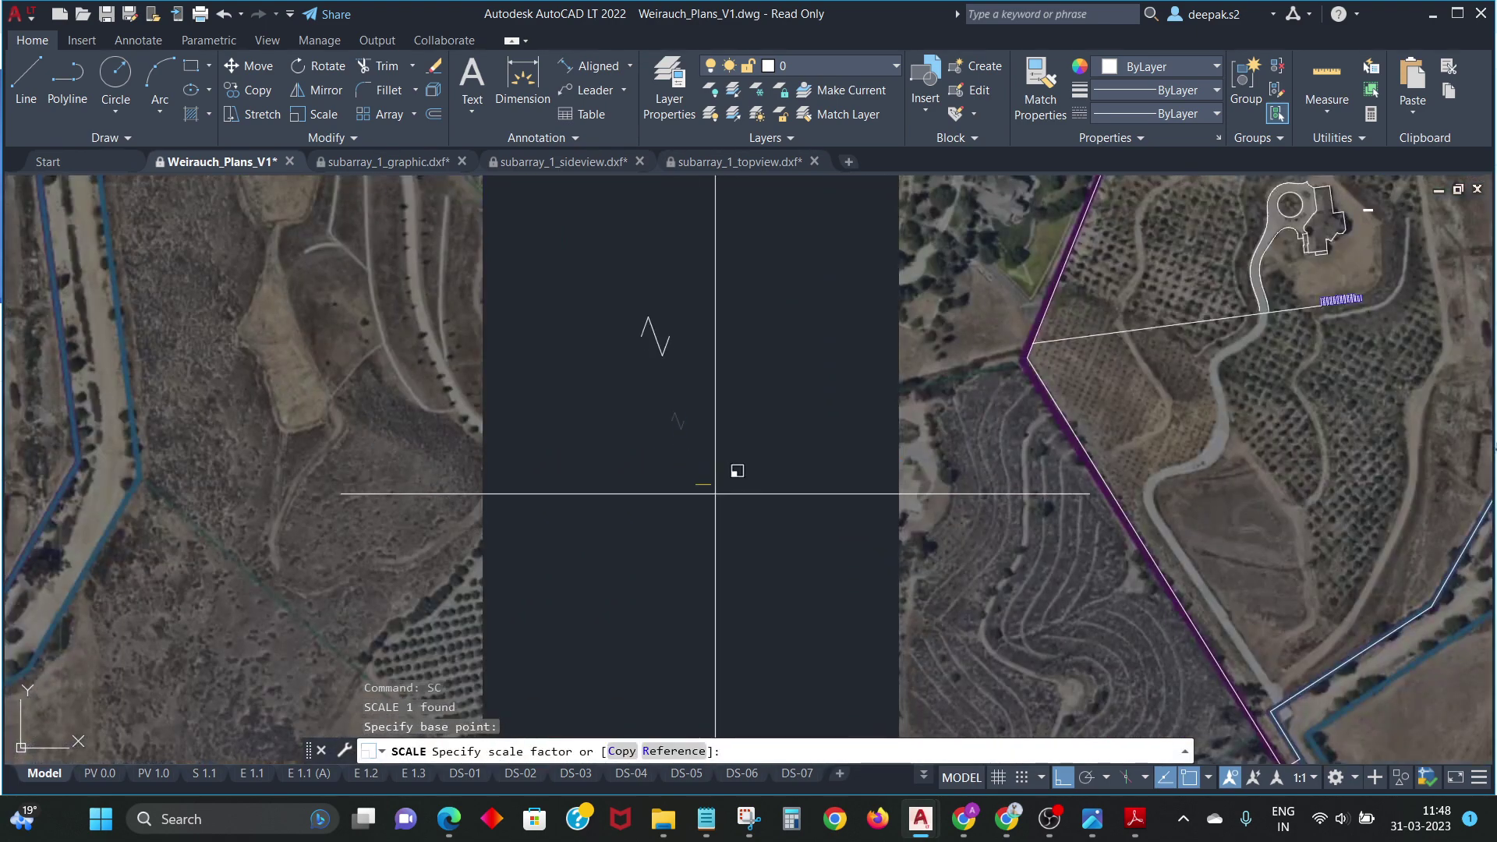
scroll(736, 471, "up", 2)
scroll(643, 417, "down", 5)
left_click(672, 401)
- Copy the small zig-zag and paste it rotated to align with the boundary line
left_click(671, 404)
left_click(620, 462)
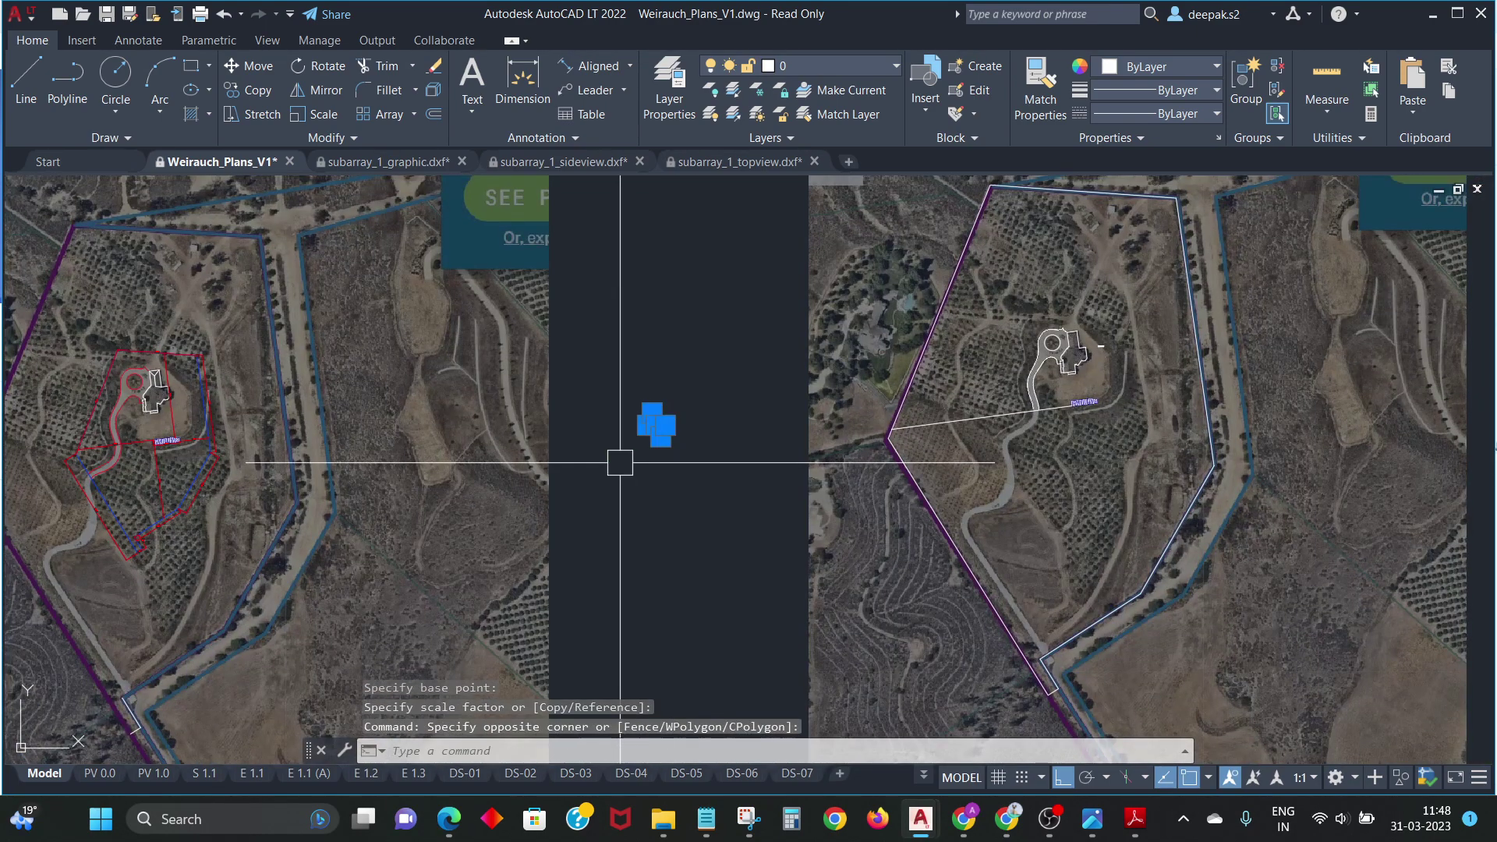
key("ctrl+c")
key("ctrl+v")
scroll(299, 460, "up", 3)
scroll(299, 459, "up", 2)
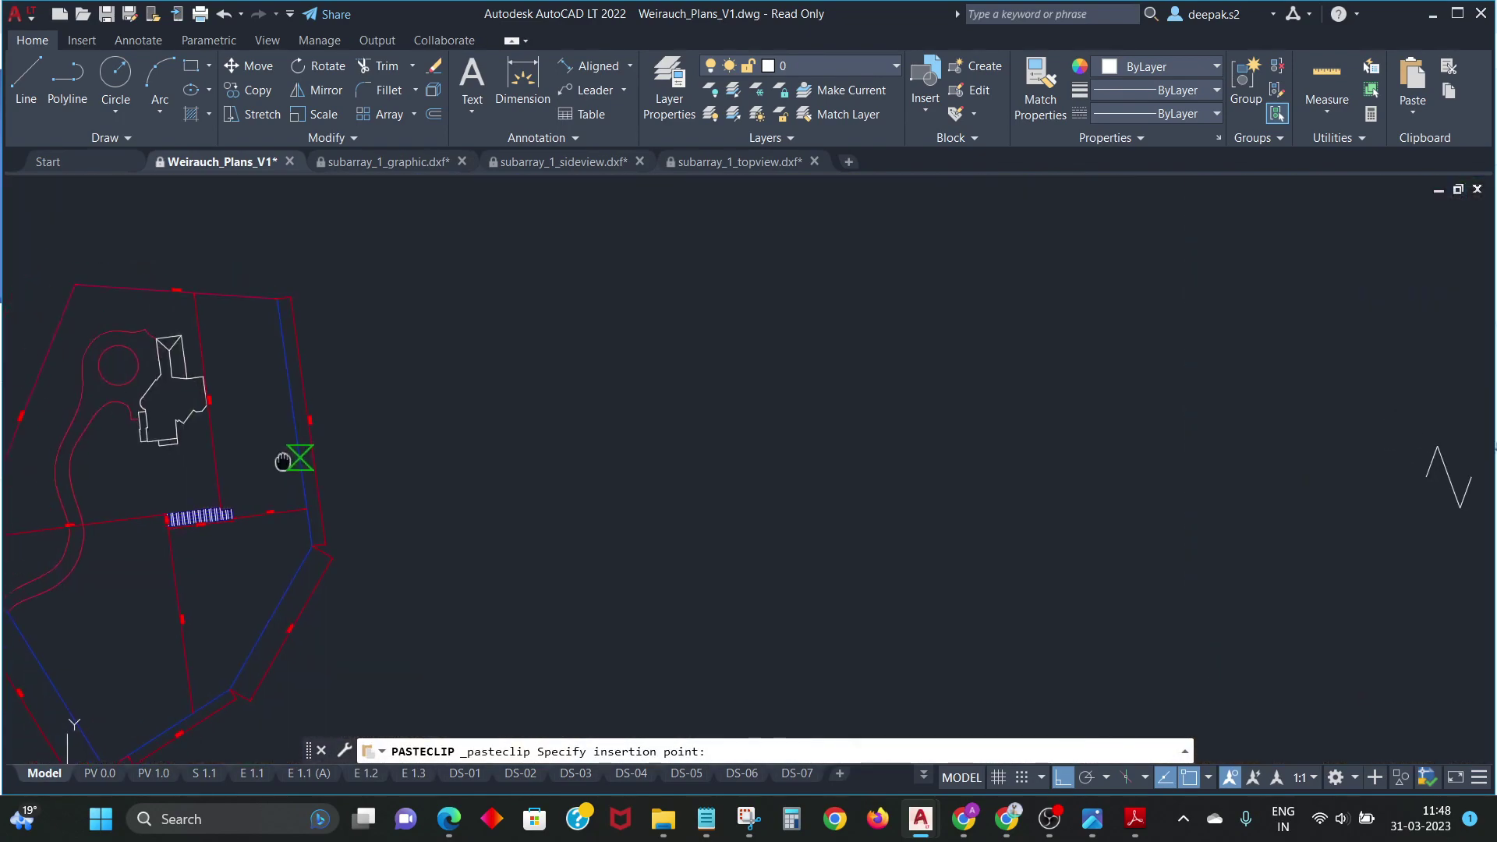
type("r")
key("Return")
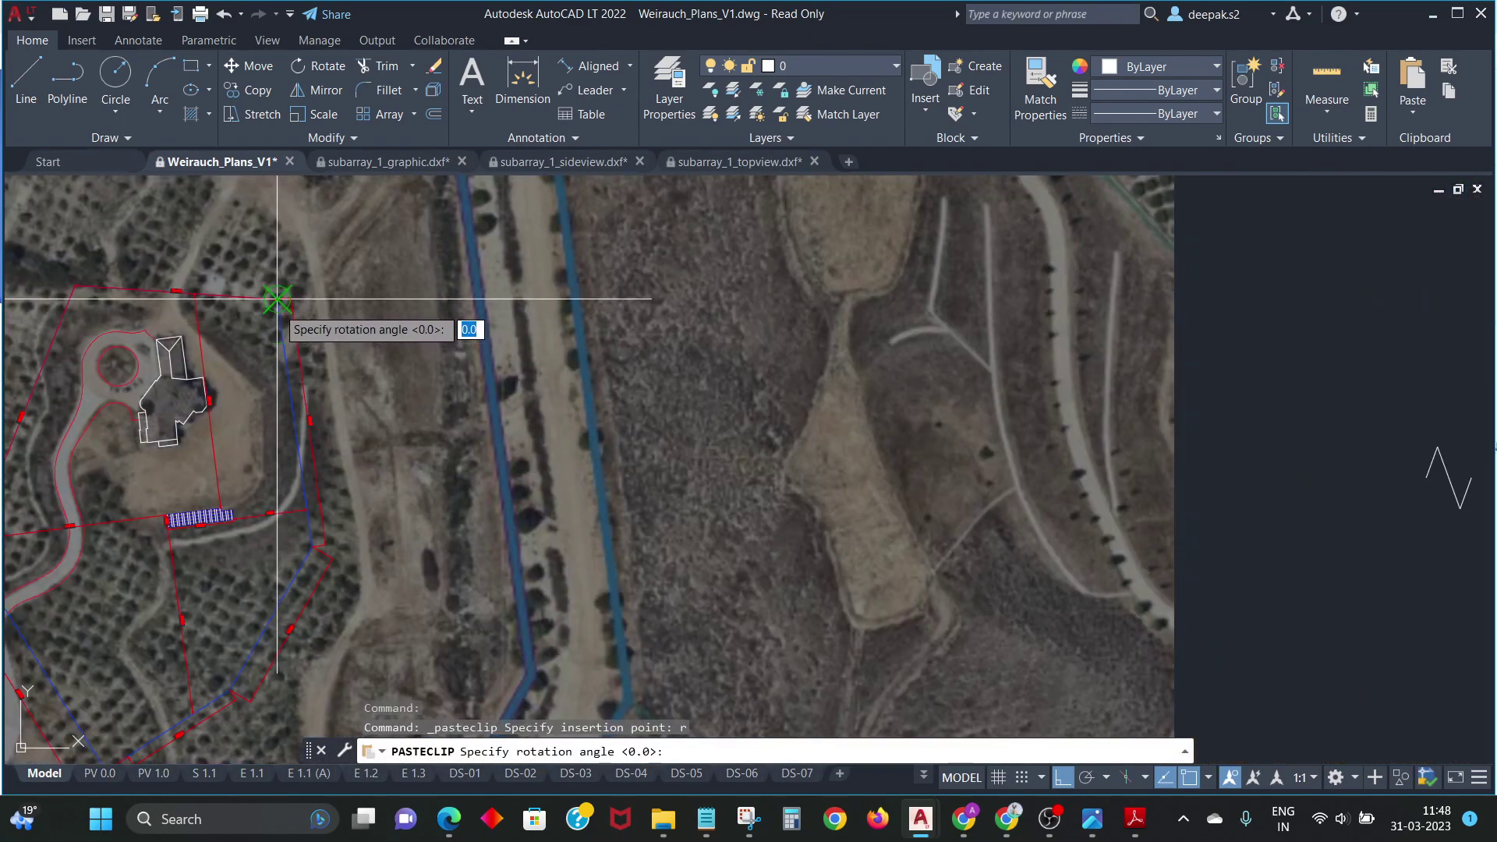
left_click(277, 298)
scroll(310, 448, "up", 3)
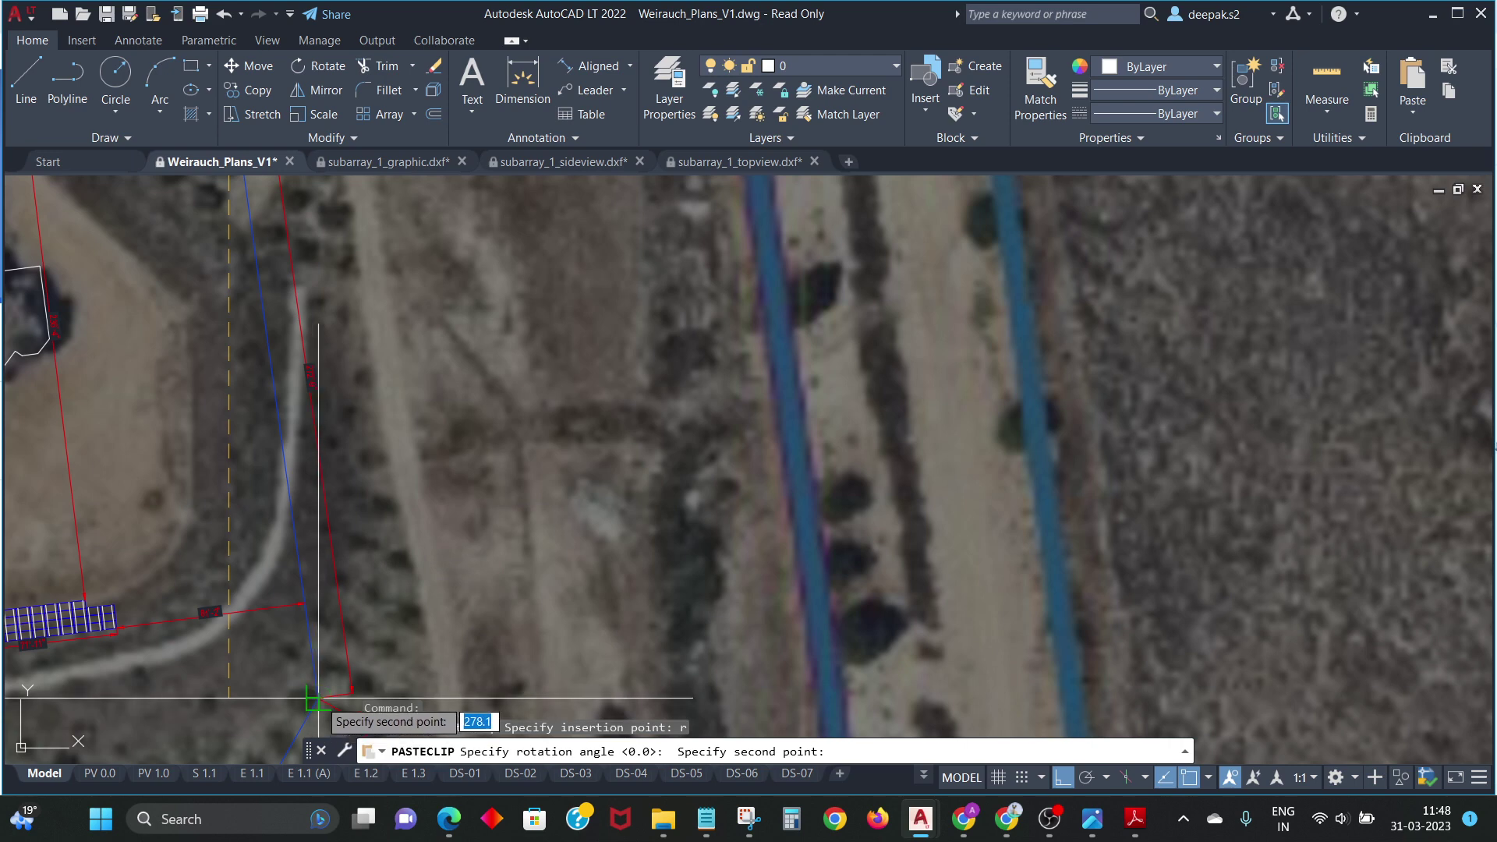
left_click(222, 398)
- Place the pasted zig-zag across the boundary lines and shrink it
left_click(269, 452)
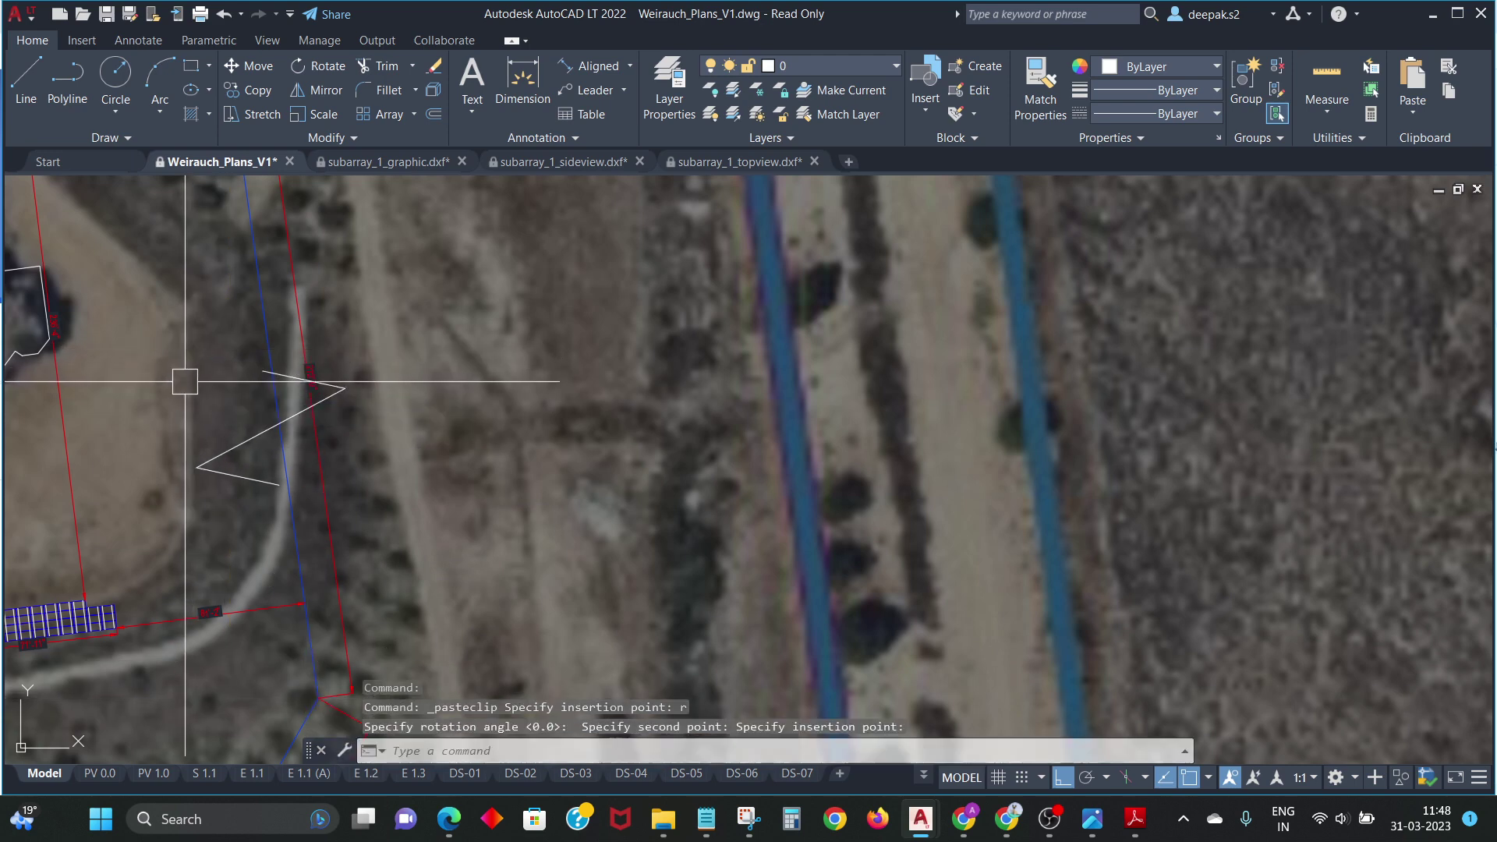
left_click(271, 455)
scroll(336, 491, "up", 3)
left_click(336, 492)
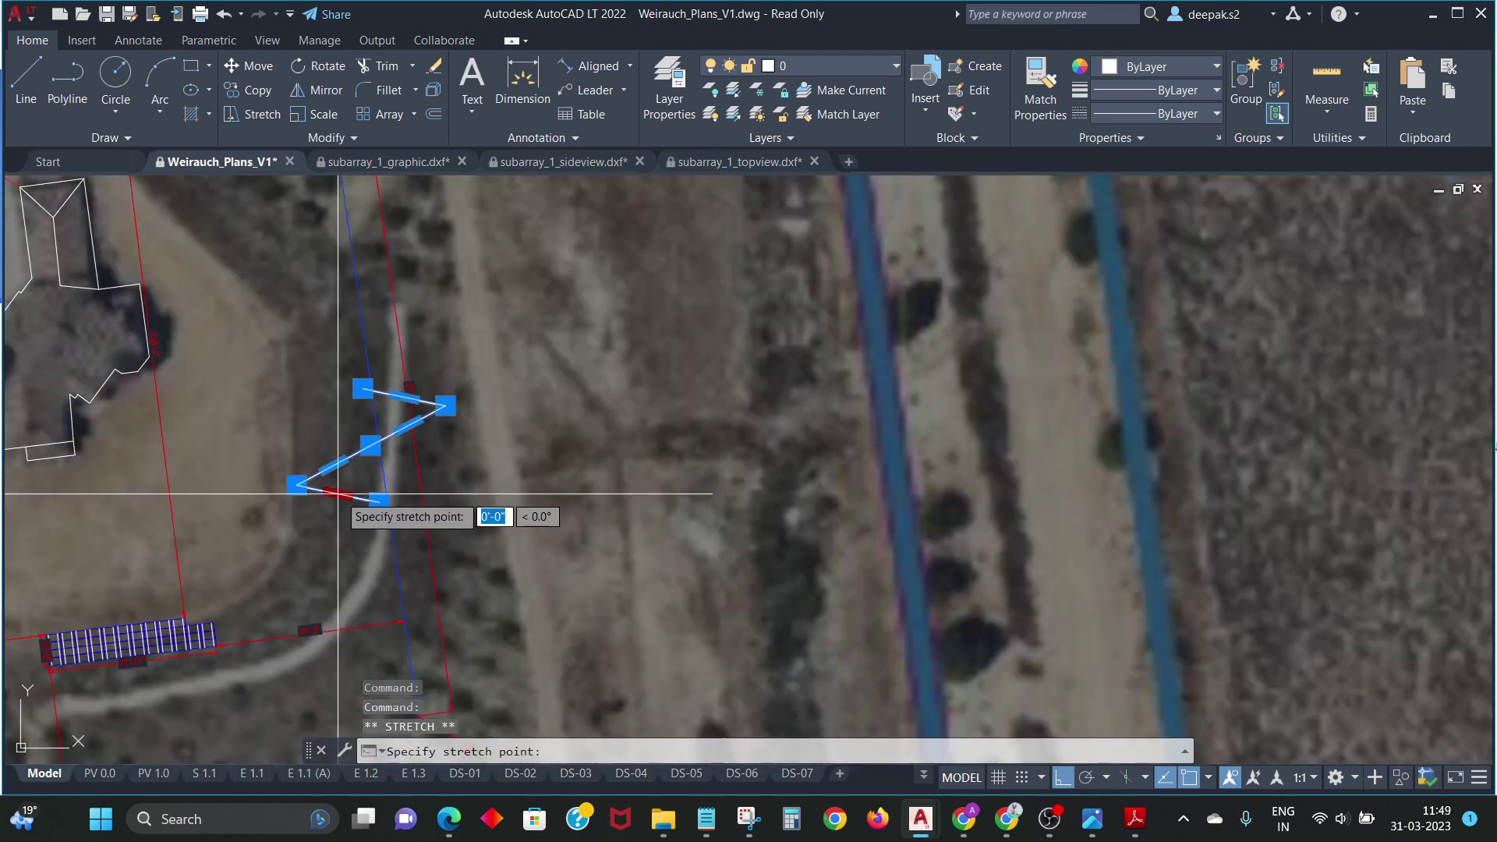
scroll(336, 489, "up", 3)
left_click(344, 524)
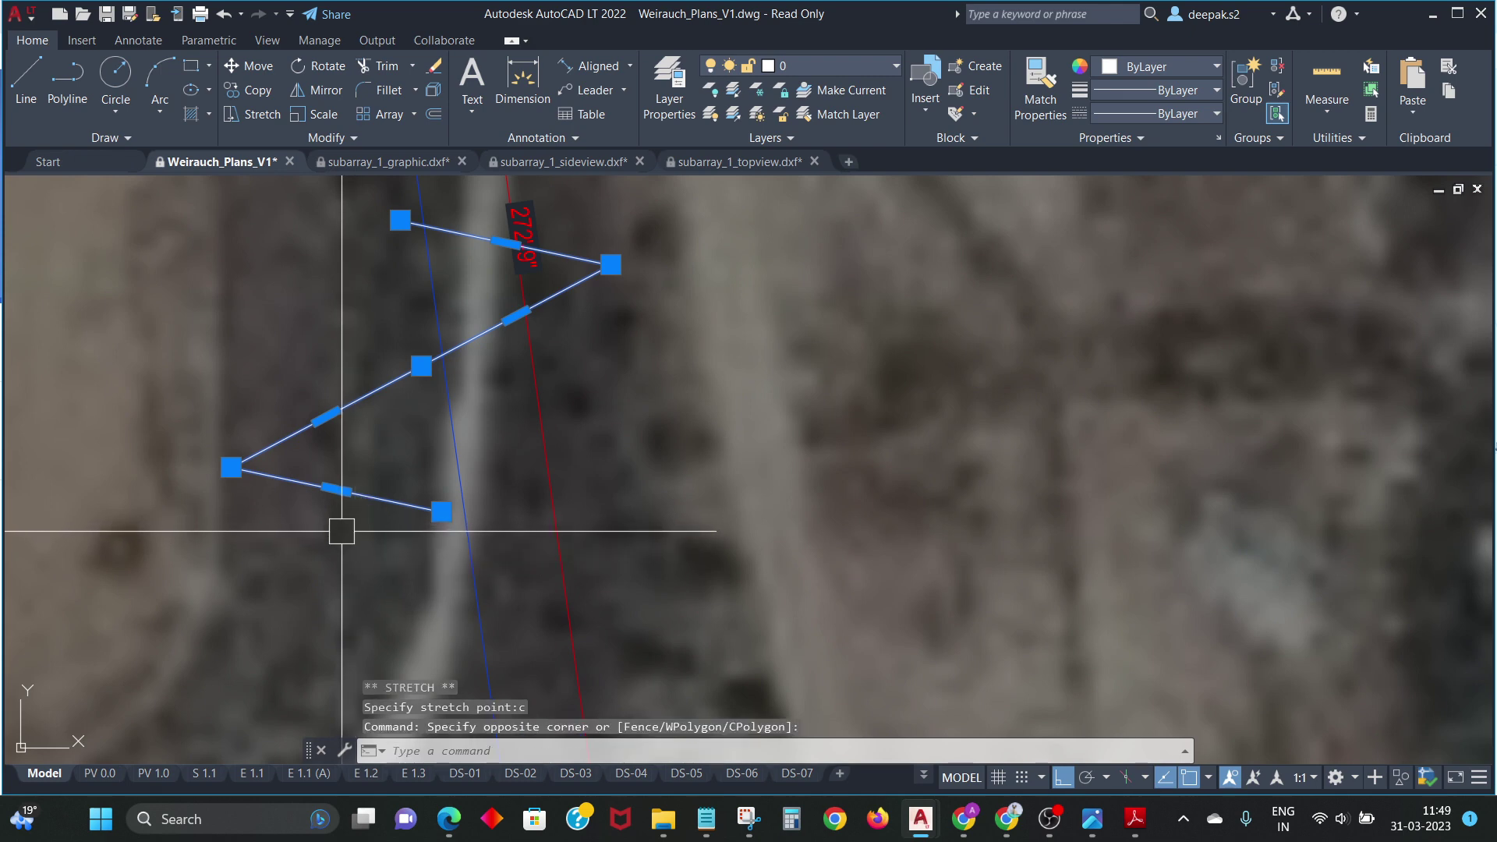
type("c")
key("Return")
left_click(376, 544)
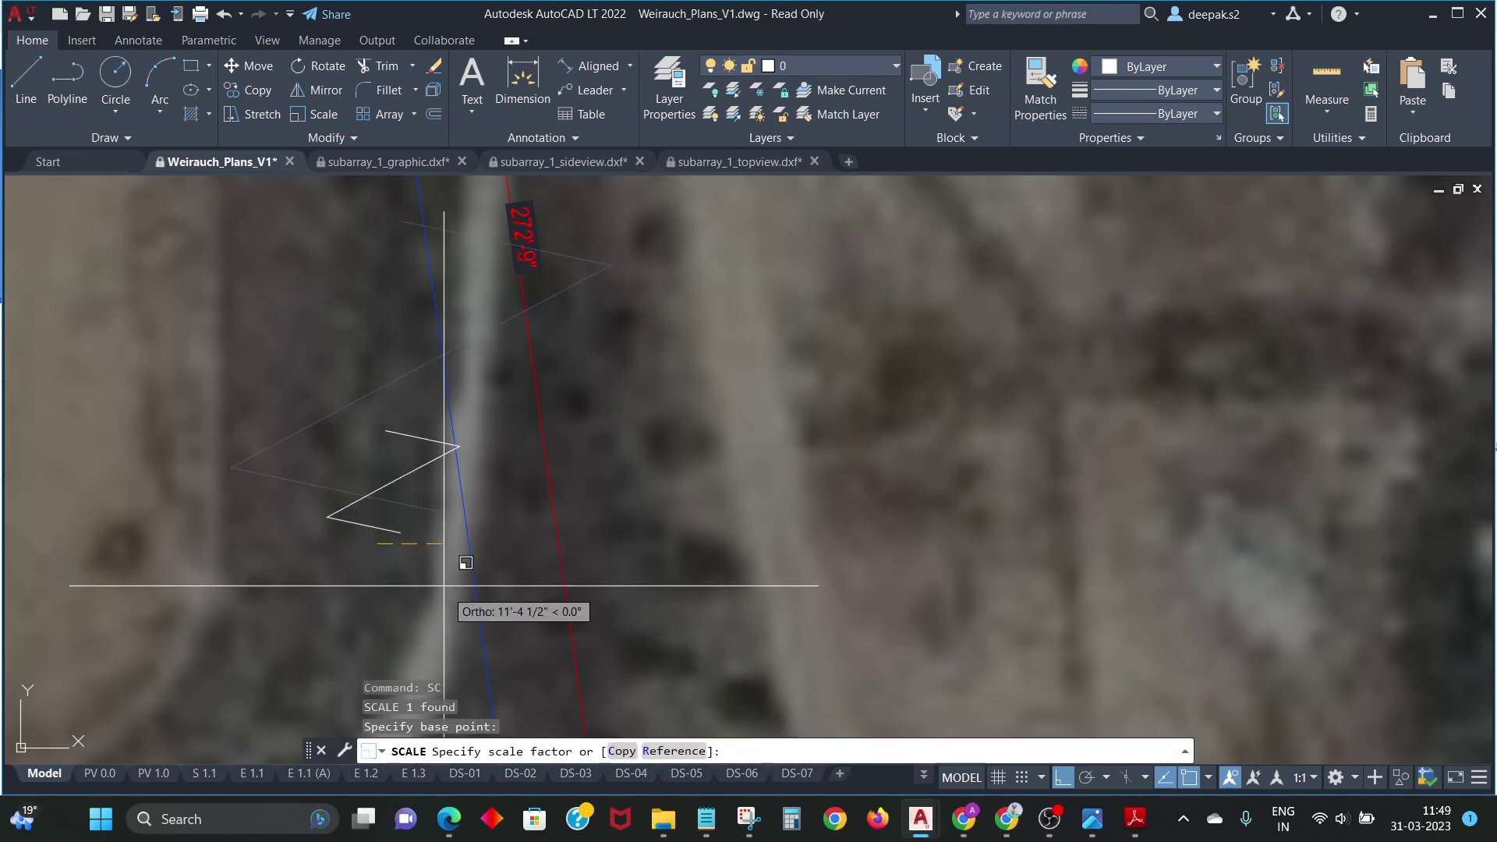
left_click(424, 583)
left_click(378, 546)
scroll(376, 546, "up", 2)
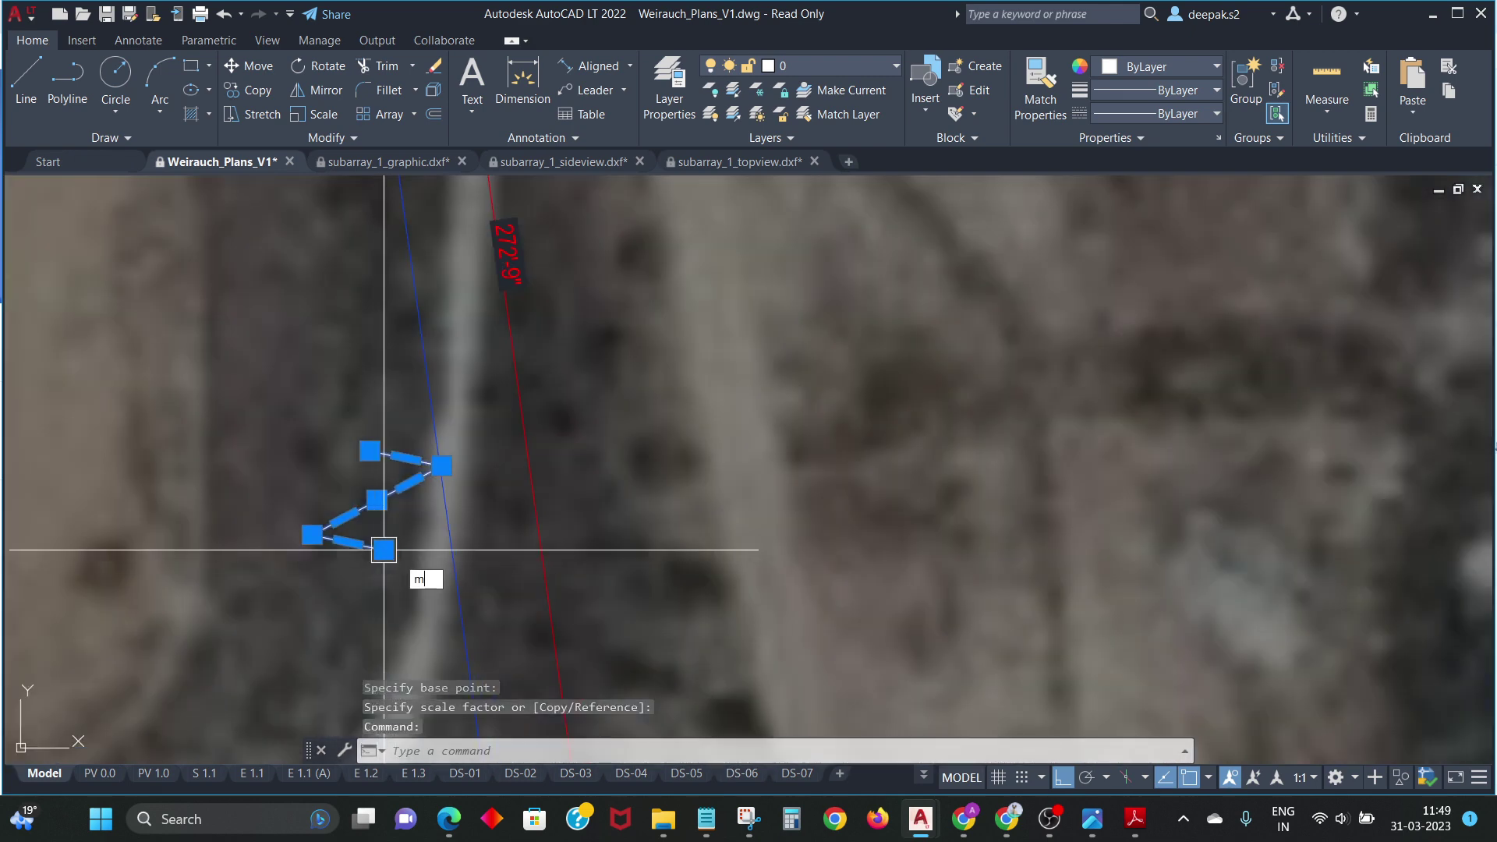
- Move the zig-zag onto the blue plan line east of the house
type("m")
key("Return")
left_click(376, 547)
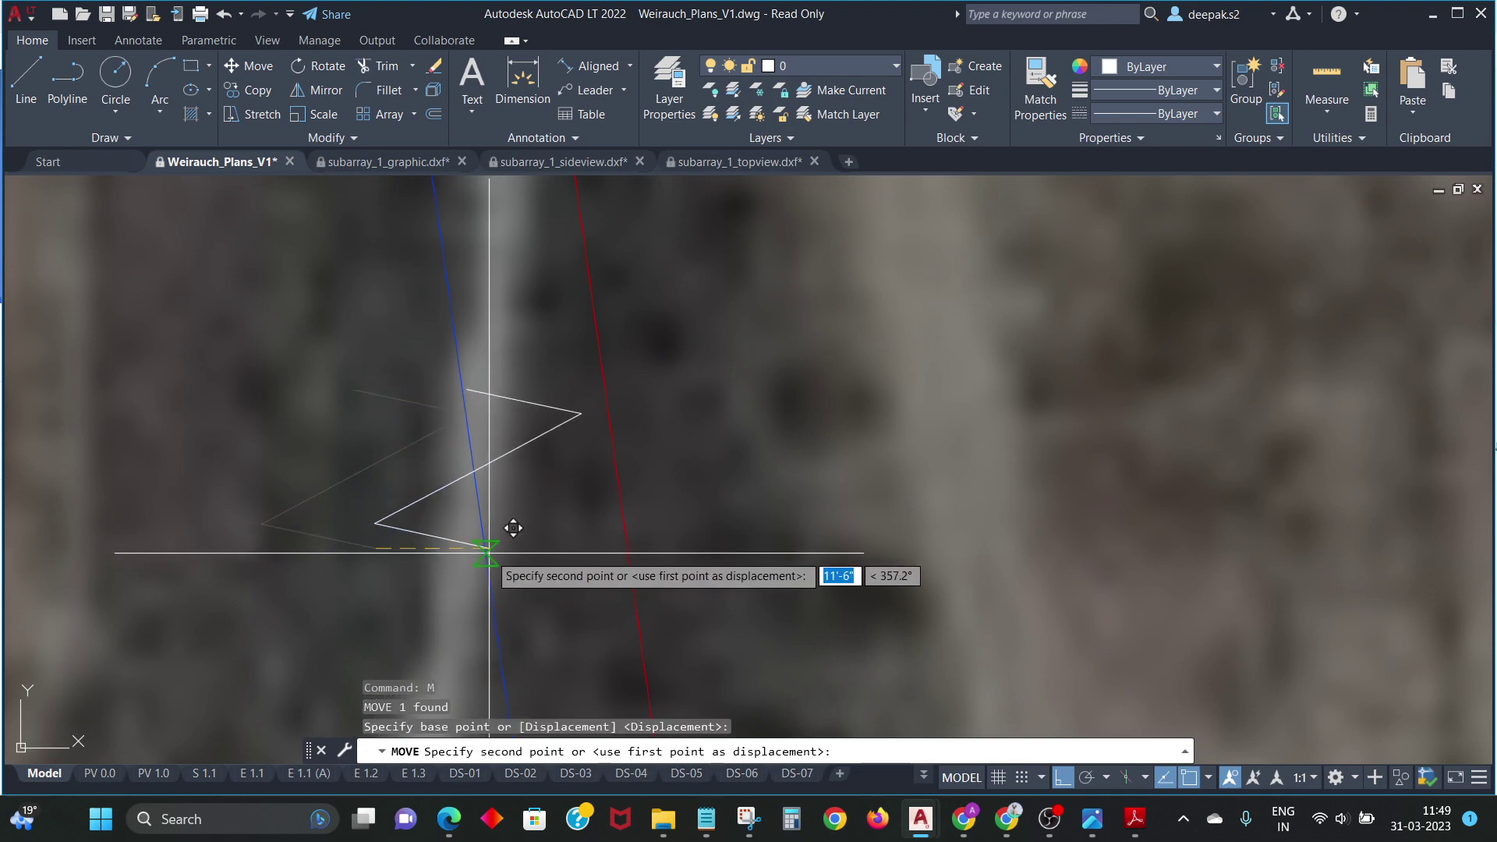
left_click(488, 544)
scroll(488, 543, "down", 5)
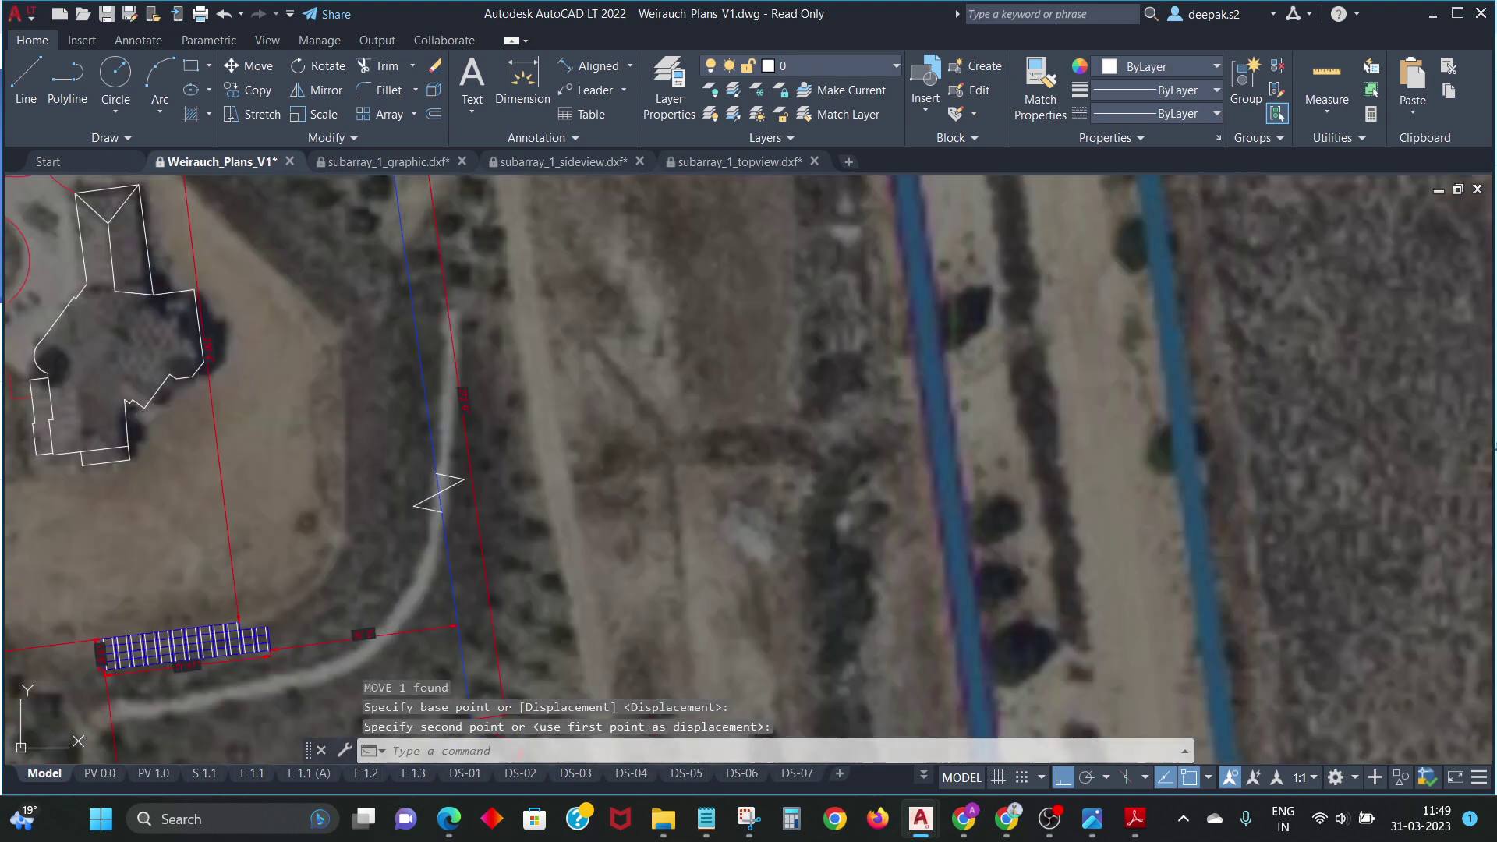
middle_click_drag(470, 448, 495, 422)
scroll(507, 413, "down", 2)
scroll(522, 390, "up", 3)
scroll(533, 371, "up", 4)
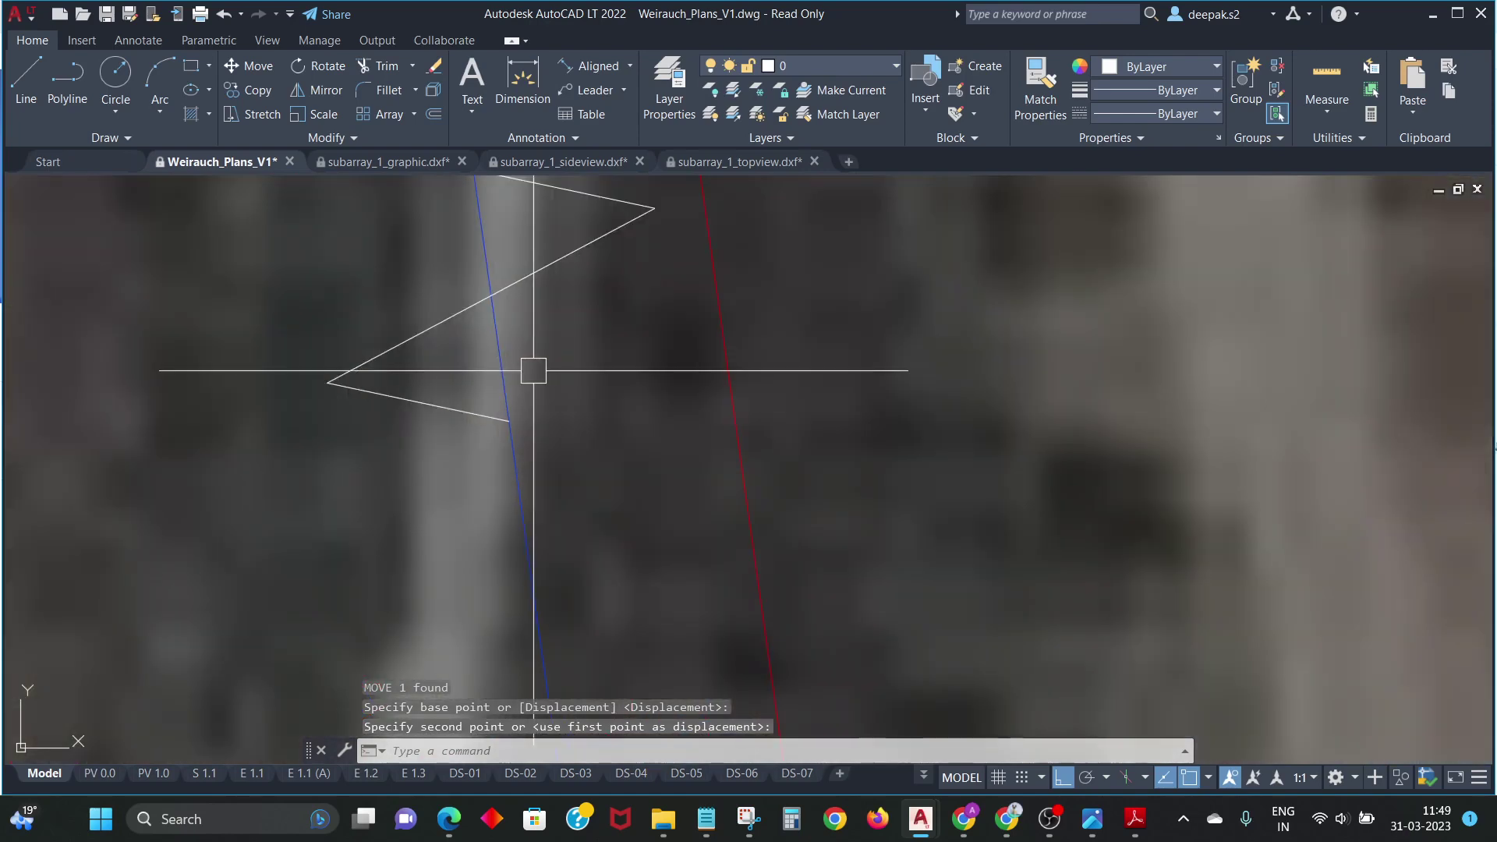
type("tr")
- Trim the blue line where the zig-zag break symbol interrupts it
key("Return")
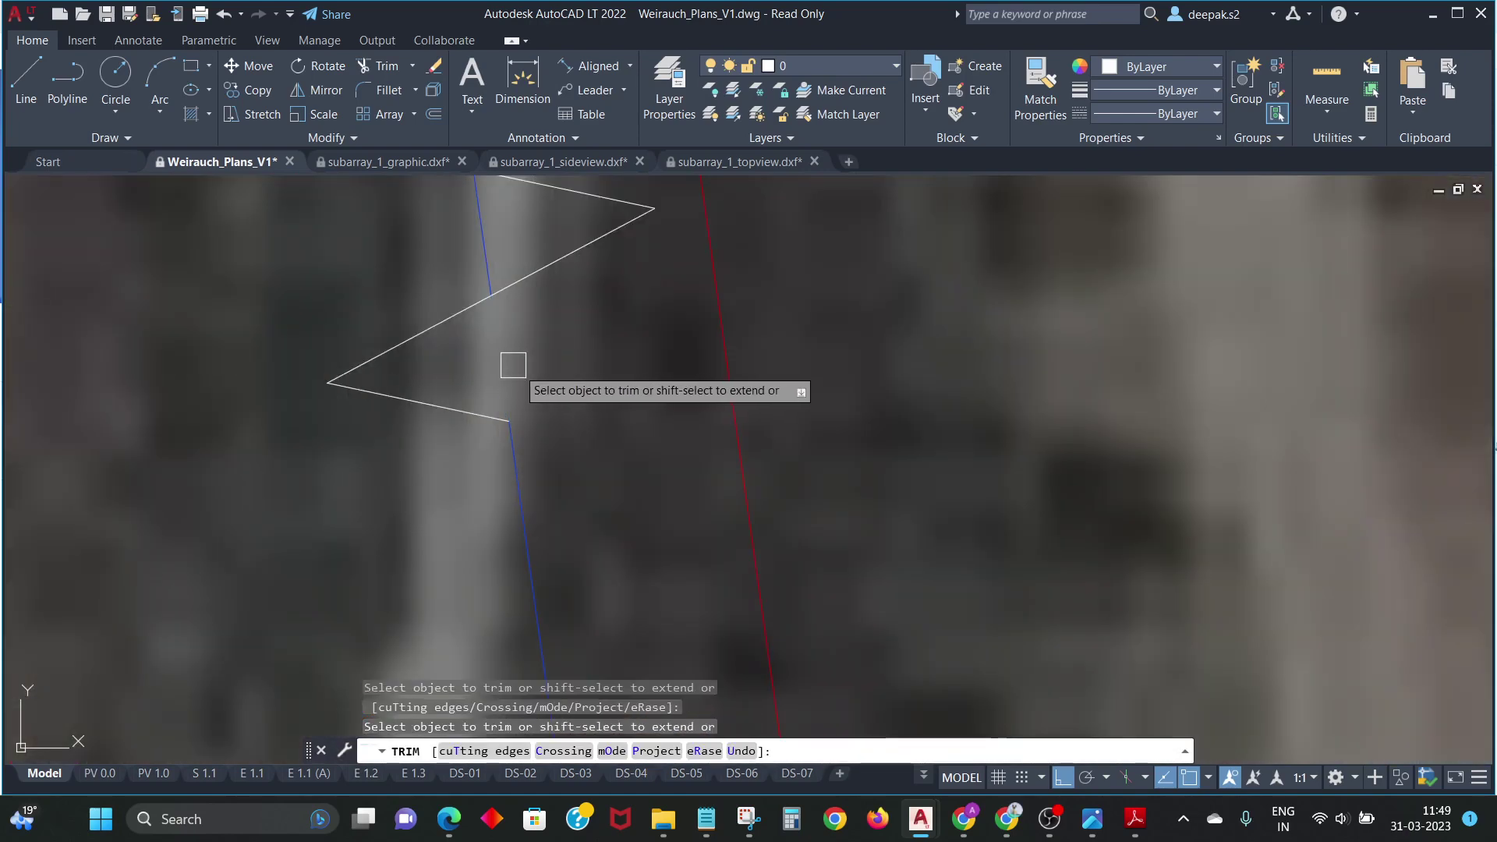
scroll(526, 380, "down", 4)
scroll(525, 386, "down", 5)
scroll(525, 386, "up", 5)
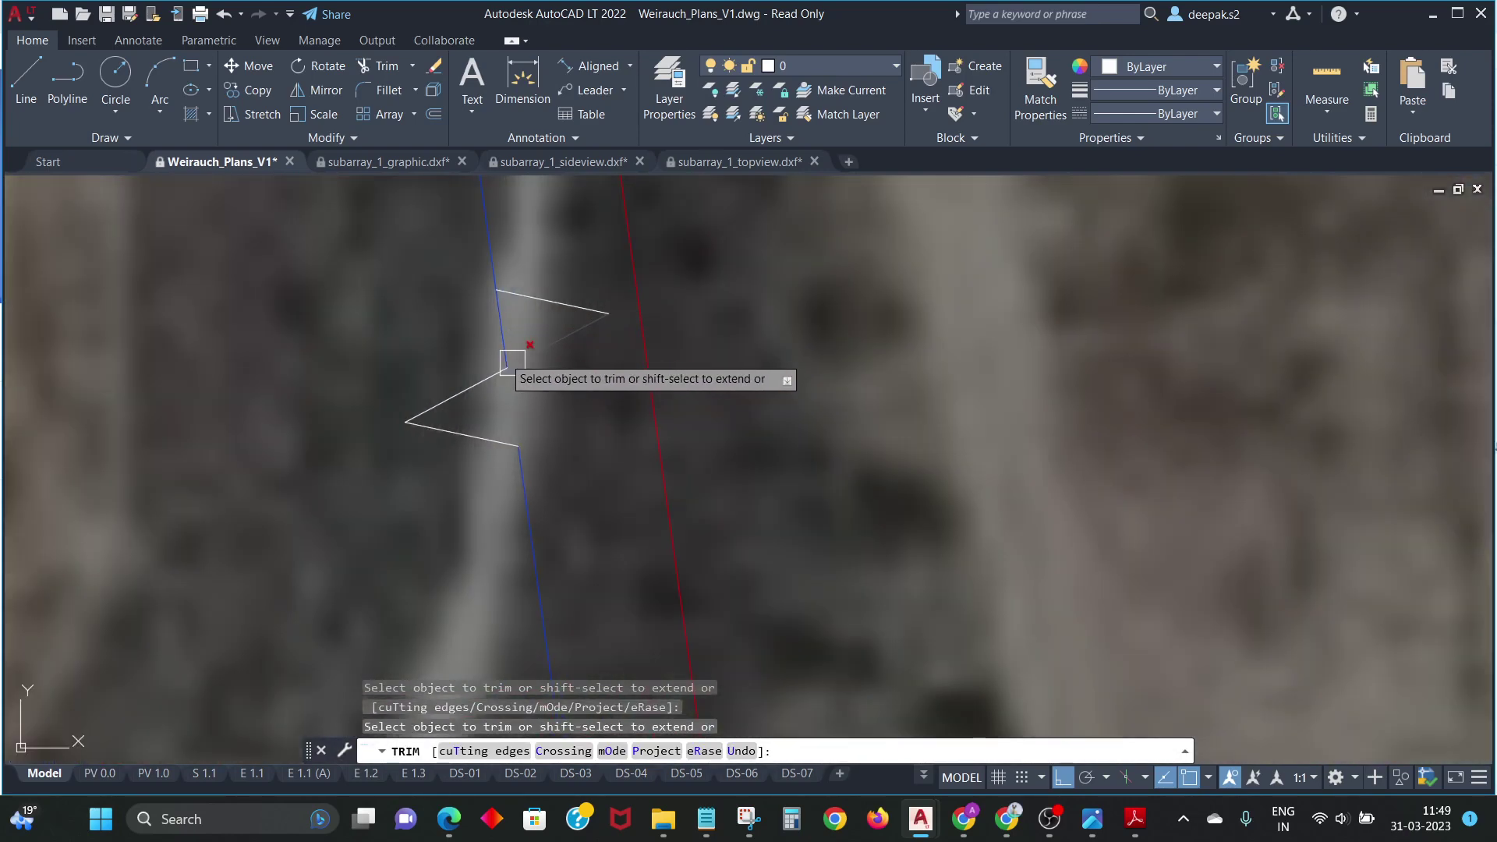
left_click(515, 348)
scroll(493, 346, "down", 3)
scroll(500, 351, "down", 3)
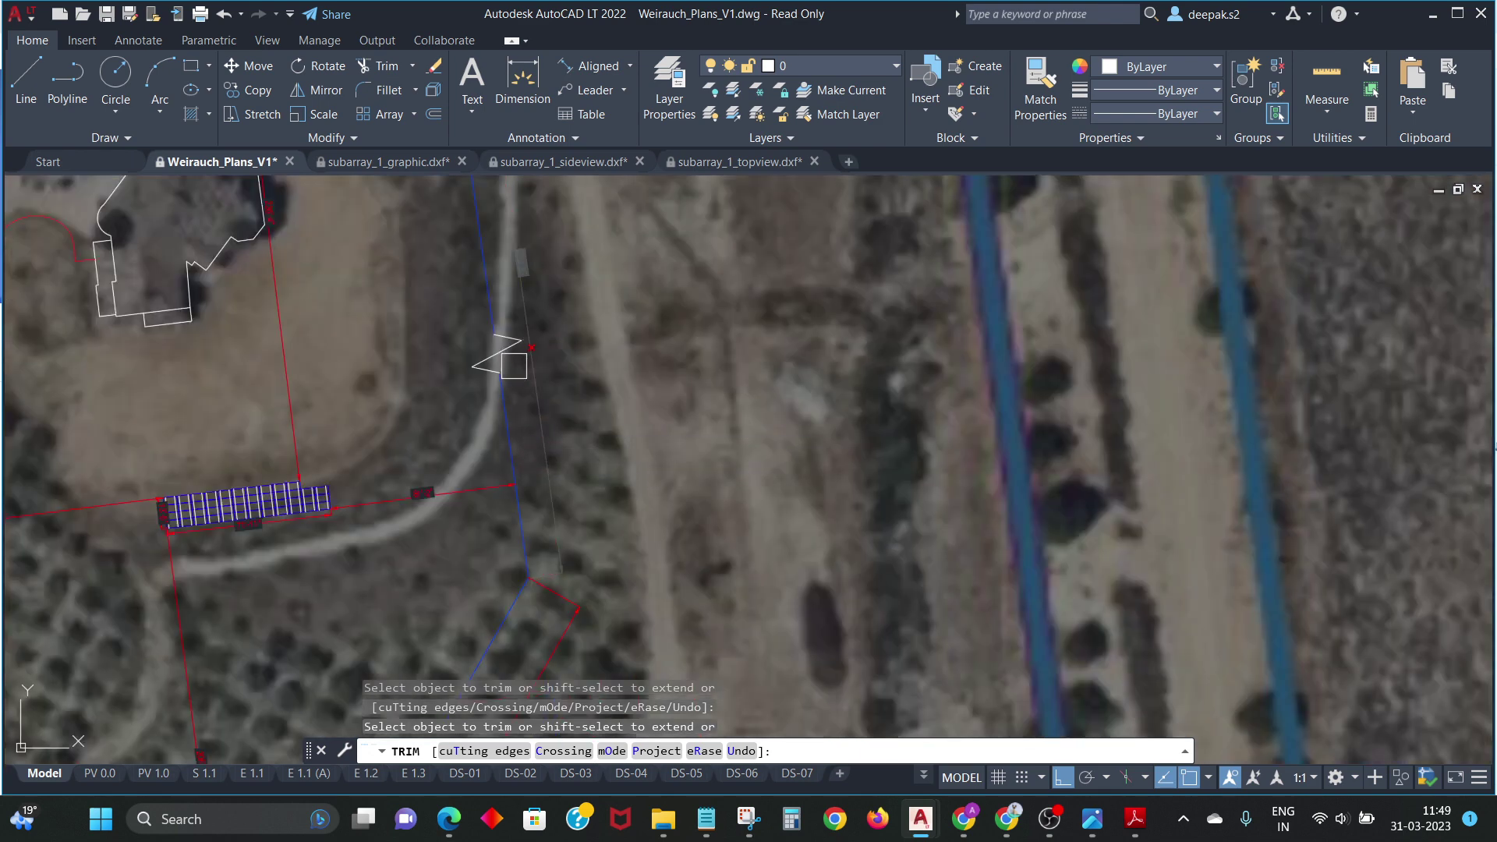
key("Escape")
left_click(496, 353)
scroll(451, 387, "down", 2)
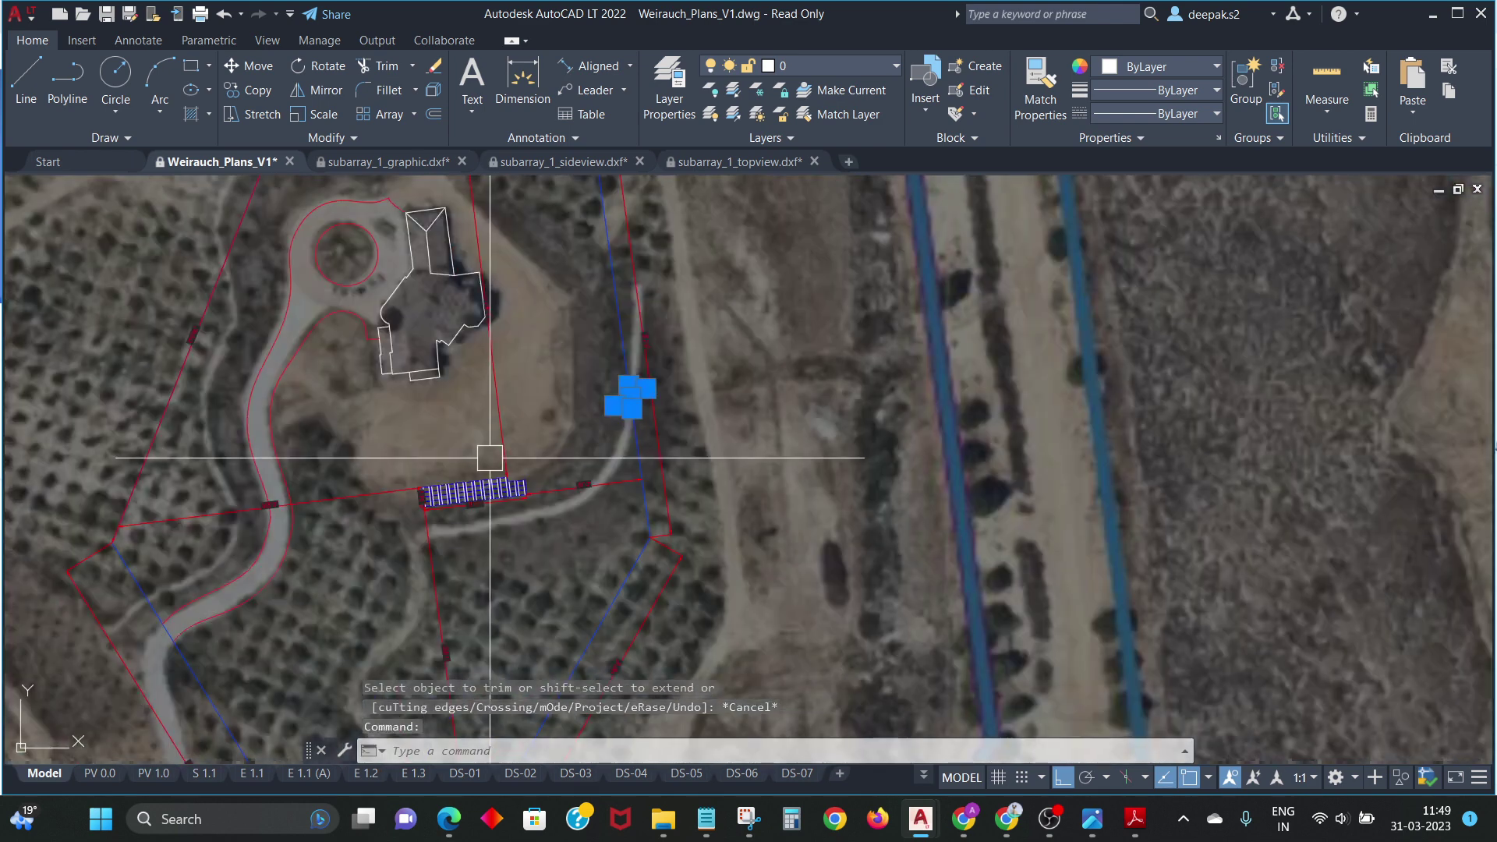
scroll(485, 452, "down", 2)
key("Escape")
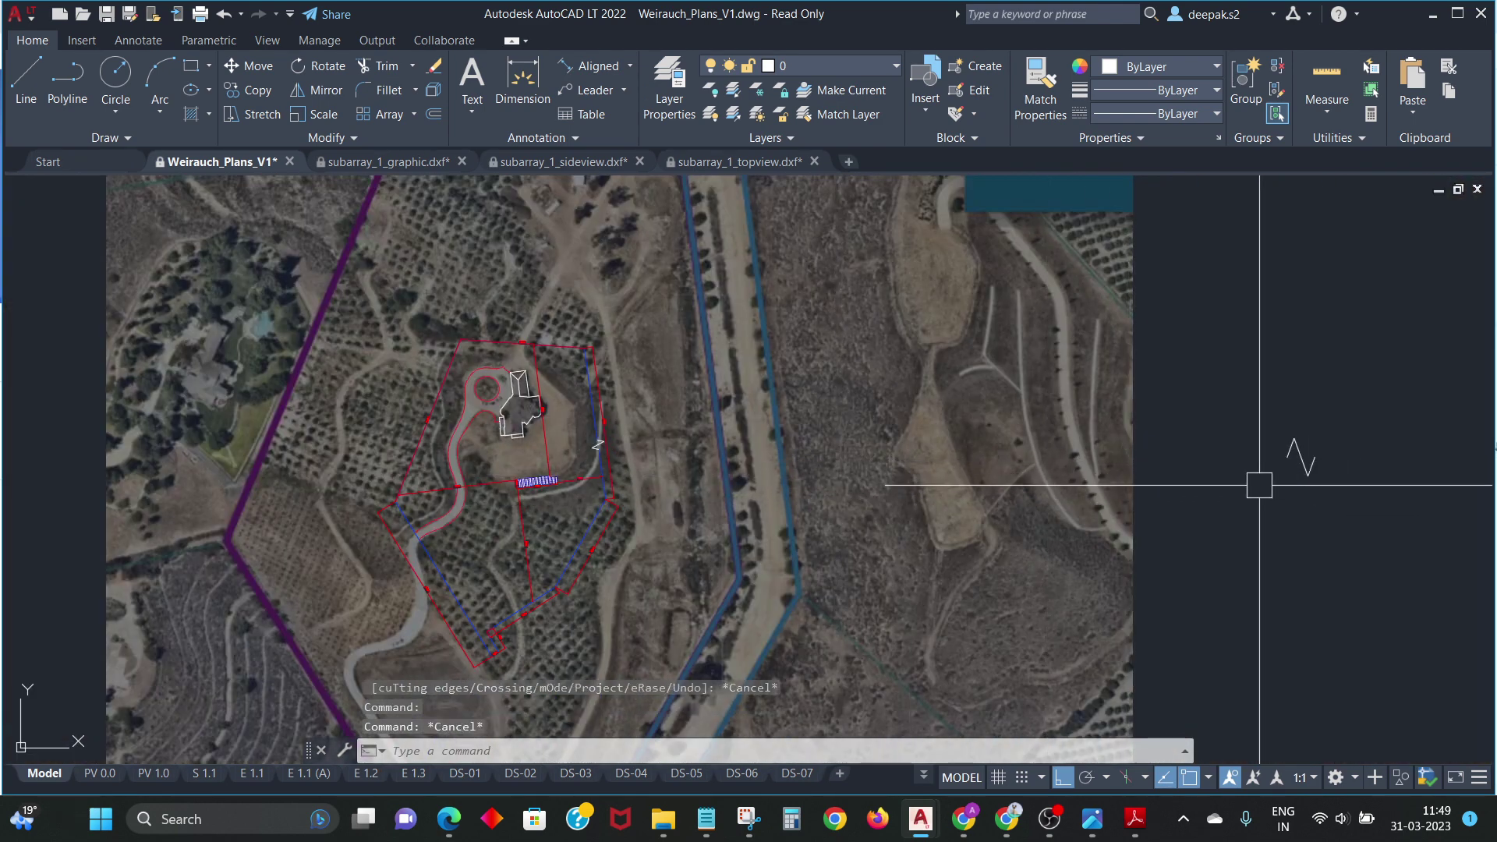
scroll(716, 491, "up", 3)
scroll(495, 424, "up", 3)
left_click(402, 382)
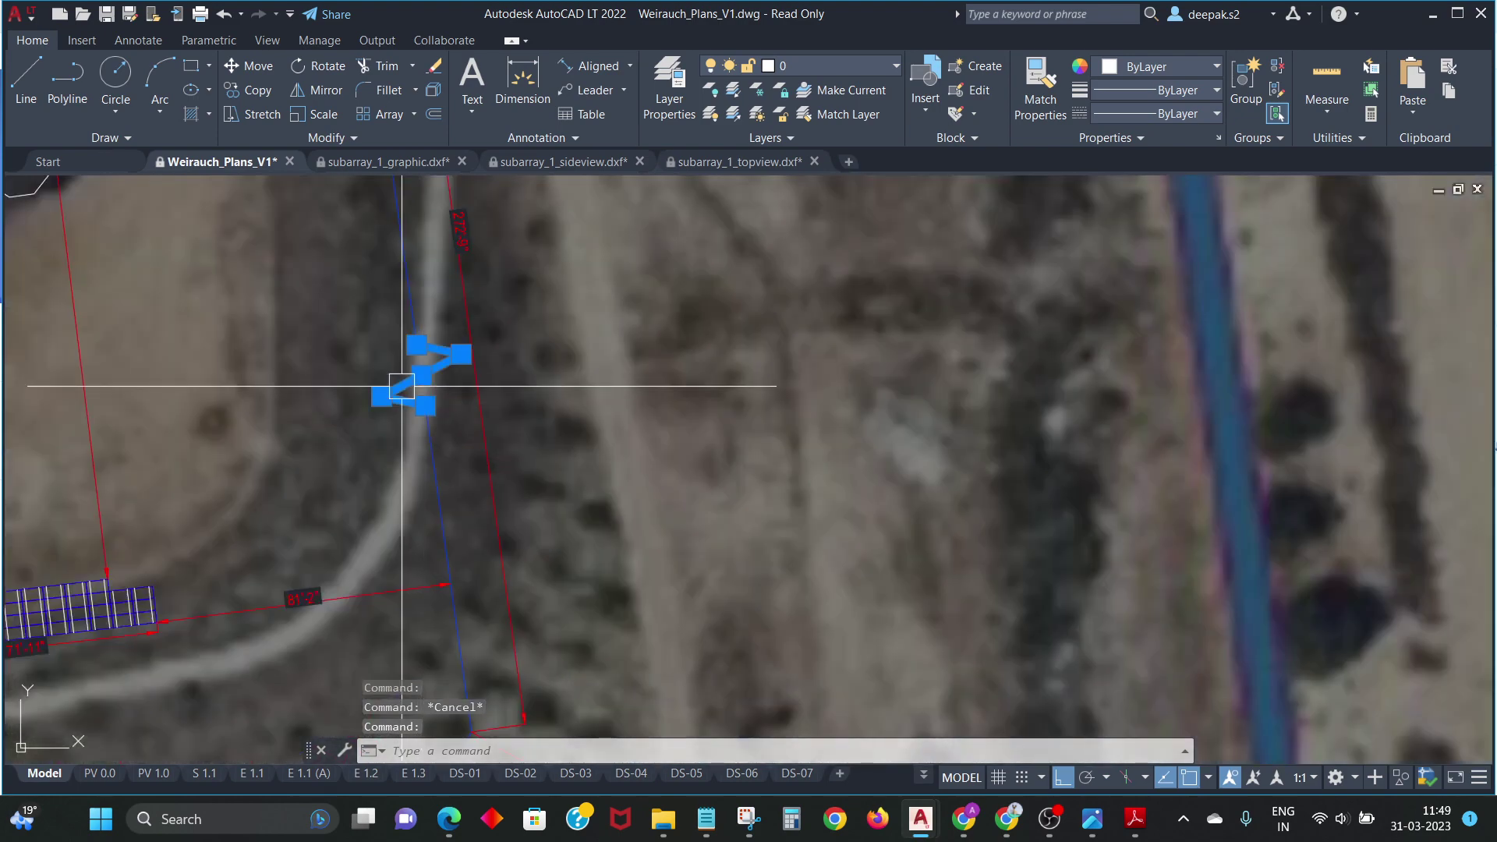
middle_click_drag(375, 405, 606, 442)
key("ctrl+c")
key("ctrl+v")
scroll(593, 495, "up", 2)
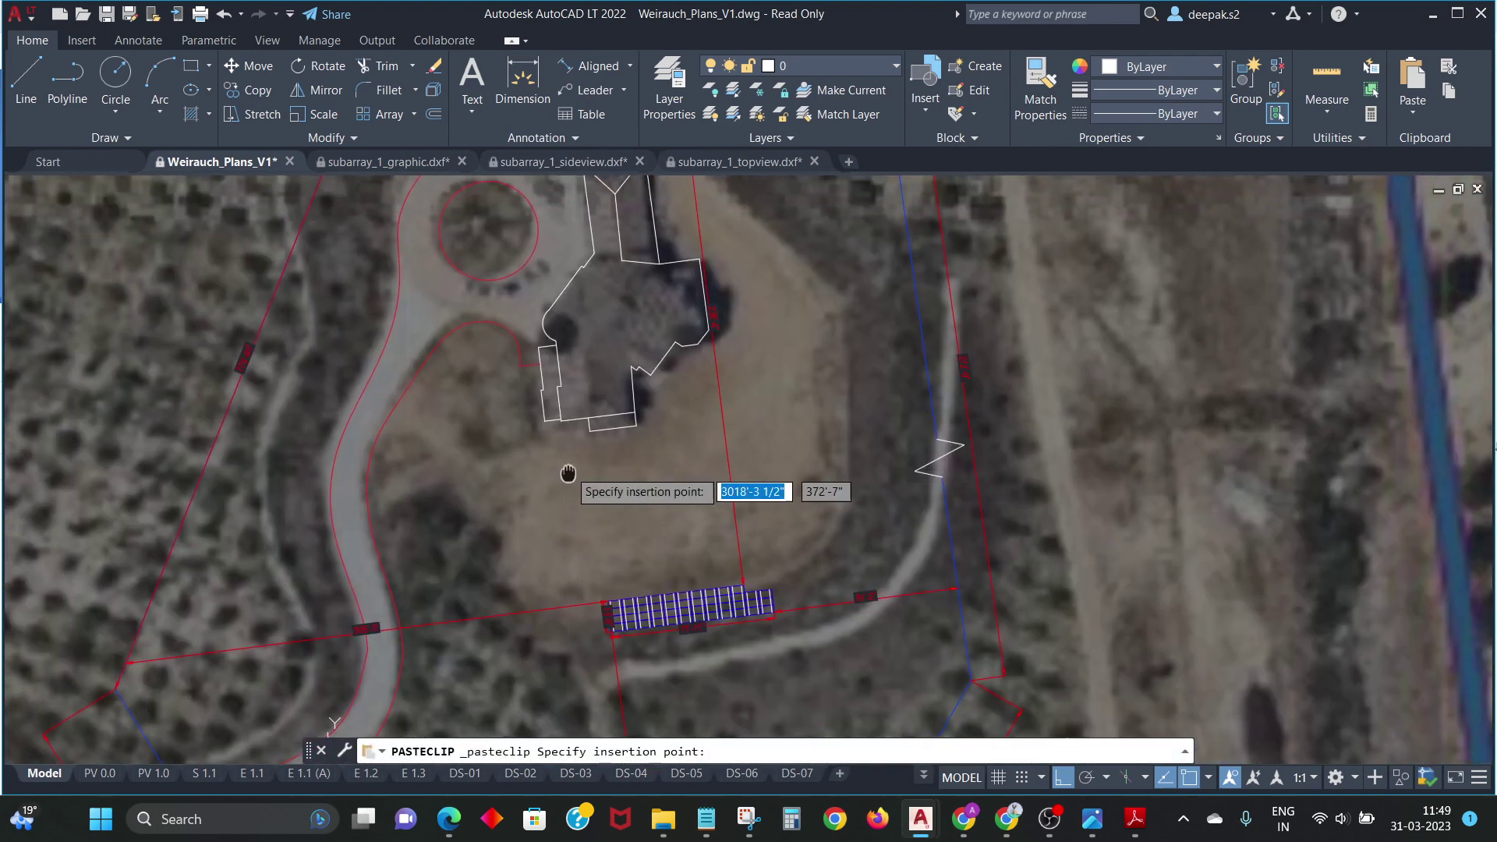
scroll(939, 455, "up", 2)
scroll(939, 456, "up", 2)
key("Escape")
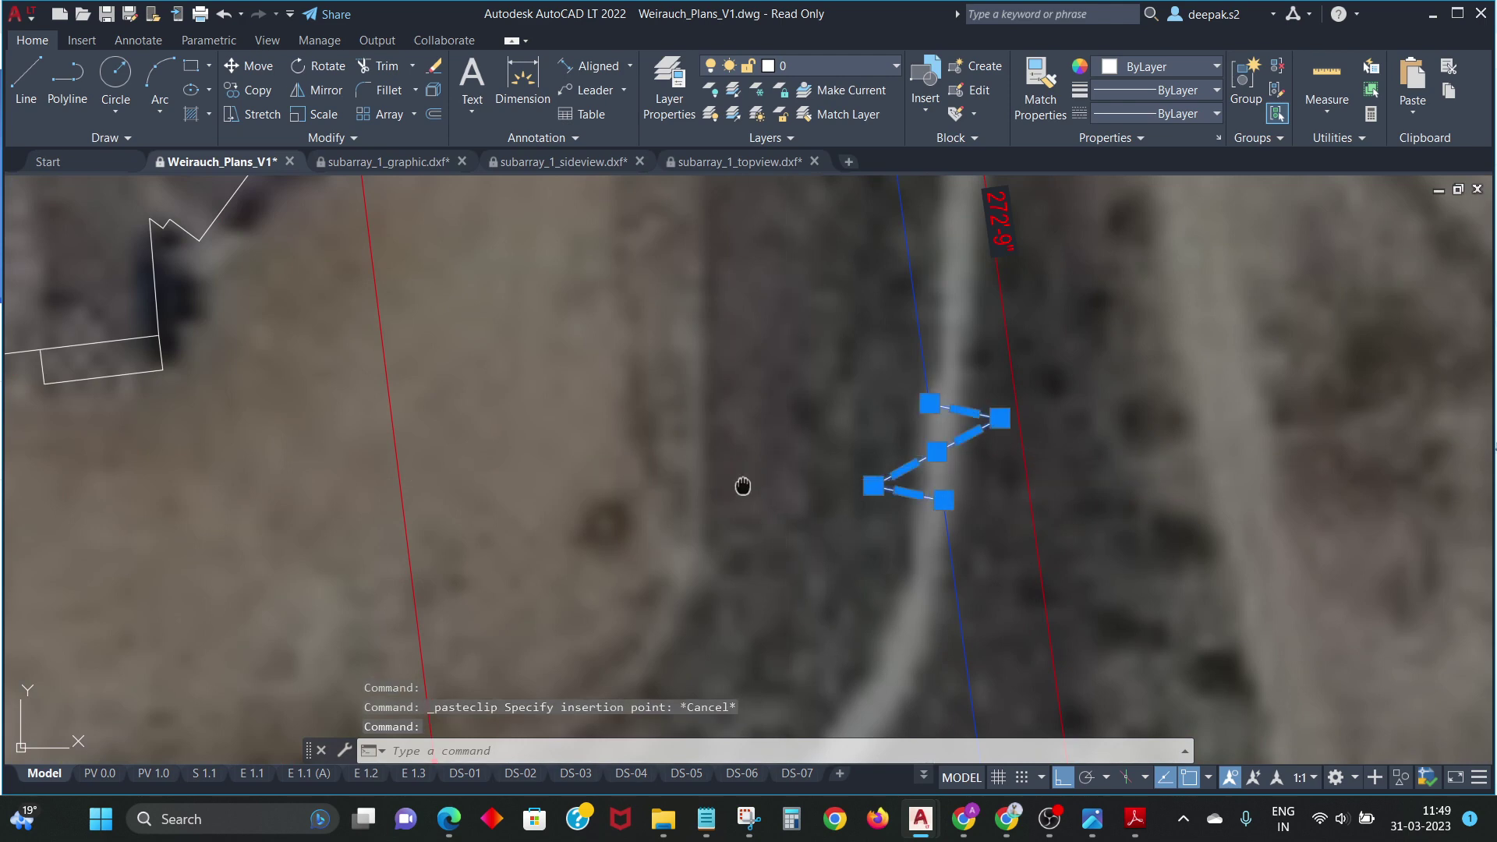
scroll(741, 485, "down", 2)
key("ctrl+v")
scroll(405, 444, "down", 3)
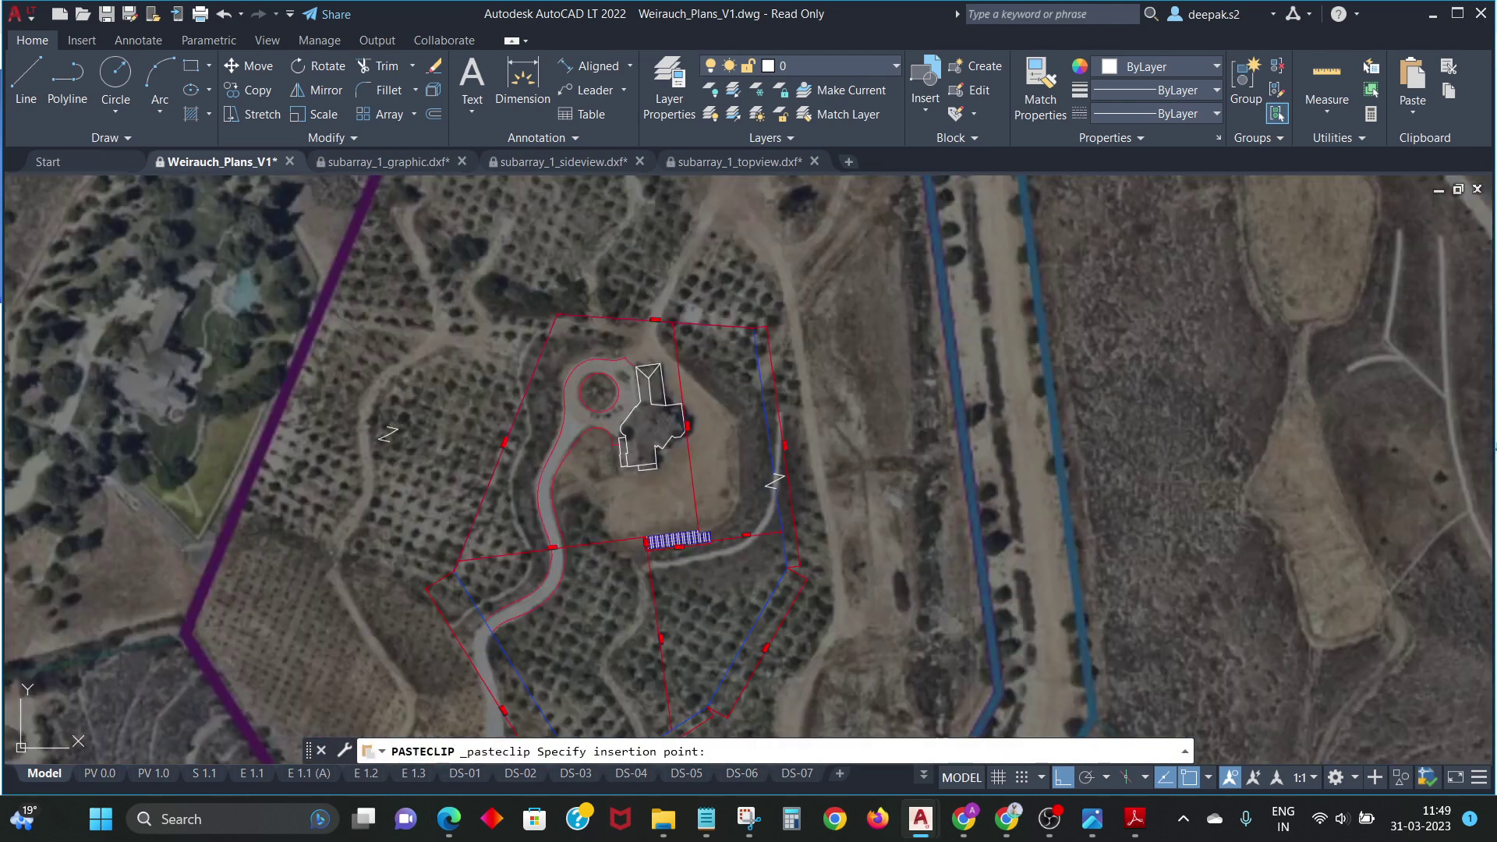
scroll(492, 531, "up", 3)
type("rv")
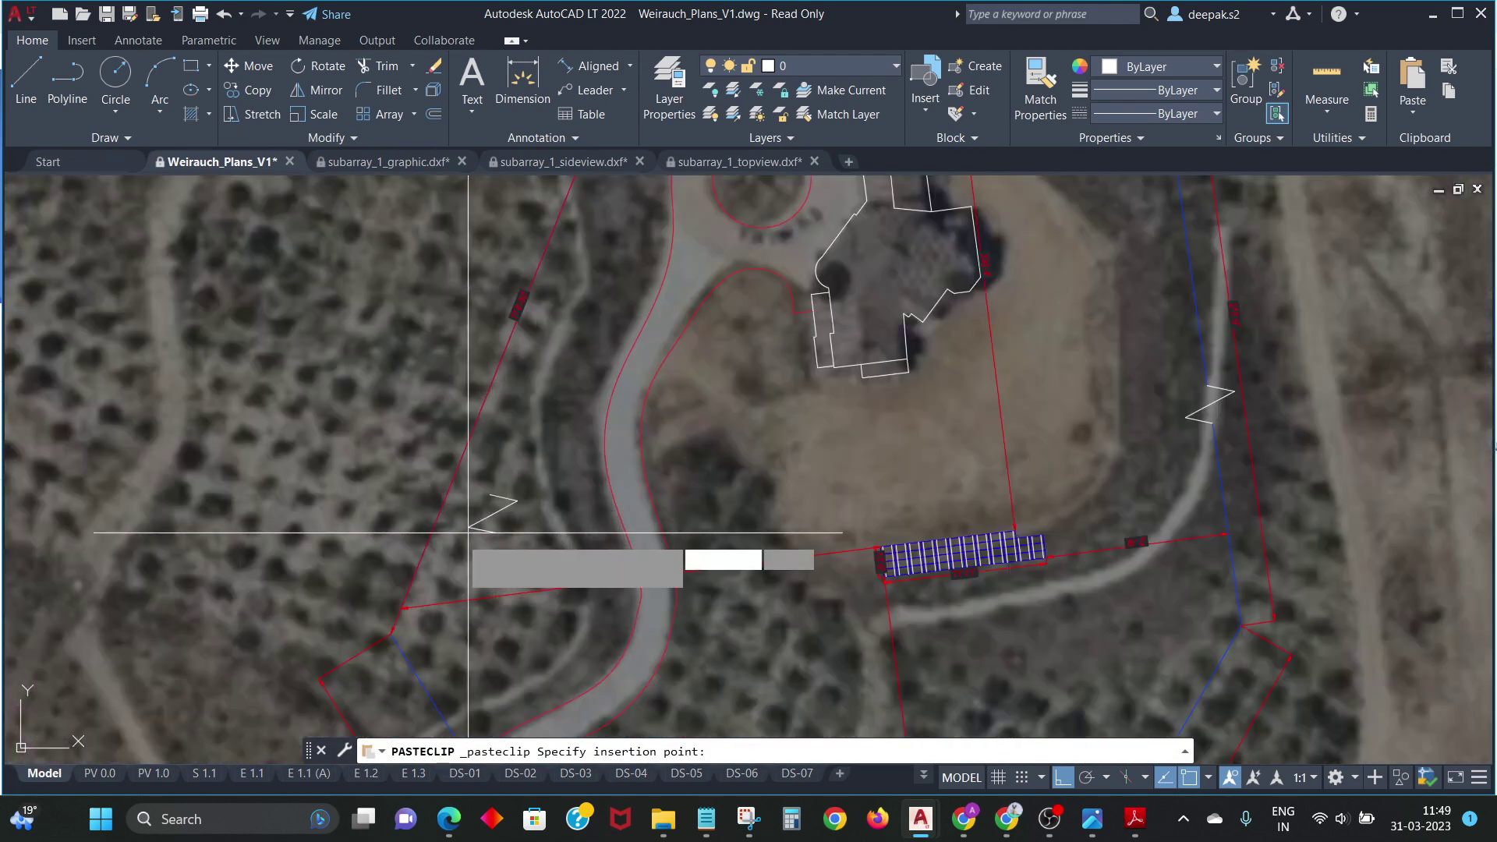
key("Return")
type("r")
key("Return")
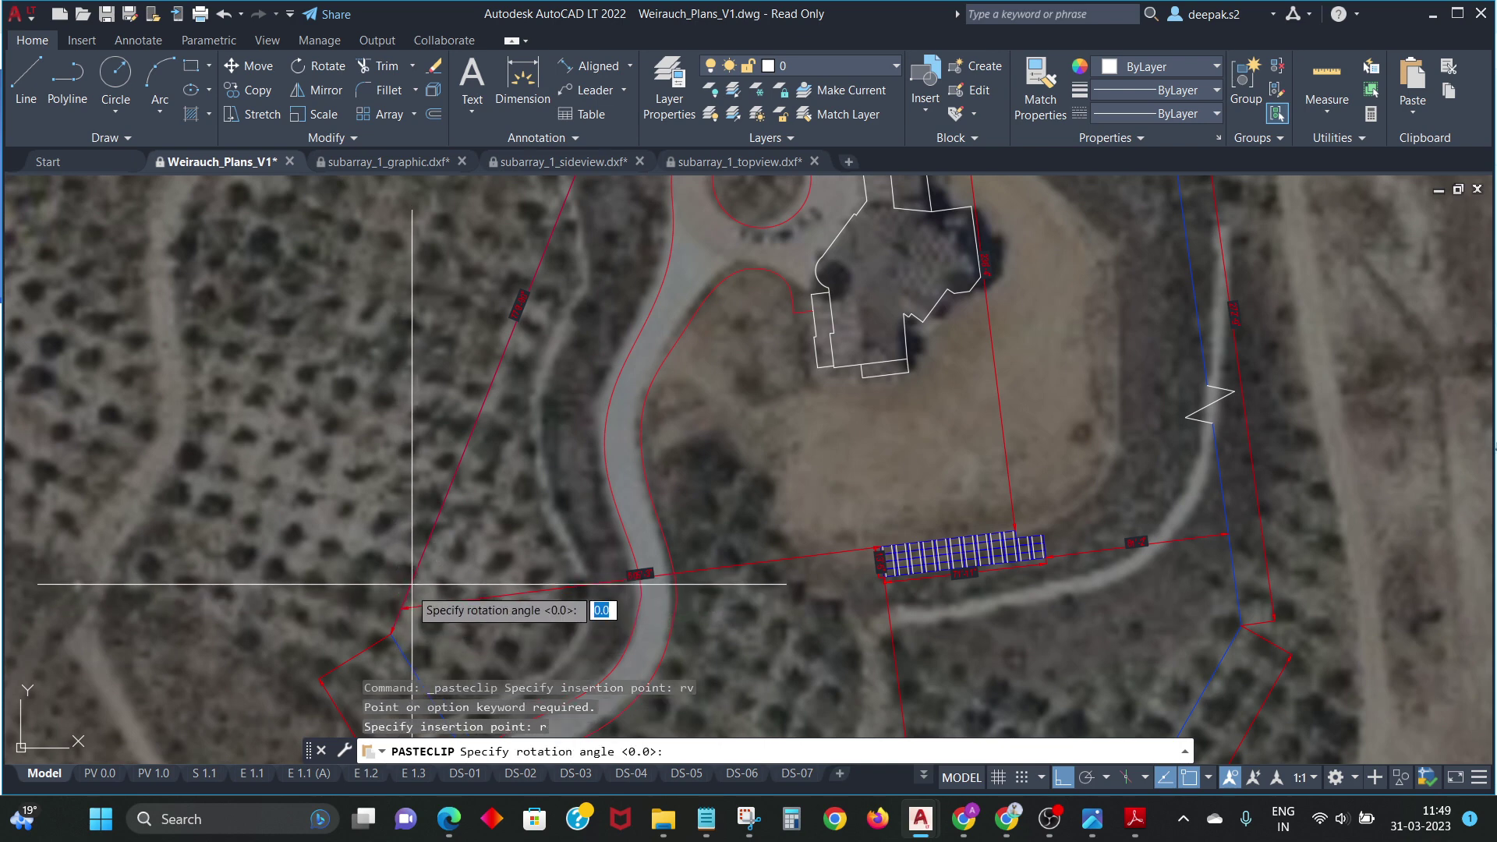
left_click(391, 634)
middle_click_drag(575, 324, 481, 520)
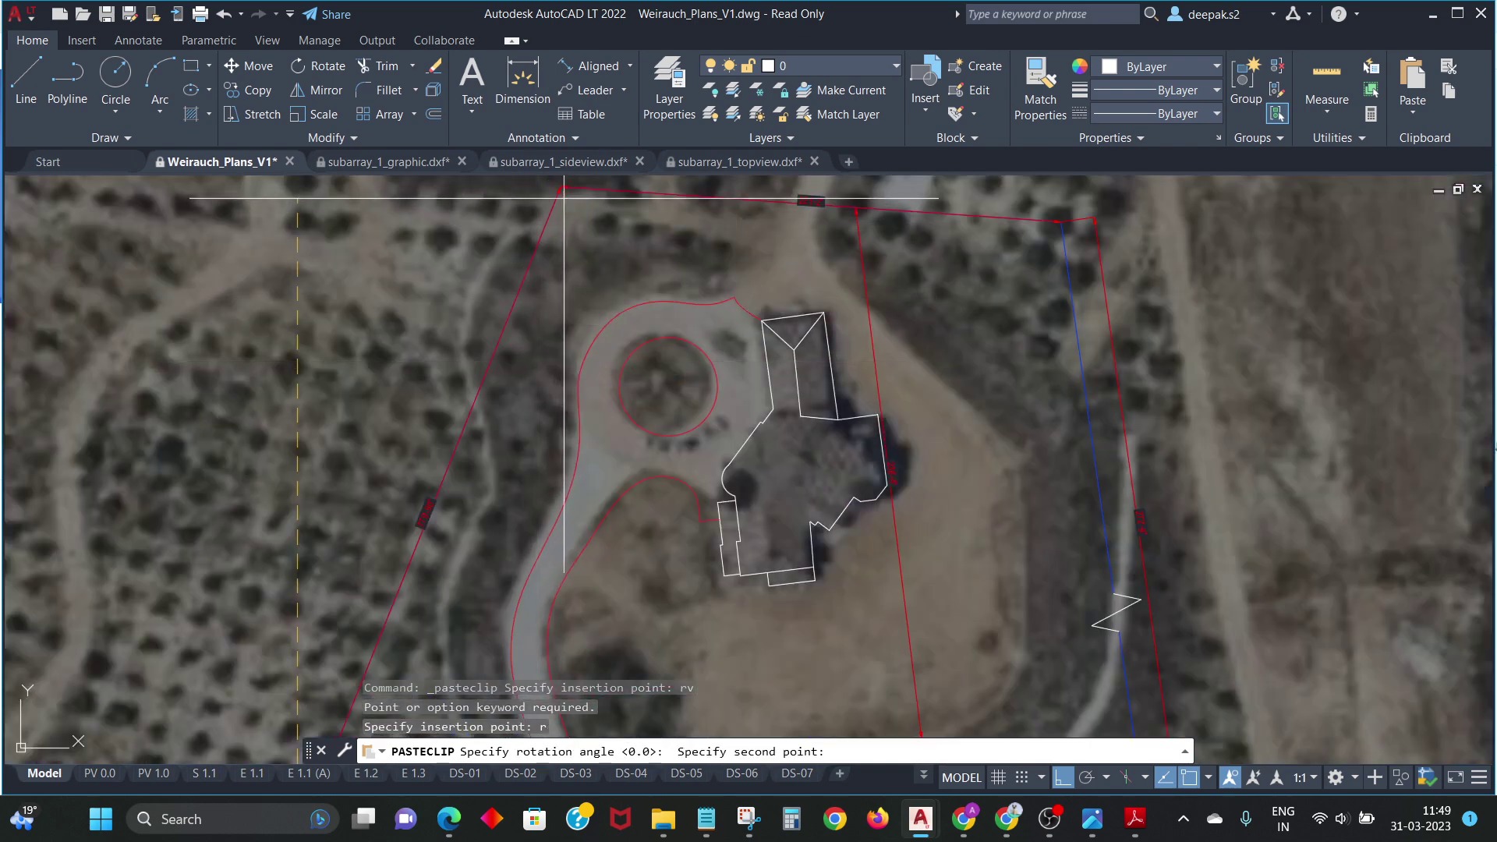
left_click(562, 189)
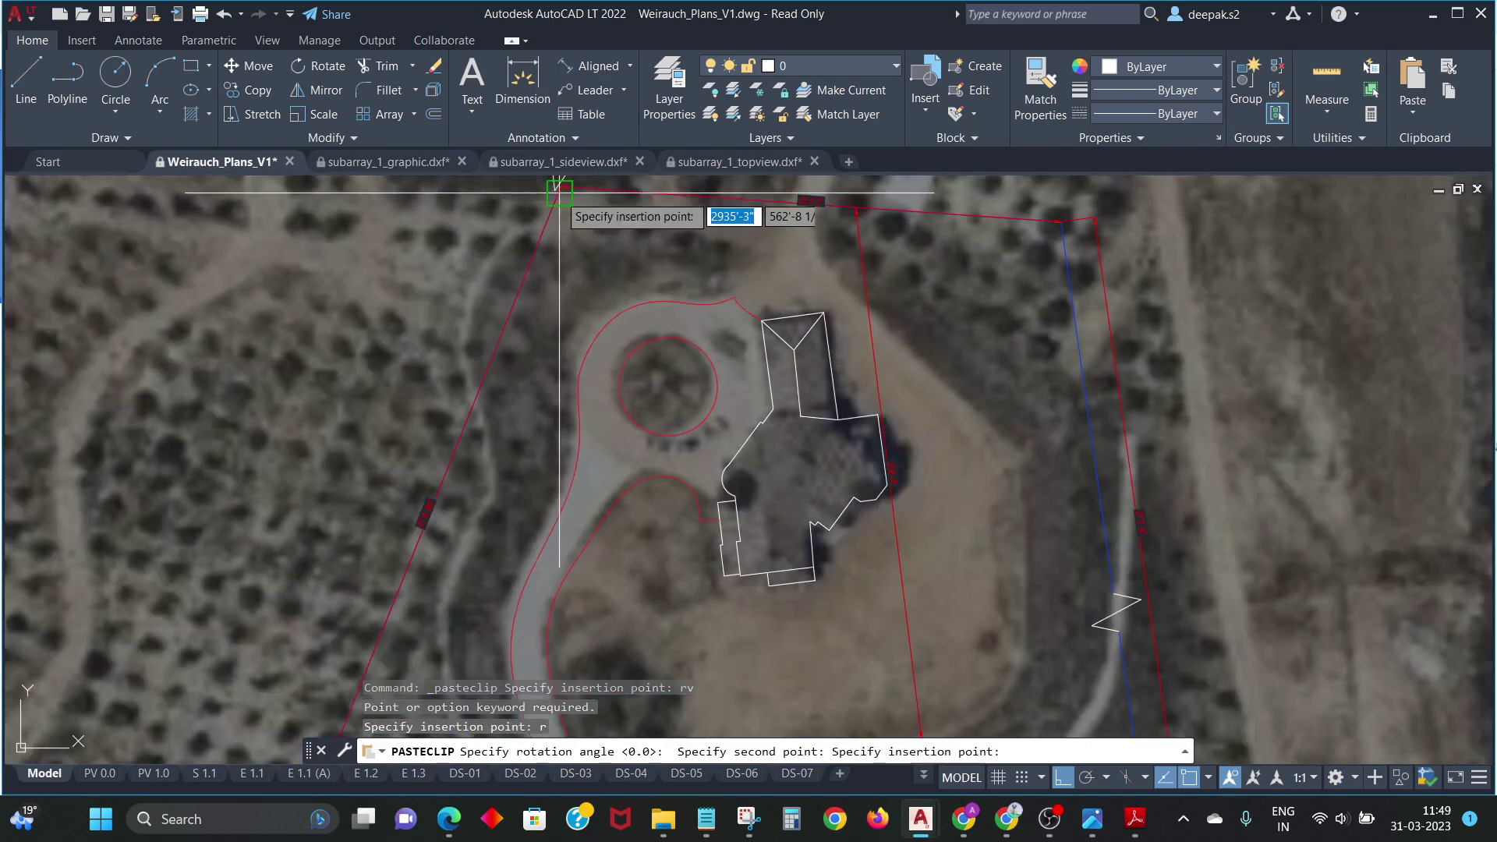
scroll(702, 503, "down", 3)
key("Escape")
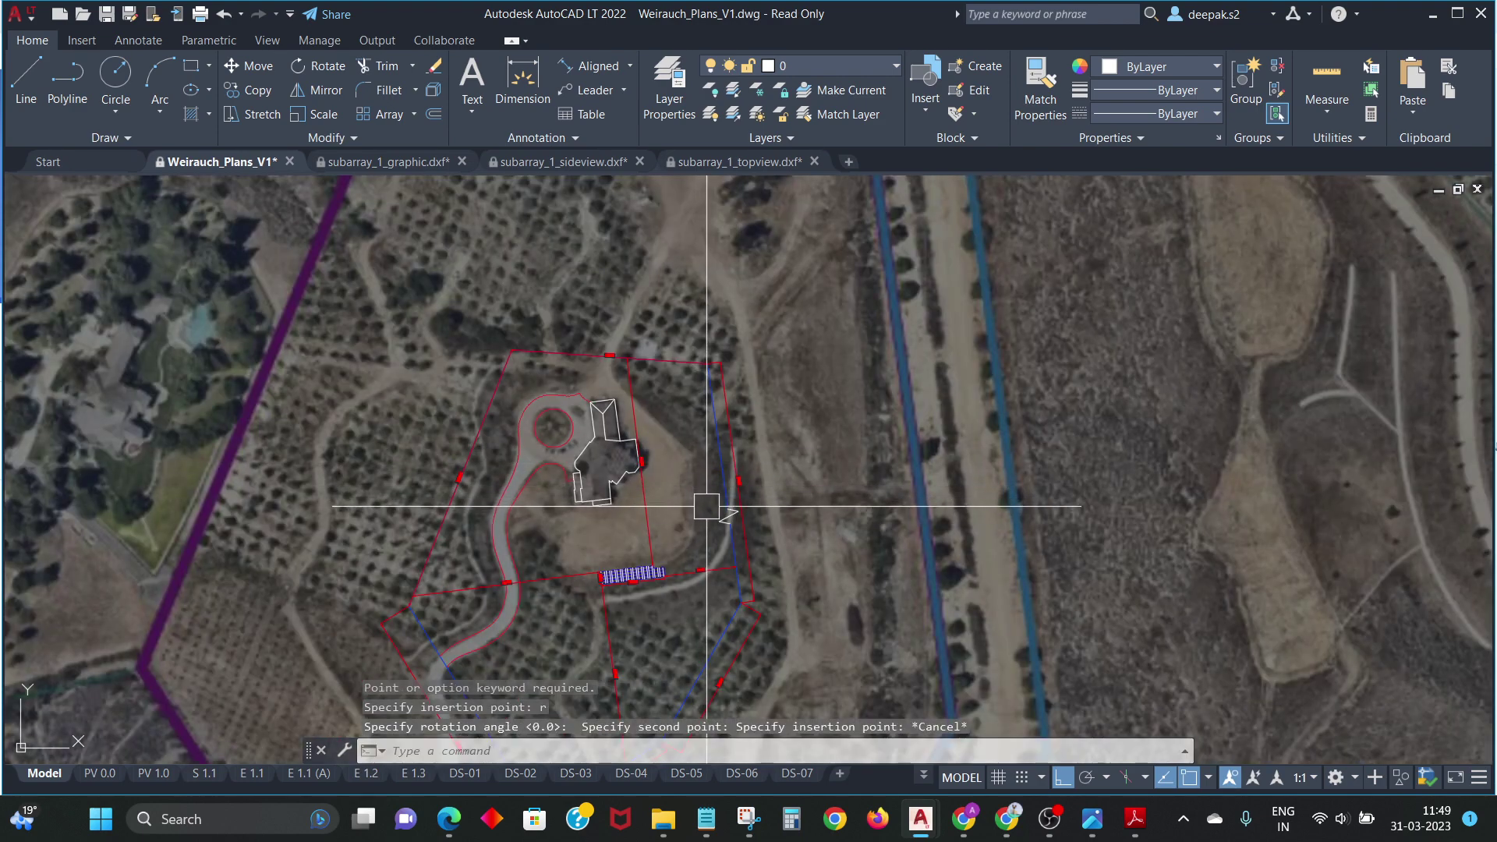
scroll(776, 535, "up", 3)
scroll(766, 528, "up", 3)
- Match the zigzag break symbol to the blue plan line's properties with MA
type("a")
key("Return")
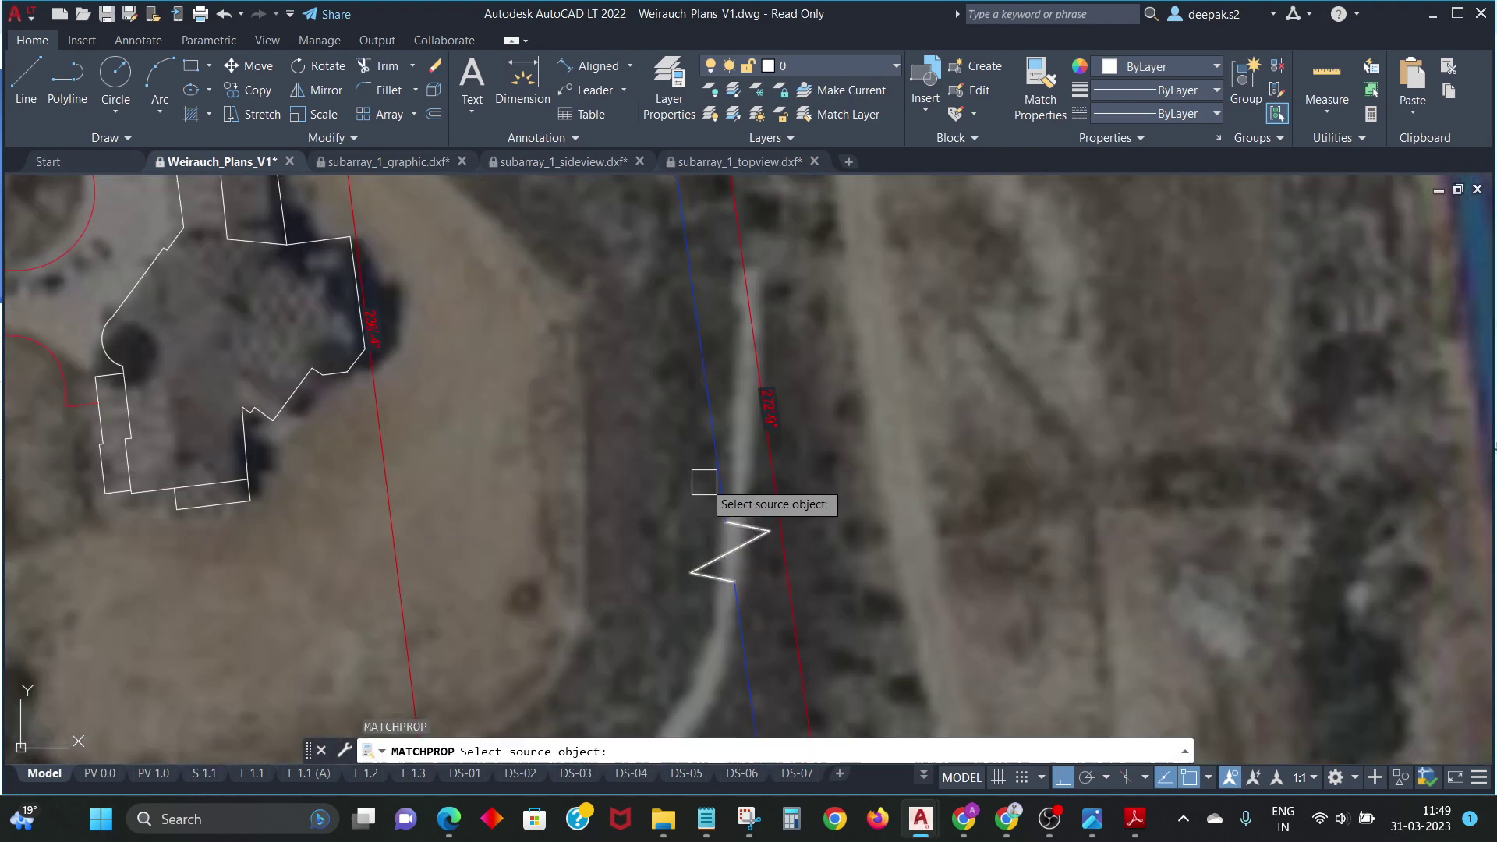
left_click(714, 483)
left_click(729, 521)
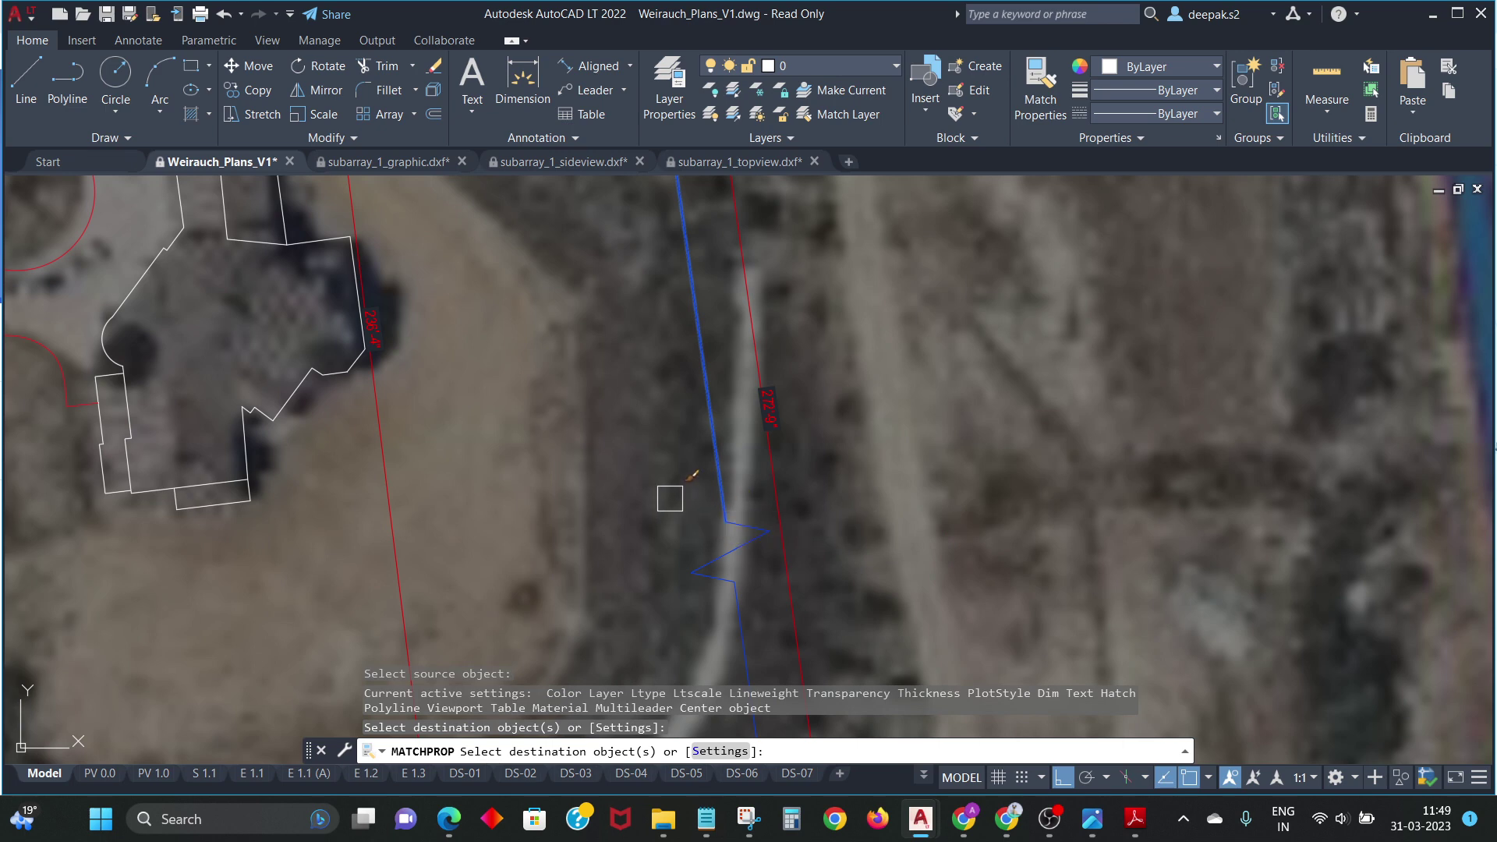
key("Escape")
- Pan and zoom the drawing to centre the house and solar array
scroll(743, 481, "down", 4)
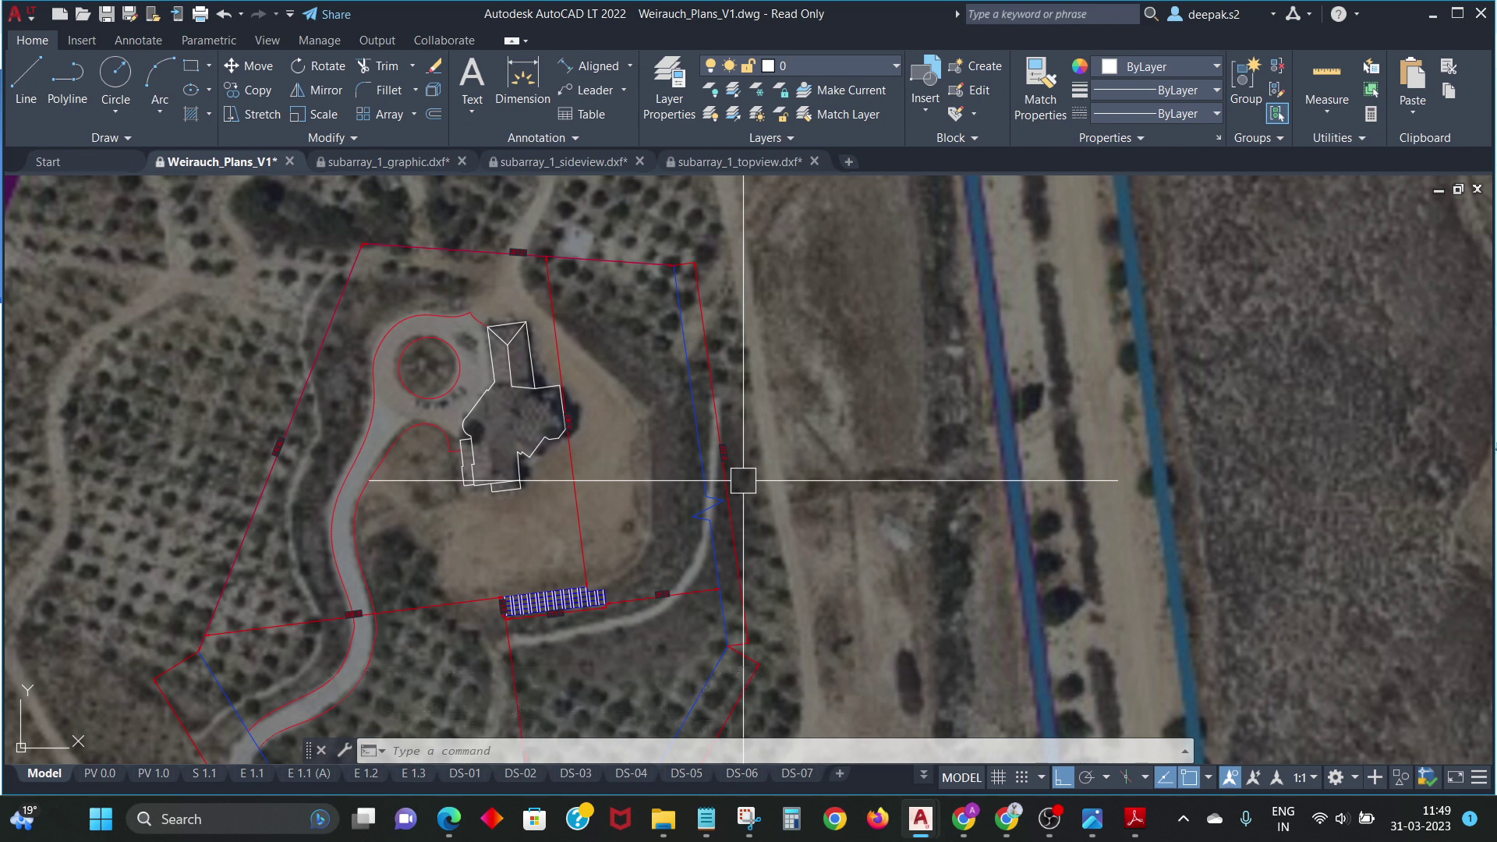
middle_click_drag(418, 533, 435, 431)
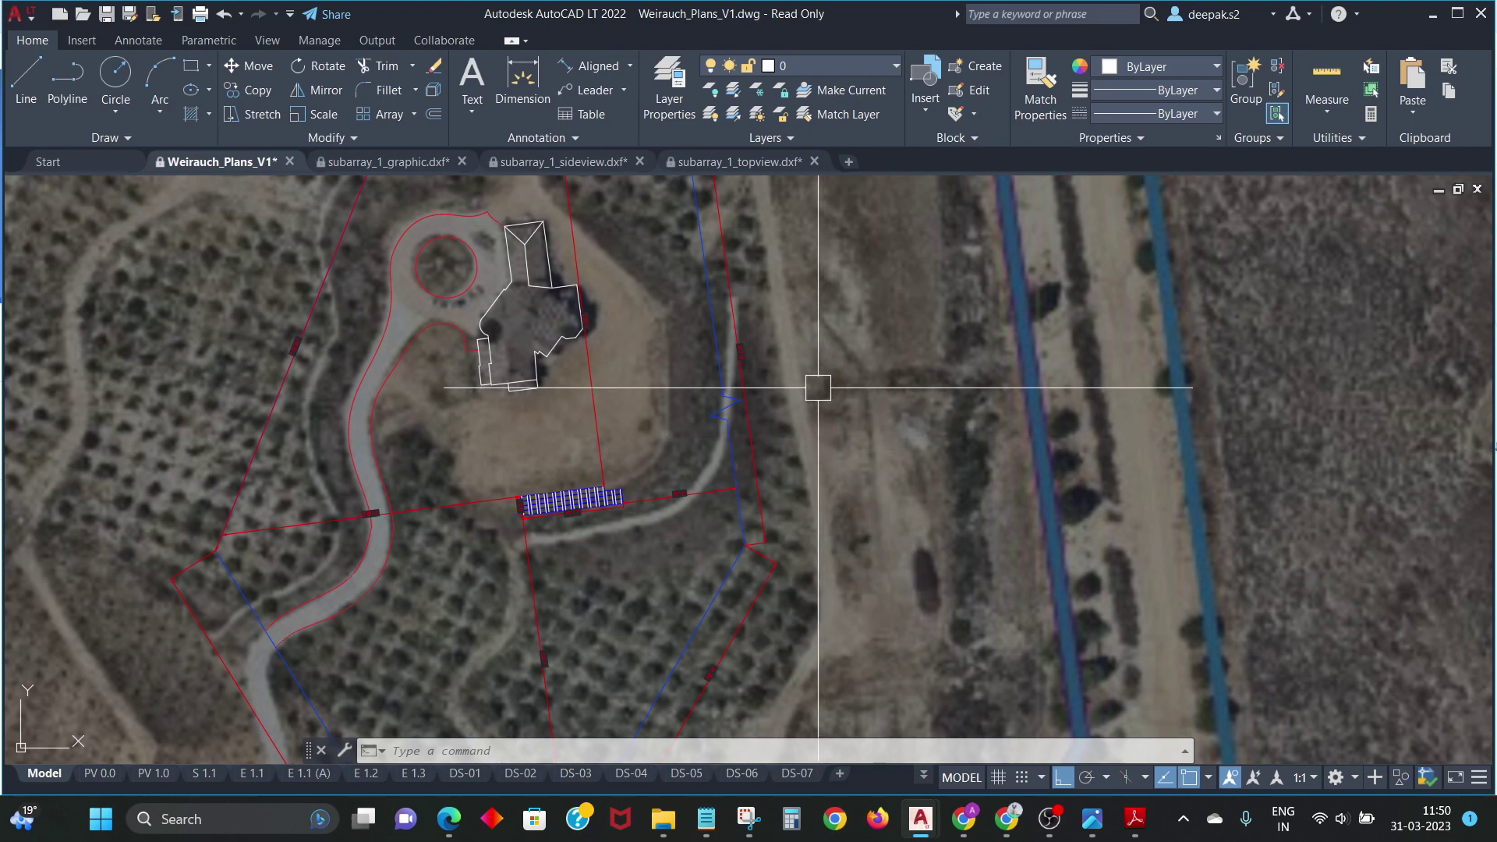
scroll(700, 391, "up", 3)
scroll(749, 394, "down", 1)
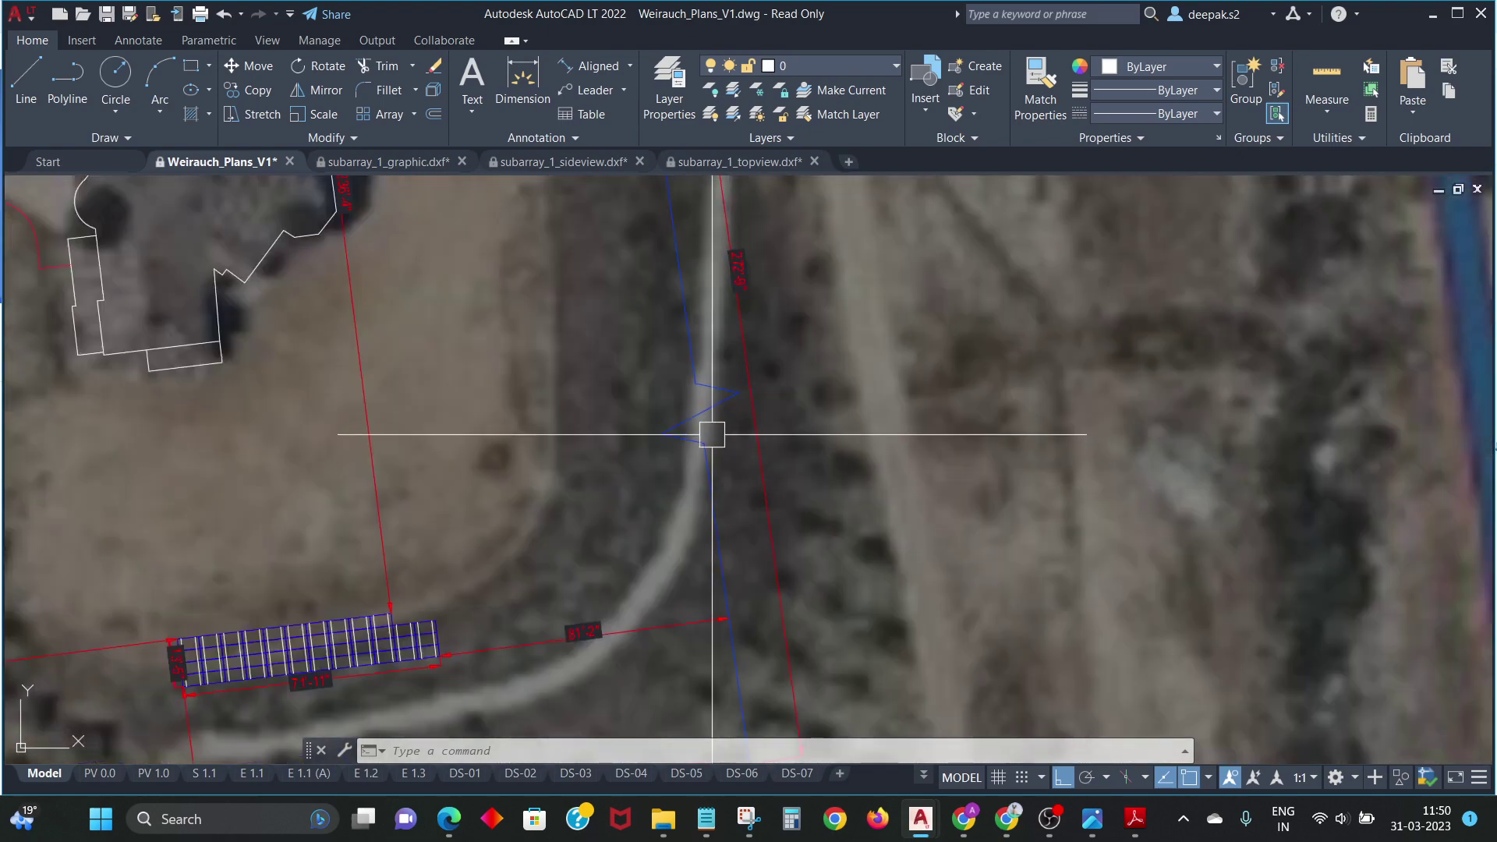
scroll(712, 435, "down", 3)
scroll(565, 439, "up", 3)
scroll(544, 480, "down", 3)
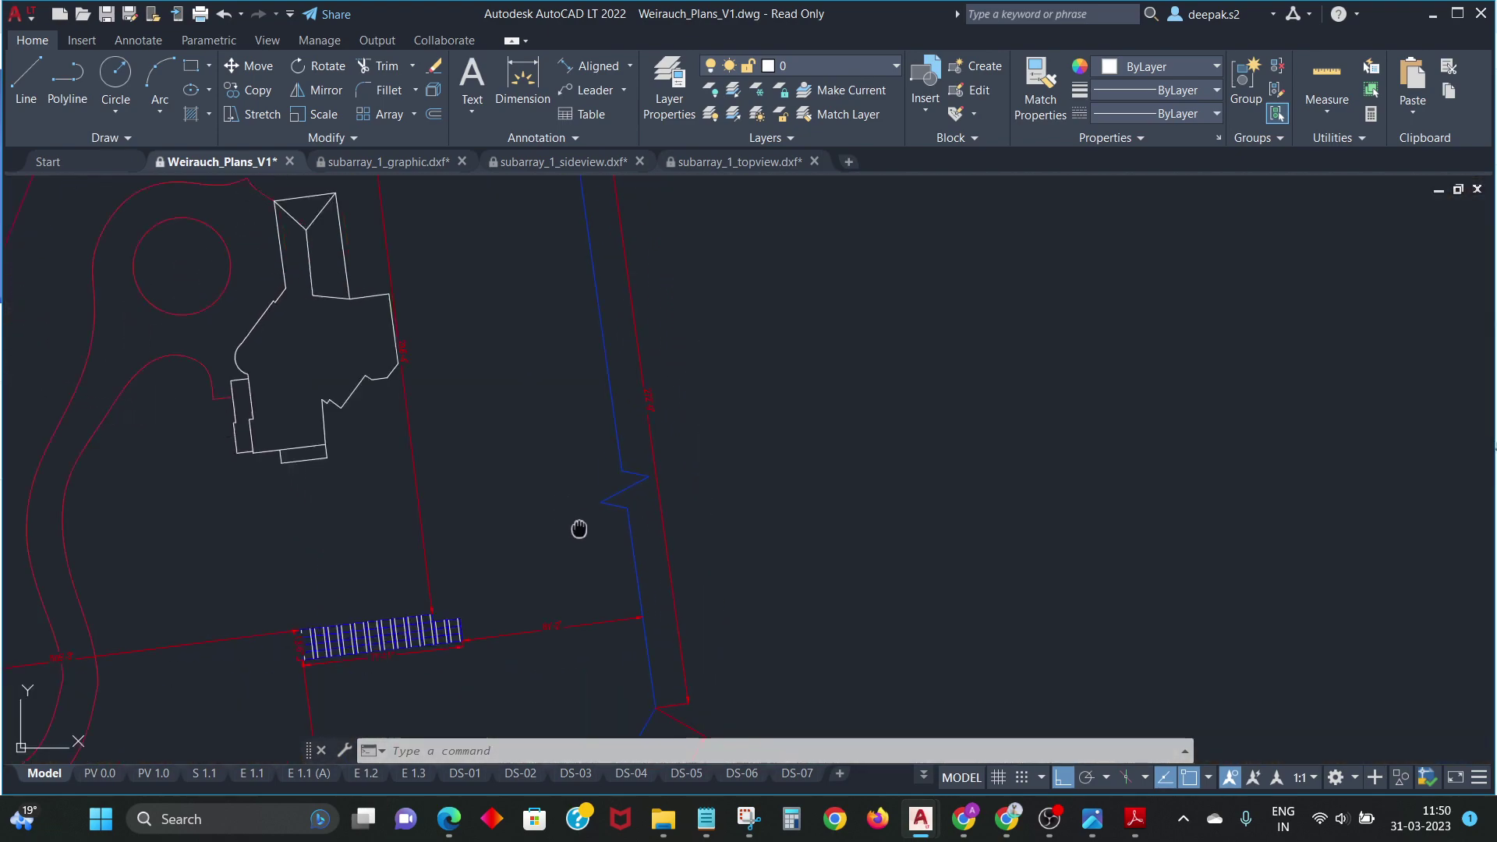
middle_click_drag(578, 528, 702, 507)
type("di")
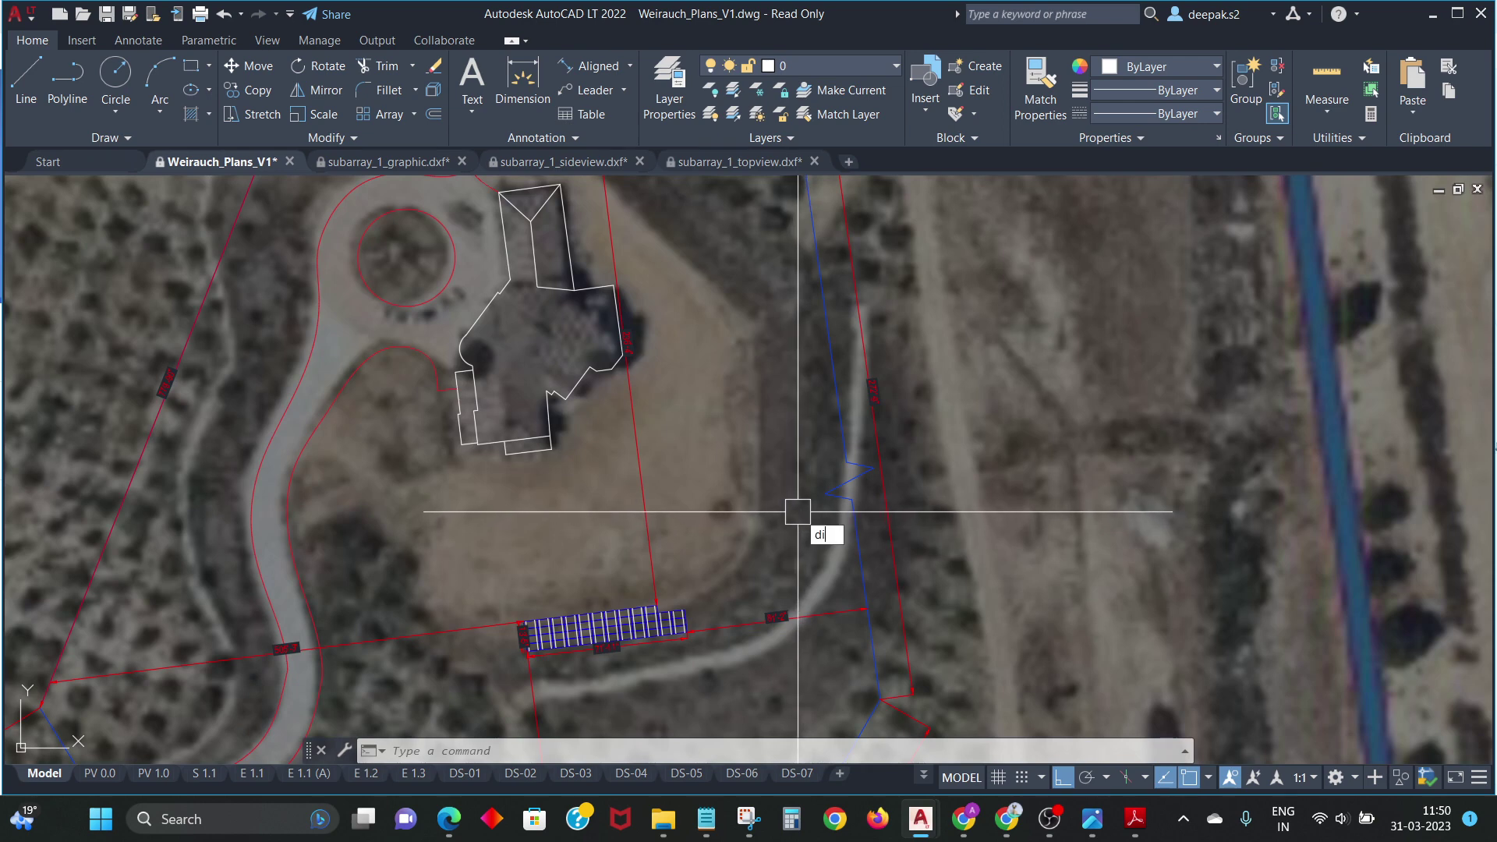
- Cancel a half-typed command and reposition the view over the solar array
type("n")
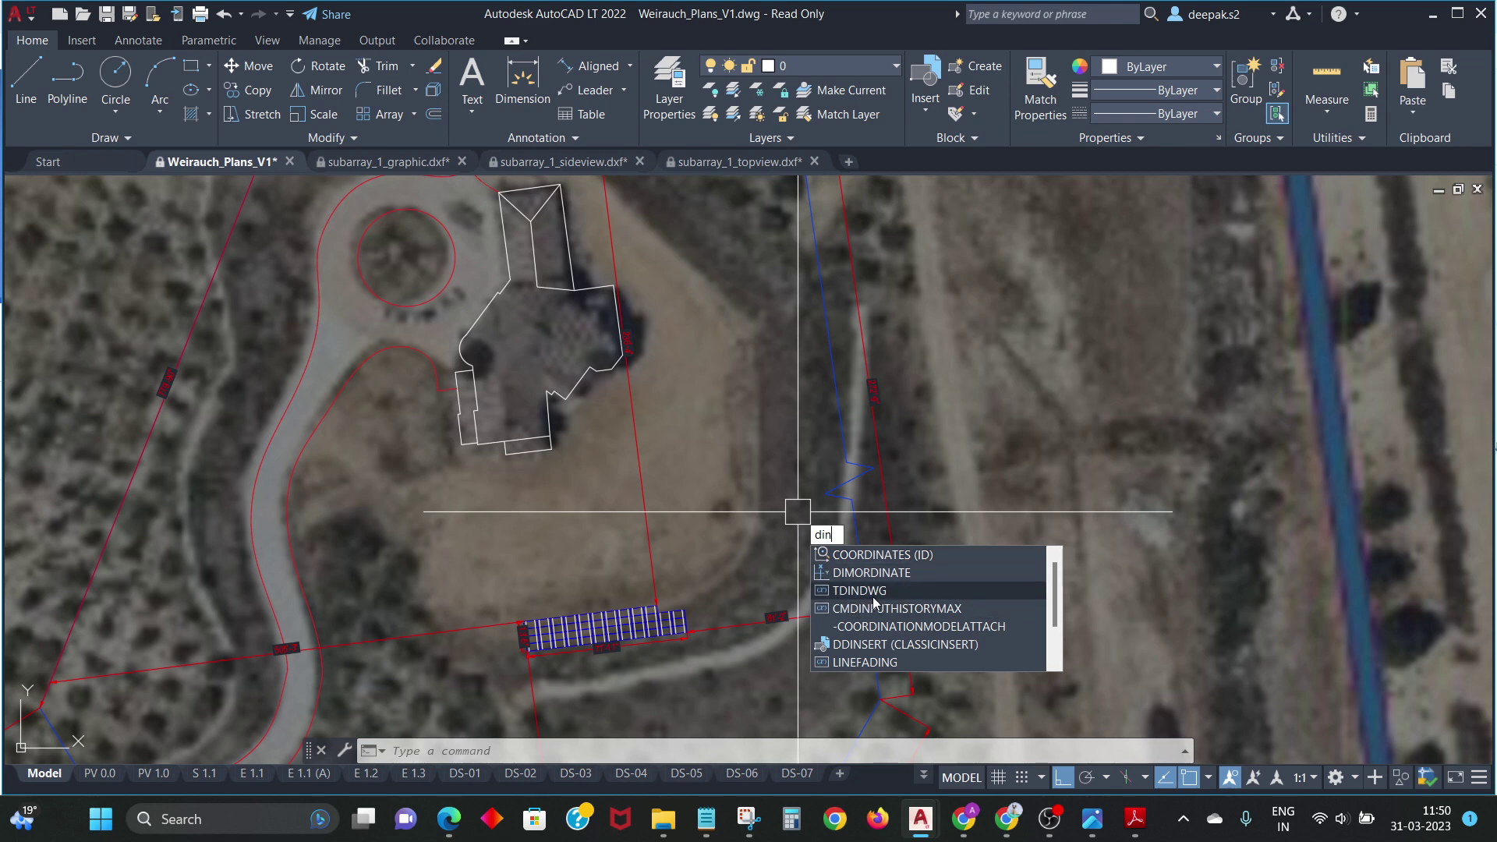
key("BackSpace")
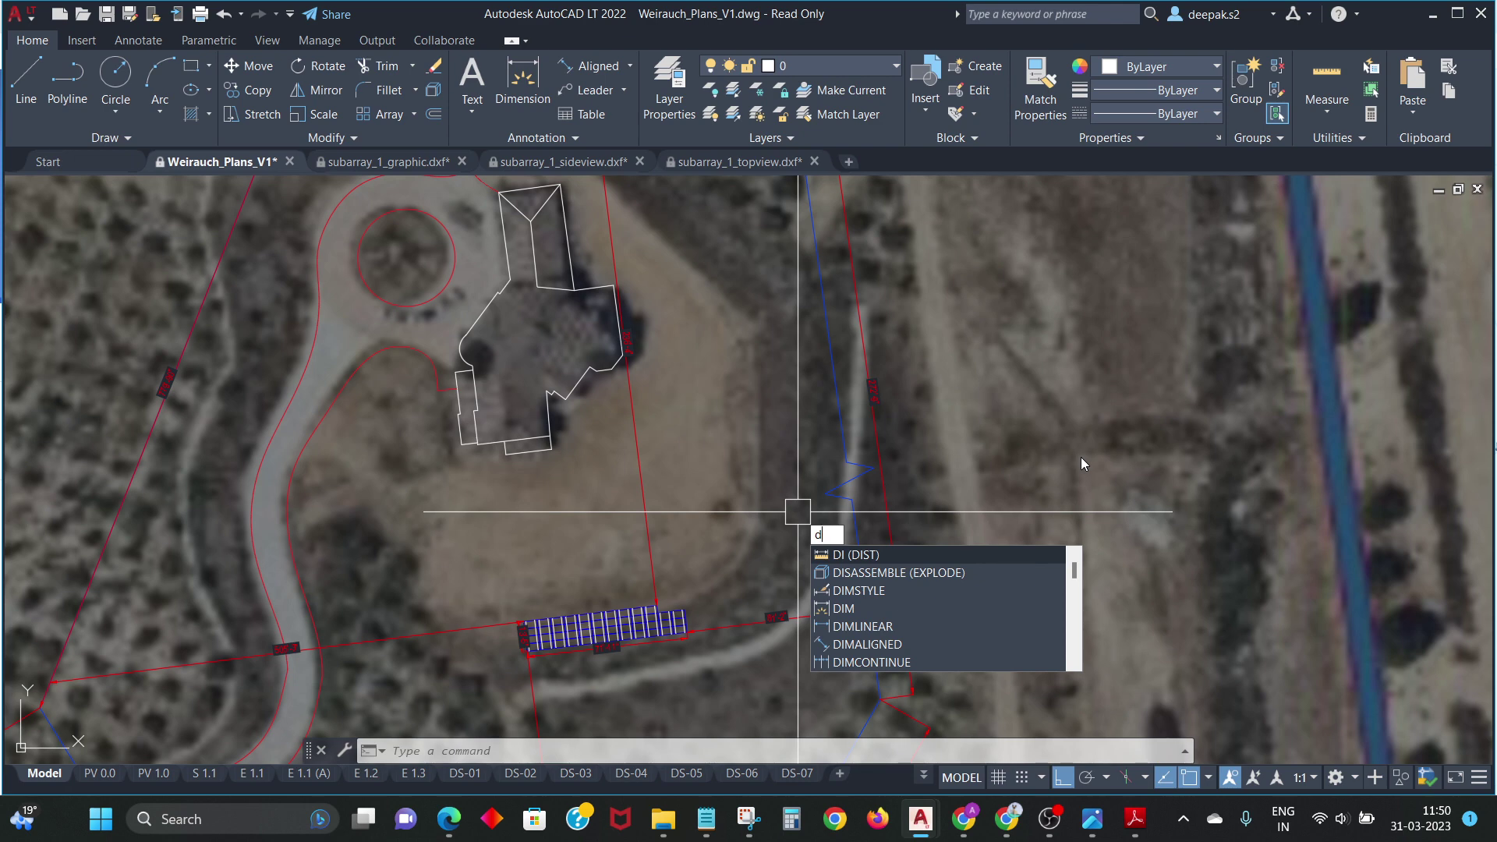
key("BackSpace")
type("ng")
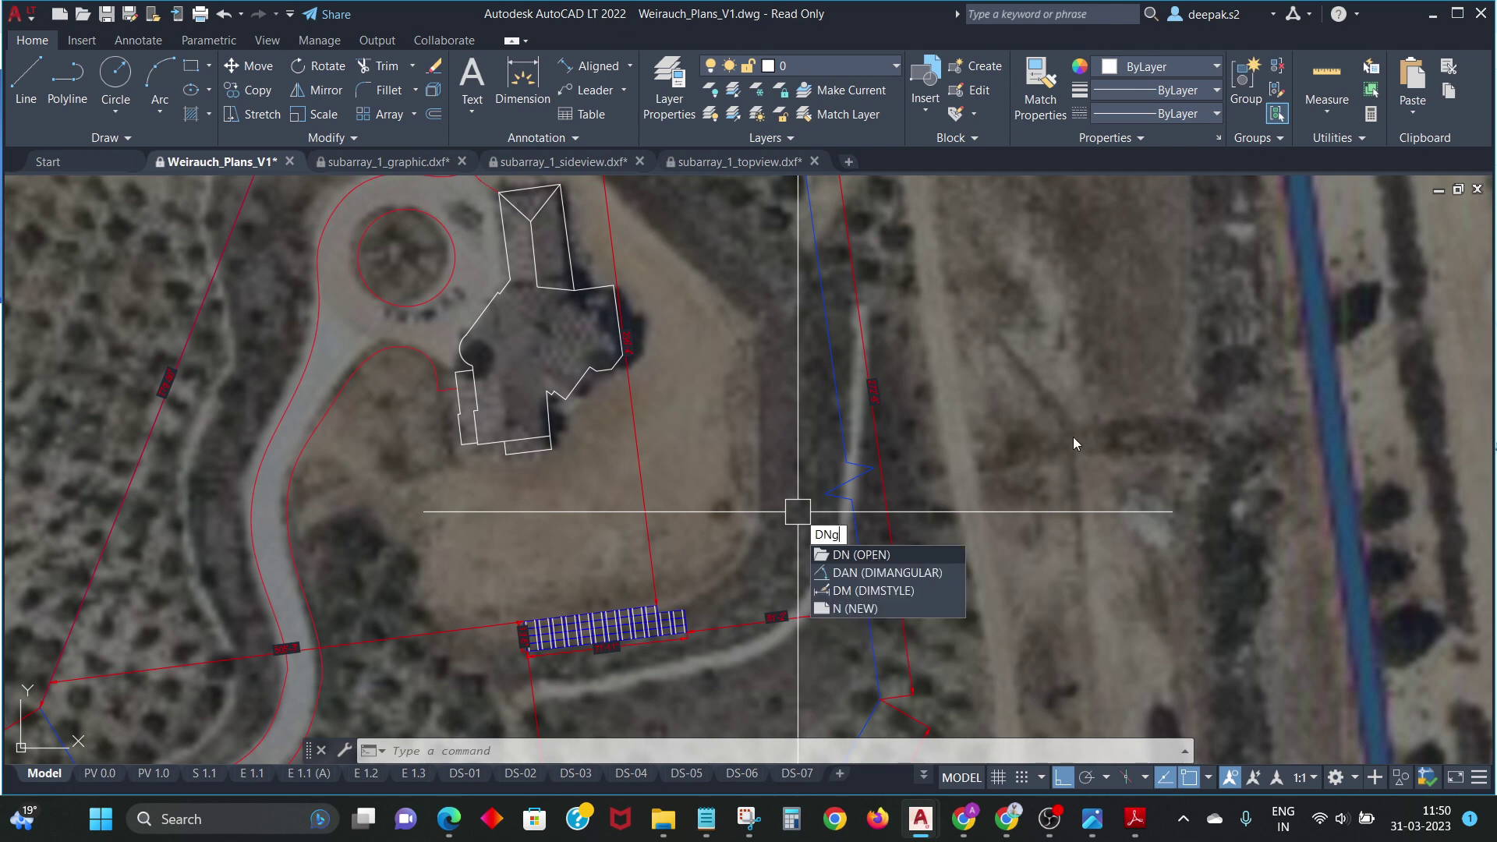
key("Escape")
scroll(1013, 438, "down", 2)
middle_click_drag(843, 525, 787, 508)
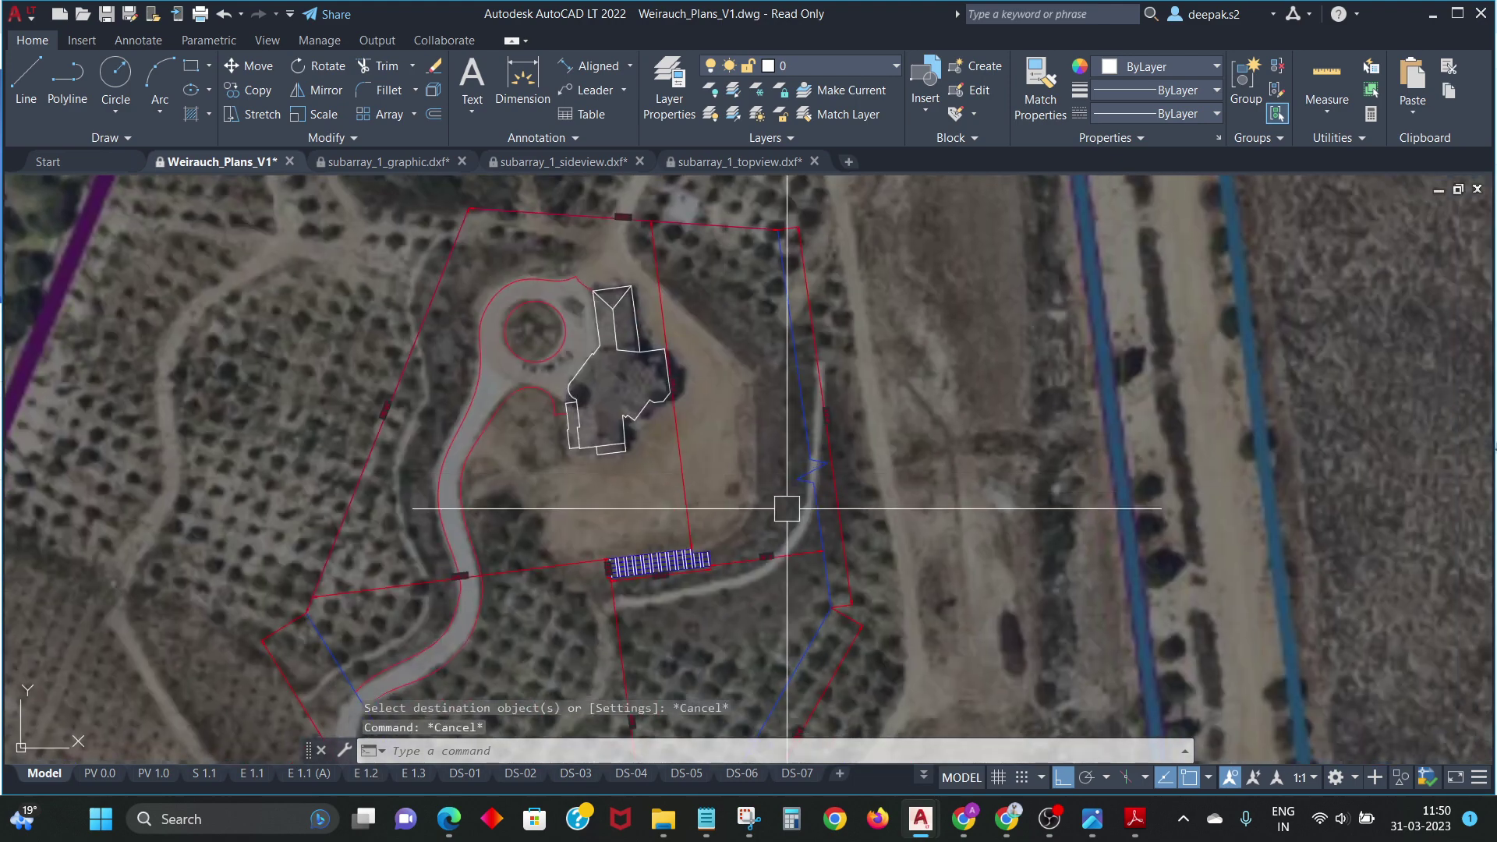
scroll(666, 511, "up", 2)
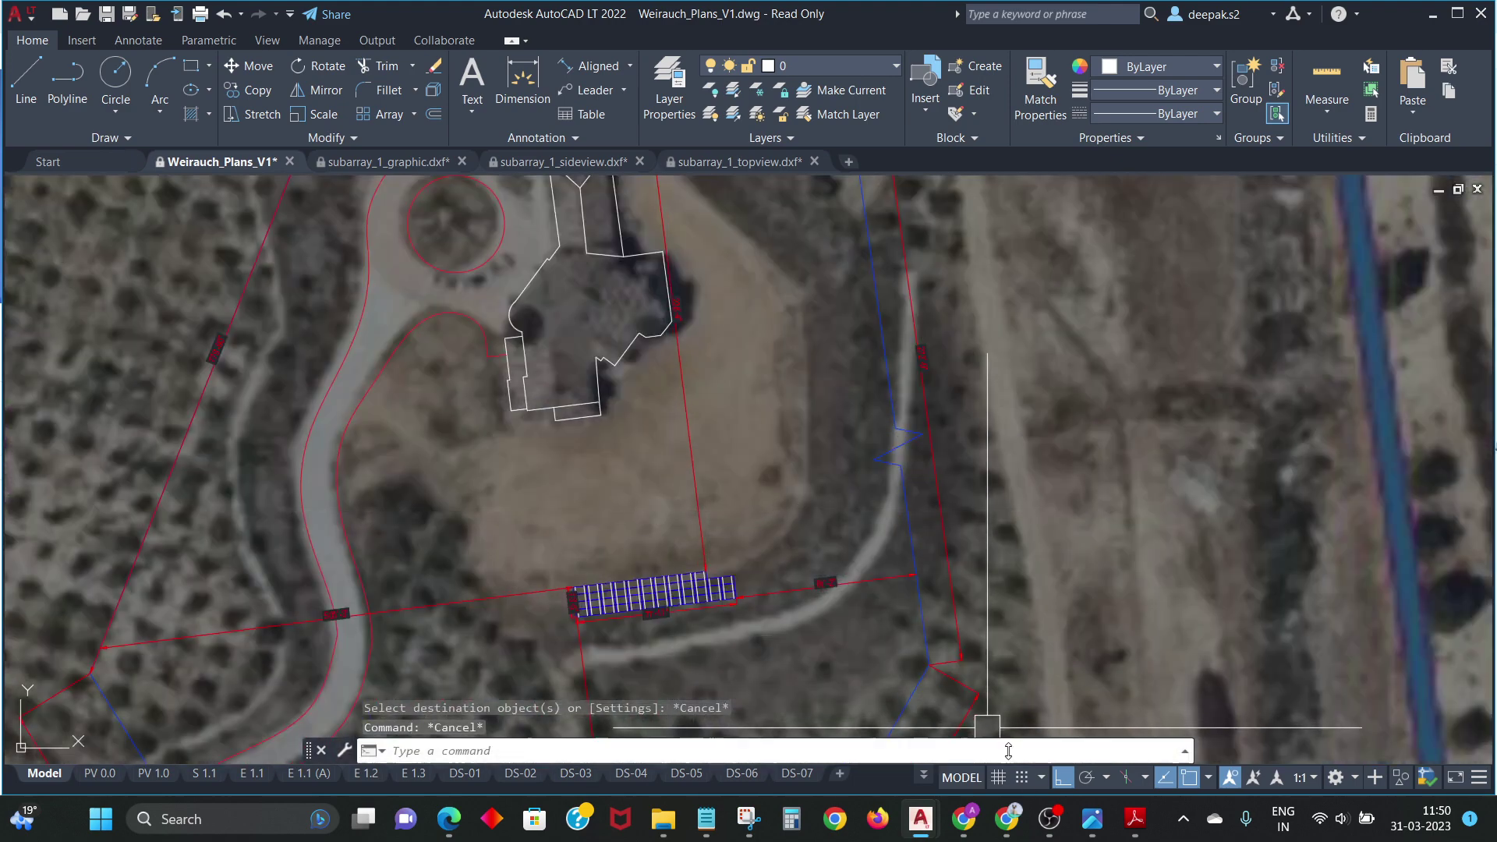
- Switch Google Maps to satellite imagery and close the distance measurement
left_click(1007, 819)
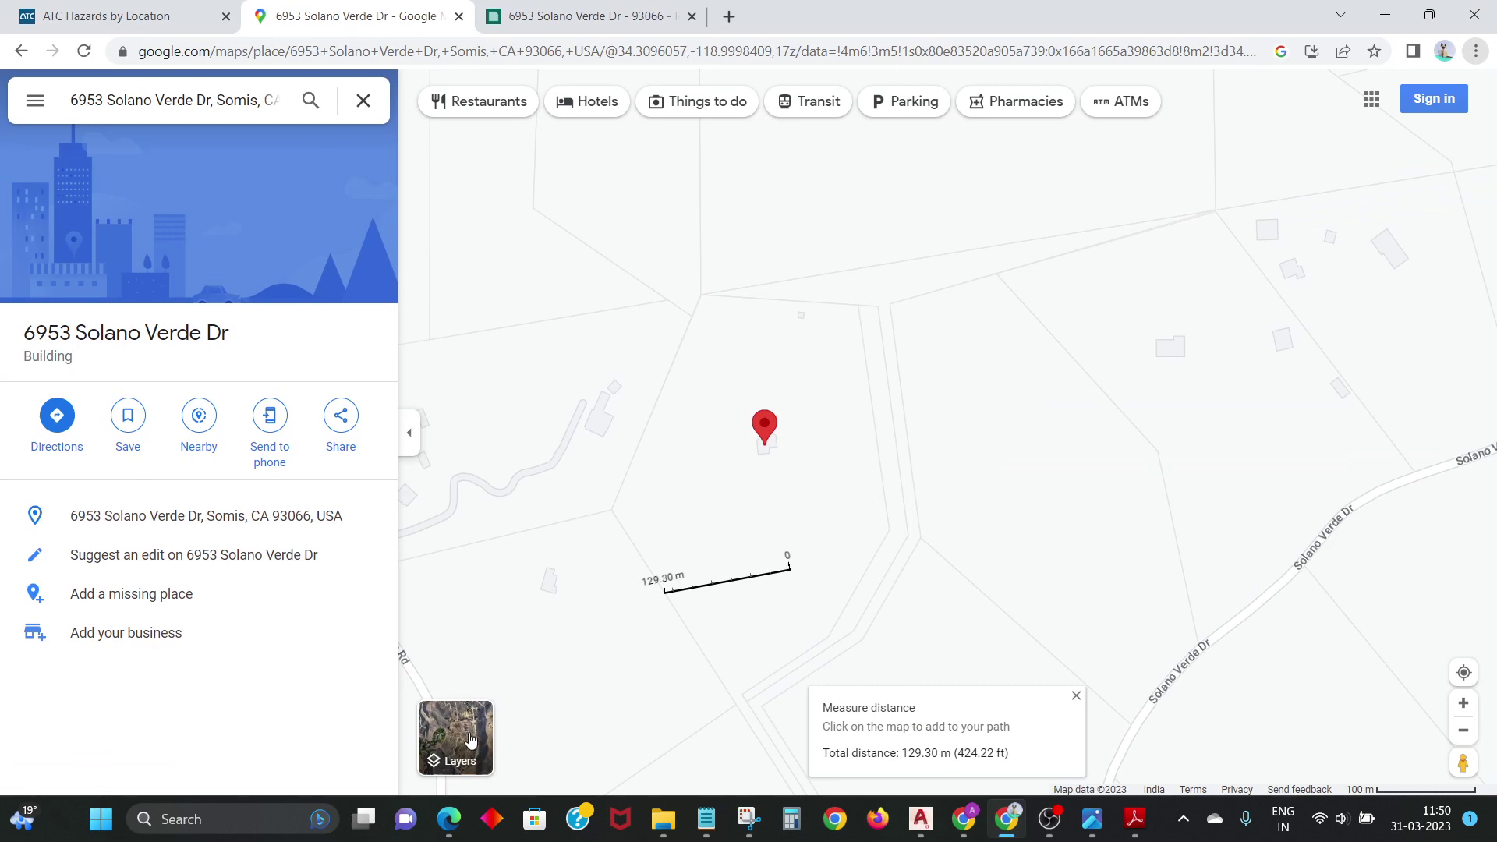
mouse_move(455, 737)
left_click(790, 743)
left_click(601, 676)
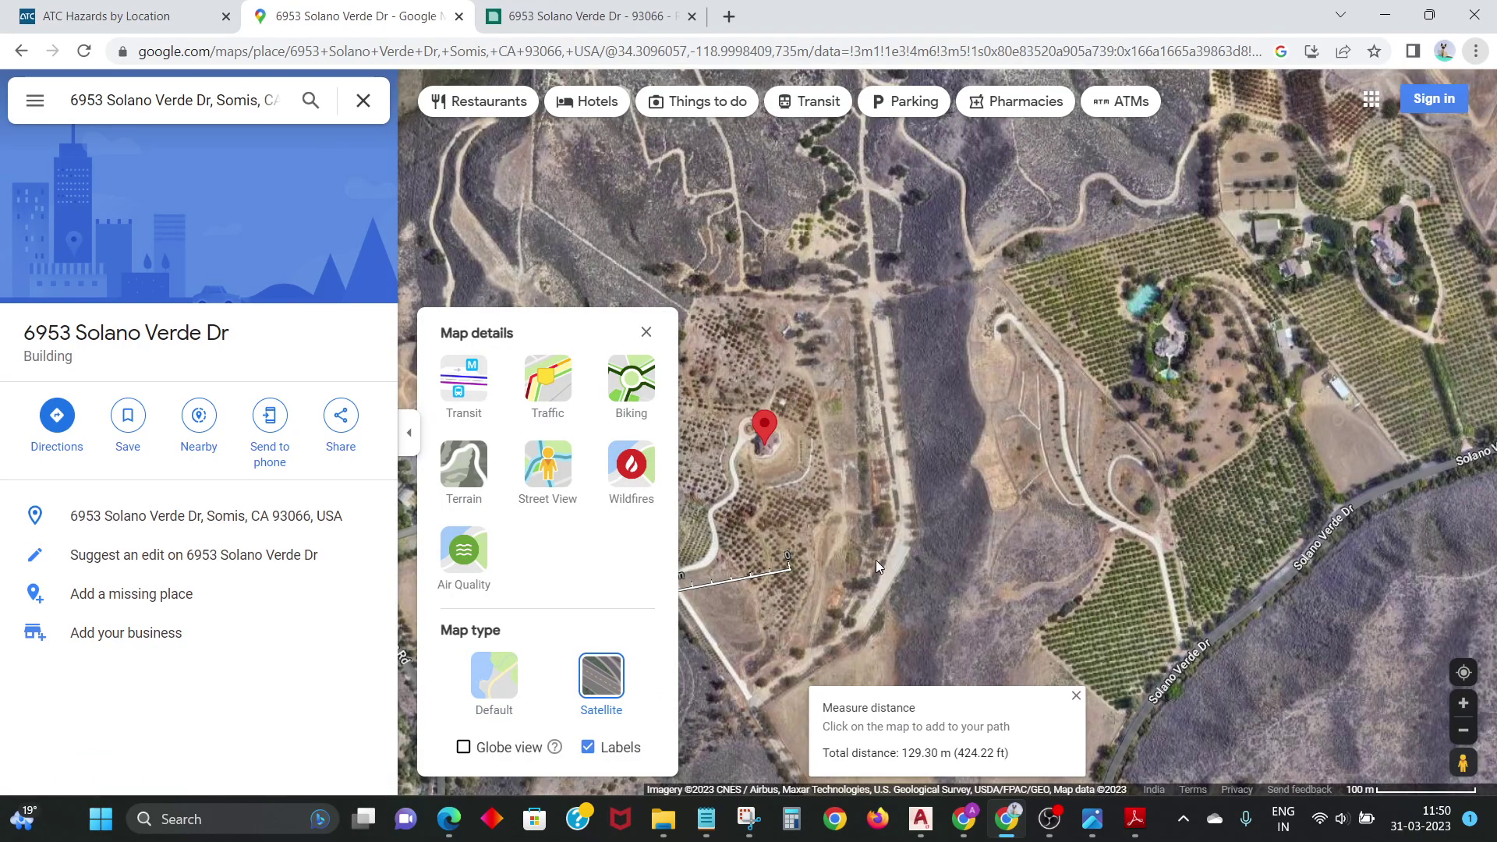
left_click_drag(877, 560, 1054, 573)
left_click(1076, 695)
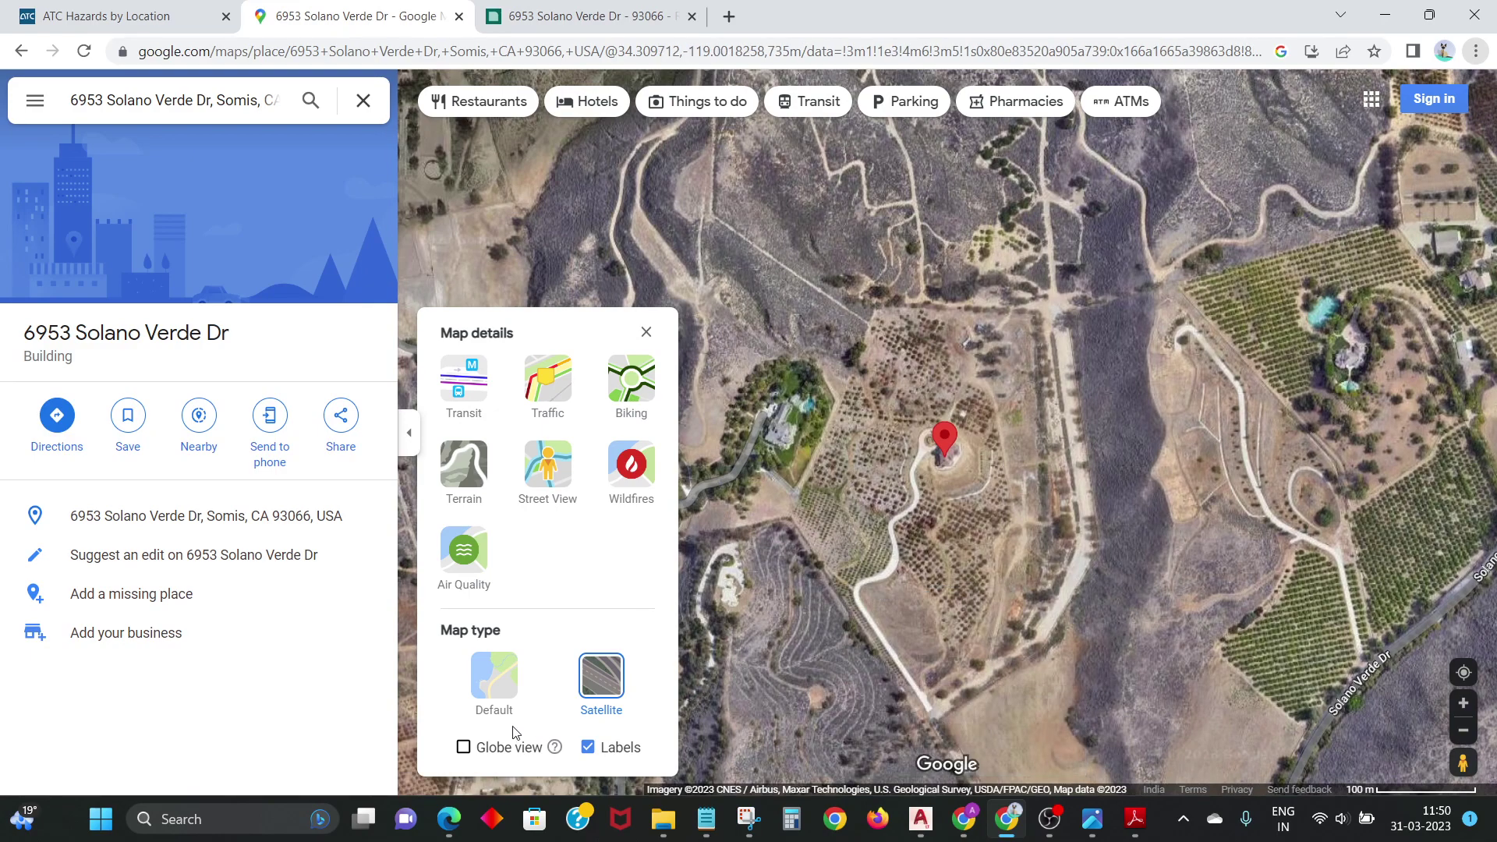
- Turn on Globe view and zoom in closer on the house
left_click(505, 753)
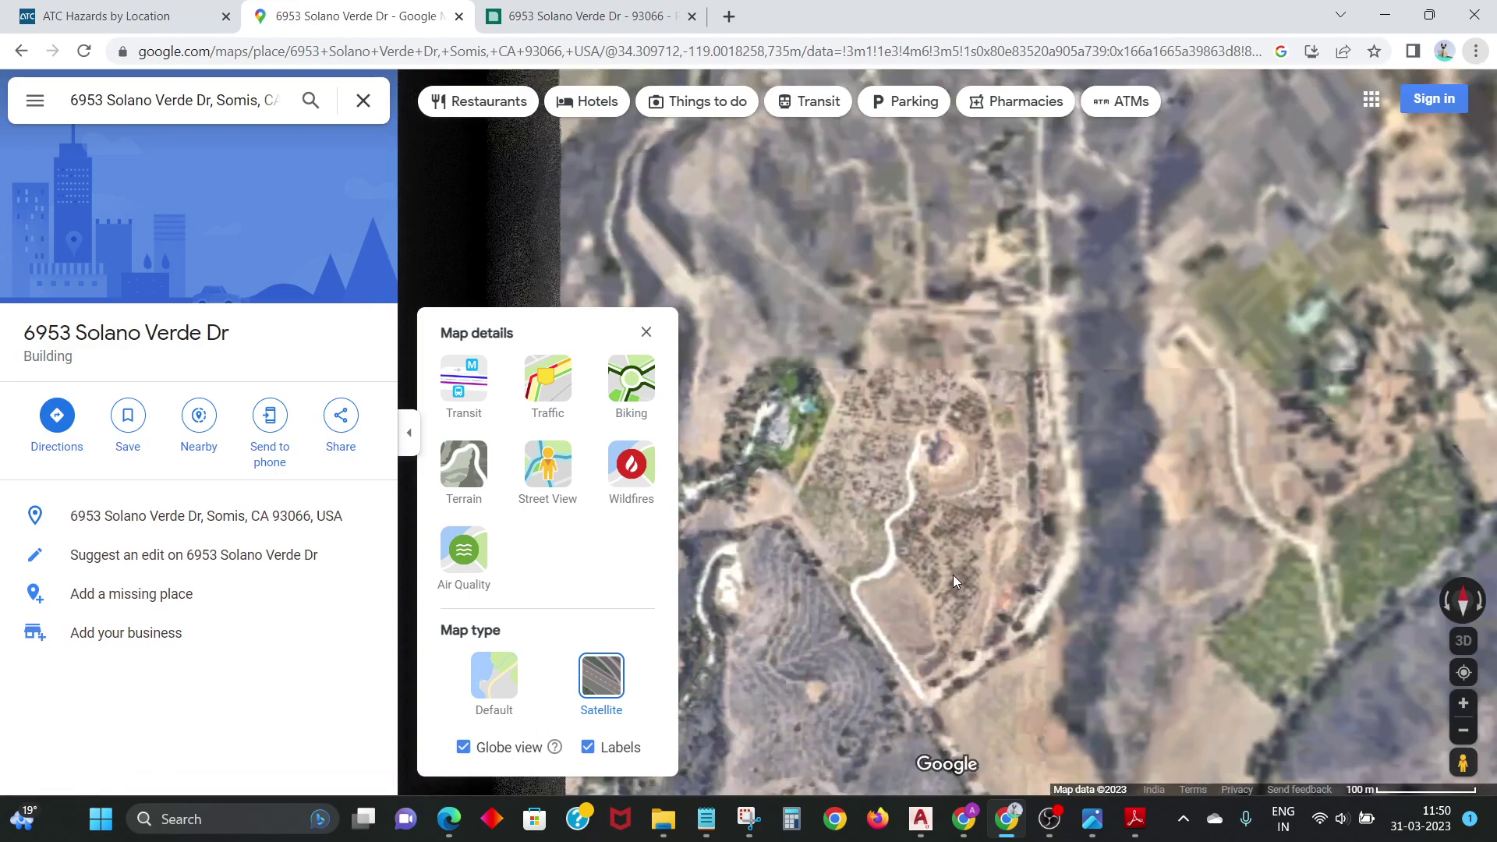
scroll(958, 490, "up", 2)
scroll(953, 467, "up", 2)
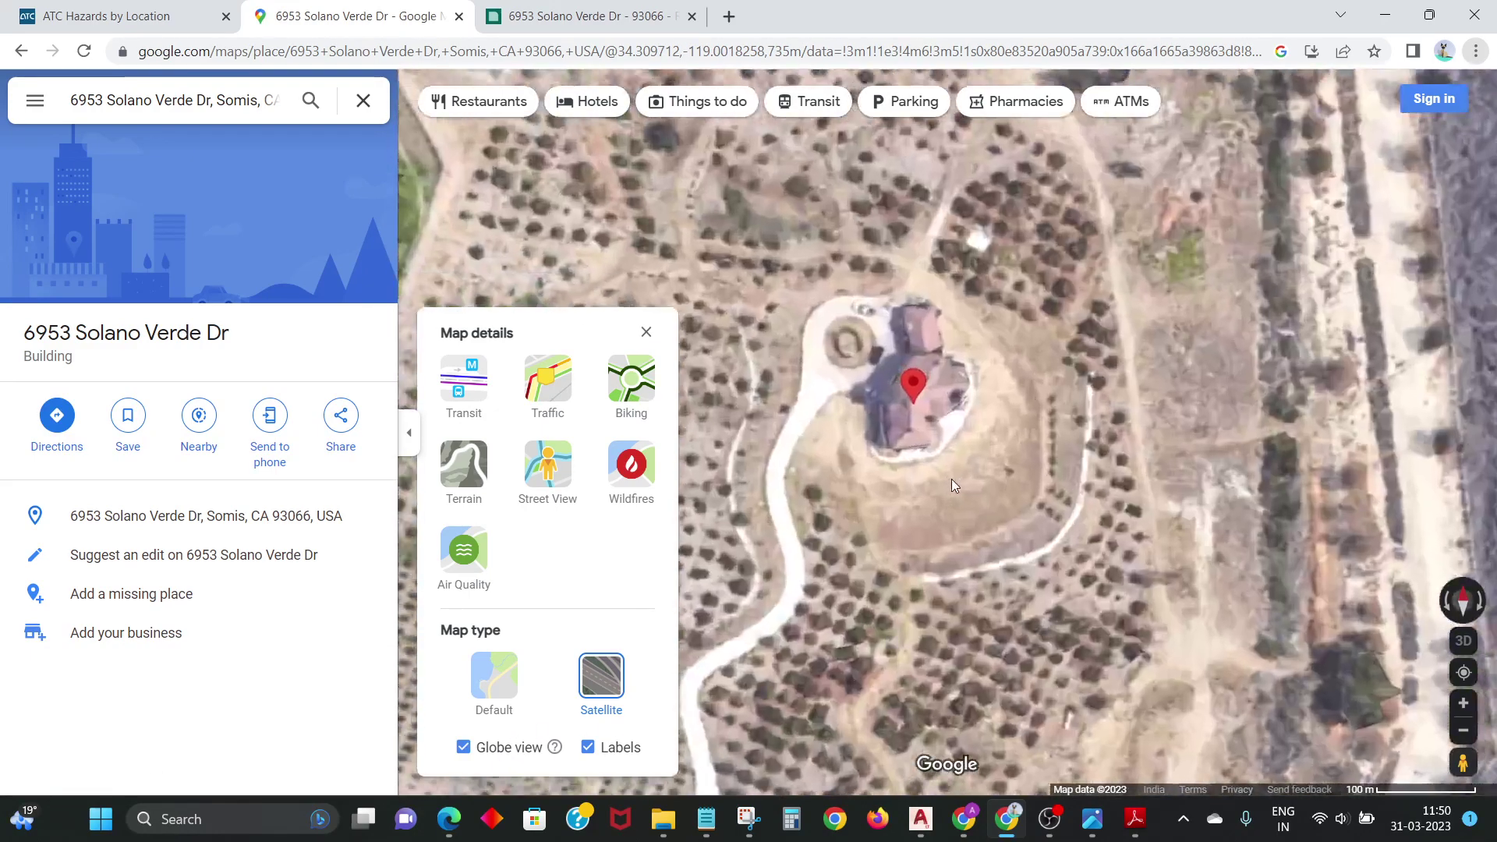
scroll(952, 479, "up", 2)
key("Left")
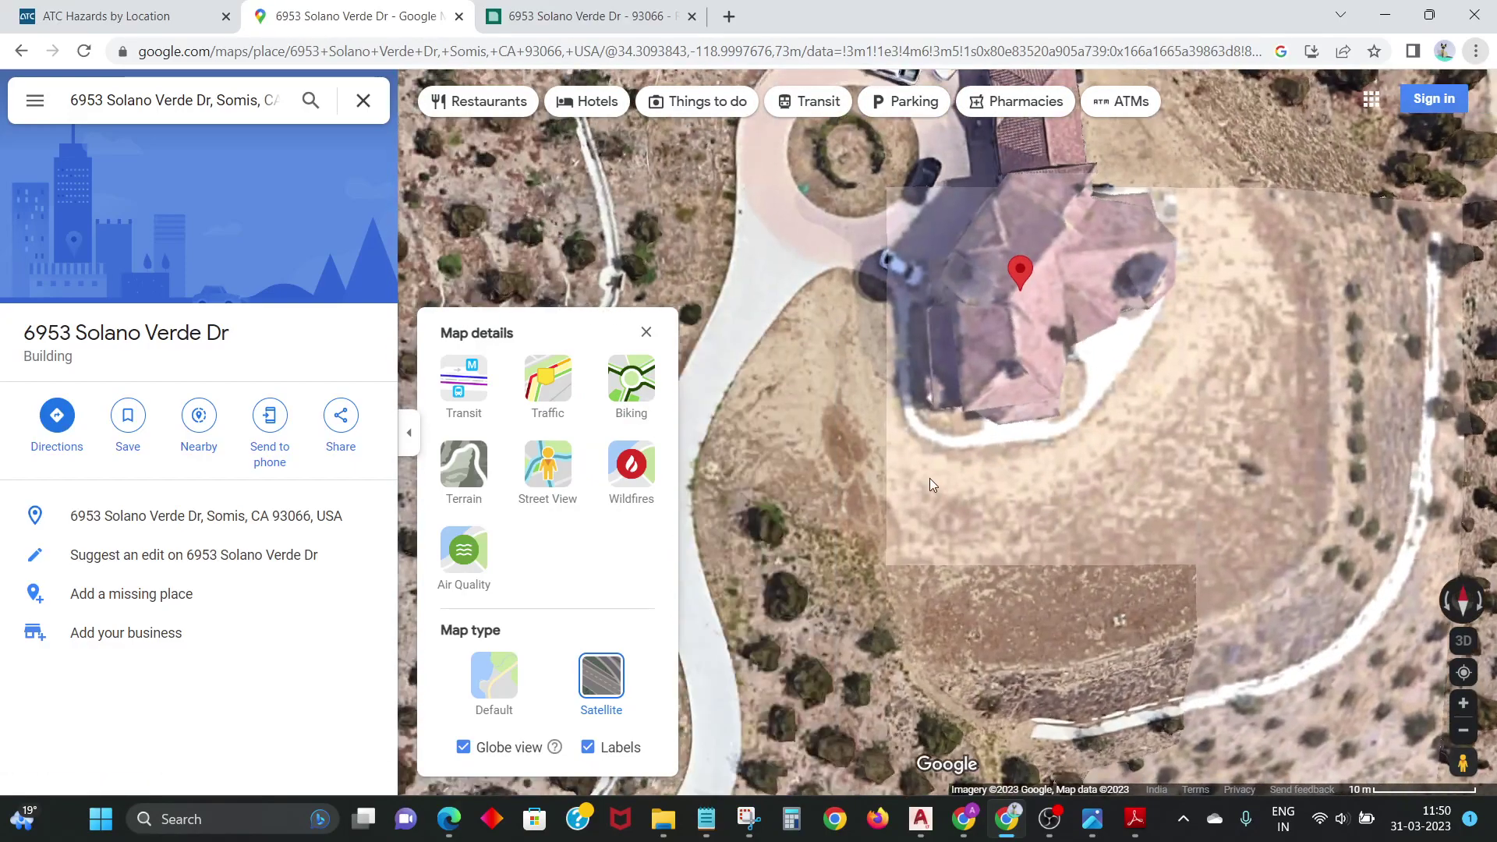
key("Left")
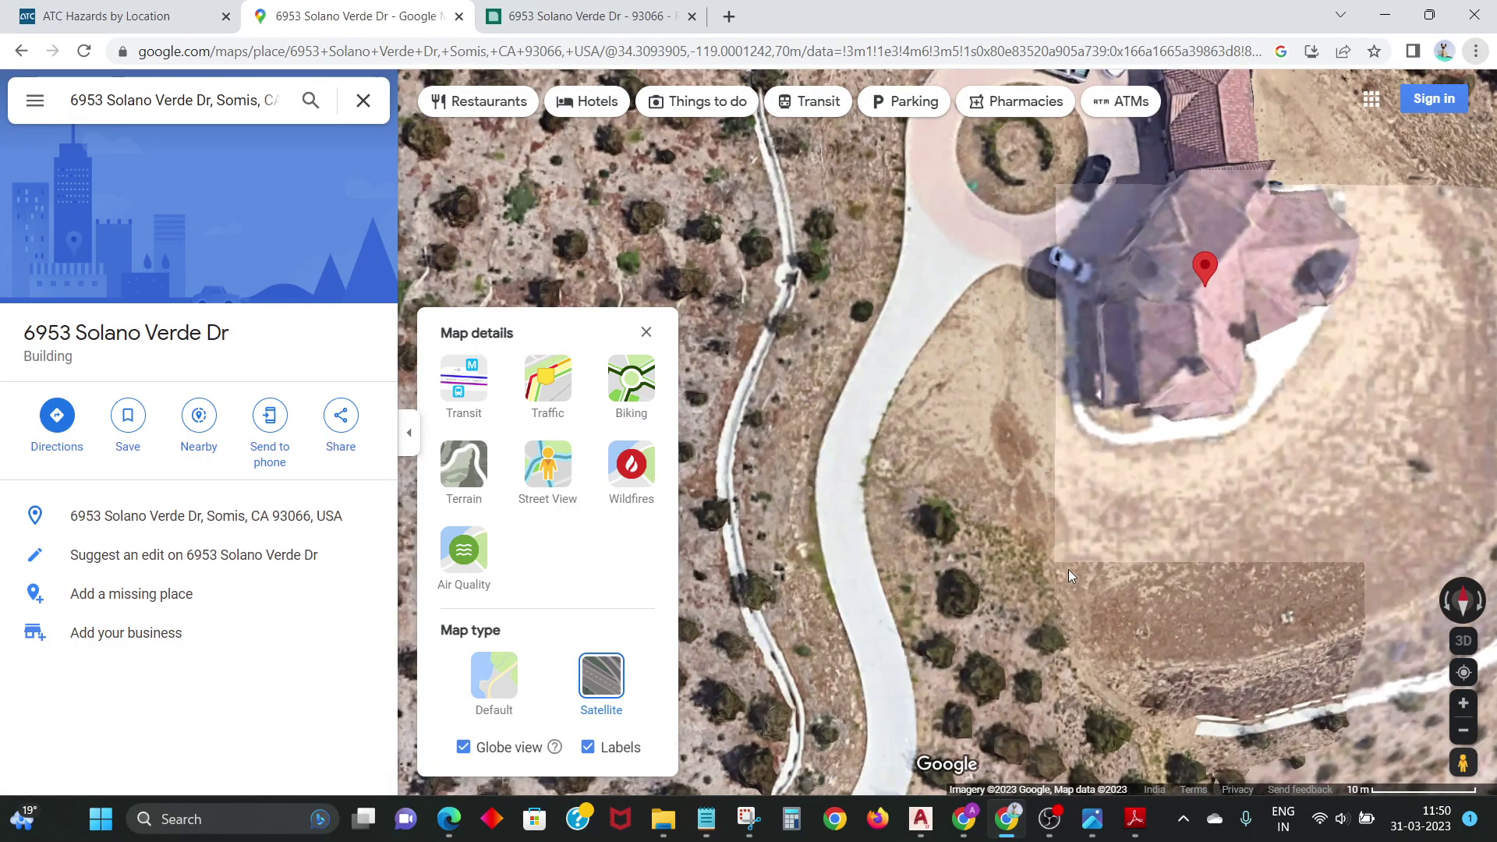
- Tilt and rotate the globe view into a steep 3D perspective of the house
left_click_drag(1069, 569, 1293, 356, "ctrl")
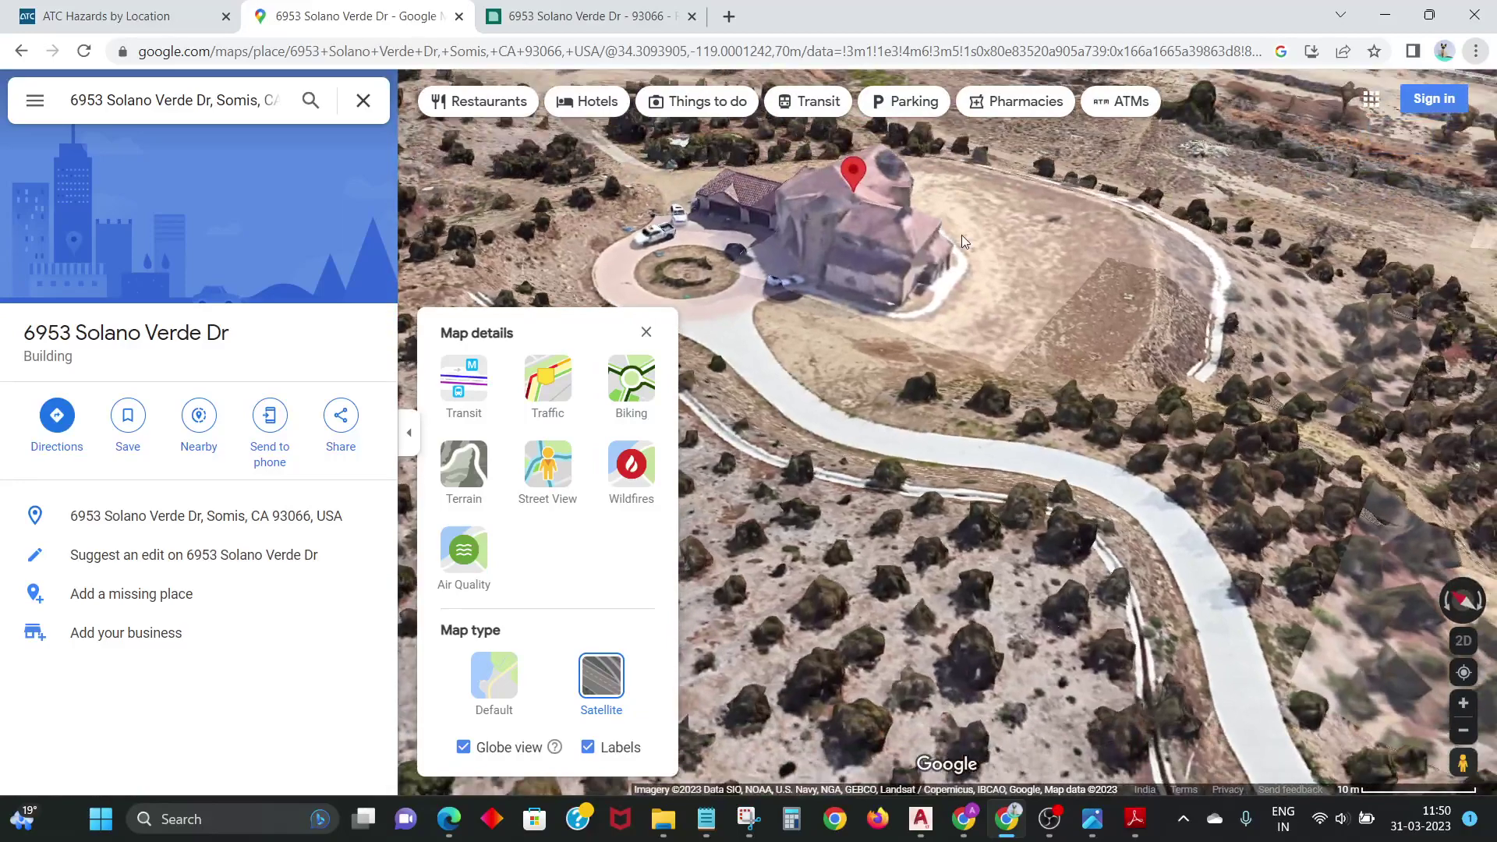
scroll(842, 321, "up", 2)
key("Down")
key("Down")
key("Down")
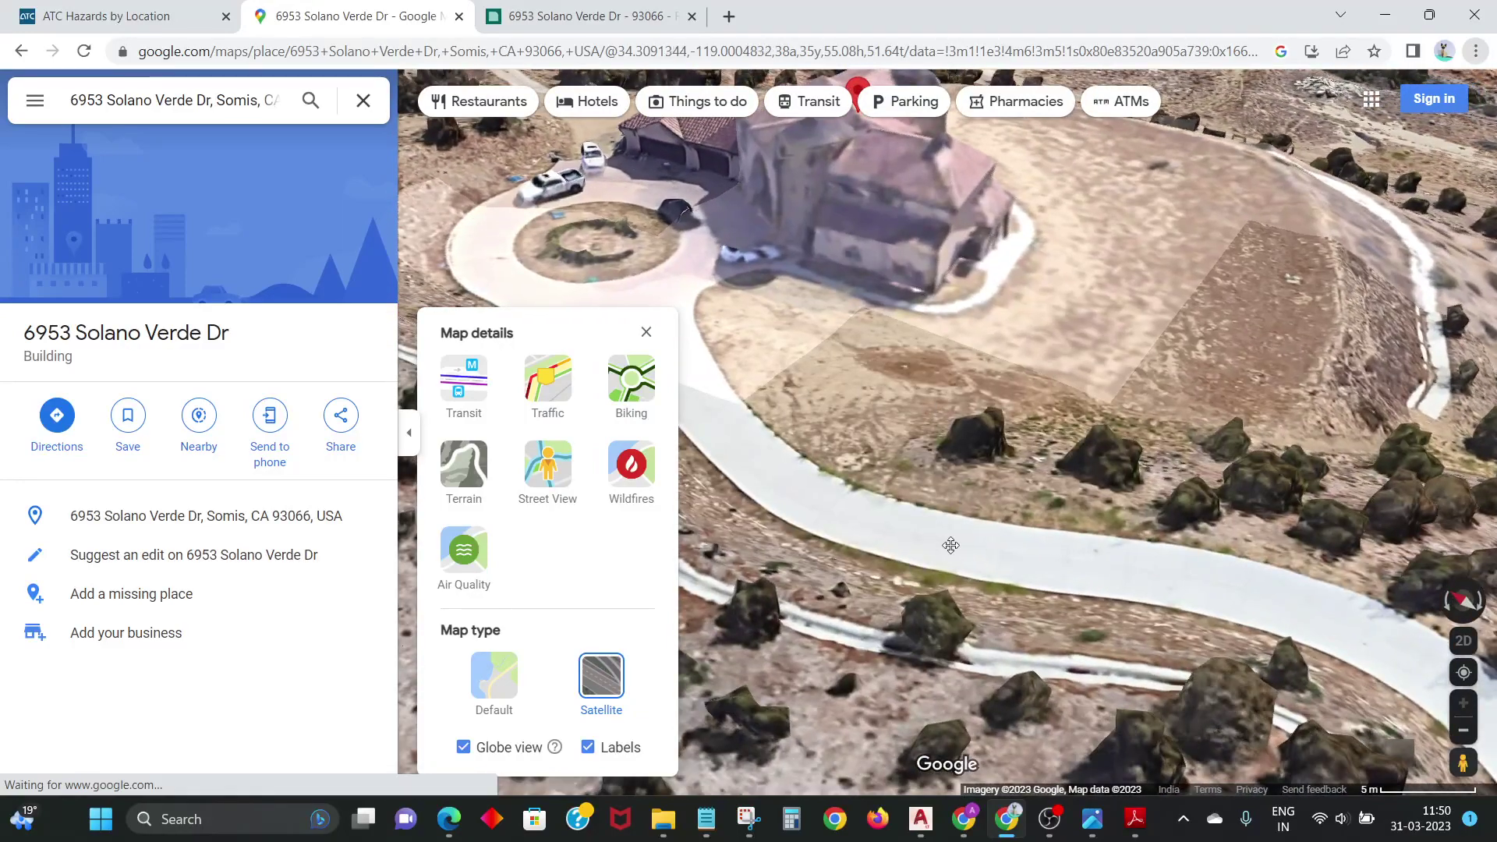
key("Up")
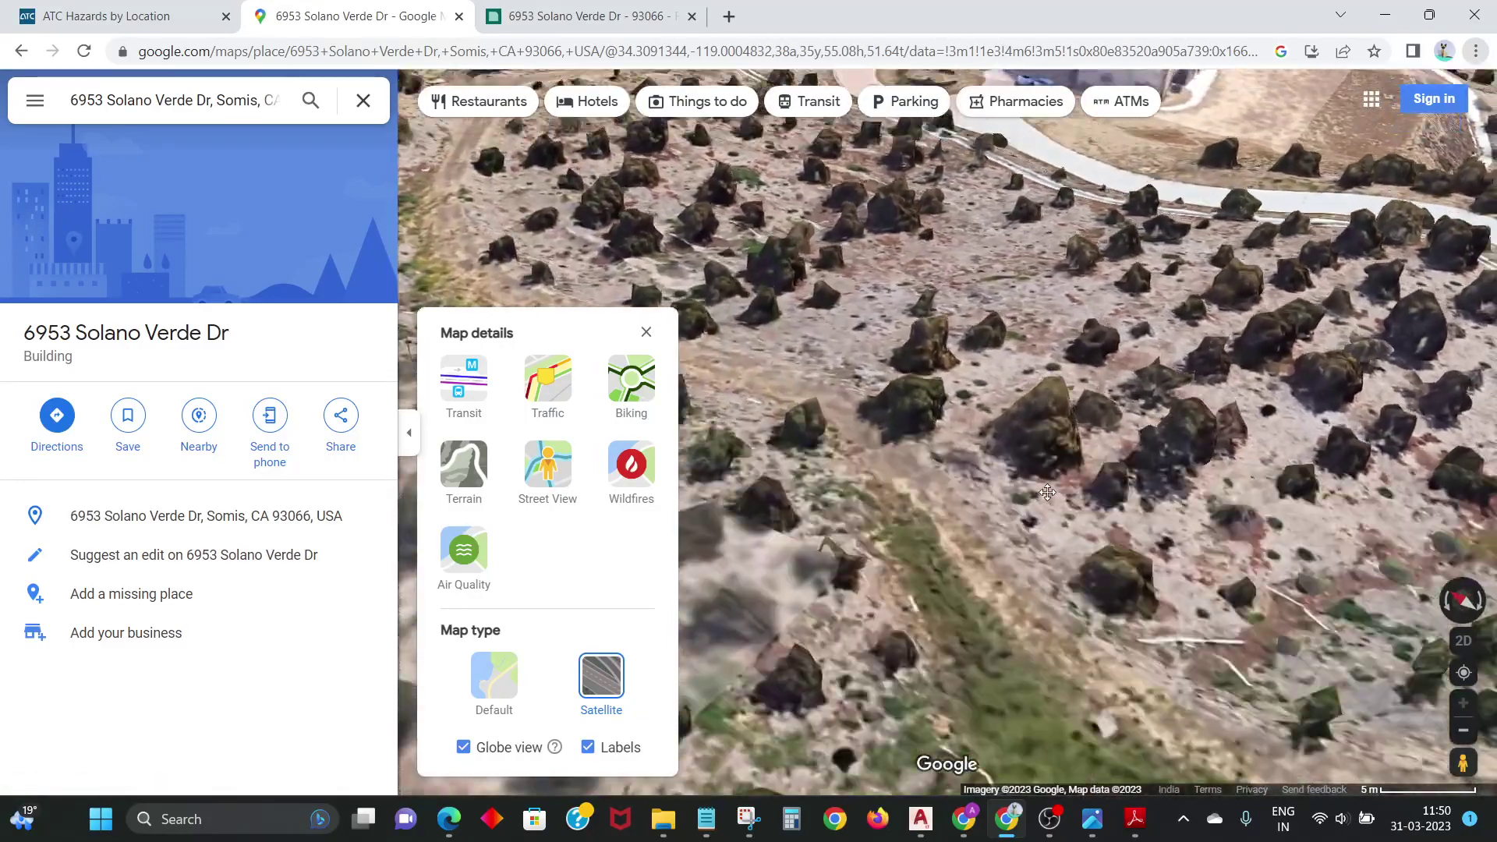
key("Up")
key("Up")
key("Up")
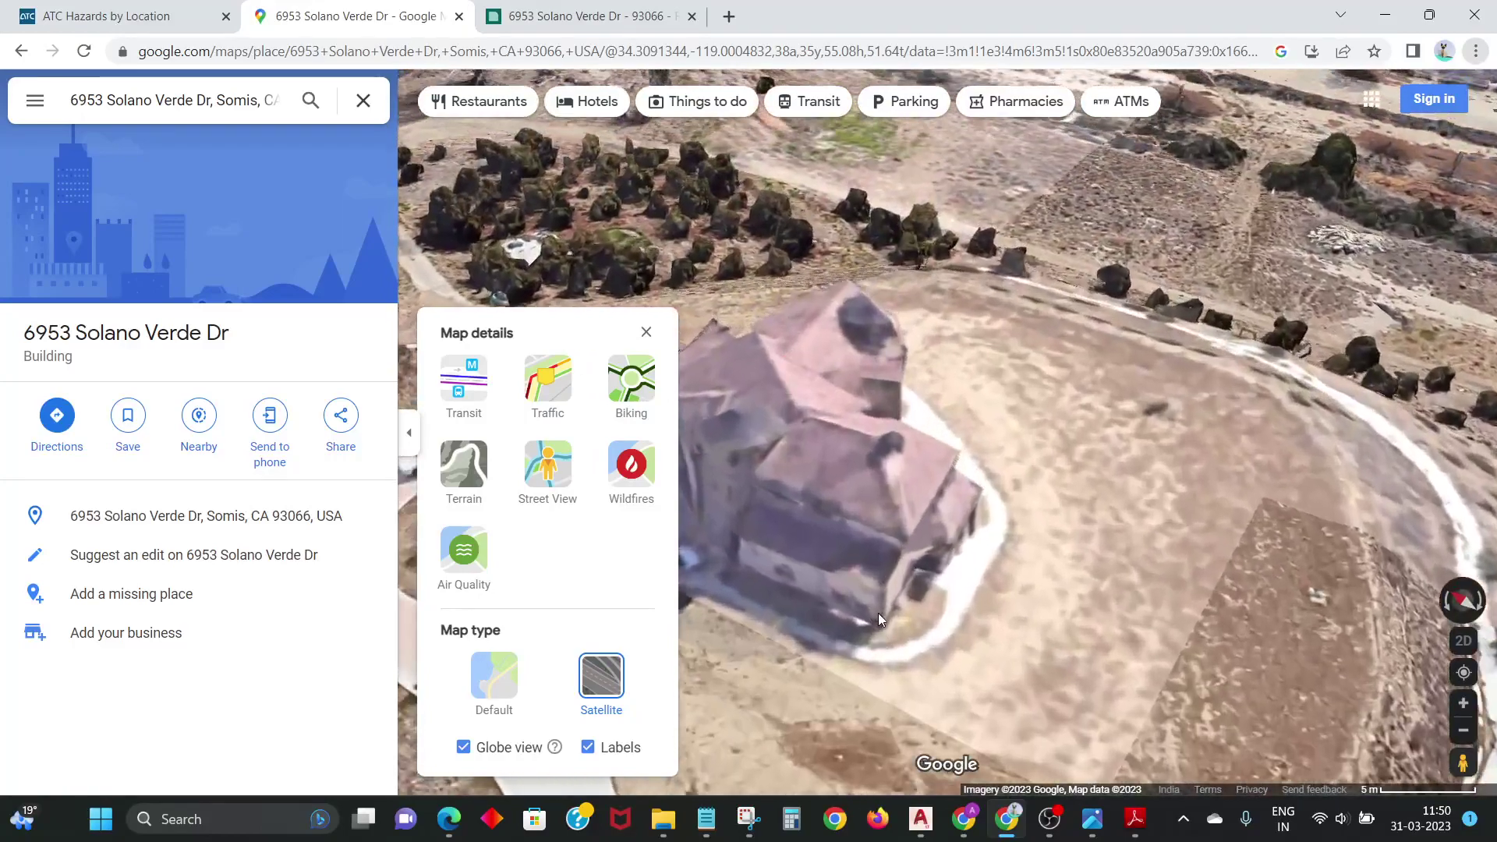
key("Up")
key("Up")
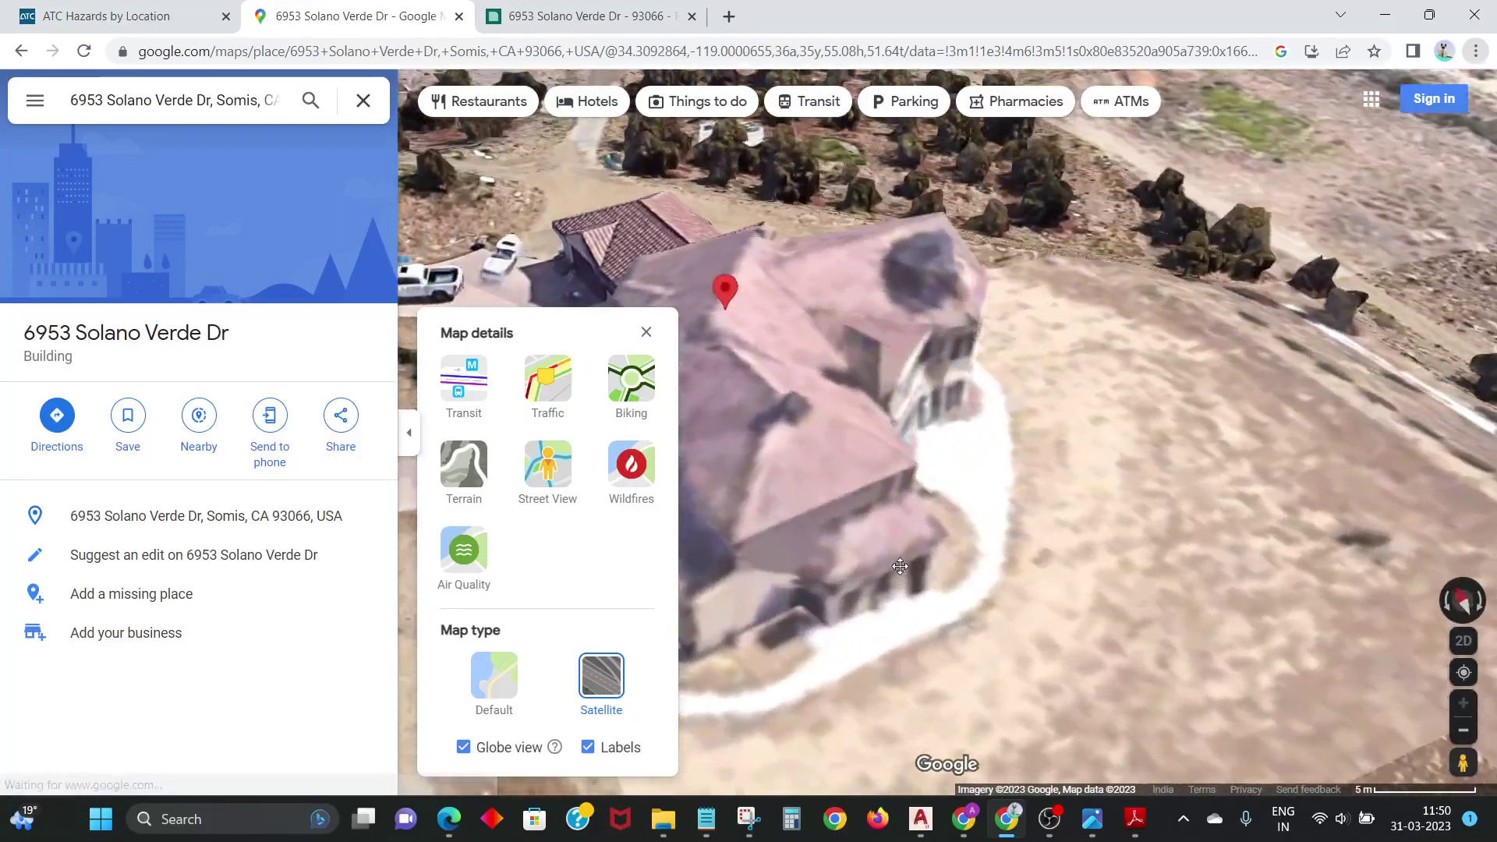
mouse_move(900, 567)
left_mouse_down("ctrl")
mouse_move(974, 538)
mouse_move(895, 579)
mouse_move(768, 458)
mouse_move(1076, 511)
mouse_move(992, 486)
mouse_move(621, 555)
mouse_move(886, 193)
left_mouse_up("ctrl")
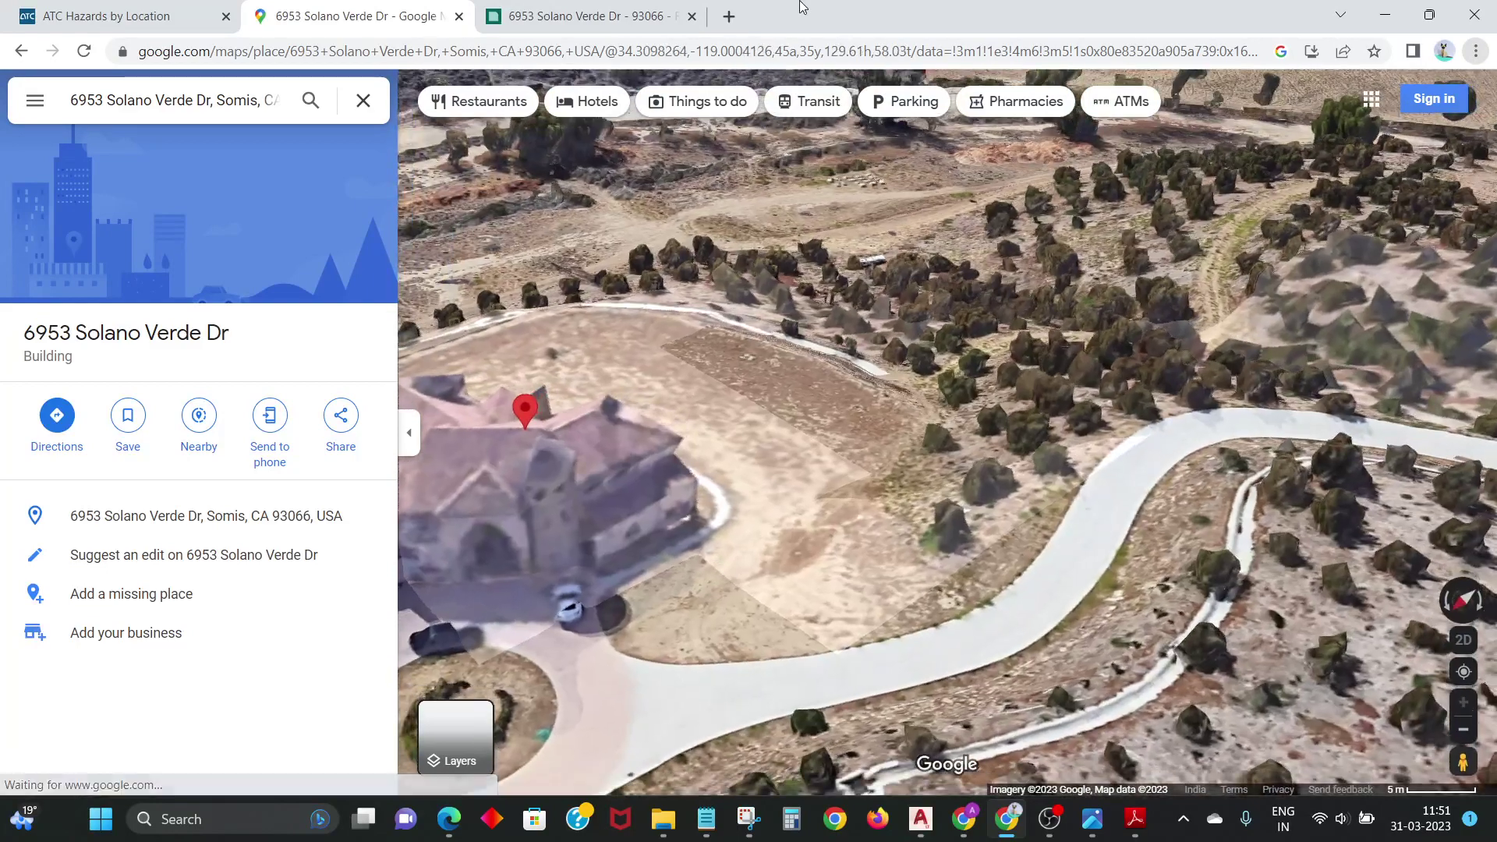
- Open Bing Maps in a new tab by searching 'bingmap'
left_click(729, 15)
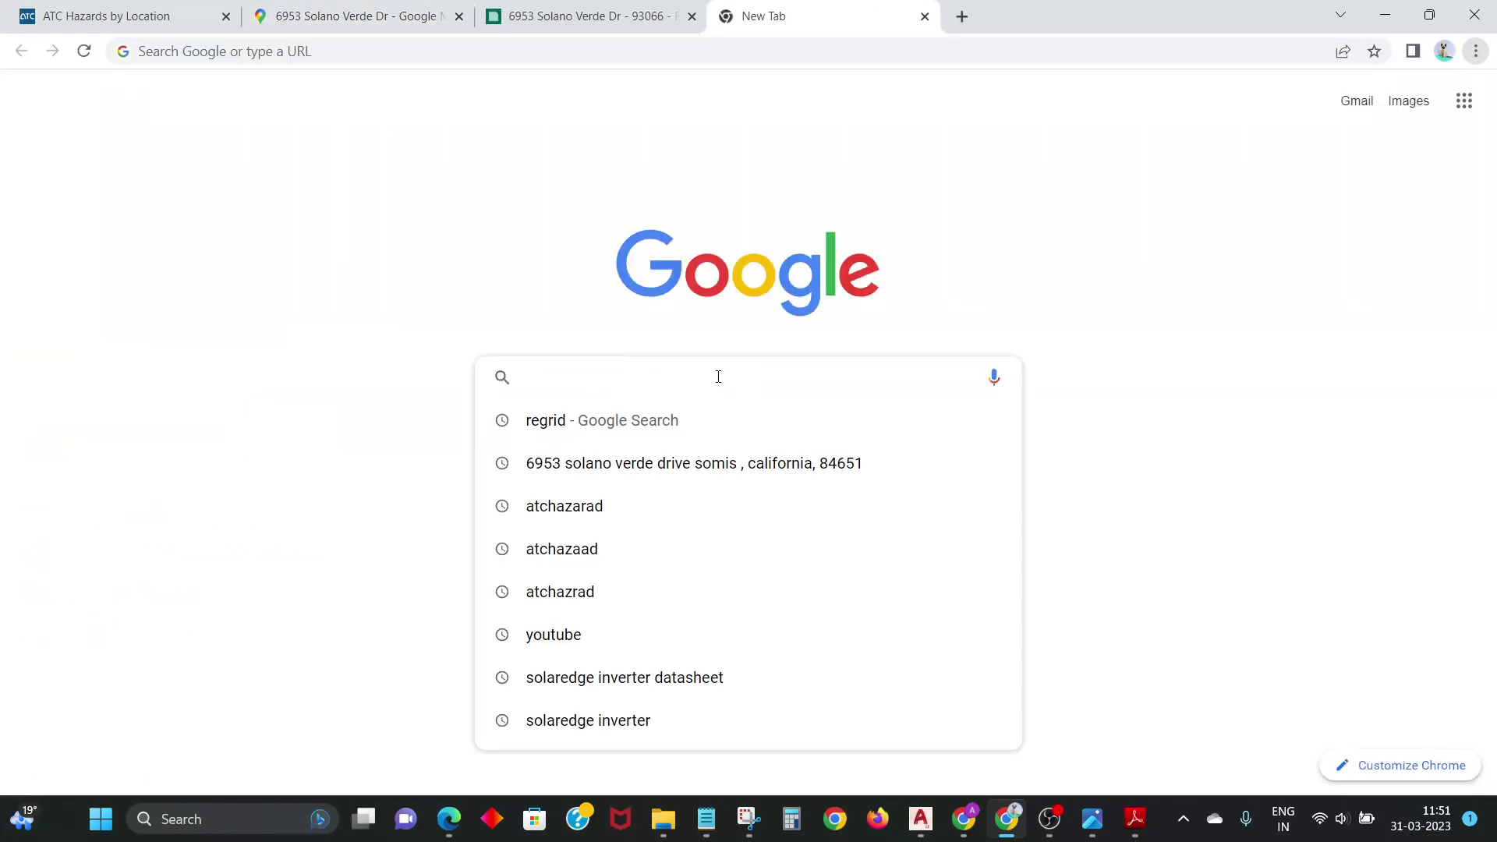
type("bing")
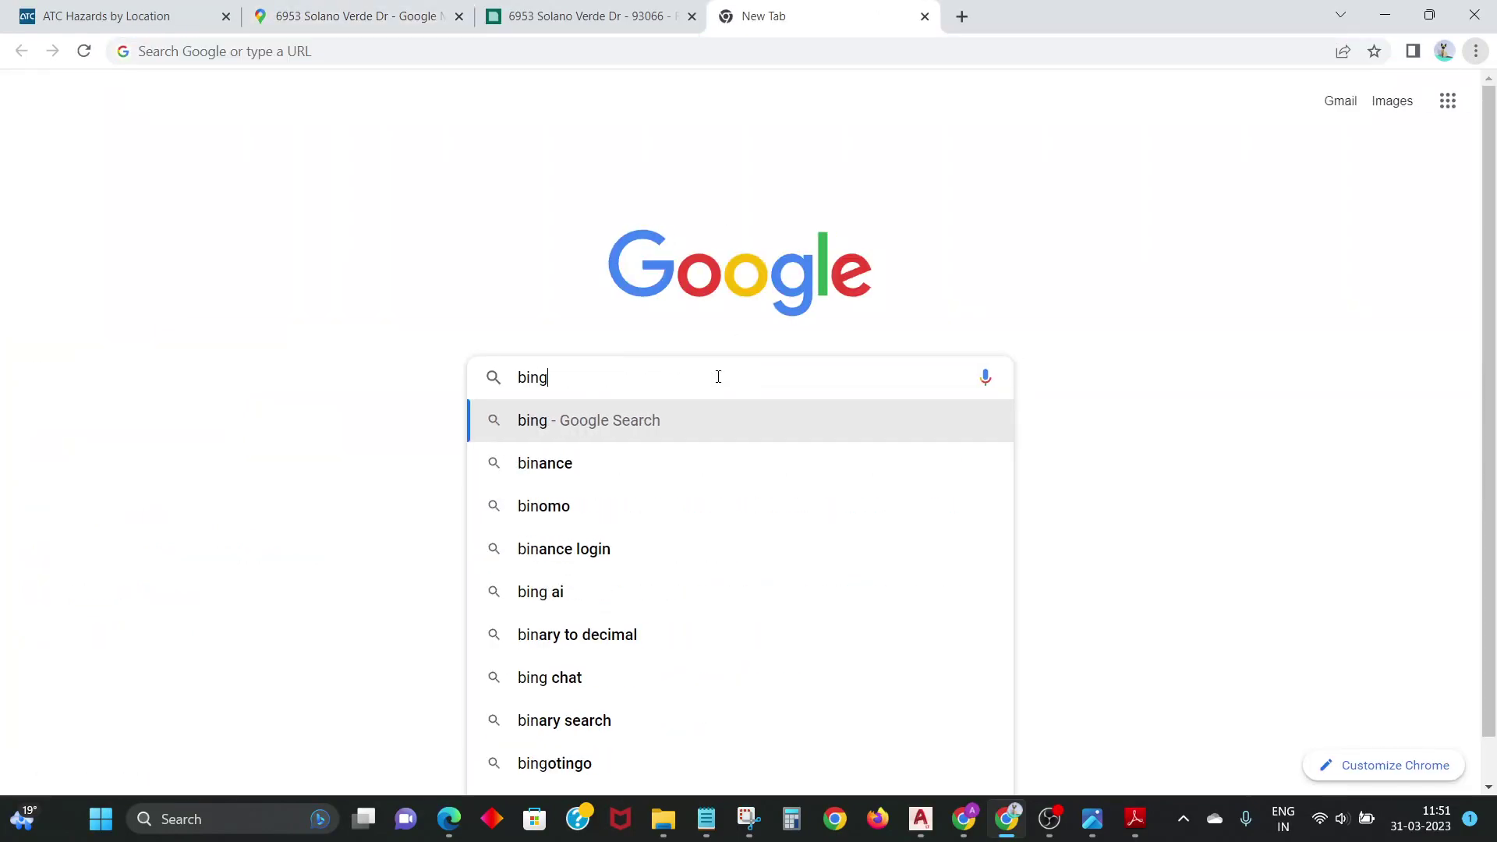
type("map")
key("Return")
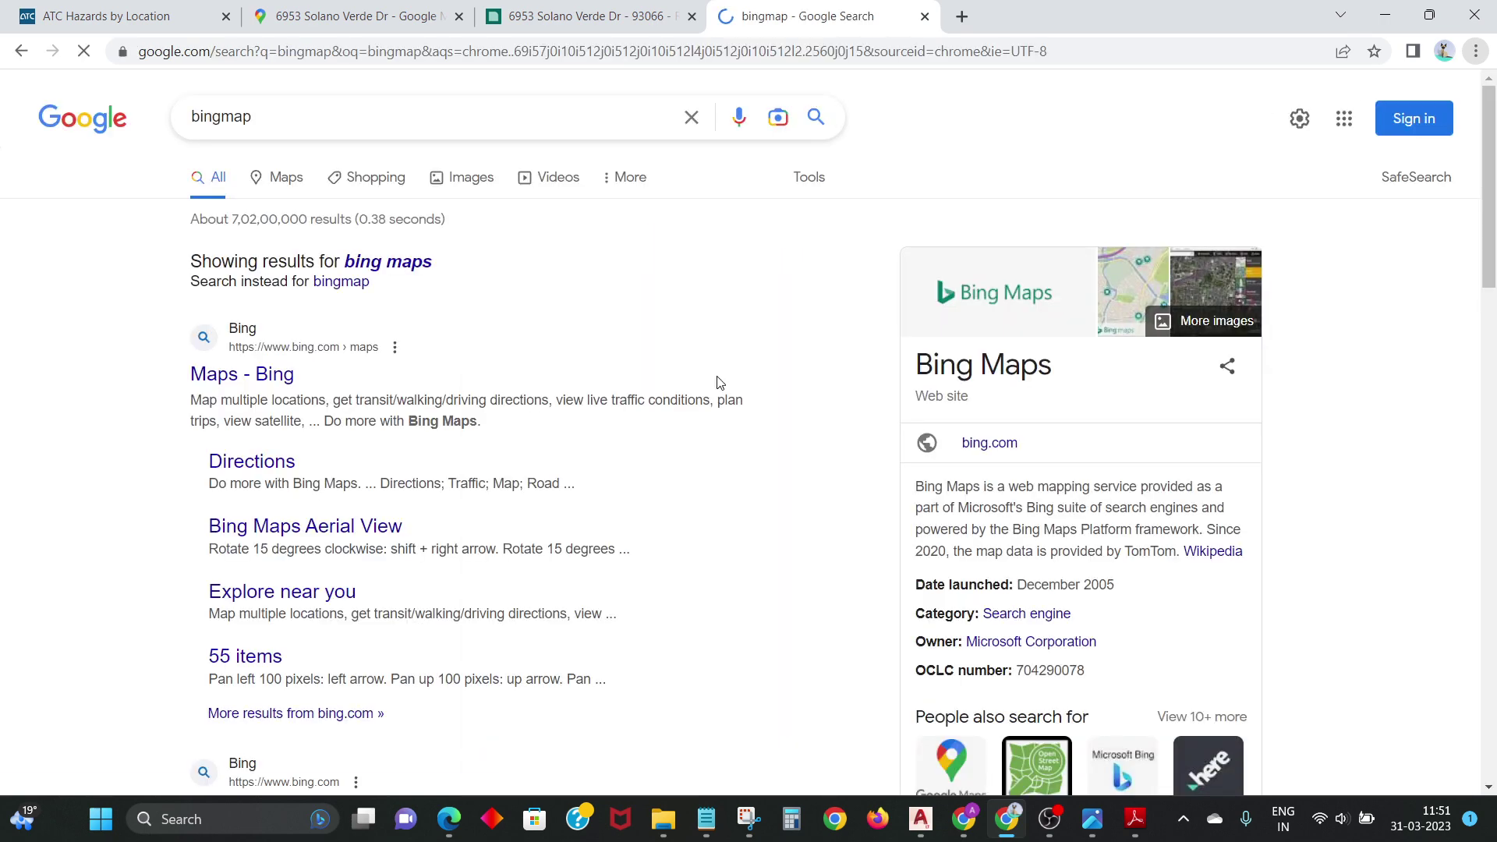
left_click(278, 376)
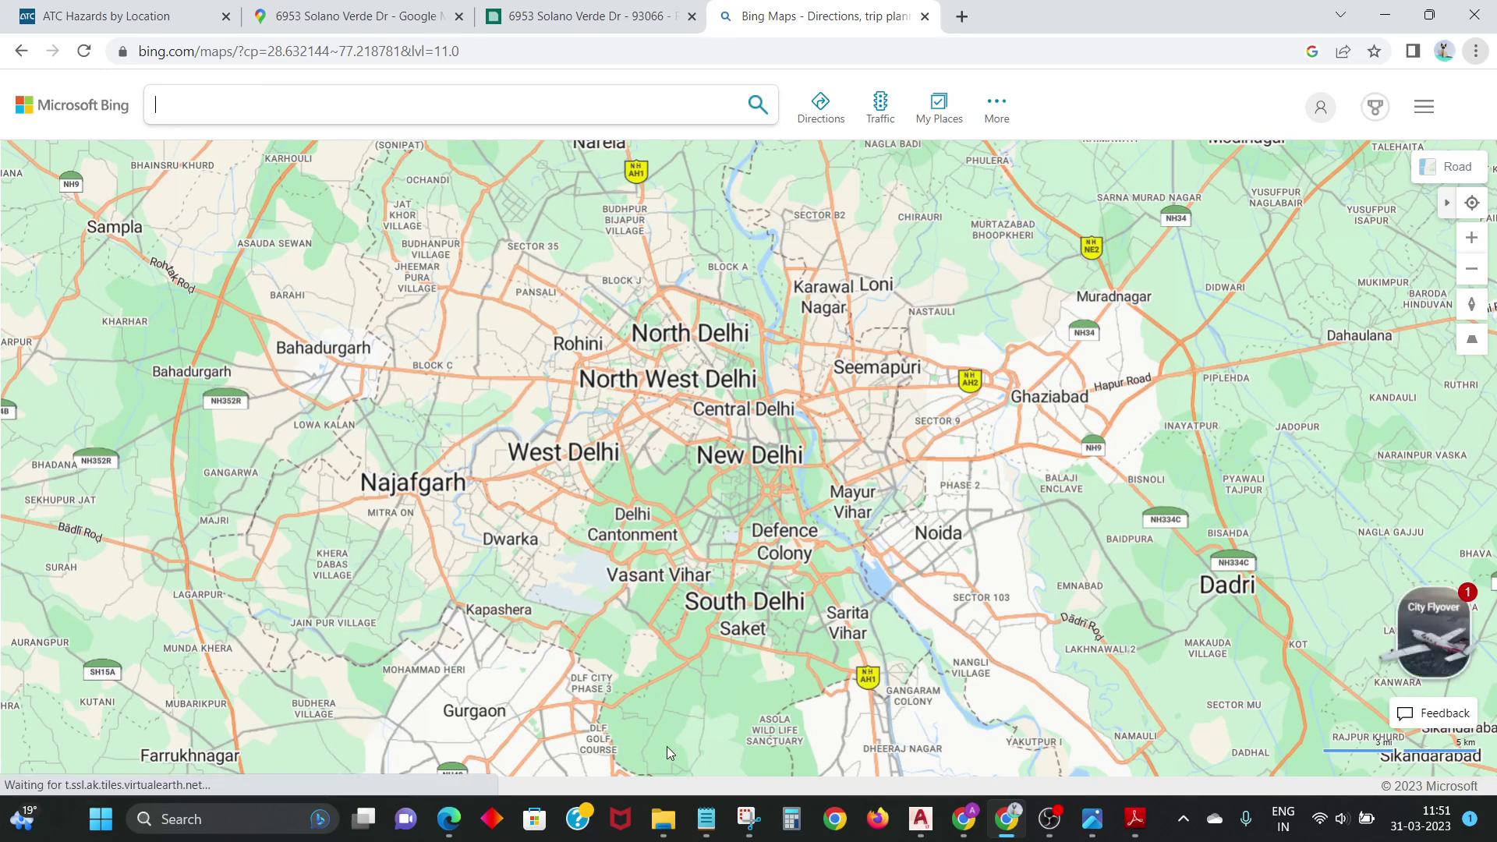
- Copy the property address from the notes and locate it in Bing Maps
left_click(706, 819)
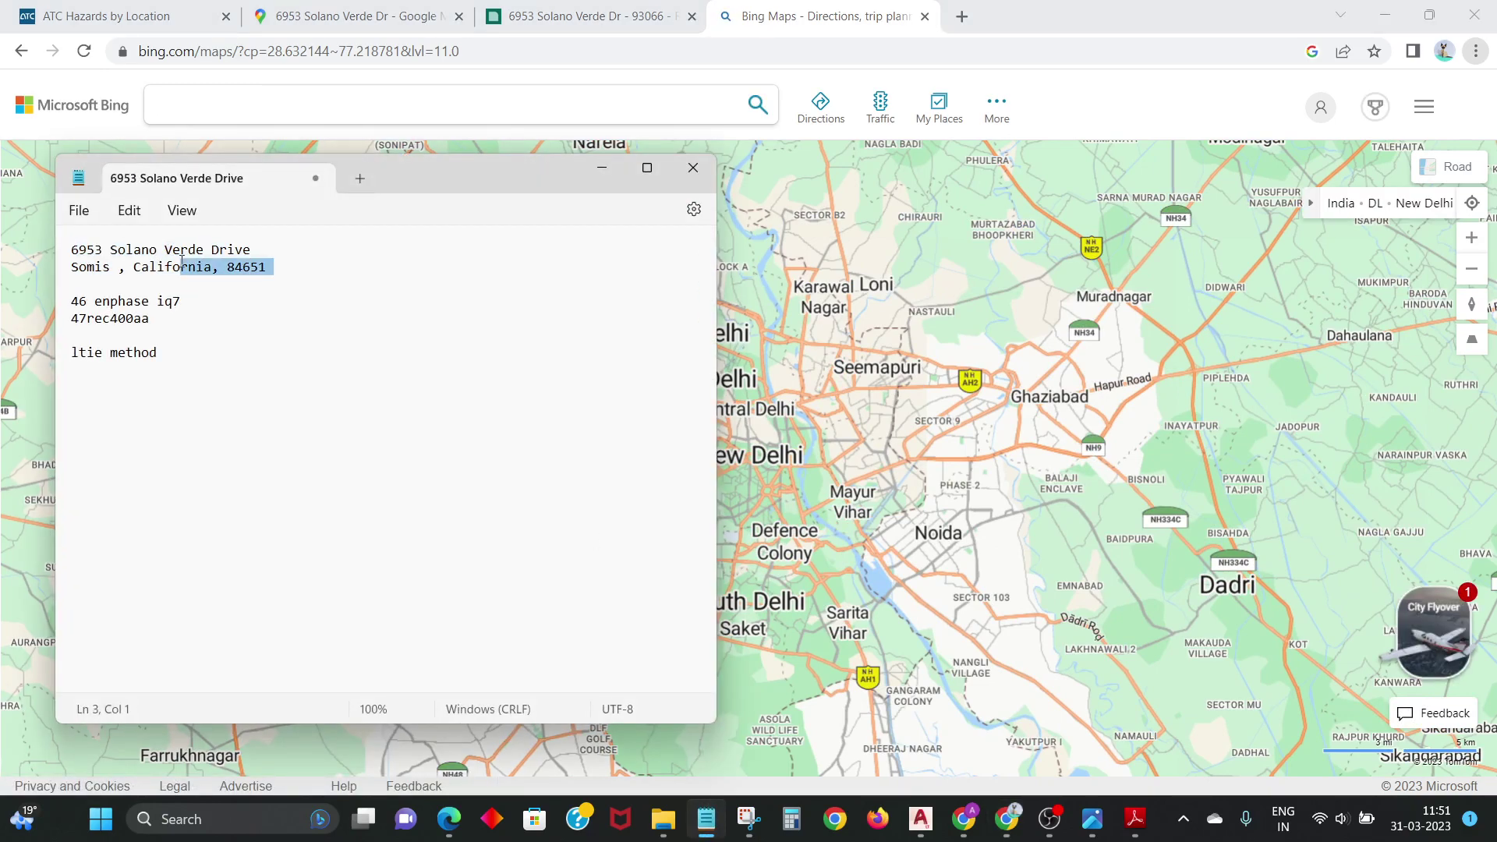
right_click(119, 265)
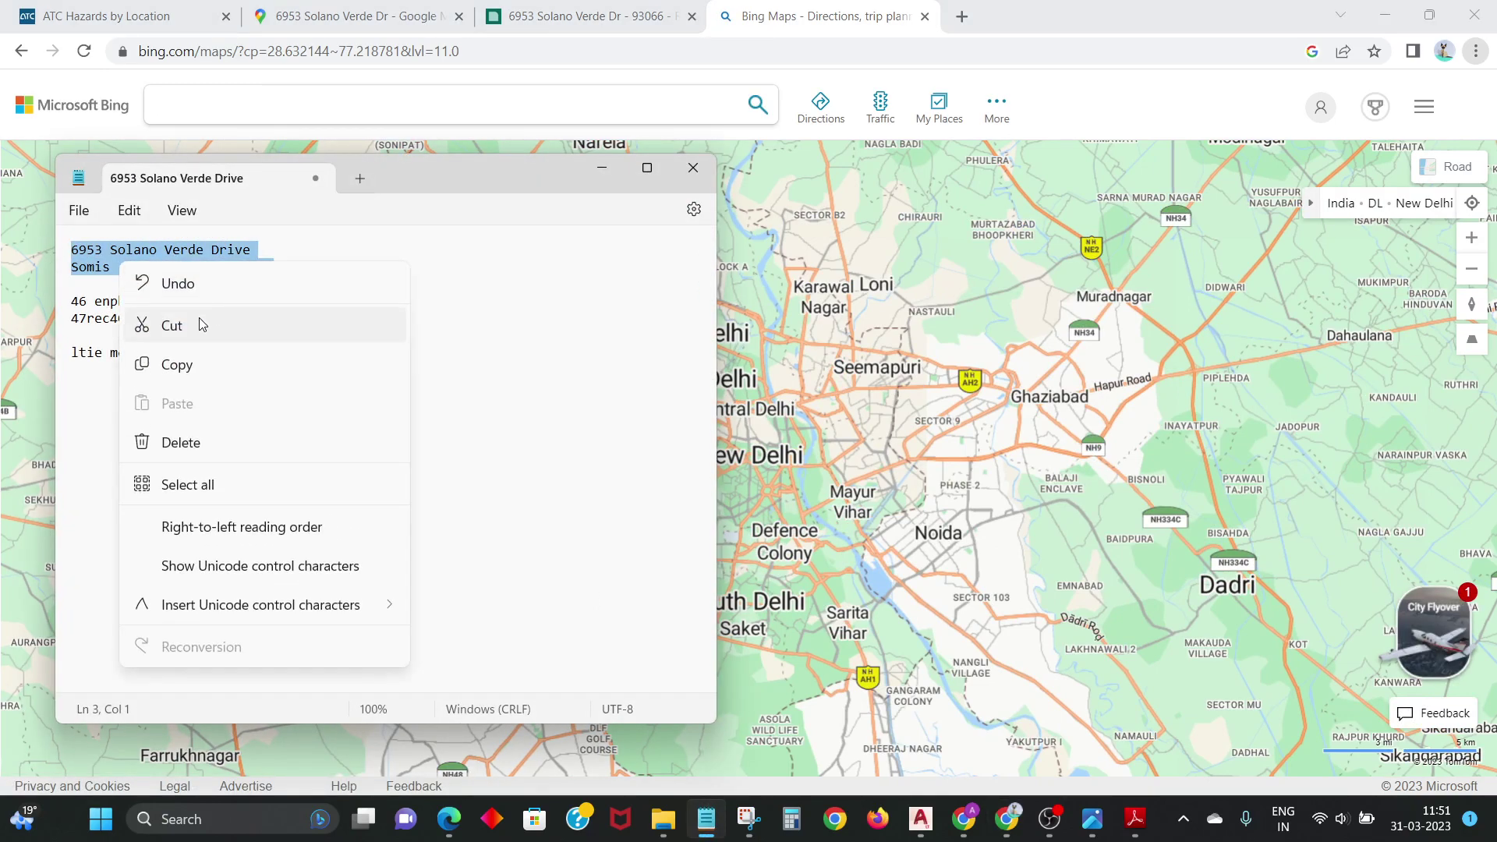
left_click(195, 368)
left_click(600, 170)
right_click(255, 94)
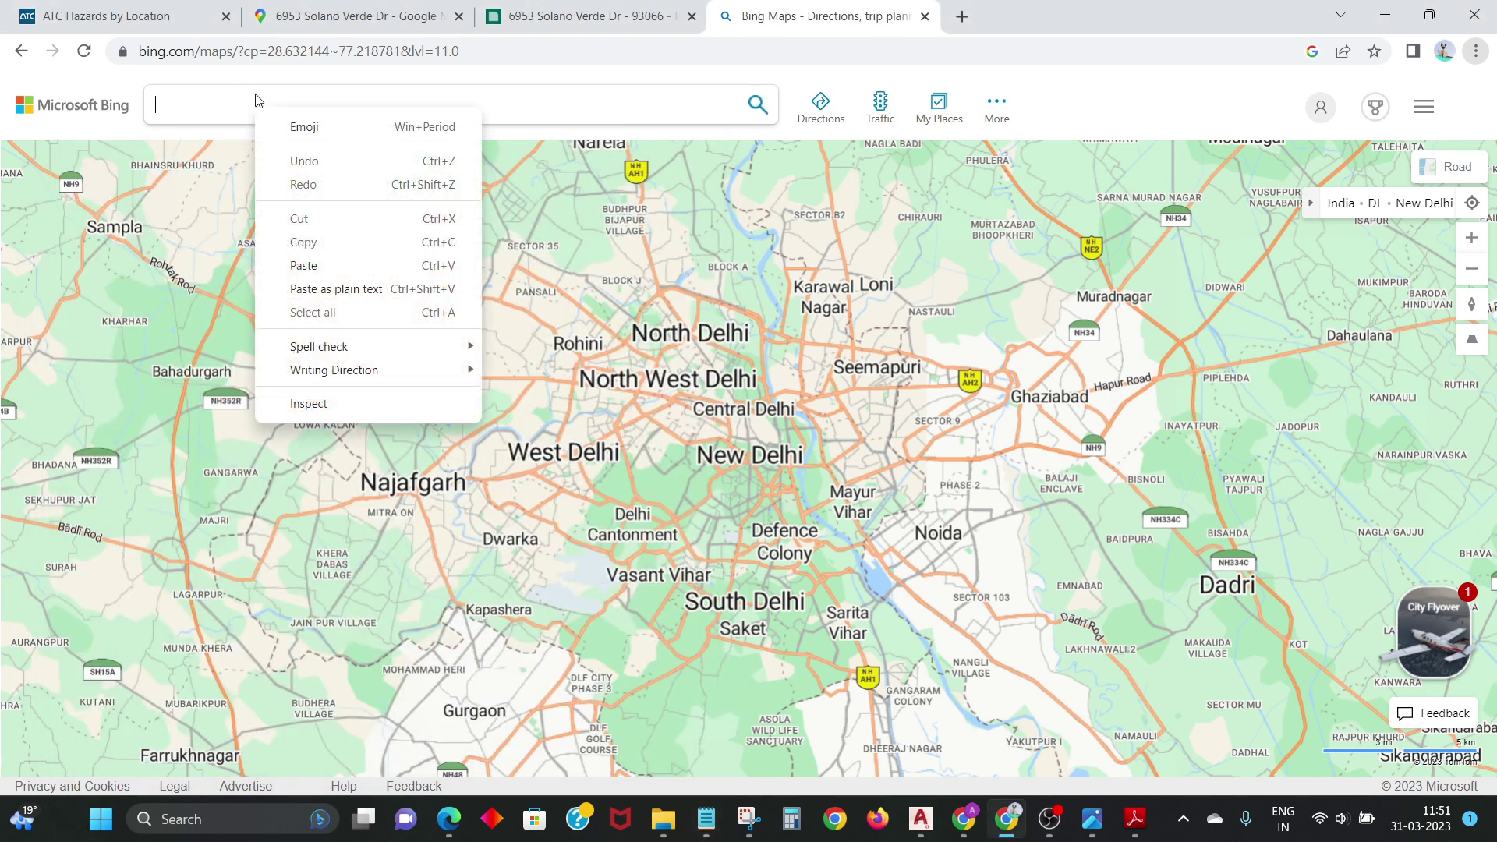
left_click(303, 265)
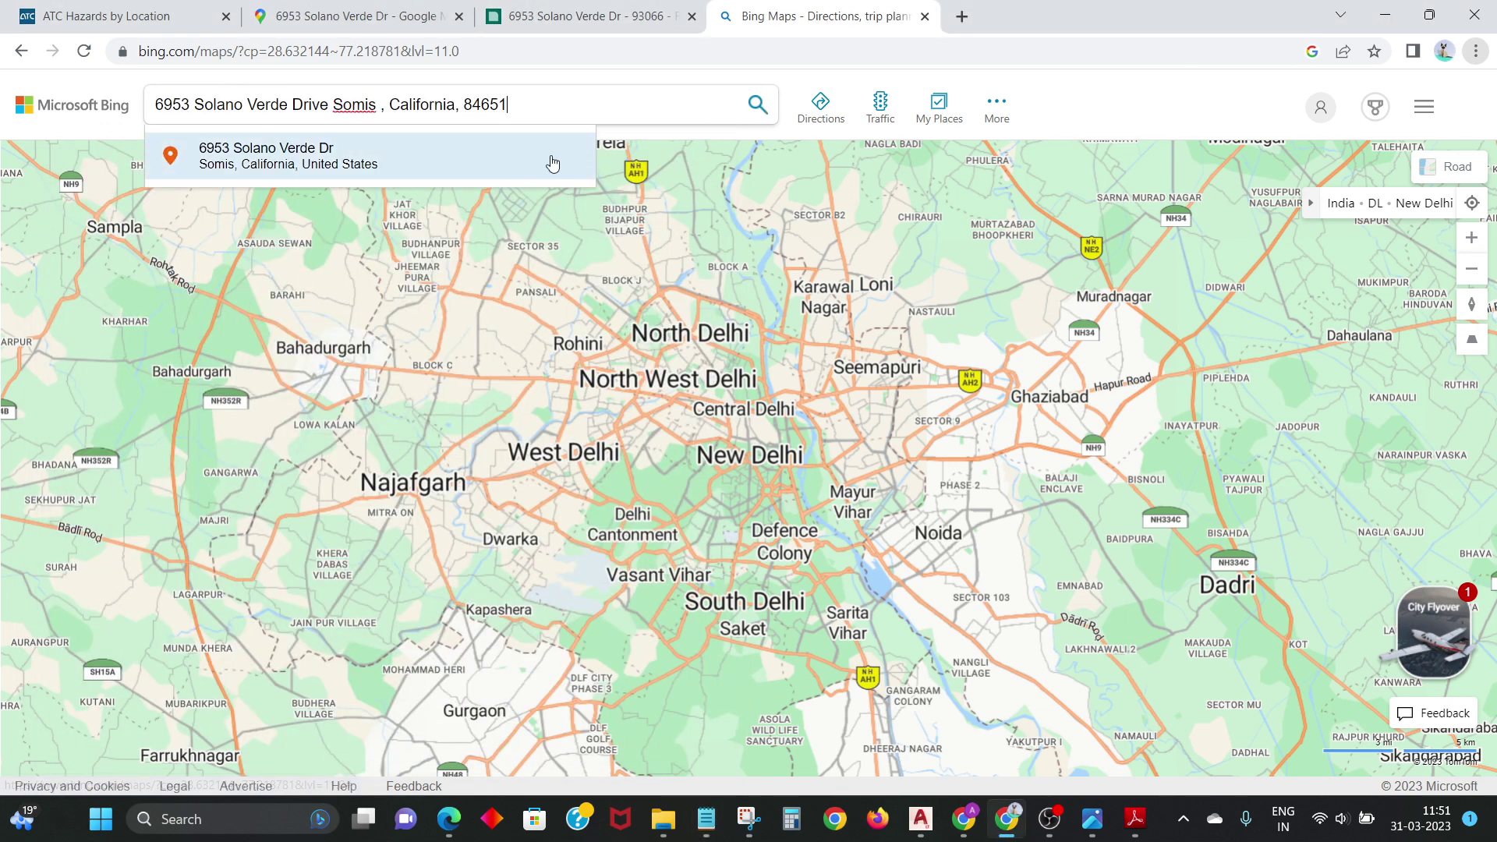
left_click(513, 167)
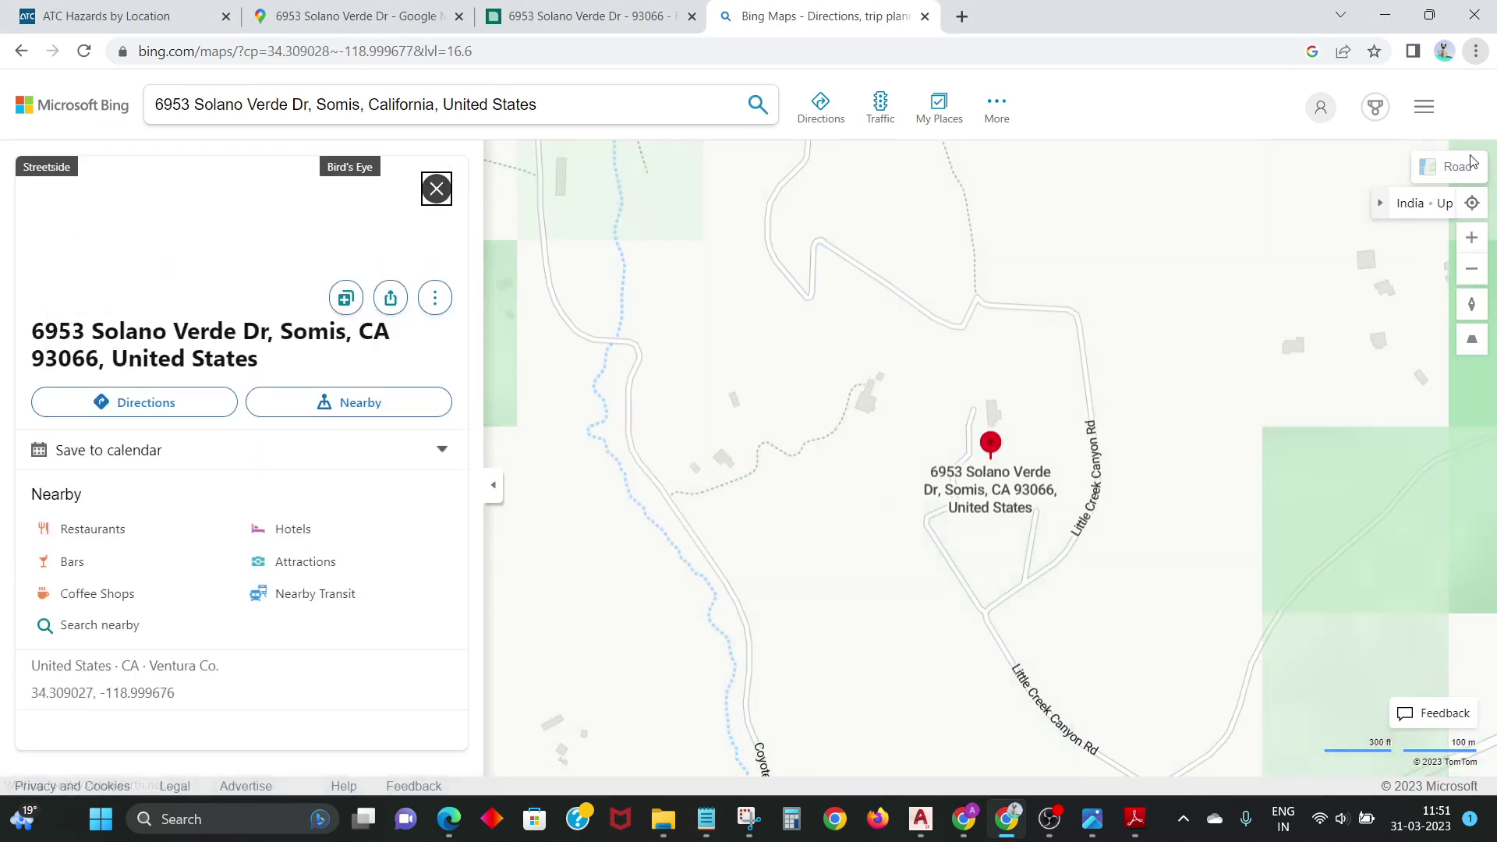
- Switch the map to Bird's Eye aerial imagery and zoom in on the house
left_click(1379, 279)
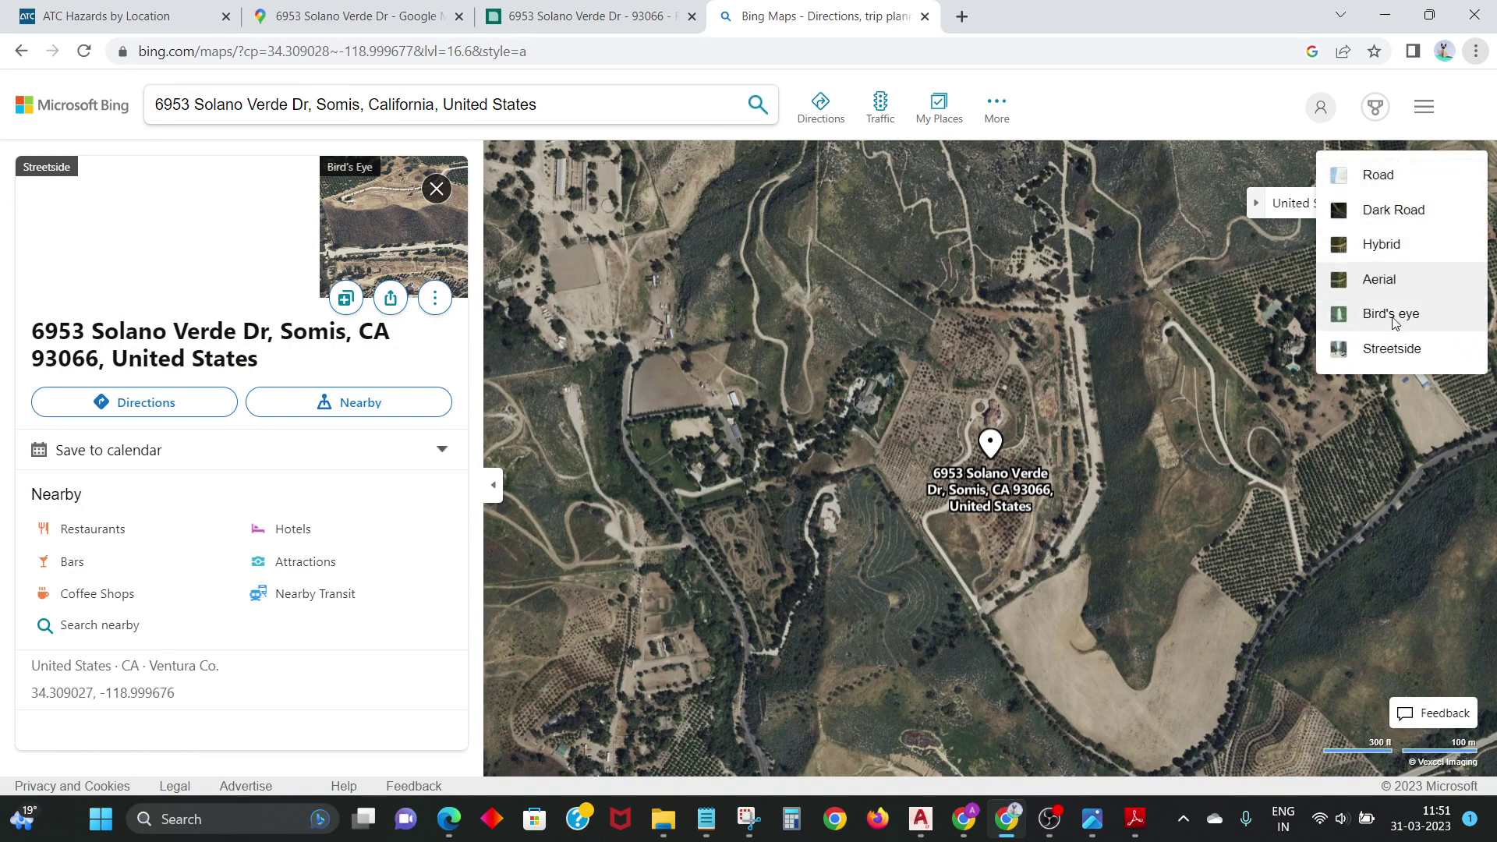
left_click(1392, 315)
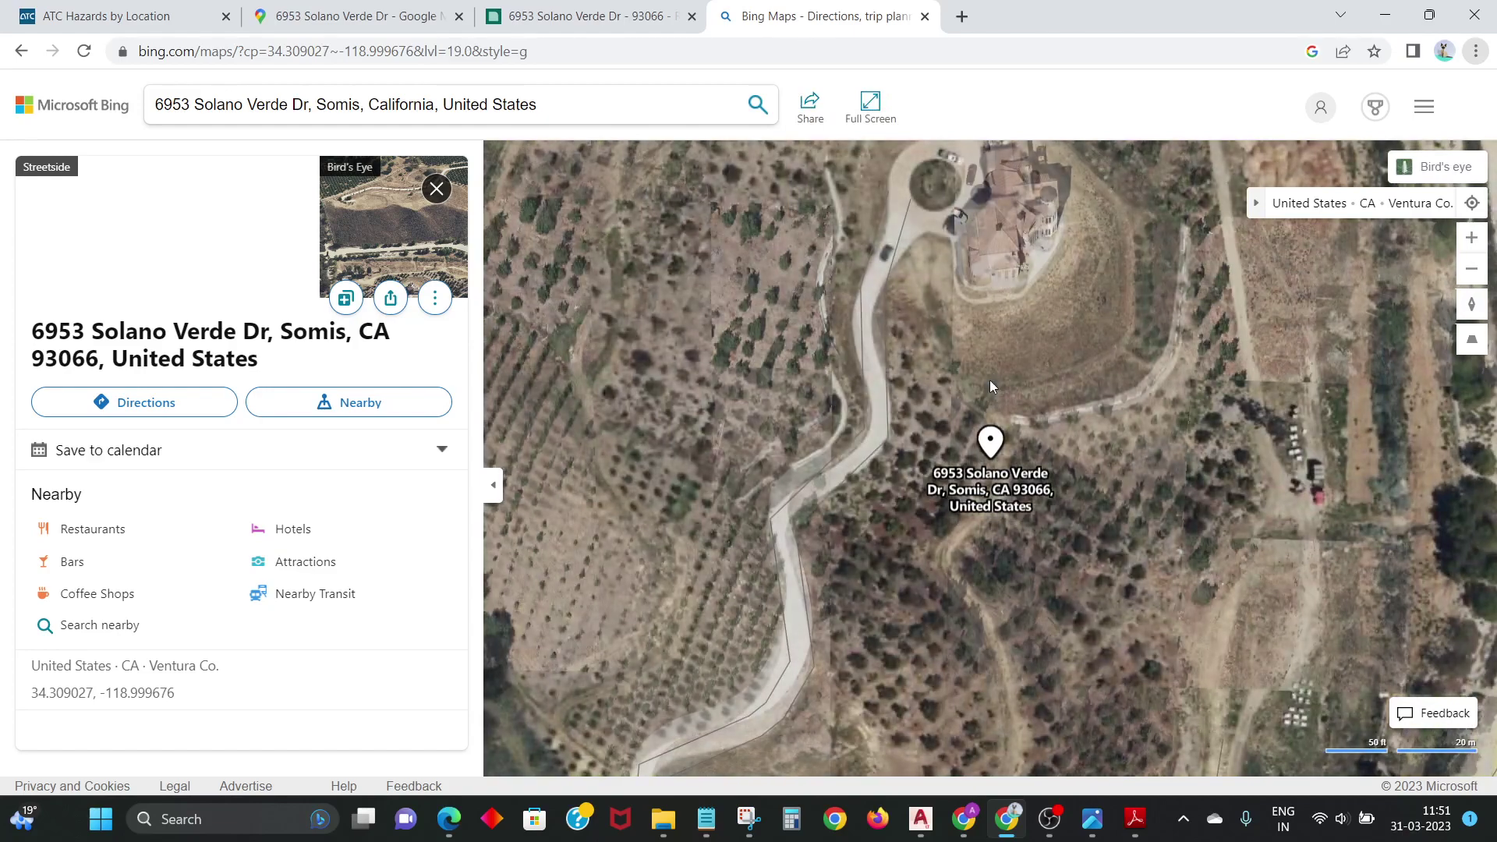
scroll(984, 278, "up", 1)
scroll(1061, 292, "up", 1)
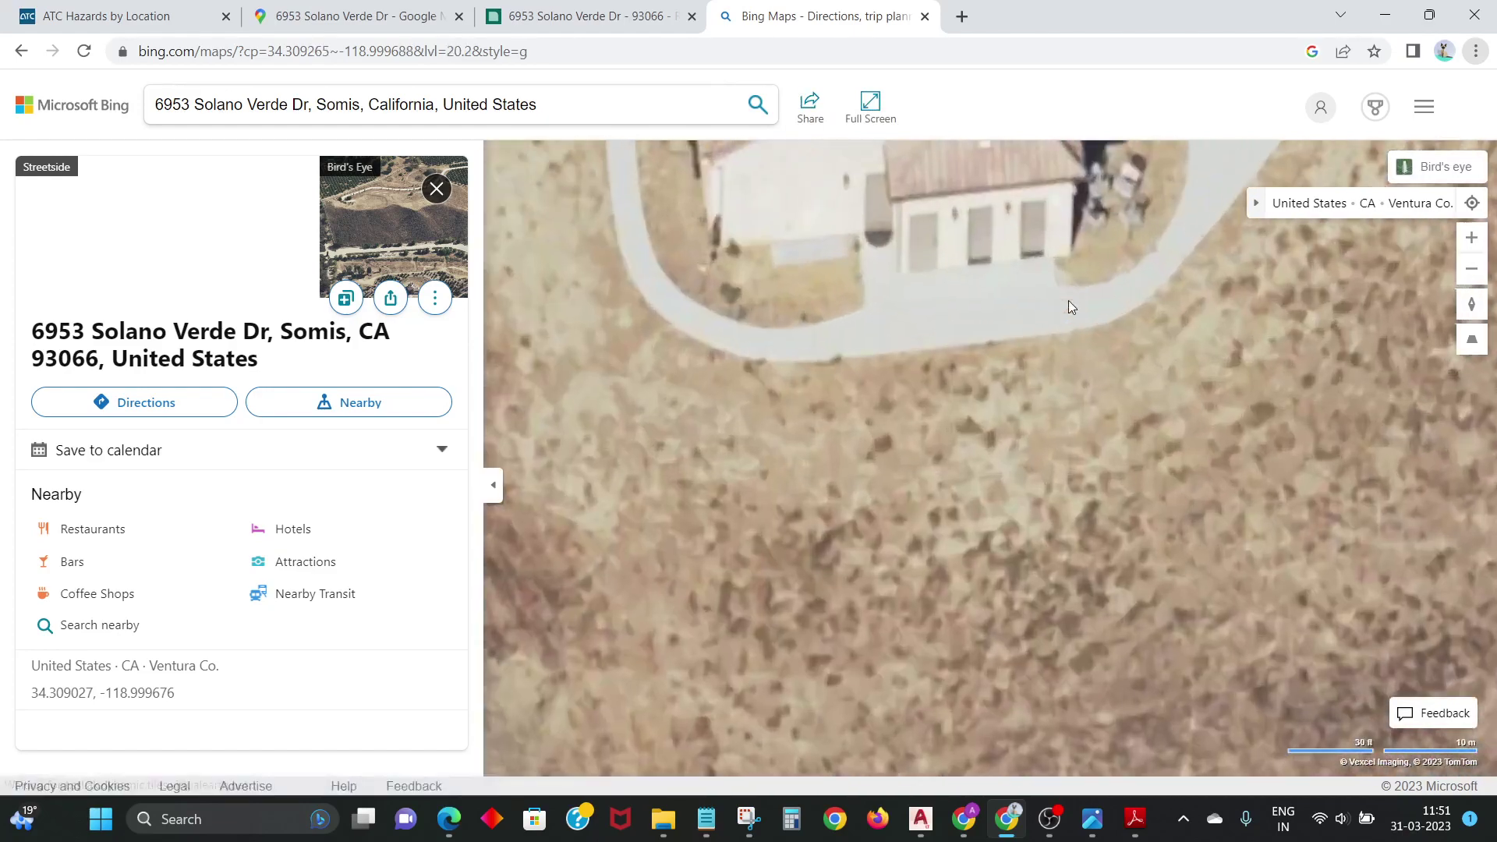
scroll(1069, 301, "up", 1)
key("Down")
key("Down")
key("Down")
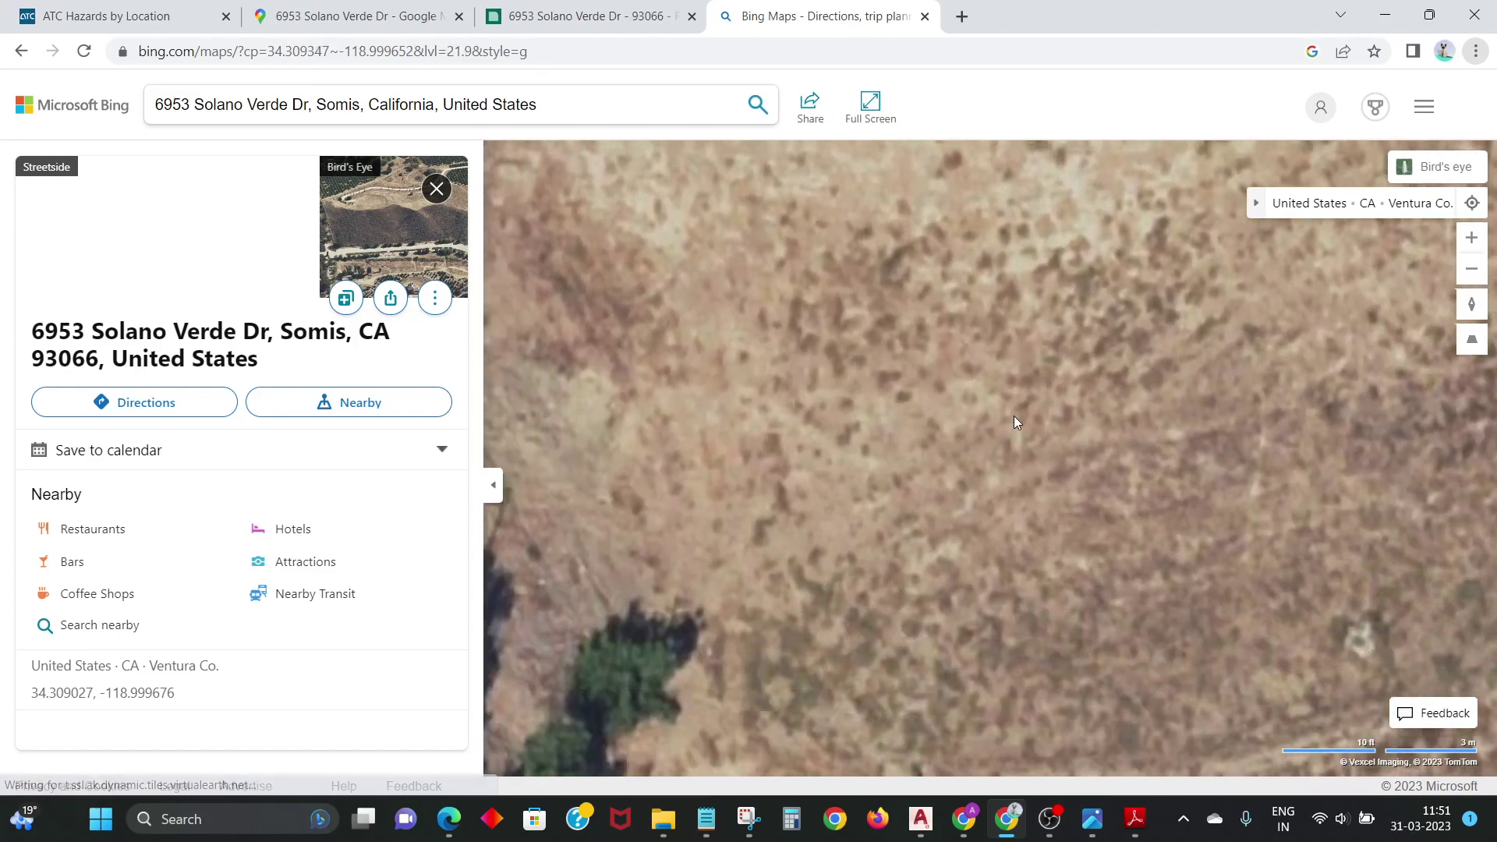
scroll(1018, 586, "down", 1)
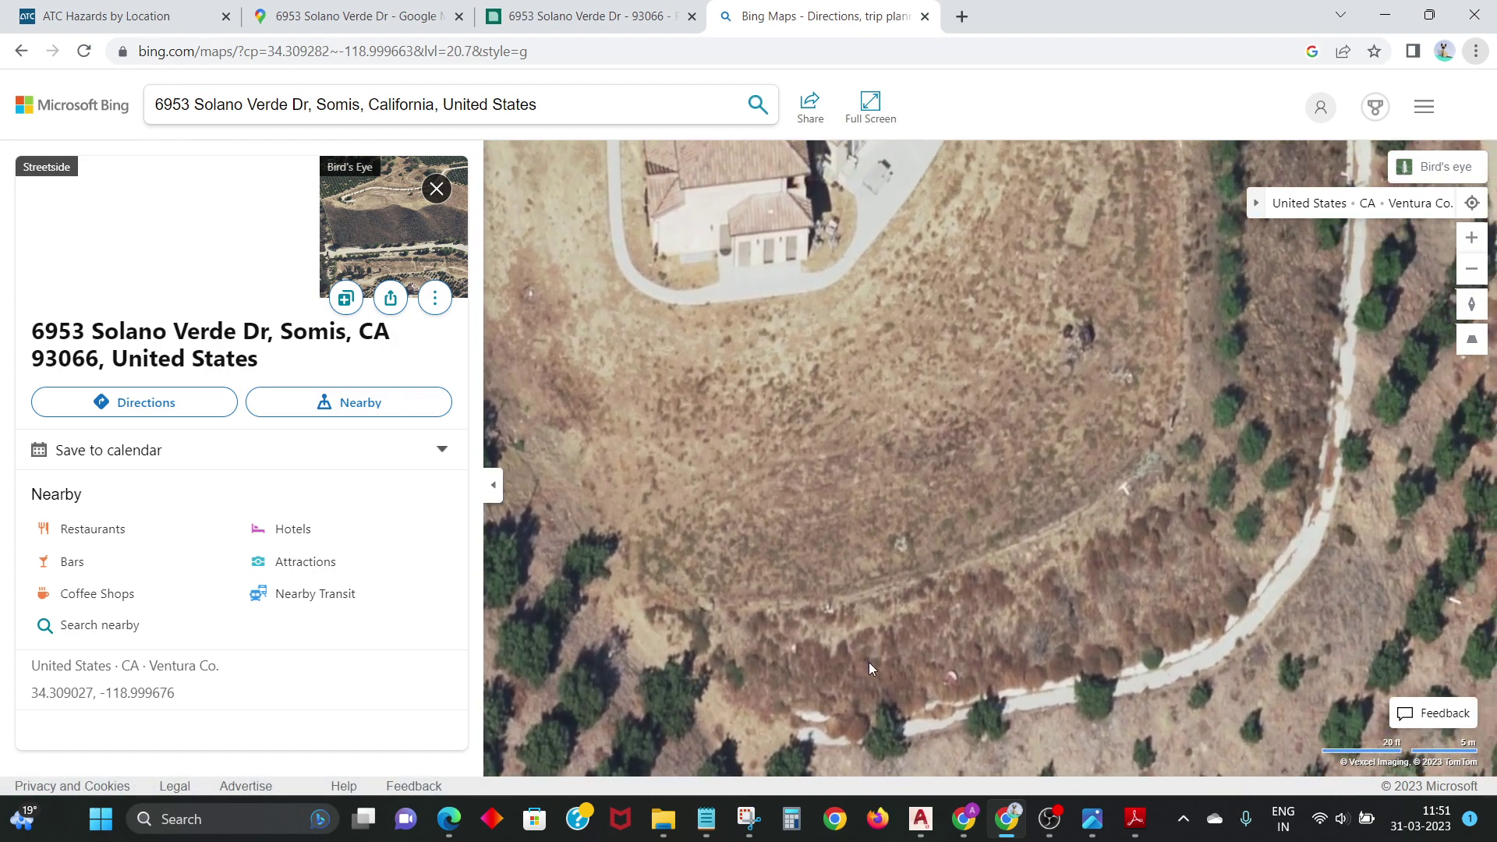
scroll(895, 702, "up", 1)
key("Up")
key("Up")
key("Up")
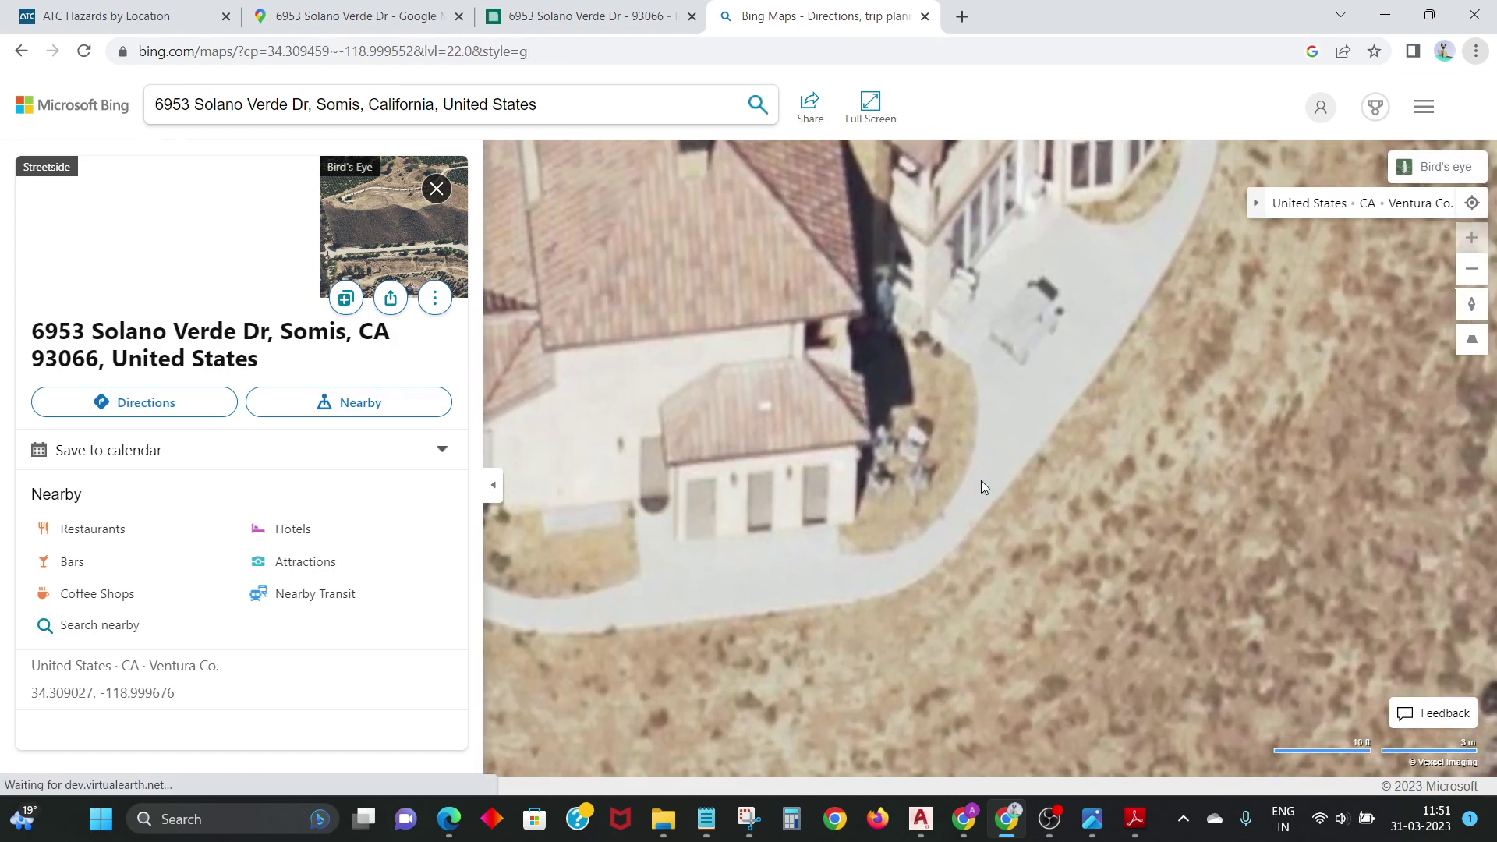
left_click_drag(971, 502, 1131, 486)
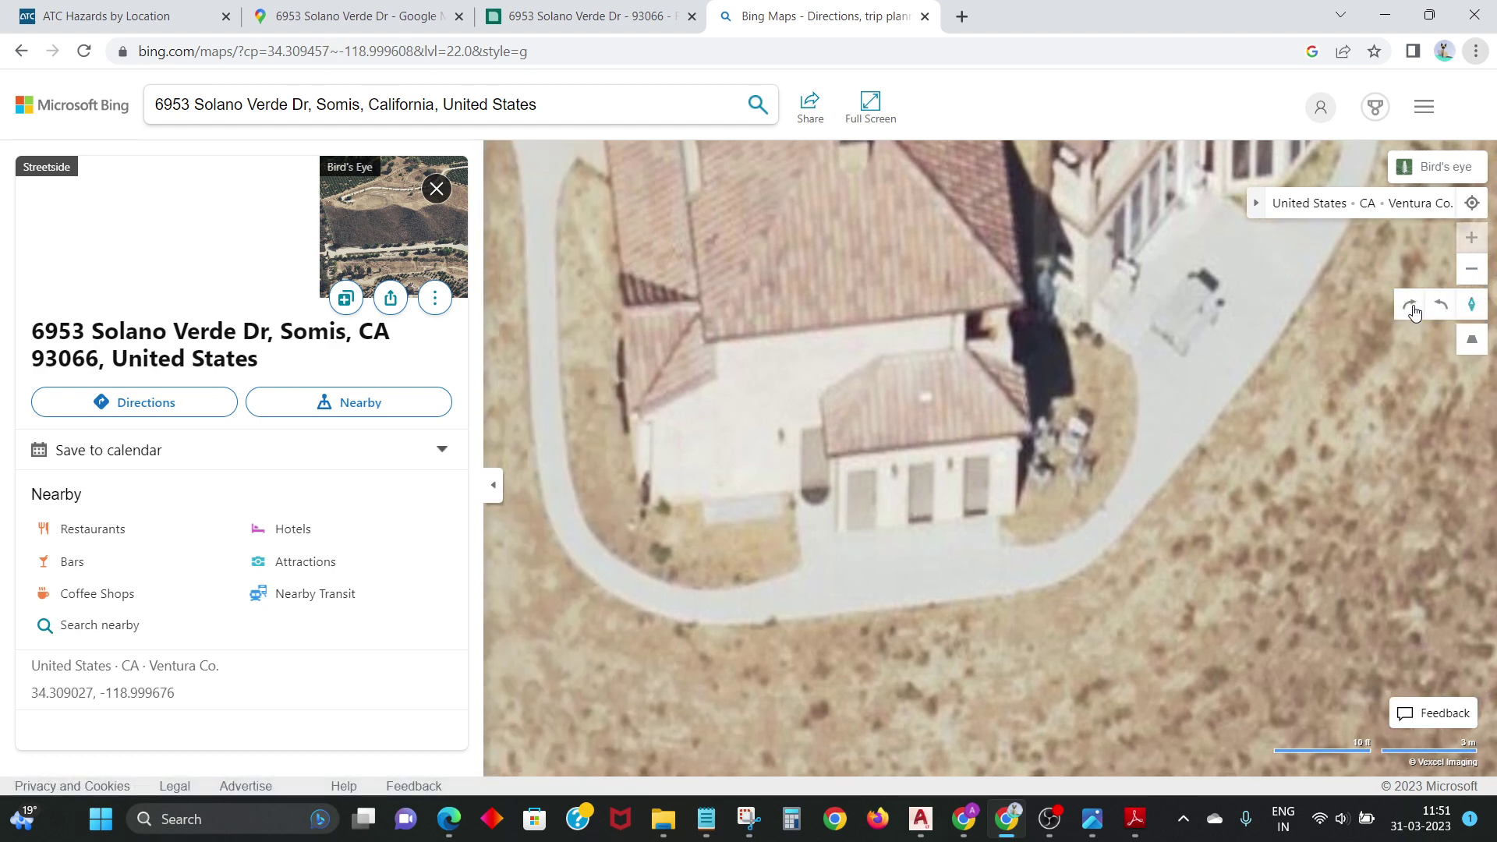
- Rotate the aerial view several steps while keeping the house framed
left_click(1412, 306)
left_click(1412, 306)
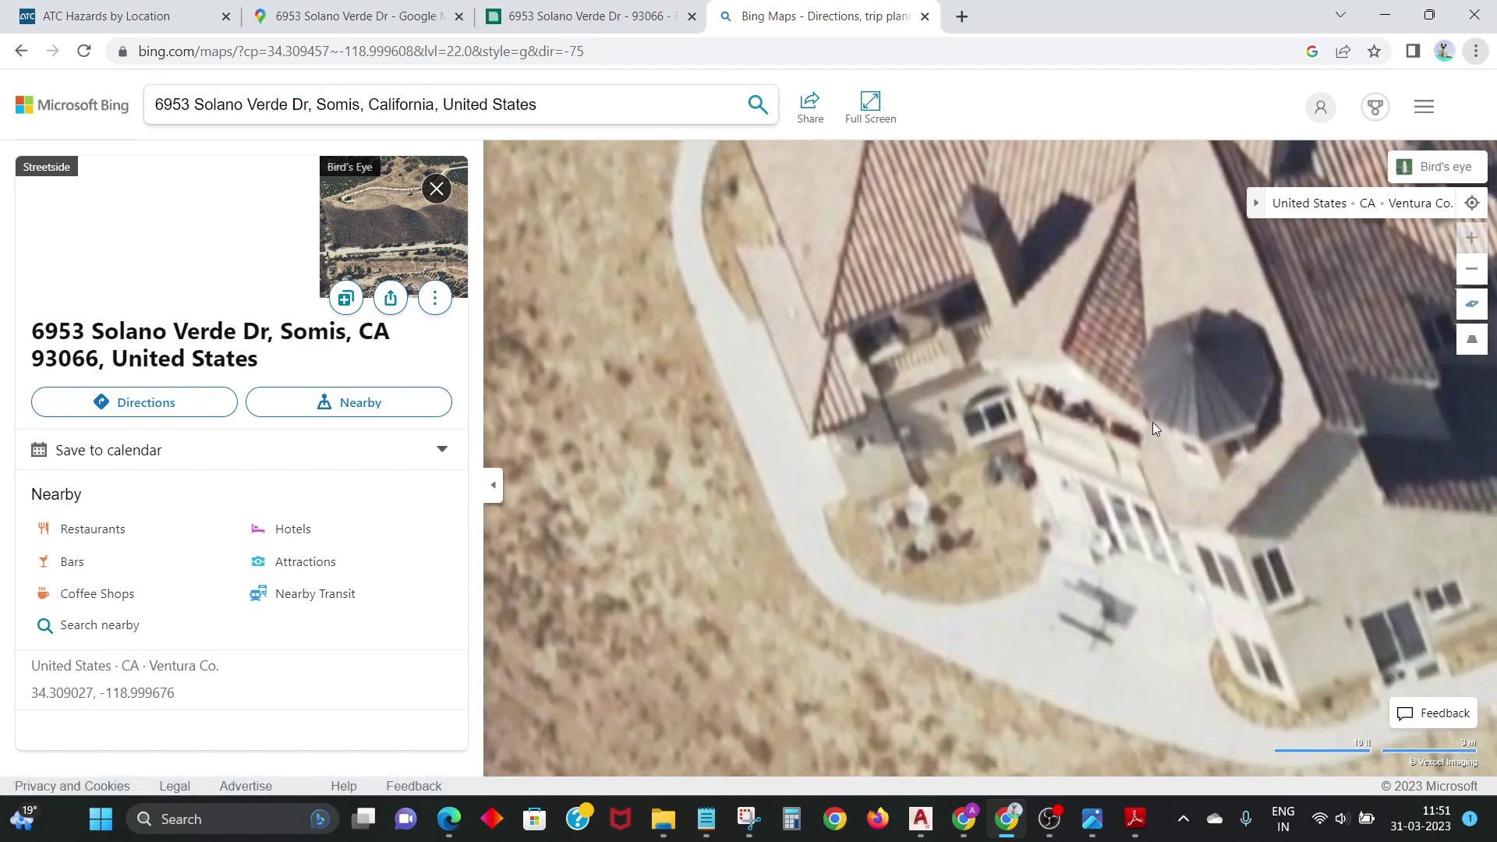
left_click_drag(1153, 422, 1145, 295)
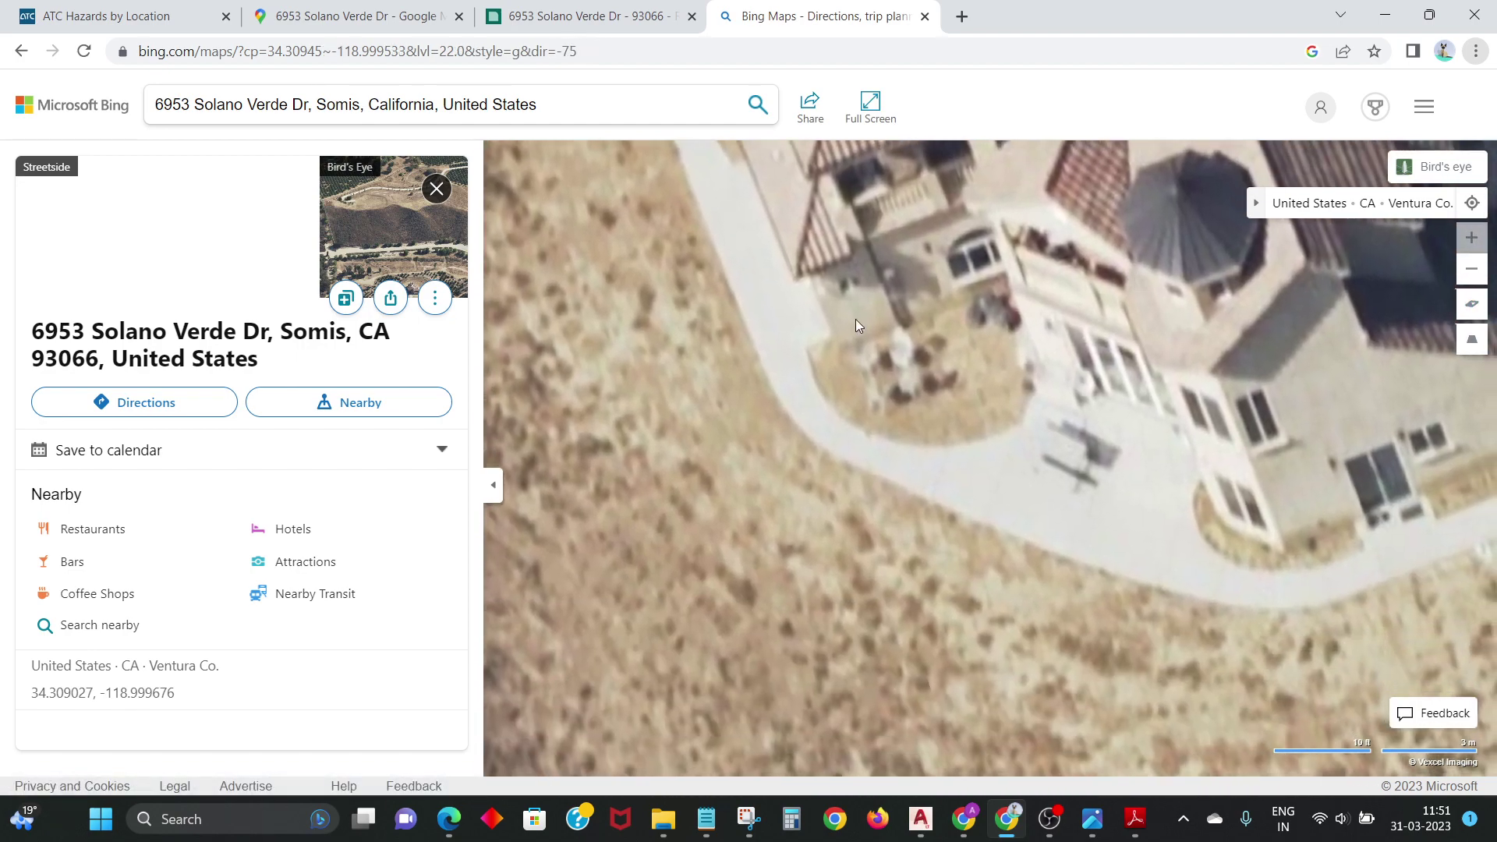
left_click_drag(916, 310, 820, 400)
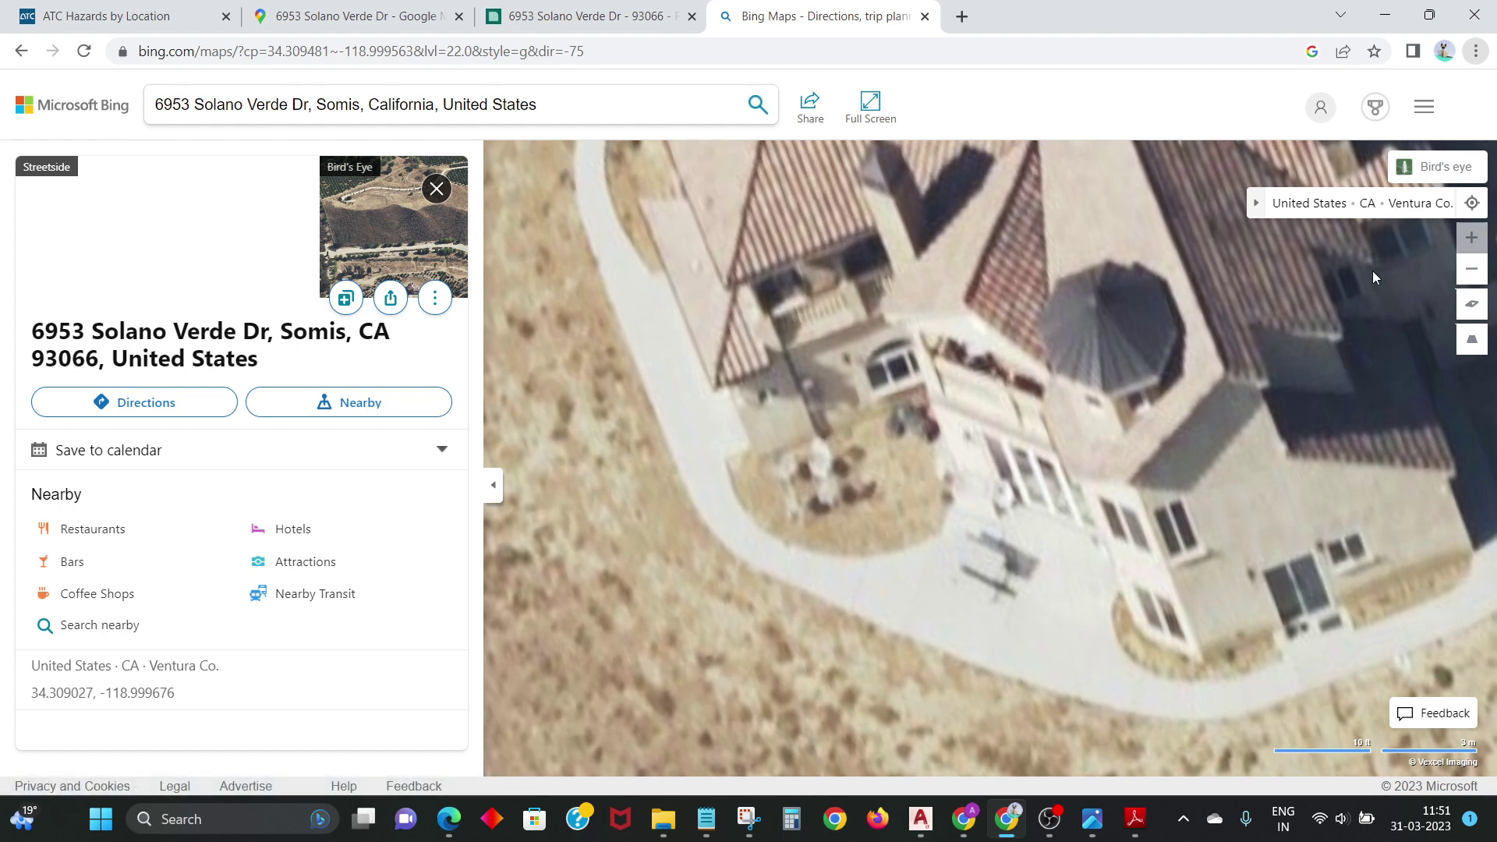
mouse_move(1471, 304)
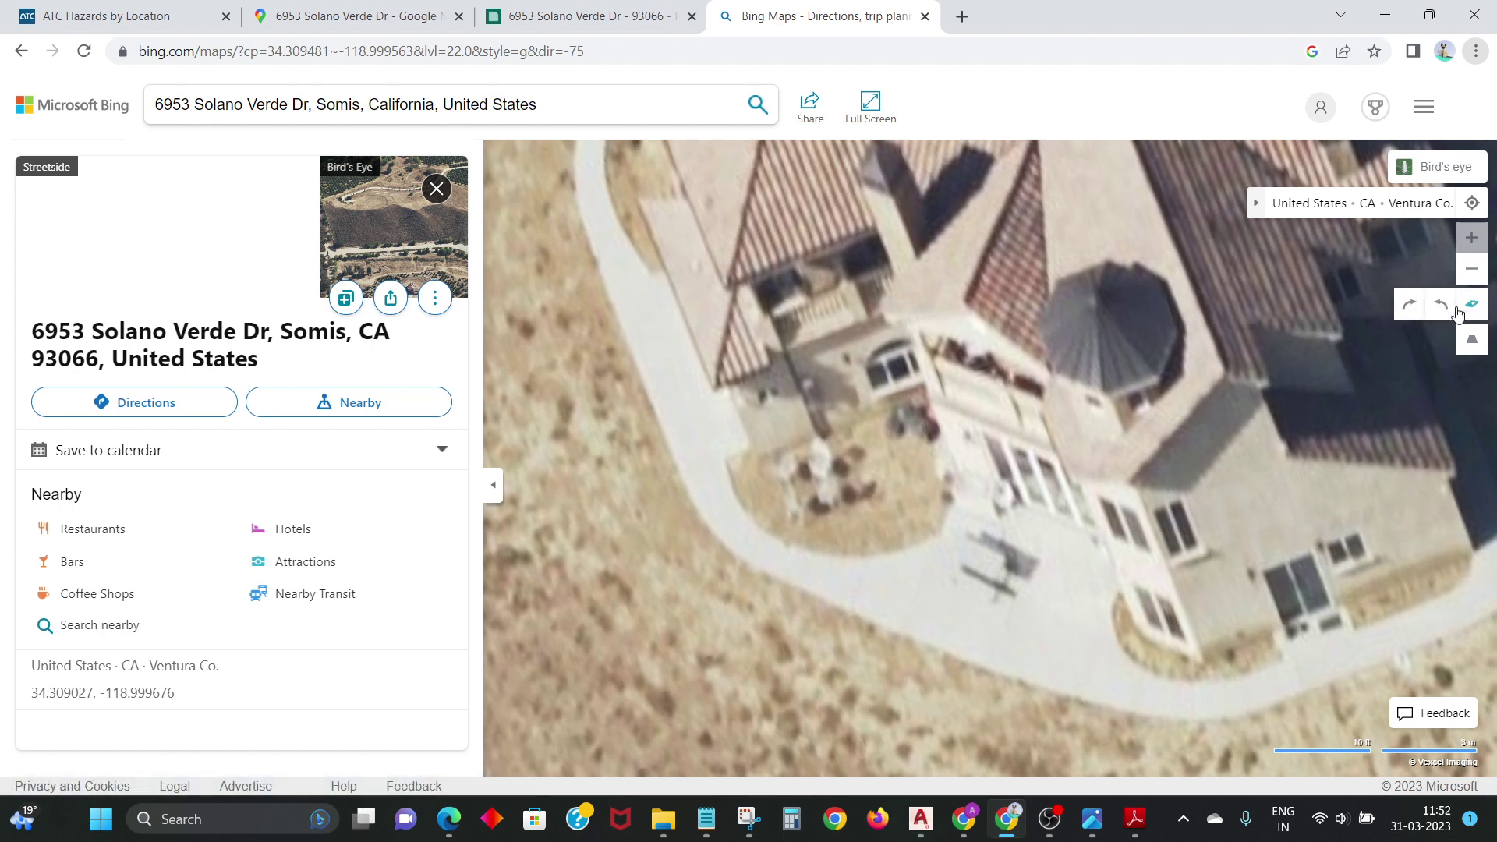
left_click(1408, 310)
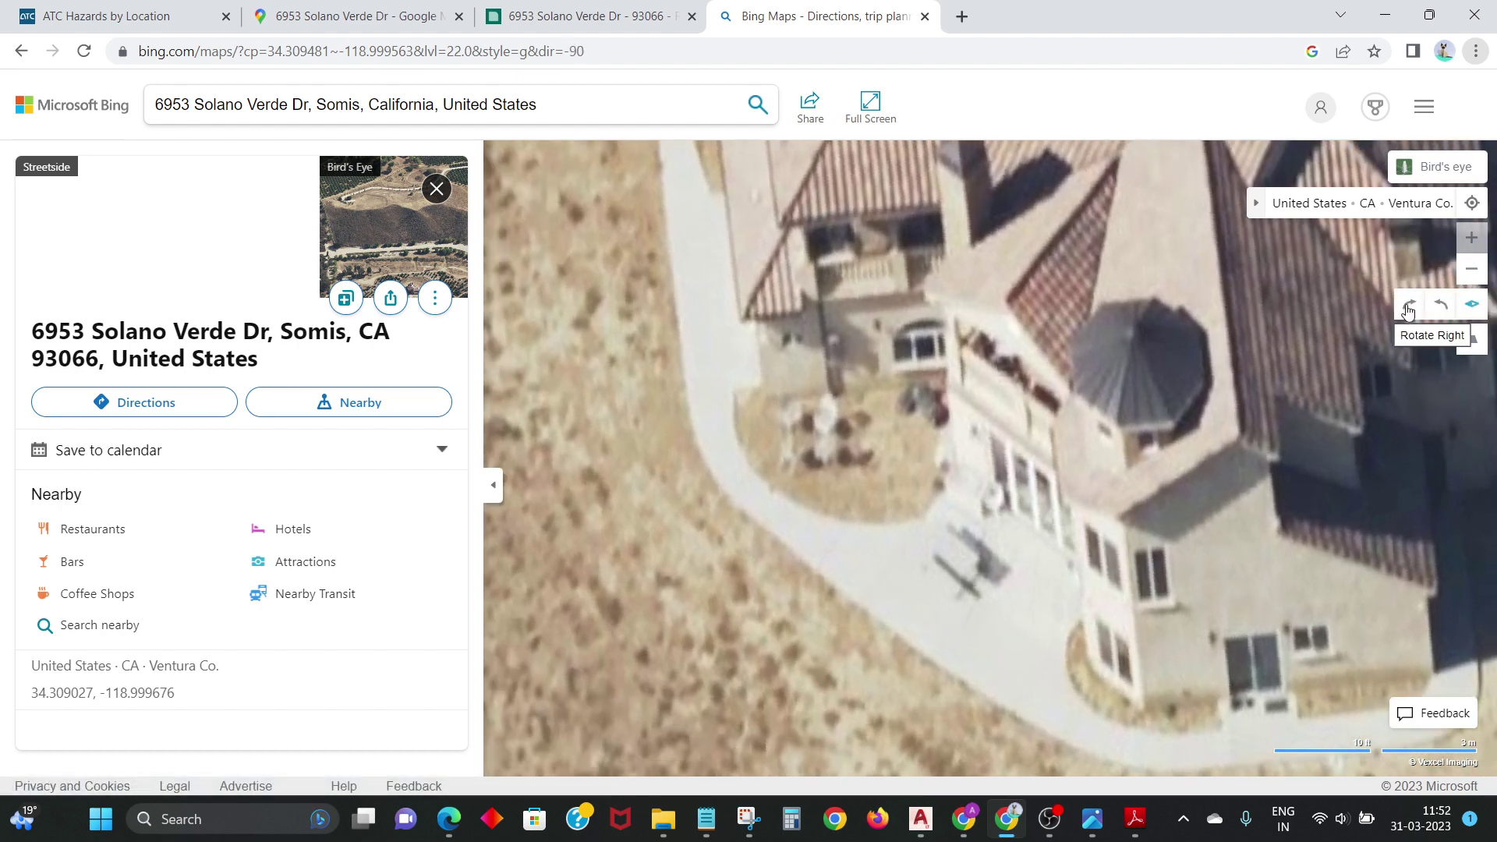
left_click(1408, 310)
left_click(1409, 311)
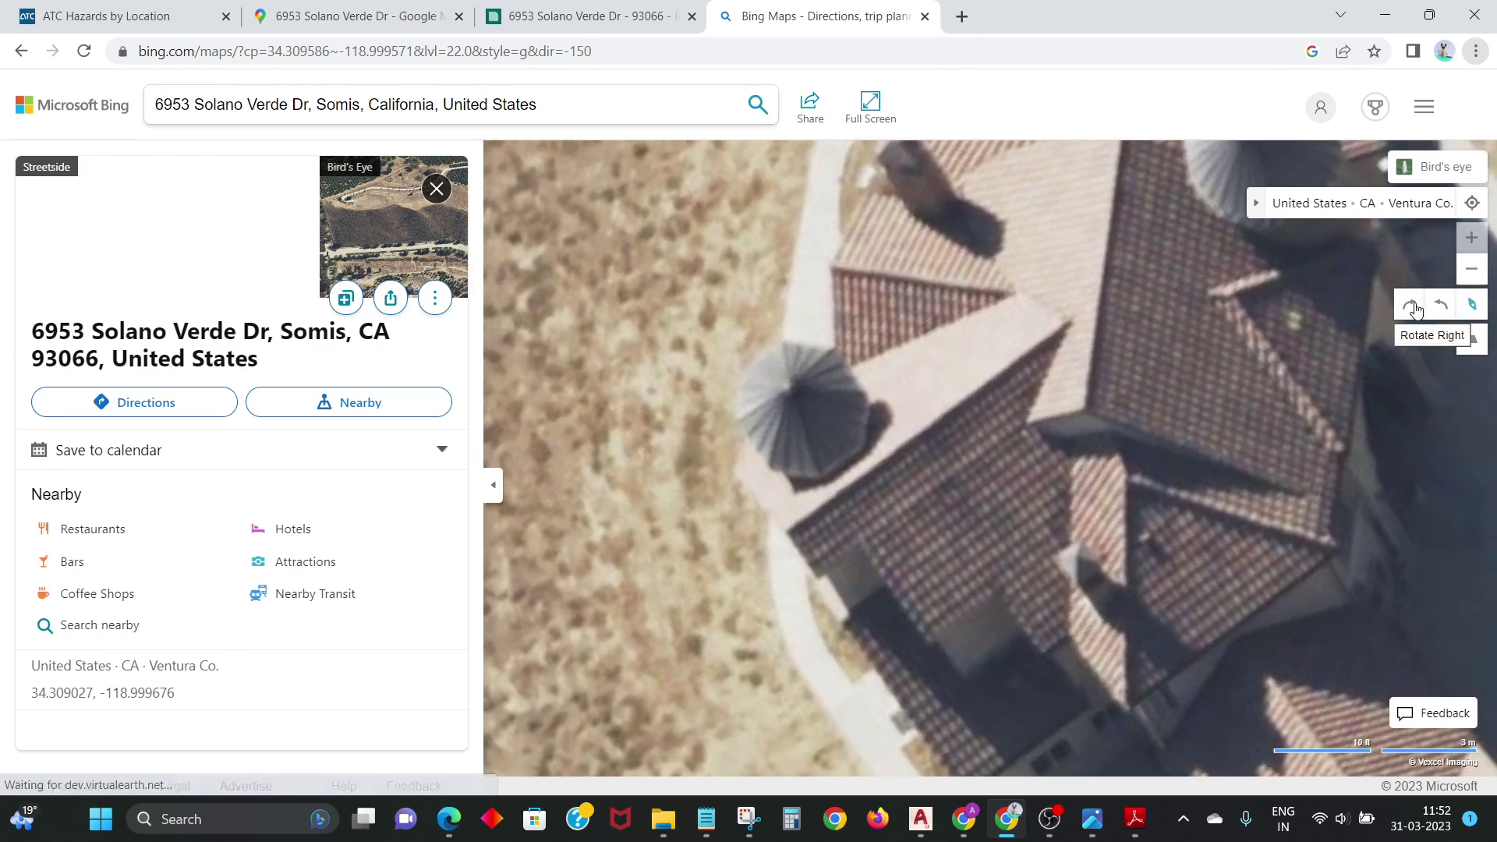
- Rotate and pan past the truck to show the garages and front driveway
left_click(1415, 308)
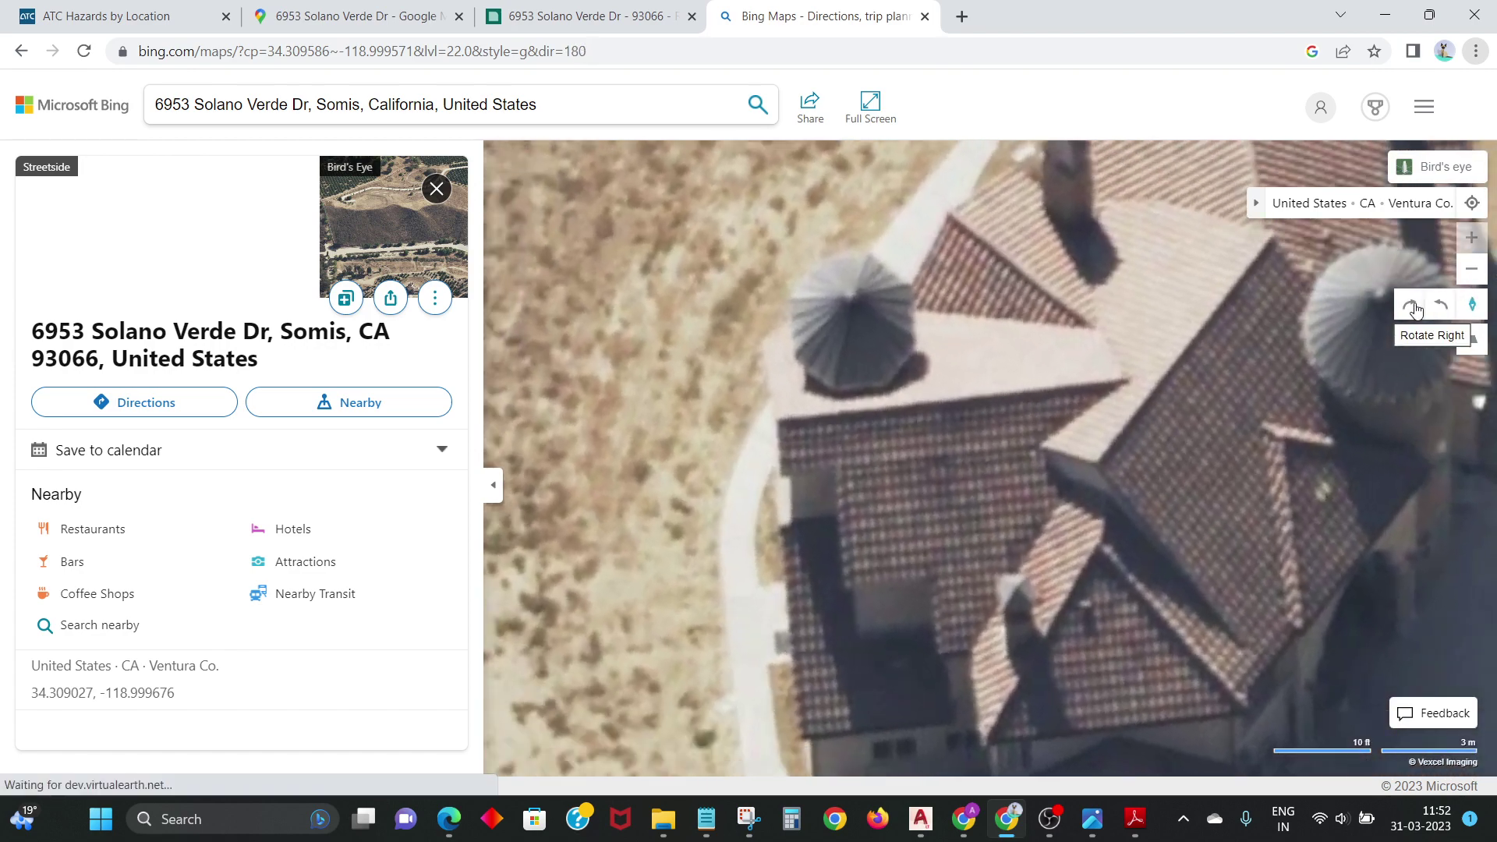
left_click_drag(1180, 339, 1243, 123)
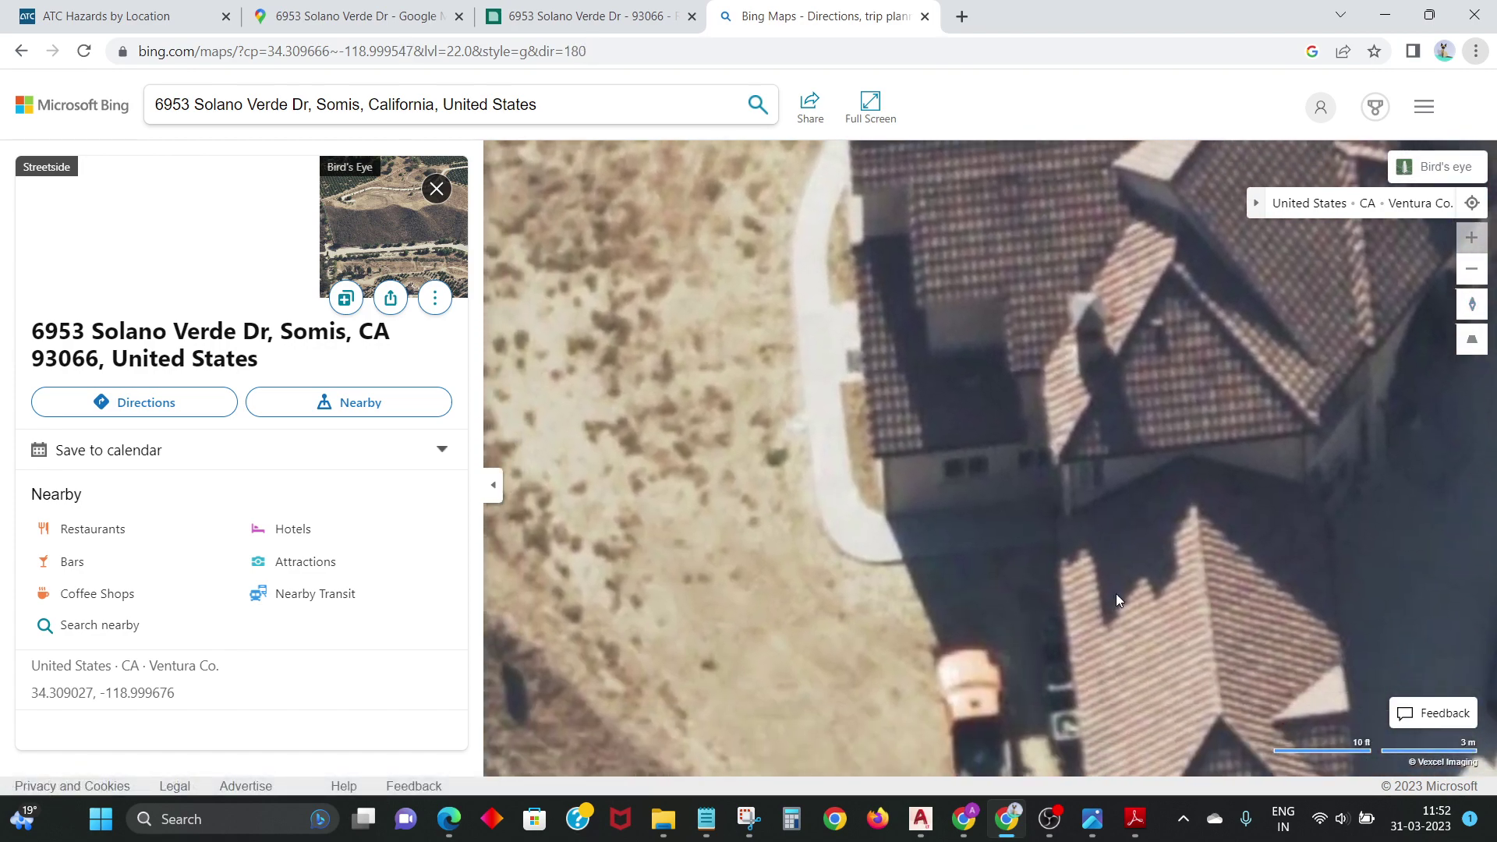
left_click_drag(1116, 593, 1177, 312)
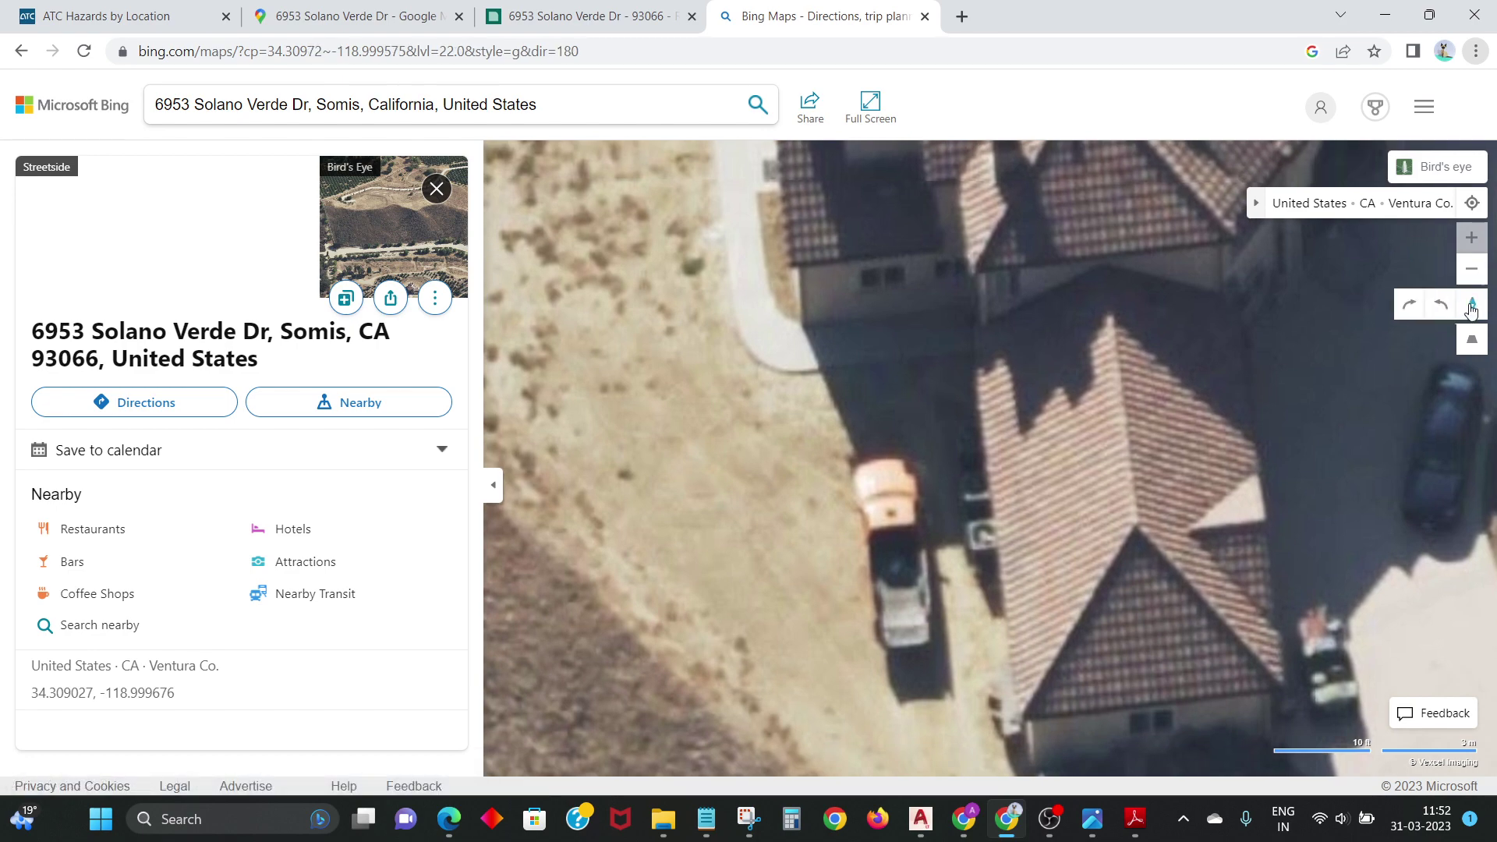
left_click(1408, 309)
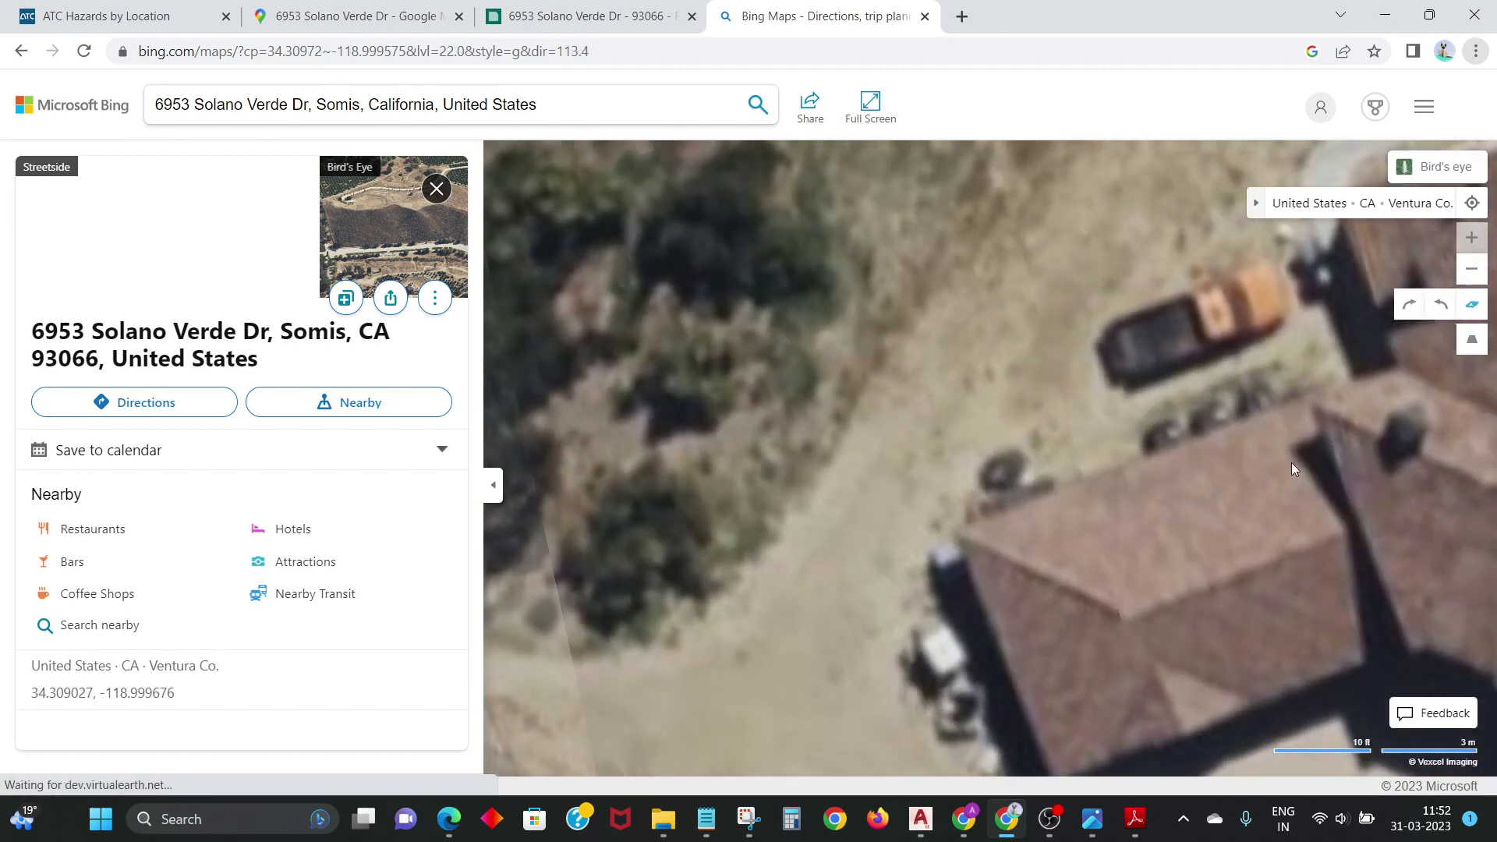
left_click_drag(1291, 462, 778, 356)
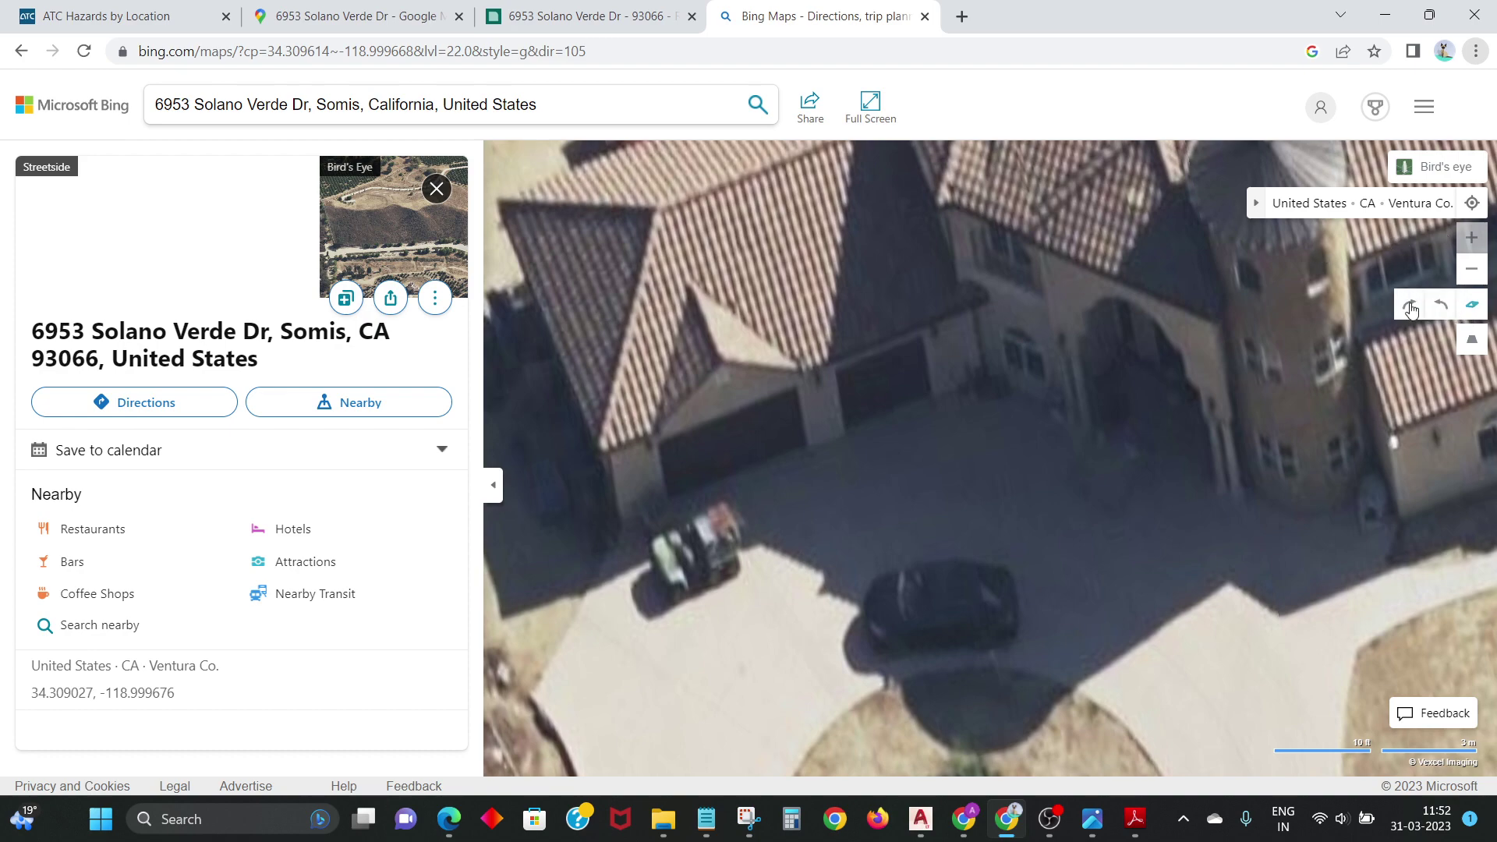
- Rotate around the house, following the white car, garages and curving driveway
left_click(1441, 306)
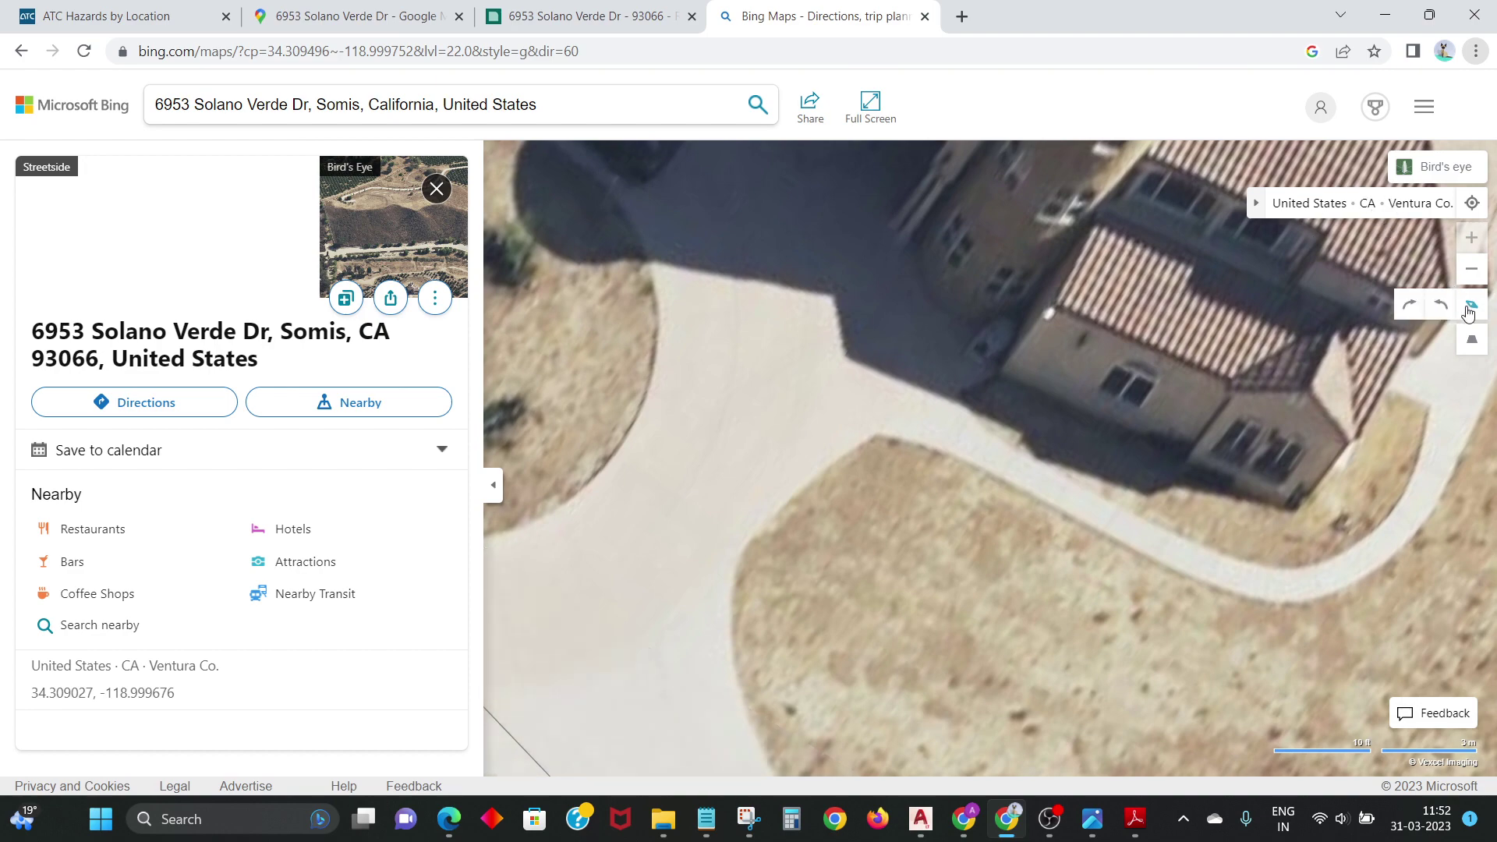
left_click(1407, 309)
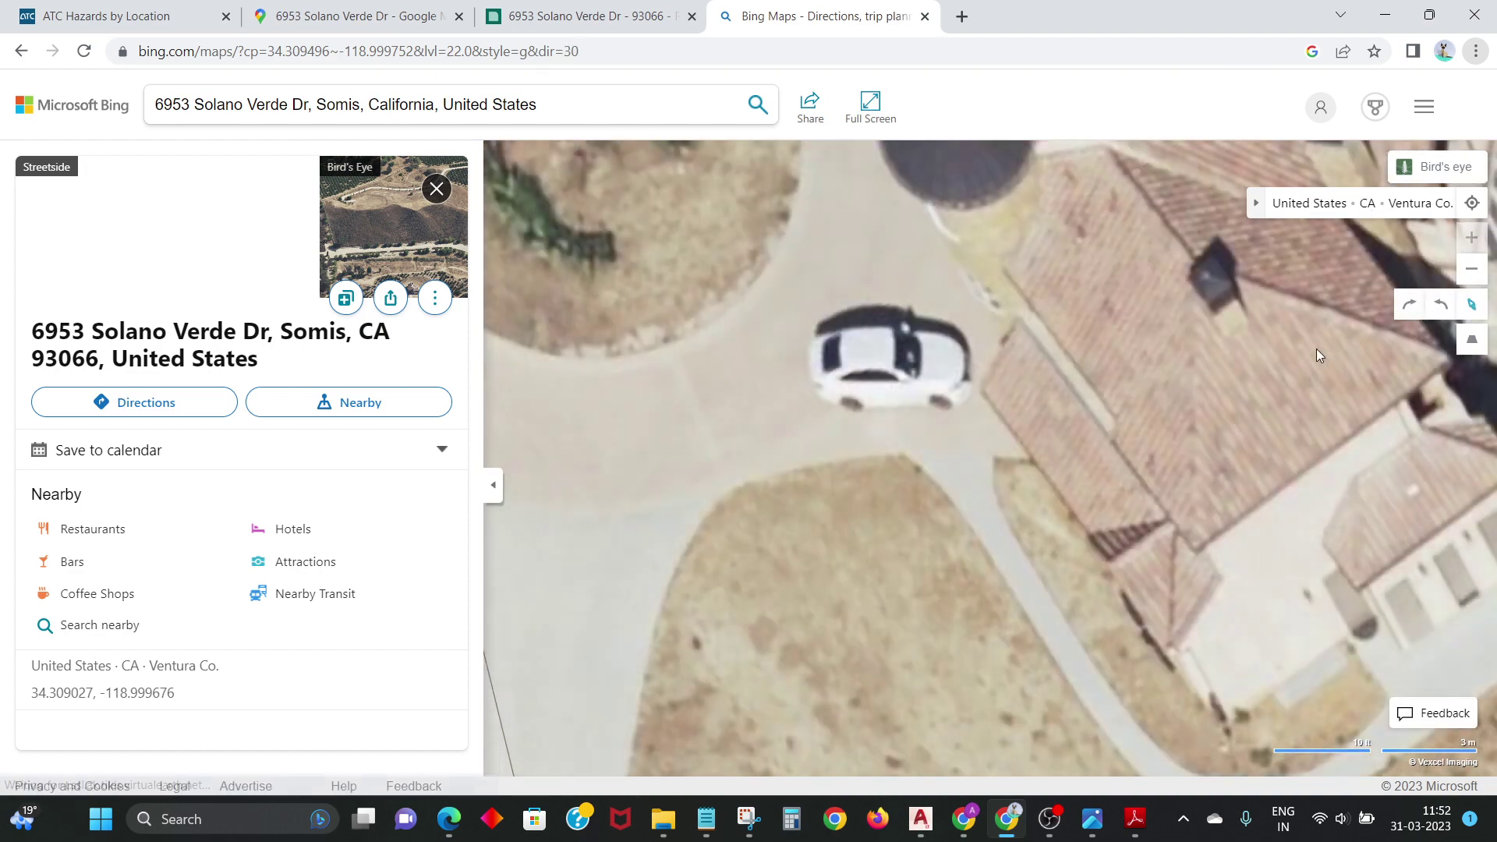
left_click_drag(1215, 457, 1035, 359)
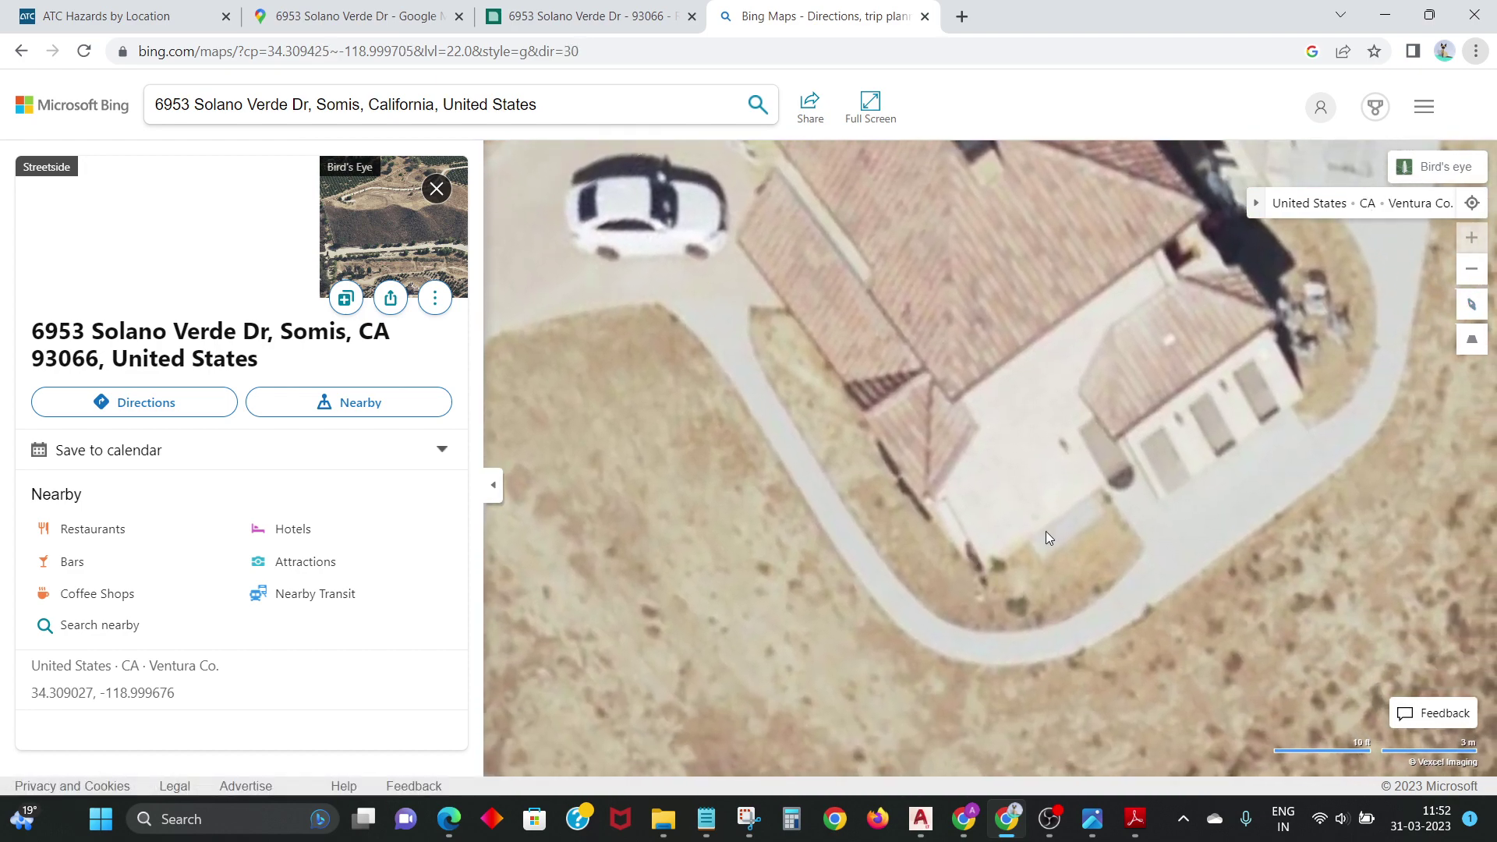
left_click_drag(1243, 424, 915, 574)
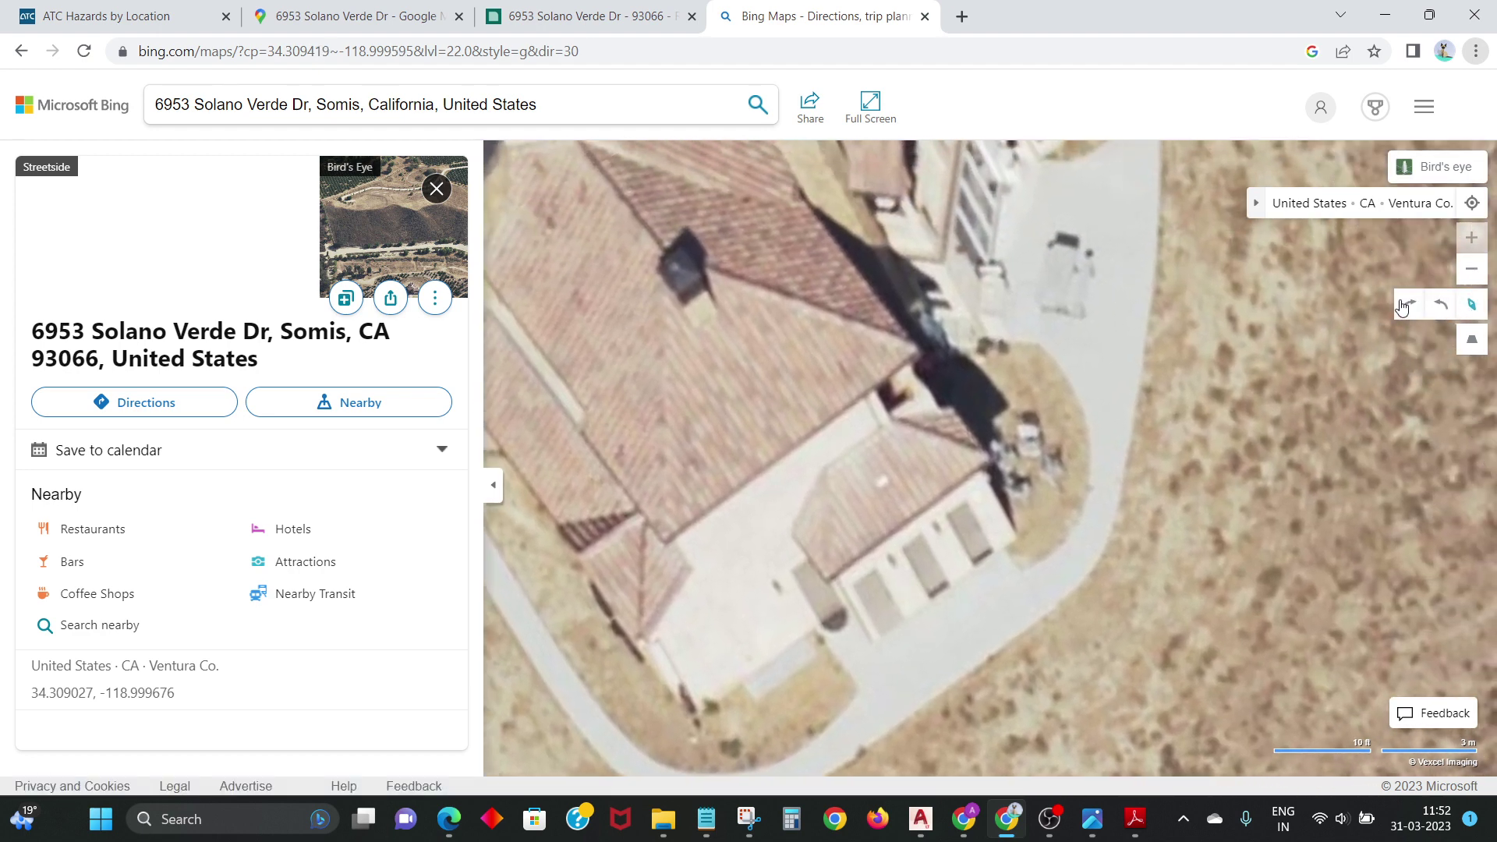
left_click(1403, 307)
left_click_drag(1210, 450, 945, 350)
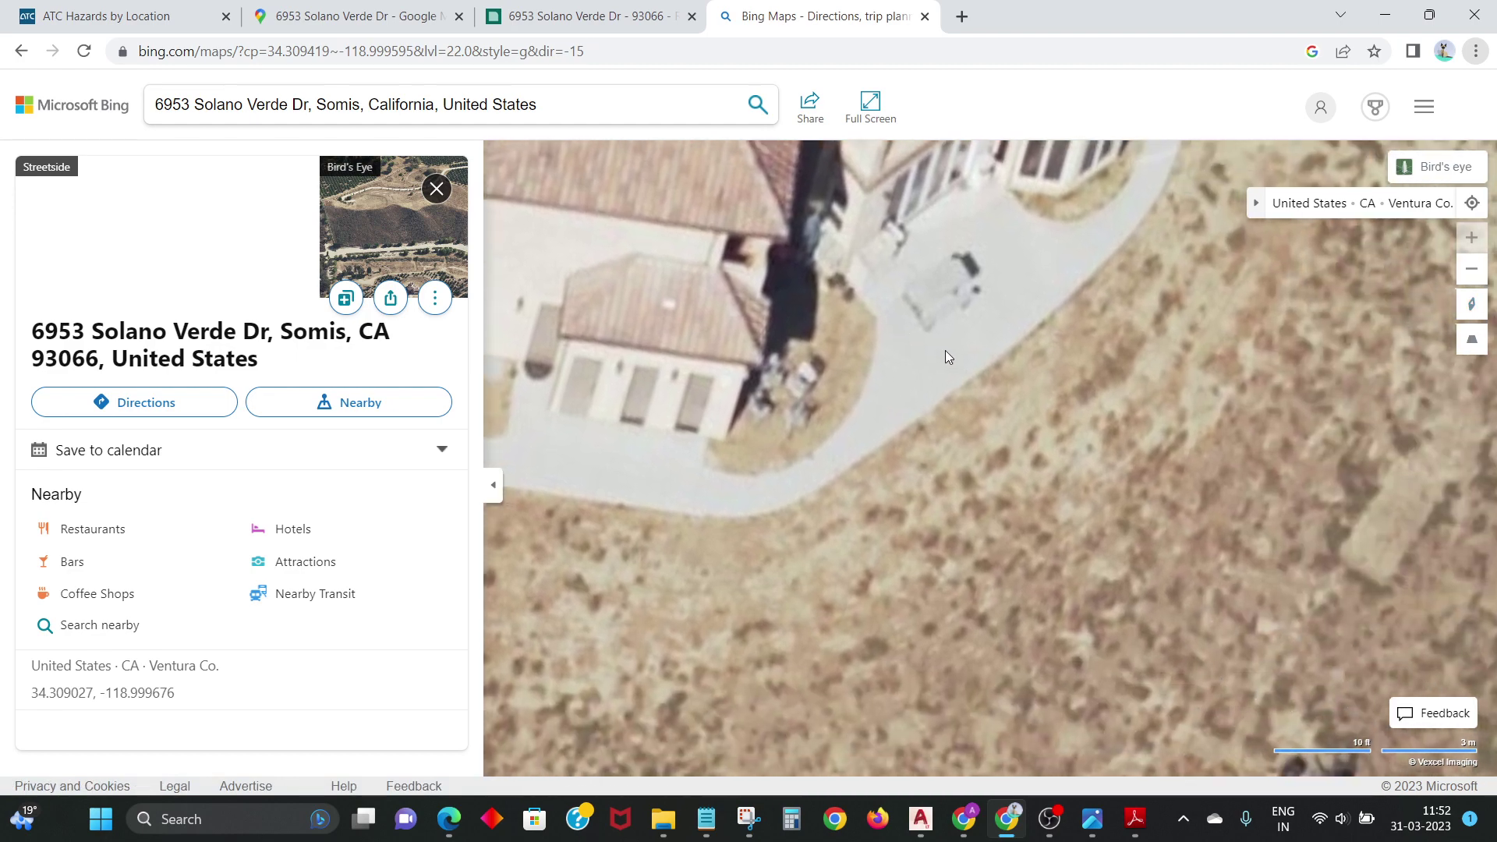
left_click(1412, 309)
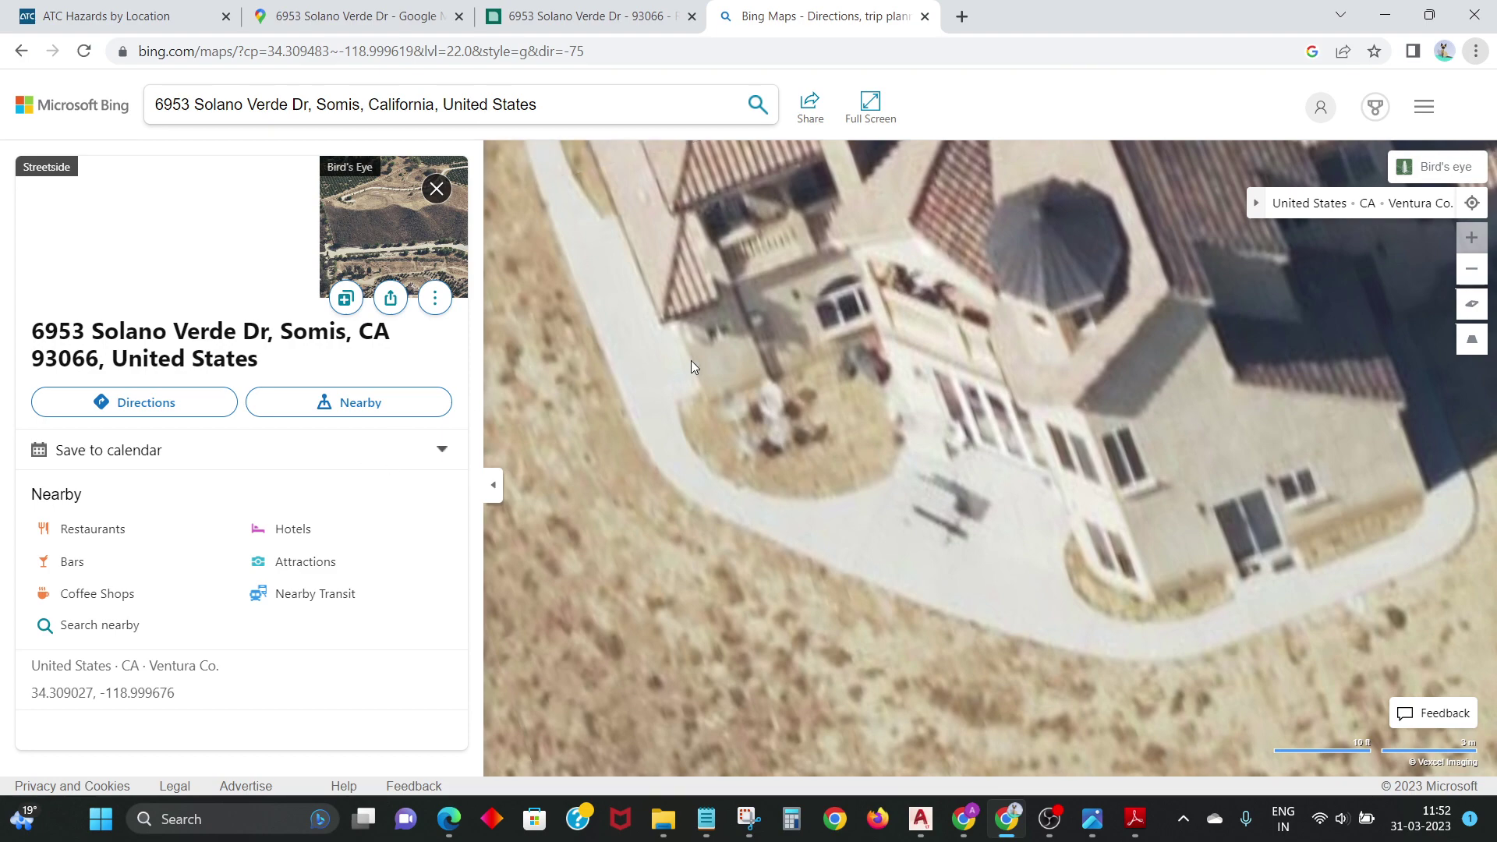
- Zoom out to an overview of the grounds, then inspect the orange truck and house side close up
scroll(693, 366, "down", 2)
scroll(821, 554, "down", 2)
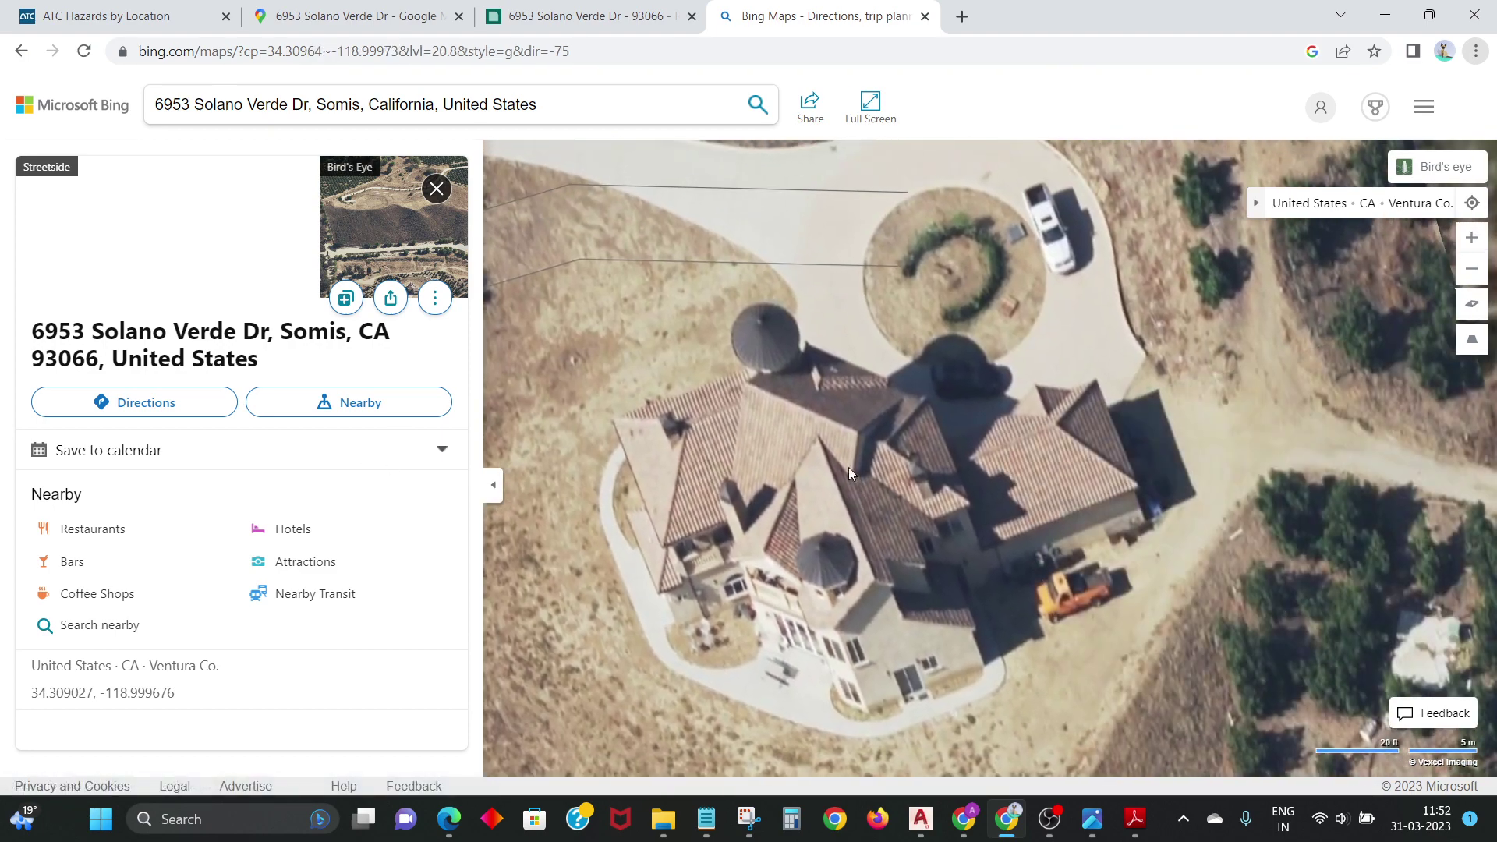
left_click_drag(849, 467, 1098, 511)
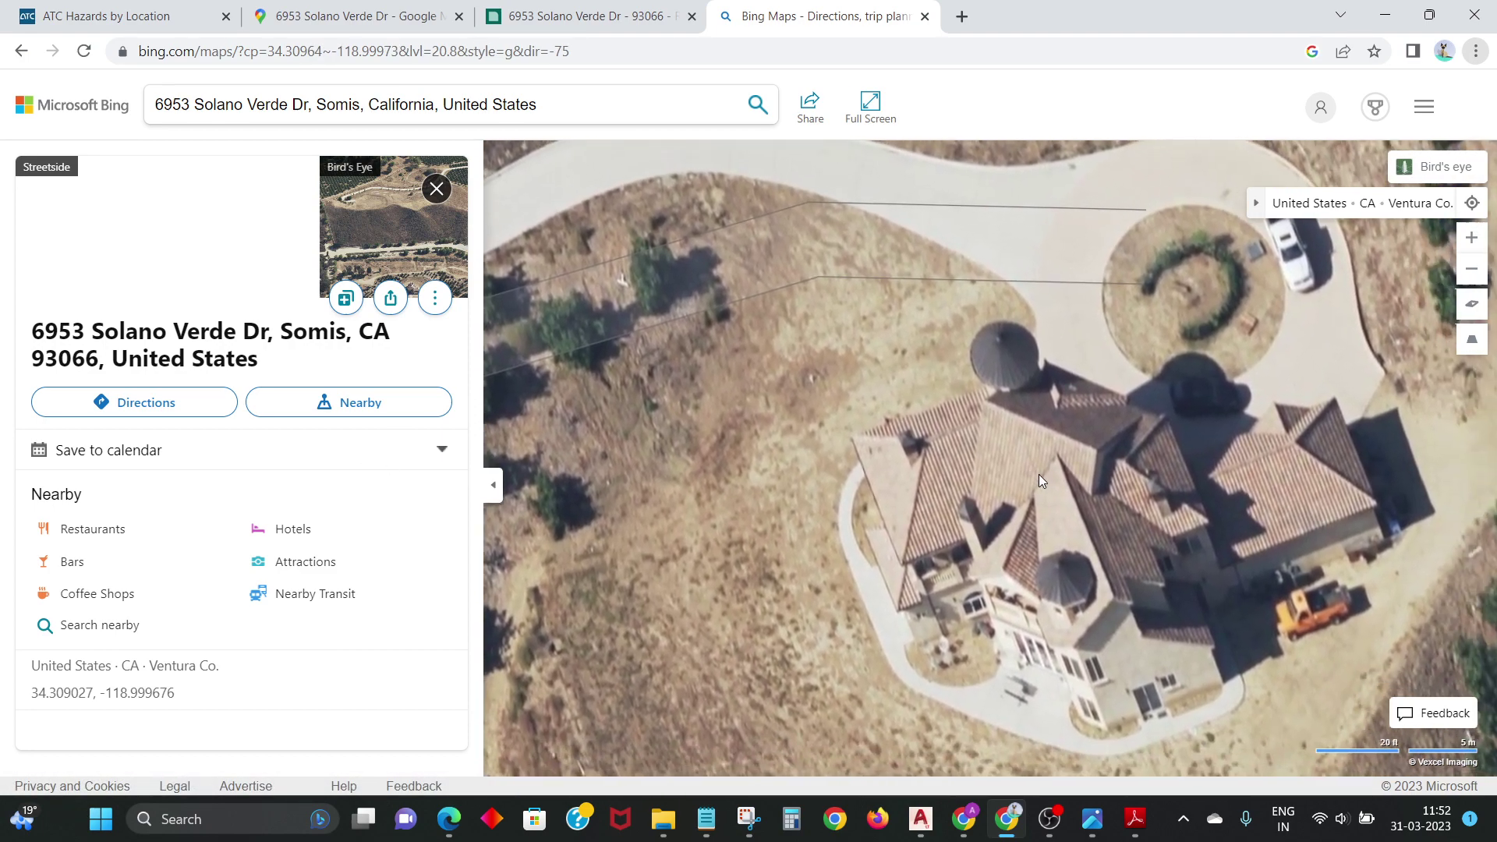
left_click_drag(1039, 474, 877, 368)
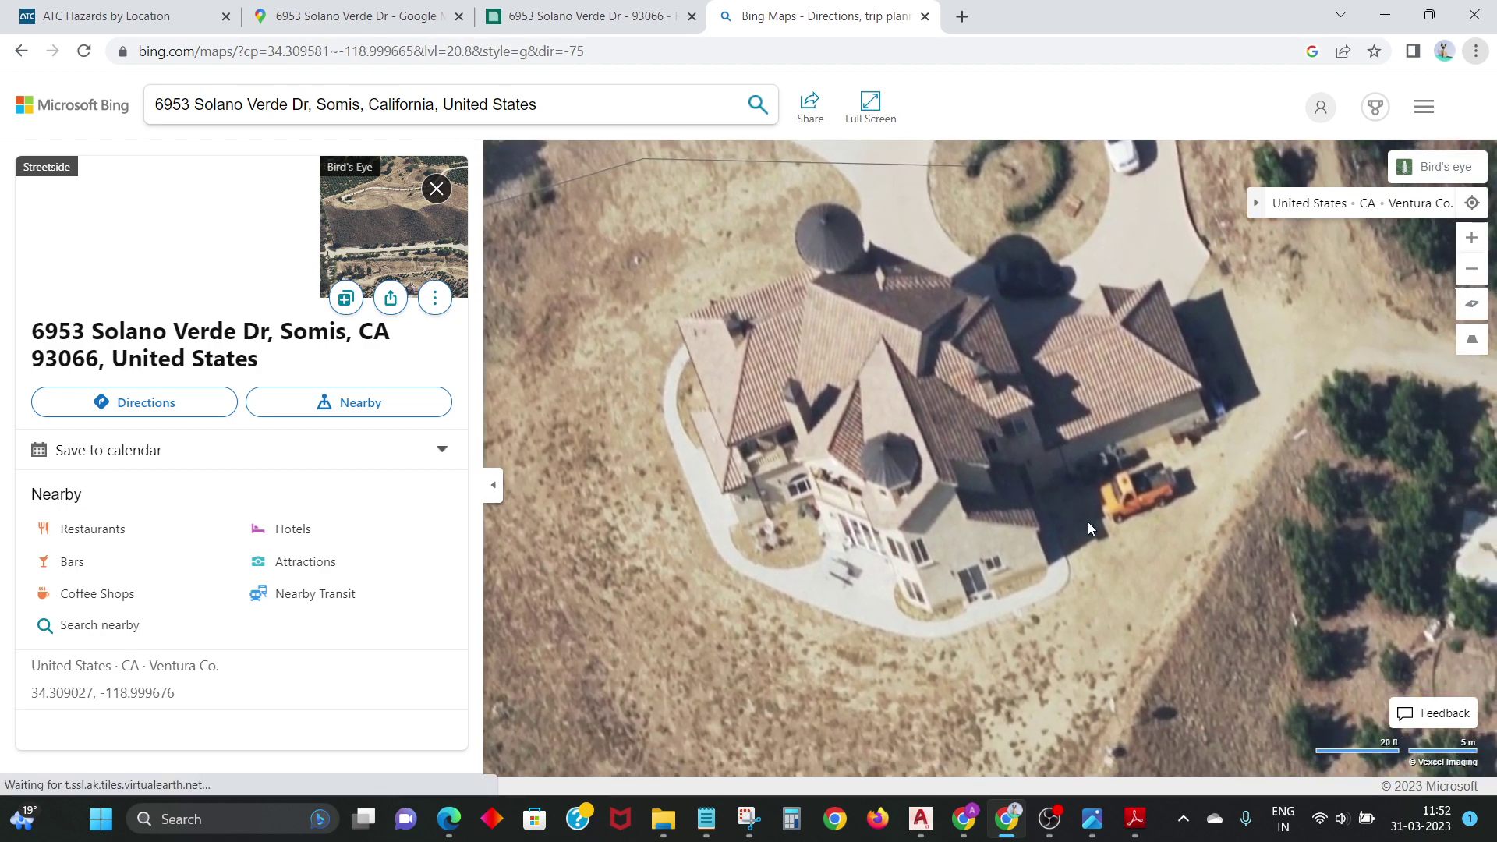
scroll(1088, 522, "up", 2)
scroll(1046, 419, "up", 2)
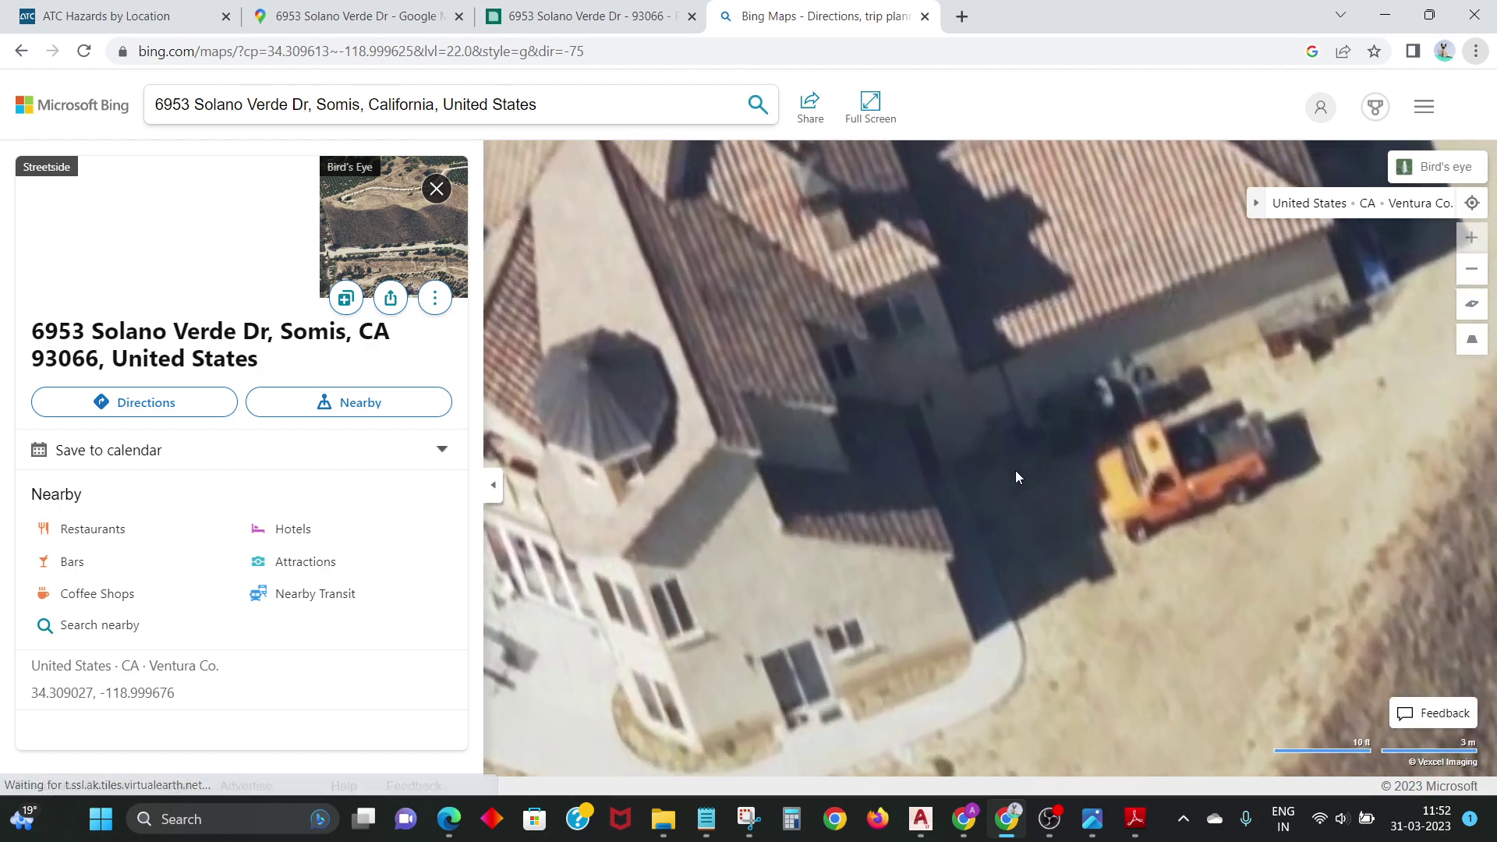
left_click_drag(1016, 477, 981, 517)
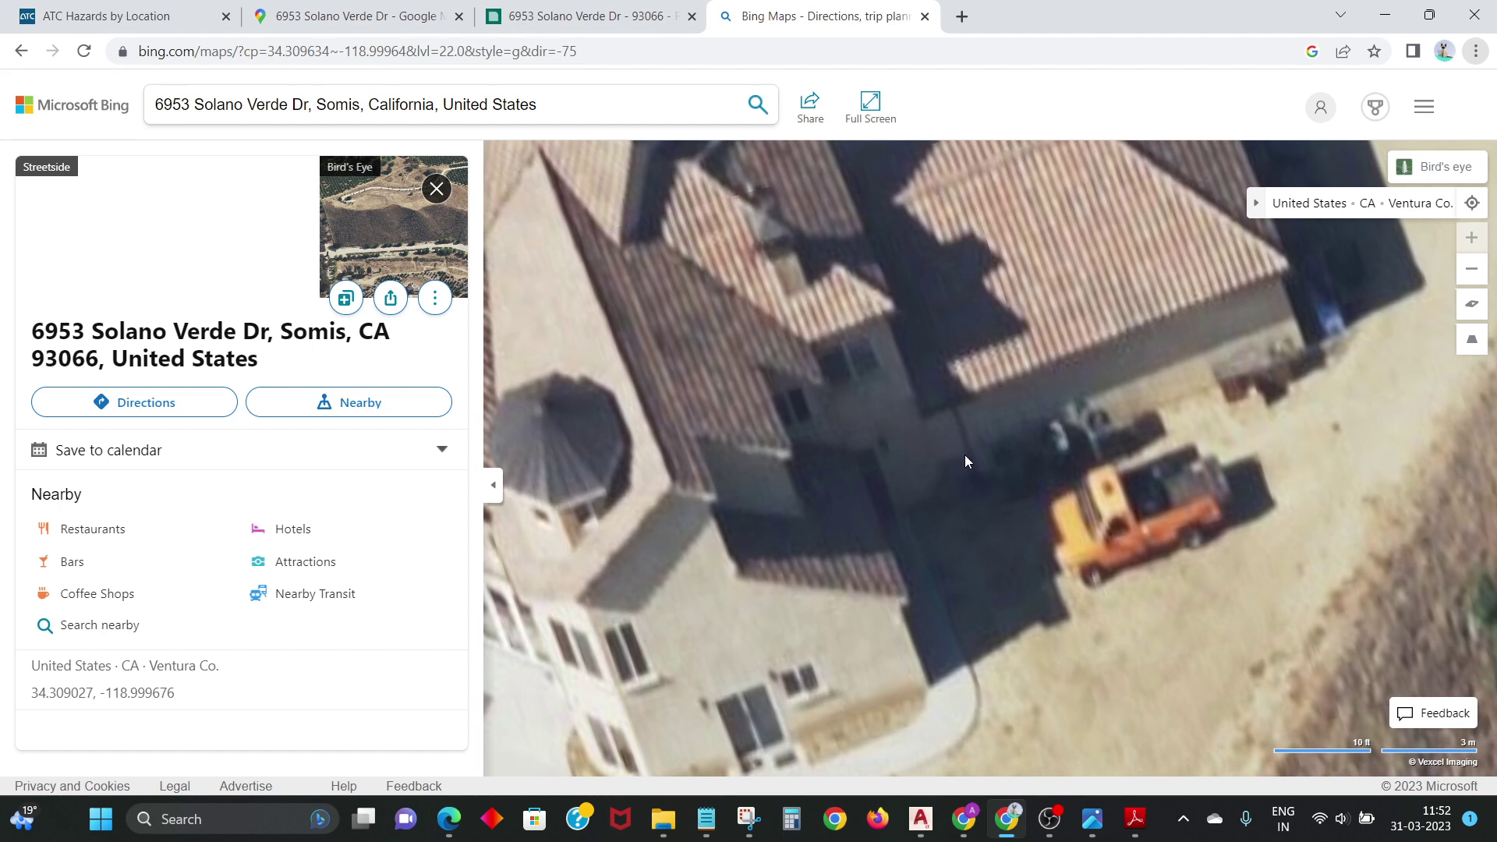
left_click_drag(1001, 616, 1075, 480)
mouse_move(706, 485)
left_mouse_down()
mouse_move(900, 426)
mouse_move(1099, 494)
left_mouse_up()
mouse_move(740, 325)
left_mouse_down()
mouse_move(886, 419)
mouse_move(816, 639)
mouse_move(961, 512)
mouse_move(845, 454)
mouse_move(955, 636)
left_mouse_up()
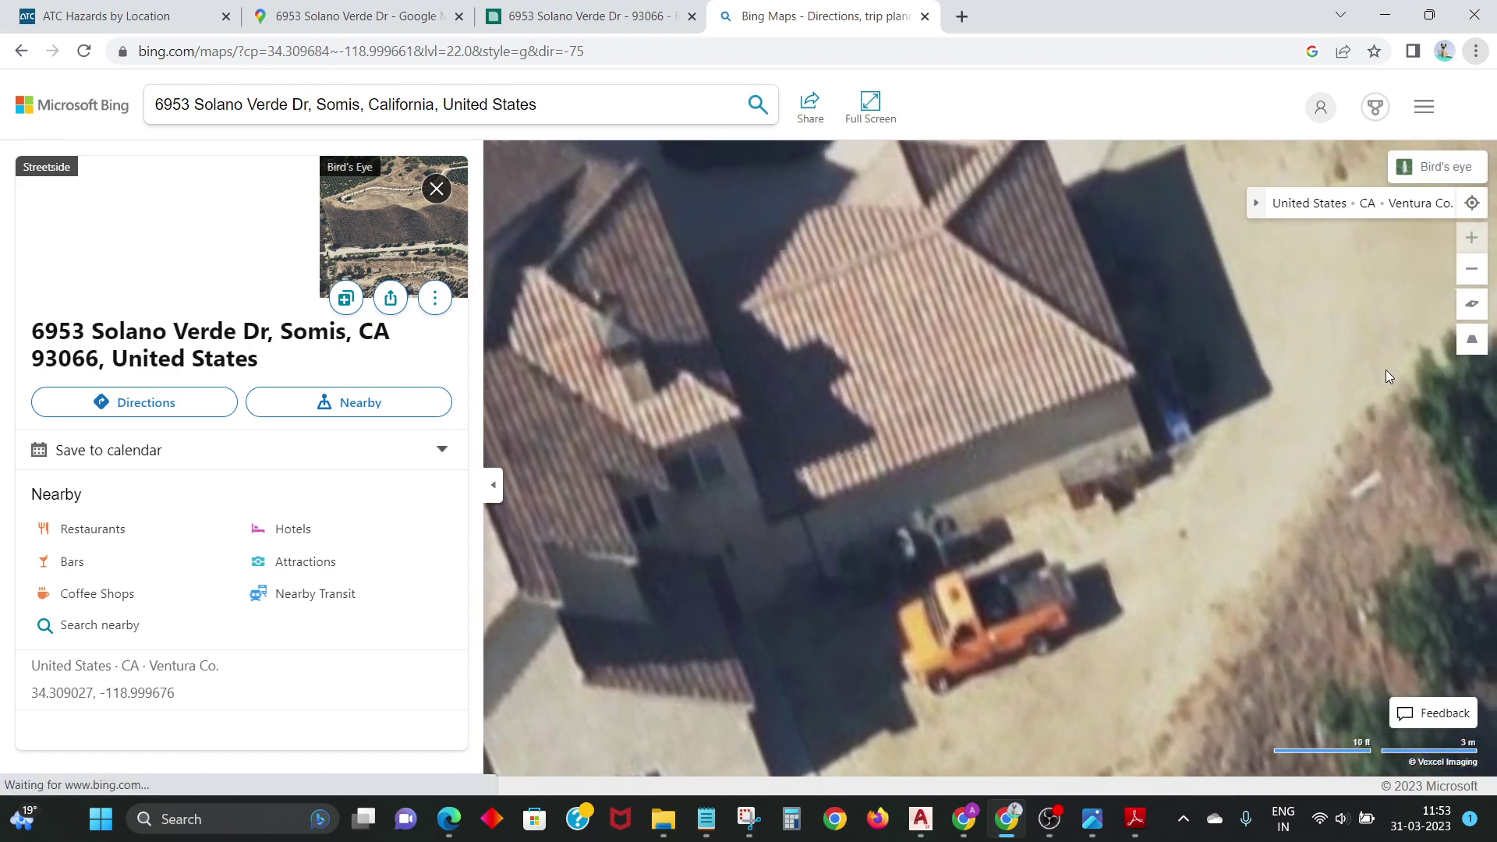
- Rotate once more over the roof and truck, then switch to Hybrid style
left_click(1411, 306)
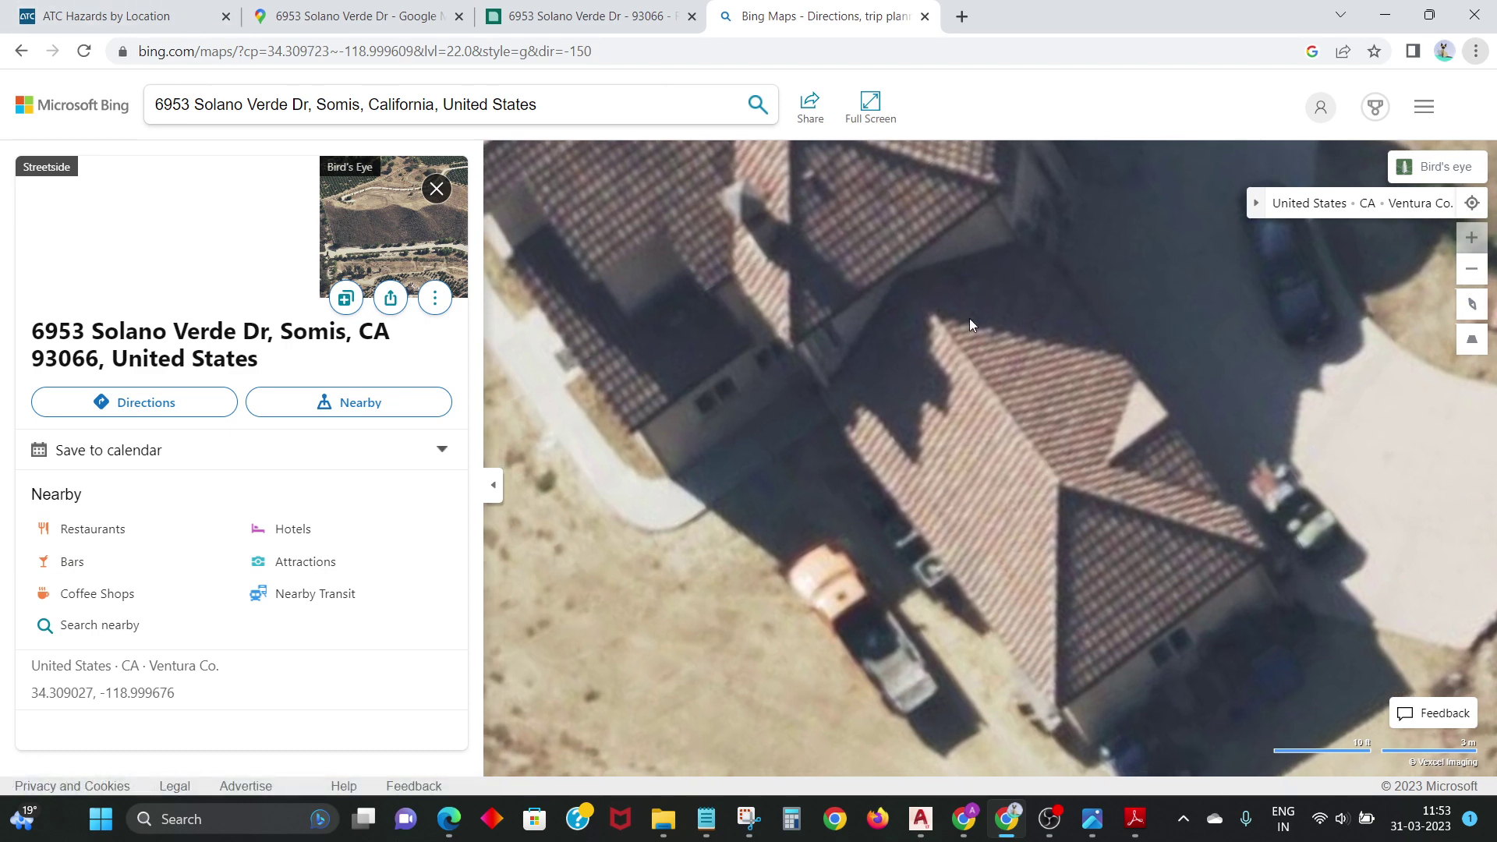
left_click_drag(970, 318, 923, 574)
left_click(1443, 167)
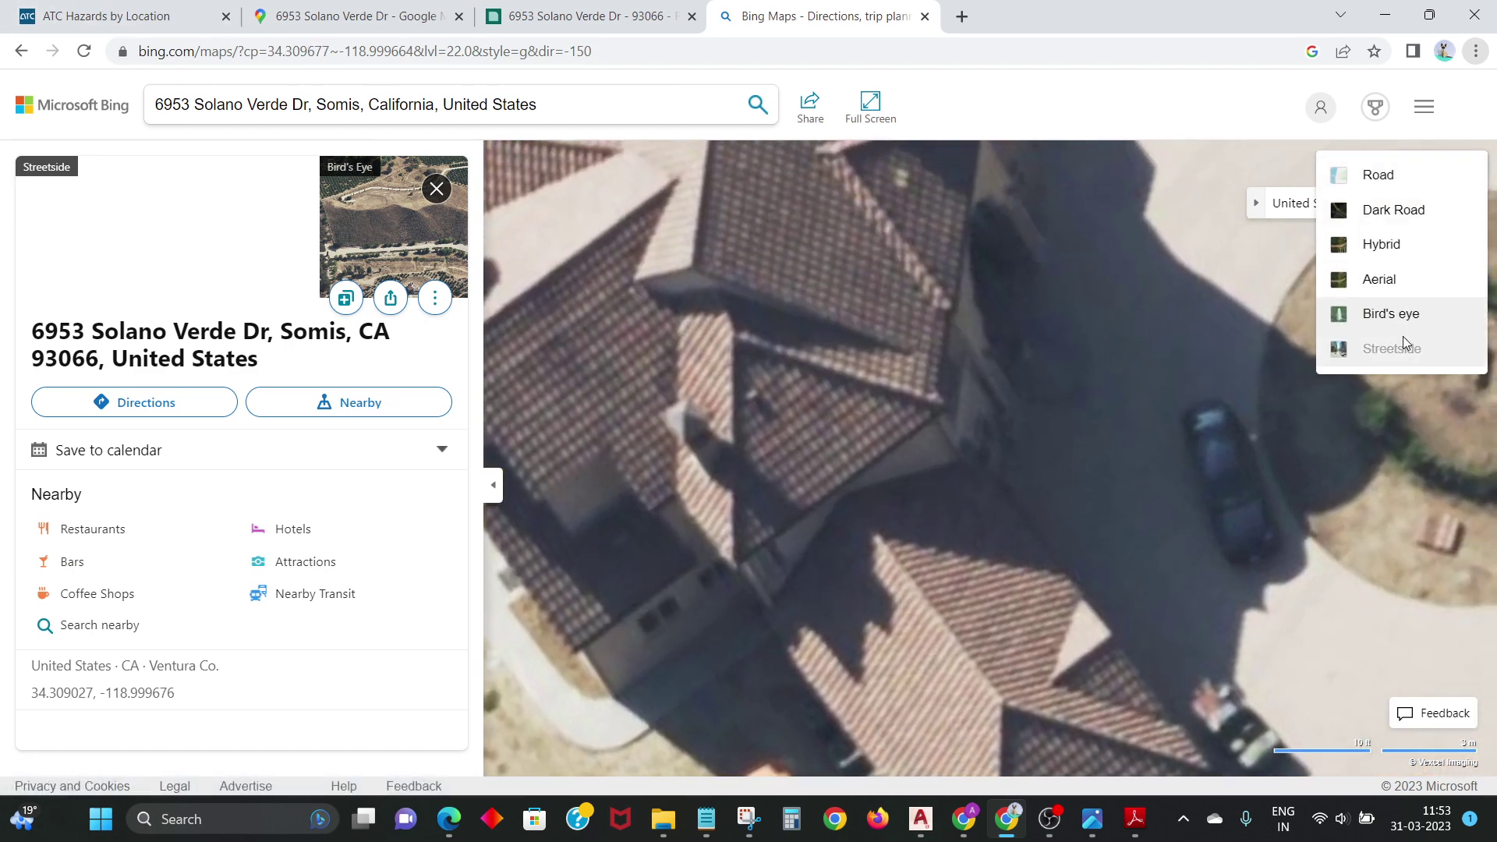
left_click(1402, 248)
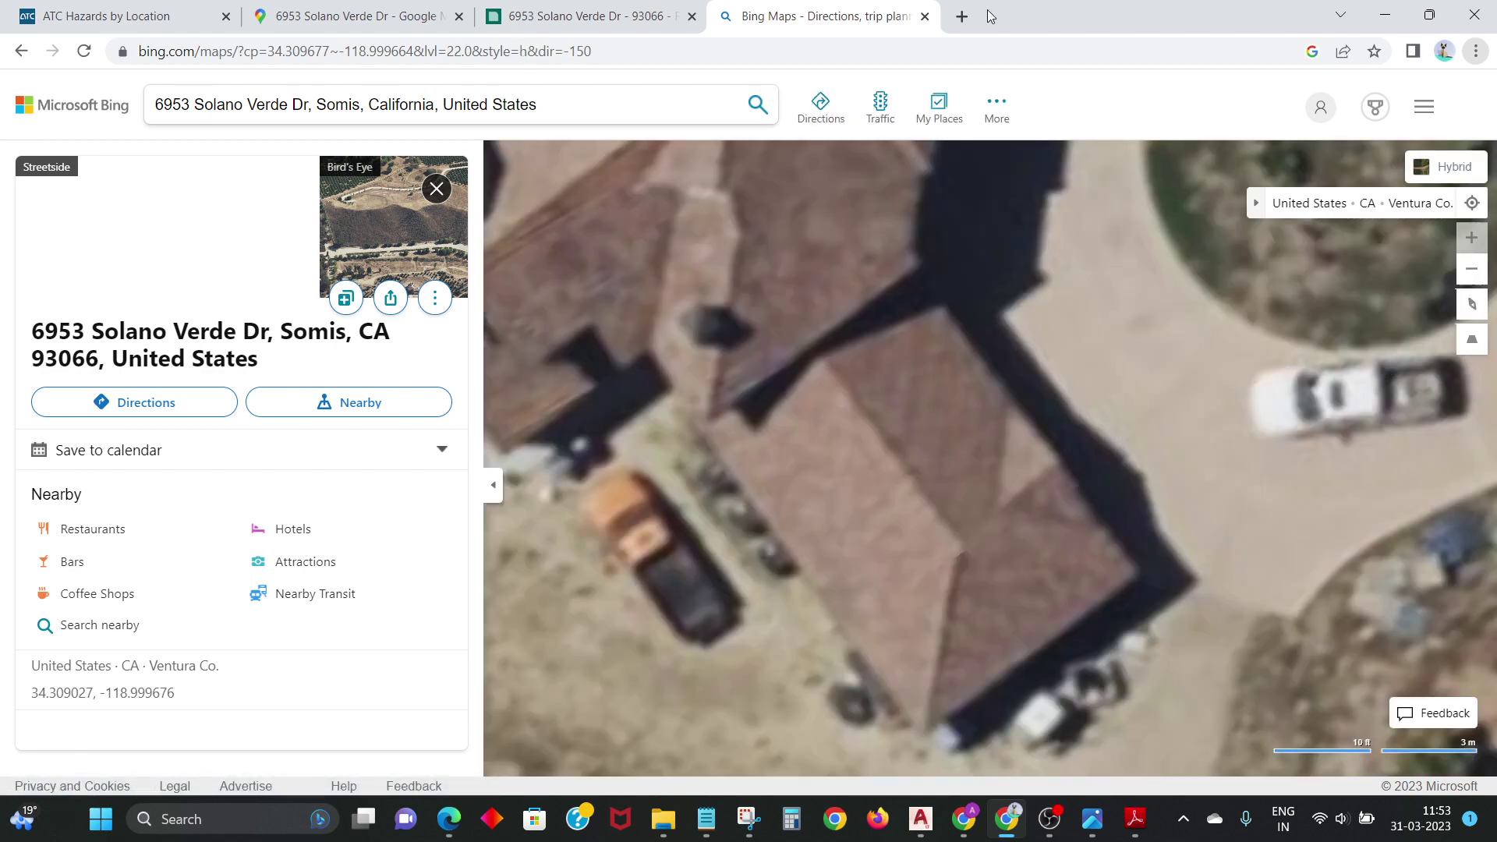
- Search the property address in a new tab and view the Zillow listing's home details
left_click(962, 16)
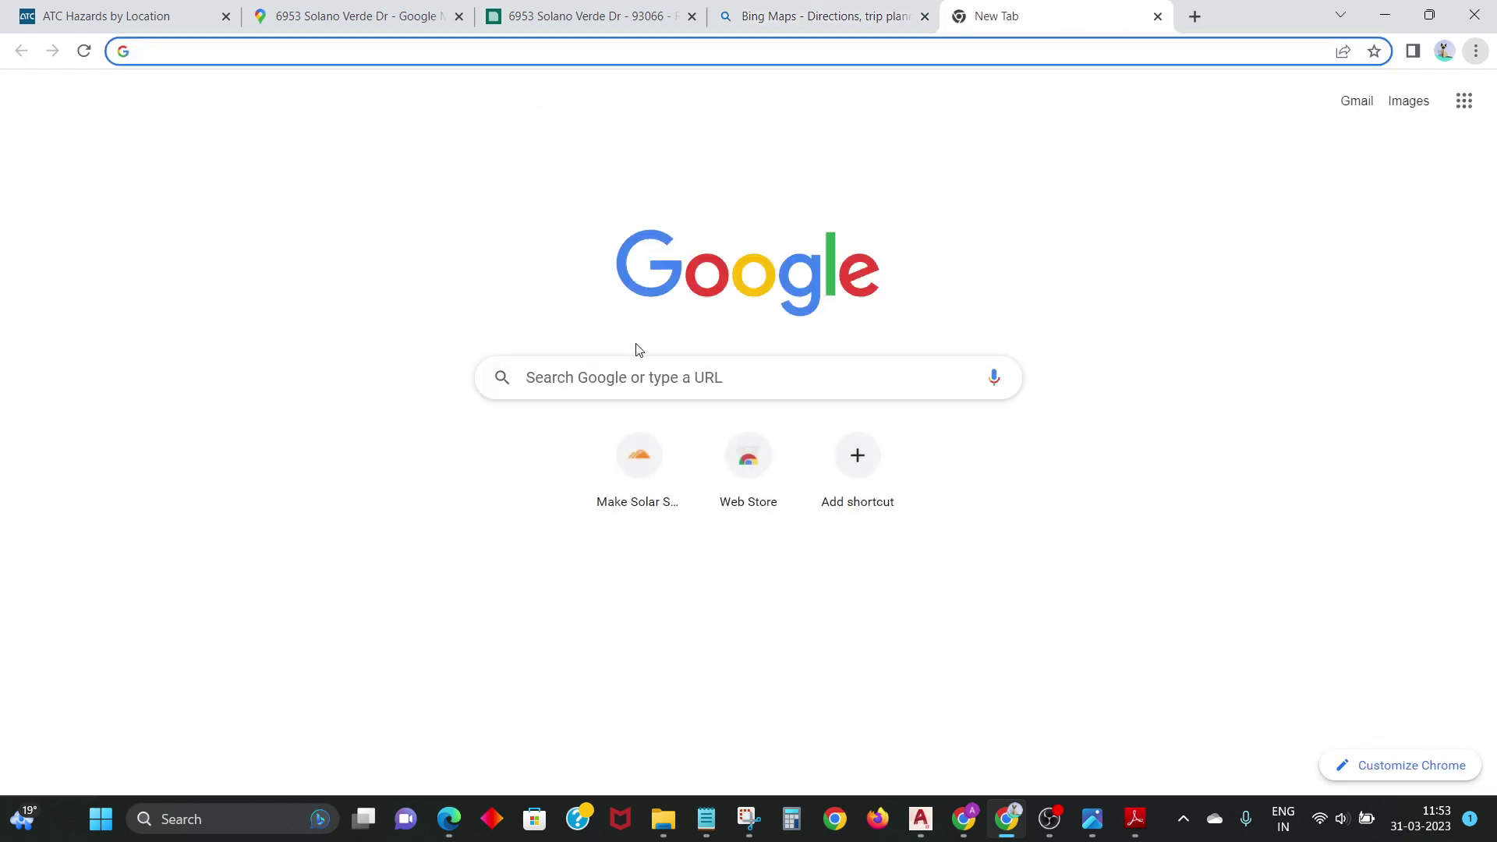
left_click(610, 378)
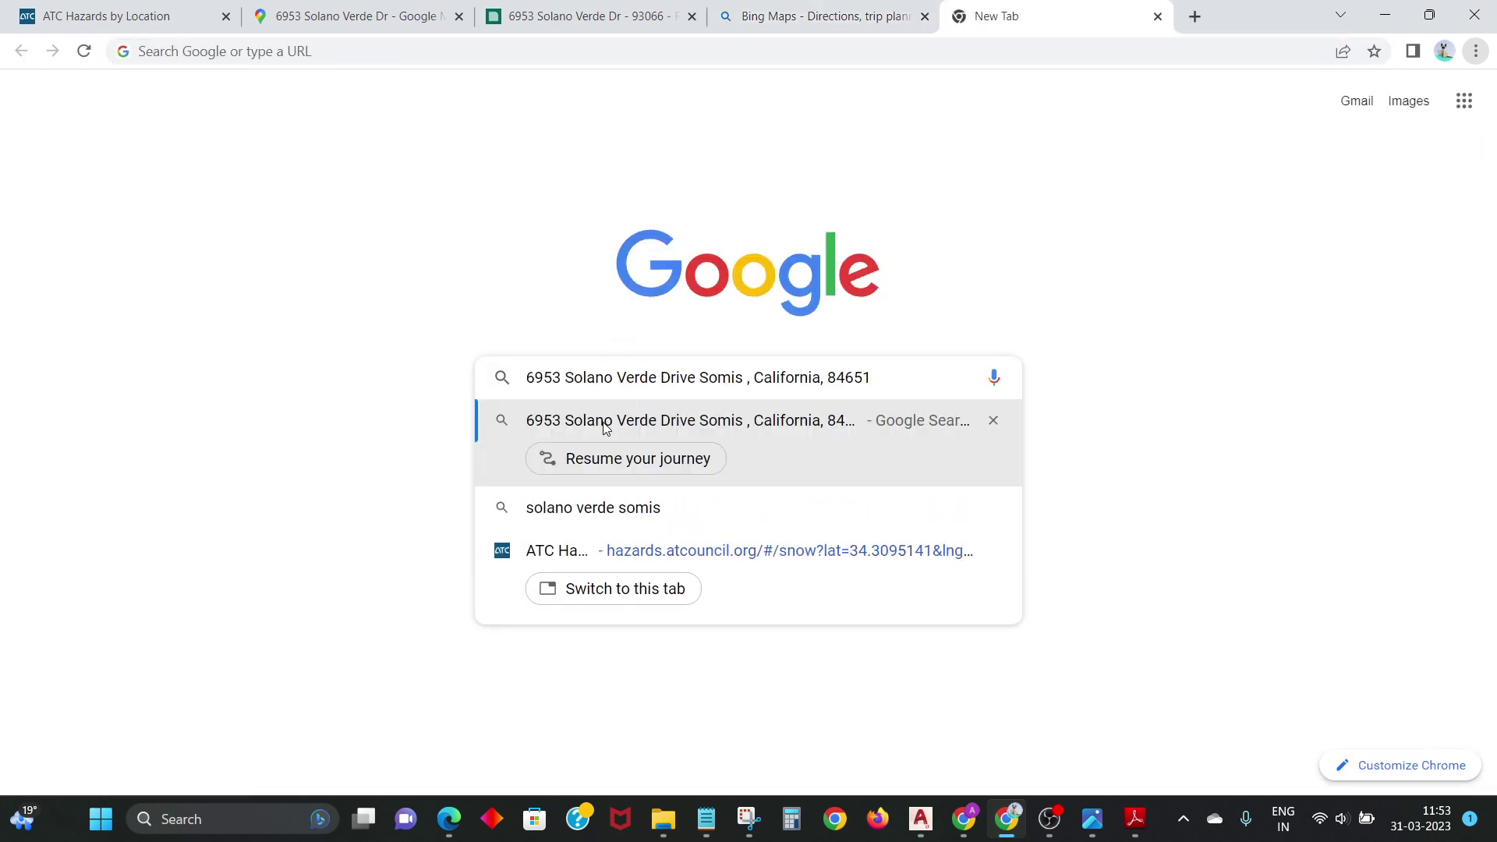
left_click(606, 427)
scroll(490, 409, "down", 5)
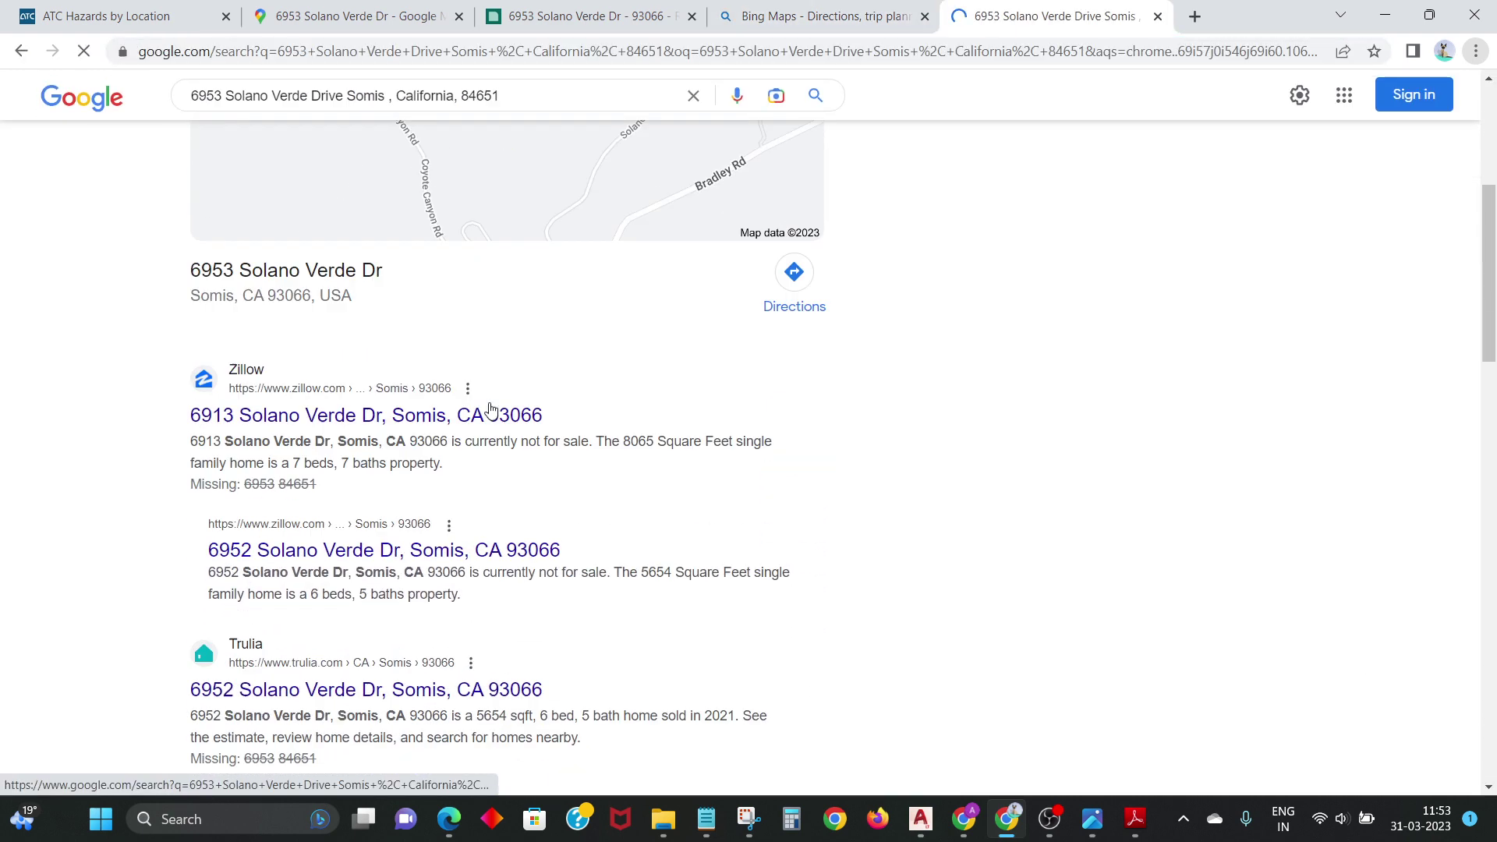
scroll(491, 408, "down", 1)
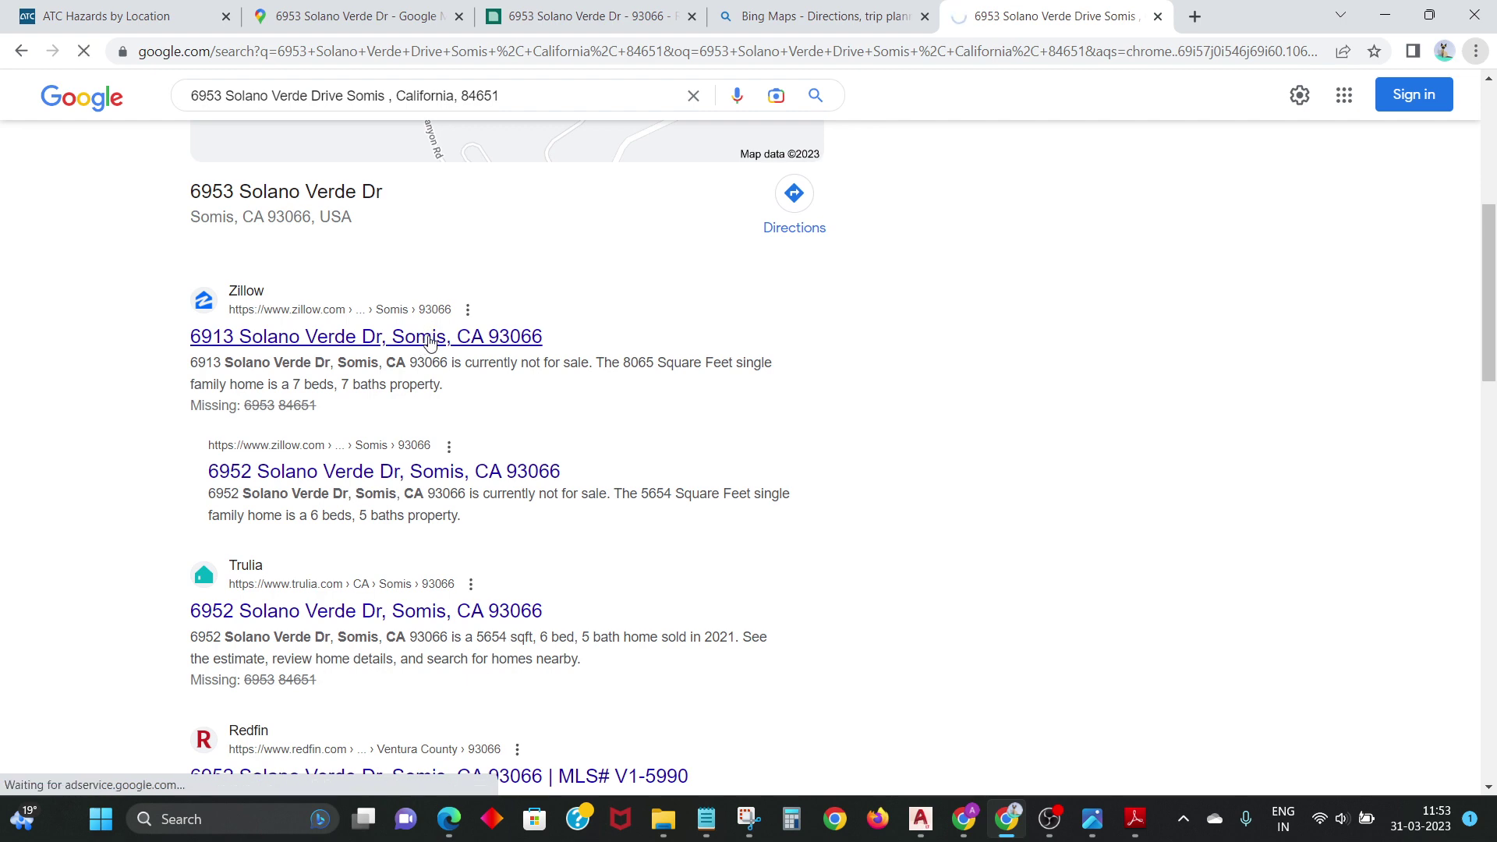
left_click(430, 342)
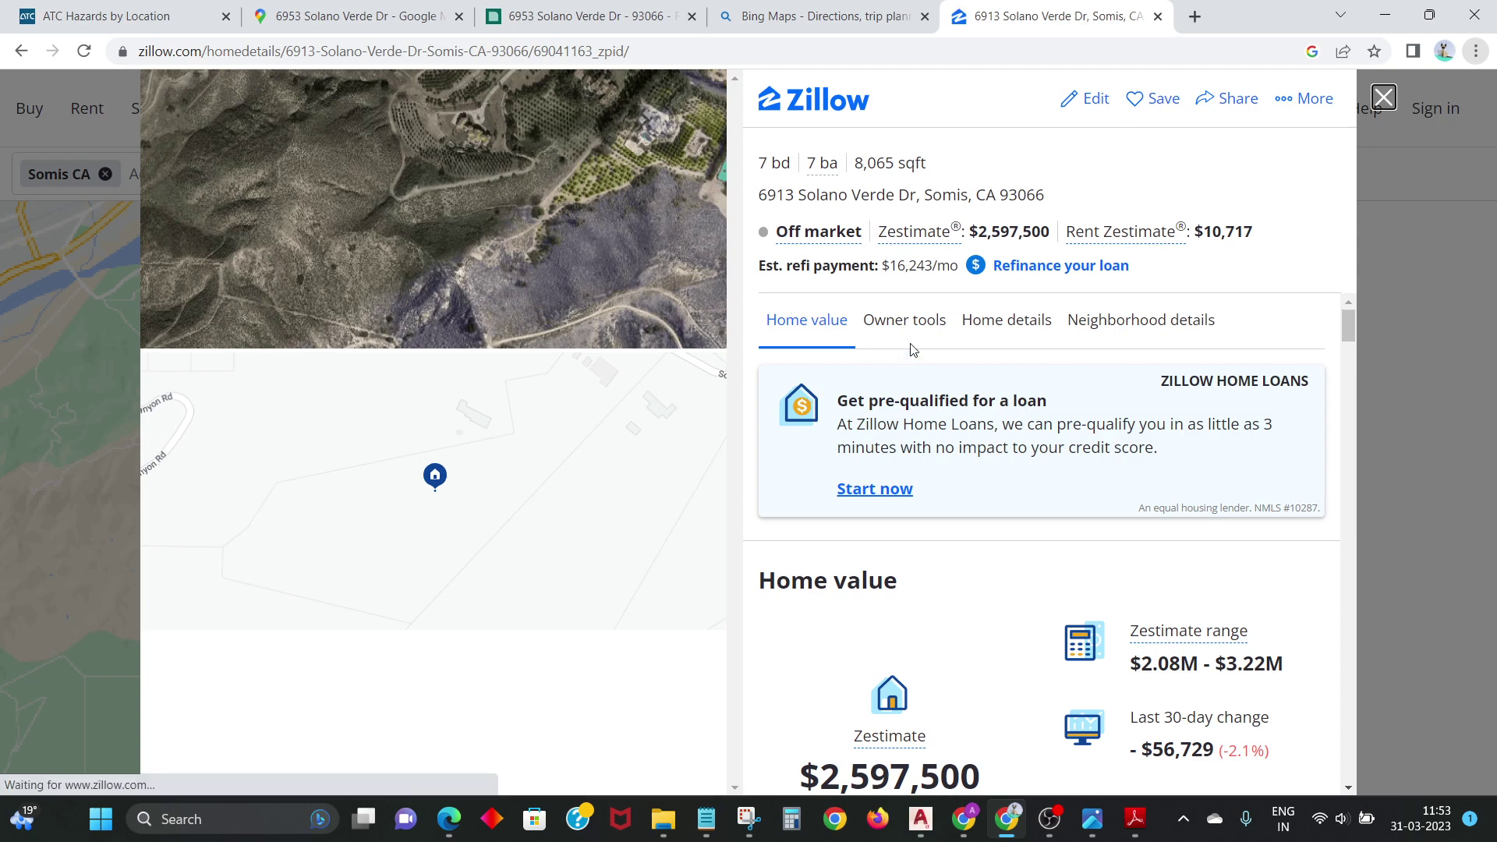
left_click(1006, 315)
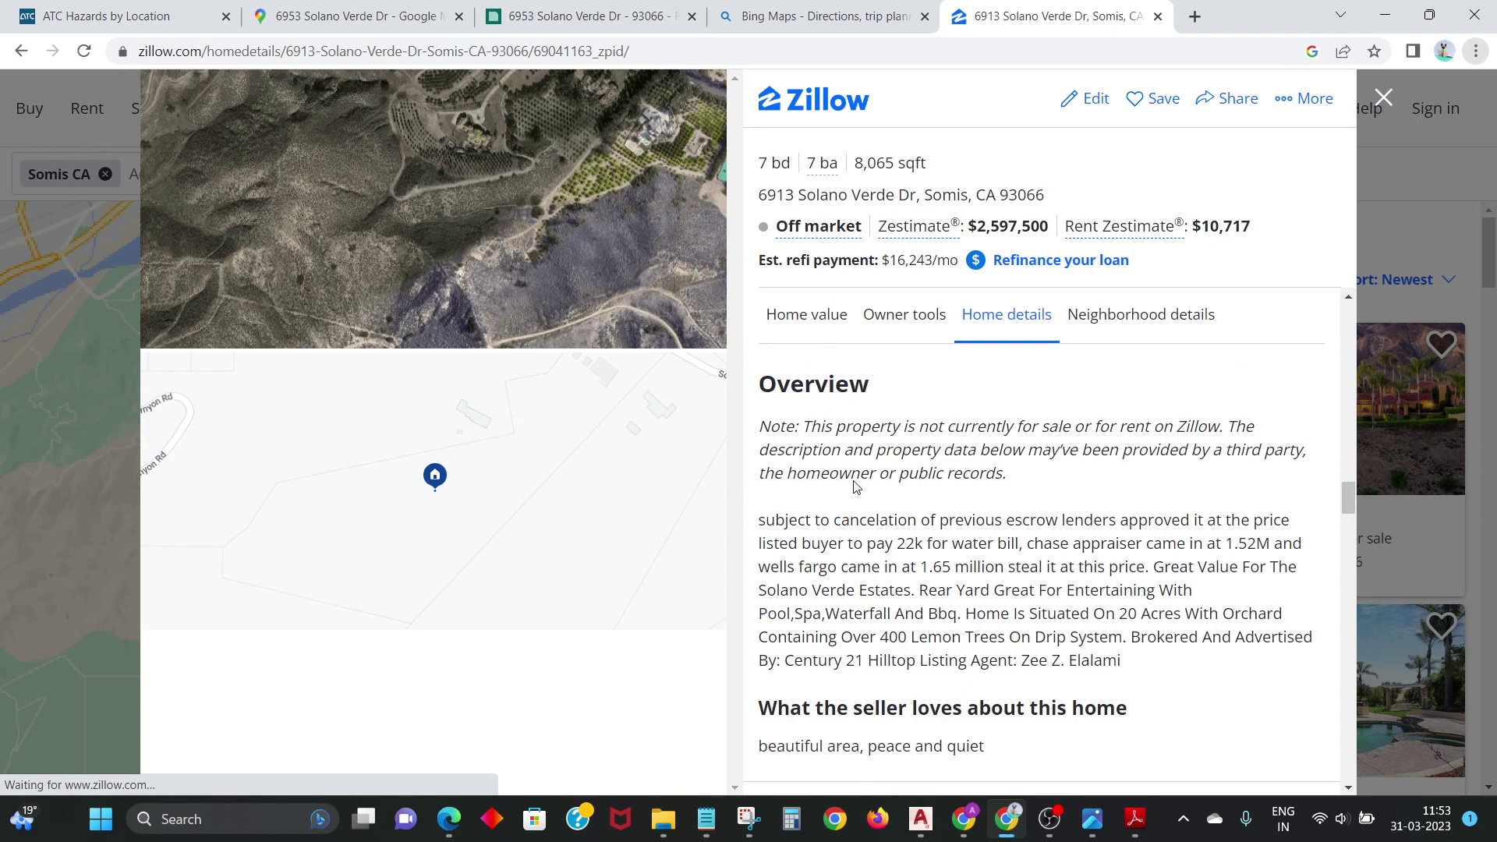
- Return to the search results and open the neighbouring home's Trulia listing
scroll(1120, 511, "up", 3)
scroll(1121, 511, "up", 5)
scroll(1121, 511, "up", 5)
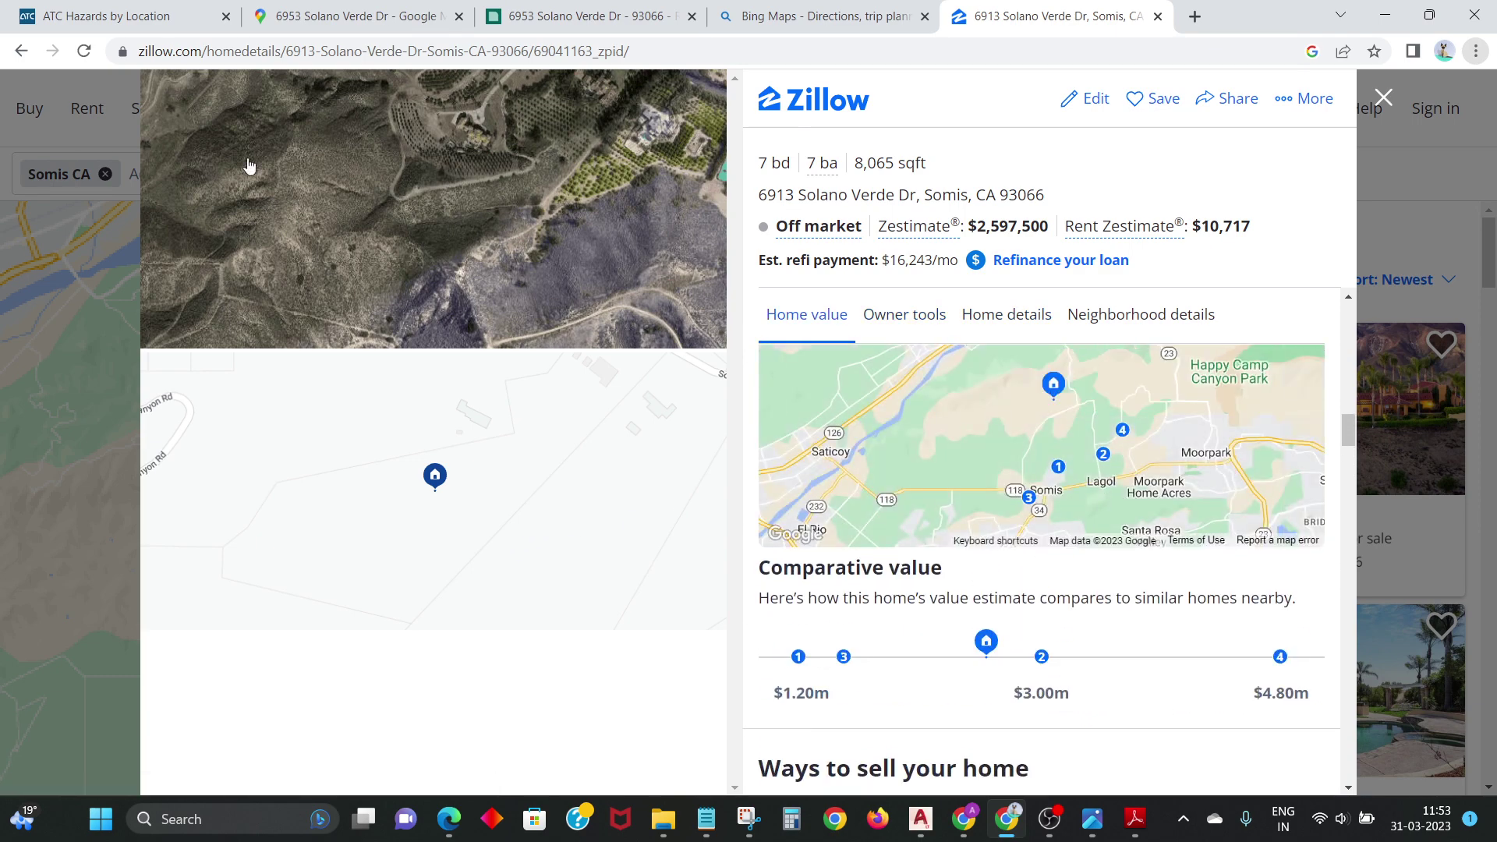
left_click(23, 53)
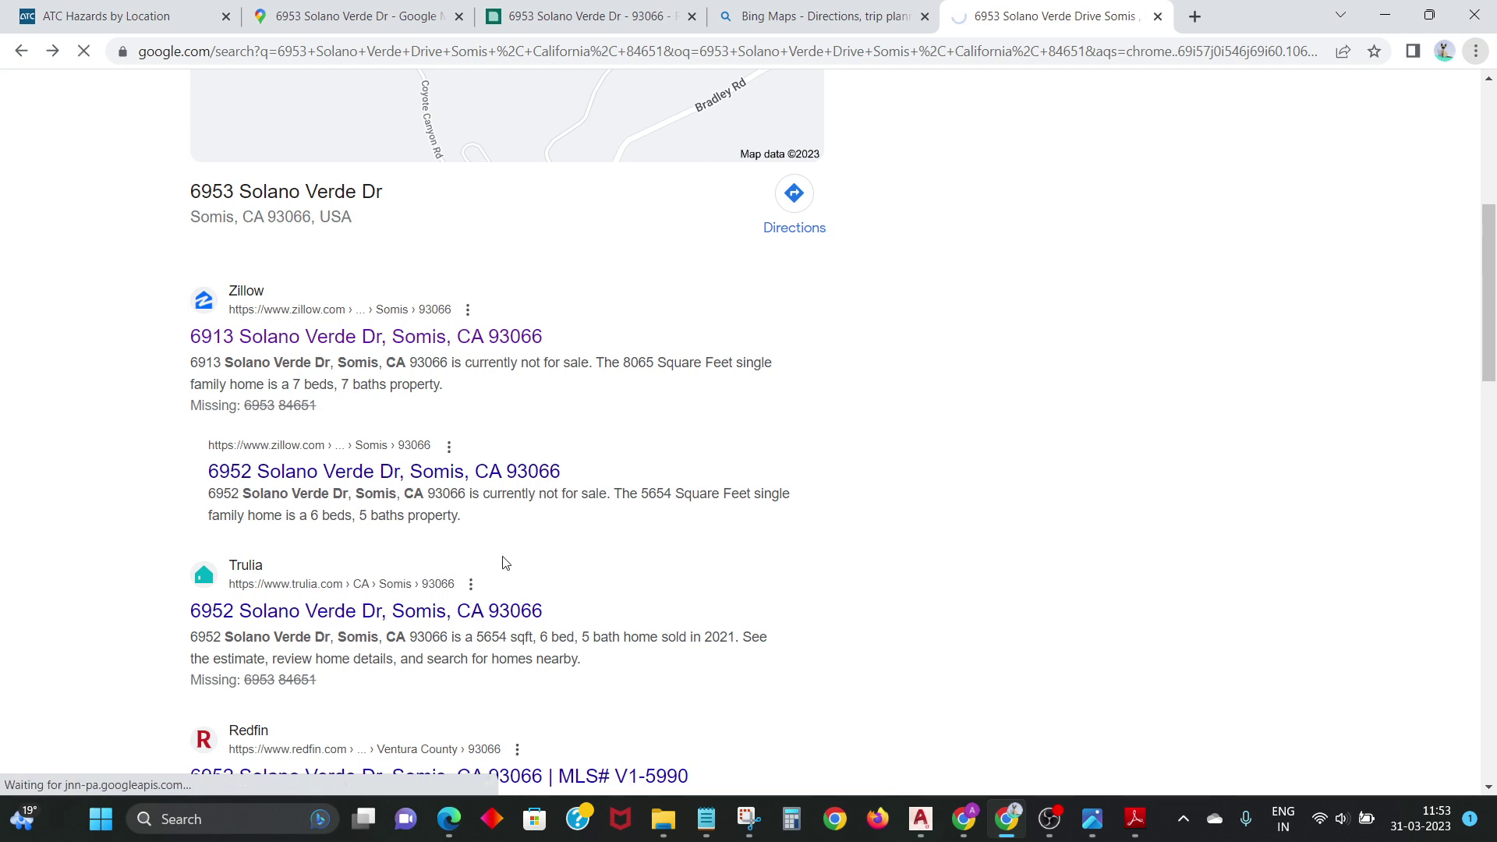
left_click(365, 613)
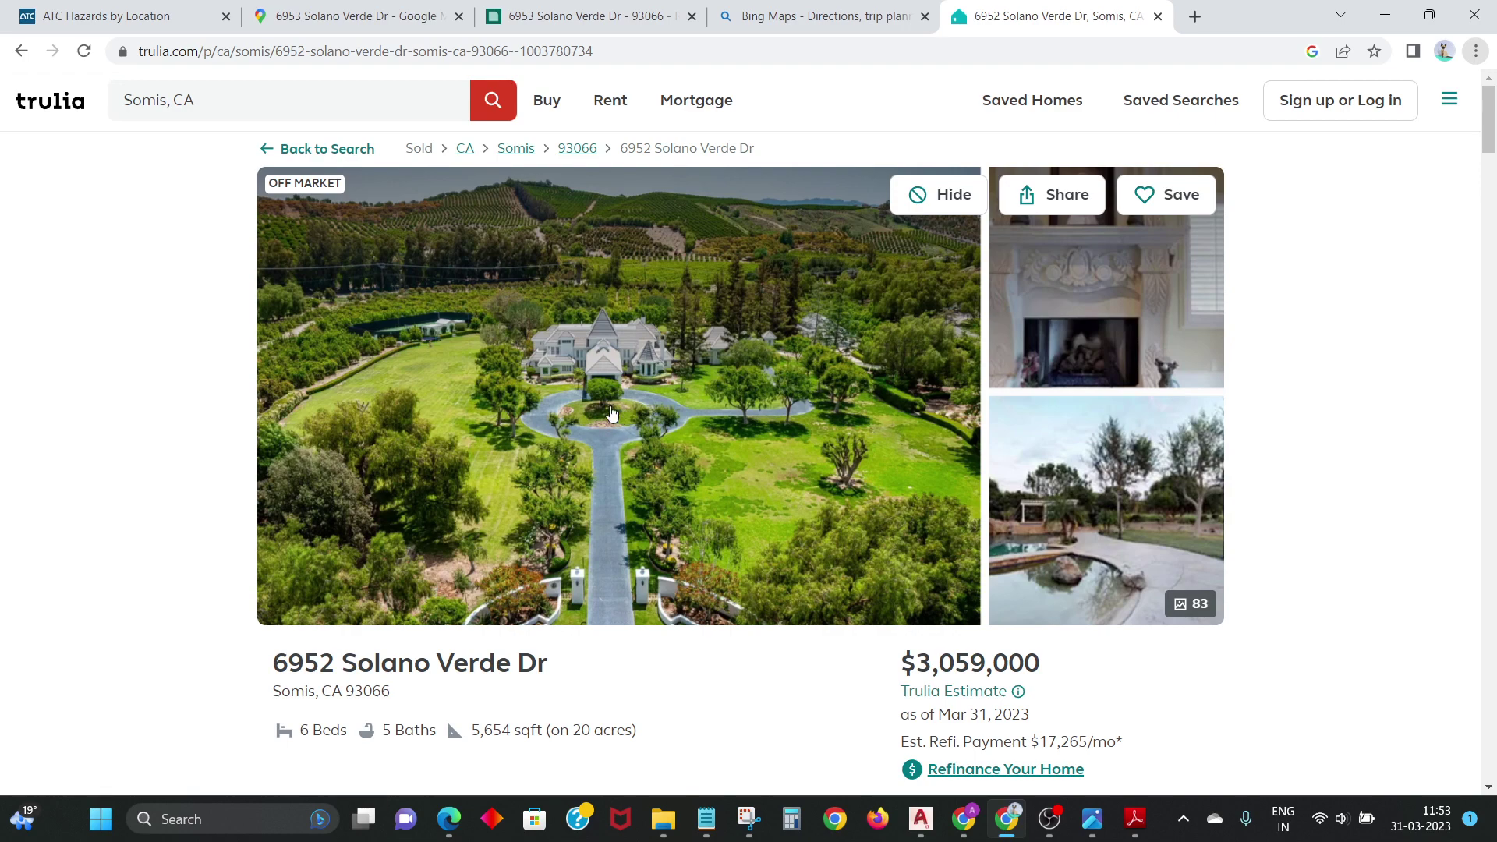
scroll(655, 421, "down", 4)
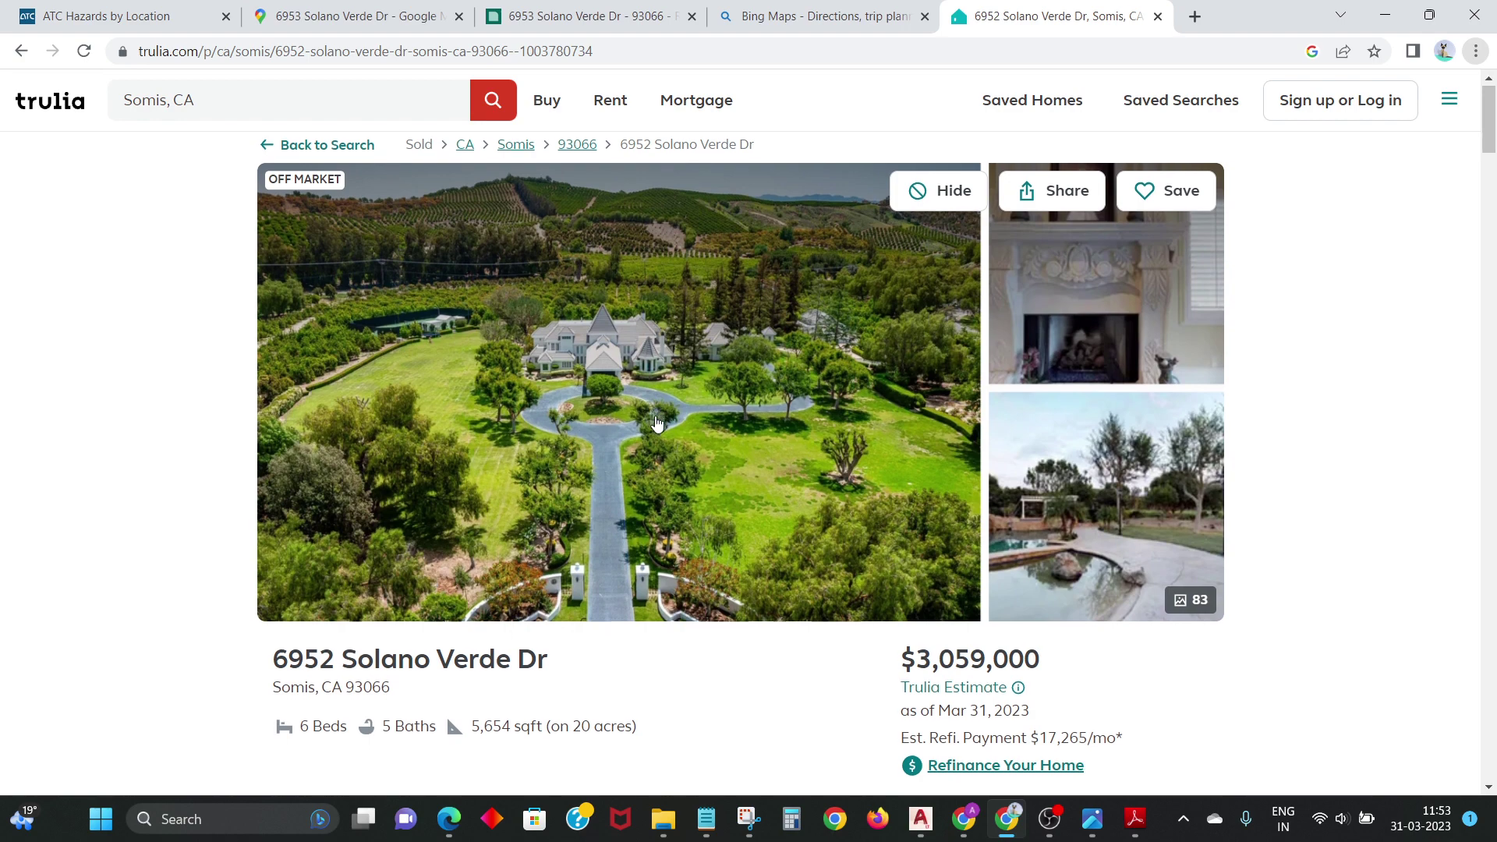
scroll(656, 421, "up", 2)
scroll(656, 421, "up", 1)
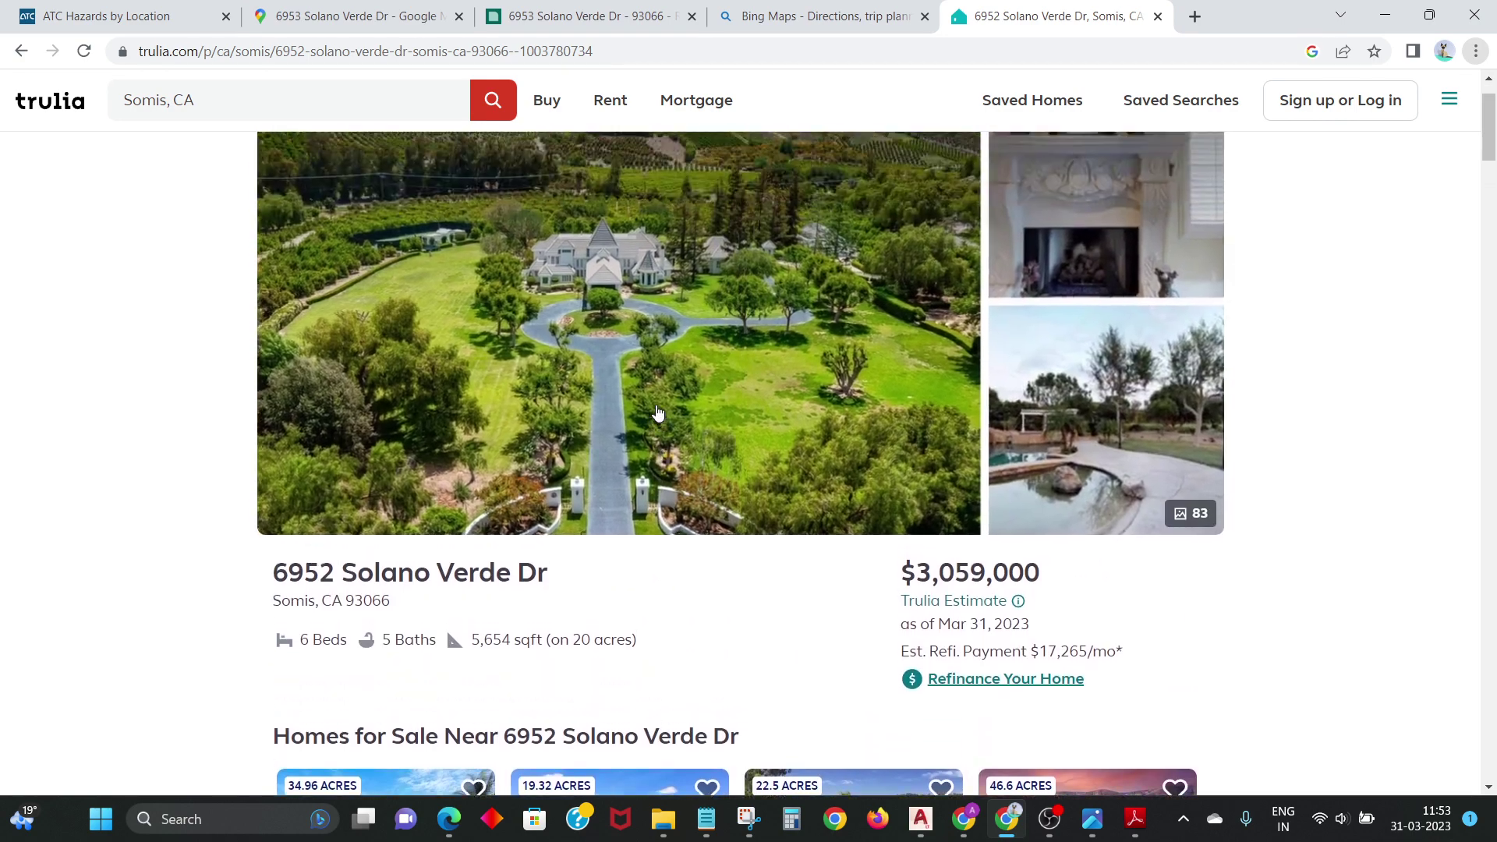
scroll(657, 414, "up", 2)
left_click(713, 394)
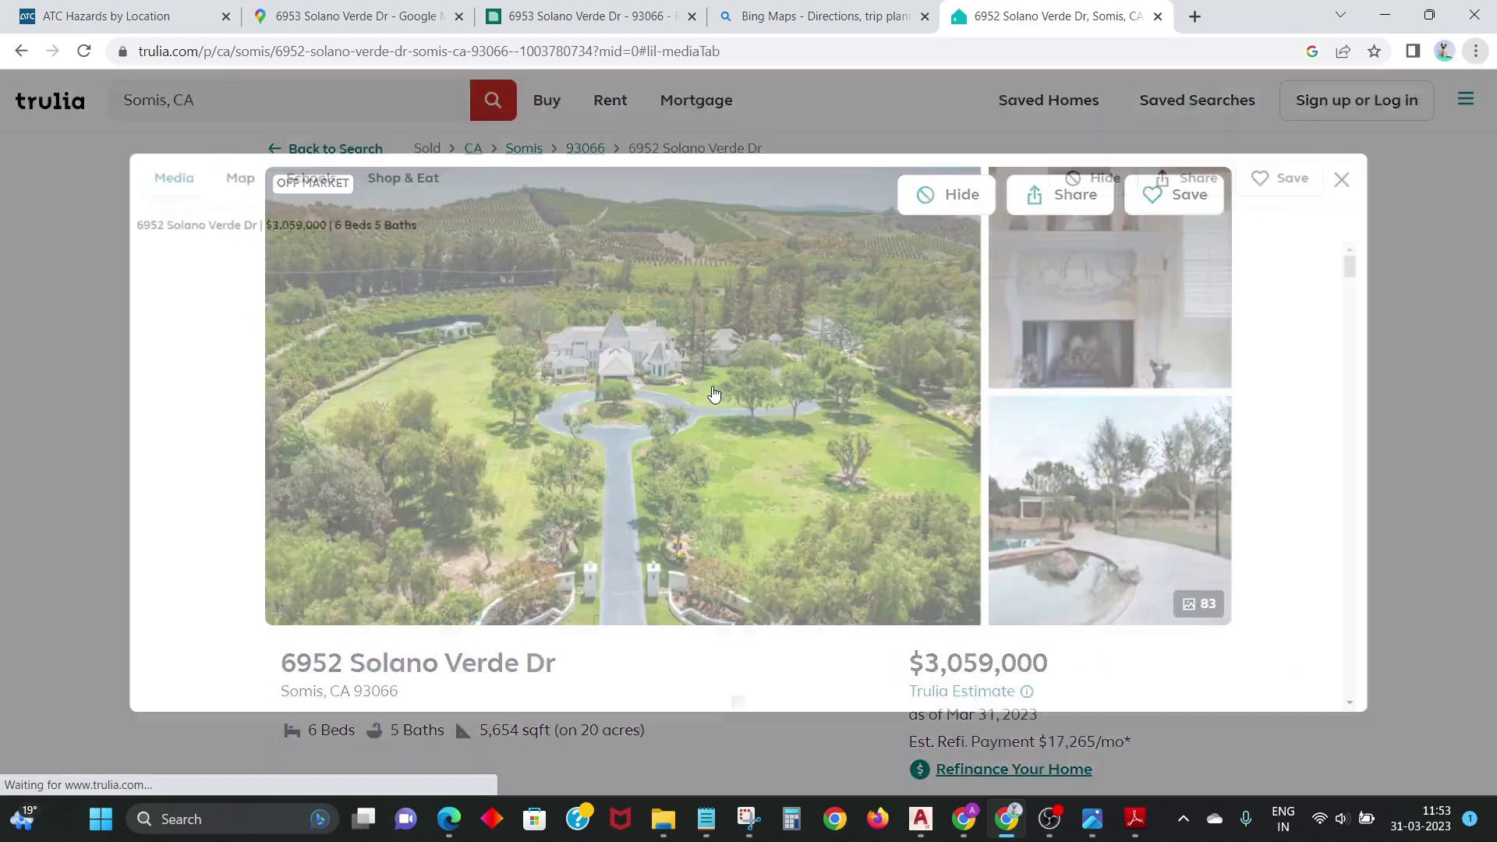
- Scroll through the listing photos down to the pool and spa
scroll(700, 439, "down", 3)
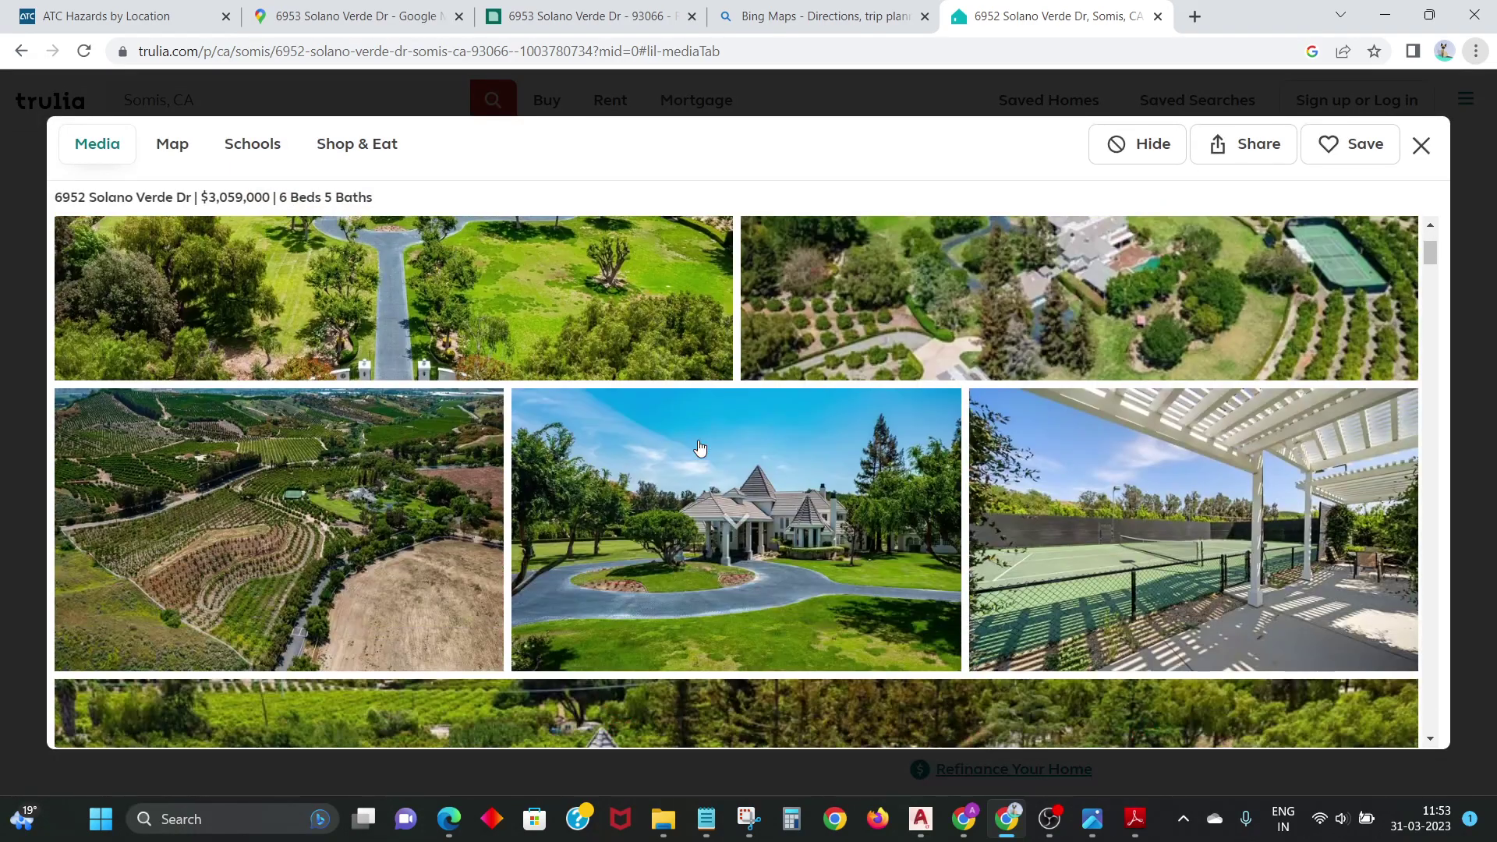
scroll(702, 446, "down", 3)
scroll(701, 446, "down", 3)
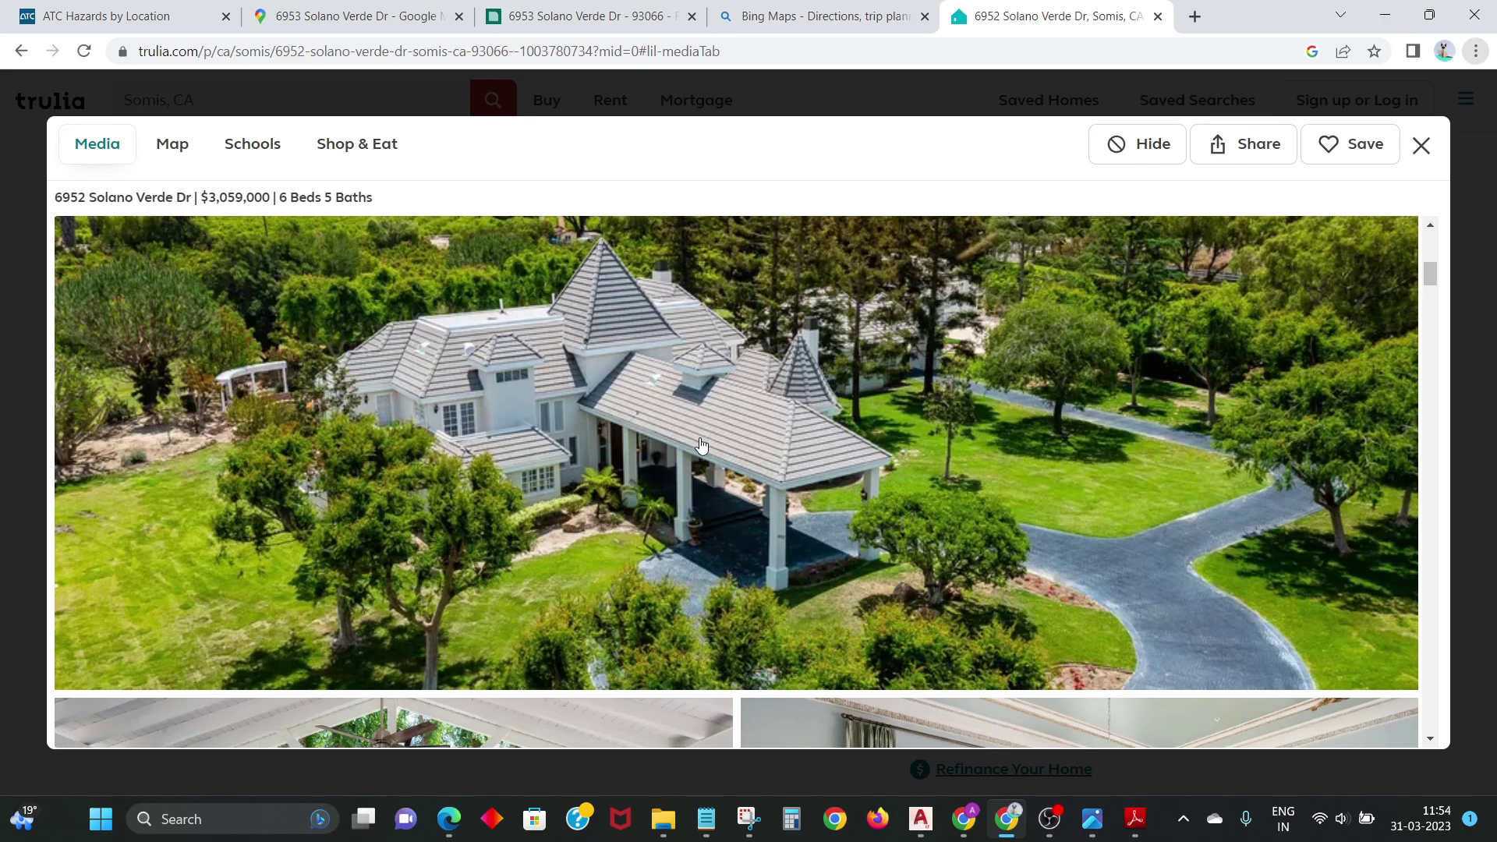
scroll(701, 446, "down", 3)
scroll(701, 445, "down", 3)
scroll(701, 445, "down", 5)
scroll(701, 445, "down", 3)
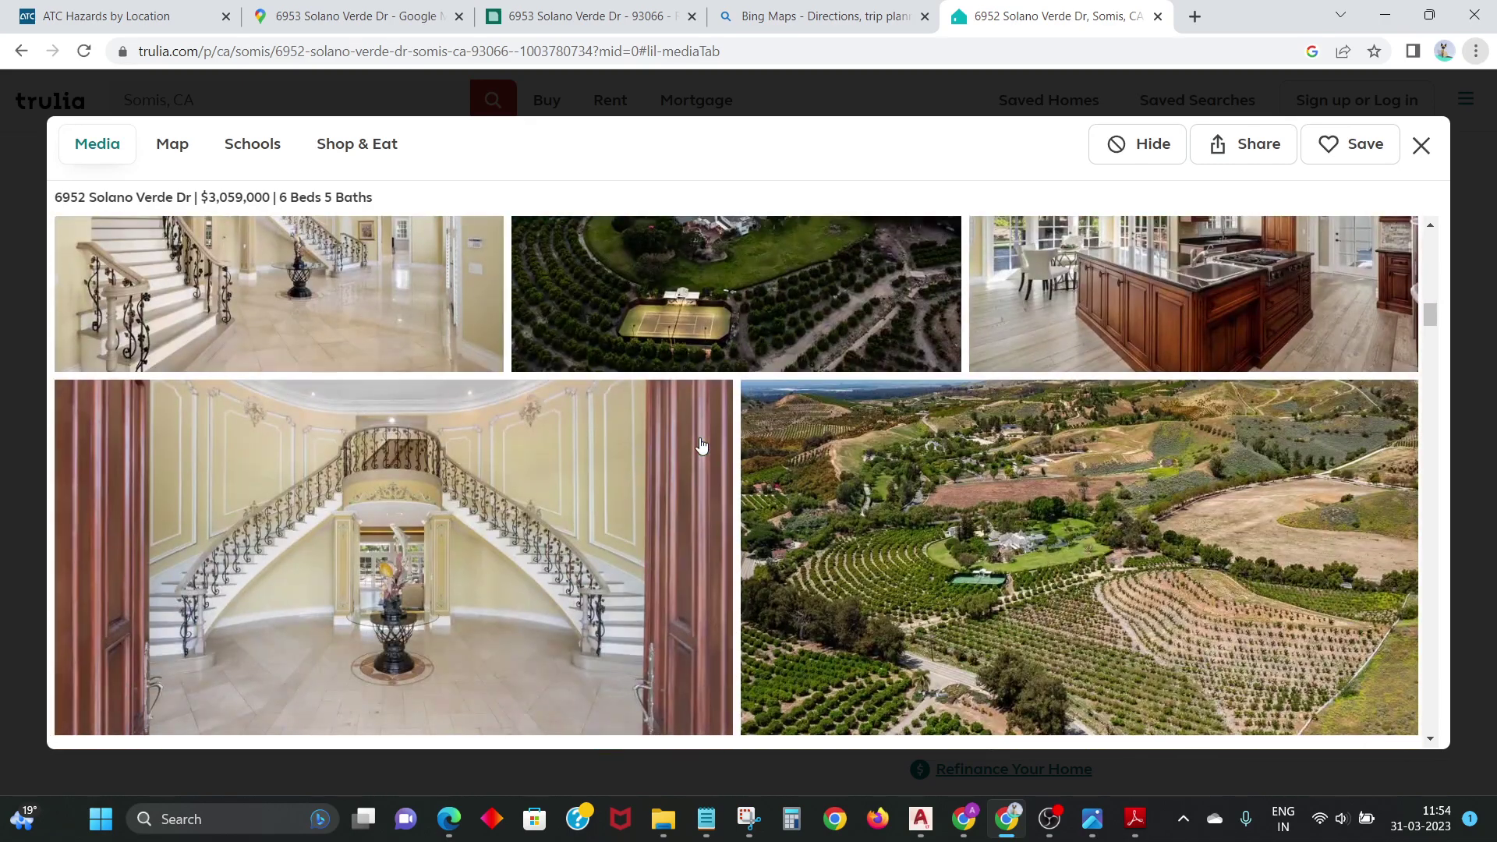
scroll(701, 445, "up", 2)
scroll(701, 445, "down", 3)
scroll(701, 445, "down", 1)
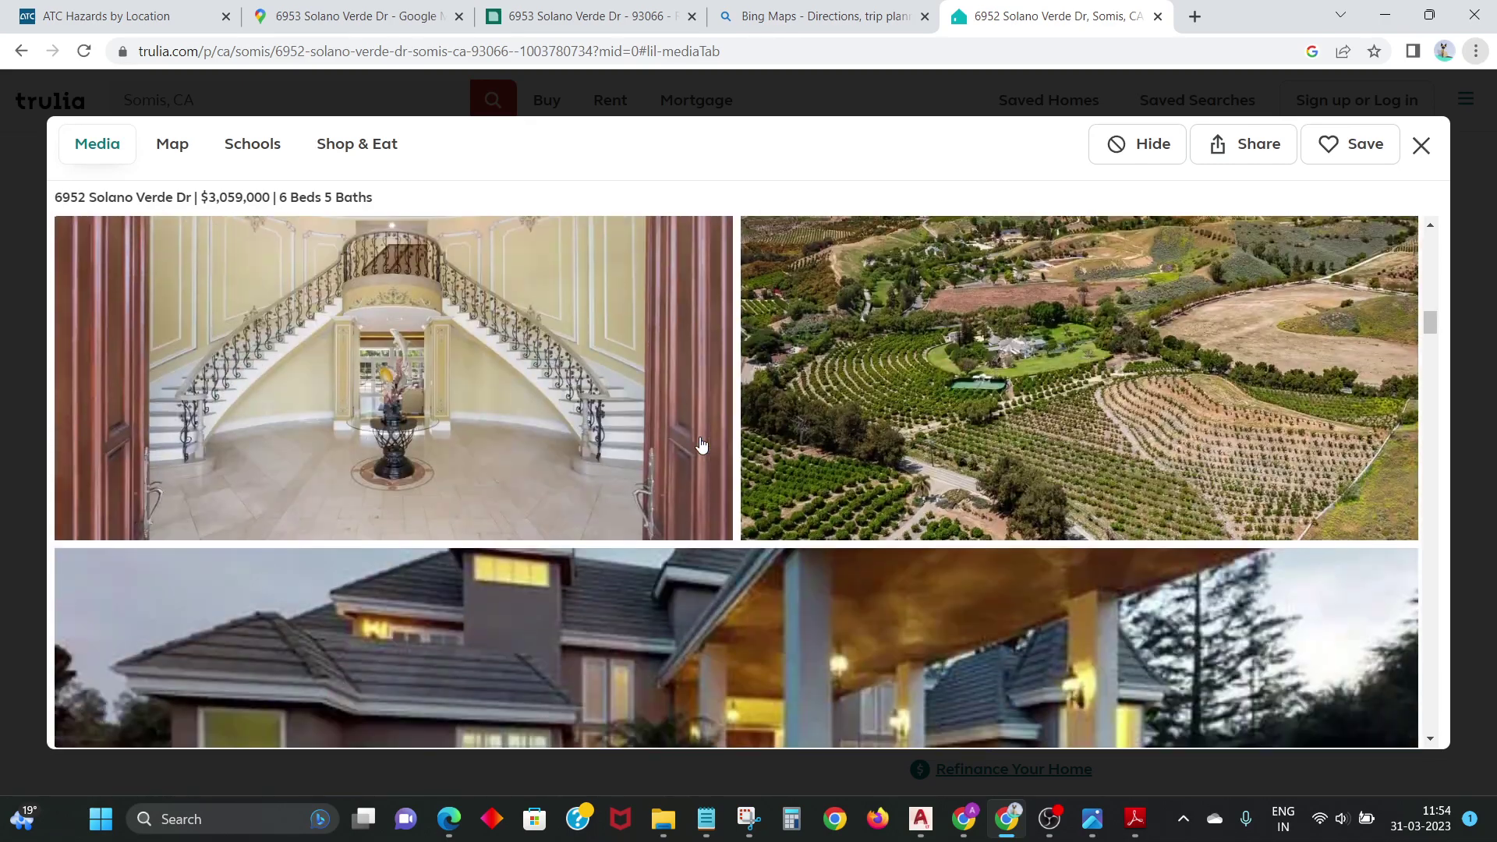
scroll(701, 445, "down", 5)
scroll(701, 446, "down", 6)
scroll(702, 445, "down", 4)
scroll(701, 443, "down", 3)
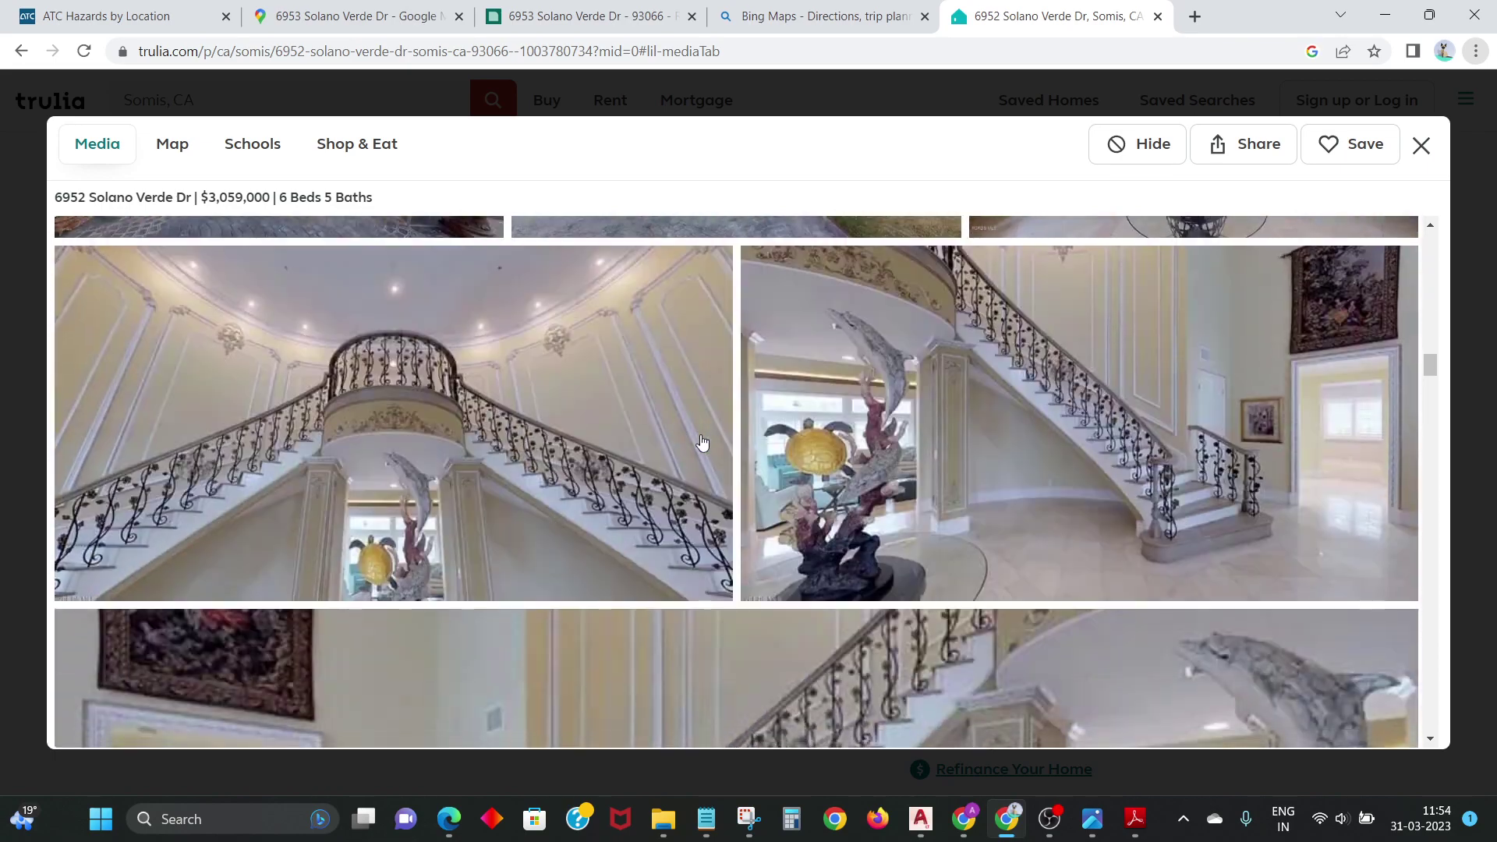
scroll(701, 443, "down", 5)
scroll(702, 442, "down", 6)
scroll(704, 439, "down", 4)
scroll(703, 439, "down", 4)
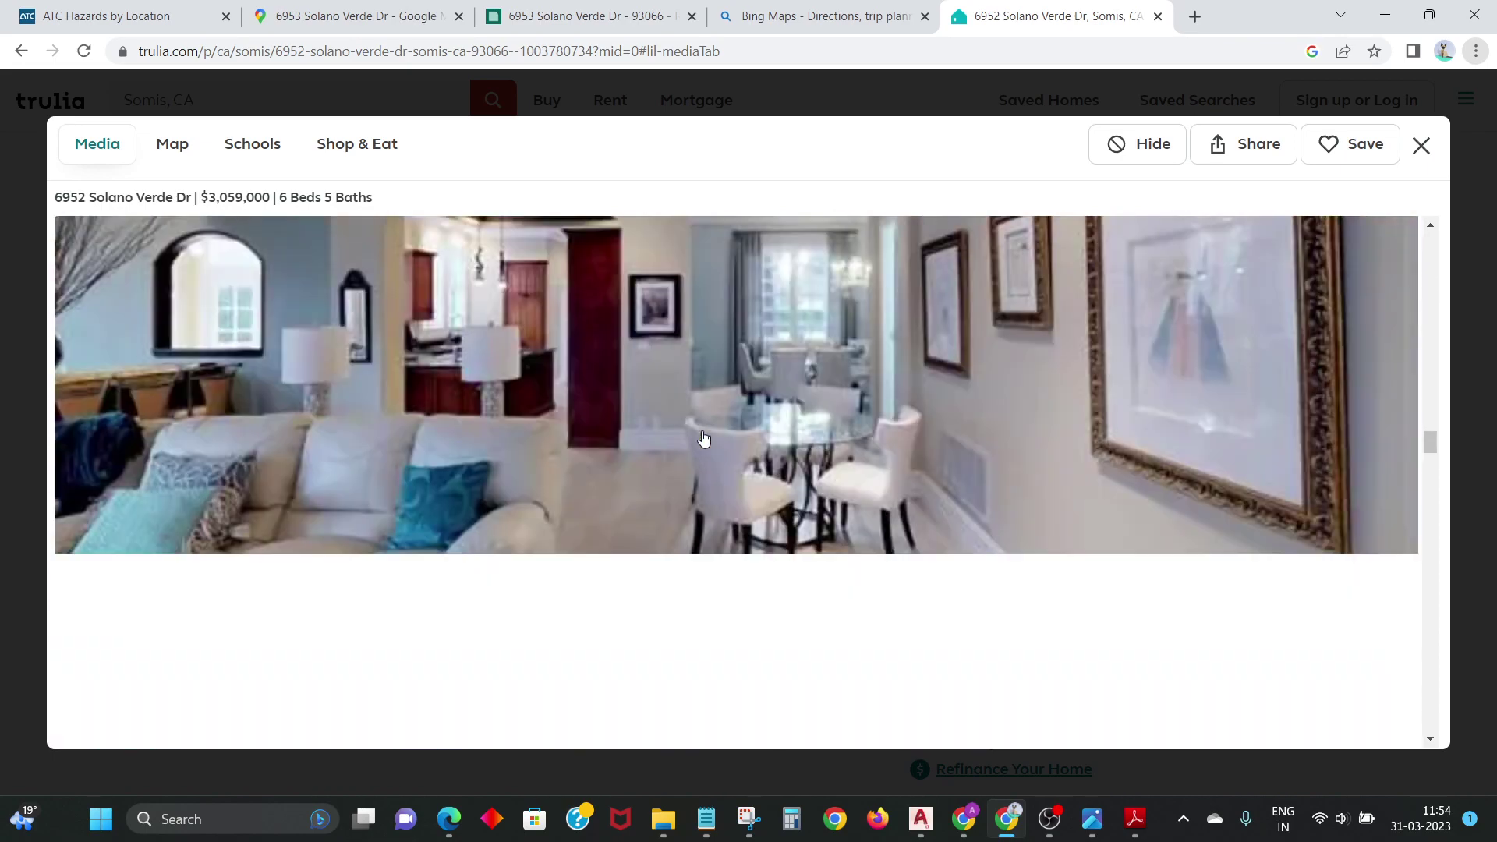
scroll(702, 439, "down", 4)
scroll(700, 441, "down", 4)
scroll(694, 448, "down", 4)
scroll(690, 455, "down", 4)
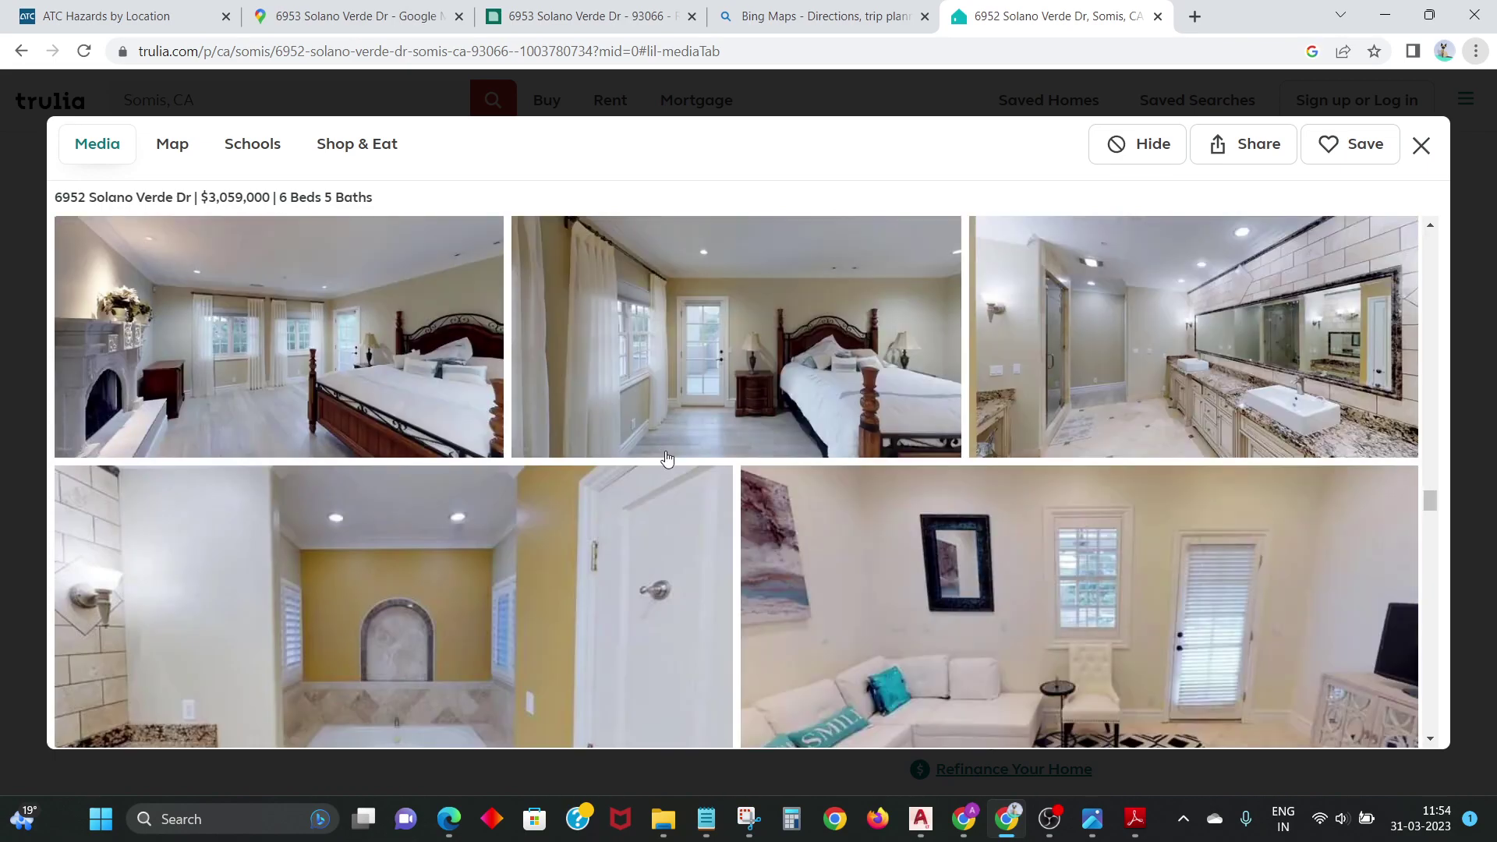
scroll(670, 460, "down", 4)
scroll(686, 468, "down", 3)
scroll(696, 468, "down", 2)
scroll(707, 468, "down", 4)
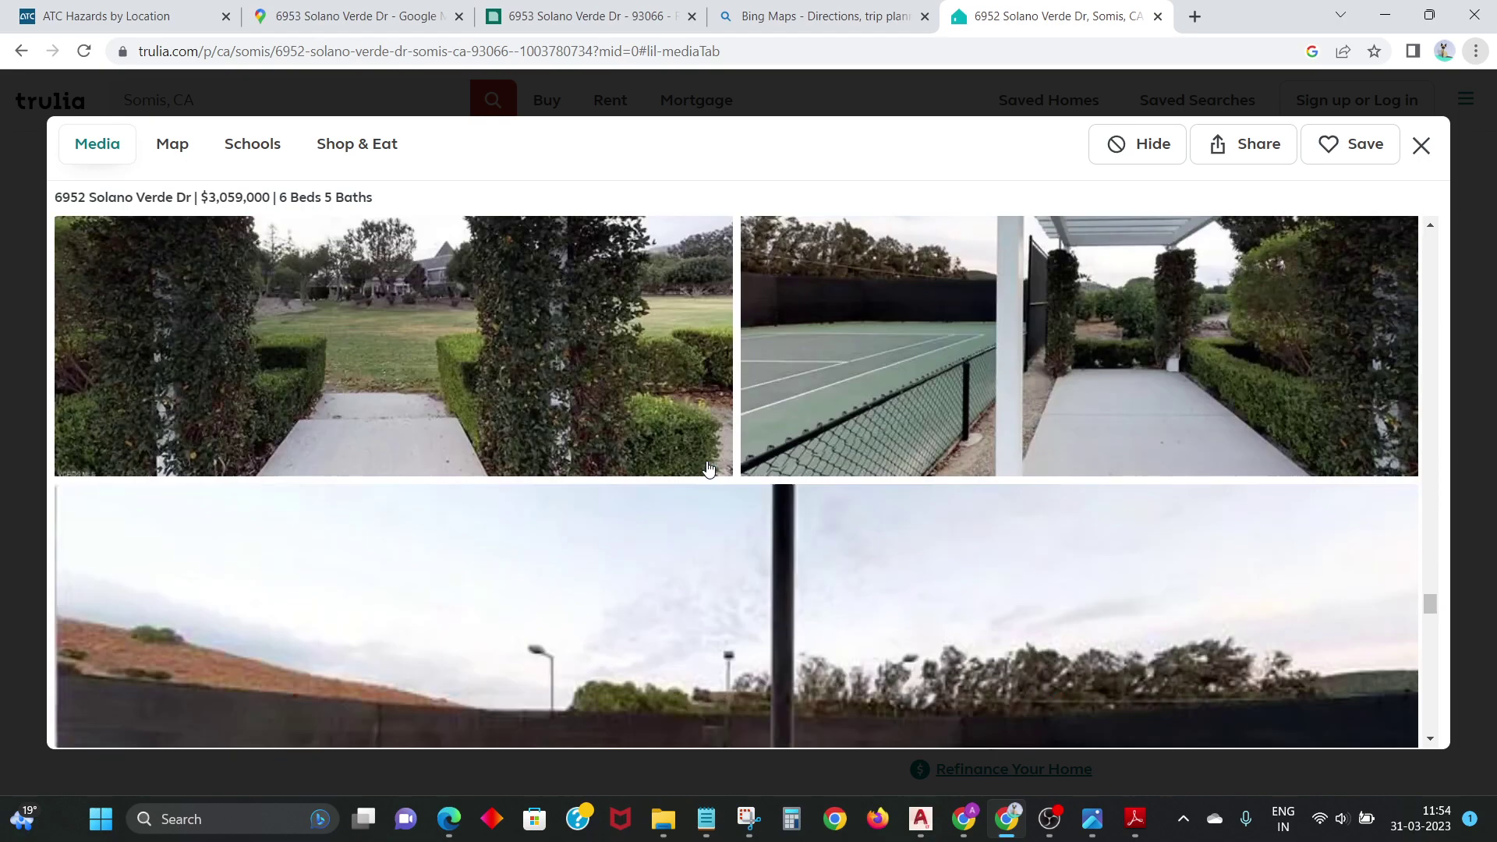
scroll(708, 468, "down", 3)
scroll(707, 468, "down", 3)
scroll(707, 468, "down", 2)
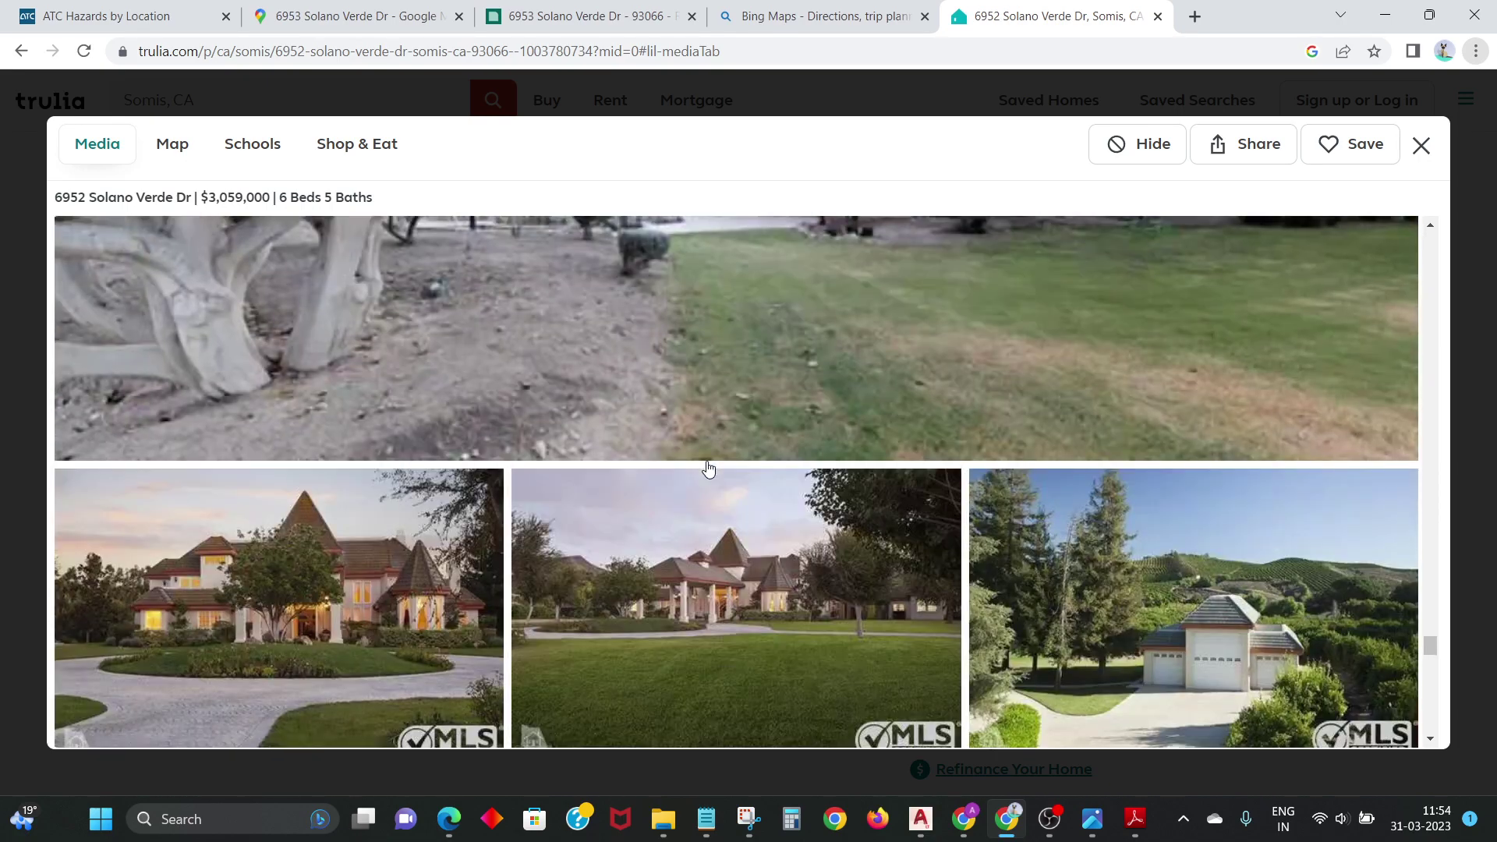
scroll(707, 468, "down", 5)
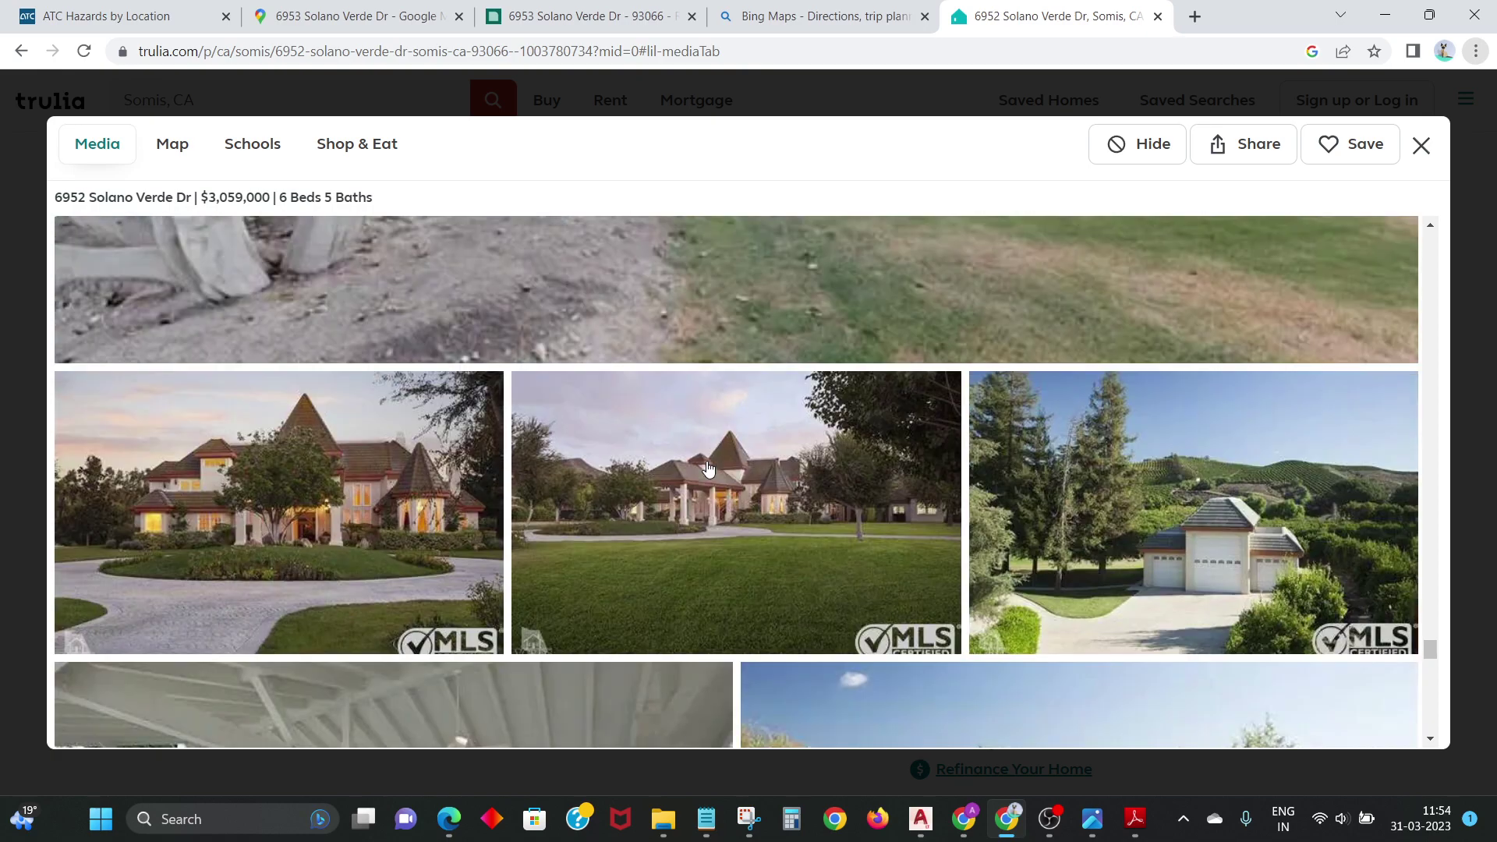
scroll(708, 468, "down", 5)
scroll(707, 468, "down", 5)
scroll(707, 468, "up", 3)
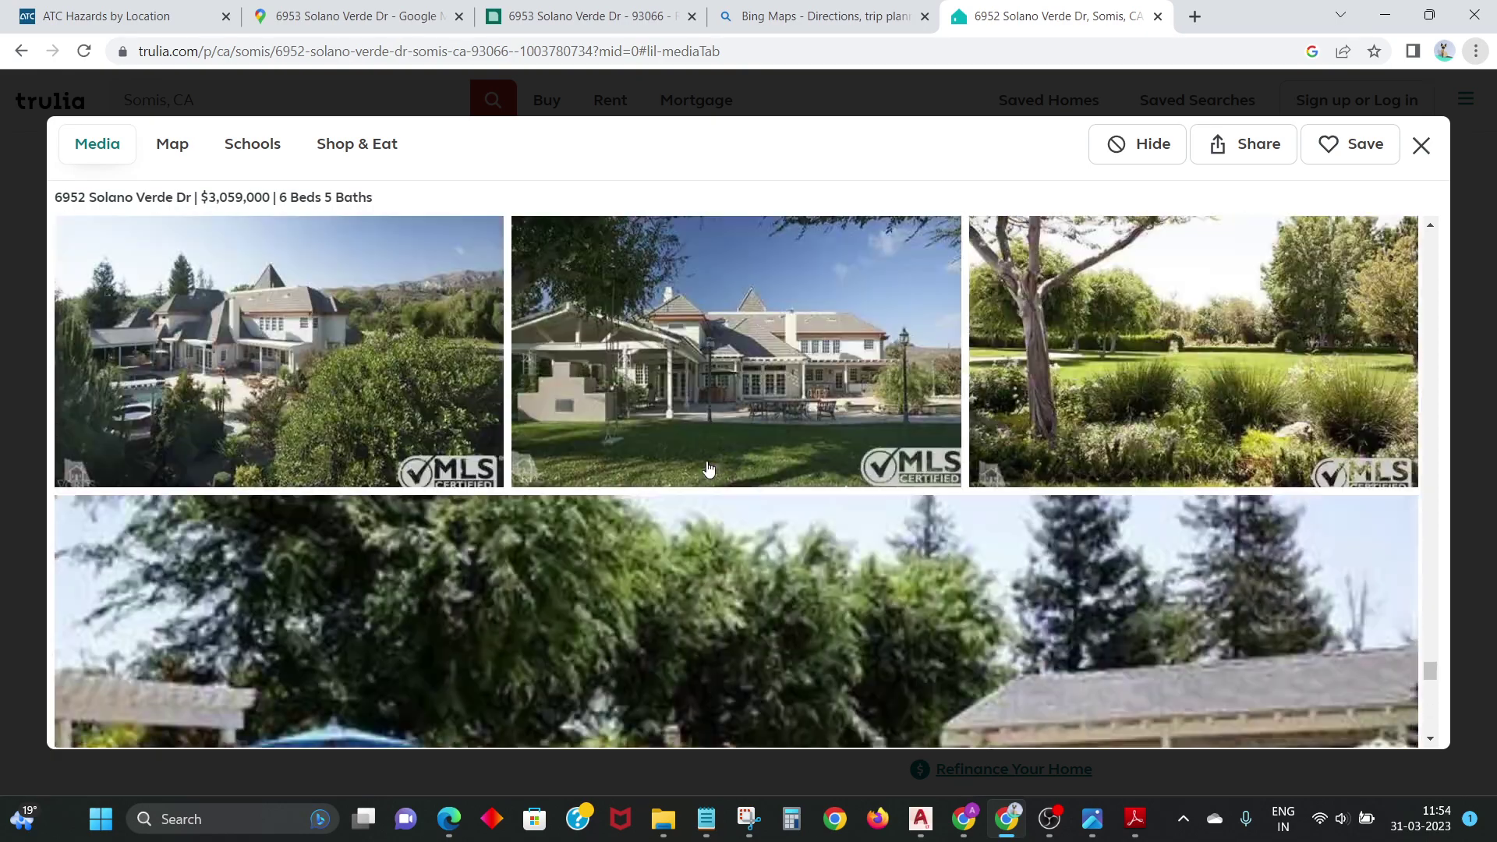
scroll(708, 468, "up", 2)
scroll(708, 468, "down", 4)
scroll(707, 468, "down", 5)
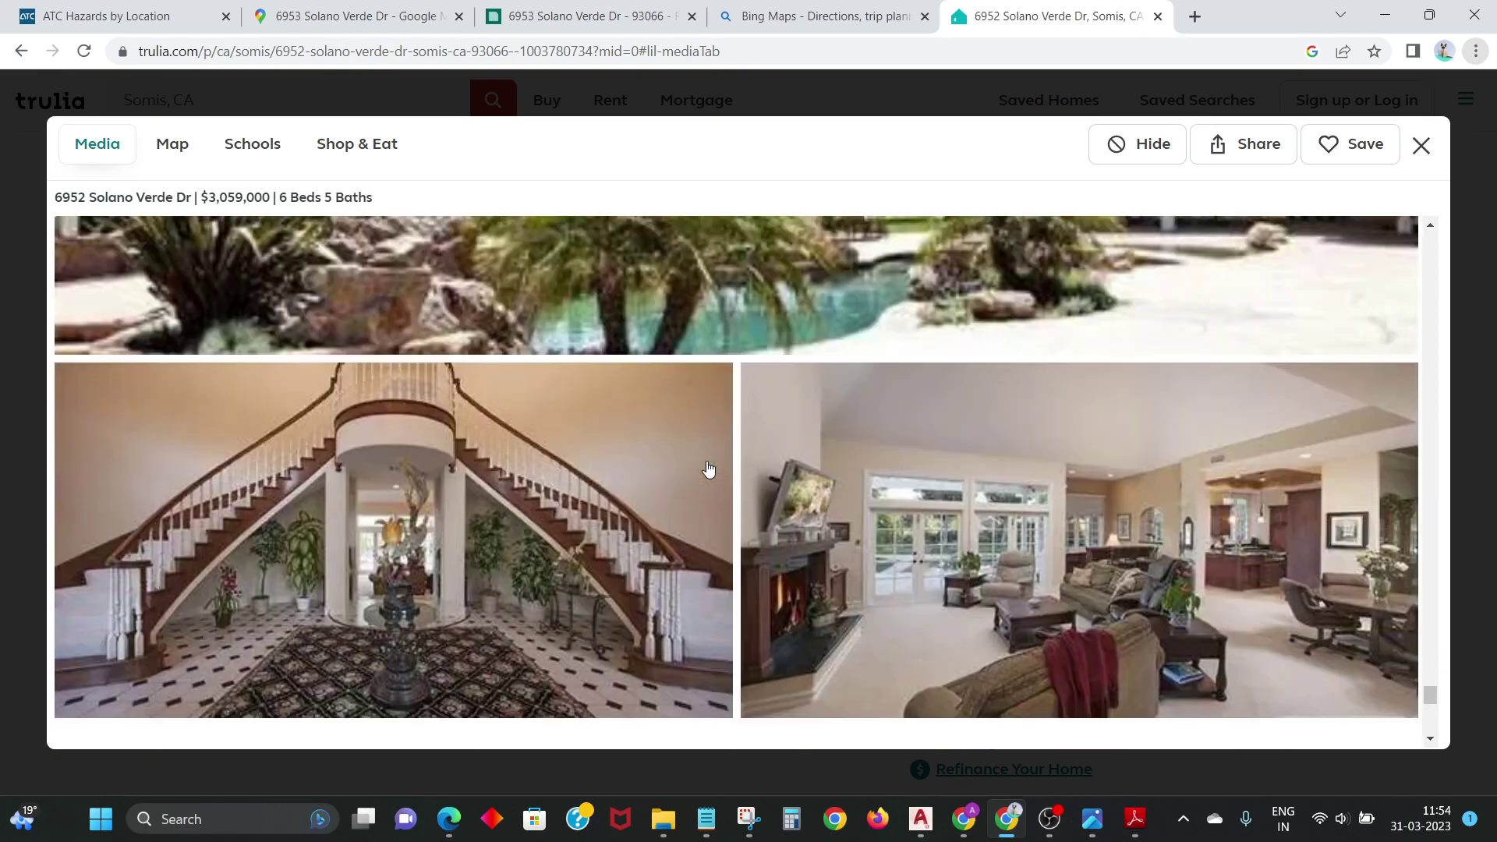
scroll(707, 467, "down", 5)
scroll(707, 468, "down", 1)
scroll(708, 468, "down", 1)
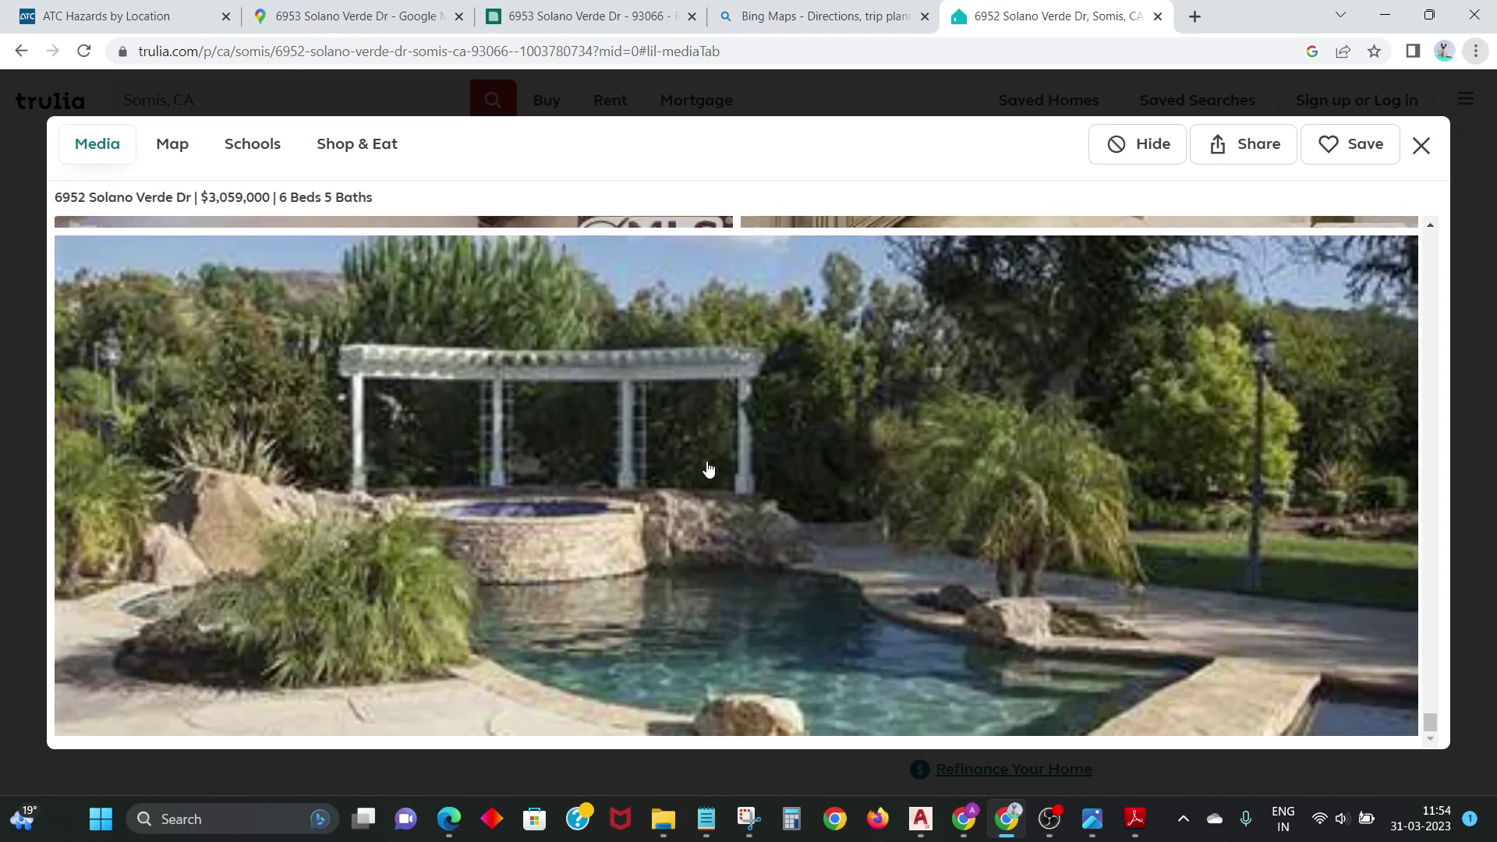
- Bring the Weirauch plans drawing to the front and shift the site view
mouse_move(920, 819)
left_click(657, 711)
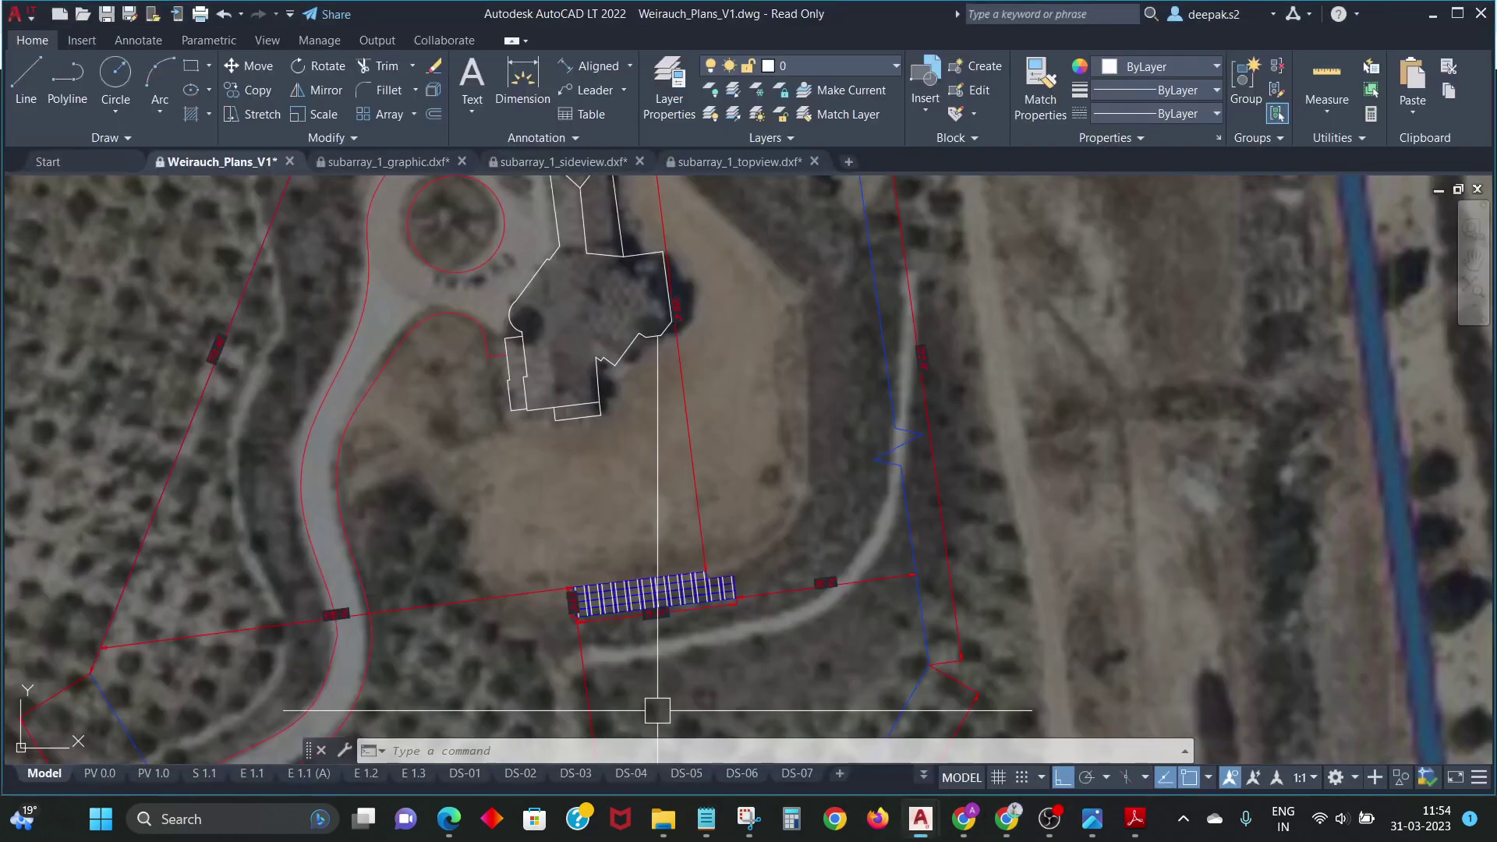
scroll(562, 502, "down", 2)
scroll(562, 468, "up", 8)
scroll(562, 452, "down", 3)
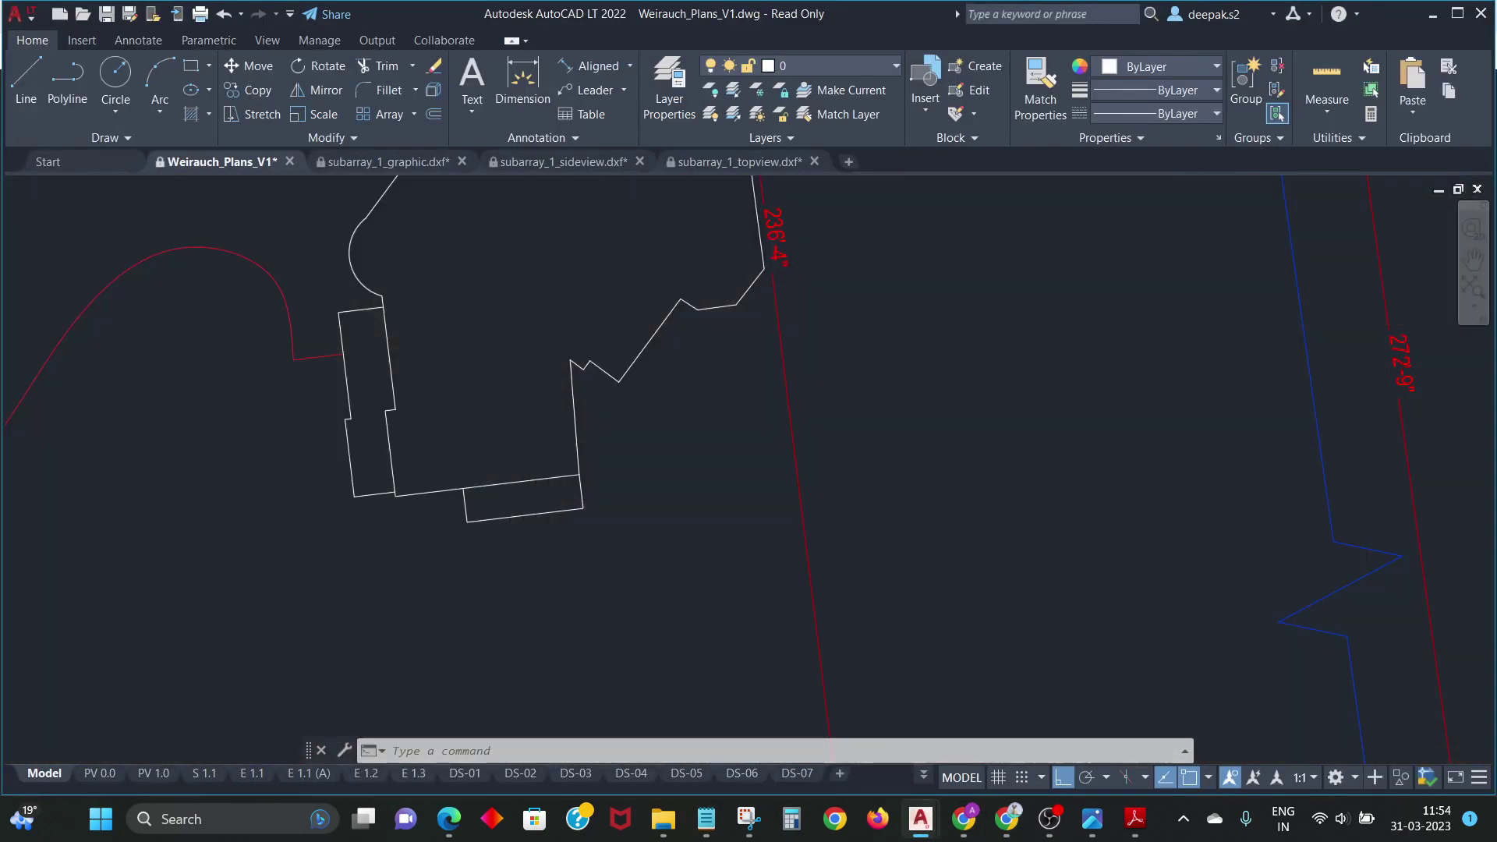
scroll(609, 468, "down", 4)
middle_click_drag(616, 437, 624, 481)
scroll(695, 431, "down", 2)
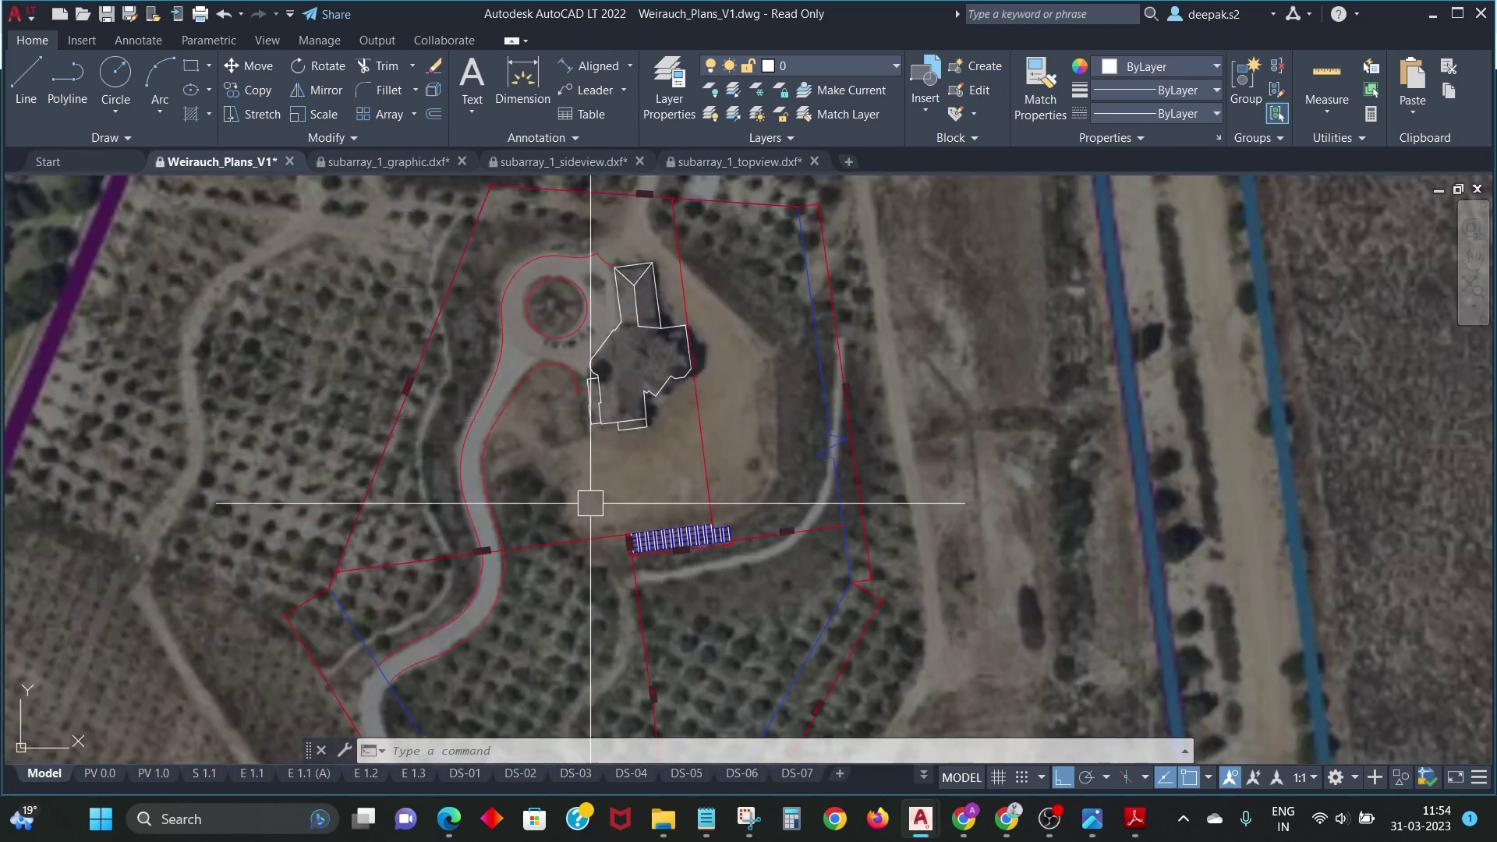
- On the PV 0.0 sheet, select the ROOF #1, #2 and #4 leader labels
left_click(100, 773)
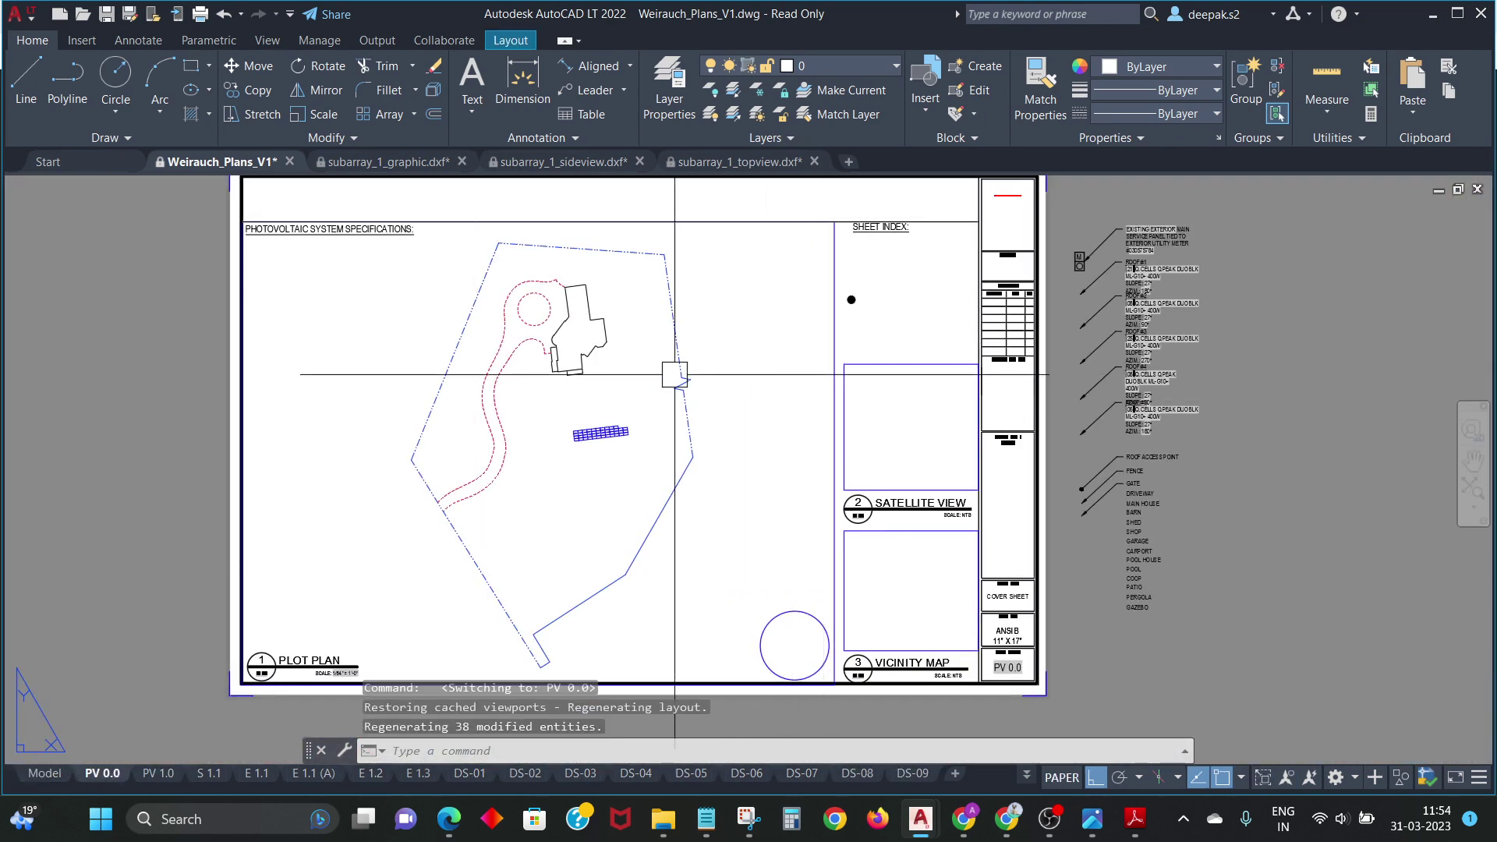
middle_click_drag(681, 380, 699, 446)
scroll(699, 446, "up", 2)
scroll(719, 425, "up", 1)
scroll(819, 390, "up", 1)
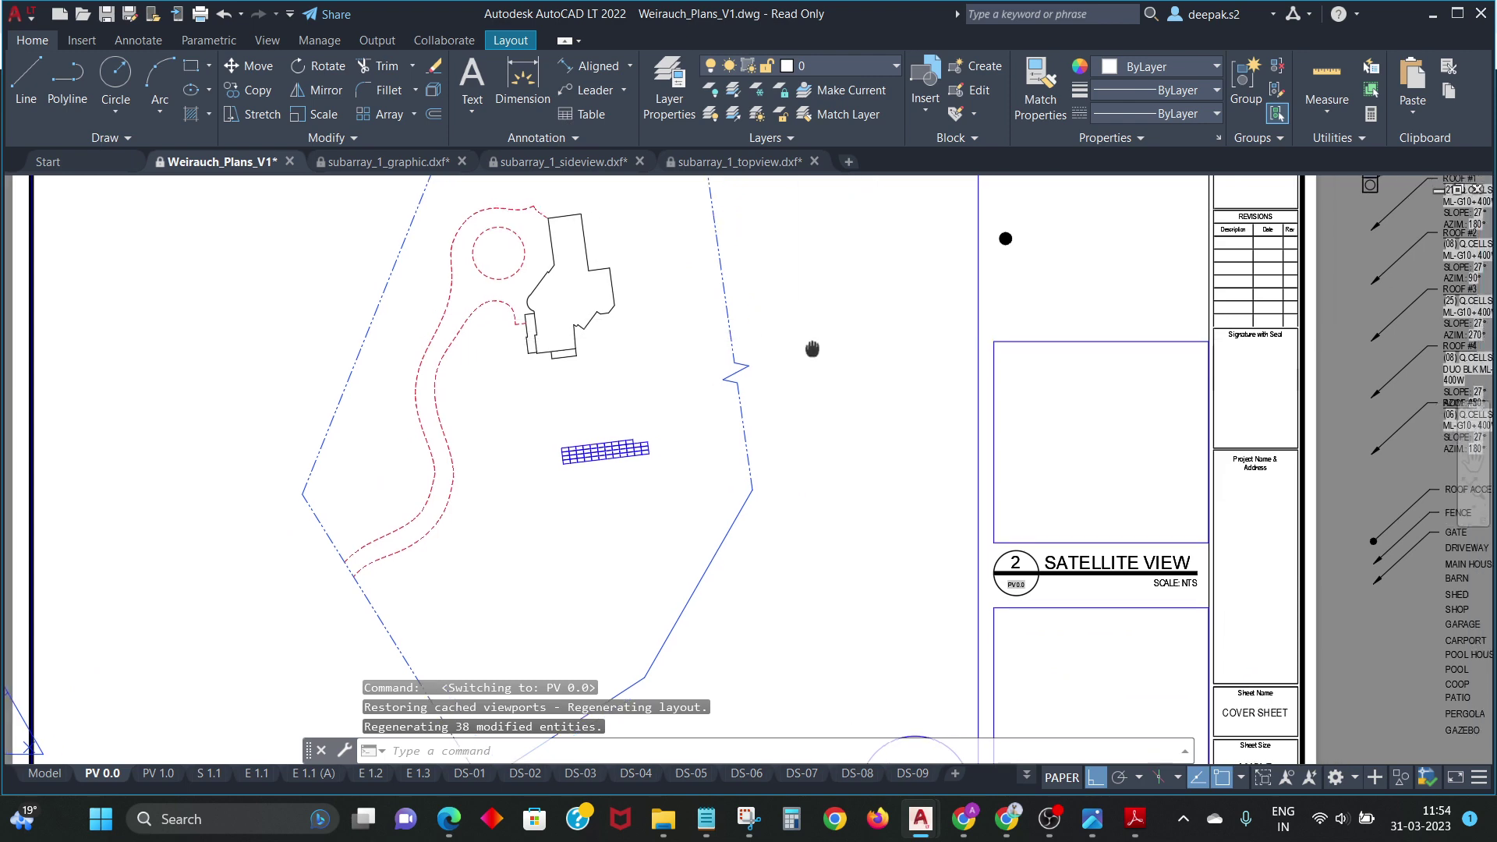
scroll(947, 350, "up", 1)
middle_click_drag(948, 350, 667, 464)
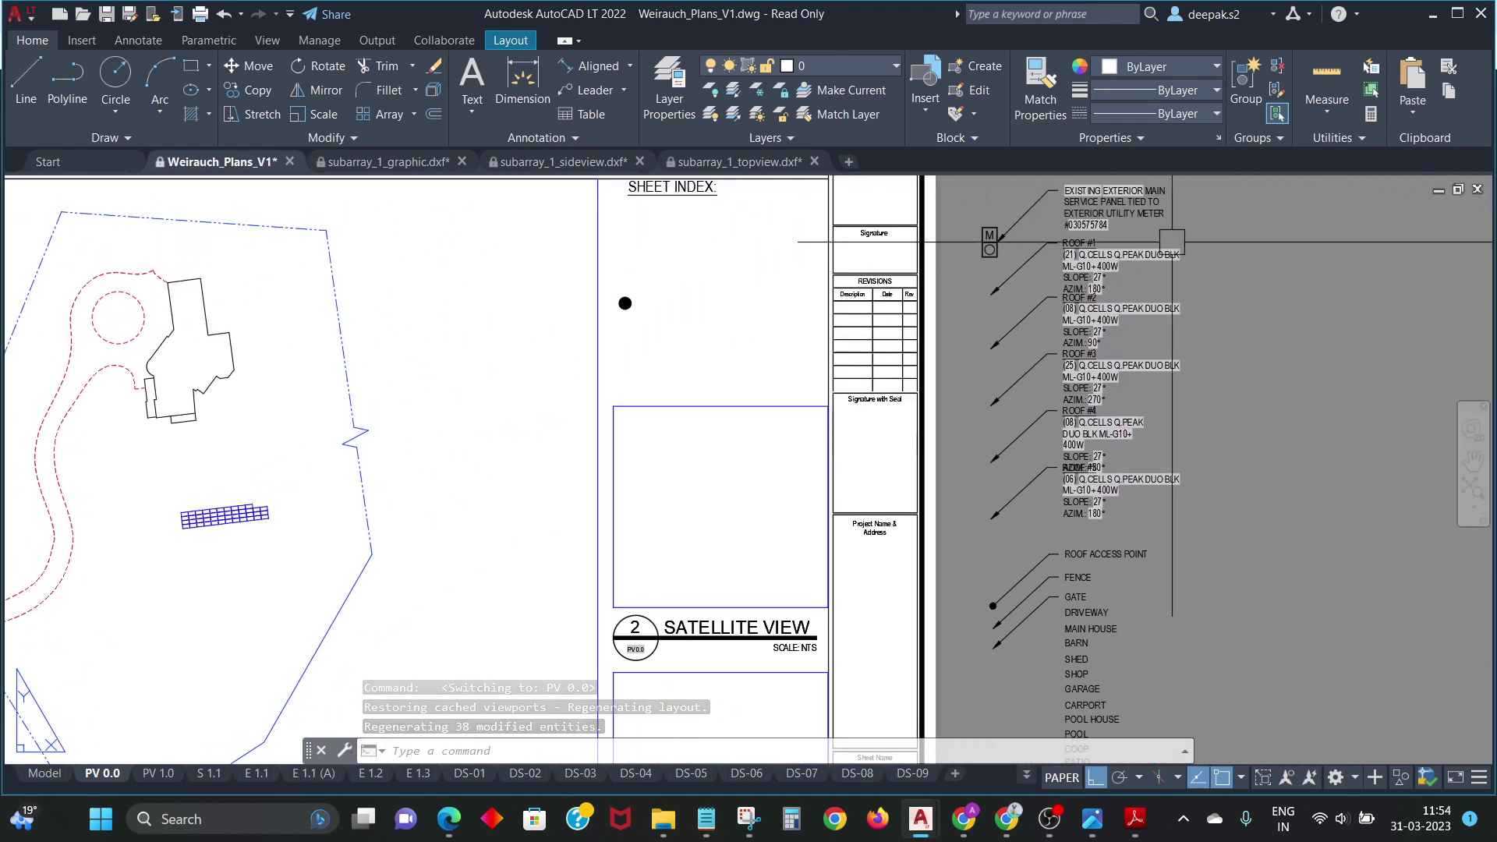
left_click(1173, 279)
left_click(1111, 341)
left_click(1076, 412)
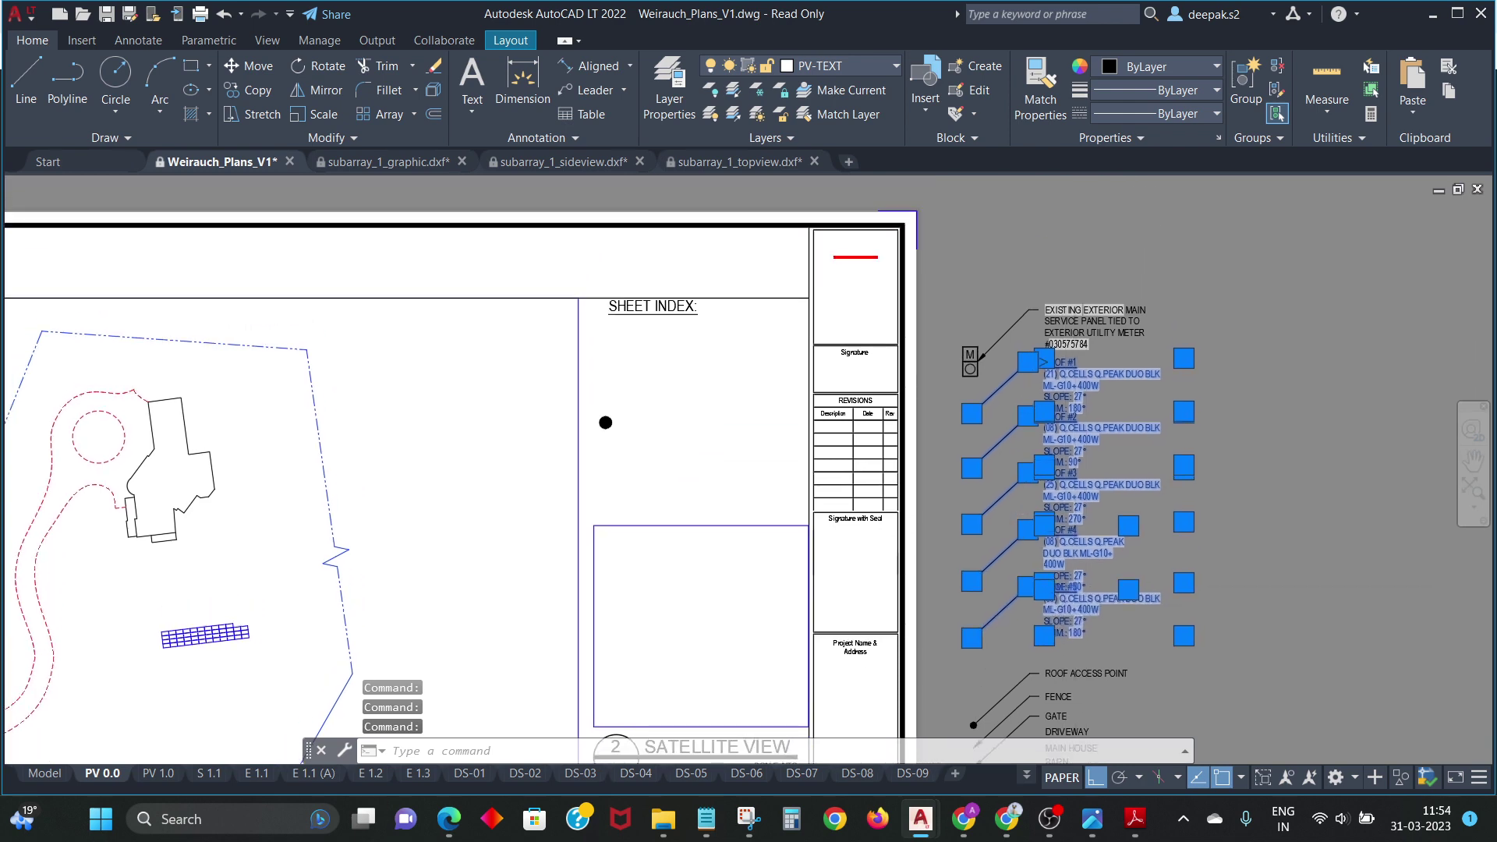
- Select and copy the M meter symbol, then cancel the first paste attempt
scroll(1001, 327, "up", 2)
scroll(874, 384, "up", 2)
left_click(873, 384)
left_click(794, 503)
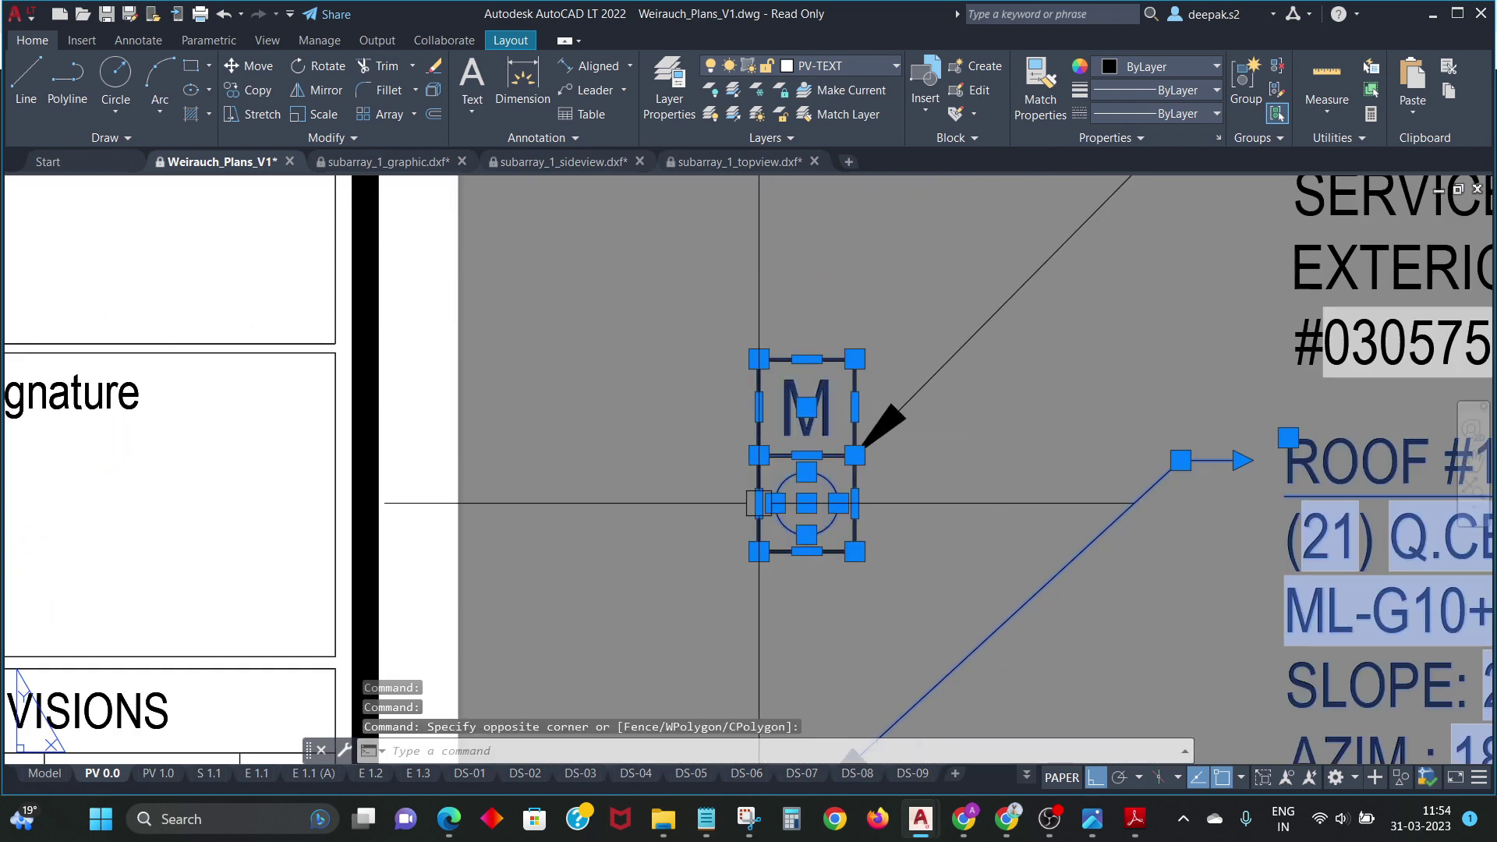
scroll(780, 531, "down", 2)
scroll(760, 550, "down", 1)
key("ctrl+c")
key("ctrl+v")
scroll(761, 550, "down", 1)
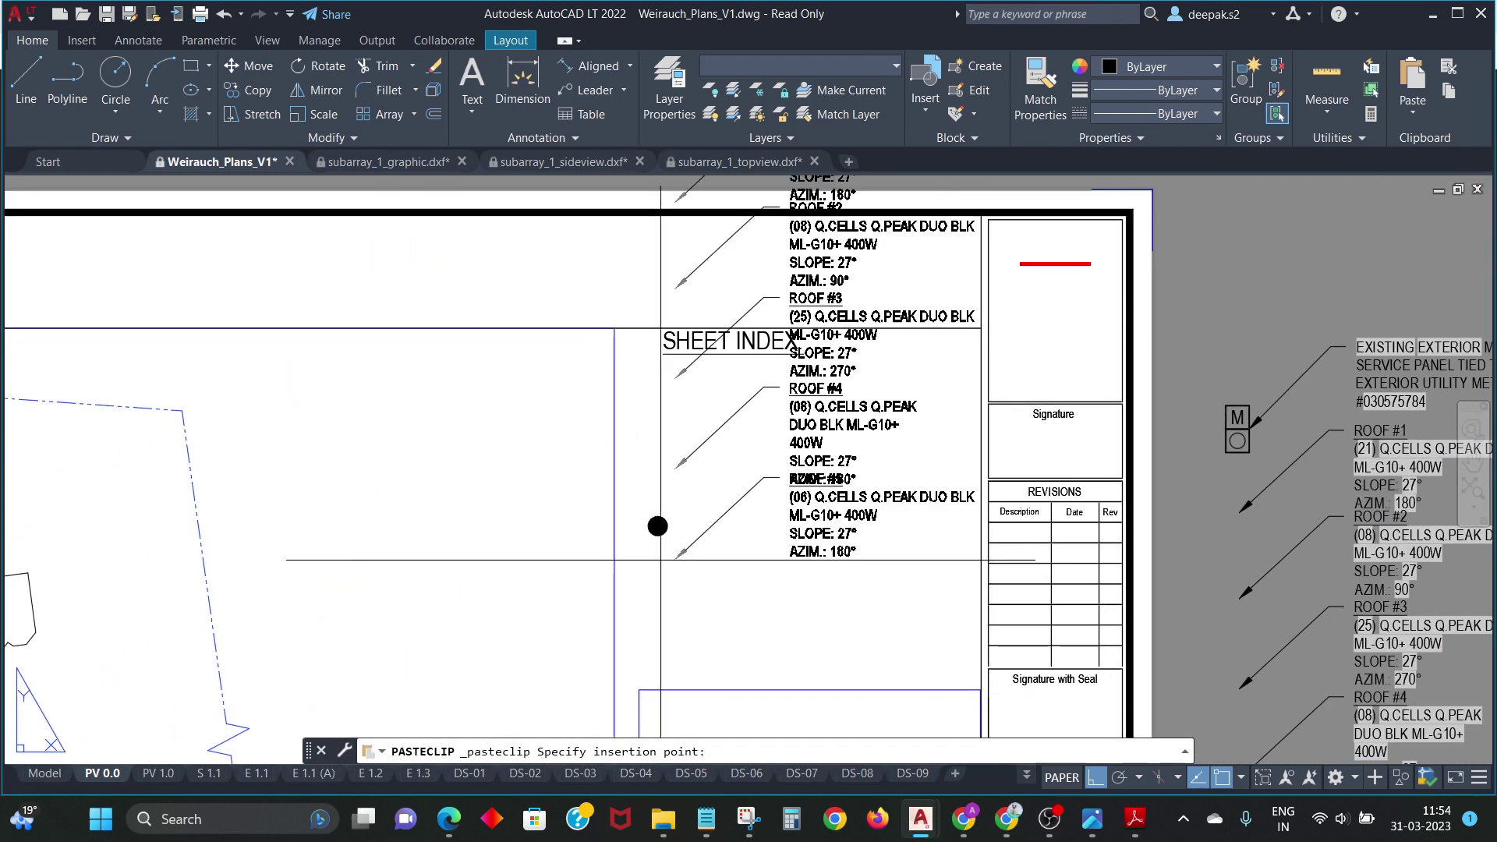
scroll(1248, 507, "up", 4)
key("Escape")
- Reselect the M meter symbol, copy it, and start pasting it
scroll(1318, 221, "up", 3)
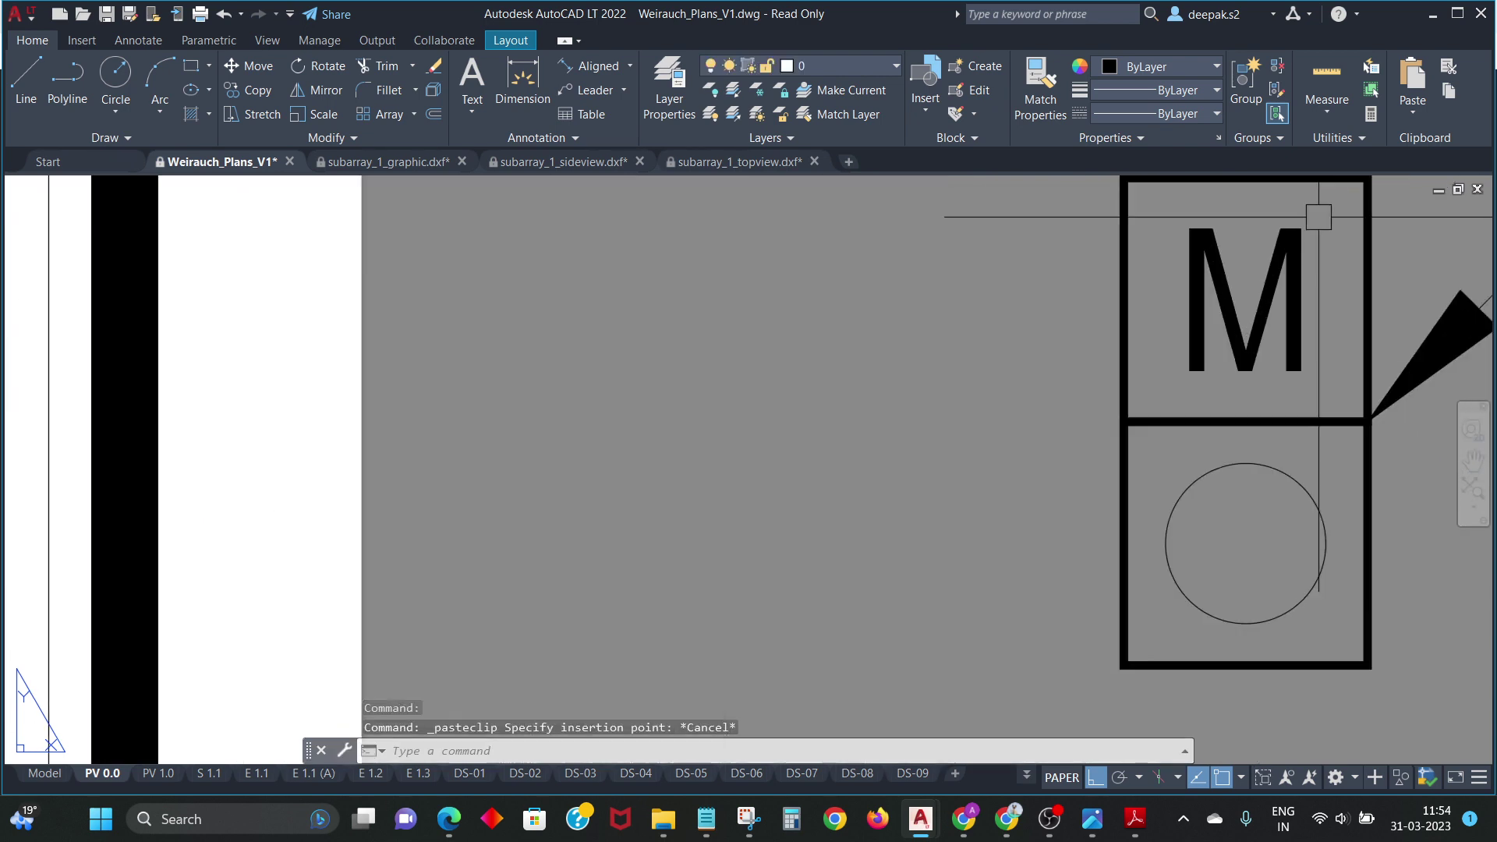
scroll(1326, 230, "up", 2)
left_click(1312, 250)
scroll(979, 535, "down", 5)
left_click(1000, 623)
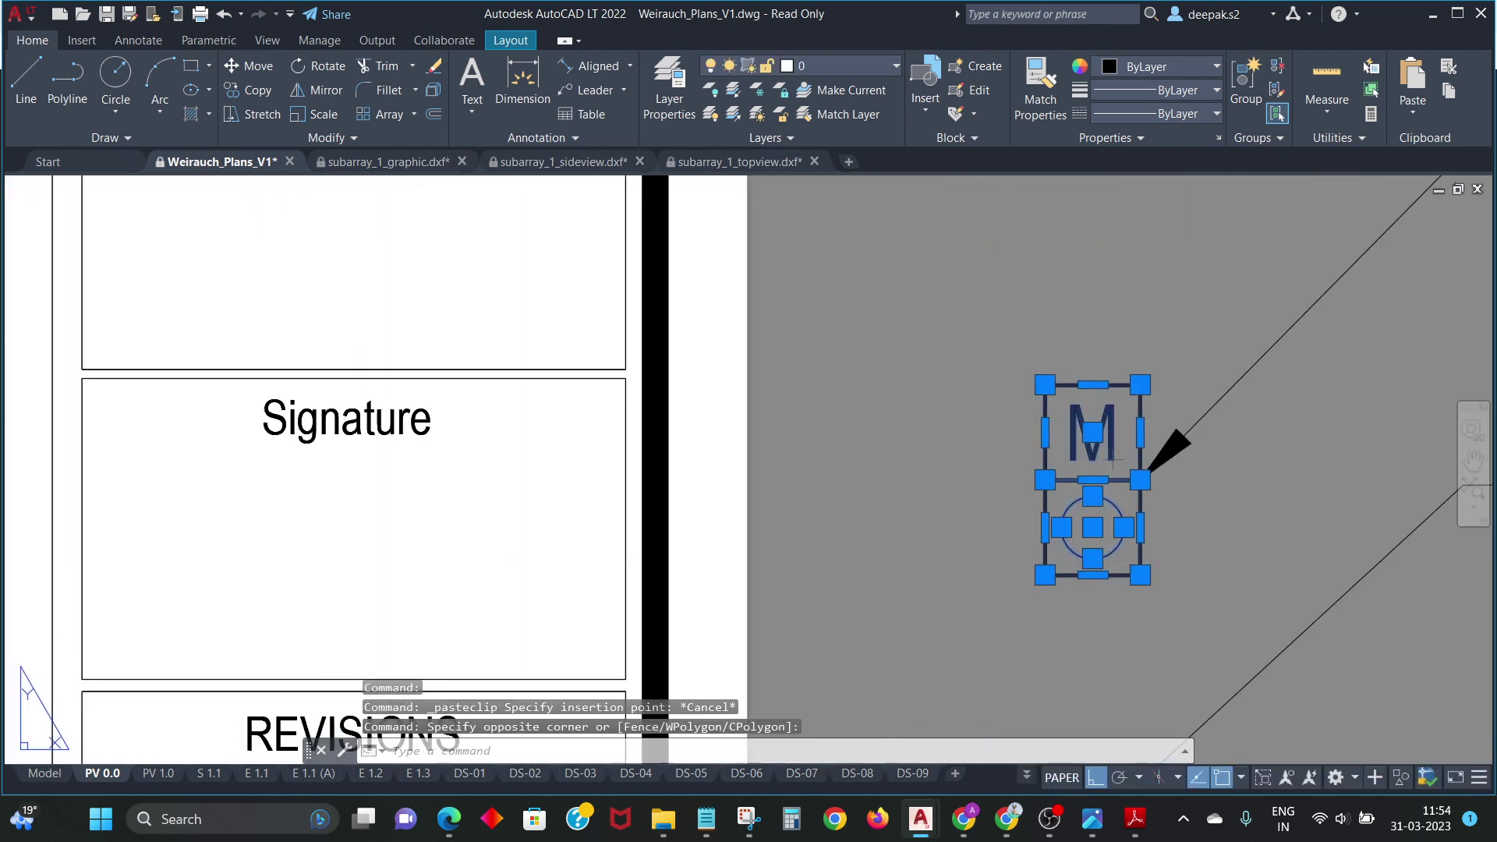
scroll(1000, 623, "down", 5)
key("ctrl+c")
key("ctrl+v")
- Set the pasted symbol's rotation along the house wall, then cancel that paste
scroll(500, 566, "up", 5)
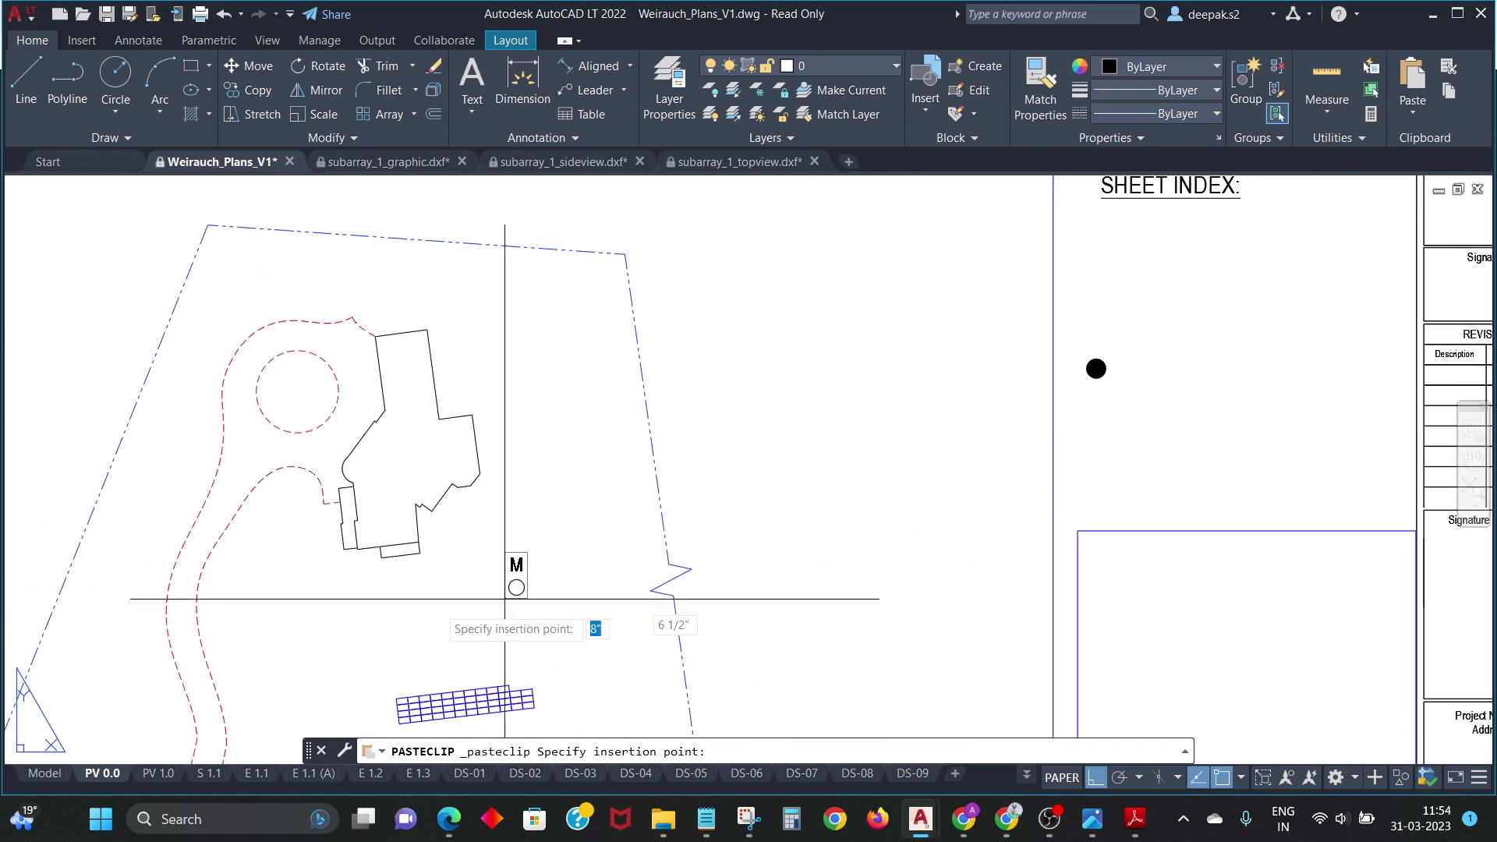
scroll(495, 531, "up", 2)
type("r")
key("Return")
scroll(488, 519, "up", 2)
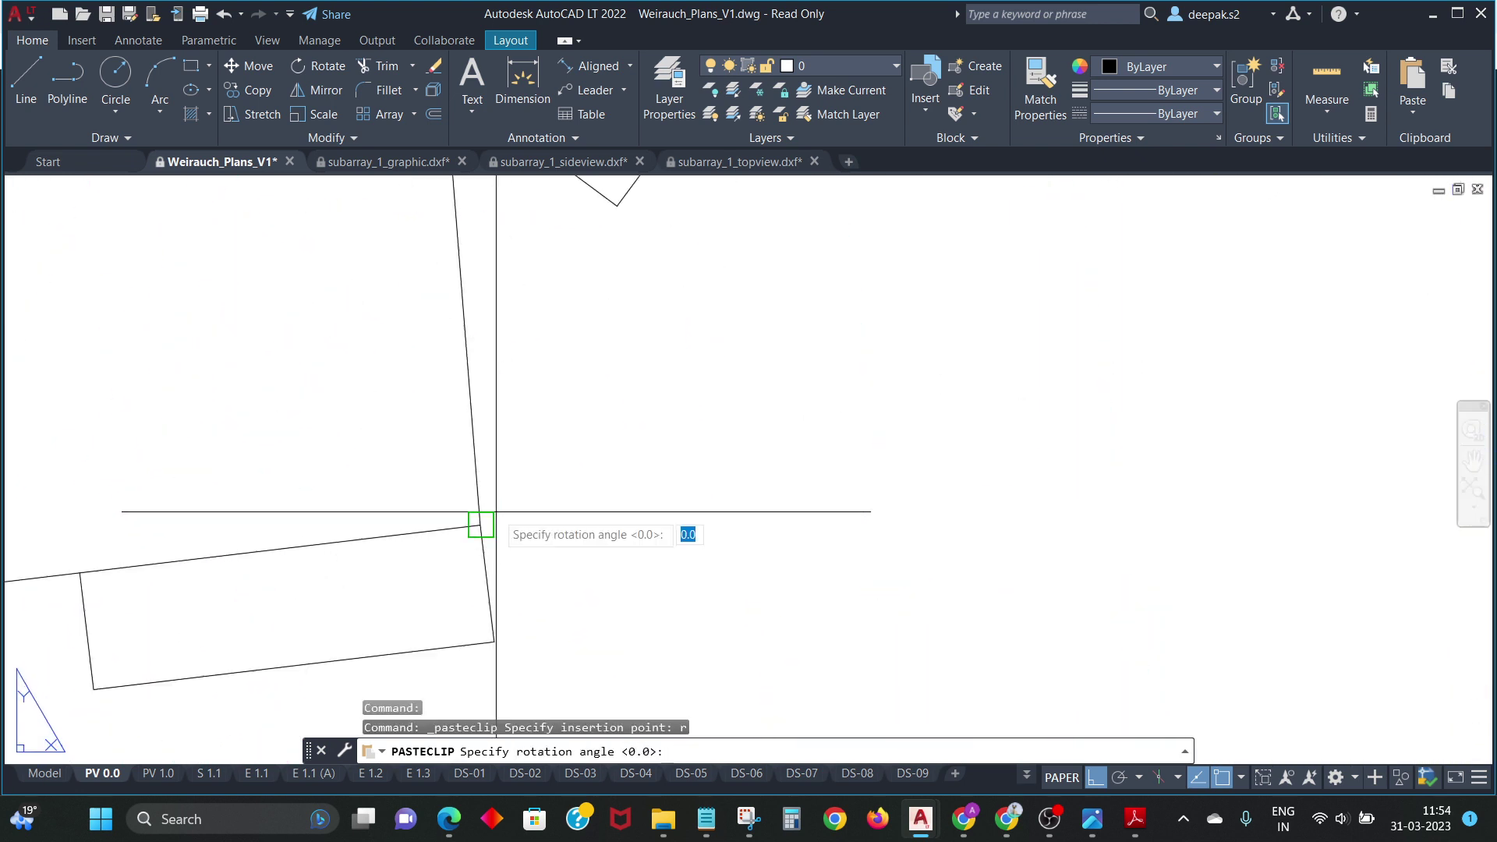
scroll(487, 577, "up", 2)
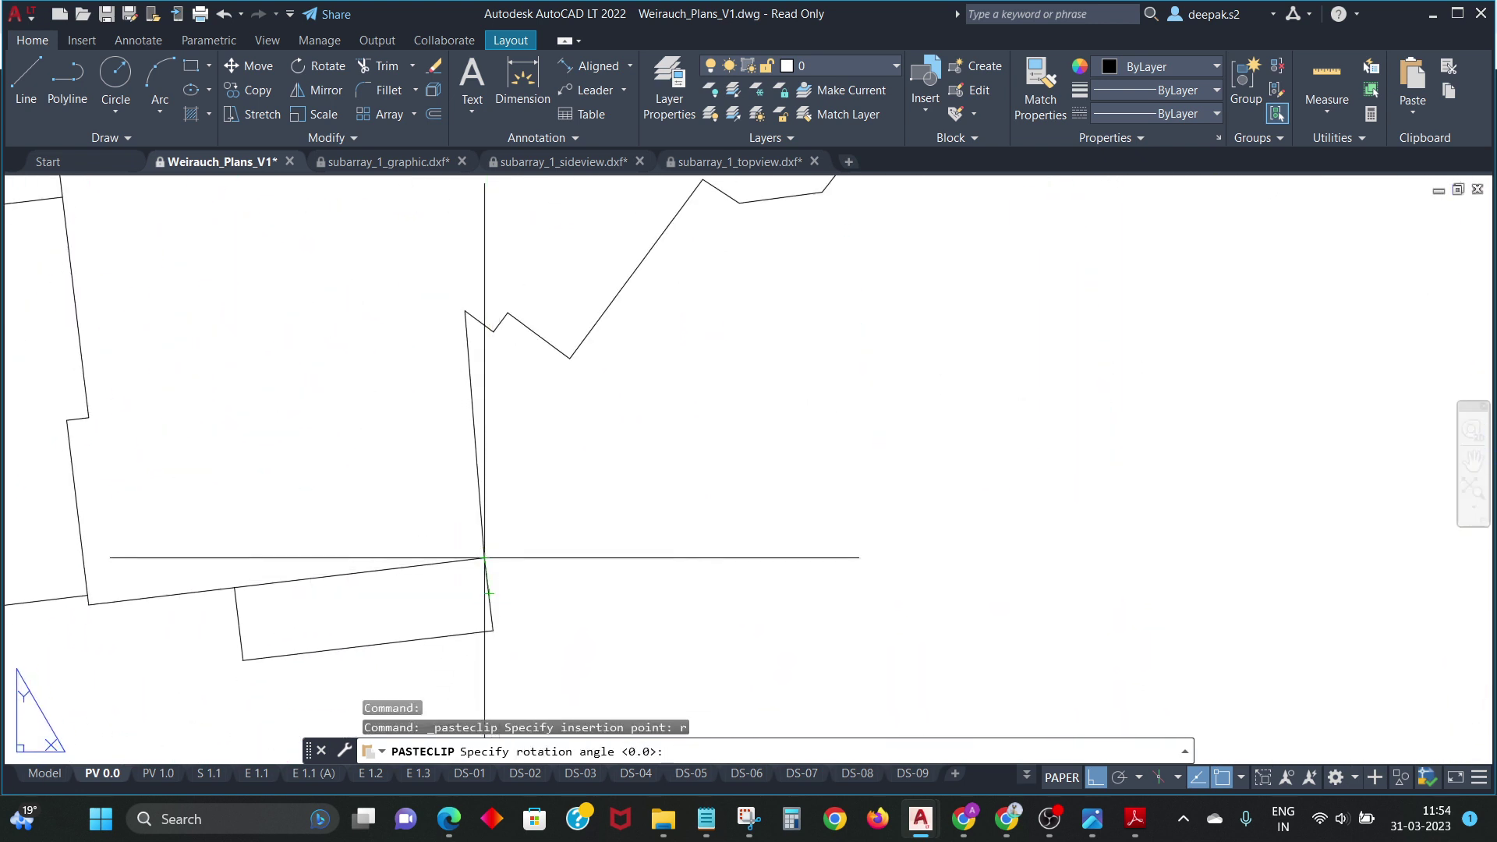
left_click(485, 558)
left_click(488, 592)
scroll(495, 578, "down", 4)
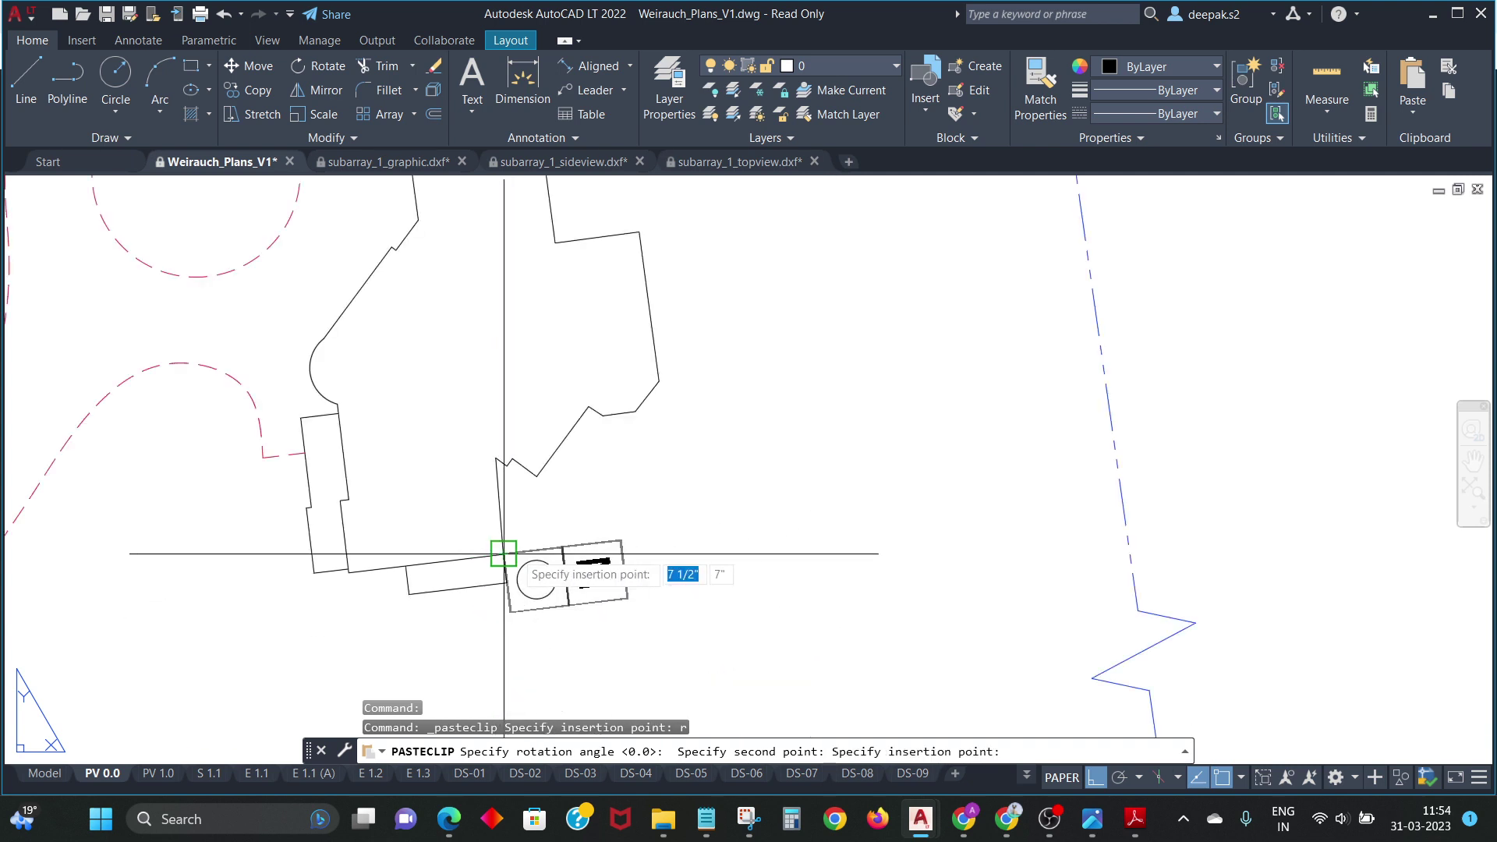
scroll(515, 548, "up", 4)
scroll(530, 538, "down", 1)
scroll(539, 533, "down", 3)
key("Escape")
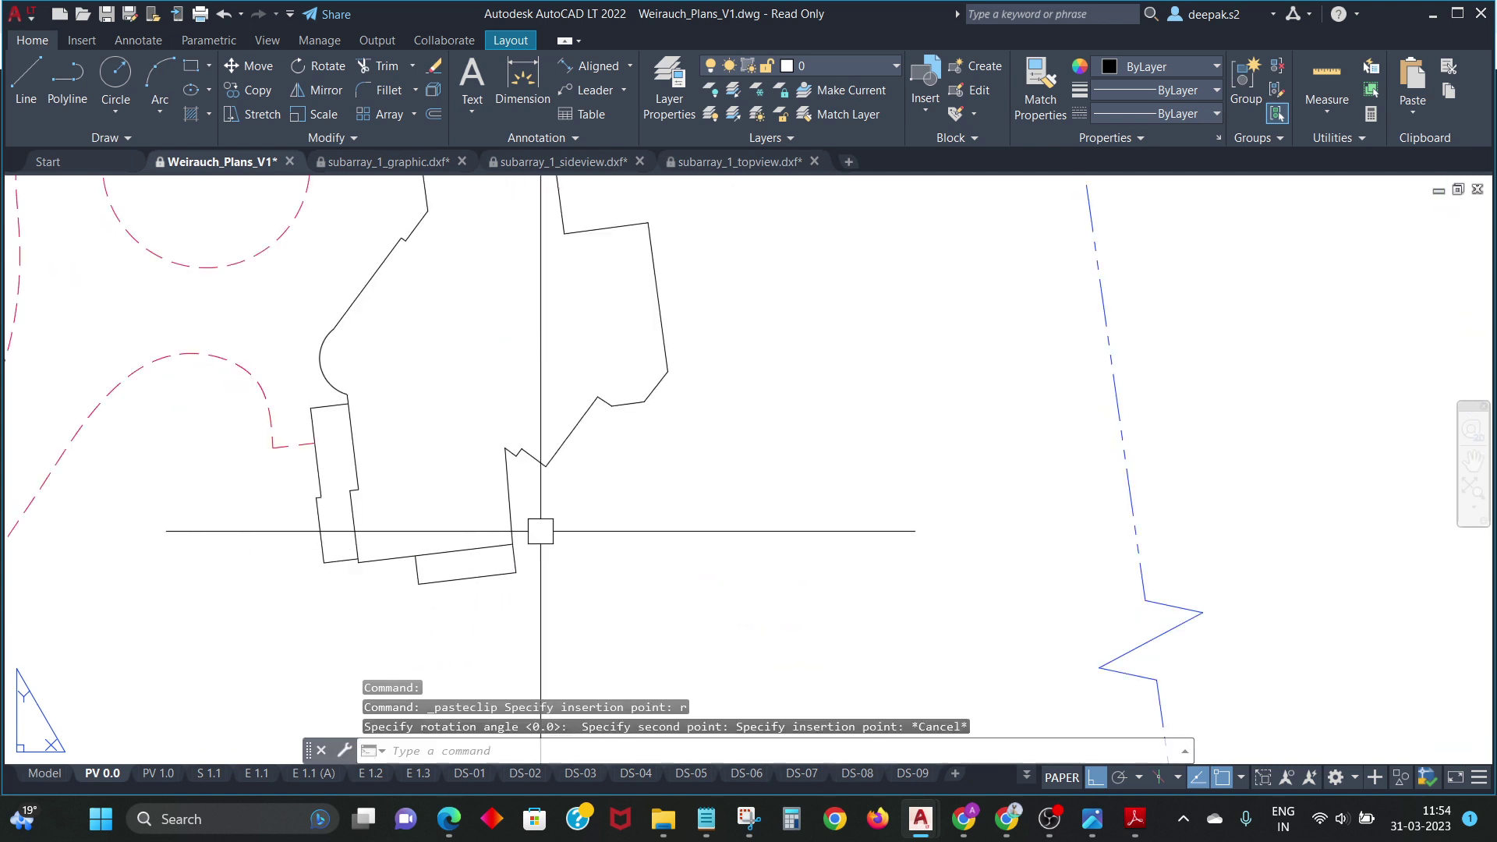
- Paste the meter box again, rotated to the house wall, and place it on the sheet
key("ctrl+v")
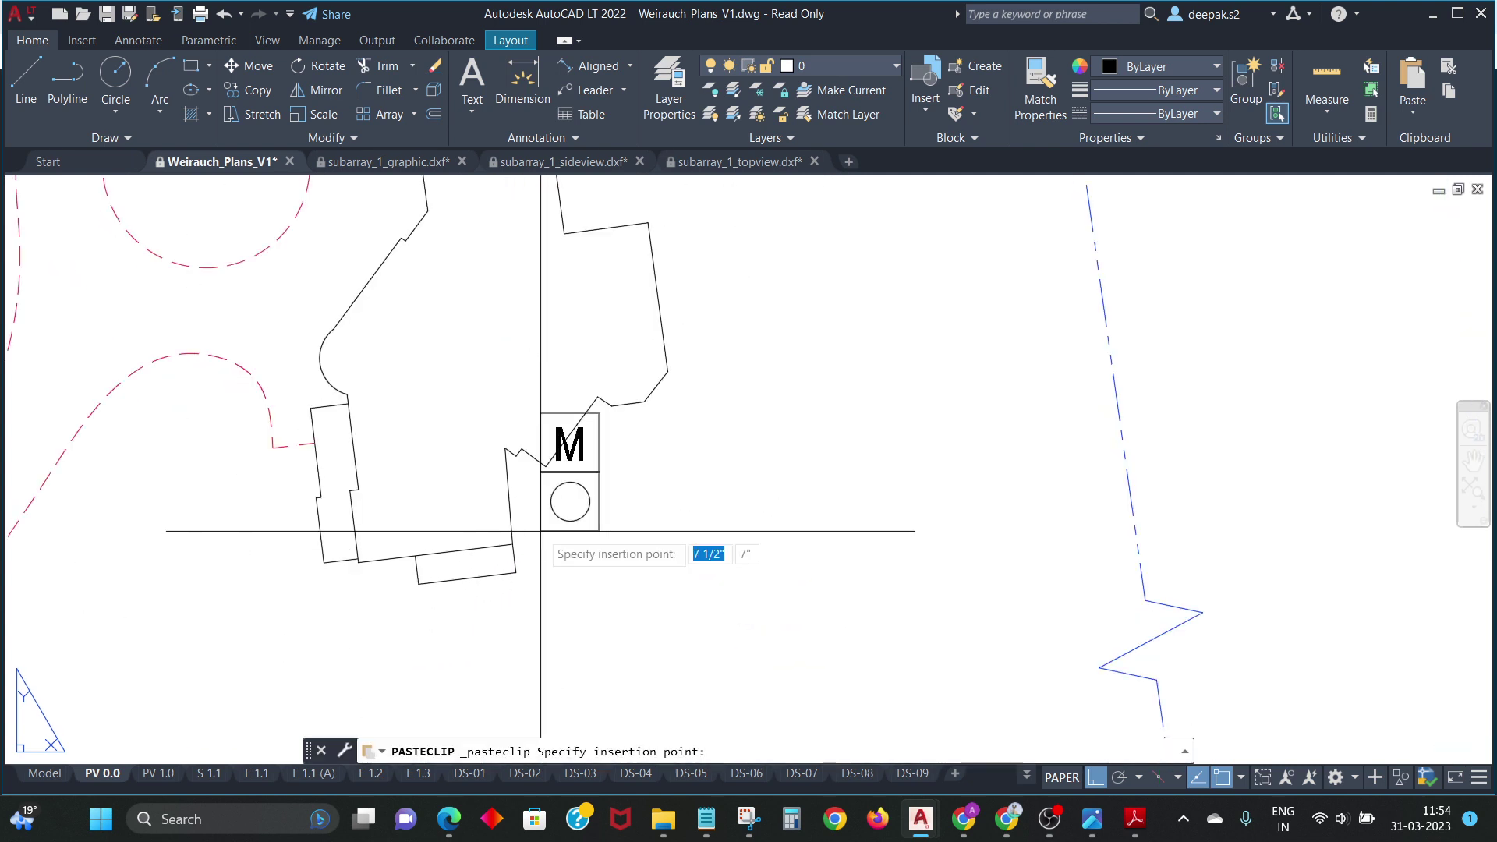
key("Return")
scroll(508, 551, "up", 2)
scroll(505, 595, "up", 1)
left_click(499, 520)
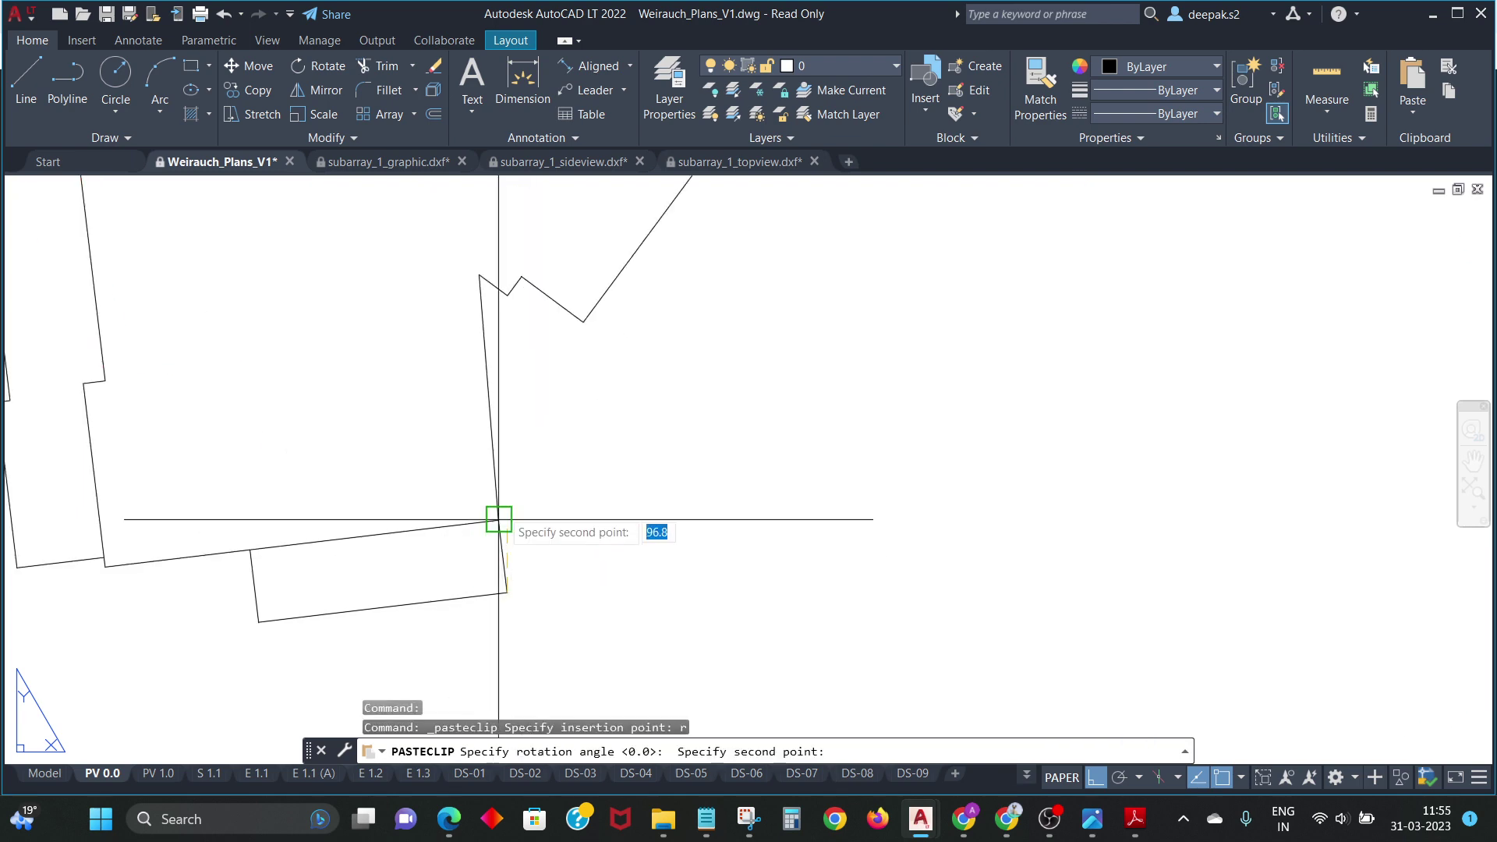
left_click(499, 519)
scroll(468, 531, "down", 3)
scroll(624, 546, "down", 2)
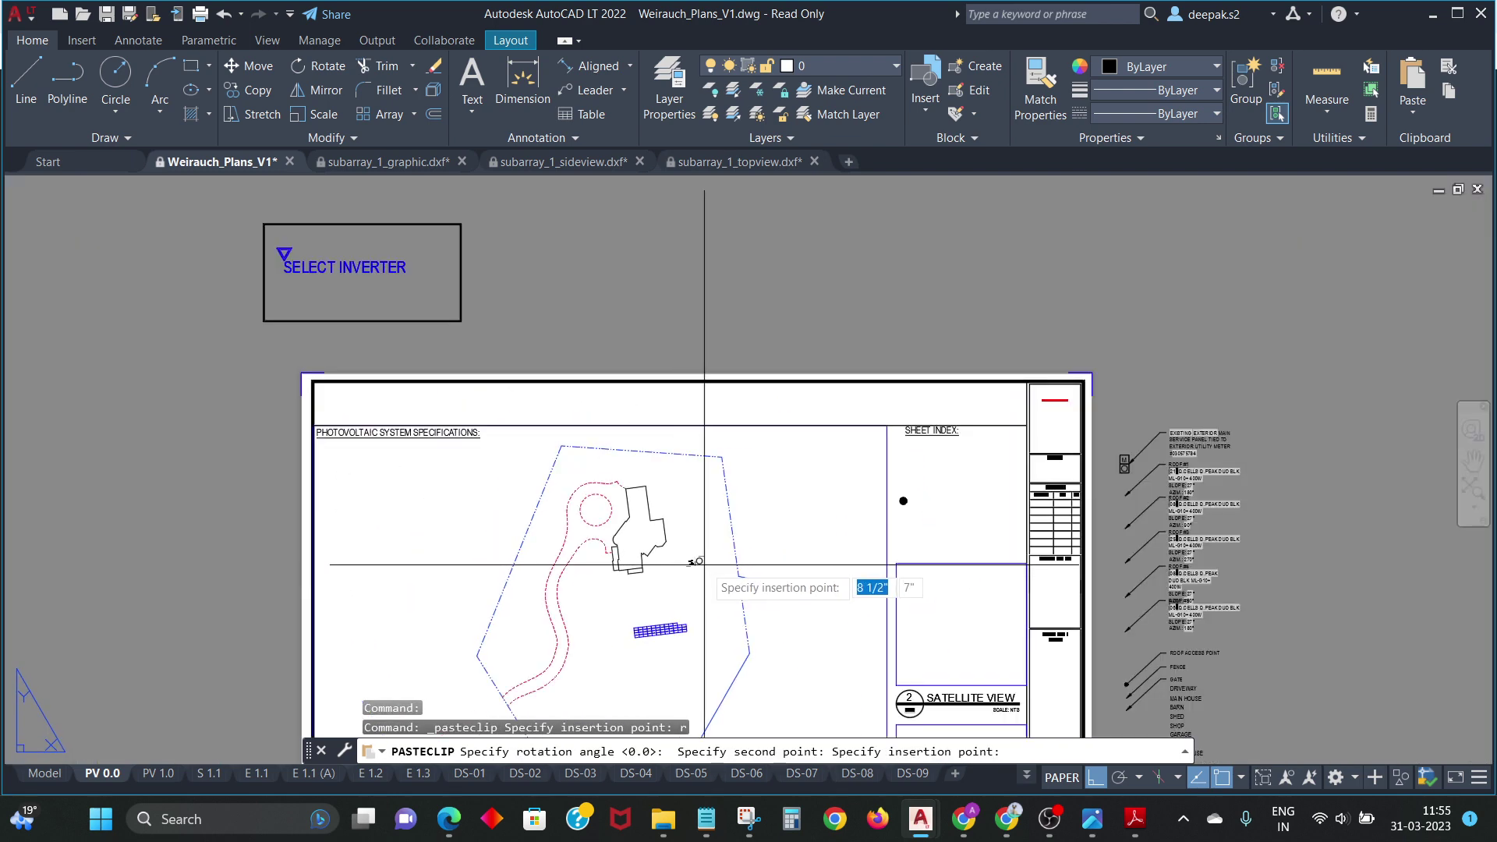
left_click(783, 295)
- Freeze ANNO-DIM1 in the current viewport, enter the viewport, then return to paper space with PS
left_click(847, 67)
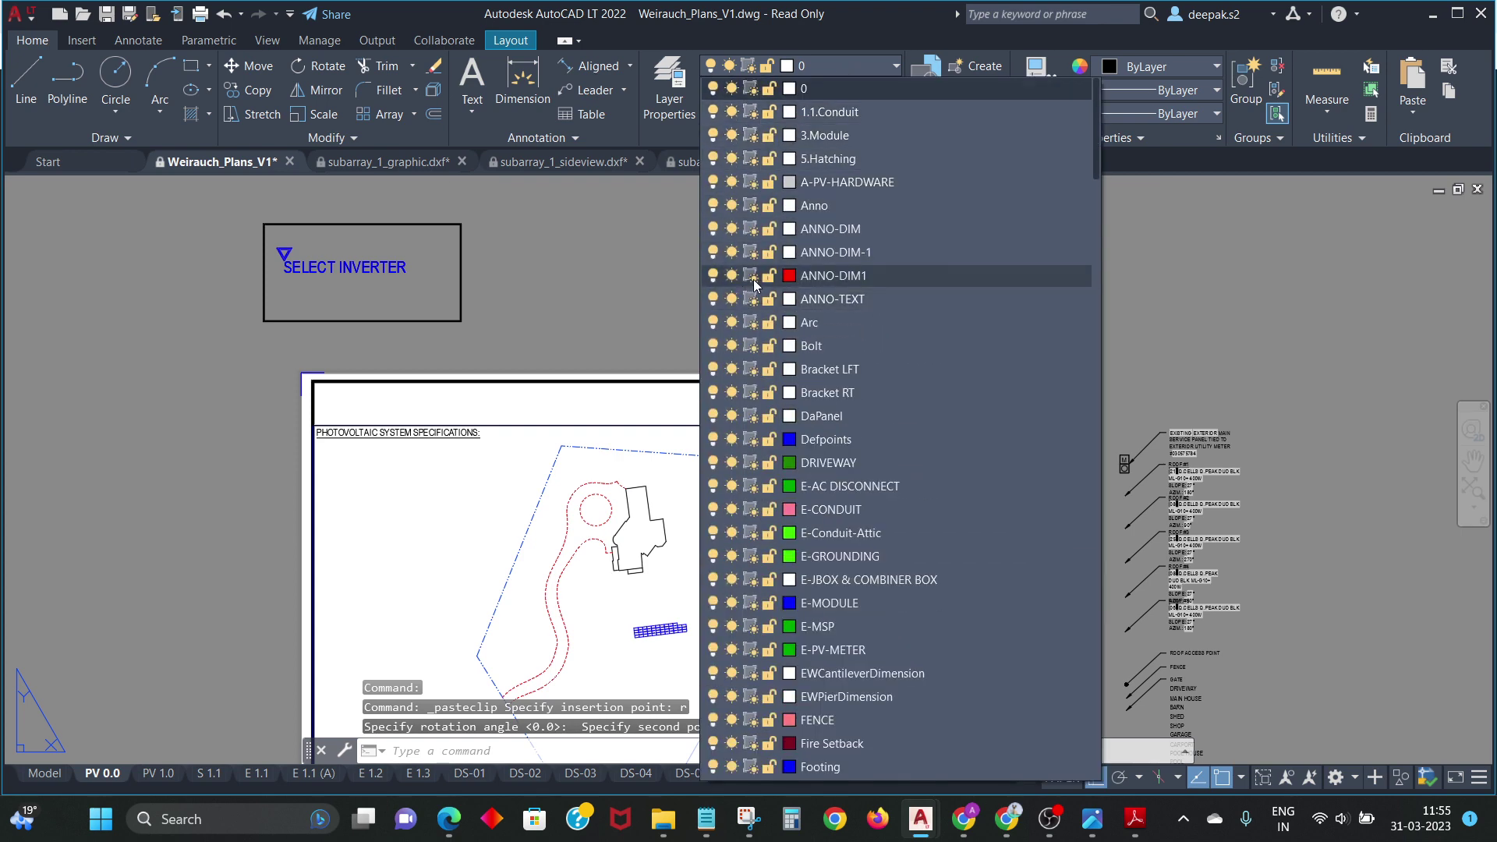
left_click(753, 279)
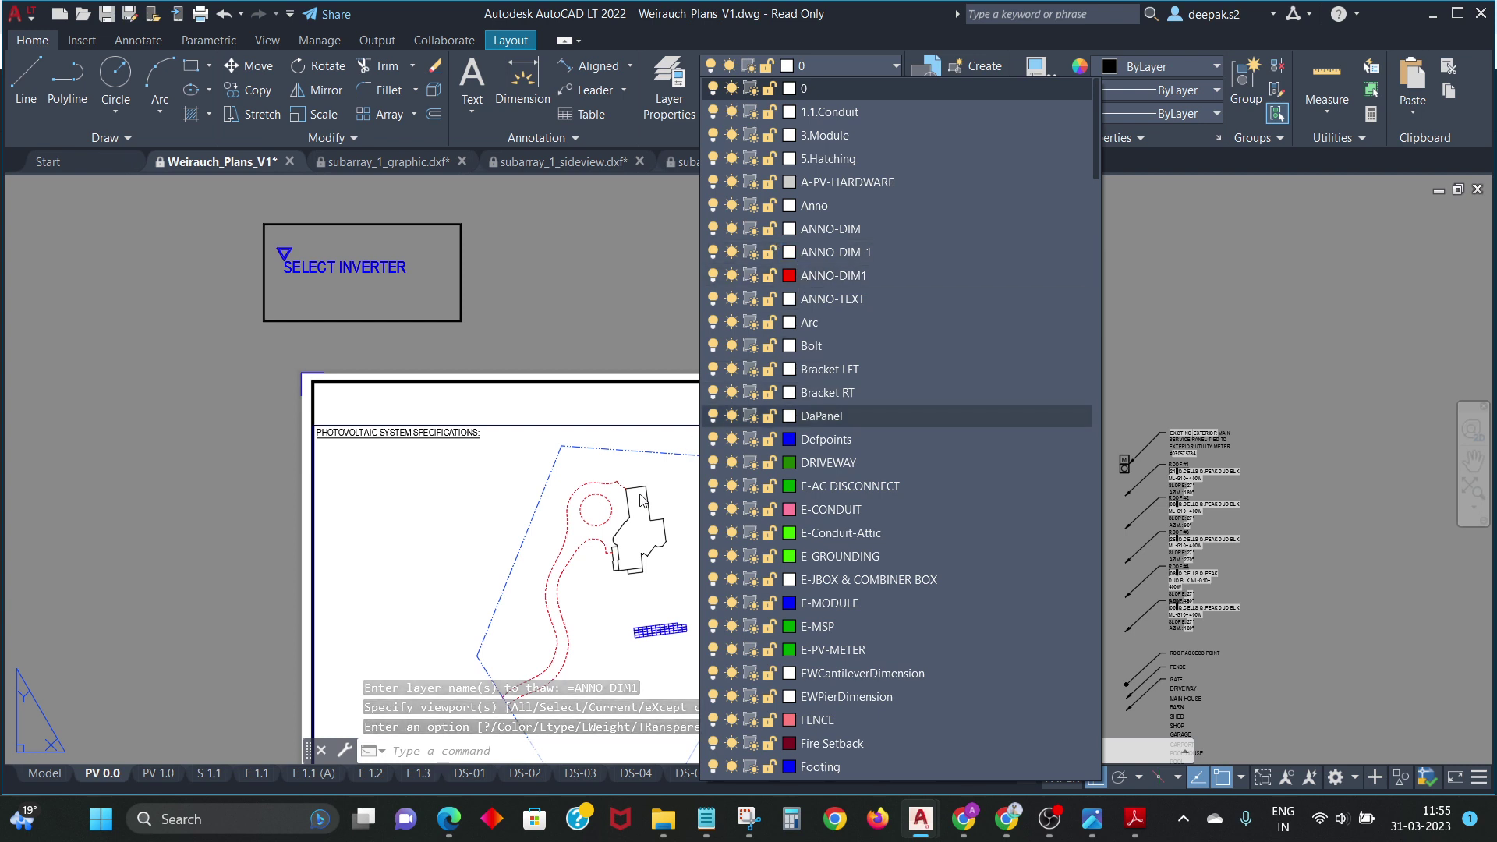
key("Escape")
double_click(765, 517)
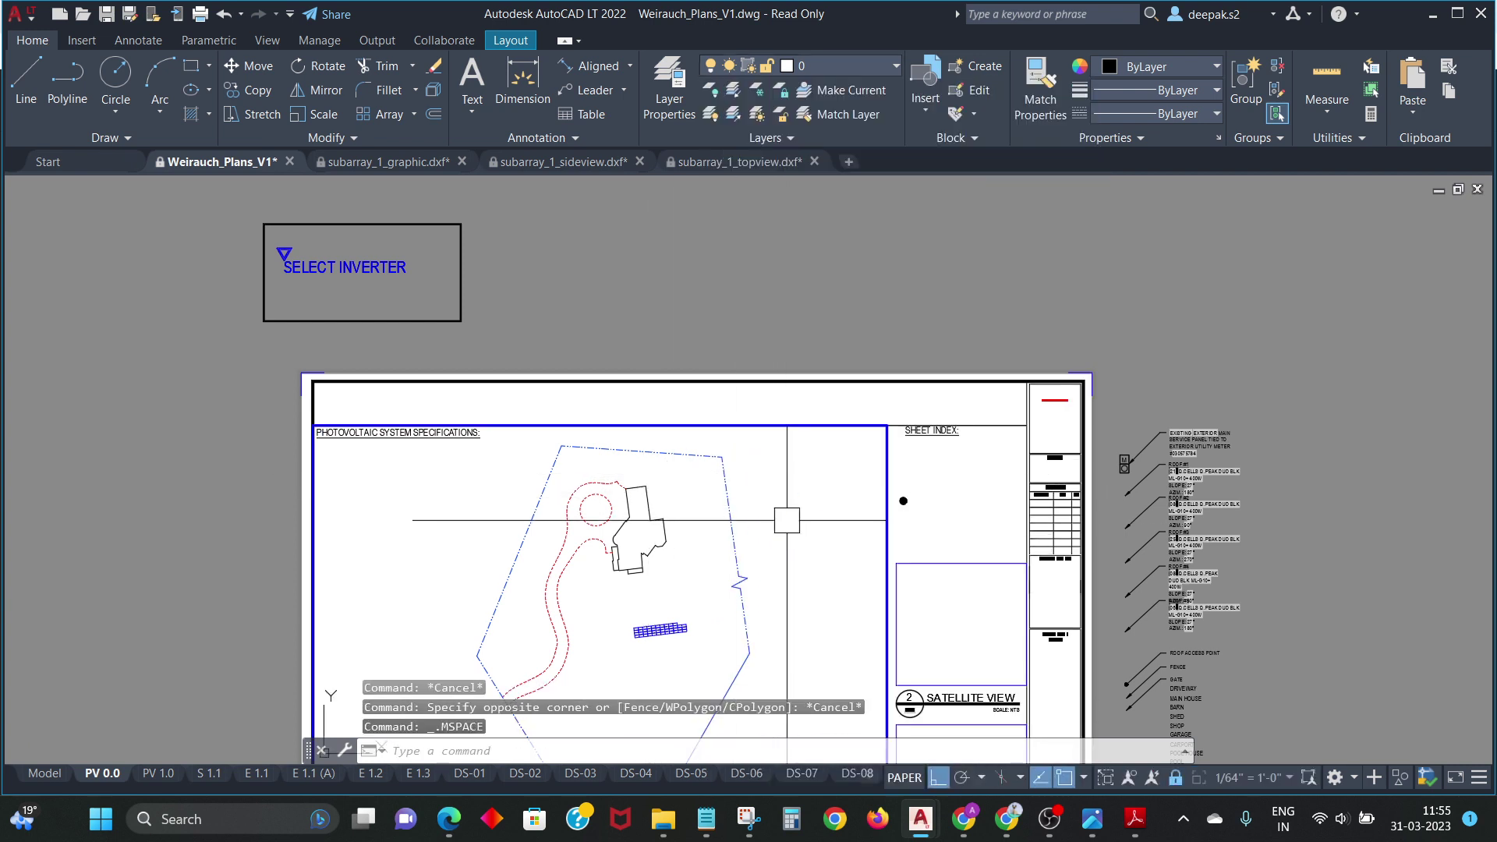
scroll(716, 565, "down", 10)
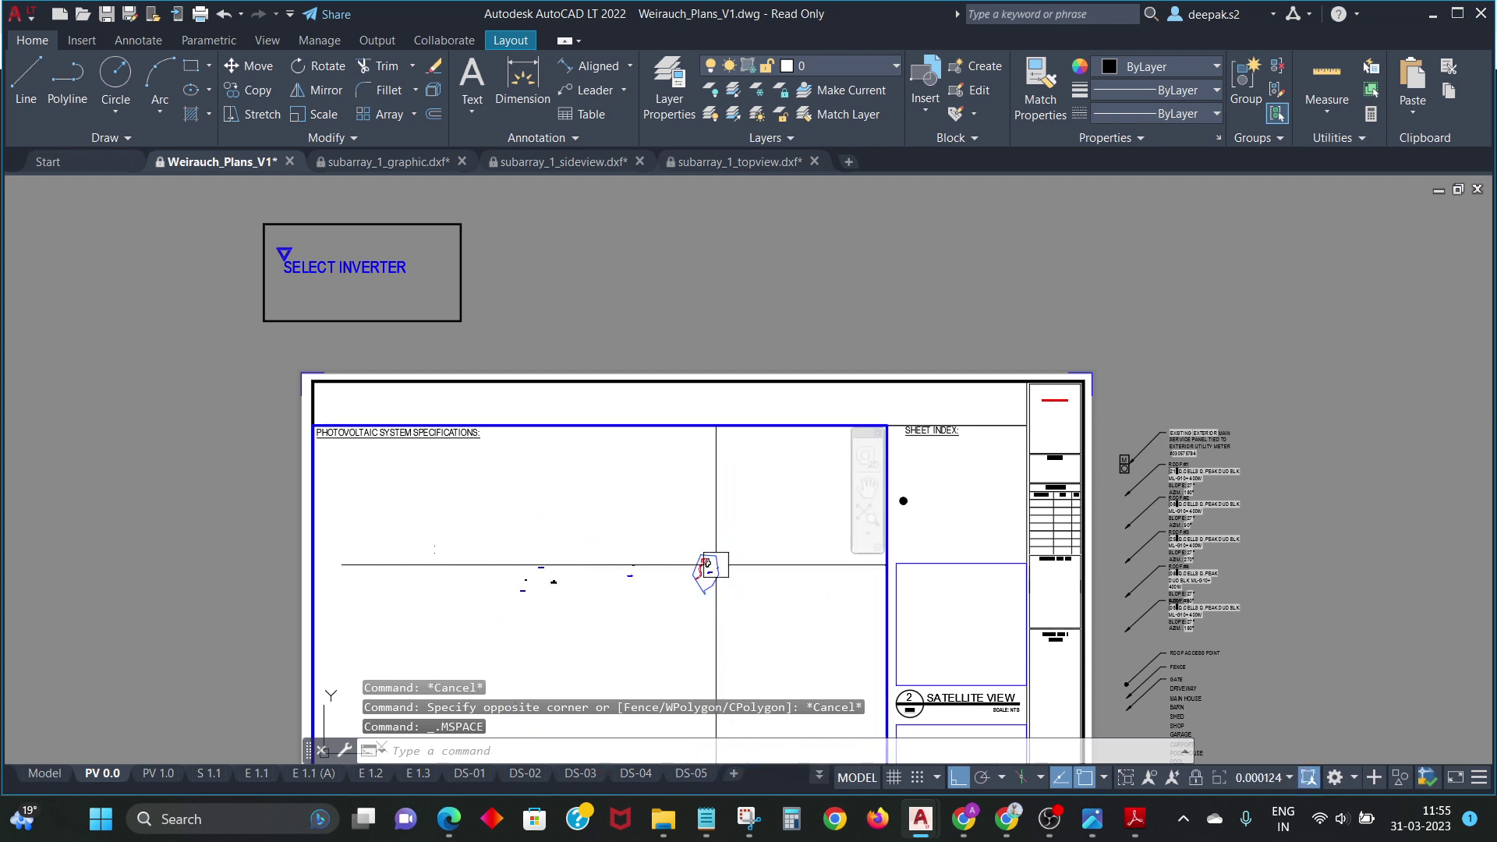
scroll(744, 571, "up", 6)
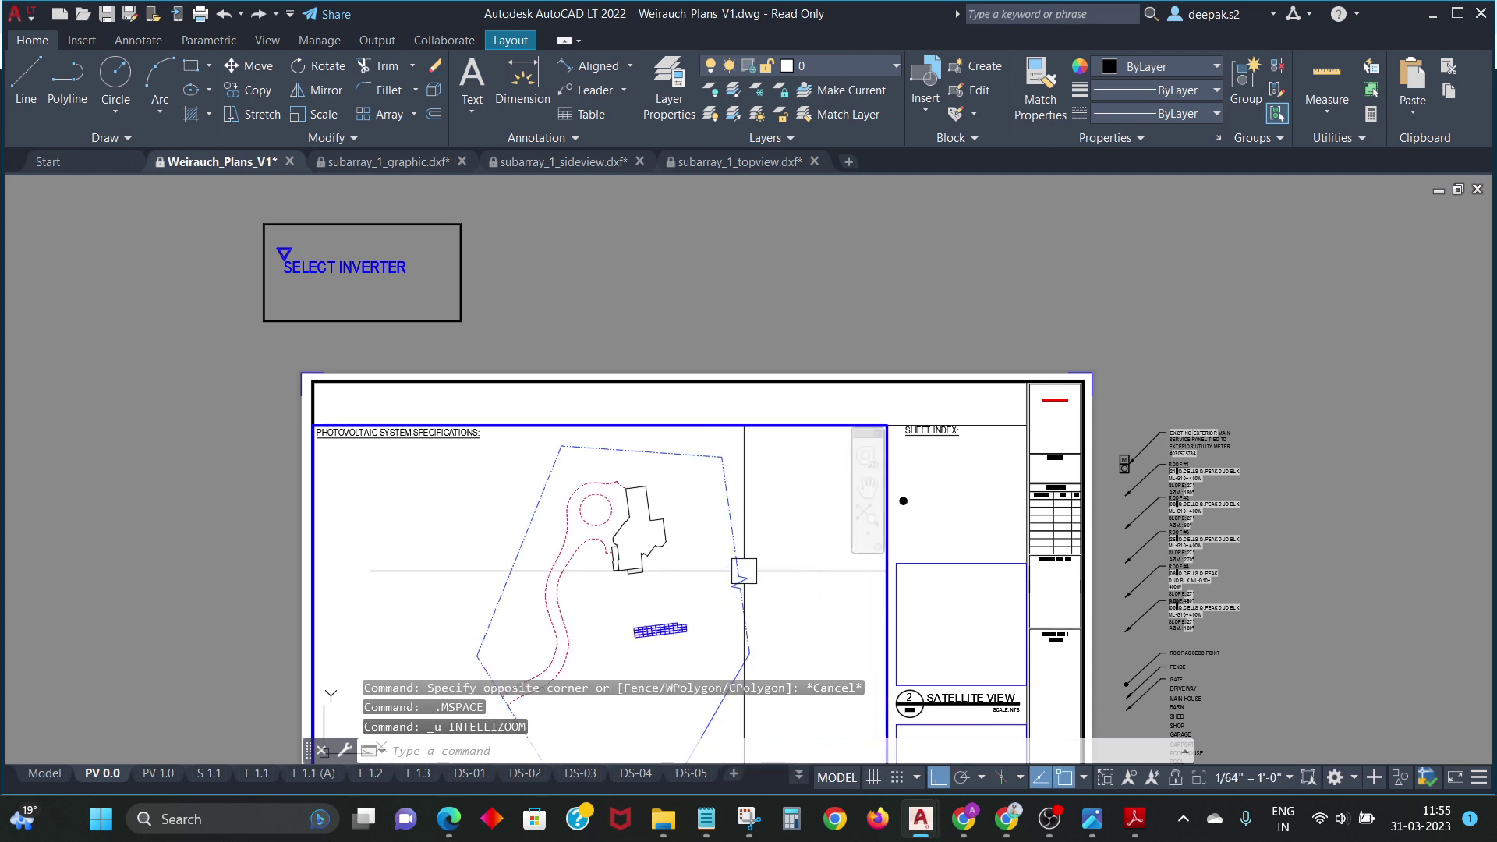
type("ps")
key("Return")
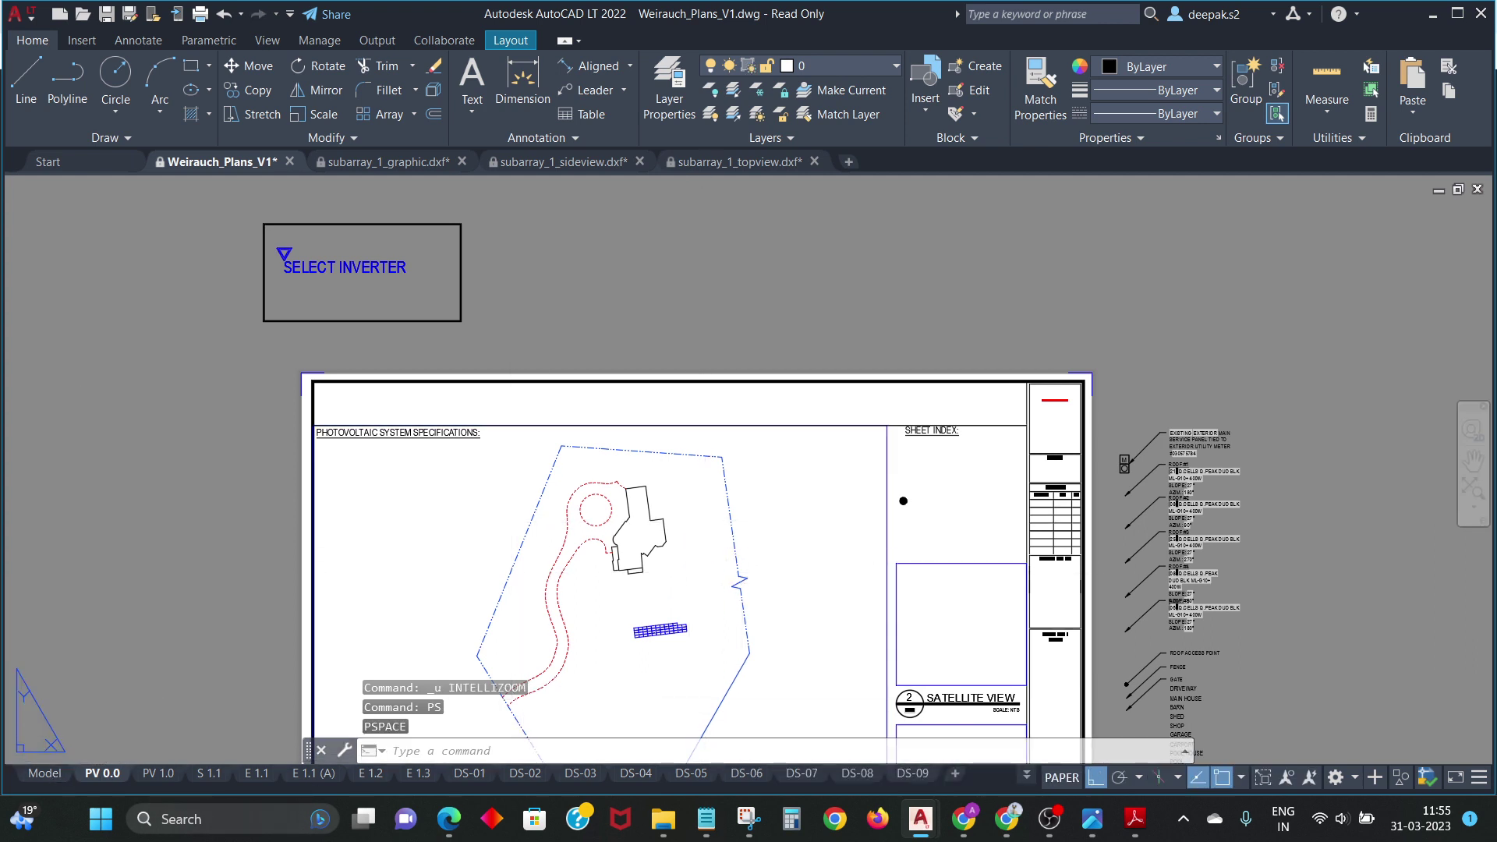
- Turn all layers back on with LAYON and view the Model space
type("layon")
key("Return")
left_click(43, 773)
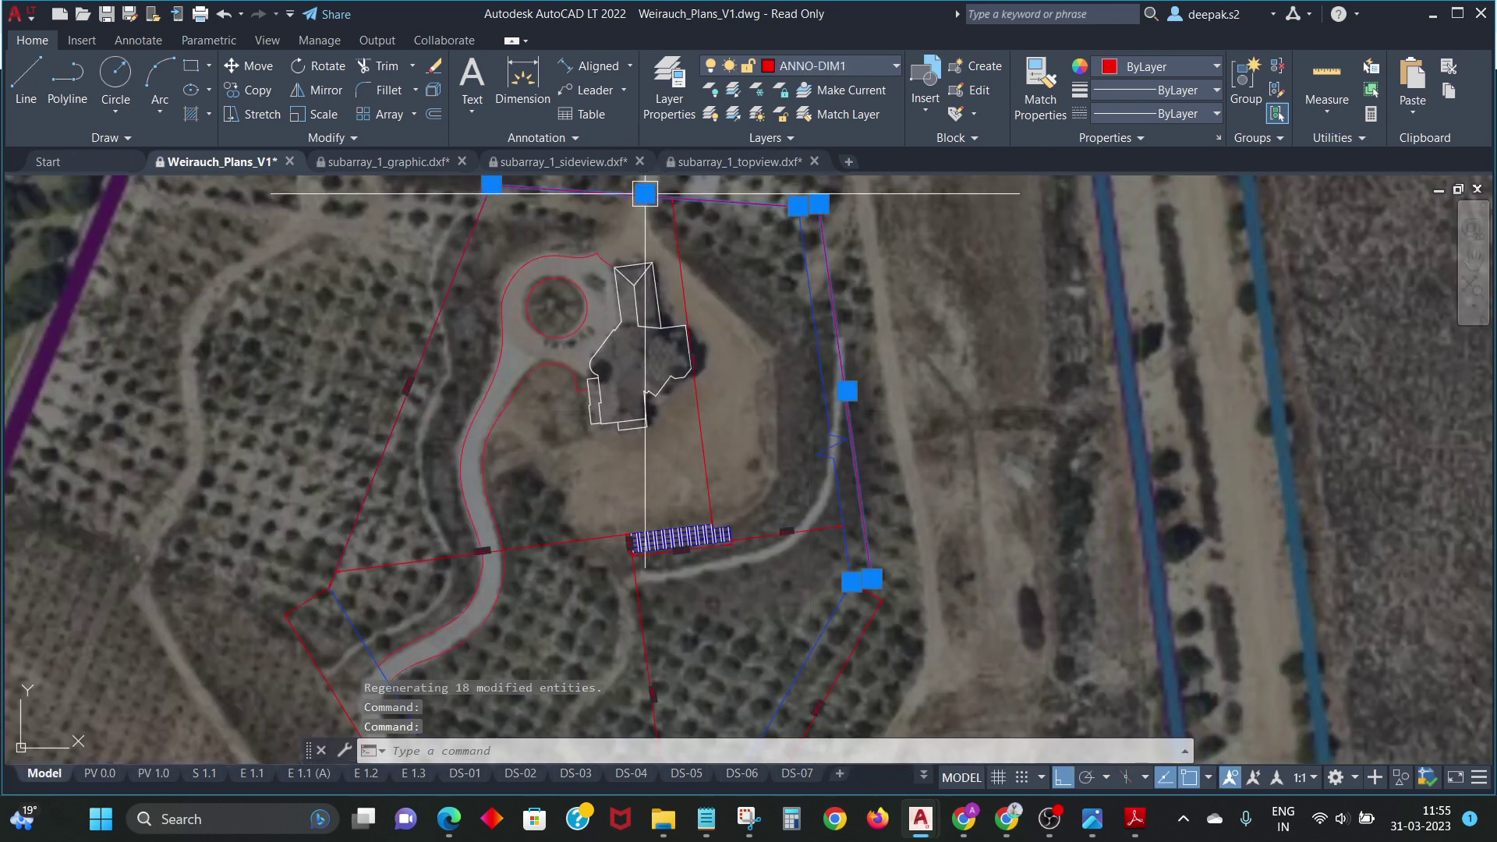
scroll(624, 312, "down", 2)
scroll(462, 538, "up", 2)
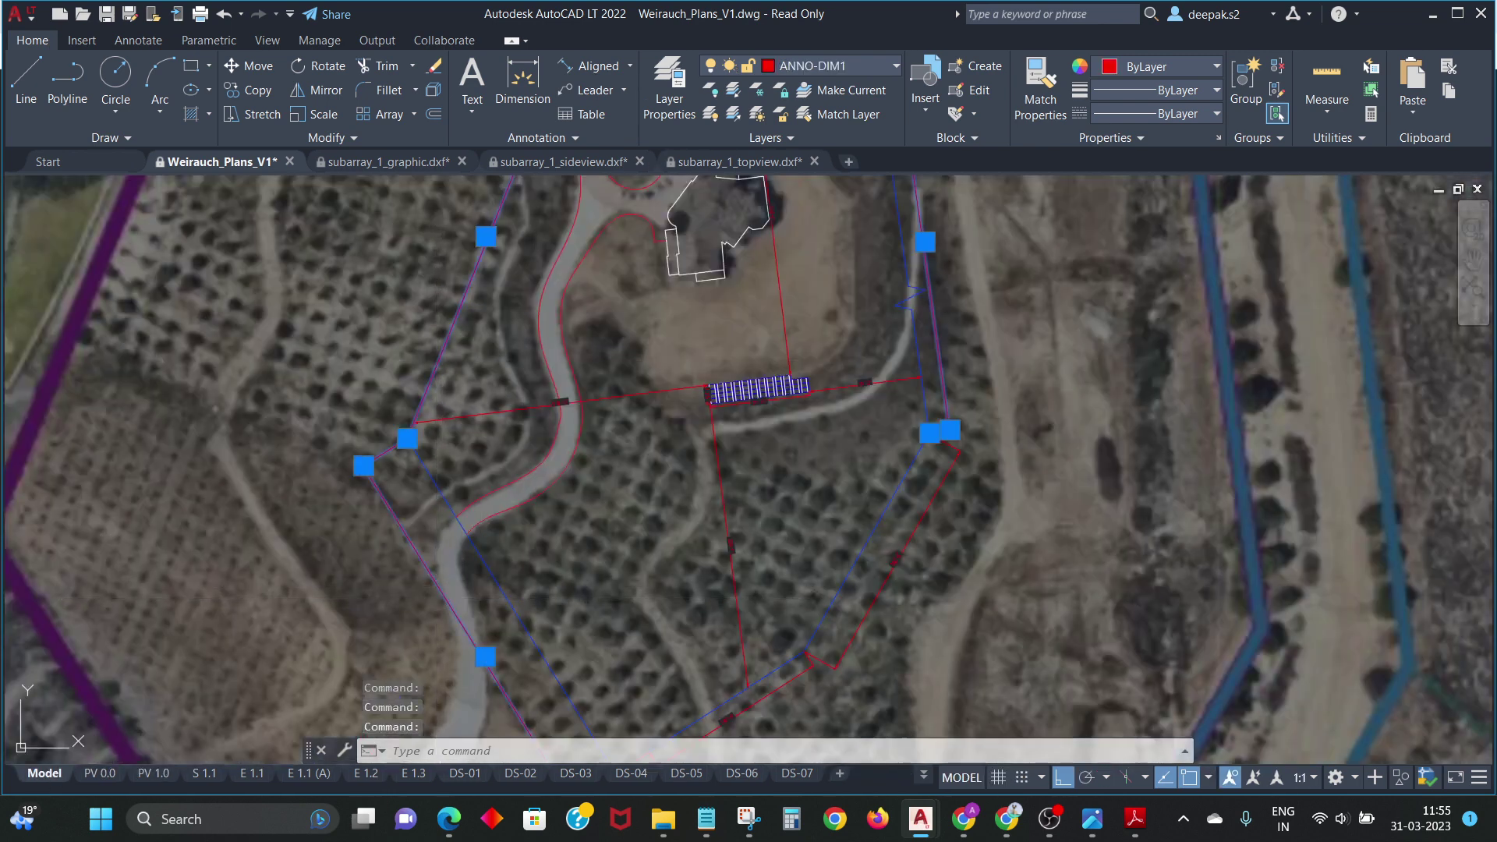
- Move the lower-corner site dimensions onto ANNO-DIM-1, check PV 0.0, then return to Model
scroll(896, 575, "up", 3)
scroll(819, 585, "up", 2)
left_click_drag(752, 533, 645, 631)
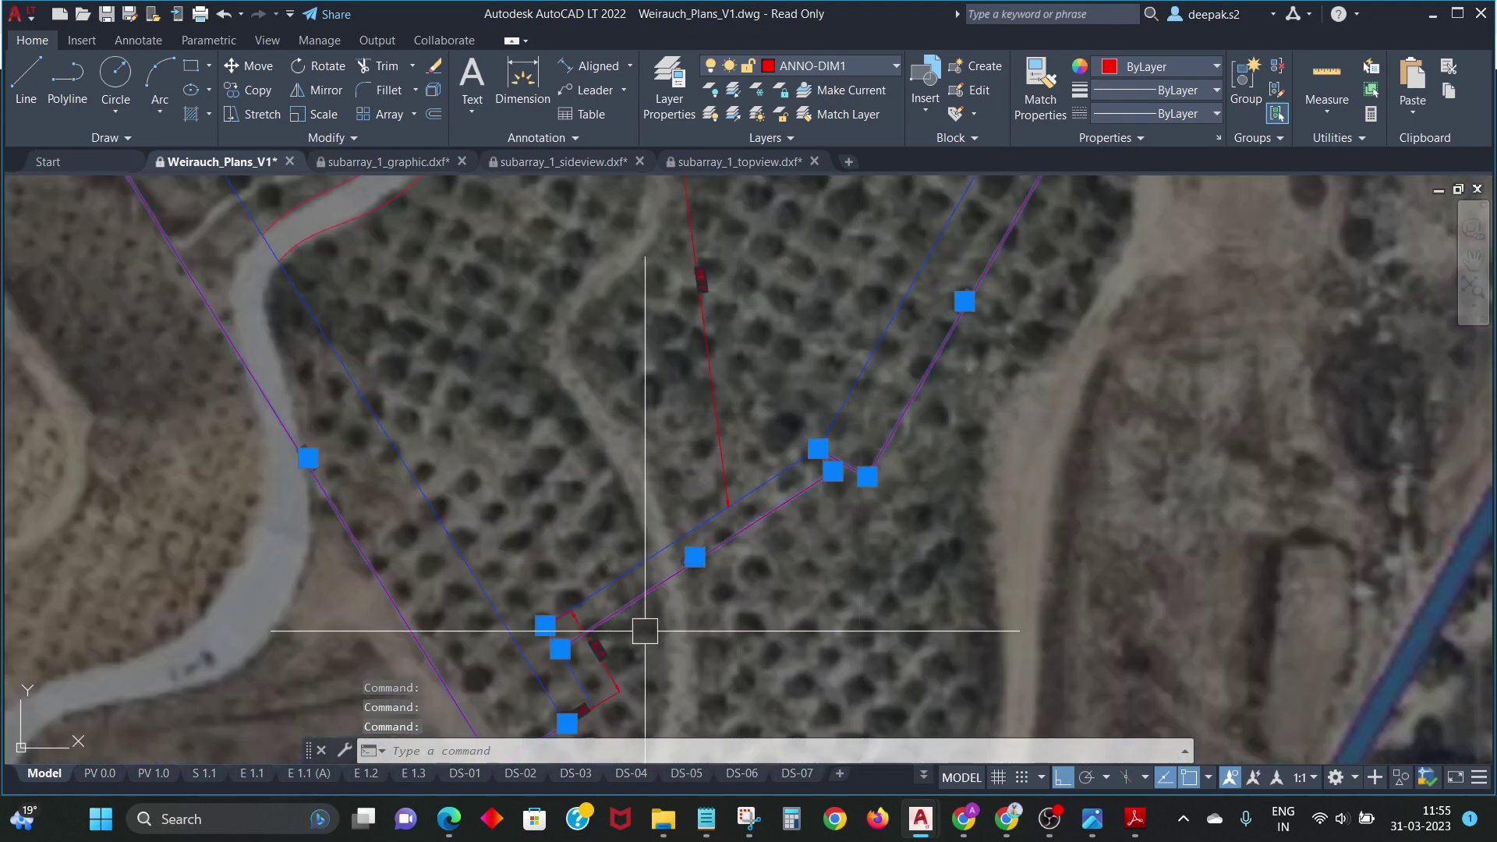
scroll(593, 701, "up", 4)
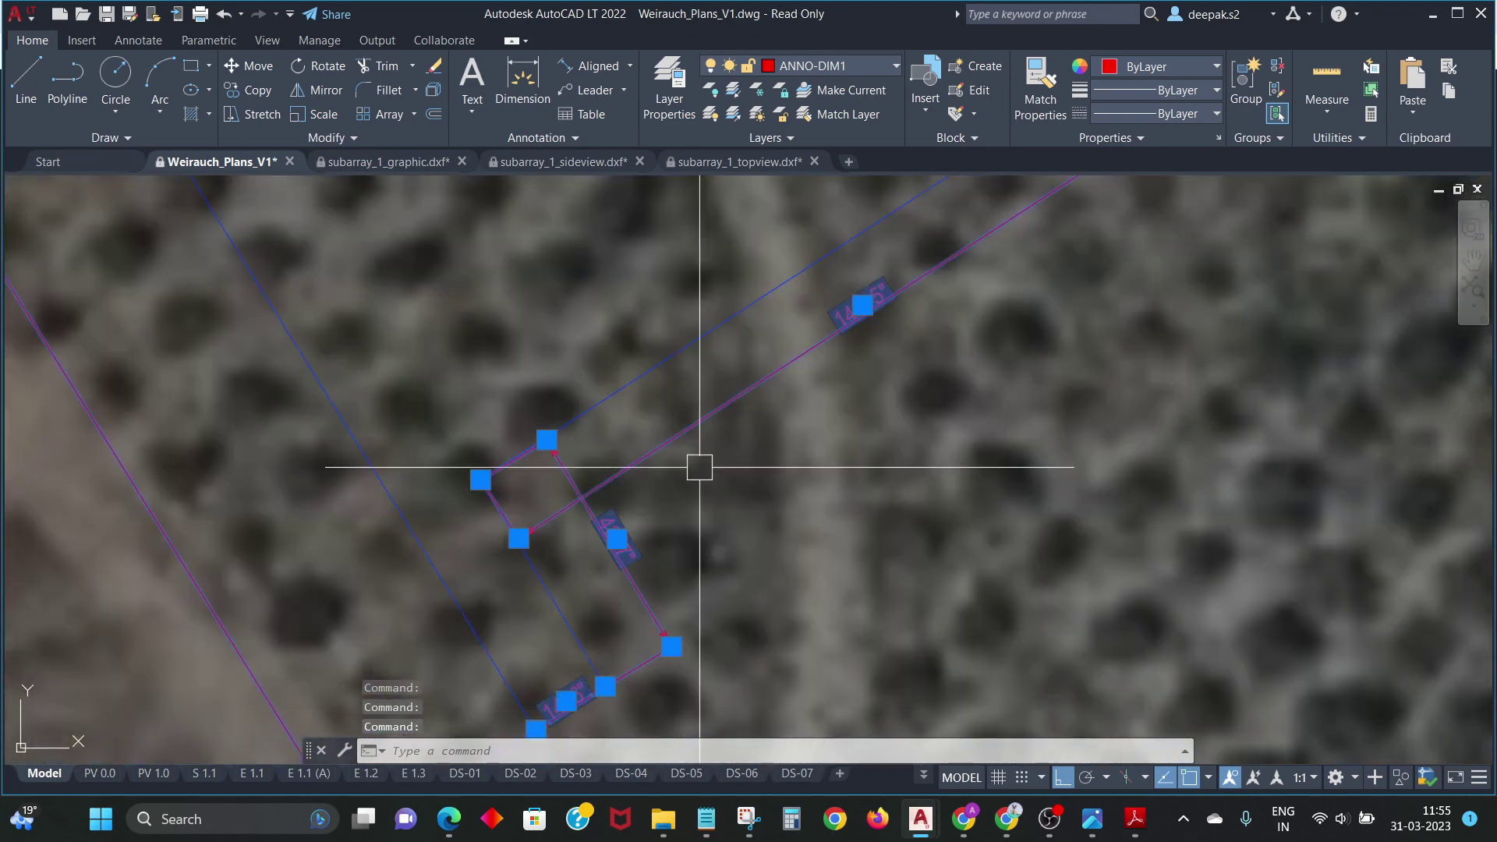
left_click(834, 71)
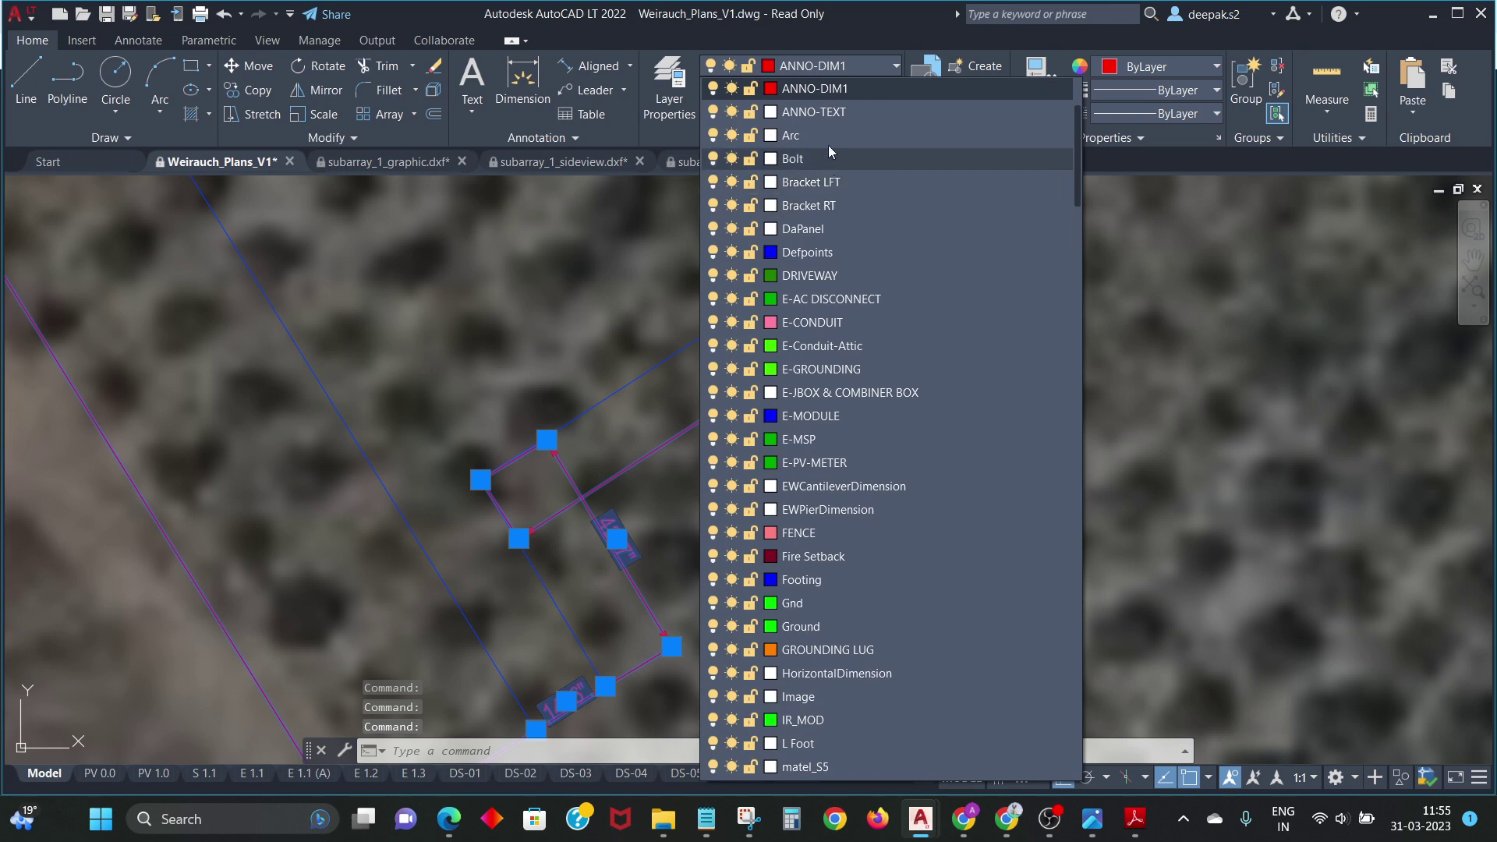
left_click(827, 135)
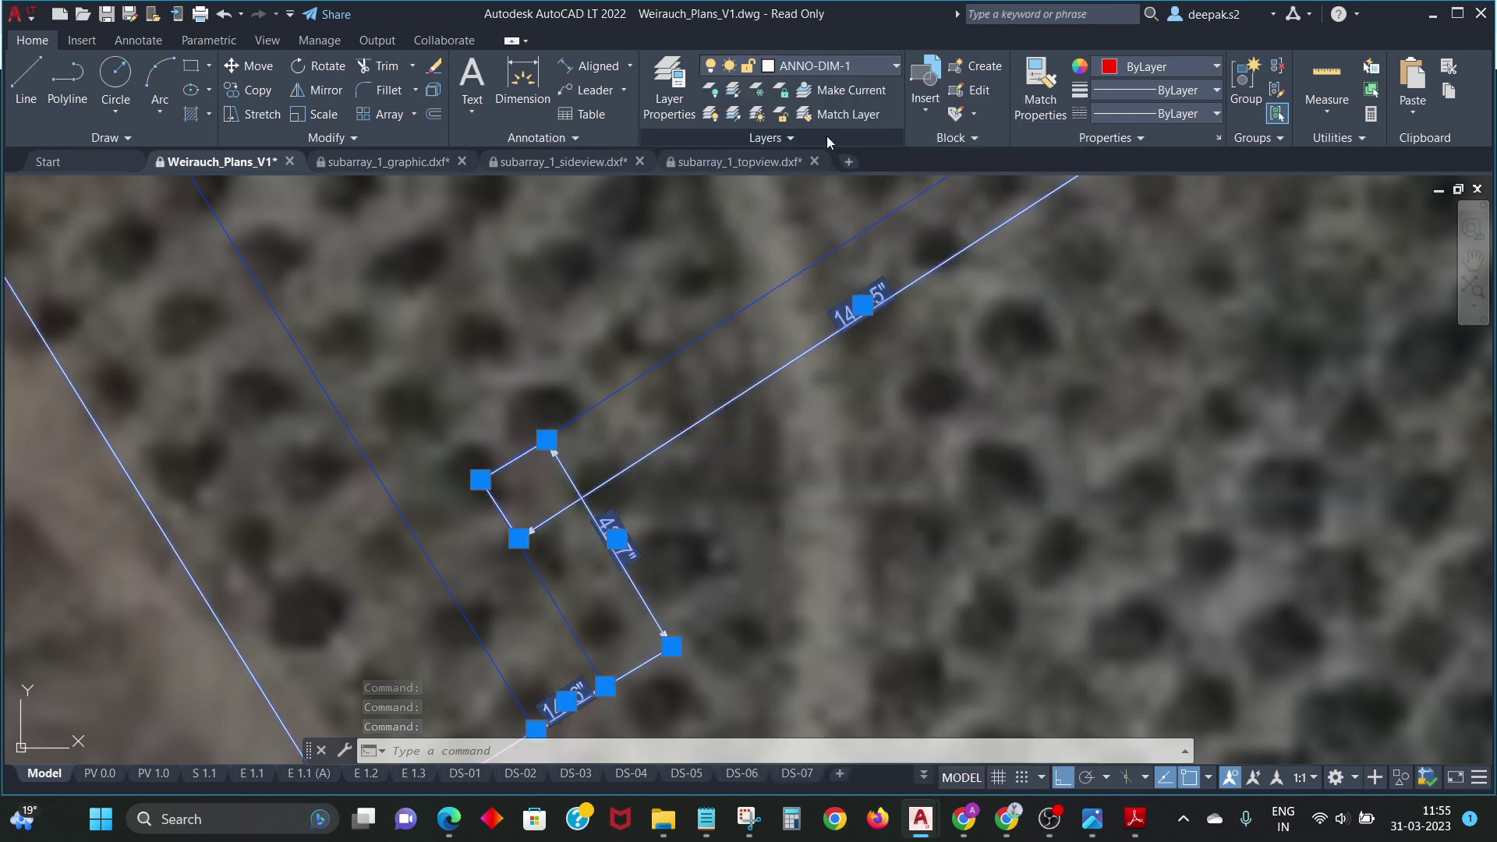
scroll(815, 397, "down", 5)
key("Escape")
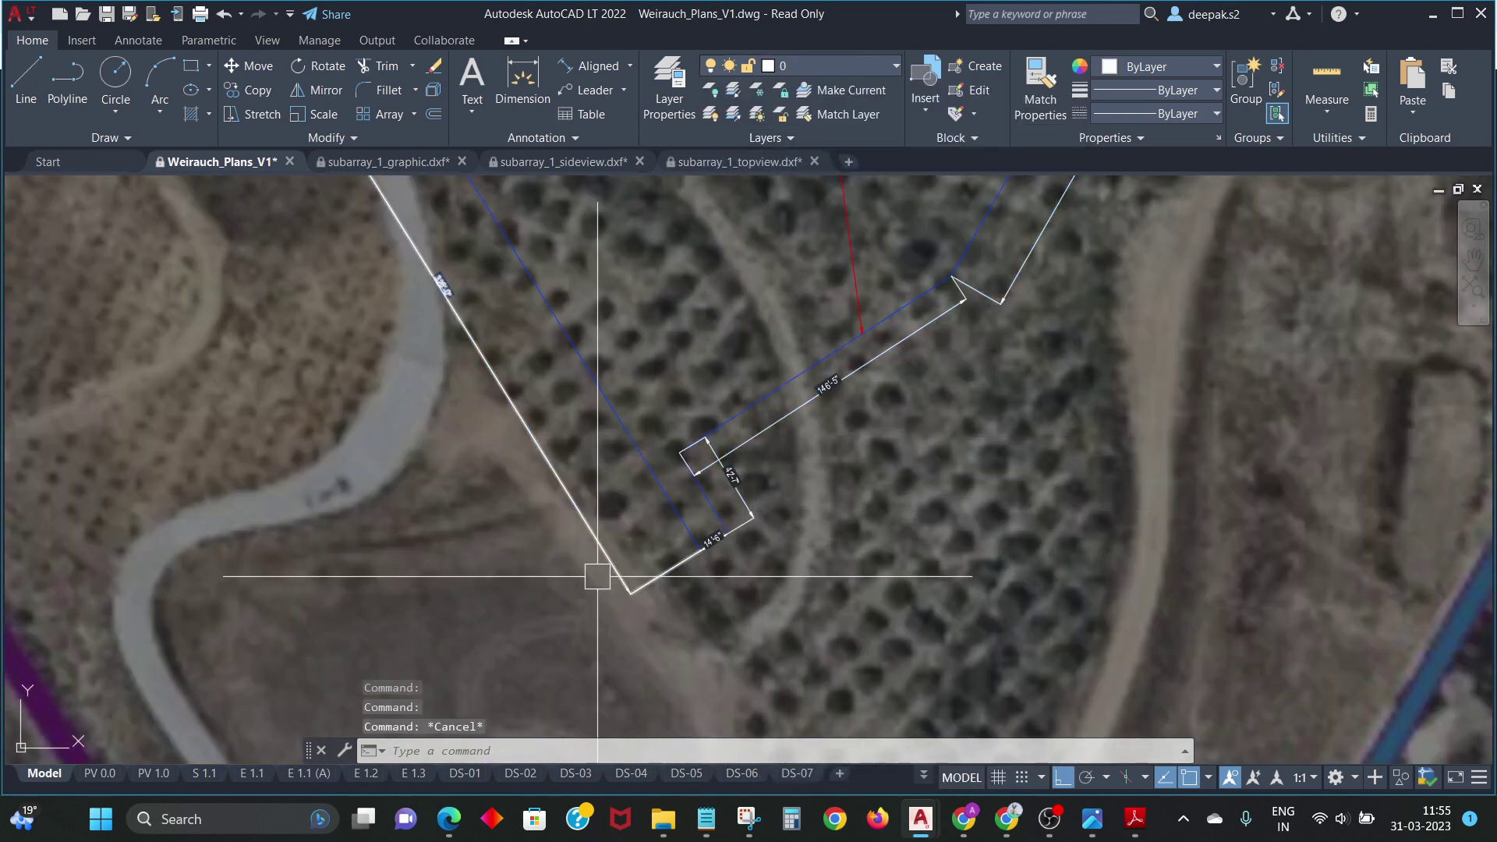
left_click(99, 772)
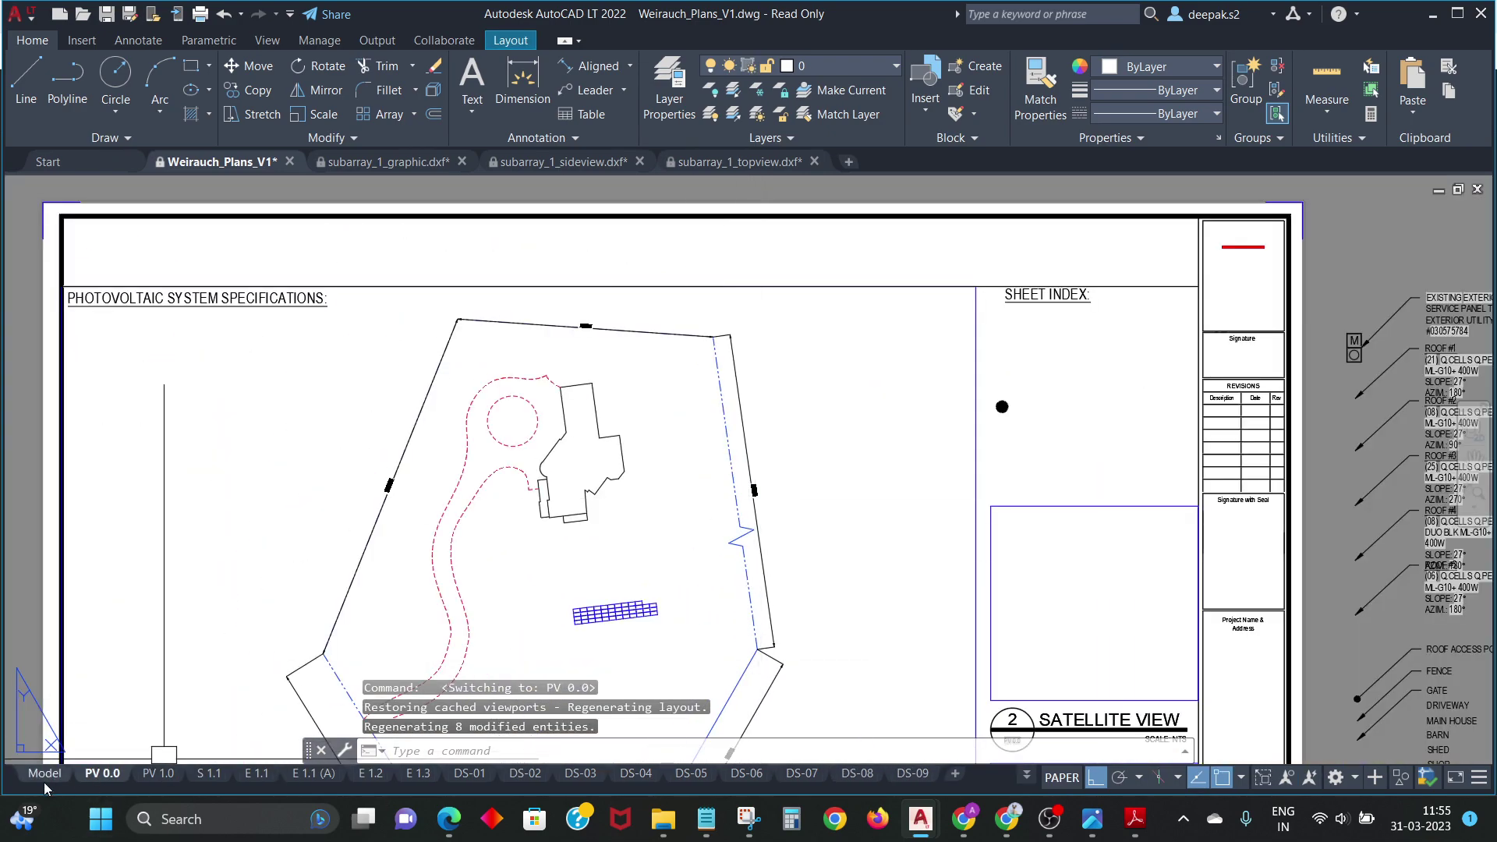
left_click(44, 774)
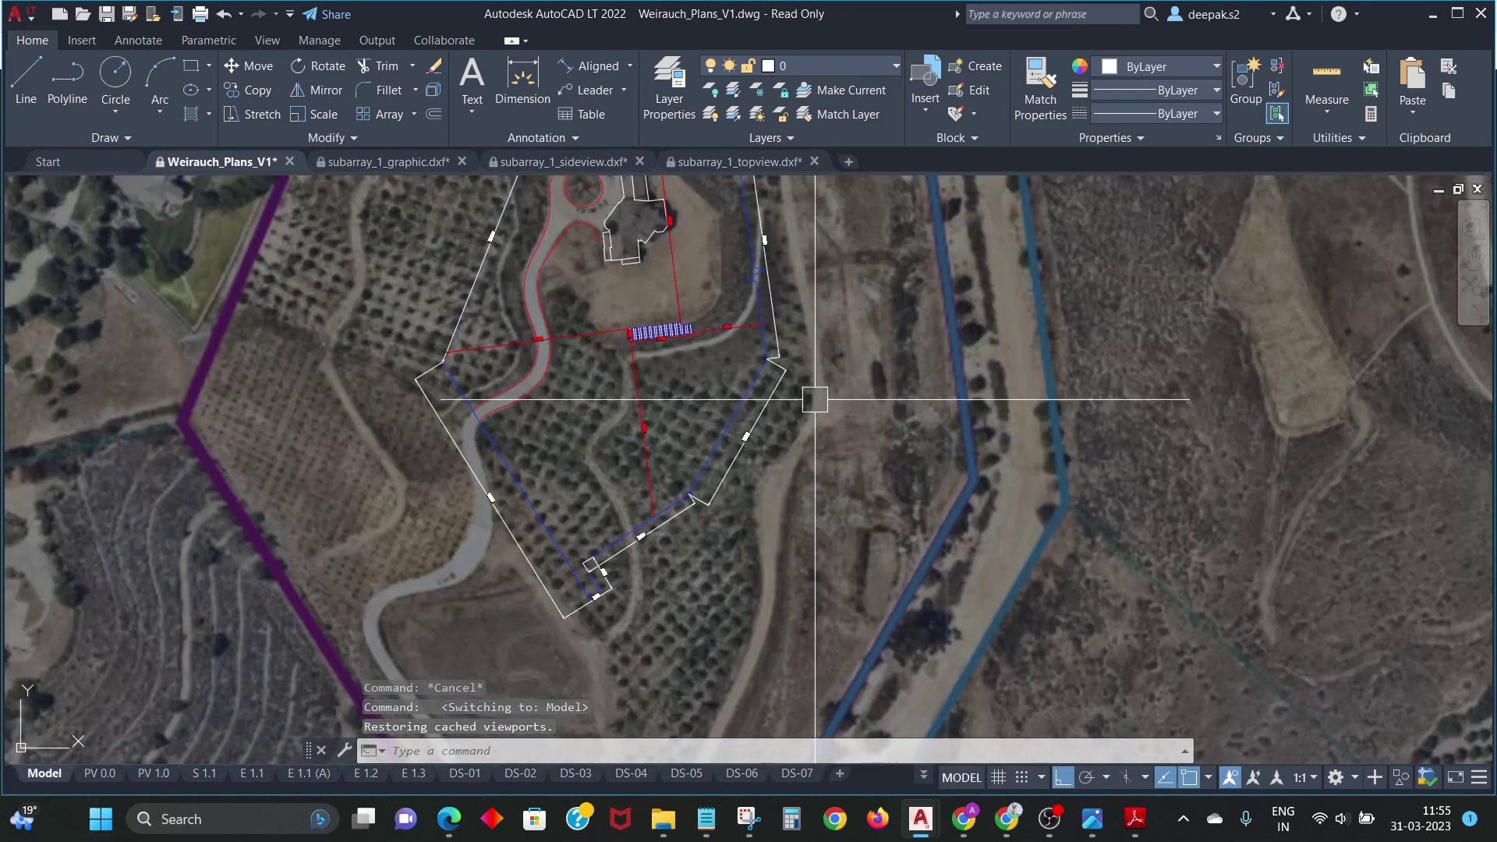
- Match the three red site lines to the white dimension's properties using MATCHPROP
type("ma")
key("Return")
left_click(741, 440)
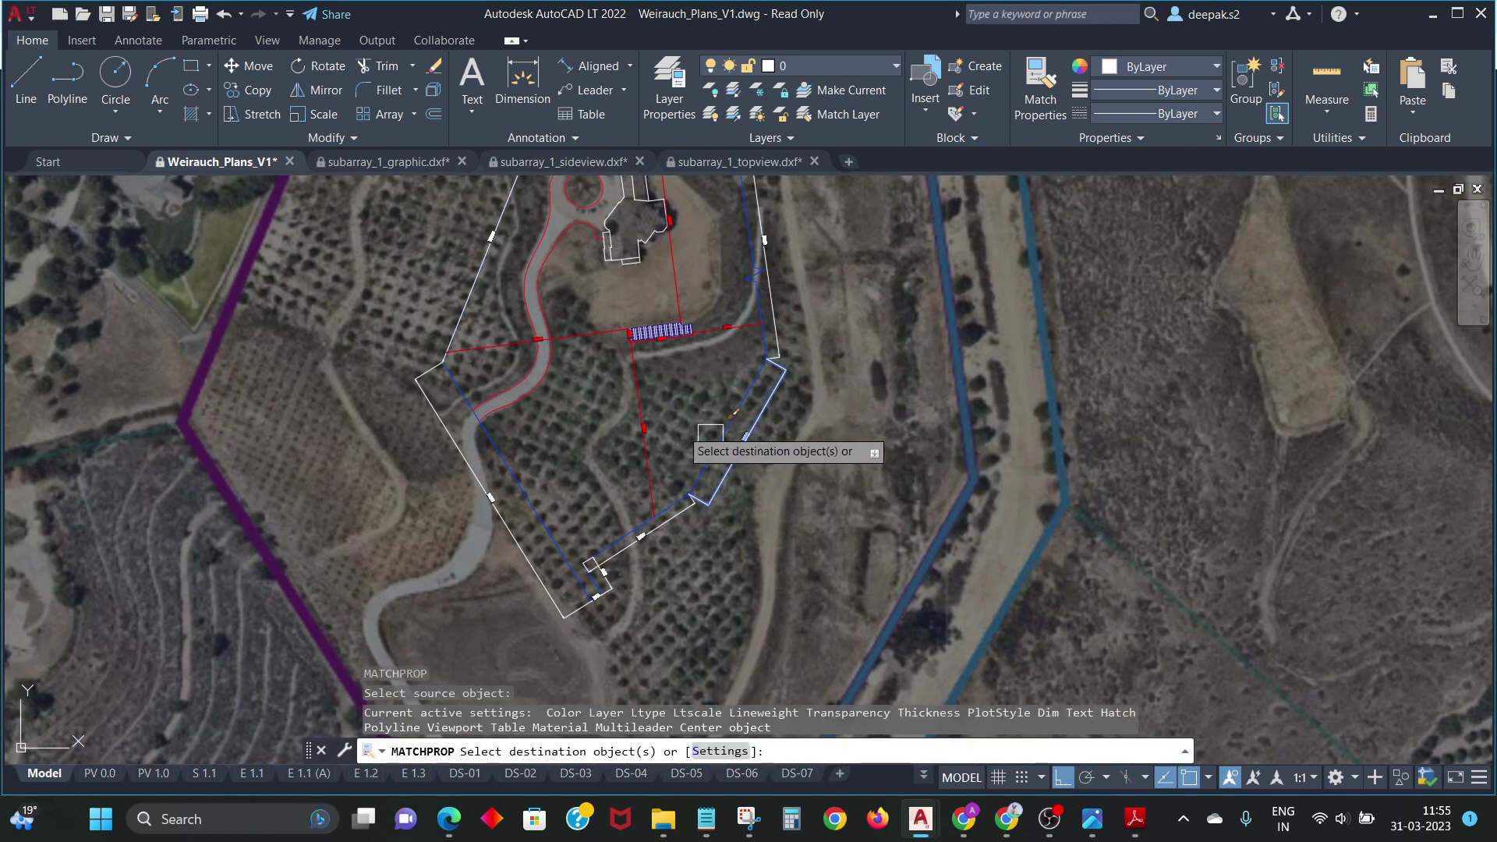
left_click(646, 429)
left_click(577, 341)
left_click(675, 288)
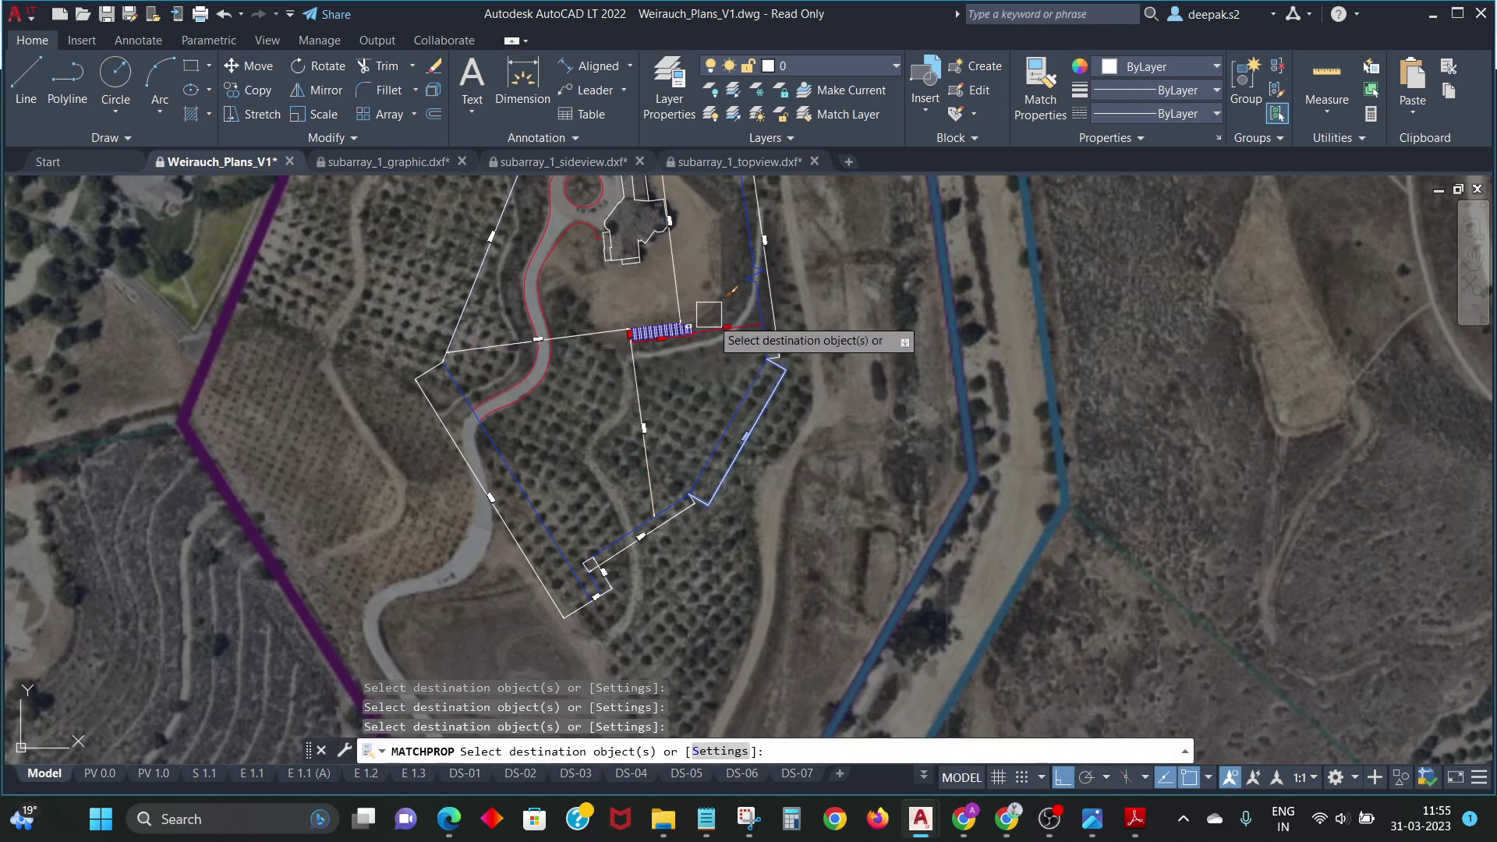
key("Escape")
- Select all twelve aligned site dimensions with Select Similar
left_click(730, 466)
scroll(731, 464, "up", 6)
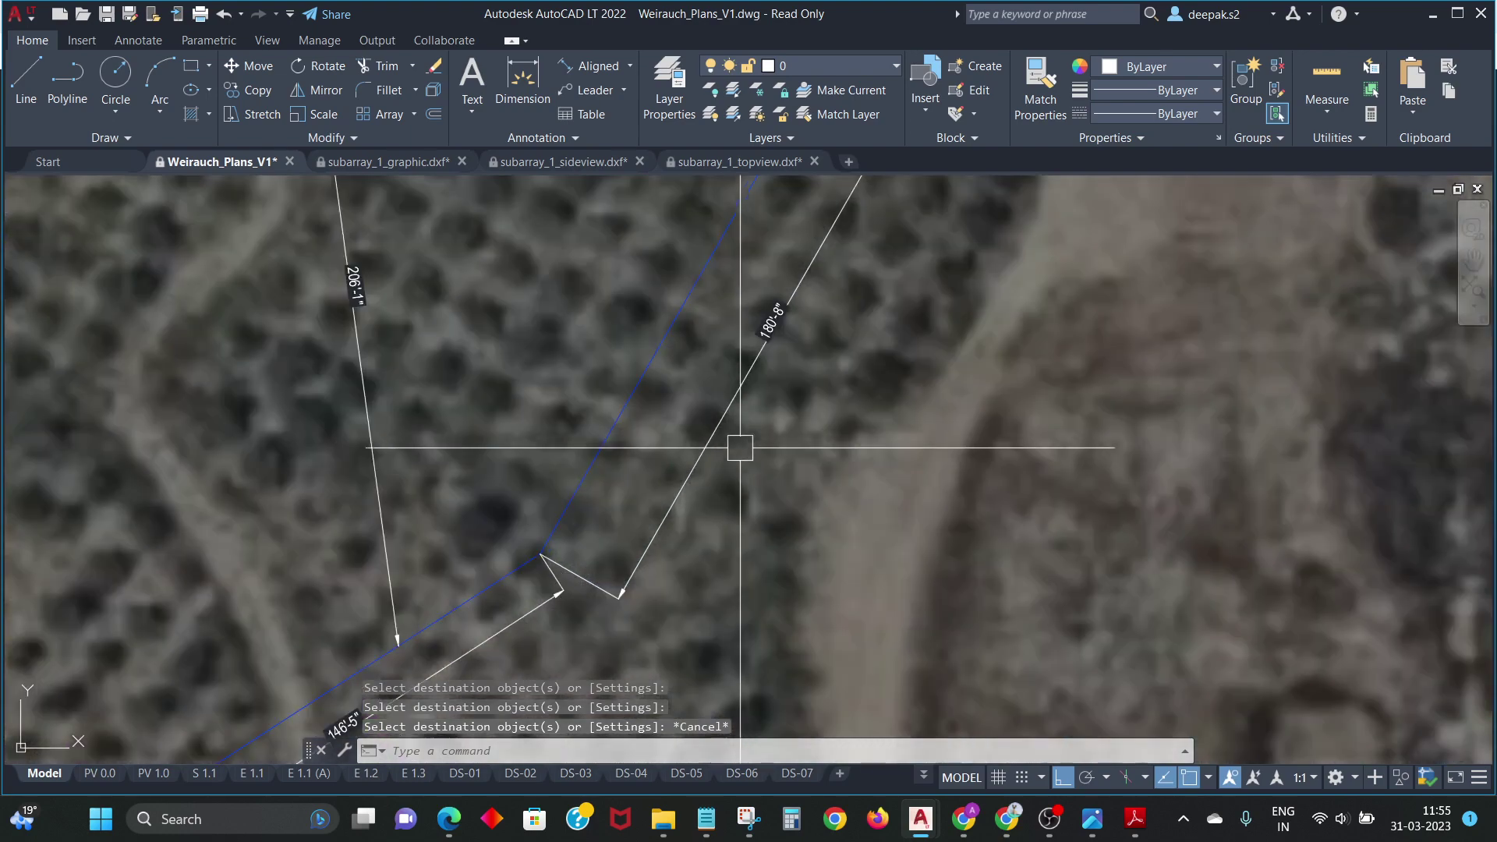
scroll(726, 425, "down", 5)
right_click(799, 218)
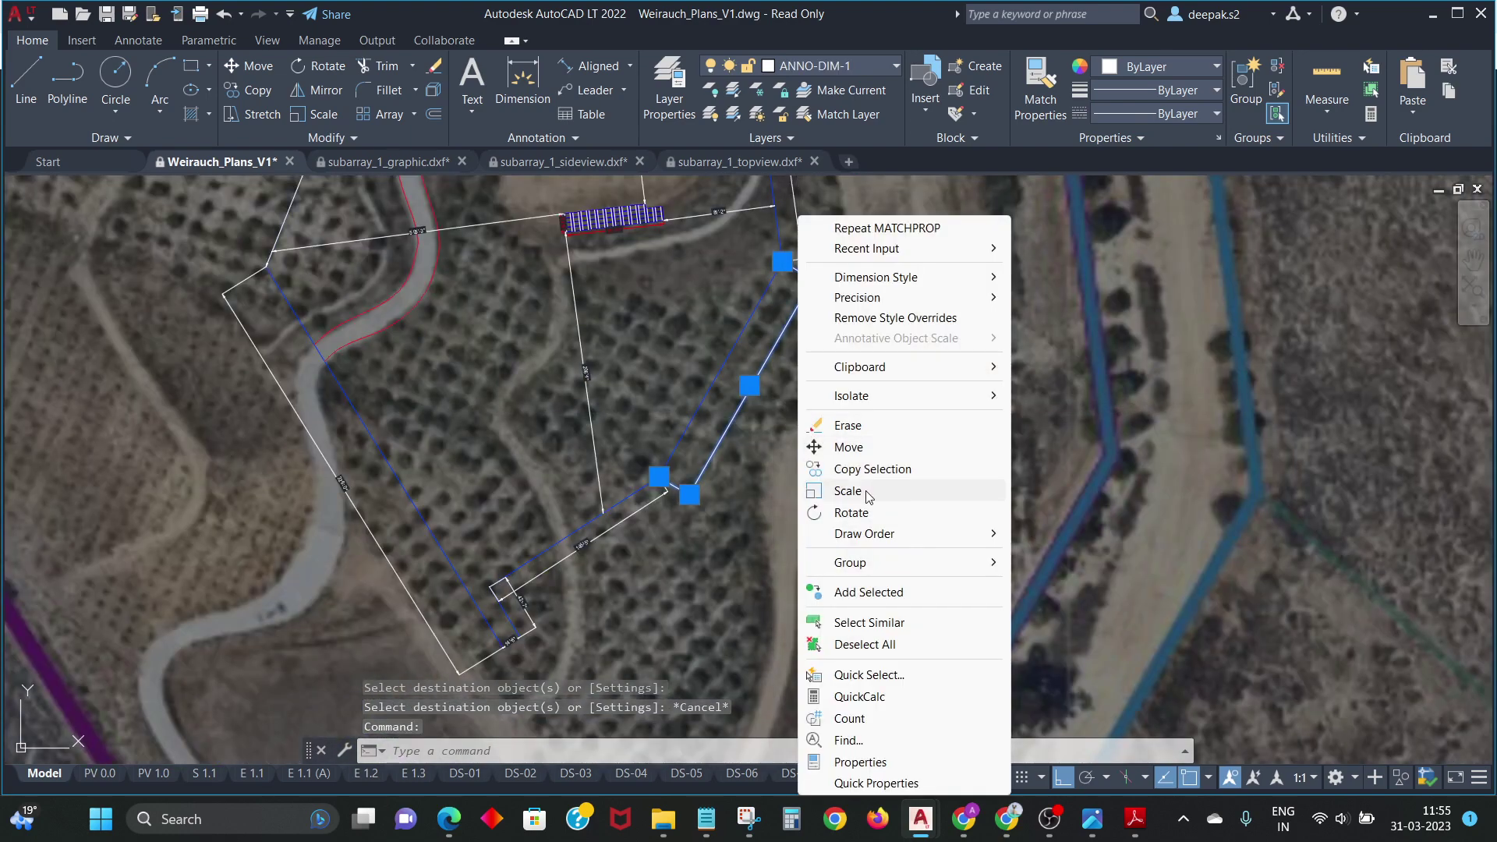
left_click(884, 631)
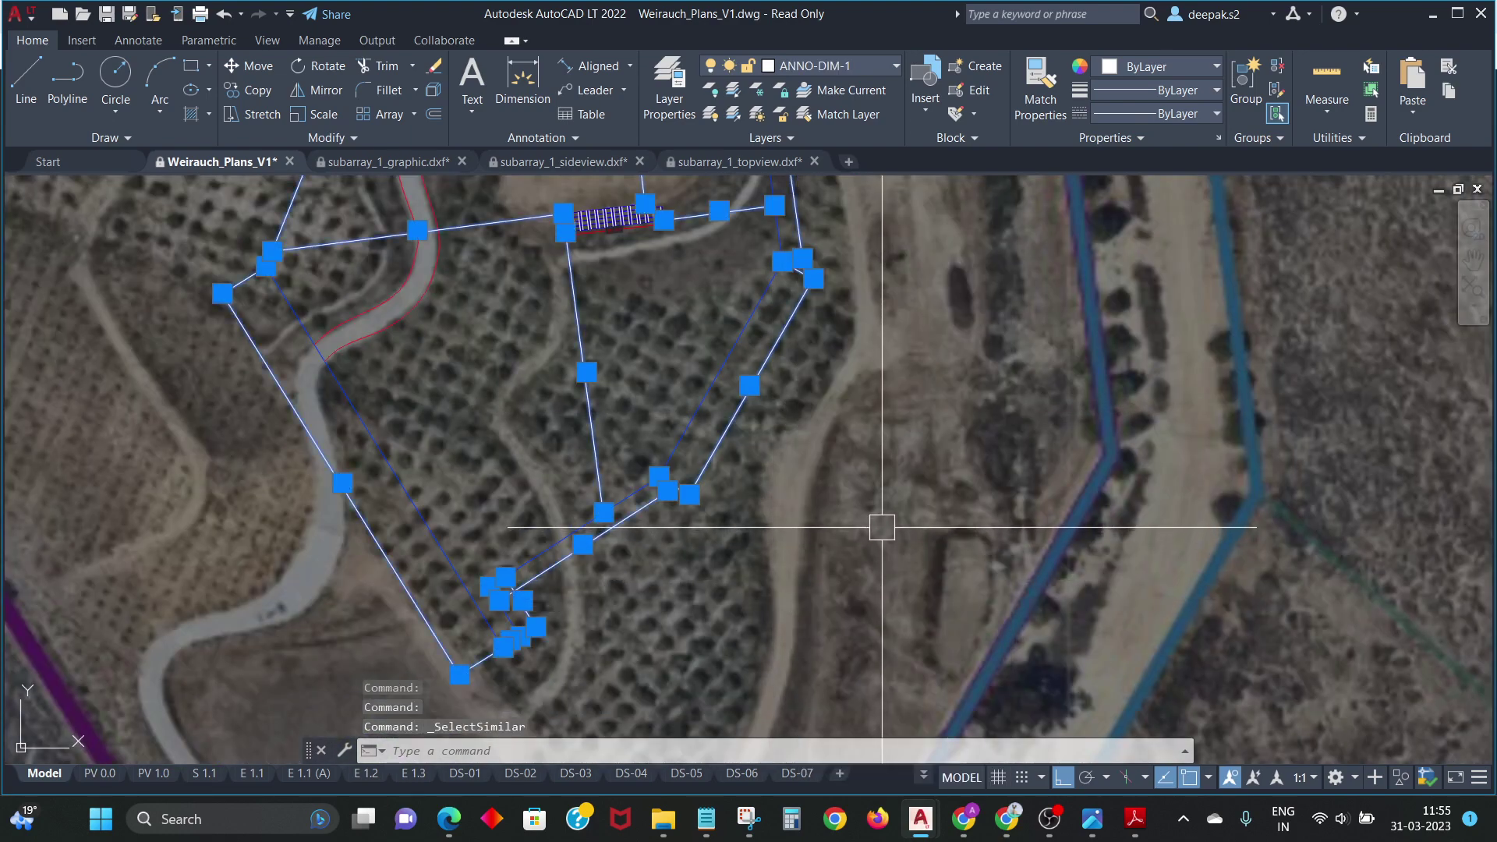
- Give the selected dimensions a 5' arrow size and 5'-0" text height
key("ctrl+1")
scroll(281, 390, "down", 3)
type("5'")
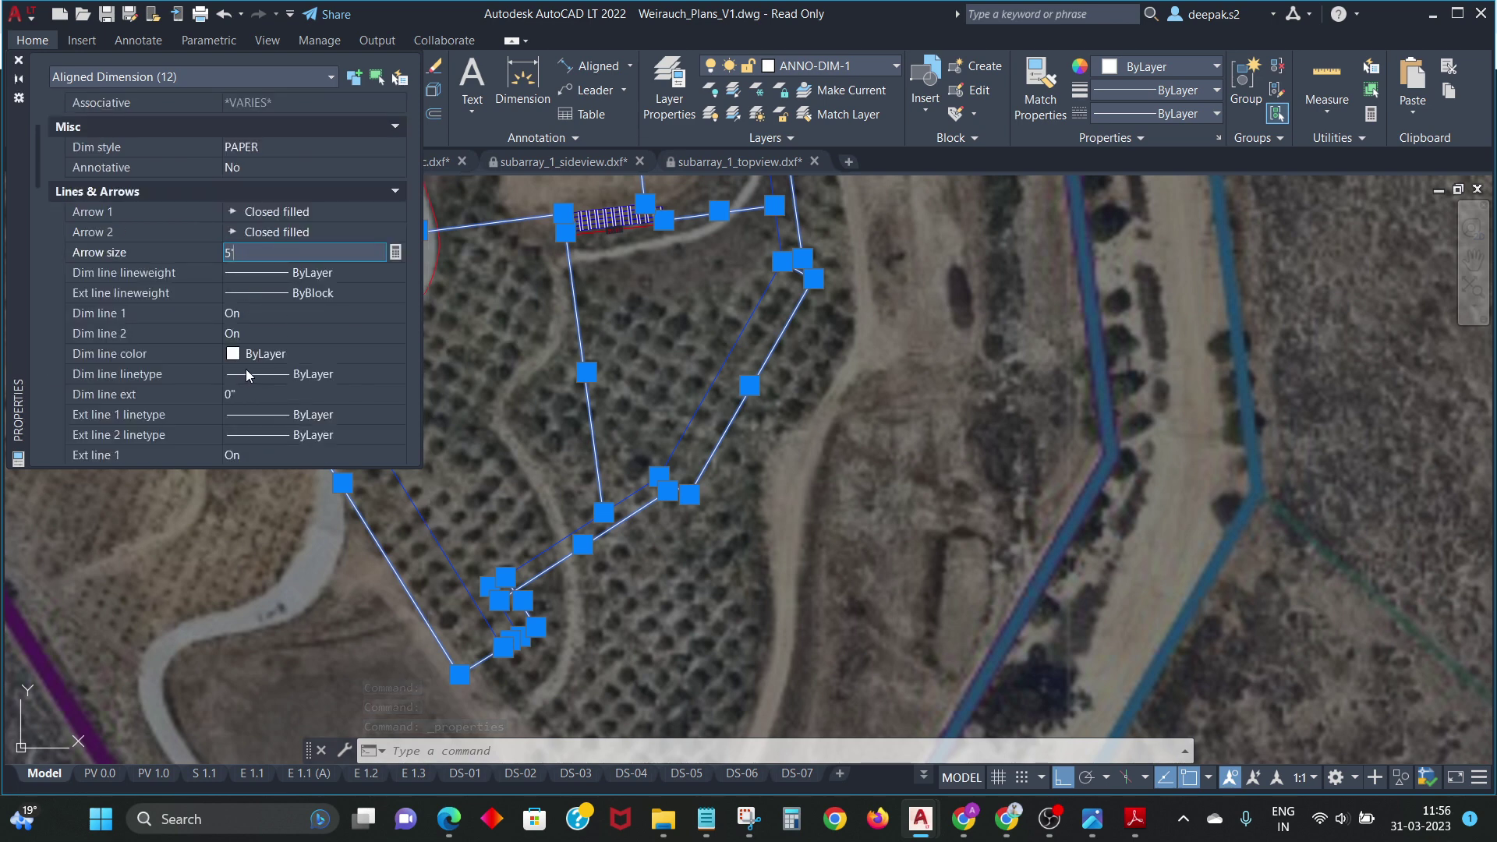
key("Return")
scroll(272, 328, "down", 5)
scroll(297, 285, "down", 2)
left_click(266, 208)
type("5'")
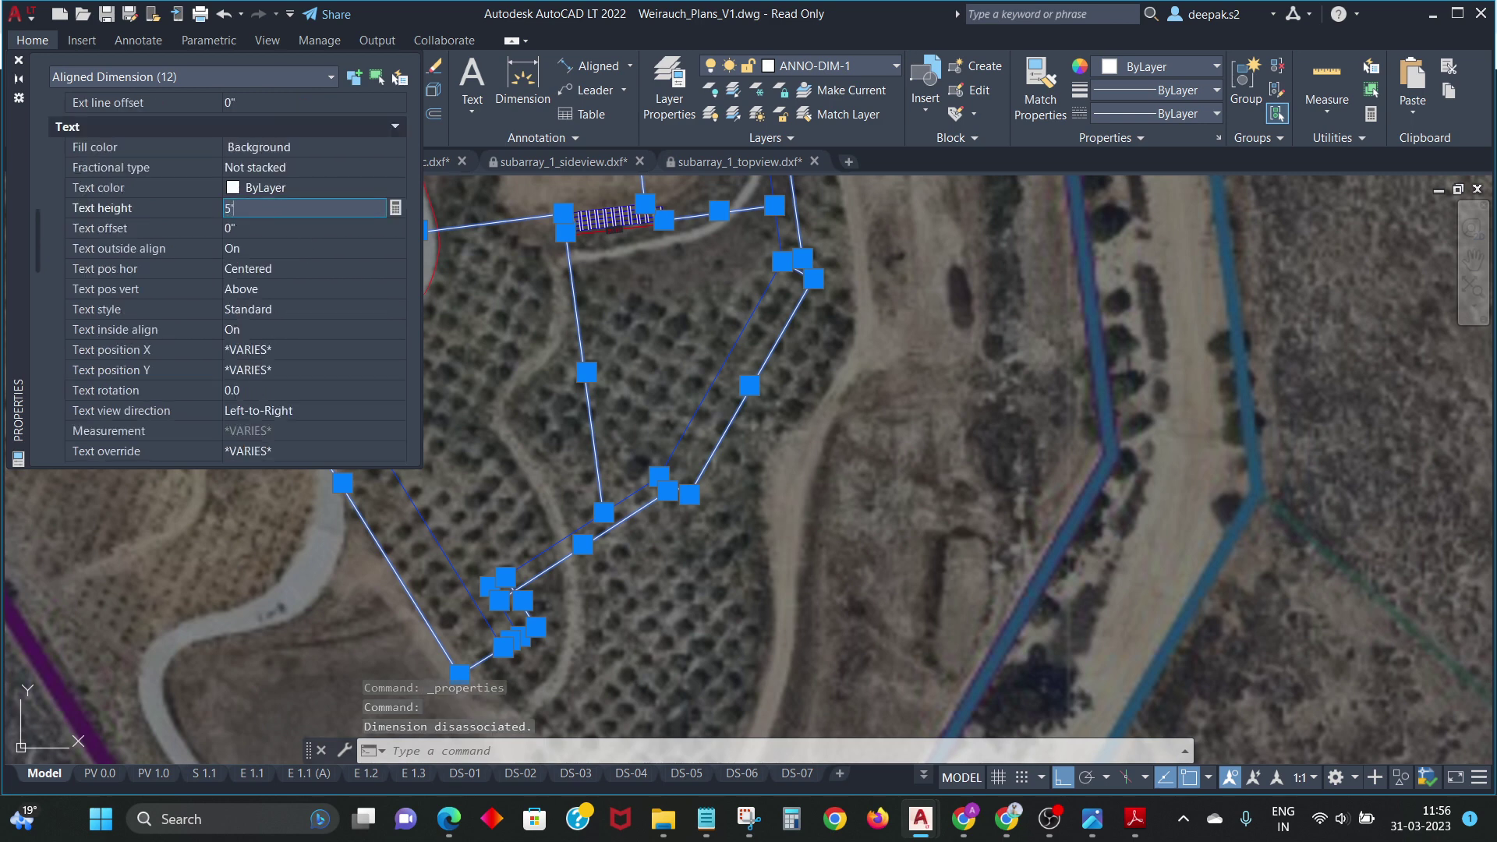
left_click(275, 219)
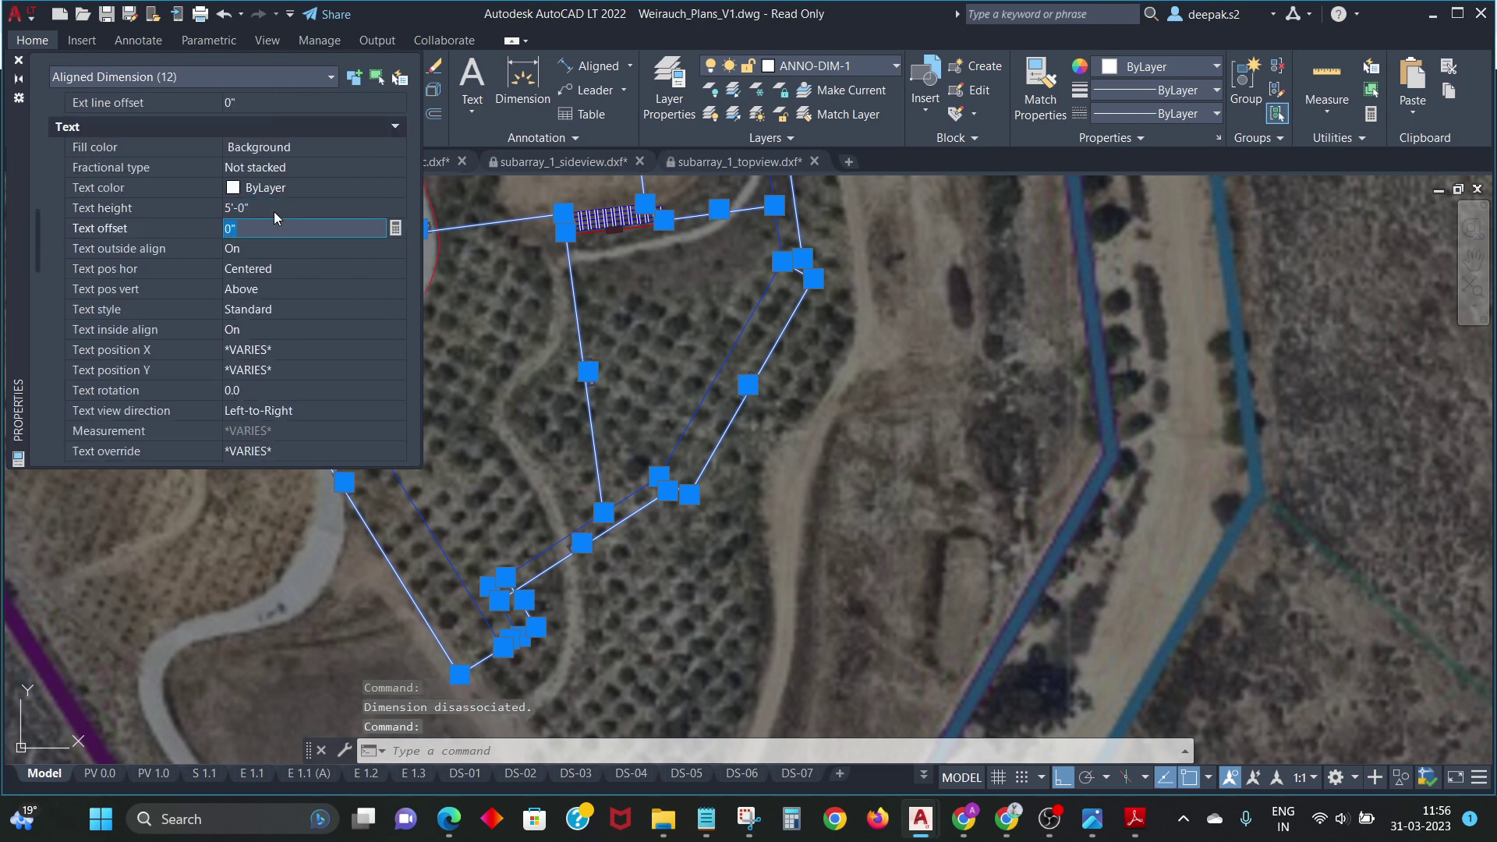
left_click(19, 62)
key("Escape")
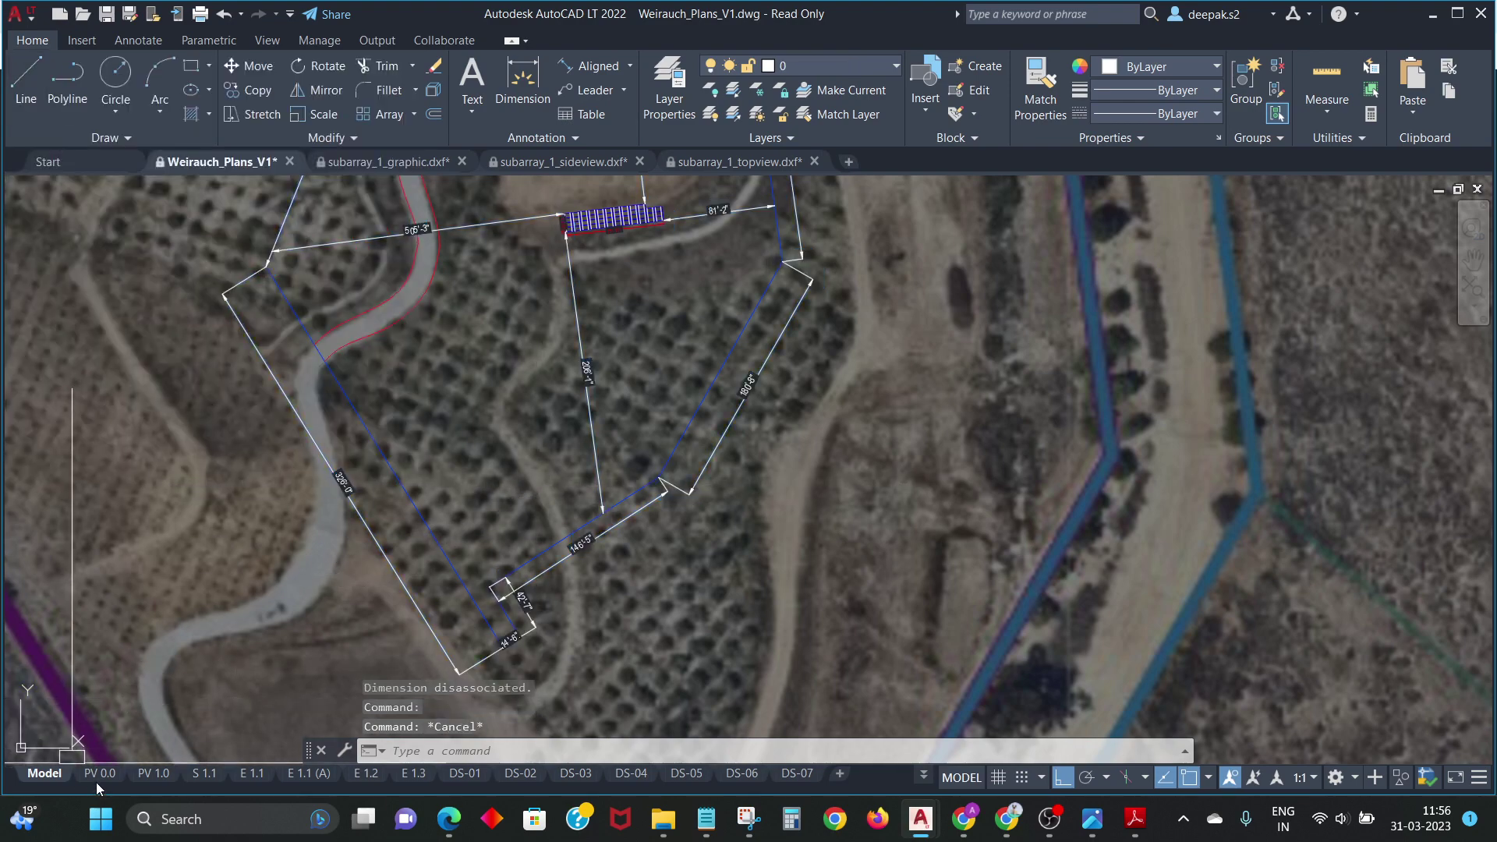
- Switch to the PV 0.0 sheet and center the plot plan in view
left_click(99, 775)
scroll(585, 545, "up", 3)
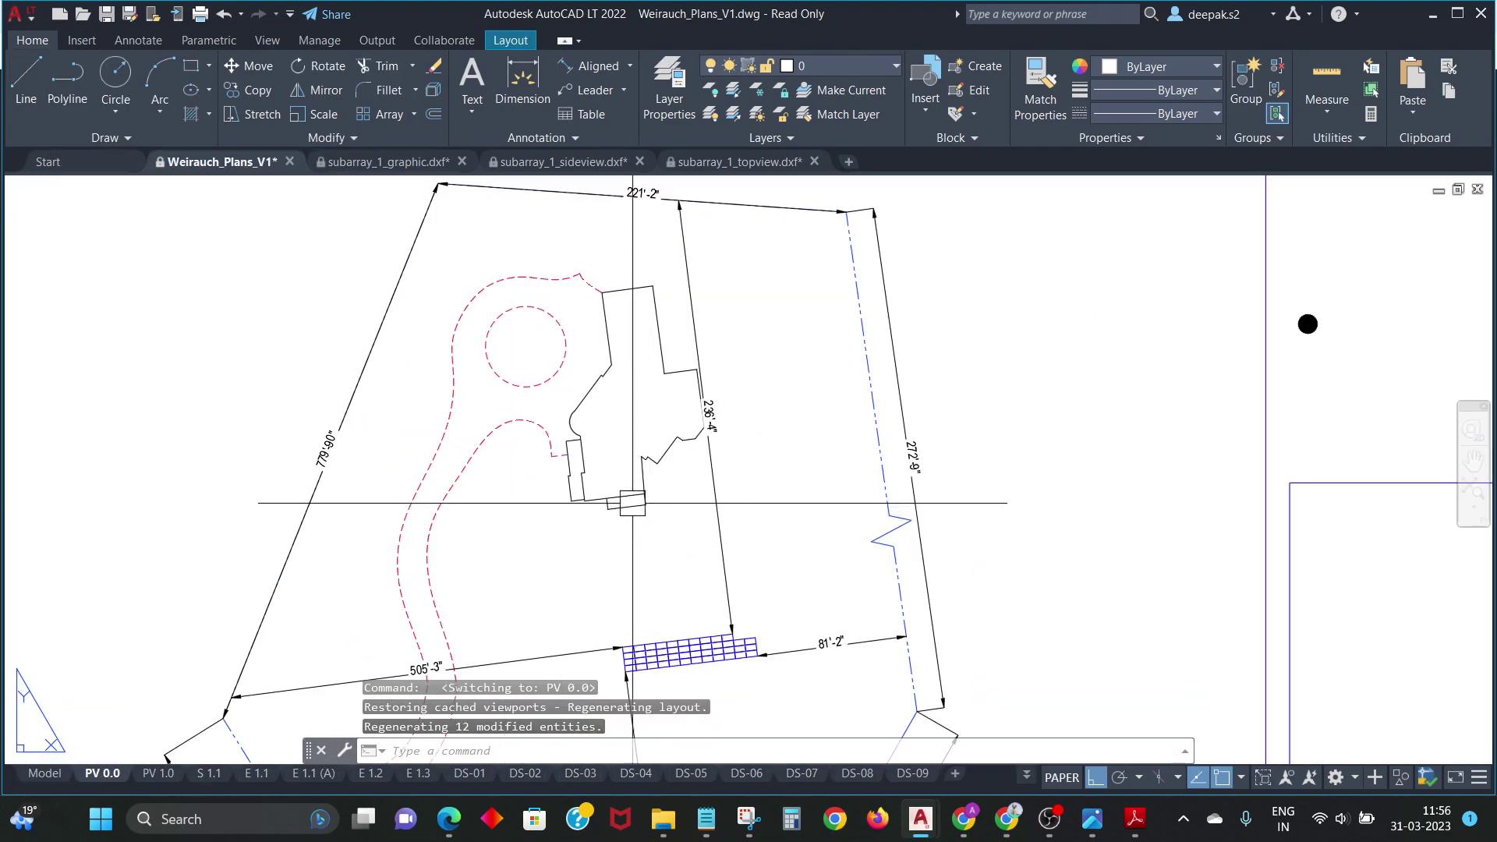
scroll(632, 503, "down", 3)
scroll(684, 534, "down", 2)
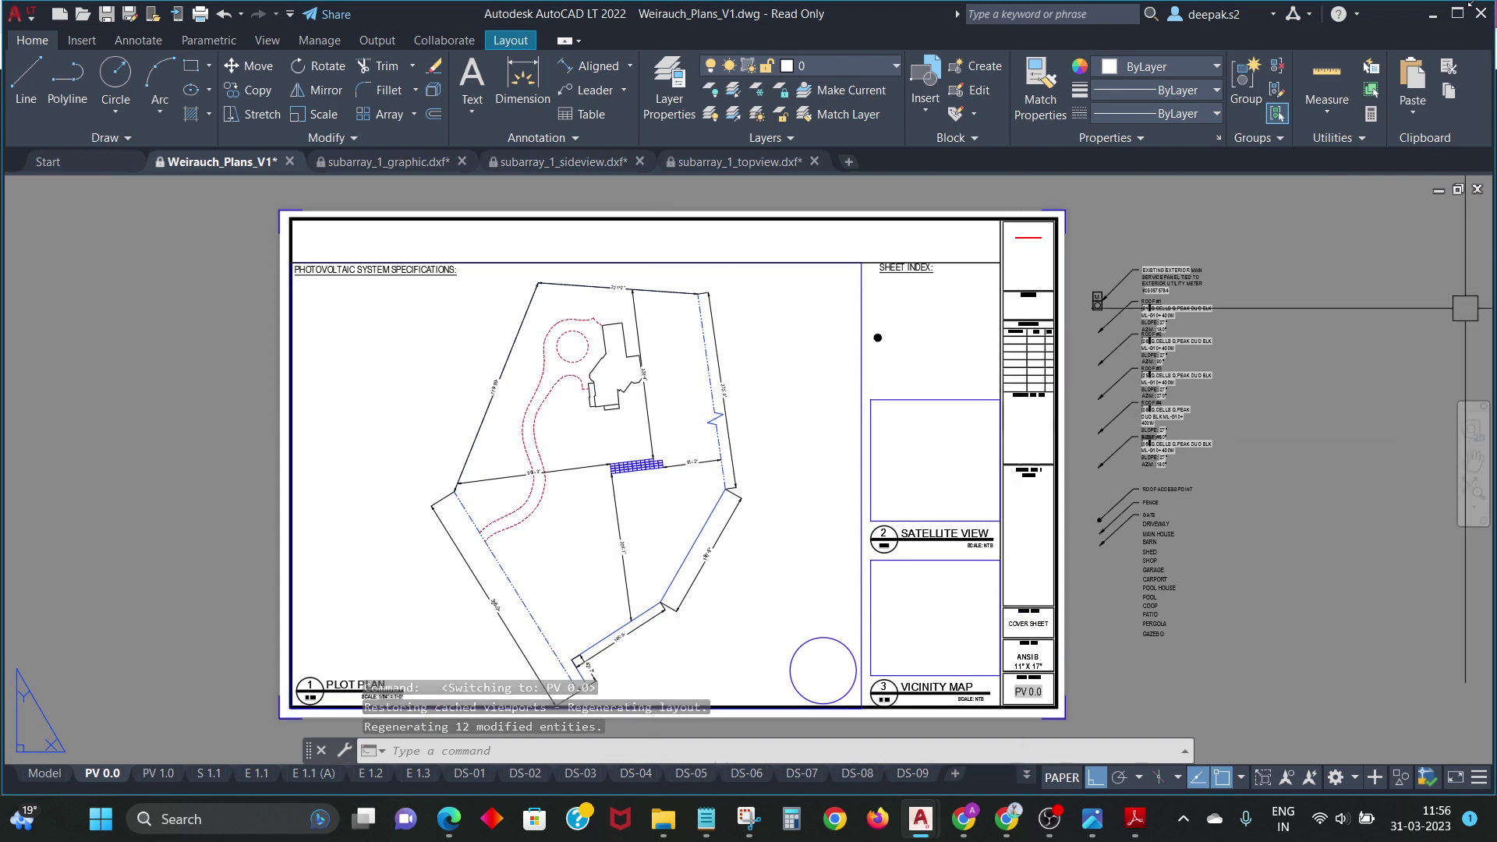
scroll(685, 512, "up", 5)
scroll(624, 484, "down", 1)
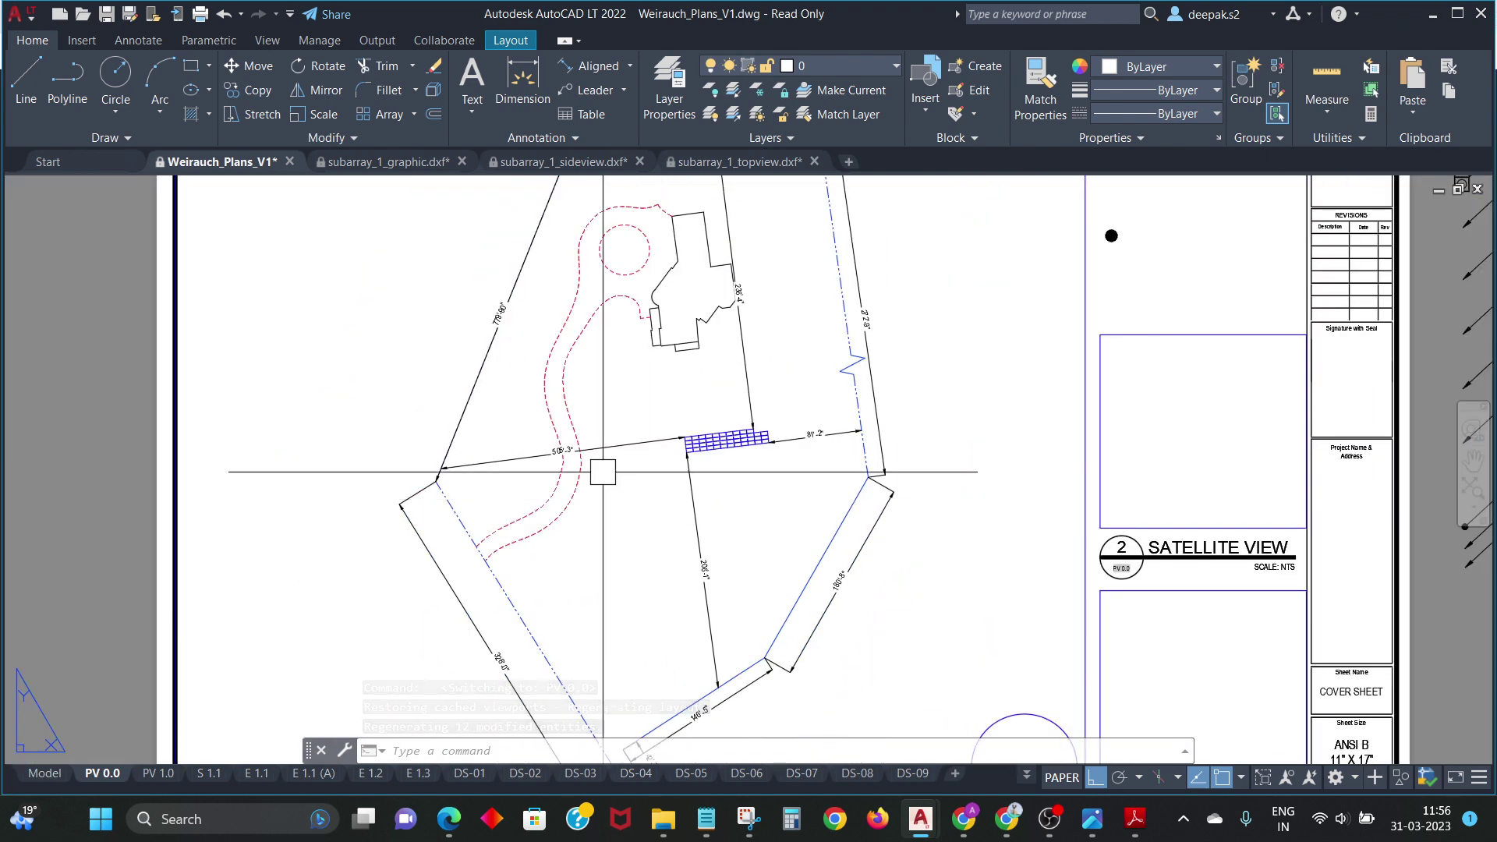
middle_click_drag(811, 521, 707, 522)
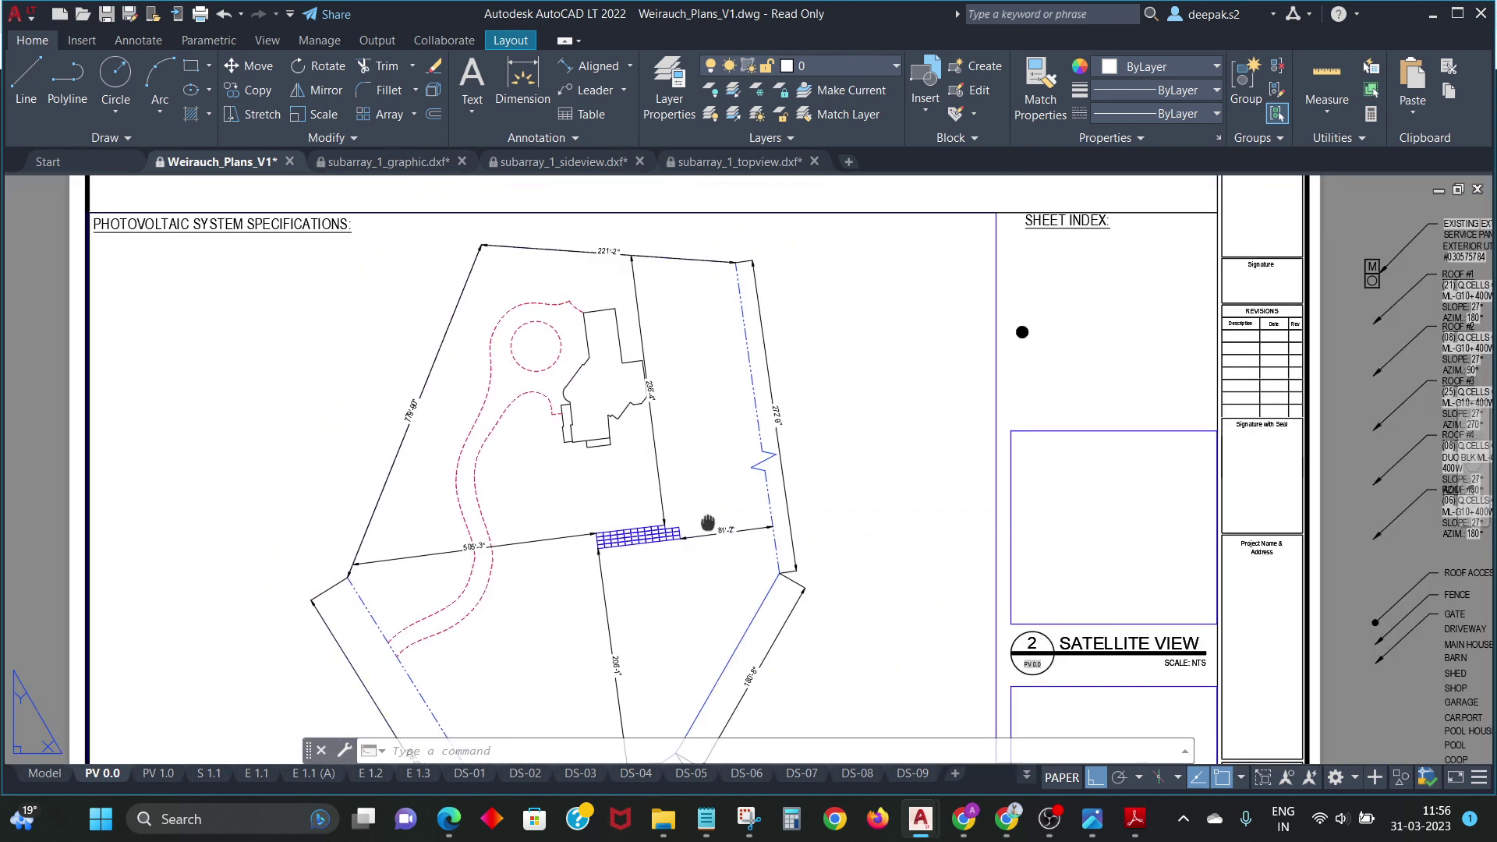
scroll(708, 523, "down", 2)
scroll(1055, 406, "up", 4)
- Copy the ROOF #1 legend note and paste it beside the solar panel array
left_click(1154, 336)
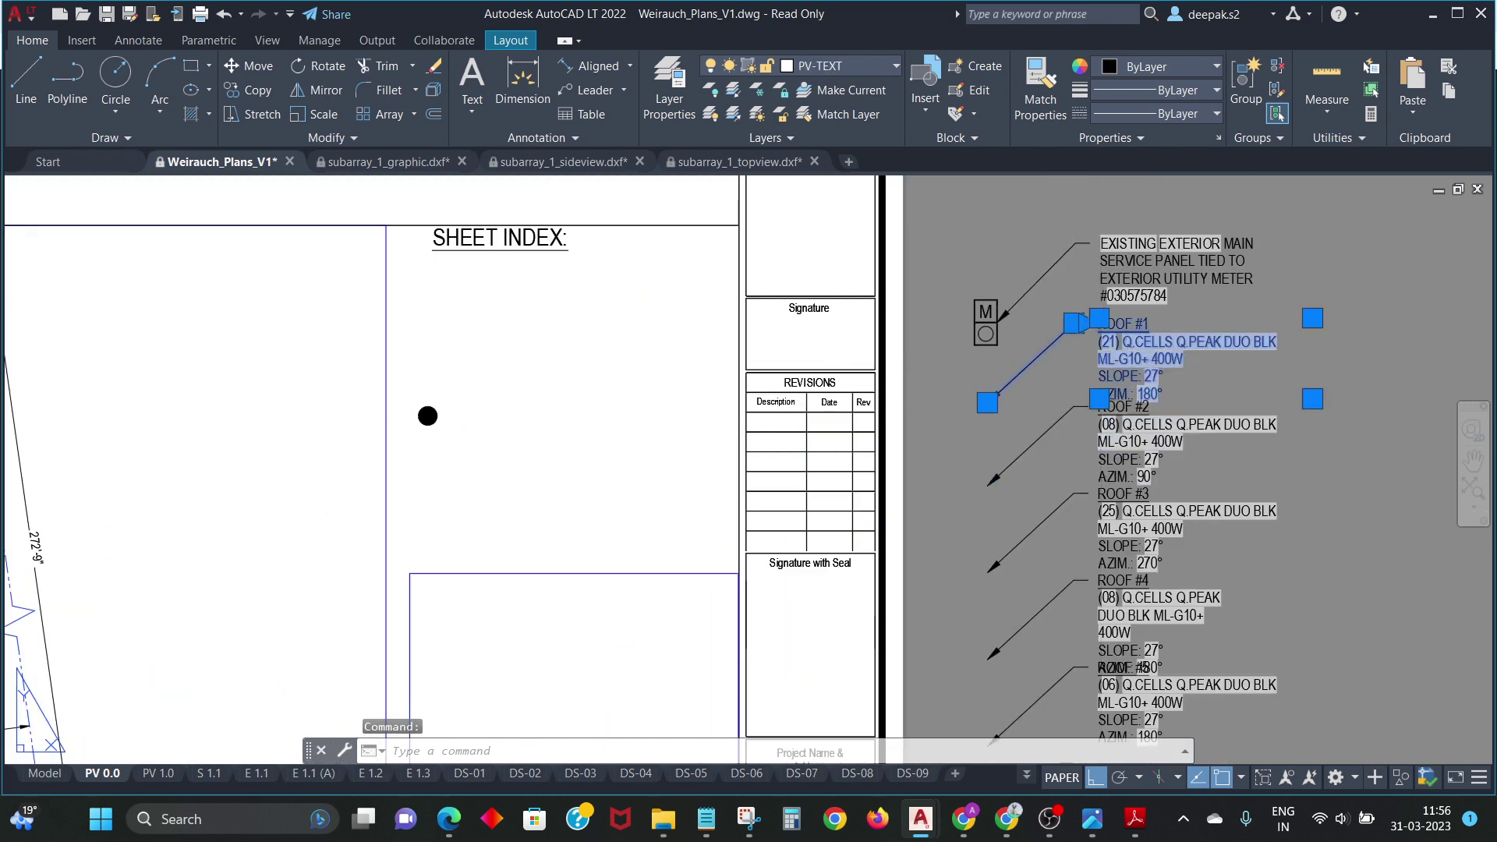
middle_click_drag(577, 438, 913, 438)
key("ctrl+c")
key("ctrl+v")
scroll(663, 507, "down", 3)
scroll(702, 553, "up", 2)
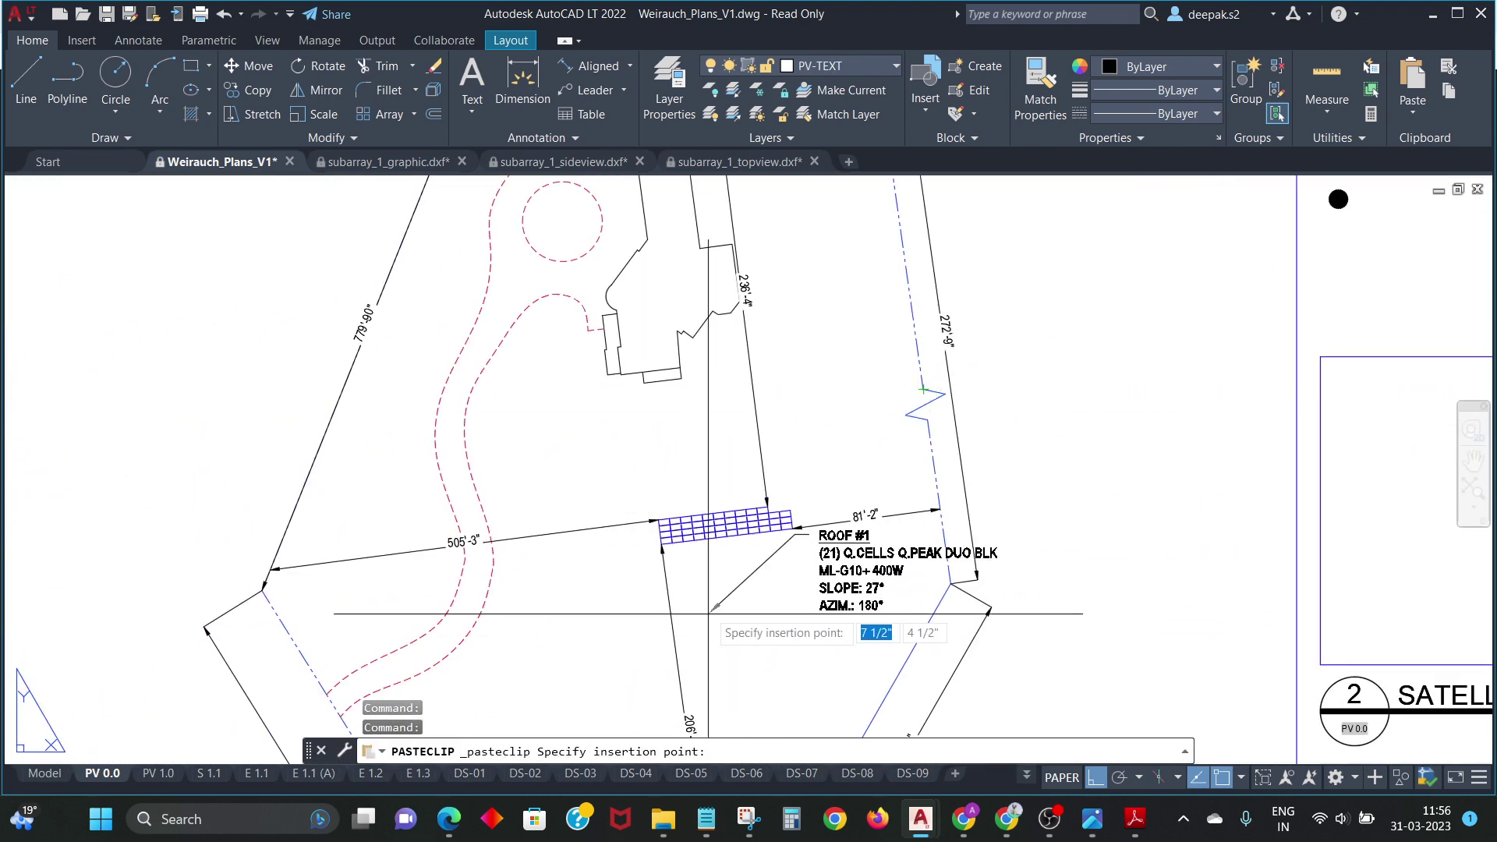
scroll(702, 526, "up", 2)
scroll(700, 517, "up", 1)
left_click(700, 517)
left_click(928, 394)
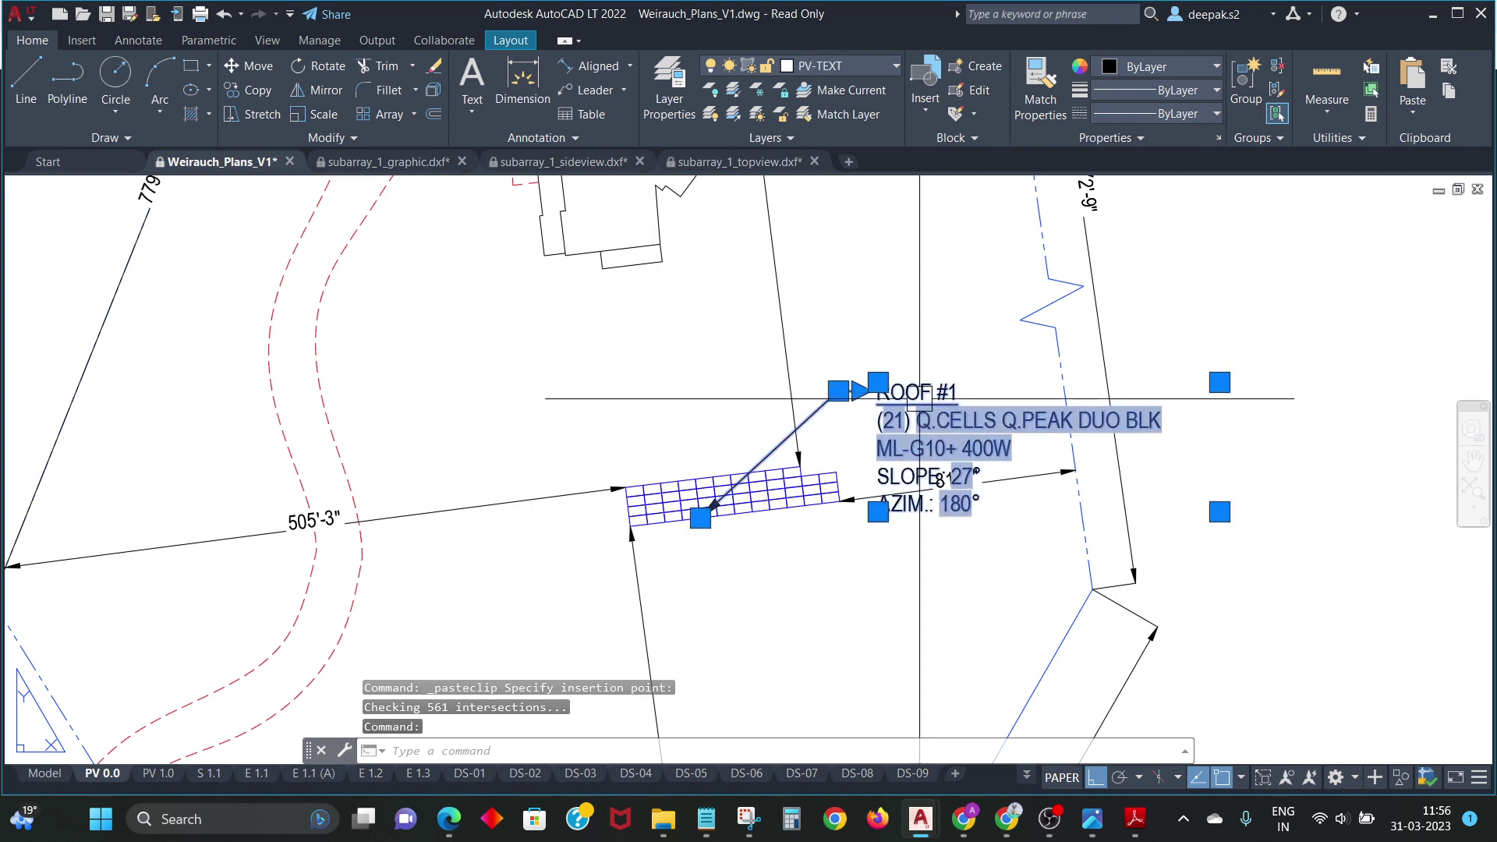
- Edit the pasted note to read GA #1 and delete its SLOPE and AZIM lines
double_click(928, 390)
type("ga")
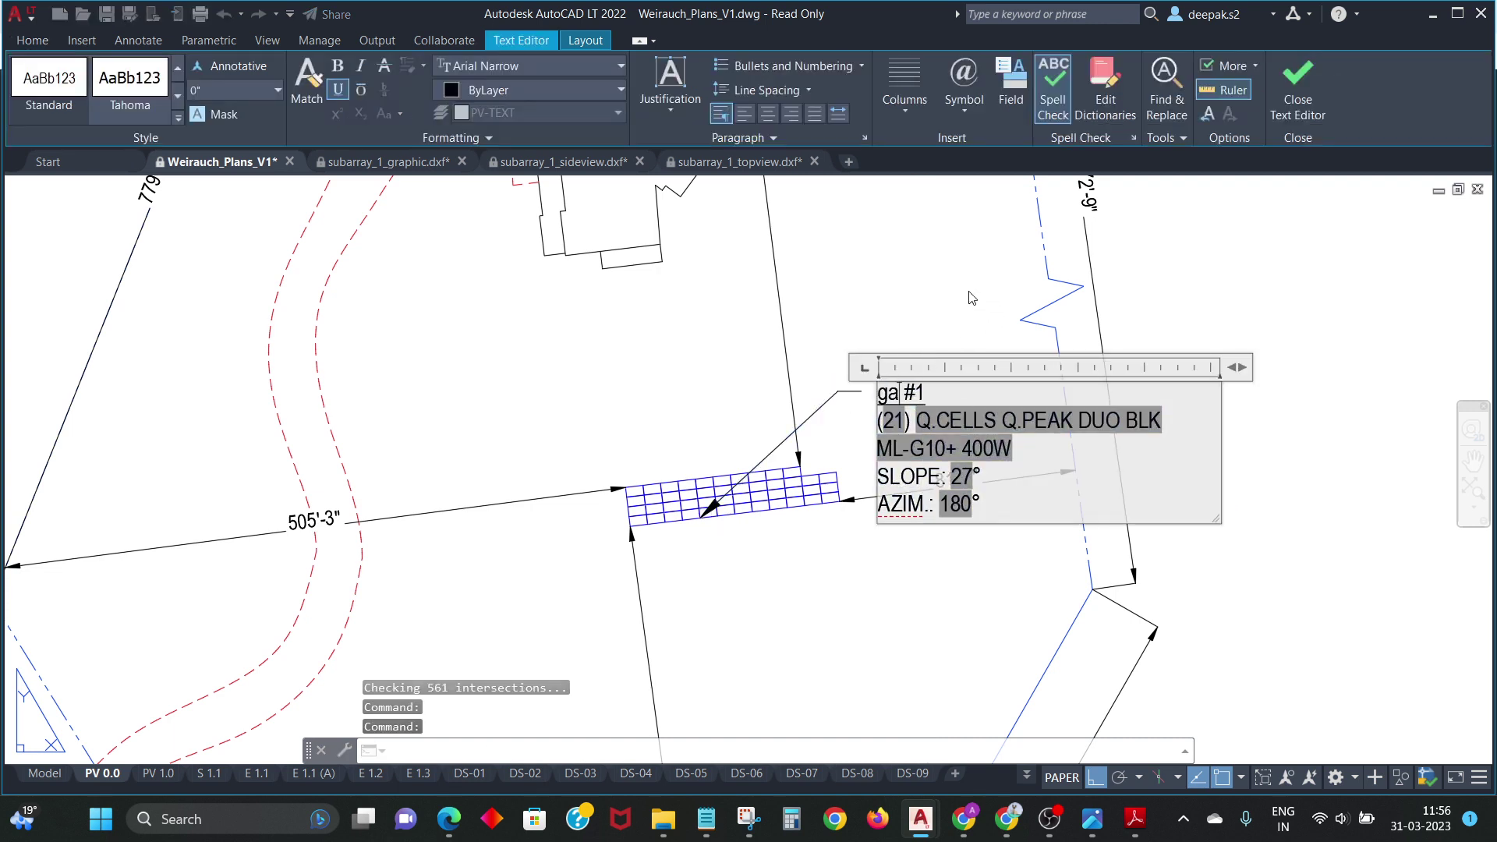
key("ctrl+a")
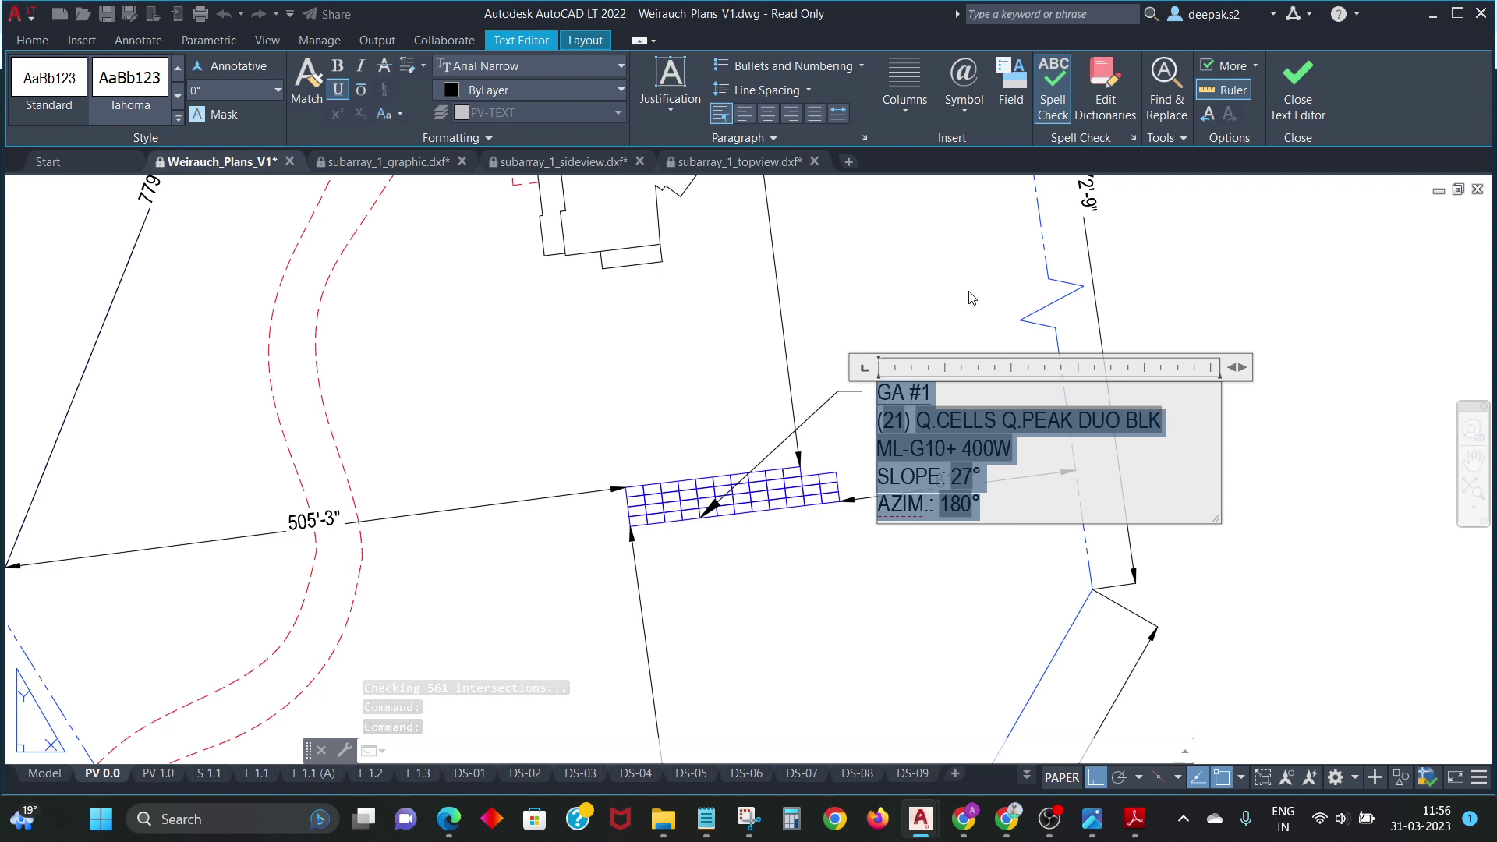
left_click_drag(916, 421, 1012, 450)
left_click(888, 481)
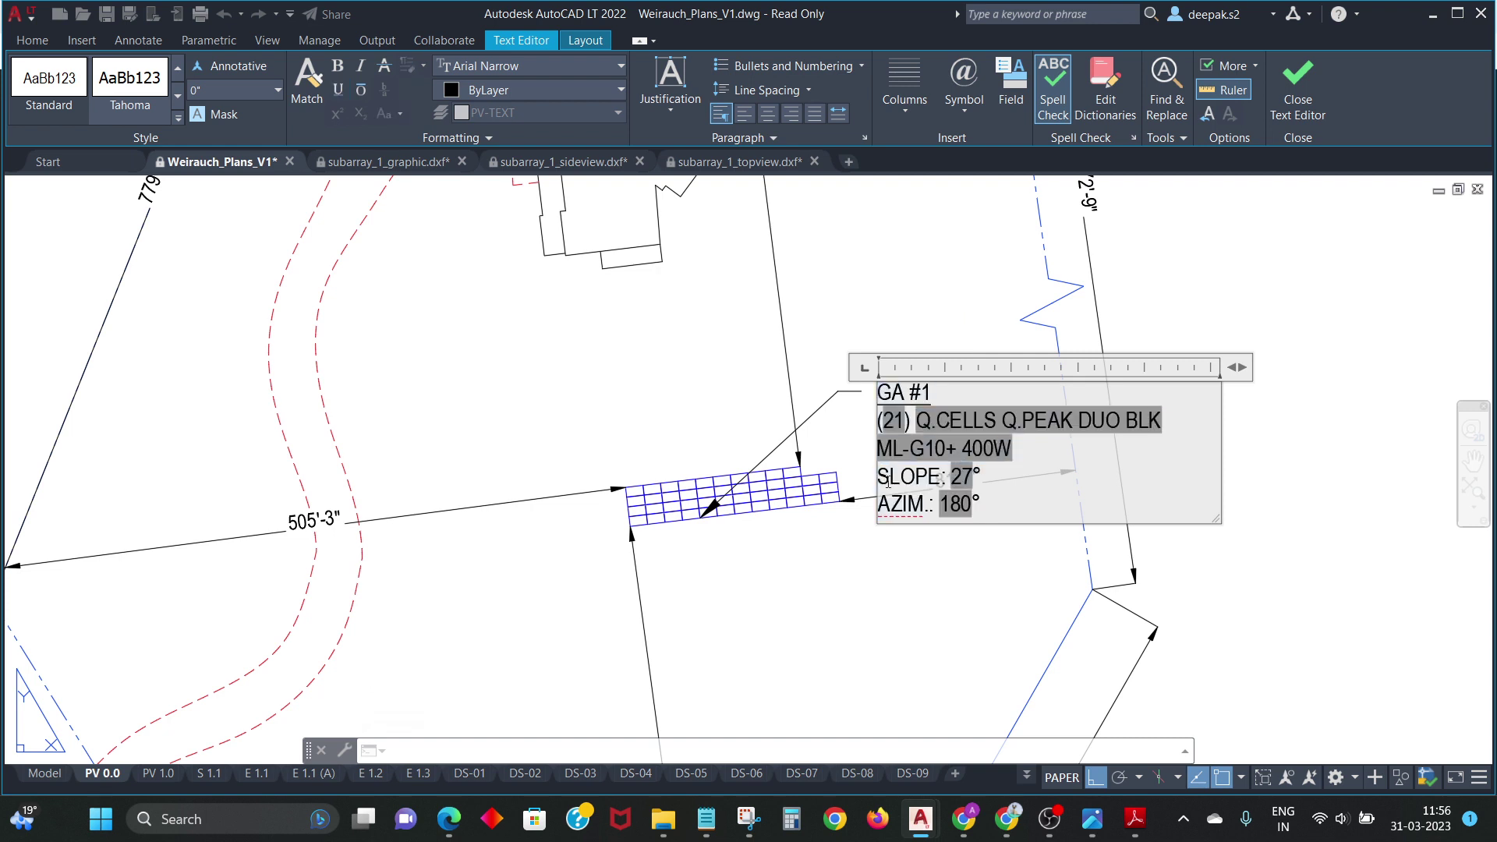
key("Delete")
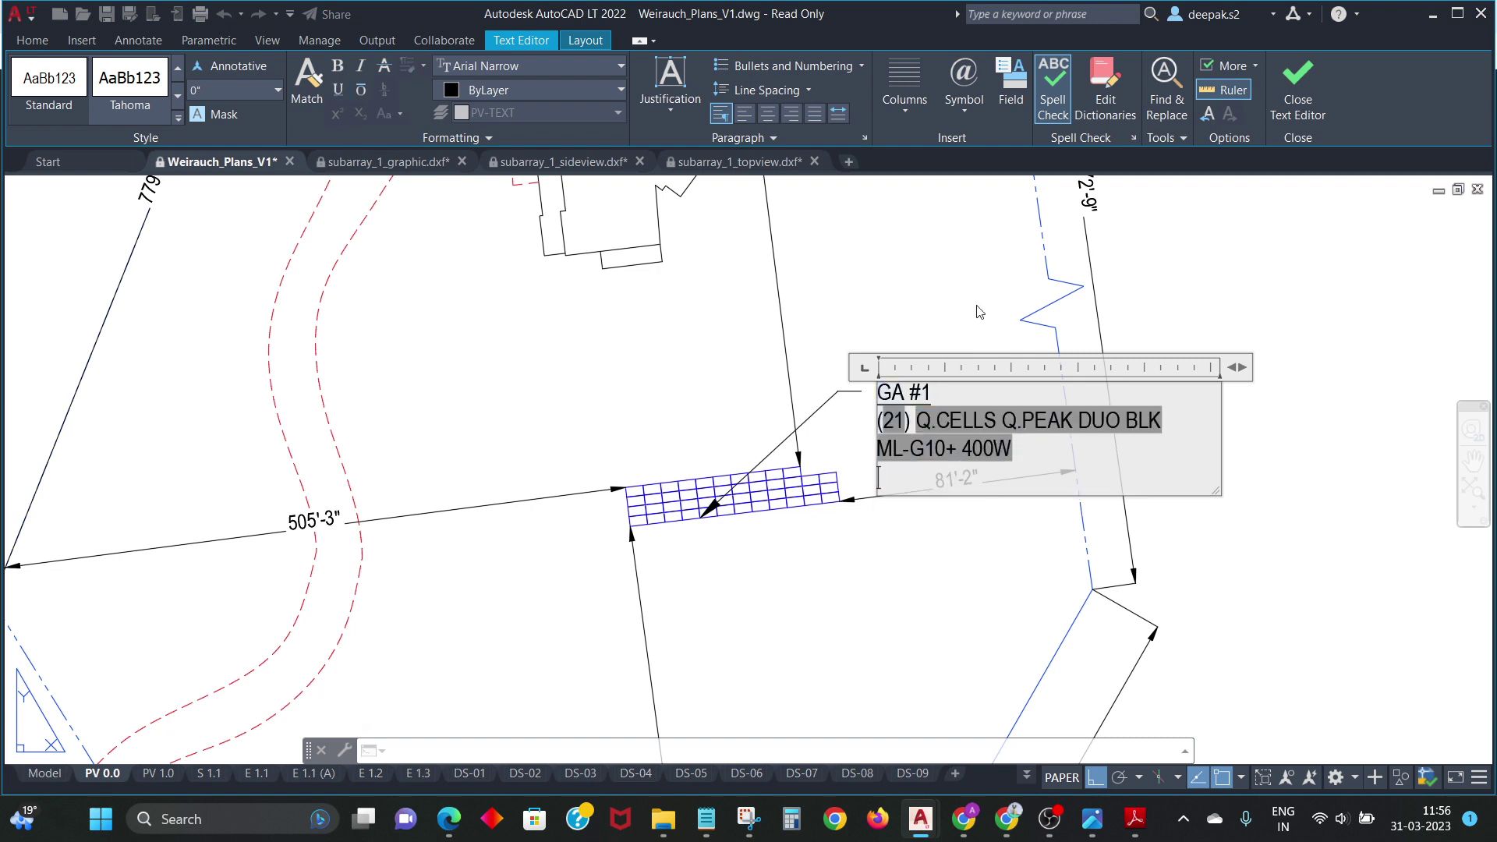
left_click(980, 312)
scroll(868, 444, "down", 3)
scroll(868, 437, "up", 3)
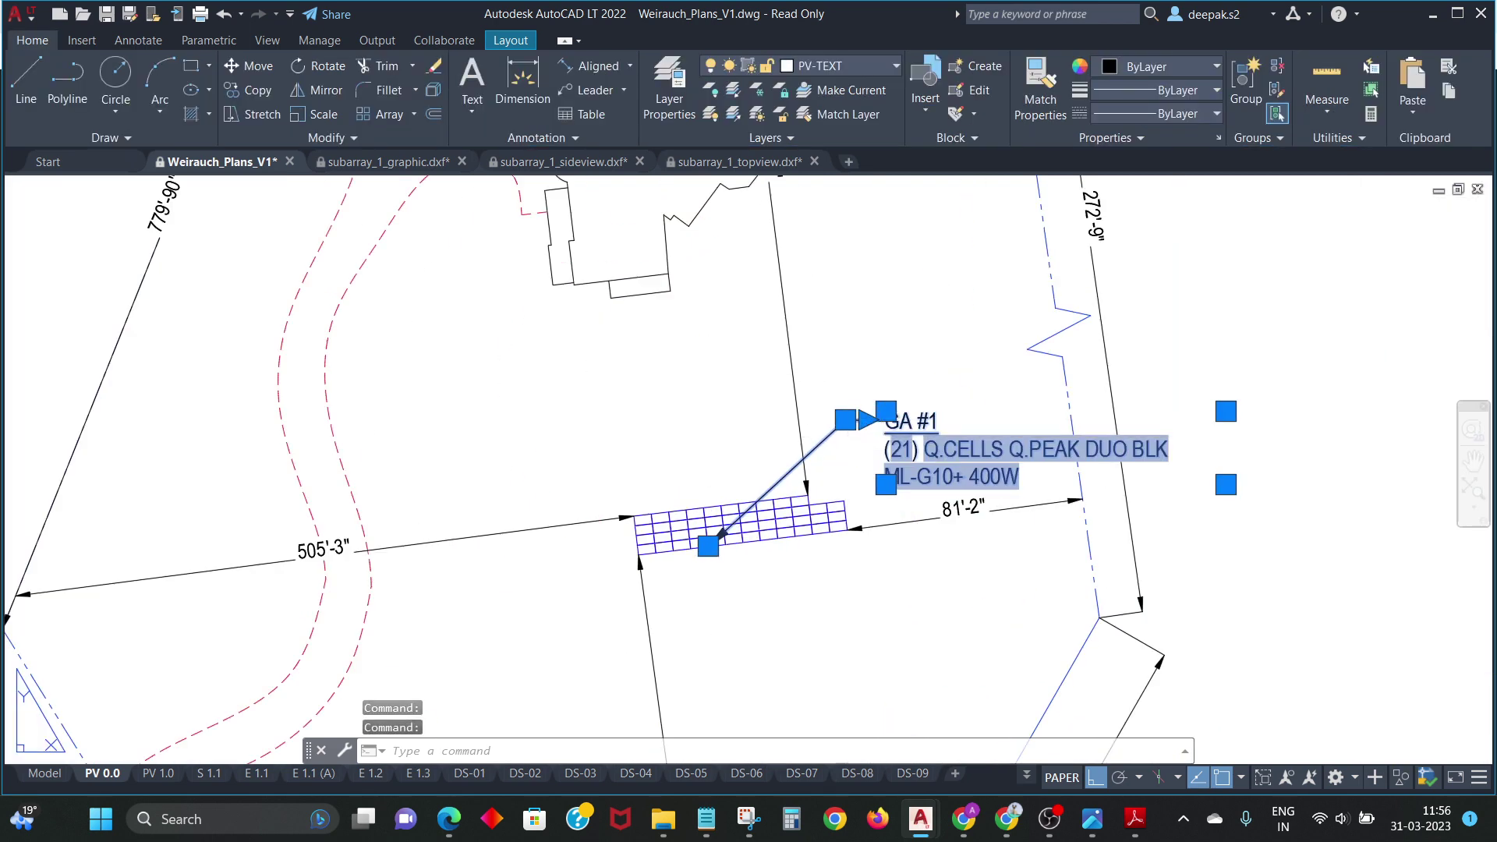
left_click(845, 420)
- Align the drawing snap angle to the house using SNAPANG and two corner points
scroll(897, 659, "down", 4)
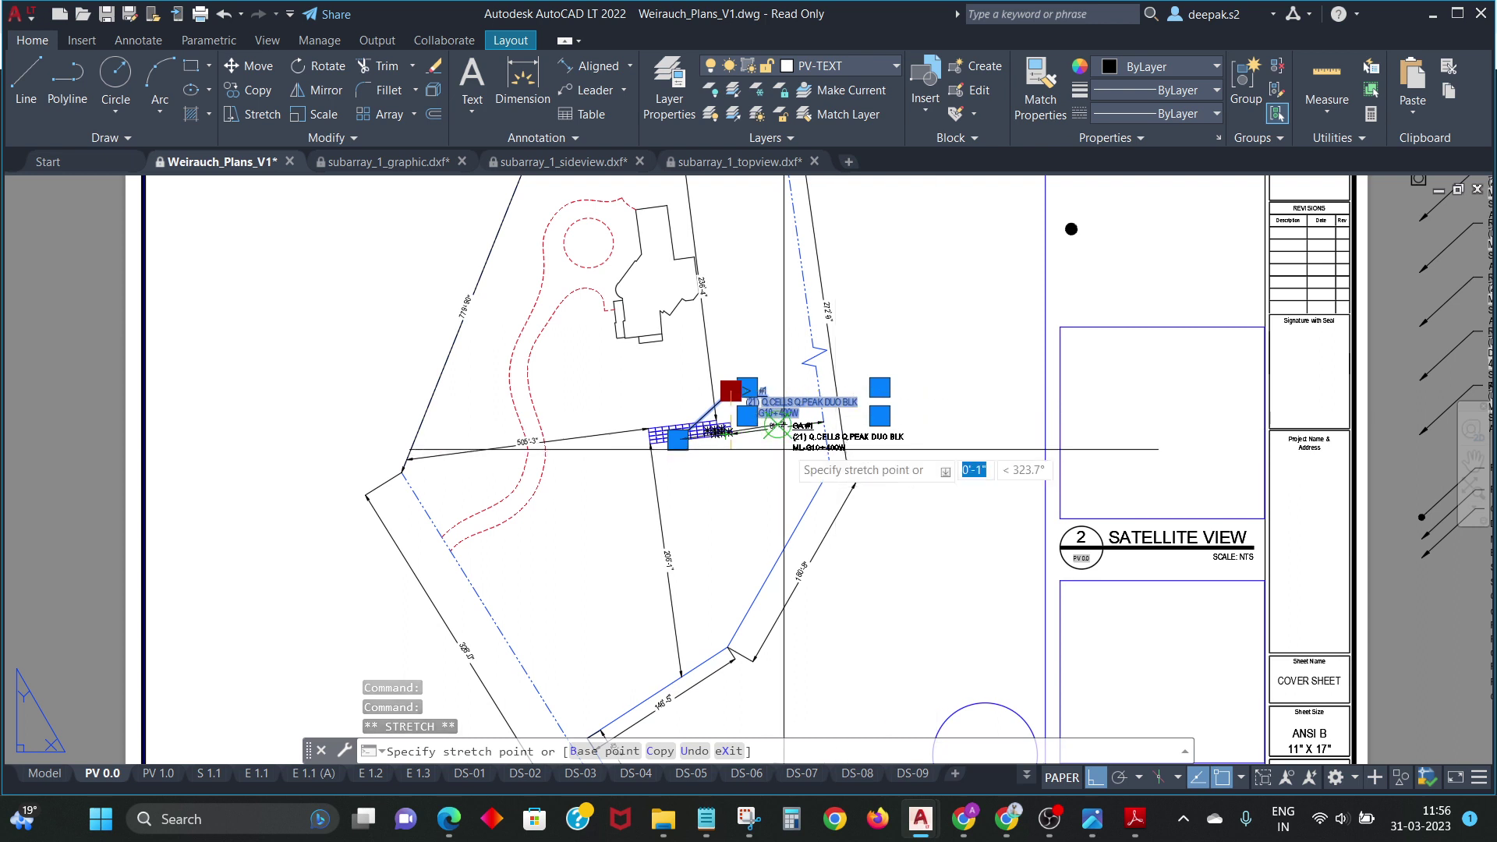
key("Escape")
key("Escape")
scroll(558, 319, "up", 2)
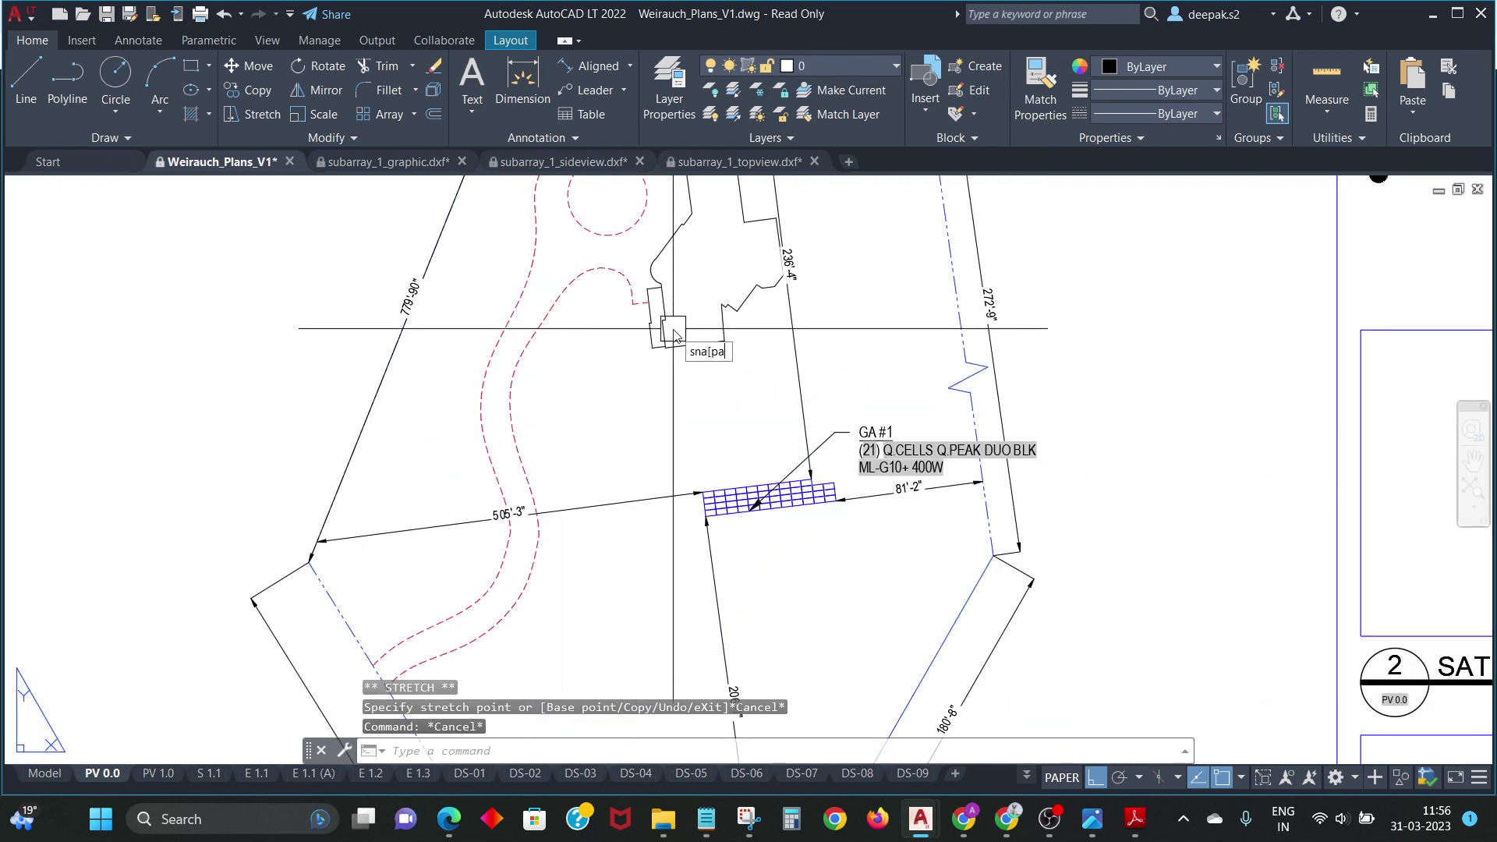
type("snapang")
key("Return")
scroll(652, 347, "up", 3)
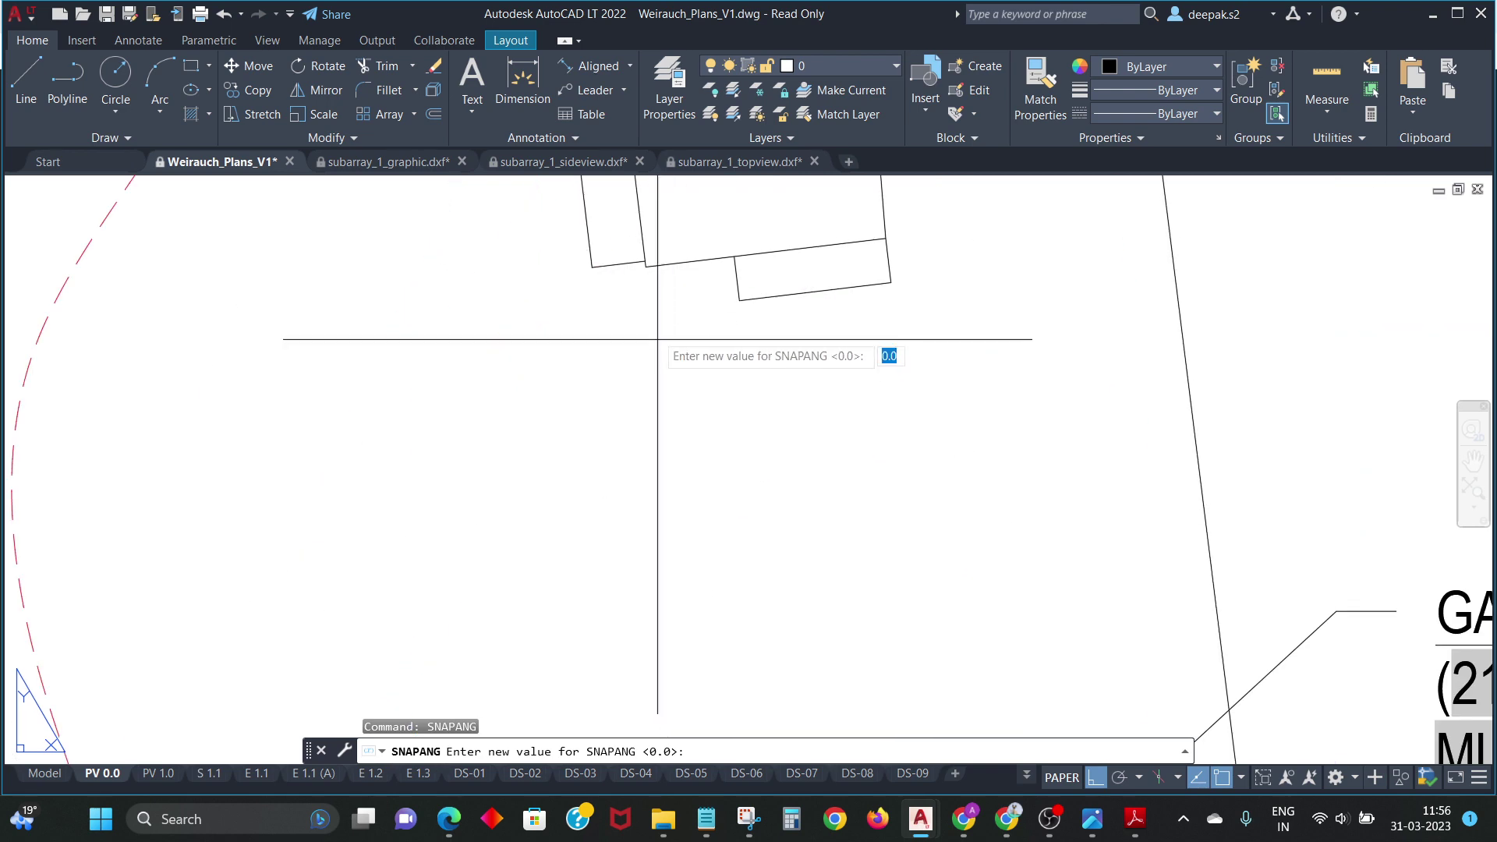
left_click(652, 247)
scroll(652, 246, "up", 4)
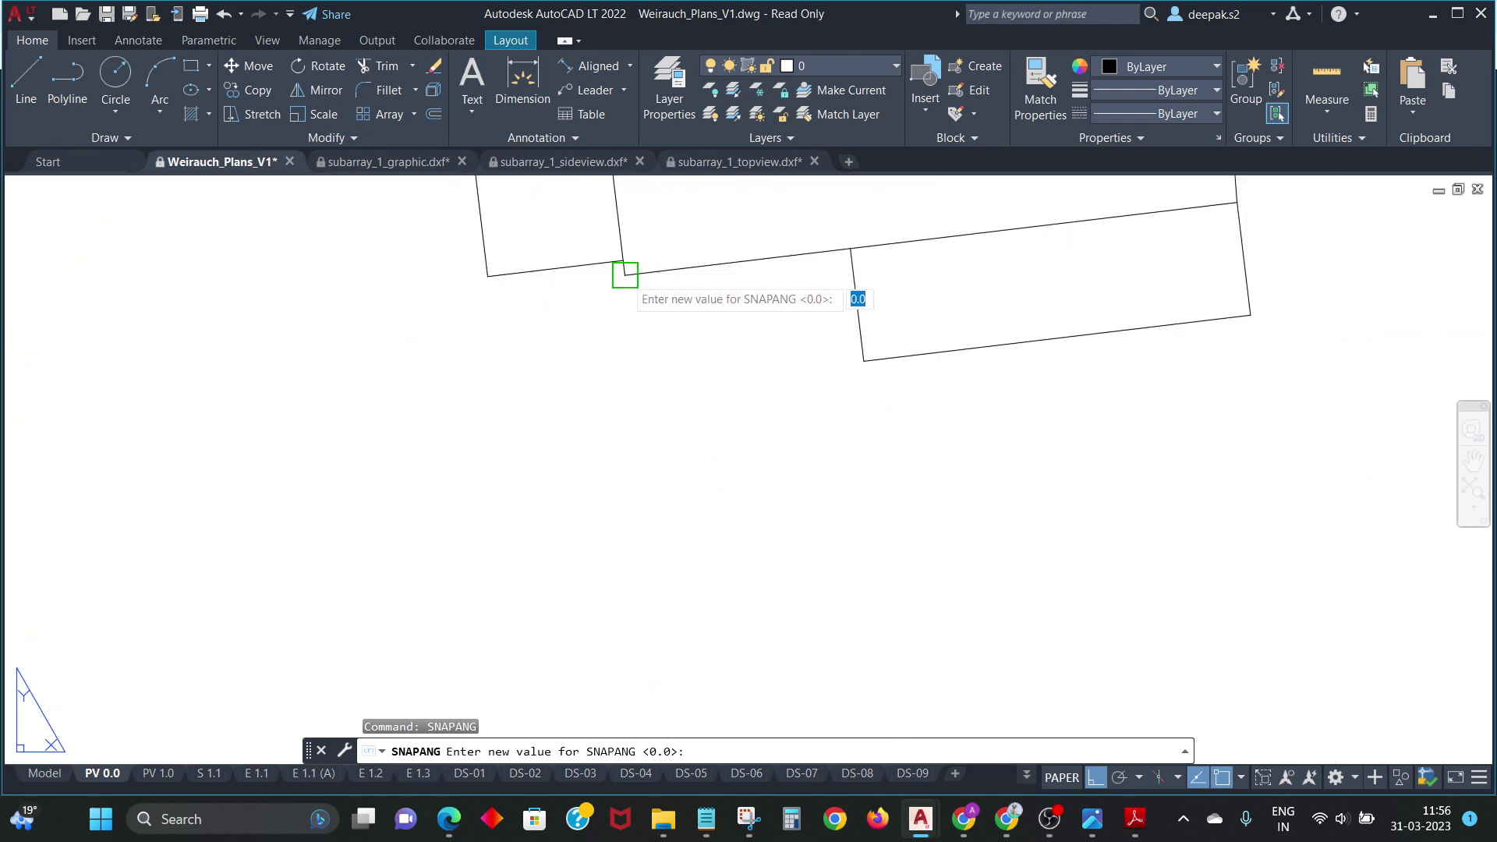
scroll(984, 250, "up", 1)
scroll(985, 250, "down", 2)
left_click(1003, 304)
scroll(1003, 304, "down", 4)
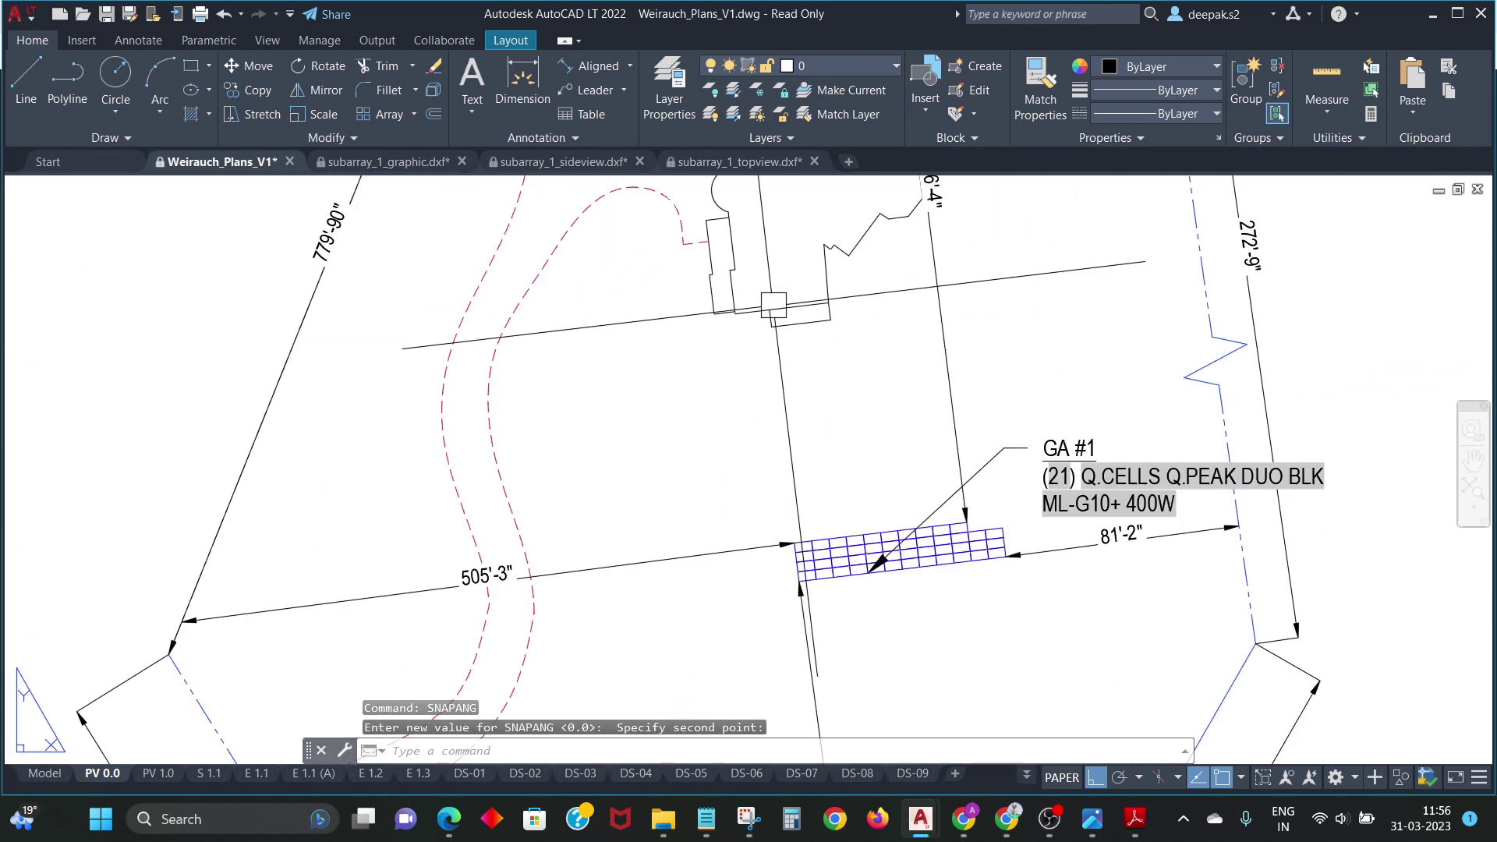
scroll(927, 544, "down", 1)
- Stretch the GA #1 note down toward the lower property line
left_click(780, 514)
scroll(702, 515, "down", 3)
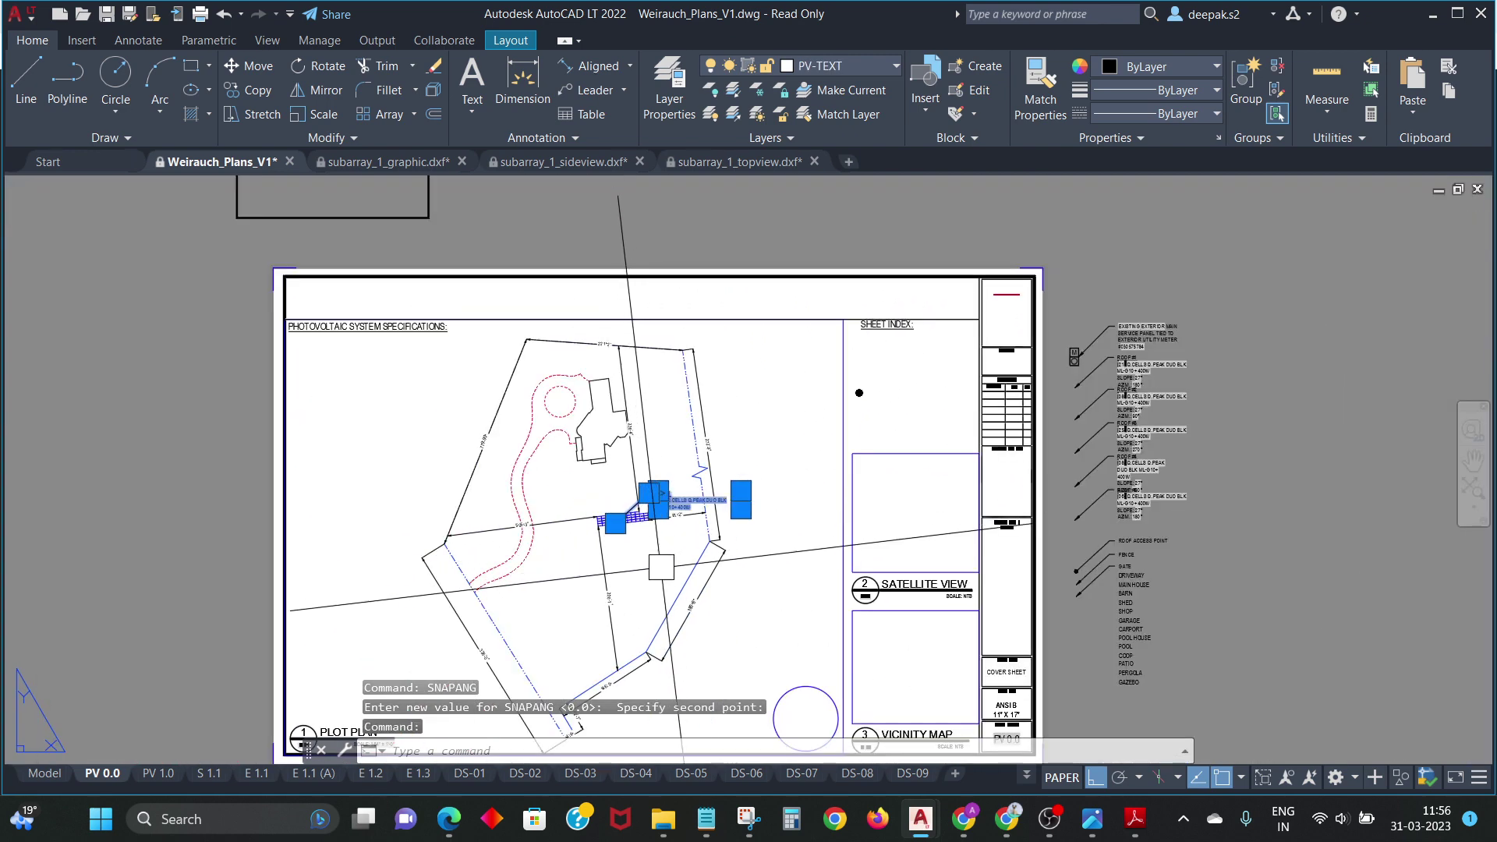
scroll(666, 512, "down", 2)
scroll(667, 511, "up", 4)
middle_click_drag(667, 511, 685, 561)
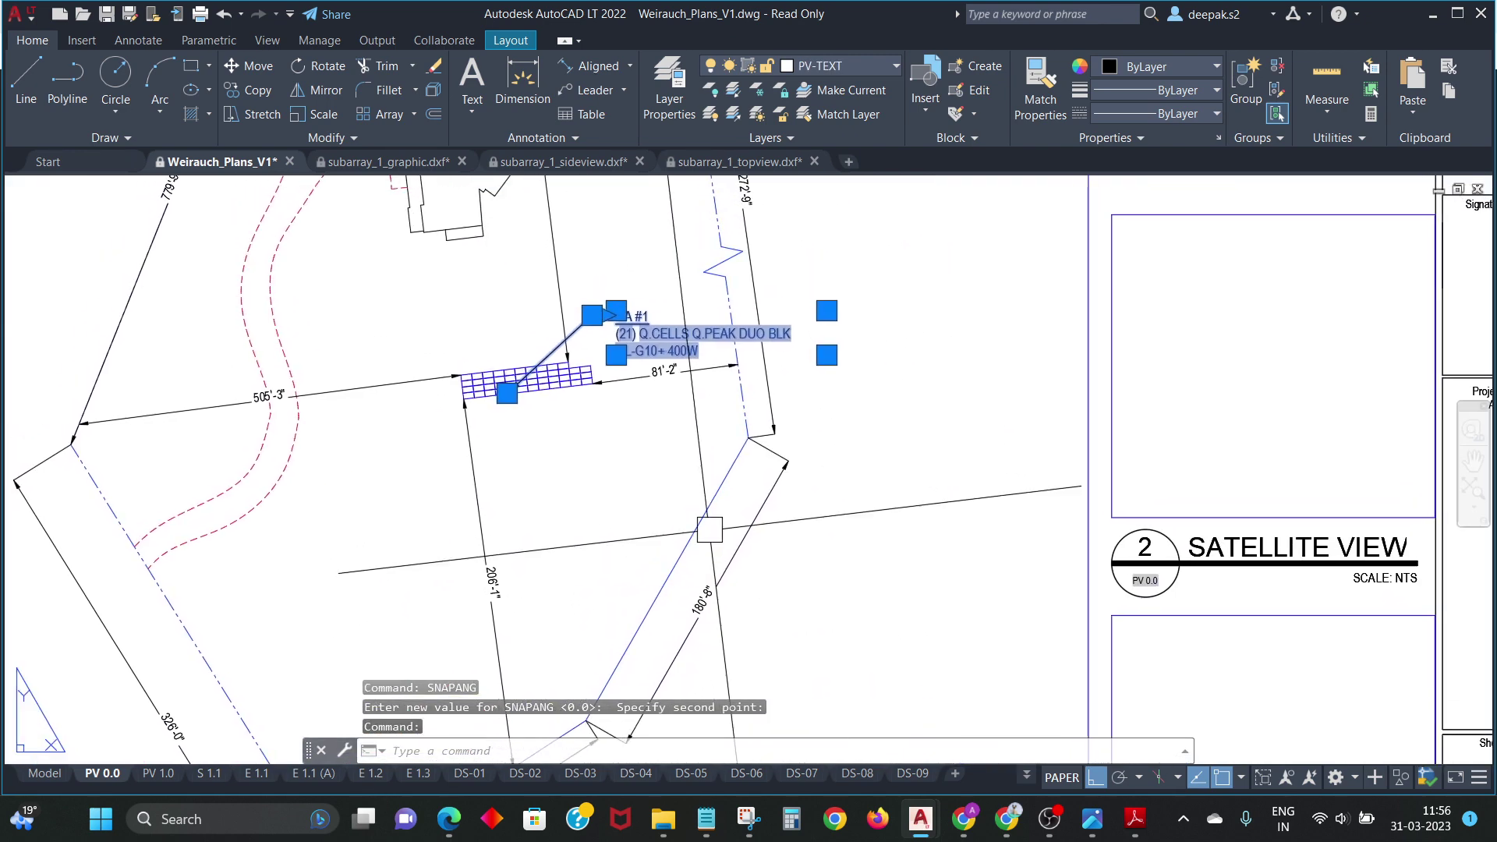
left_click(592, 315)
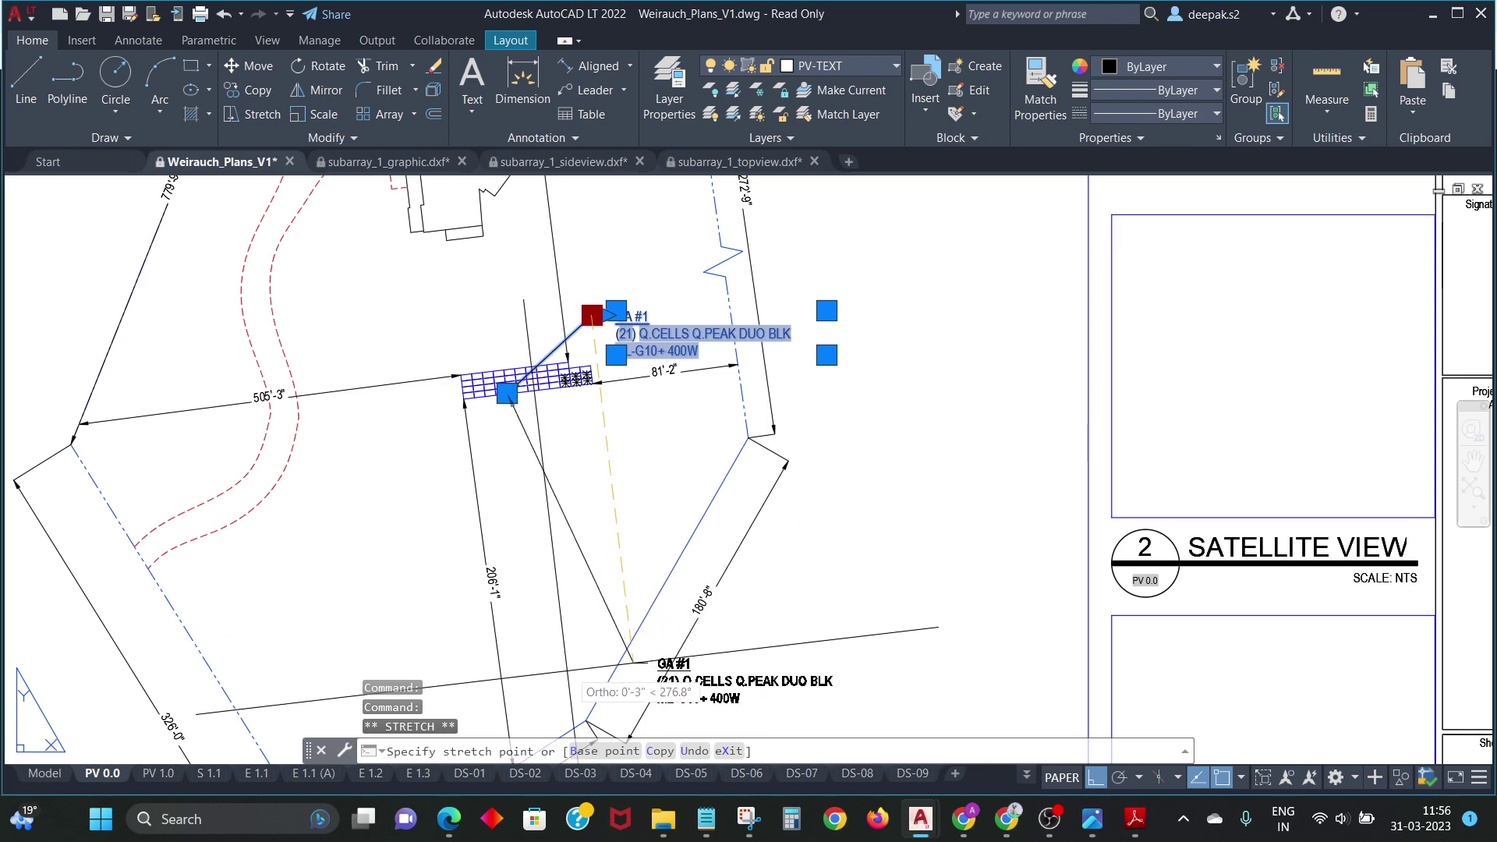
key("F8")
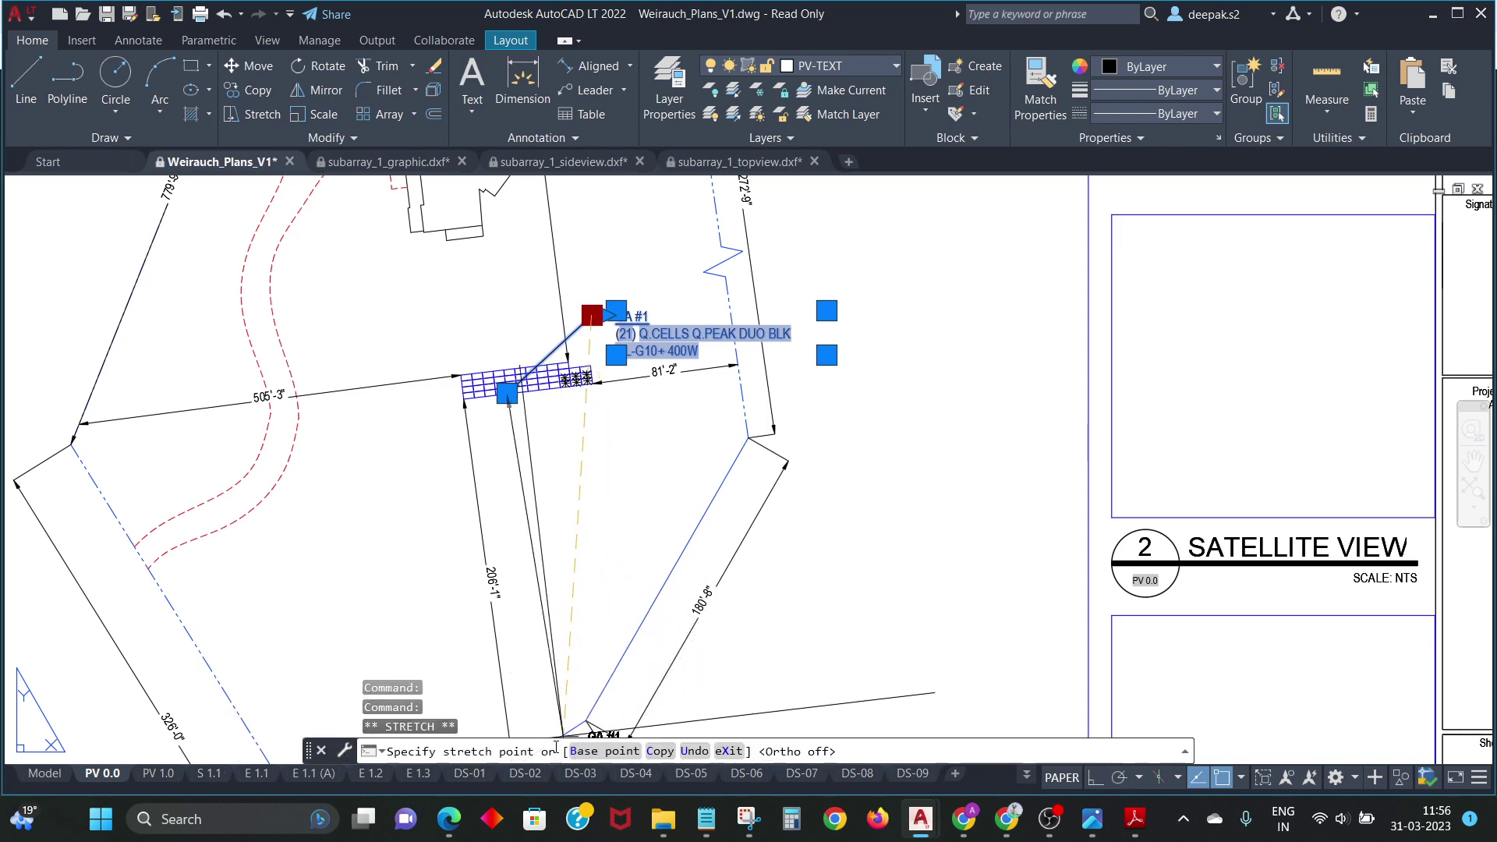
middle_click_drag(586, 694, 574, 493)
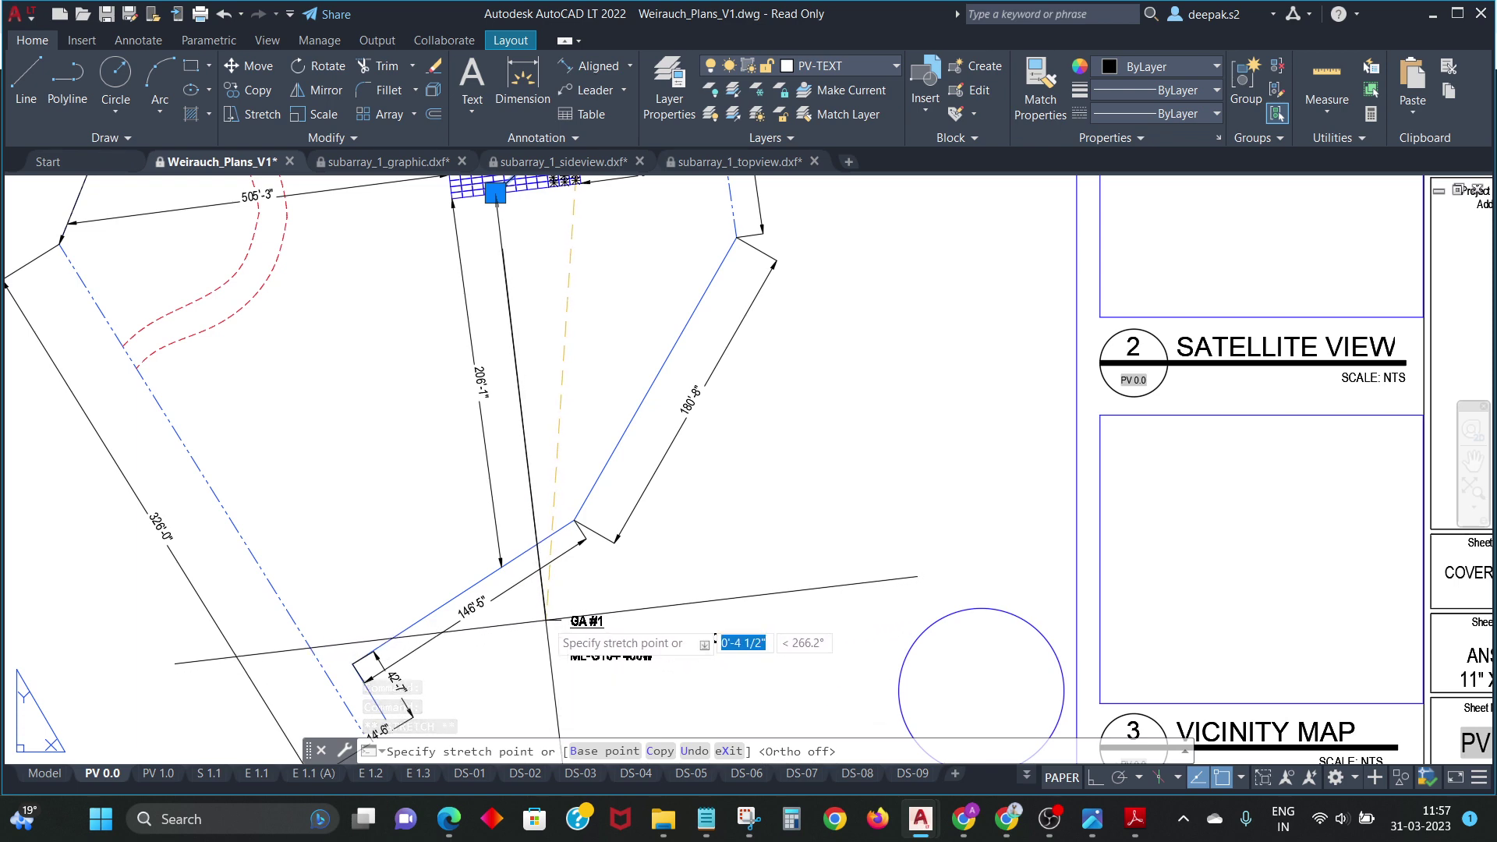
scroll(647, 636, "down", 2)
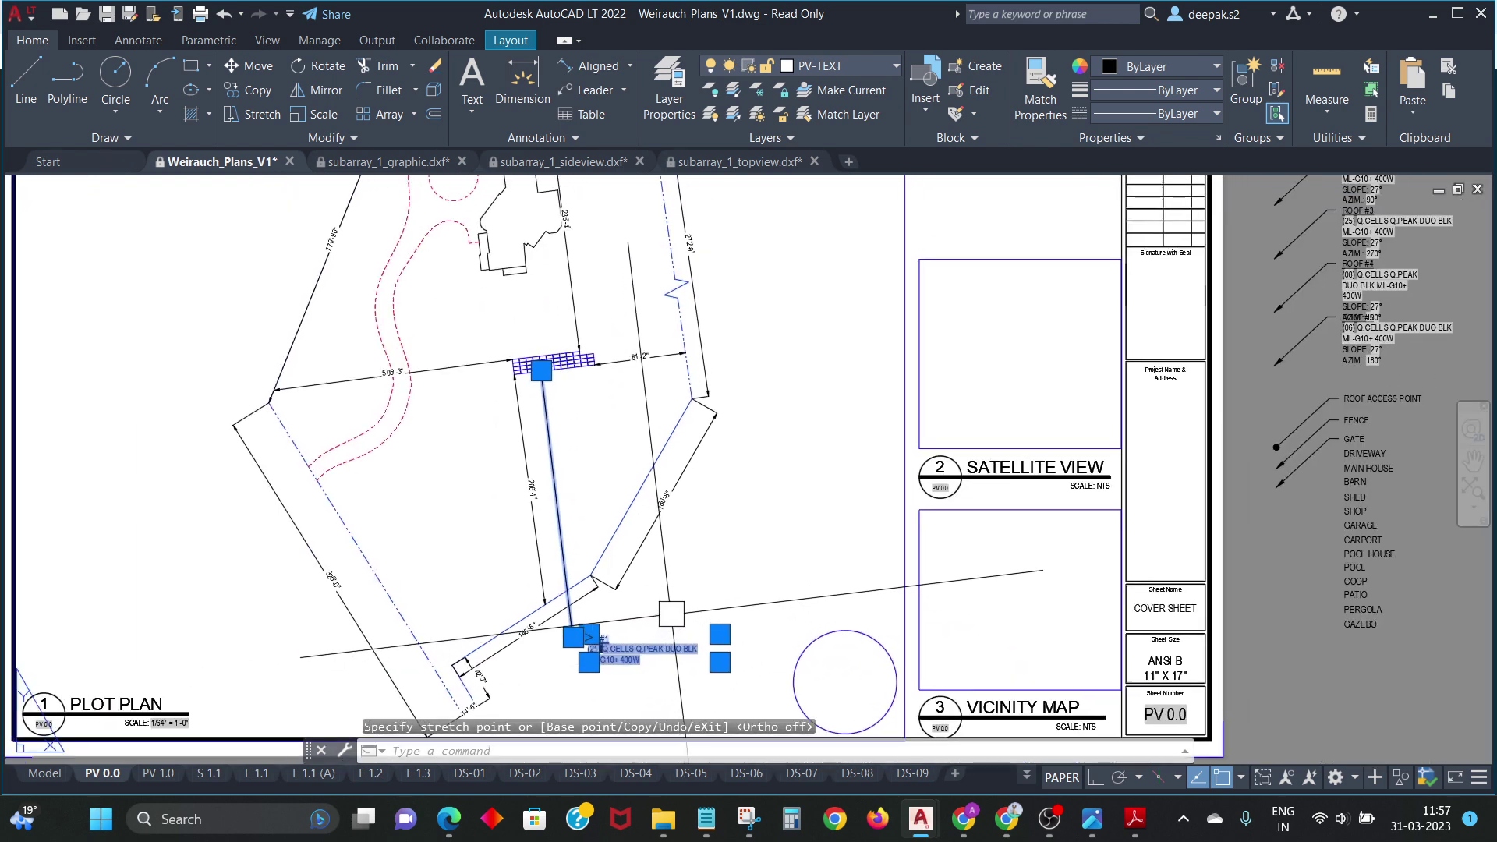
key("Escape")
- Delete the stray circle near the bottom of the plot
left_click(808, 646)
key("Delete")
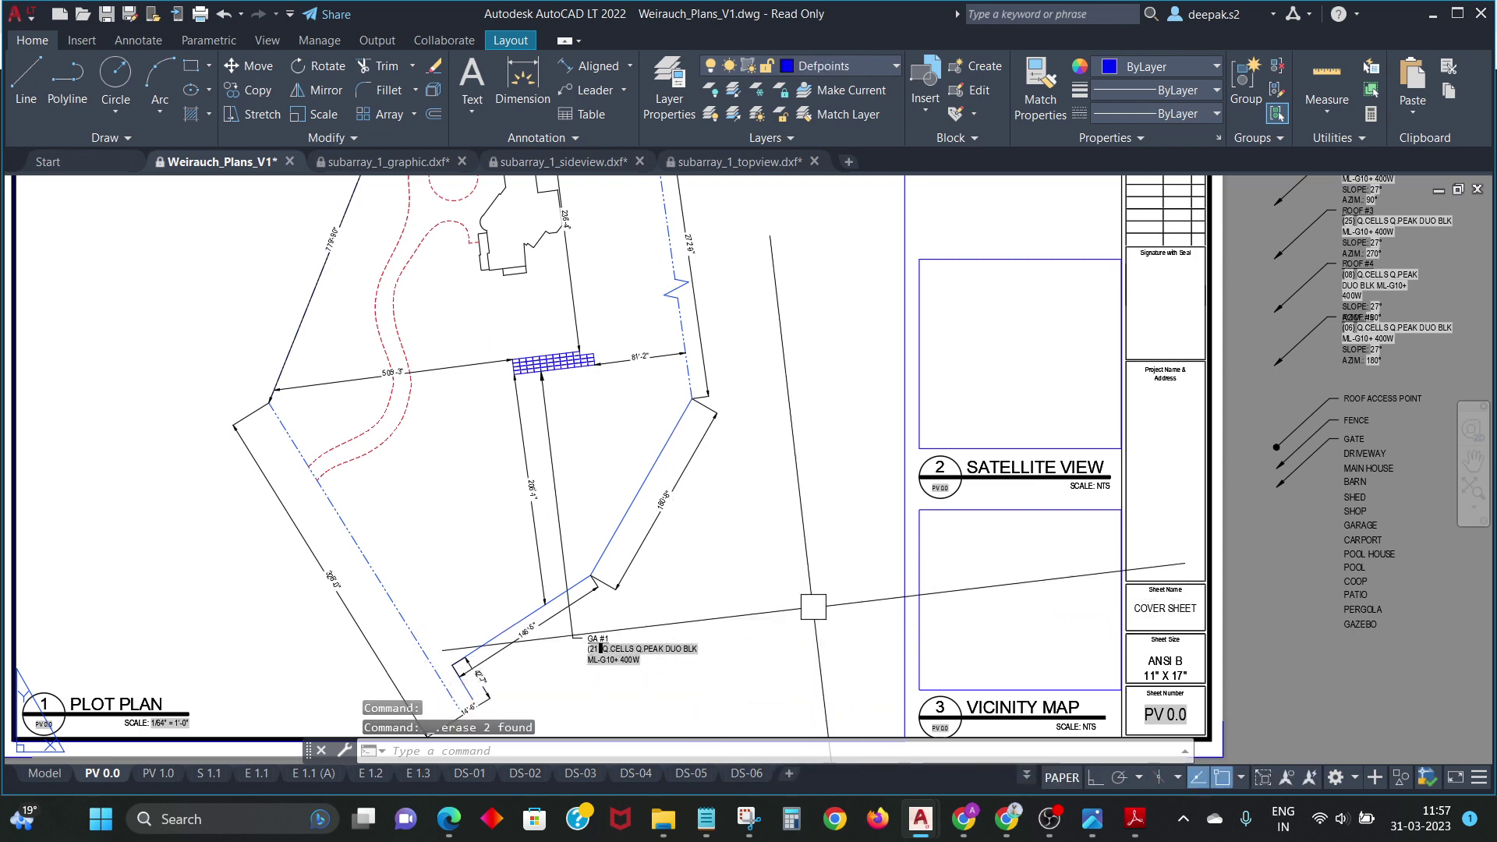
middle_click_drag(742, 544, 760, 637)
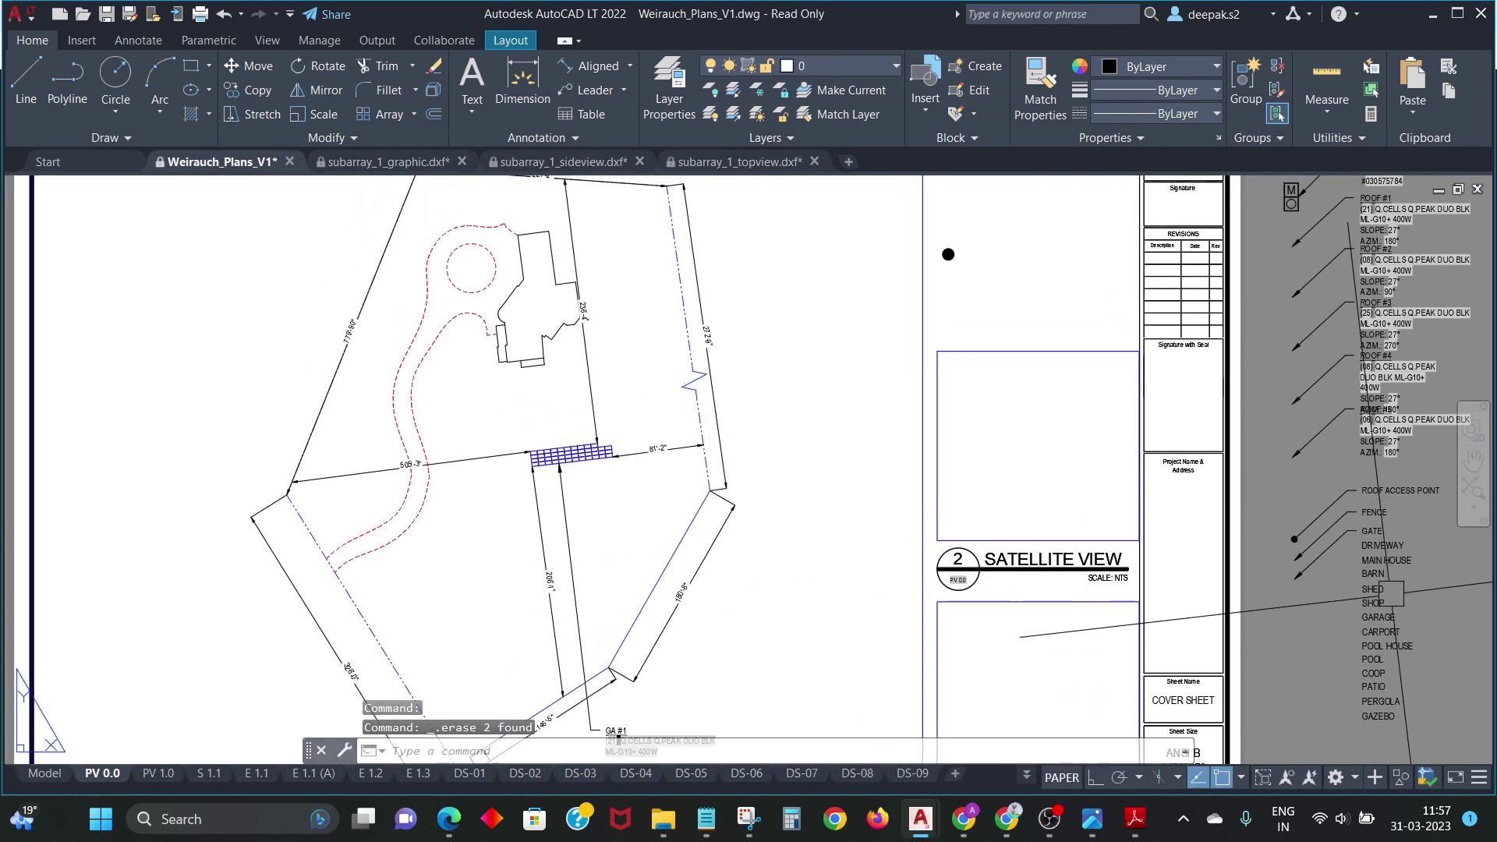
scroll(1396, 546, "up", 4)
- Copy the DRIVEWAY label from the legend and start pasting it
left_click(1396, 546)
key("ctrl+c")
scroll(1396, 546, "down", 6)
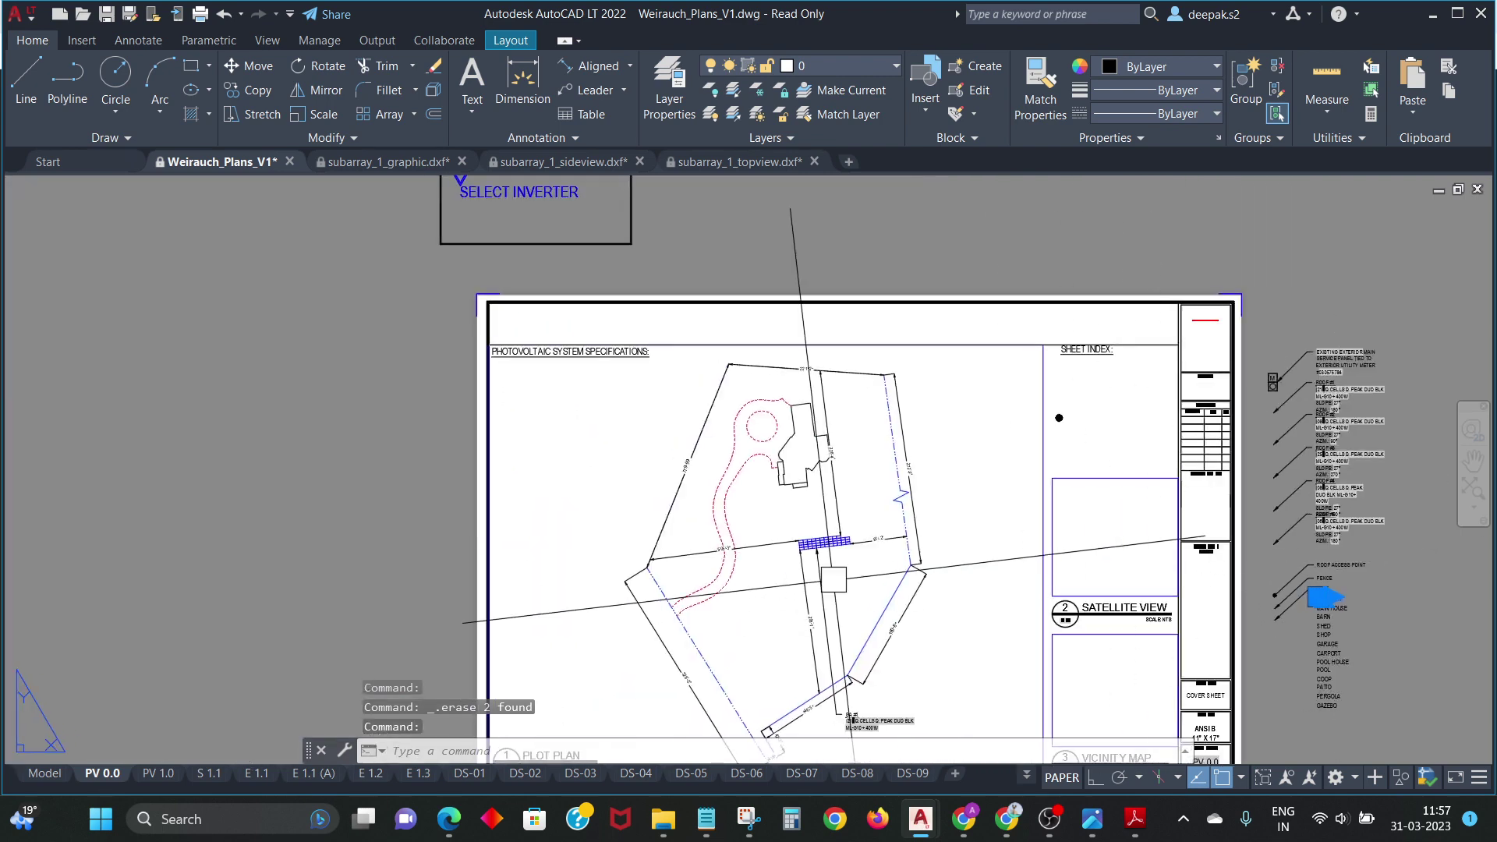
key("ctrl+v")
scroll(751, 581, "up", 3)
- Place the DRIVEWAY label rotated to run along the dashed driveway
scroll(652, 503, "up", 4)
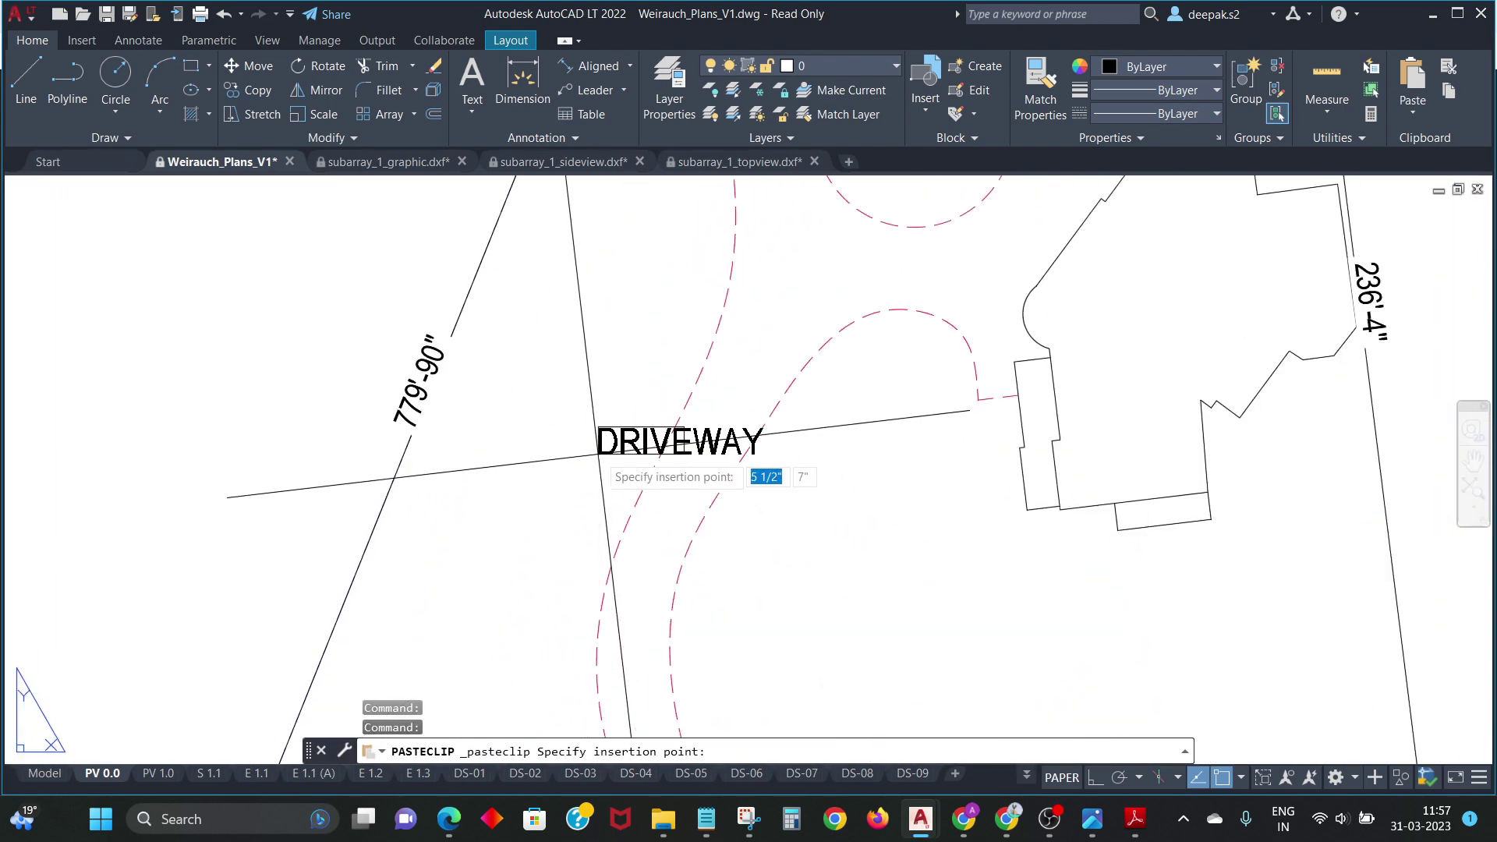
type("r")
key("Return")
left_click(629, 518)
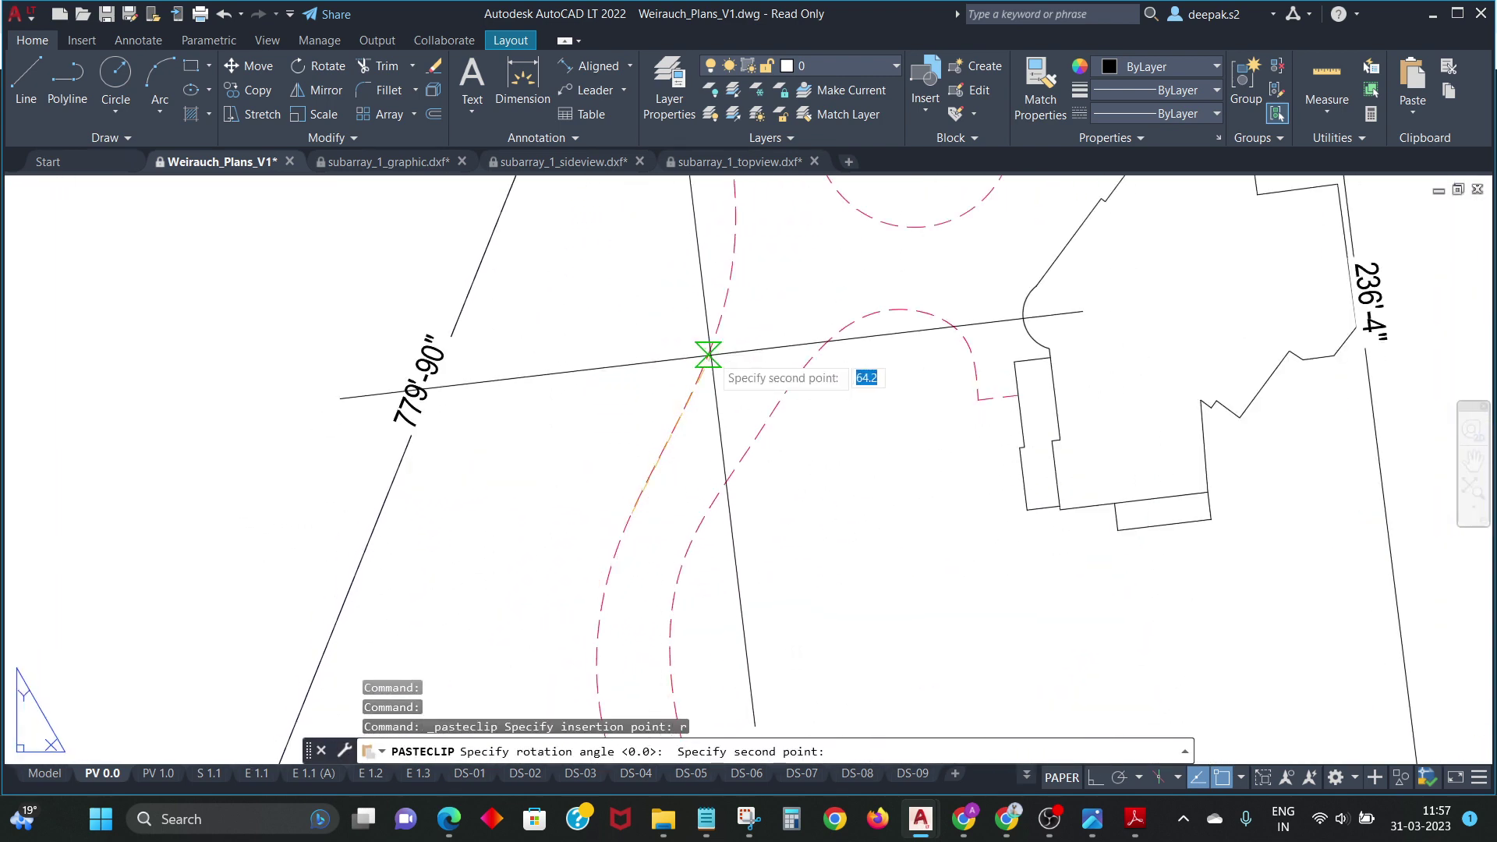
left_click(705, 348)
scroll(693, 532, "up", 1)
left_click(690, 531)
scroll(680, 471, "down", 5)
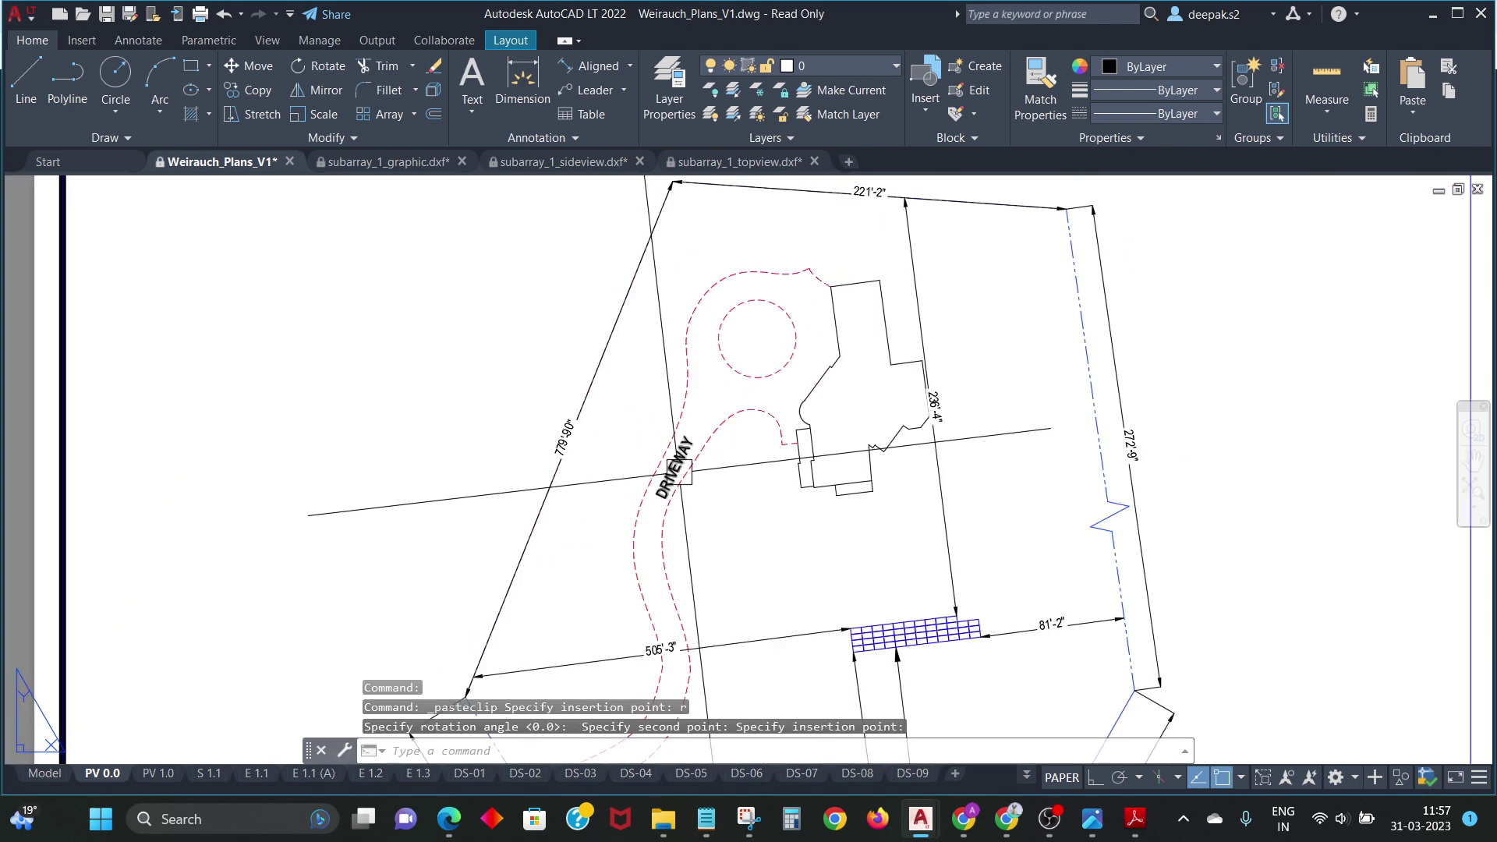
- Inspect the left boundary dimension inside the viewport, then return to paper space with PS
double_click(661, 468)
scroll(661, 468, "up", 2)
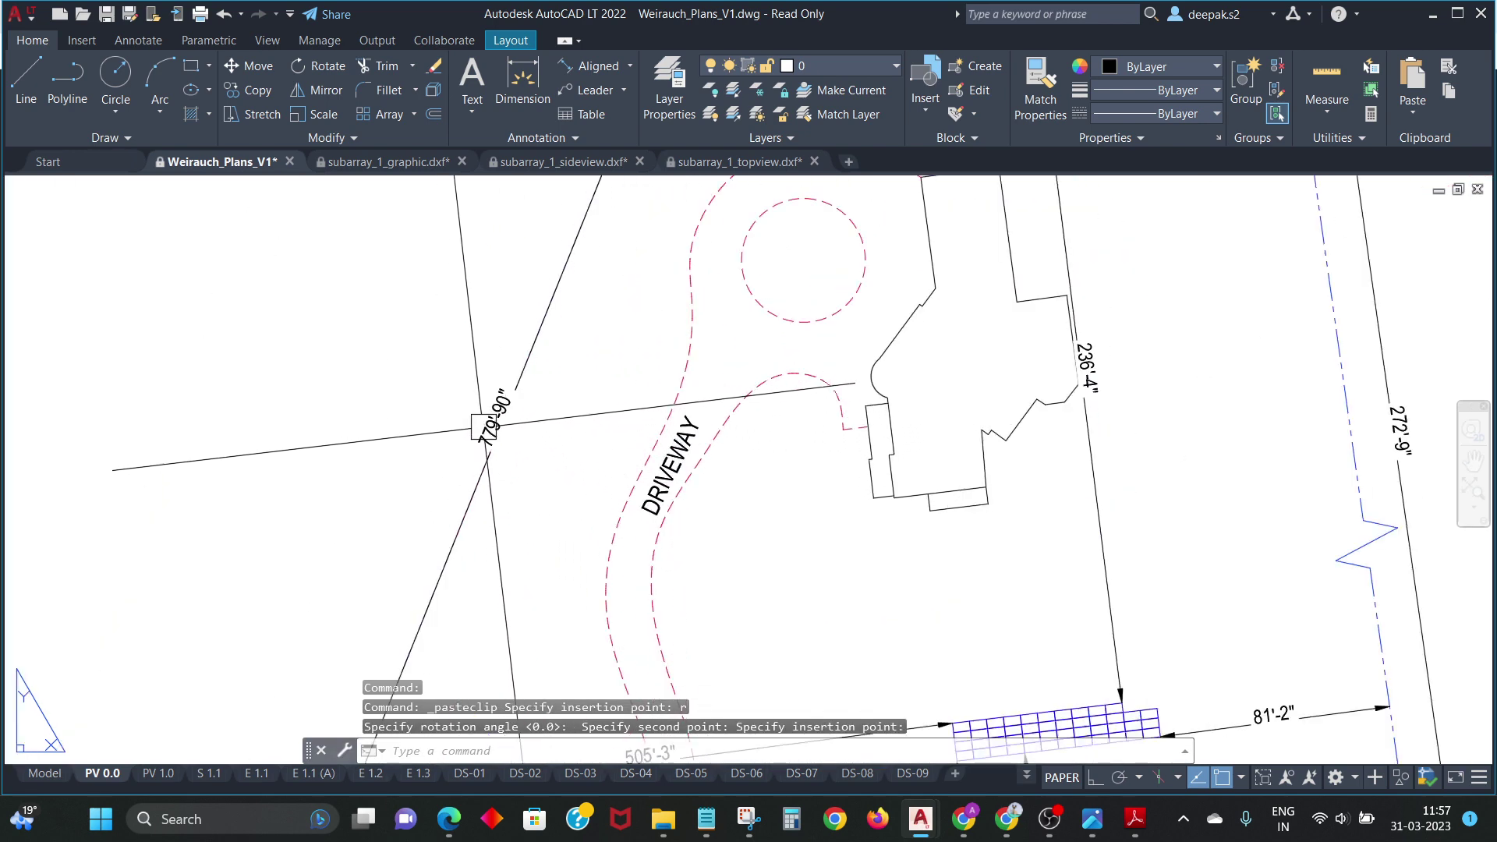
left_click(496, 418)
left_click(496, 419)
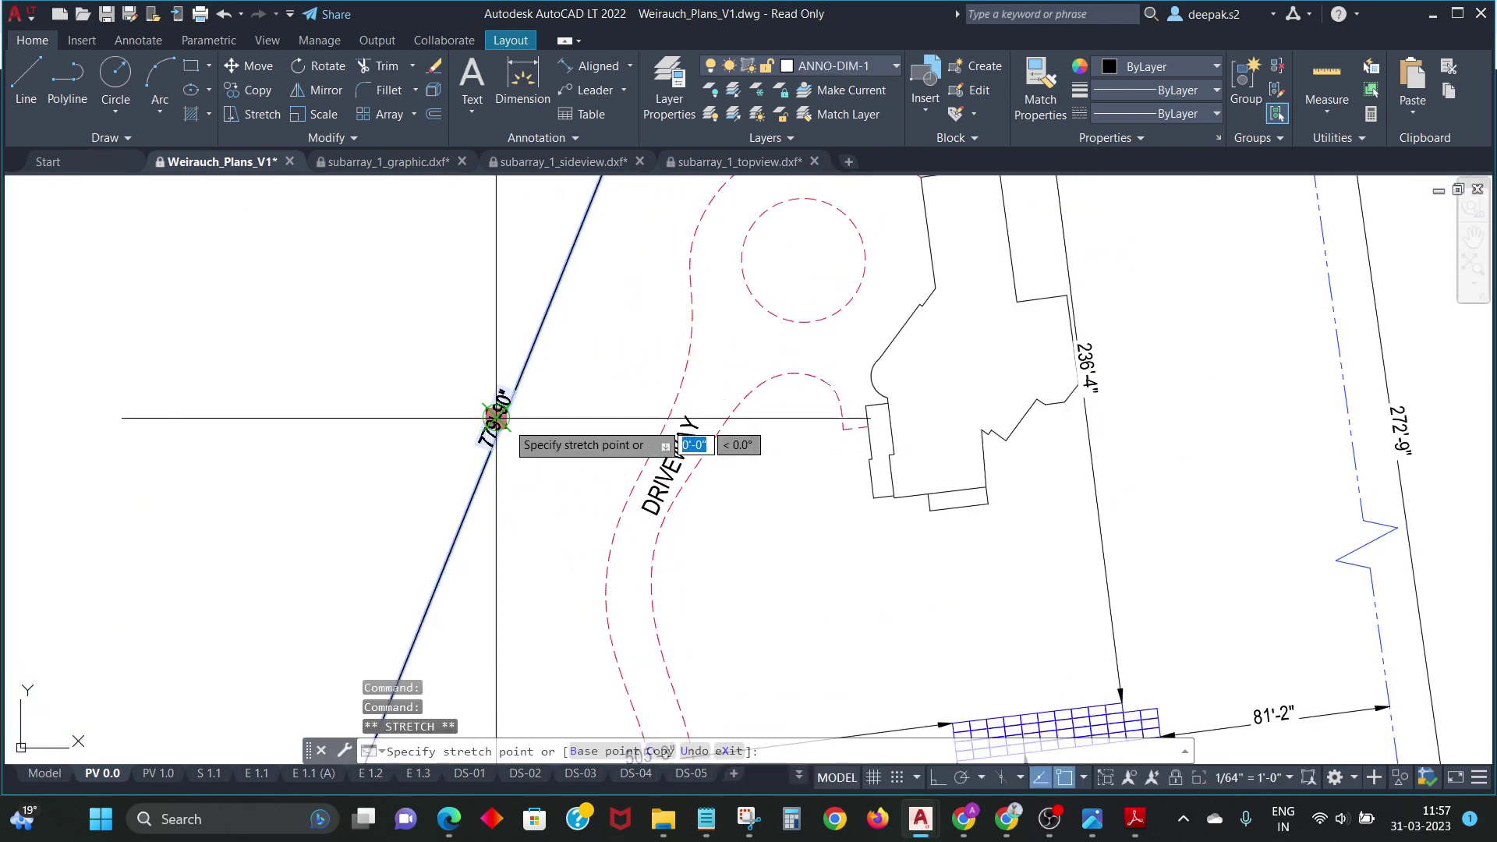
key("Escape")
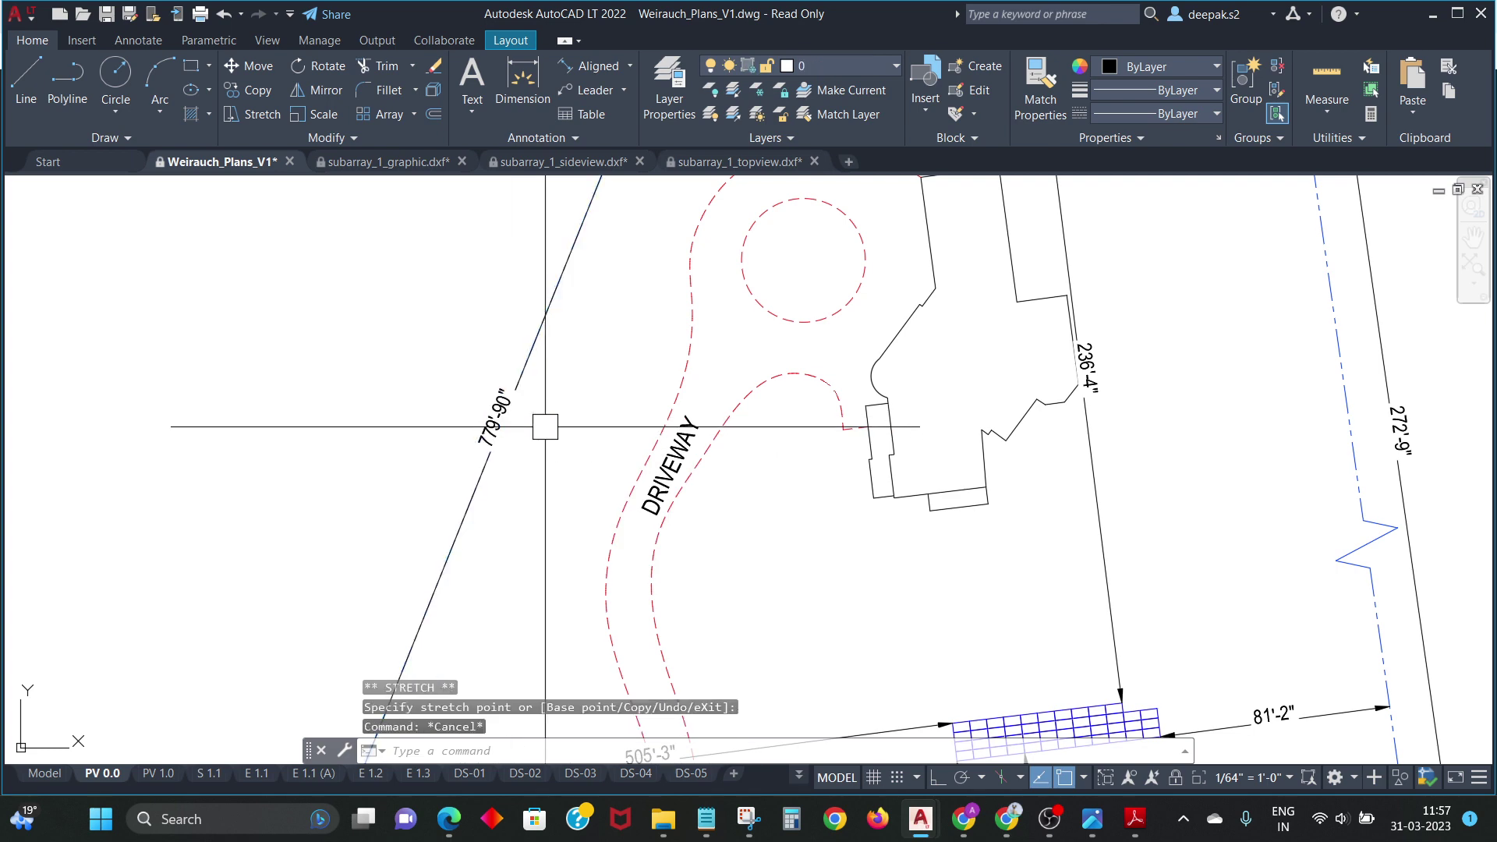
type("PS")
key("Return")
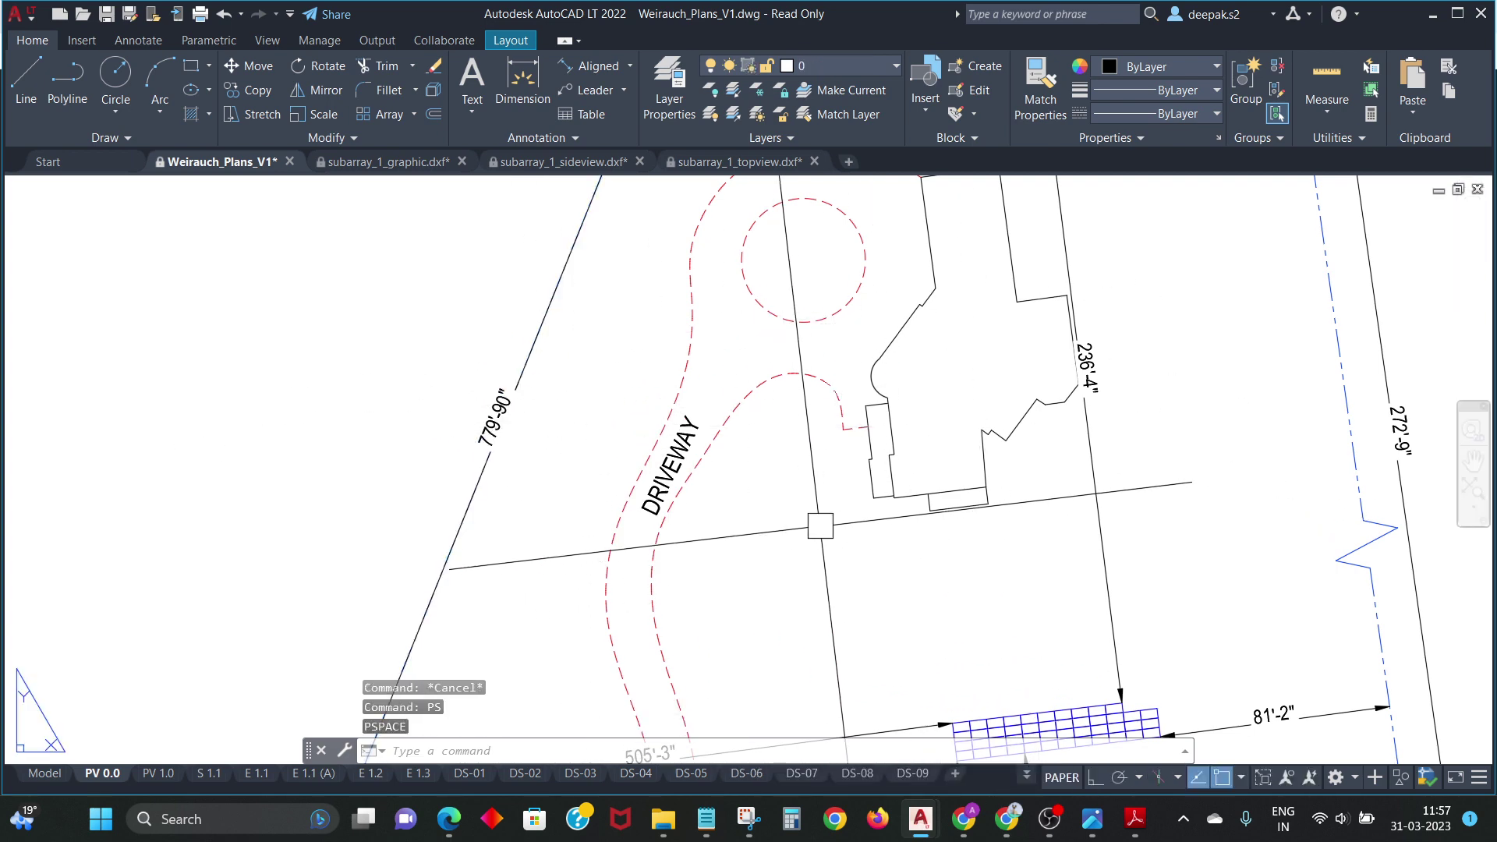
scroll(499, 550, "down", 2)
scroll(1085, 497, "down", 3)
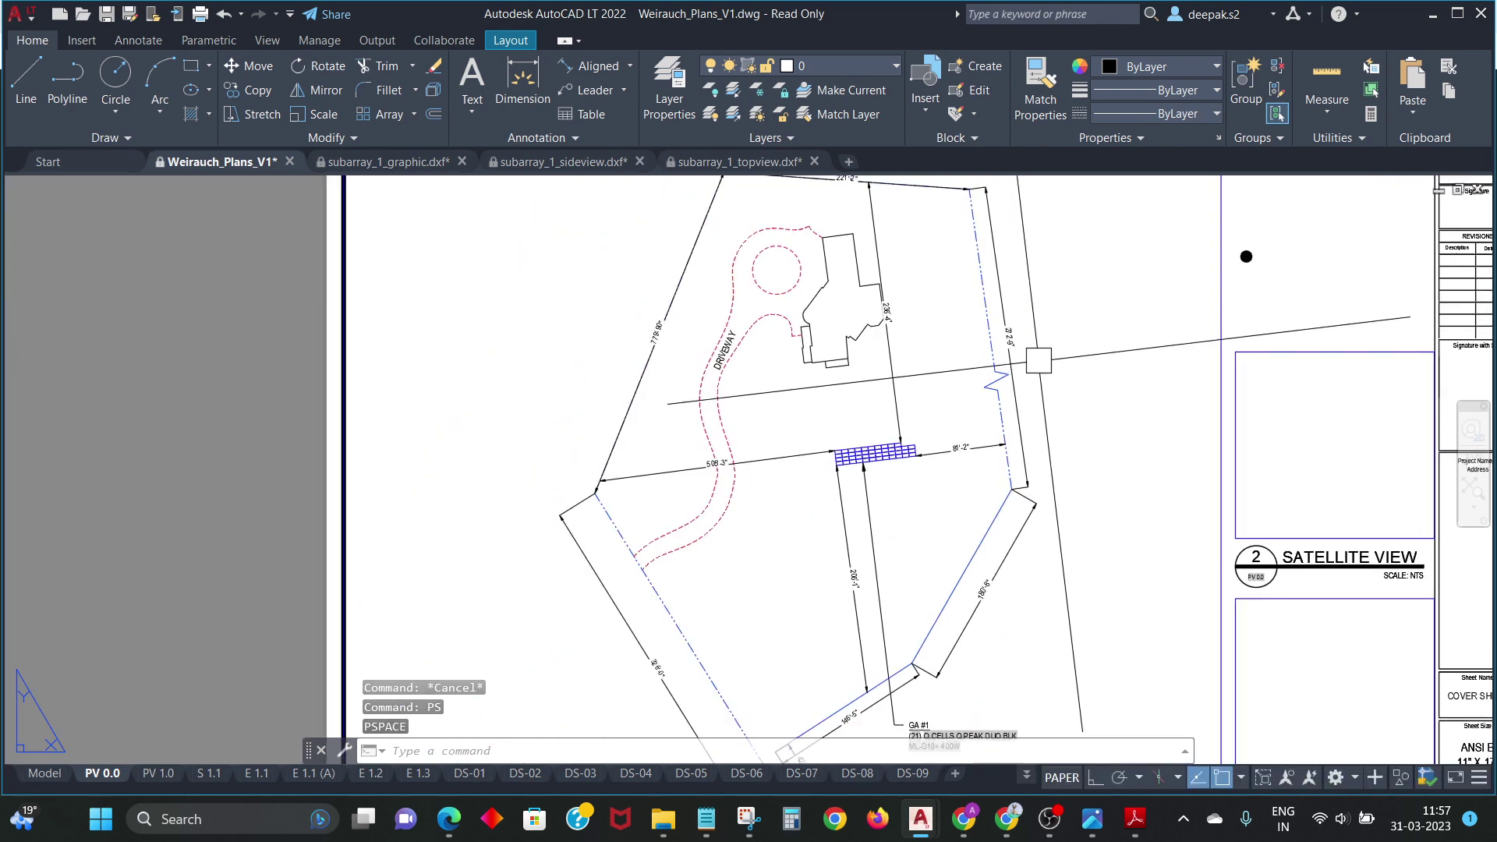
scroll(1053, 327, "up", 2)
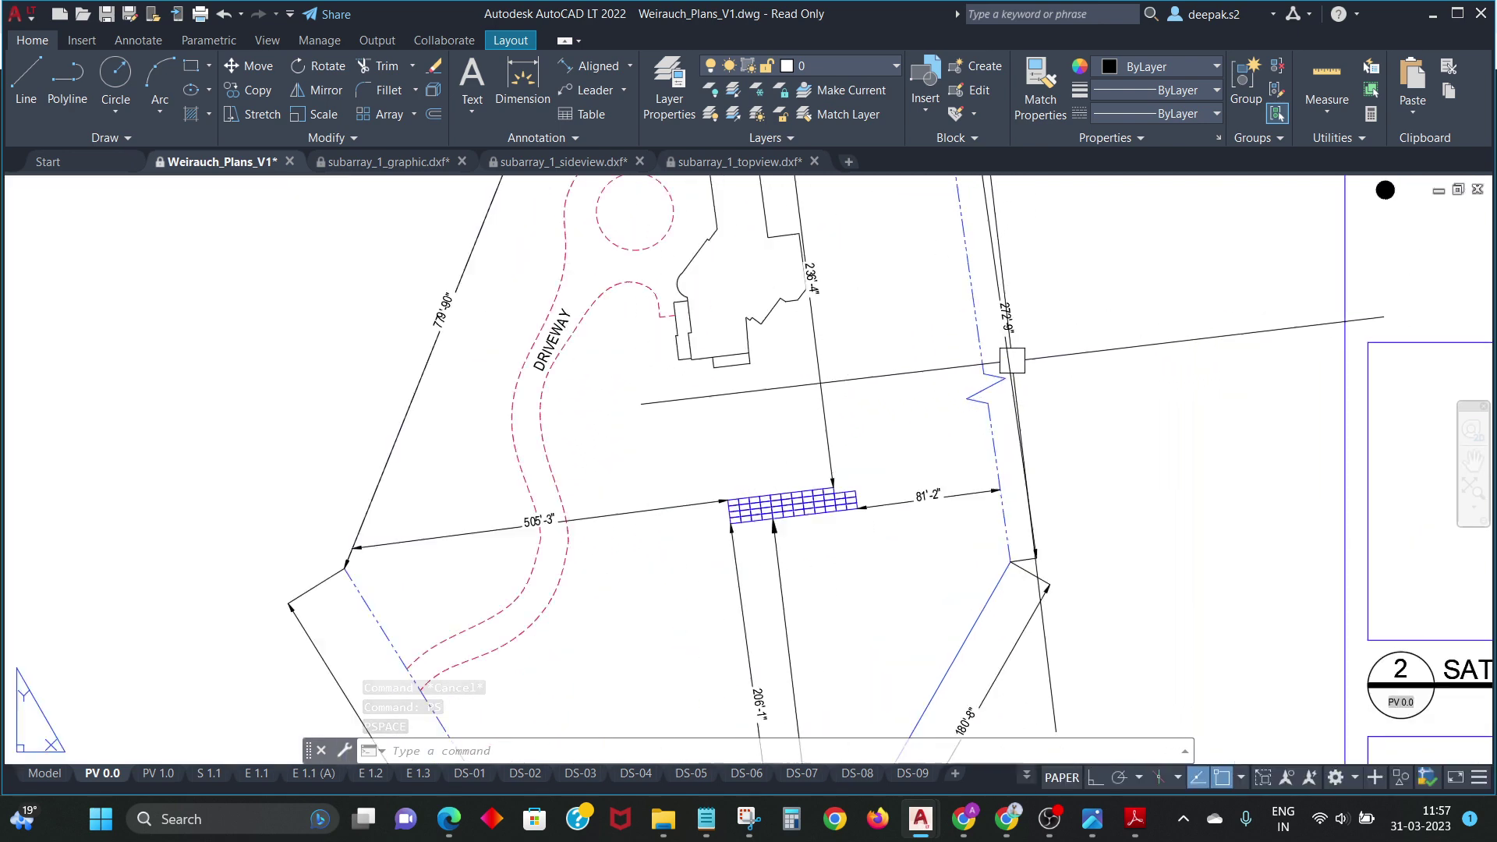
scroll(1030, 356, "up", 2)
scroll(971, 415, "down", 2)
- Set the 272'-8 1/2" right boundary dimension's text direction to Right-to-Left, then return to paper space
double_click(955, 362)
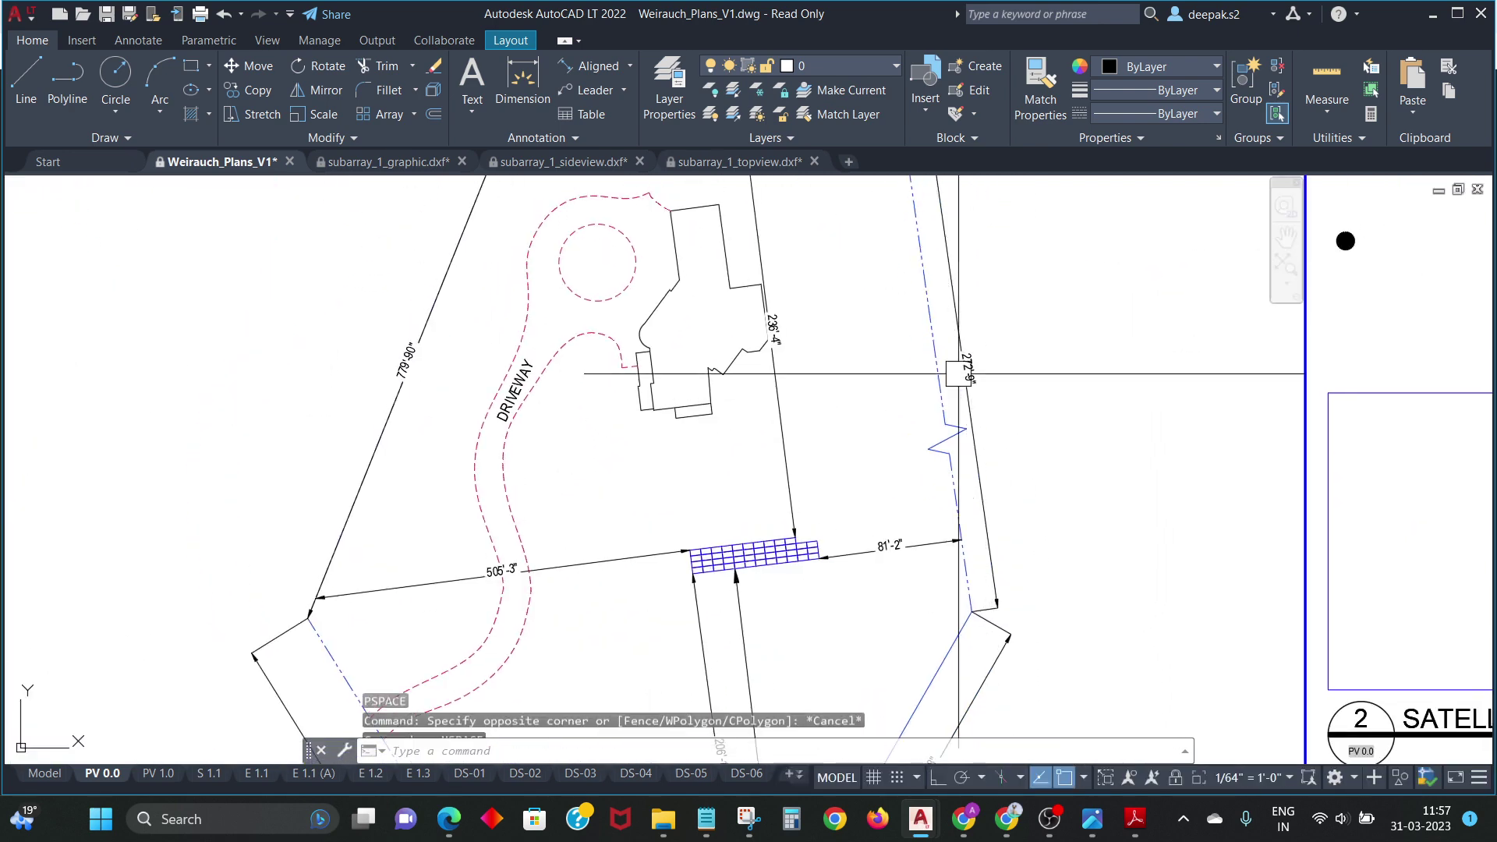
left_click(964, 385)
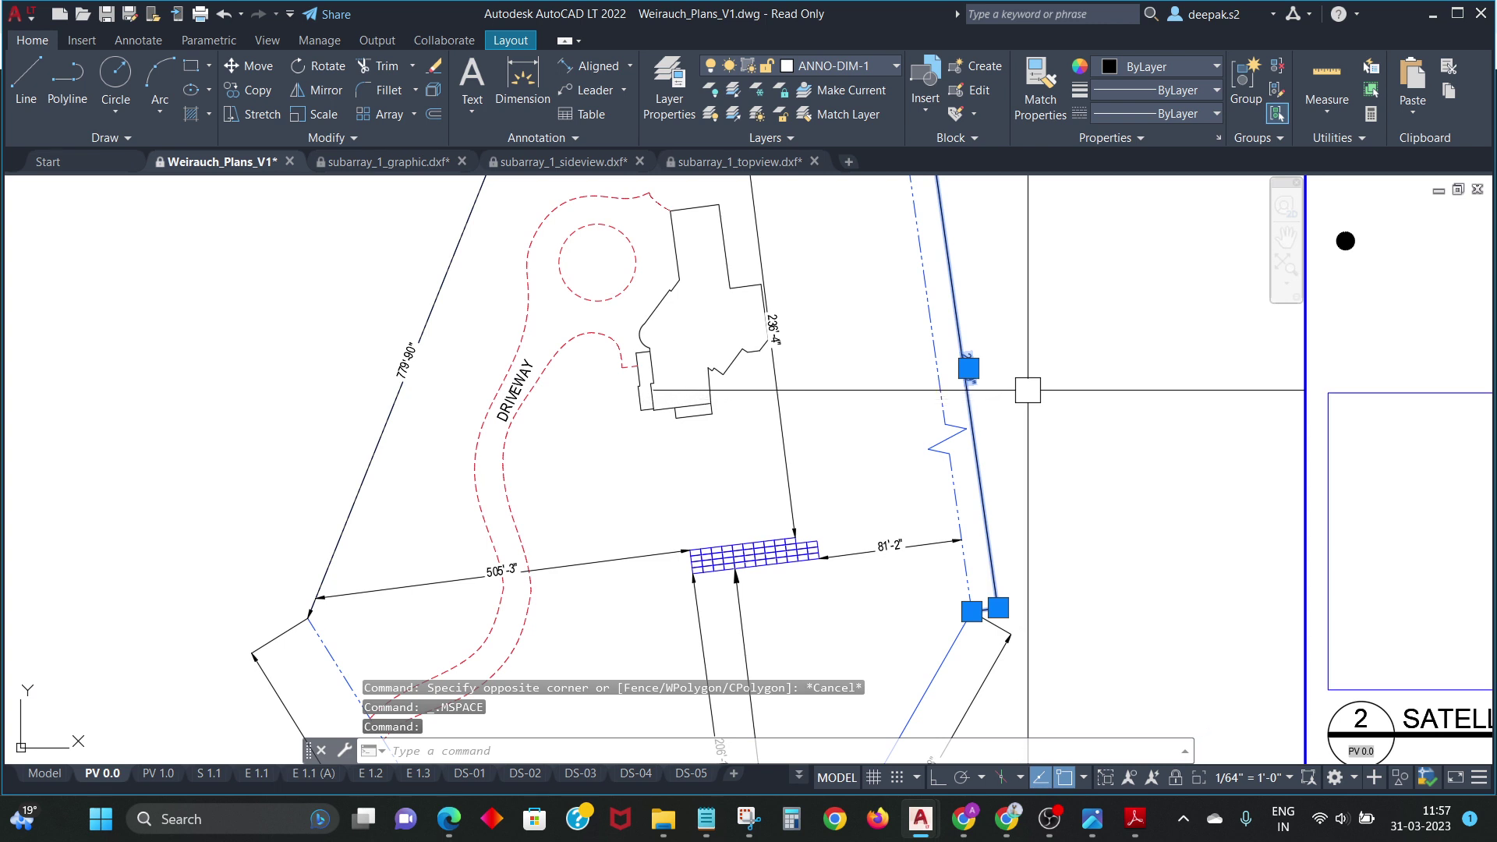
key("ctrl+1")
scroll(223, 404, "down", 5)
scroll(223, 404, "down", 3)
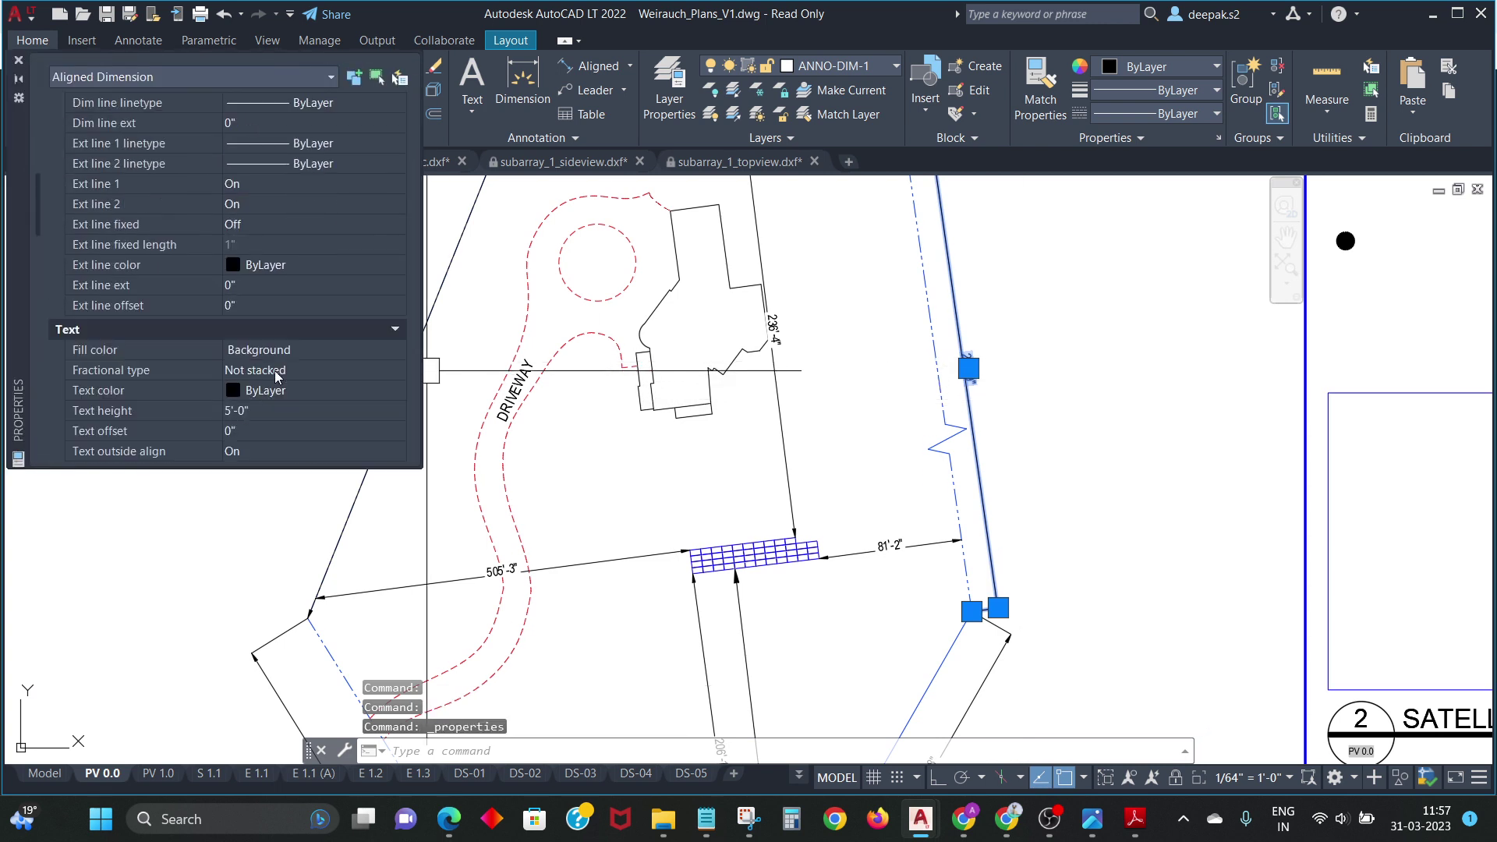
scroll(293, 339, "down", 2)
scroll(293, 344, "down", 2)
left_click(292, 330)
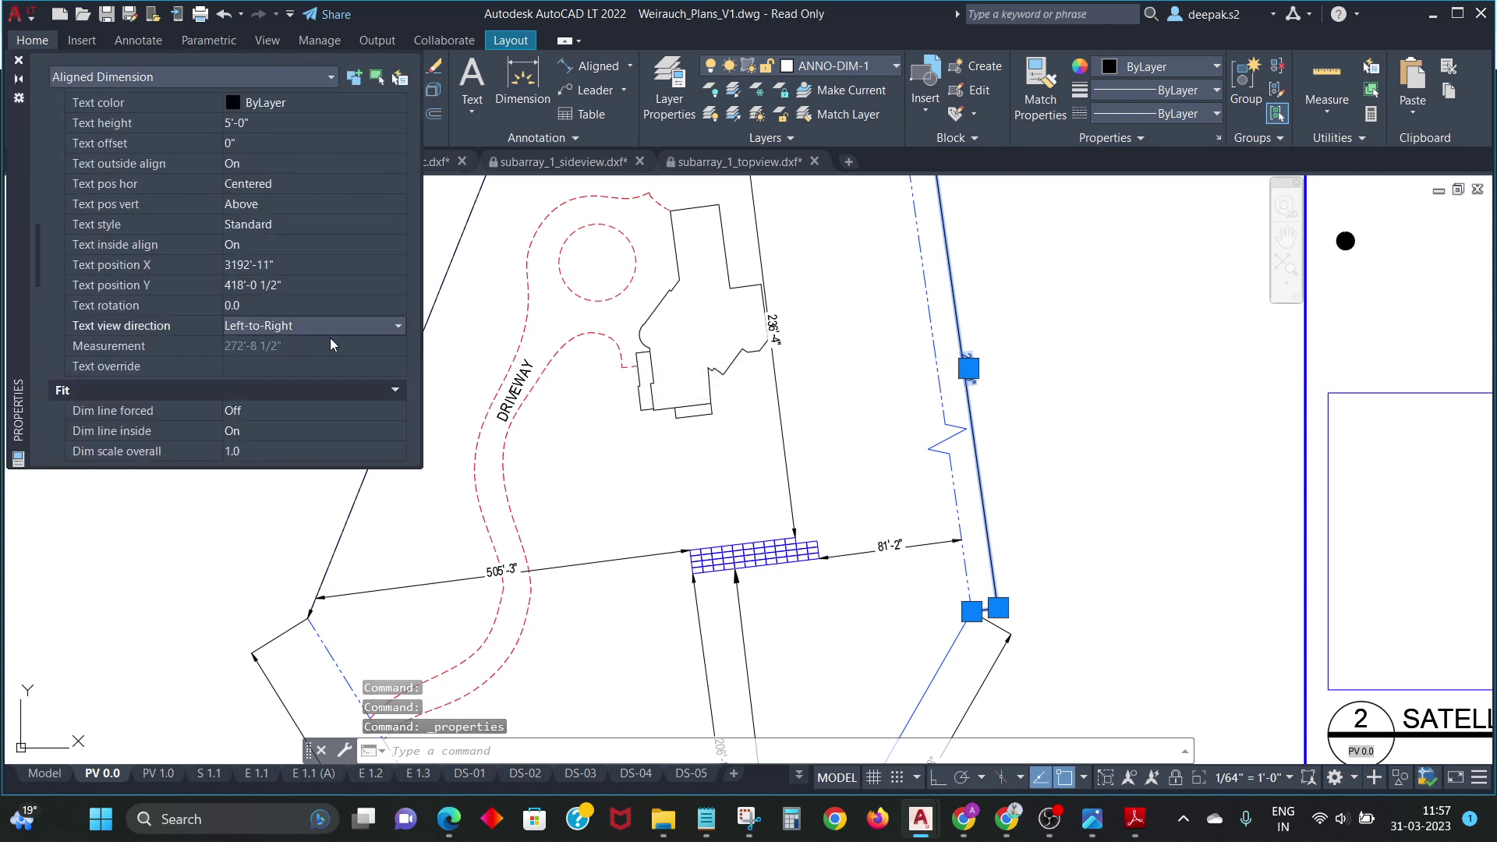
left_click(390, 337)
left_click(328, 360)
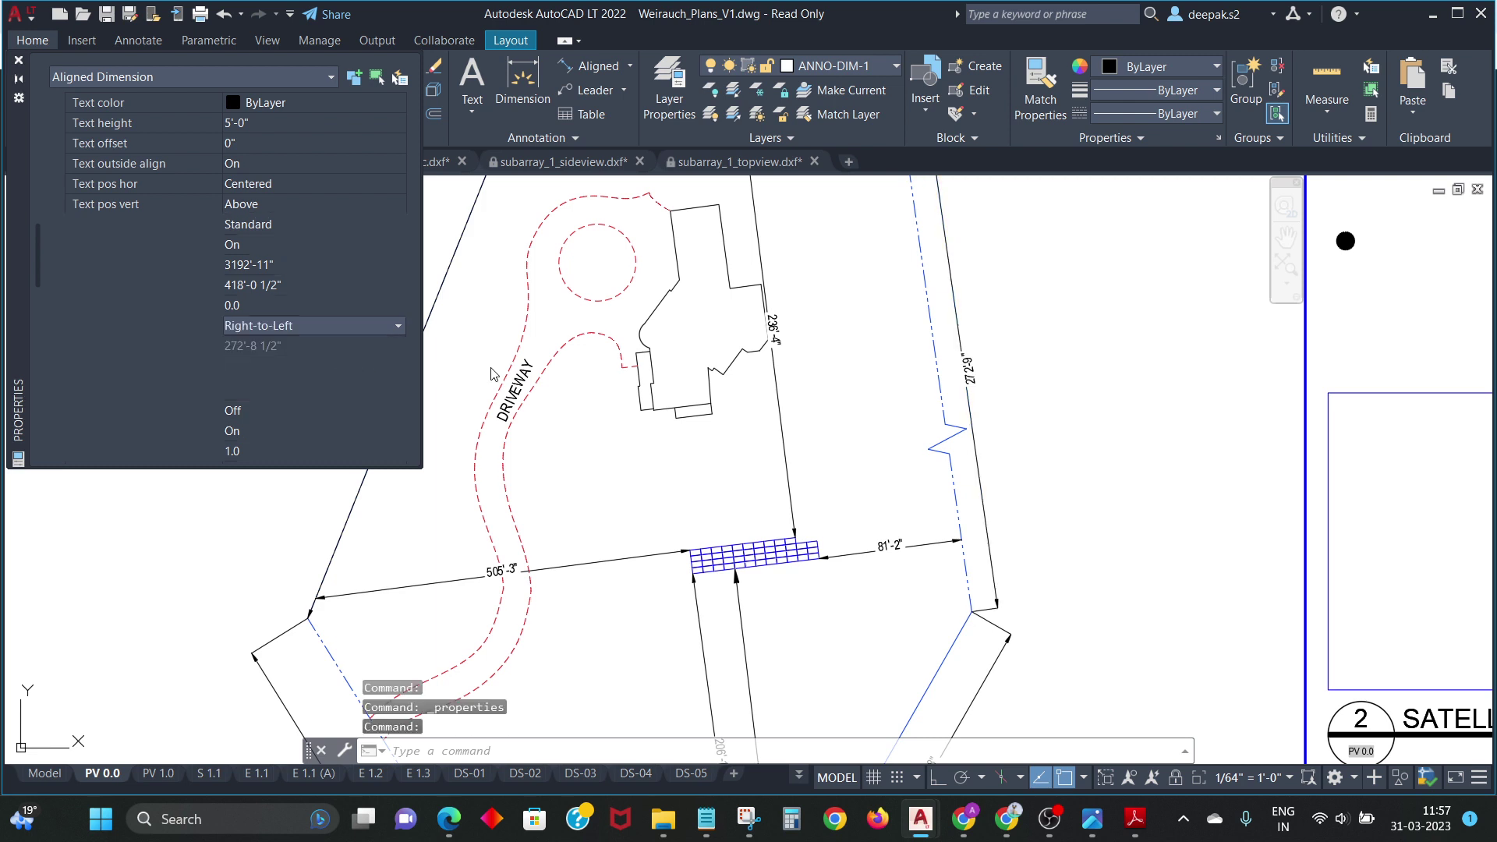
key("Escape")
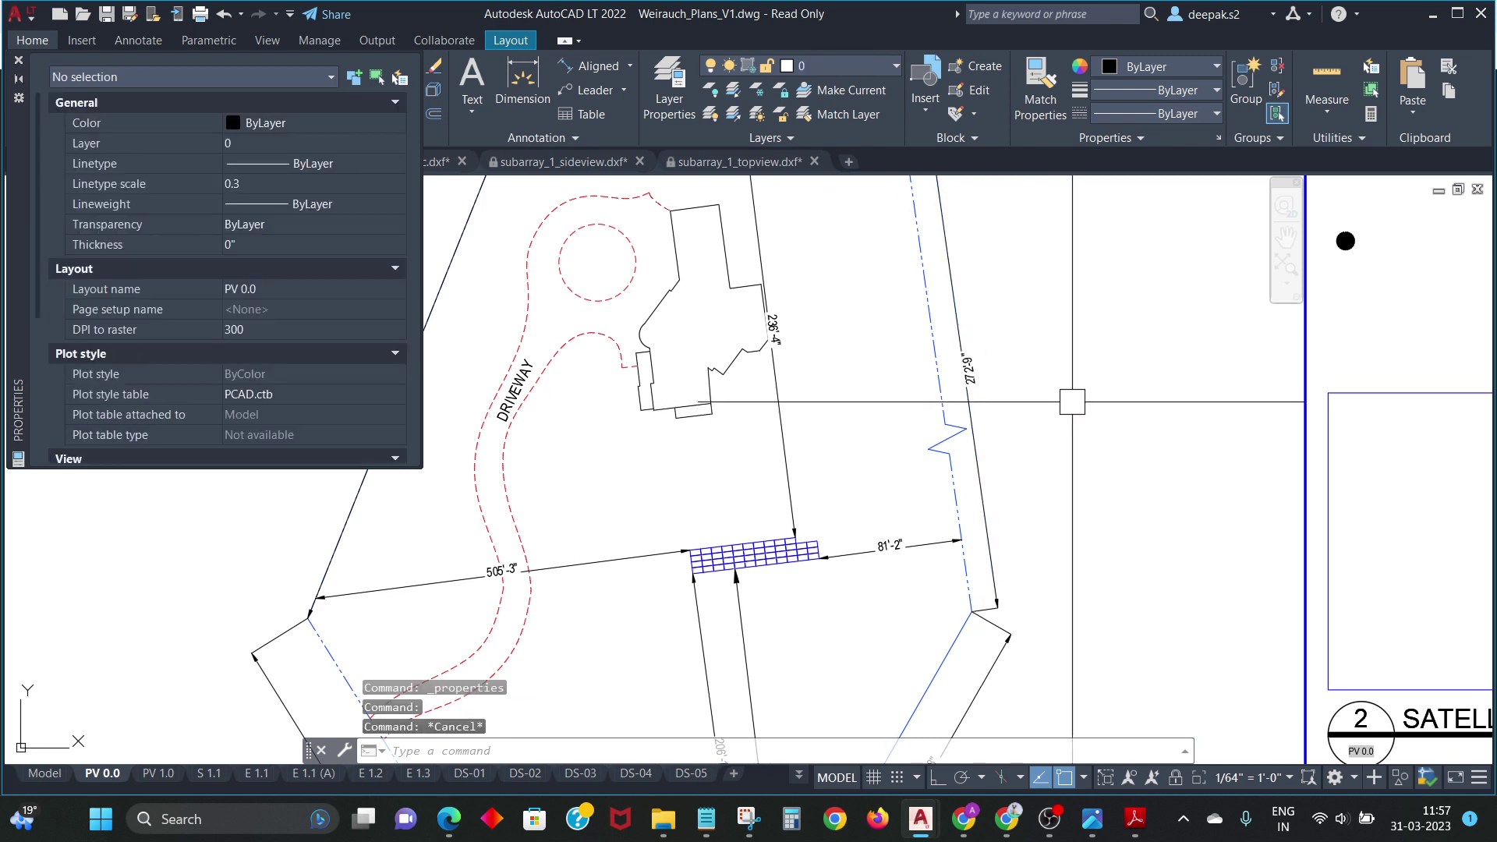
type("ps")
key("Return")
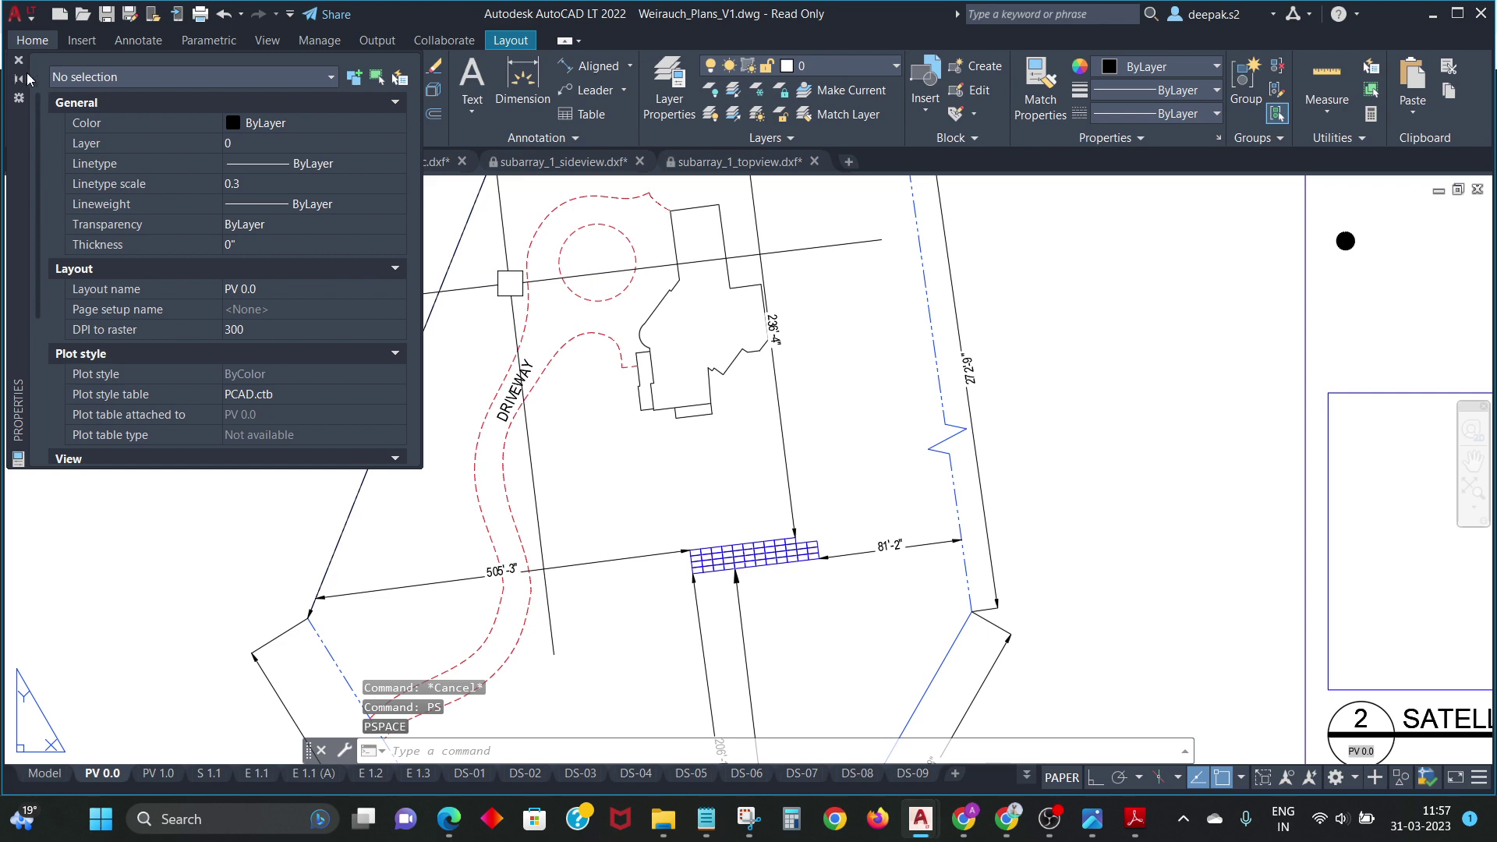
left_click(21, 62)
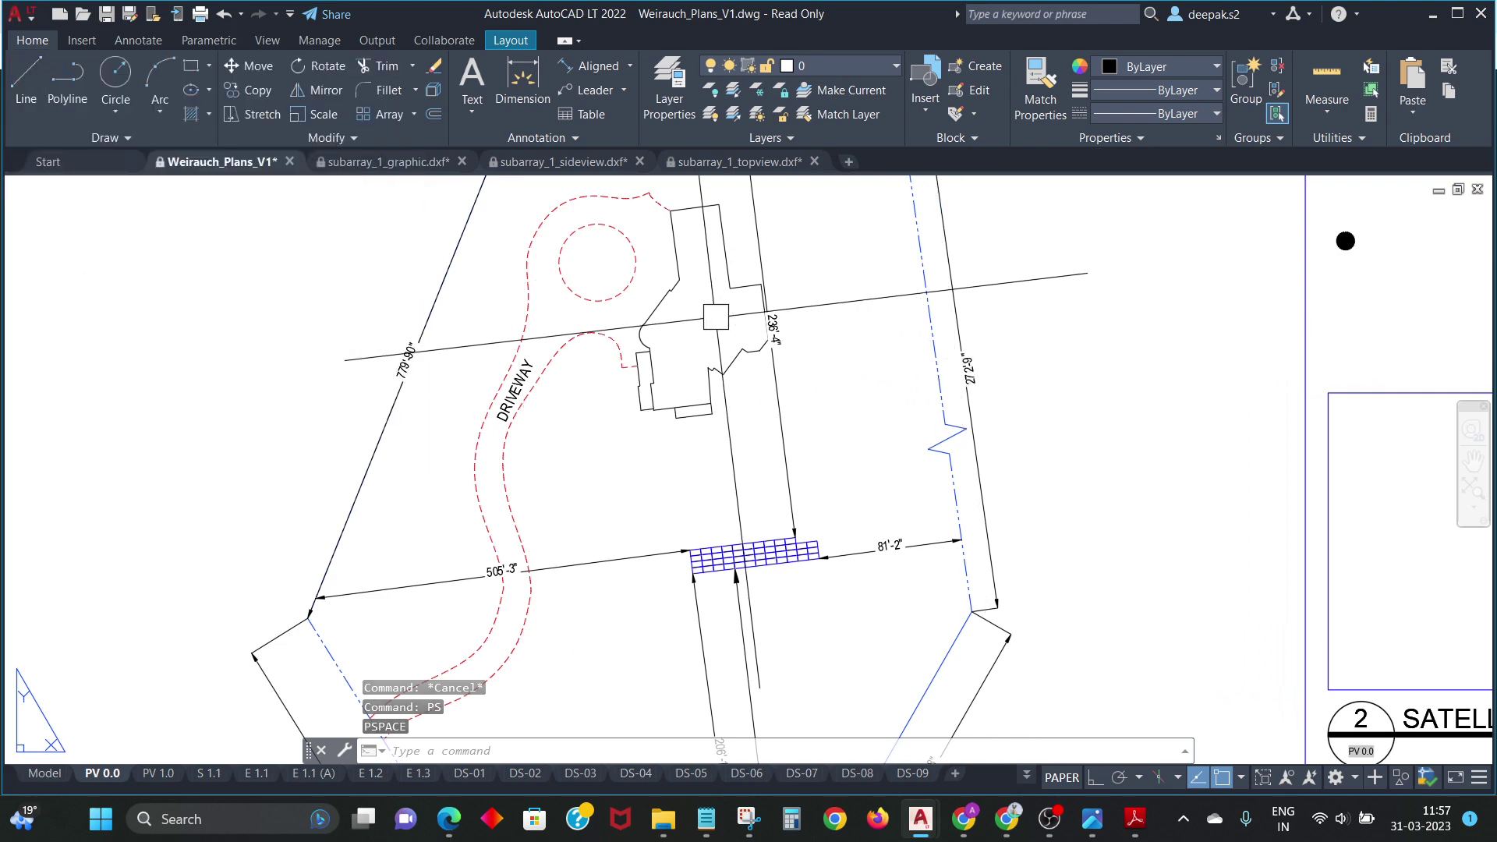
- Bring the site plan into view and delete the stray DRIVEWAY label near the top boundary
middle_click_drag(577, 467, 562, 531)
scroll(562, 531, "down", 5)
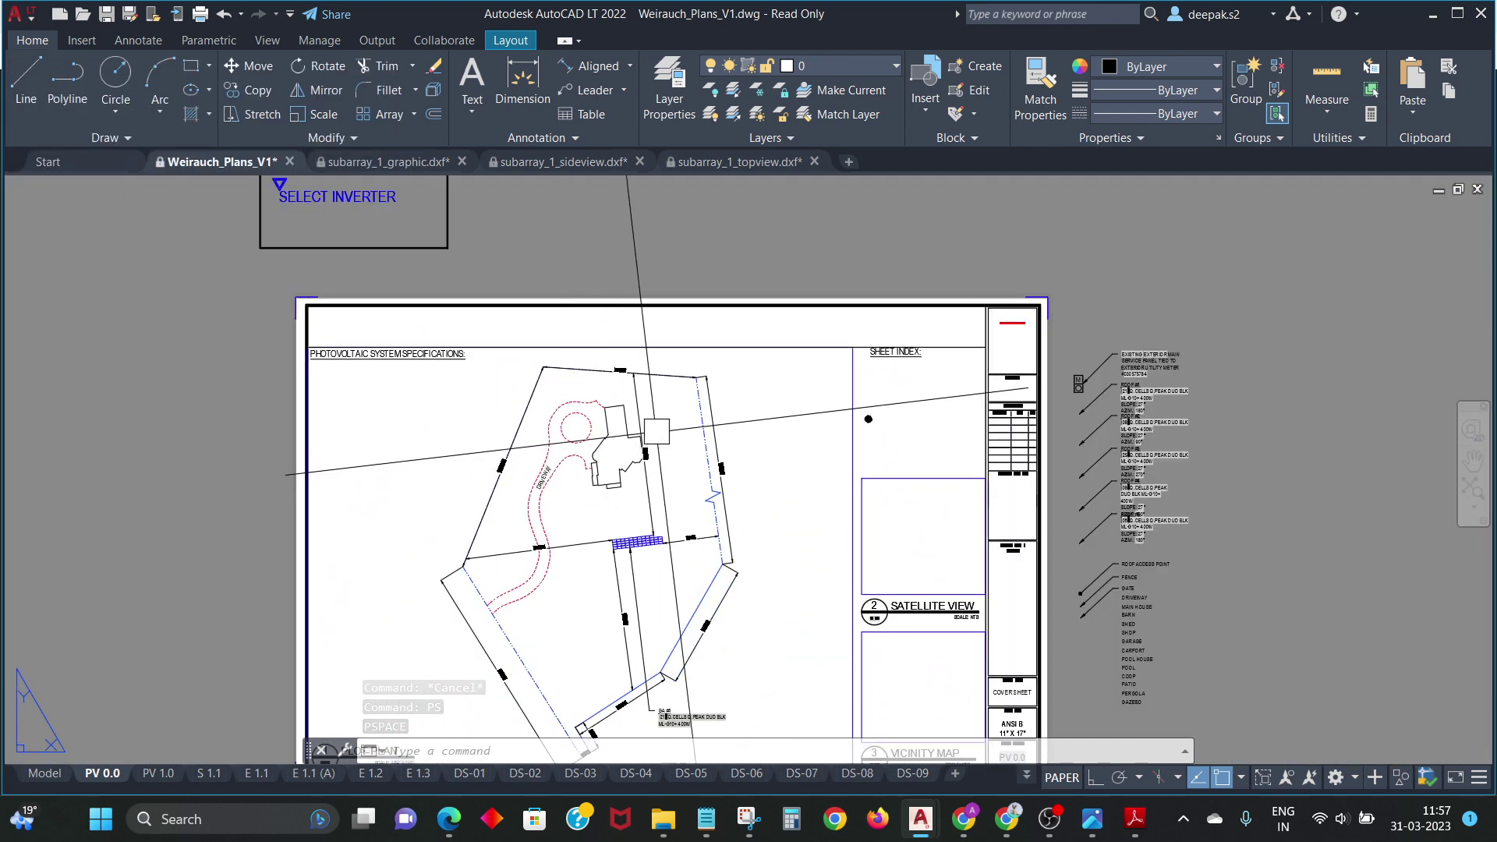
scroll(1139, 609, "up", 2)
middle_click_drag(326, 464, 594, 429)
scroll(594, 429, "up", 2)
key("ctrl+v")
scroll(468, 401, "down", 5)
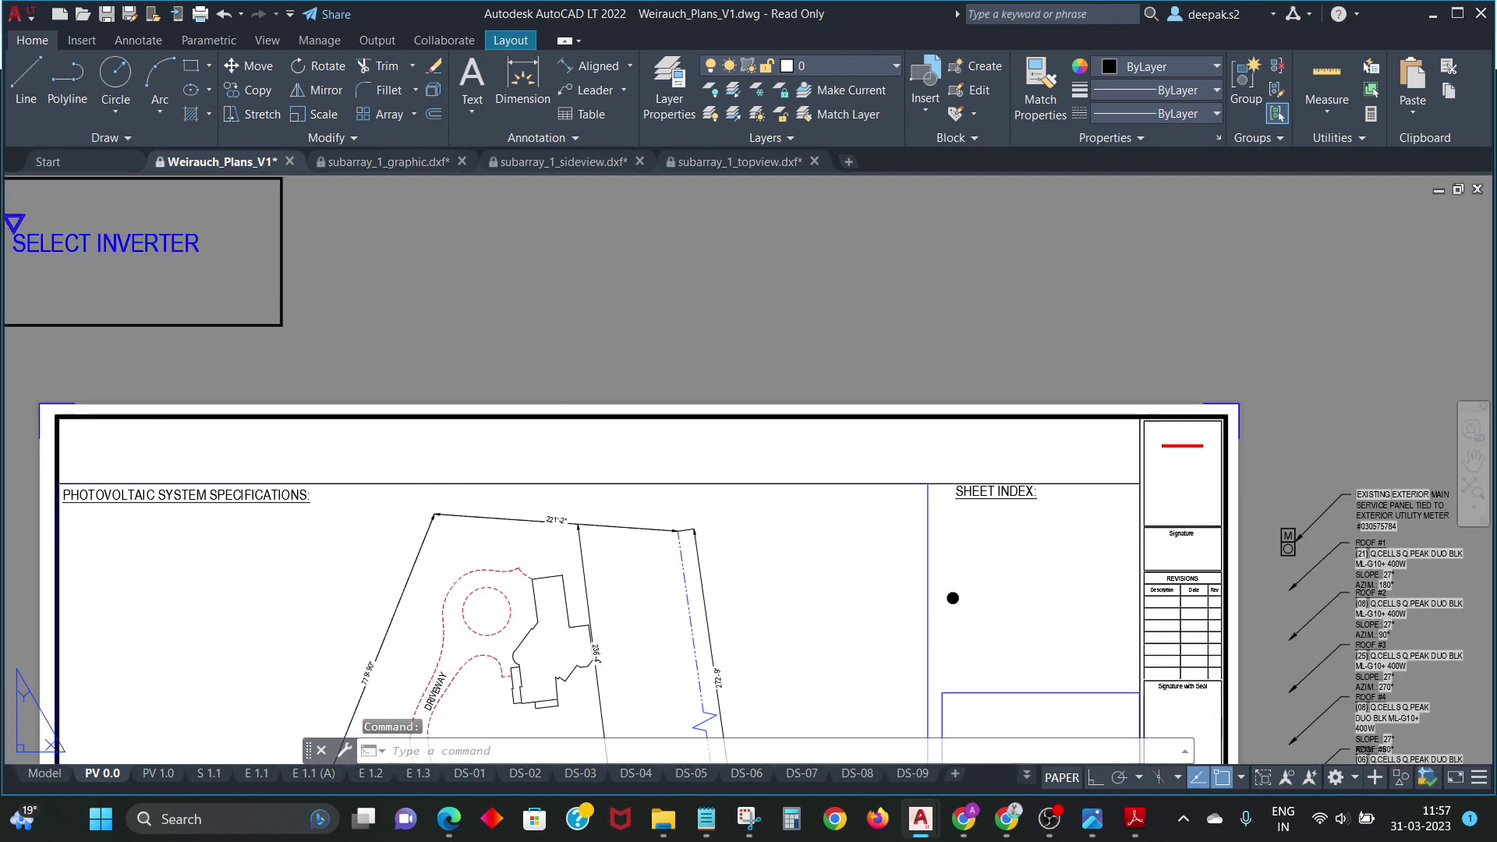
scroll(652, 536, "up", 4)
scroll(624, 515, "up", 3)
double_click(620, 515)
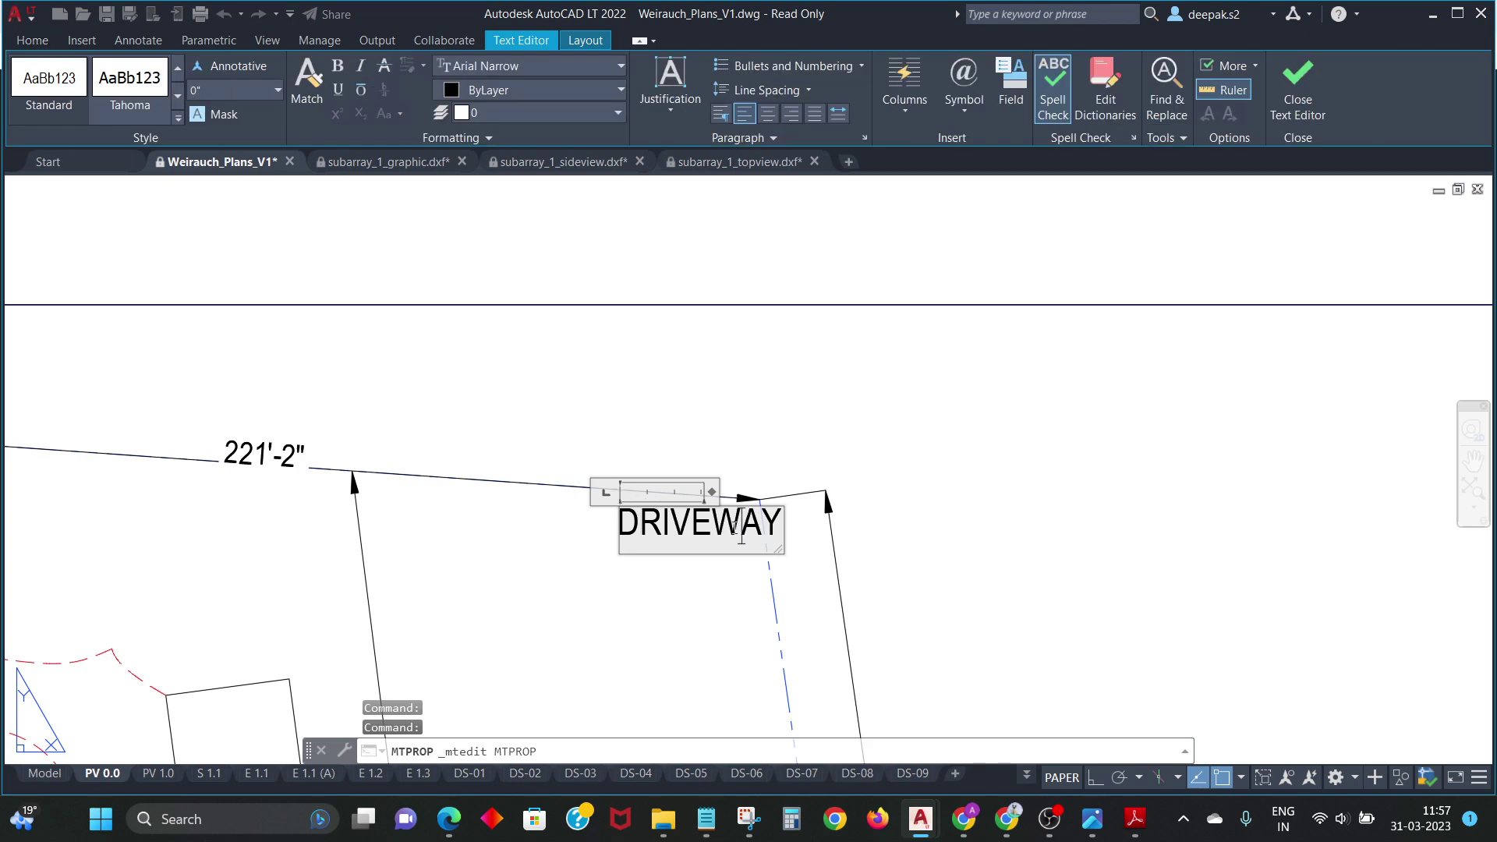
left_click(829, 428)
left_click(620, 509)
scroll(605, 527, "down", 3)
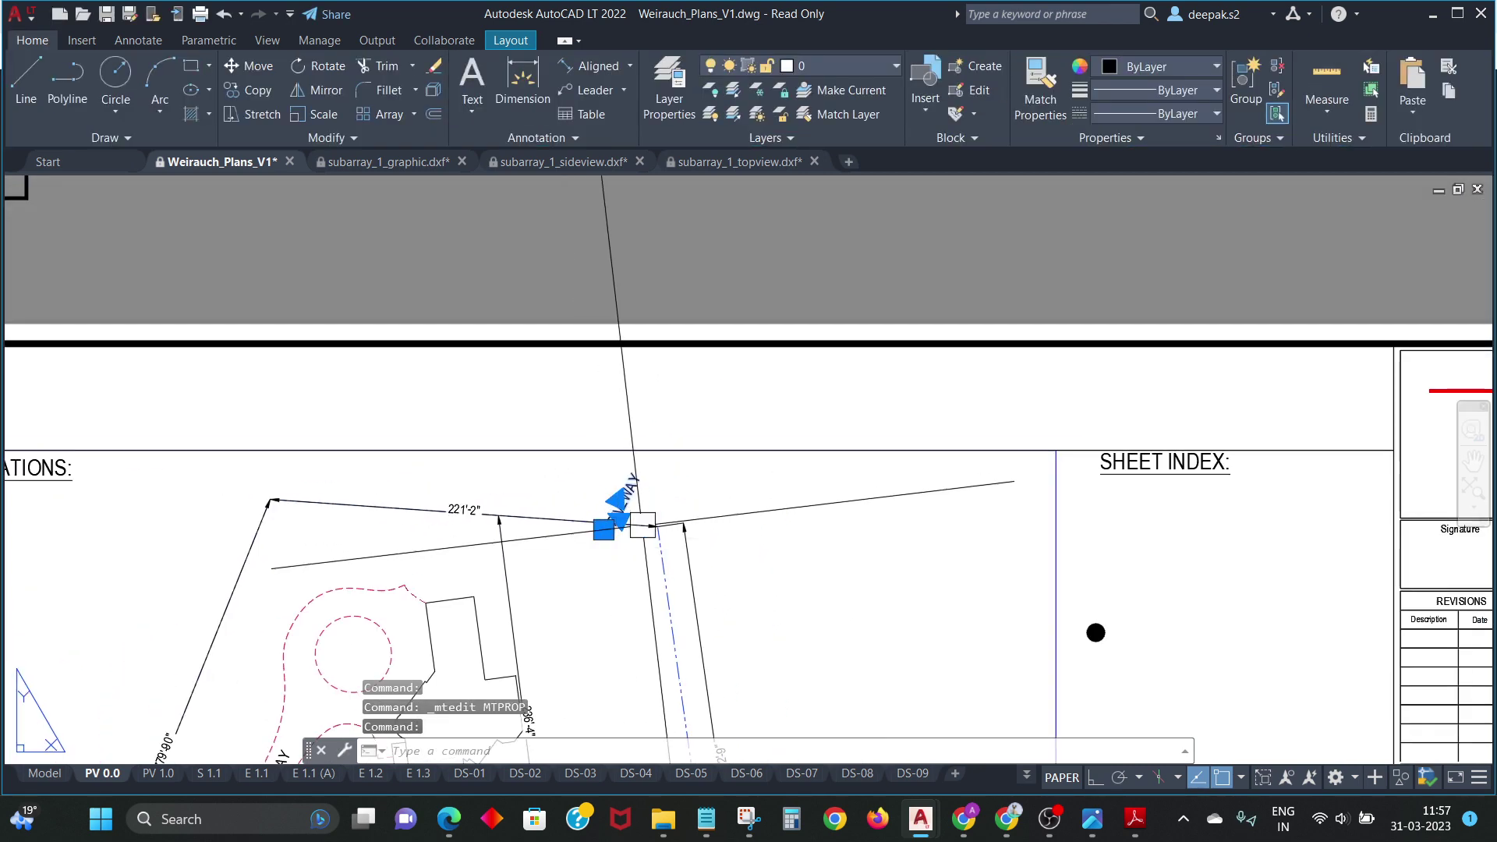
key("Delete")
- Paste a fresh copy of the DRIVEWAY label near the 221'-2" top boundary
middle_click_drag(643, 525, 499, 354)
scroll(499, 355, "up", 2)
mouse_move(965, 537)
middle_mouse_down()
mouse_move(920, 507)
mouse_move(840, 329)
middle_mouse_up()
middle_click_drag(1022, 534, 1035, 383)
scroll(1063, 606, "down", 3)
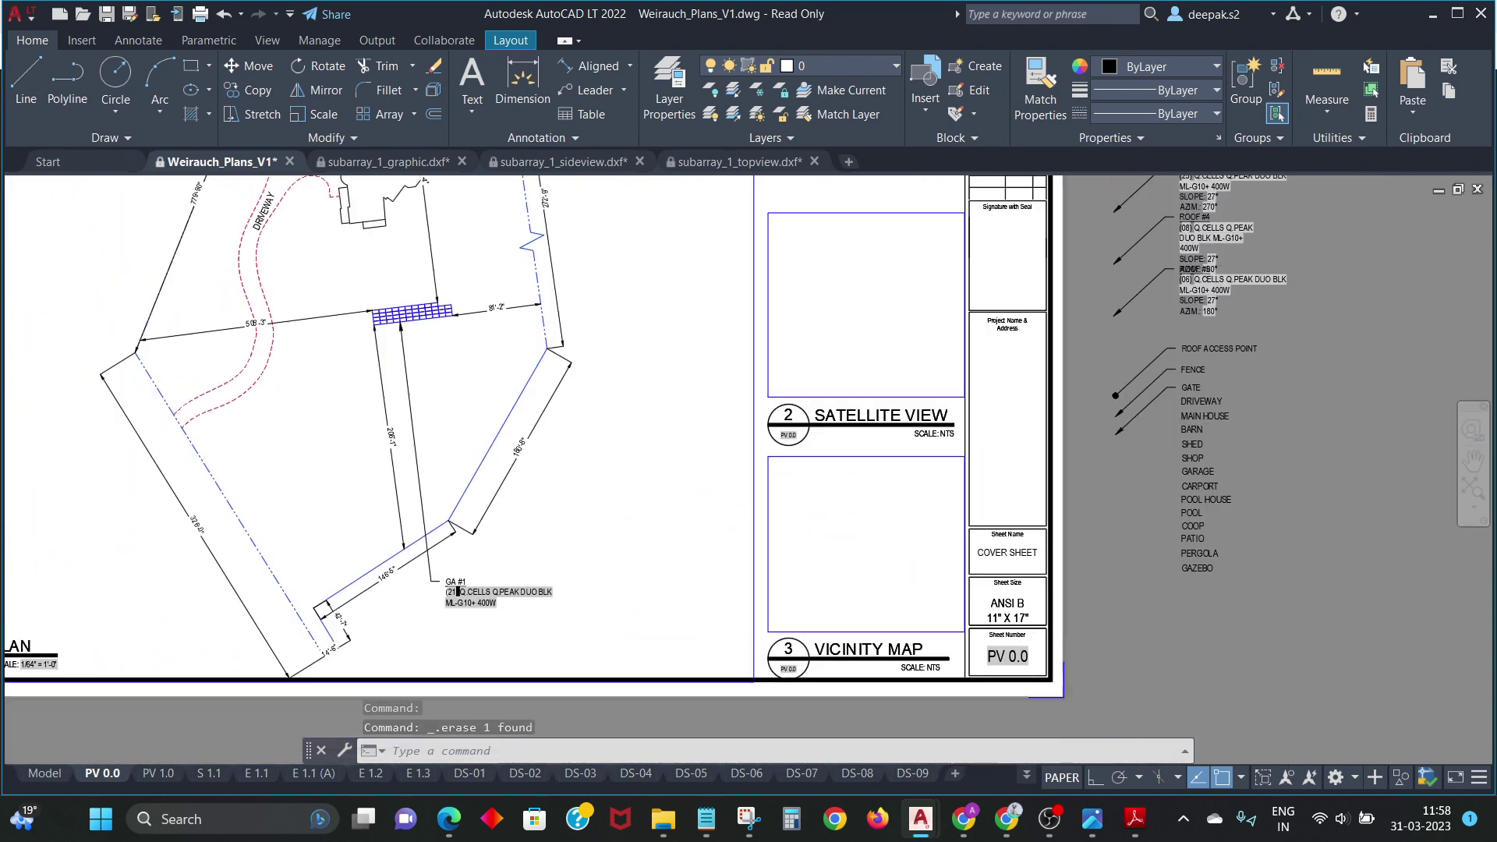
scroll(1063, 605, "down", 1)
scroll(1063, 605, "up", 2)
scroll(1063, 606, "down", 2)
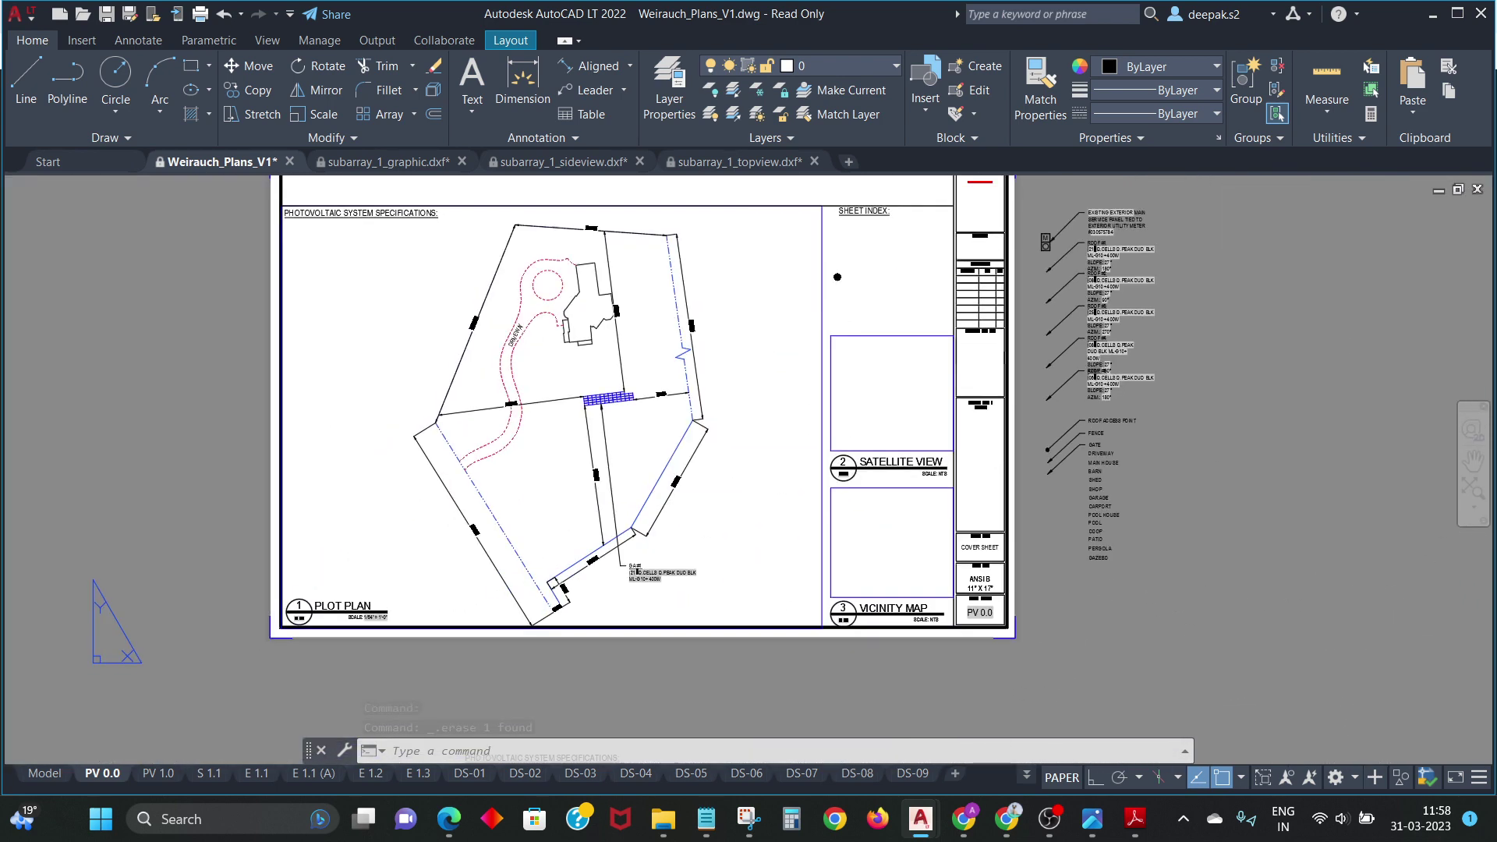
scroll(858, 624, "down", 4)
scroll(724, 649, "down", 2)
scroll(724, 649, "up", 6)
scroll(792, 605, "up", 4)
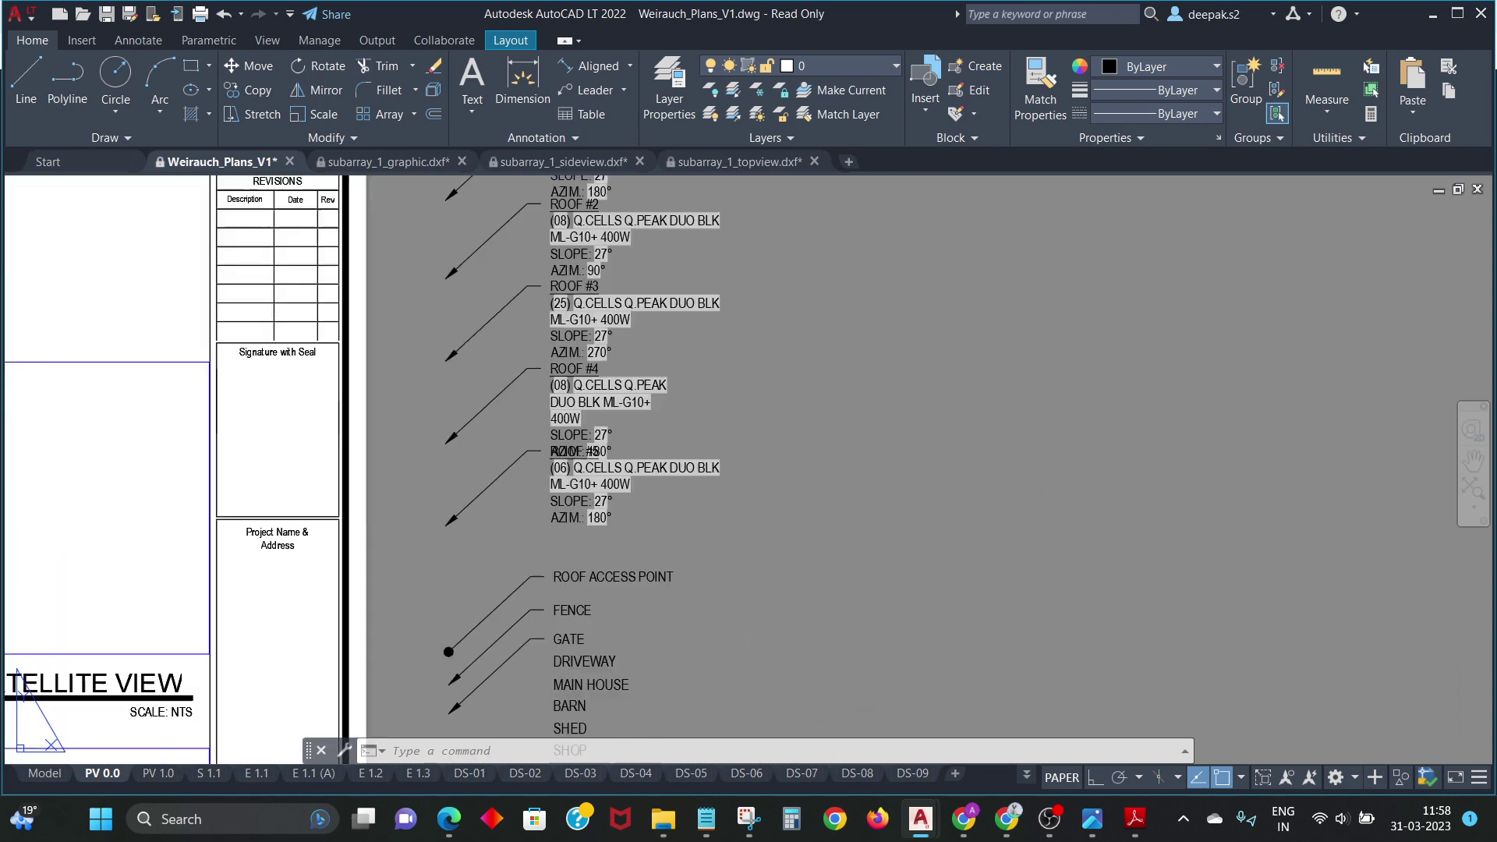
middle_click_drag(598, 649, 1136, 686)
scroll(1137, 687, "down", 2)
key("ctrl+v")
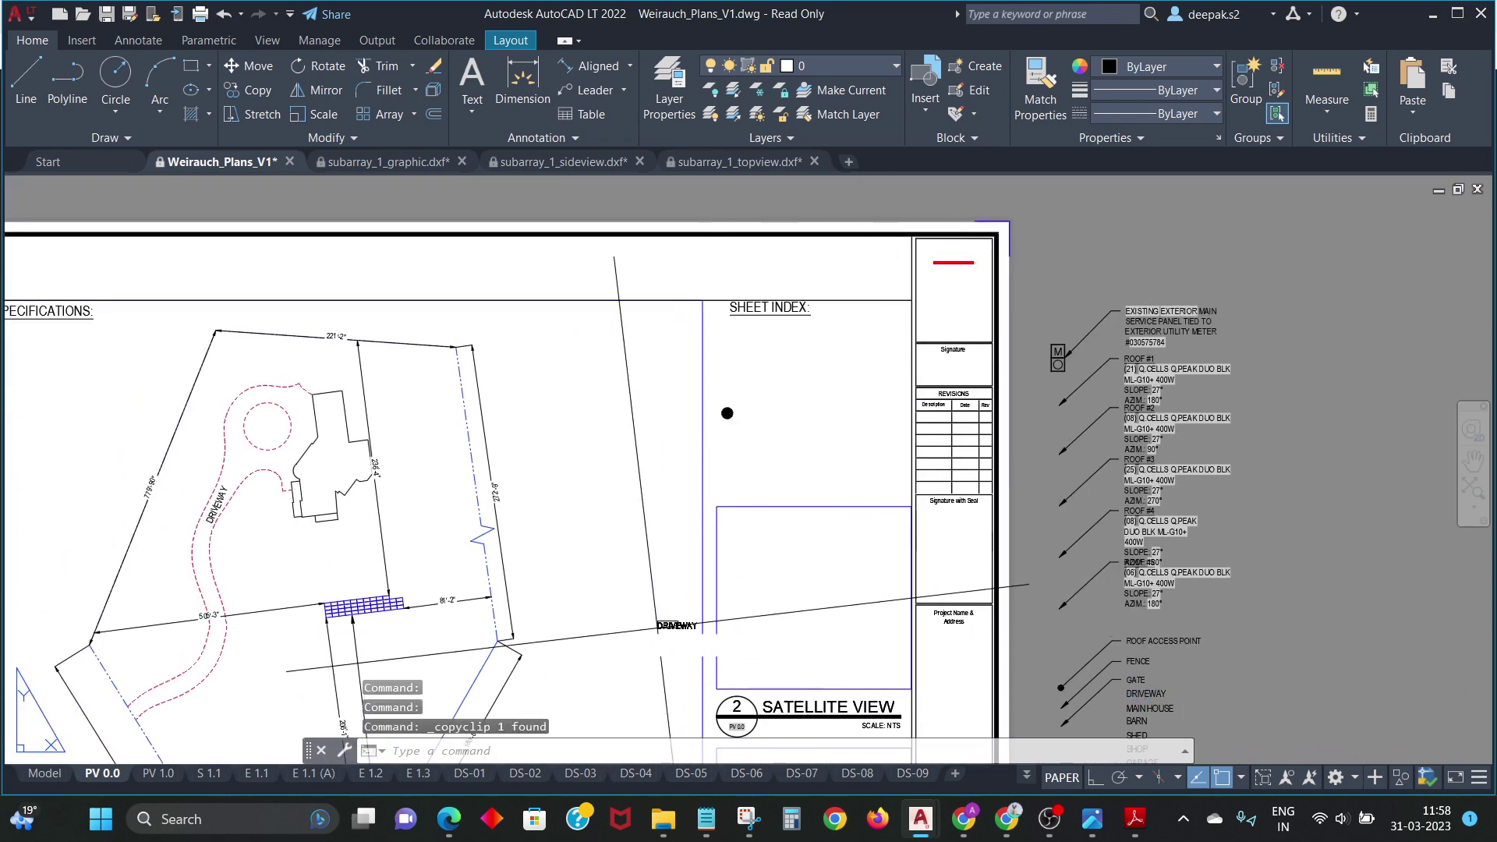
scroll(479, 465, "down", 2)
scroll(602, 509, "up", 6)
- Place the pasted label by the top boundary and rewrite it as single-line capital 'PROPERTY LINE'
left_click(655, 540)
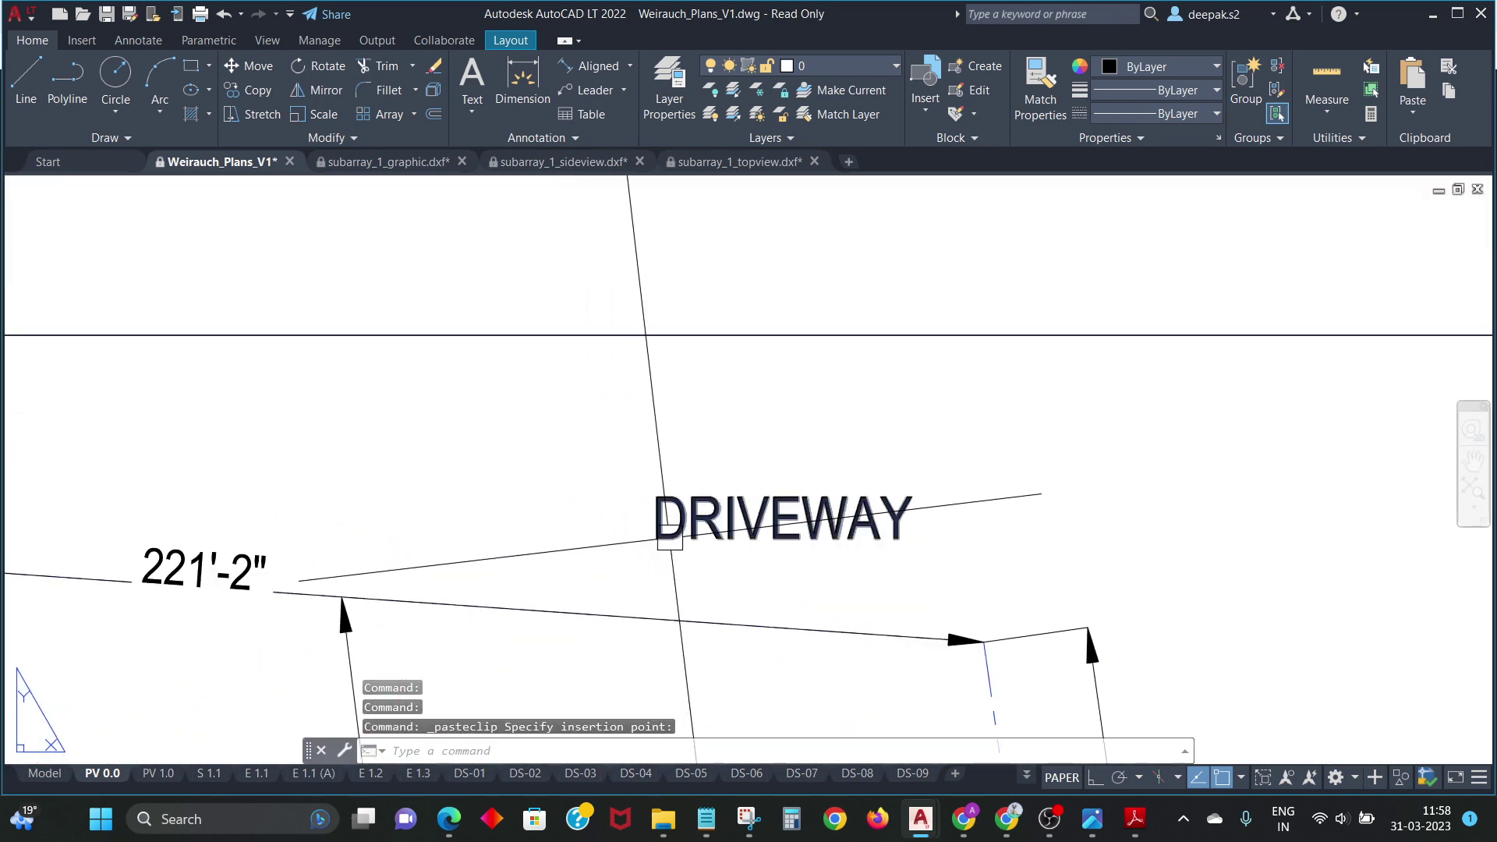
double_click(702, 536)
key("ctrl+a")
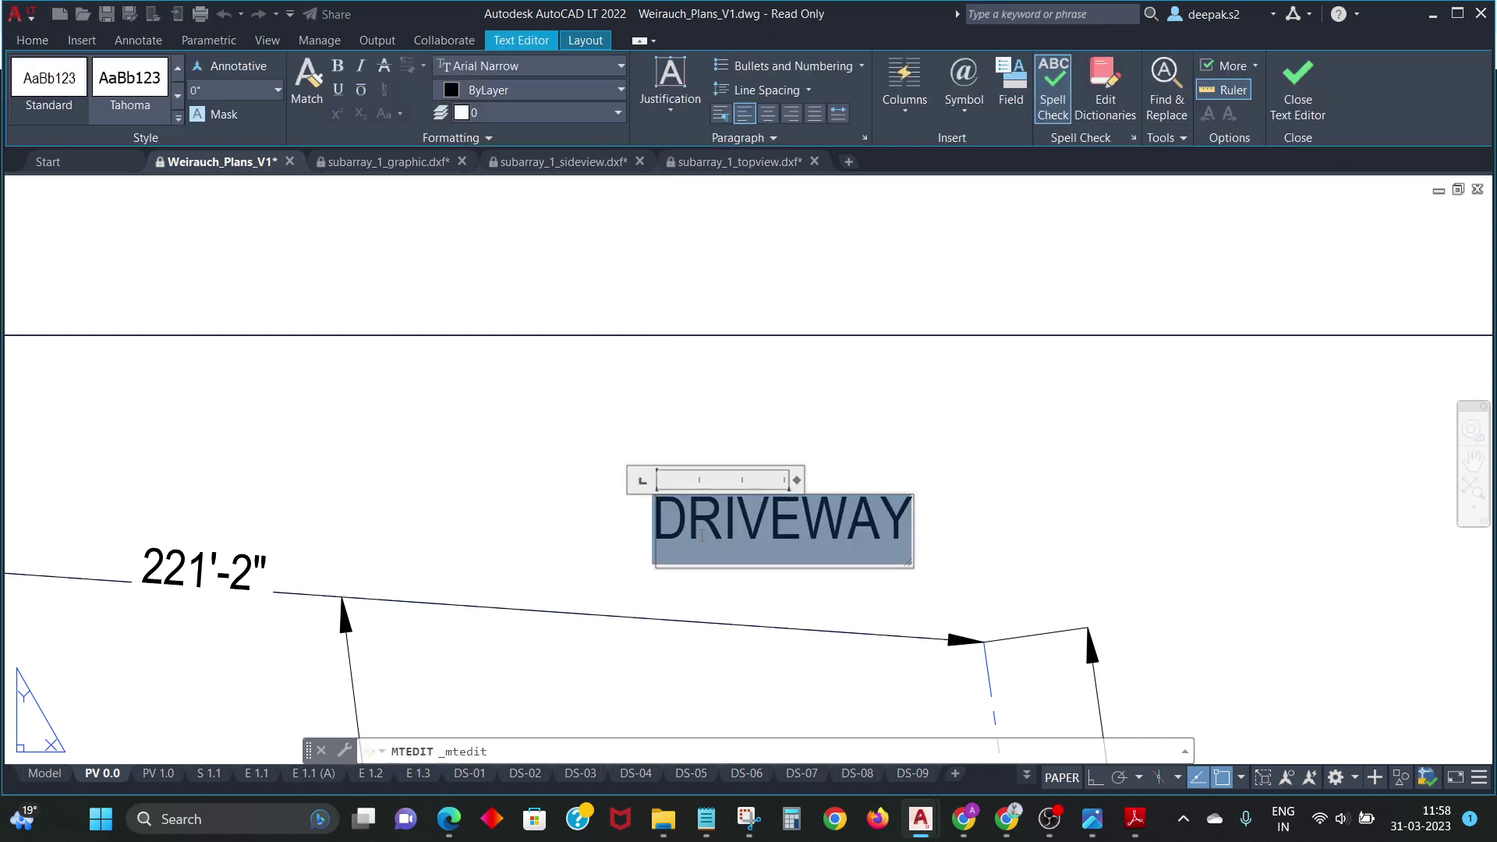
type("property")
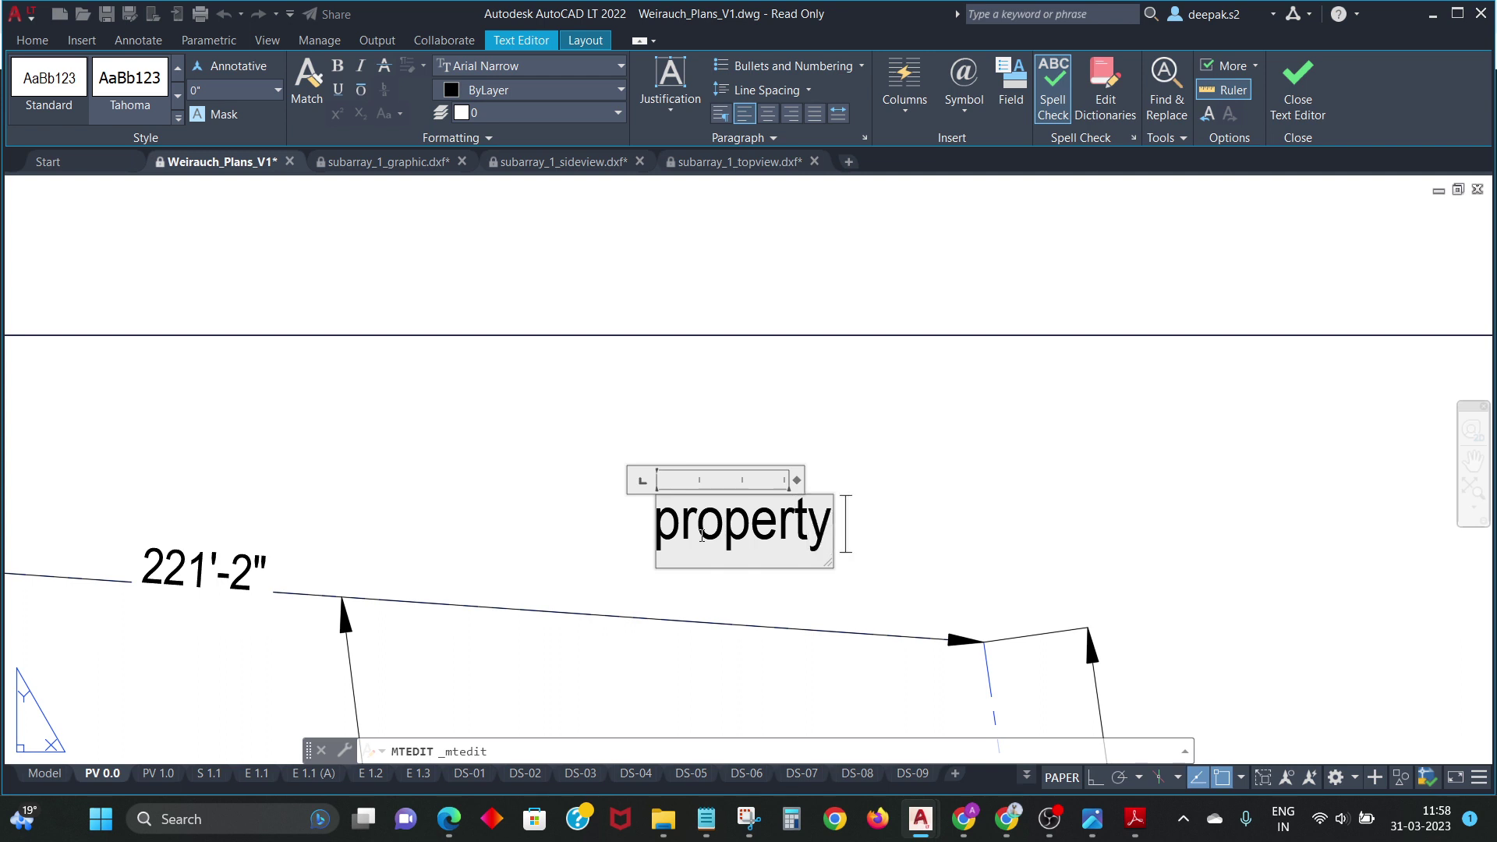
key("Return")
type("line")
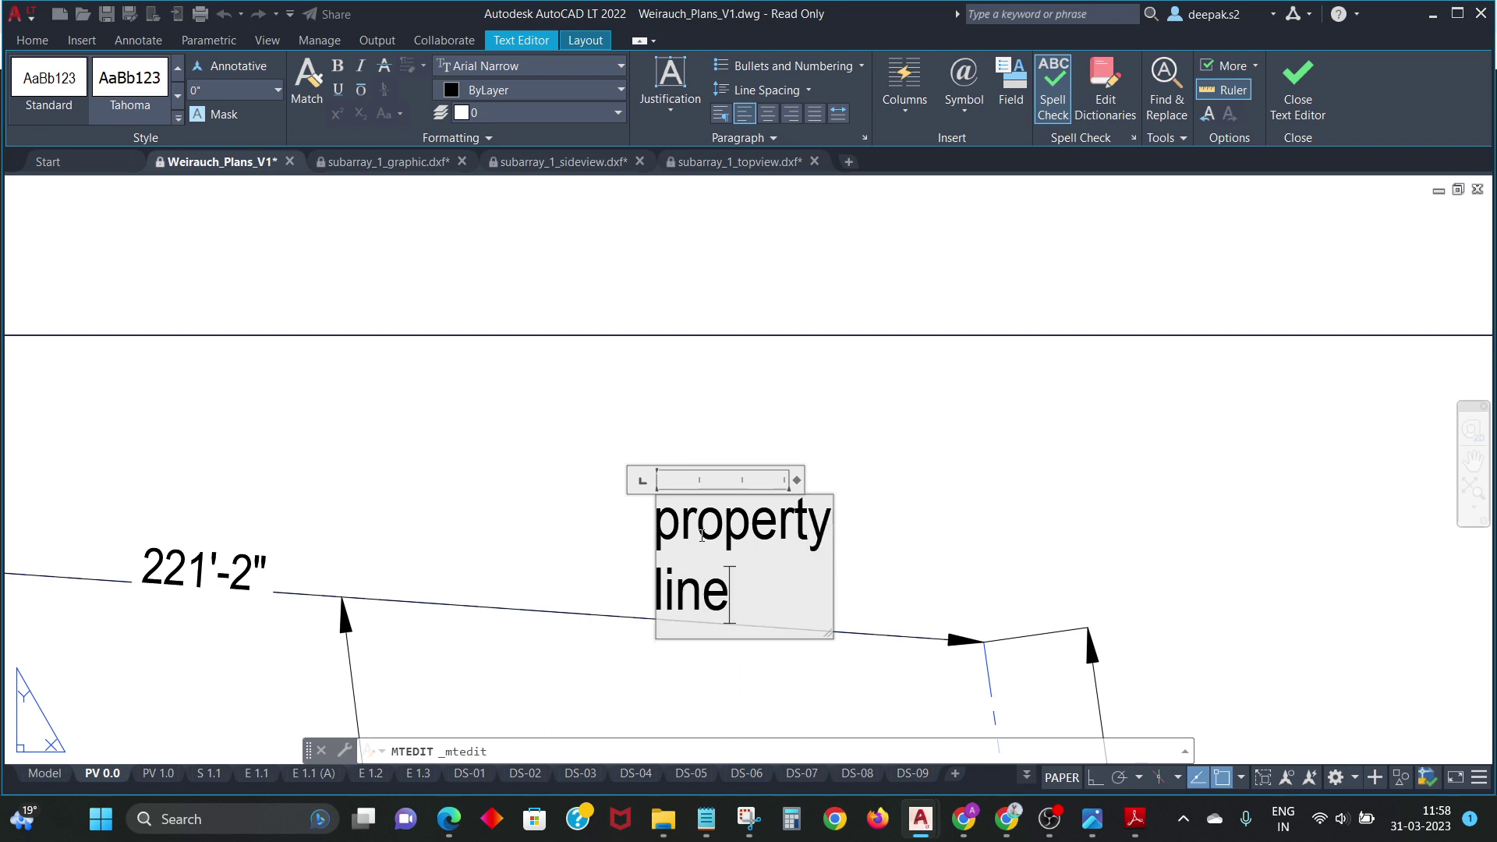
key("ctrl+a")
key("ctrl+shift+u")
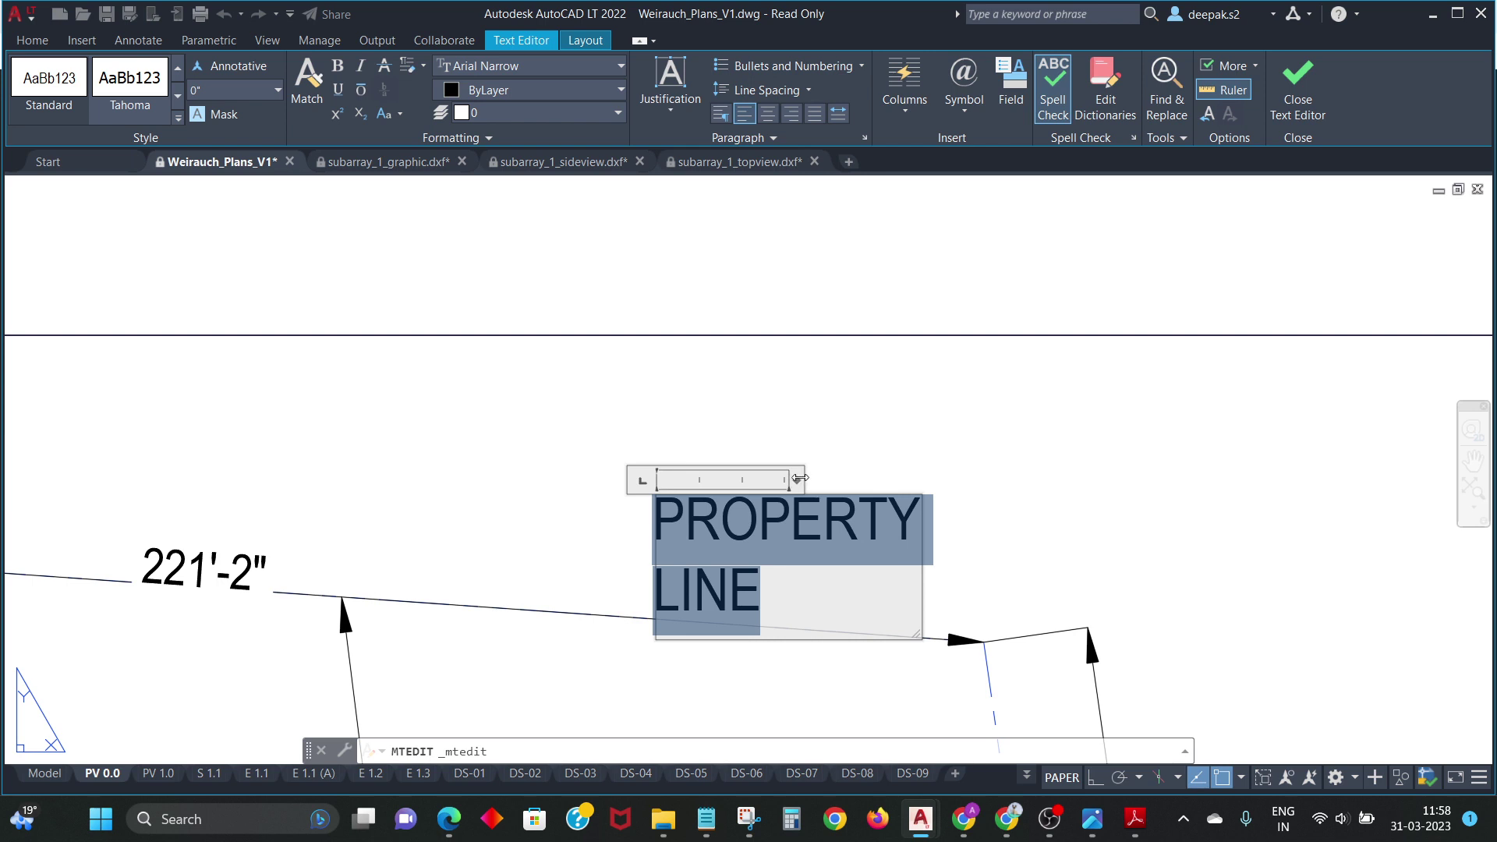
left_click_drag(800, 478, 1178, 478)
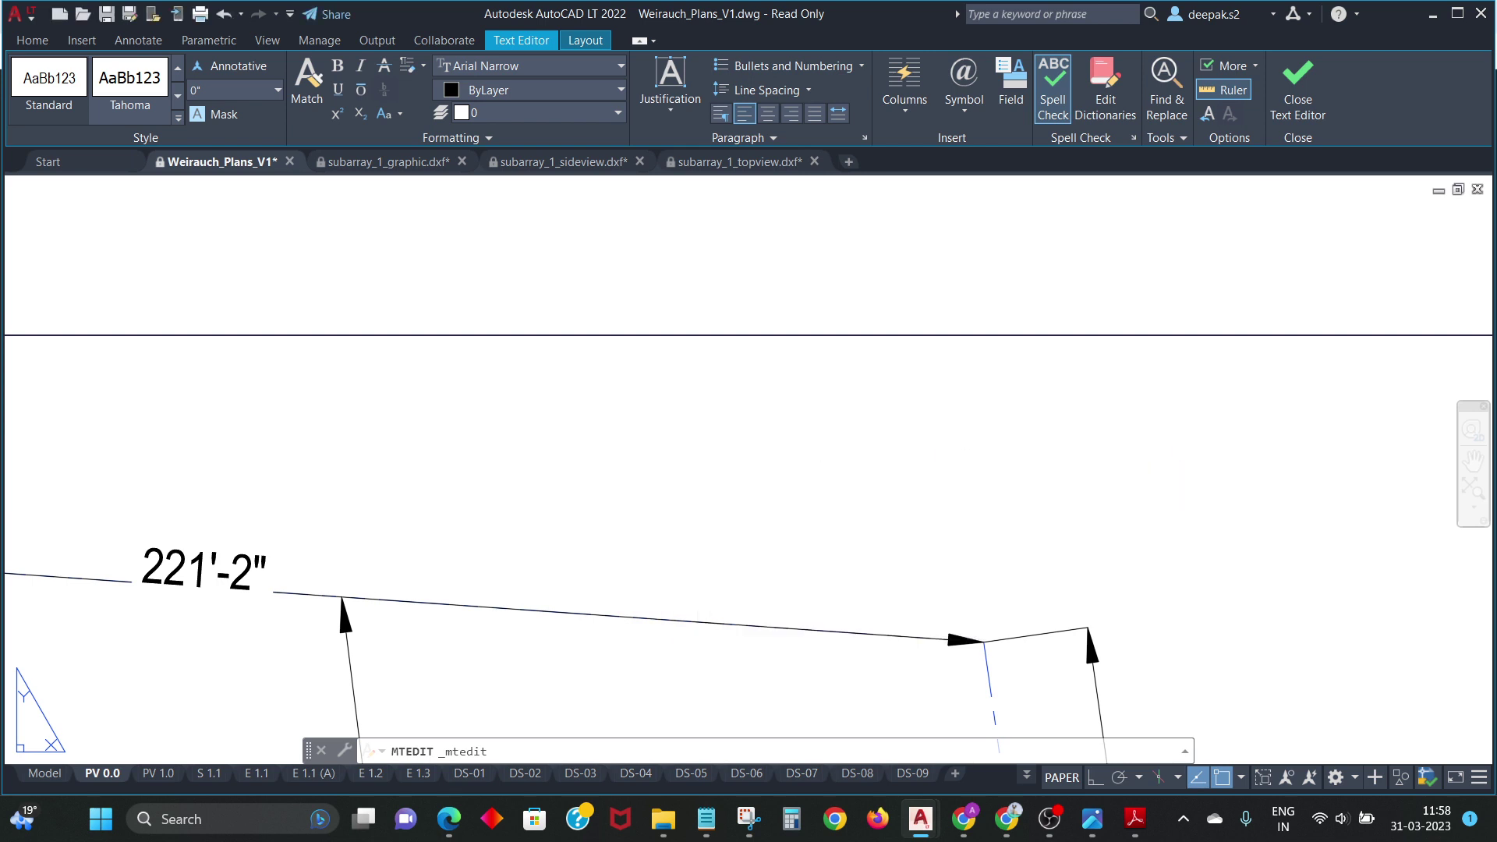
scroll(780, 468, "down", 3)
scroll(780, 468, "down", 2)
scroll(780, 468, "up", 6)
type("al")
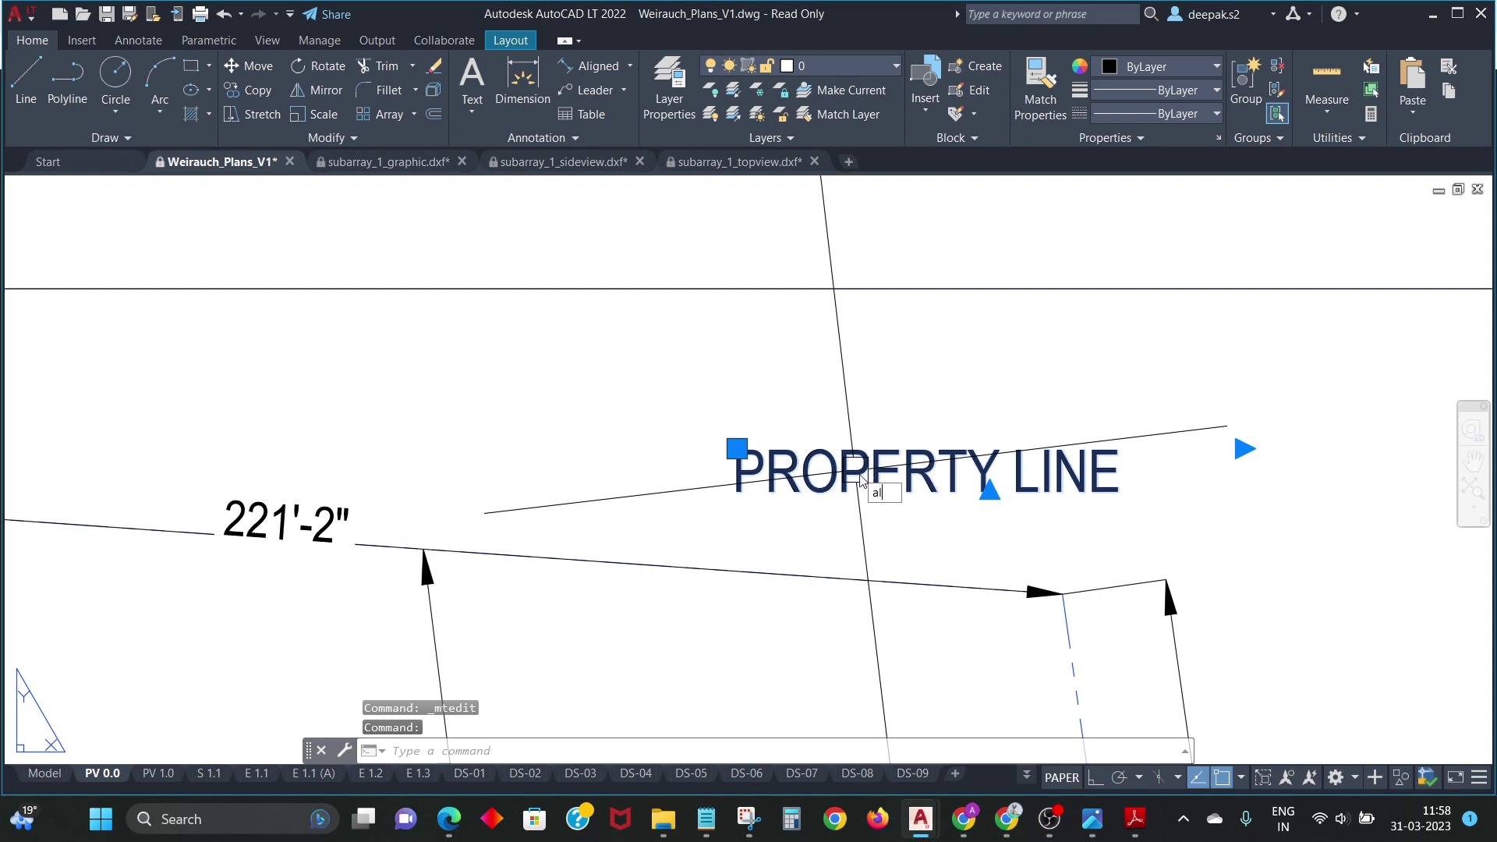
- Align the PROPERTY LINE label to the top boundary line without scaling it
key("Return")
left_click(734, 493)
left_click(679, 567)
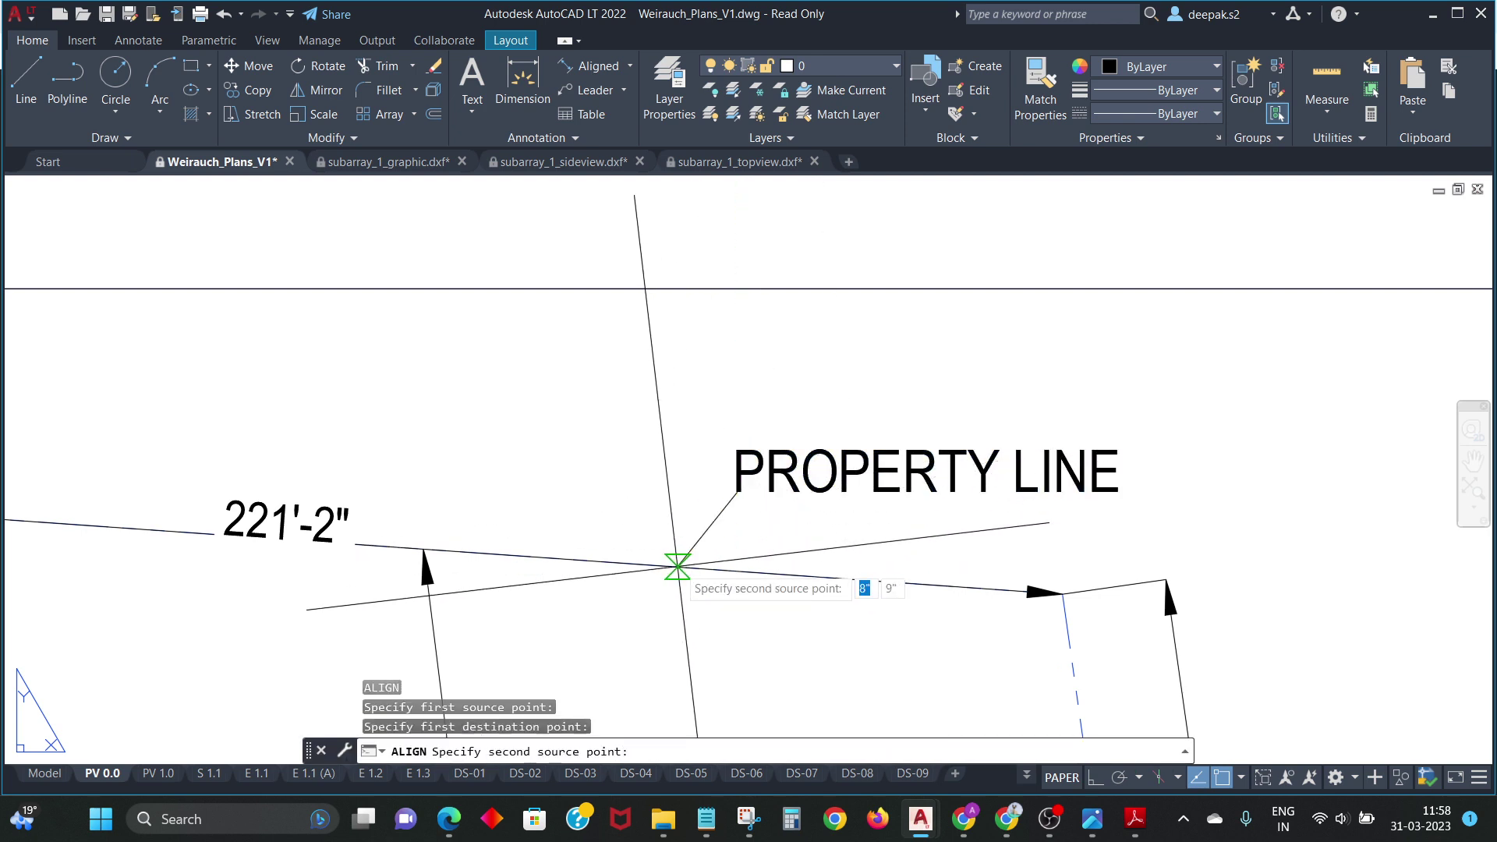
left_click(1244, 492)
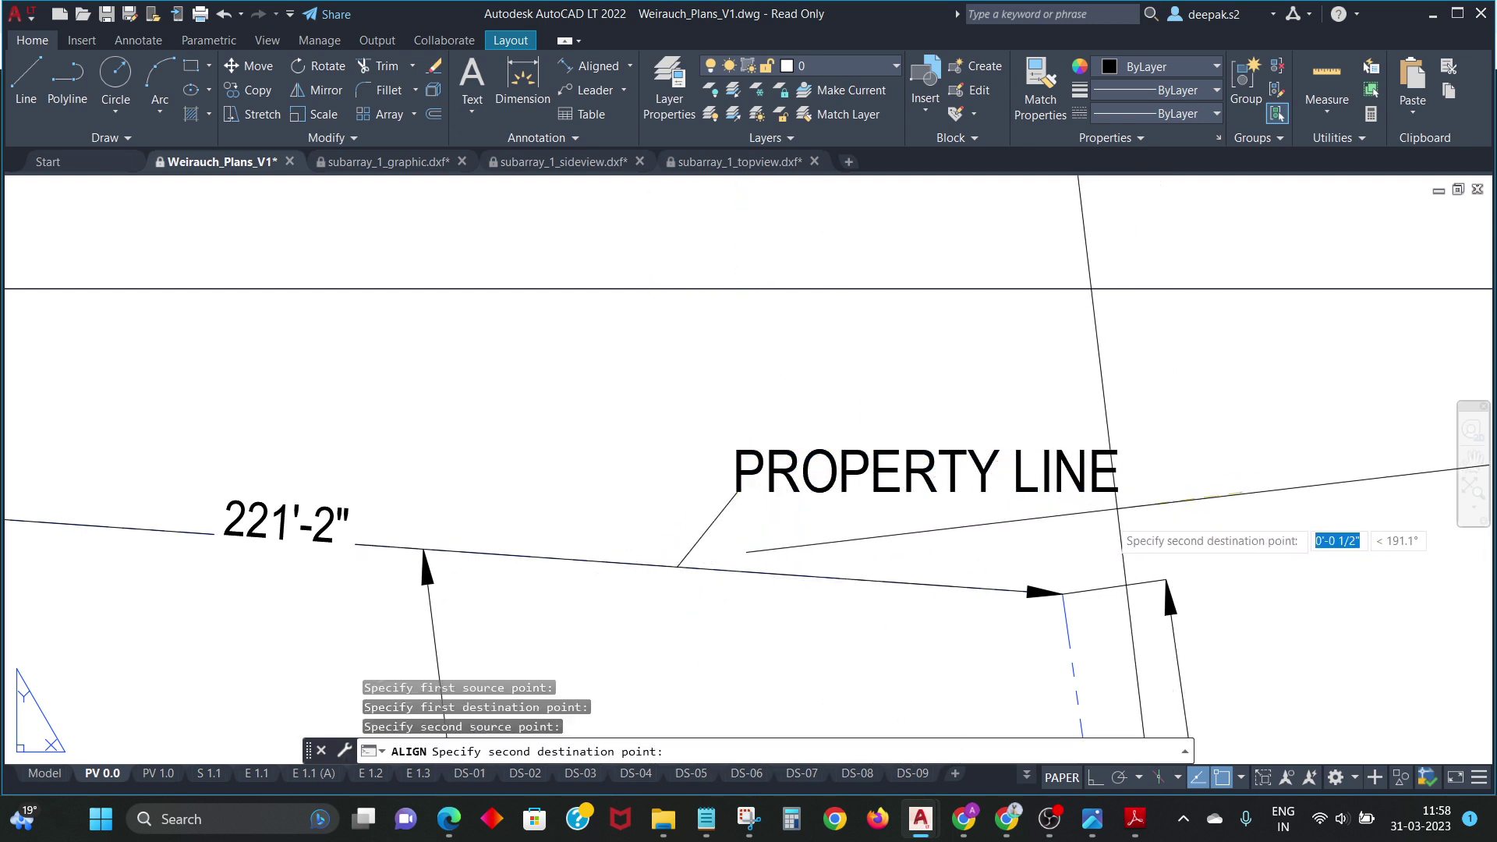
left_click(1045, 593)
key("Return")
key("Return")
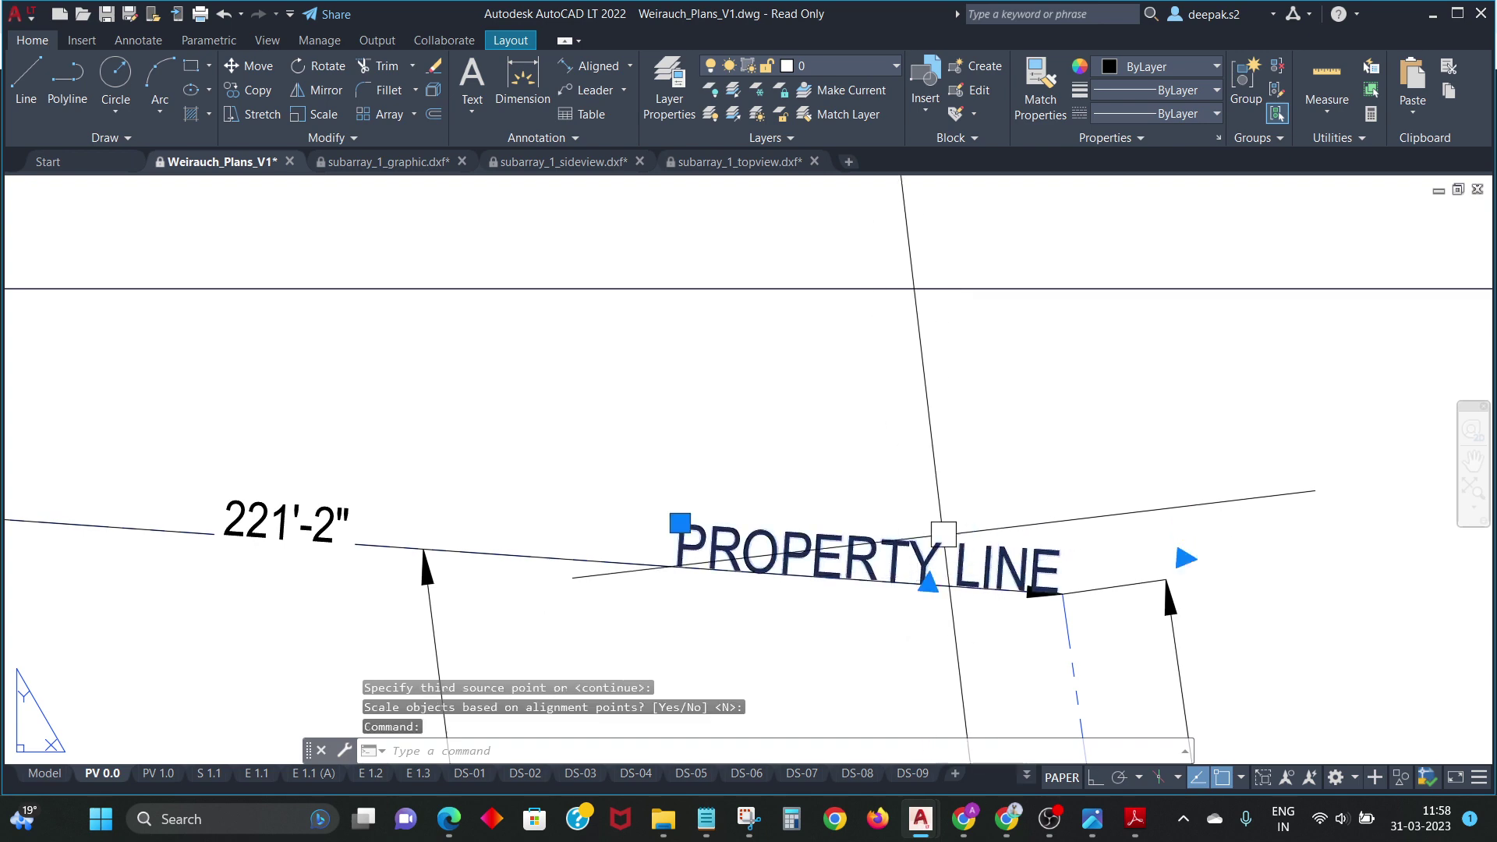
scroll(949, 544, "down", 2)
scroll(901, 528, "up", 4)
- Move the aligned label so it sits just above the top boundary line
type("m")
key("Return")
left_click(924, 523)
left_click(922, 478)
scroll(787, 546, "down", 6)
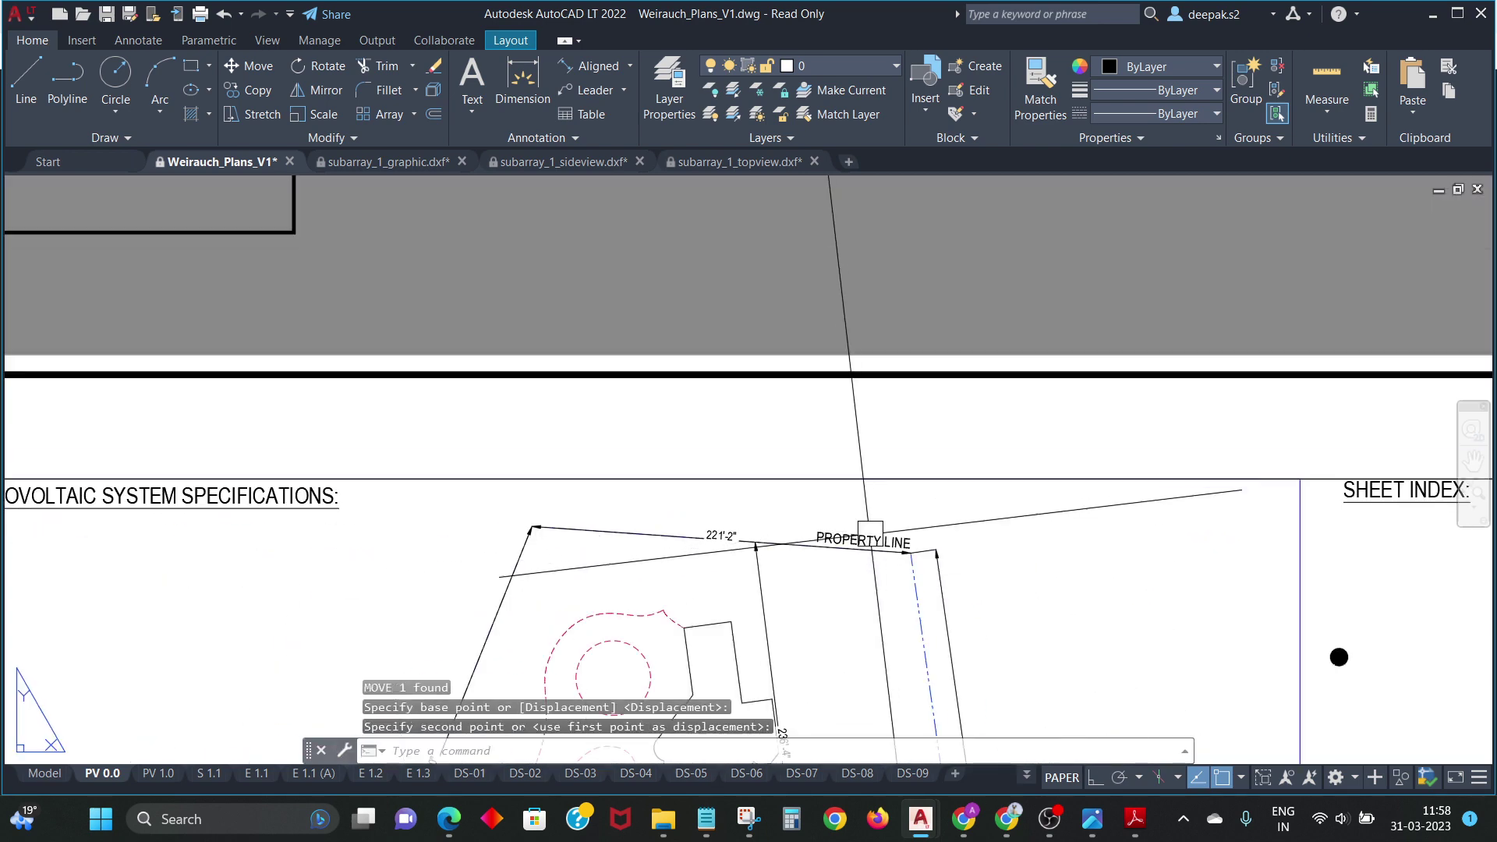
scroll(787, 553, "down", 1)
scroll(787, 553, "down", 1)
- Paste another PROPERTY LINE label rotated along the left boundary, then switch to Model space
key("ctrl+v")
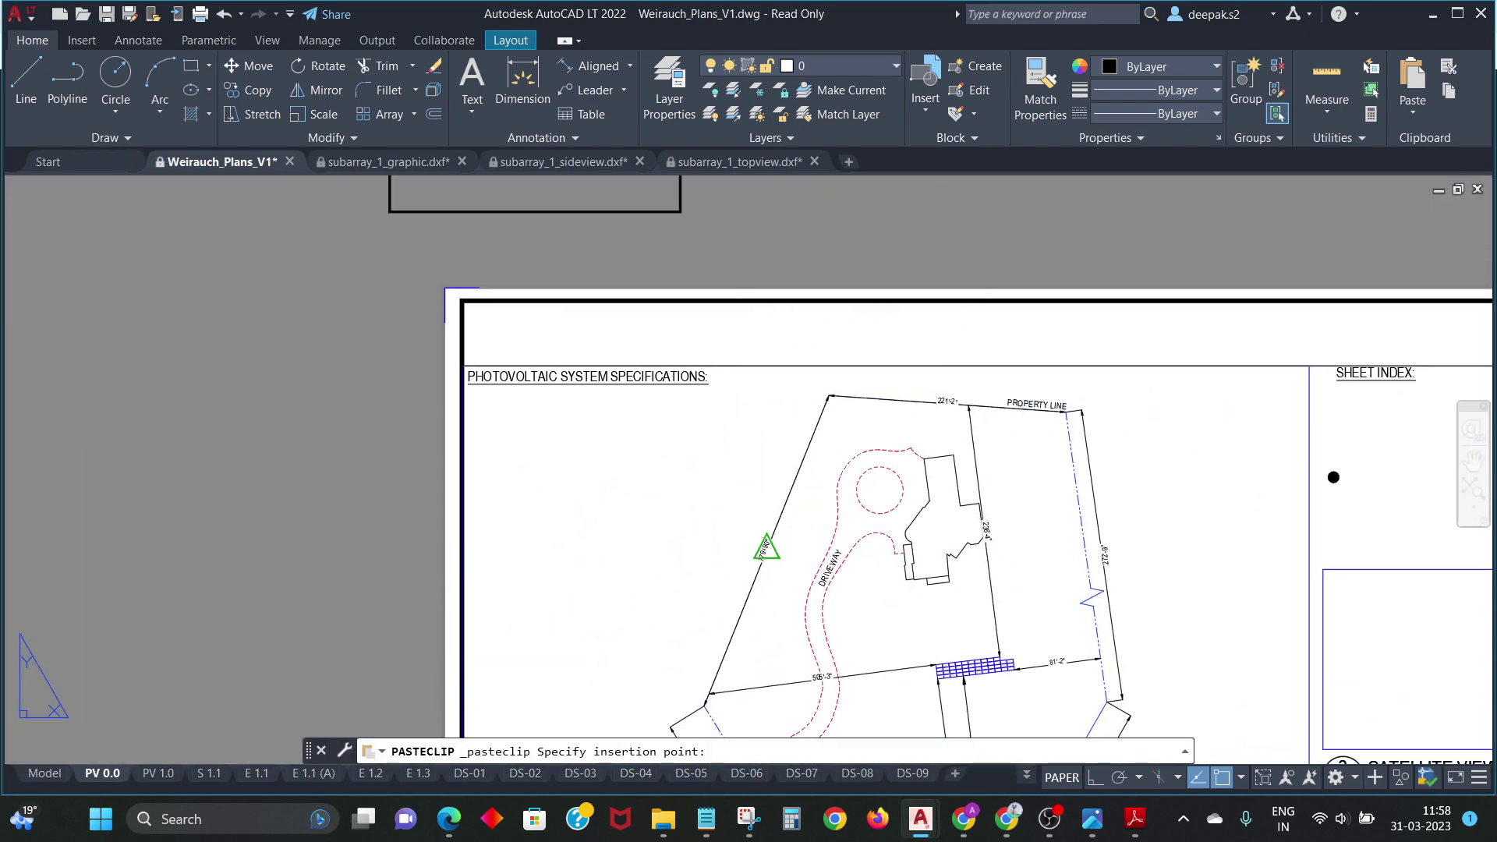
scroll(782, 587, "down", 2)
scroll(782, 587, "up", 3)
type("r")
key("Return")
scroll(733, 535, "up", 4)
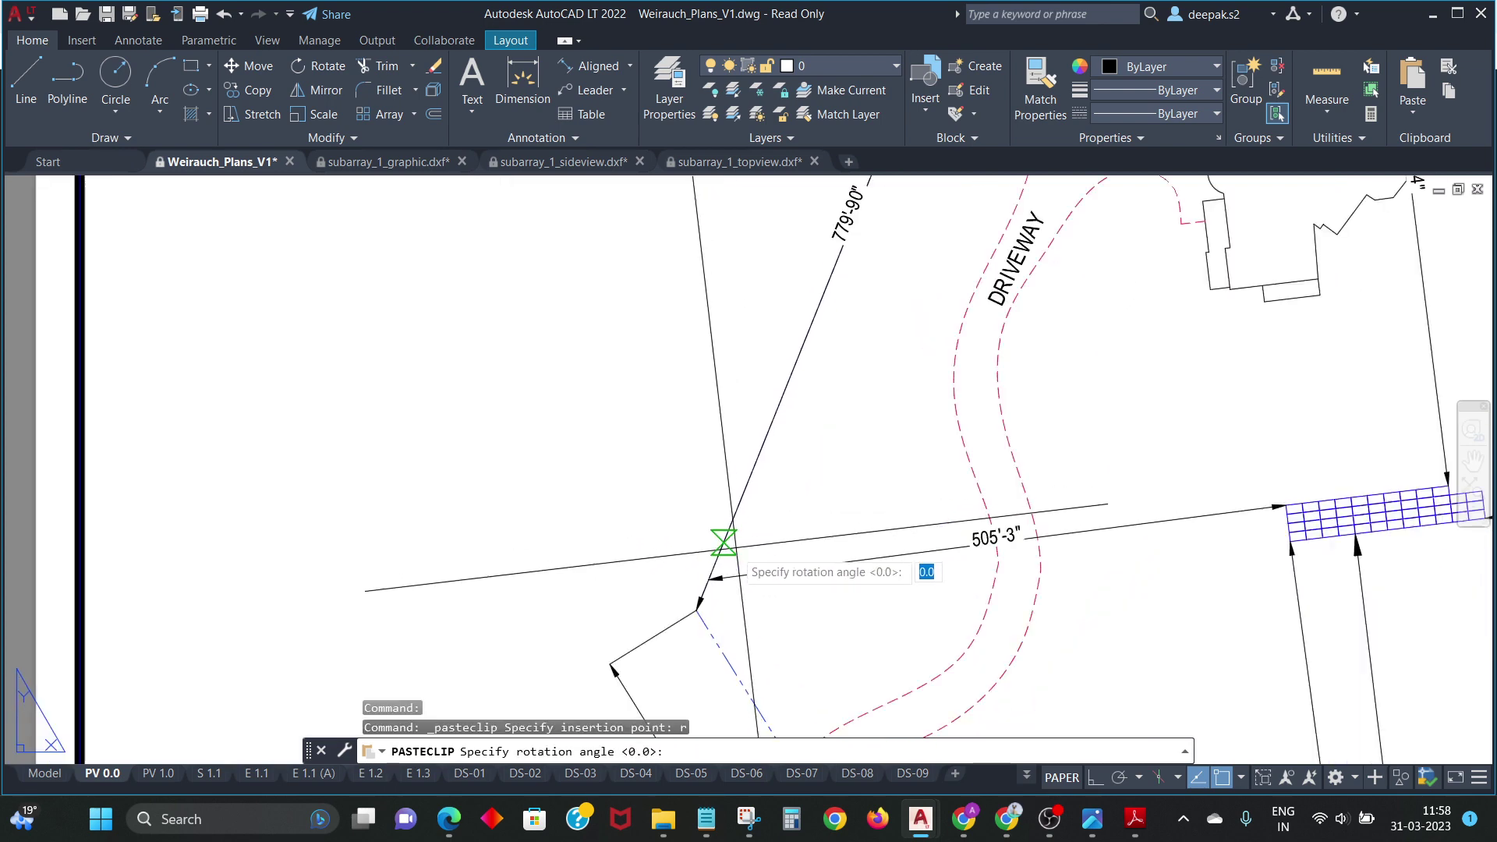
left_click(697, 609)
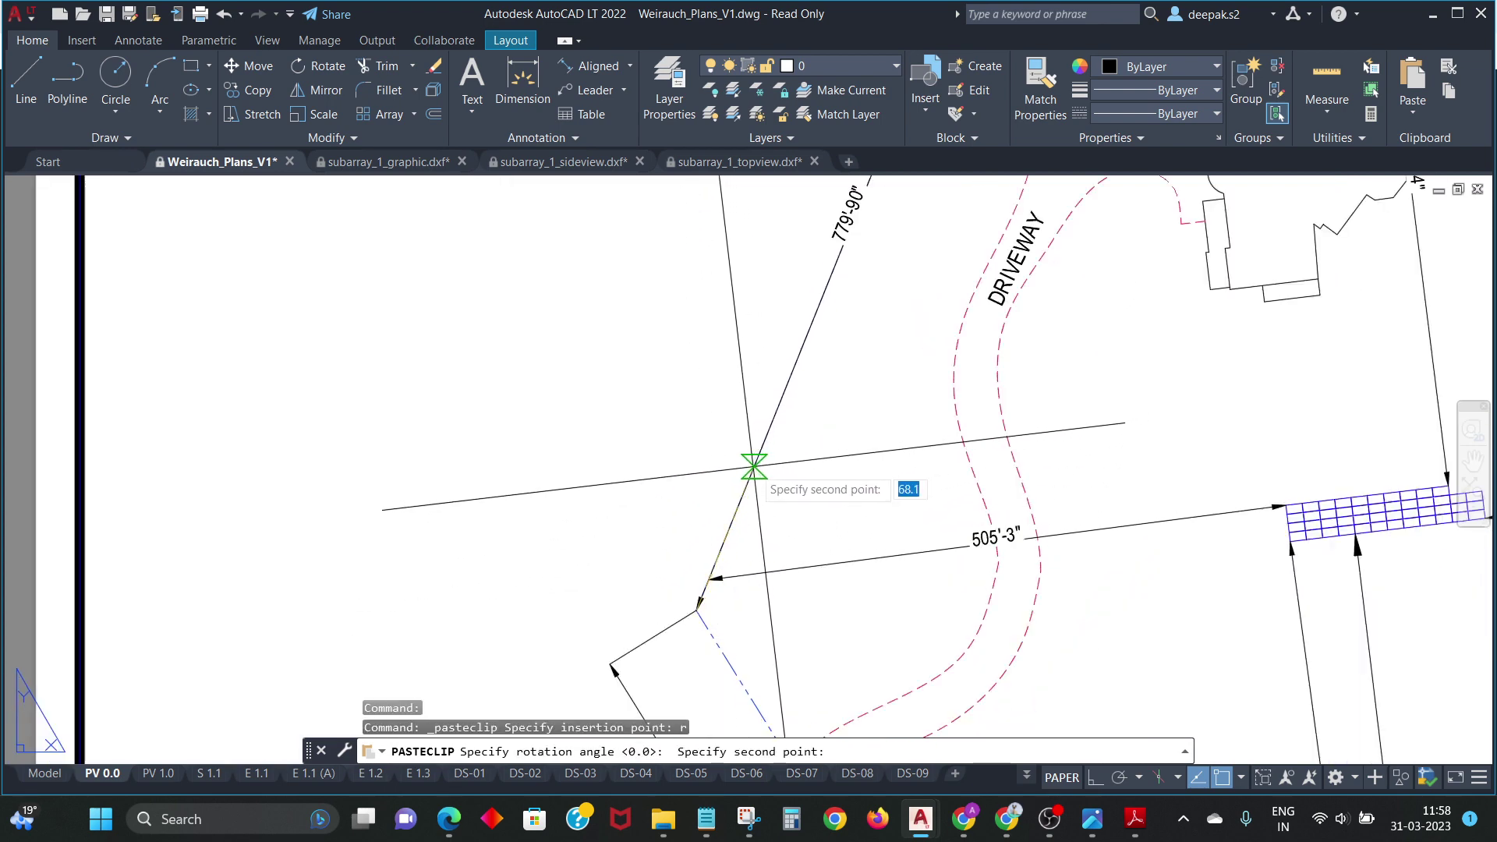
left_click(753, 466)
scroll(710, 581, "up", 2)
scroll(718, 593, "up", 2)
scroll(726, 609, "down", 5)
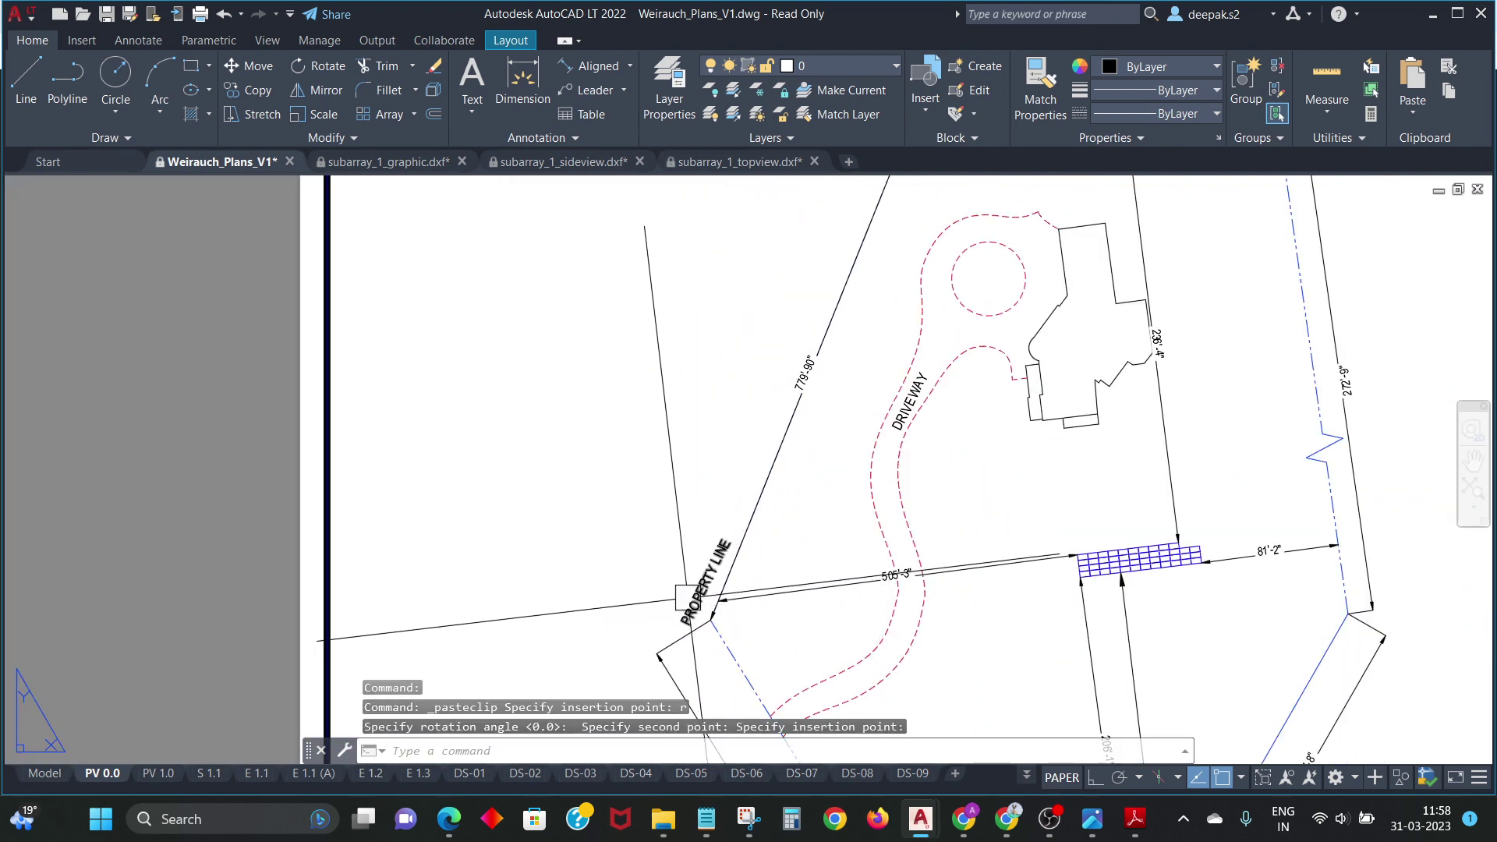
scroll(686, 598, "up", 3)
left_click(716, 618)
scroll(780, 506, "down", 5)
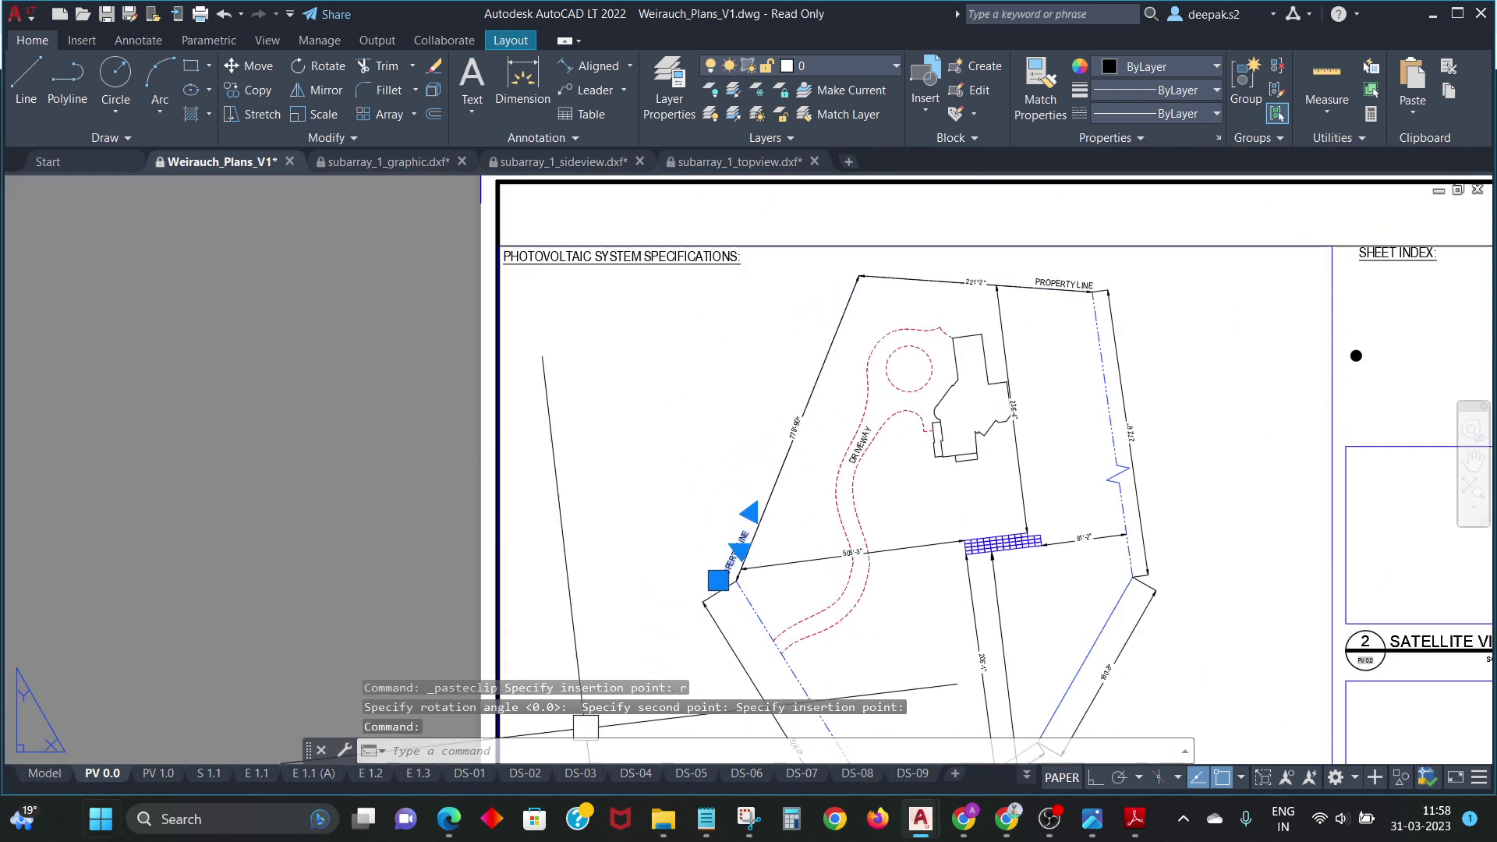
left_click(44, 774)
- Stretch a boundary dimension's endpoint onto the property corner
scroll(723, 477, "down", 3)
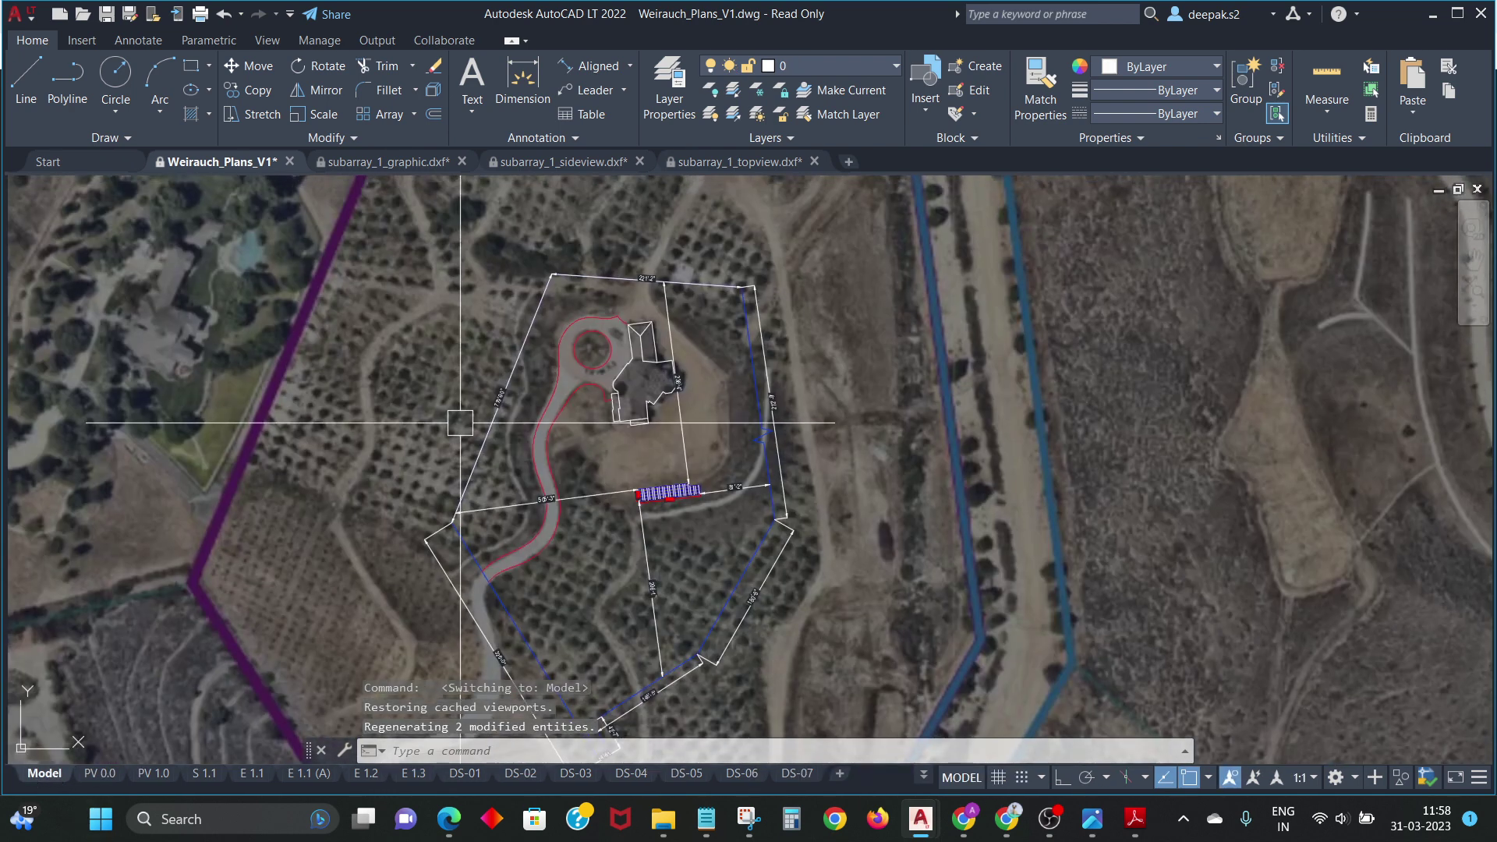
scroll(478, 418, "up", 2)
scroll(582, 241, "up", 5)
left_click(459, 374)
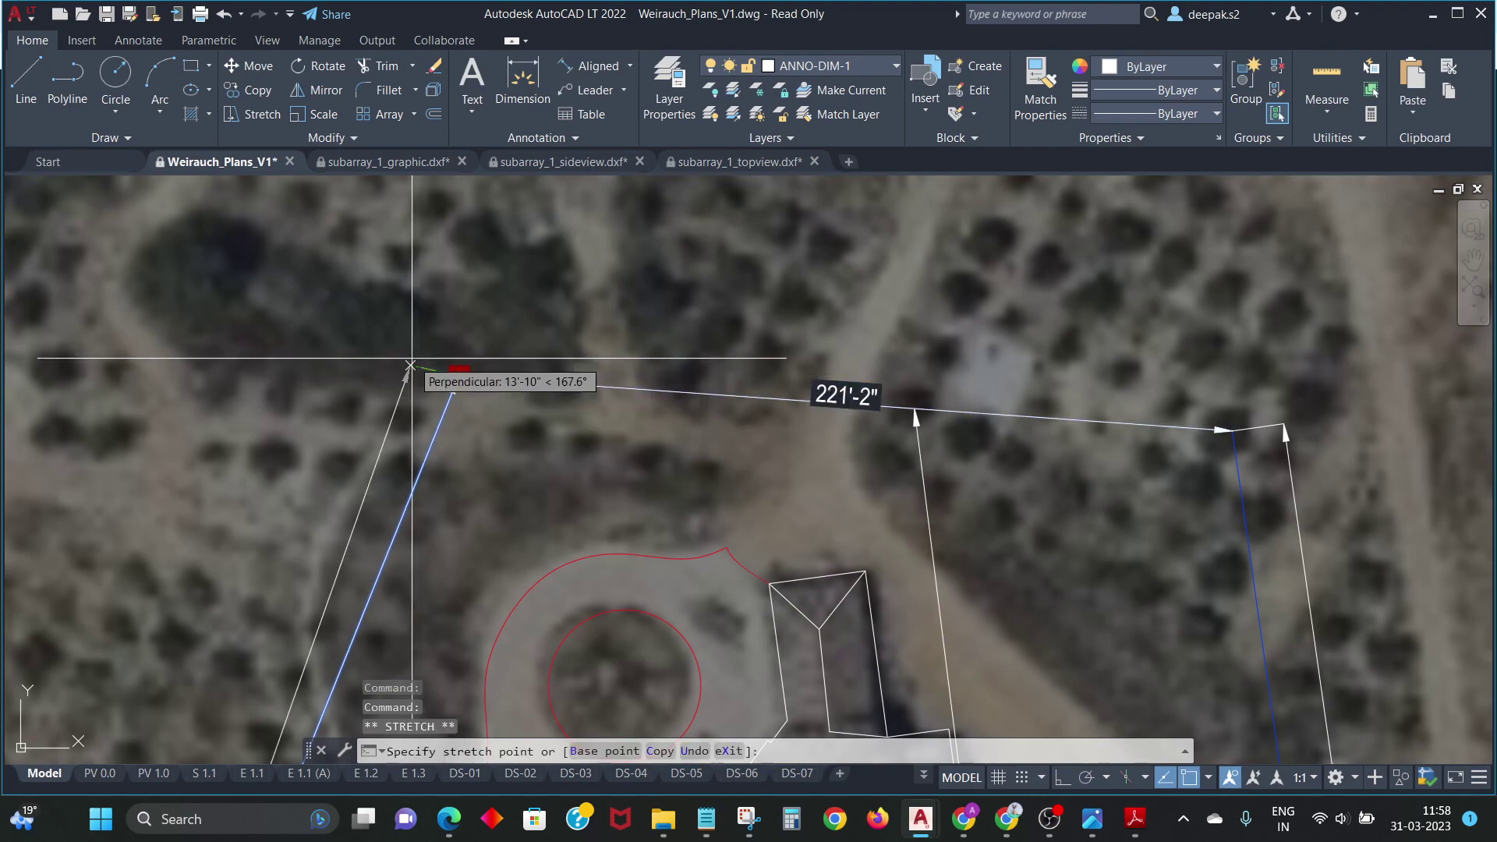
scroll(411, 364, "down", 6)
scroll(315, 636, "up", 4)
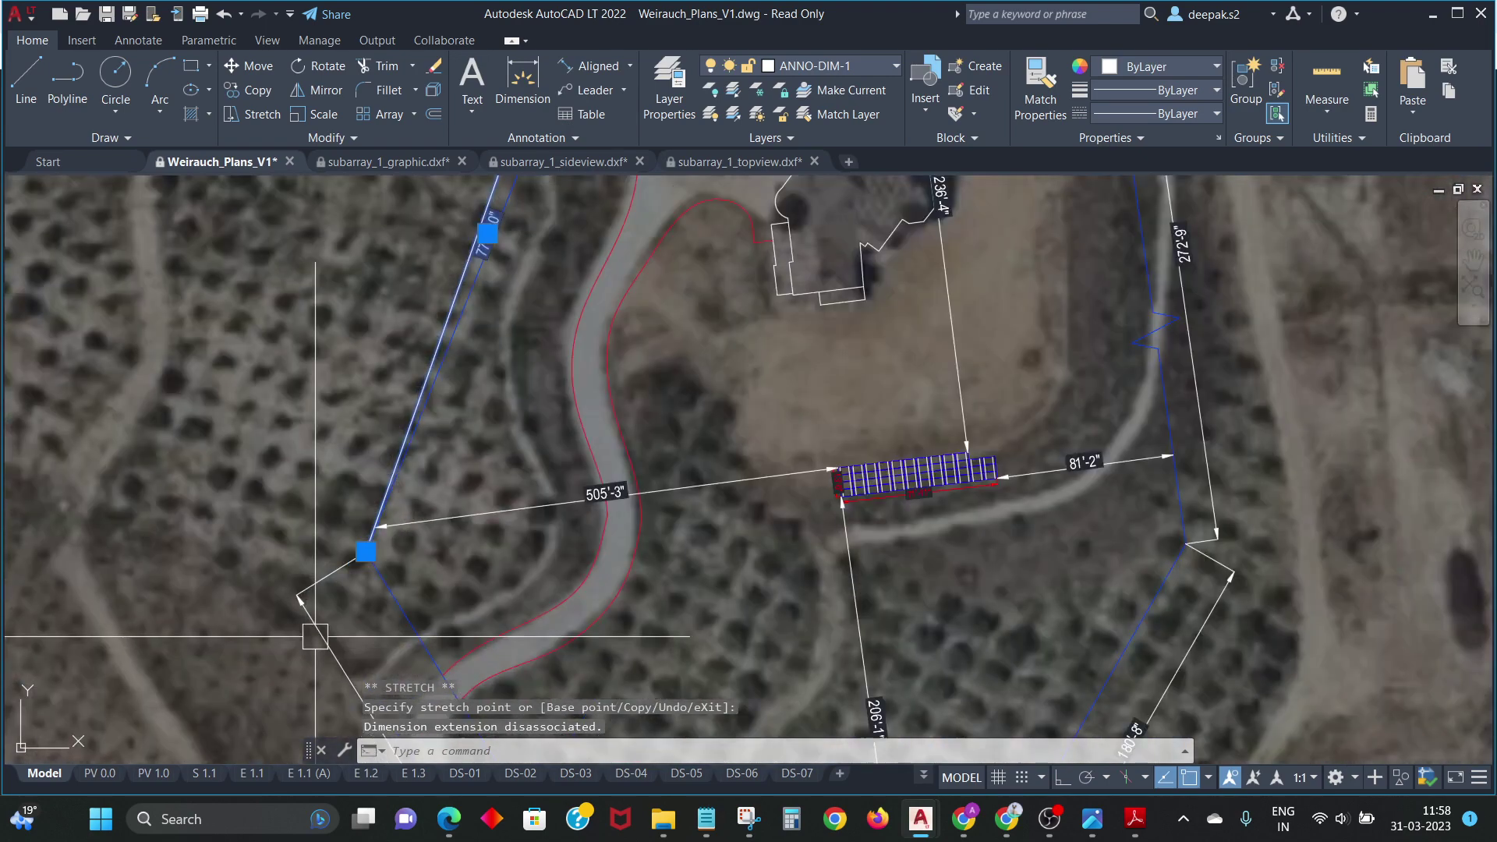
scroll(375, 554, "up", 5)
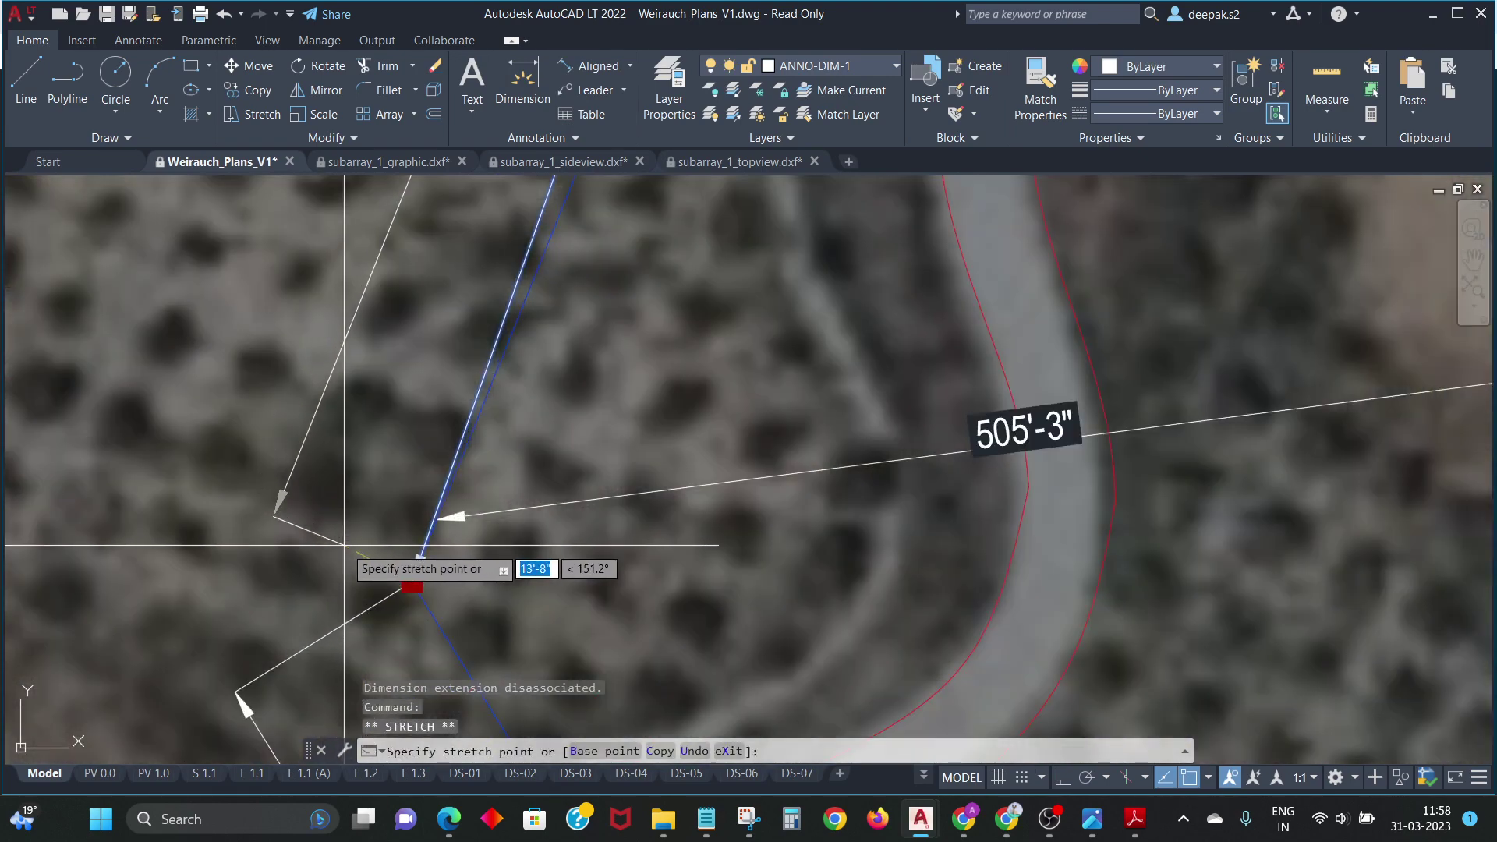
scroll(422, 569, "up", 5)
left_click(404, 582)
scroll(405, 582, "down", 3)
scroll(351, 624, "down", 1)
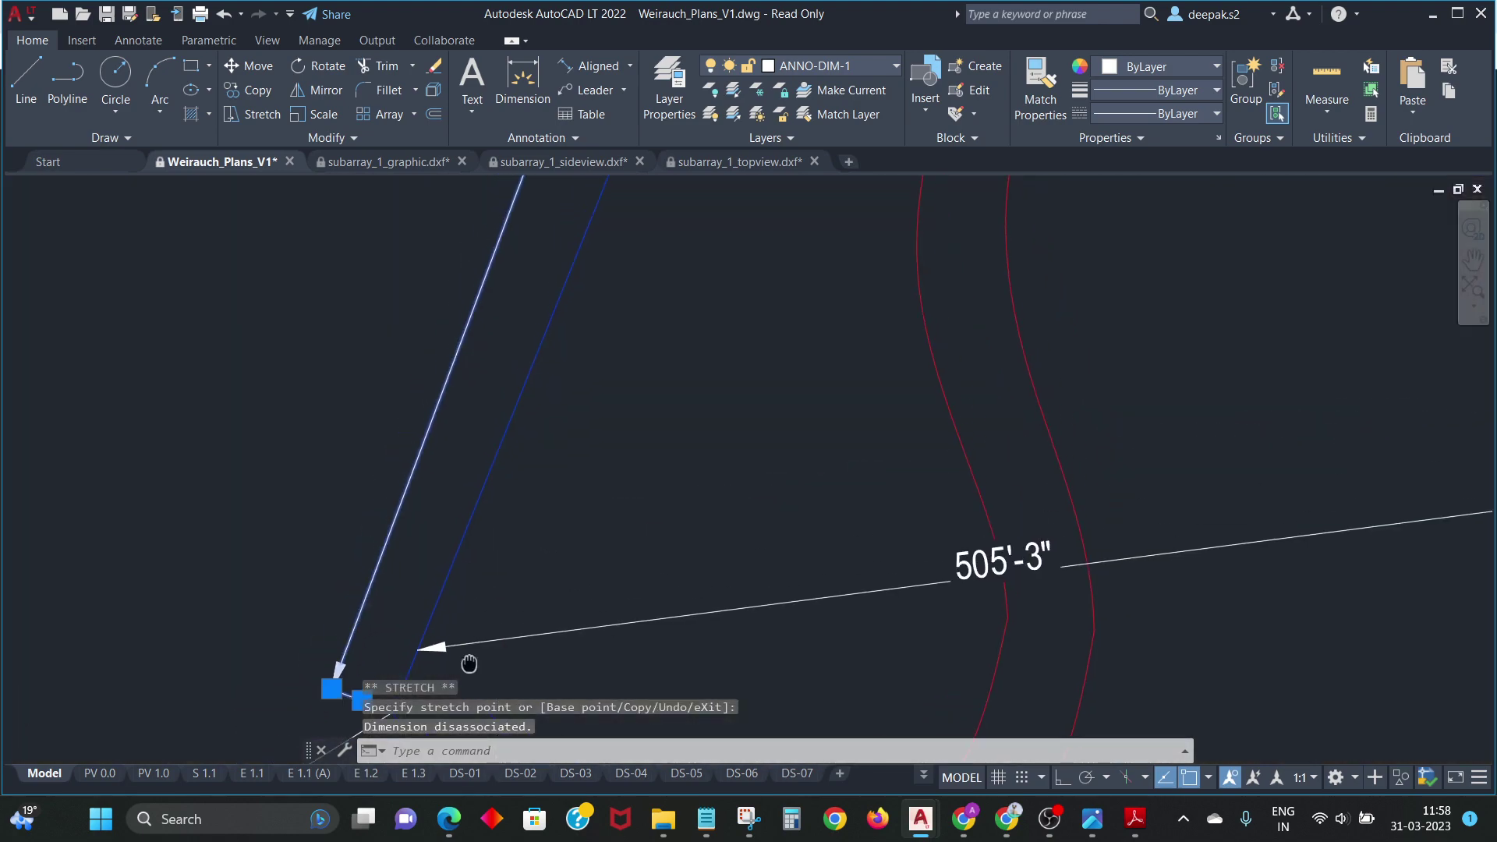
scroll(468, 593, "down", 4)
scroll(506, 574, "down", 2)
scroll(506, 574, "up", 5)
left_click(507, 594)
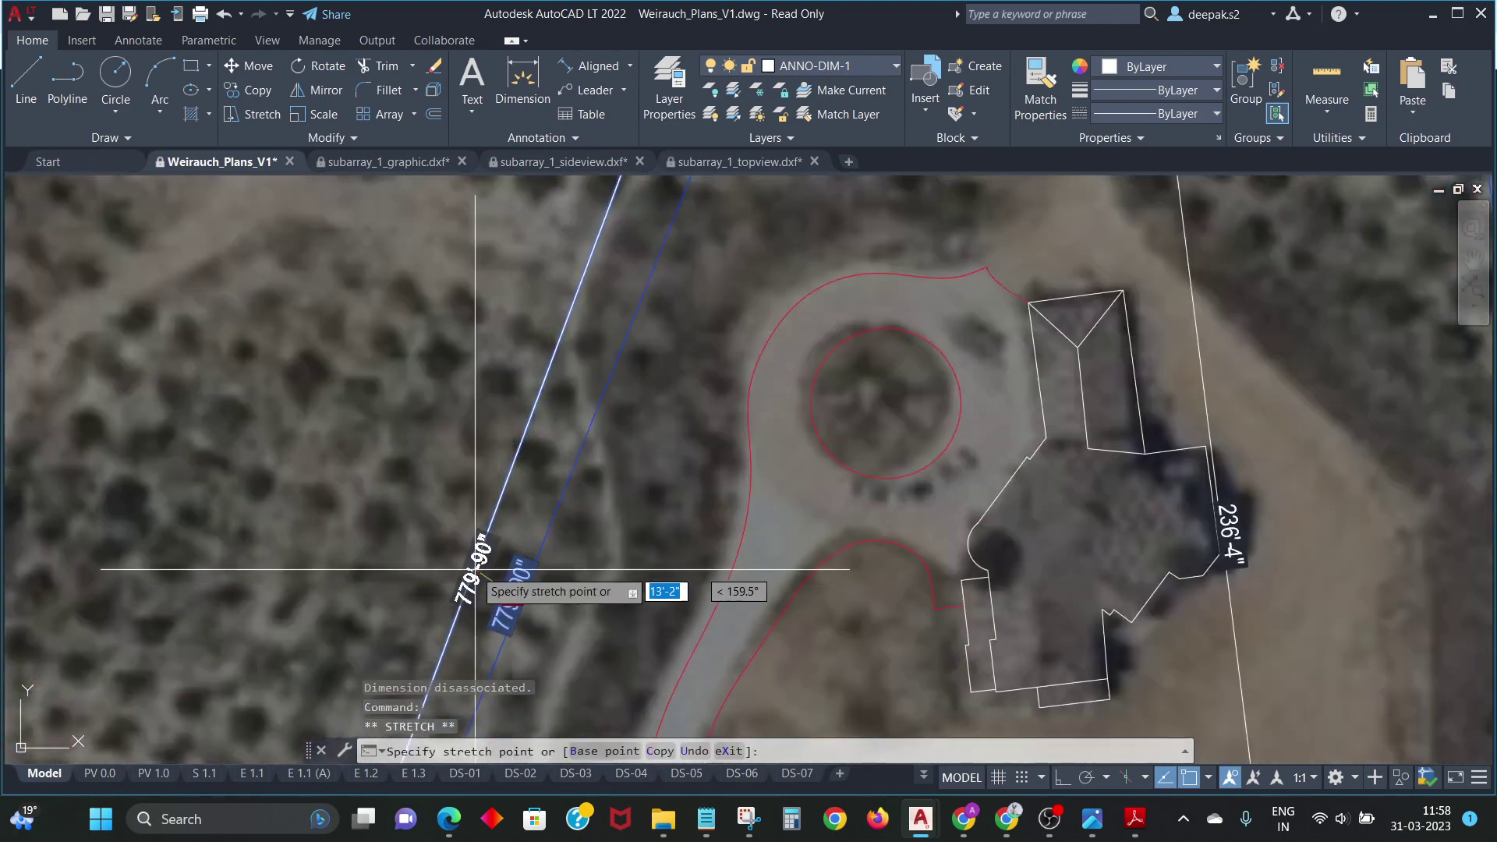
scroll(515, 577, "down", 3)
key("Escape")
scroll(858, 507, "down", 2)
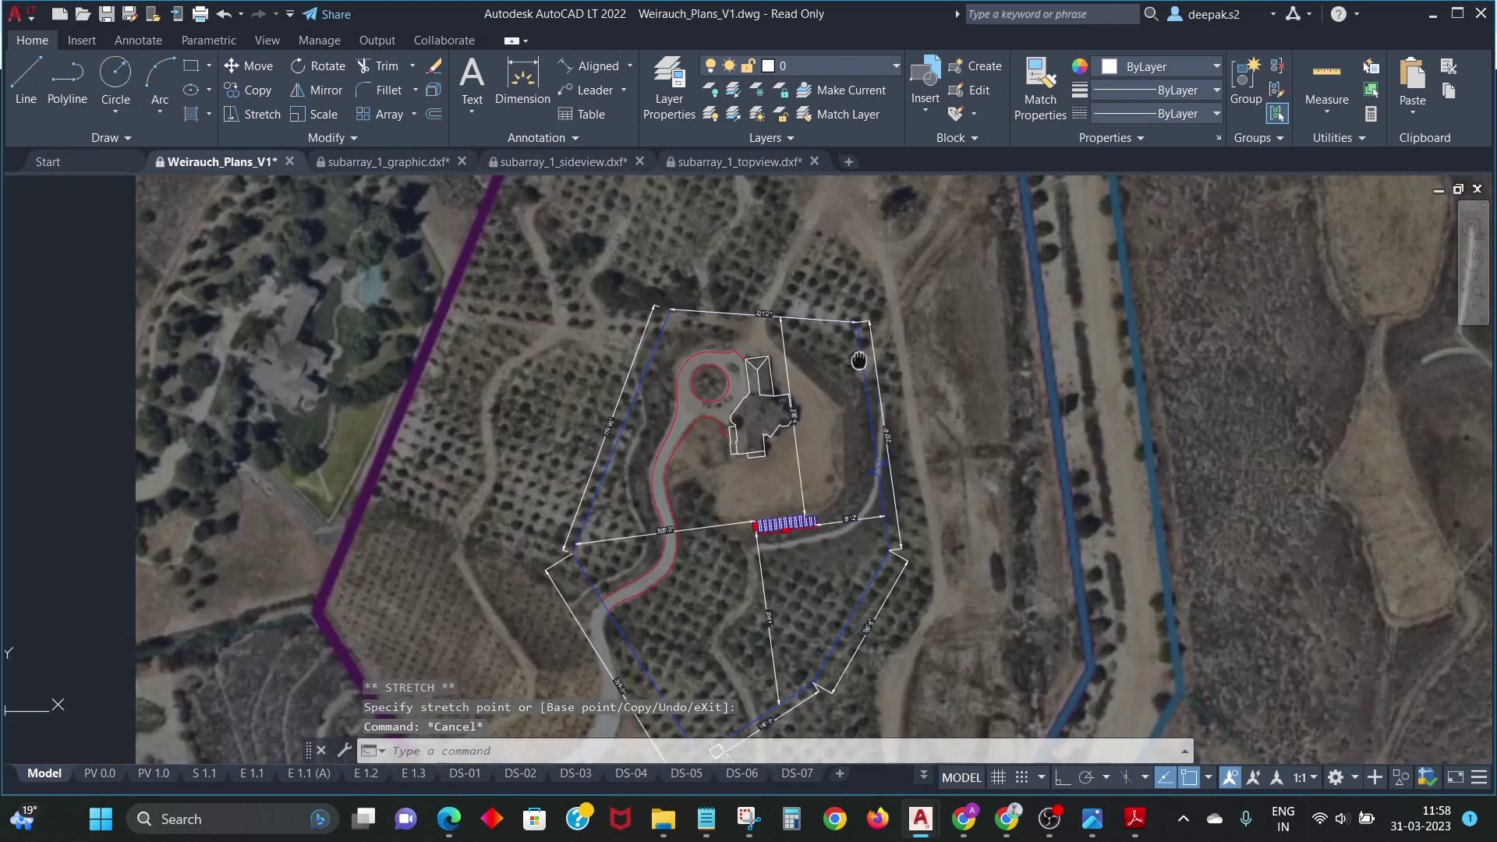
scroll(780, 390, "down", 1)
- Stretch the endpoint of the 221'-2" top dimension to its new position
left_click(794, 269)
left_click(771, 293)
scroll(768, 301, "up", 2)
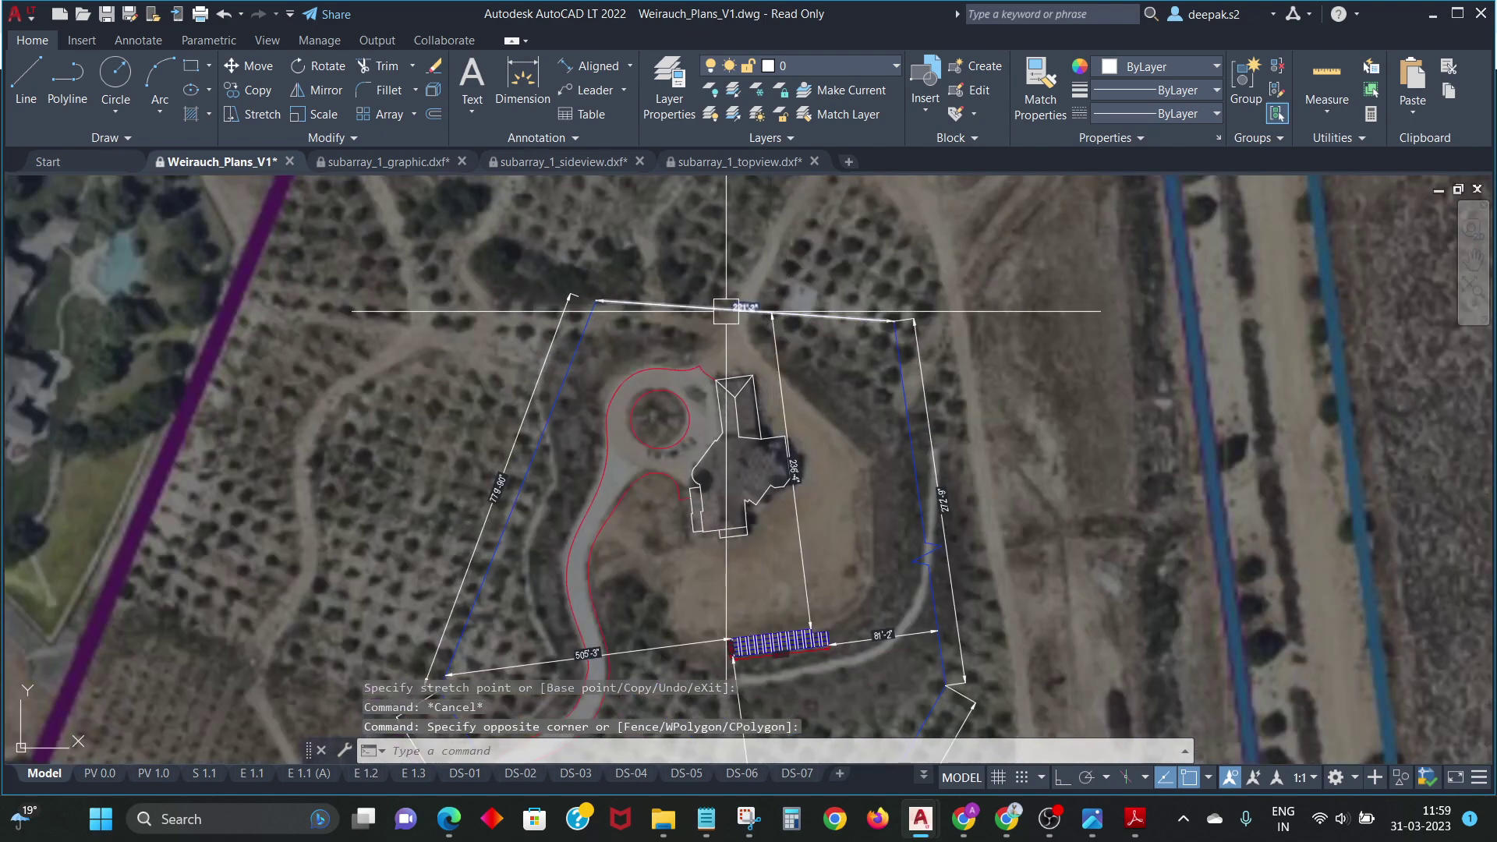
scroll(769, 304, "up", 6)
middle_click_drag(395, 323, 414, 350)
scroll(725, 456, "down", 2)
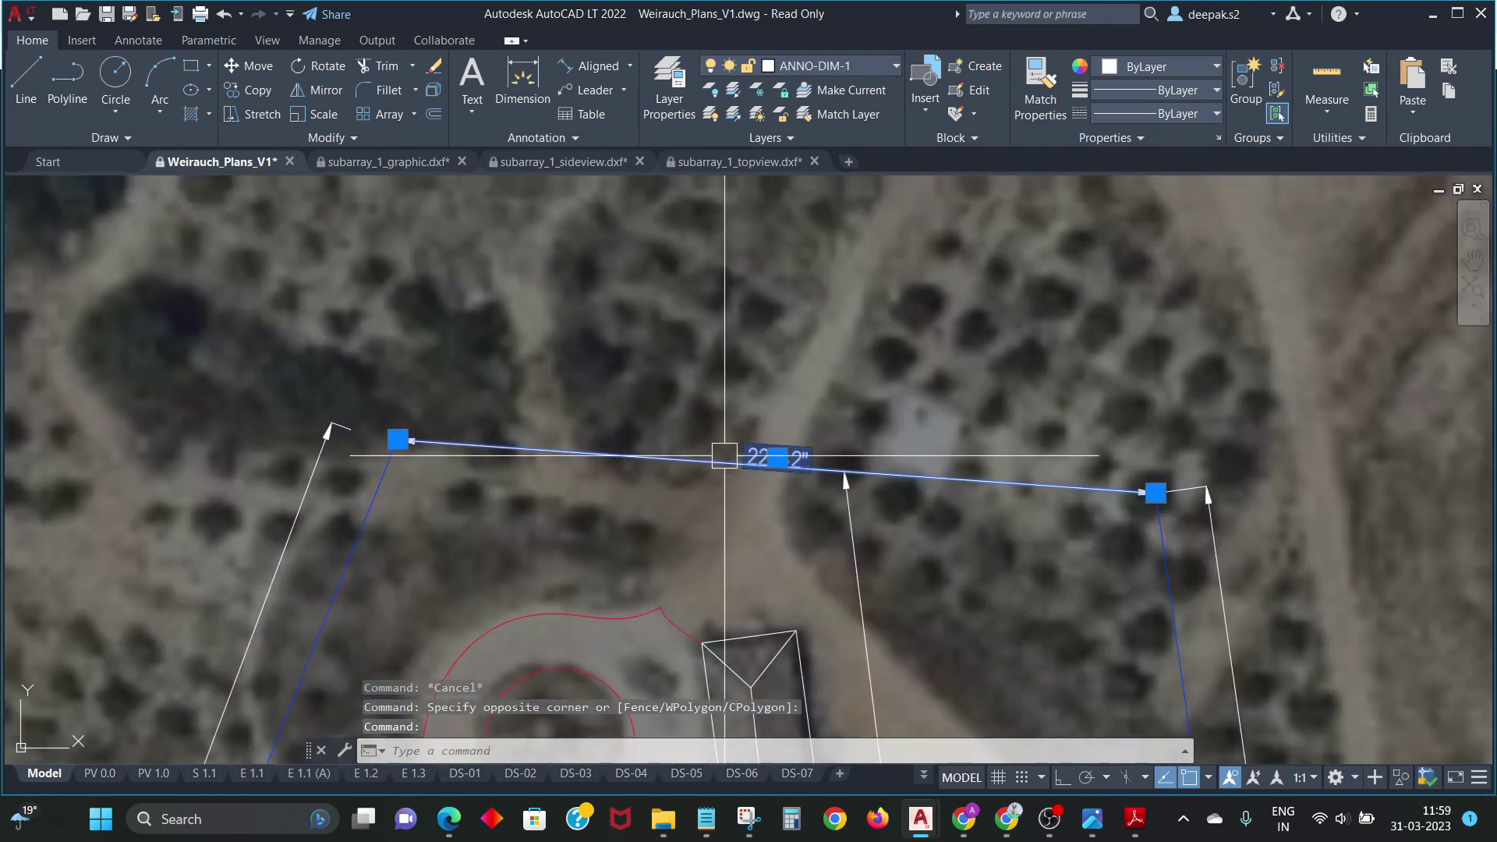
key("Return")
left_click(821, 445)
left_click(892, 428)
scroll(892, 429, "down", 4)
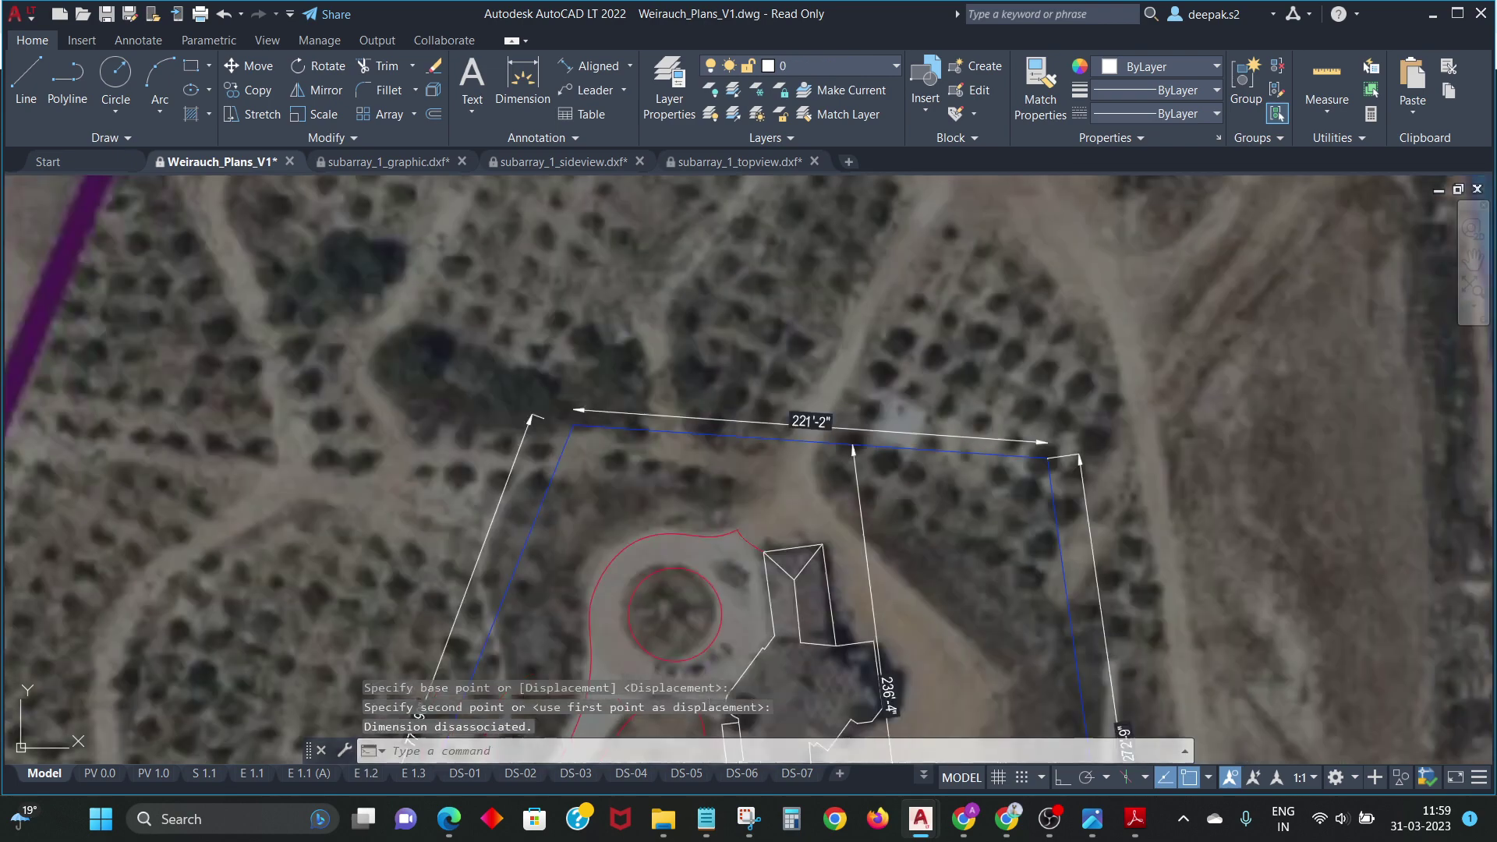
scroll(856, 546, "down", 2)
scroll(926, 450, "up", 6)
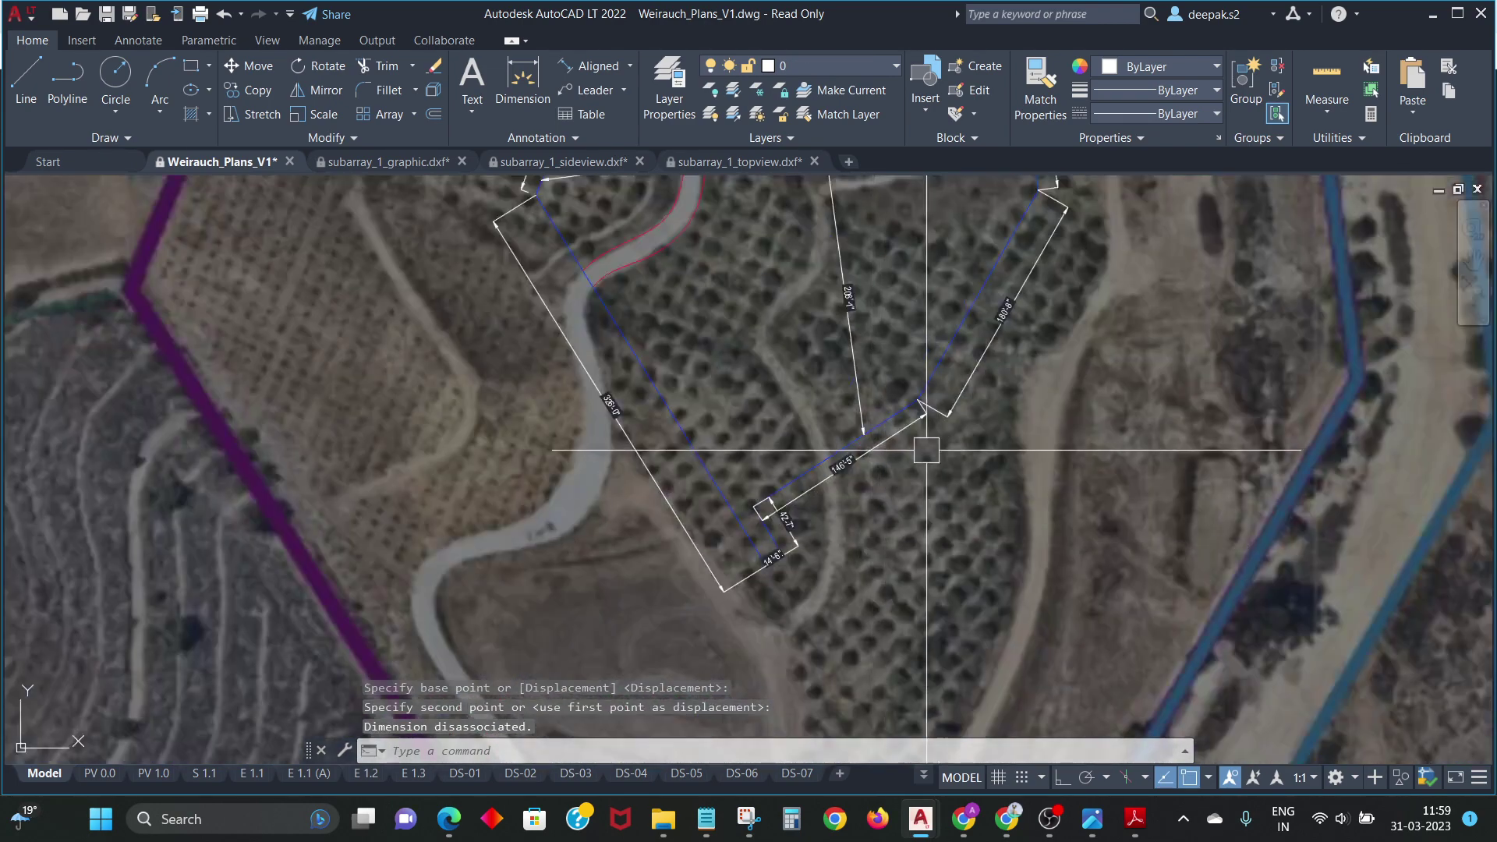
- Stretch the short lower parcel dimension to its new position
left_click(874, 465)
key("Return")
left_click(966, 524)
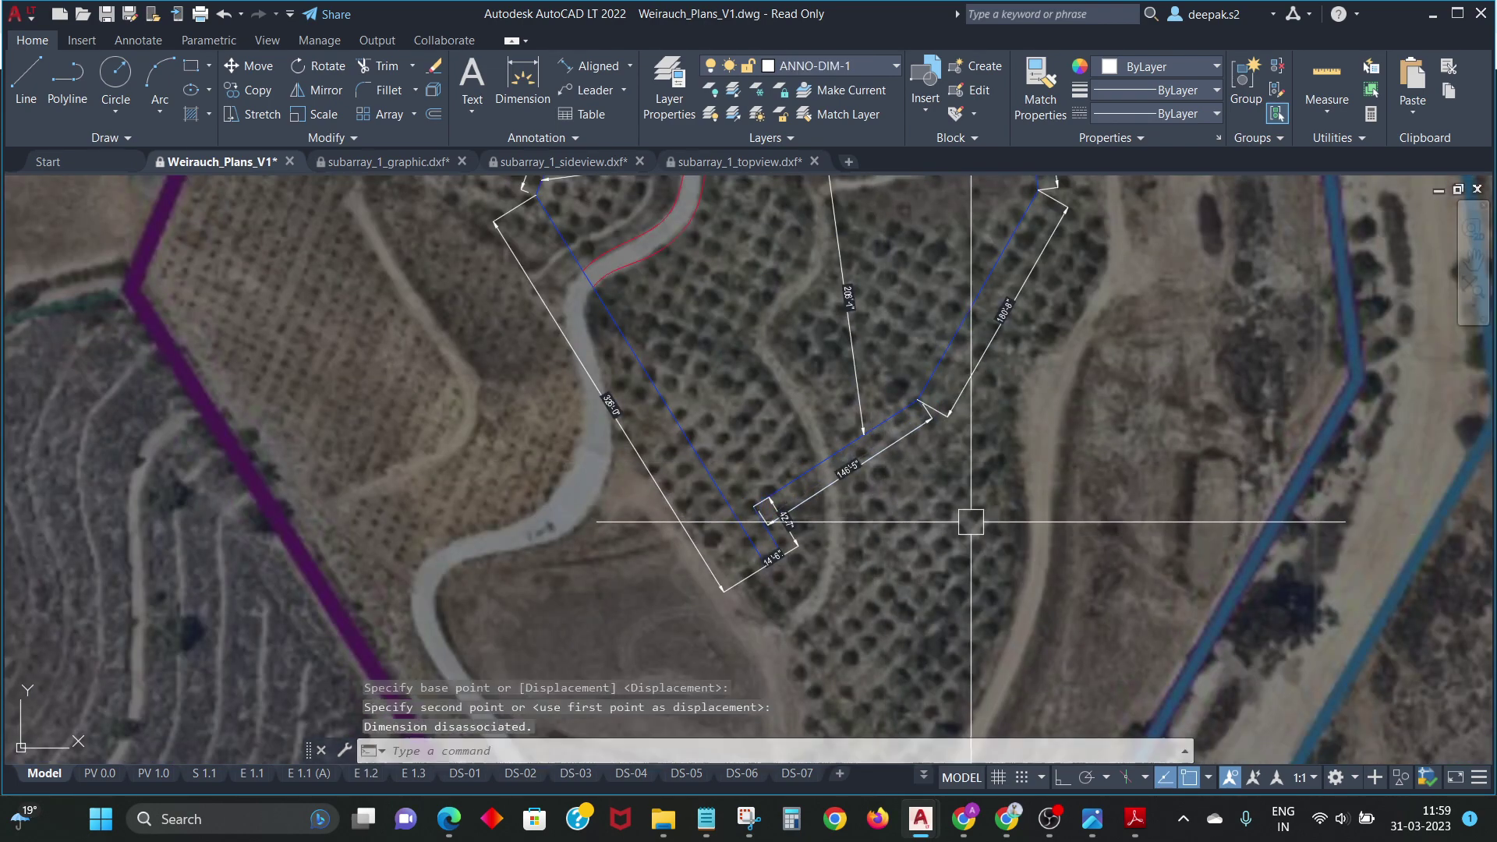
scroll(646, 483, "down", 4)
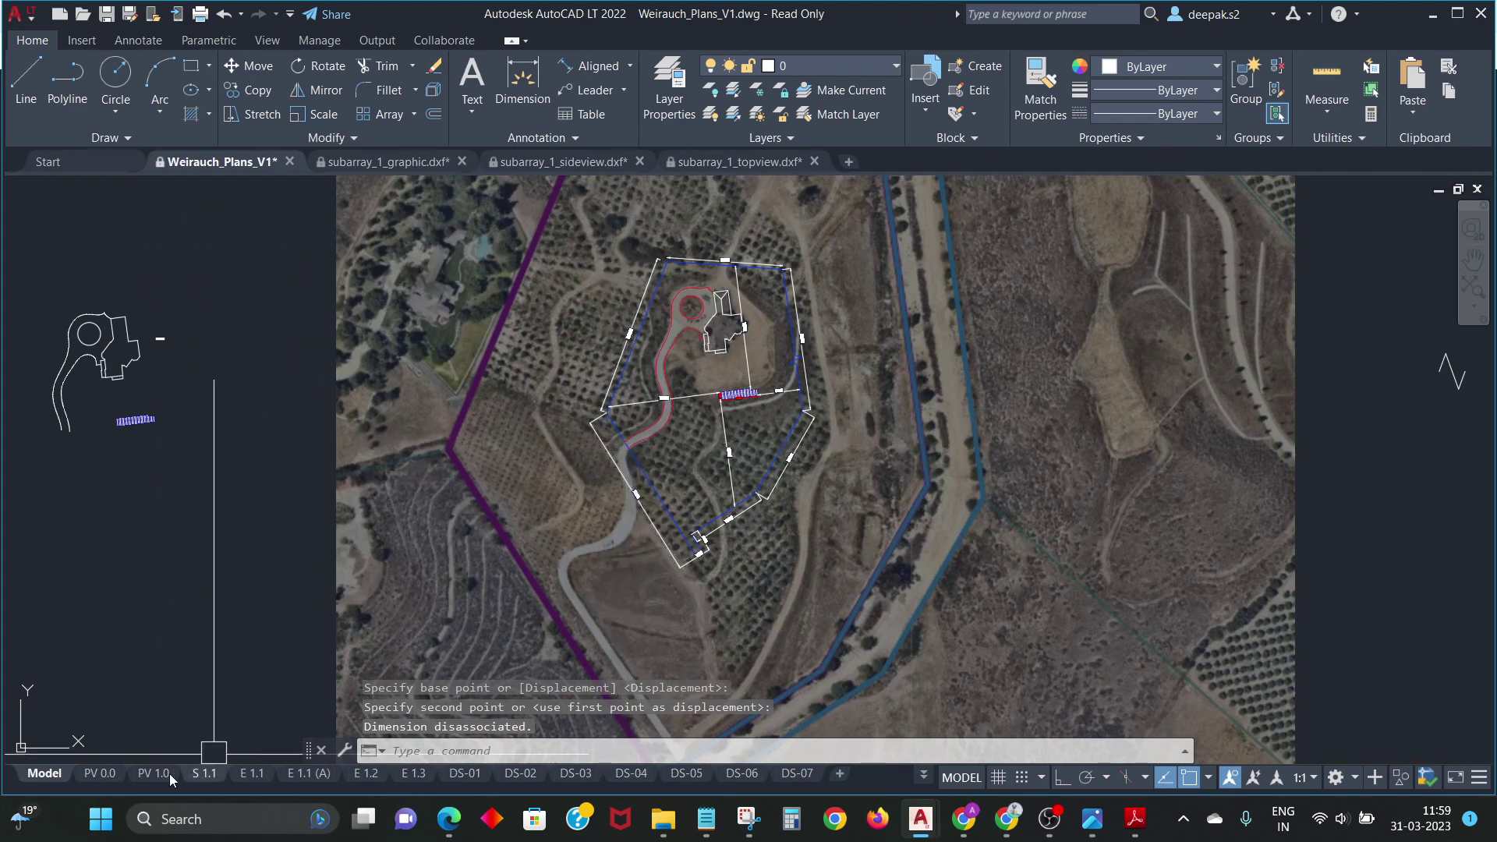
- On sheet PV 0.0, move the PROPERTY LINE label along the left boundary line
left_click(100, 773)
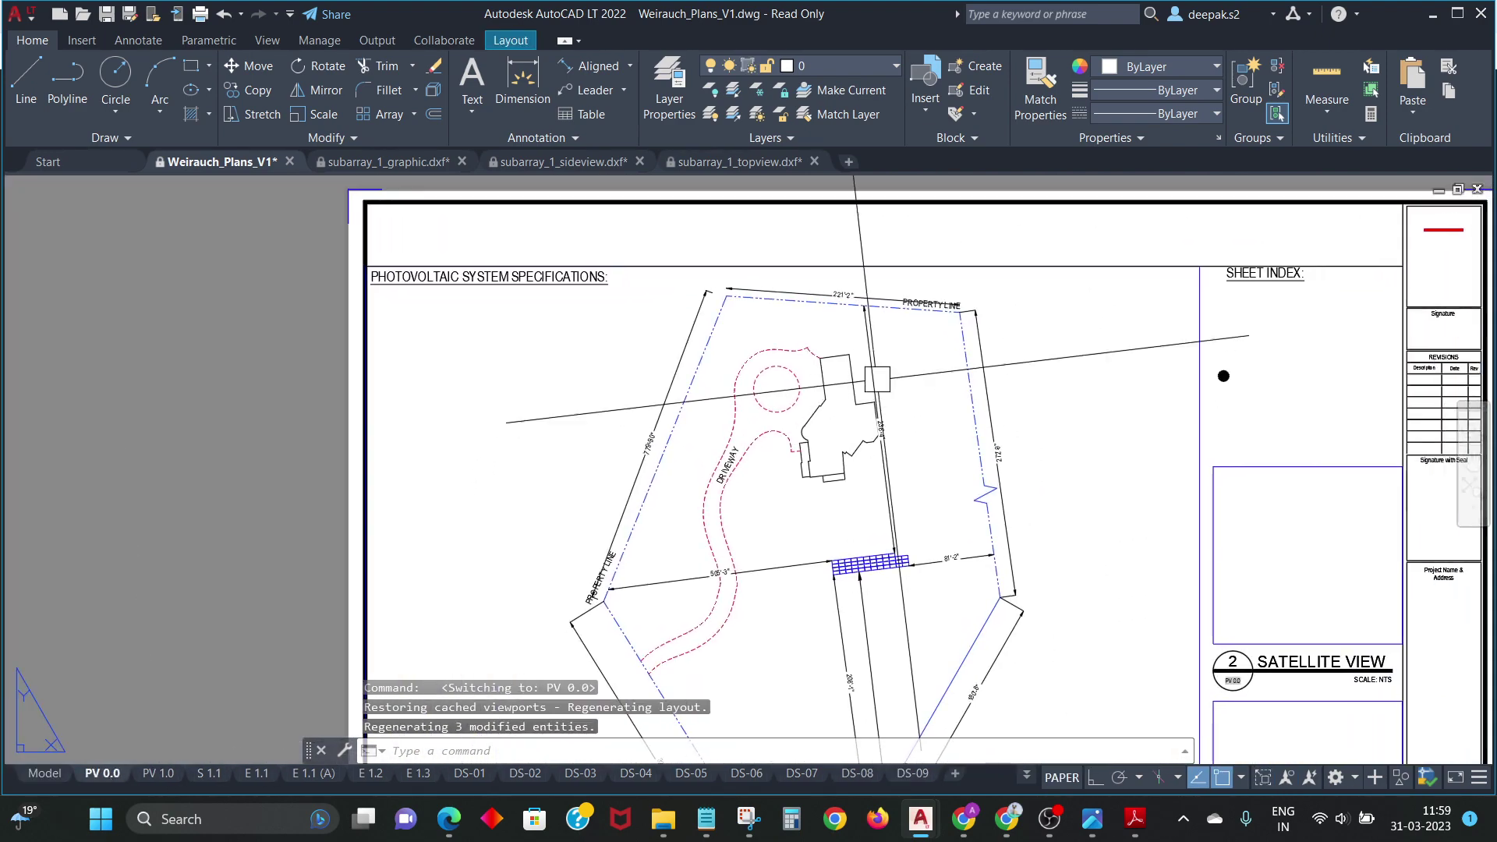
scroll(629, 600, "up", 5)
left_click(493, 573)
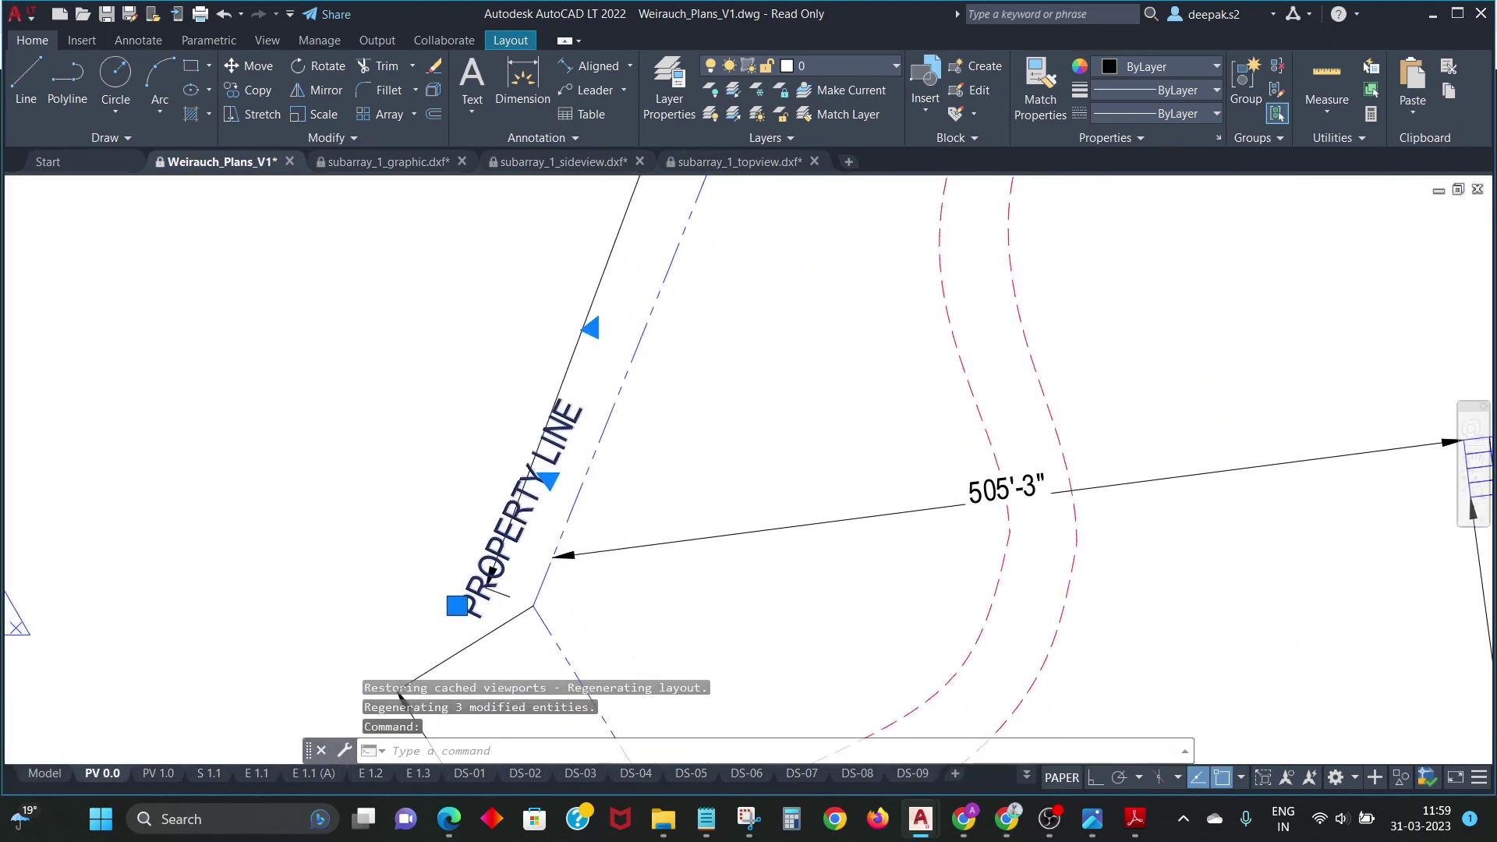
type("m")
key("Return")
left_click(500, 546)
scroll(546, 515, "up", 3)
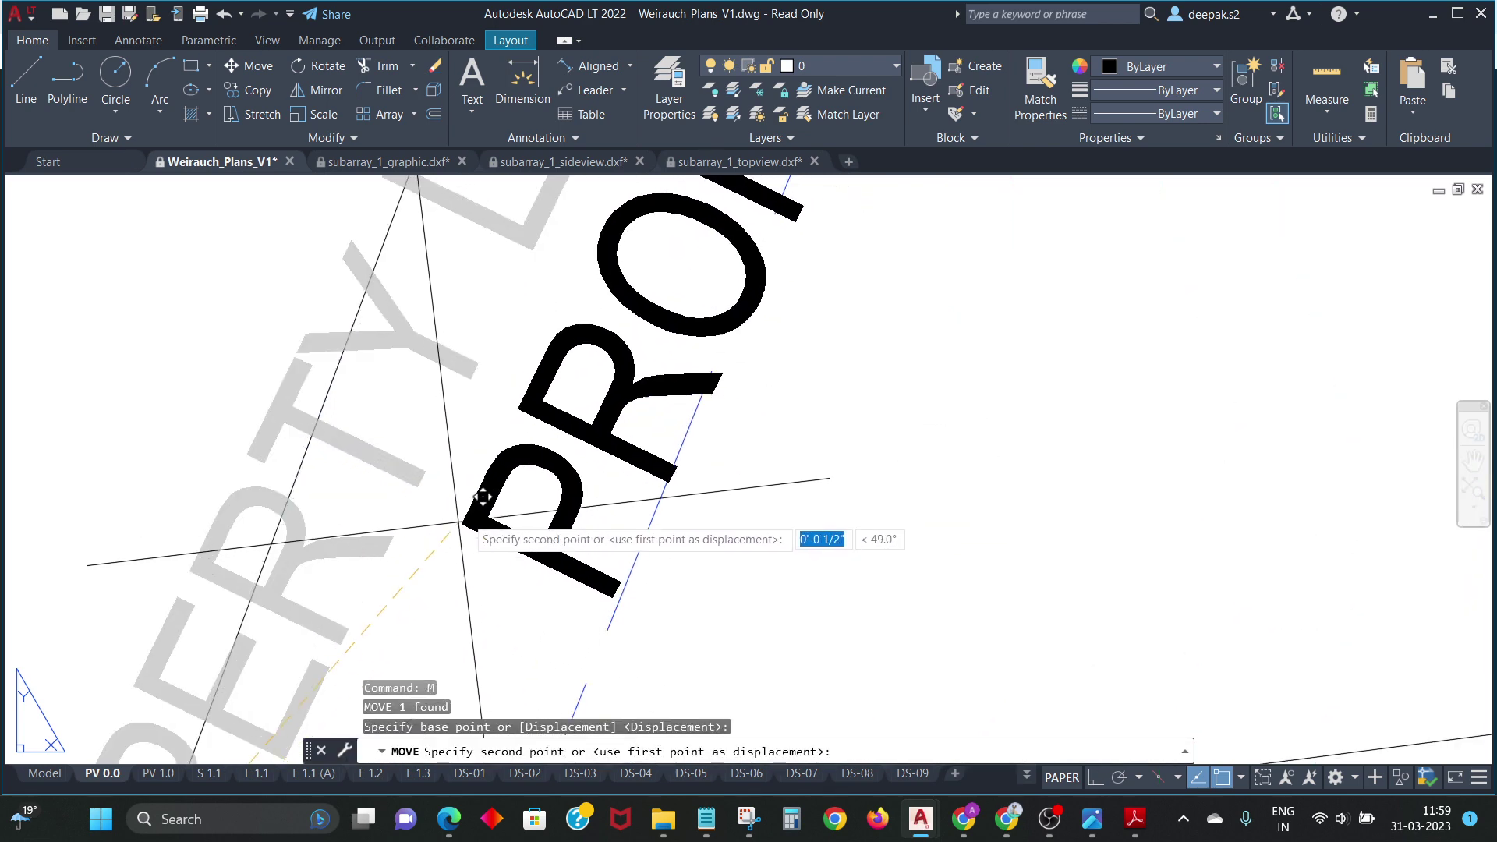
scroll(568, 537, "down", 2)
scroll(546, 546, "up", 2)
left_click(503, 593)
scroll(546, 562, "down", 3)
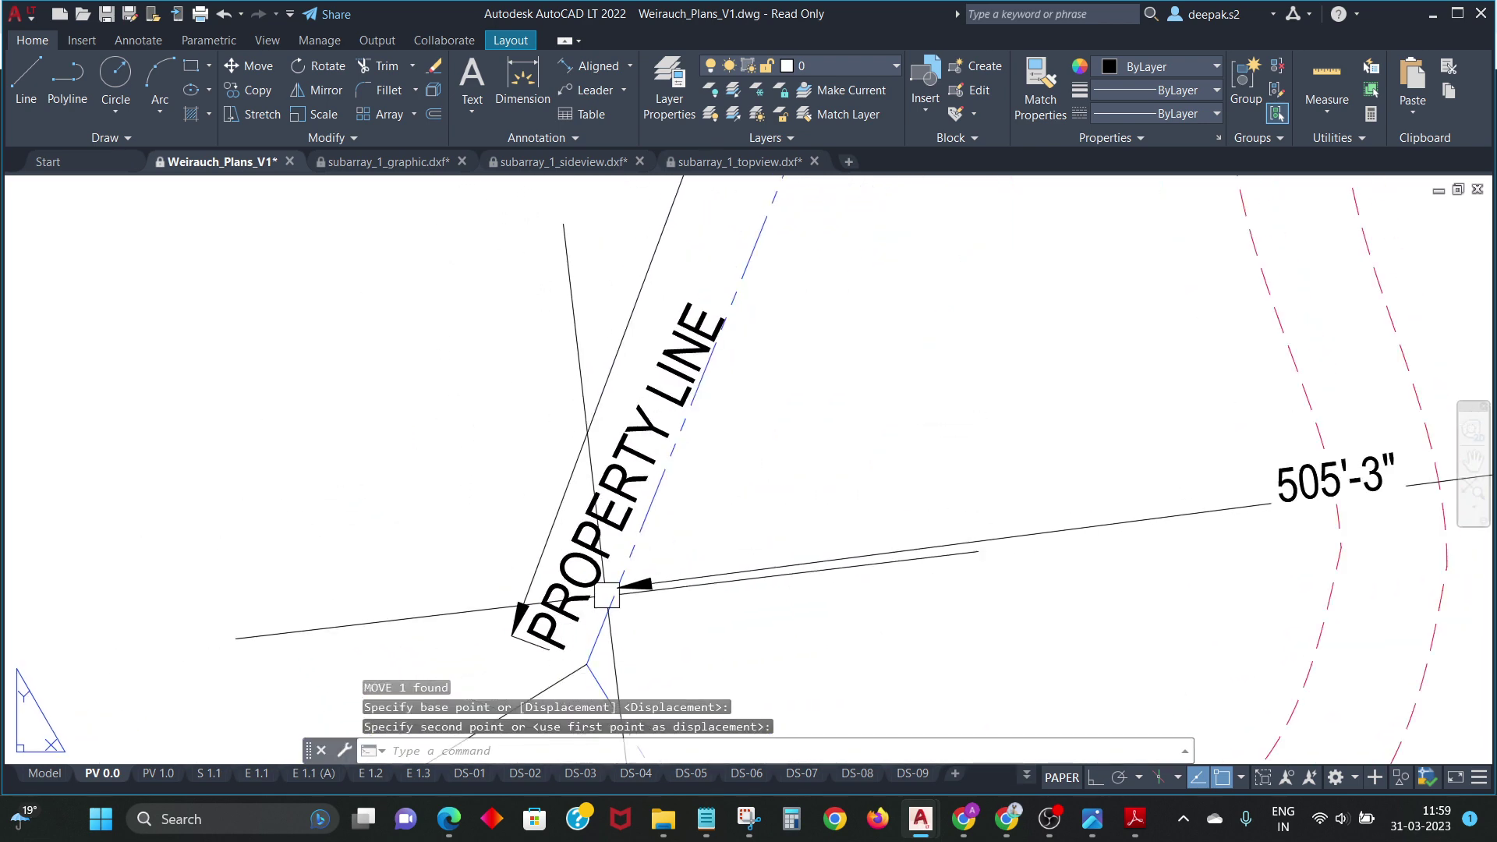
scroll(698, 411, "down", 5)
- In Model space, put the left boundary segment on layer ANNO-DIM
left_click(45, 772)
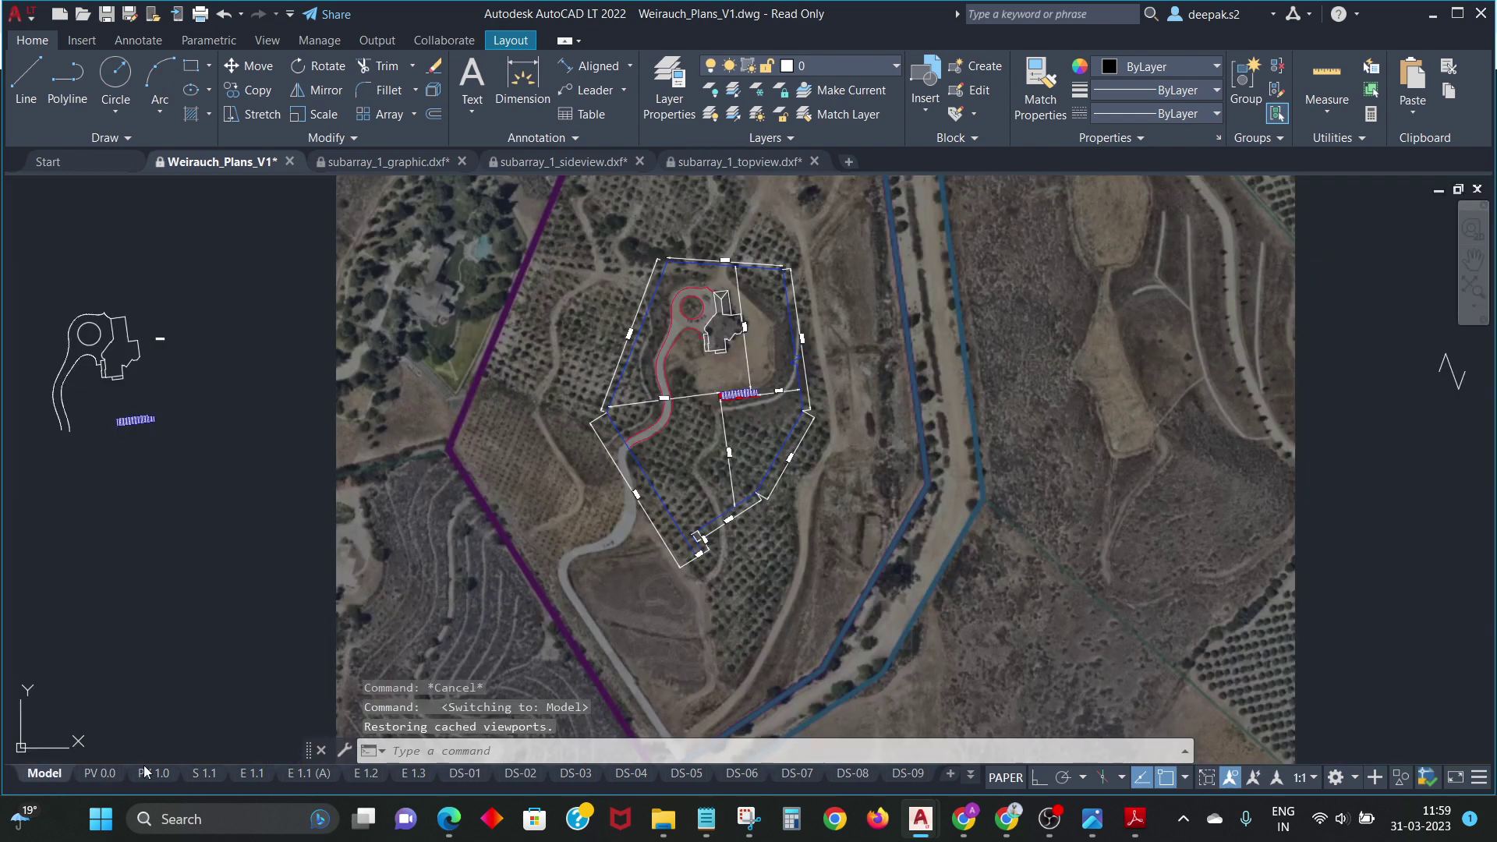
left_click(620, 347)
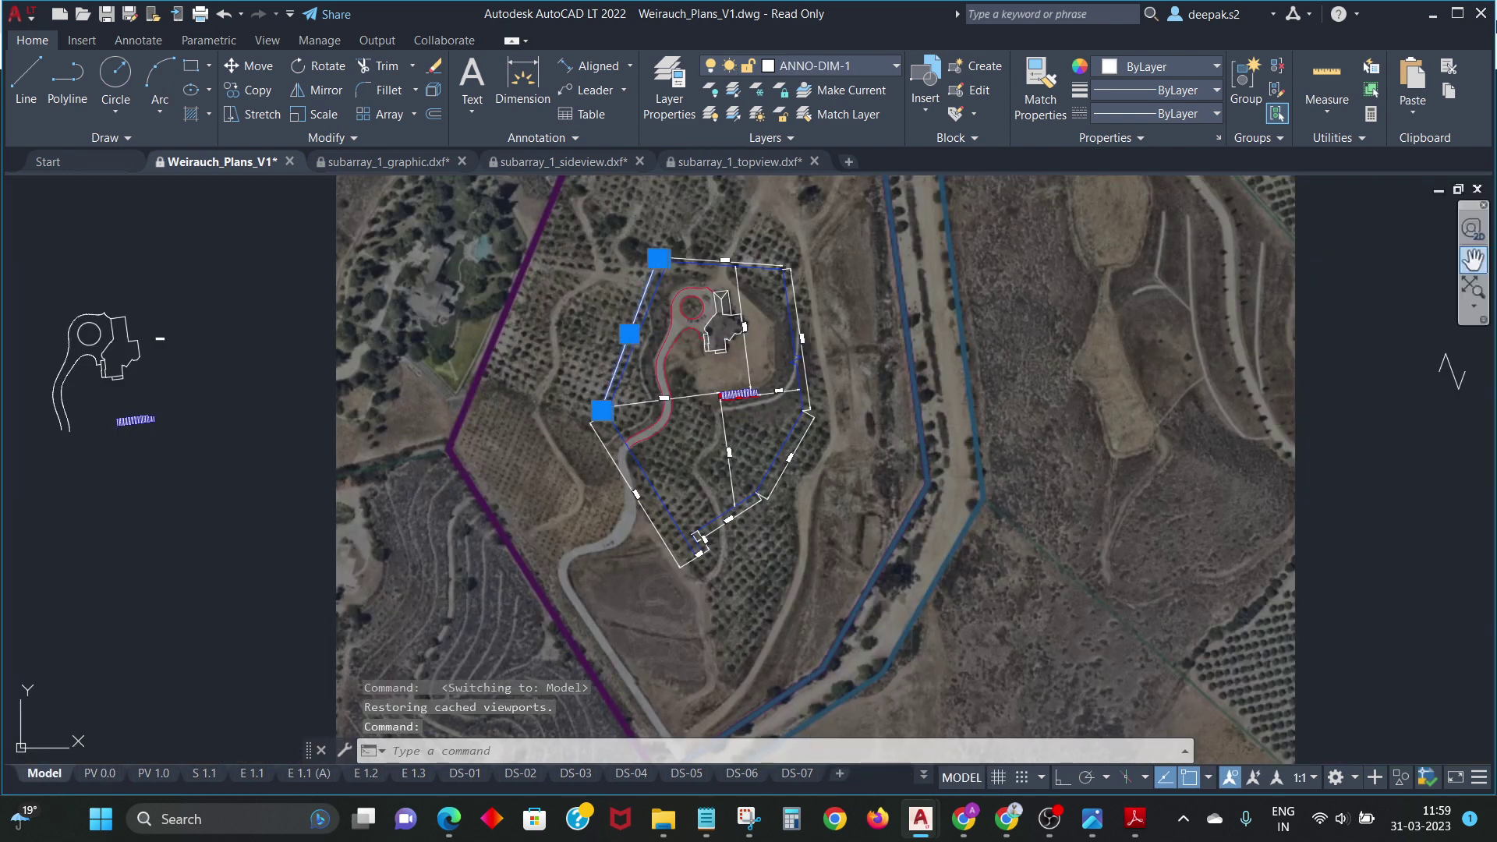
left_click(856, 64)
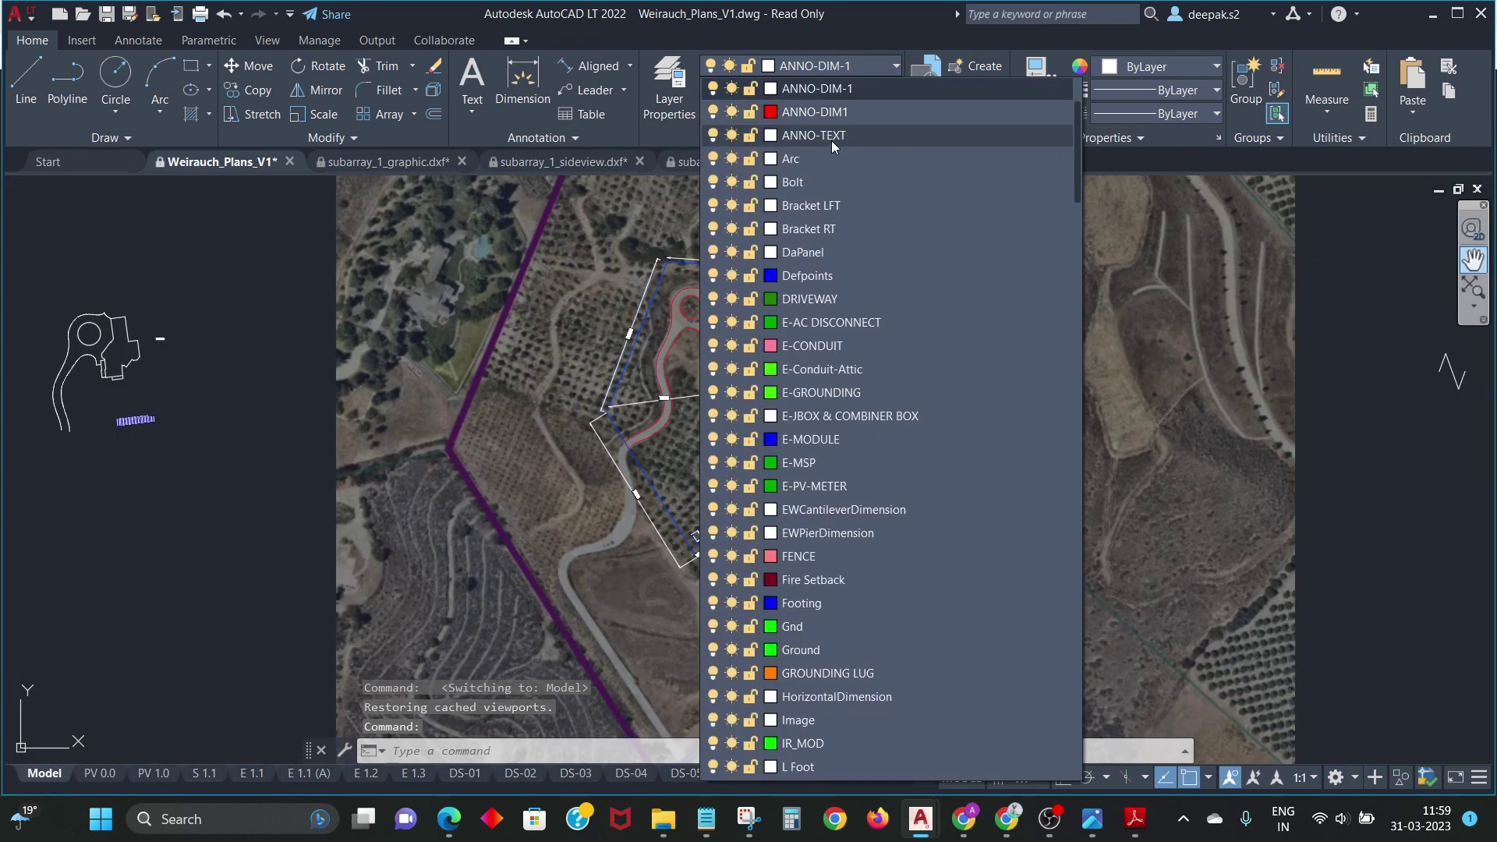
left_click(839, 141)
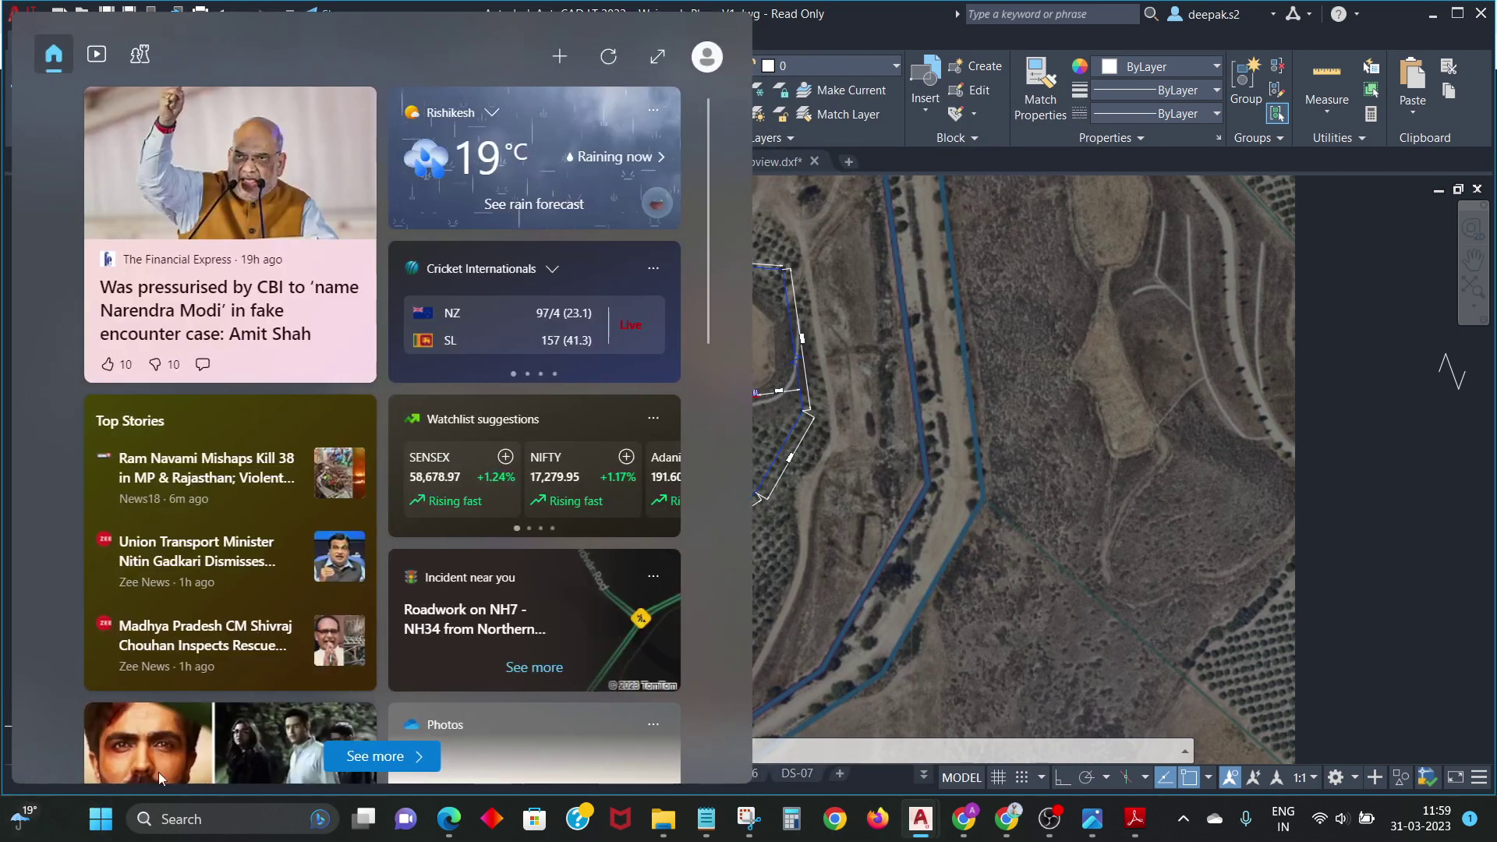
left_click(1058, 466)
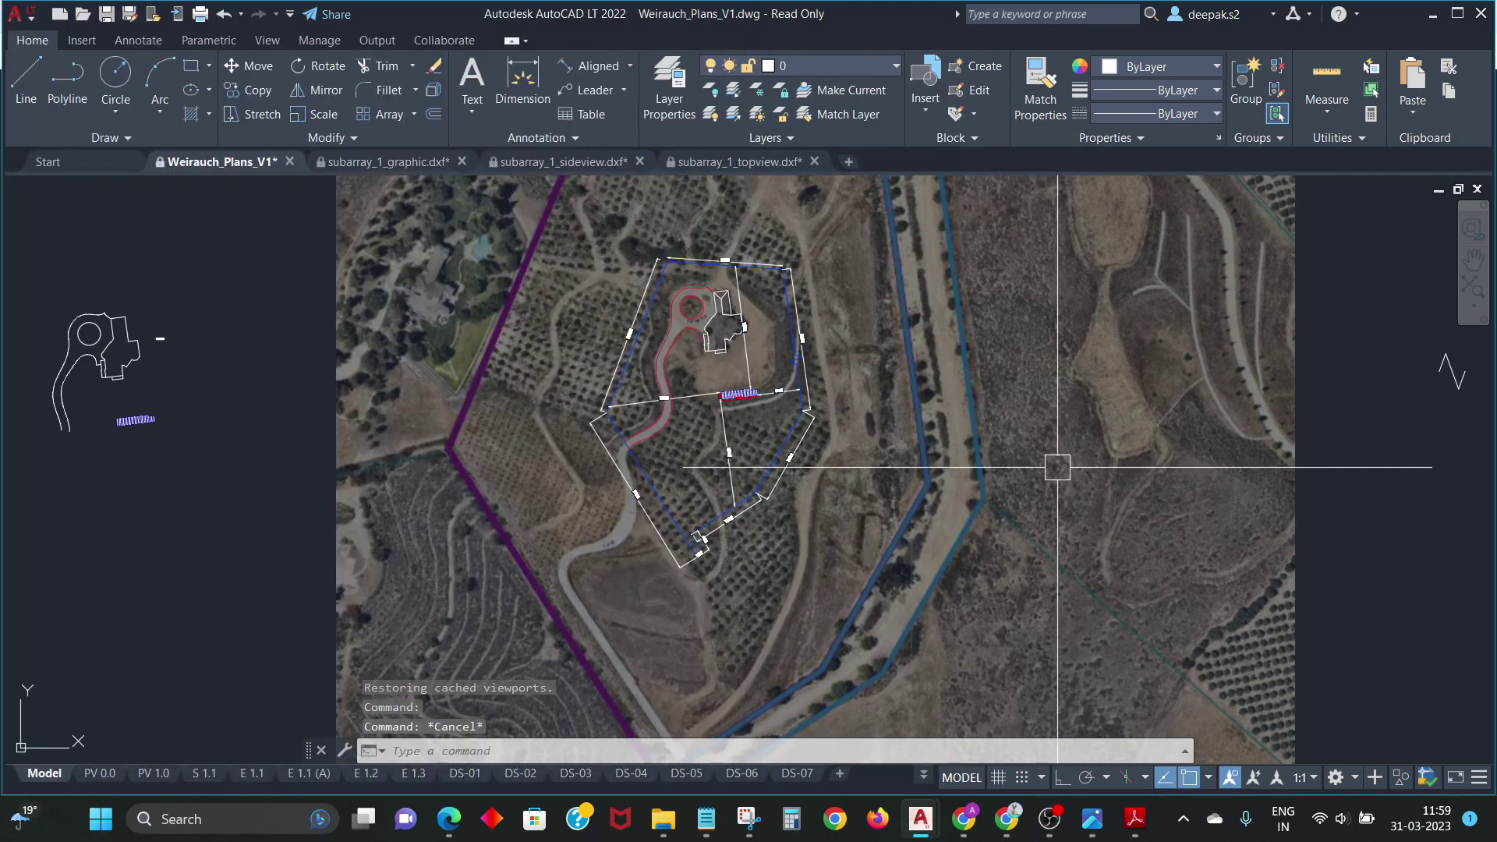
left_click(102, 772)
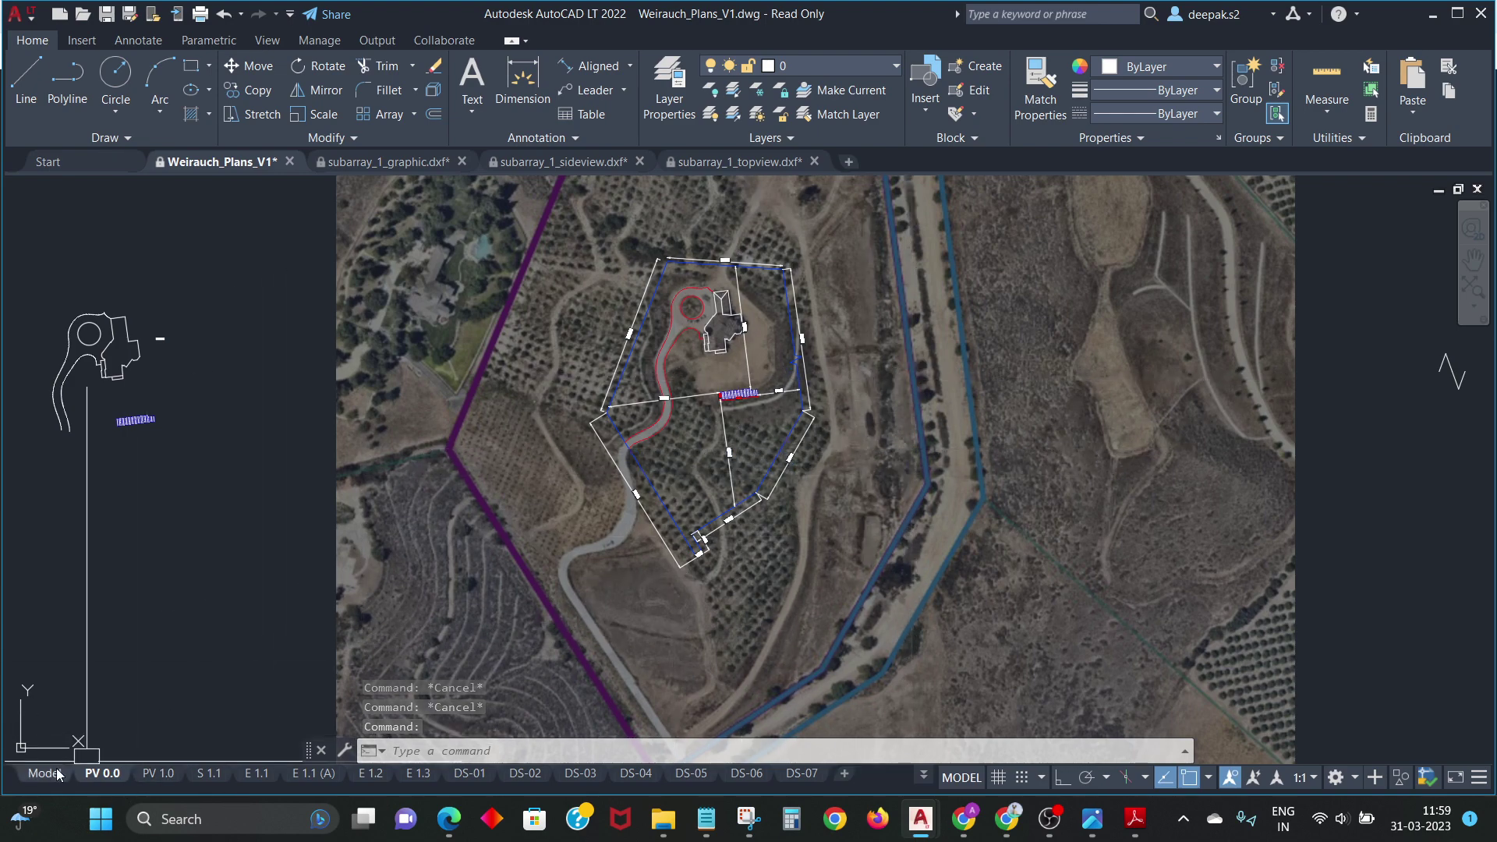
- In the PV 0.0 plan viewport, move the left property line to layer ANNO-TEXT
left_click(95, 775)
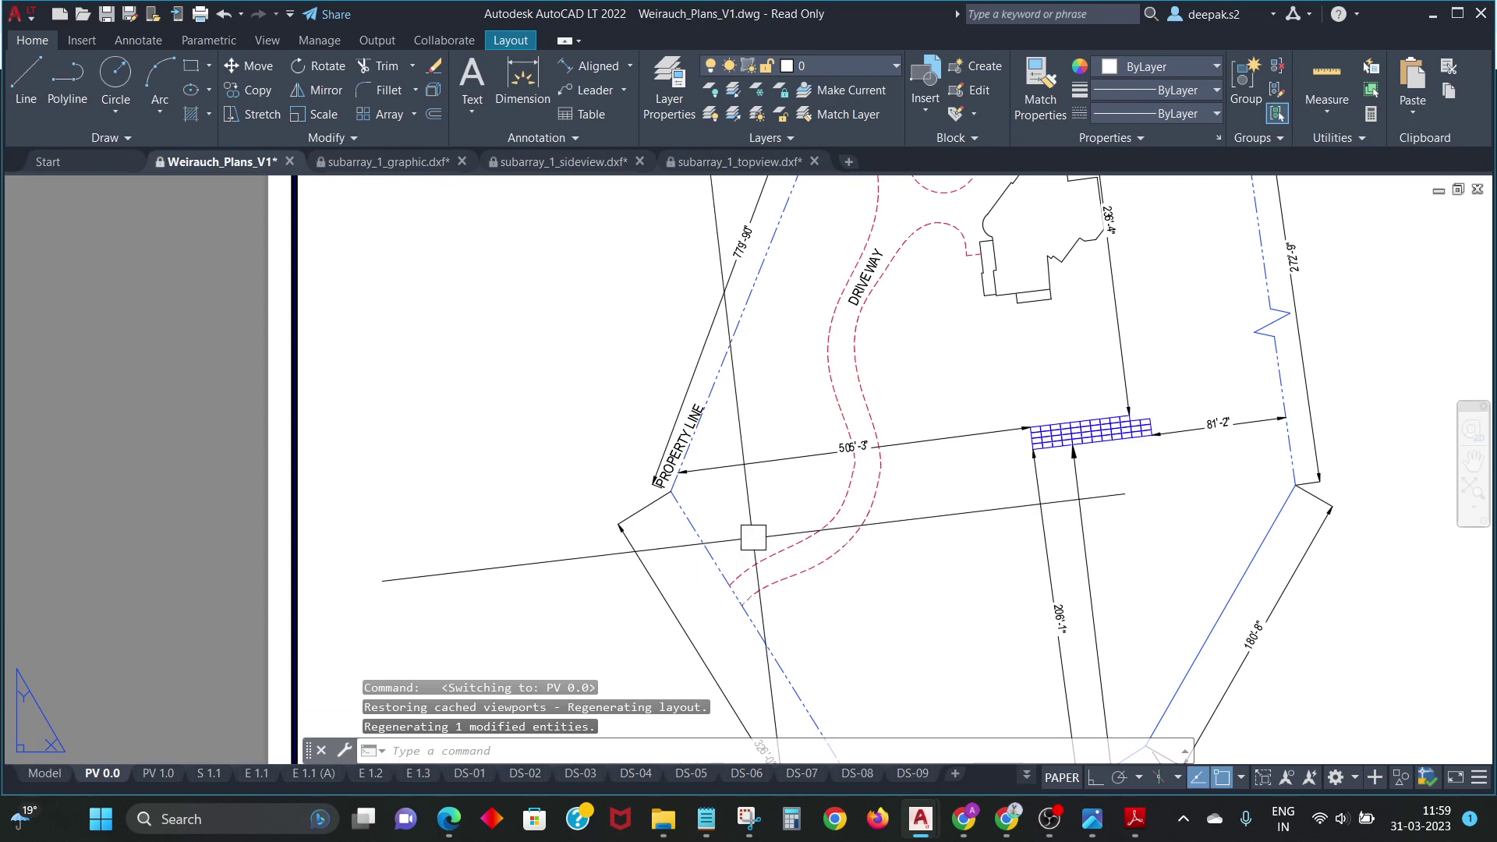
double_click(662, 398)
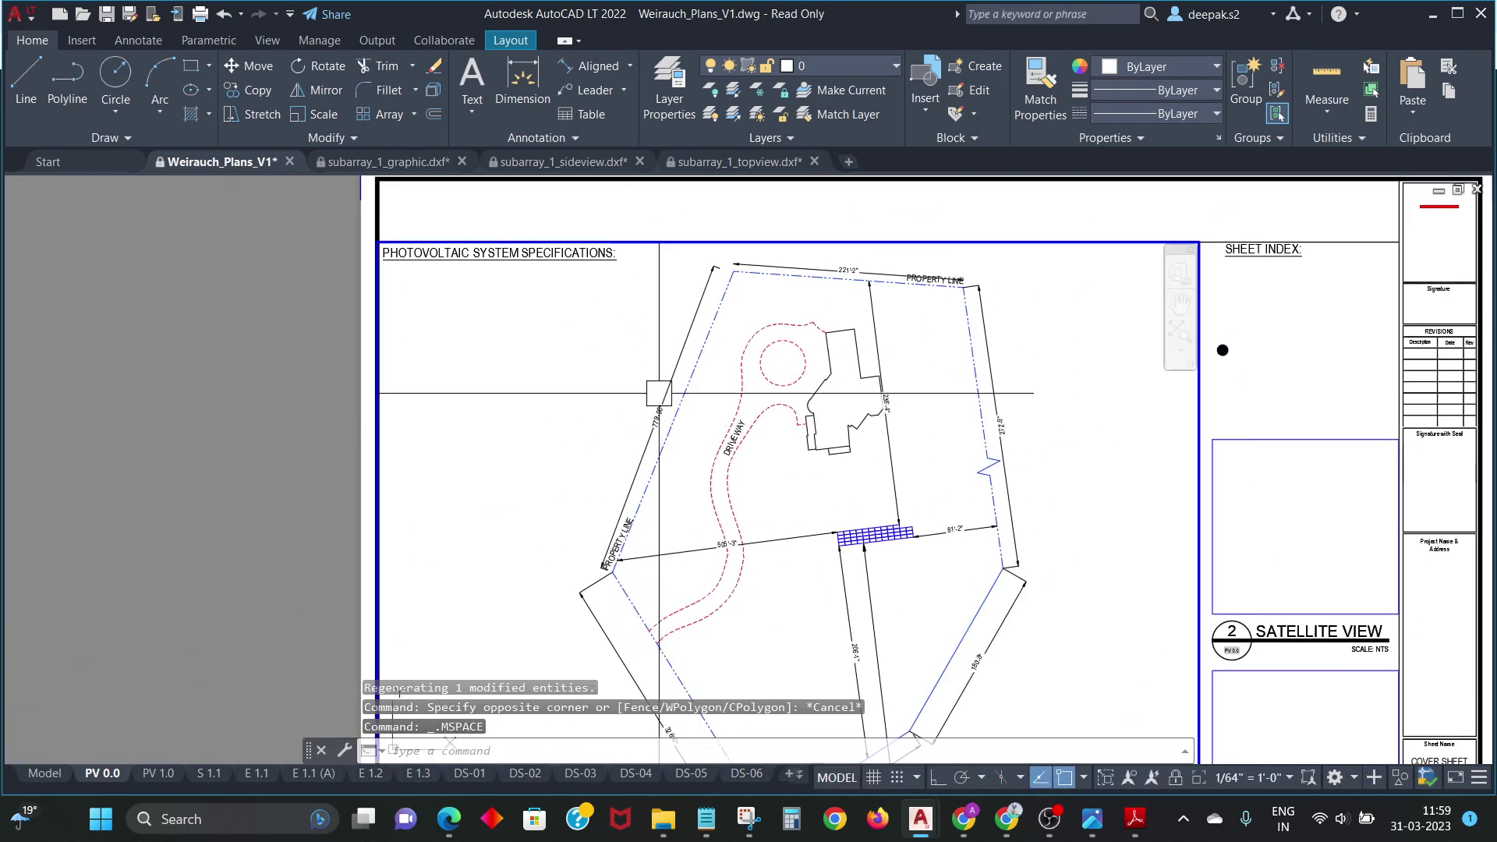
left_click(681, 377)
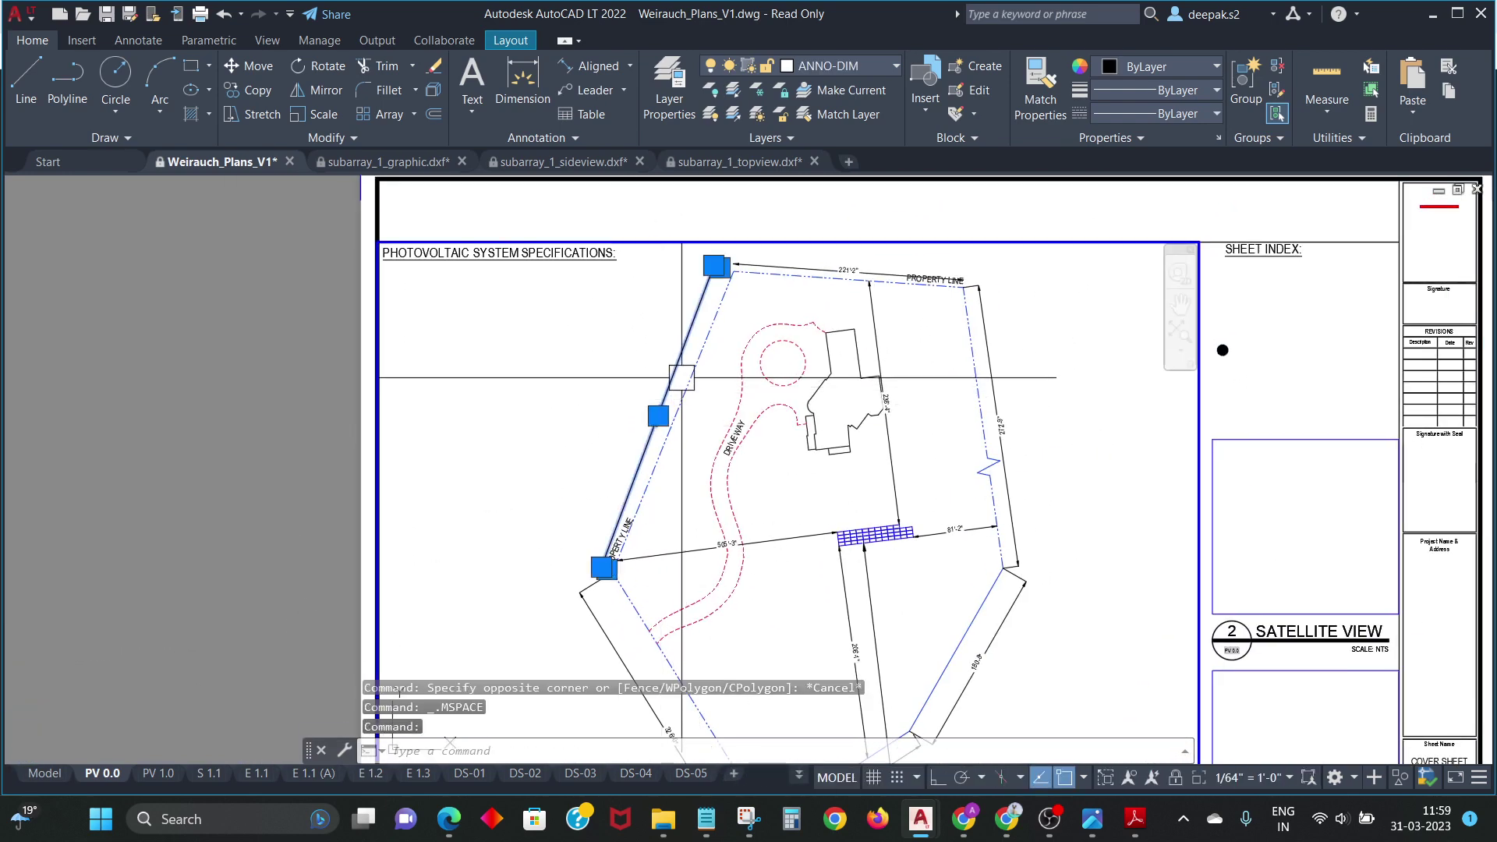
left_click(868, 67)
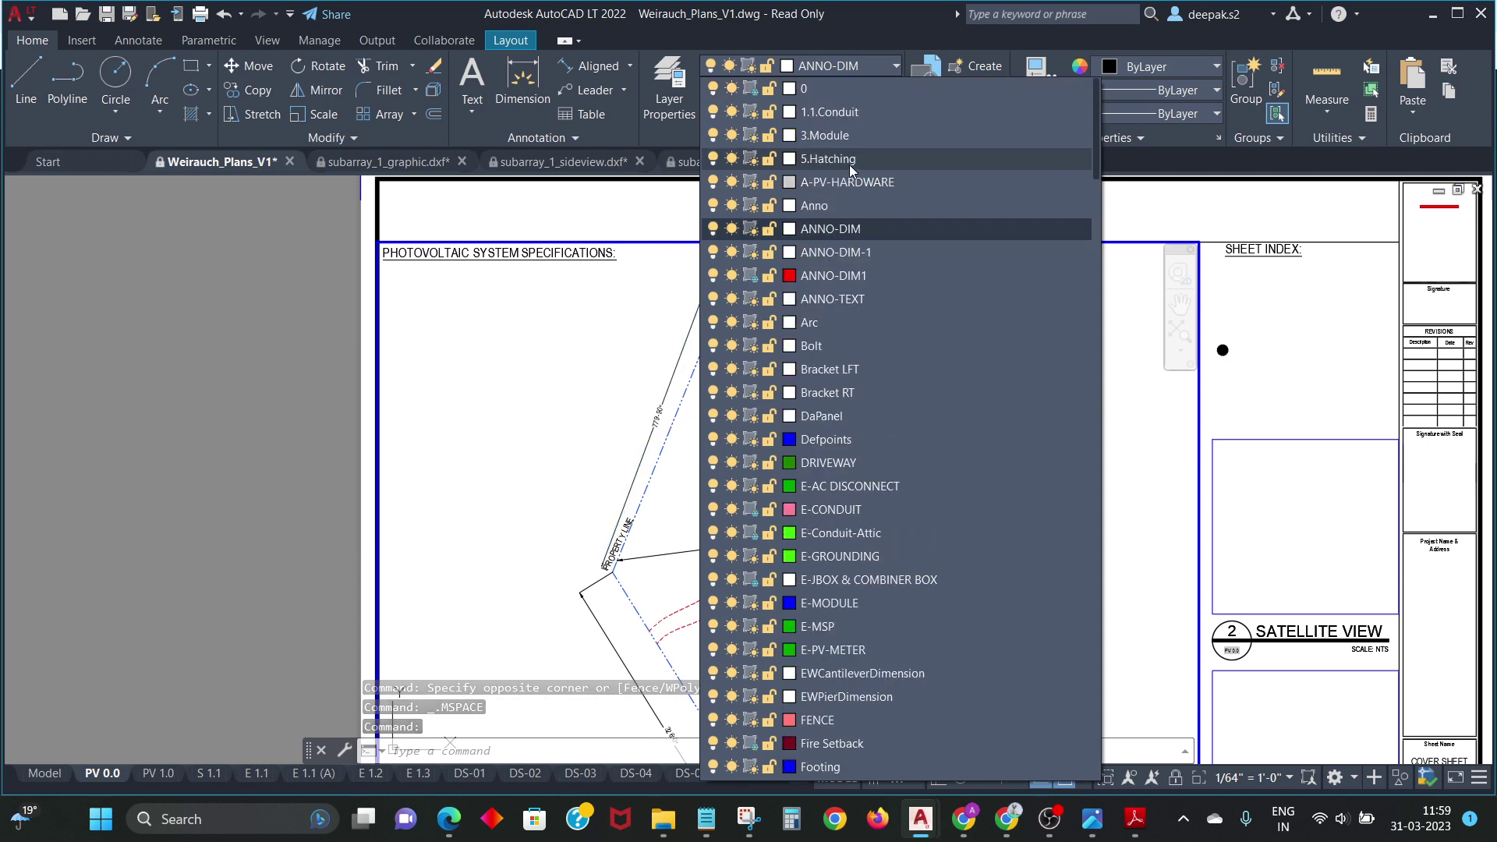
left_click(833, 298)
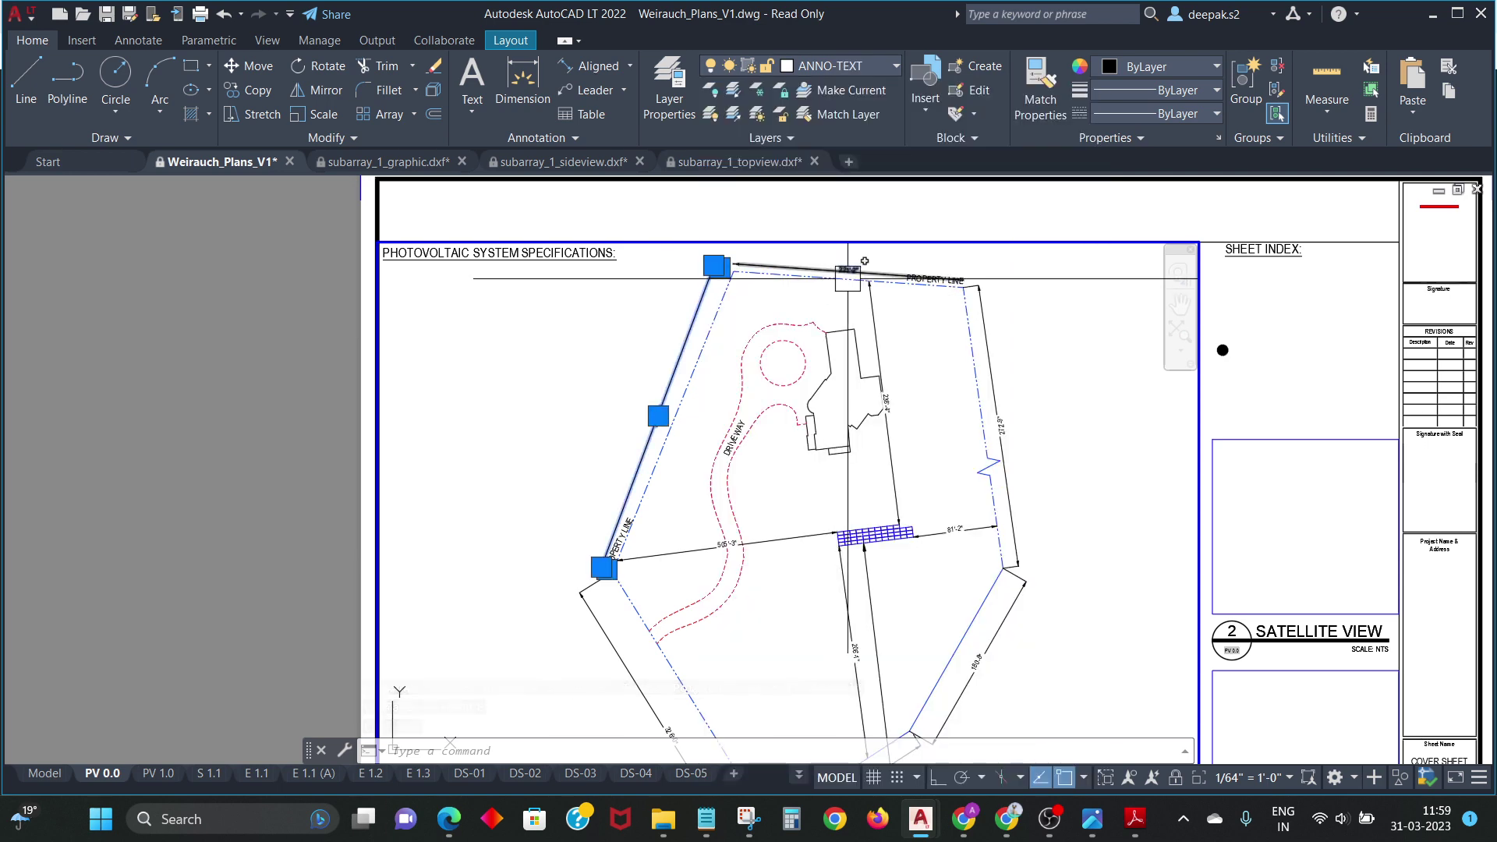
key("Escape")
- Reassign the left property line to the Anno layer and exit the viewport to paper space
left_click(684, 362)
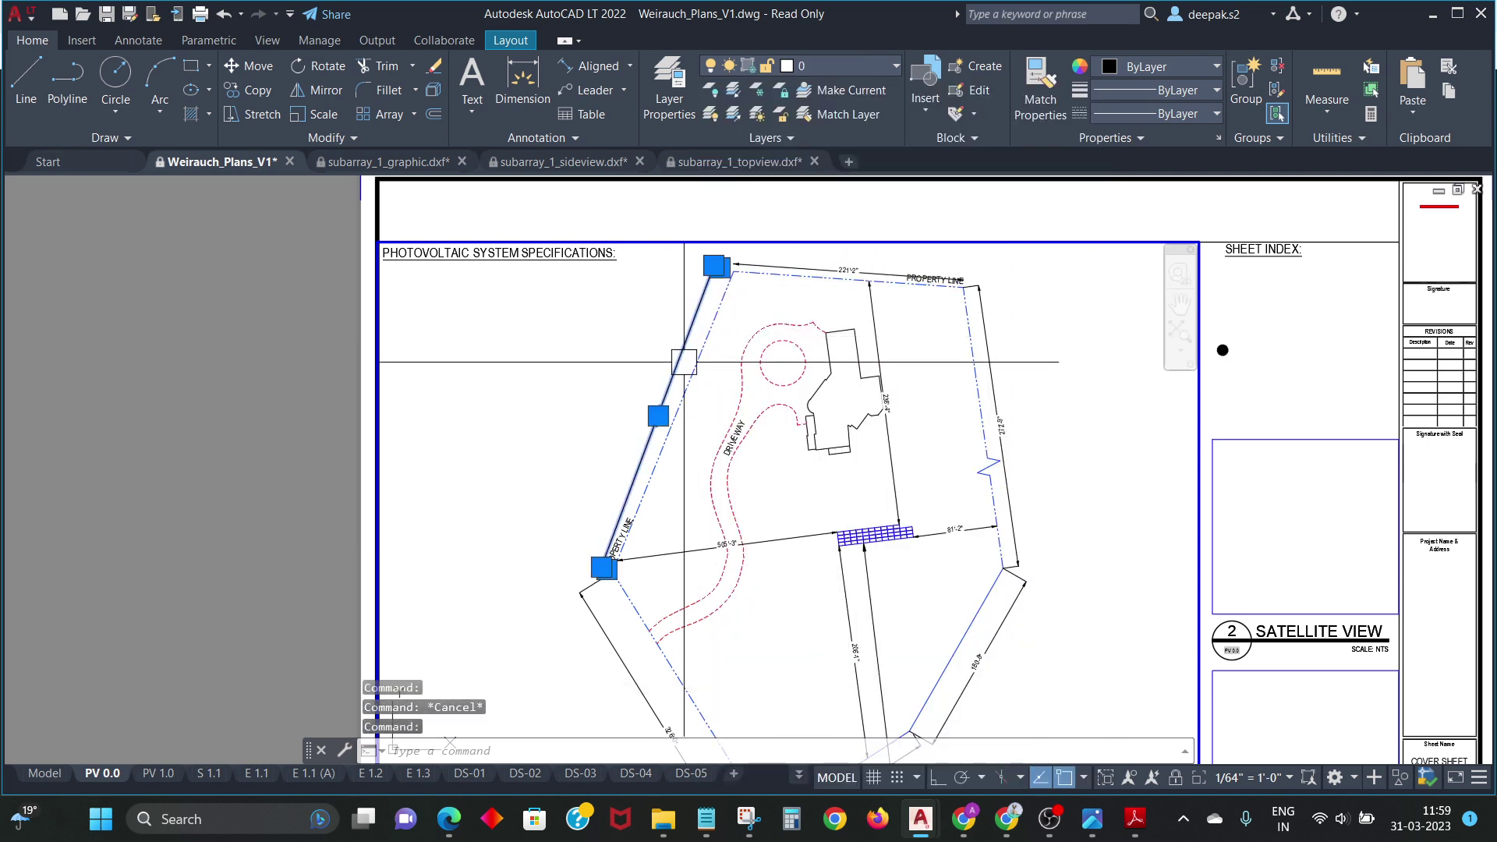
left_click(834, 66)
scroll(822, 189, "up", 3)
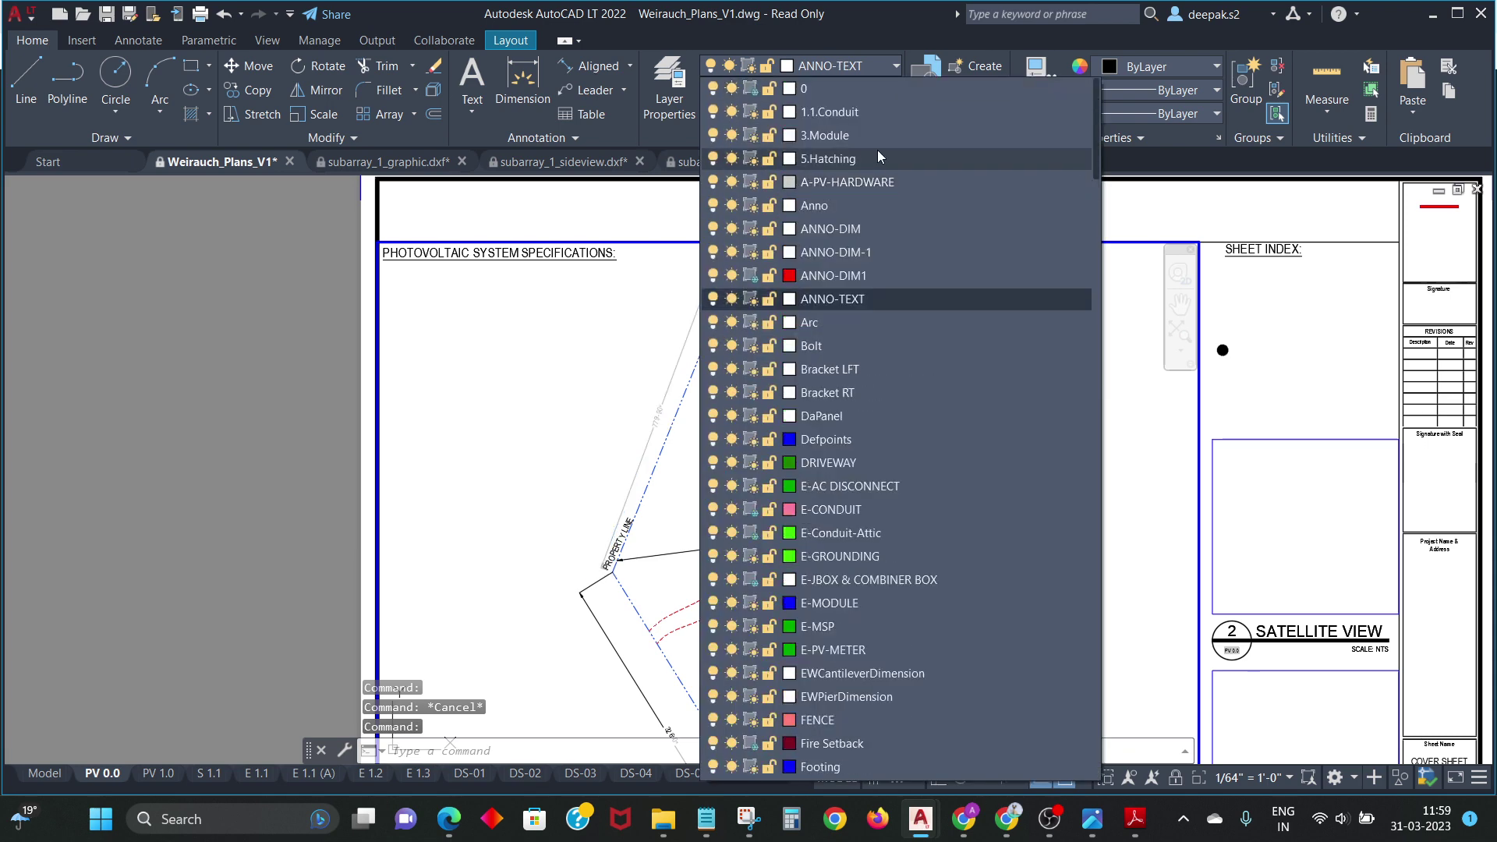
left_click(855, 209)
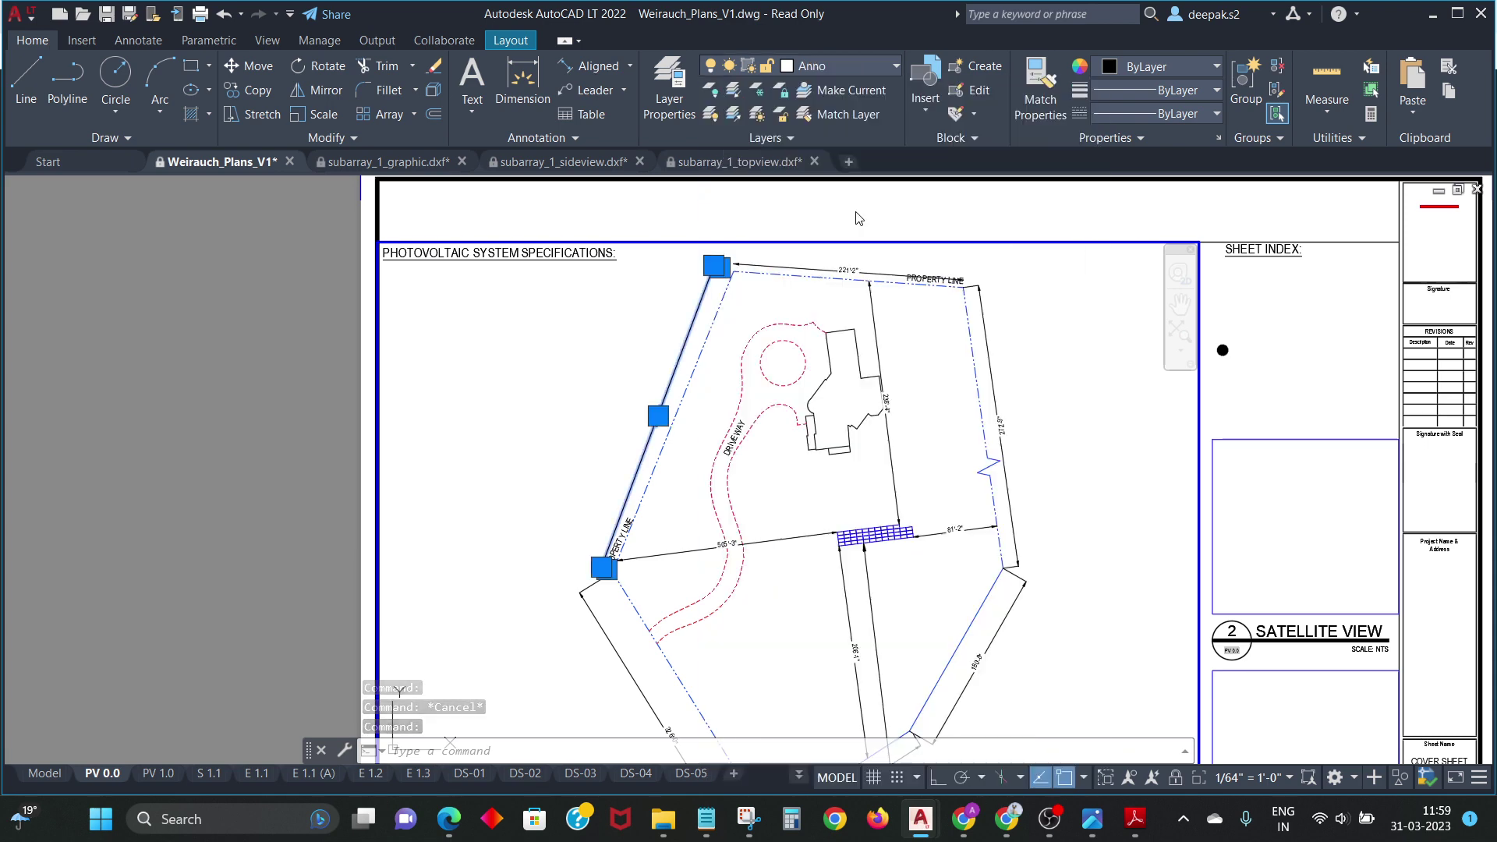
left_click(861, 69)
scroll(873, 326, "up", 2)
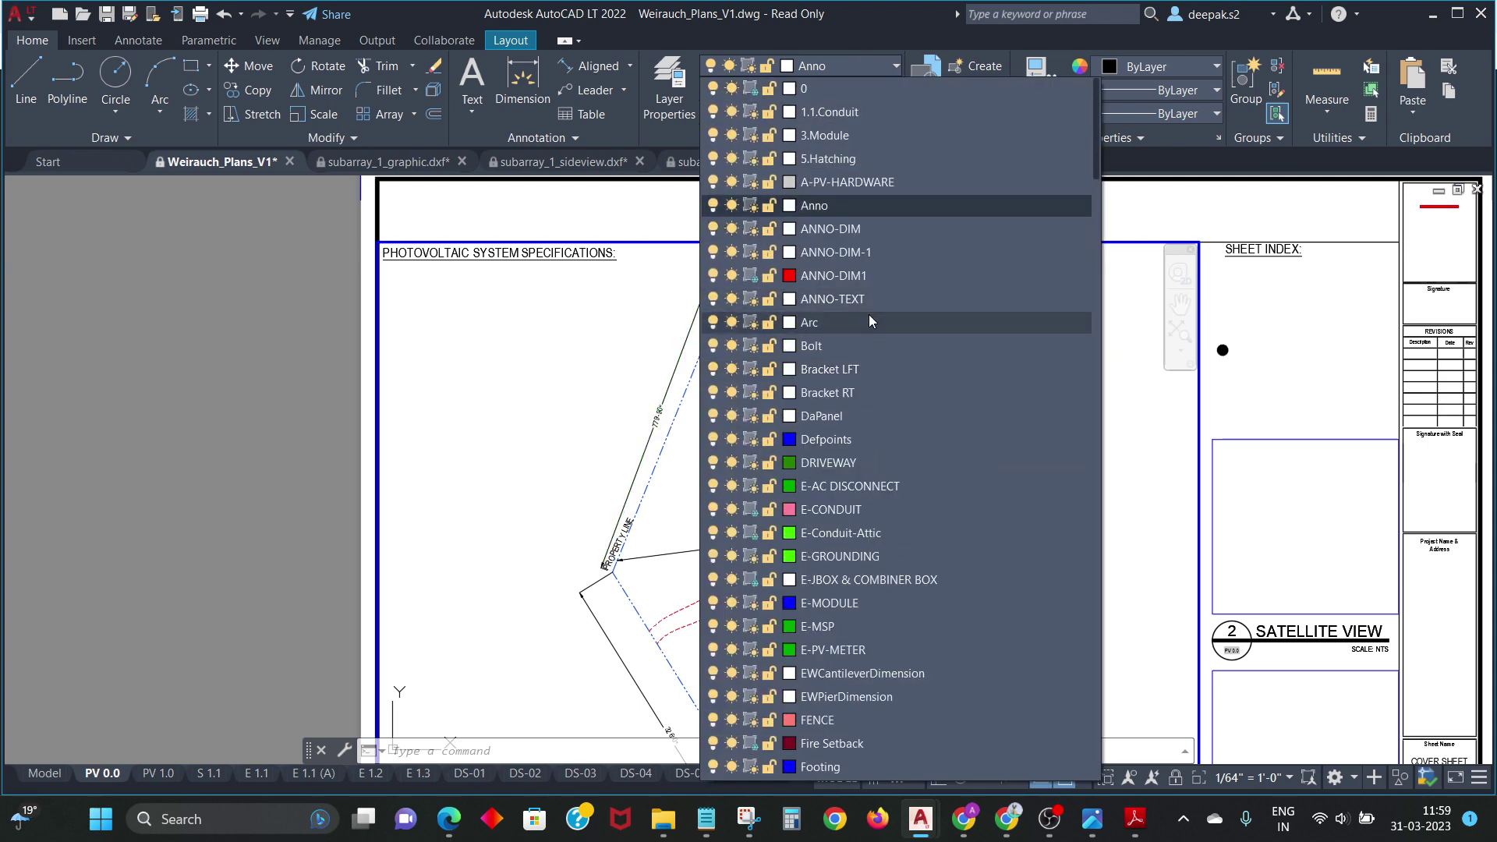
key("Escape")
key("Escape")
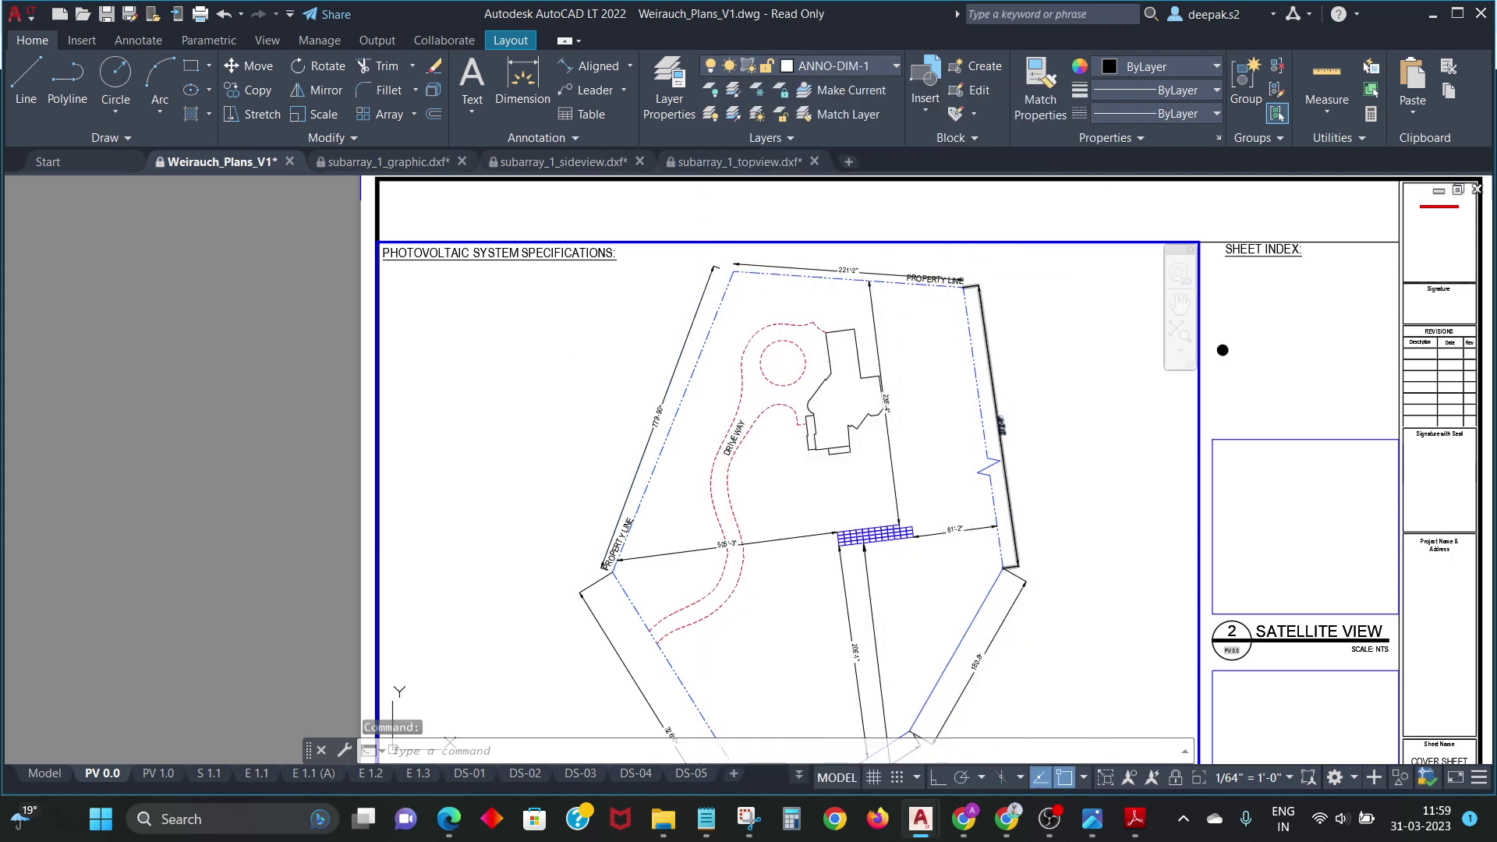
type("ps")
key("Return")
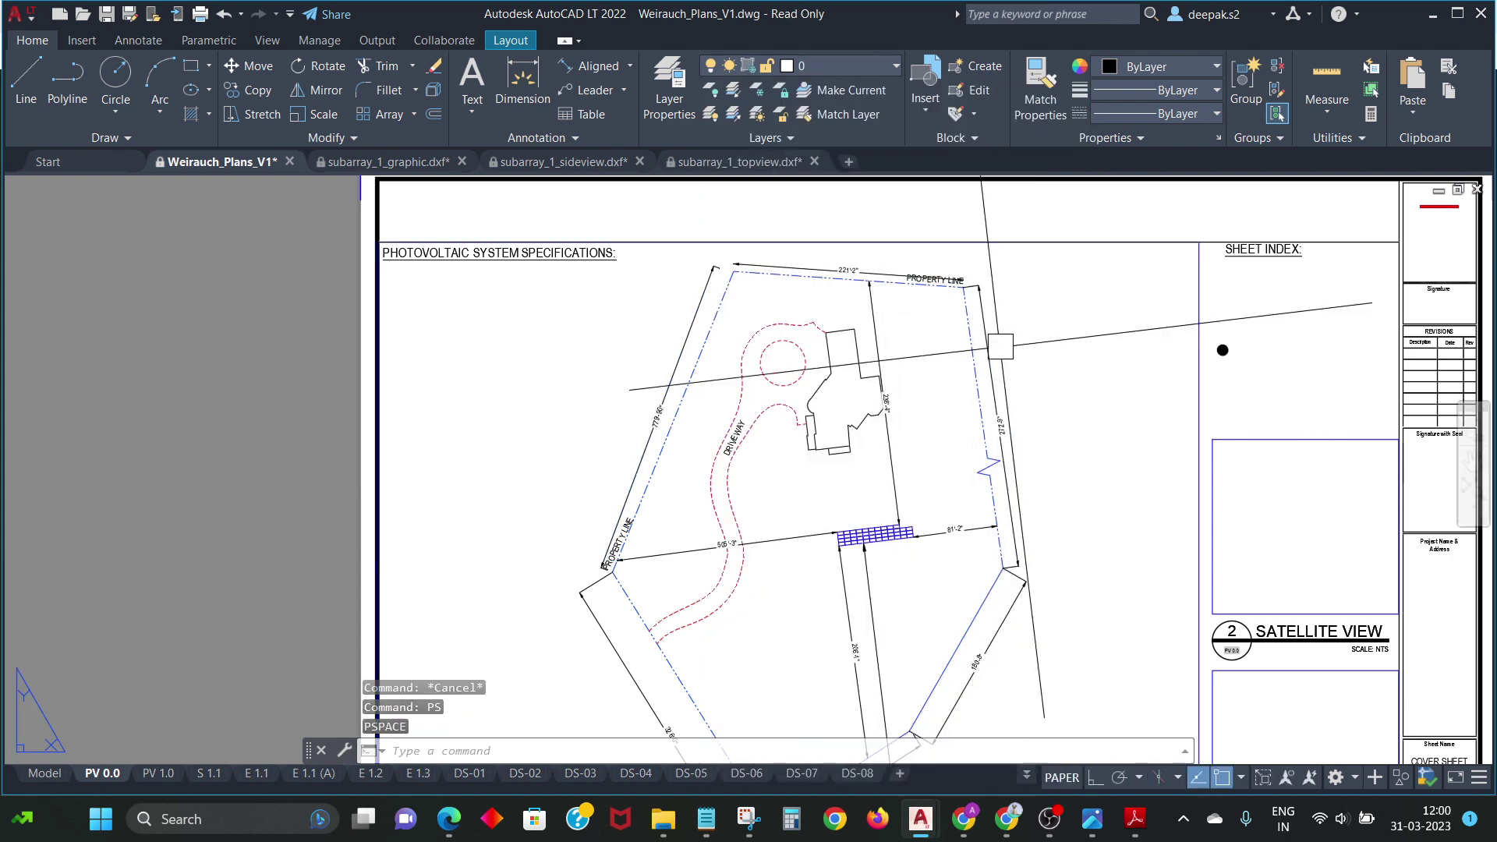
- Window-select the meter symbol (M box over circle) in the legend and copy it
middle_click_drag(696, 513, 617, 415)
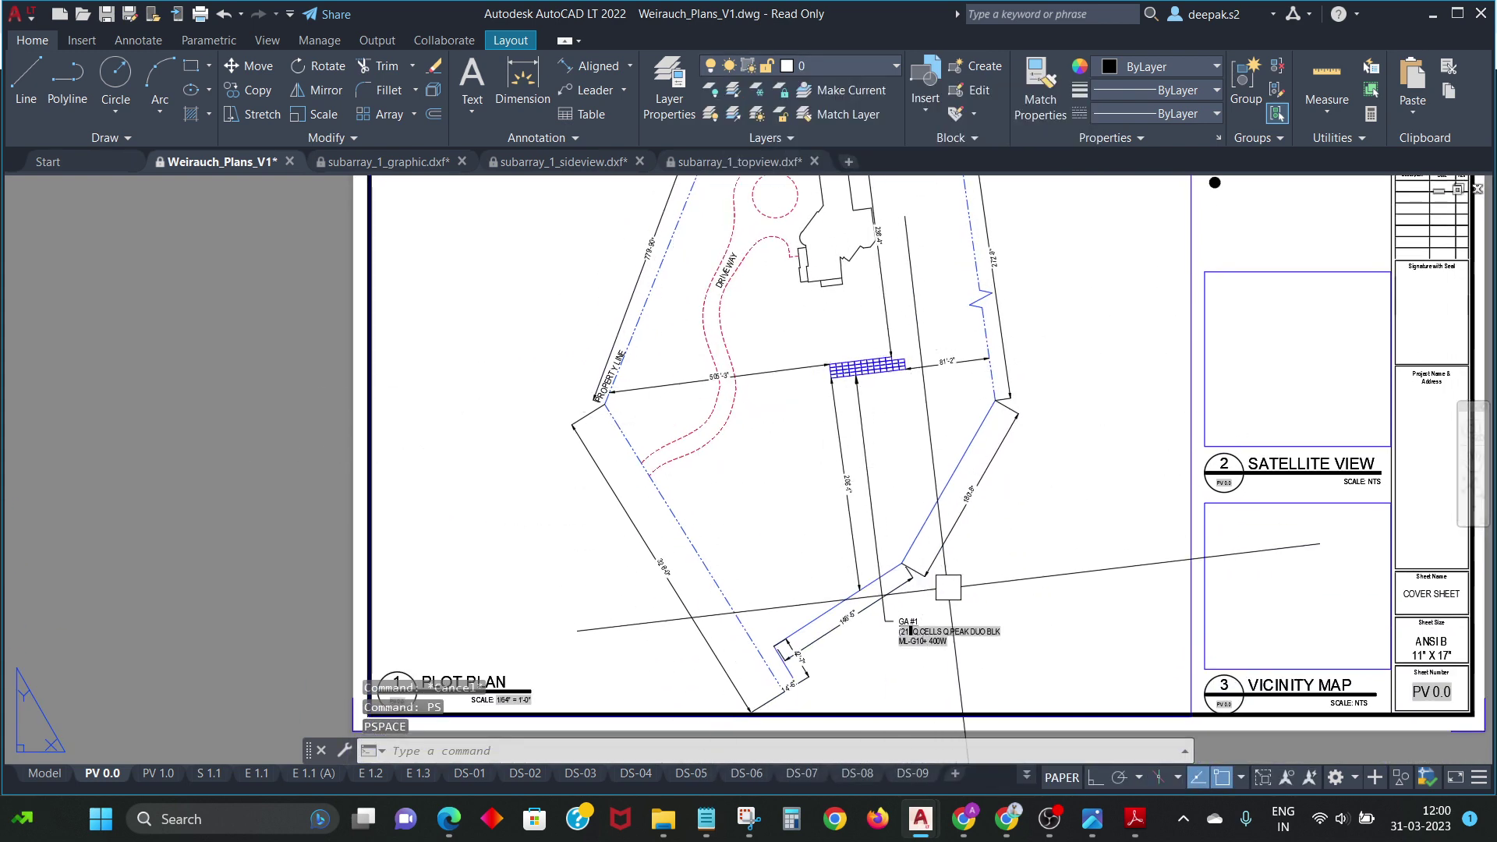
scroll(885, 373, "up", 3)
scroll(826, 312, "down", 5)
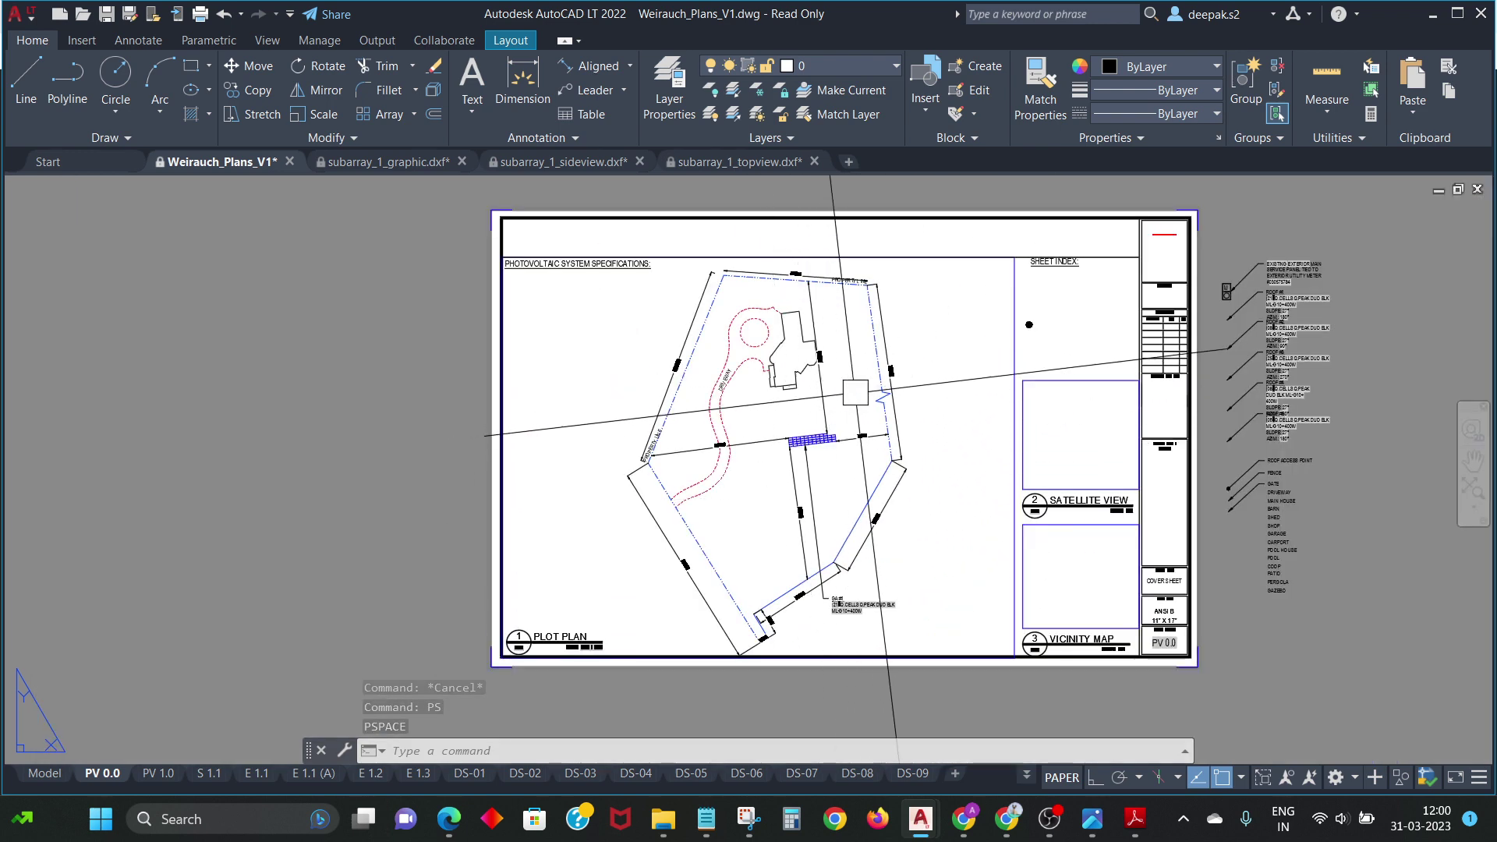
scroll(855, 366, "up", 4)
scroll(722, 447, "up", 4)
scroll(785, 466, "down", 4)
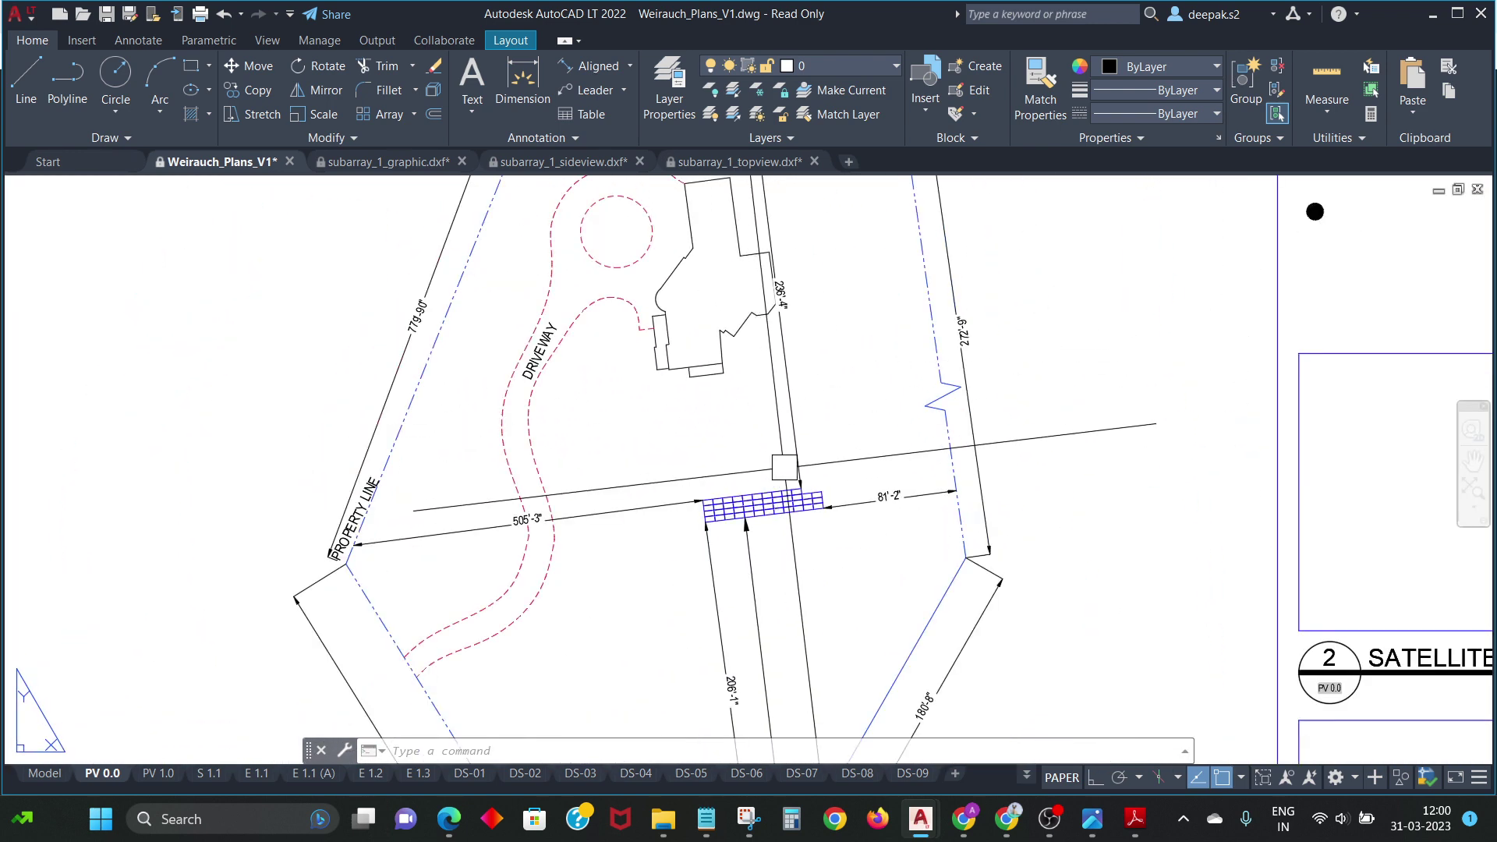
scroll(774, 388, "down", 5)
scroll(1116, 332, "up", 5)
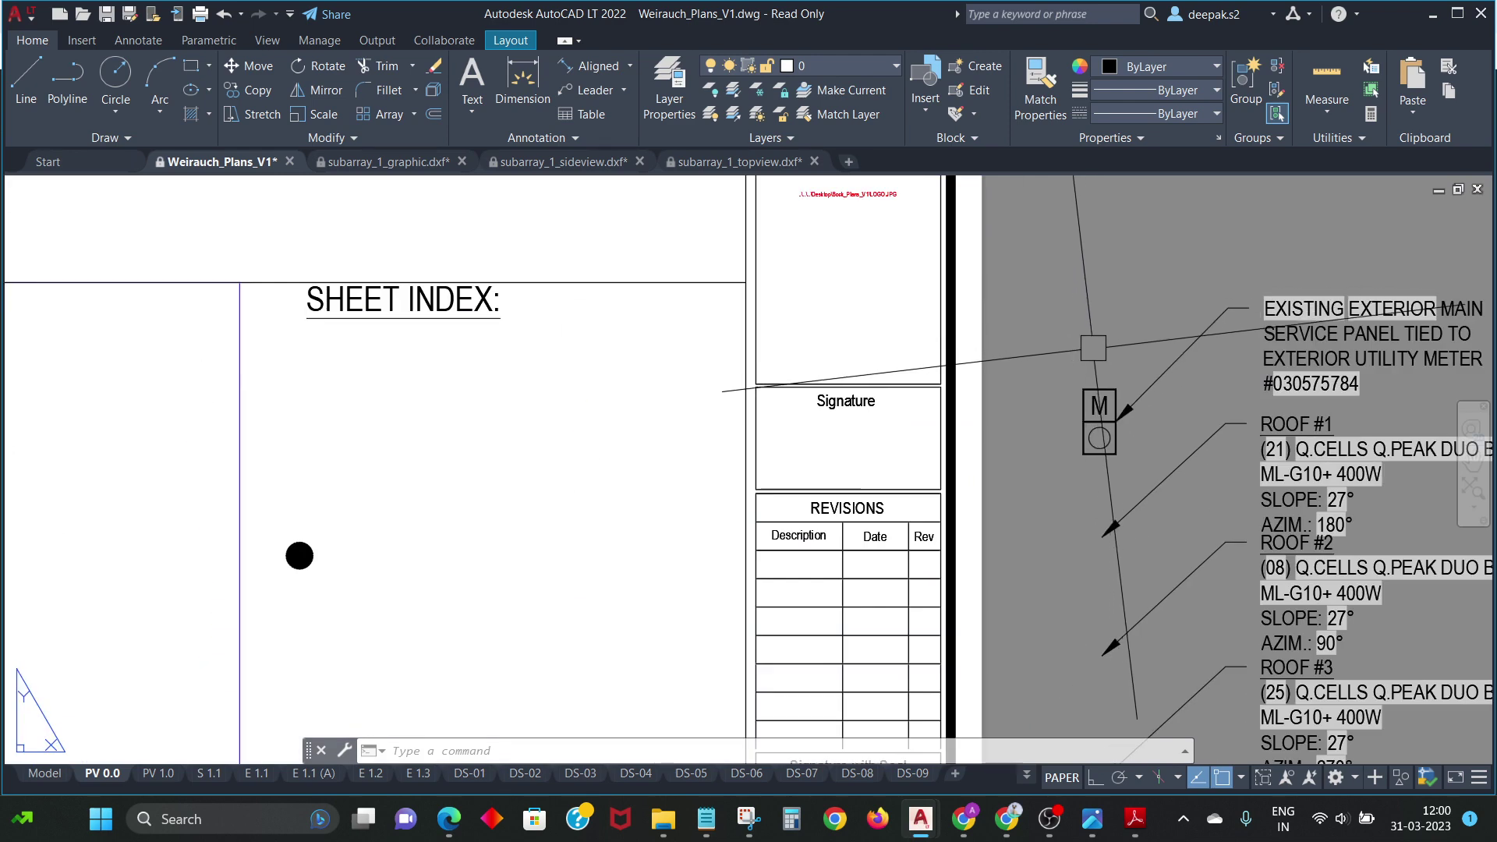
scroll(1116, 332, "up", 2)
left_click(1116, 331)
left_click(1119, 625)
key("ctrl+c")
- Paste the meter symbol rotated to follow the service line, placed near the house
scroll(1119, 624, "down", 3)
scroll(779, 525, "down", 2)
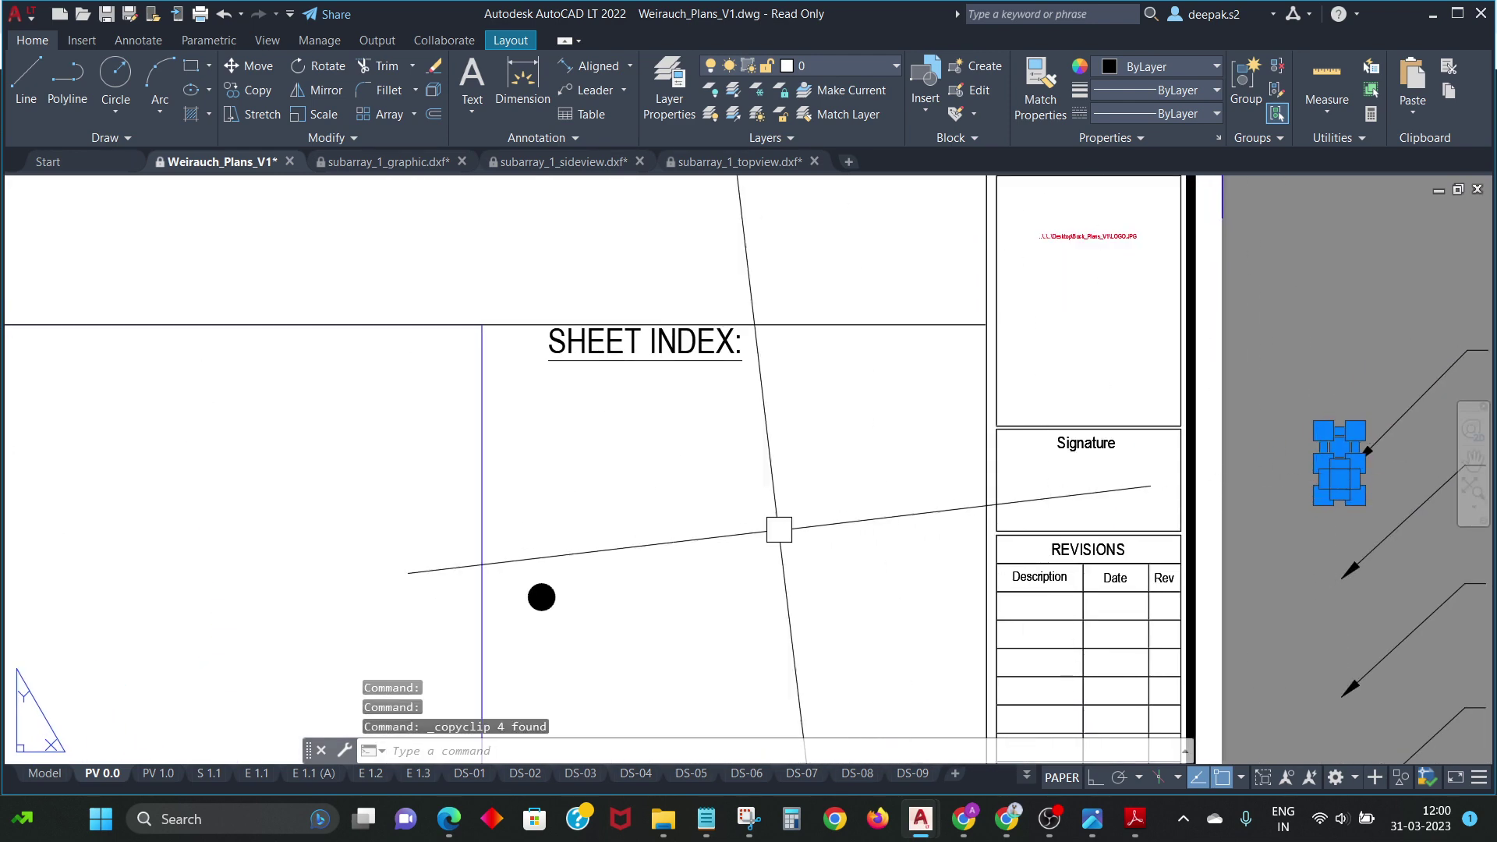
key("ctrl+v")
scroll(270, 647, "down", 2)
middle_click_drag(269, 647, 1091, 507)
scroll(710, 620, "up", 5)
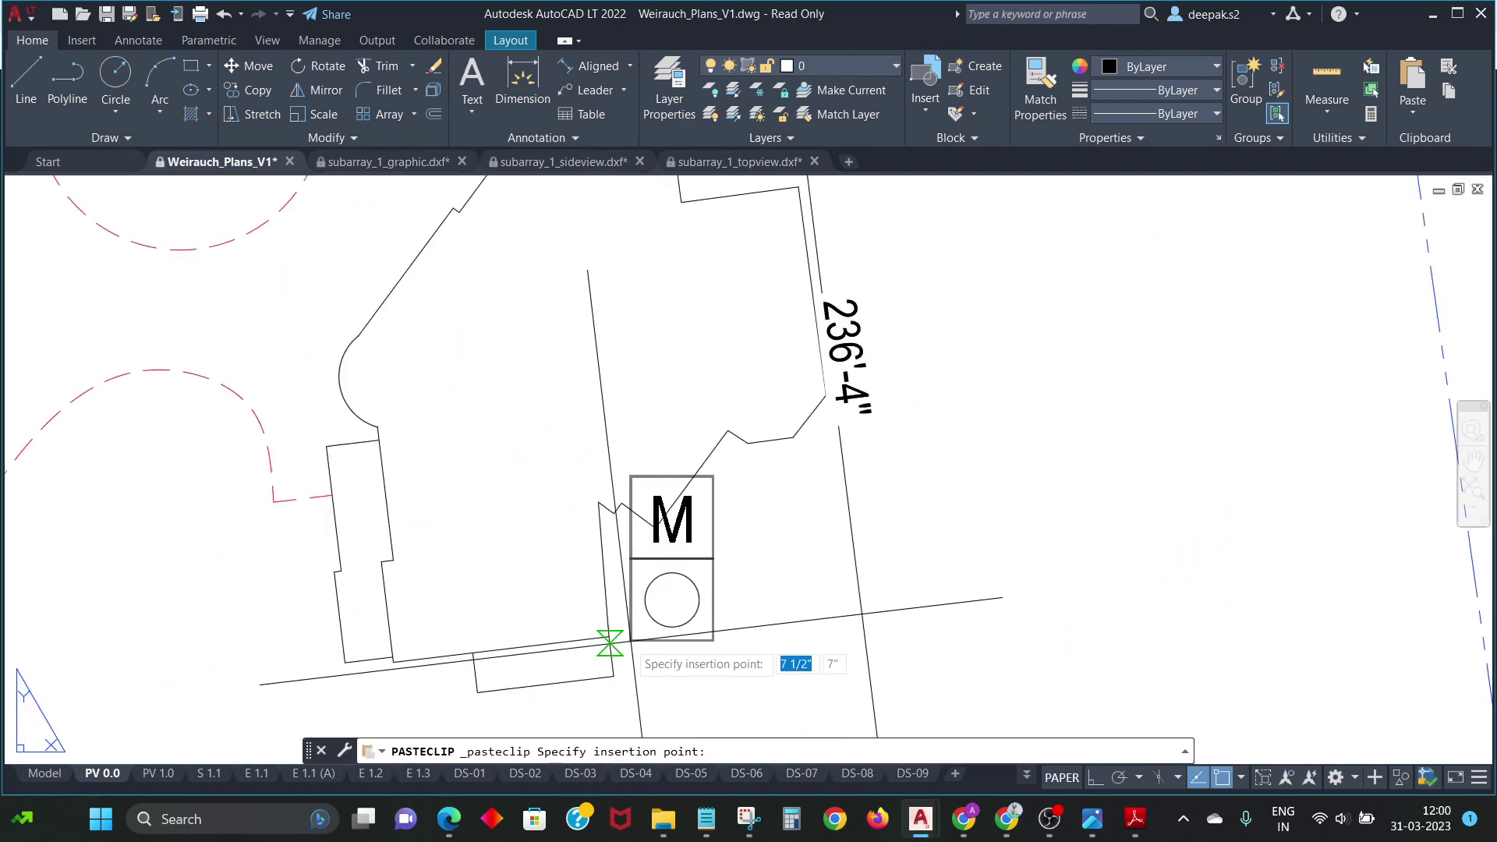
scroll(679, 617, "up", 1)
type("r")
key("Return")
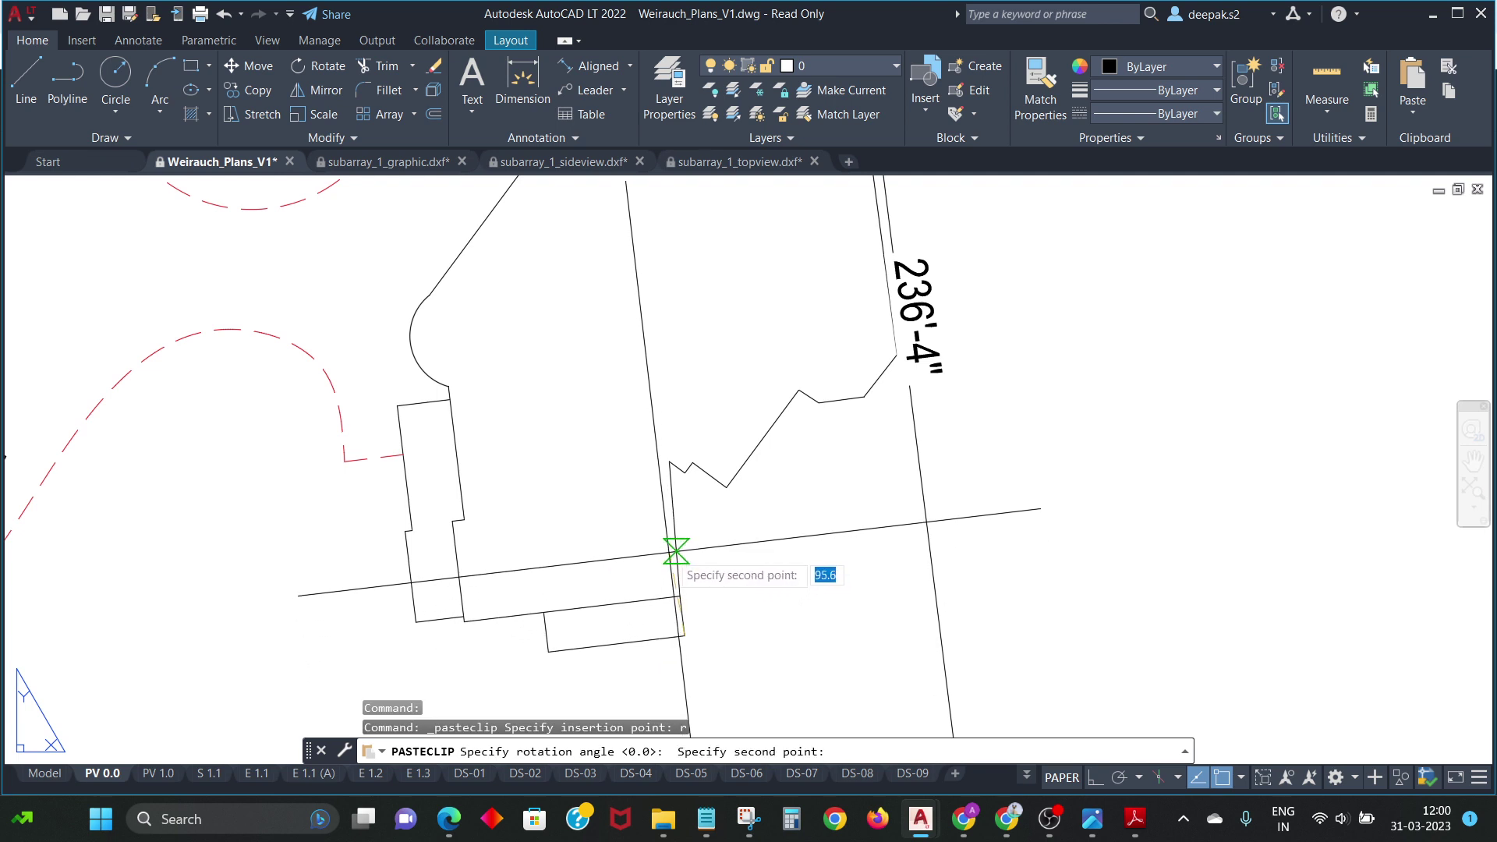
left_click(676, 550)
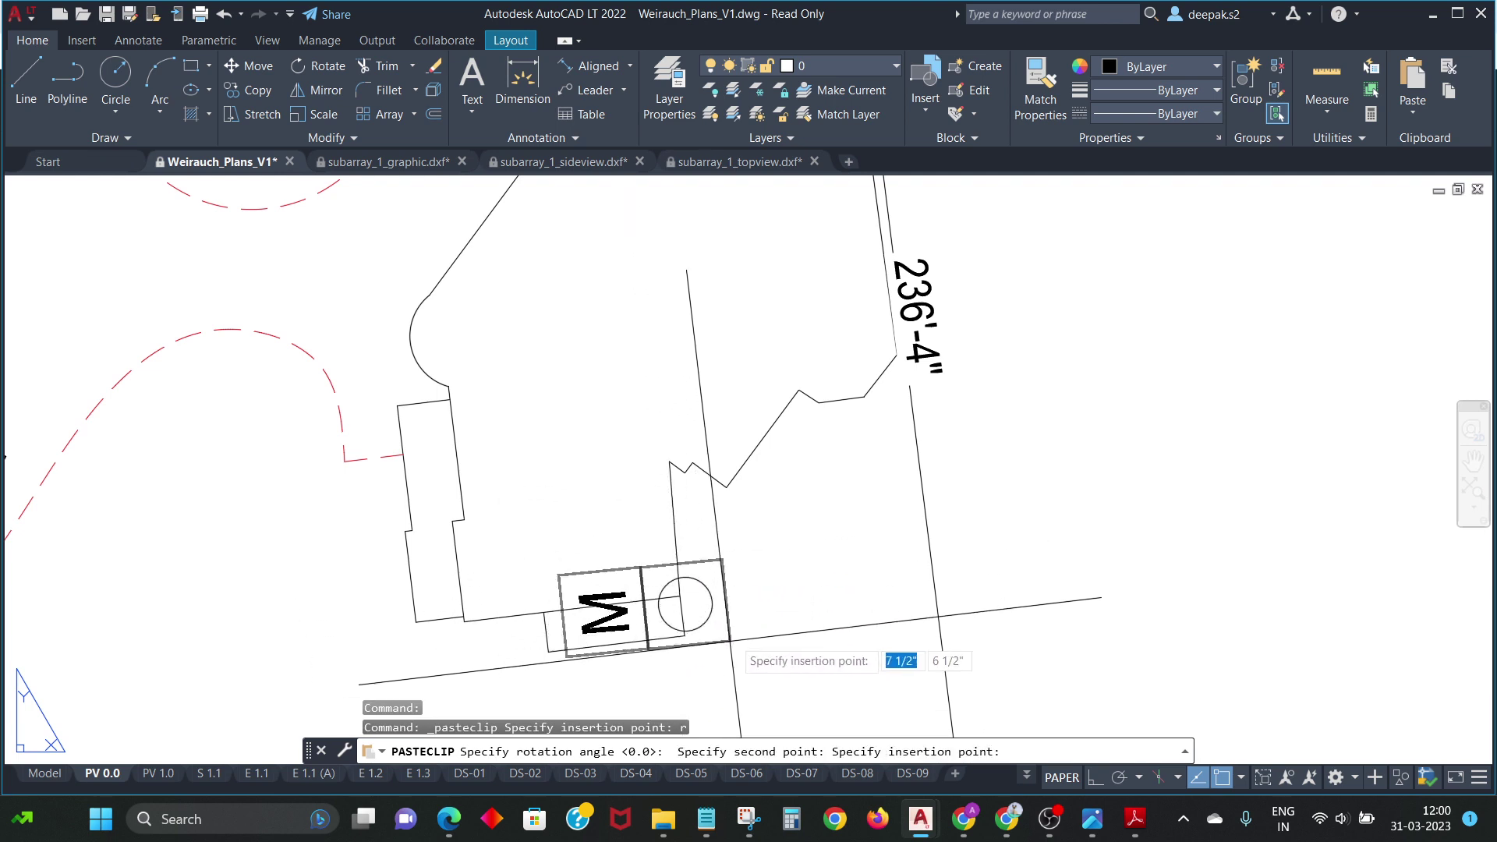
left_click(768, 630)
- Move the pasted meter symbol closer to the house wall
scroll(634, 527, "up", 2)
left_click(634, 527)
left_click(595, 613)
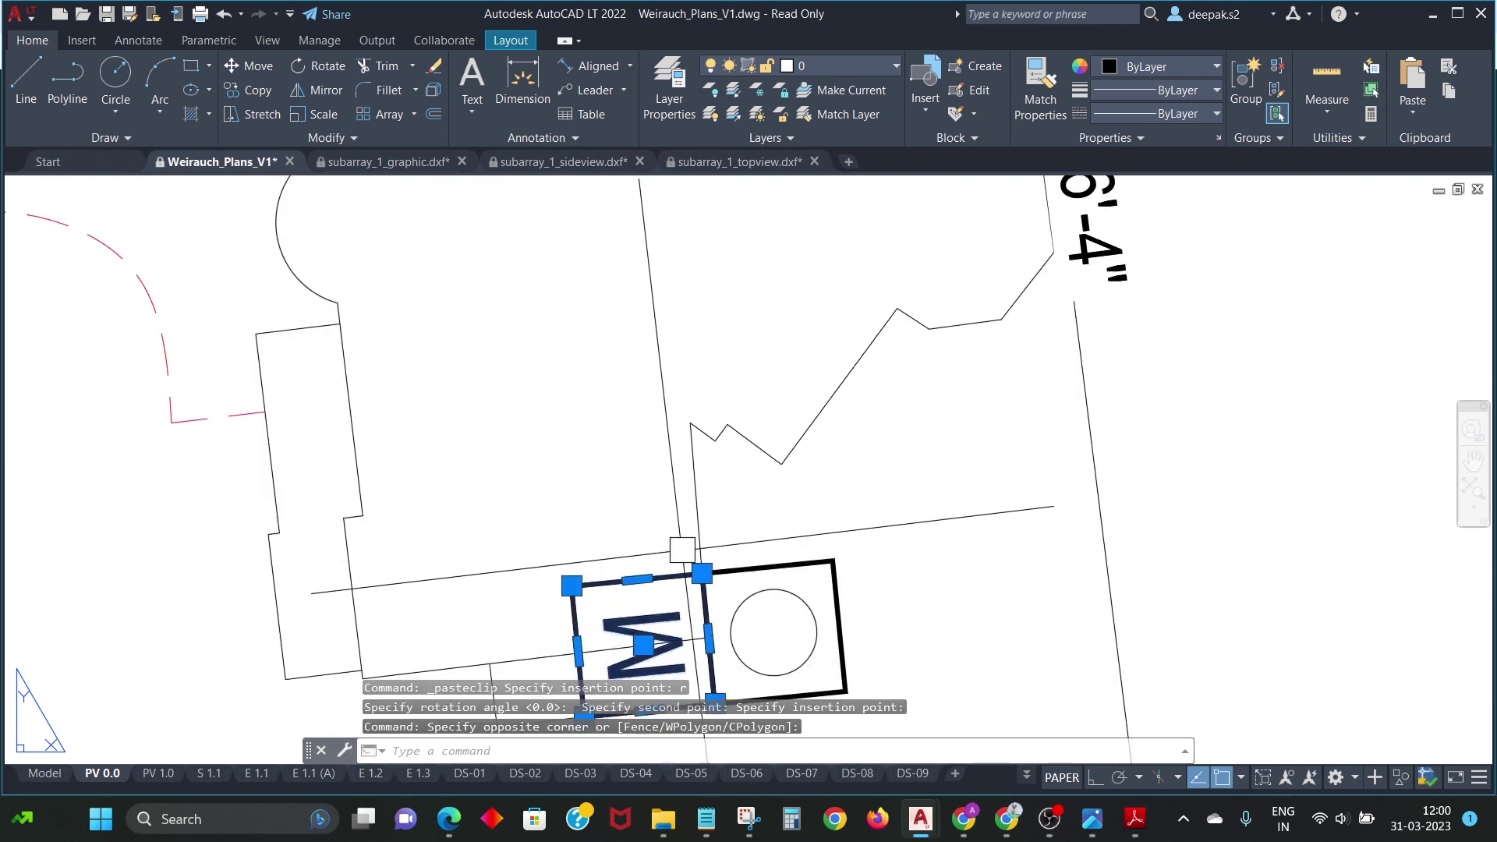
scroll(730, 539, "down", 1)
scroll(779, 536, "up", 2)
middle_click_drag(779, 536, 967, 422)
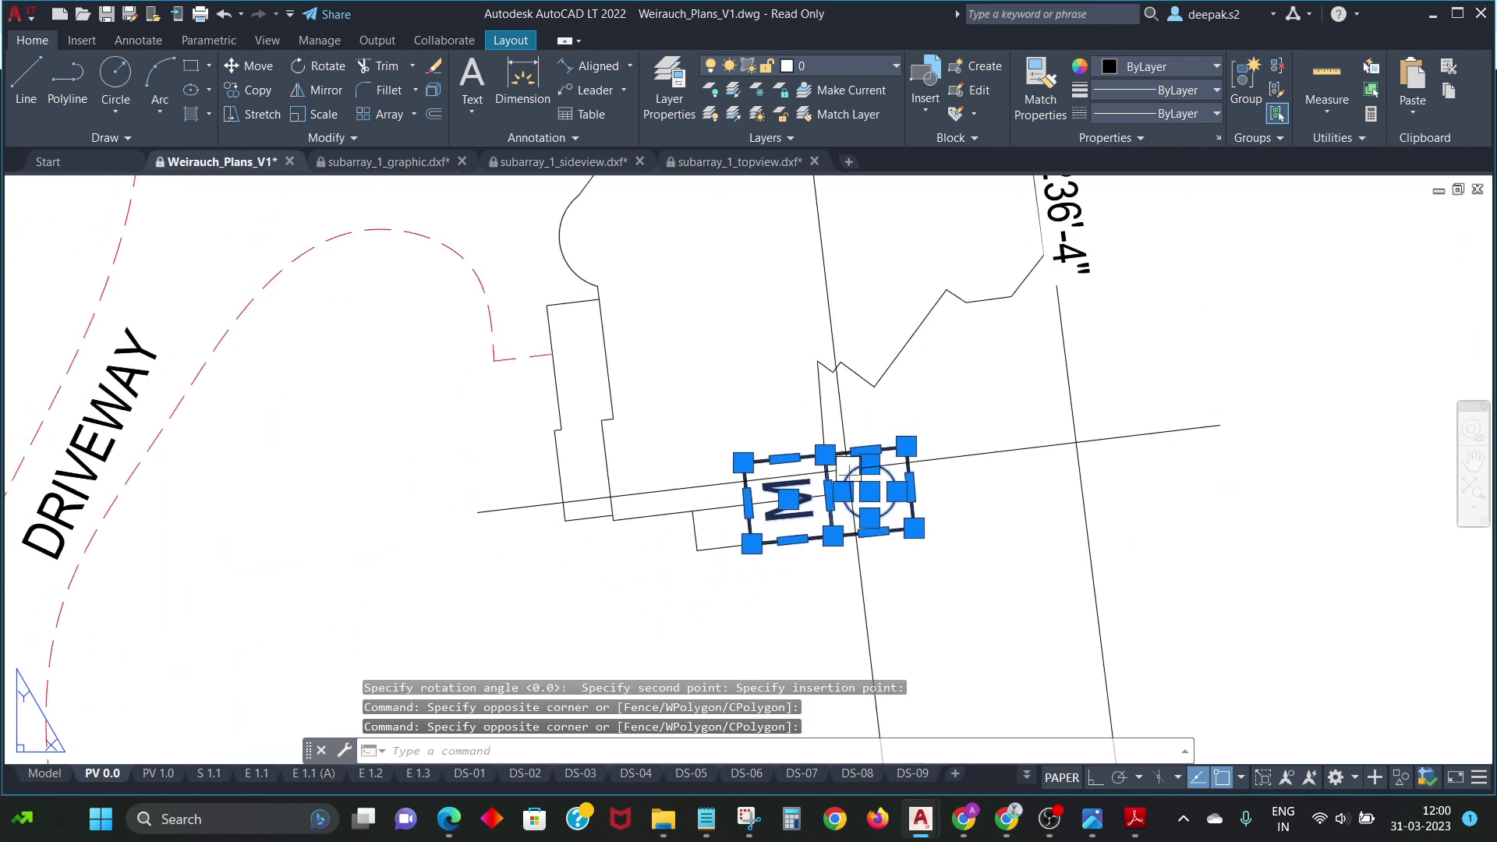
type("m")
key("Return")
left_click(993, 423)
left_click(971, 571)
- ALIGN the meter symbol to the house wall using two source and destination points
left_click(946, 595)
left_click(754, 588)
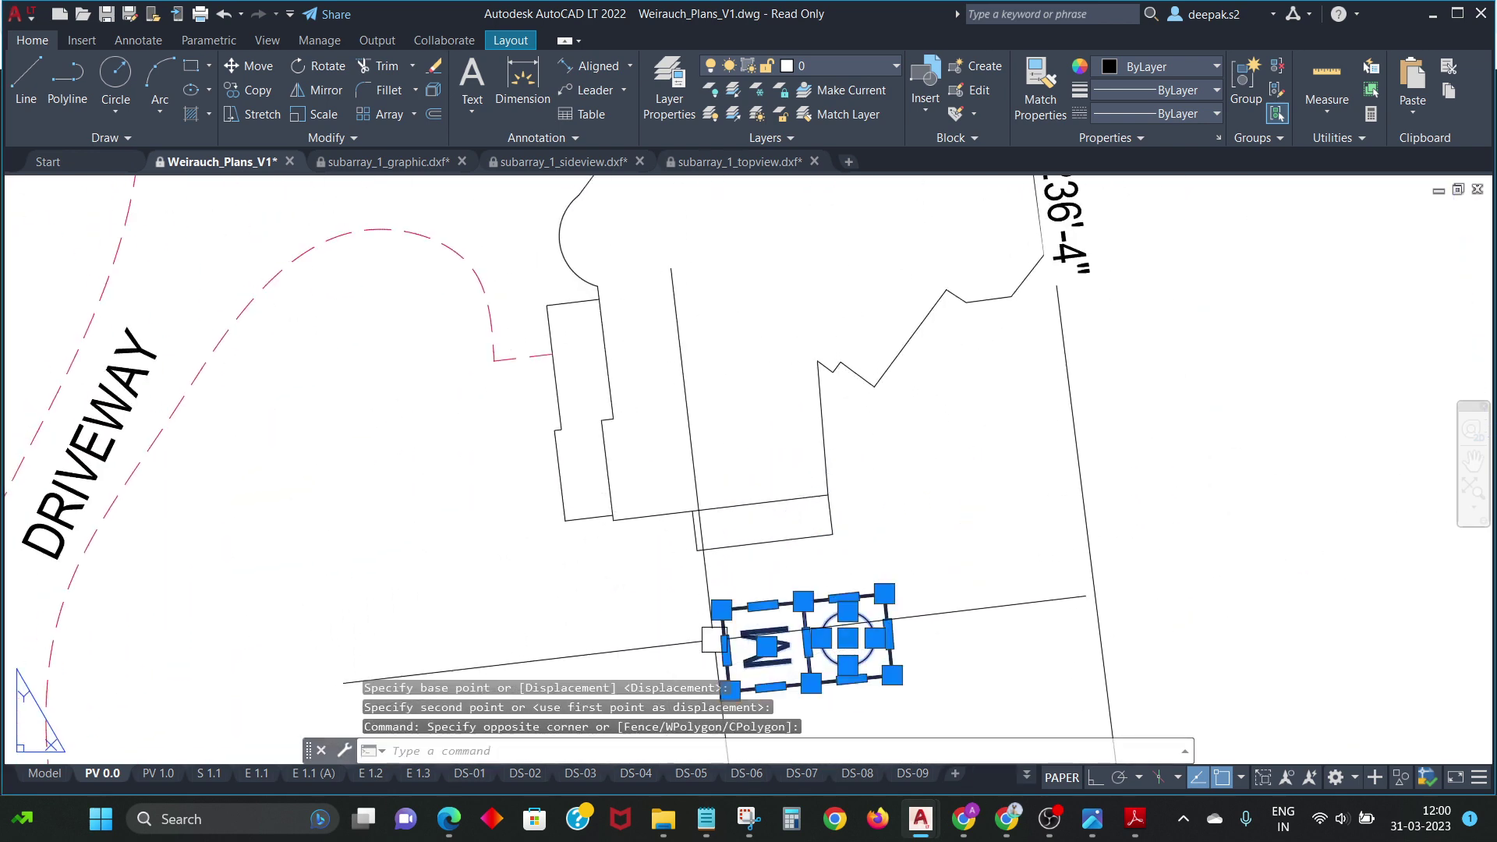
middle_click_drag(754, 588, 816, 531)
type("al")
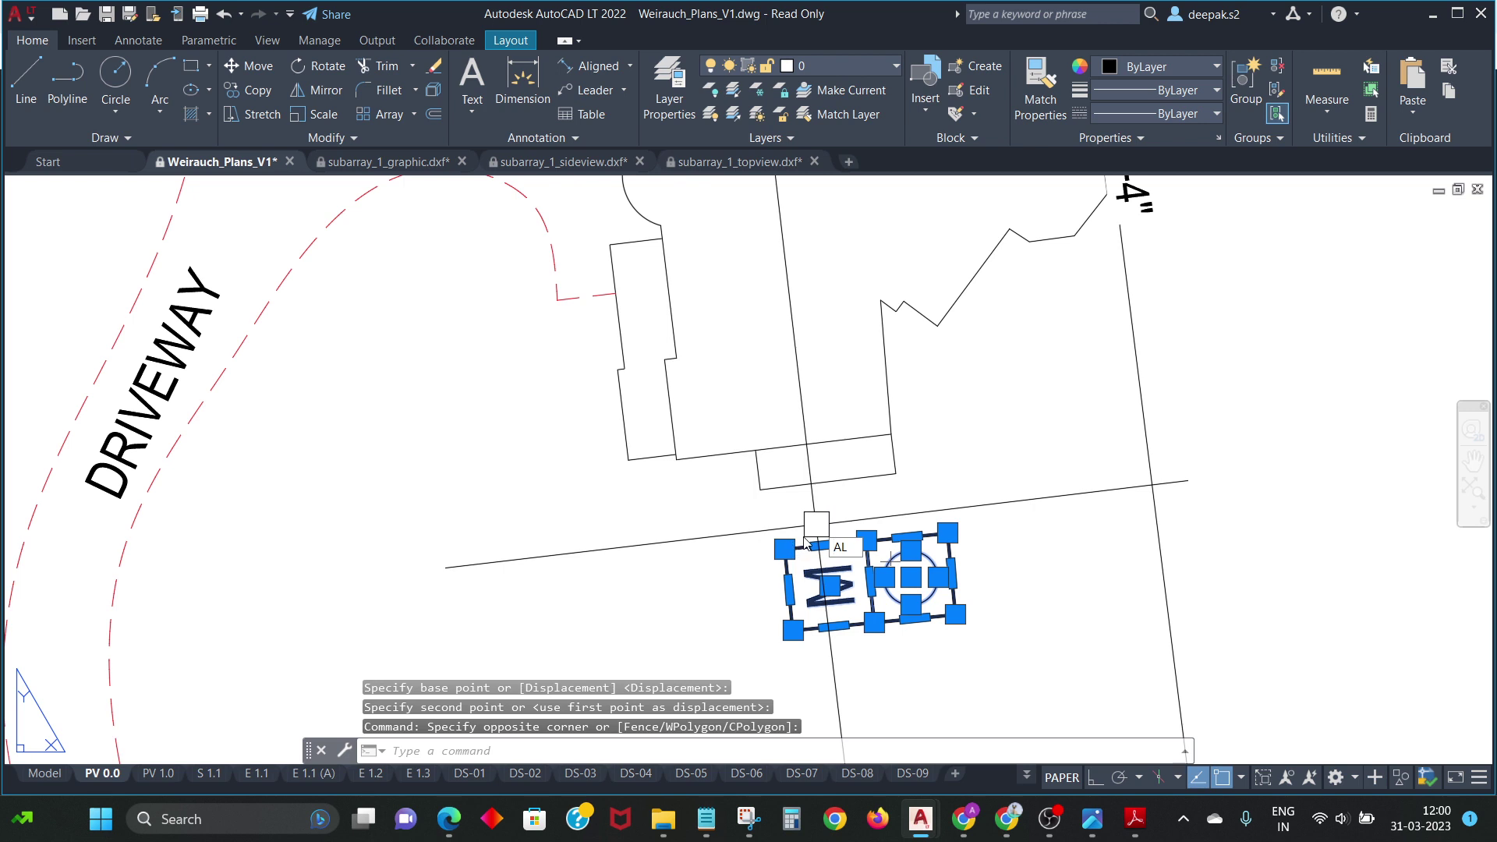
key("Return")
left_click(785, 546)
left_click(896, 474)
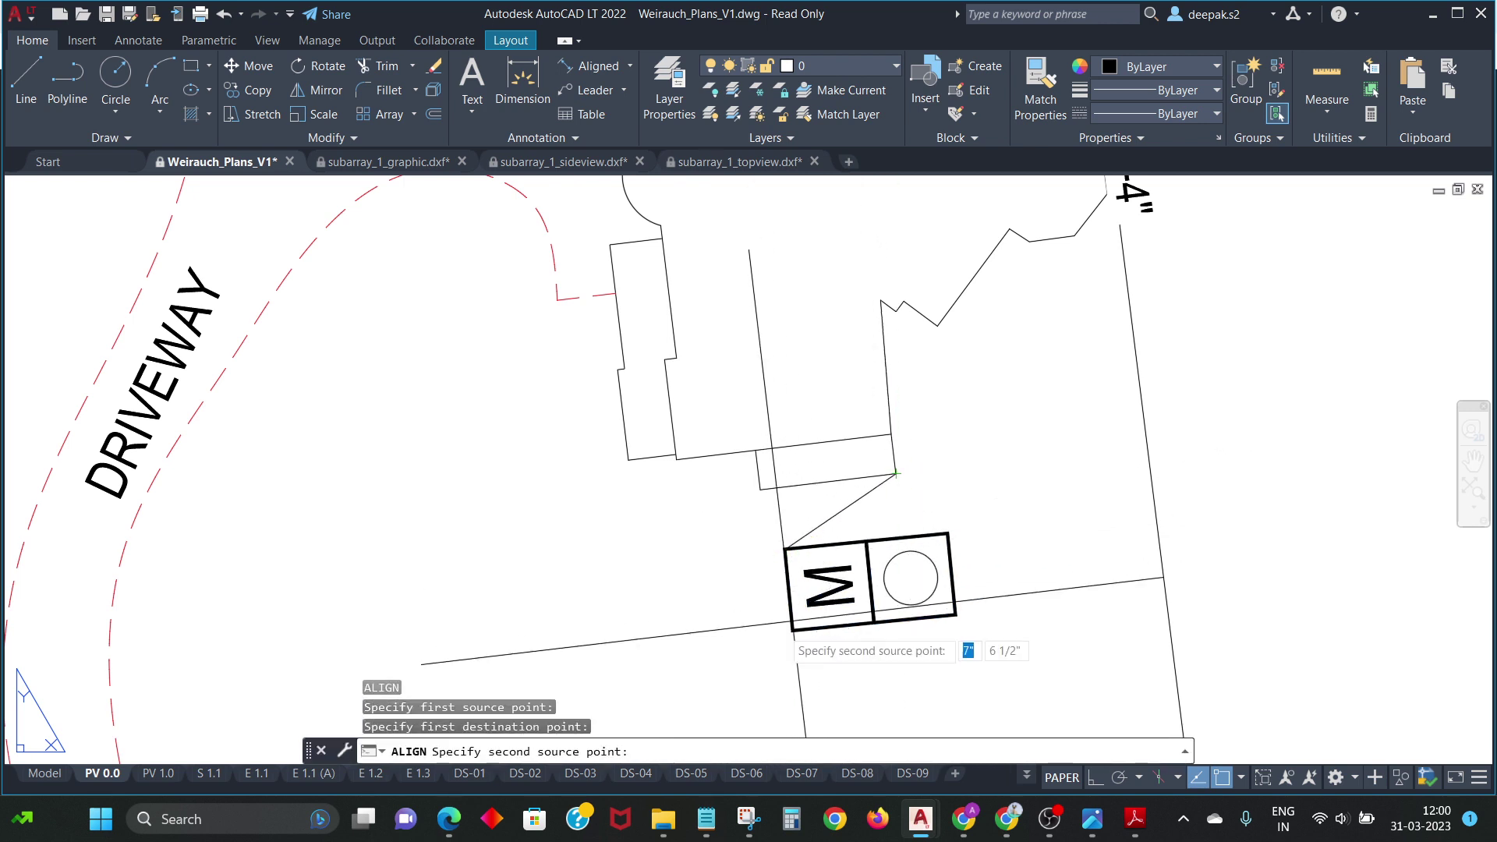
left_click(792, 630)
left_click(759, 489)
key("Return")
- Move the aligned meter symbol so it sits against the house corner
key("Return")
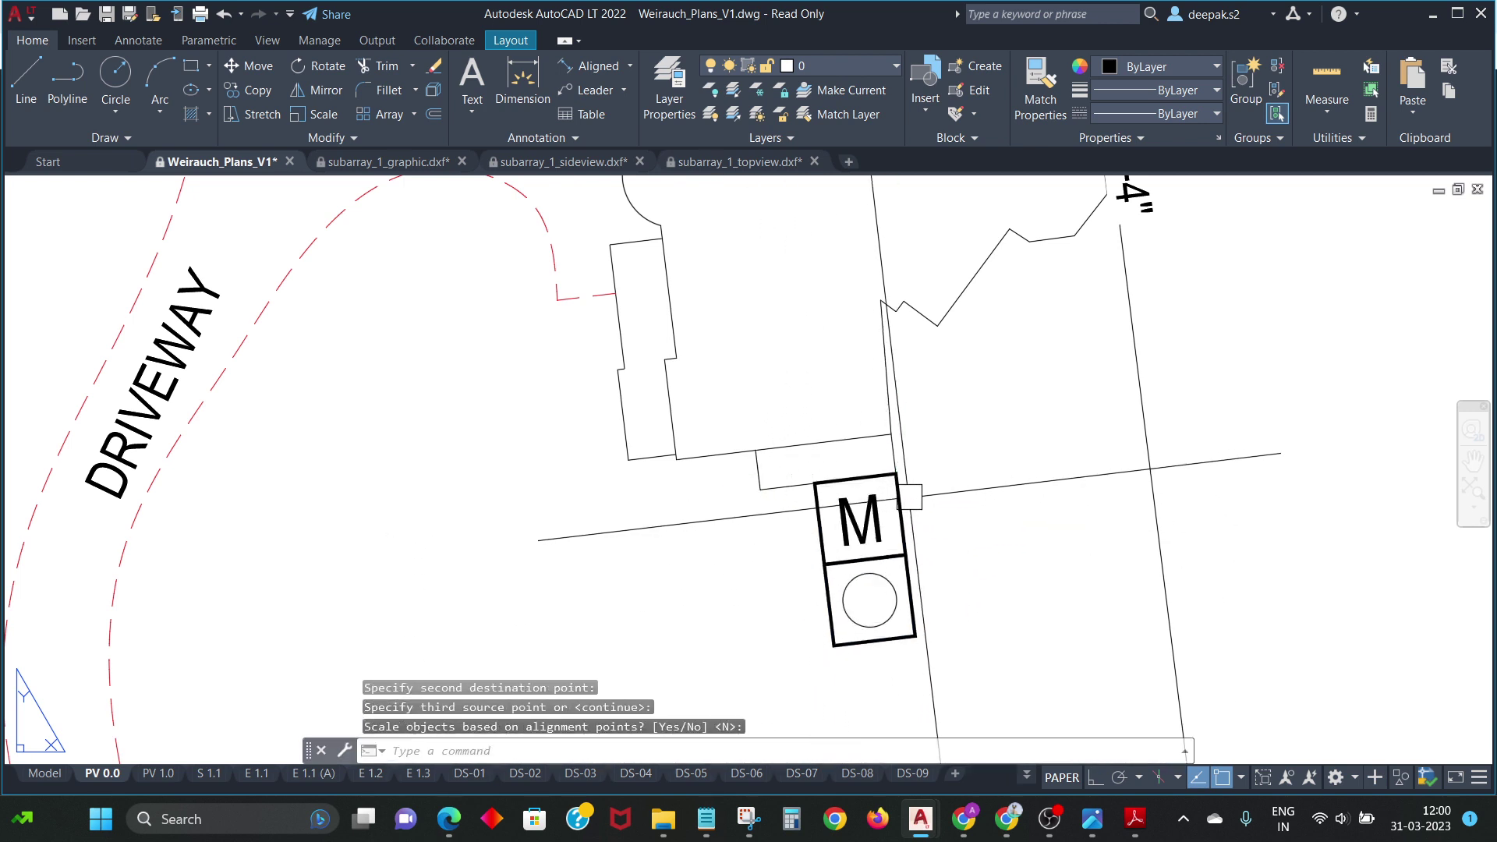
left_click_drag(817, 594, 831, 616)
middle_click_drag(829, 603, 691, 637)
type("m")
key("Return")
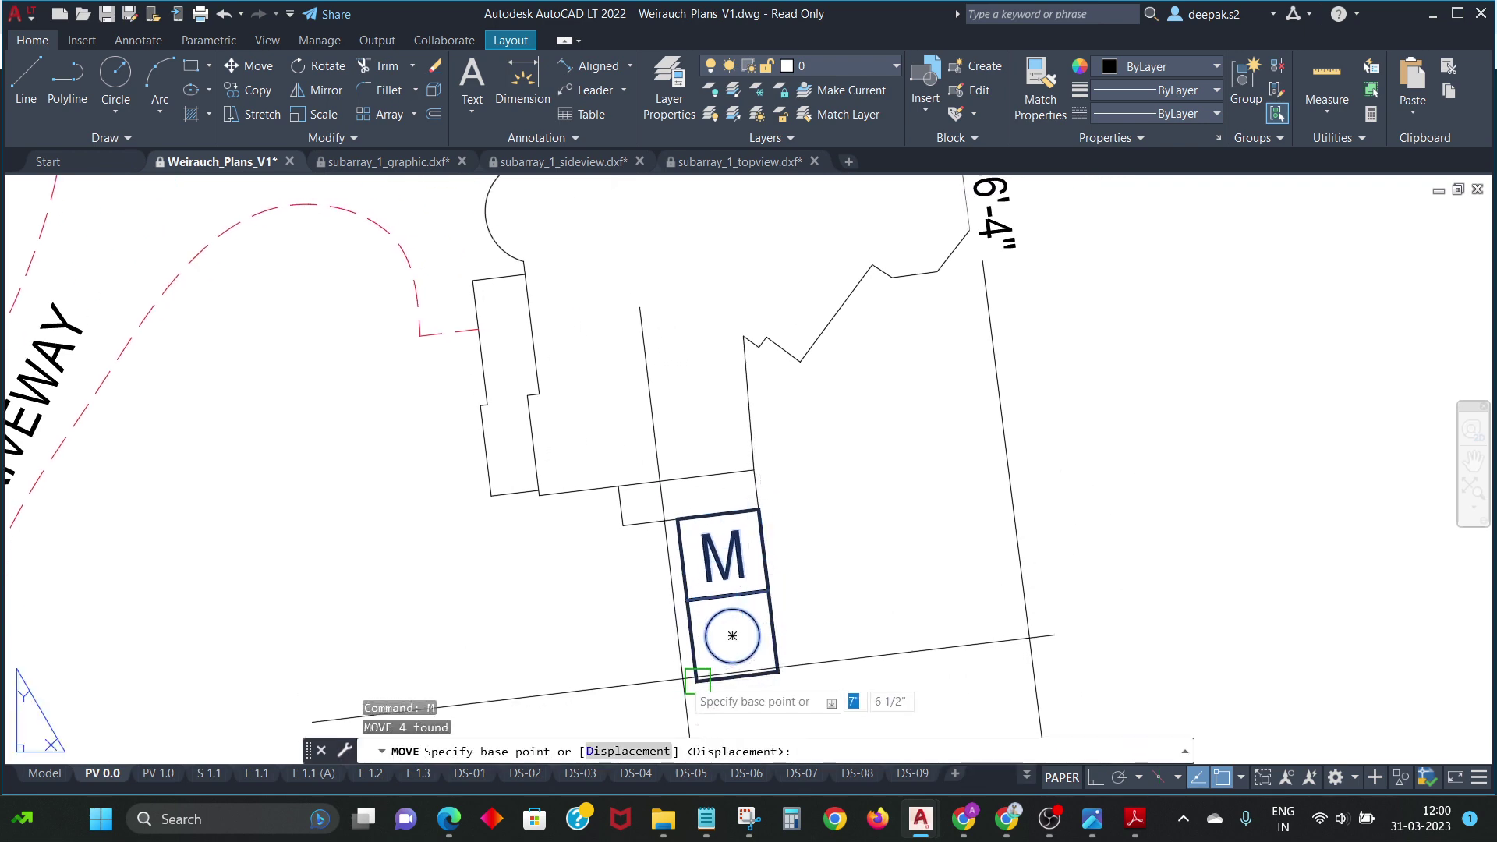
left_click(696, 680)
left_click(754, 501)
- Select the placed meter symbol to check it, then clear the selection
scroll(780, 518, "down", 5)
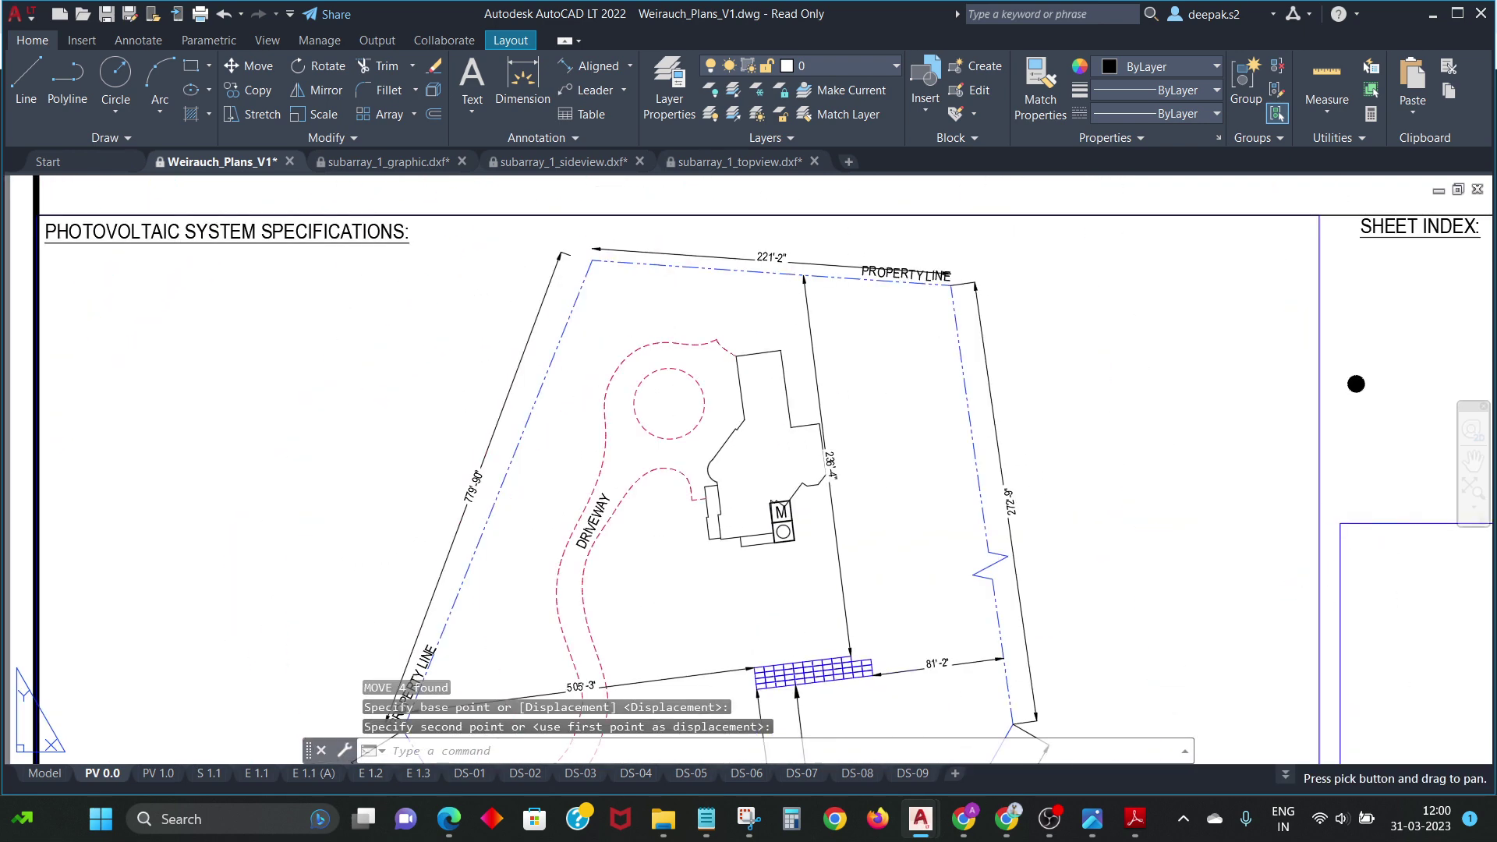
scroll(767, 614, "up", 5)
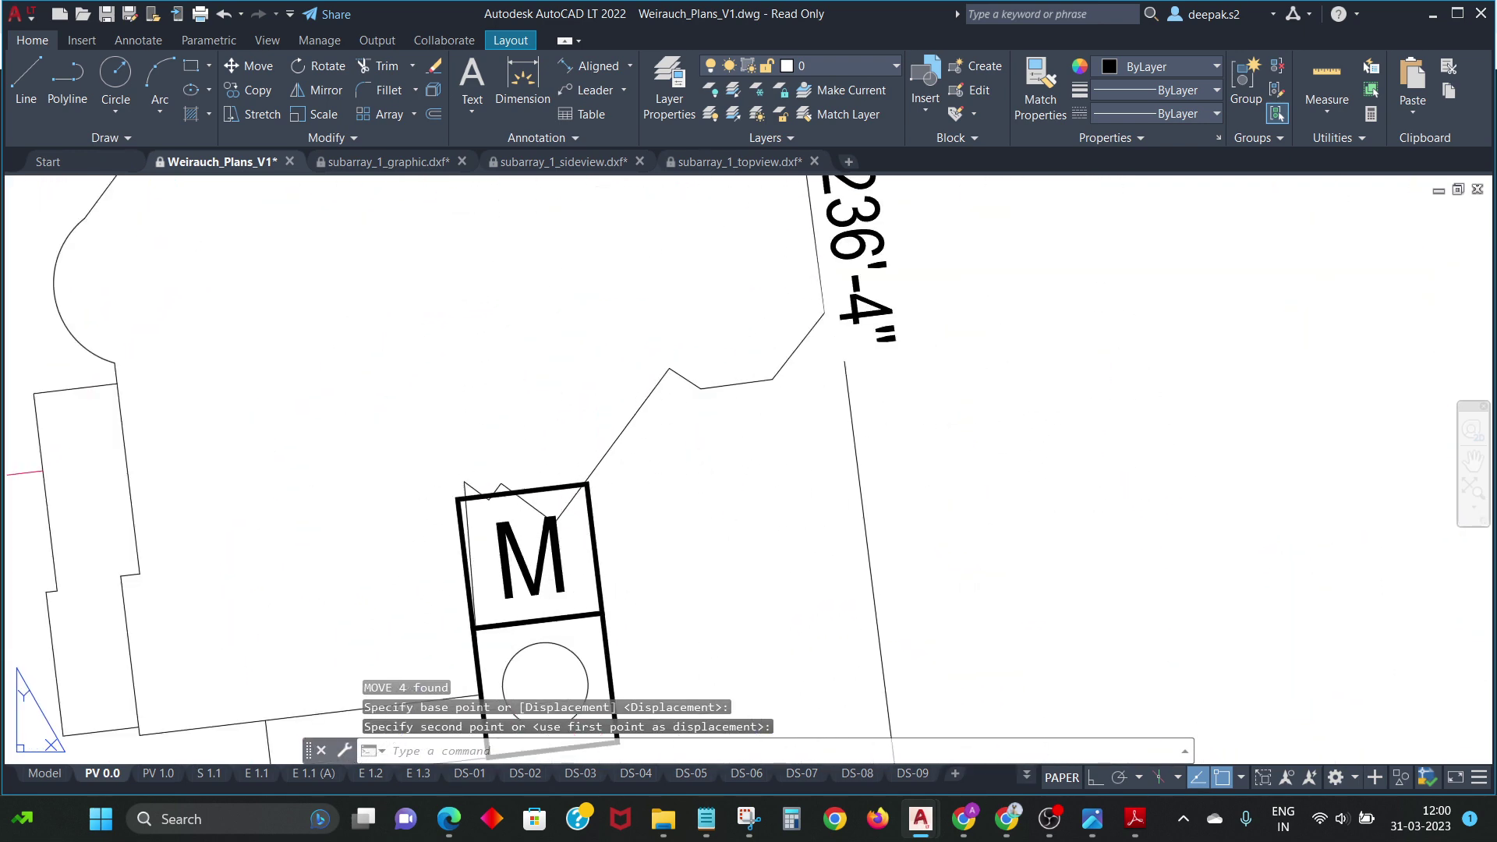
scroll(881, 487, "down", 5)
scroll(764, 522, "up", 5)
left_click(909, 461)
left_click(862, 530)
scroll(934, 537, "up", 1)
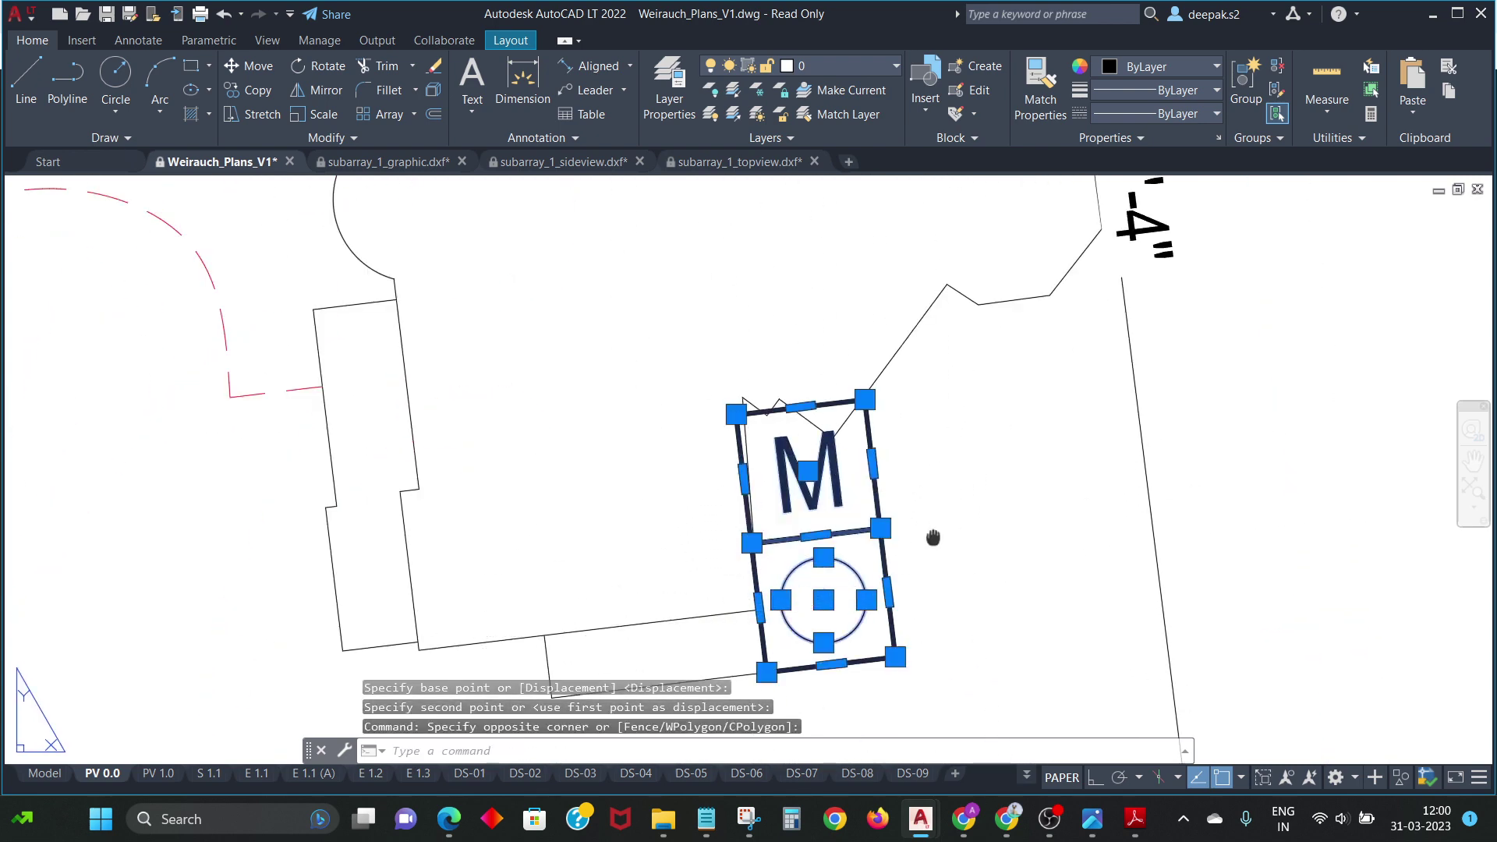
scroll(933, 537, "down", 3)
scroll(692, 477, "down", 3)
key("Escape")
key("Escape")
- Select just the M box of the meter symbol and copy it
scroll(748, 444, "up", 5)
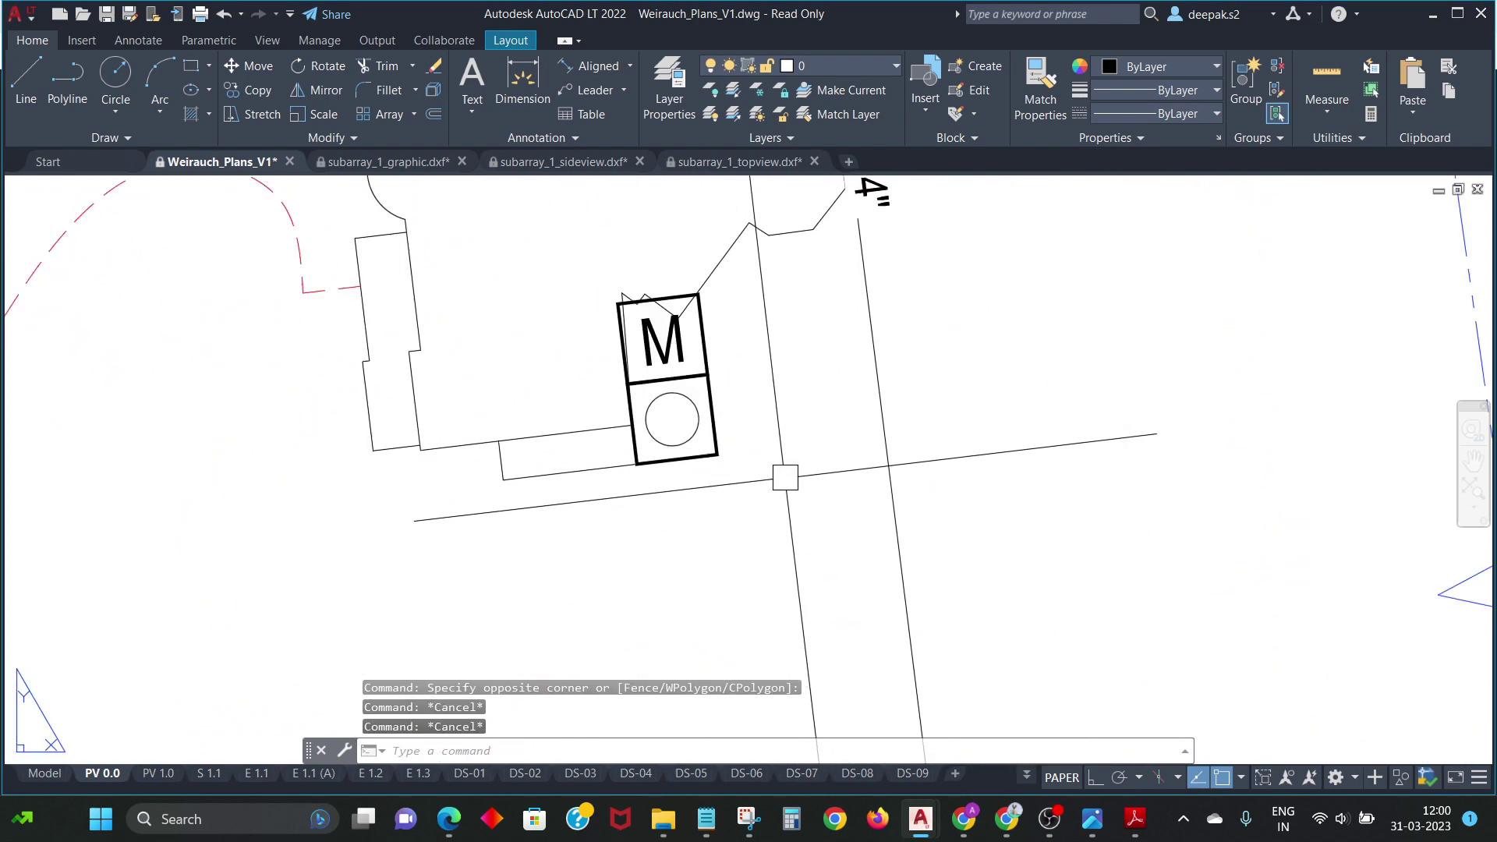
scroll(785, 477, "down", 3)
scroll(702, 406, "up", 3)
scroll(686, 374, "up", 2)
left_click(700, 378)
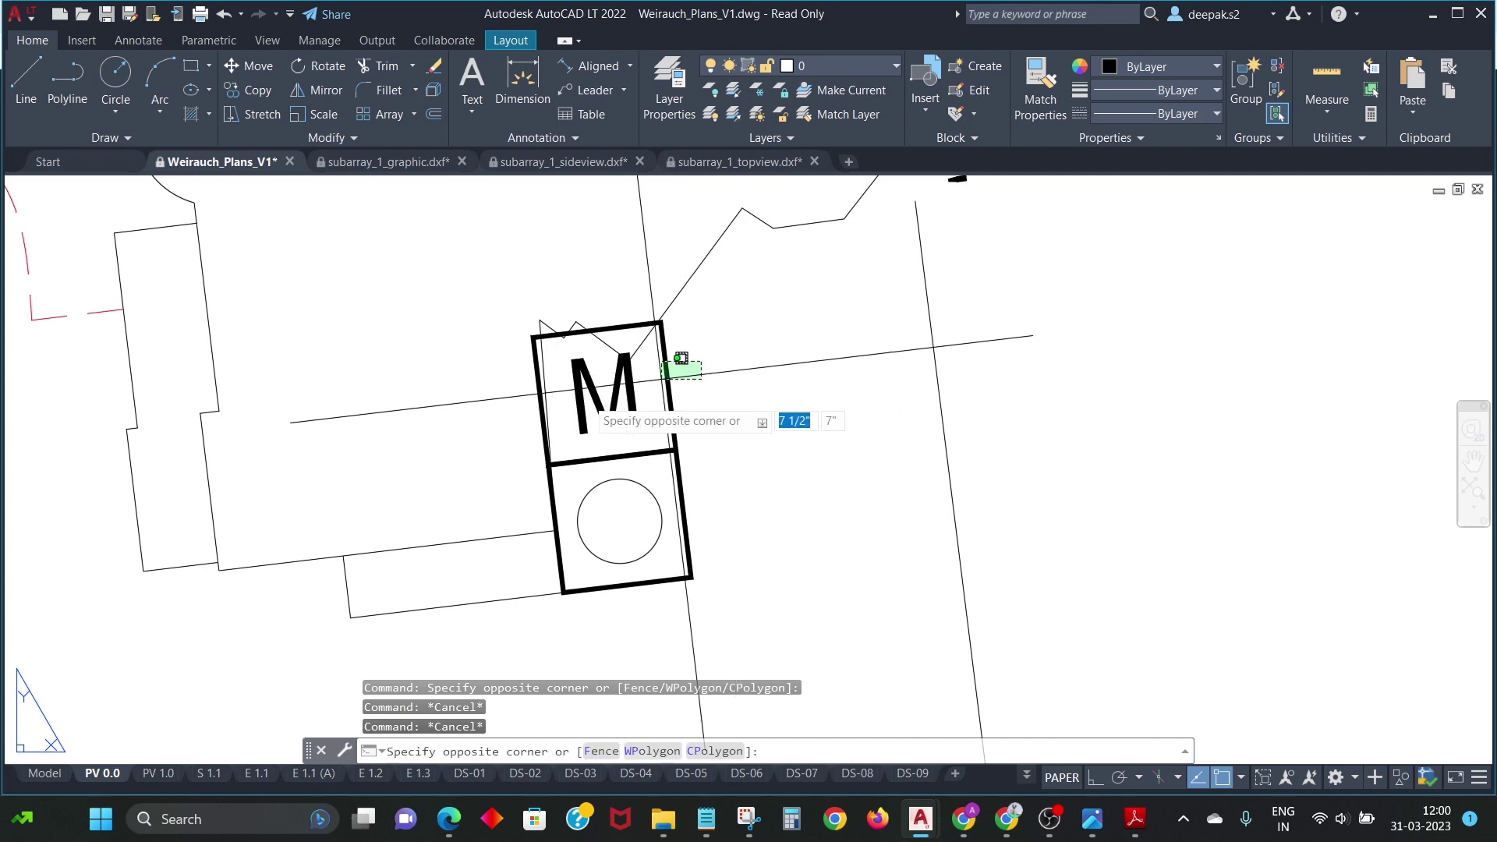
scroll(686, 368, "down", 3)
key("ctrl+c")
- Paste the M box at the solar array's upper-left corner and relabel it C
key("ctrl+v")
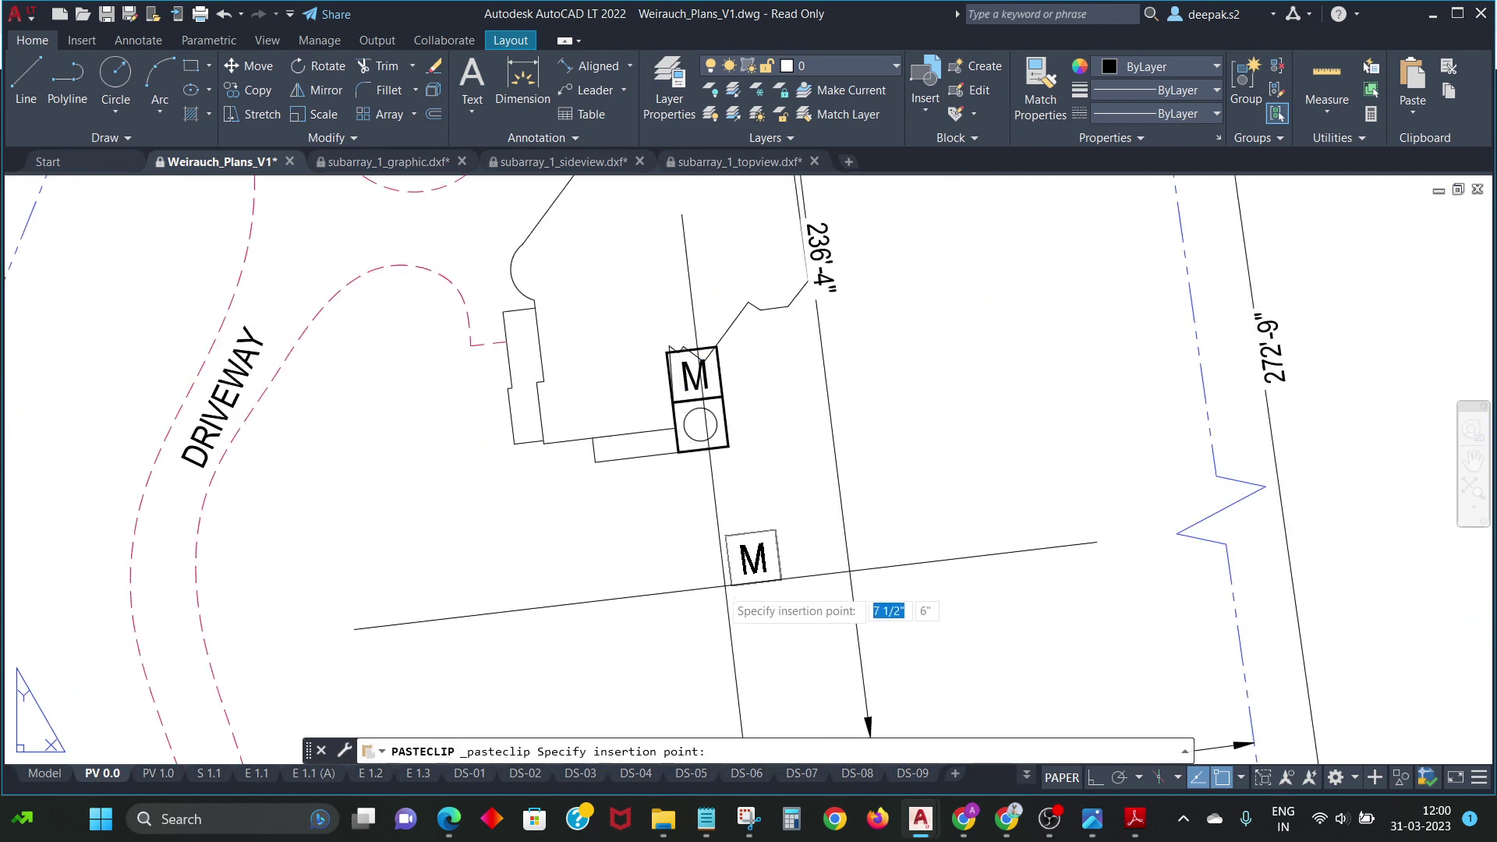
scroll(687, 483, "down", 2)
scroll(640, 476, "up", 4)
scroll(601, 499, "up", 6)
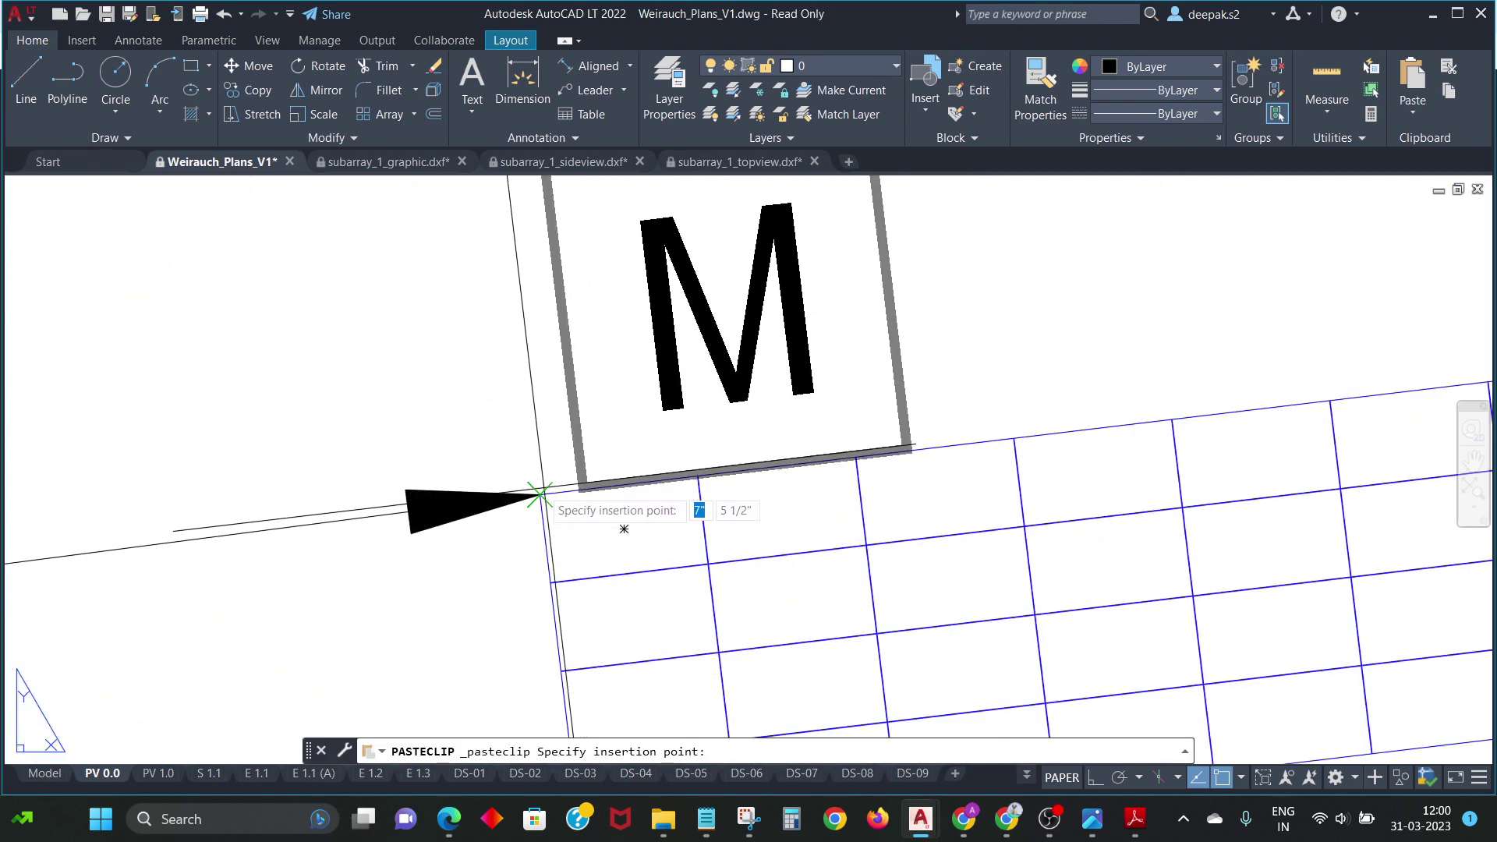
left_click(624, 529)
scroll(725, 453, "down", 3)
scroll(730, 456, "up", 2)
double_click(731, 456)
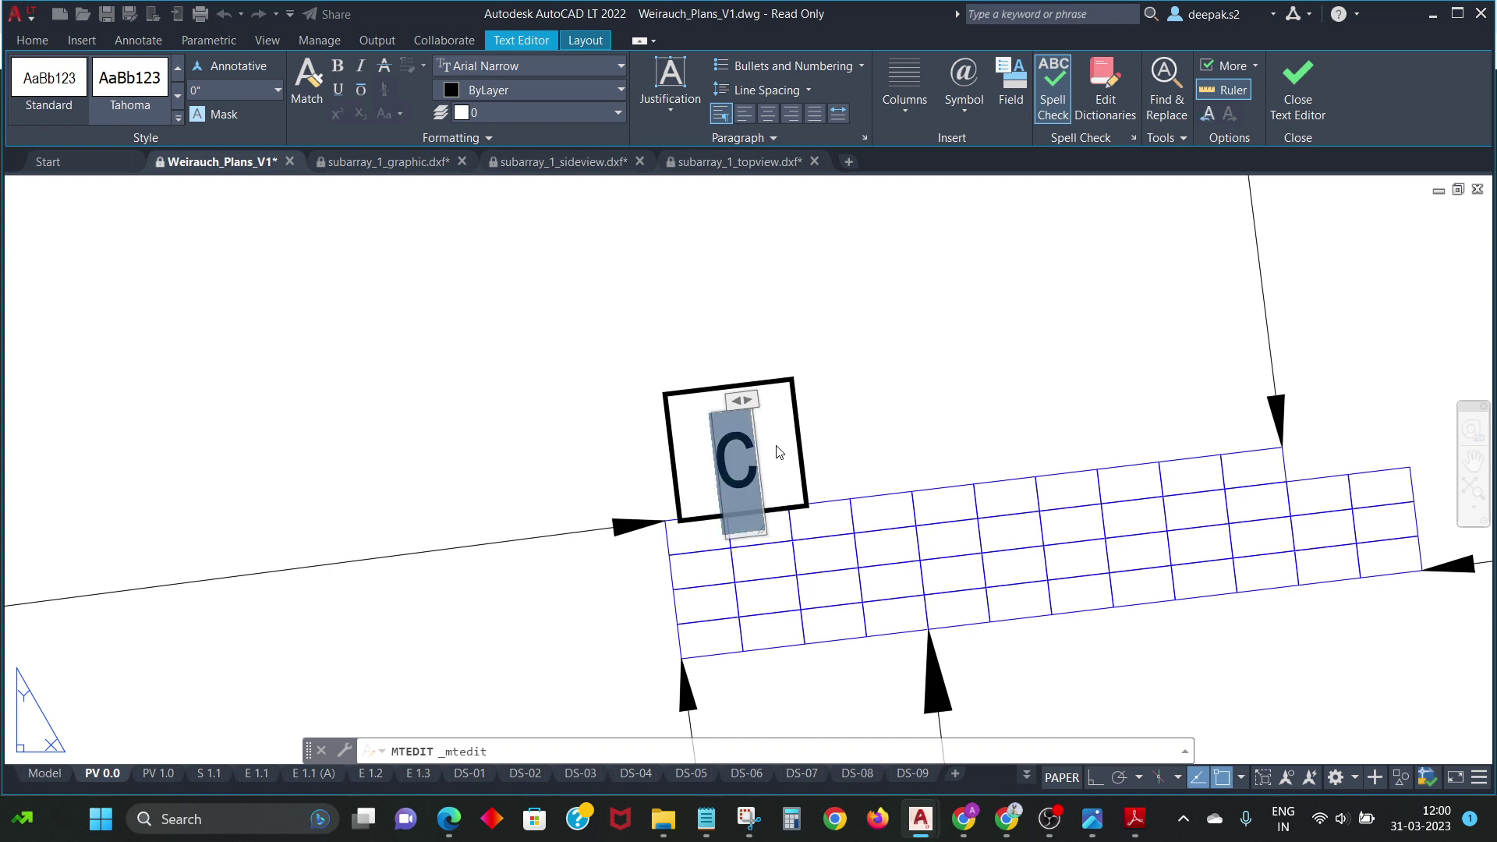
left_click(845, 361)
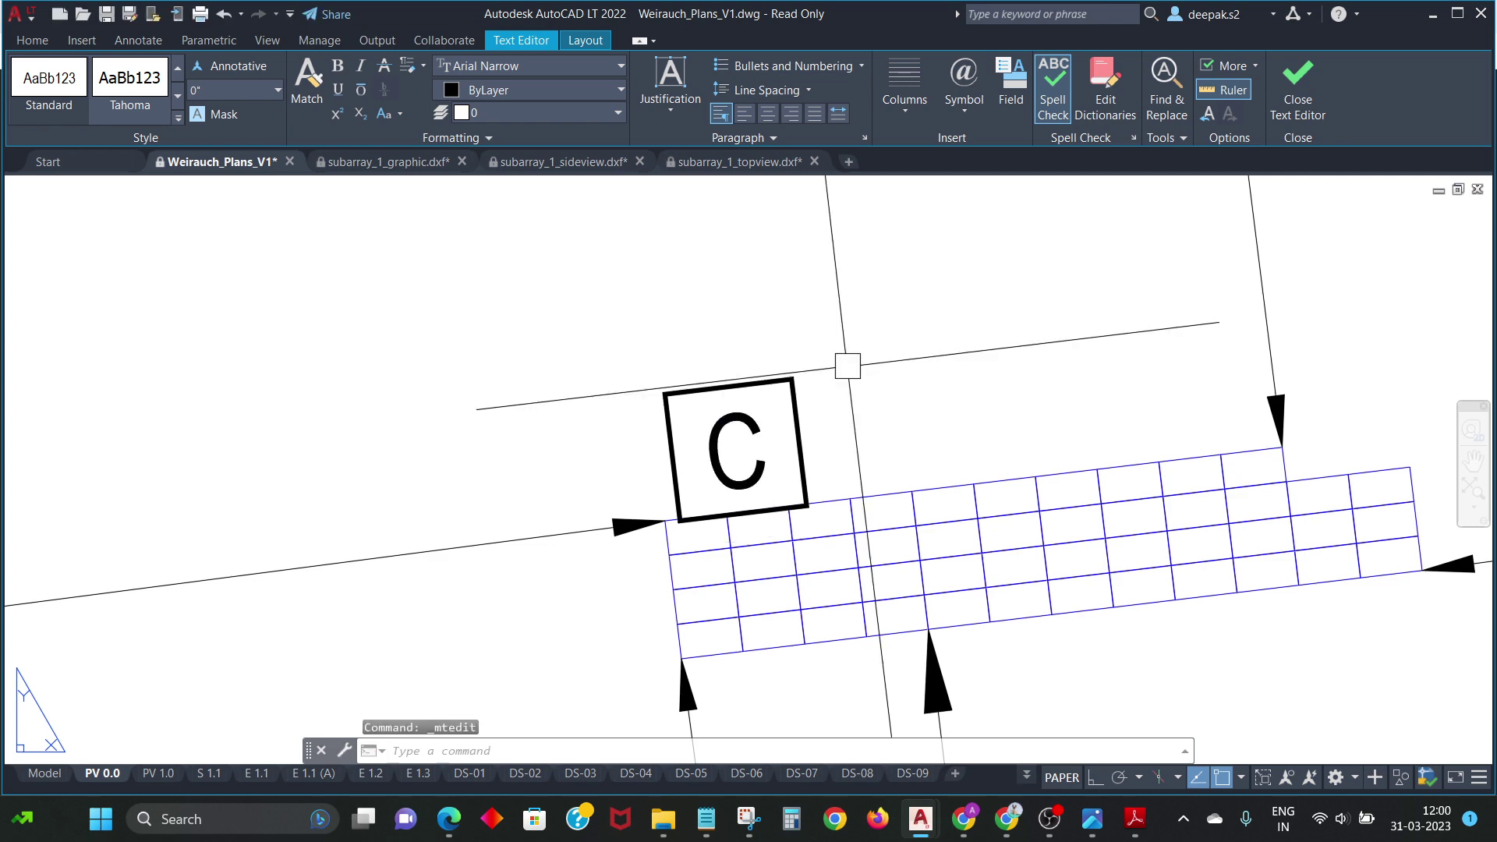
- Move the C box precisely onto the array corner
left_click(869, 395)
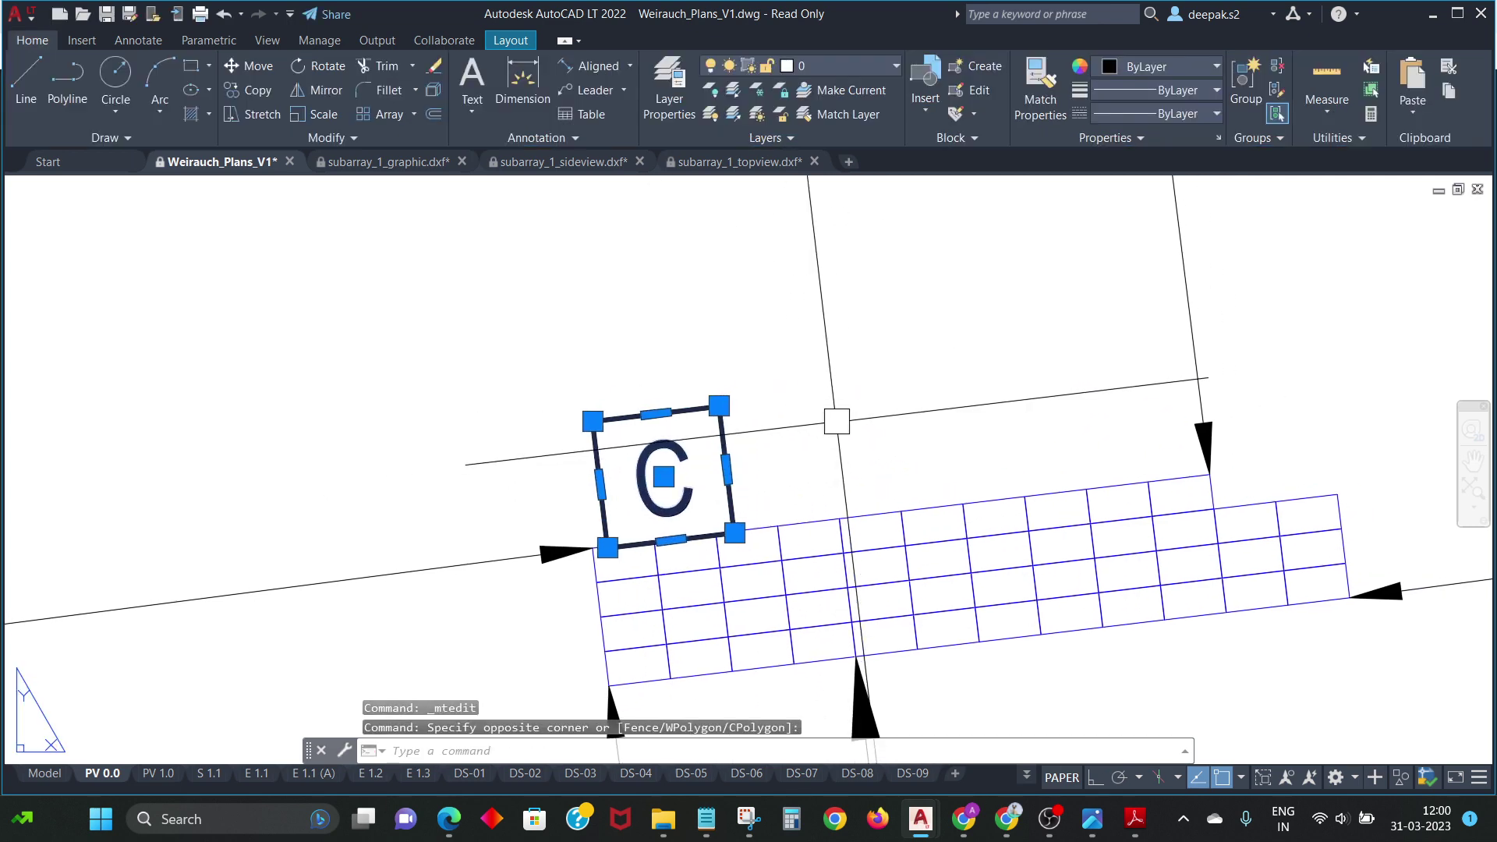
type("m")
key("Return")
left_click(892, 393)
left_click(877, 431)
scroll(877, 431, "down", 3)
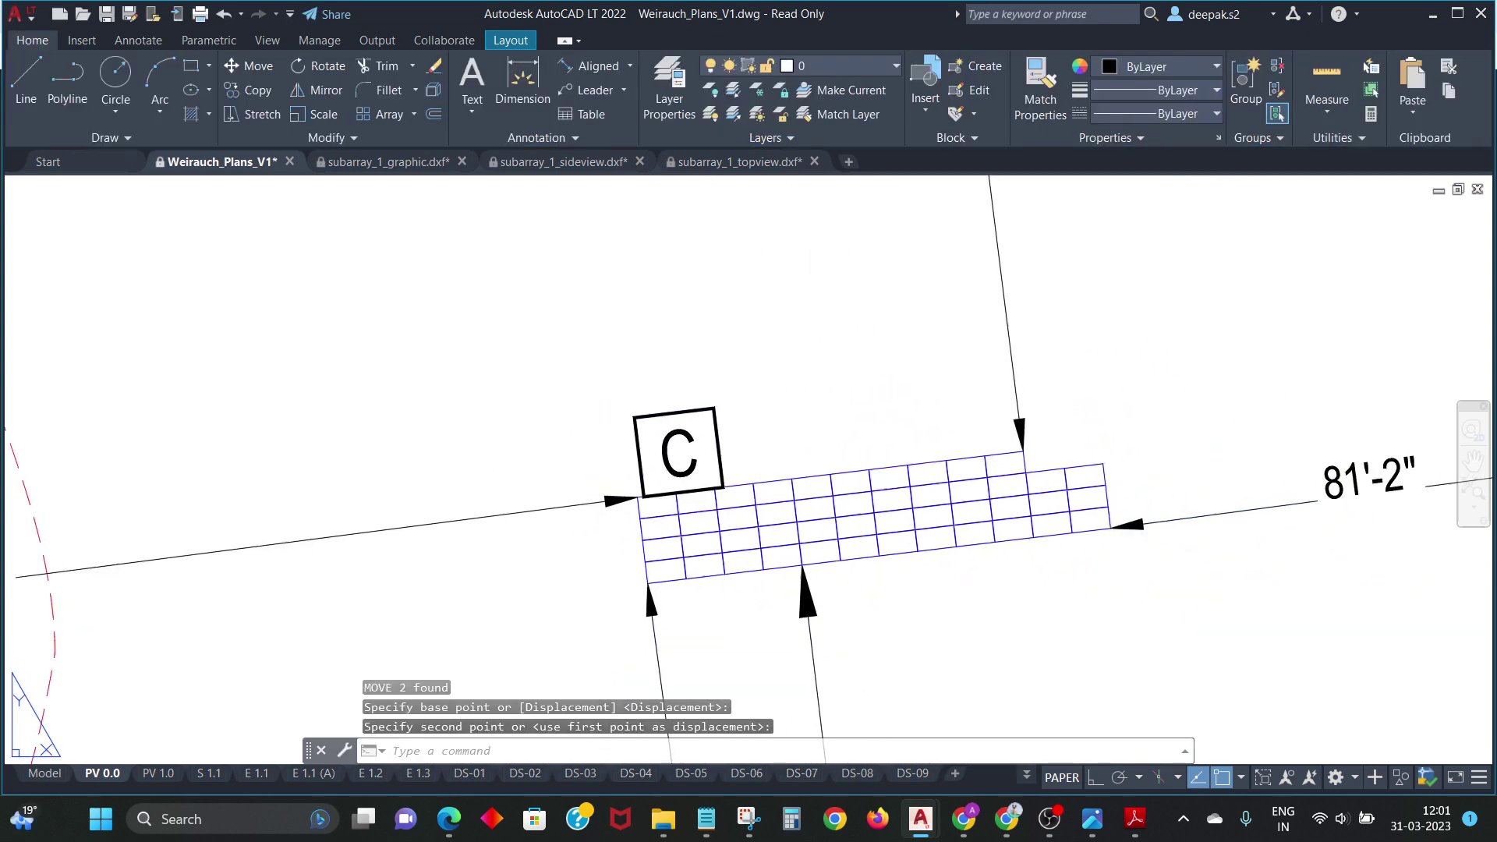
scroll(848, 365, "down", 3)
middle_click_drag(725, 390, 702, 436)
- Select the meter symbol beside the house and start a copy from its corner
scroll(702, 251, "up", 3)
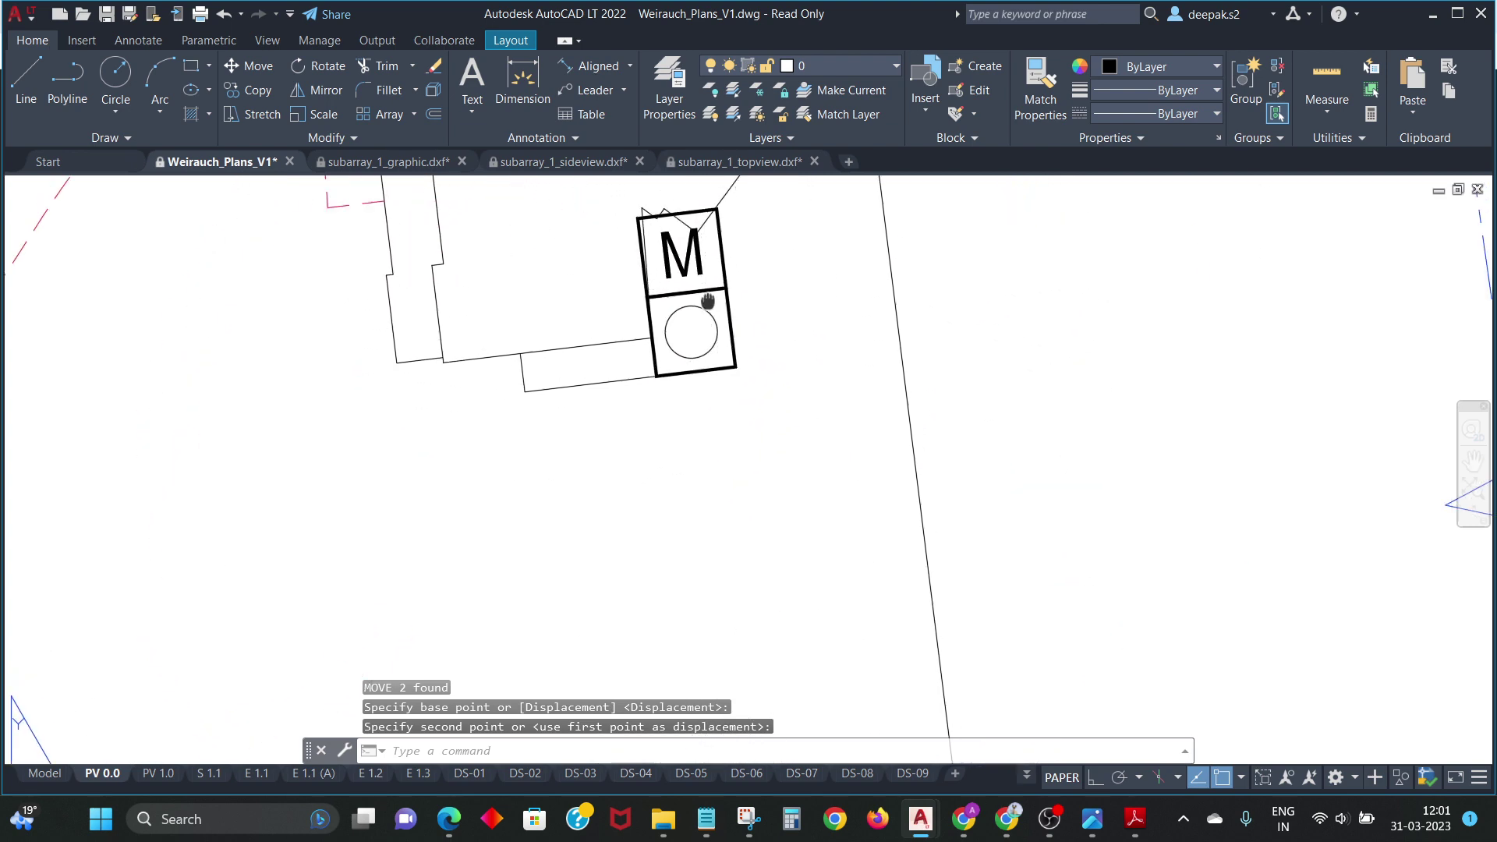
middle_click_drag(679, 251, 636, 402)
left_click(581, 344)
left_click(717, 542)
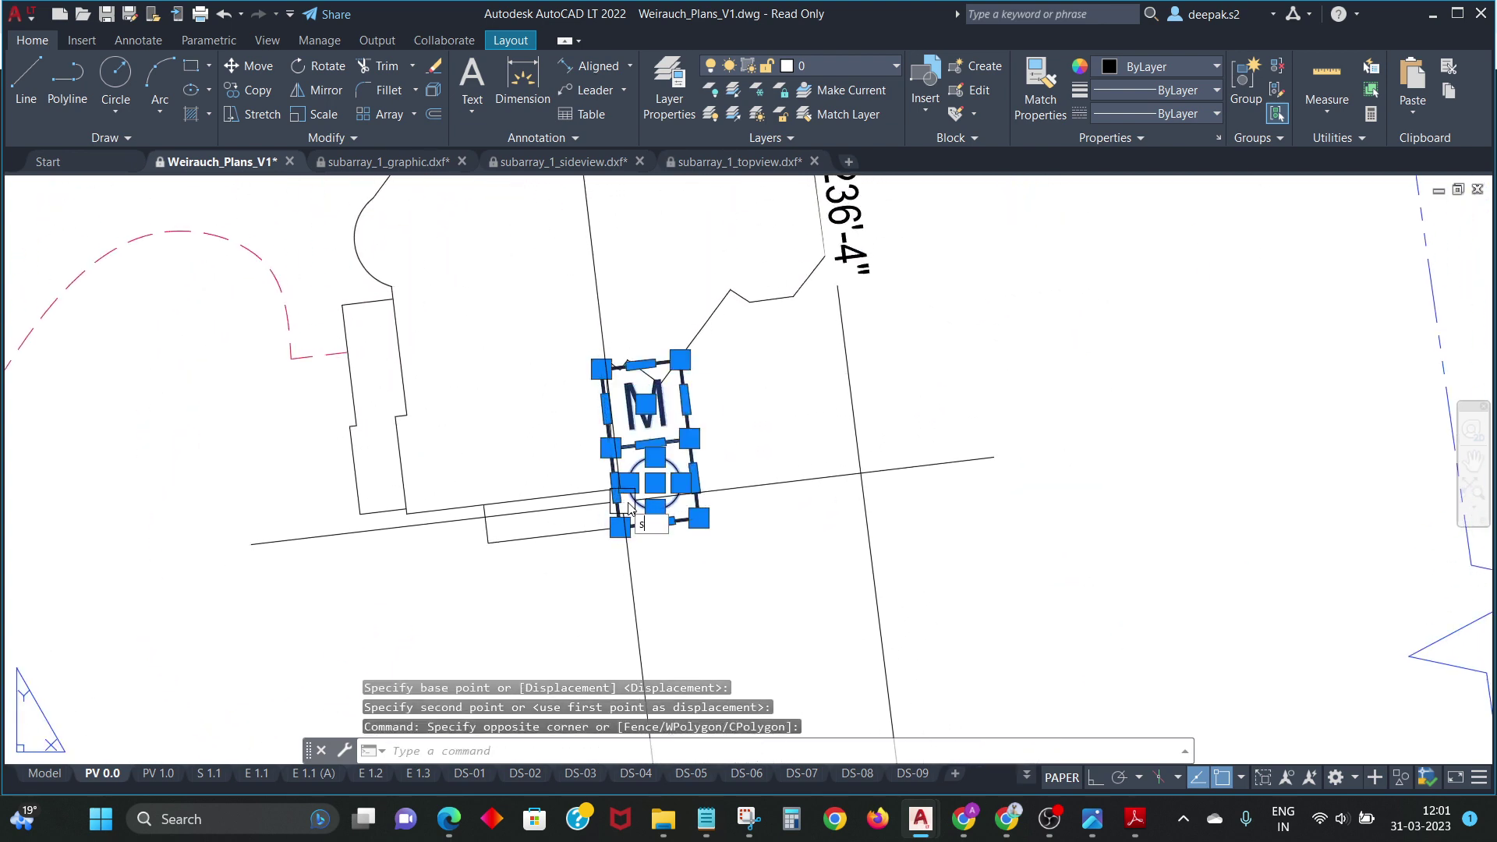
type("c")
key("Return")
scroll(630, 507, "up", 2)
left_click(616, 530)
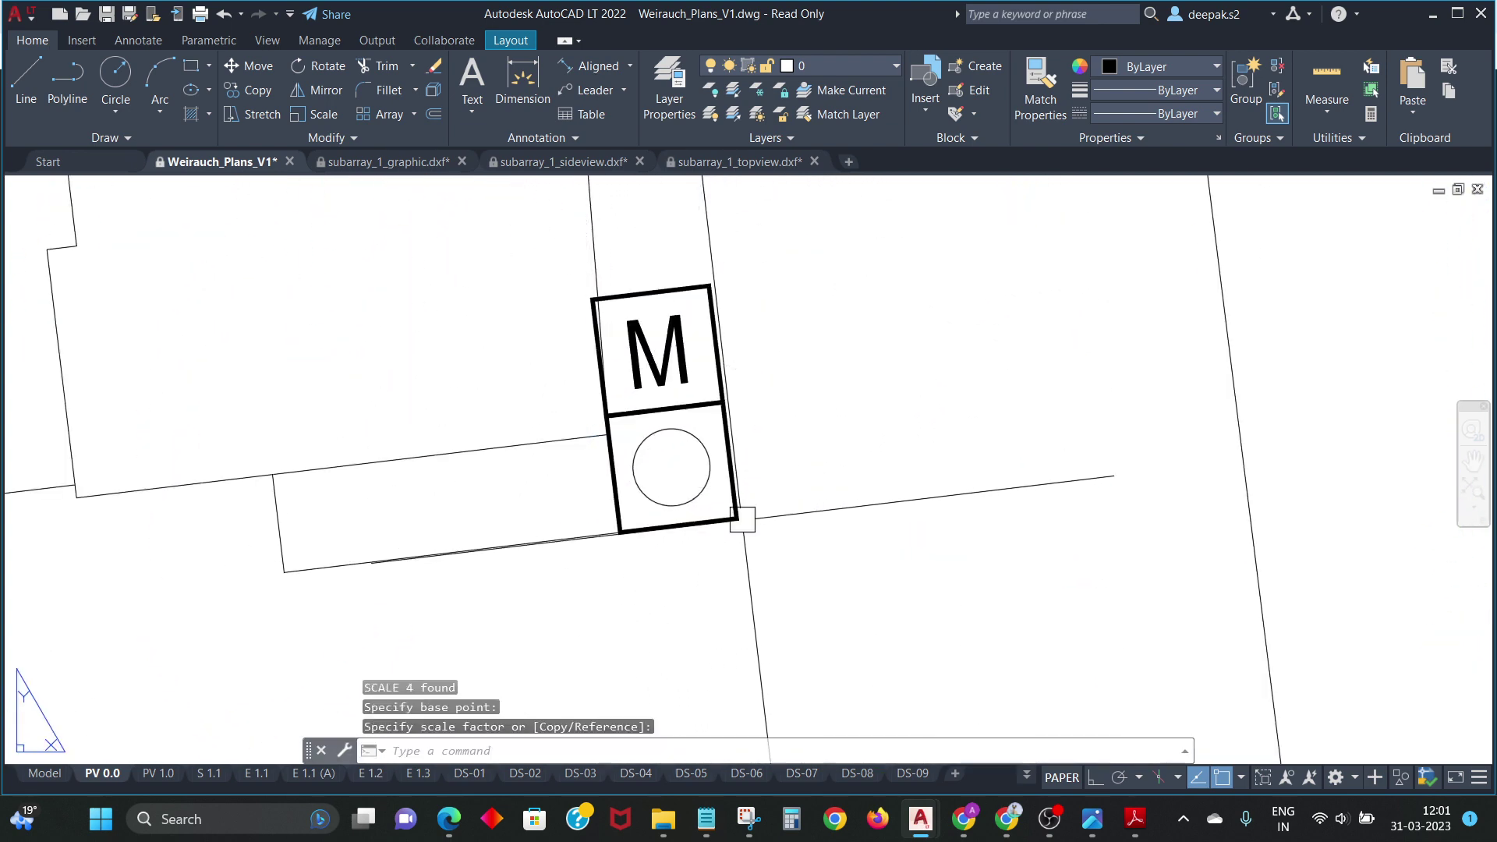
scroll(743, 519, "down", 2)
- Copy the M box directly above itself and change the copy's label to AC
left_click(668, 421)
scroll(668, 421, "up", 2)
left_click_drag(499, 390, 585, 465)
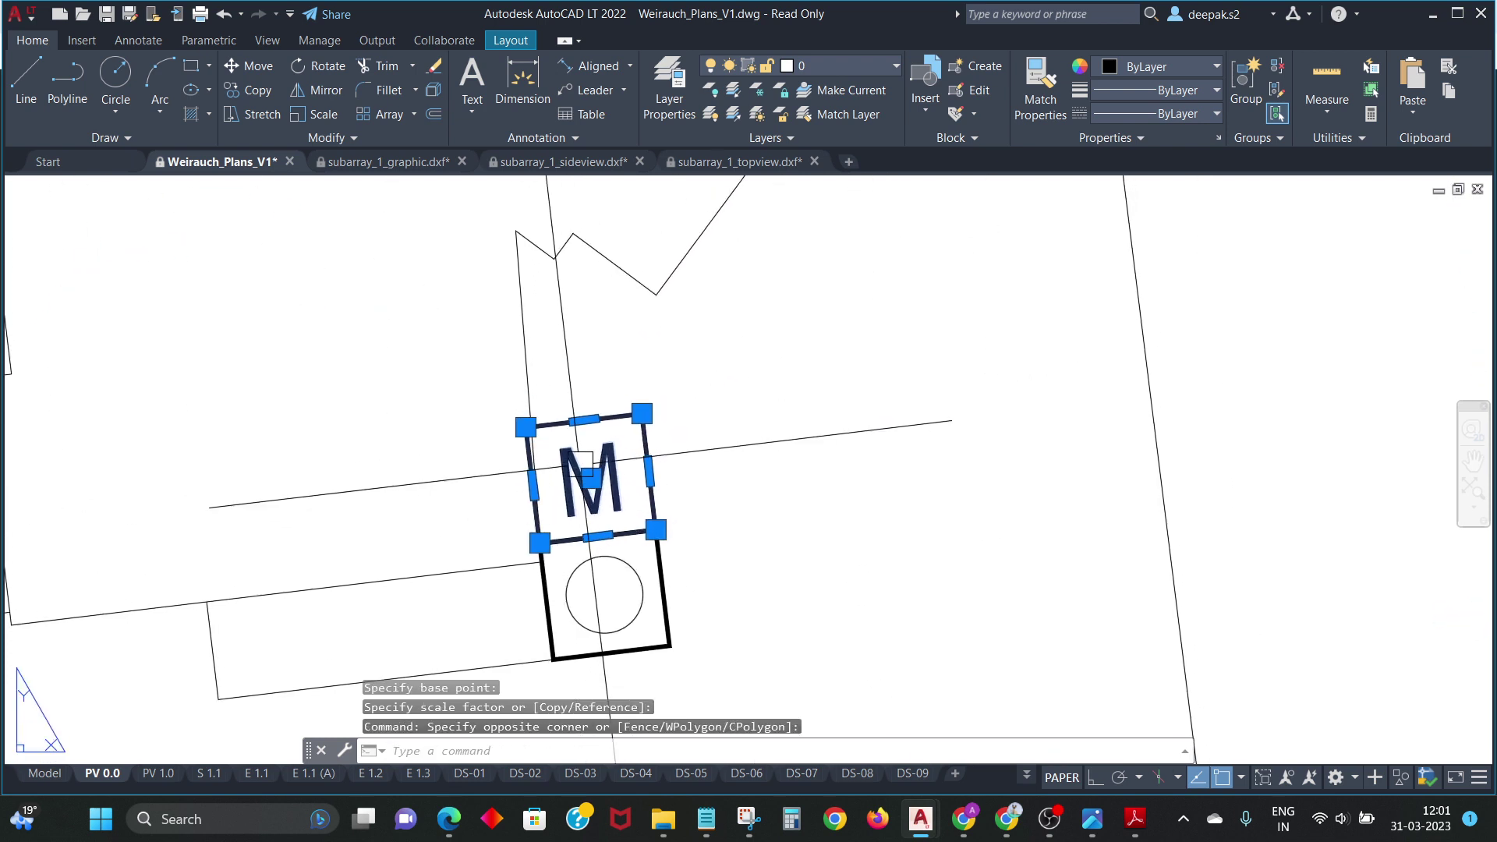
type("o")
key("Return")
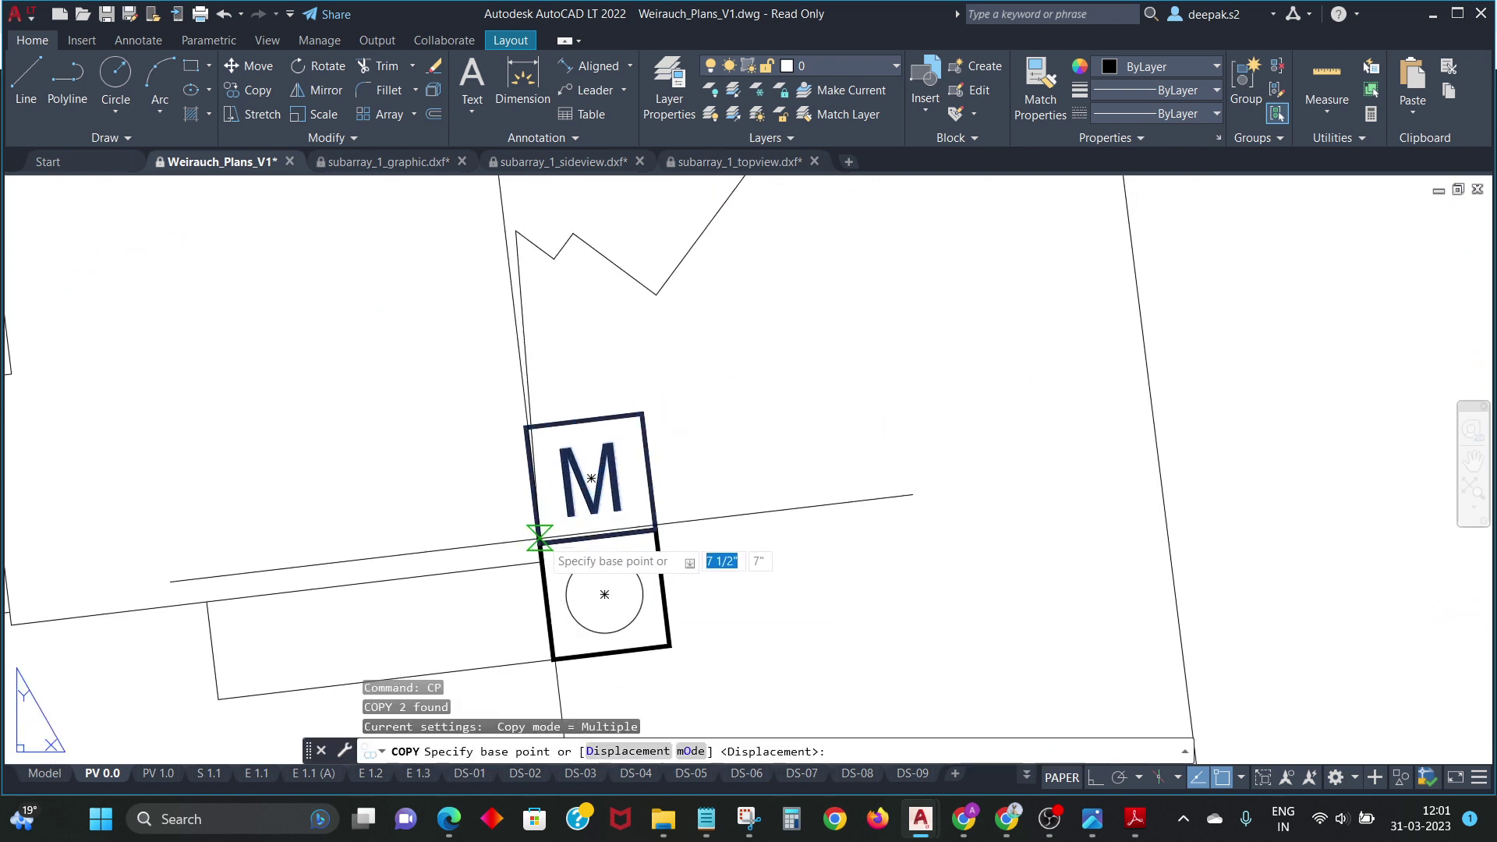
left_click(540, 542)
left_click(528, 428)
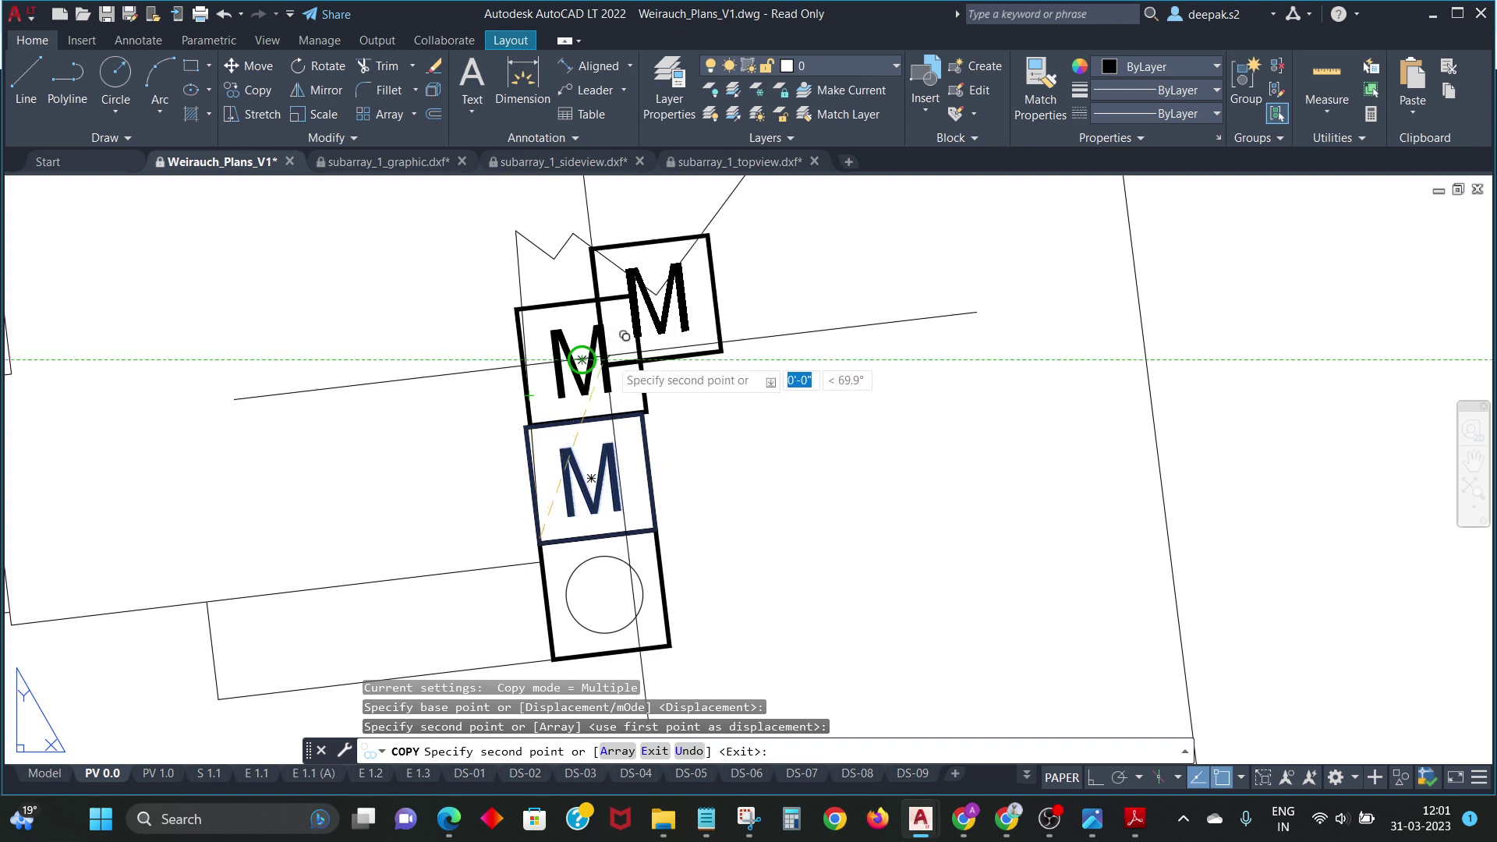
key("Escape")
double_click(585, 365)
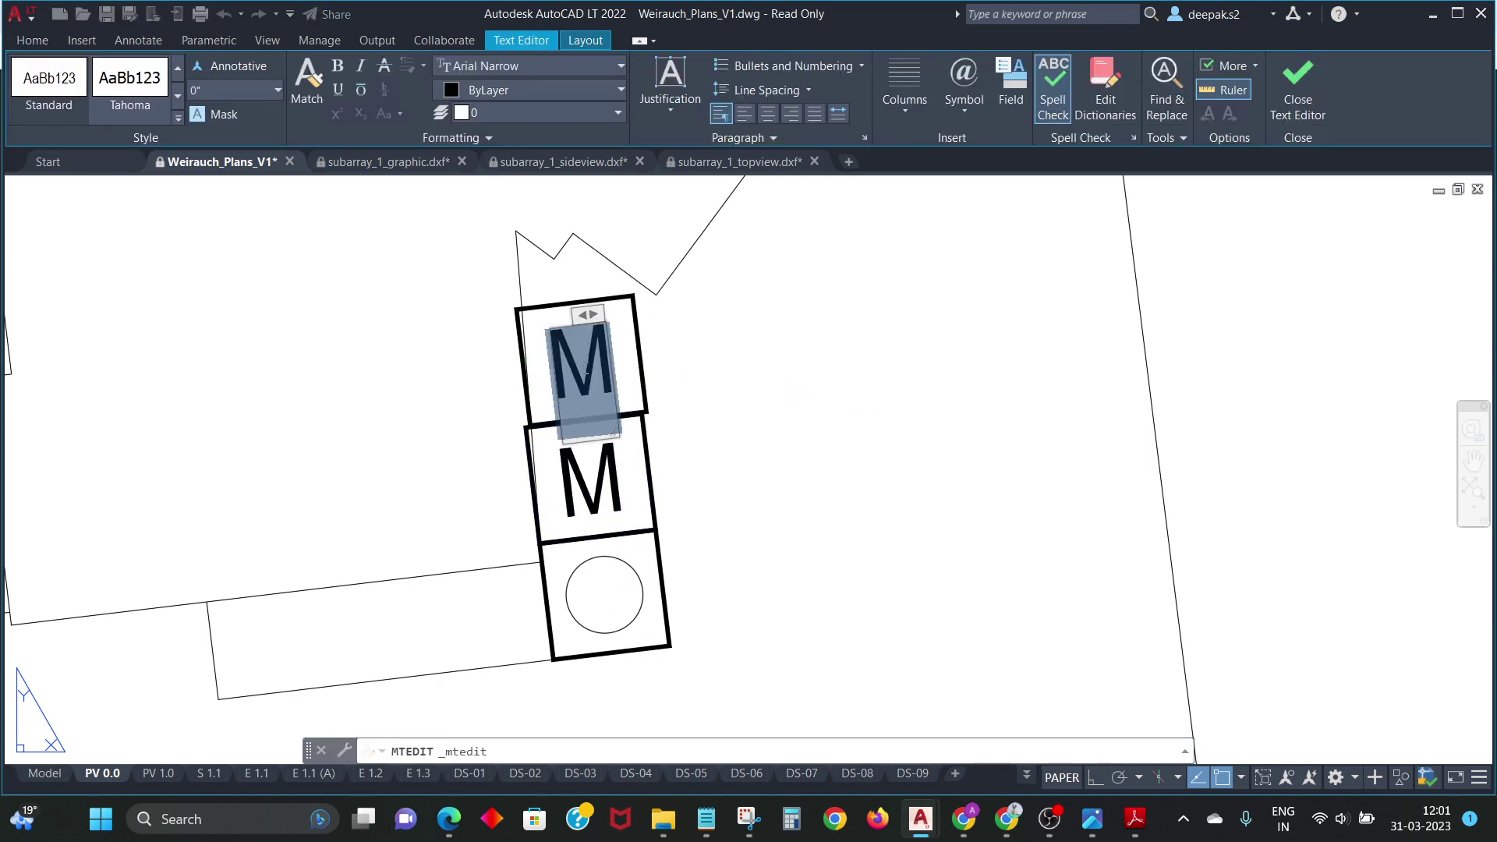
type("AC")
left_click(833, 373)
- Move the AC box so it sits snugly on top of the M box
scroll(778, 297, "up", 2)
left_click_drag(685, 390, 593, 437)
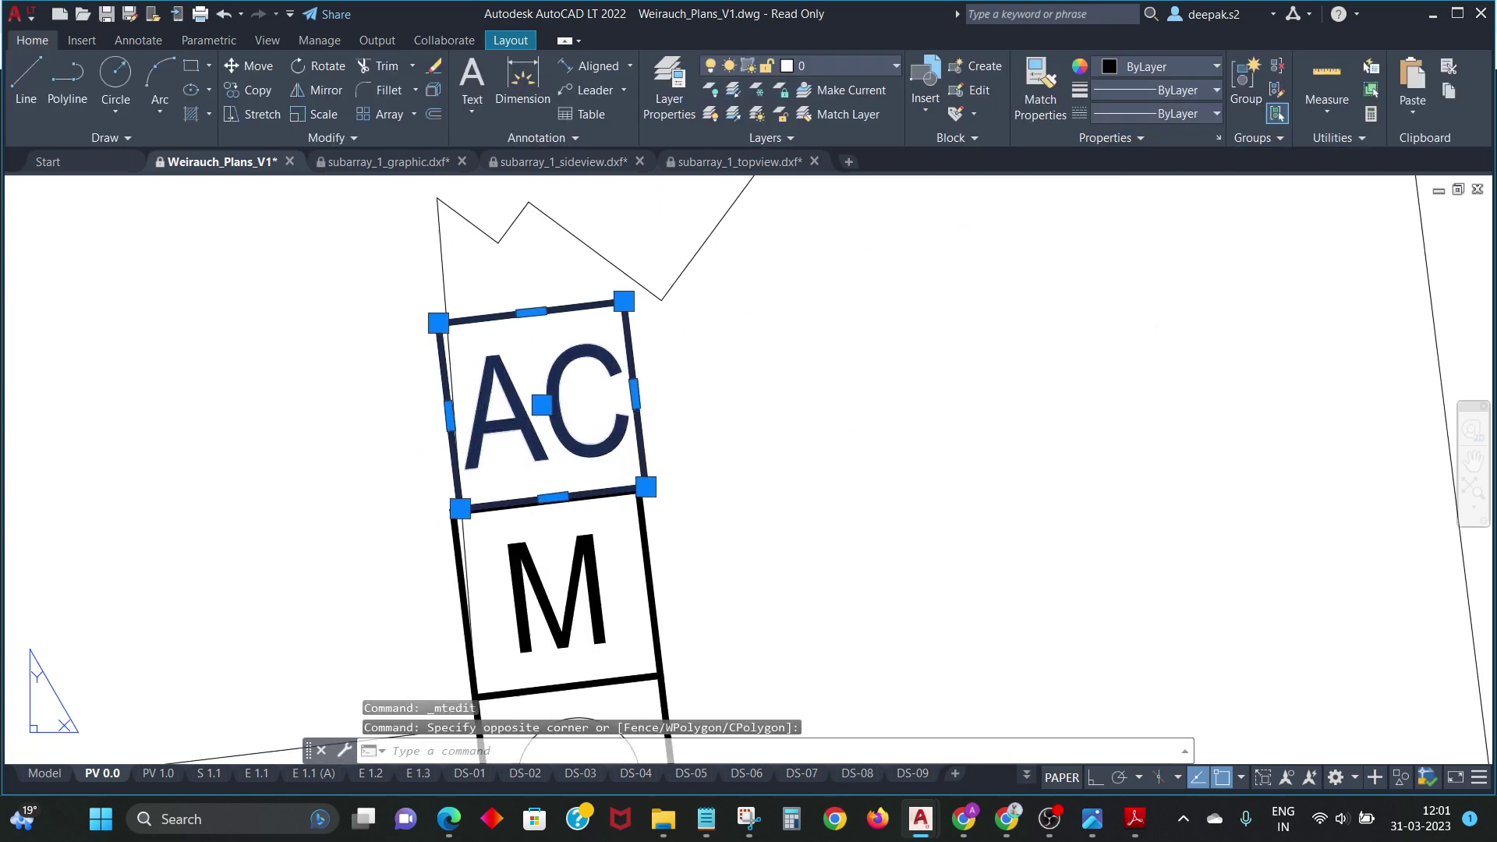
type("M")
key("Return")
scroll(616, 499, "up", 3)
scroll(620, 502, "up", 2)
left_click(608, 515)
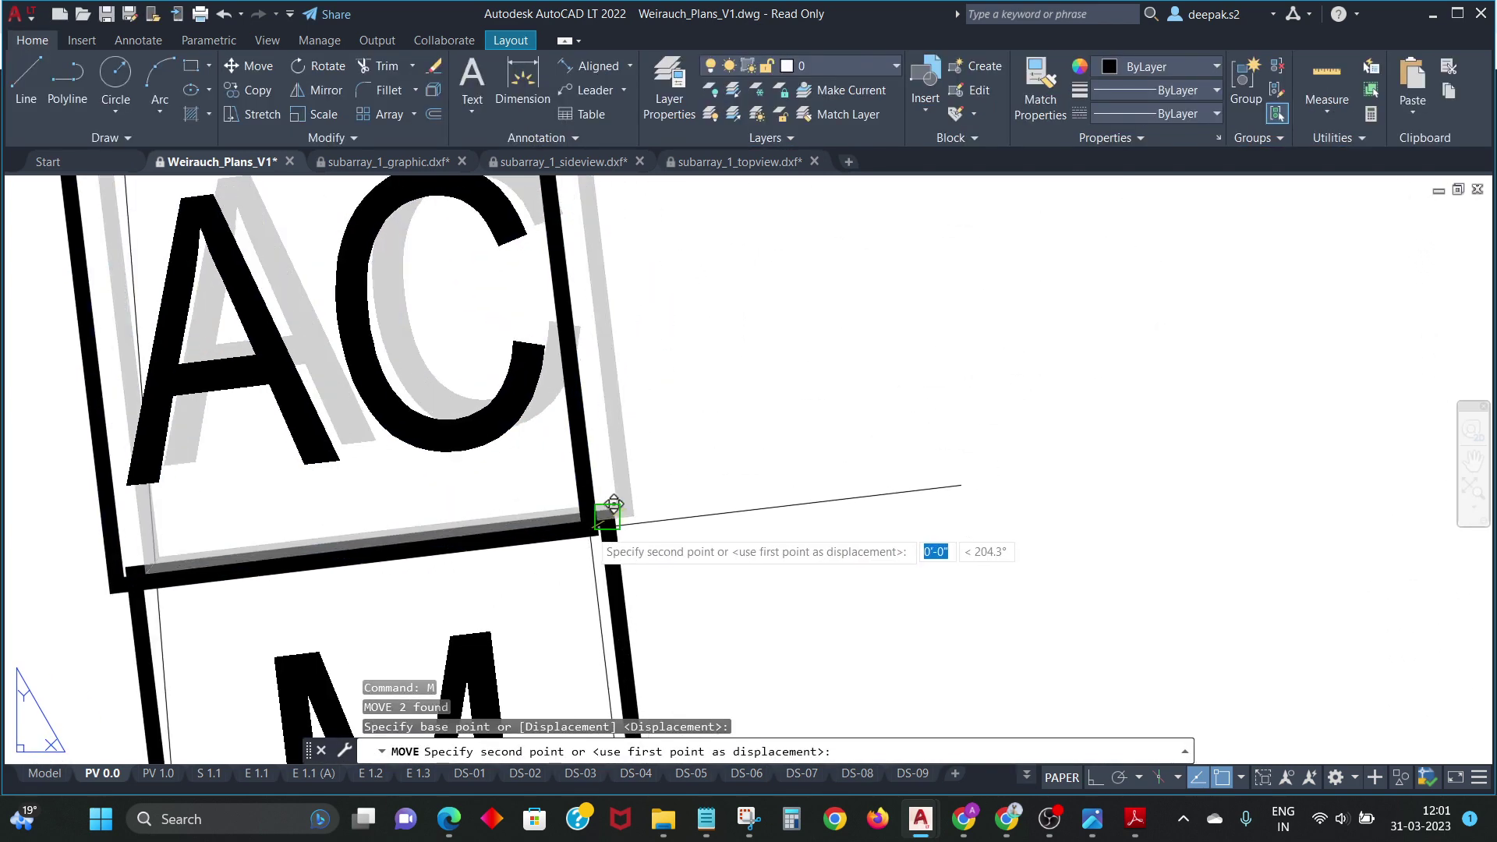
scroll(614, 503, "down", 3)
left_click(605, 484)
scroll(604, 484, "down", 2)
scroll(673, 607, "up", 3)
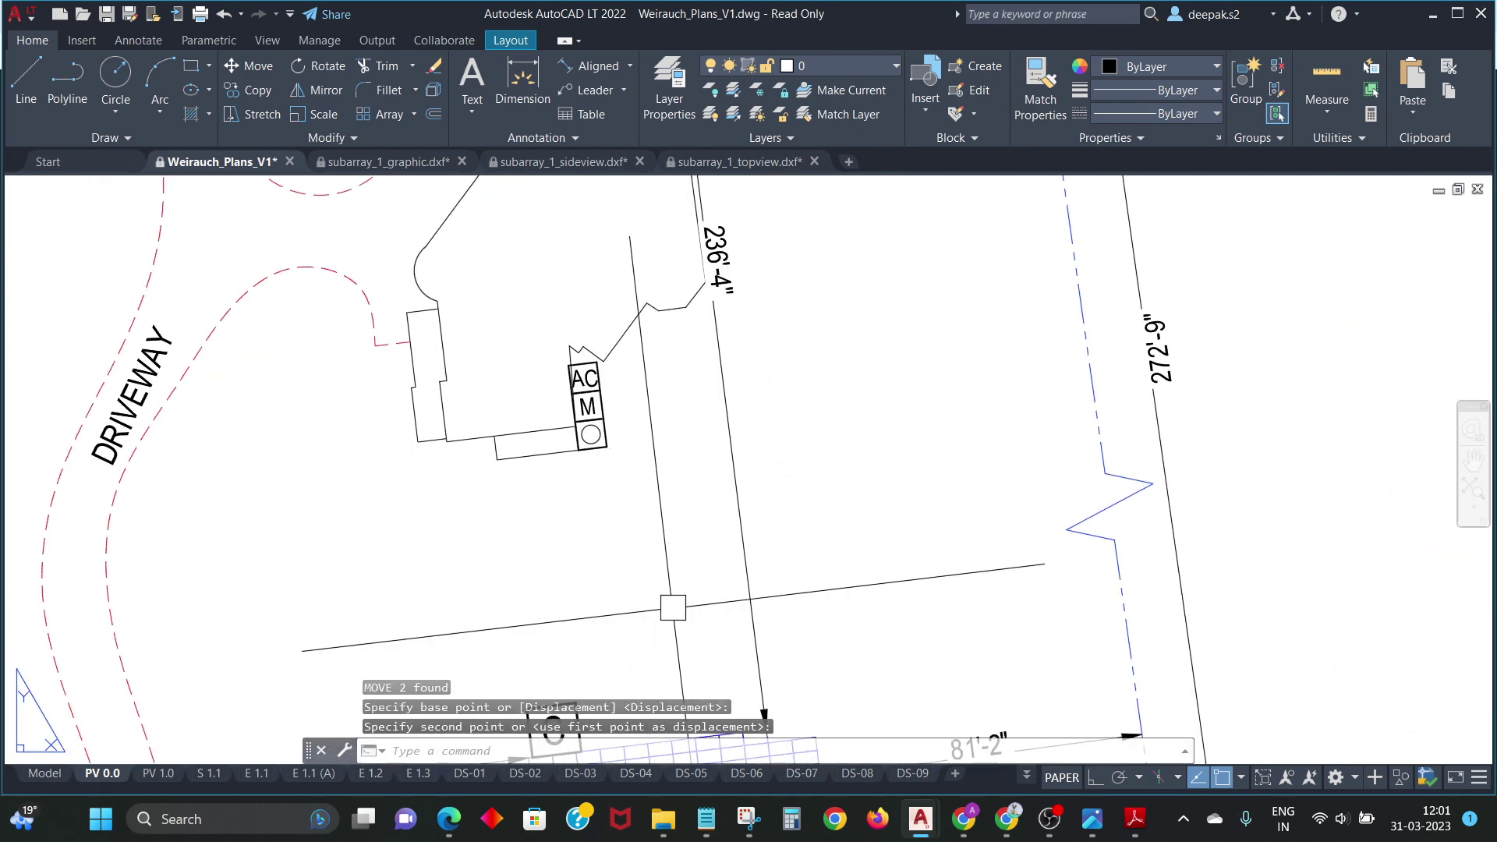
middle_click_drag(673, 607, 629, 460)
scroll(628, 461, "up", 2)
scroll(709, 545, "down", 2)
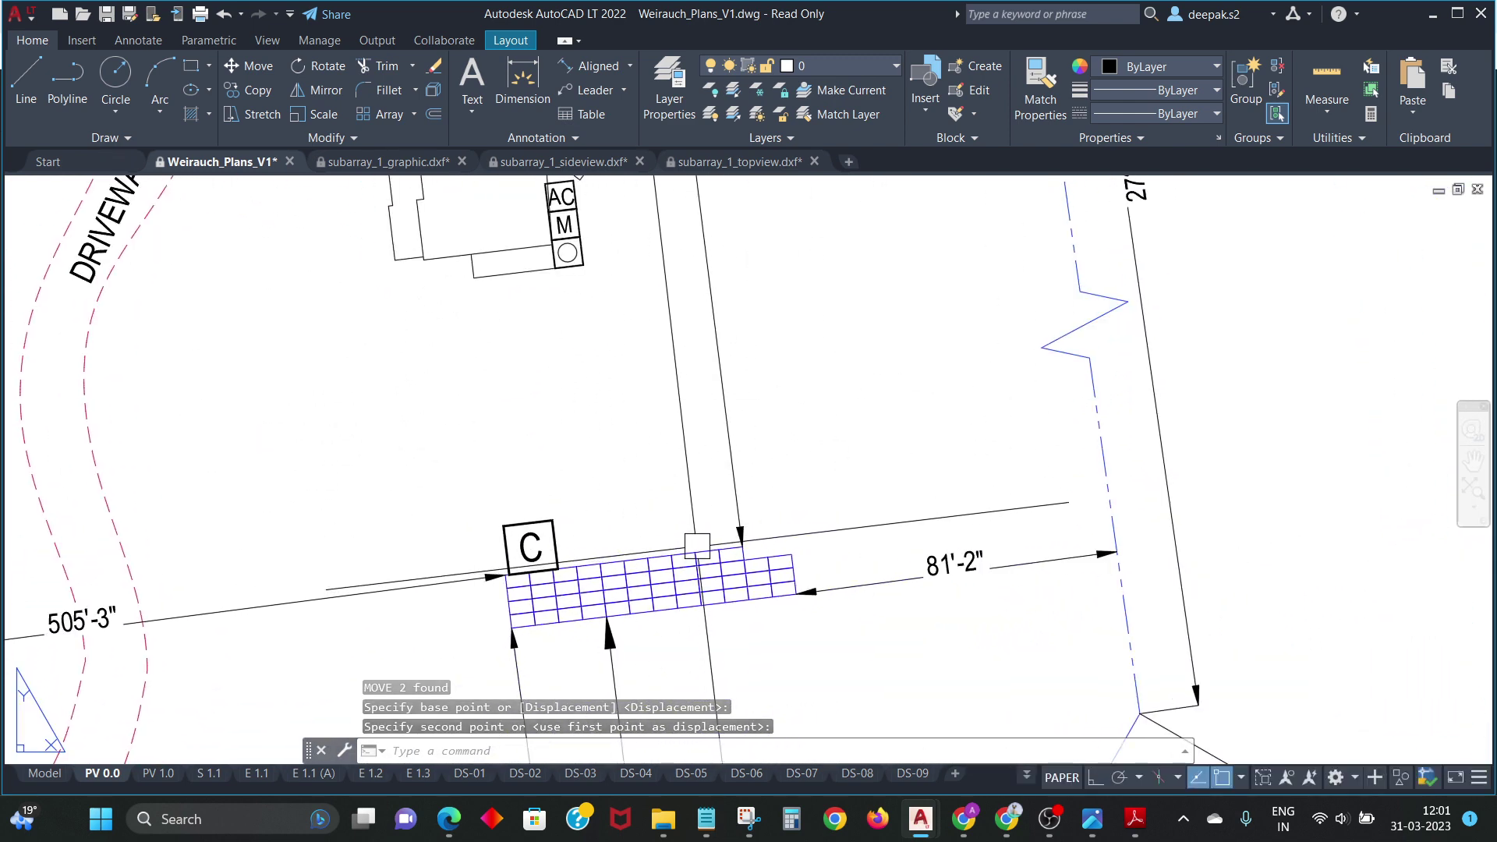
scroll(609, 573, "up", 4)
- Paste a copy of the C box beside the original and scale it down
left_click(532, 489)
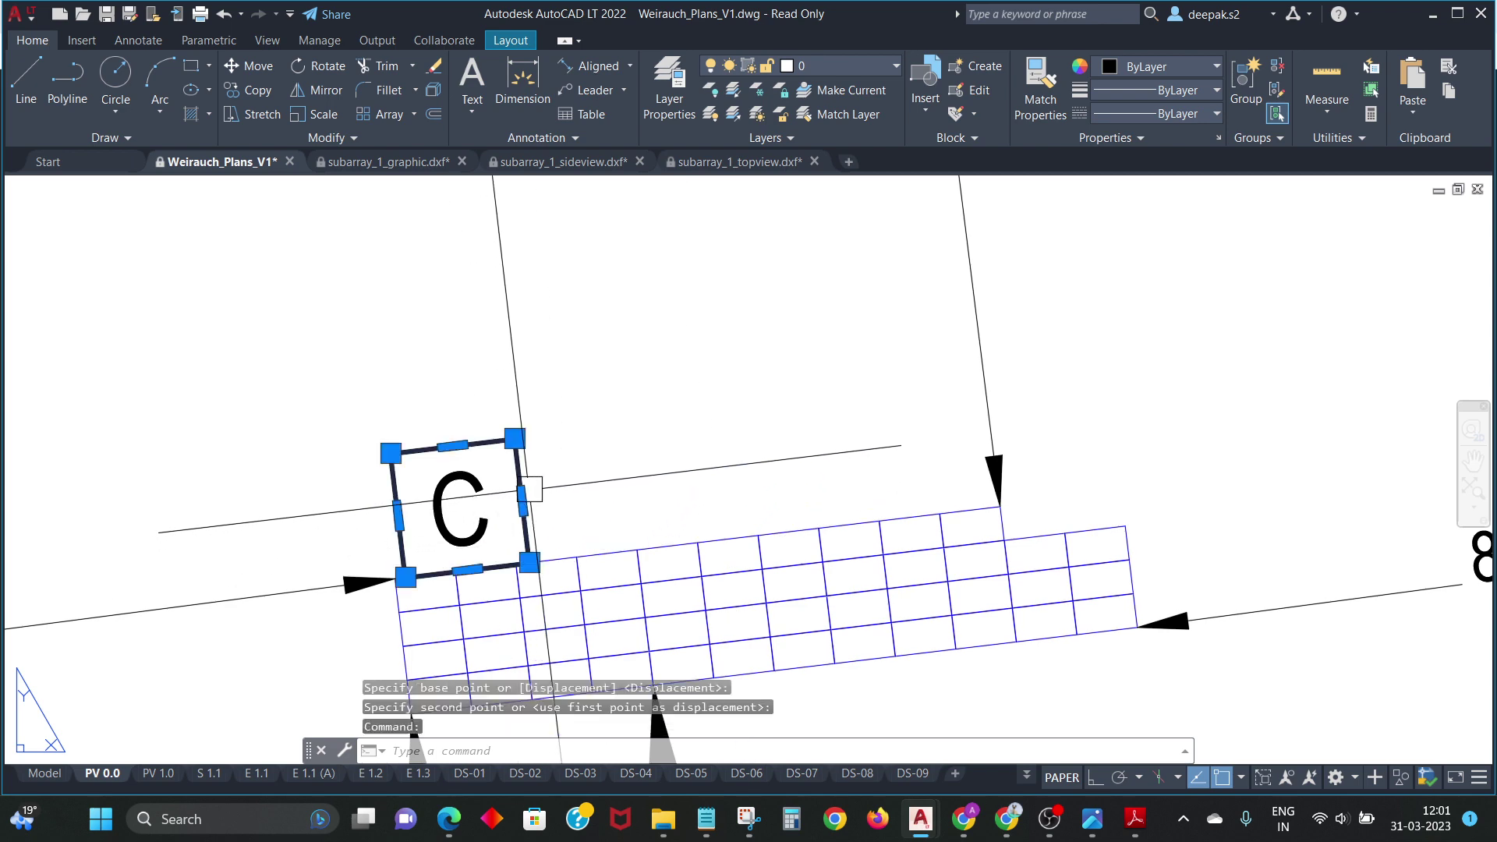
key("ctrl+c")
key("ctrl+v")
scroll(612, 515, "up", 1)
scroll(620, 556, "up", 3)
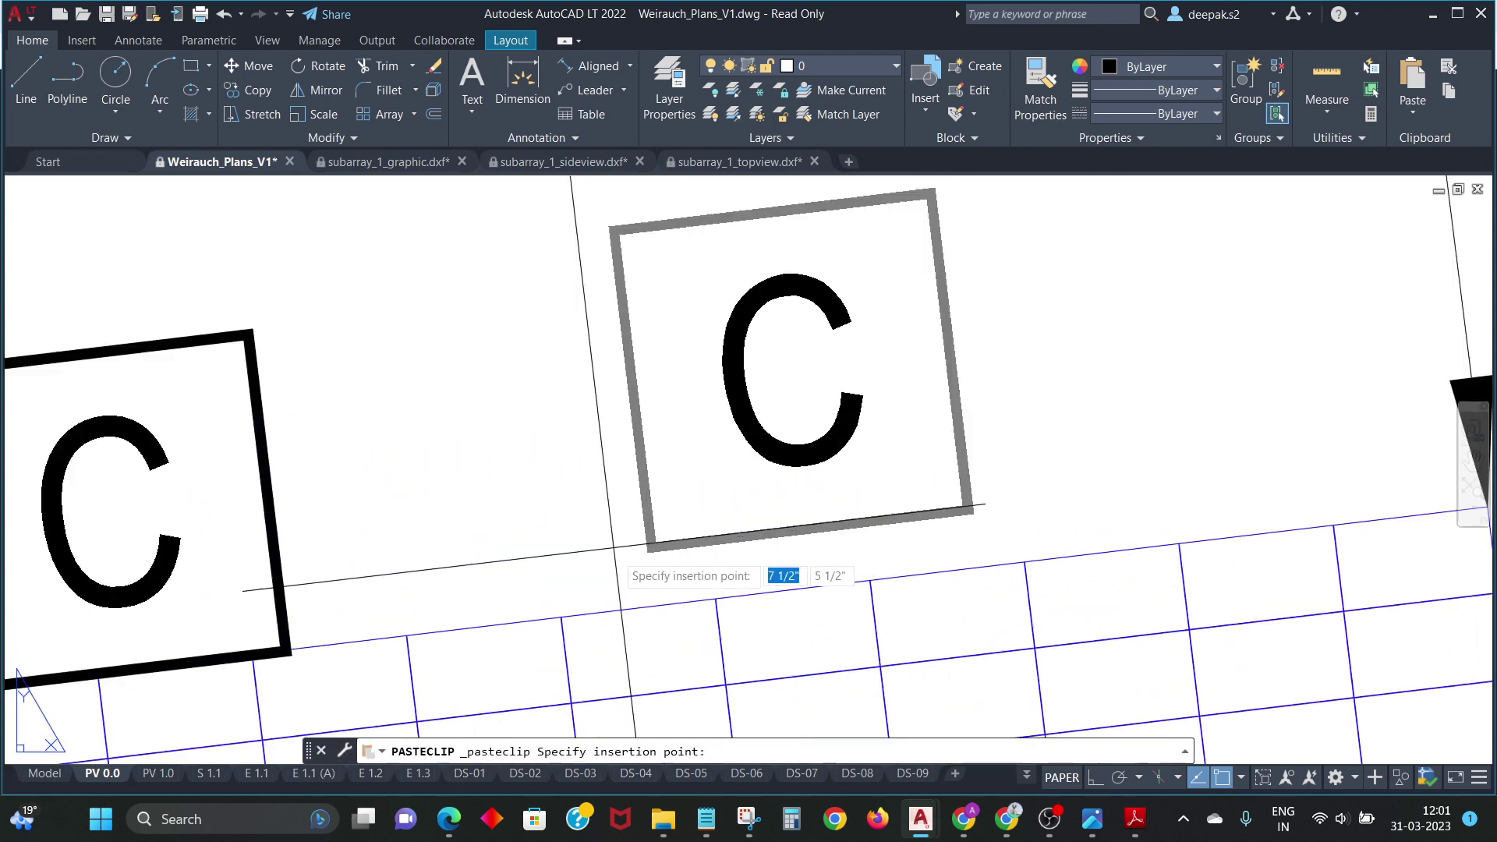
scroll(616, 546, "down", 2)
left_click(634, 611)
left_click(1093, 378)
left_click(625, 494)
scroll(654, 511, "down", 1)
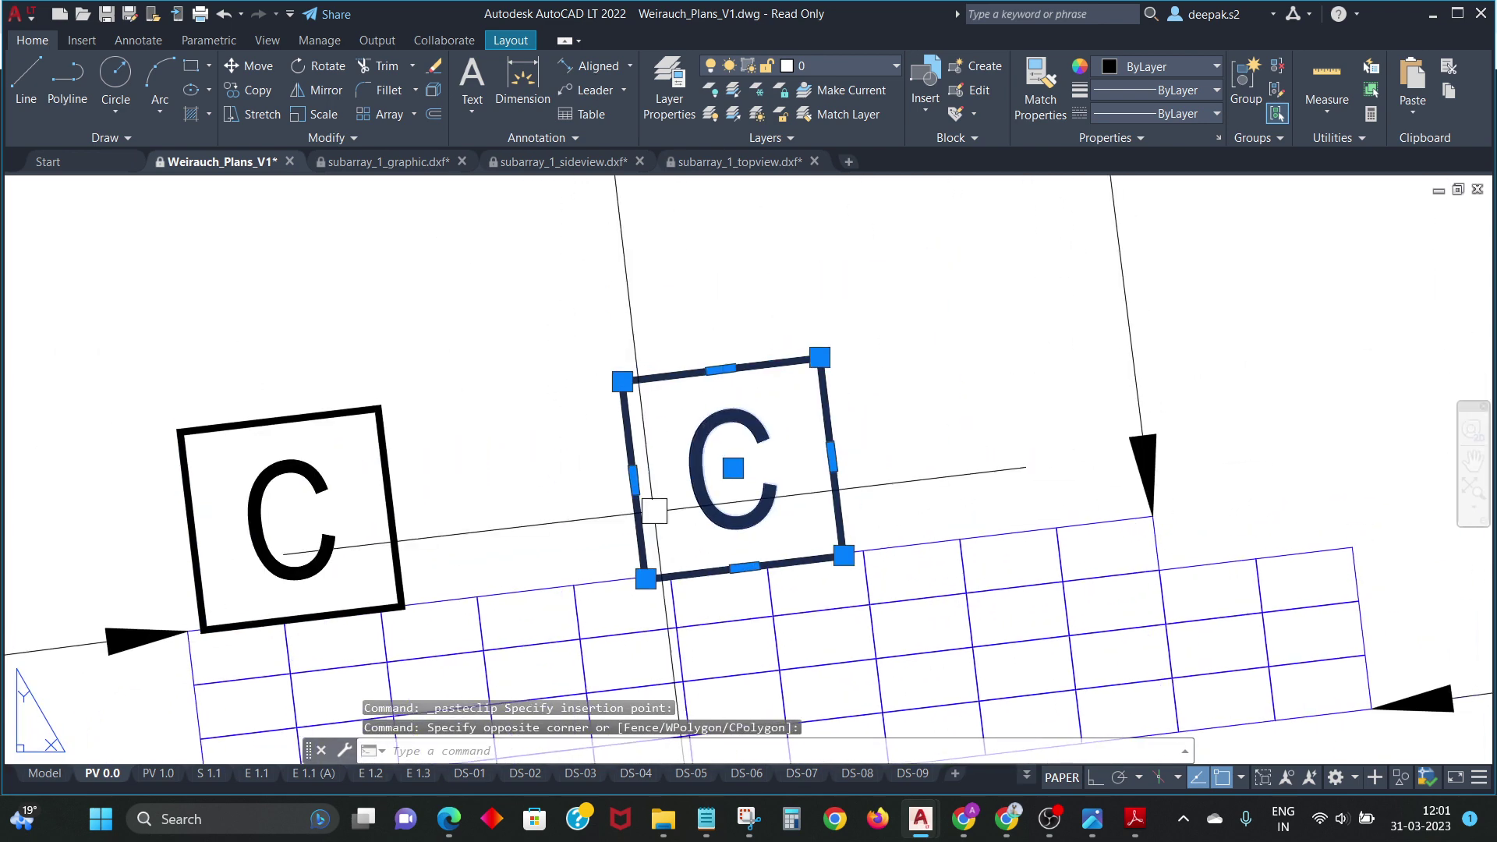
type("c")
key("Return")
left_click(733, 564)
scroll(702, 507, "up", 3)
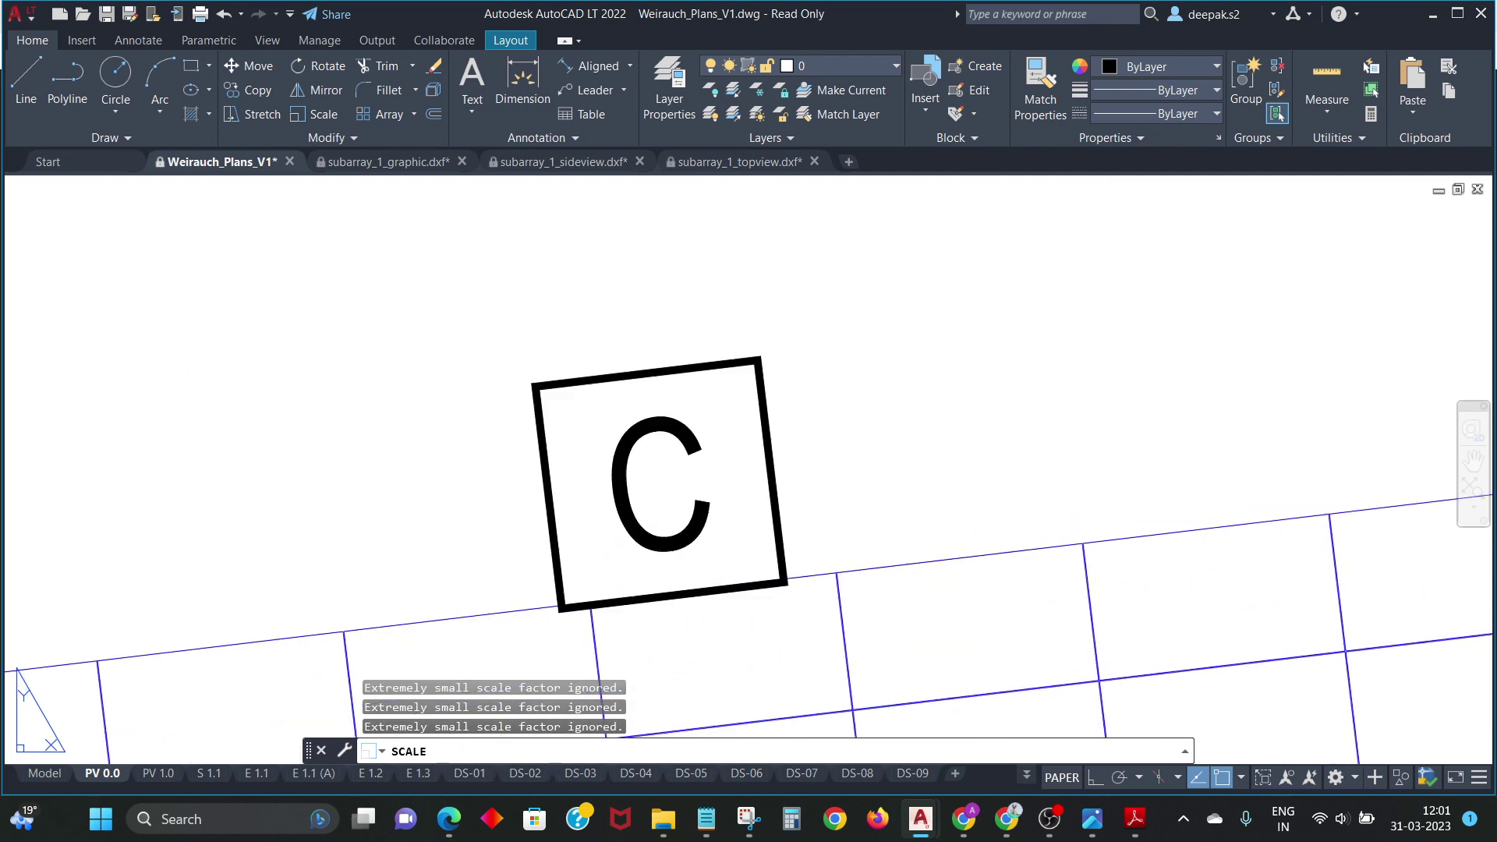
- Relabel the copied box as uppercase 'JB'
double_click(638, 538)
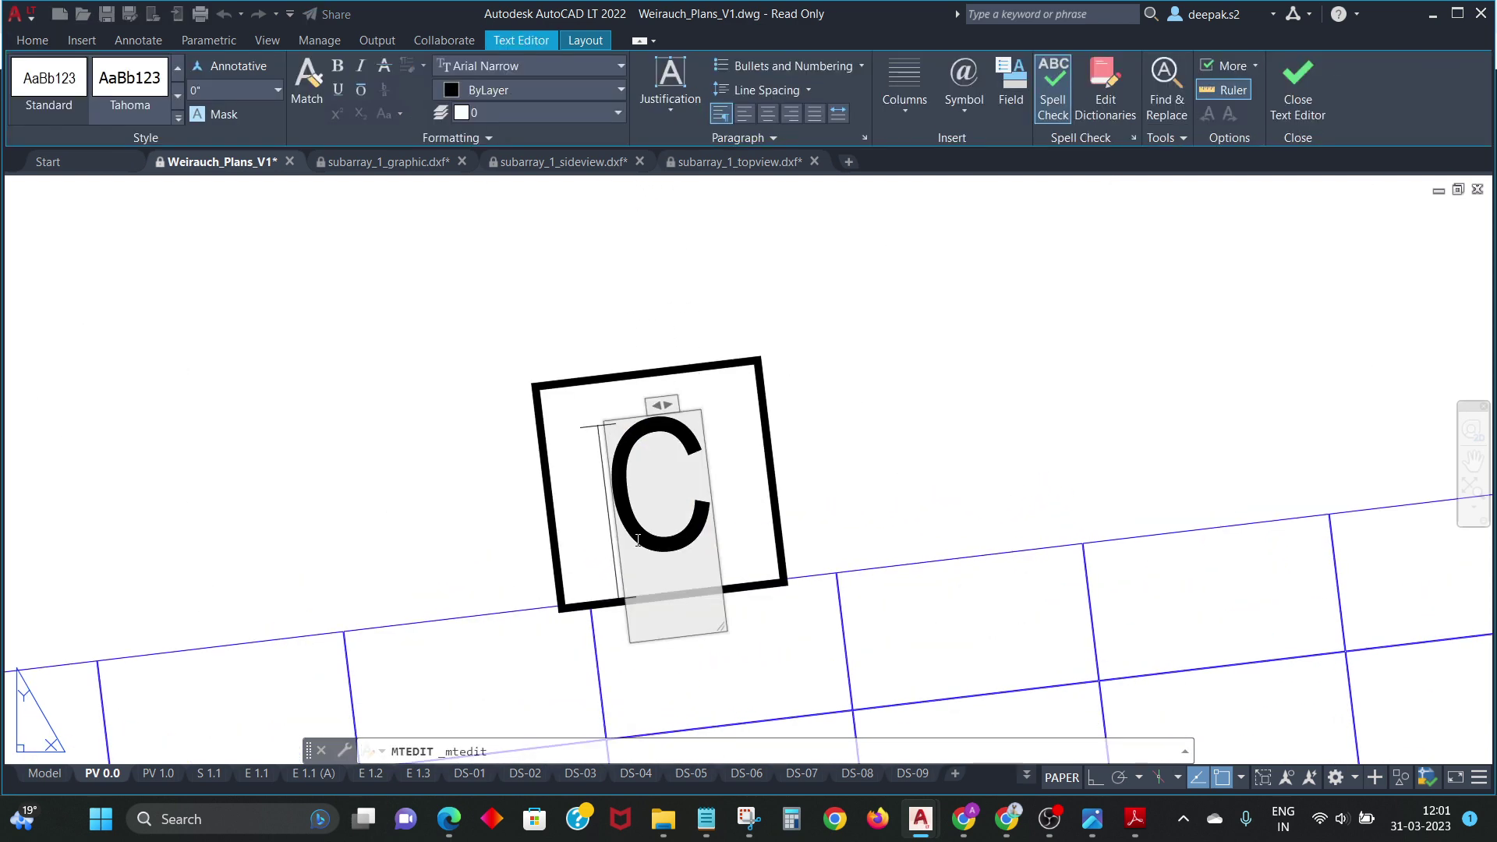
type("jb")
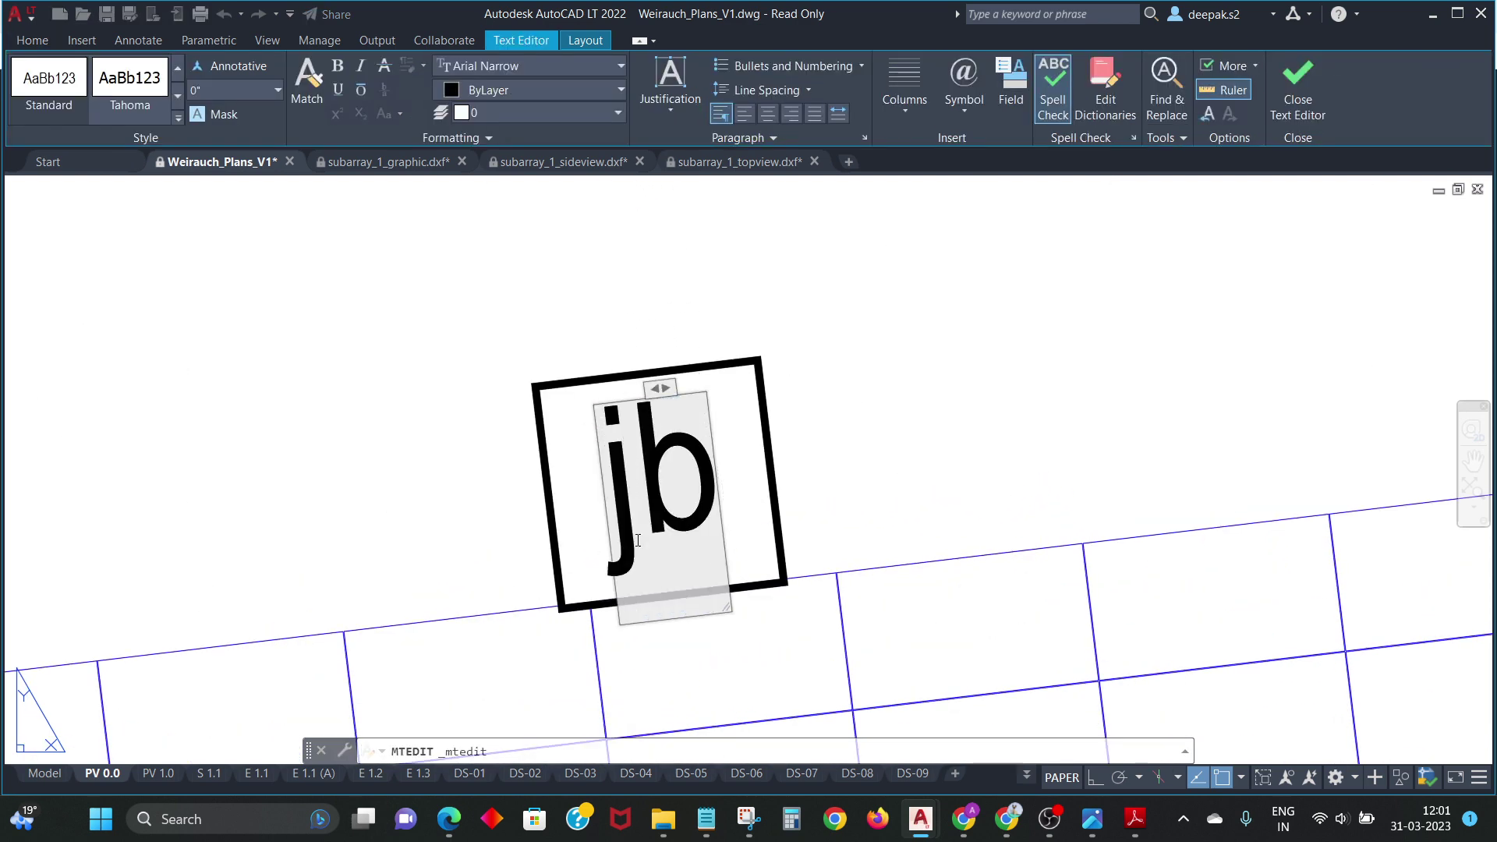
key("ctrl+a")
key("ctrl+shift+u")
key("Escape")
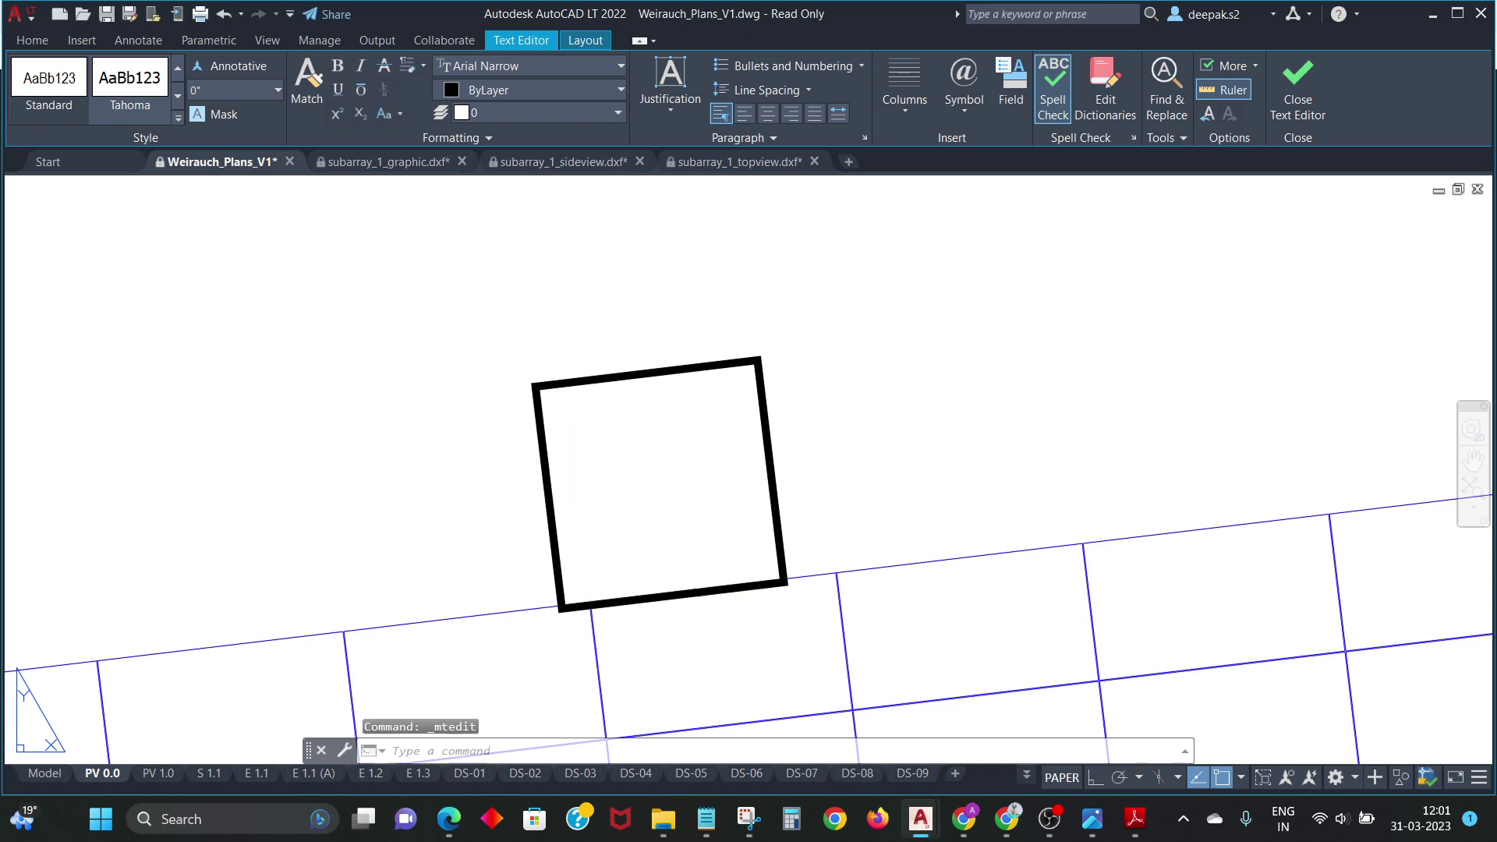
scroll(653, 475, "down", 2)
scroll(653, 475, "up", 1)
- Draw a line connecting the JB box to the C box
type("l")
key("Return")
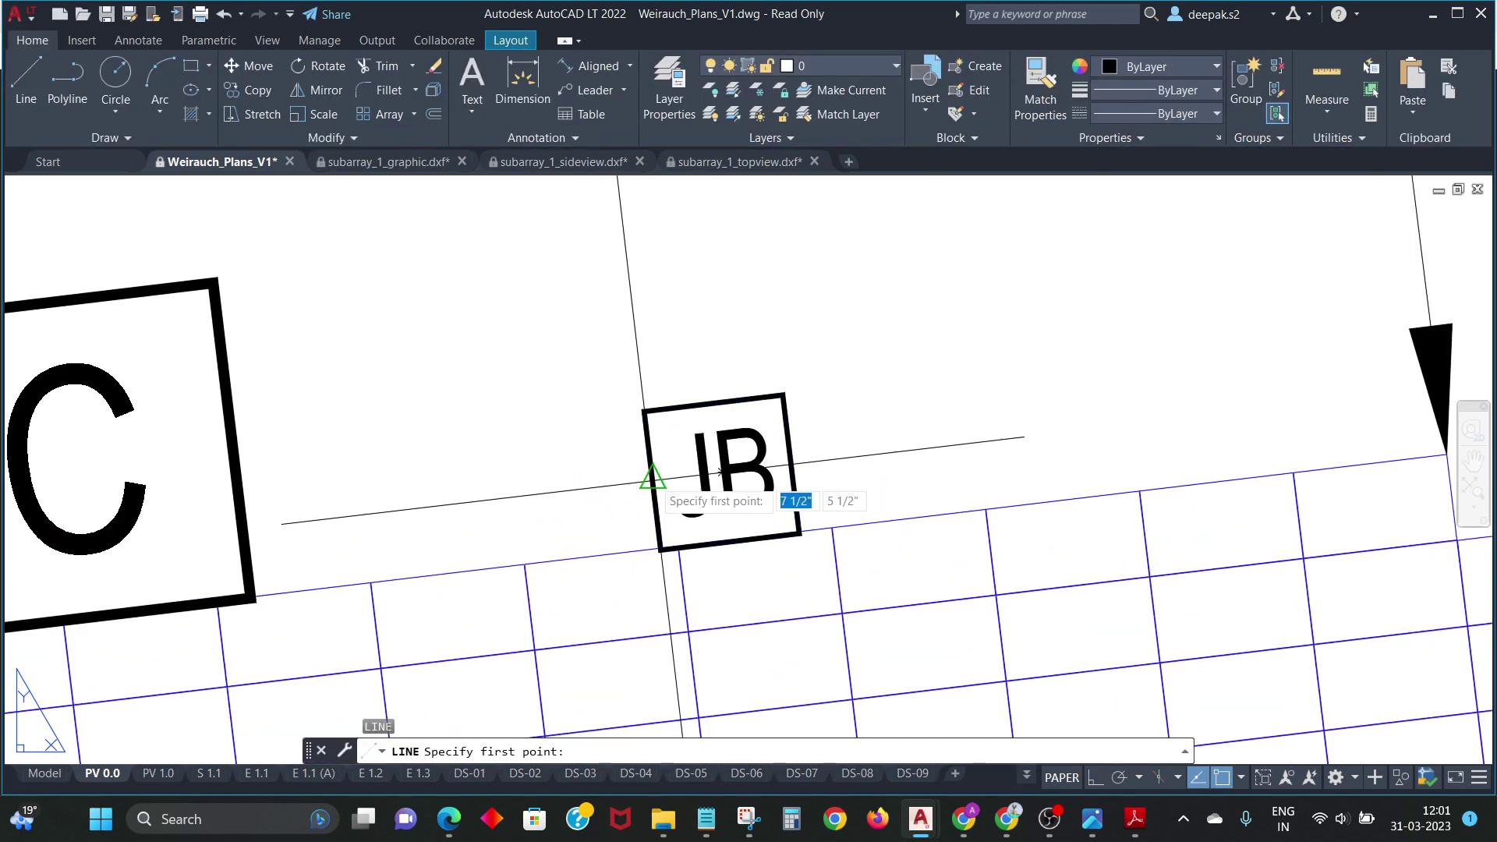
left_click(719, 472)
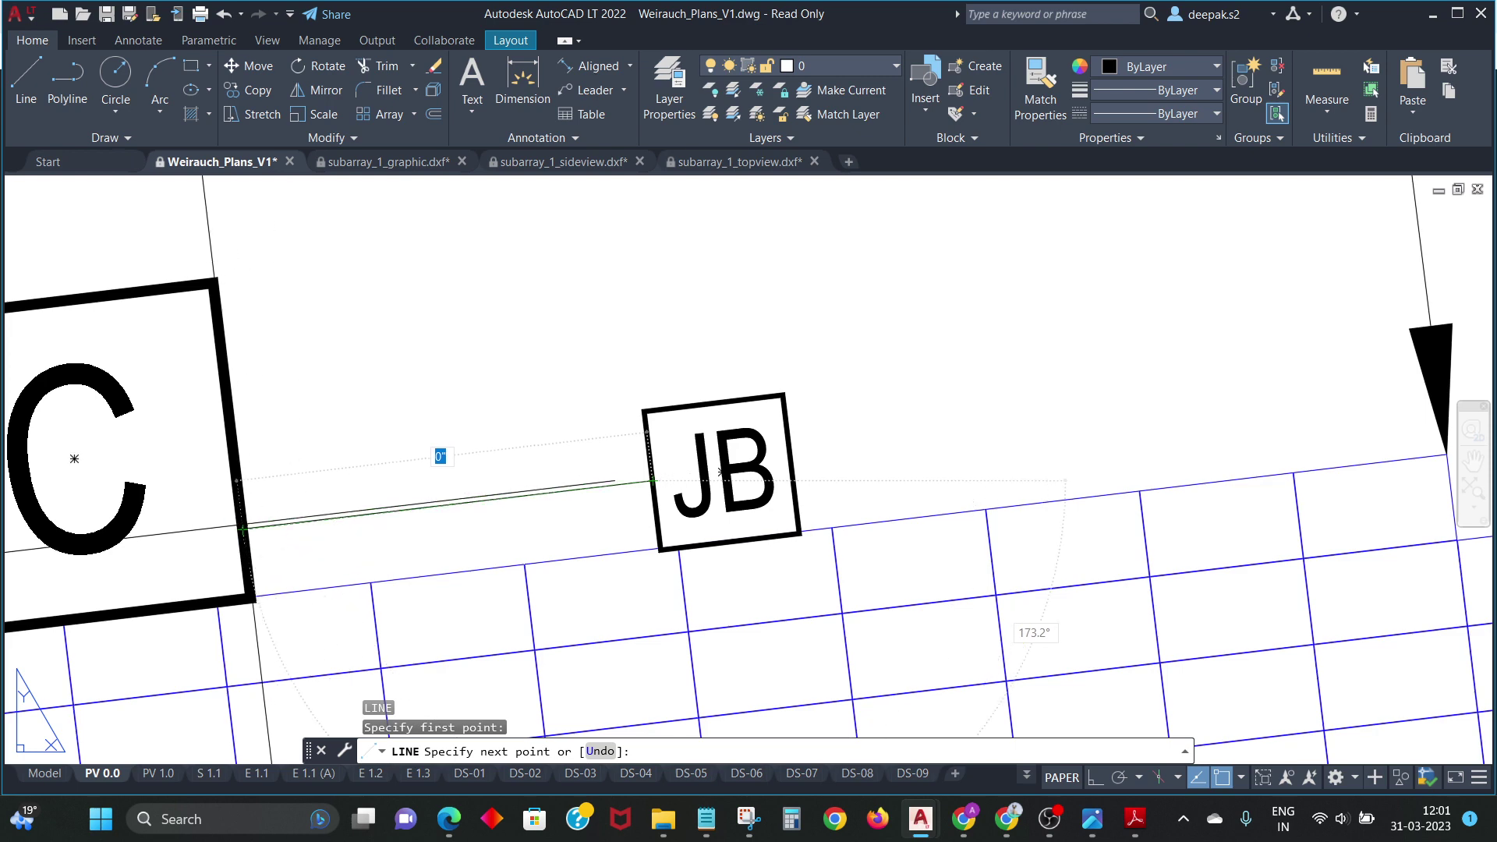
left_click(242, 517)
key("Return")
scroll(242, 517, "down", 5)
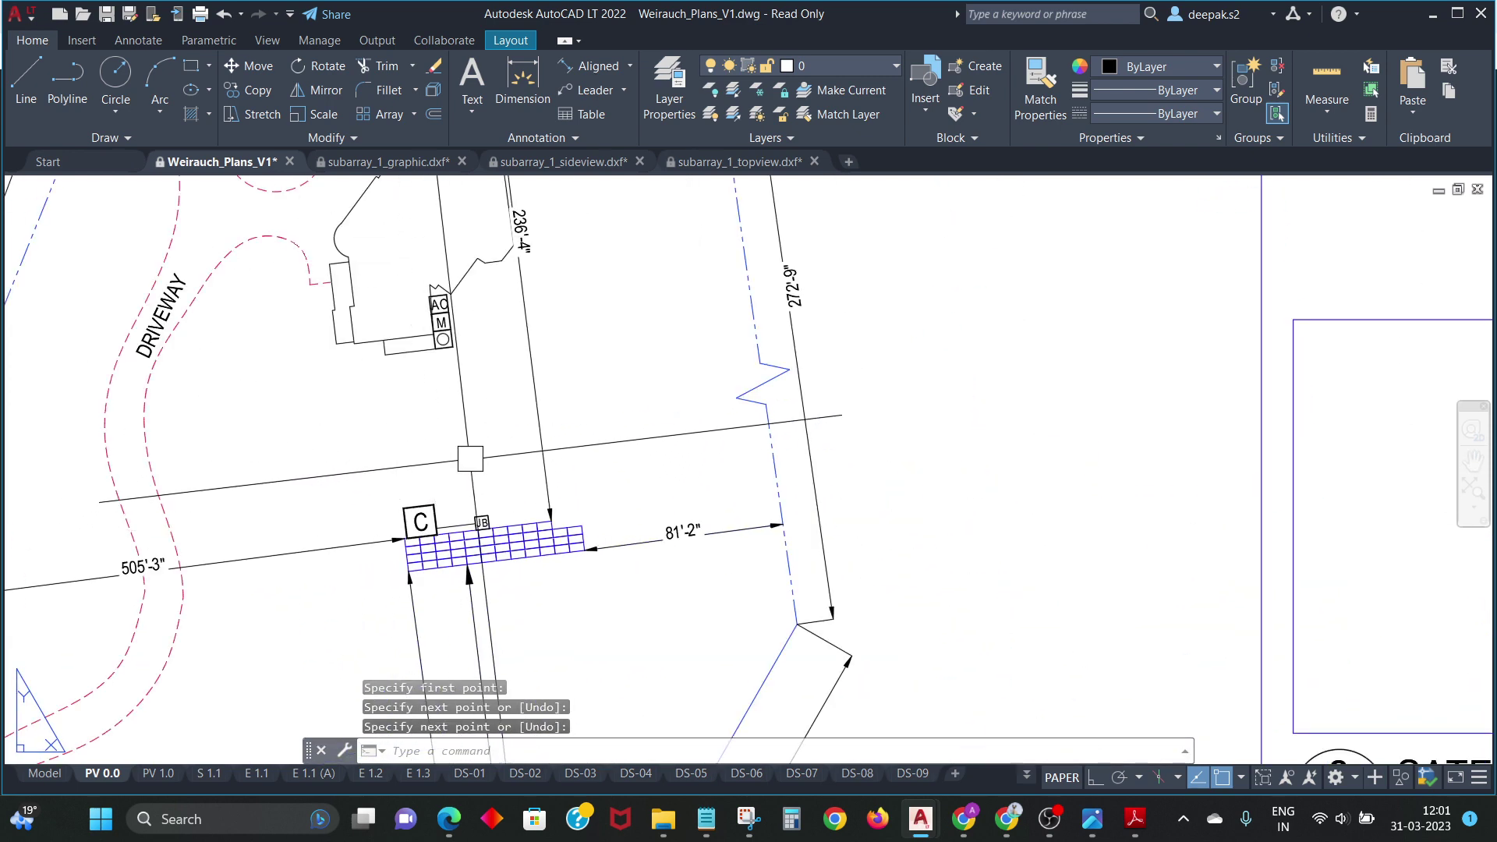
scroll(399, 513, "up", 4)
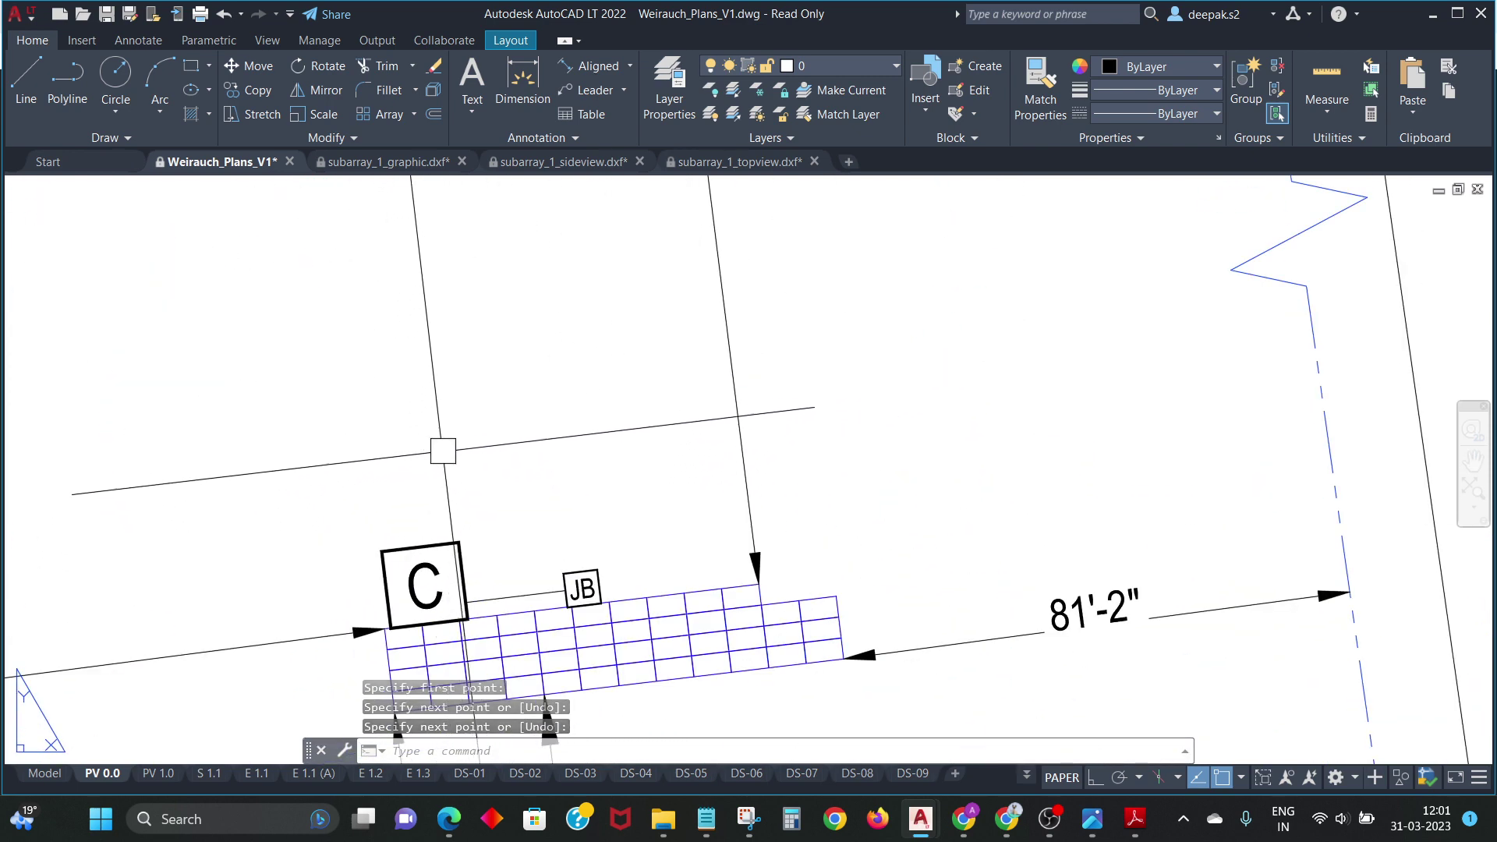
- Draw a line connecting the C box to the AC/M equipment
type("l")
key("Return")
scroll(424, 585, "down", 2)
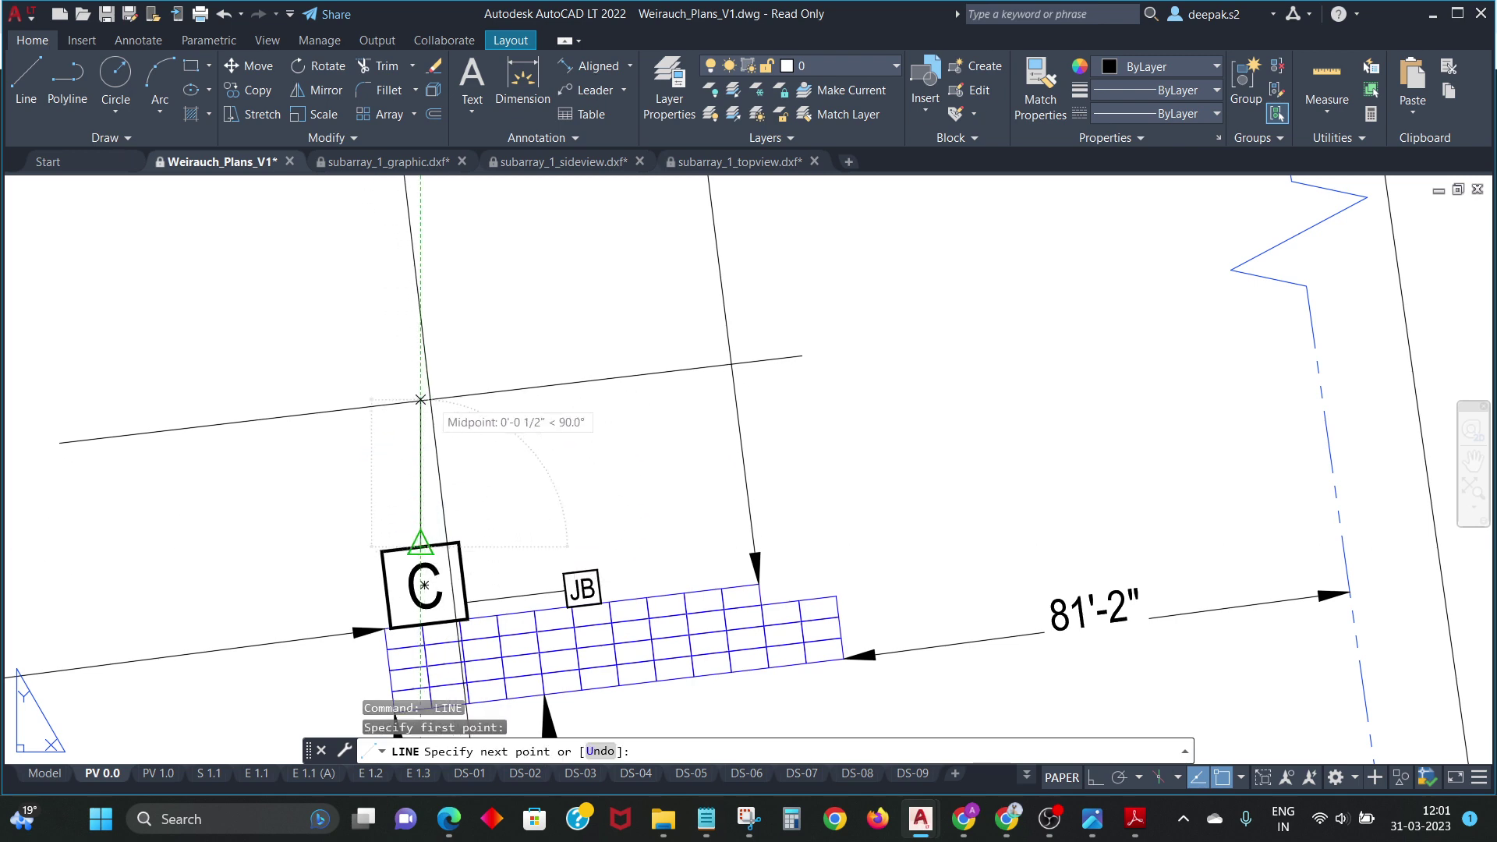
scroll(417, 394, "down", 3)
scroll(394, 468, "up", 2)
scroll(454, 487, "up", 3)
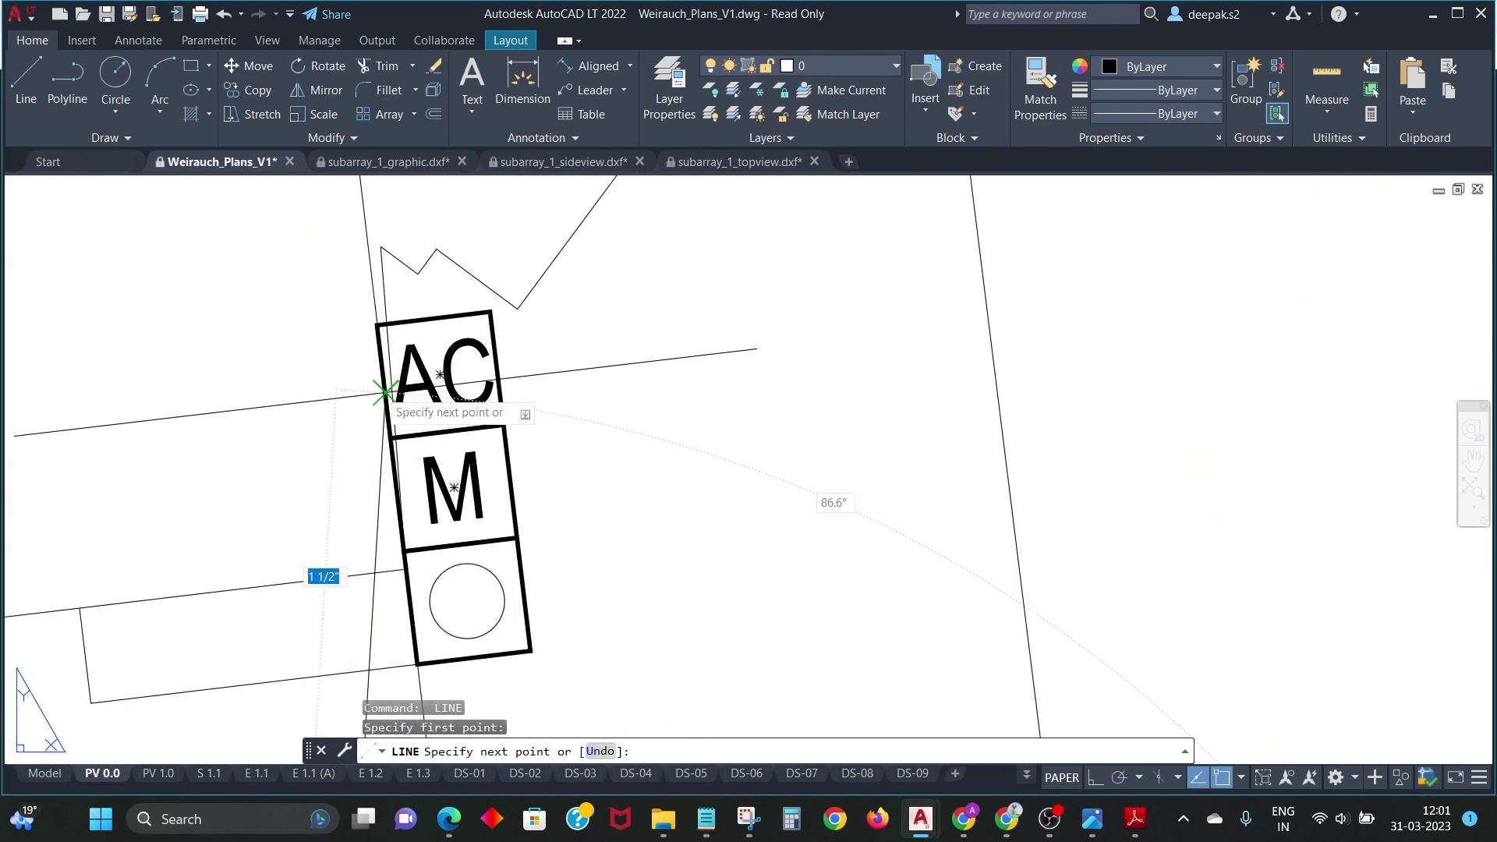
left_click(384, 384)
key("Escape")
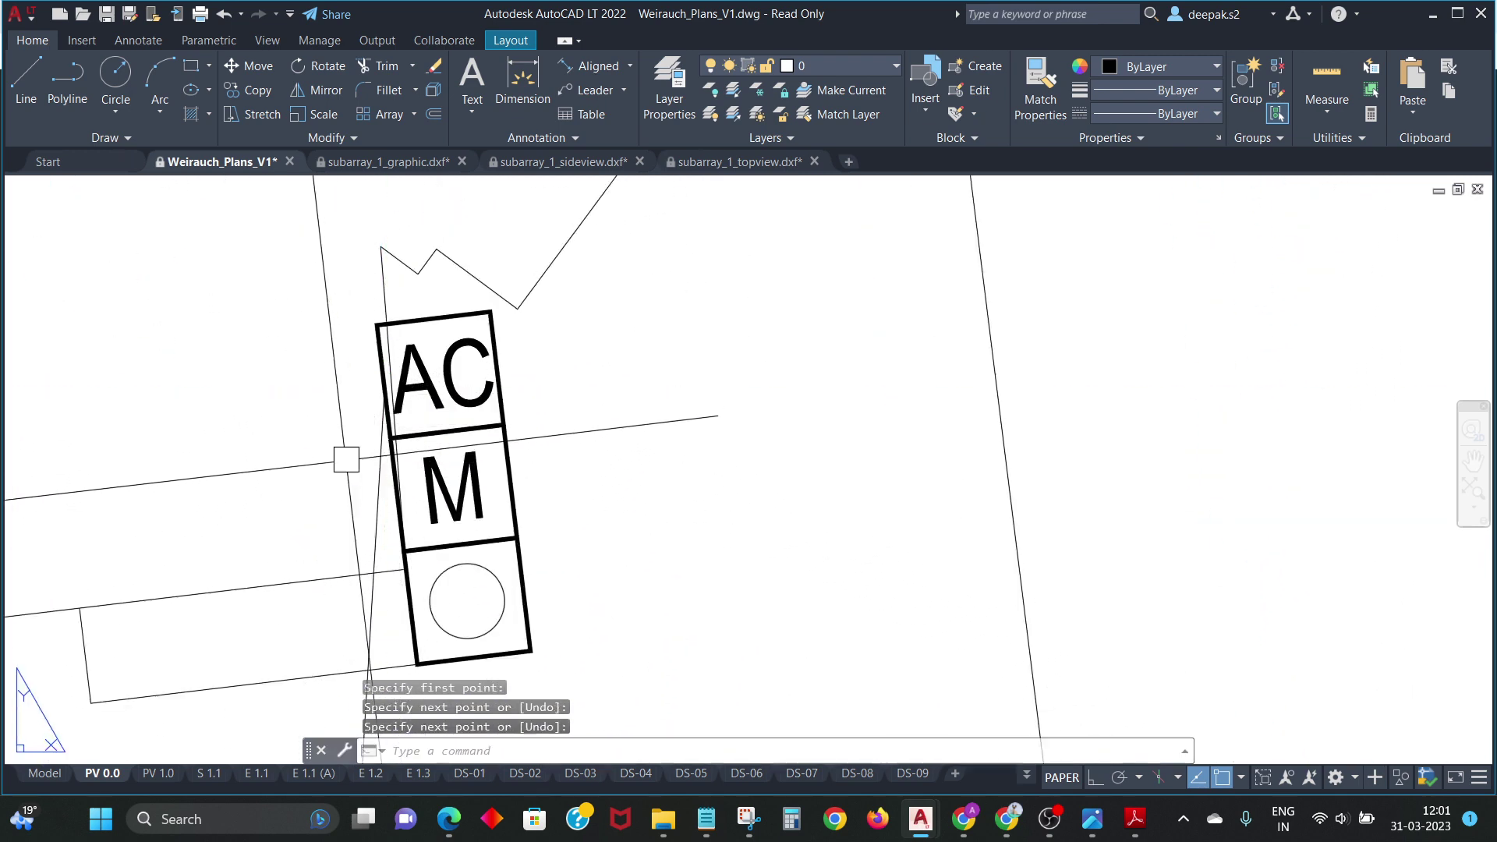
- Check the new C-to-AC line's properties and recenter the plot plan
scroll(390, 506, "down", 5)
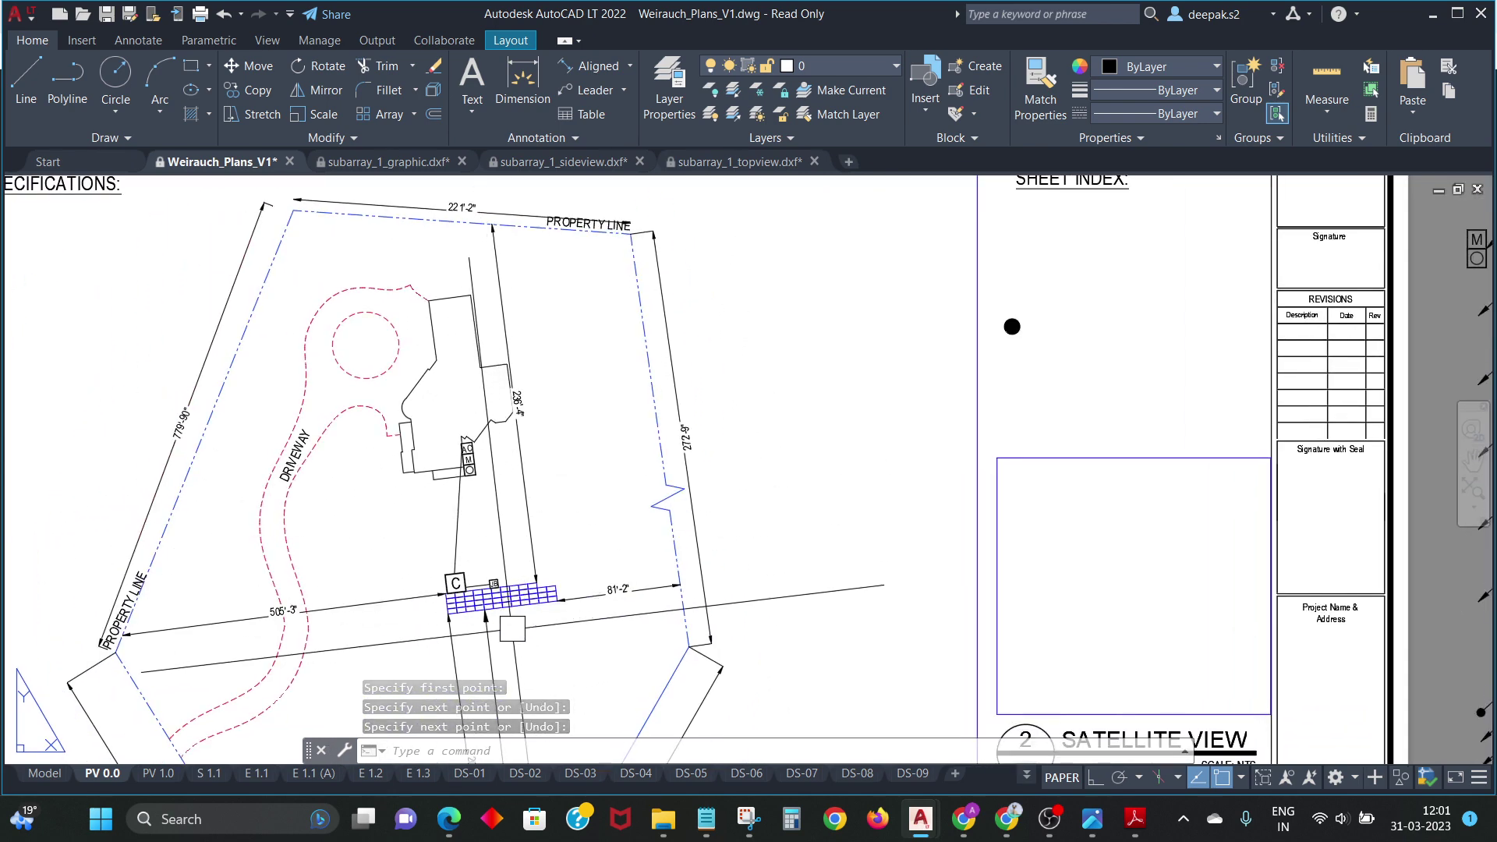
scroll(463, 518, "up", 4)
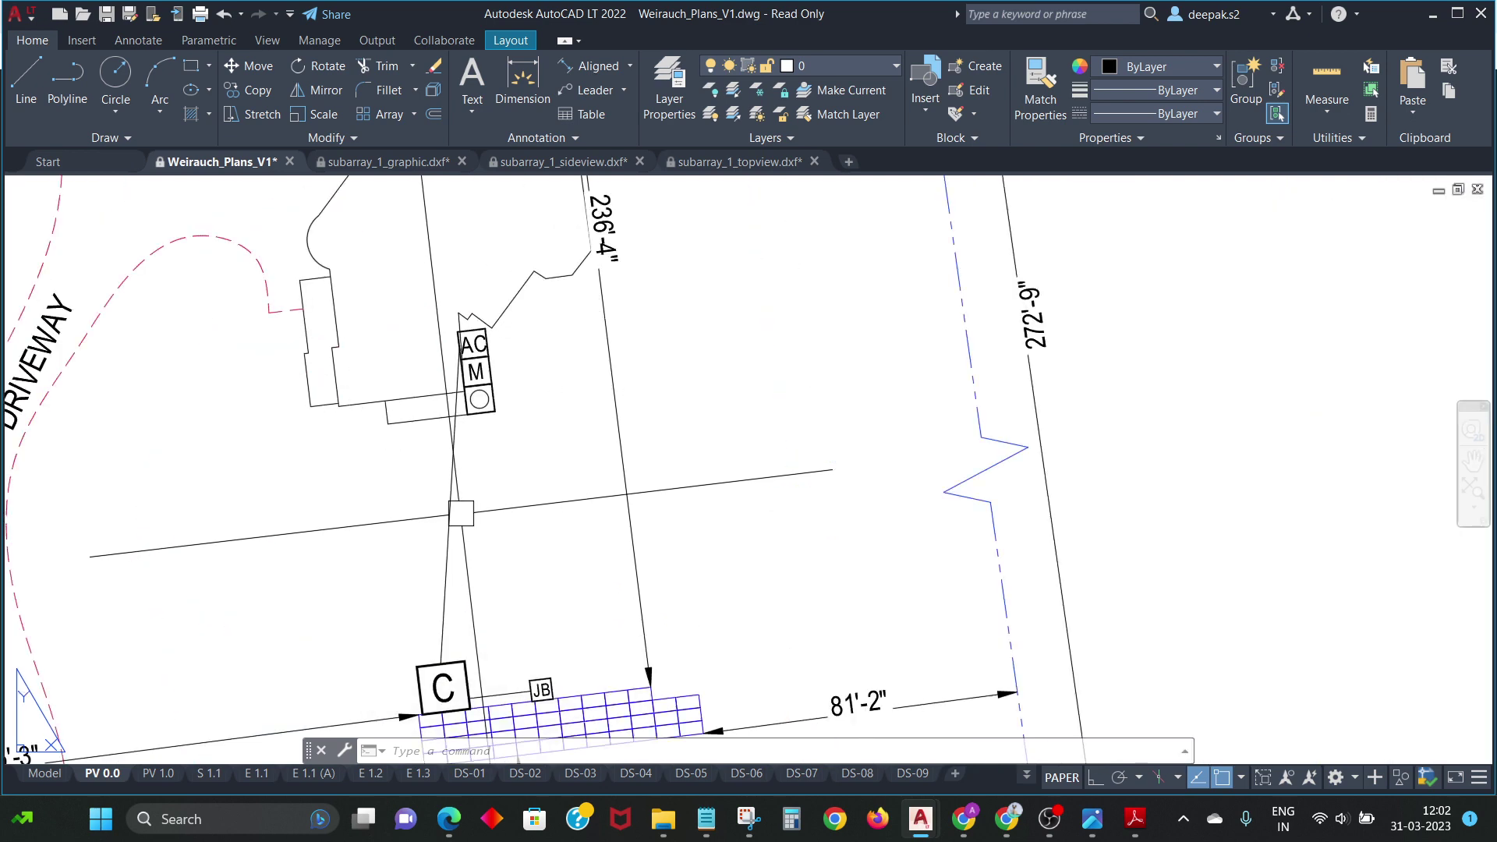
scroll(1444, 230, "down", 2)
scroll(1126, 304, "down", 2)
scroll(1460, 195, "up", 3)
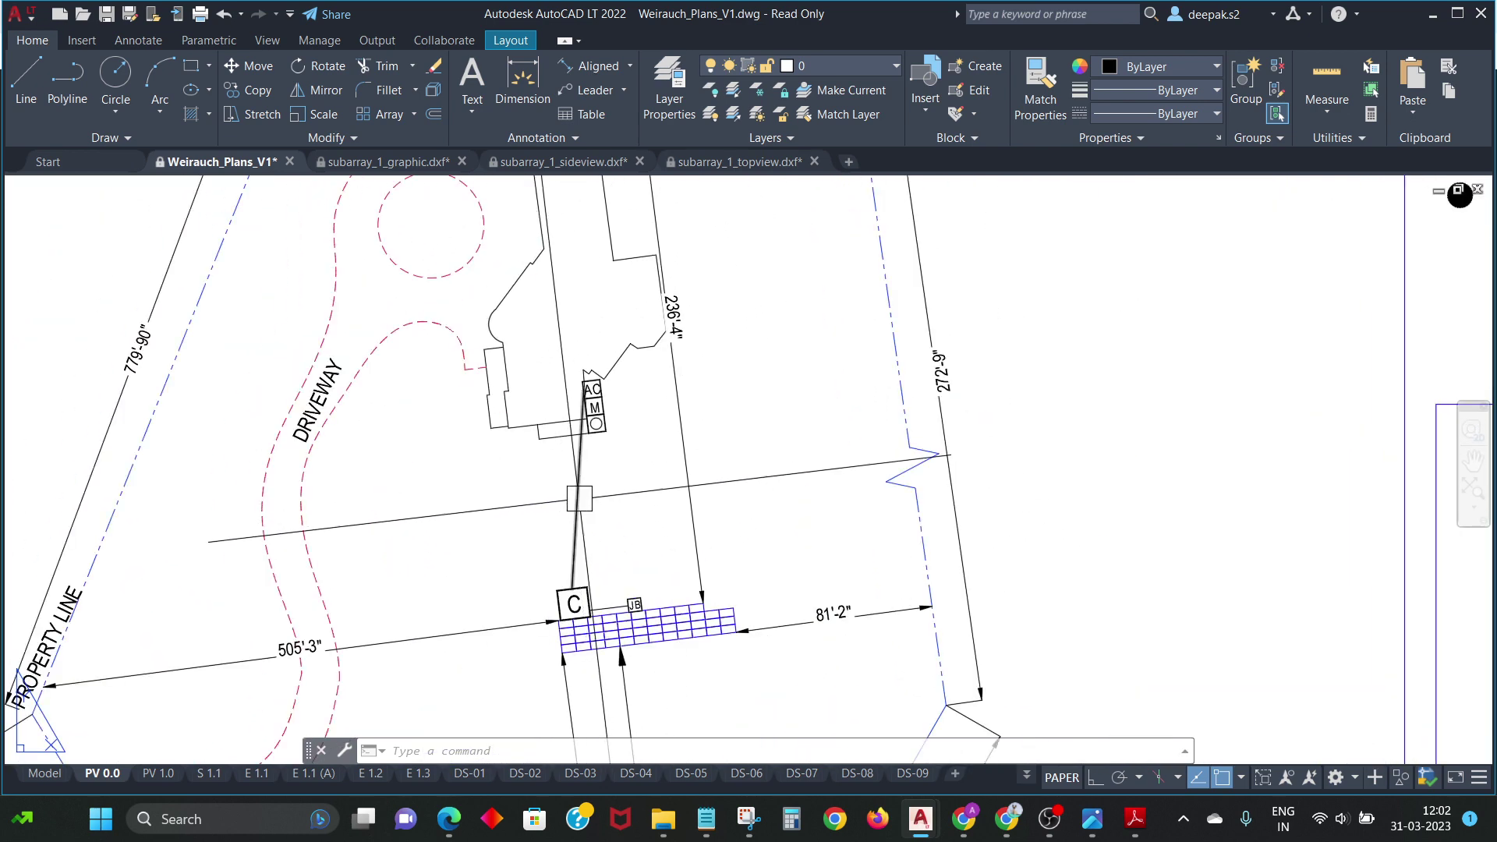
left_click(584, 526)
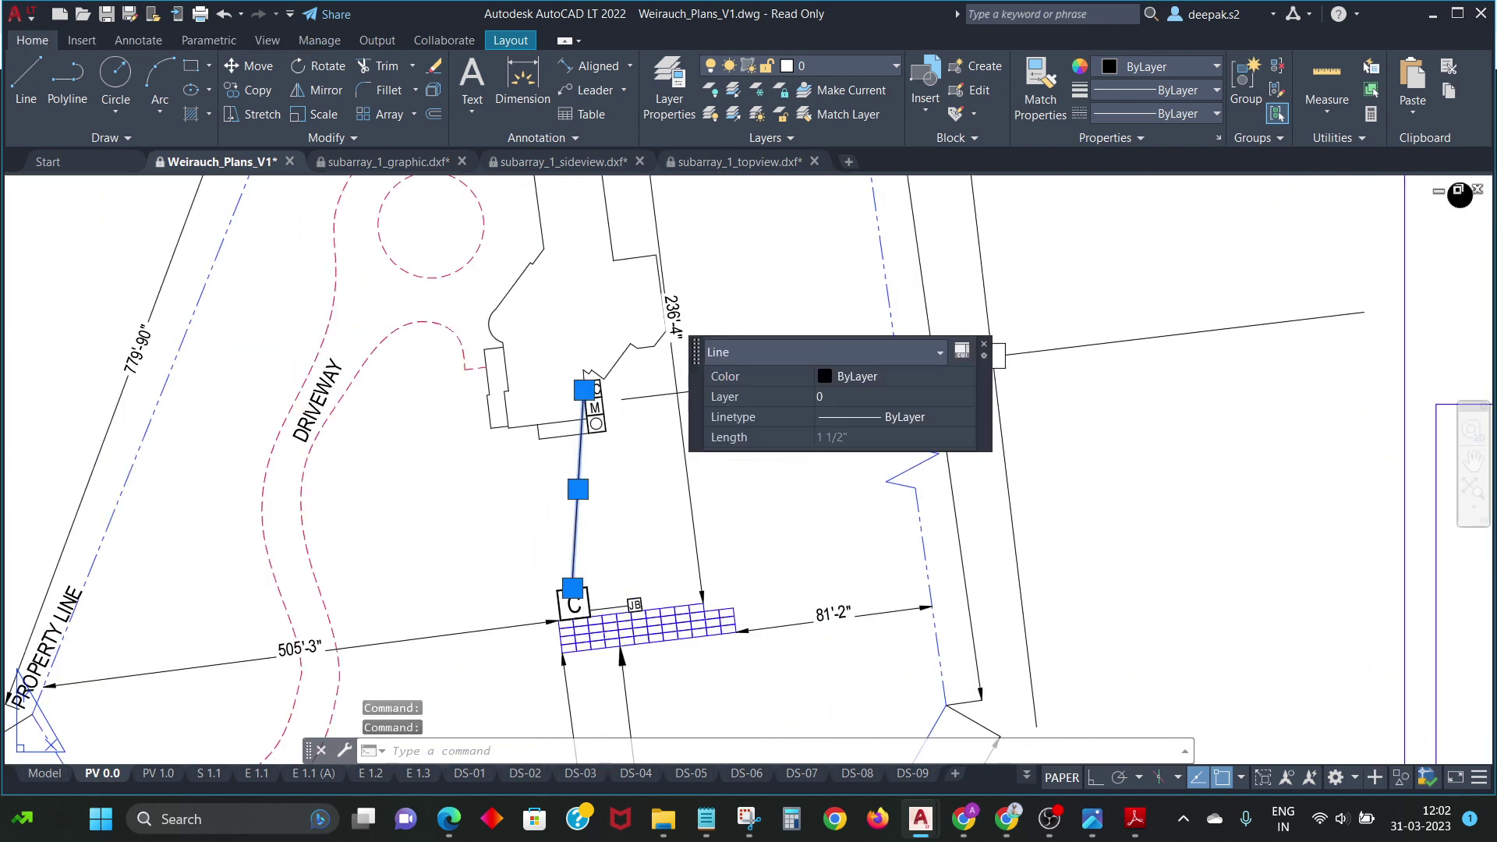
left_click(985, 346)
scroll(585, 554, "down", 4)
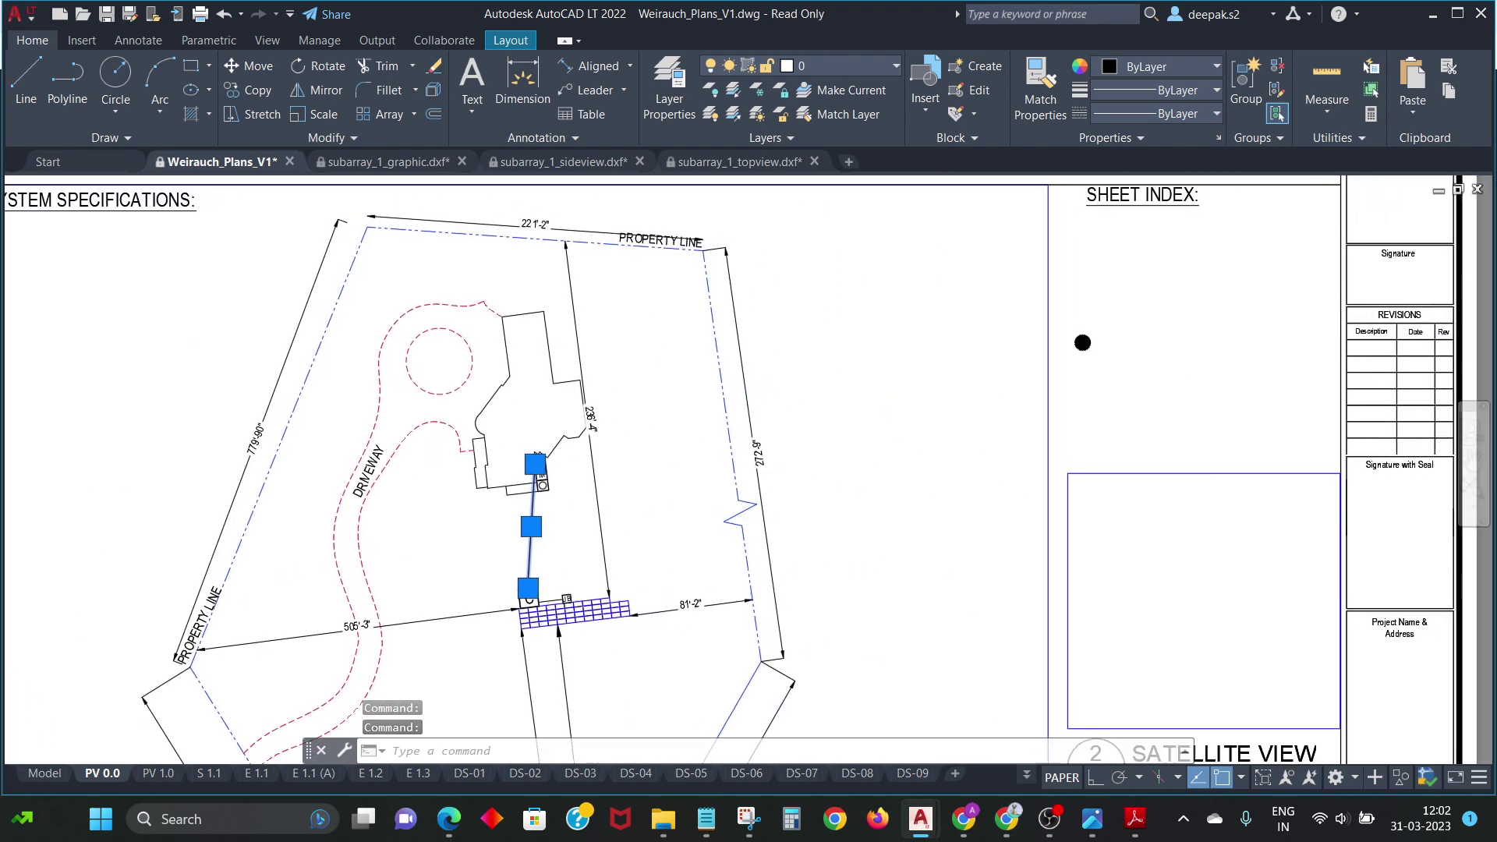
scroll(616, 562, "up", 4)
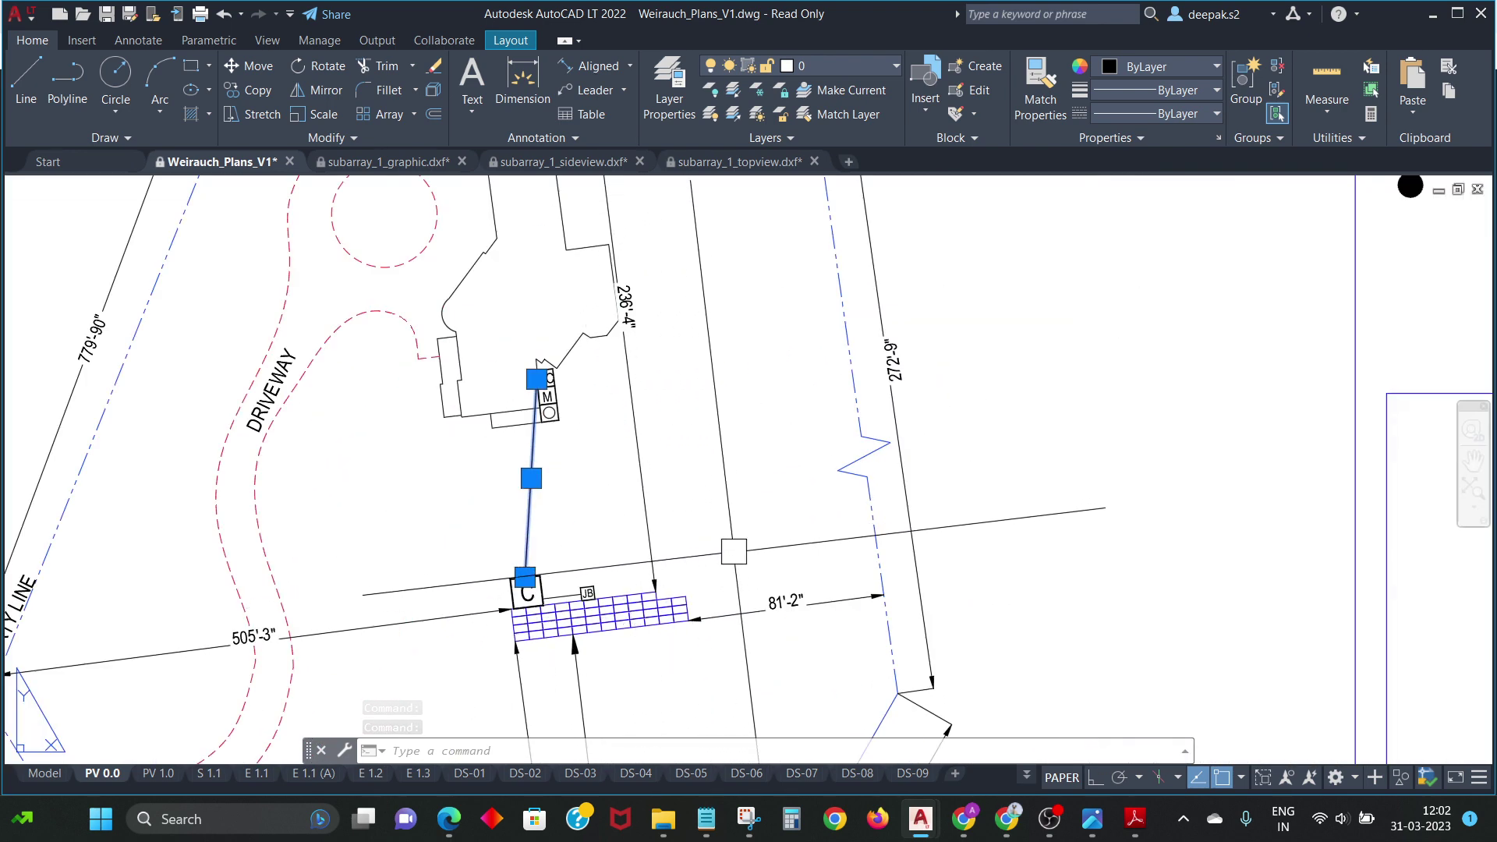
middle_click_drag(546, 624, 671, 499)
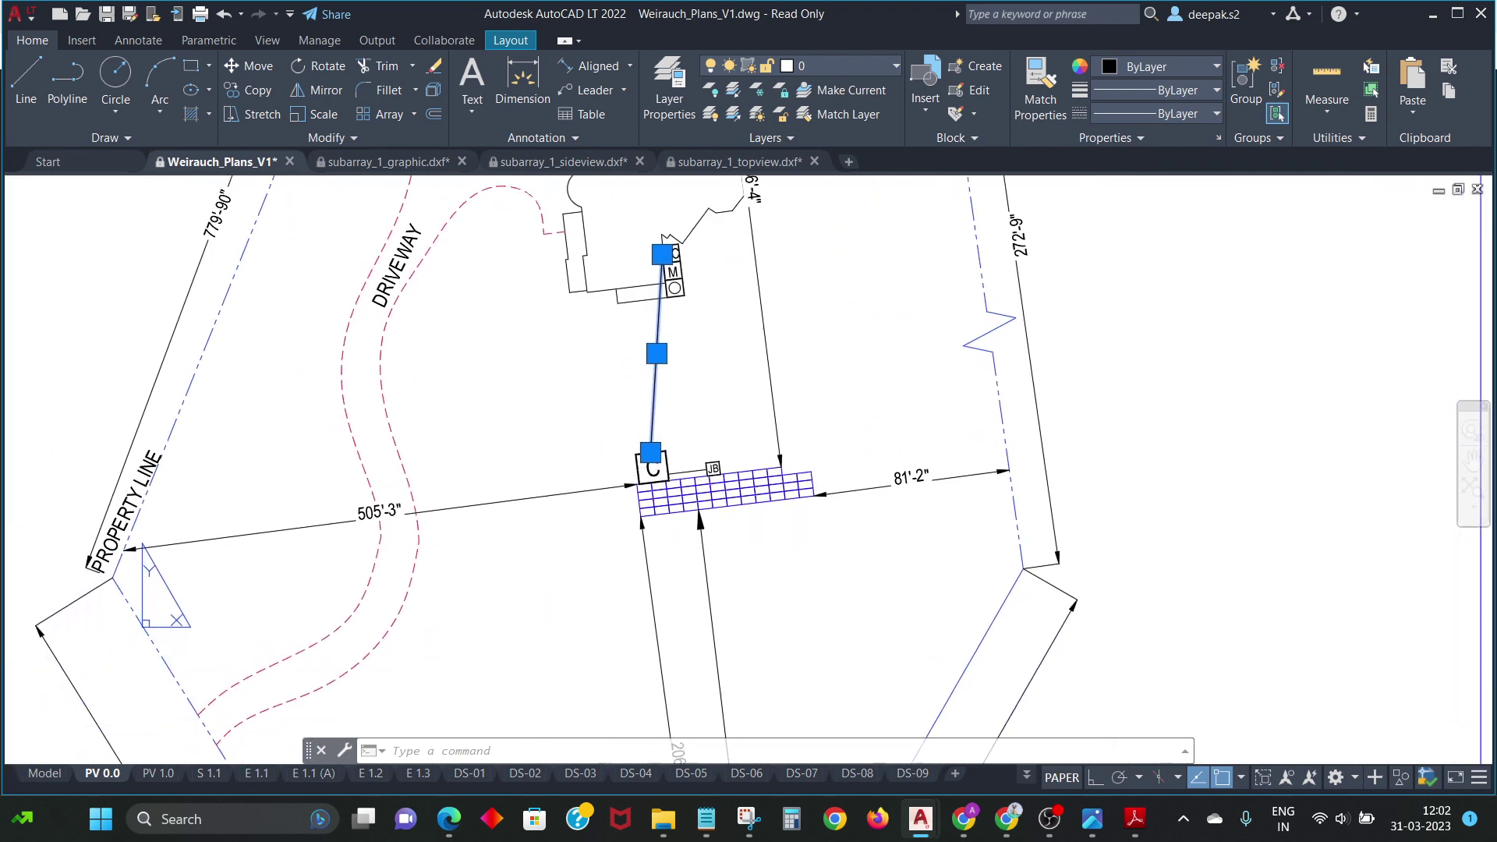
- Paste the single-line diagram onto the sheet and review its visibility state choices
left_click(311, 773)
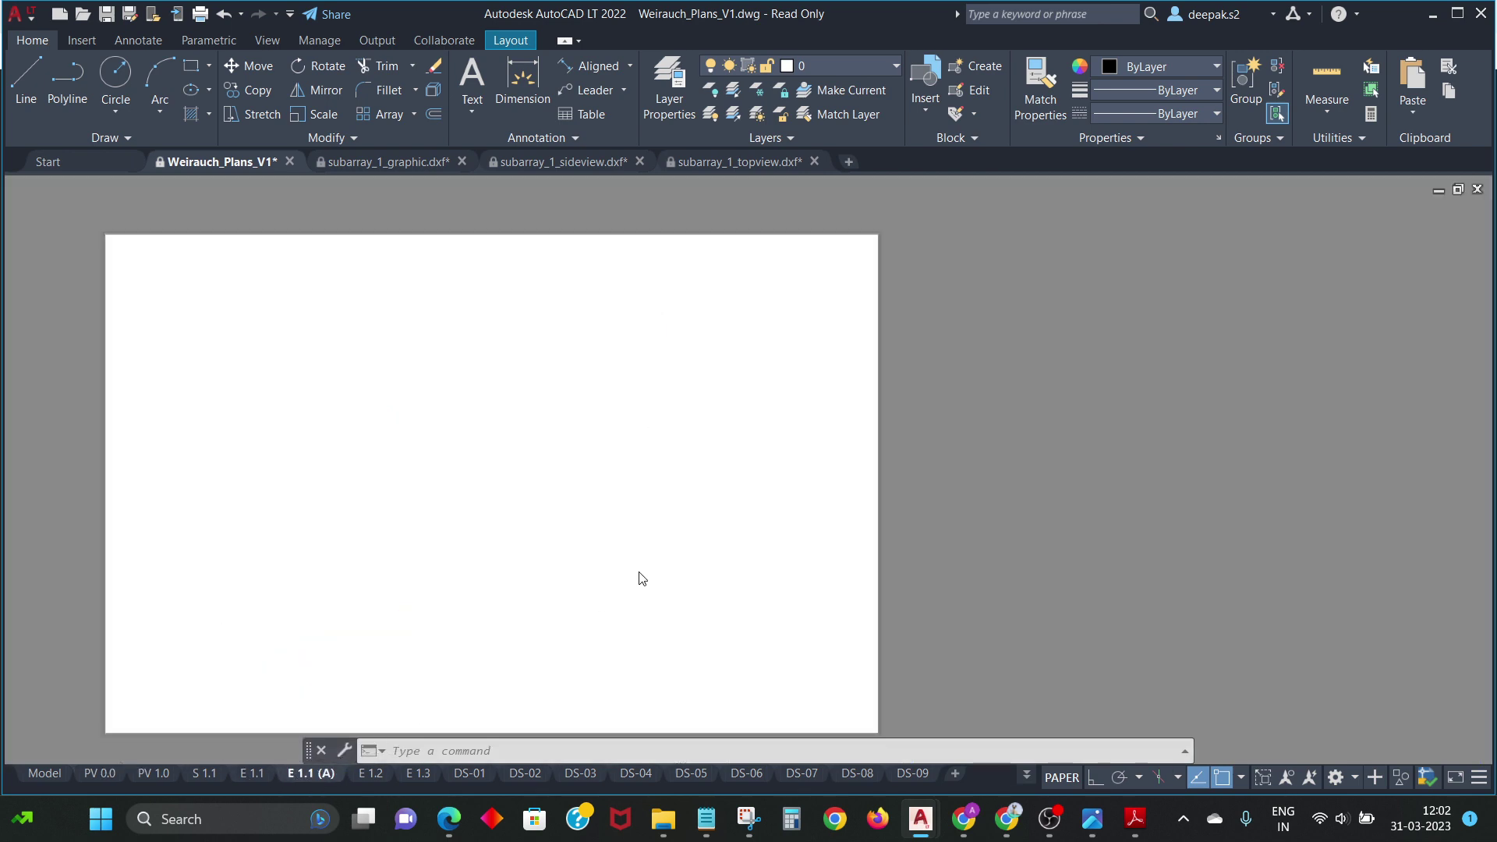
middle_click_drag(78, 507, 476, 508)
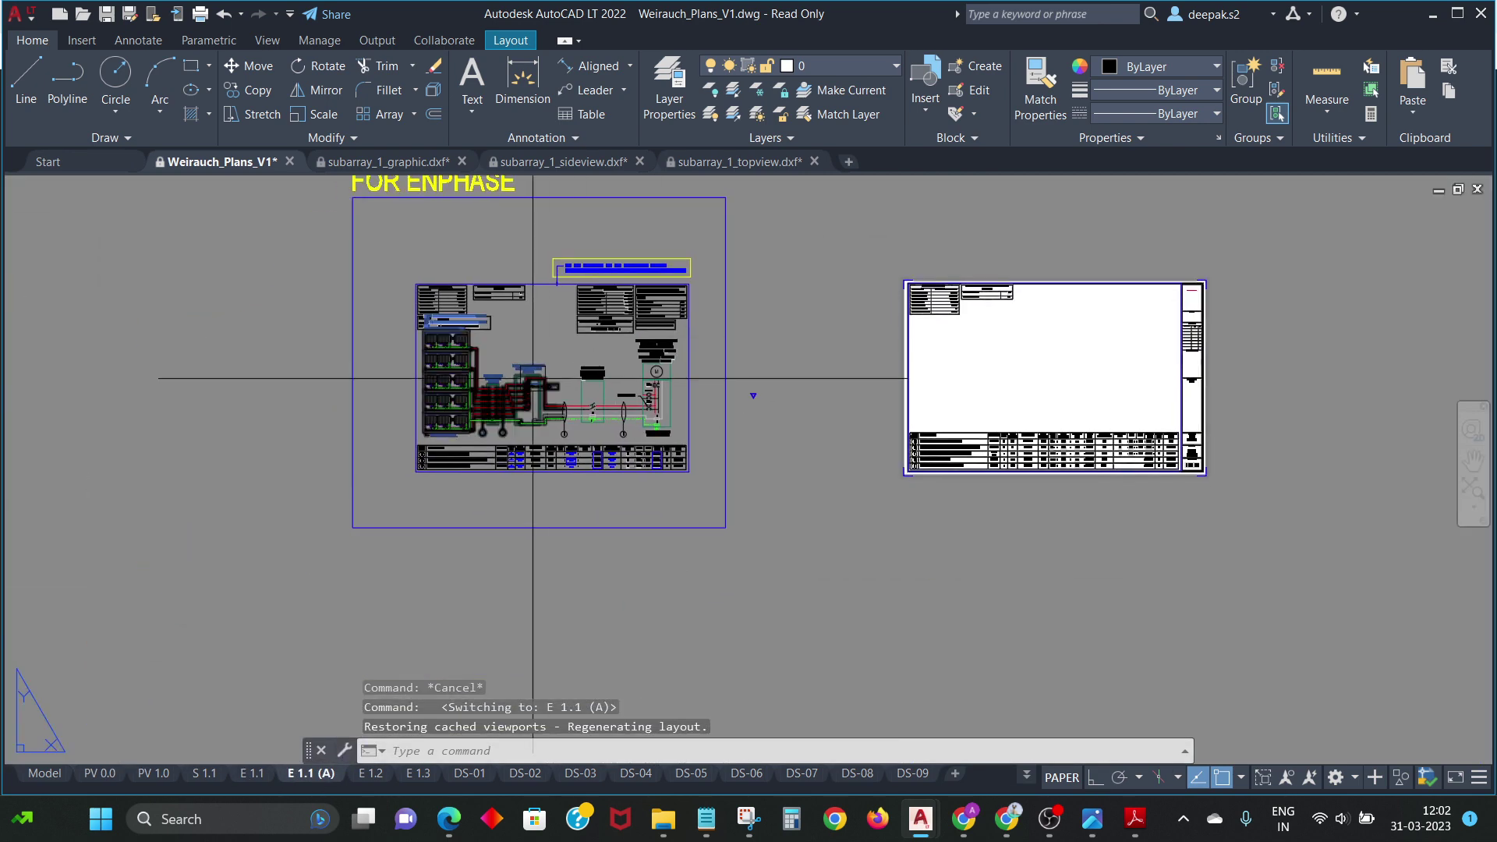
left_click(468, 773)
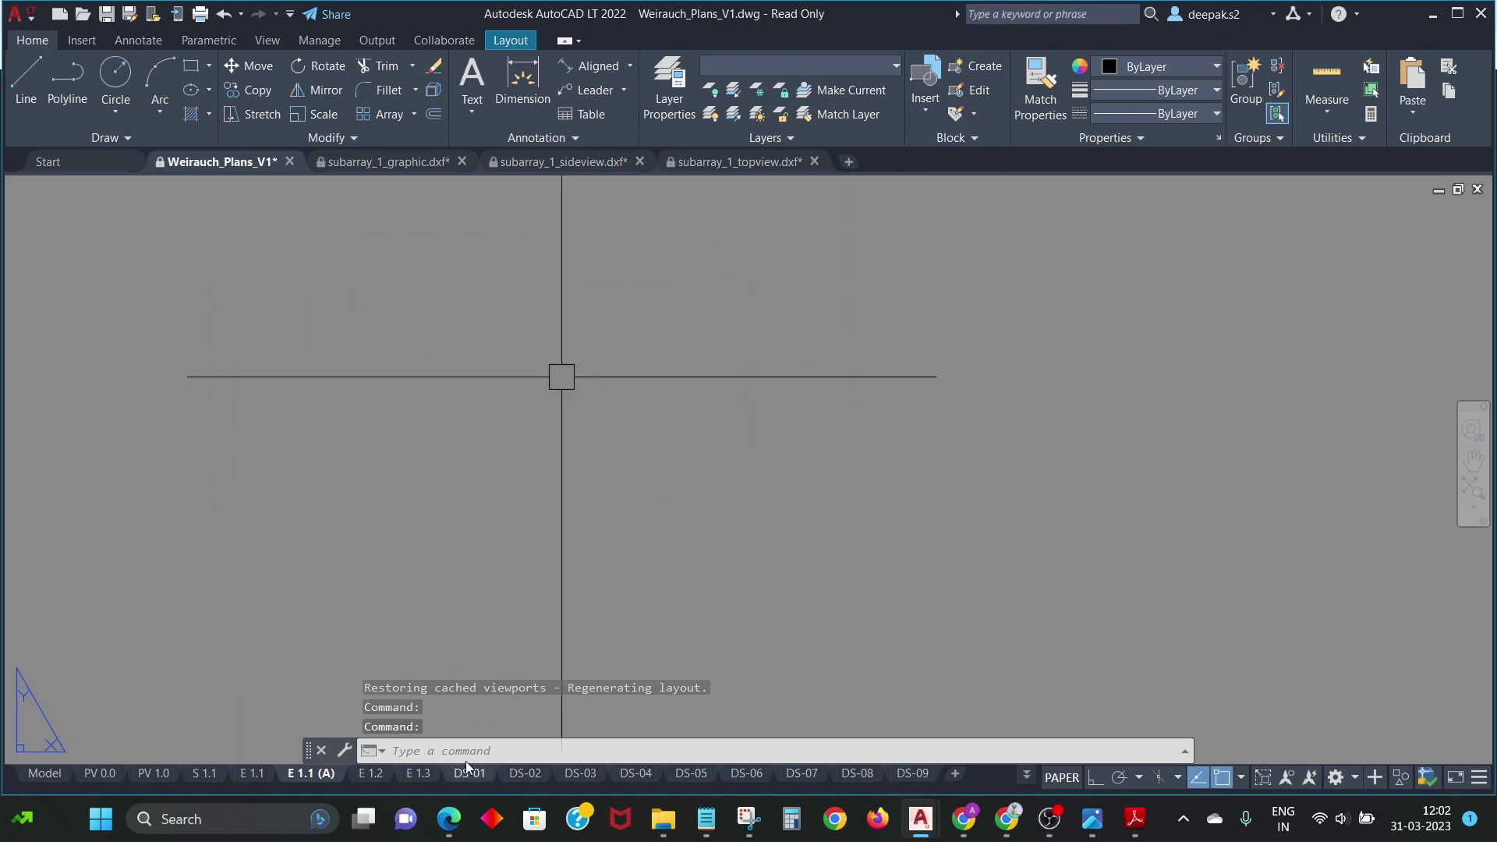
key("ctrl+v")
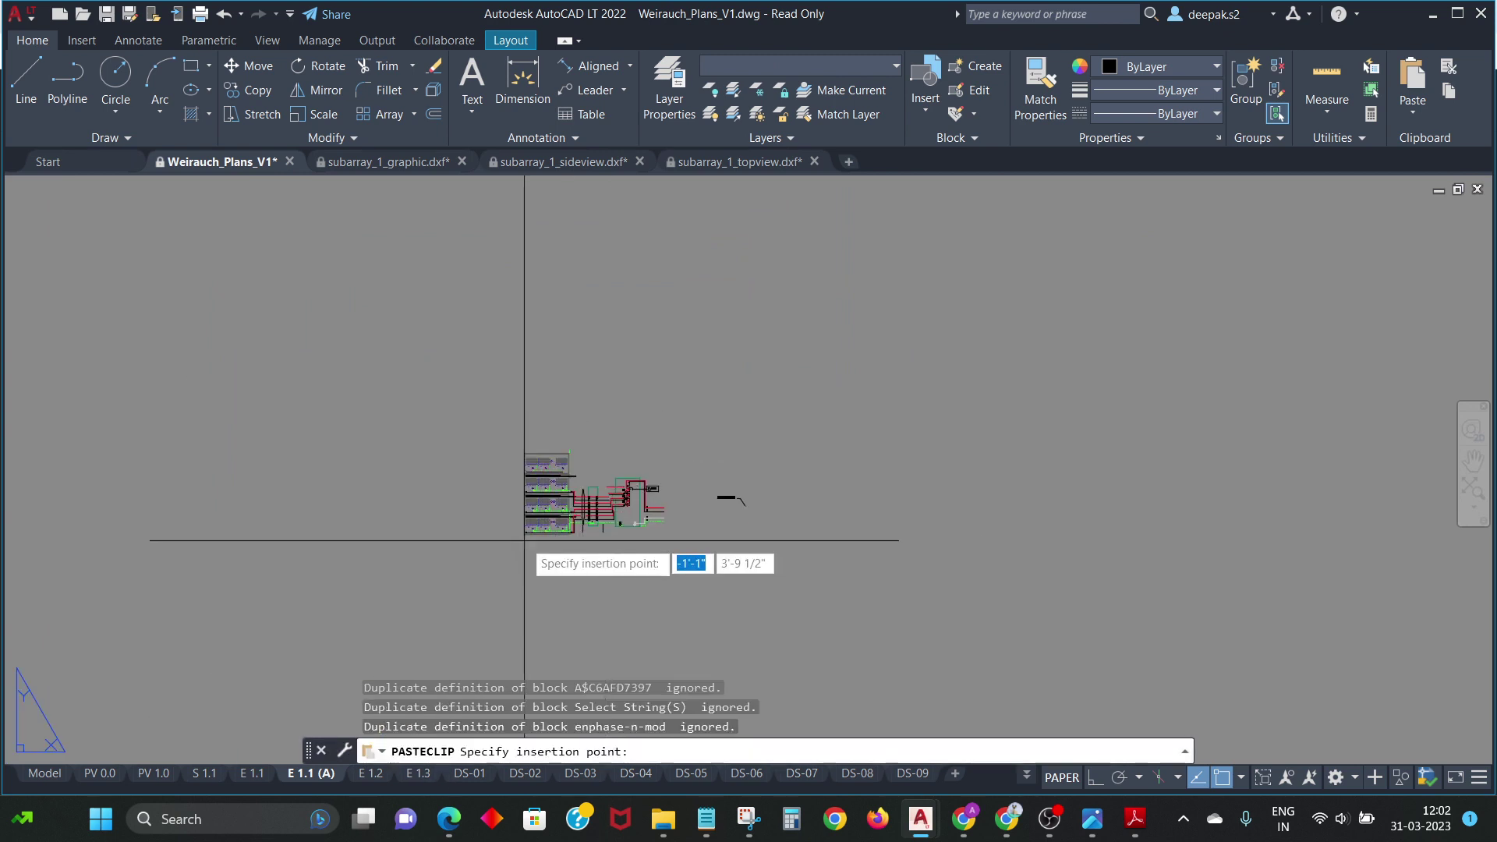
left_click(530, 544)
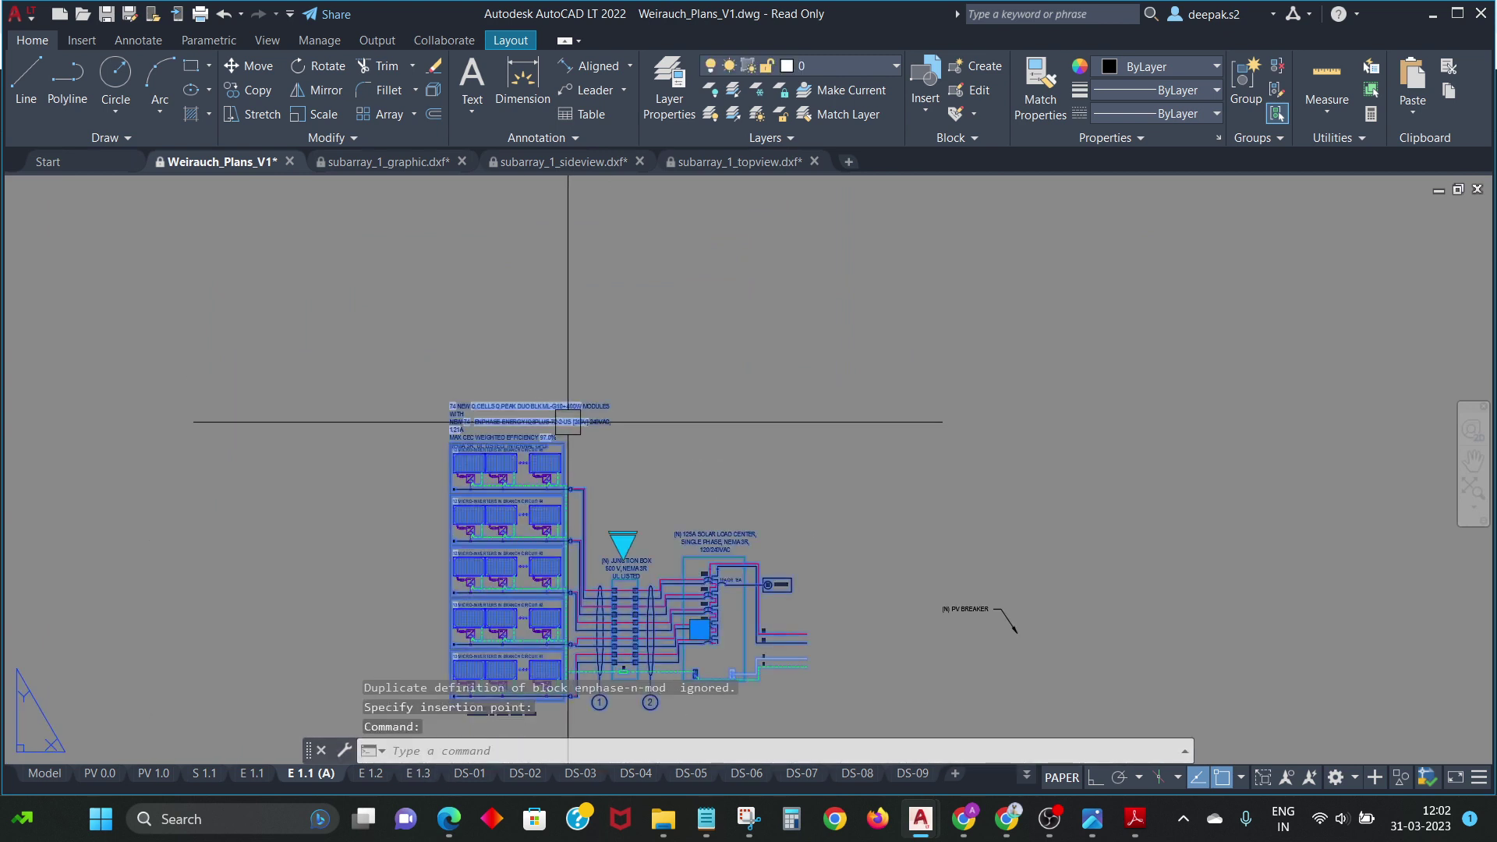
left_click(624, 545)
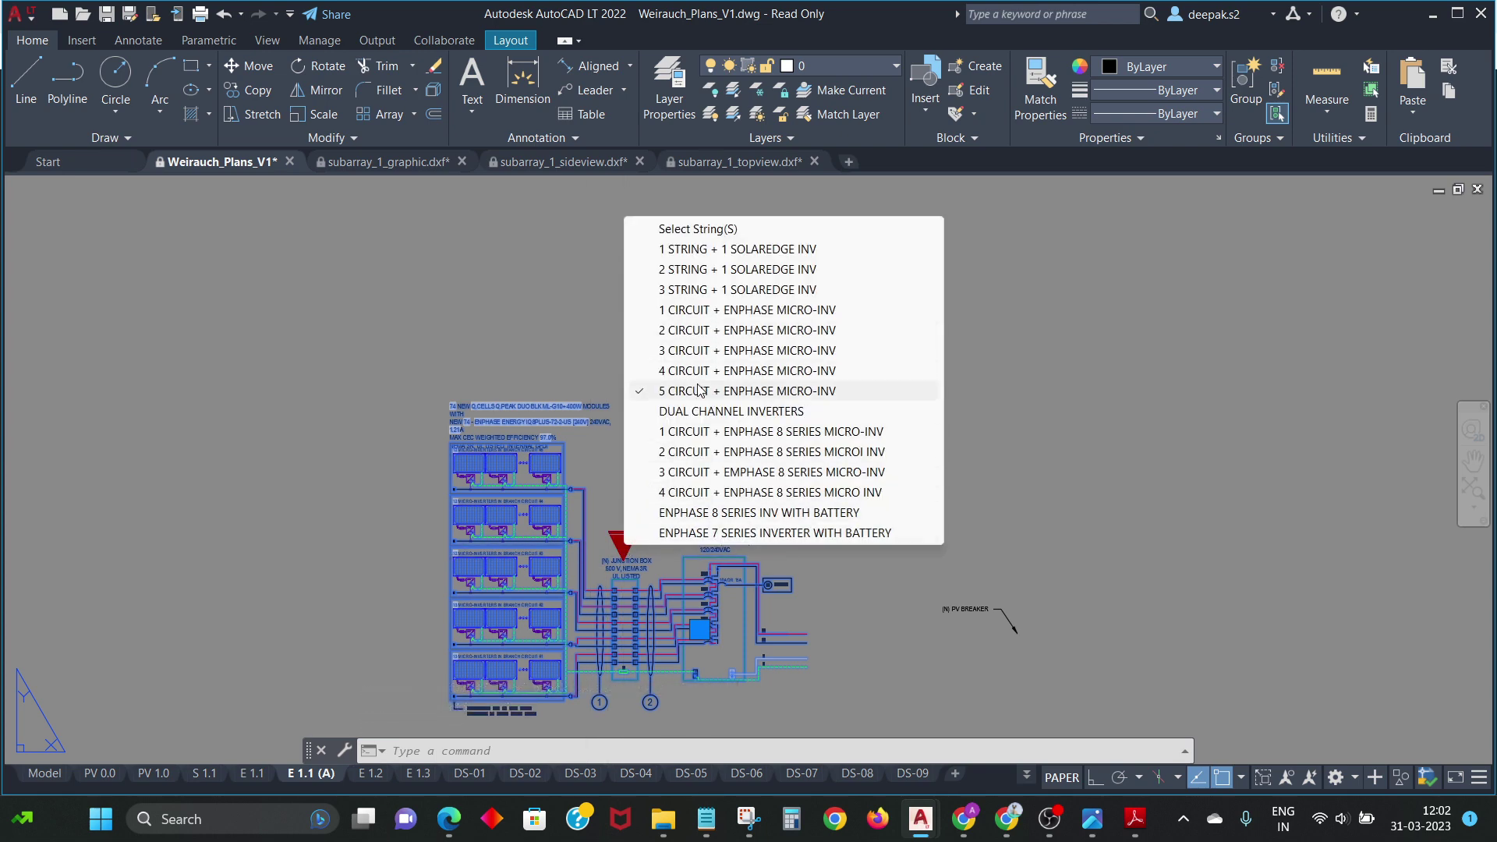
left_click(477, 298)
- Select the diagram's equipment and wiring, then copy and paste it
mouse_move(435, 312)
middle_mouse_down()
mouse_move(869, 525)
mouse_move(452, 546)
middle_mouse_up()
scroll(641, 545, "up", 2)
scroll(651, 578, "down", 2)
middle_click_drag(808, 590, 738, 539)
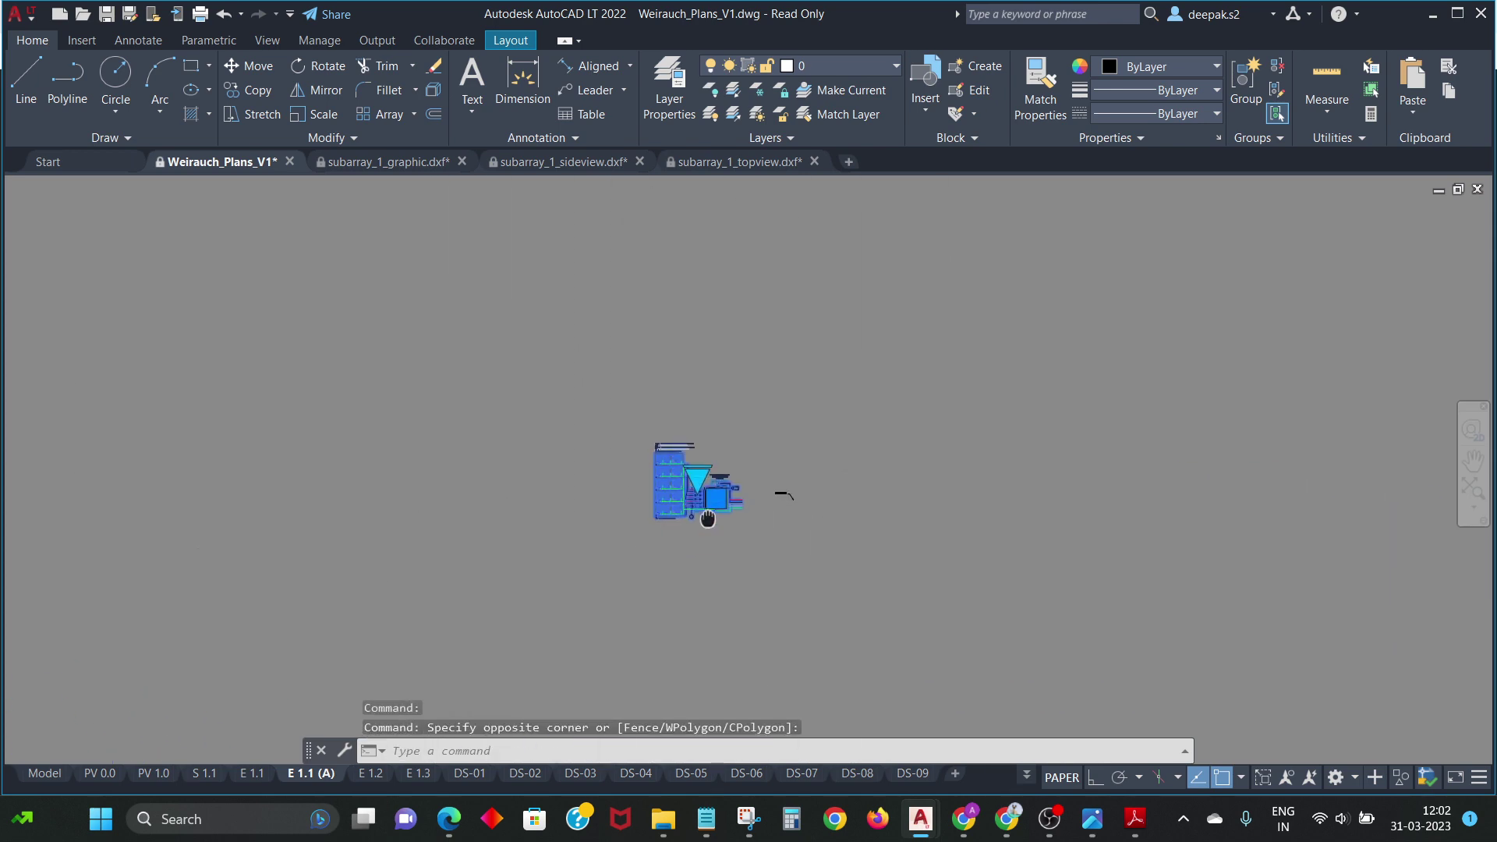
scroll(576, 454, "down", 3)
scroll(550, 546, "up", 4)
scroll(553, 546, "up", 5)
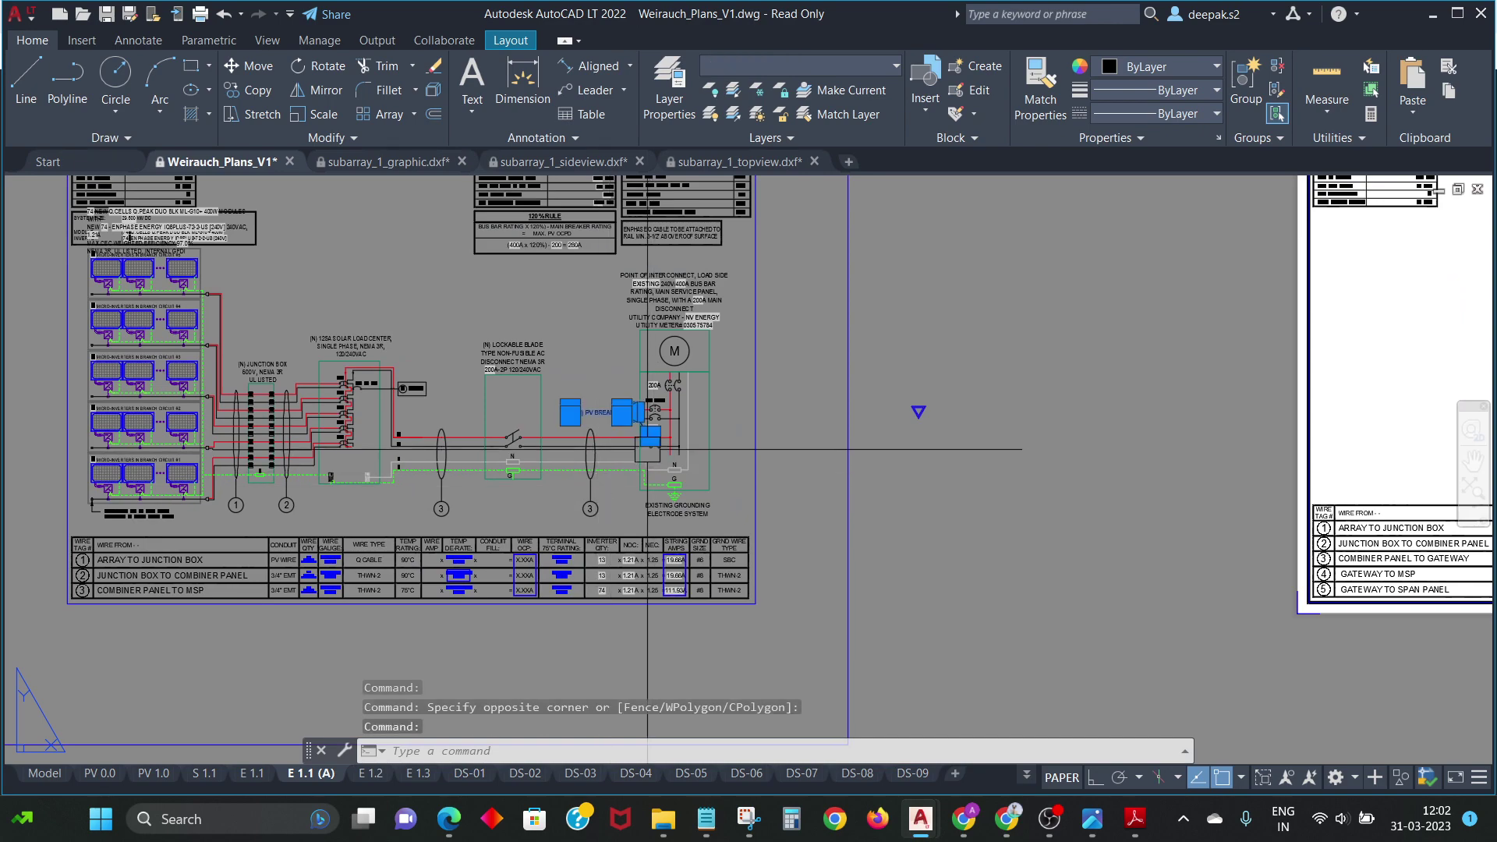
scroll(682, 351, "up", 2)
scroll(675, 324, "up", 4)
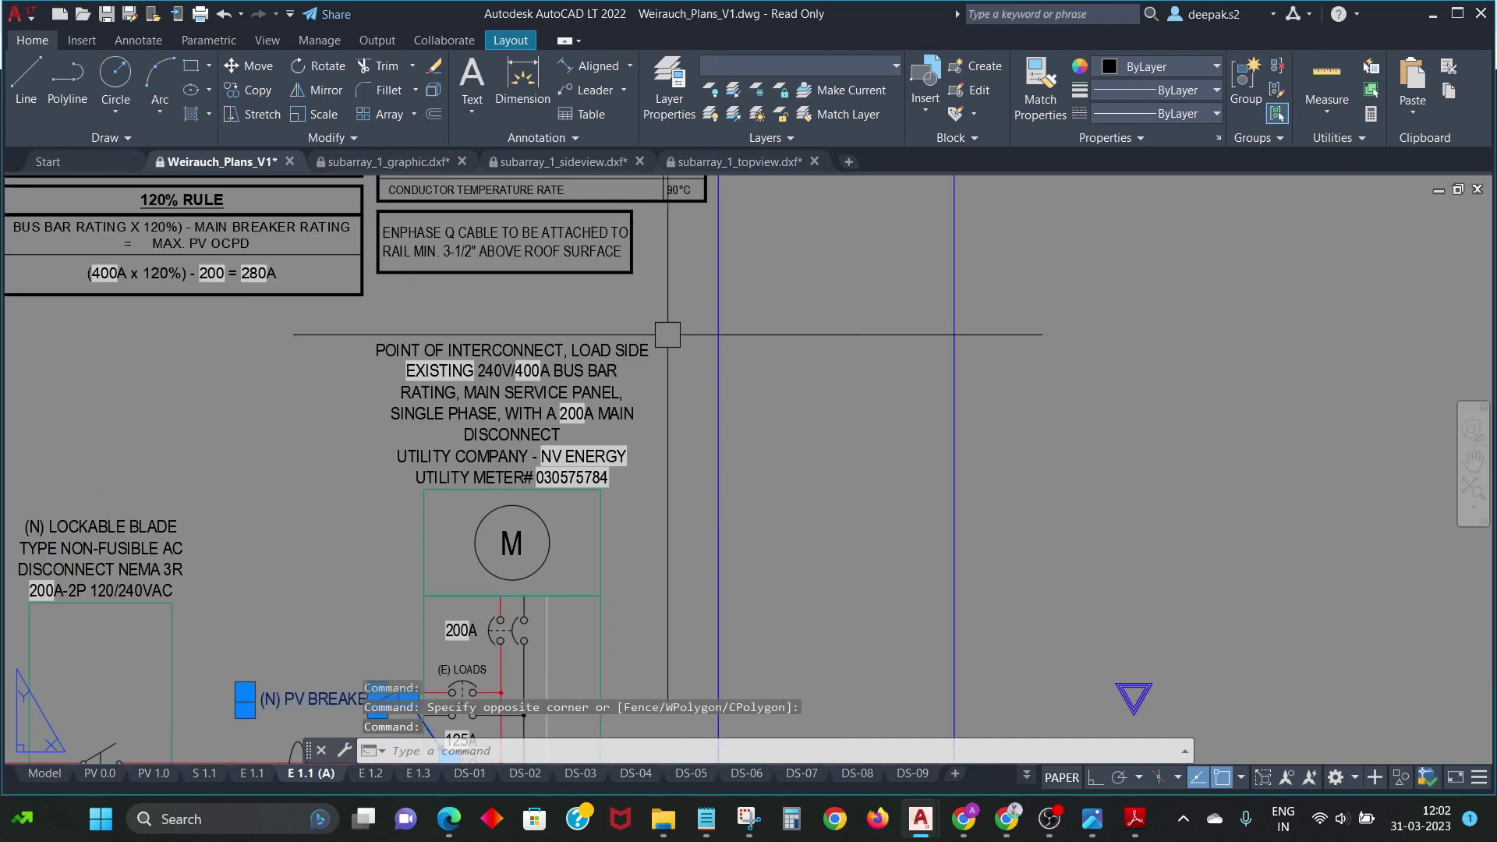
scroll(671, 317, "down", 3)
scroll(546, 468, "down", 2)
scroll(487, 502, "up", 3)
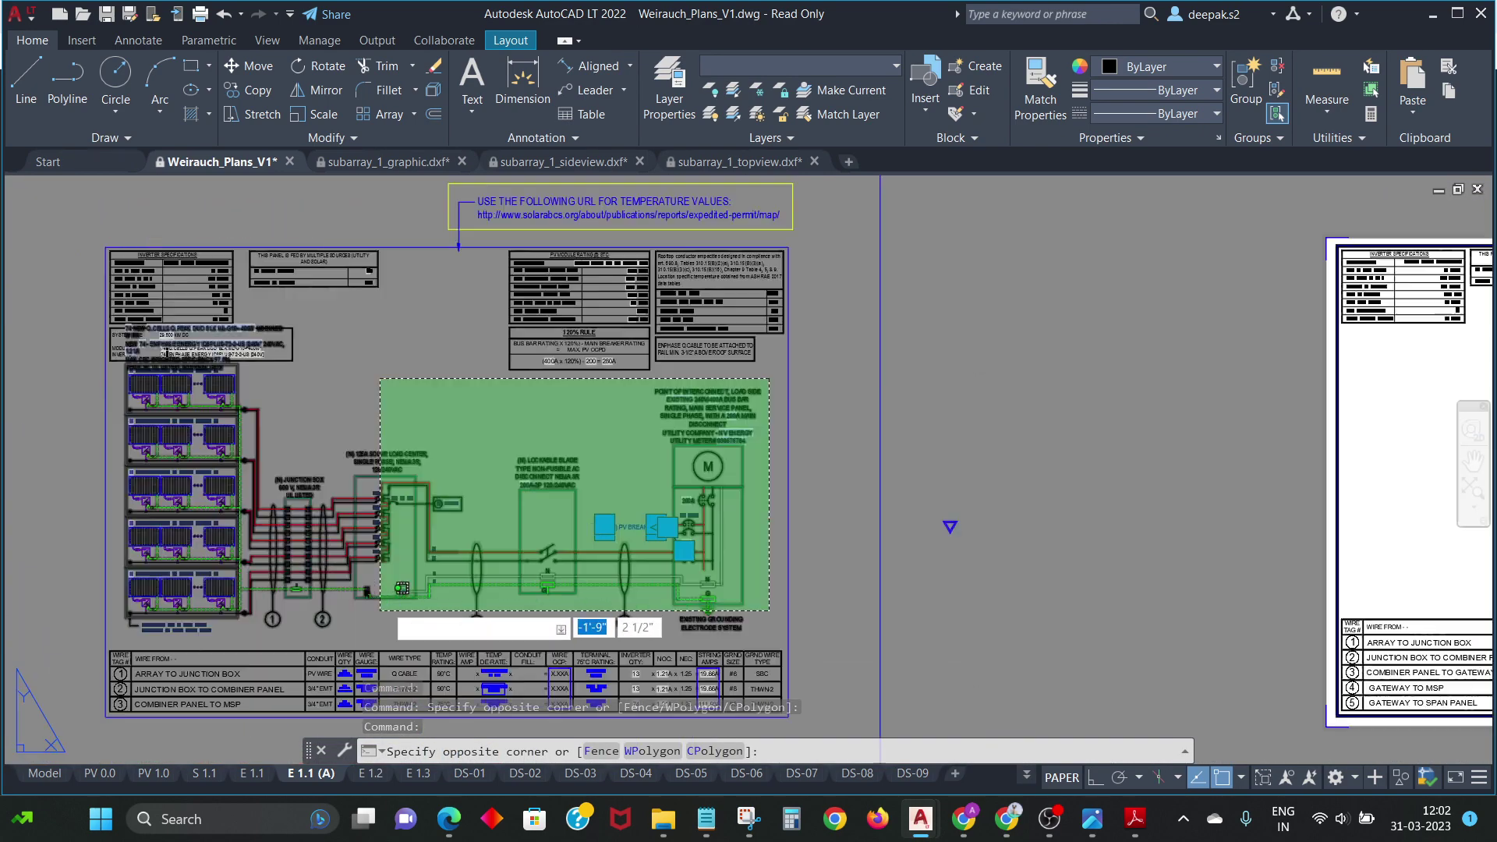
left_click(487, 502)
scroll(343, 644, "down", 6)
key("ctrl+c")
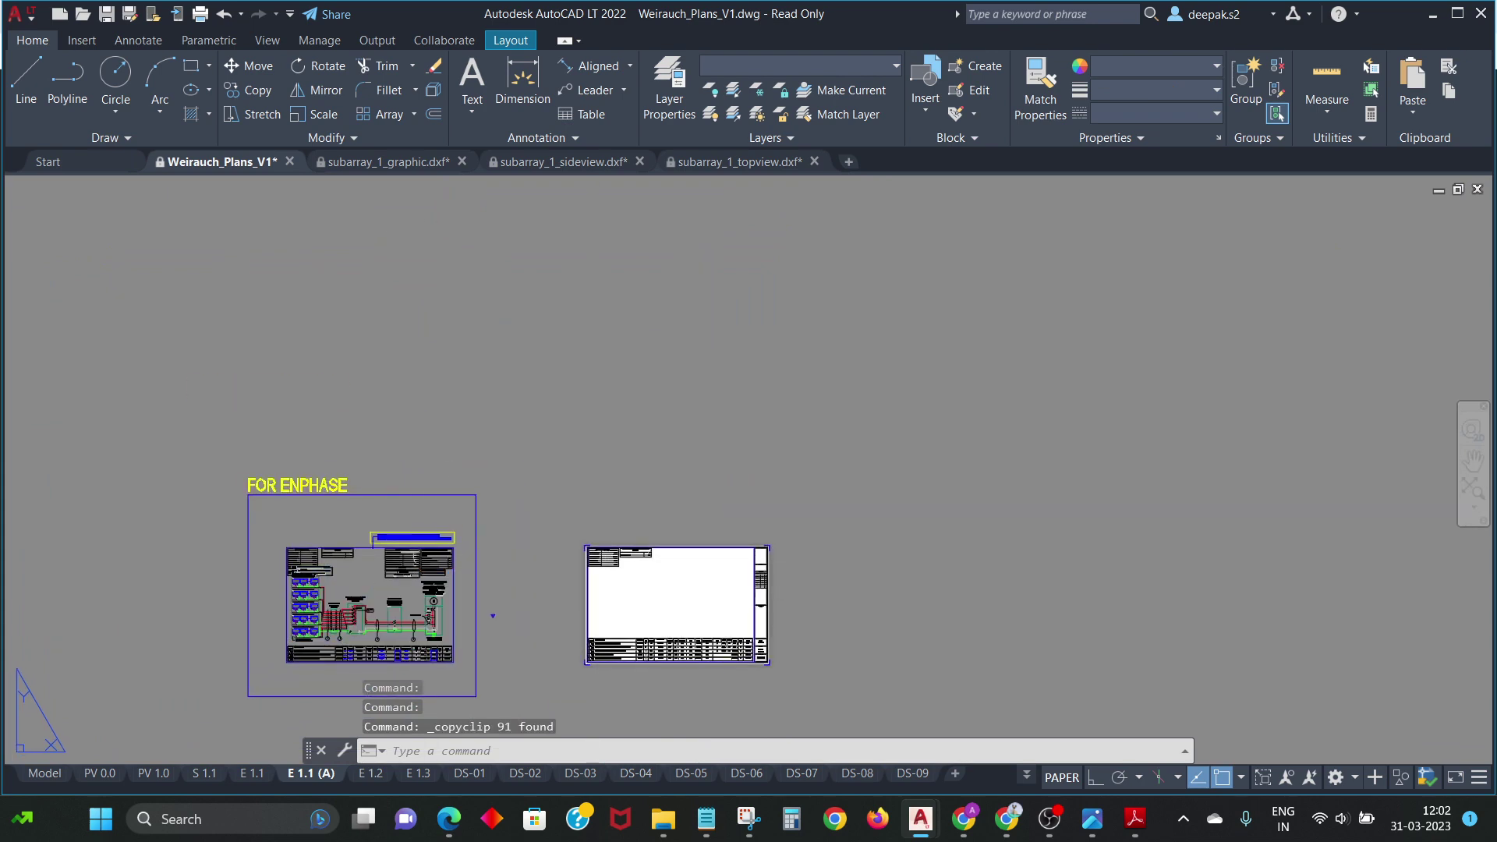
key("ctrl+v")
scroll(663, 460, "down", 2)
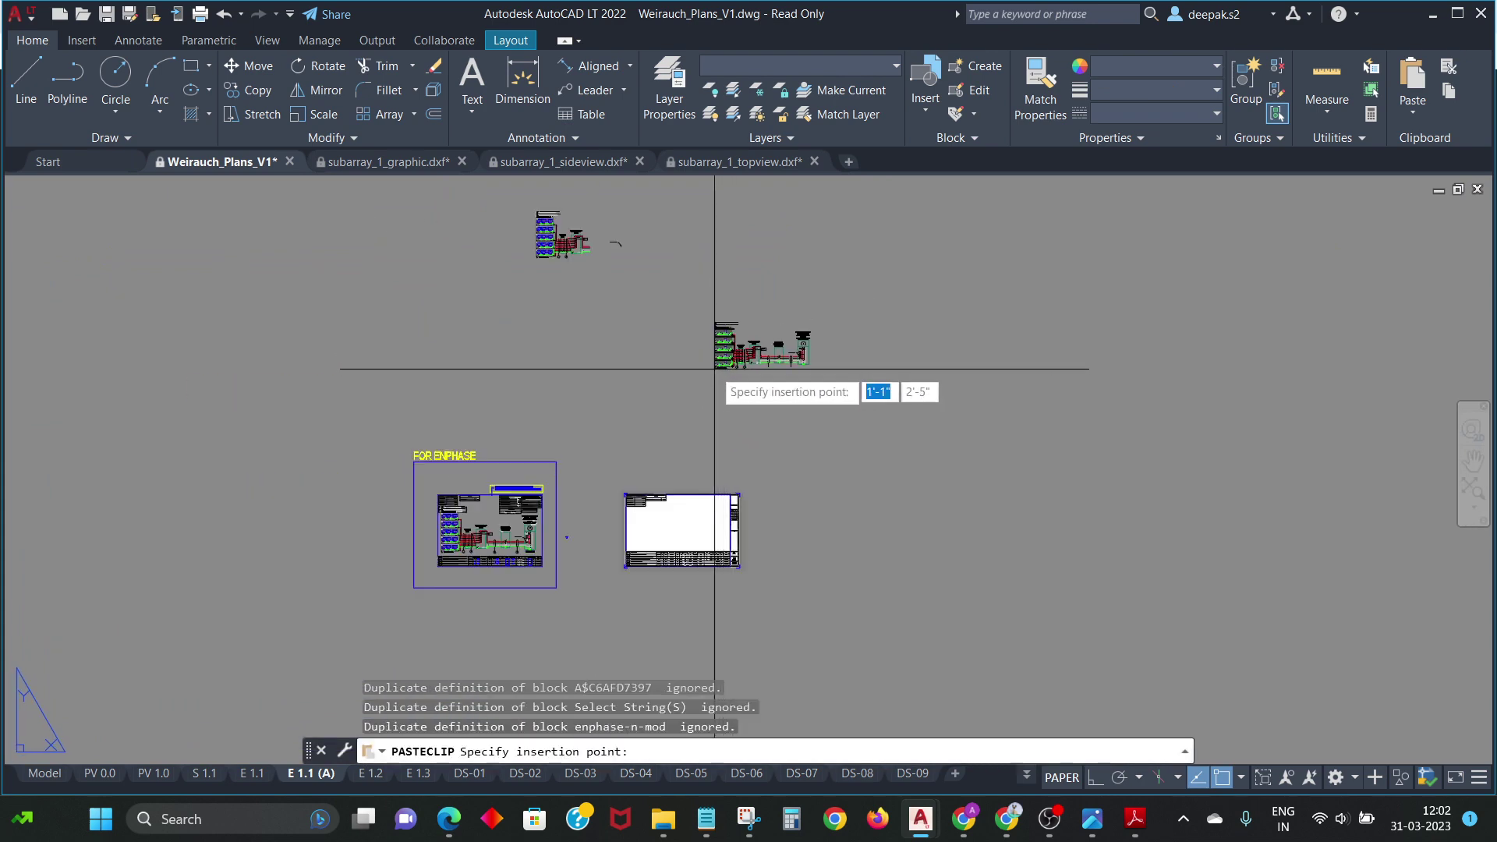
- On E 1.1, set the optimizer block to SOLAREDGE P340 specs
left_click(250, 775)
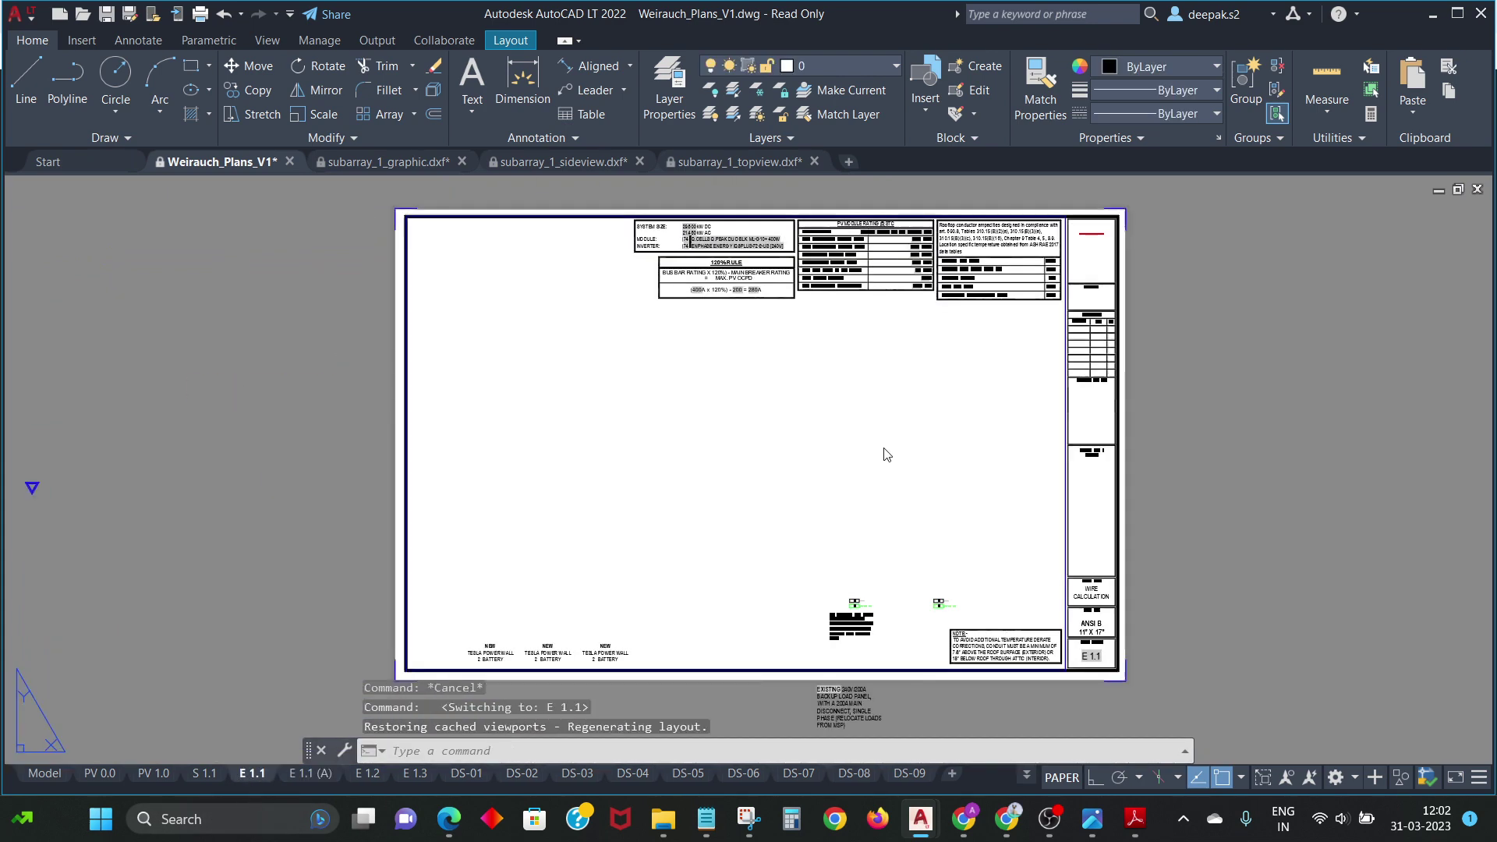
scroll(511, 471, "down", 3)
scroll(510, 470, "up", 5)
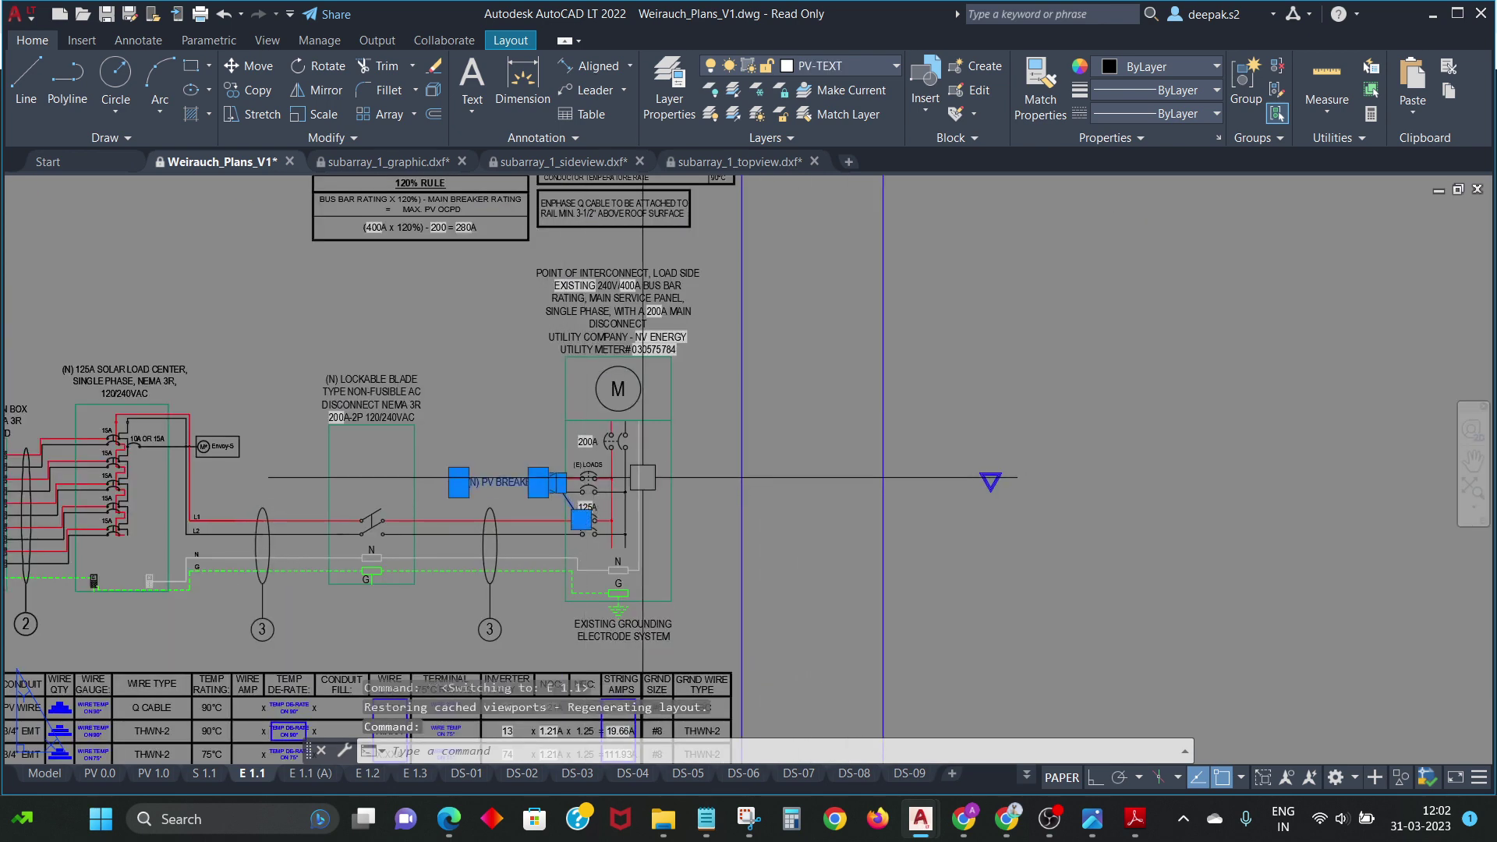
scroll(685, 500, "down", 6)
scroll(448, 528, "down", 2)
scroll(511, 519, "up", 3)
scroll(499, 524, "up", 6)
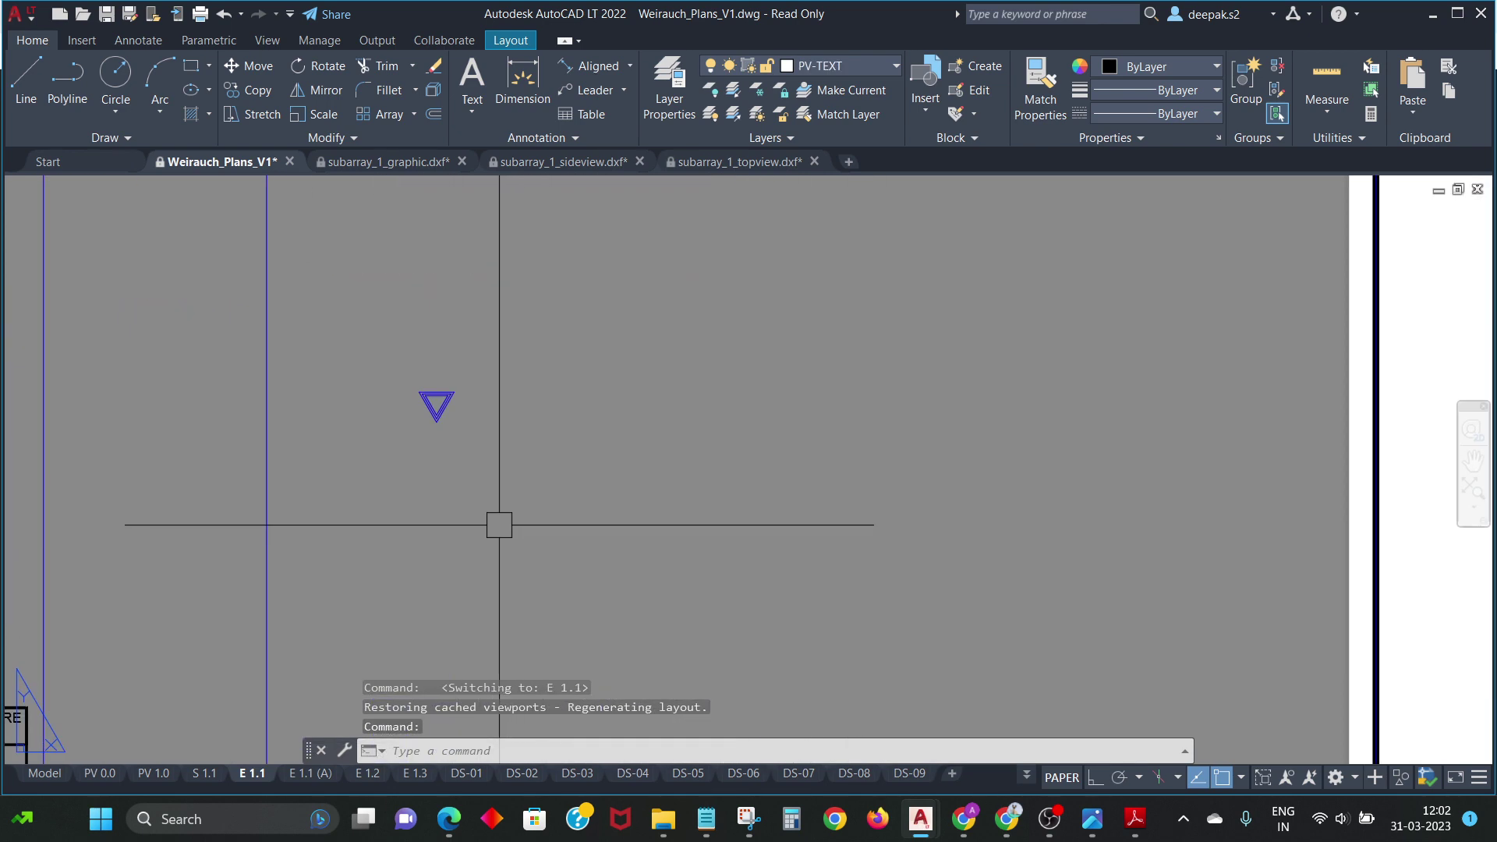
left_click(458, 427)
left_click(437, 401)
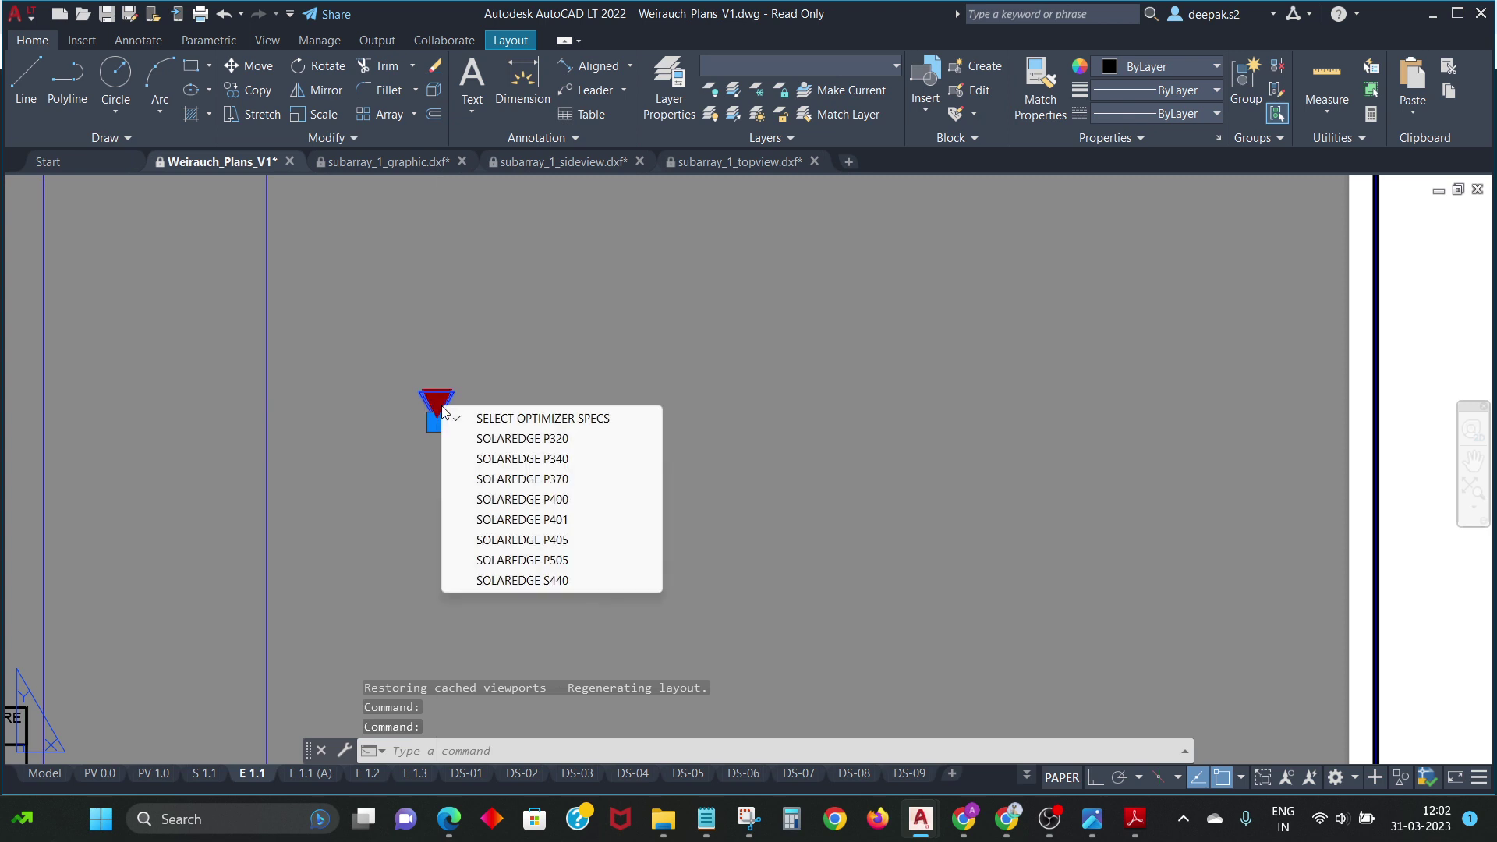
left_click(508, 460)
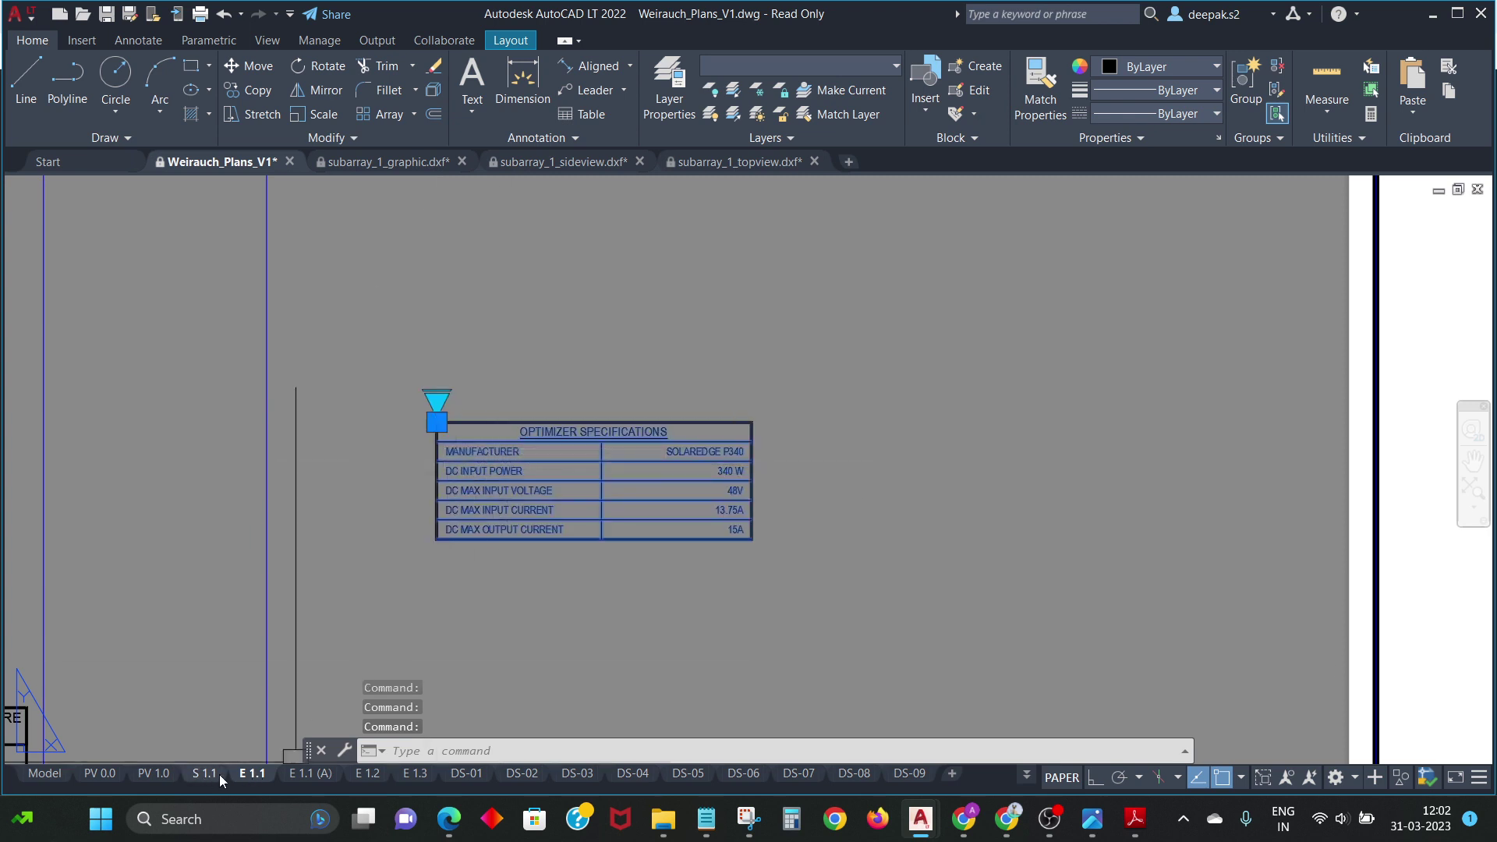
- Erase the old diagram on E 1.1 (A) and draw a blank rectangle there
left_click(312, 774)
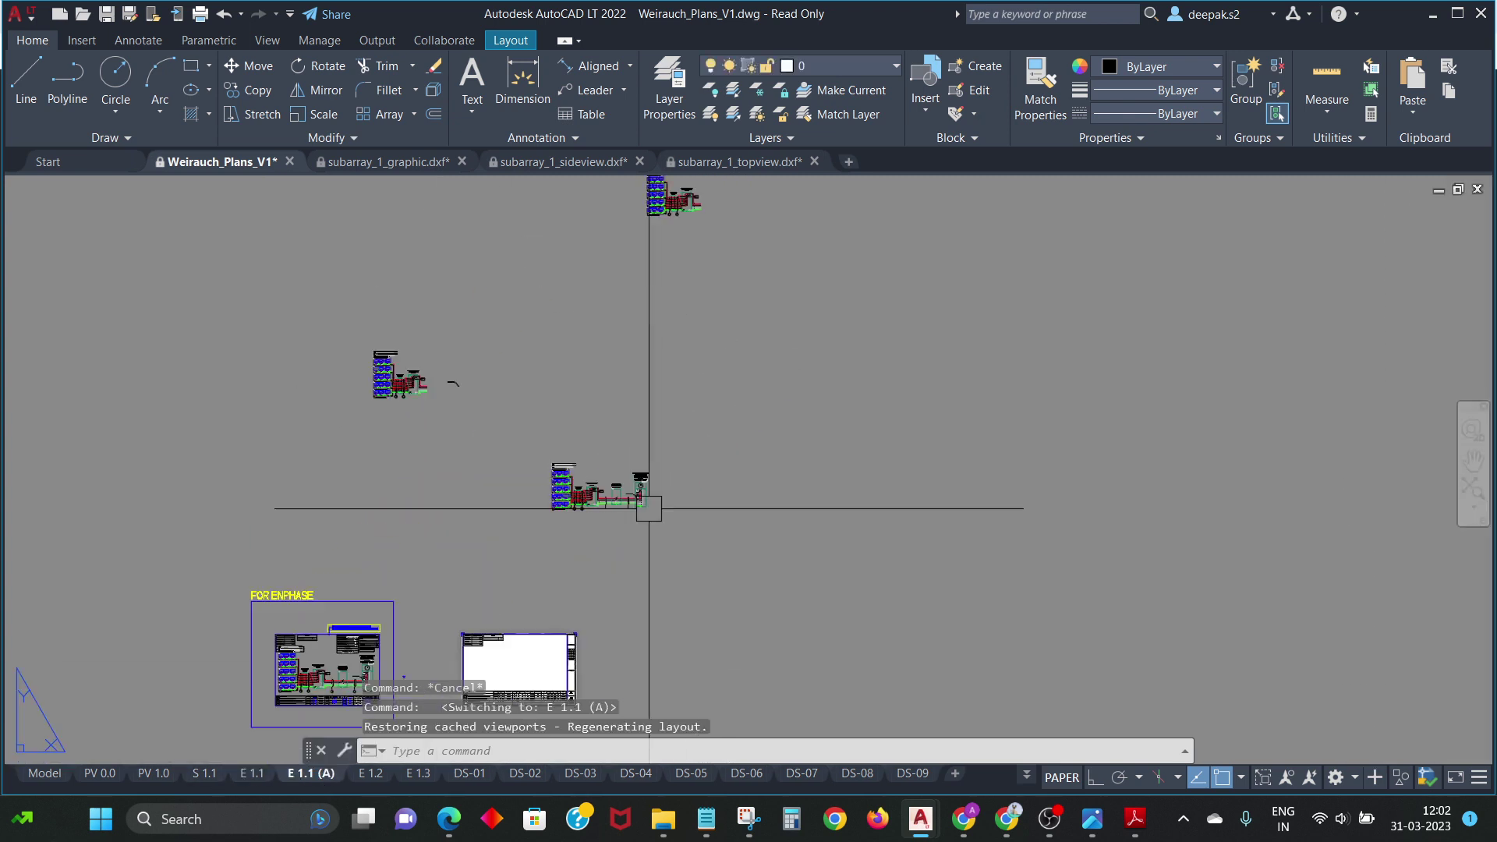
left_click(649, 508)
scroll(635, 523, "up", 3)
middle_click_drag(632, 525, 501, 521)
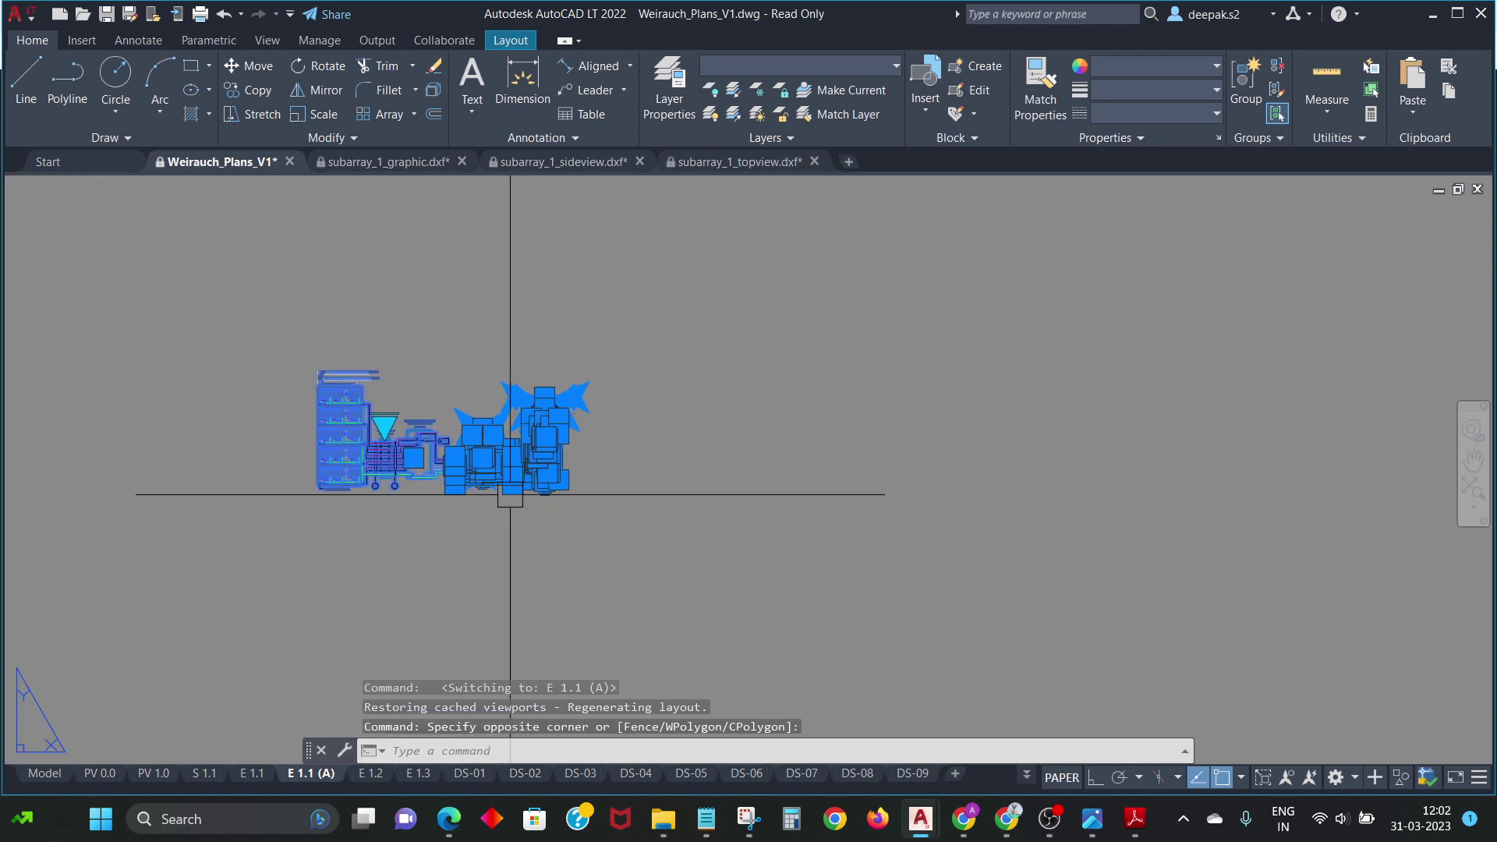
key("Delete")
type("rec")
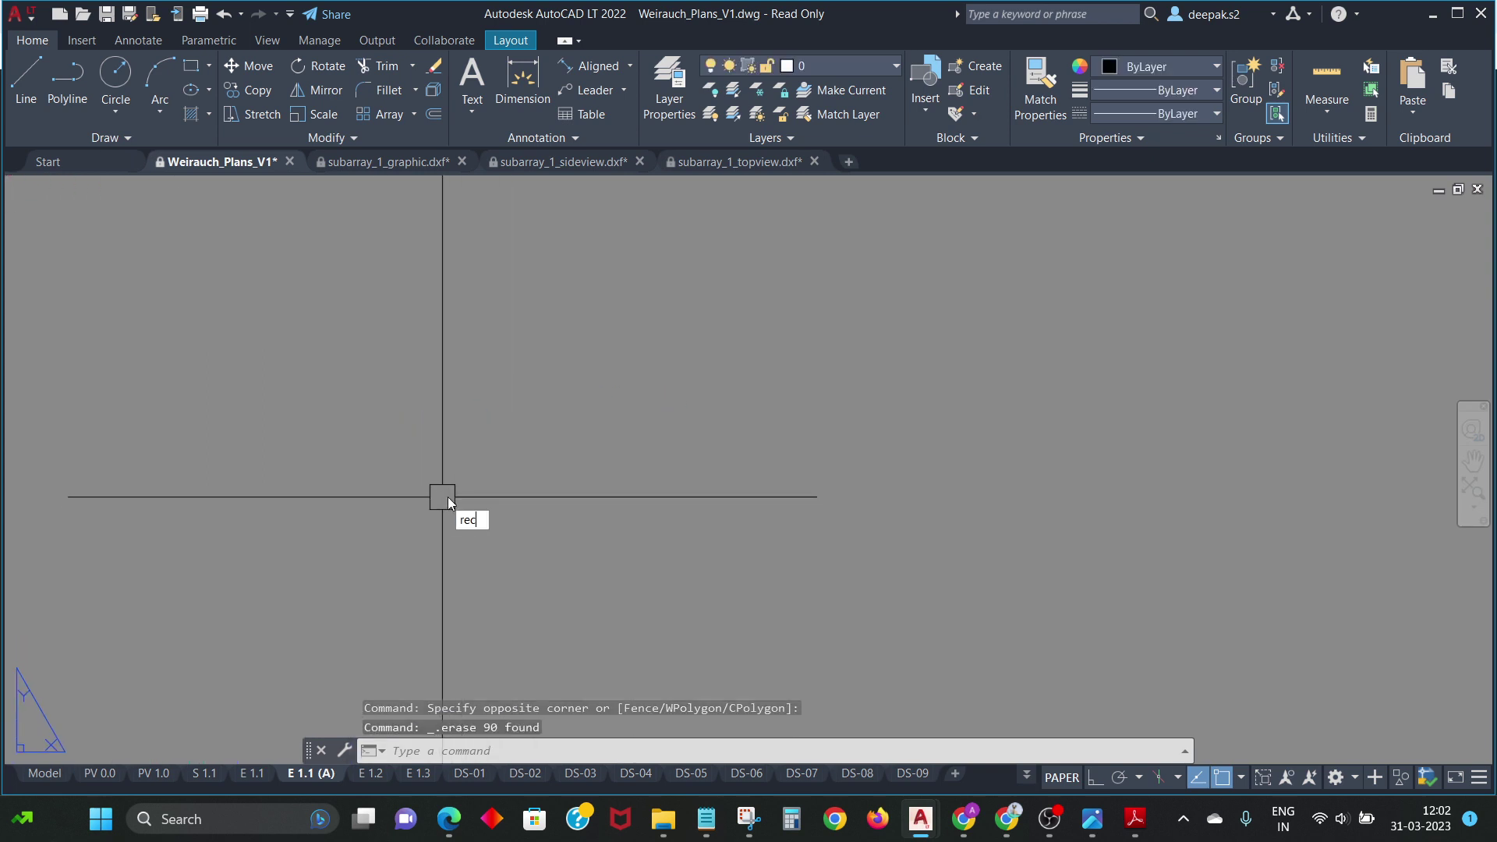
key("Return")
left_click(326, 336)
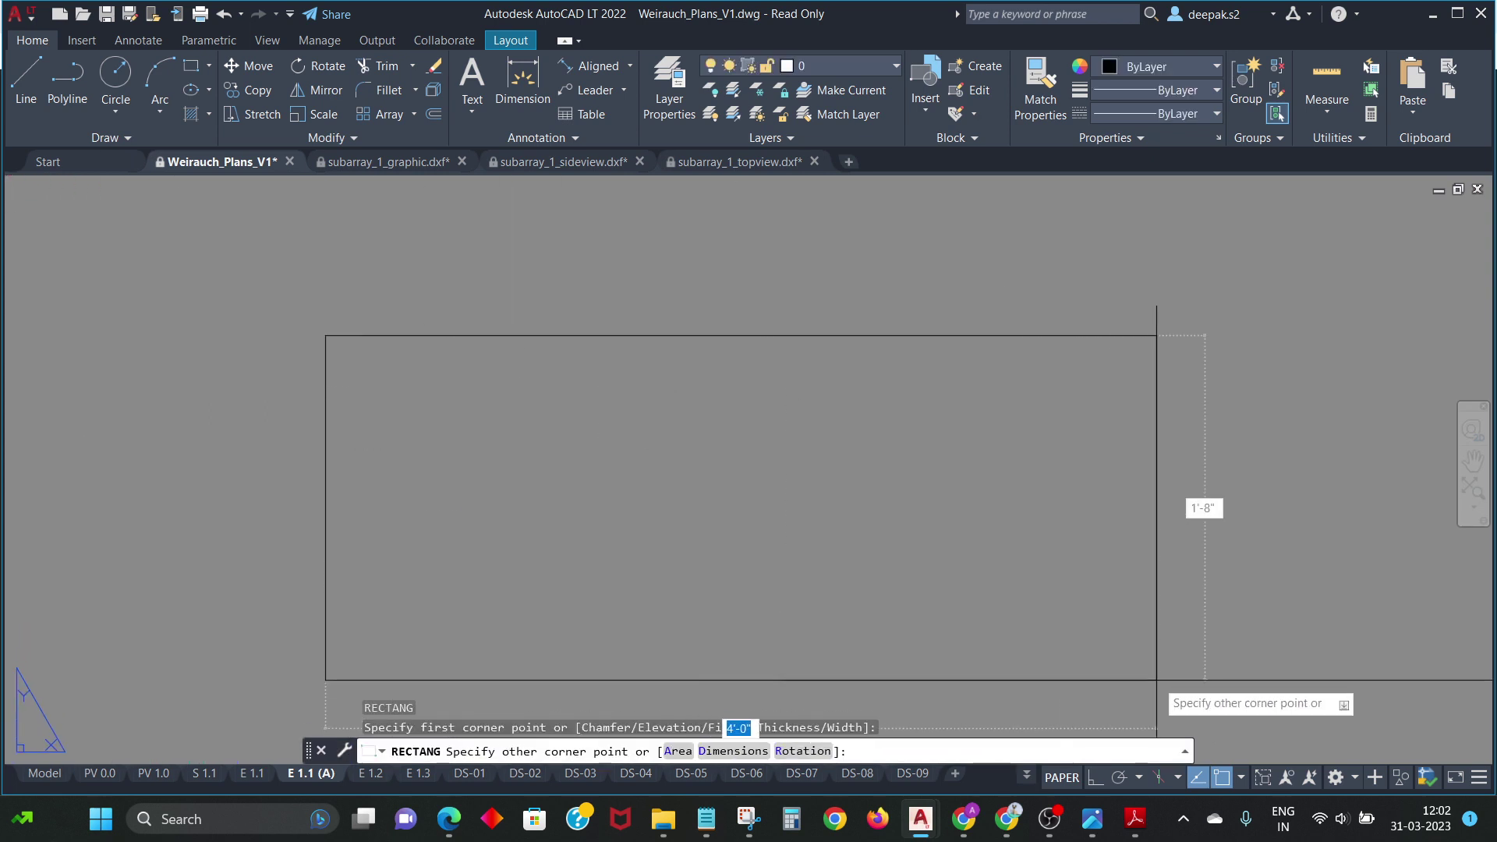
left_click(1156, 679)
- On PV 0.0, erase the PHOTOVOLTAIC SYSTEM SPECIFICATIONS heading
left_click(44, 775)
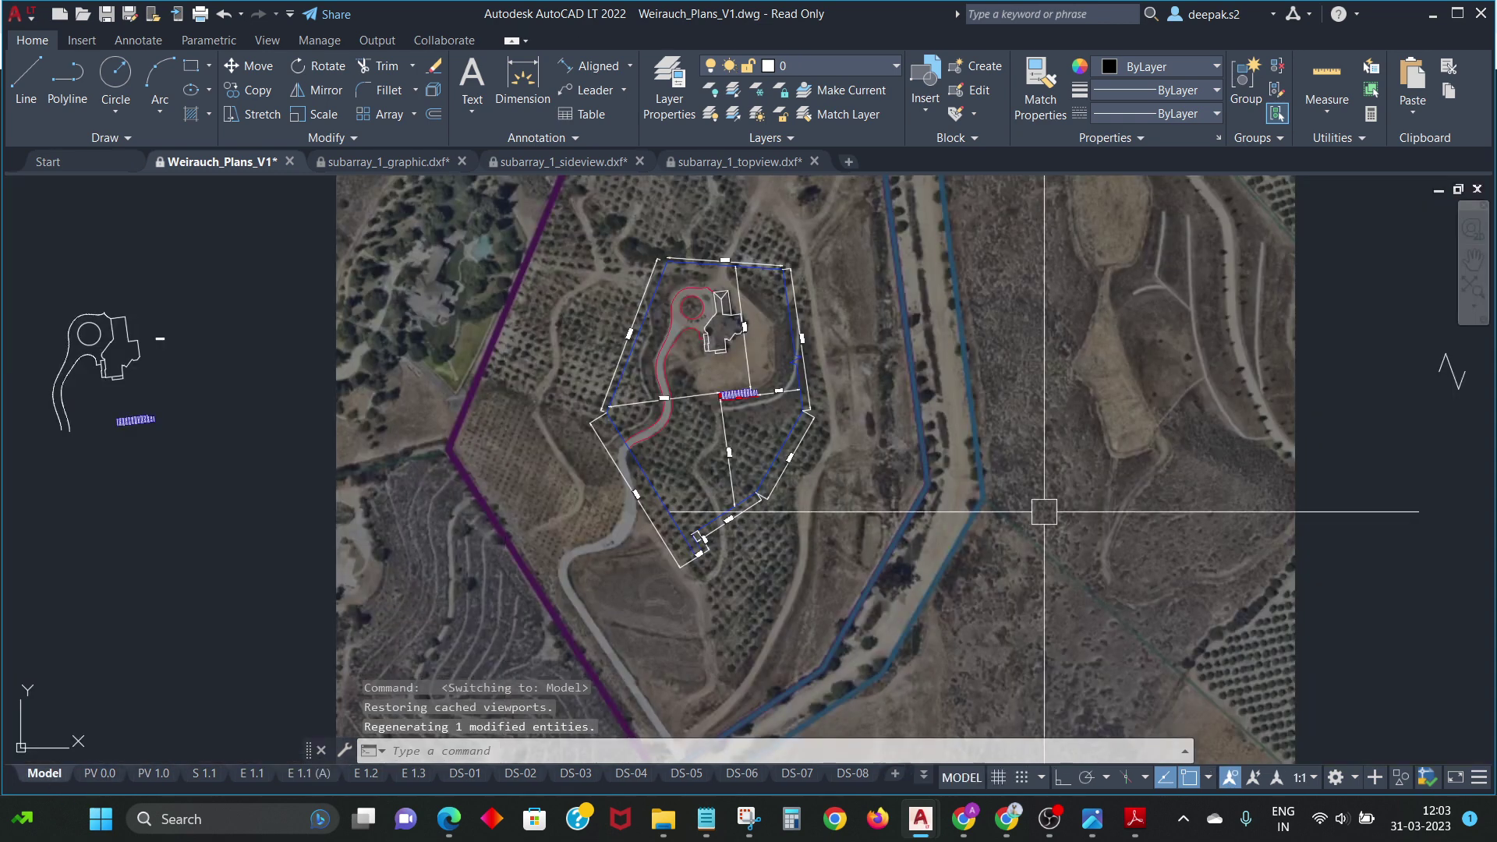
scroll(547, 583, "down", 4)
left_click(100, 774)
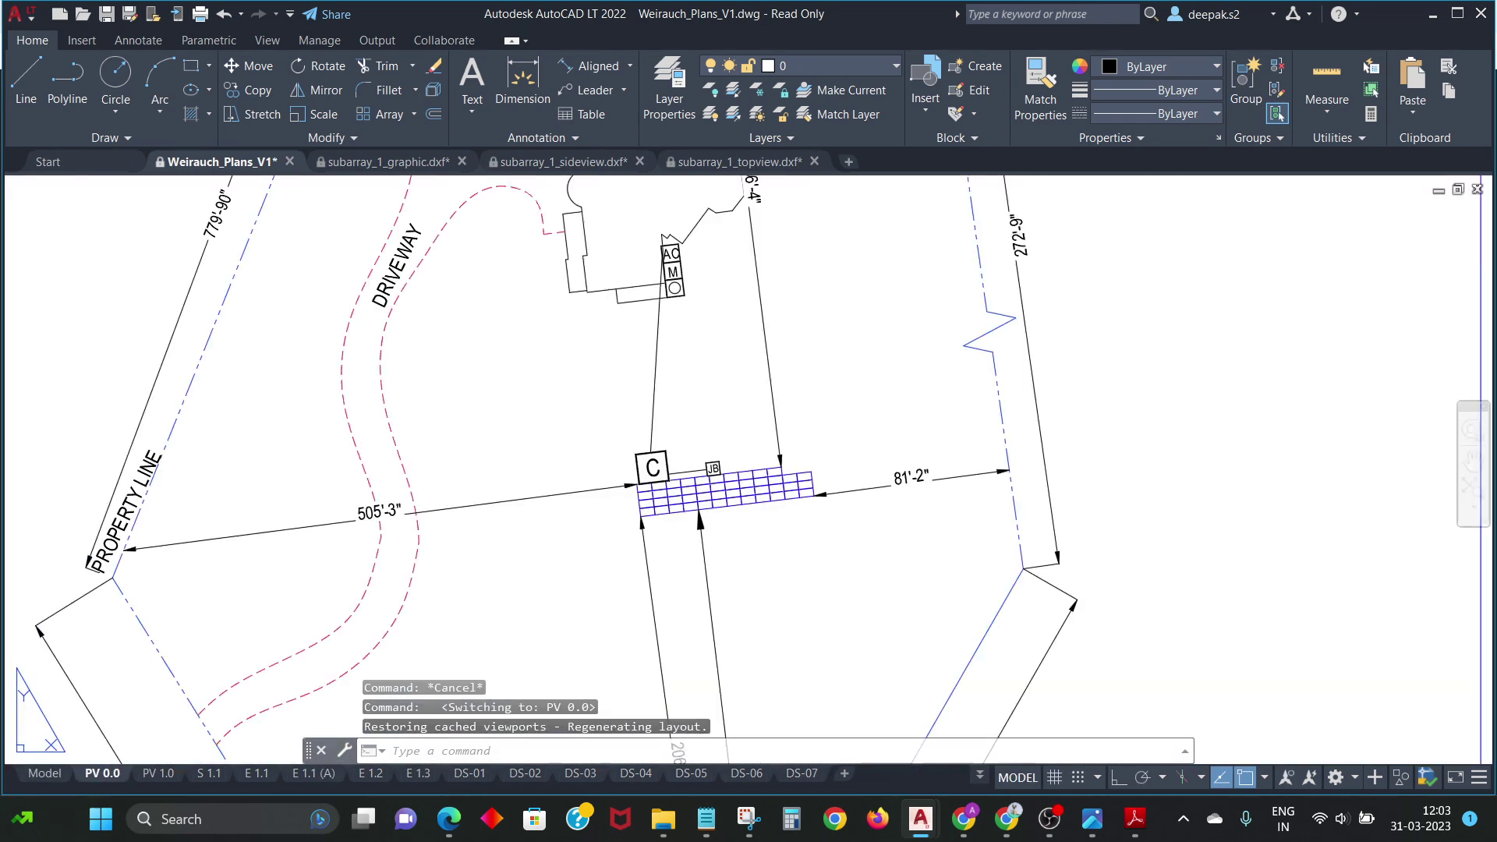
scroll(639, 390, "down", 3)
middle_click_drag(639, 382, 640, 265)
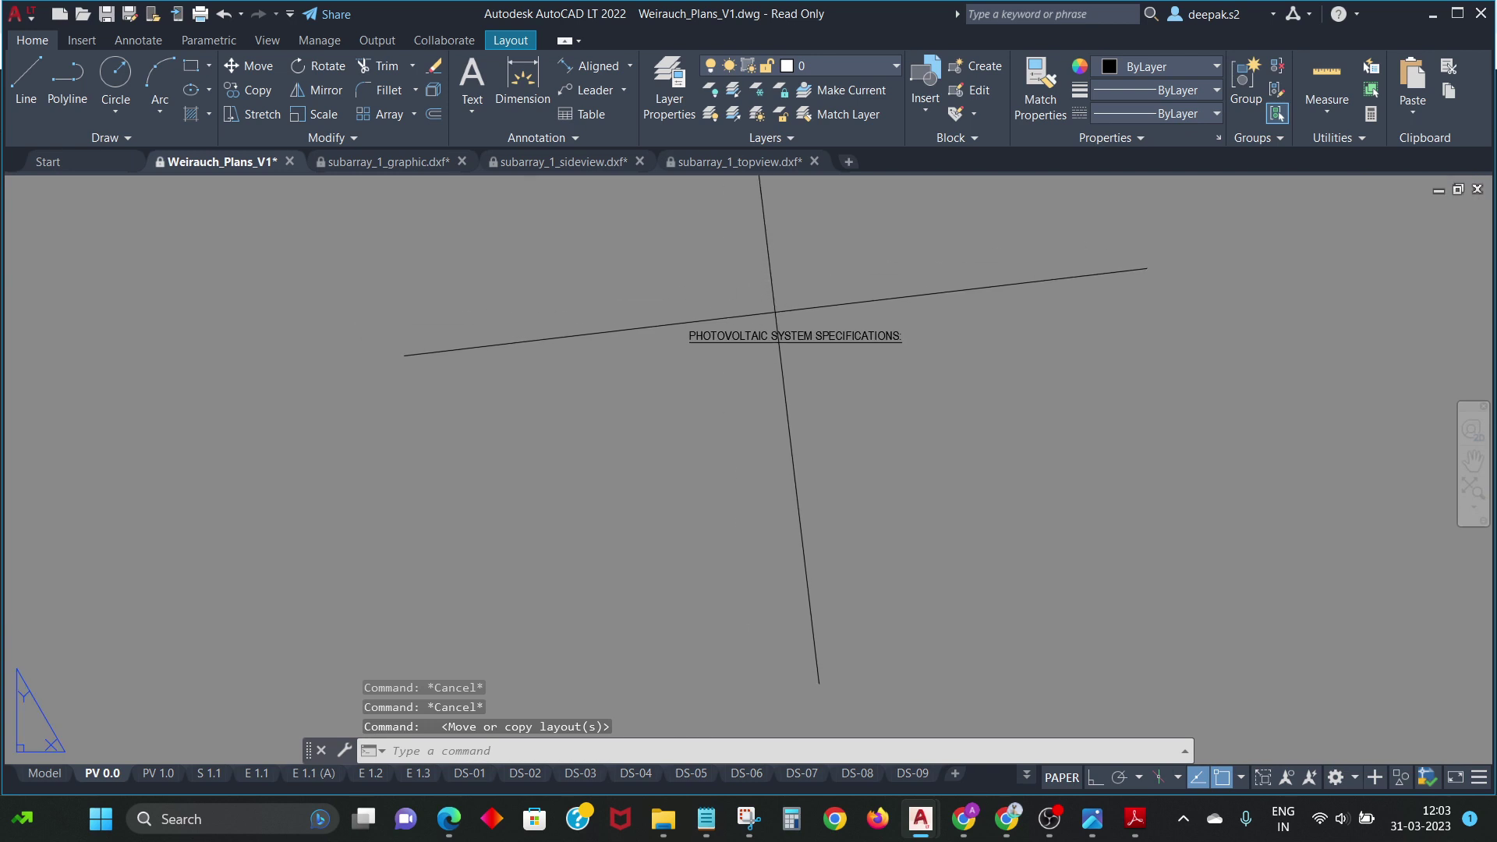
left_click(769, 335)
left_click(610, 373)
key("Delete")
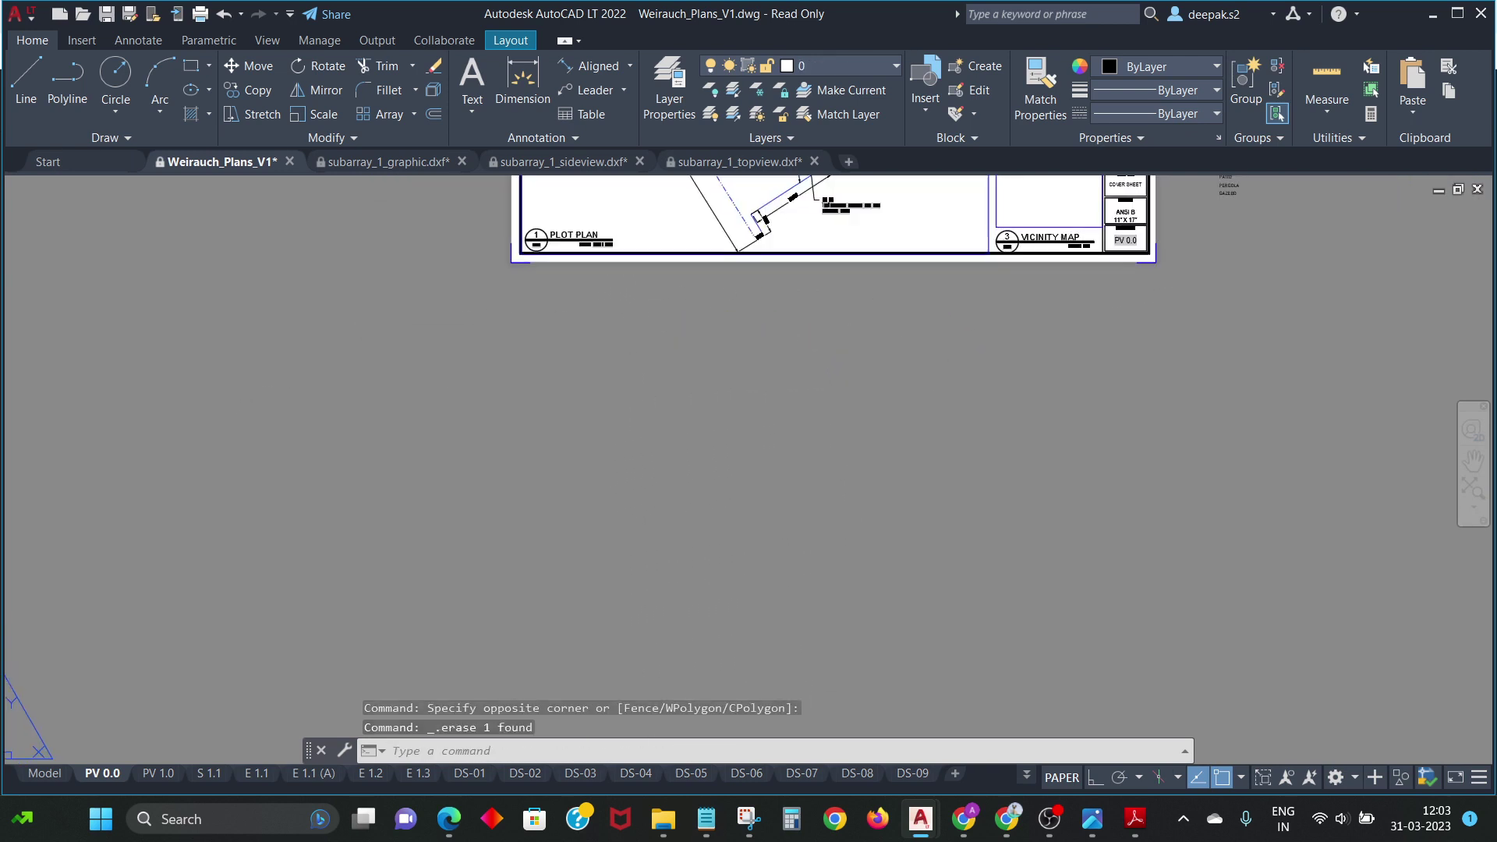
- Set SNAPANG to 0
type("snapang")
key("Return")
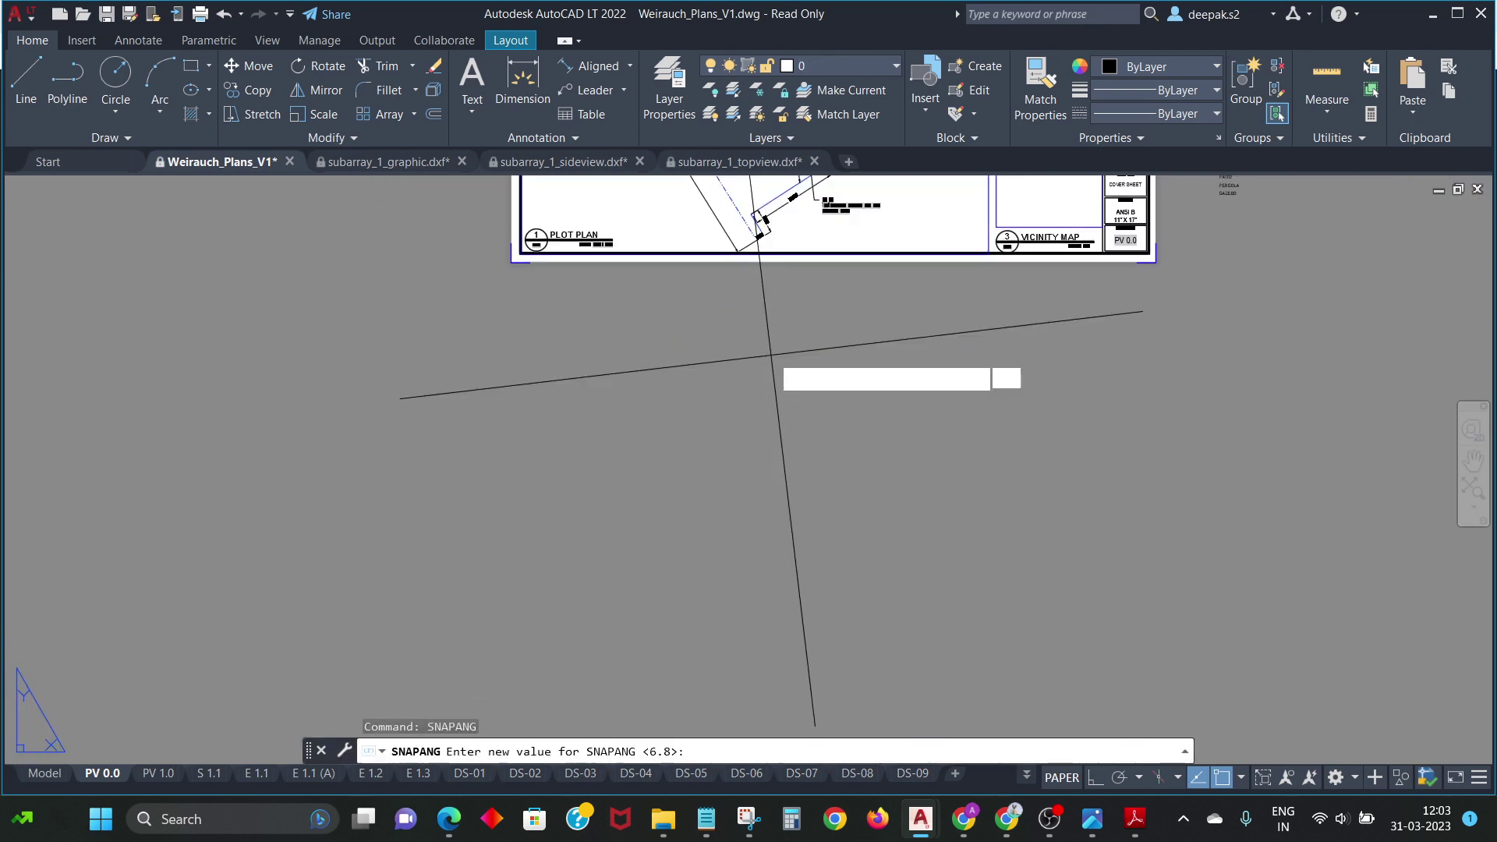
type("0")
key("Return")
type("re")
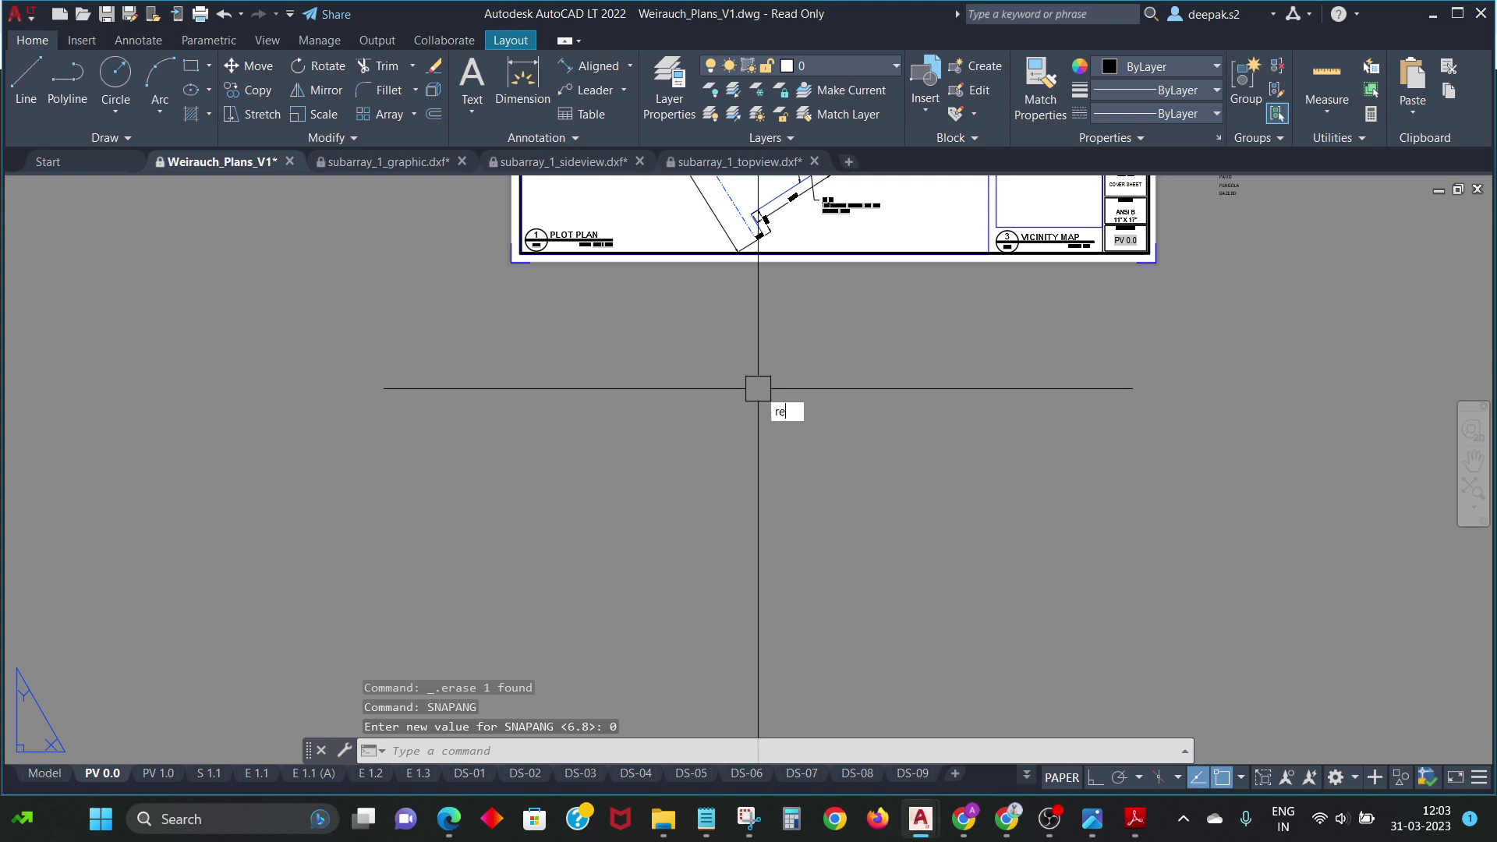
- Start a rectangle with its first corner below the sheet
type("c")
key("Return")
left_click(511, 356)
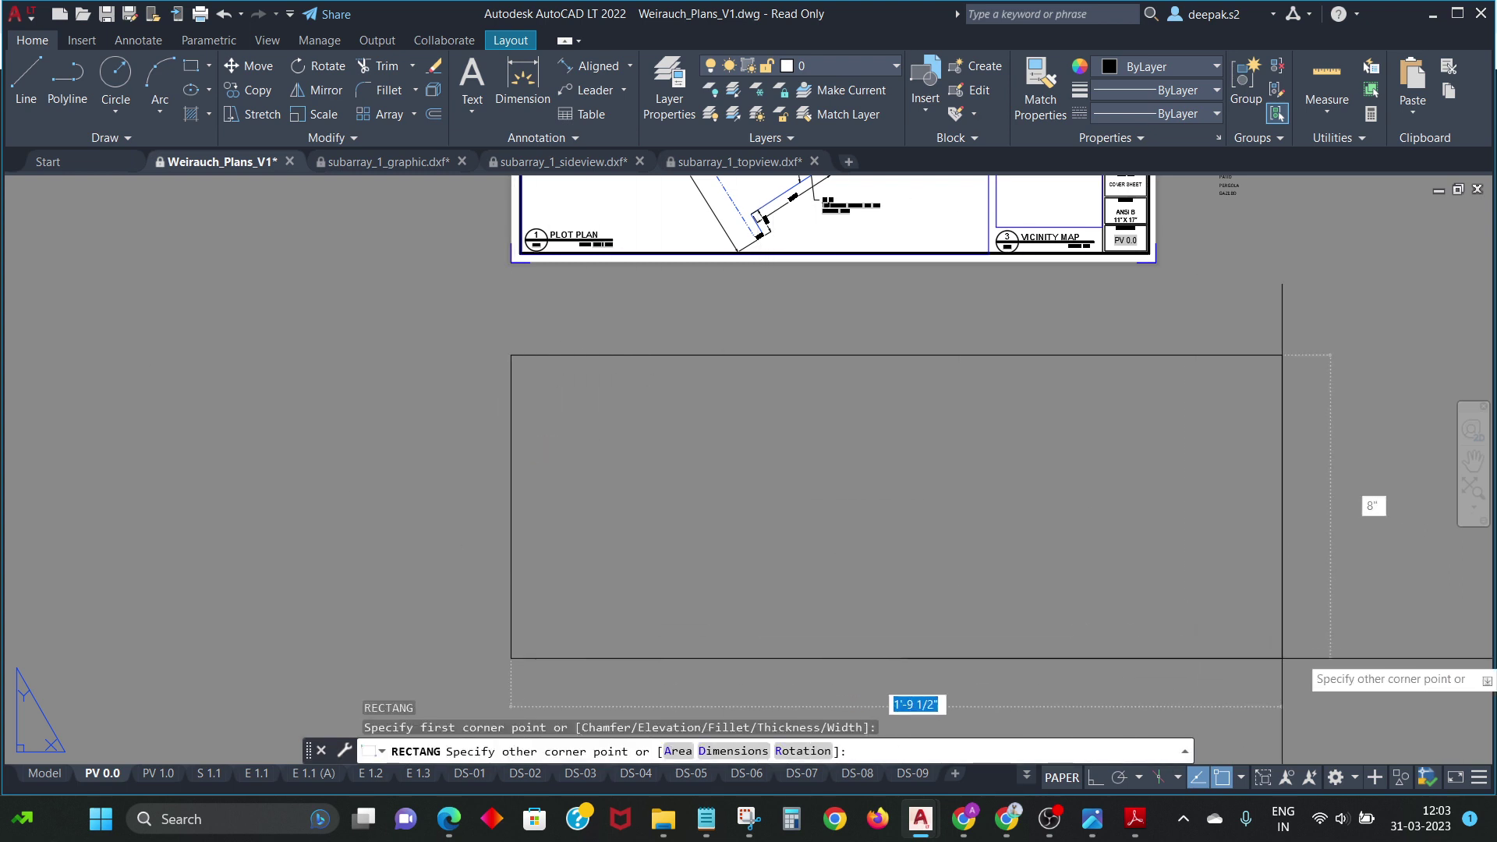
middle_click_drag(515, 422, 519, 535)
scroll(542, 546, "up", 2)
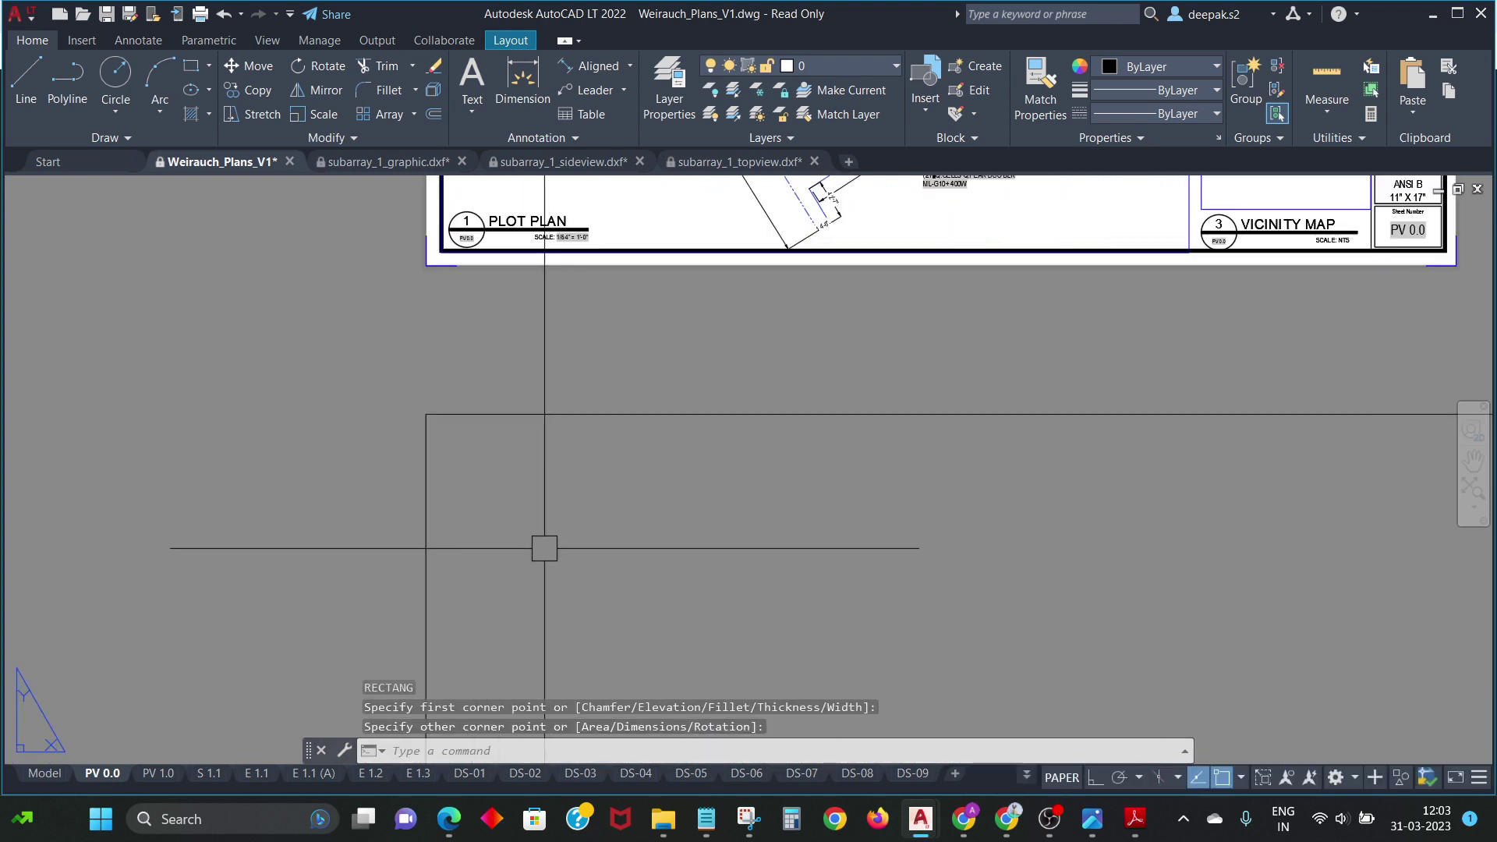
scroll(575, 482, "up", 1)
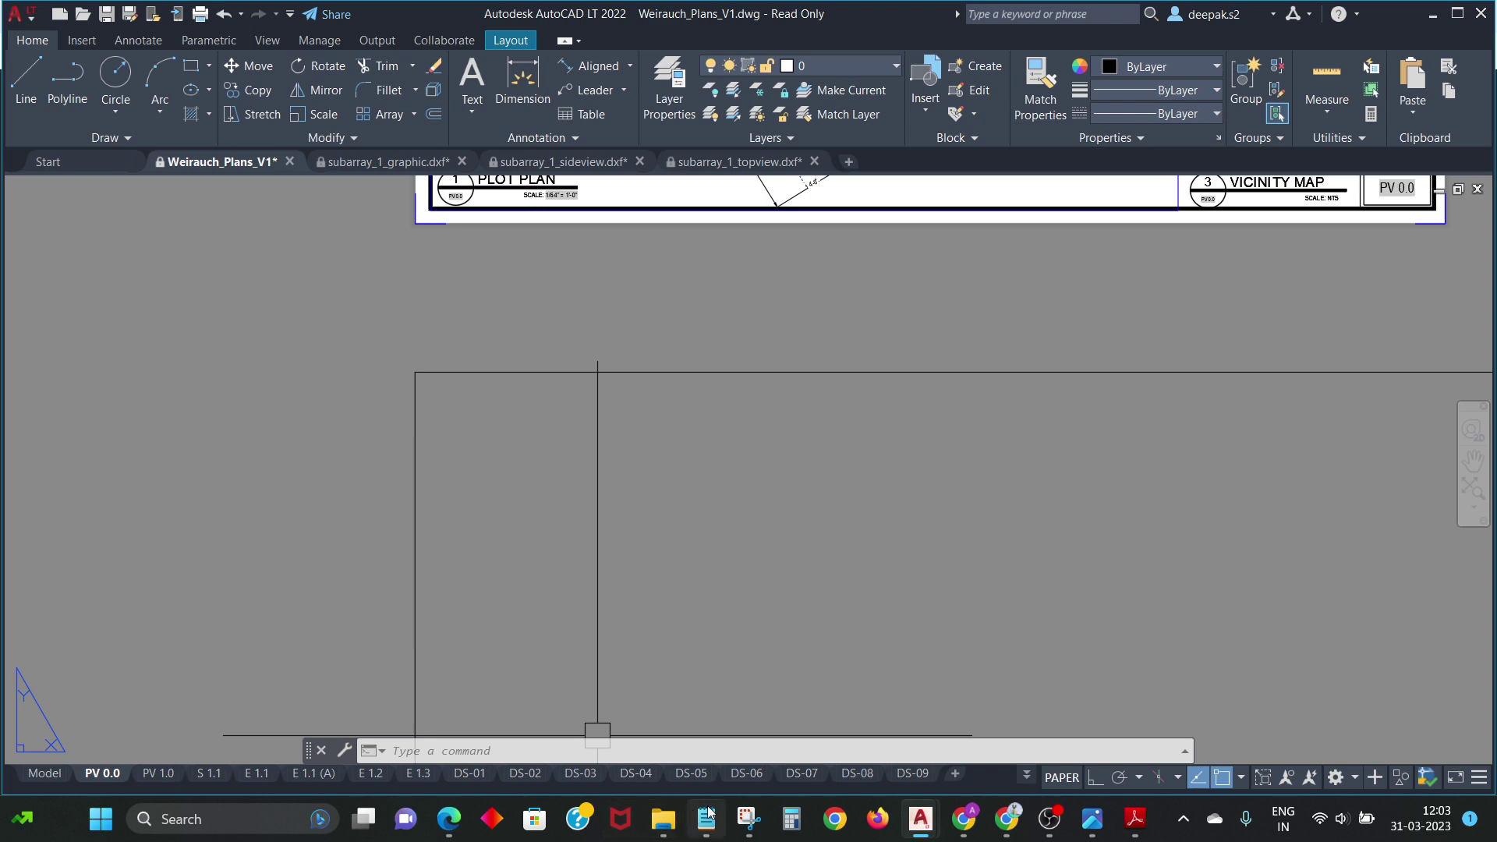
- Check equipment counts in the Notepad notes, compute 47 ÷ 3 in Calculator, then clear it
left_click(714, 830)
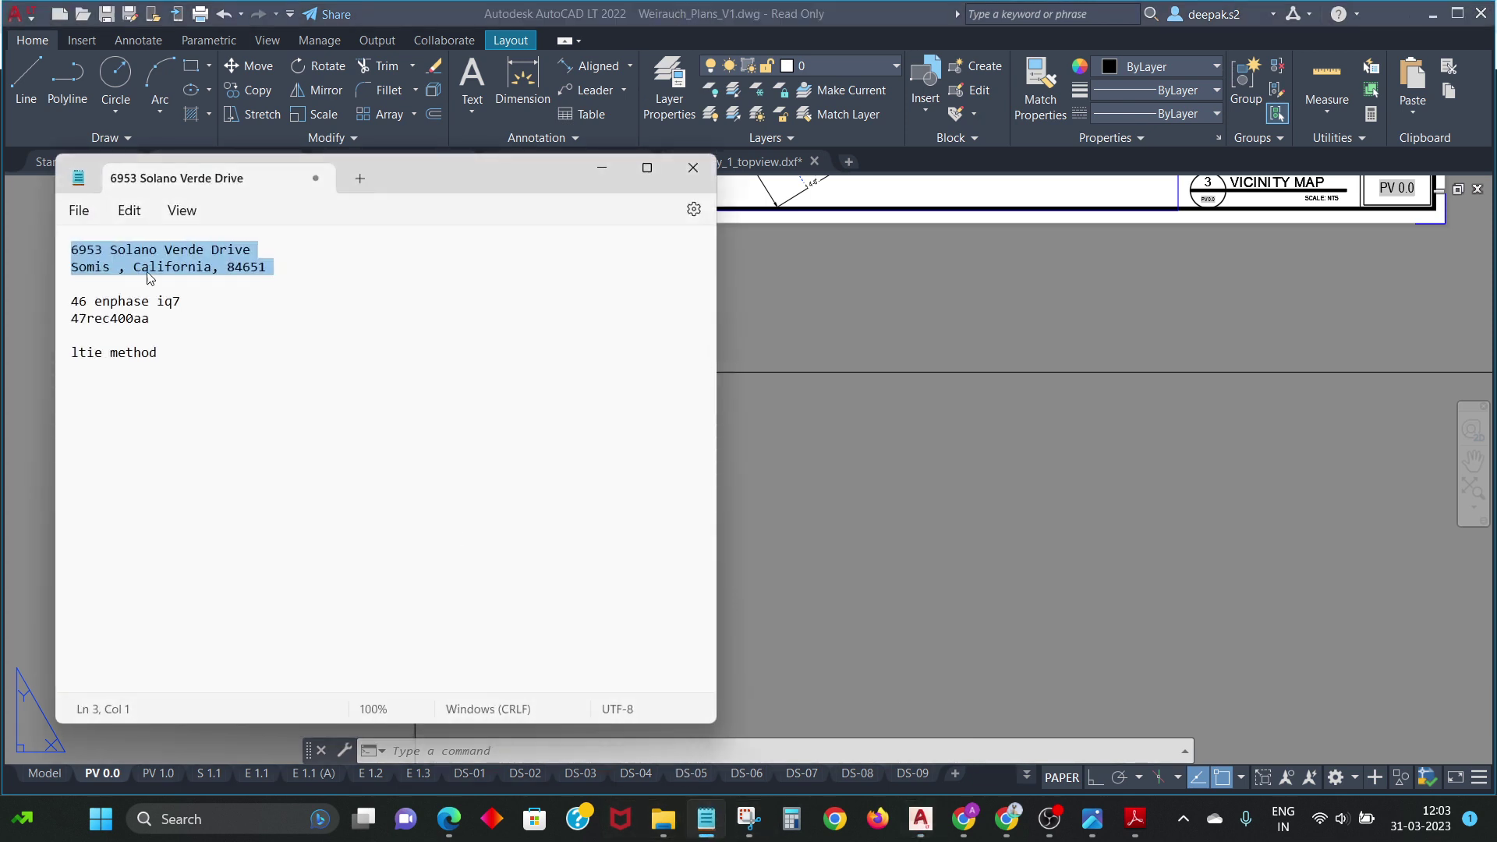
left_click(148, 301)
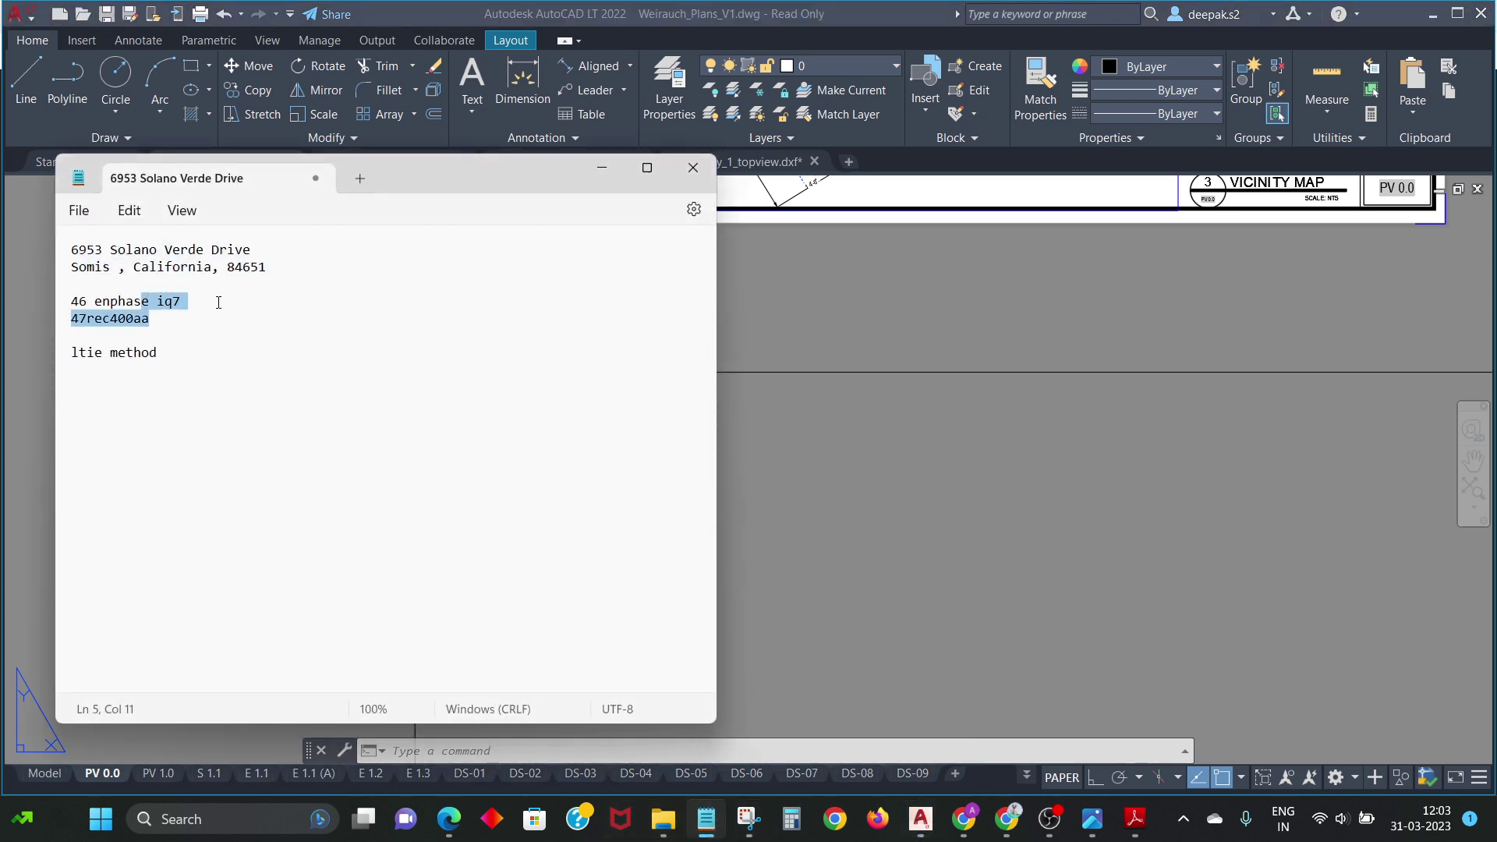
left_click(797, 819)
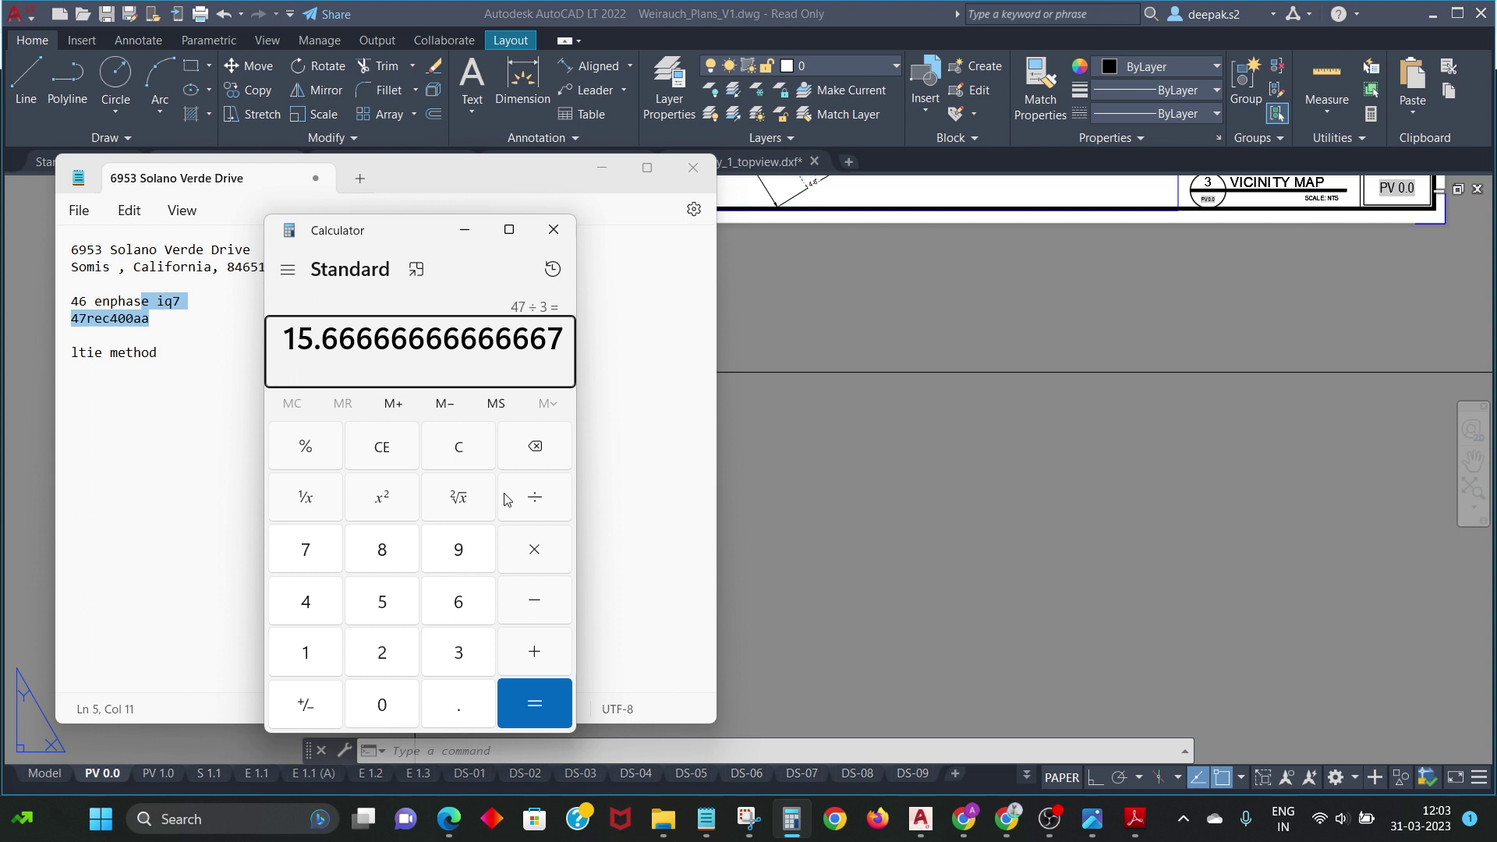
left_click(474, 454)
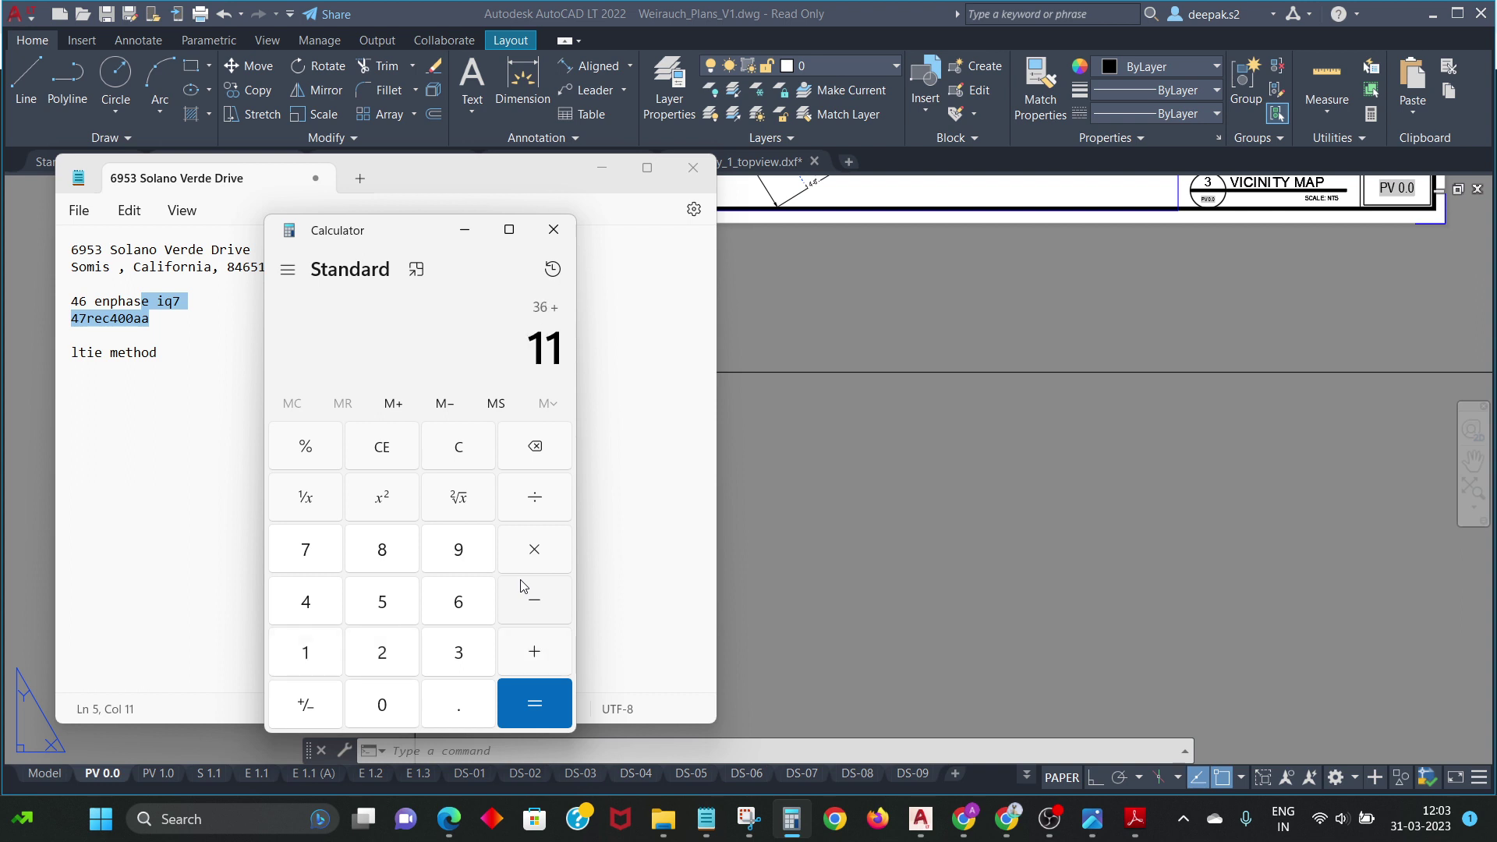
- Minimize the Calculator and Notepad windows to bring the drawing forward
left_click(464, 227)
left_click(602, 168)
scroll(577, 444, "up", 2)
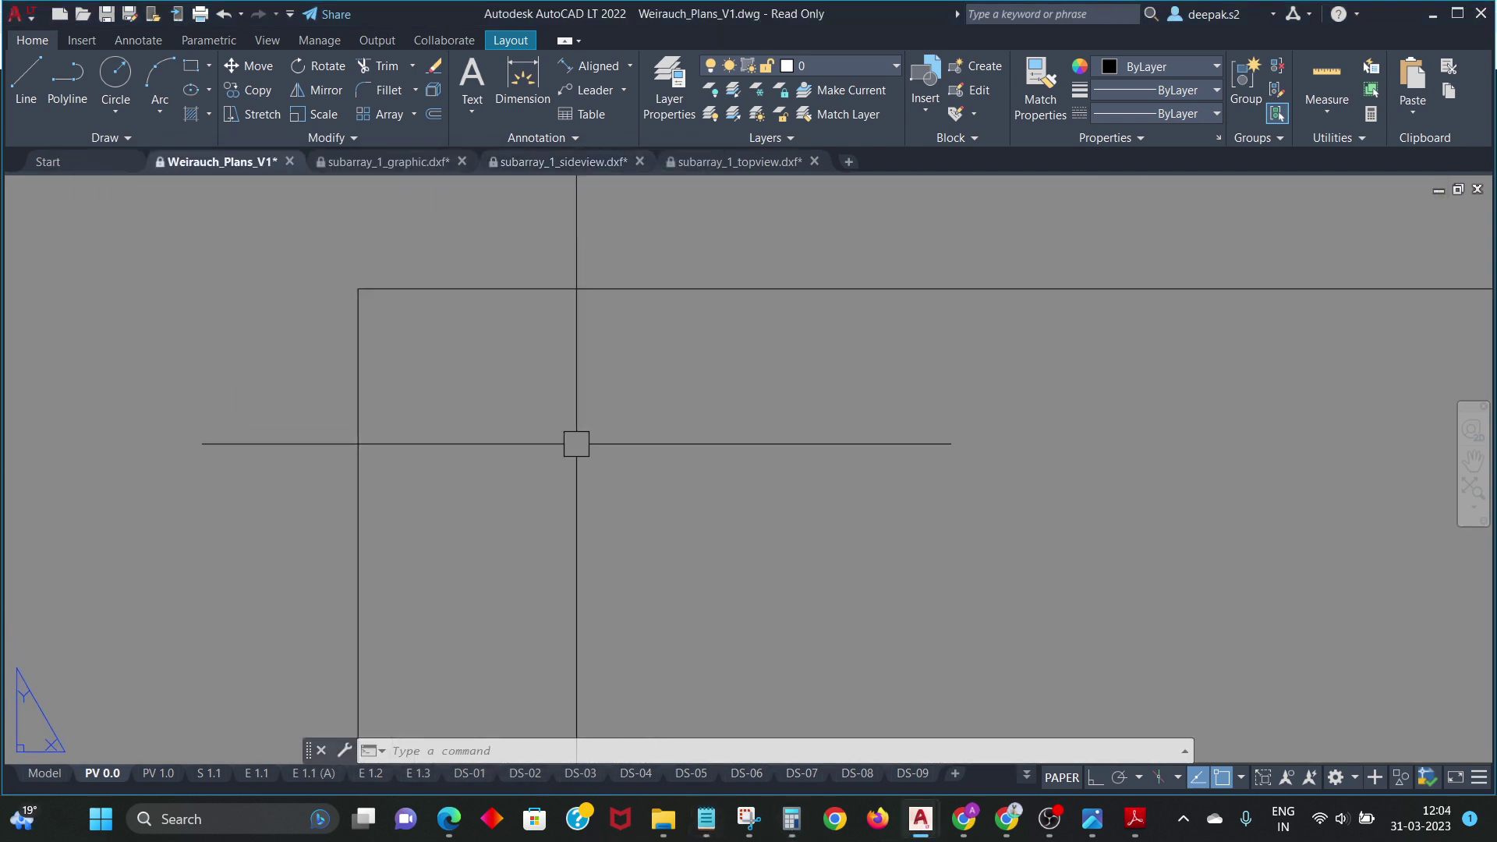
- Draw the table's outer rectangle and select it
type("ec")
key("Return")
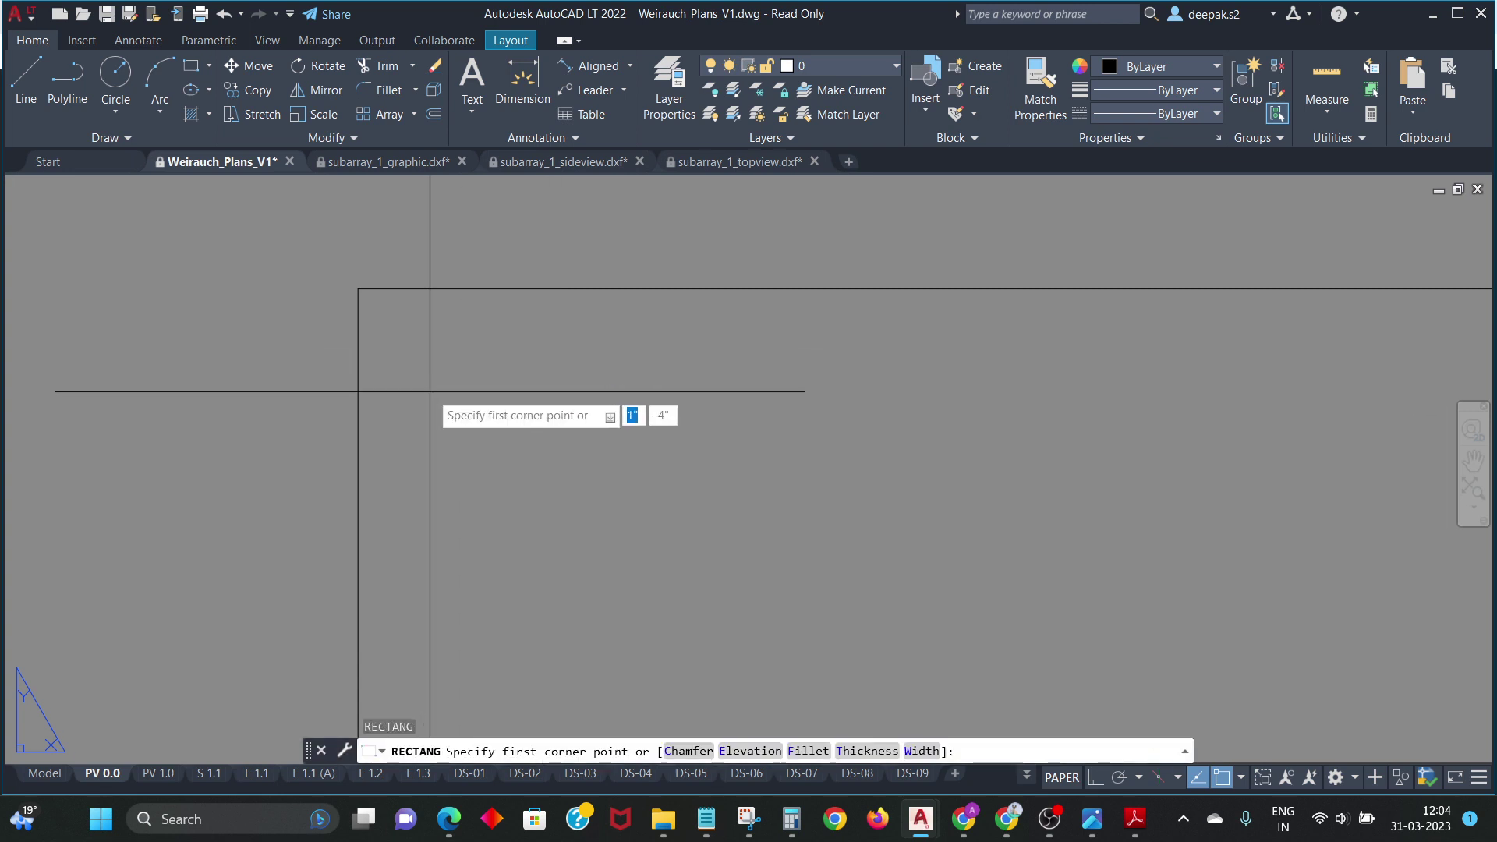
scroll(433, 402, "up", 3)
left_click(440, 387)
left_click(680, 475)
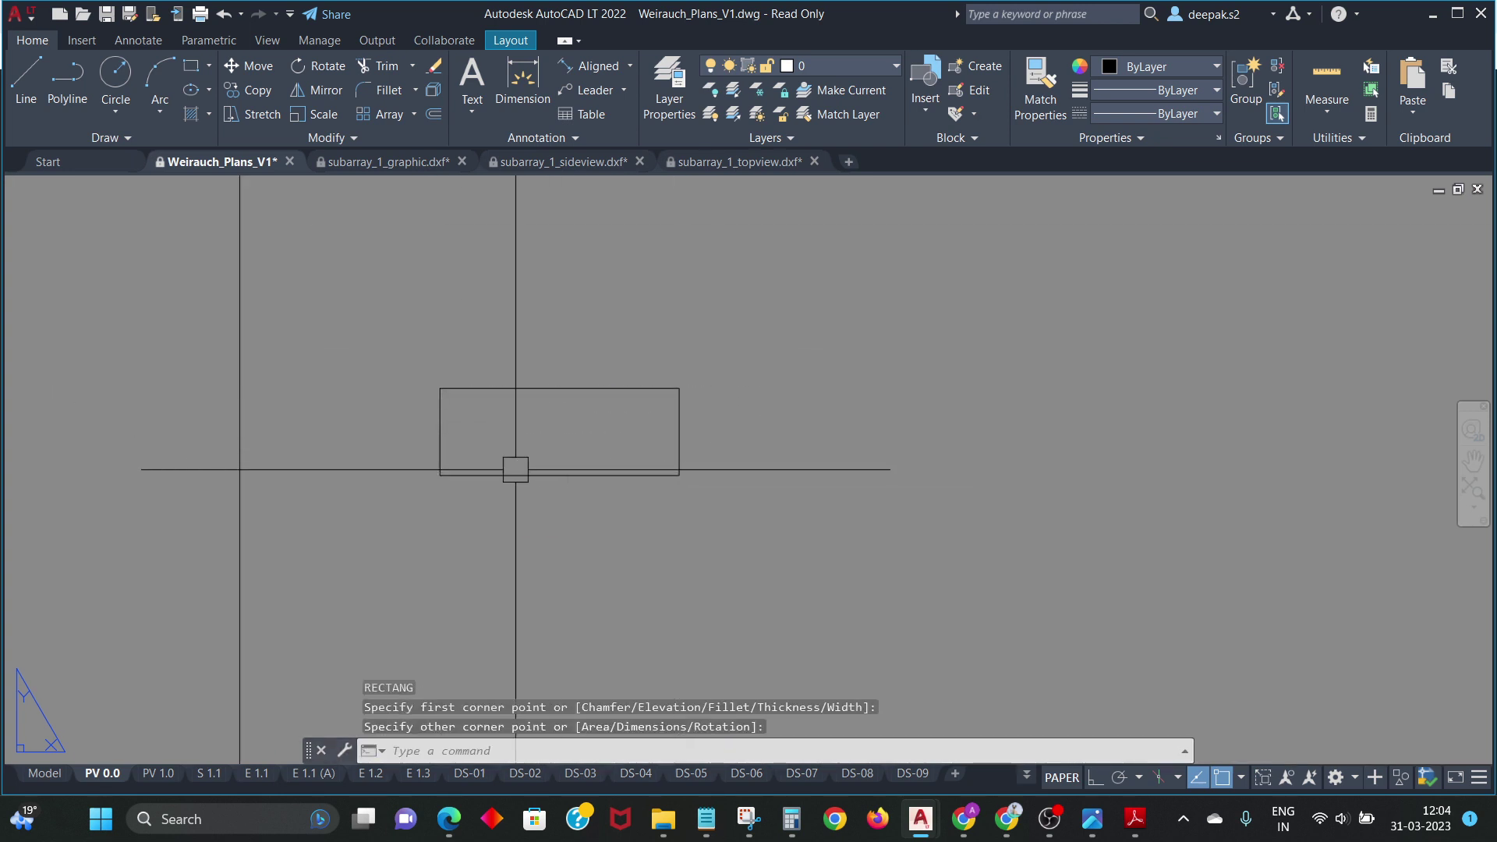
left_click(456, 445)
left_click(436, 443)
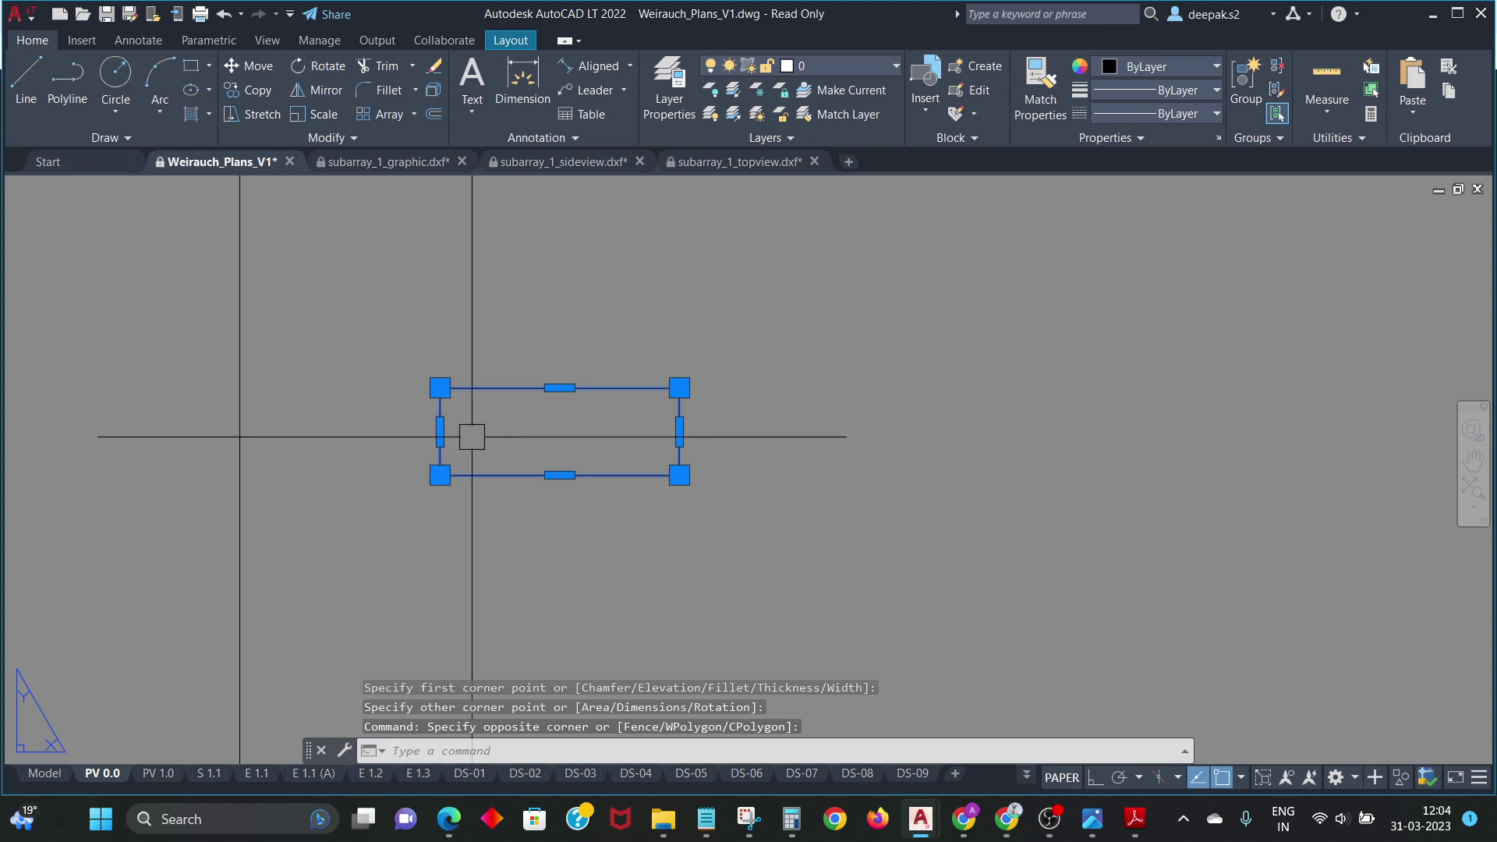
- Draw a horizontal row line across the rectangle from its left edge to its right edge
type("l")
key("Return")
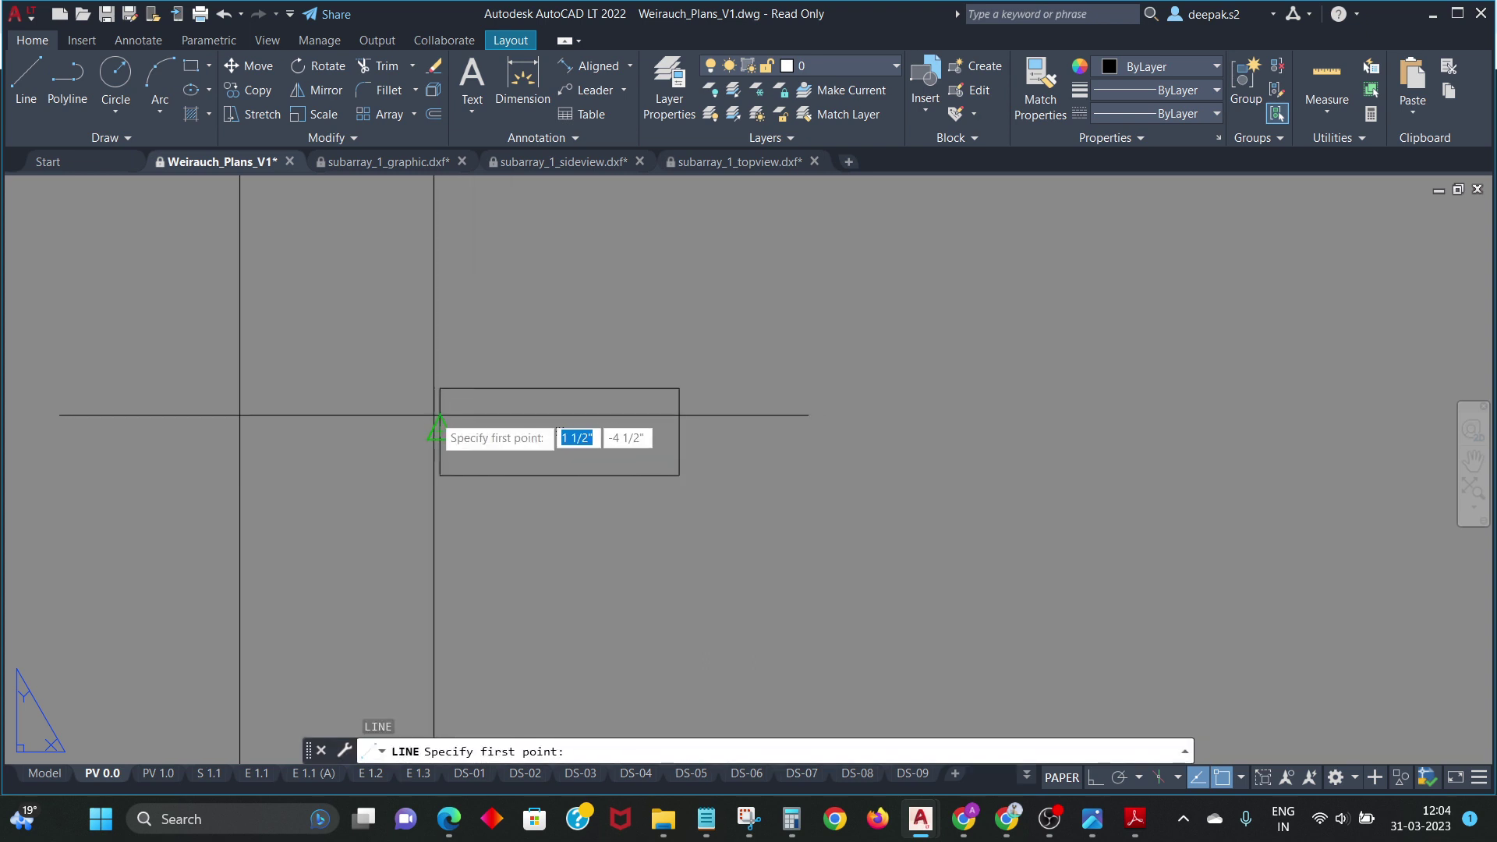
left_click(559, 432)
scroll(679, 431, "up", 4)
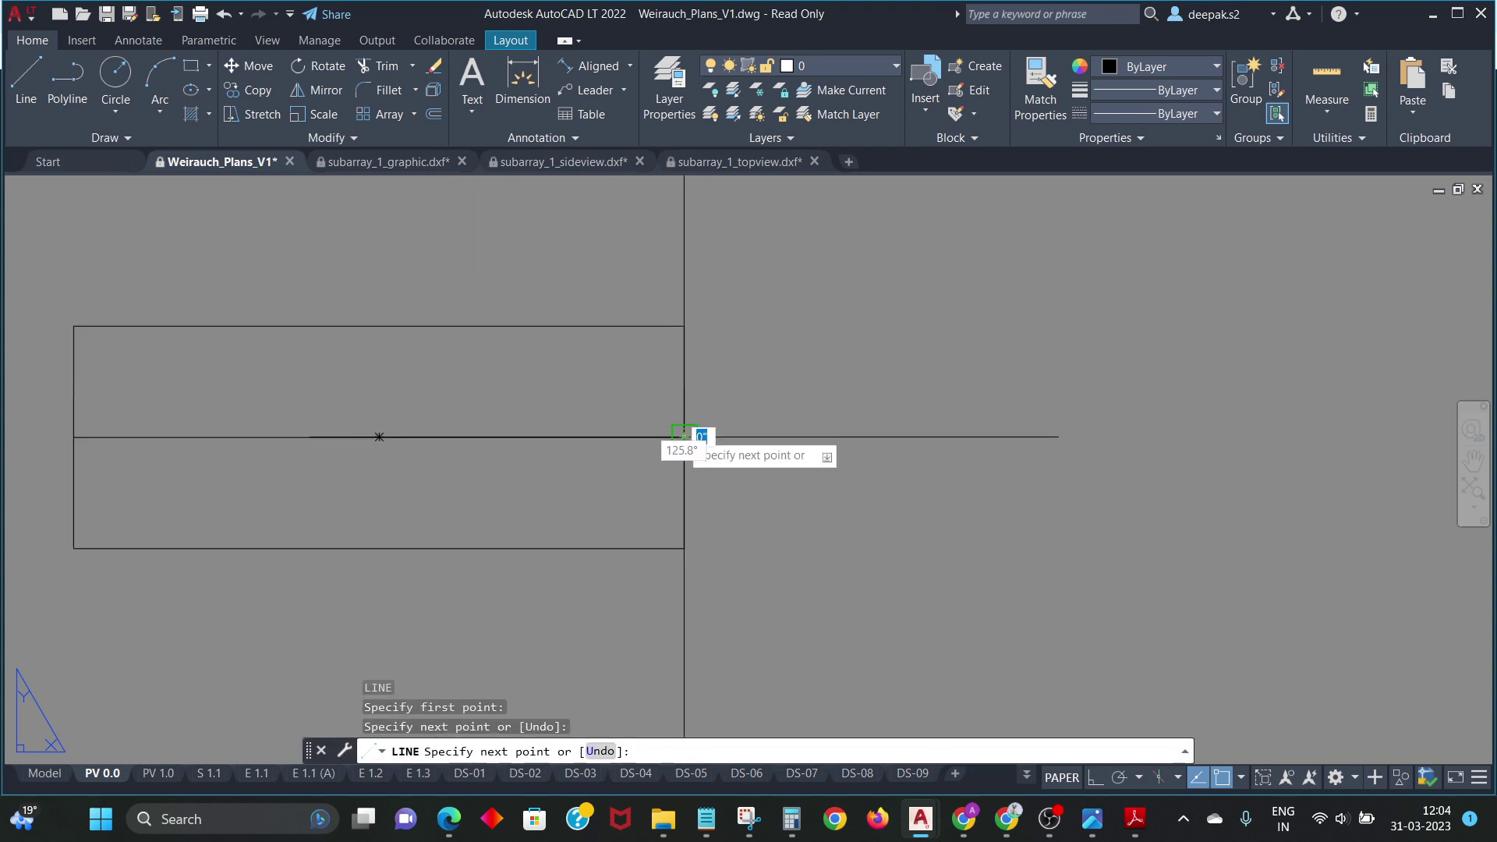
key("Return")
scroll(475, 461, "down", 2)
key("Return")
left_click(225, 422)
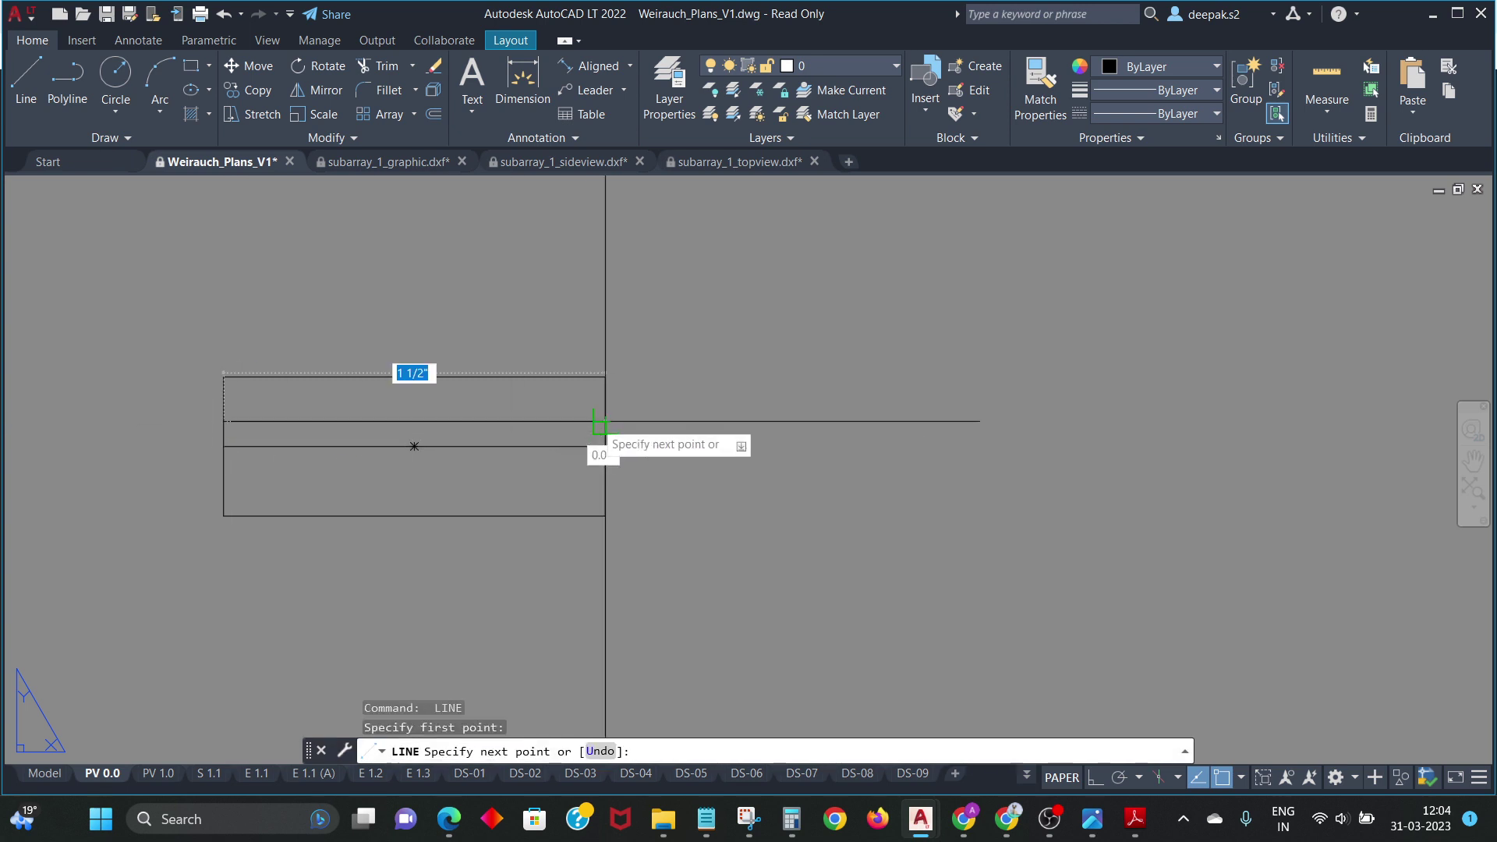
left_click(606, 422)
key("Return")
- Turn on Ortho and select the upper horizontal line of the table
left_click(414, 446)
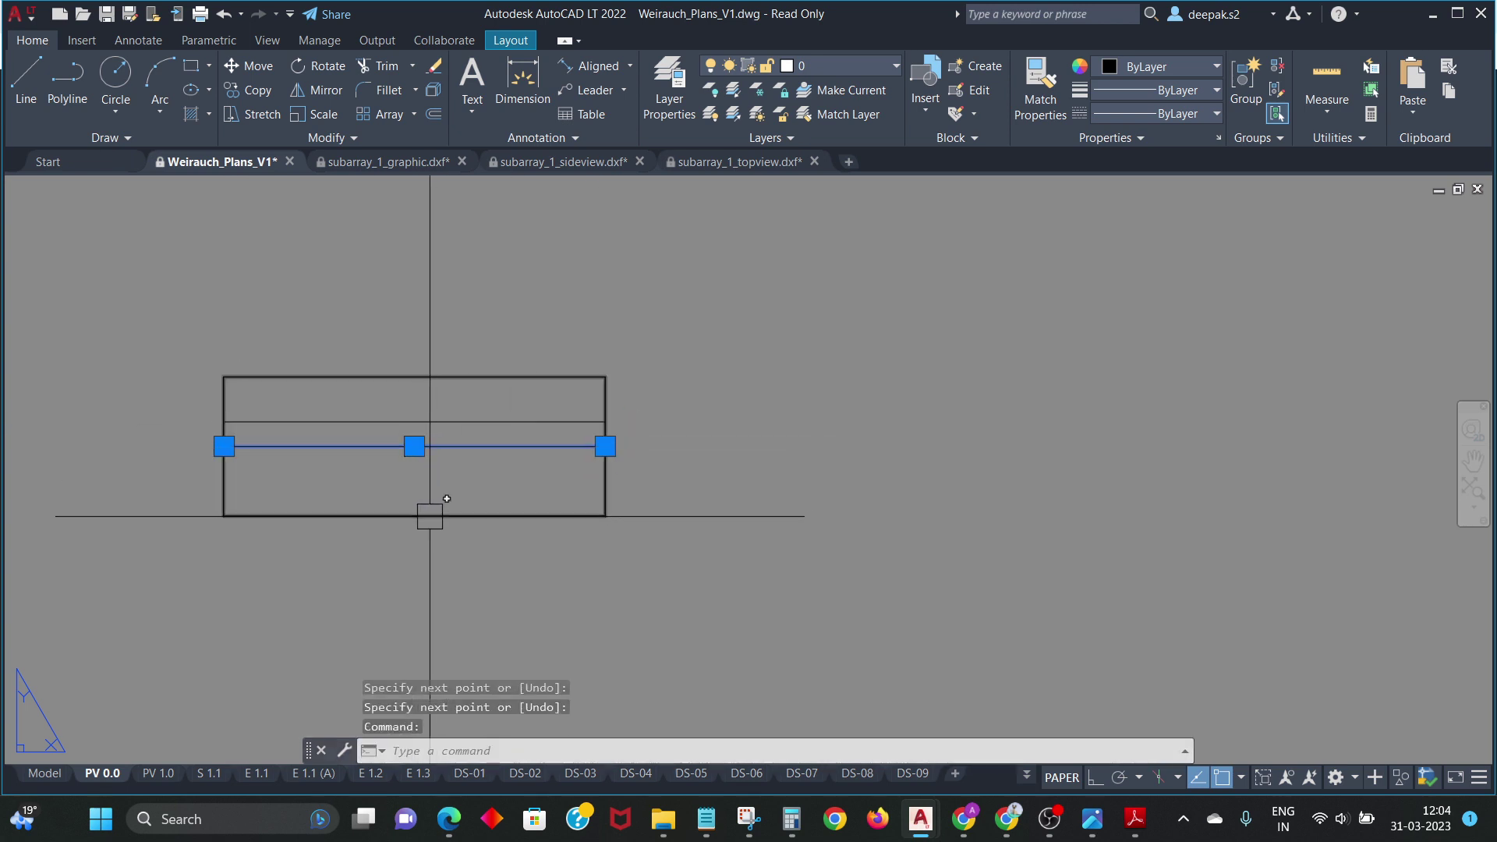
left_click(429, 515)
scroll(418, 468, "up", 2)
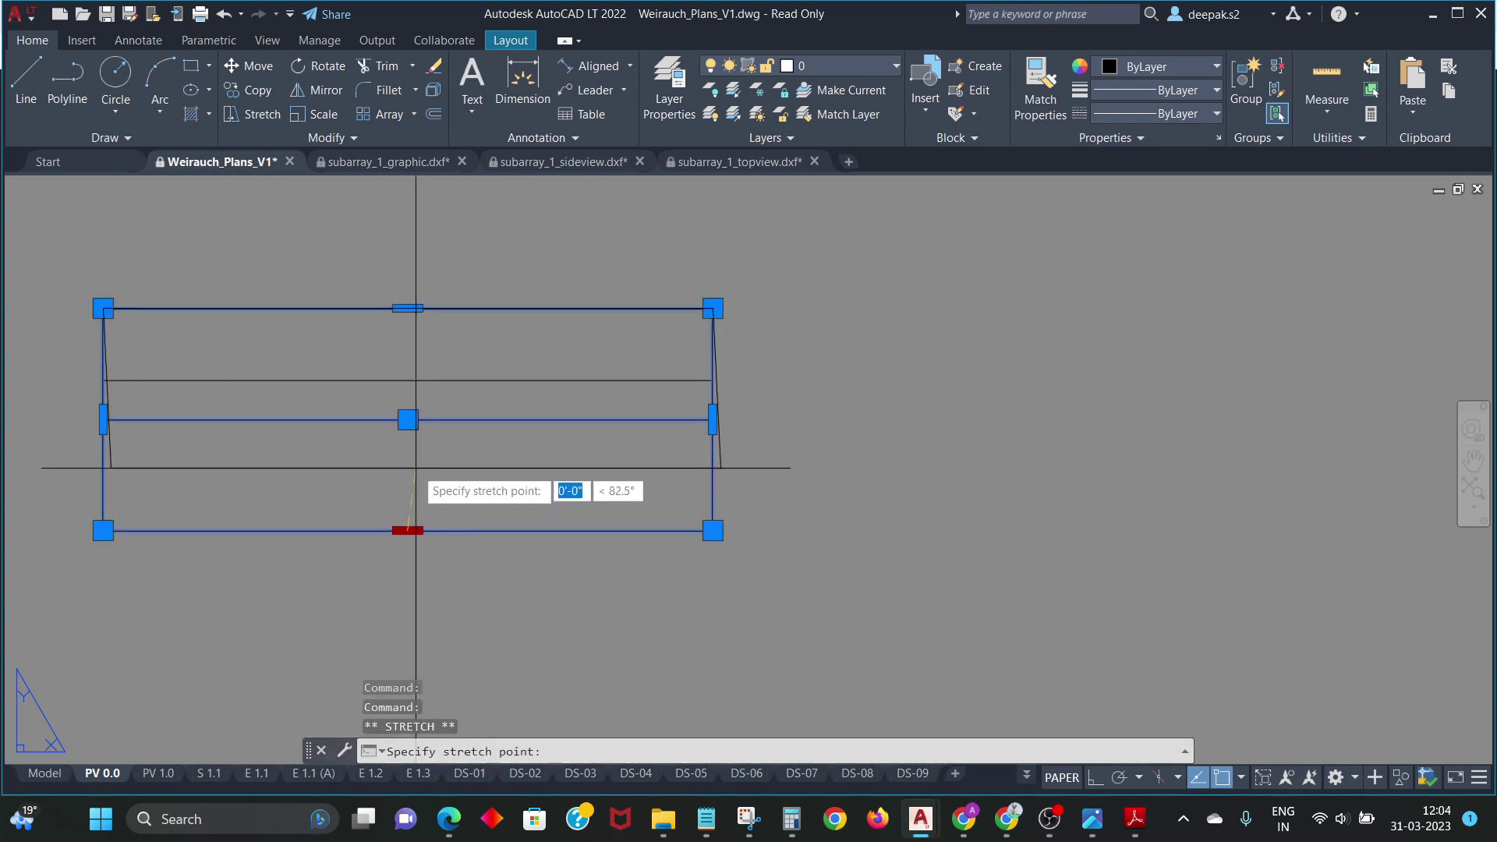
key("F8")
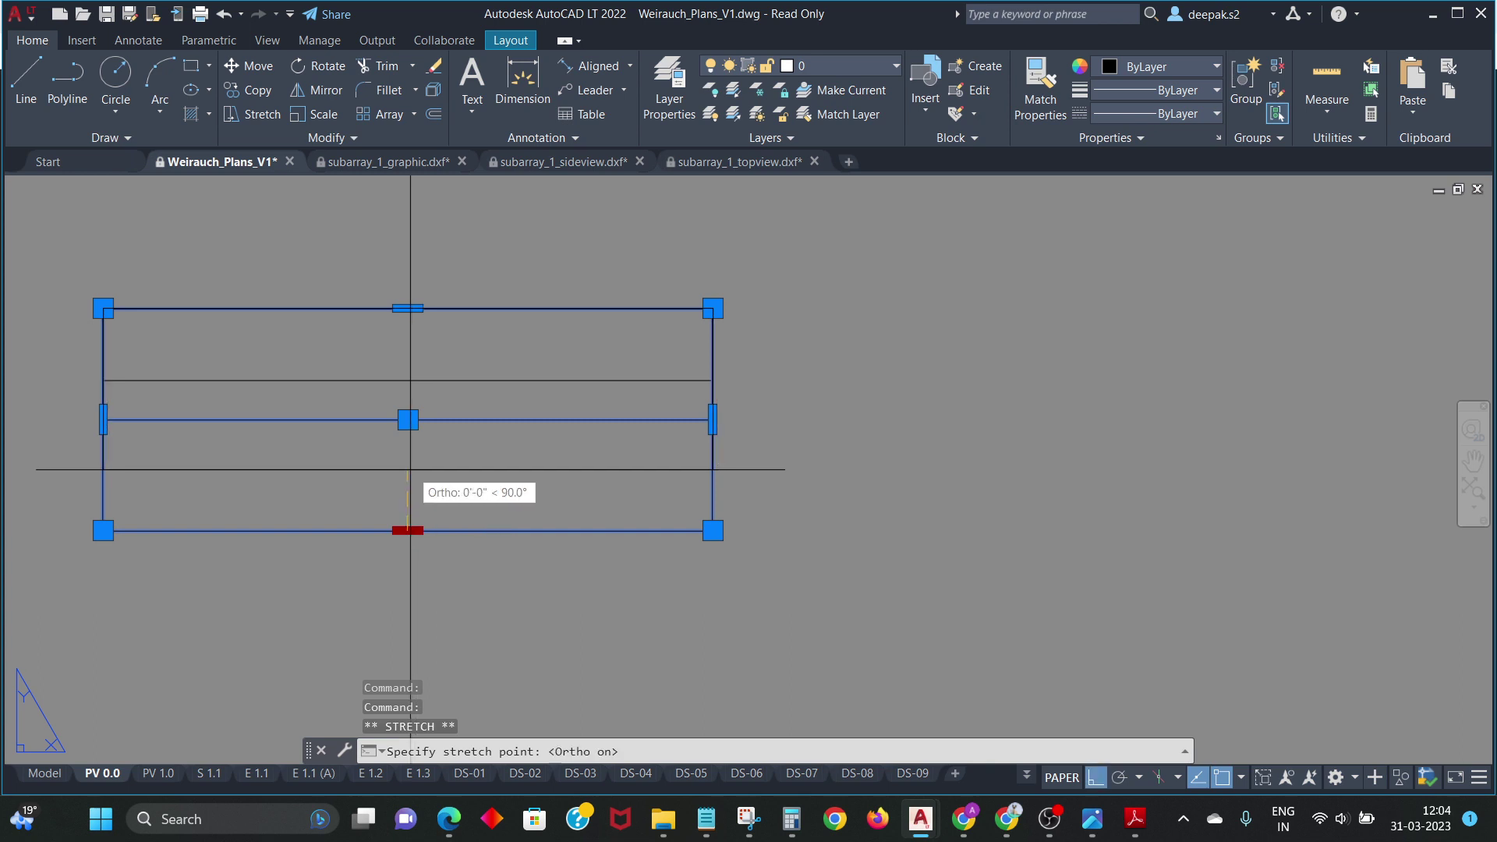
key("Escape")
key("Escape")
left_click(440, 361)
left_click(385, 427)
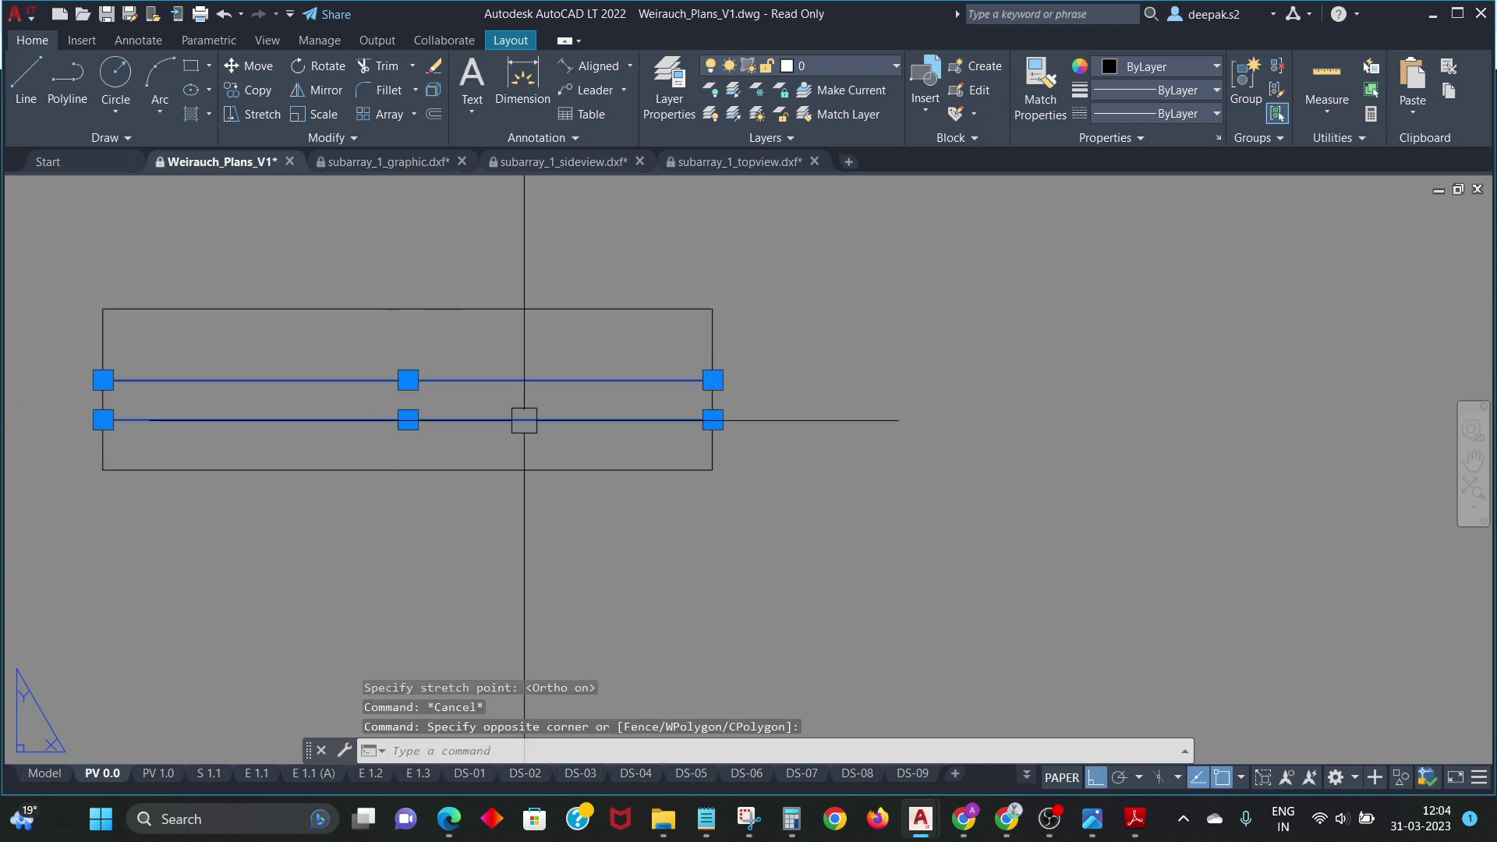
scroll(482, 394, "up", 2)
scroll(482, 395, "down", 4)
key("Escape")
left_click(487, 409)
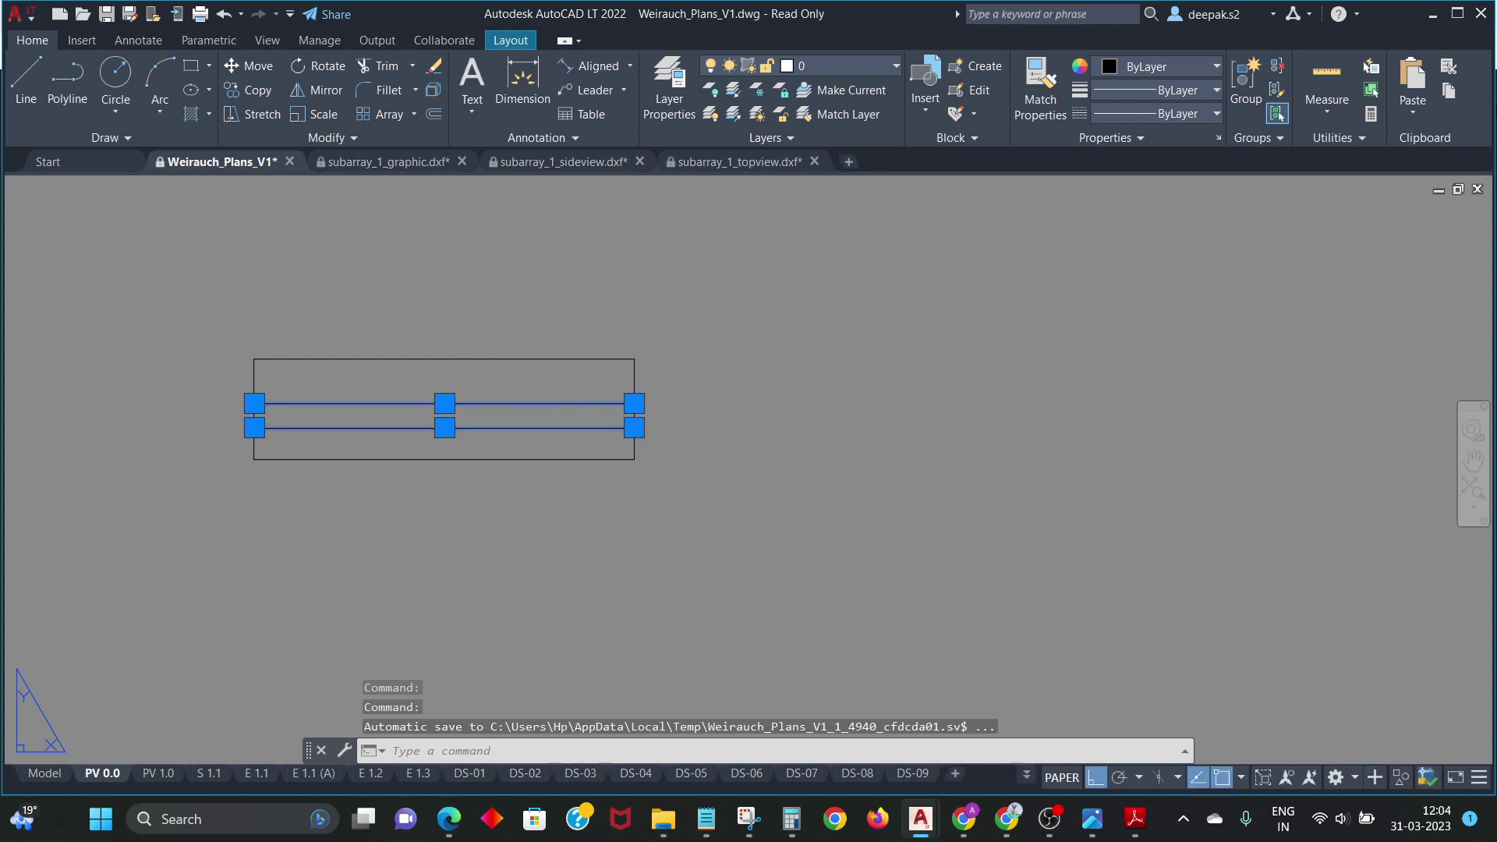
- Start copying the upper row line, then cancel the copy
type("co")
key("Return")
scroll(636, 434, "up", 2)
scroll(614, 466, "up", 1)
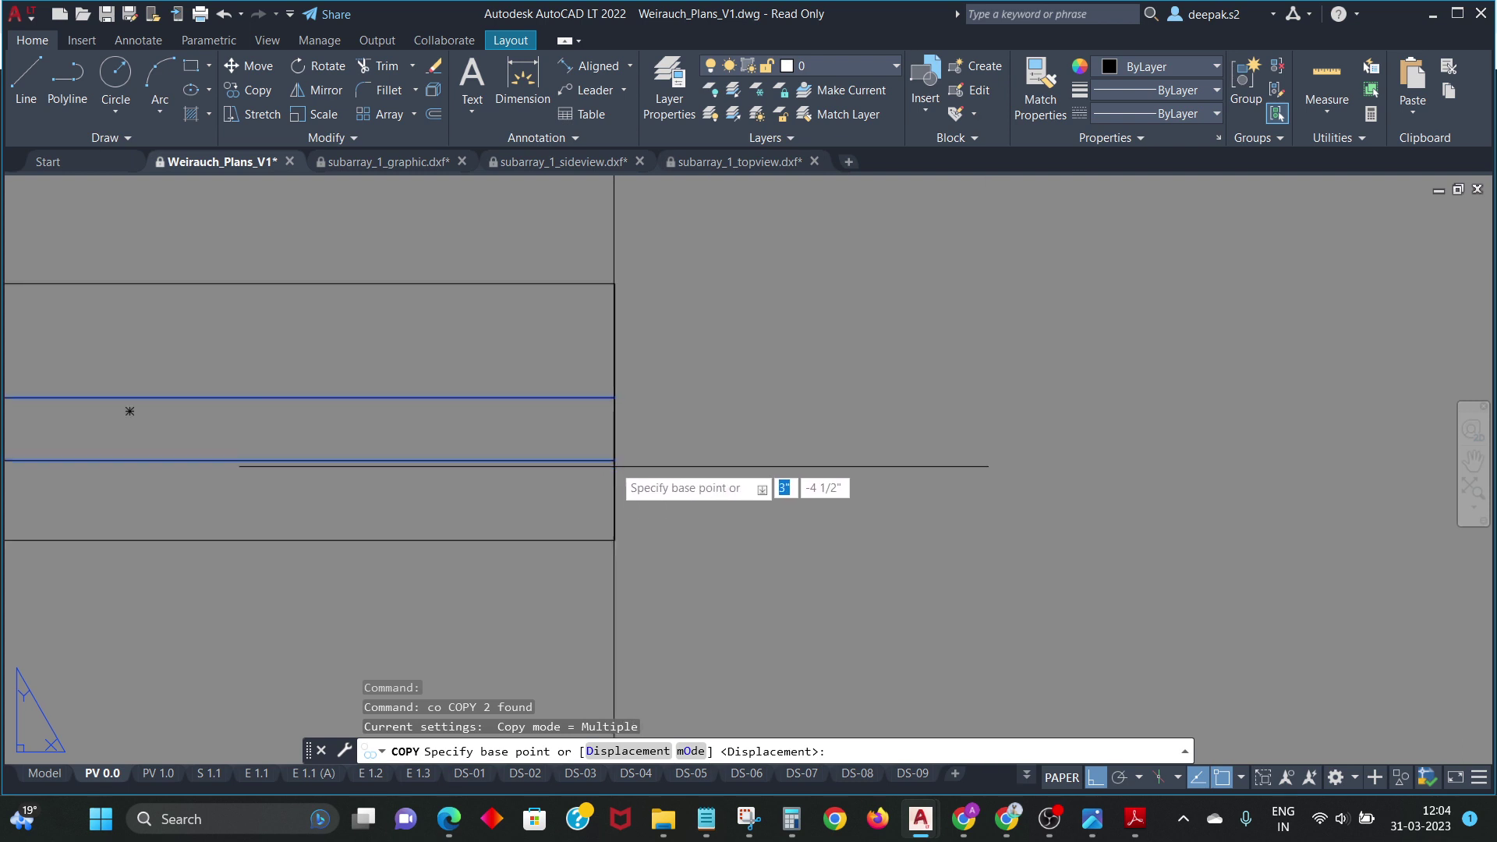
left_click(615, 466)
scroll(577, 366, "down", 1)
scroll(599, 396, "down", 2)
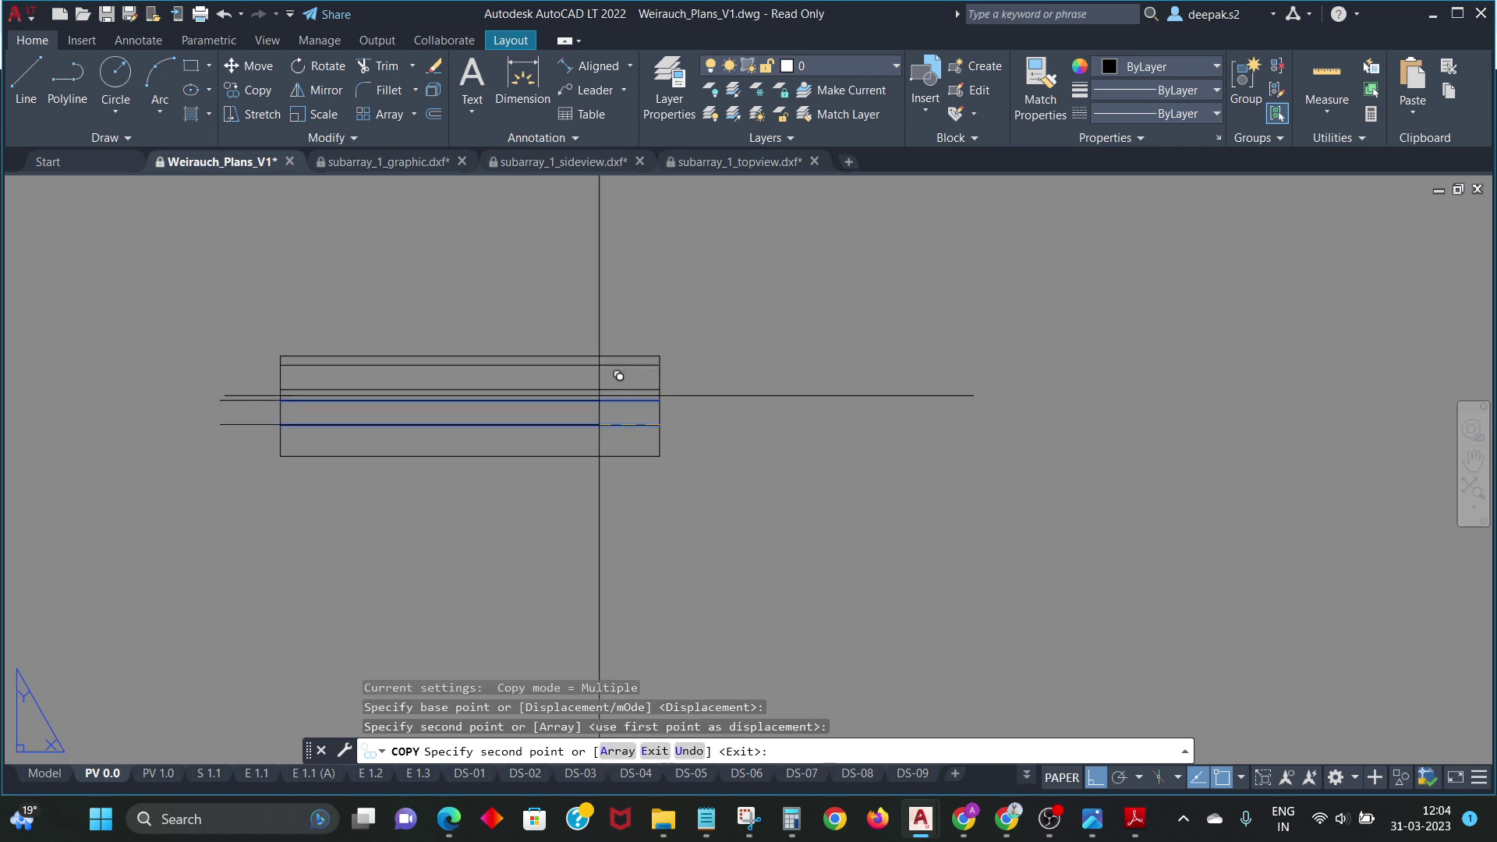
key("Escape")
scroll(509, 378, "up", 1)
scroll(485, 358, "up", 3)
scroll(491, 337, "up", 1)
- Move four horizontal row lines together to a new position
left_click(490, 337)
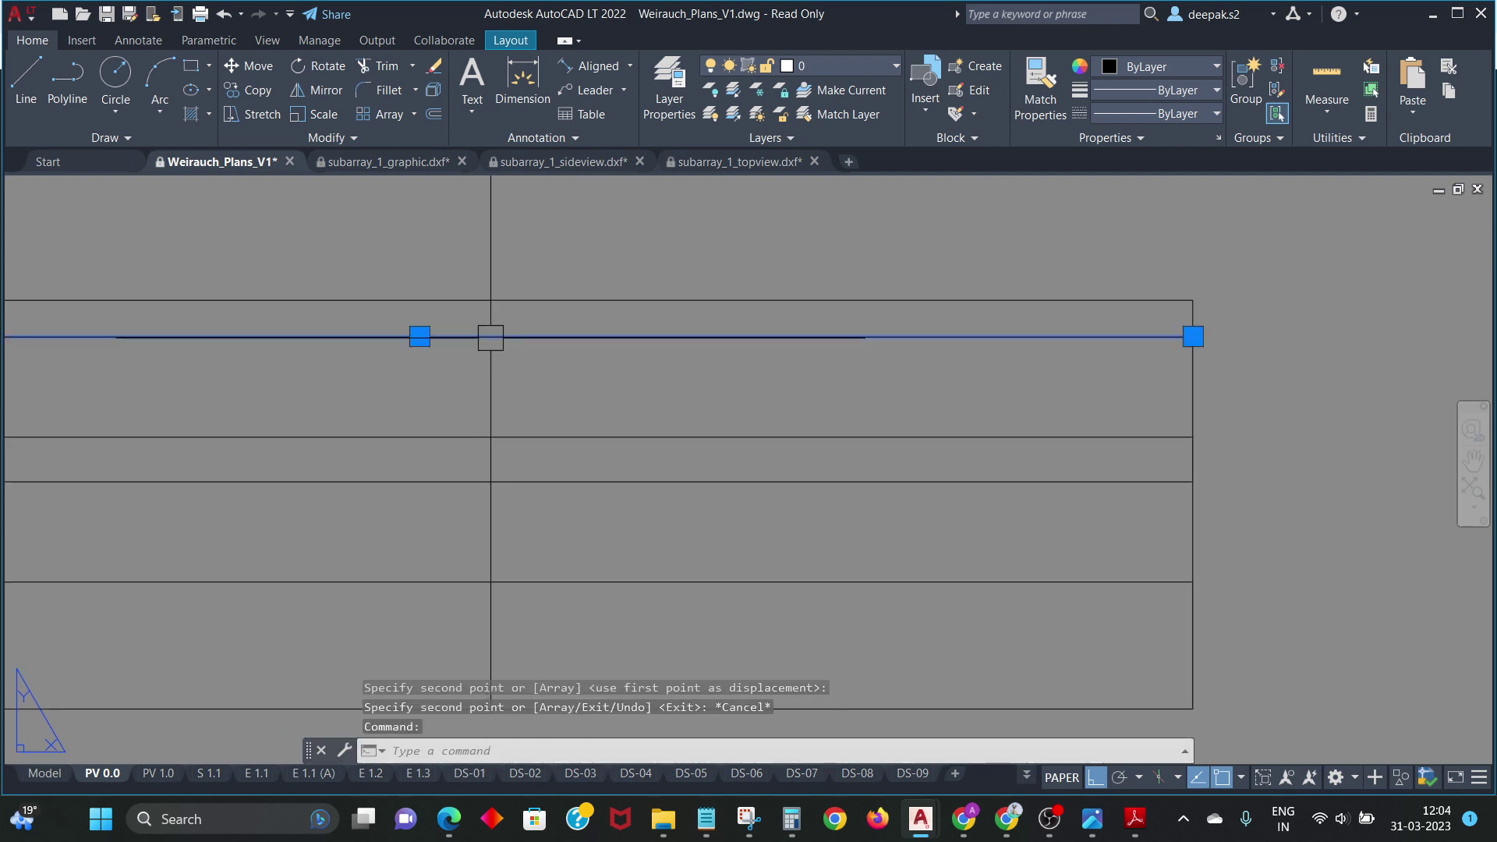
left_click(478, 446)
left_click(367, 551)
scroll(566, 525, "down", 2)
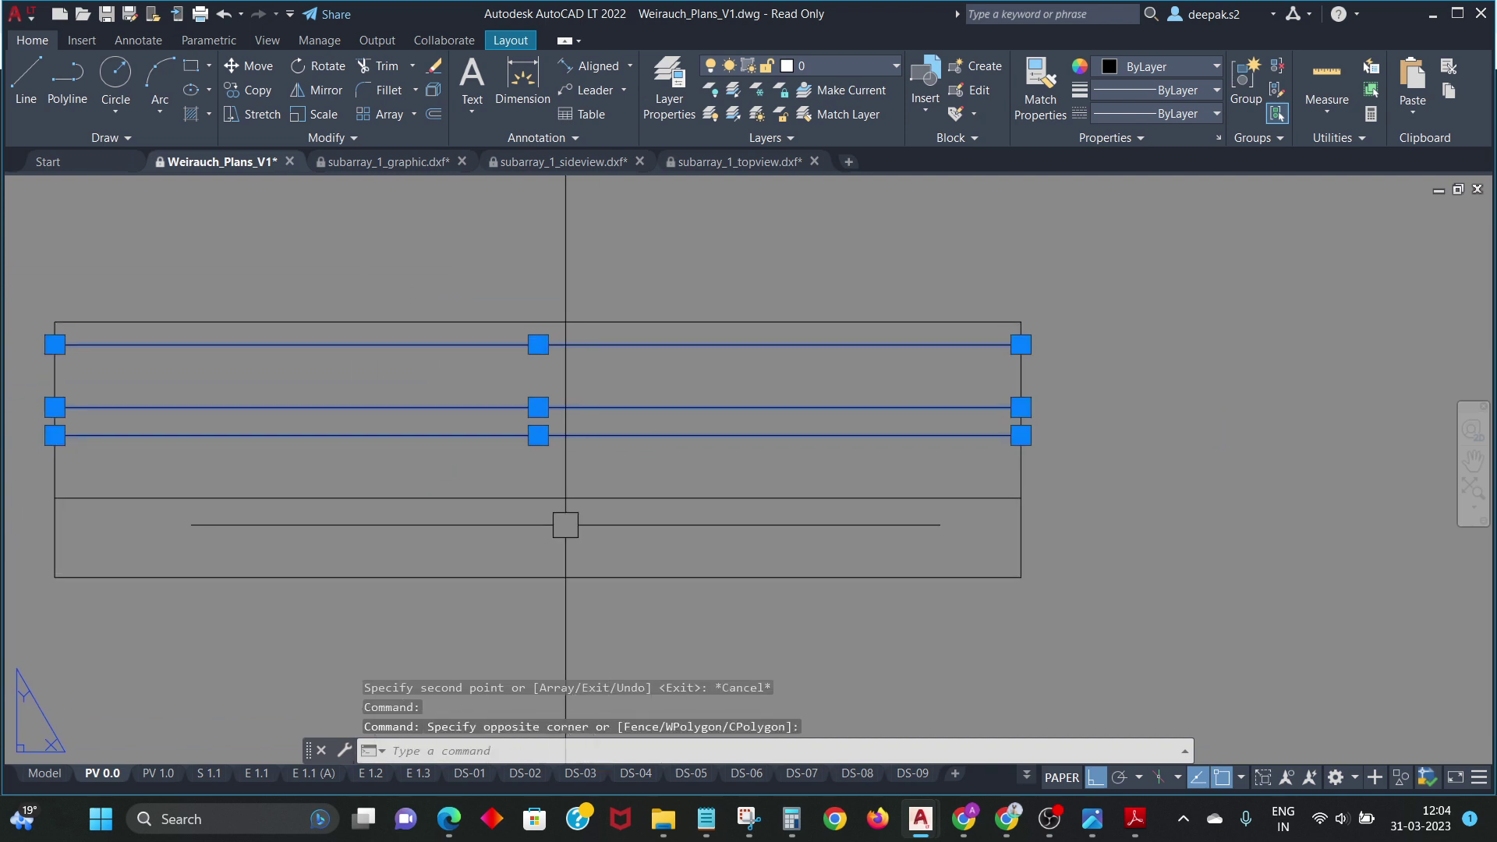
left_click(535, 498)
middle_click_drag(722, 512, 659, 511)
type("m")
key("Return")
left_click(1225, 412)
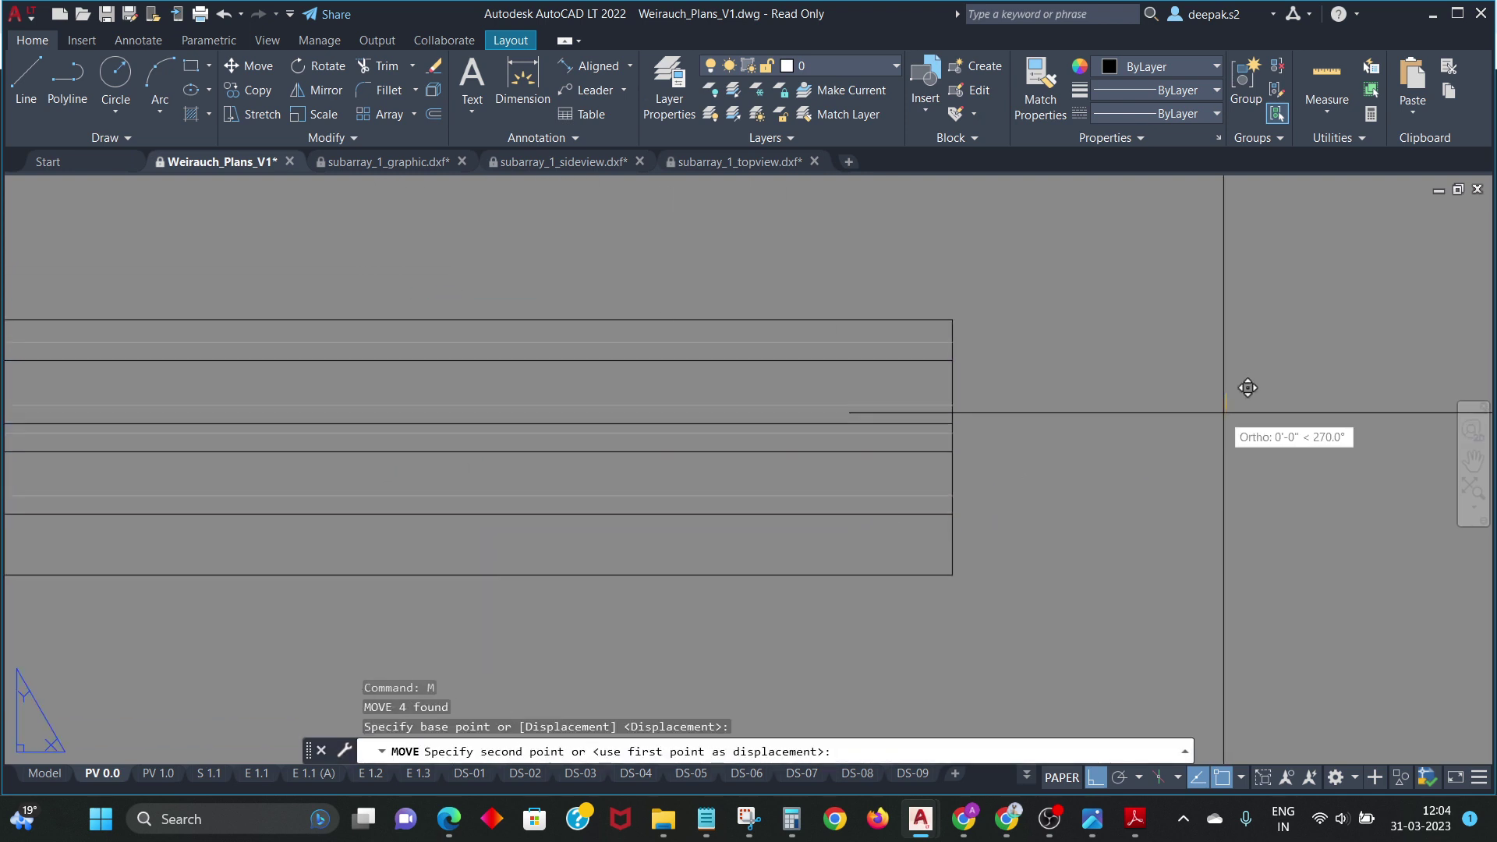
left_click(1248, 387)
scroll(765, 445, "down", 3)
scroll(796, 429, "down", 1)
middle_click_drag(795, 428, 684, 414)
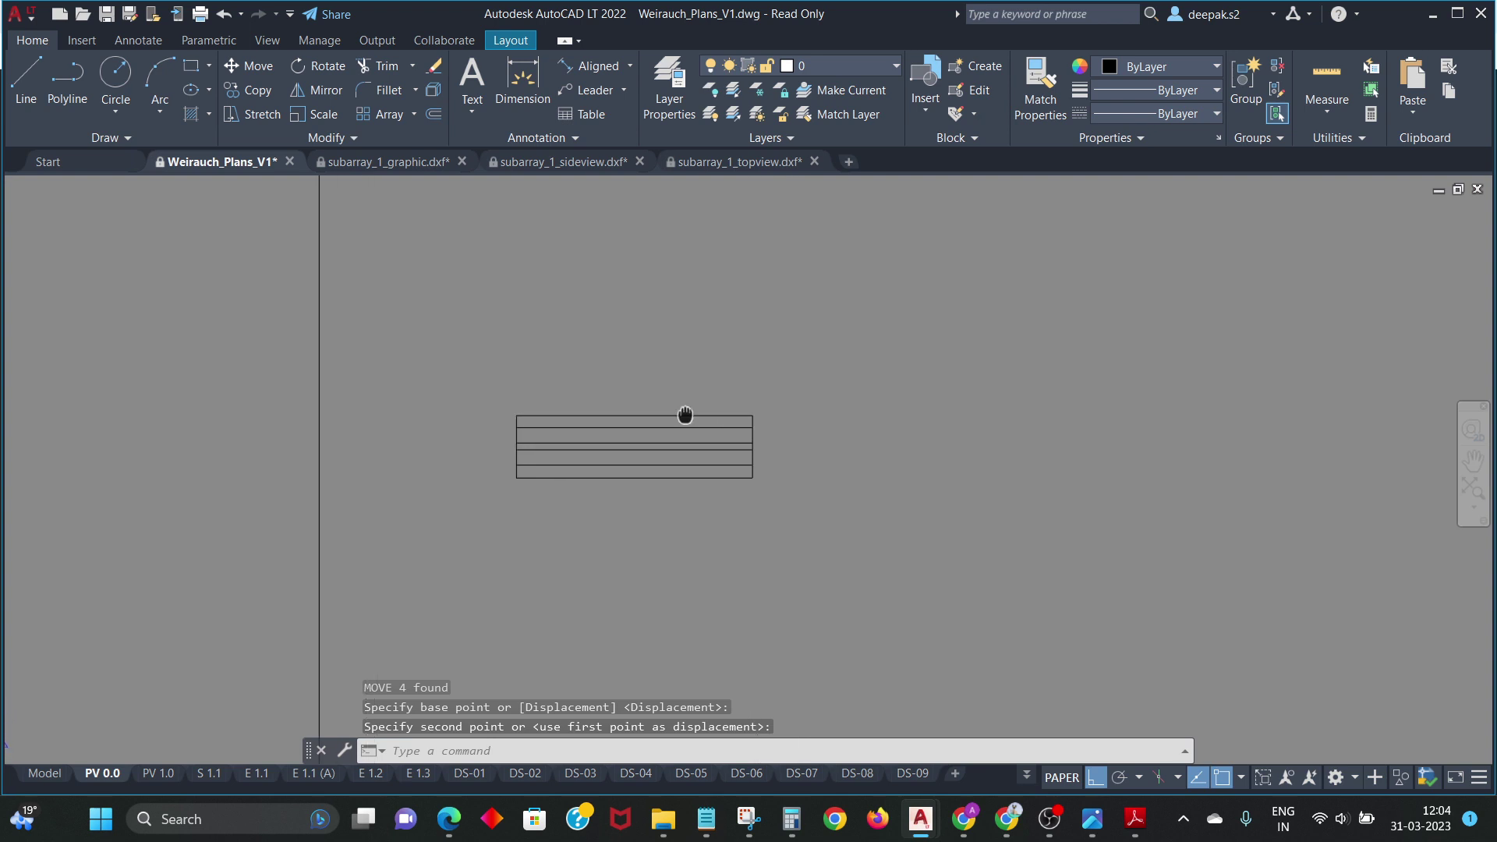
scroll(523, 437, "up", 4)
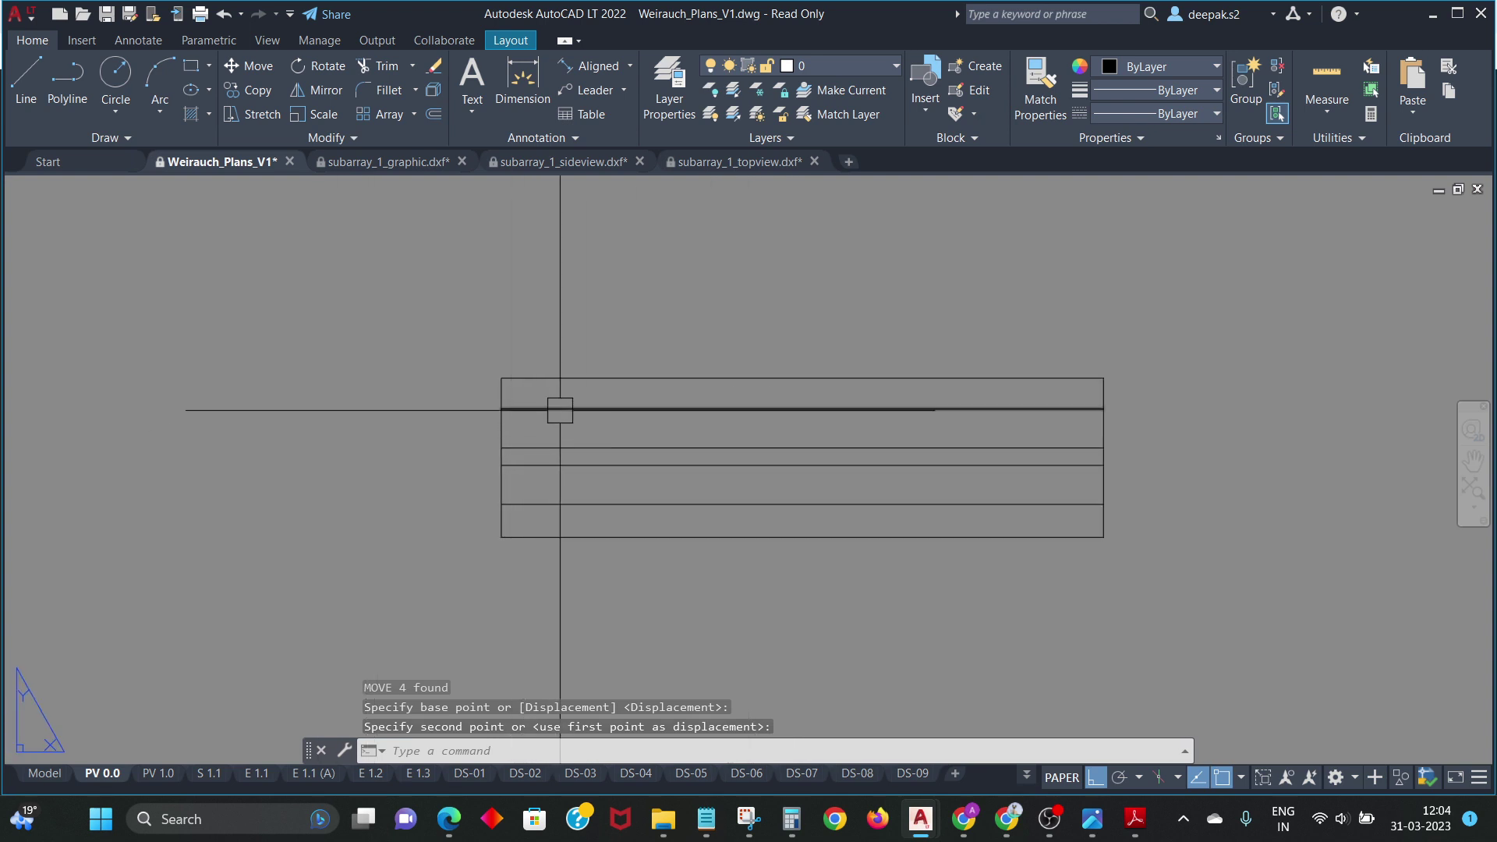
- Draw a vertical divider line down through the table near its left edge
type("l")
key("Return")
scroll(535, 358, "up", 2)
left_click(530, 358)
scroll(531, 358, "down", 2)
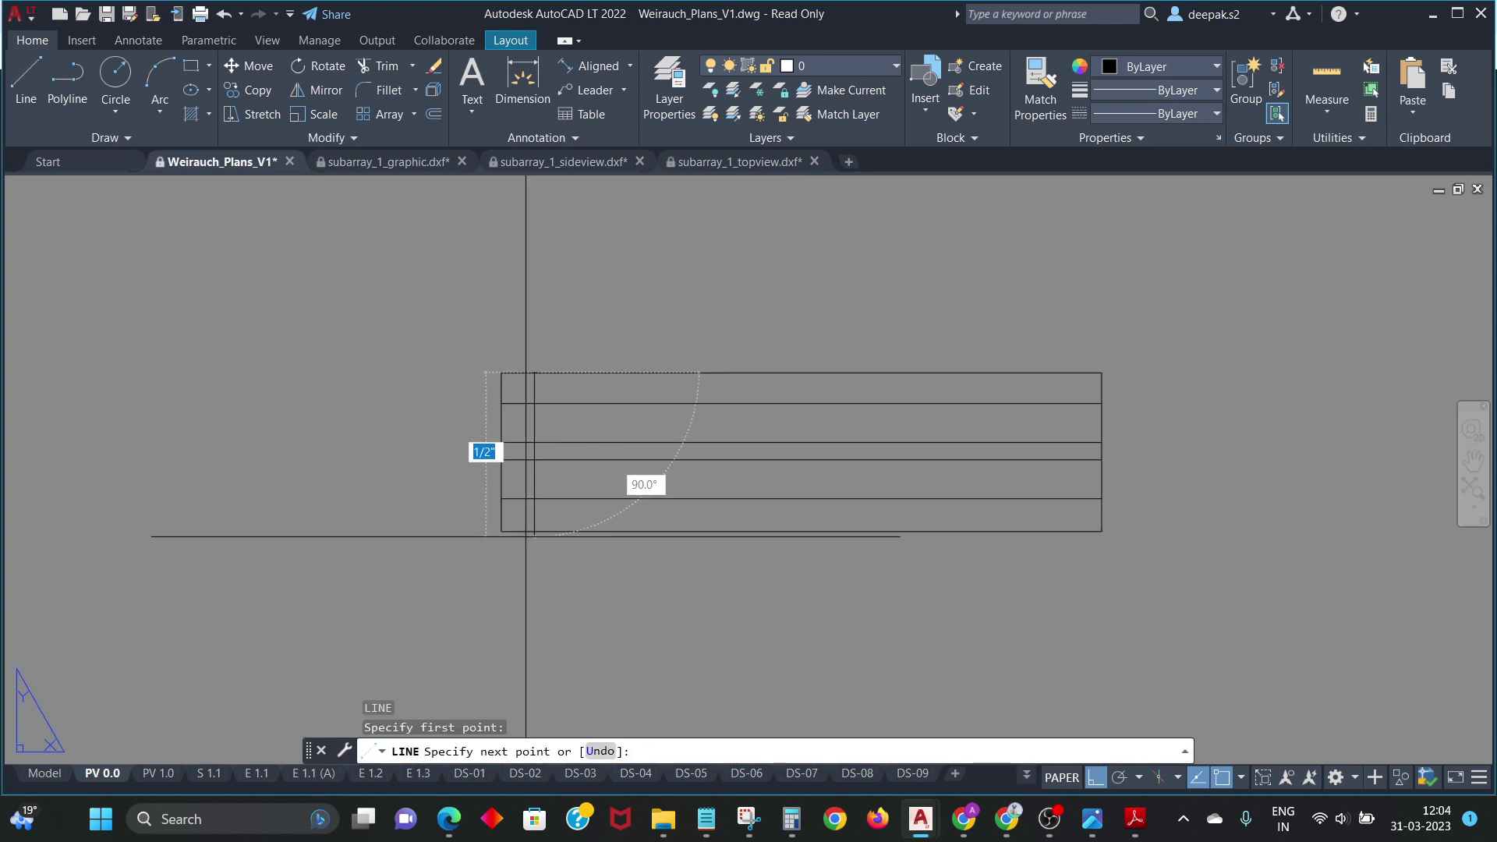
left_click(534, 536)
key("Return")
middle_click_drag(779, 431, 737, 447)
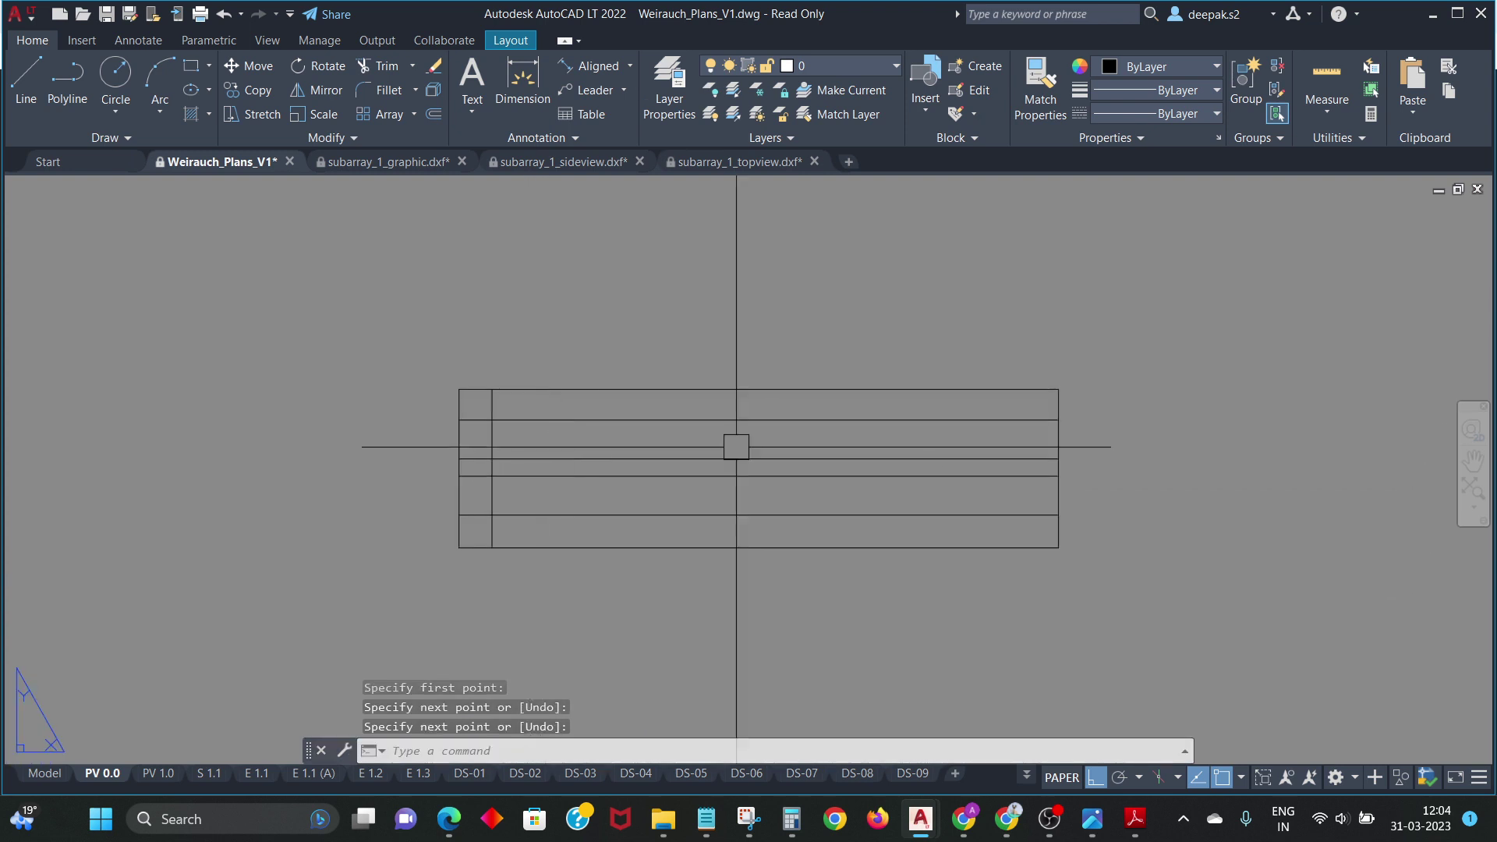
- Stretch the table's right-hand ends inward to narrow it
left_click(1160, 347)
key("Escape")
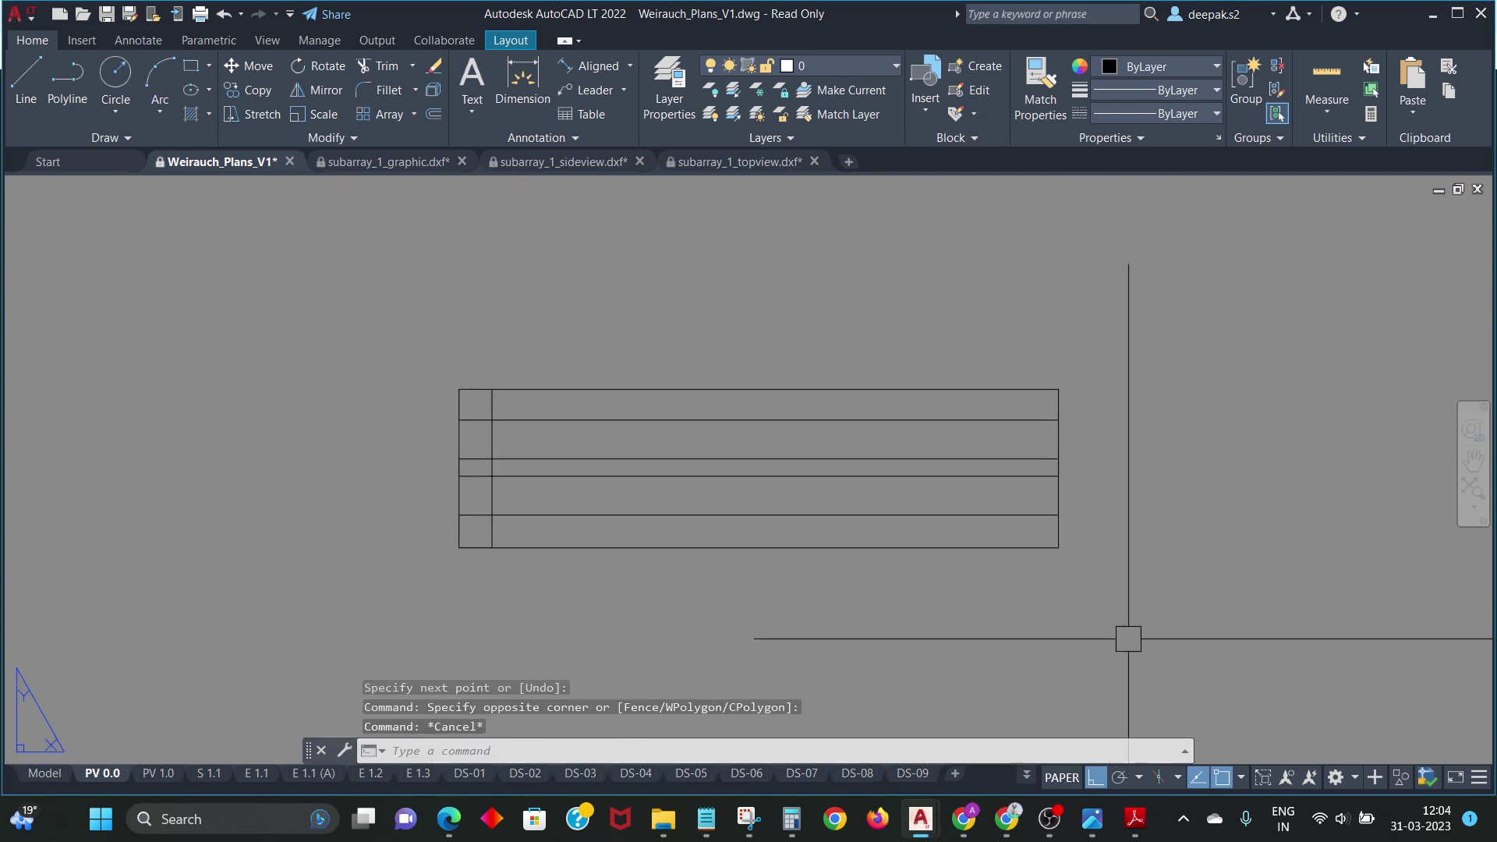
left_click(1129, 639)
left_click(806, 331)
type("s")
key("Return")
left_click(1277, 505)
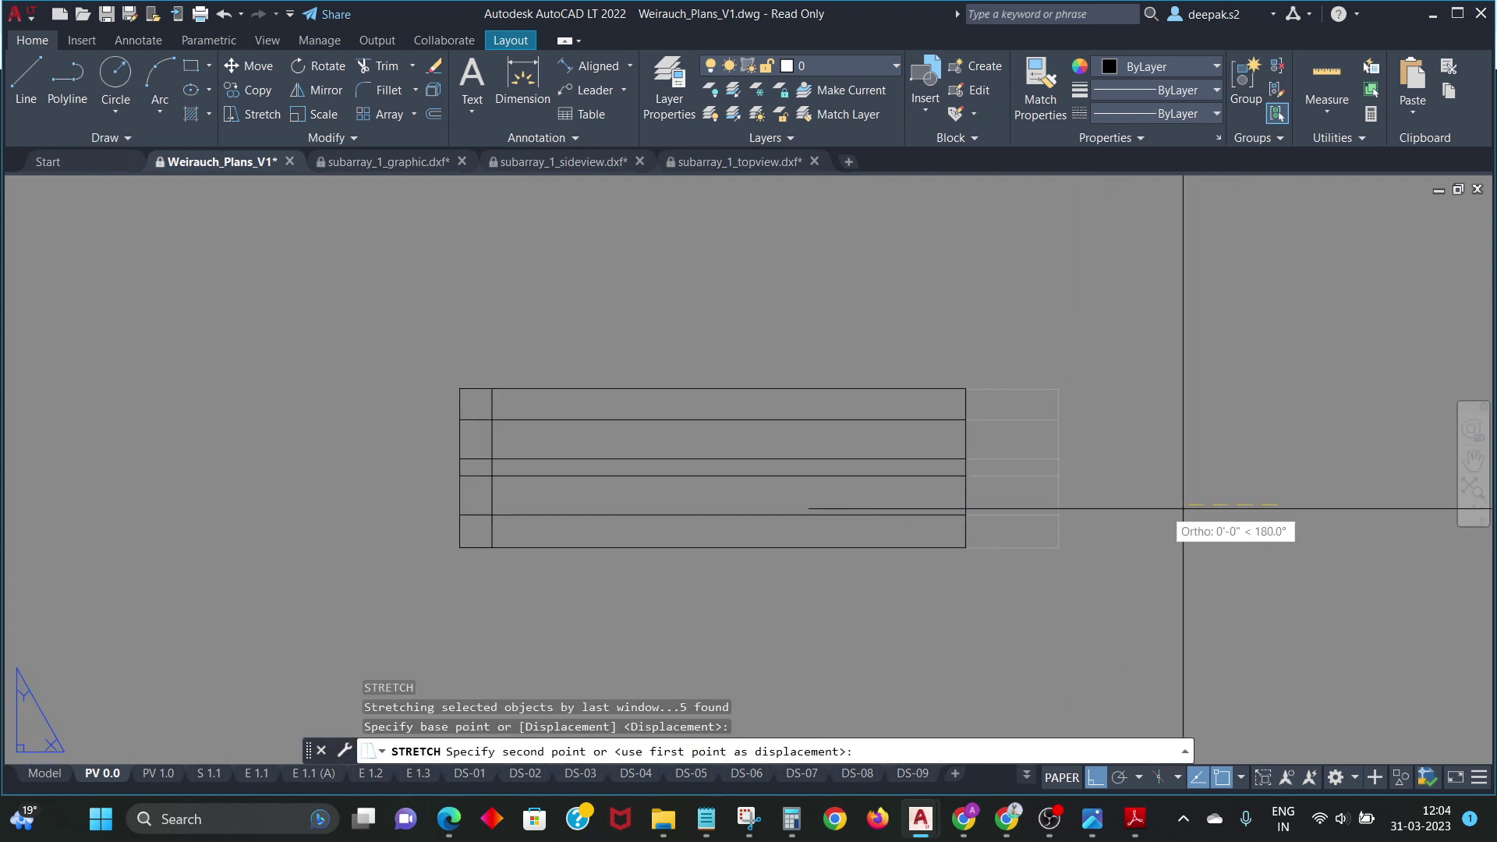
scroll(832, 485, "up", 5)
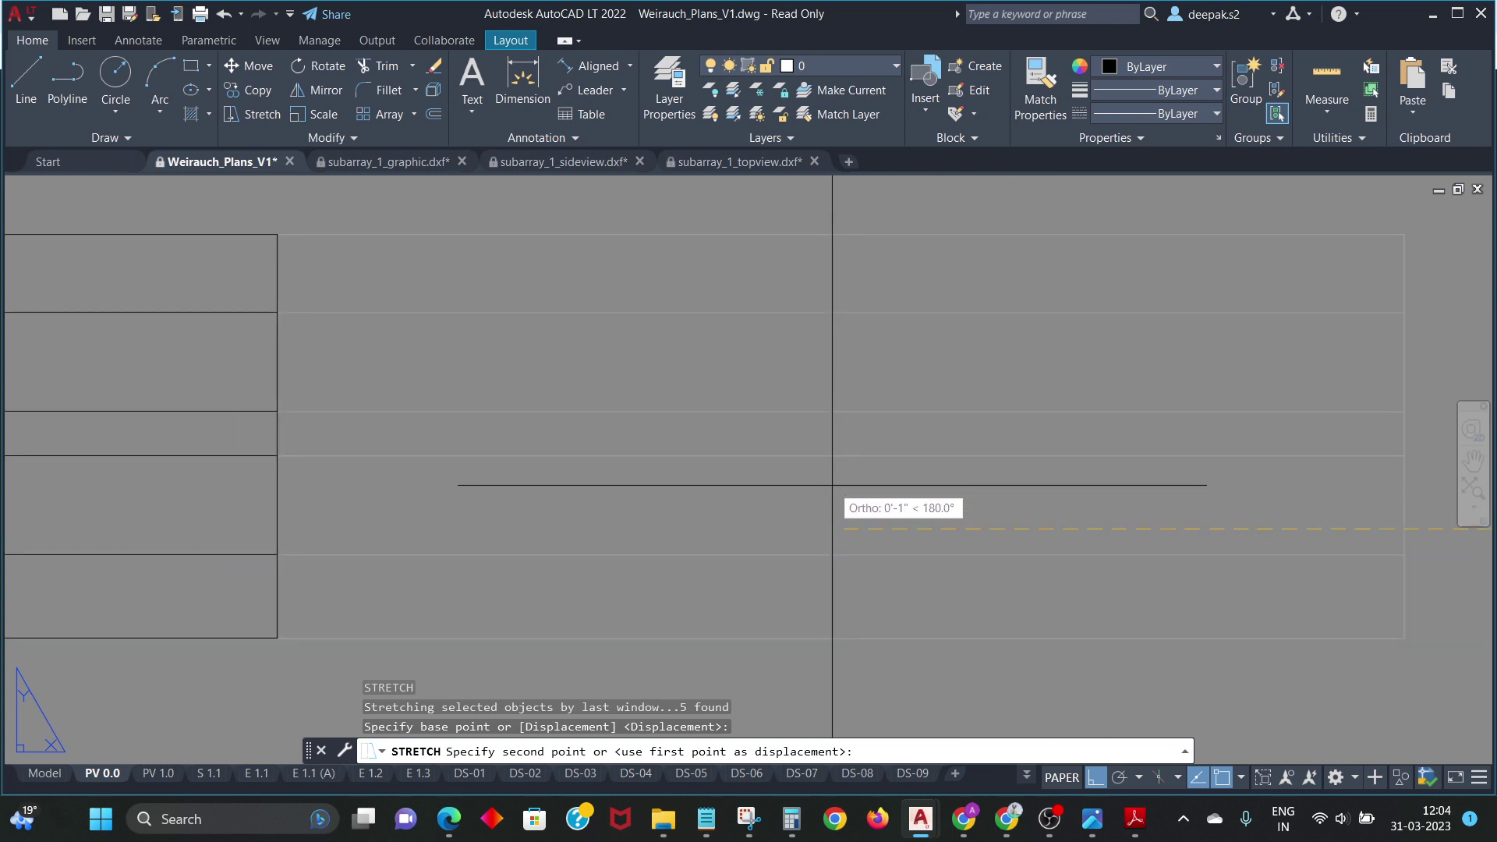
left_click(832, 485)
scroll(832, 485, "down", 5)
scroll(535, 451, "up", 2)
scroll(626, 492, "up", 2)
- Copy the vertical divider as a 7-copy array to form the grid's columns
left_click(624, 493)
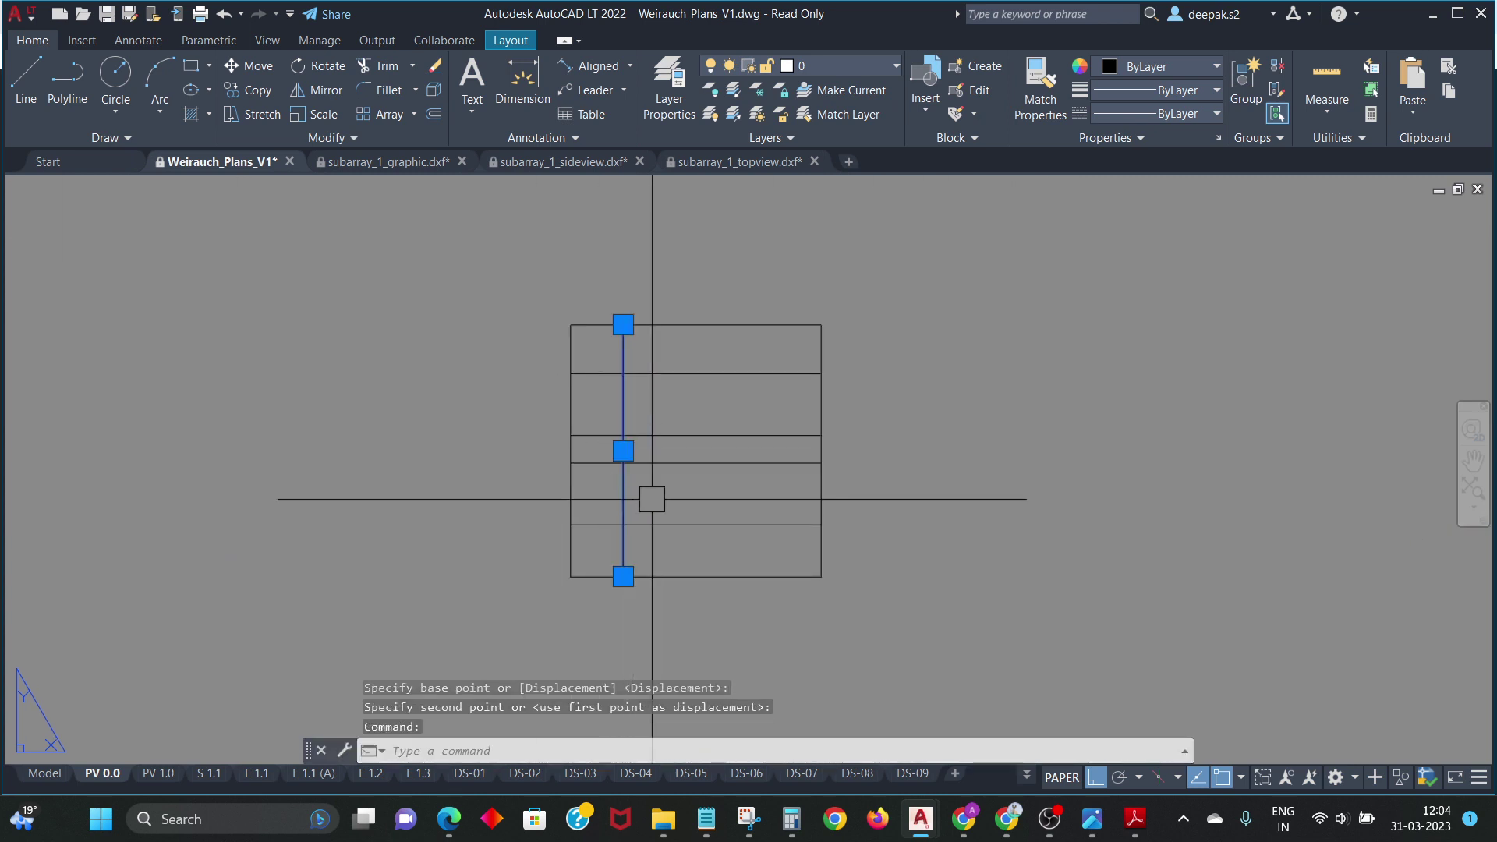
type("co")
key("Return")
left_click(658, 575)
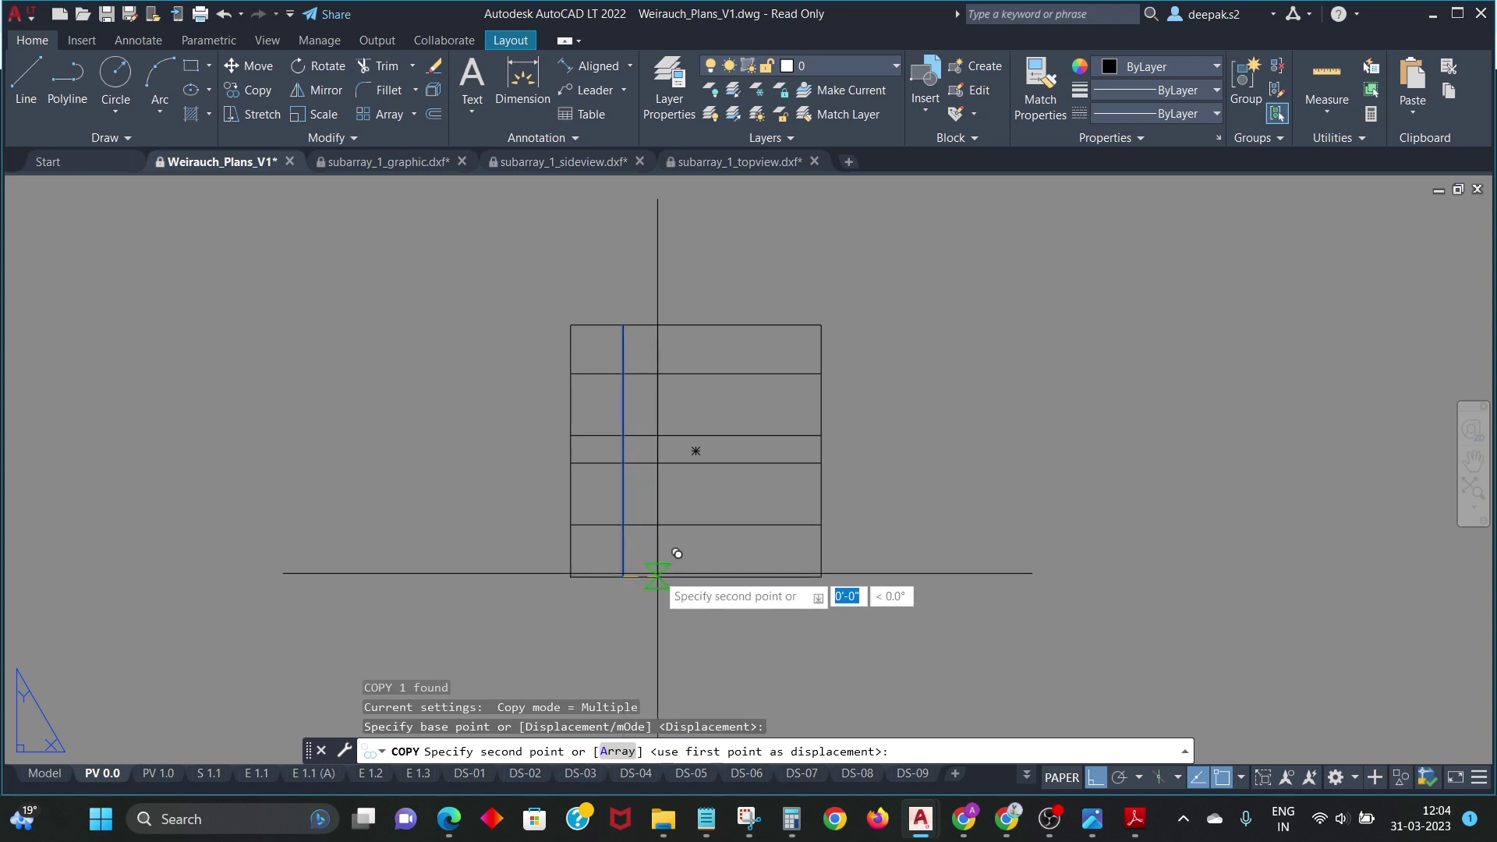
type("r")
key("Return")
type("7")
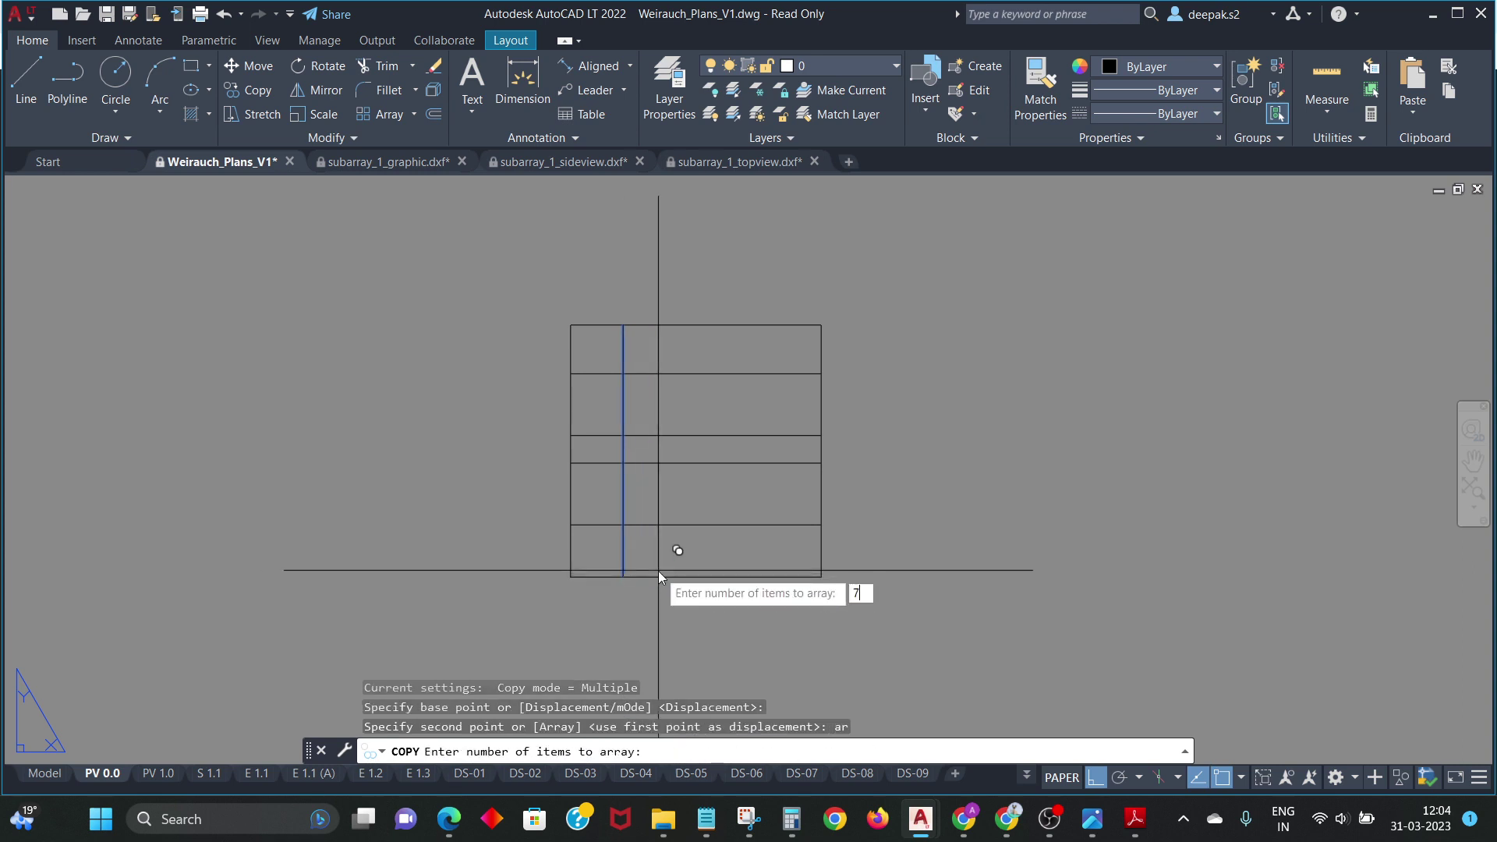
key("Return")
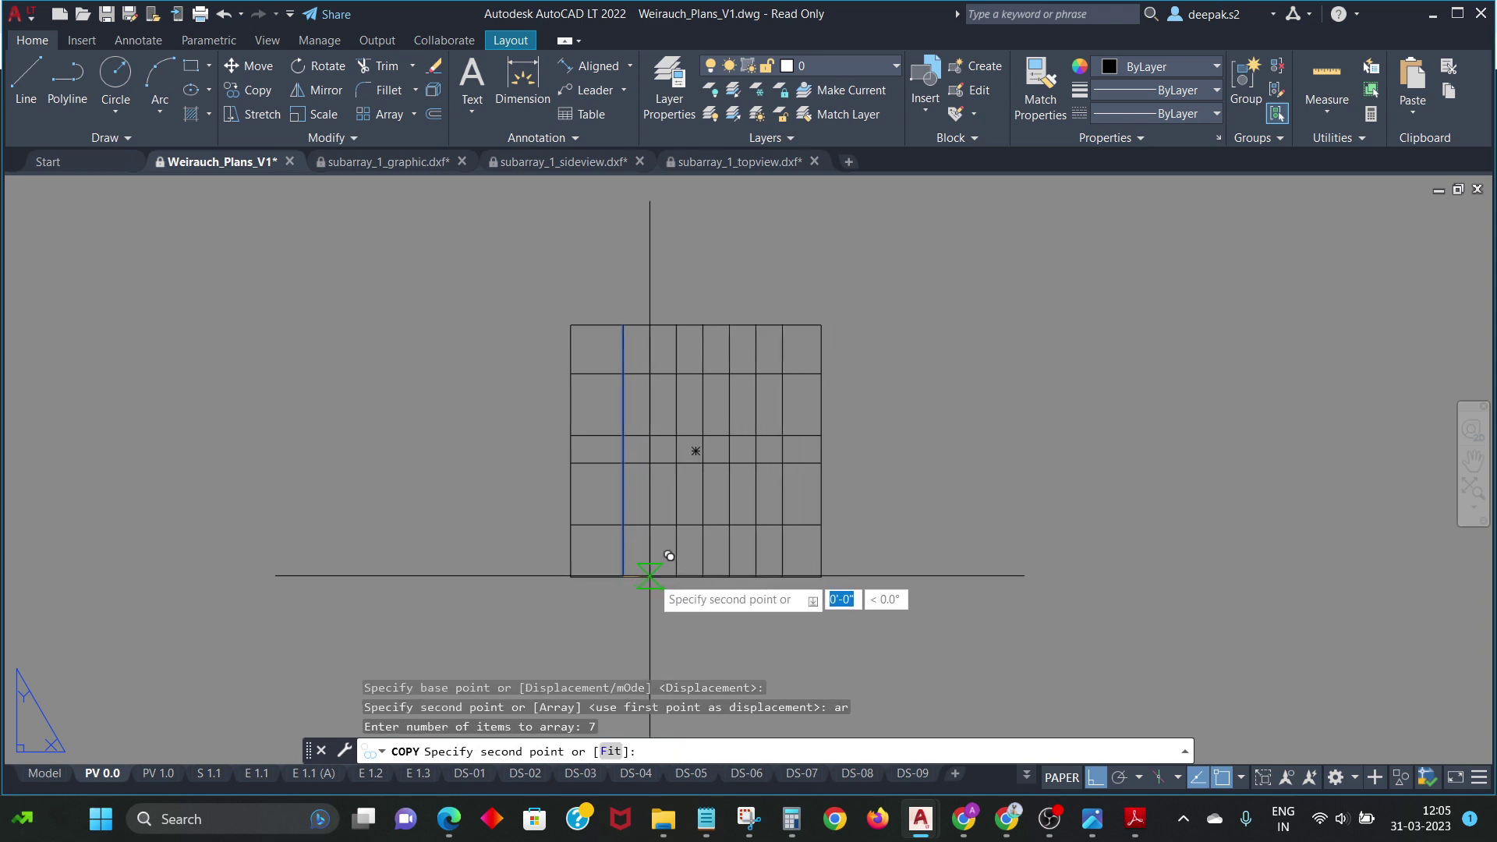
left_click(671, 555)
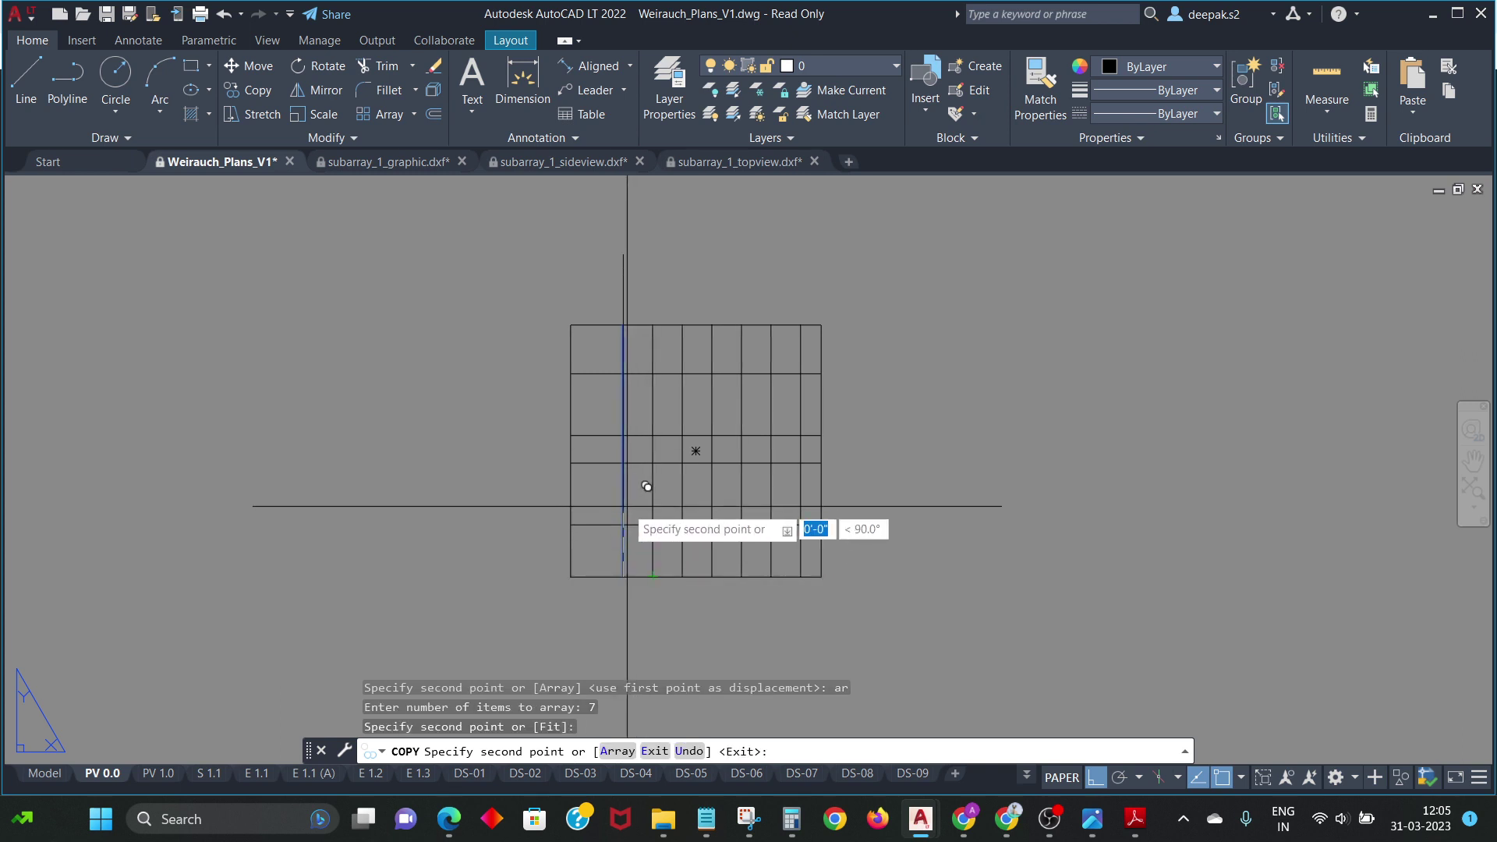
key("Escape")
- Stretch the grid's left-hand ends slightly to adjust its edge
left_click(608, 626)
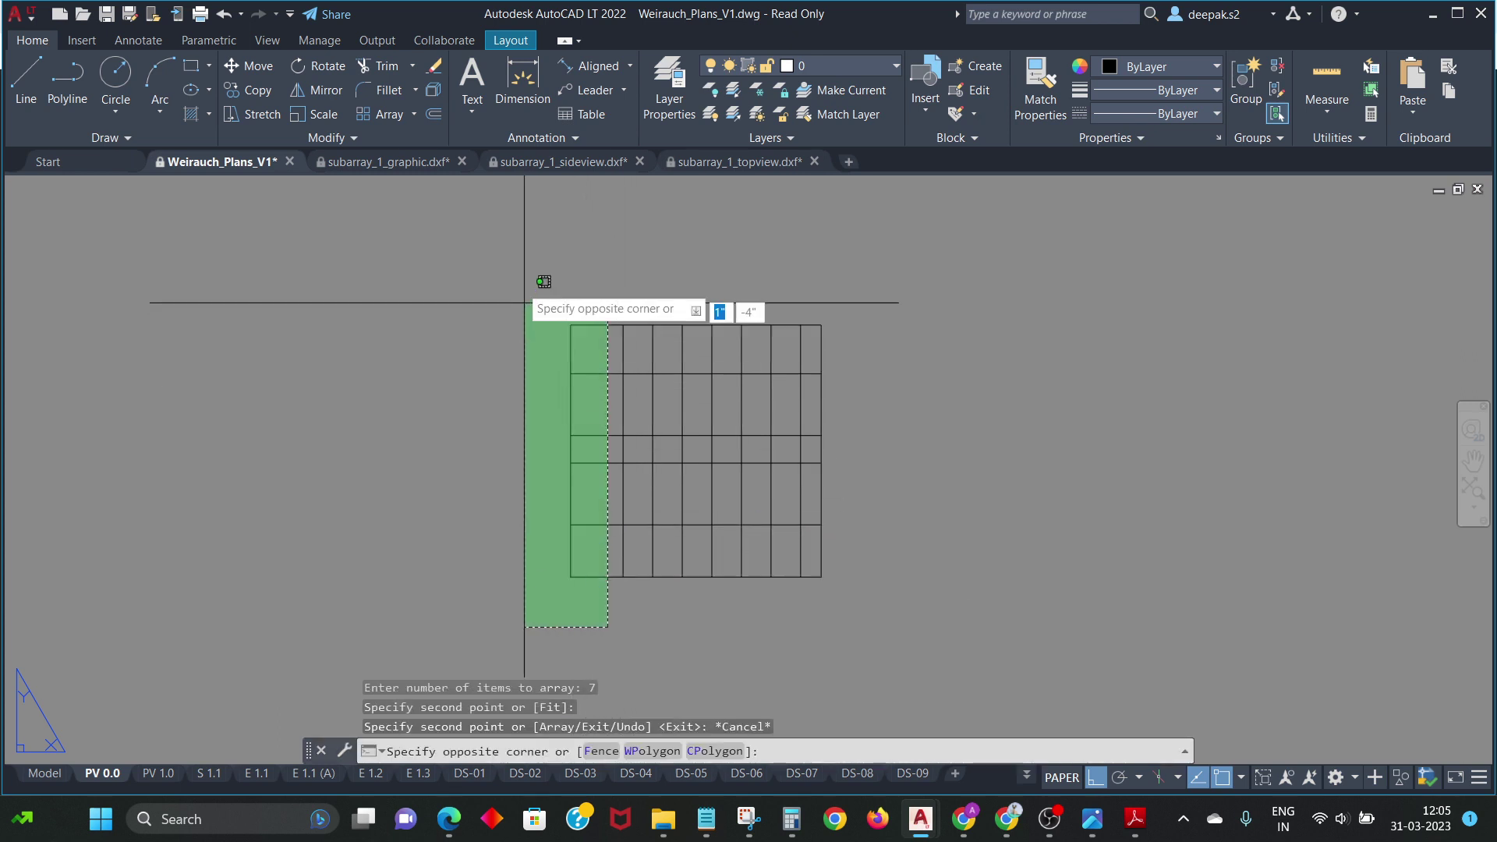
left_click(524, 302)
type("s")
key("Return")
left_click(686, 614)
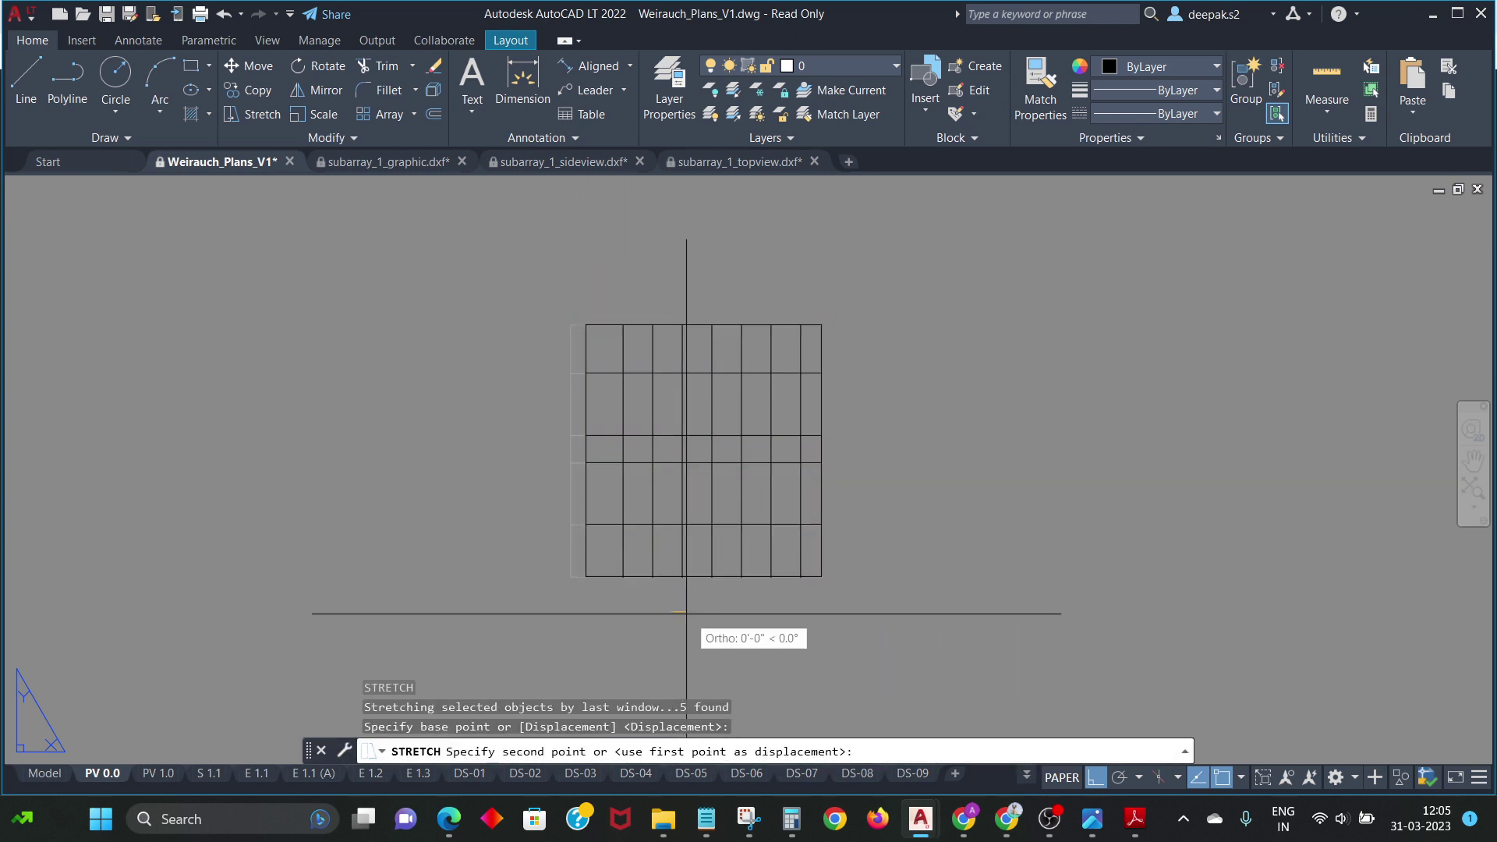
left_click(698, 614)
- Stretch the crossed part of the grid straight up to shorten it
left_click(929, 621)
left_click(421, 213)
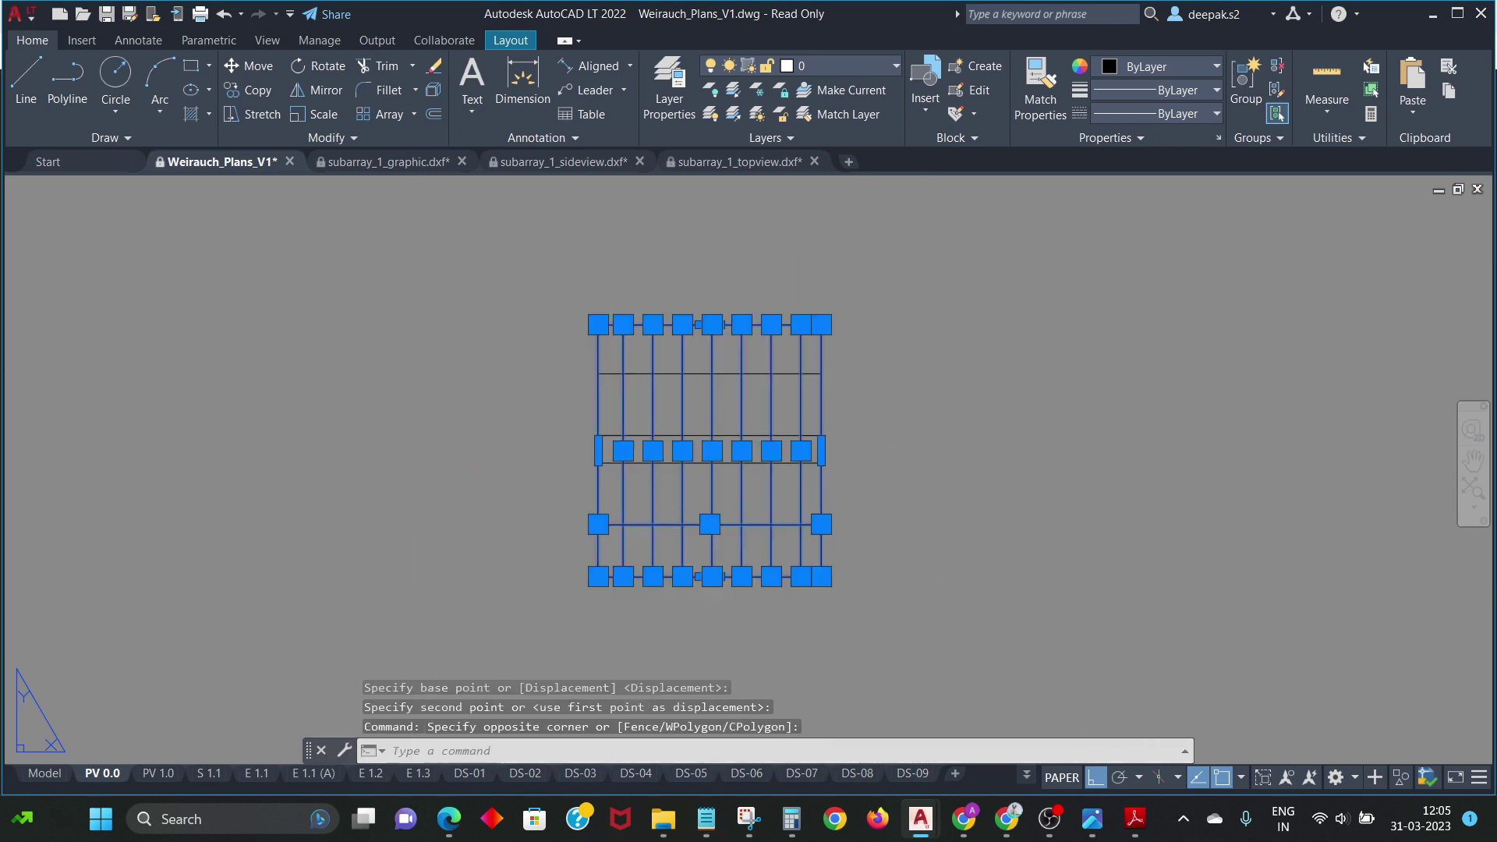
left_click(1004, 628)
left_click(401, 288)
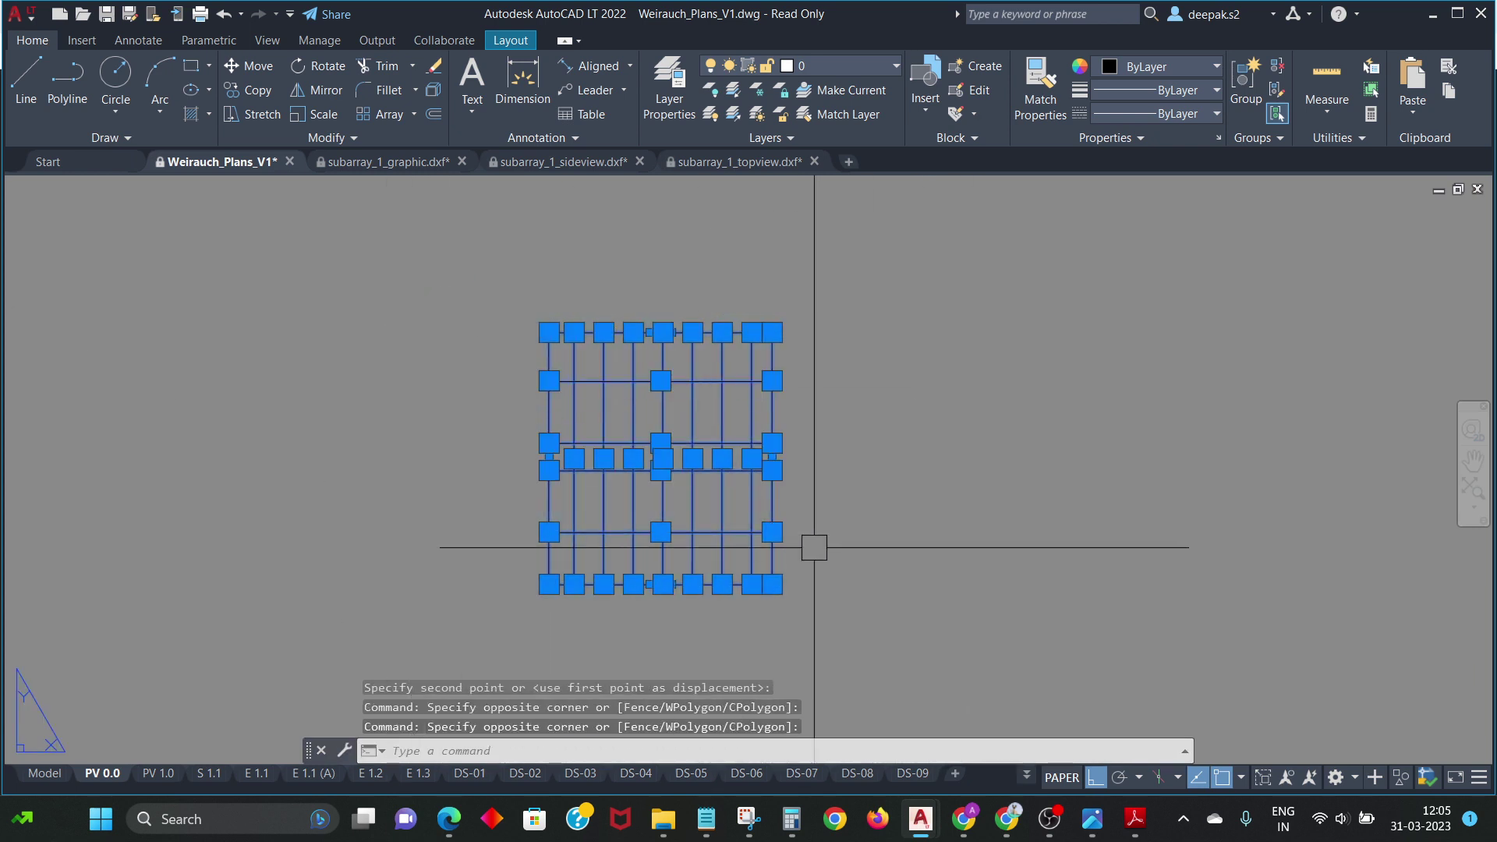
type("s")
key("Return")
left_click(995, 593)
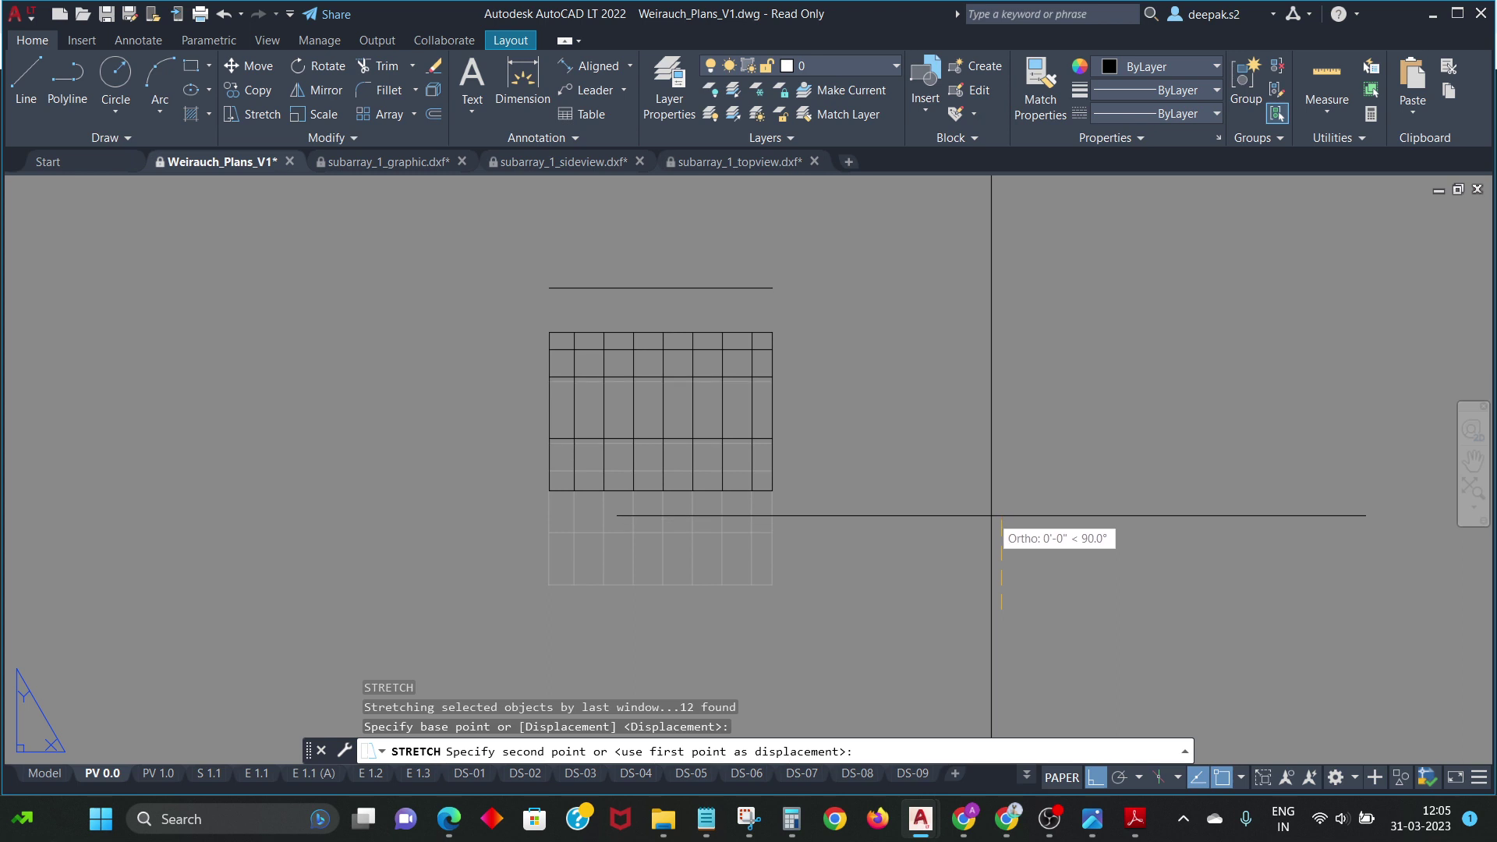
left_click(992, 507)
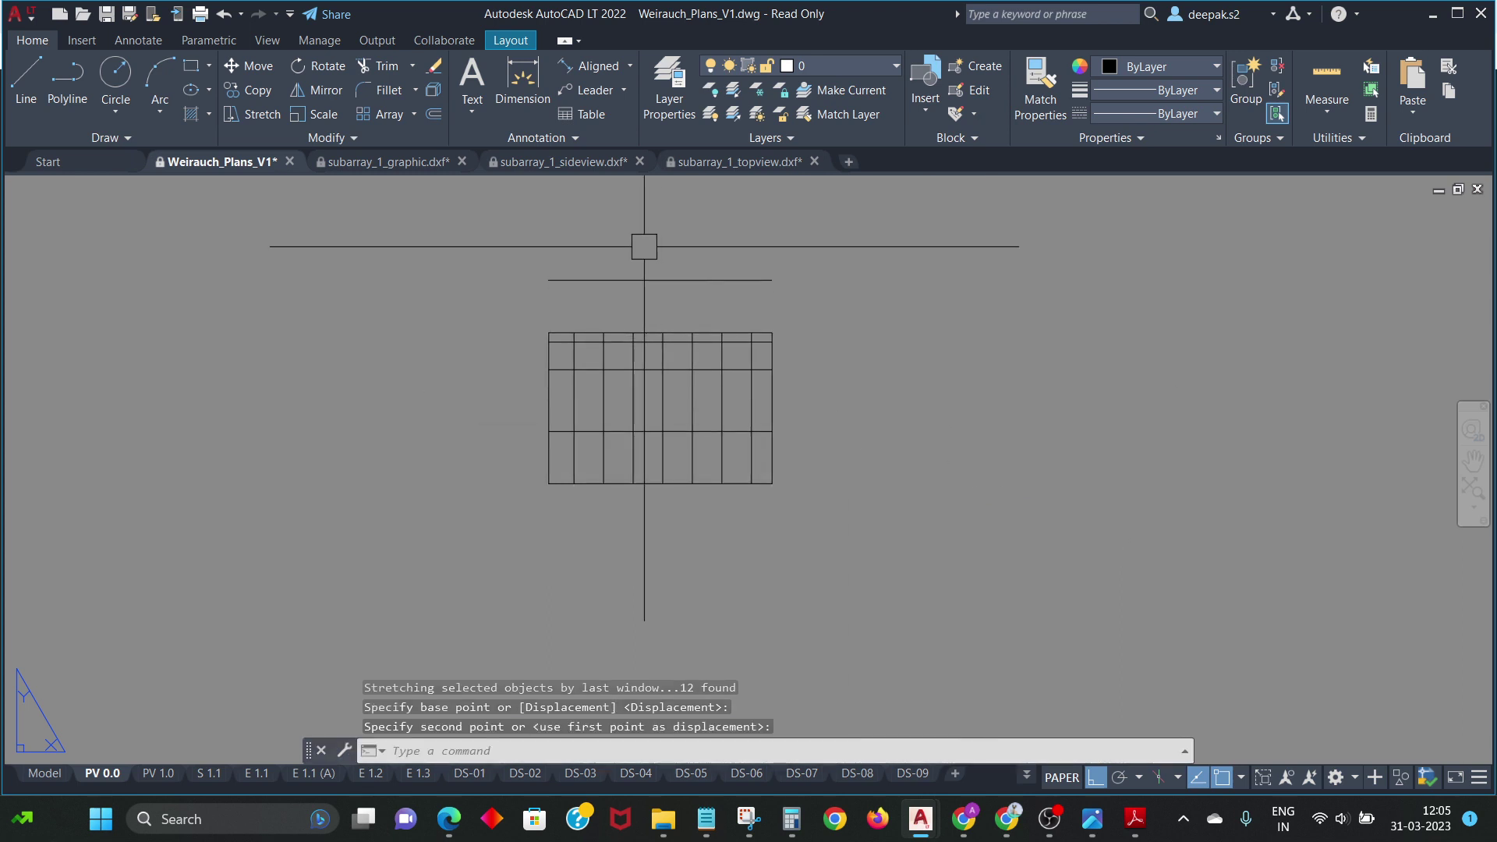
- Delete the stray short horizontal line above the grid
left_click(655, 279)
scroll(647, 475, "down", 2)
key("Delete")
scroll(717, 451, "down", 6)
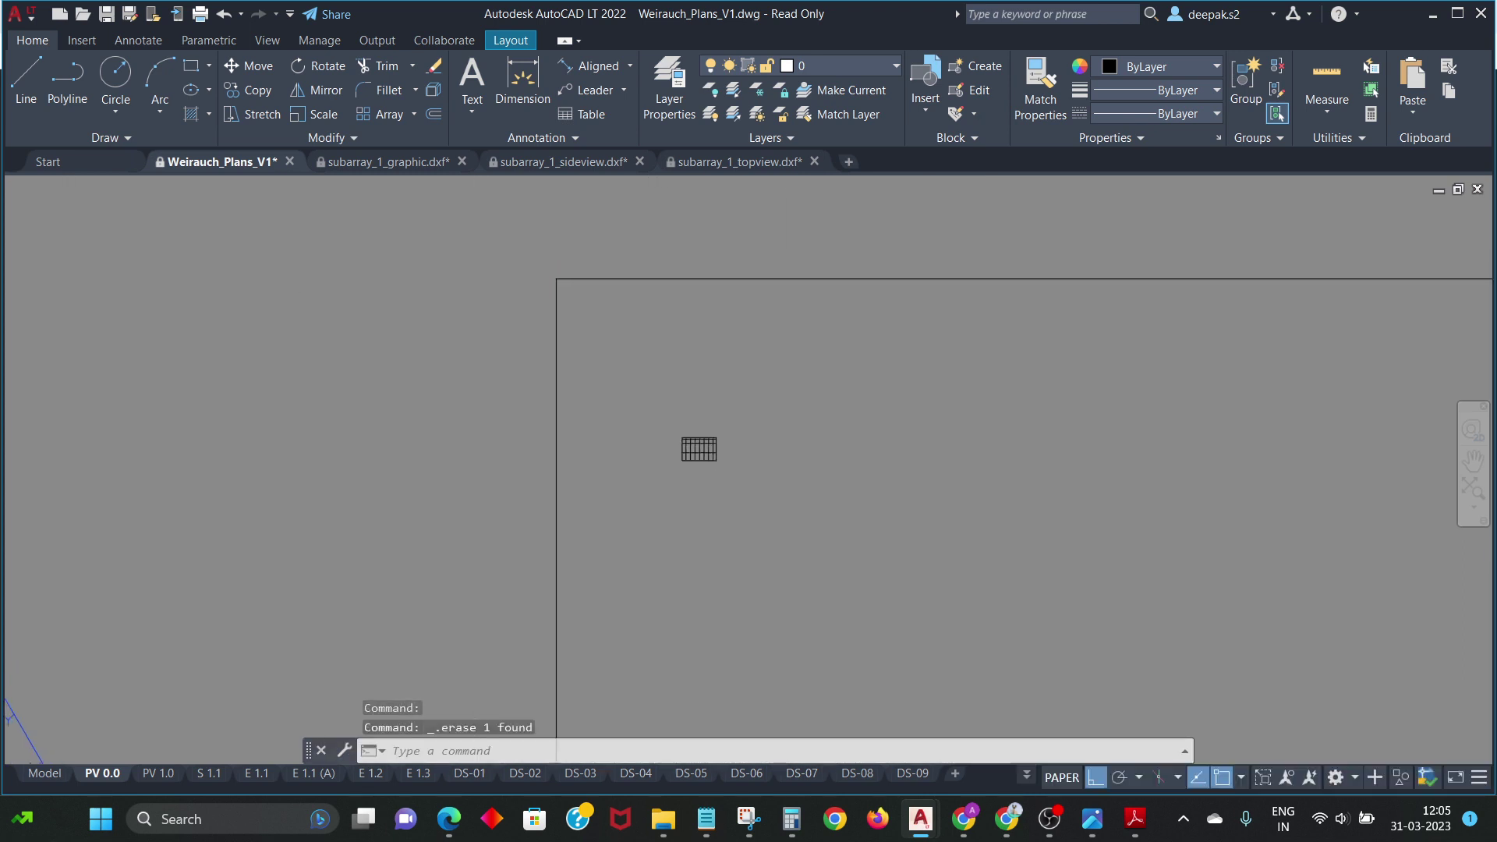
scroll(698, 450, "down", 3)
- Paste the copied POOL text and place it above the module grid
scroll(979, 357, "down", 2)
scroll(869, 400, "up", 8)
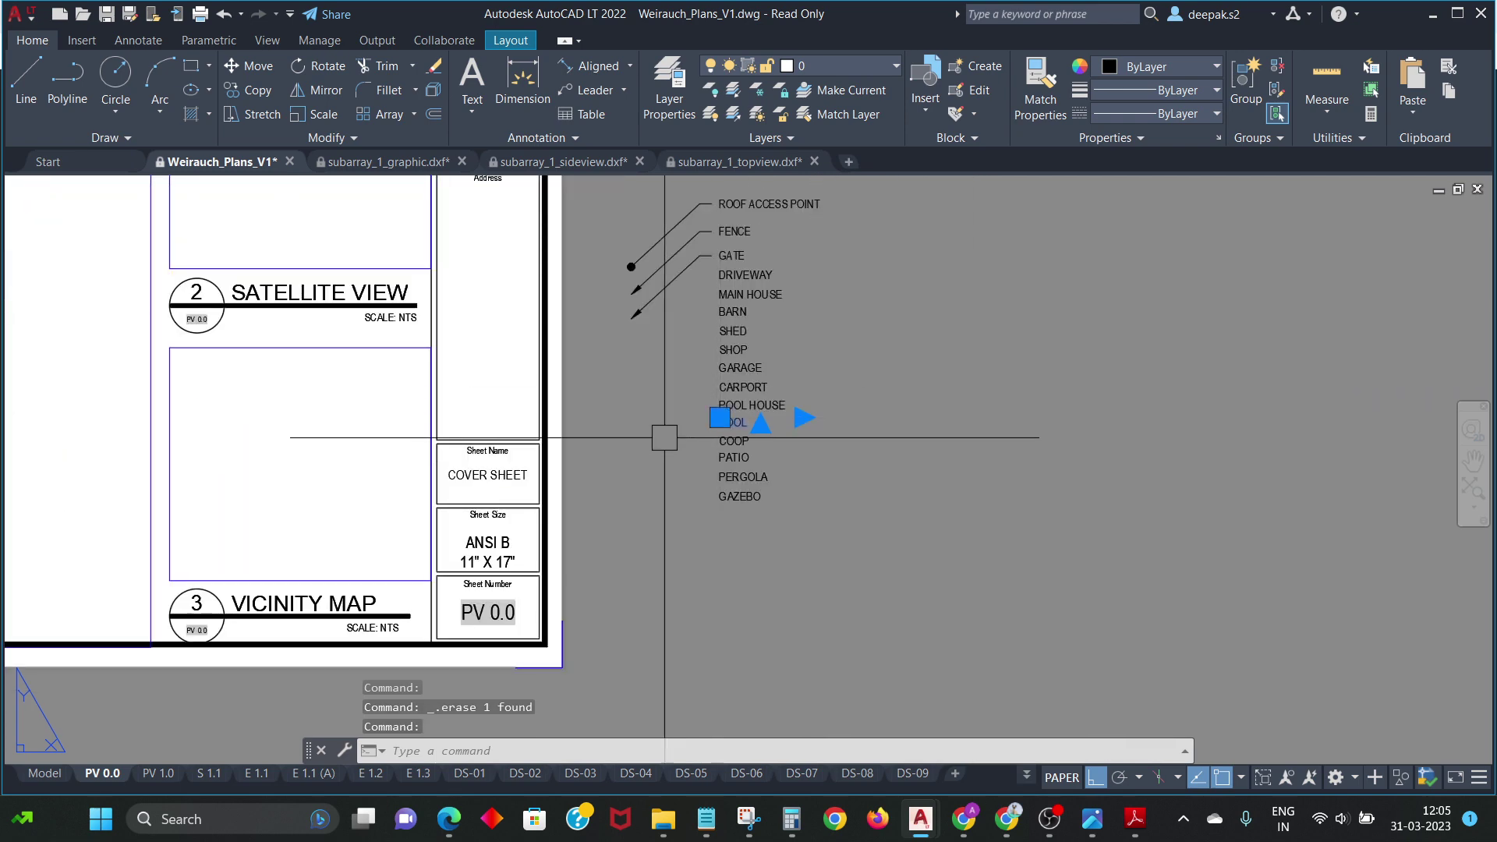
scroll(664, 438, "down", 1)
key("ctrl+v")
scroll(662, 511, "down", 2)
scroll(741, 520, "down", 1)
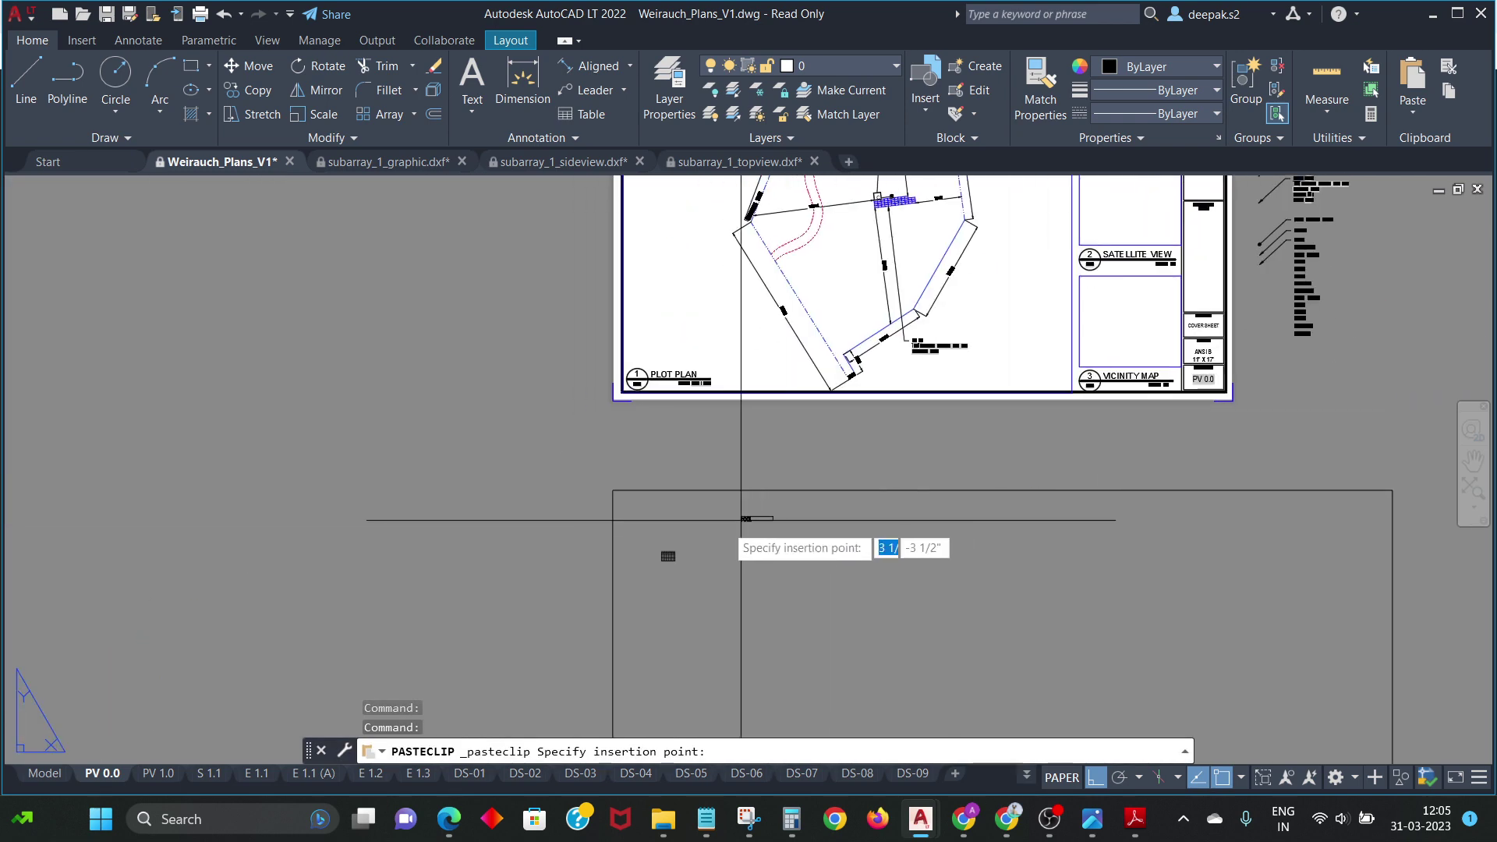
scroll(741, 520, "up", 6)
scroll(679, 545, "up", 4)
left_click(550, 593)
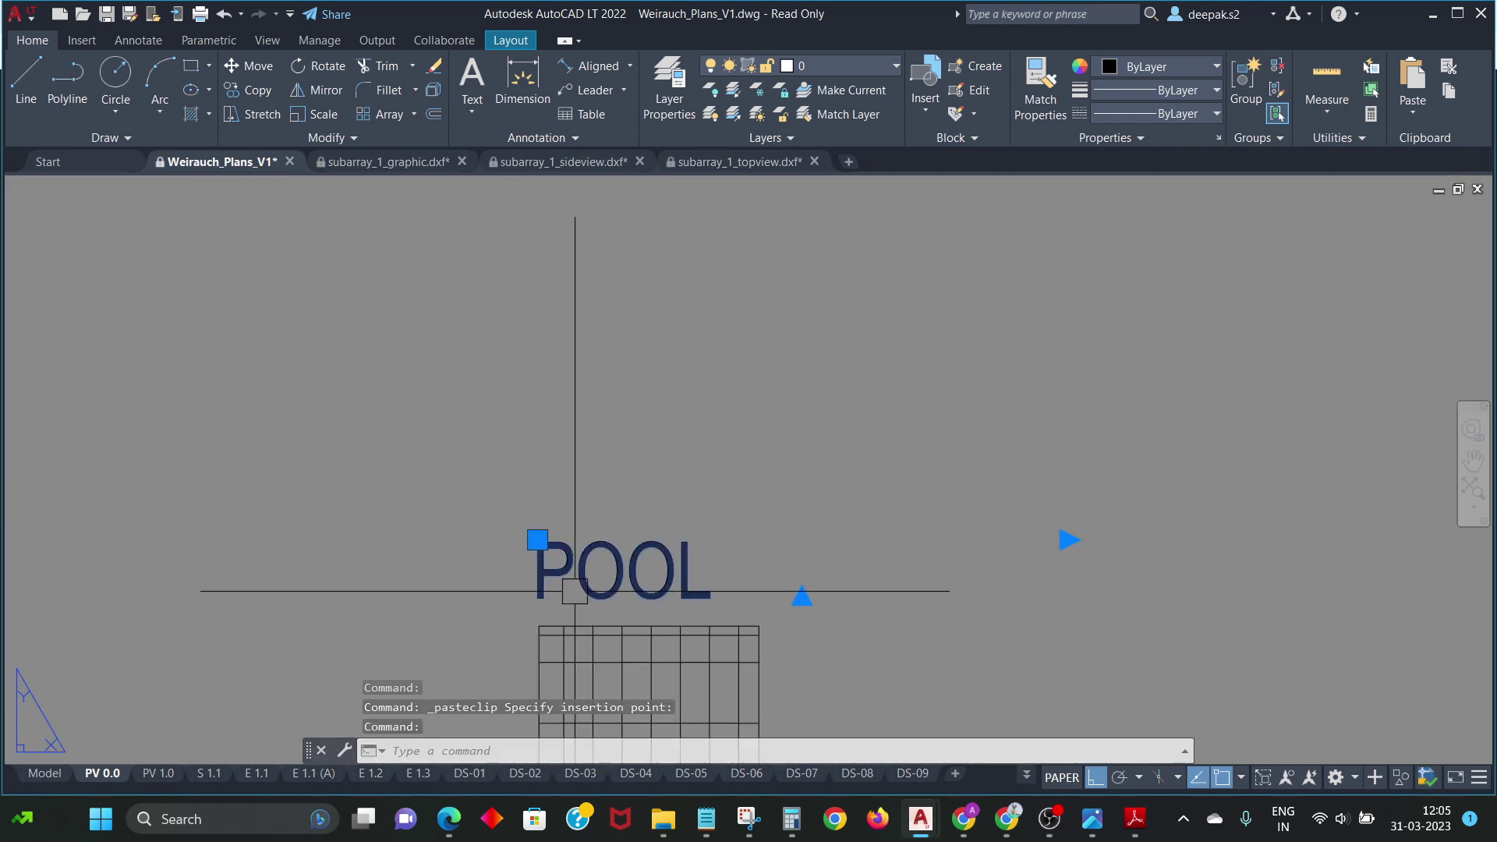
- Edit the pasted text to read CIRCUIT 1 in uppercase
scroll(574, 616, "up", 2)
type("sc")
key("Return")
left_click(518, 499)
scroll(525, 605, "down", 3)
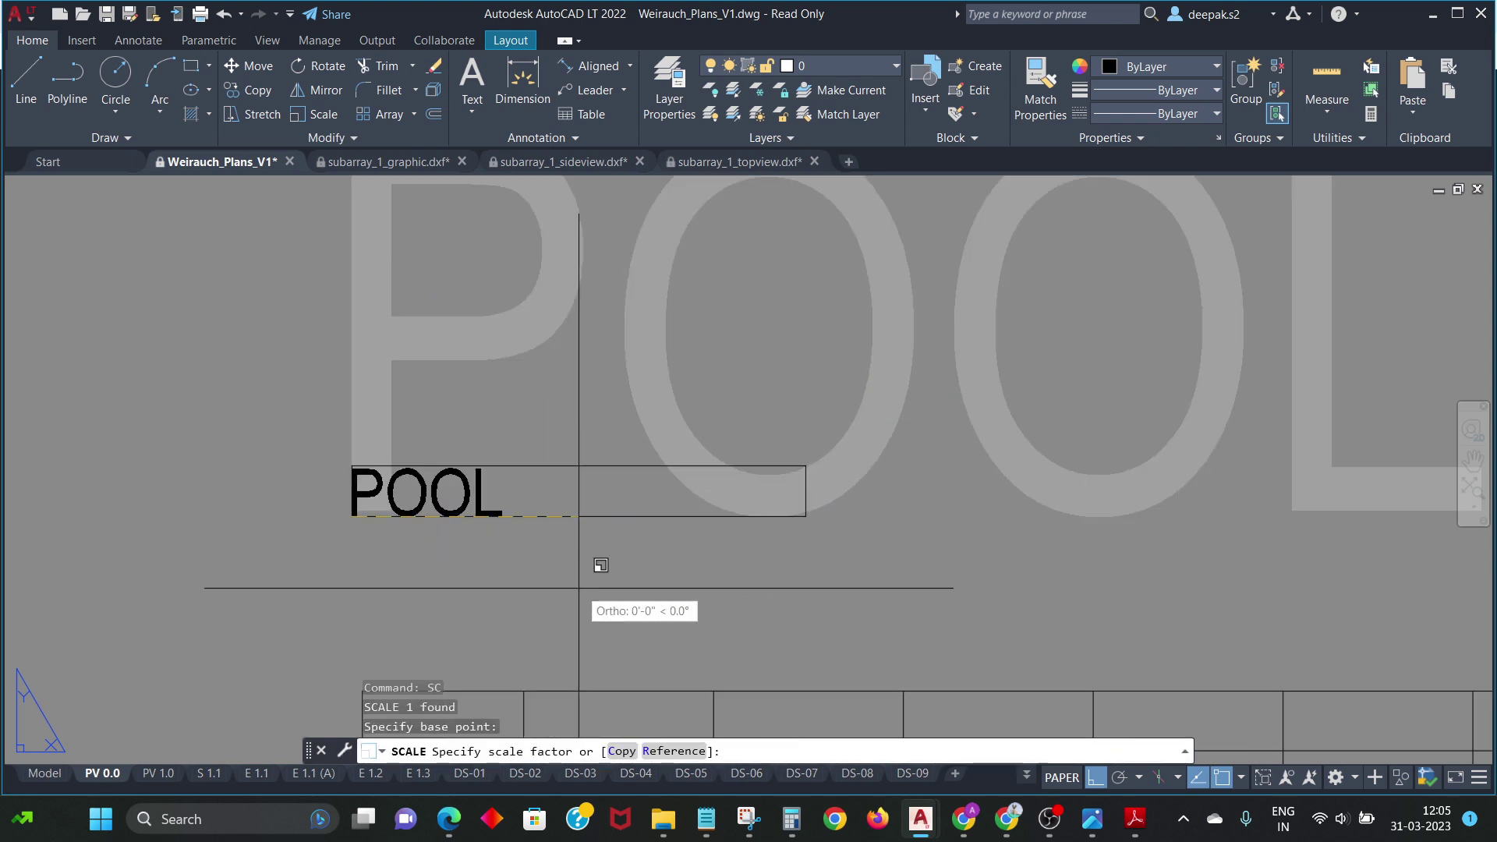
key("Escape")
double_click(390, 503)
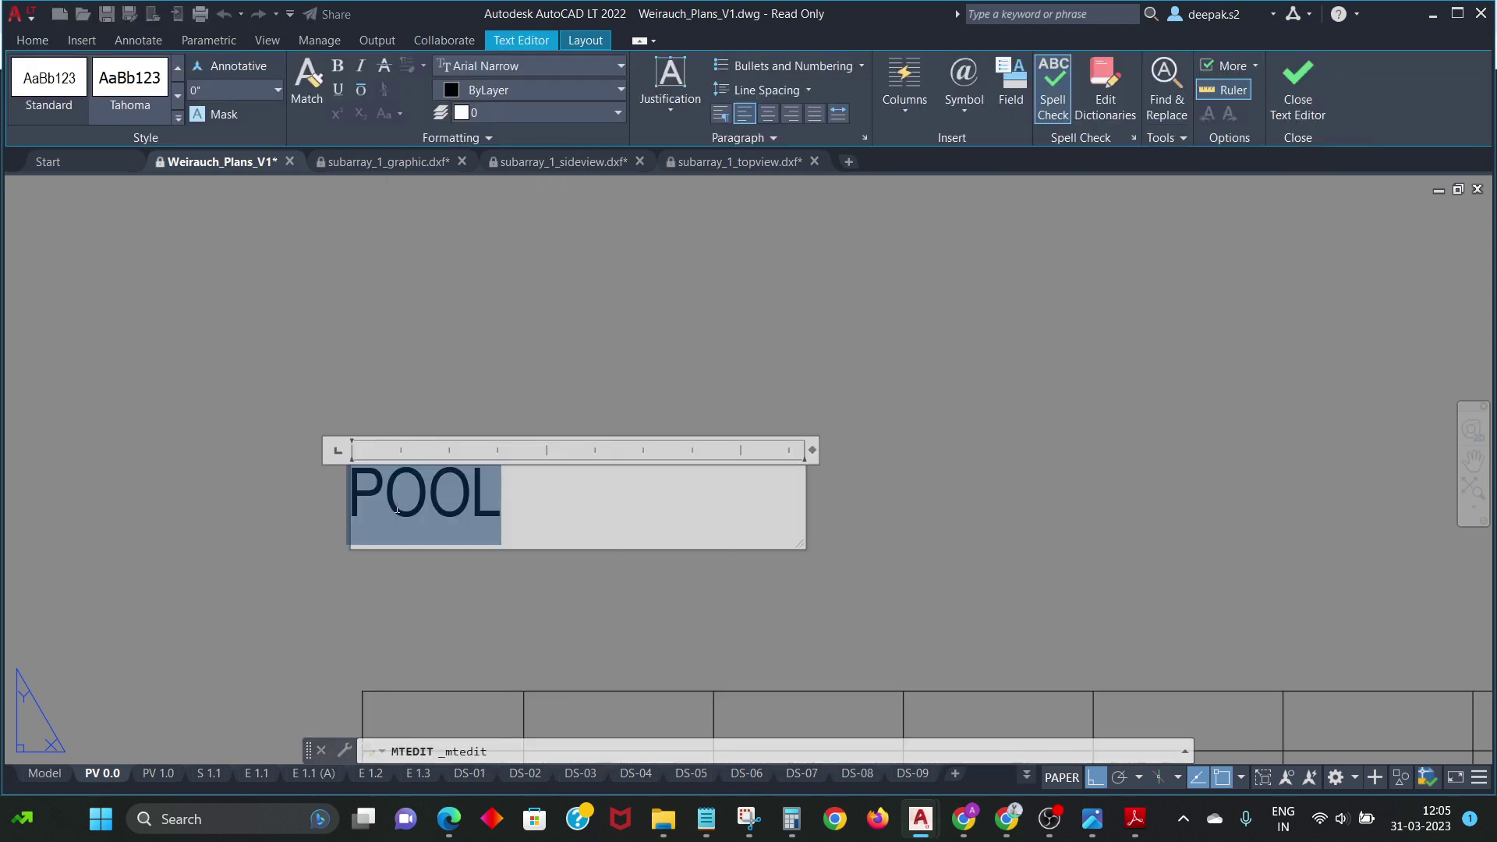
type("C")
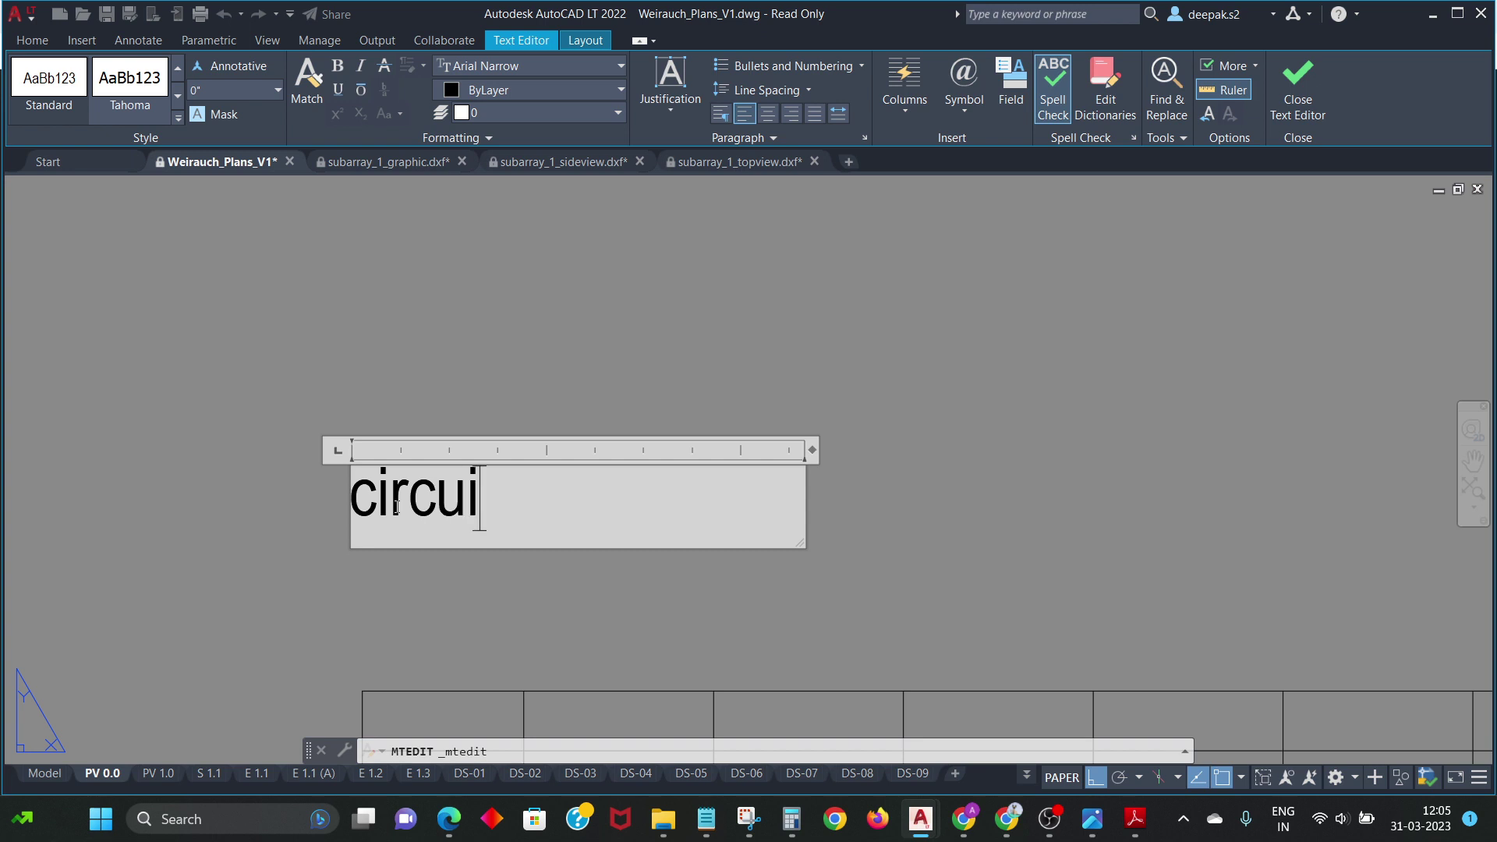
key("ctrl+a")
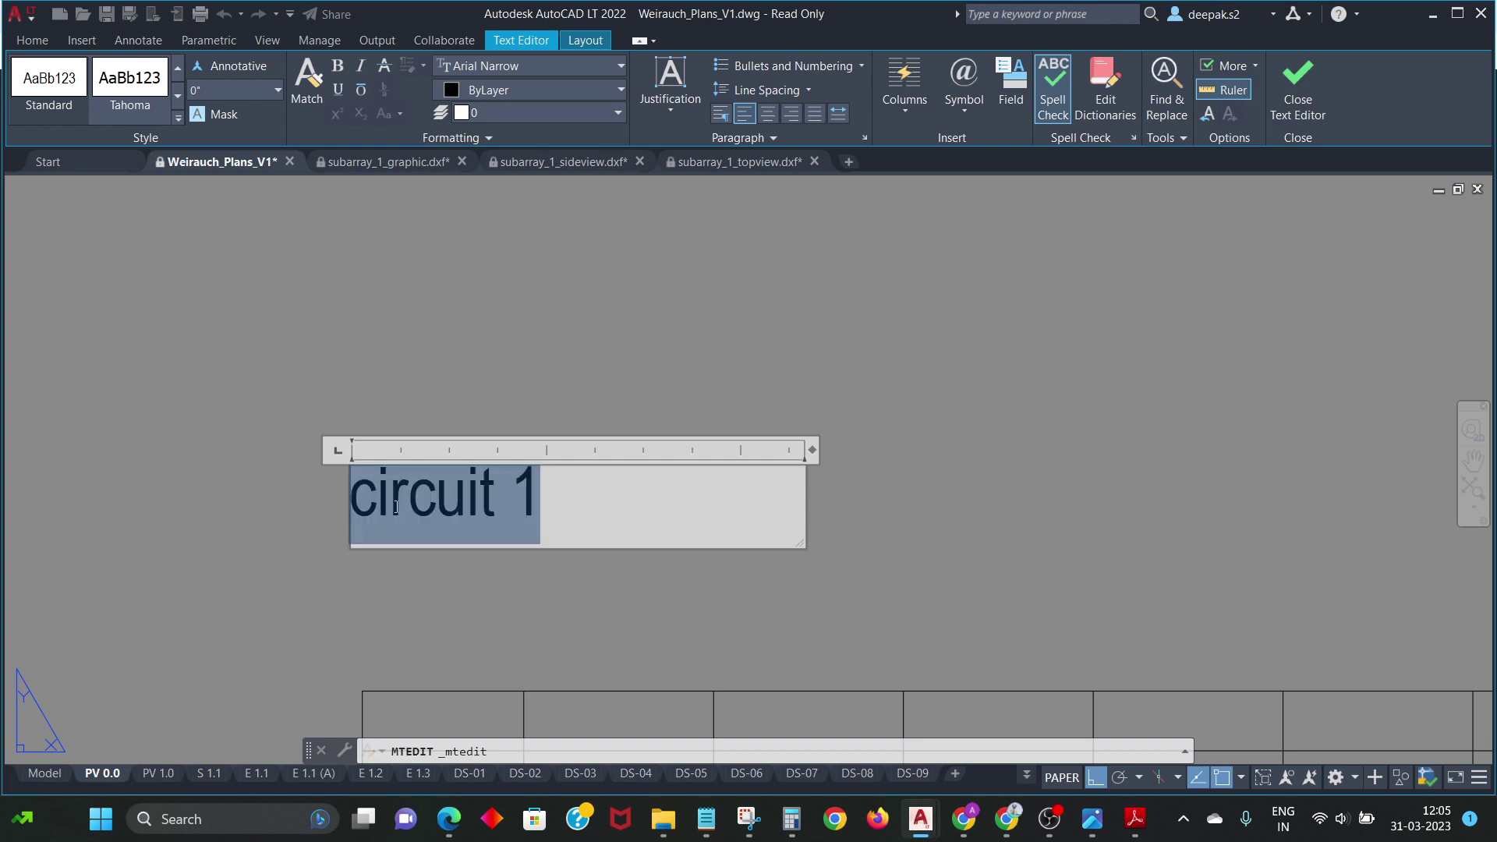
key("ctrl+shift+u")
left_click(507, 390)
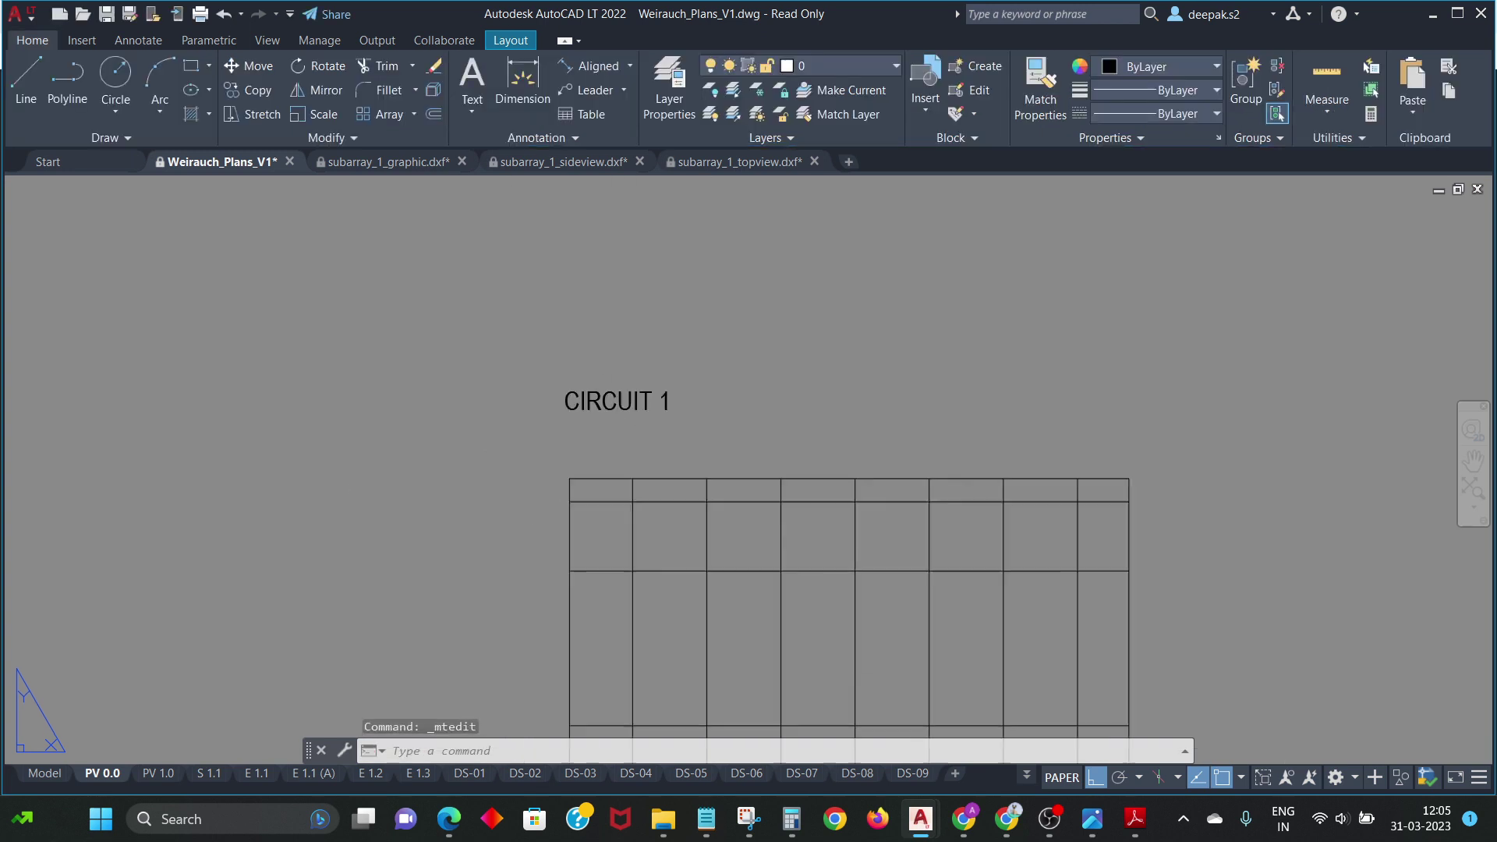
- Move the CIRCUIT 1 label just above the grid
left_click(608, 401)
type("m")
key("Return")
left_click(655, 409)
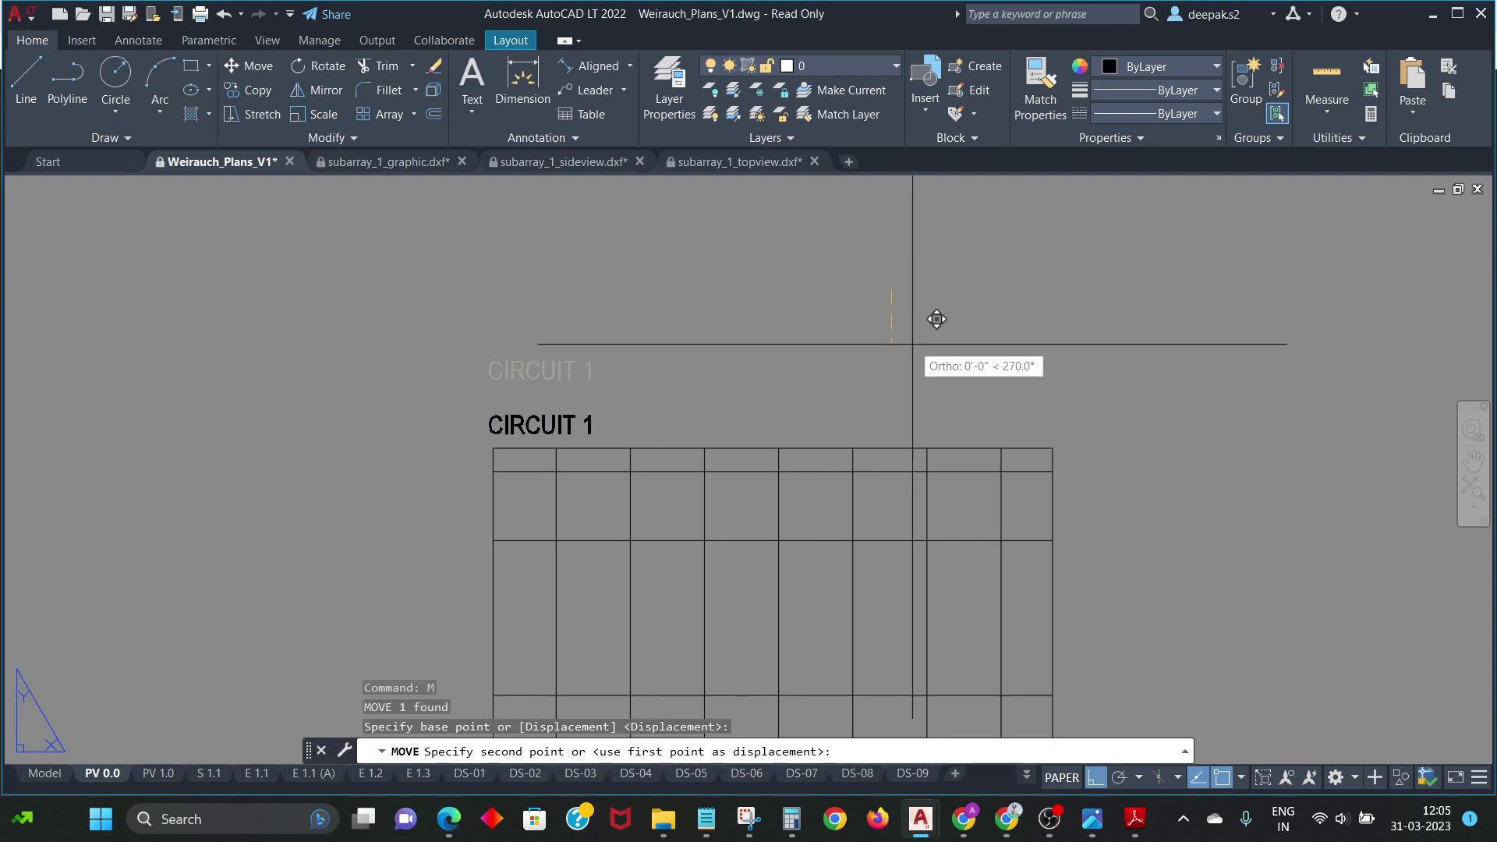
left_click(936, 317)
- Copy the grid with its label three times, stacked downward
scroll(702, 343, "down", 5)
left_click(986, 327)
left_click(775, 446)
left_click(940, 501)
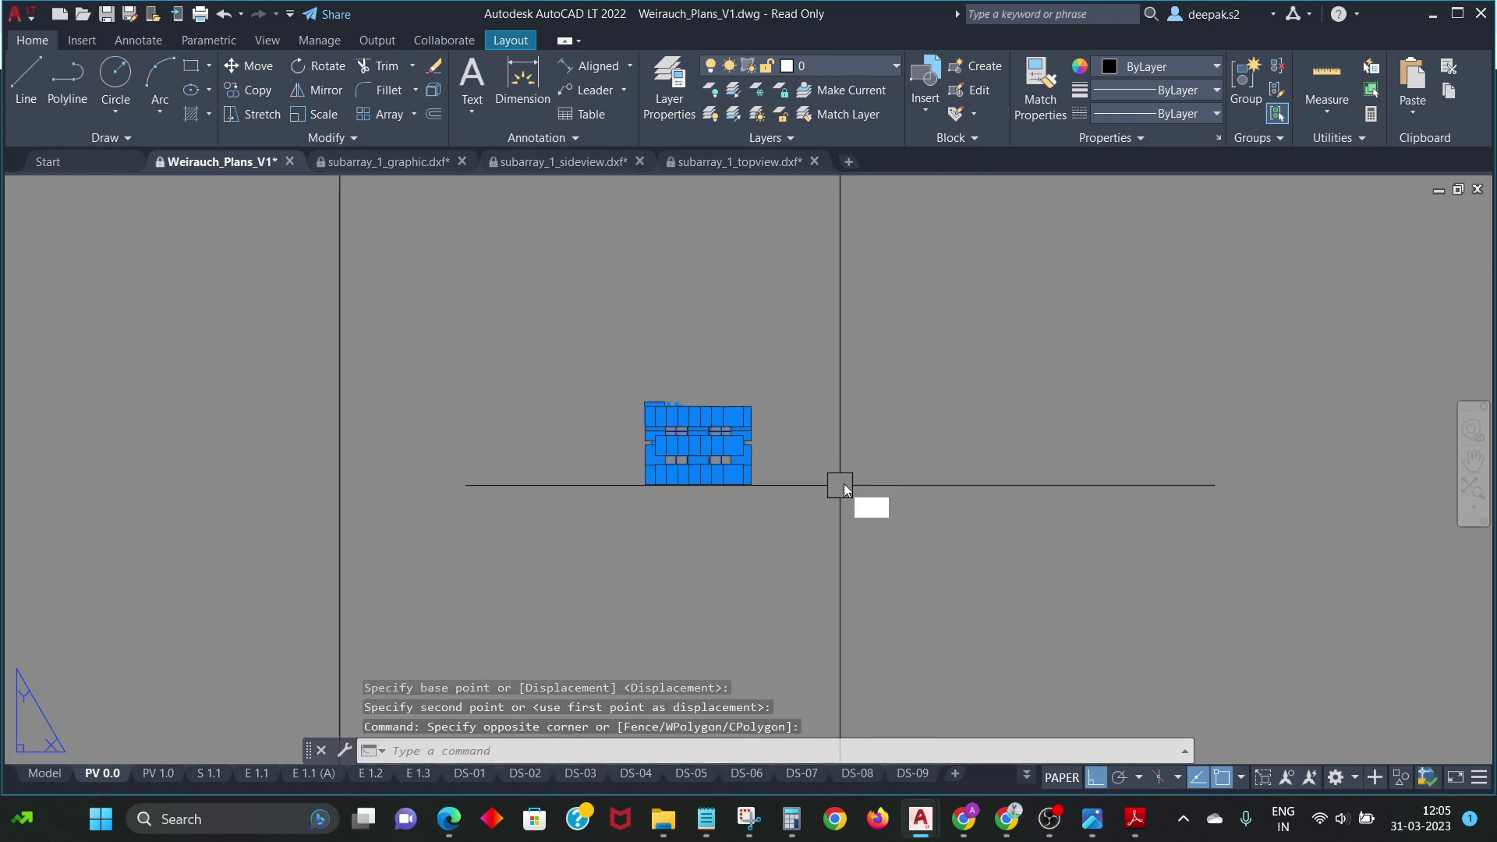
type("co")
key("Return")
scroll(967, 370, "down", 1)
left_click(978, 334)
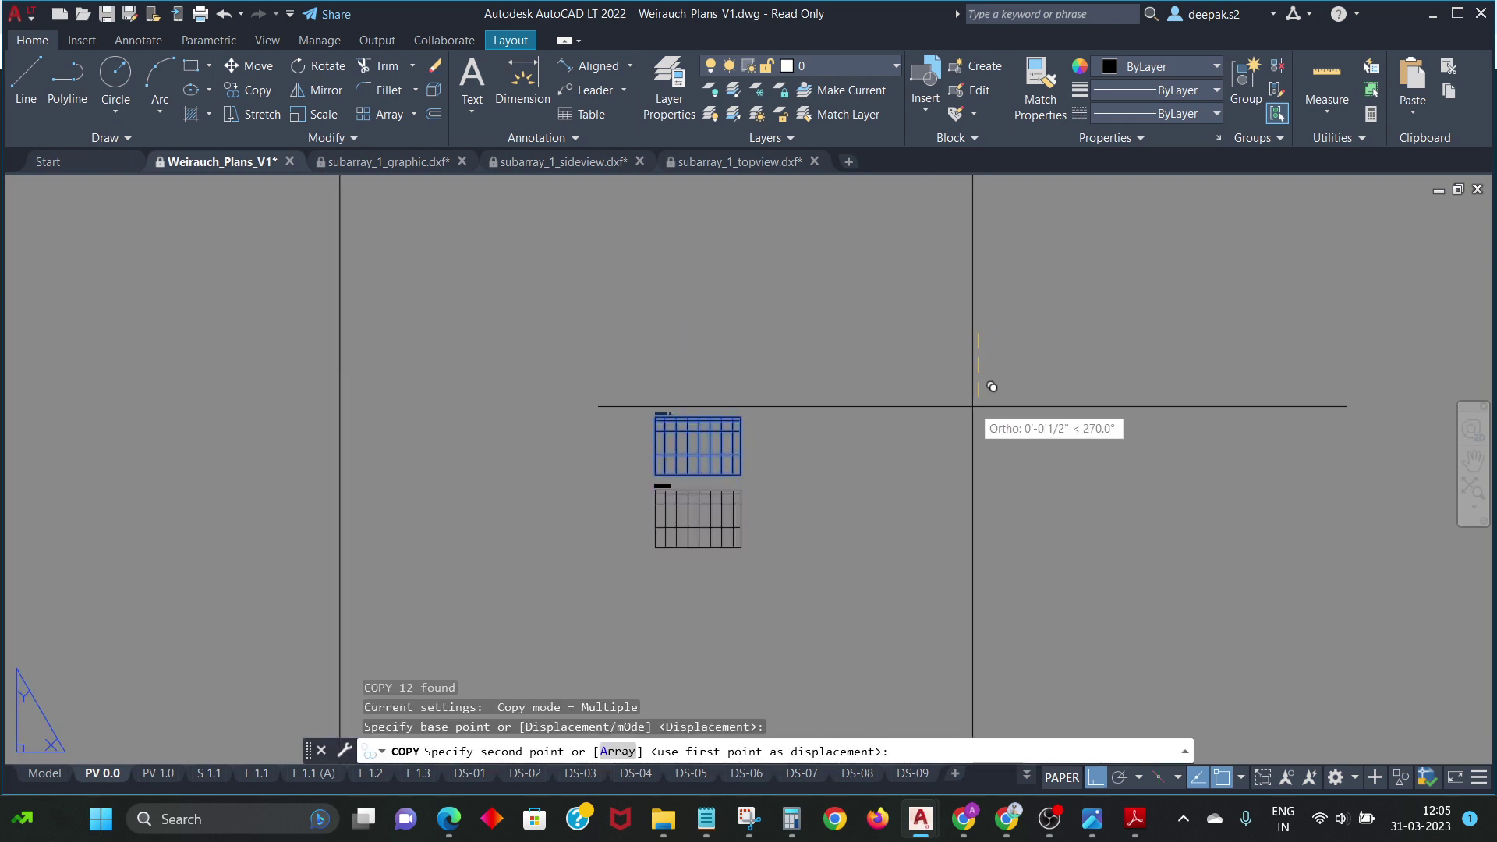
left_click(973, 405)
left_click(974, 477)
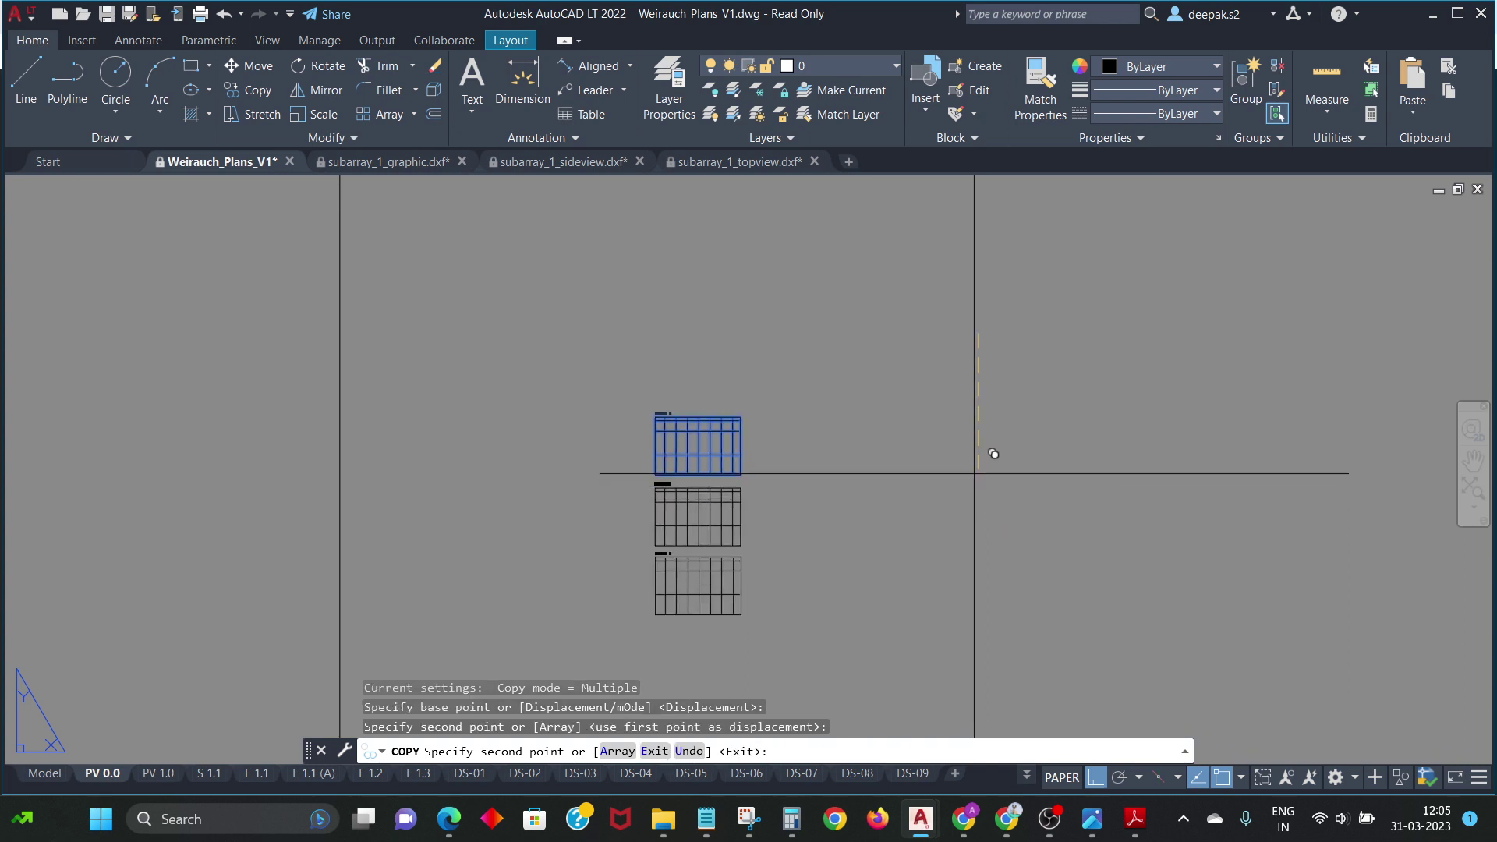
middle_click_drag(963, 538, 938, 422)
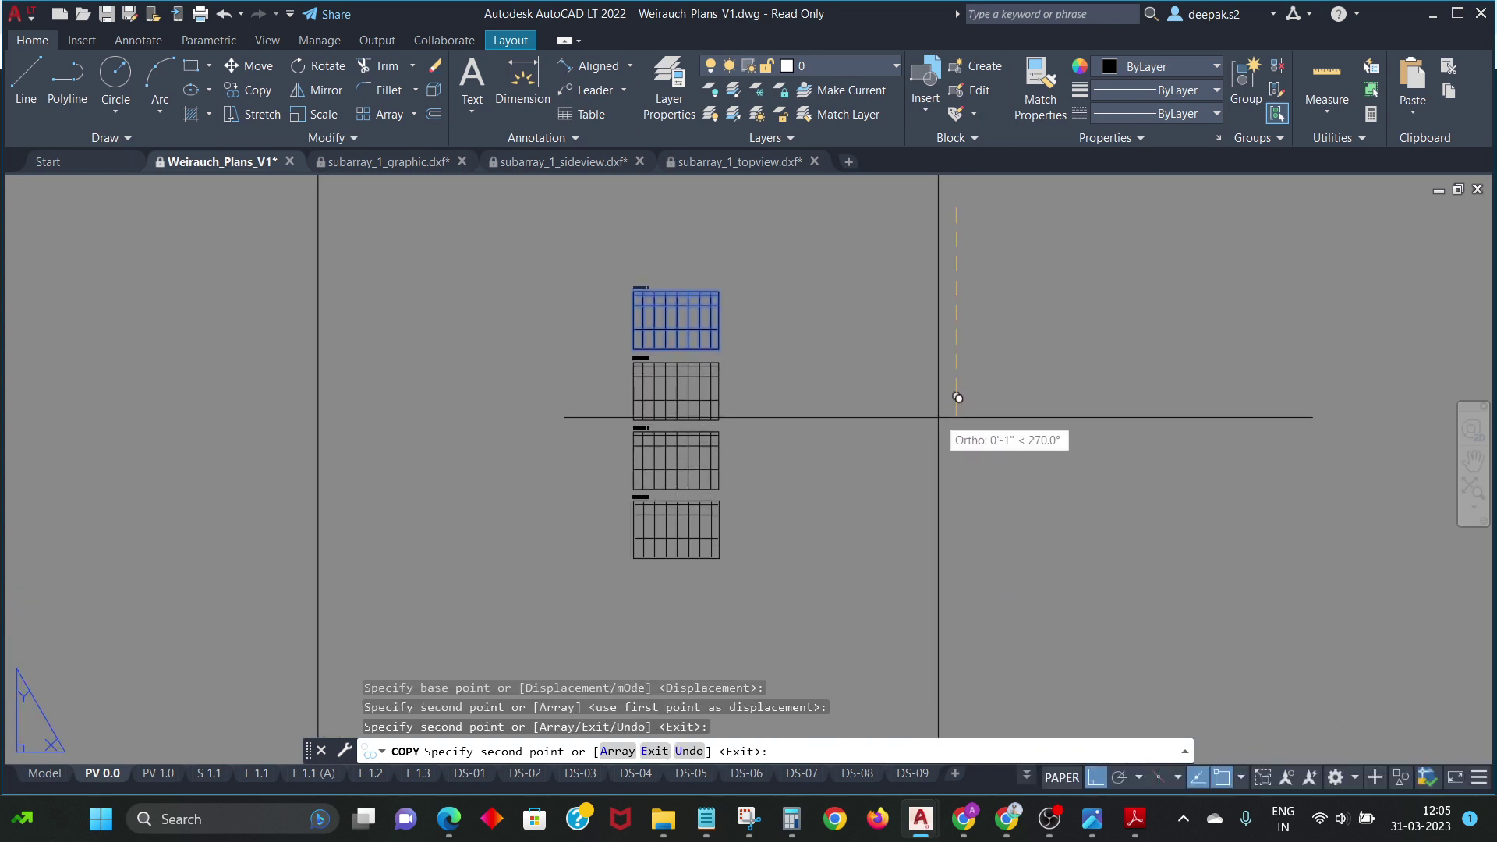
left_click(959, 396)
key("Escape")
- Relabel the first copied grid CIRCUIT 2
scroll(666, 300, "up", 4)
scroll(618, 267, "up", 4)
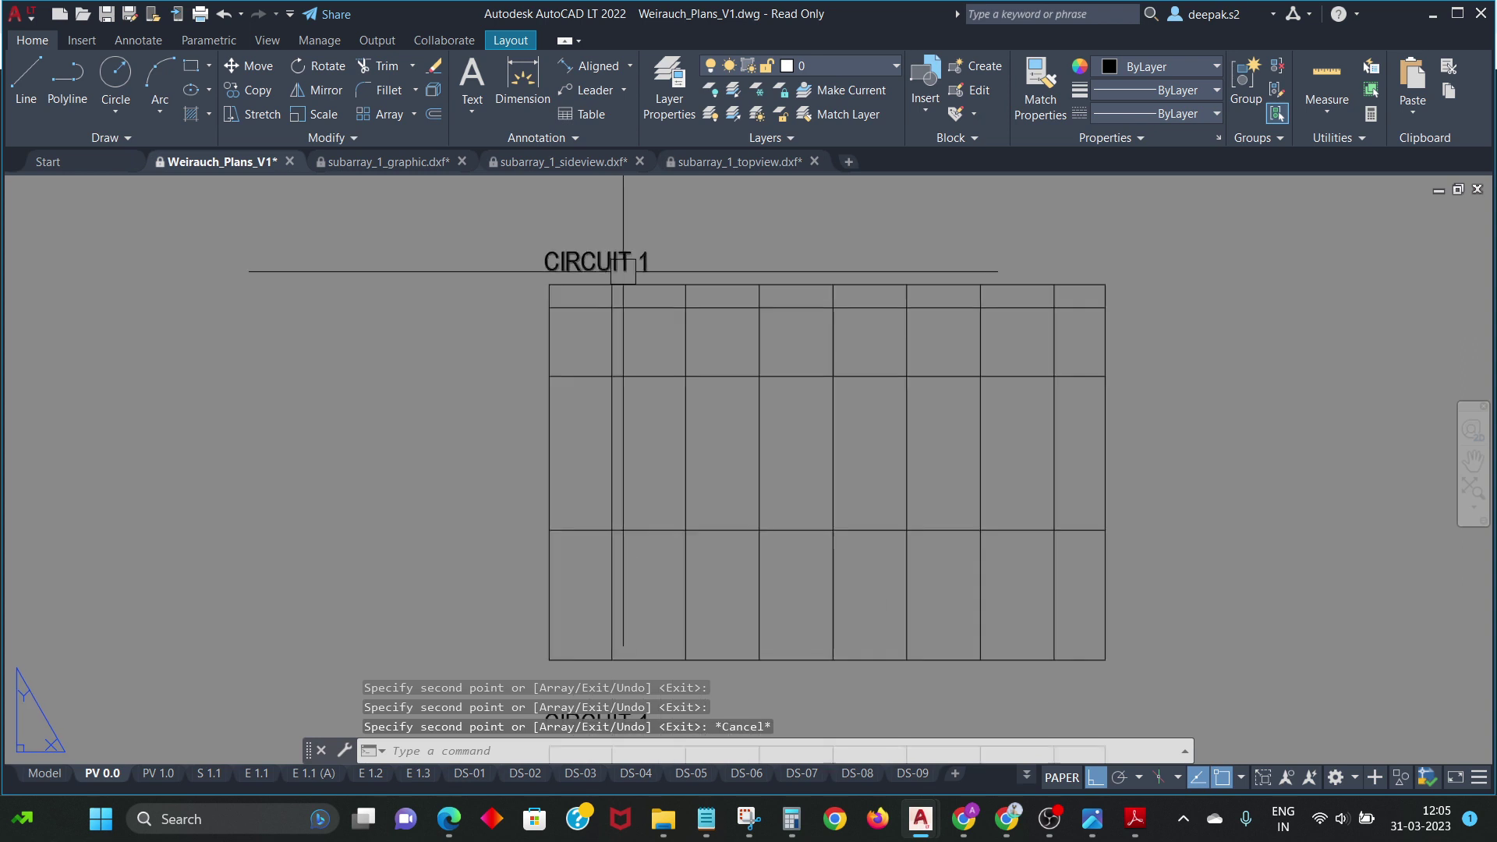
scroll(619, 434, "down", 6)
scroll(619, 344, "up", 4)
scroll(625, 349, "up", 2)
left_click(626, 349)
double_click(625, 349)
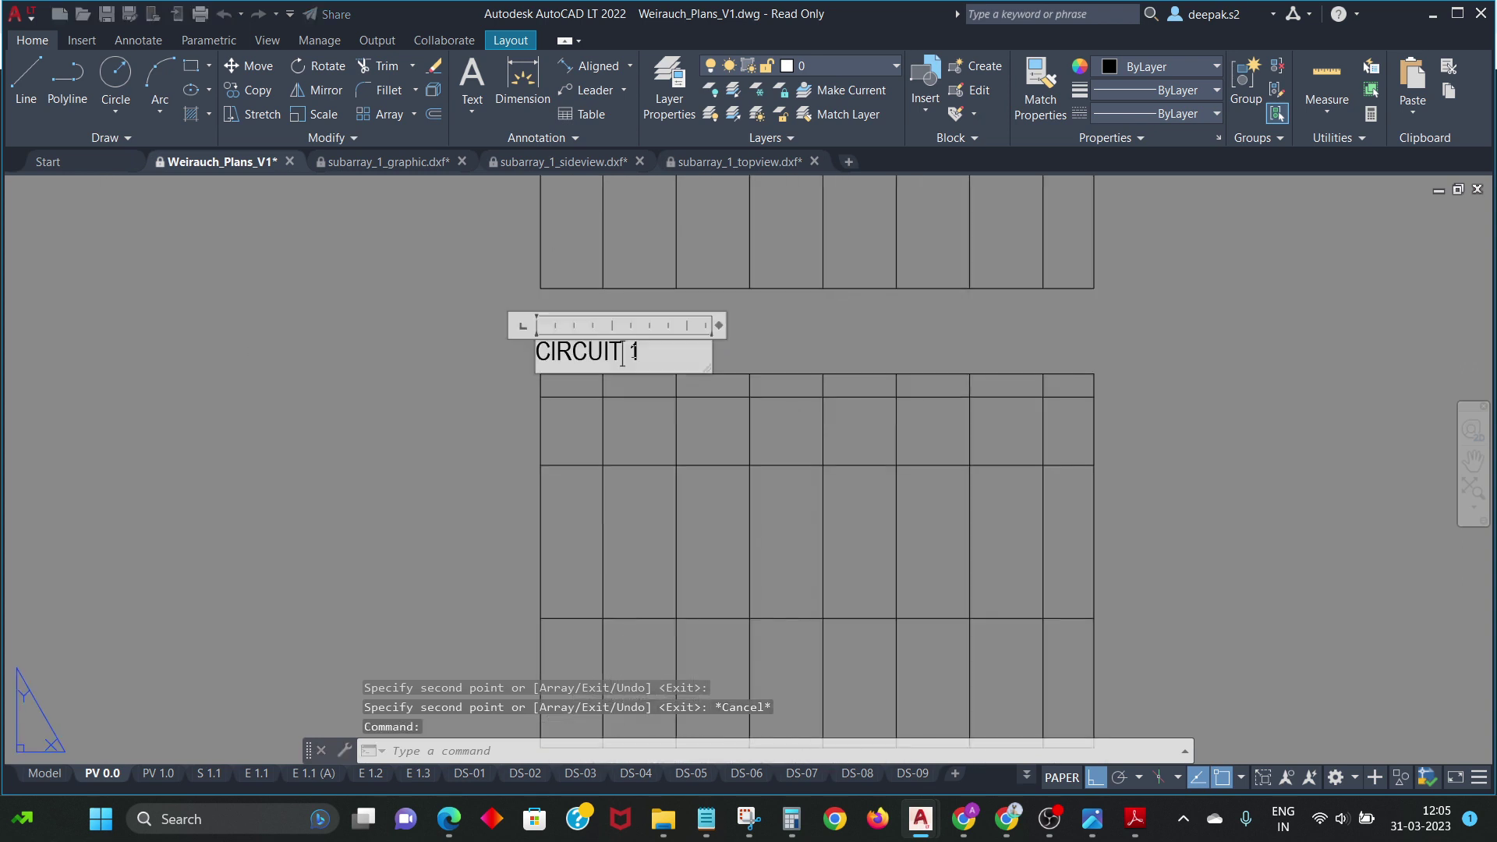
type("2")
left_click(790, 328)
- Relabel the remaining copies CIRCUIT 3 and CIRCUIT 4
scroll(790, 328, "down", 3)
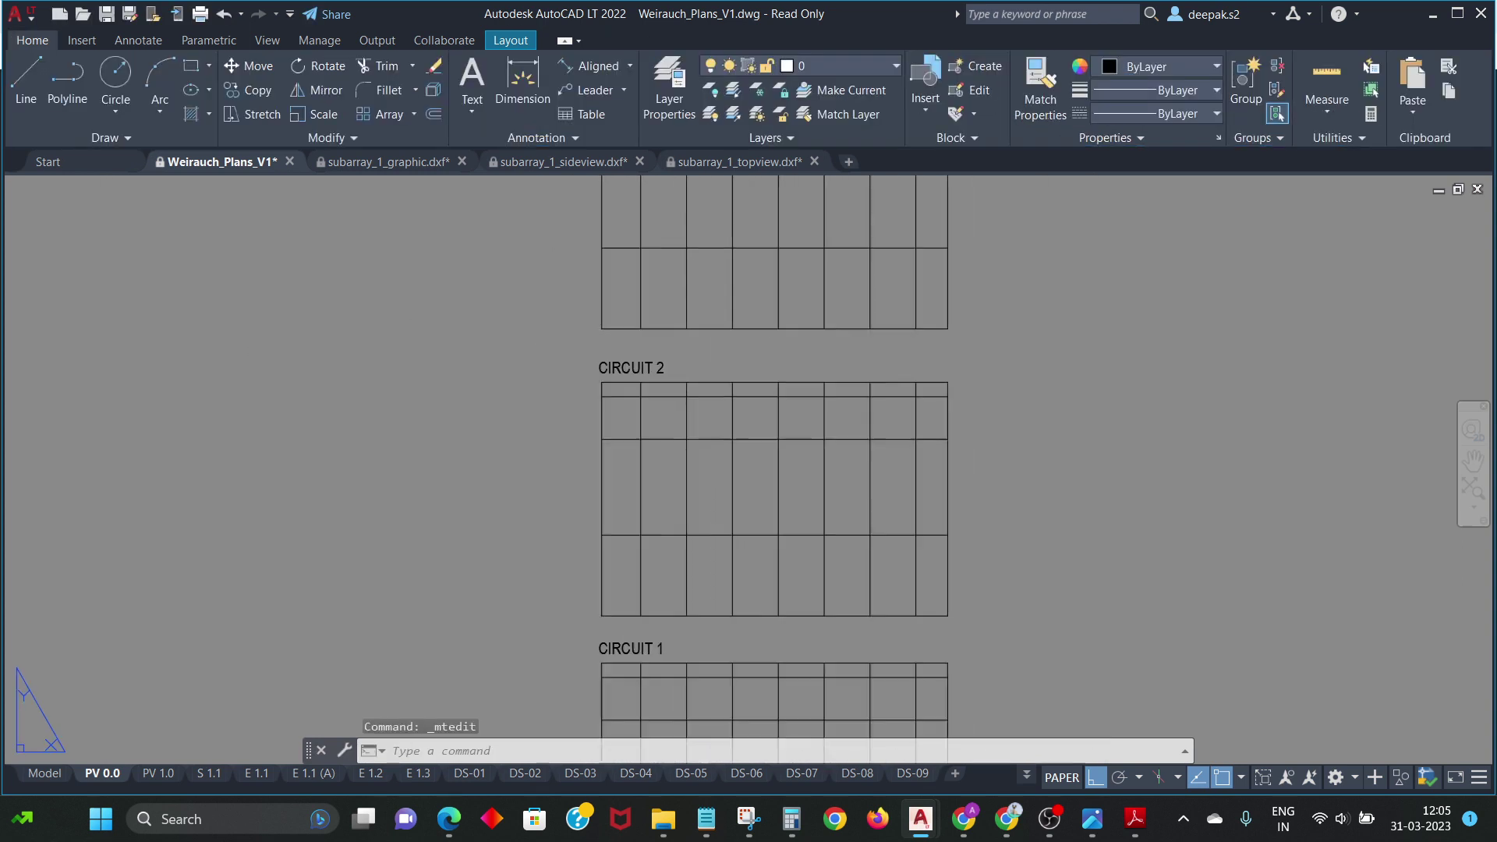
scroll(663, 494, "down", 2)
scroll(709, 512, "up", 5)
scroll(709, 503, "up", 2)
left_click(709, 503)
double_click(736, 503)
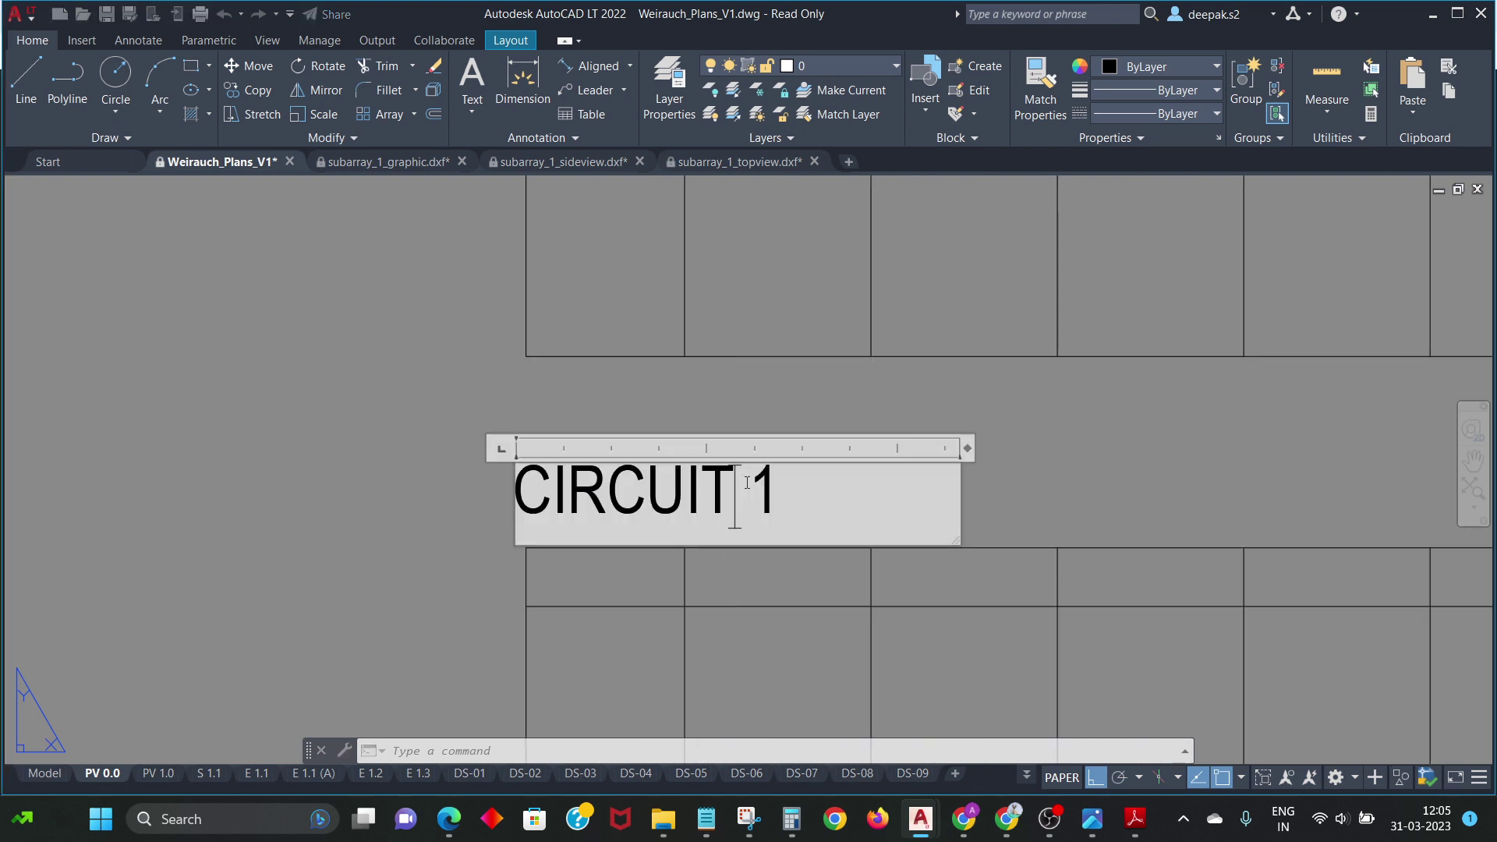
type("3")
left_click(807, 376)
scroll(702, 452, "down", 3)
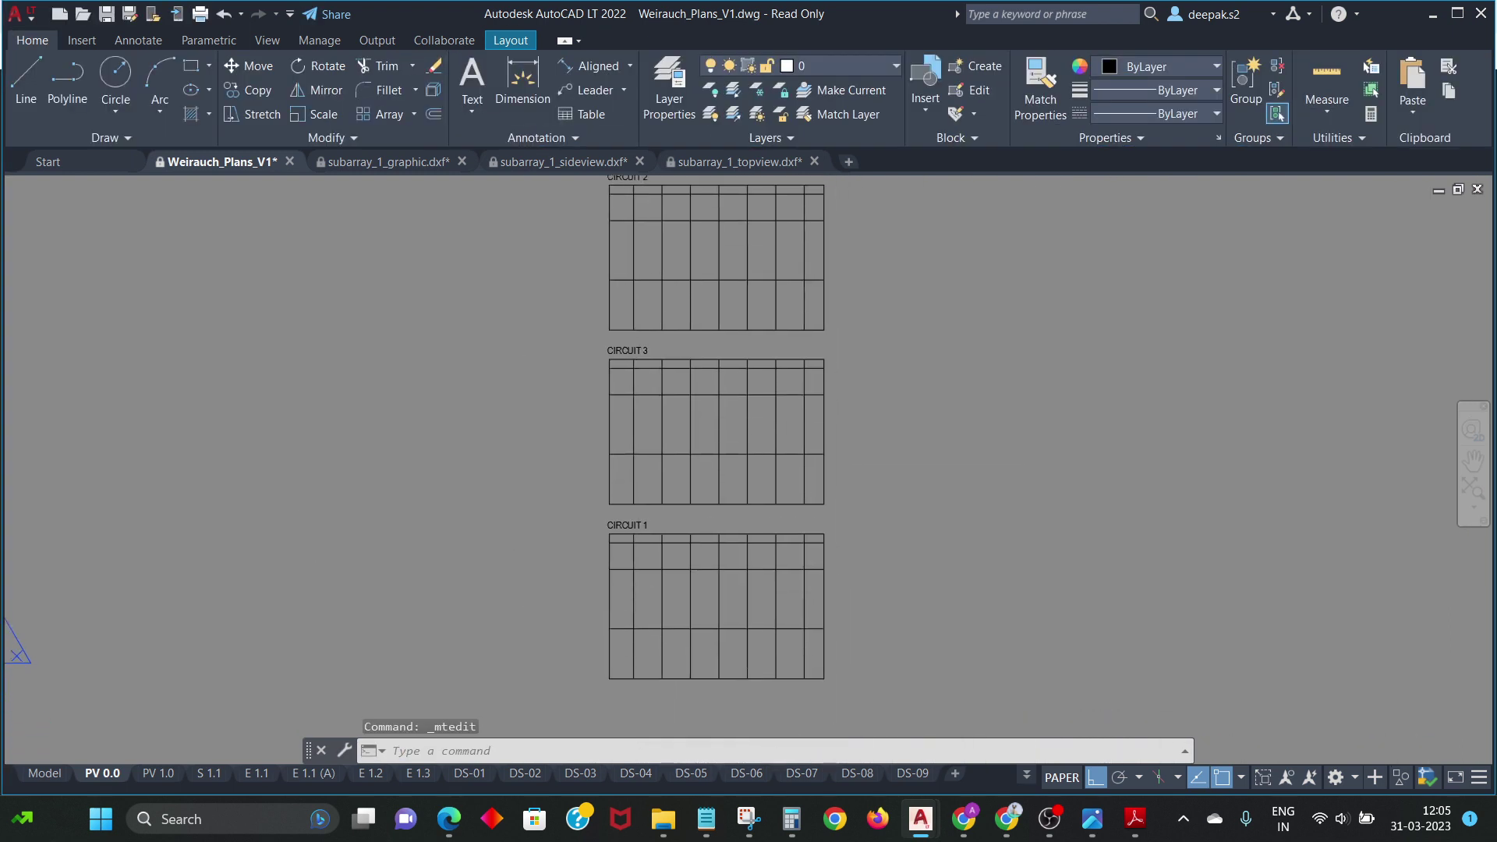
scroll(631, 461, "up", 4)
double_click(646, 453)
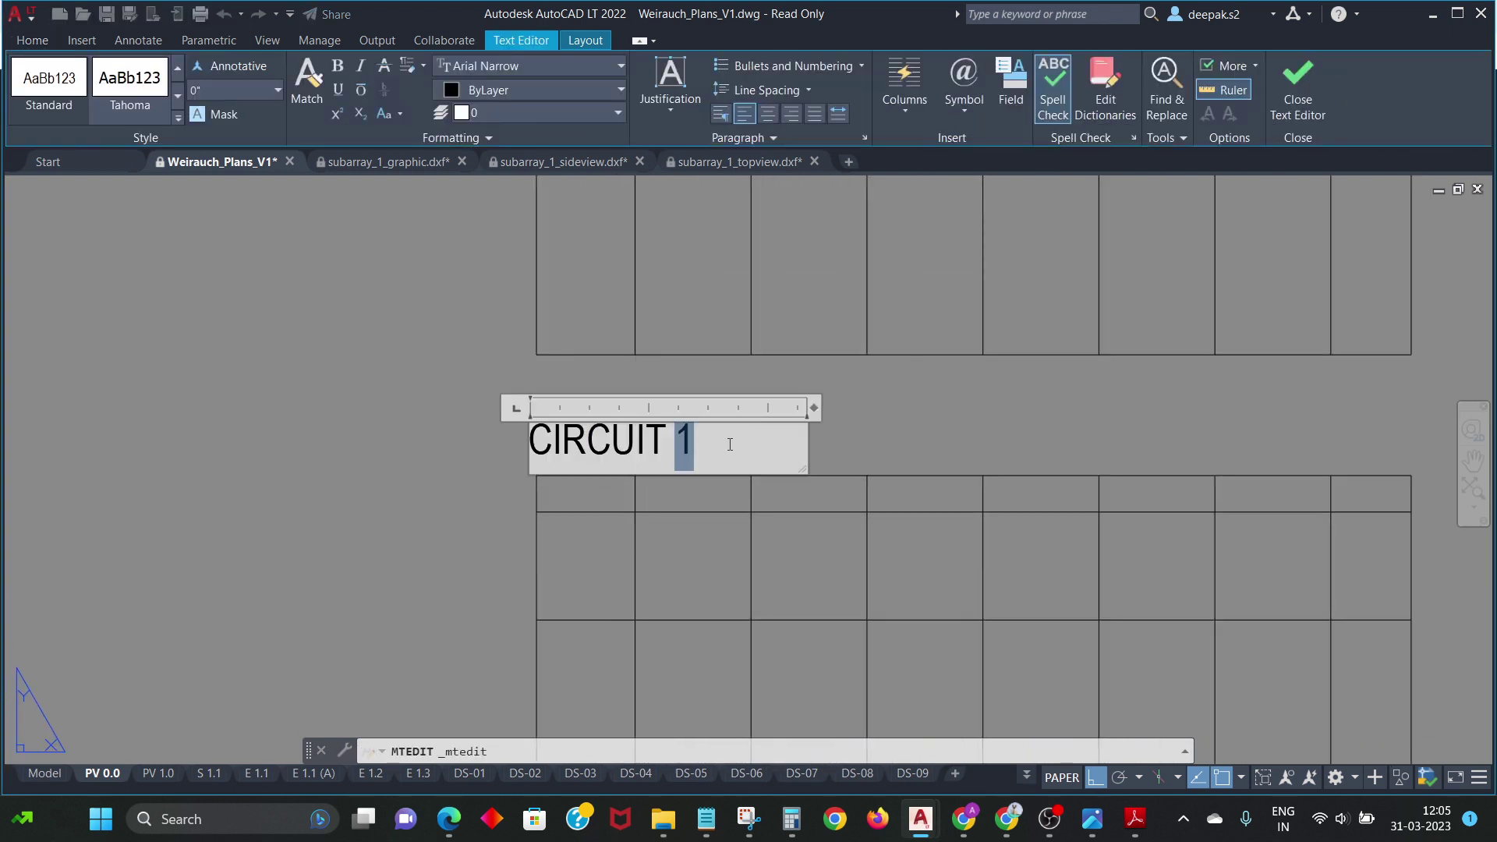
type("4")
left_click(786, 312)
scroll(535, 445, "down", 3)
scroll(551, 295, "down", 2)
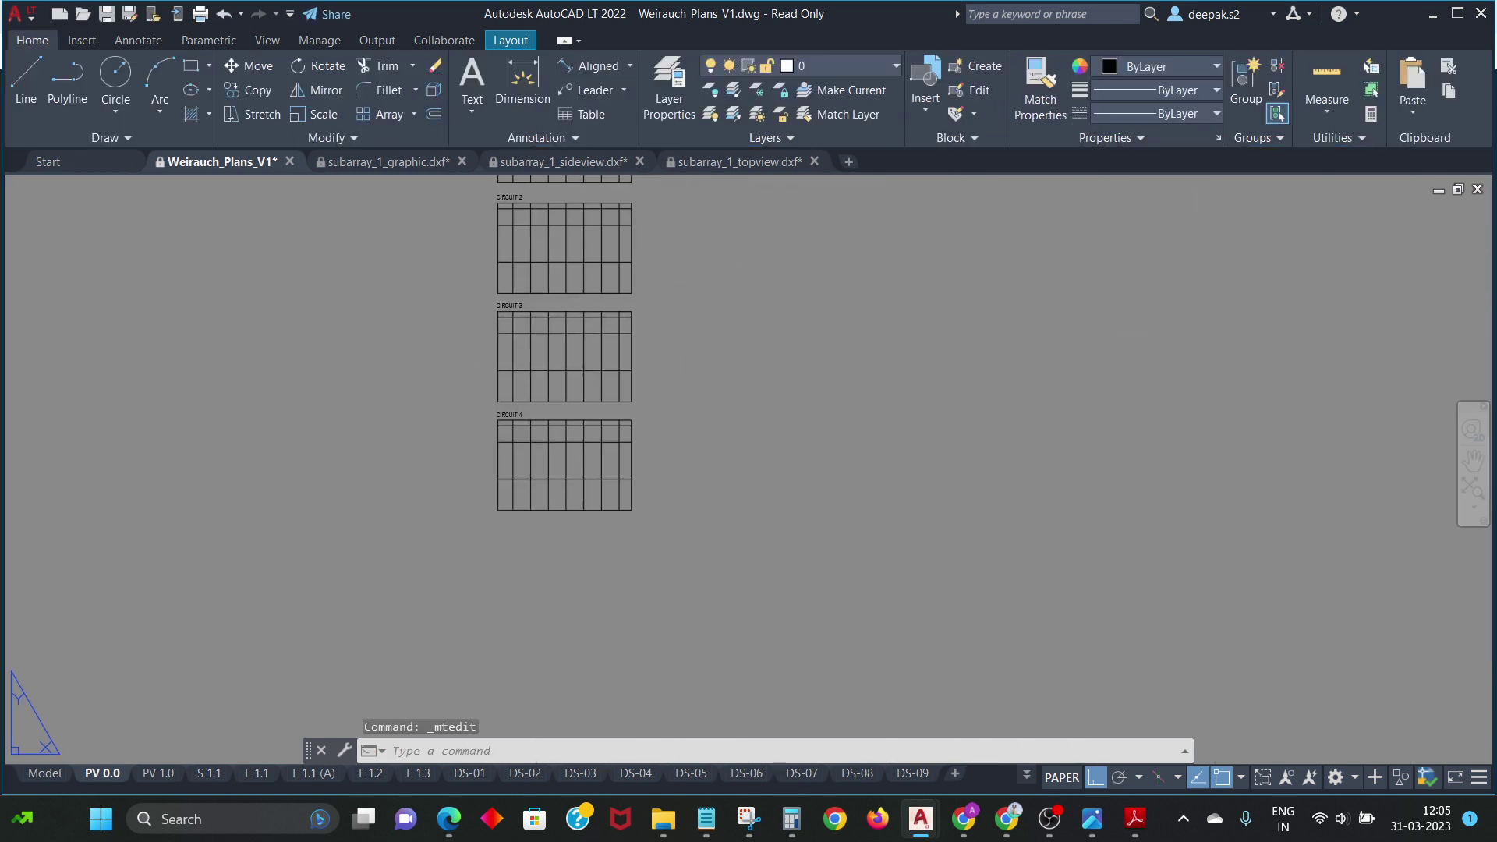
scroll(550, 295, "down", 2)
scroll(546, 327, "up", 3)
- Crossing-select the CIRCUIT 1 grid and start a stretch, then cancel it
left_click(618, 368)
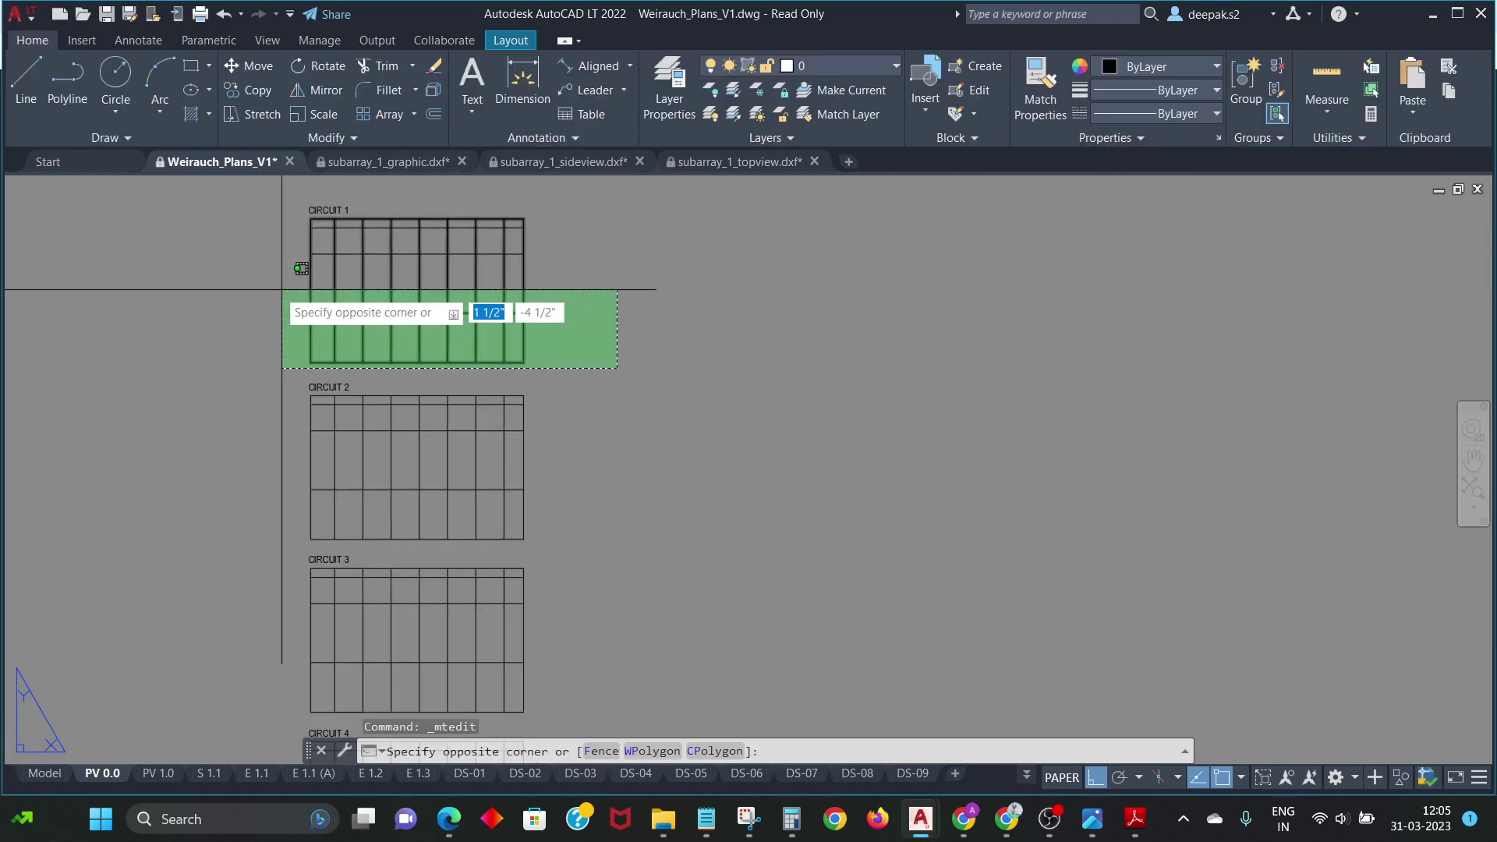
left_click(211, 270)
middle_click_drag(685, 351, 677, 394)
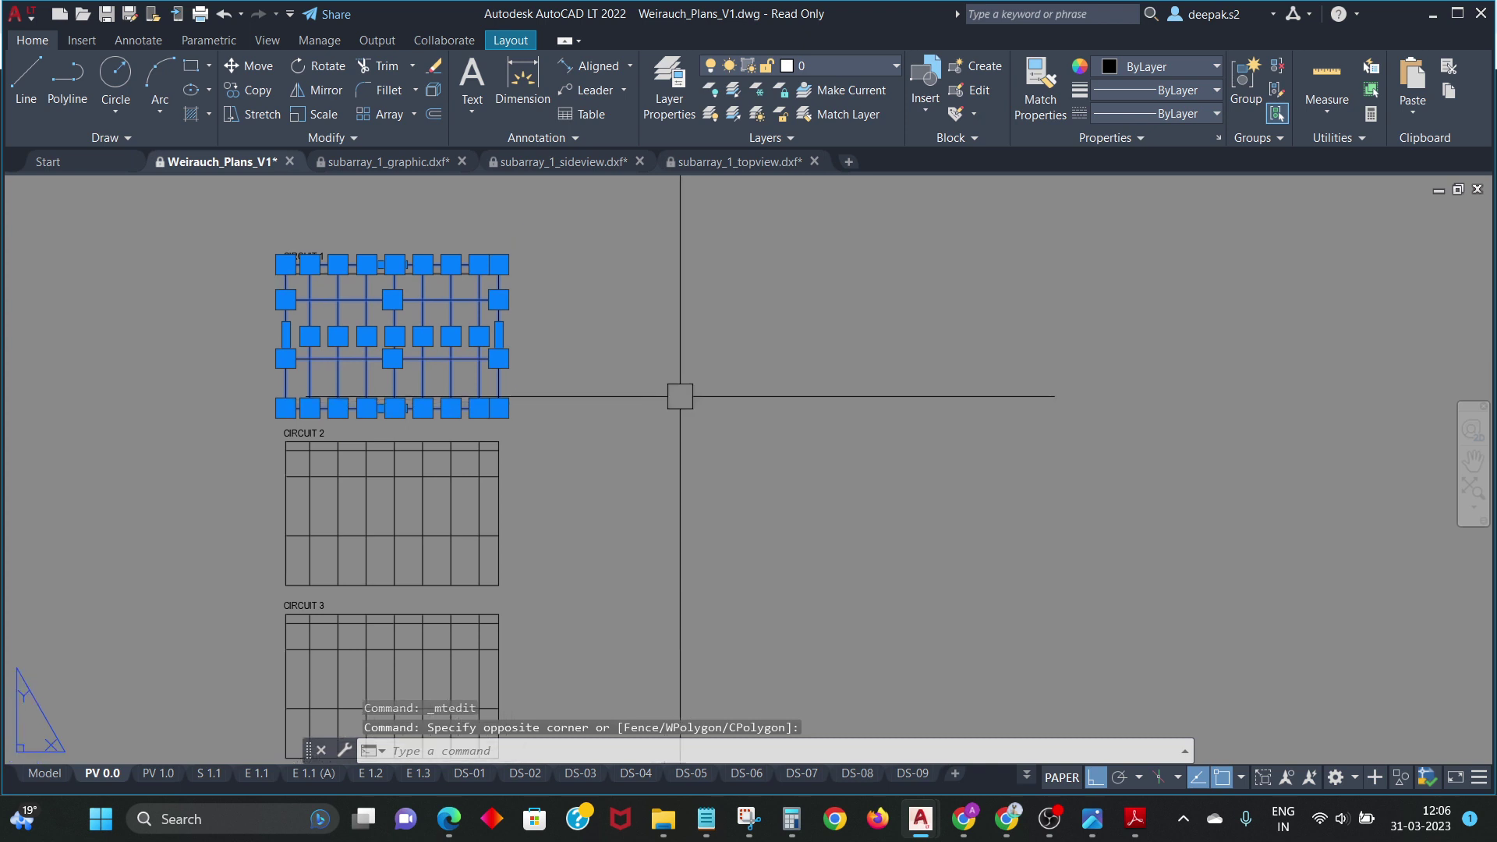
type("s")
key("Return")
left_click(809, 418)
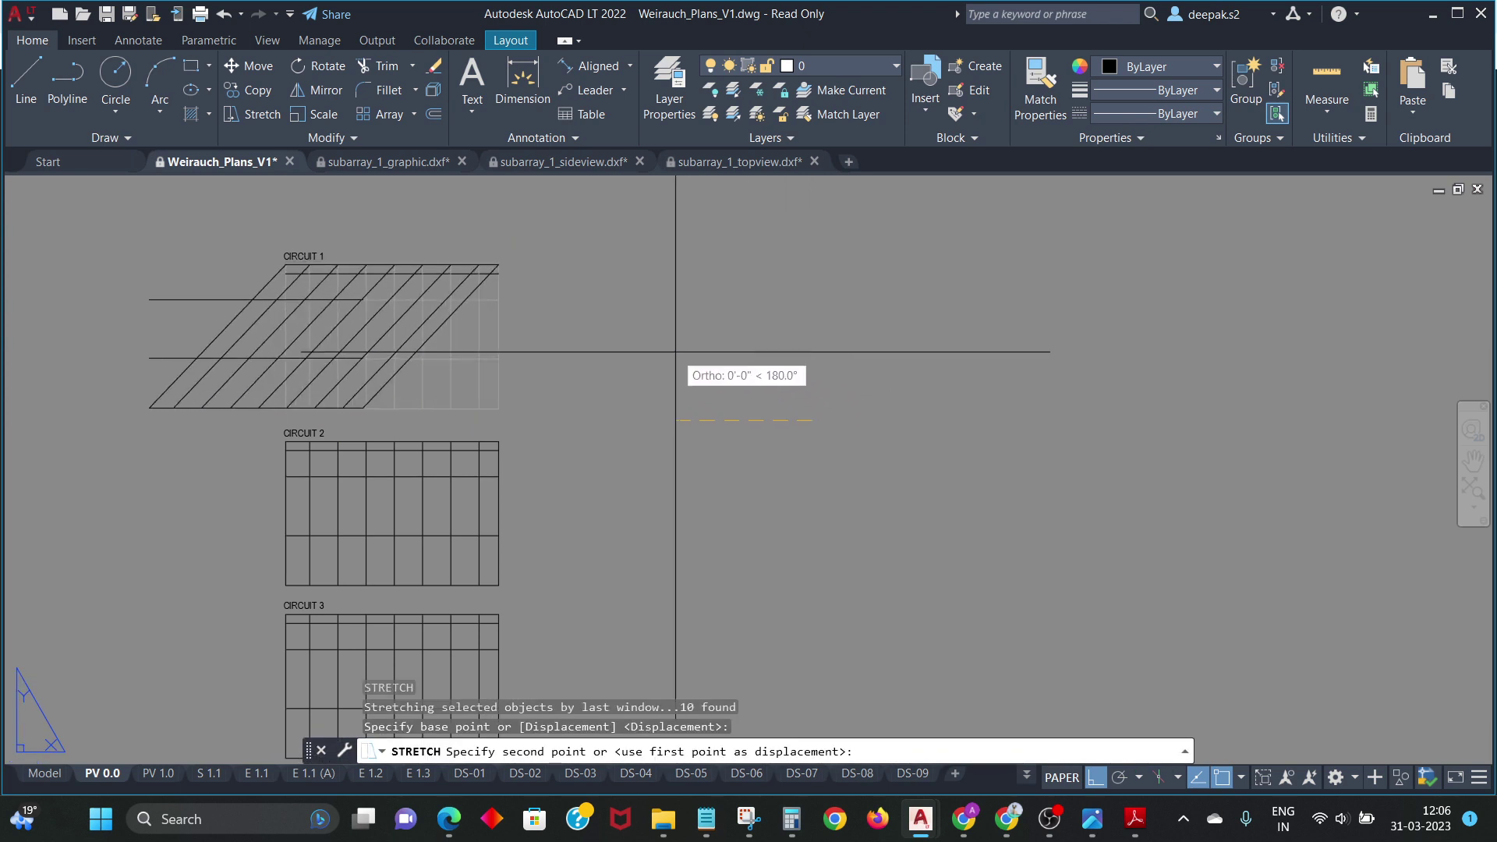
key("Escape")
- Window-select the tables and pan toward the plot plan
scroll(486, 324, "up", 2)
scroll(635, 344, "down", 3)
scroll(668, 351, "down", 2)
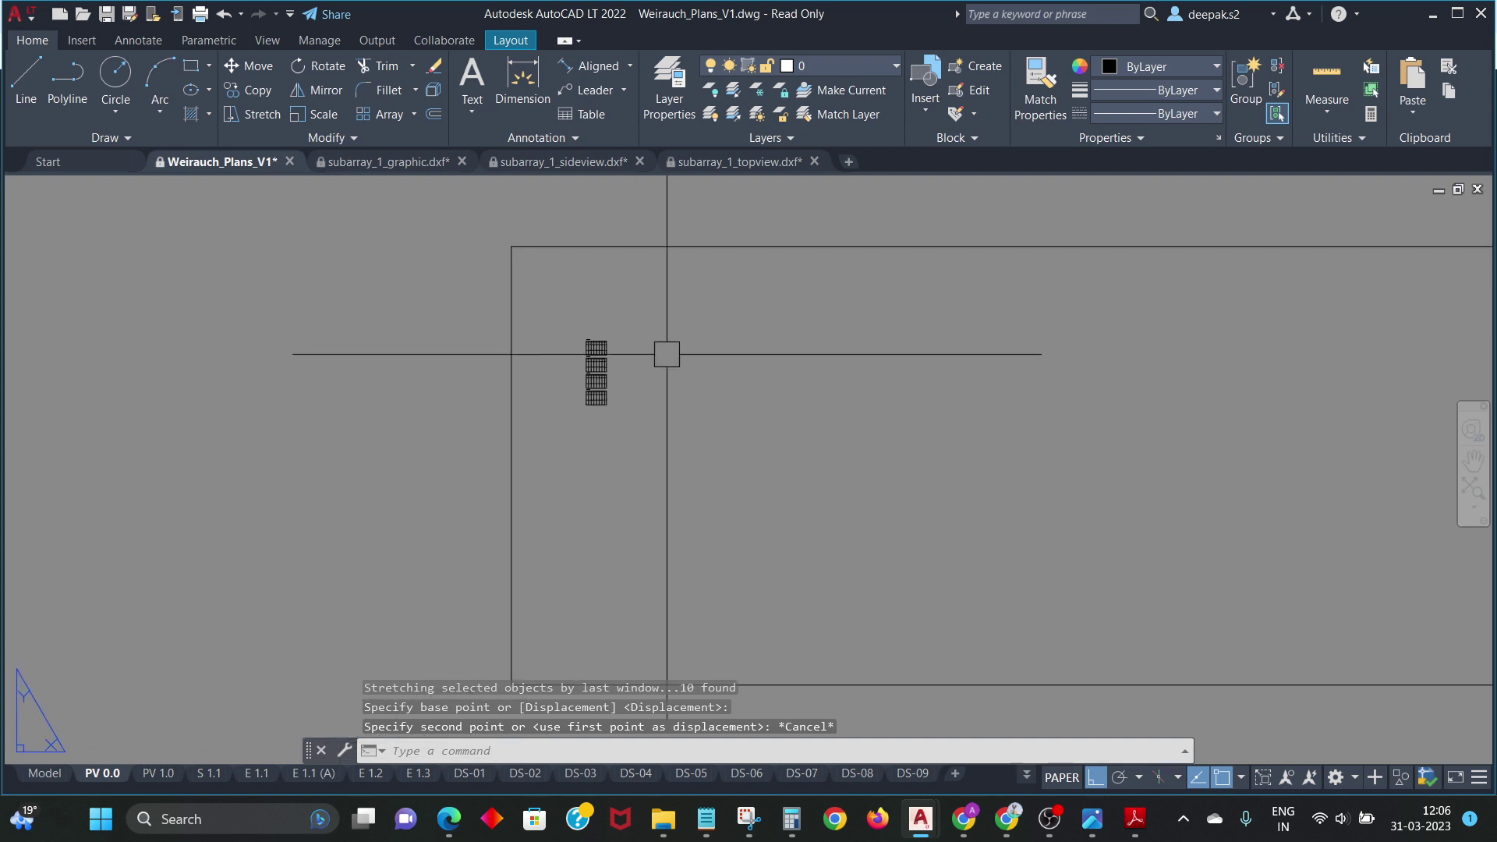
scroll(468, 344, "up", 2)
scroll(558, 327, "down", 3)
left_click(558, 327)
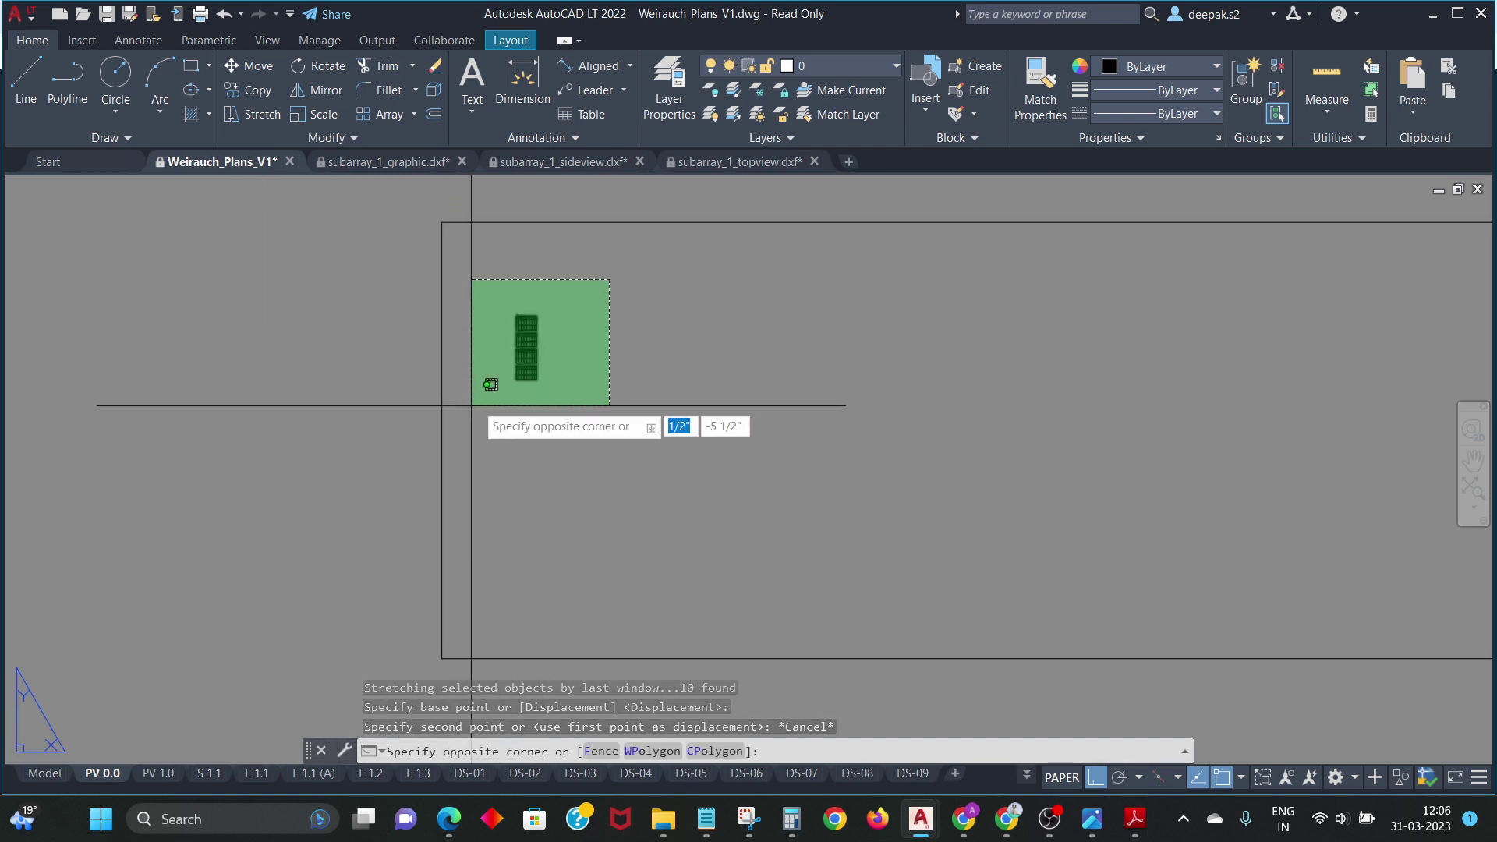
left_click(468, 425)
middle_click_drag(521, 380, 407, 618)
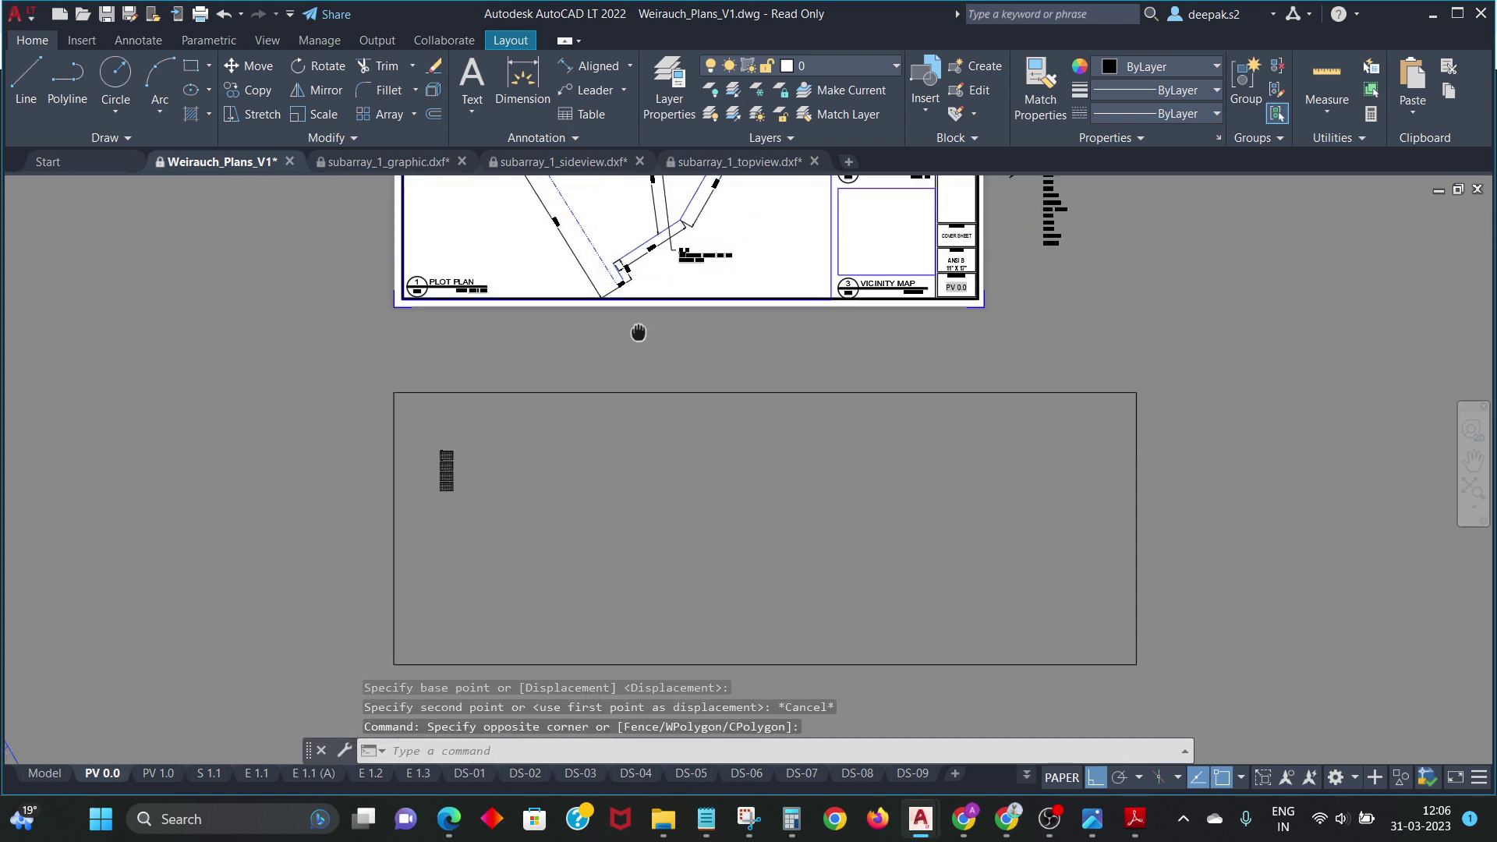
scroll(630, 320, "up", 5)
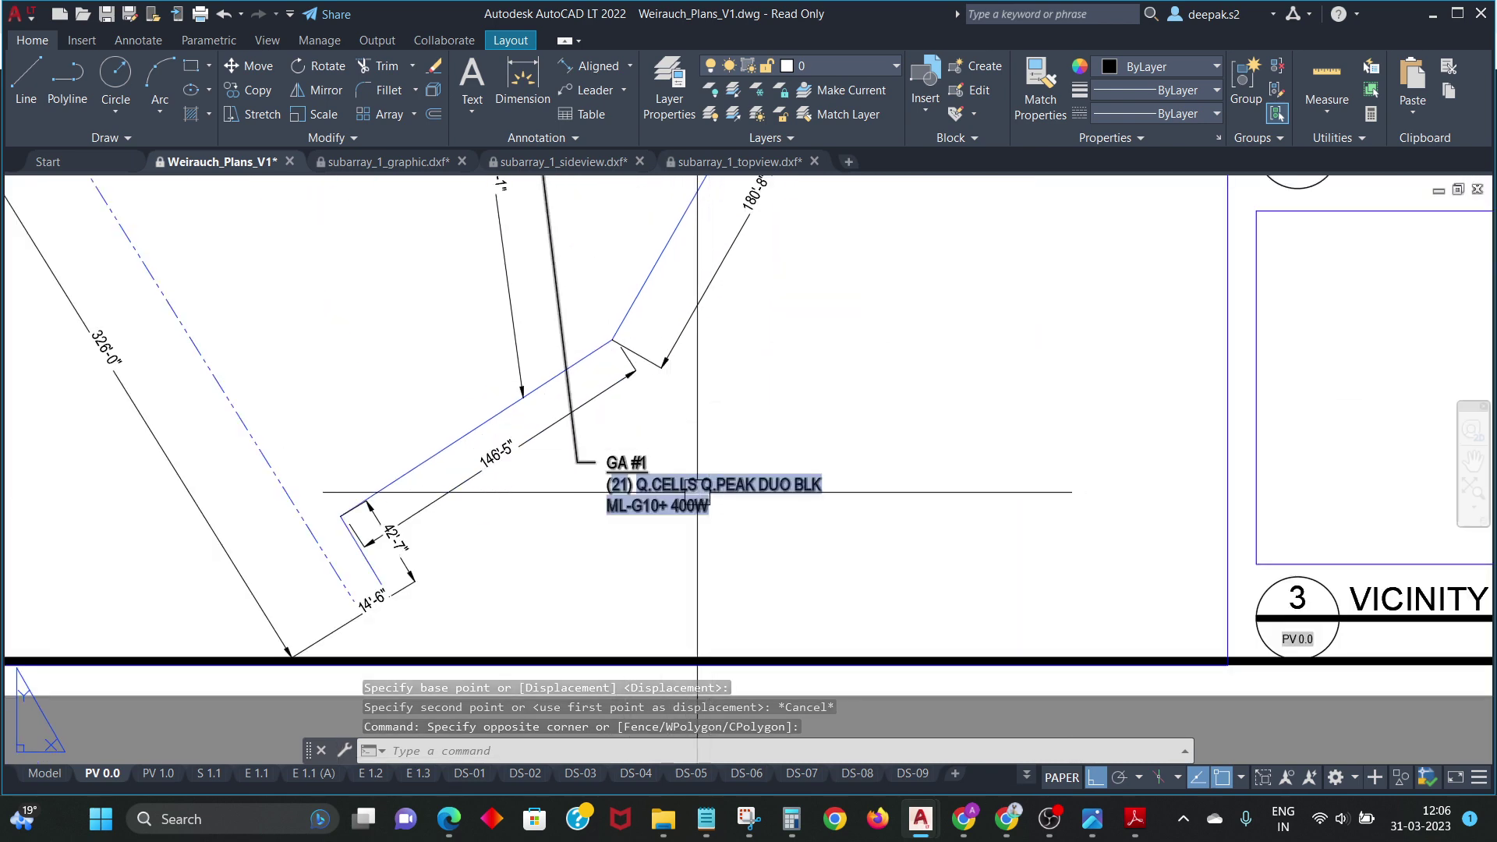
- Open and close the GA #1 label, then select the CIRCUIT 1 label
double_click(633, 483)
scroll(701, 454, "down", 10)
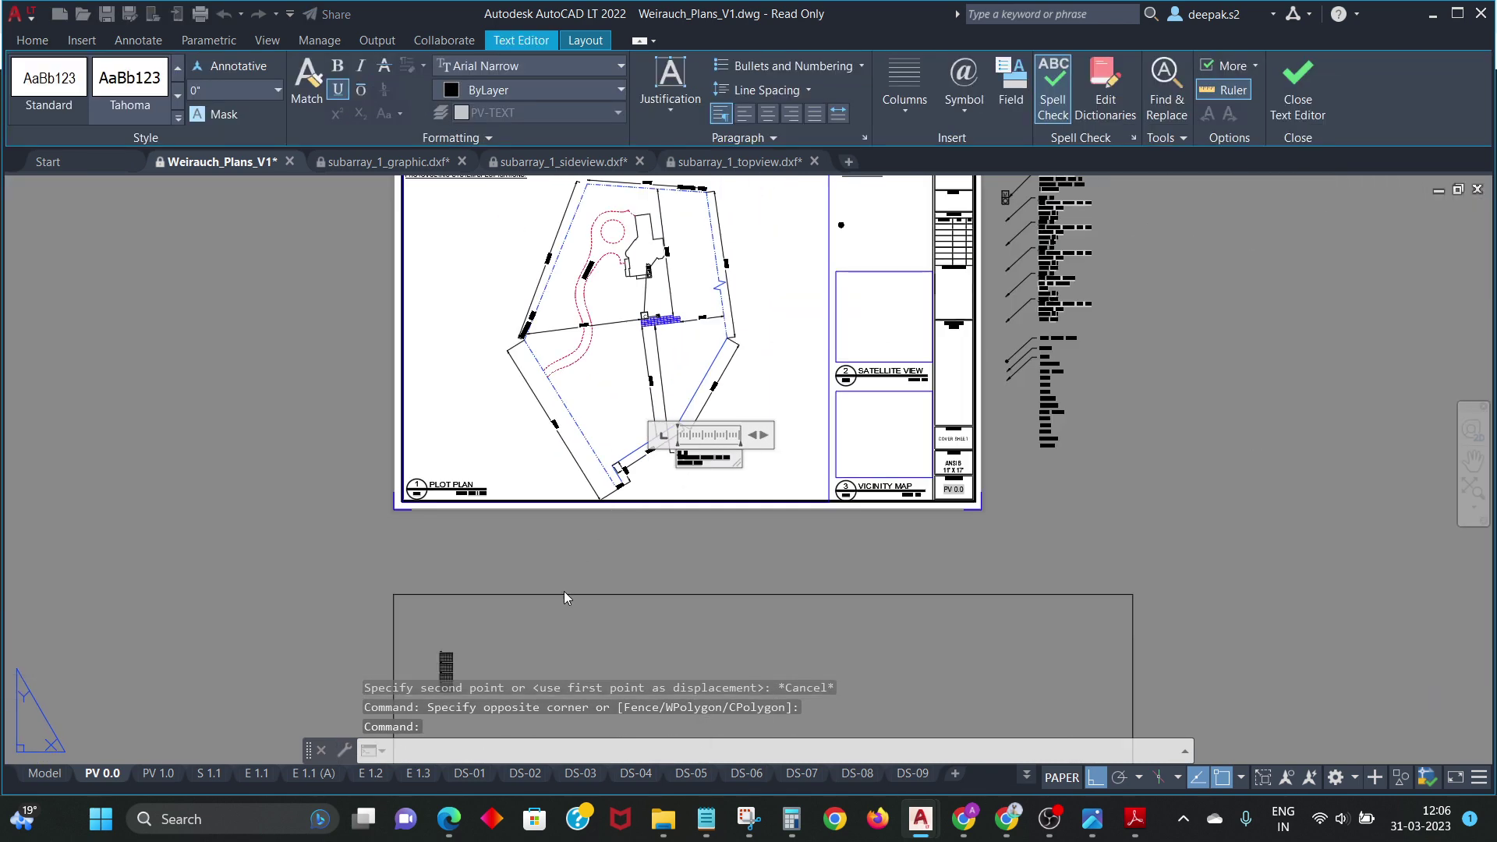
key("Escape")
scroll(480, 549, "up", 10)
key("Escape")
left_click(460, 606)
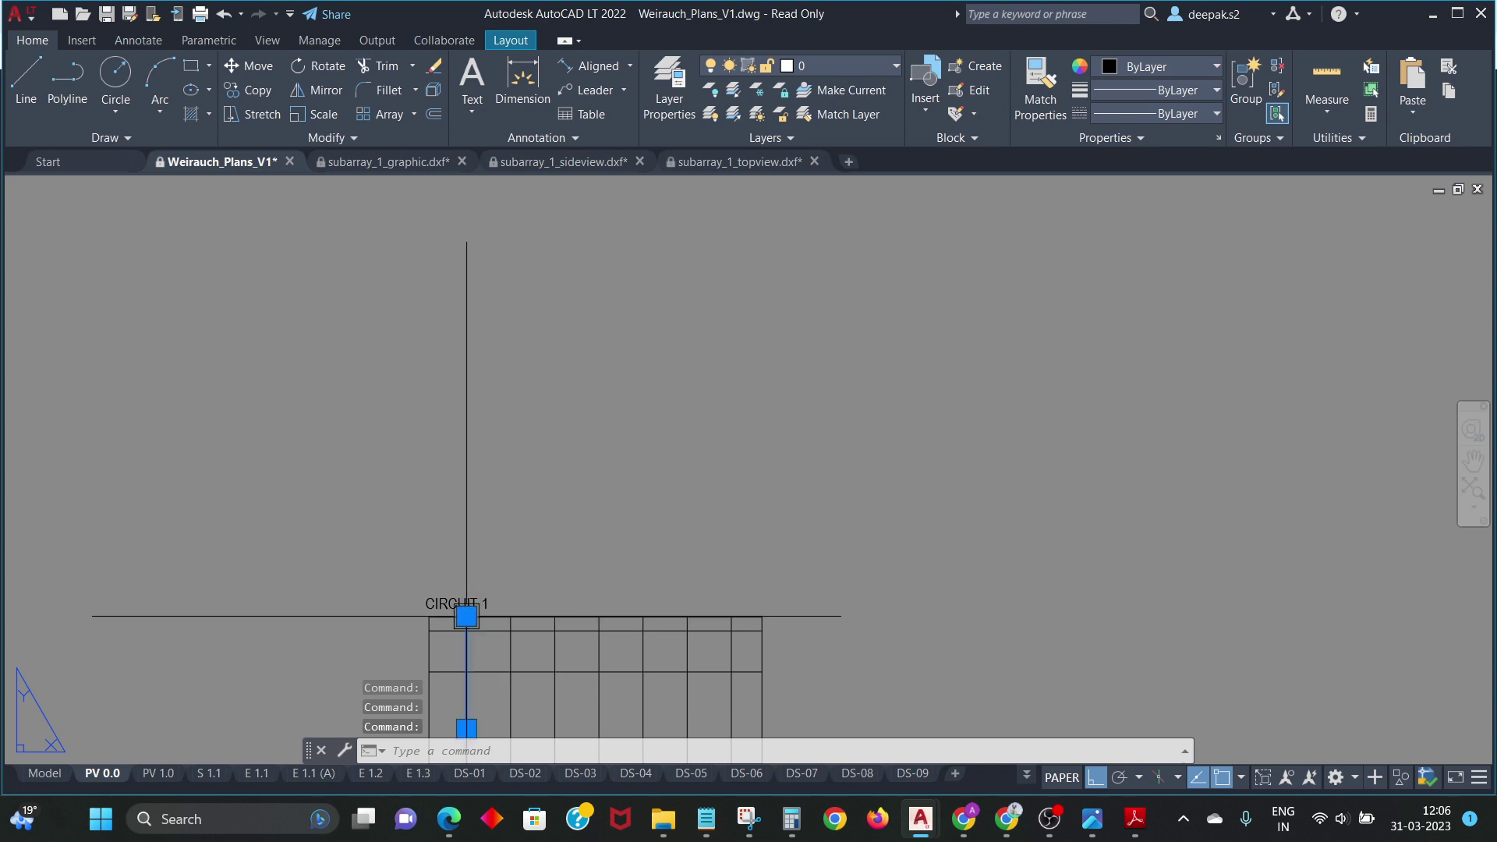
scroll(491, 591, "up", 2)
scroll(546, 507, "up", 2)
scroll(557, 465, "up", 2)
- Change the first label to 'CIRCUIT 1 (12 RECAA400W)' in uppercase on one widened line
double_click(557, 464)
type("(12 r")
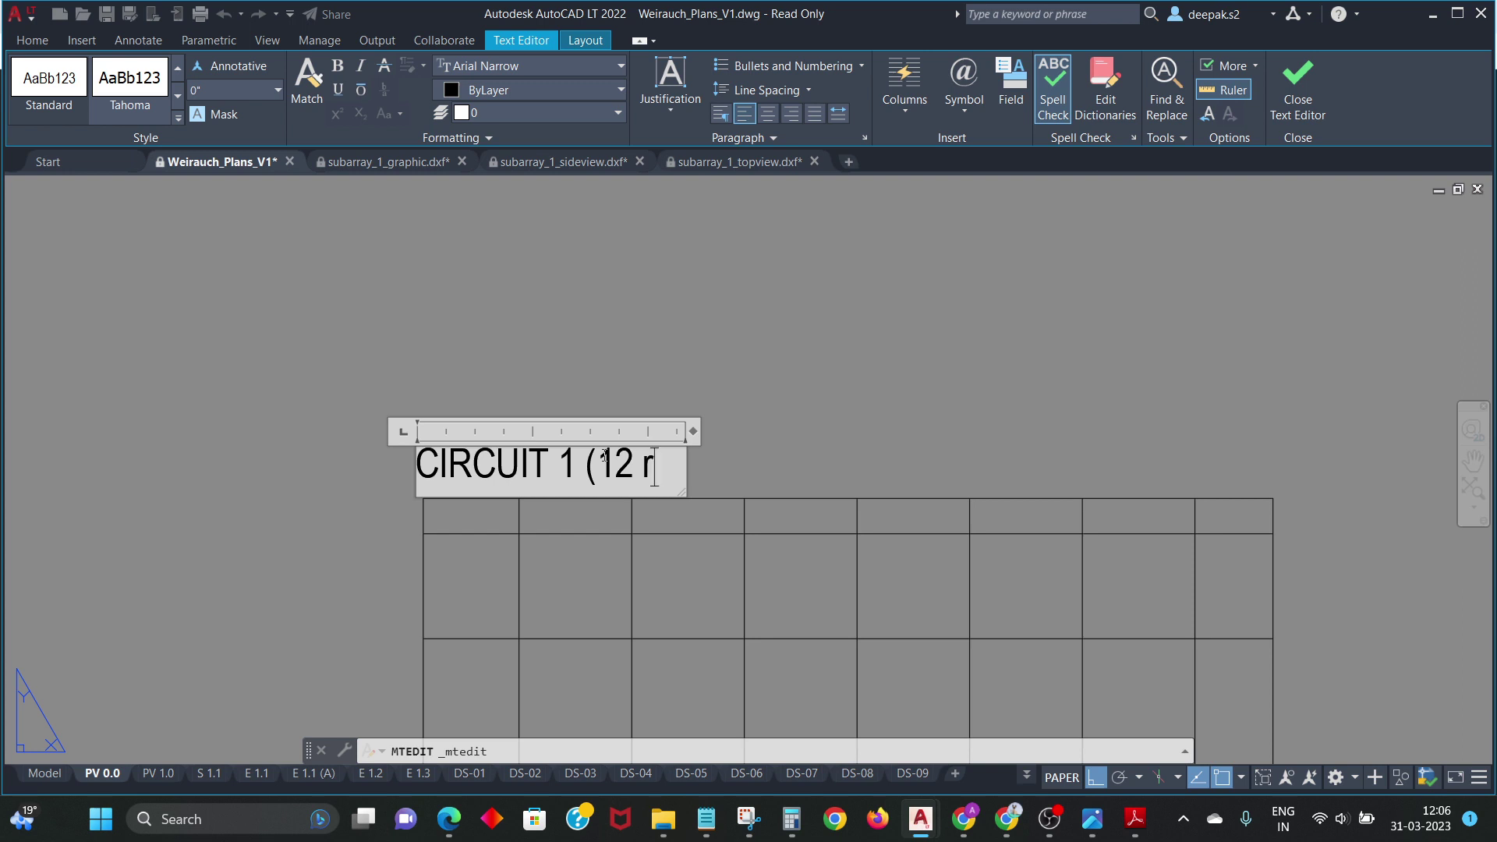
type("ecaa400w")
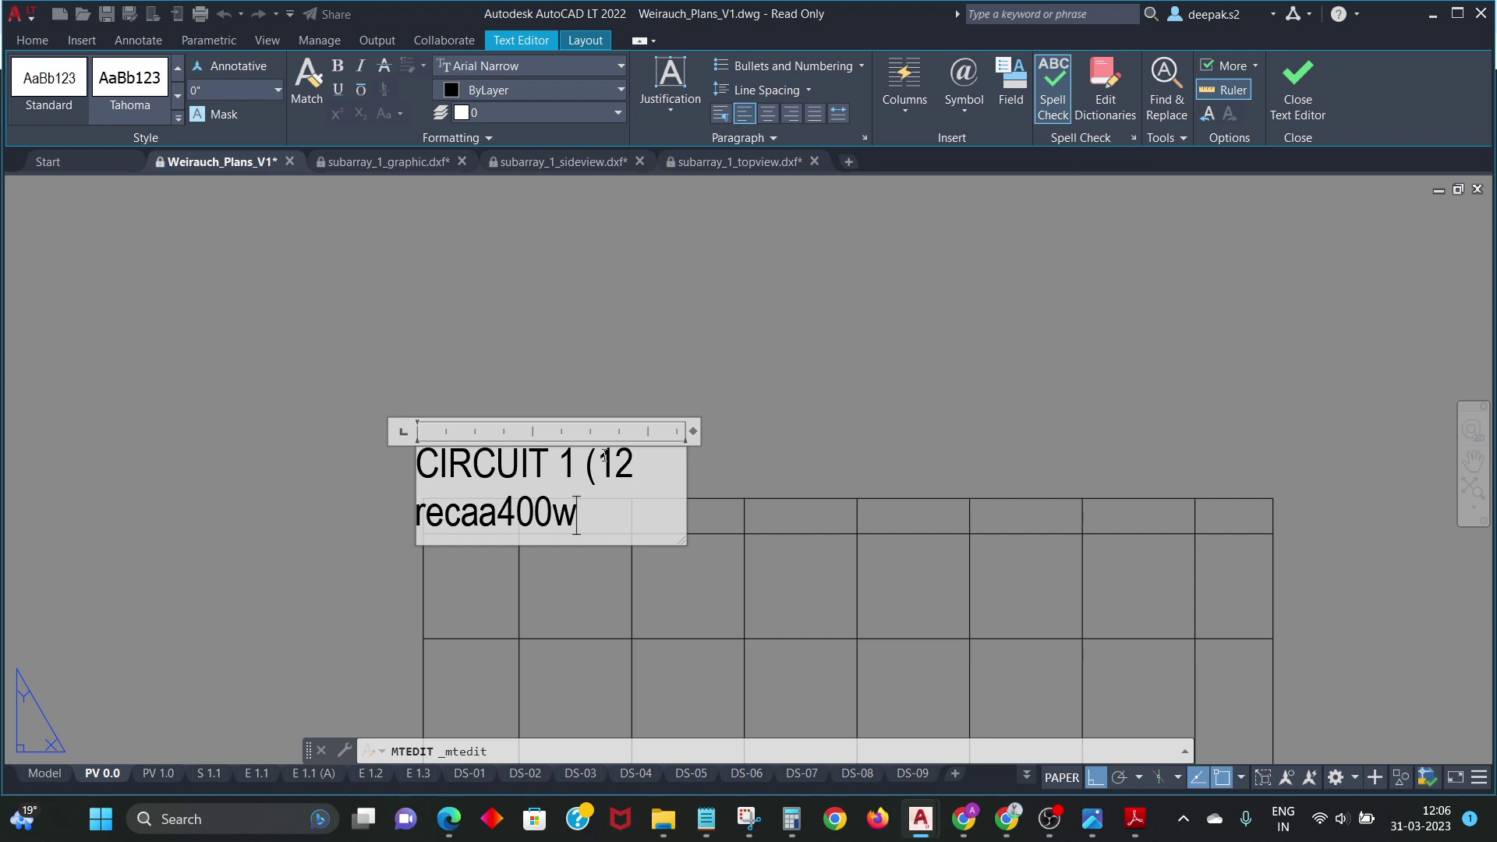
key("ctrl+a")
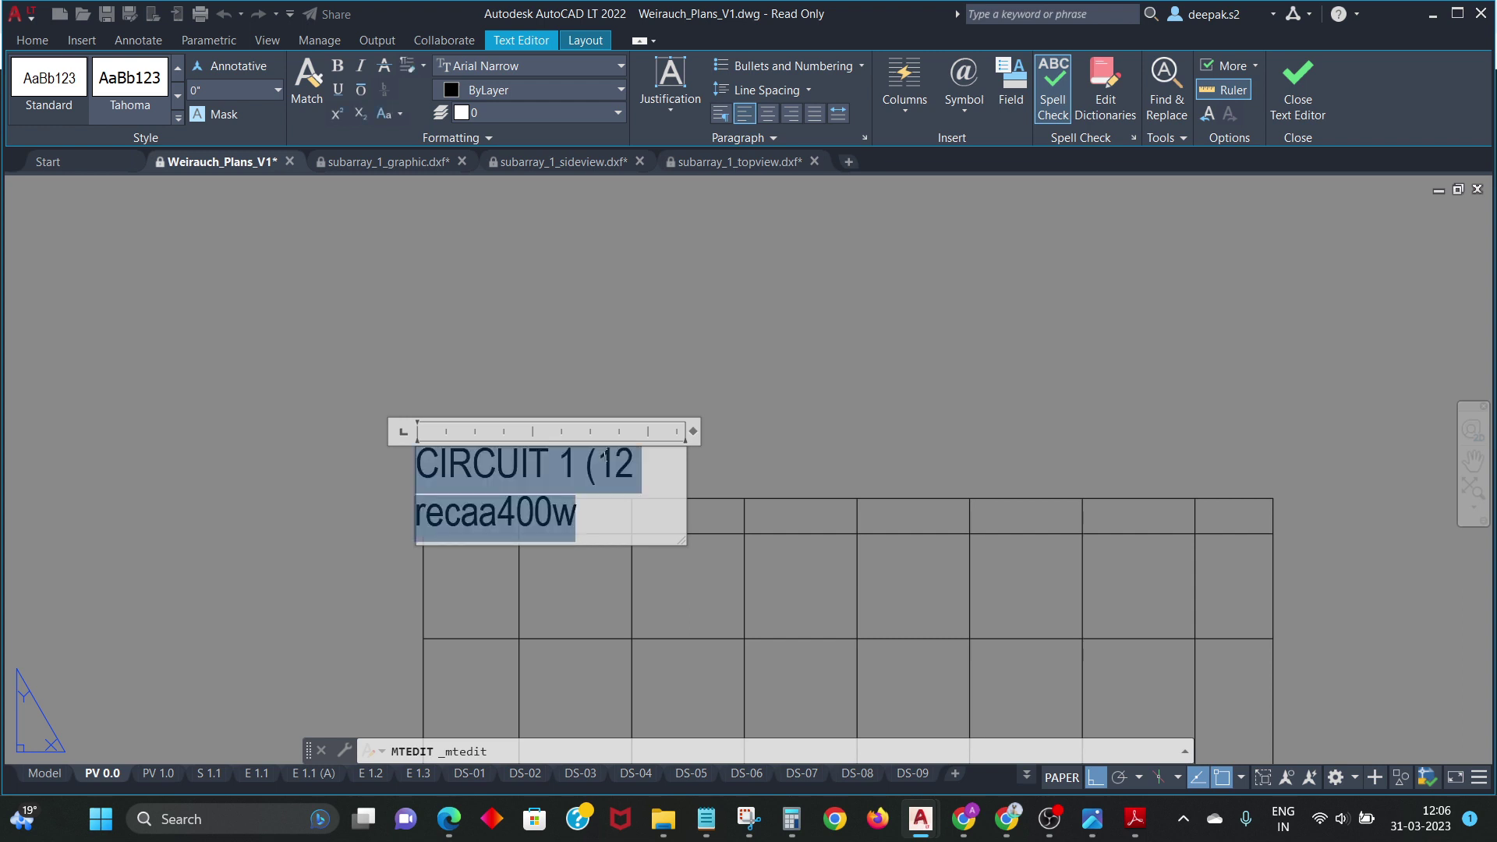
key("ctrl+shift+u")
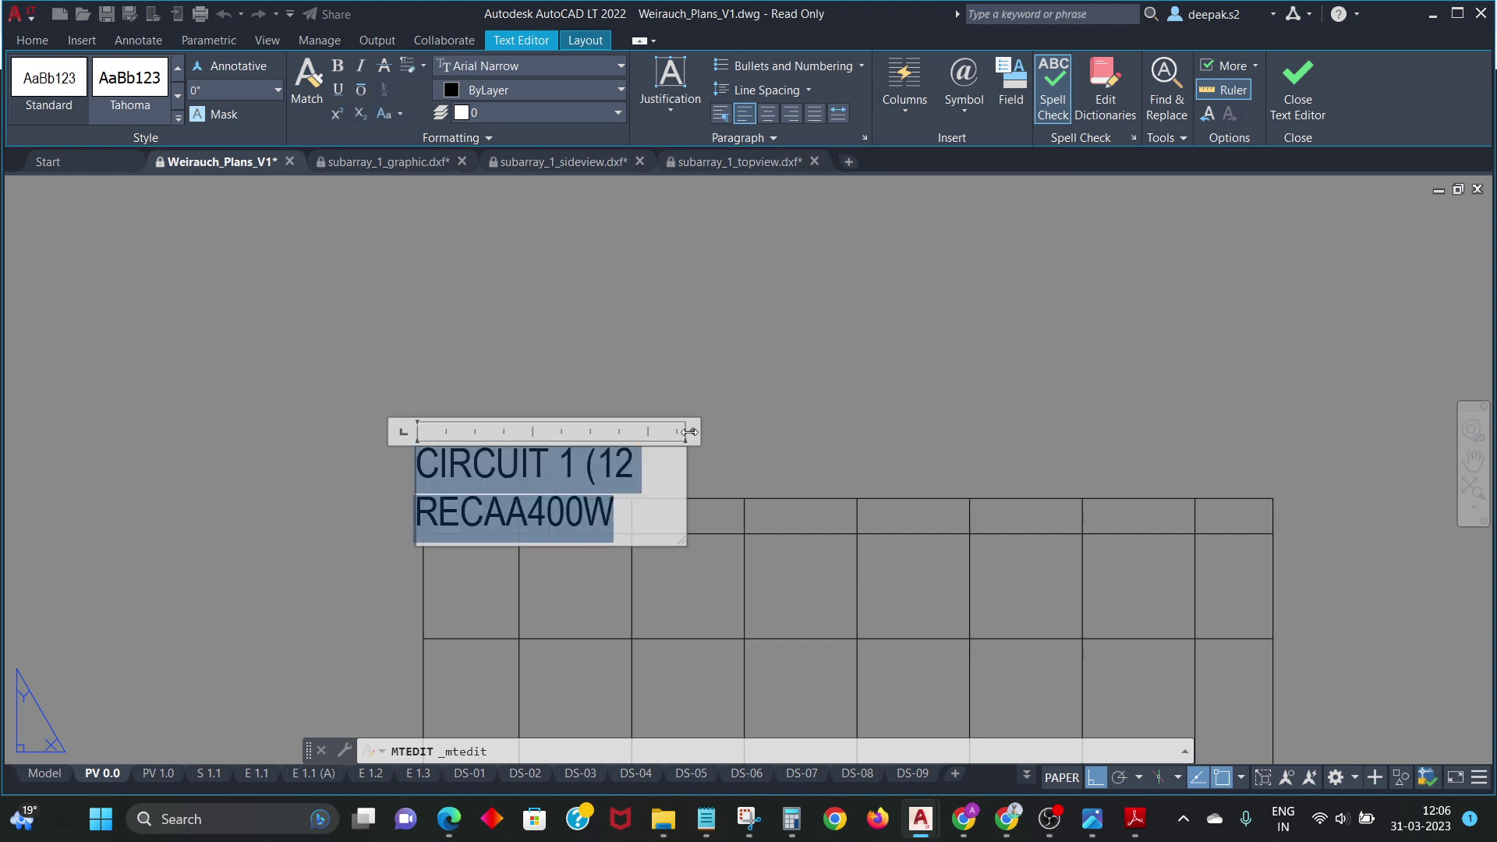
left_click_drag(689, 432, 986, 431)
left_click(726, 391)
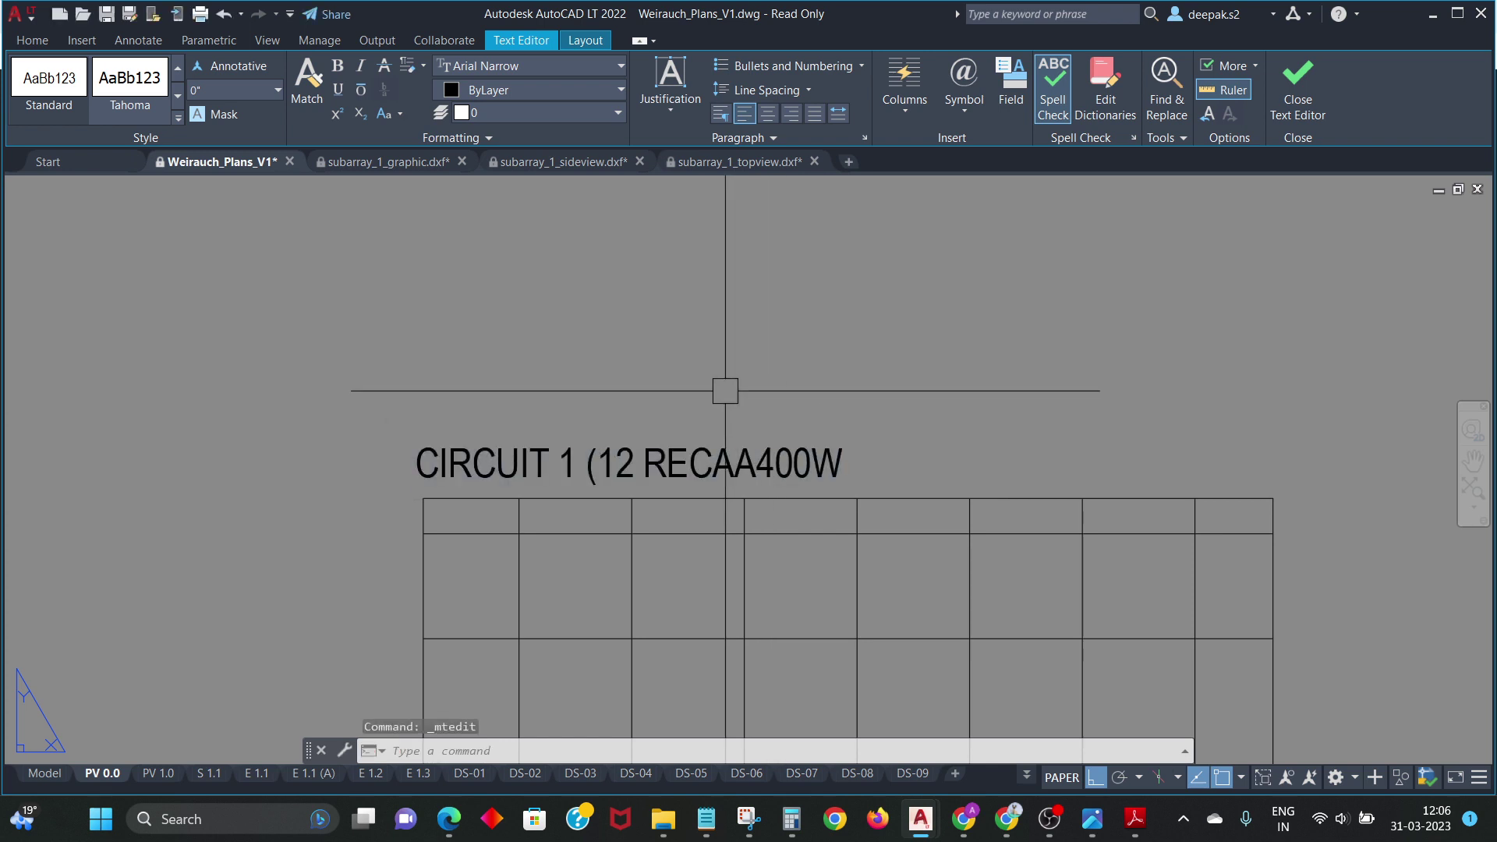
scroll(687, 413, "down", 4)
scroll(676, 439, "up", 4)
double_click(812, 436)
type(")")
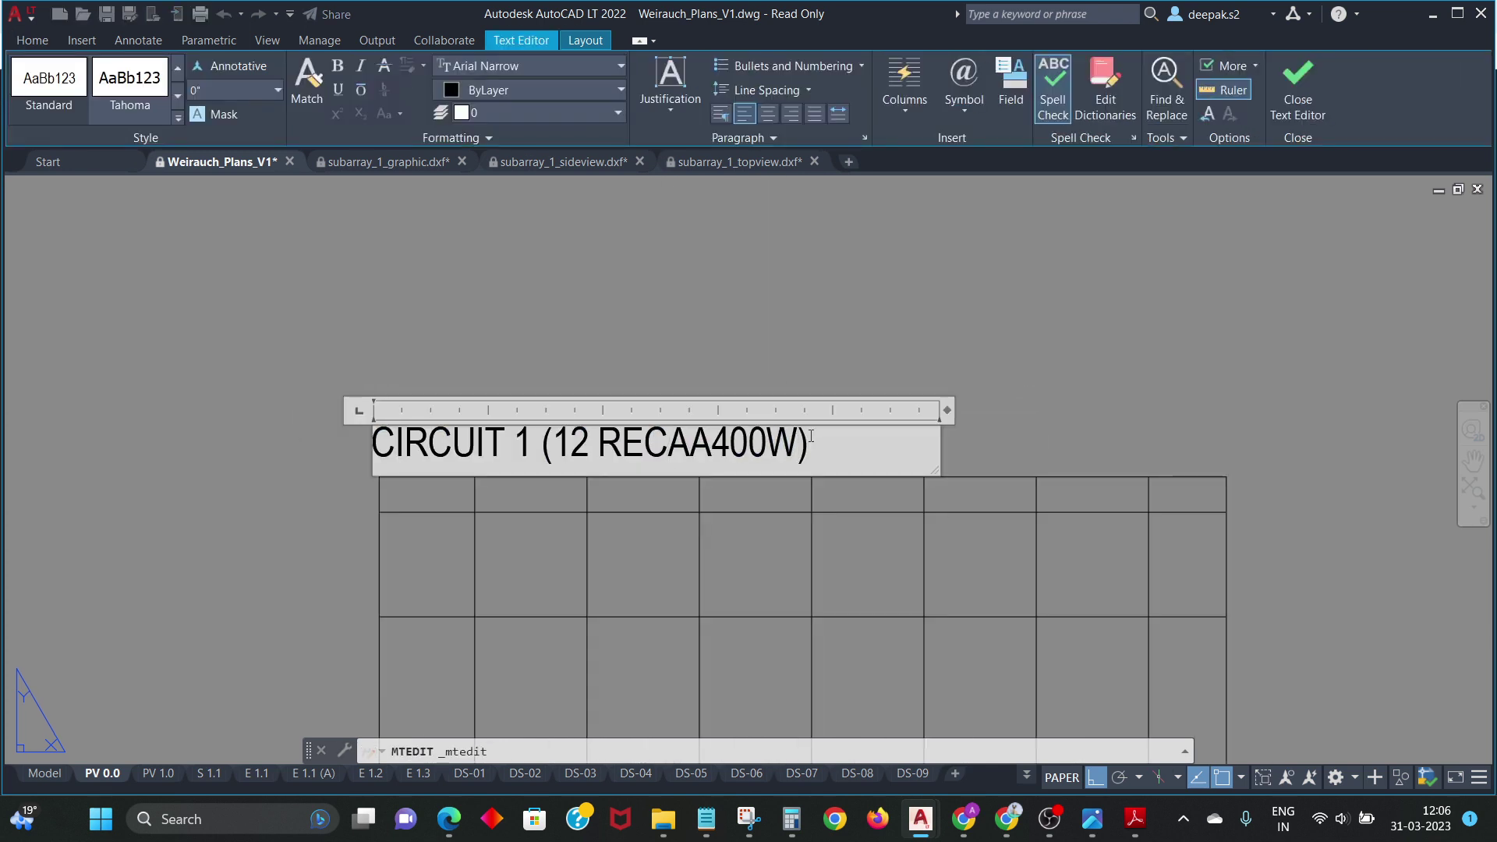
left_click(743, 312)
- Delete the CIRCUIT 2 label and select the CIRCUIT 1 label
scroll(543, 430, "down", 5)
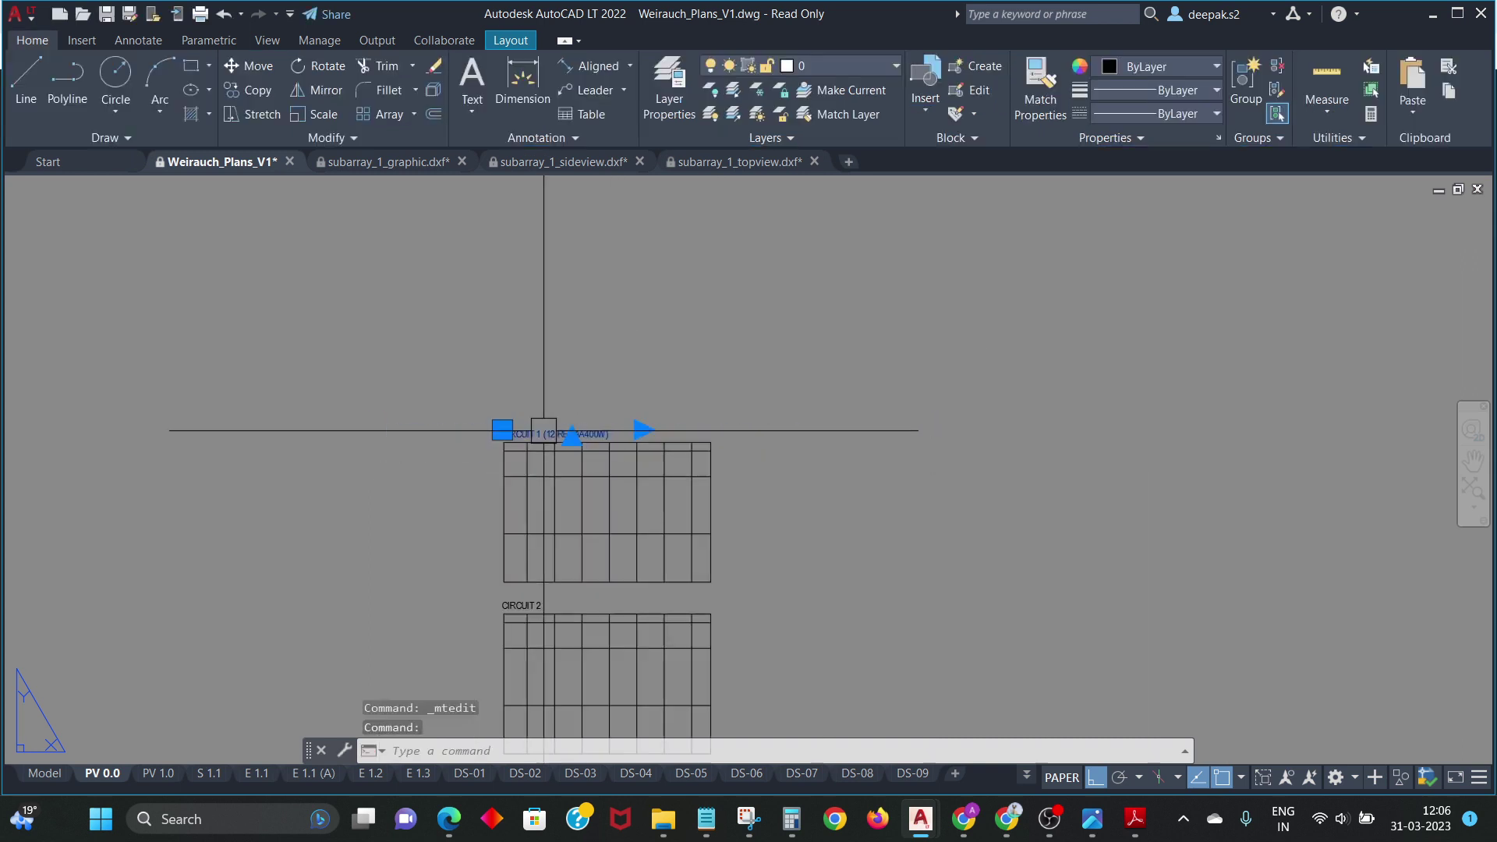
scroll(585, 495, "up", 3)
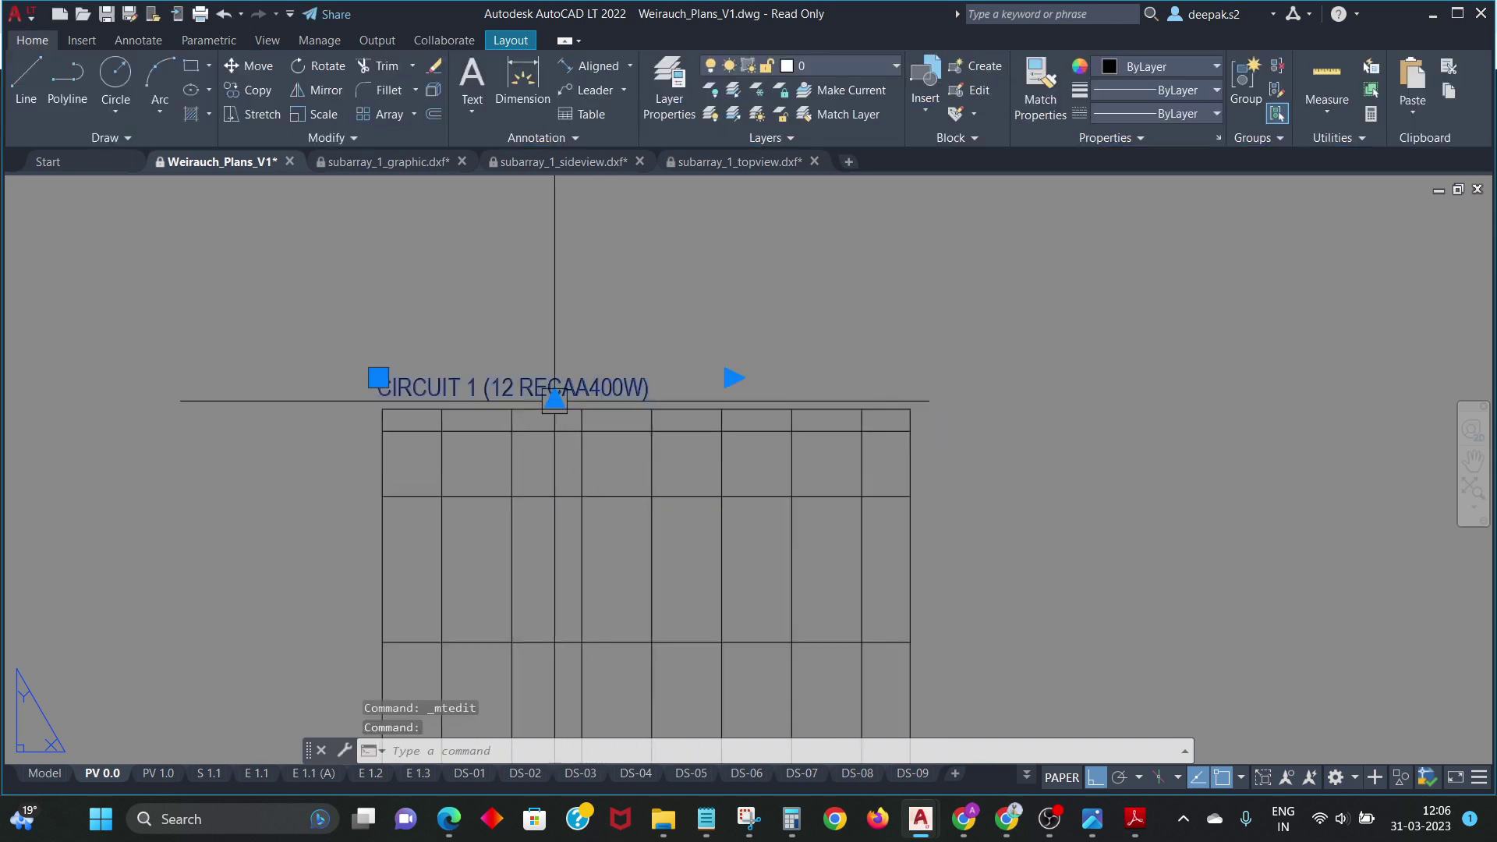
scroll(545, 551, "down", 3)
key("Escape")
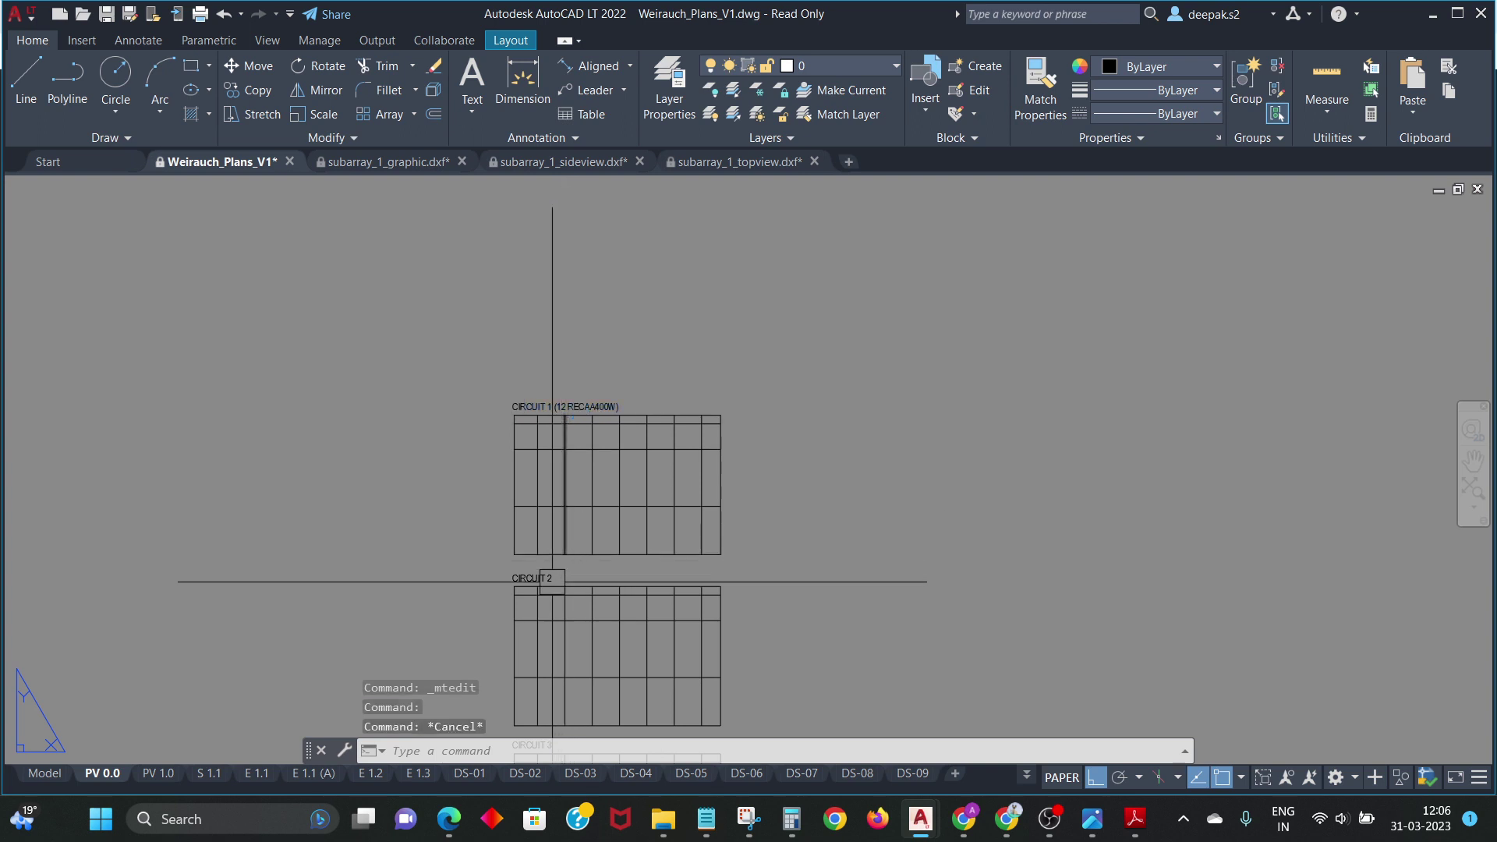
scroll(538, 576, "up", 3)
left_click(538, 576)
scroll(538, 577, "down", 2)
key("Delete")
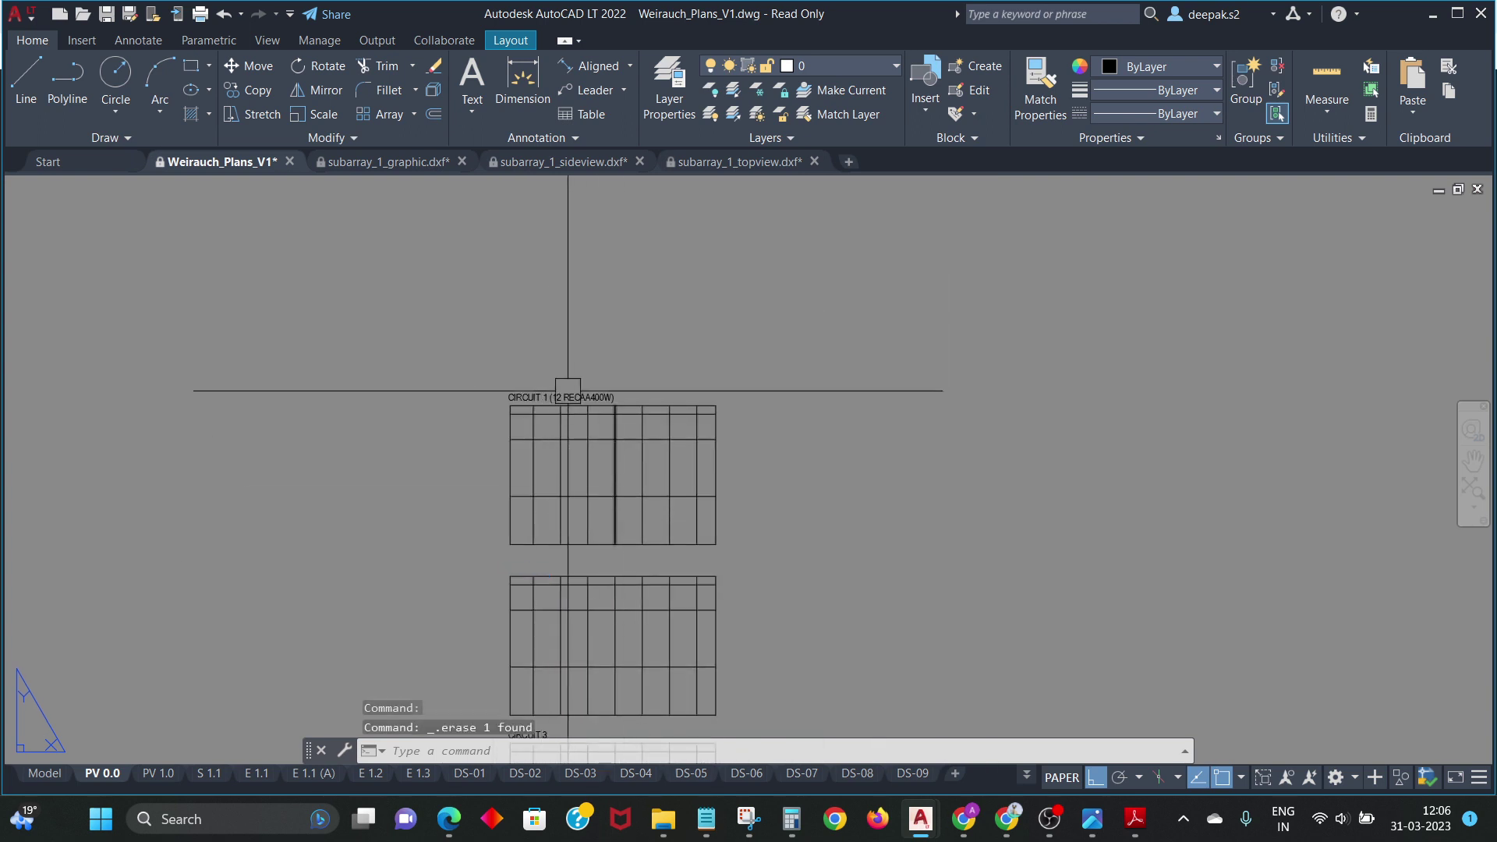
left_click(556, 387)
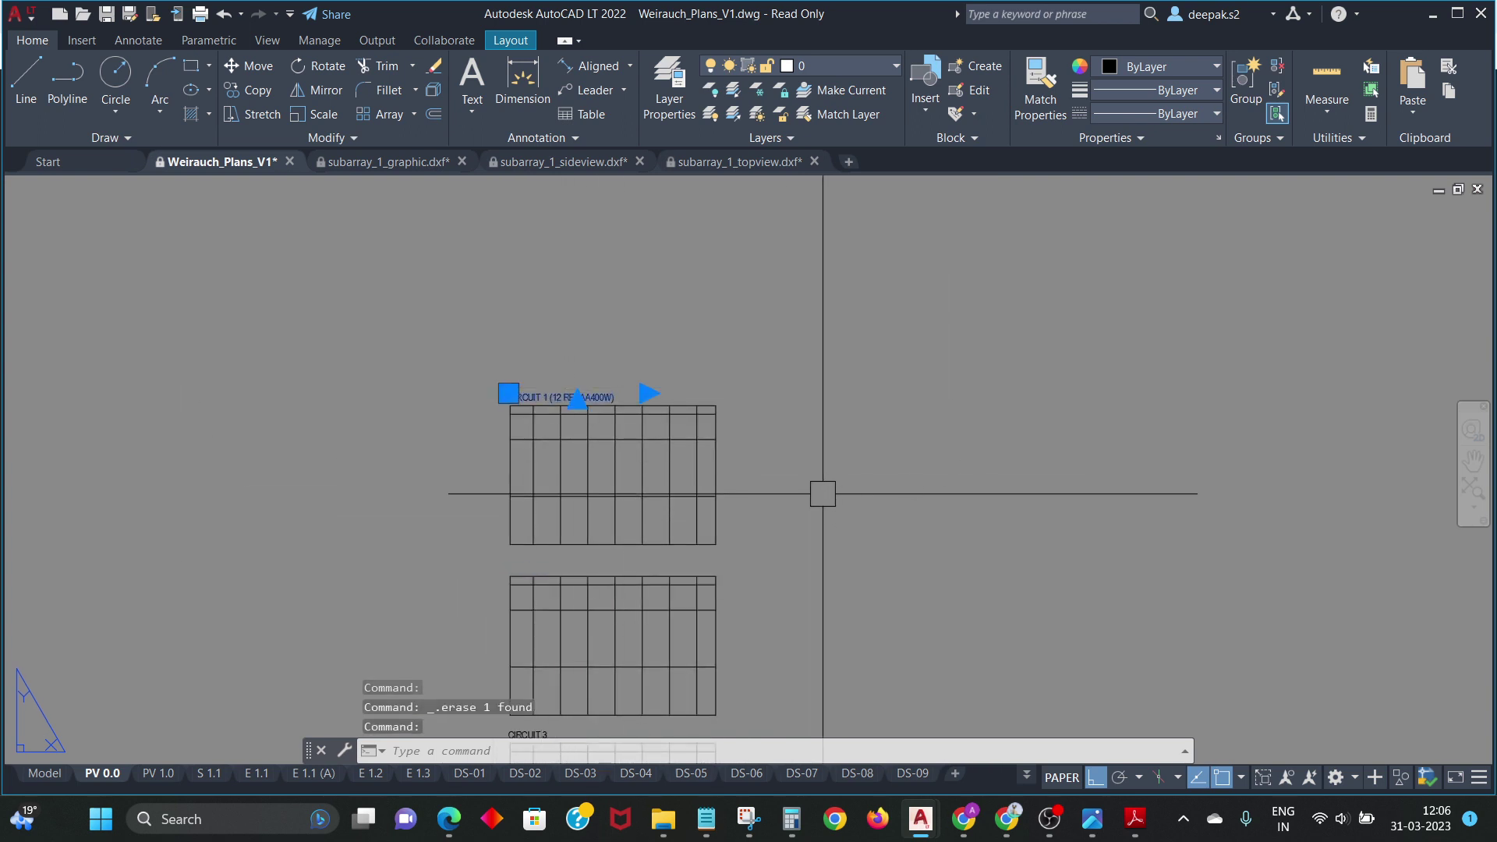
- Copy the CIRCUIT 1 (12 RECAA400W) label above the lower module grids
type("co")
key("Return")
left_click(985, 440)
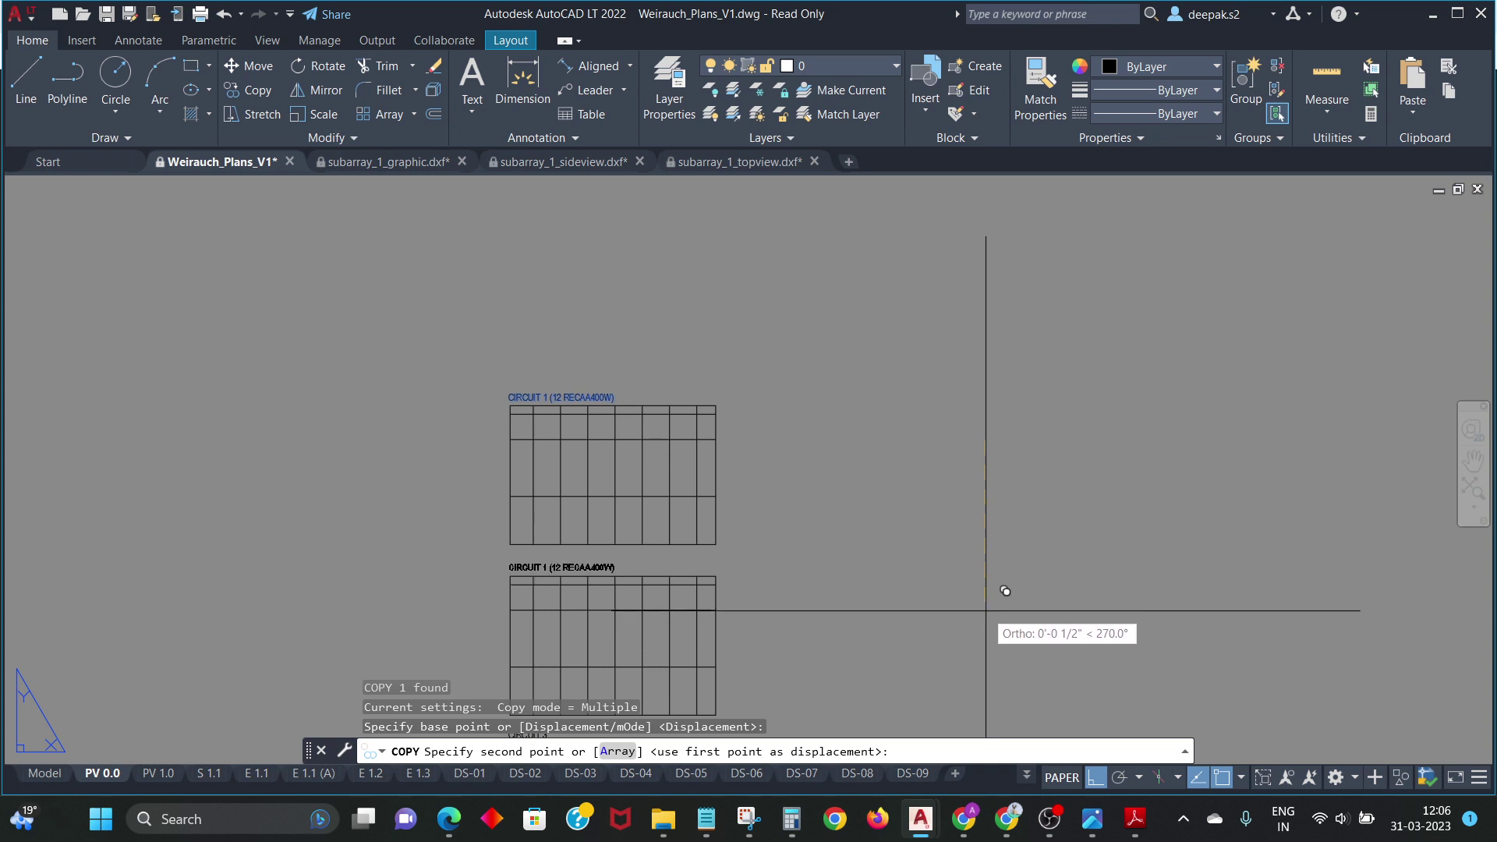
left_click(1006, 591)
middle_click_drag(940, 636, 970, 395)
scroll(950, 478, "up", 2)
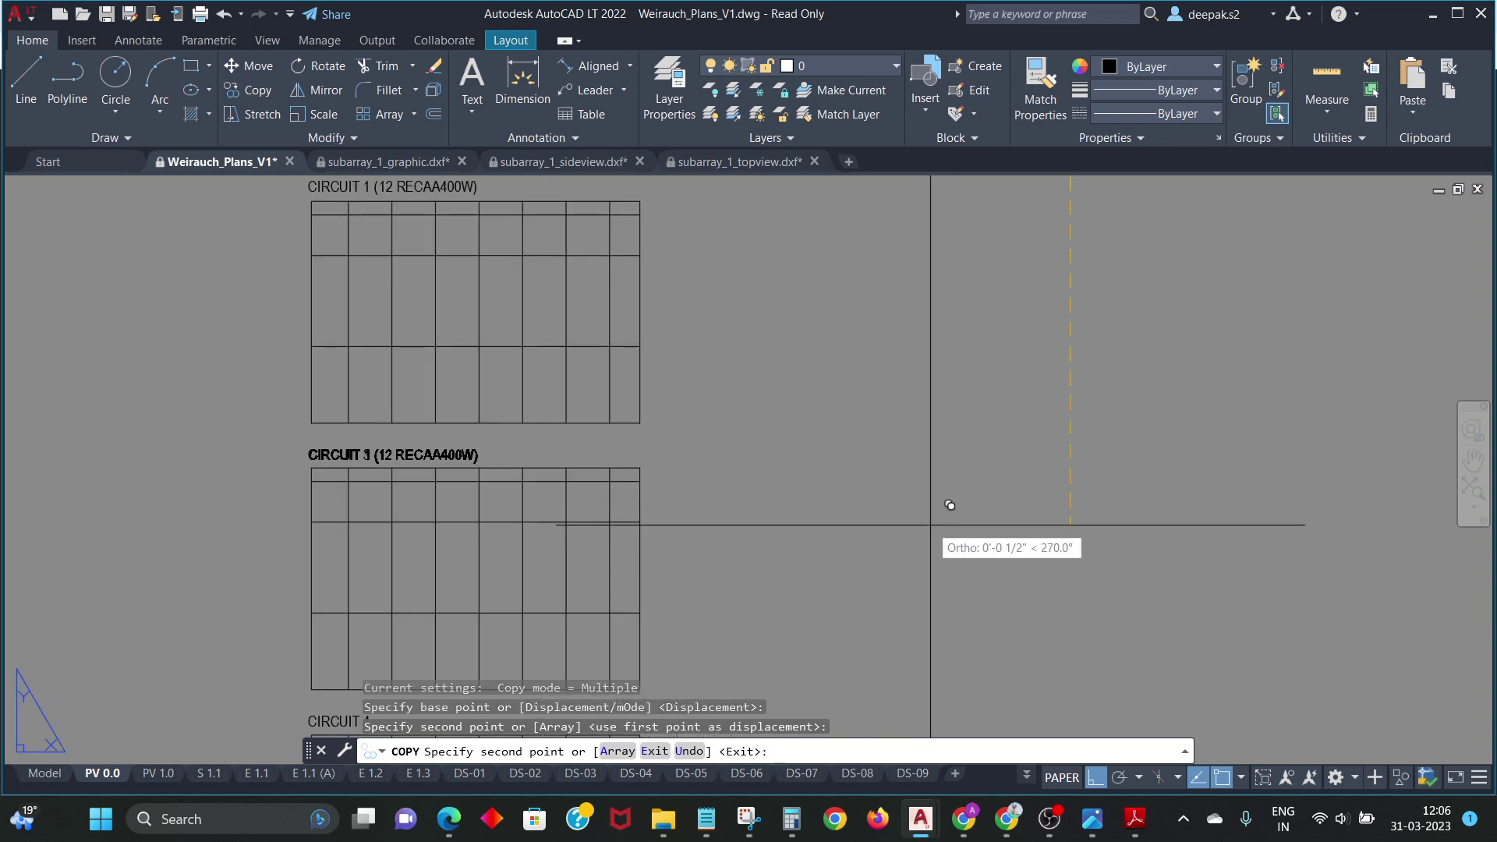
scroll(952, 507, "up", 2)
scroll(946, 500, "down", 4)
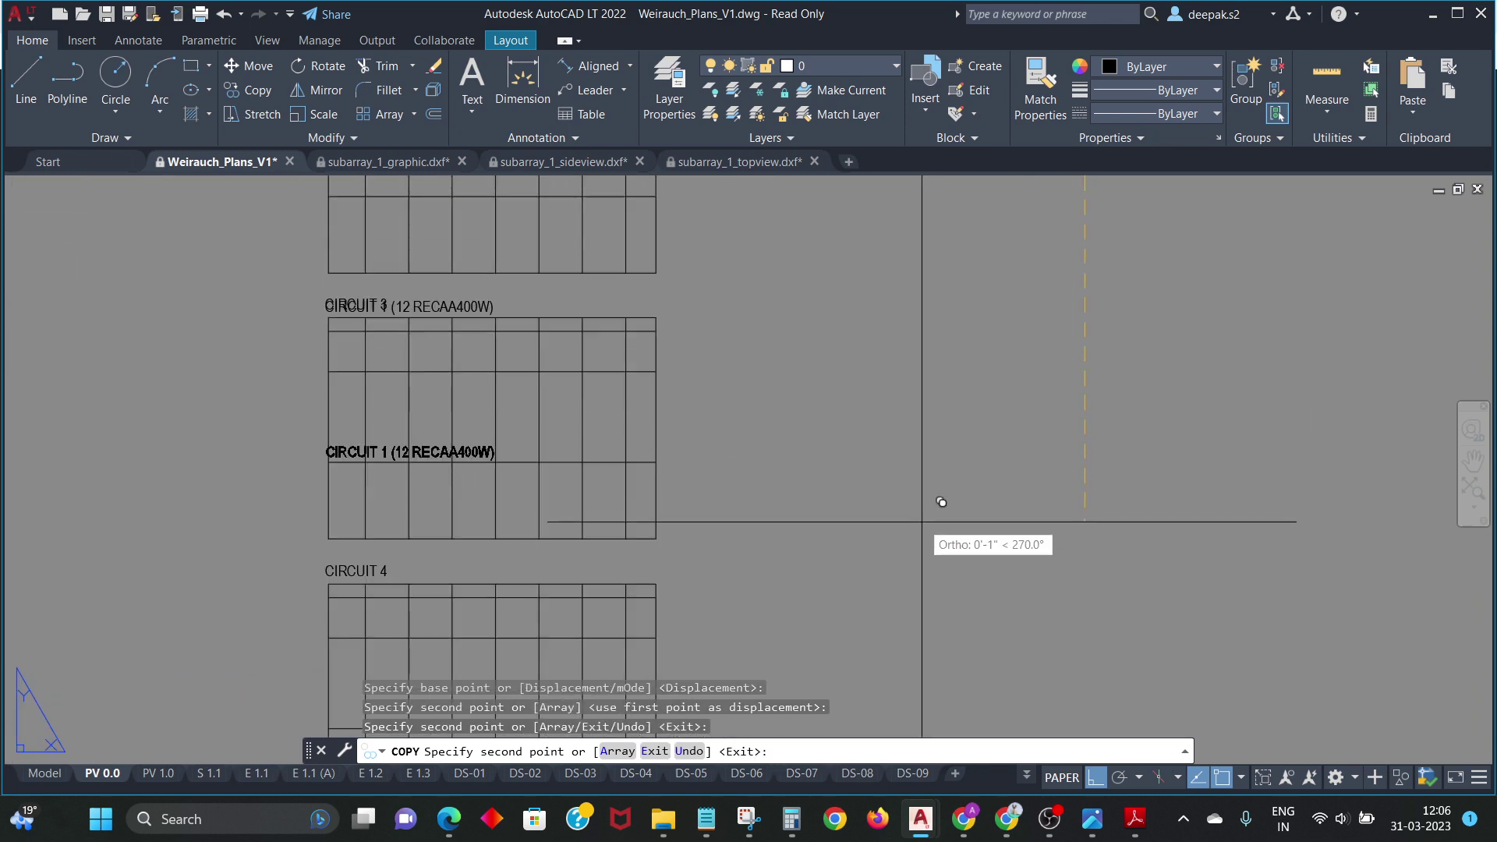
scroll(947, 620, "up", 2)
scroll(434, 568, "up", 3)
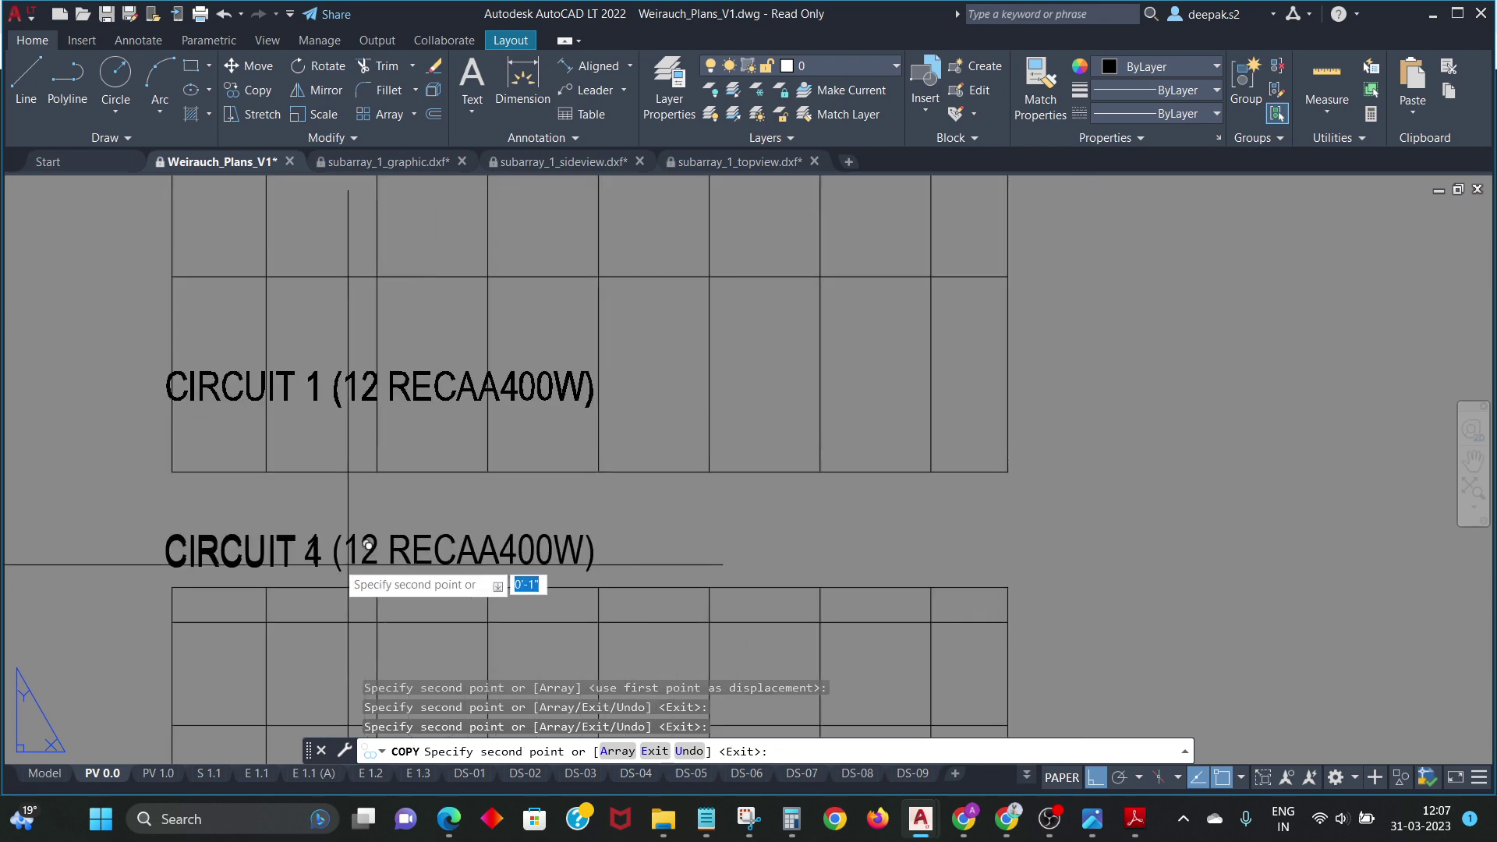
scroll(351, 584, "up", 3)
key("Escape")
- Change the CIRCUIT 4 label's module count from 12 to 11
left_click(288, 559)
scroll(350, 546, "down", 3)
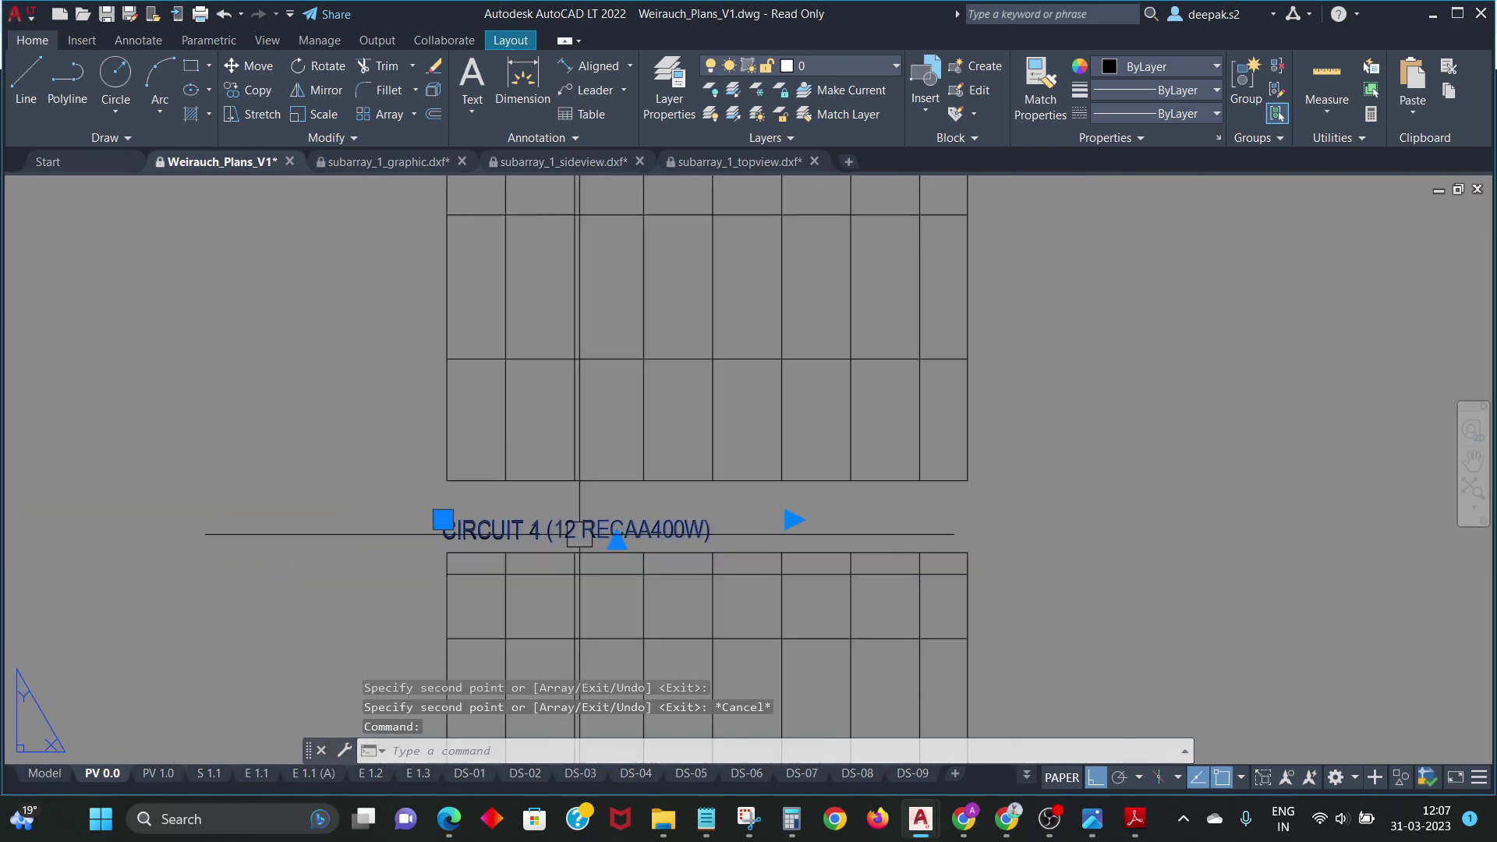
scroll(351, 546, "up", 3)
key("Escape")
double_click(534, 522)
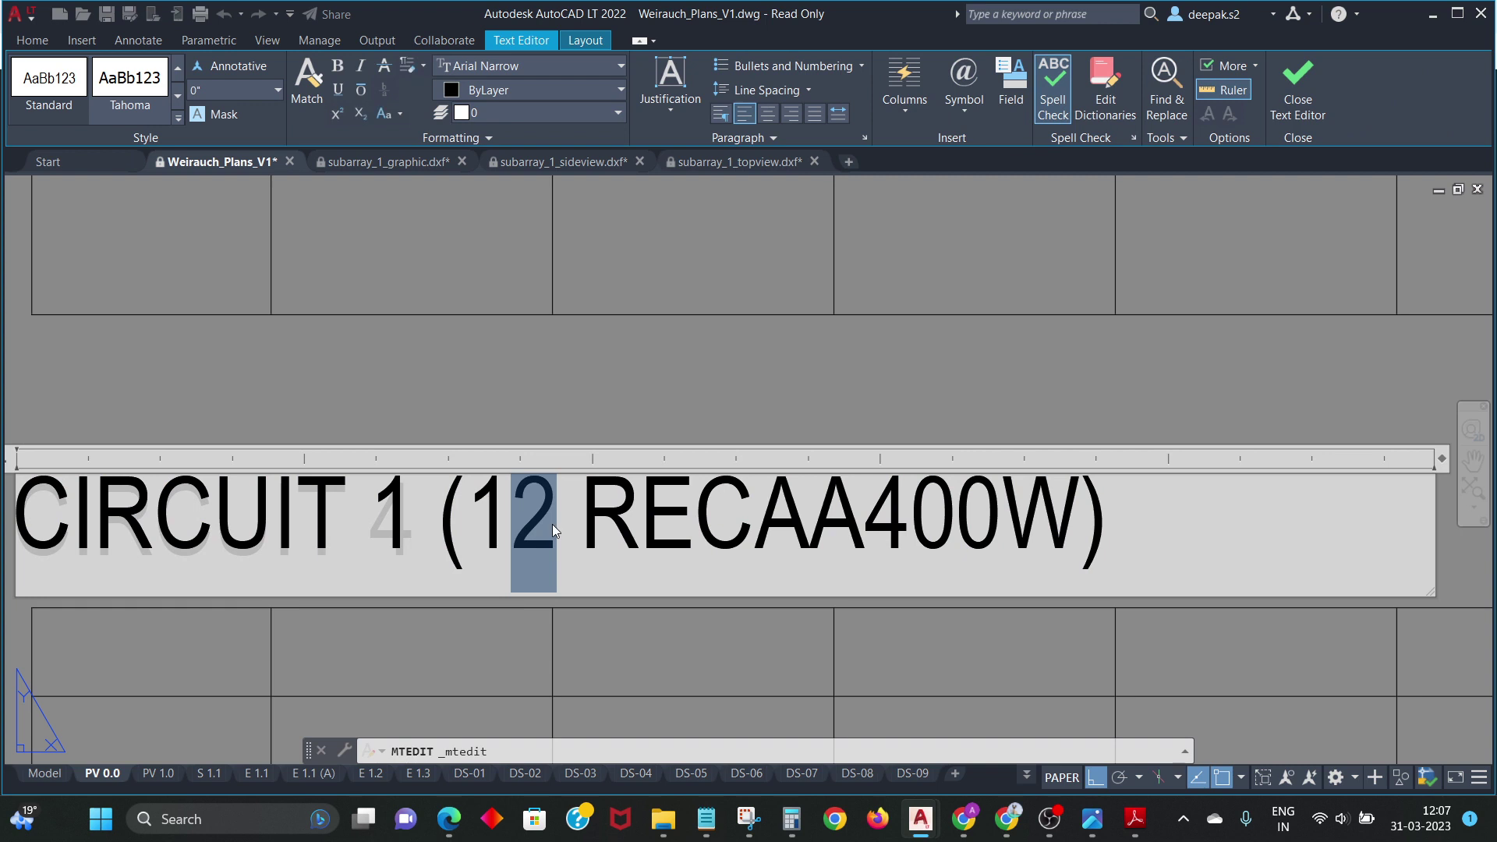
type("1")
left_click(610, 423)
scroll(533, 393, "down", 5)
scroll(533, 393, "up", 2)
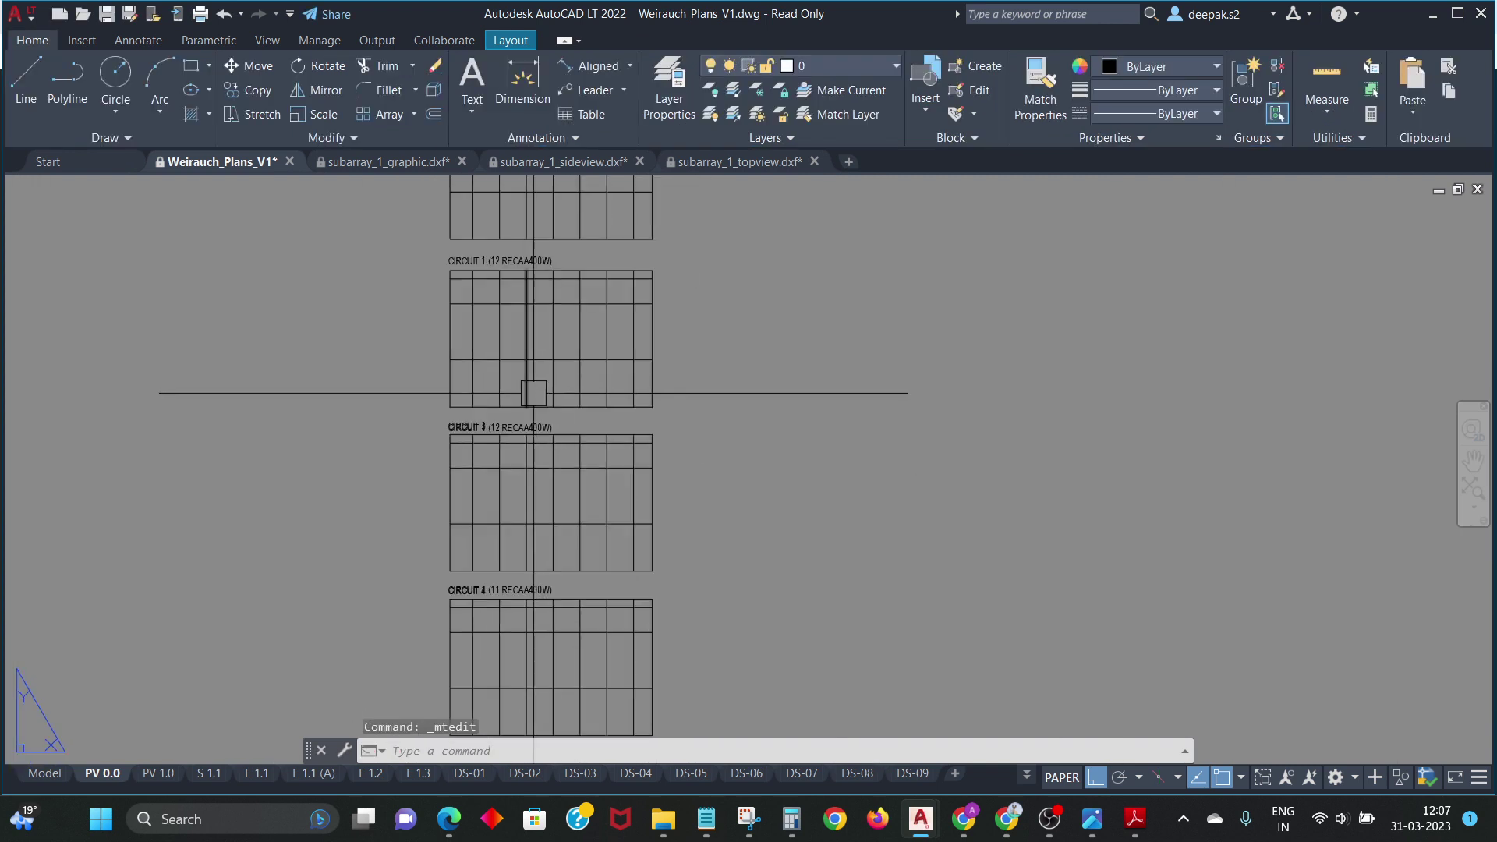
- Pan and zoom to review all four labelled circuit grids
middle_click_drag(534, 393, 468, 478)
scroll(468, 478, "down", 2)
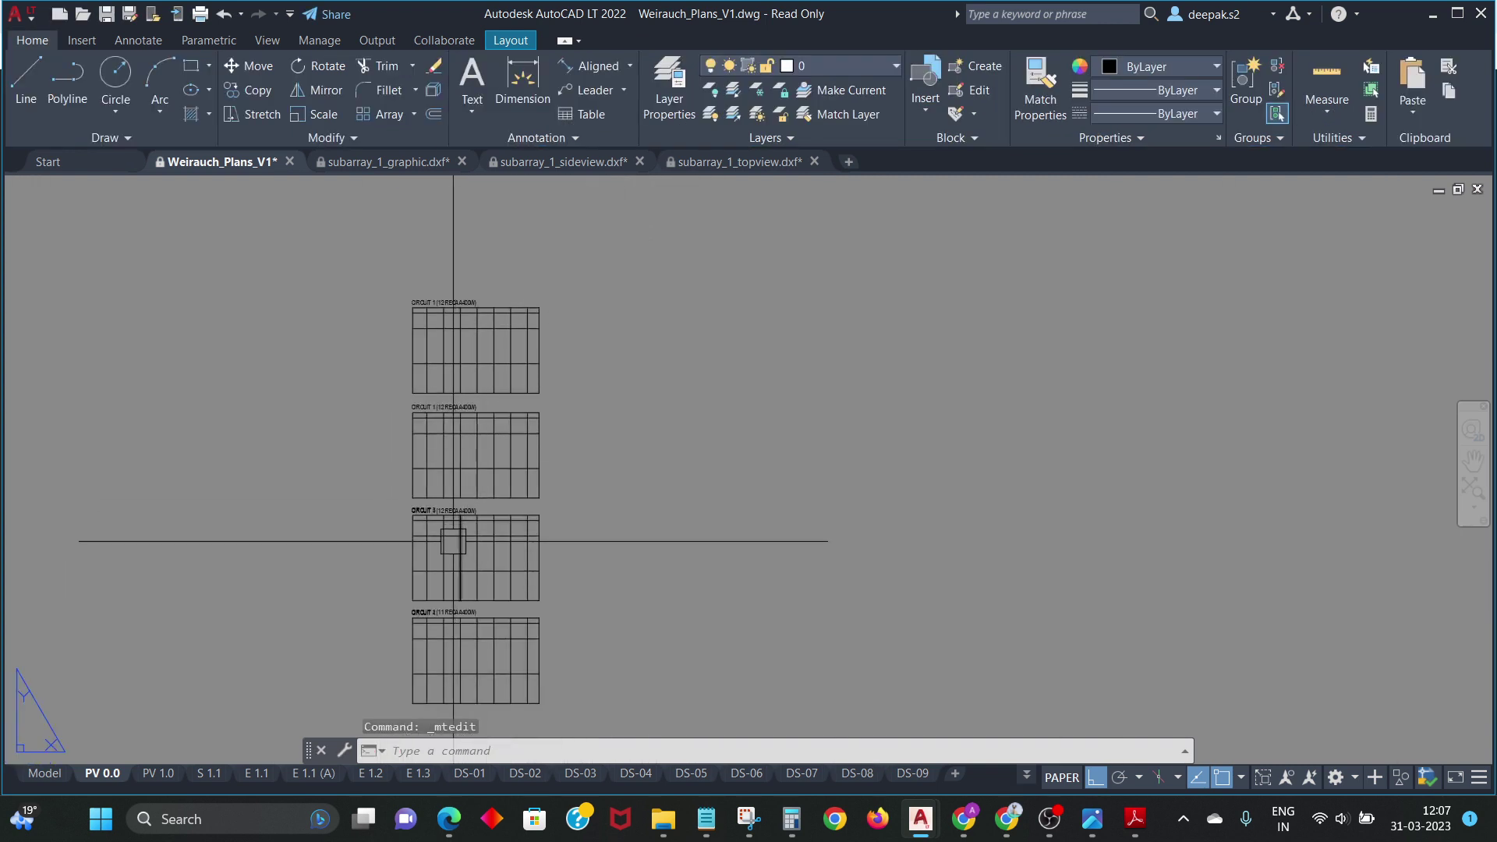
scroll(480, 630, "up", 6)
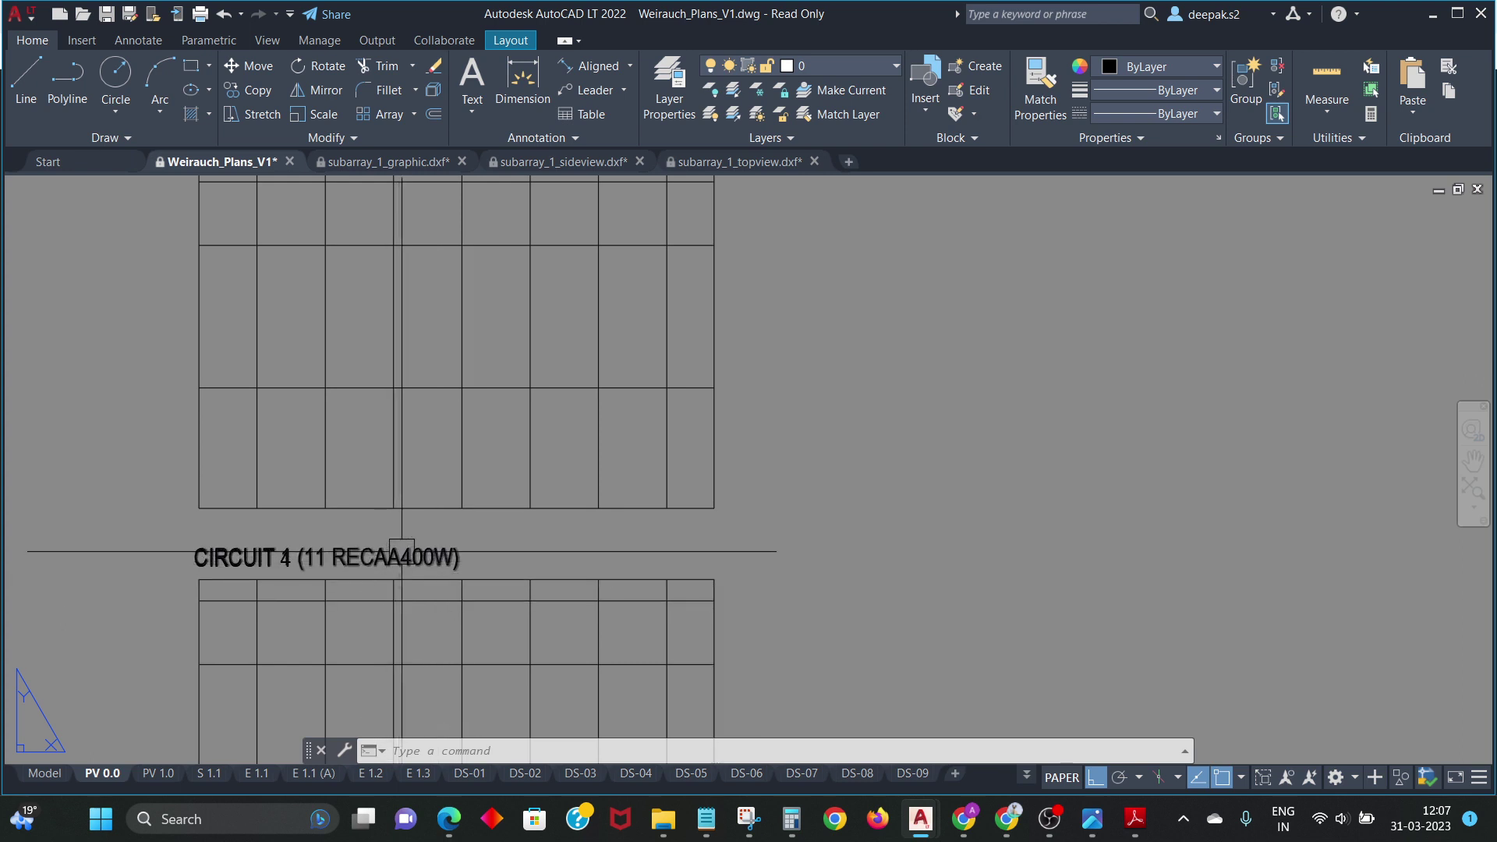
scroll(685, 518, "down", 4)
middle_click_drag(685, 518, 538, 501)
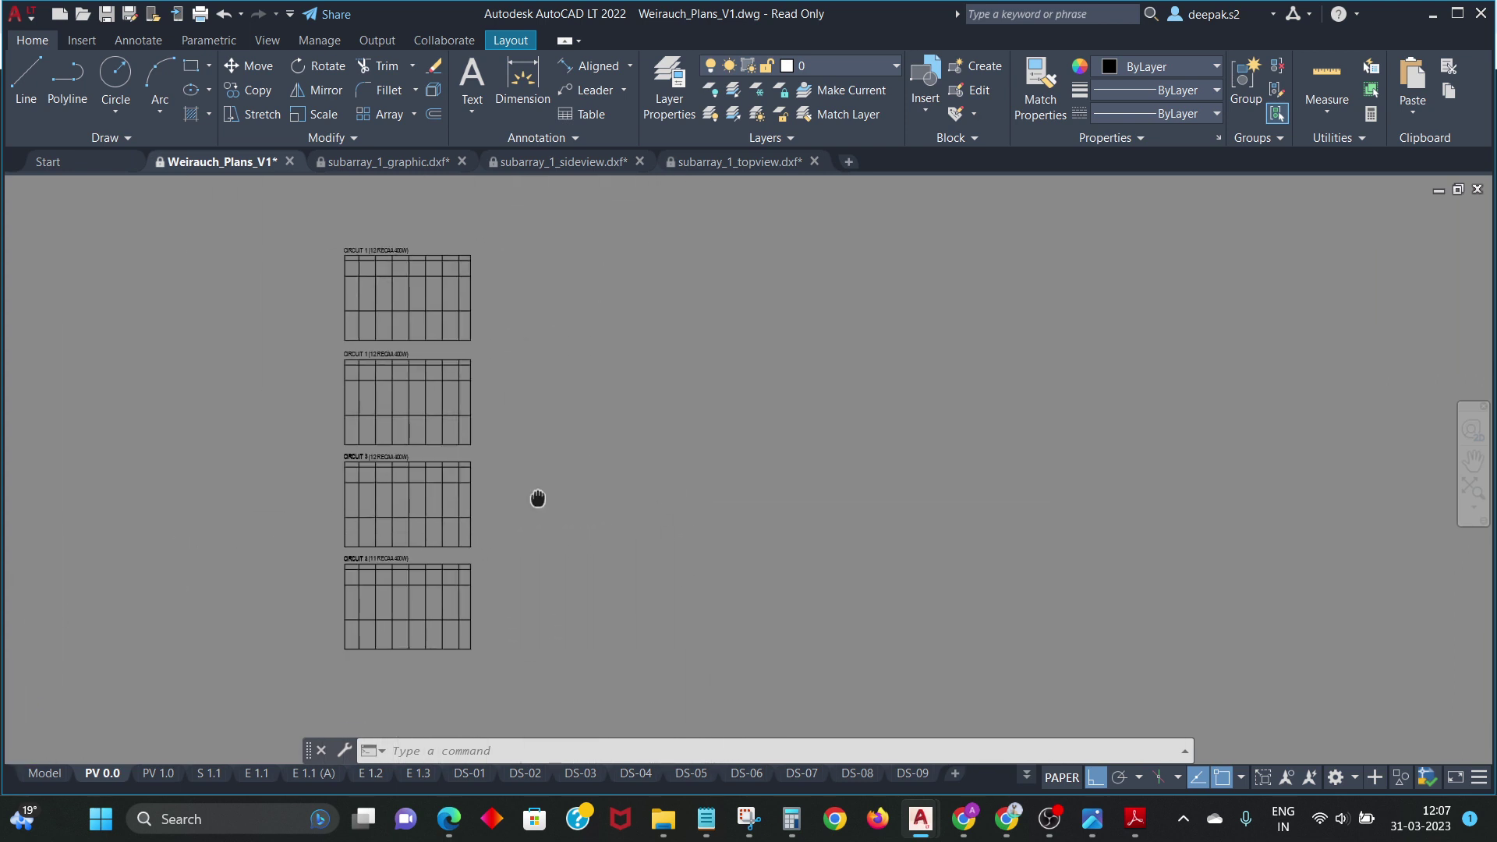
scroll(456, 236, "up", 2)
scroll(528, 351, "up", 3)
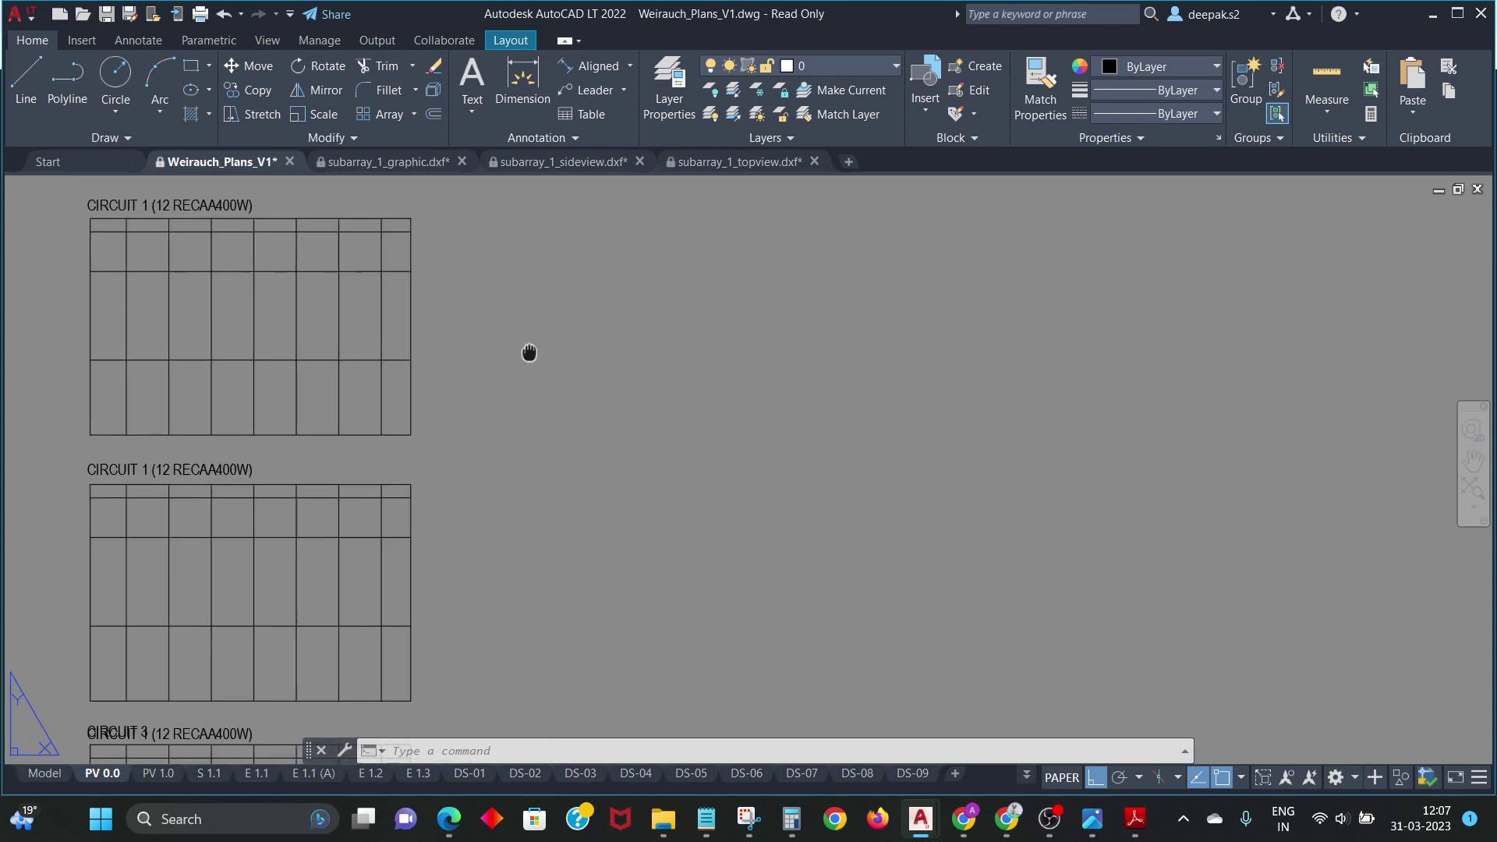
scroll(493, 377, "down", 2)
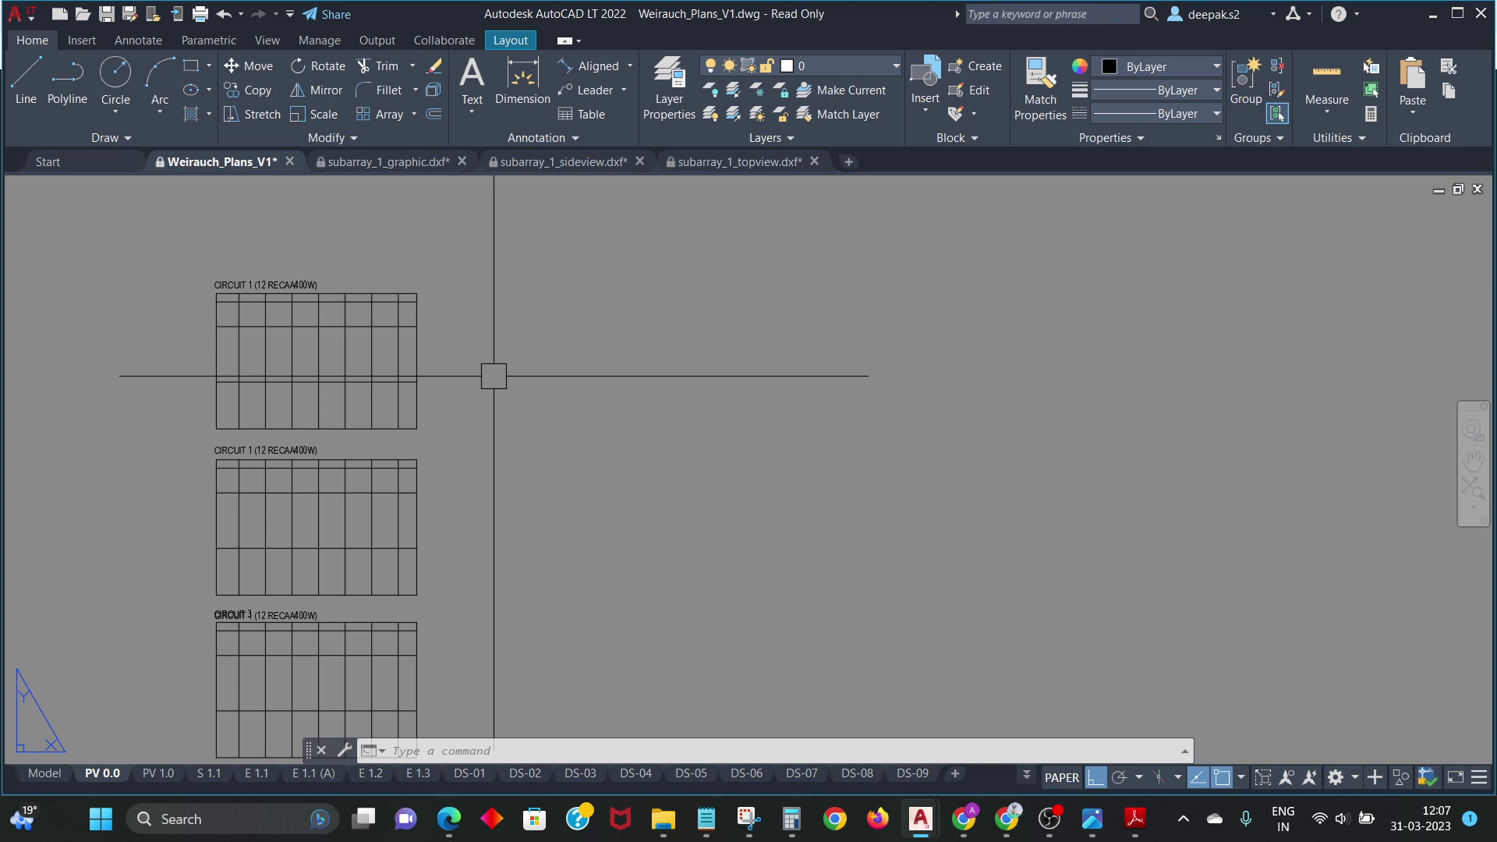
- Check the E 1.1 (A) sheet and model space, then return to the PV 0.0 sheet
left_click(316, 783)
scroll(507, 515, "down", 1)
scroll(504, 519, "down", 3)
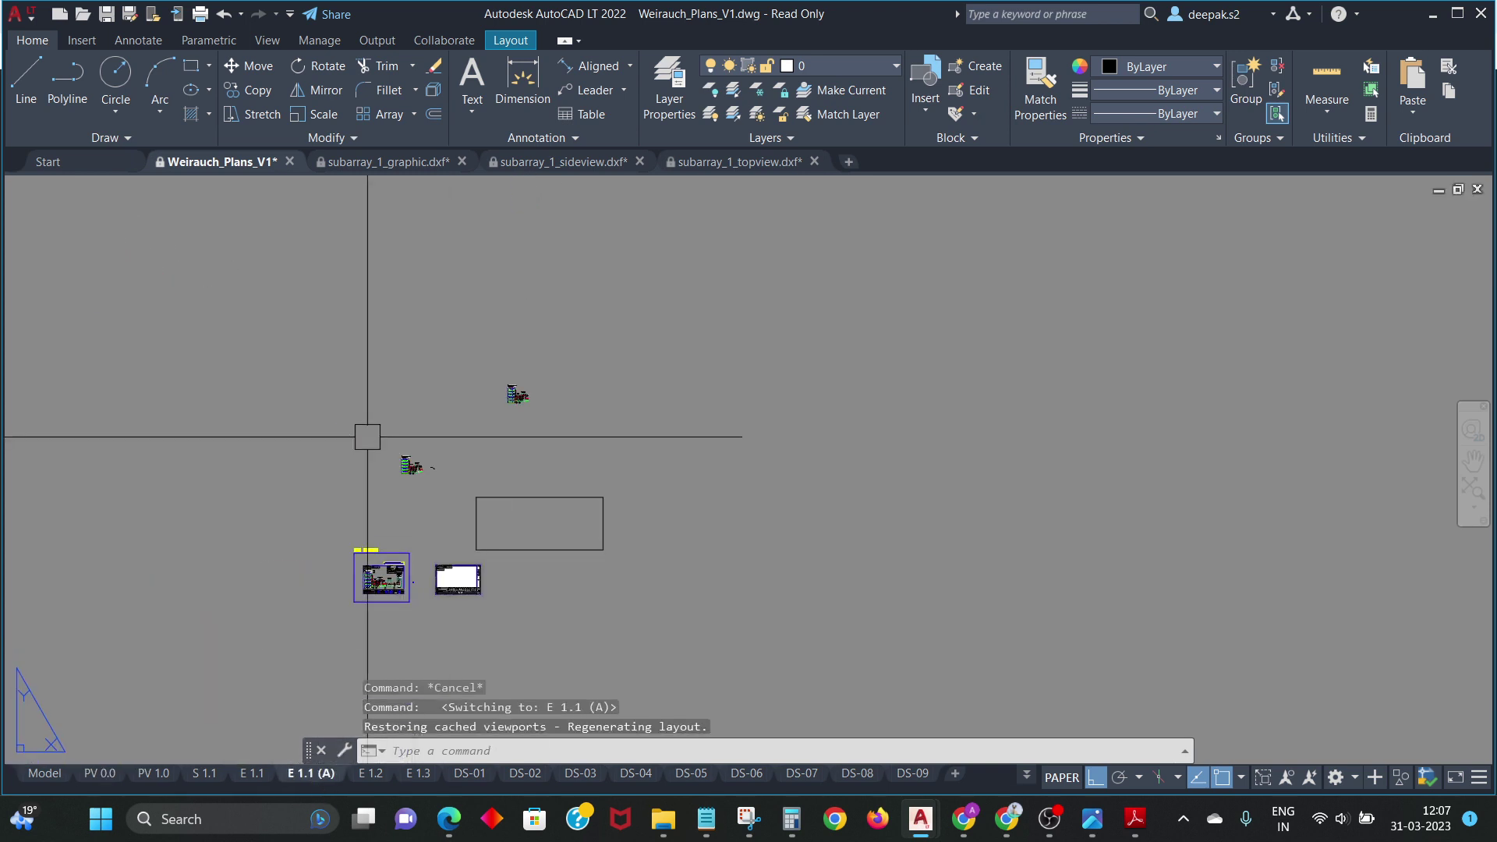
scroll(398, 452, "up", 4)
scroll(659, 502, "up", 3)
scroll(468, 436, "up", 3)
scroll(271, 379, "up", 3)
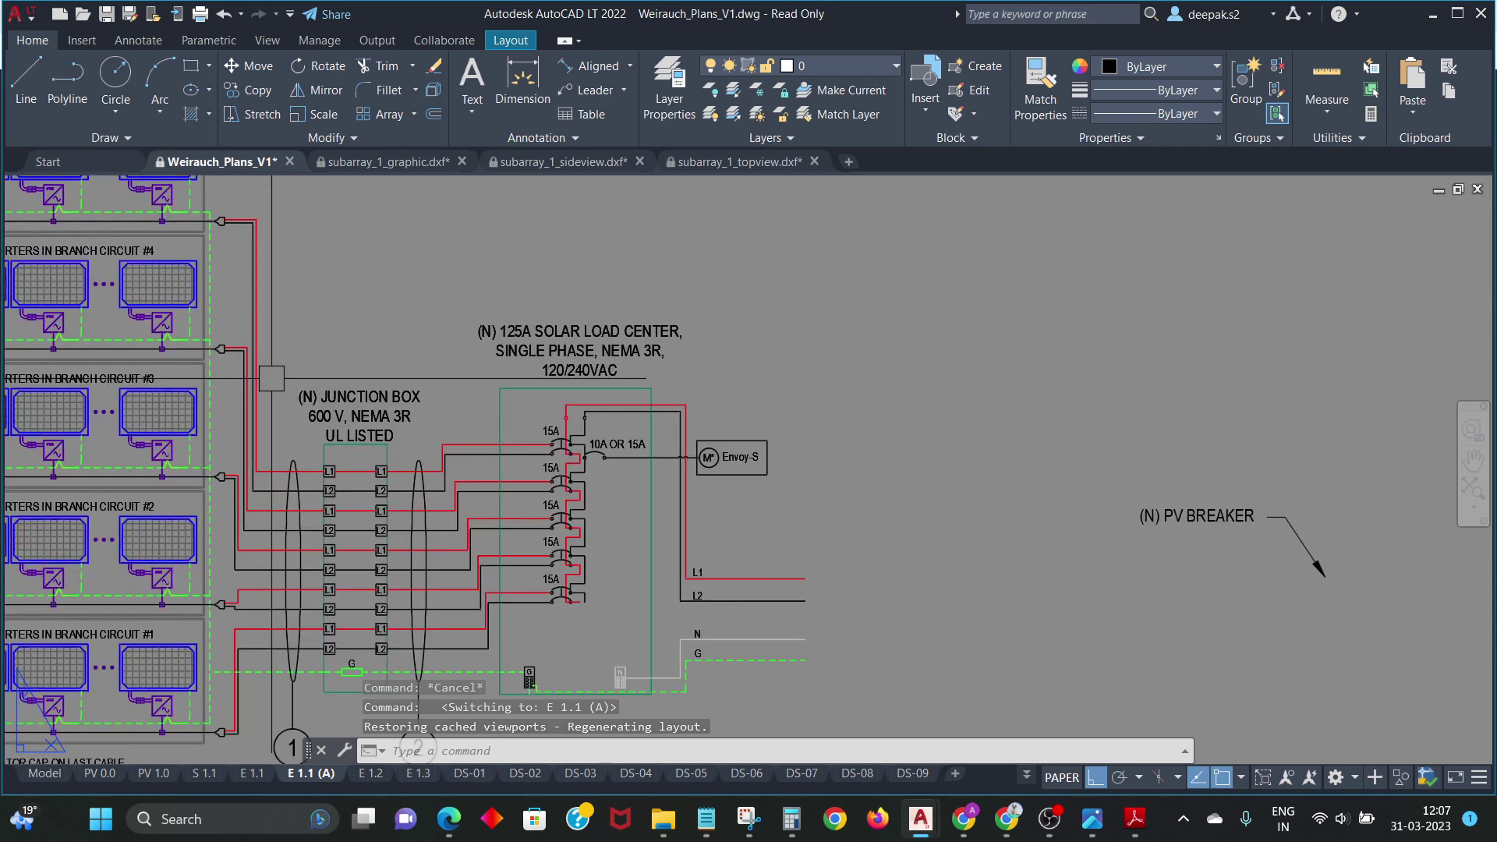
scroll(348, 480, "down", 5)
left_click(44, 780)
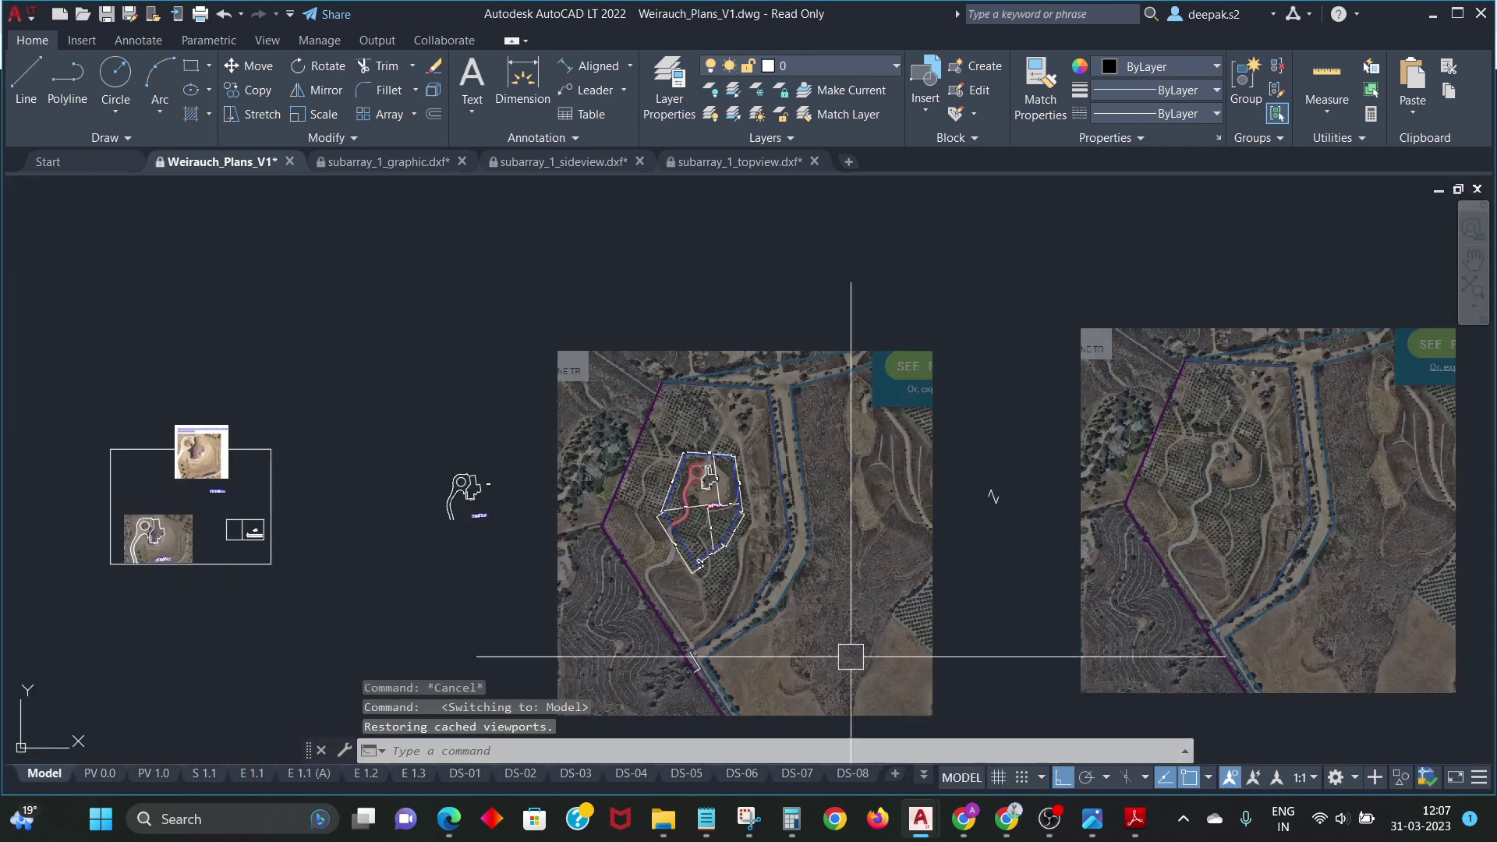
left_click(90, 778)
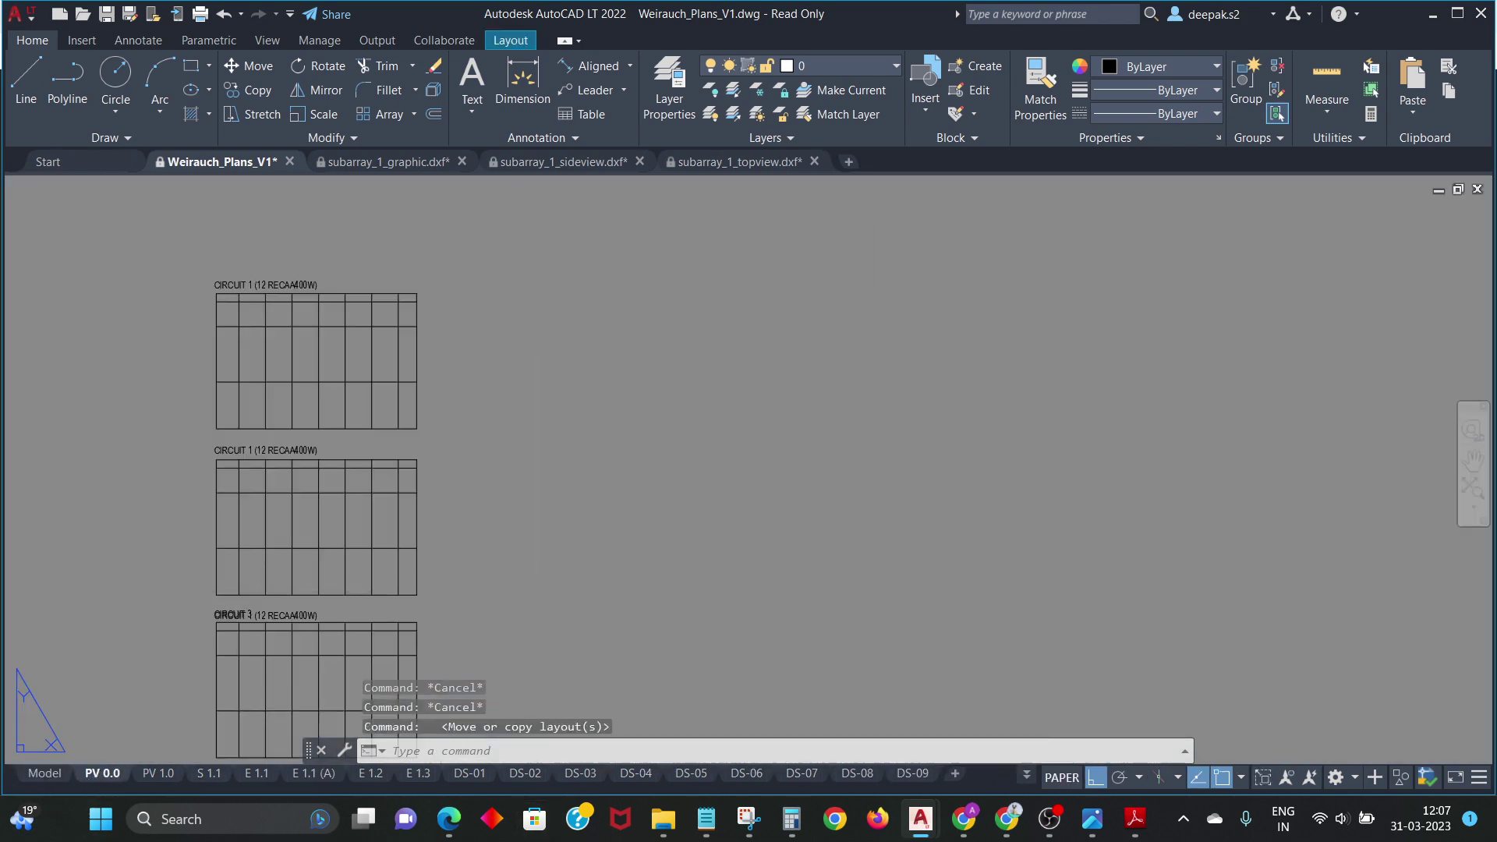
middle_click_drag(507, 418, 547, 385)
- Draw two horizontal wire lines running right from the first circuit grid's edge
key("l")
key("Return")
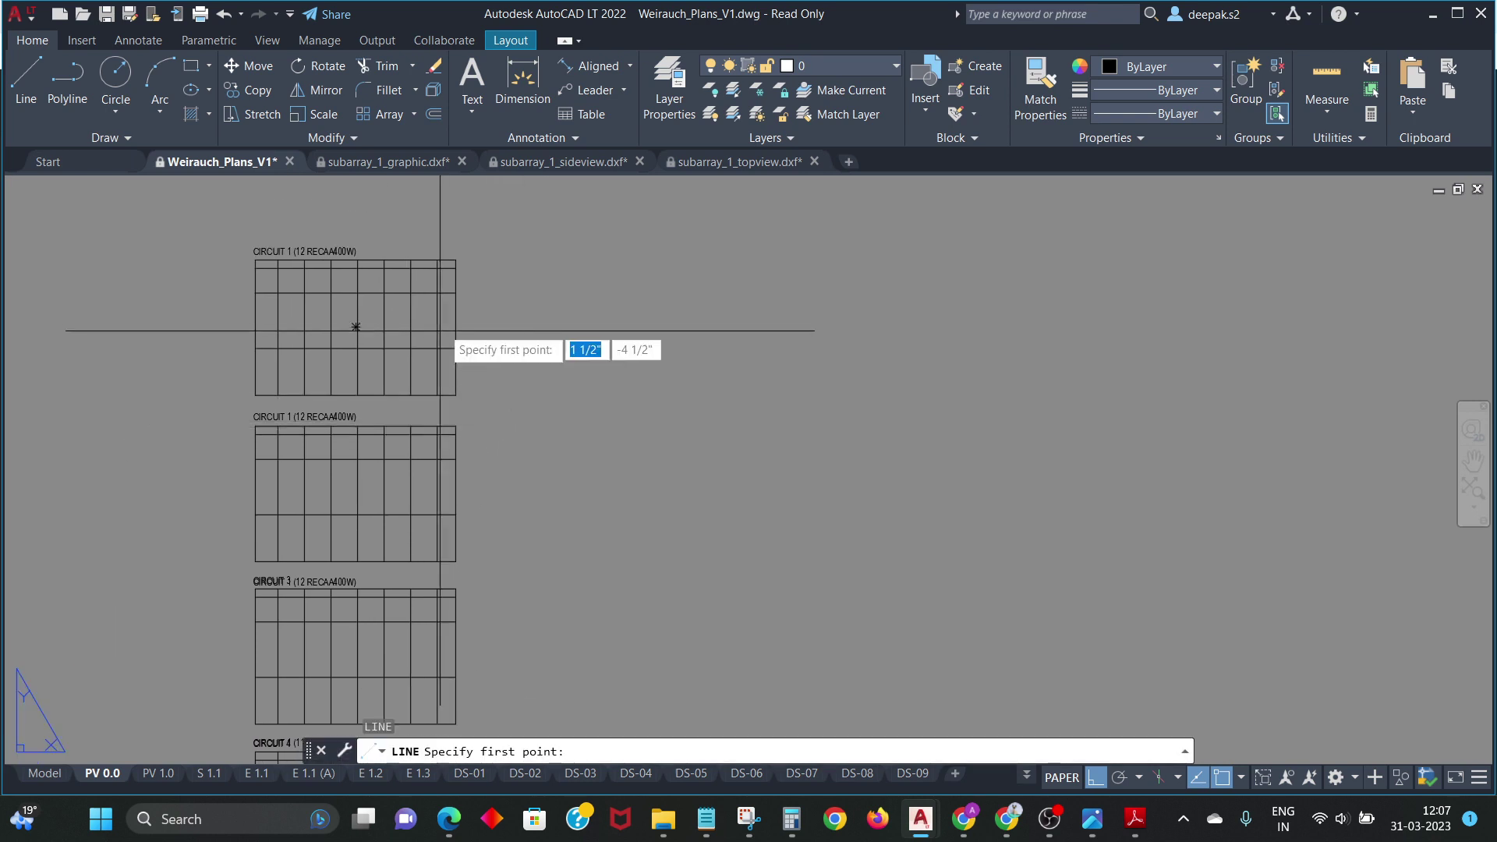
scroll(207, 336, "up", 4)
left_click(463, 284)
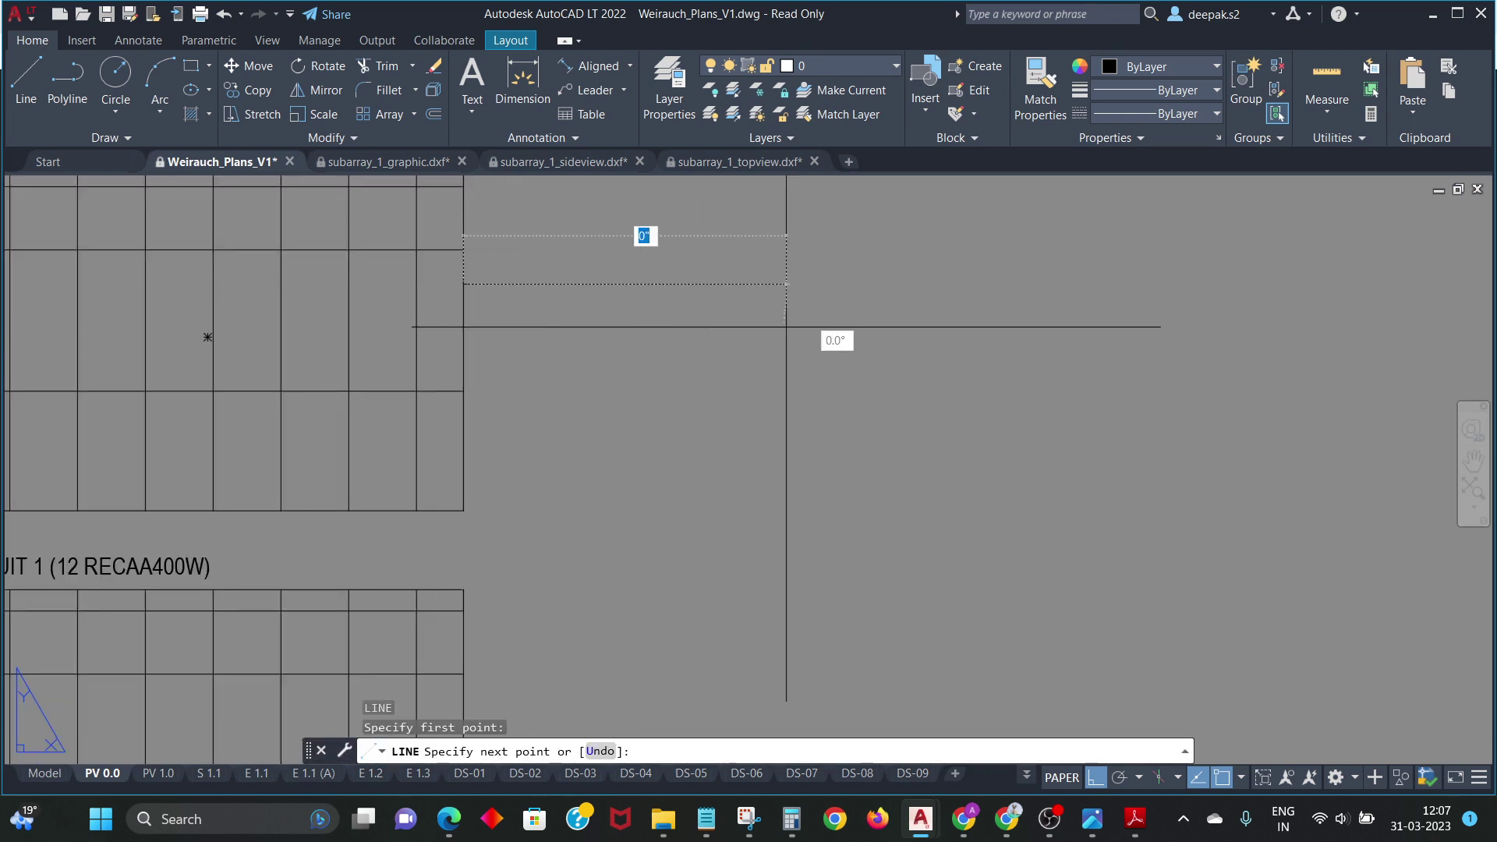
left_click(827, 308)
key("Return")
key("Return")
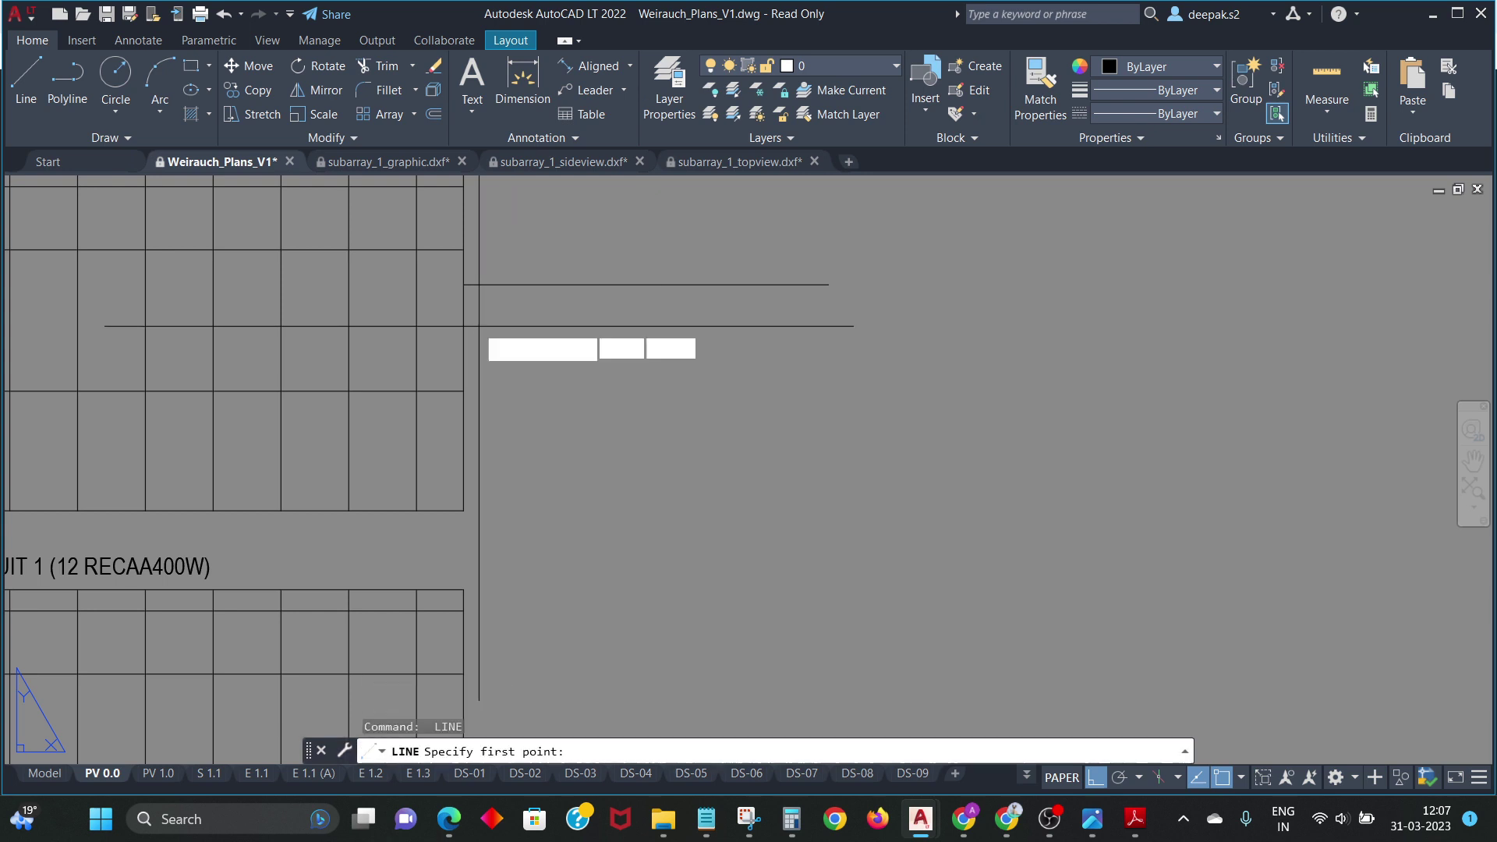
left_click(463, 337)
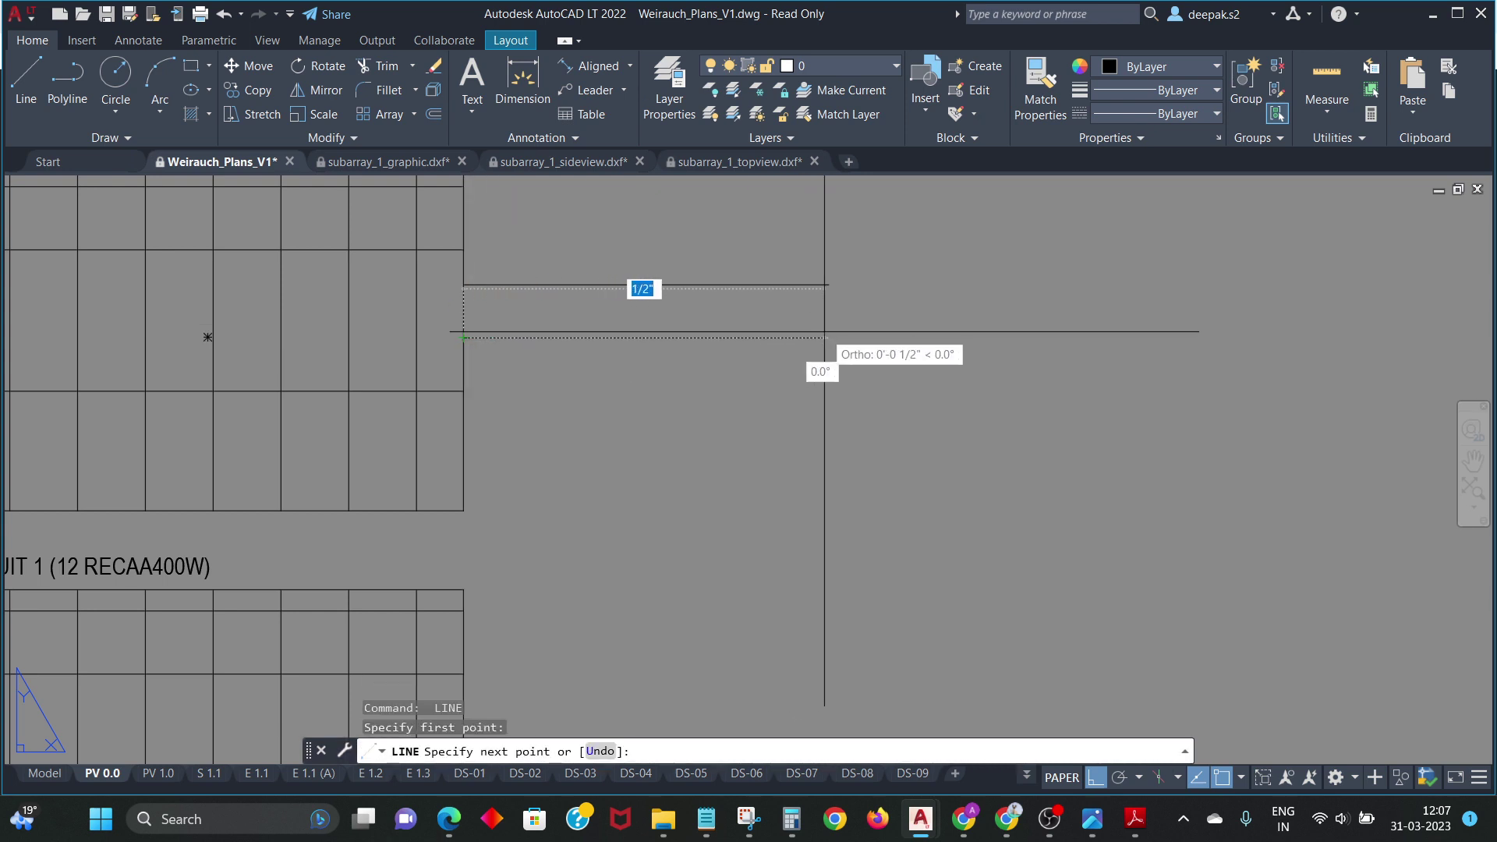
scroll(819, 336, "up", 4)
left_click(838, 341)
key("Return")
- Colour the upper wire line red and the lower wire line black
scroll(690, 355, "down", 5)
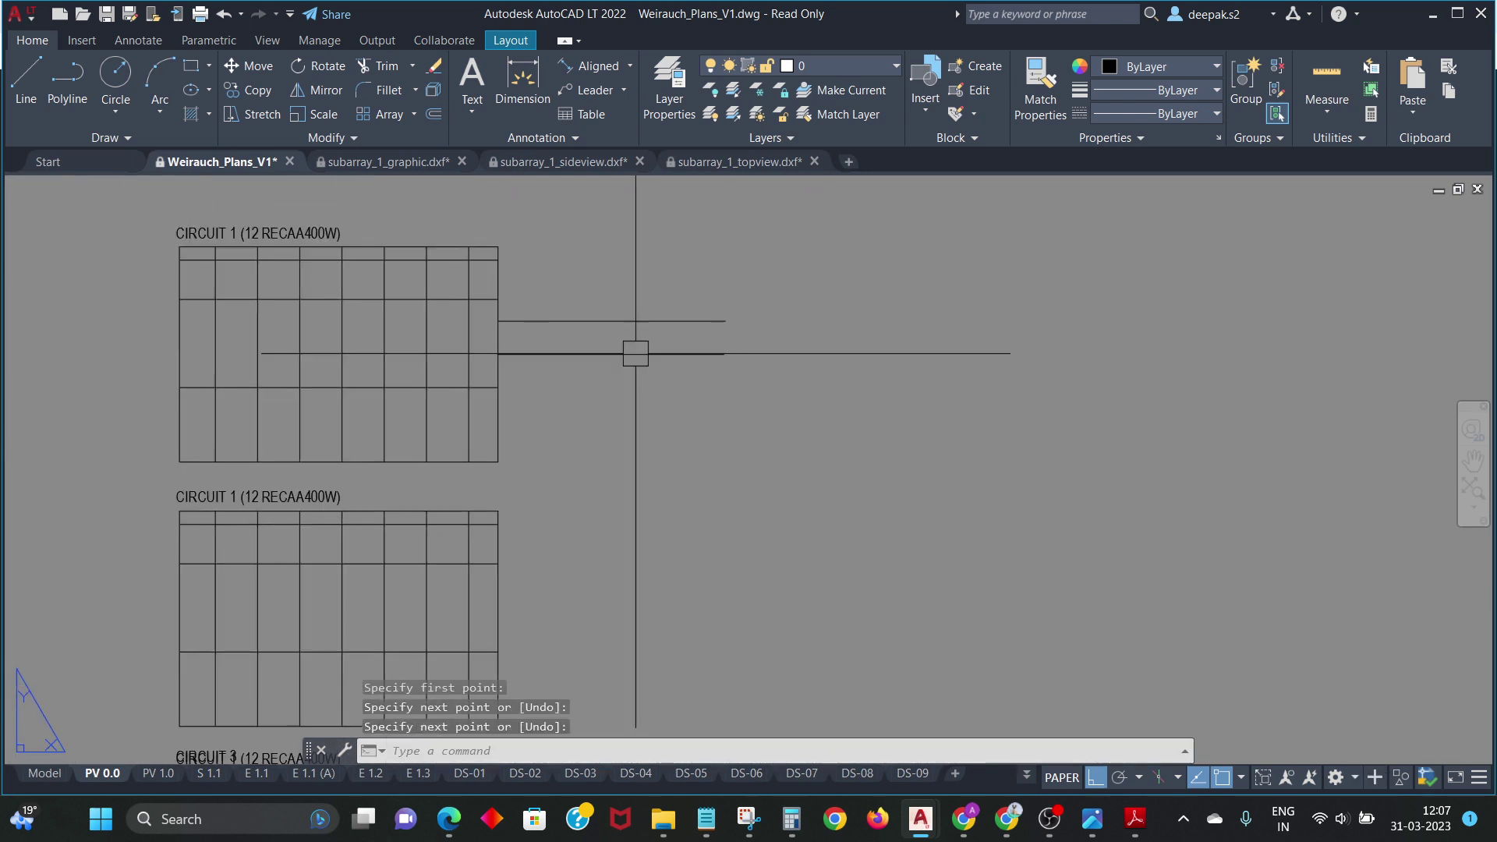
left_click(612, 321)
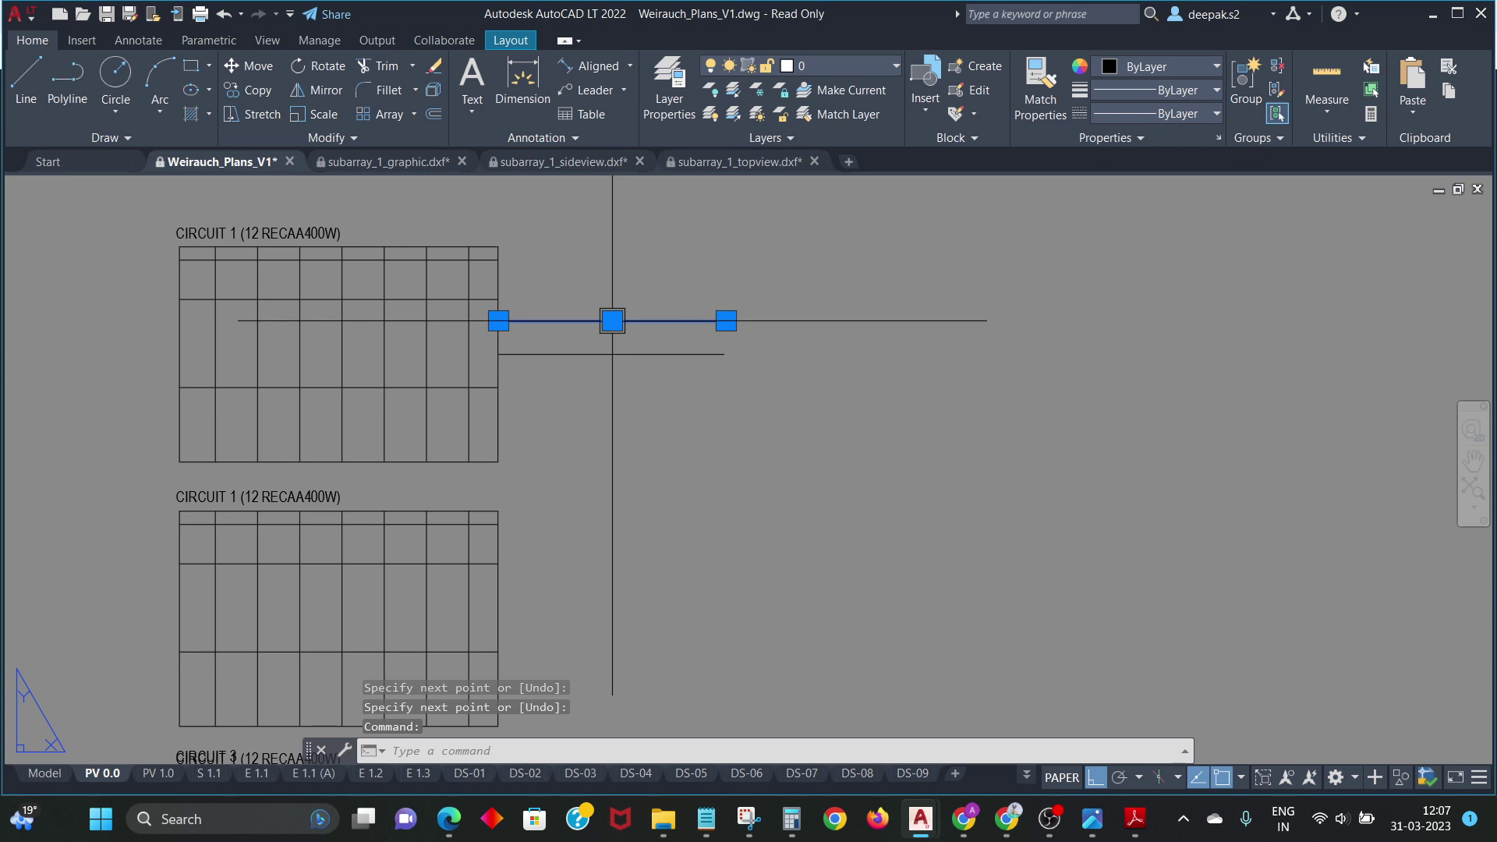
left_click(864, 73)
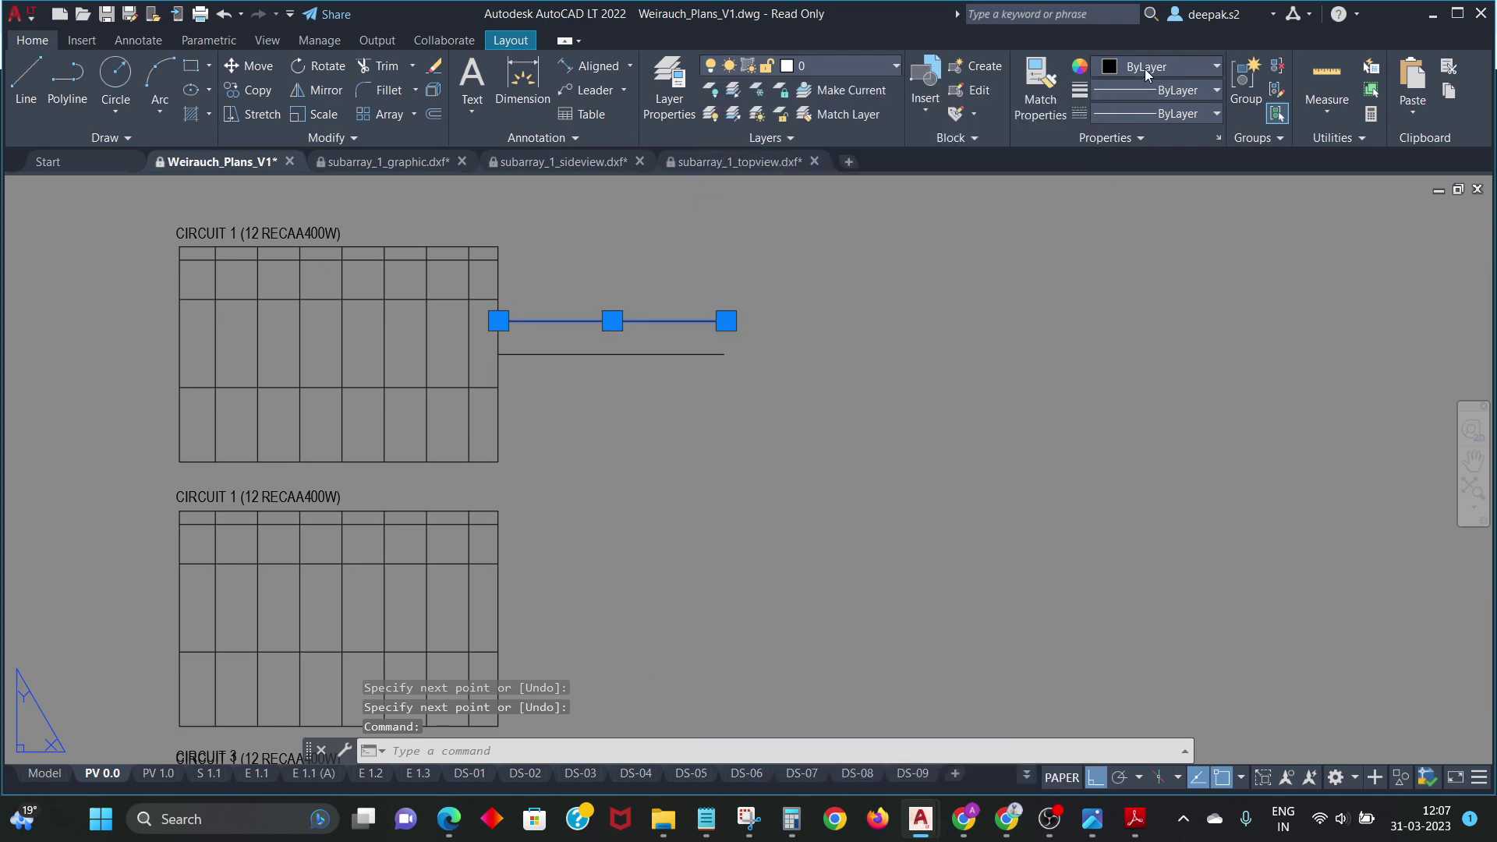
left_click(1146, 74)
left_click(1162, 186)
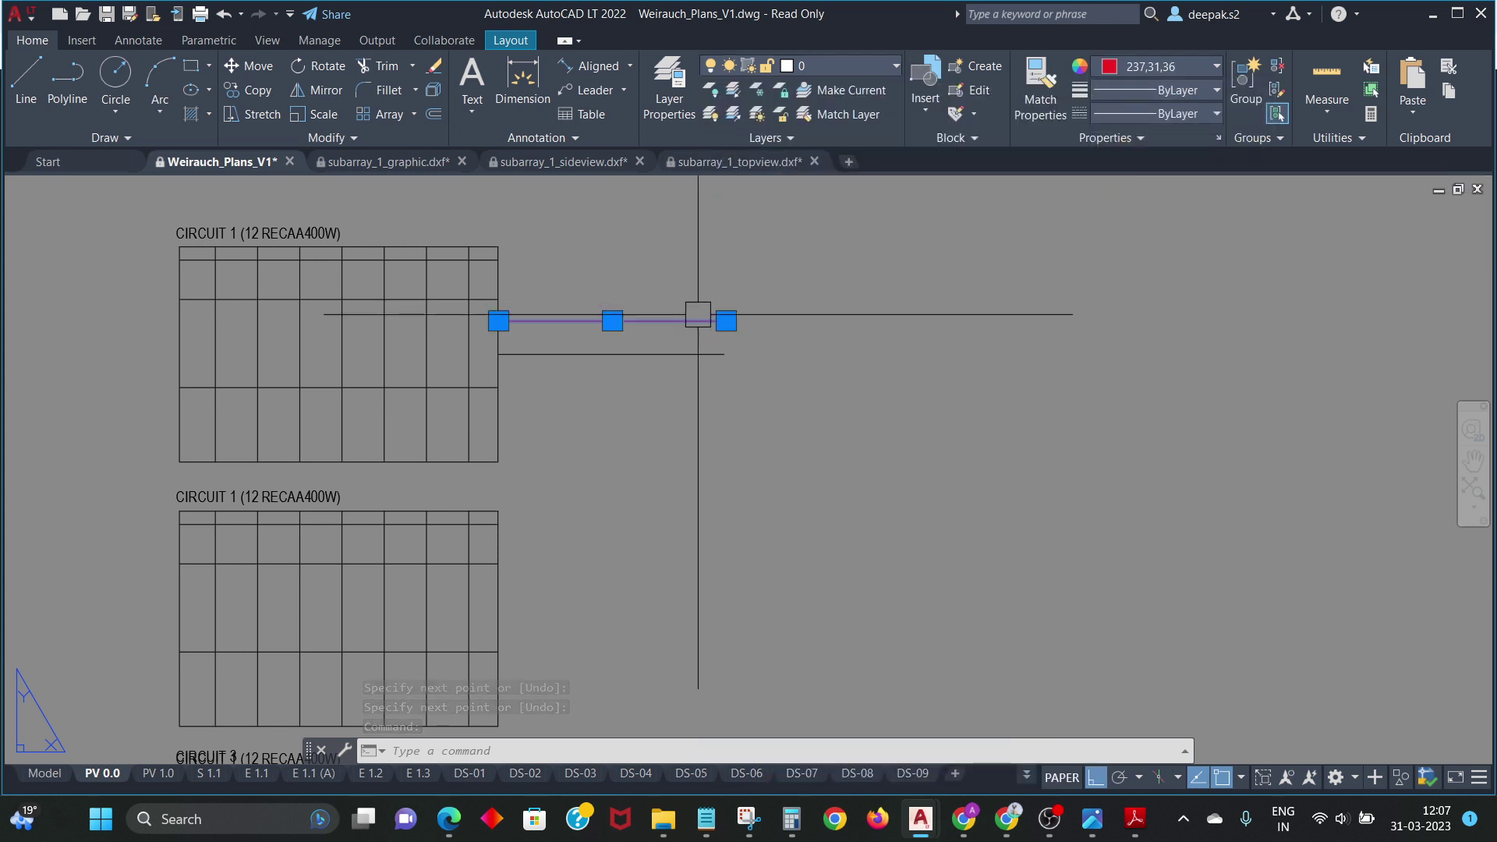
key("Escape")
left_click(645, 357)
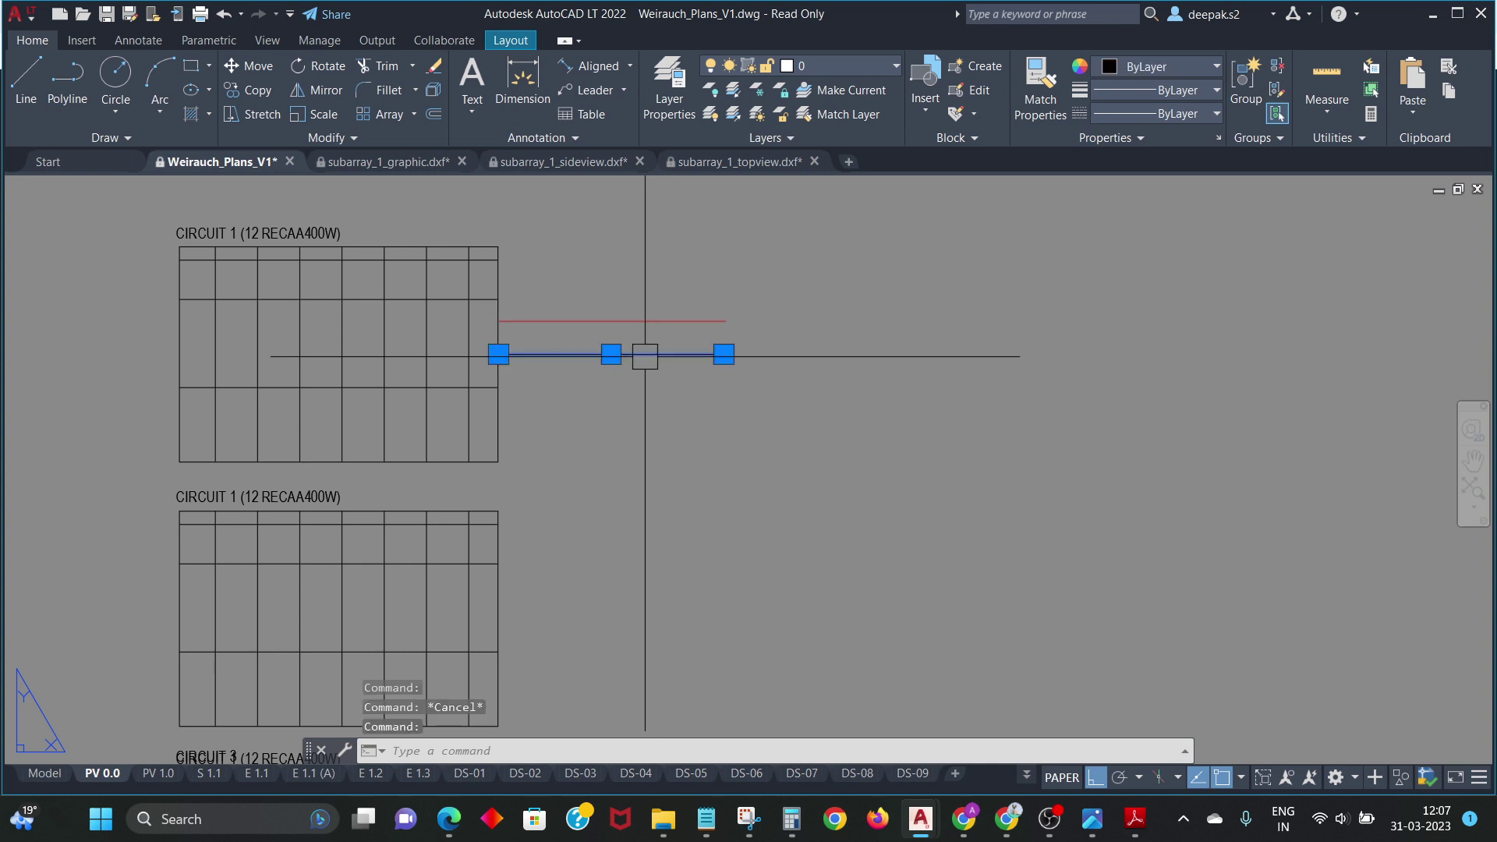
left_click(1169, 70)
left_click(1106, 147)
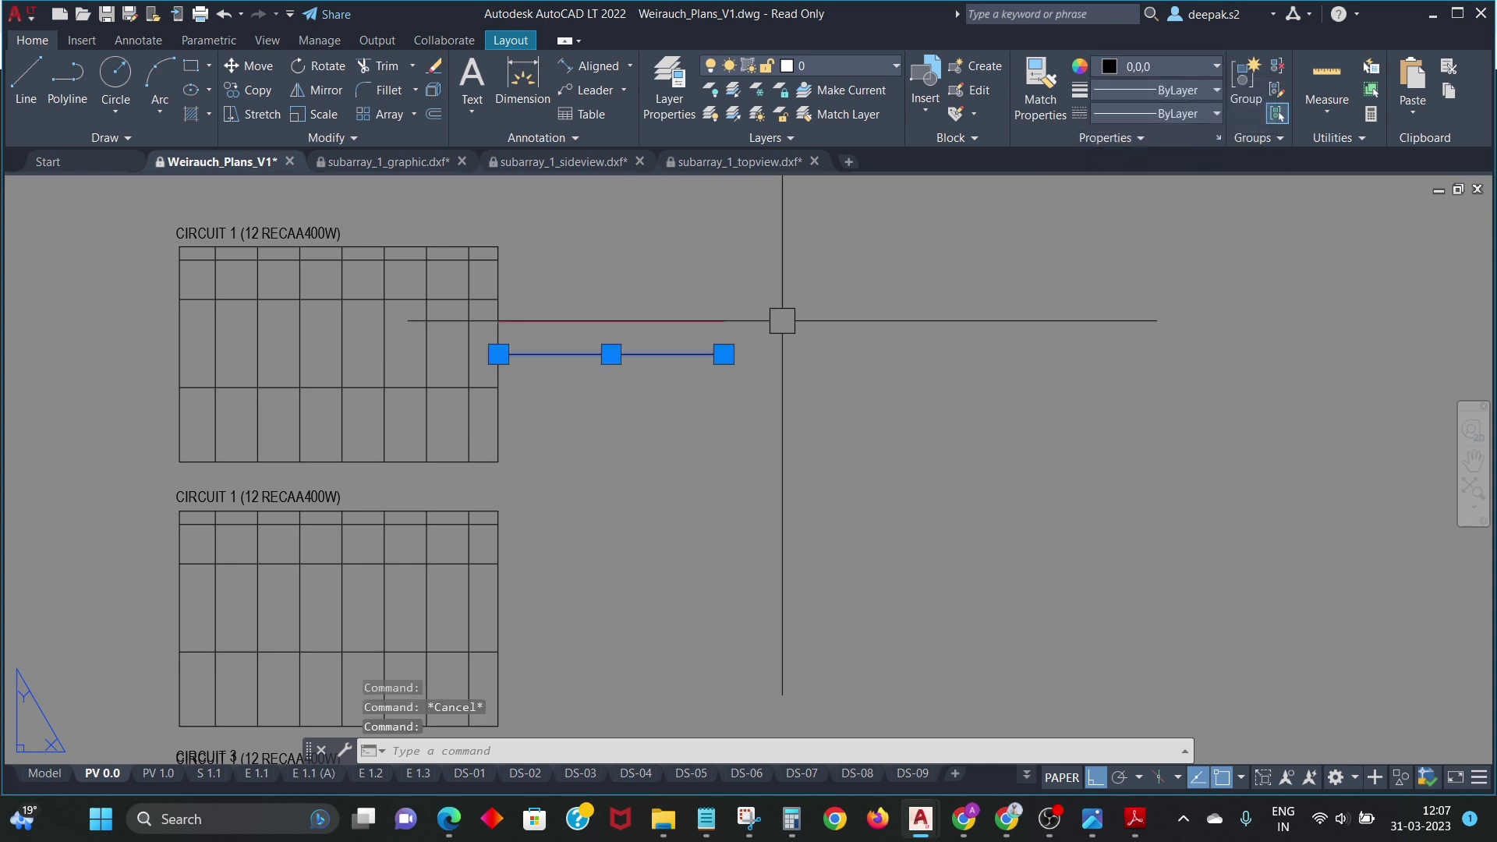
key("Escape")
- Copy the red/black wire pair to the second, third and fourth circuit arrays
middle_click_drag(602, 356, 539, 328)
scroll(539, 329, "up", 2)
type("Co")
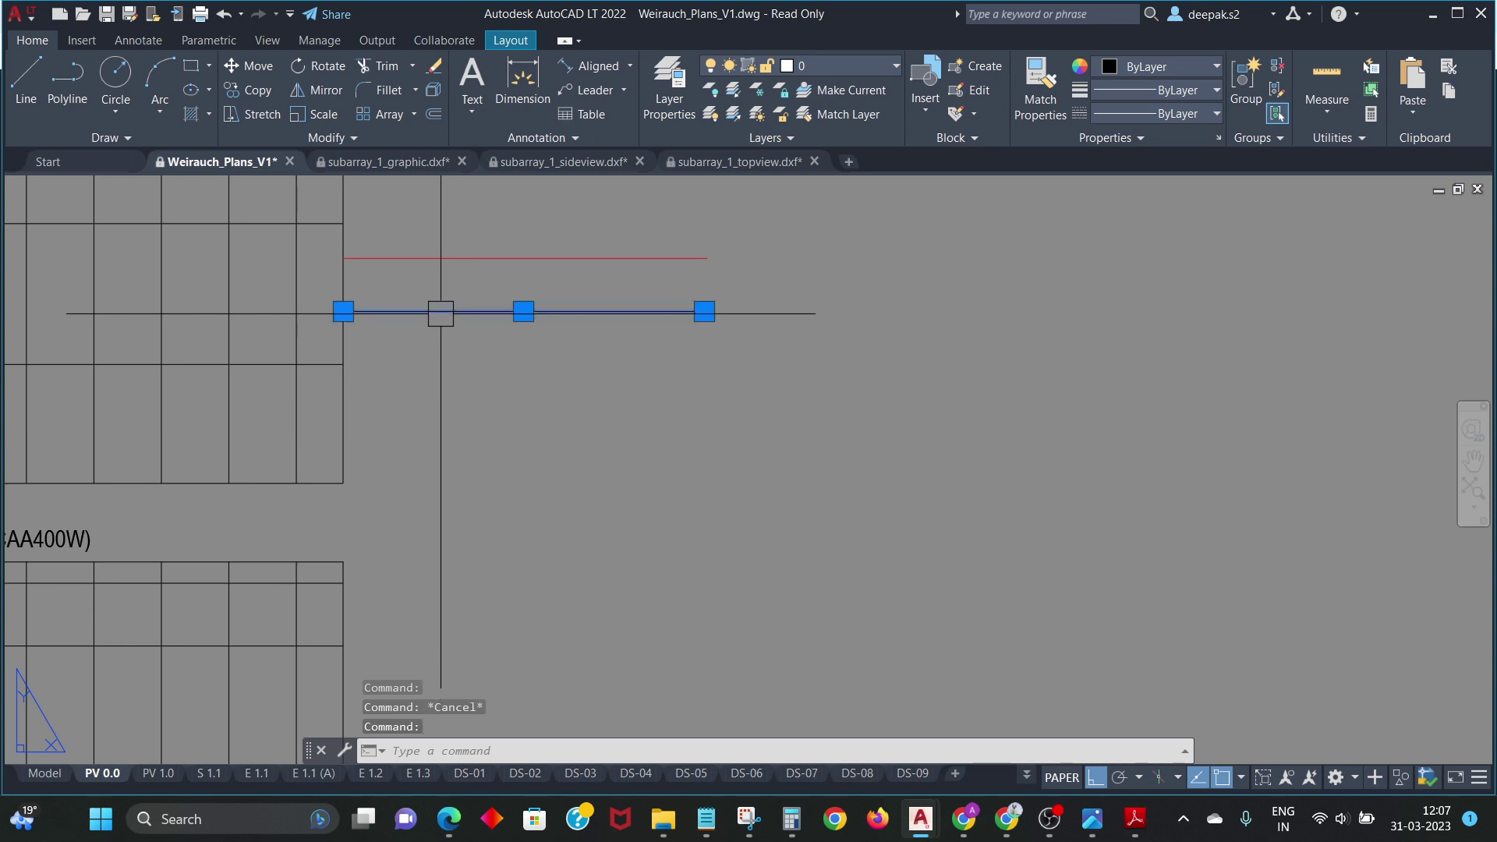
key("Return")
left_click(363, 262)
middle_click_drag(390, 596, 397, 562)
scroll(406, 489, "down", 2)
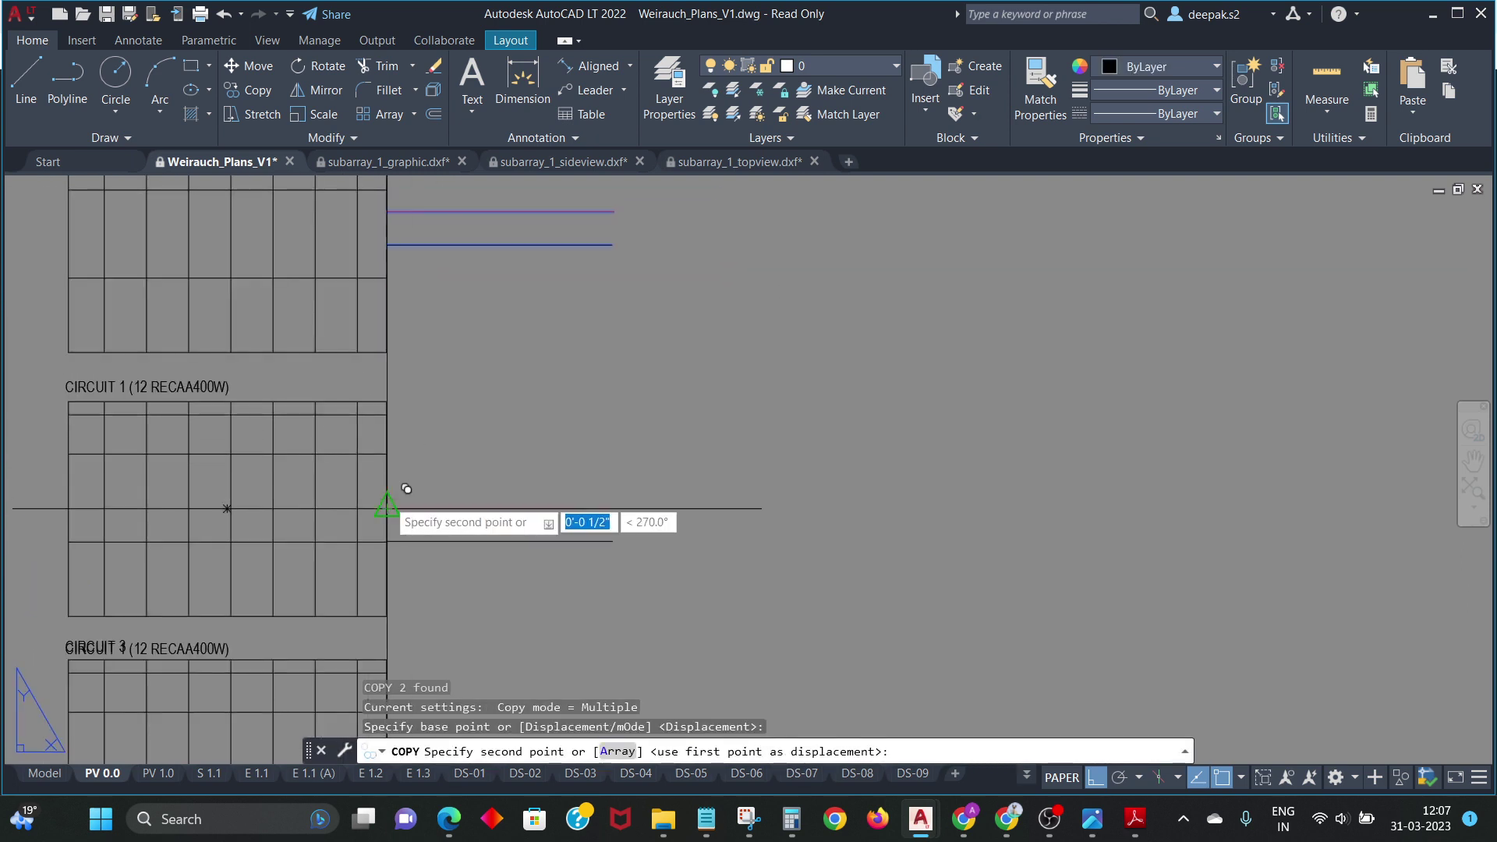
scroll(406, 489, "up", 2)
left_click(379, 481)
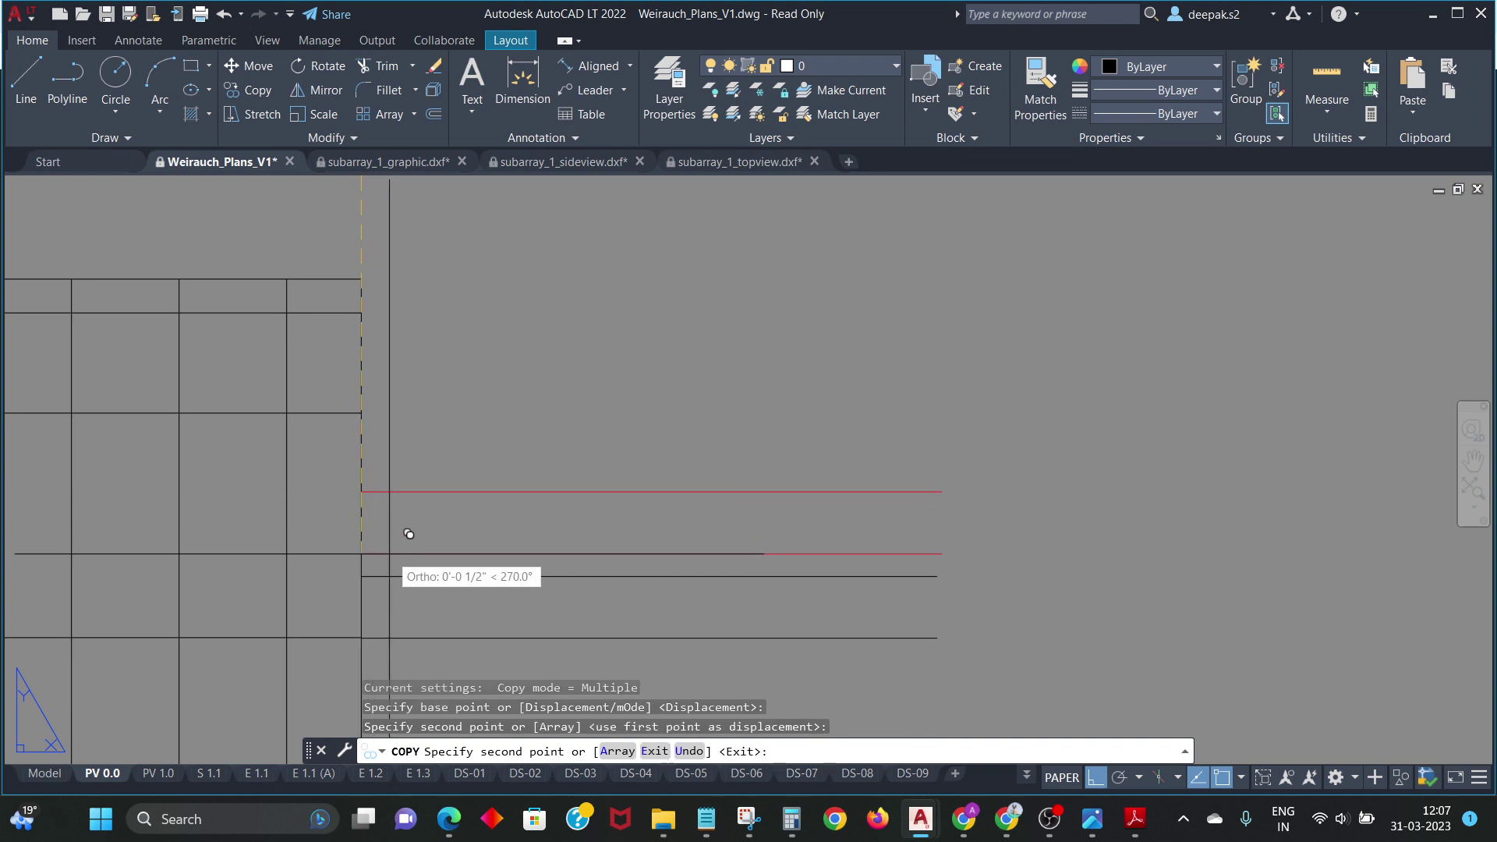
scroll(409, 534, "down", 5)
scroll(467, 545, "up", 2)
scroll(478, 545, "up", 2)
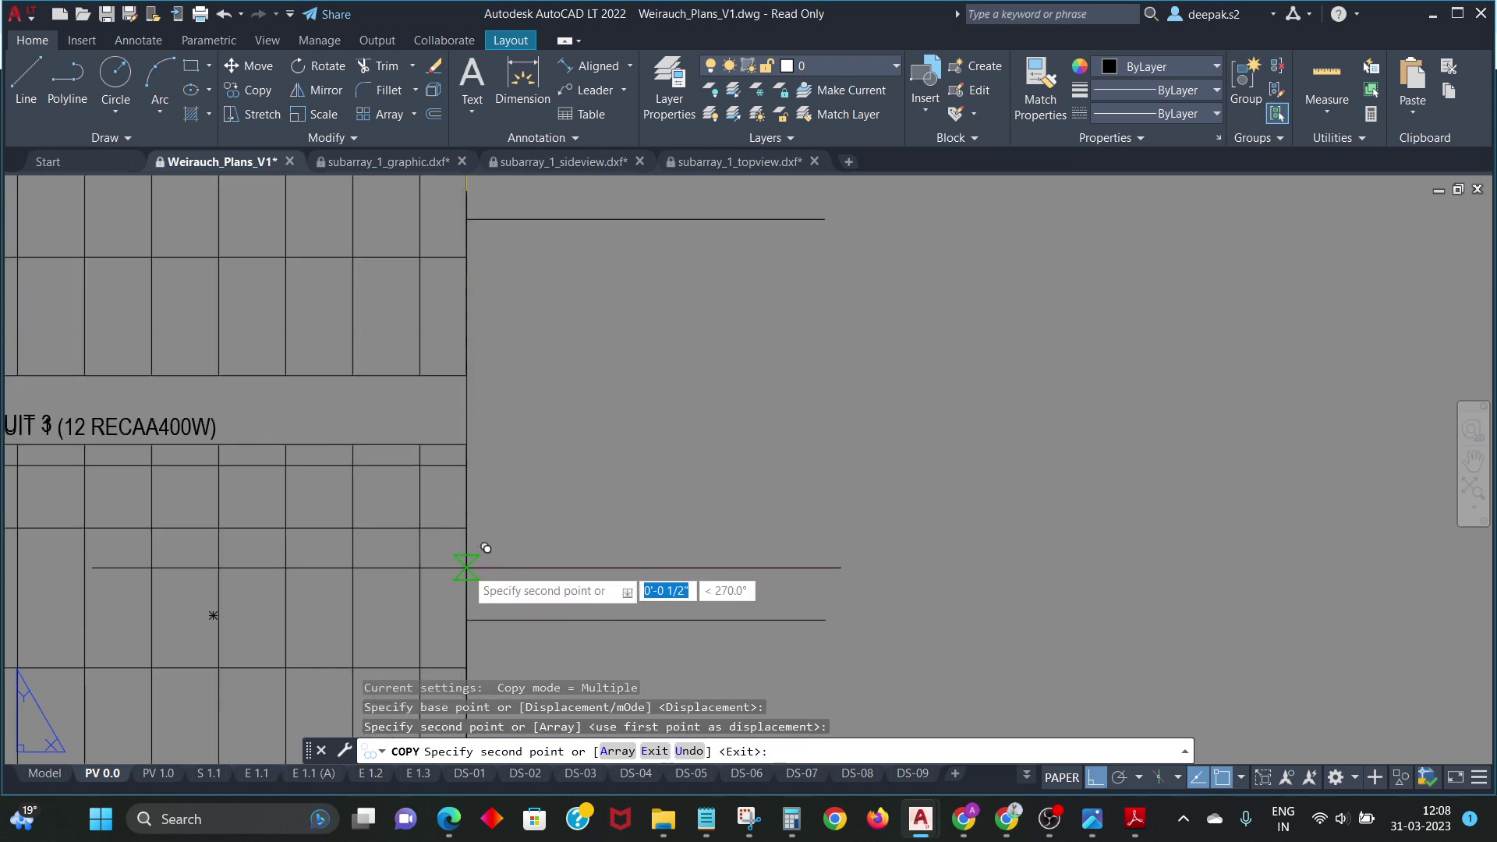
scroll(484, 558, "down", 2)
left_click(577, 347)
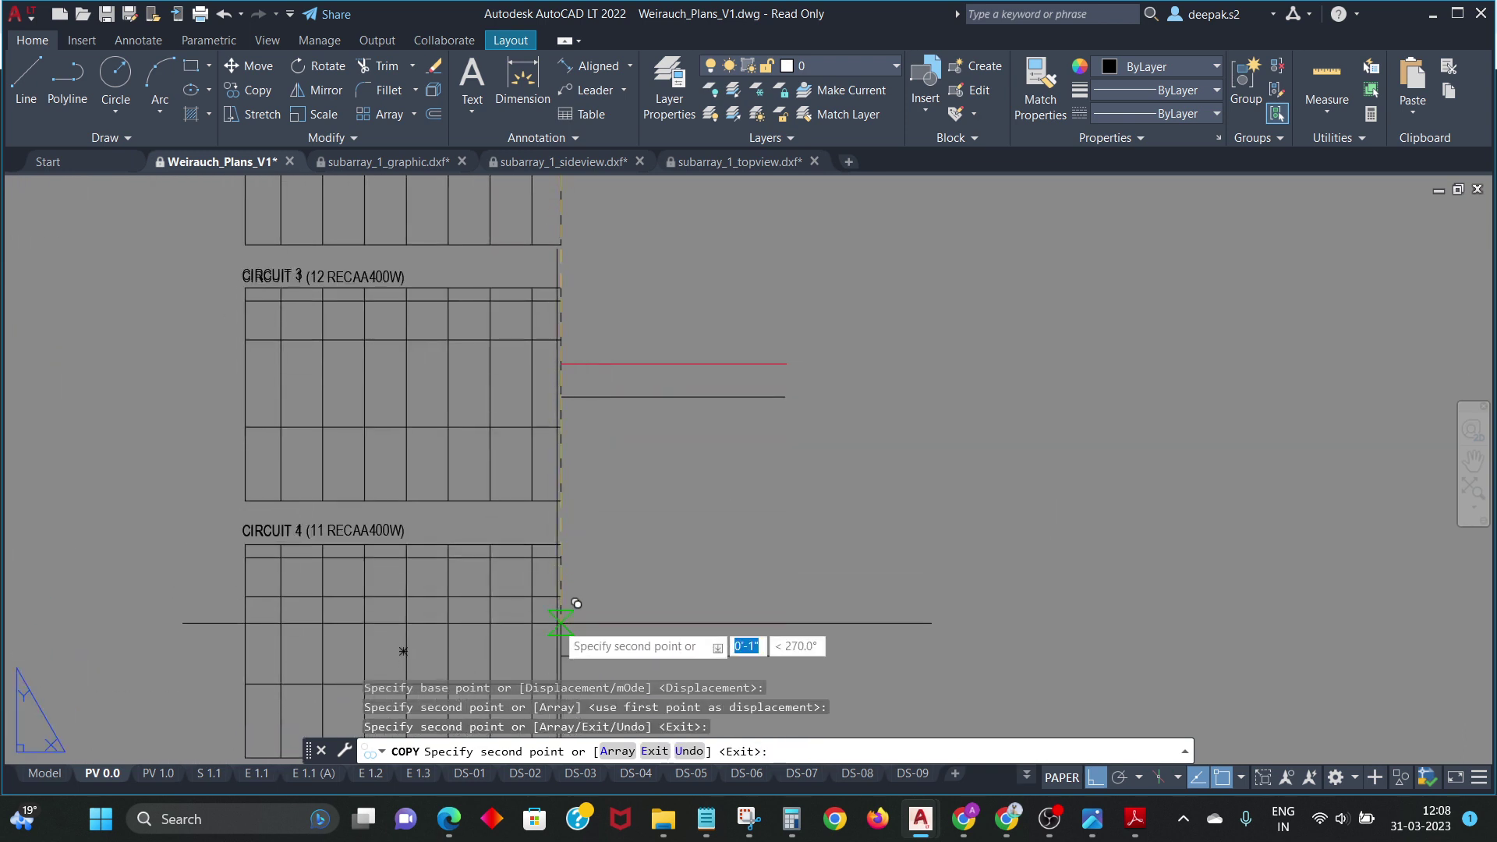
left_click(576, 617)
scroll(702, 434, "down", 3)
key("Escape")
scroll(769, 435, "down", 1)
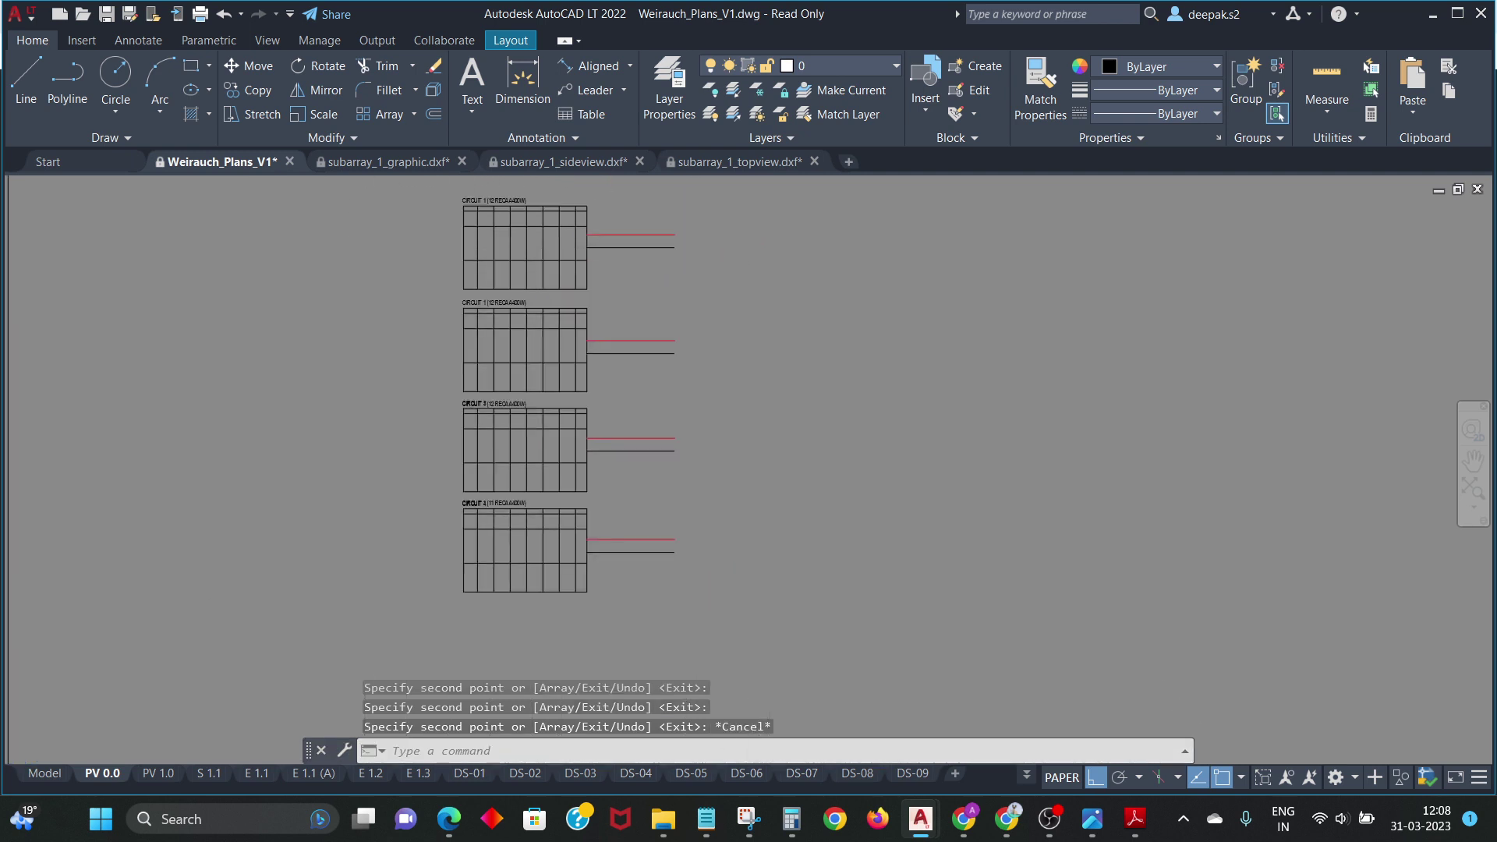
middle_click_drag(730, 251, 714, 281)
scroll(690, 528, "down", 1)
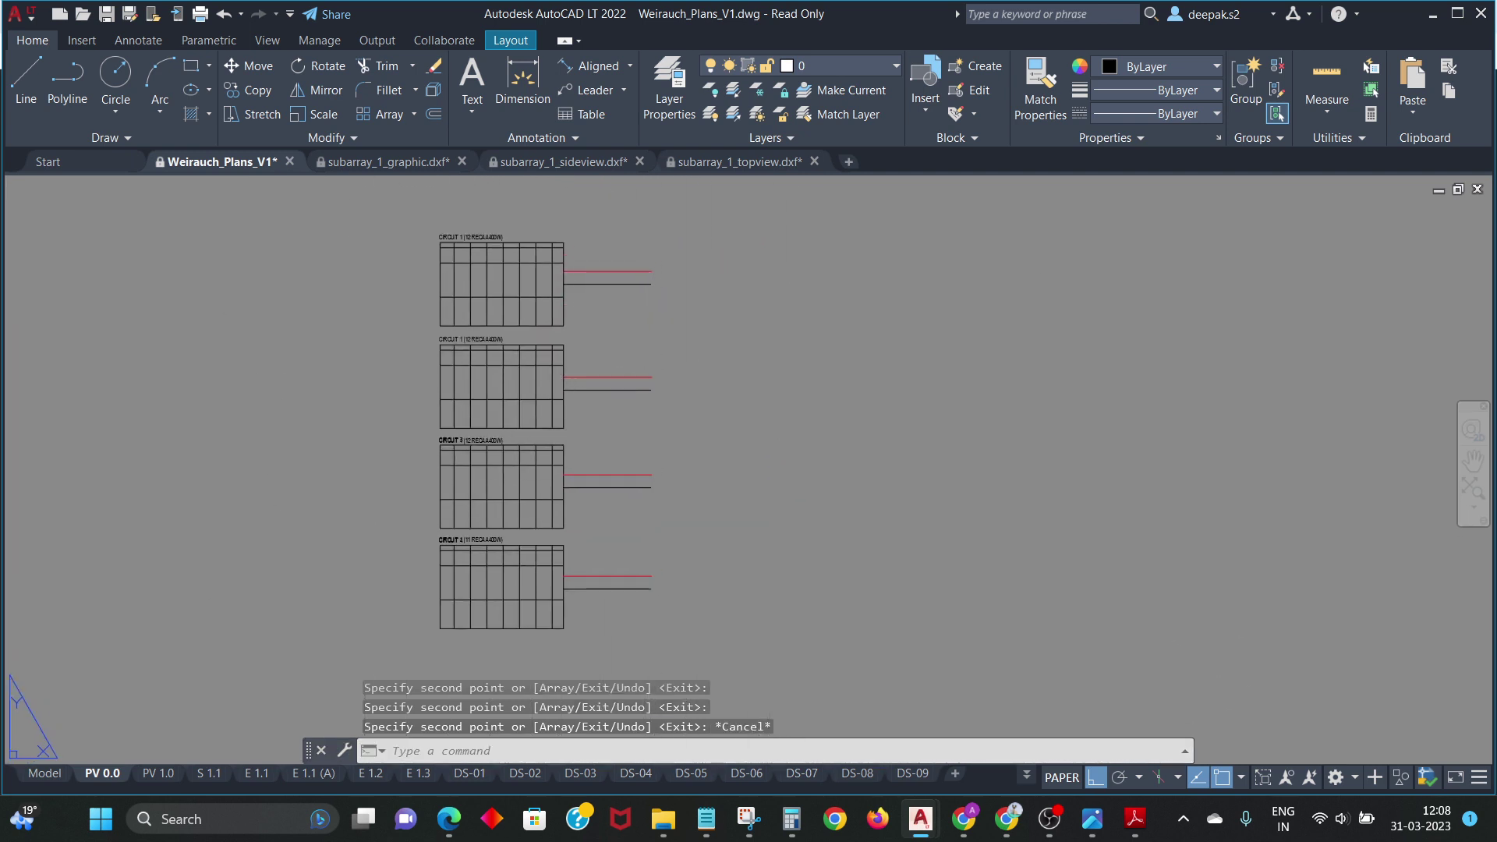
scroll(582, 371, "down", 1)
scroll(644, 406, "up", 2)
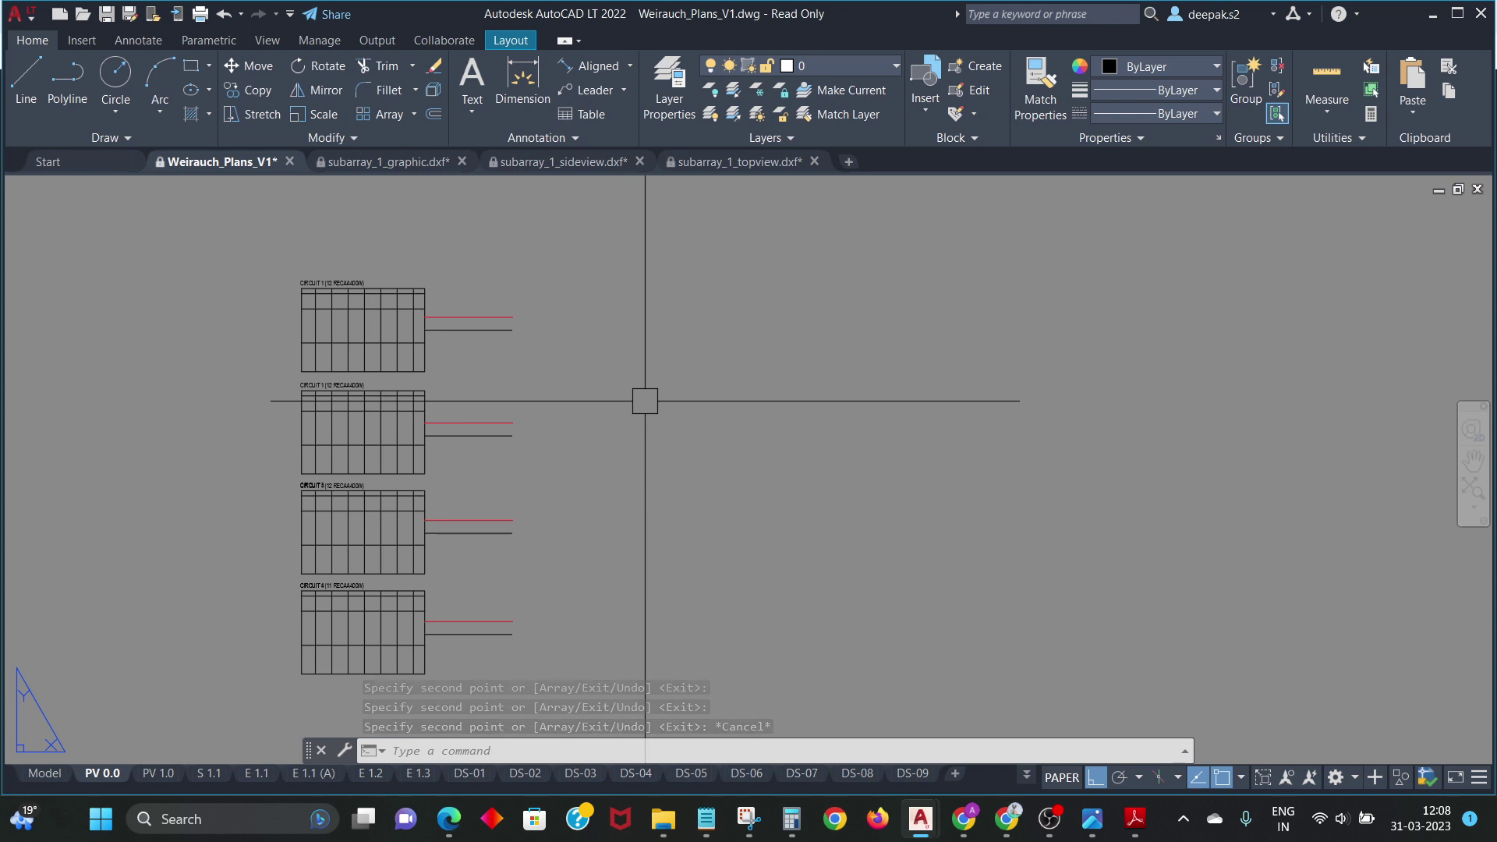
- Draw a rectangle with REC to the right of the circuit arrays
type("rec")
key("Return")
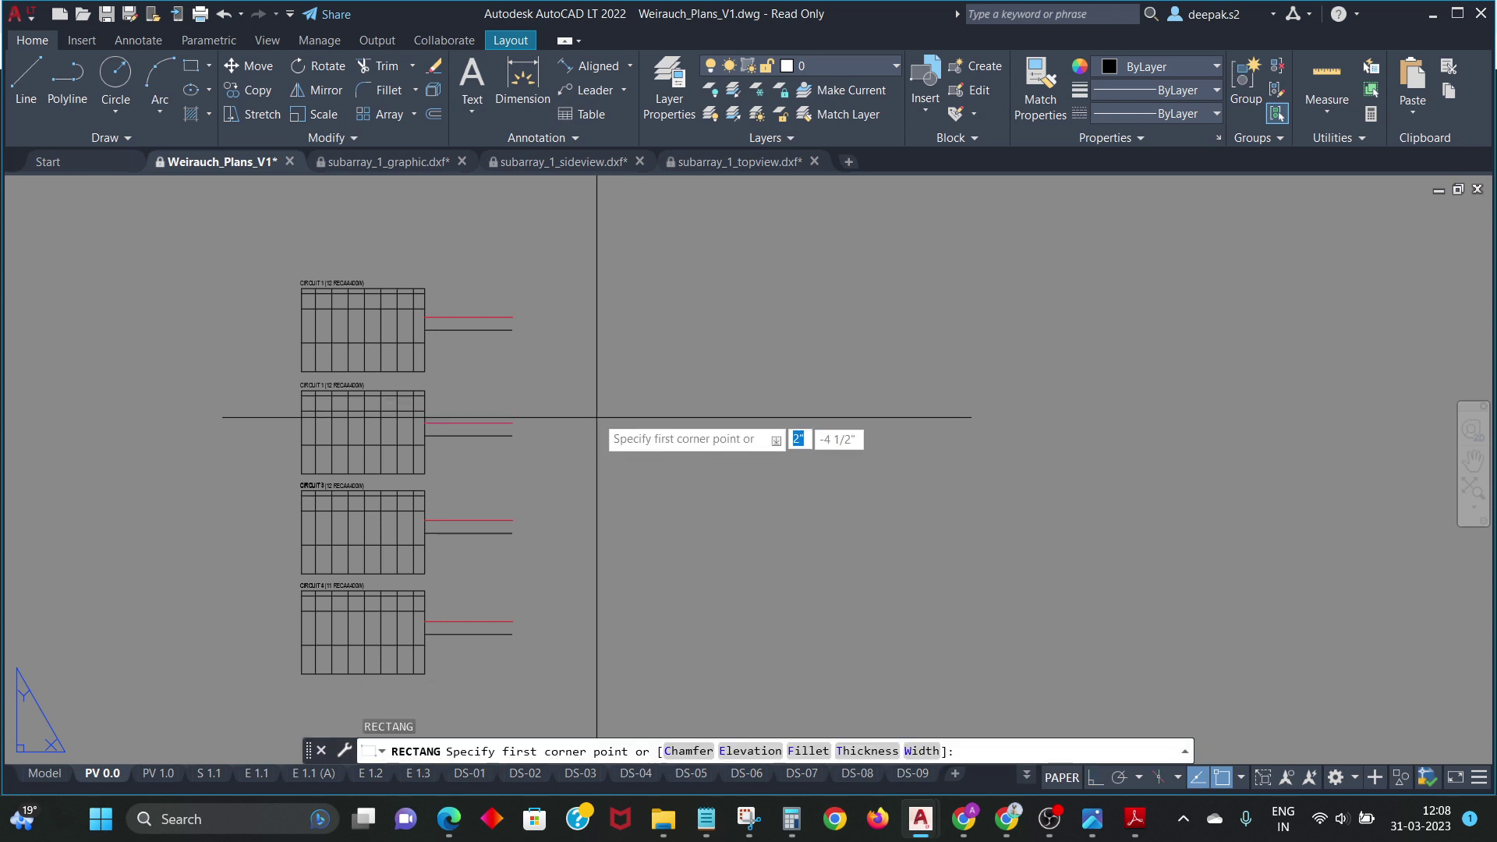
left_click(571, 414)
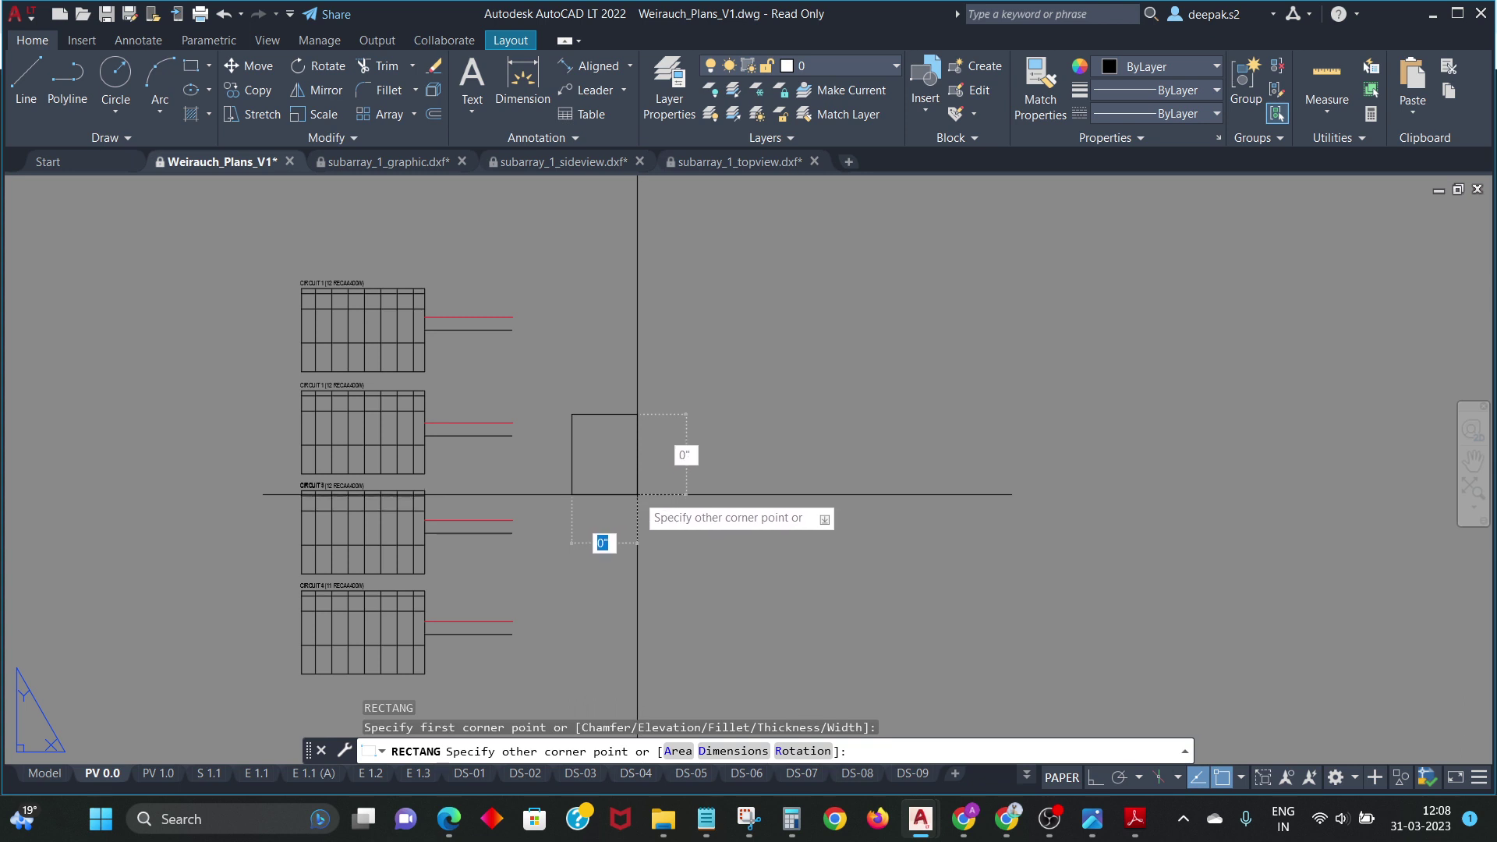
left_click(636, 496)
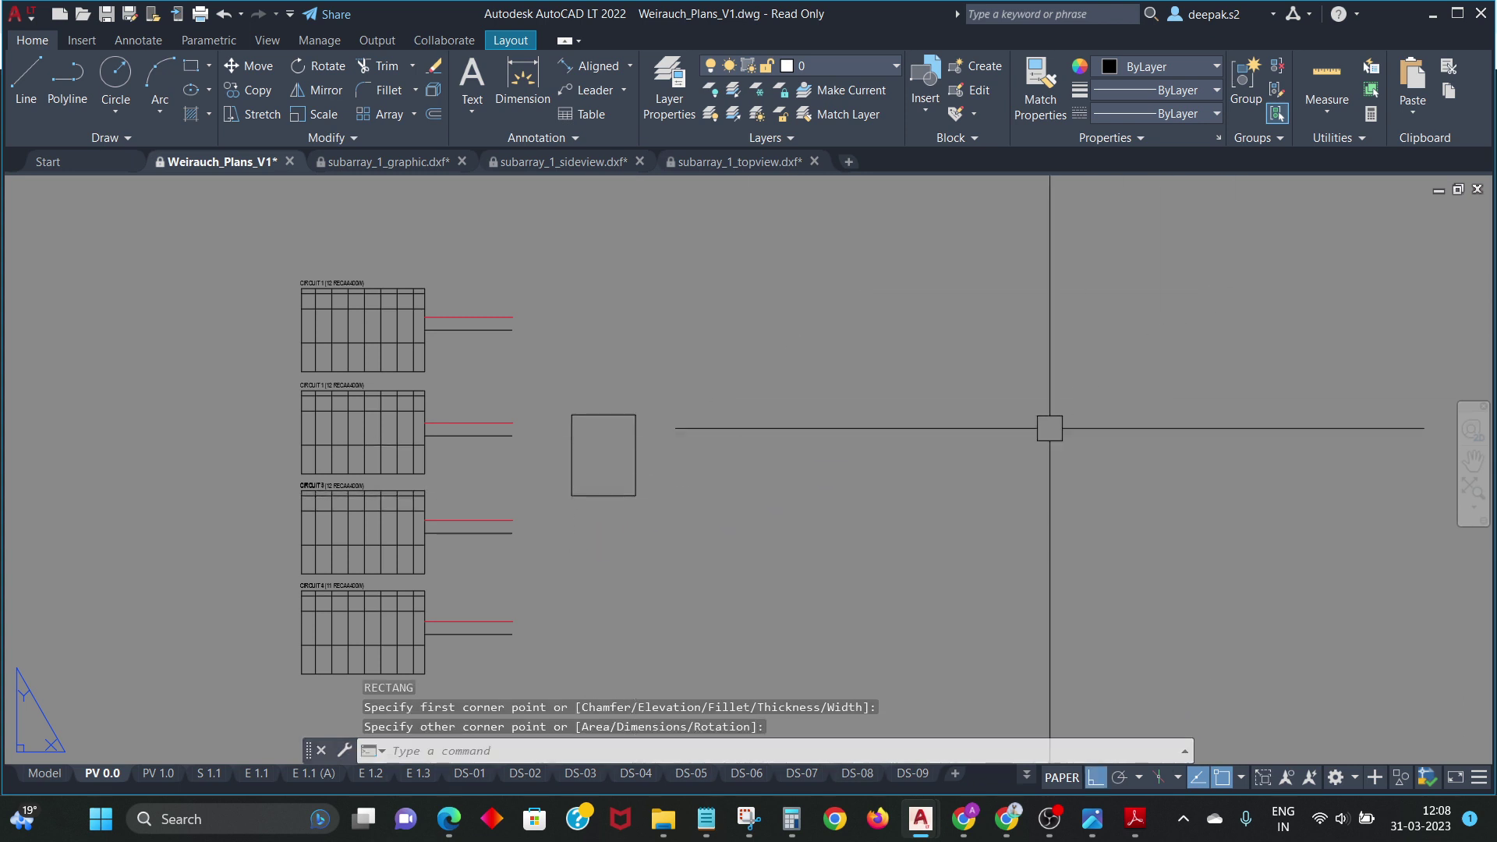
left_click(327, 776)
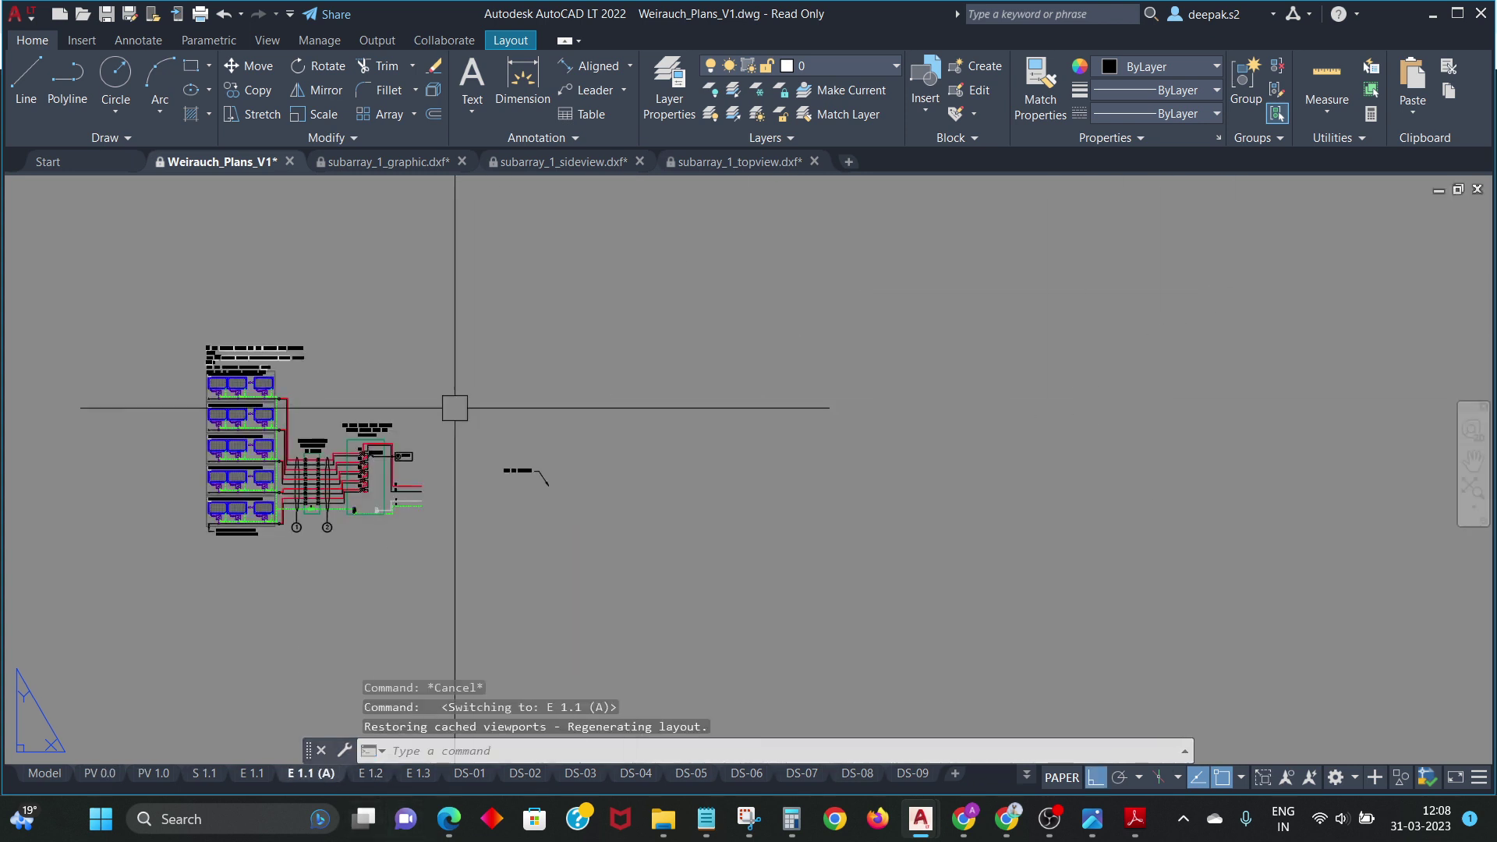
left_click(114, 772)
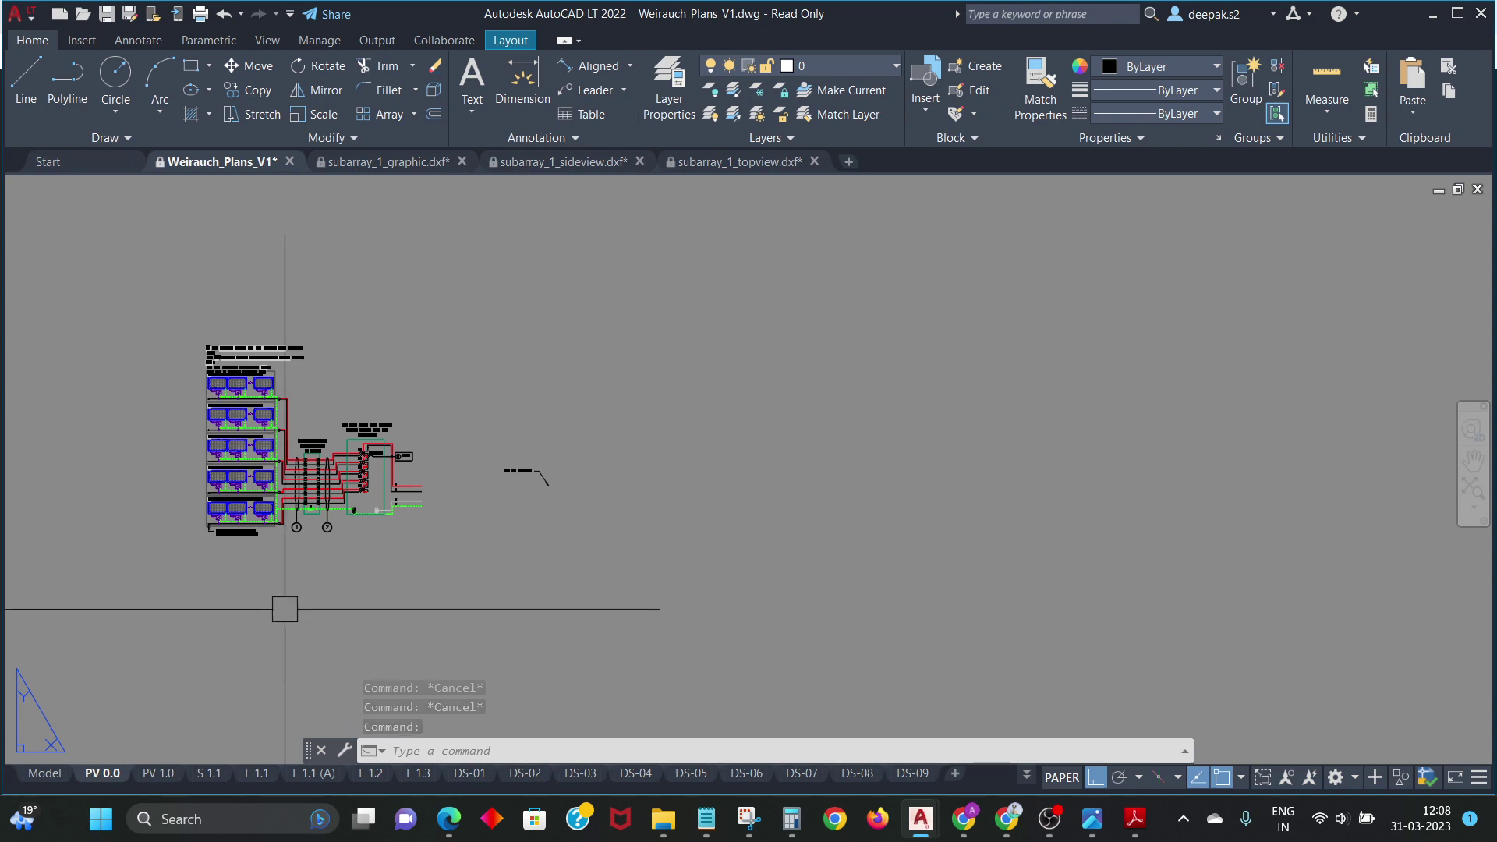
scroll(318, 468, "up", 5)
scroll(316, 468, "down", 5)
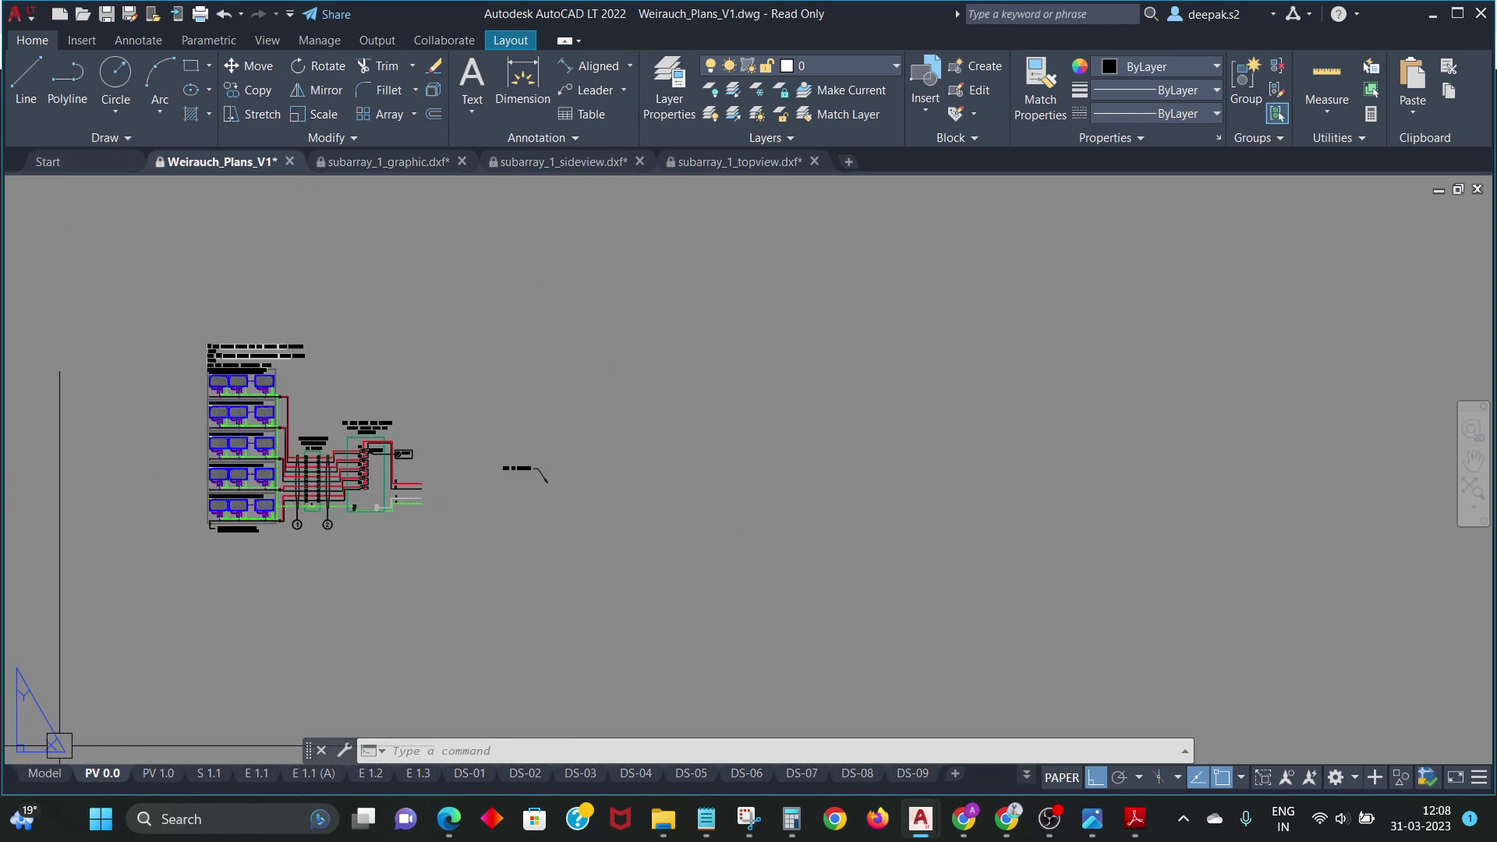
left_click(48, 776)
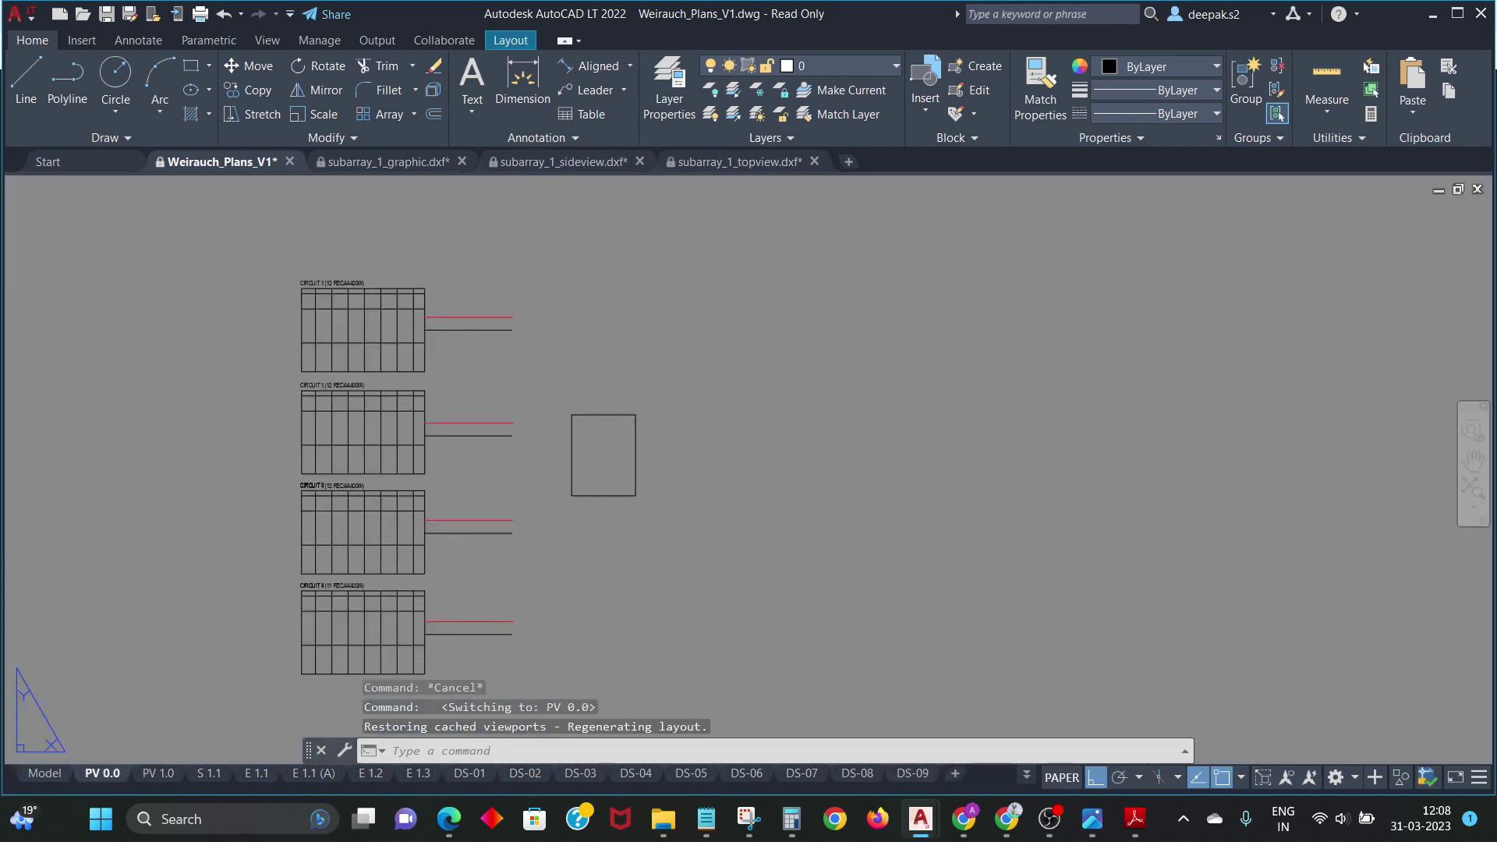
- Stretch the rectangle's bottom edge down and its top edge up level with the first array
left_click(560, 501)
scroll(563, 506, "up", 2)
scroll(567, 511, "up", 4)
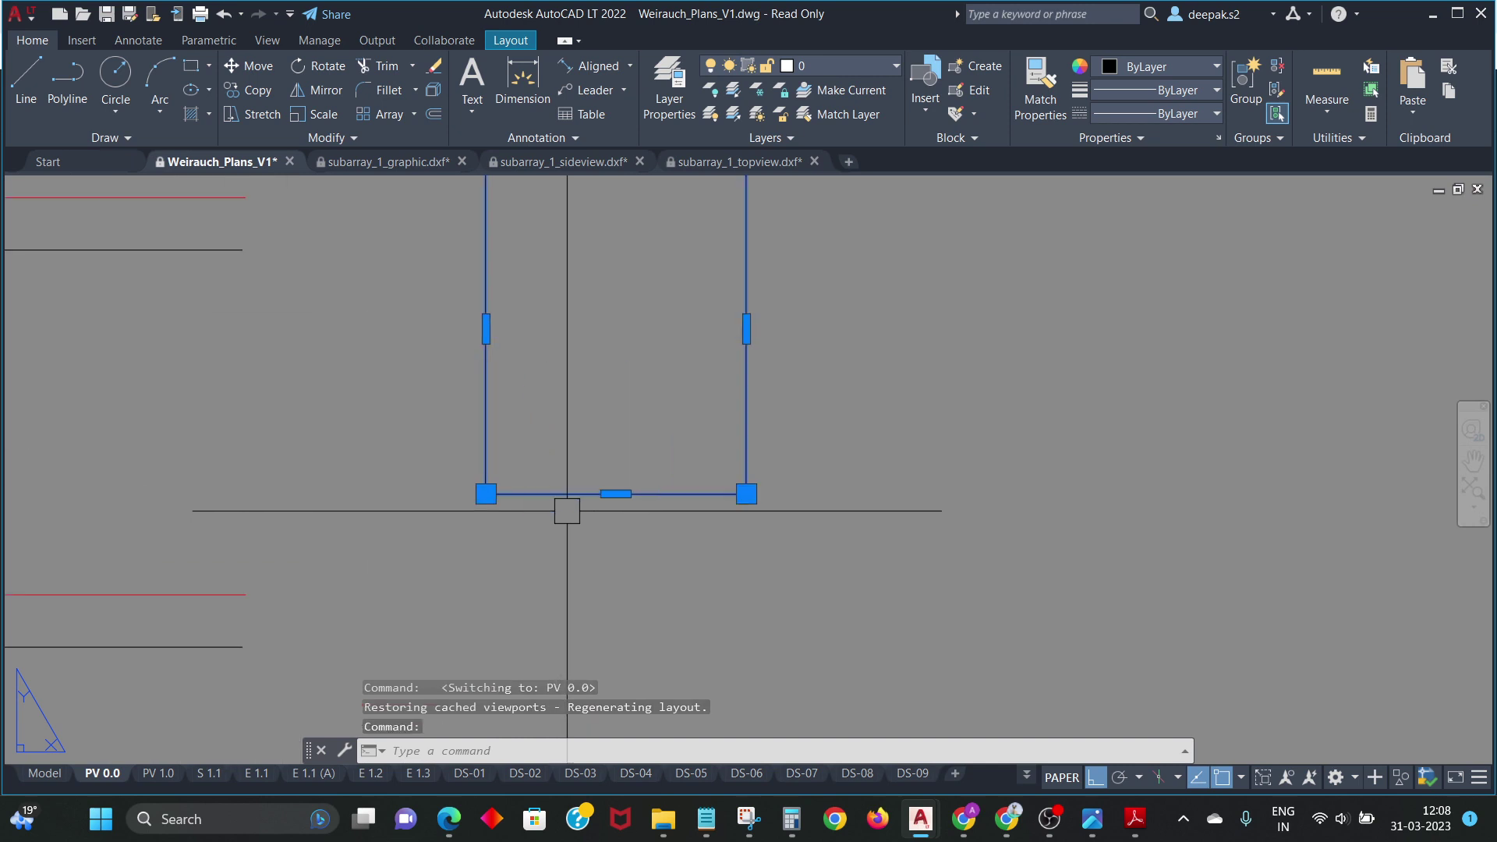
left_click(616, 493)
scroll(618, 515, "down", 2)
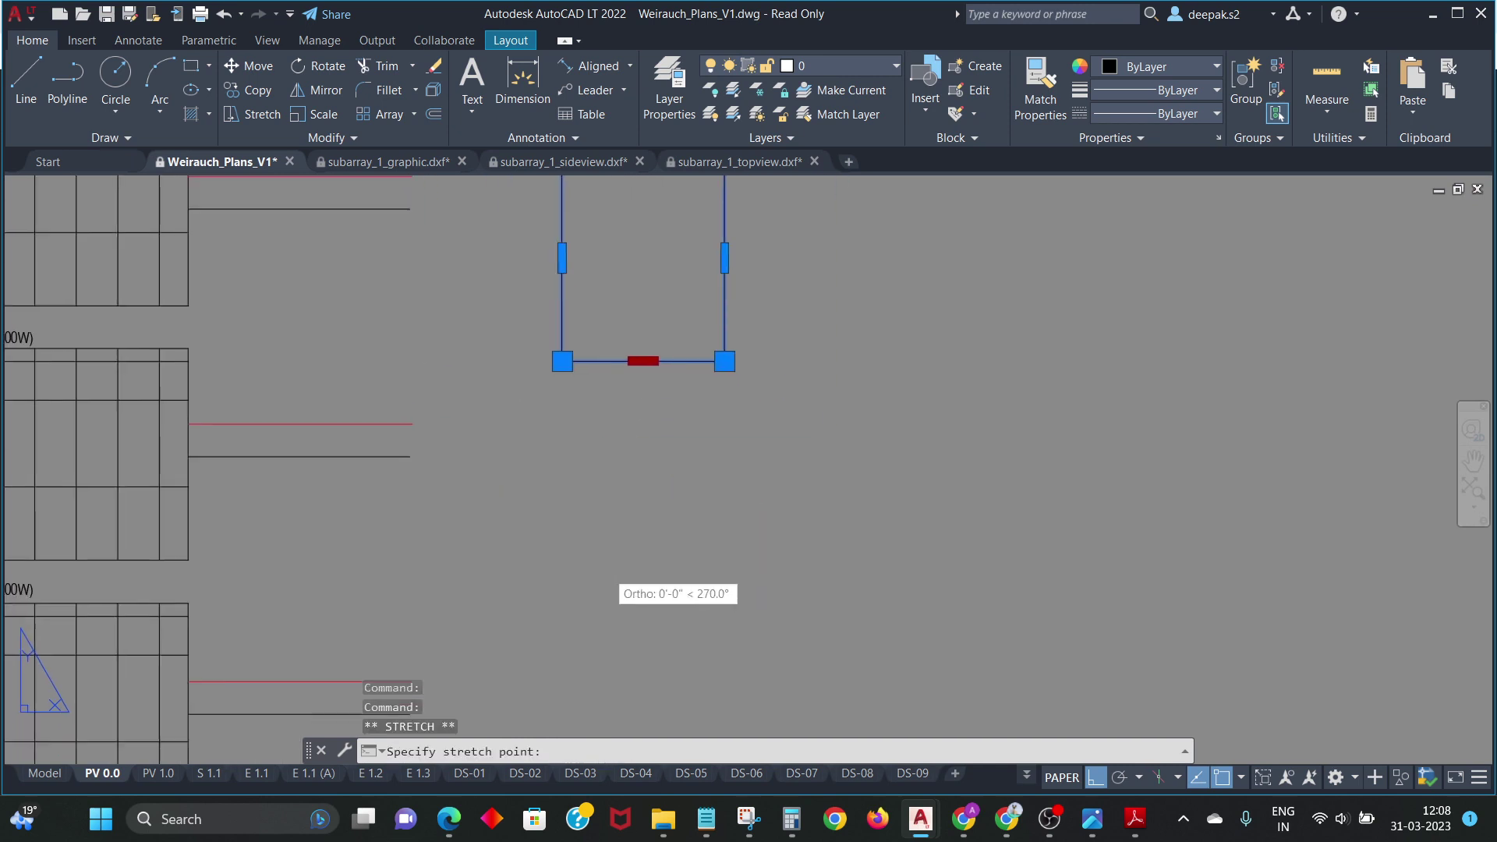
scroll(624, 561, "down", 4)
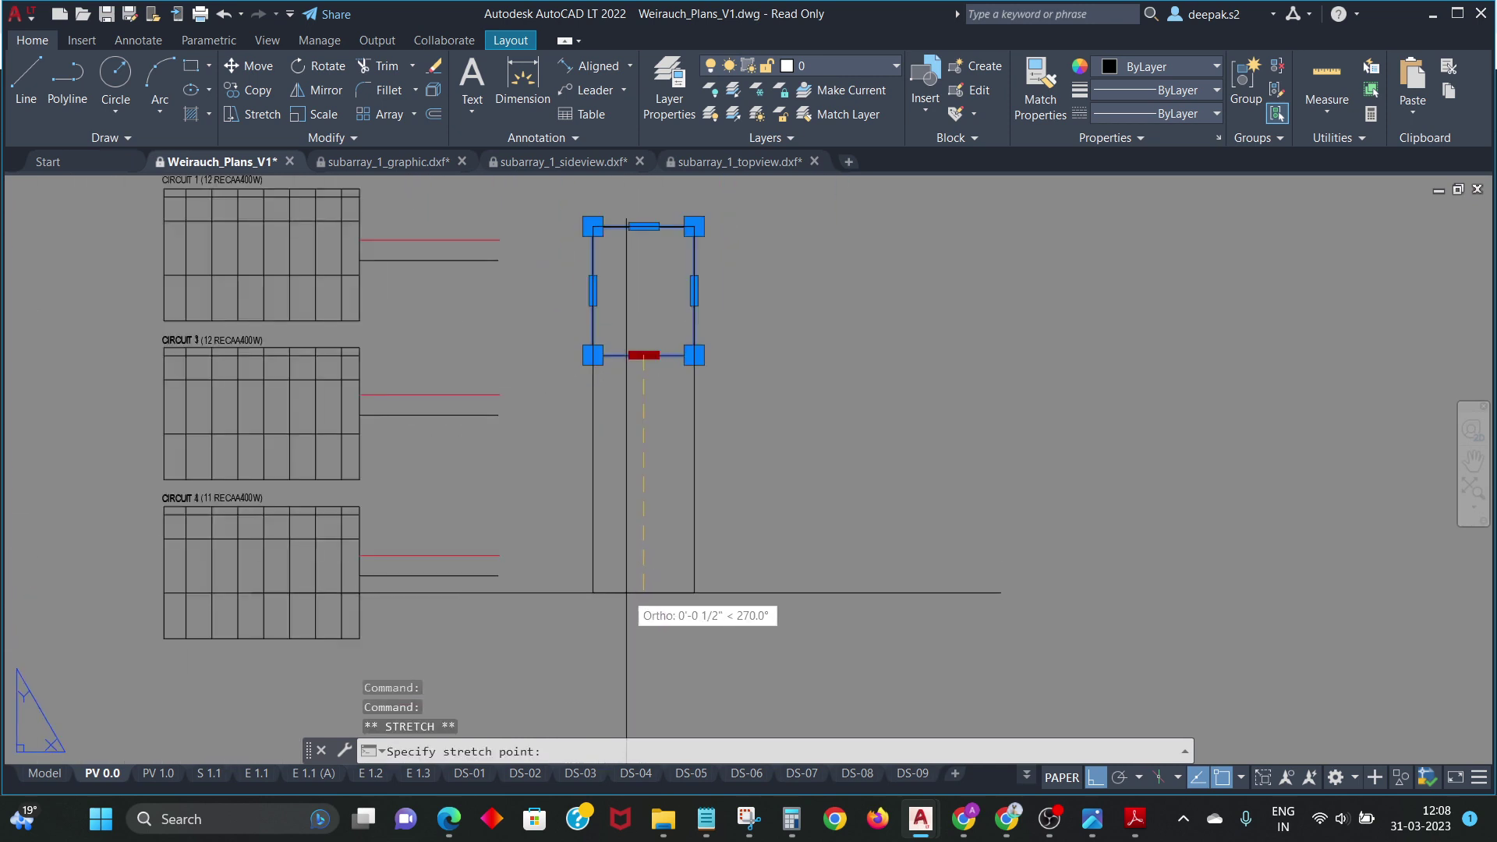
left_click(626, 593)
scroll(607, 370, "up", 2)
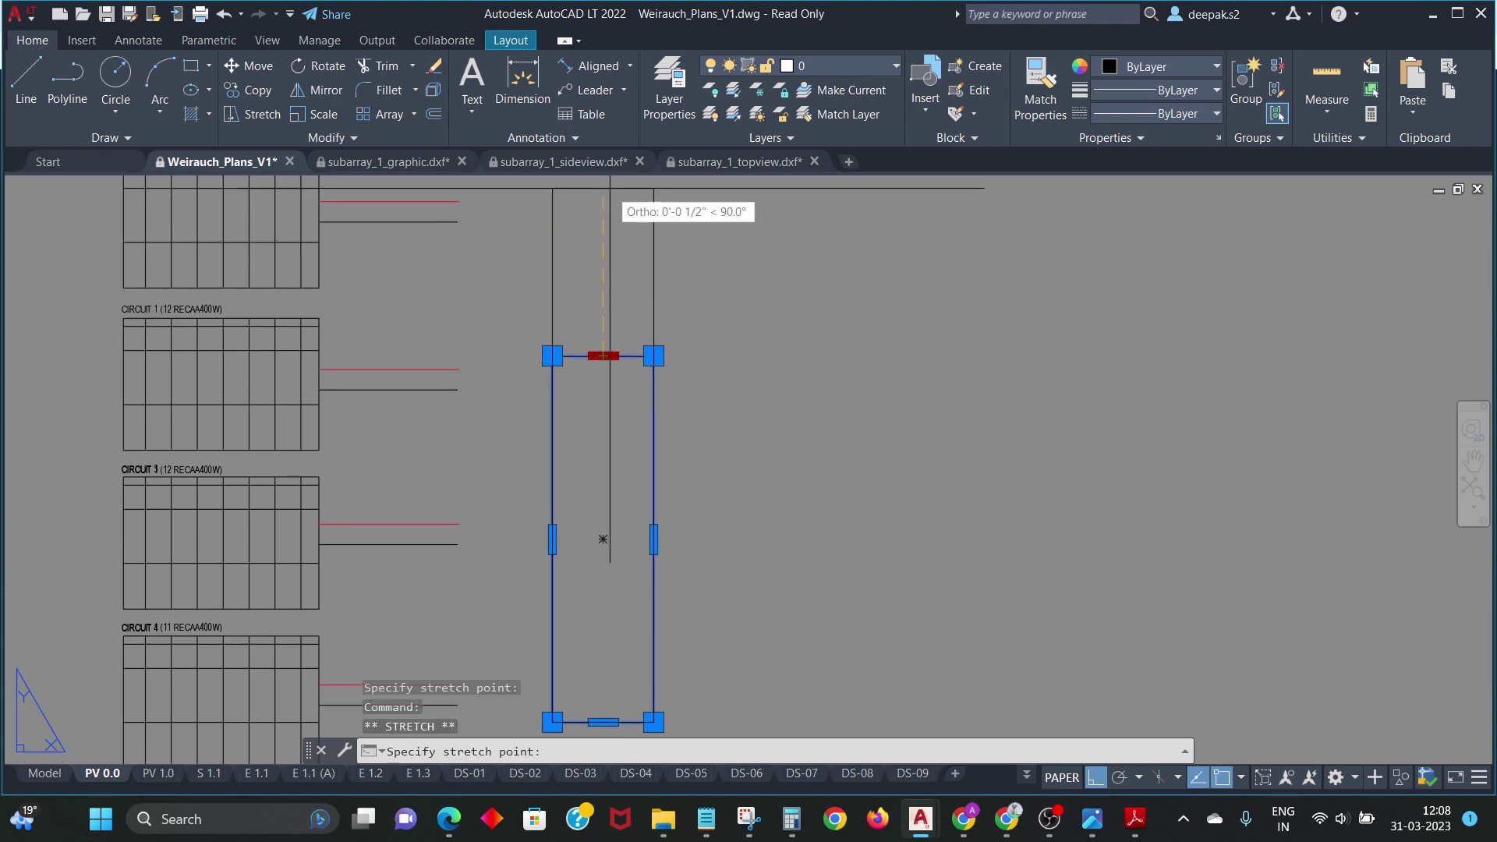
scroll(602, 542, "down", 1)
scroll(593, 592, "up", 1)
left_click(585, 279)
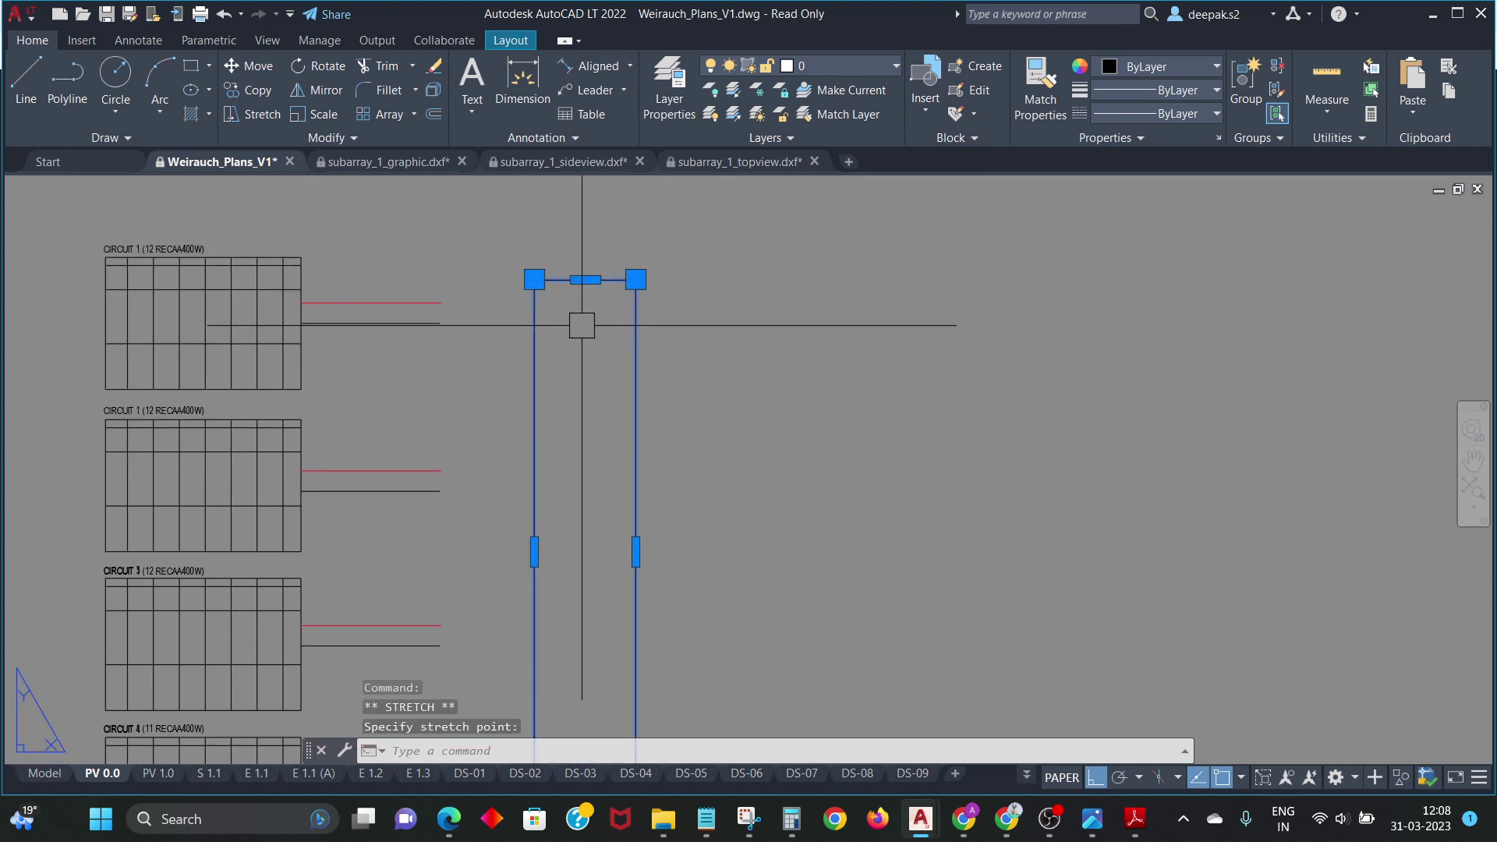
key("Escape")
- Copy the CIRCUIT 1 label and paste a duplicate
left_click(154, 249)
key("ctrl+c")
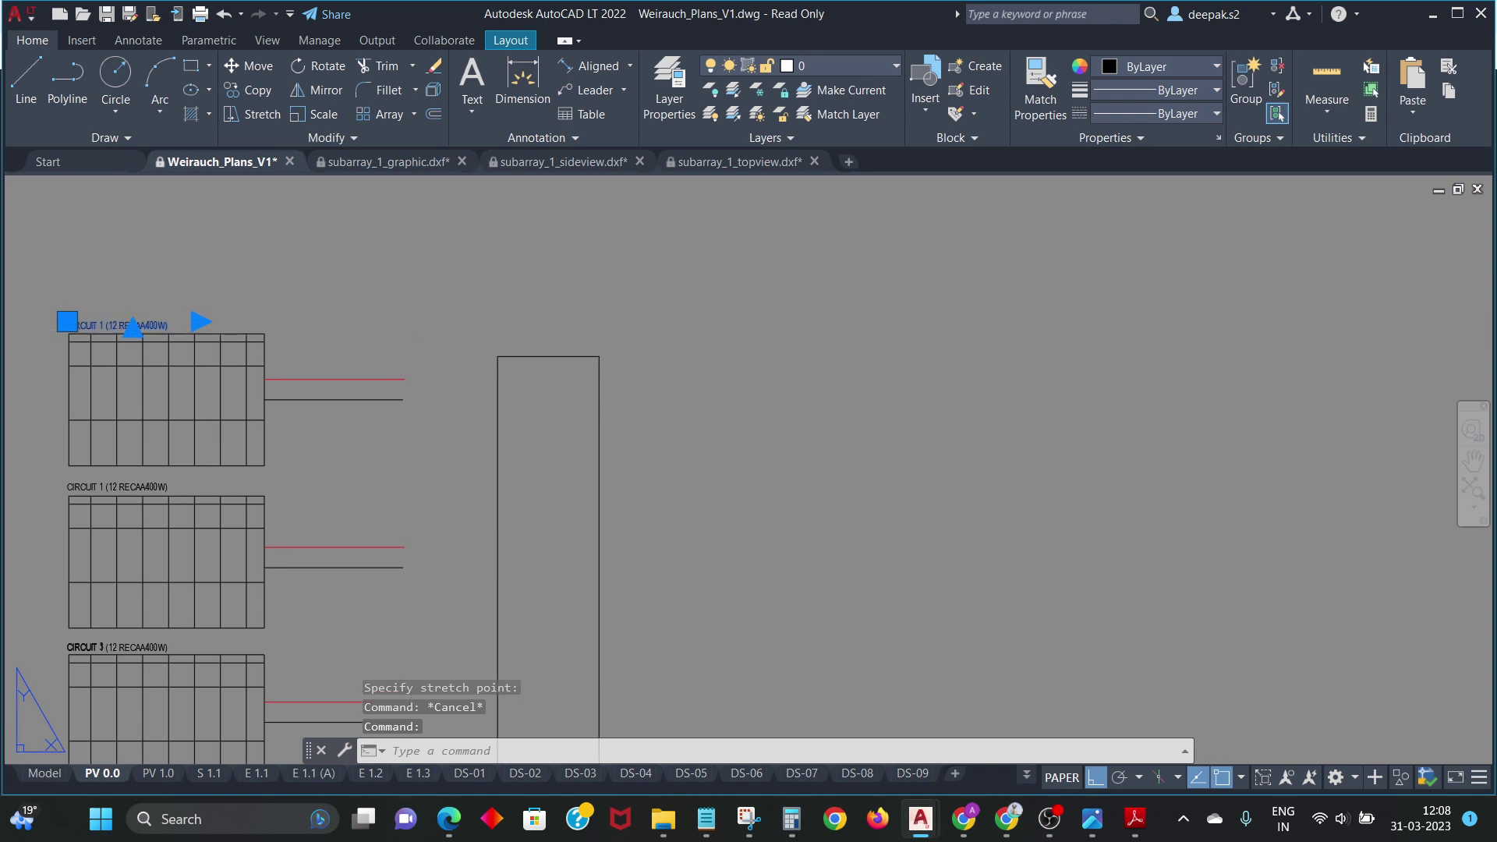
scroll(568, 383, "up", 3)
key("ctrl+v")
- Place the pasted label above the box and edit it to read JB
left_click(568, 383)
double_click(626, 373)
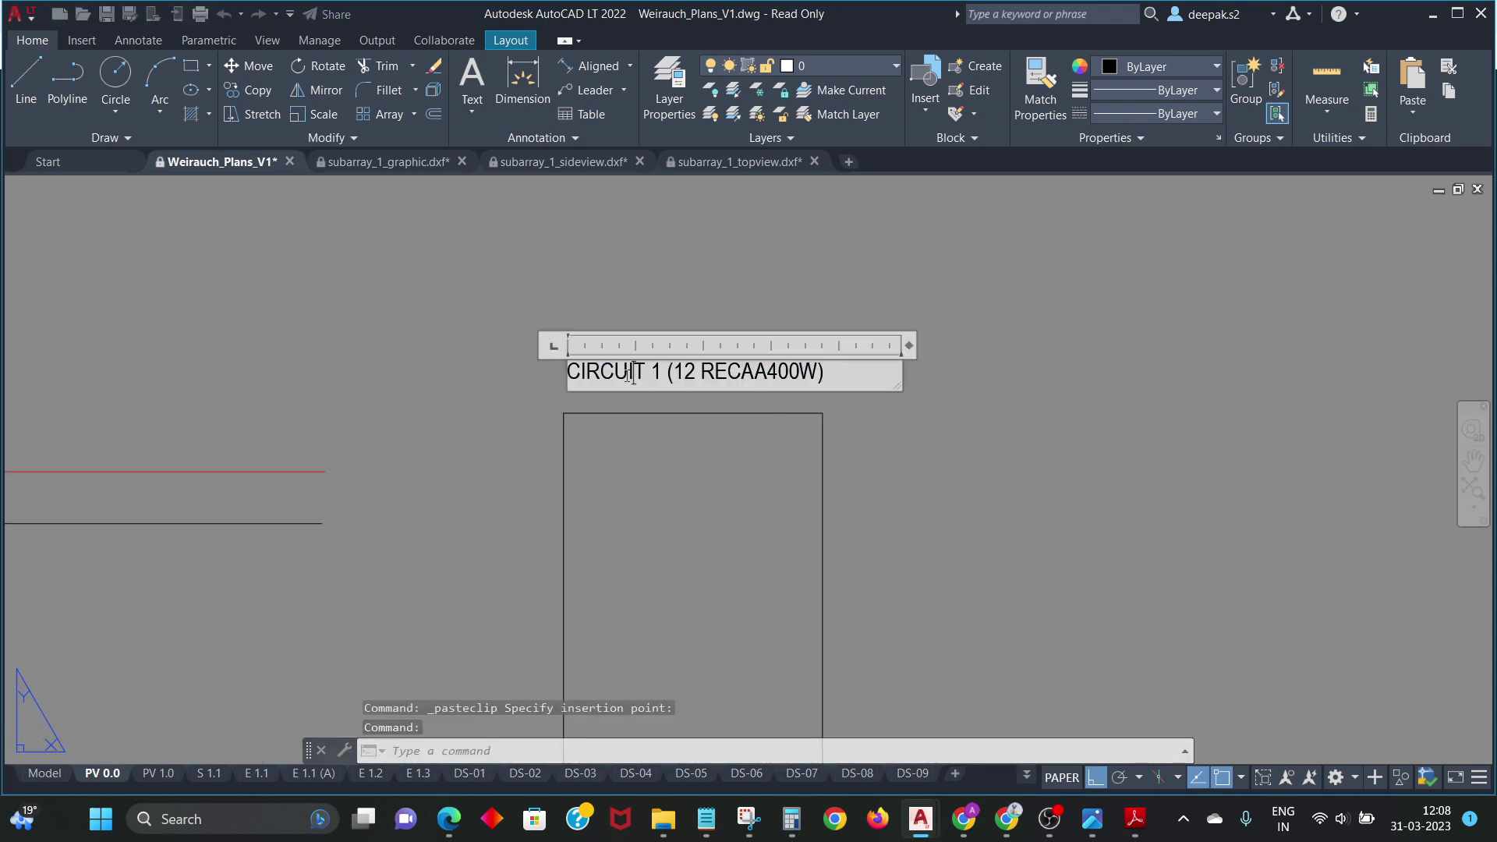
key("BackSpace")
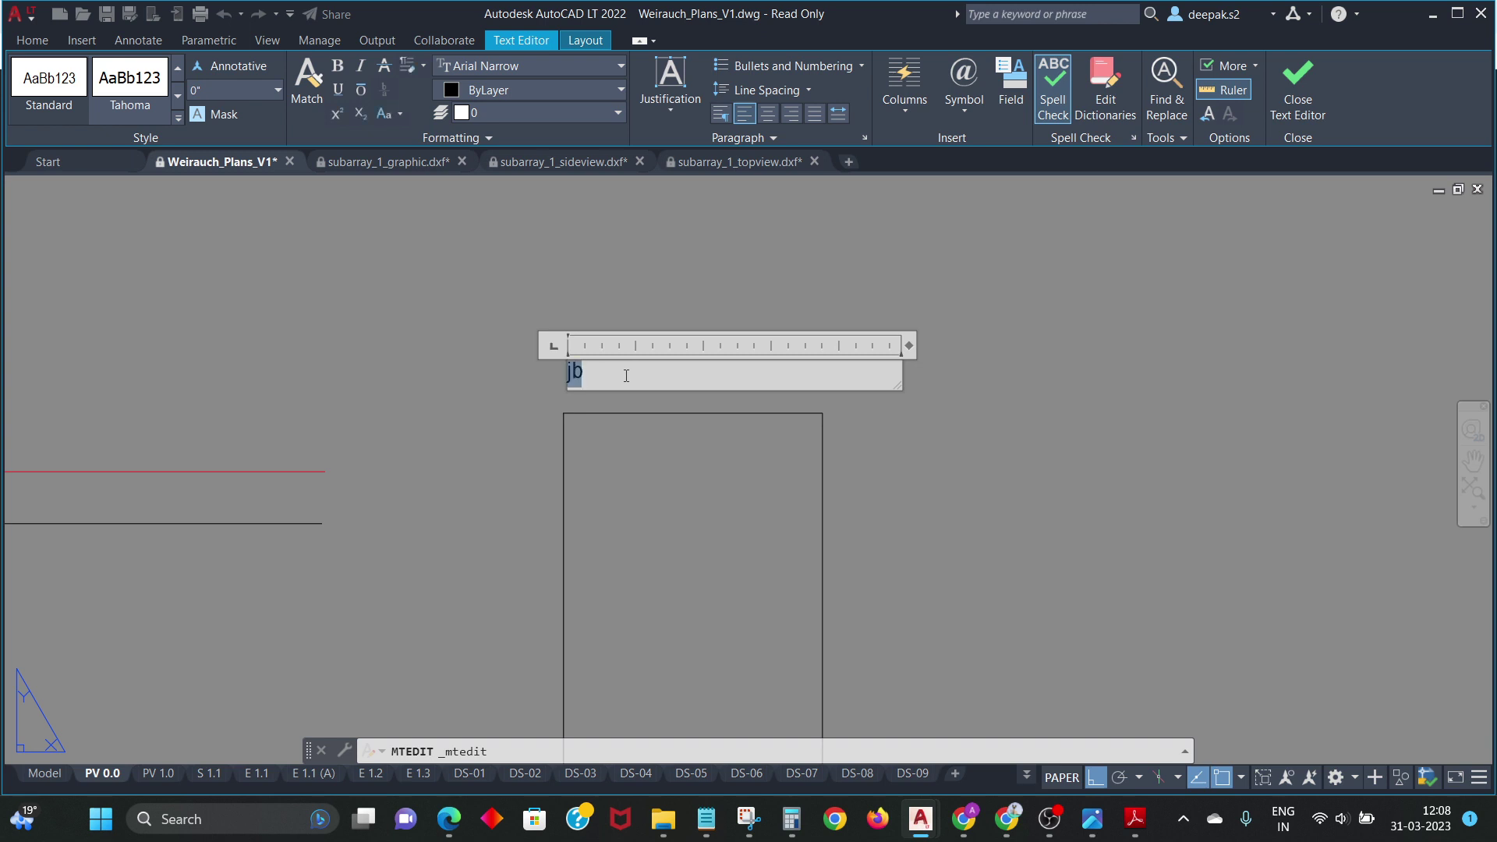
left_click(574, 398)
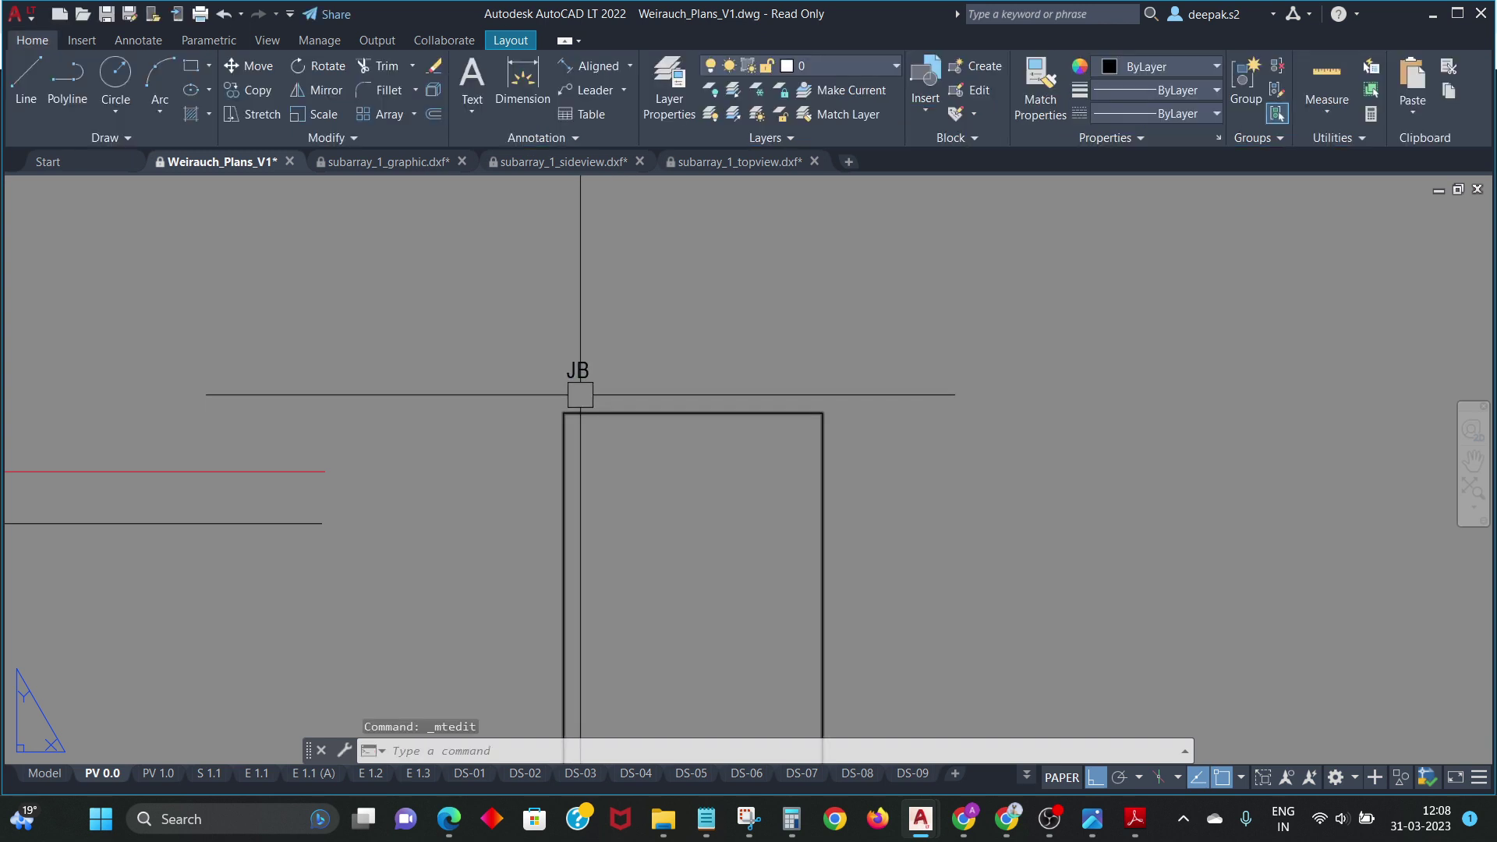
- Scale up the JB label and check its text
left_click(591, 367)
middle_click_drag(591, 367, 554, 393)
key("Return")
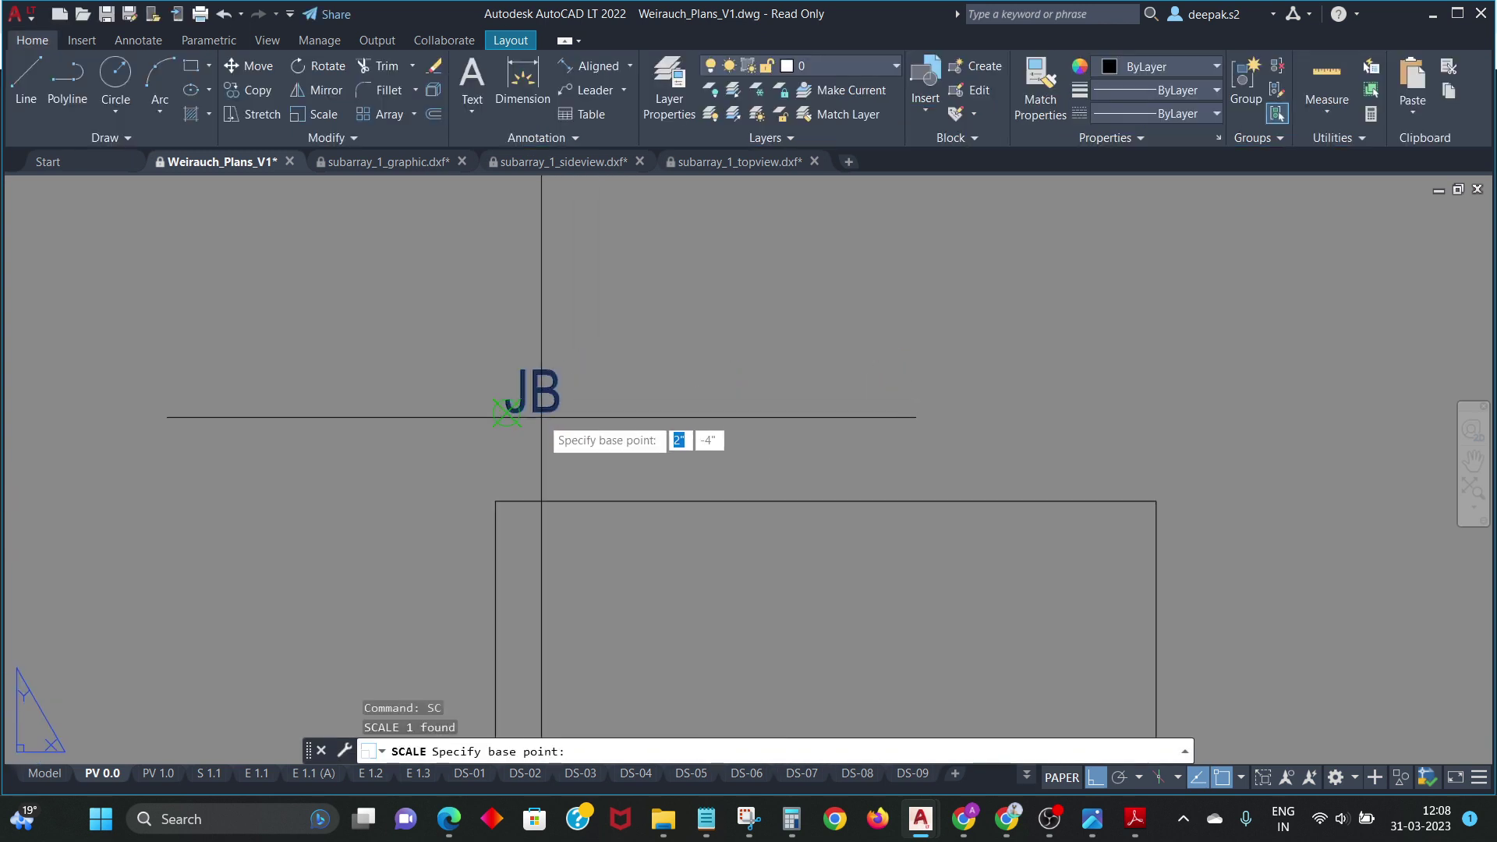
left_click(546, 409)
scroll(1052, 387, "down", 3)
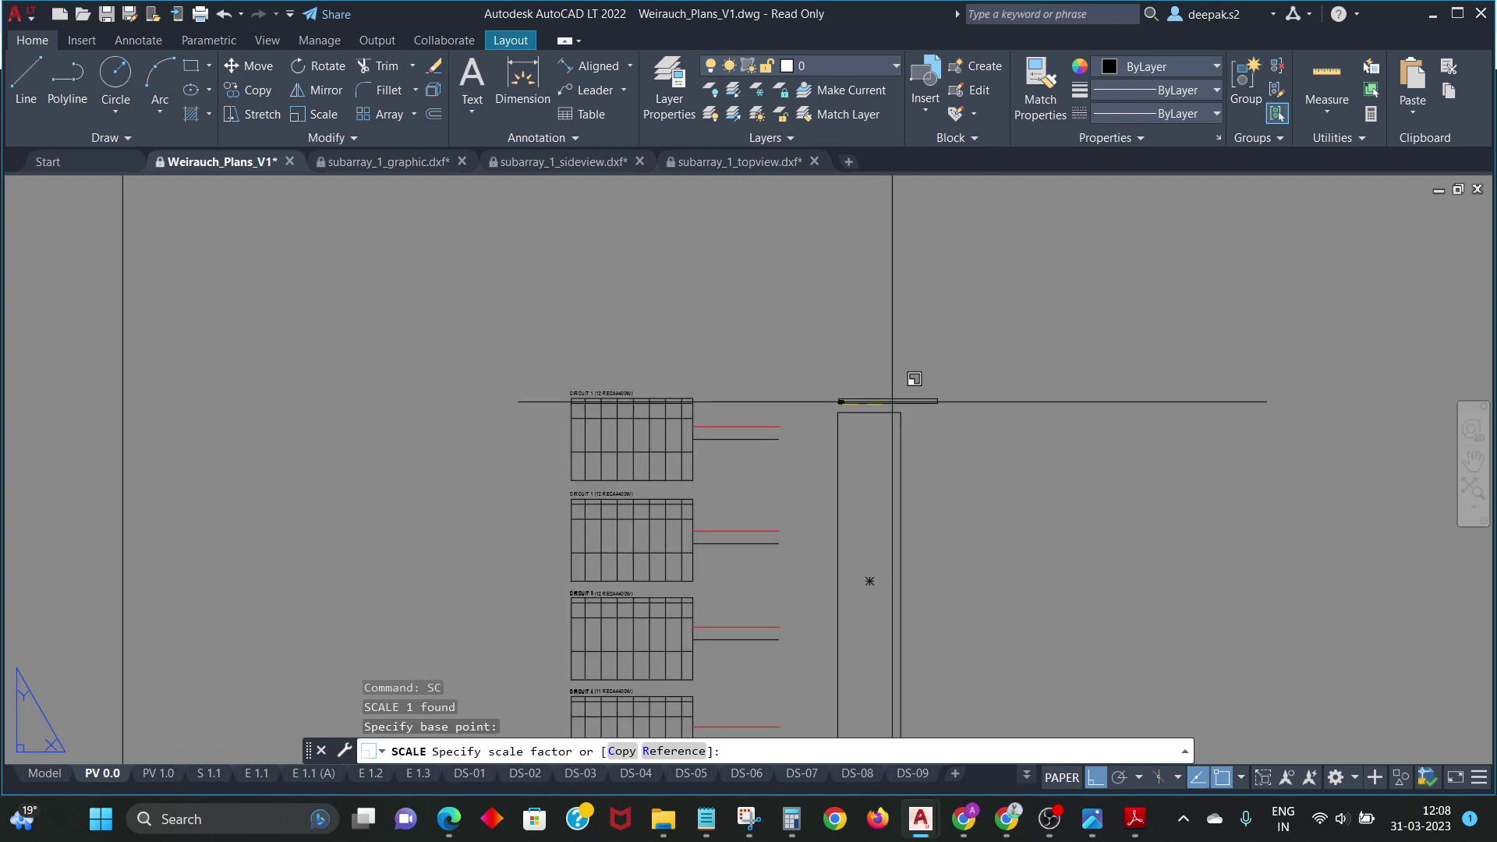
left_click(1197, 422)
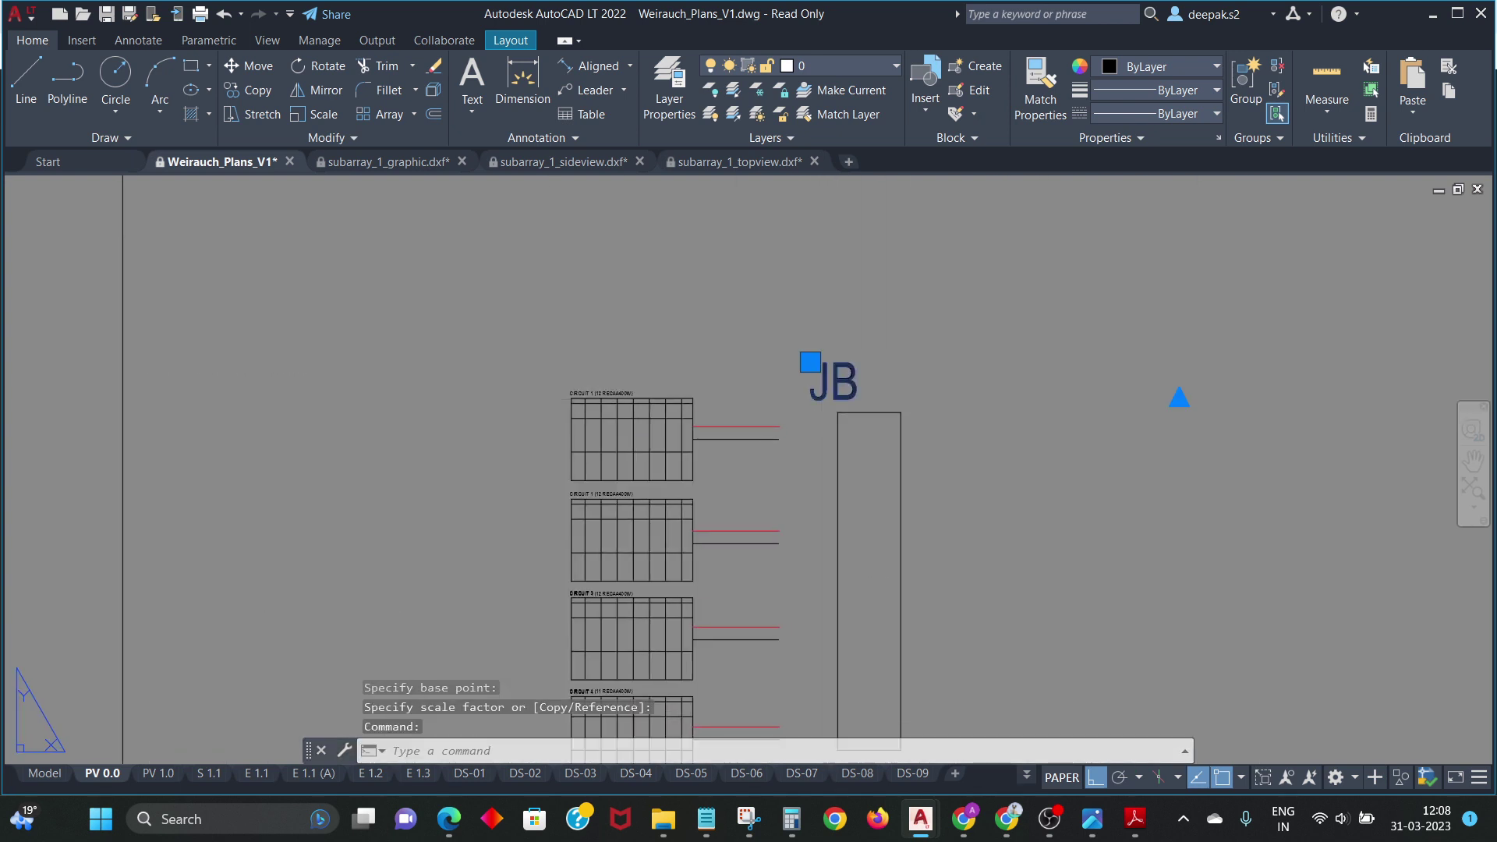
double_click(833, 382)
scroll(910, 367, "down", 5)
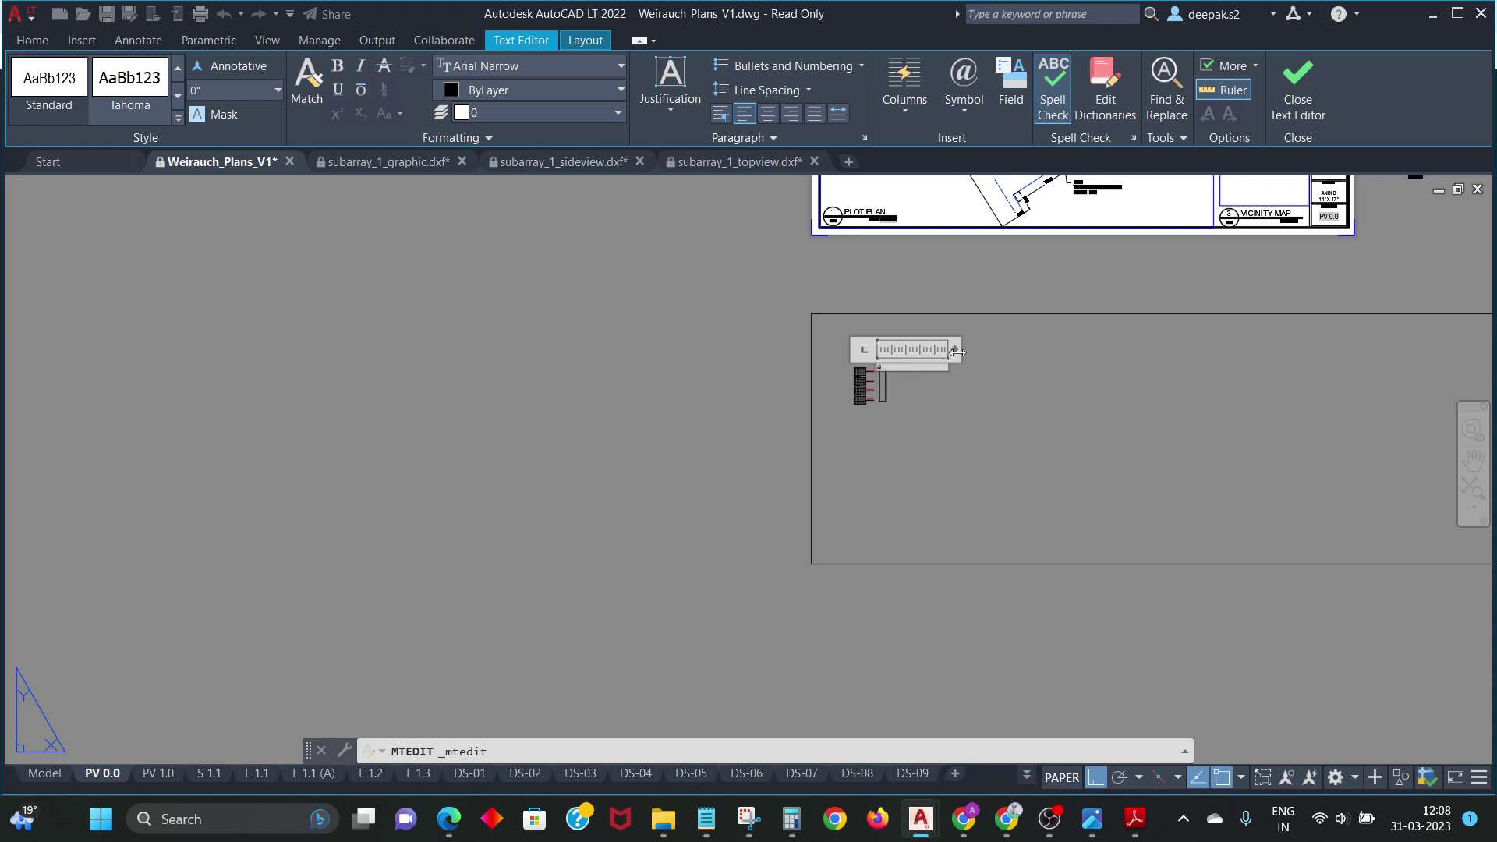
scroll(889, 347, "up", 3)
left_click(858, 437)
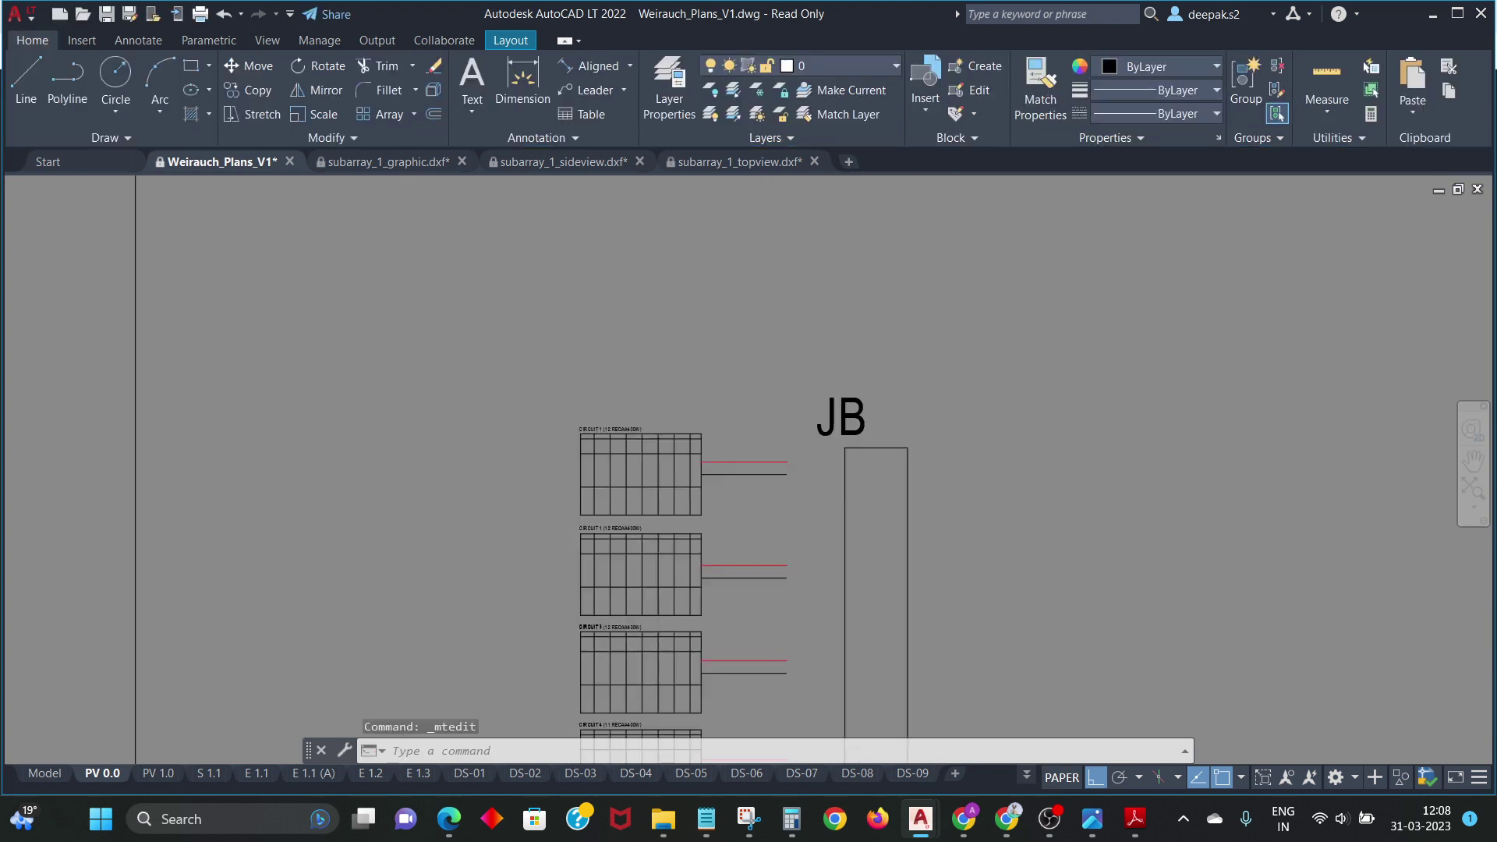
- Move the JB label with M so it sits centred above the box
left_click(828, 393)
middle_click_drag(898, 428, 791, 401)
scroll(791, 400, "up", 2)
key("m")
key("Return")
left_click(969, 401)
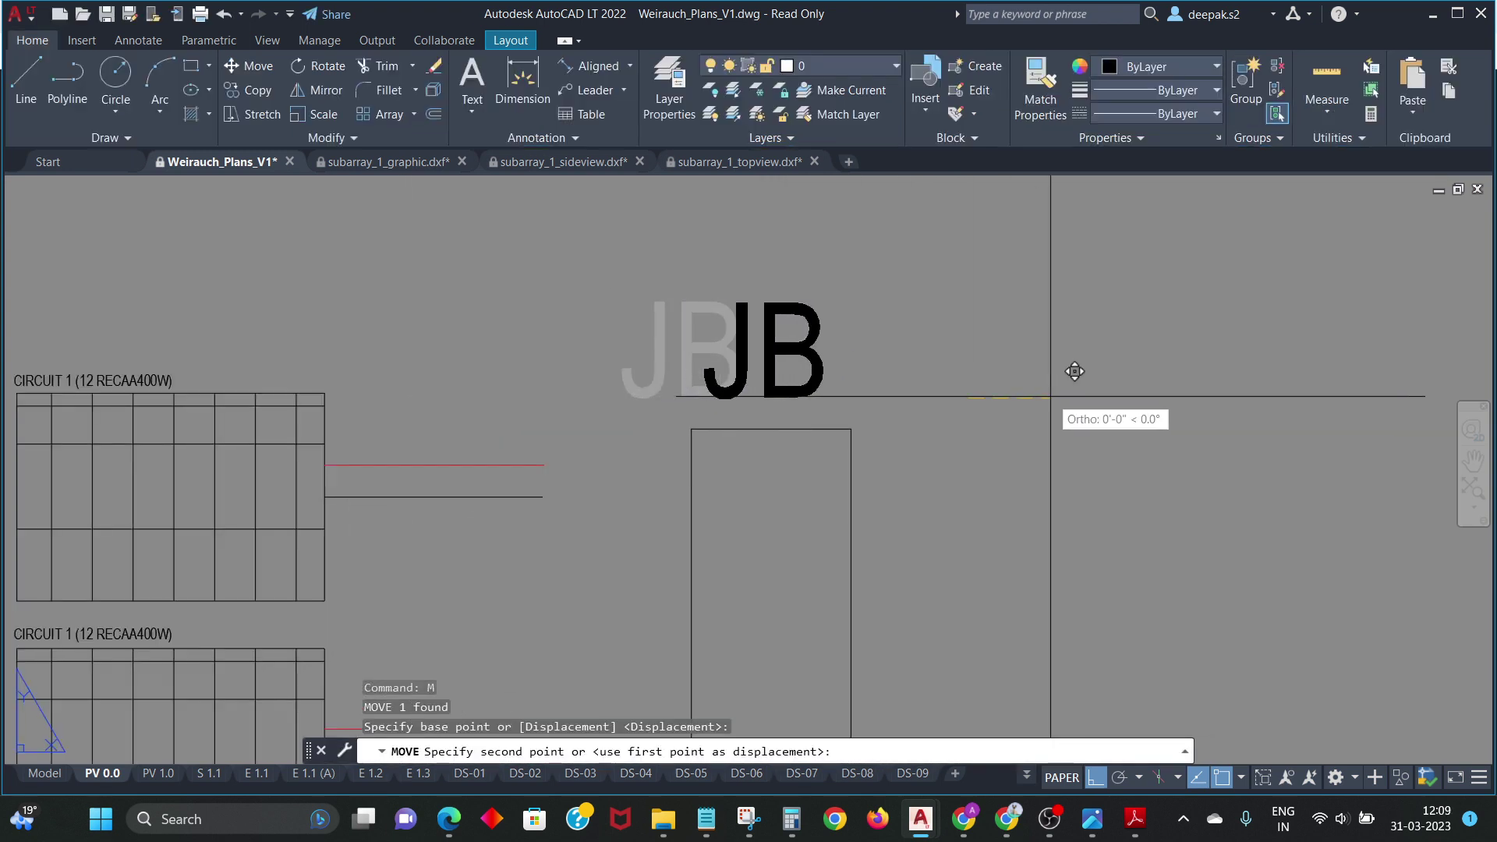
left_click(1037, 402)
scroll(1037, 402, "down", 2)
scroll(662, 437, "down", 2)
middle_click_drag(662, 461, 668, 408)
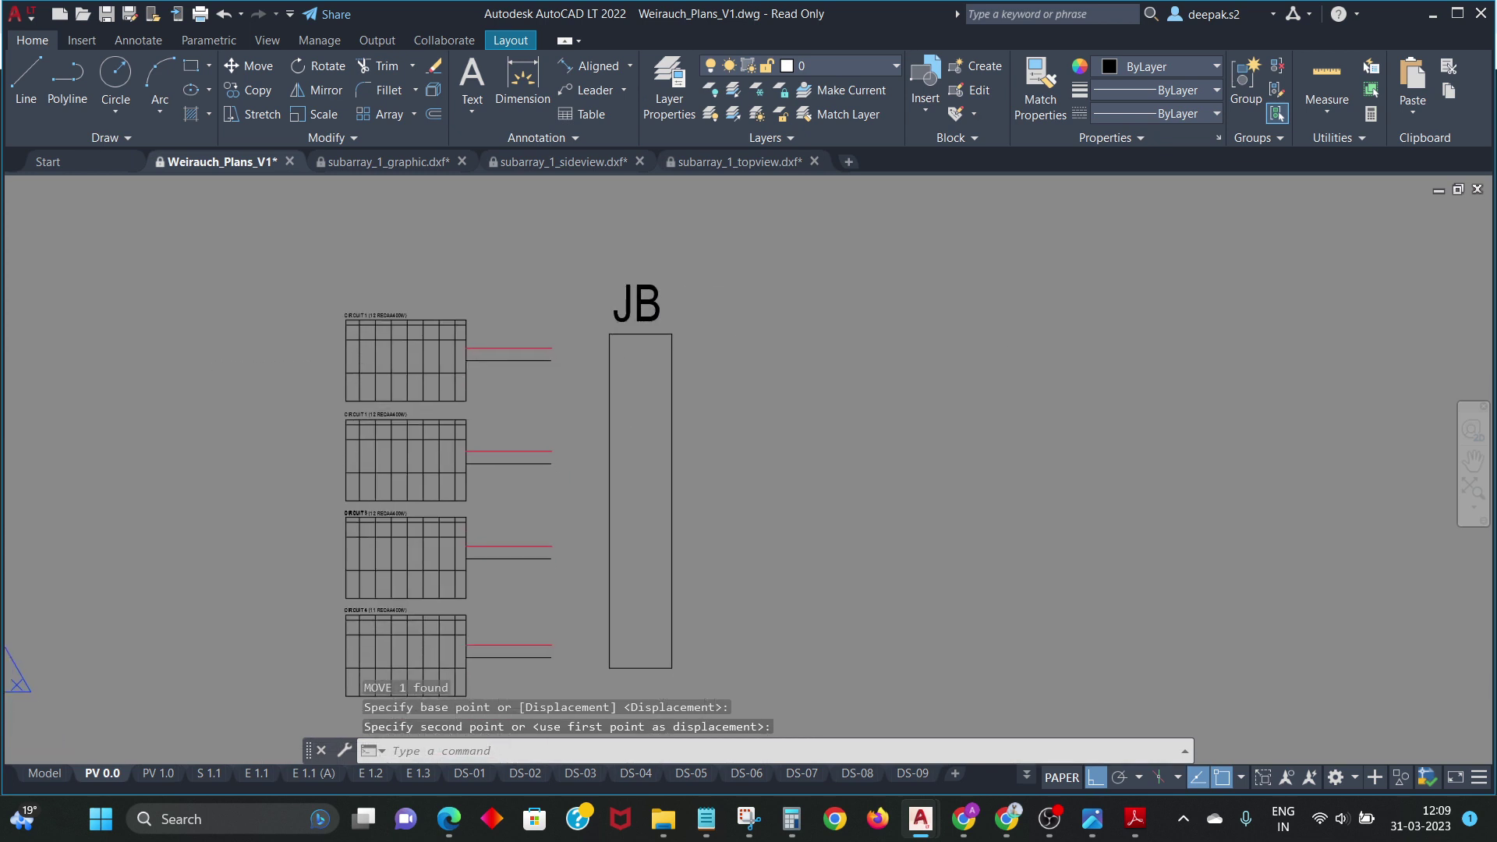
scroll(582, 358, "up", 4)
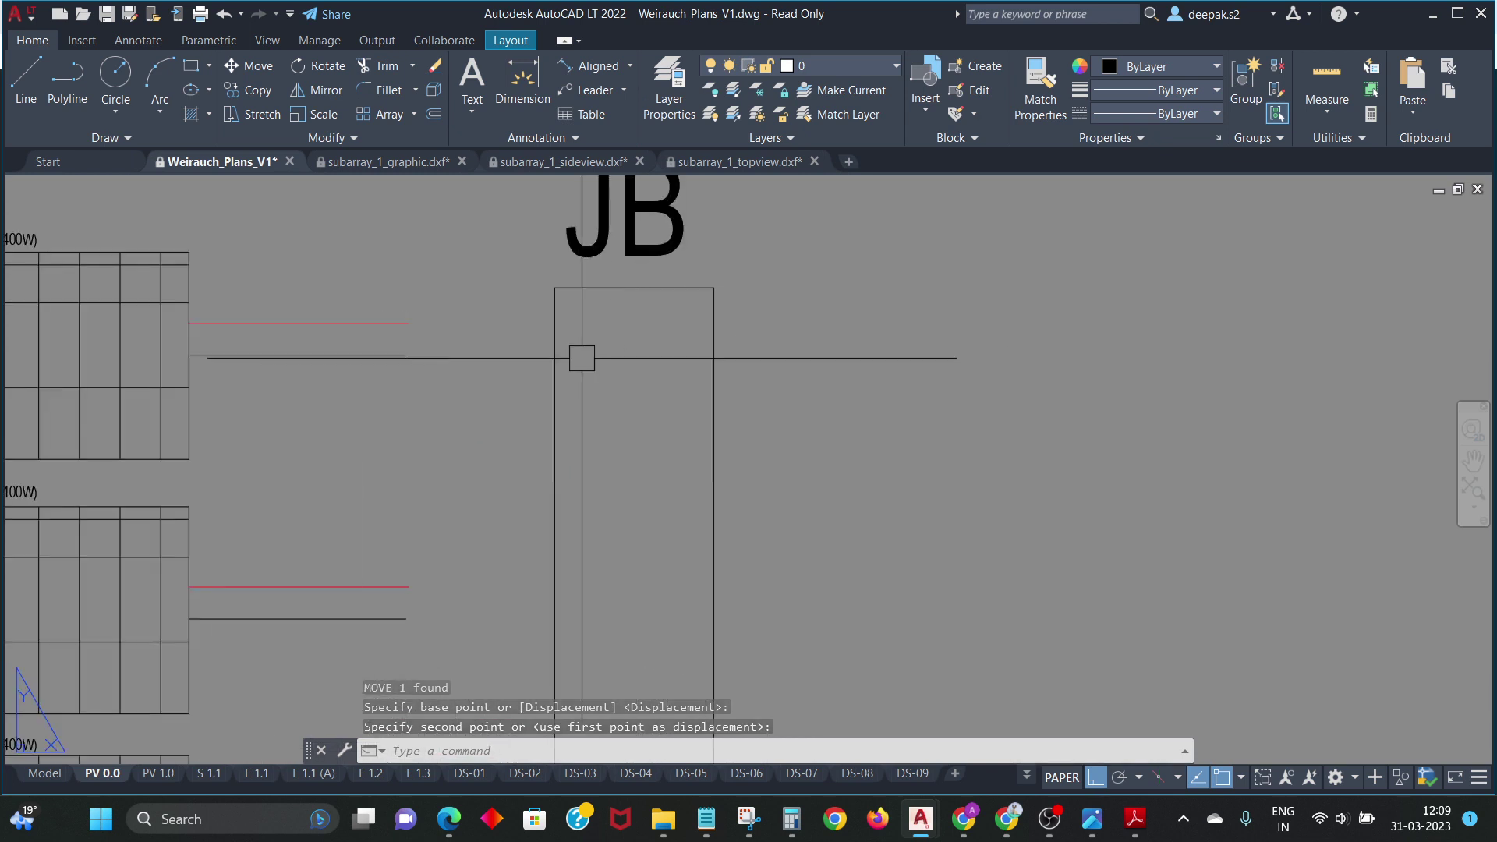
- Grip-stretch the first red and black wires to the JB box edge
left_click(415, 328)
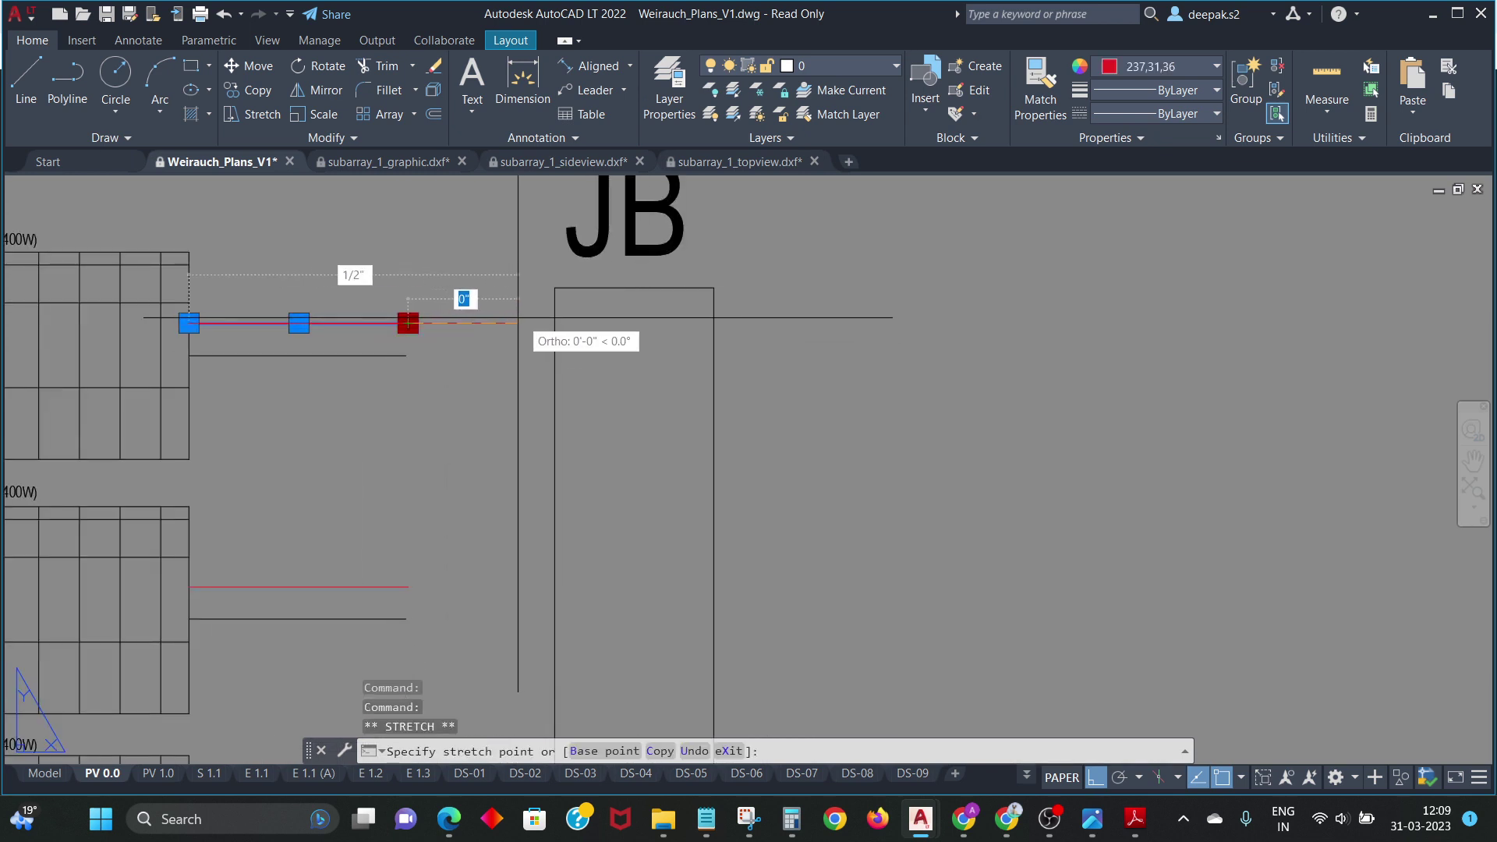
left_click(549, 323)
left_click(390, 355)
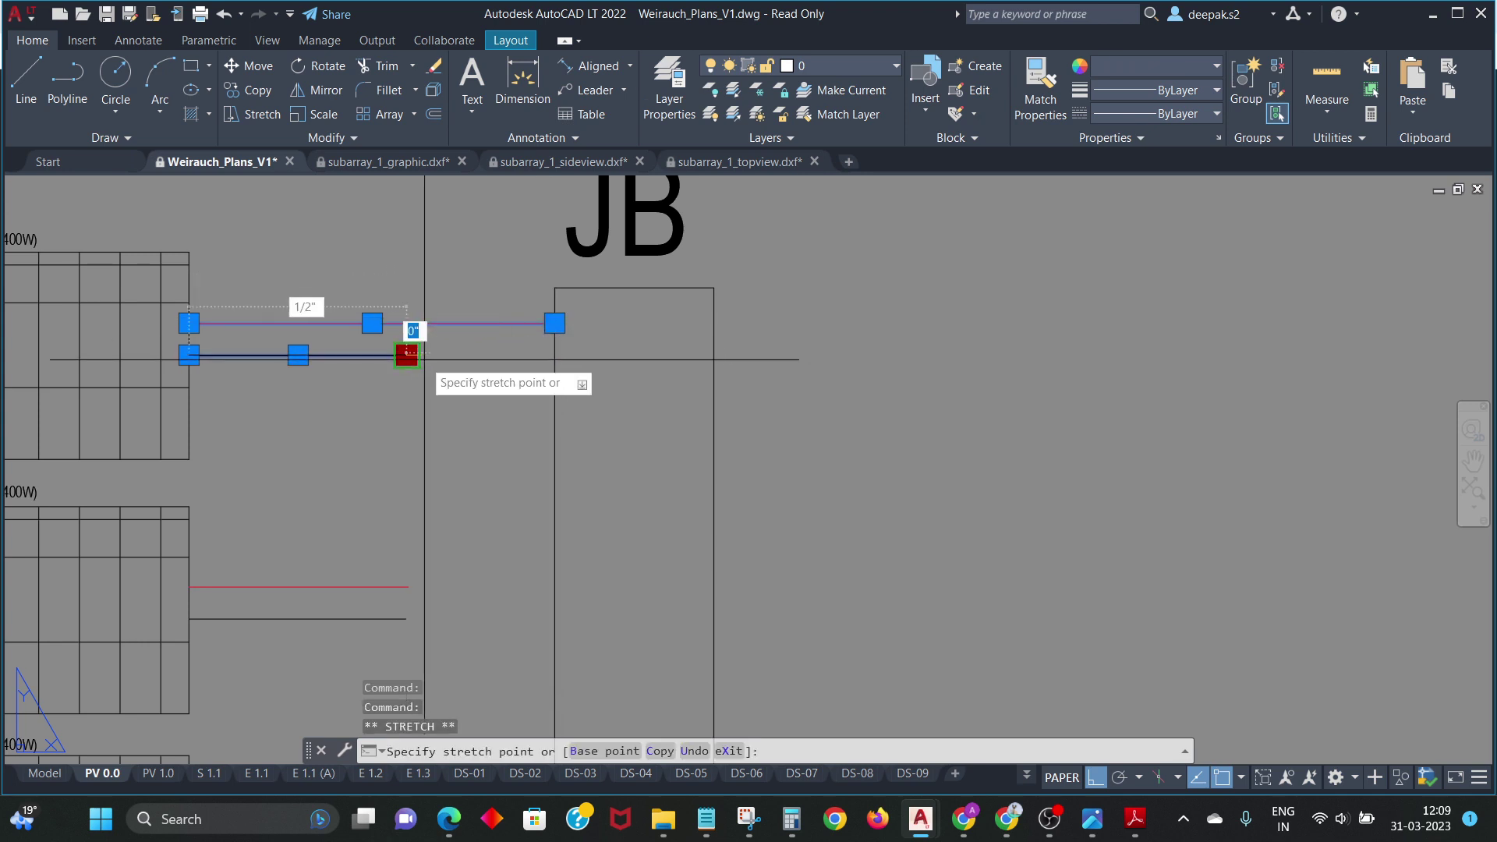
left_click(553, 355)
scroll(470, 415, "down", 4)
key("Escape")
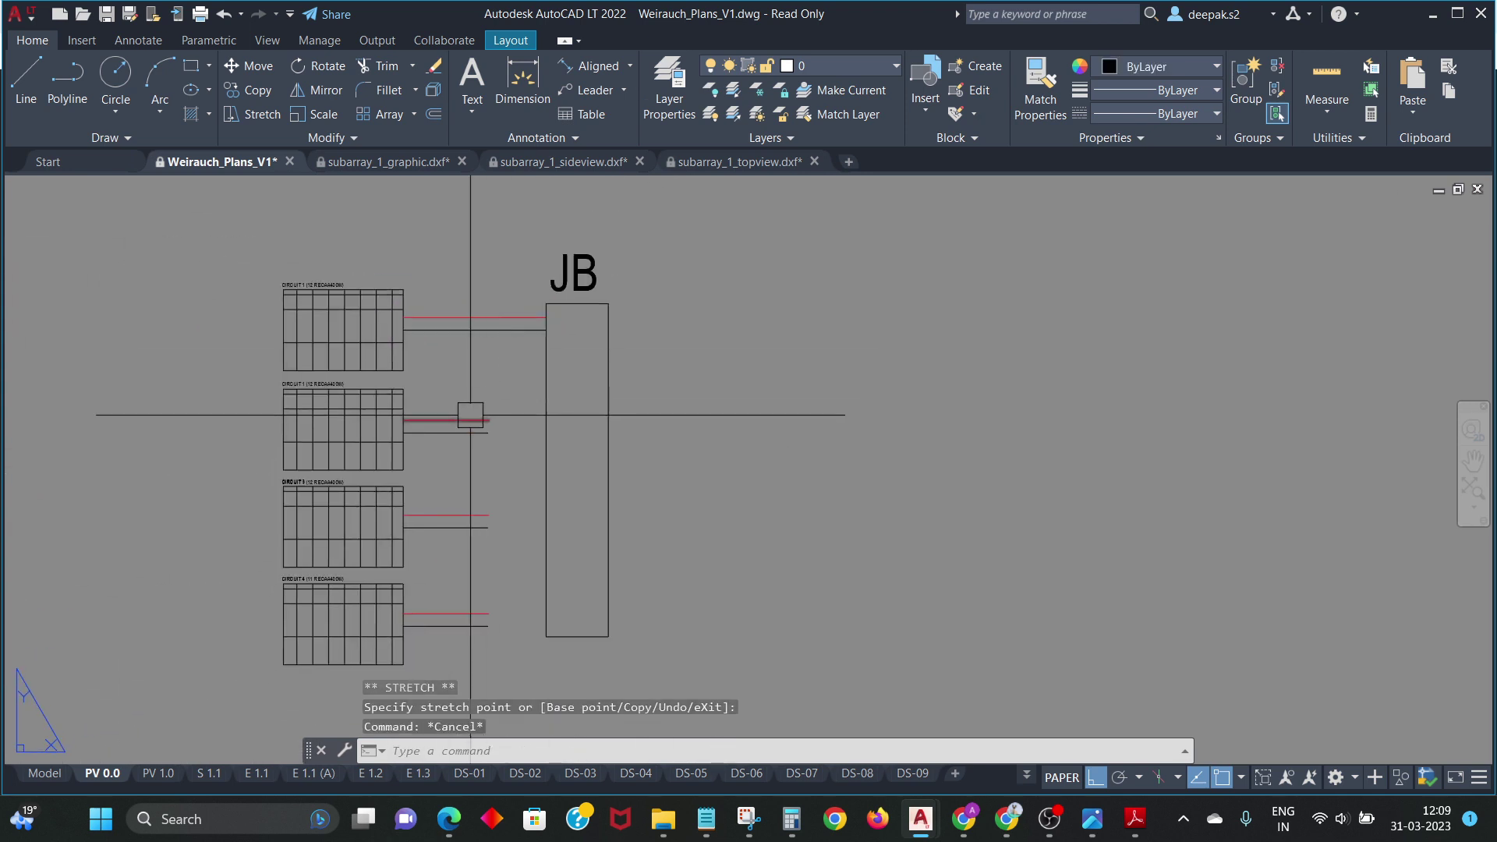
- Extend the remaining short wires to the JB edge using a fence
type("ex")
key("Return")
scroll(474, 419, "up", 3)
left_click(462, 399)
scroll(462, 468, "down", 4)
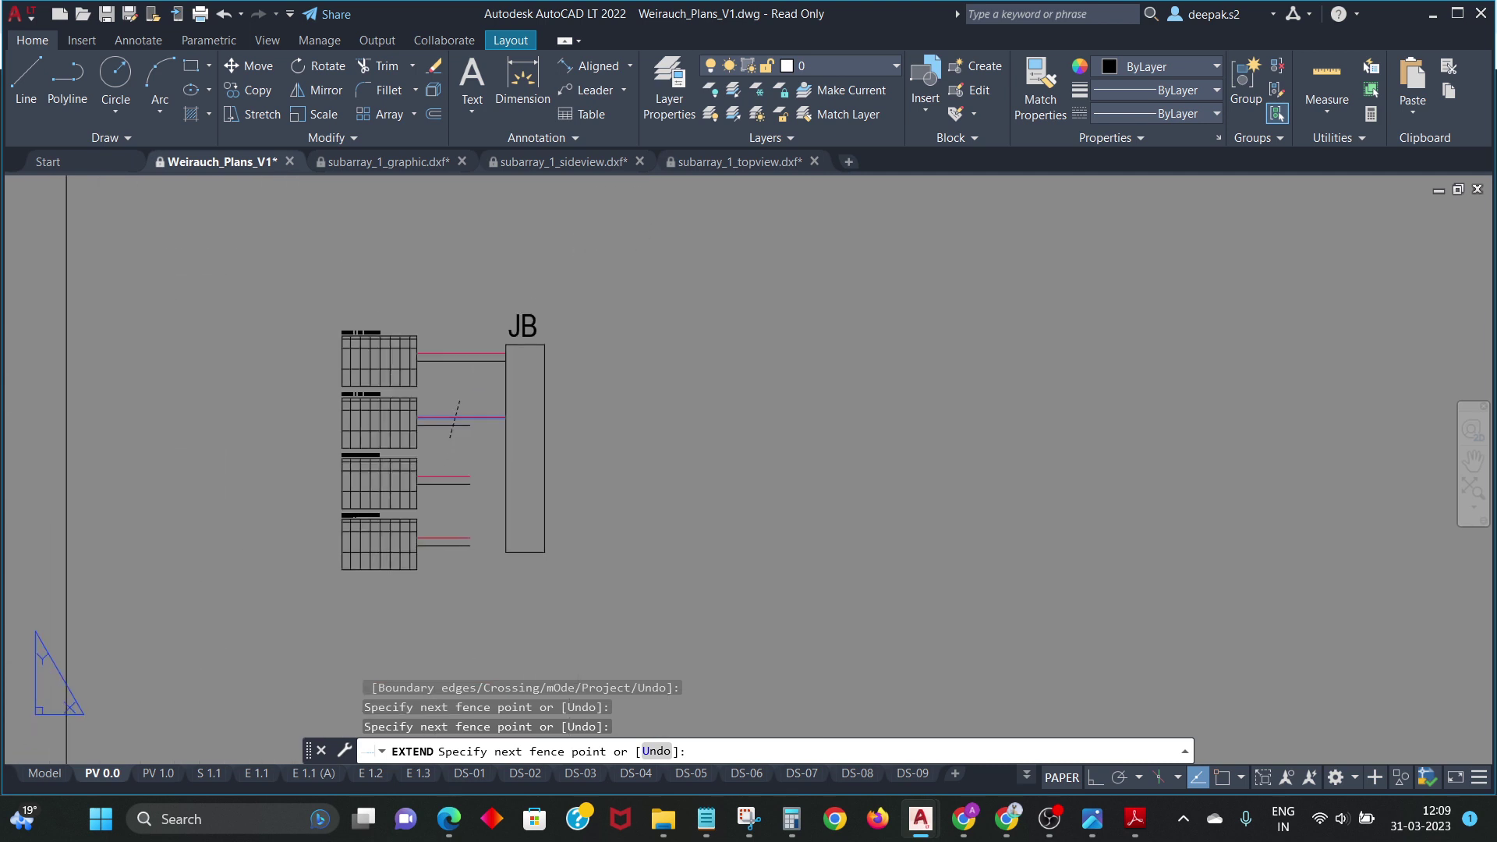
key("Return")
key("Escape")
scroll(535, 390, "up", 2)
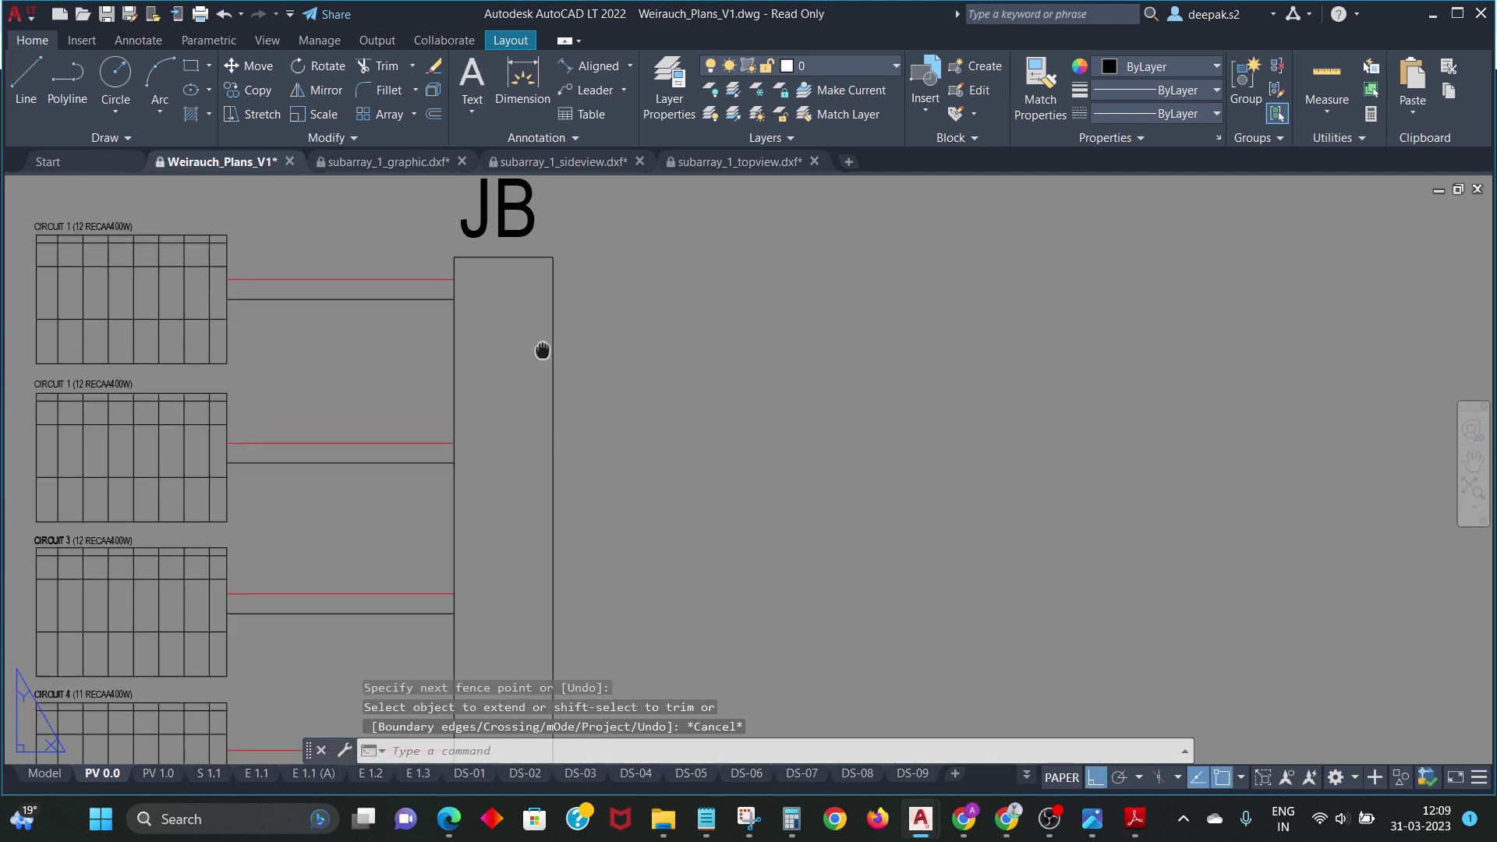
scroll(535, 361, "down", 2)
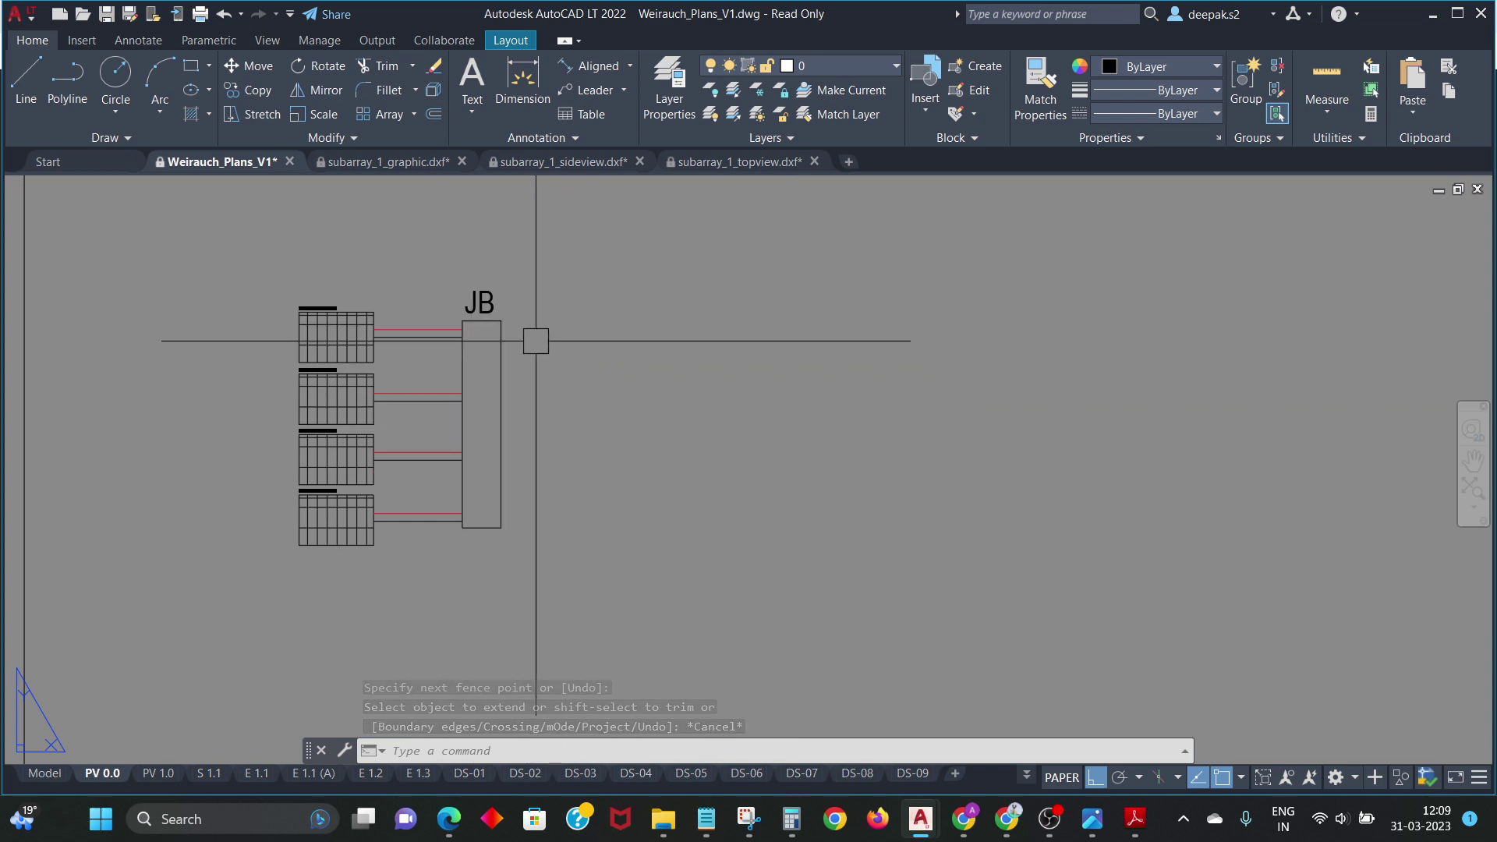
- Set the E 1.1 (A) combiner block to 4 CIRCUIT + ENPHASE MICRO-INV, then go back to PV 0.0
left_click(327, 779)
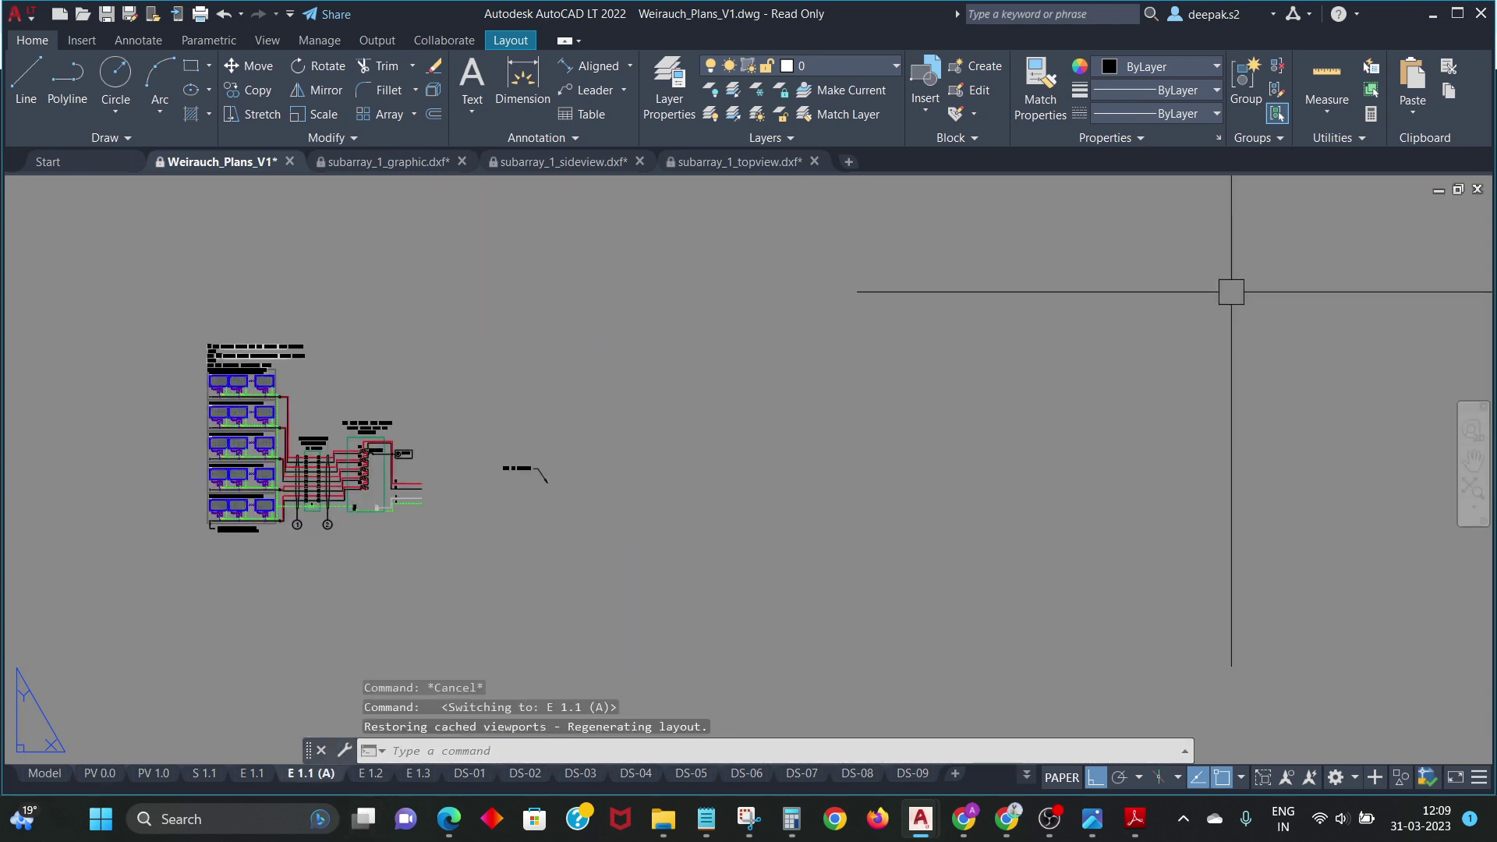
scroll(367, 468, "up", 3)
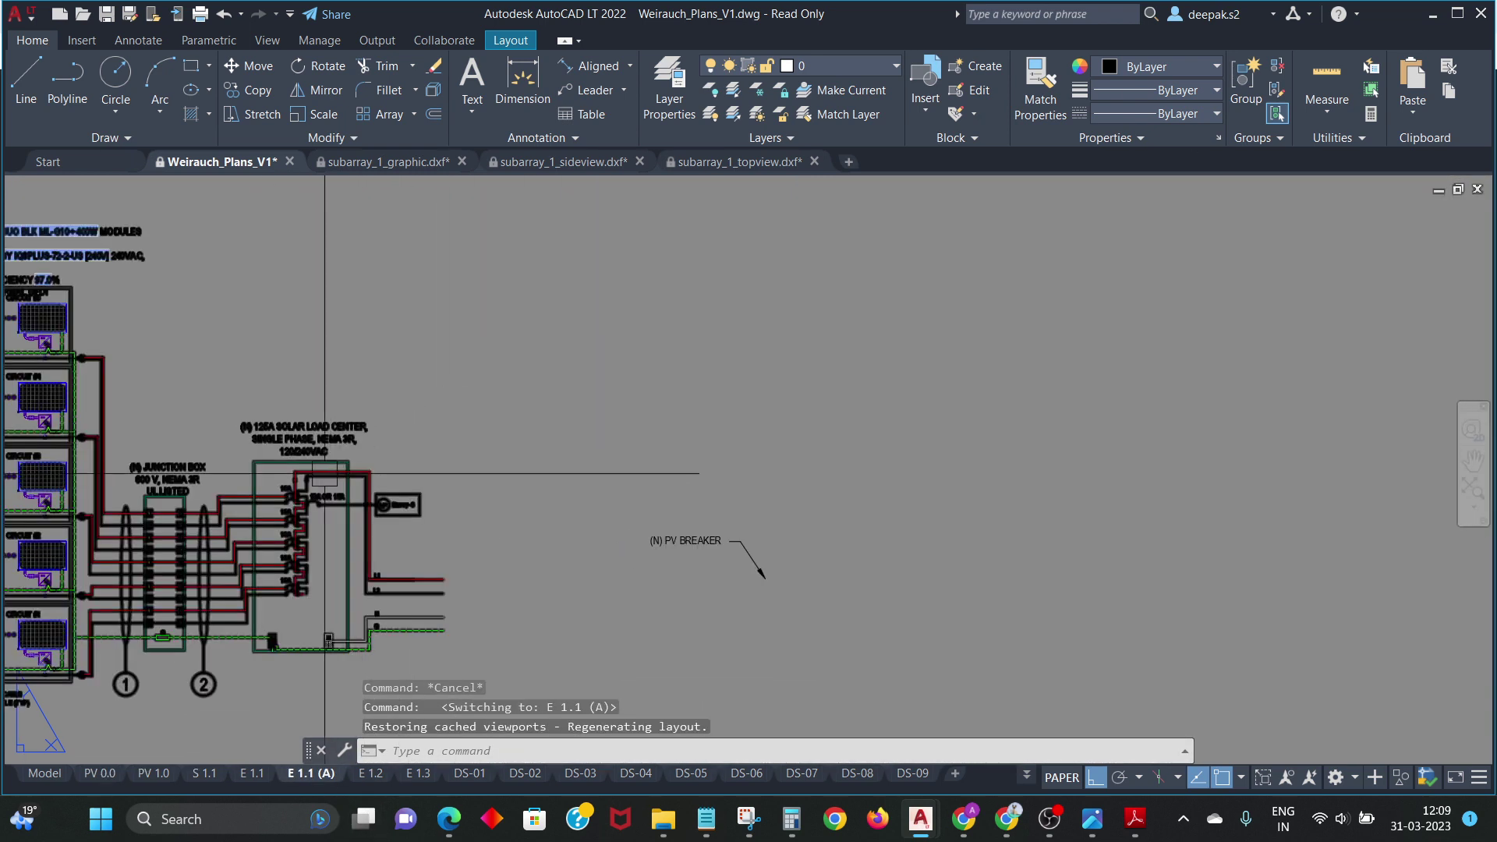
scroll(327, 499, "up", 2)
scroll(327, 511, "up", 2)
scroll(327, 516, "up", 2)
left_click(234, 477)
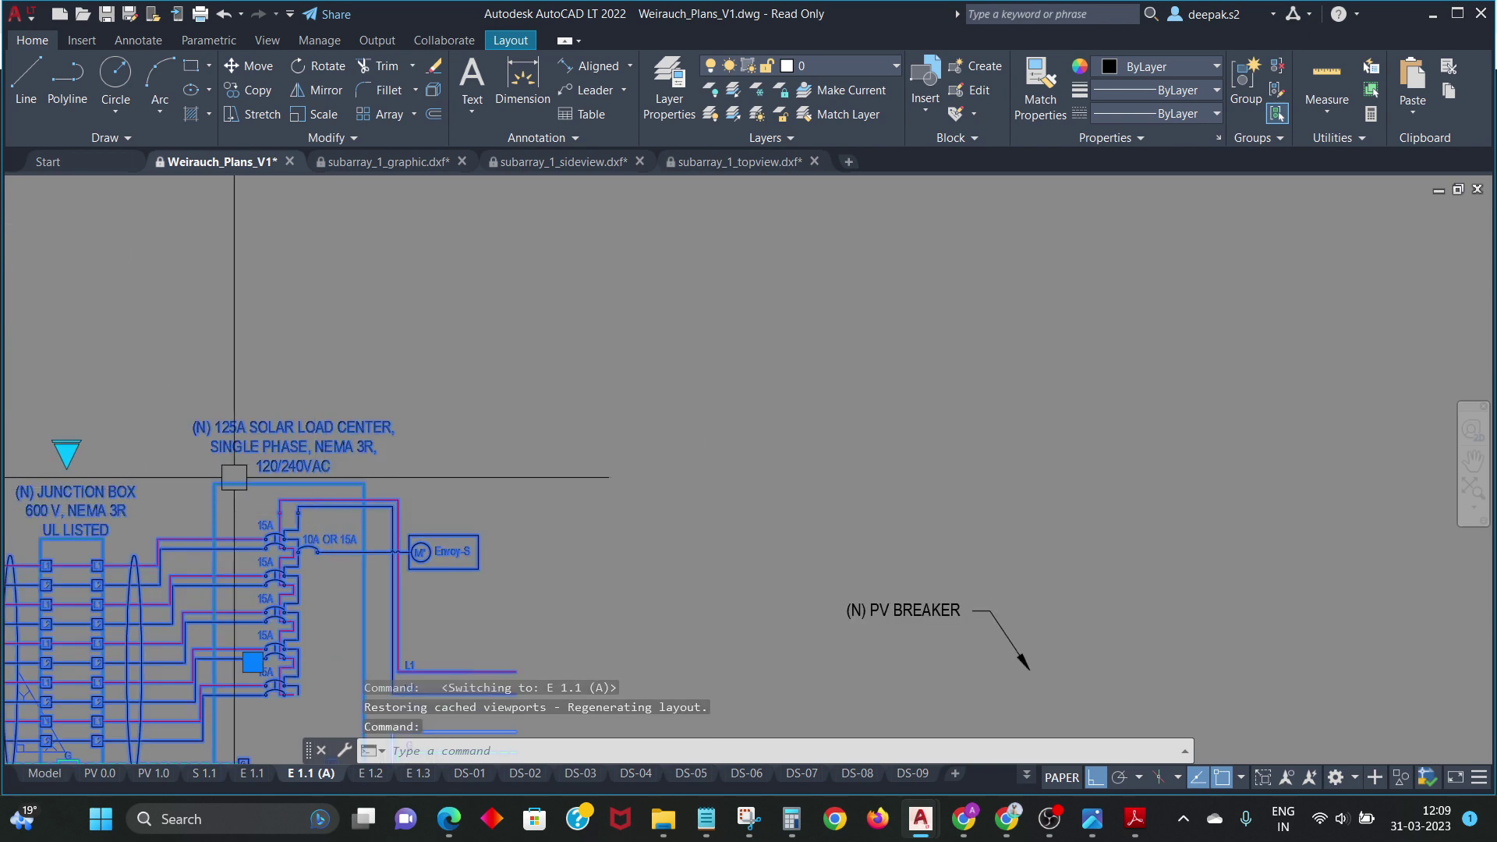
left_click(66, 452)
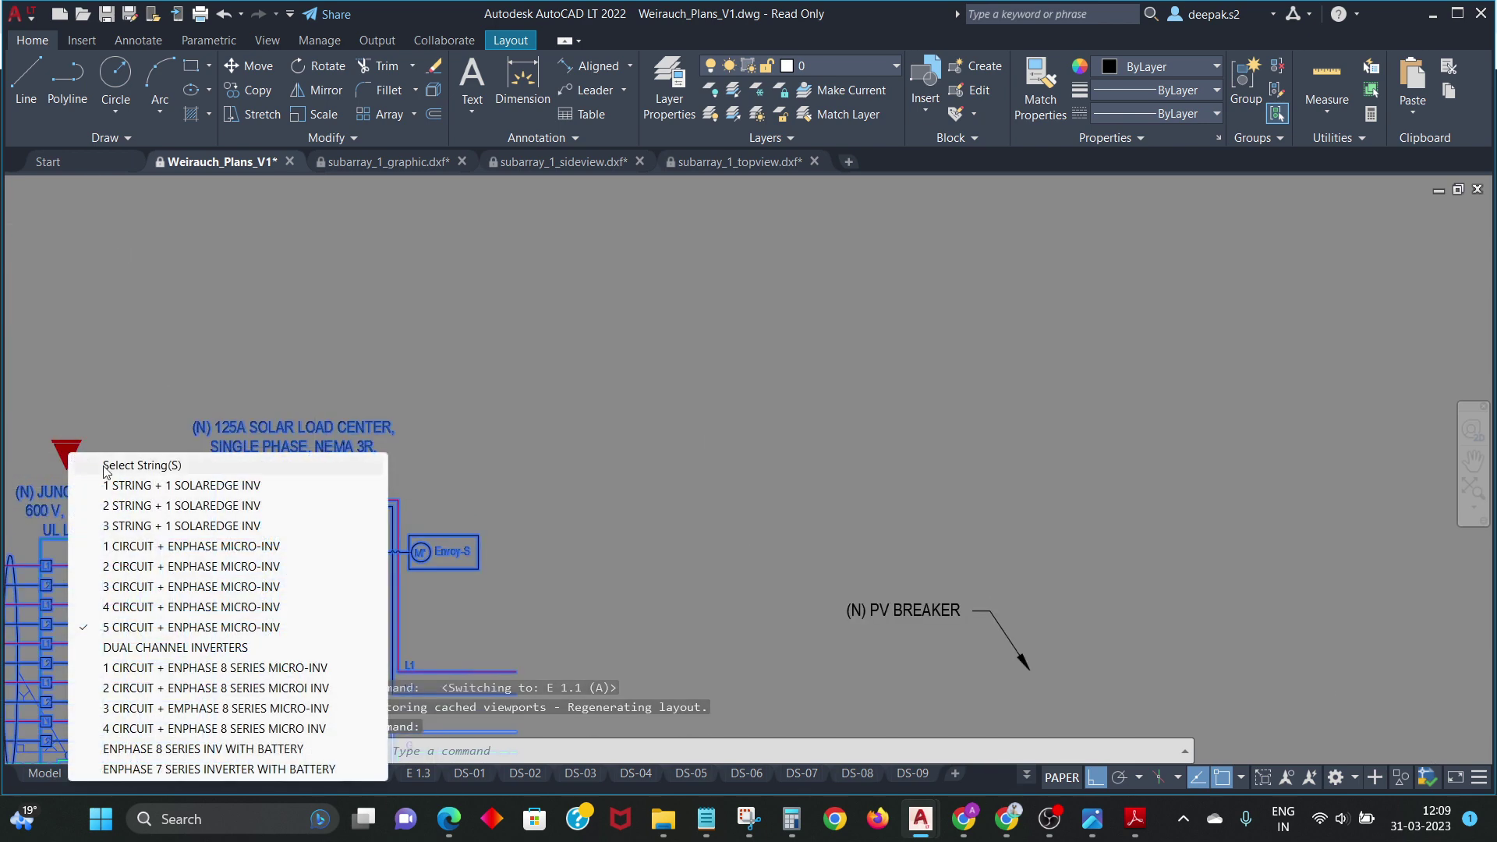
left_click(131, 608)
scroll(485, 436, "down", 1)
scroll(430, 462, "up", 2)
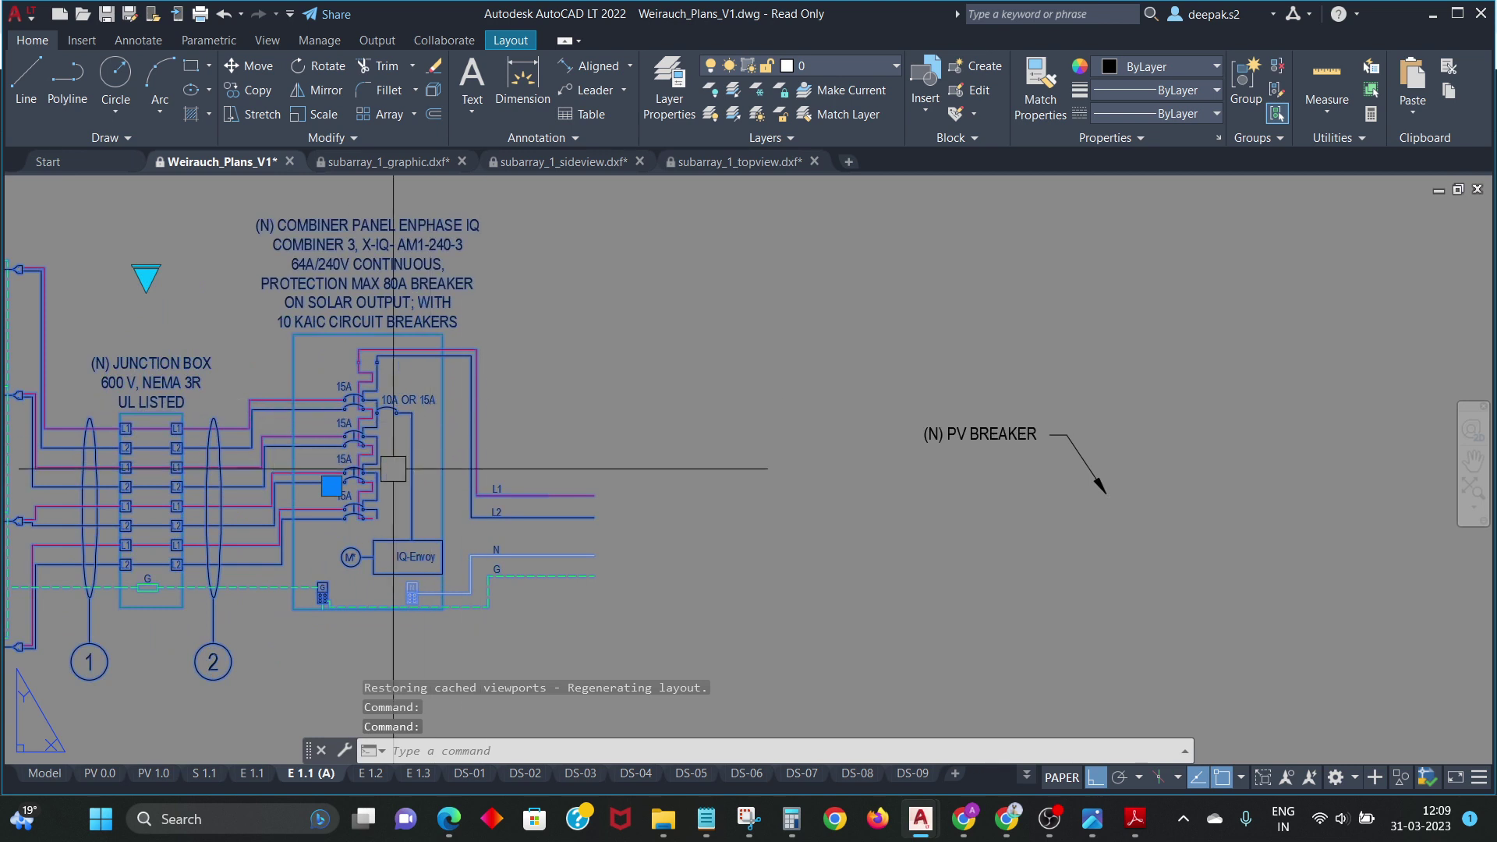
left_click(100, 773)
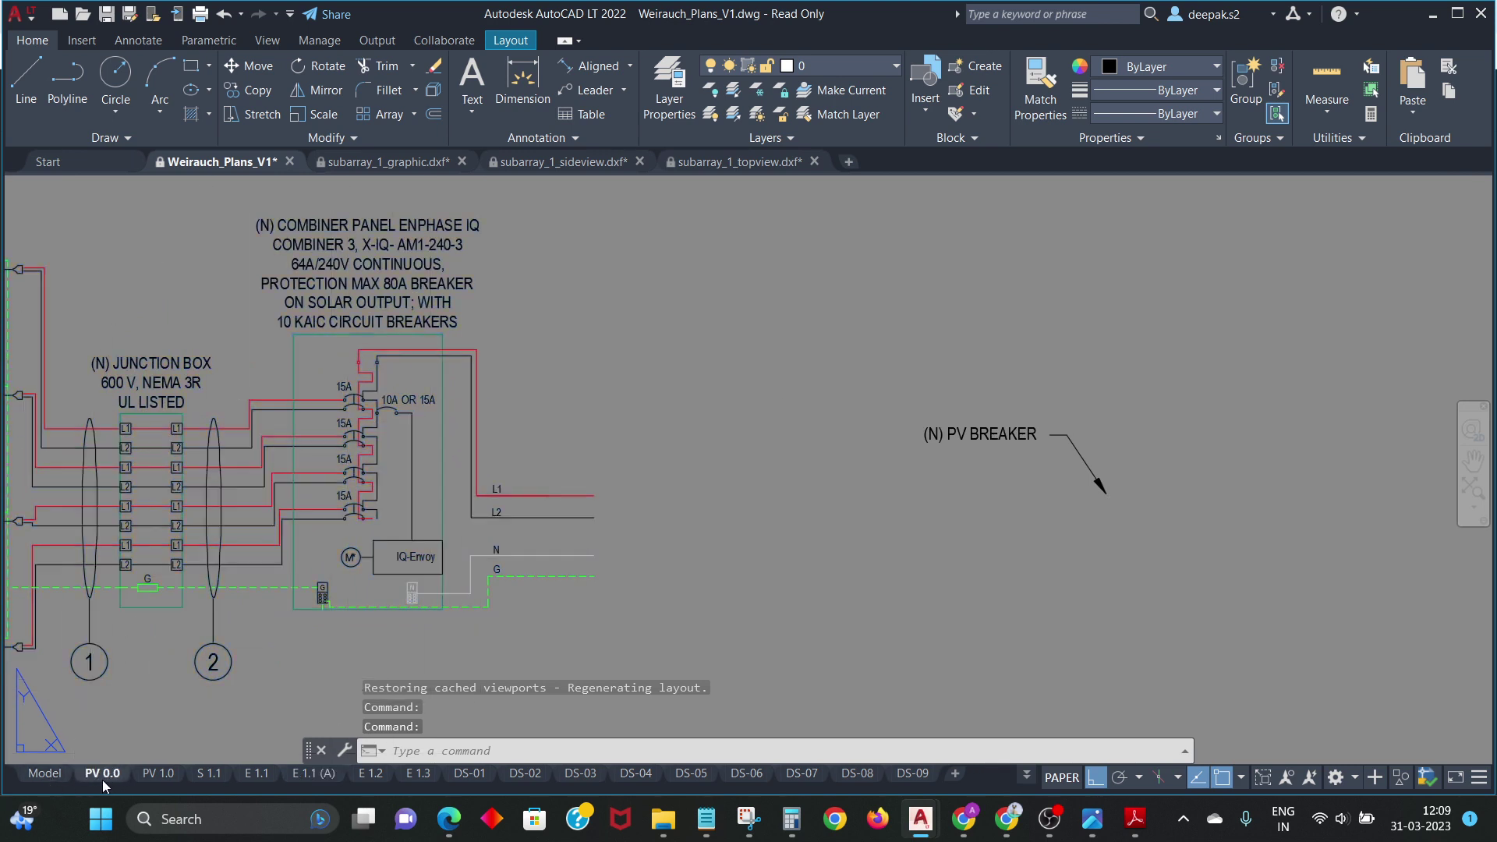
scroll(631, 384, "up", 2)
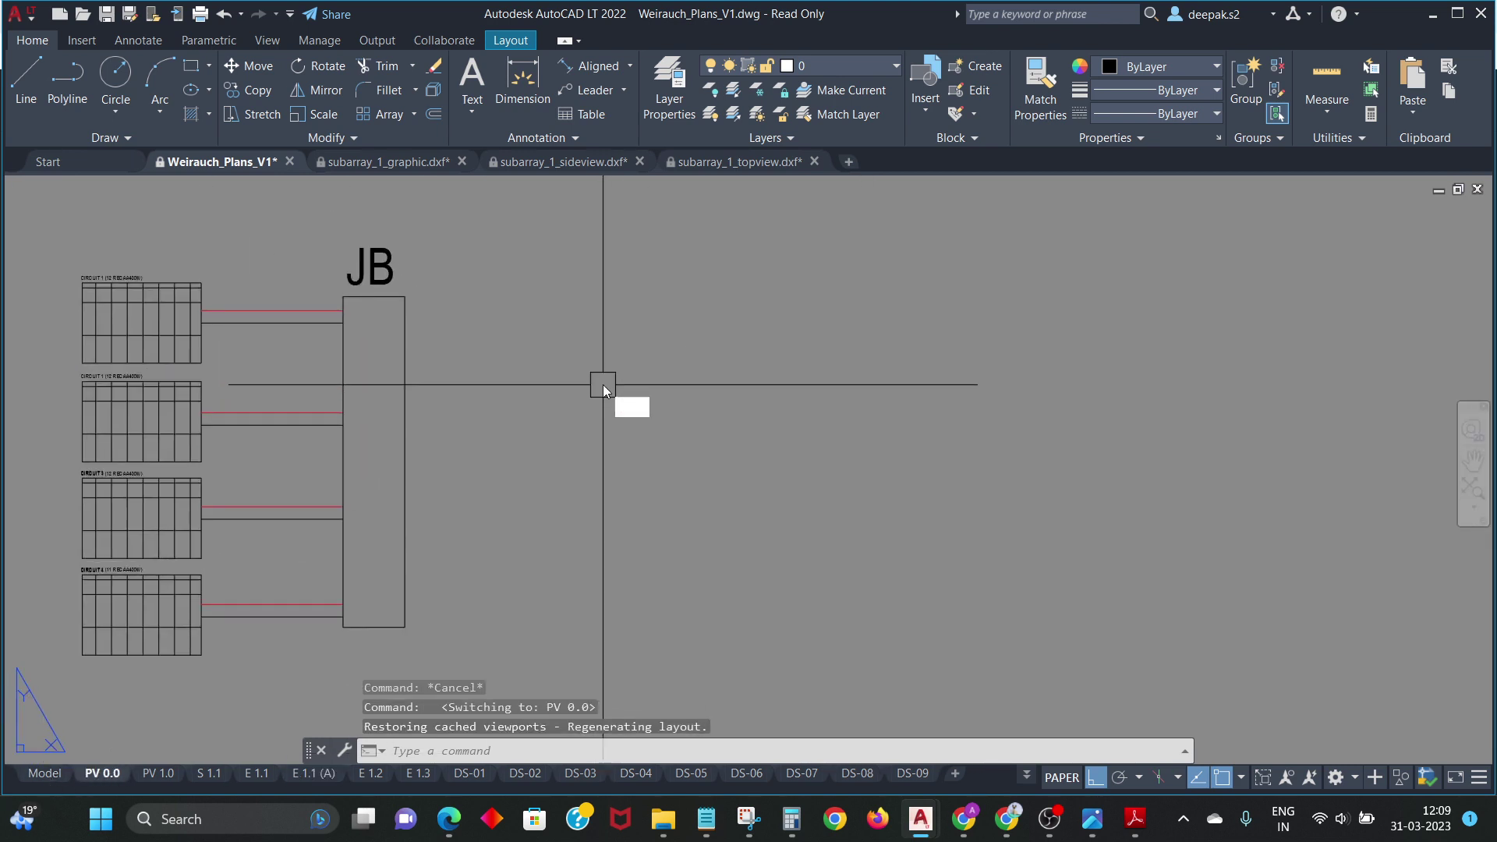
- Draw a rectangle right of the JB for the new box
type("rec")
key("Return")
left_click(505, 377)
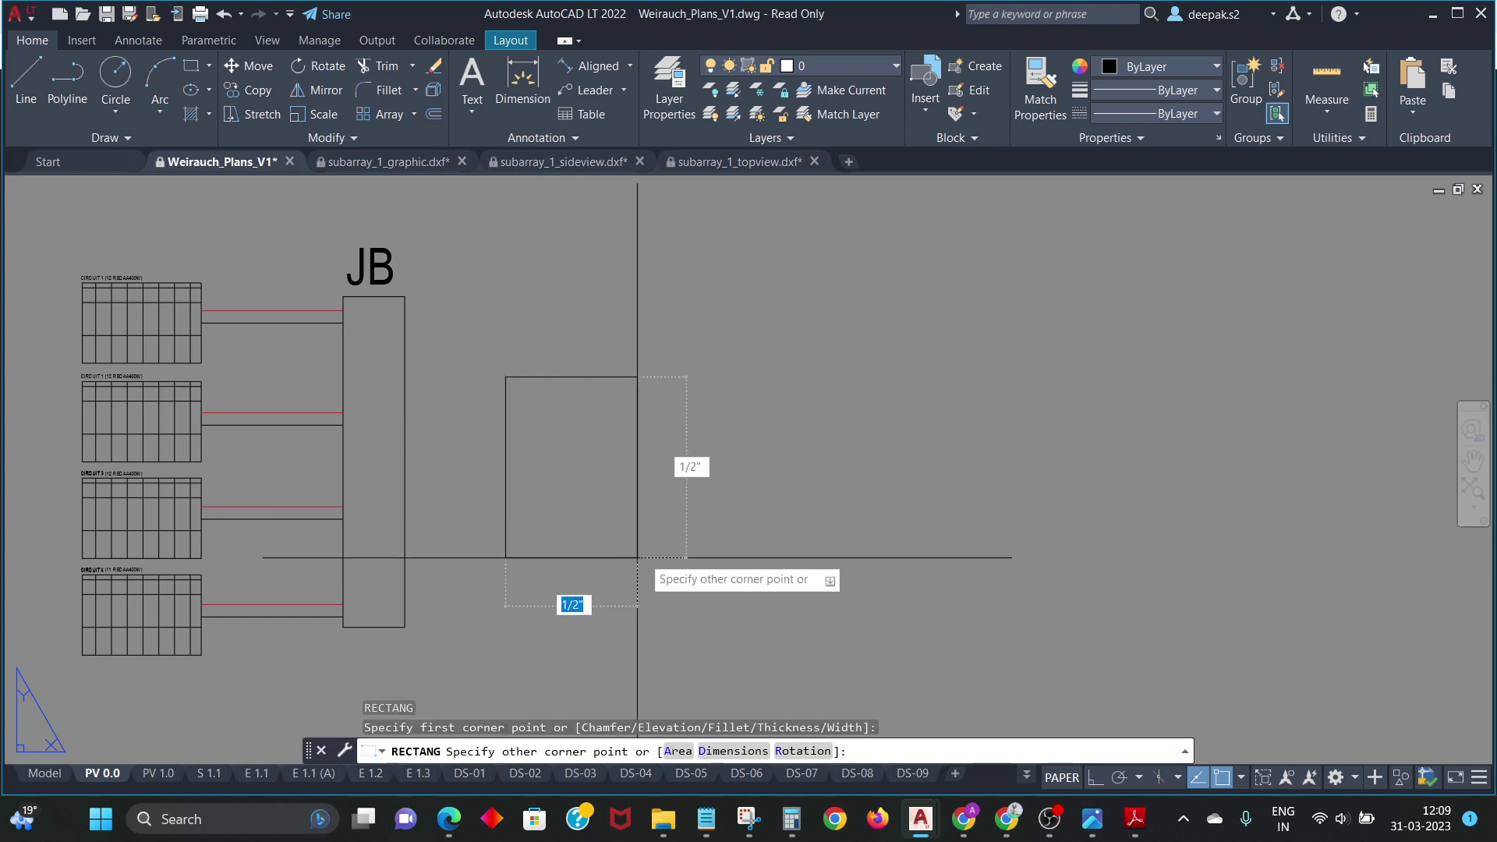
left_click(690, 568)
scroll(654, 413, "up", 3)
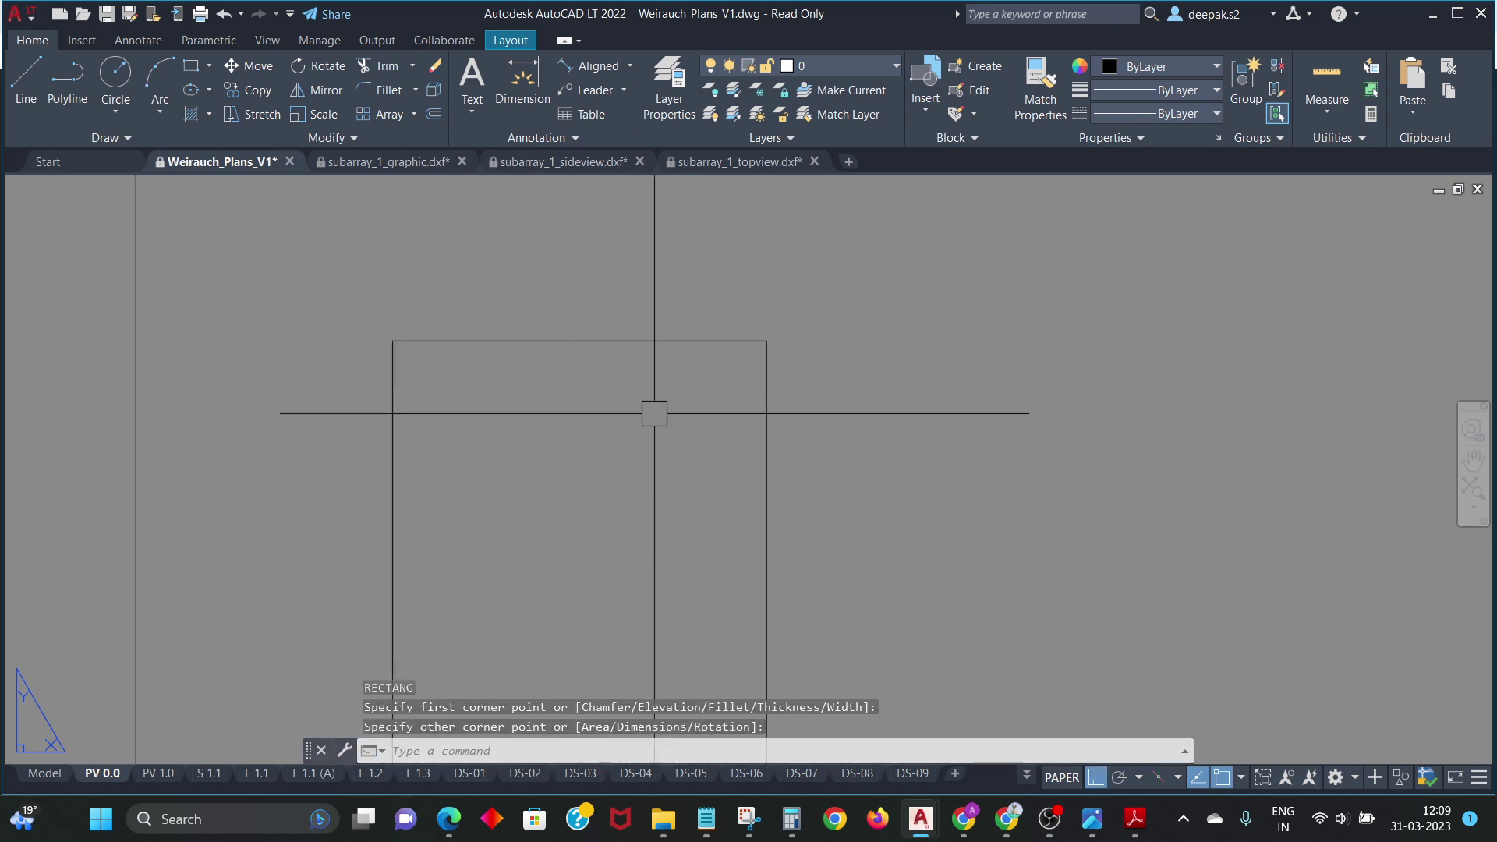
scroll(692, 413, "down", 2)
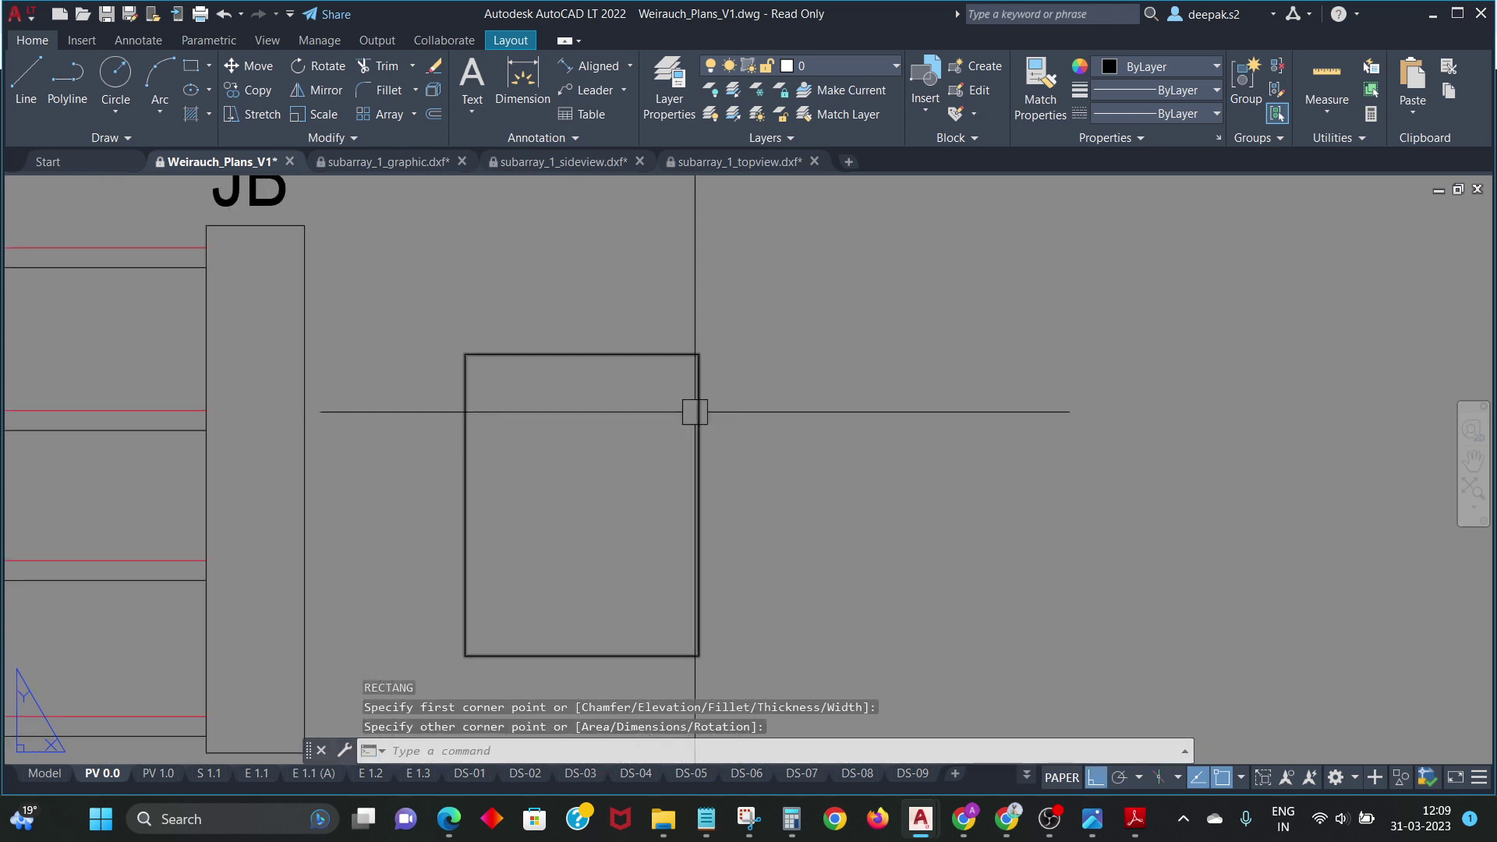
- Draw an inner L-shaped line inside the new box
type("l")
key("Return")
left_click(698, 404)
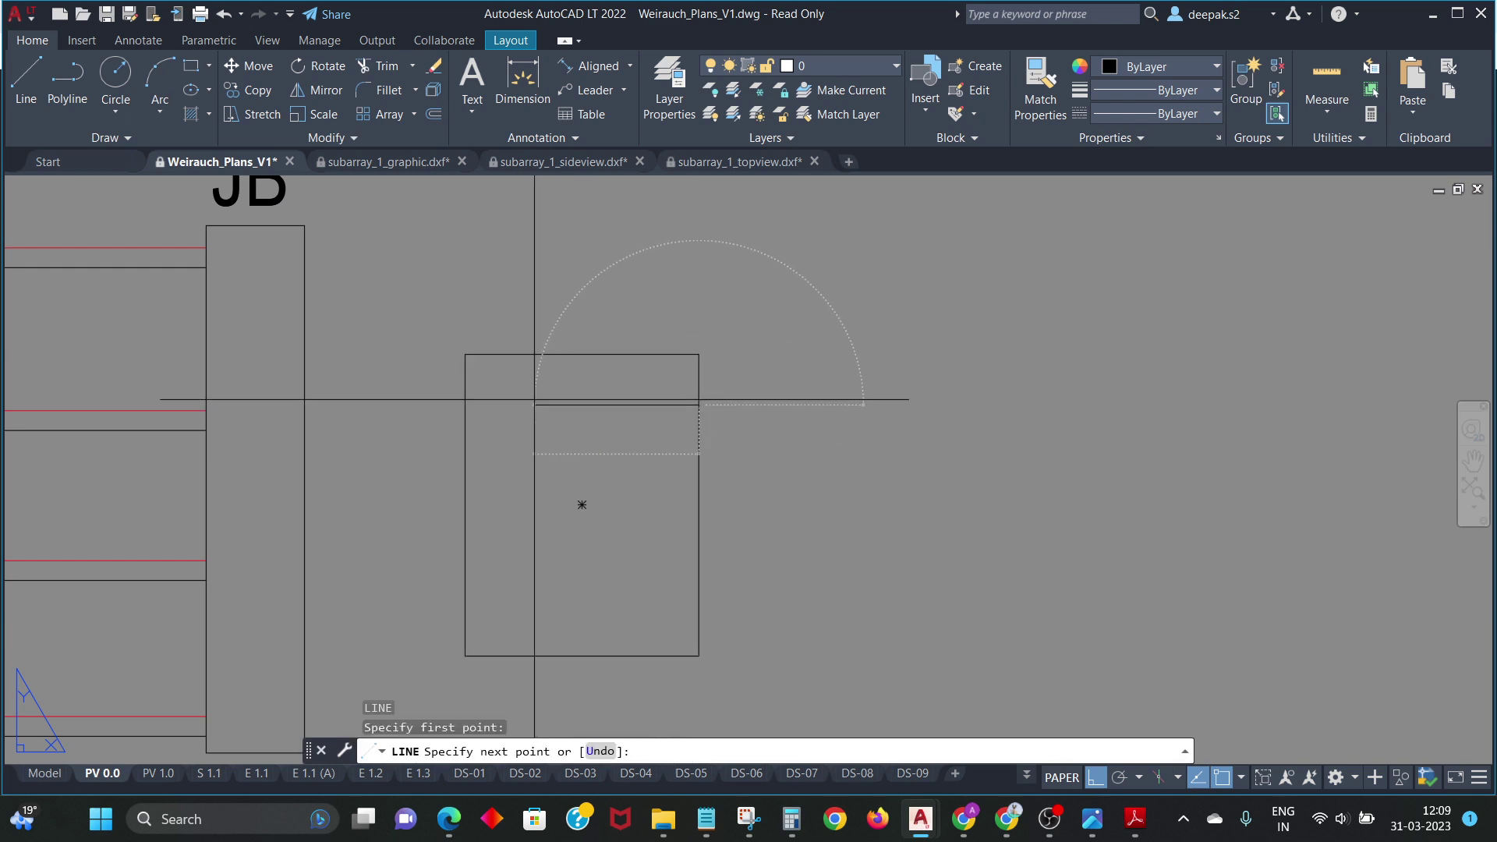
left_click(534, 404)
scroll(534, 624, "up", 2)
scroll(538, 628, "up", 2)
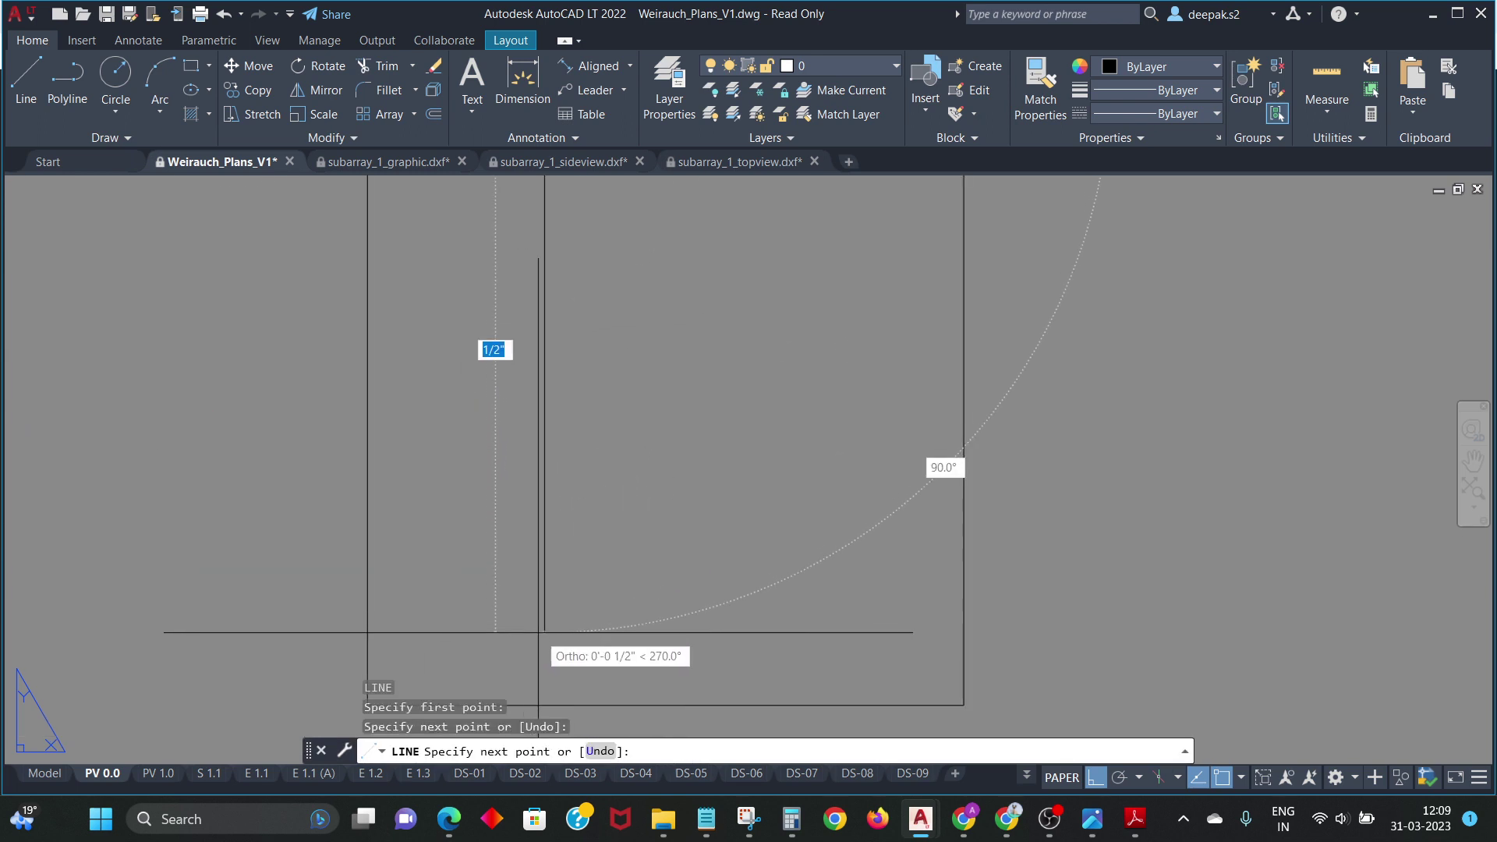
left_click(538, 633)
key("Return")
scroll(471, 488, "down", 2)
scroll(471, 488, "down", 2)
scroll(442, 432, "down", 1)
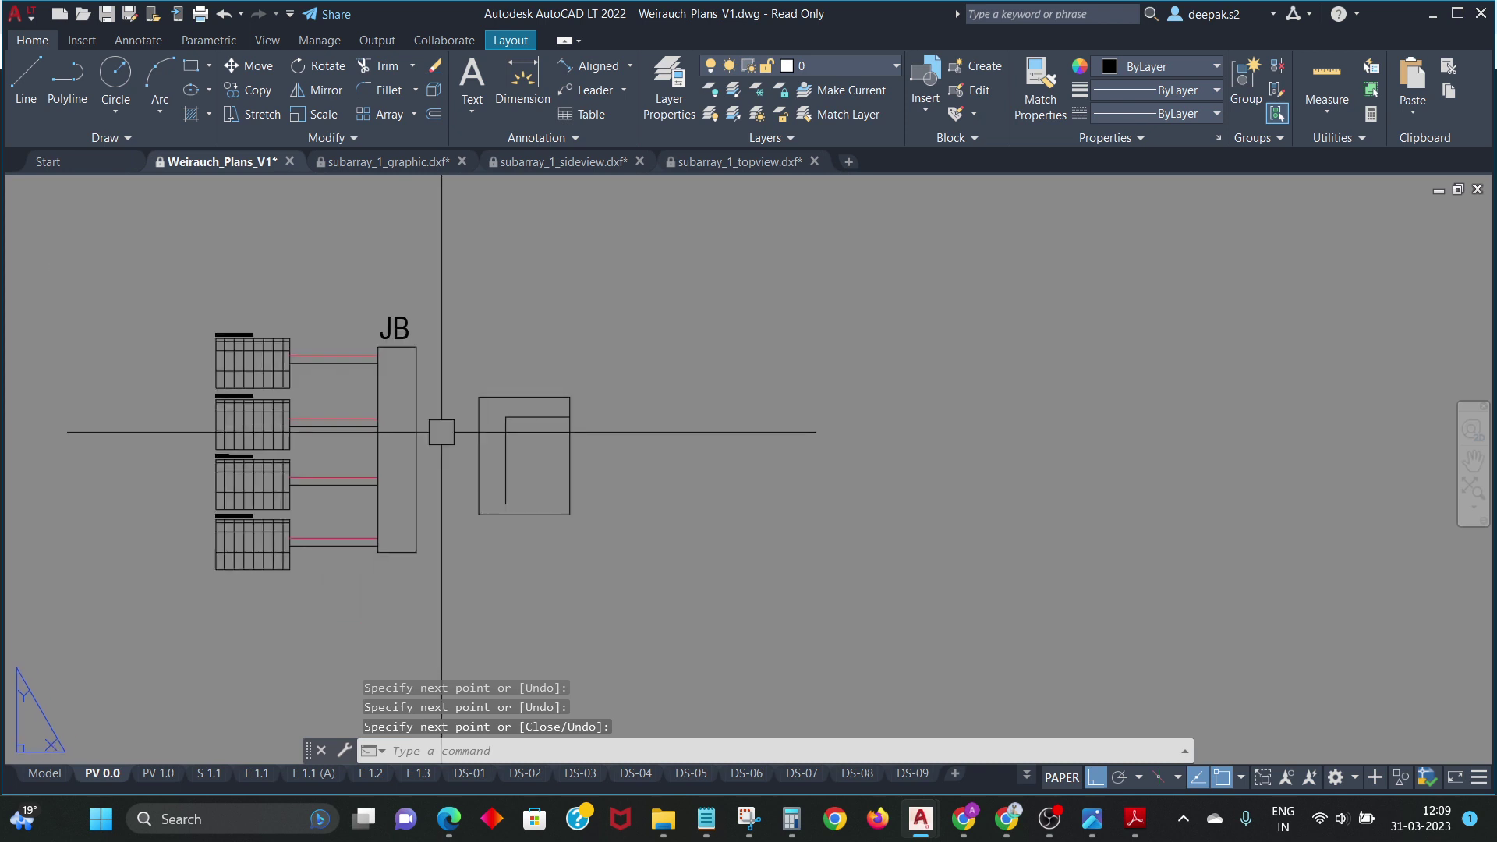
scroll(437, 429, "up", 3)
scroll(397, 452, "up", 1)
- Run two wires from the JB edge to the inner line
type("l")
key("Return")
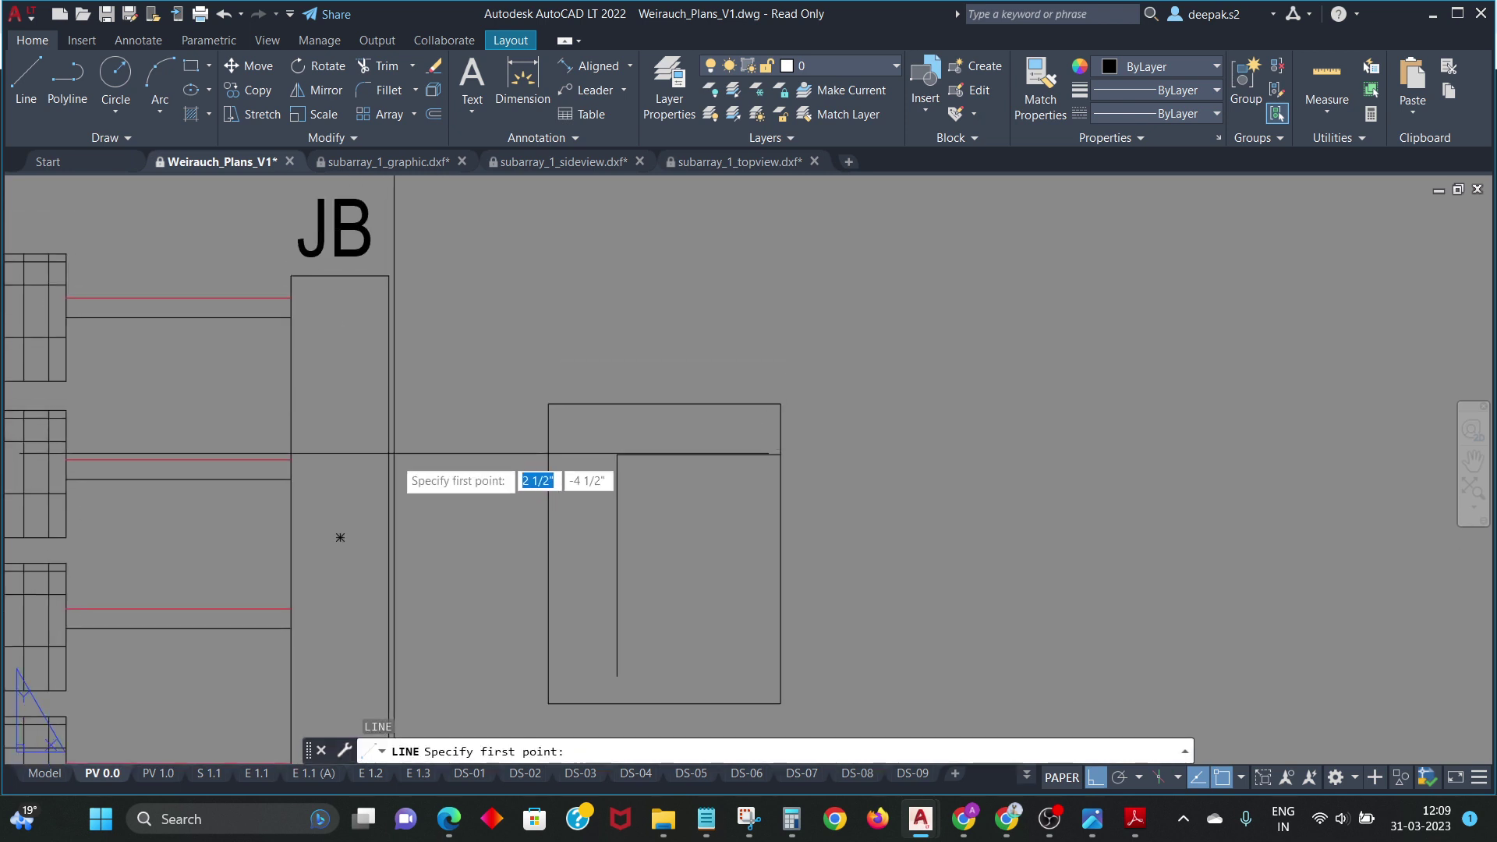
left_click(390, 486)
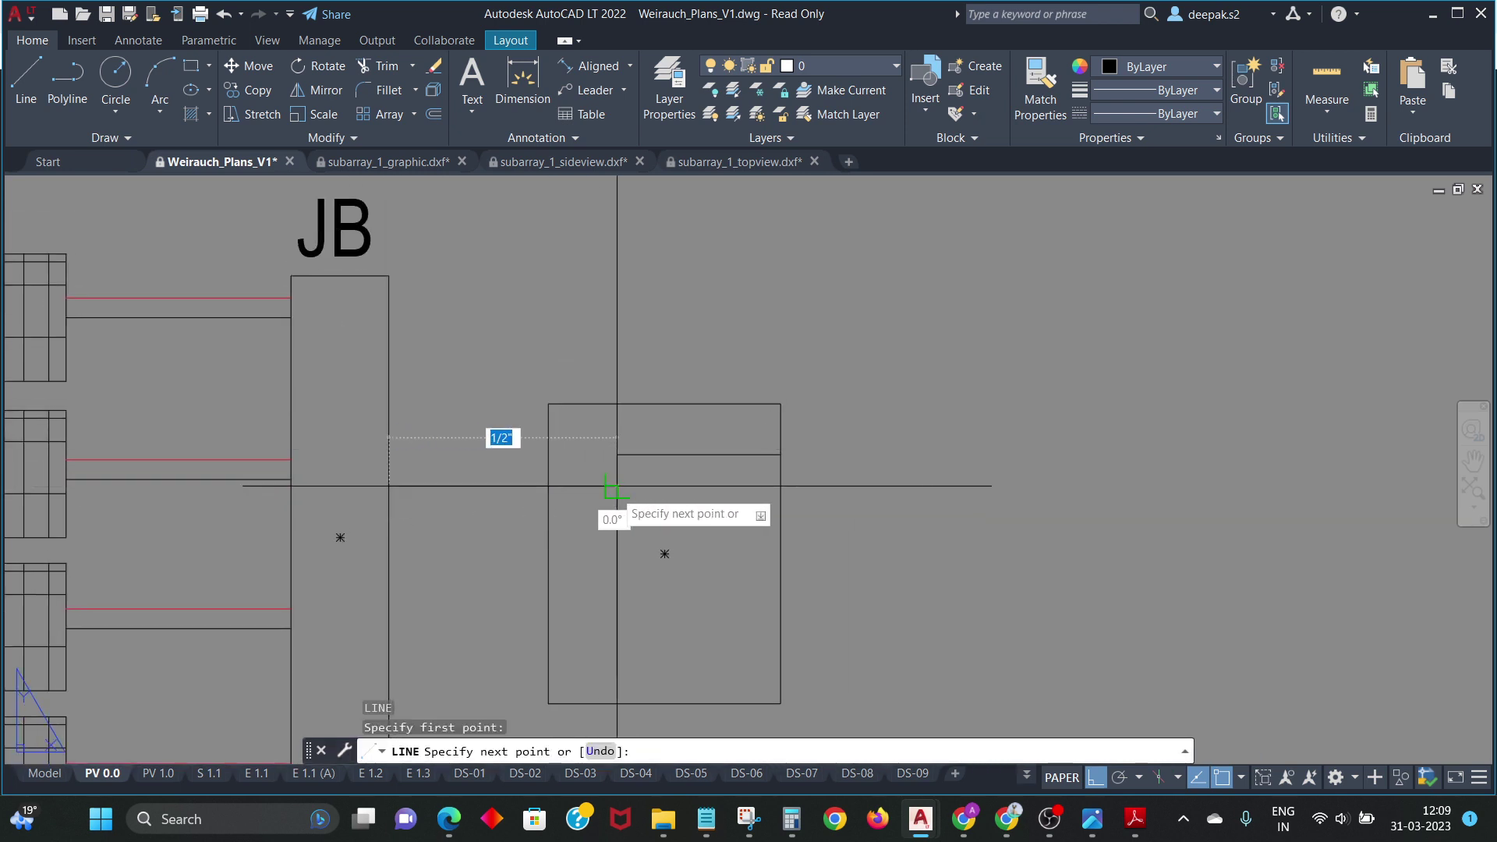
left_click(617, 486)
key("Return")
key("Return")
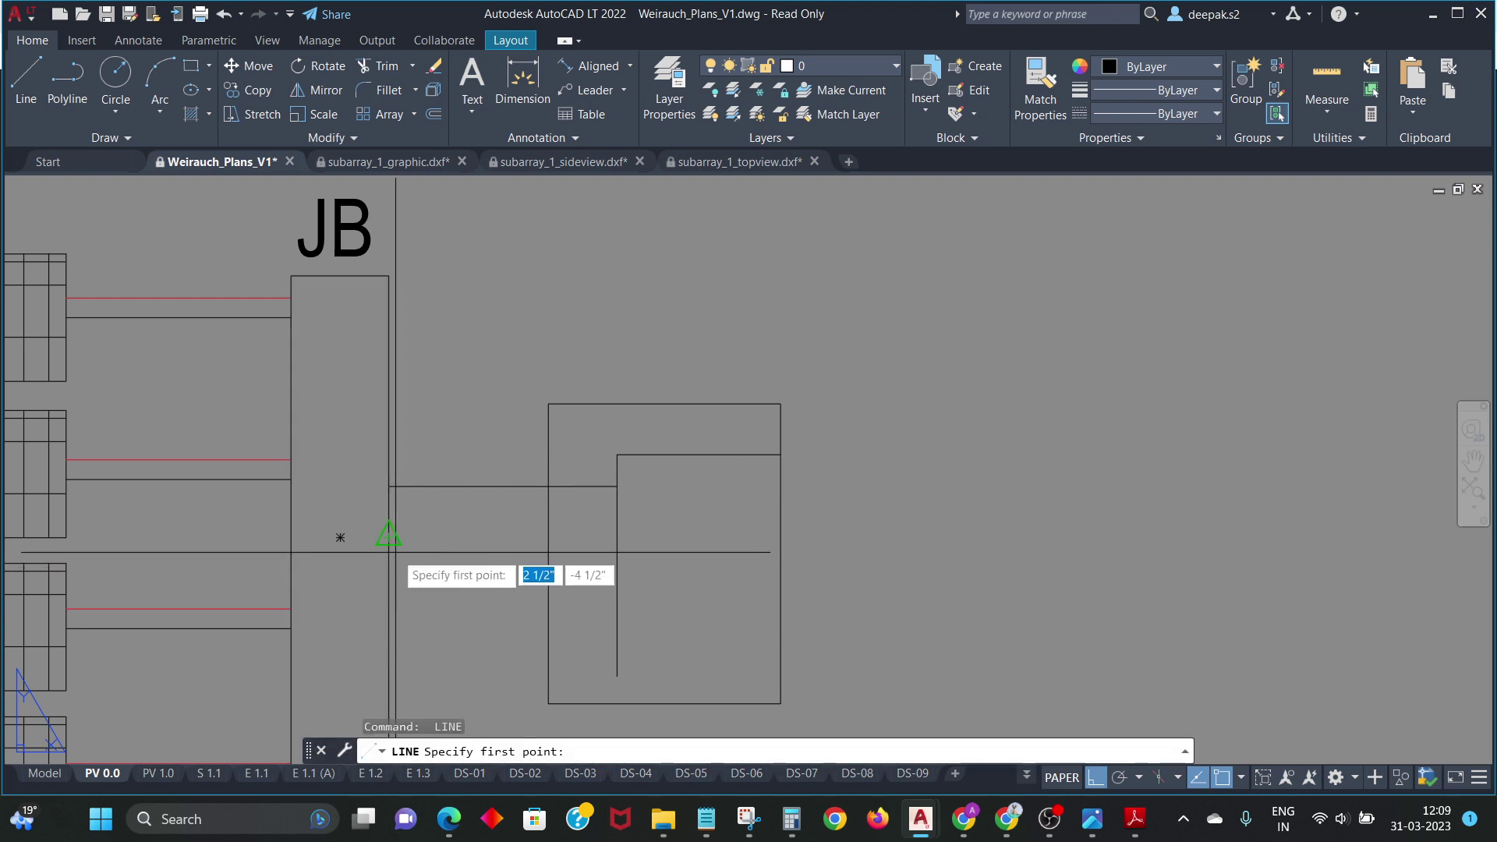
left_click(389, 535)
left_click(617, 535)
key("Return")
scroll(500, 448, "down", 2)
middle_click_drag(499, 448, 452, 508)
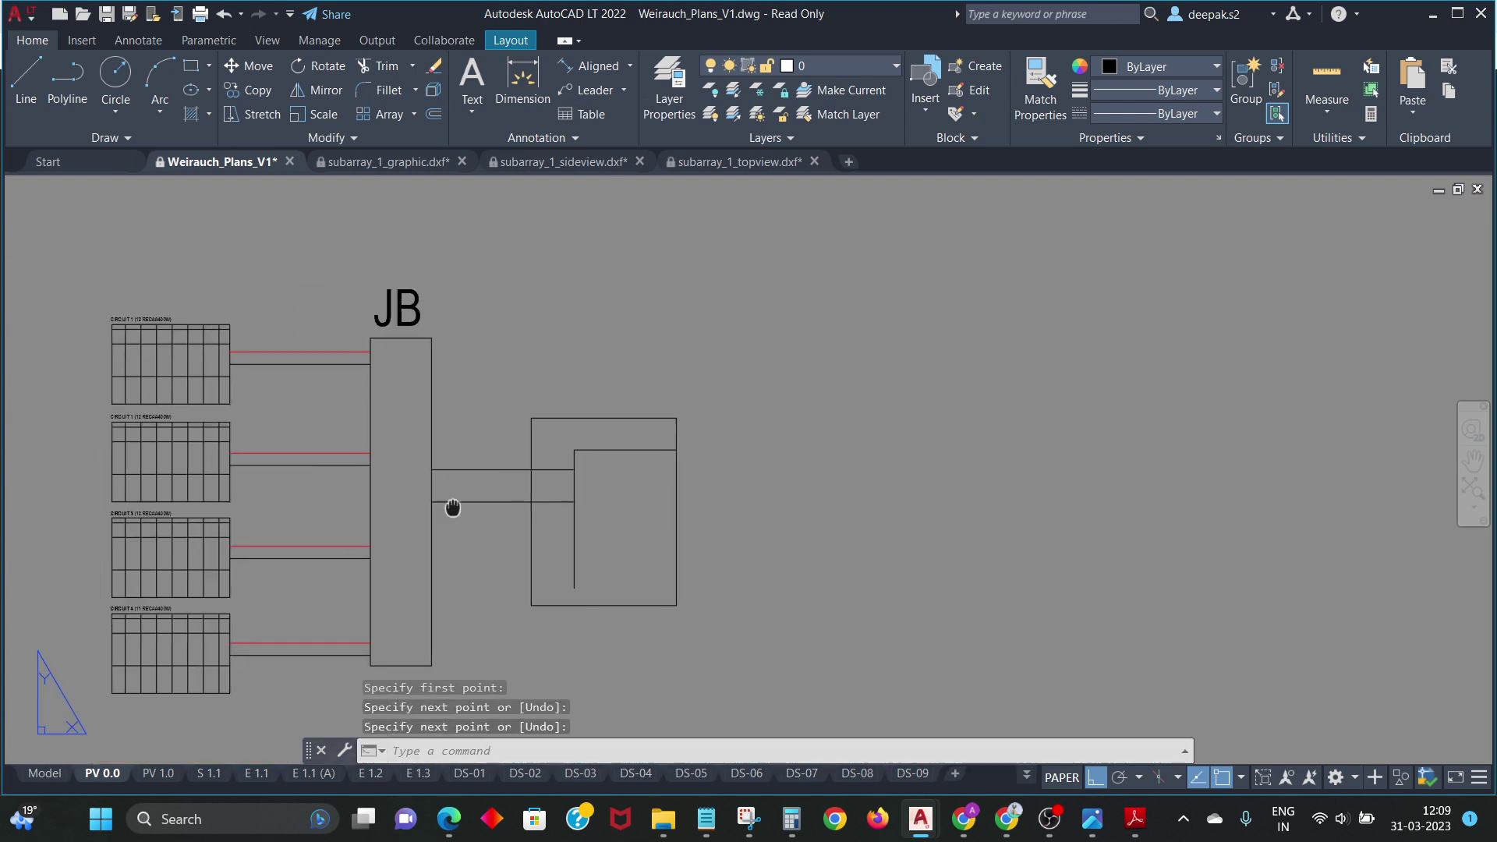
scroll(452, 507, "up", 4)
- Add two lower wires from the JB edge, then switch to sheet E 1.1 (A)
key("Return")
left_click(458, 516)
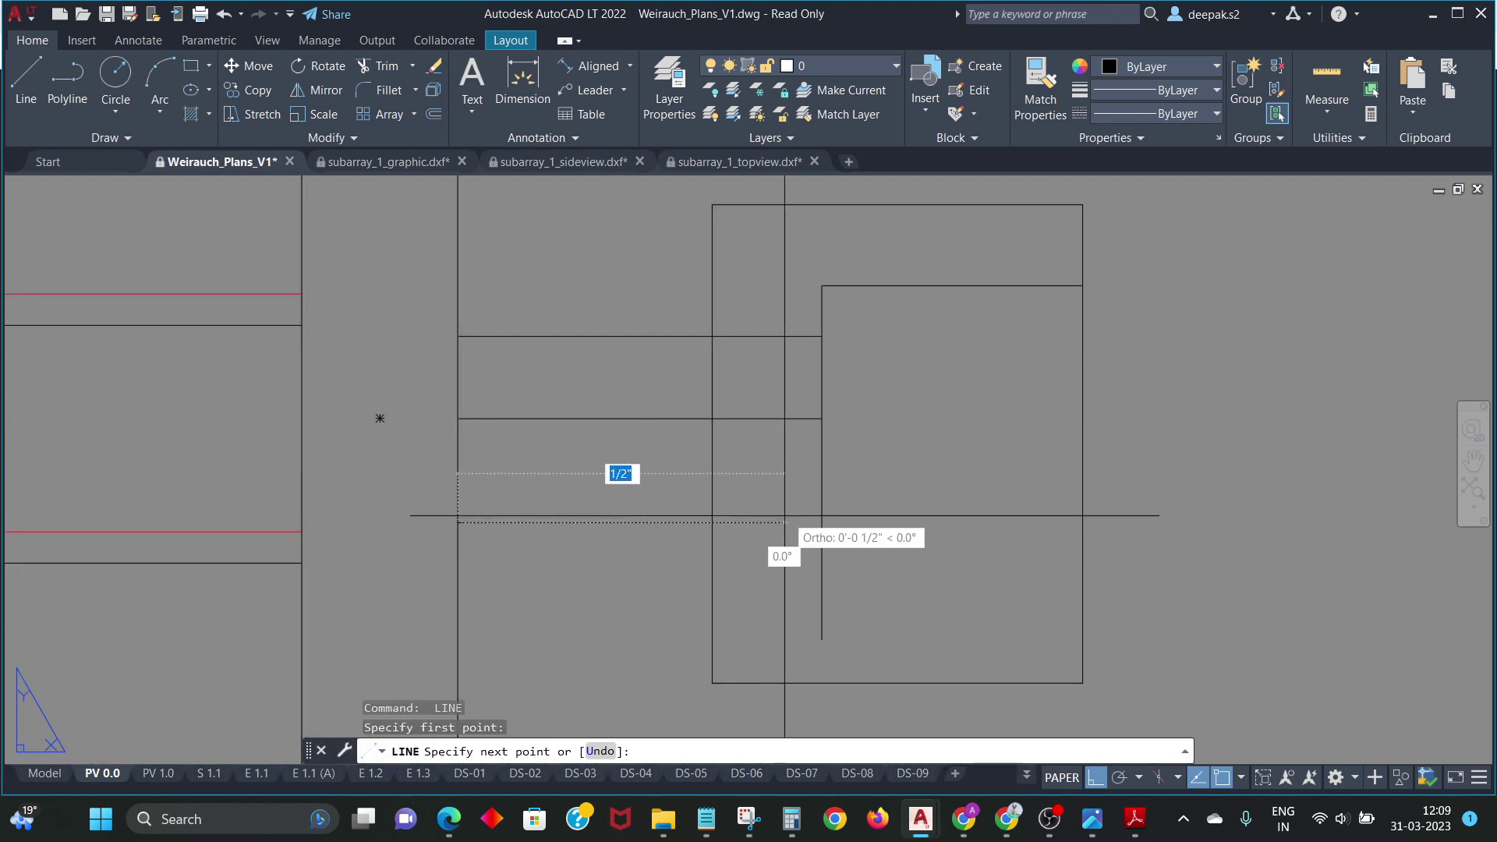
left_click(821, 523)
key("Return")
key("Return")
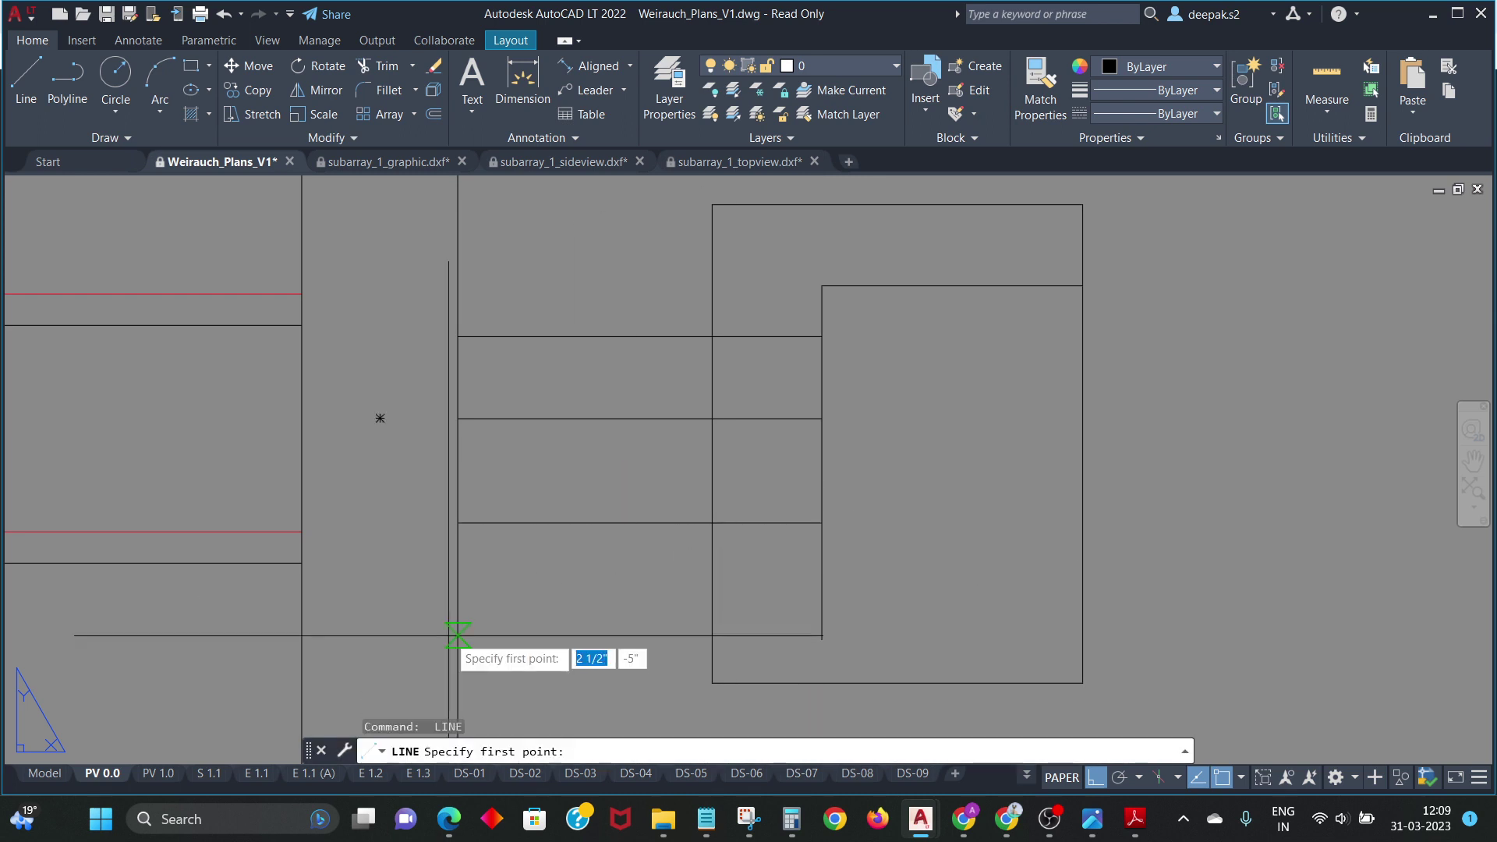
left_click(460, 607)
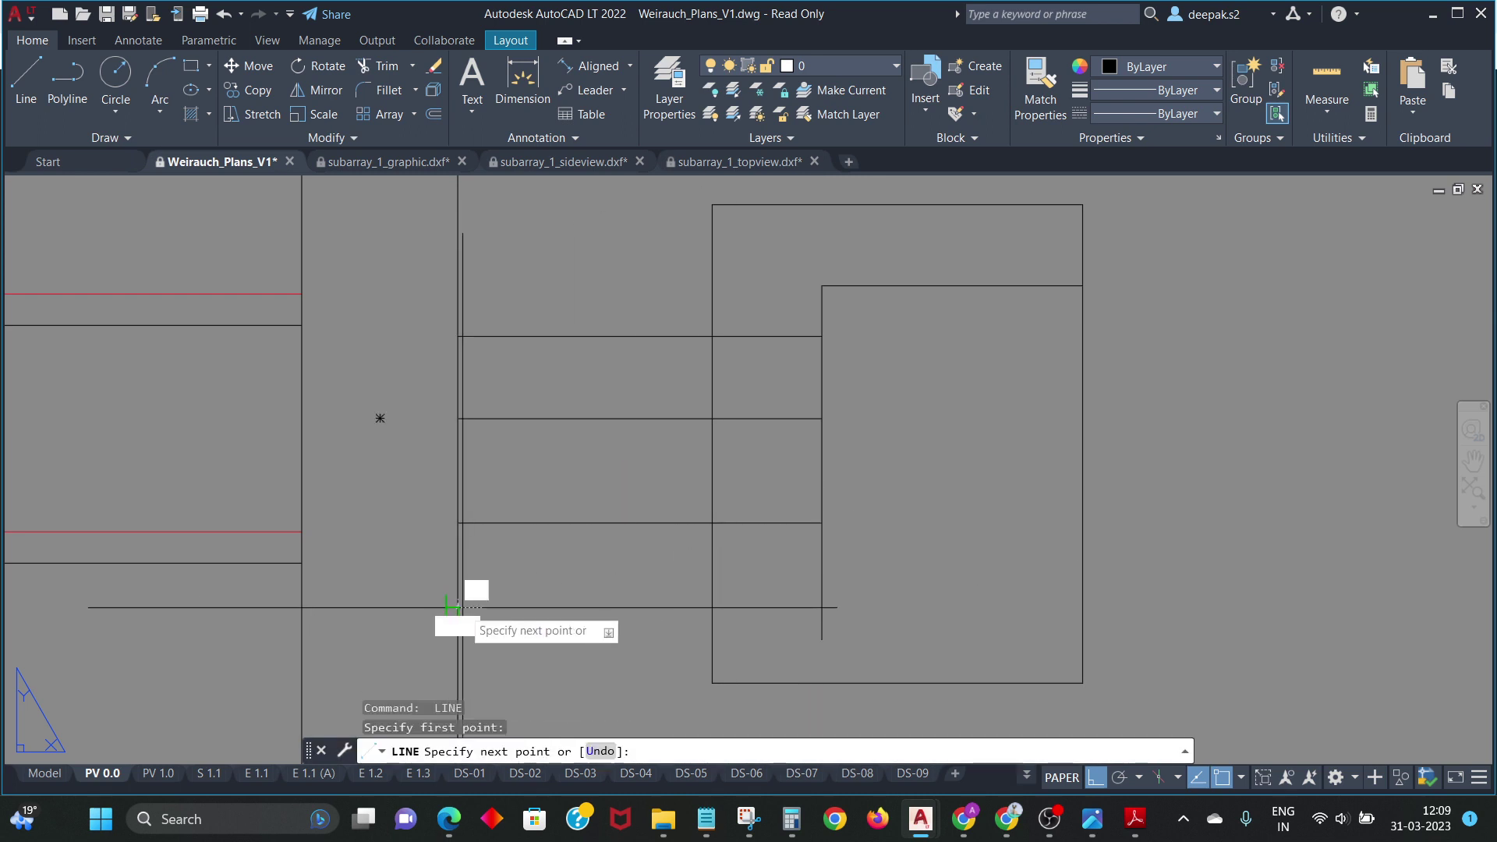
left_click(821, 607)
key("Return")
scroll(389, 659, "down", 5)
left_click(312, 773)
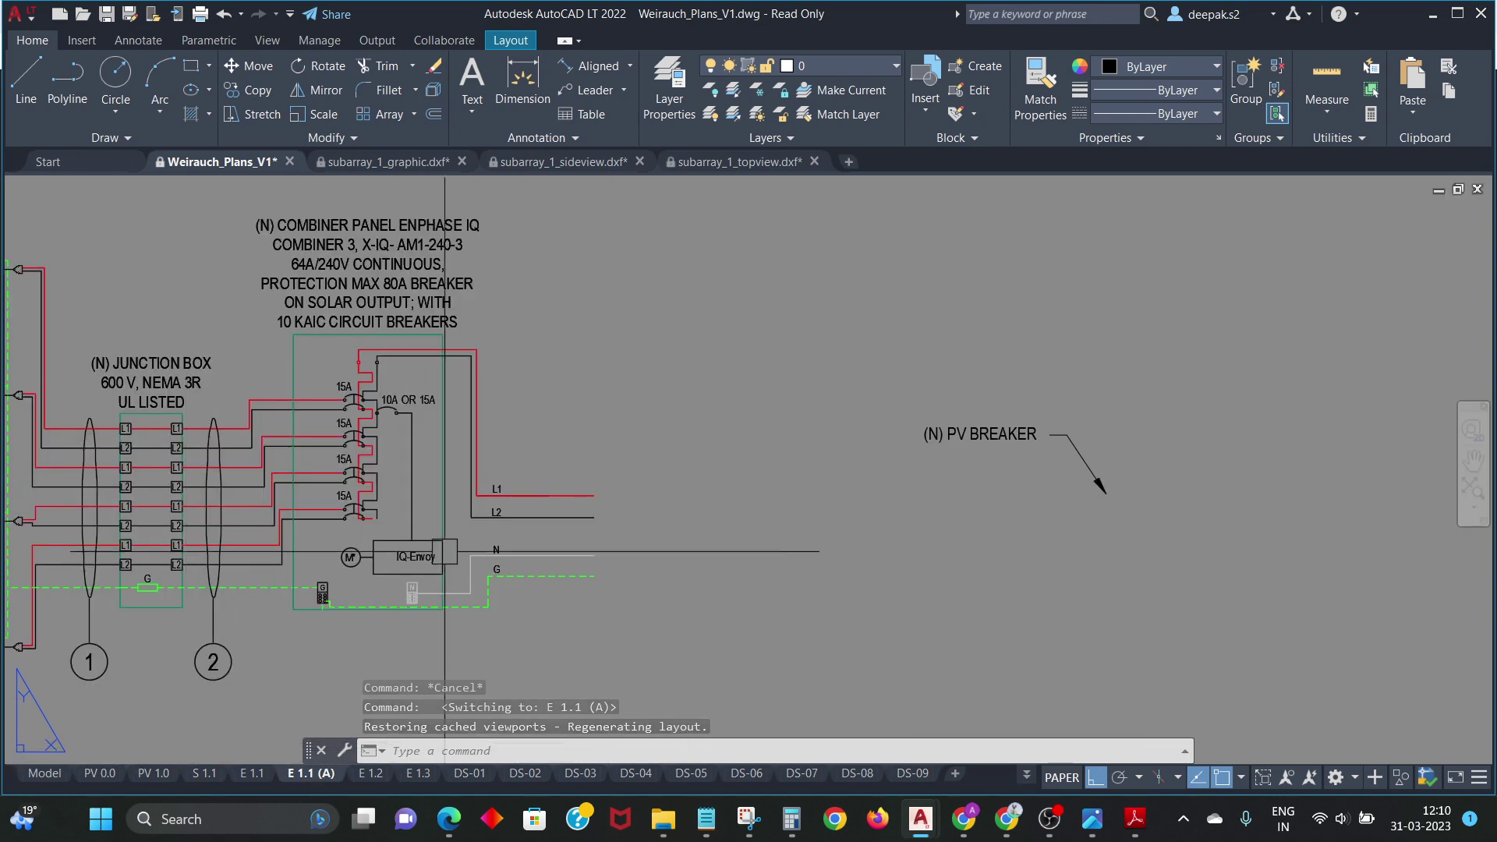
- Inspect the E 1.1 (A) junction box, breakers and N/G conductors, then return to PV 0.0
scroll(444, 551, "up", 3)
scroll(386, 350, "up", 2)
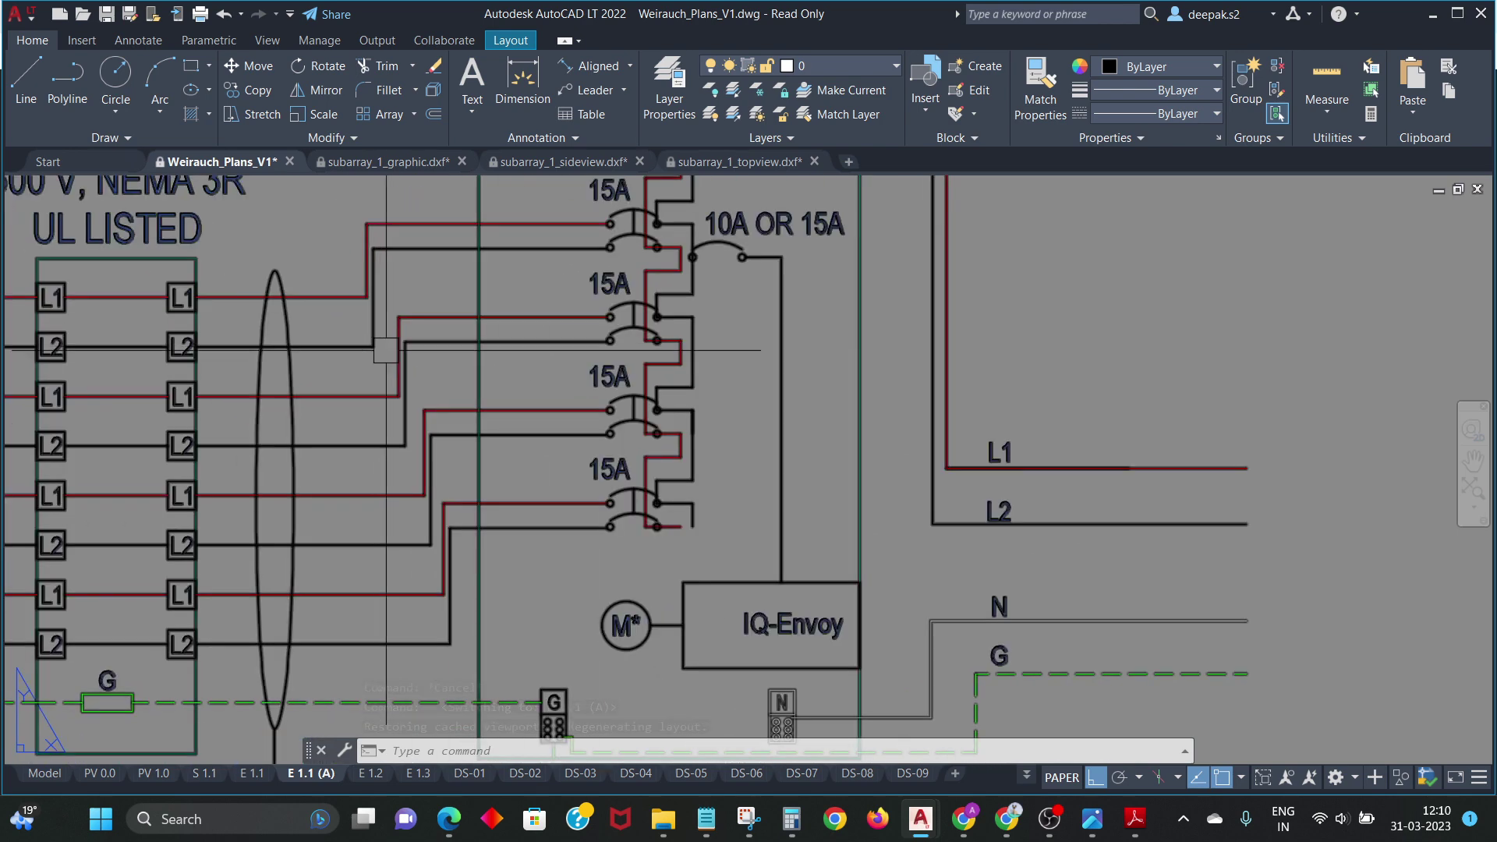
scroll(385, 350, "down", 2)
middle_click_drag(225, 404, 433, 442)
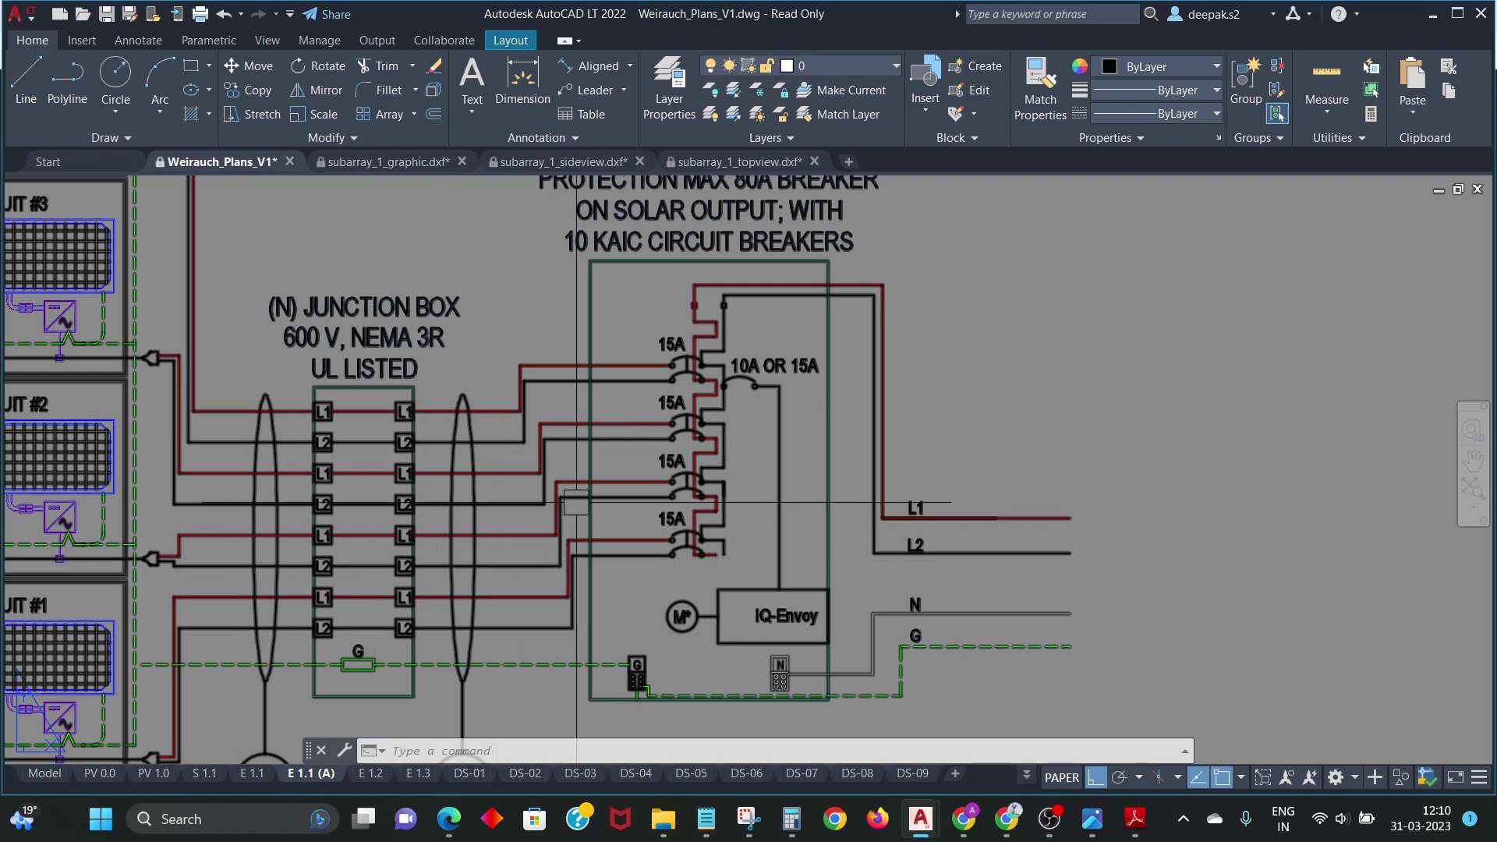
scroll(694, 428, "down", 2)
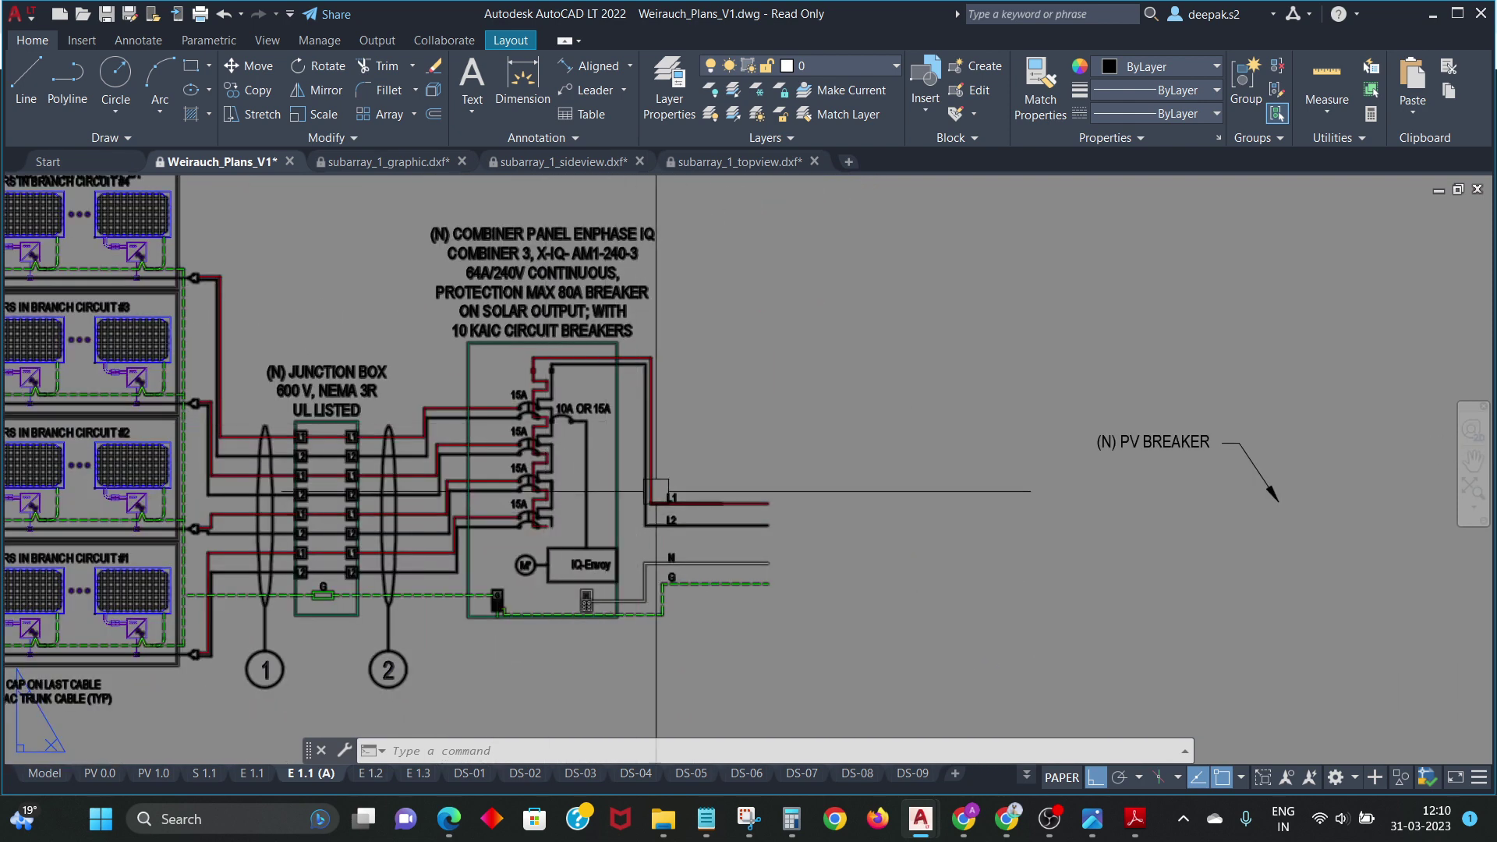
scroll(656, 492, "up", 3)
scroll(518, 502, "down", 3)
scroll(490, 497, "up", 4)
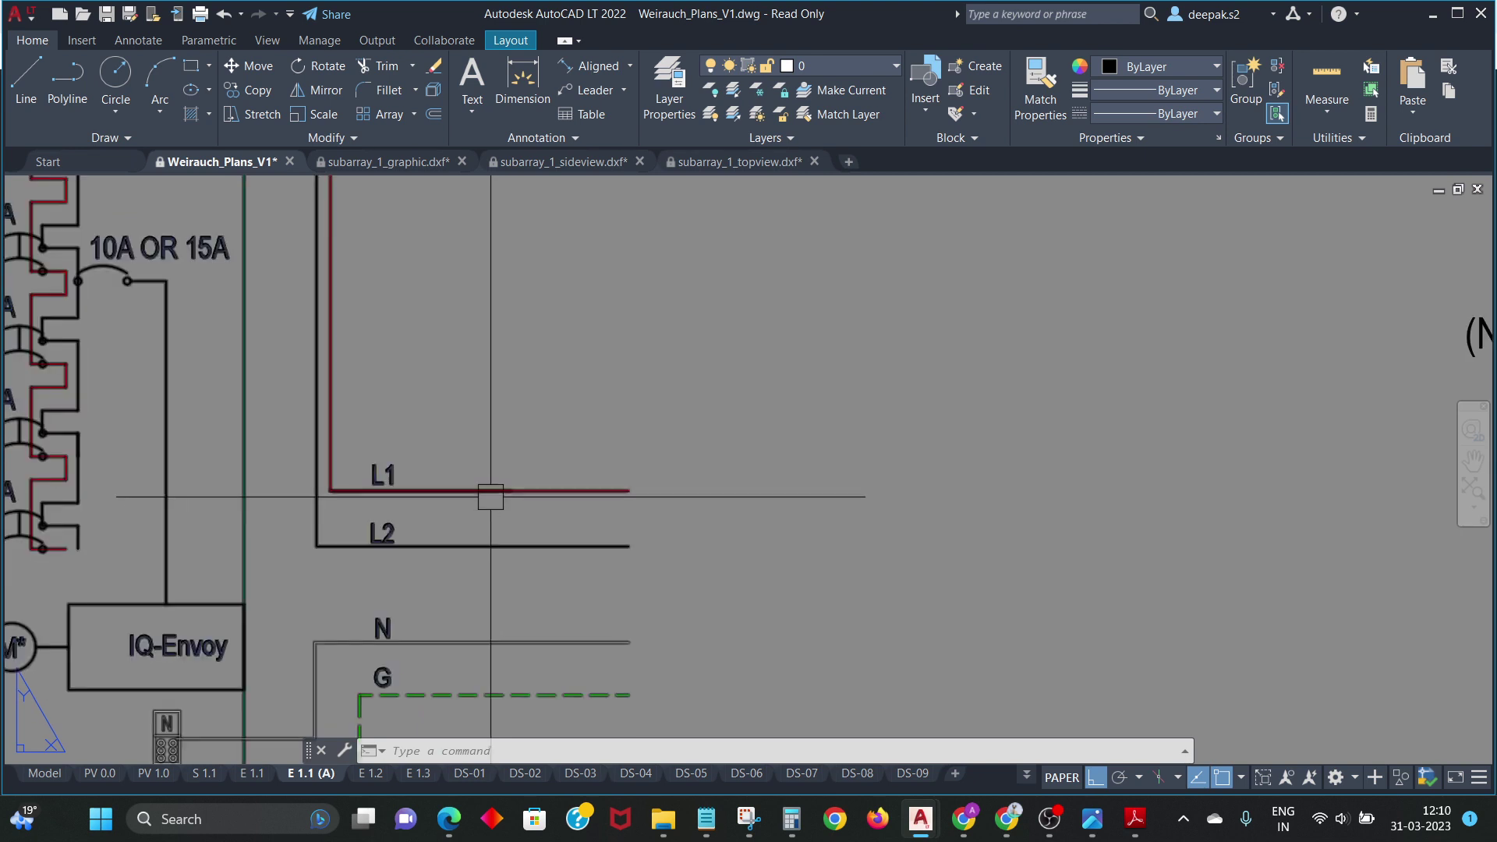
middle_click_drag(432, 644, 440, 549)
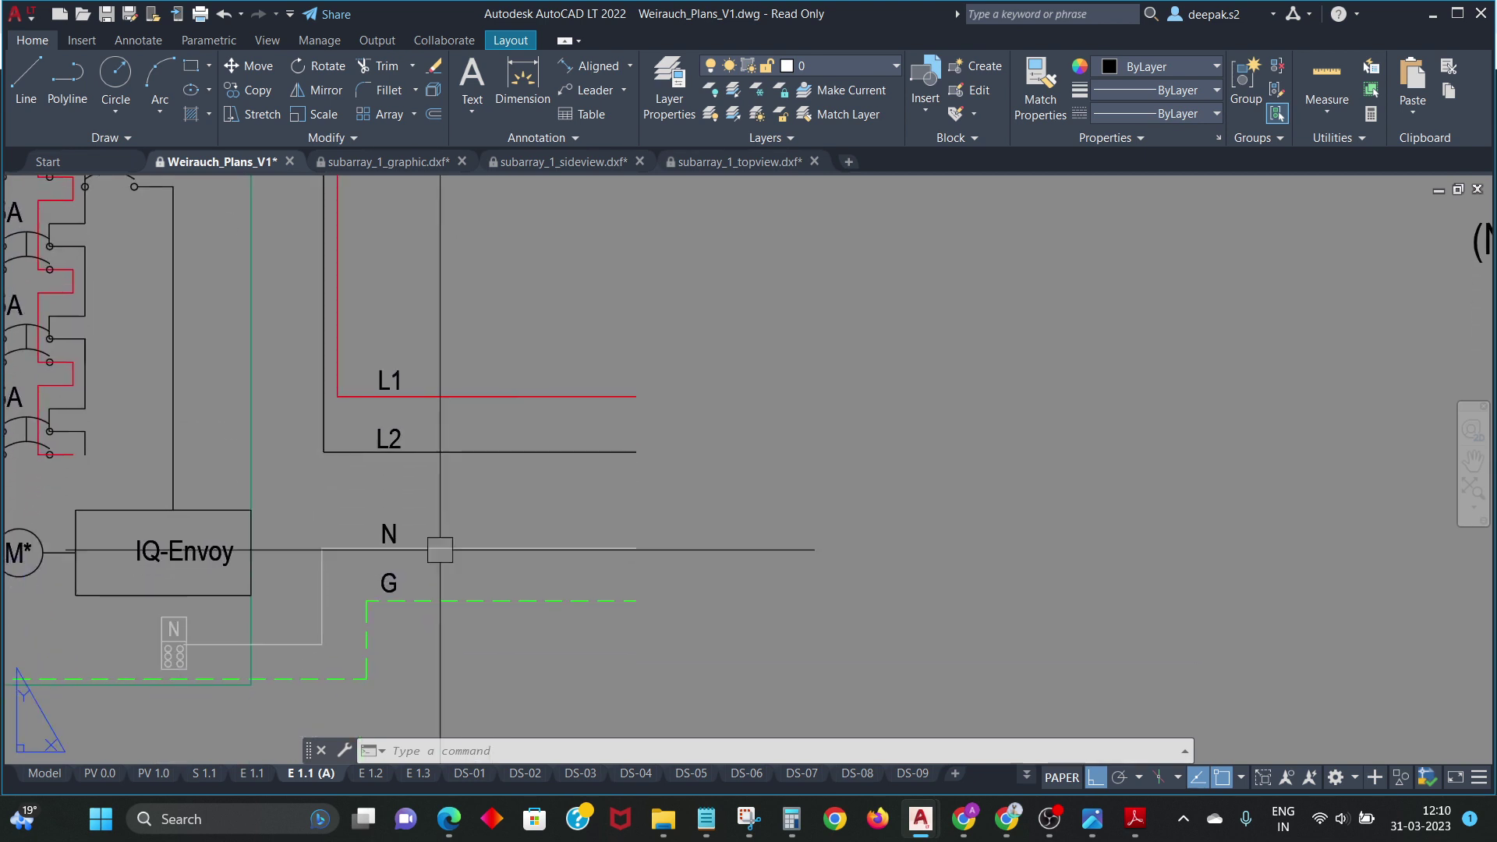
scroll(396, 732, "down", 2)
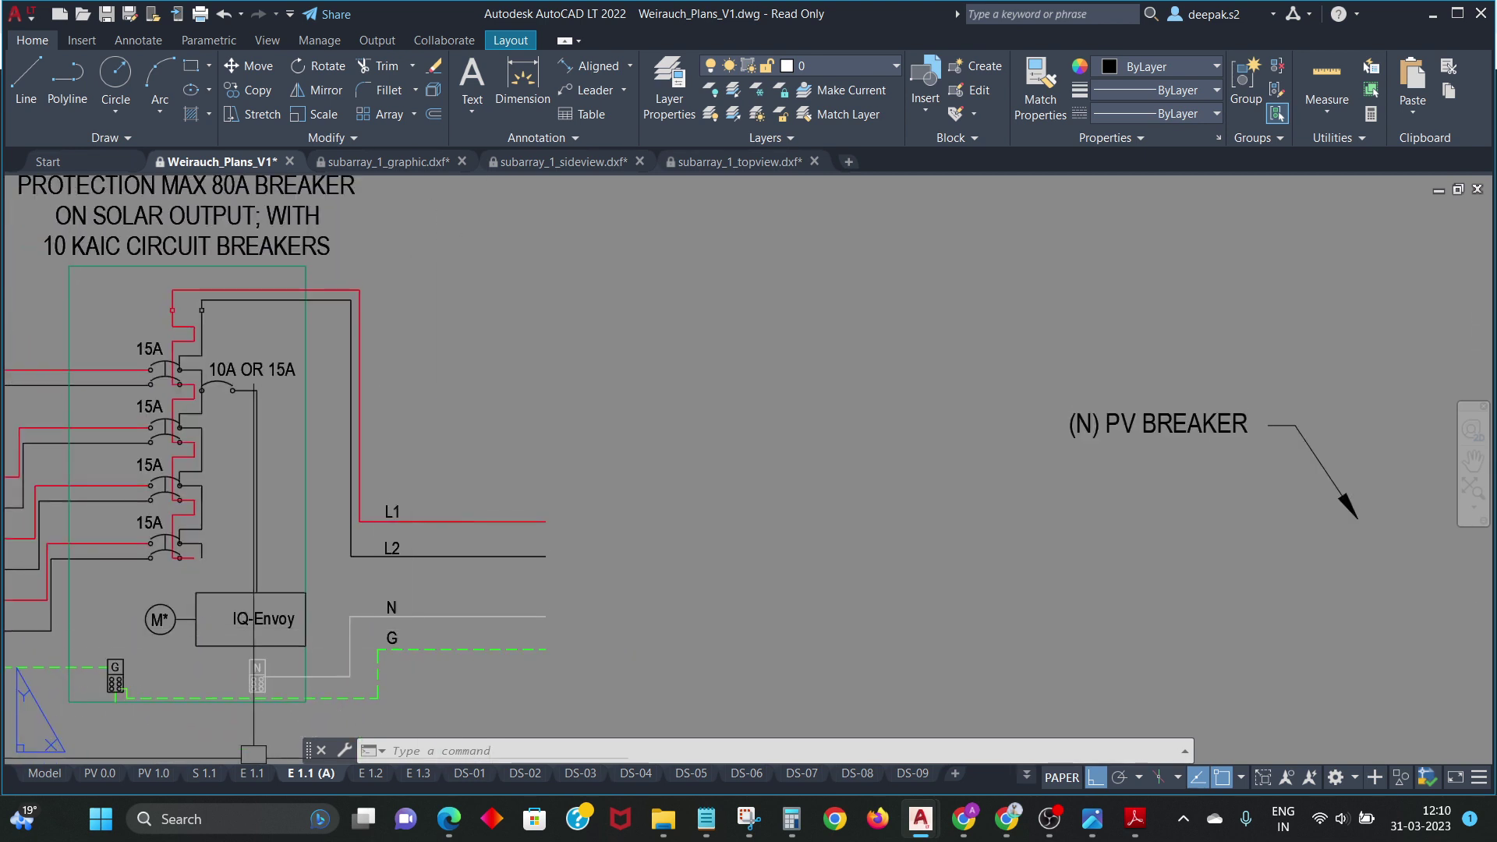
left_click(109, 782)
scroll(499, 468, "up", 2)
- Try matching a wire's properties and moving it, cancelling both attempts
scroll(622, 421, "up", 3)
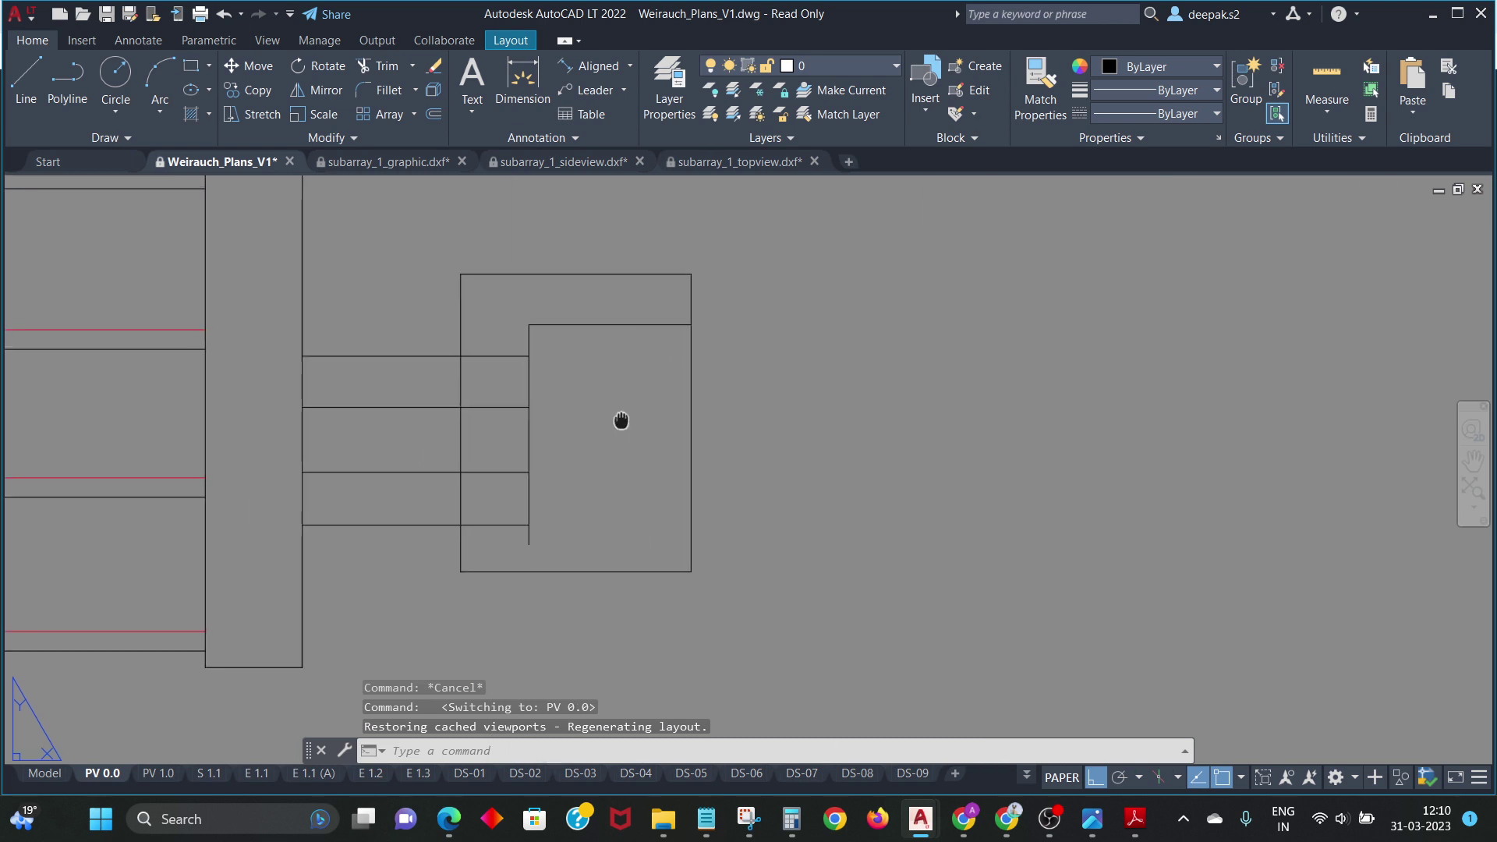
middle_click_drag(621, 421, 758, 484)
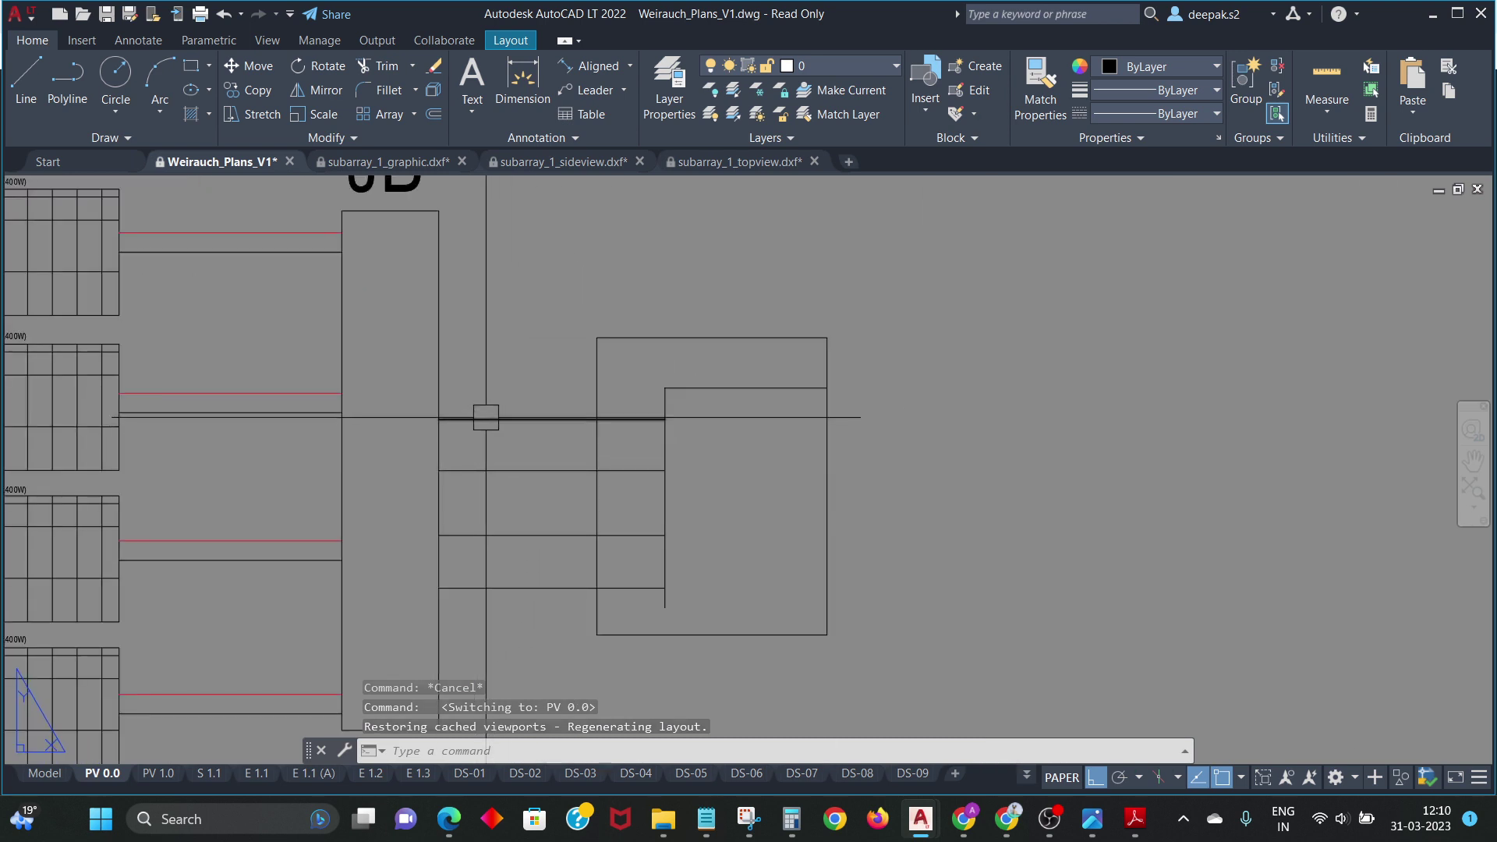
left_click(1041, 89)
left_click(312, 392)
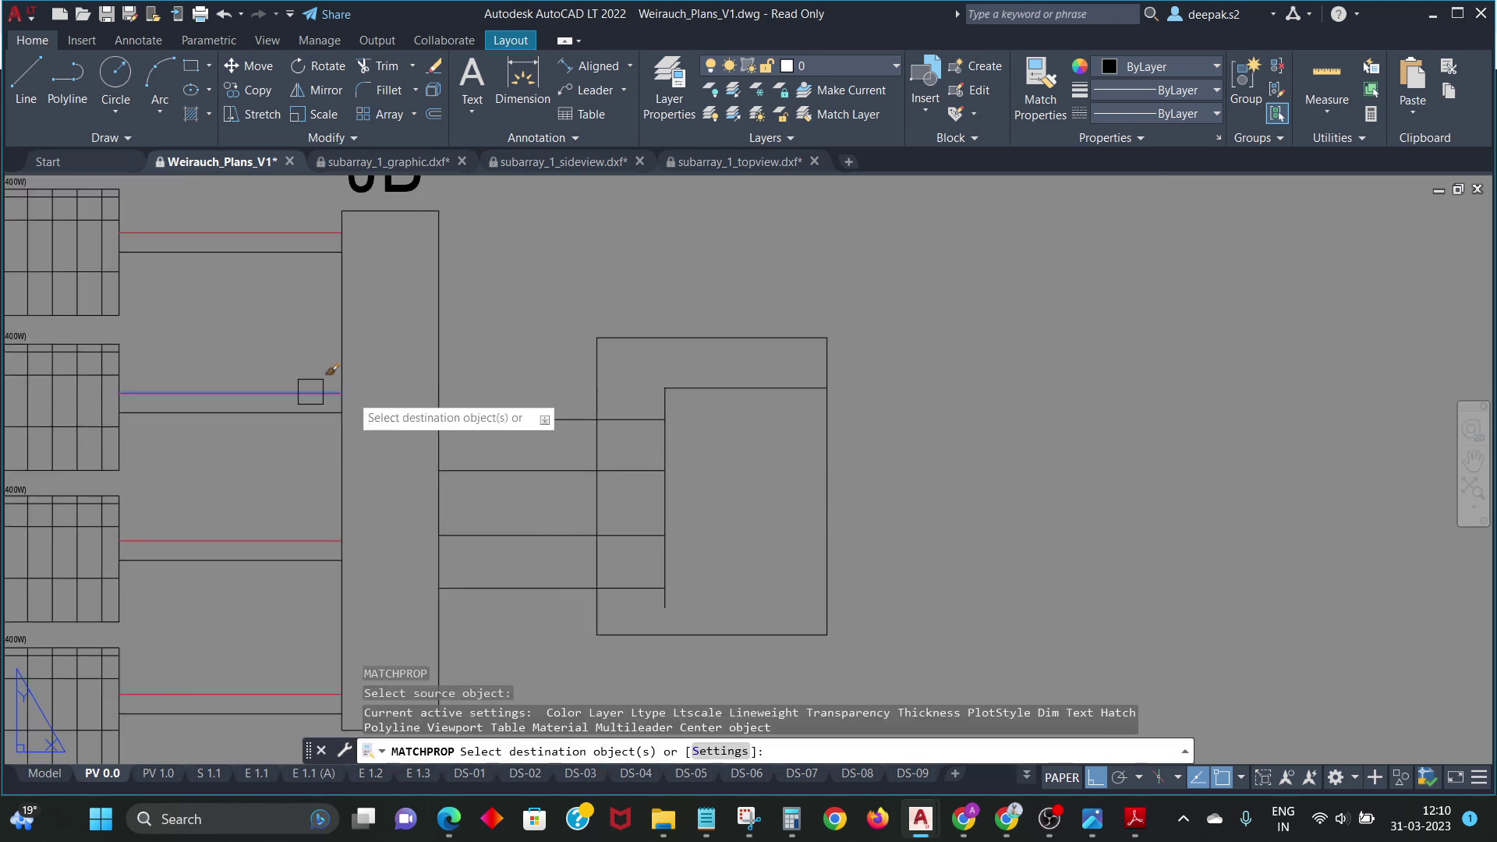
scroll(488, 444, "up", 4)
key("Escape")
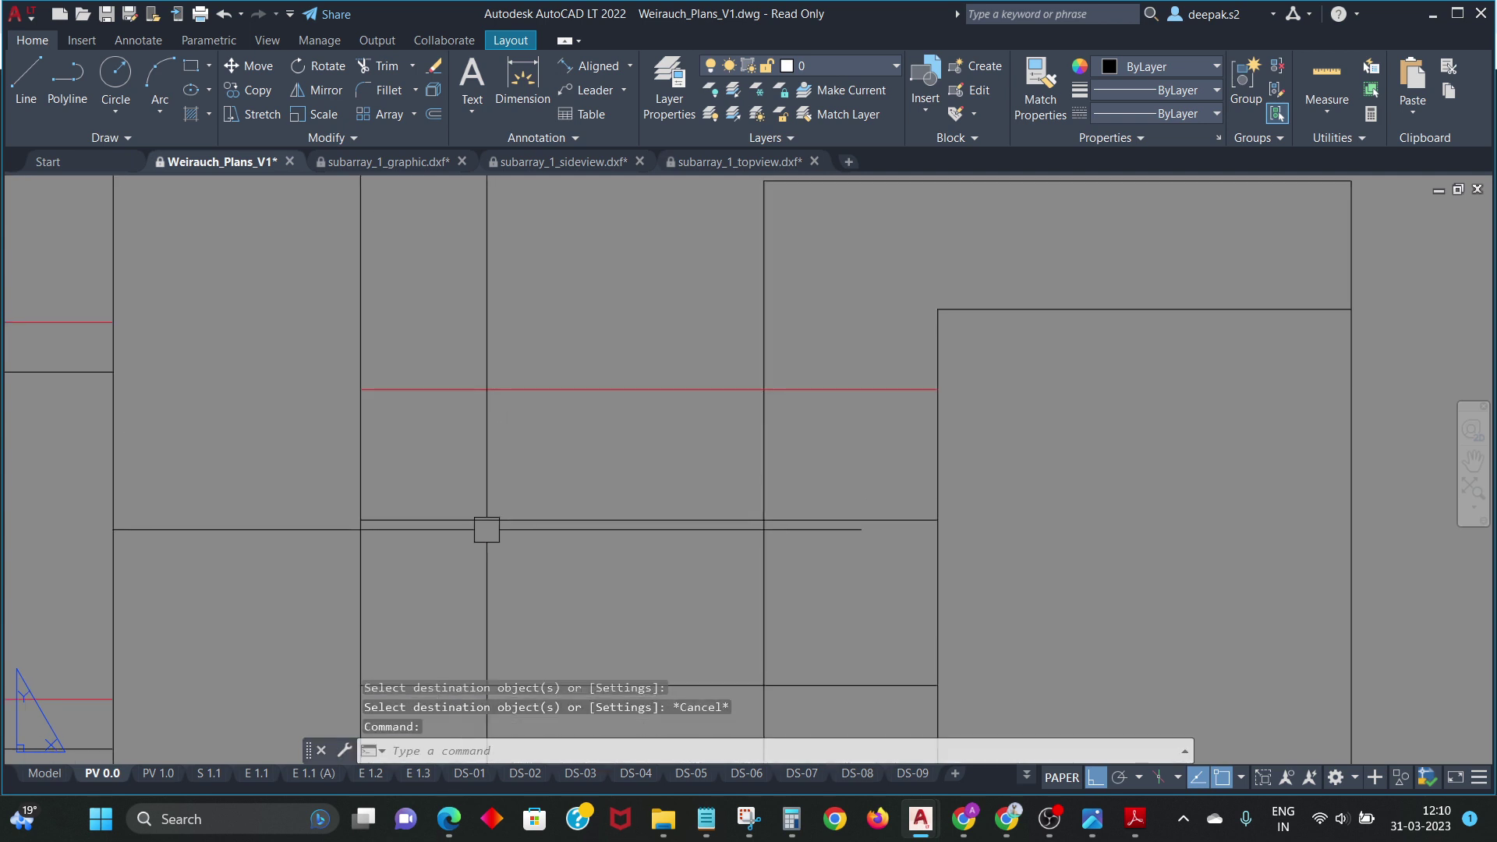
left_click(484, 526)
type("m")
key("Return")
left_click(509, 535)
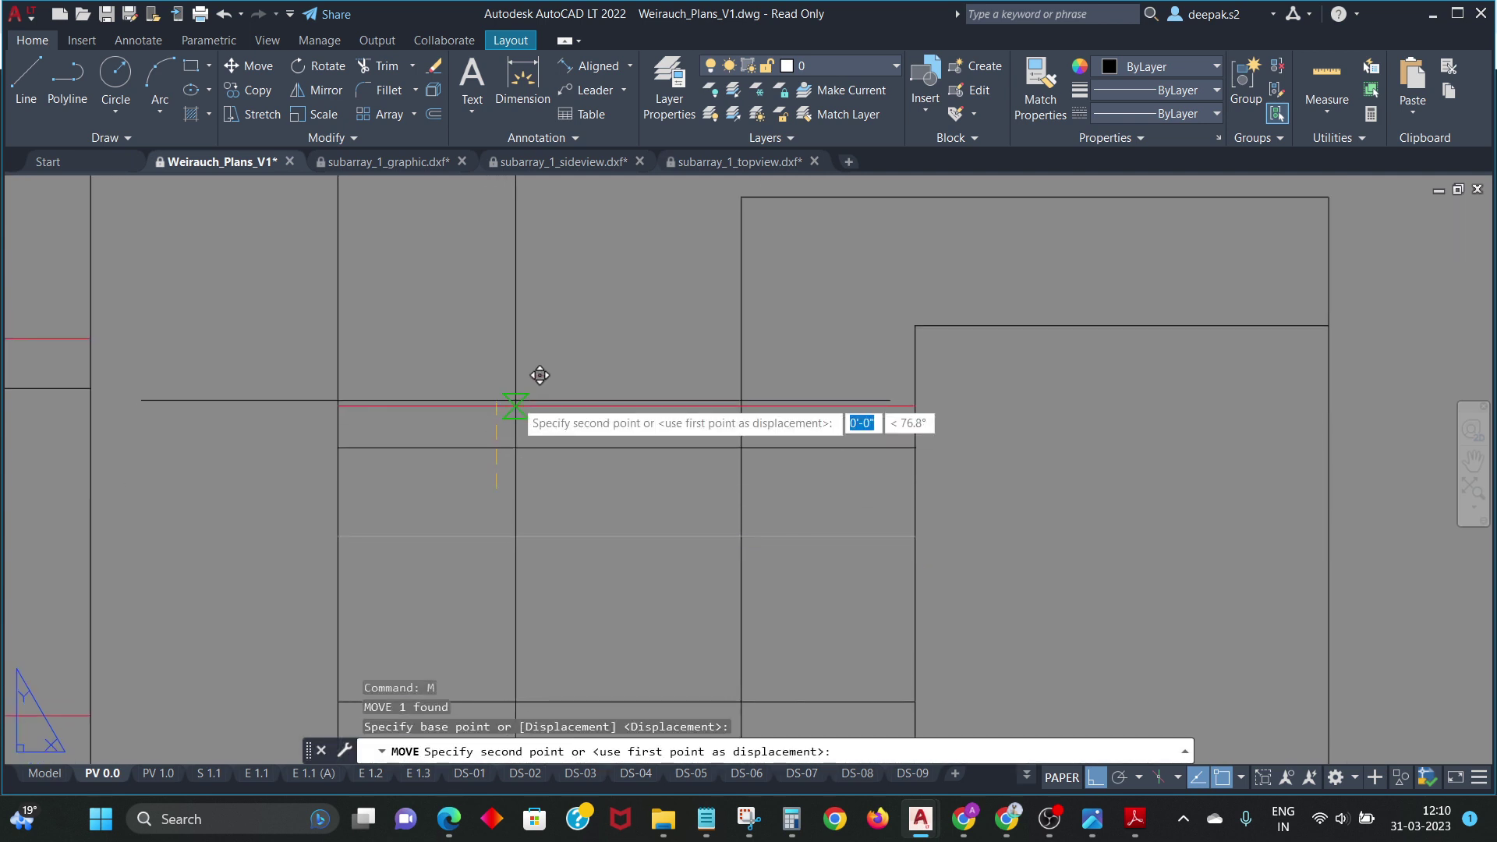
key("Escape")
- Move a horizontal wire line up to a new height
left_click(461, 432)
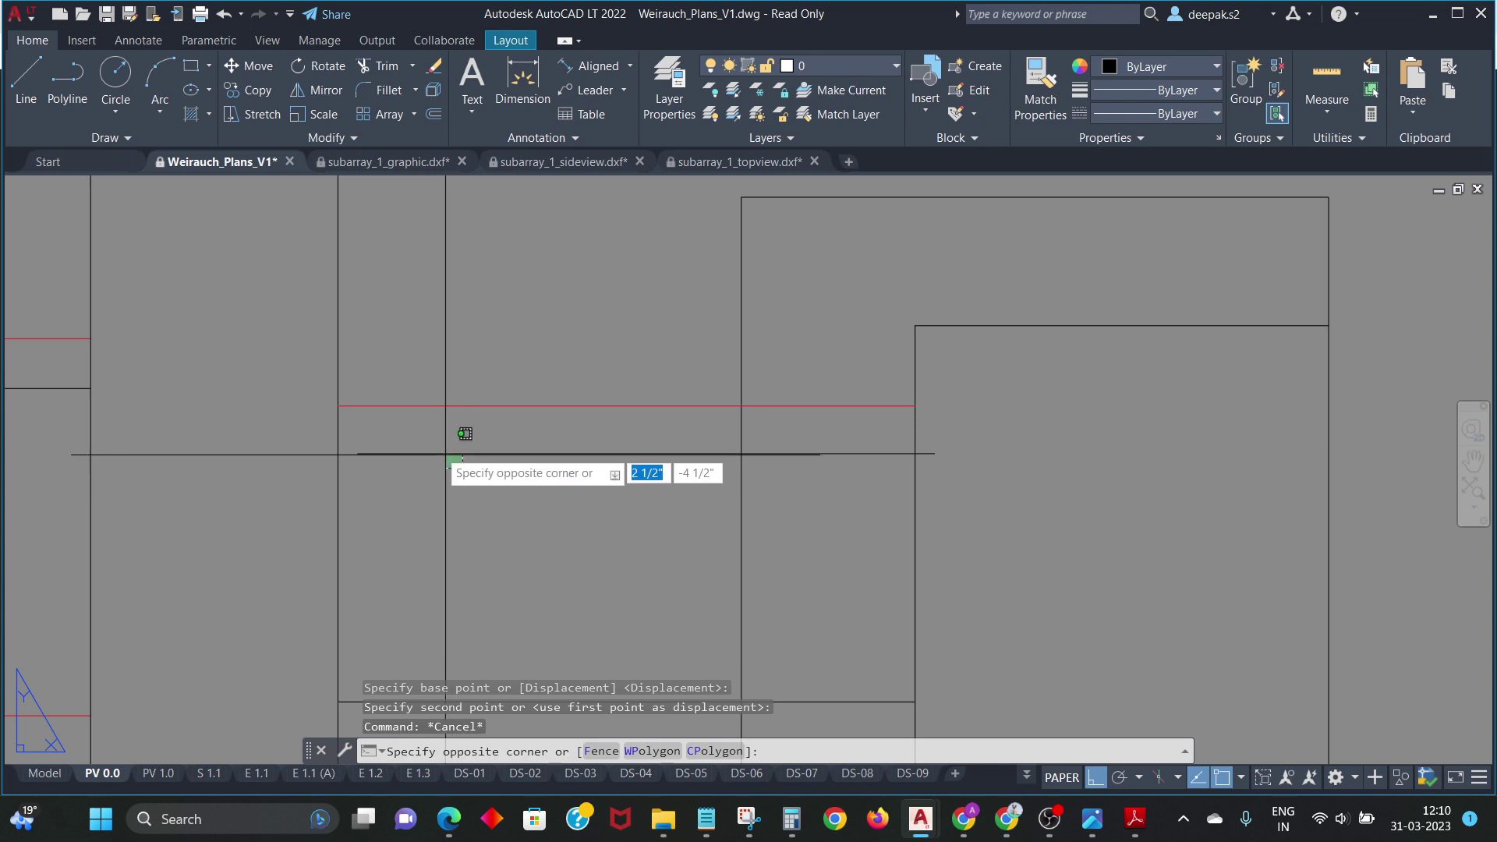
left_click(464, 515)
type("m")
key("Return")
left_click(562, 530)
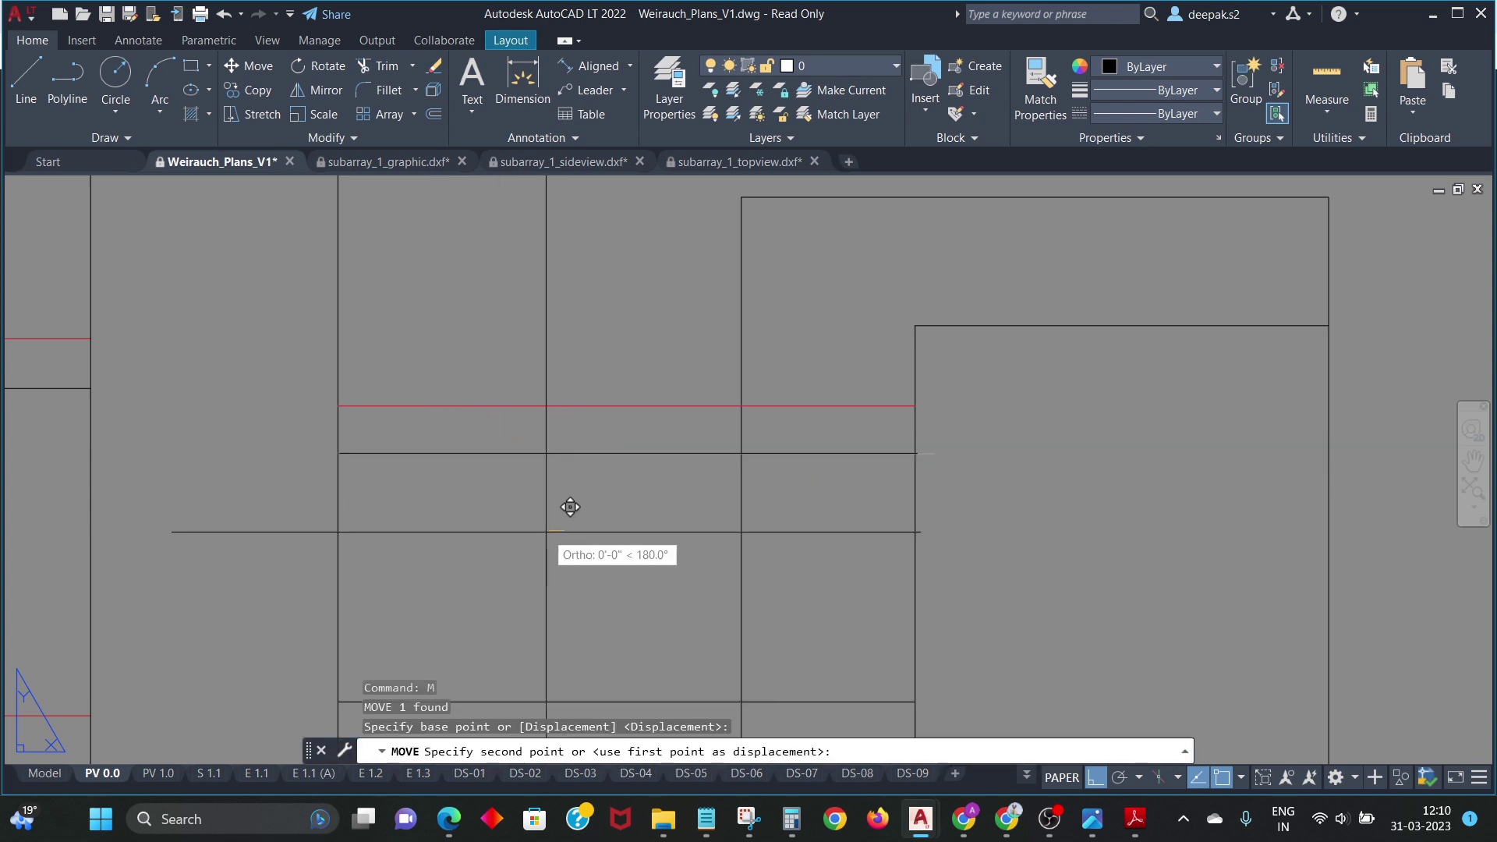
left_click(518, 492)
scroll(528, 503, "down", 3)
scroll(580, 543, "up", 4)
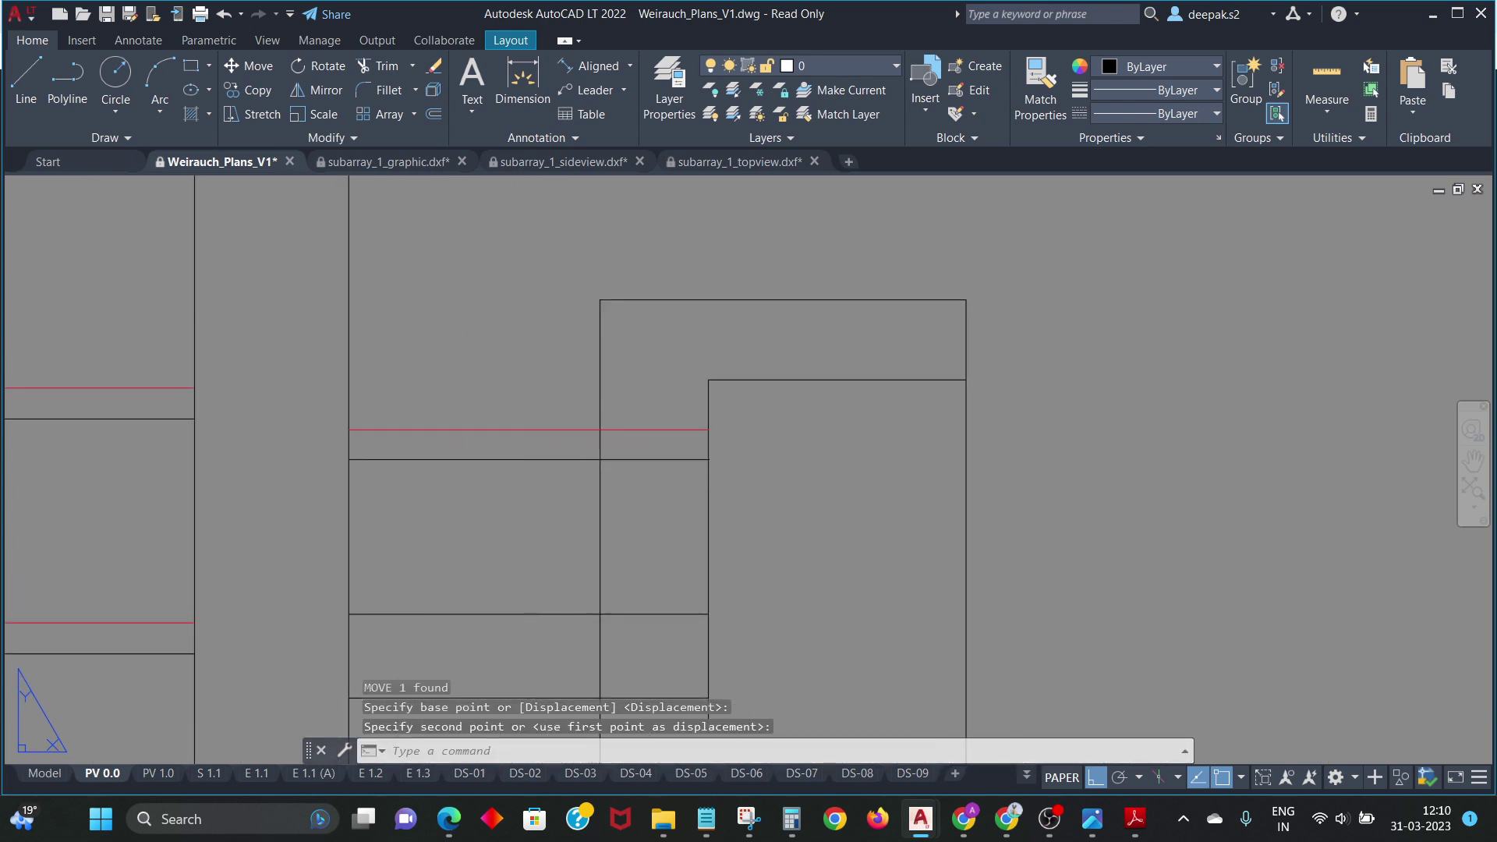
scroll(575, 438, "down", 2)
- Copy the wire line three times to create extra wire runs
left_click(550, 402)
left_click(519, 440)
type("c")
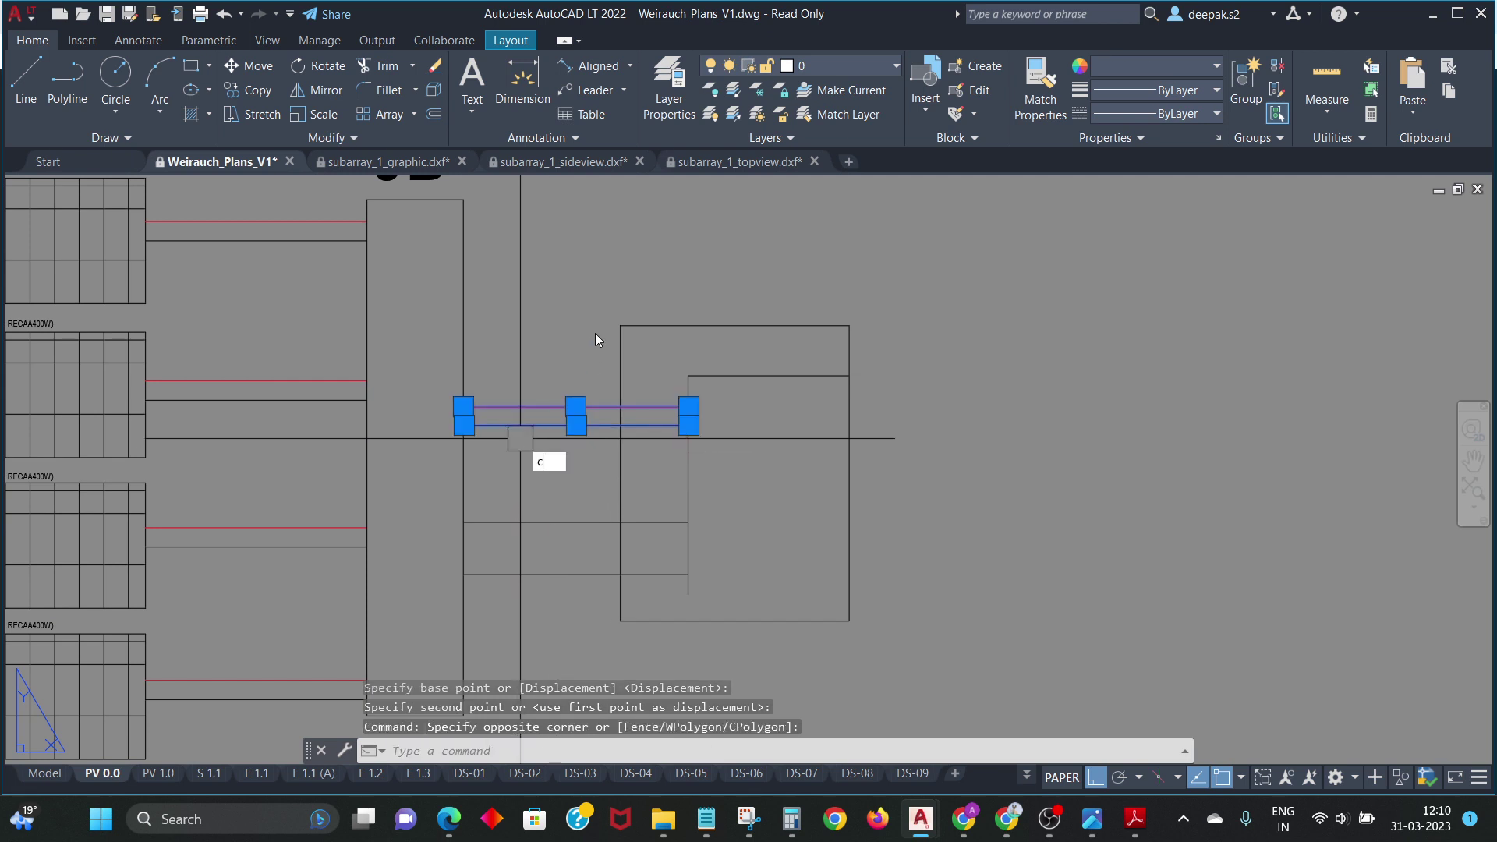
key("Return")
left_click(576, 338)
left_click(575, 386)
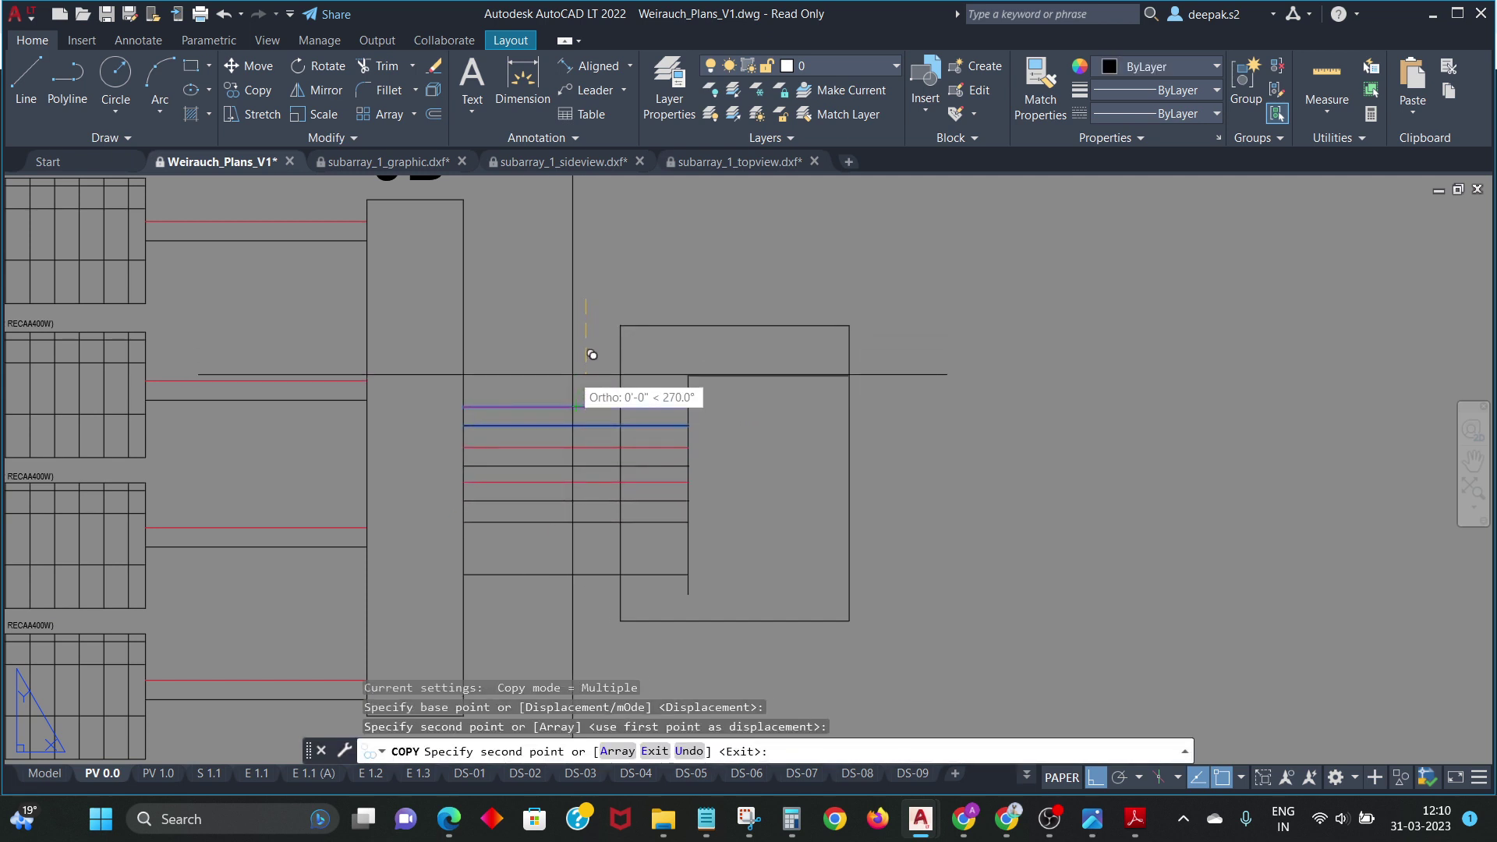
left_click(592, 355)
left_click(596, 406)
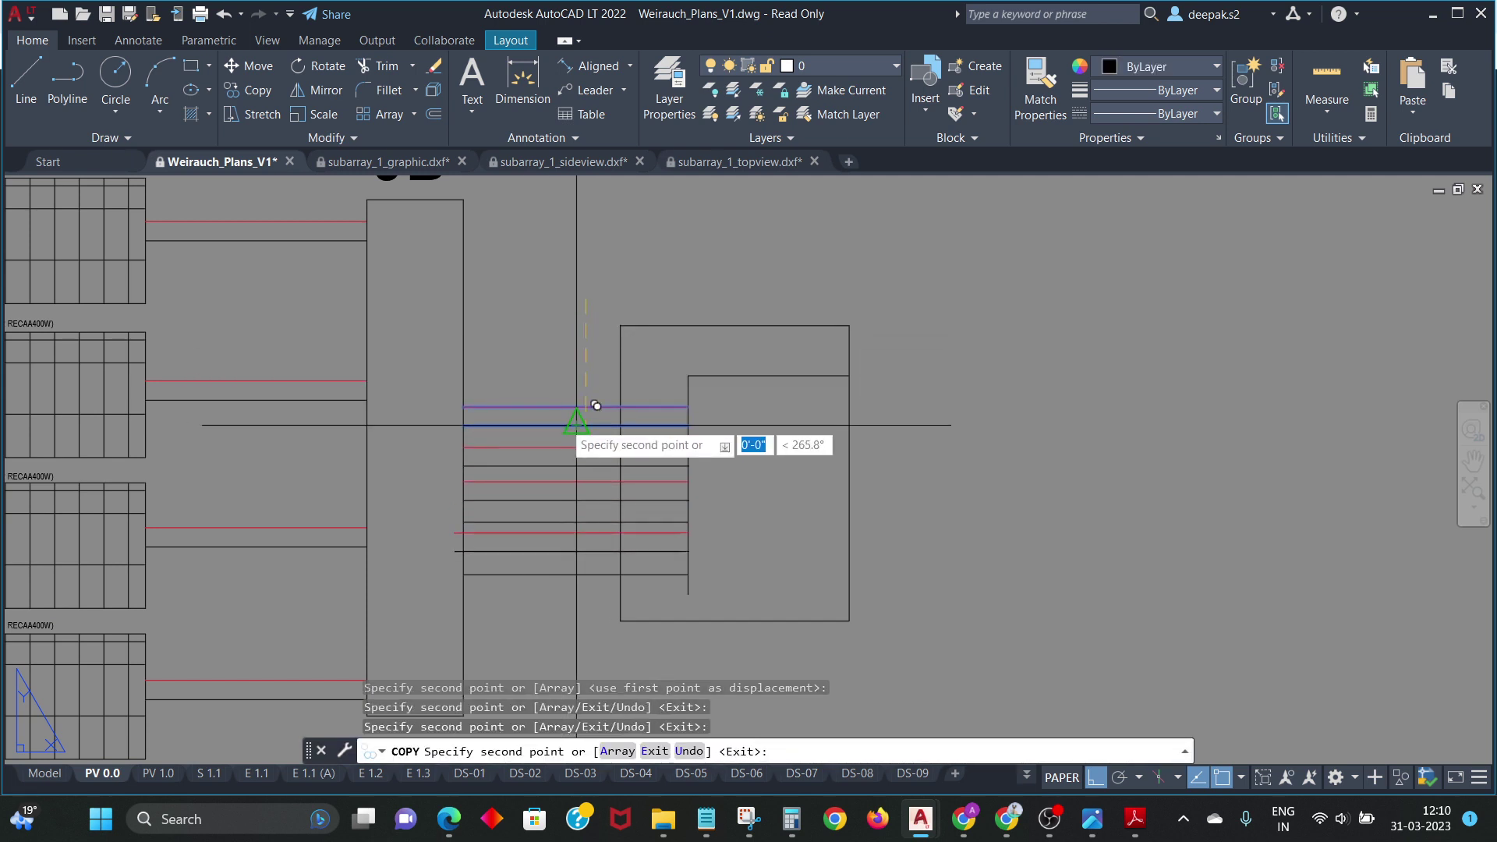
key("Escape")
scroll(518, 501, "up", 3)
scroll(545, 521, "down", 3)
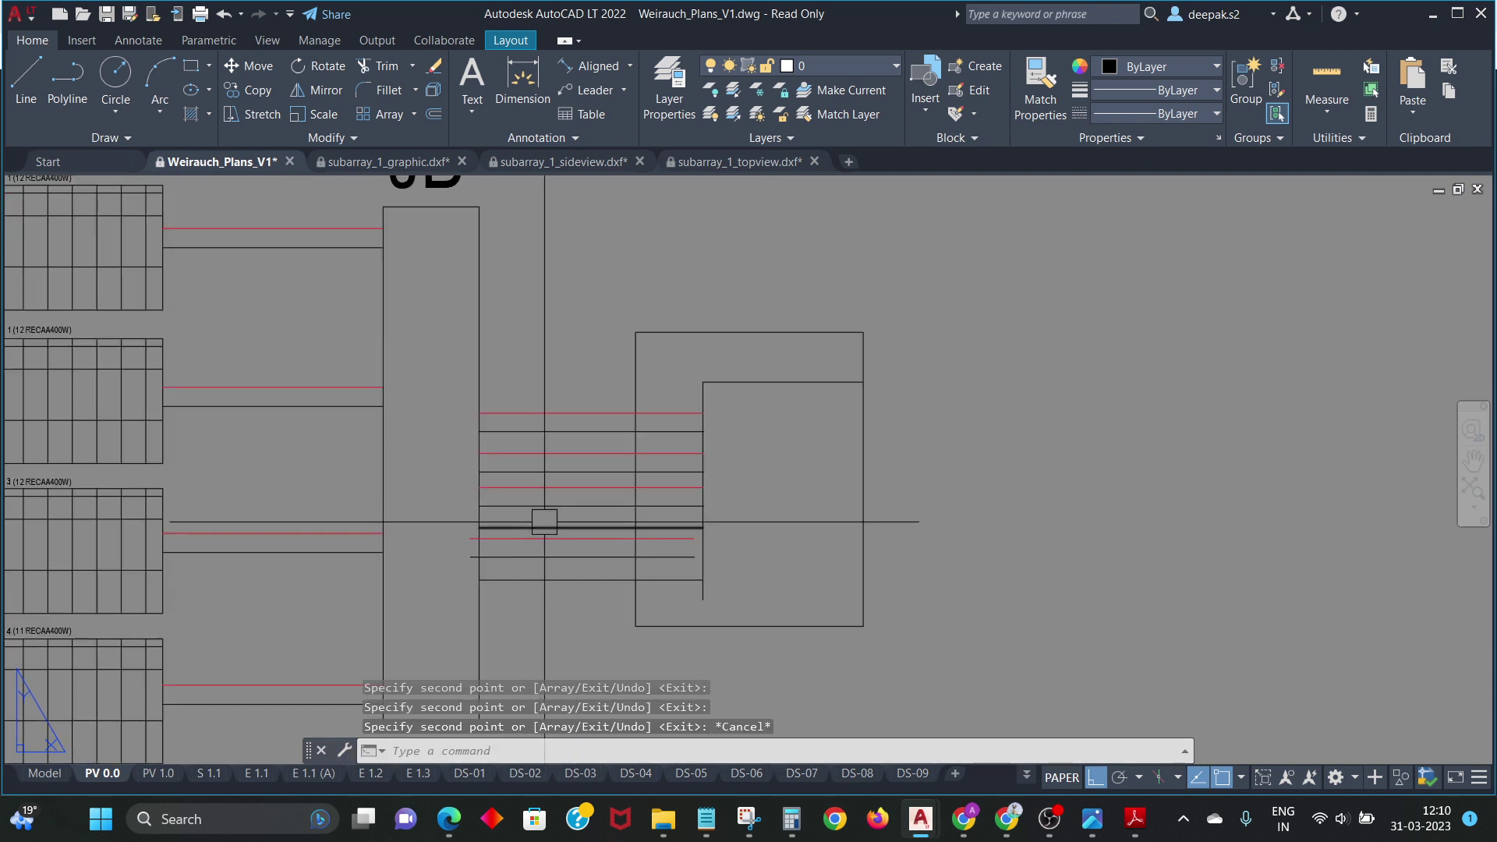
- Delete the extra line and trim the overhanging wire ends
left_click(530, 581)
key("Delete")
scroll(542, 525, "up", 2)
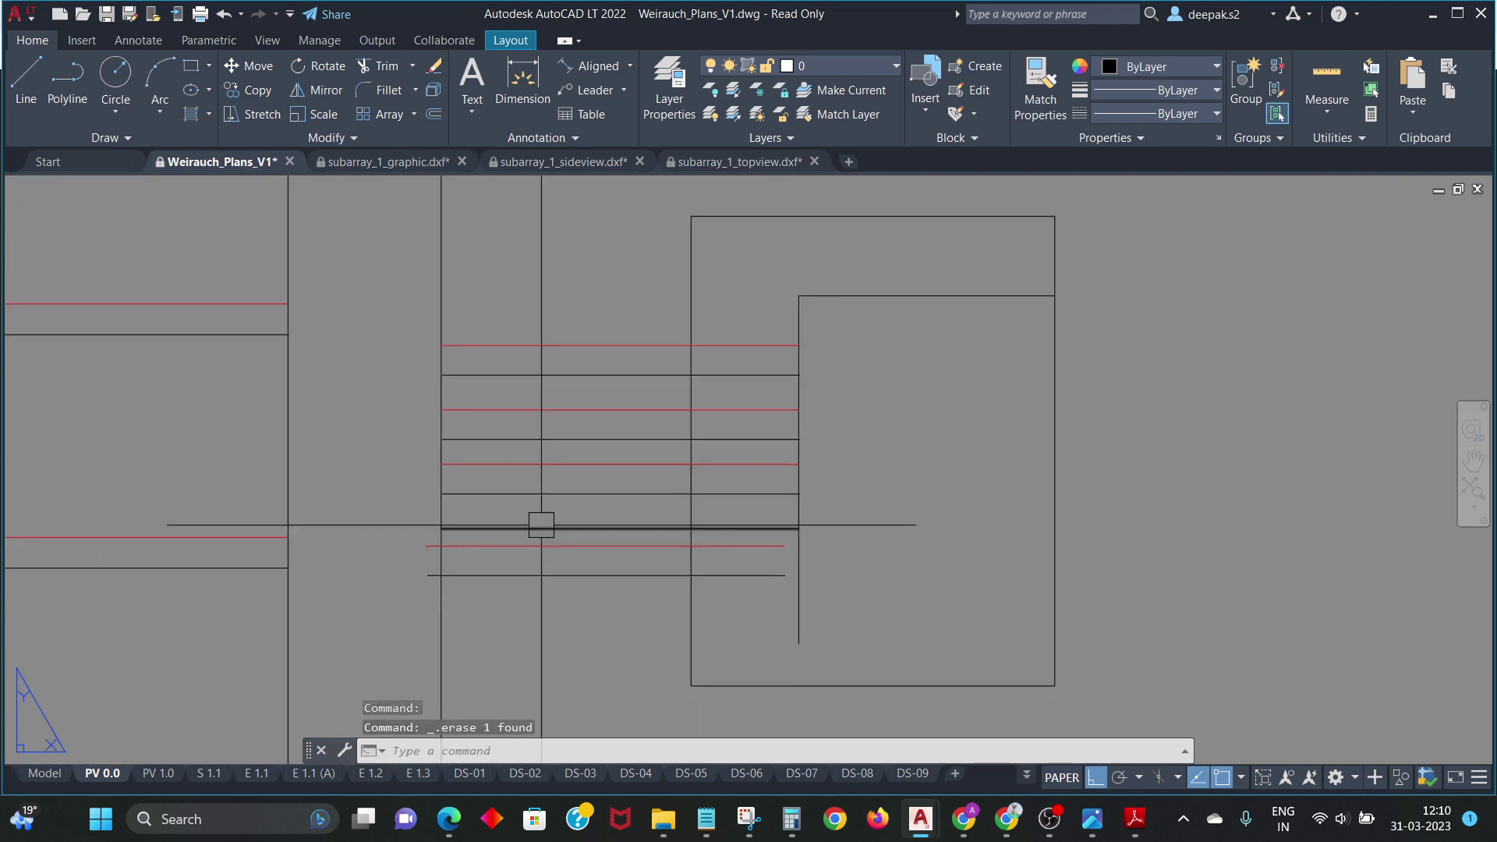
scroll(448, 546, "up", 2)
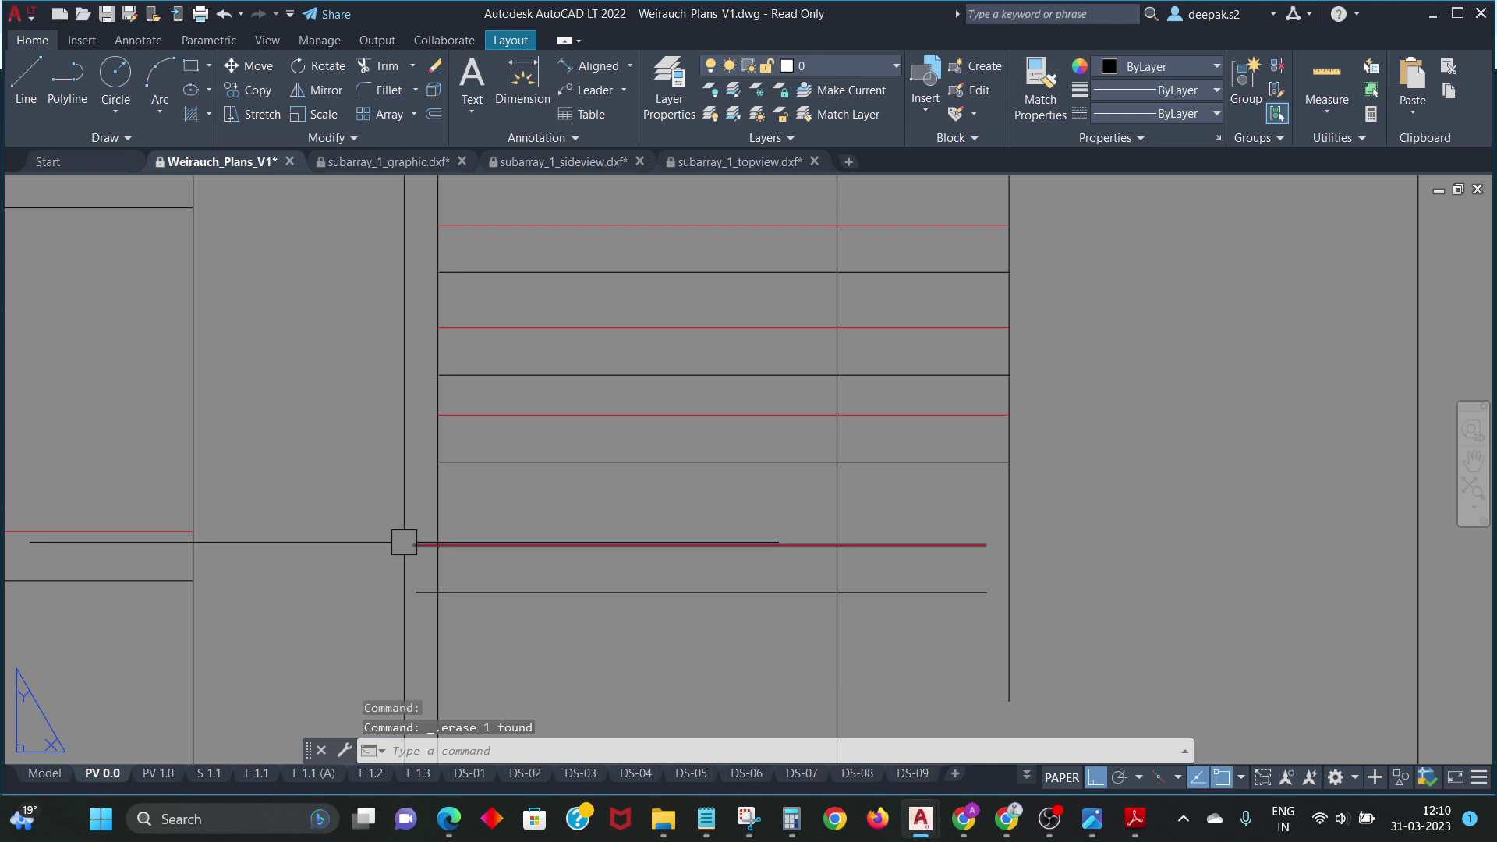
type("tr")
key("Return")
left_click(411, 581)
key("Return")
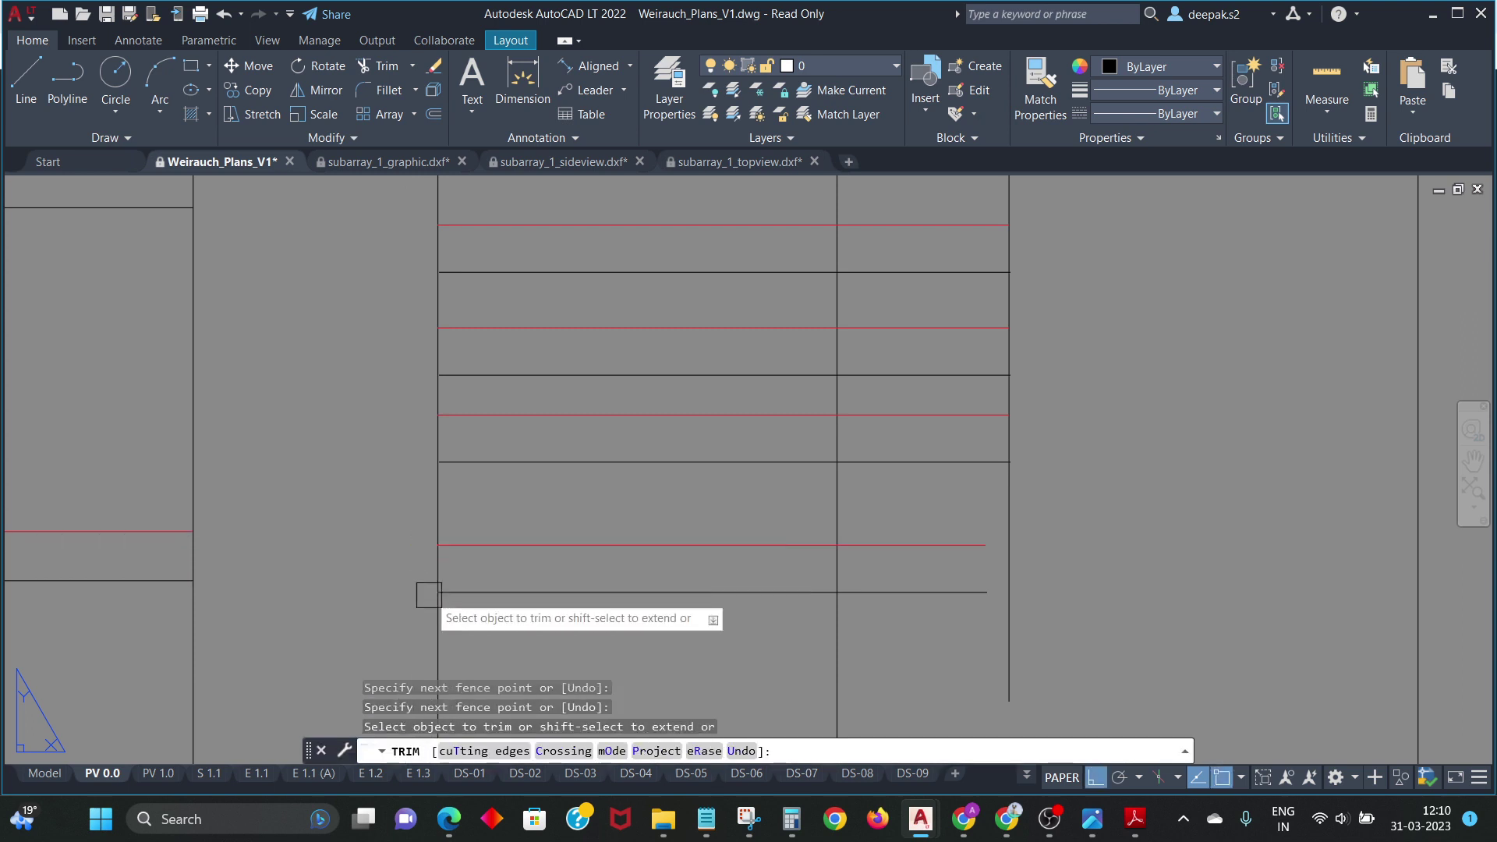
scroll(386, 513, "down", 2)
key("Escape")
- Extend the short lowest wire to the box edge and select the JB label
middle_click_drag(694, 564, 576, 545)
type("ex")
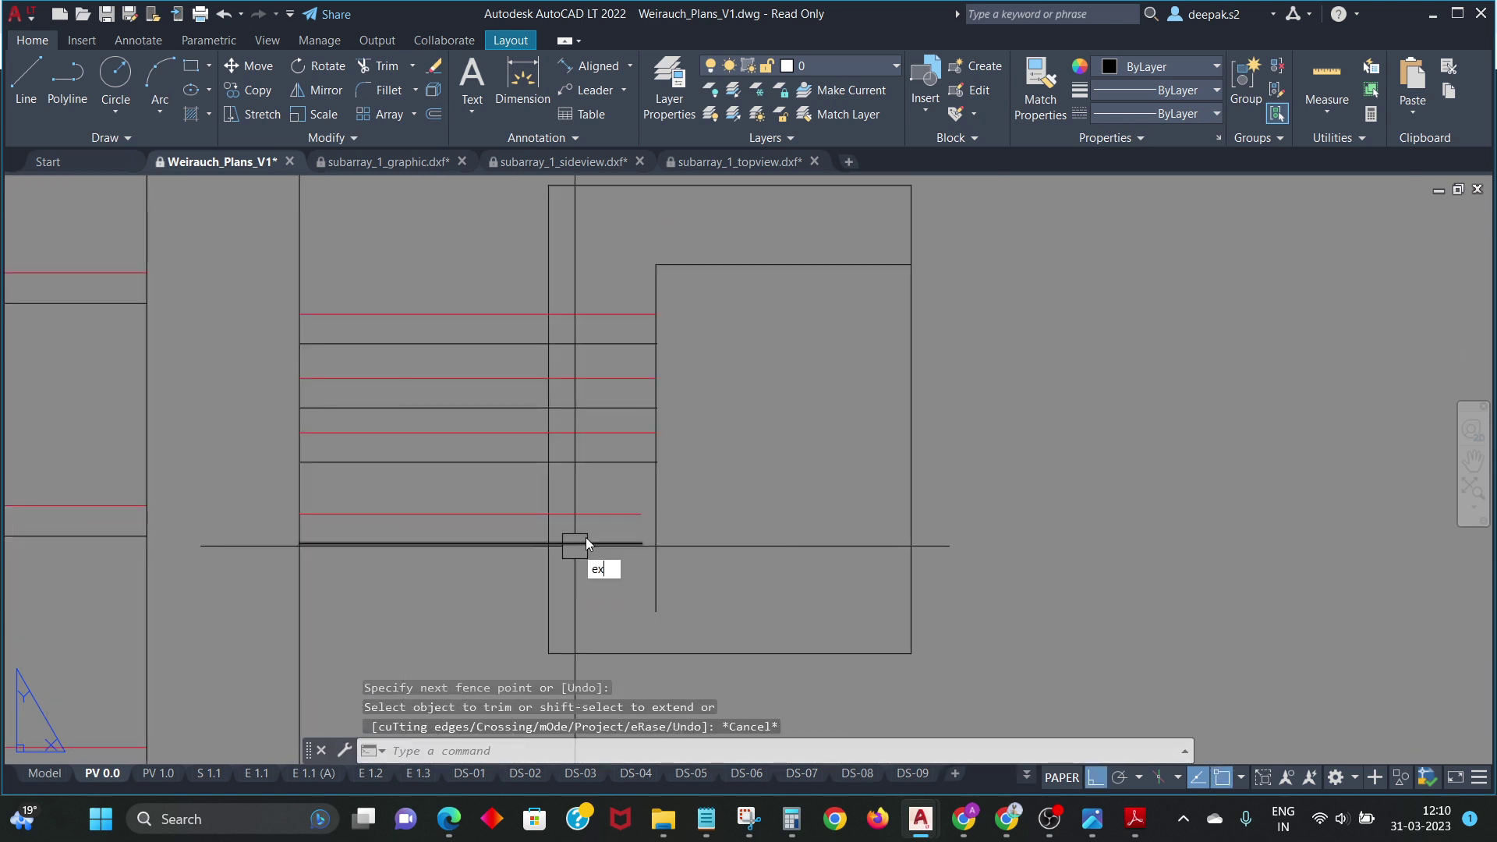
key("Return")
left_click(604, 543)
key("Escape")
scroll(614, 465, "down", 2)
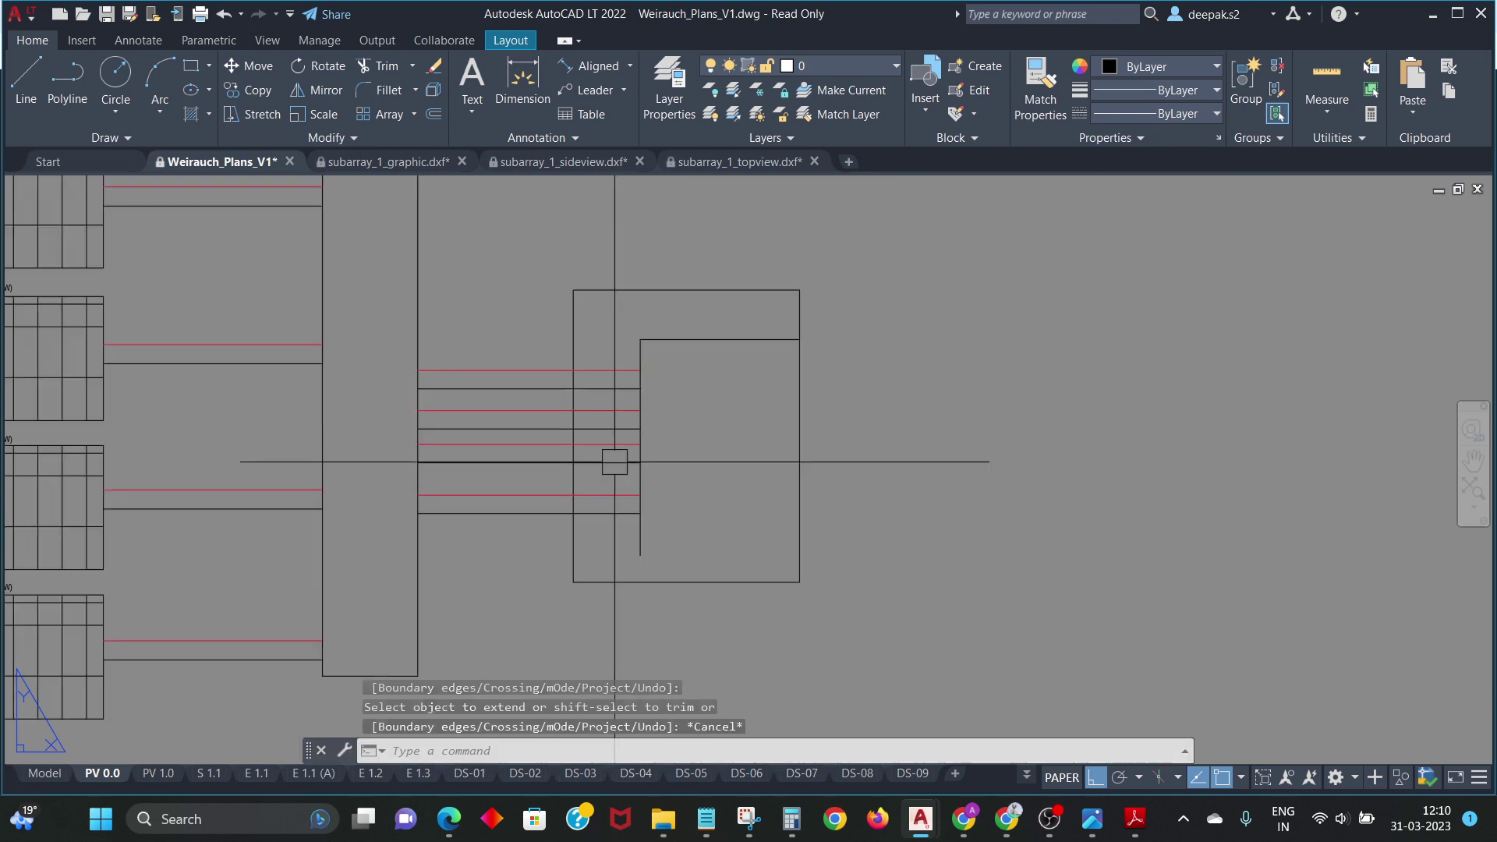
scroll(686, 418, "up", 2)
scroll(659, 408, "down", 4)
scroll(612, 414, "up", 2)
left_click(504, 311)
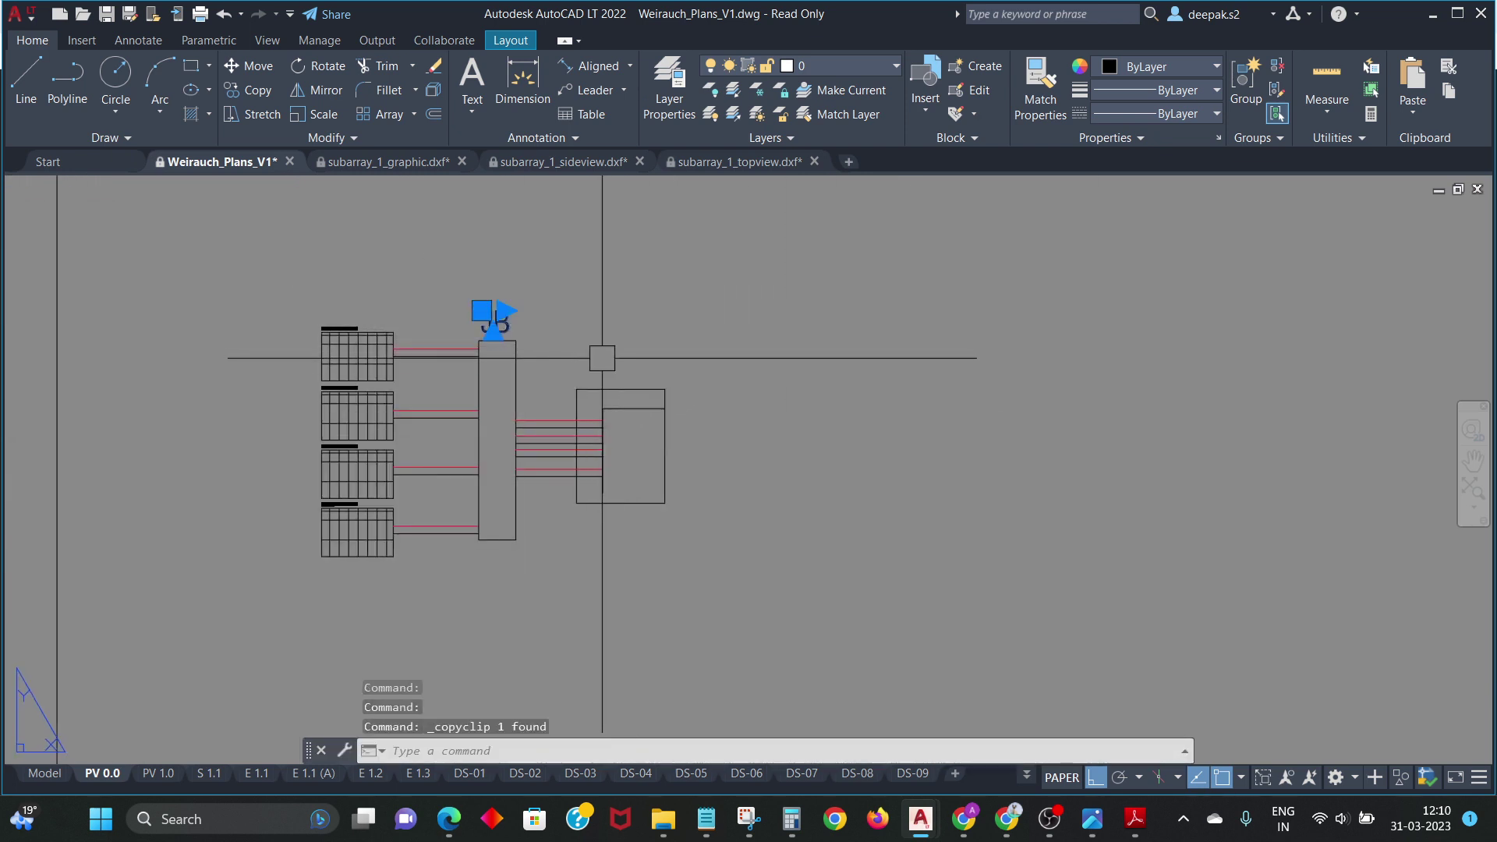
- Paste a copy of the JB label and change its text to 'combiner'
key("ctrl+c")
key("ctrl+v")
scroll(594, 353, "up", 2)
scroll(609, 351, "up", 2)
scroll(548, 337, "up", 2)
scroll(547, 337, "down", 3)
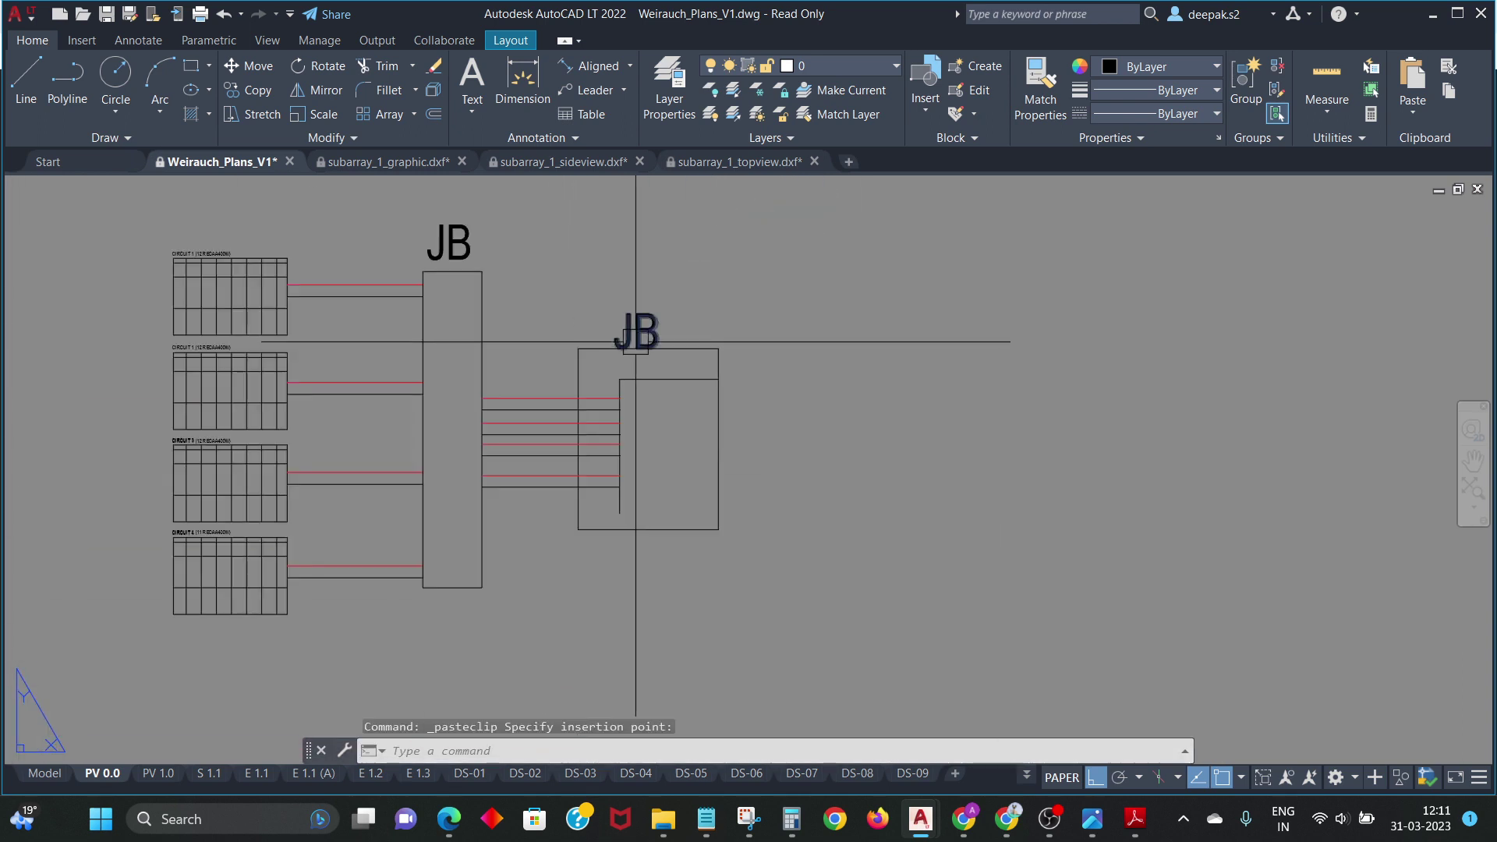
double_click(635, 336)
type("combiner")
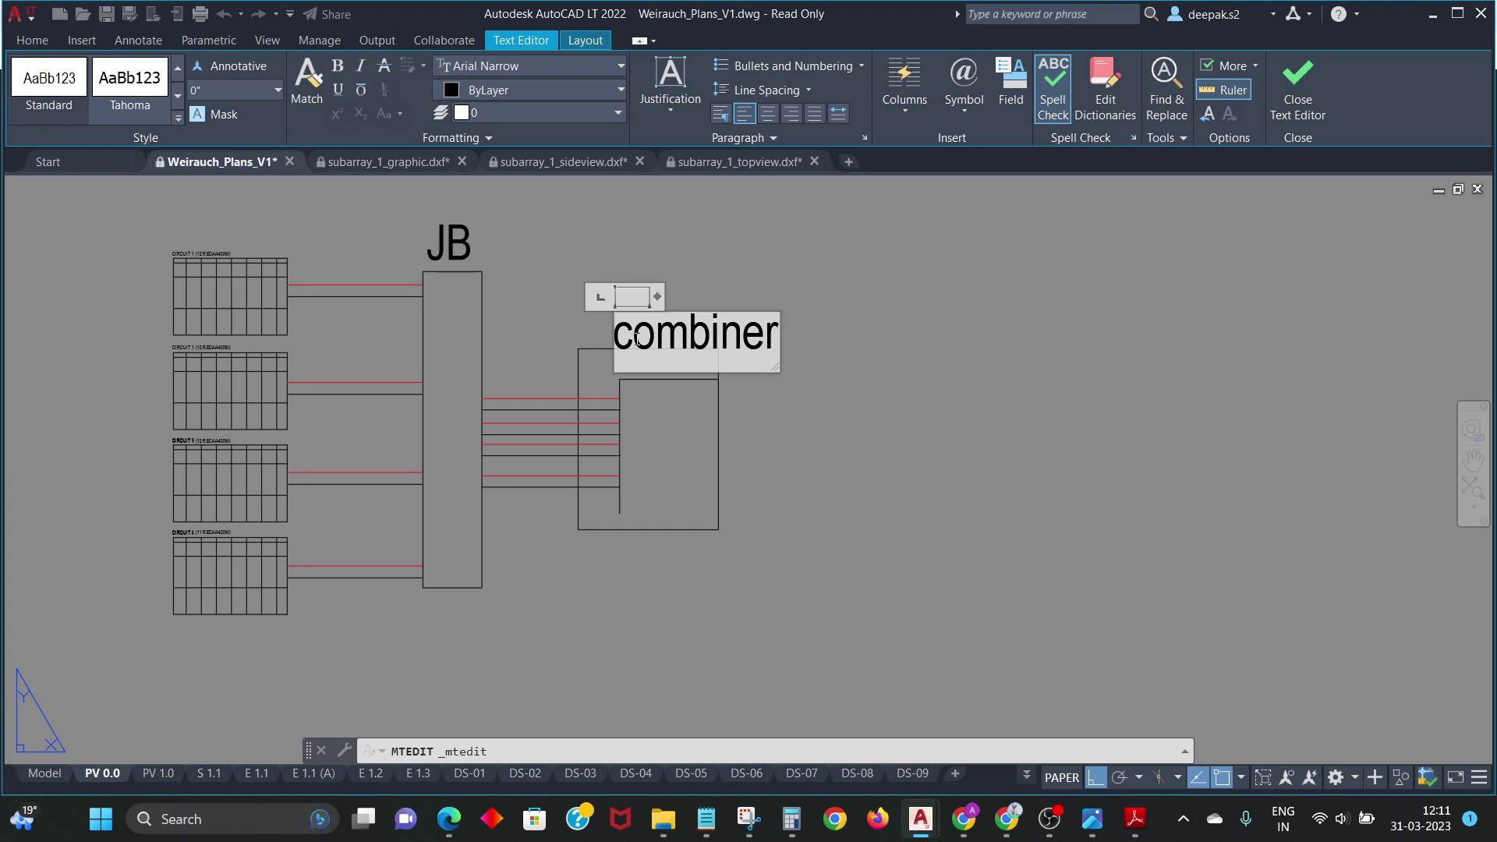
left_click(706, 302)
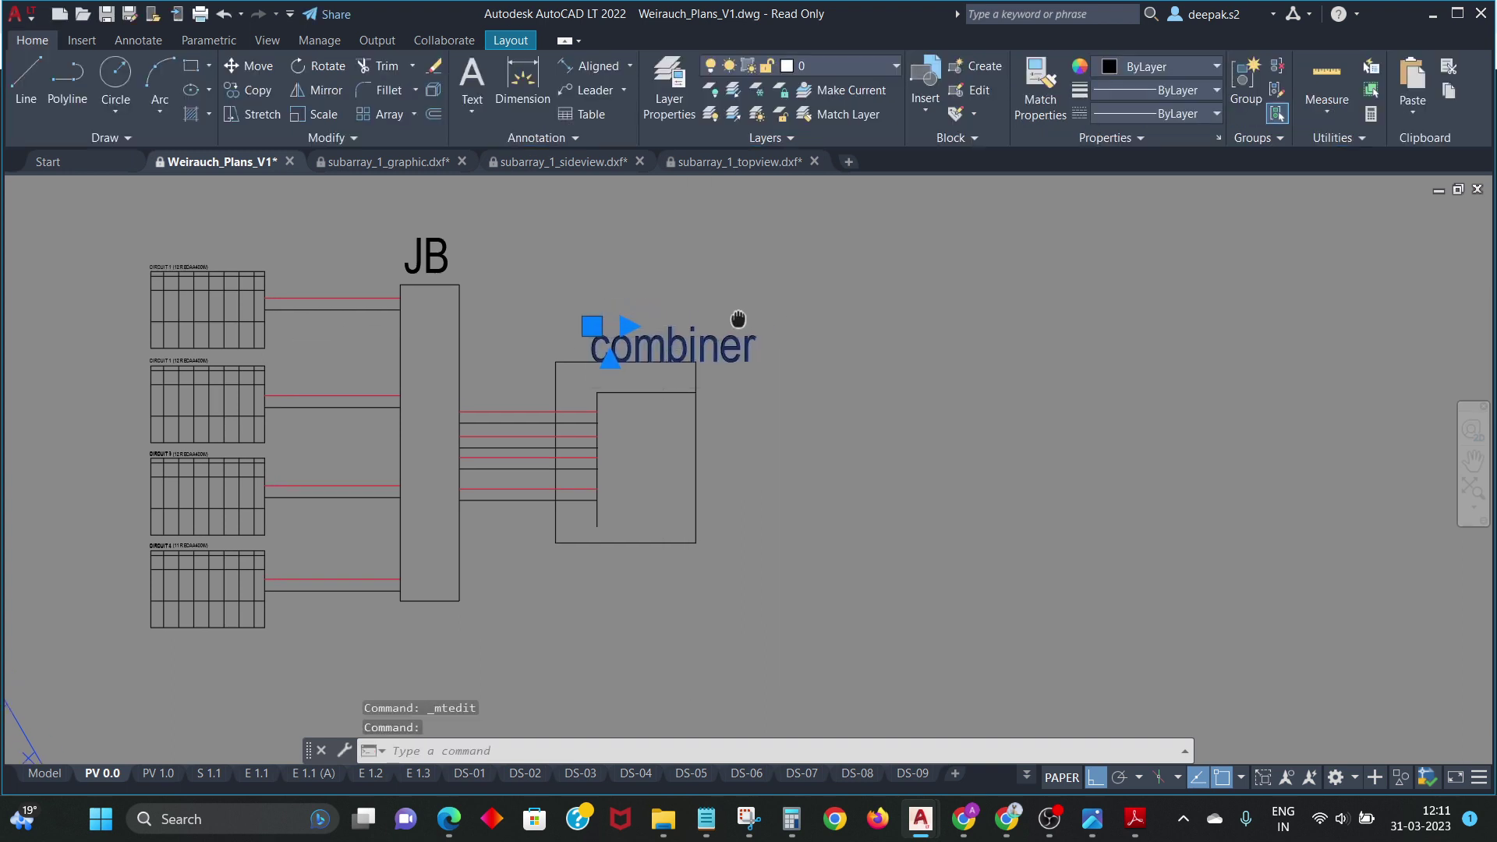
- Move the 'combiner' label to sit above the nested box
middle_click_drag(686, 319, 633, 355)
type("m")
key("Return")
left_click(955, 325)
left_click(909, 325)
- Draw a rectangle right of the combiner box and start a wire from the combiner's right edge
scroll(742, 358, "down", 3)
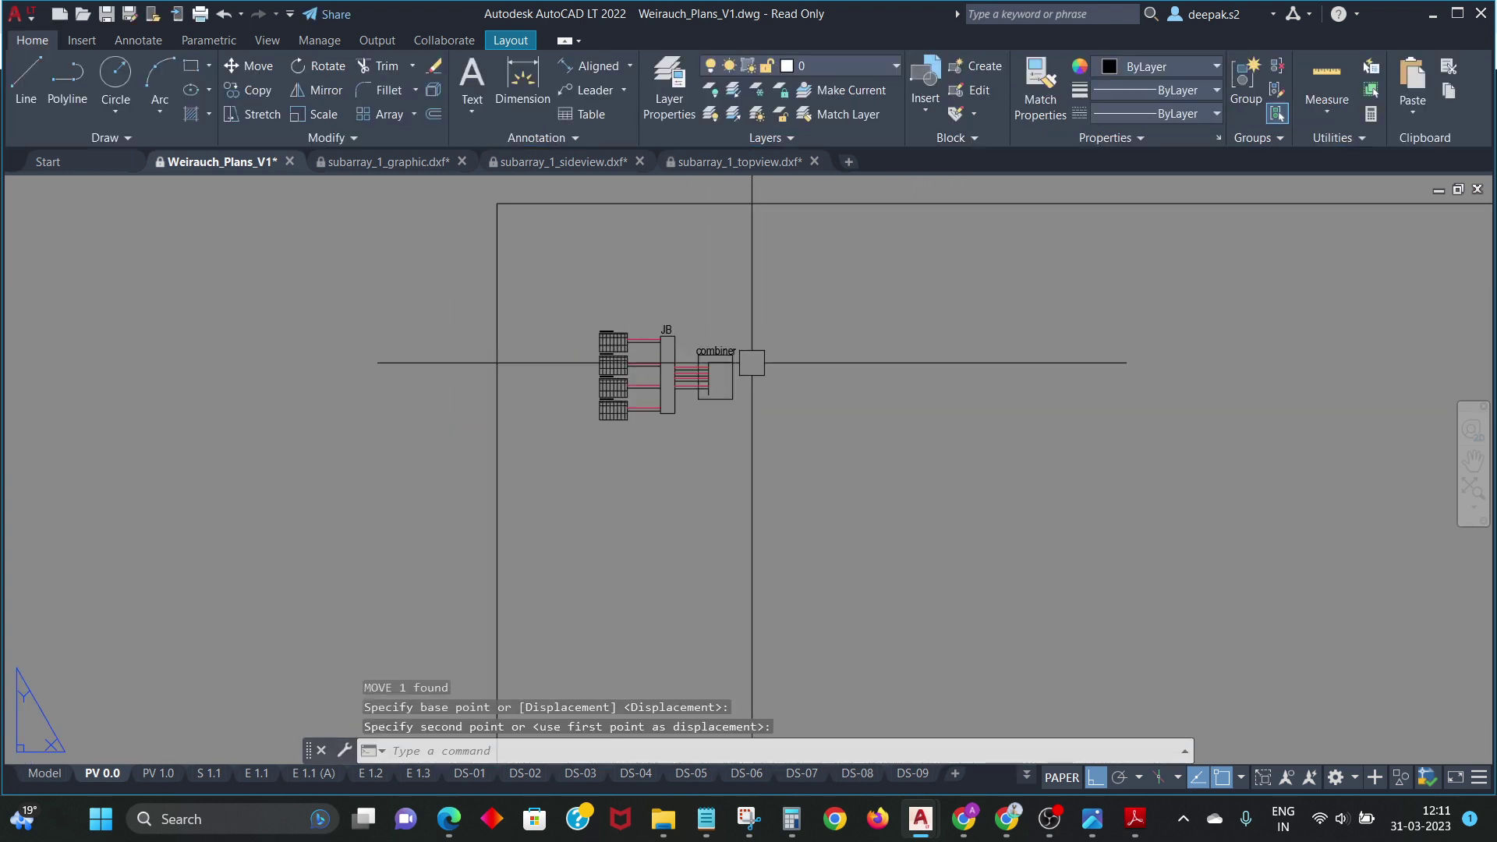
scroll(605, 367, "up", 2)
scroll(647, 374, "up", 2)
scroll(740, 377, "down", 2)
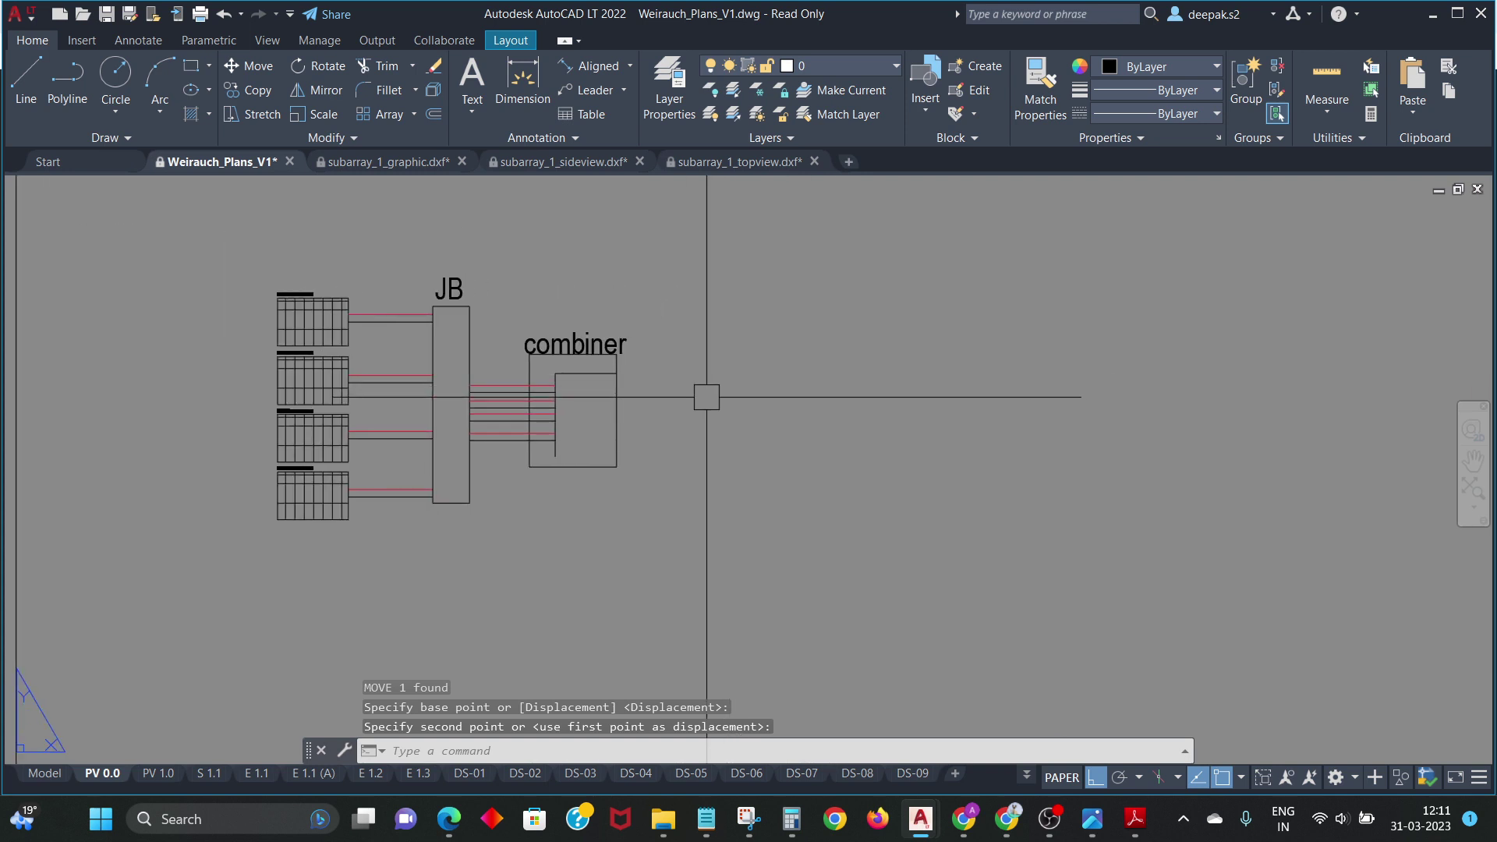
type("rec")
key("Return")
scroll(706, 396, "up", 4)
left_click(671, 399)
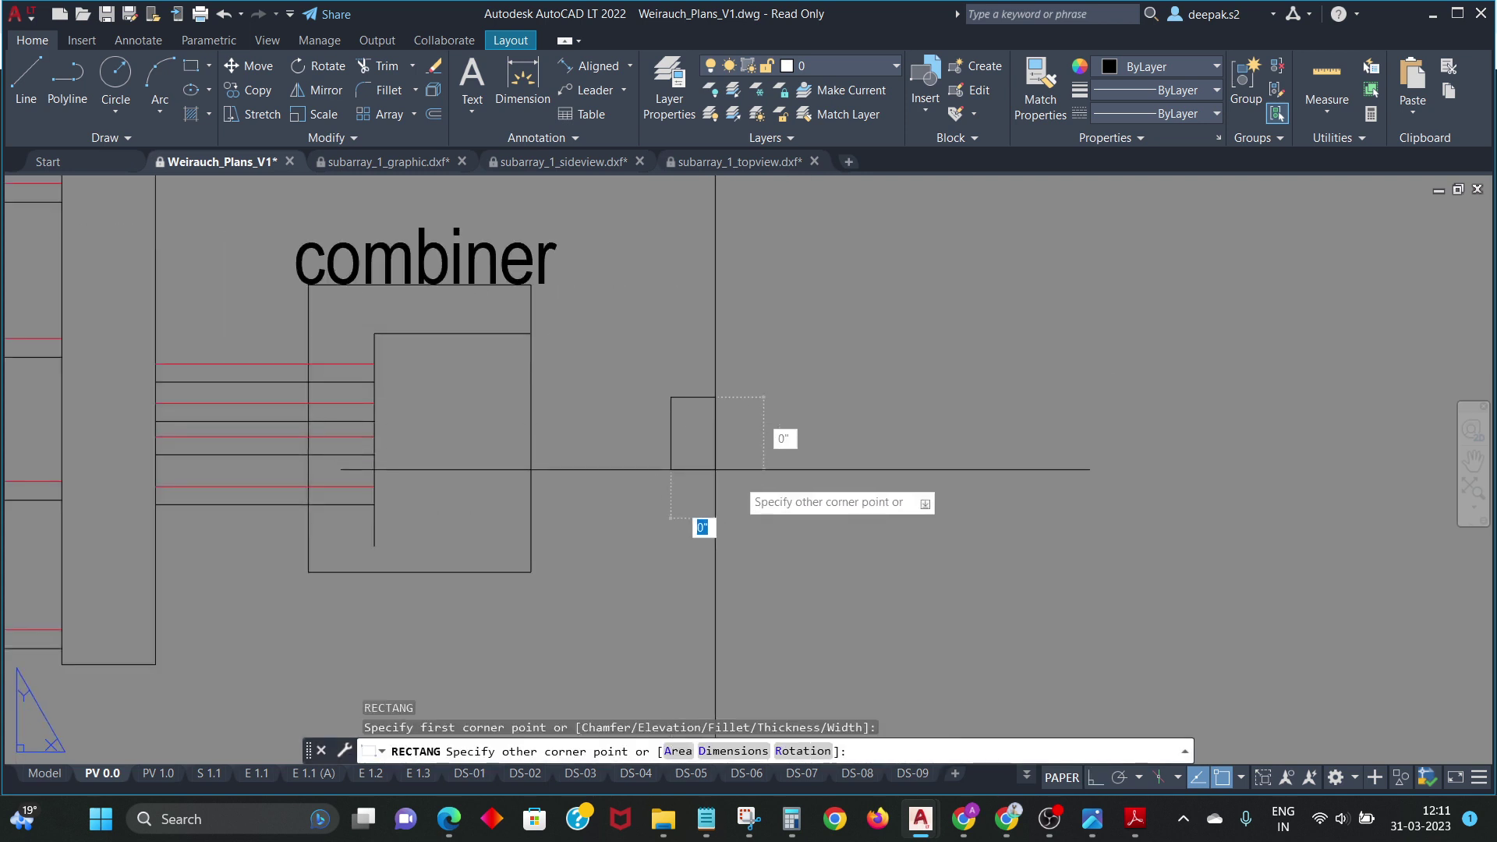
left_click(797, 538)
type("l")
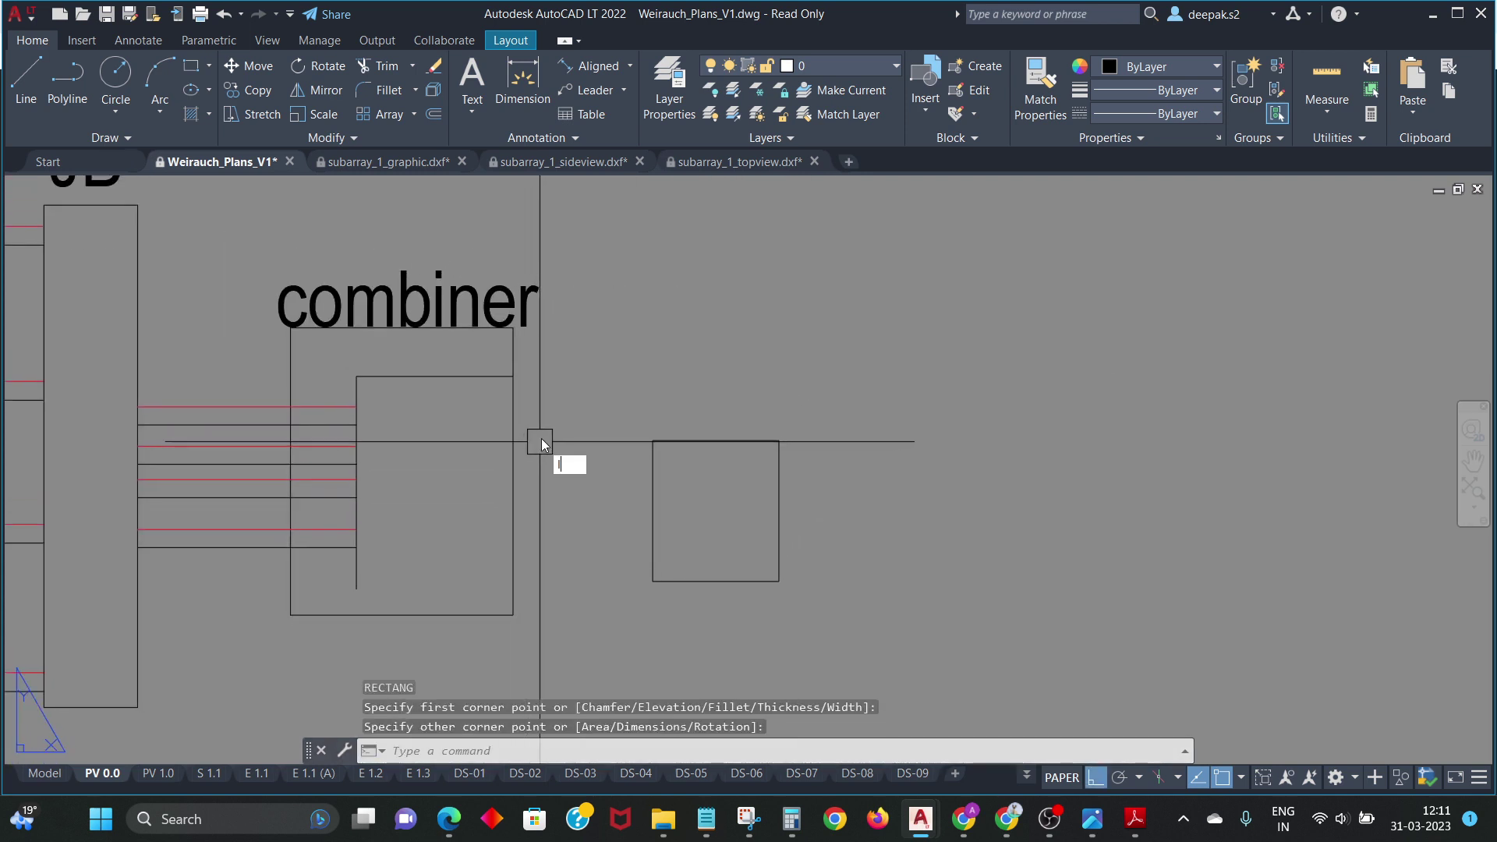
key("Return")
scroll(524, 426, "up", 2)
left_click(675, 426)
- Draw the first stepped wire from the combiner down and right onto the disconnect box
left_click(636, 427)
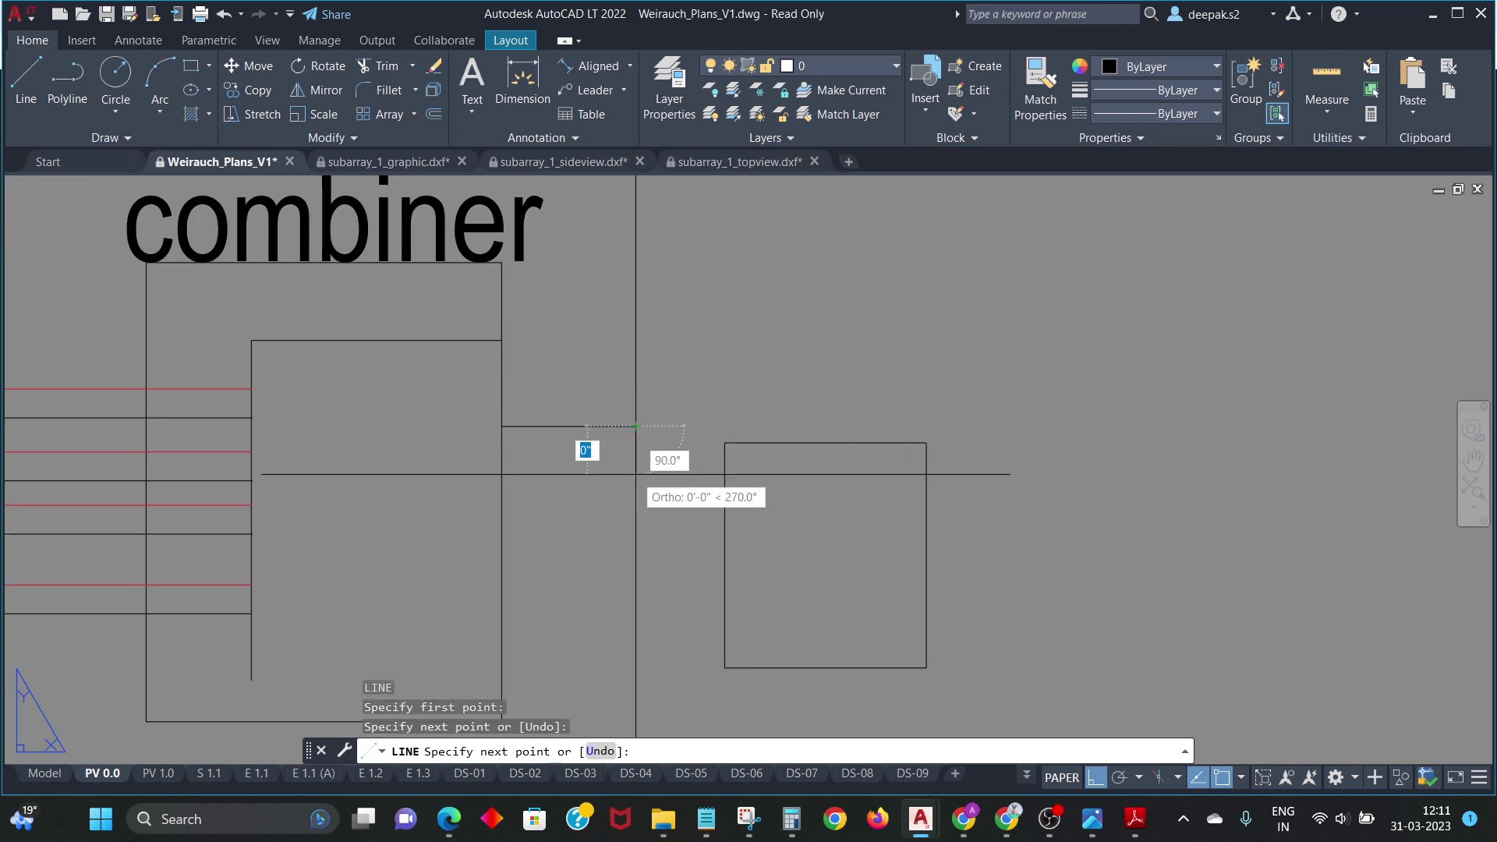
left_click(636, 483)
left_click(725, 484)
key("Return")
key("Return")
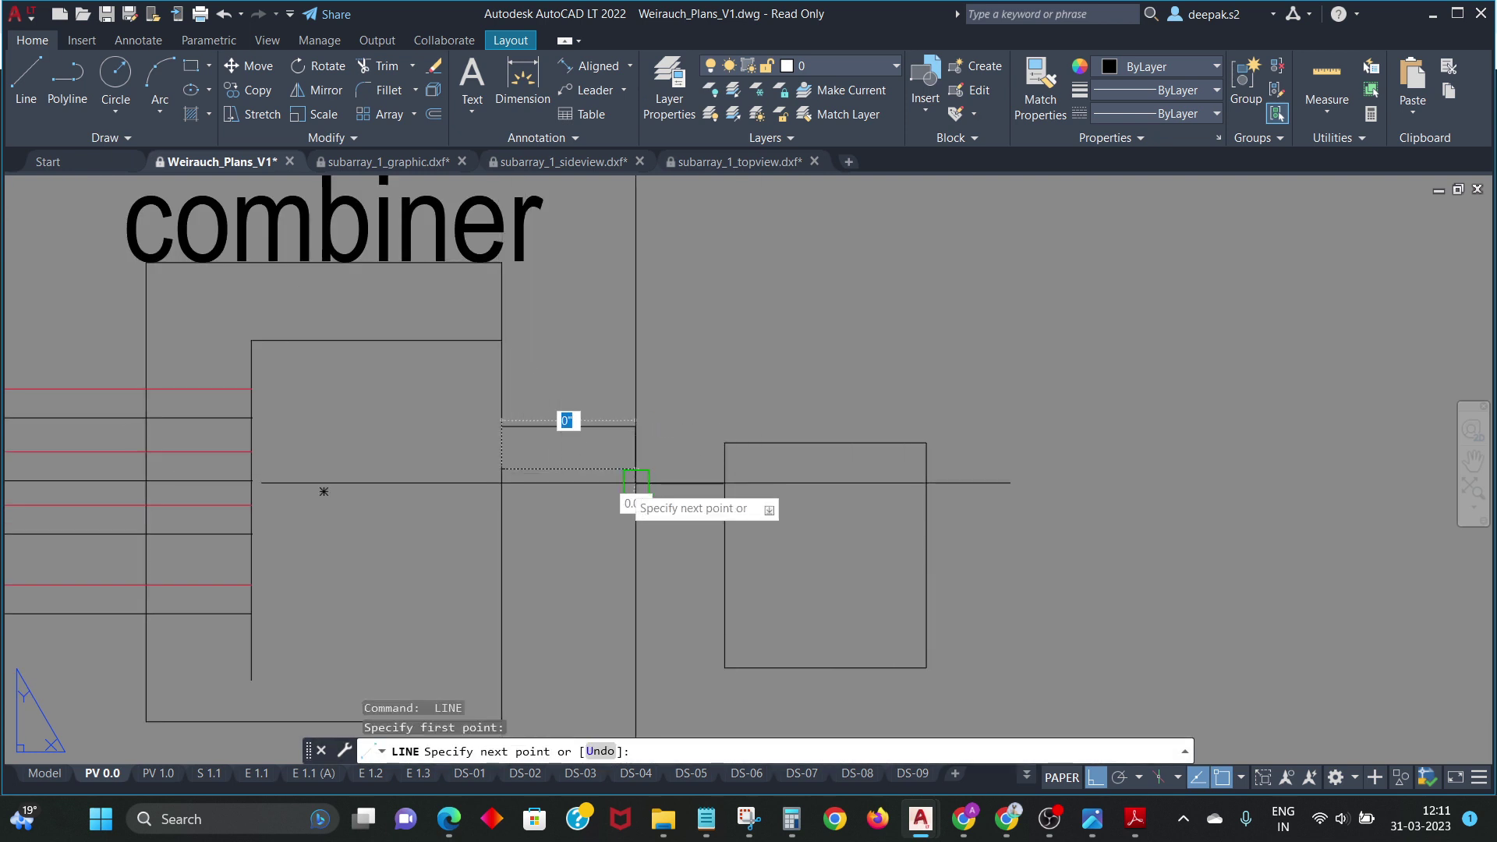
- Draw a second stepped wire from the combiner, right, down, and onto the disconnect box
left_click(502, 470)
left_click(596, 469)
left_click(596, 519)
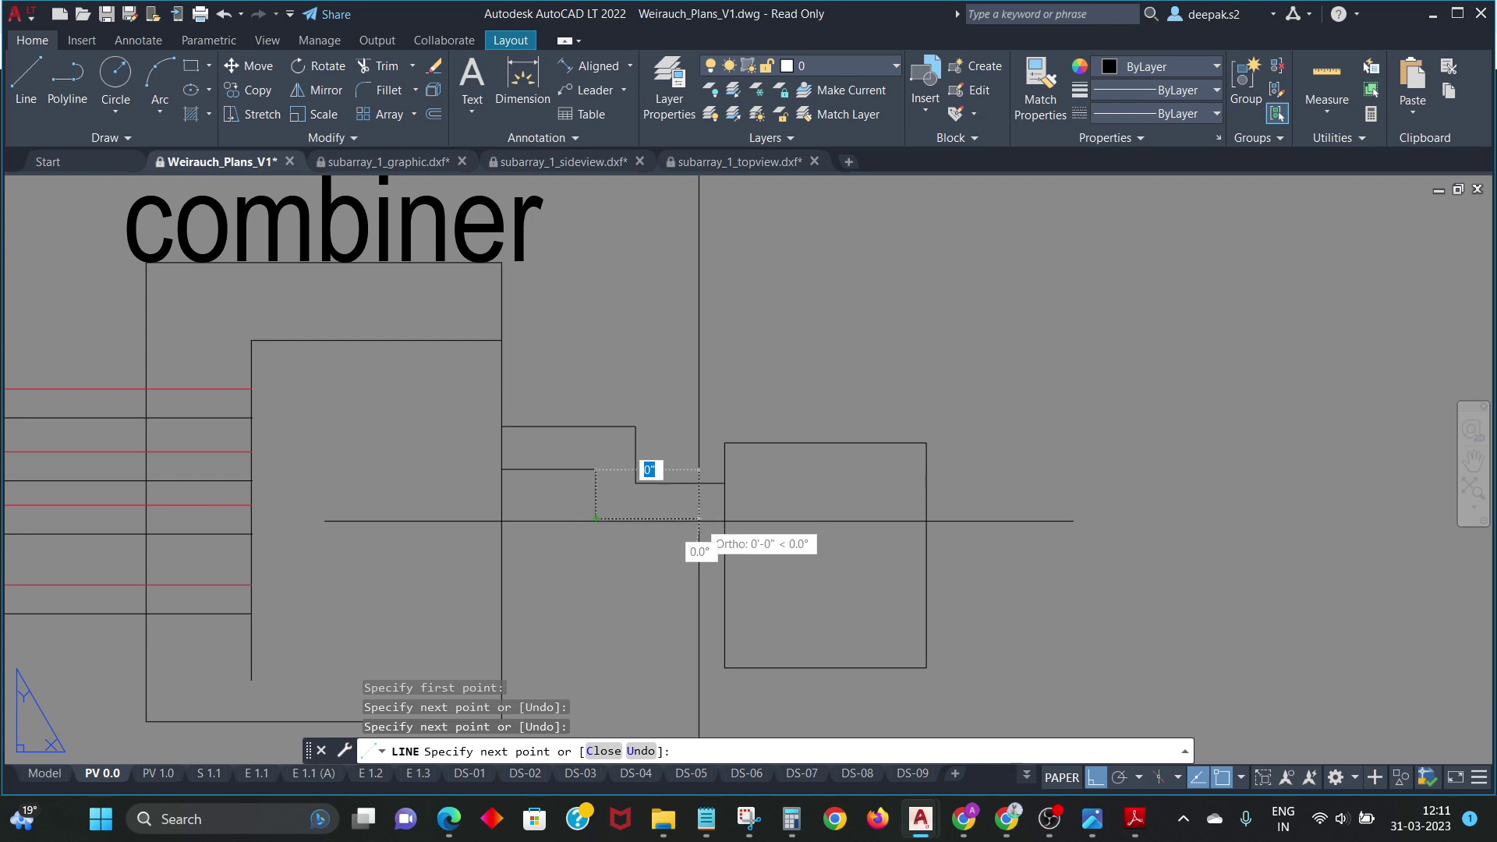
left_click(725, 519)
key("Return")
- Select two existing red wires to check their colour, then clear the selection
scroll(475, 524, "down", 2)
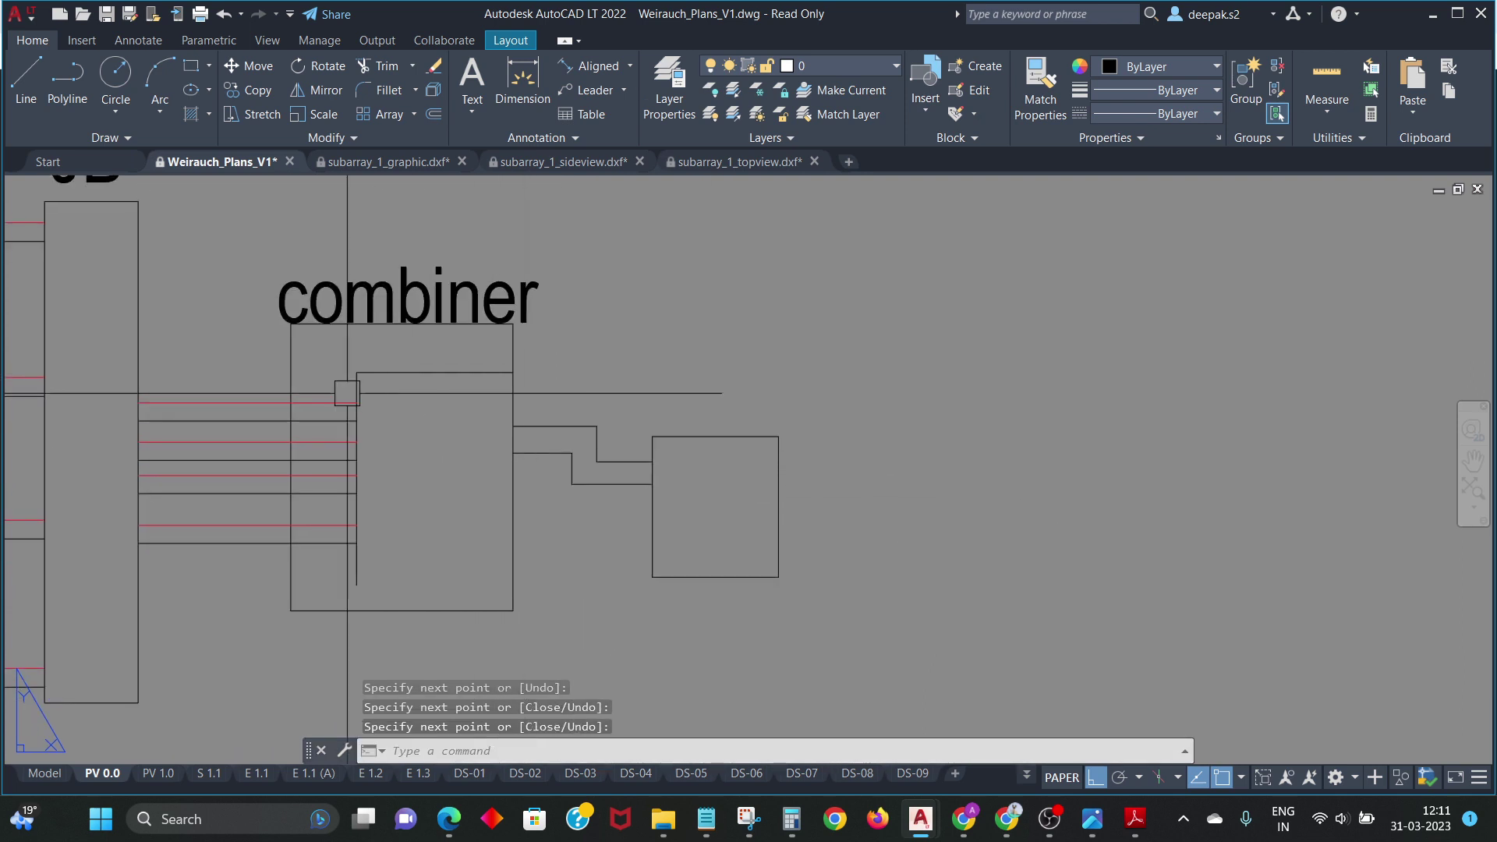
scroll(347, 393, "up", 3)
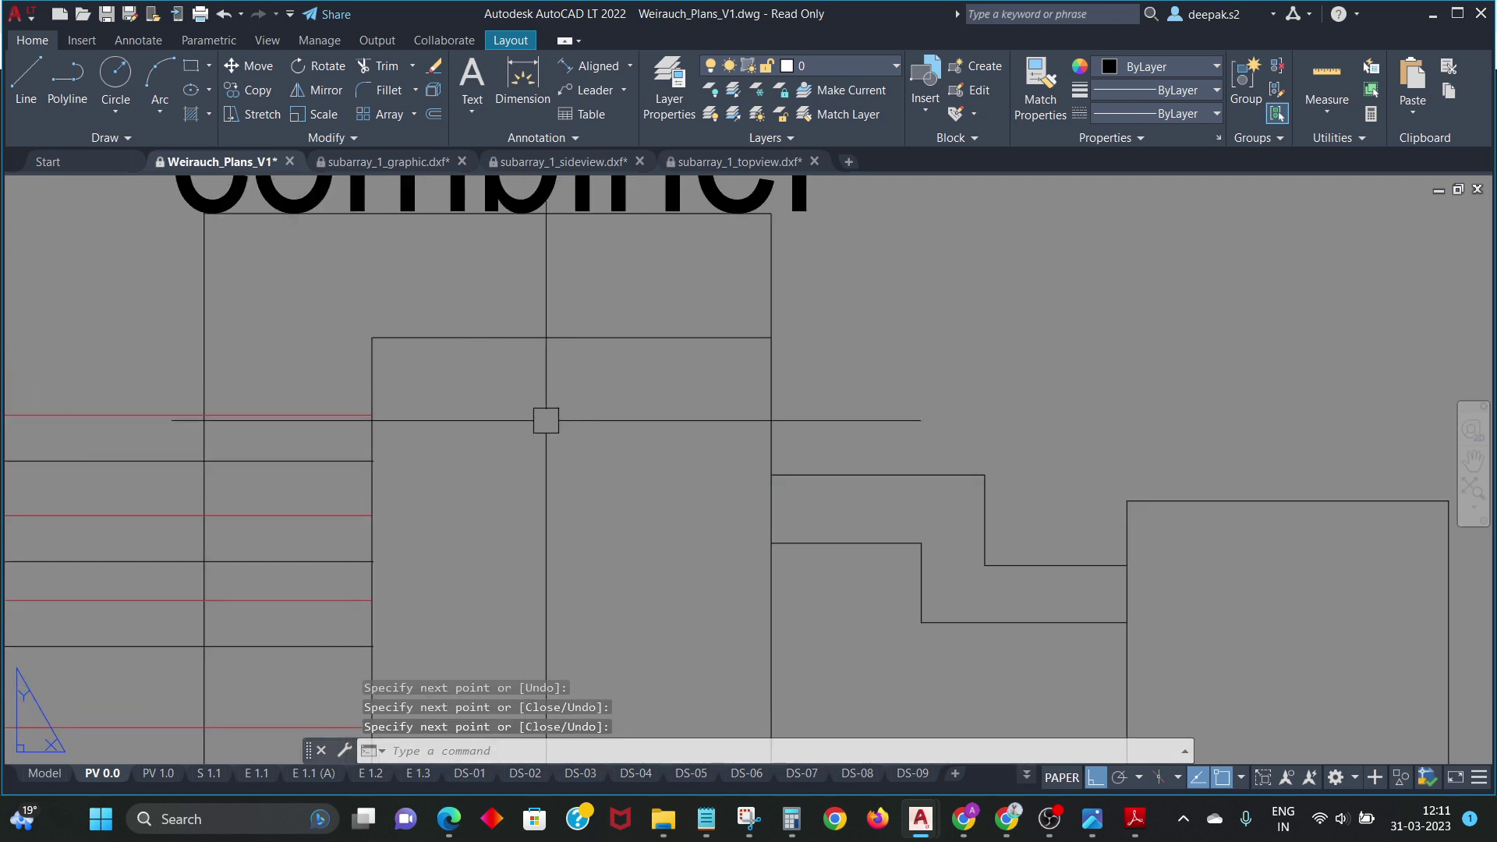
scroll(546, 420, "down", 3)
scroll(523, 457, "down", 2)
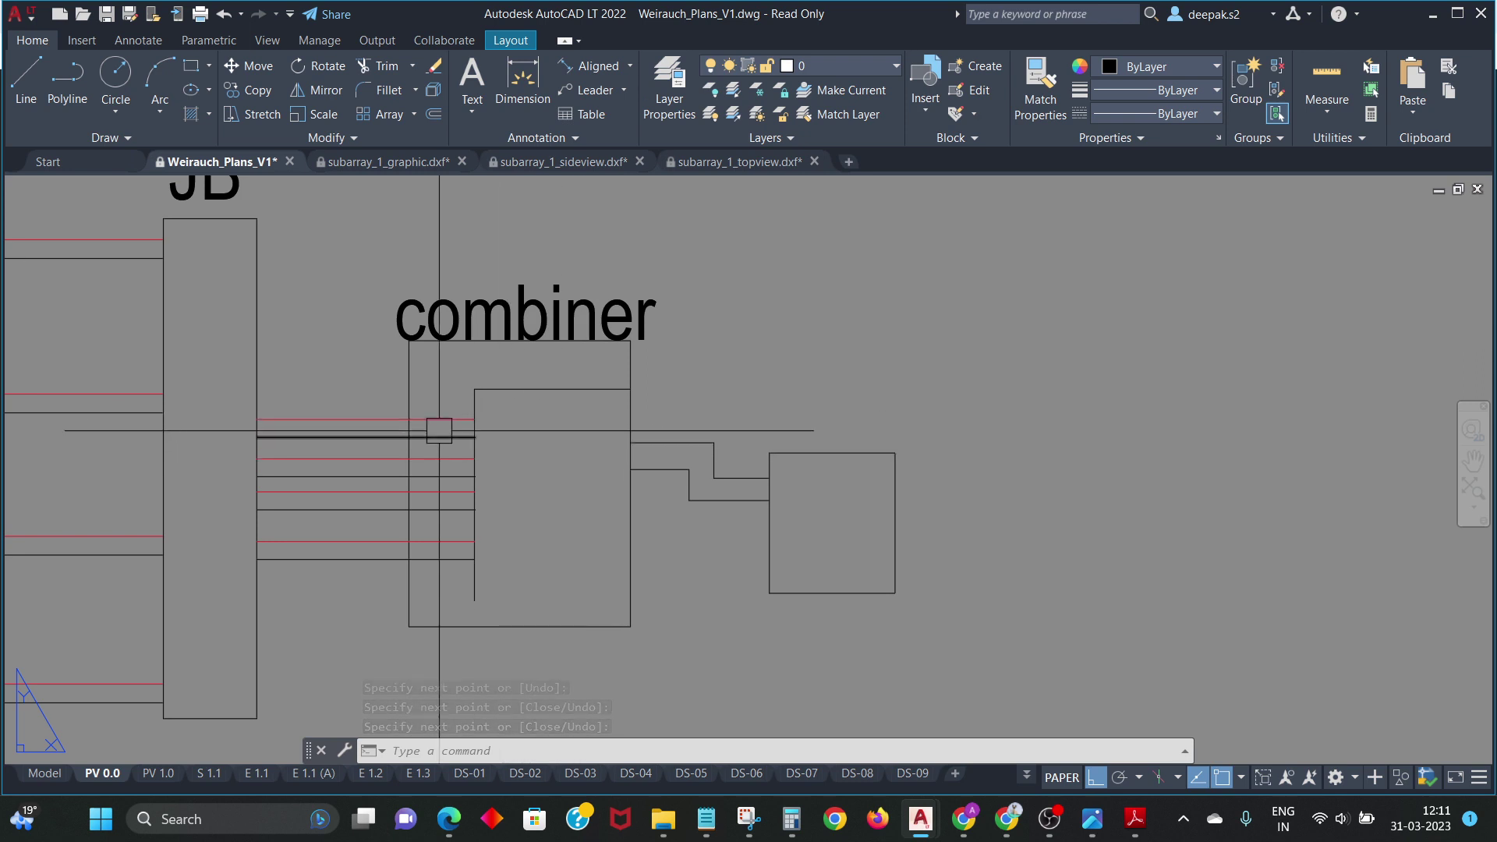
scroll(439, 431, "up", 4)
left_click(427, 402)
left_click(426, 501)
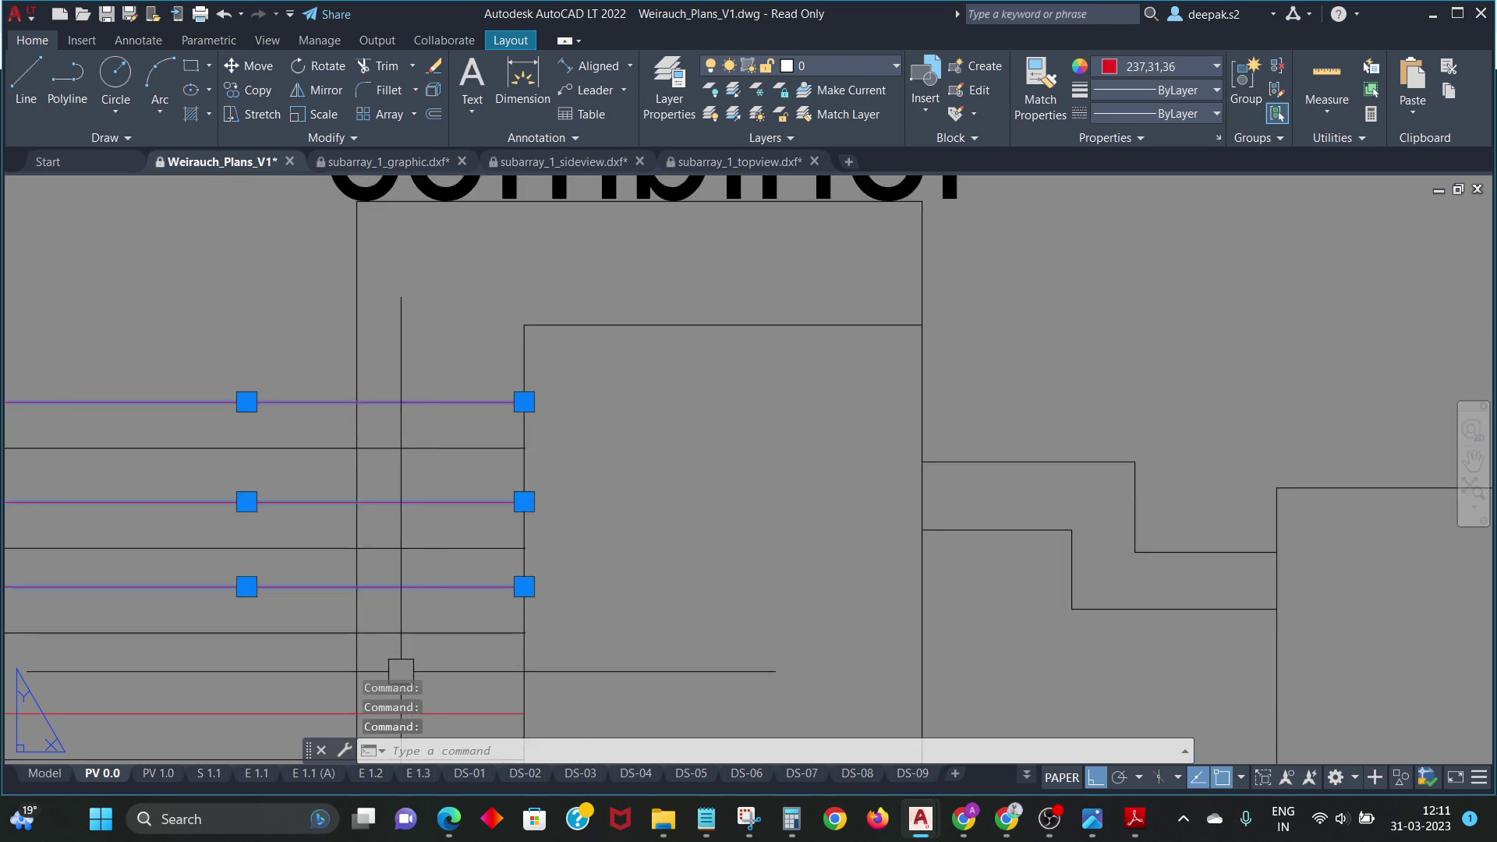
middle_click_drag(401, 670, 452, 551)
scroll(565, 530, "down", 3)
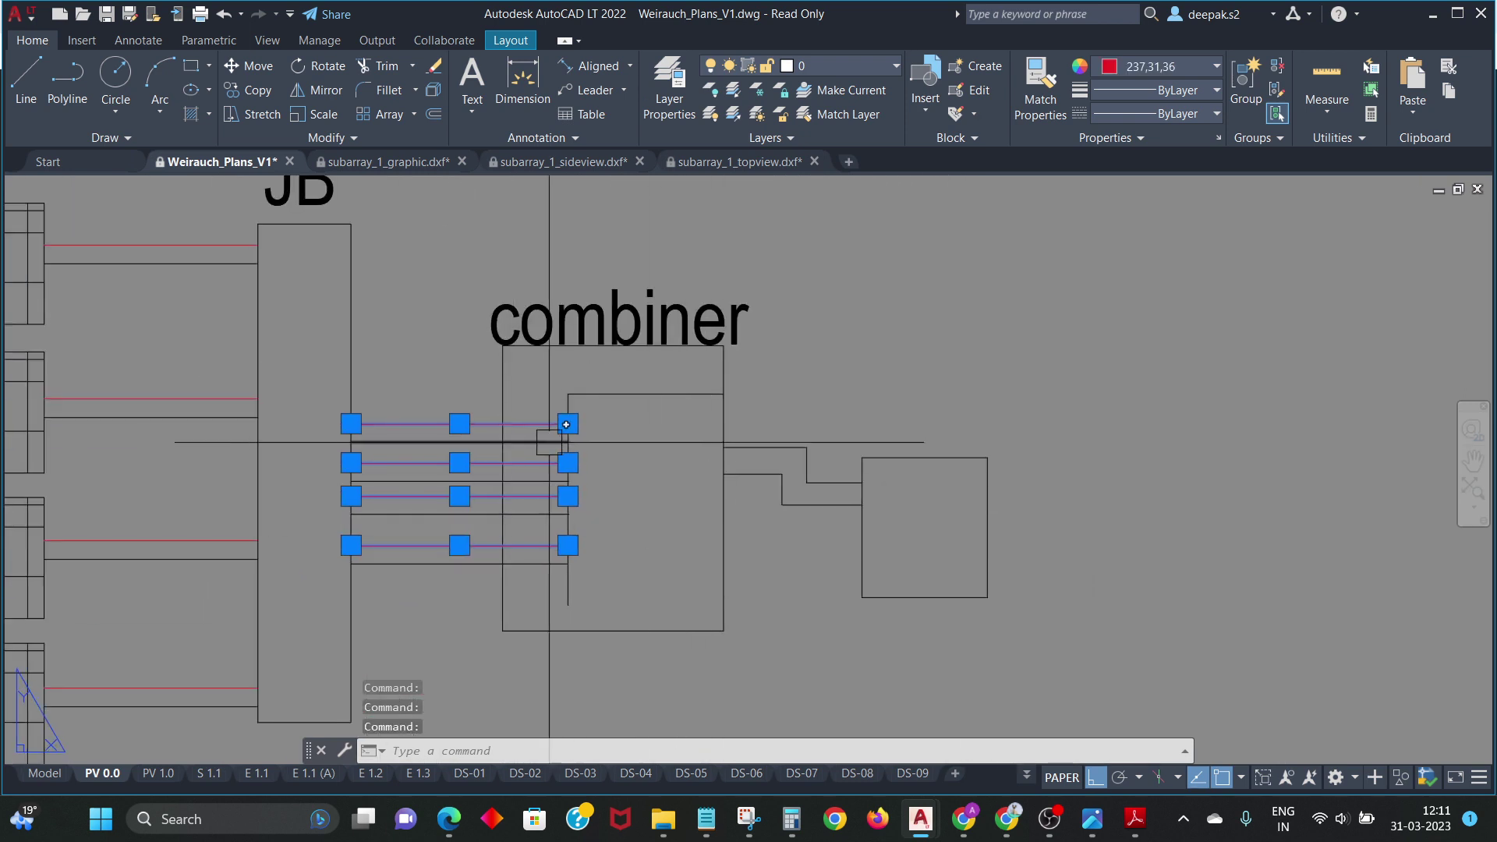
scroll(605, 417, "up", 4)
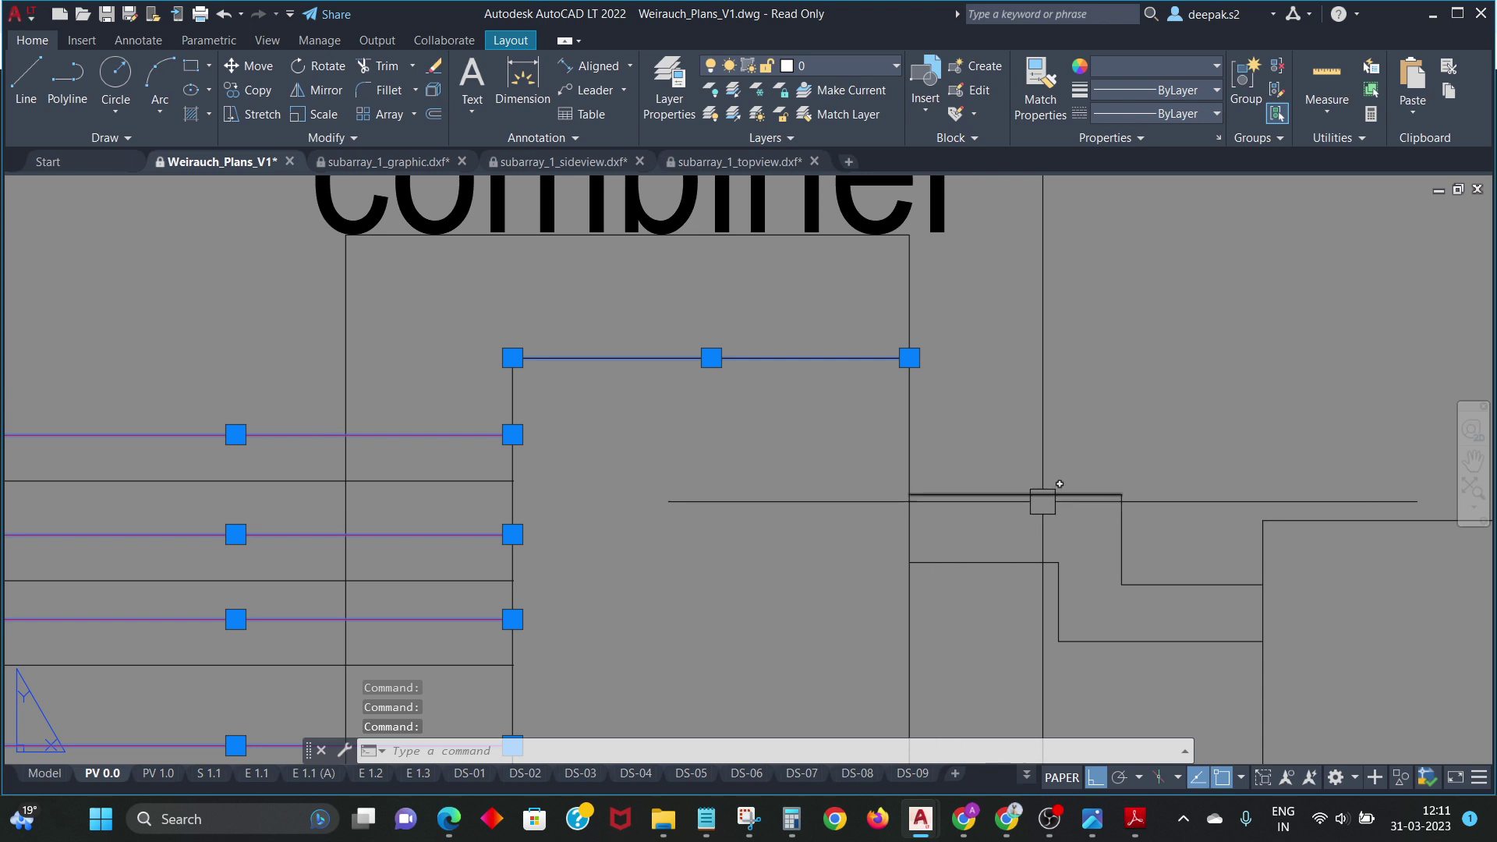
key("Escape")
- Use MATCHPROP from a red wire to turn the upper new wire red
type("ma")
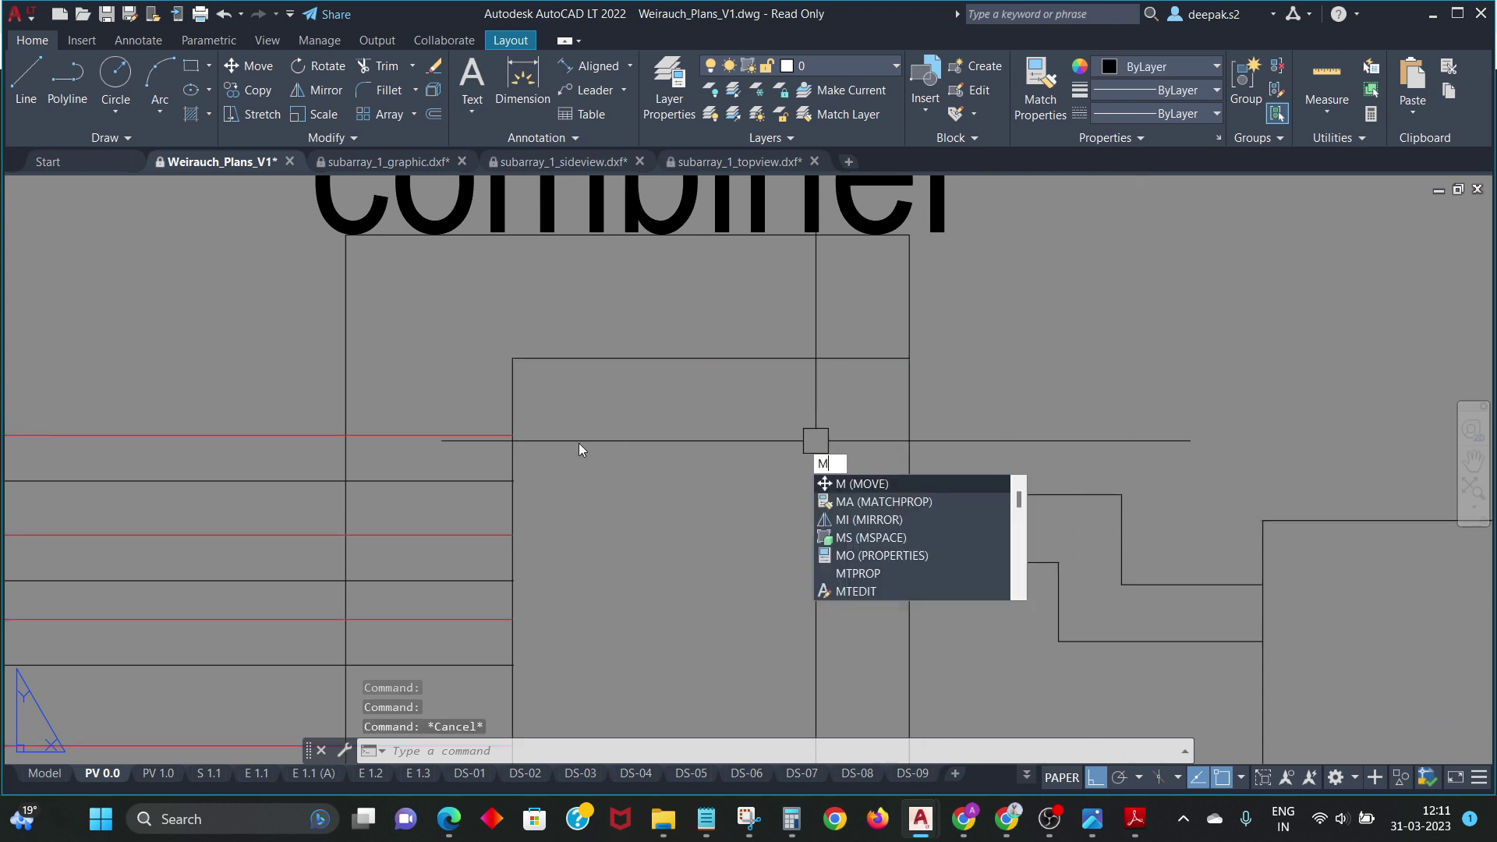
key("Return")
left_click(453, 435)
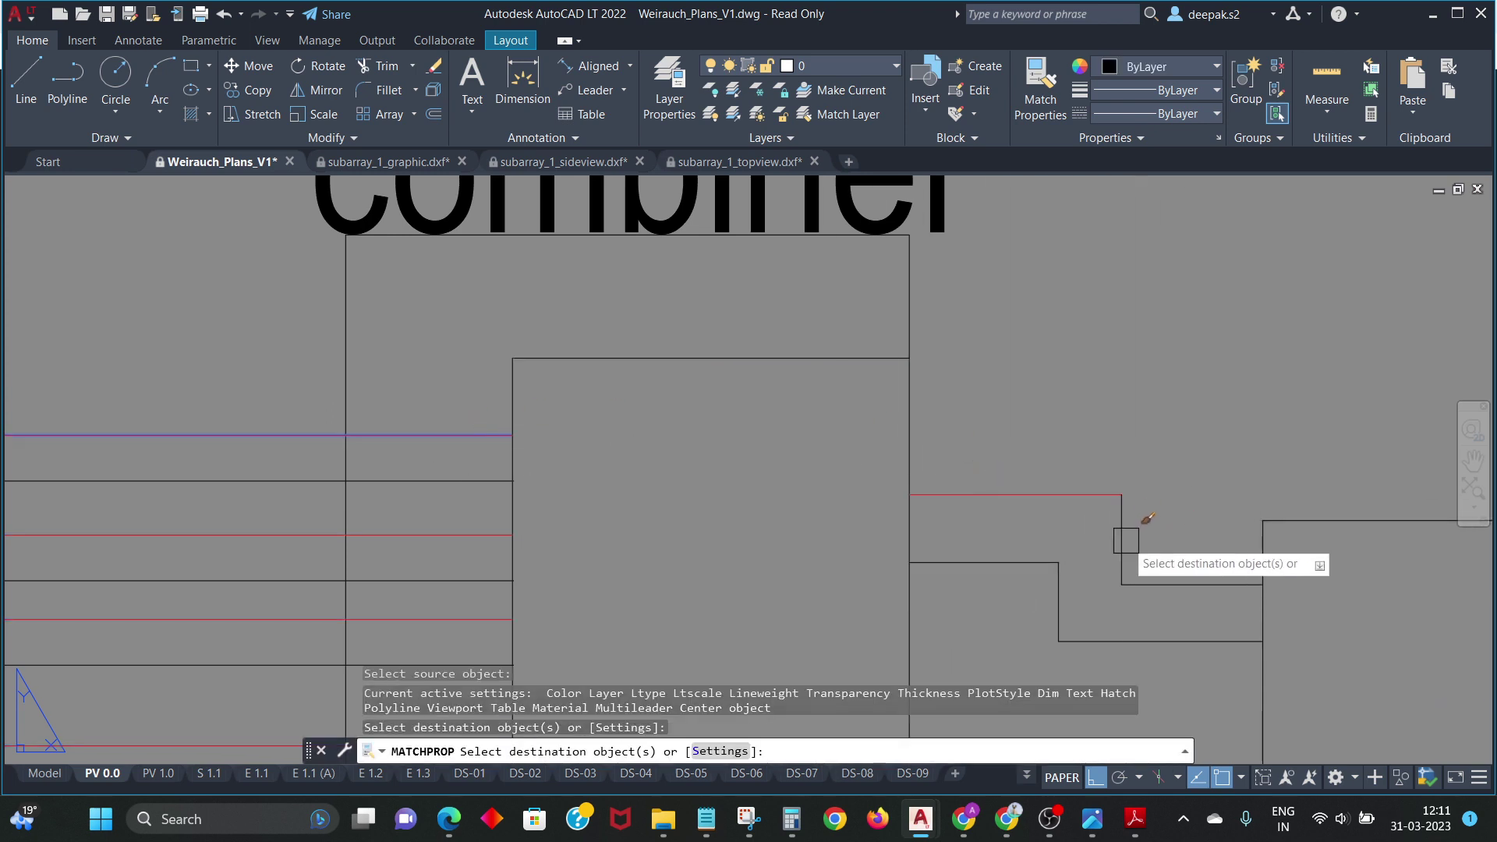
left_click(1123, 539)
scroll(860, 421, "down", 4)
key("Escape")
key("Escape")
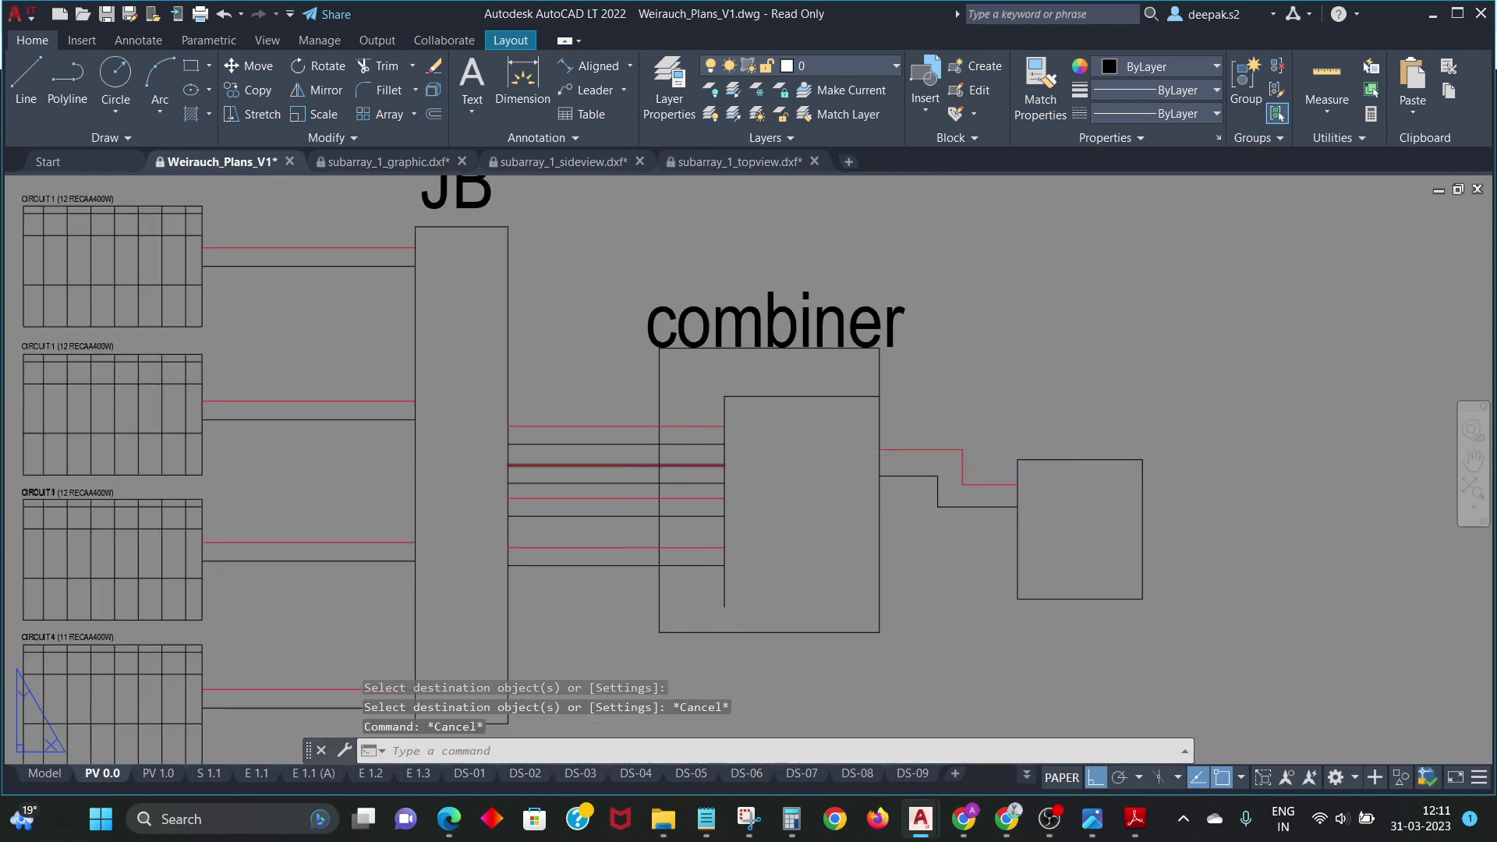
- Draw a small rectangle inside the bottom of the combiner
scroll(1013, 499, "up", 2)
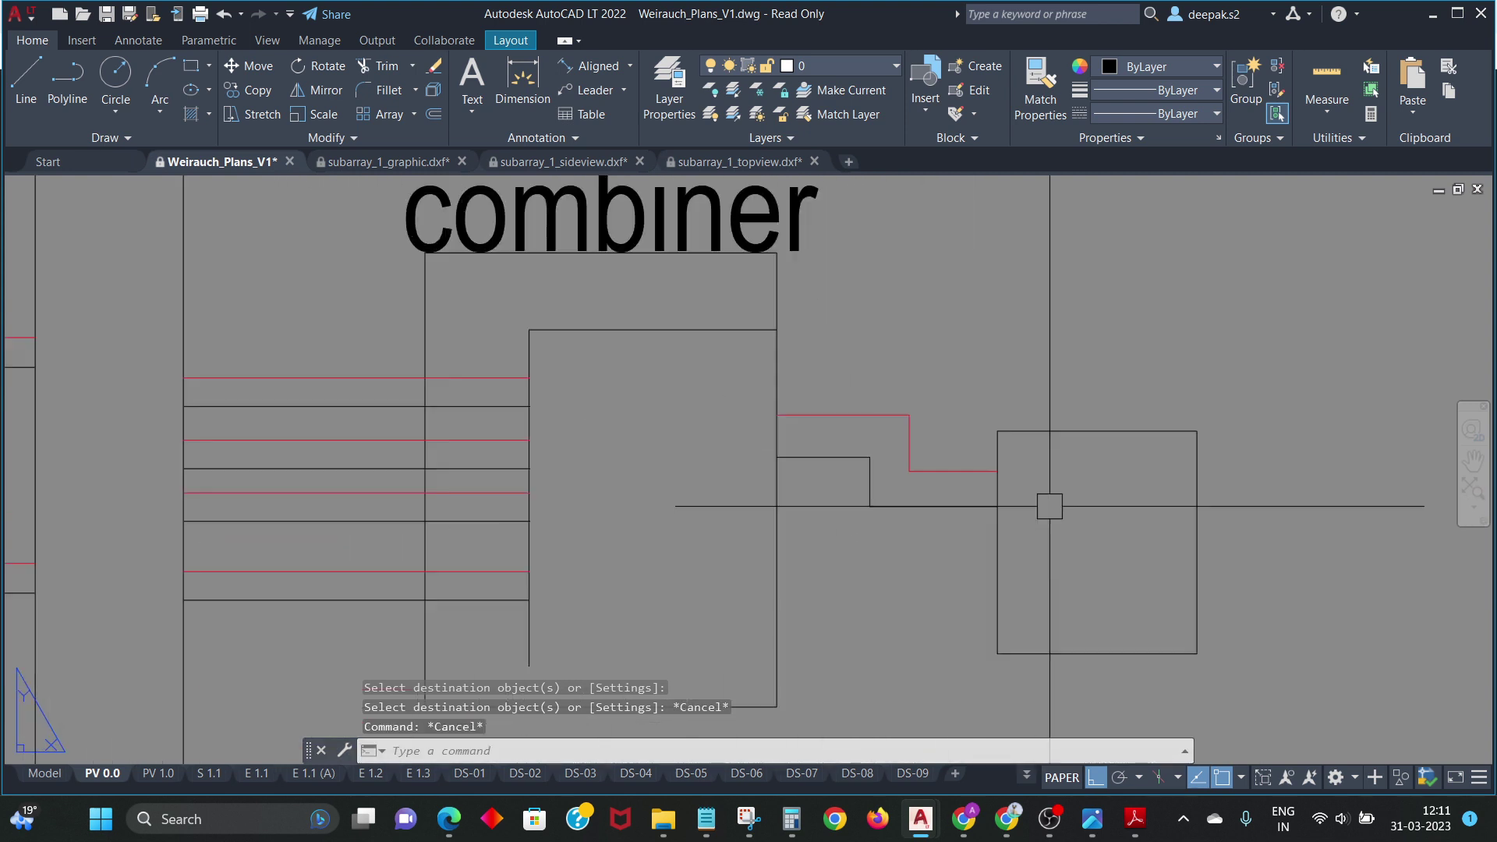
scroll(780, 492, "up", 2)
scroll(749, 479, "down", 1)
scroll(604, 481, "down", 1)
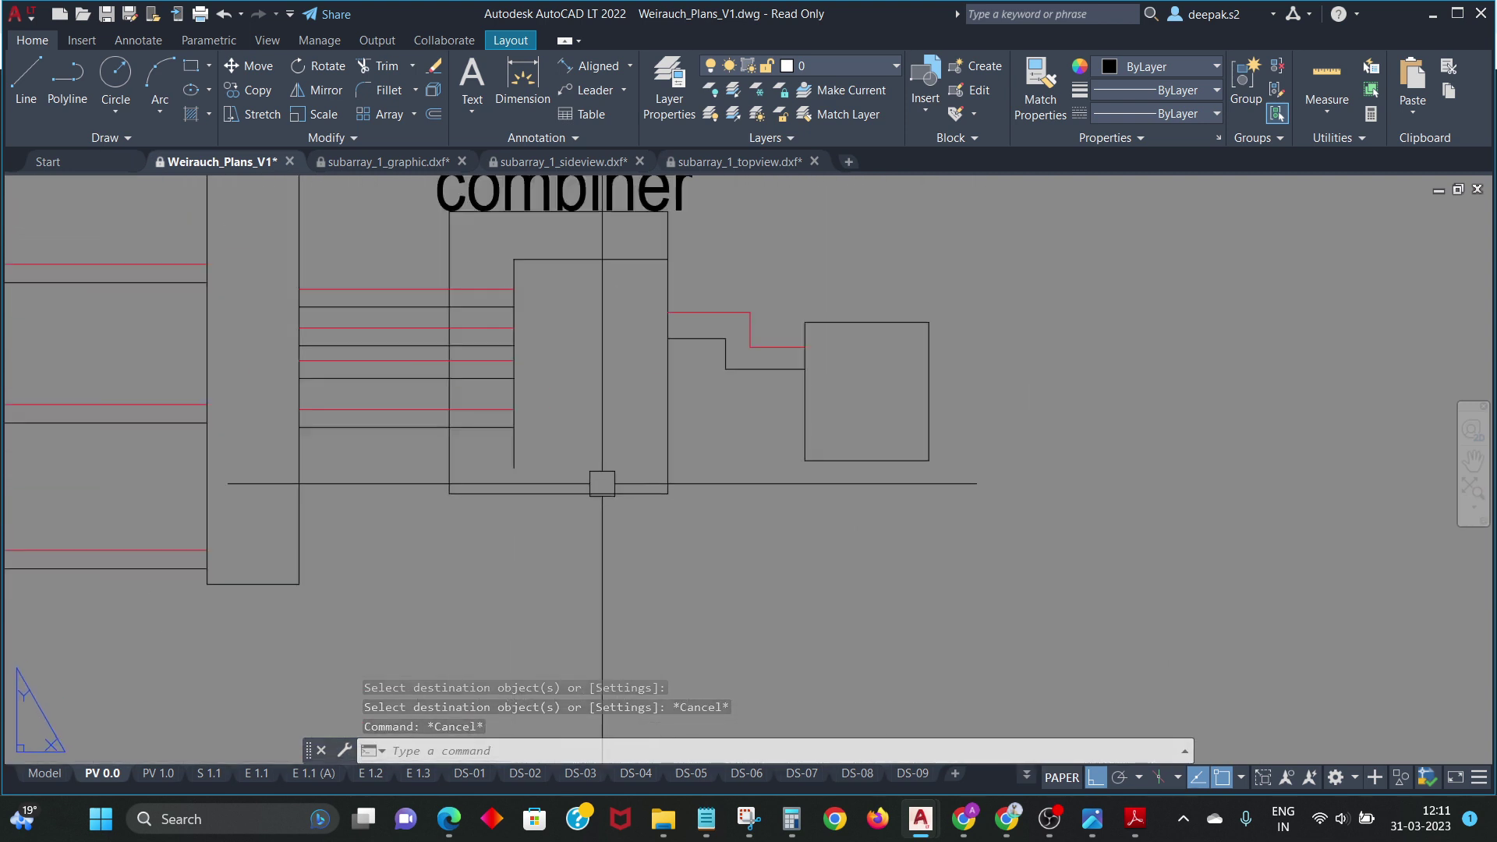
scroll(615, 454, "up", 2)
scroll(617, 453, "up", 1)
type("rec")
key("Return")
left_click(593, 372)
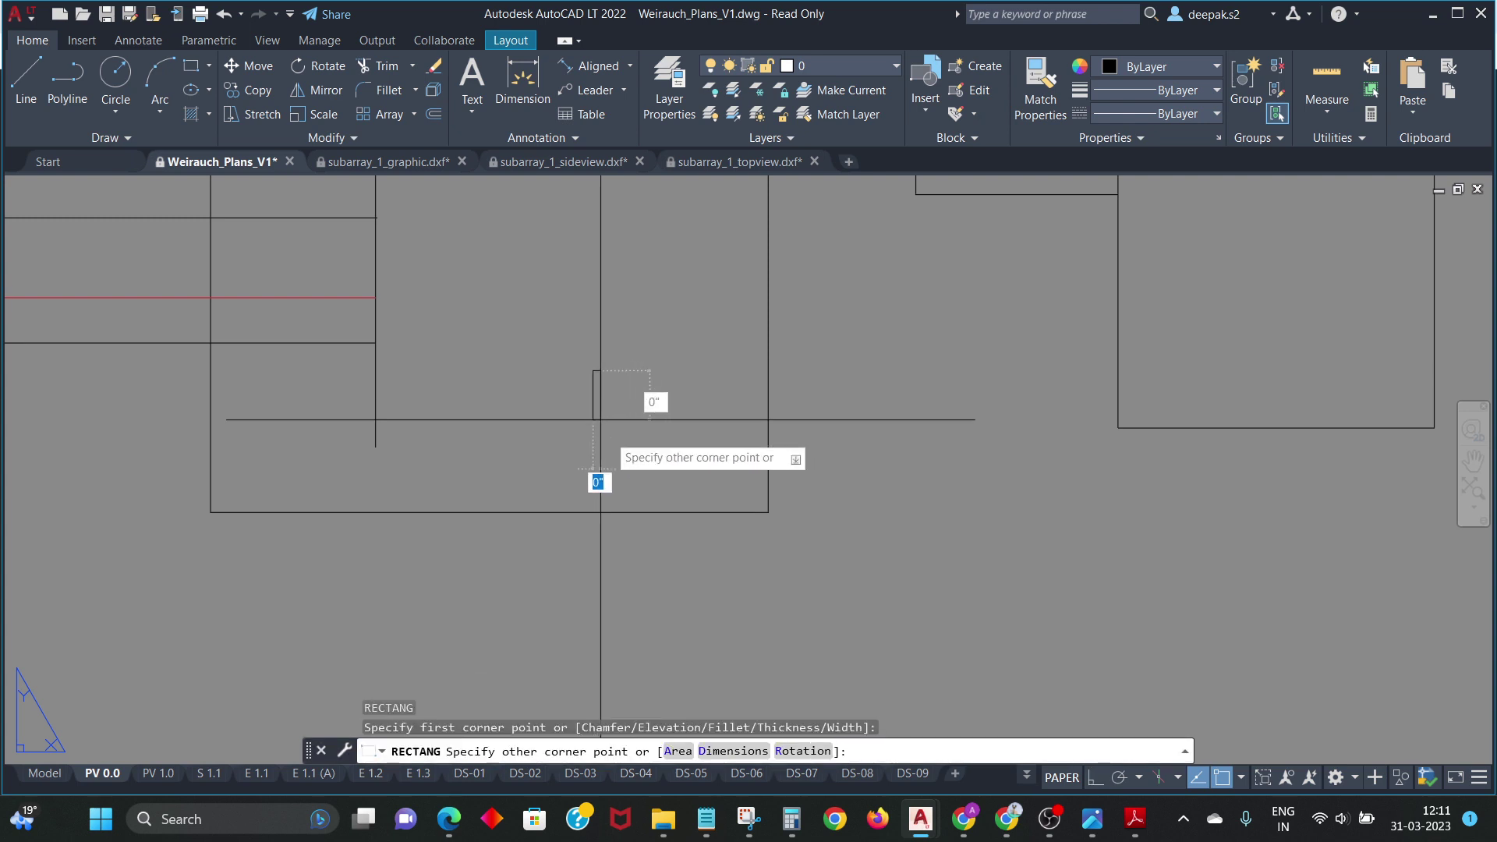
left_click(651, 469)
middle_click_drag(657, 387, 625, 435)
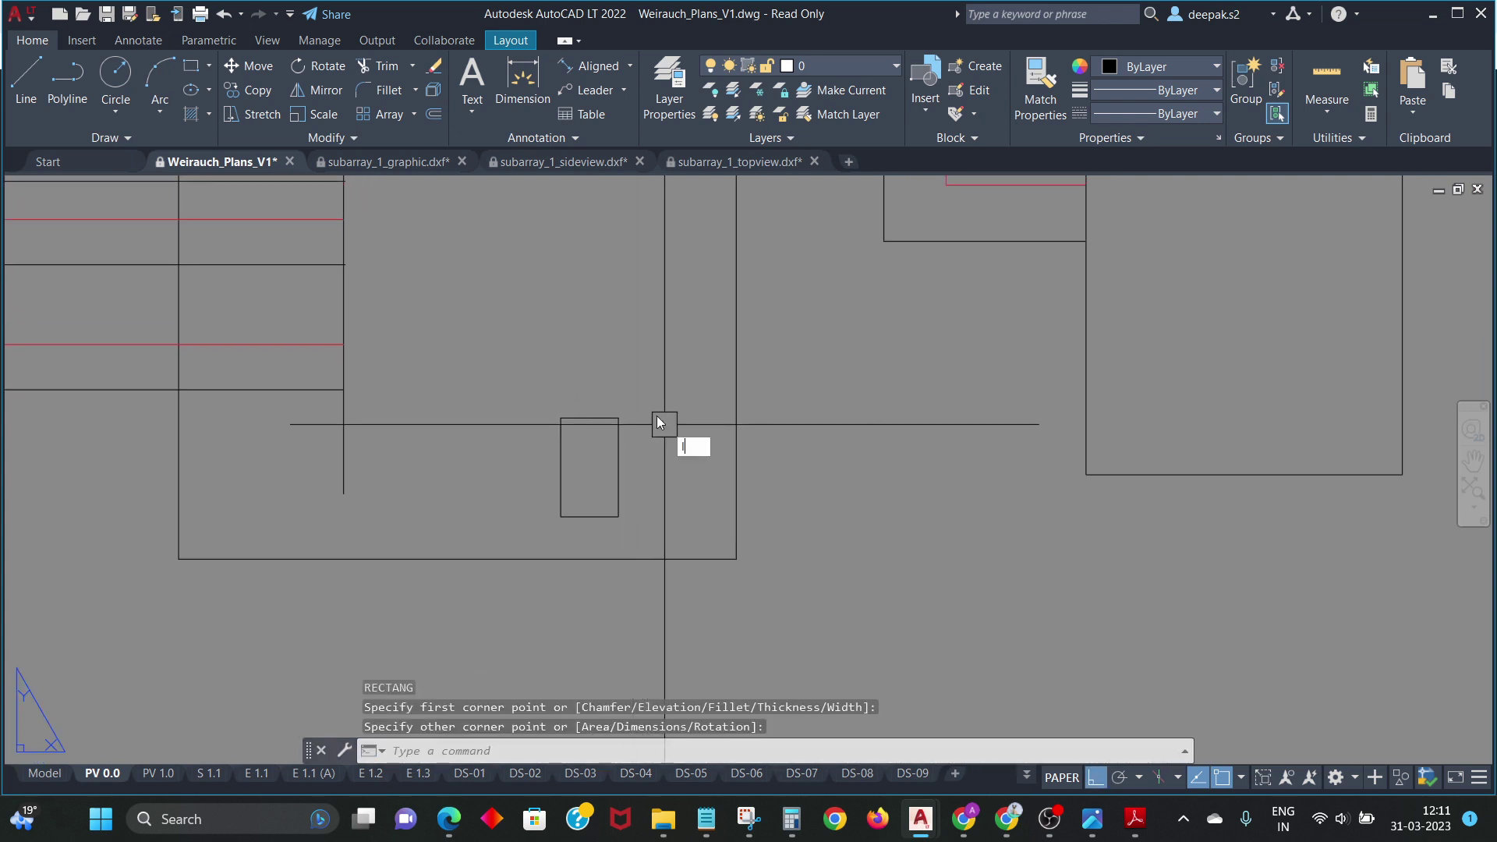
- Draw a wire from the rectangle's top-right corner to the disconnect box
type("l")
key("Return")
left_click(620, 418)
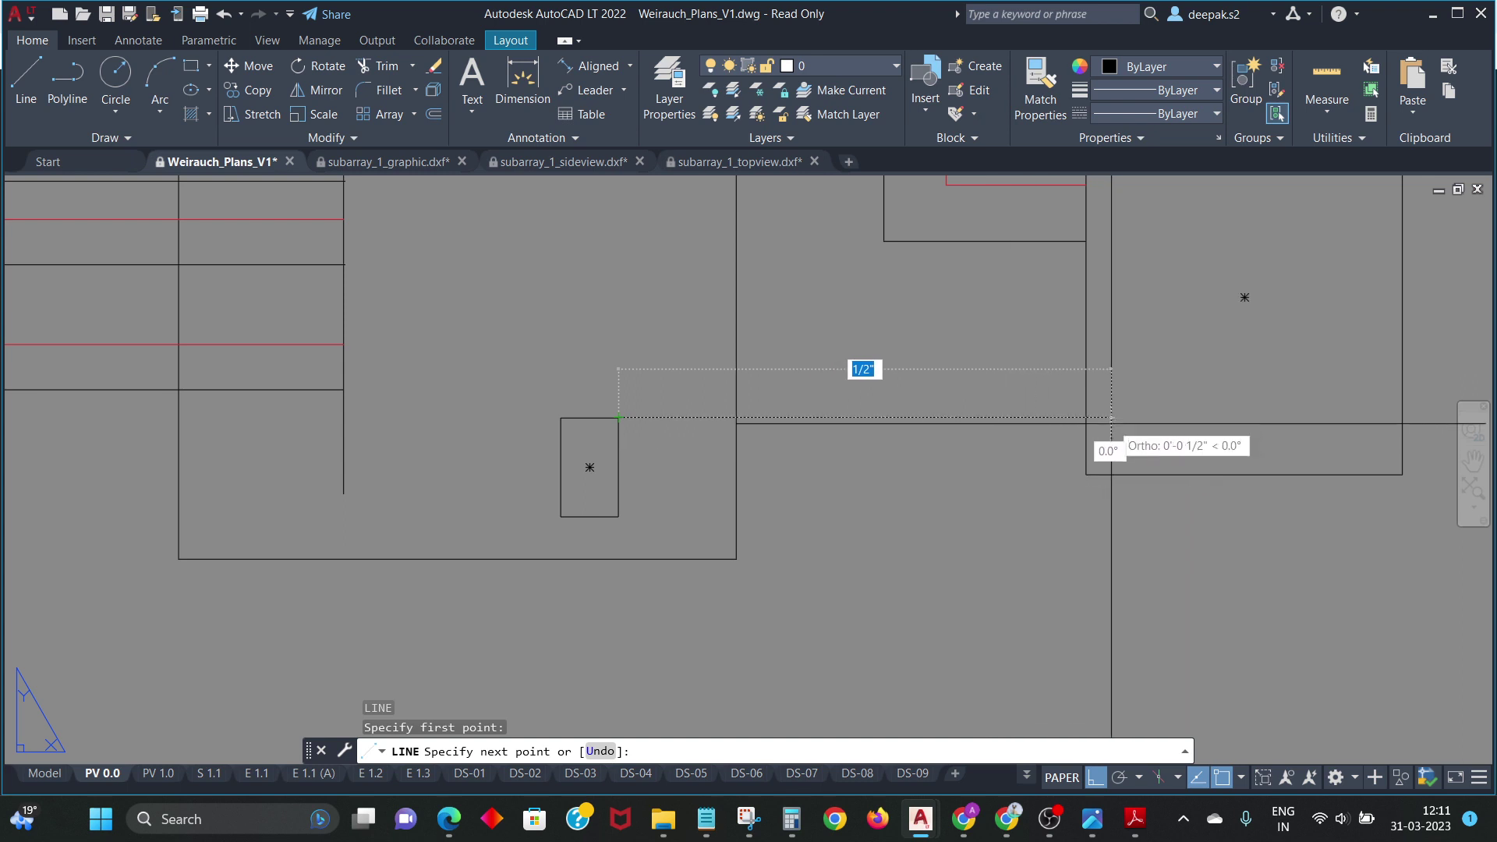
scroll(1100, 425, "up", 4)
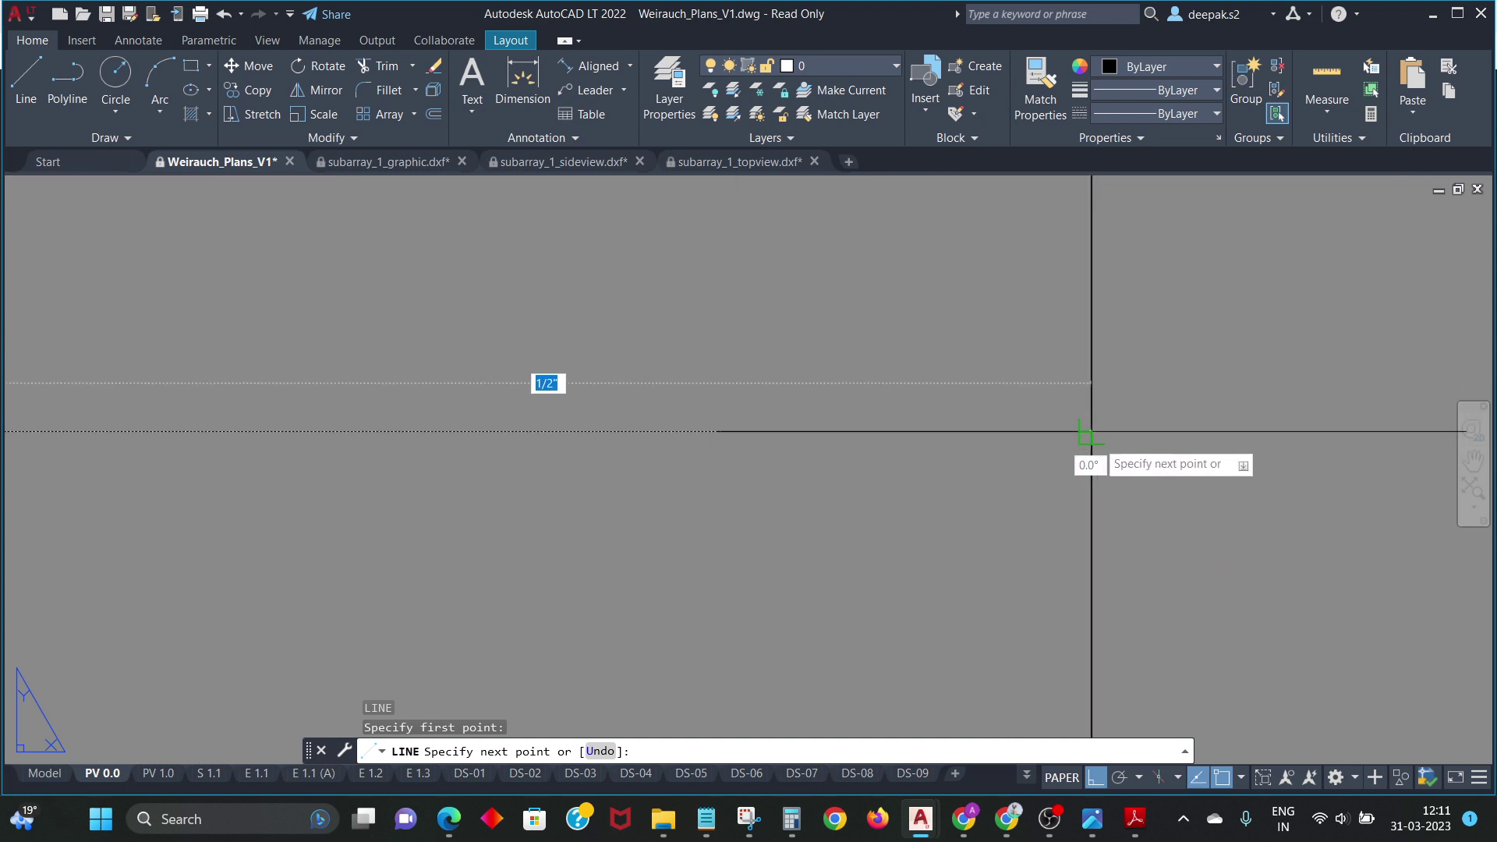
left_click(1092, 432)
key("Return")
scroll(858, 484, "down", 5)
- Draw a second wire from the rectangle's edge midpoint to the disconnect box edge
key("Return")
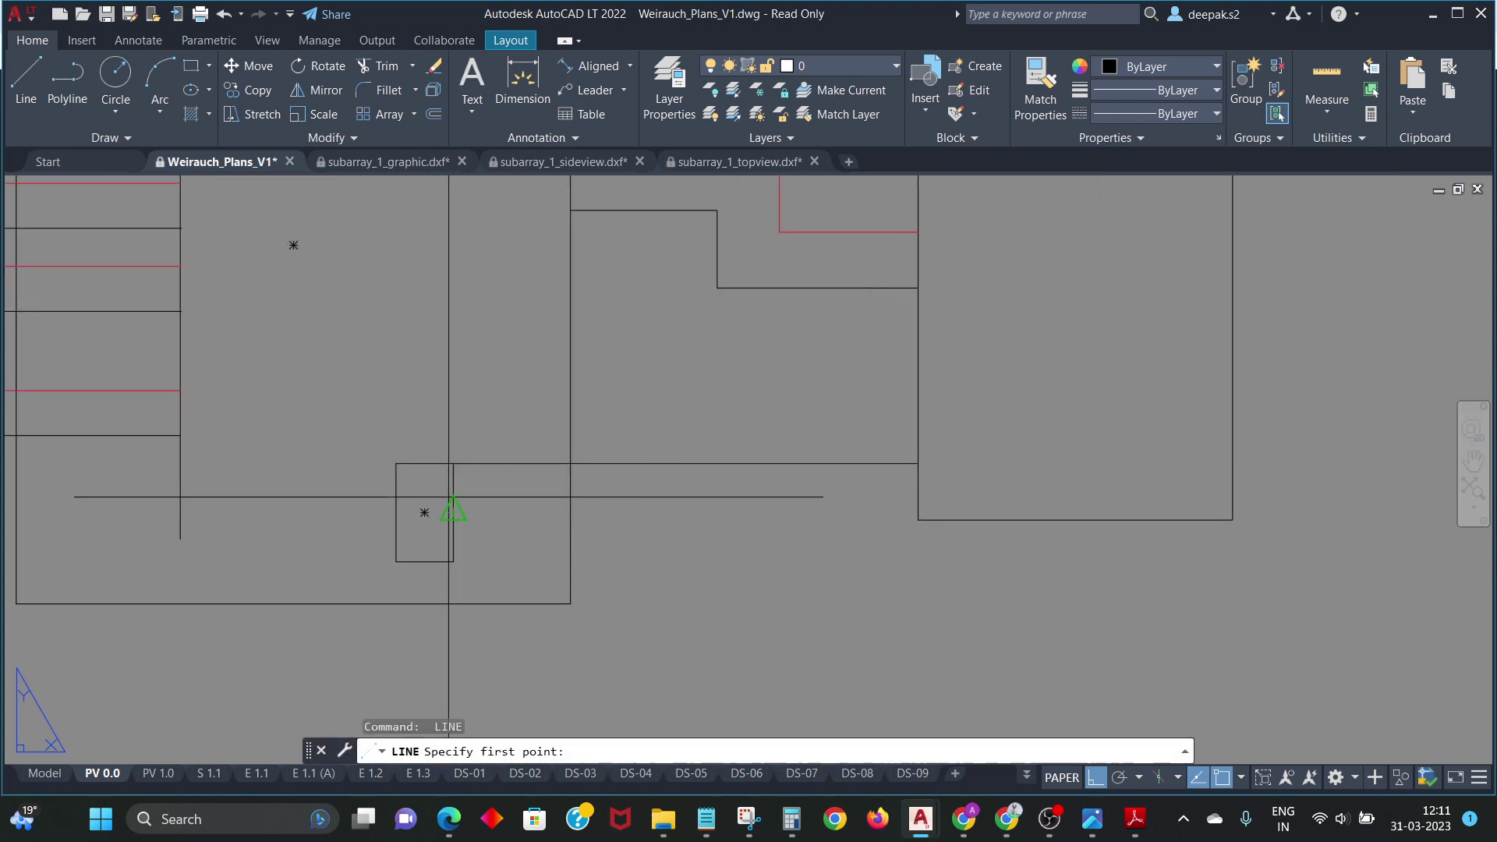
left_click(454, 510)
scroll(876, 538, "up", 3)
scroll(963, 505, "up", 2)
scroll(963, 457, "up", 2)
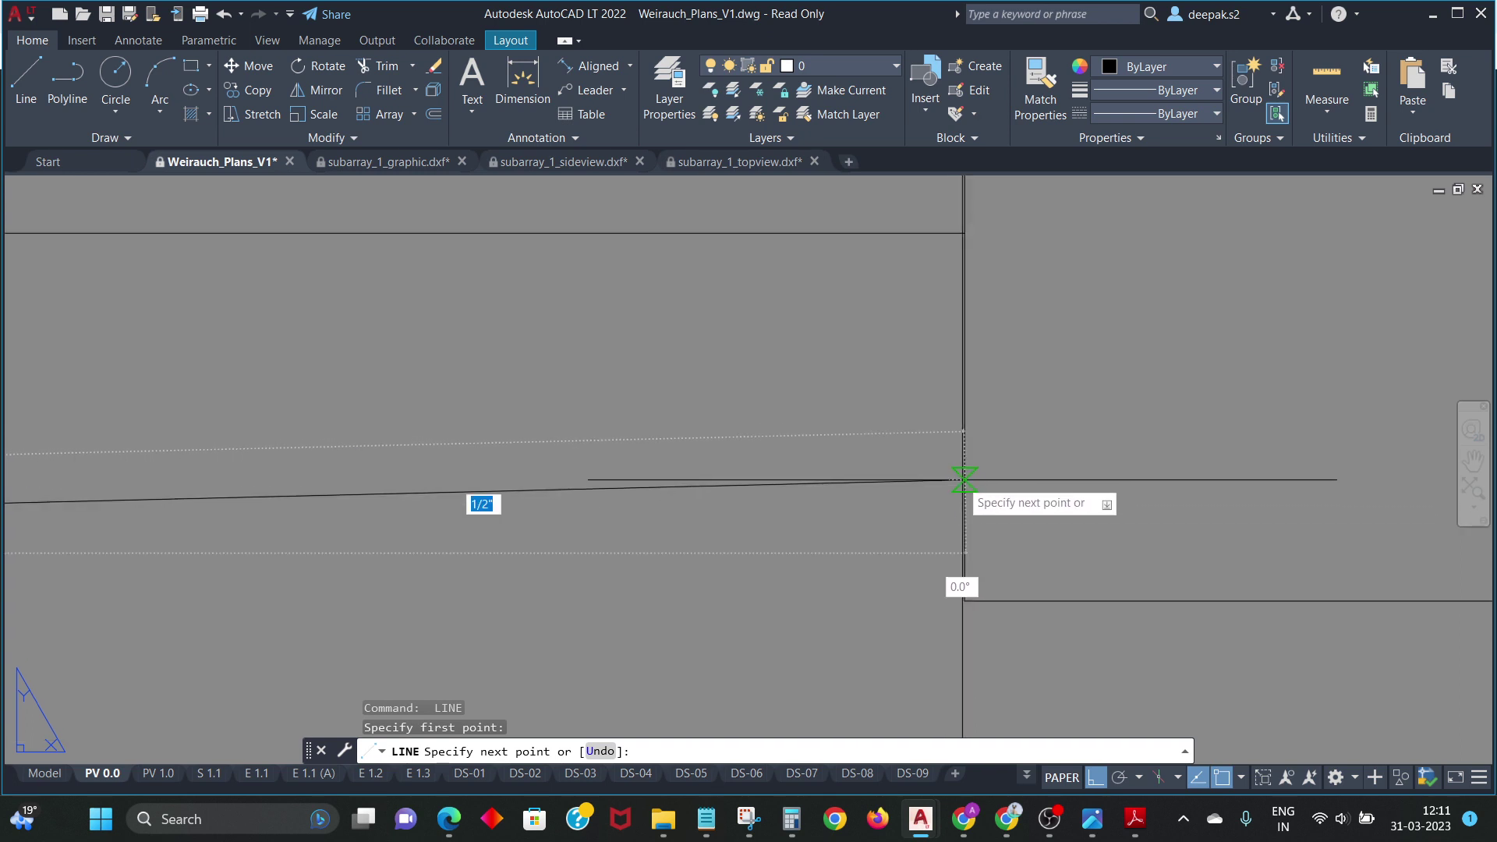
scroll(964, 479, "up", 2)
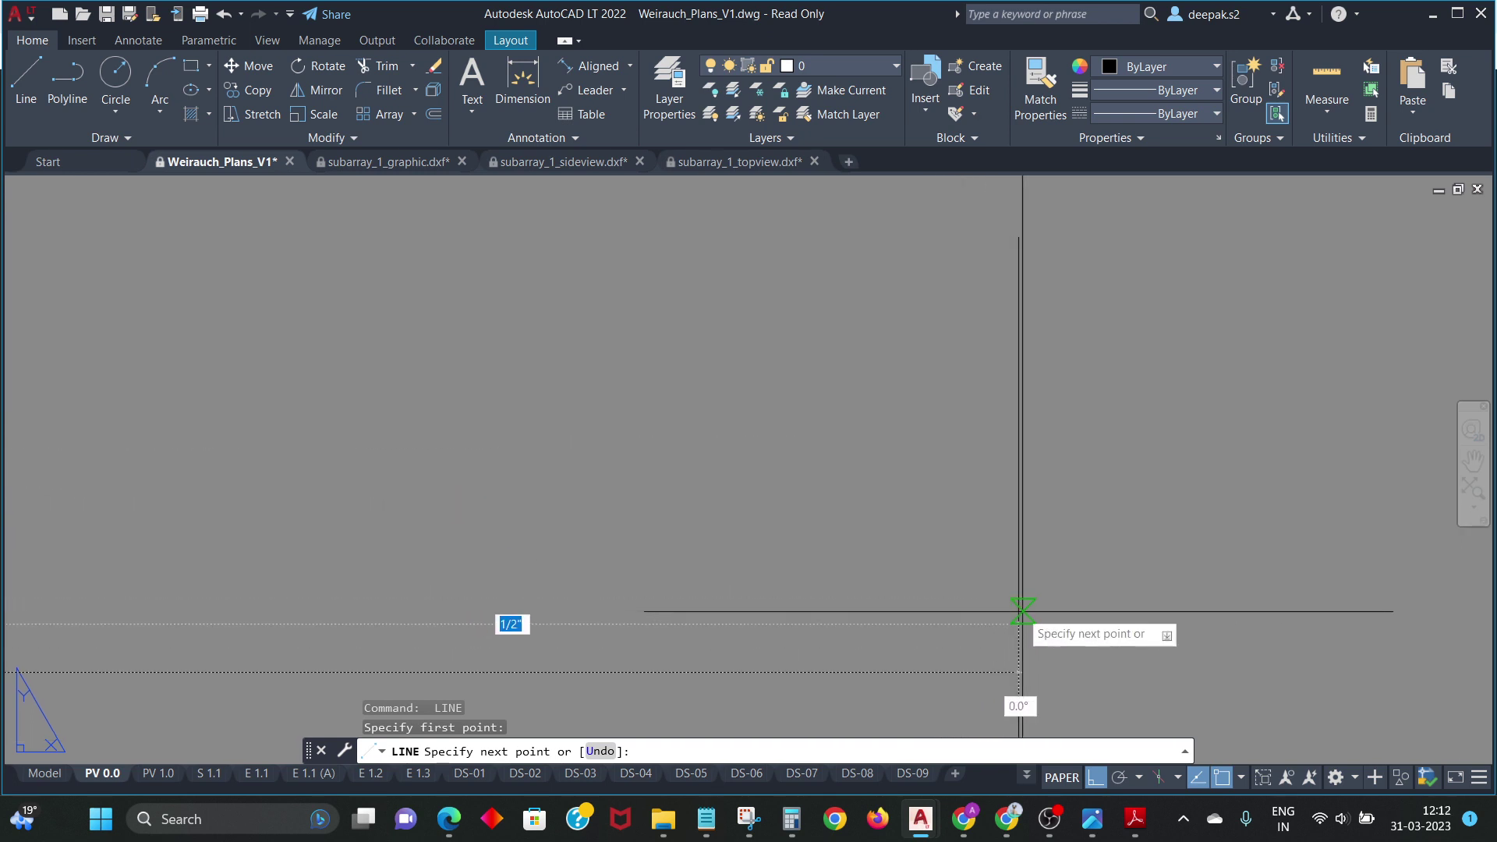
mouse_move(1021, 611)
middle_mouse_down()
mouse_move(1122, 618)
mouse_move(1024, 659)
middle_mouse_up()
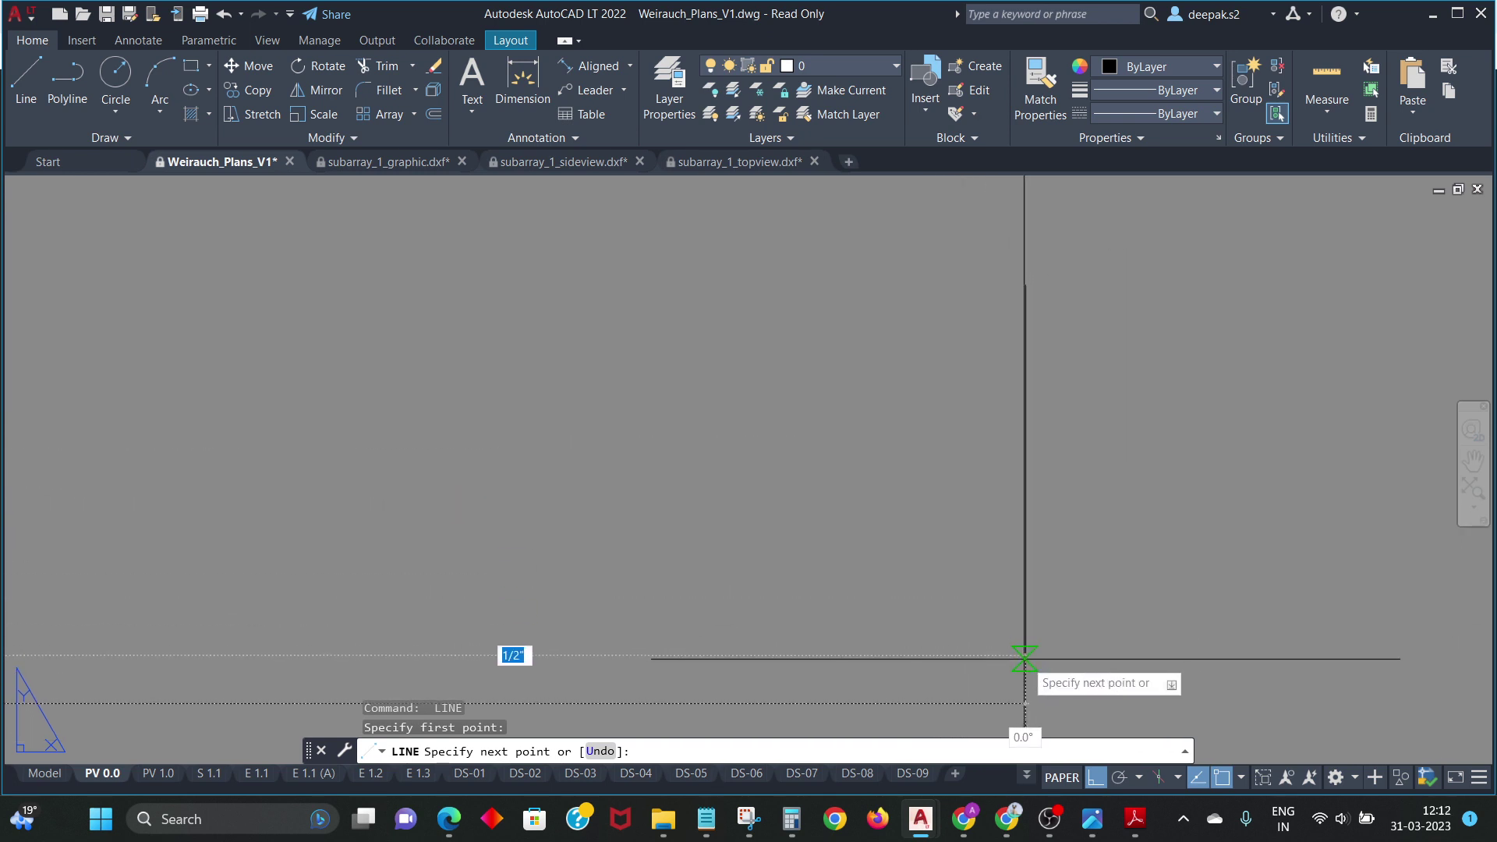
left_click(1025, 658)
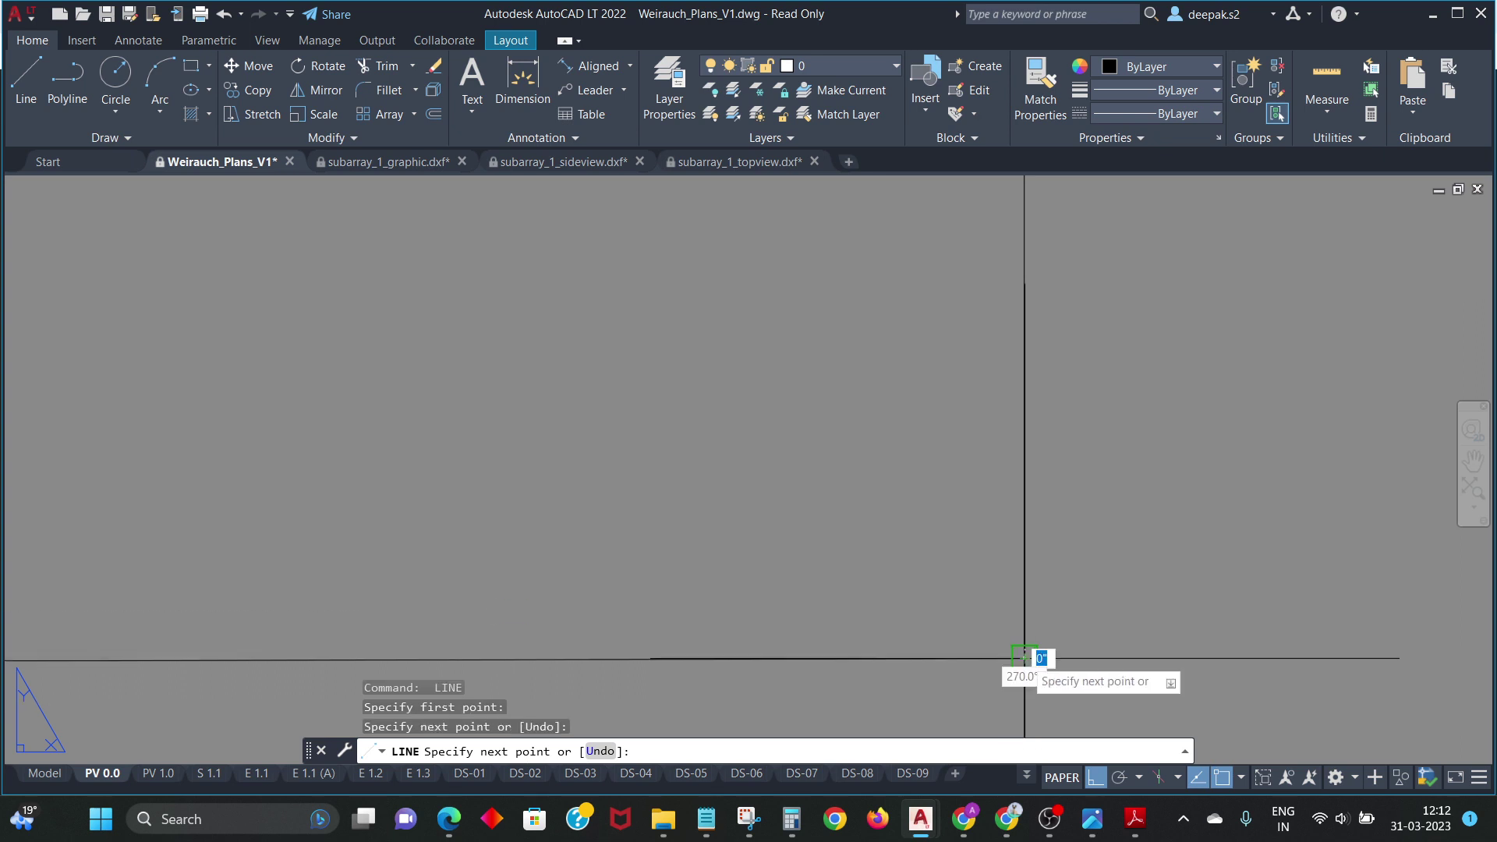
key("Return")
scroll(1024, 658, "down", 3)
scroll(885, 621, "down", 3)
- Change the lower new wire's colour to green
left_click(712, 600)
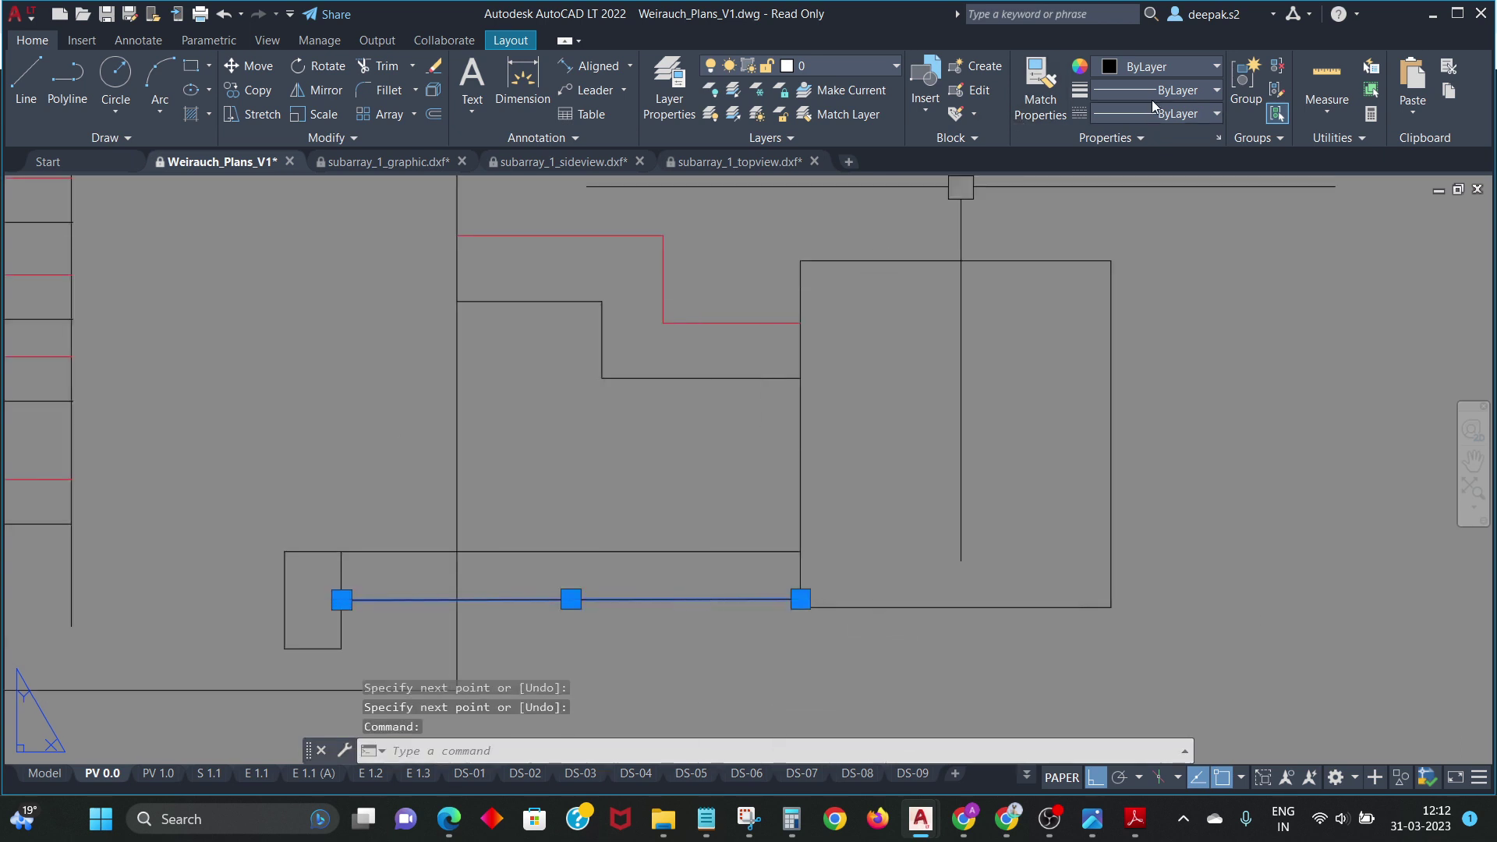
left_click(1145, 265)
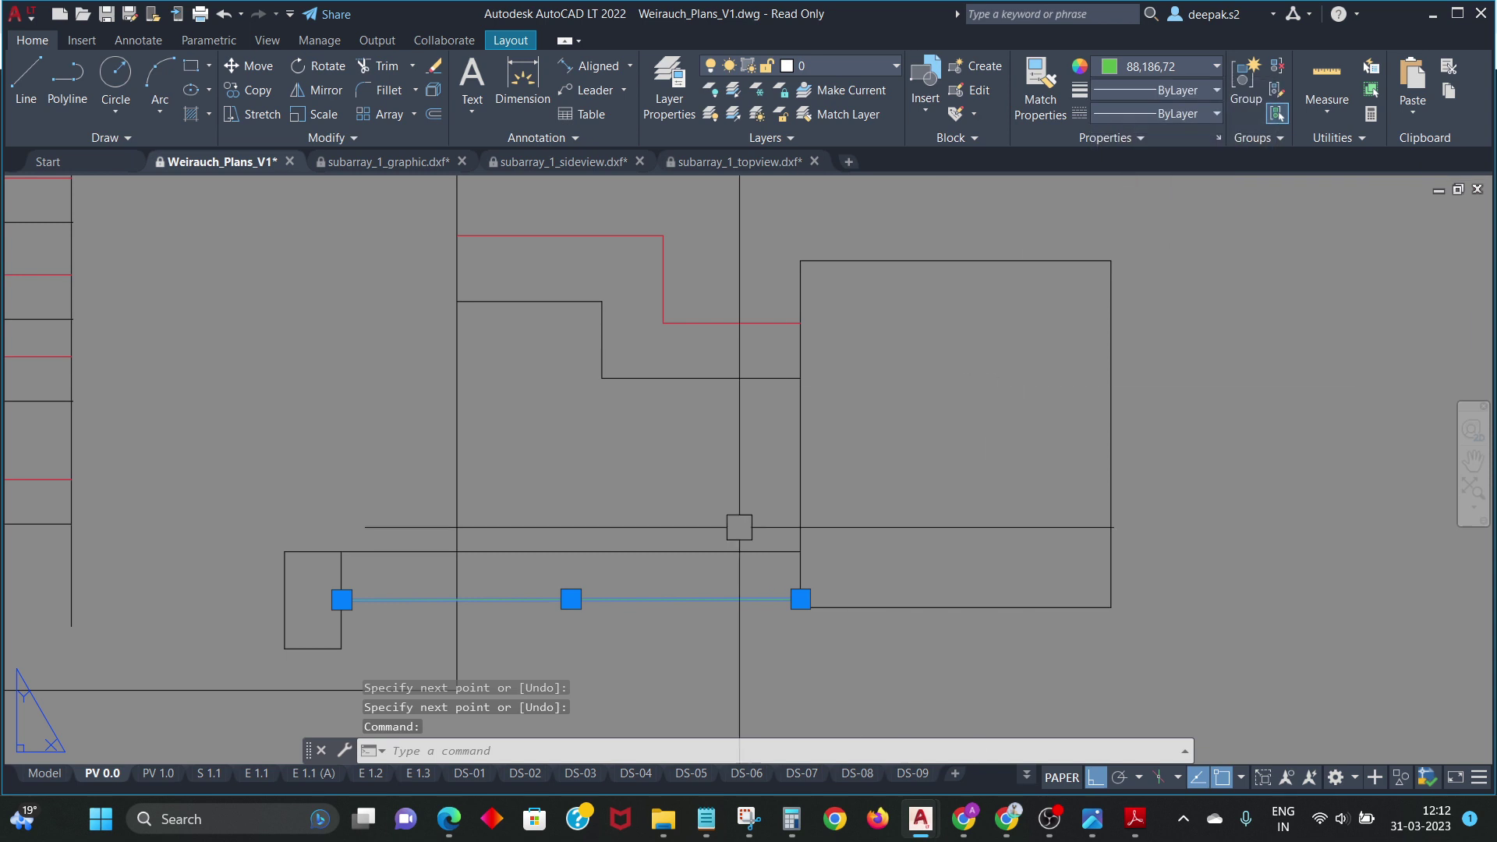
key("Escape")
scroll(739, 579, "down", 5)
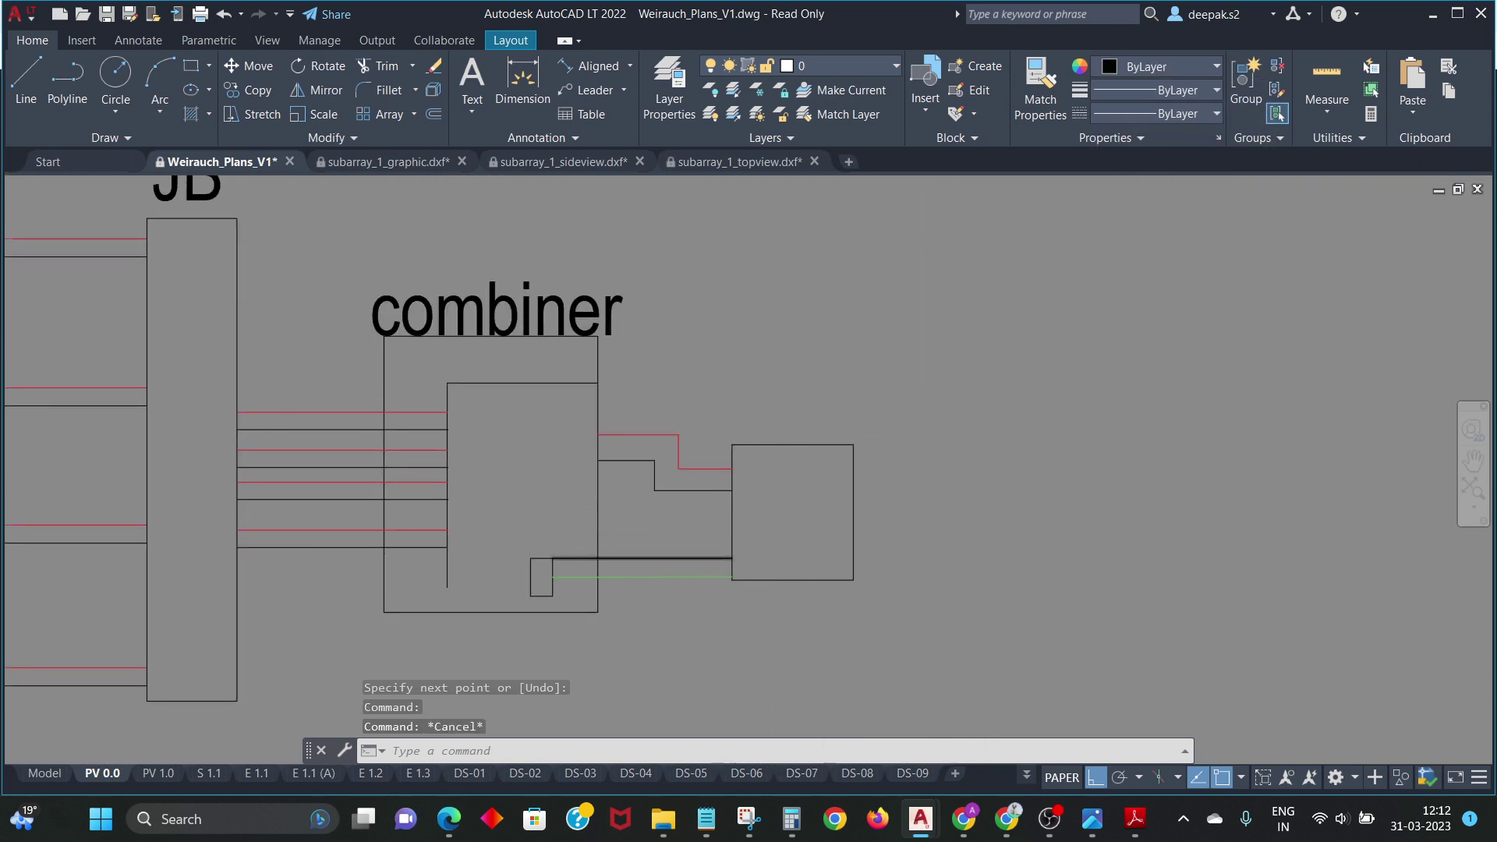
scroll(461, 402, "down", 2)
- Copy the combiner label and place the copy above the disconnect box
scroll(692, 440, "up", 2)
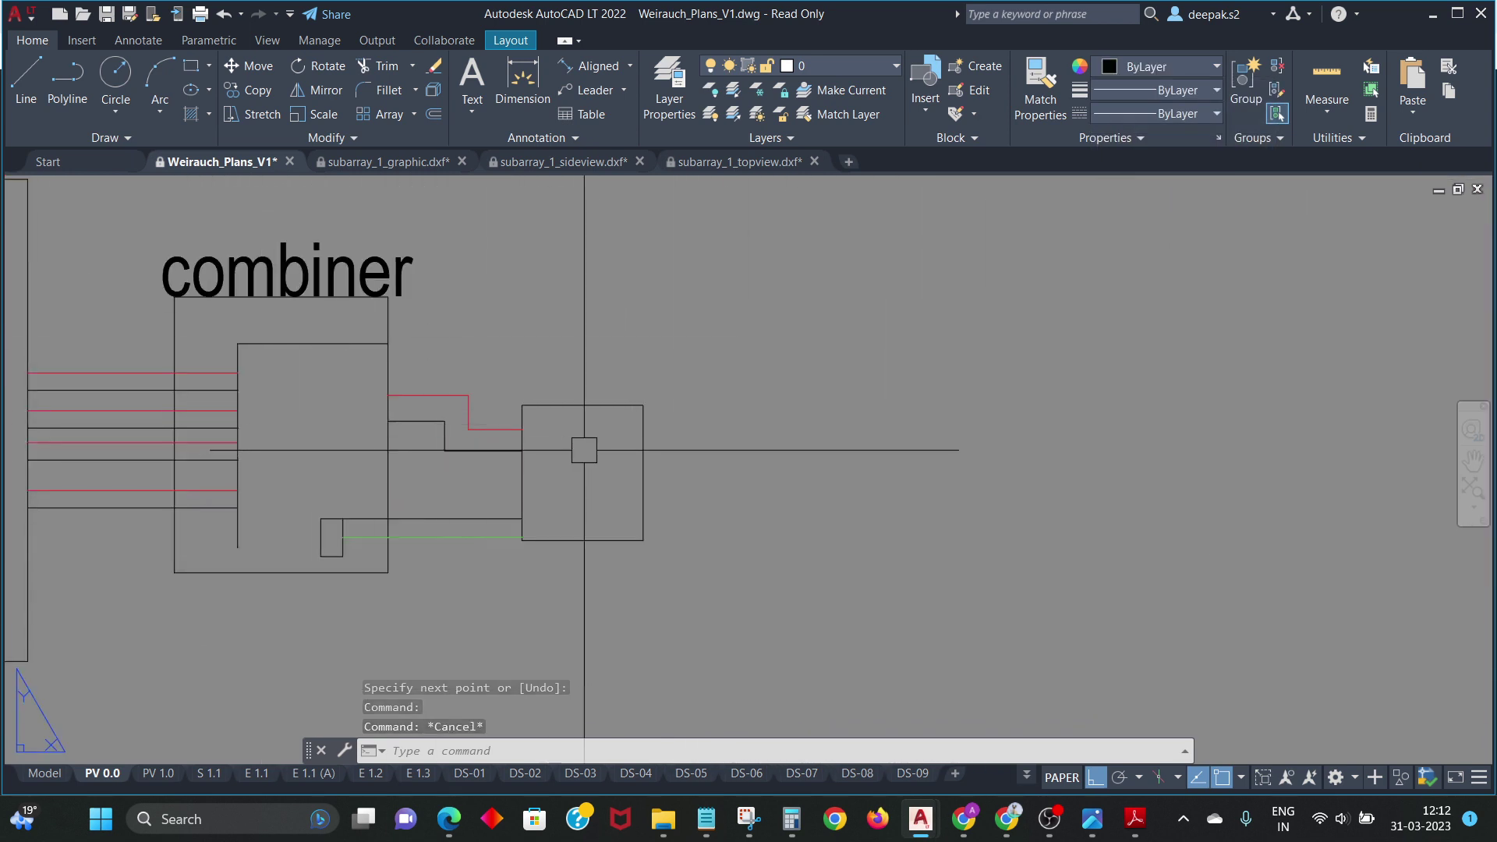
scroll(584, 450, "up", 3)
scroll(546, 378, "down", 5)
left_click(375, 347)
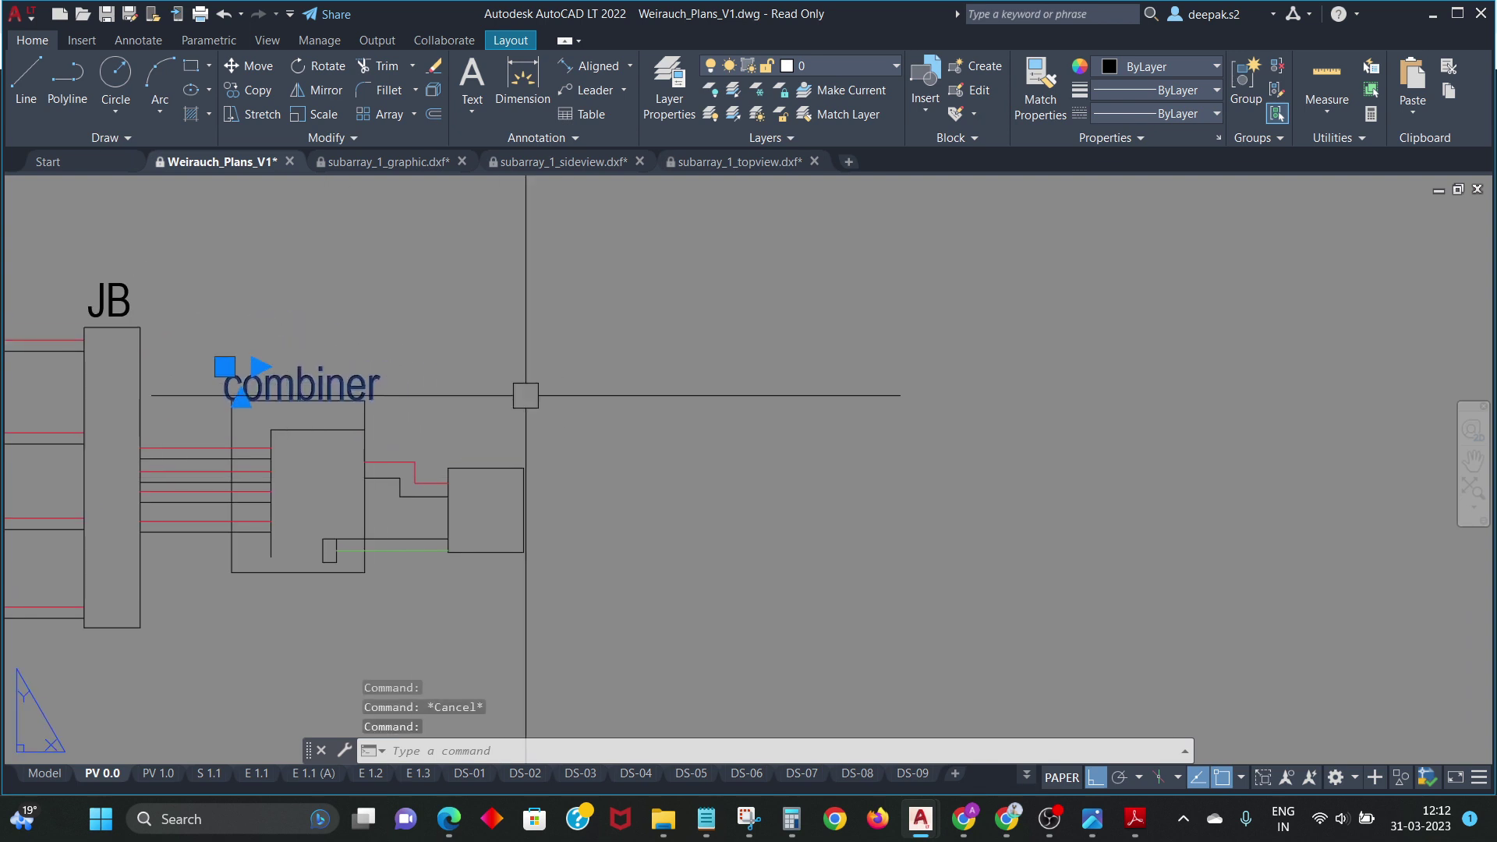
key("ctrl+v")
scroll(475, 447, "up", 4)
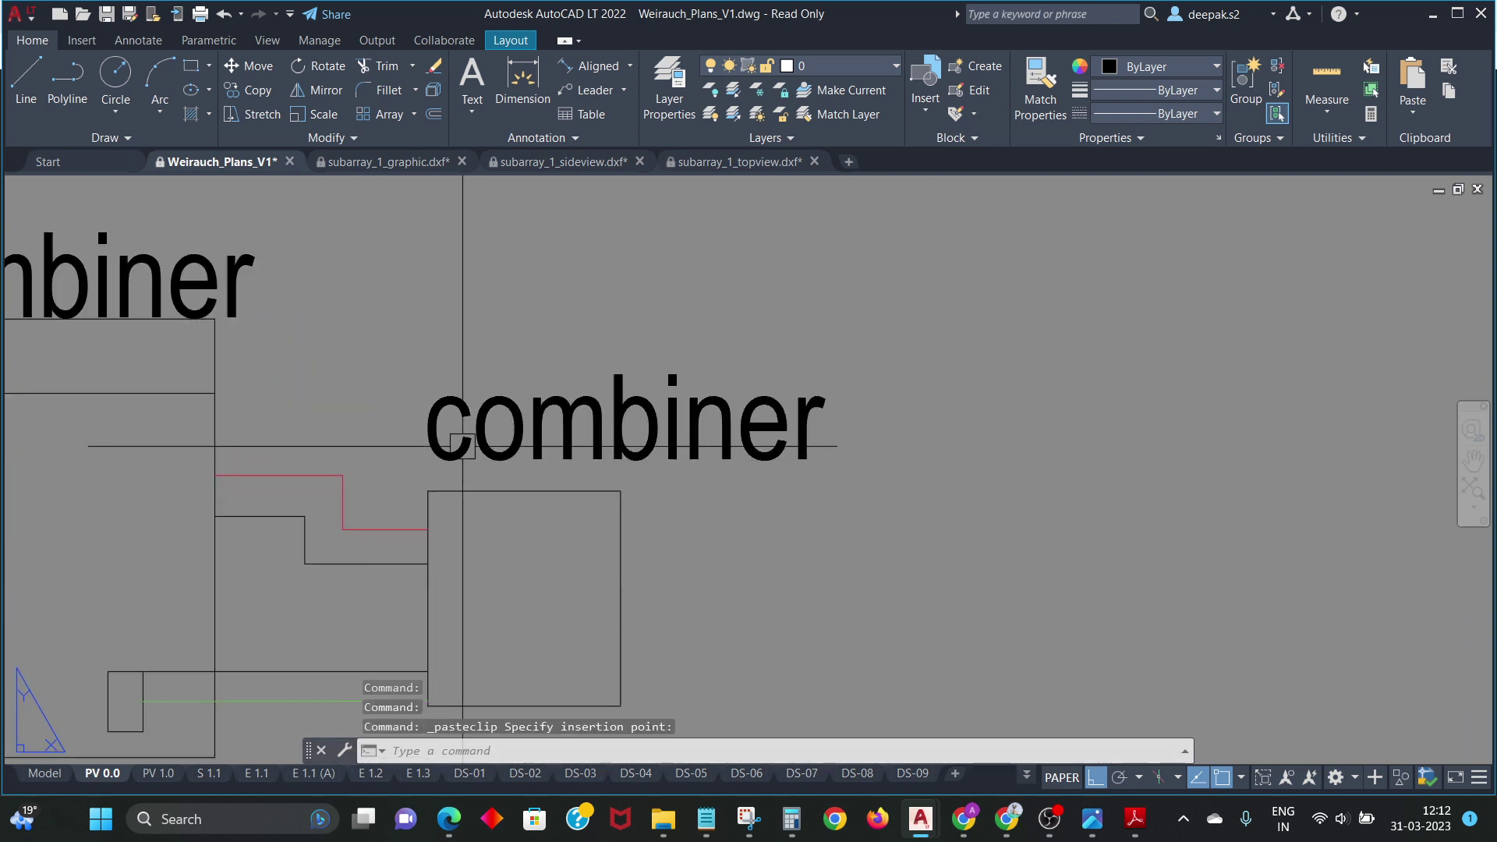
left_click(426, 369)
- Rewrite the copied label as NON FUSED and convert it to uppercase
double_click(499, 434)
key("ctrl+a")
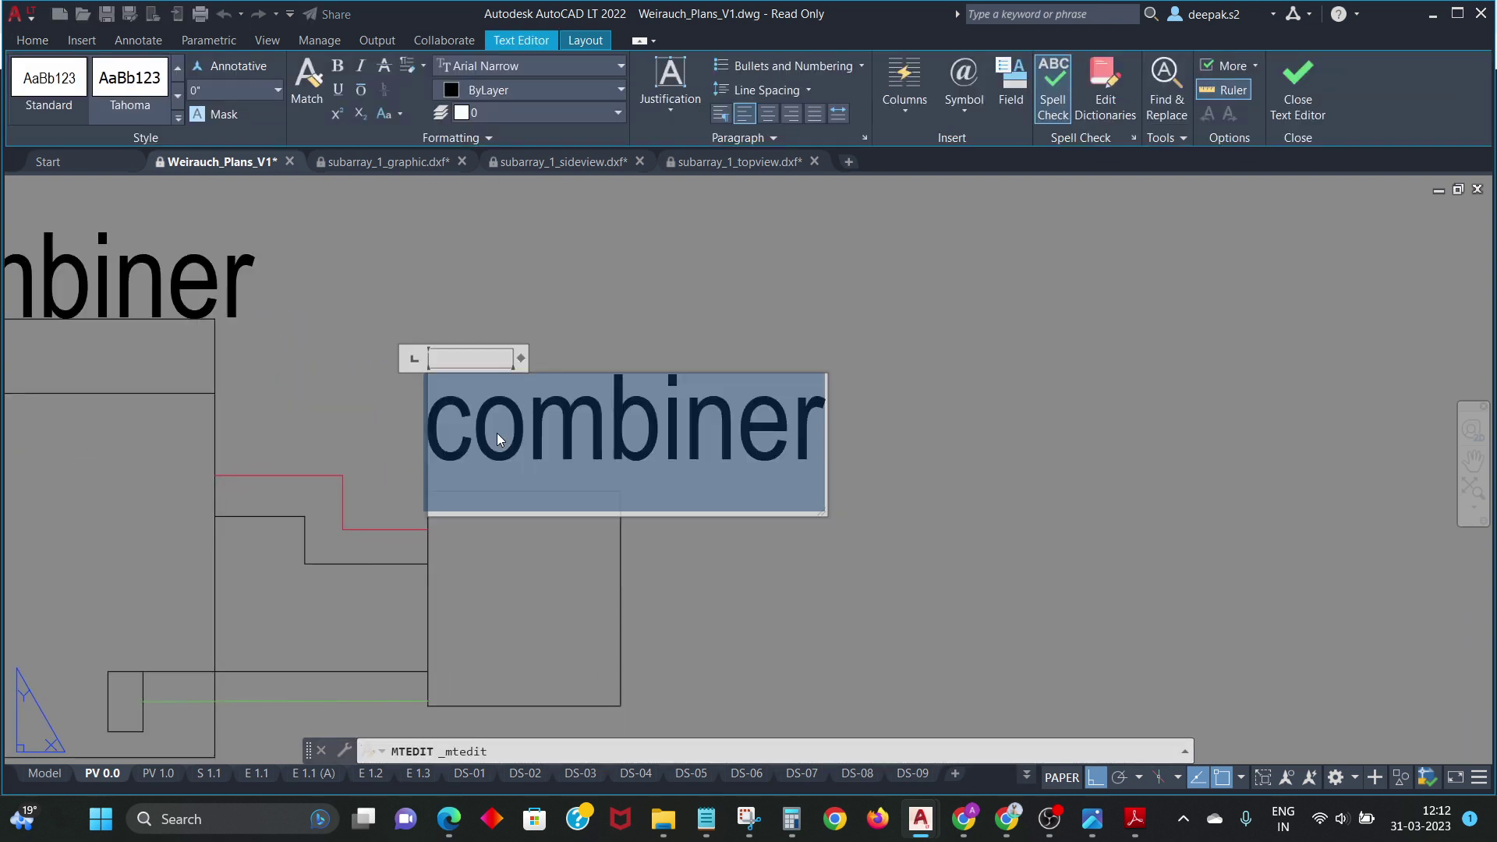
key("Delete")
type("non")
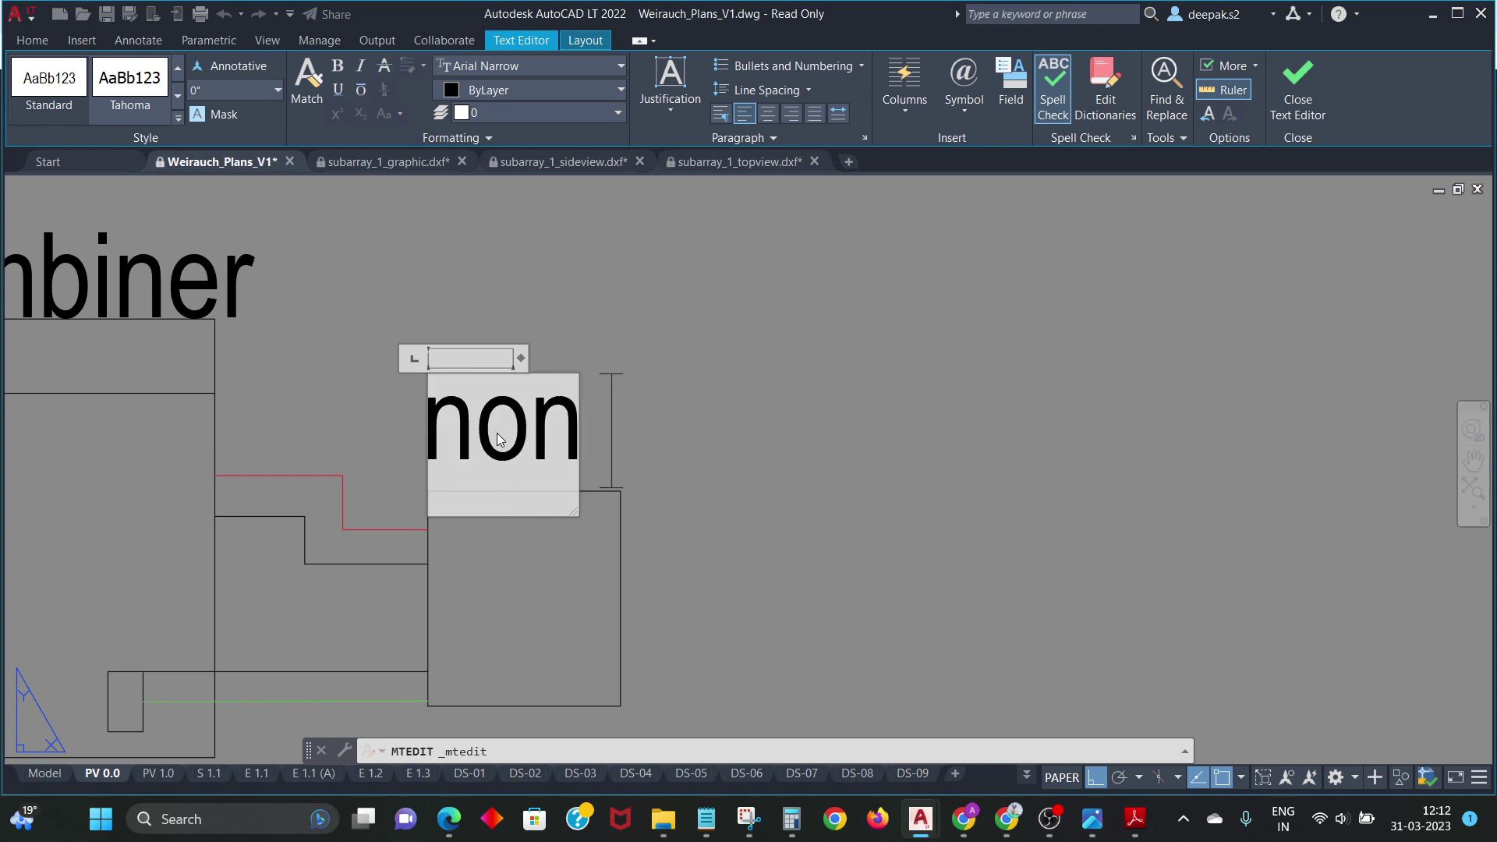
key("Return")
type("fused")
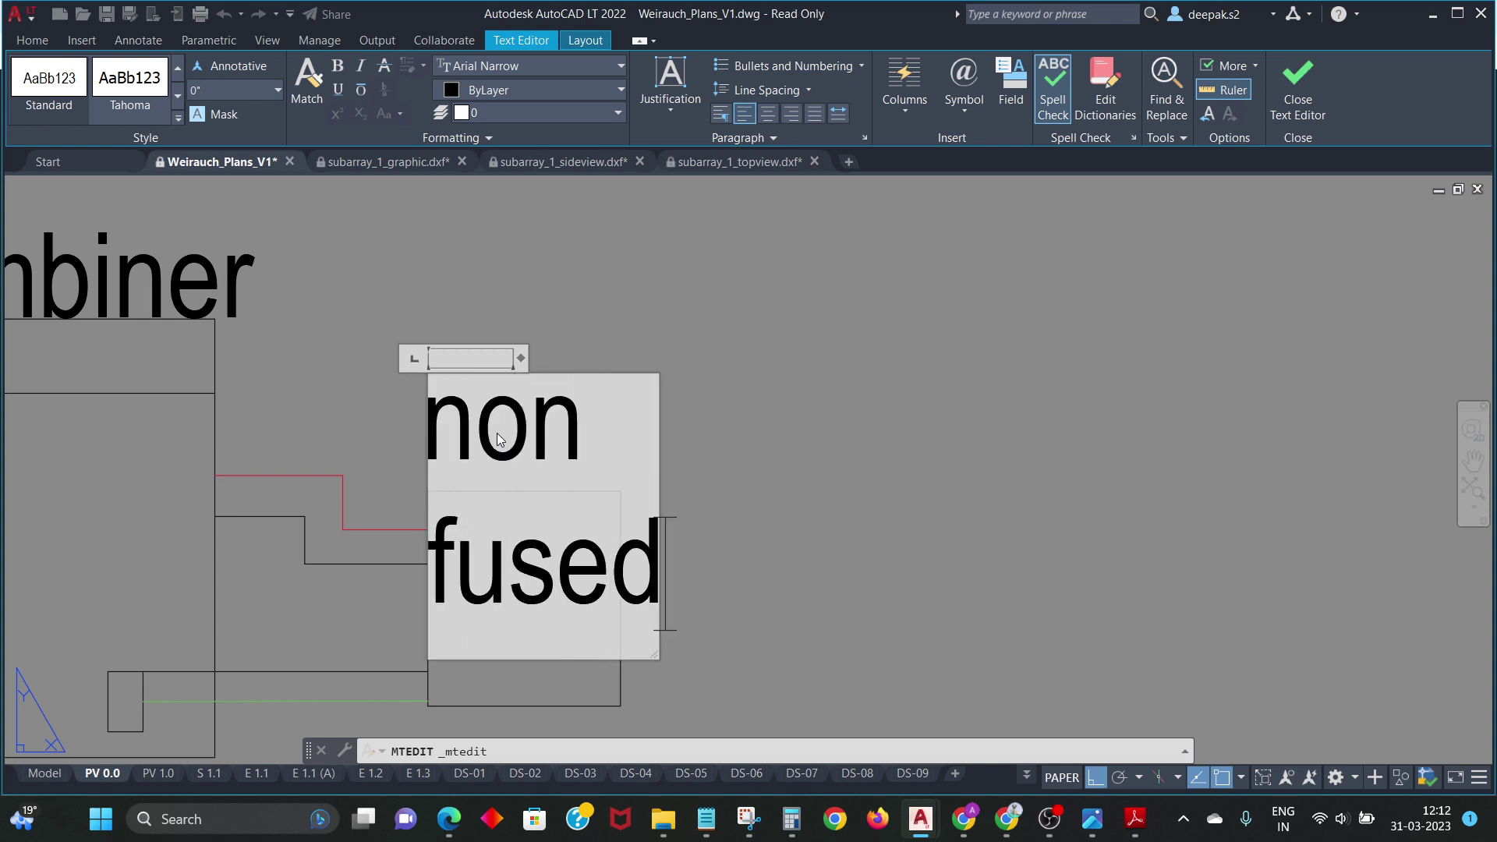
key("ctrl+a")
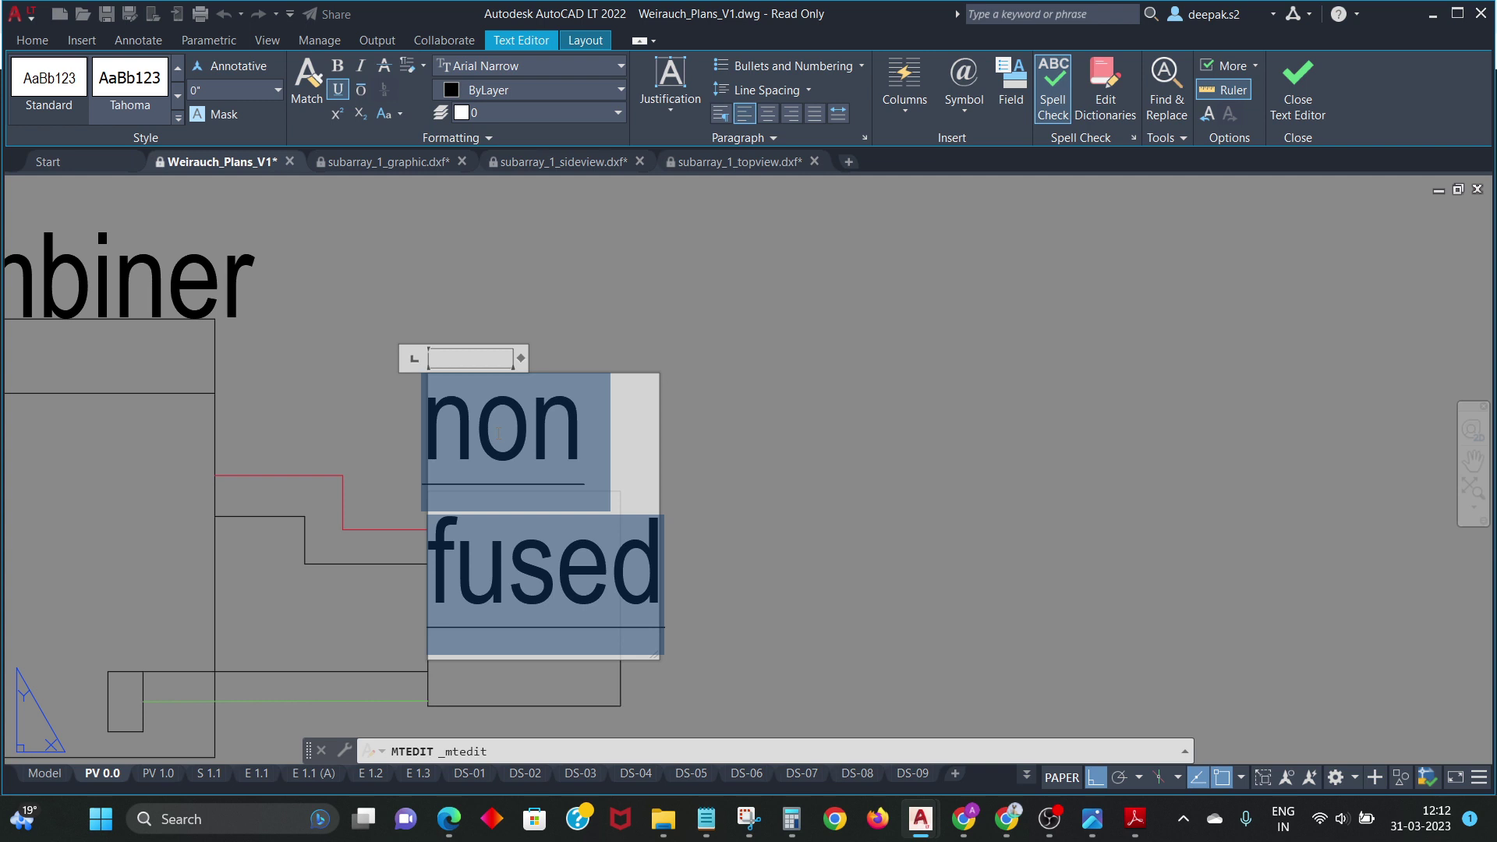
key("ctrl+shift+u")
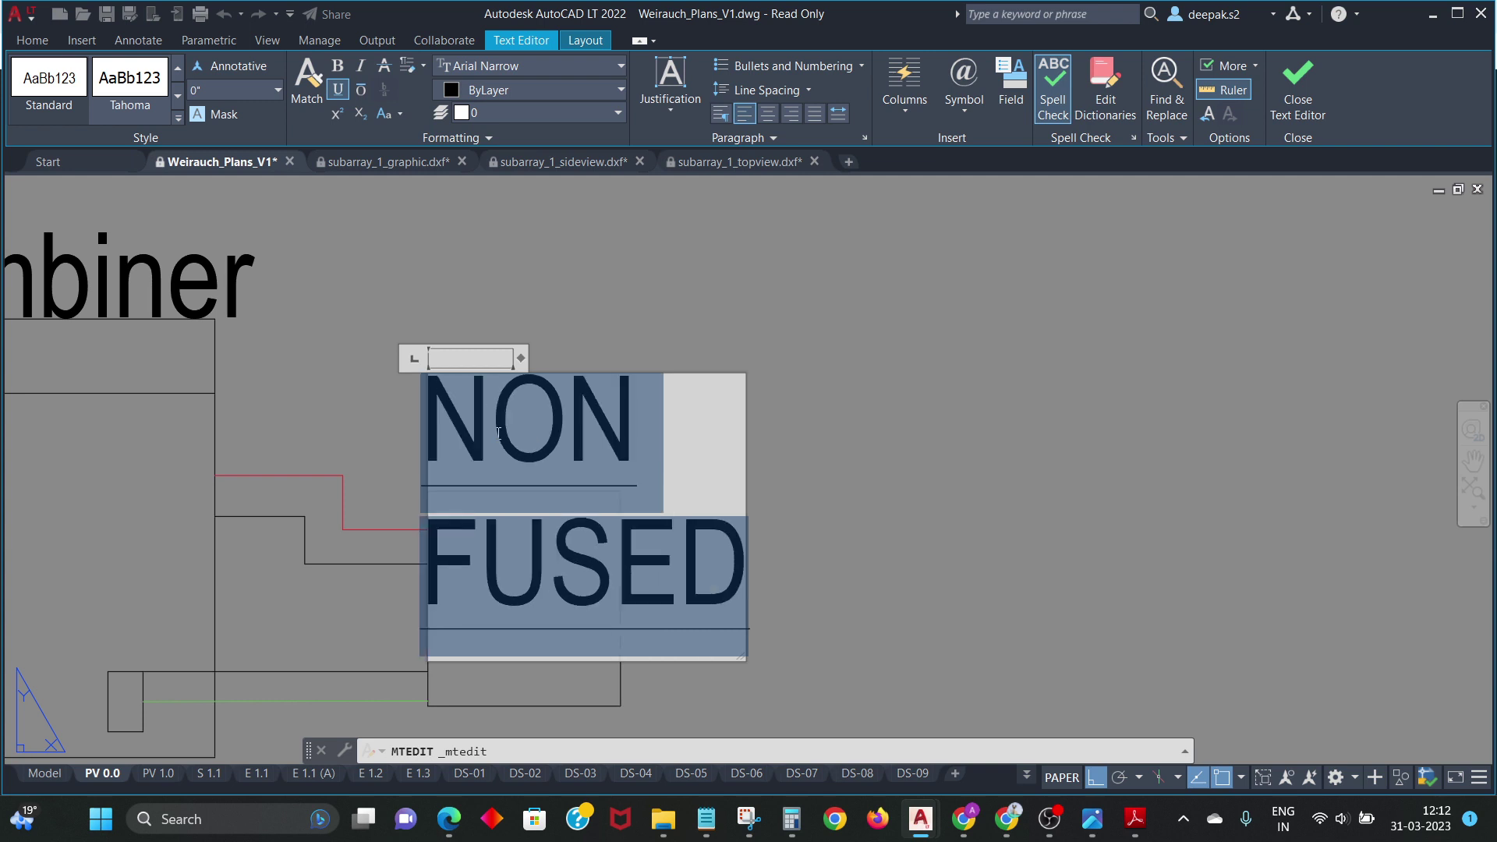
key("ctrl+Return")
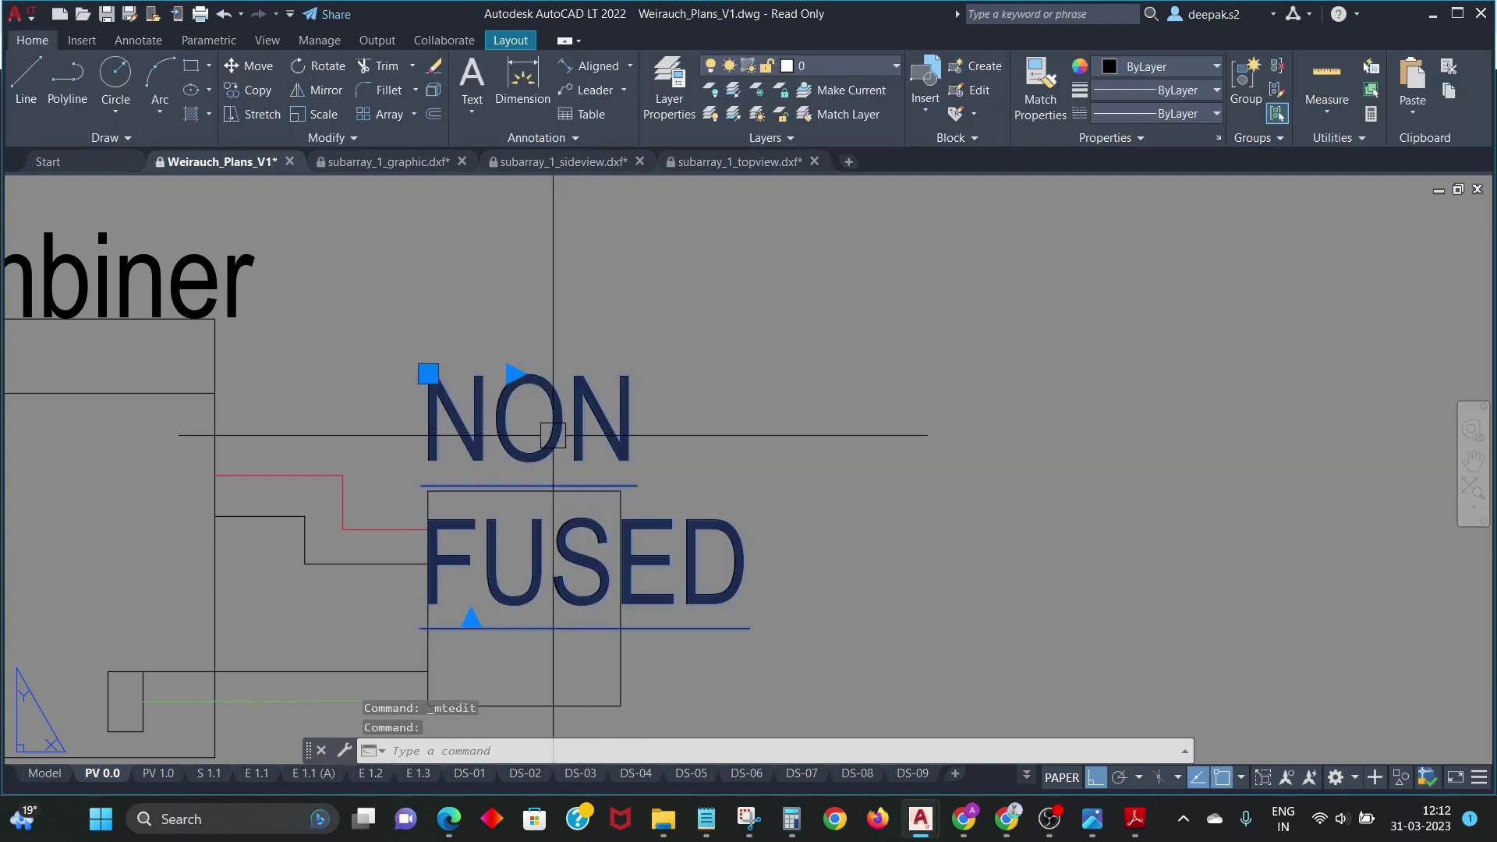
type("sc")
- Scale the NON FUSED label down to a smaller size
key("Return")
left_click(522, 490)
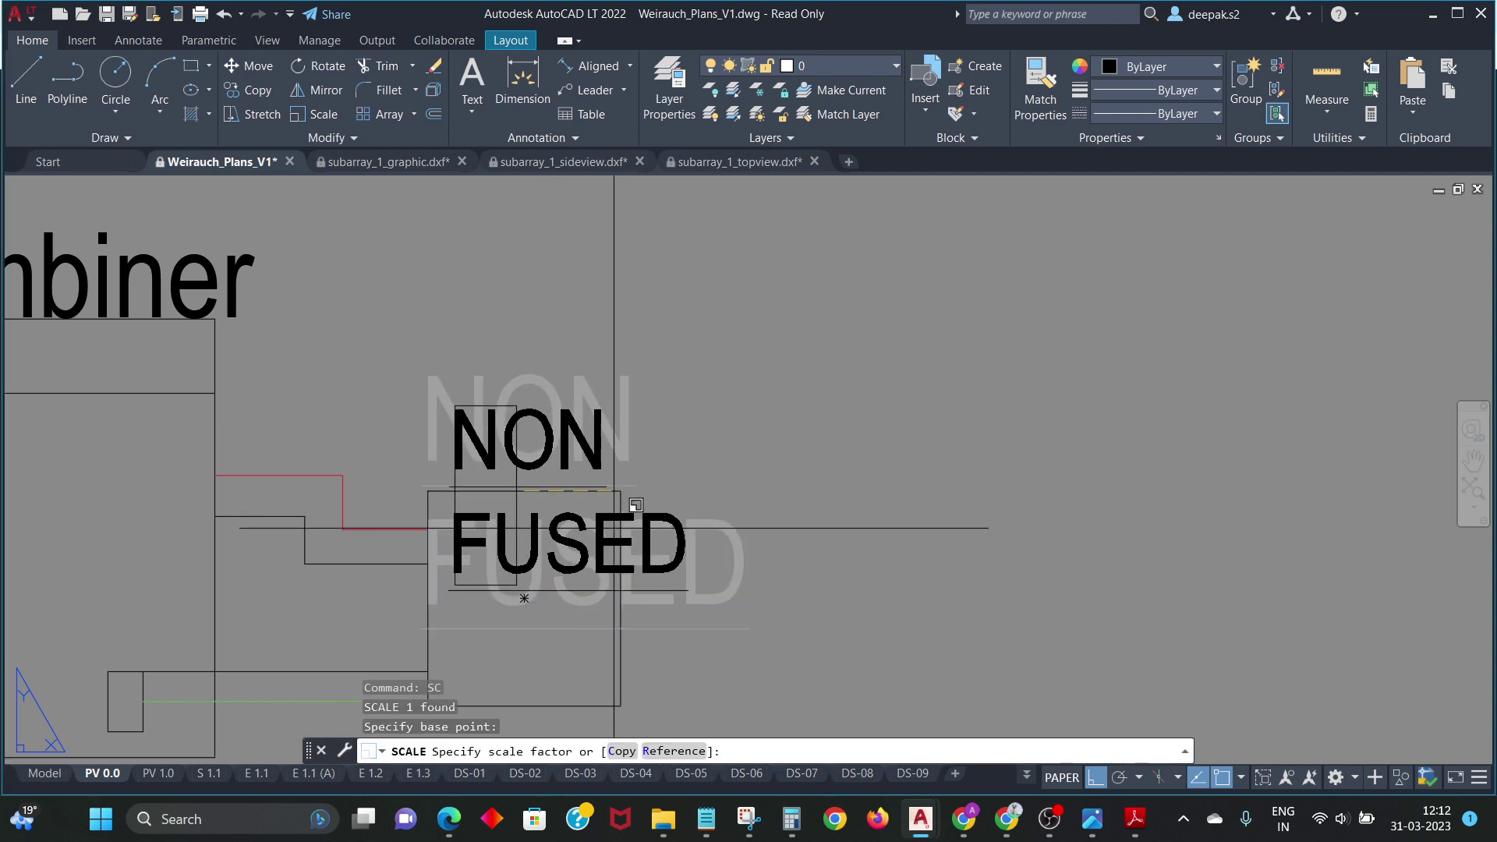
scroll(515, 507, "up", 4)
key("Escape")
- Move the NON FUSED label to sit just above the disconnect box
left_click(468, 499)
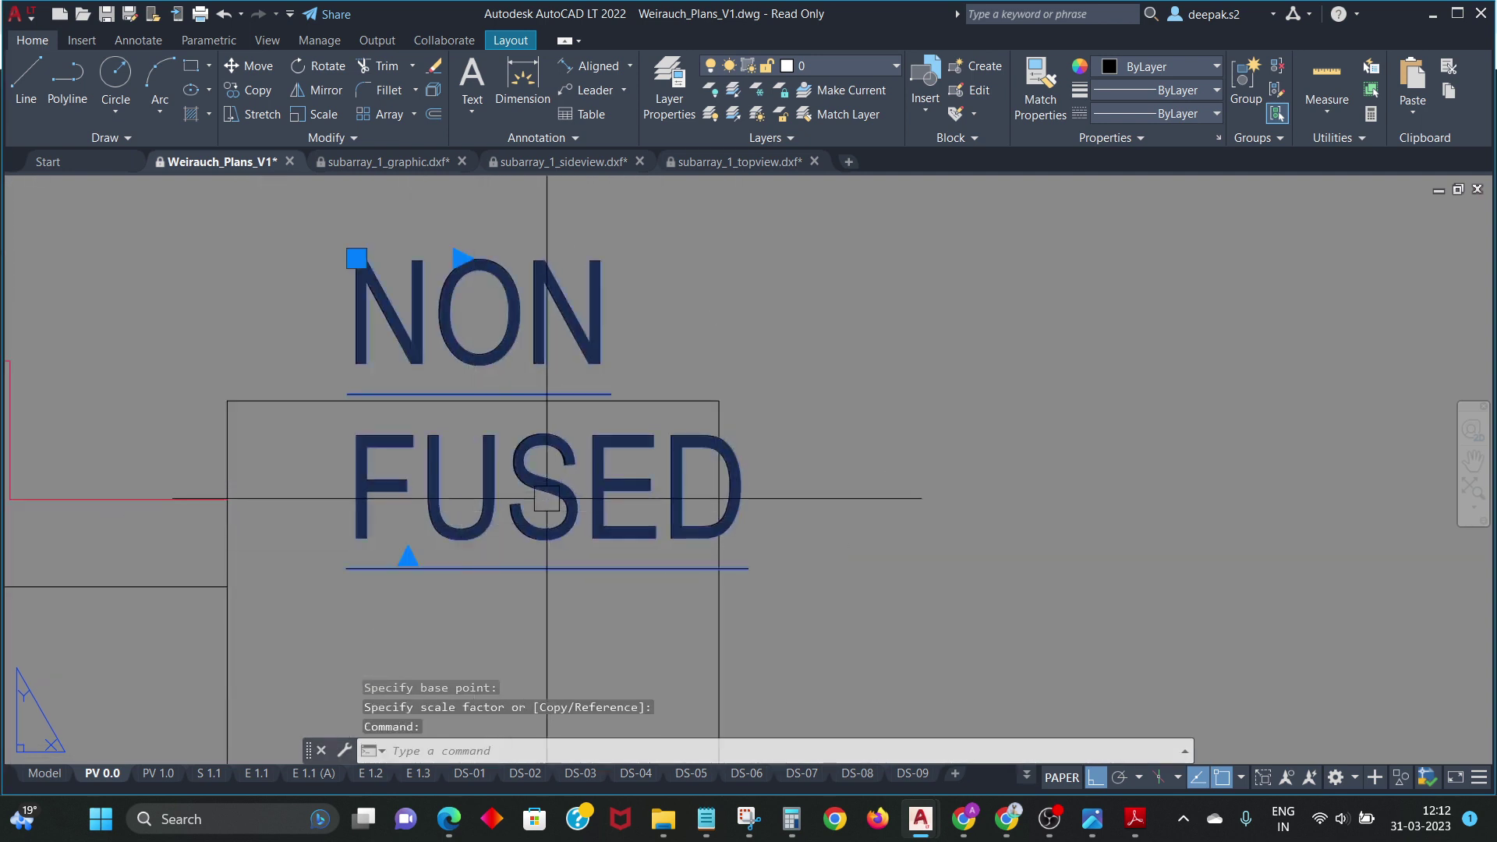
scroll(517, 478, "down", 4)
type("m")
key("Return")
left_click(841, 506)
left_click(811, 428)
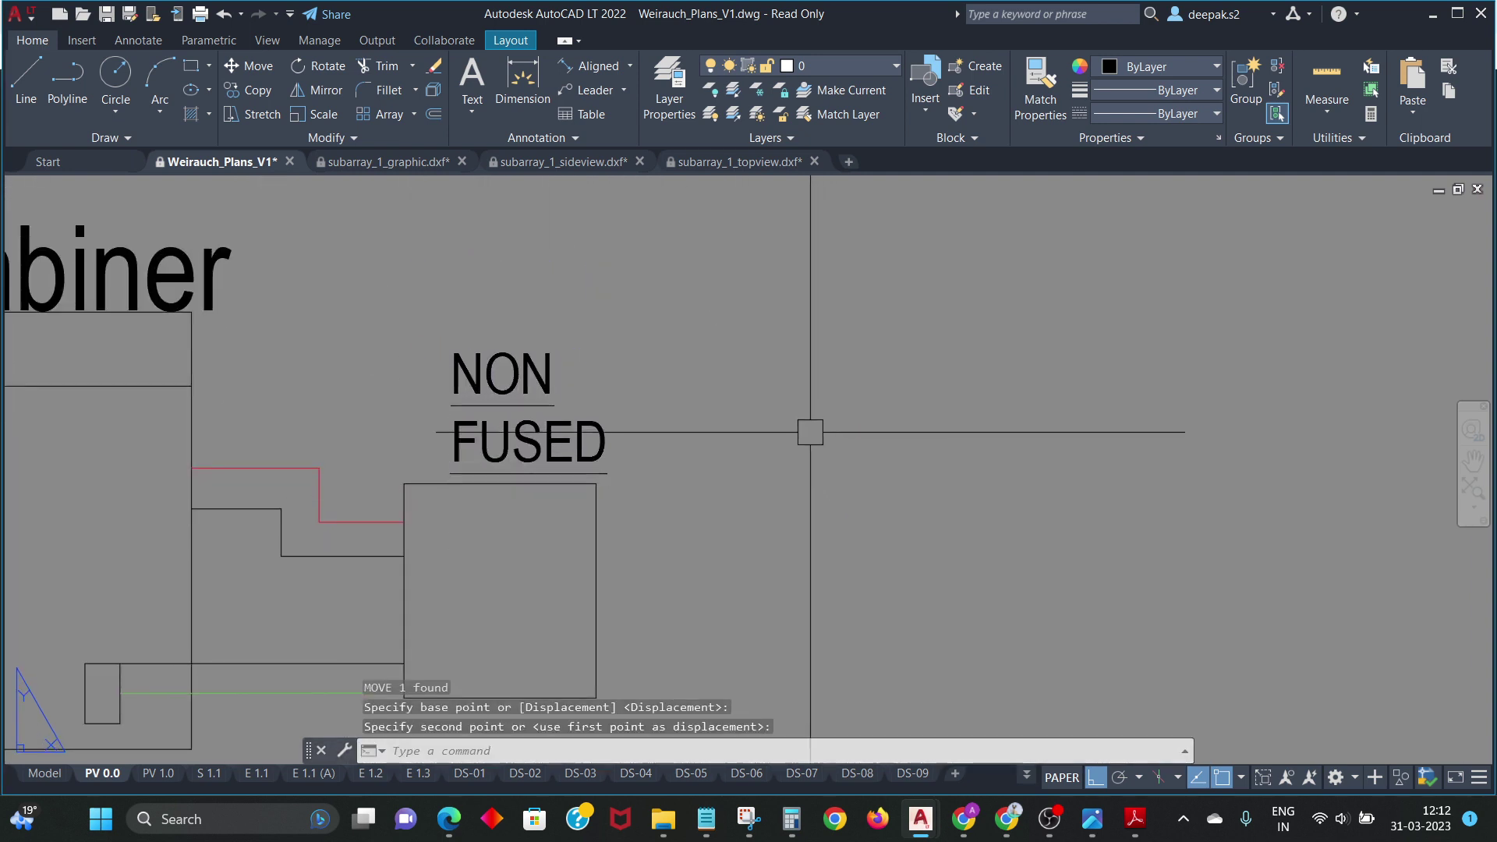
middle_click_drag(482, 584, 539, 530)
- Draw two short horizontal lead lines off the right side of the NON FUSED box
type("l")
key("Return")
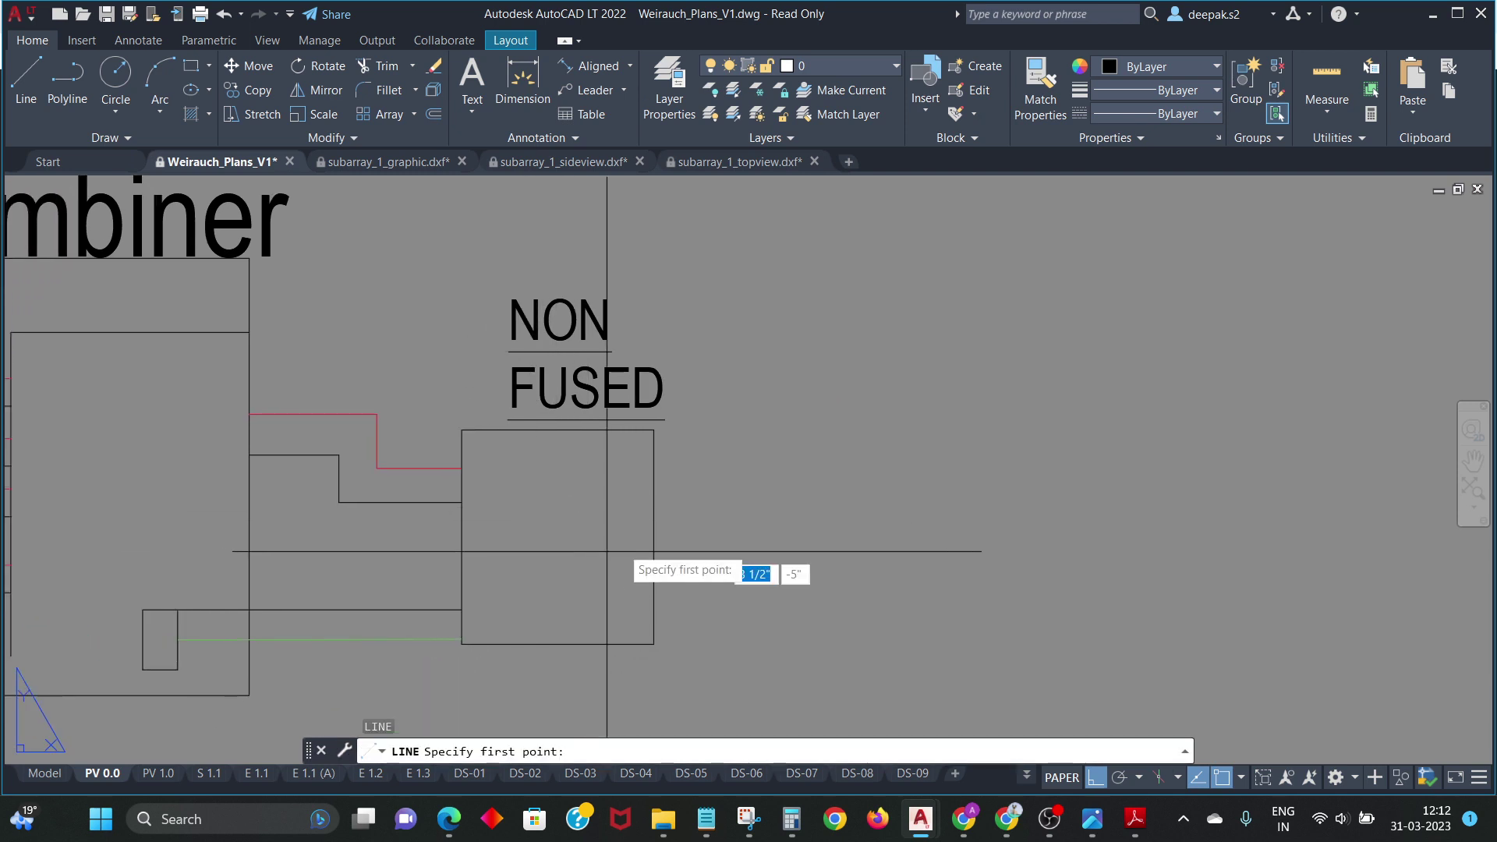
scroll(633, 547, "up", 4)
left_click(694, 479)
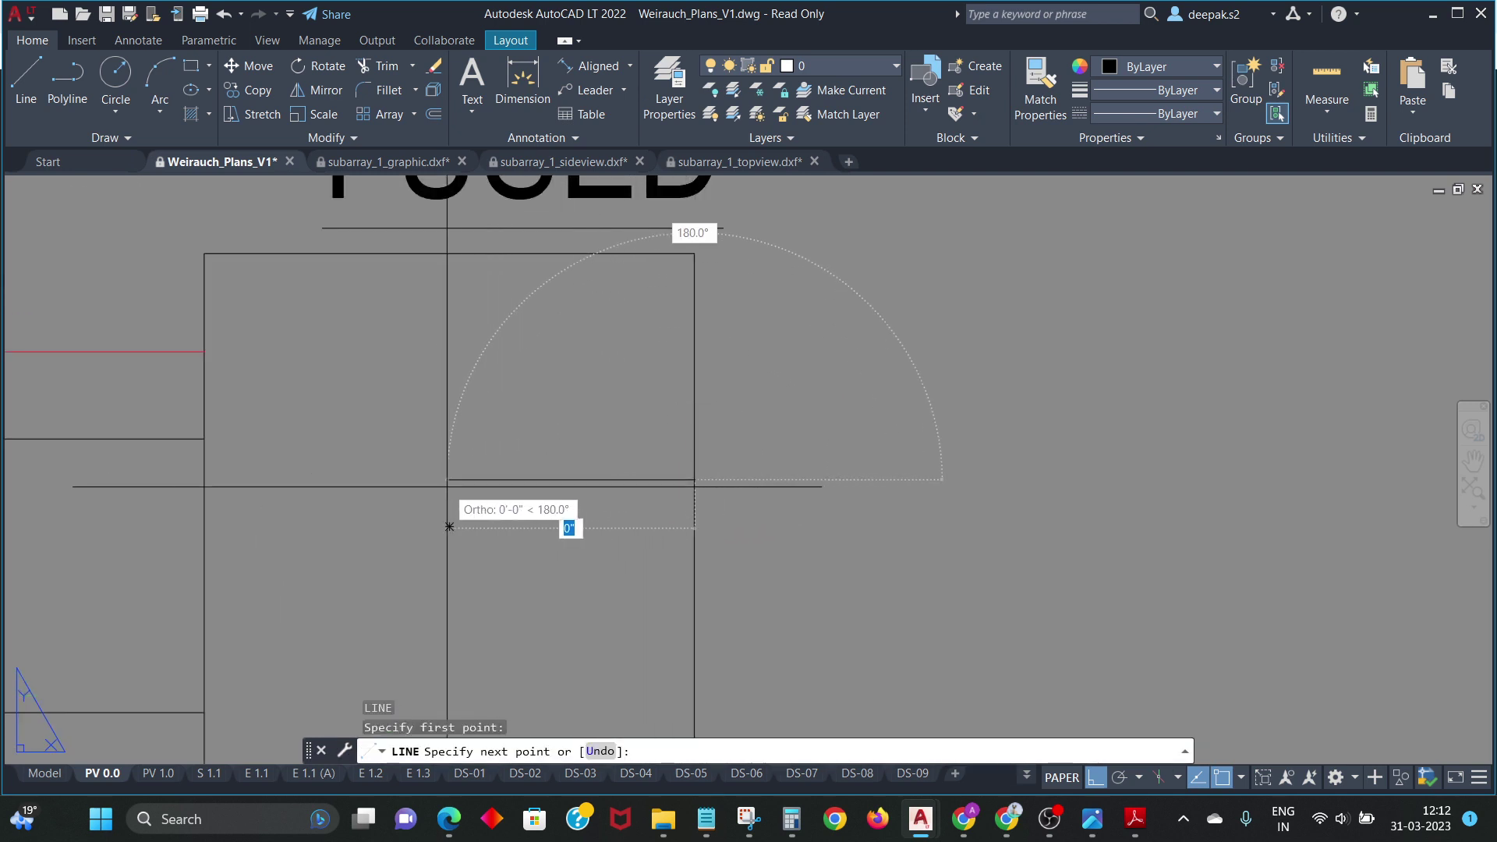
scroll(469, 476, "down", 2)
left_click(499, 468)
key("Escape")
scroll(798, 633, "down", 2)
key("Return")
left_click(811, 630)
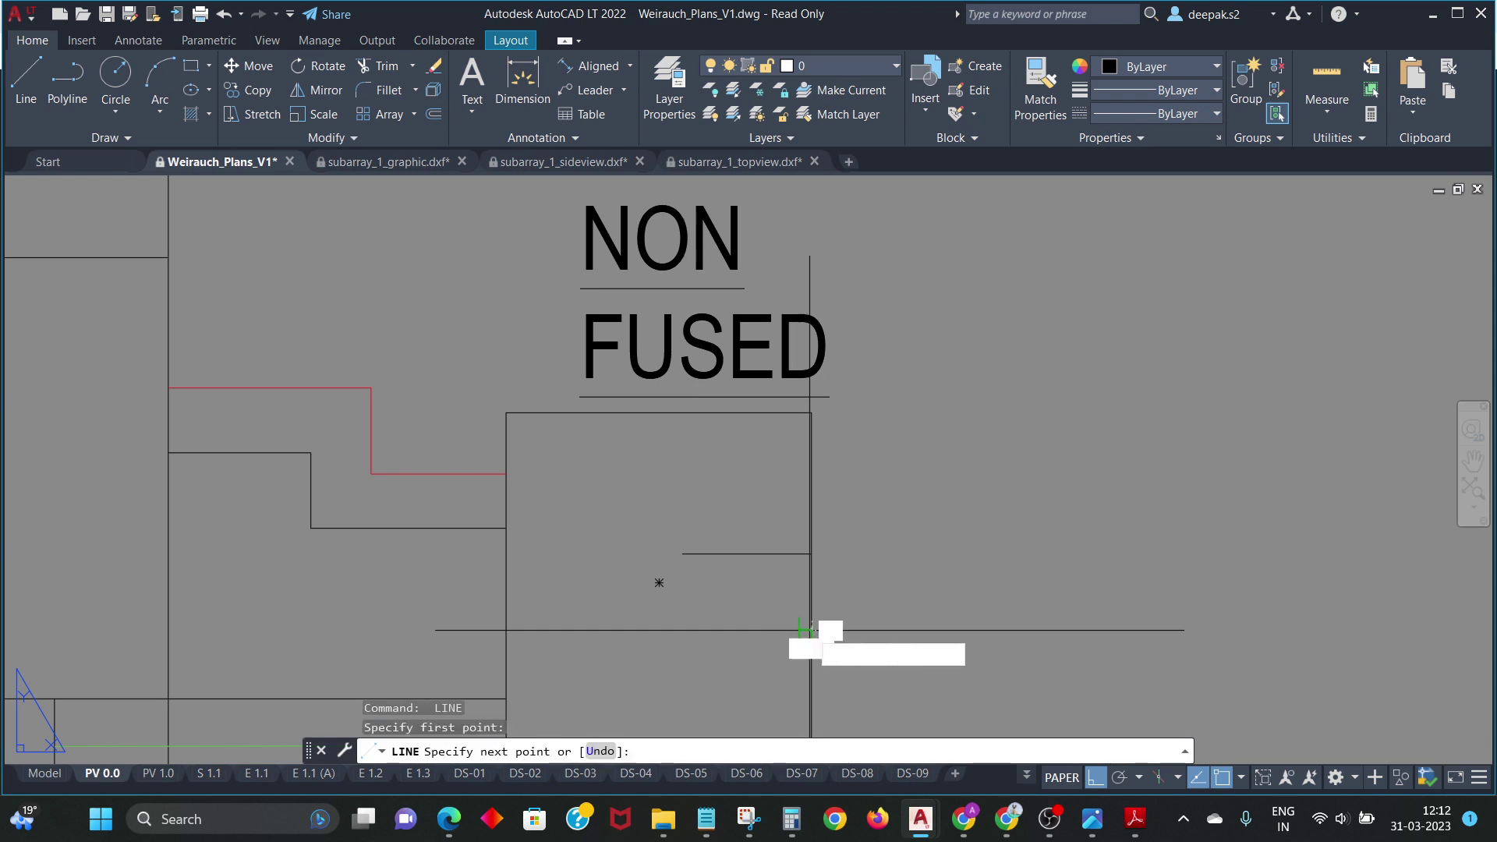
left_click(683, 630)
key("Escape")
- Draw the switch's upper and lower diagonal lines inside the box
middle_click_drag(602, 562, 542, 569)
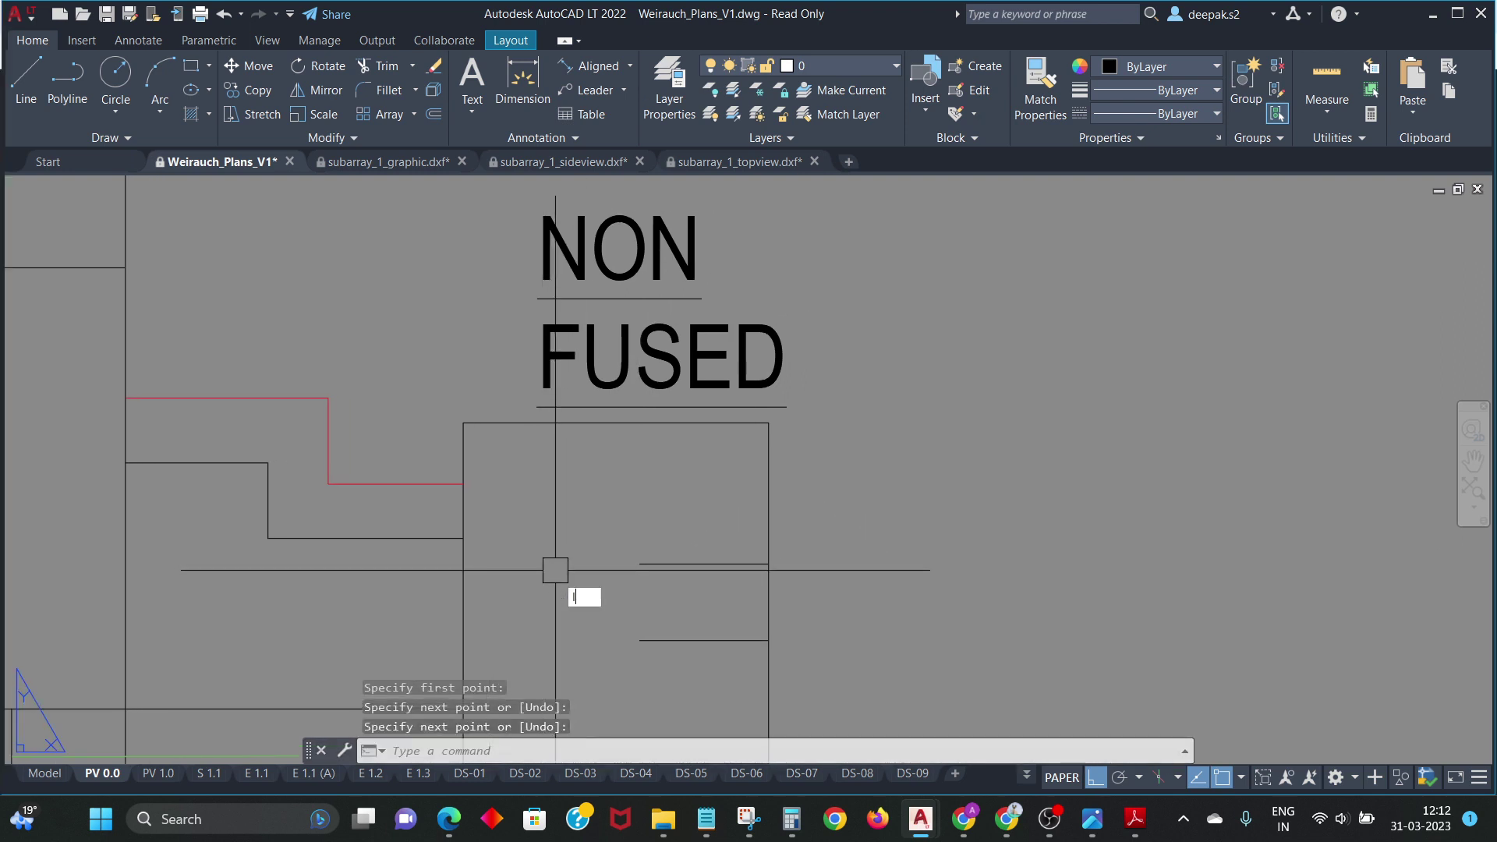
key("Return")
scroll(555, 573, "up", 4)
left_click(723, 602)
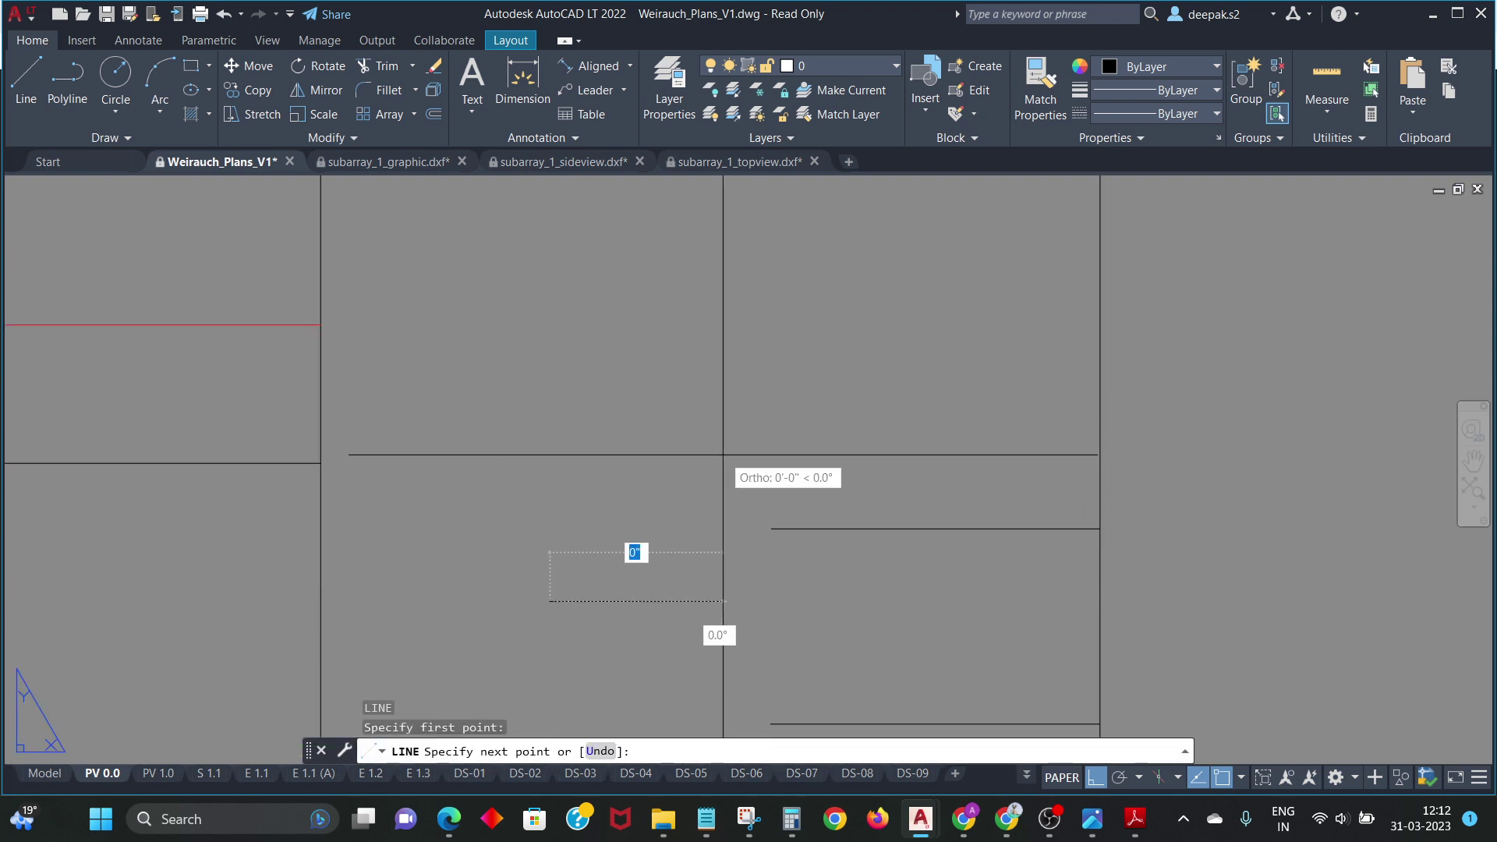
left_click(731, 458)
key("Escape")
scroll(709, 556, "down", 2)
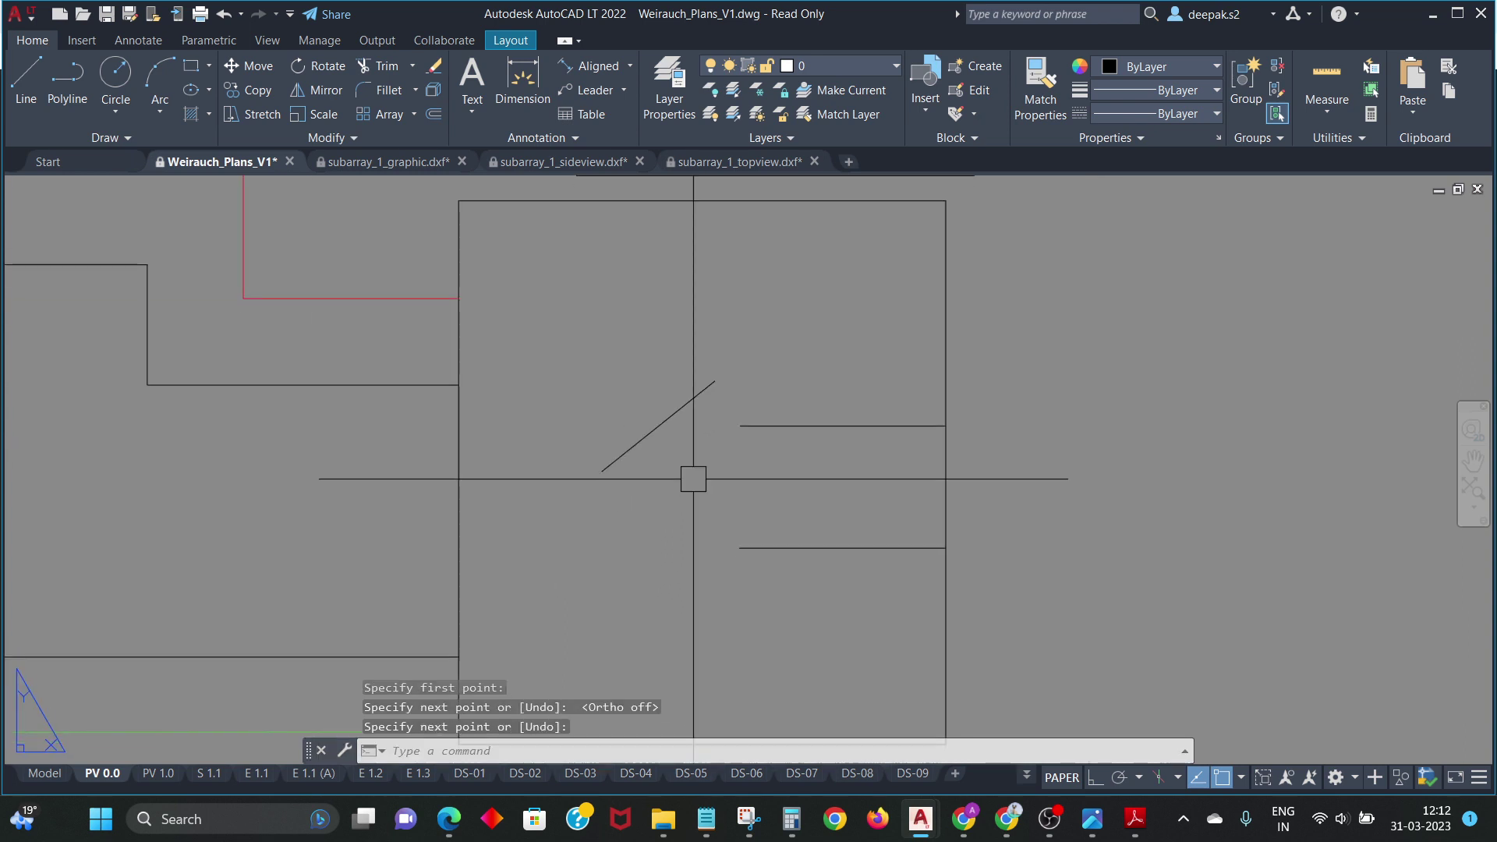
key("Return")
scroll(675, 552, "up", 3)
left_click(635, 556)
left_click(828, 386)
key("Escape")
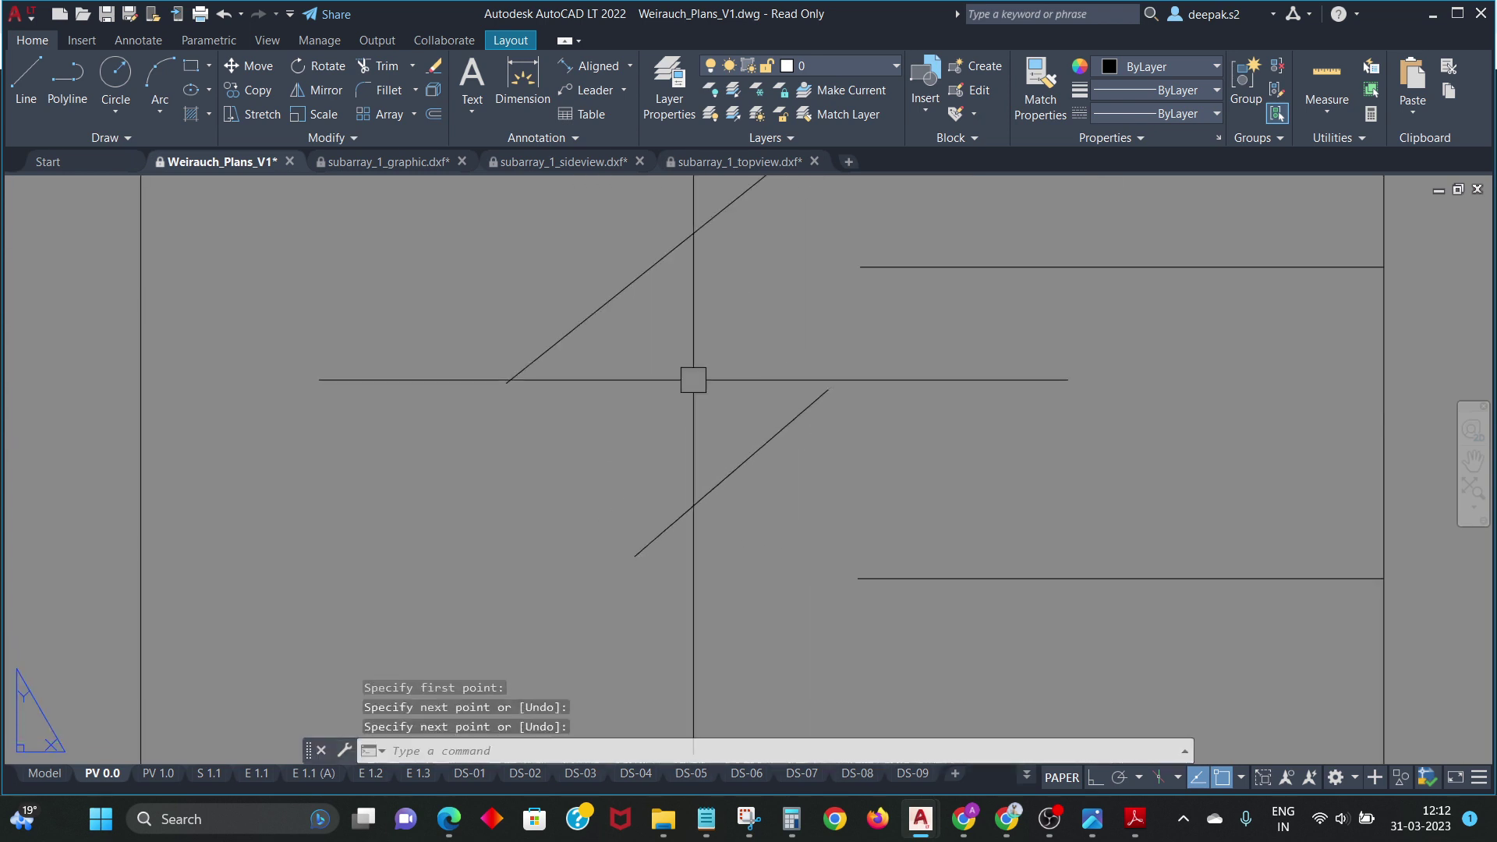
- Connect the two diagonals with two cross-bar lines
middle_click_drag(674, 386, 612, 451)
key("Return")
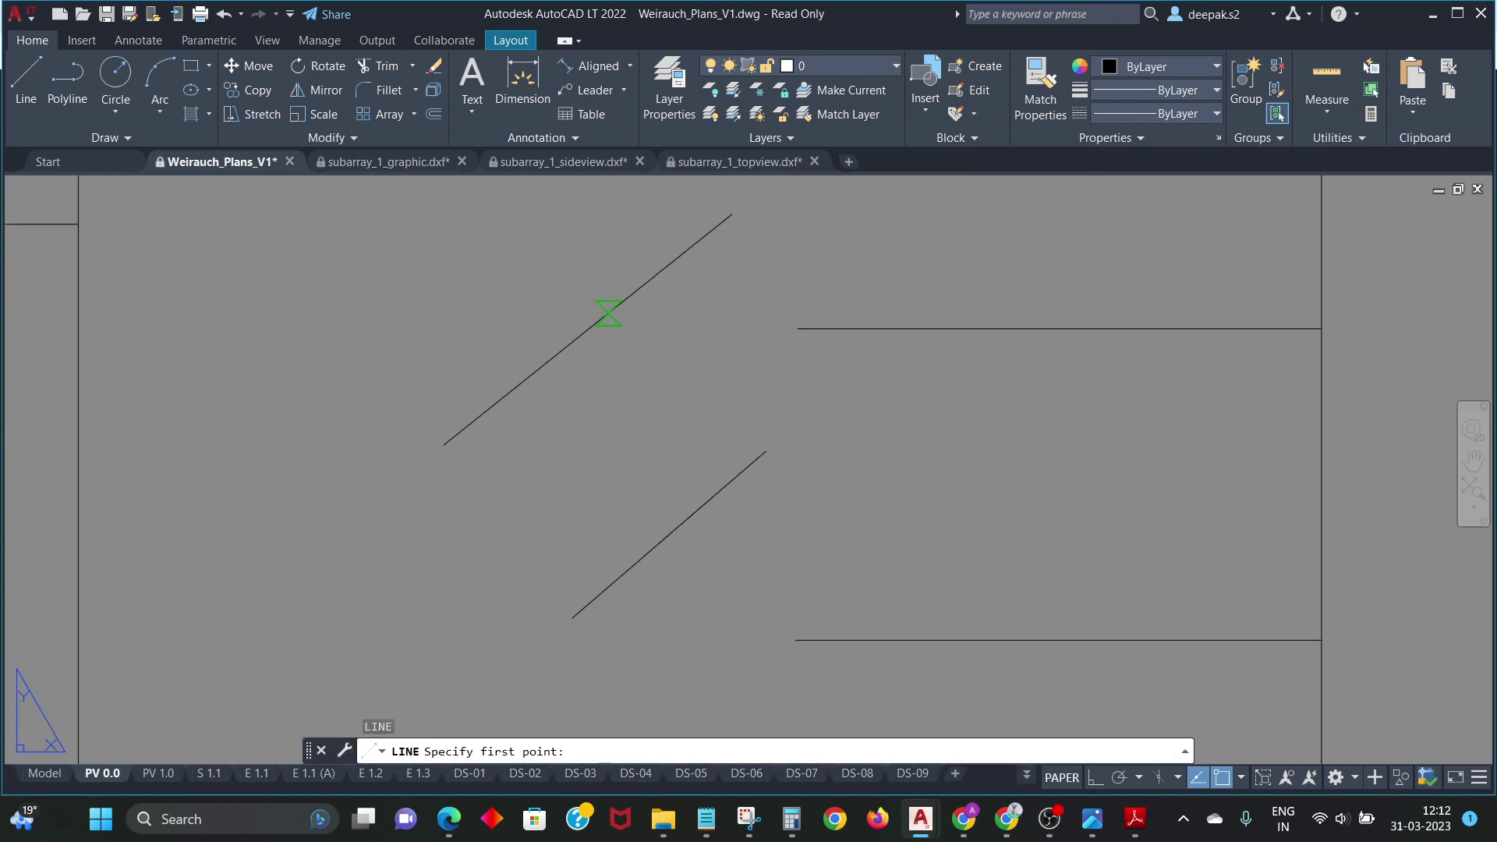
left_click(608, 315)
left_click(719, 489)
key("Escape")
key("Return")
left_click(508, 394)
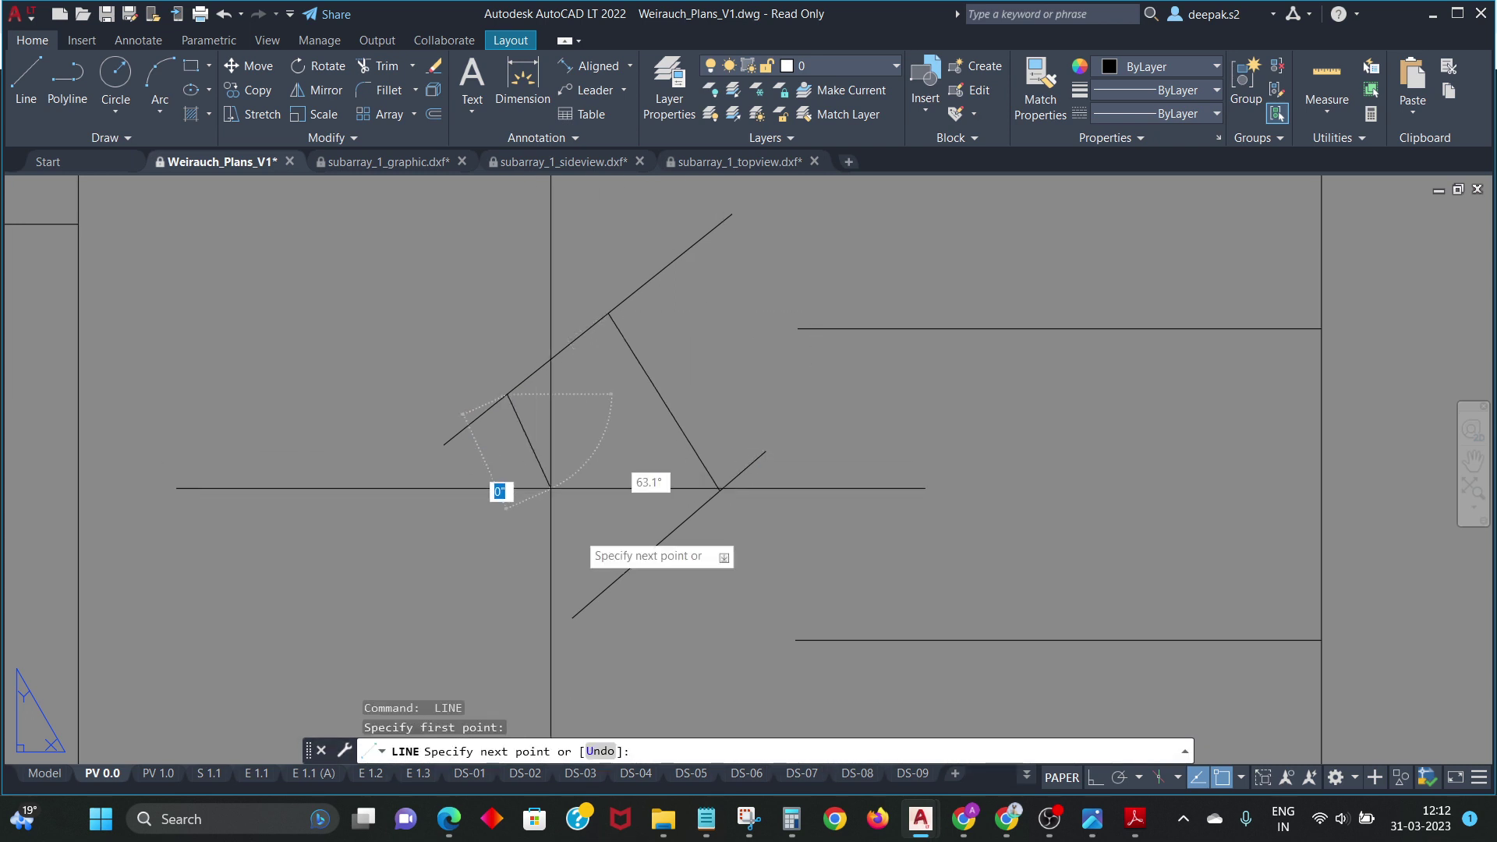
left_click(629, 571)
key("Escape")
scroll(662, 475, "down", 3)
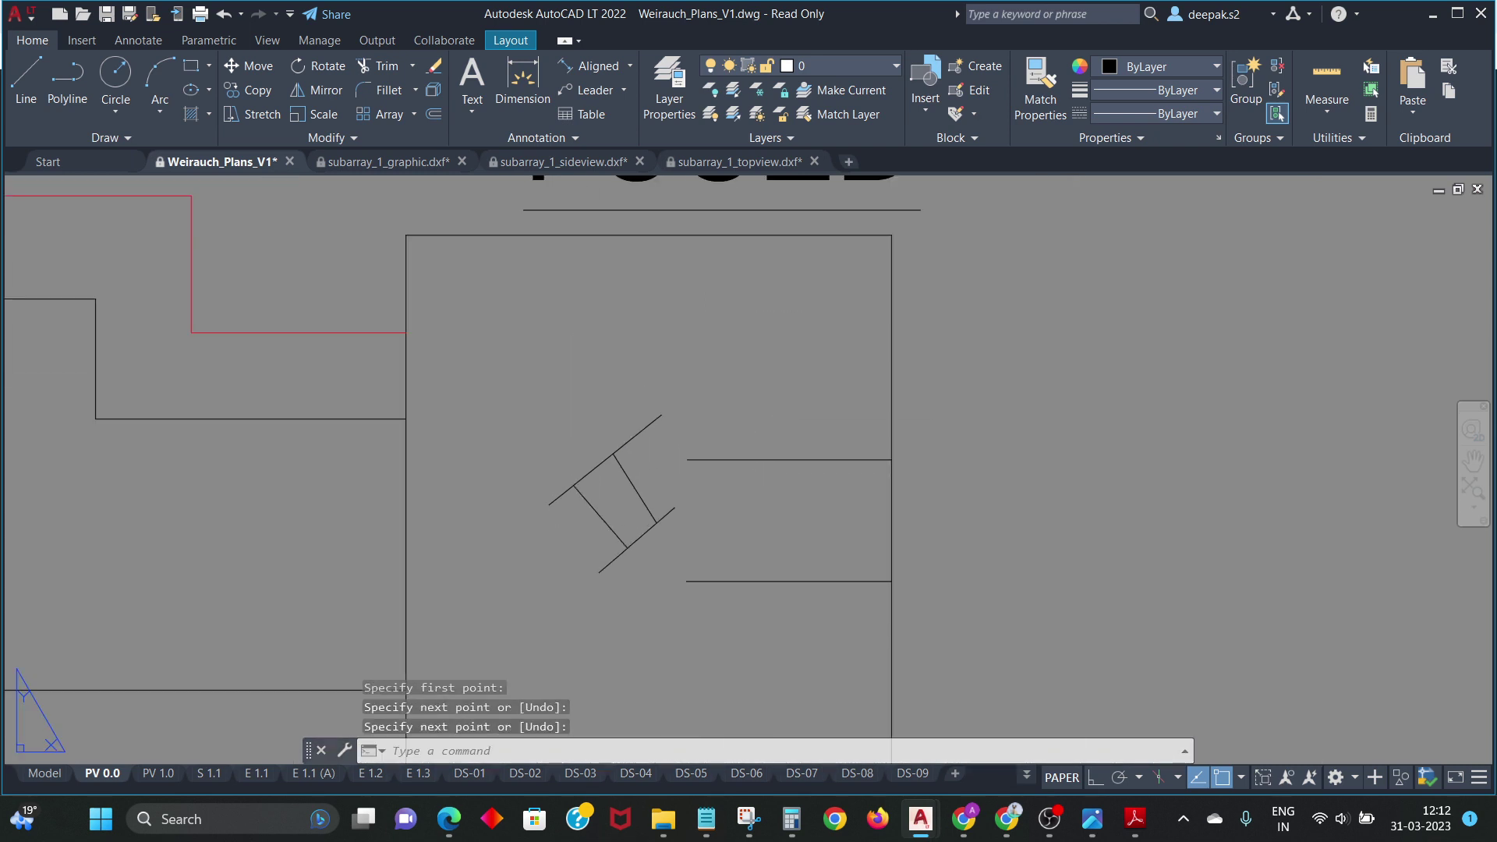
scroll(663, 425, "up", 3)
- Add a small circle at the tip of the diagonal
type("c")
key("Return")
left_click(657, 395)
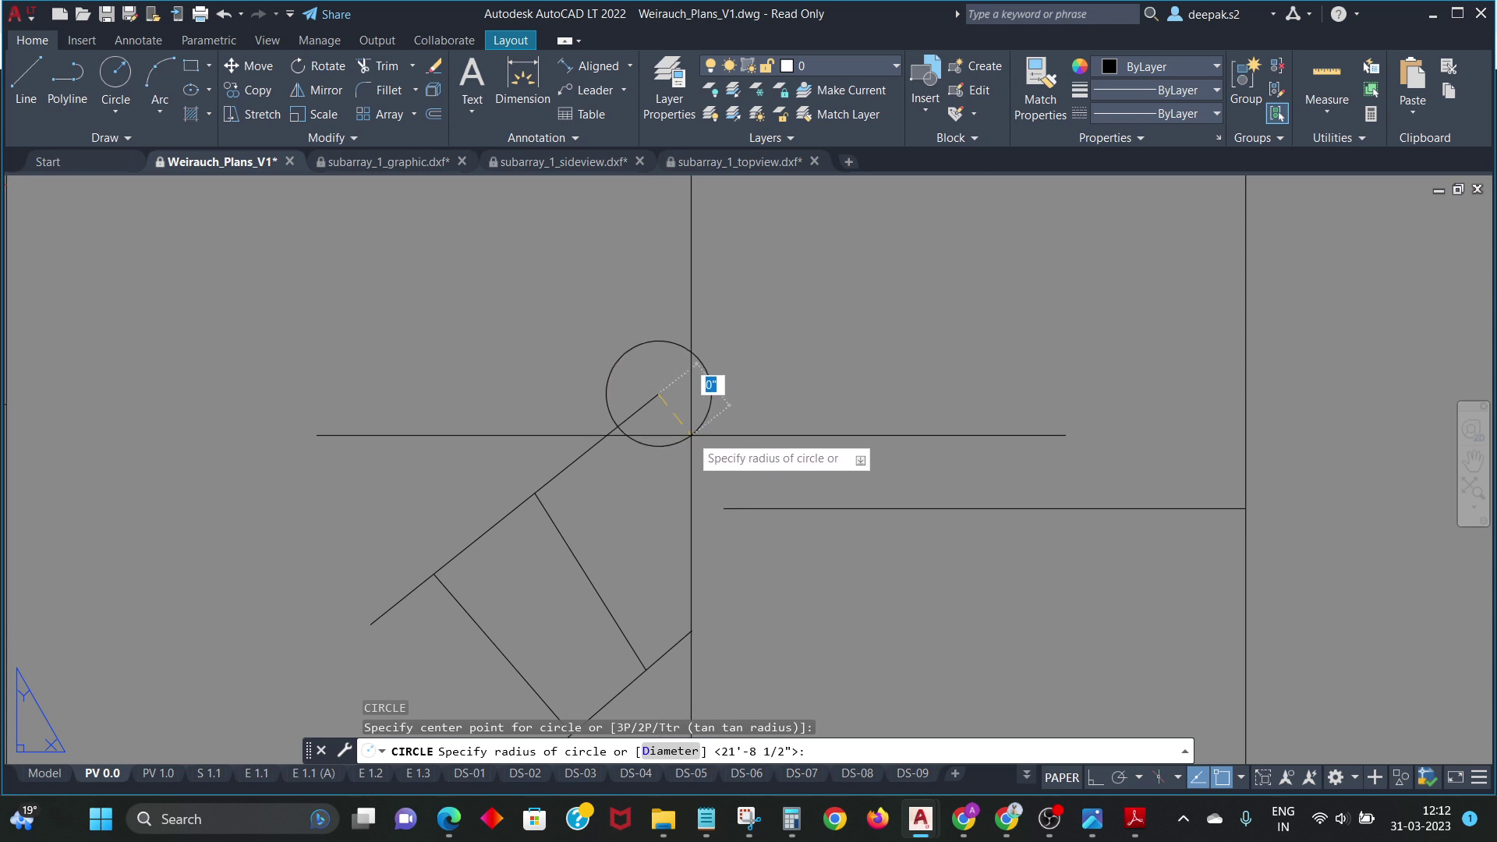
left_click(705, 394)
scroll(608, 445, "up", 5)
scroll(702, 414, "down", 4)
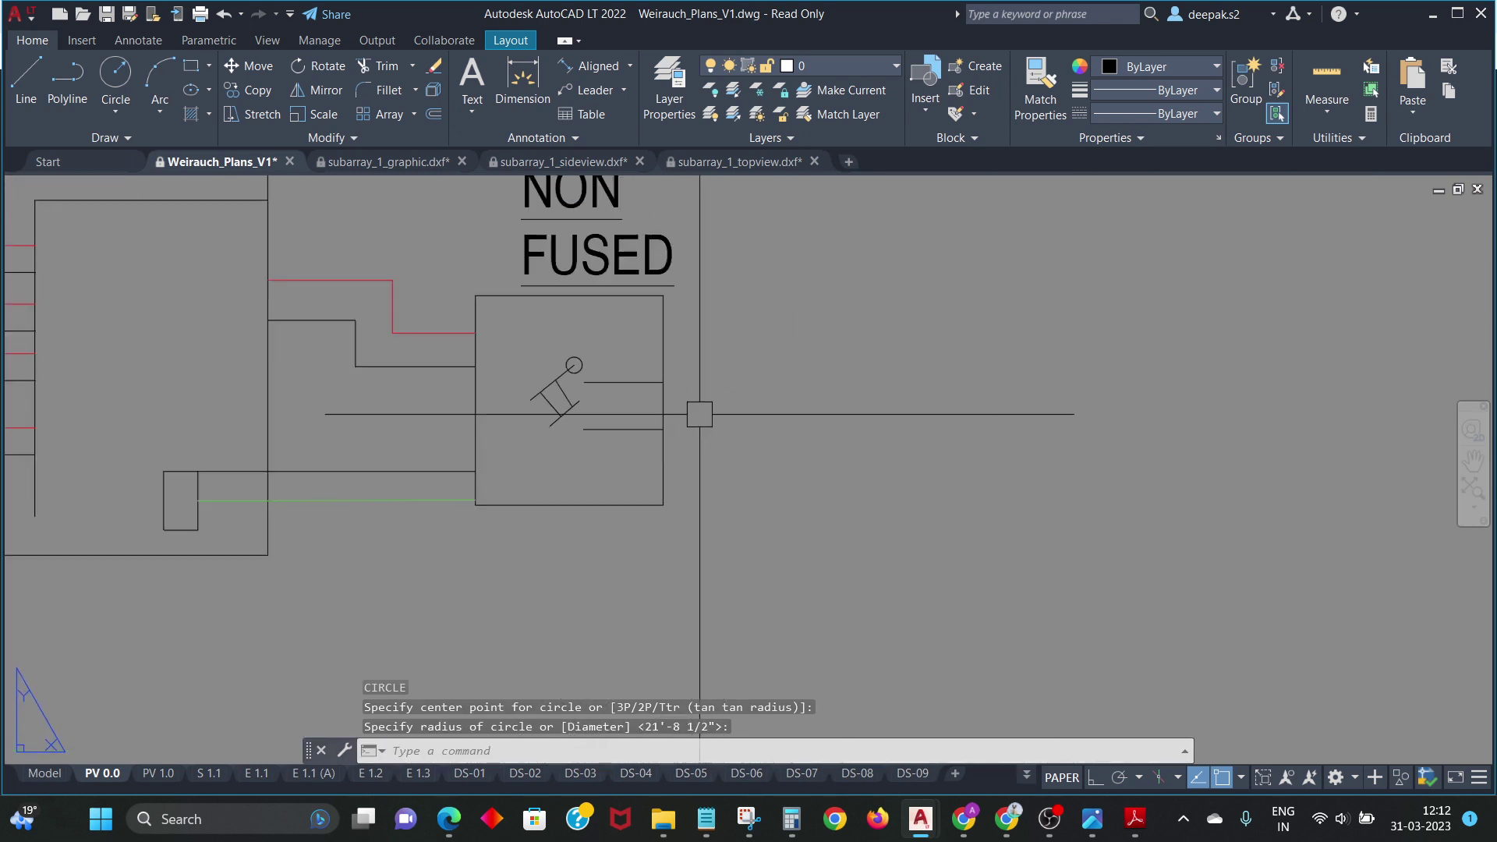
middle_click_drag(702, 414, 624, 481)
scroll(443, 455, "up", 2)
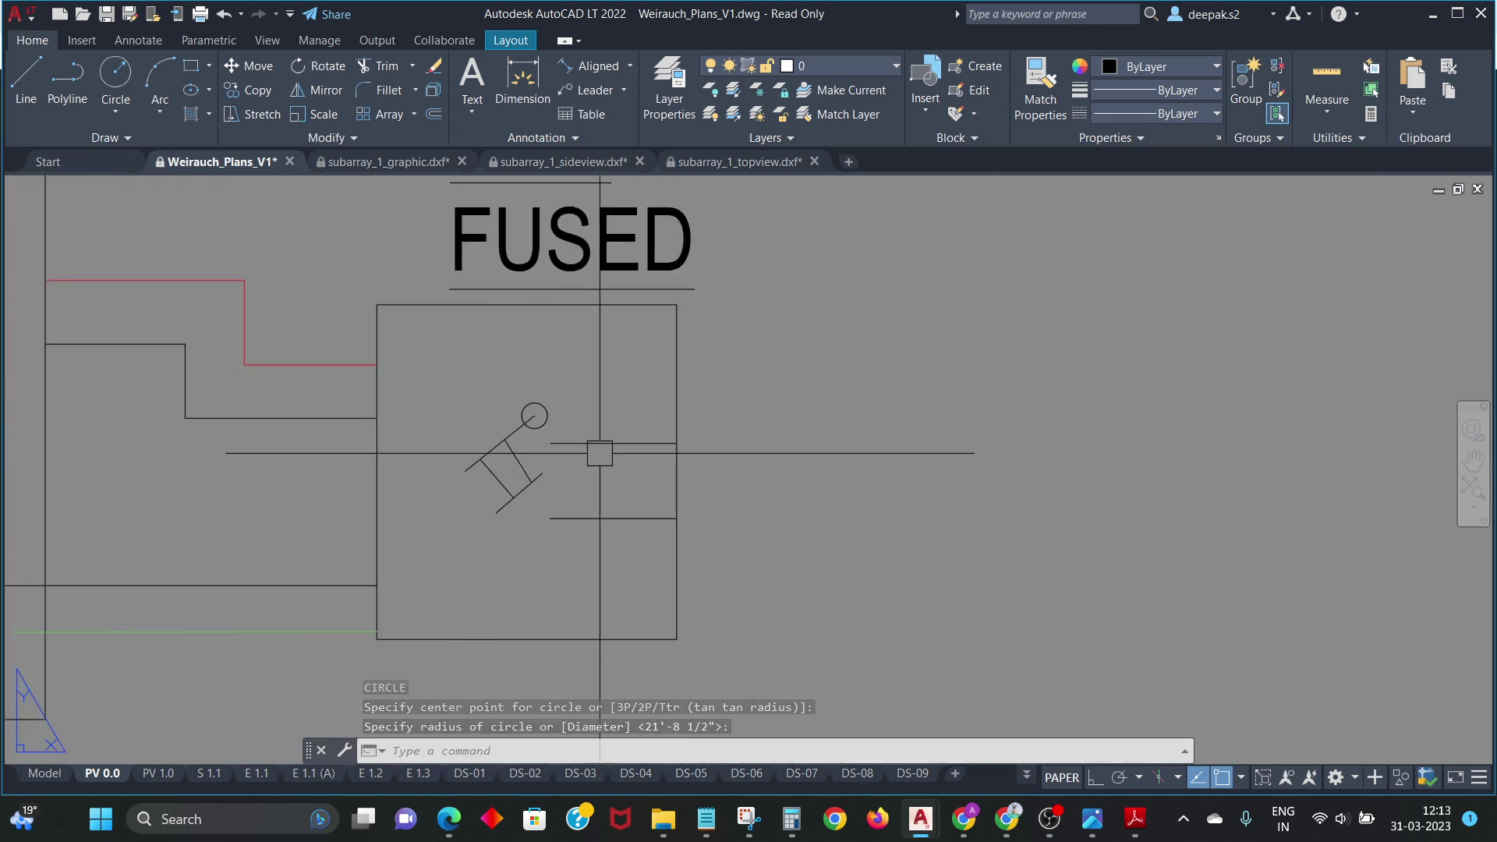
scroll(492, 470, "up", 4)
- Draw a long horizontal lead line from the switch, after discarding a false start
key("l")
key("Return")
left_click(491, 409)
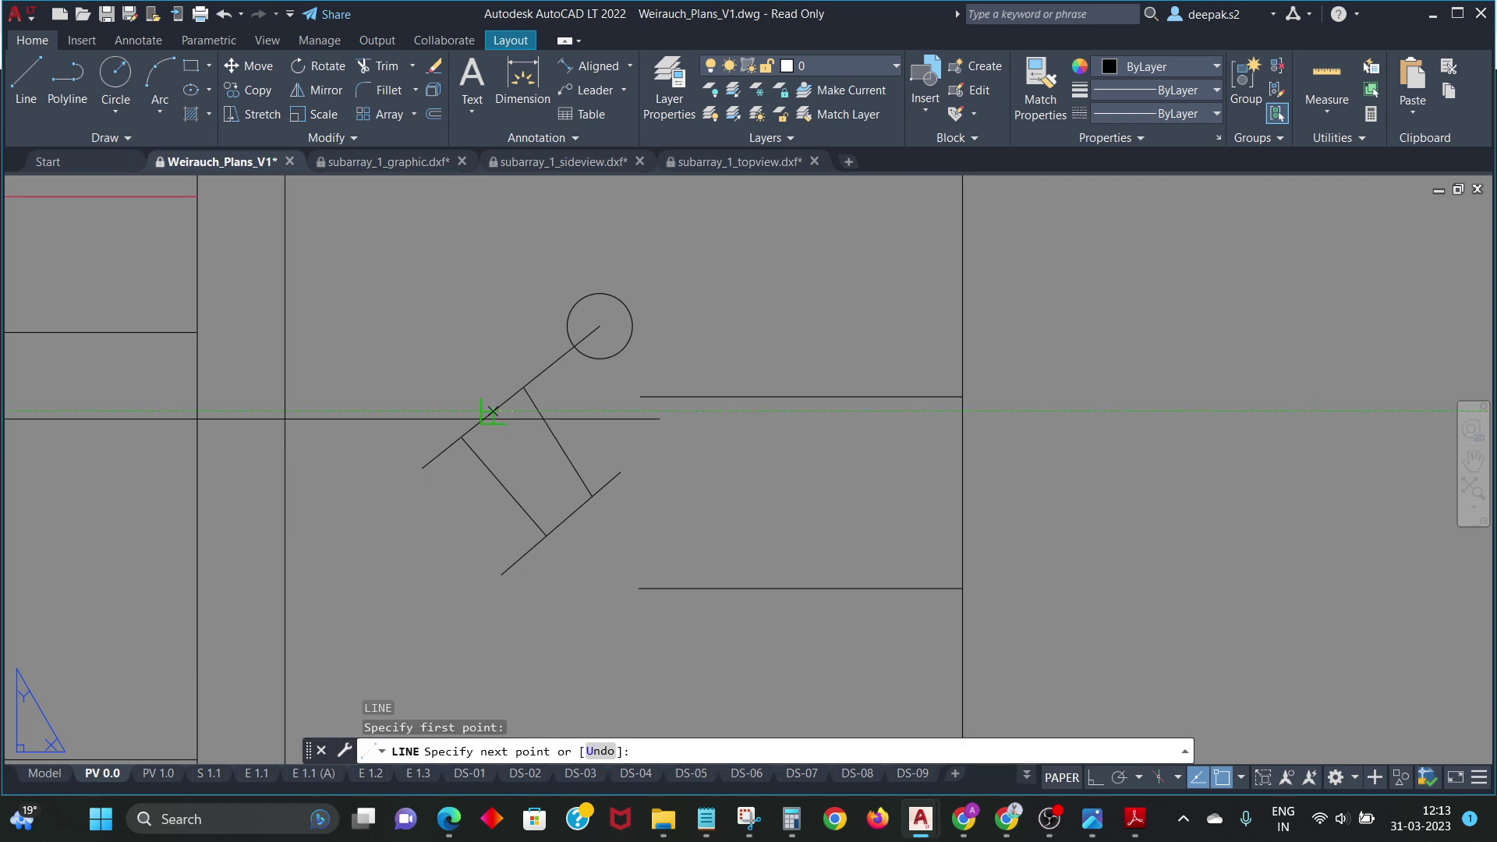
key("Return")
key("Return")
scroll(524, 446, "down", 5)
scroll(359, 406, "down", 2)
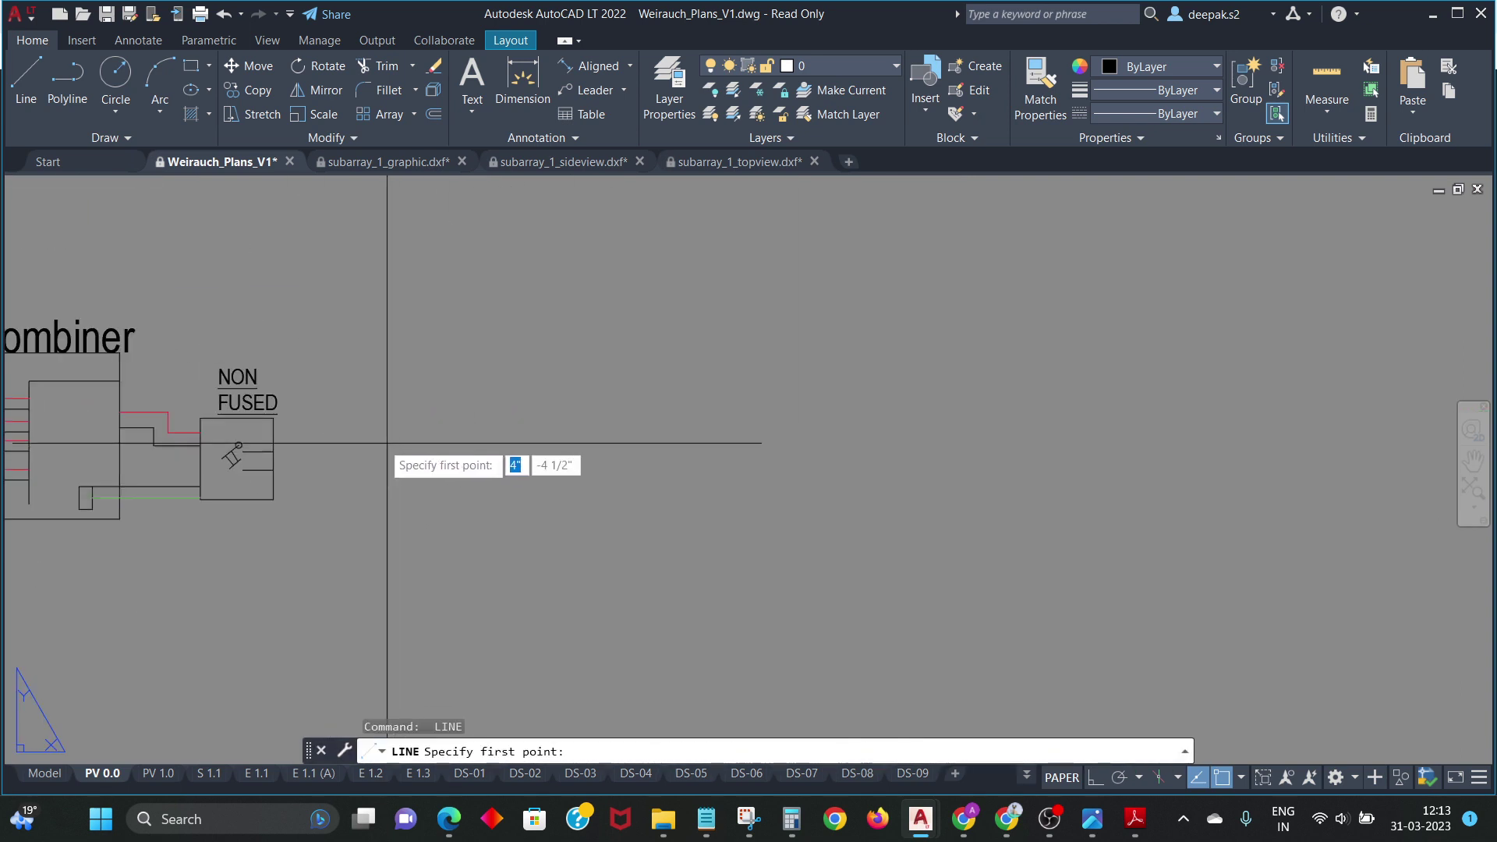
scroll(363, 442, "up", 6)
key("Escape")
scroll(363, 442, "down", 1)
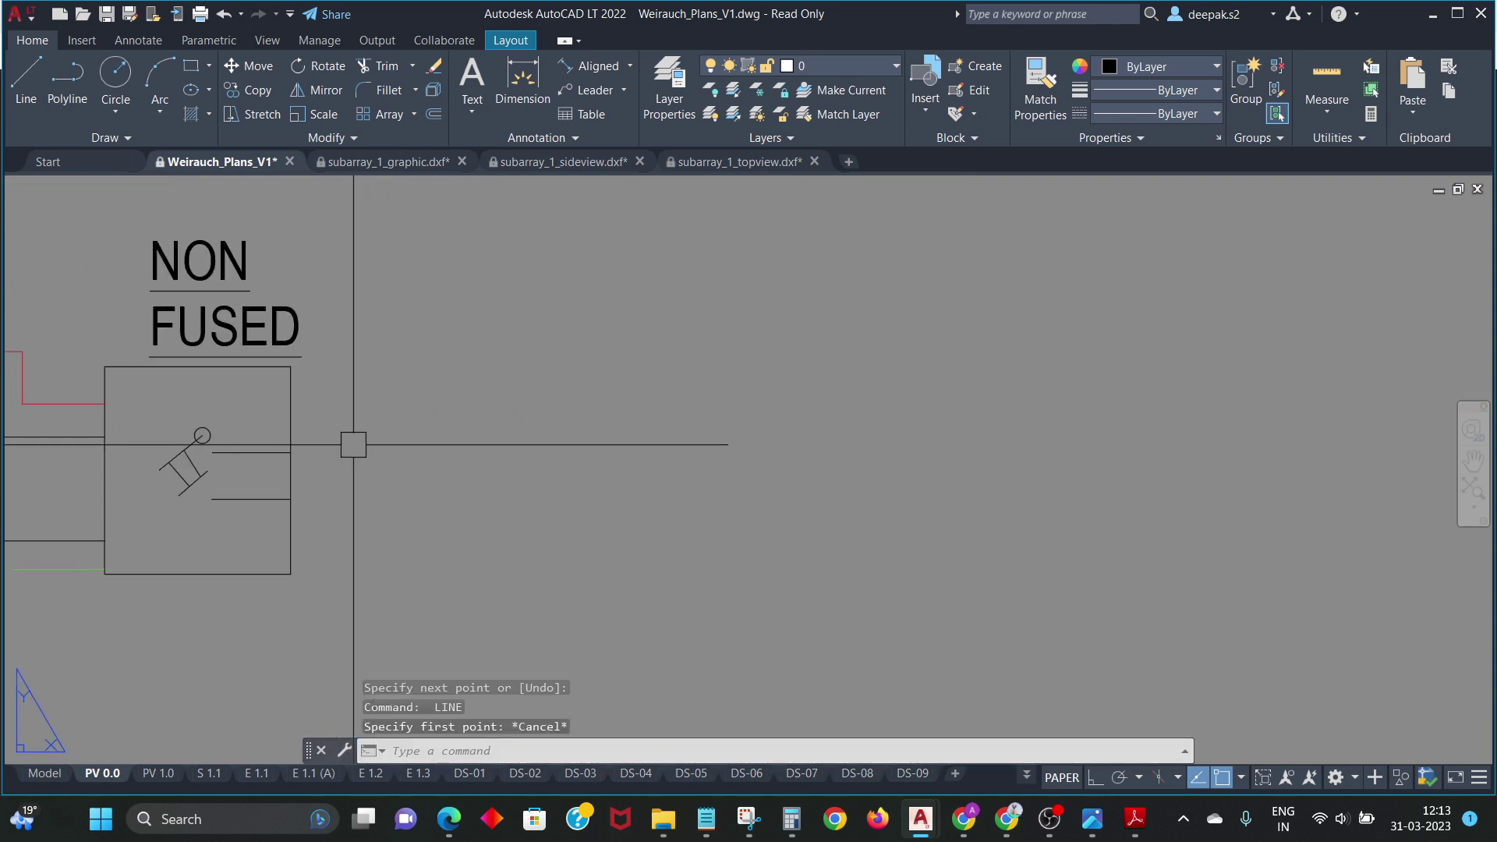
key("Return")
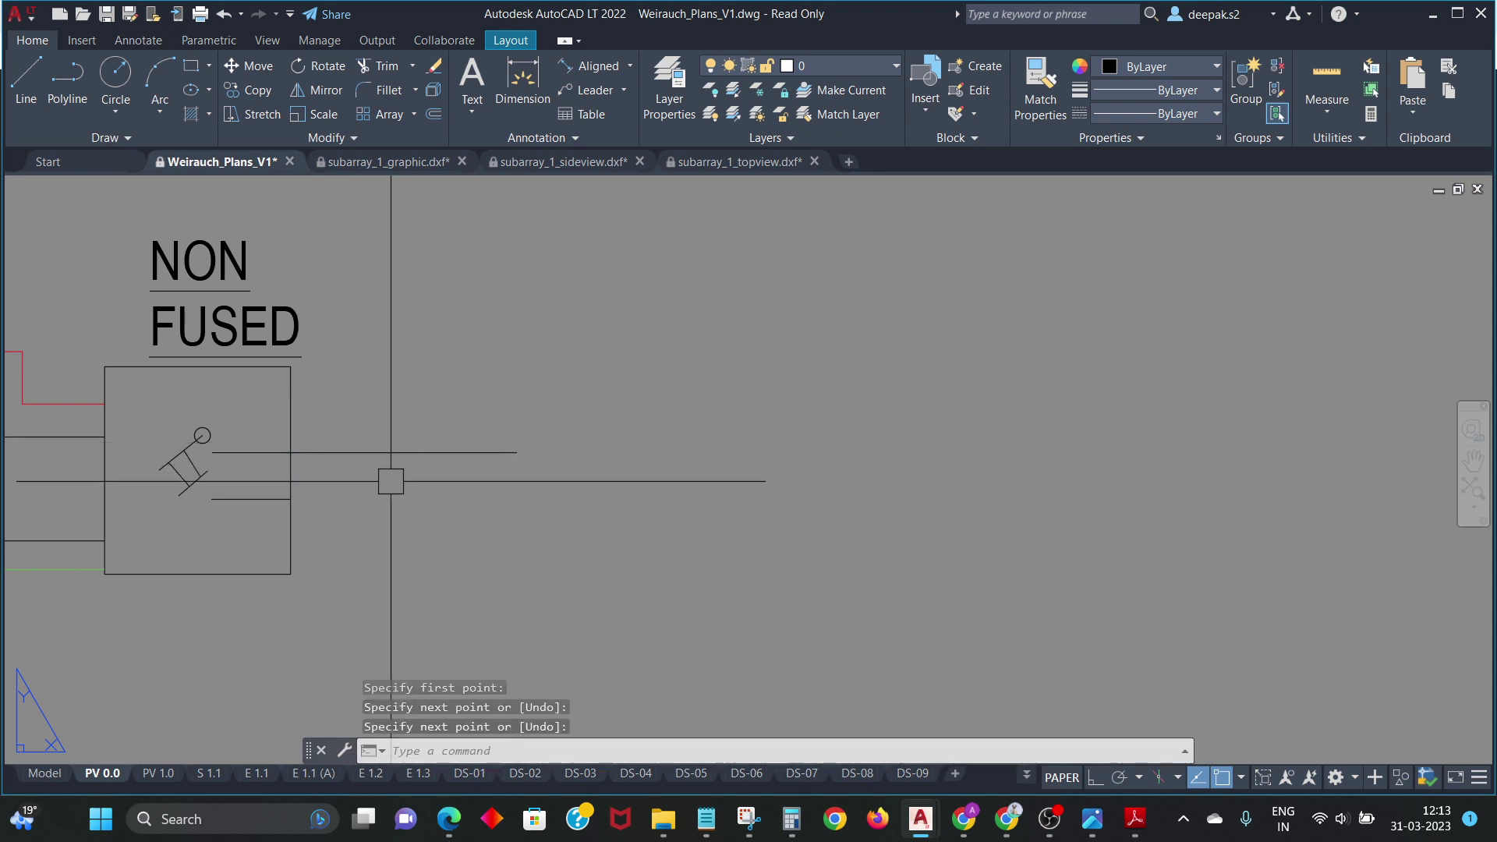
left_click(291, 498)
left_click(850, 498)
key("Return")
scroll(595, 438, "down", 3)
scroll(619, 414, "down", 2)
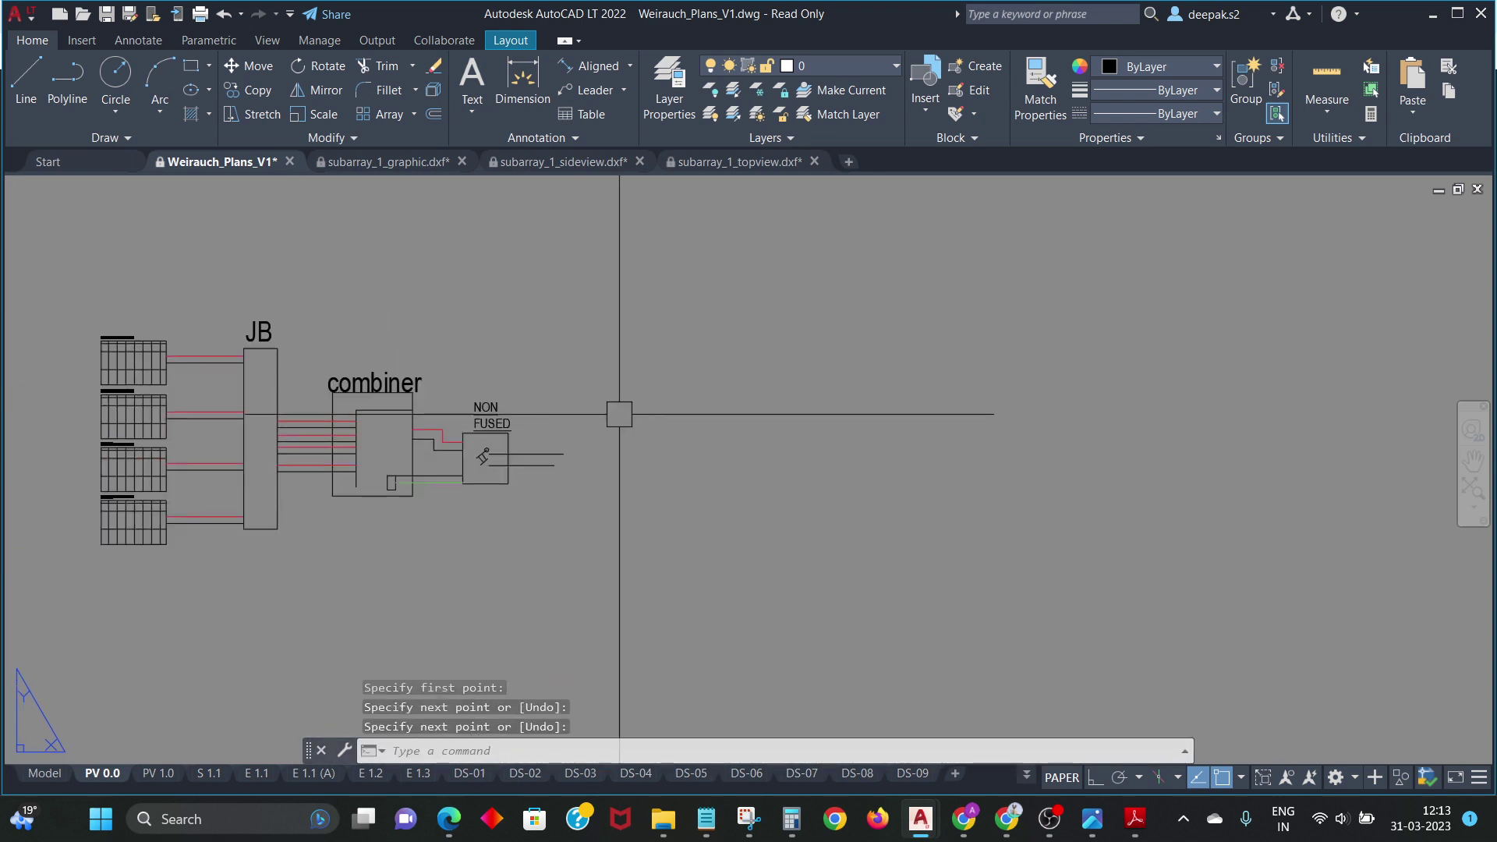
- Draw the panel box rectangle and a square at its top
type("rec")
key("Return")
left_click(552, 372)
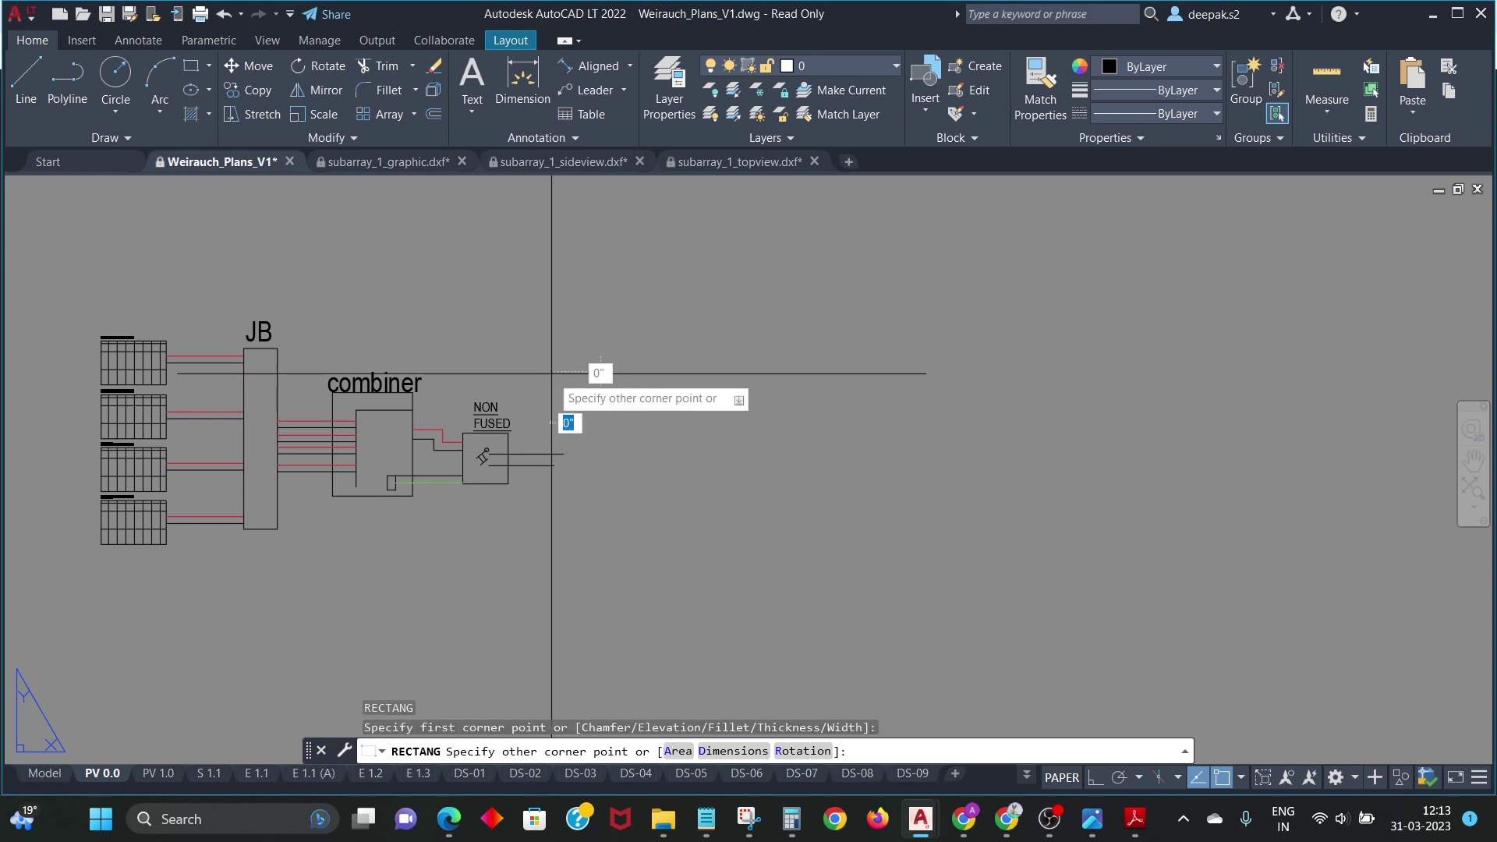
left_click(627, 519)
scroll(592, 467, "up", 1)
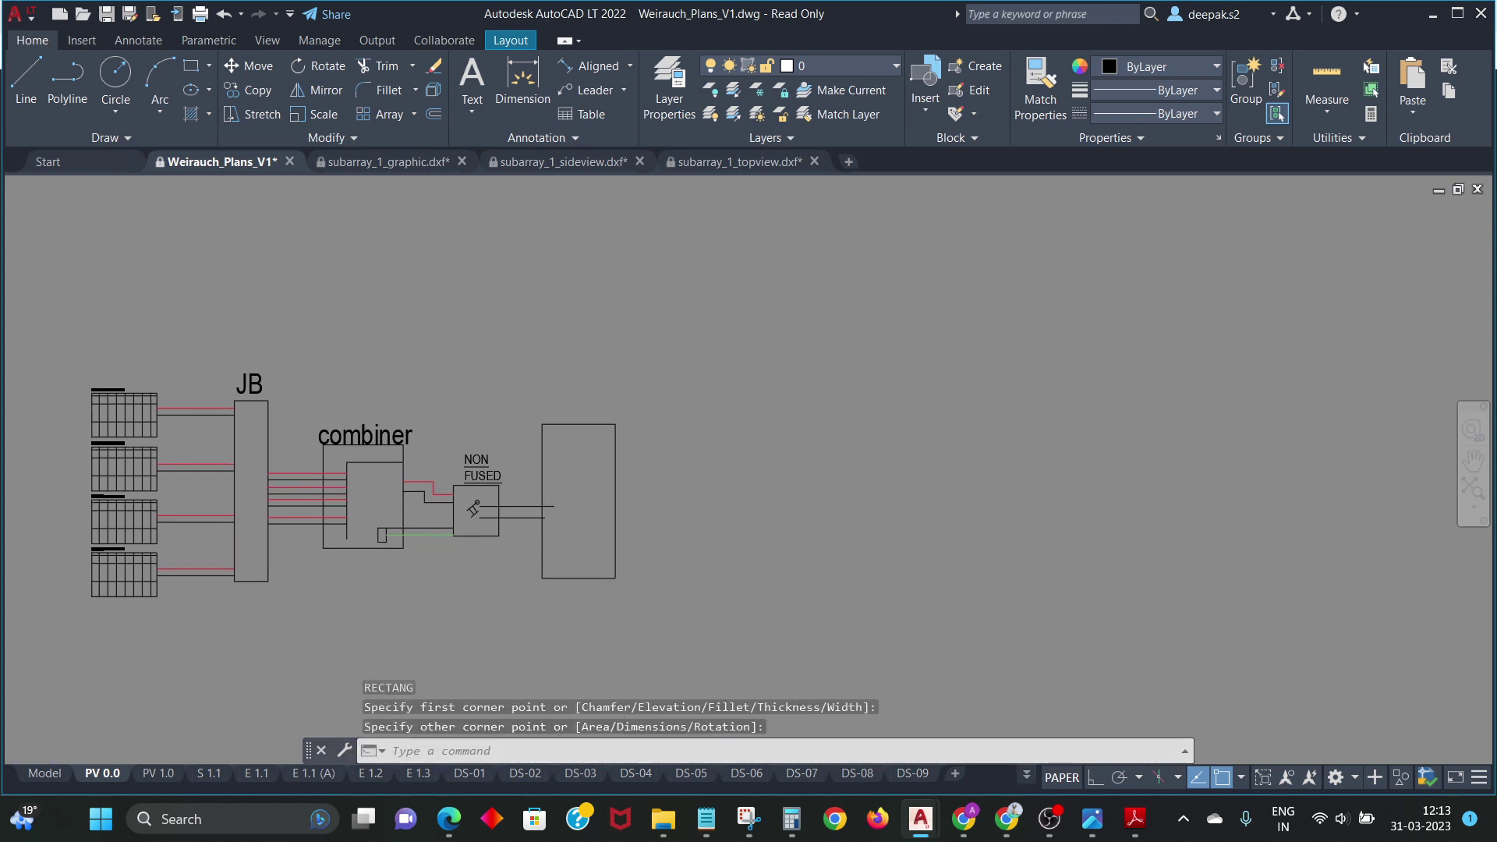
scroll(560, 404, "up", 2)
key("Return")
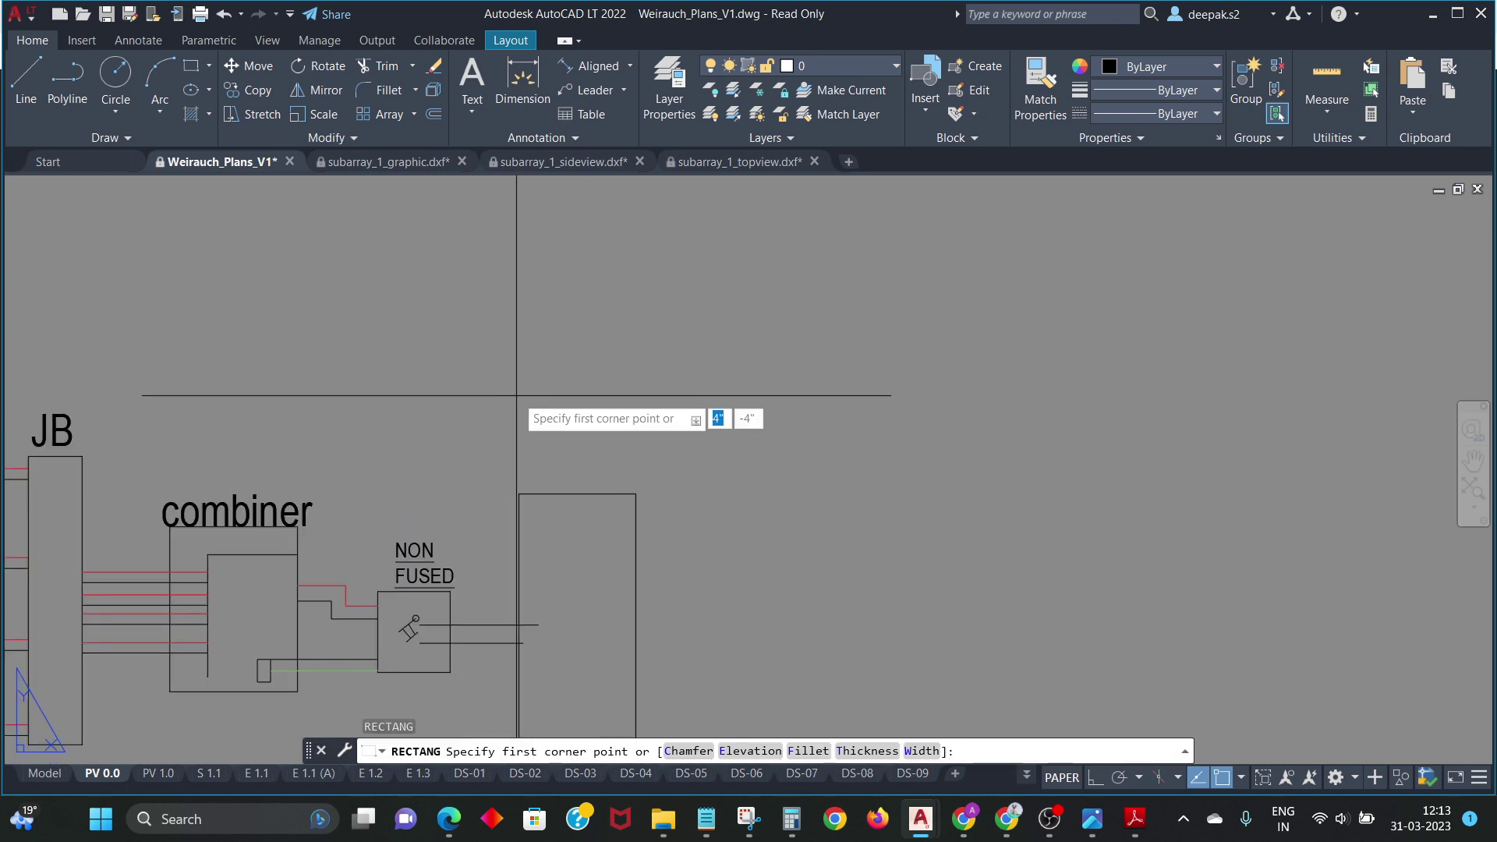
left_click(517, 395)
left_click(635, 493)
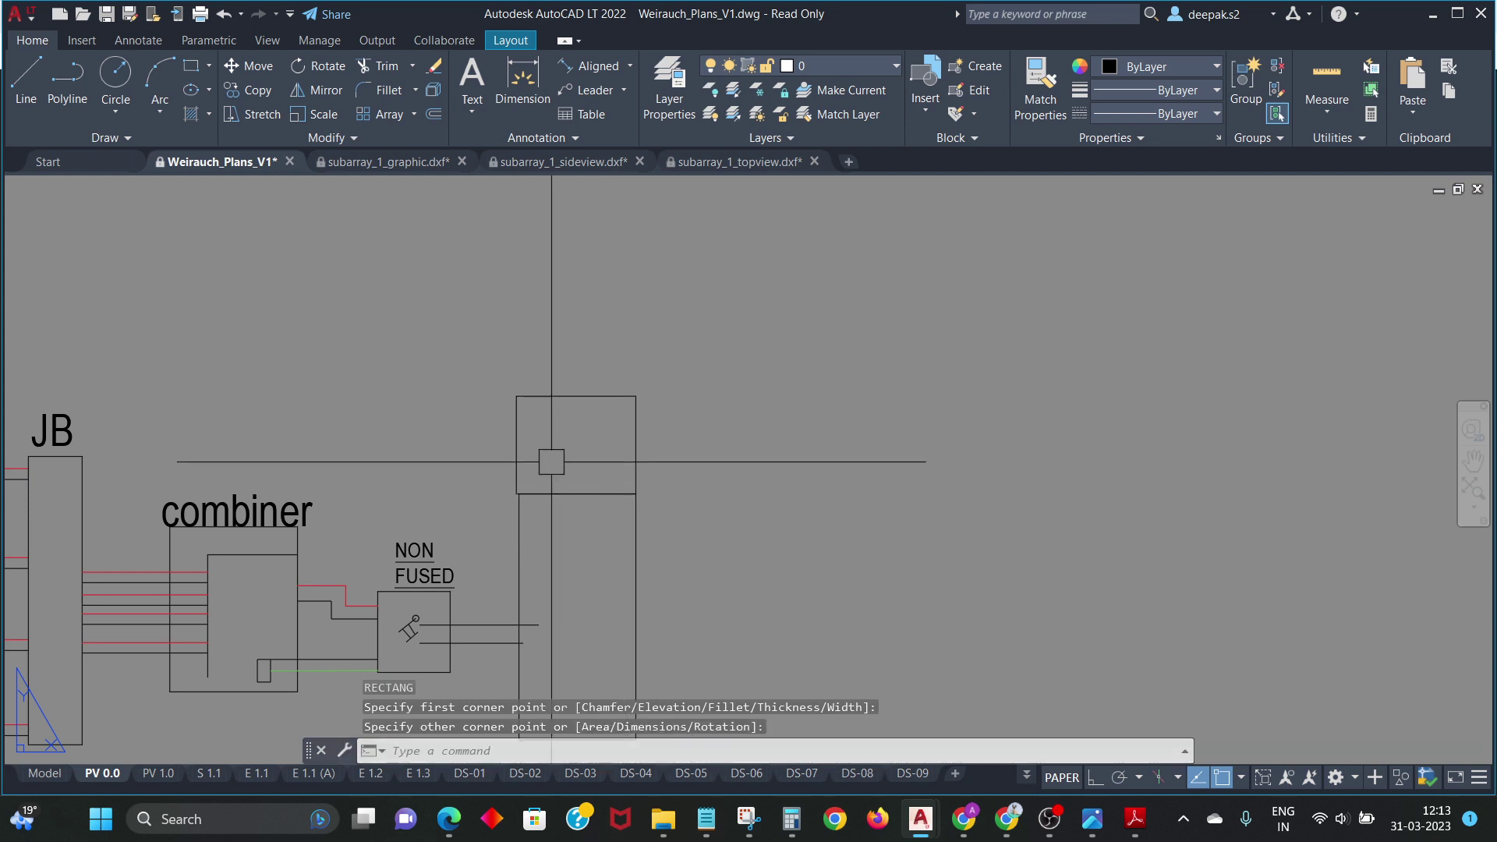
scroll(551, 462, "up", 2)
- Draw the meter circle and move it into position
type("c")
key("Return")
left_click(560, 431)
left_click(581, 487)
left_click(581, 487)
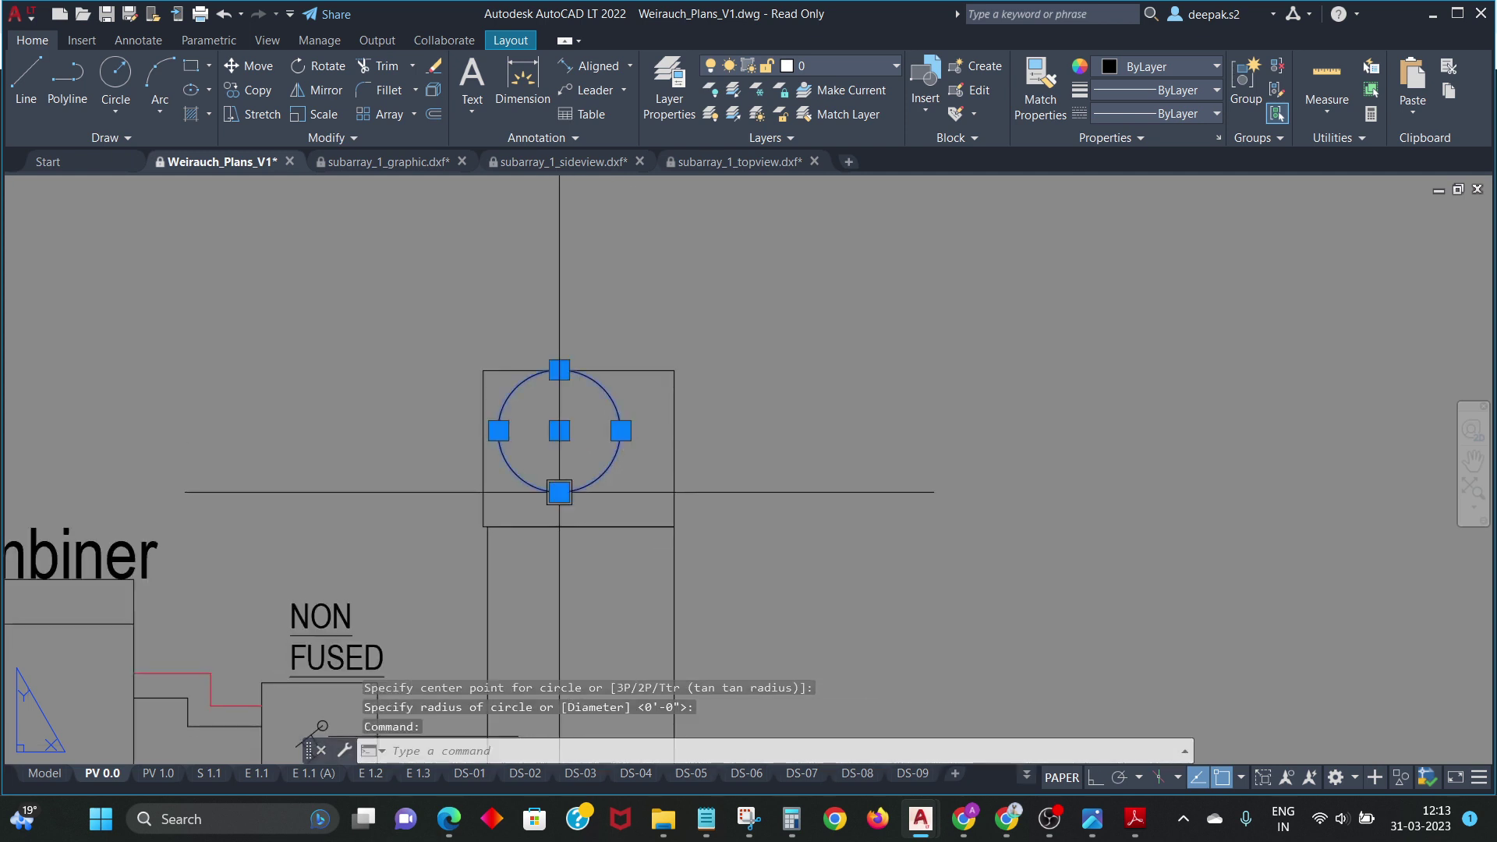
middle_click_drag(581, 487, 497, 456)
key("m")
key("Return")
left_click(768, 434)
scroll(561, 458, "down", 4)
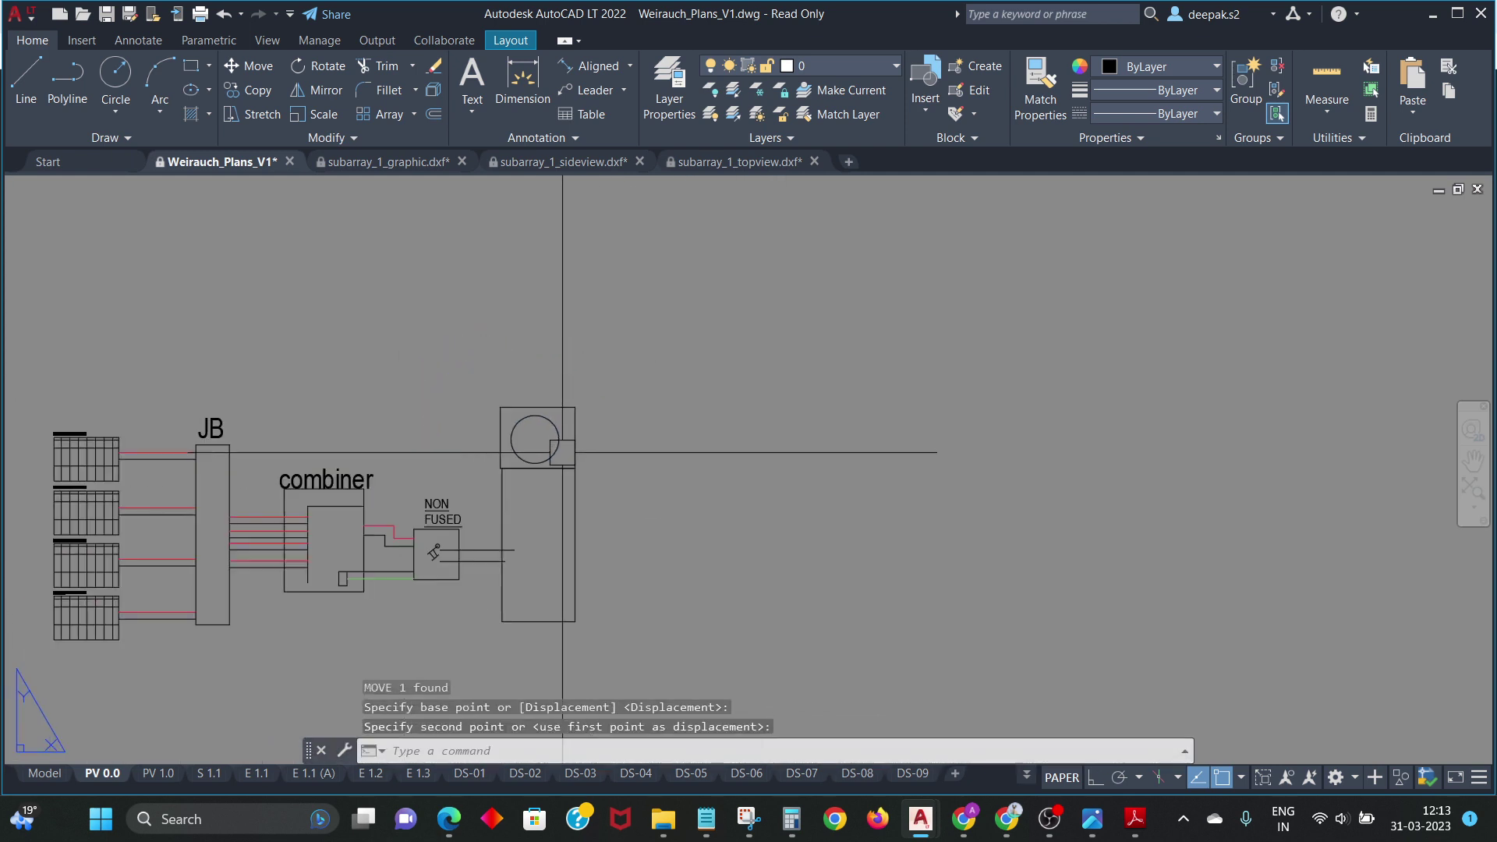
scroll(539, 497, "up", 4)
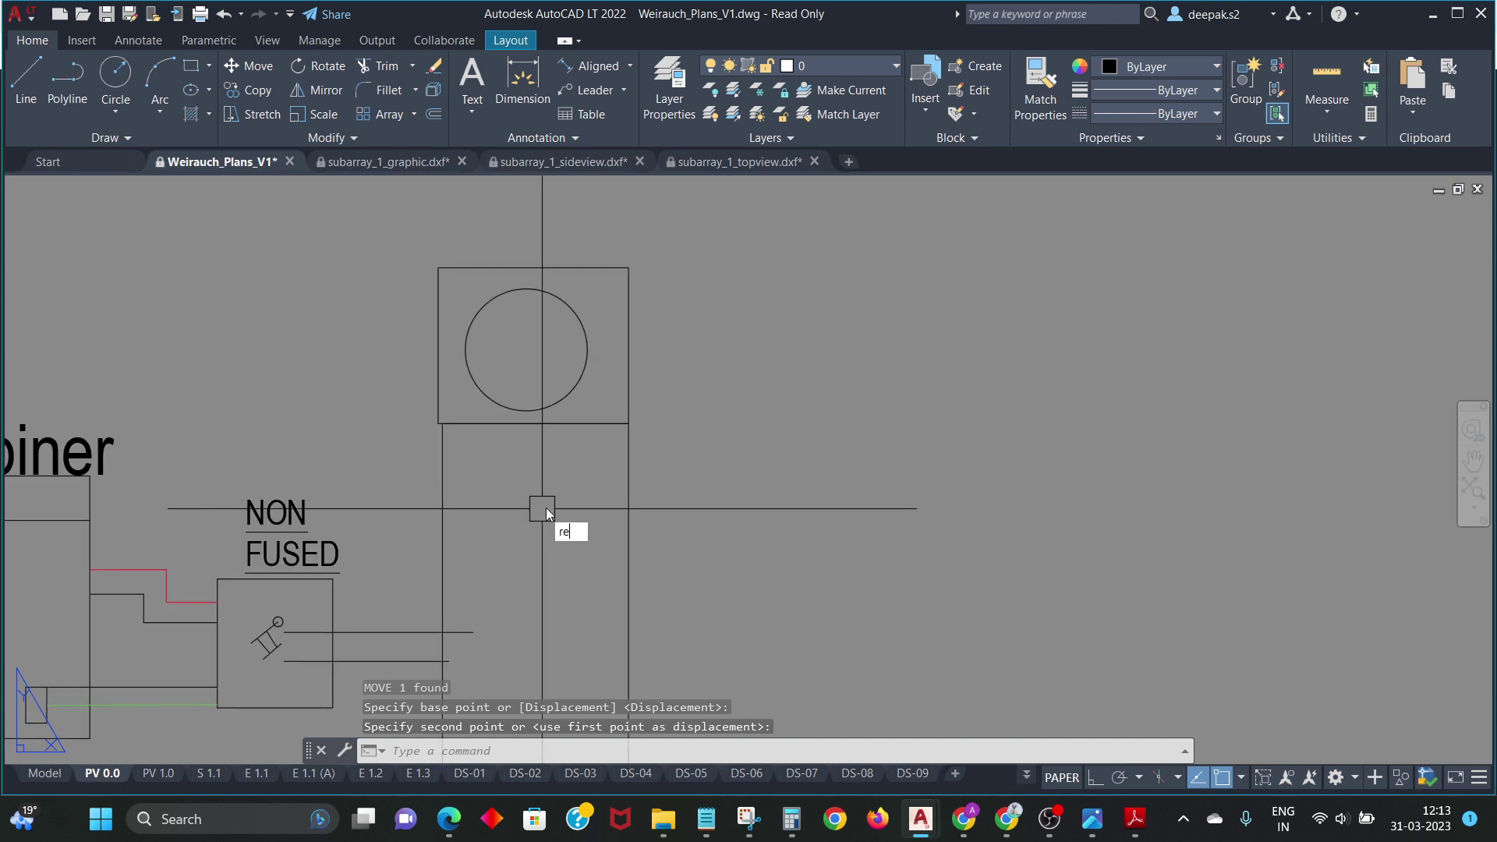
- Draw a small rectangle below the meter circle
key("c")
key("Return")
scroll(542, 508, "up", 2)
left_click(495, 429)
left_click(596, 461)
key("Return")
scroll(499, 500, "down", 3)
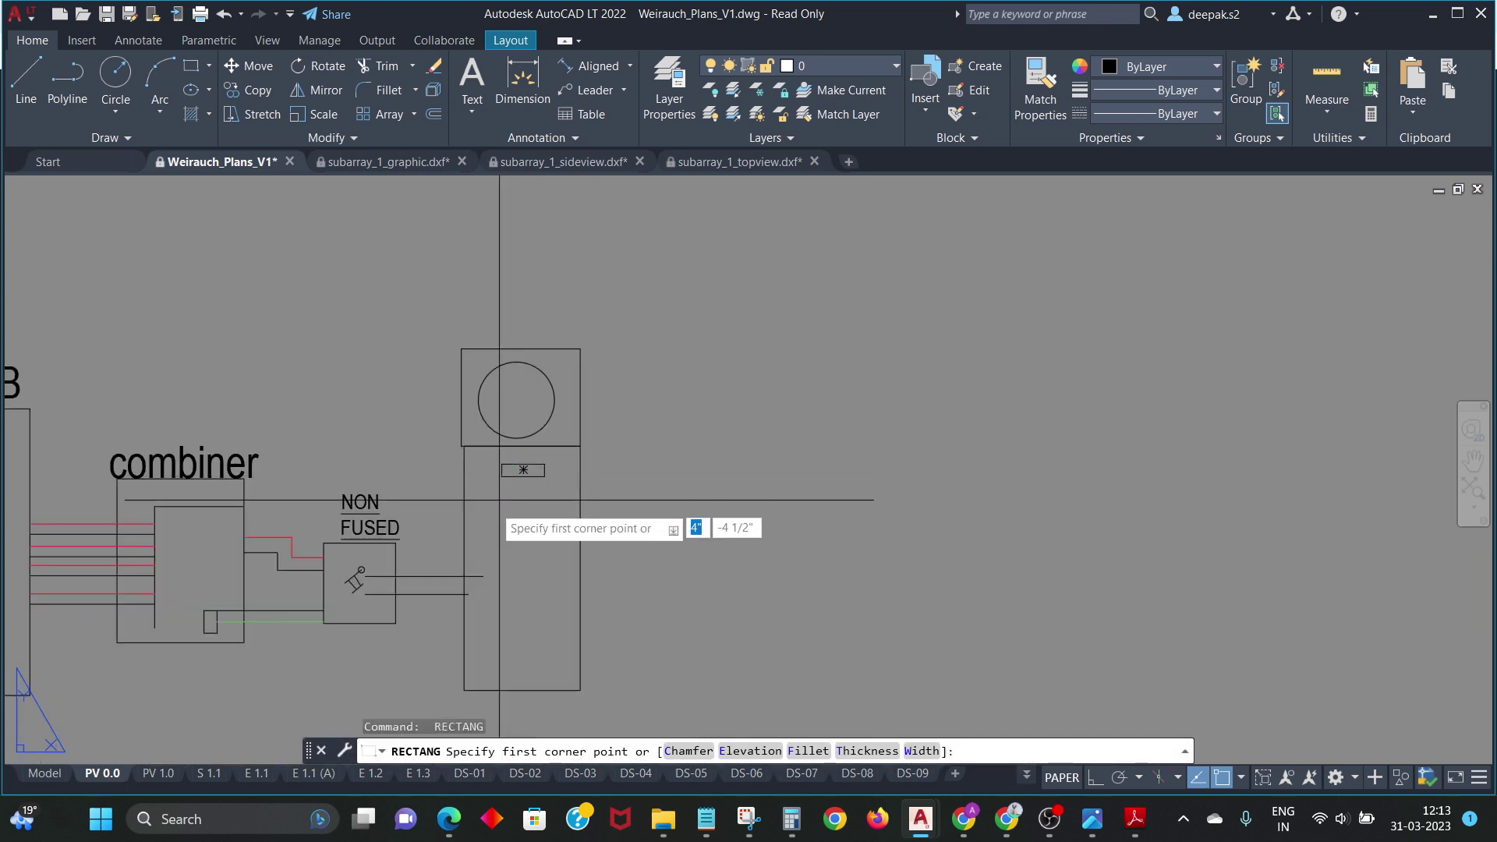
scroll(500, 500, "up", 3)
- Draw another small rectangle over the panel and cancel the repeated rectangle
left_click(590, 464)
scroll(561, 546, "up", 1)
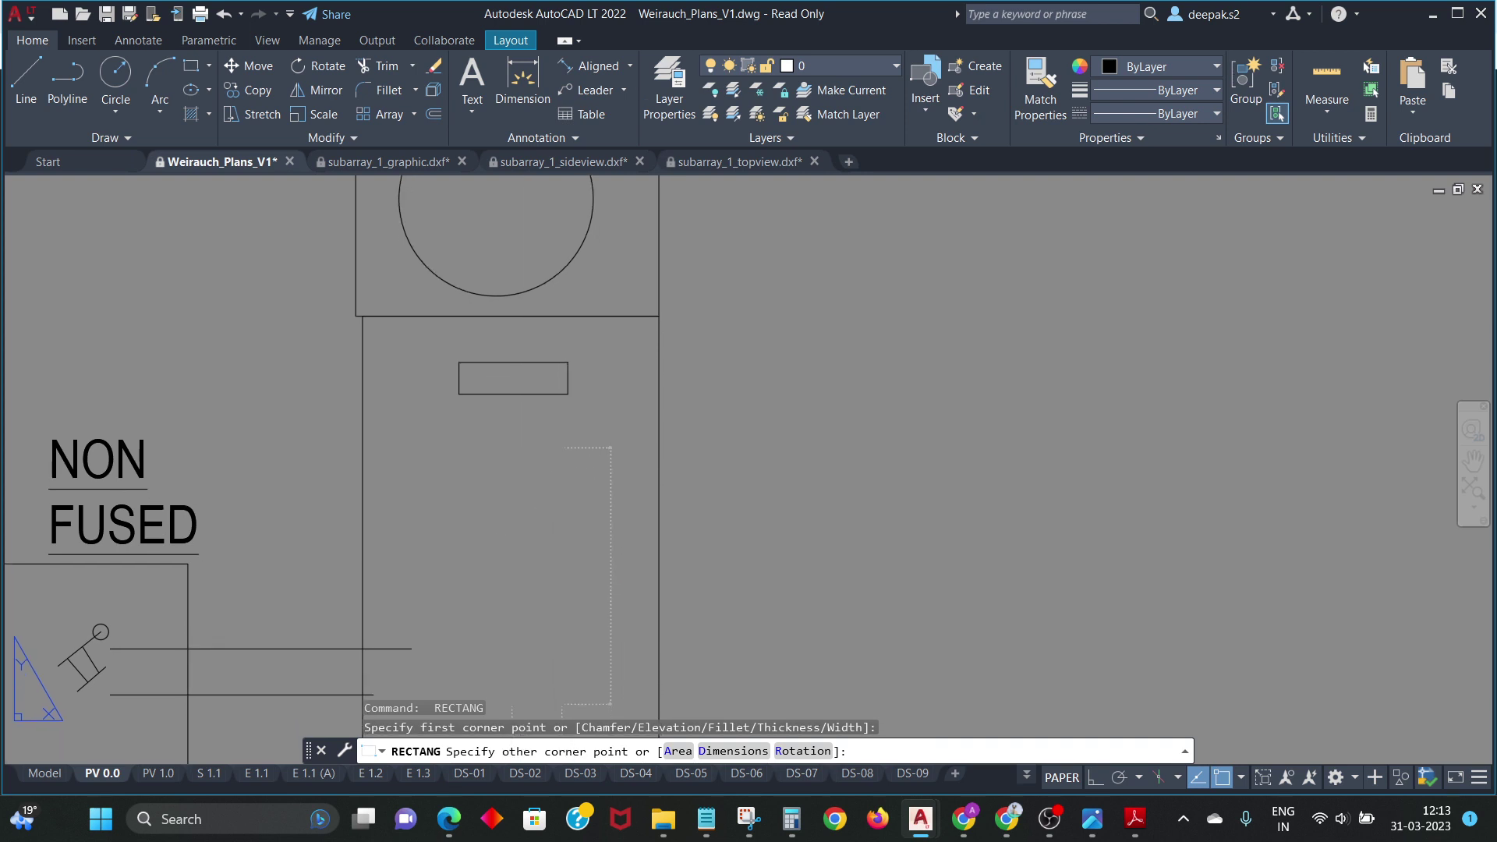
scroll(563, 705, "down", 2)
middle_click_drag(563, 704, 535, 451)
left_click(533, 491)
key("Return")
scroll(534, 491, "down", 2)
scroll(499, 289, "down", 2)
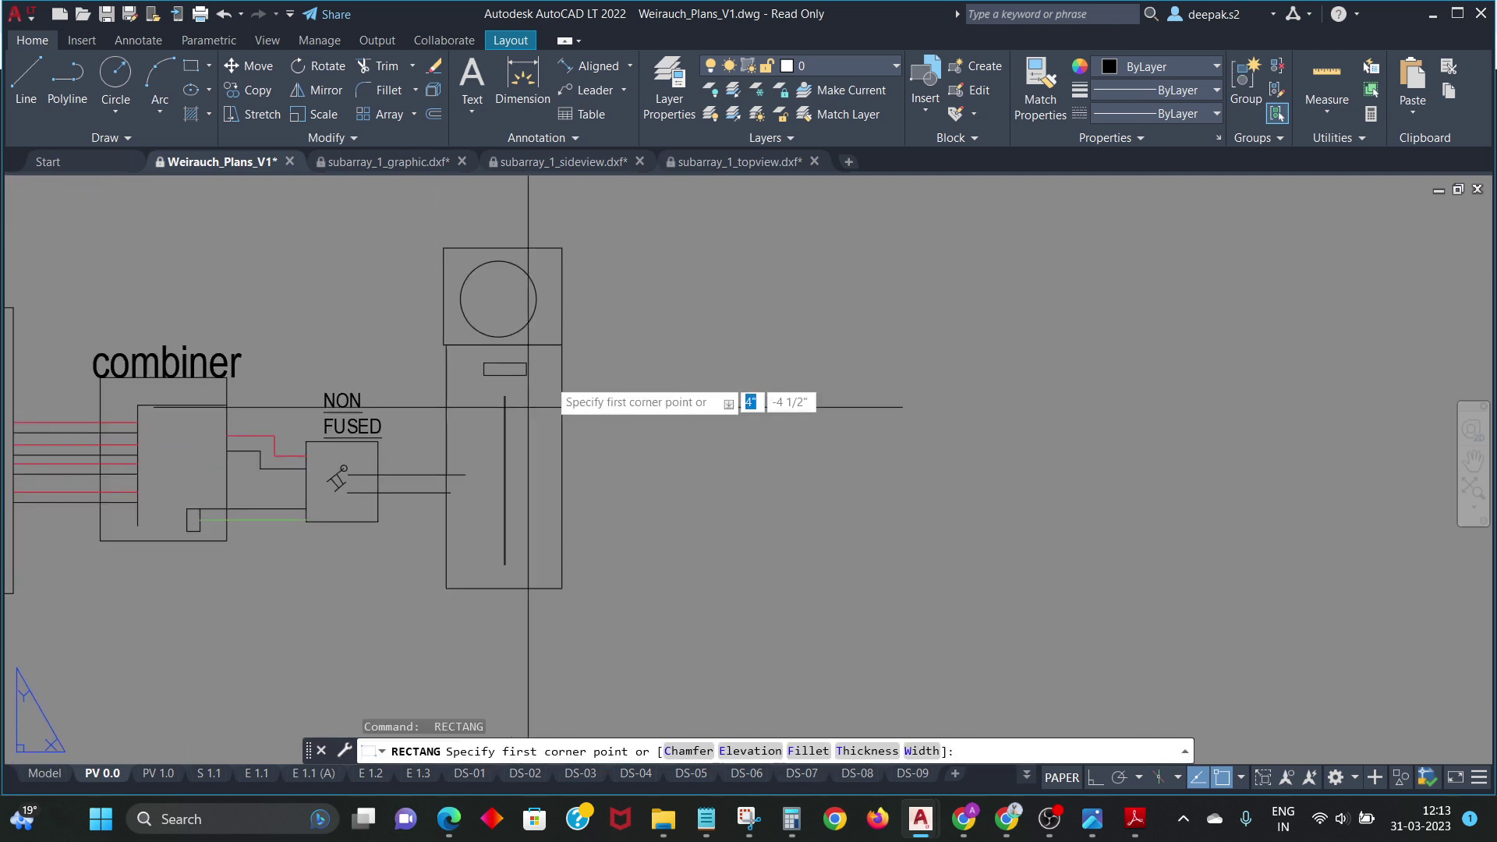
key("Escape")
- Window-select the meter circle, then clear the selection
left_click(598, 234)
left_click(488, 300)
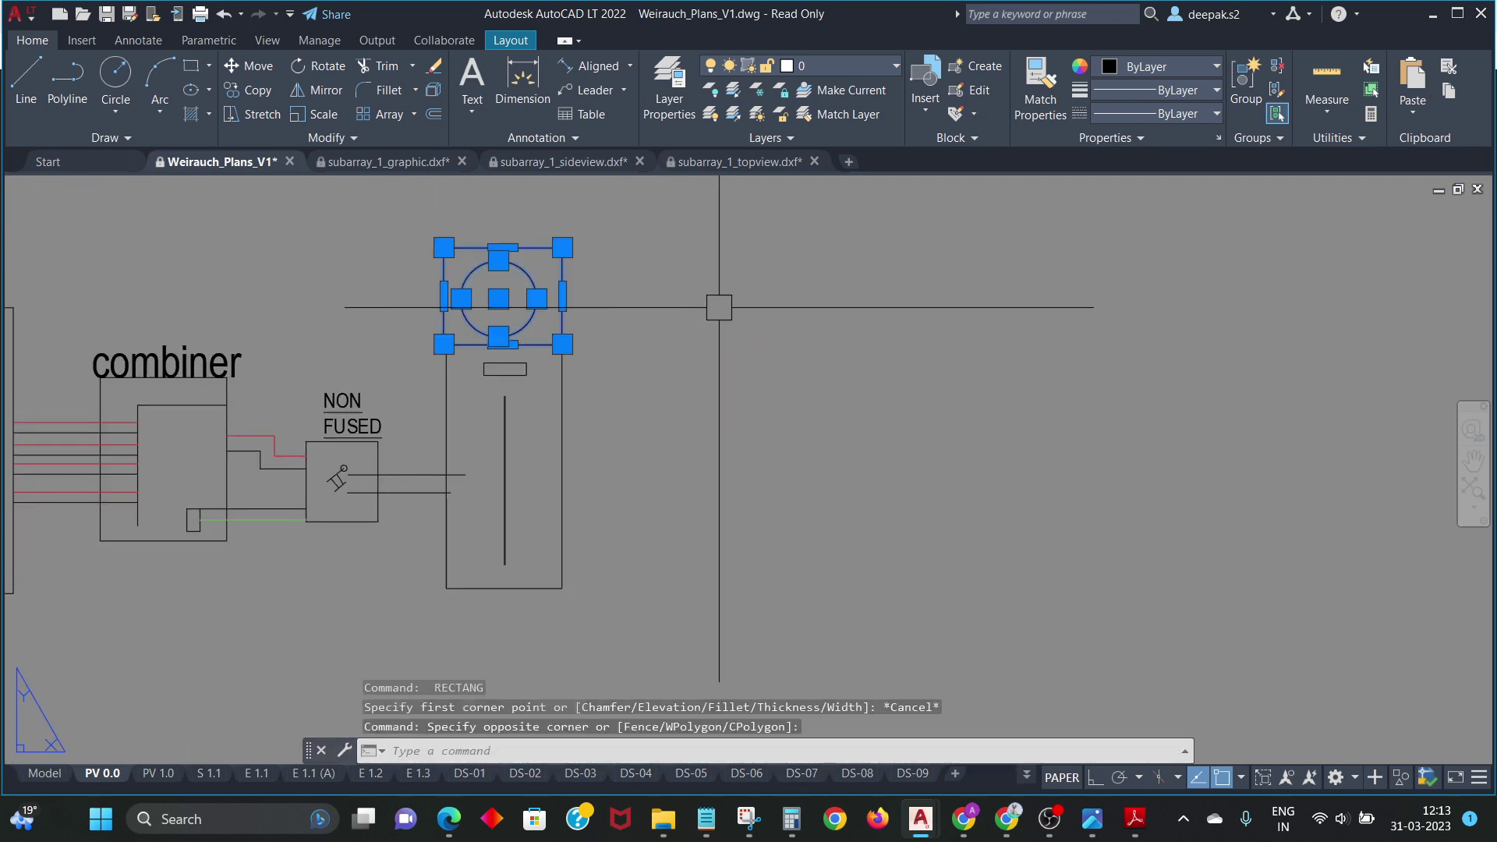
middle_click_drag(712, 307, 651, 406)
scroll(605, 425, "down", 2)
key("Escape")
scroll(498, 514, "up", 4)
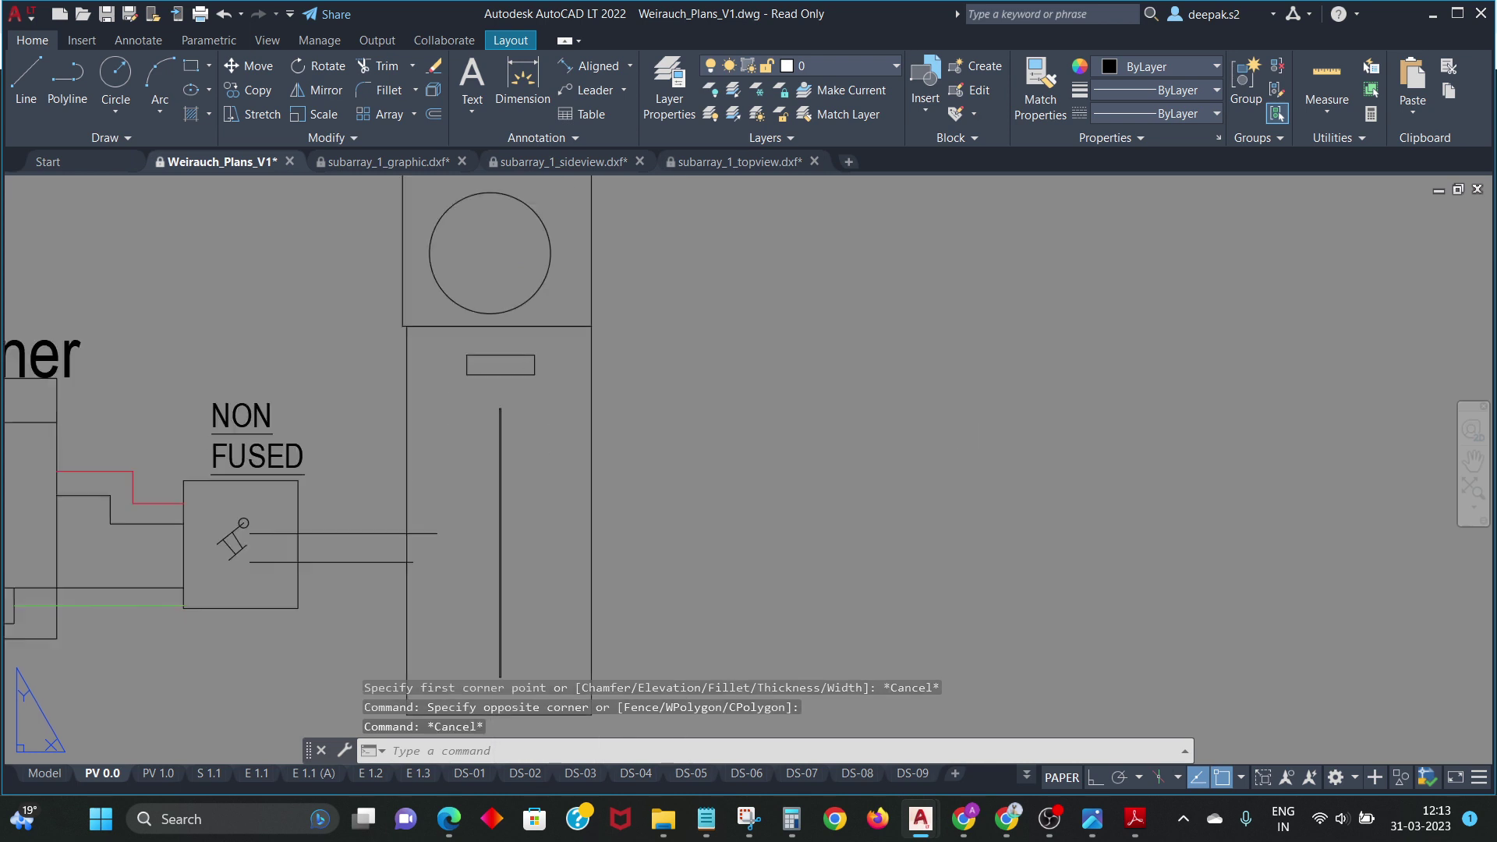
key("l")
key("Return")
- Draw three short slanted branch lines across the busbar
left_click(468, 438)
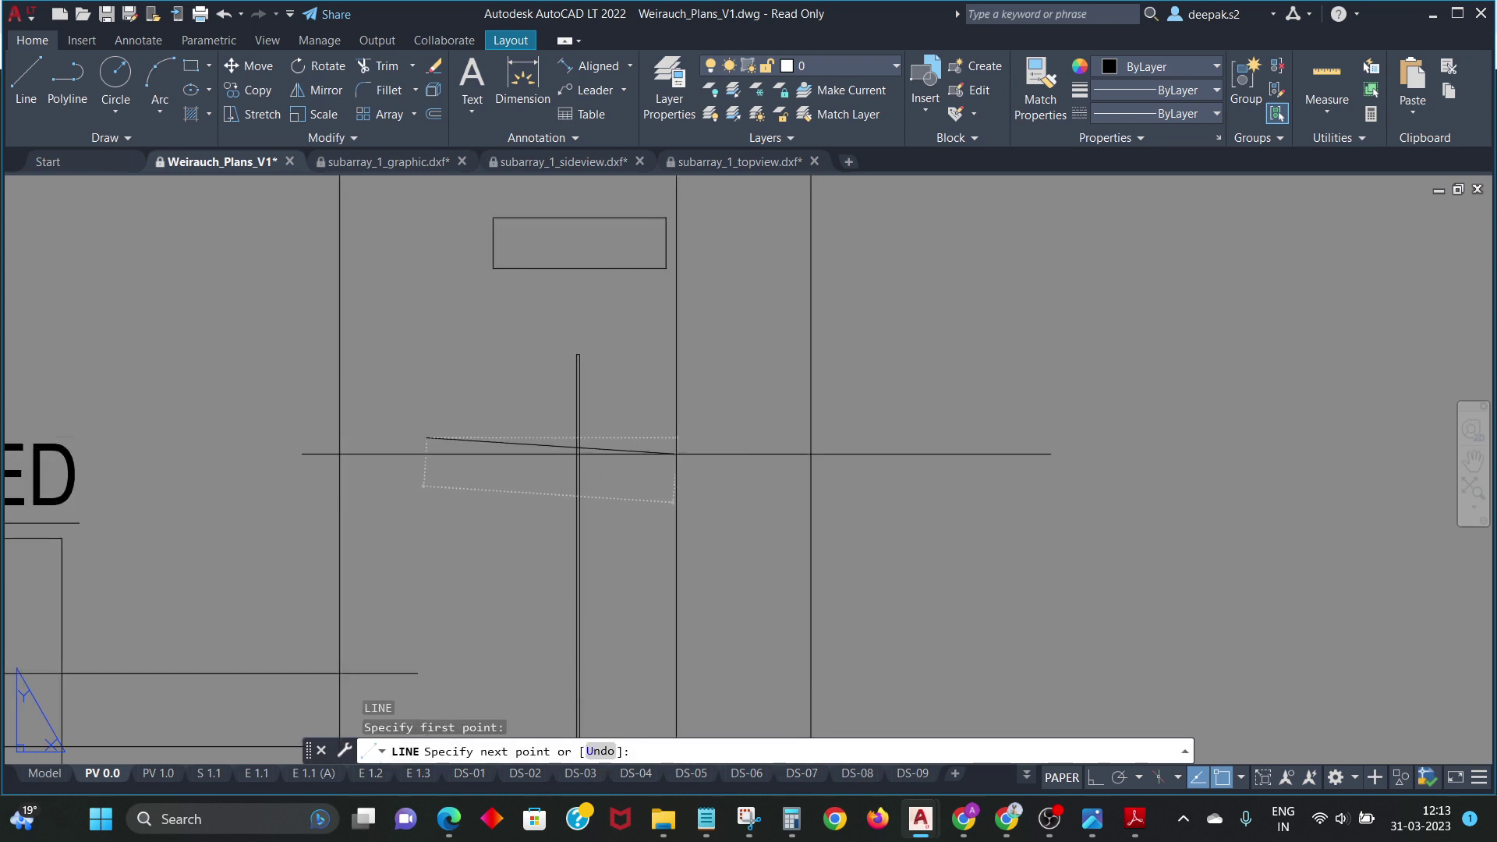
left_click(649, 455)
key("Return")
scroll(529, 485, "down", 3)
key("Return")
left_click(490, 563)
left_click(580, 567)
key("Return")
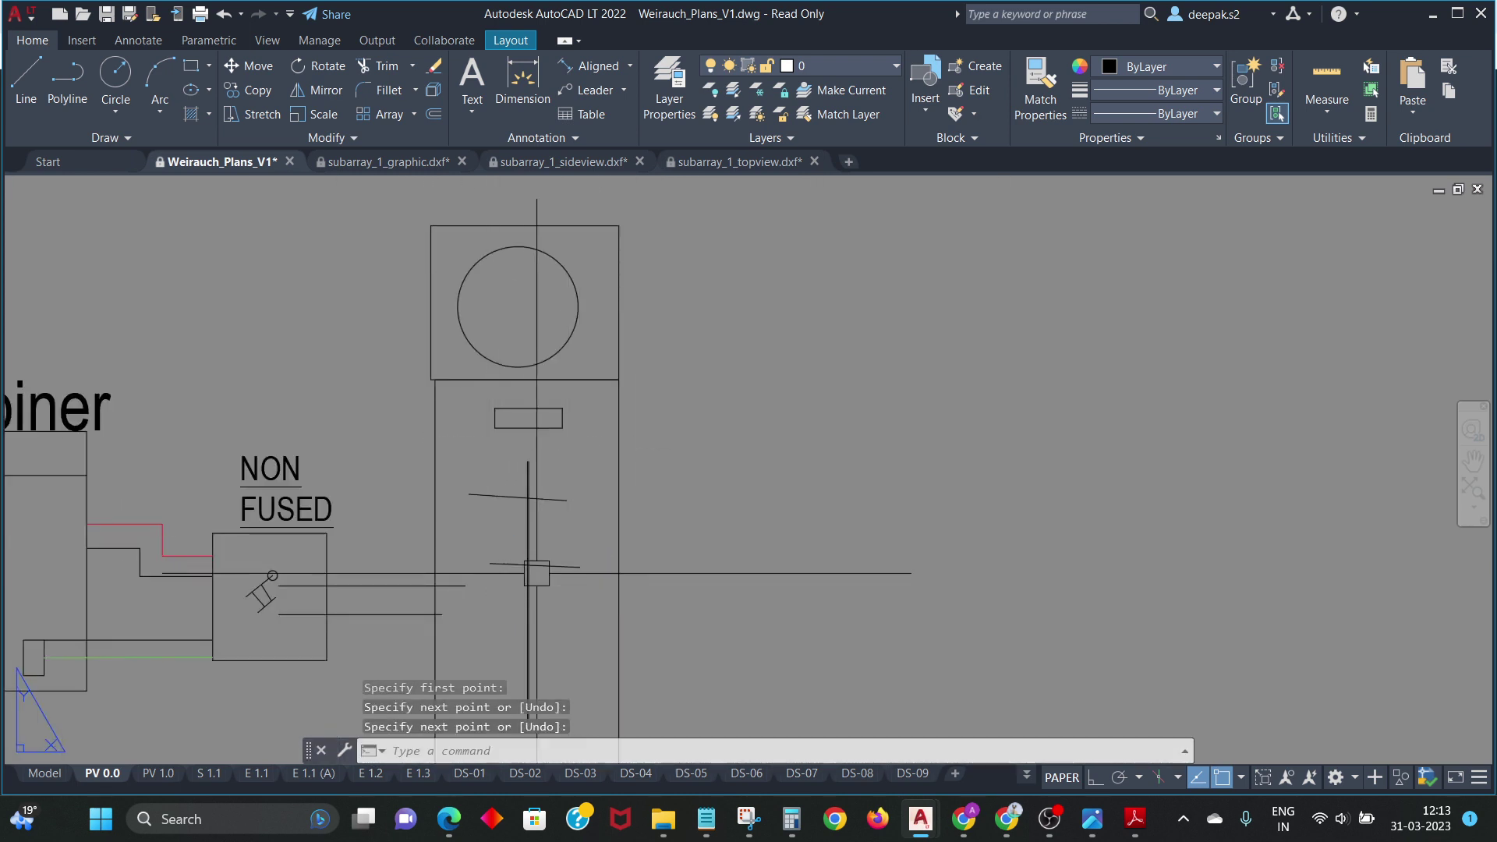
key("Return")
left_click(477, 633)
left_click(569, 643)
key("Return")
- Draw one more branch line higher on the busbar and clear the selection
middle_click_drag(525, 627, 591, 481)
key("Return")
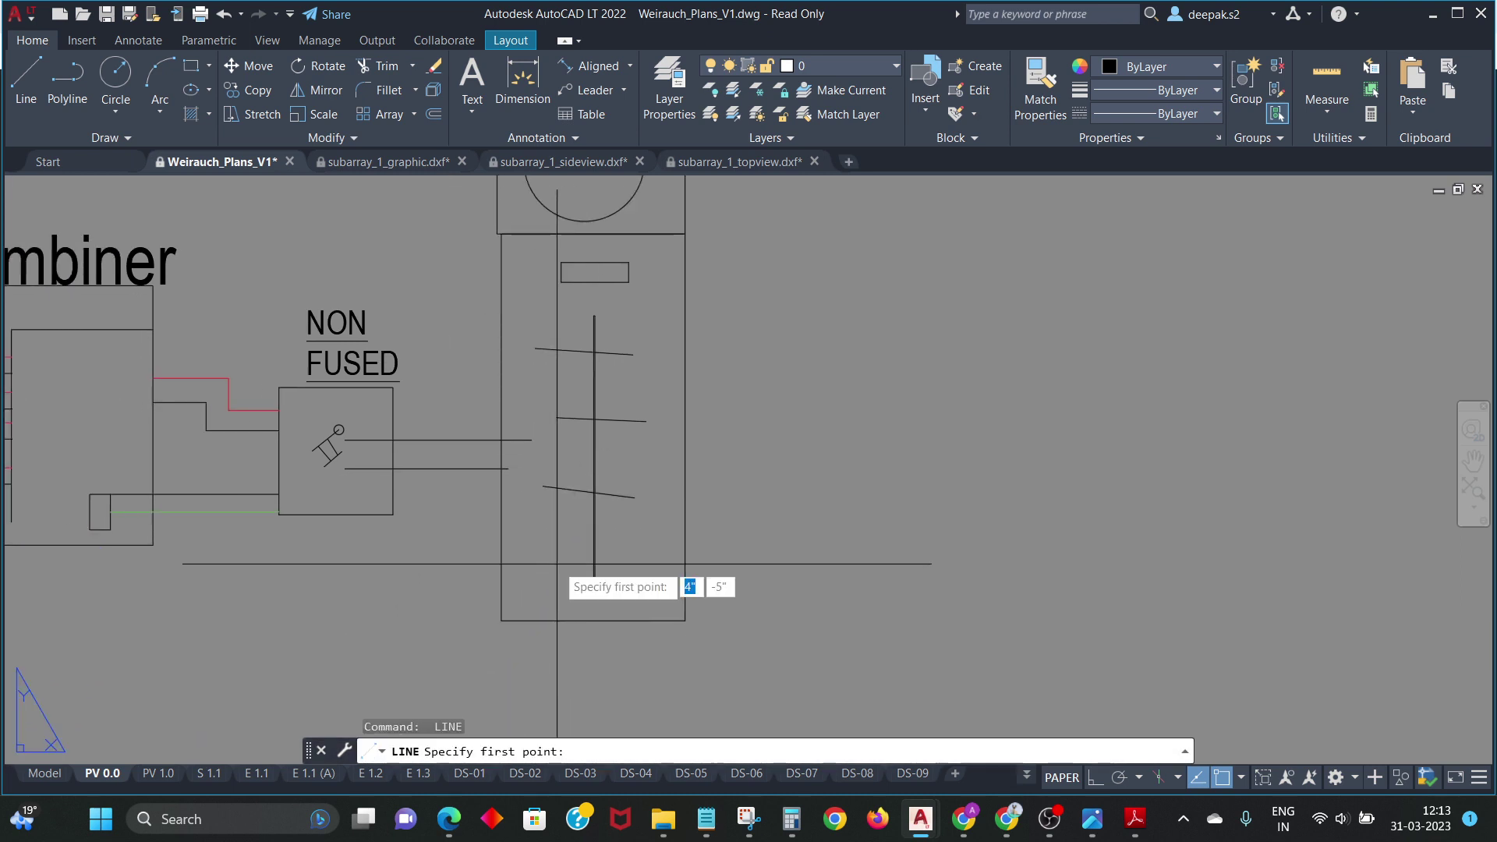
left_click(393, 440)
left_click(488, 438)
key("Return")
scroll(476, 364, "up", 3)
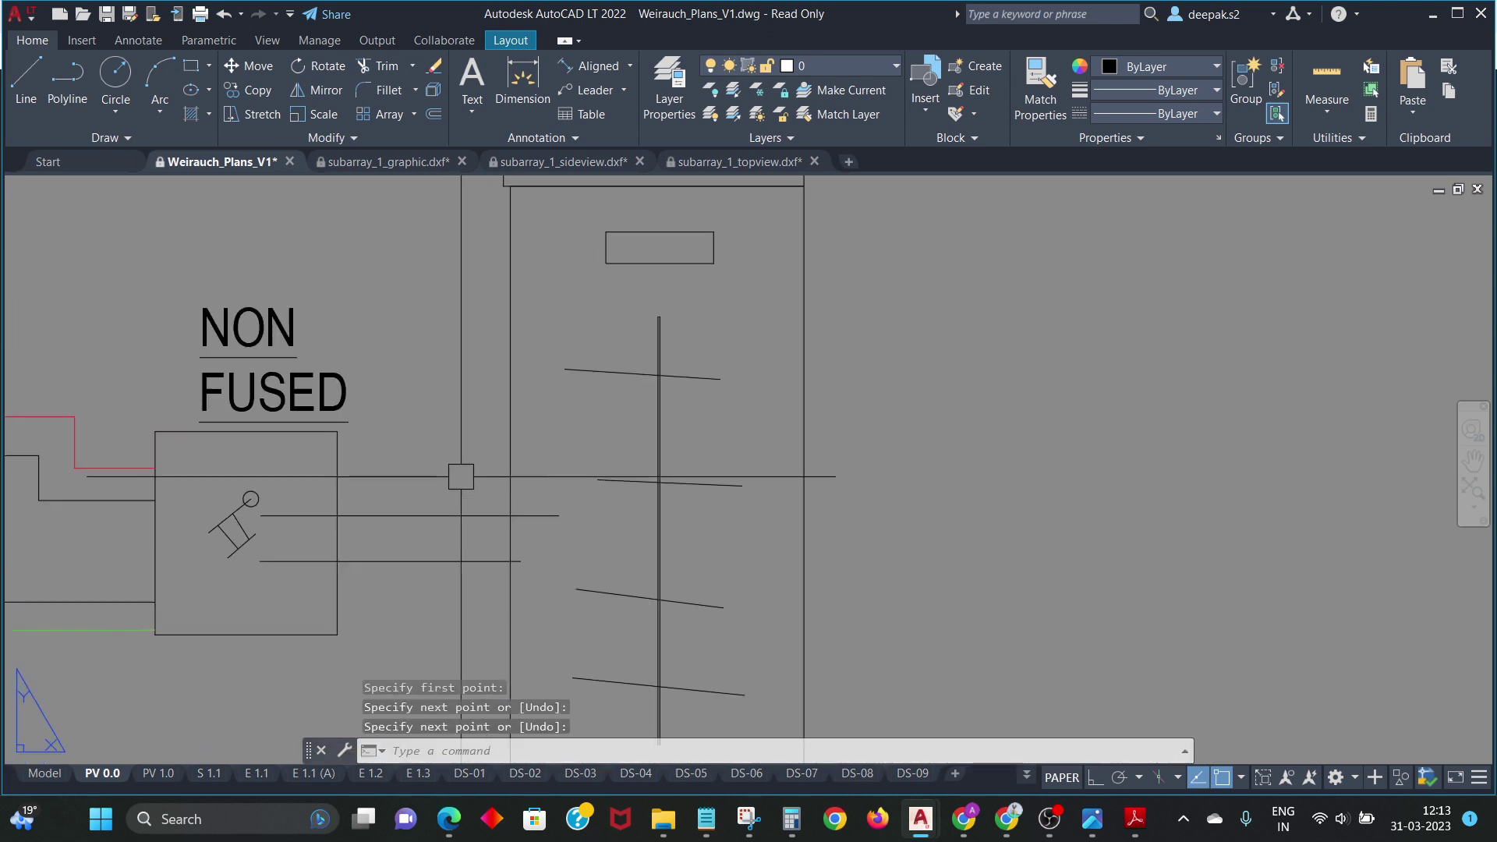
scroll(476, 365, "up", 2)
scroll(533, 516, "down", 2)
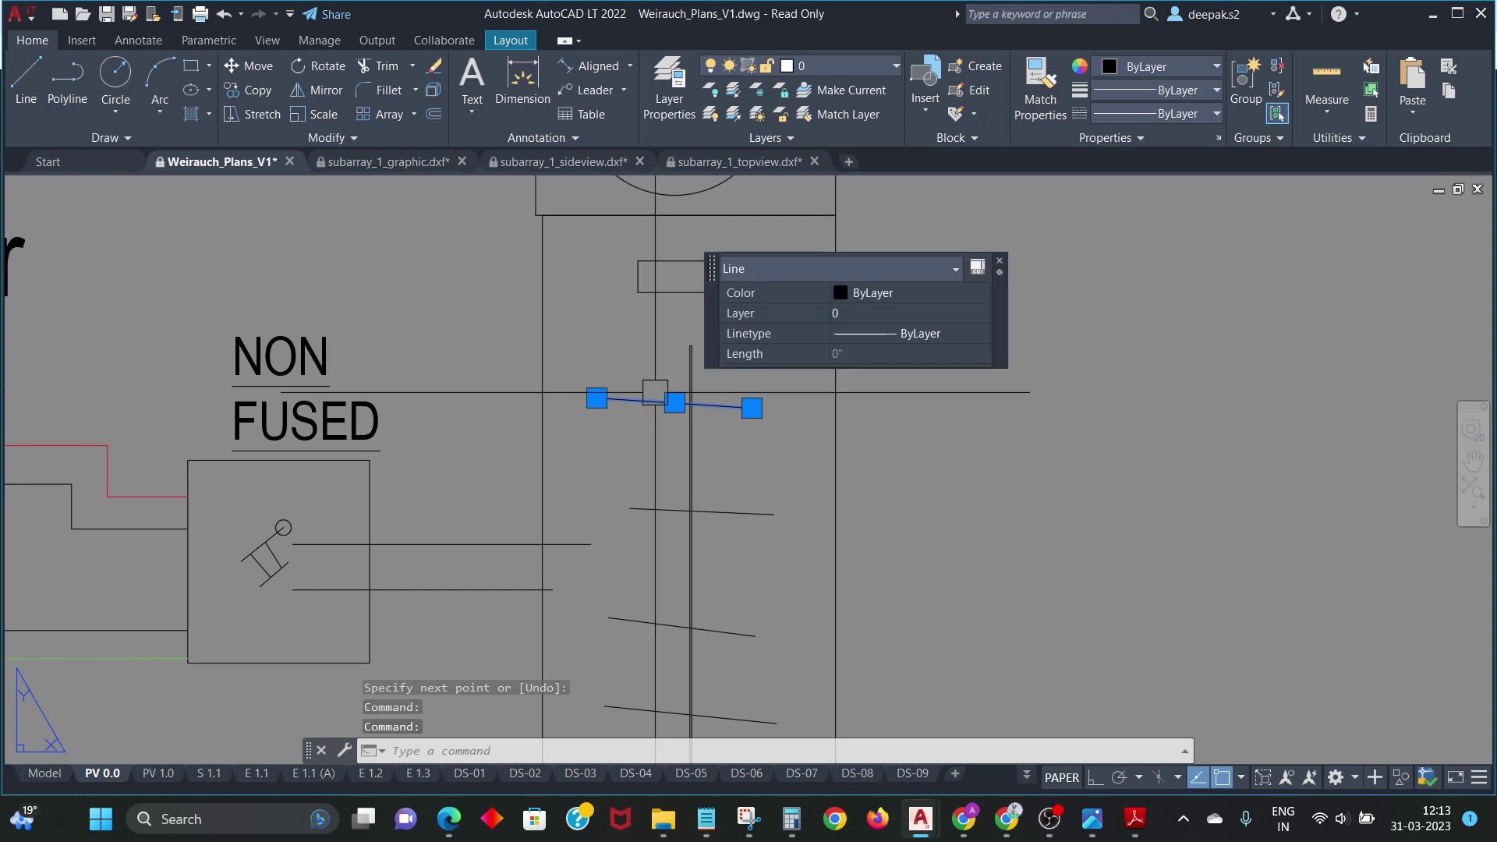
key("Escape")
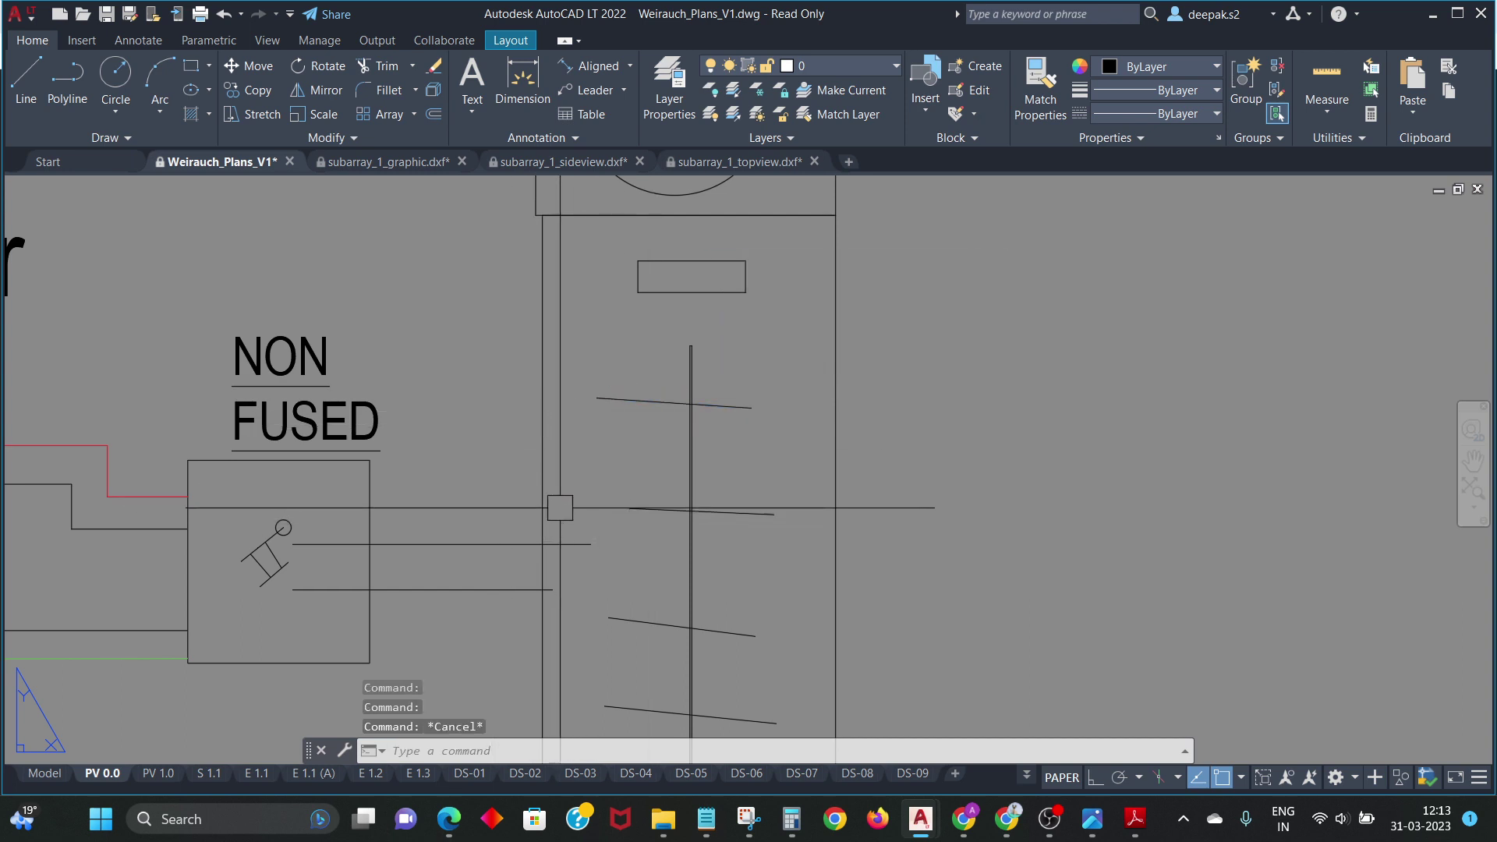
- Try a wire from the disconnect output with snap toggled, then cancel it
key("l")
key("Return")
left_click(489, 397)
scroll(596, 397, "up", 2)
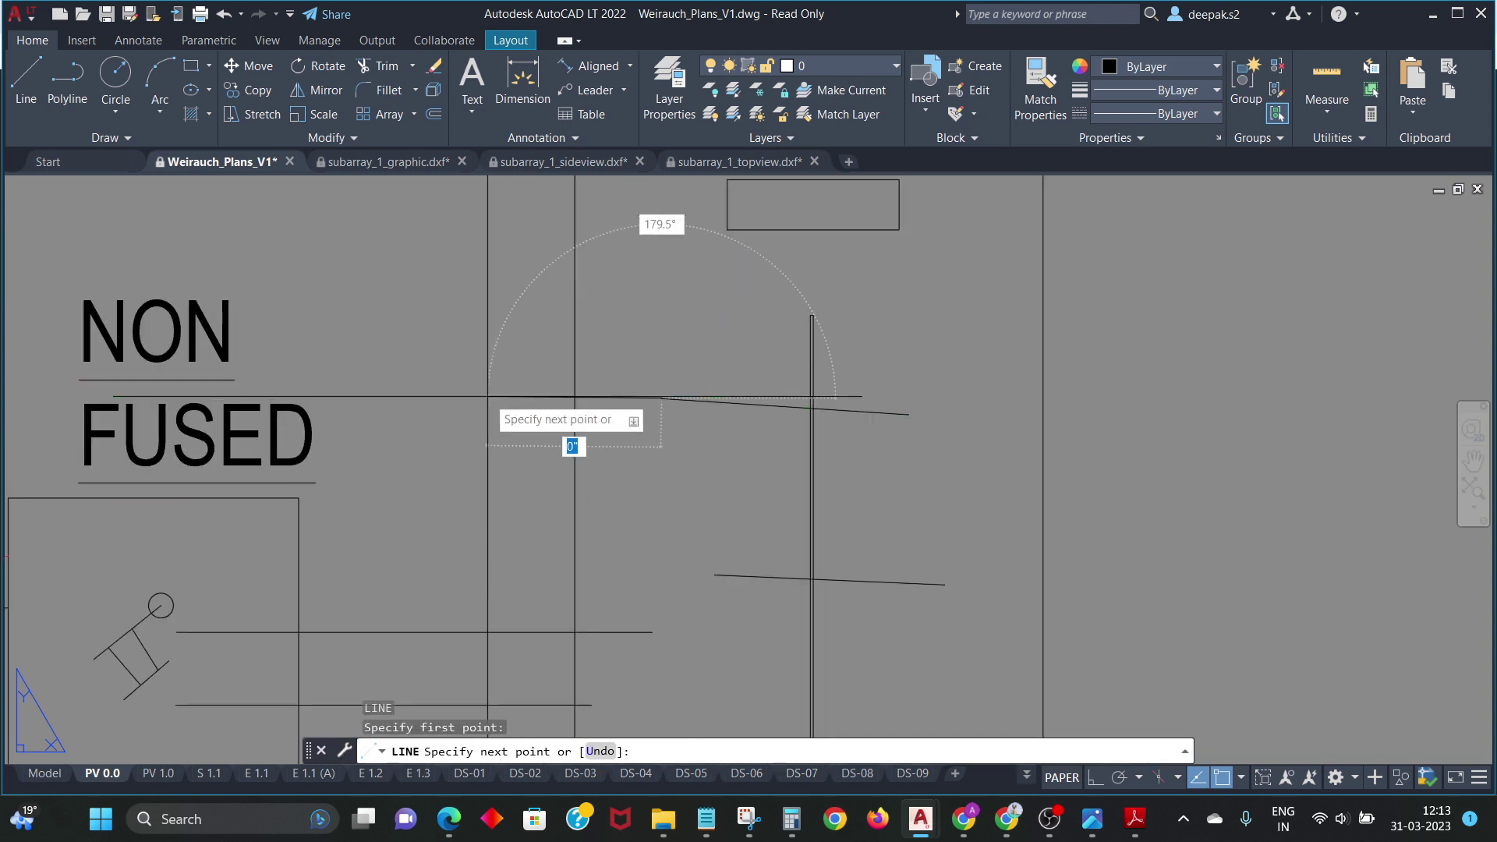
key("F9")
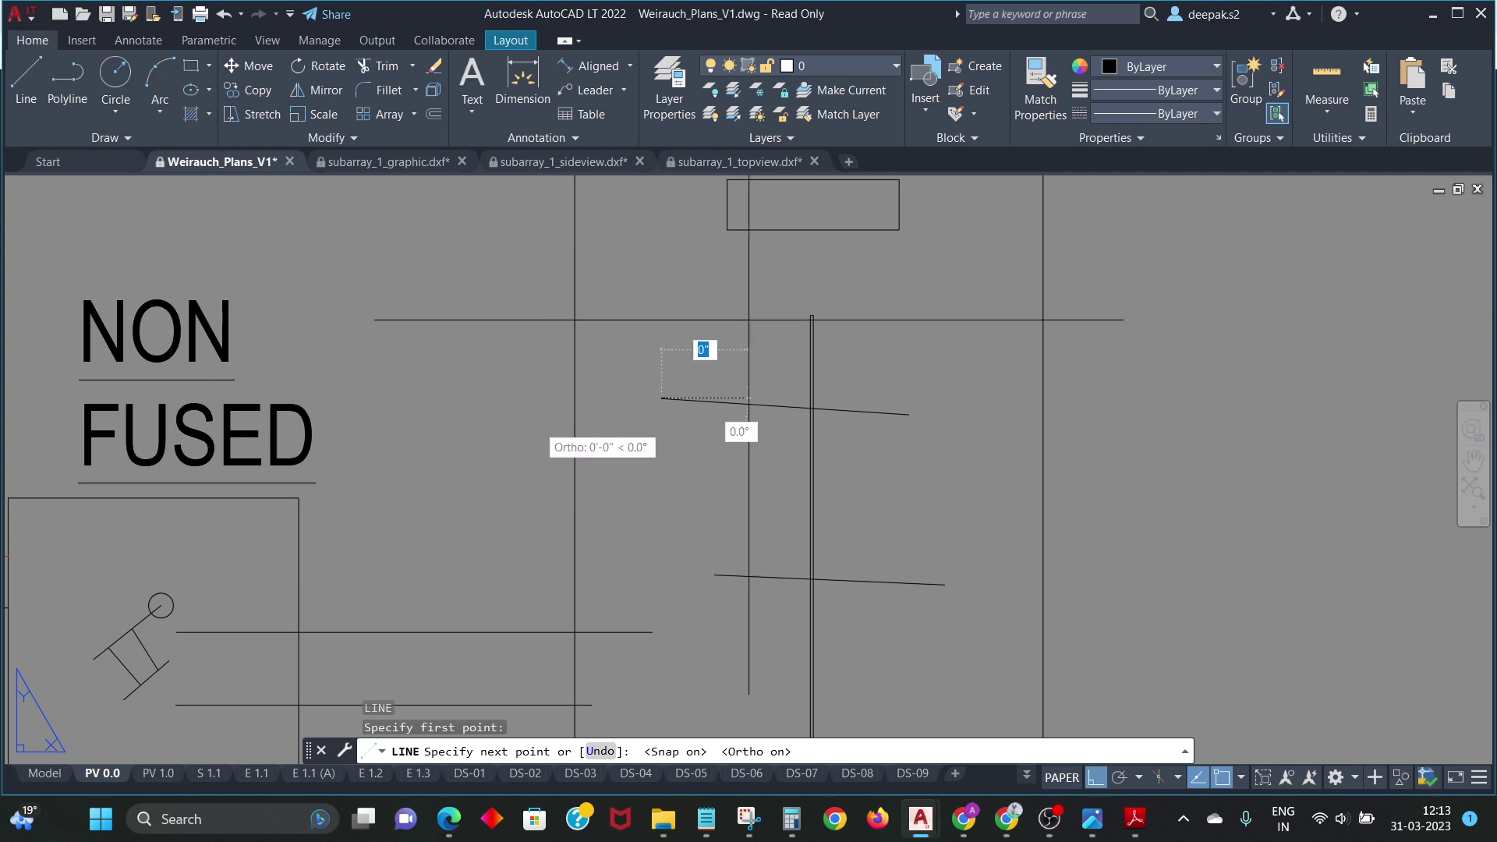
key("Escape")
scroll(568, 437, "down", 6)
key("F9")
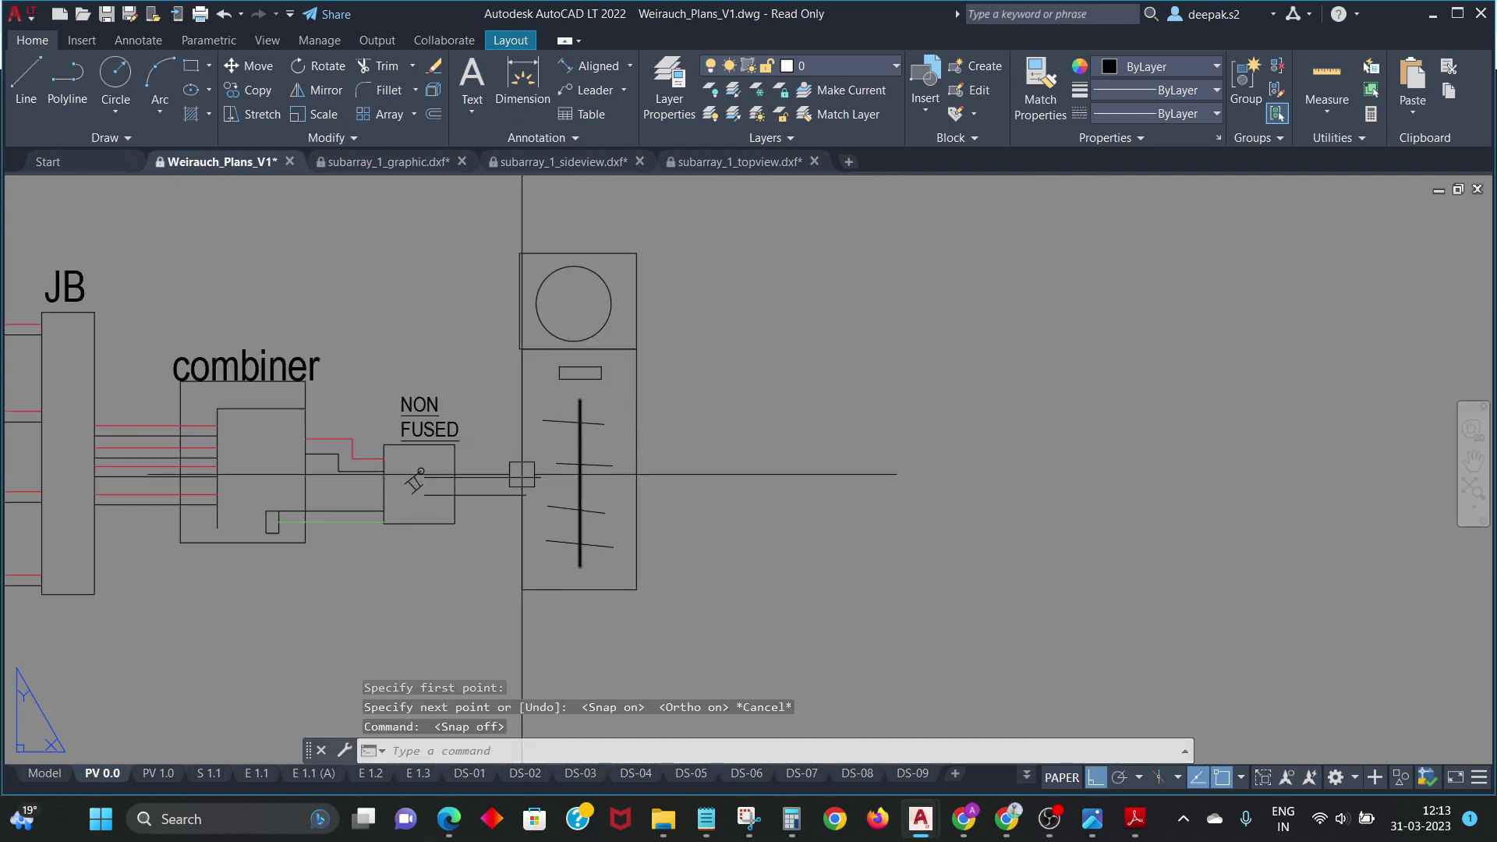
scroll(518, 461, "up", 4)
key("Escape")
- Route two orthogonal wires from the disconnect's outputs to the top and lower busbar branches
key("Return")
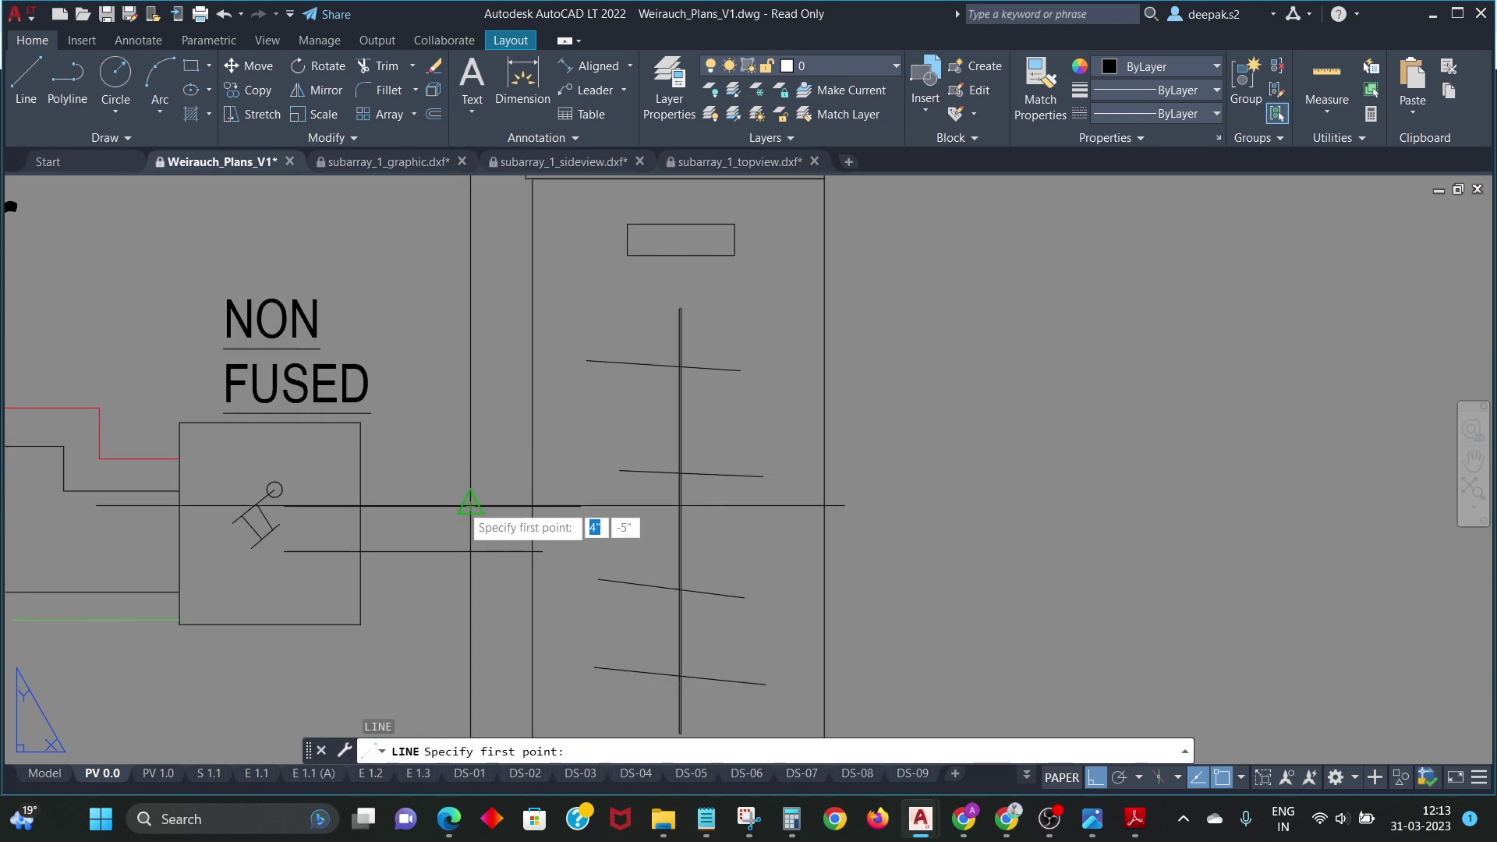
left_click(471, 505)
left_click(474, 369)
left_click(586, 359)
key("Escape")
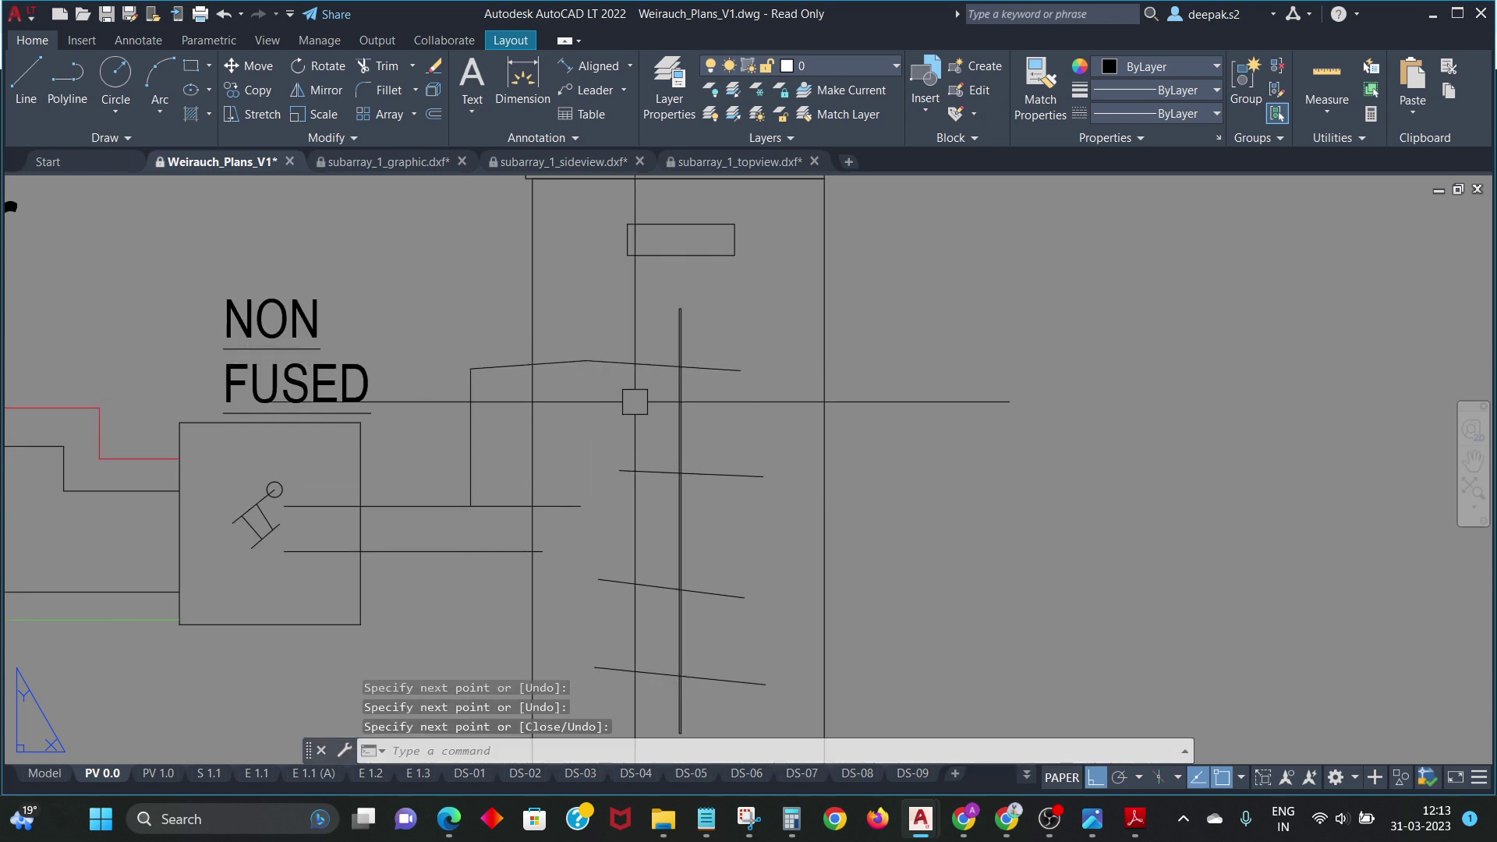
key("Return")
left_click(595, 434)
scroll(575, 434, "up", 2)
left_click(494, 381)
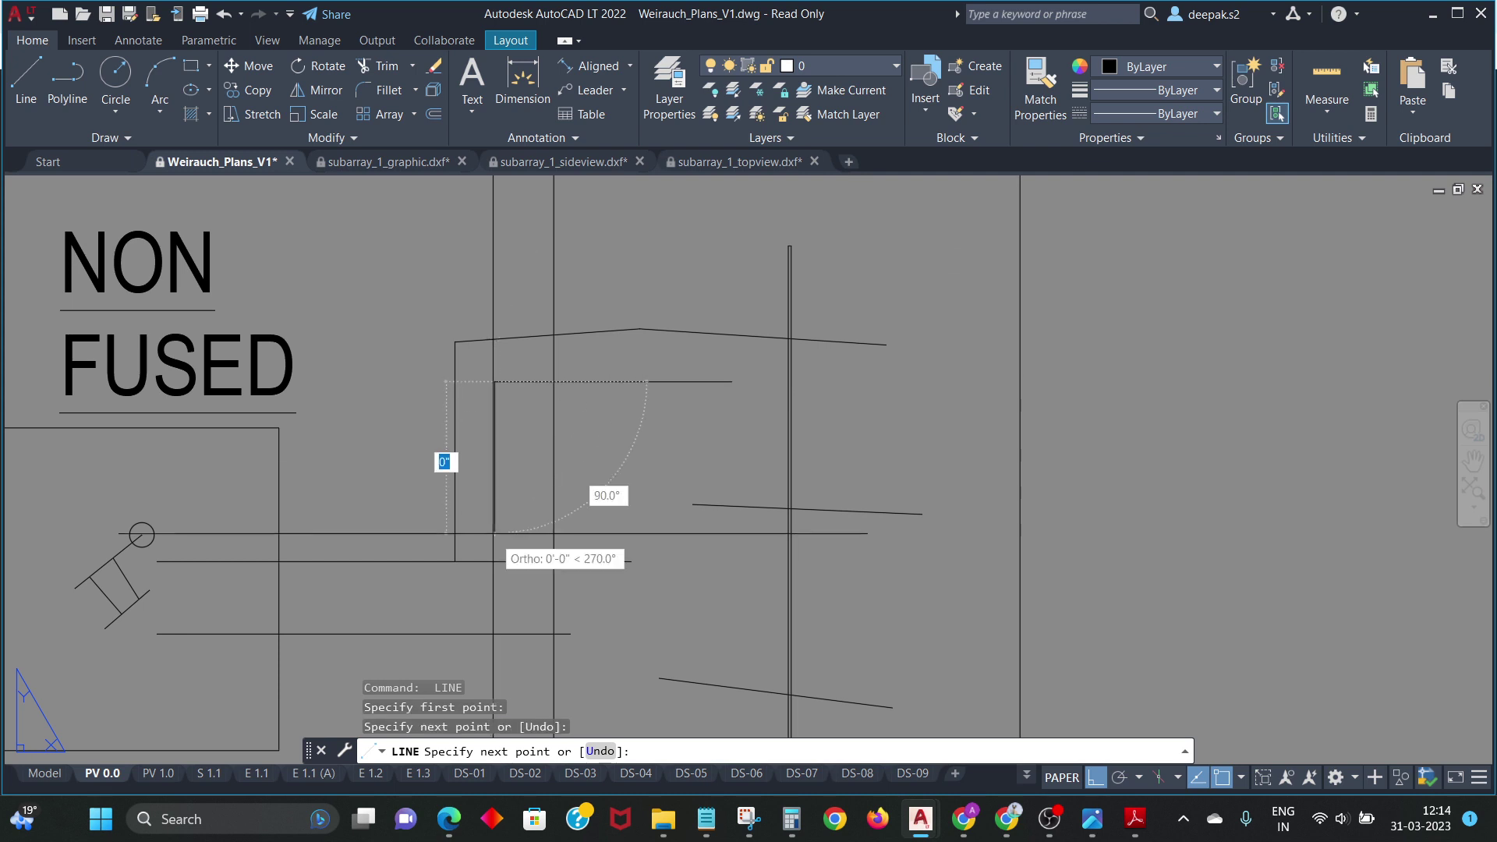
left_click(494, 633)
key("Return")
type("tr")
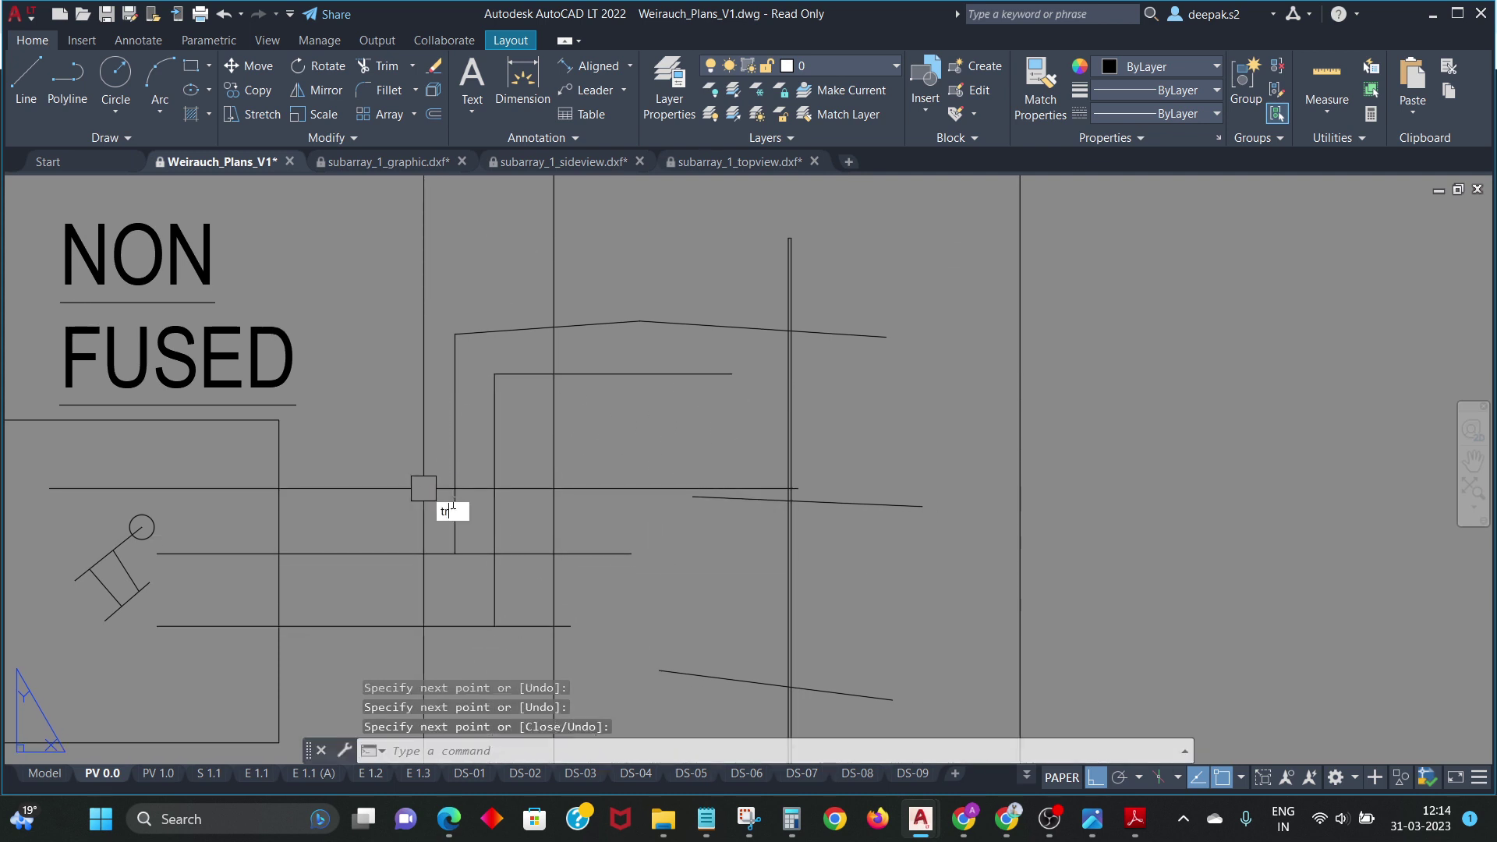
- Attempt to trim the excess wire ends, then cancel the trim
key("Return")
scroll(483, 562, "up", 3)
scroll(512, 625, "down", 4)
scroll(546, 566, "up", 2)
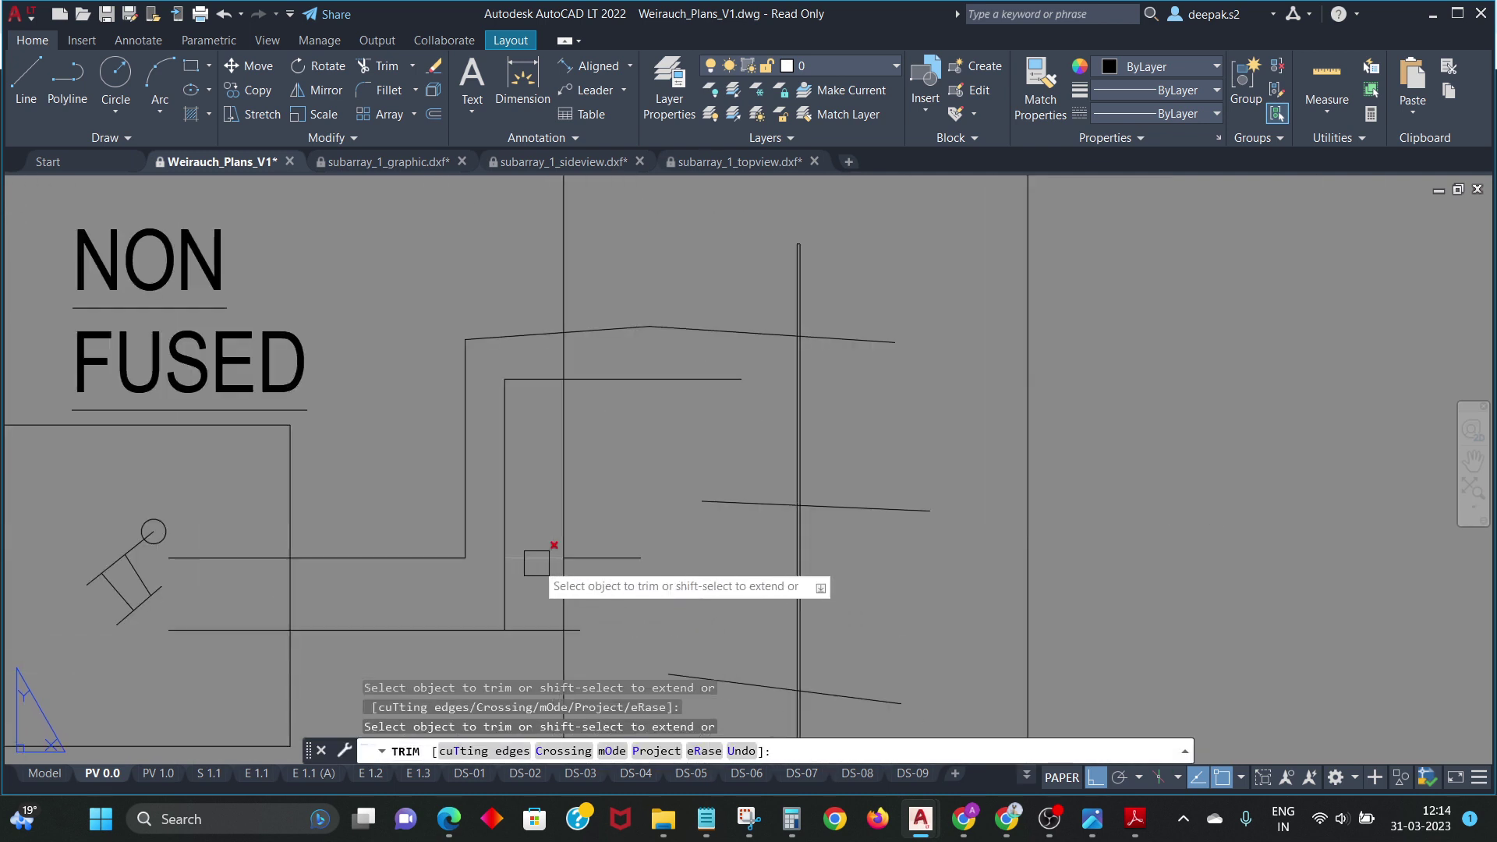
key("Escape")
scroll(537, 562, "down", 4)
scroll(368, 530, "up", 3)
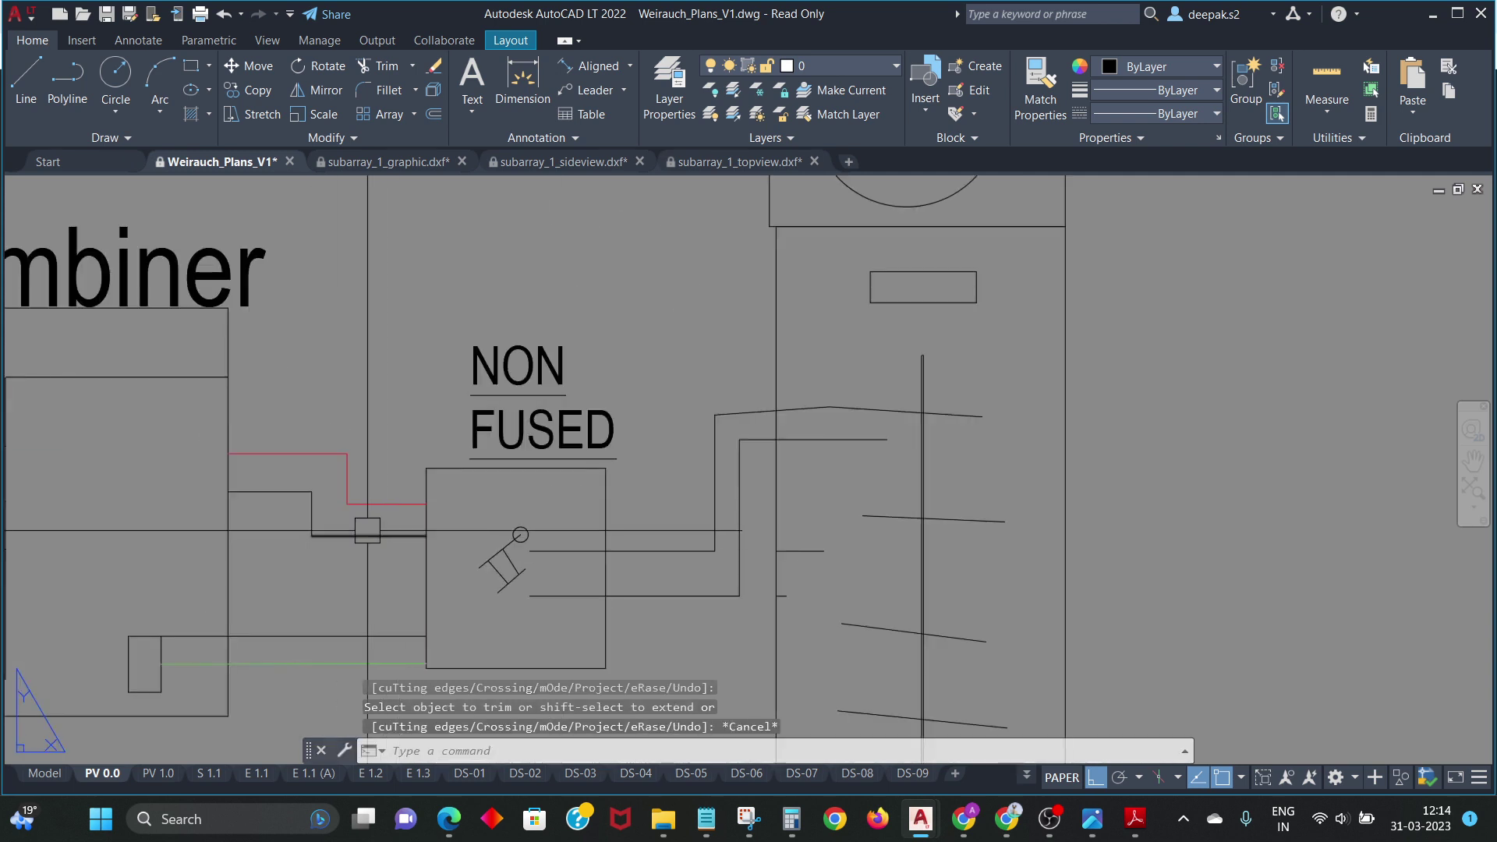
scroll(559, 465, "down", 4)
scroll(626, 469, "up", 4)
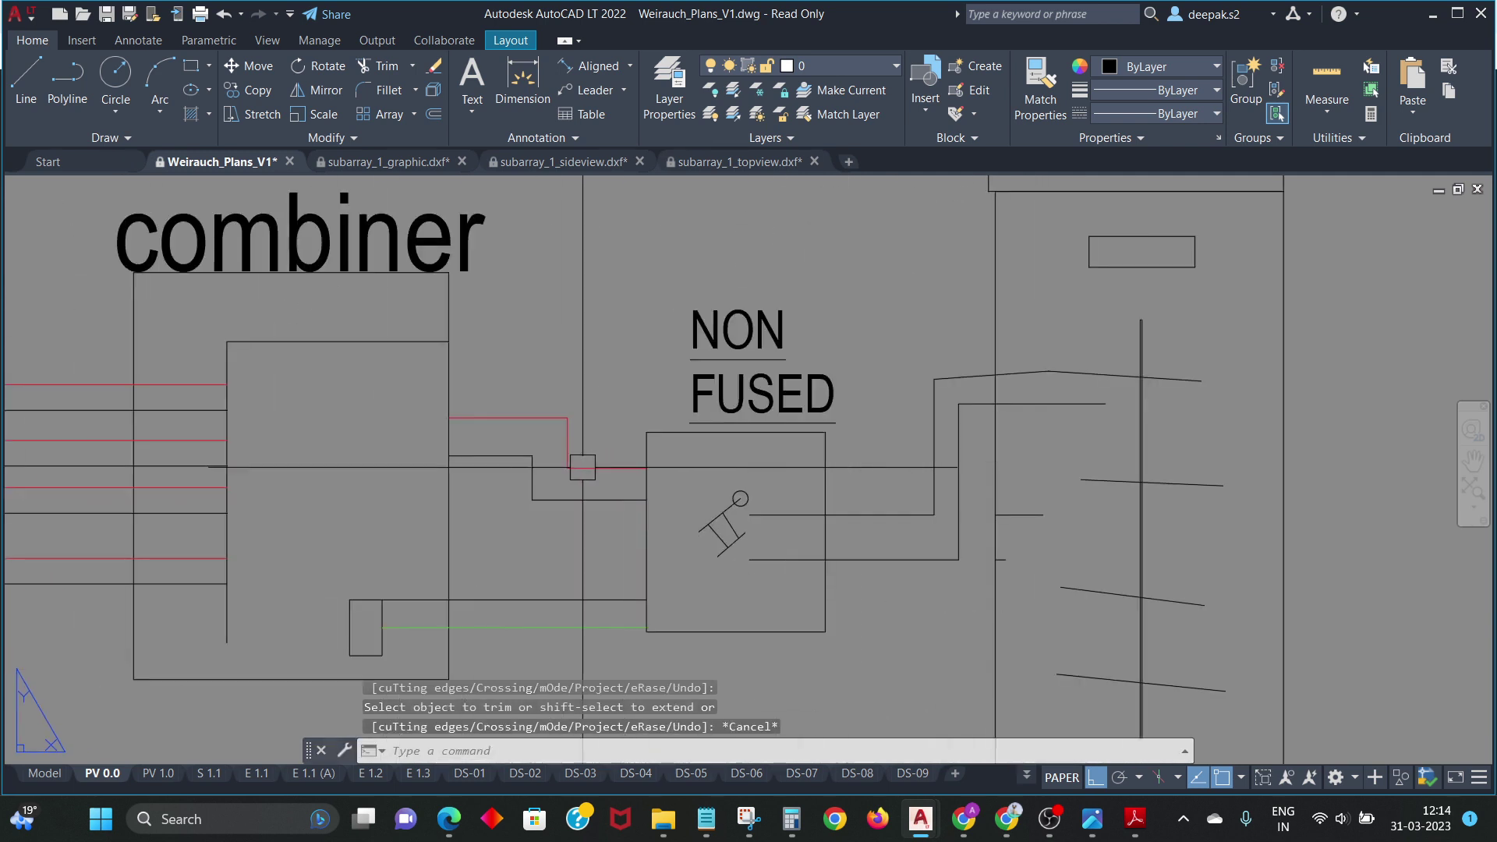
- Draw a vertical line beside the disconnect, extending below the wires
type("l")
key("Return")
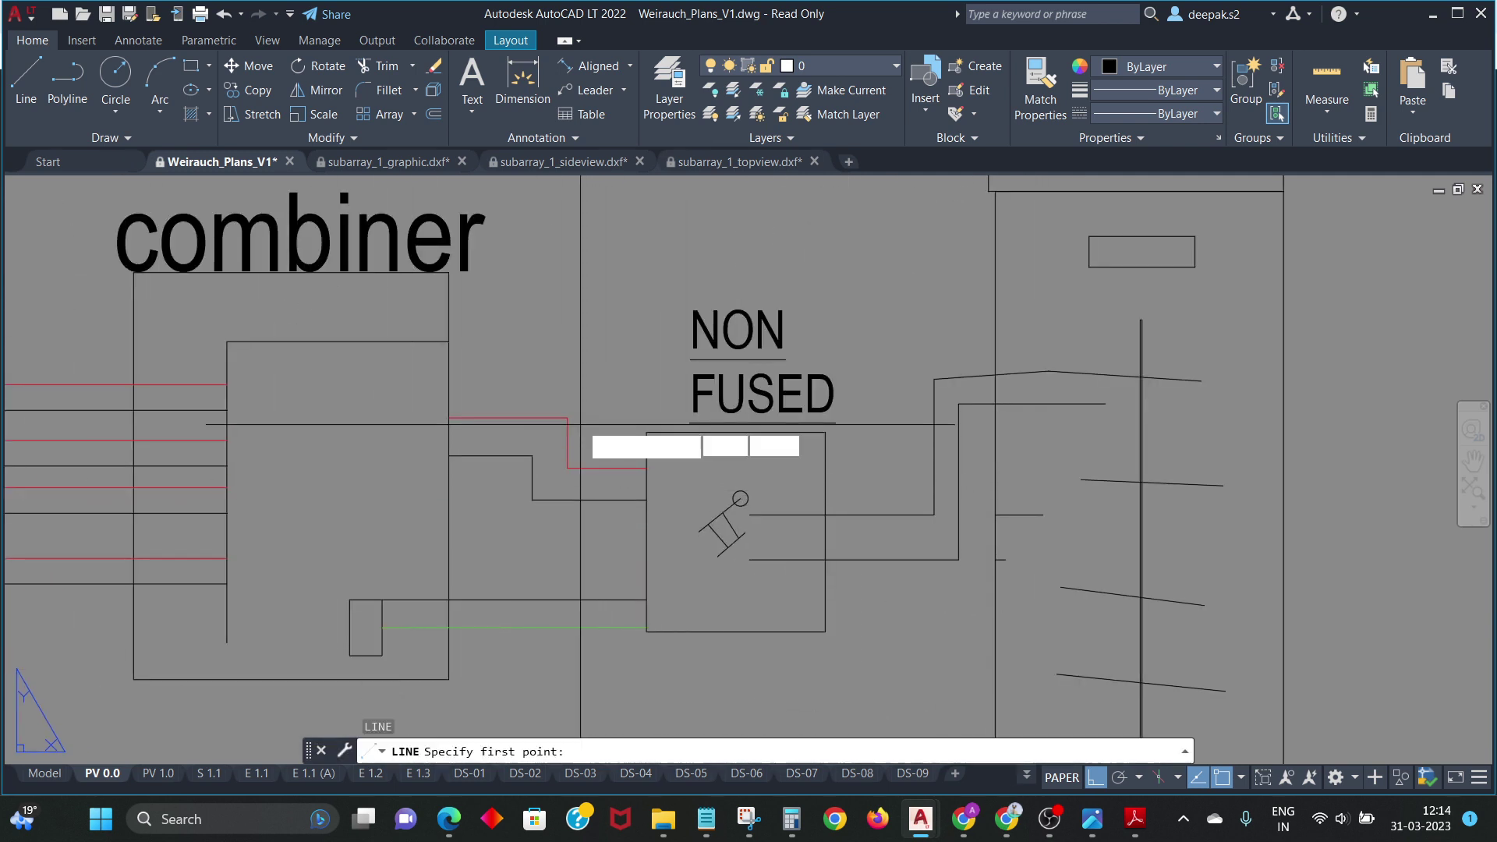
scroll(597, 468, "up", 4)
left_click(515, 418)
scroll(649, 622, "down", 2)
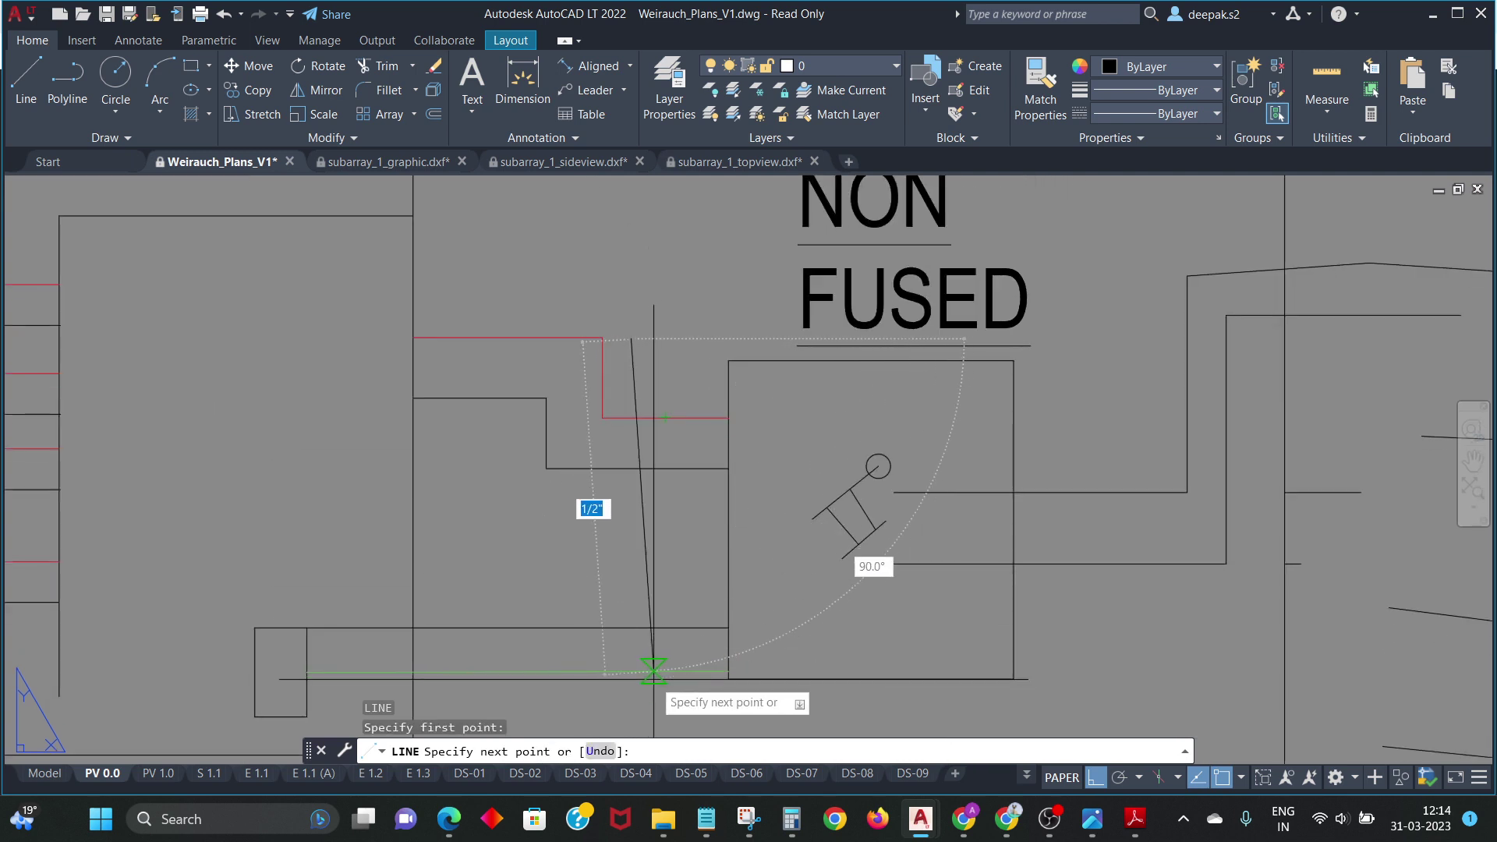
left_click(633, 692)
key("Escape")
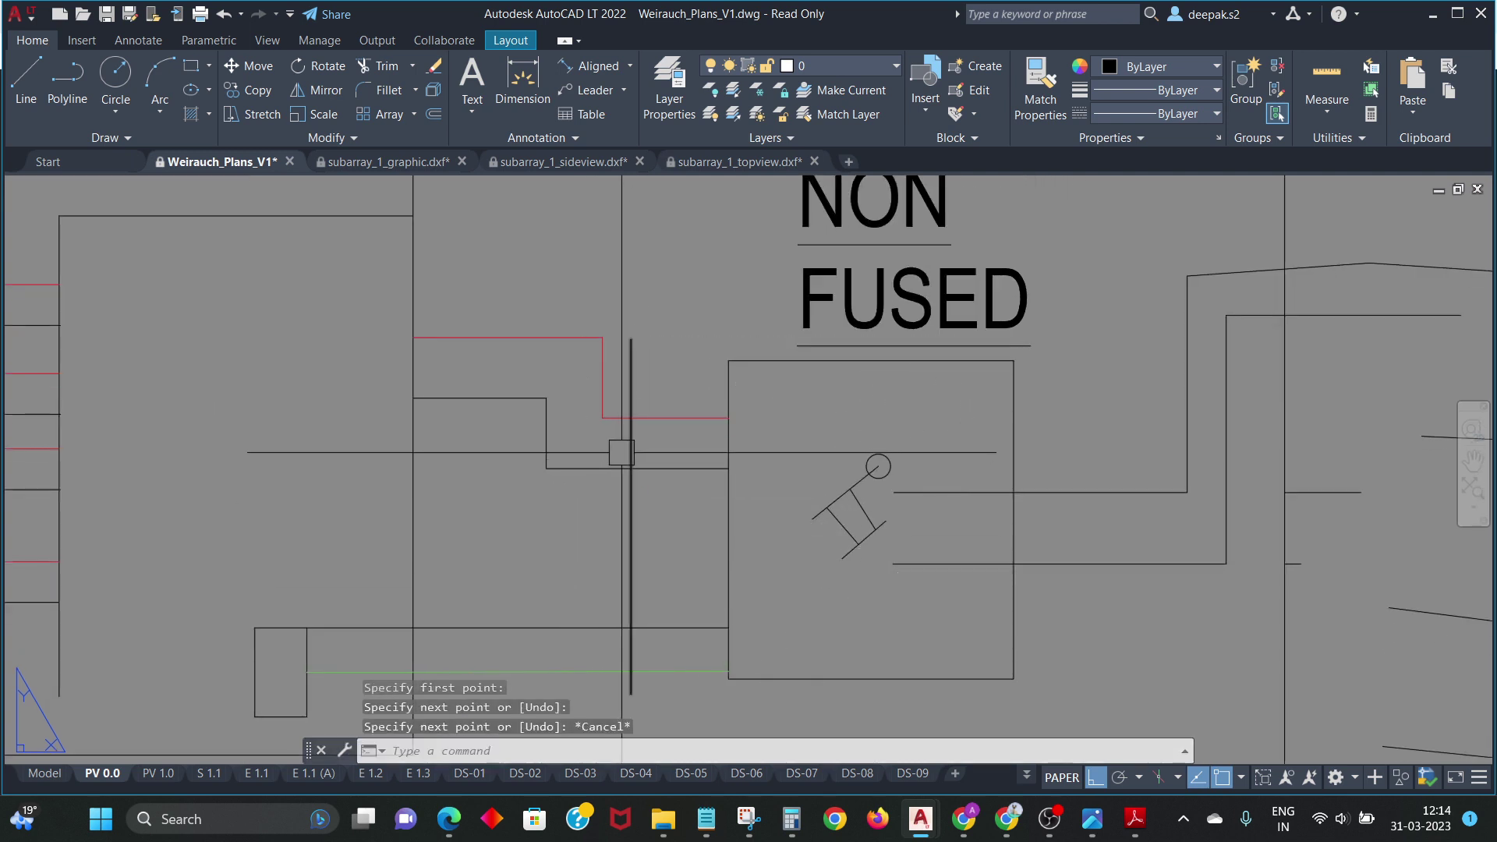
- Select the lowest busbar branch line, then bring up Windows Calculator from the taskbar
scroll(676, 463, "down", 6)
scroll(854, 498, "up", 3)
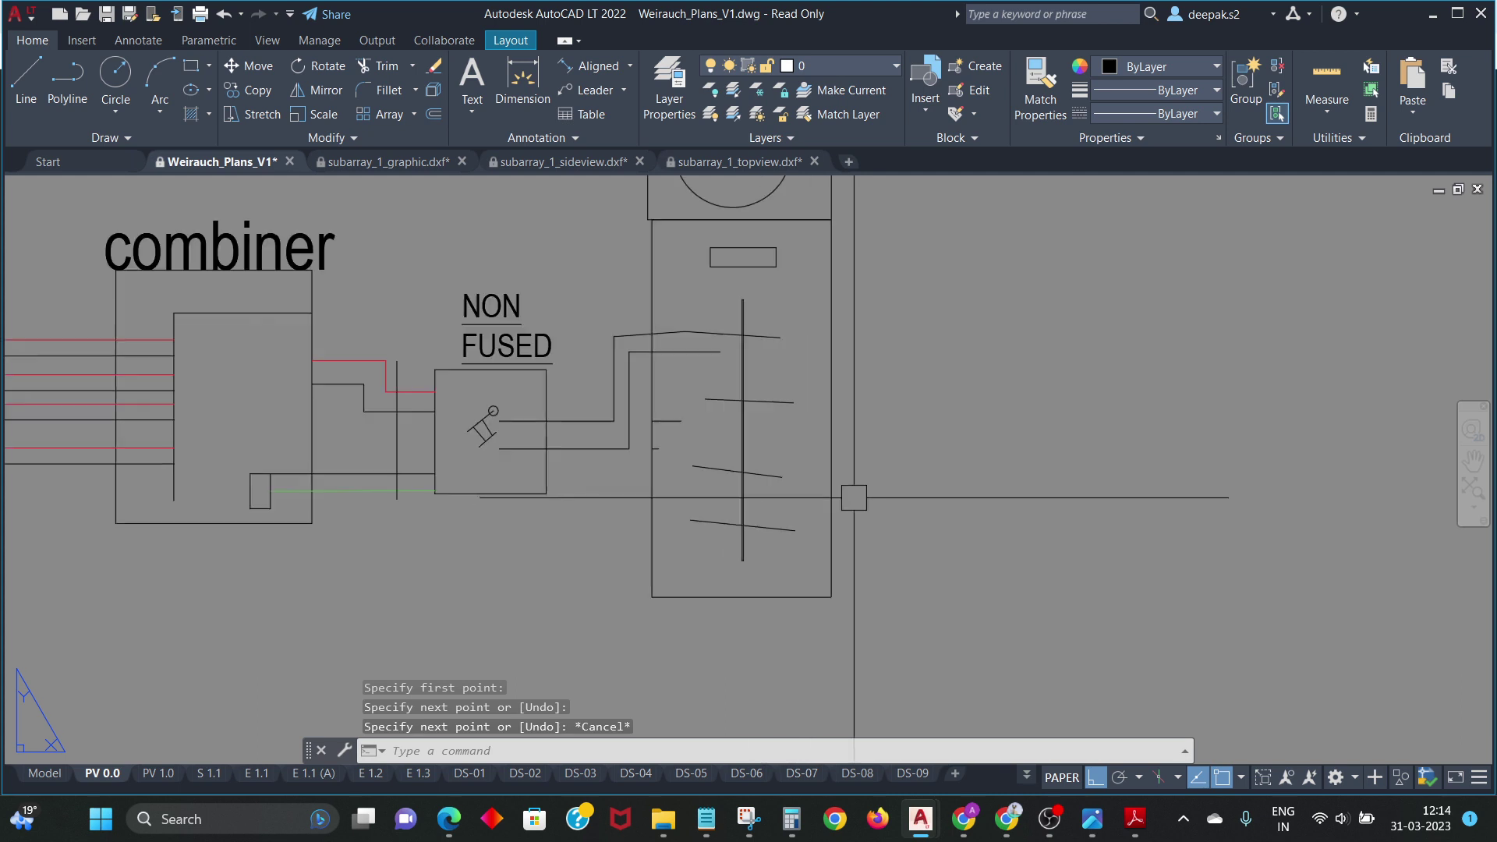
scroll(726, 490, "up", 2)
scroll(713, 494, "up", 1)
scroll(624, 467, "down", 3)
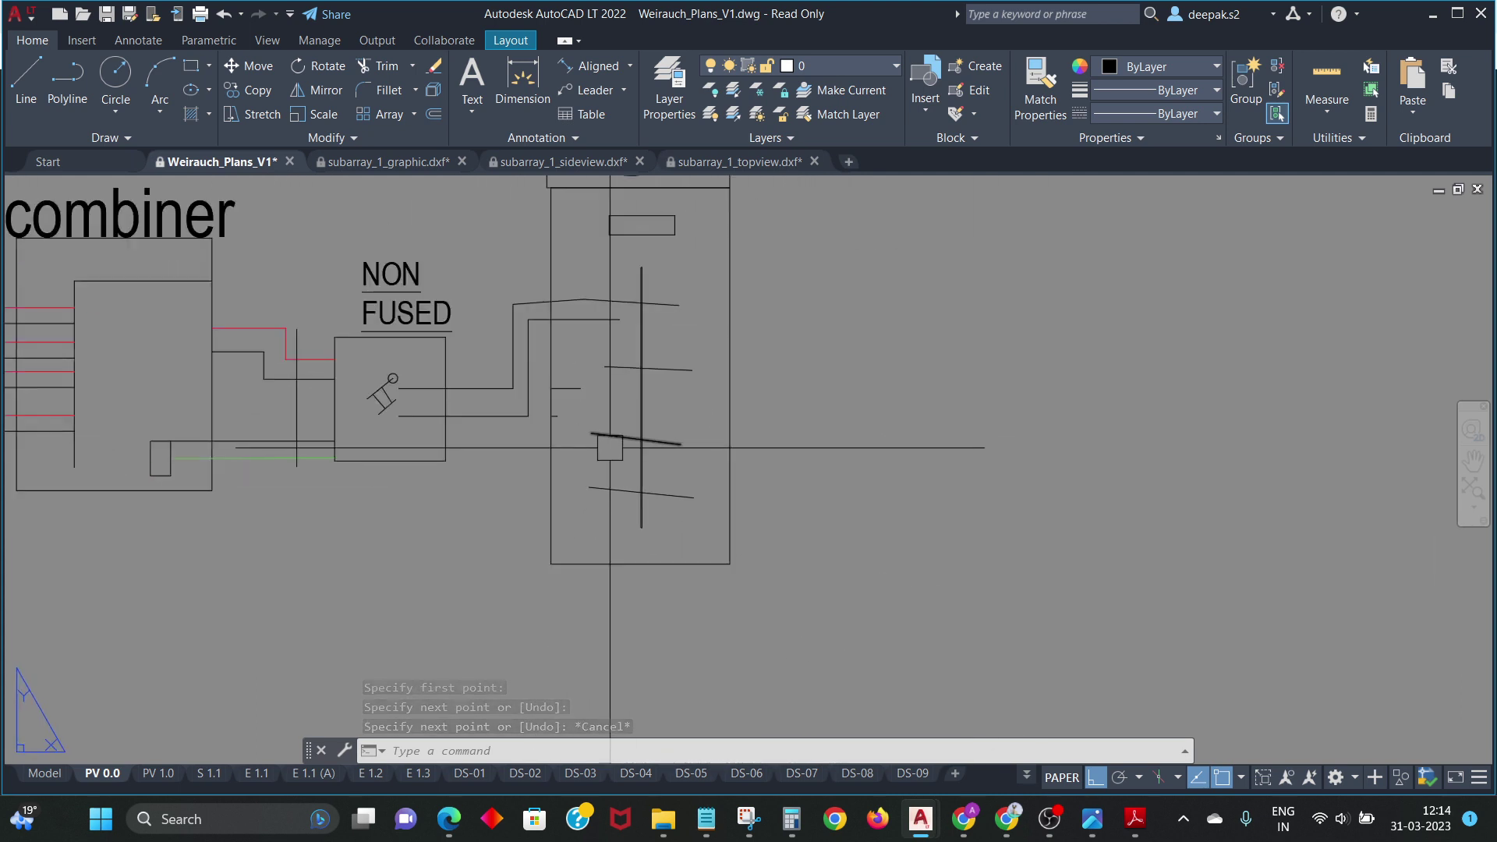
scroll(602, 488, "up", 2)
left_click(608, 493)
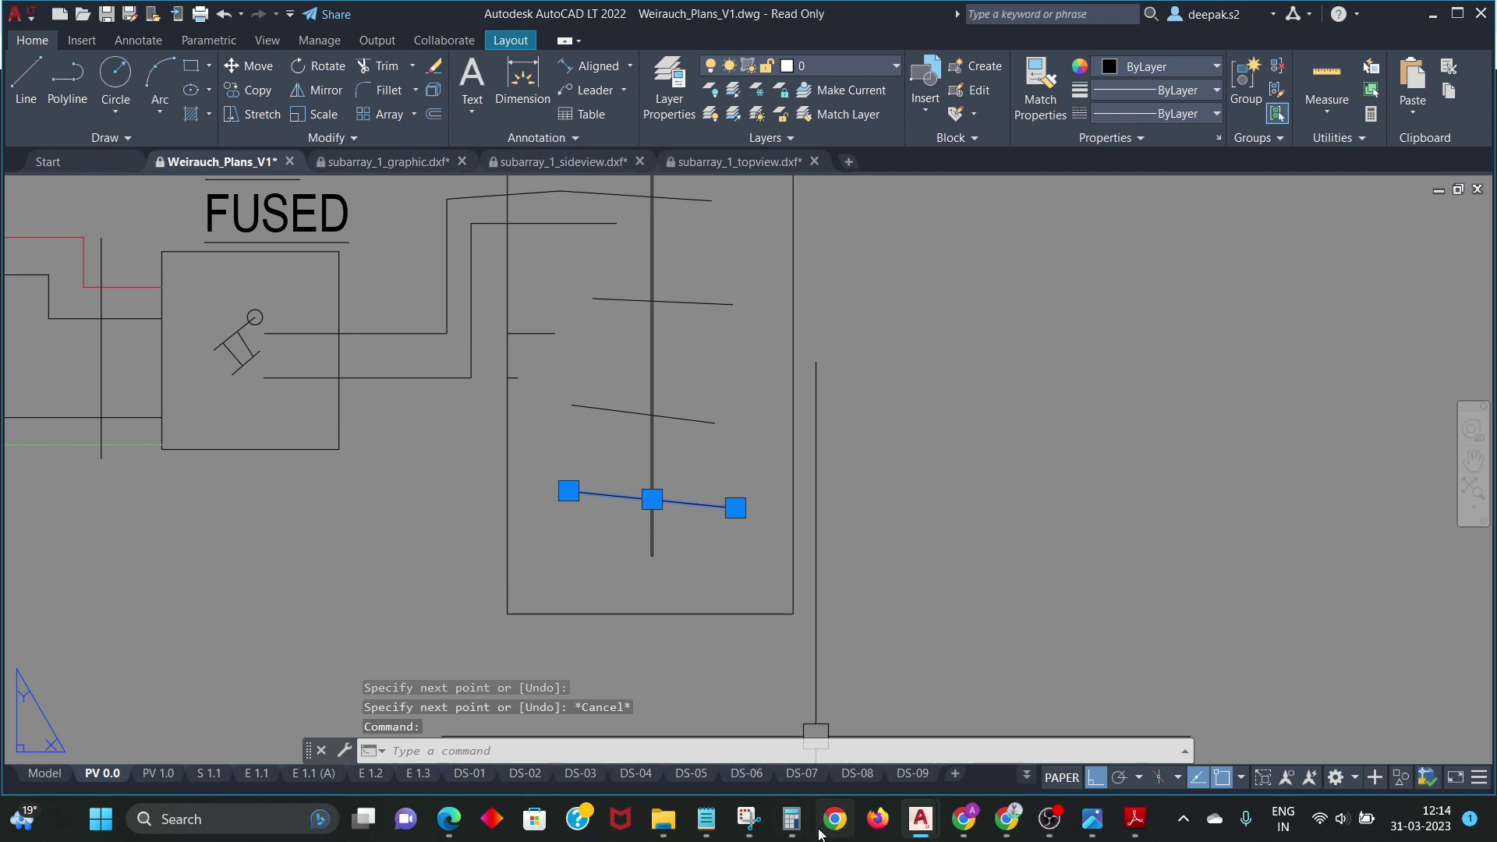
left_click(790, 828)
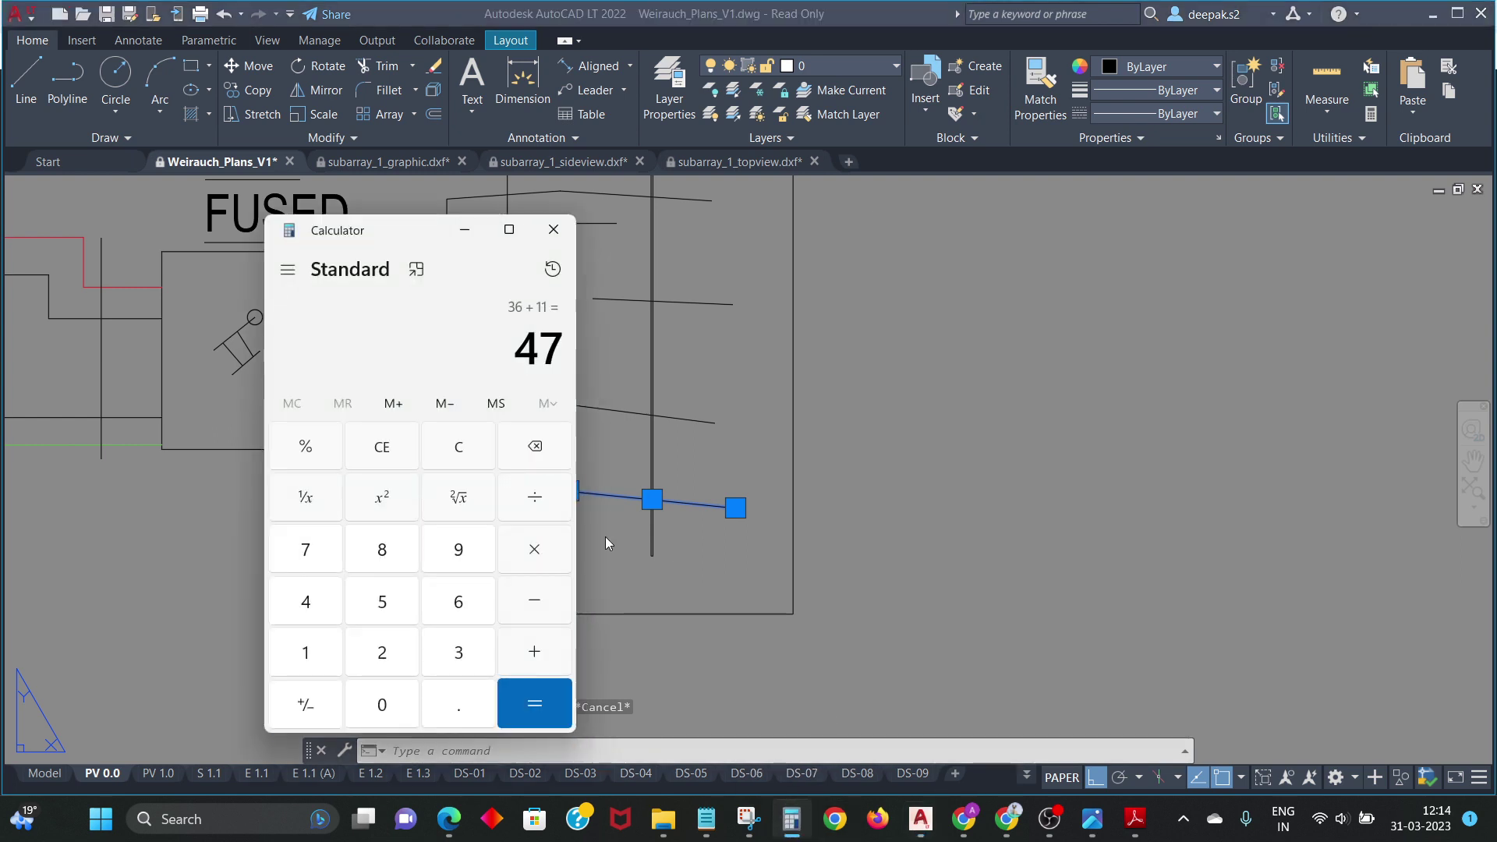
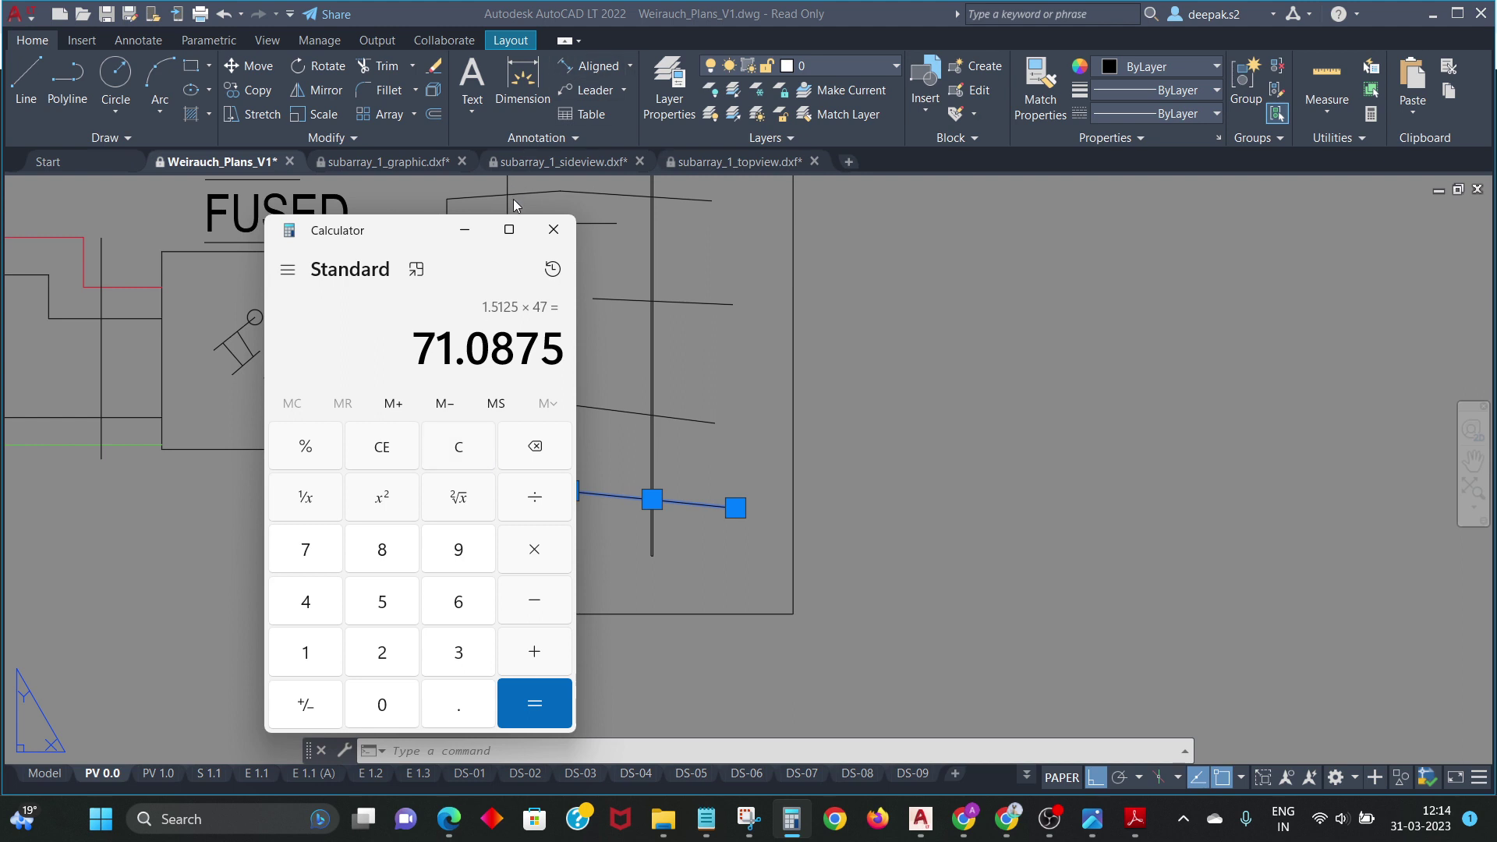
- Minimize Calculator after getting 1.5125 × 47 = 71.0875 to show the drawing again
left_click(464, 231)
- Paste a copy of the combiner label inside the 80 amp panel box
scroll(636, 444, "down", 3)
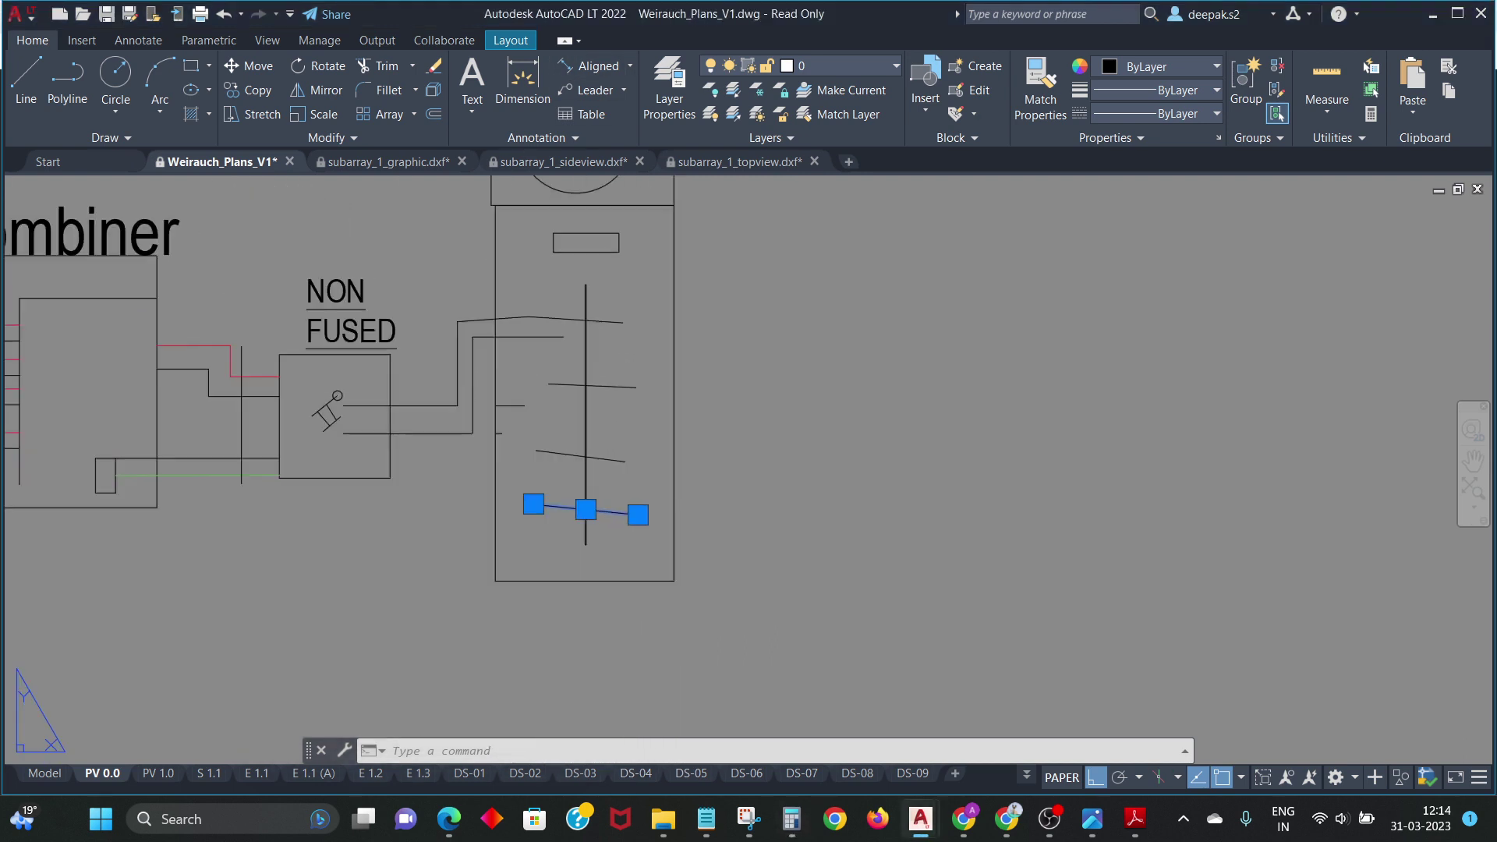
scroll(421, 375, "down", 2)
scroll(420, 376, "up", 2)
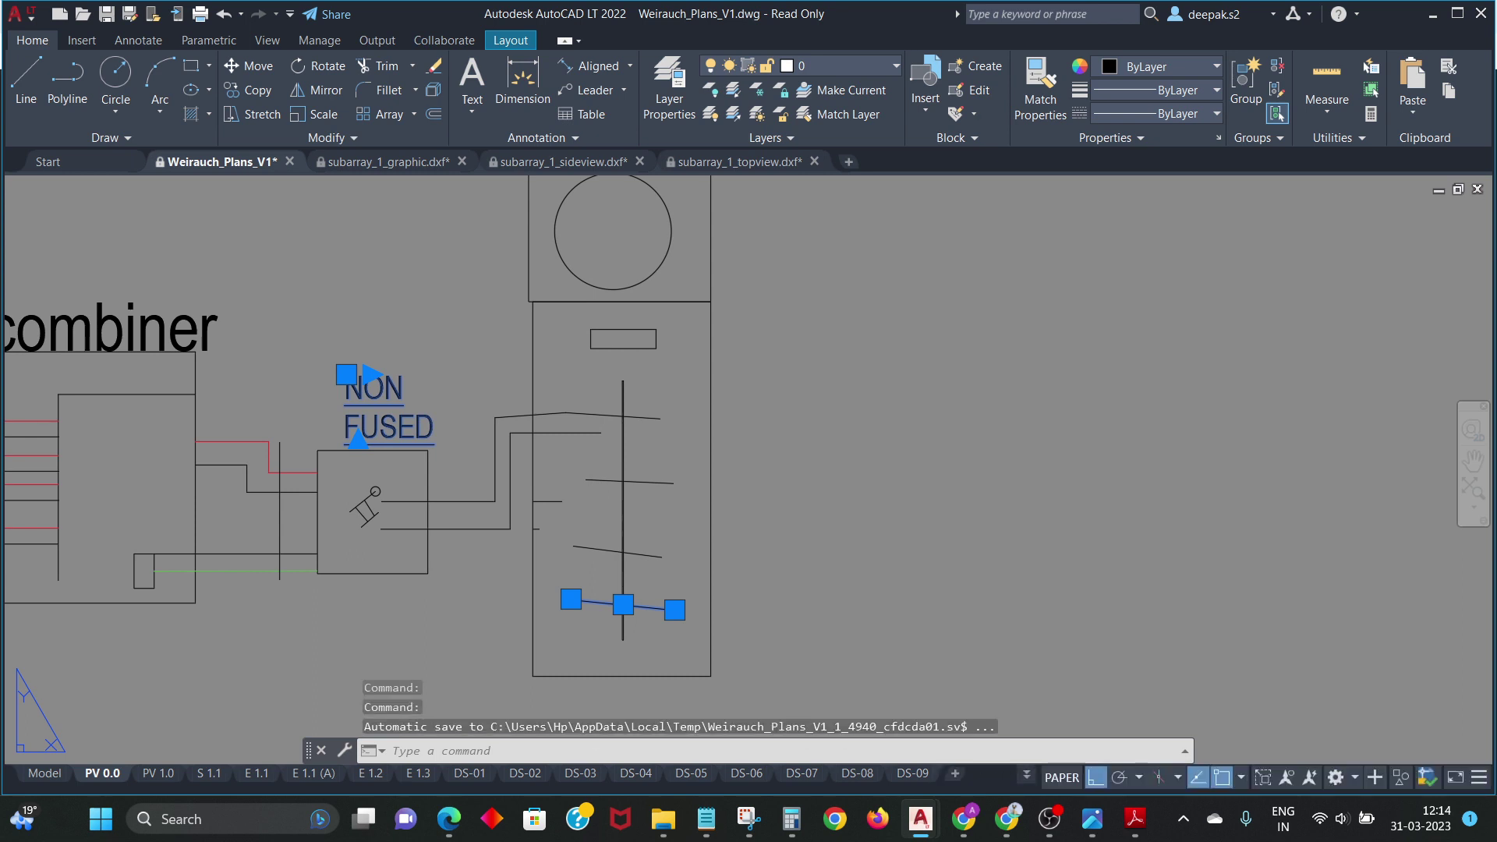
scroll(603, 579, "up", 2)
key("Escape")
key("ctrl+v")
scroll(540, 605, "up", 2)
left_click(539, 605)
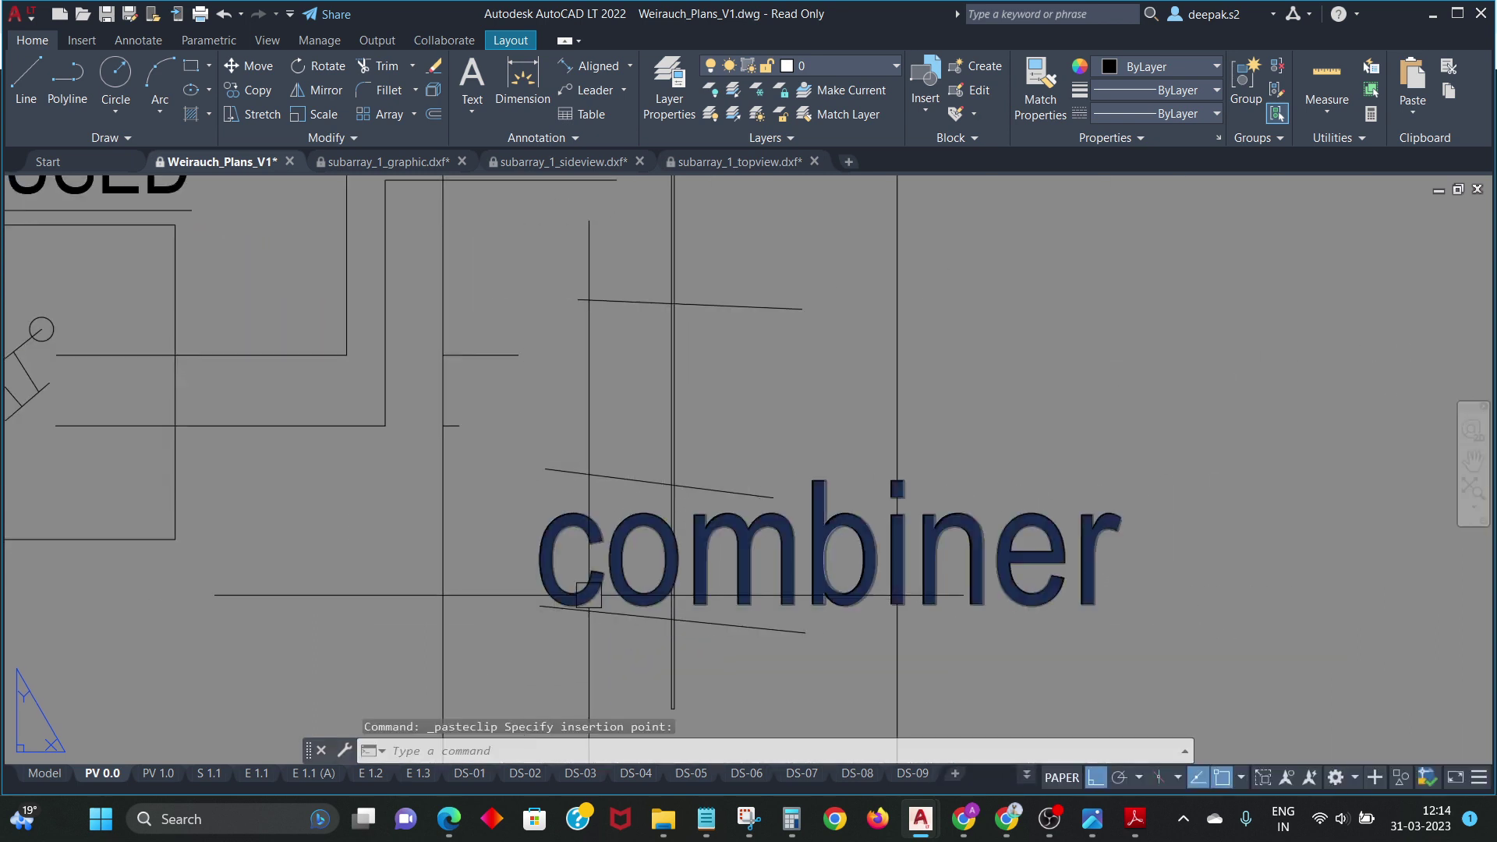
- Scale the pasted label down and replace its combiner wording with "80"
type("sc")
key("Return")
left_click(612, 624)
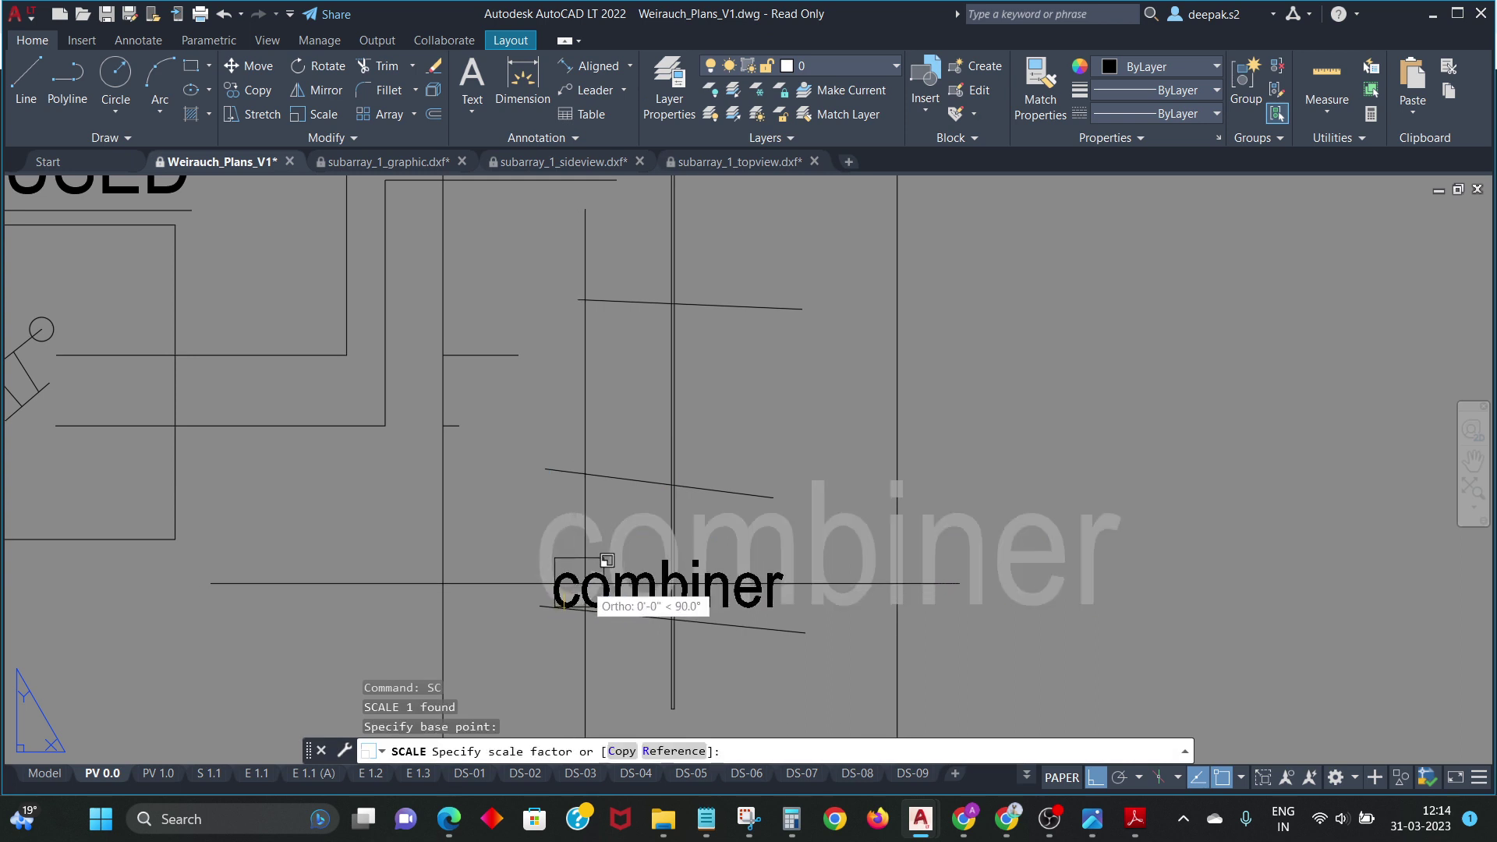
left_click(670, 621)
double_click(600, 585)
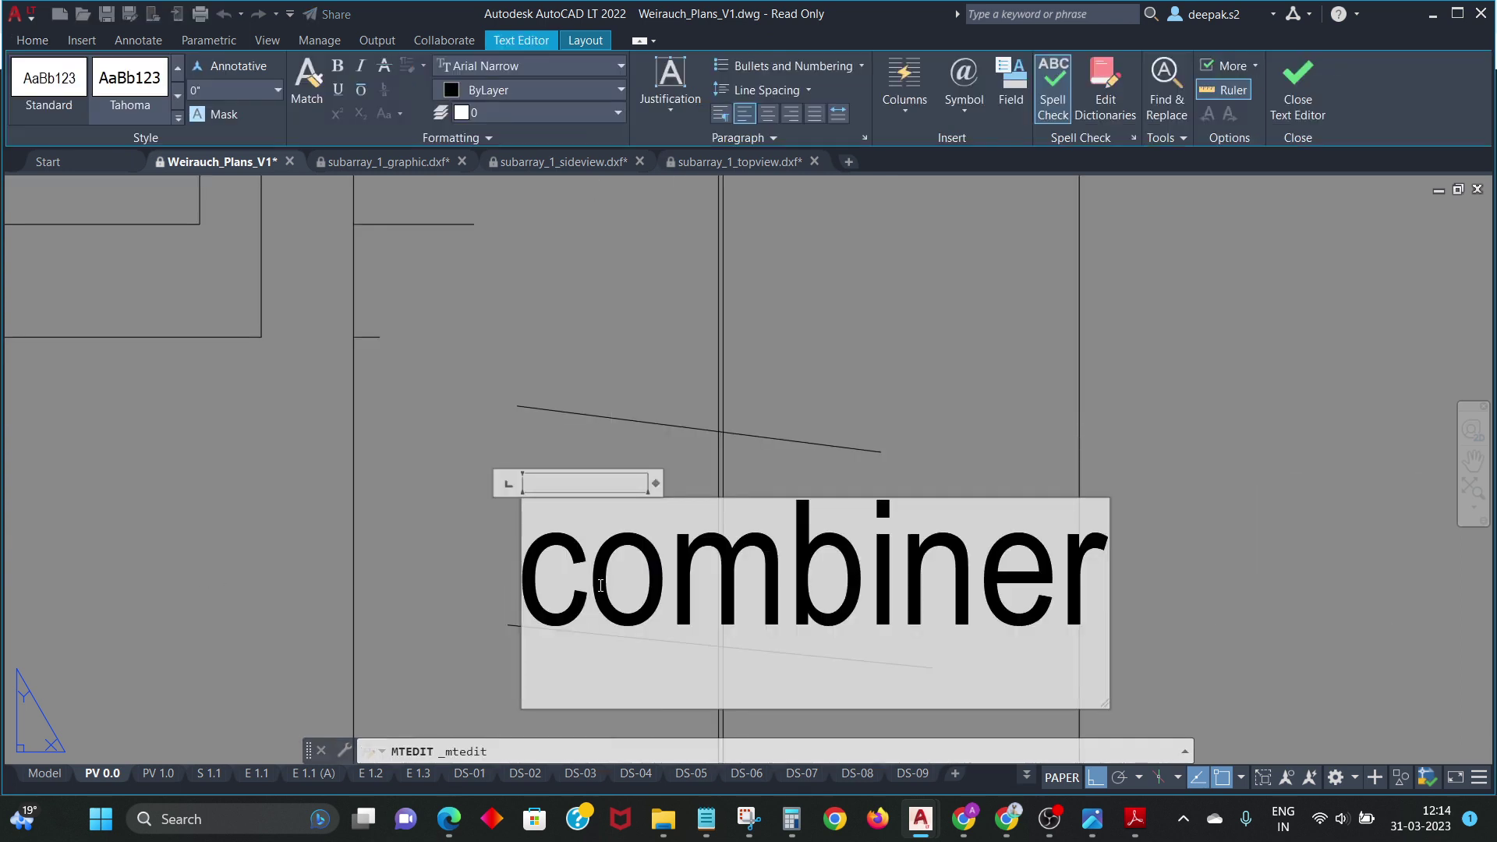
key("ctrl+a")
key("Delete")
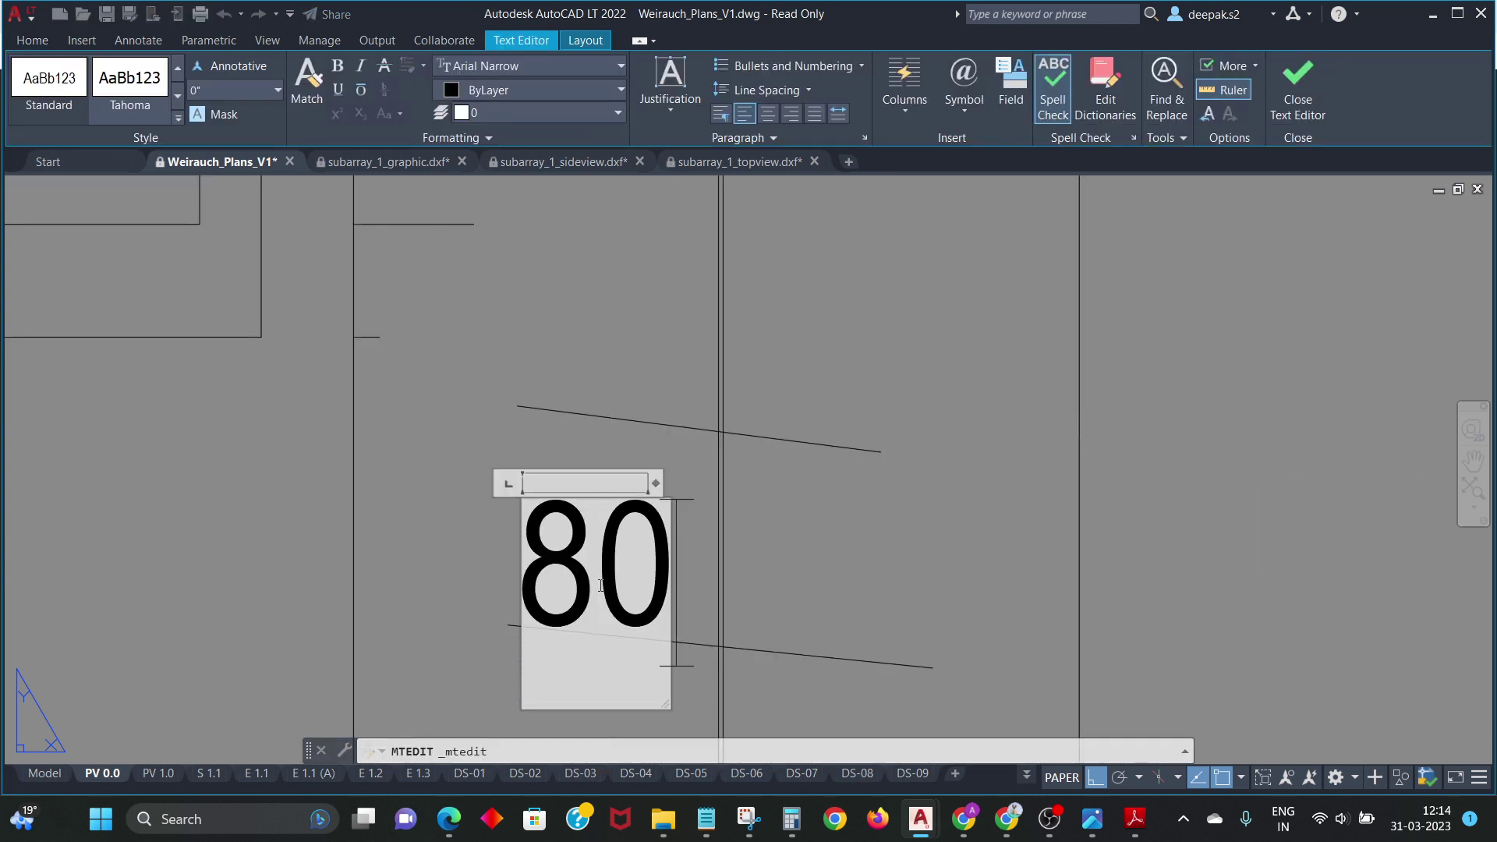
left_click(702, 585)
- Shrink the "80" label to a much smaller size
scroll(574, 587, "down", 3)
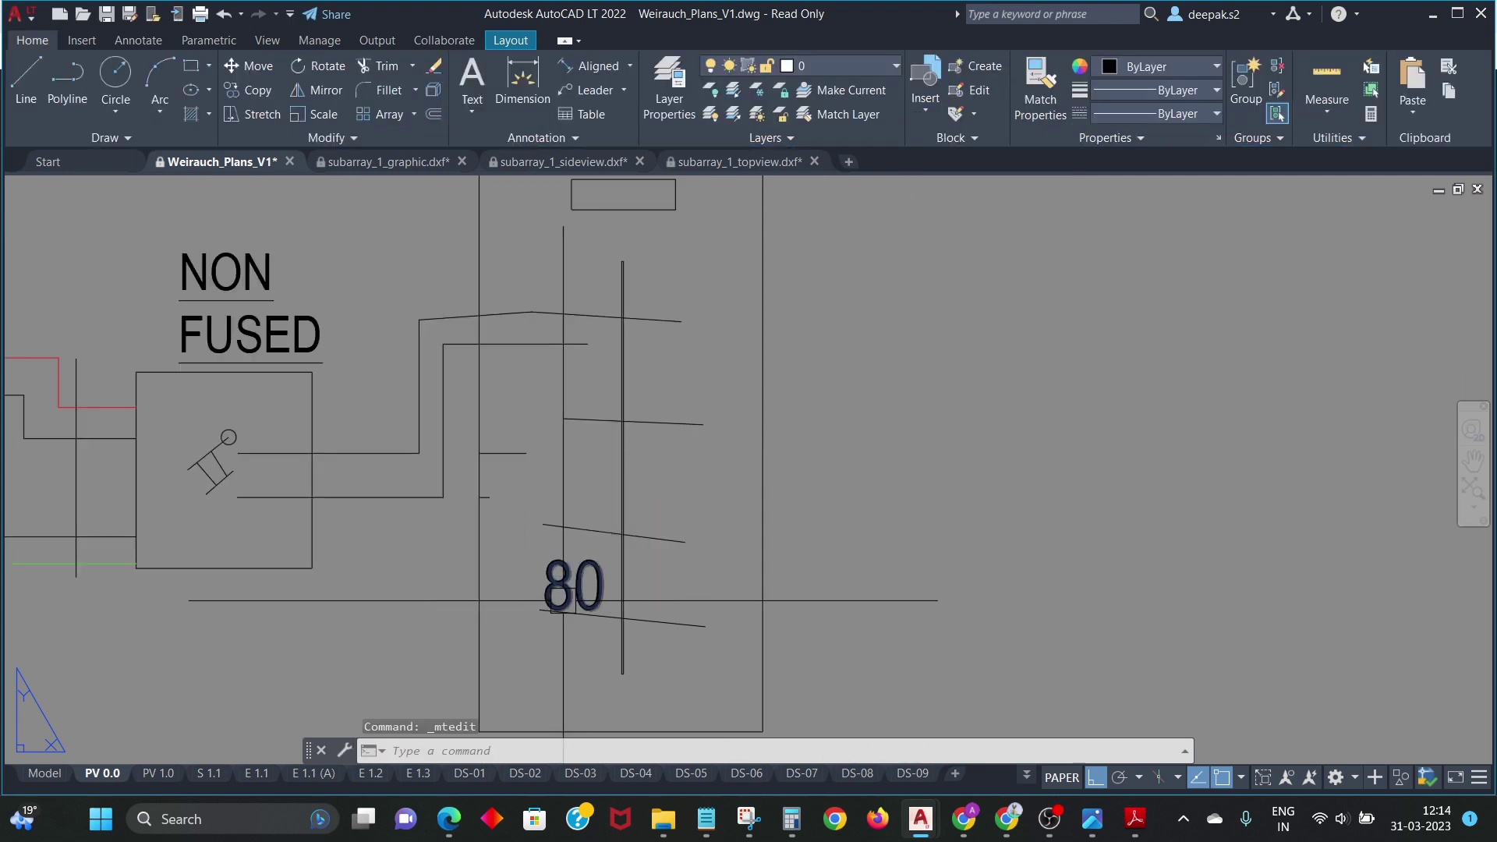
mouse_move(572, 579)
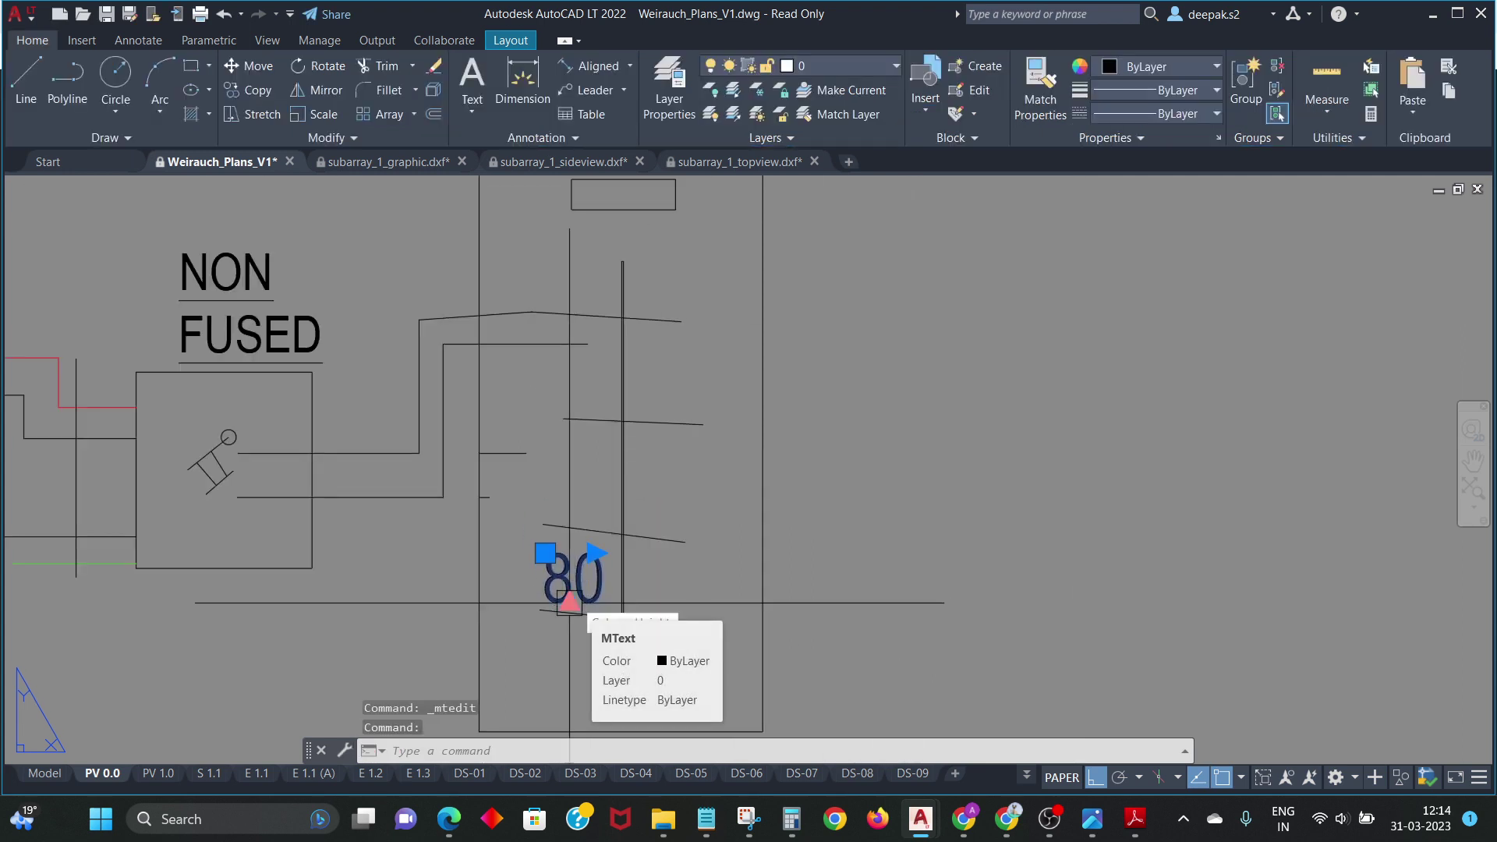
key("Escape")
left_click(555, 593)
scroll(555, 592, "up", 4)
type("s")
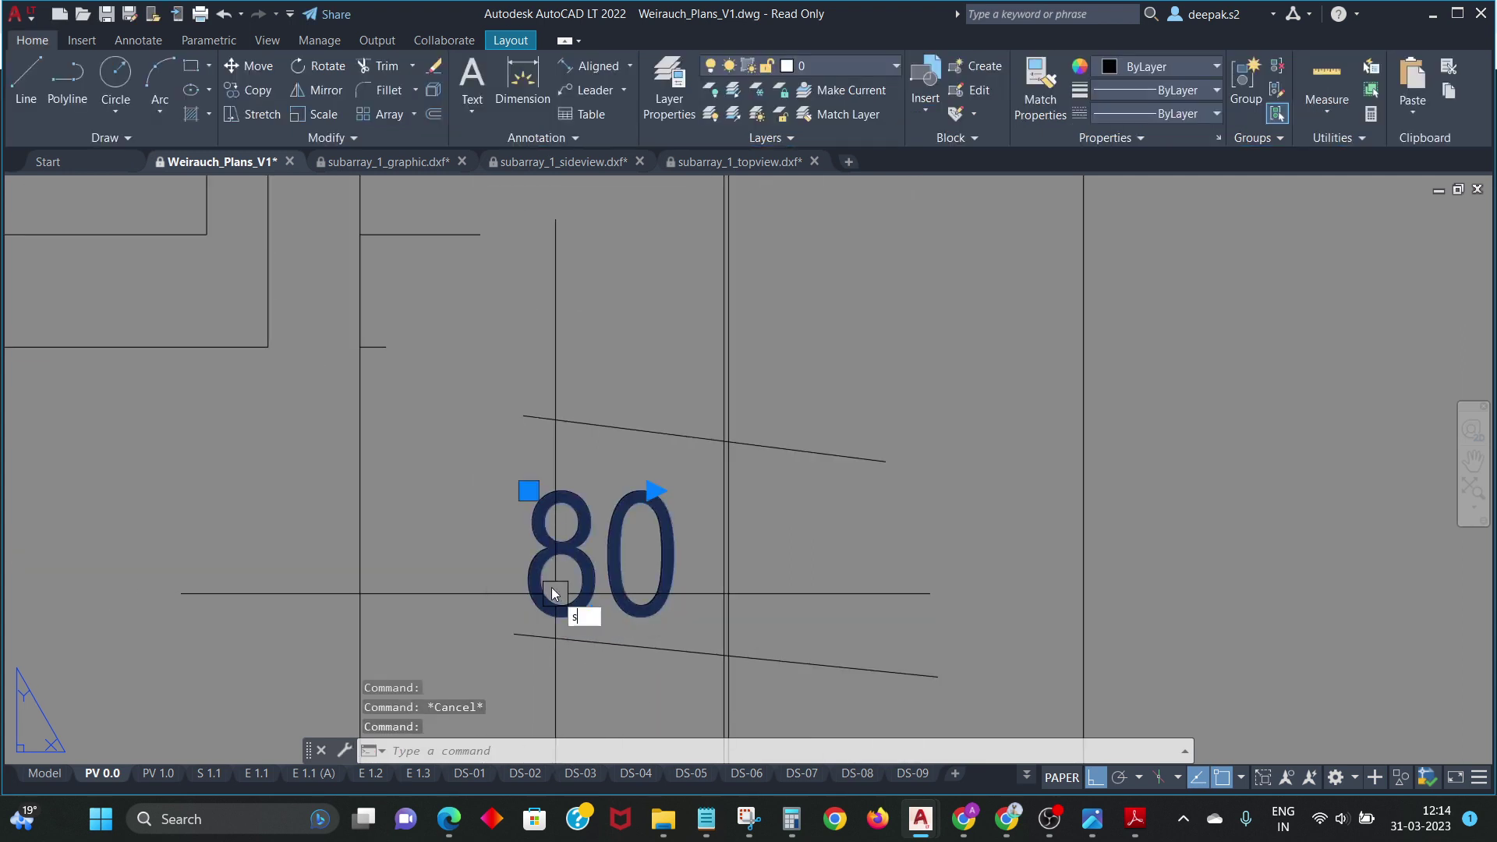
type("c")
key("Return")
left_click(556, 593)
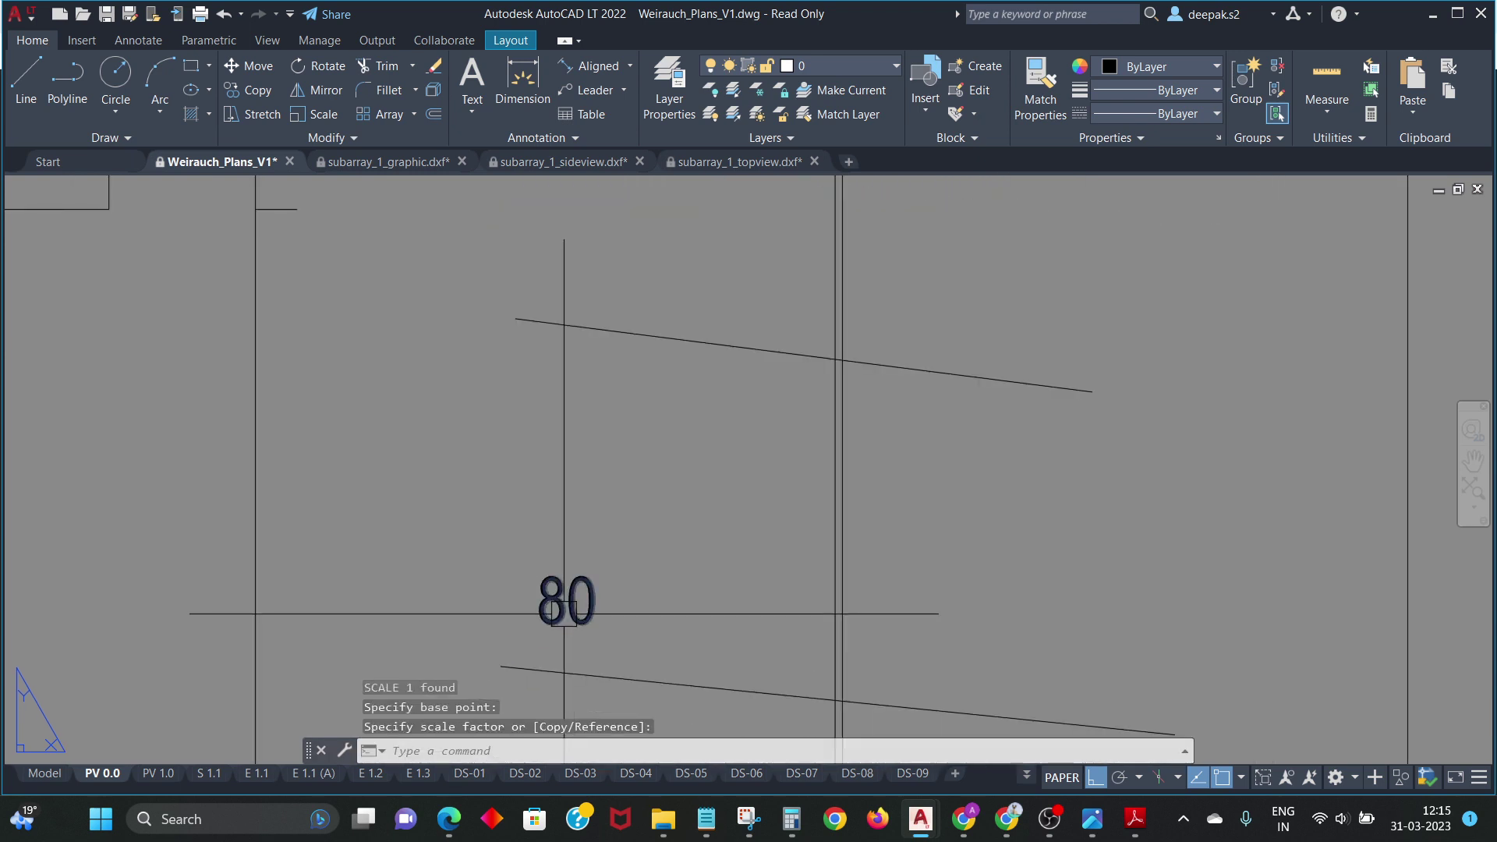
- Widen the label's MText box so "80 amp" fits on one line
double_click(589, 616)
type("amp")
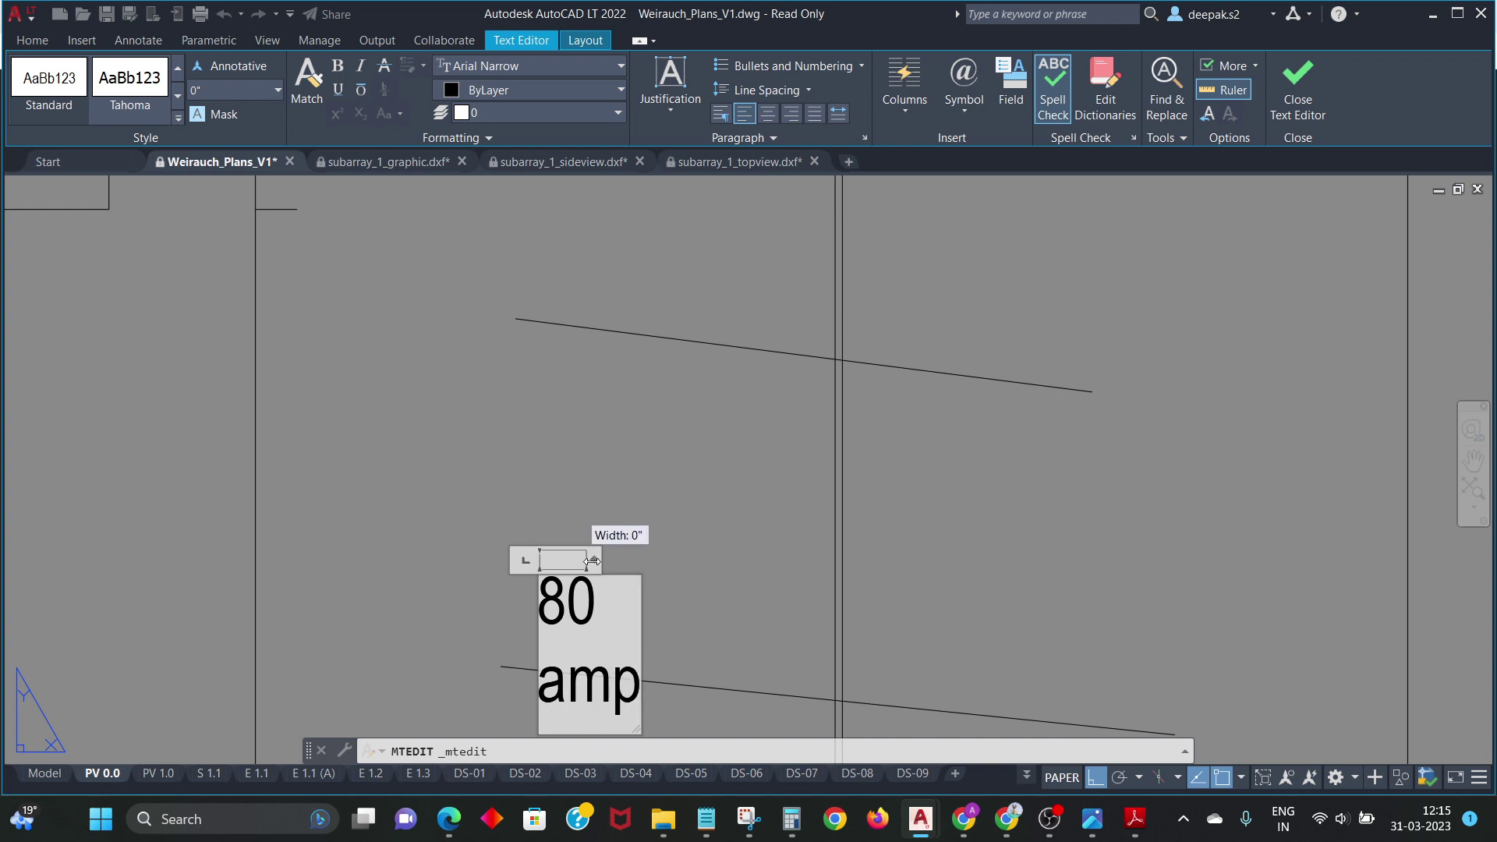
left_click_drag(591, 561, 803, 562)
left_click(635, 507)
scroll(577, 535, "down", 8)
scroll(577, 535, "down", 3)
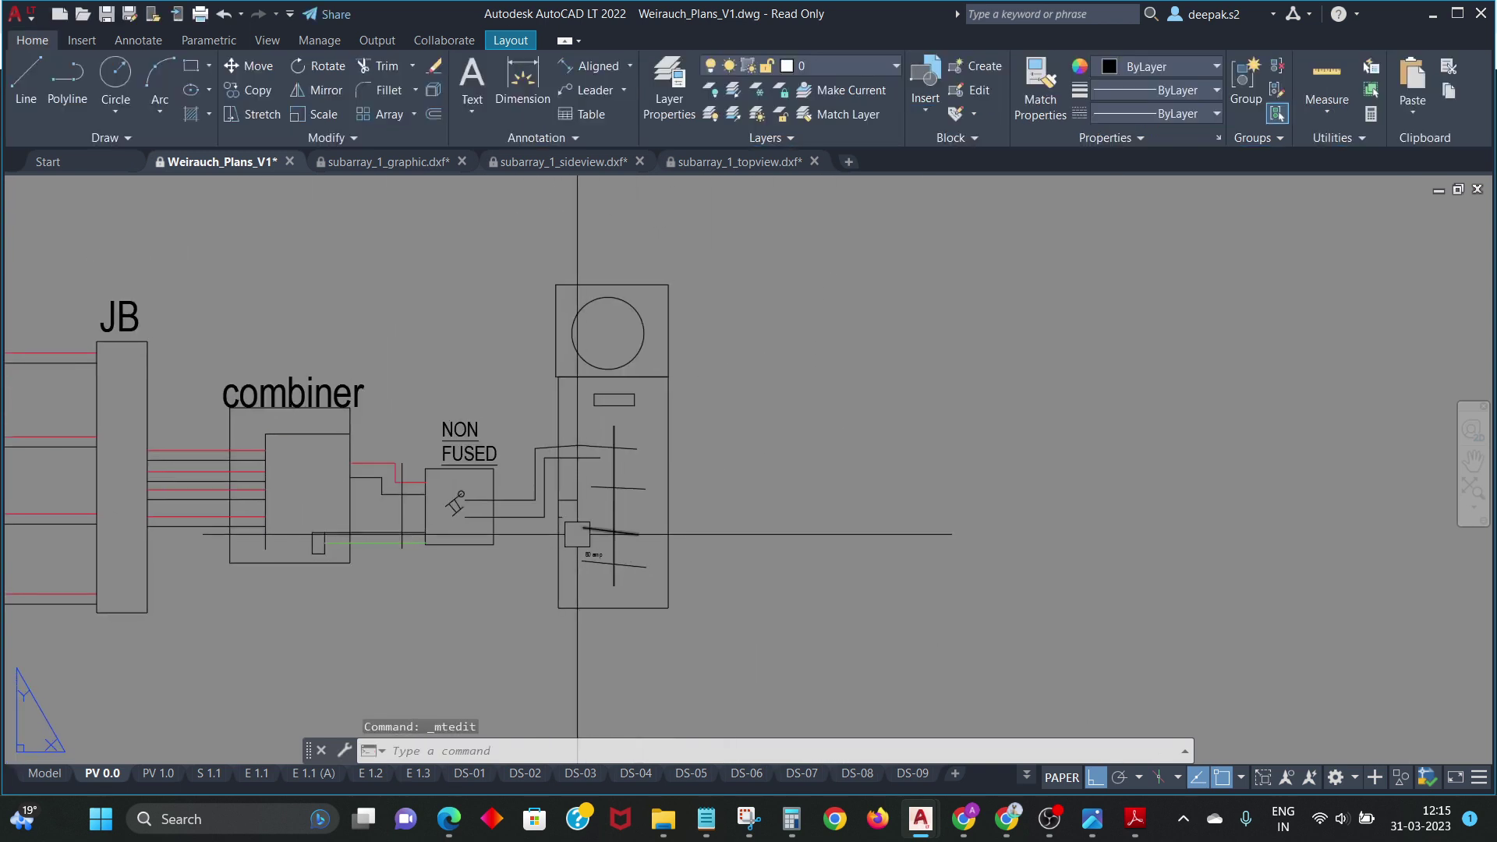
scroll(602, 559, "up", 4)
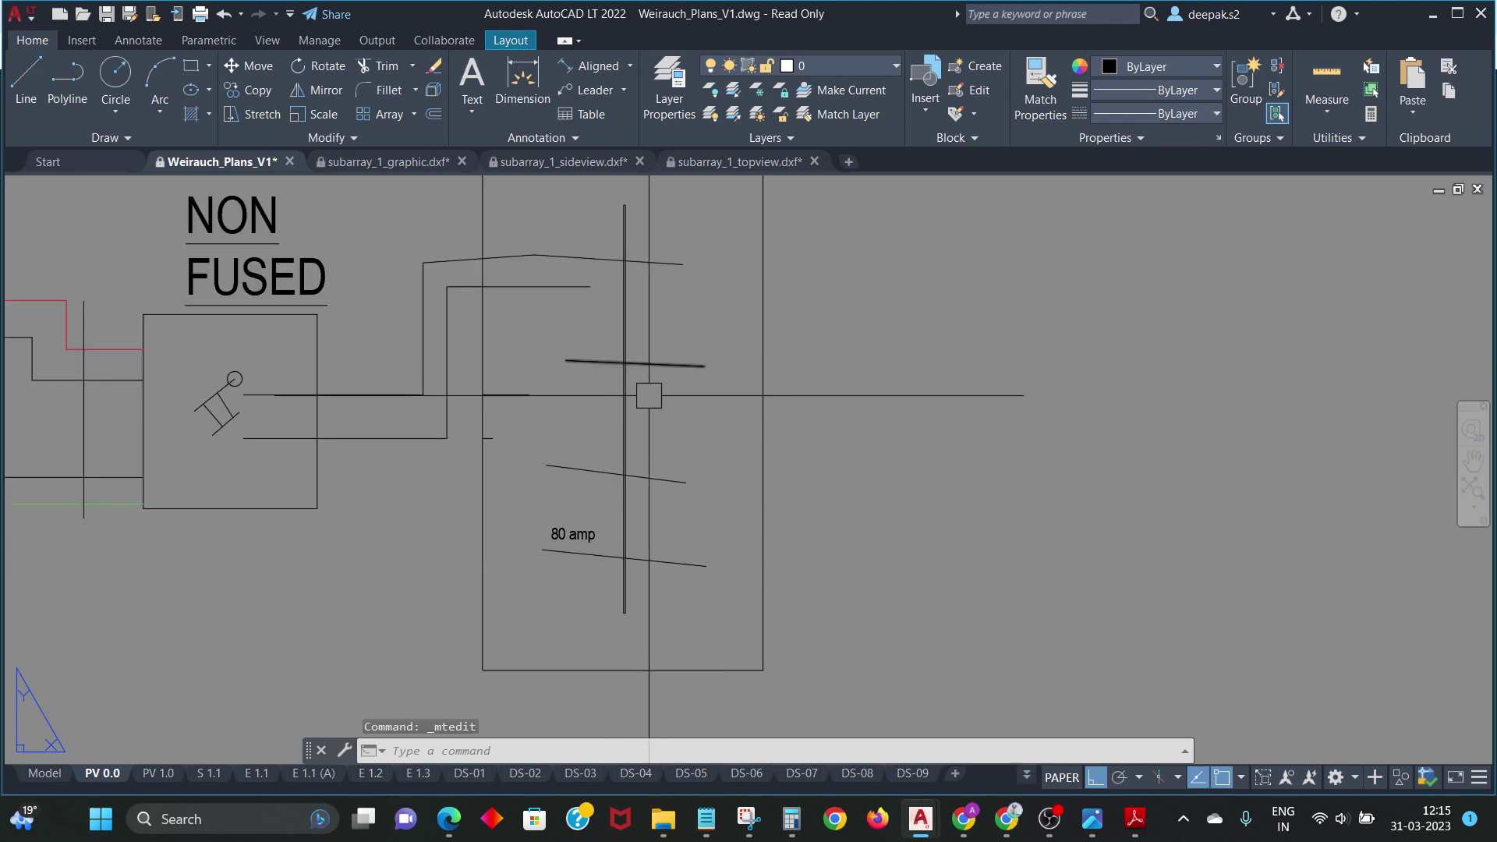
scroll(649, 396, "down", 6)
middle_click_drag(455, 409, 681, 468)
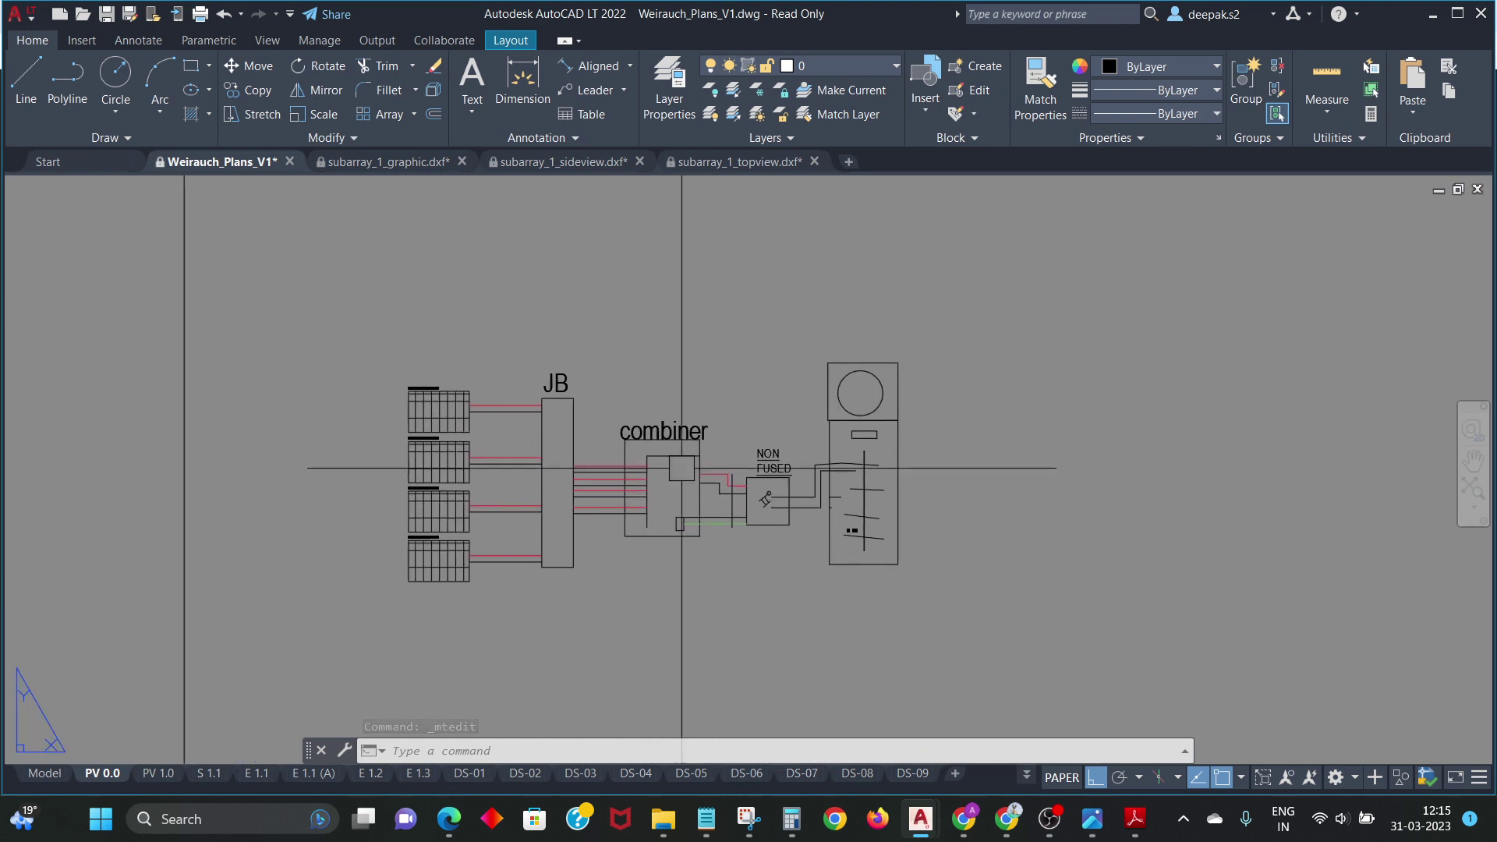
middle_click_drag(732, 515, 744, 294)
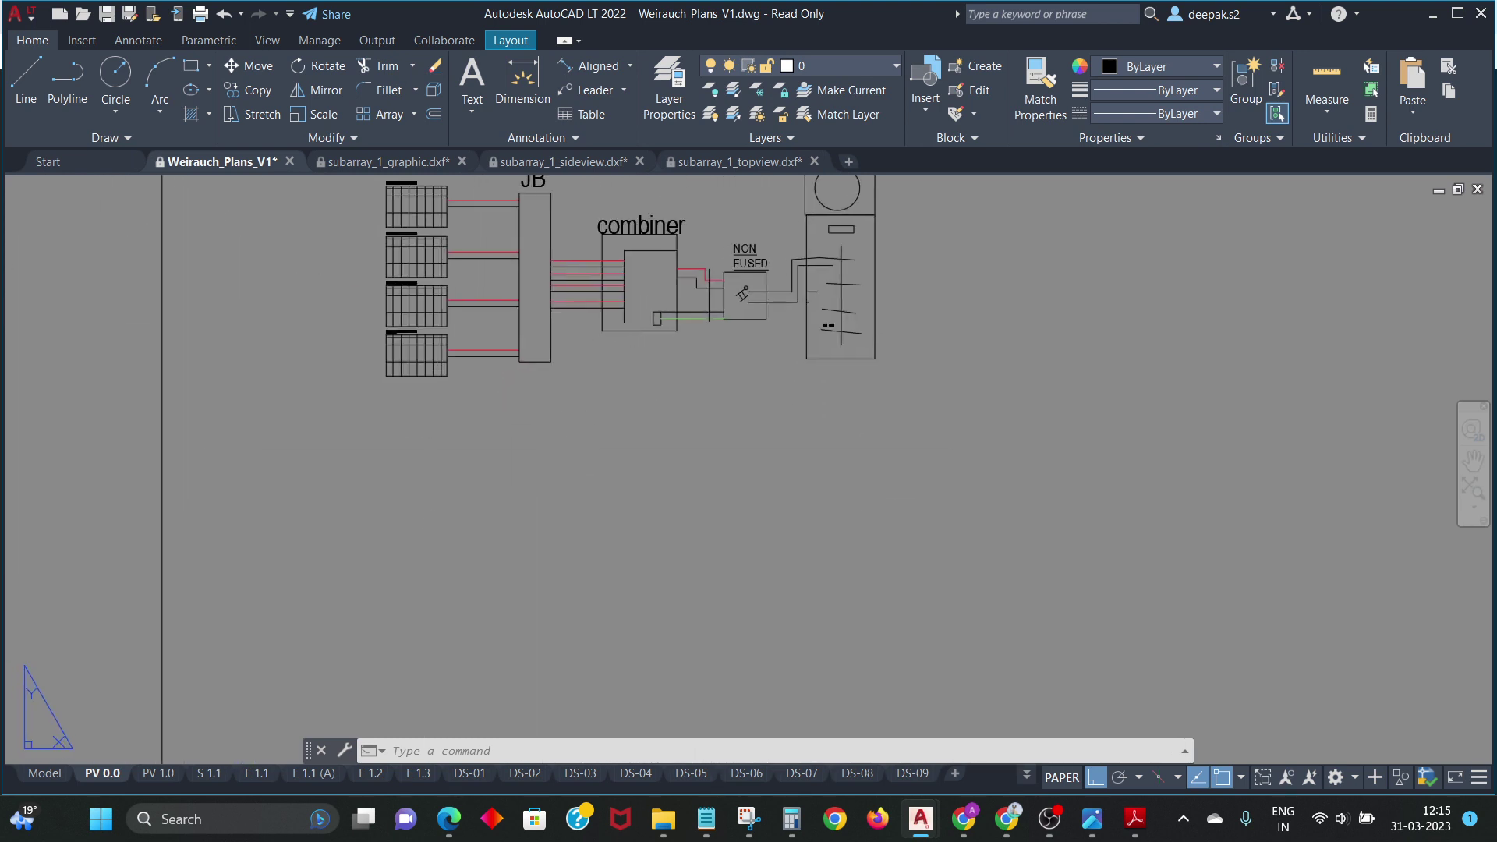
- Draw a rectangle in the empty area below the single-line diagram
type("rec")
key("Return")
left_click(308, 471)
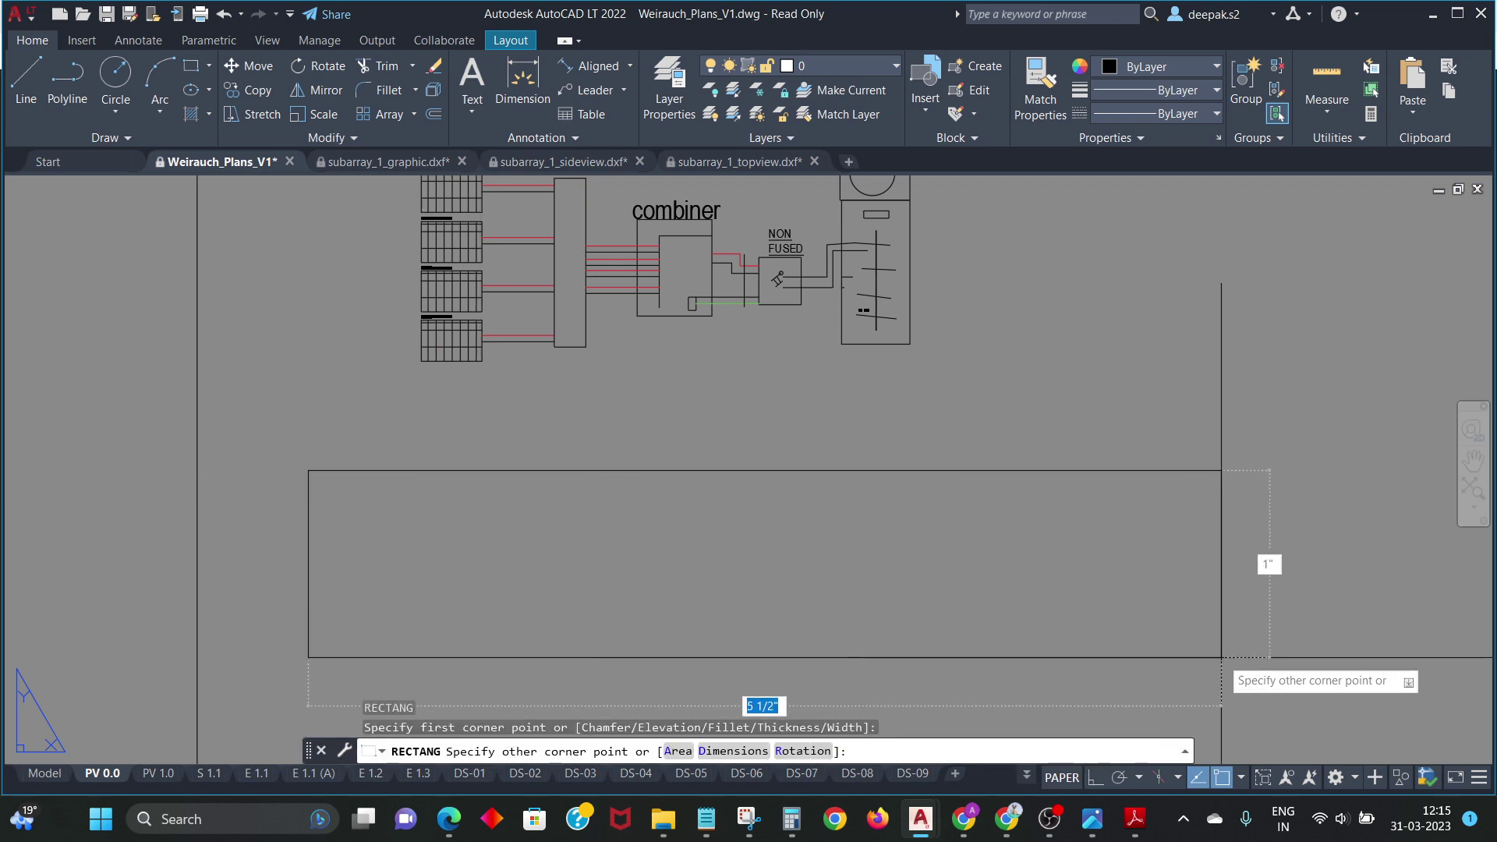
left_click(1270, 652)
scroll(548, 501, "down", 4)
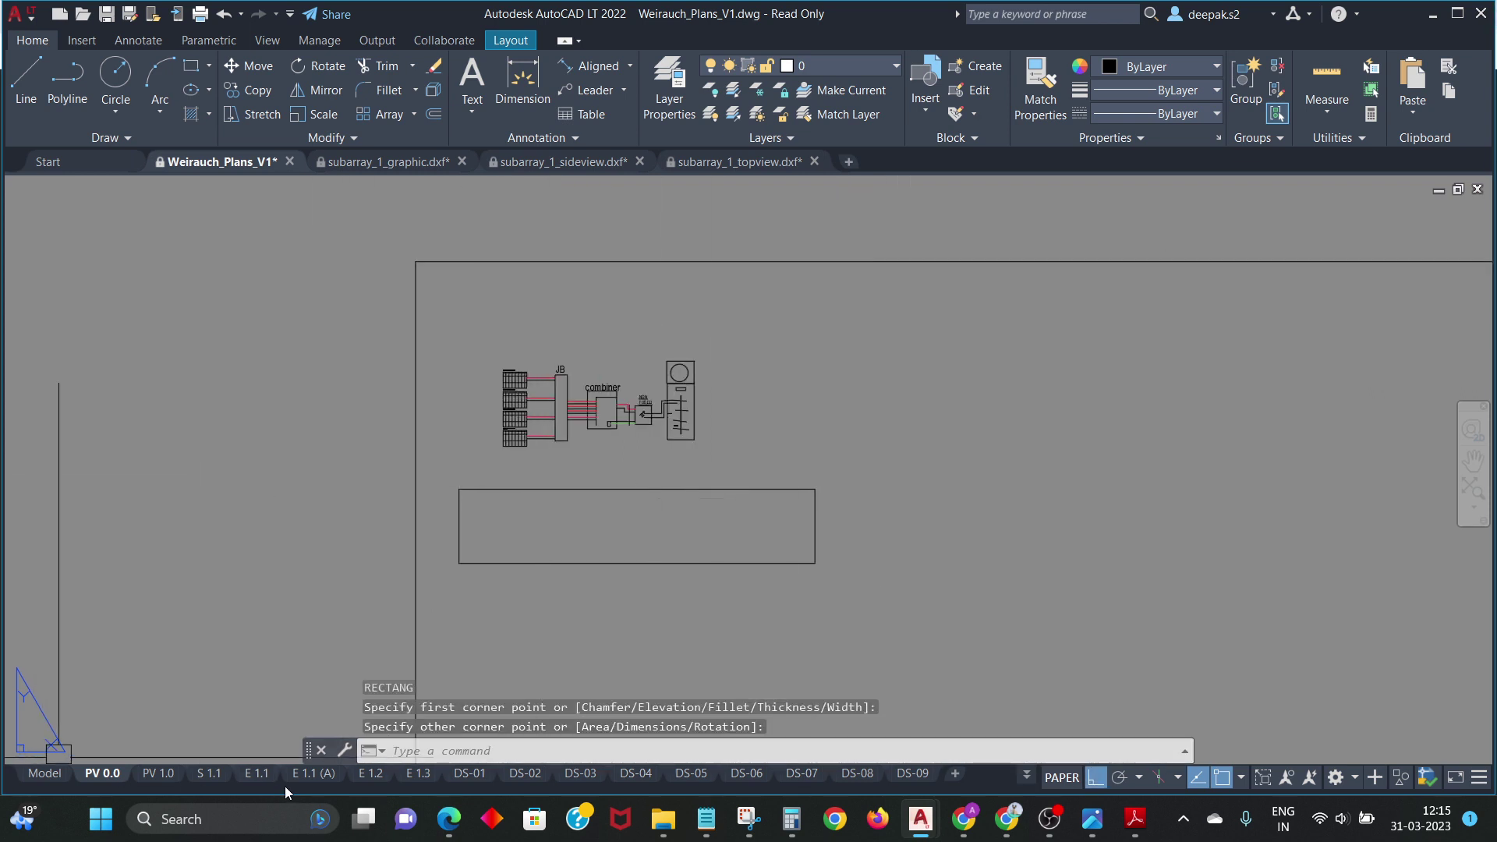
- Switch between the PV 0.0 and E 1.1 (A) layout sheets
left_click(320, 776)
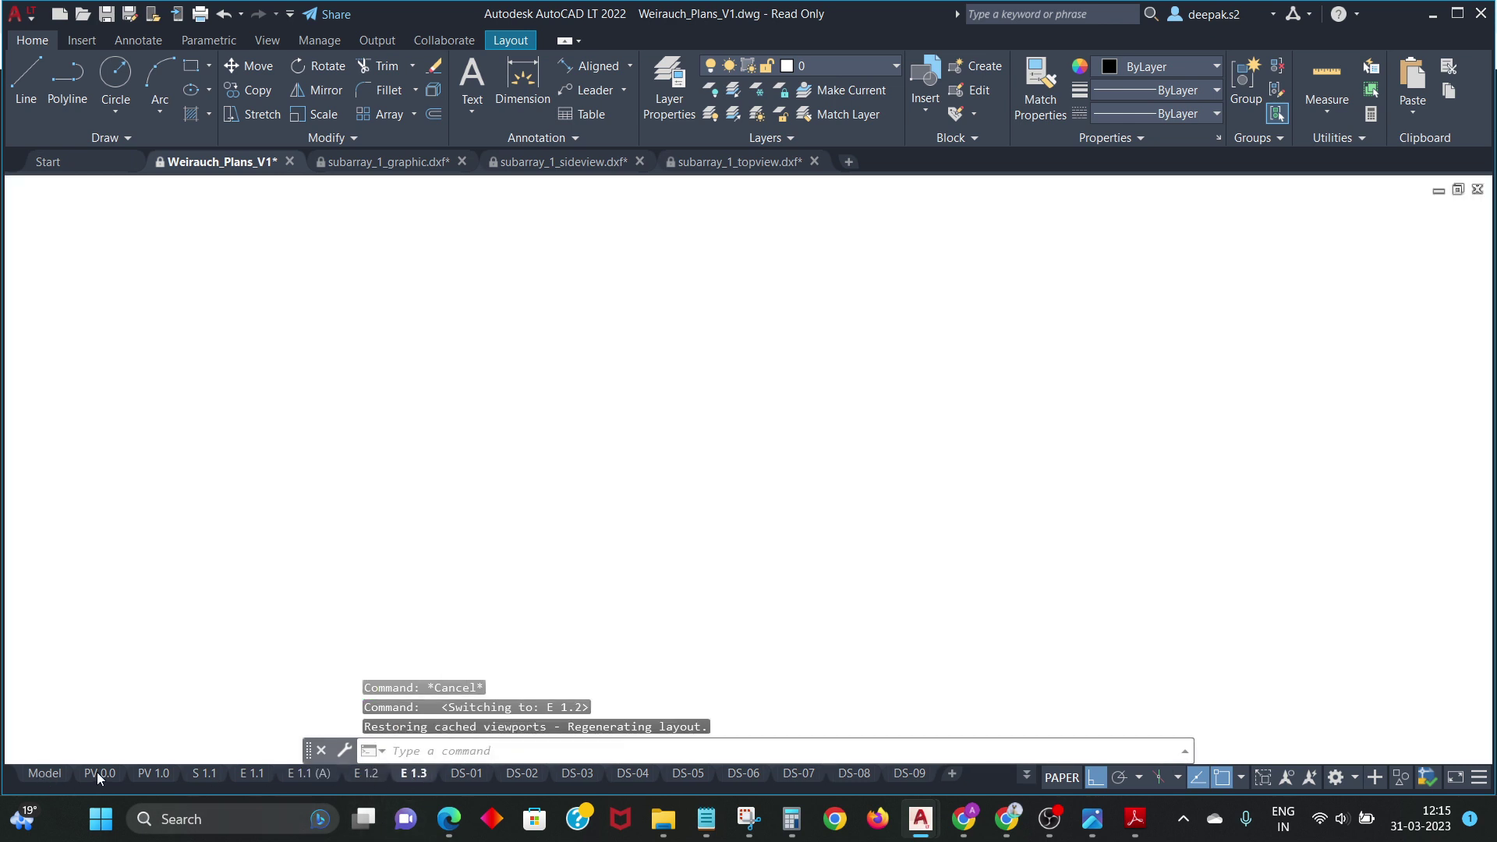
left_click(97, 772)
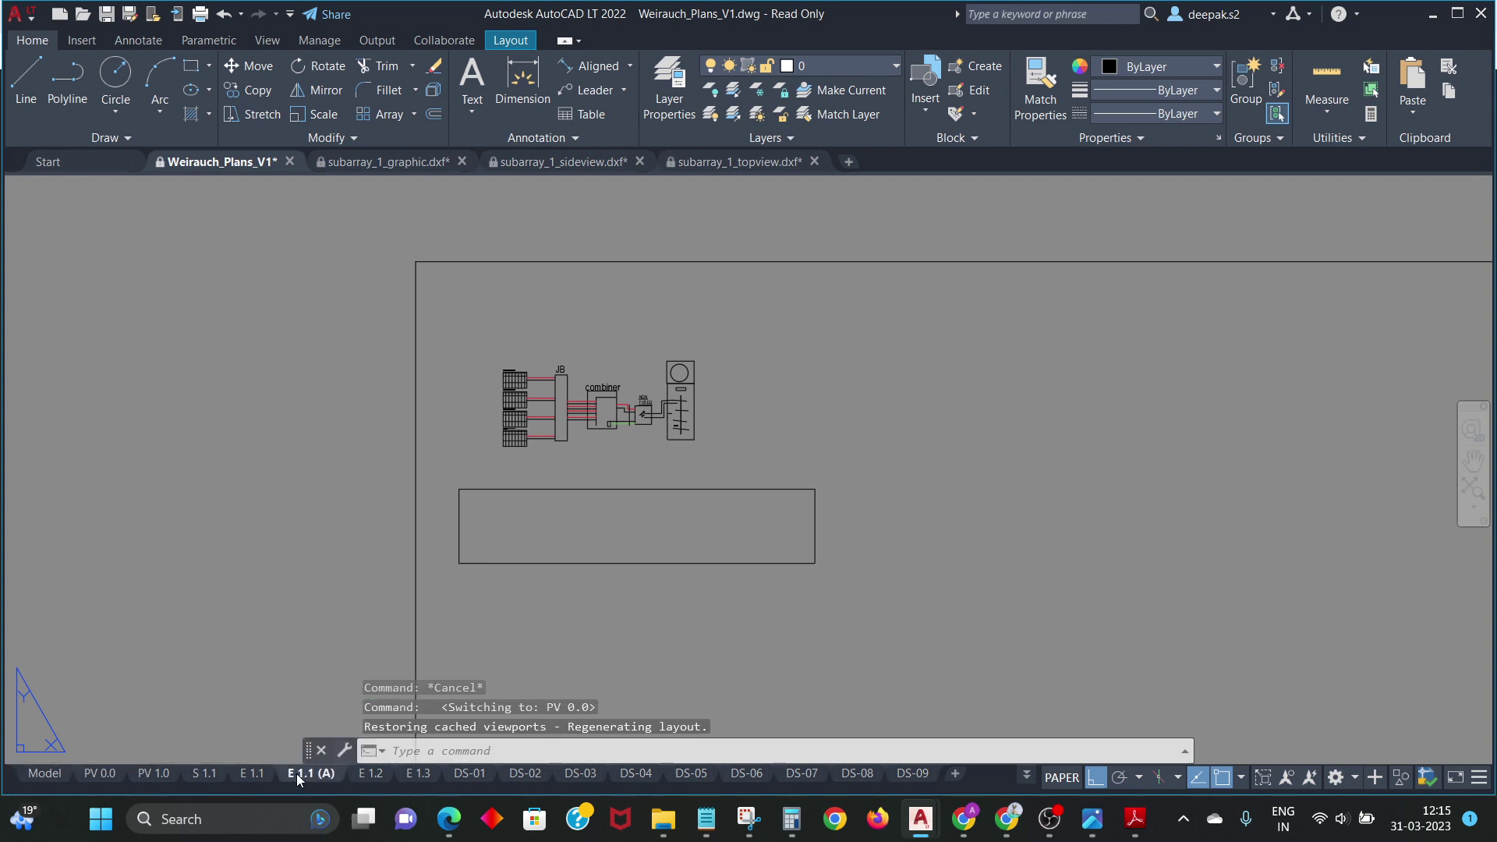
left_click(296, 774)
scroll(579, 460, "down", 2)
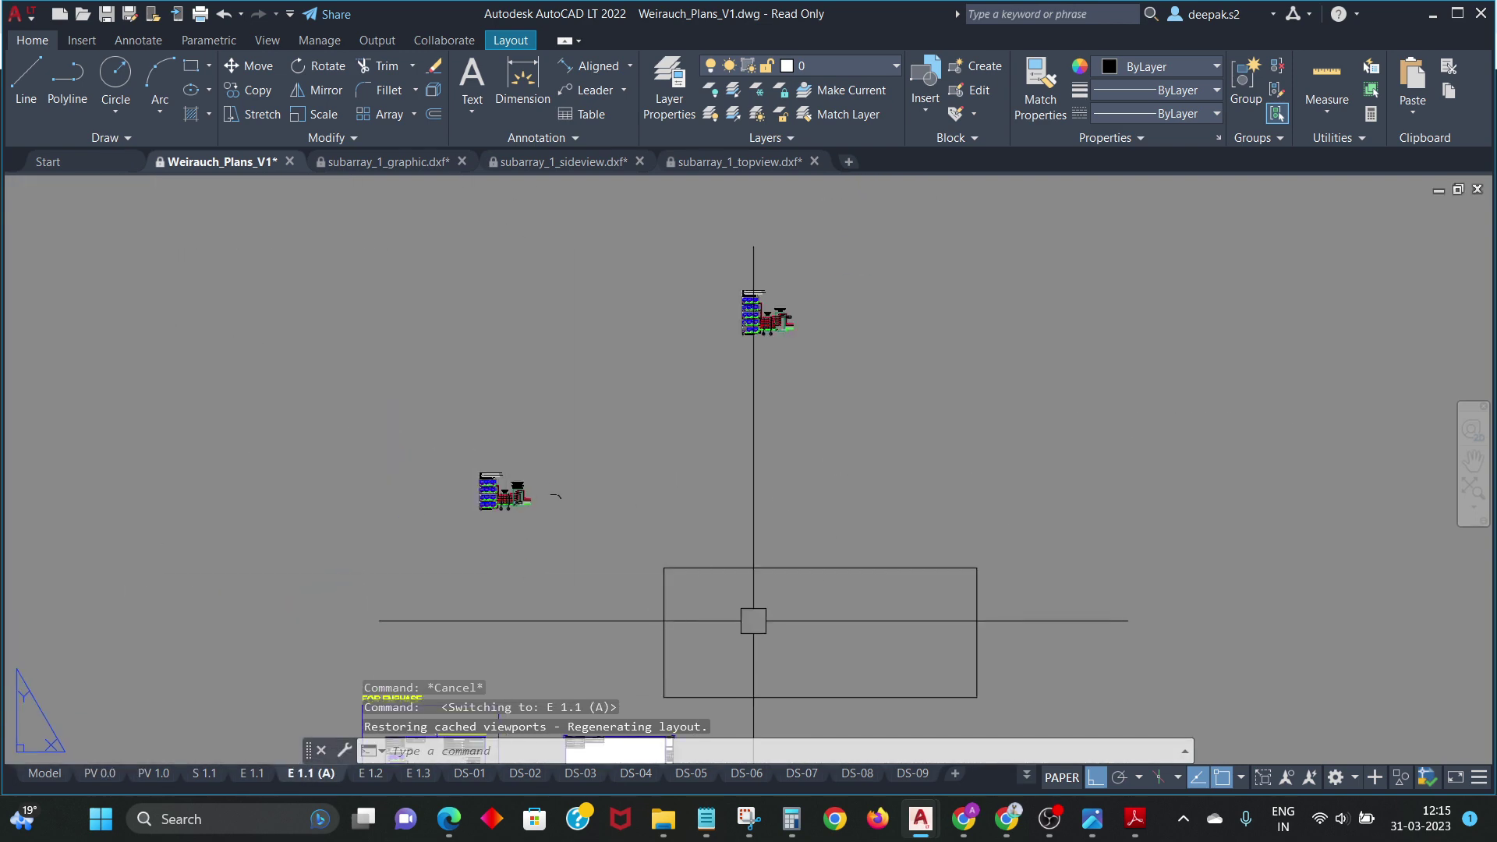
scroll(678, 447, "down", 4)
scroll(629, 523, "up", 10)
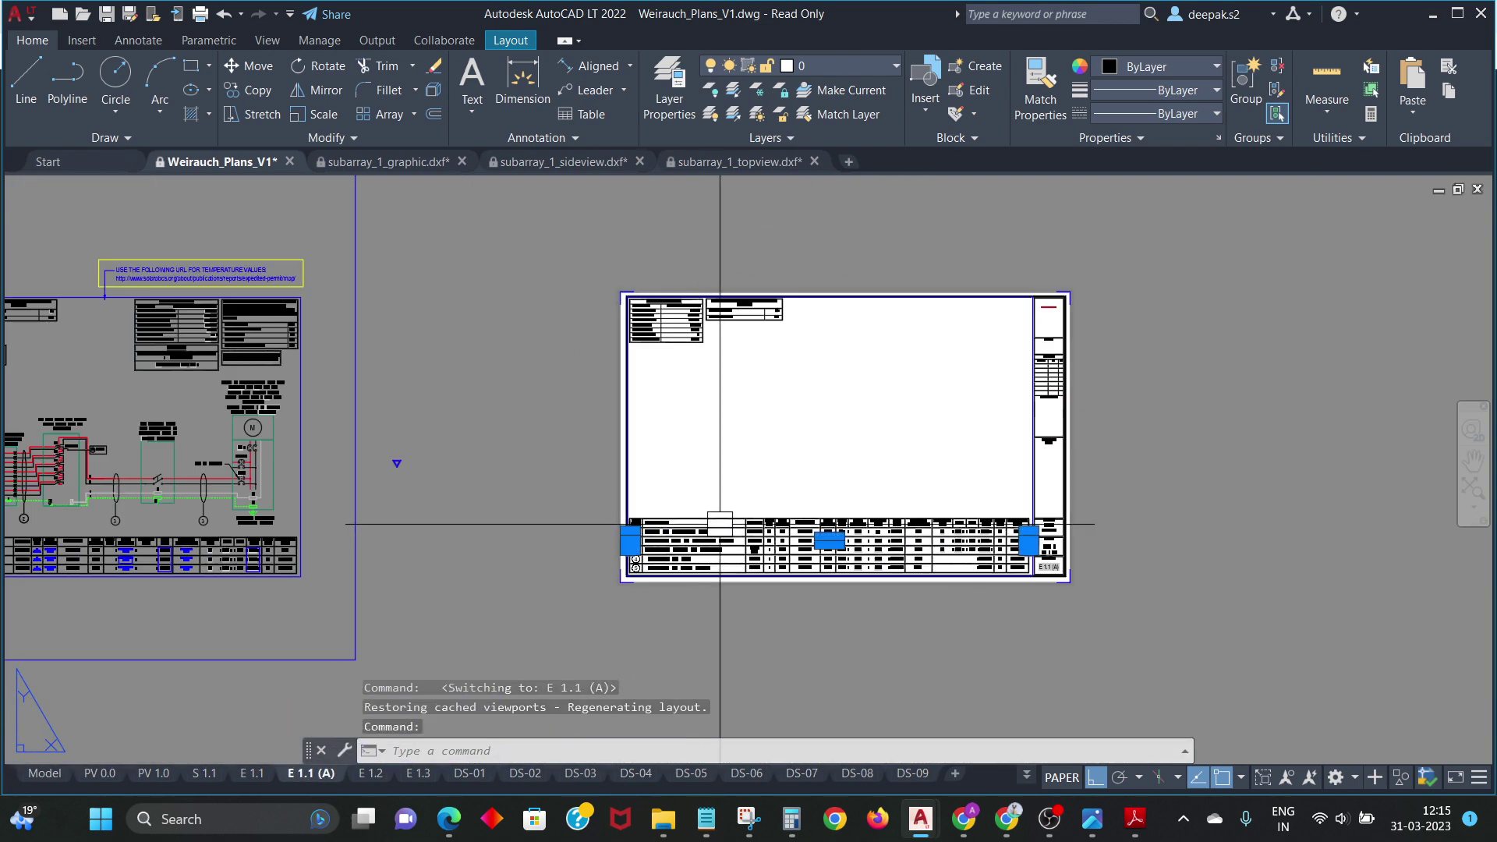
- Review the wire schedule table on sheet E 1.1, then return to PV 0.0
left_click(252, 774)
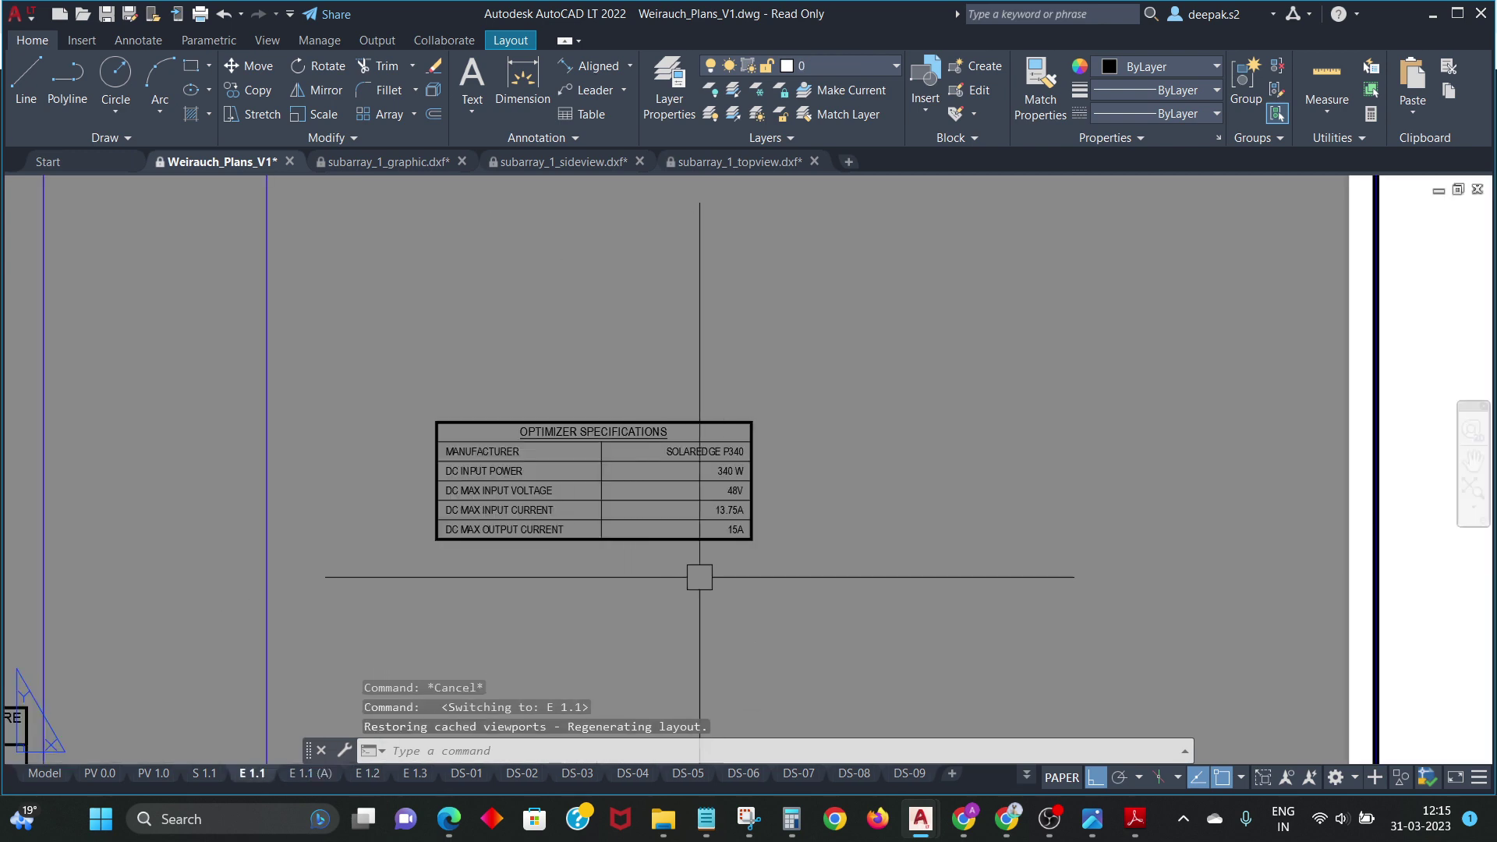
scroll(959, 546, "down", 5)
scroll(769, 535, "up", 2)
scroll(629, 507, "down", 5)
scroll(539, 558, "up", 4)
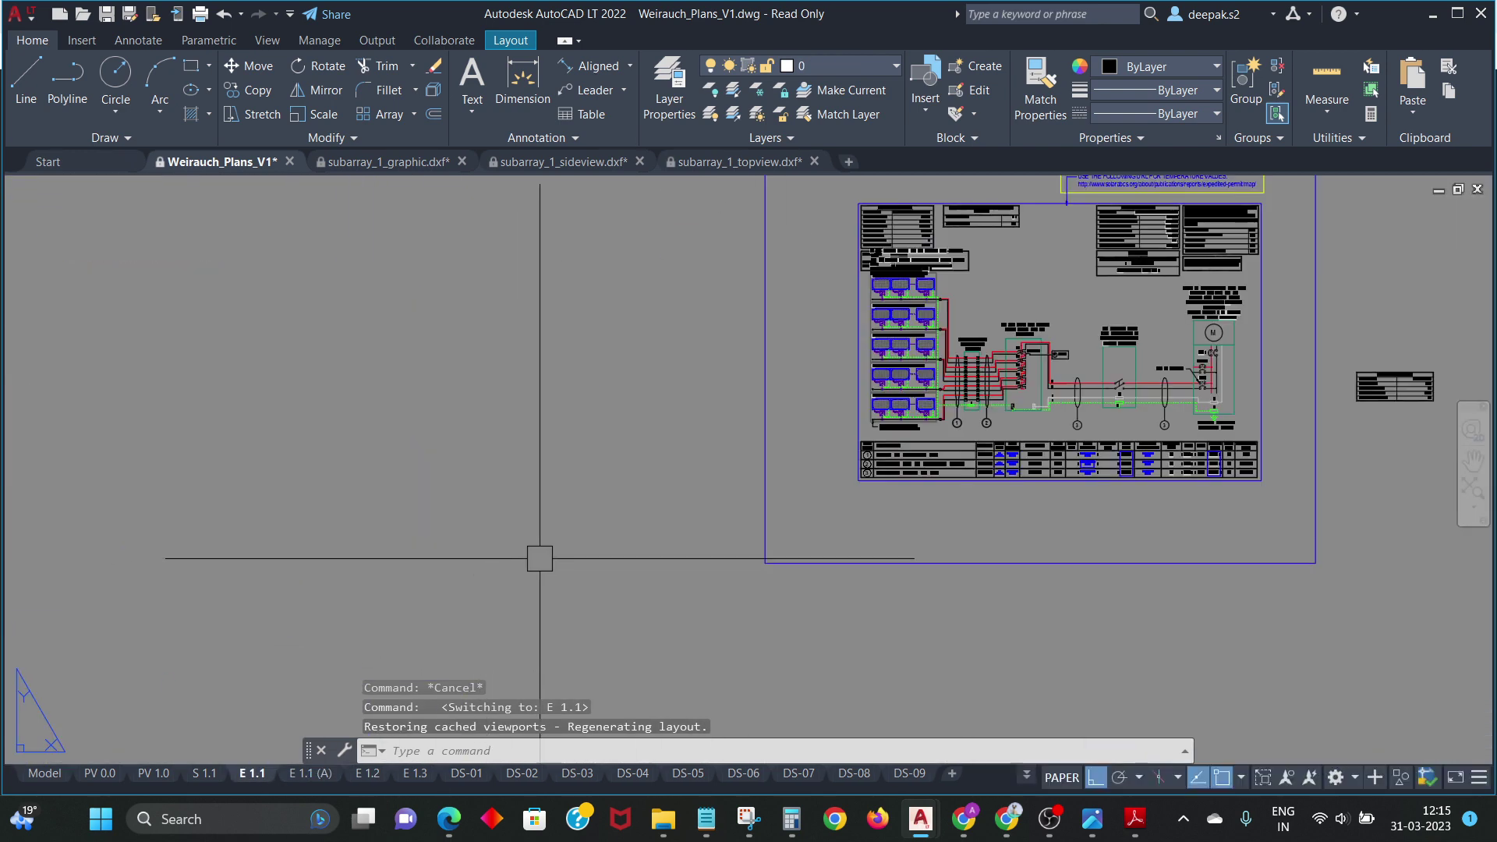
scroll(1237, 436, "up", 4)
scroll(1237, 436, "up", 3)
scroll(1237, 436, "up", 3)
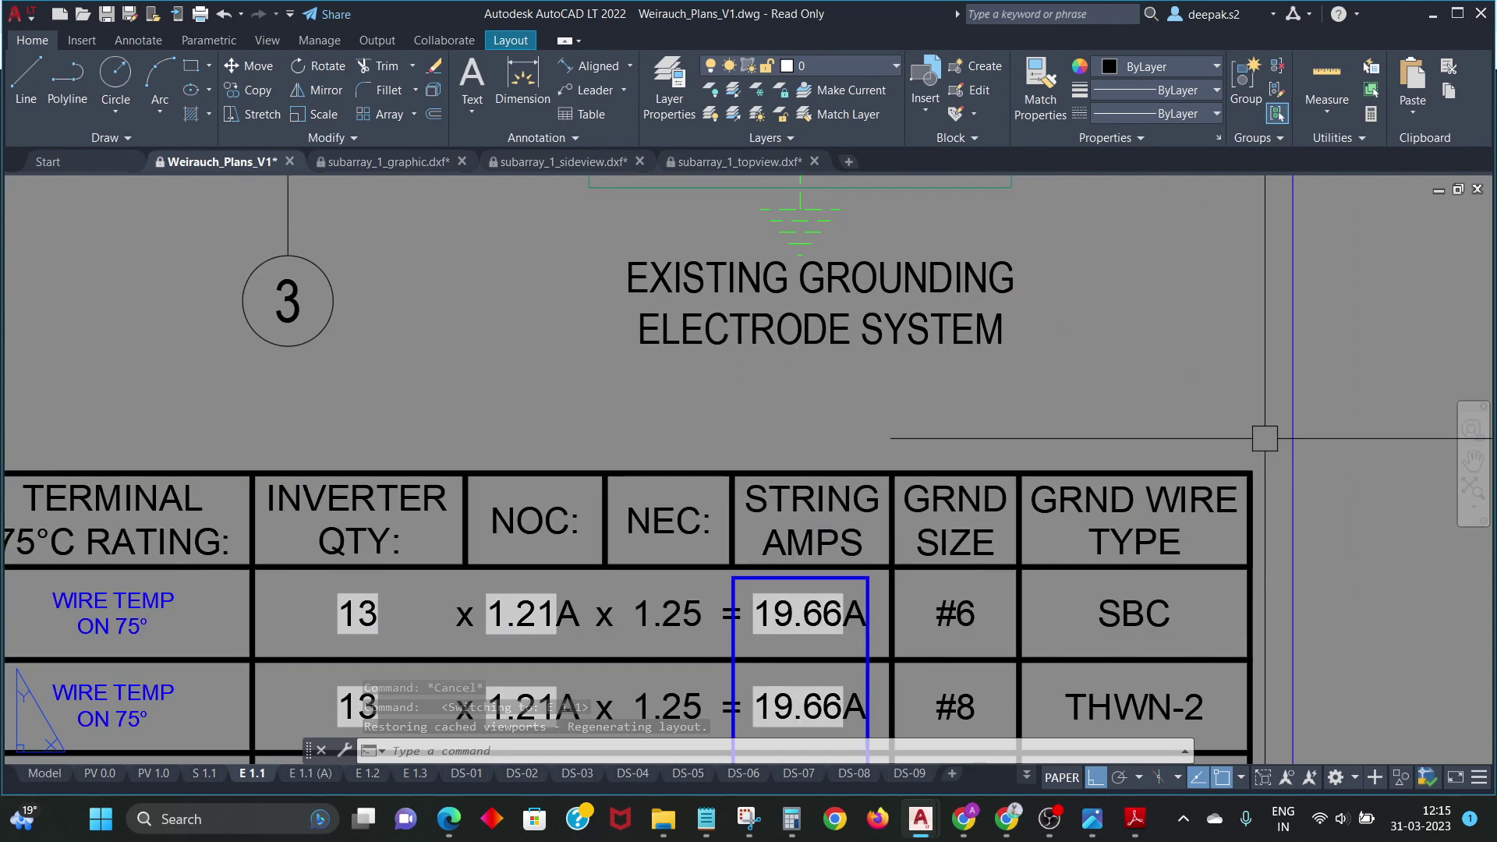
left_click(1265, 439)
scroll(214, 616, "down", 4)
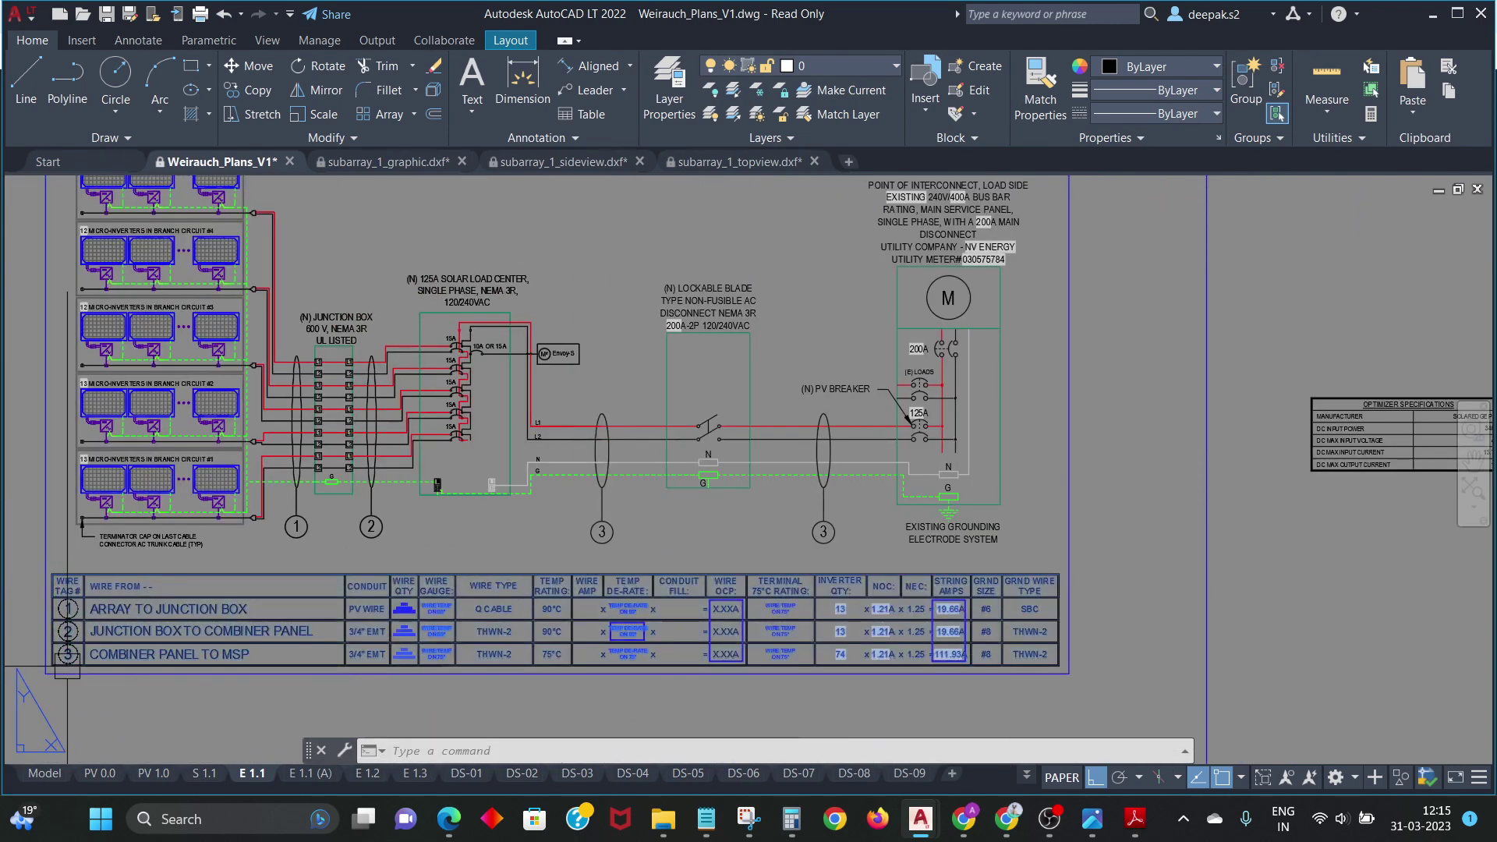
scroll(402, 648, "down", 4)
left_click(99, 773)
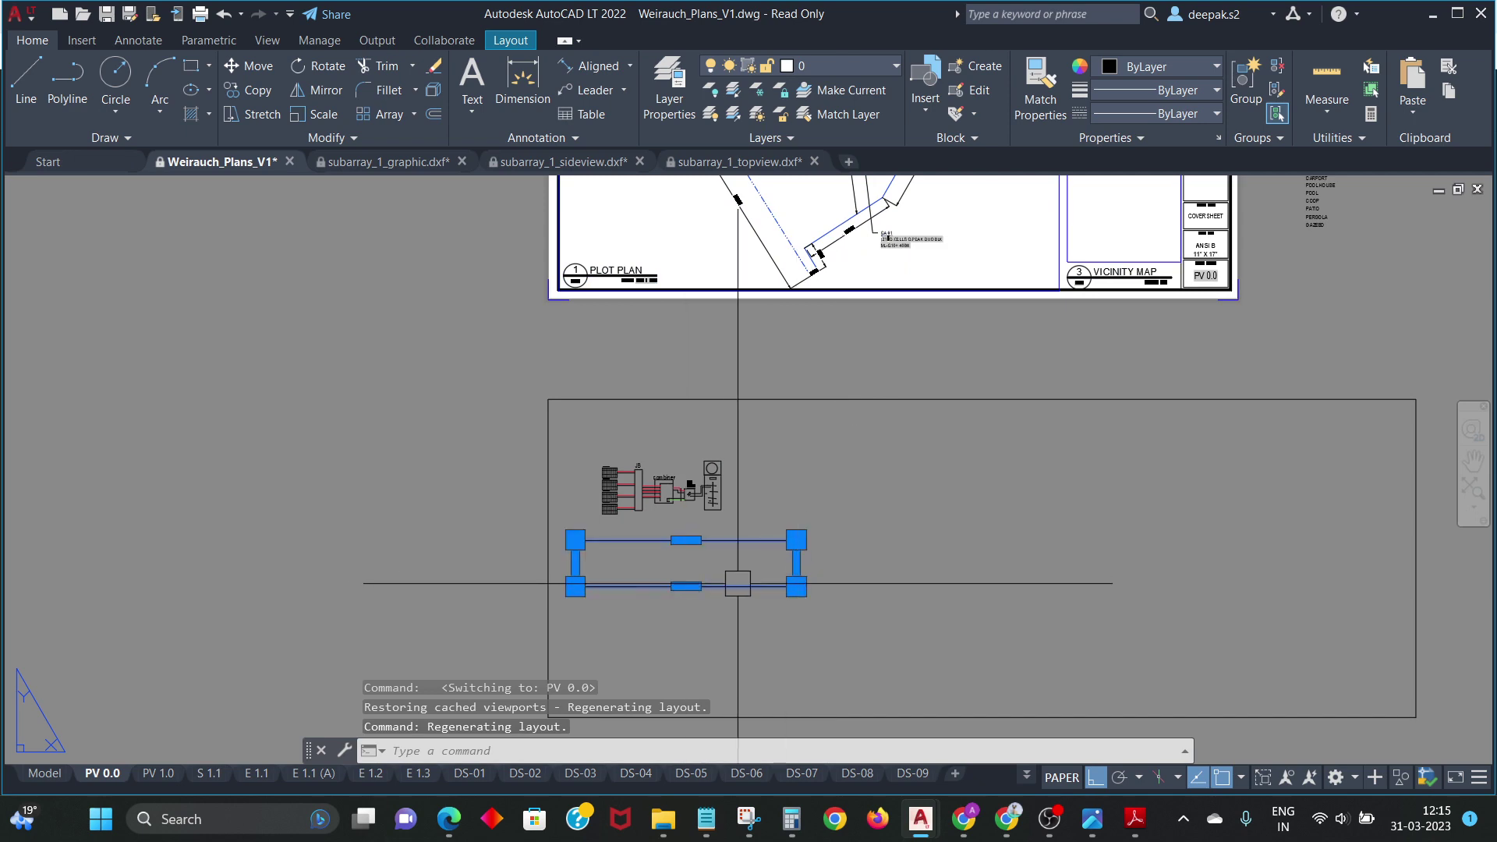
- Paste the copied wire table into the layout below the diagram
middle_click_drag(738, 584, 774, 341)
key("ctrl+v")
scroll(667, 483, "up", 2)
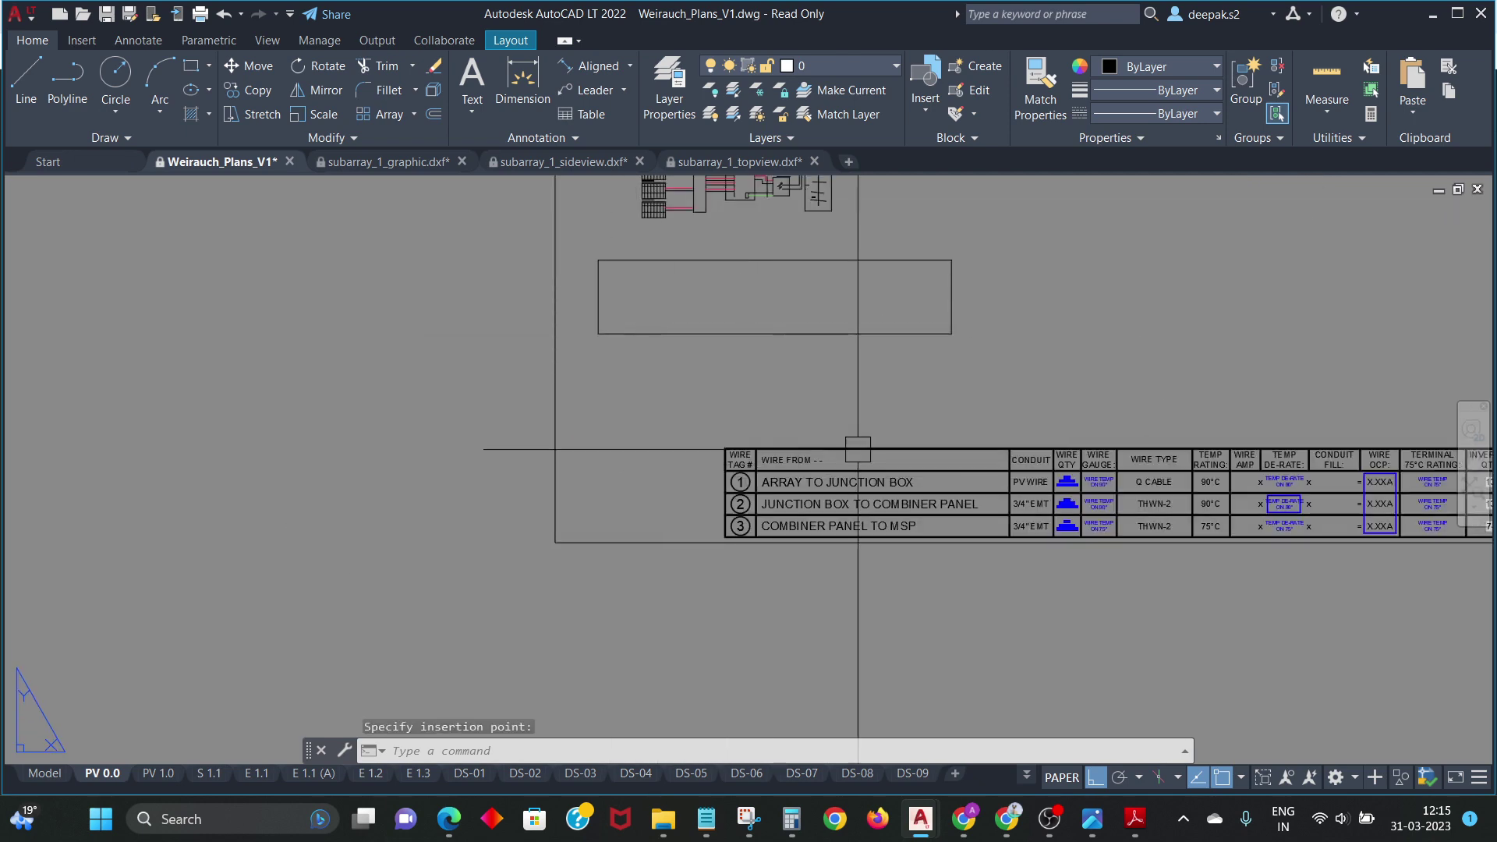
scroll(858, 449, "down", 3)
scroll(624, 390, "up", 5)
scroll(485, 365, "up", 3)
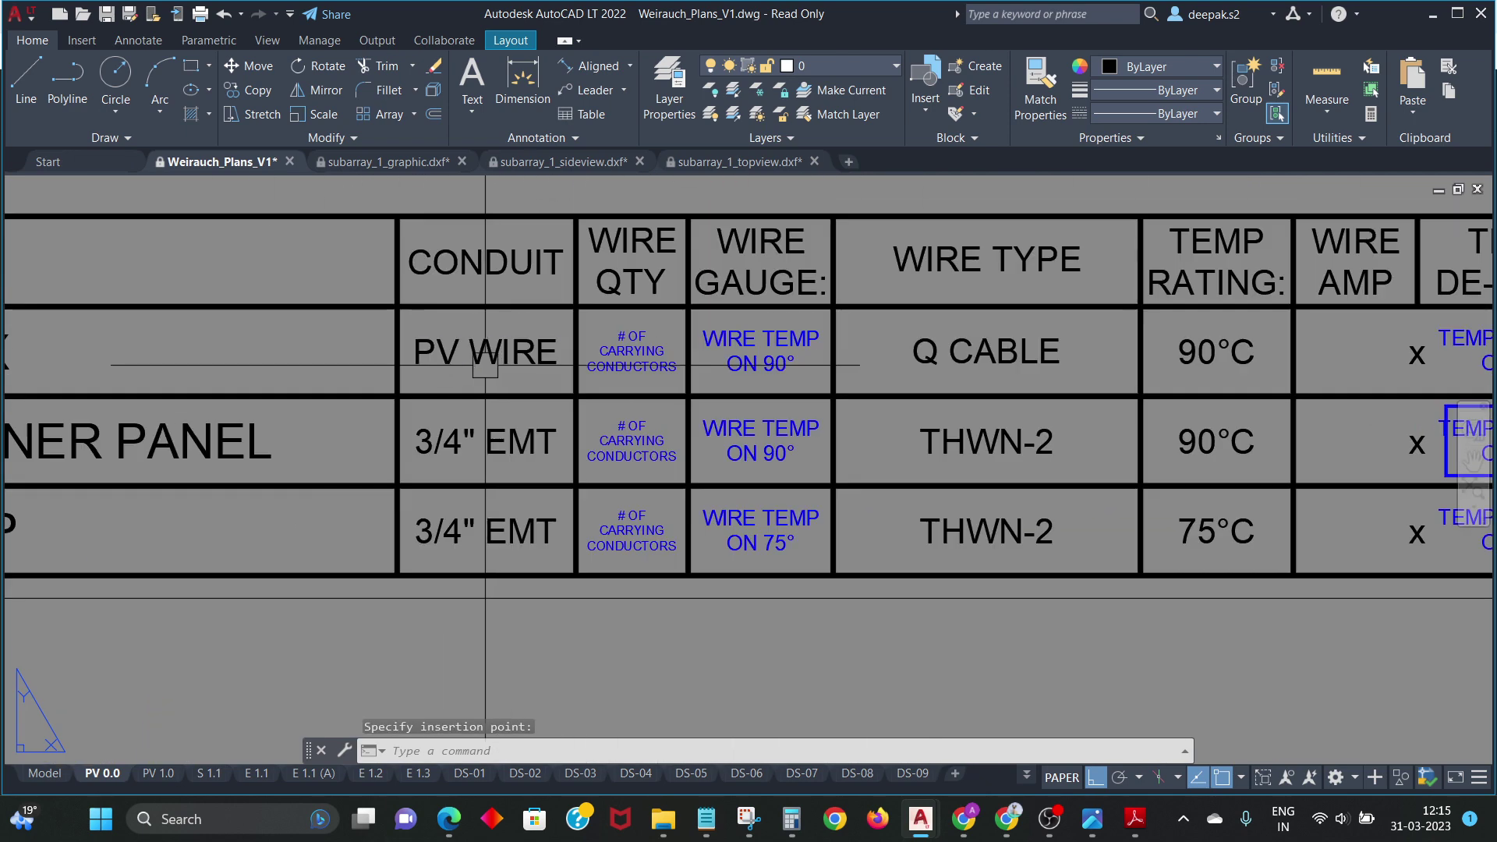
scroll(731, 485, "up", 2)
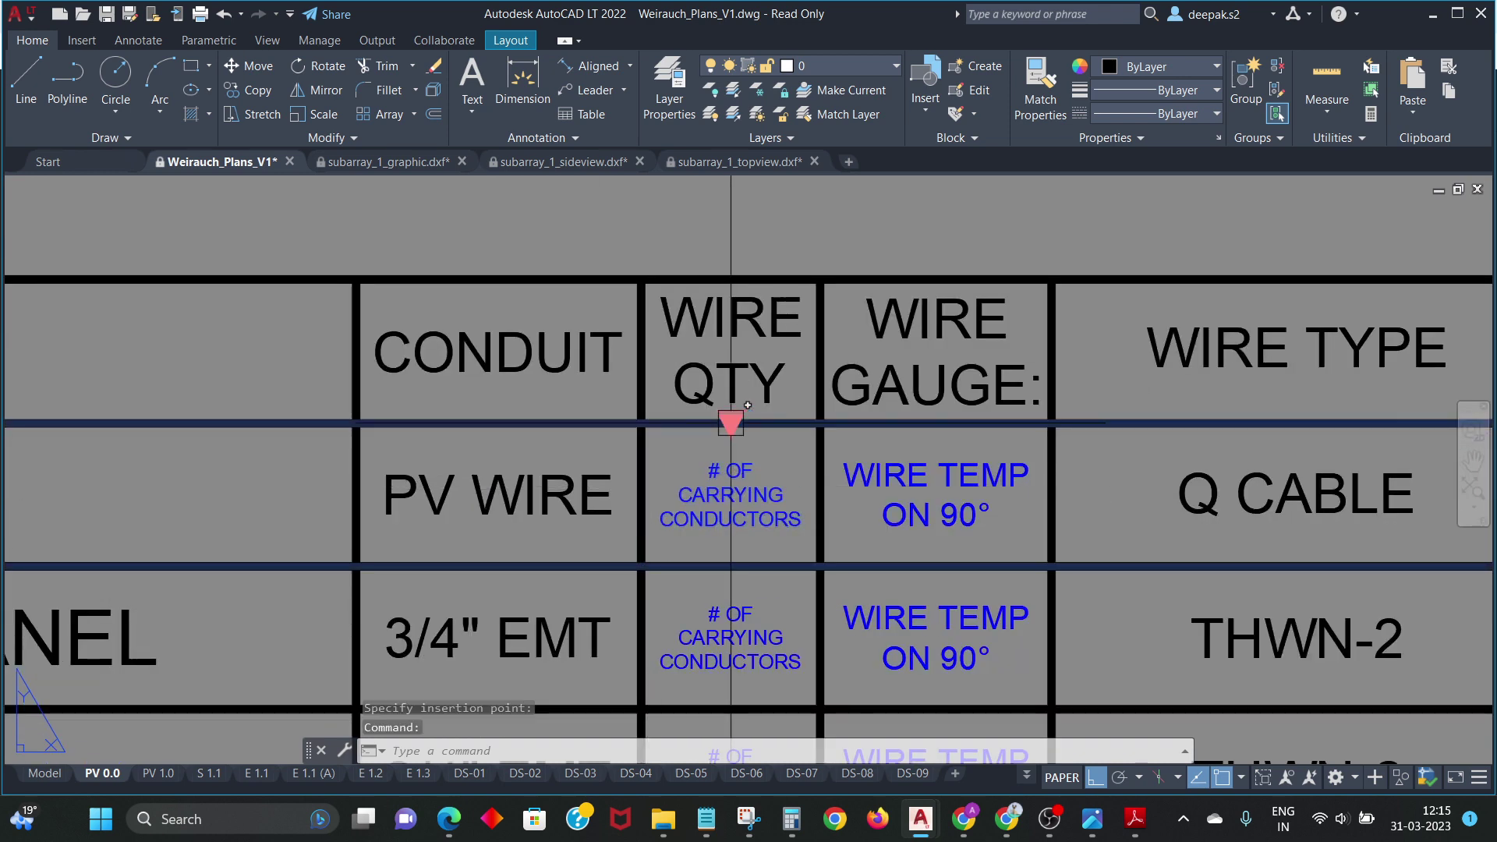
scroll(692, 421, "down", 3)
scroll(592, 531, "down", 2)
scroll(500, 492, "up", 2)
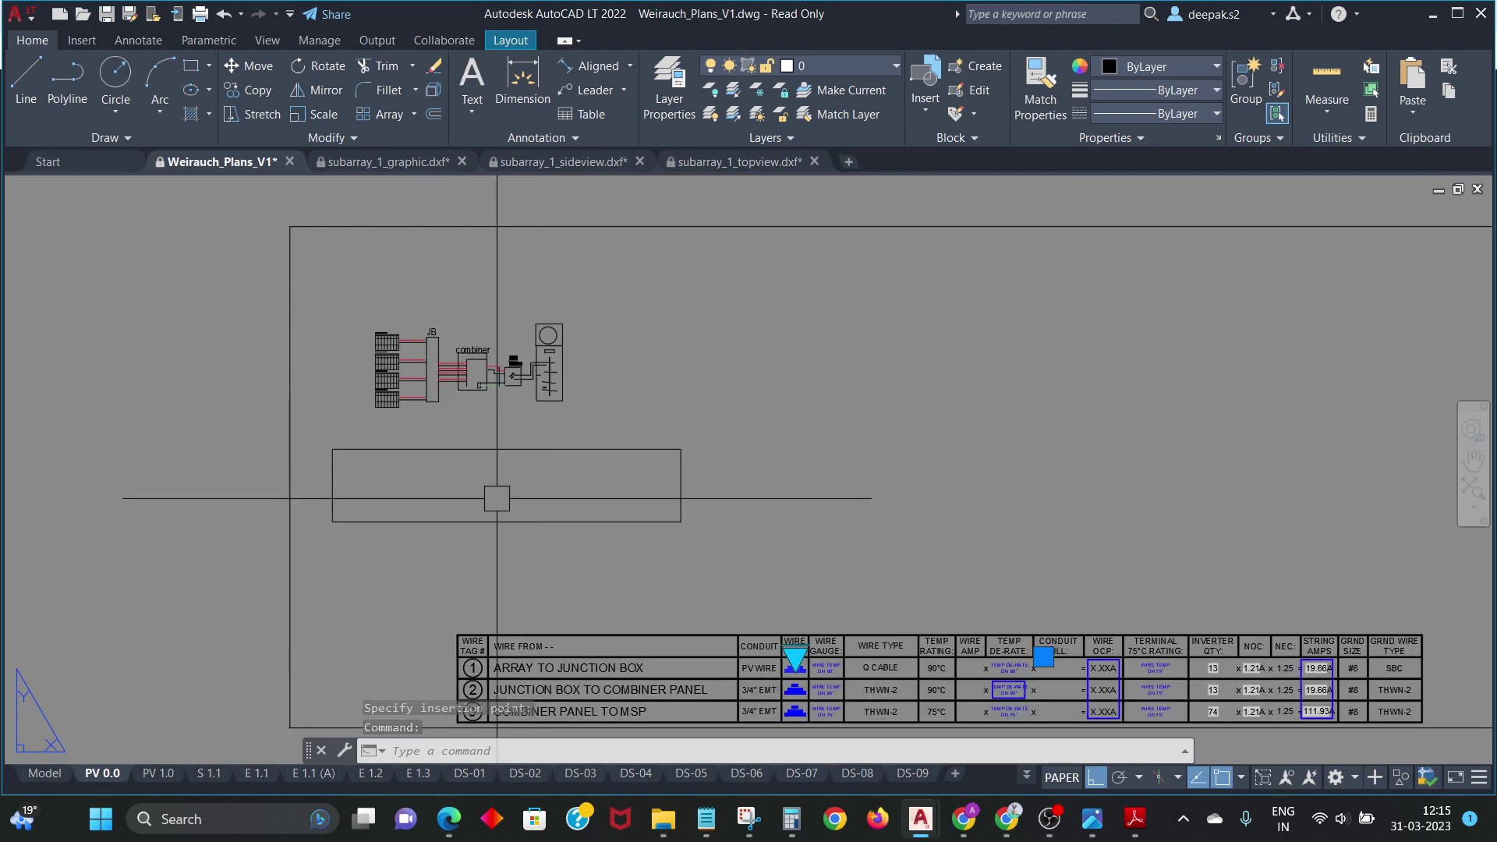
scroll(433, 485, "up", 2)
scroll(433, 486, "up", 3)
scroll(502, 458, "down", 2)
- Draw two horizontal divider lines across the empty box below the schematic
middle_click_drag(545, 484, 441, 421)
type("l")
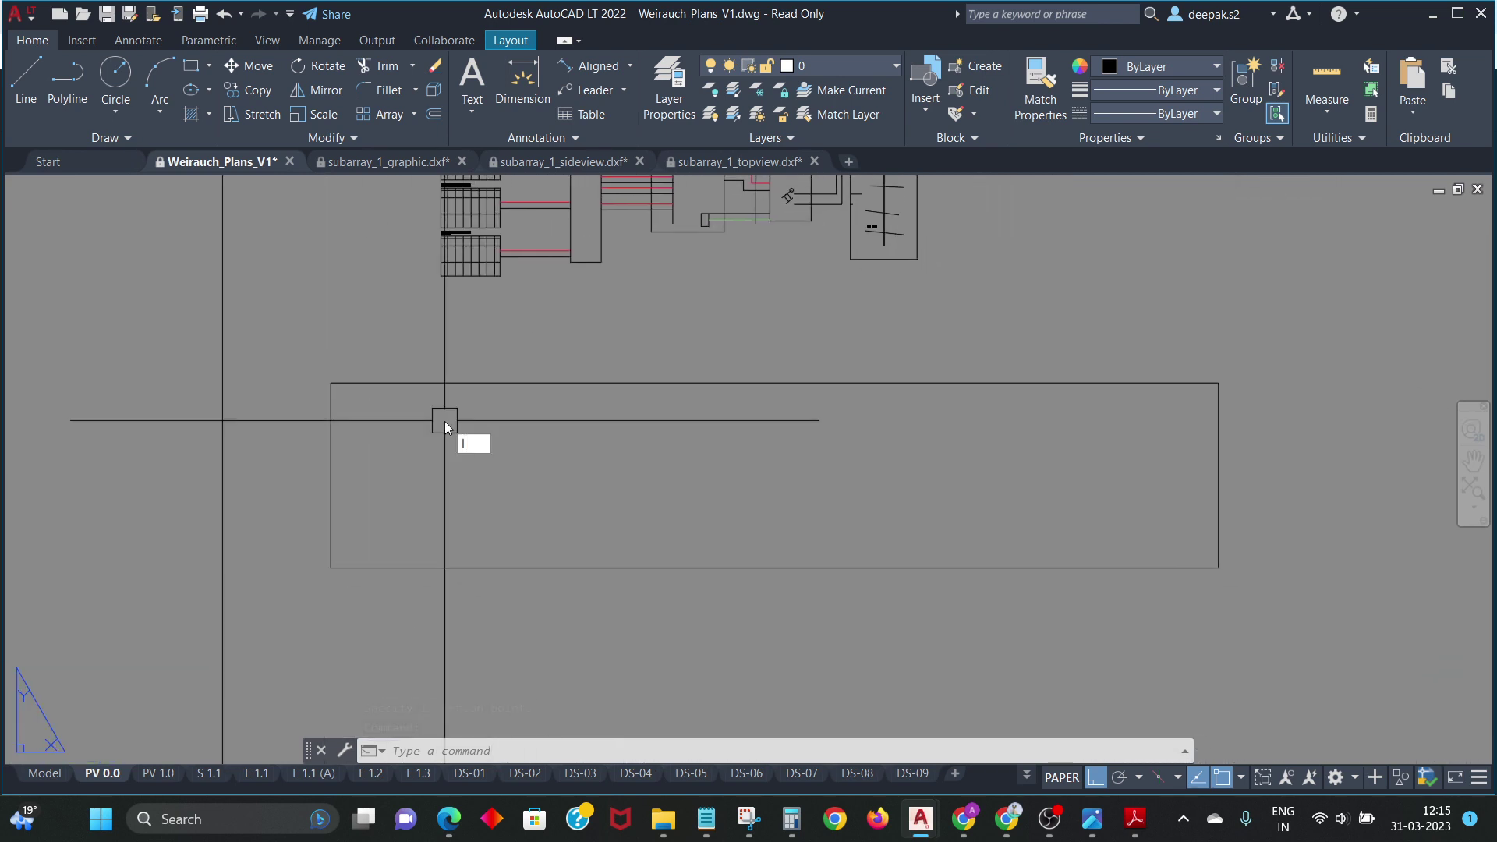
key("Return")
left_click(331, 423)
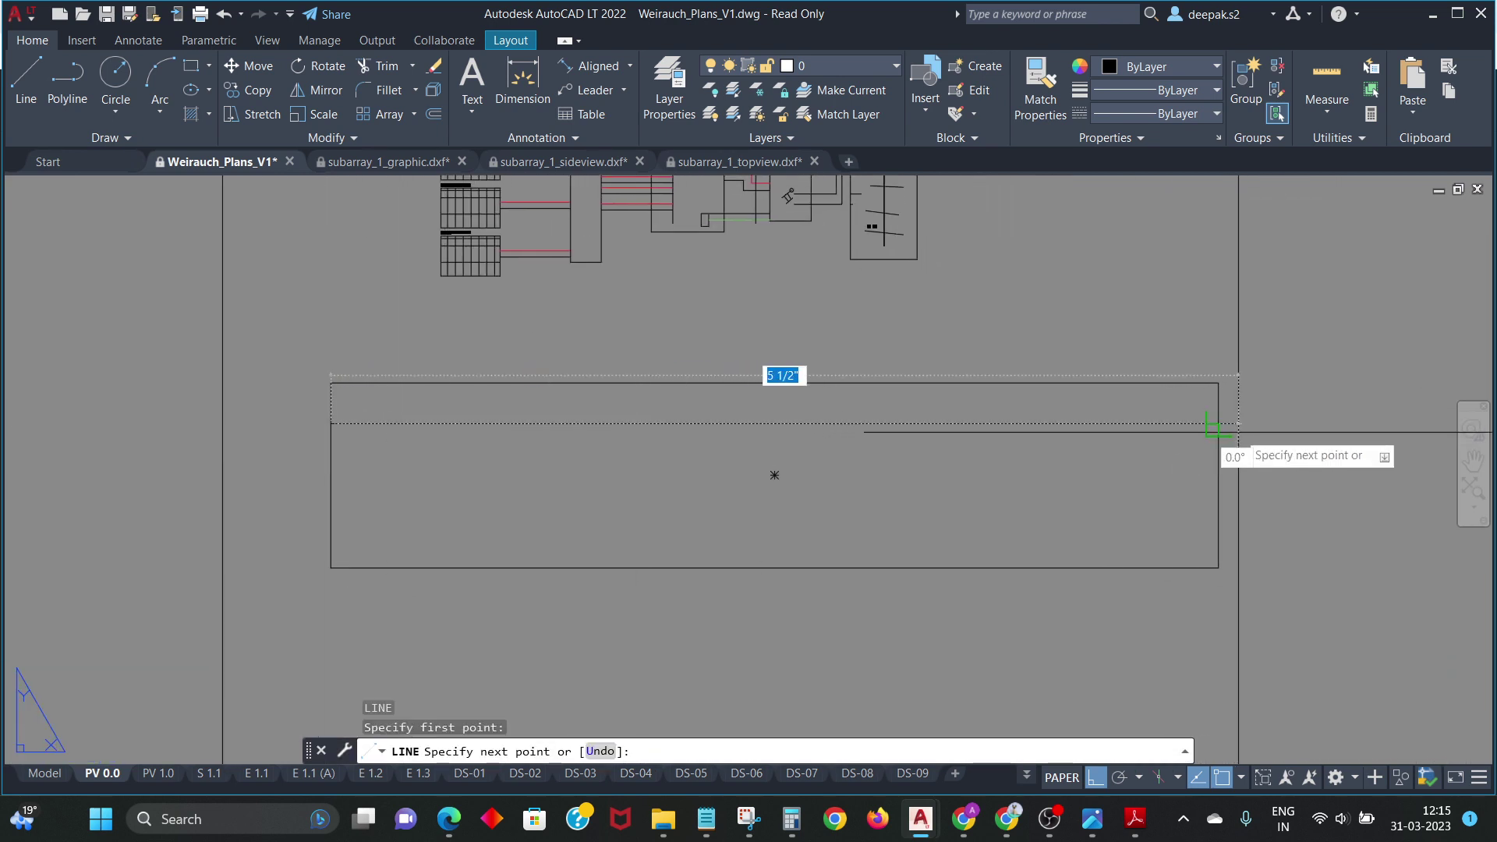
left_click(1215, 428)
key("Return")
key("Return")
left_click(332, 475)
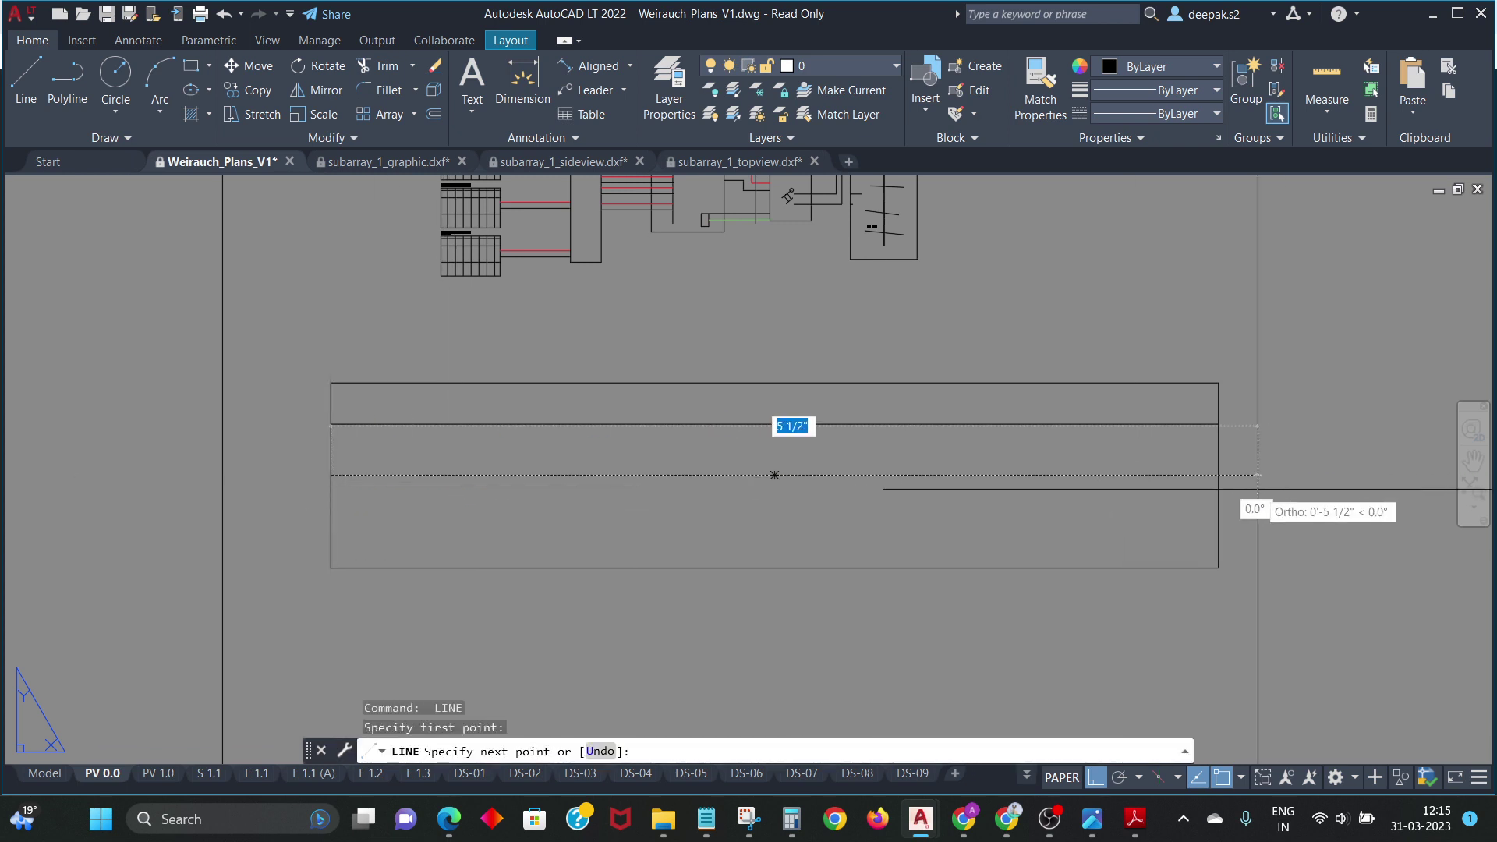
left_click(1219, 475)
key("Return")
key("Return")
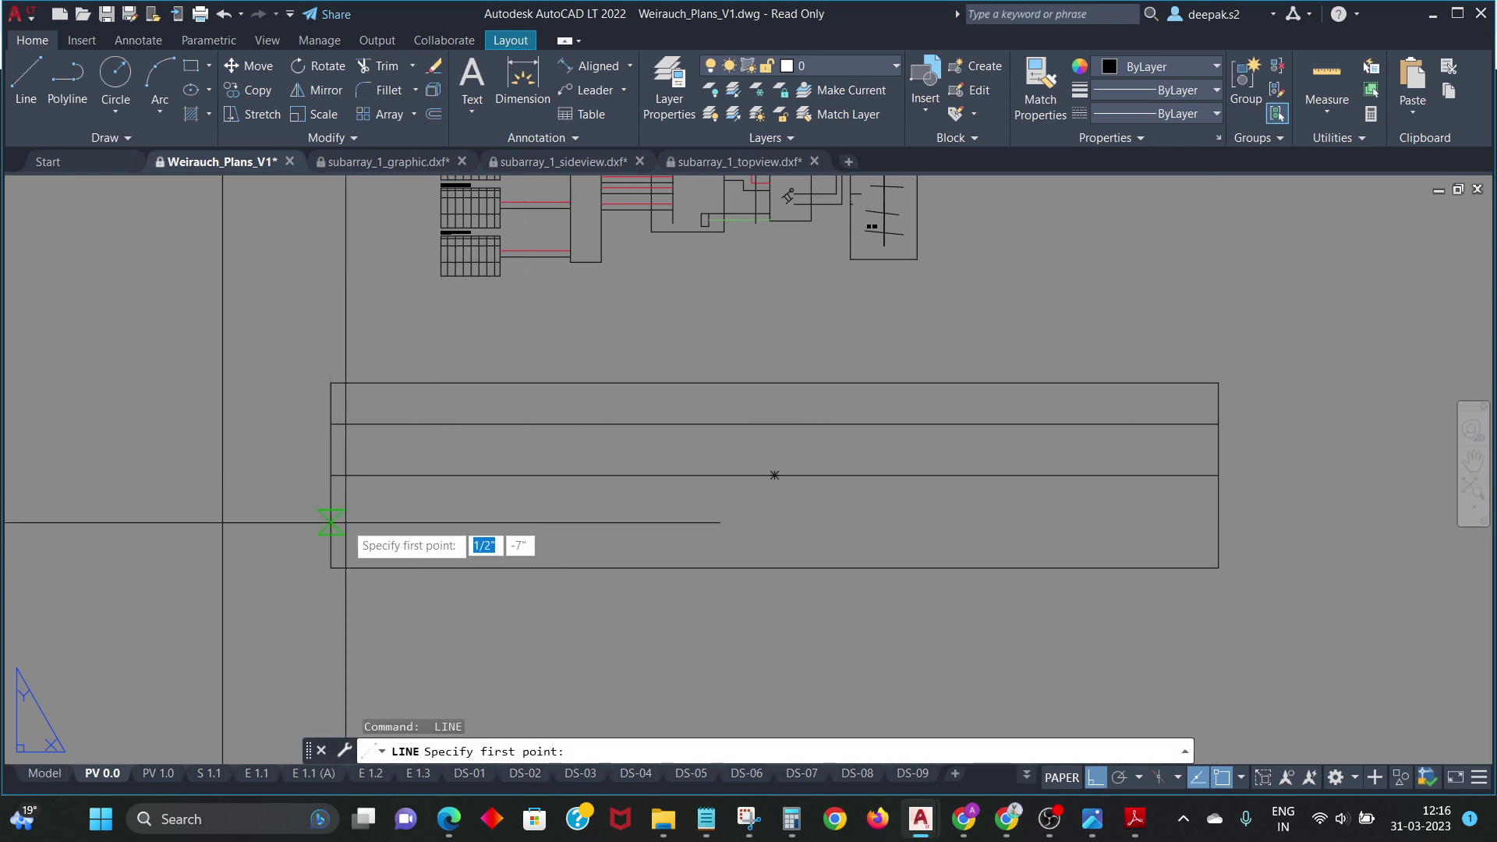
scroll(787, 507, "down", 5)
key("Escape")
scroll(843, 384, "up", 3)
- Copy the JB and combiner diagram and paste it below the wire table
left_click(842, 384)
scroll(546, 468, "down", 1)
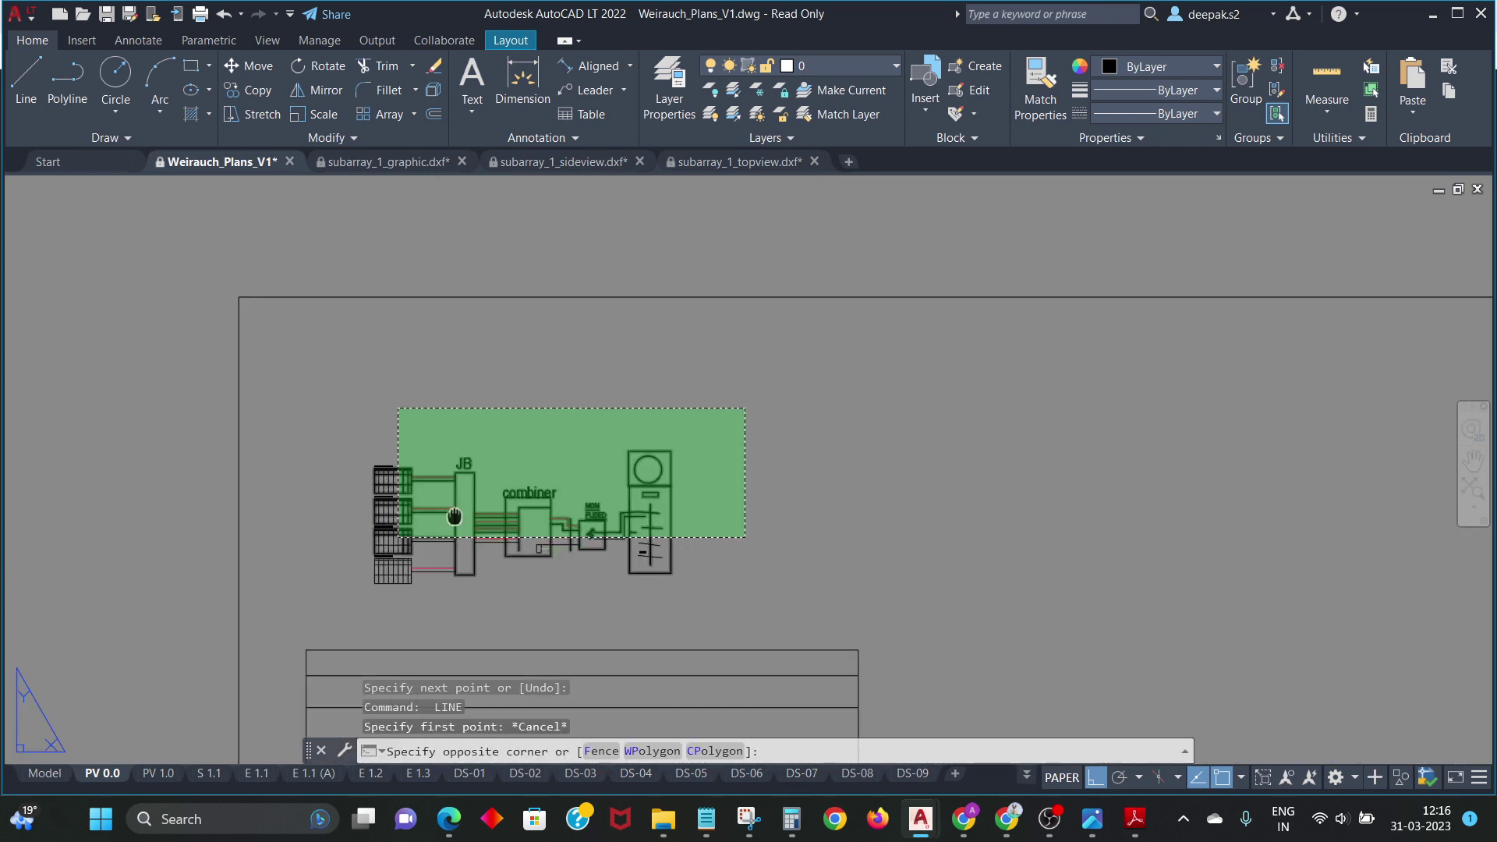
left_click(392, 561)
scroll(391, 561, "down", 2)
scroll(546, 546, "down", 1)
key("ctrl+c")
key("ctrl+v")
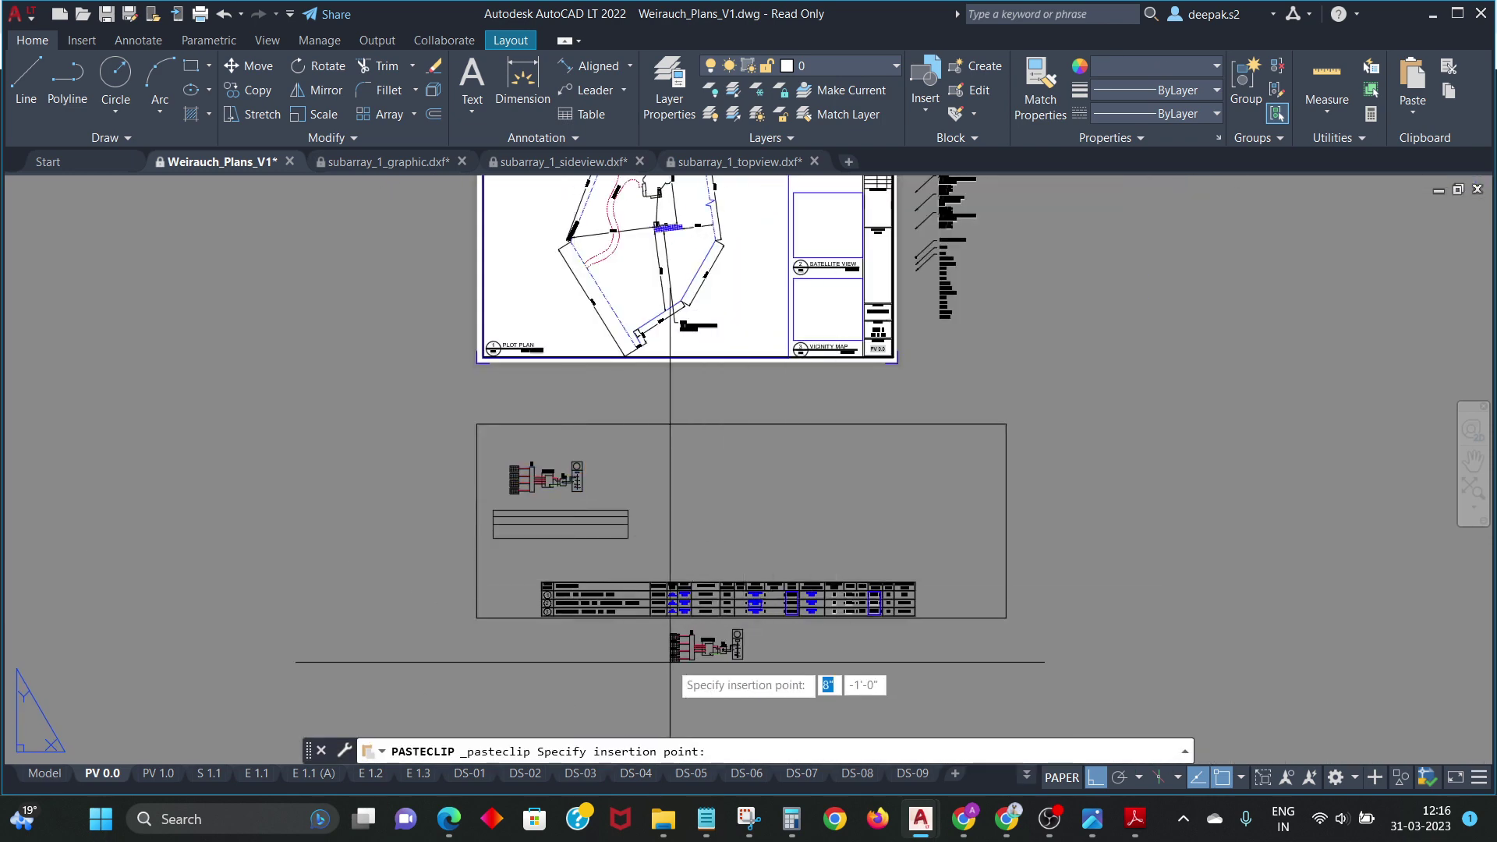
scroll(670, 678, "up", 2)
left_click(670, 678)
scroll(670, 677, "up", 4)
scroll(764, 347, "down", 4)
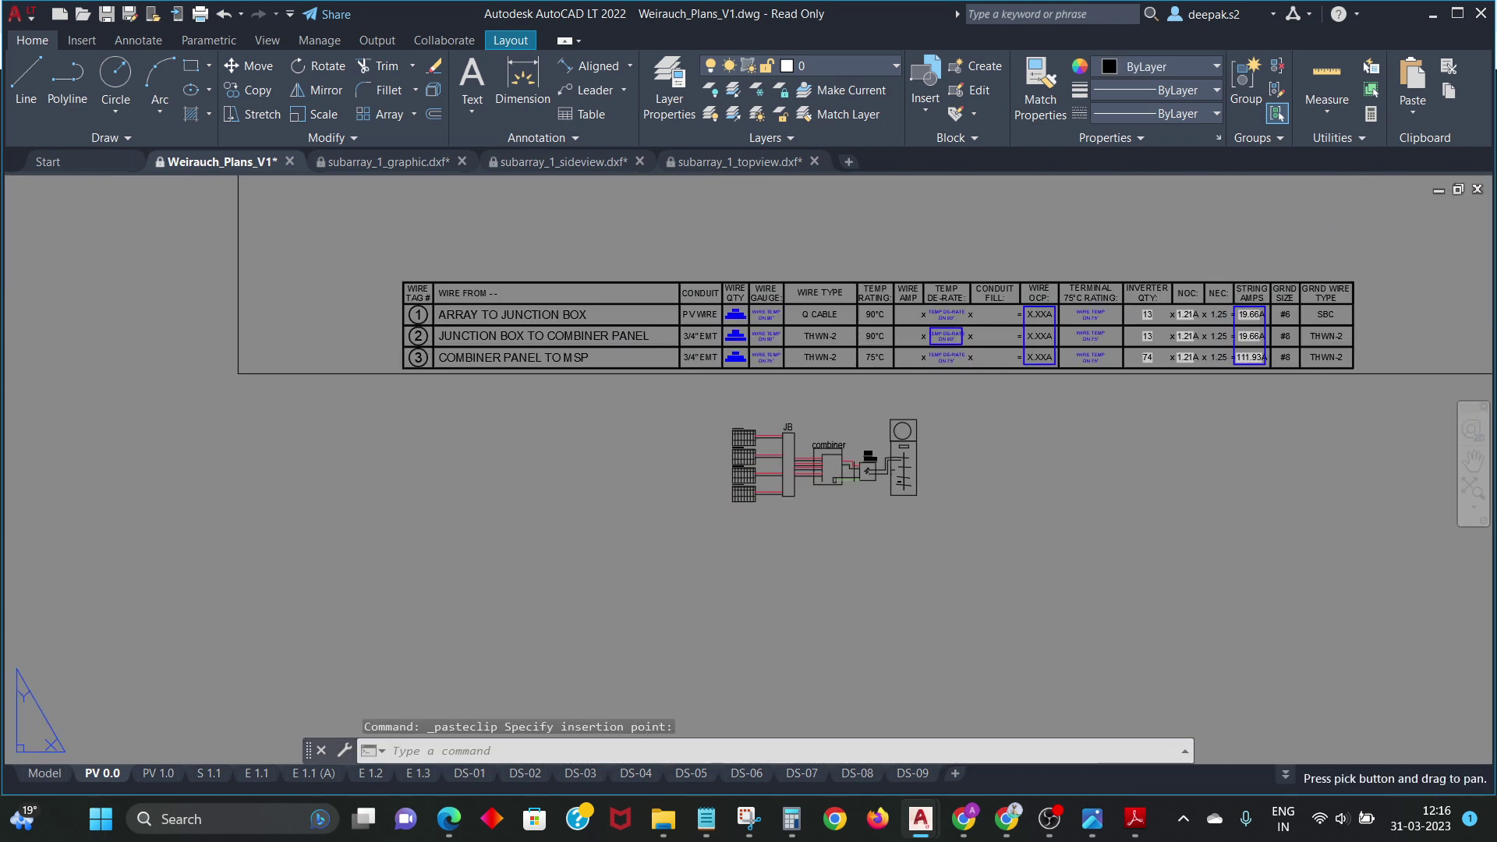
- Enlarge the pasted diagram copy with SCALE
left_click(982, 401)
left_click(594, 516)
middle_click_drag(718, 541, 655, 537)
type("SC")
key("Return")
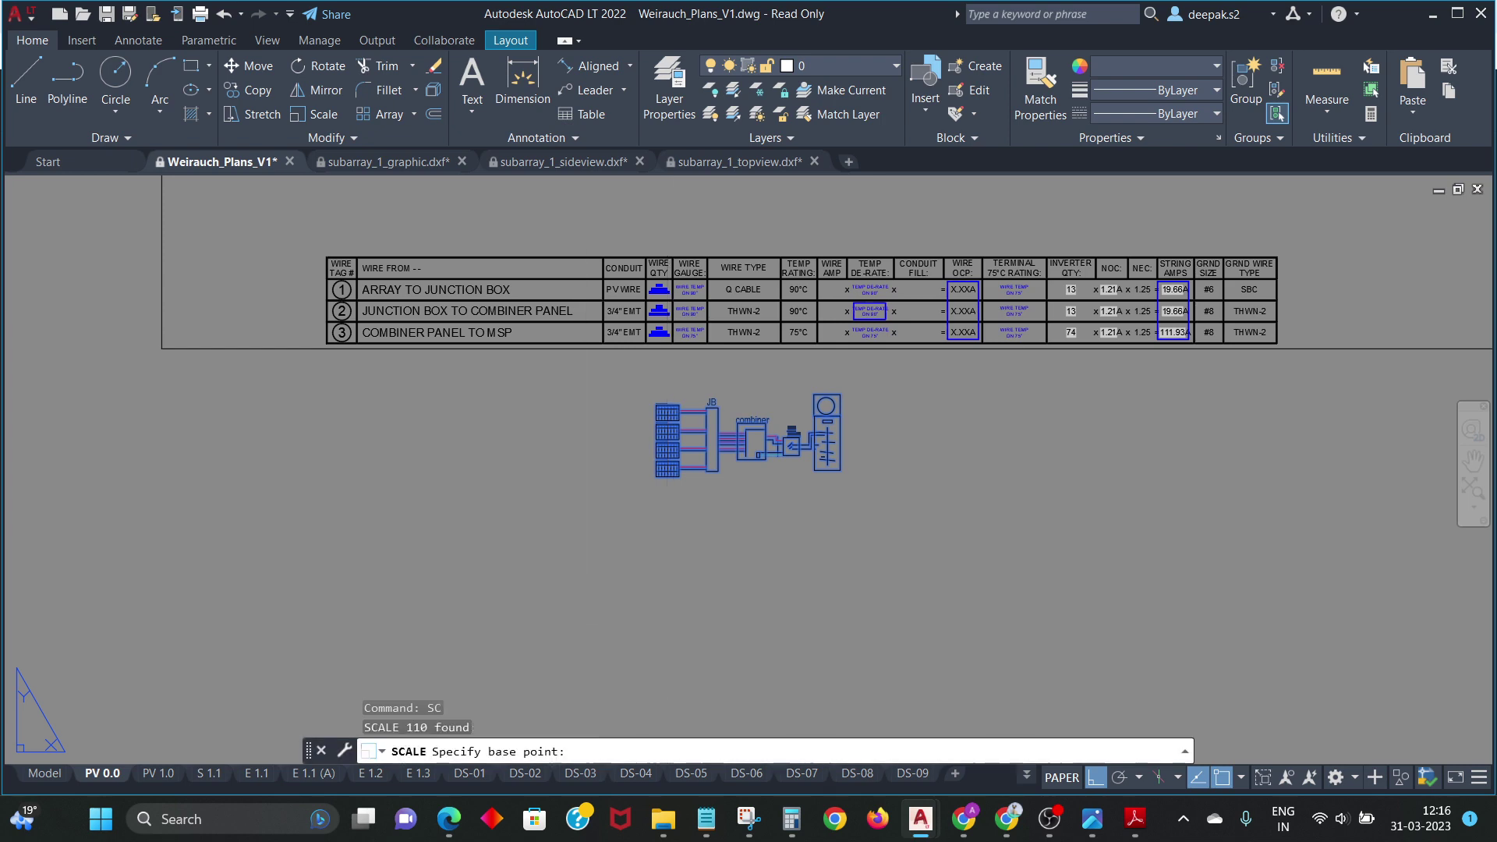
left_click(575, 582)
scroll(669, 525, "down", 8)
left_click(780, 560)
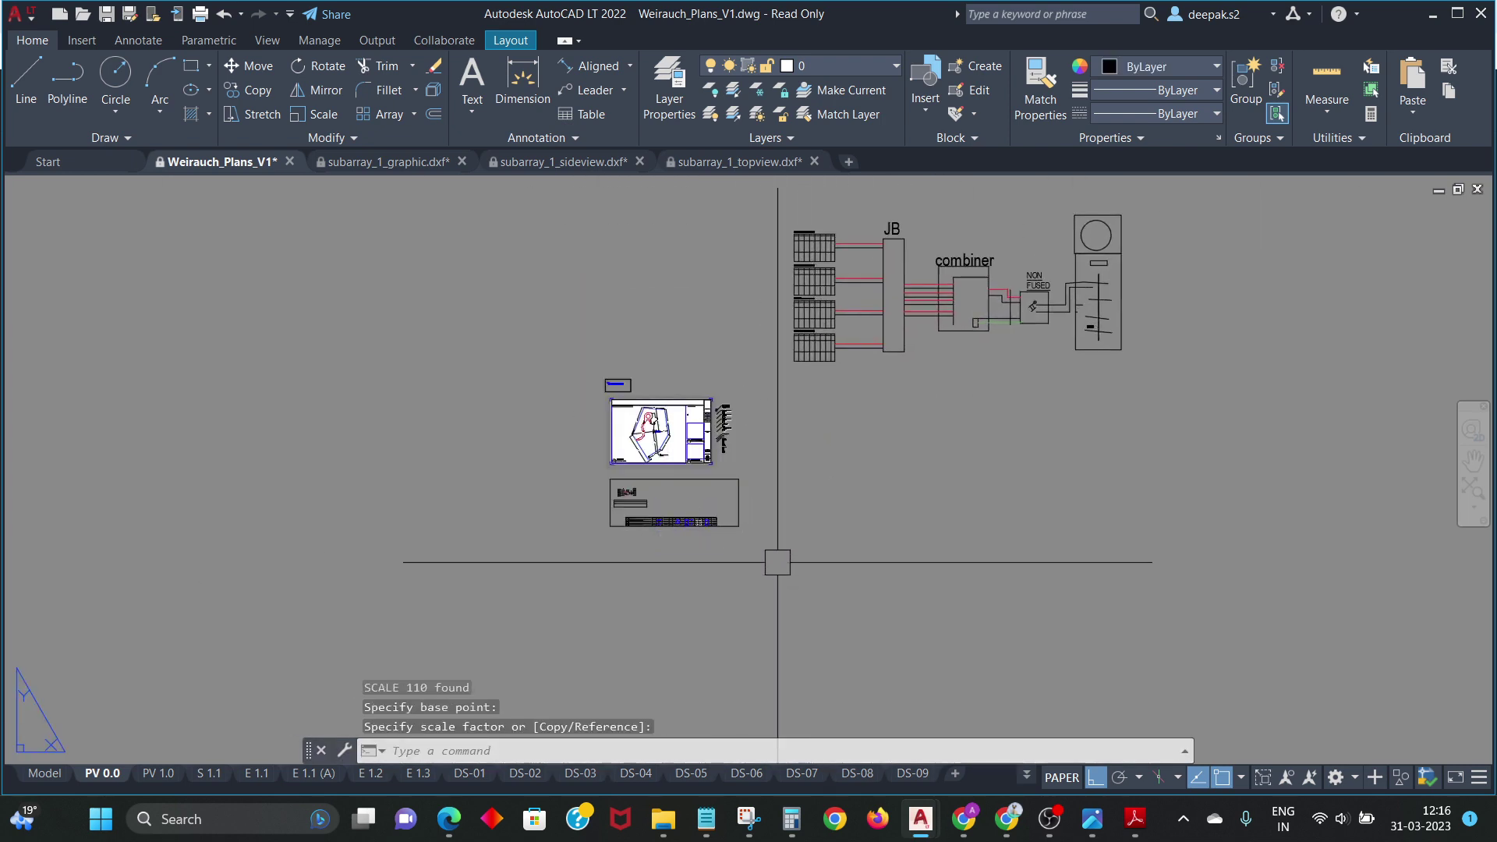
scroll(724, 488, "up", 5)
- Select the wire table columns and paste another copy into the layout
left_click(702, 460)
scroll(585, 595, "up", 5)
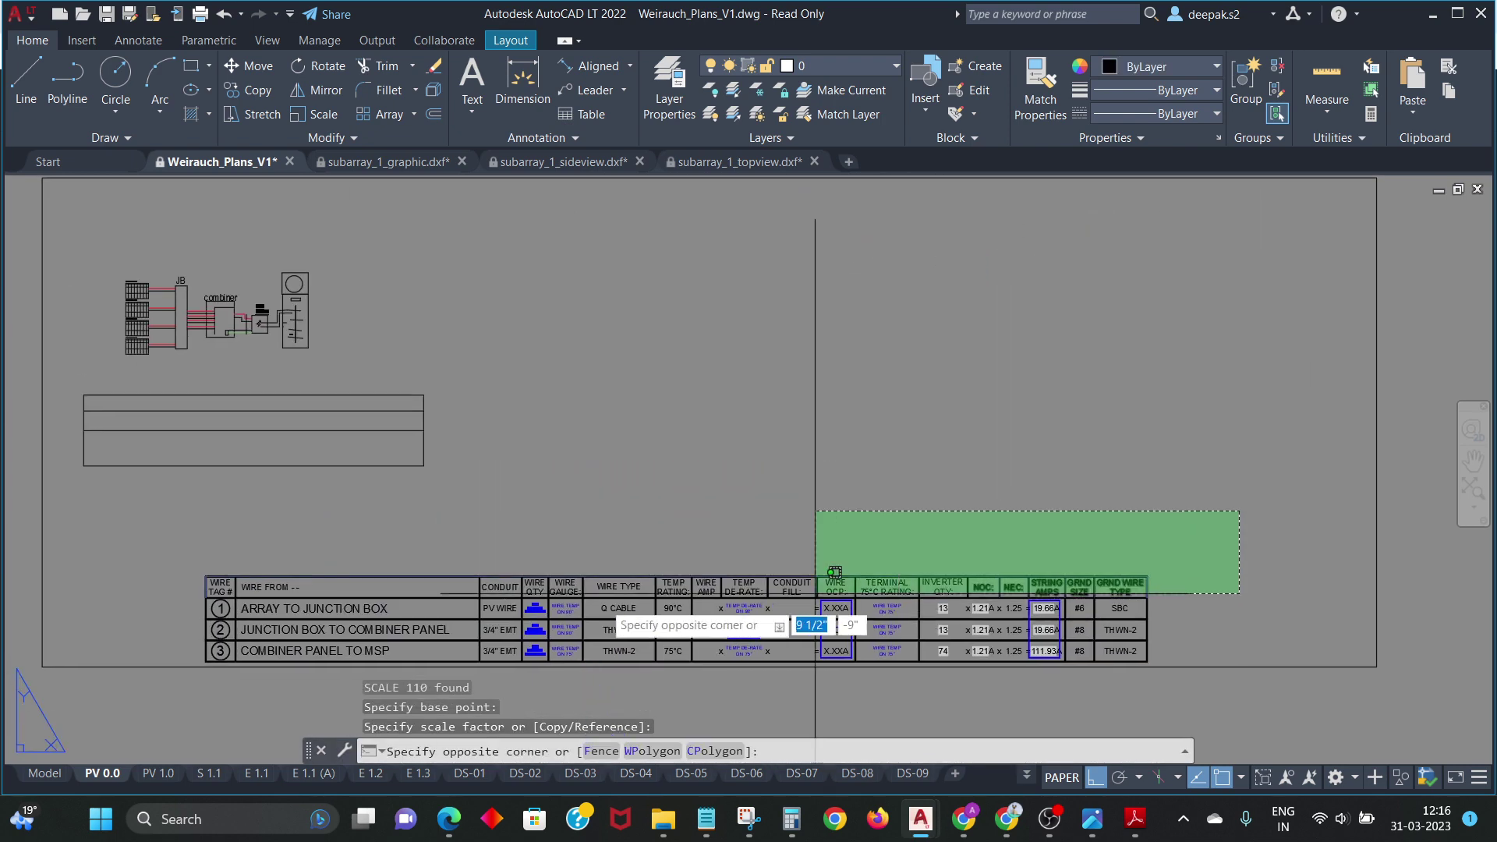
scroll(819, 595, "up", 2)
left_click(107, 654)
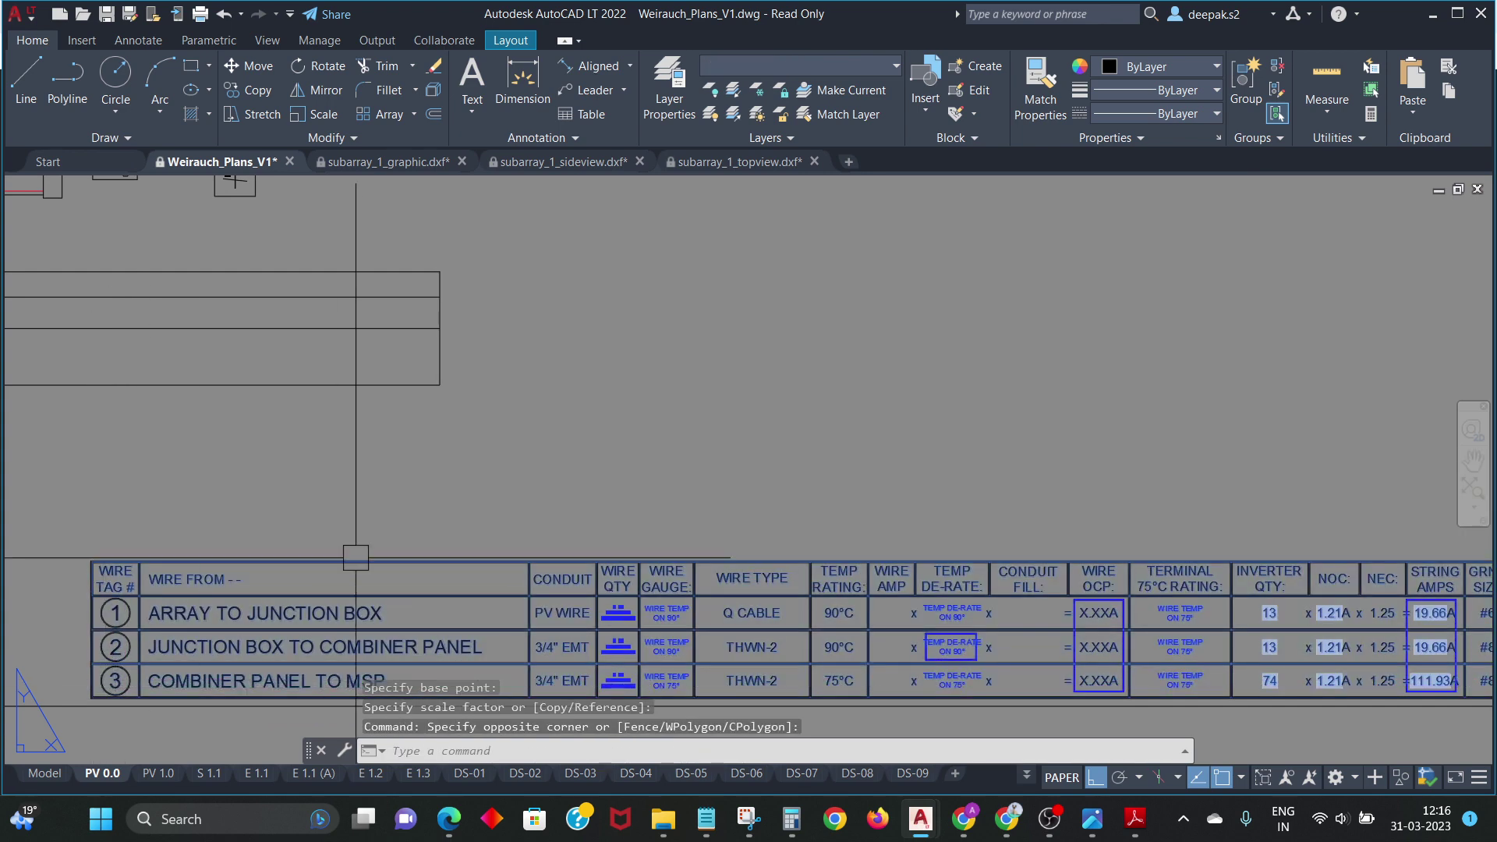
scroll(885, 520, "down", 5)
key("ctrl+v")
scroll(762, 294, "up", 5)
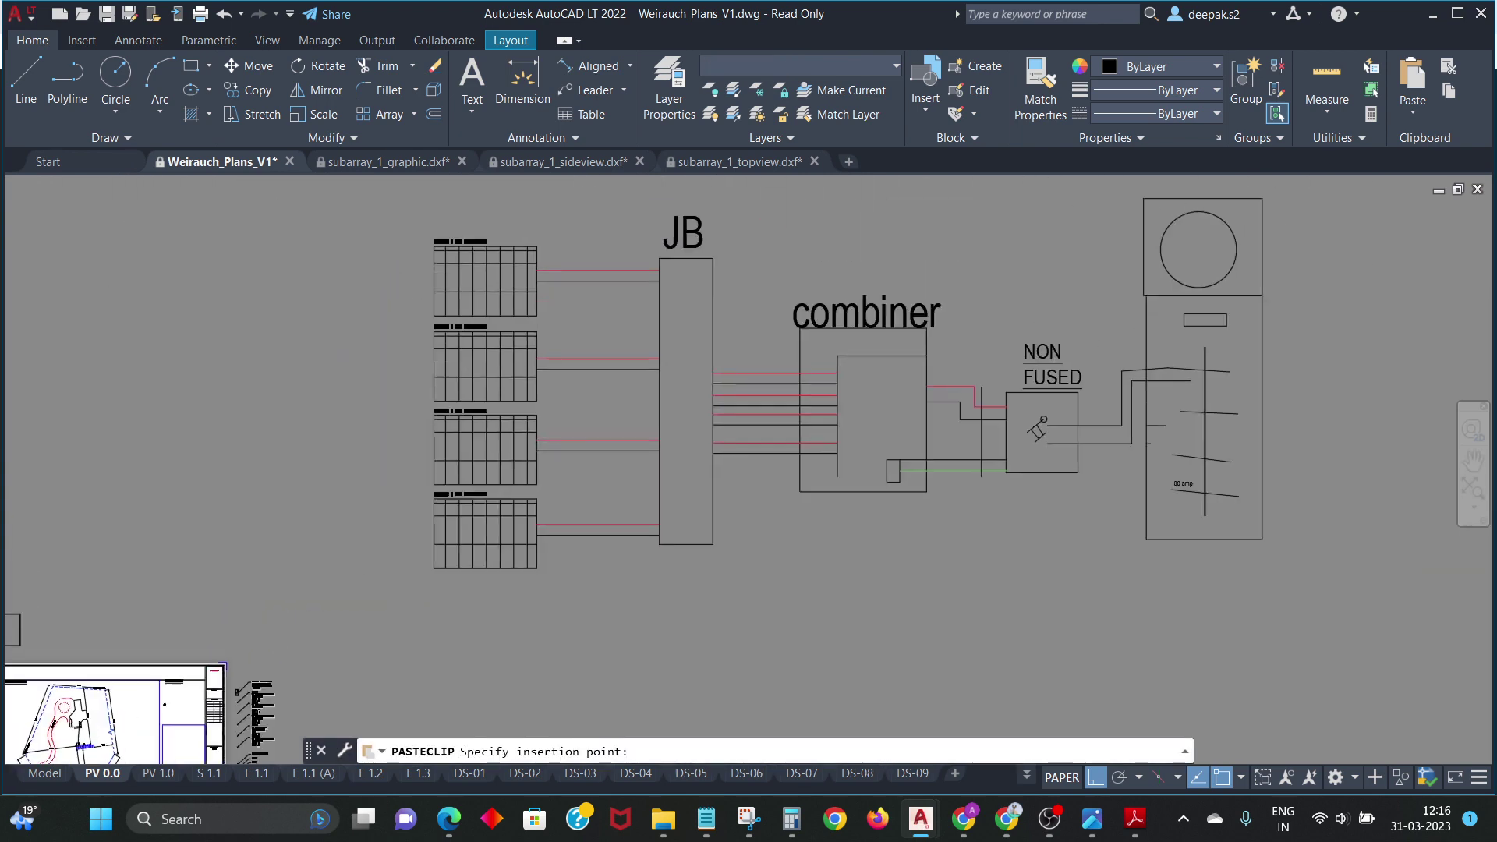
left_click(773, 535)
scroll(773, 535, "up", 3)
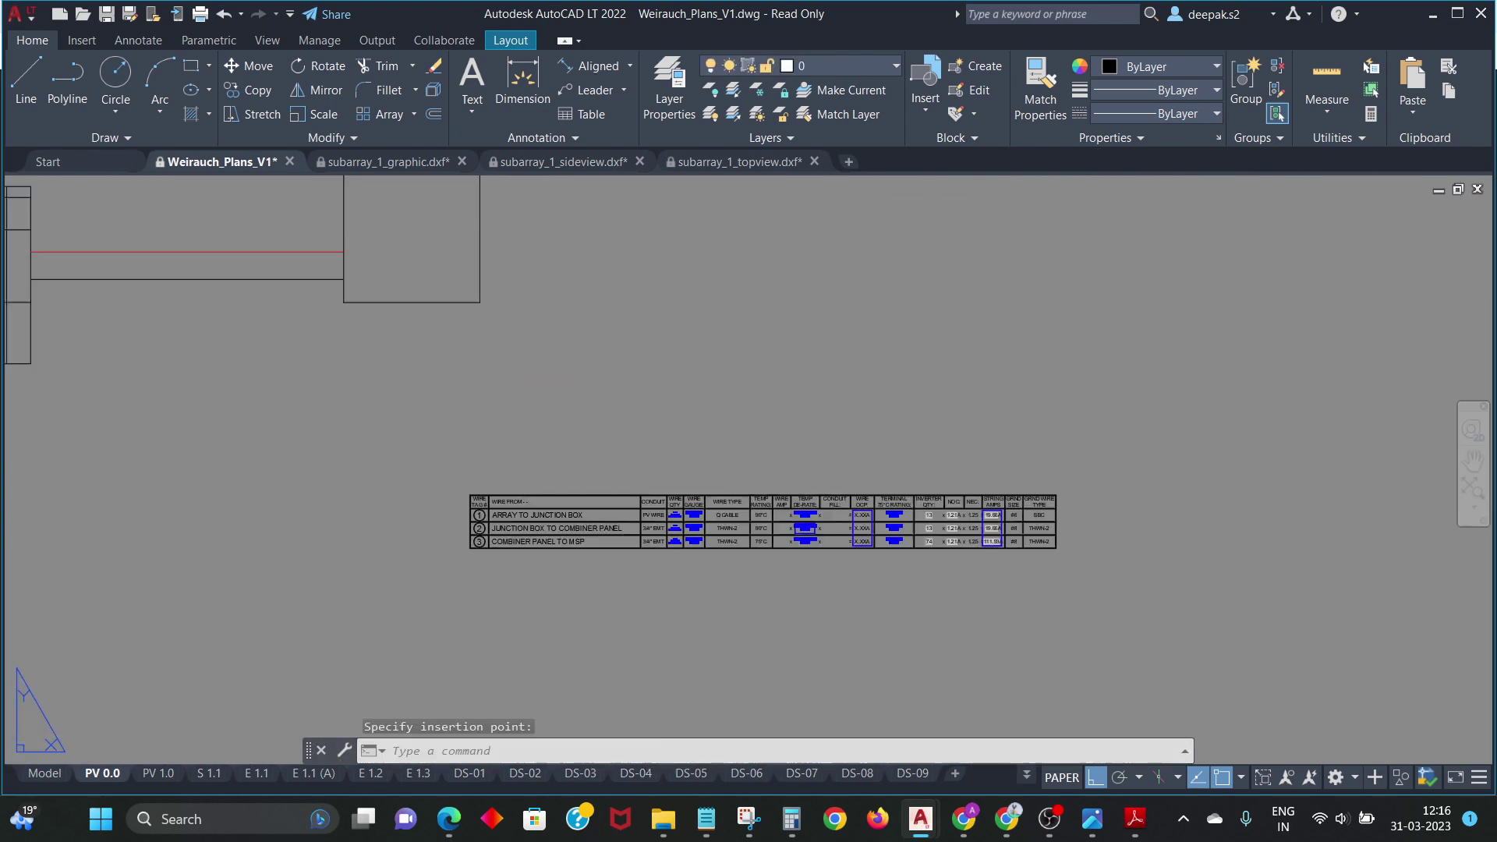
scroll(702, 390, "up", 4)
scroll(533, 364, "down", 5)
scroll(533, 364, "down", 1)
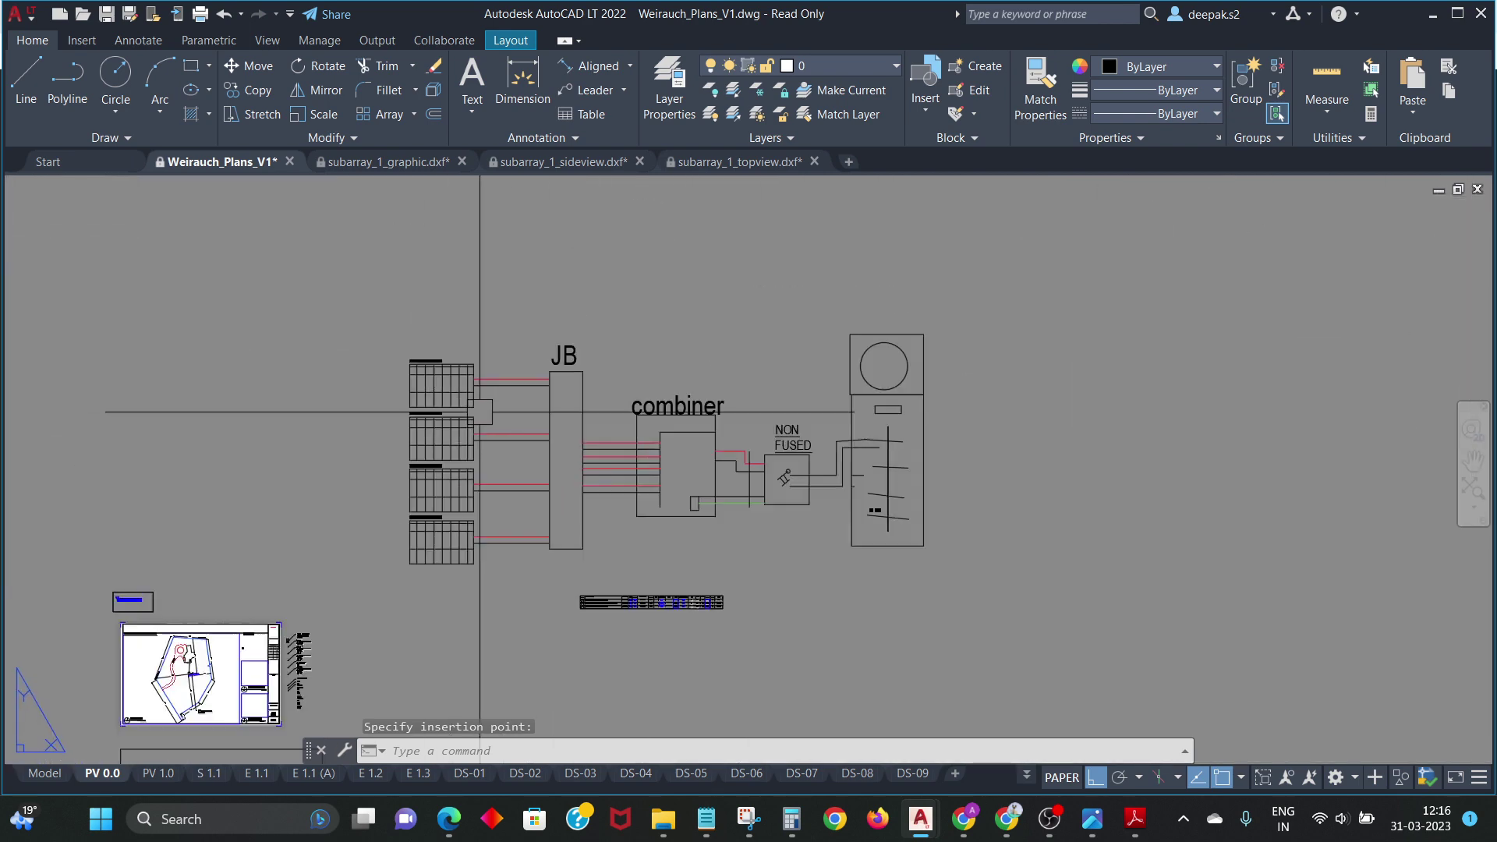
scroll(533, 365, "up", 3)
scroll(680, 321, "down", 5)
scroll(597, 308, "up", 3)
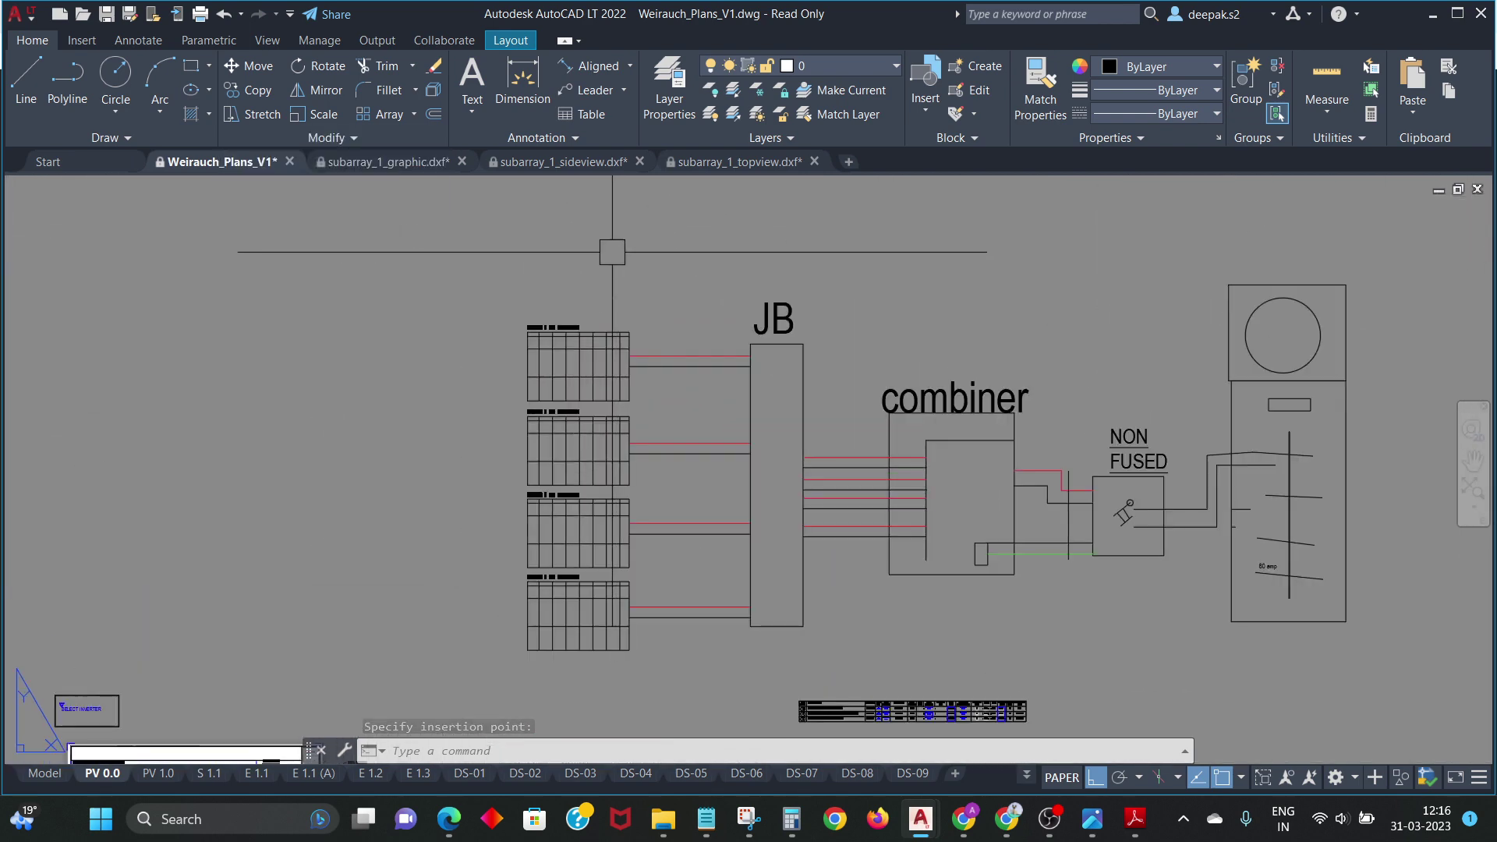
- Select the solar panel blocks, review the JB and combiner, then clear the selection
left_click(613, 261)
middle_click_drag(490, 574, 468, 305)
left_click(451, 434)
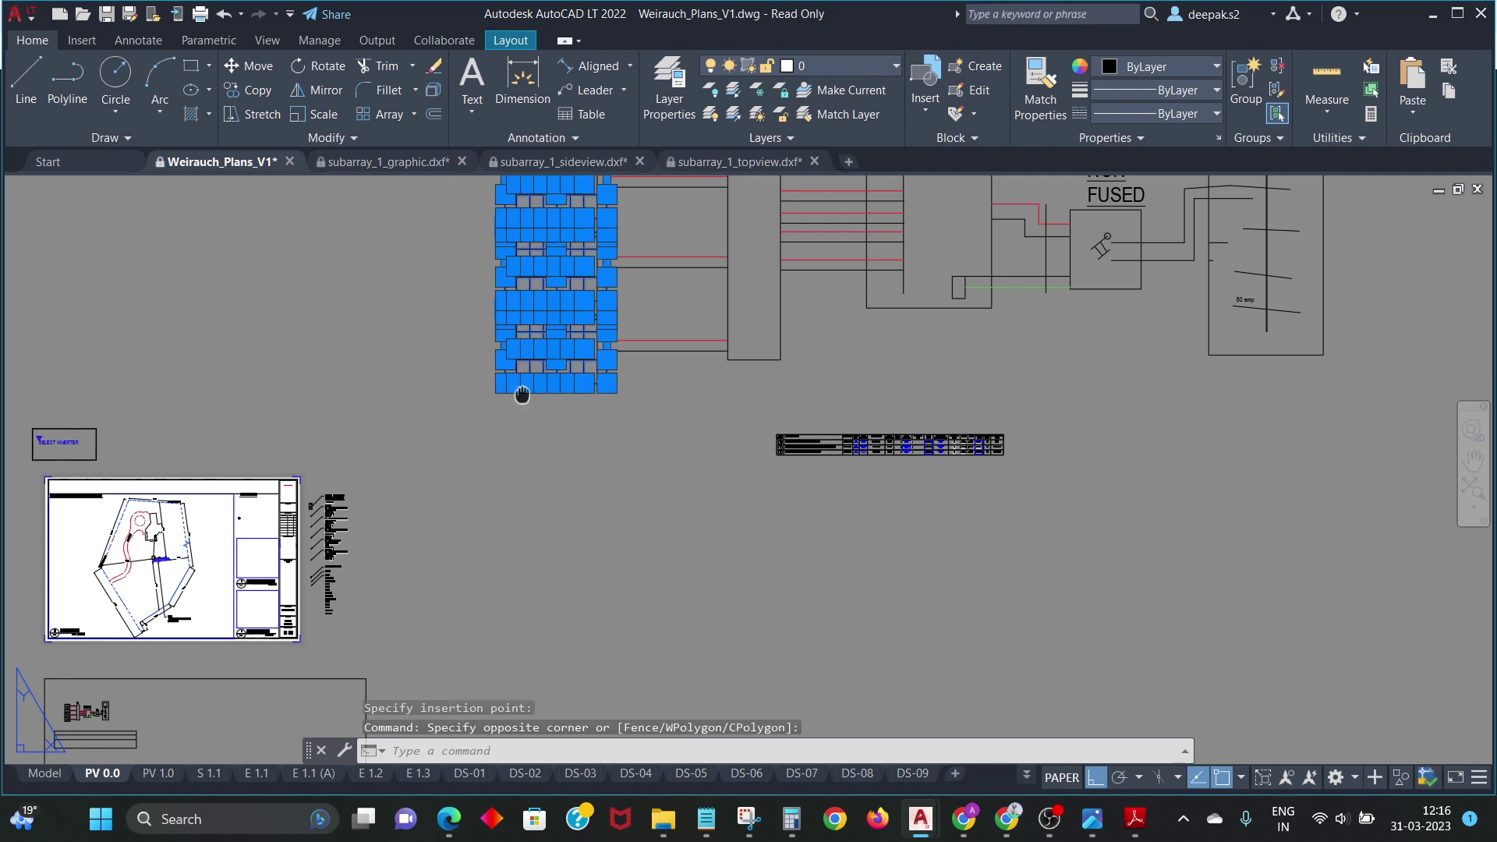
middle_click_drag(519, 227, 418, 379)
scroll(690, 449, "up", 1)
scroll(690, 448, "down", 4)
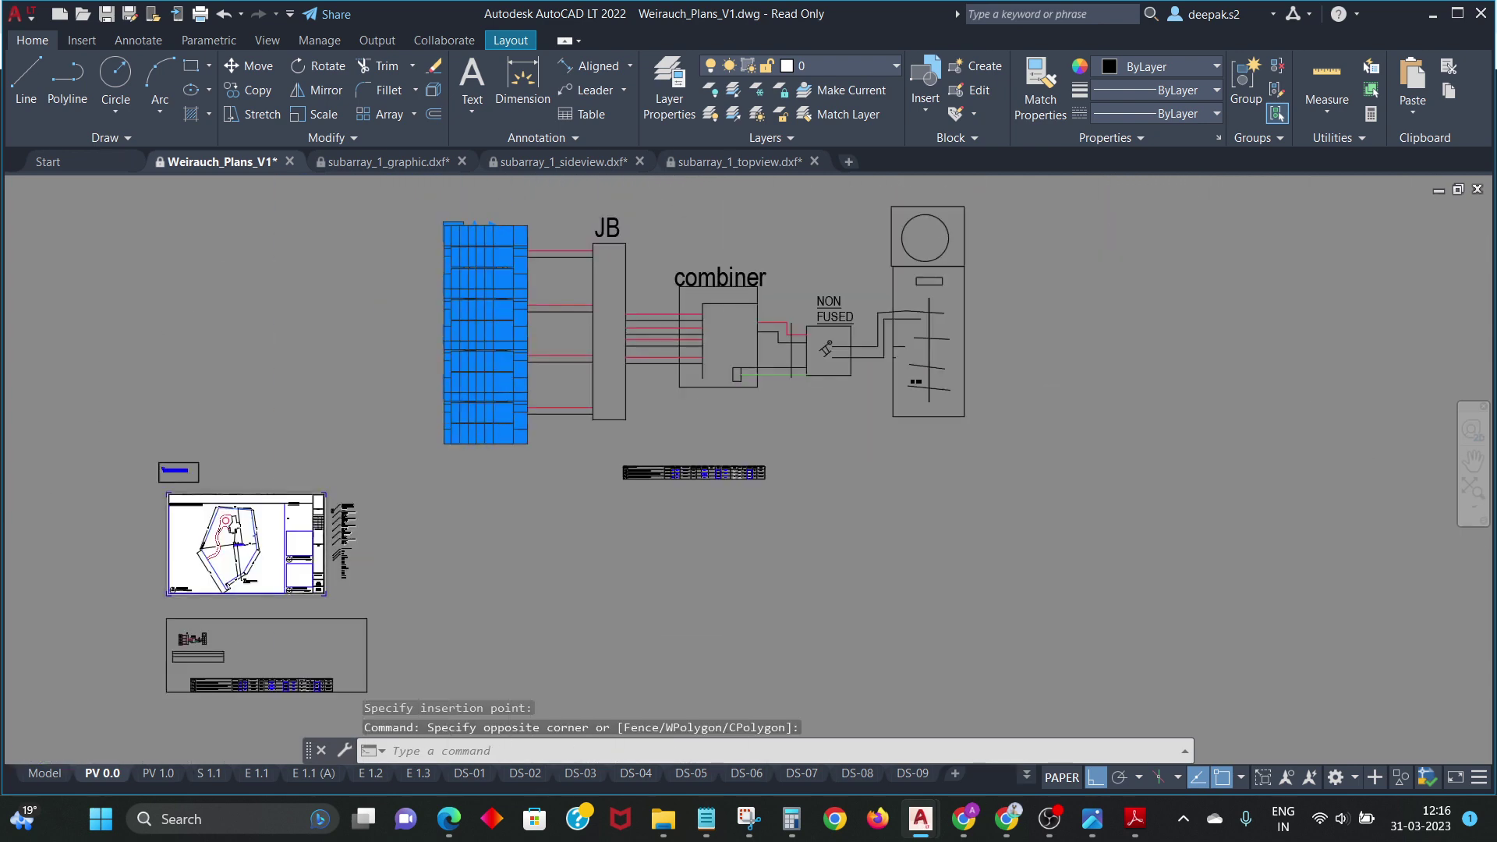
scroll(618, 495, "down", 1)
scroll(619, 382, "up", 5)
scroll(619, 382, "up", 5)
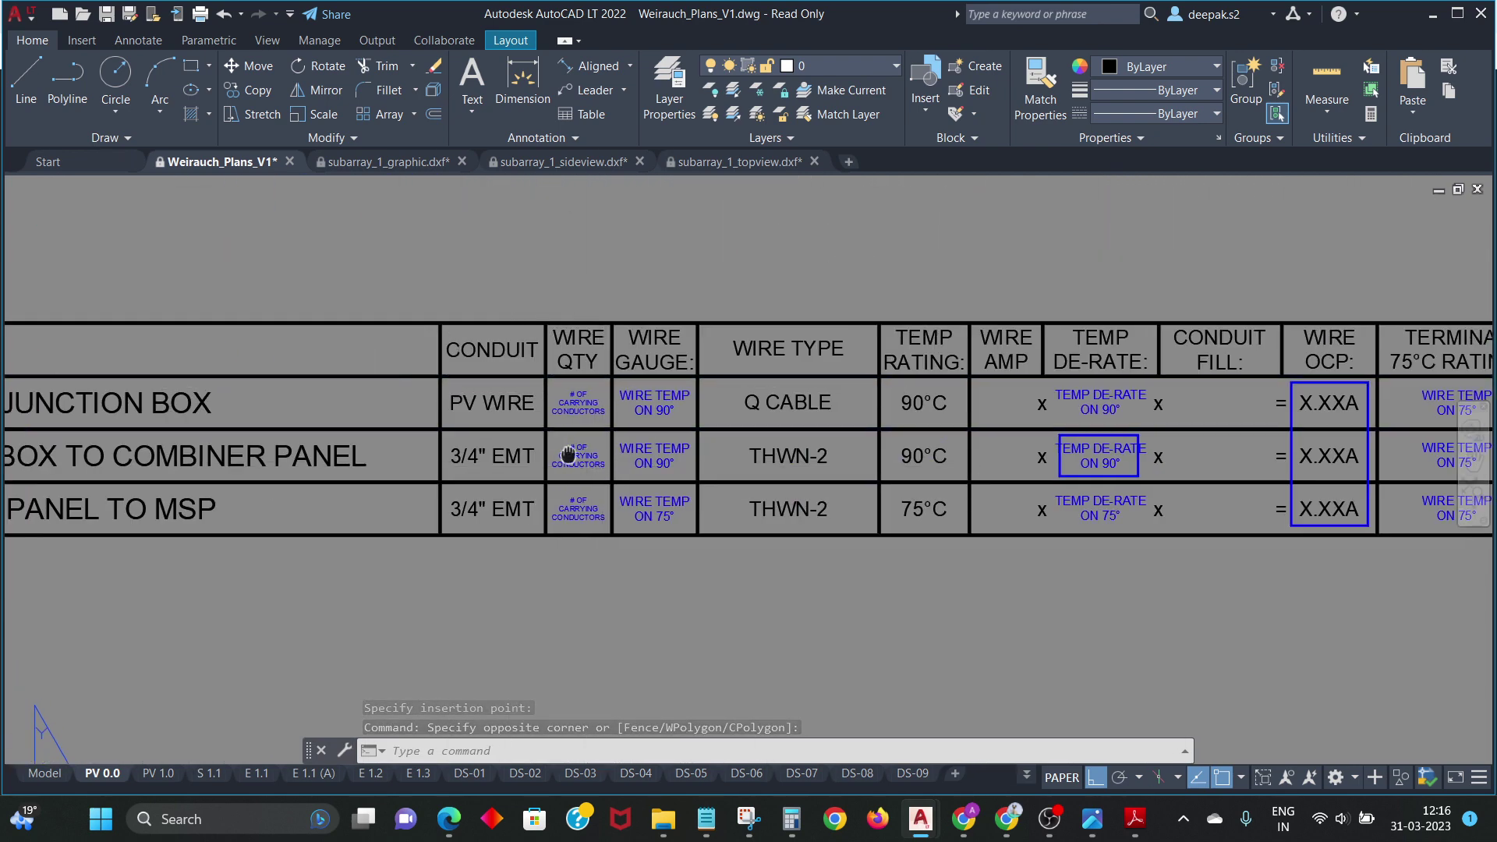
scroll(694, 507, "up", 2)
scroll(694, 507, "down", 1)
scroll(702, 624, "down", 5)
scroll(702, 624, "up", 2)
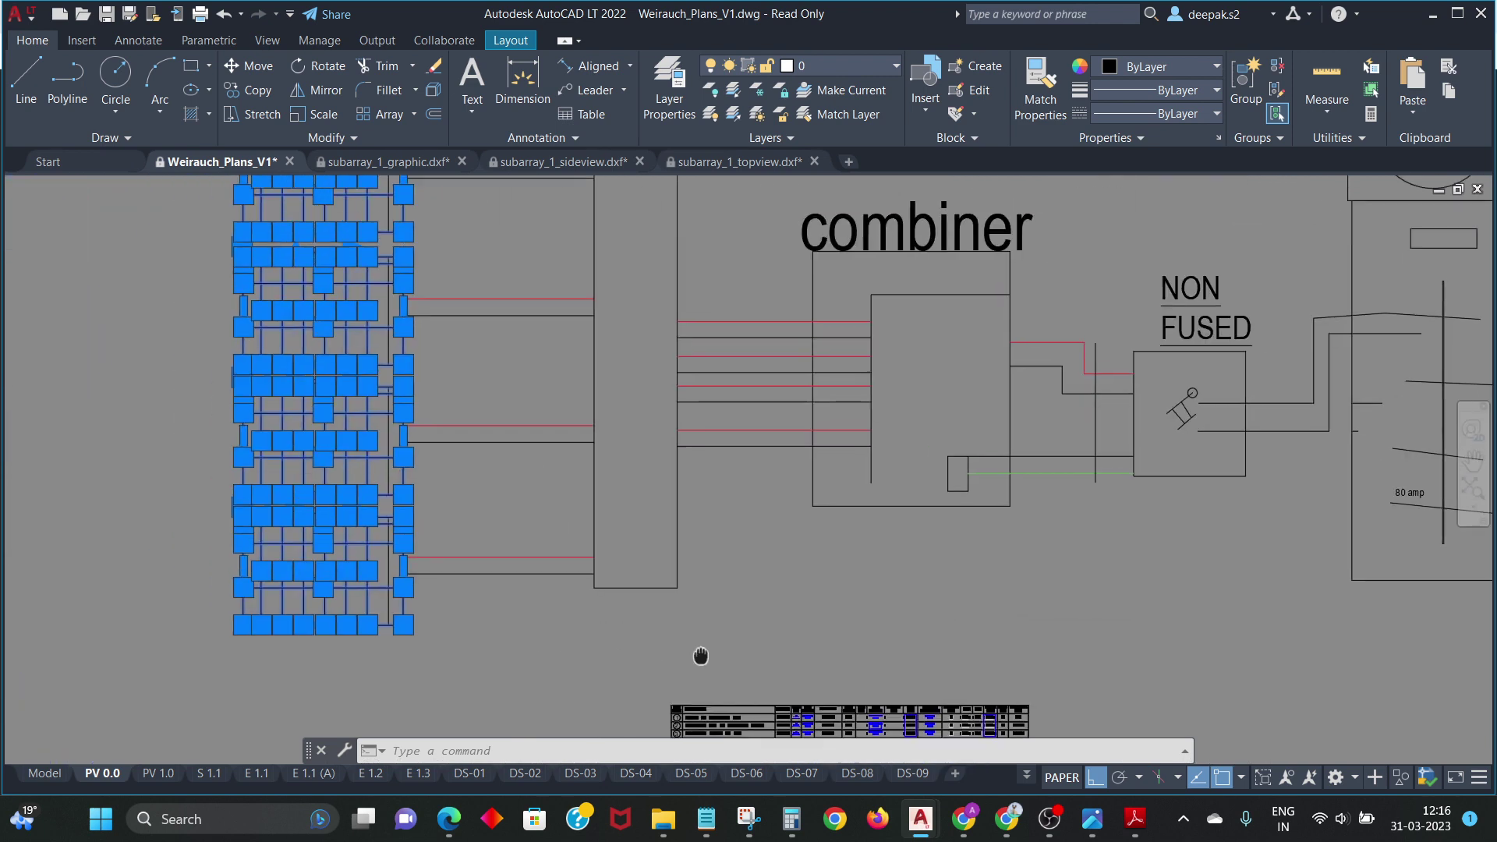
scroll(702, 624, "down", 1)
scroll(569, 464, "up", 2)
key("Escape")
- Select the wires of the four panel rows, then cancel the selection
middle_click_drag(705, 465, 575, 327)
left_click(570, 326)
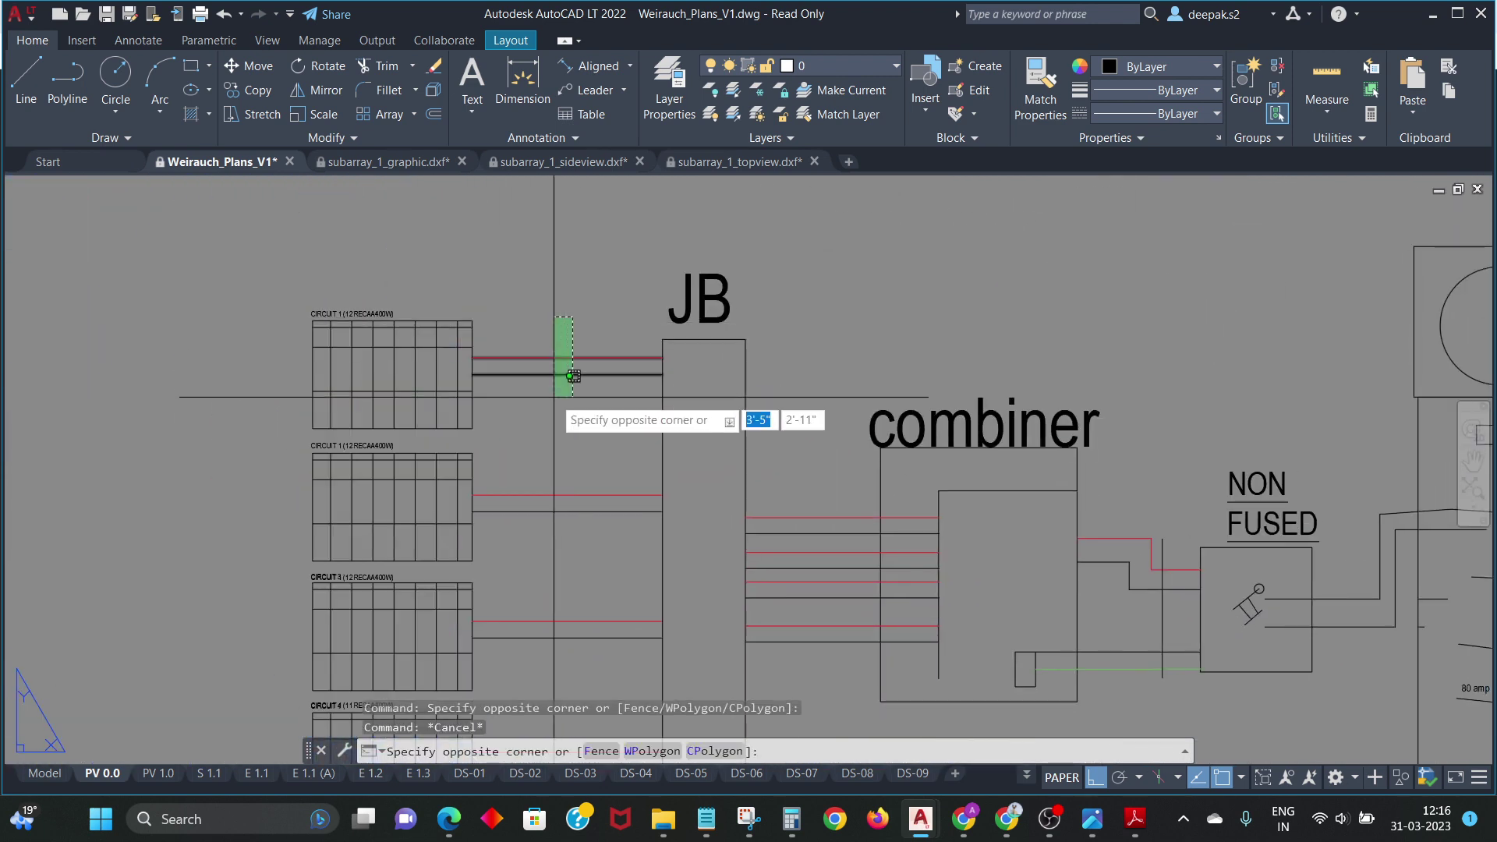
left_click(572, 475)
left_click(567, 540)
scroll(535, 511, "down", 1)
scroll(524, 494, "up", 1)
left_click(490, 390)
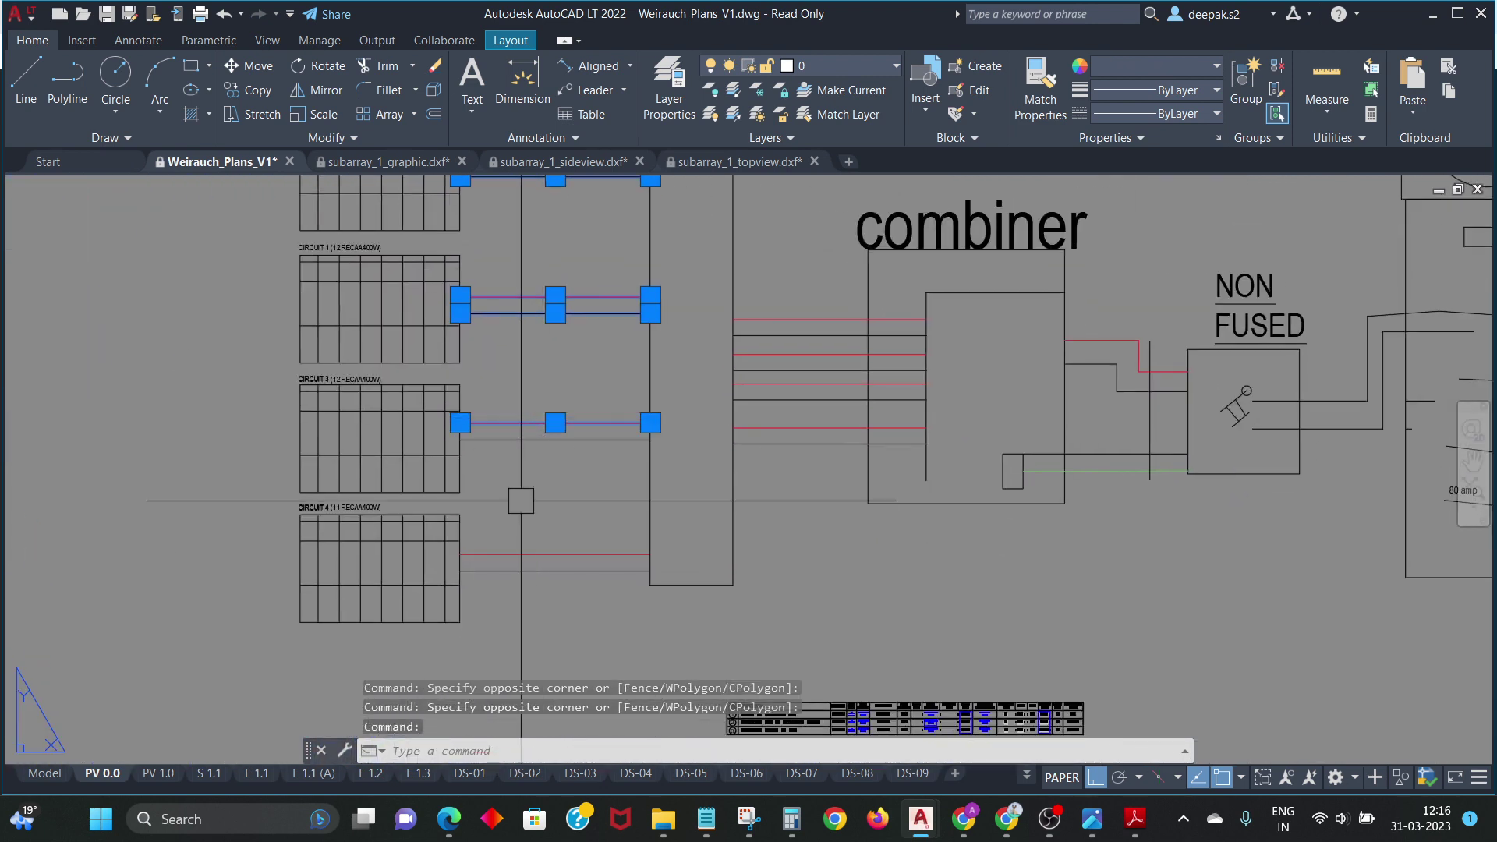
left_click(507, 448)
left_click(490, 511)
key("Escape")
scroll(806, 463, "down", 2)
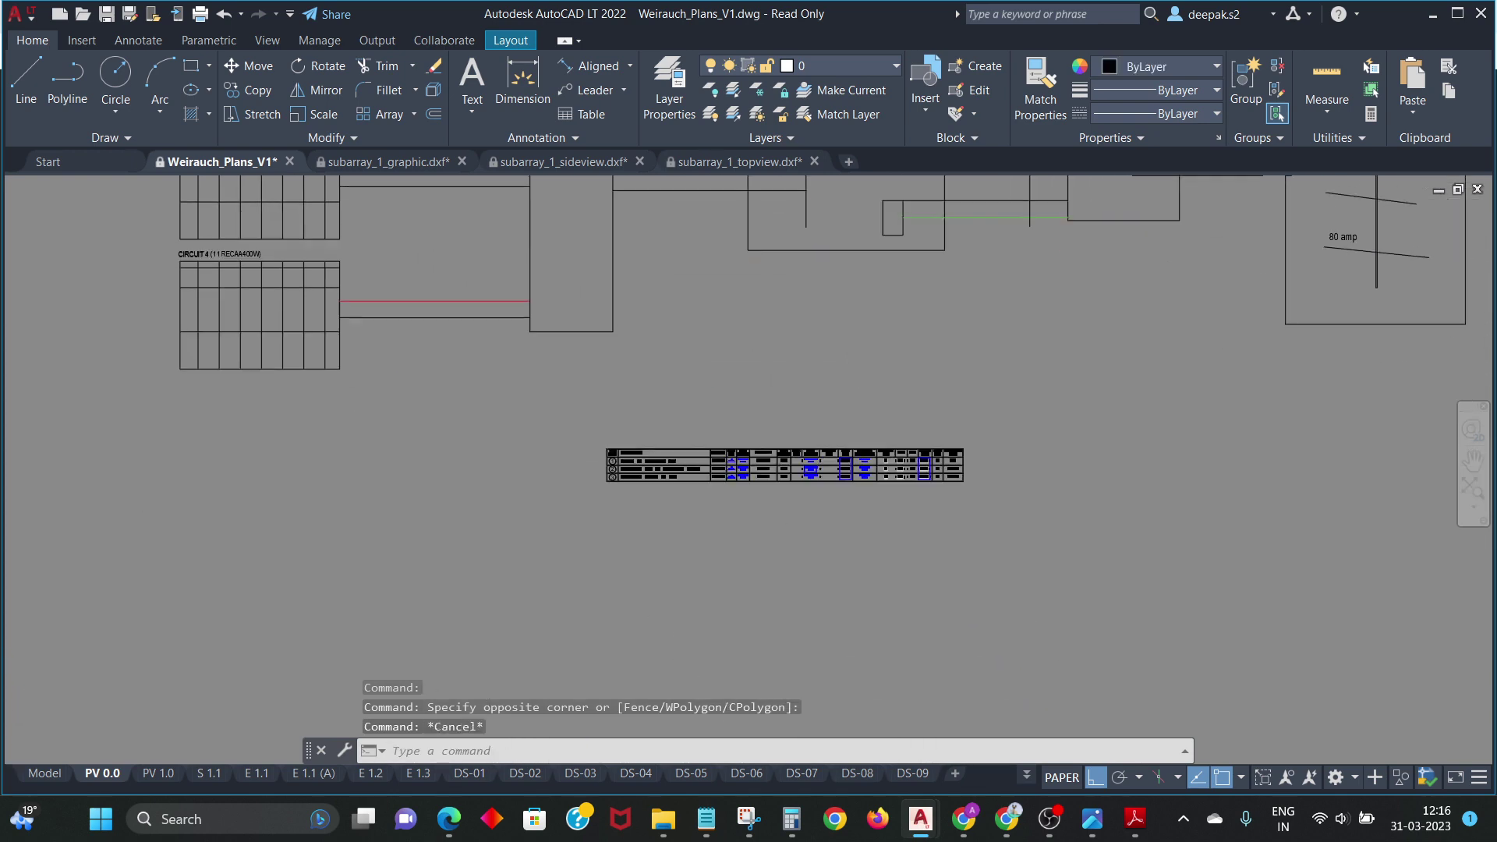
scroll(806, 463, "up", 2)
- Set row 1's WIRE QTY block to '# of Carrying Conductor - 8'
scroll(806, 463, "up", 2)
left_click(806, 463)
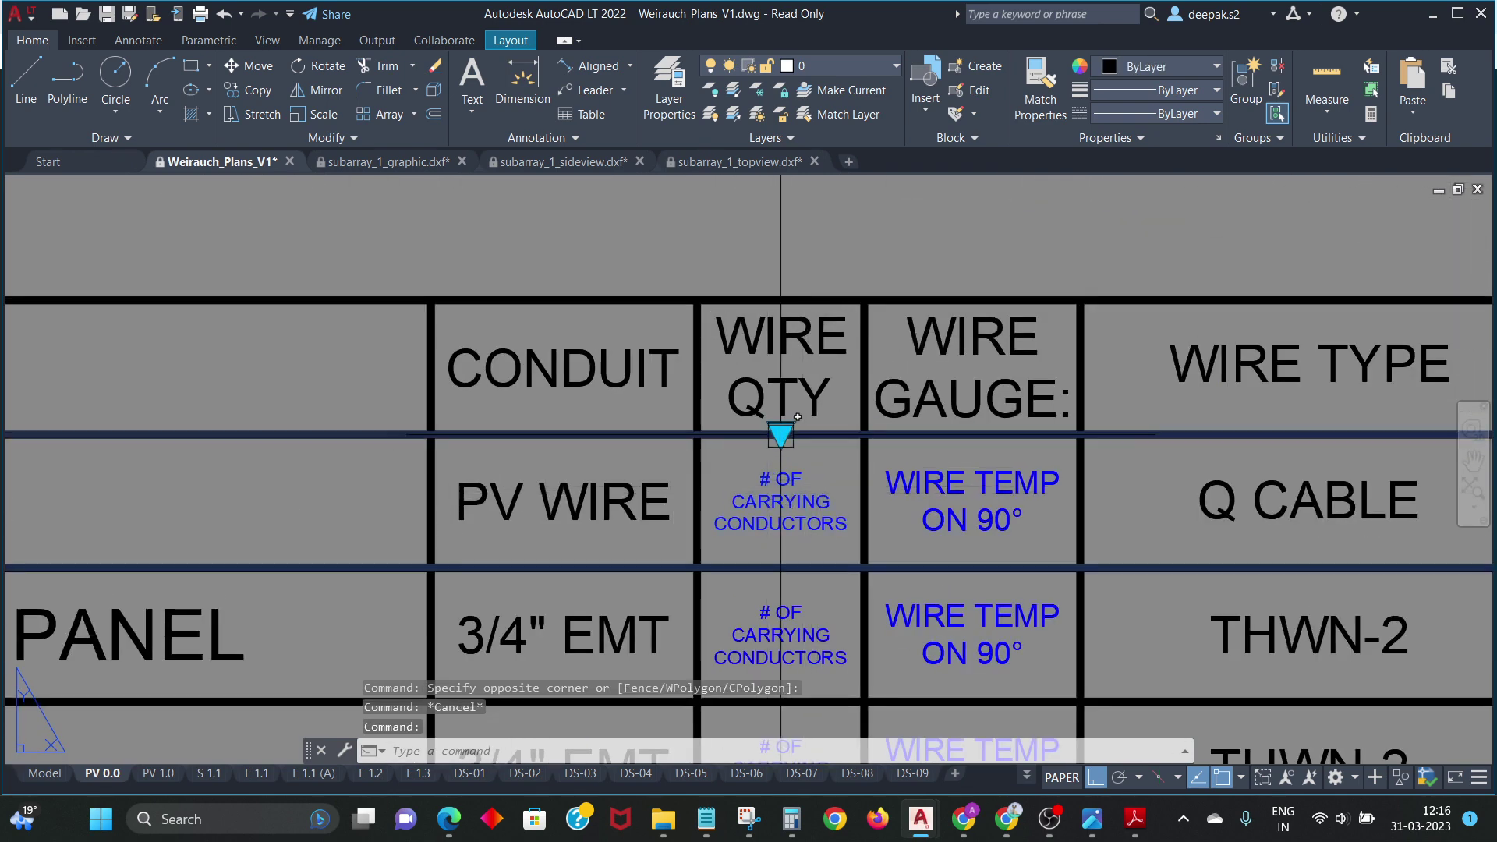
left_click(770, 428)
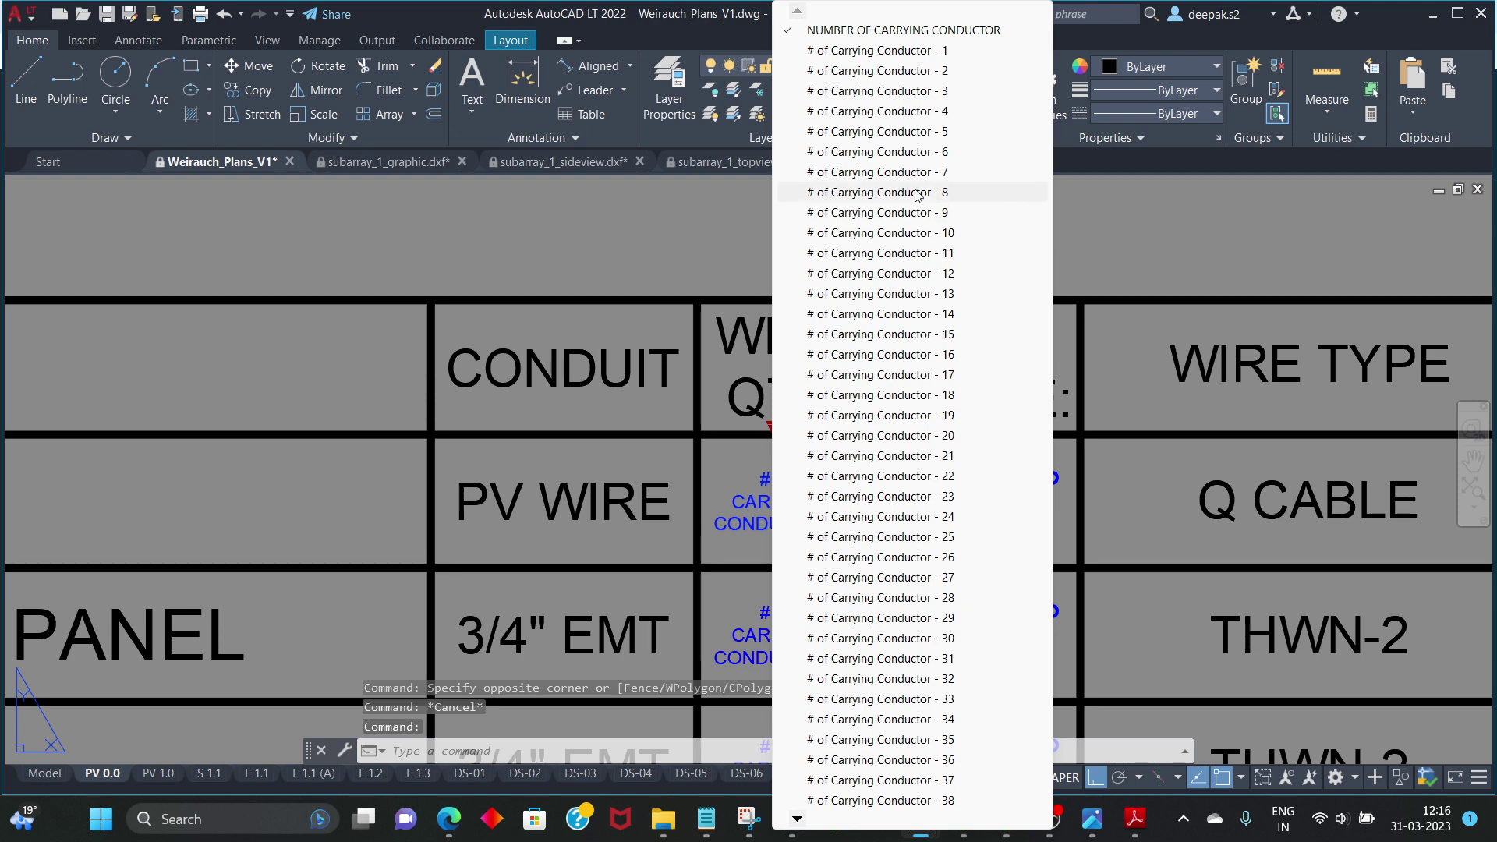
left_click(917, 192)
scroll(569, 437, "down", 5)
scroll(569, 437, "down", 3)
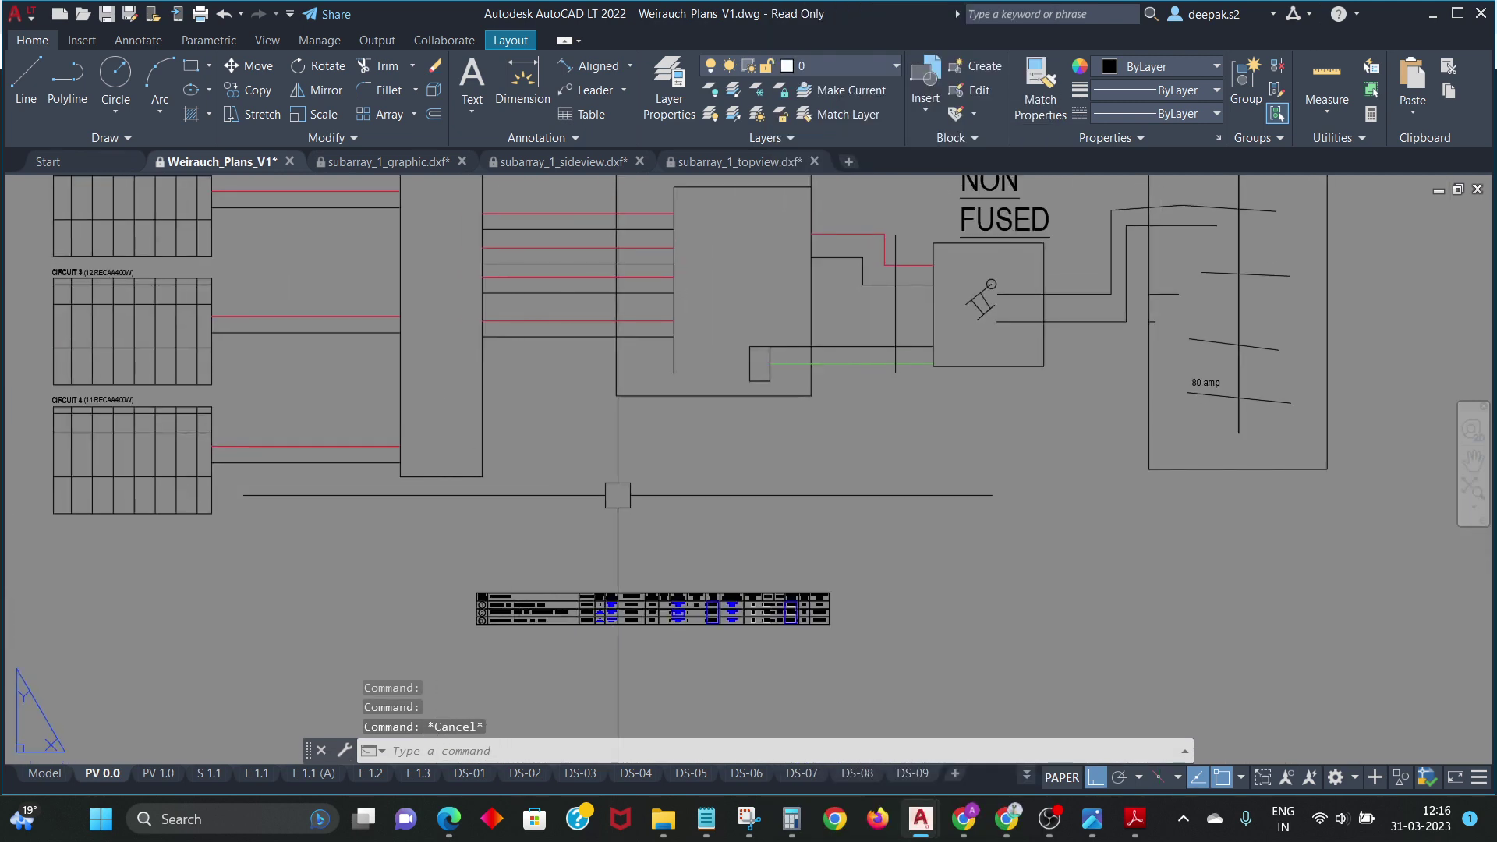
scroll(546, 593, "up", 3)
scroll(421, 620, "up", 5)
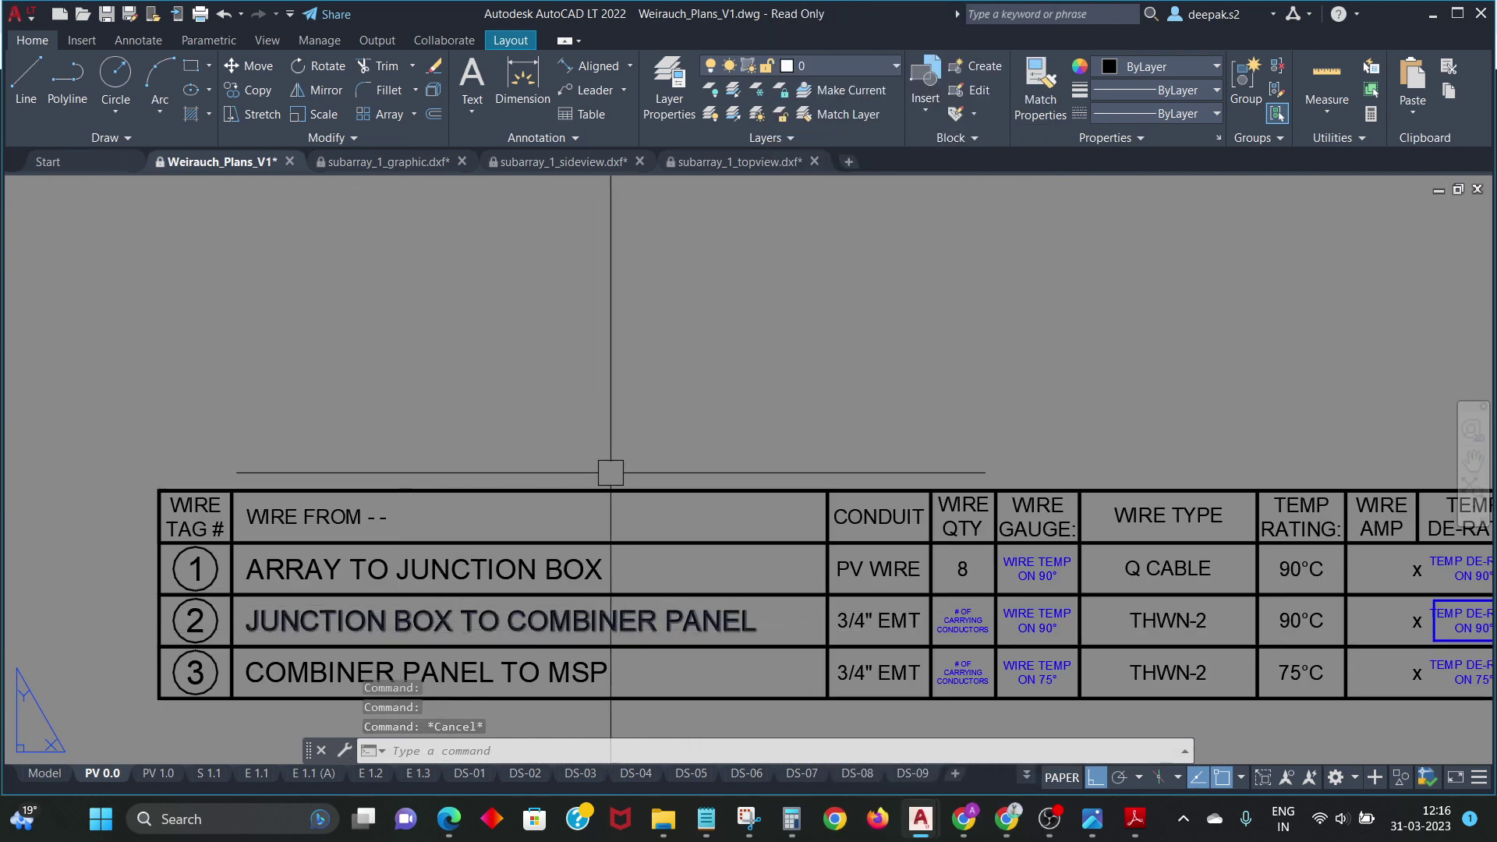
scroll(613, 476, "down", 3)
- Open row 2's conductor-count list, then close it and review the wire table
mouse_move(453, 401)
middle_mouse_down()
mouse_move(549, 438)
mouse_move(540, 495)
middle_mouse_up()
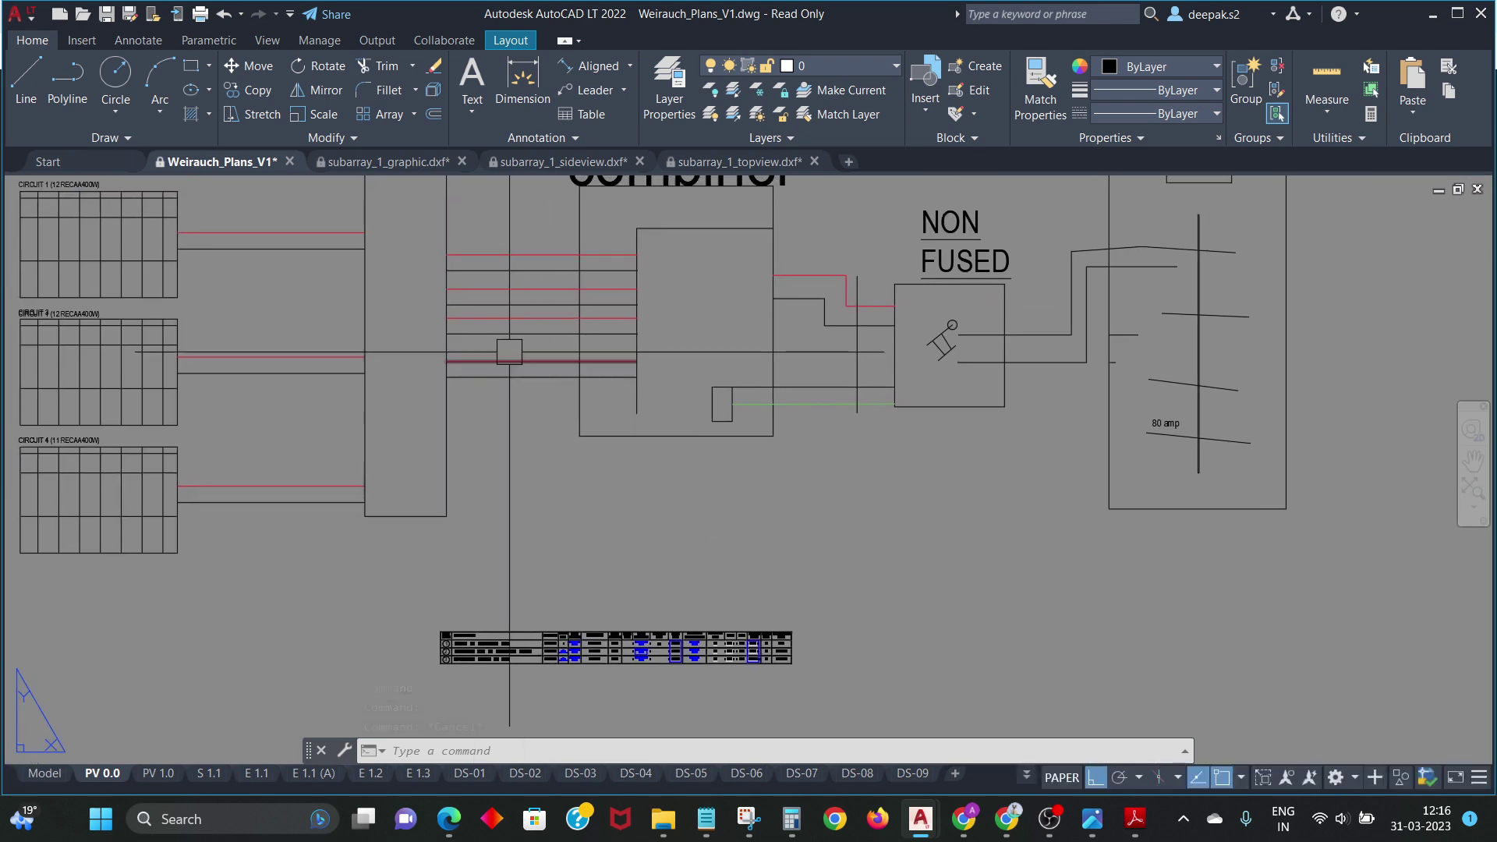
scroll(593, 670, "up", 6)
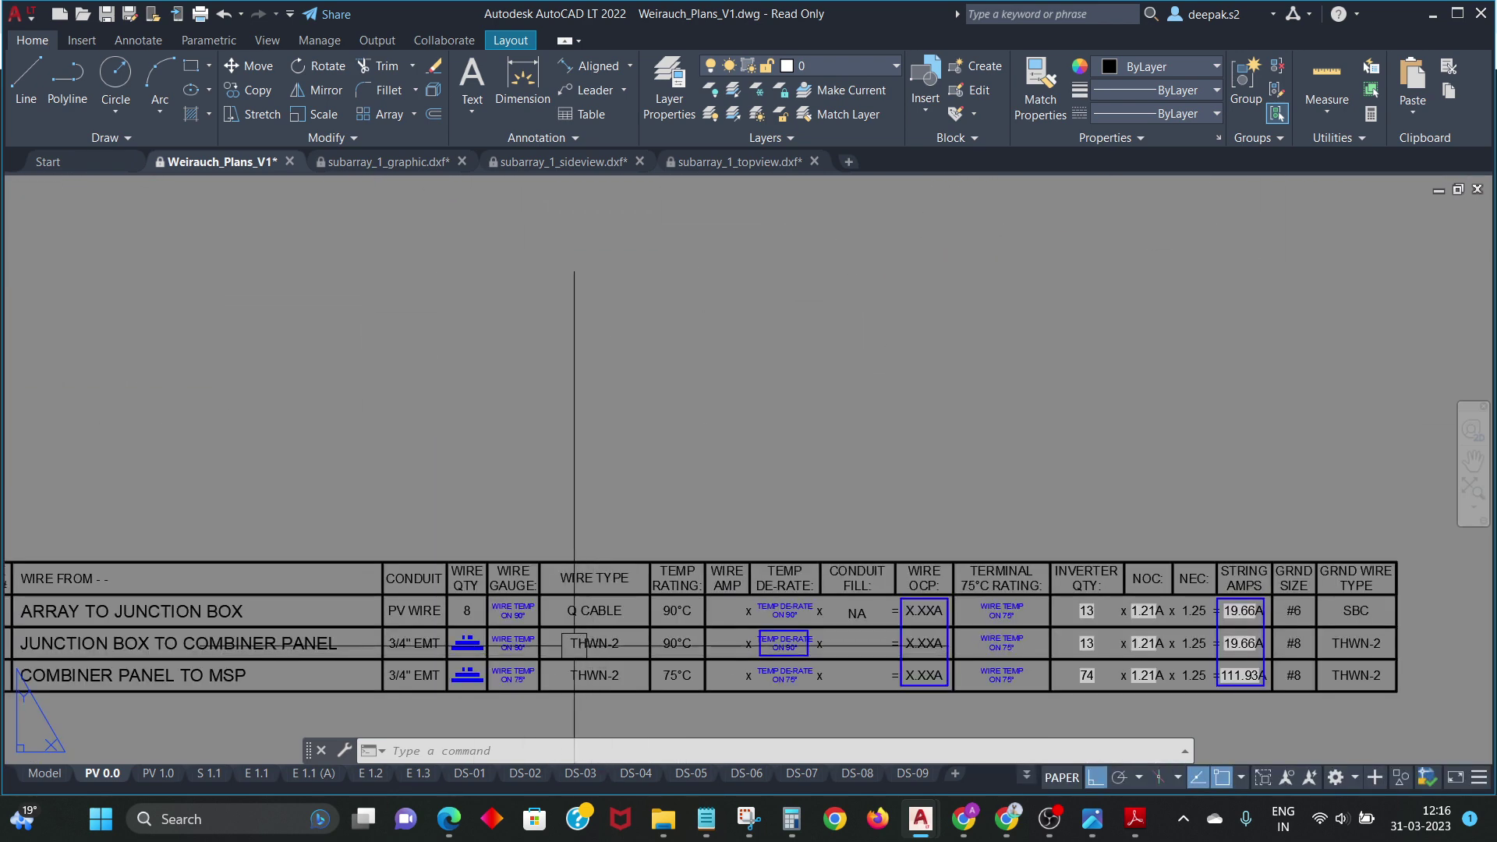
scroll(460, 663, "up", 4)
left_click(475, 667)
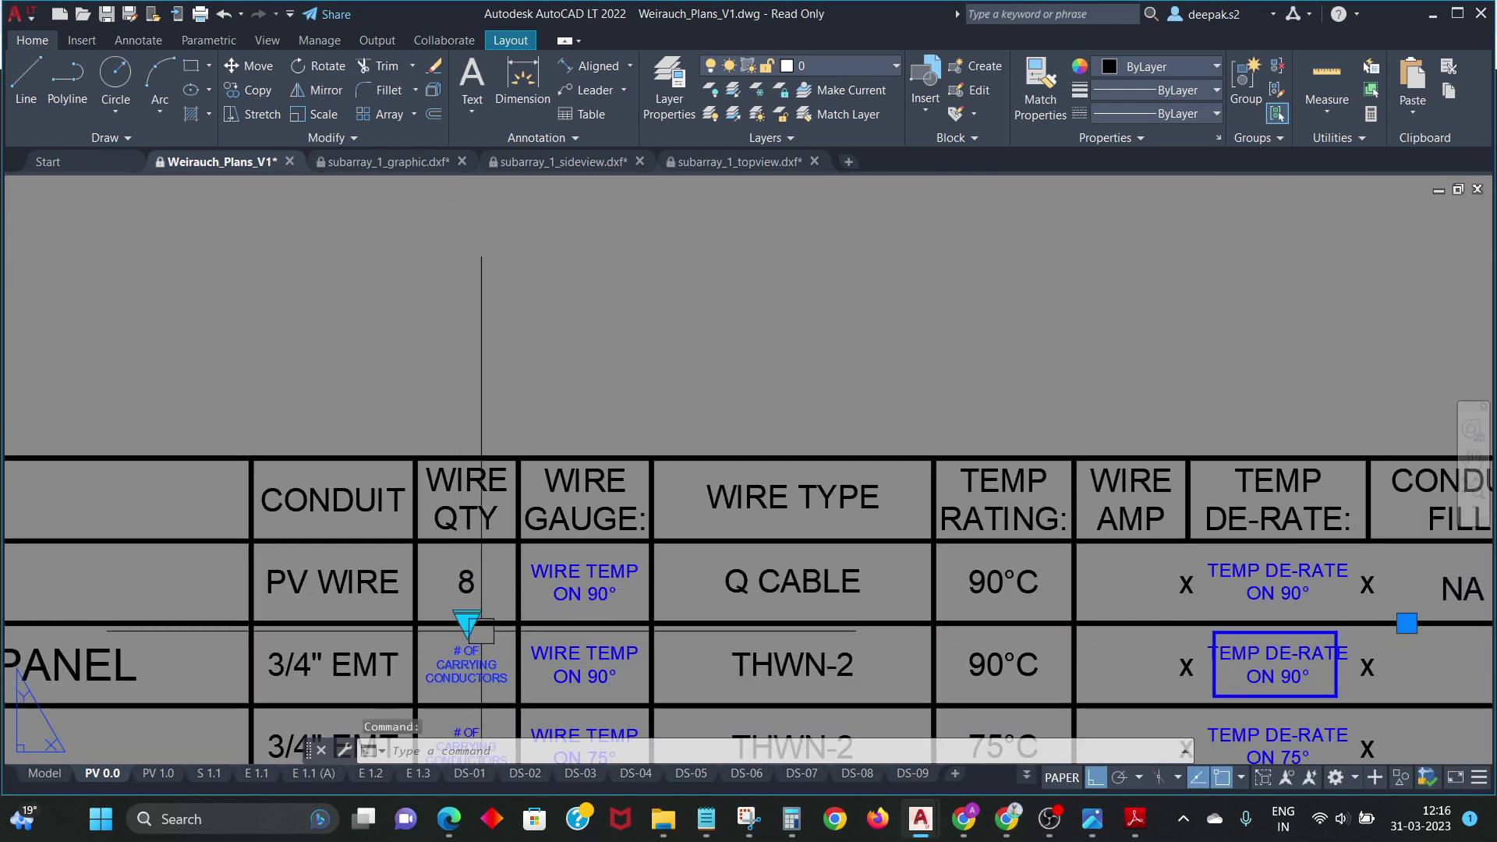
left_click(464, 622)
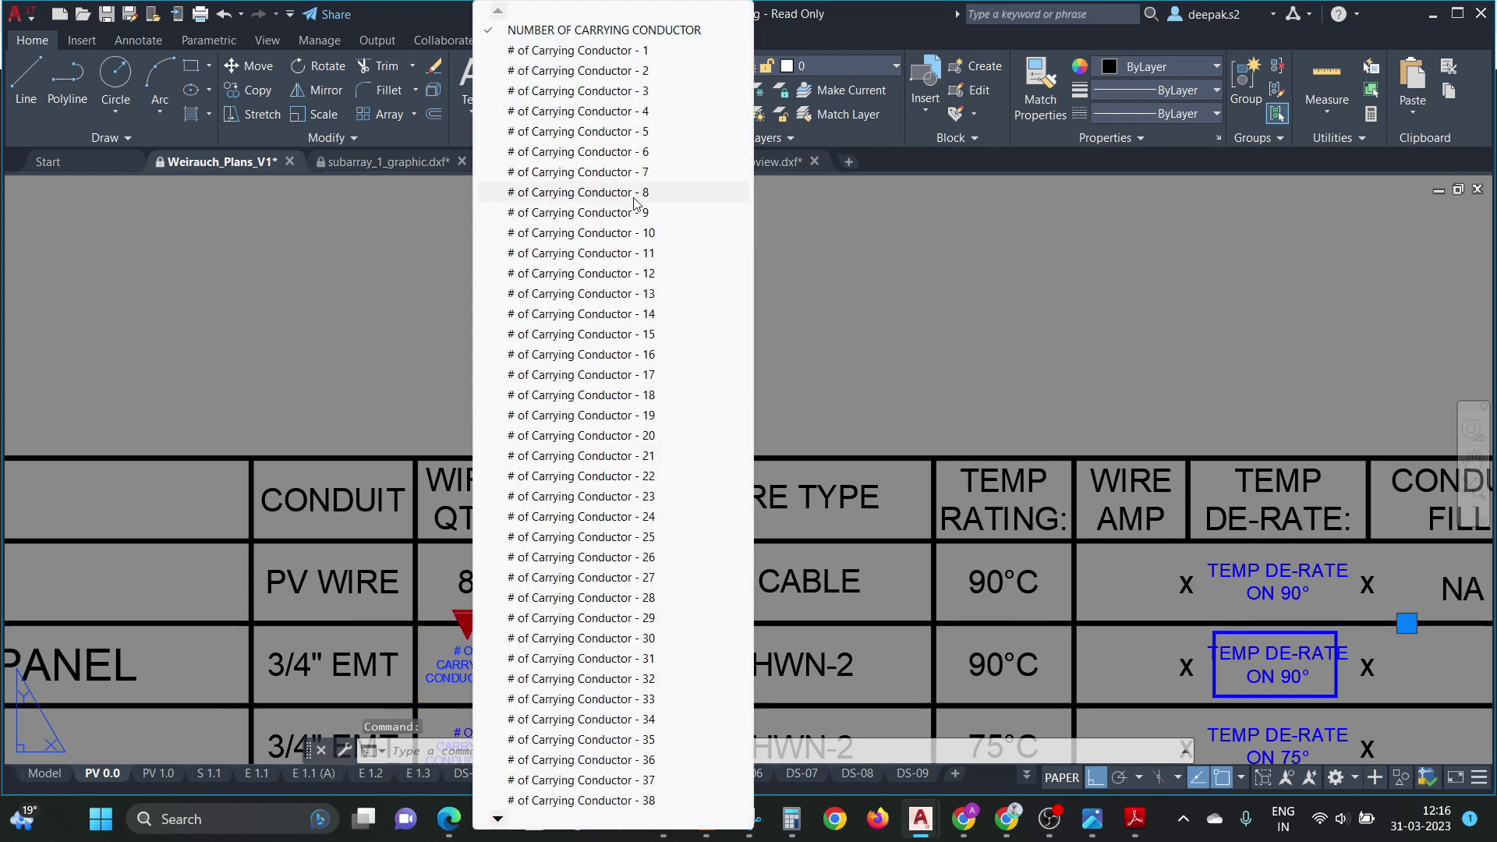
key("Escape")
scroll(425, 468, "down", 5)
scroll(438, 487, "up", 3)
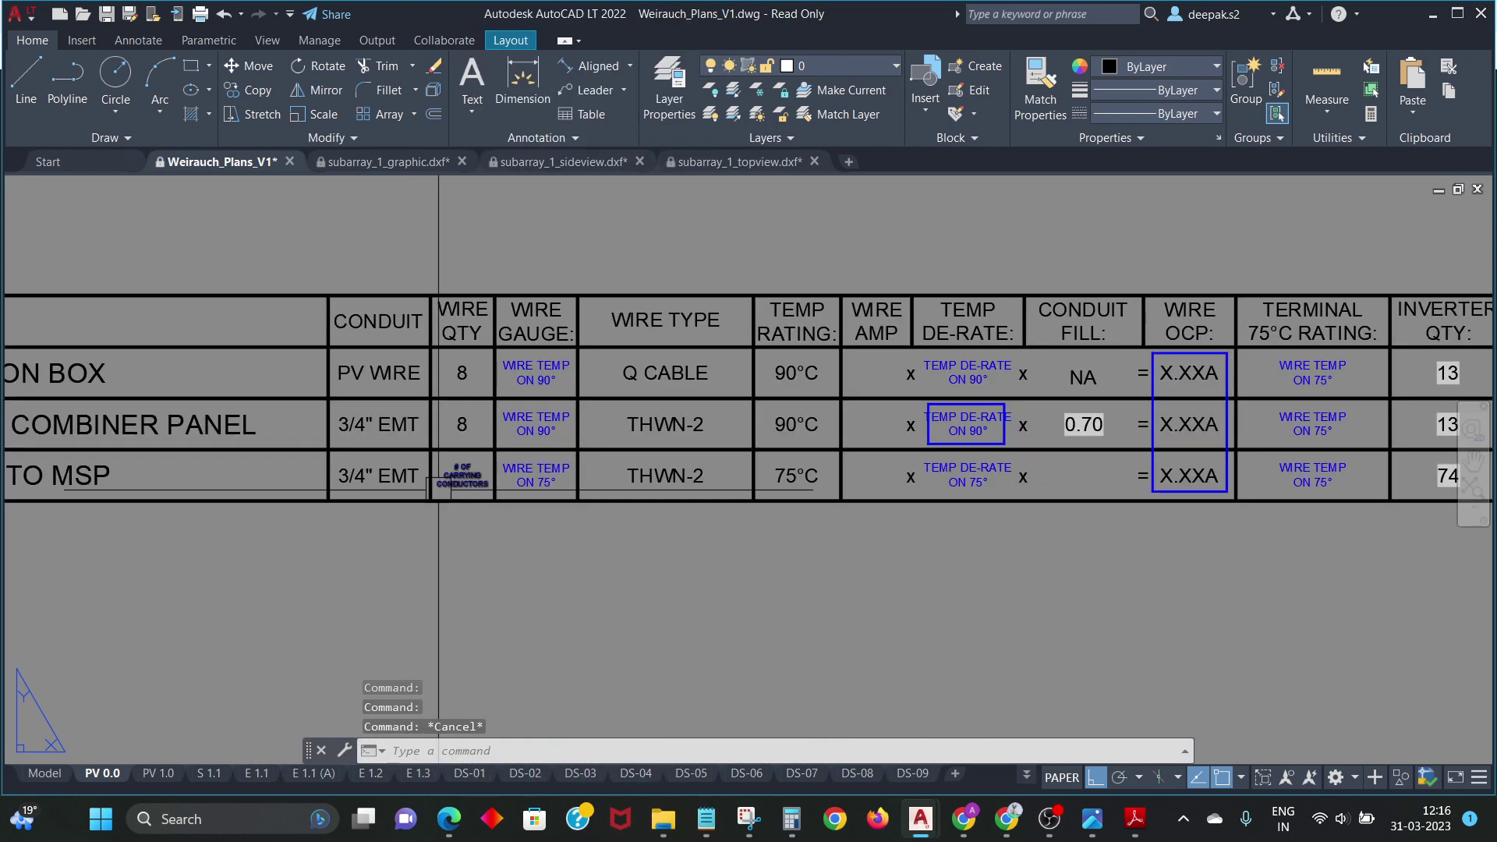
middle_click_drag(439, 483, 772, 483)
scroll(561, 538, "down", 2)
scroll(585, 659, "down", 3)
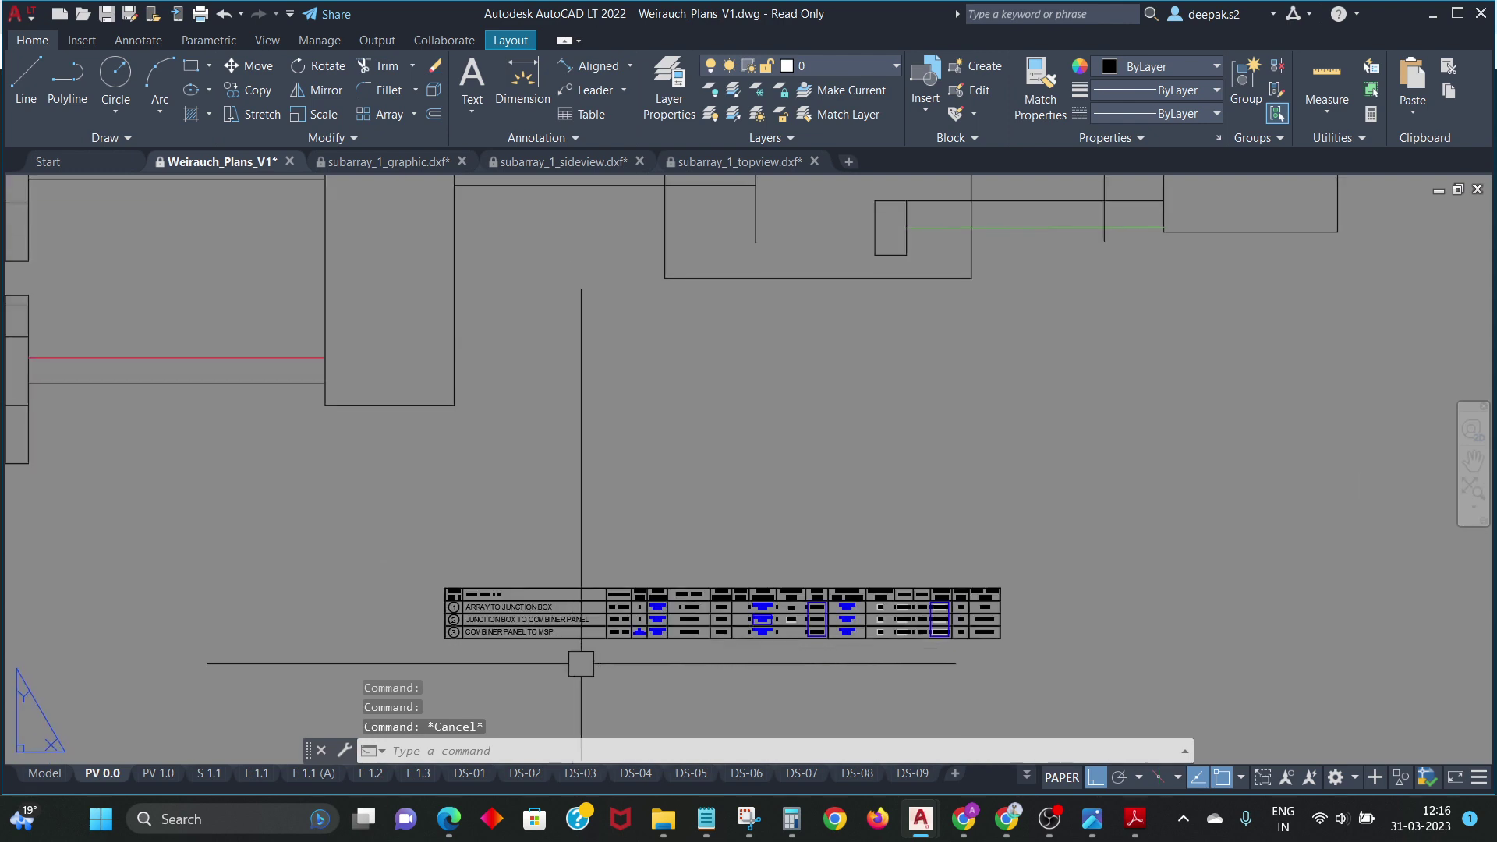
scroll(495, 655, "up", 5)
- Change row 3's destination text so it ends 'TO acd'
scroll(436, 593, "up", 4)
double_click(421, 565)
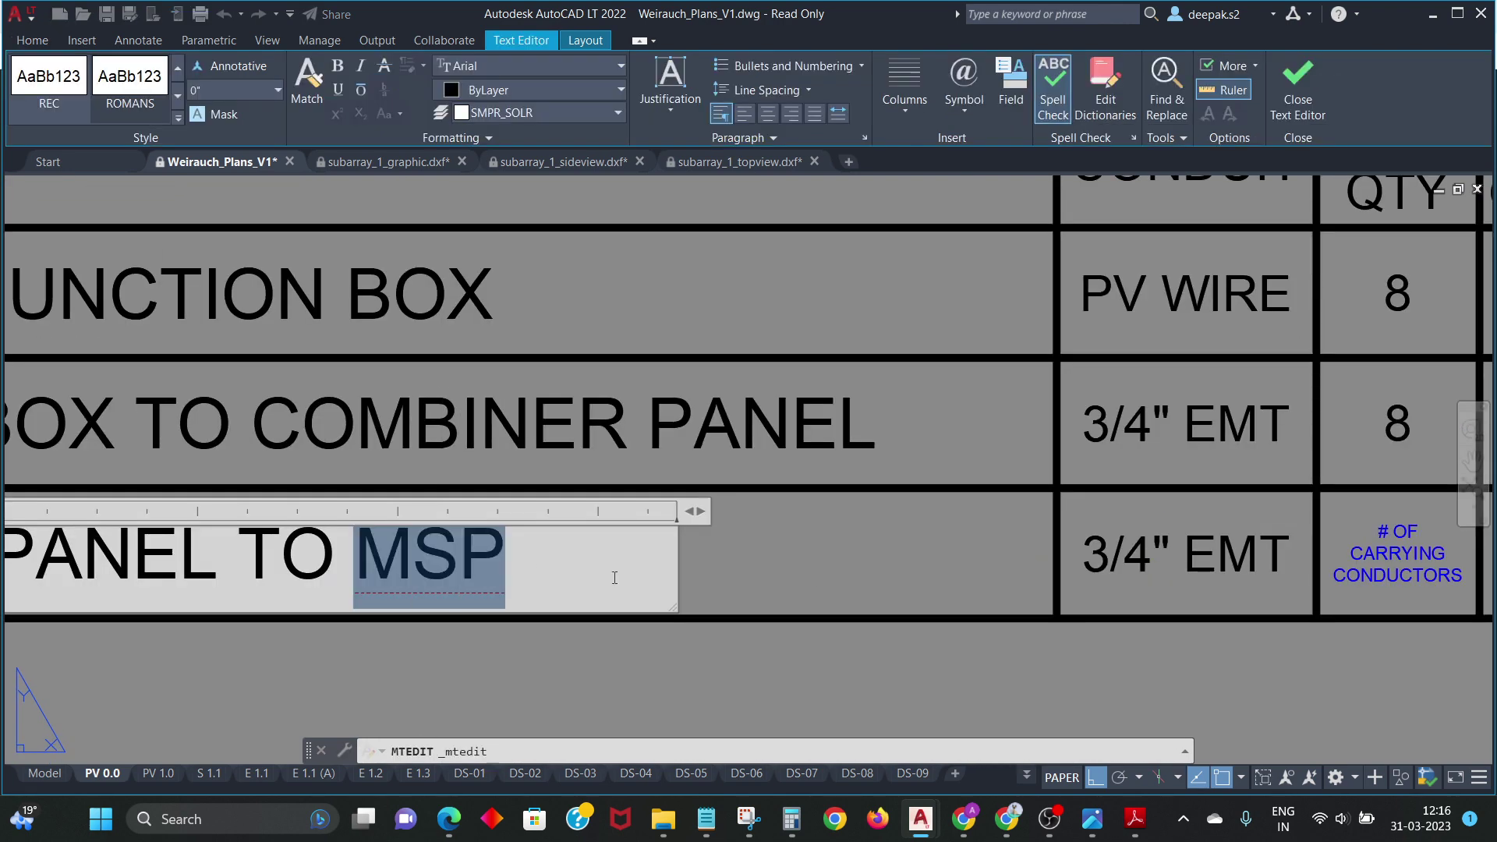
type("acd")
left_click(675, 497)
scroll(676, 497, "down", 5)
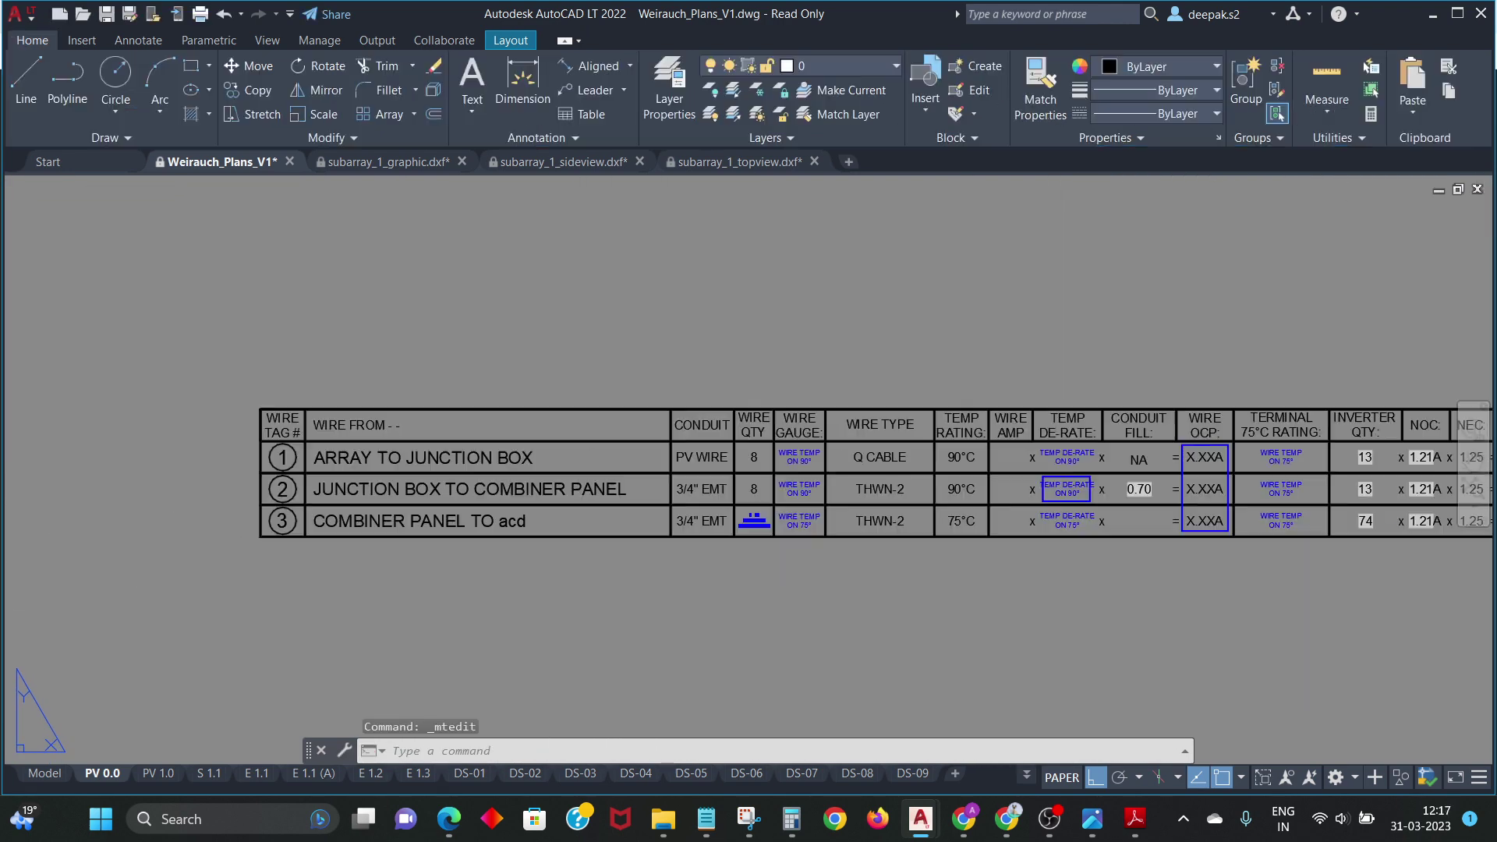
scroll(702, 507, "down", 2)
- Copy all of row 3 one row down with COPY
left_click(1353, 517)
left_click(422, 564)
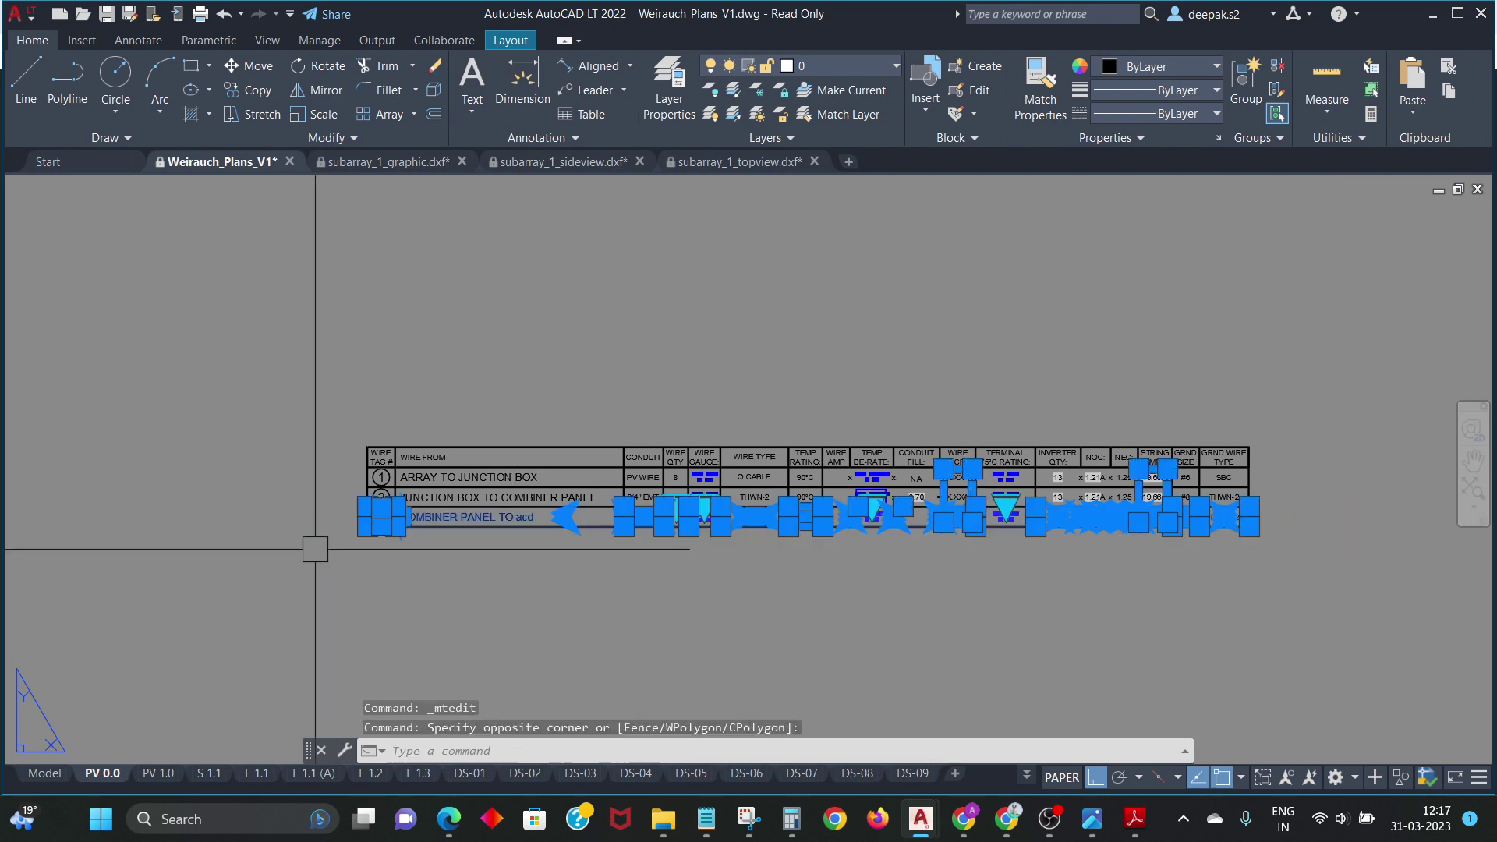
scroll(421, 546, "up", 3)
scroll(285, 450, "up", 1)
type("co")
key("Return")
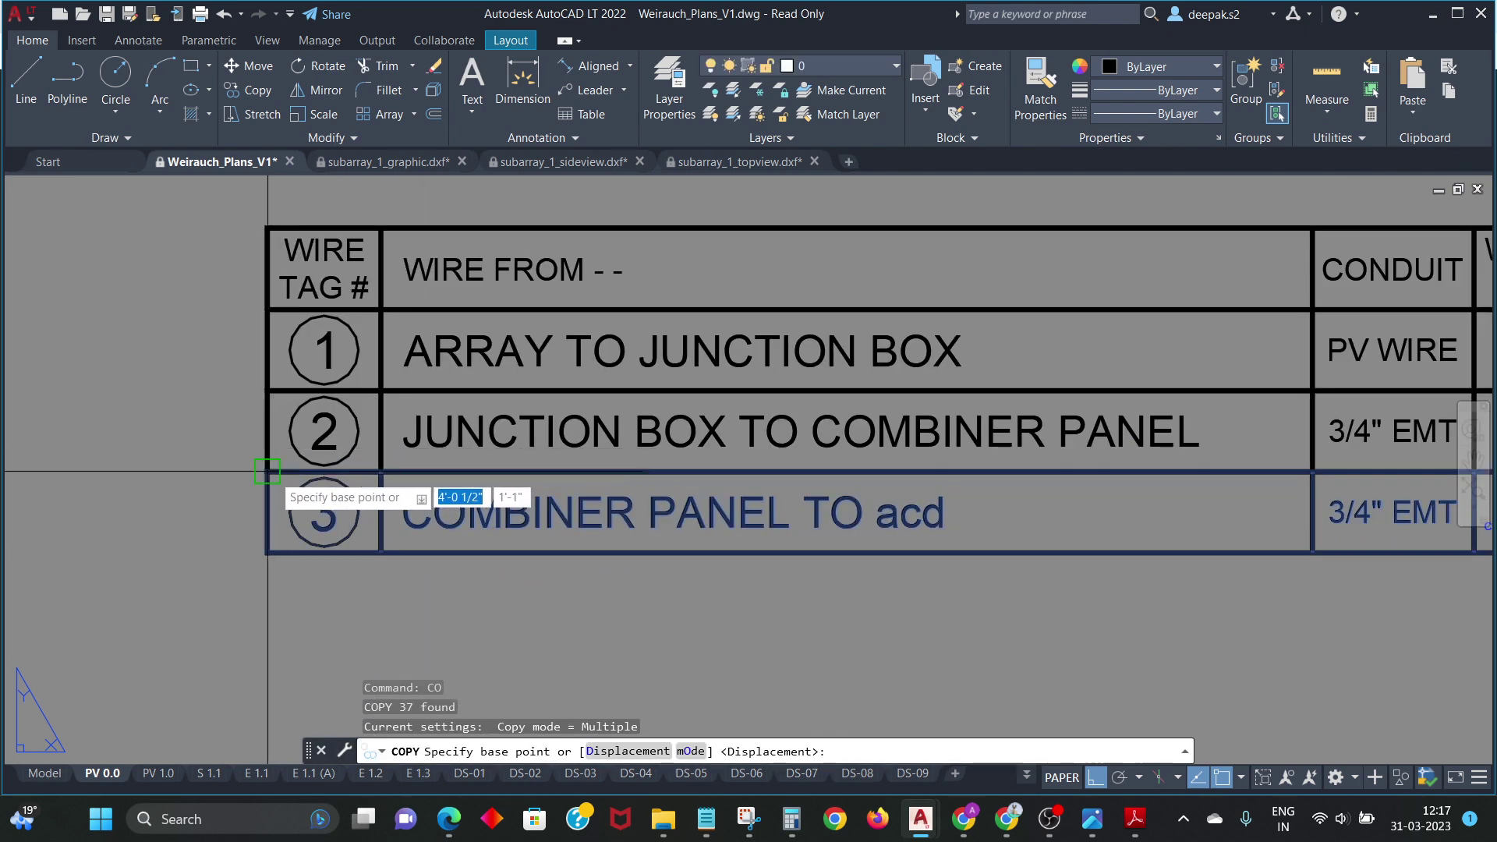
left_click(268, 474)
left_click(268, 554)
key("Escape")
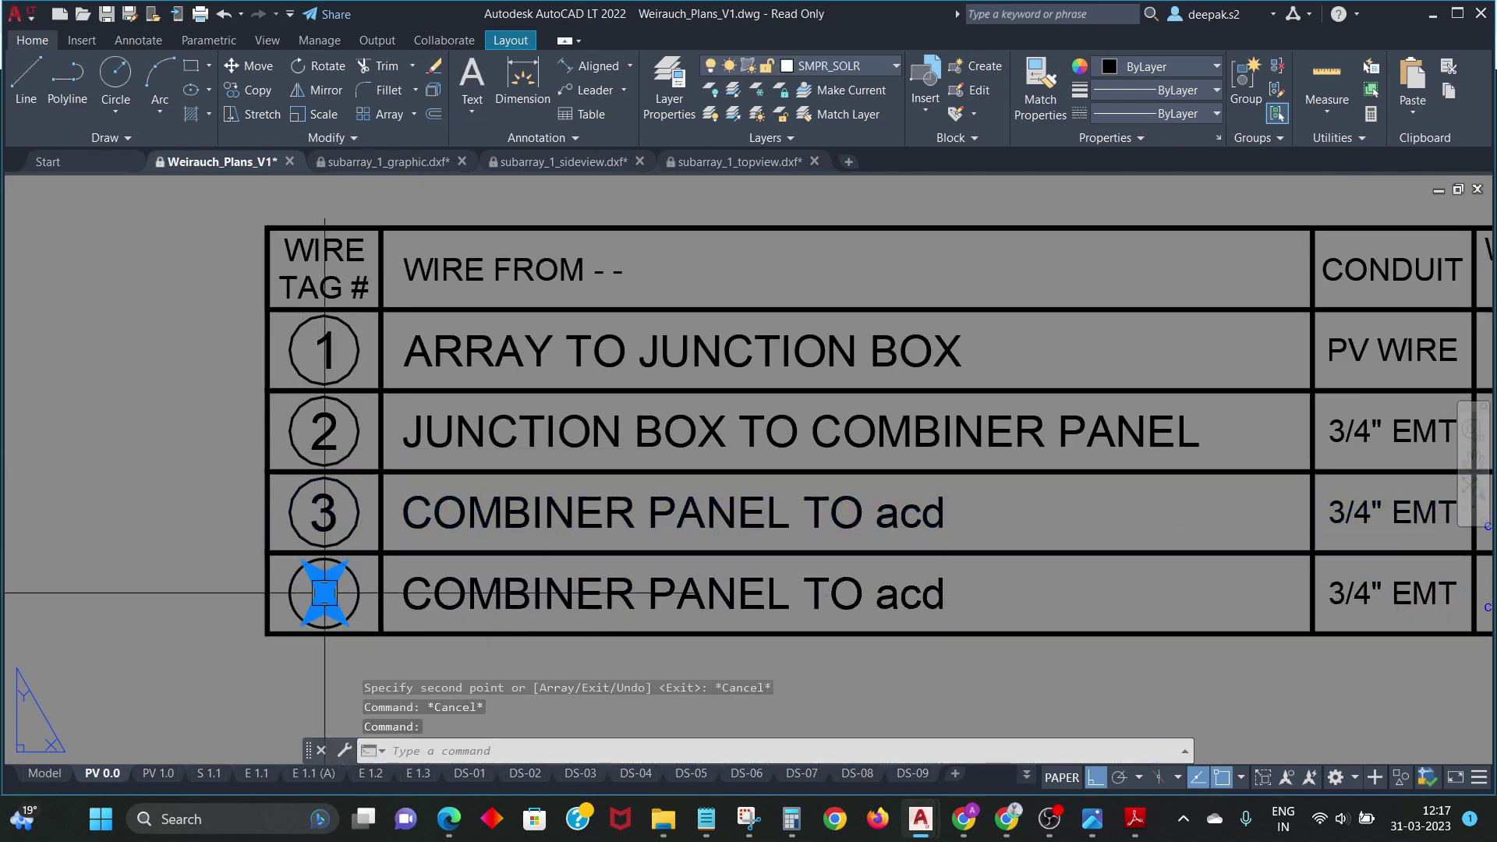
- Retag the new row as 4 and change its text to 'ACD TO MSP'
double_click(336, 597)
double_click(324, 597)
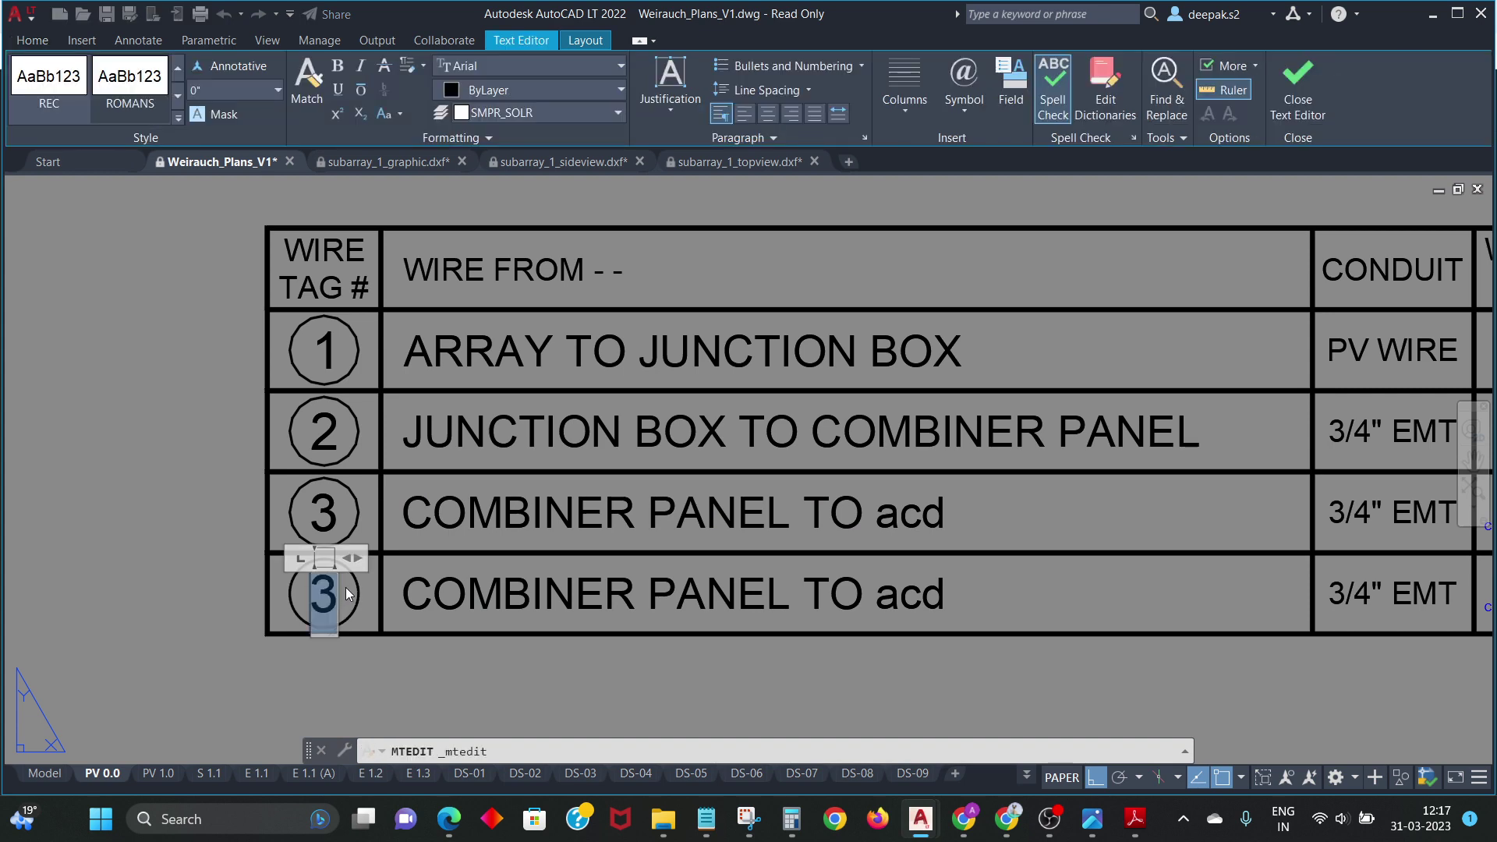
type("4")
left_click(702, 530)
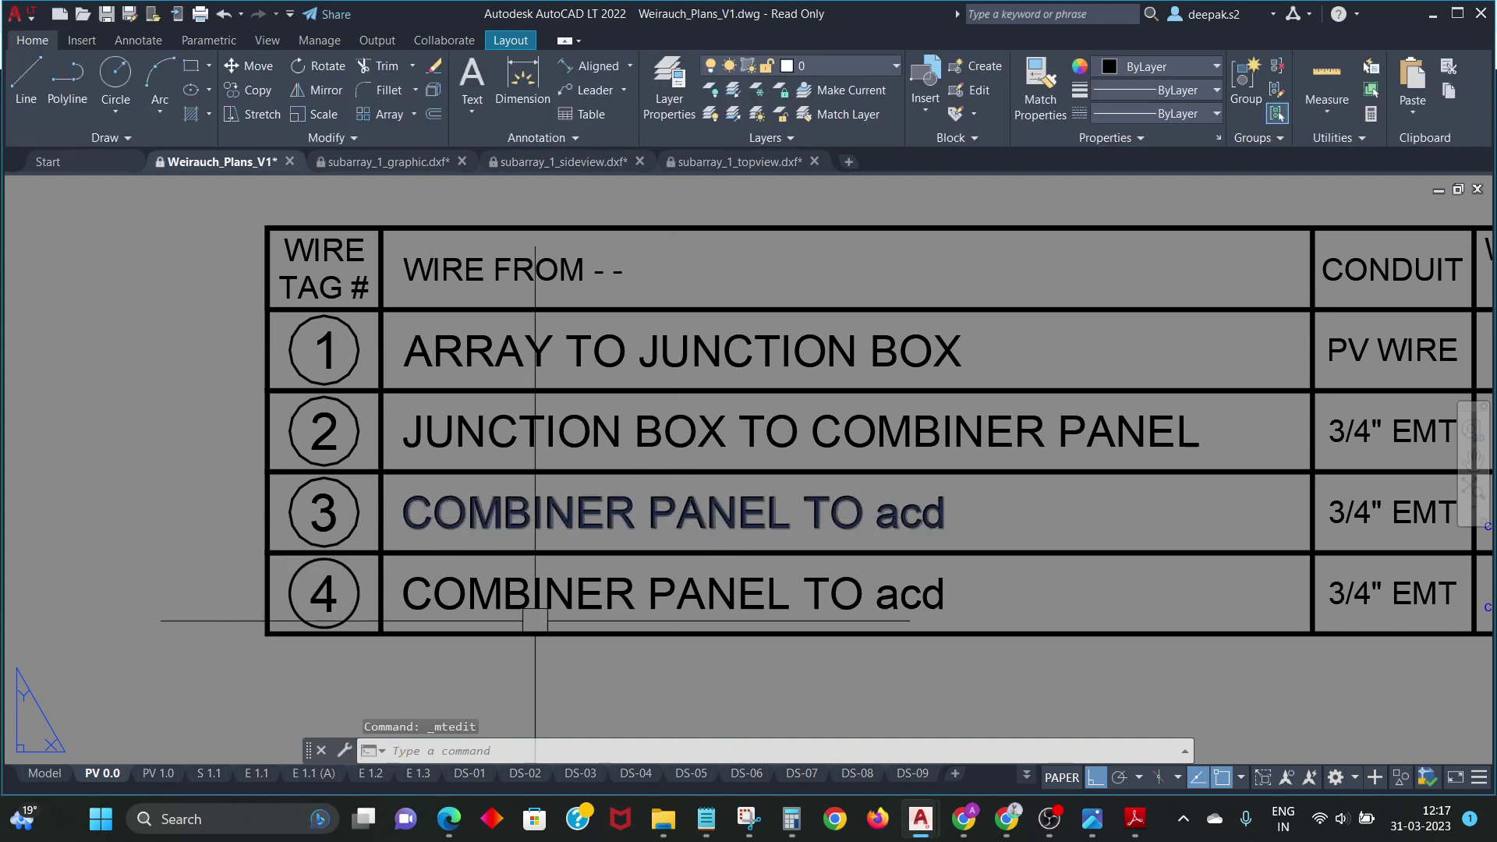
double_click(534, 597)
left_click_drag(952, 603, 102, 599)
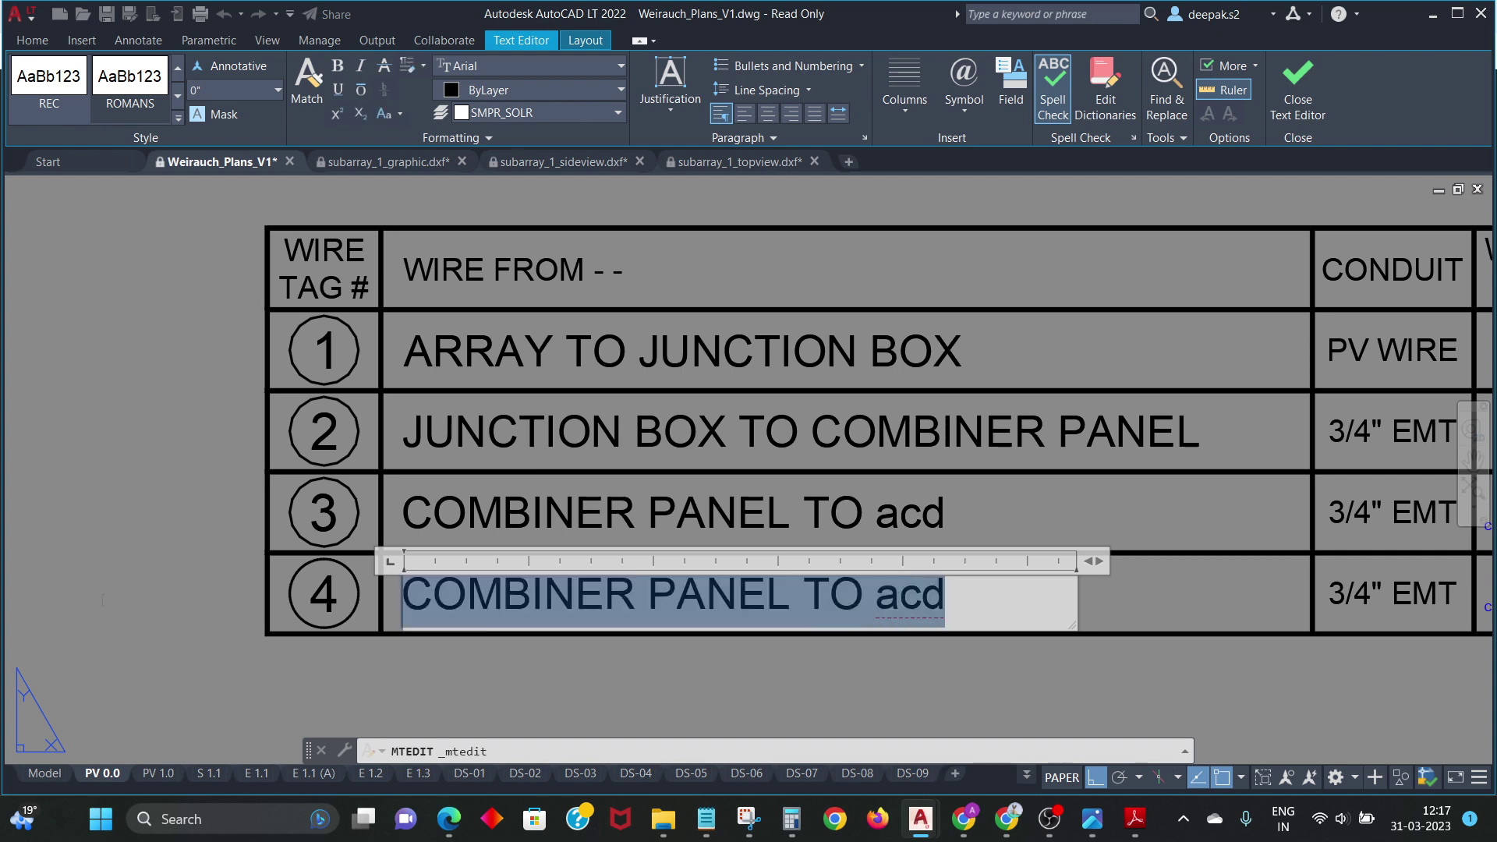
type("ACD T")
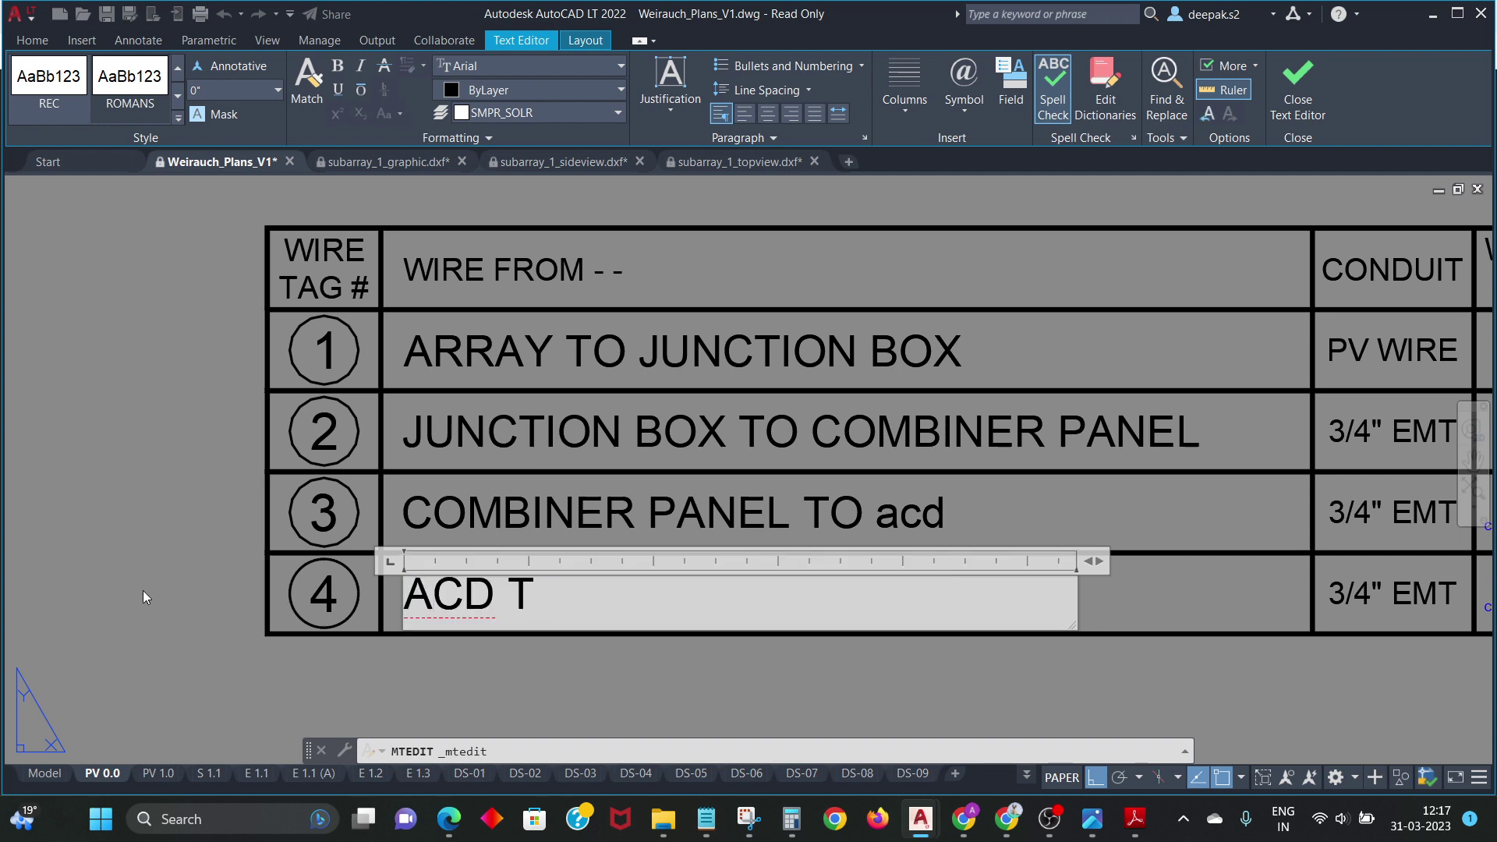
type("O MSP")
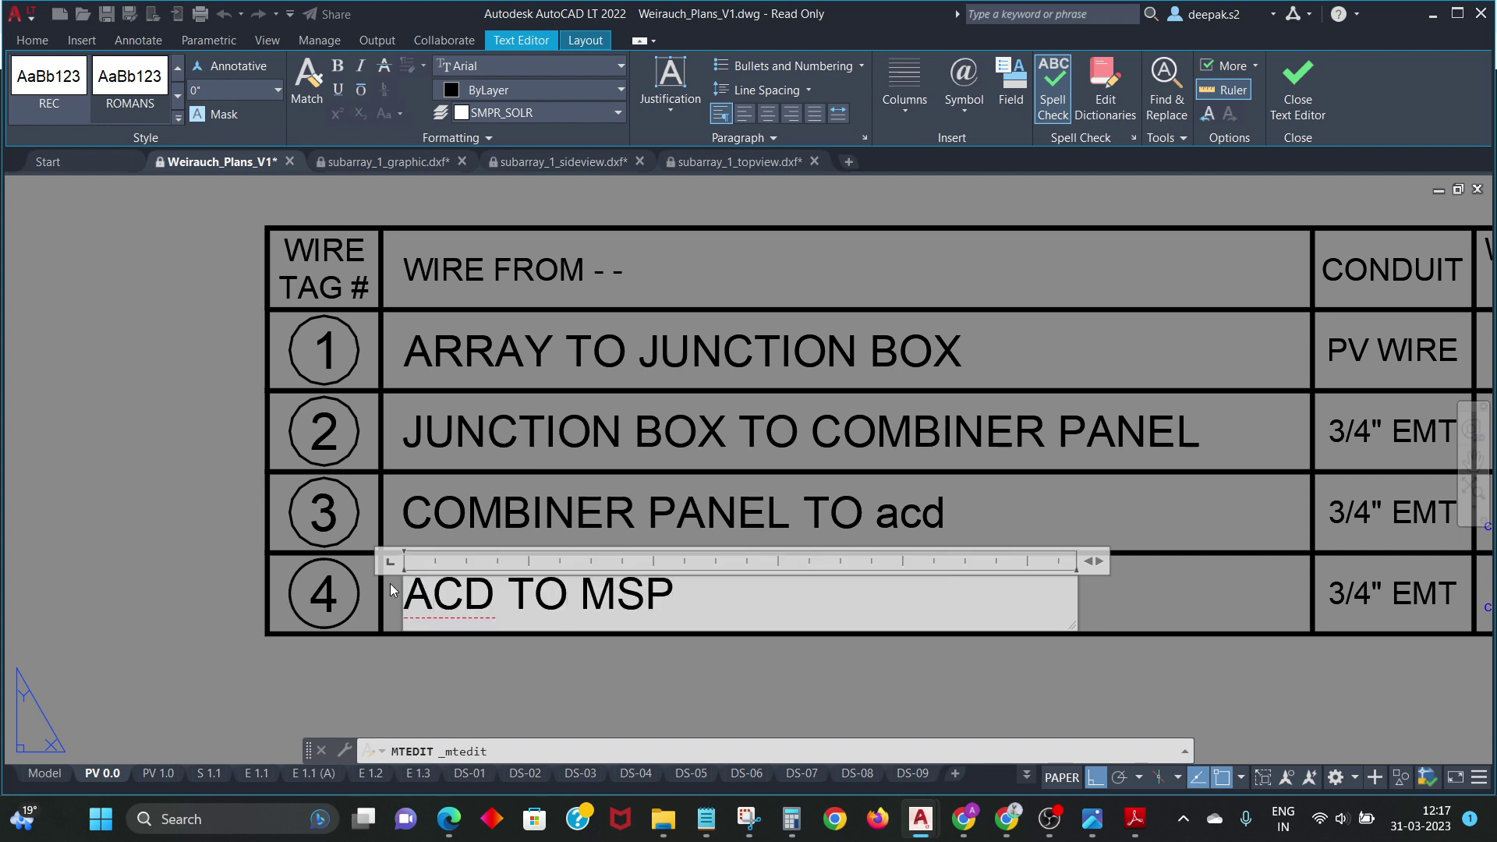
left_click(421, 515)
scroll(421, 515, "down", 5)
middle_click_drag(701, 351, 741, 468)
scroll(770, 358, "up", 3)
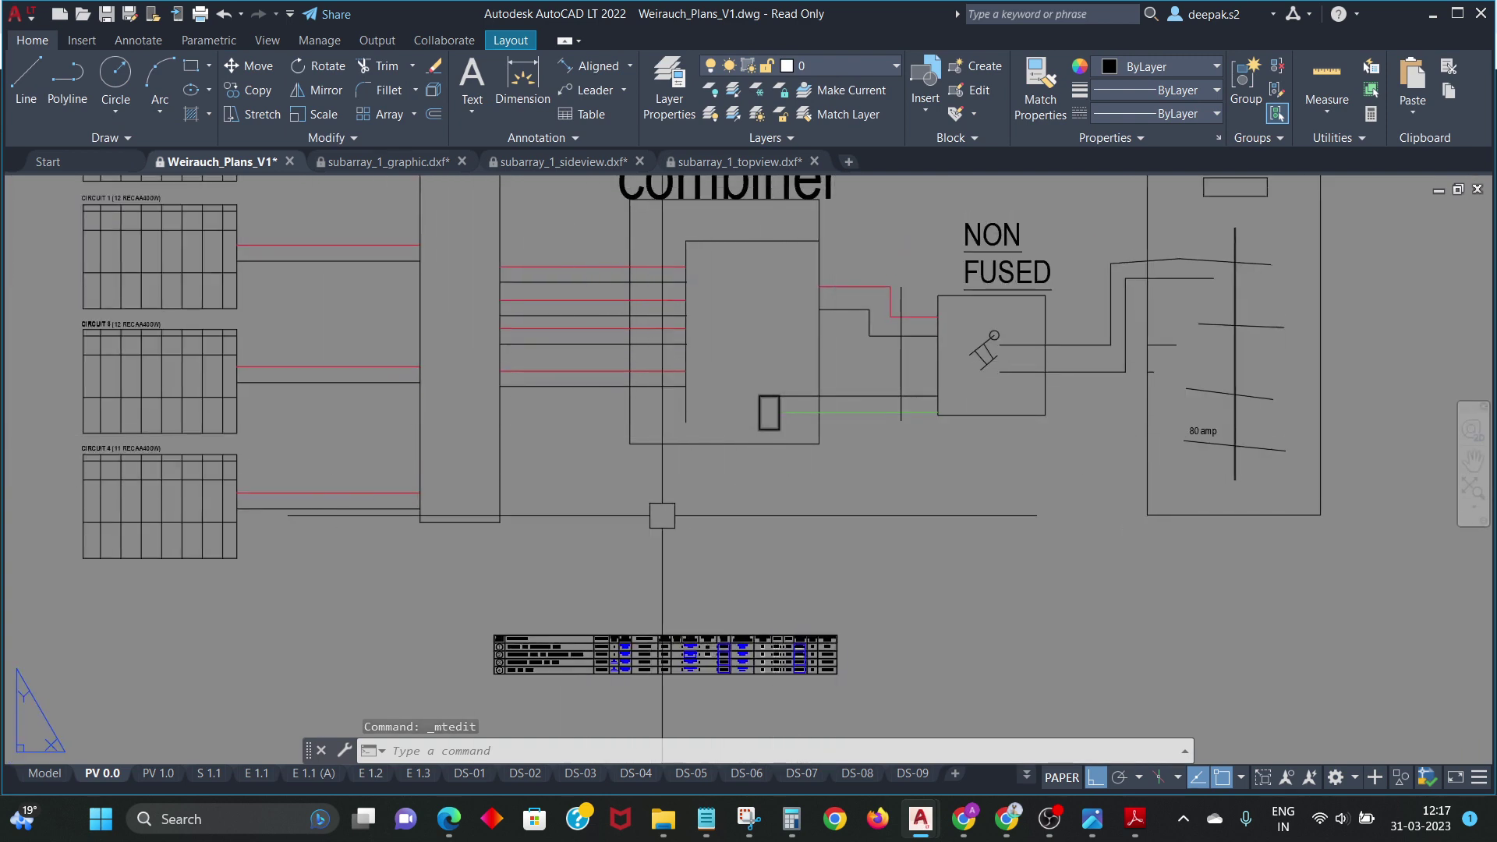
scroll(558, 628, "up", 6)
middle_click_drag(558, 627, 773, 439)
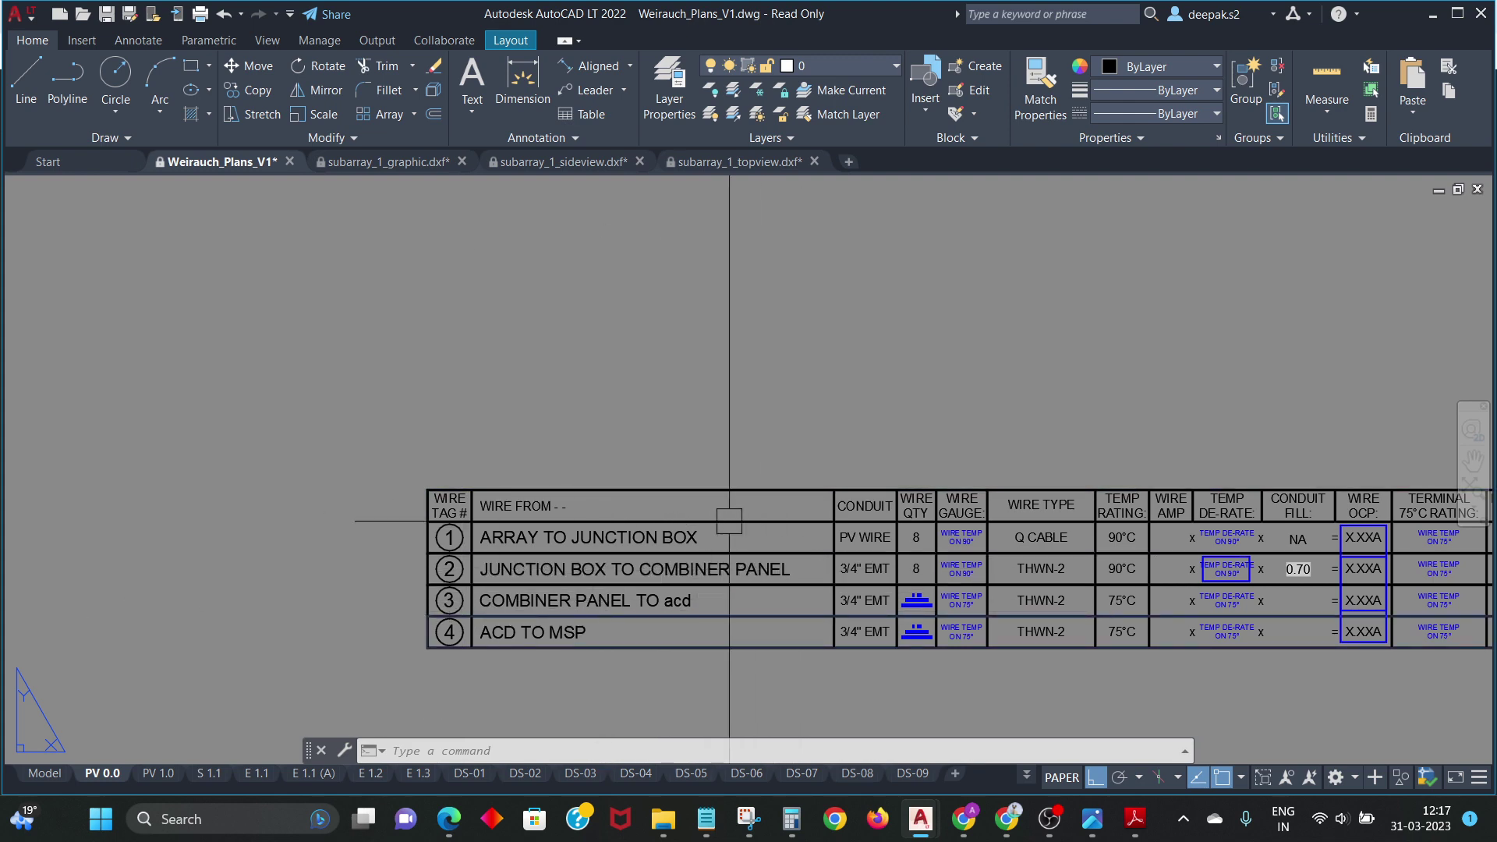
scroll(593, 567, "down", 3)
scroll(594, 567, "down", 2)
scroll(593, 567, "down", 2)
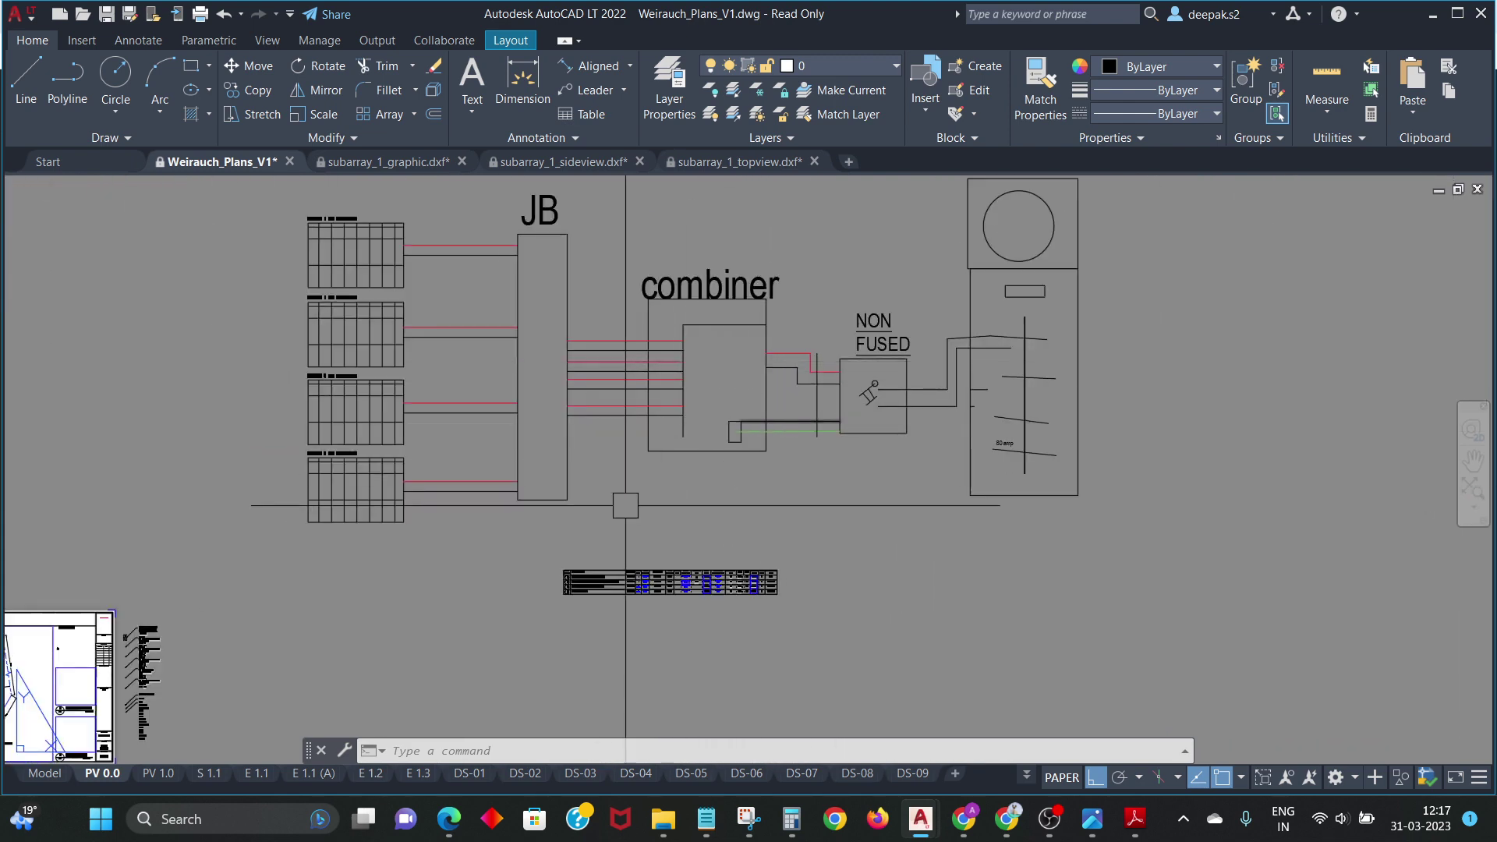
scroll(735, 453, "up", 3)
scroll(735, 454, "up", 2)
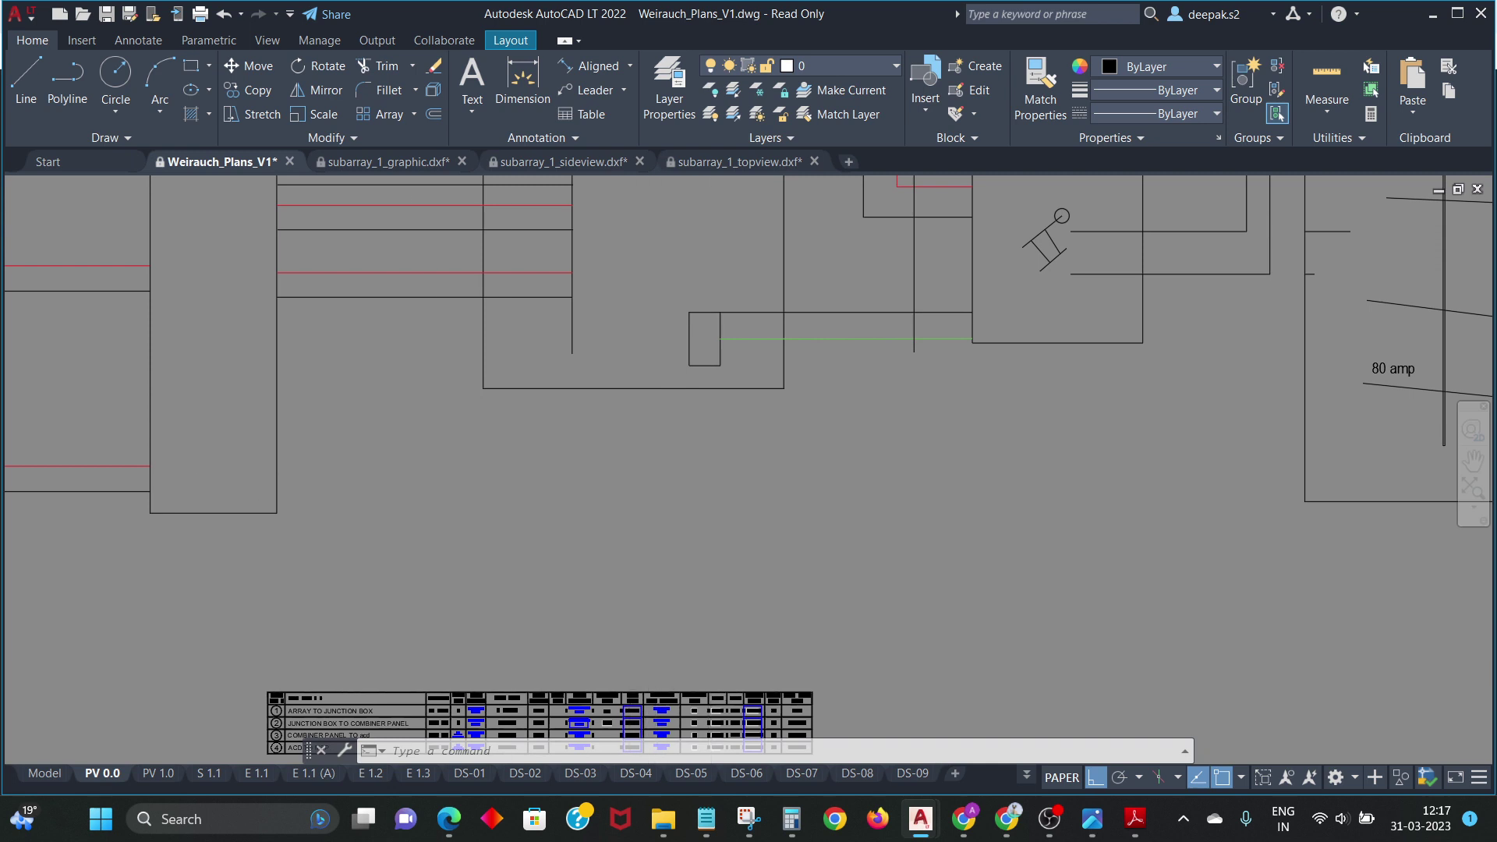
scroll(446, 451, "down", 4)
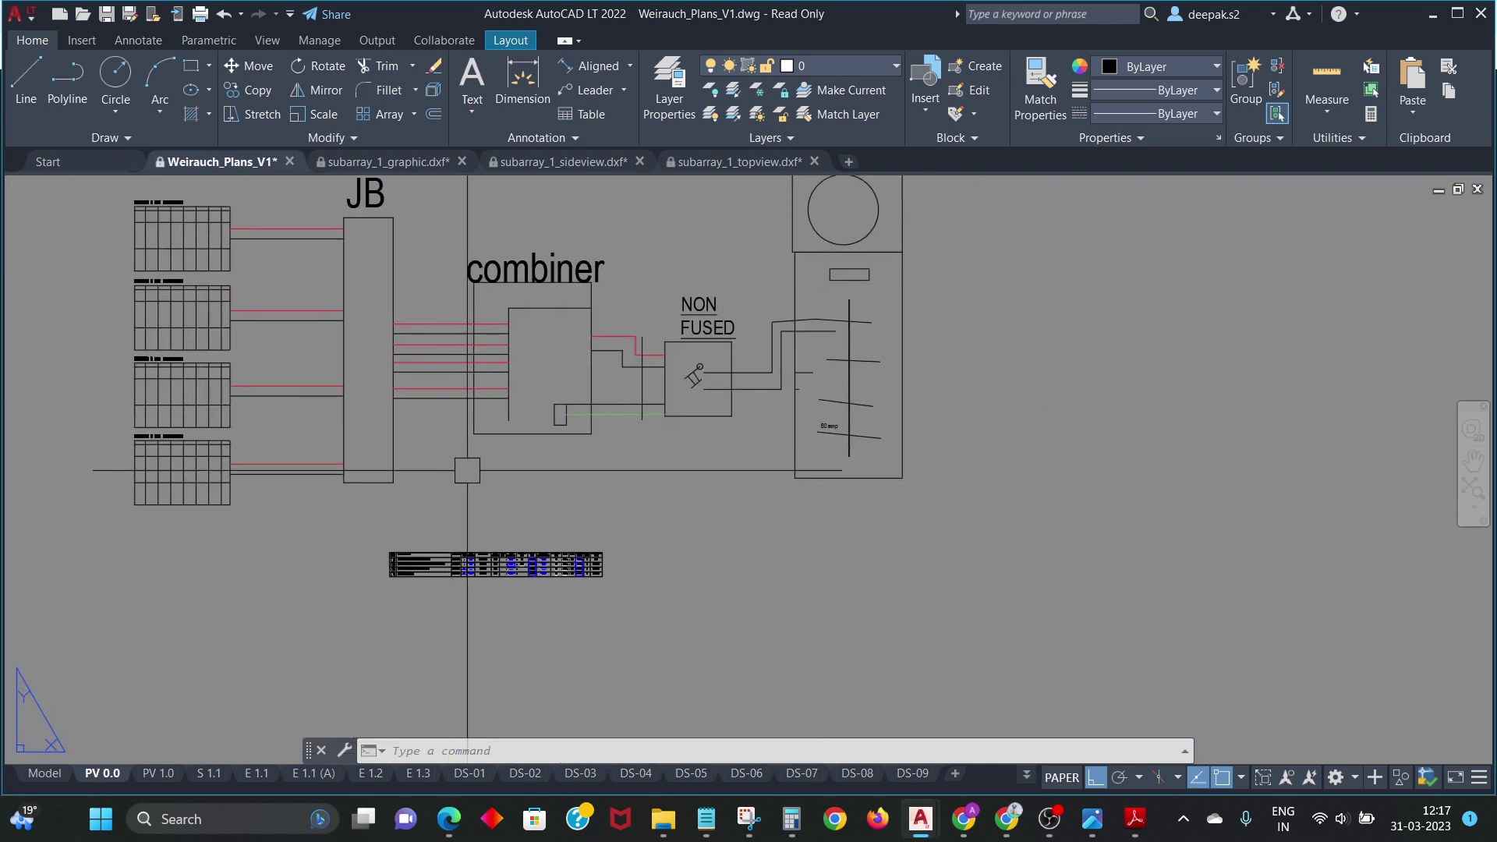
scroll(469, 466, "up", 2)
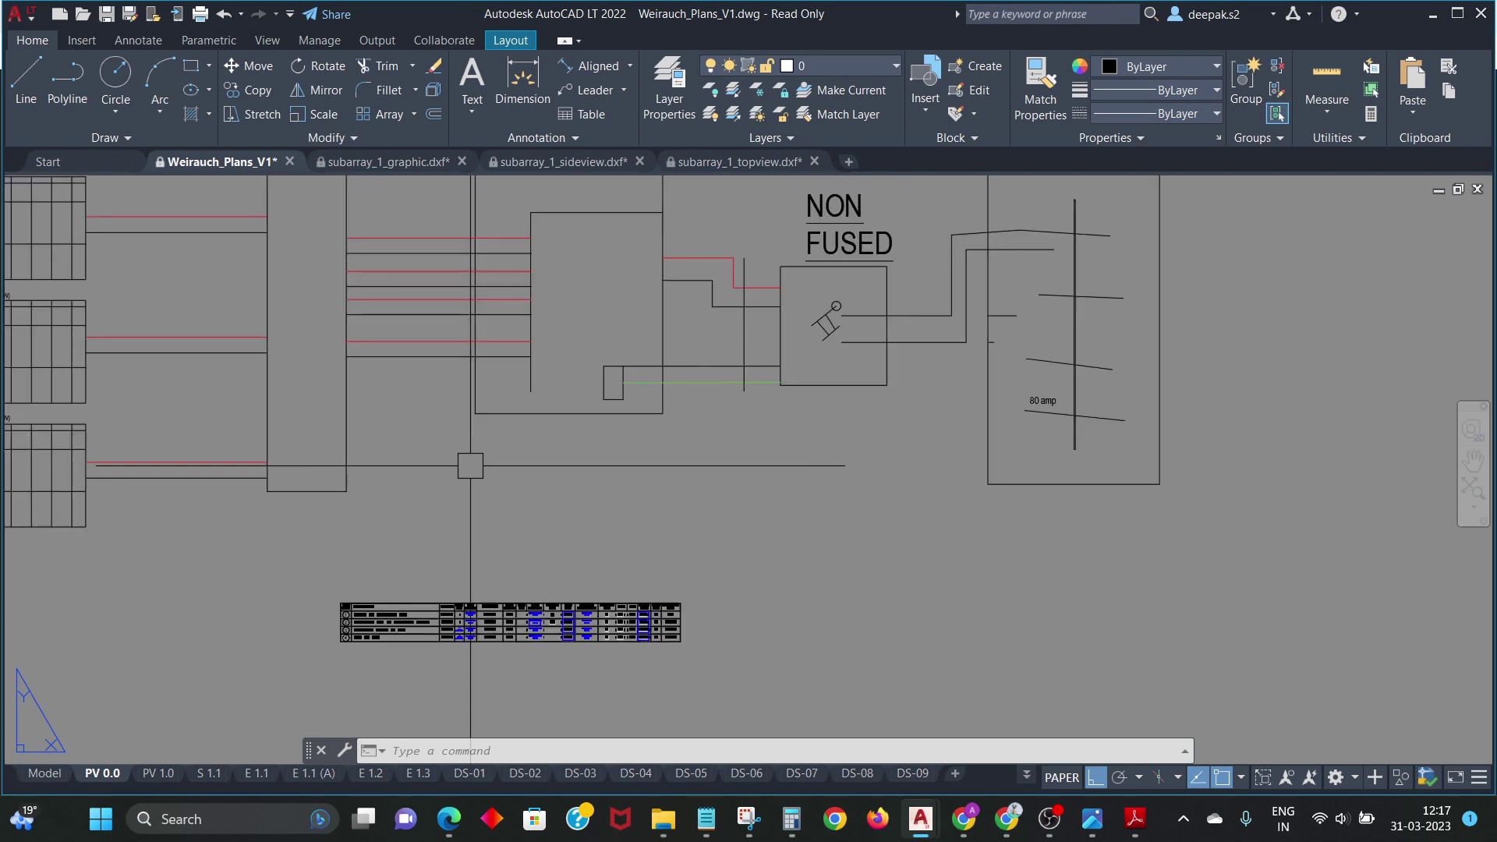
scroll(469, 466, "up", 2)
scroll(635, 474, "down", 4)
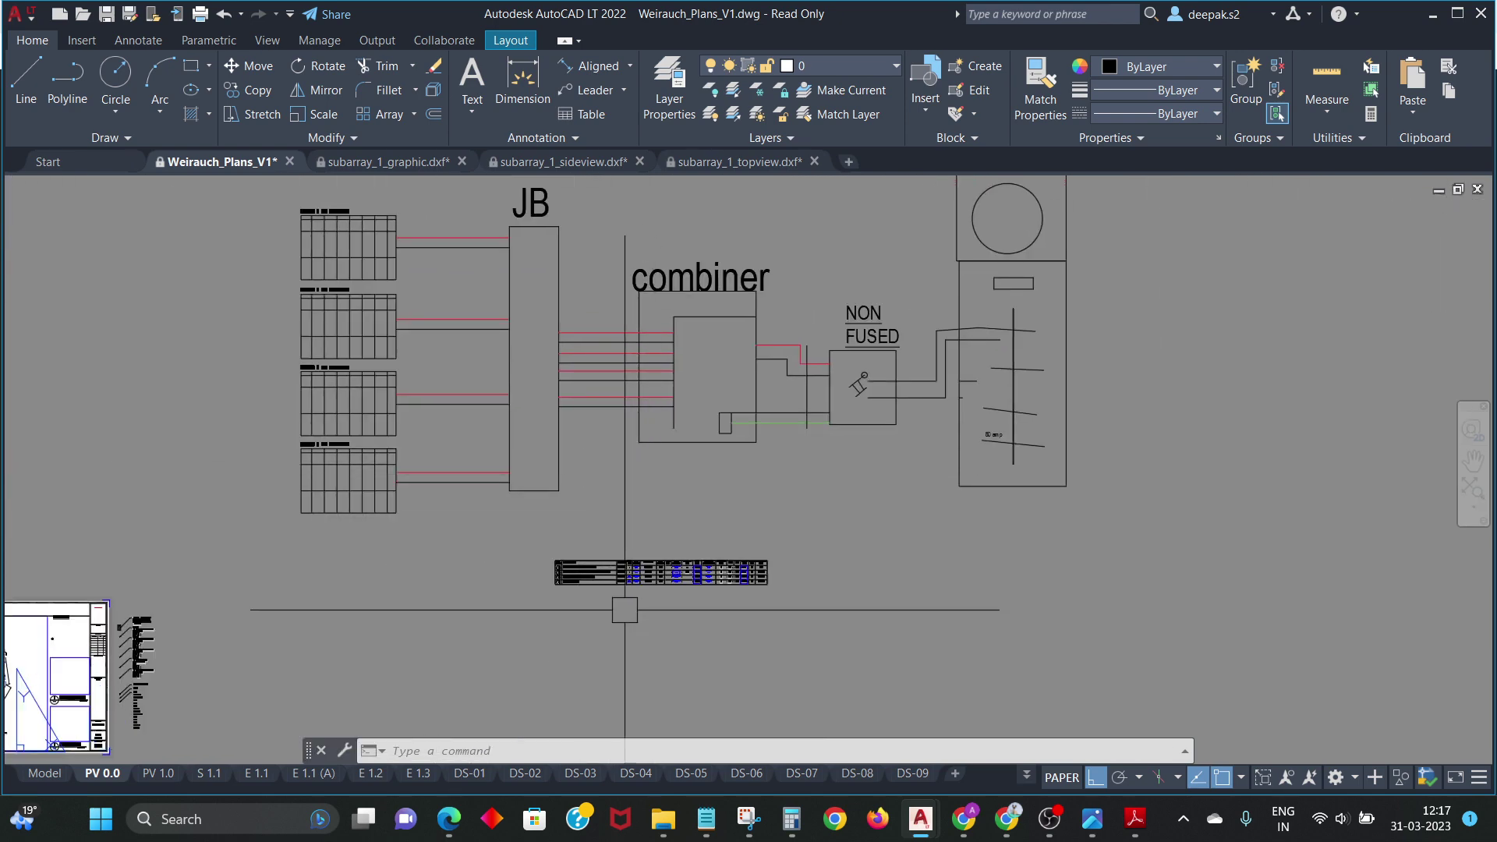
scroll(622, 608, "up", 6)
scroll(683, 503, "up", 2)
scroll(558, 464, "up", 3)
scroll(558, 464, "down", 3)
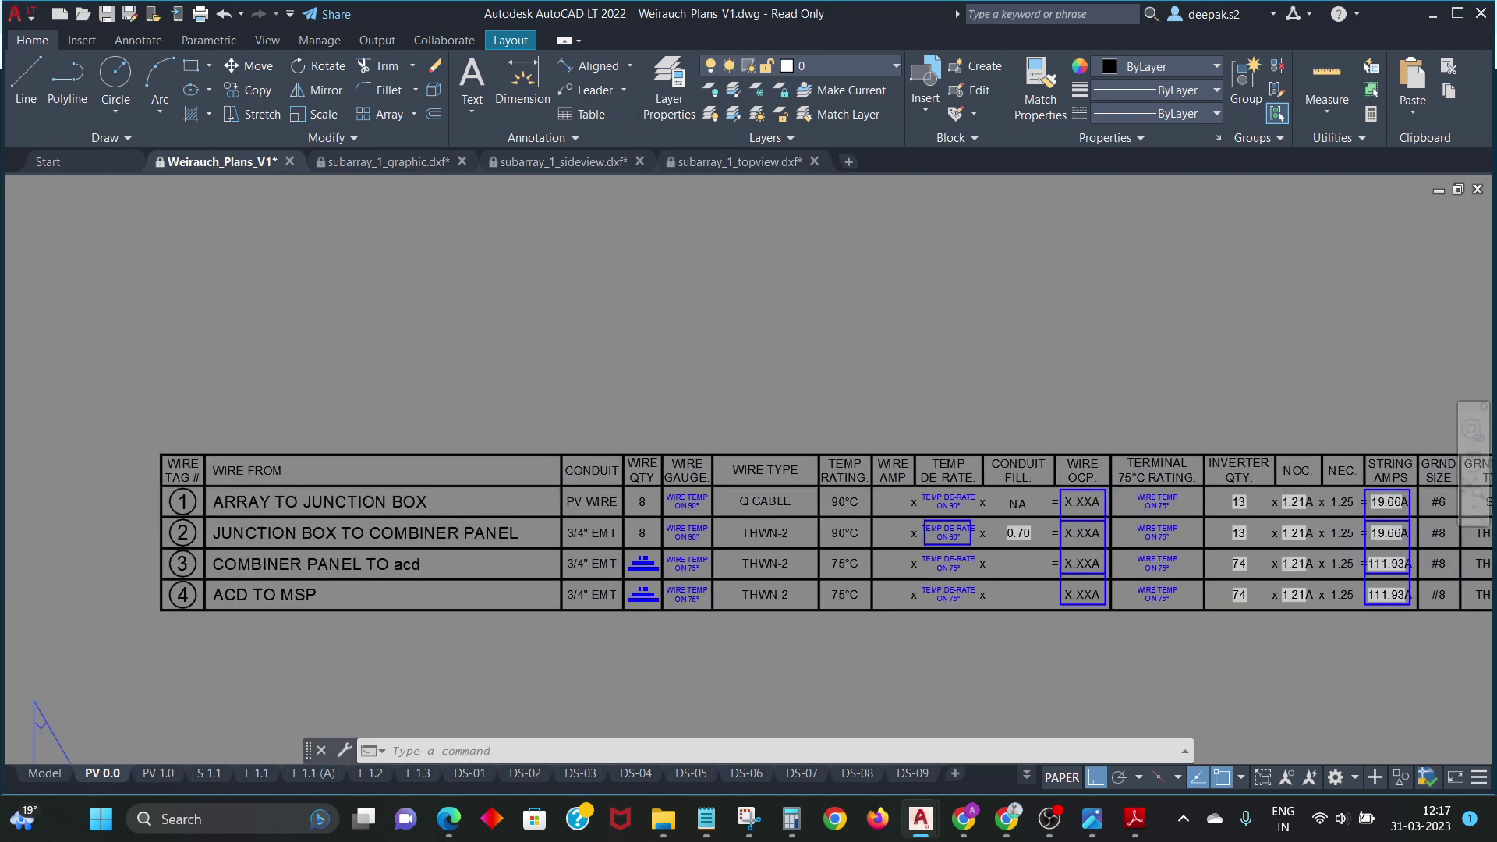
scroll(585, 538, "down", 5)
scroll(702, 380, "down", 5)
scroll(701, 381, "down", 3)
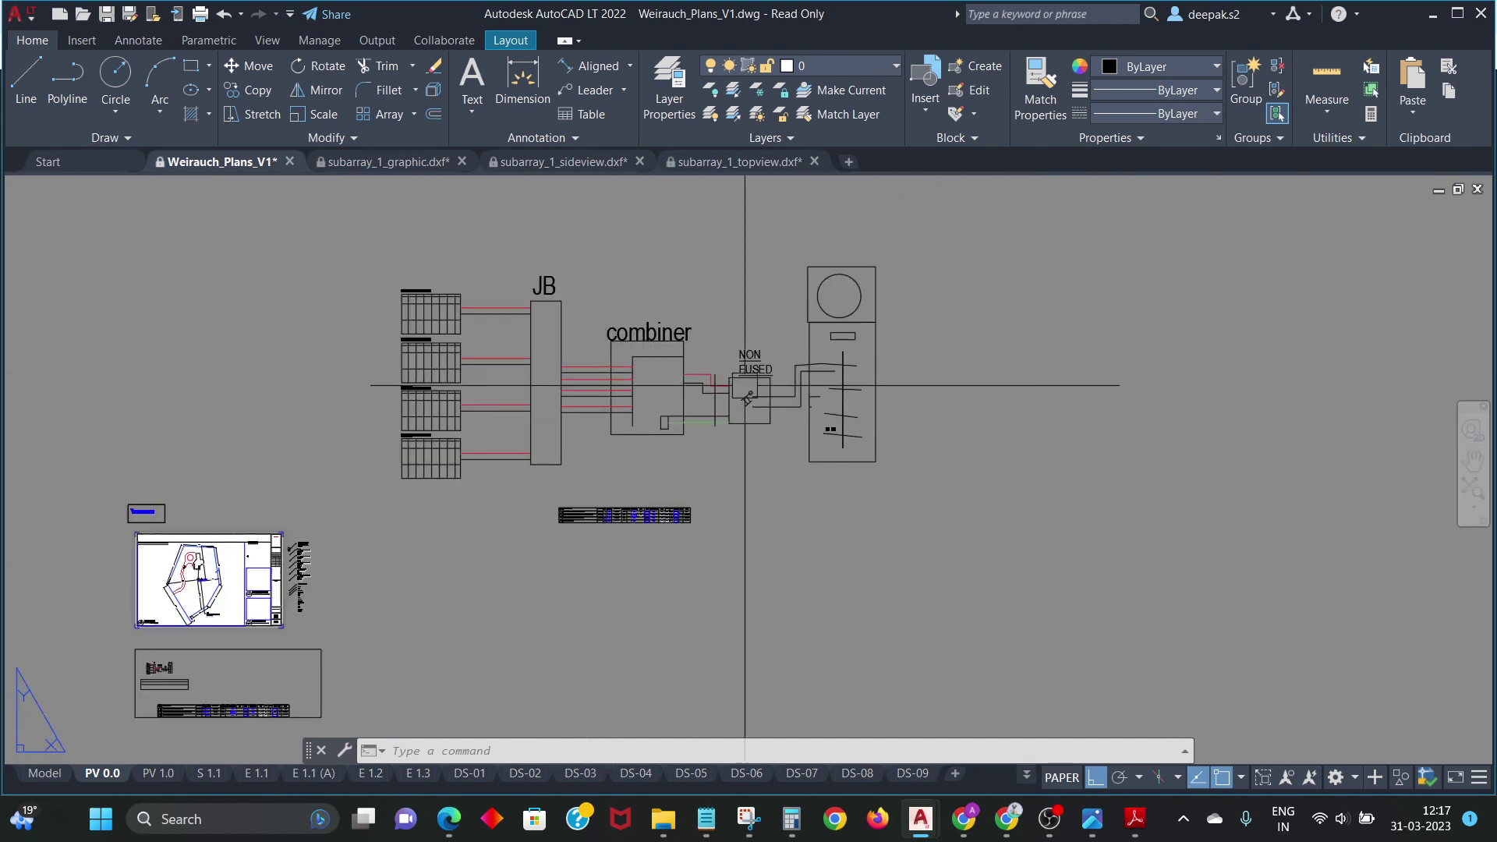
scroll(690, 375, "up", 4)
scroll(686, 368, "up", 4)
left_click(708, 377)
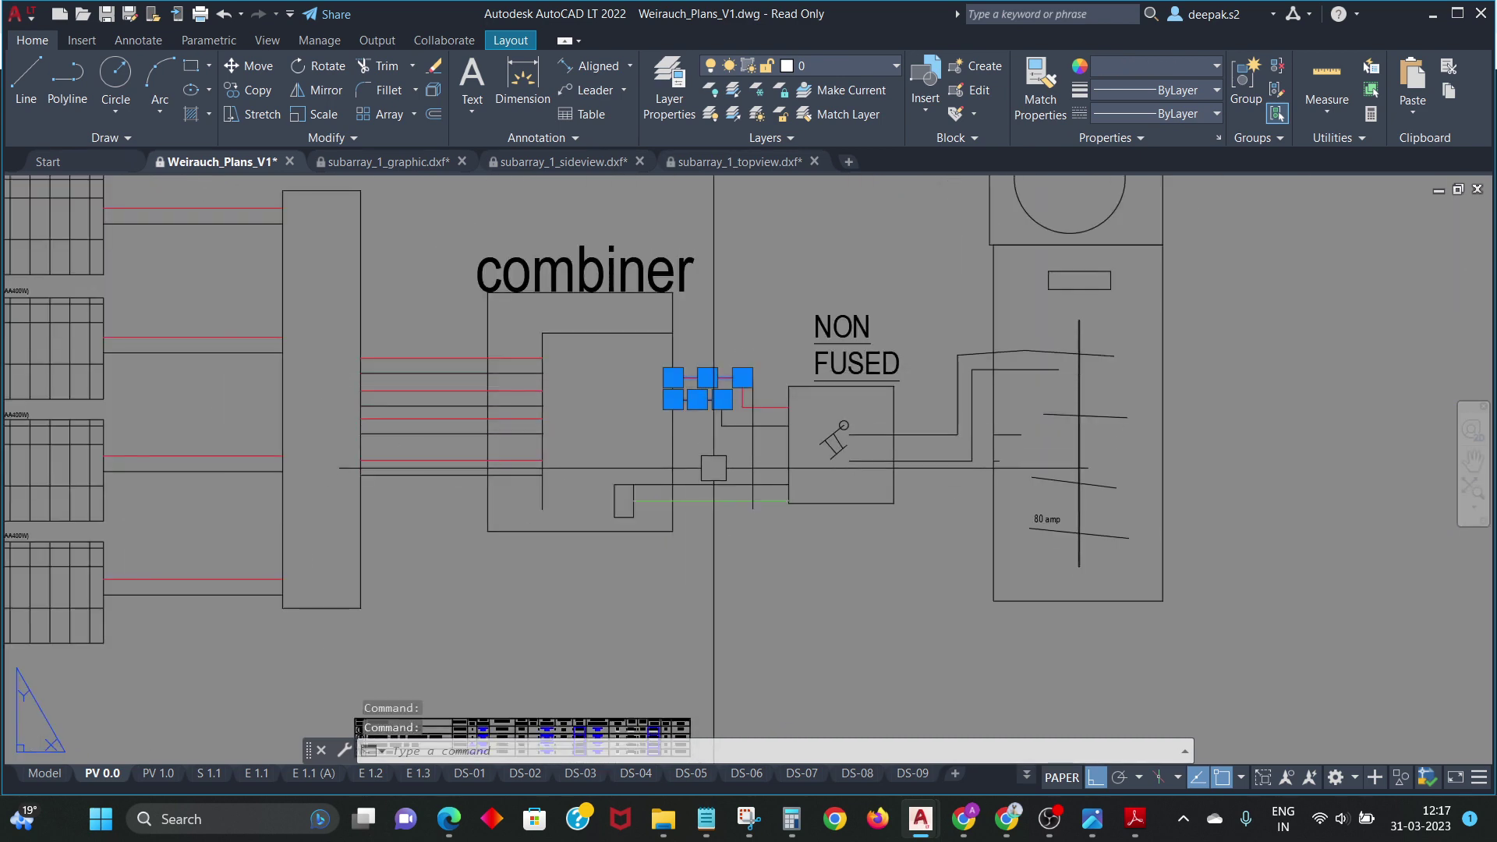
left_click(712, 485)
middle_click_drag(615, 590, 698, 403)
scroll(575, 535, "up", 3)
- Delete the two conductor-count placeholders in the wire quantity column
scroll(515, 577, "up", 4)
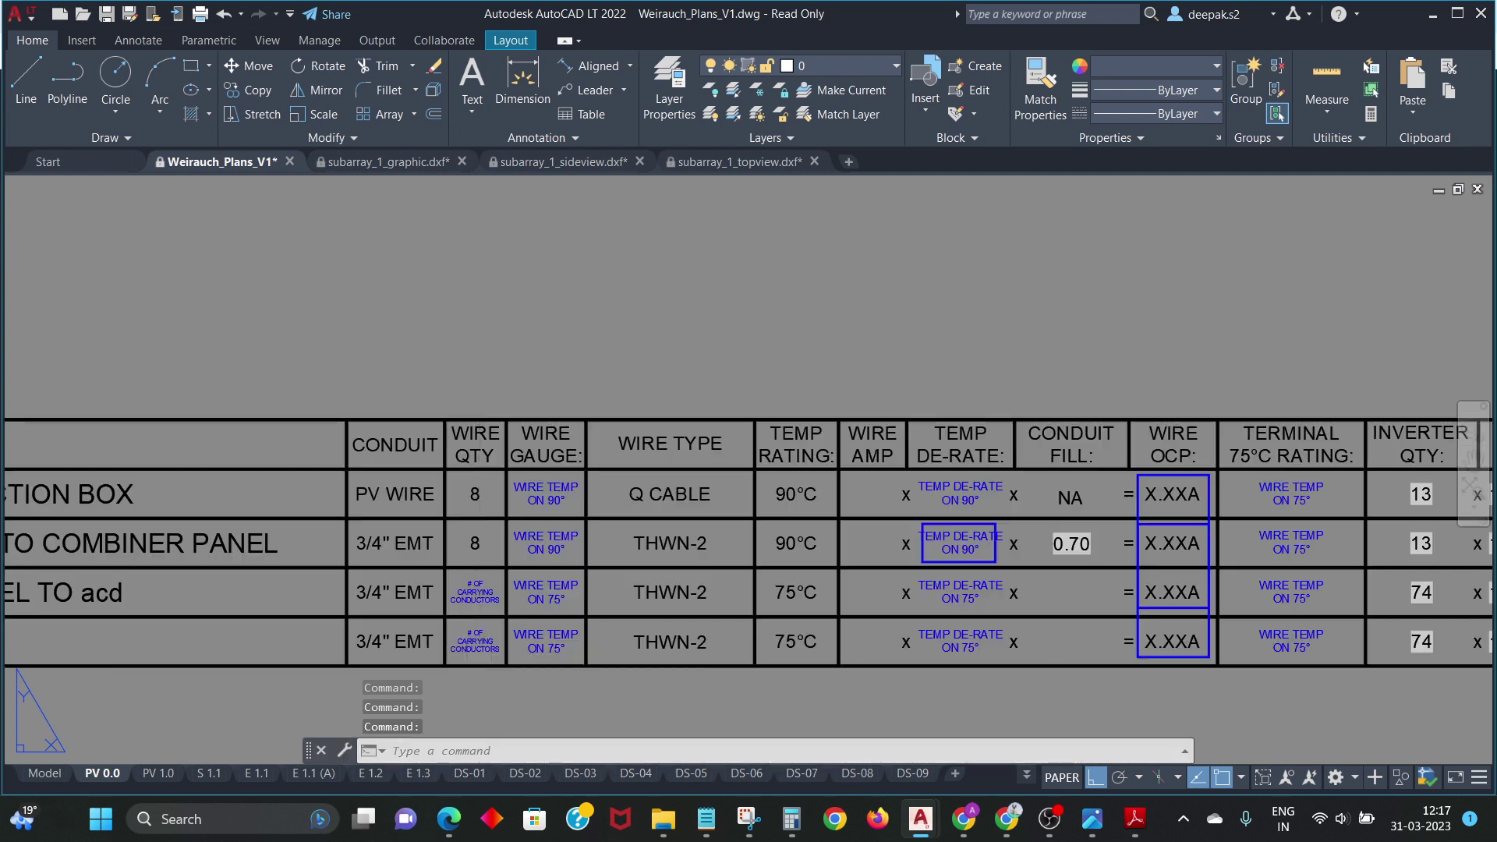
left_click(483, 592)
key("Escape")
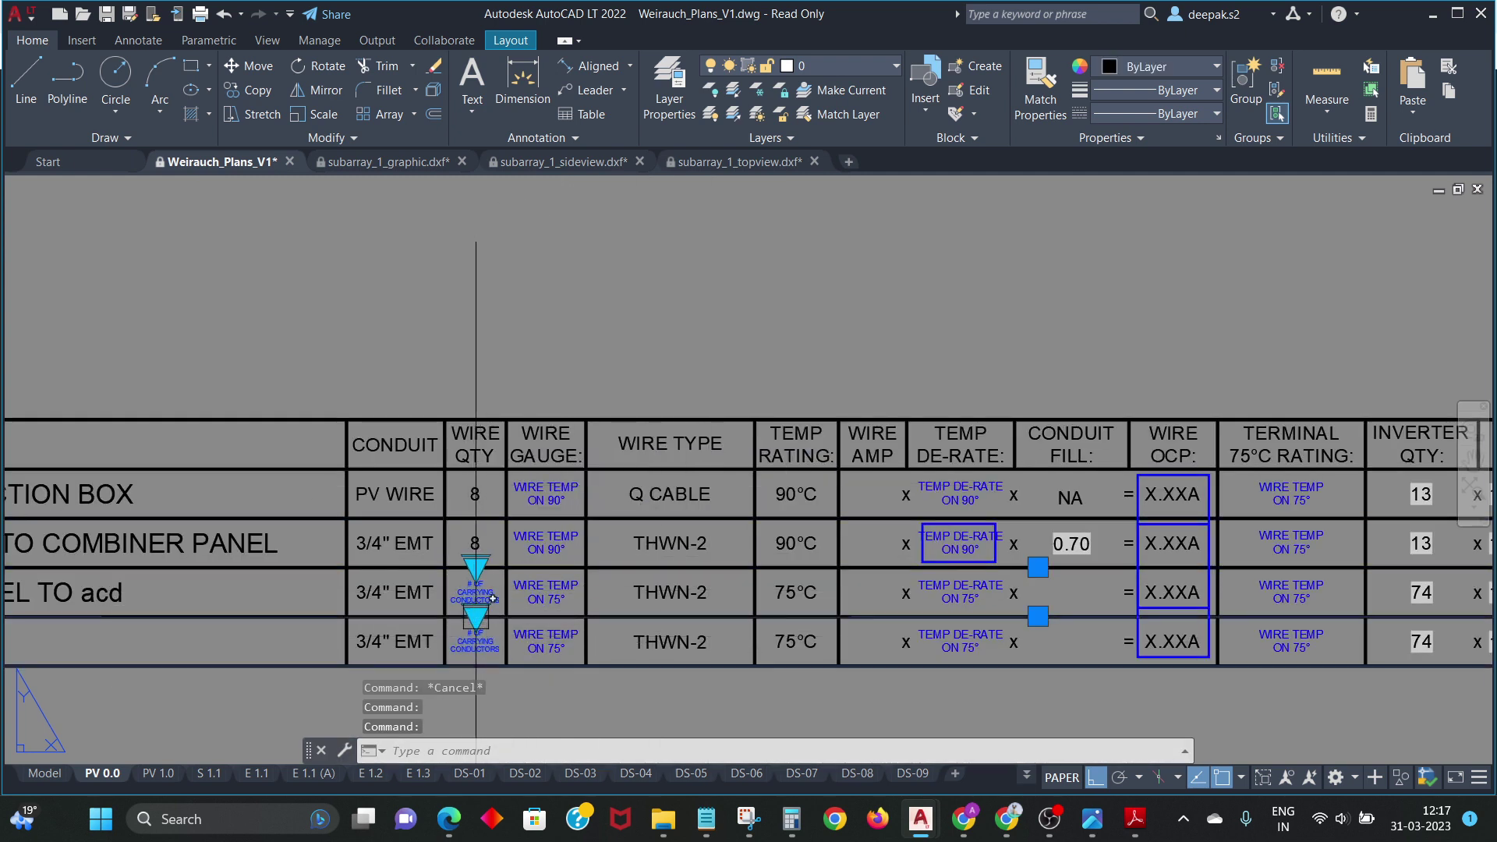
key("Delete")
- Copy the quantity 8 down into the third and fourth table rows
scroll(468, 589, "up", 6)
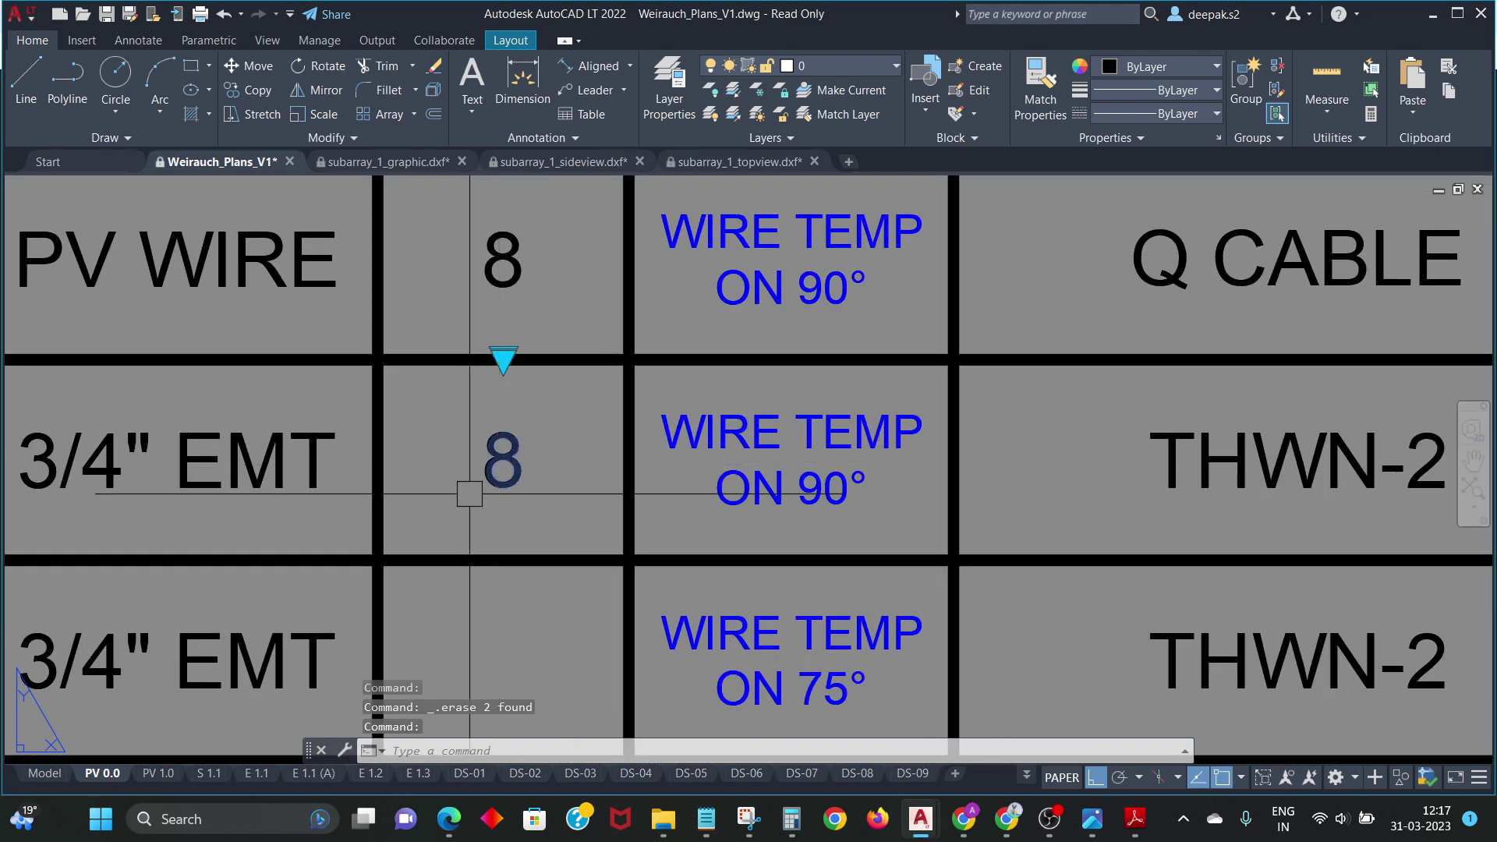
type("co")
key("Return")
left_click(628, 358)
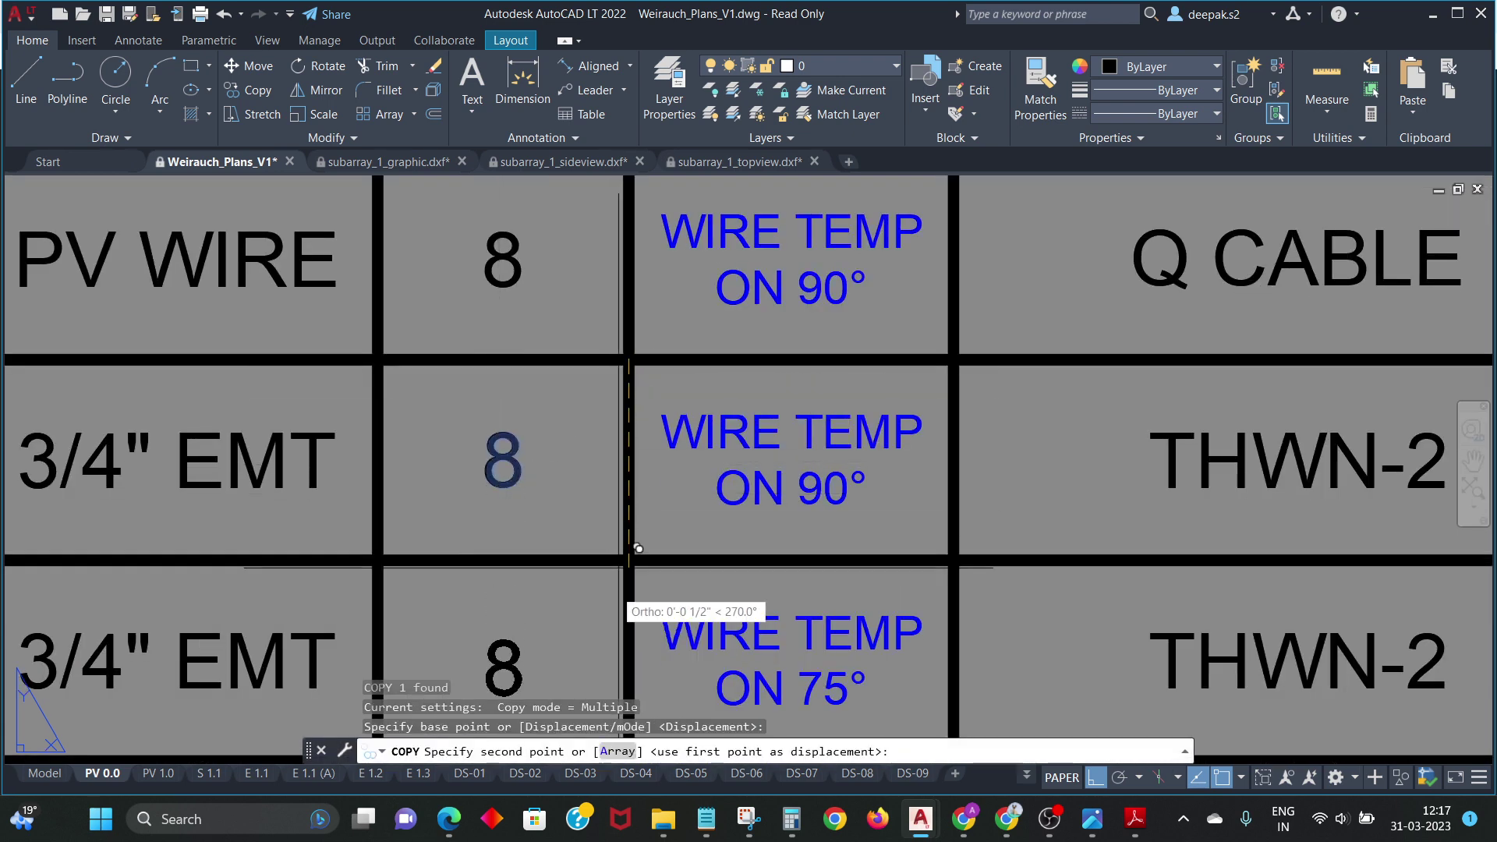
scroll(632, 579, "down", 4)
scroll(624, 499, "up", 4)
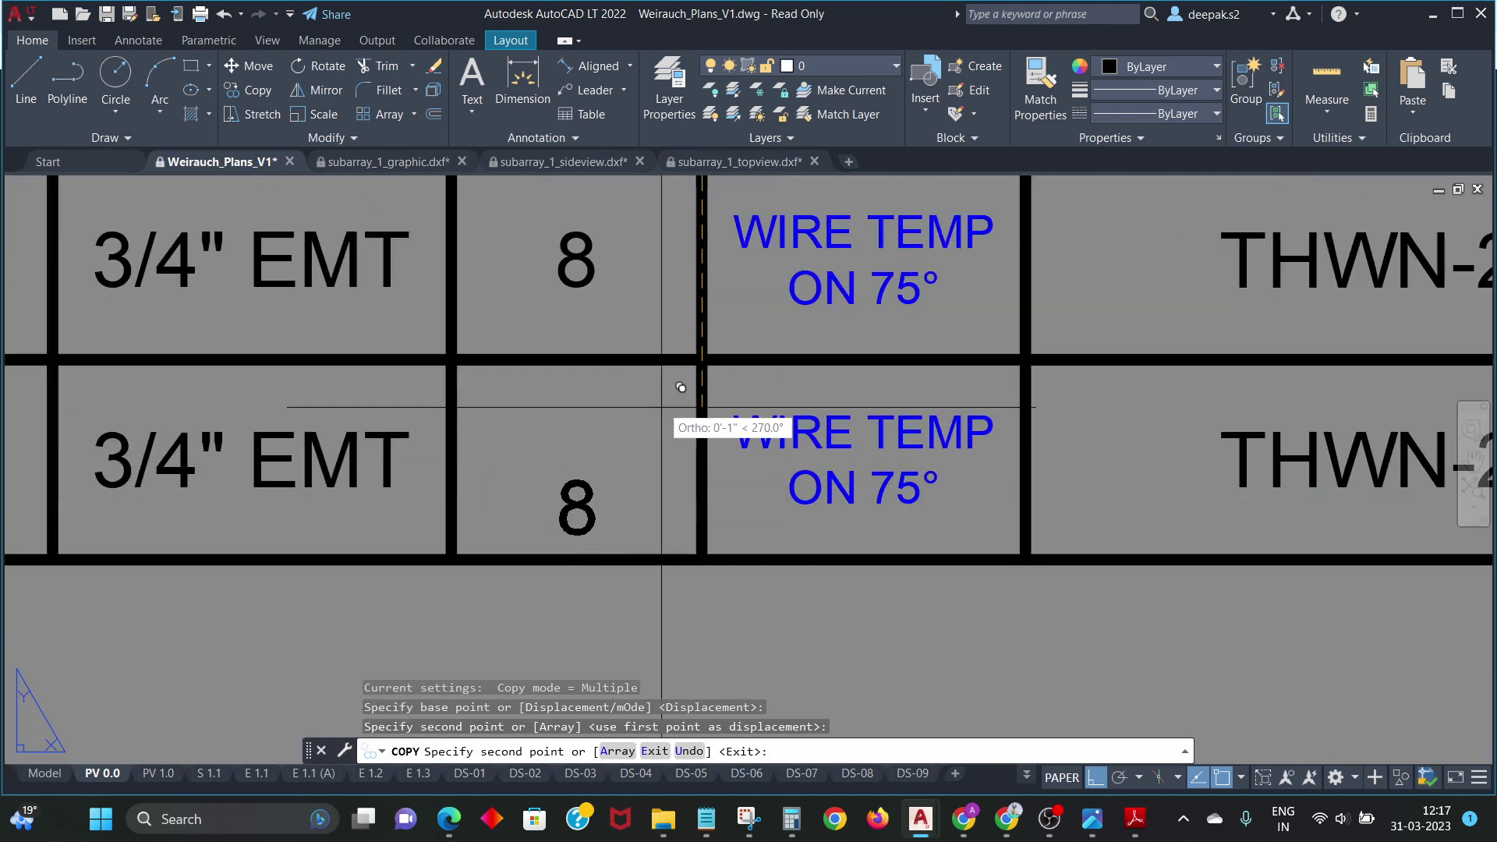
left_click(699, 360)
key("Escape")
- Change the third row's conductor quantity from 8 to 3 using the lookup list
scroll(603, 360, "down", 2)
left_click(605, 435)
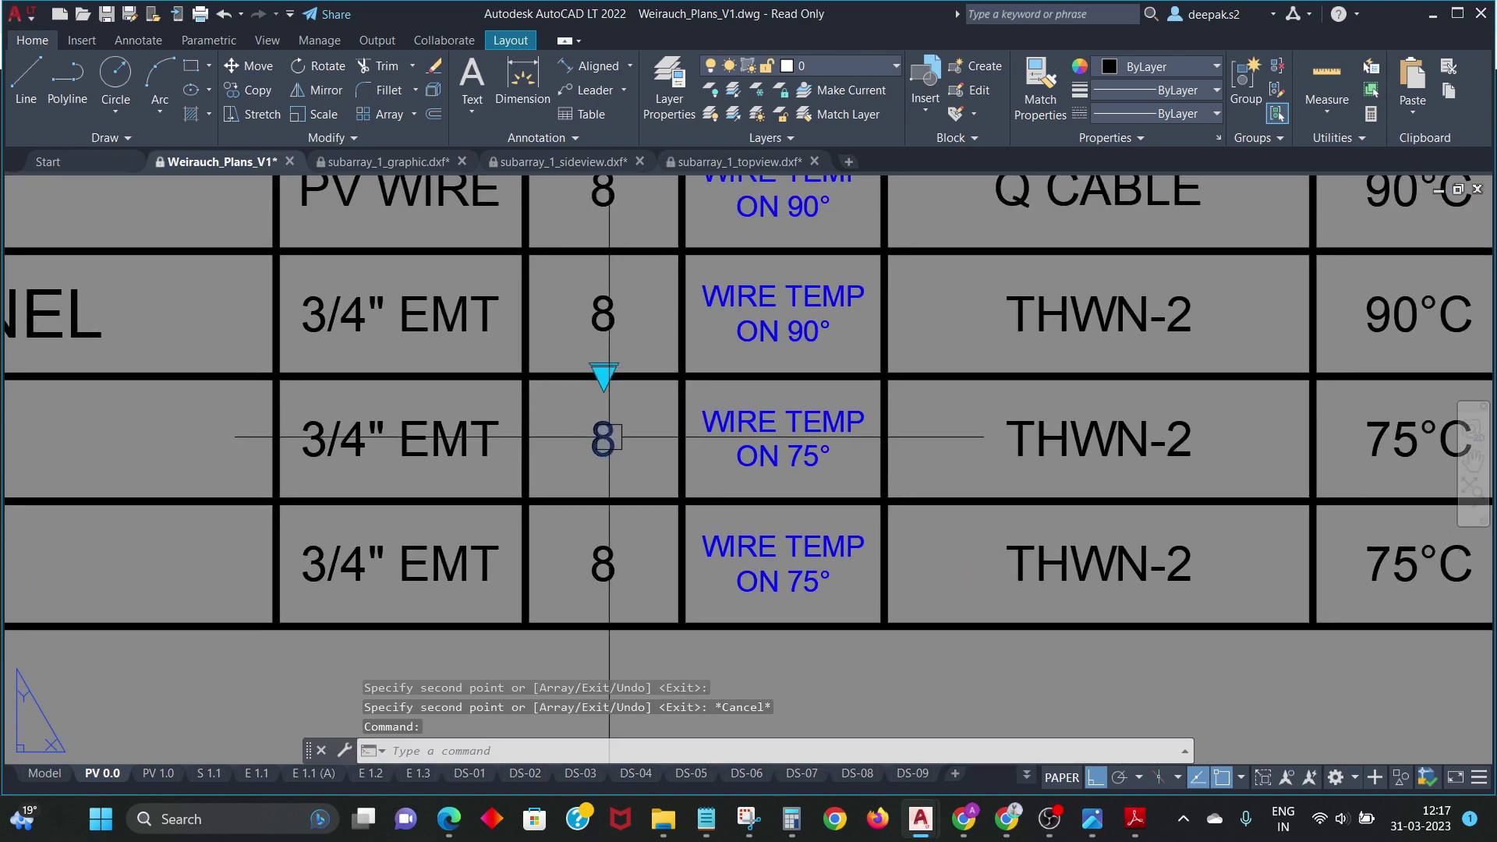
left_click(598, 375)
left_click(751, 92)
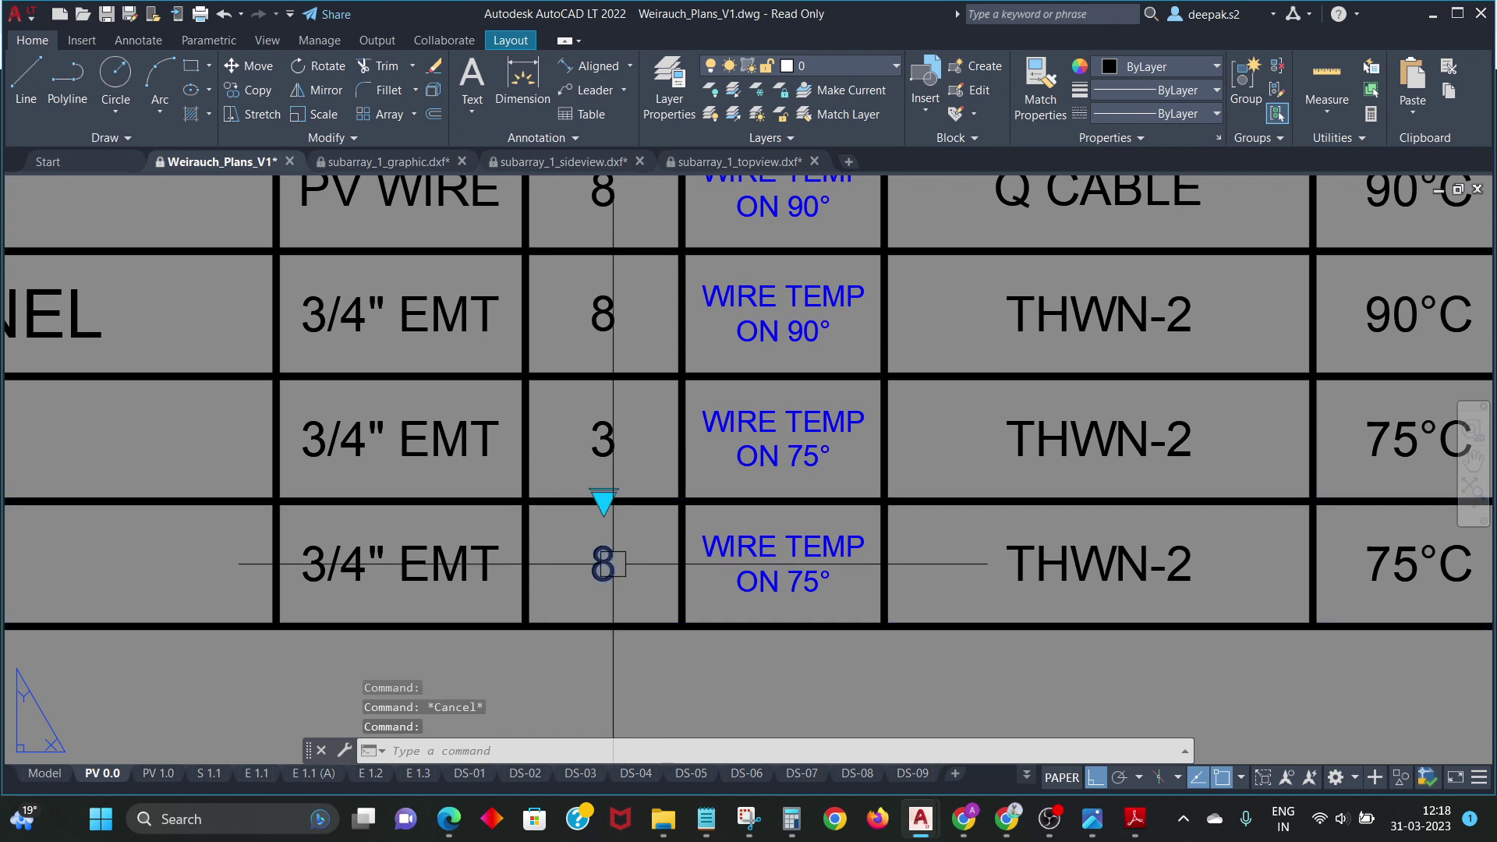
- Replace the bottom row's 8 with a copy of the 3
key("Delete")
left_click(598, 448)
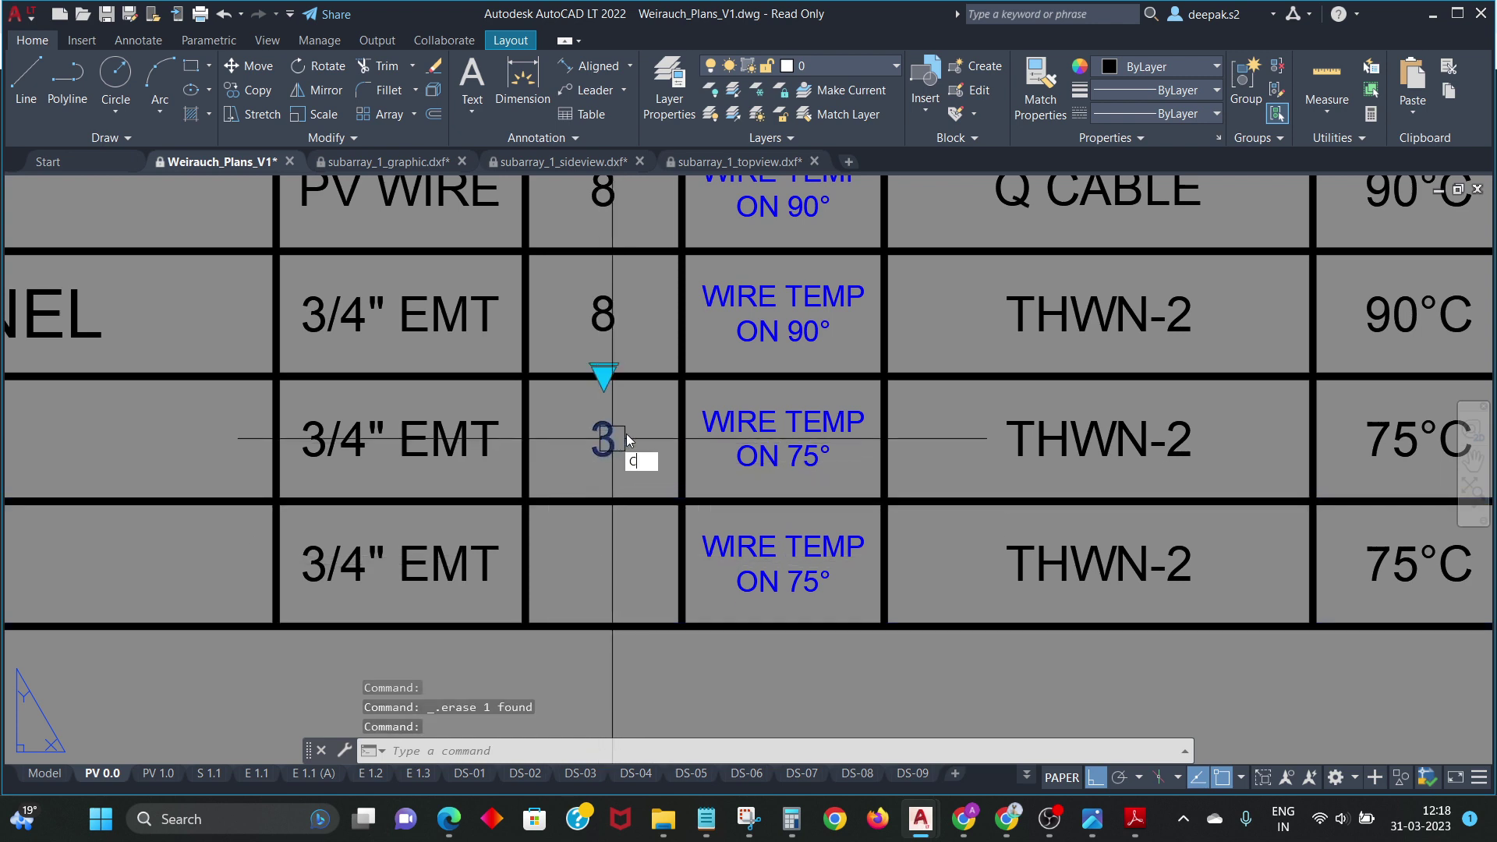
type("co")
key("Return")
left_click(690, 377)
left_click(690, 501)
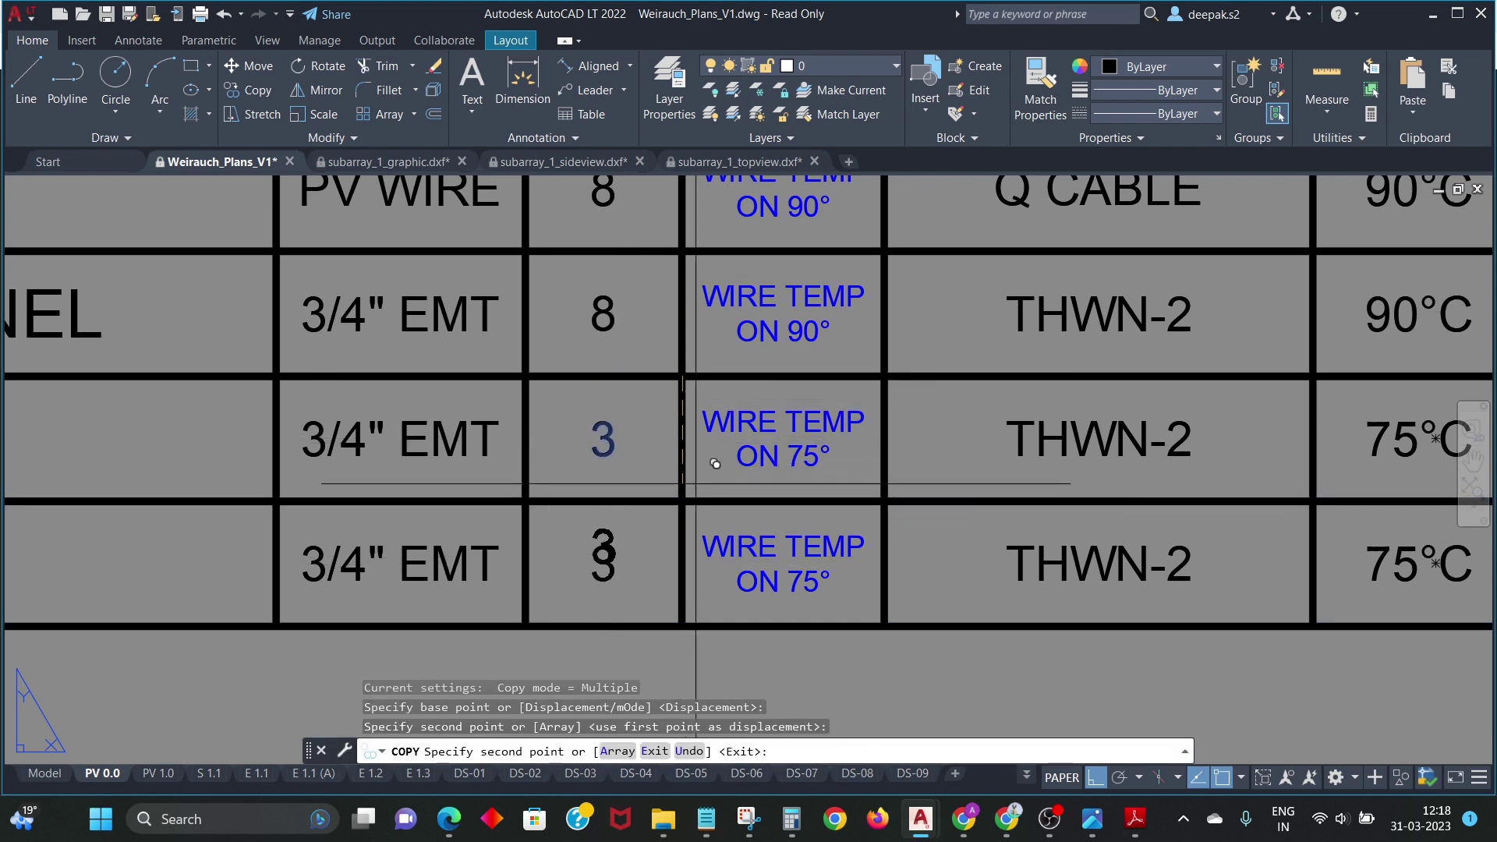
scroll(660, 393, "down", 4)
key("Escape")
key("Escape")
- Pan across the wire table to review the conduit fill columns
scroll(661, 393, "up", 5)
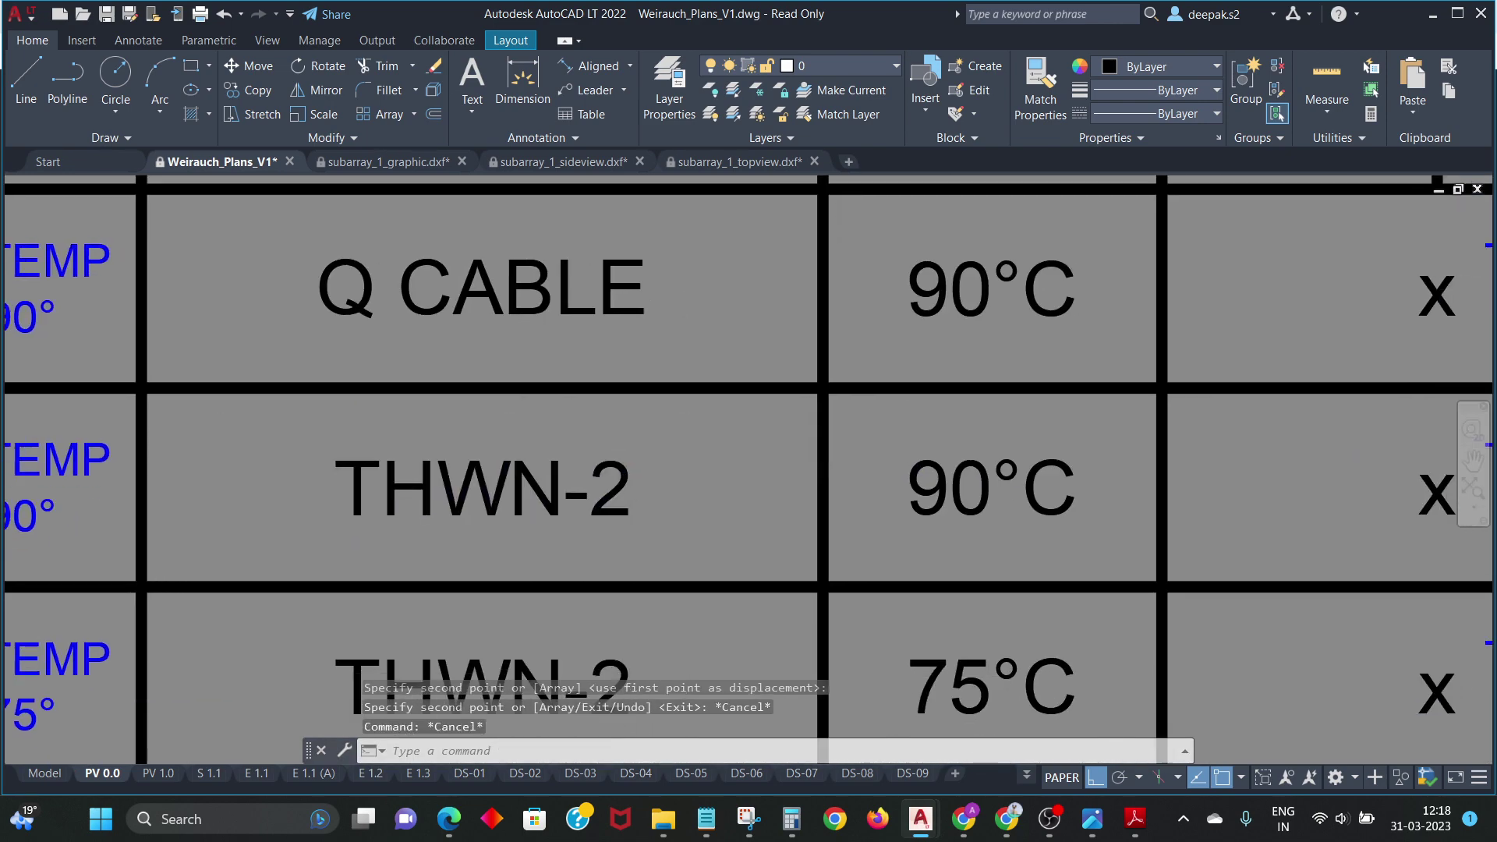
scroll(500, 447, "down", 4)
scroll(500, 447, "up", 1)
middle_click_drag(500, 447, 472, 447)
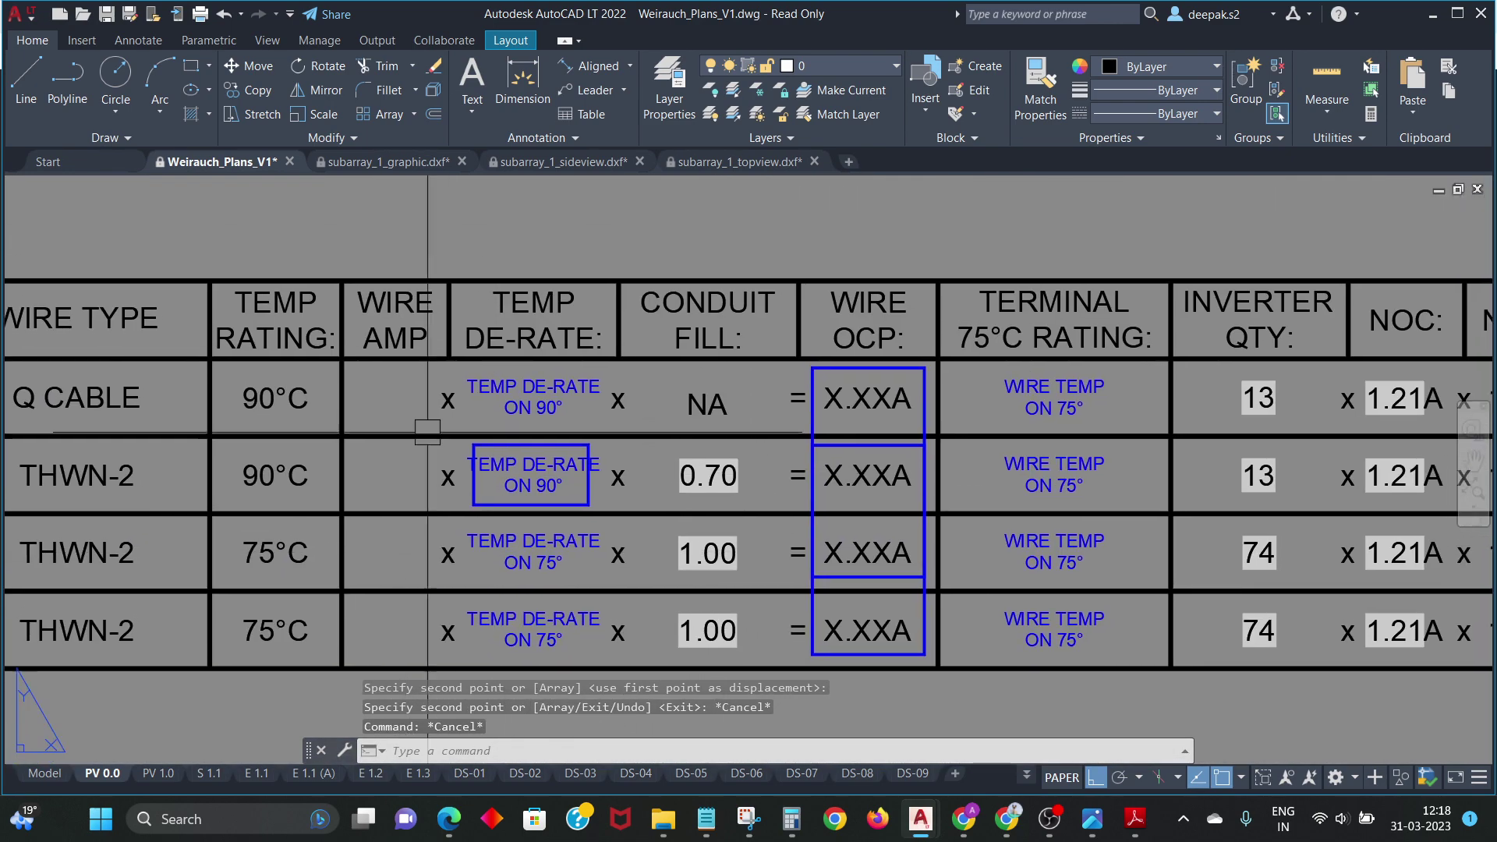
scroll(472, 447, "up", 1)
scroll(507, 437, "down", 1)
mouse_move(546, 370)
middle_mouse_down()
mouse_move(545, 457)
mouse_move(569, 522)
middle_mouse_up()
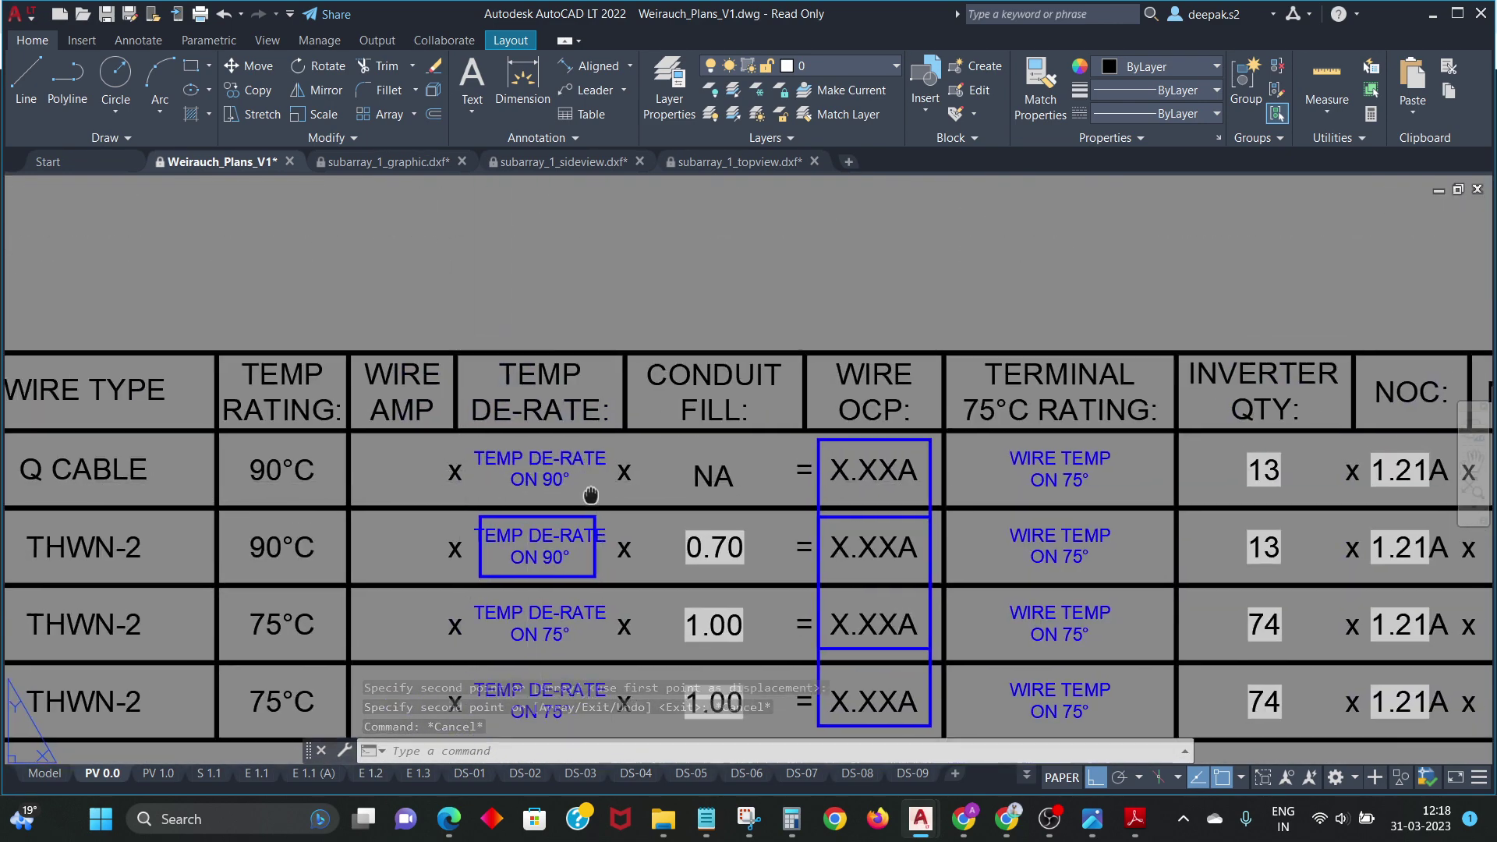
scroll(533, 540, "down", 3)
scroll(533, 541, "up", 2)
scroll(585, 515, "down", 4)
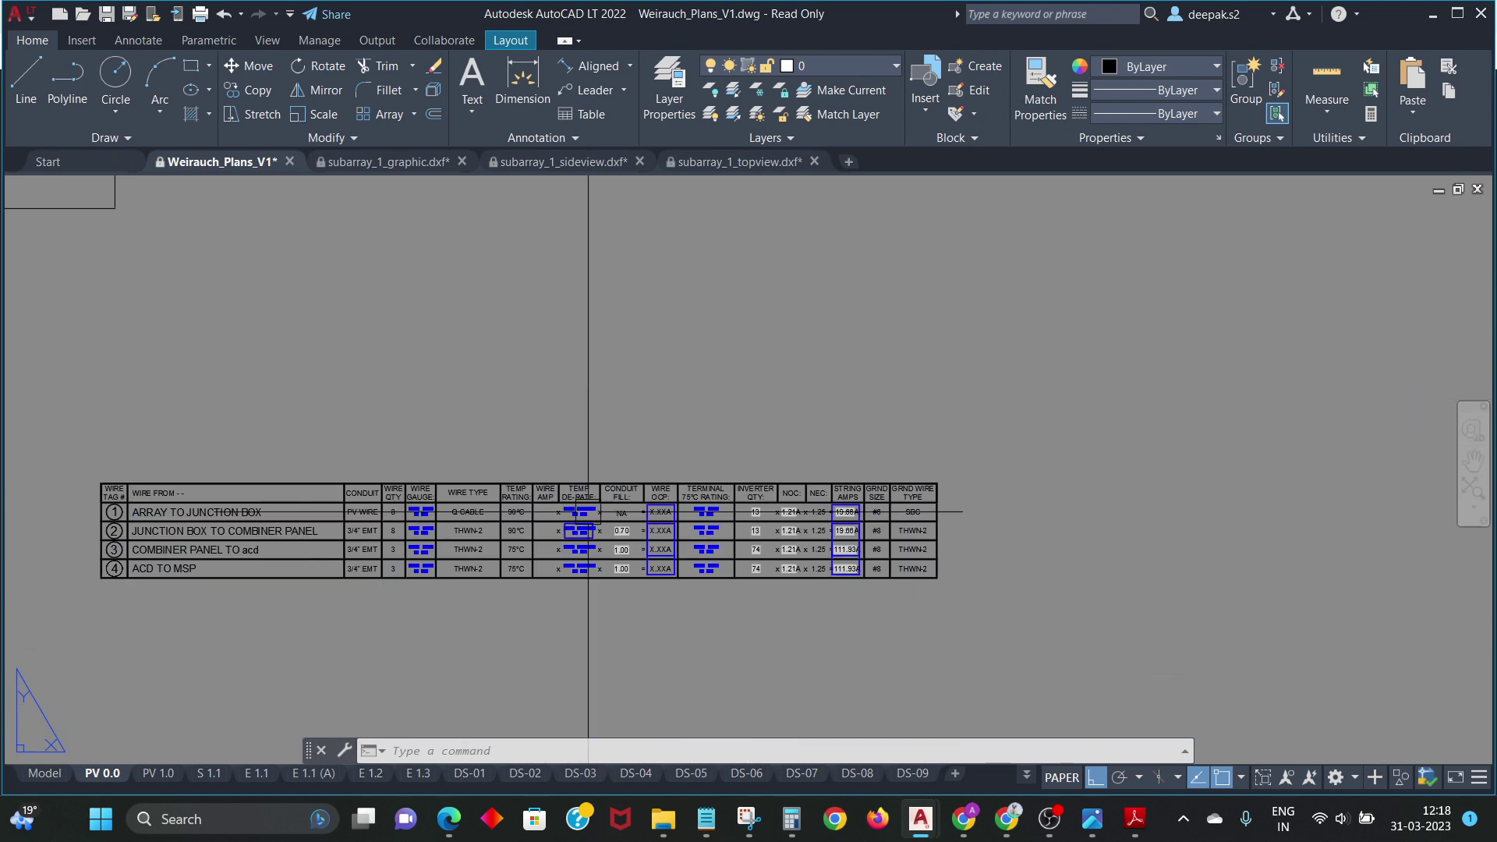
scroll(604, 506, "down", 8)
- Window-select the small wire table below the schematic and delete it
middle_click_drag(410, 479, 416, 496)
left_click(417, 497)
left_click(819, 551)
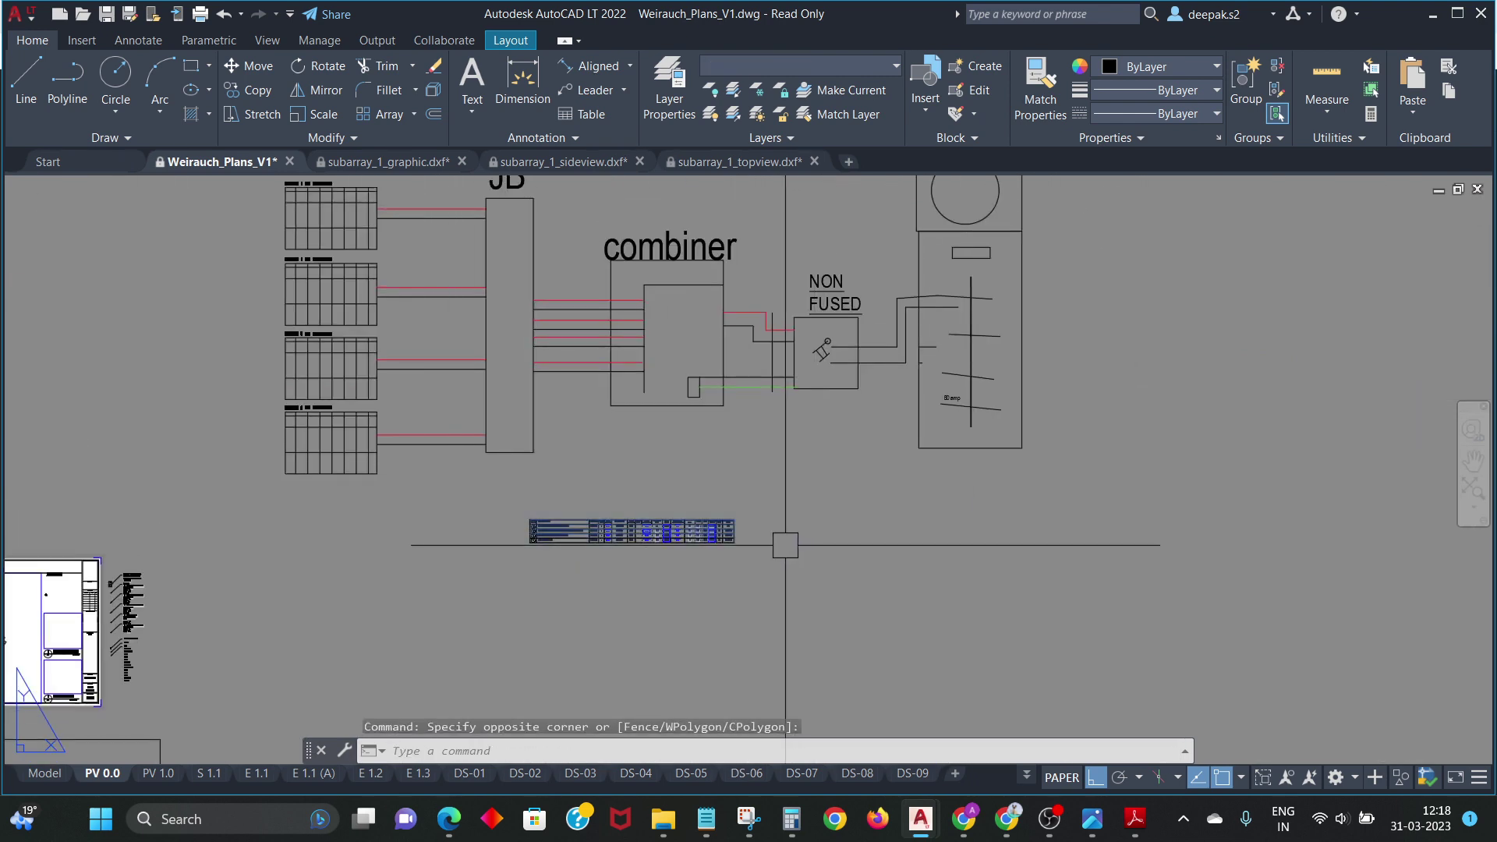
key("Delete")
- Select the wires between the arrays and JB, and between combiner and NON FUSED disconnect
scroll(902, 405, "down", 4)
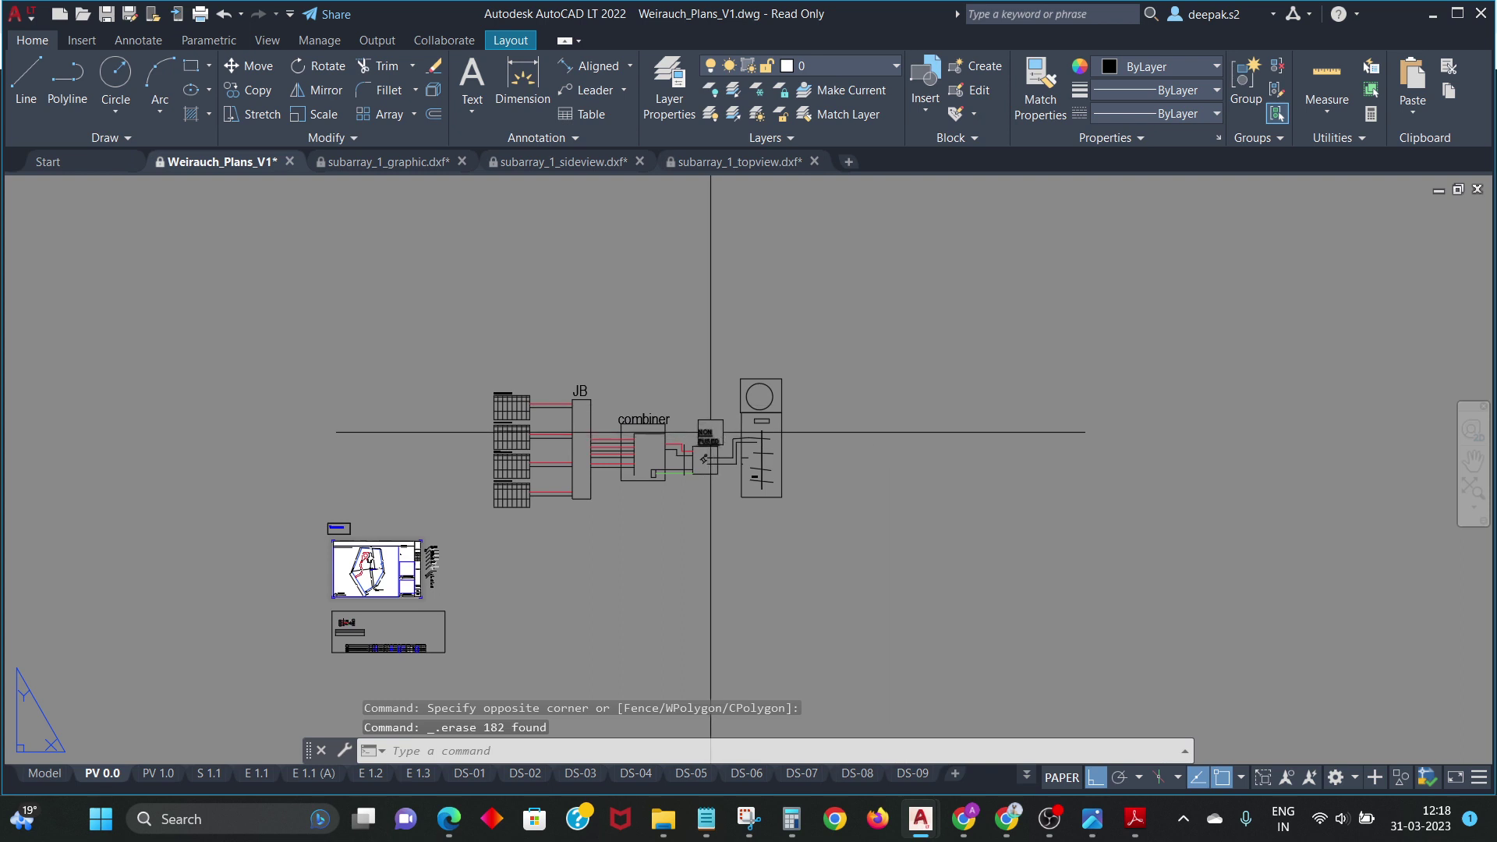
scroll(705, 431, "up", 7)
scroll(763, 479, "down", 7)
scroll(763, 479, "up", 4)
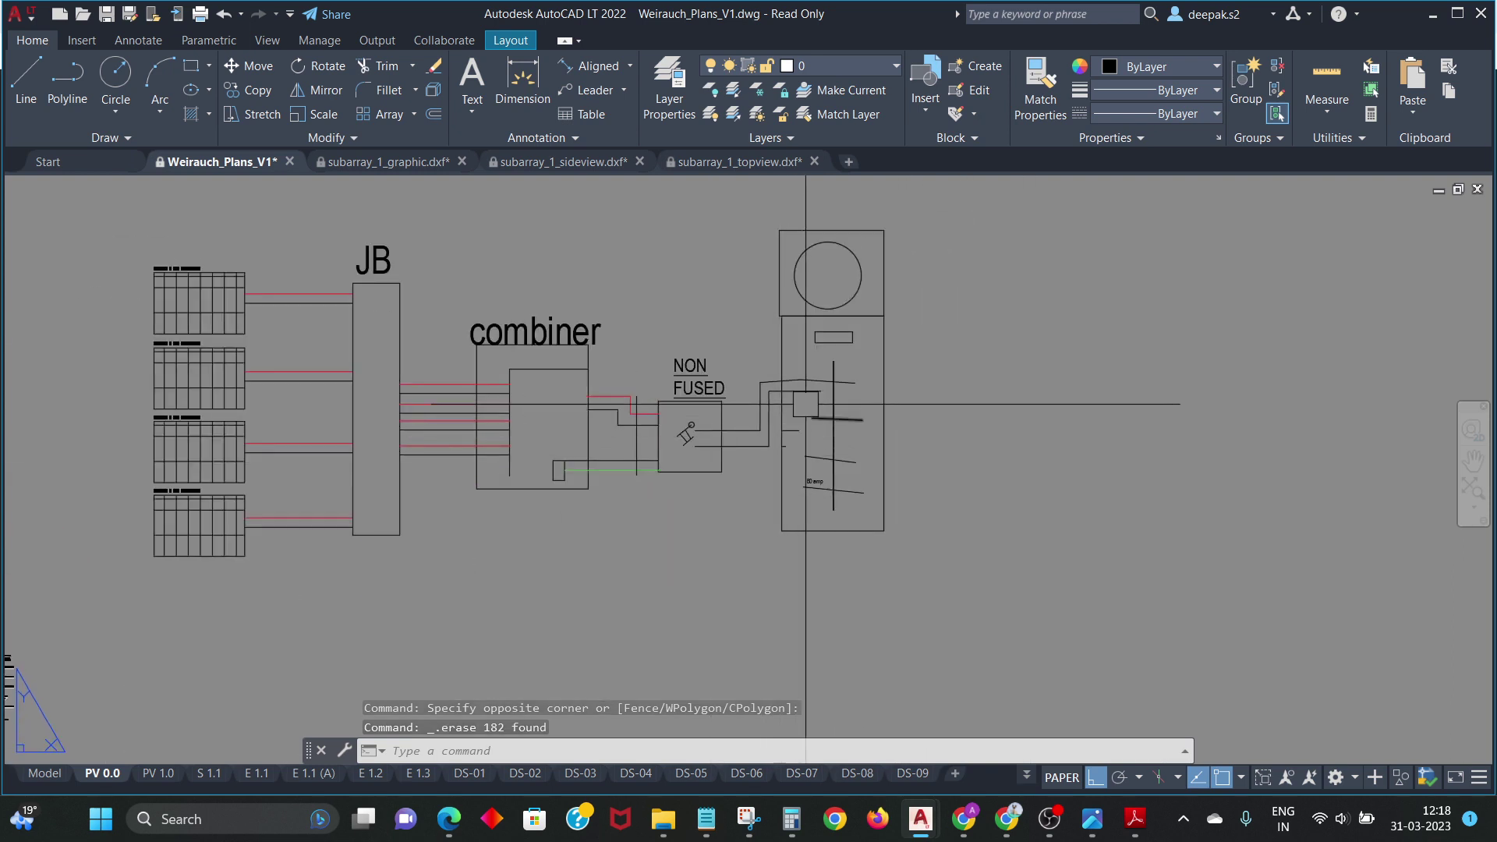
scroll(817, 391, "up", 2)
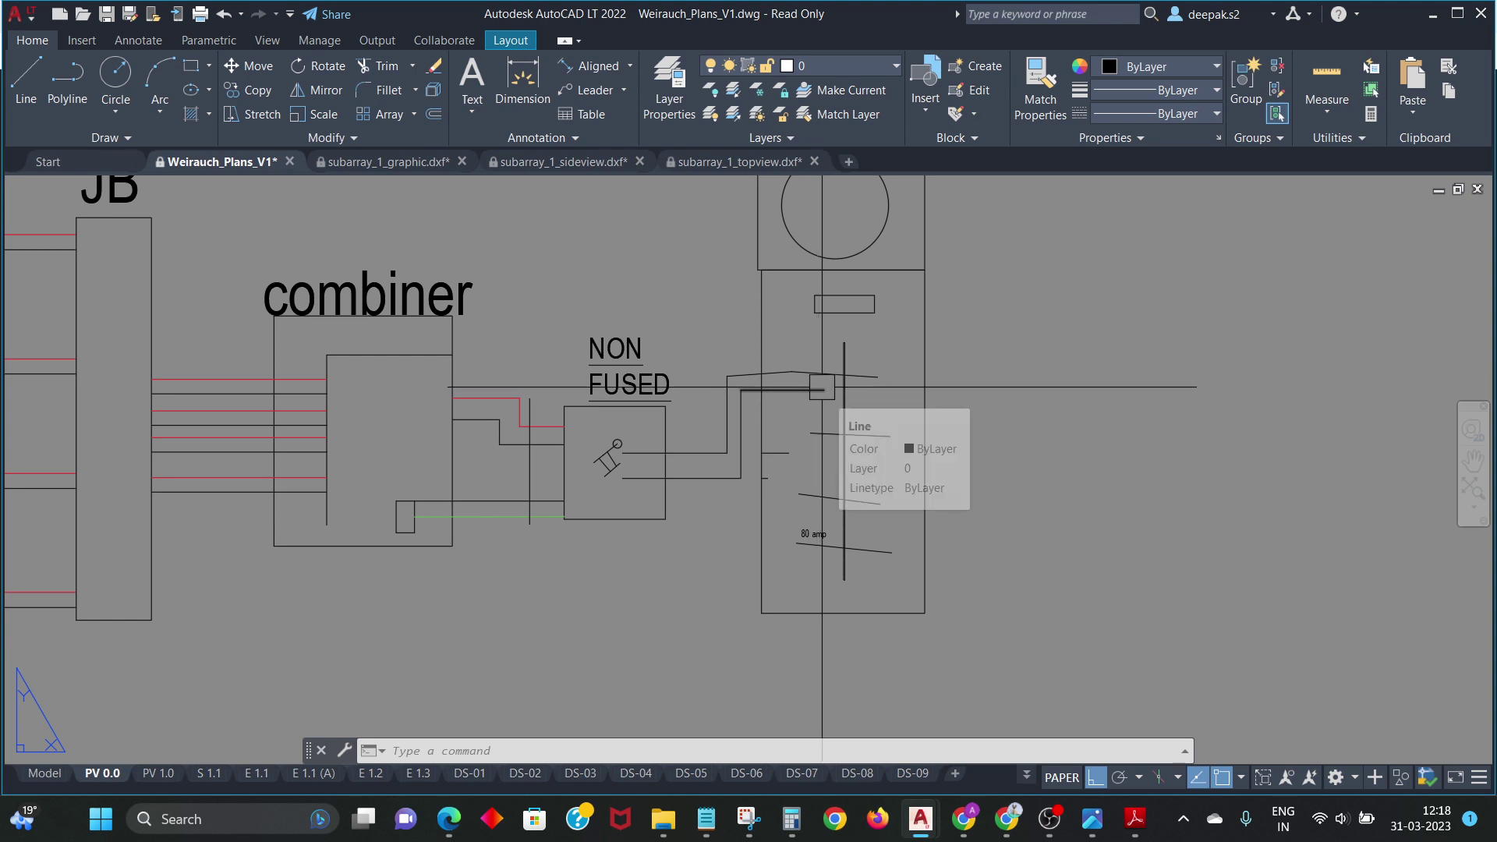
scroll(822, 387, "down", 2)
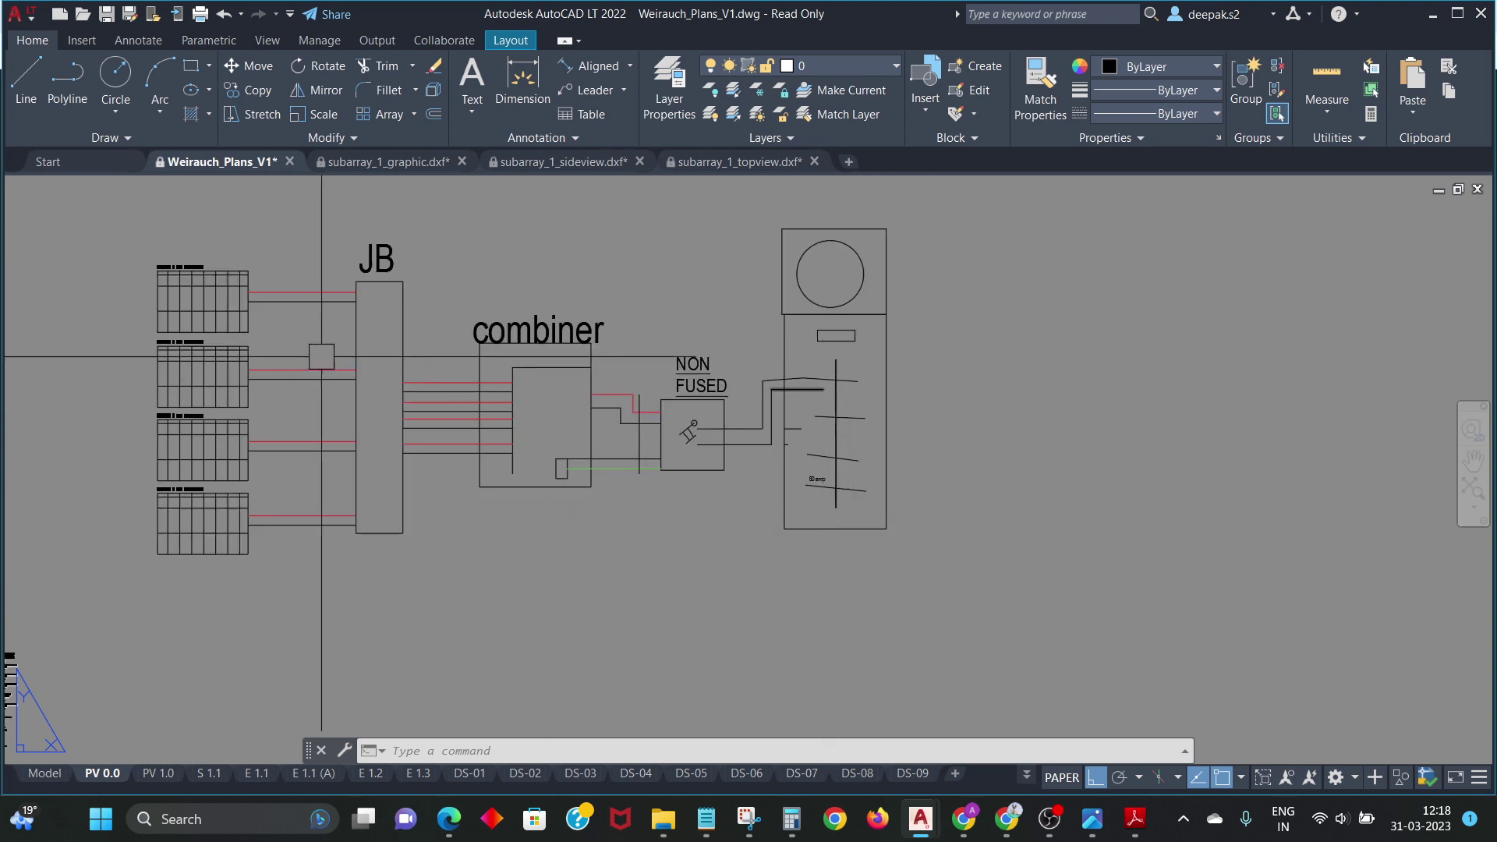
left_click(339, 336)
left_click(309, 553)
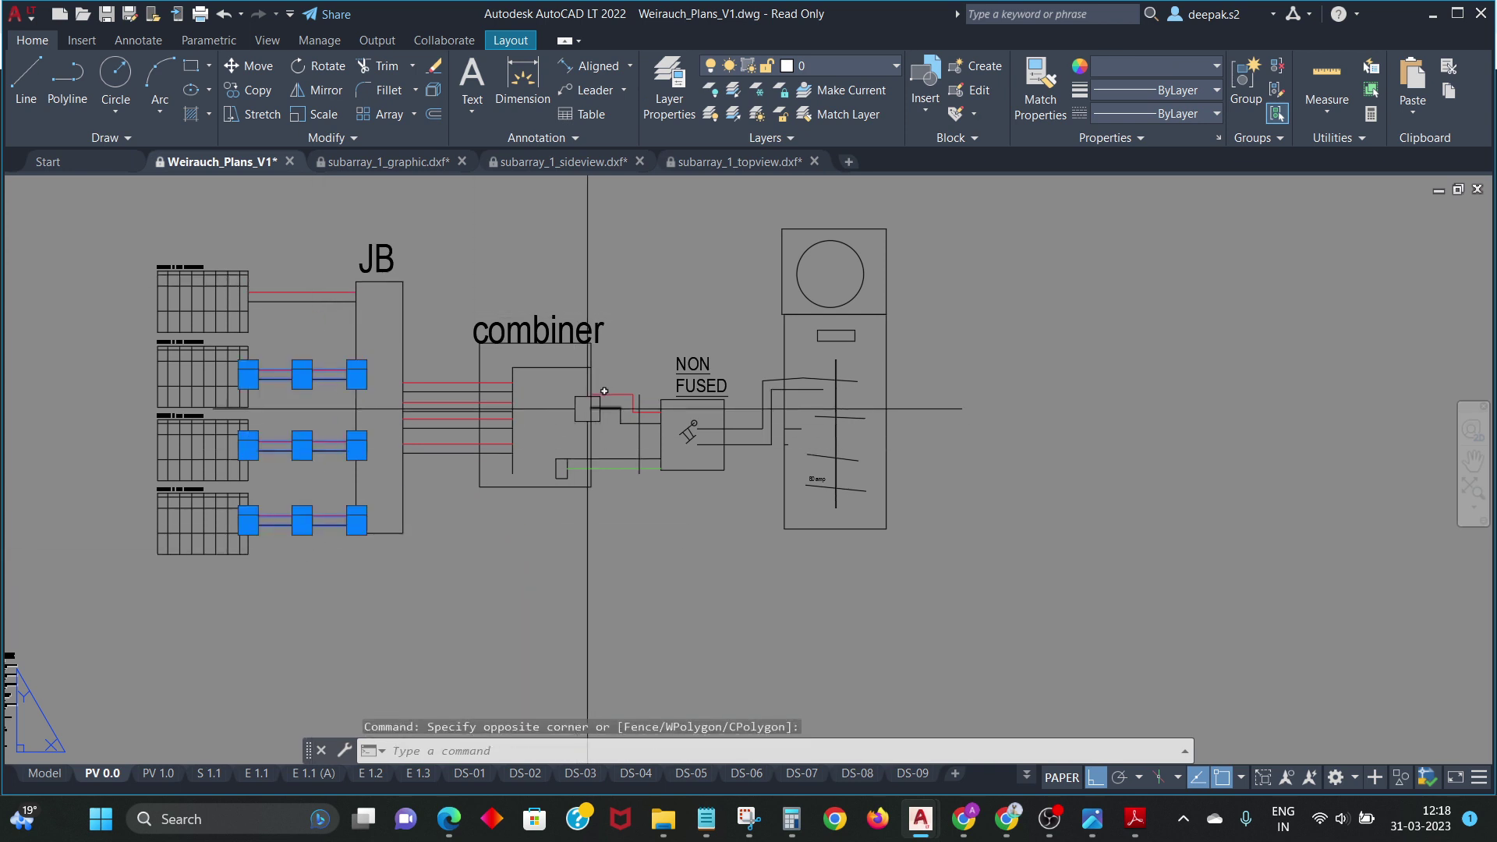
scroll(588, 410, "up", 4)
left_click(705, 320)
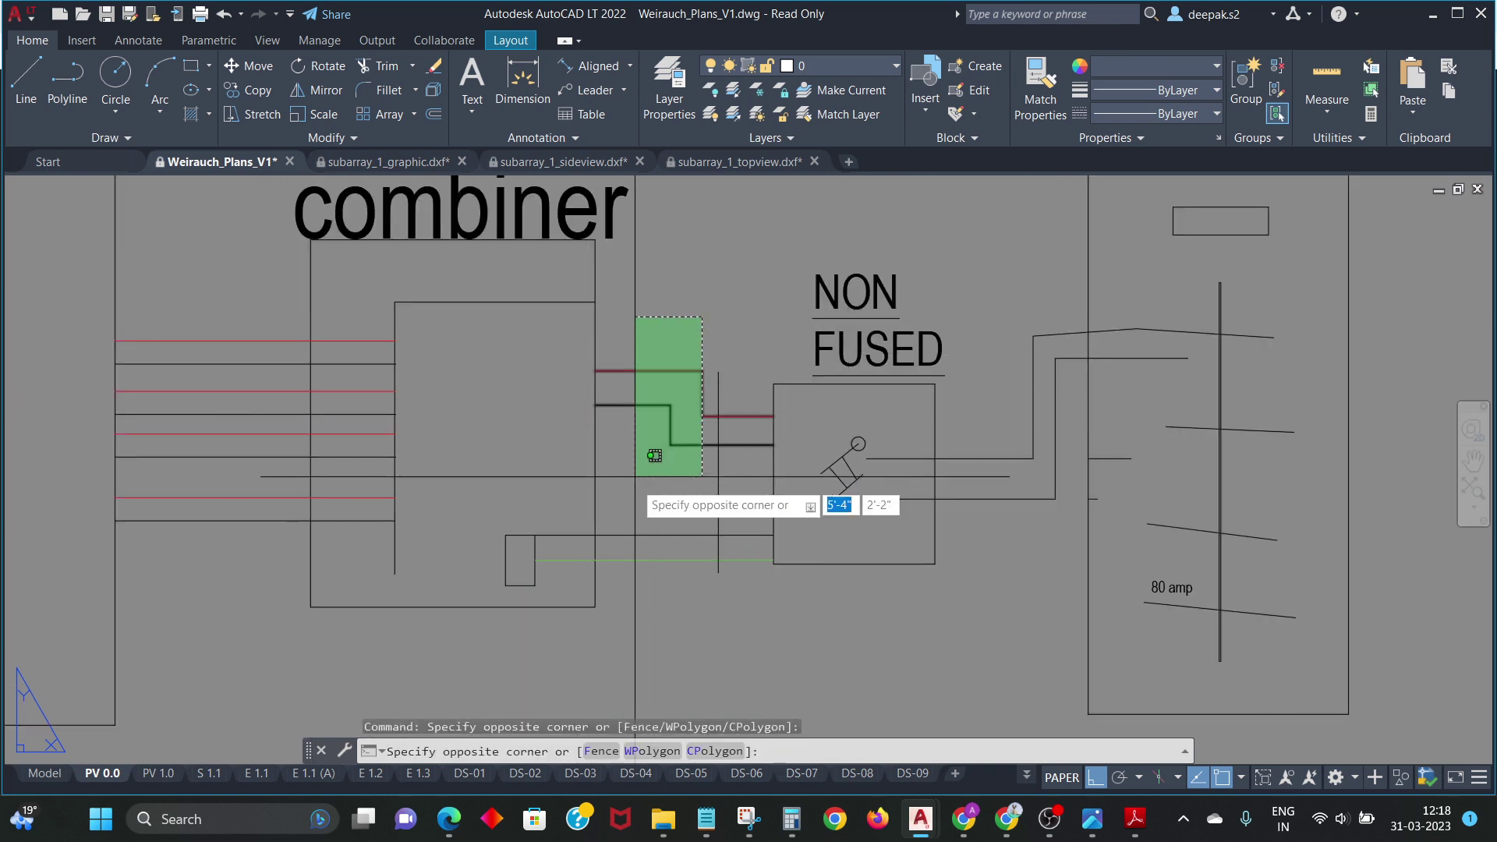
left_click(624, 546)
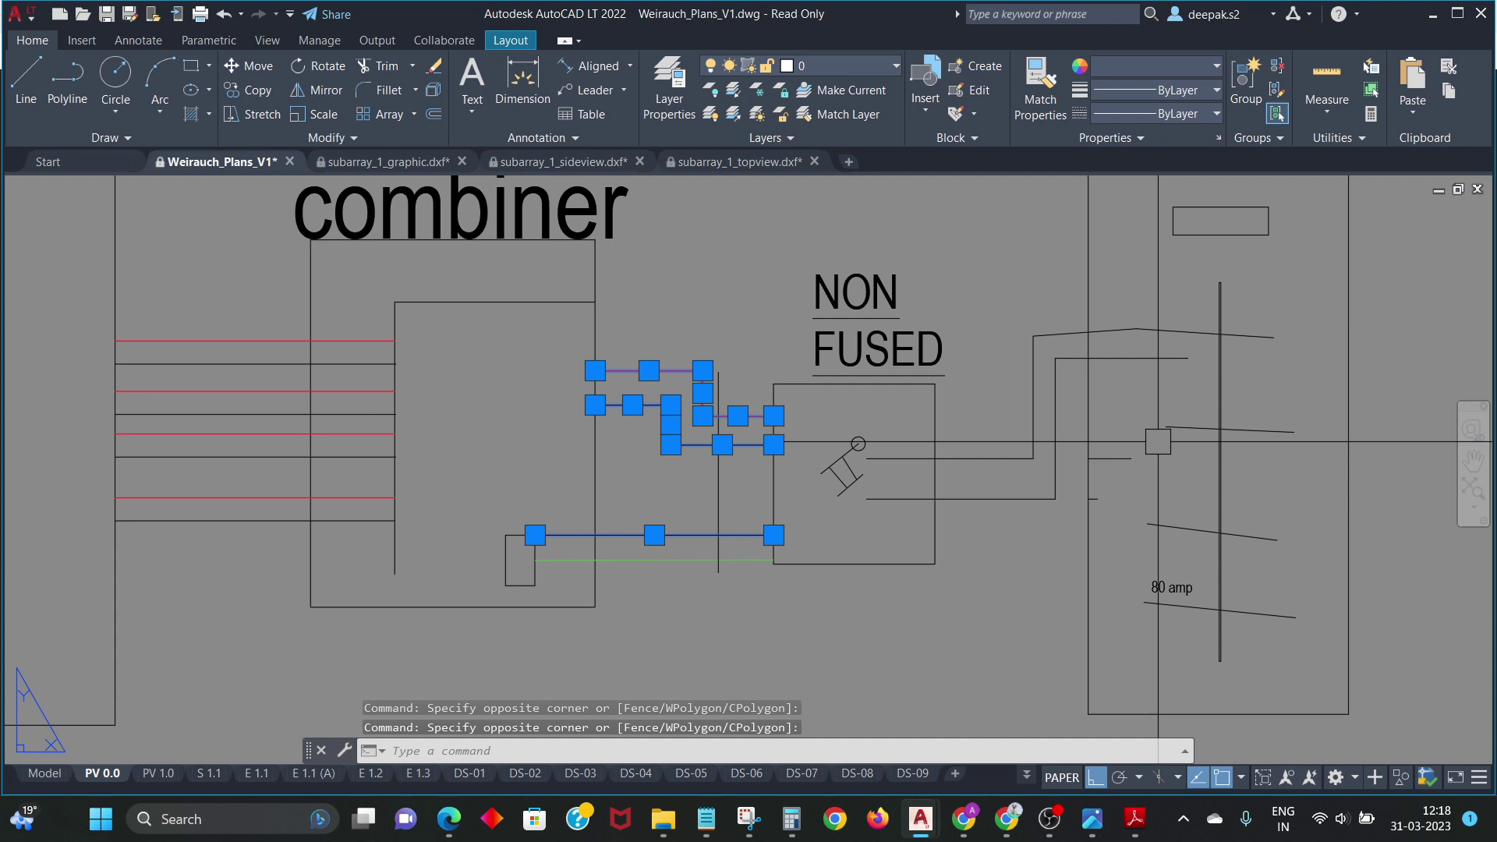